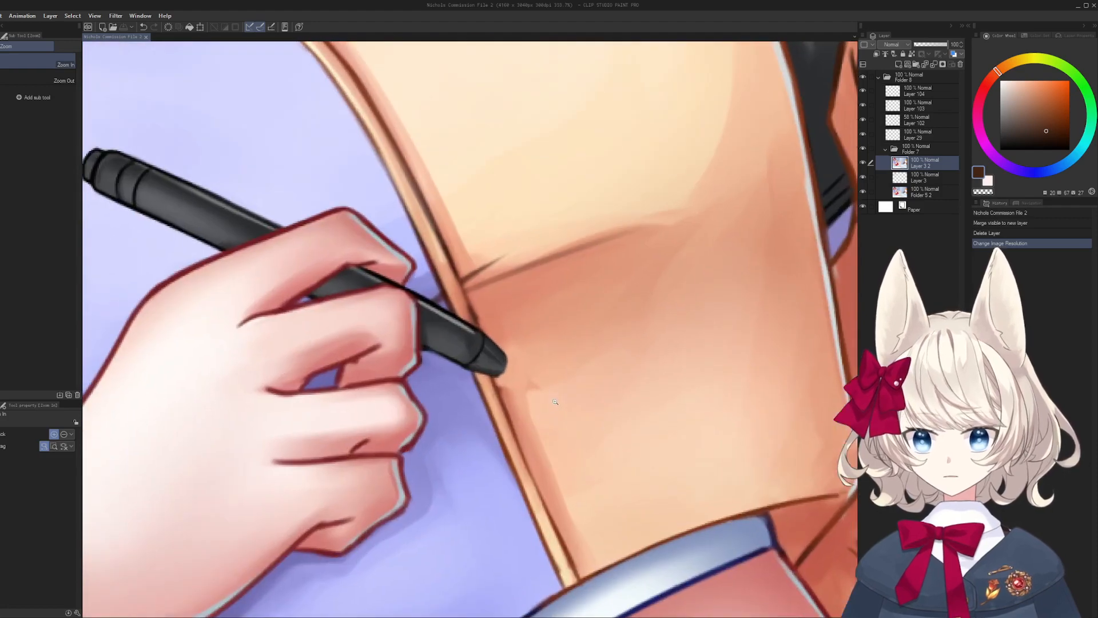
- Merge the visible artwork of Folder 8 into a new layer above the folder
{"action": "left_click", "coordinate": [907, 96]}
{"action": "left_click_drag", "start_coordinate": [489, 382], "coordinate": [530, 425]}
{"action": "left_click", "coordinate": [927, 81]}
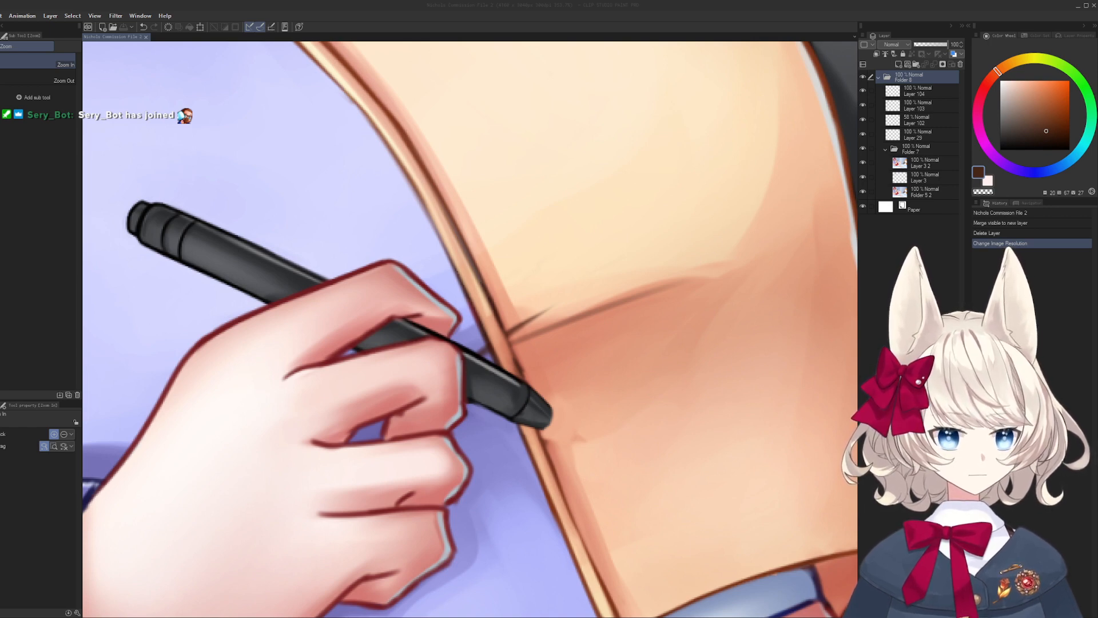
{"action": "left_click", "coordinate": [882, 203]}
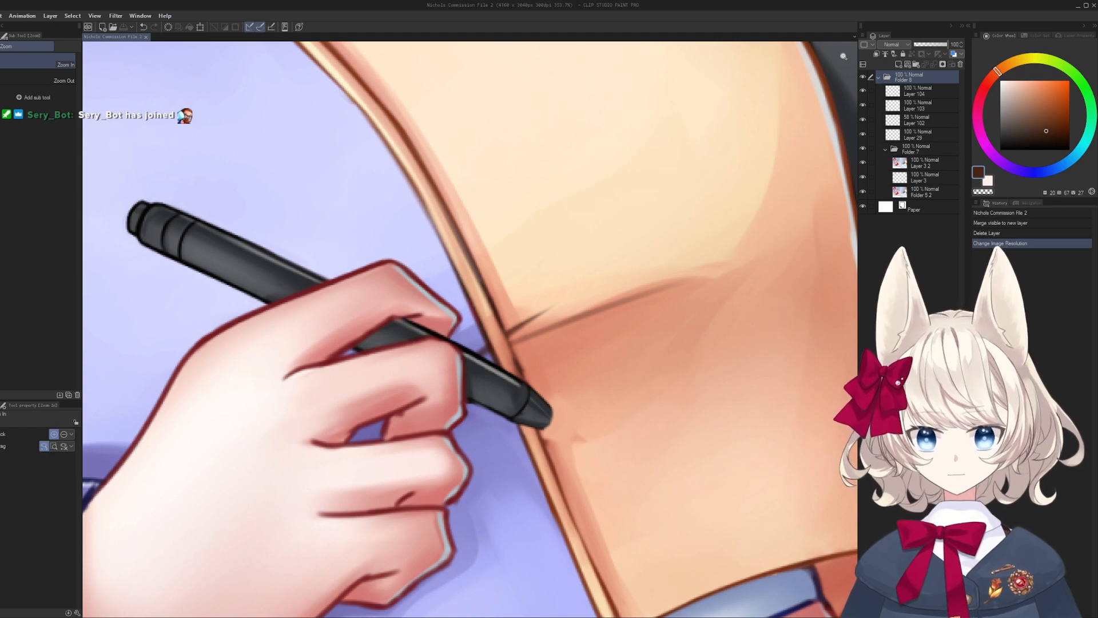
{"action": "left_click", "coordinate": [863, 92]}
{"action": "left_click", "coordinate": [863, 91]}
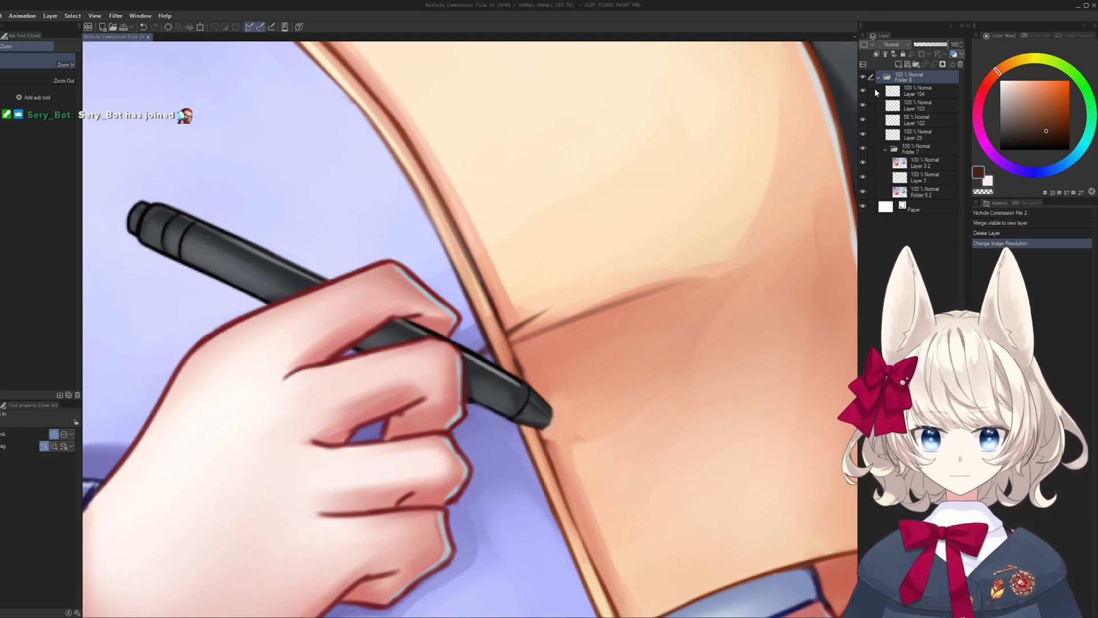
{"action": "left_click", "coordinate": [879, 78]}
{"action": "key", "text": "ctrl+shift+alt+e"}
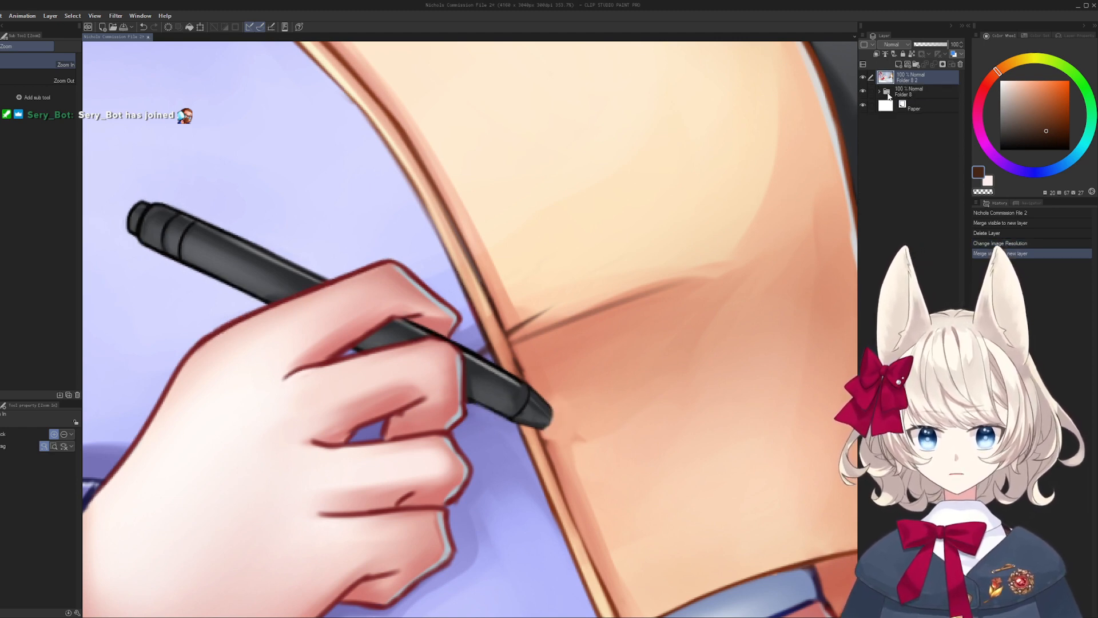
{"action": "left_click", "coordinate": [875, 91]}
{"action": "scroll", "coordinate": [526, 309], "scroll_direction": "up", "scroll_amount": 3}
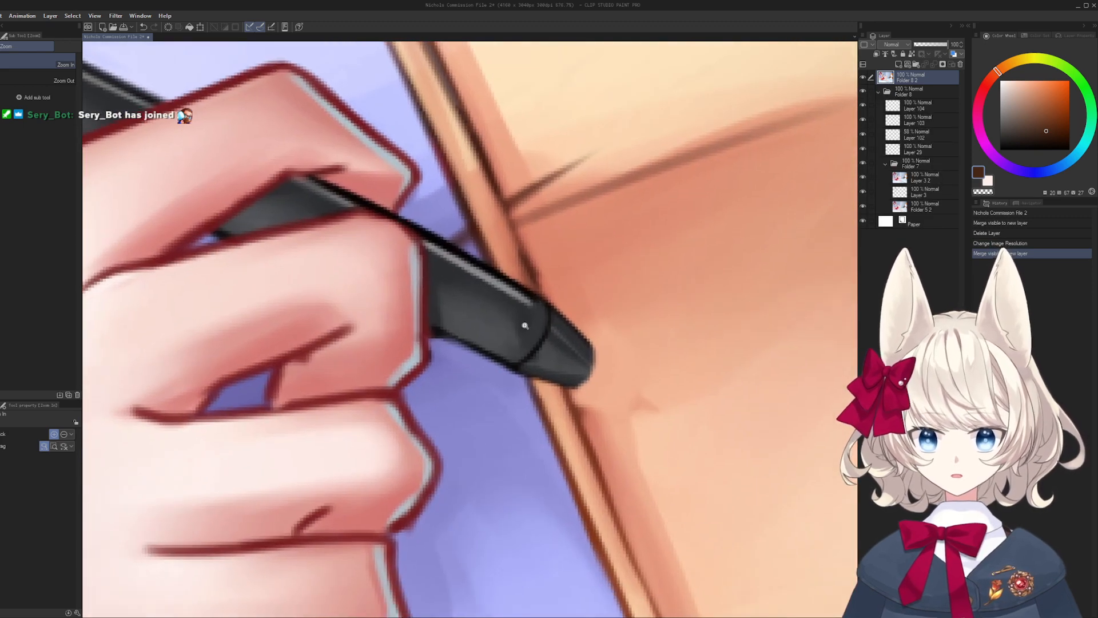
- Save the commission illustration and close the document
{"action": "key", "text": "m"}
{"action": "scroll", "coordinate": [535, 369], "scroll_direction": "up", "scroll_amount": 1}
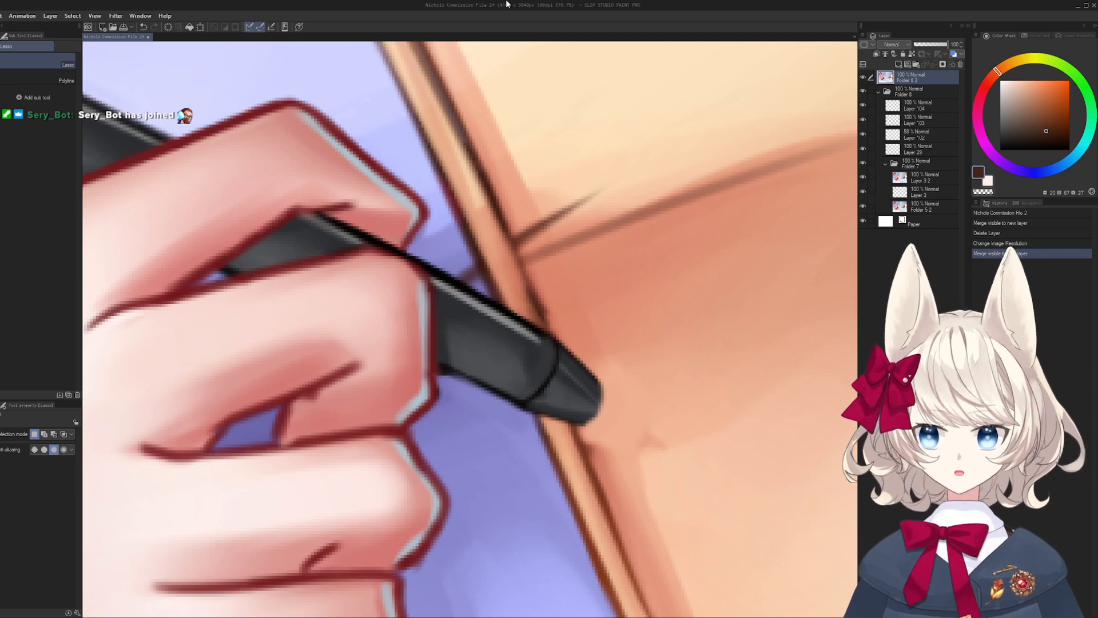
{"action": "scroll", "coordinate": [598, 200], "scroll_direction": "up", "scroll_amount": 1}
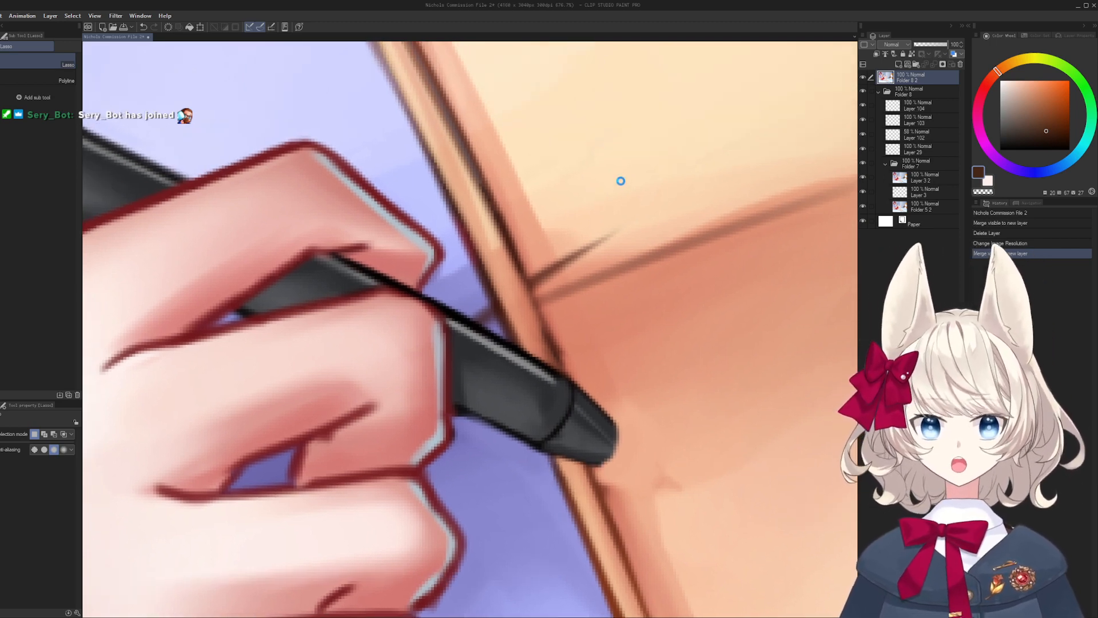
{"action": "key", "text": "ctrl+s"}
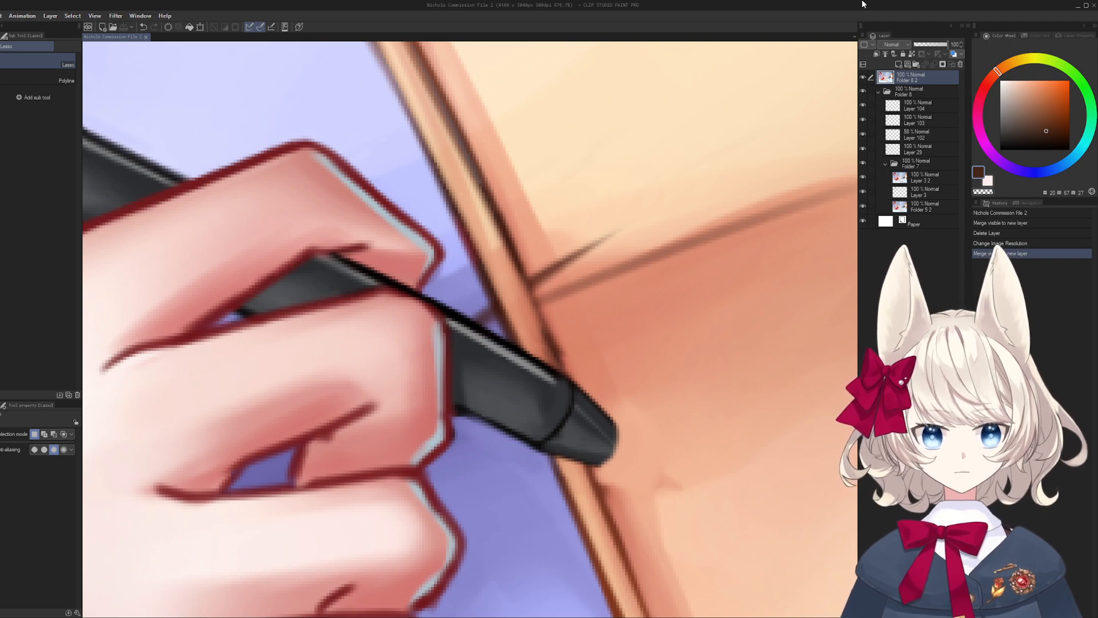
{"action": "key", "text": "ctrl+w"}
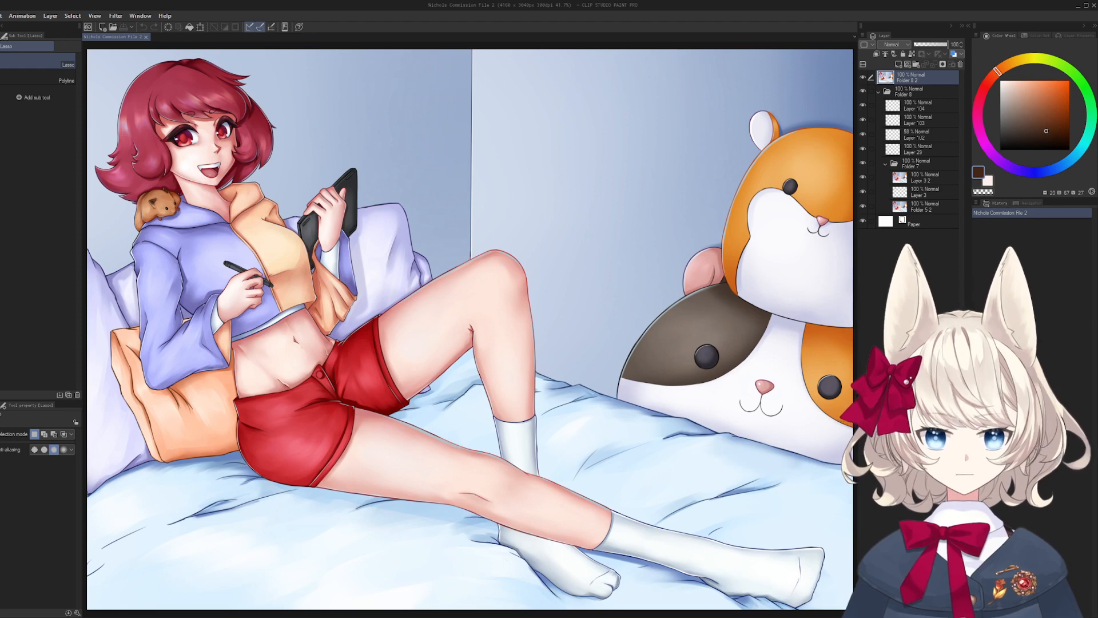
{"action": "scroll", "coordinate": [361, 350], "scroll_direction": "up", "scroll_amount": 6}
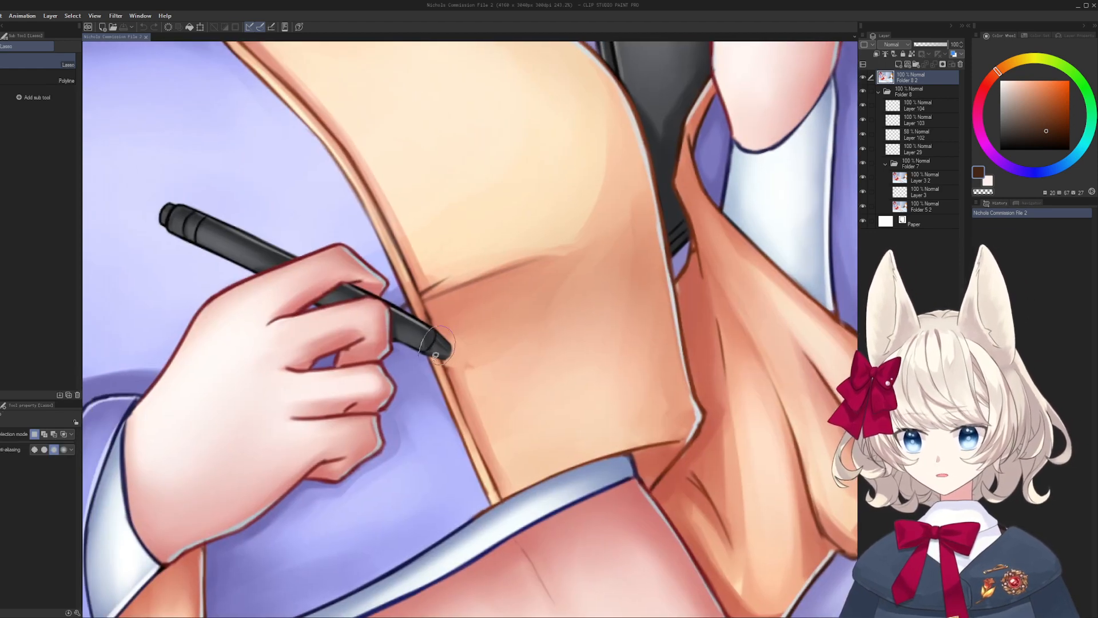
{"action": "scroll", "coordinate": [434, 355], "scroll_direction": "up", "scroll_amount": 4}
{"action": "key", "text": "b"}
{"action": "left_click_drag", "start_coordinate": [475, 320], "coordinate": [515, 344]}
{"action": "key", "text": "ctrl+z"}
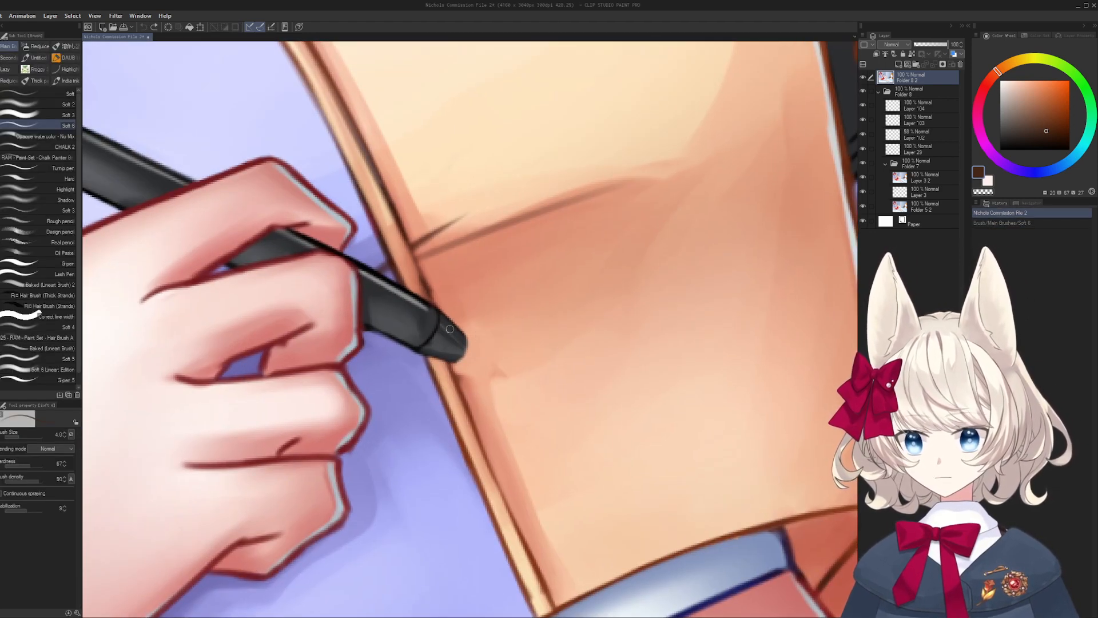
- Lasso the tip of the black pen and paste a copy of it onto a new layer
{"action": "key", "text": "m"}
{"action": "mouse_move", "coordinate": [414, 349]}
{"action": "left_mouse_down"}
{"action": "mouse_move", "coordinate": [467, 306]}
{"action": "mouse_move", "coordinate": [473, 359]}
{"action": "mouse_move", "coordinate": [423, 354]}
{"action": "left_mouse_up"}
{"action": "scroll", "coordinate": [426, 355], "scroll_direction": "up", "scroll_amount": 2}
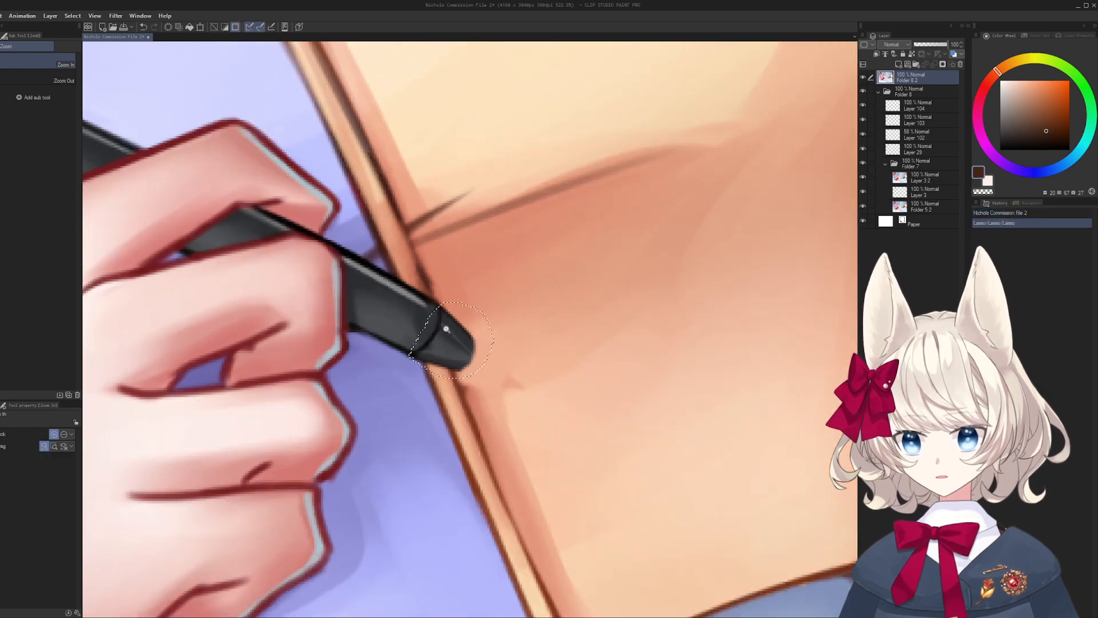
{"action": "key", "text": "ctrl+c"}
{"action": "key", "text": "ctrl+v"}
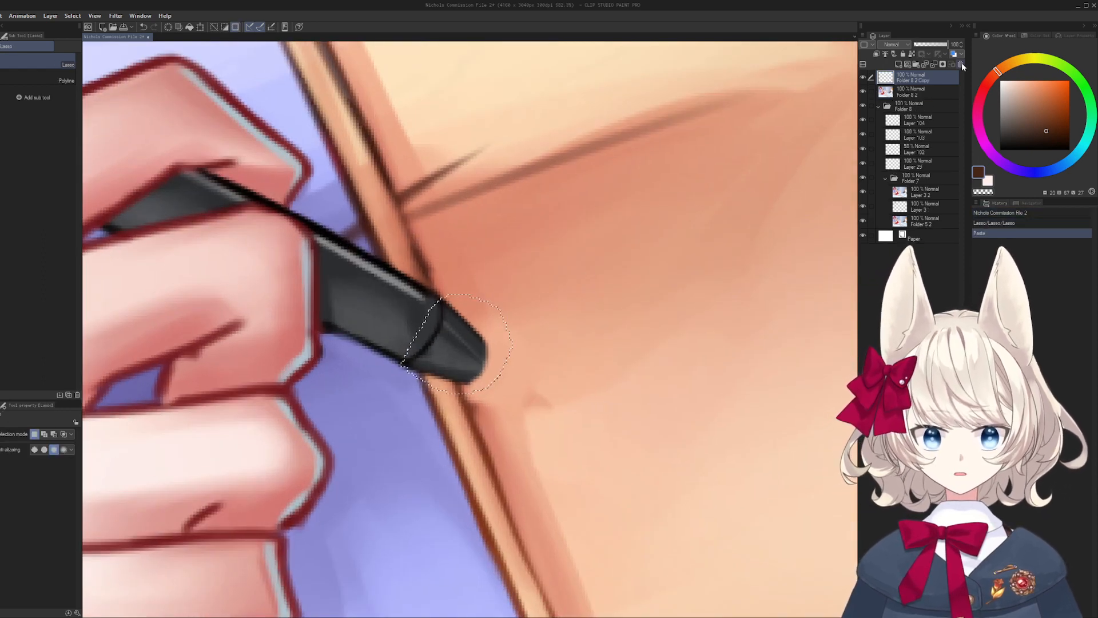
- Delete the merged layer beneath the pasted pen tip, make the pasted layer active and clear the selection
{"action": "left_click", "coordinate": [936, 92]}
{"action": "left_click", "coordinate": [960, 64]}
{"action": "left_click", "coordinate": [916, 82]}
{"action": "left_click_drag", "start_coordinate": [525, 328], "coordinate": [628, 320]}
{"action": "key", "text": "ctrl+d"}
- Scale and reposition the pasted pen tip so it fits the end of the pen barrel
{"action": "key", "text": "ctrl+t"}
{"action": "left_click_drag", "start_coordinate": [527, 380], "coordinate": [527, 376]}
{"action": "left_click_drag", "start_coordinate": [588, 352], "coordinate": [548, 373]}
{"action": "key", "text": "Return"}
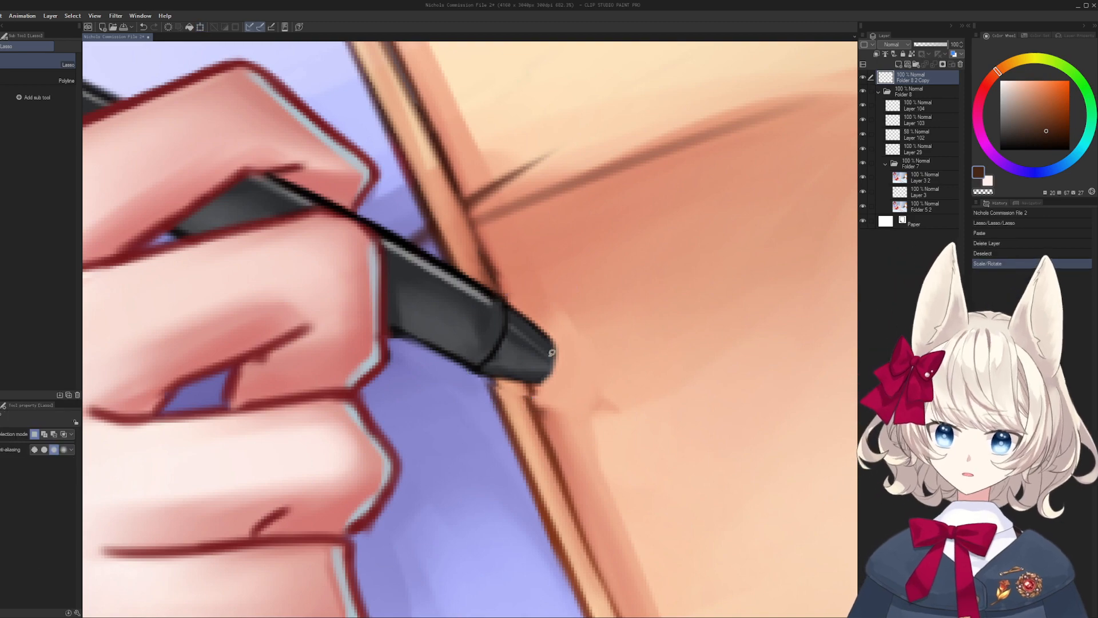
{"action": "scroll", "coordinate": [551, 353], "scroll_direction": "down", "scroll_amount": 5}
{"action": "left_click_drag", "start_coordinate": [512, 409], "coordinate": [561, 264]}
{"action": "key", "text": "ctrl+t"}
{"action": "left_click_drag", "start_coordinate": [495, 274], "coordinate": [561, 293]}
{"action": "key", "text": "Return"}
{"action": "scroll", "coordinate": [560, 293], "scroll_direction": "up", "scroll_amount": 5}
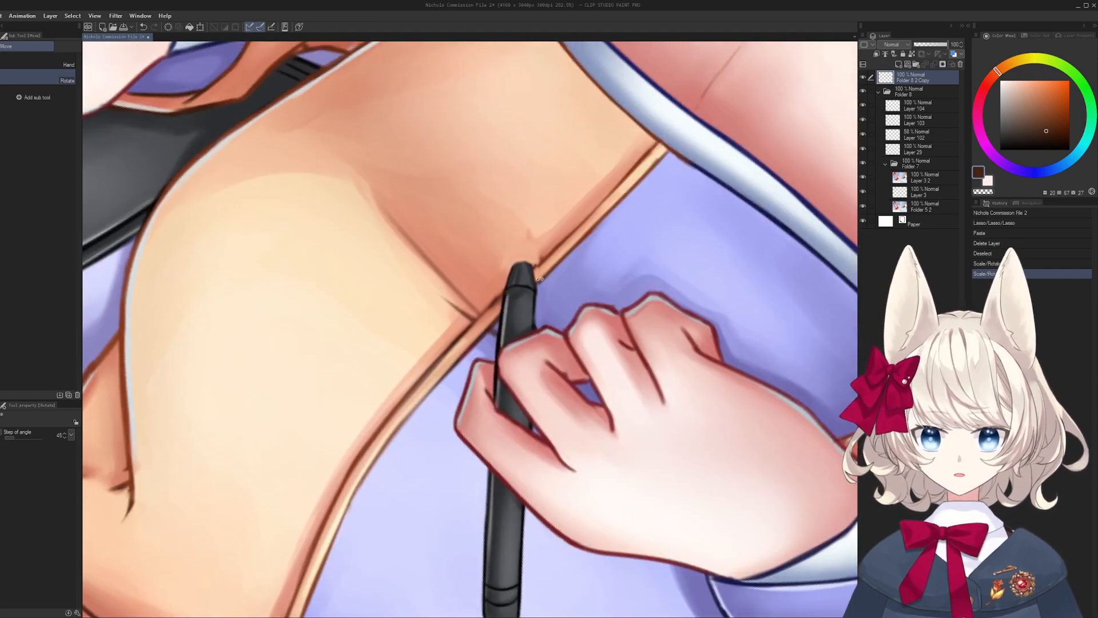
- Paint out the stray mark on the orange jacket beyond the pen tip using the Soft 6 brush and sampled jacket colours
{"action": "key", "text": "b"}
{"action": "left_click", "coordinate": [510, 254], "text": "alt"}
{"action": "key", "text": "]"}
{"action": "key", "text": "]"}
{"action": "key", "text": "]"}
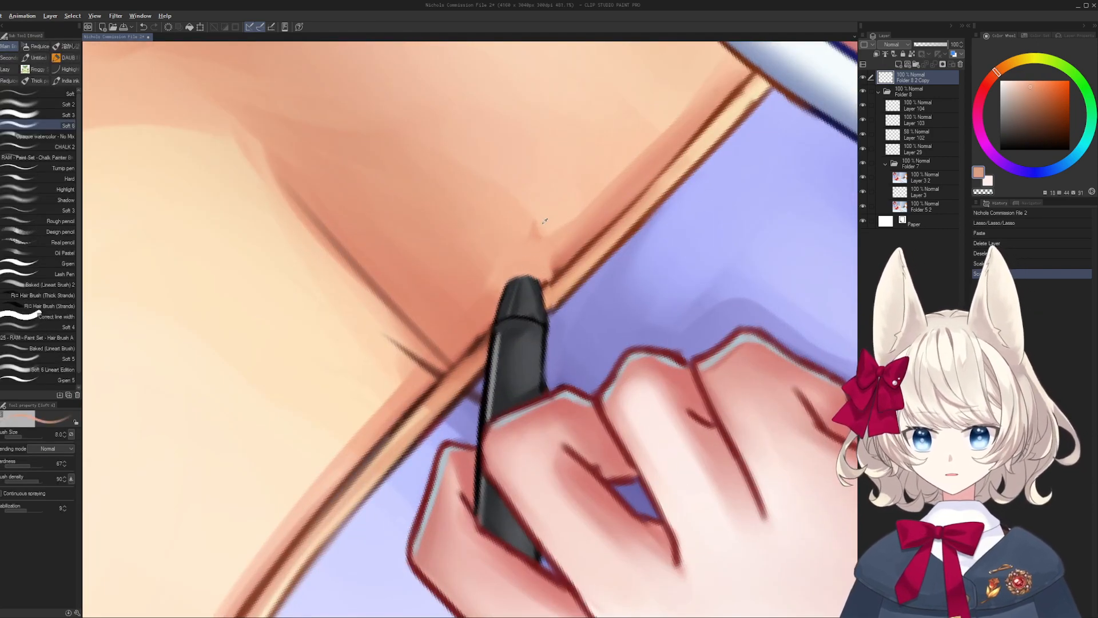
{"action": "left_click", "coordinate": [533, 244], "text": "alt"}
{"action": "left_click_drag", "start_coordinate": [534, 222], "coordinate": [536, 235]}
{"action": "left_click_drag", "start_coordinate": [537, 227], "coordinate": [517, 249]}
{"action": "key", "text": "]"}
{"action": "key", "text": "]"}
{"action": "key", "text": "]"}
{"action": "left_click_drag", "start_coordinate": [518, 246], "coordinate": [530, 257]}
- Paint sampled orange shading along the jacket's trim beside the pen tip with a smaller brush
{"action": "left_click", "coordinate": [553, 266], "text": "alt"}
{"action": "key", "text": "["}
{"action": "key", "text": "["}
{"action": "key", "text": "["}
{"action": "key", "text": "["}
{"action": "left_click", "coordinate": [569, 288], "text": "alt"}
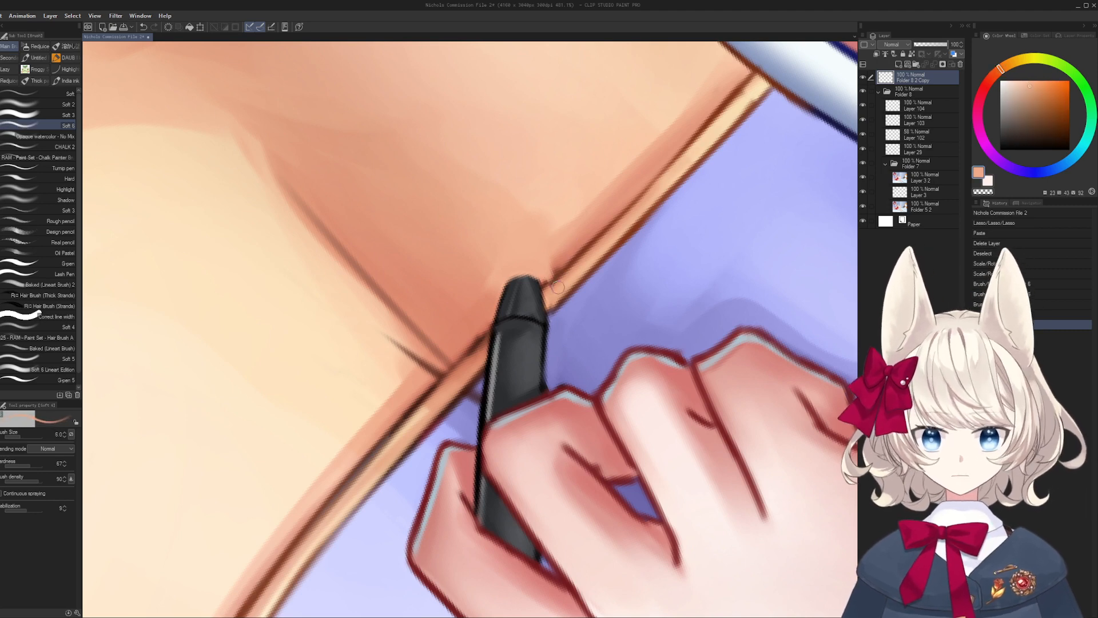
{"action": "left_click_drag", "start_coordinate": [548, 296], "coordinate": [563, 283]}
{"action": "left_click_drag", "start_coordinate": [546, 295], "coordinate": [600, 242]}
{"action": "left_click_drag", "start_coordinate": [583, 256], "coordinate": [640, 207]}
- Clean the lavender side of the jacket trim beside the pen tip, and sample the orange shadow colour for touch-ups
{"action": "key", "text": "r"}
{"action": "mouse_move", "coordinate": [631, 270]}
{"action": "left_mouse_down"}
{"action": "mouse_move", "coordinate": [640, 298]}
{"action": "mouse_move", "coordinate": [617, 294]}
{"action": "left_mouse_up"}
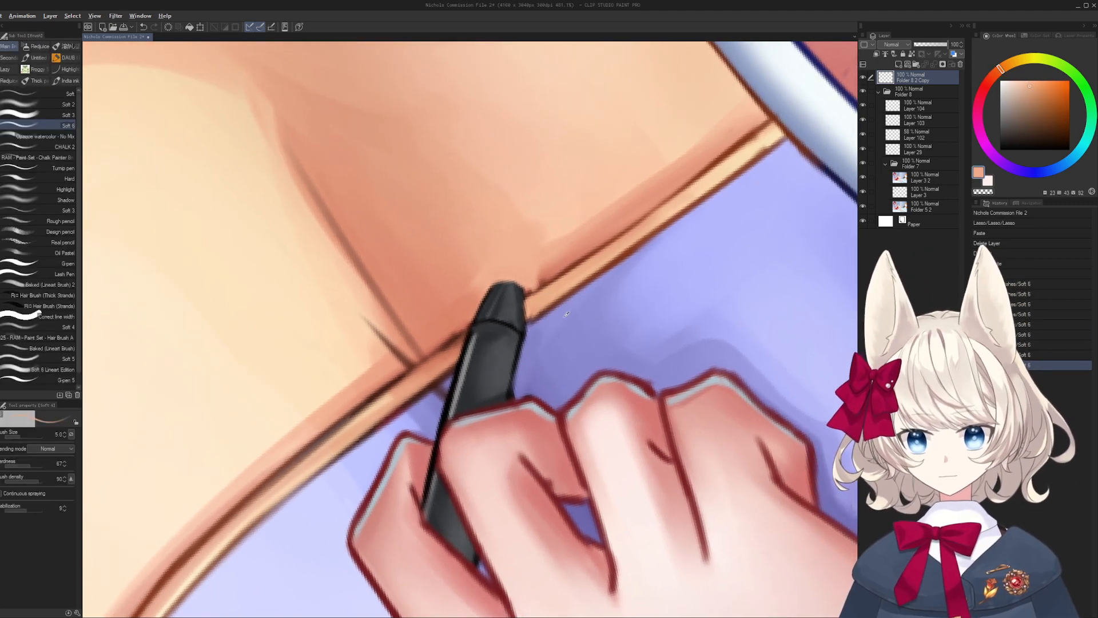
{"action": "left_click", "coordinate": [560, 318], "text": "alt"}
{"action": "left_click_drag", "start_coordinate": [531, 325], "coordinate": [689, 216]}
{"action": "key", "text": "r"}
{"action": "left_click_drag", "start_coordinate": [709, 216], "coordinate": [722, 245]}
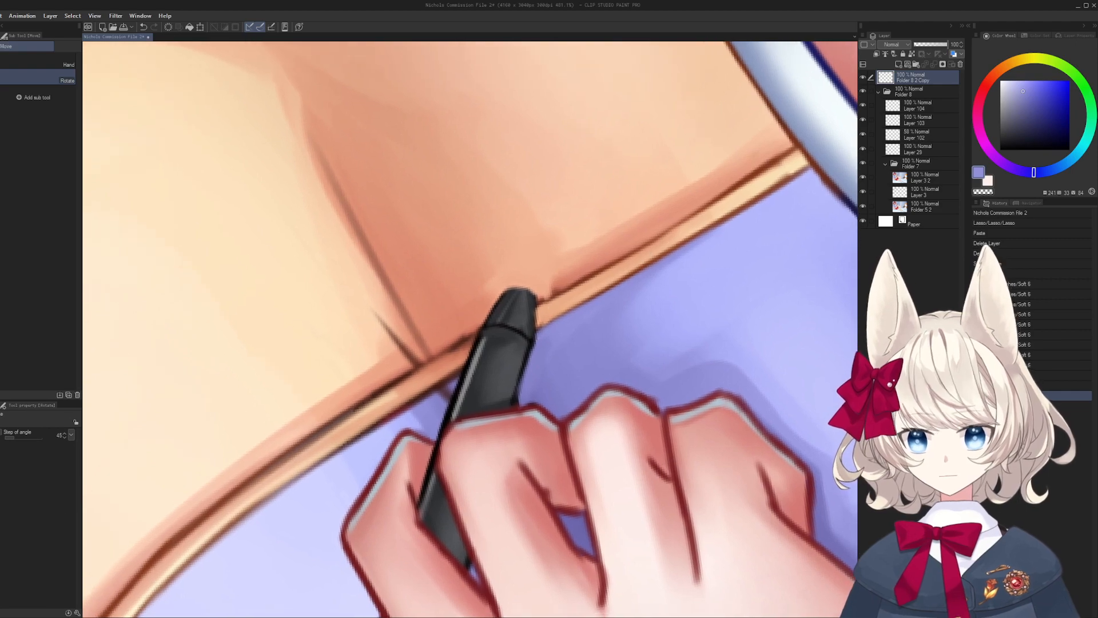
{"action": "left_click", "coordinate": [453, 343], "text": "alt"}
{"action": "left_click", "coordinate": [447, 356], "text": "alt"}
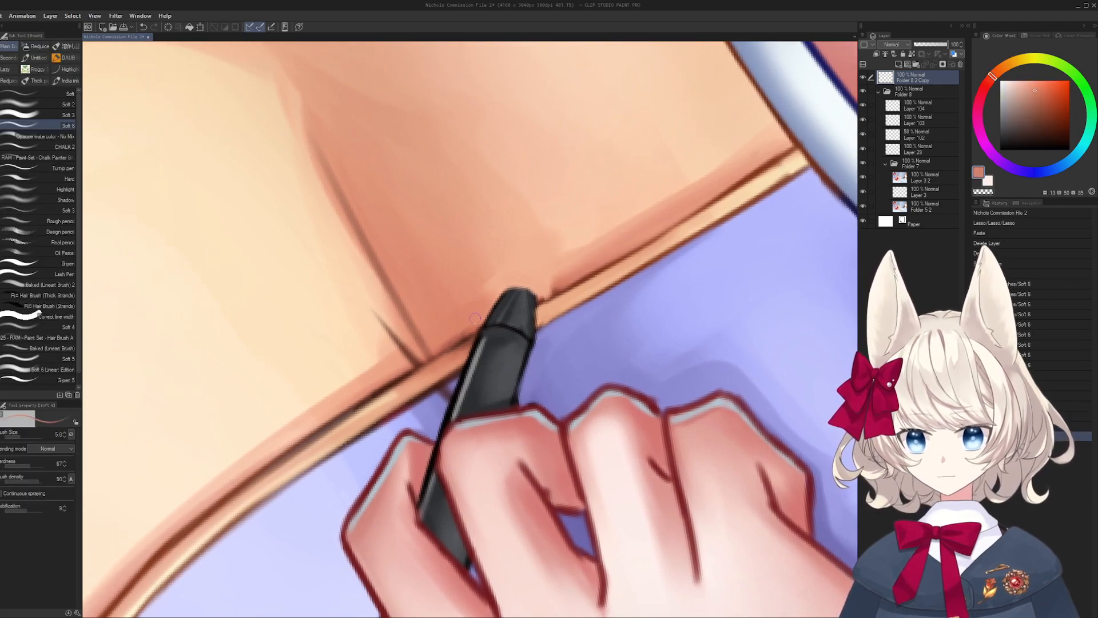
- Touch up the edge of the pen barrel just below the fingers with the sampled lavender
{"action": "key", "text": "r"}
{"action": "mouse_move", "coordinate": [529, 279]}
{"action": "left_mouse_down"}
{"action": "mouse_move", "coordinate": [504, 261]}
{"action": "mouse_move", "coordinate": [396, 334]}
{"action": "mouse_move", "coordinate": [418, 382]}
{"action": "left_mouse_up"}
{"action": "key", "text": "ctrl+space"}
{"action": "mouse_move", "coordinate": [515, 338]}
{"action": "left_mouse_down"}
{"action": "mouse_move", "coordinate": [458, 339]}
{"action": "mouse_move", "coordinate": [547, 338]}
{"action": "left_mouse_up"}
{"action": "key", "text": "r"}
{"action": "key", "text": "b"}
{"action": "scroll", "coordinate": [466, 367], "scroll_direction": "up", "scroll_amount": 3}
{"action": "left_click", "coordinate": [473, 370], "text": "alt"}
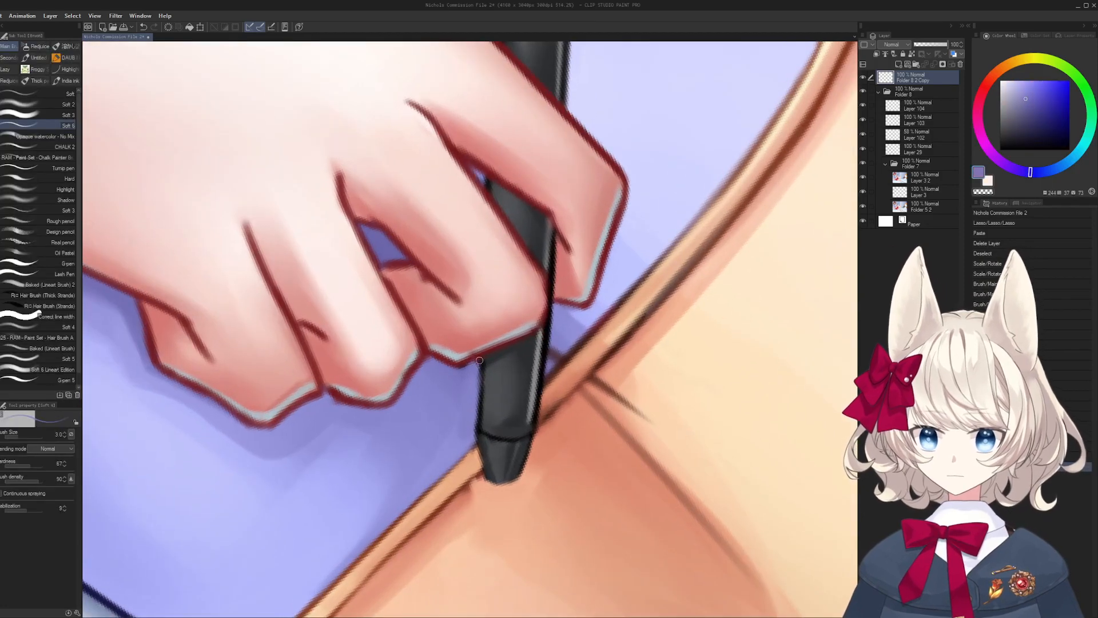
{"action": "left_click_drag", "start_coordinate": [479, 361], "coordinate": [484, 373]}
{"action": "key", "text": "ctrl+space"}
{"action": "mouse_move", "coordinate": [501, 359]}
{"action": "left_mouse_down"}
{"action": "mouse_move", "coordinate": [479, 372]}
{"action": "mouse_move", "coordinate": [481, 411]}
{"action": "left_mouse_up"}
- Redraw the dark outline of the pen from the barrel down to the tip with a finer brush
{"action": "left_click", "coordinate": [481, 395], "text": "alt"}
{"action": "key", "text": "["}
{"action": "key", "text": "ctrl+z"}
{"action": "mouse_move", "coordinate": [480, 381]}
{"action": "left_mouse_down"}
{"action": "mouse_move", "coordinate": [487, 453]}
{"action": "mouse_move", "coordinate": [514, 447]}
{"action": "left_mouse_up"}
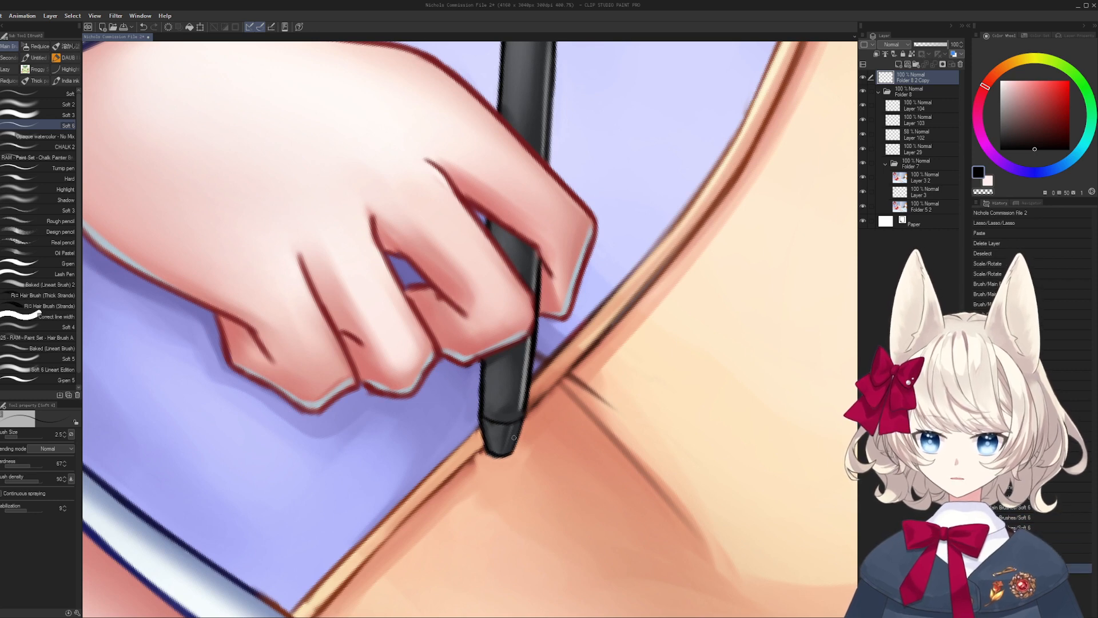
- Try to outline a pointed nib in black at the end of the pen tip
{"action": "scroll", "coordinate": [511, 444], "scroll_direction": "up", "scroll_amount": 5}
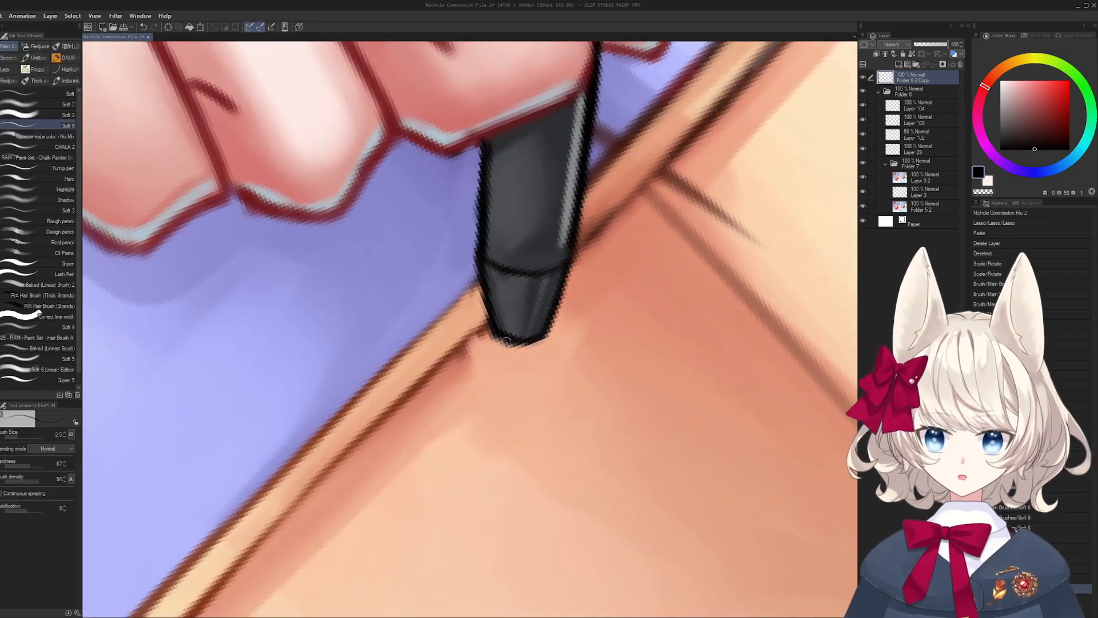
{"action": "mouse_move", "coordinate": [506, 341]}
{"action": "left_mouse_down"}
{"action": "mouse_move", "coordinate": [509, 369]}
{"action": "mouse_move", "coordinate": [523, 369]}
{"action": "mouse_move", "coordinate": [462, 263]}
{"action": "mouse_move", "coordinate": [428, 275]}
{"action": "left_mouse_up"}
{"action": "key", "text": "ctrl+z"}
{"action": "key", "text": "ctrl+z"}
{"action": "key", "text": "r"}
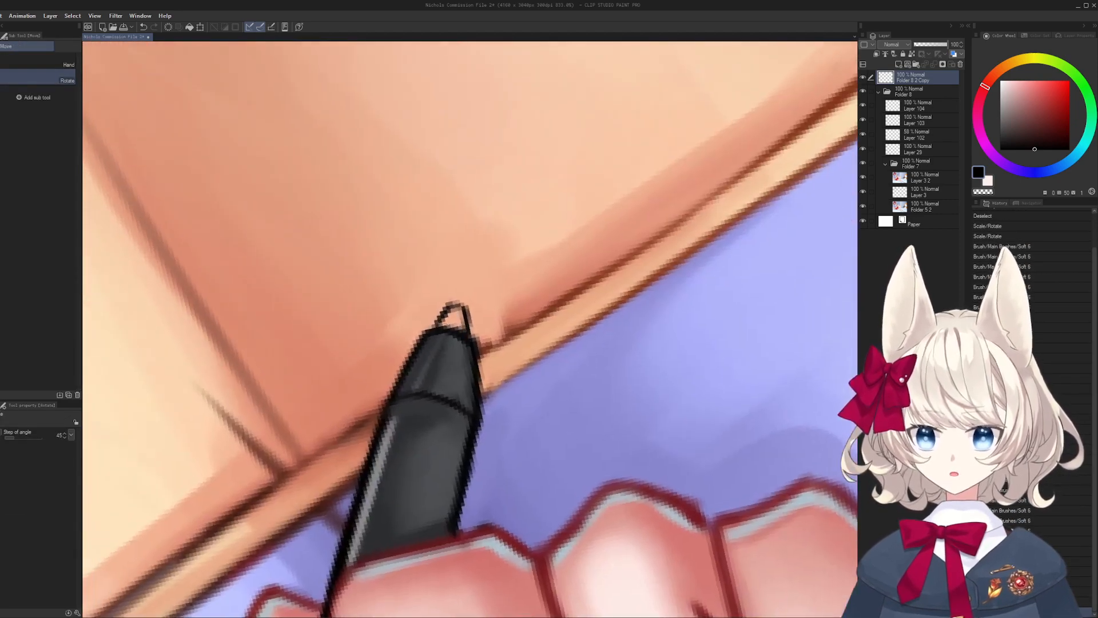
{"action": "mouse_move", "coordinate": [436, 322]}
{"action": "left_mouse_down"}
{"action": "mouse_move", "coordinate": [451, 301]}
{"action": "mouse_move", "coordinate": [464, 302]}
{"action": "left_mouse_up"}
{"action": "mouse_move", "coordinate": [455, 301]}
{"action": "left_mouse_down"}
{"action": "mouse_move", "coordinate": [471, 318]}
{"action": "mouse_move", "coordinate": [455, 288]}
{"action": "mouse_move", "coordinate": [429, 320]}
{"action": "mouse_move", "coordinate": [438, 340]}
{"action": "left_mouse_up"}
{"action": "key", "text": "ctrl+space"}
{"action": "key", "text": "r"}
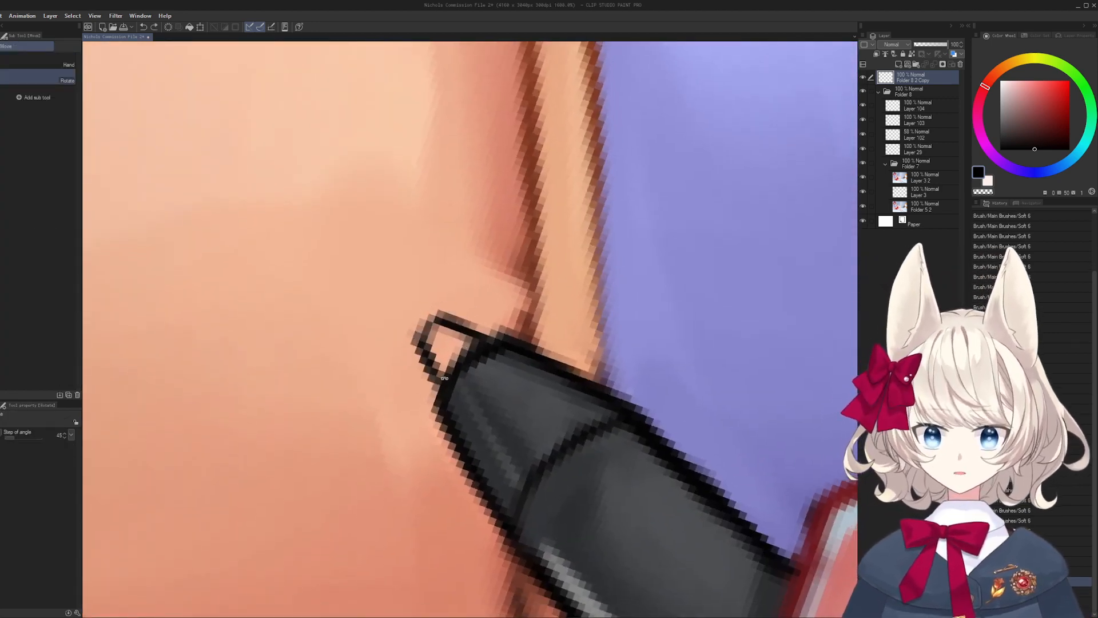
{"action": "key", "text": "ctrl+z"}
{"action": "key", "text": "ctrl+z"}
{"action": "key", "text": "b"}
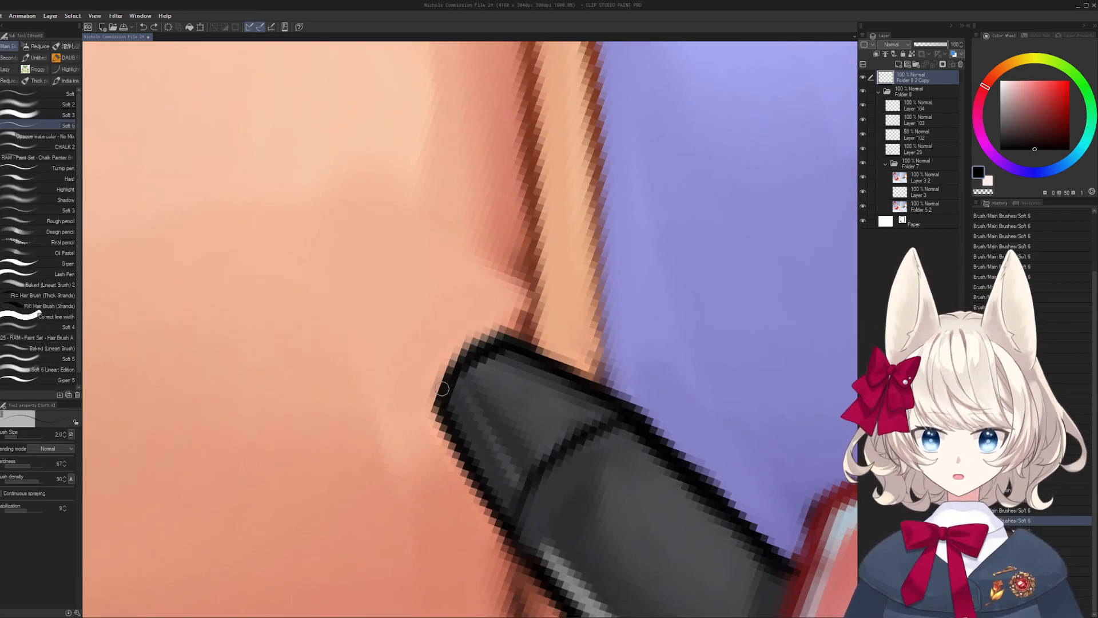
- Try a shorter, blunter nib outline at the end of the pen tip
{"action": "mouse_move", "coordinate": [430, 373]}
{"action": "left_mouse_down"}
{"action": "mouse_move", "coordinate": [479, 324]}
{"action": "mouse_move", "coordinate": [500, 340]}
{"action": "left_mouse_up"}
{"action": "key", "text": "r"}
{"action": "mouse_move", "coordinate": [509, 339]}
{"action": "left_mouse_down"}
{"action": "mouse_move", "coordinate": [459, 434]}
{"action": "mouse_move", "coordinate": [420, 394]}
{"action": "mouse_move", "coordinate": [457, 389]}
{"action": "left_mouse_up"}
{"action": "key", "text": "ctrl+space"}
{"action": "key", "text": "r"}
{"action": "key", "text": "ctrl+space"}
{"action": "left_click_drag", "start_coordinate": [406, 343], "coordinate": [445, 336]}
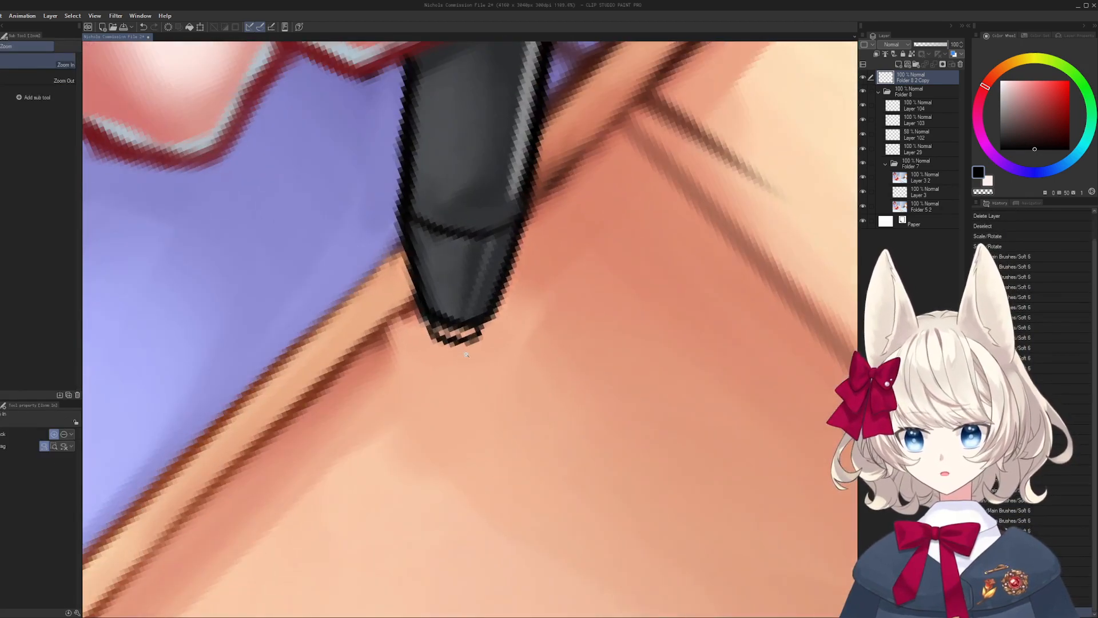
{"action": "key", "text": "ctrl+z"}
{"action": "key", "text": "b"}
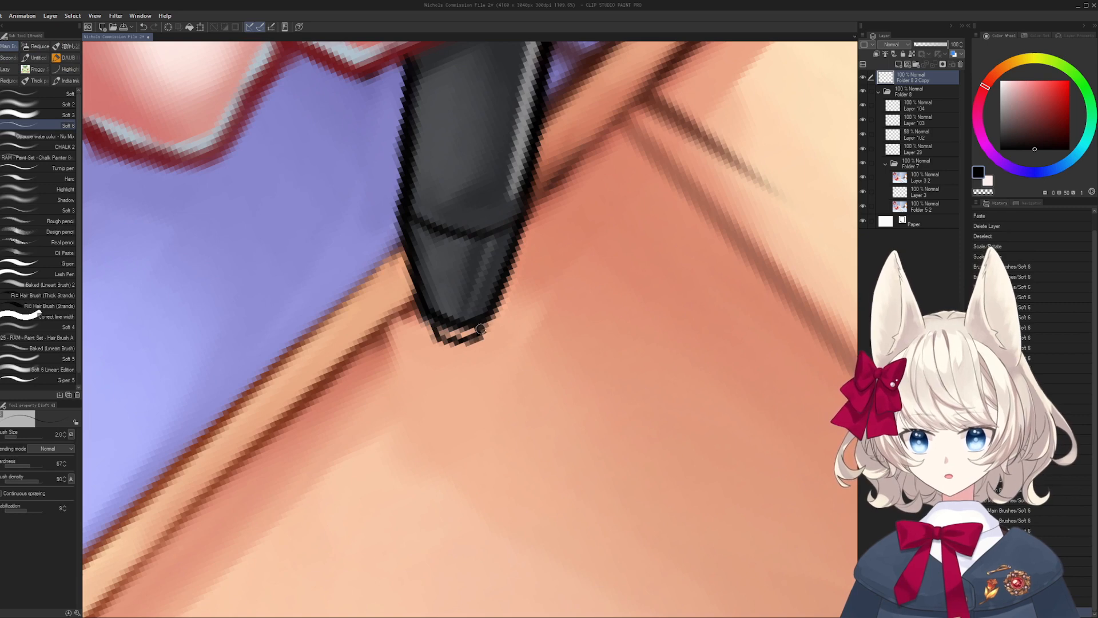
{"action": "mouse_move", "coordinate": [456, 329]}
{"action": "left_mouse_down"}
{"action": "mouse_move", "coordinate": [477, 340]}
{"action": "mouse_move", "coordinate": [434, 326]}
{"action": "mouse_move", "coordinate": [469, 335]}
{"action": "mouse_move", "coordinate": [434, 331]}
{"action": "mouse_move", "coordinate": [432, 340]}
{"action": "mouse_move", "coordinate": [476, 344]}
{"action": "mouse_move", "coordinate": [377, 355]}
{"action": "left_mouse_up"}
{"action": "key", "text": "ctrl+z"}
{"action": "key", "text": "ctrl+z"}
- Try reshaping the end of the pen tip with sampled pen colours and finer strokes
{"action": "key", "text": "x"}
{"action": "left_click", "coordinate": [479, 291], "text": "alt"}
{"action": "key", "text": "]"}
{"action": "key", "text": "]"}
{"action": "left_click", "coordinate": [456, 338], "text": "alt"}
{"action": "key", "text": "["}
{"action": "key", "text": "["}
{"action": "key", "text": "["}
{"action": "key", "text": "ctrl+z"}
{"action": "mouse_move", "coordinate": [377, 355]}
{"action": "left_mouse_down"}
{"action": "mouse_move", "coordinate": [448, 424]}
{"action": "mouse_move", "coordinate": [566, 329]}
{"action": "mouse_move", "coordinate": [543, 264]}
{"action": "left_mouse_up"}
{"action": "key", "text": "ctrl+space"}
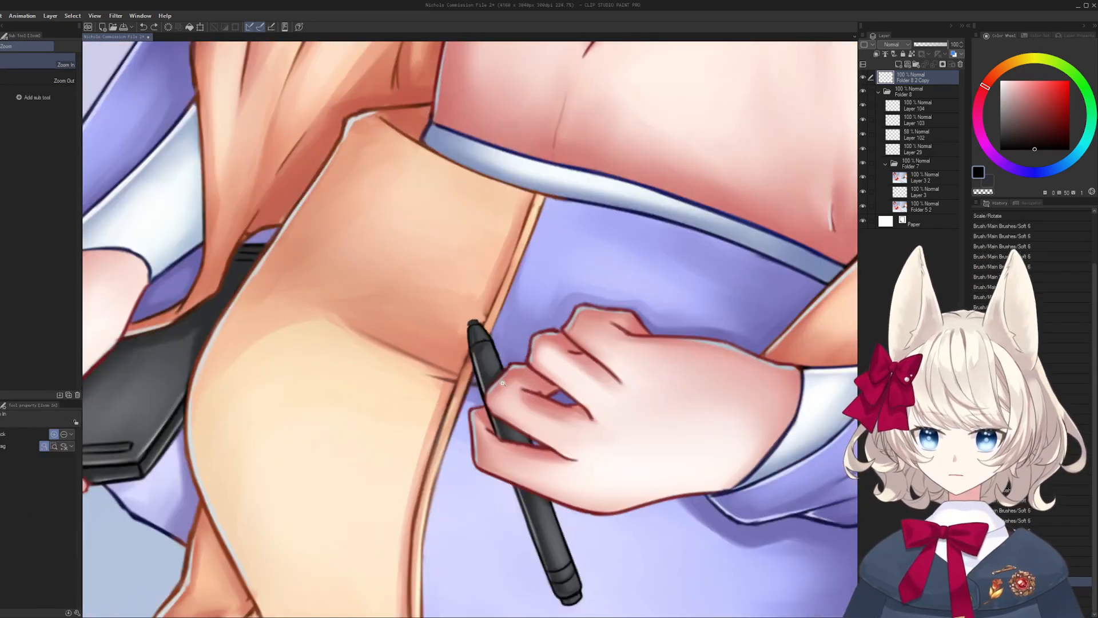
- Undo the trial strokes on the pen tip and draw a small pointed nib outline in black
{"action": "left_click", "coordinate": [469, 327]}
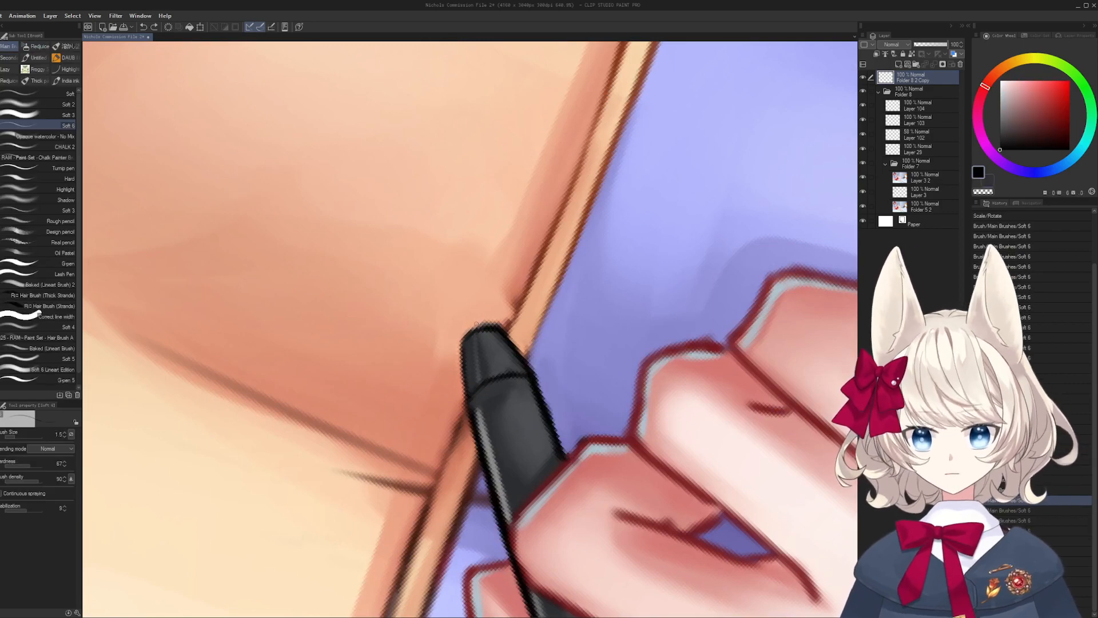
{"action": "key", "text": "]"}
{"action": "mouse_move", "coordinate": [468, 333]}
{"action": "left_mouse_down"}
{"action": "mouse_move", "coordinate": [479, 308]}
{"action": "mouse_move", "coordinate": [494, 327]}
{"action": "mouse_move", "coordinate": [467, 330]}
{"action": "mouse_move", "coordinate": [481, 298]}
{"action": "mouse_move", "coordinate": [483, 312]}
{"action": "left_mouse_up"}
{"action": "key", "text": "ctrl+z"}
{"action": "key", "text": "ctrl+z"}
{"action": "key", "text": "ctrl+z"}
{"action": "key", "text": "ctrl+z"}
{"action": "key", "text": "r"}
- Fill the pointed nib with dark grey sampled from the pen tip
{"action": "left_click", "coordinate": [484, 321], "text": "alt"}
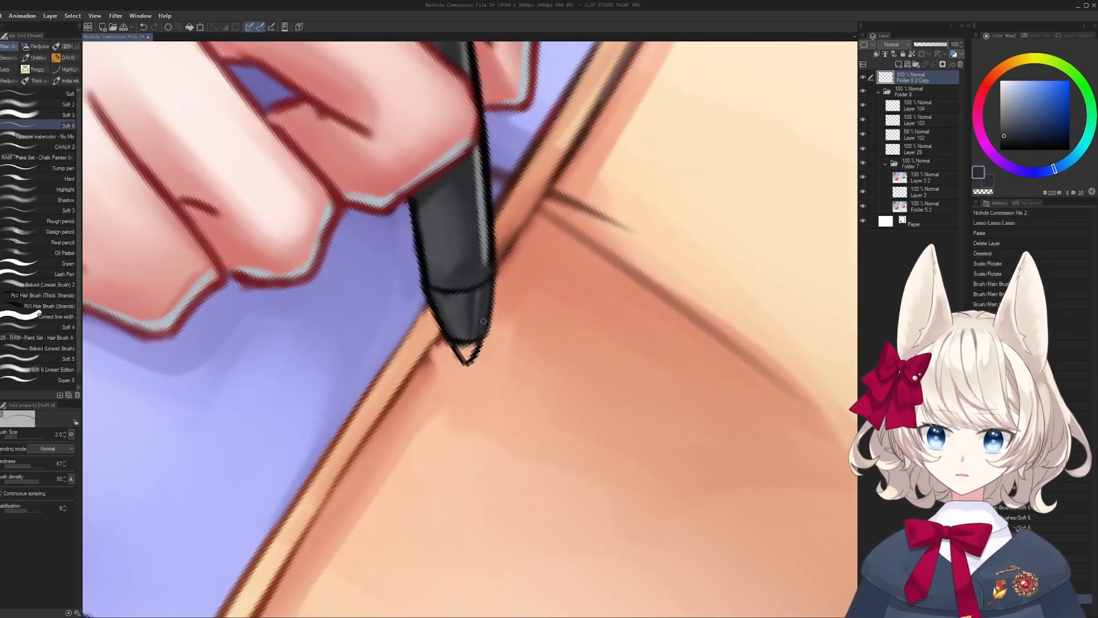
{"action": "left_click", "coordinate": [461, 351], "text": "alt"}
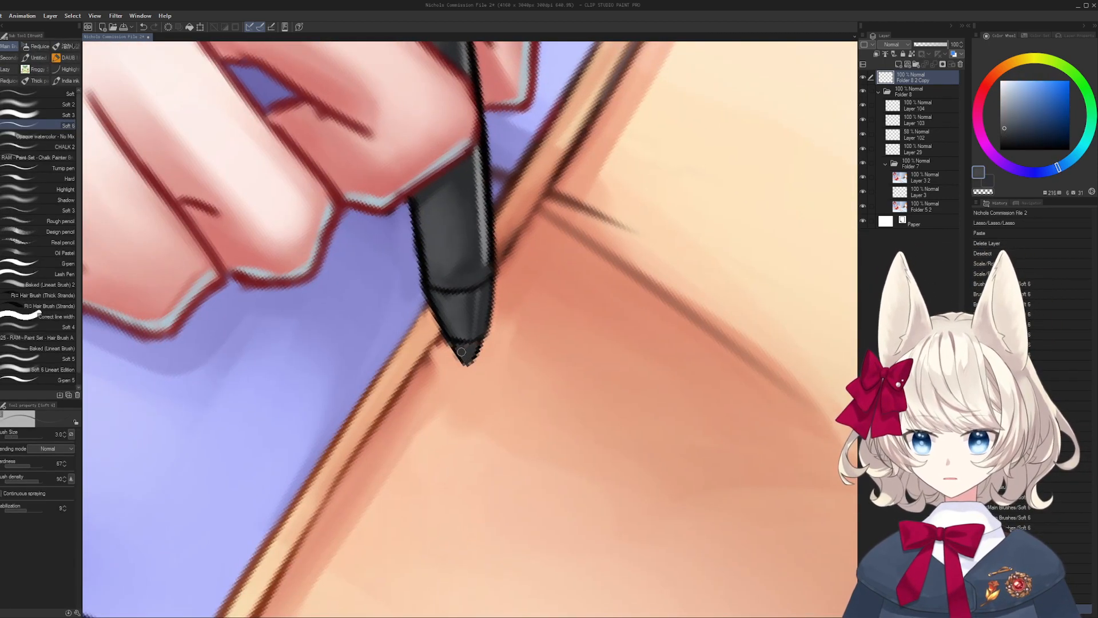
{"action": "mouse_move", "coordinate": [470, 347]}
{"action": "left_mouse_down"}
{"action": "mouse_move", "coordinate": [468, 366]}
{"action": "mouse_move", "coordinate": [507, 339]}
{"action": "mouse_move", "coordinate": [504, 311]}
{"action": "left_mouse_up"}
- Choose black and reinforce the outline around the nib and pen tip
{"action": "left_click", "coordinate": [448, 310], "text": "alt"}
{"action": "left_click", "coordinate": [459, 370], "text": "alt"}
{"action": "left_click", "coordinate": [1000, 150]}
{"action": "left_click_drag", "start_coordinate": [452, 366], "coordinate": [501, 323]}
- Add grey shading strokes to the nib and pen tip
{"action": "left_click", "coordinate": [421, 355], "text": "alt"}
{"action": "left_click_drag", "start_coordinate": [423, 355], "coordinate": [463, 313]}
{"action": "left_click_drag", "start_coordinate": [467, 310], "coordinate": [446, 329]}
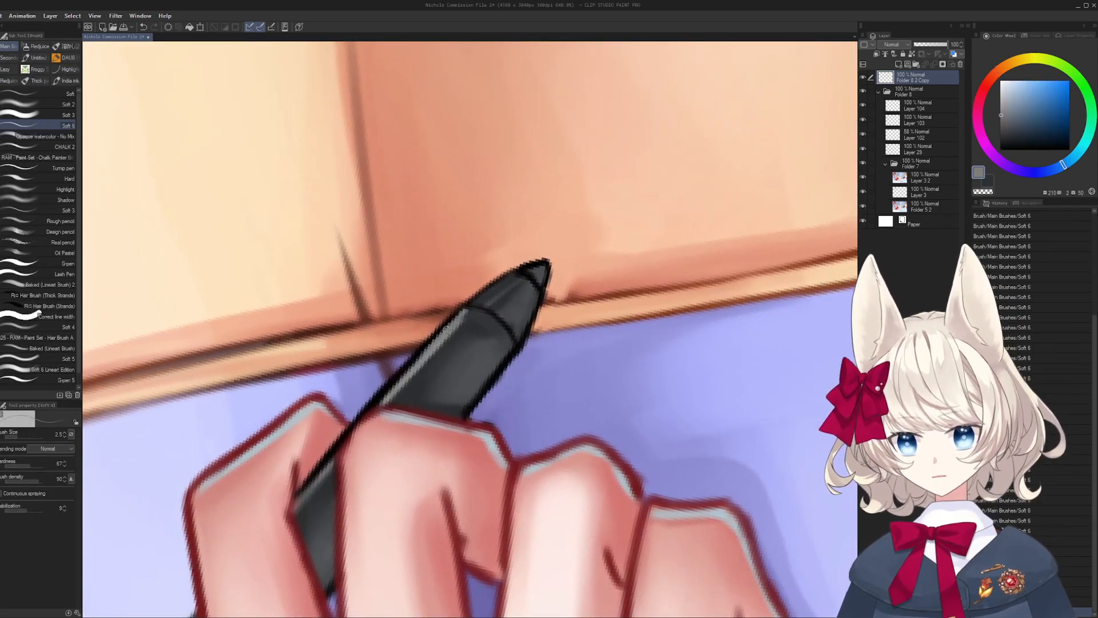
{"action": "left_click_drag", "start_coordinate": [408, 376], "coordinate": [465, 312]}
{"action": "mouse_move", "coordinate": [456, 321]}
{"action": "left_mouse_down"}
{"action": "mouse_move", "coordinate": [470, 315]}
{"action": "mouse_move", "coordinate": [446, 337]}
{"action": "mouse_move", "coordinate": [461, 348]}
{"action": "left_mouse_up"}
- Hide the panels and examine the retouched pen within the whole illustration
{"action": "key", "text": "ctrl+space"}
{"action": "key", "text": "ctrl"}
{"action": "key", "text": "ctrl+@"}
{"action": "key", "text": "ctrl+space"}
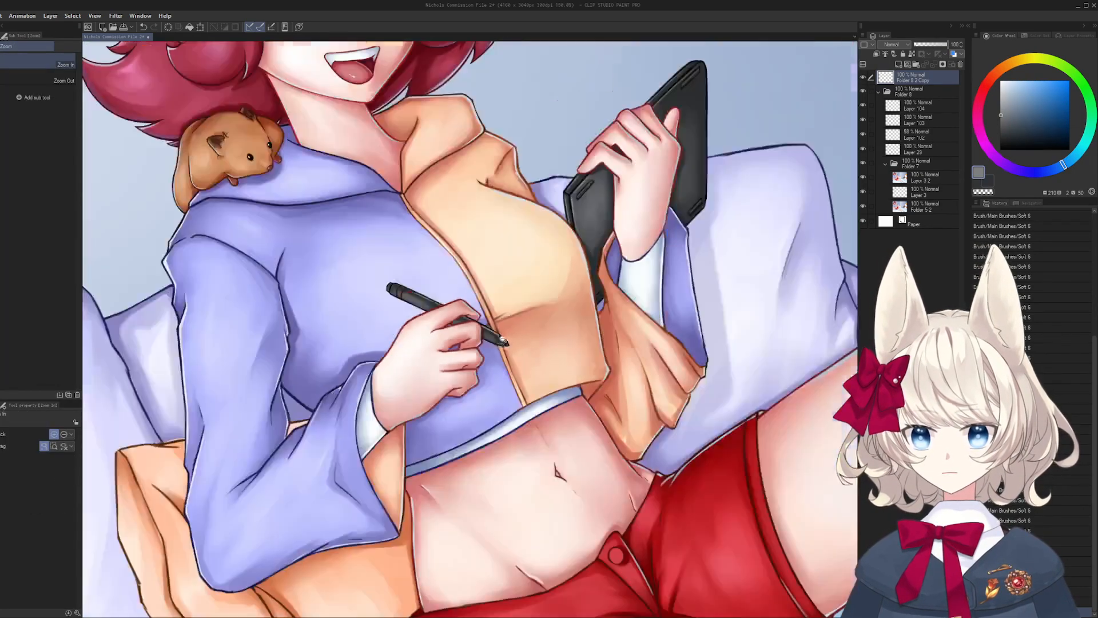
{"action": "left_click_drag", "start_coordinate": [483, 241], "coordinate": [536, 495]}
{"action": "key", "text": "Tab"}
{"action": "left_click_drag", "start_coordinate": [547, 419], "coordinate": [523, 359]}
{"action": "left_click_drag", "start_coordinate": [535, 413], "coordinate": [570, 483]}
{"action": "left_click_drag", "start_coordinate": [587, 357], "coordinate": [551, 326]}
{"action": "left_click_drag", "start_coordinate": [648, 355], "coordinate": [536, 314]}
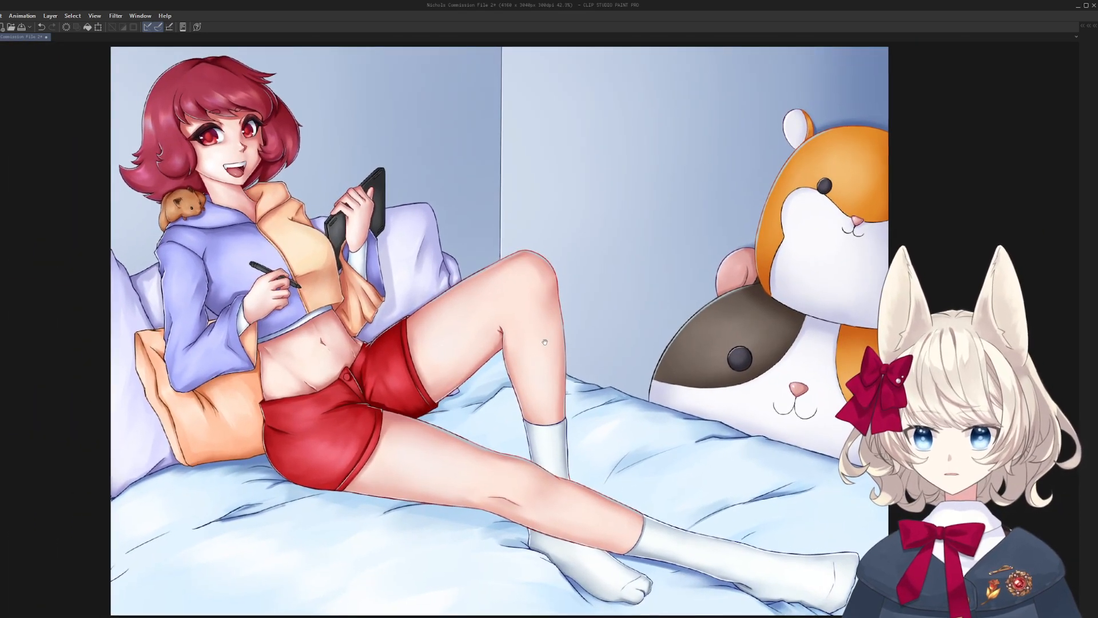
- Restore the hidden panels around the canvas
{"action": "key", "text": "Tab"}
{"action": "key", "text": "Tab"}
{"action": "key", "text": "Tab"}
{"action": "left_click_drag", "start_coordinate": [541, 356], "coordinate": [567, 343]}
{"action": "key", "text": "Tab"}
{"action": "key", "text": "Tab"}
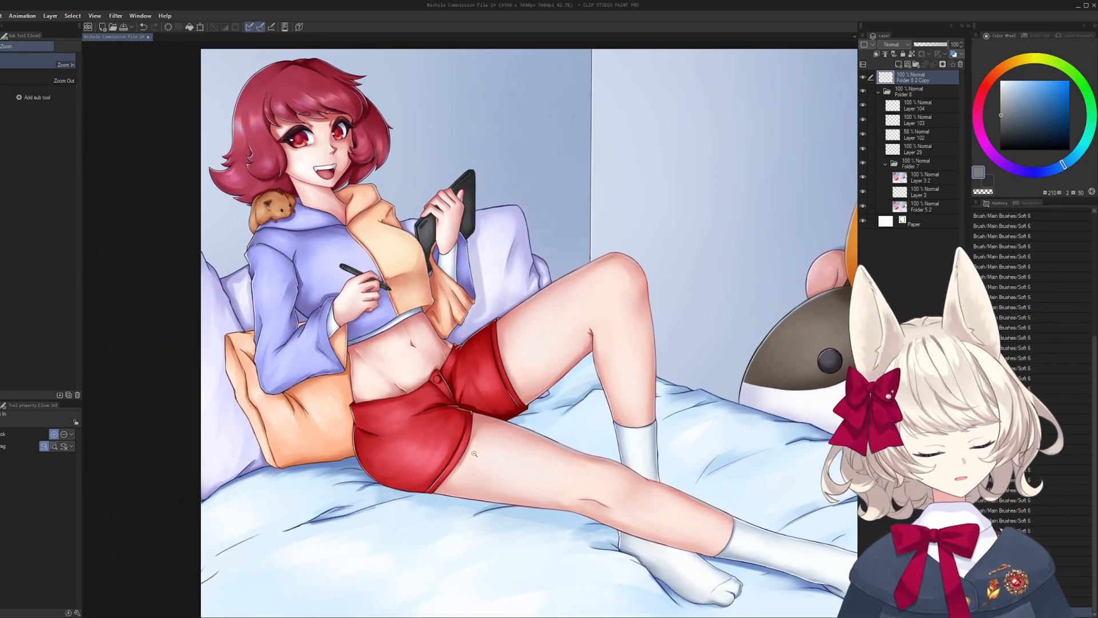
- Compare the retouched pen with the top layer copy, Layer 104 and Layer 103 hidden and shown again
{"action": "left_click_drag", "start_coordinate": [406, 320], "coordinate": [518, 334]}
{"action": "left_click_drag", "start_coordinate": [346, 207], "coordinate": [577, 360]}
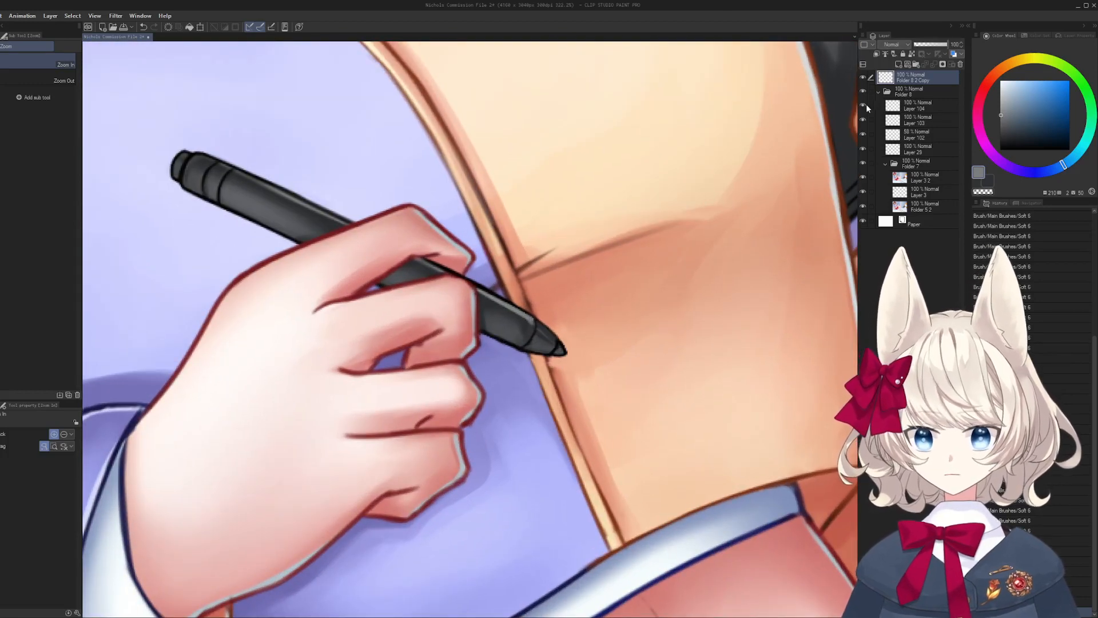
{"action": "left_click", "coordinate": [865, 106]}
{"action": "left_click", "coordinate": [862, 78]}
{"action": "left_click", "coordinate": [863, 78]}
{"action": "left_click", "coordinate": [863, 117]}
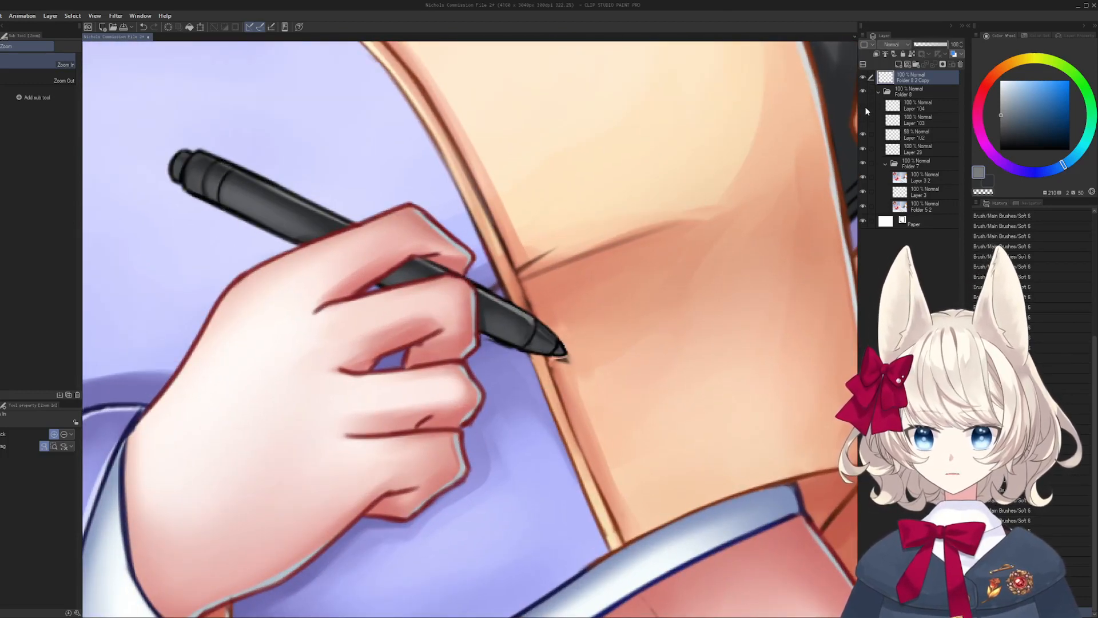
{"action": "left_click_drag", "start_coordinate": [864, 106], "coordinate": [864, 119]}
- Sample the pen's dark grey and the adjacent jacket purple to touch up the pen's edge beside the fingers
{"action": "key", "text": "r"}
{"action": "left_click_drag", "start_coordinate": [527, 452], "coordinate": [589, 247]}
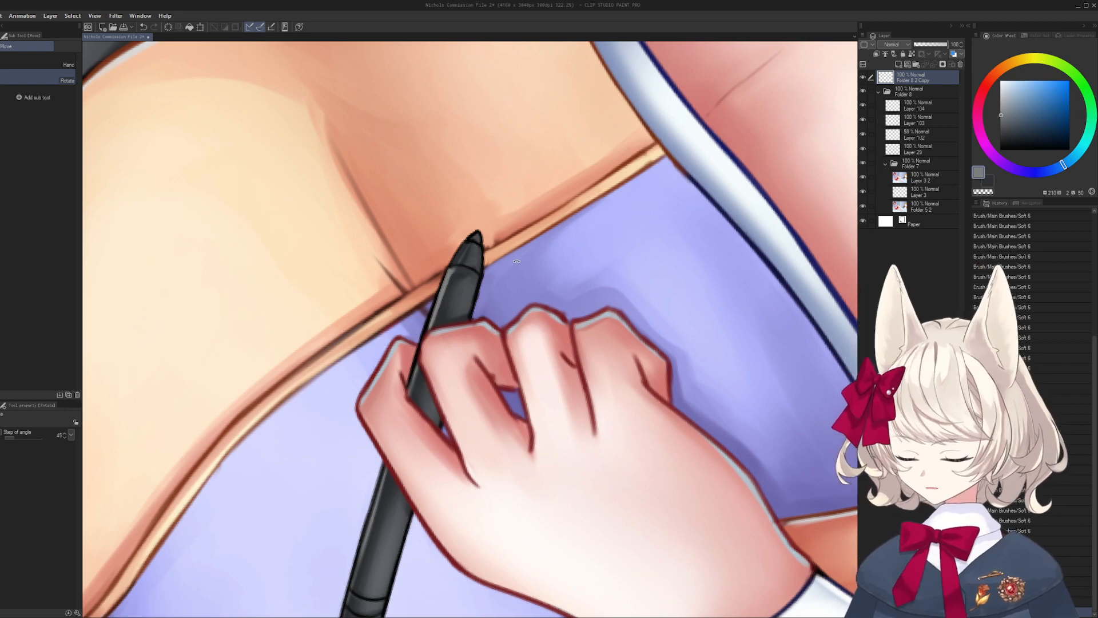
{"action": "scroll", "coordinate": [516, 261], "scroll_direction": "up", "scroll_amount": 3}
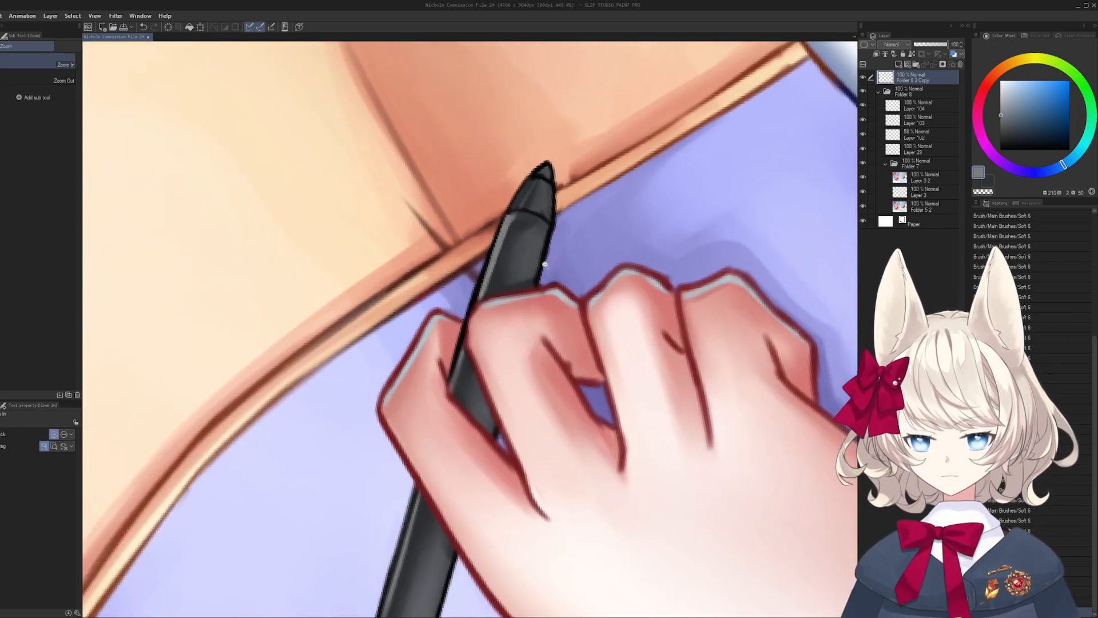
{"action": "key", "text": "b"}
{"action": "left_click", "coordinate": [531, 285], "text": "alt"}
{"action": "left_click", "coordinate": [529, 284], "text": "alt"}
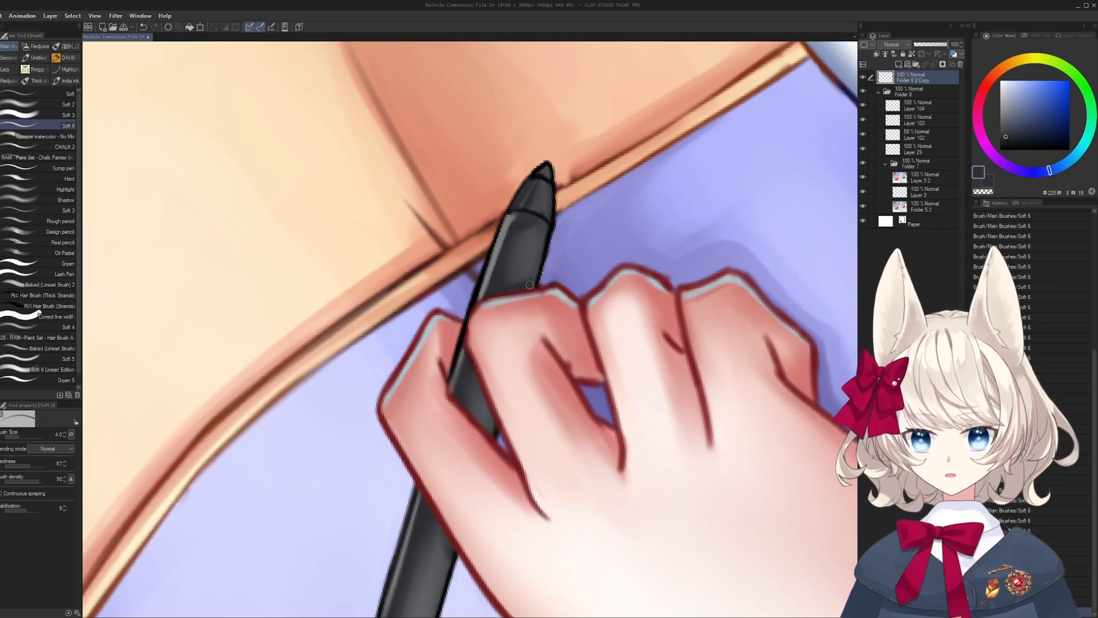
{"action": "left_click", "coordinate": [554, 253], "text": "alt"}
- Sample the jacket's lavender and clean up the jacket along the pen barrel's edge behind the hand
{"action": "left_click_drag", "start_coordinate": [400, 599], "coordinate": [440, 359]}
{"action": "left_click", "coordinate": [441, 359], "text": "alt"}
{"action": "key", "text": "r"}
{"action": "left_click_drag", "start_coordinate": [450, 272], "coordinate": [452, 399]}
{"action": "key", "text": "b"}
{"action": "left_click", "coordinate": [411, 409], "text": "alt"}
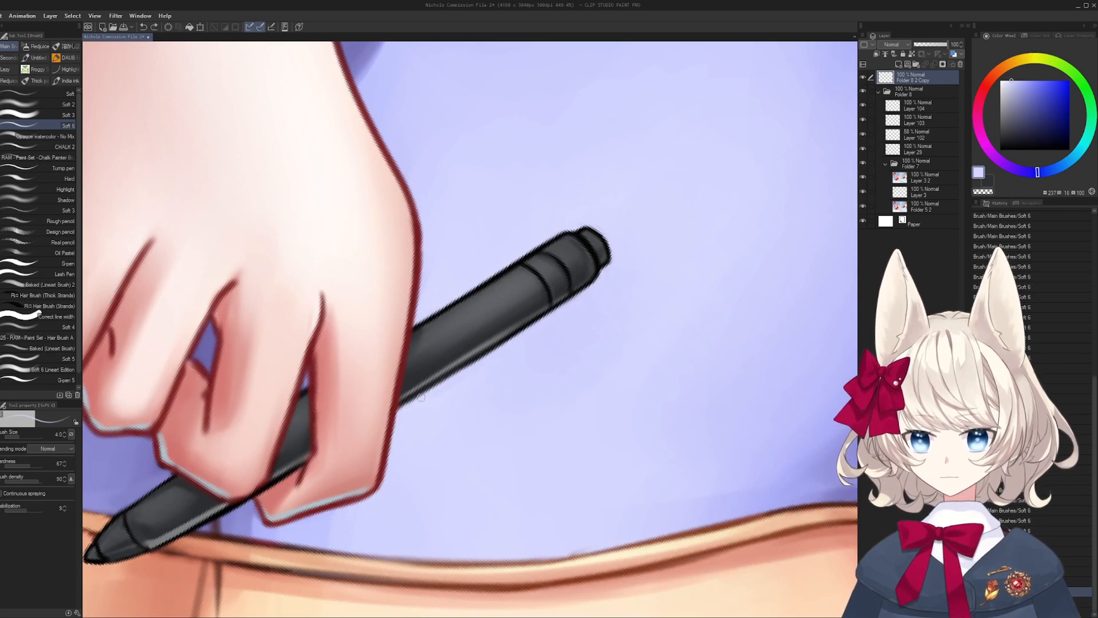
{"action": "mouse_move", "coordinate": [499, 344]}
{"action": "left_mouse_down"}
{"action": "mouse_move", "coordinate": [567, 309]}
{"action": "mouse_move", "coordinate": [616, 350]}
{"action": "left_mouse_up"}
{"action": "key", "text": "r"}
{"action": "key", "text": "b"}
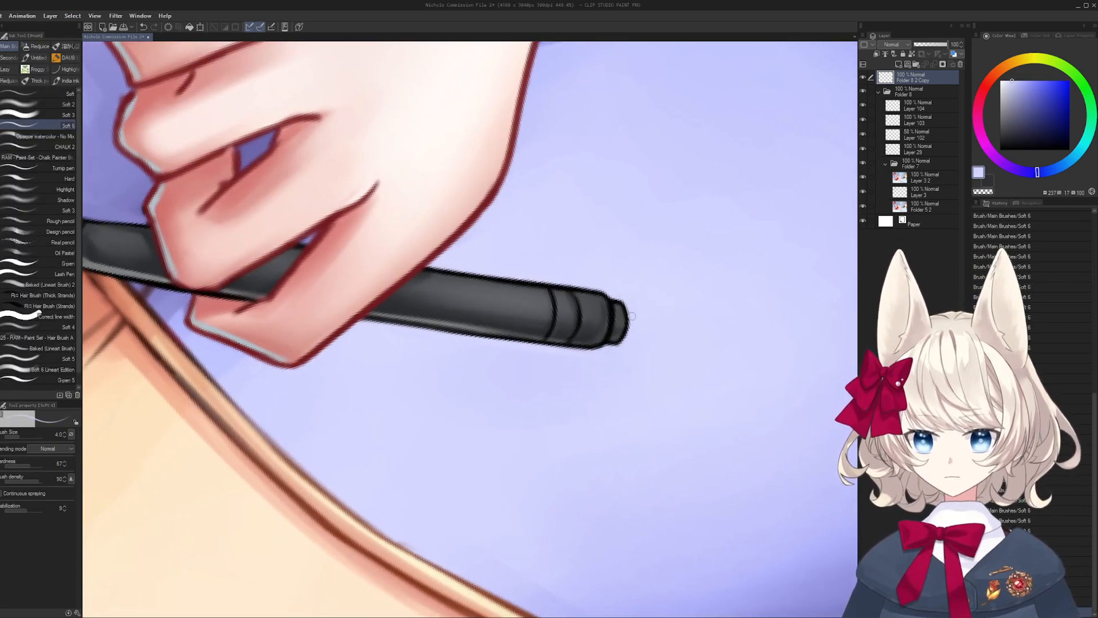
- Sample light and dark greys from the pen and paint fine highlights and shading on the bands at its blunt end
{"action": "key", "text": "r"}
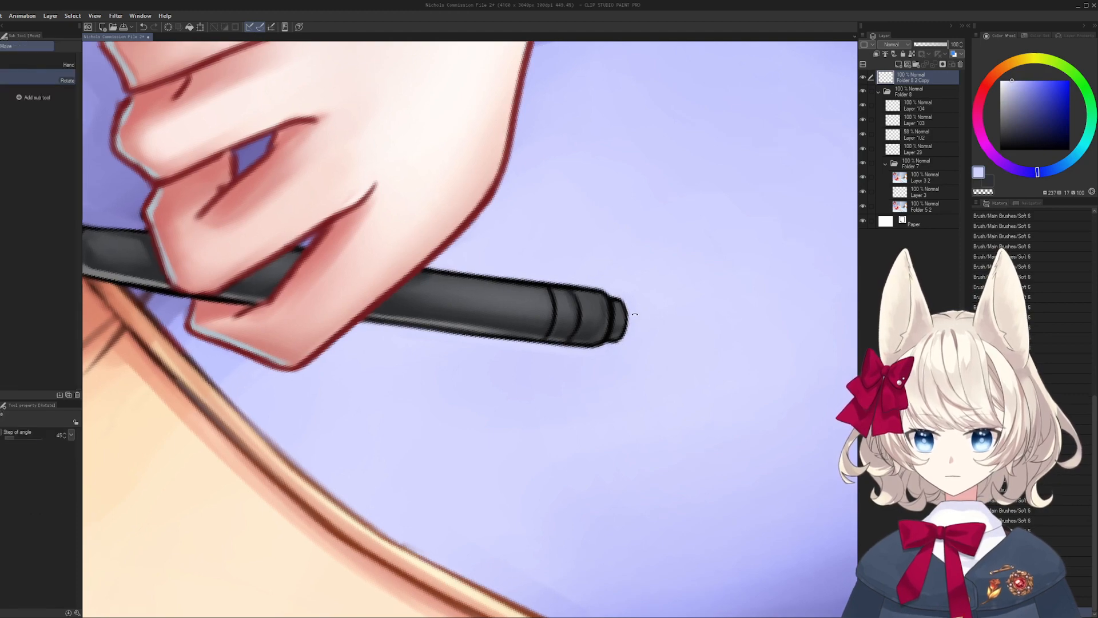
{"action": "mouse_move", "coordinate": [633, 314]}
{"action": "left_mouse_down"}
{"action": "mouse_move", "coordinate": [440, 274]}
{"action": "mouse_move", "coordinate": [510, 333]}
{"action": "left_mouse_up"}
{"action": "key", "text": "space"}
{"action": "key", "text": "ctrl+space"}
{"action": "left_click_drag", "start_coordinate": [456, 306], "coordinate": [515, 314]}
{"action": "key", "text": "b"}
{"action": "left_click", "coordinate": [551, 383], "text": "alt"}
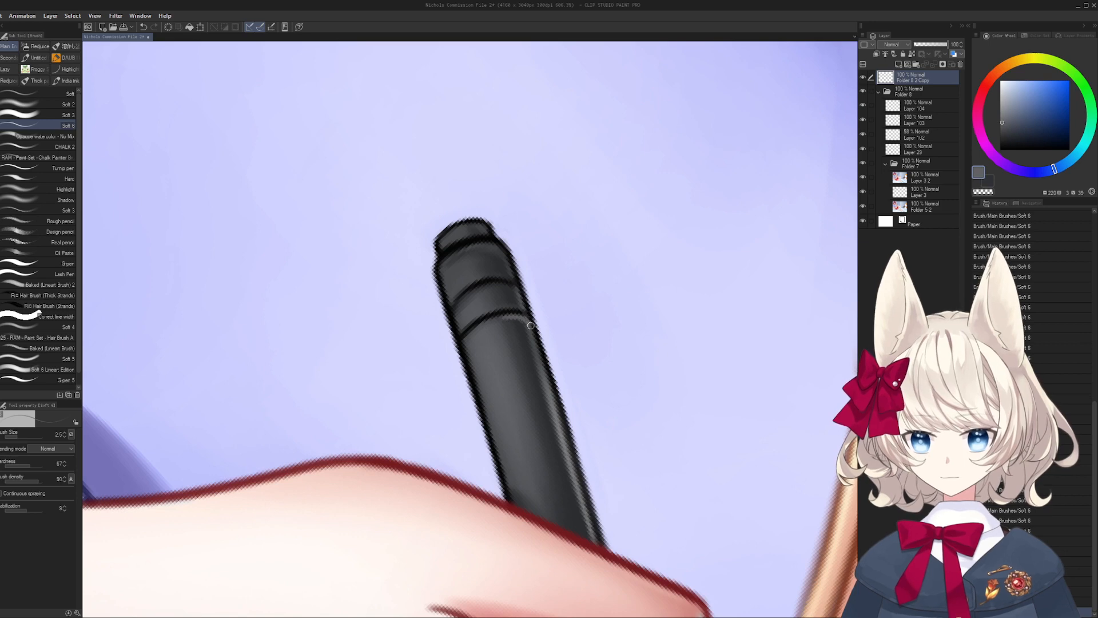
{"action": "left_click", "coordinate": [498, 291], "text": "alt"}
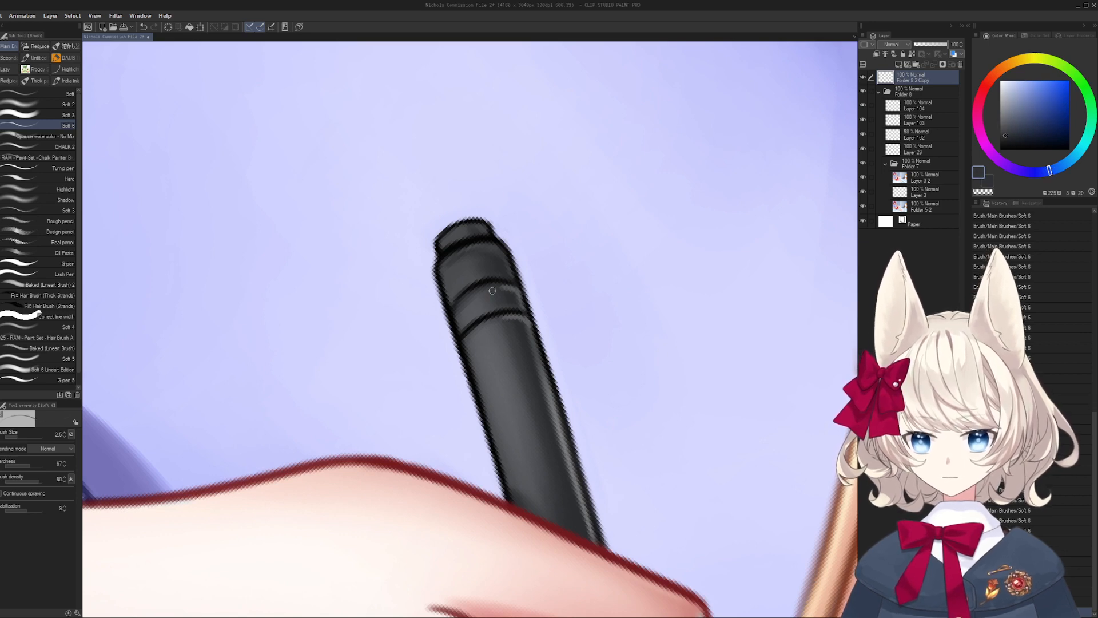
{"action": "left_click", "coordinate": [530, 317], "text": "alt"}
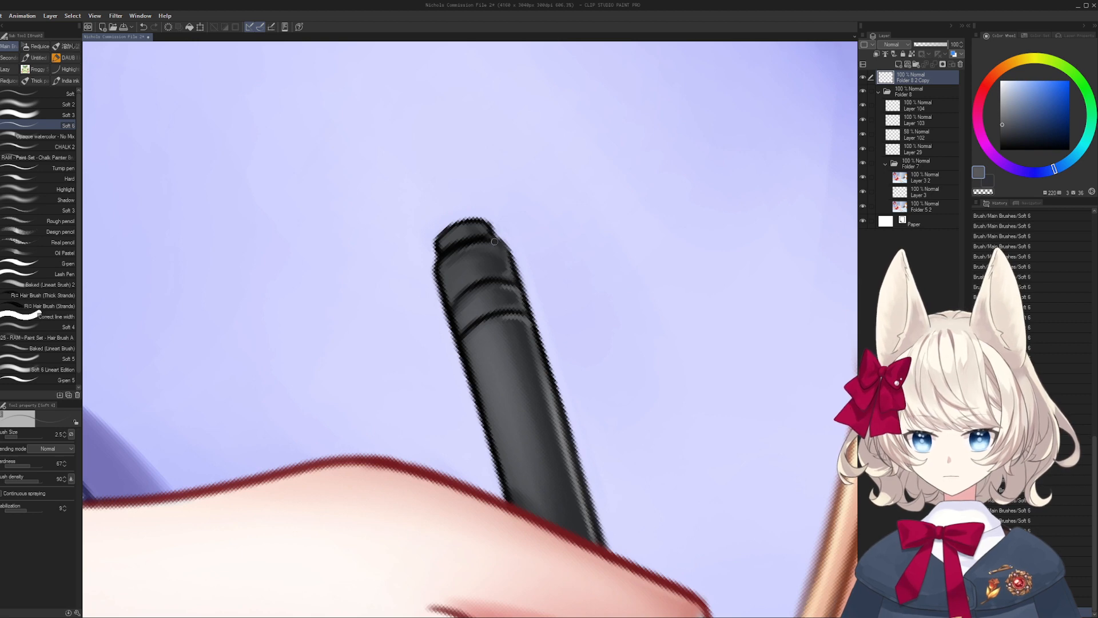
{"action": "left_click", "coordinate": [448, 262], "text": "alt"}
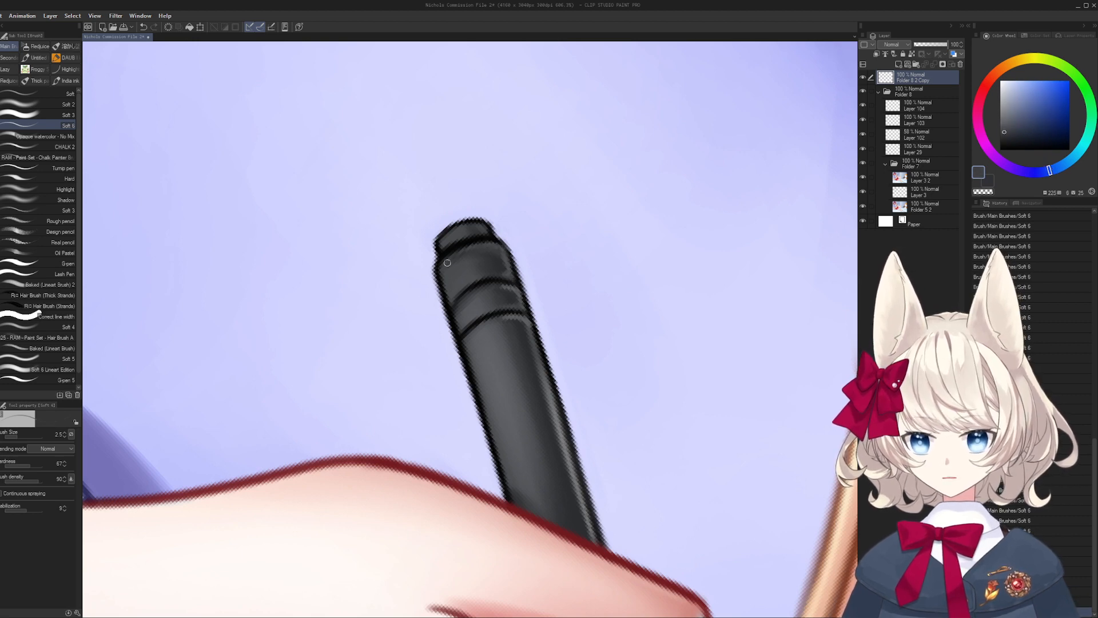
{"action": "key", "text": "bracketright"}
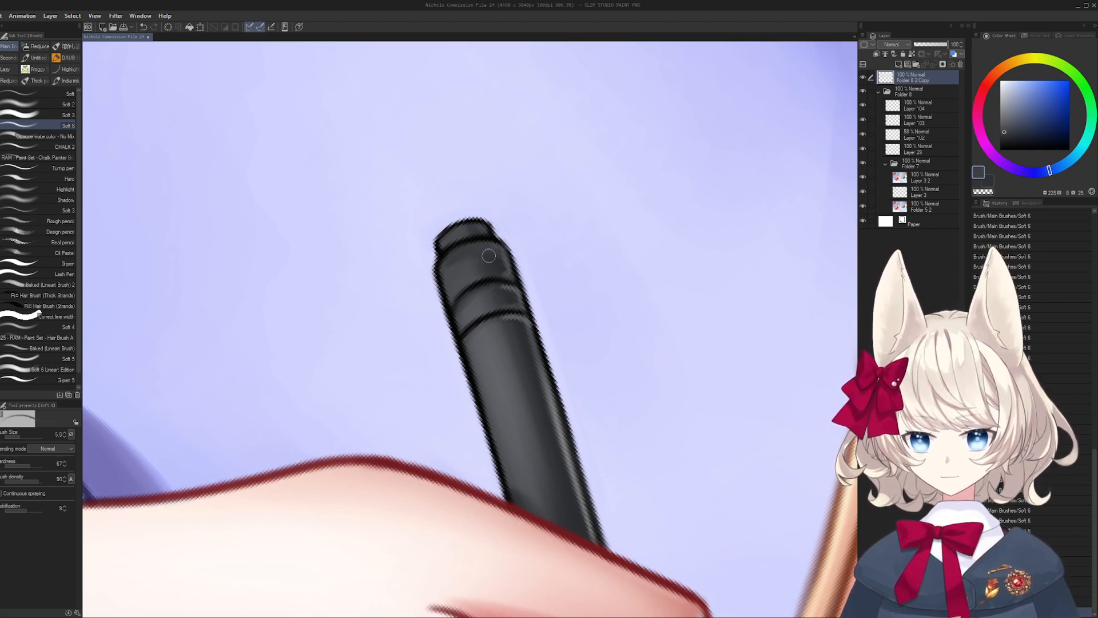
- Sample the hand's dark red outline and refine the index finger's line against the pen with a 2.5 brush
{"action": "scroll", "coordinate": [488, 255], "scroll_direction": "down", "scroll_amount": 12}
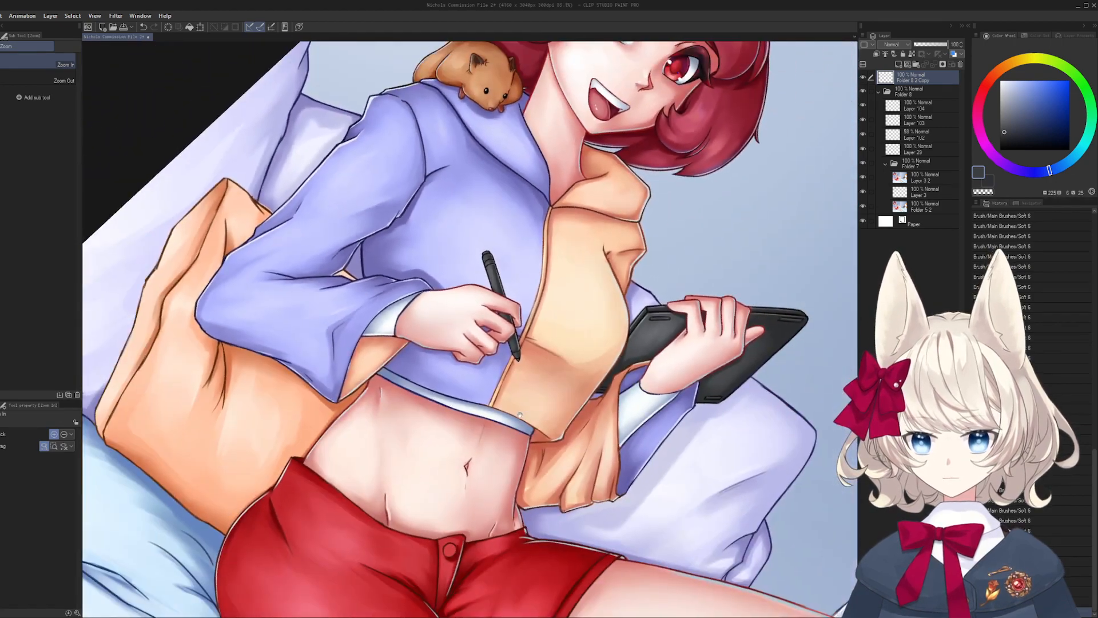
{"action": "scroll", "coordinate": [520, 415], "scroll_direction": "up", "scroll_amount": 6}
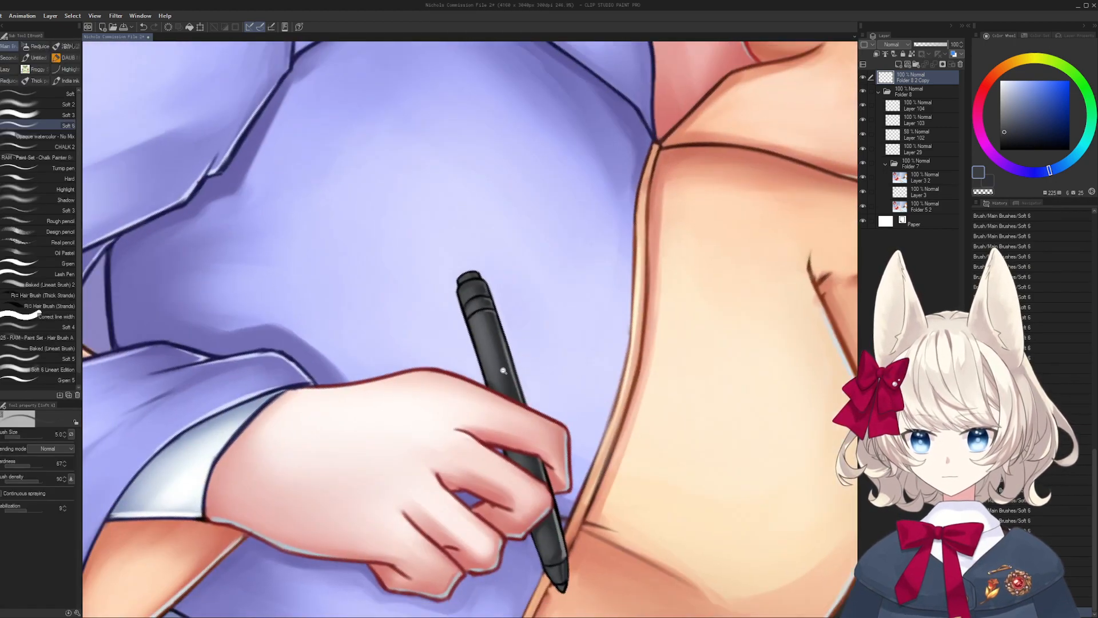
{"action": "left_click_drag", "start_coordinate": [504, 370], "coordinate": [546, 328]}
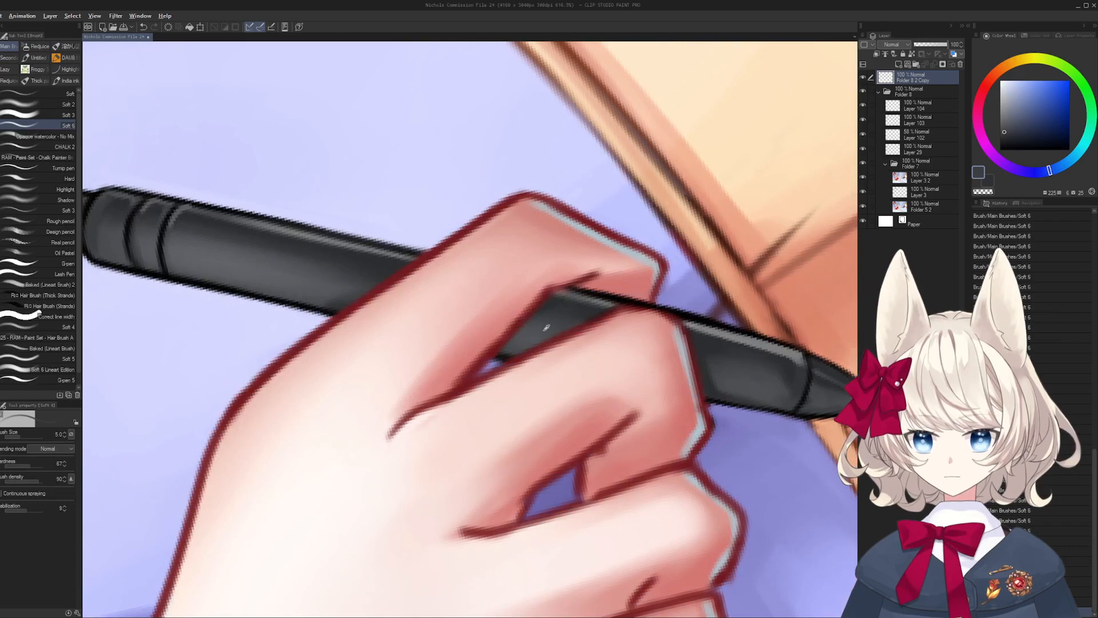
{"action": "left_click", "coordinate": [543, 195], "text": "alt"}
{"action": "key", "text": "bracketleft"}
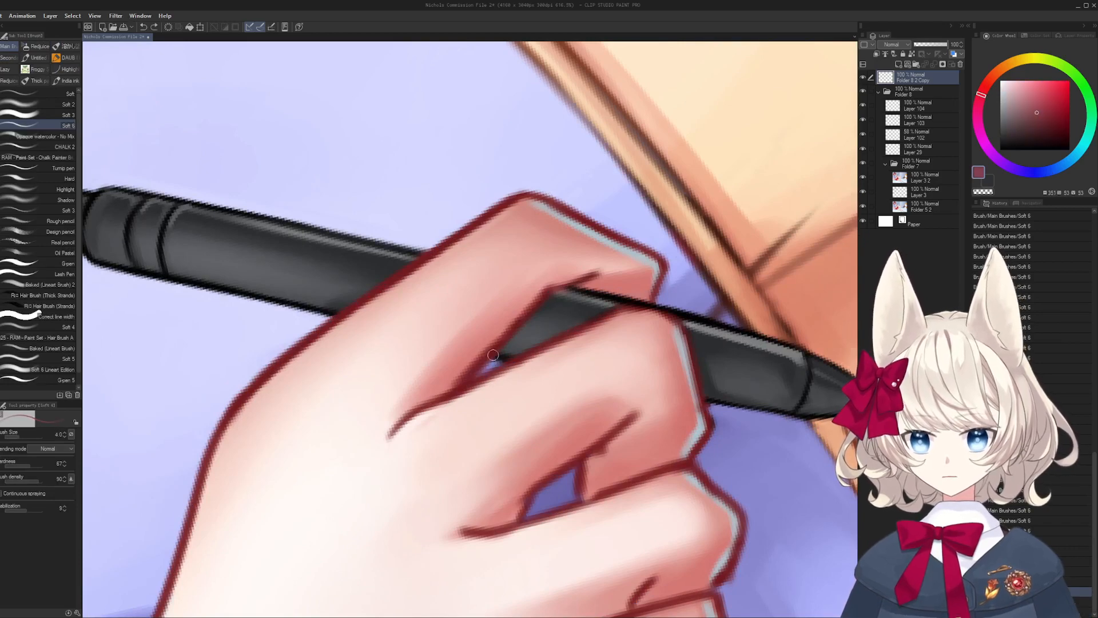
{"action": "left_click", "coordinate": [469, 373], "text": "alt"}
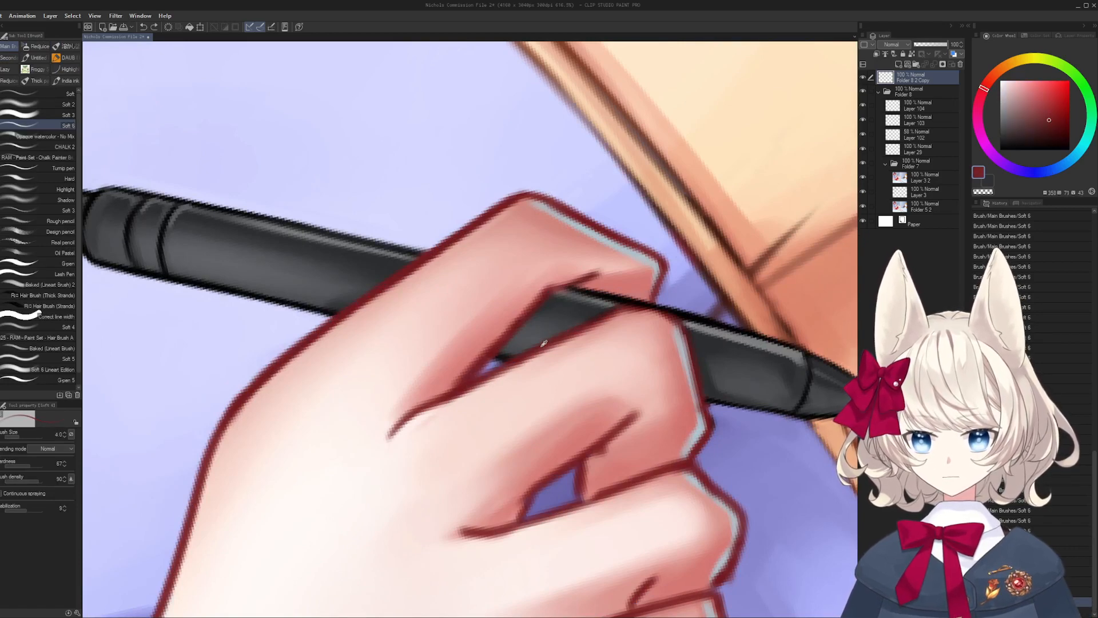
{"action": "key", "text": "bracketleft"}
{"action": "key", "text": "bracketleft"}
{"action": "left_click_drag", "start_coordinate": [489, 364], "coordinate": [474, 371]}
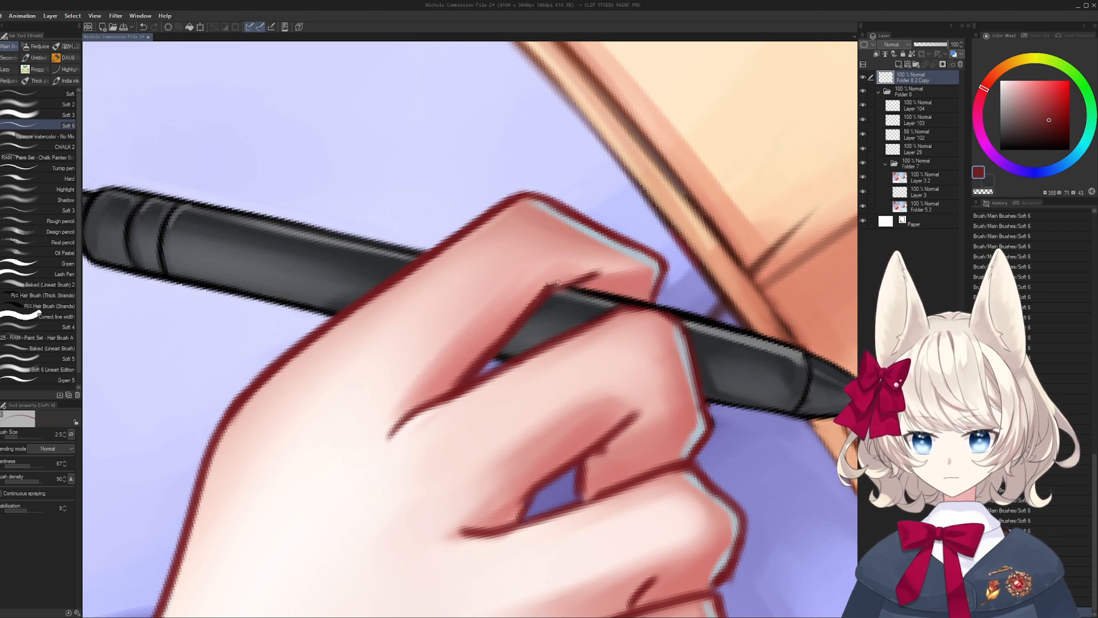
- Sample the finger's pink tones and paint shading along the index finger's inner edge with the brush enlarged to 6
{"action": "left_click", "coordinate": [536, 292], "text": "alt"}
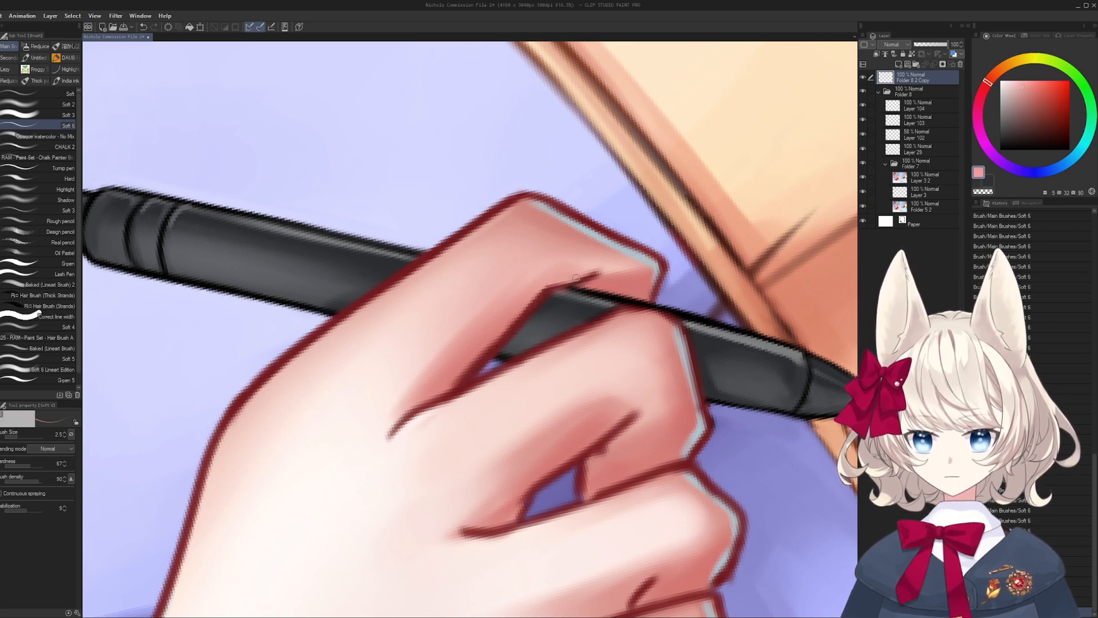
{"action": "left_click", "coordinate": [460, 372], "text": "alt"}
{"action": "key", "text": "bracketright"}
{"action": "key", "text": "bracketright"}
{"action": "left_click_drag", "start_coordinate": [455, 384], "coordinate": [526, 310]}
{"action": "key", "text": "bracketright"}
{"action": "mouse_move", "coordinate": [488, 346]}
{"action": "left_mouse_down"}
{"action": "mouse_move", "coordinate": [542, 286]}
{"action": "mouse_move", "coordinate": [504, 334]}
{"action": "left_mouse_up"}
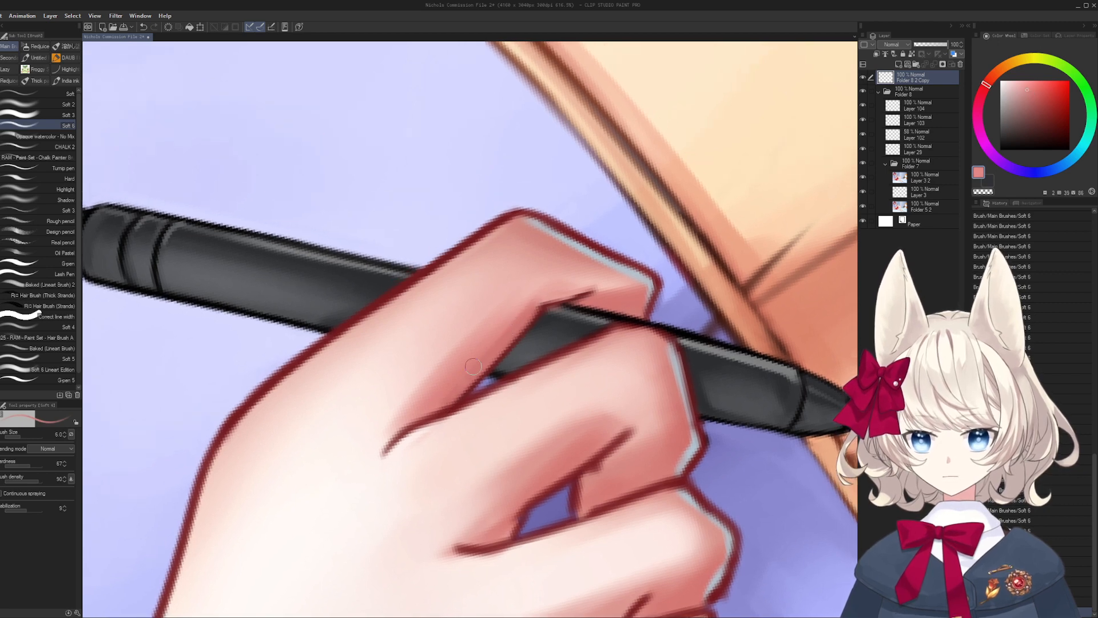
- Redraw the index finger's inner outline in sampled dark red with a size 3 brush
{"action": "left_click", "coordinate": [452, 254], "text": "alt"}
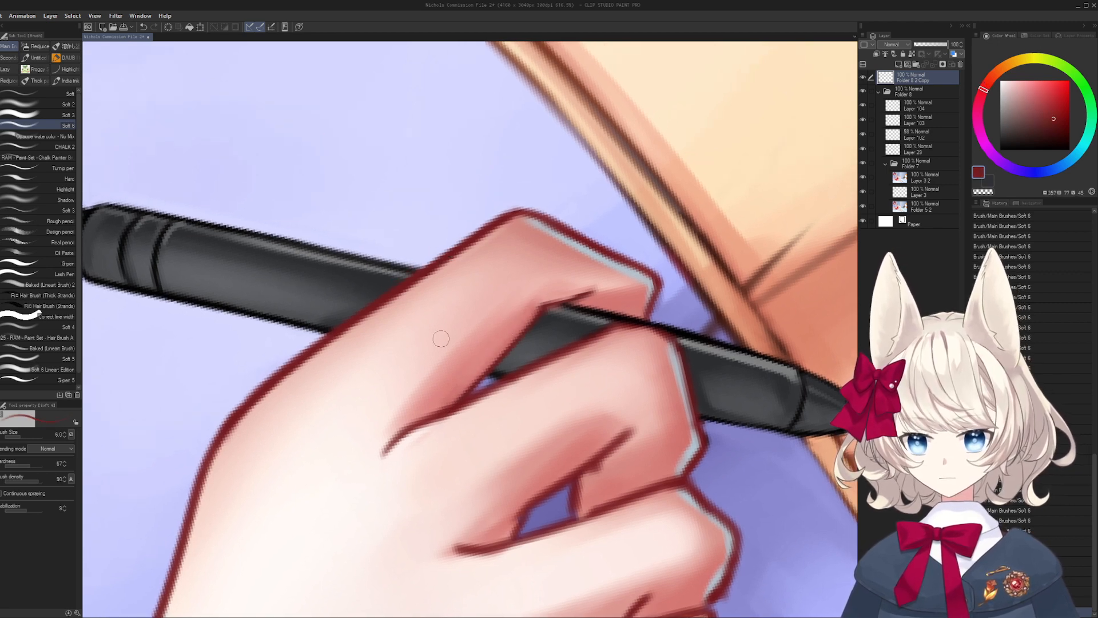
{"action": "key", "text": "bracketleft"}
{"action": "key", "text": "bracketleft"}
{"action": "key", "text": "bracketleft"}
{"action": "mouse_move", "coordinate": [504, 352]}
{"action": "left_mouse_down"}
{"action": "mouse_move", "coordinate": [461, 400]}
{"action": "mouse_move", "coordinate": [511, 345]}
{"action": "left_mouse_up"}
{"action": "mouse_move", "coordinate": [451, 403]}
{"action": "left_mouse_down"}
{"action": "mouse_move", "coordinate": [541, 307]}
{"action": "mouse_move", "coordinate": [596, 290]}
{"action": "left_mouse_up"}
- Soften the shading at the index finger's bend with sampled pinks, enlarging the brush to 10
{"action": "left_click", "coordinate": [549, 301], "text": "alt"}
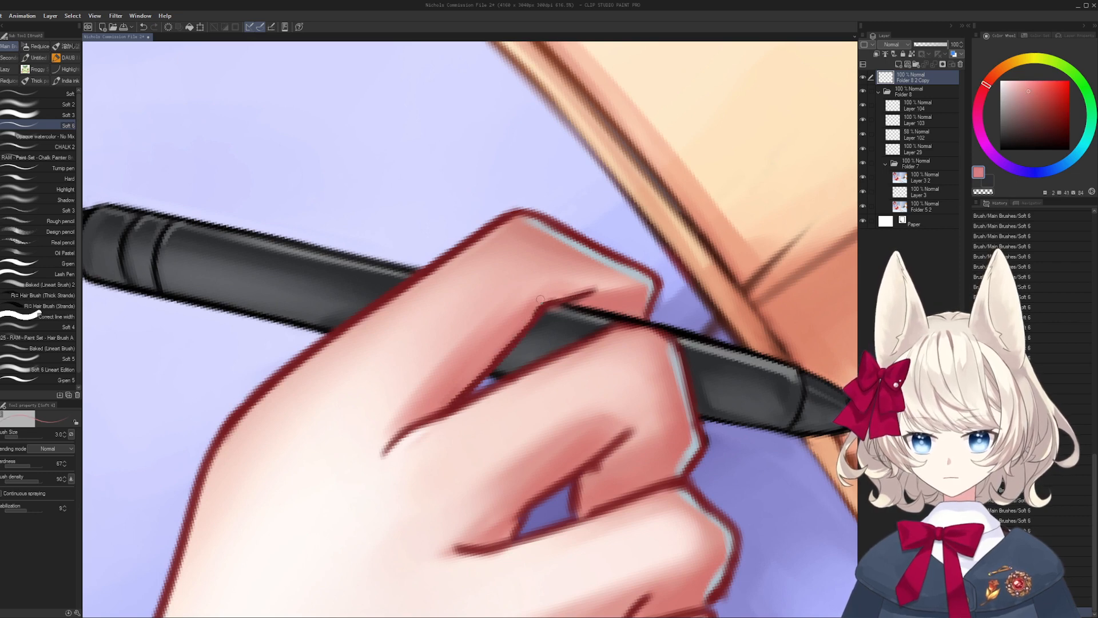
{"action": "key", "text": "bracketright"}
{"action": "left_click", "coordinate": [544, 303], "text": "alt"}
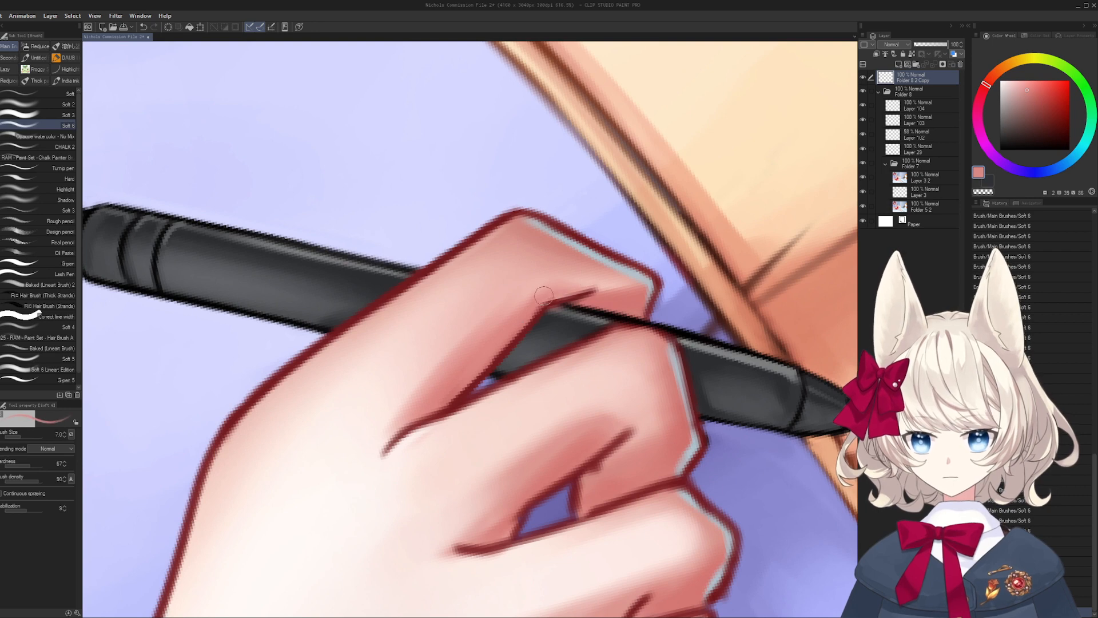
{"action": "key", "text": "bracketright"}
{"action": "key", "text": "bracketright"}
{"action": "left_click", "coordinate": [572, 280], "text": "alt"}
{"action": "key", "text": "bracketright"}
{"action": "key", "text": "bracketright"}
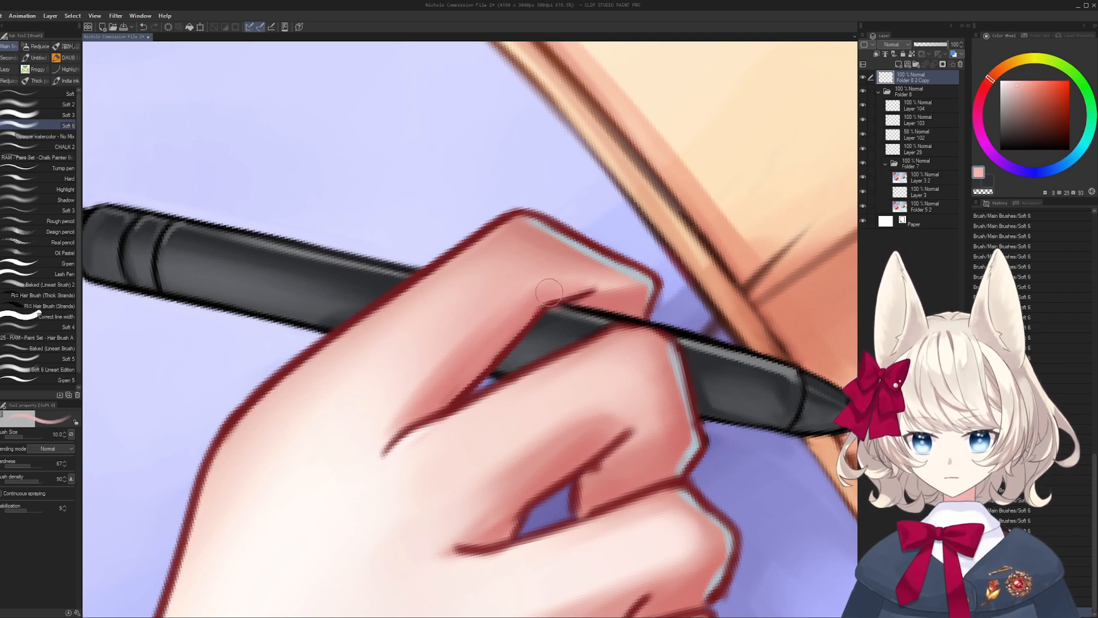
- Blend sampled light and mid skin tones along the index finger with a size 15 brush
{"action": "left_click", "coordinate": [576, 296], "text": "alt"}
{"action": "key", "text": "bracketright"}
{"action": "key", "text": "bracketright"}
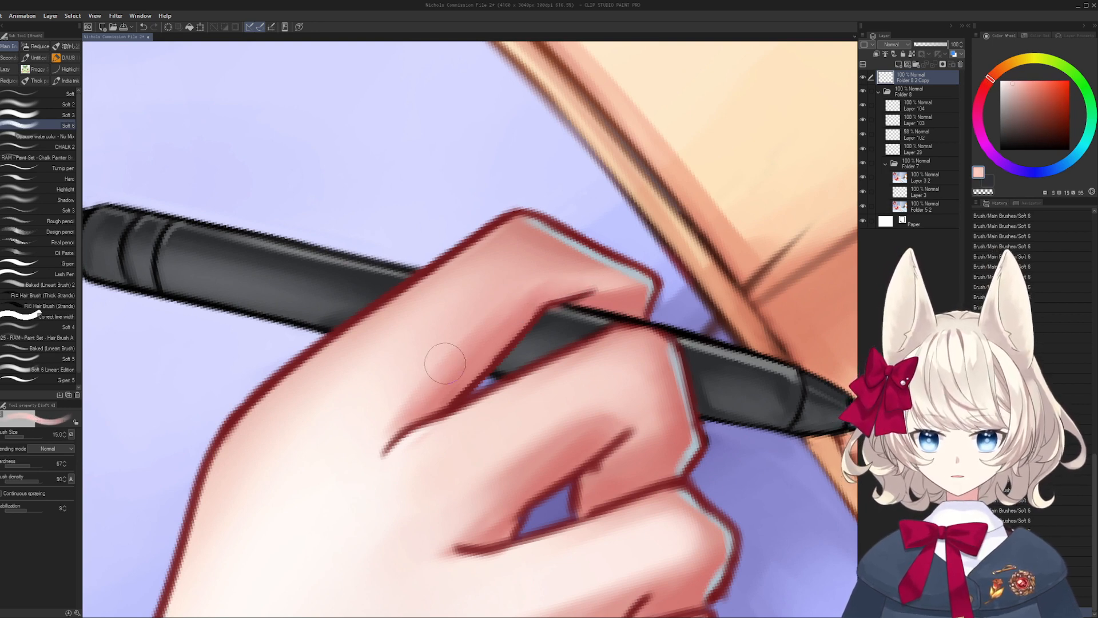
{"action": "left_click", "coordinate": [453, 362], "text": "alt"}
{"action": "left_click", "coordinate": [397, 410], "text": "alt"}
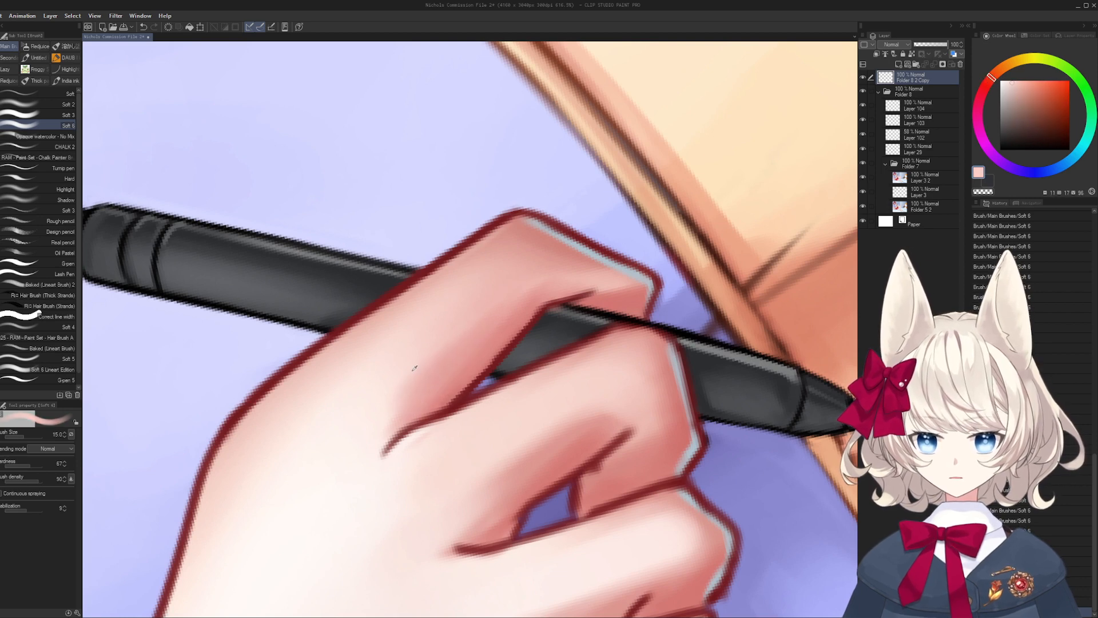
{"action": "left_click", "coordinate": [466, 365], "text": "alt"}
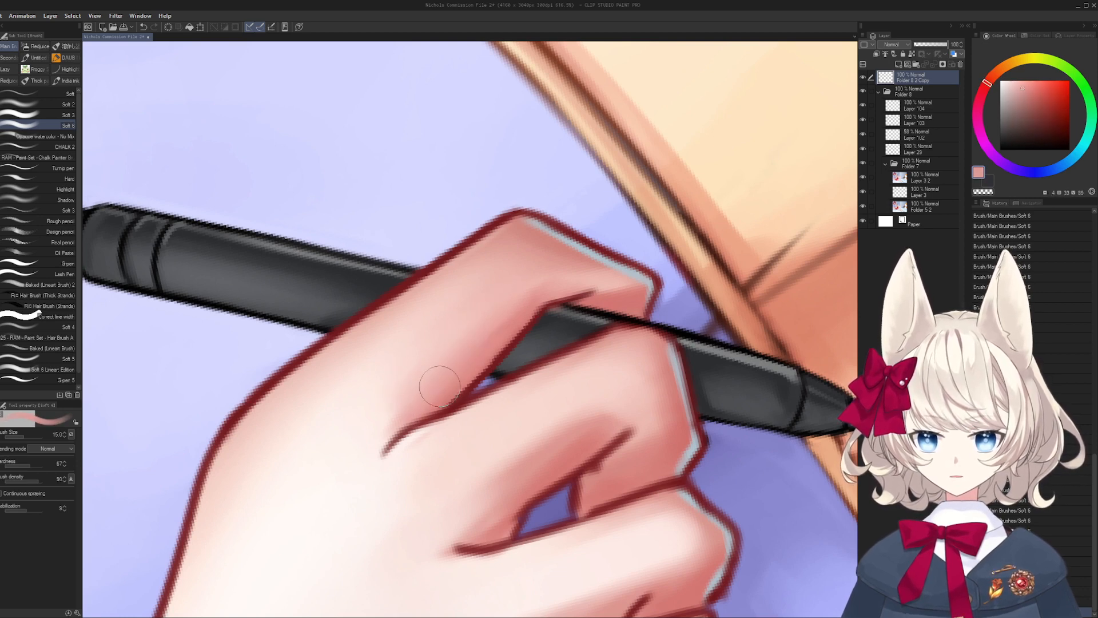
{"action": "left_click", "coordinate": [541, 278], "text": "alt"}
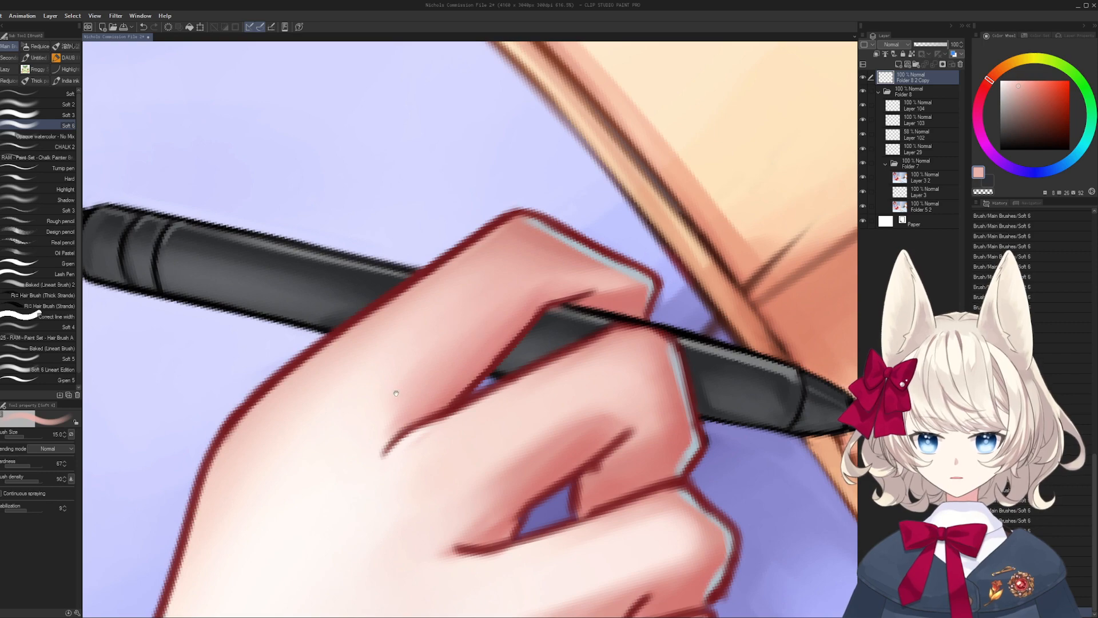
{"action": "left_click_drag", "start_coordinate": [396, 403], "coordinate": [564, 279]}
{"action": "left_click", "coordinate": [377, 298], "text": "alt"}
{"action": "left_click_drag", "start_coordinate": [382, 327], "coordinate": [408, 258]}
{"action": "key", "text": "ctrl+z"}
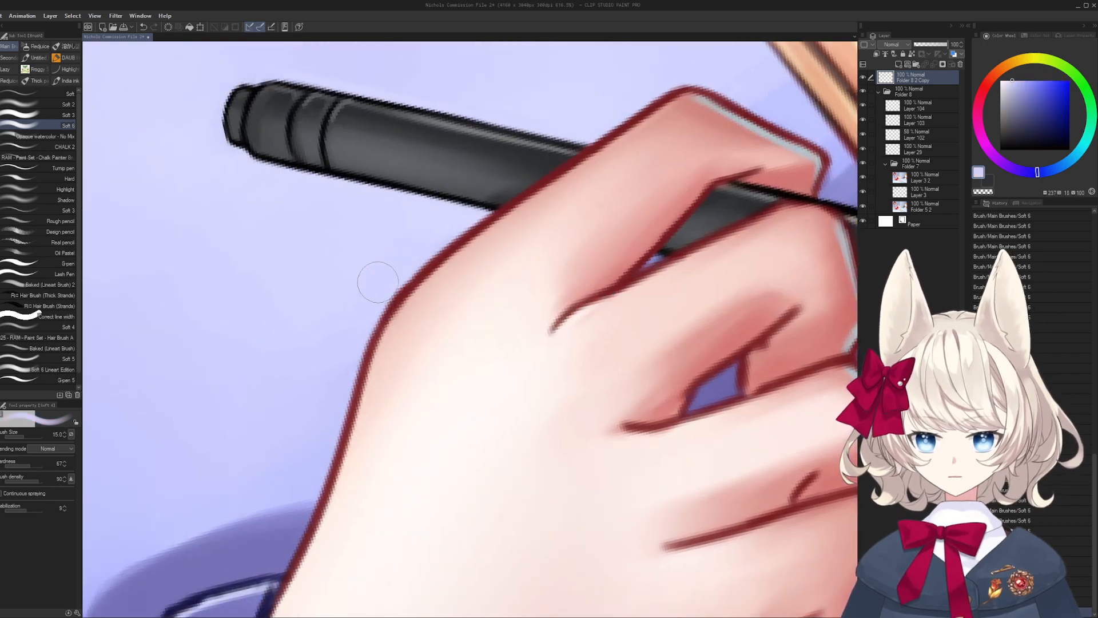
- Sample skin tones and shade the crease at the middle finger's base, reducing the brush to 7
{"action": "mouse_move", "coordinate": [484, 292]}
{"action": "left_mouse_down"}
{"action": "mouse_move", "coordinate": [603, 278]}
{"action": "mouse_move", "coordinate": [600, 268]}
{"action": "left_mouse_up"}
{"action": "left_click", "coordinate": [490, 326], "text": "alt"}
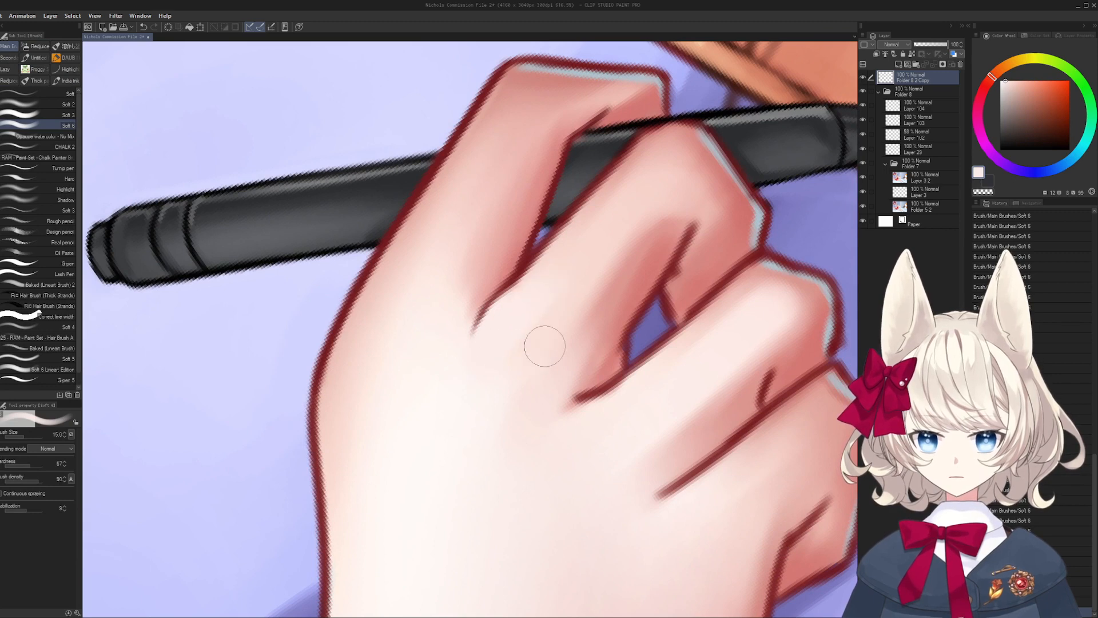
{"action": "left_click", "coordinate": [561, 355], "text": "alt"}
{"action": "key", "text": "bracketleft"}
{"action": "key", "text": "bracketleft"}
{"action": "key", "text": "bracketleft"}
{"action": "key", "text": "bracketleft"}
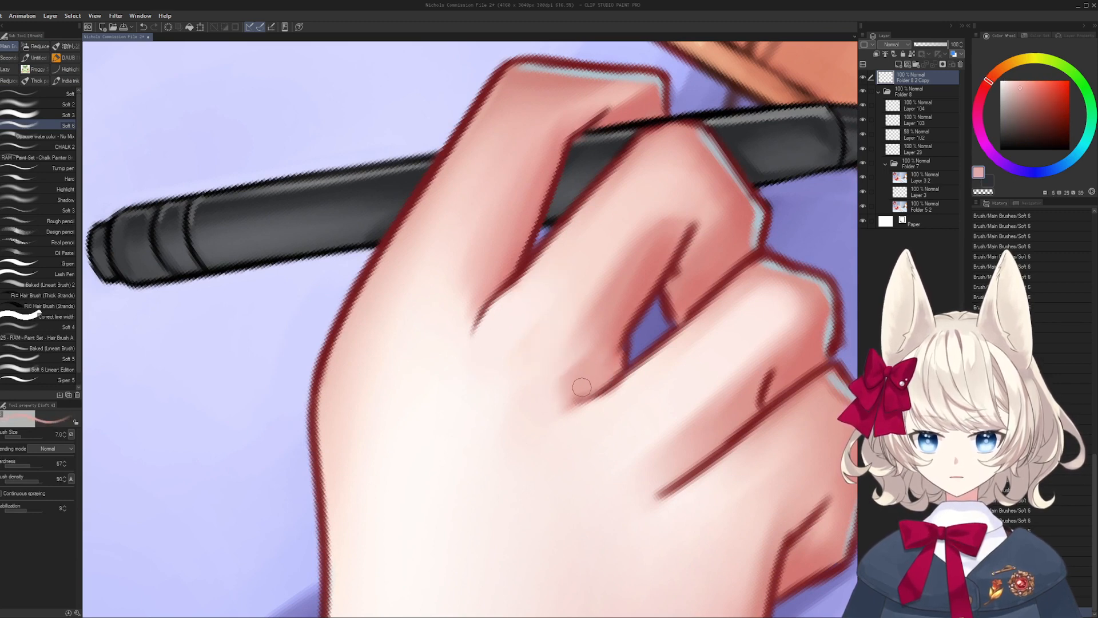
- Blend the middle finger's shading beside the gap with sampled pink, enlarging the brush to 12 and 17
{"action": "key", "text": "bracketright"}
{"action": "key", "text": "bracketright"}
{"action": "key", "text": "bracketright"}
{"action": "key", "text": "bracketright"}
{"action": "key", "text": "bracketright"}
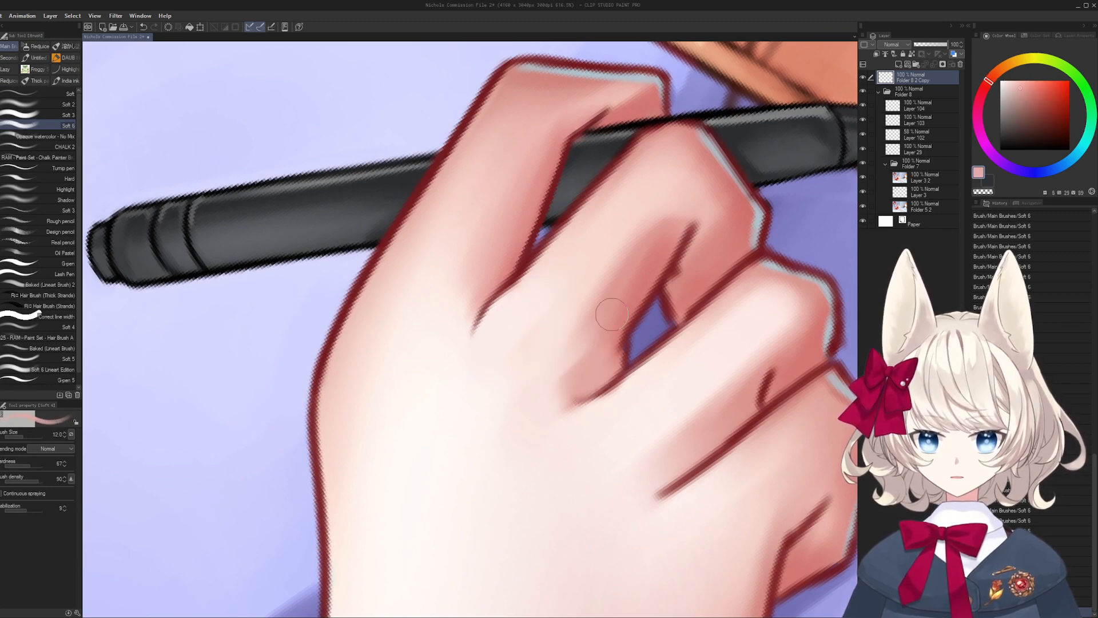
{"action": "left_click", "coordinate": [578, 361], "text": "alt"}
{"action": "scroll", "coordinate": [598, 343], "scroll_direction": "down", "scroll_amount": 5}
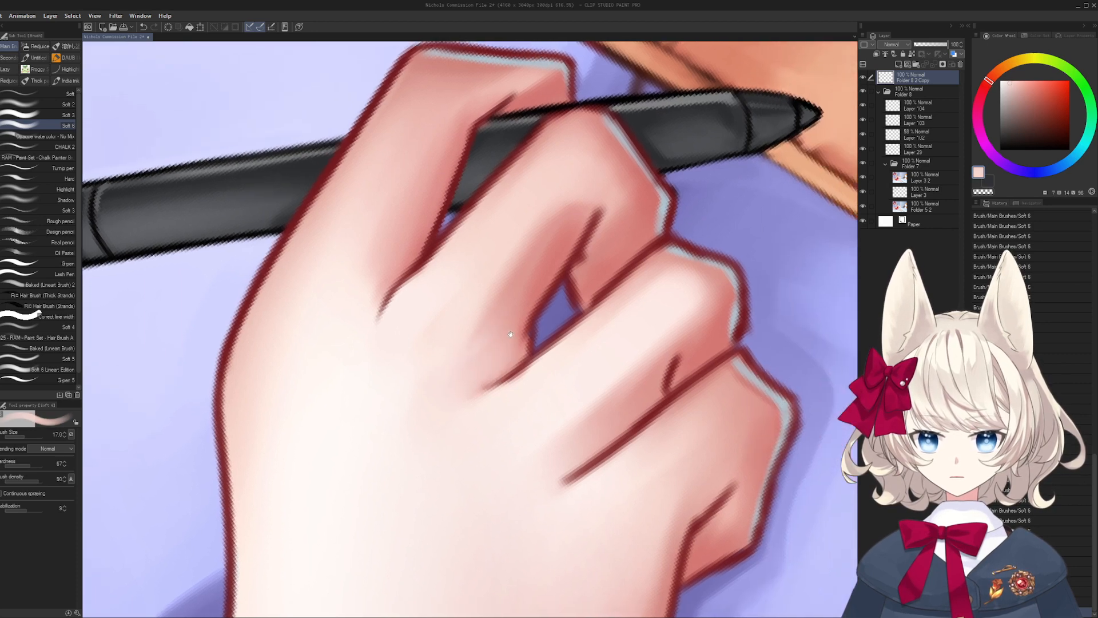
- Blend the middle finger's shading with sampled light and mid pinks, enlarging the brush to 30
{"action": "scroll", "coordinate": [534, 380], "scroll_direction": "up", "scroll_amount": 5}
{"action": "left_click", "coordinate": [569, 289], "text": "alt"}
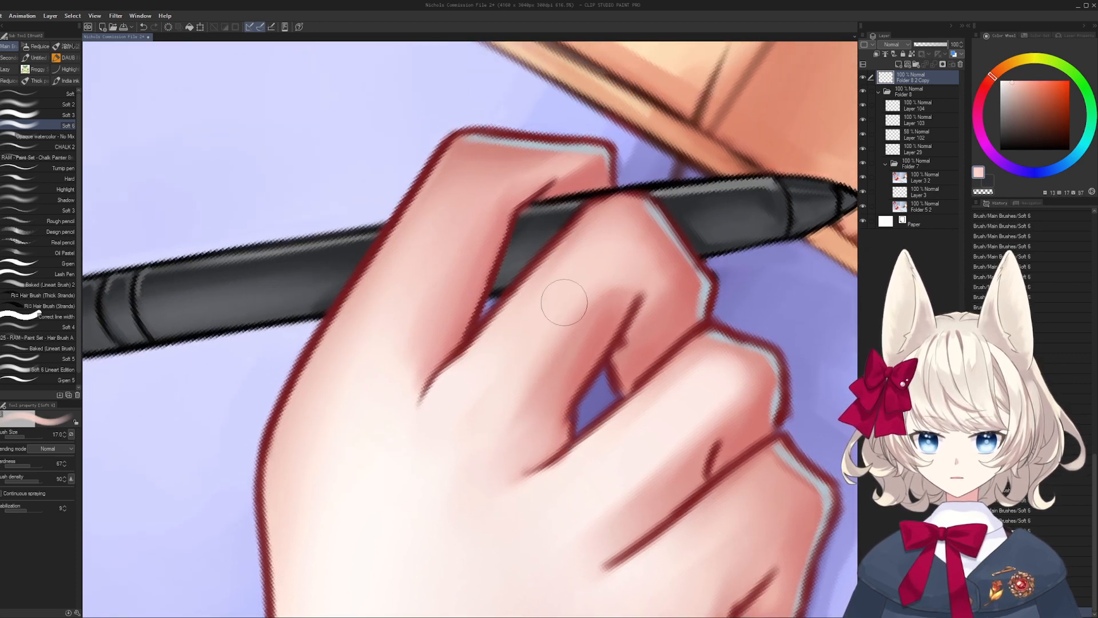
{"action": "key", "text": "bracketright"}
{"action": "key", "text": "bracketright"}
{"action": "key", "text": "bracketright"}
{"action": "left_click", "coordinate": [549, 373], "text": "alt"}
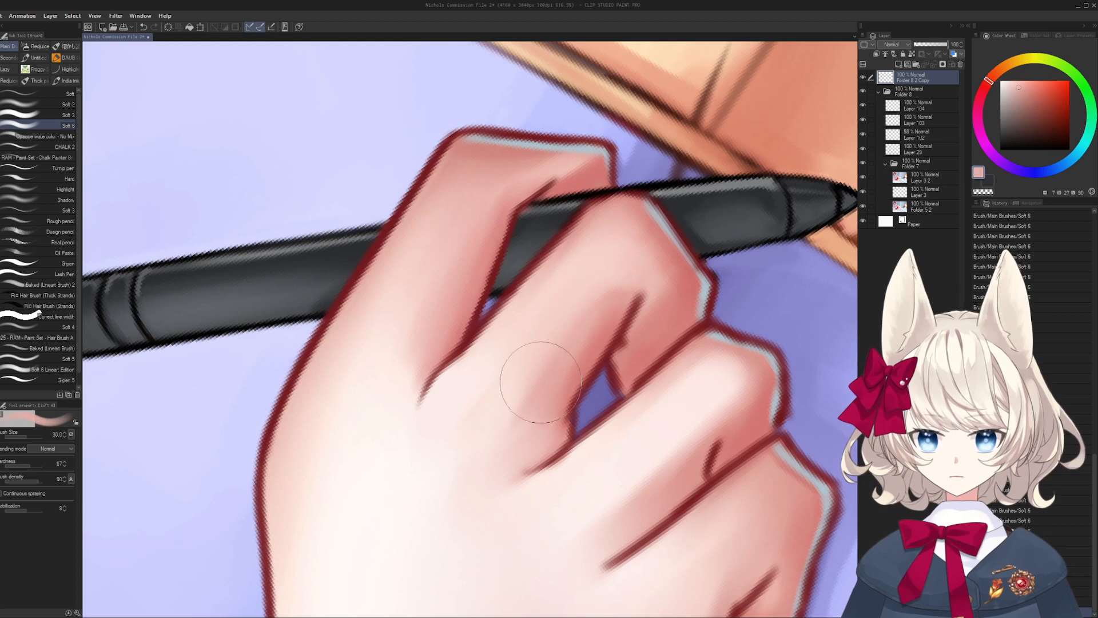
{"action": "left_click", "coordinate": [618, 240], "text": "alt"}
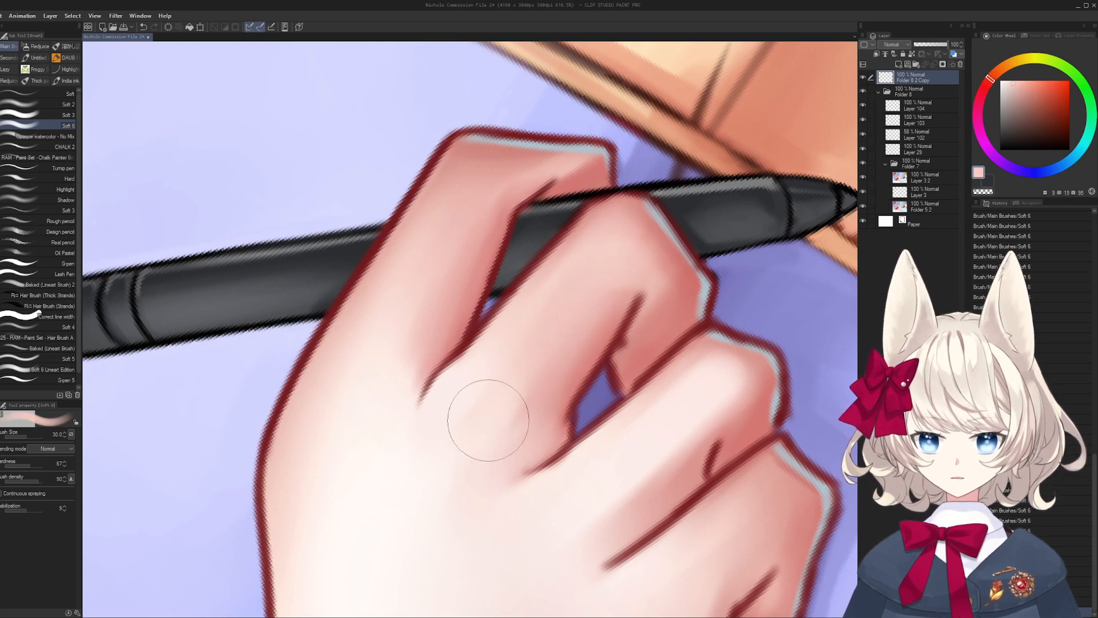
{"action": "key", "text": "bracketleft"}
{"action": "left_click_drag", "start_coordinate": [593, 331], "coordinate": [545, 333]}
- Clean up the middle finger's crease line above the gap and soften the skin around it with sampled pinks at brush sizes 7 and 12
{"action": "left_click", "coordinate": [572, 344], "text": "alt"}
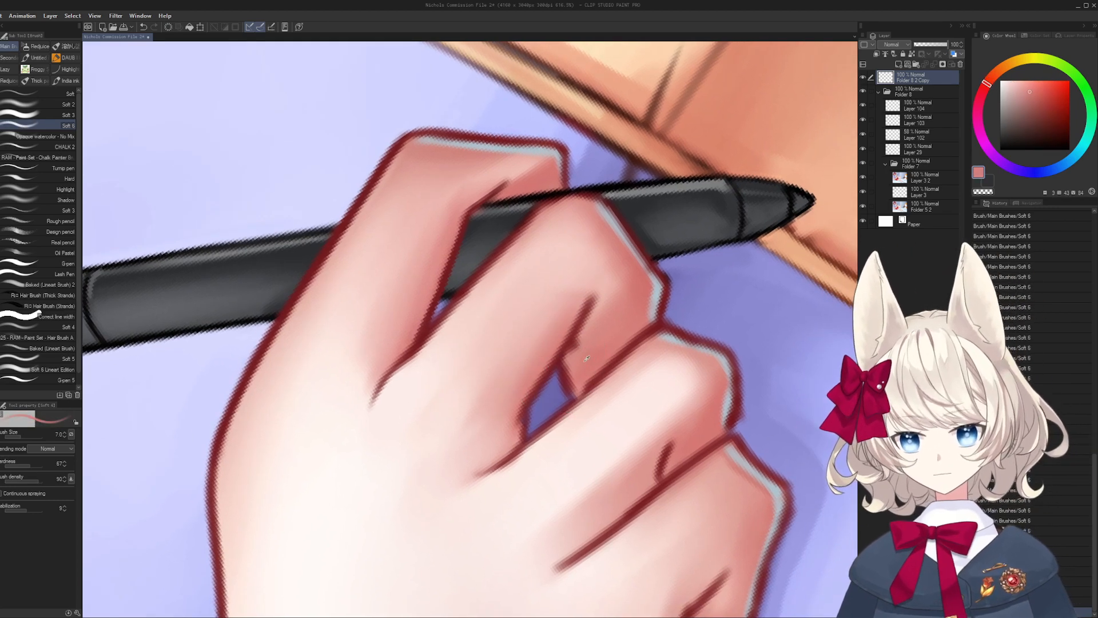
{"action": "key", "text": "bracketleft"}
{"action": "key", "text": "bracketleft"}
{"action": "key", "text": "bracketleft"}
{"action": "key", "text": "bracketleft"}
{"action": "key", "text": "bracketleft"}
{"action": "key", "text": "bracketleft"}
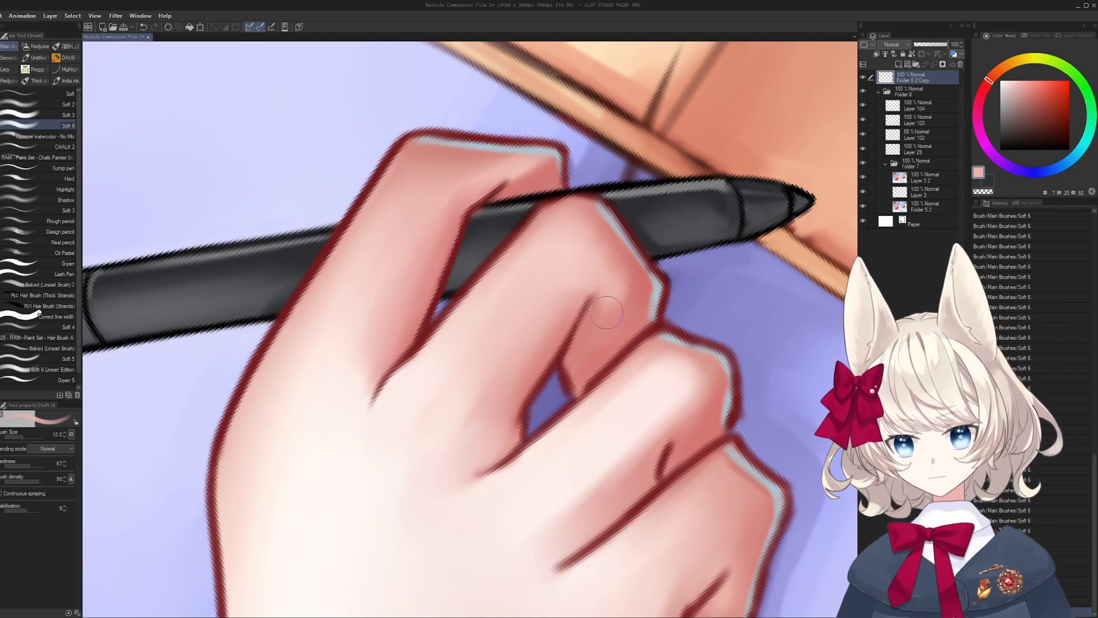
{"action": "key", "text": "bracketright"}
{"action": "key", "text": "bracketright"}
{"action": "key", "text": "bracketright"}
{"action": "key", "text": "bracketright"}
{"action": "key", "text": "bracketright"}
- Refine the outline notch between the middle and ring fingers with sampled dark red and retouch the ring finger's blue-grey rim light at brush size 3
{"action": "mouse_move", "coordinate": [595, 383]}
{"action": "left_mouse_down"}
{"action": "mouse_move", "coordinate": [490, 240]}
{"action": "mouse_move", "coordinate": [506, 332]}
{"action": "left_mouse_up"}
{"action": "key", "text": "bracketleft"}
{"action": "key", "text": "bracketleft"}
{"action": "key", "text": "bracketleft"}
{"action": "key", "text": "bracketleft"}
{"action": "key", "text": "bracketleft"}
{"action": "key", "text": "bracketleft"}
{"action": "key", "text": "bracketleft"}
{"action": "key", "text": "bracketleft"}
{"action": "left_click", "coordinate": [547, 244], "text": "alt"}
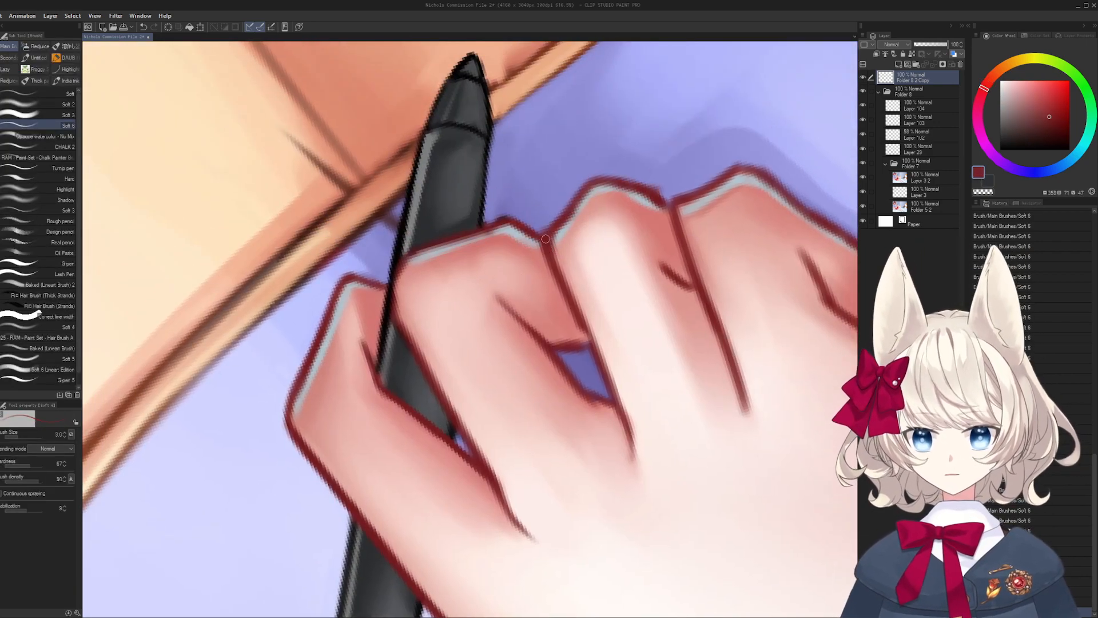
{"action": "left_click", "coordinate": [565, 230], "text": "alt"}
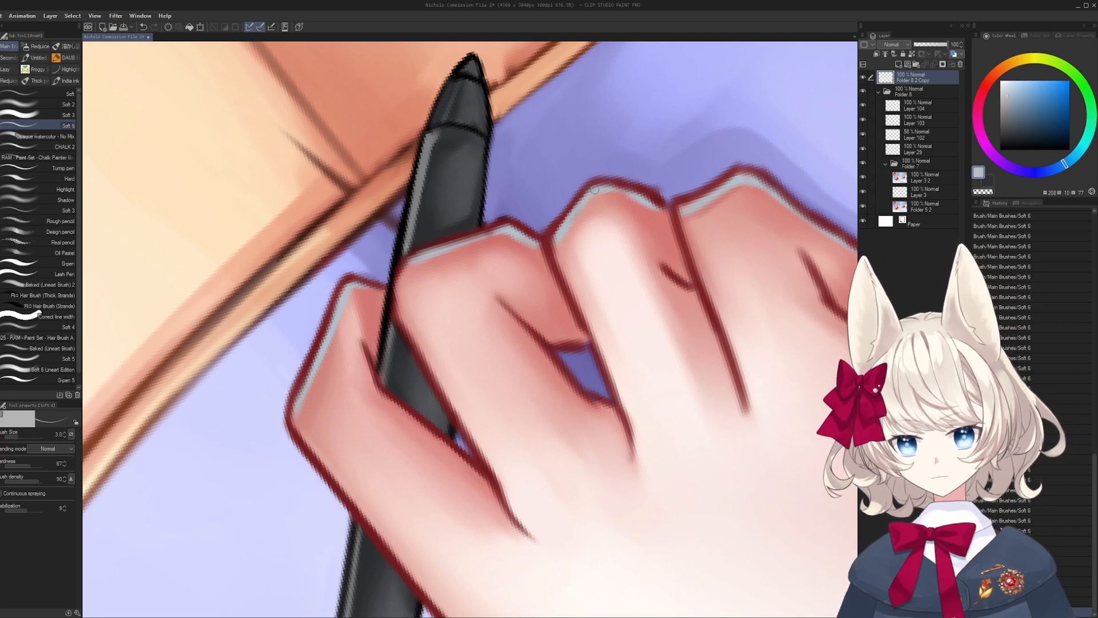
{"action": "left_click_drag", "start_coordinate": [576, 209], "coordinate": [598, 186]}
- Touch up the jacket colour around the finger outlines with sampled purple at brush size 4
{"action": "mouse_move", "coordinate": [598, 186]}
{"action": "left_mouse_down"}
{"action": "mouse_move", "coordinate": [619, 207]}
{"action": "mouse_move", "coordinate": [663, 329]}
{"action": "left_mouse_up"}
{"action": "mouse_move", "coordinate": [662, 329]}
{"action": "left_mouse_down"}
{"action": "mouse_move", "coordinate": [559, 234]}
{"action": "mouse_move", "coordinate": [584, 276]}
{"action": "left_mouse_up"}
{"action": "mouse_move", "coordinate": [570, 237]}
{"action": "left_mouse_down"}
{"action": "mouse_move", "coordinate": [590, 287]}
{"action": "mouse_move", "coordinate": [515, 200]}
{"action": "mouse_move", "coordinate": [400, 258]}
{"action": "mouse_move", "coordinate": [359, 346]}
{"action": "mouse_move", "coordinate": [358, 394]}
{"action": "mouse_move", "coordinate": [522, 311]}
{"action": "mouse_move", "coordinate": [447, 320]}
{"action": "left_mouse_up"}
{"action": "left_click", "coordinate": [596, 292], "text": "alt"}
{"action": "left_click", "coordinate": [361, 342], "text": "alt"}
{"action": "left_click", "coordinate": [354, 342], "text": "alt"}
{"action": "left_click_drag", "start_coordinate": [524, 349], "coordinate": [583, 337]}
{"action": "mouse_move", "coordinate": [532, 313]}
{"action": "left_mouse_down"}
{"action": "mouse_move", "coordinate": [516, 285]}
{"action": "mouse_move", "coordinate": [480, 327]}
{"action": "left_mouse_up"}
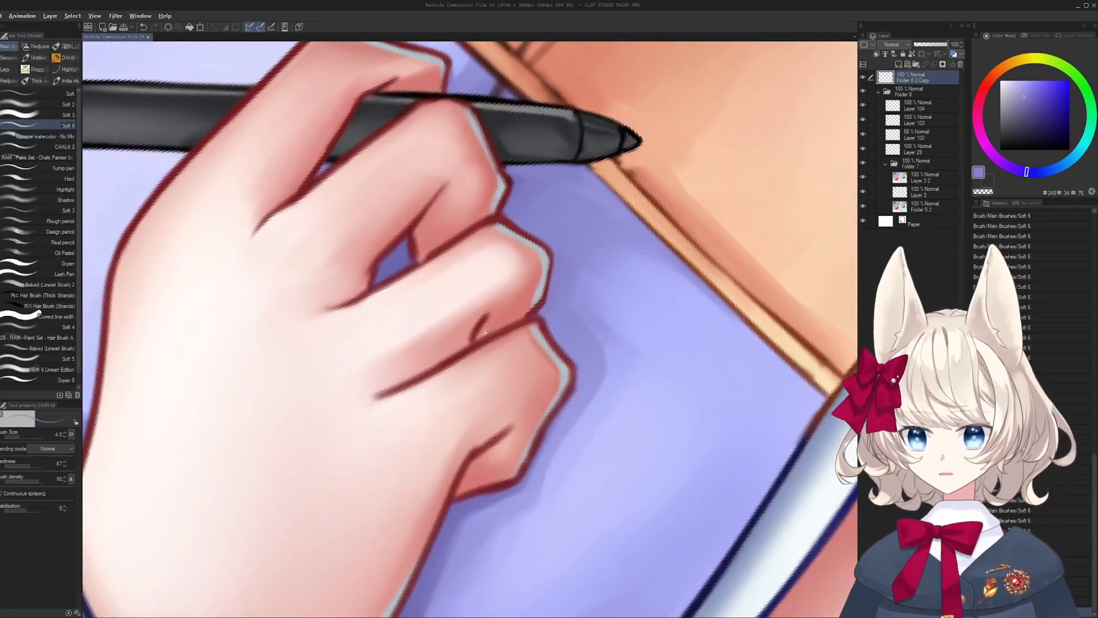
- Thin the ring finger's crease line by painting sampled skin pinks over its edges at brush size 4
{"action": "left_click", "coordinate": [486, 325], "text": "alt"}
{"action": "left_click", "coordinate": [466, 337], "text": "alt"}
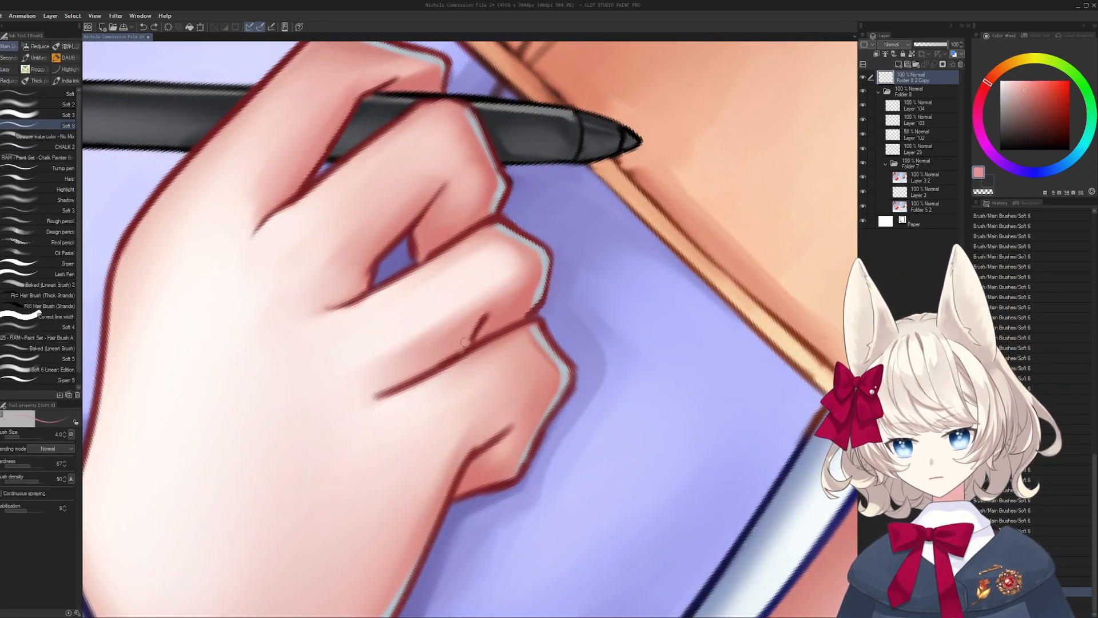
{"action": "left_click_drag", "start_coordinate": [484, 310], "coordinate": [467, 347]}
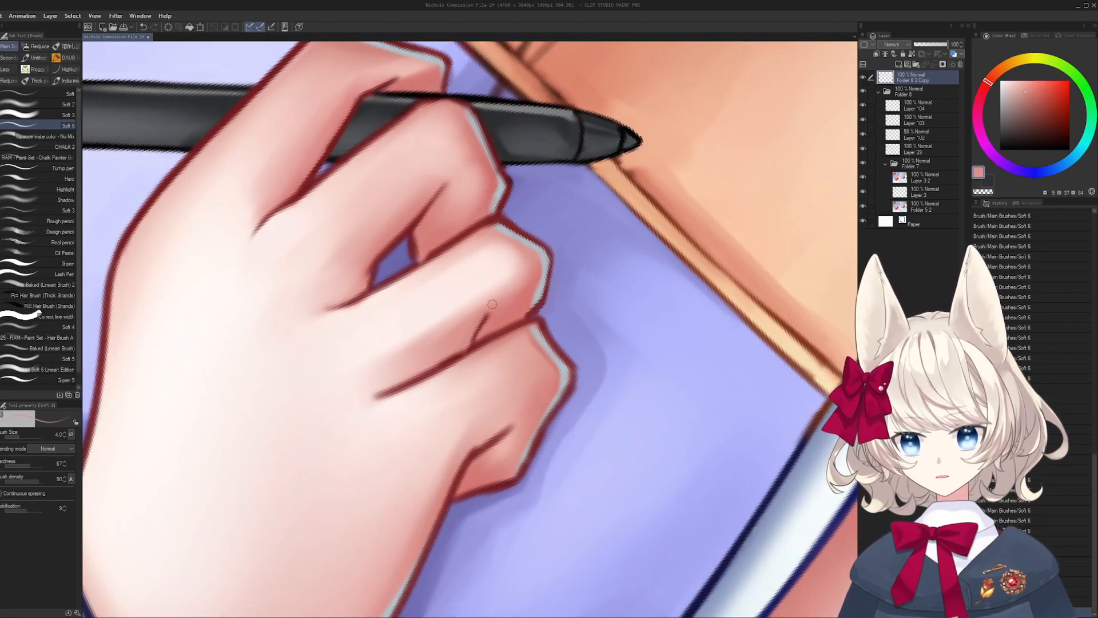
{"action": "left_click_drag", "start_coordinate": [532, 339], "coordinate": [529, 324]}
{"action": "left_click_drag", "start_coordinate": [465, 350], "coordinate": [501, 304]}
{"action": "left_click", "coordinate": [483, 312], "text": "alt"}
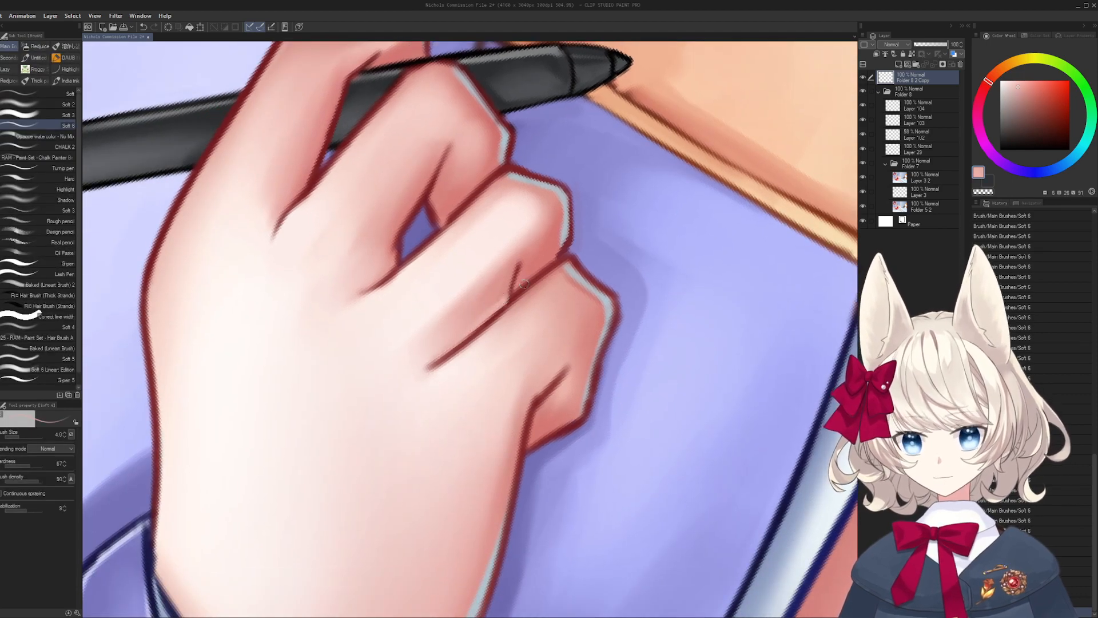
- Redraw the ring finger's crease and its outline beside the middle finger with sampled dark red at brush size 3
{"action": "left_click", "coordinate": [502, 309], "text": "alt"}
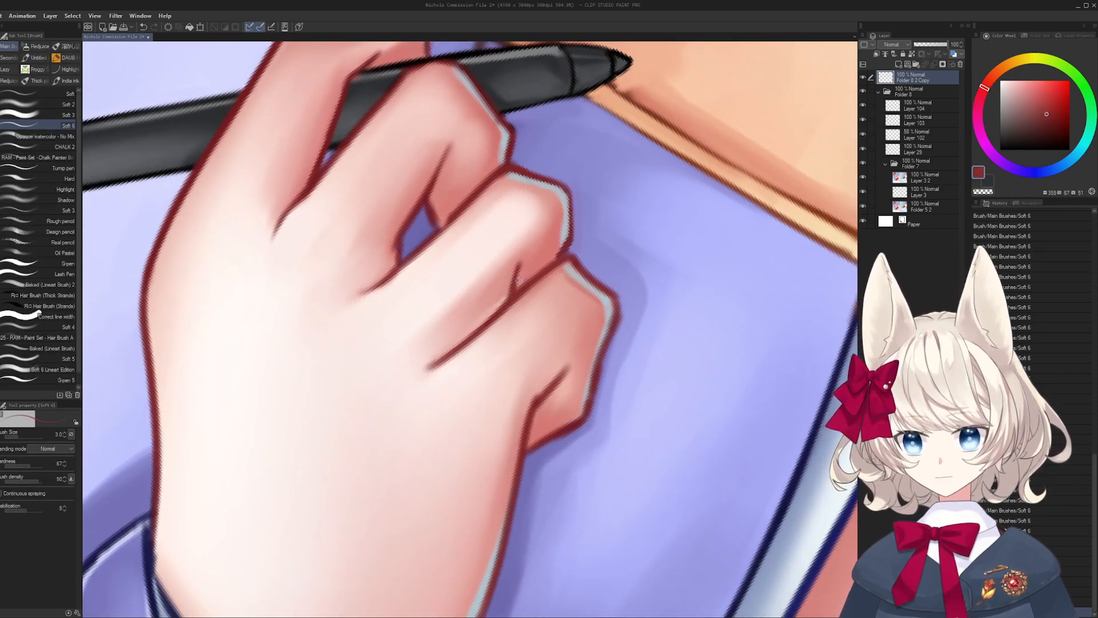
{"action": "left_click_drag", "start_coordinate": [519, 281], "coordinate": [517, 288]}
{"action": "left_click_drag", "start_coordinate": [572, 302], "coordinate": [565, 372]}
{"action": "mouse_move", "coordinate": [446, 245]}
{"action": "left_mouse_down"}
{"action": "mouse_move", "coordinate": [499, 347]}
{"action": "mouse_move", "coordinate": [502, 307]}
{"action": "mouse_move", "coordinate": [521, 309]}
{"action": "left_mouse_up"}
{"action": "left_click", "coordinate": [504, 334], "text": "alt"}
{"action": "left_click", "coordinate": [516, 309], "text": "alt"}
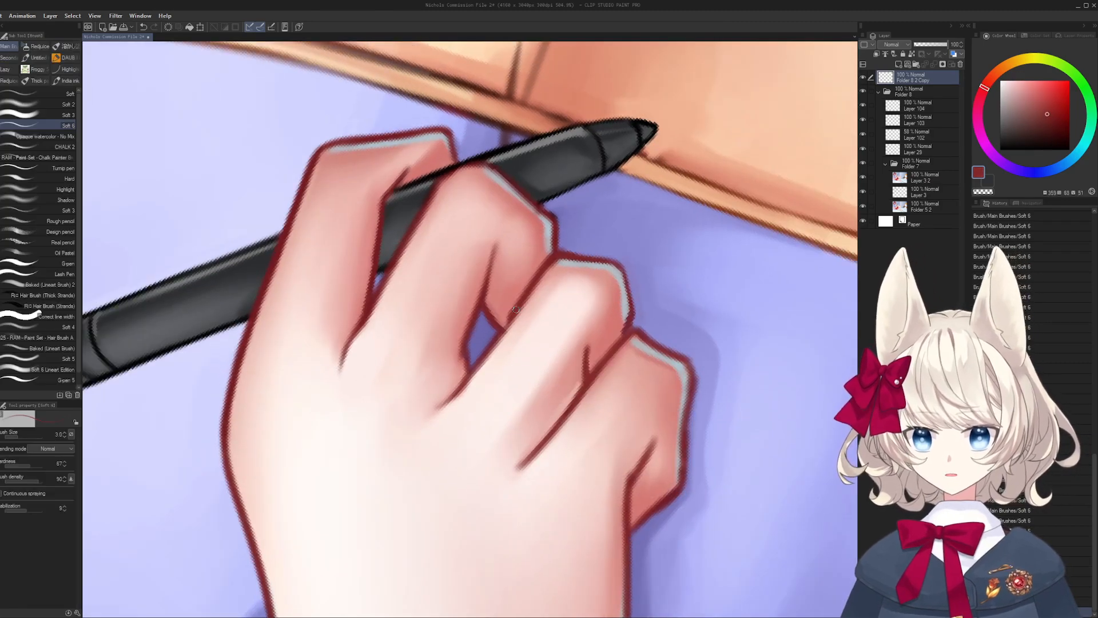
- Lighten the ring finger from base to knuckle with sampled pale skin tones, enlarging the brush to 10
{"action": "left_click", "coordinate": [488, 360], "text": "alt"}
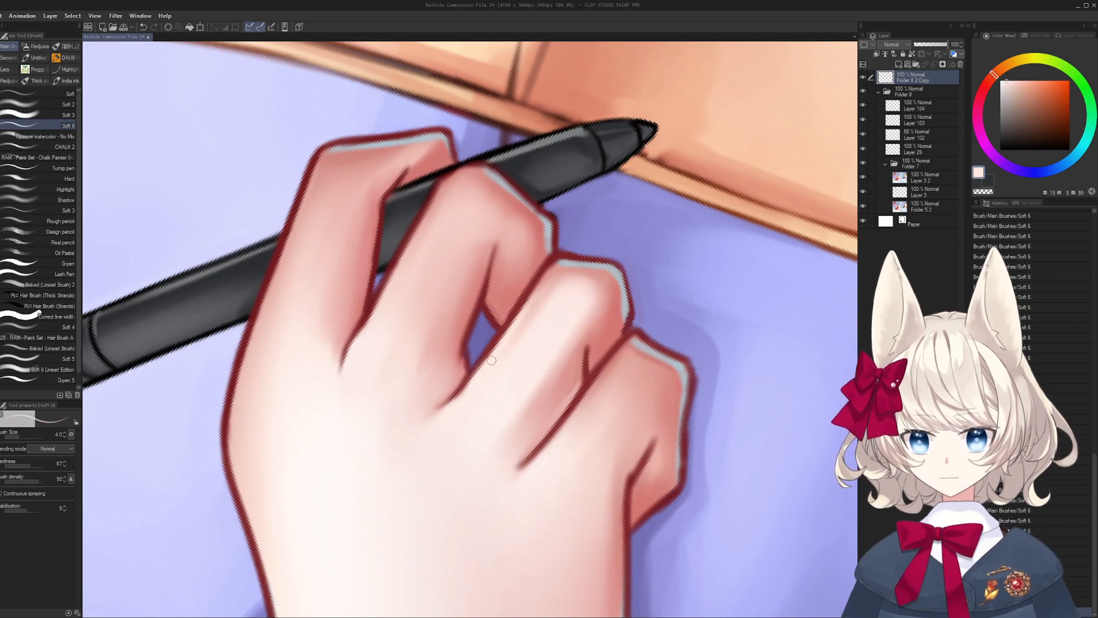
{"action": "key", "text": "bracketright"}
{"action": "left_click", "coordinate": [536, 304], "text": "alt"}
{"action": "key", "text": "bracketright"}
{"action": "key", "text": "bracketright"}
{"action": "mouse_move", "coordinate": [527, 300]}
{"action": "left_mouse_down"}
{"action": "mouse_move", "coordinate": [508, 336]}
{"action": "mouse_move", "coordinate": [528, 321]}
{"action": "left_mouse_up"}
{"action": "left_click", "coordinate": [473, 405], "text": "alt"}
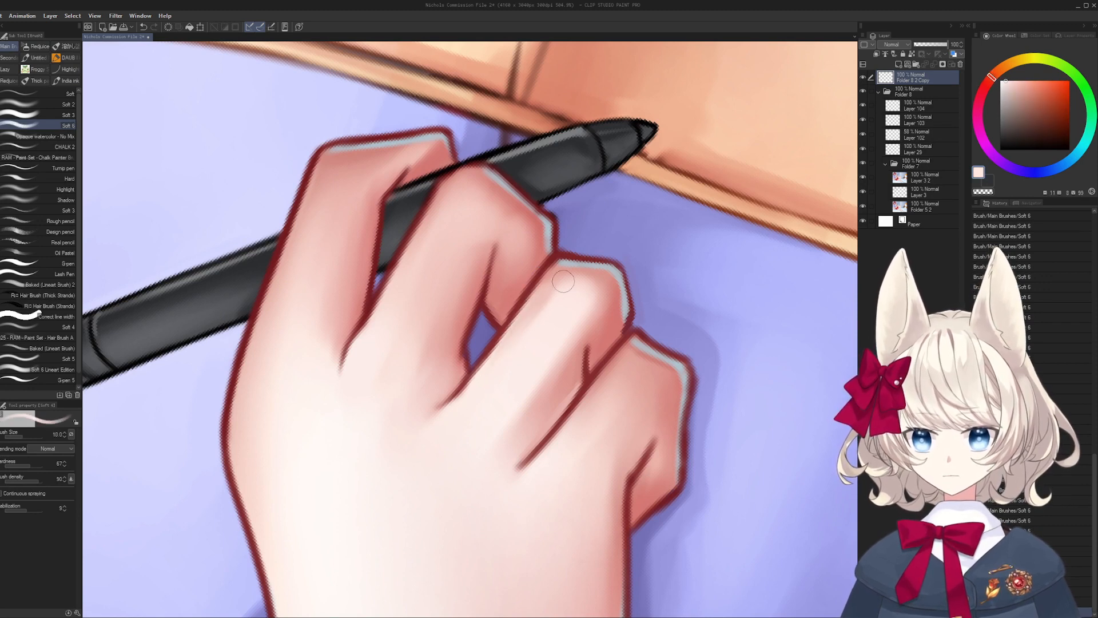
{"action": "mouse_move", "coordinate": [564, 279]}
{"action": "left_mouse_down"}
{"action": "mouse_move", "coordinate": [525, 331]}
{"action": "mouse_move", "coordinate": [566, 285]}
{"action": "left_mouse_up"}
{"action": "mouse_move", "coordinate": [550, 322]}
{"action": "left_mouse_down"}
{"action": "mouse_move", "coordinate": [540, 358]}
{"action": "mouse_move", "coordinate": [540, 308]}
{"action": "left_mouse_up"}
- Brighten the middle and index fingers with a sampled pale skin tone, enlarging the brush to 17 and 20
{"action": "left_click", "coordinate": [515, 357], "text": "alt"}
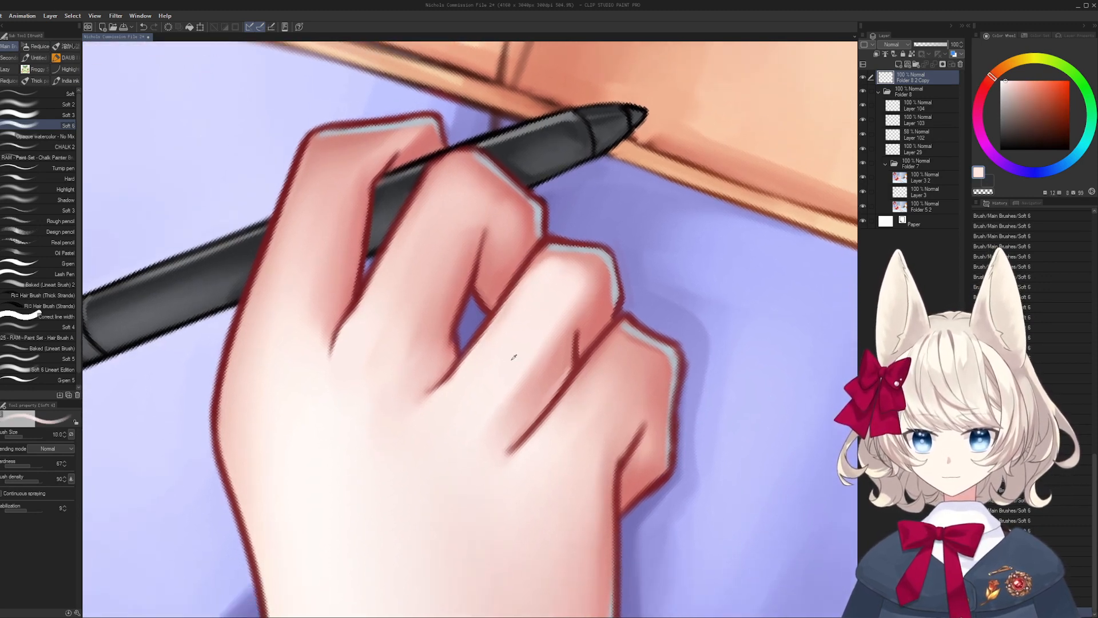
{"action": "key", "text": "bracketright"}
{"action": "key", "text": "bracketright"}
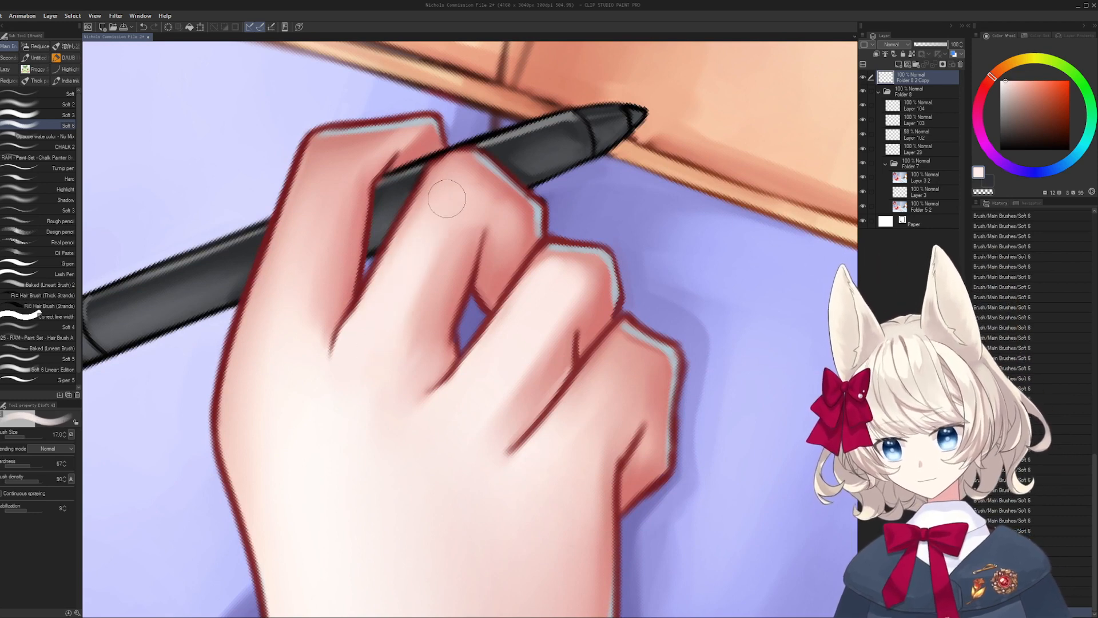
{"action": "key", "text": "bracketright"}
{"action": "key", "text": "bracketright"}
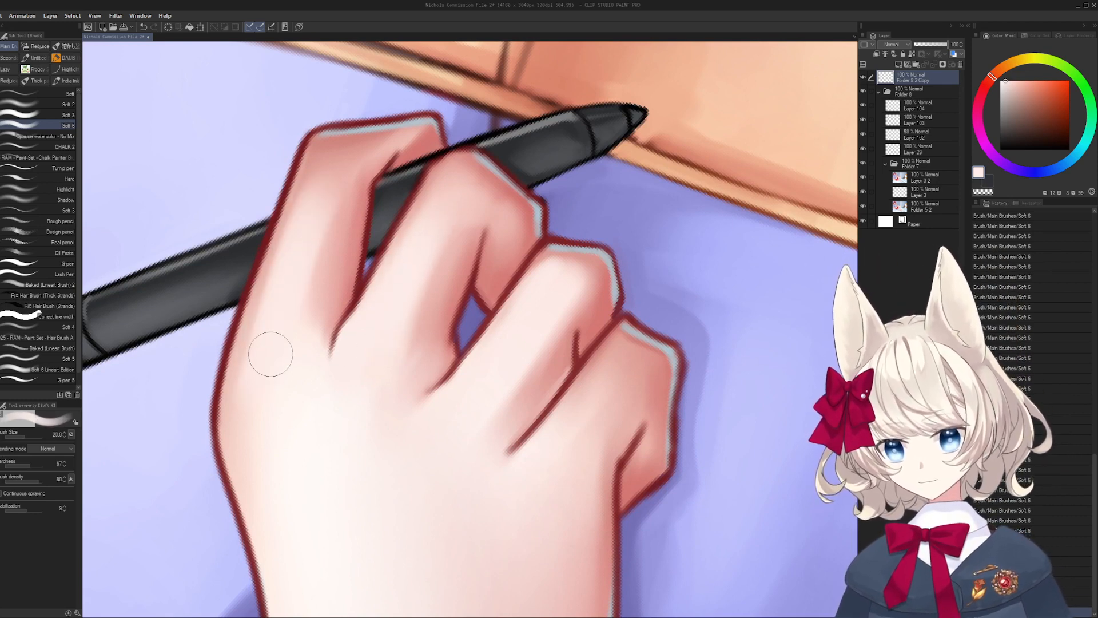
- Blend the index finger and the area below the knuckles with a sampled pale skin tone at brush sizes 15 and 17
{"action": "mouse_move", "coordinate": [314, 196]}
{"action": "left_mouse_down"}
{"action": "mouse_move", "coordinate": [338, 164]}
{"action": "mouse_move", "coordinate": [252, 182]}
{"action": "left_mouse_up"}
{"action": "mouse_move", "coordinate": [297, 188]}
{"action": "left_mouse_down"}
{"action": "mouse_move", "coordinate": [315, 171]}
{"action": "mouse_move", "coordinate": [486, 157]}
{"action": "left_mouse_up"}
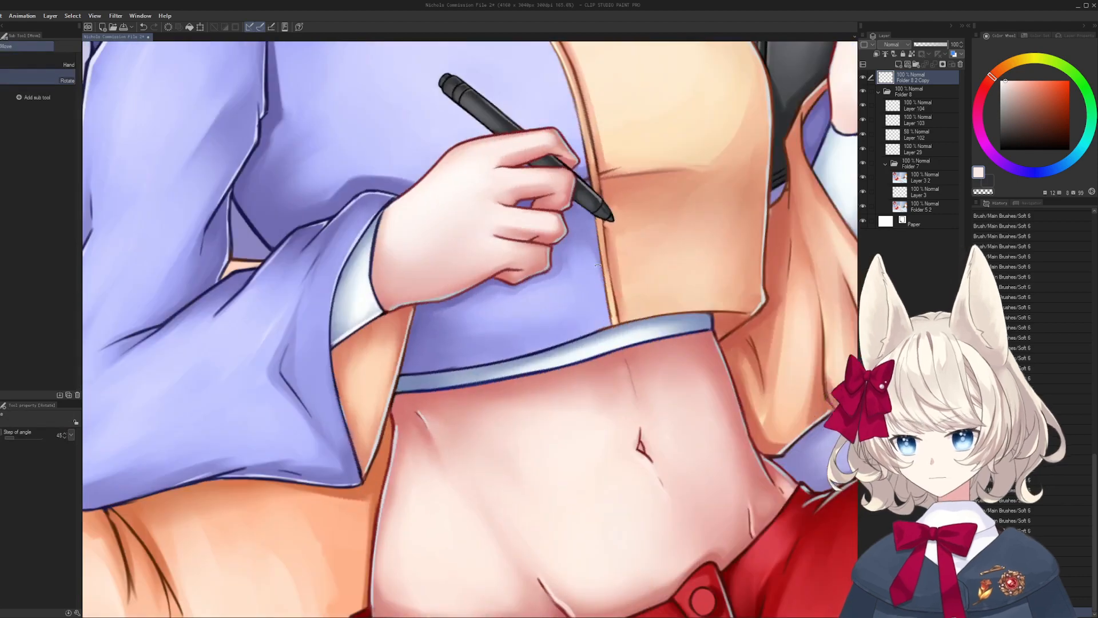
{"action": "left_click_drag", "start_coordinate": [503, 252], "coordinate": [477, 391]}
{"action": "mouse_move", "coordinate": [546, 410]}
{"action": "left_mouse_down"}
{"action": "mouse_move", "coordinate": [426, 430]}
{"action": "mouse_move", "coordinate": [516, 429]}
{"action": "mouse_move", "coordinate": [578, 335]}
{"action": "left_mouse_up"}
{"action": "left_click_drag", "start_coordinate": [423, 246], "coordinate": [474, 249]}
{"action": "left_click_drag", "start_coordinate": [498, 271], "coordinate": [452, 269]}
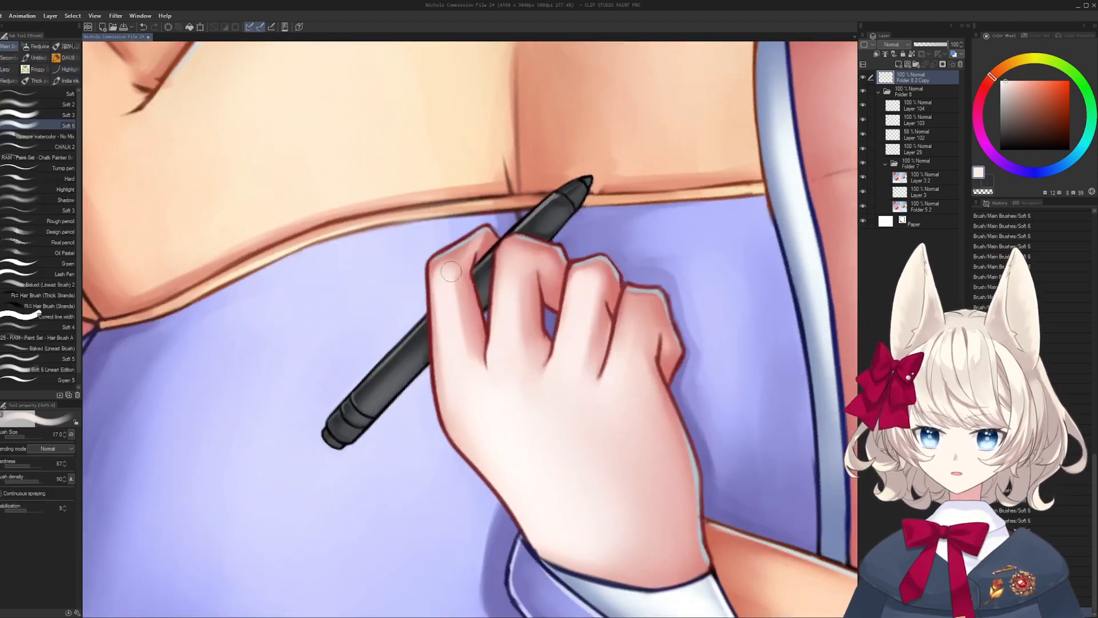
{"action": "key", "text": "bracketleft"}
{"action": "key", "text": "bracketleft"}
{"action": "left_click", "coordinate": [450, 301], "text": "alt"}
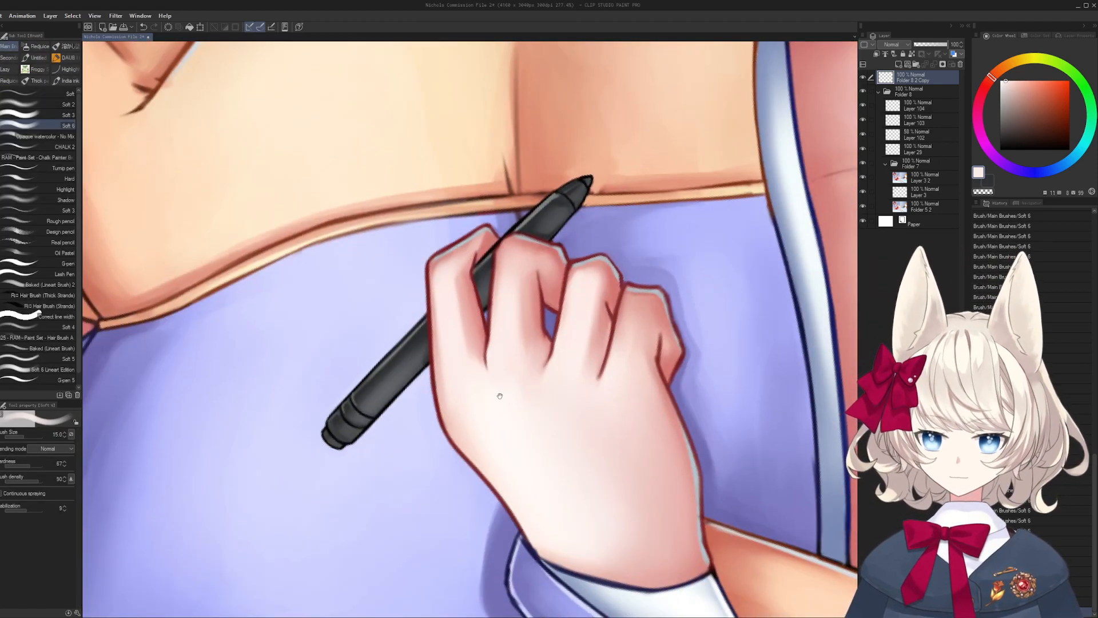
{"action": "left_click_drag", "start_coordinate": [499, 396], "coordinate": [549, 372]}
{"action": "key", "text": "bracketright"}
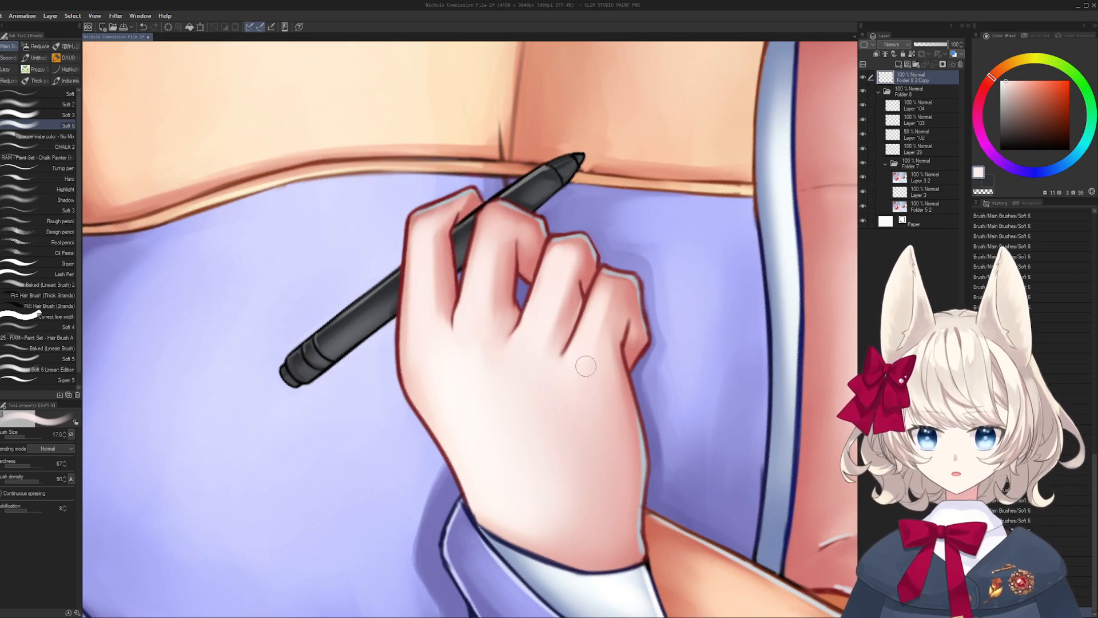
- Add a thin highlight along the edge of the pen's nib with sampled grey, reducing the brush to 2.5
{"action": "key", "text": "bracketleft"}
{"action": "key", "text": "bracketleft"}
{"action": "key", "text": "bracketleft"}
{"action": "mouse_move", "coordinate": [538, 473]}
{"action": "left_mouse_down"}
{"action": "mouse_move", "coordinate": [482, 391]}
{"action": "mouse_move", "coordinate": [619, 436]}
{"action": "mouse_move", "coordinate": [588, 473]}
{"action": "left_mouse_up"}
{"action": "mouse_move", "coordinate": [526, 365]}
{"action": "left_mouse_down"}
{"action": "mouse_move", "coordinate": [514, 371]}
{"action": "mouse_move", "coordinate": [532, 332]}
{"action": "left_mouse_up"}
{"action": "left_click_drag", "start_coordinate": [476, 295], "coordinate": [543, 286]}
{"action": "key", "text": "bracketleft"}
{"action": "left_click", "coordinate": [502, 284], "text": "alt"}
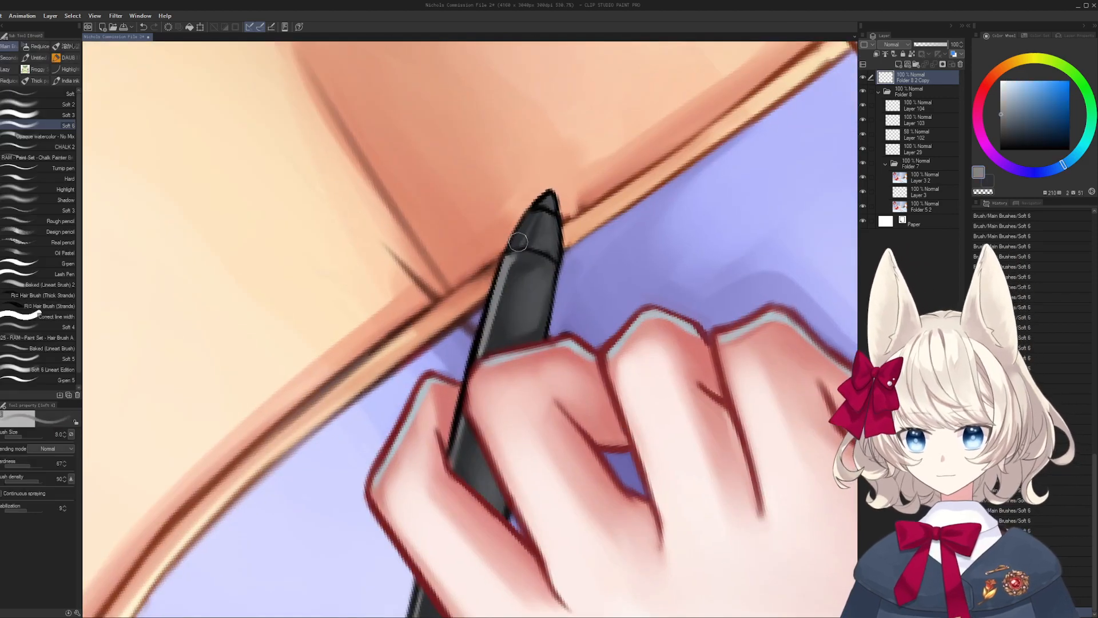
{"action": "key", "text": "bracketleft"}
{"action": "key", "text": "bracketleft"}
{"action": "key", "text": "bracketleft"}
{"action": "key", "text": "bracketleft"}
{"action": "key", "text": "bracketleft"}
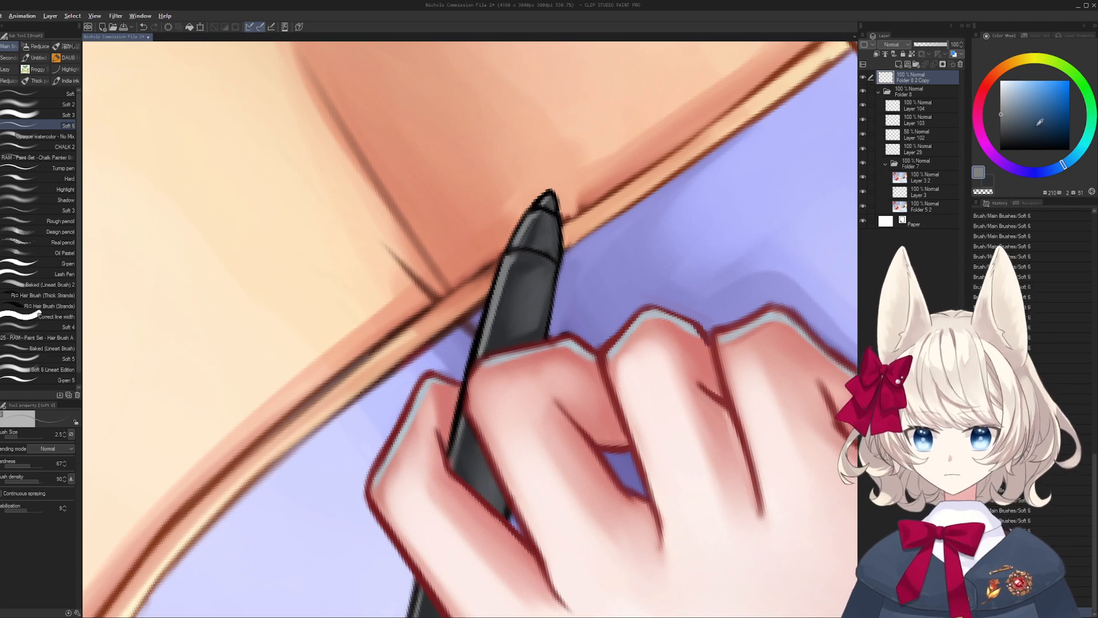
- Try to reinforce the outline of the pen's nib with black at brush size 2.5
{"action": "left_click", "coordinate": [1001, 149]}
{"action": "mouse_move", "coordinate": [554, 284]}
{"action": "left_mouse_down"}
{"action": "mouse_move", "coordinate": [530, 256]}
{"action": "mouse_move", "coordinate": [549, 276]}
{"action": "mouse_move", "coordinate": [543, 332]}
{"action": "mouse_move", "coordinate": [553, 272]}
{"action": "mouse_move", "coordinate": [381, 275]}
{"action": "mouse_move", "coordinate": [402, 408]}
{"action": "mouse_move", "coordinate": [404, 387]}
{"action": "left_mouse_up"}
{"action": "key", "text": "ctrl+z"}
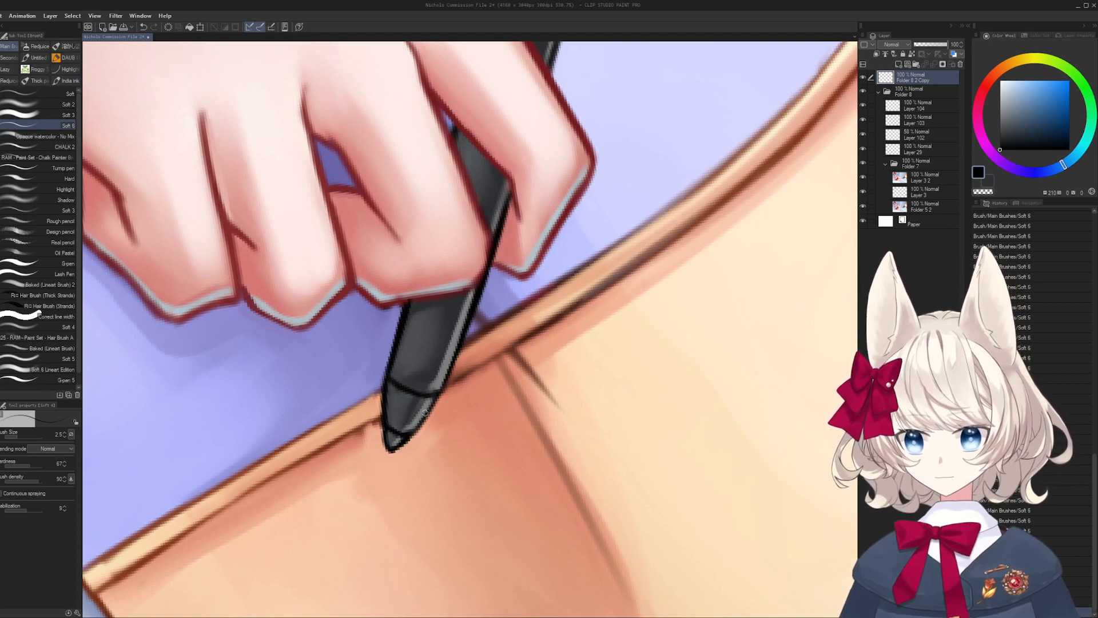
{"action": "left_click_drag", "start_coordinate": [437, 394], "coordinate": [426, 408]}
{"action": "key", "text": "ctrl+z"}
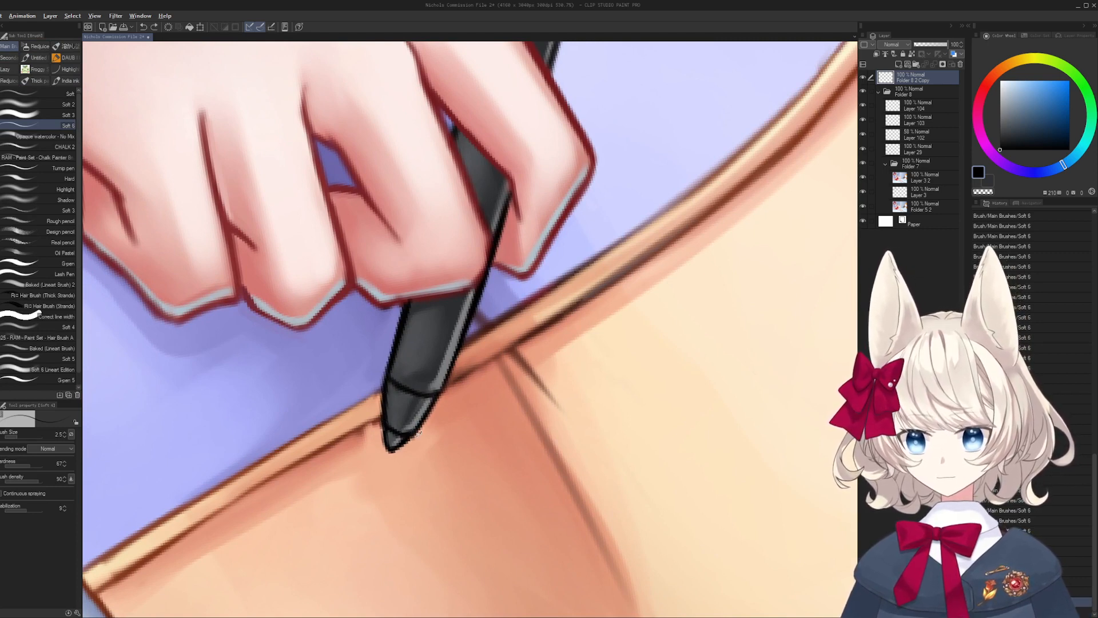
- Shade the inside of the pen's nib with sampled dark greys, slightly enlarging the brush
{"action": "left_click", "coordinate": [418, 432], "text": "alt"}
{"action": "left_click", "coordinate": [412, 429], "text": "alt"}
{"action": "left_click", "coordinate": [411, 426], "text": "alt"}
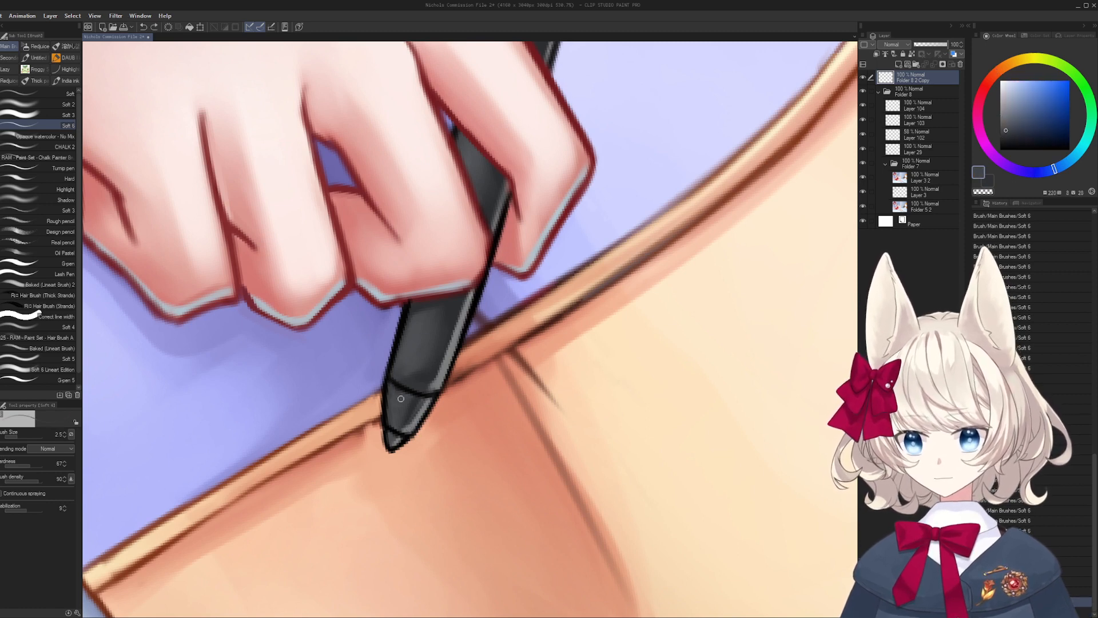
{"action": "left_click", "coordinate": [421, 361], "text": "alt"}
{"action": "key", "text": "]"}
{"action": "key", "text": "]"}
{"action": "left_click", "coordinate": [401, 371], "text": "alt"}
{"action": "left_click_drag", "start_coordinate": [397, 395], "coordinate": [397, 402]}
- Brighten the barrel near the pen's rear end with a lighter blue-grey, enlarging the brush to 10
{"action": "left_click_drag", "start_coordinate": [413, 377], "coordinate": [359, 471]}
{"action": "key", "text": "ctrl+at"}
{"action": "mouse_move", "coordinate": [520, 423]}
{"action": "left_mouse_down"}
{"action": "mouse_move", "coordinate": [505, 382]}
{"action": "mouse_move", "coordinate": [543, 343]}
{"action": "mouse_move", "coordinate": [458, 409]}
{"action": "left_mouse_up"}
{"action": "key", "text": "ctrl+space"}
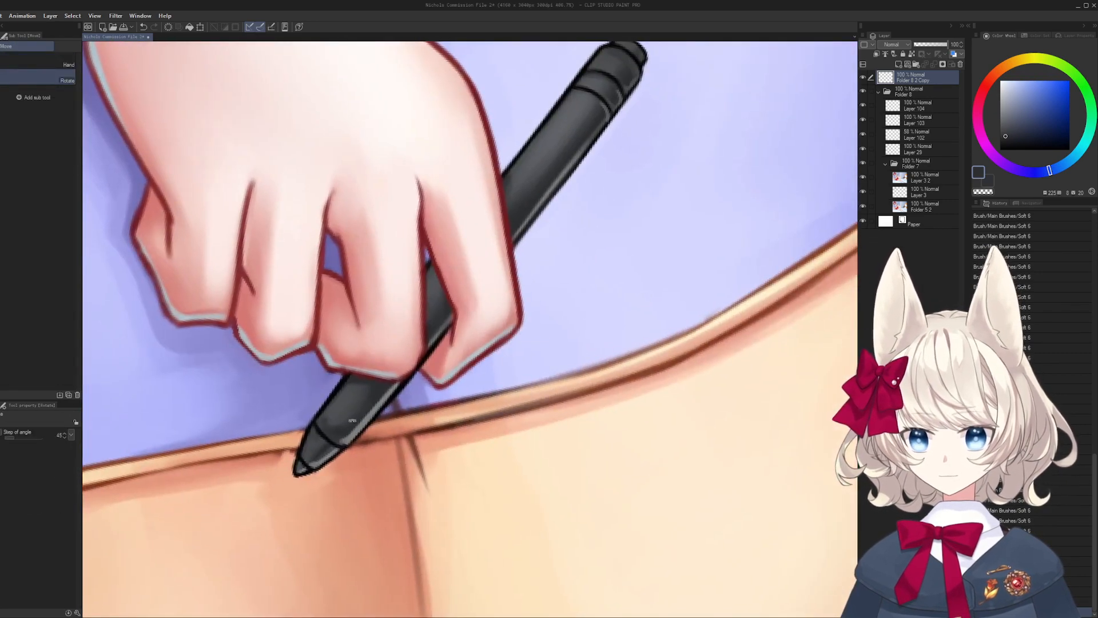
{"action": "left_click", "coordinate": [600, 123], "text": "alt"}
{"action": "left_click_drag", "start_coordinate": [601, 123], "coordinate": [562, 257]}
{"action": "left_click", "coordinate": [1002, 117]}
{"action": "left_click_drag", "start_coordinate": [636, 273], "coordinate": [644, 309]}
{"action": "left_click_drag", "start_coordinate": [644, 309], "coordinate": [552, 395]}
{"action": "key", "text": "bracketright"}
{"action": "key", "text": "bracketright"}
{"action": "key", "text": "bracketright"}
{"action": "key", "text": "bracketright"}
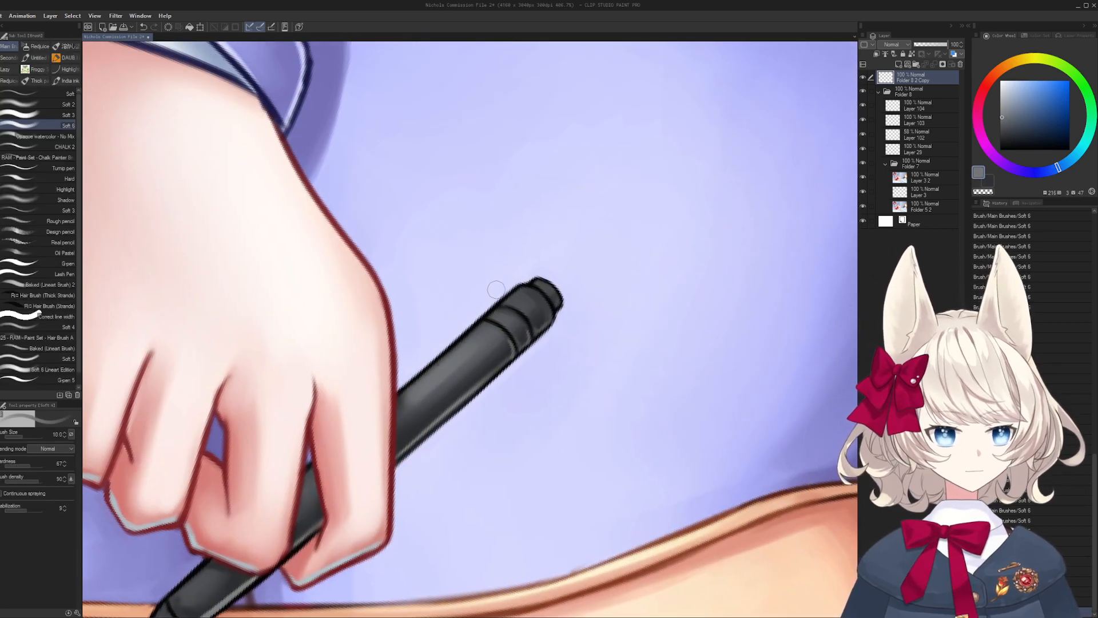
- Add grey highlights to the bands at the pen's rear end with brush sizes 7 and 8
{"action": "key", "text": "bracketleft"}
{"action": "key", "text": "bracketleft"}
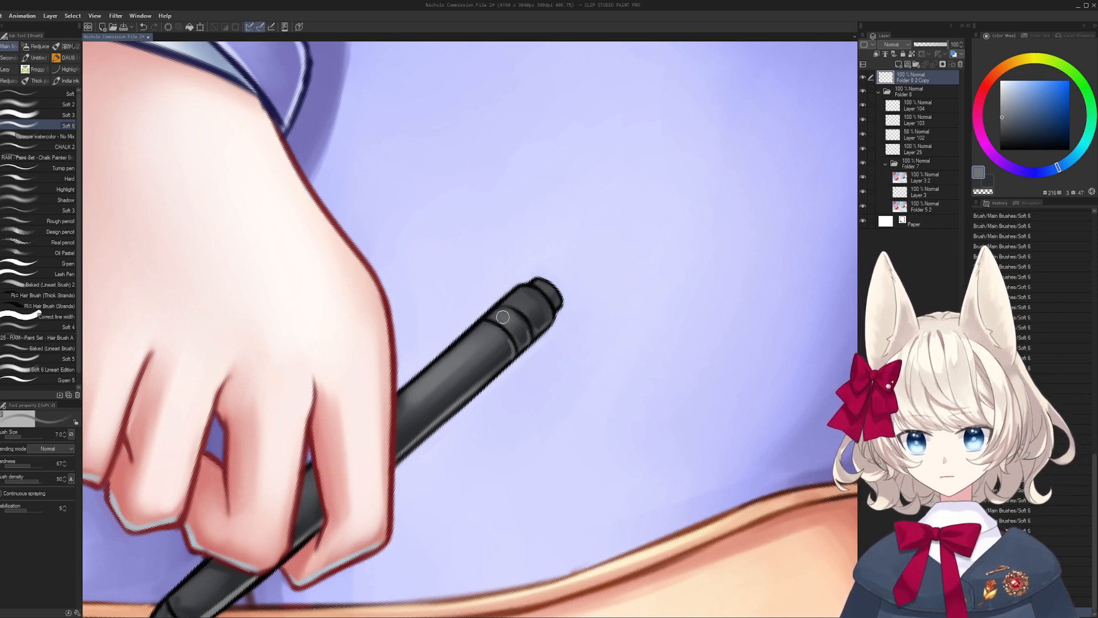
{"action": "key", "text": "bracketright"}
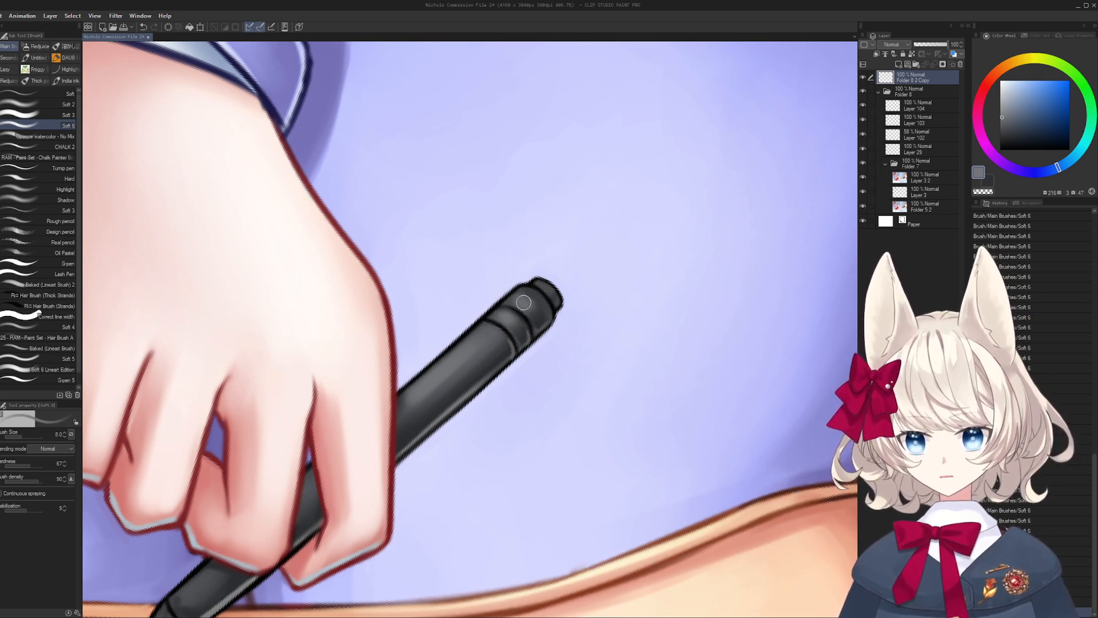
- Refine the grey highlights along the pen's barrel and nib tip with brush sizes 7 and 5
{"action": "scroll", "coordinate": [421, 345], "scroll_direction": "down", "scroll_amount": 2}
{"action": "key", "text": "bracketright"}
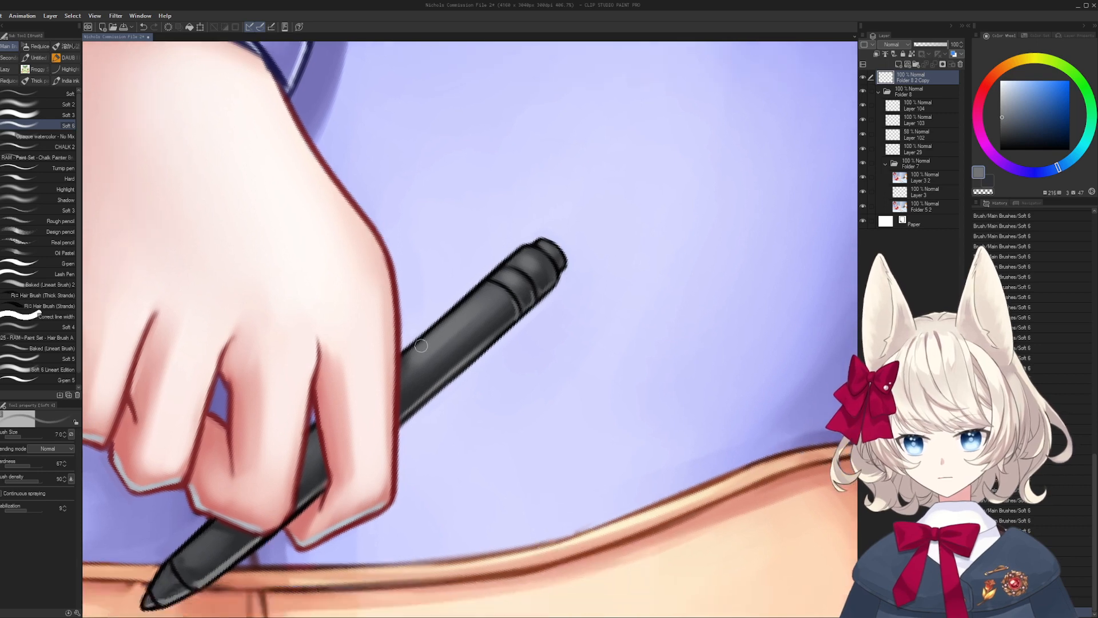
{"action": "key", "text": "bracketright"}
{"action": "key", "text": "bracketright"}
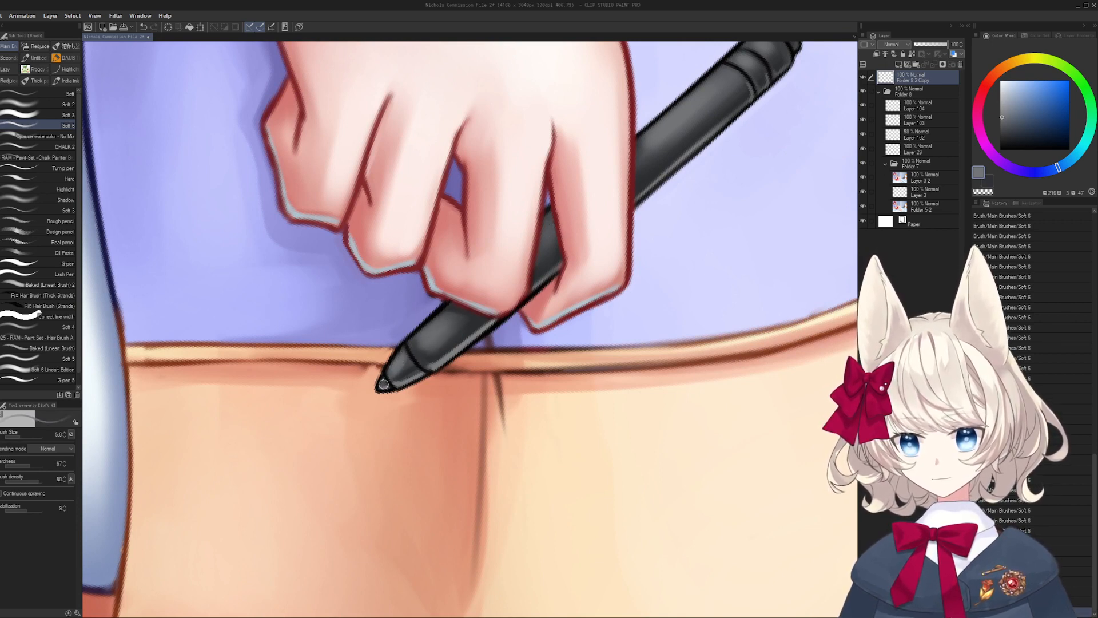
- Redraw the dark brown line art where the collar meets the jacket's front trim, using brush sizes 2.5 and 4
{"action": "key", "text": "shift+space"}
{"action": "left_click_drag", "start_coordinate": [384, 385], "coordinate": [495, 433]}
{"action": "mouse_move", "coordinate": [504, 229]}
{"action": "left_mouse_down"}
{"action": "mouse_move", "coordinate": [472, 348]}
{"action": "mouse_move", "coordinate": [458, 537]}
{"action": "left_mouse_up"}
{"action": "left_click_drag", "start_coordinate": [465, 63], "coordinate": [443, 424]}
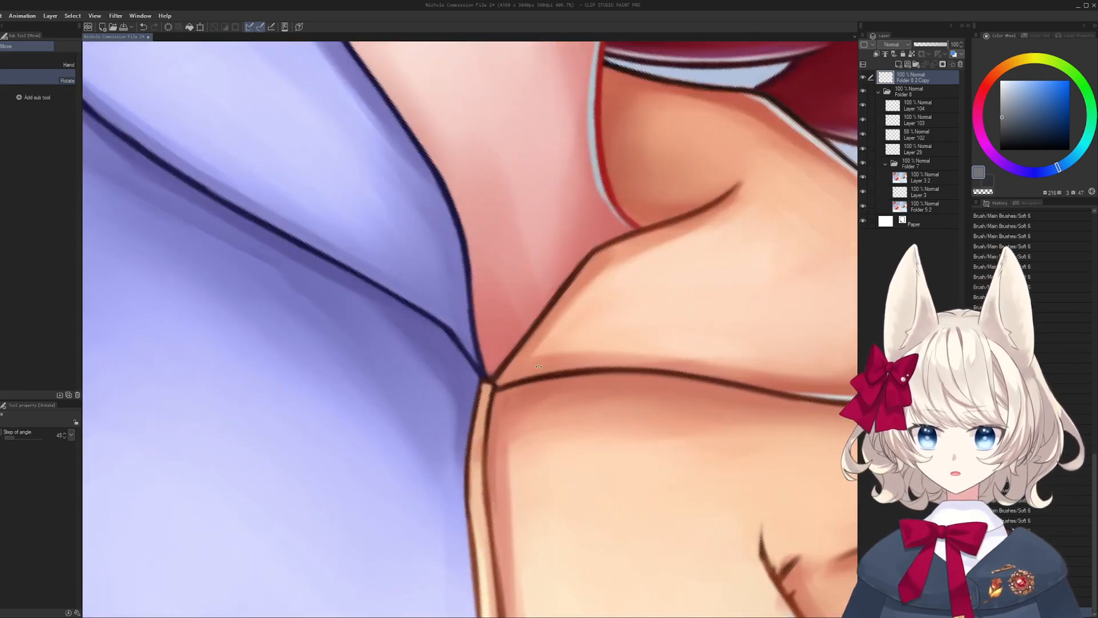
{"action": "left_click_drag", "start_coordinate": [539, 366], "coordinate": [522, 350]}
{"action": "left_click", "coordinate": [521, 350], "text": "alt"}
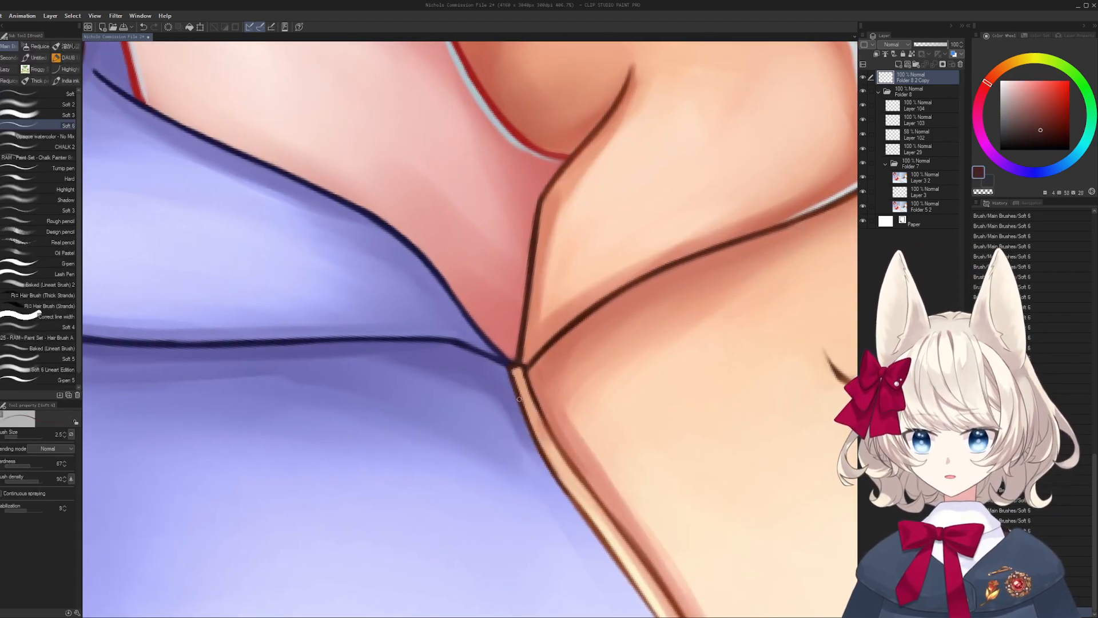
{"action": "key", "text": "shift+space"}
{"action": "mouse_move", "coordinate": [533, 392]}
{"action": "left_mouse_down"}
{"action": "mouse_move", "coordinate": [490, 363]}
{"action": "mouse_move", "coordinate": [487, 371]}
{"action": "left_mouse_up"}
{"action": "left_click", "coordinate": [487, 372], "text": "alt"}
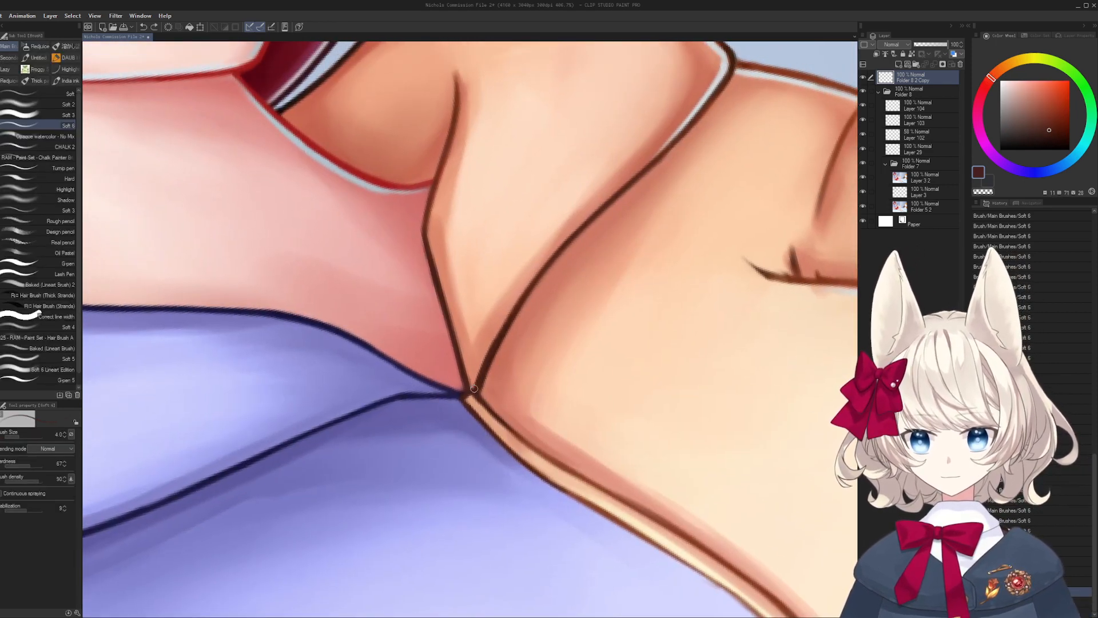
- Thin the collar junction's outline with the sampled orange shade and refine the adjoining navy fold line at brush size 4
{"action": "left_click_drag", "start_coordinate": [484, 383], "coordinate": [514, 319]}
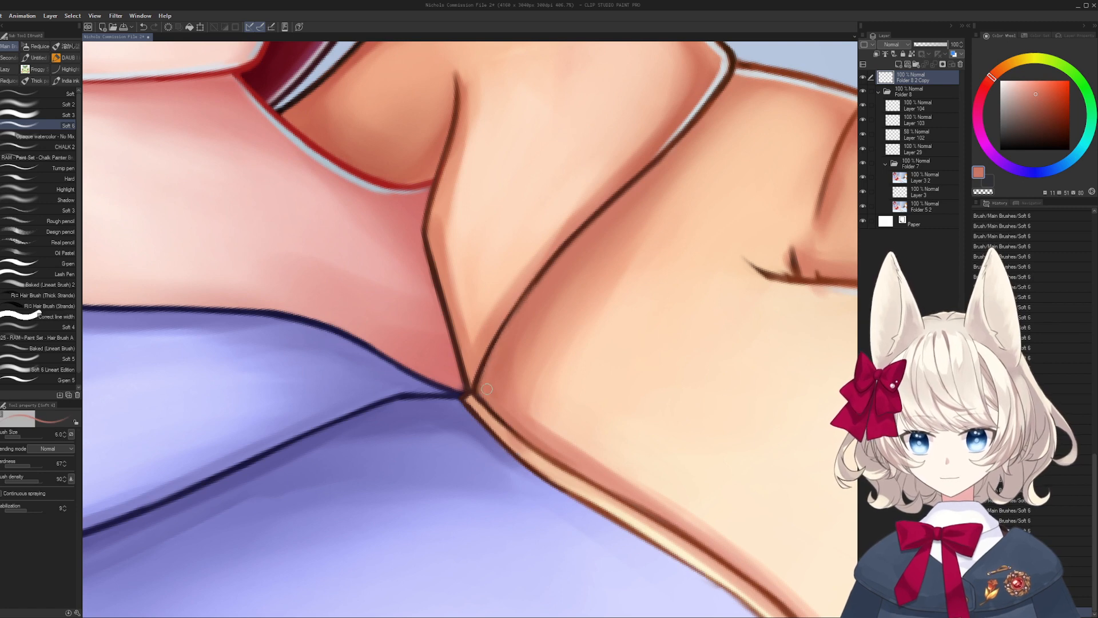
{"action": "mouse_move", "coordinate": [547, 279]}
{"action": "left_mouse_down"}
{"action": "mouse_move", "coordinate": [569, 282]}
{"action": "mouse_move", "coordinate": [599, 250]}
{"action": "mouse_move", "coordinate": [436, 322]}
{"action": "mouse_move", "coordinate": [440, 350]}
{"action": "left_mouse_up"}
{"action": "left_click", "coordinate": [440, 350], "text": "alt"}
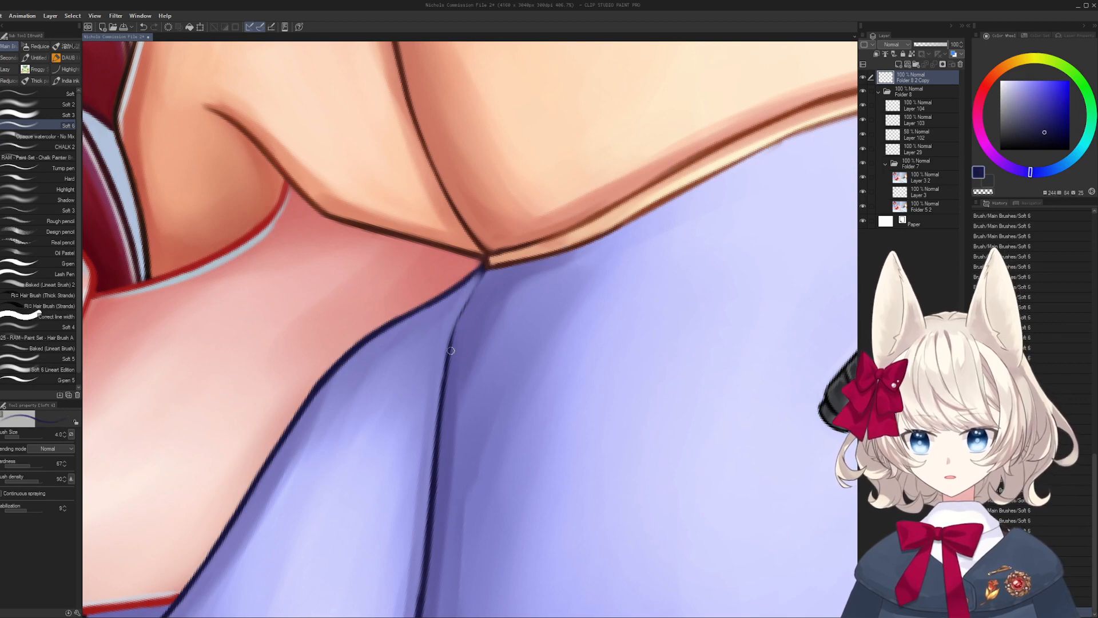
{"action": "mouse_move", "coordinate": [477, 283]}
{"action": "left_mouse_down"}
{"action": "mouse_move", "coordinate": [509, 380]}
{"action": "mouse_move", "coordinate": [453, 316]}
{"action": "mouse_move", "coordinate": [452, 375]}
{"action": "mouse_move", "coordinate": [477, 382]}
{"action": "mouse_move", "coordinate": [281, 345]}
{"action": "mouse_move", "coordinate": [571, 339]}
{"action": "mouse_move", "coordinate": [565, 253]}
{"action": "mouse_move", "coordinate": [457, 201]}
{"action": "mouse_move", "coordinate": [472, 262]}
{"action": "left_mouse_up"}
- Darken the outline along the orange hood's outer edge with sampled dark brown at brush size 3
{"action": "left_click", "coordinate": [454, 197], "text": "alt"}
{"action": "mouse_move", "coordinate": [566, 166]}
{"action": "left_mouse_down"}
{"action": "mouse_move", "coordinate": [451, 139]}
{"action": "mouse_move", "coordinate": [415, 148]}
{"action": "left_mouse_up"}
{"action": "left_click_drag", "start_coordinate": [420, 150], "coordinate": [402, 206]}
{"action": "key", "text": "ctrl+z"}
{"action": "left_click_drag", "start_coordinate": [413, 338], "coordinate": [686, 229]}
{"action": "key", "text": "ctrl+z"}
{"action": "mouse_move", "coordinate": [412, 337]}
{"action": "left_mouse_down"}
{"action": "mouse_move", "coordinate": [686, 228]}
{"action": "mouse_move", "coordinate": [604, 161]}
{"action": "mouse_move", "coordinate": [381, 431]}
{"action": "left_mouse_up"}
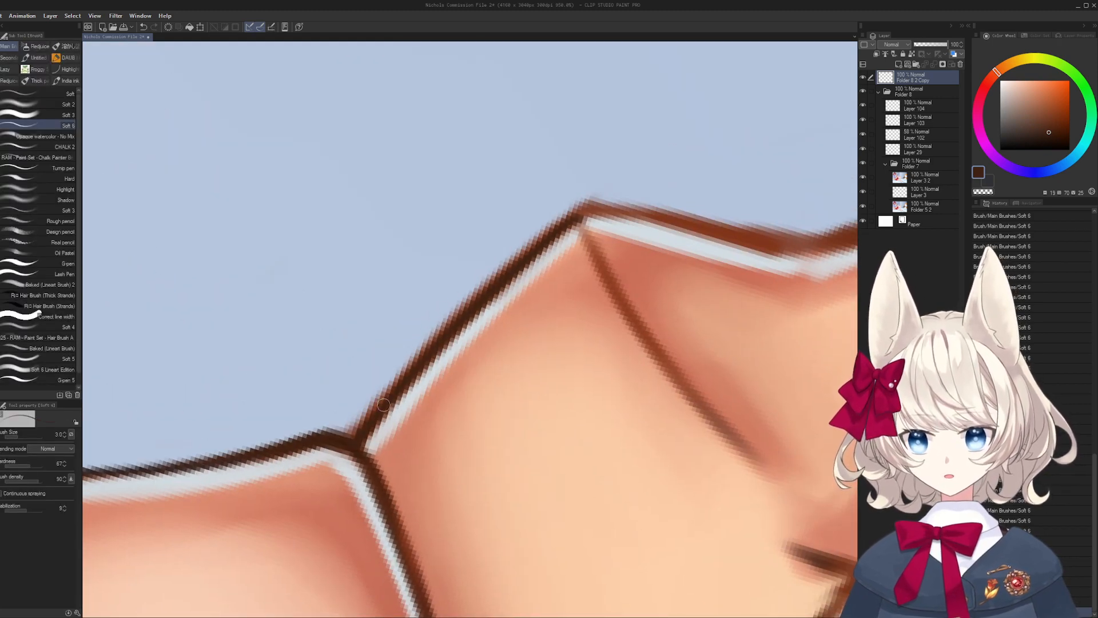
- Continue the dark brown outline around the orange fold's pointed corner and trim its edge with the sampled background blue at brush size 4
{"action": "mouse_move", "coordinate": [591, 214]}
{"action": "left_mouse_down"}
{"action": "mouse_move", "coordinate": [606, 269]}
{"action": "mouse_move", "coordinate": [578, 446]}
{"action": "left_mouse_up"}
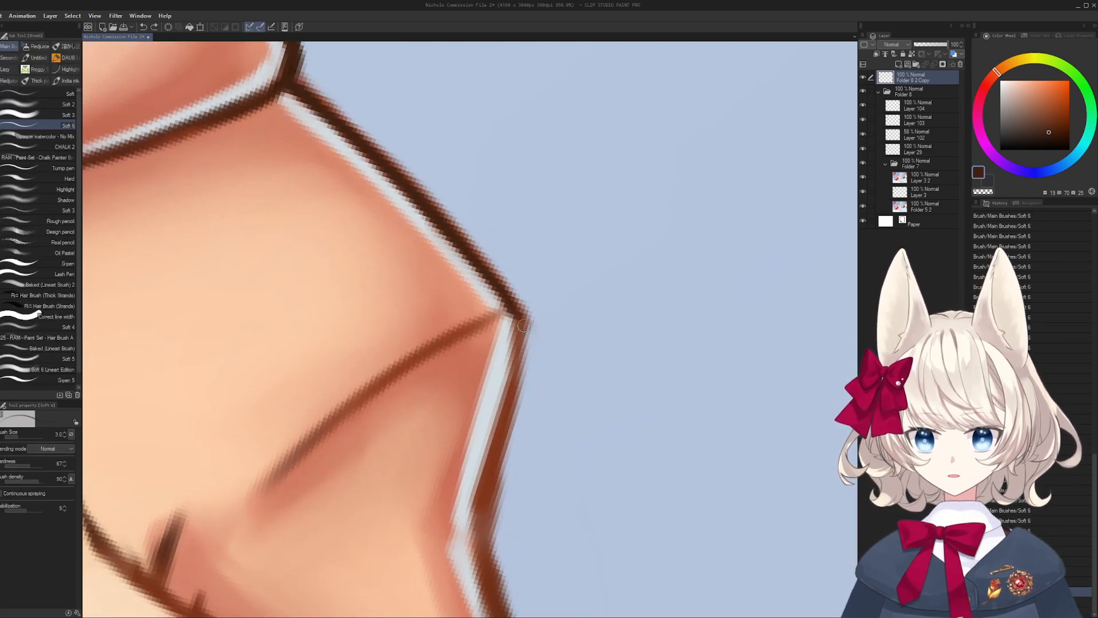
{"action": "left_click_drag", "start_coordinate": [522, 315], "coordinate": [505, 421]}
{"action": "left_click_drag", "start_coordinate": [518, 339], "coordinate": [482, 493]}
{"action": "mouse_move", "coordinate": [532, 423]}
{"action": "left_mouse_down"}
{"action": "mouse_move", "coordinate": [466, 217]}
{"action": "mouse_move", "coordinate": [474, 275]}
{"action": "left_mouse_up"}
{"action": "mouse_move", "coordinate": [433, 362]}
{"action": "left_mouse_down"}
{"action": "mouse_move", "coordinate": [549, 227]}
{"action": "mouse_move", "coordinate": [544, 456]}
{"action": "mouse_move", "coordinate": [458, 363]}
{"action": "mouse_move", "coordinate": [469, 326]}
{"action": "left_mouse_up"}
{"action": "key", "text": "ctrl+z"}
{"action": "left_click", "coordinate": [483, 415], "text": "alt"}
{"action": "mouse_move", "coordinate": [468, 397]}
{"action": "left_mouse_down"}
{"action": "mouse_move", "coordinate": [472, 344]}
{"action": "mouse_move", "coordinate": [475, 371]}
{"action": "left_mouse_up"}
{"action": "key", "text": "bracketright"}
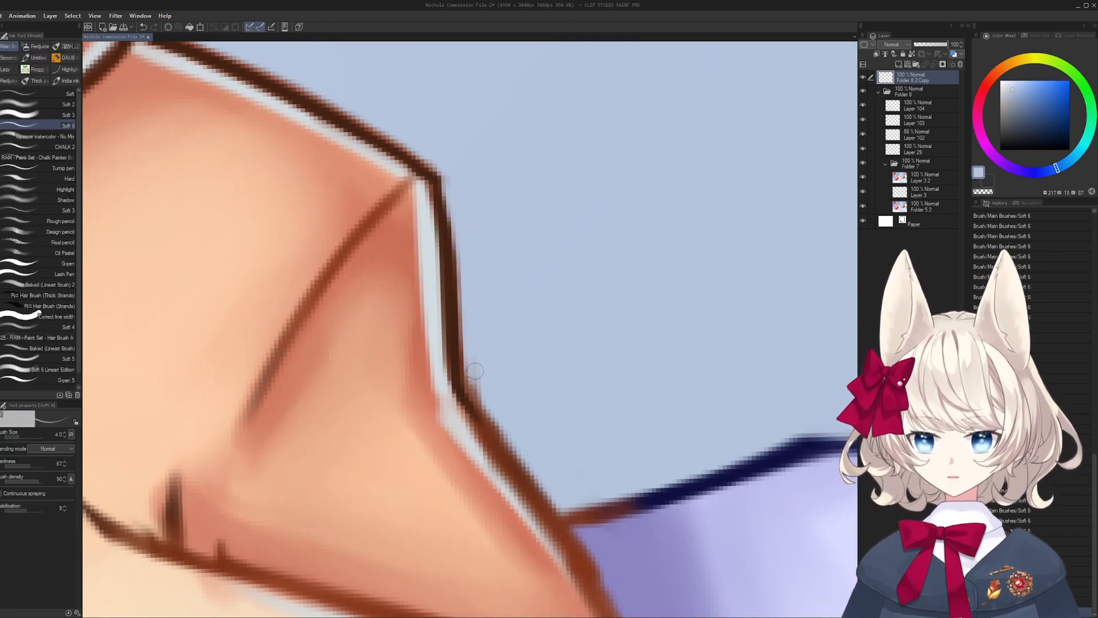
- Darken the outline from the orange fold's inner corner down to the purple cushion with sampled dark brown
{"action": "left_click", "coordinate": [452, 331], "text": "alt"}
{"action": "left_click_drag", "start_coordinate": [452, 330], "coordinate": [483, 293]}
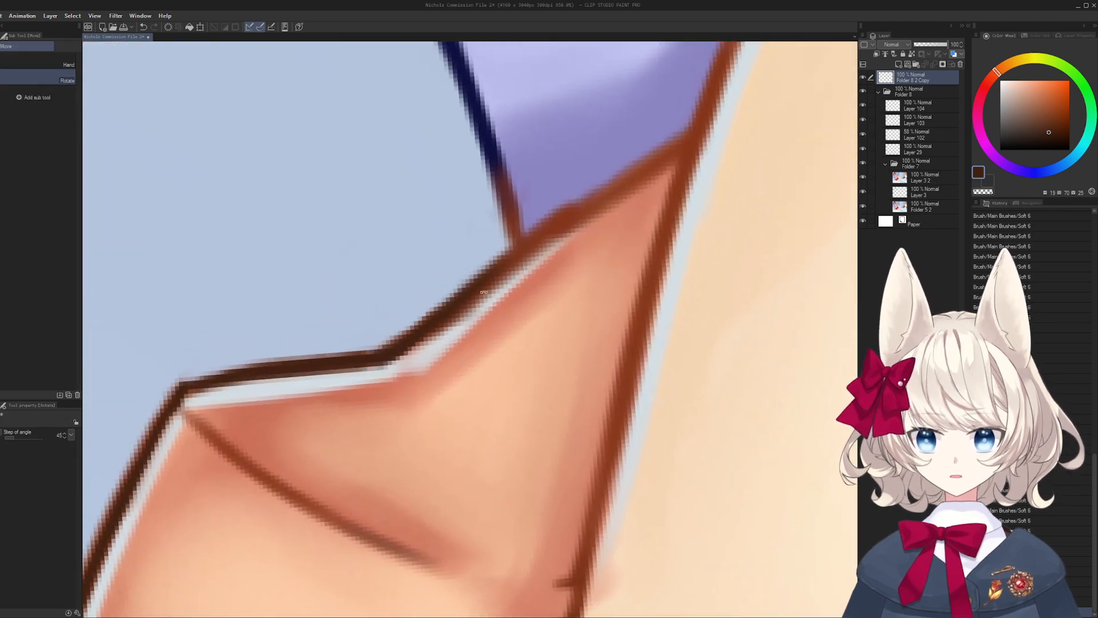
{"action": "left_click_drag", "start_coordinate": [425, 342], "coordinate": [606, 190]}
{"action": "key", "text": "ctrl+z"}
{"action": "key", "text": "ctrl+z"}
{"action": "mouse_move", "coordinate": [443, 319]}
{"action": "left_mouse_down"}
{"action": "mouse_move", "coordinate": [537, 226]}
{"action": "mouse_move", "coordinate": [428, 324]}
{"action": "mouse_move", "coordinate": [558, 217]}
{"action": "mouse_move", "coordinate": [672, 152]}
{"action": "left_mouse_up"}
{"action": "mouse_move", "coordinate": [563, 227]}
{"action": "left_mouse_down"}
{"action": "mouse_move", "coordinate": [679, 132]}
{"action": "mouse_move", "coordinate": [610, 227]}
{"action": "left_mouse_up"}
- Recolor the brown end of the cushion's outline in navy and clean its outer edge with the sampled background blue
{"action": "left_click", "coordinate": [502, 270], "text": "alt"}
{"action": "mouse_move", "coordinate": [475, 298]}
{"action": "left_mouse_down"}
{"action": "mouse_move", "coordinate": [516, 269]}
{"action": "mouse_move", "coordinate": [518, 304]}
{"action": "mouse_move", "coordinate": [534, 318]}
{"action": "left_mouse_up"}
{"action": "left_click", "coordinate": [532, 315], "text": "alt"}
{"action": "mouse_move", "coordinate": [546, 269]}
{"action": "left_mouse_down"}
{"action": "mouse_move", "coordinate": [506, 361]}
{"action": "mouse_move", "coordinate": [568, 233]}
{"action": "mouse_move", "coordinate": [503, 286]}
{"action": "mouse_move", "coordinate": [532, 352]}
{"action": "mouse_move", "coordinate": [520, 333]}
{"action": "mouse_move", "coordinate": [541, 332]}
{"action": "left_mouse_up"}
{"action": "key", "text": "ctrl+z"}
{"action": "left_click", "coordinate": [504, 349], "text": "alt"}
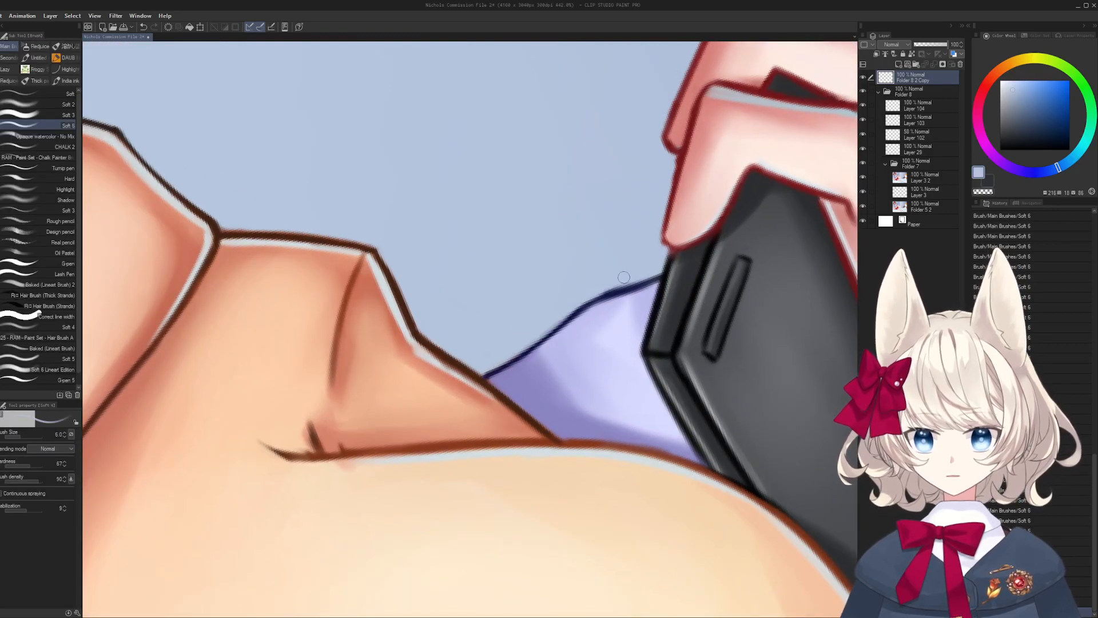
{"action": "mouse_move", "coordinate": [652, 270]}
{"action": "left_mouse_down"}
{"action": "mouse_move", "coordinate": [566, 326]}
{"action": "mouse_move", "coordinate": [635, 246]}
{"action": "mouse_move", "coordinate": [562, 385]}
{"action": "left_mouse_up"}
{"action": "left_click_drag", "start_coordinate": [549, 332], "coordinate": [570, 333]}
- Retouch the second finger of the tablet-holding hand with sampled pink and a dark red outline, reducing the brush size to 5
{"action": "mouse_move", "coordinate": [583, 252]}
{"action": "left_mouse_down"}
{"action": "mouse_move", "coordinate": [569, 416]}
{"action": "mouse_move", "coordinate": [532, 486]}
{"action": "left_mouse_up"}
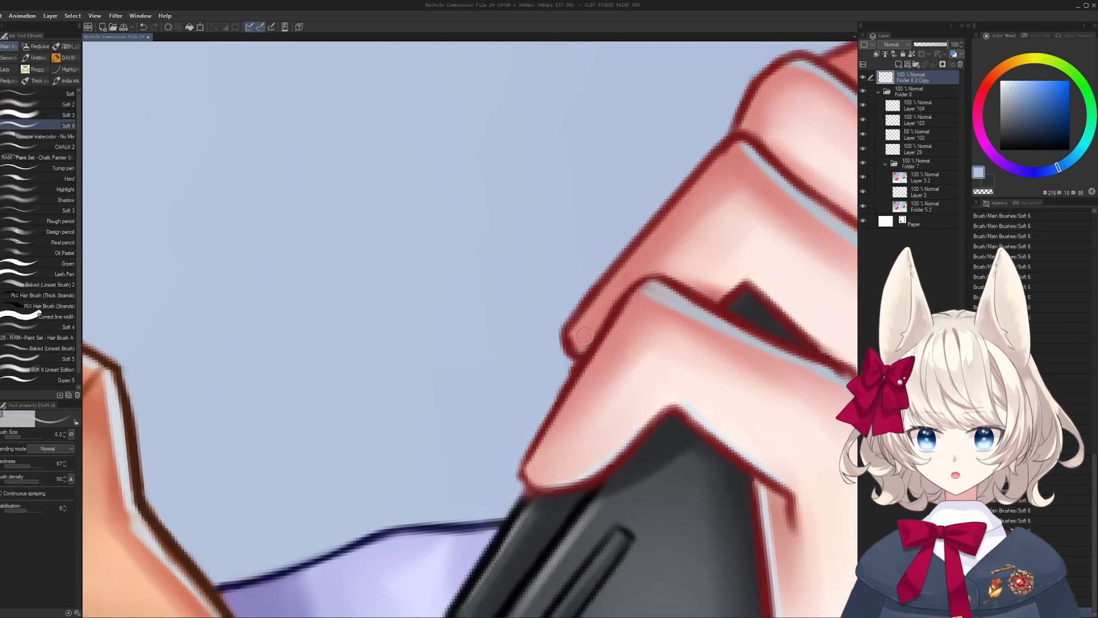
{"action": "left_click", "coordinate": [583, 330], "text": "alt"}
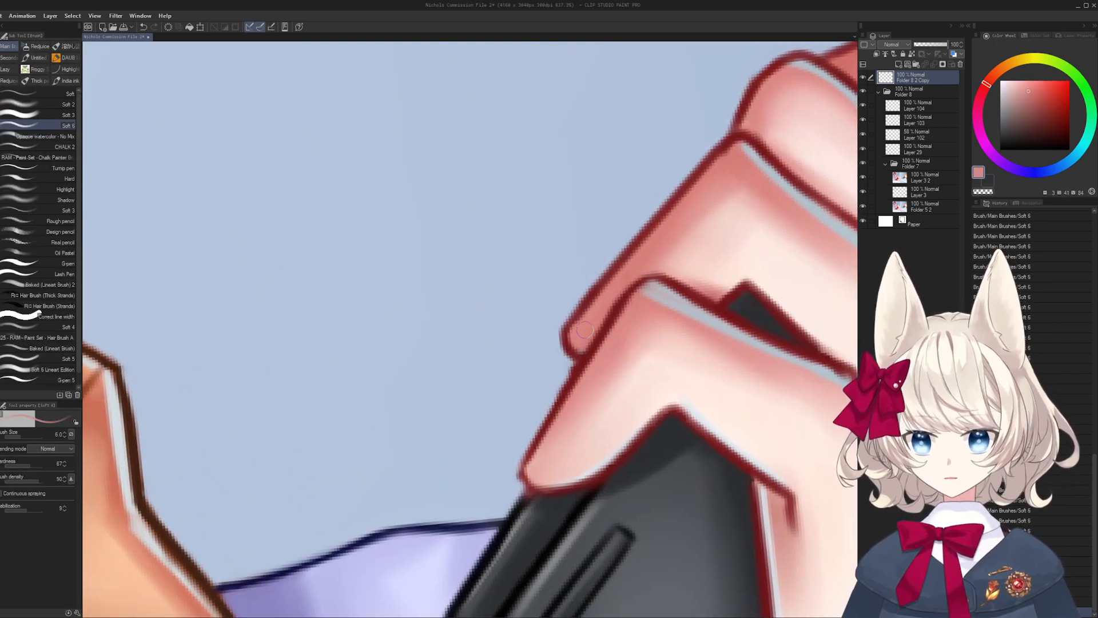
{"action": "left_click", "coordinate": [575, 312], "text": "alt"}
{"action": "left_click_drag", "start_coordinate": [564, 326], "coordinate": [680, 183]}
{"action": "left_click_drag", "start_coordinate": [662, 337], "coordinate": [619, 382]}
{"action": "left_click", "coordinate": [548, 403], "text": "alt"}
{"action": "key", "text": "bracketleft"}
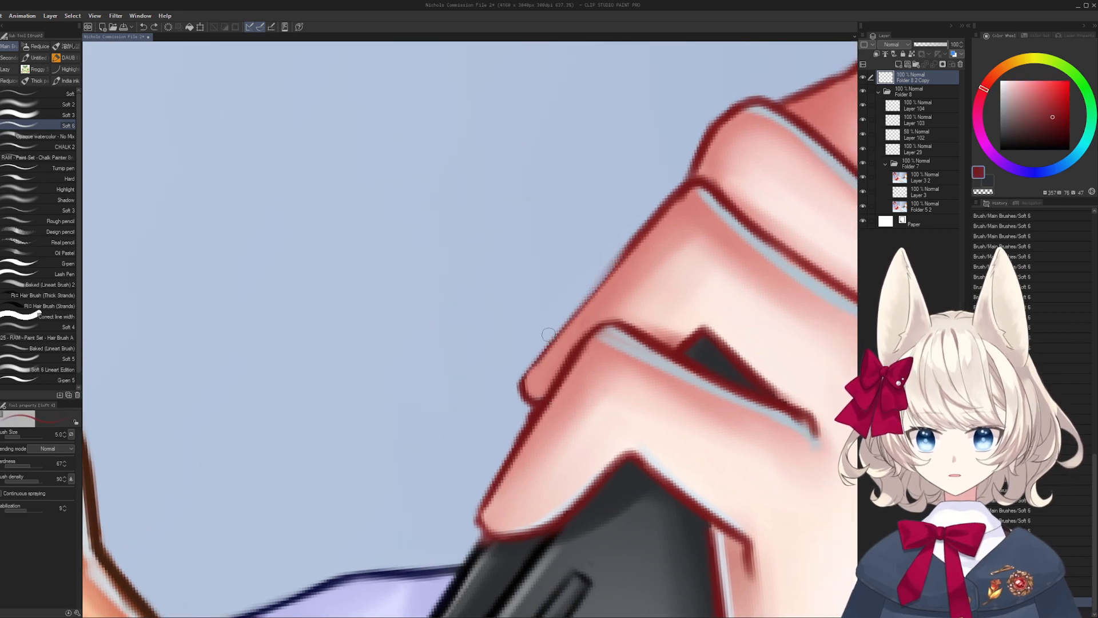
- Redraw the second finger's outer outline as one smooth dark red line, undoing the unwanted strokes
{"action": "left_click_drag", "start_coordinate": [522, 376], "coordinate": [639, 238]}
{"action": "key", "text": "bracketright"}
{"action": "key", "text": "bracketright"}
{"action": "key", "text": "ctrl+z"}
{"action": "key", "text": "ctrl+z"}
{"action": "left_click_drag", "start_coordinate": [548, 345], "coordinate": [649, 226]}
{"action": "key", "text": "ctrl+z"}
{"action": "key", "text": "ctrl+z"}
{"action": "left_click_drag", "start_coordinate": [520, 378], "coordinate": [636, 238]}
{"action": "mouse_move", "coordinate": [549, 344]}
{"action": "left_mouse_down"}
{"action": "mouse_move", "coordinate": [686, 191]}
{"action": "mouse_move", "coordinate": [563, 312]}
{"action": "left_mouse_up"}
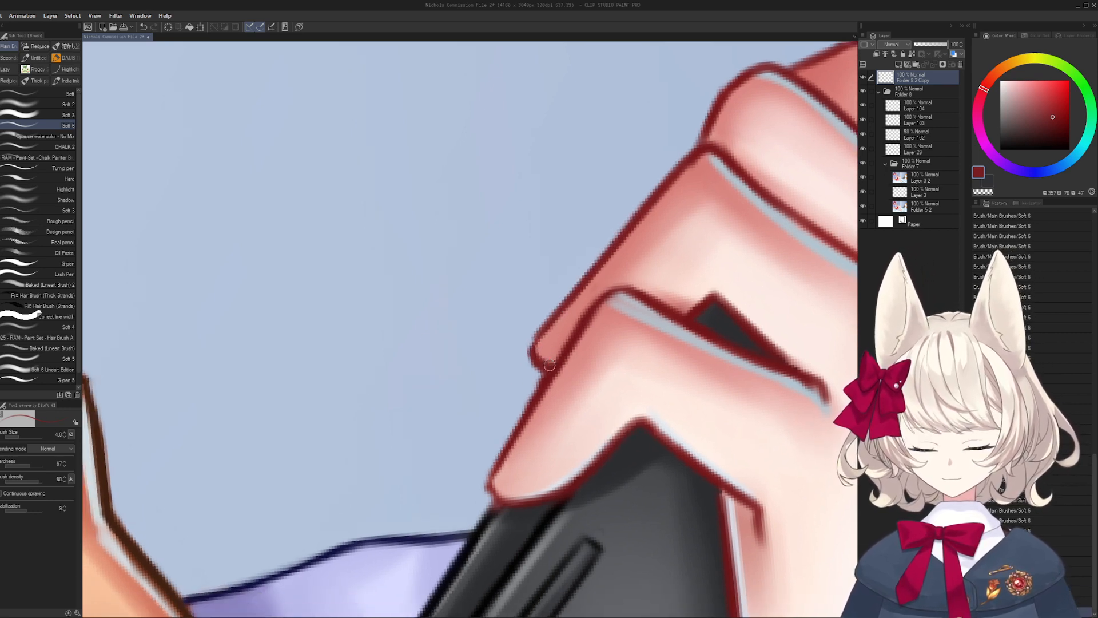
- Reshape the second fingertip by painting over its outline in the background blue and redrawing it in dark red
{"action": "left_click", "coordinate": [534, 356], "text": "alt"}
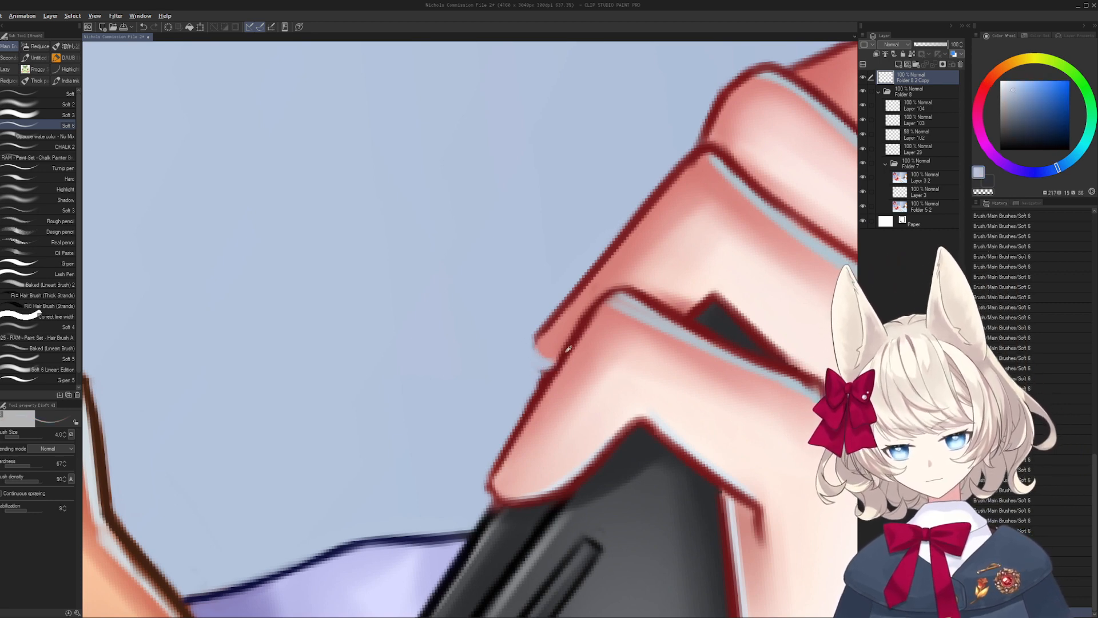
{"action": "left_click", "coordinate": [540, 337], "text": "alt"}
{"action": "key", "text": "bracketleft"}
{"action": "key", "text": "bracketleft"}
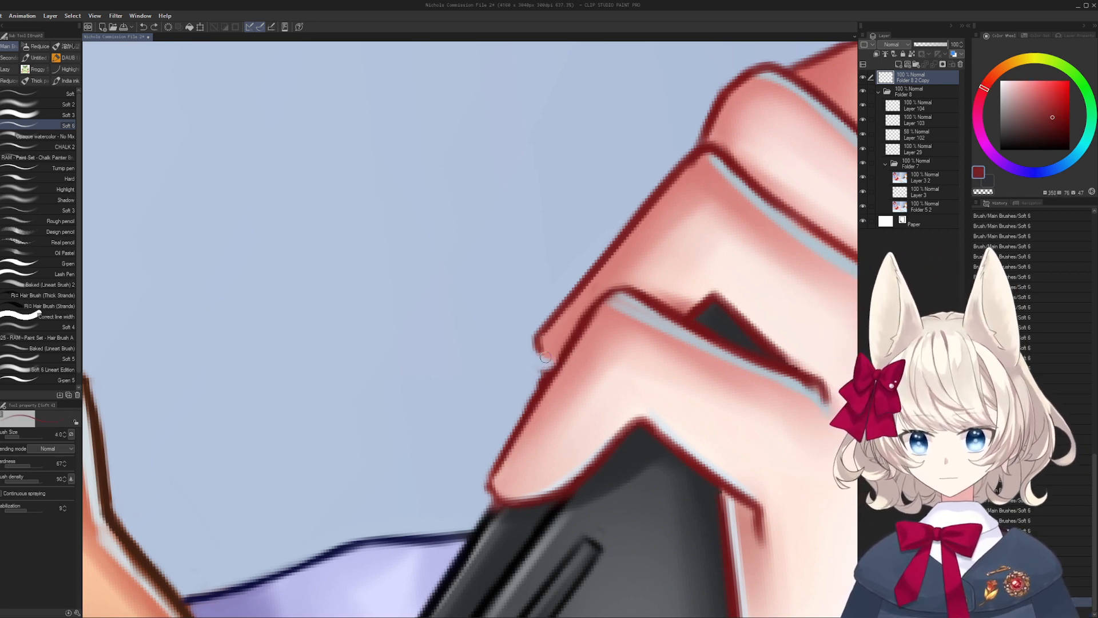
{"action": "left_click", "coordinate": [507, 415], "text": "alt"}
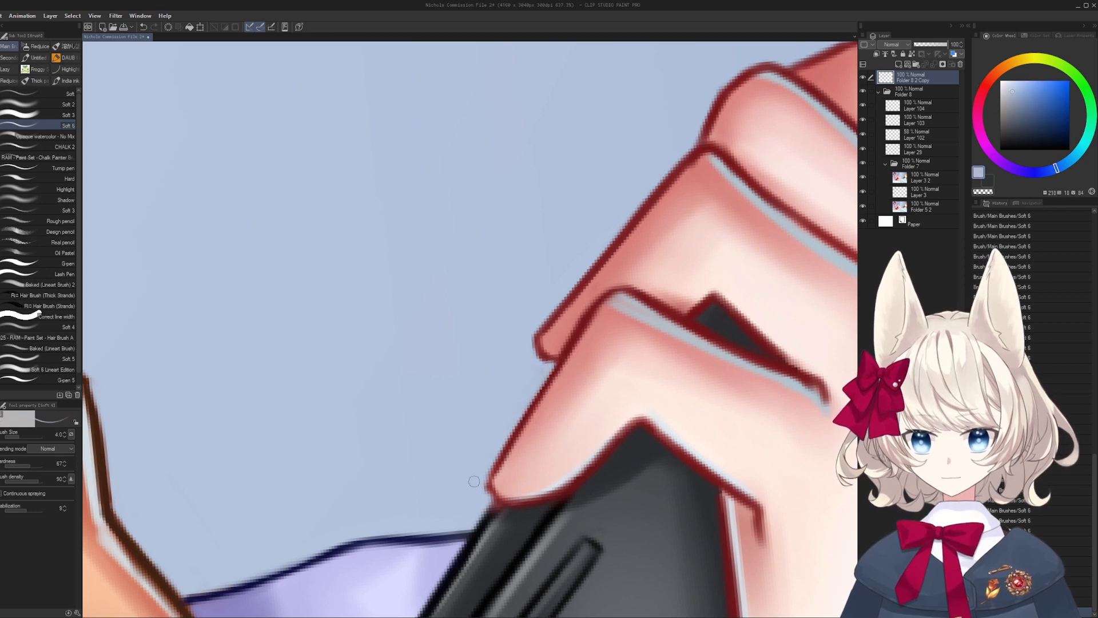
- Refine the front finger's outer outline with sampled dark red at brush size 4, undoing the unwanted strokes
{"action": "left_click_drag", "start_coordinate": [654, 341], "coordinate": [563, 372]}
{"action": "left_click", "coordinate": [661, 384], "text": "alt"}
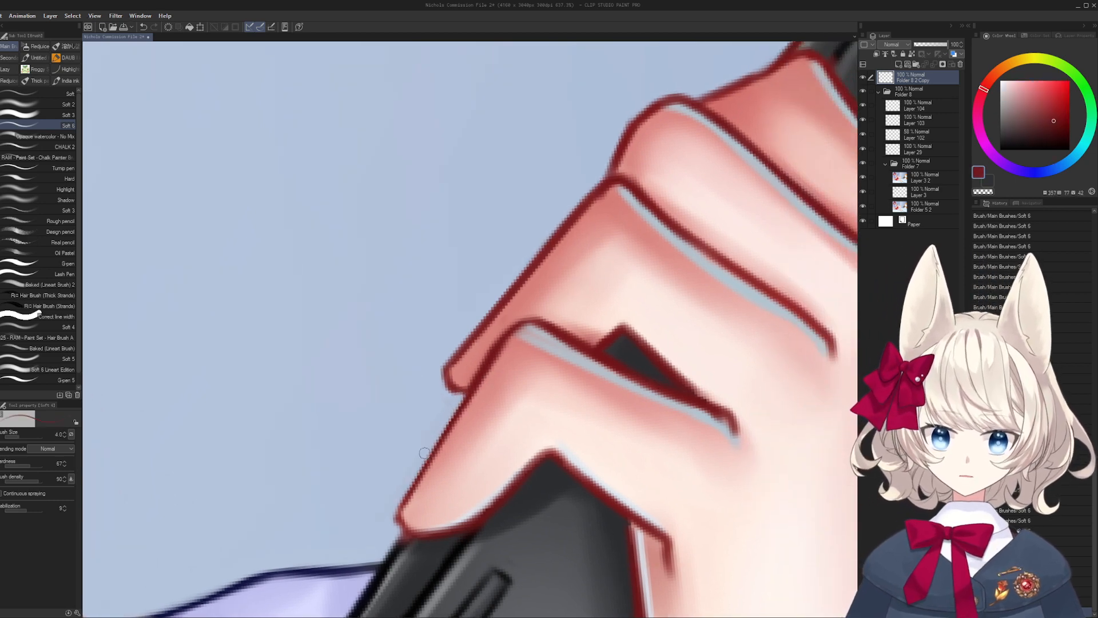
{"action": "left_click_drag", "start_coordinate": [436, 456], "coordinate": [461, 418]}
{"action": "key", "text": "ctrl+z"}
{"action": "mouse_move", "coordinate": [399, 511]}
{"action": "left_mouse_down"}
{"action": "mouse_move", "coordinate": [474, 386]}
{"action": "mouse_move", "coordinate": [603, 329]}
{"action": "mouse_move", "coordinate": [565, 274]}
{"action": "left_mouse_up"}
{"action": "mouse_move", "coordinate": [527, 308]}
{"action": "left_mouse_down"}
{"action": "mouse_move", "coordinate": [554, 296]}
{"action": "mouse_move", "coordinate": [473, 245]}
{"action": "mouse_move", "coordinate": [494, 353]}
{"action": "mouse_move", "coordinate": [494, 331]}
{"action": "left_mouse_up"}
{"action": "key", "text": "]"}
{"action": "key", "text": "ctrl+z"}
{"action": "key", "text": "ctrl+z"}
{"action": "key", "text": "ctrl+z"}
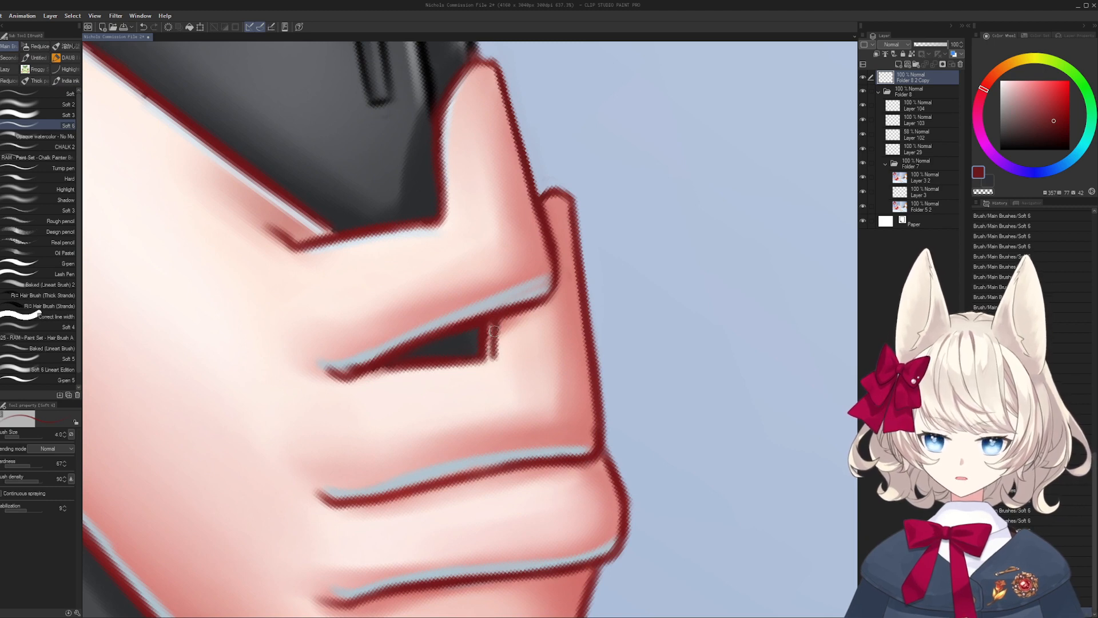
- Extend the dark grey tablet area in the gap between the fingers and add the tablet's black edge line across it
{"action": "left_click", "coordinate": [472, 349], "text": "alt"}
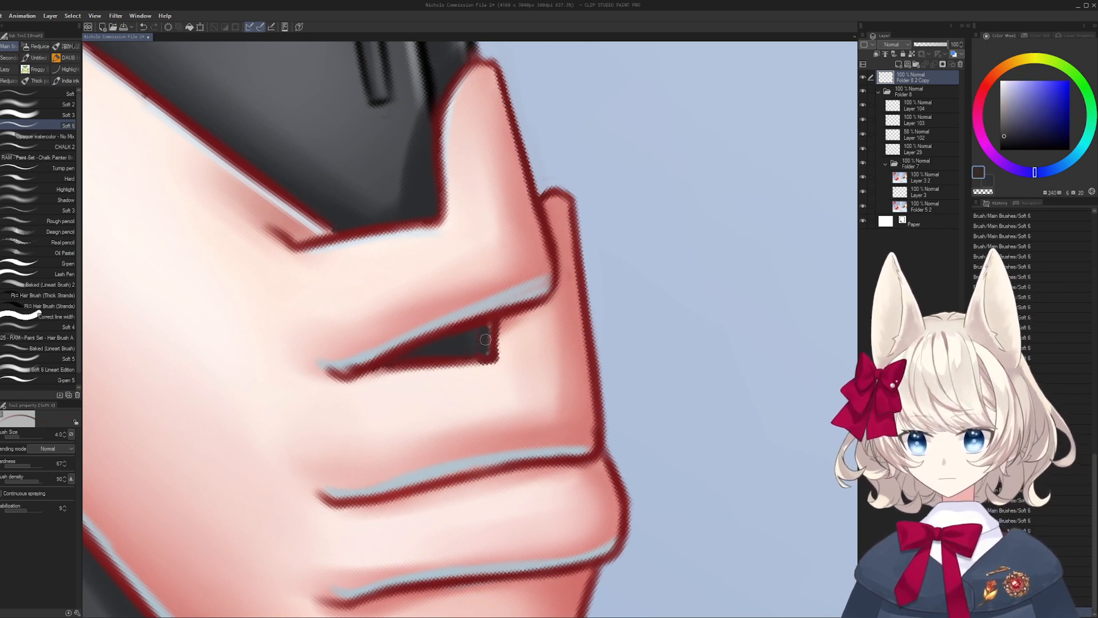
{"action": "left_click_drag", "start_coordinate": [486, 263], "coordinate": [475, 420]}
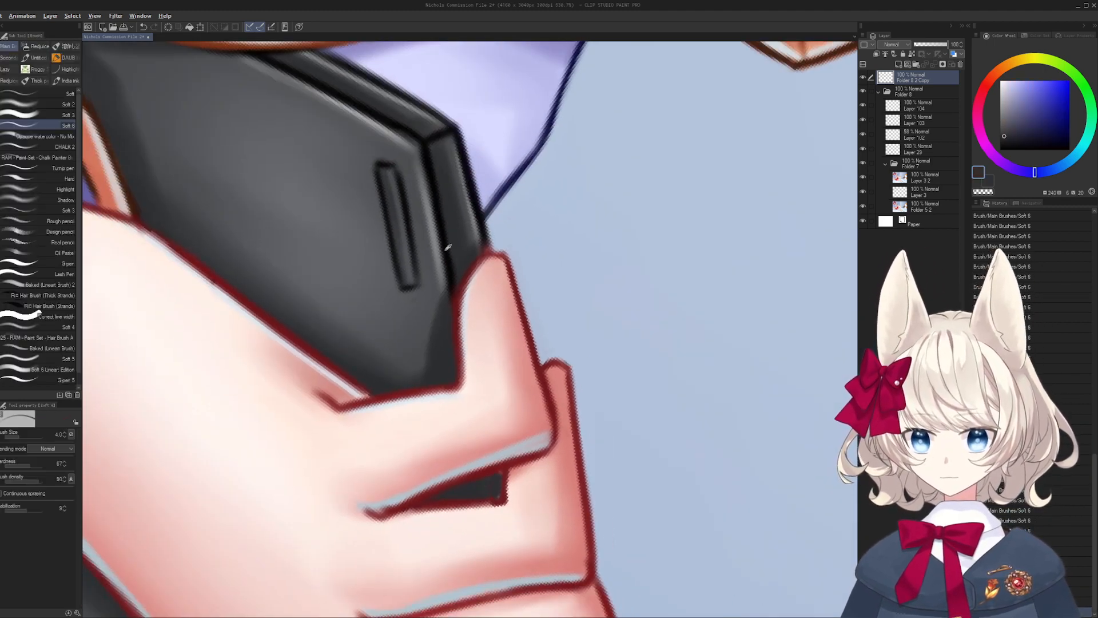
{"action": "left_click", "coordinate": [449, 246], "text": "alt"}
{"action": "left_click_drag", "start_coordinate": [691, 328], "coordinate": [644, 458]}
{"action": "key", "text": "ctrl+z"}
{"action": "left_click_drag", "start_coordinate": [387, 401], "coordinate": [377, 420]}
{"action": "key", "text": "ctrl+z"}
{"action": "left_click_drag", "start_coordinate": [368, 338], "coordinate": [535, 422]}
{"action": "key", "text": "b"}
{"action": "left_click", "coordinate": [564, 357], "text": "alt"}
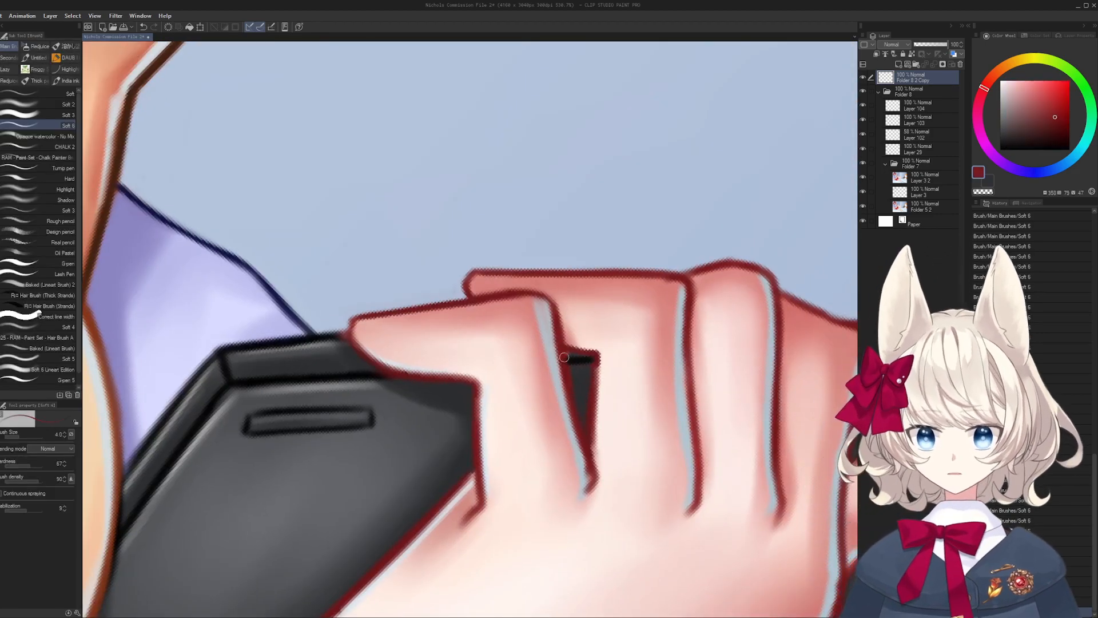
- Clean up the finger gap's corner with sampled black, dark grey and dark red
{"action": "left_click", "coordinate": [571, 355], "text": "alt"}
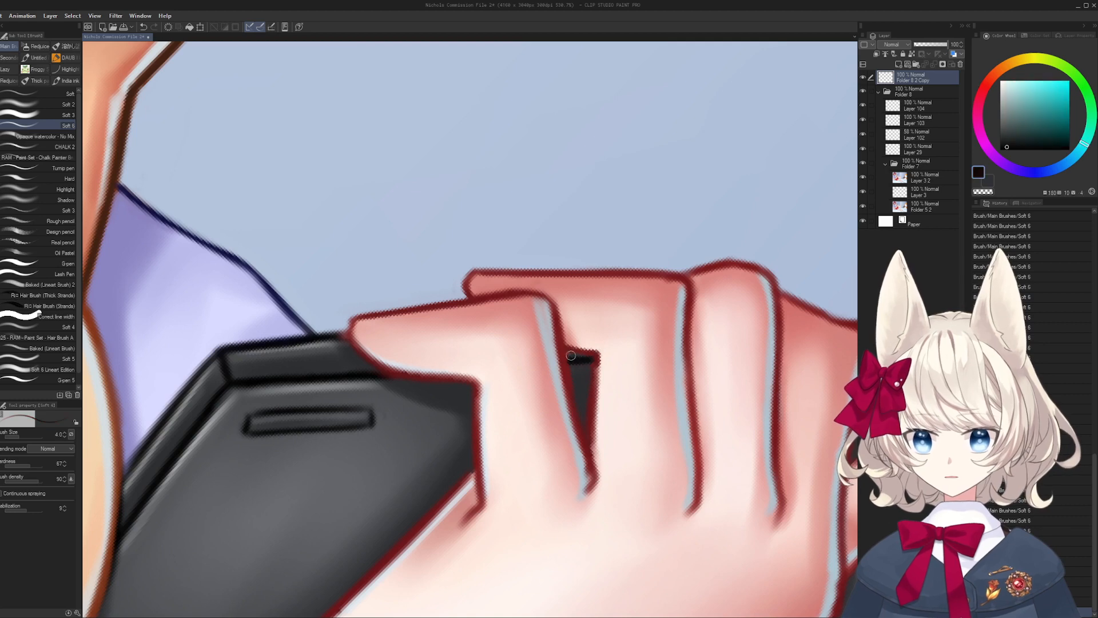
{"action": "left_click", "coordinate": [591, 362], "text": "alt"}
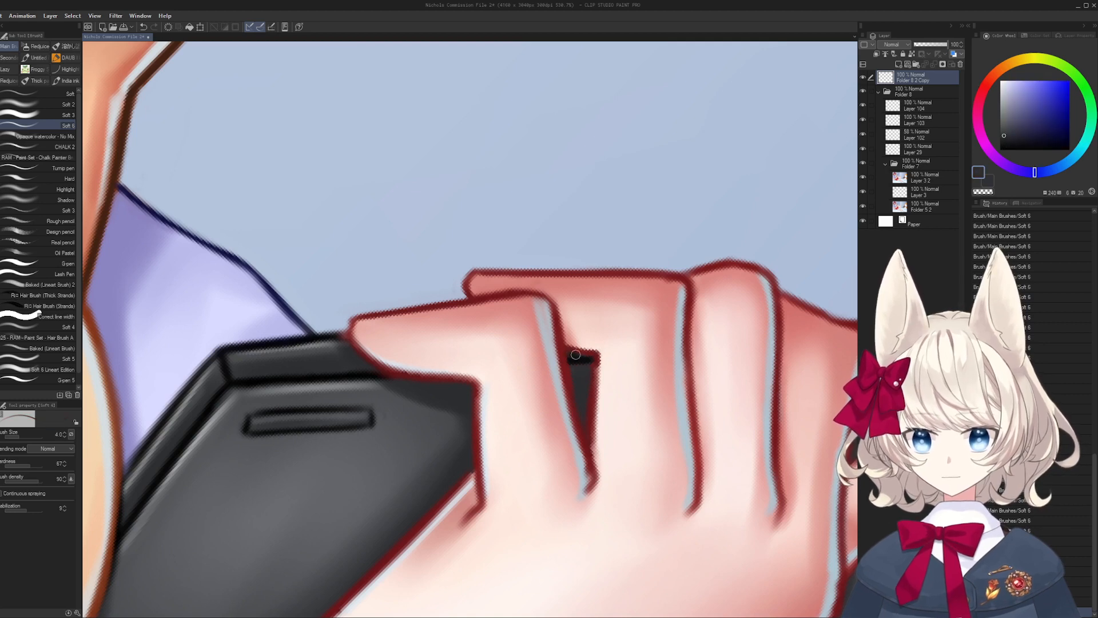
{"action": "scroll", "coordinate": [604, 379], "scroll_direction": "up", "scroll_amount": 3}
{"action": "left_click", "coordinate": [598, 376], "text": "alt"}
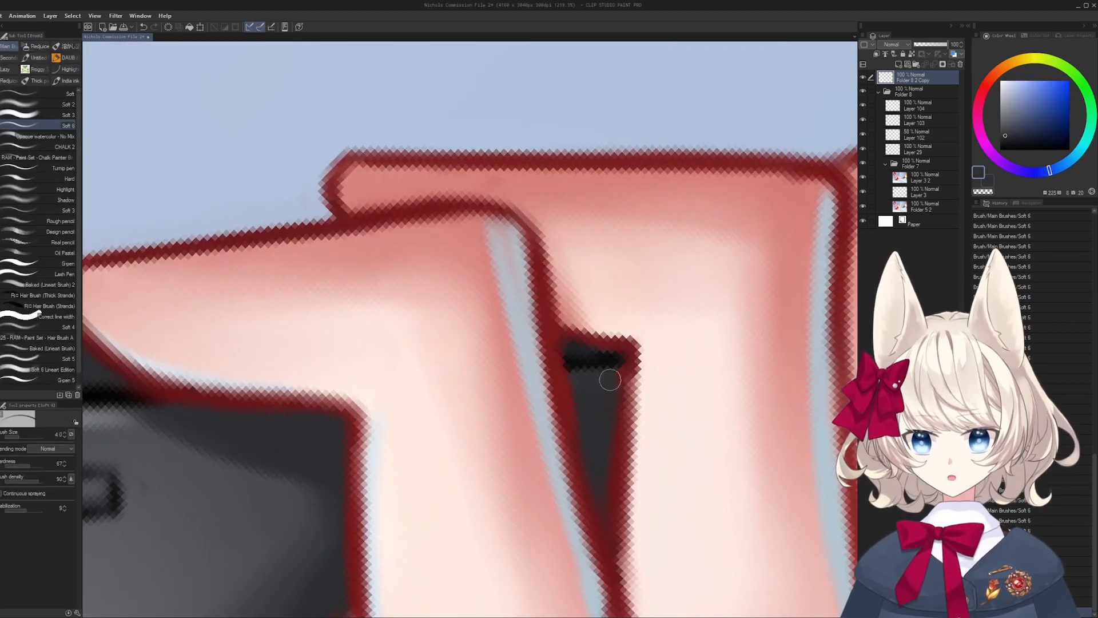
{"action": "left_click", "coordinate": [619, 341], "text": "alt"}
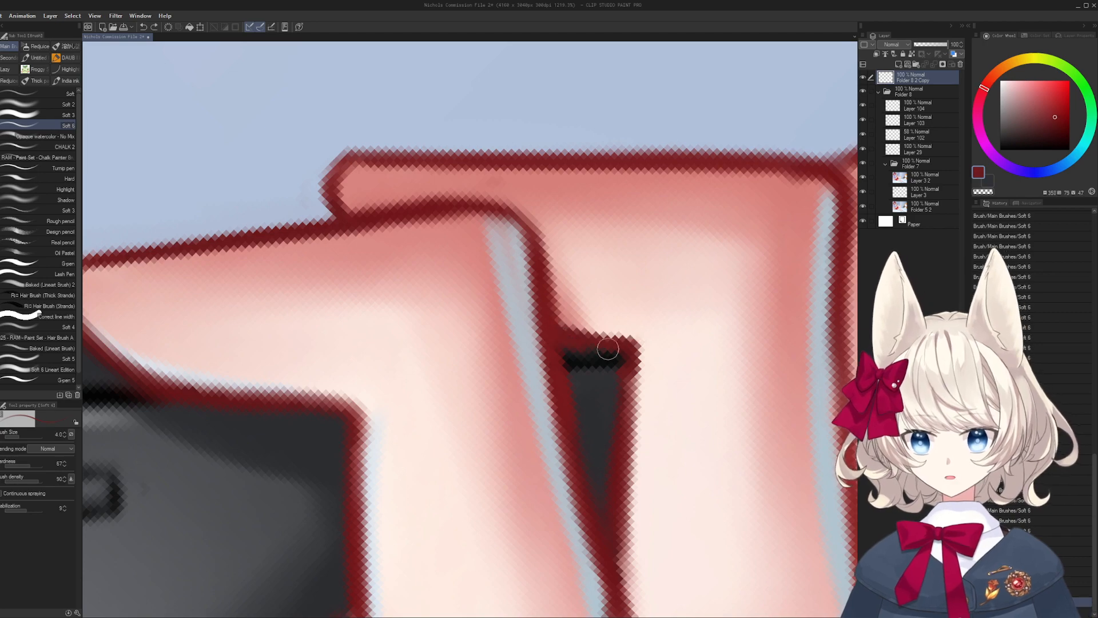
- Toggle the visibility of Folder 8 to compare the retouched artwork with the original
{"action": "scroll", "coordinate": [561, 338], "scroll_direction": "down", "scroll_amount": 10}
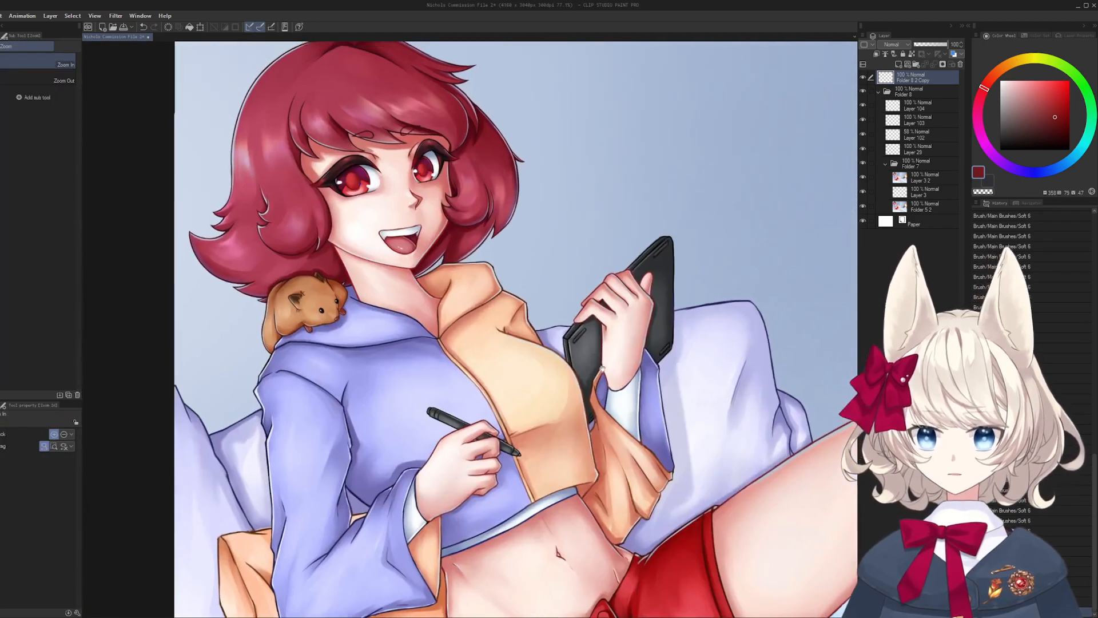
{"action": "left_click", "coordinate": [862, 91], "text": "alt"}
{"action": "left_click", "coordinate": [862, 91], "text": "alt"}
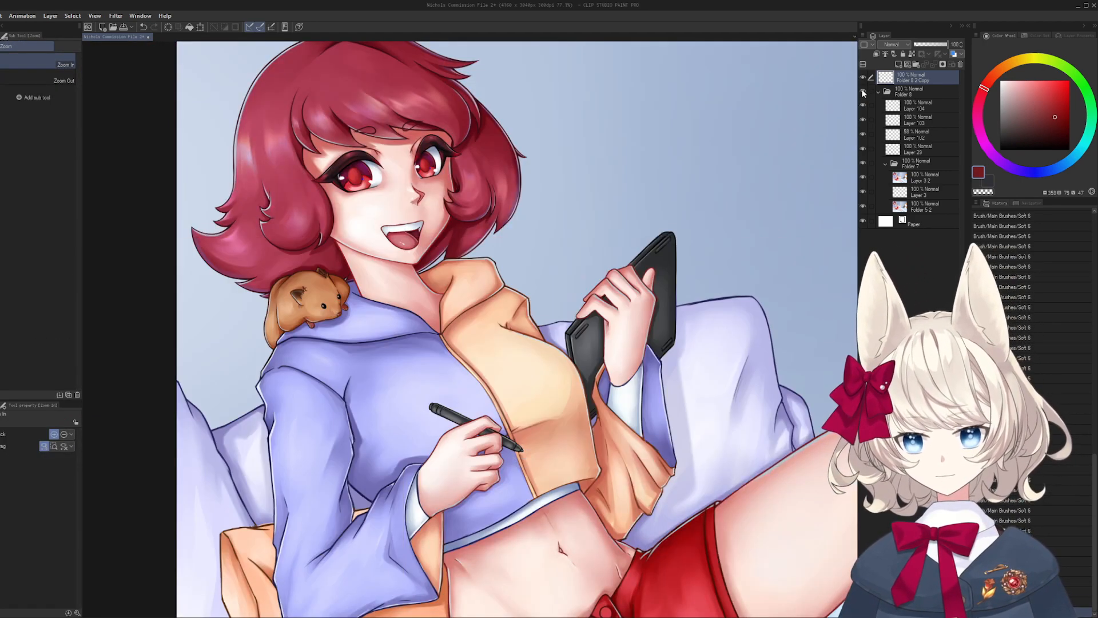
- Add a new layer directly above Paper filled with light grey and save the file
{"action": "left_click", "coordinate": [888, 220]}
{"action": "key", "text": "ctrl+shift+n"}
{"action": "key", "text": "x"}
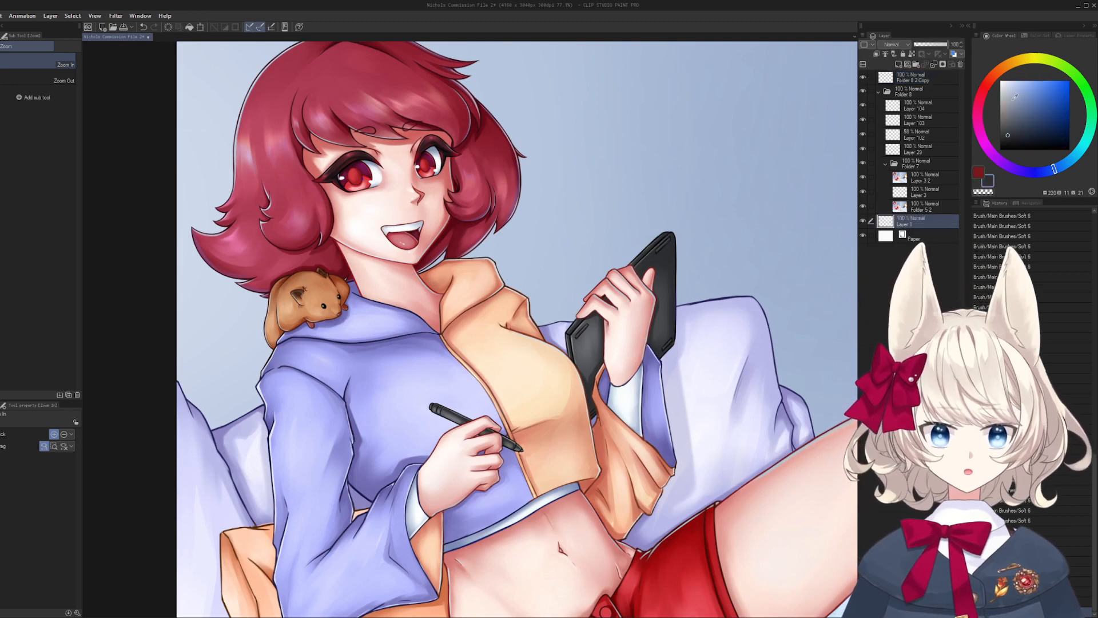
{"action": "key", "text": "alt+BackSpace"}
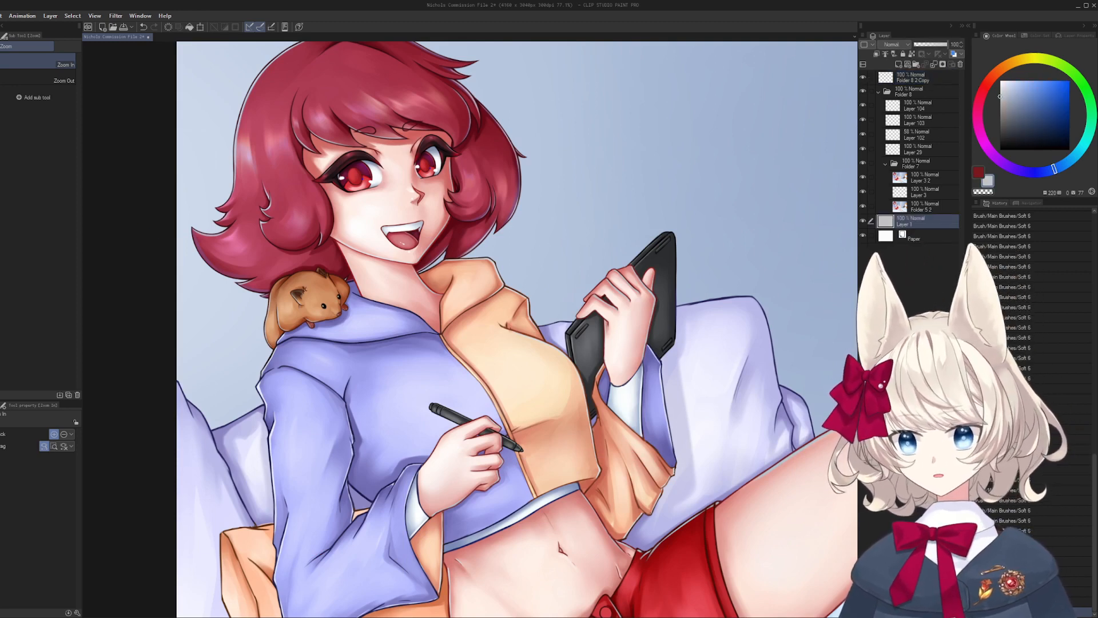
{"action": "key", "text": "ctrl+s"}
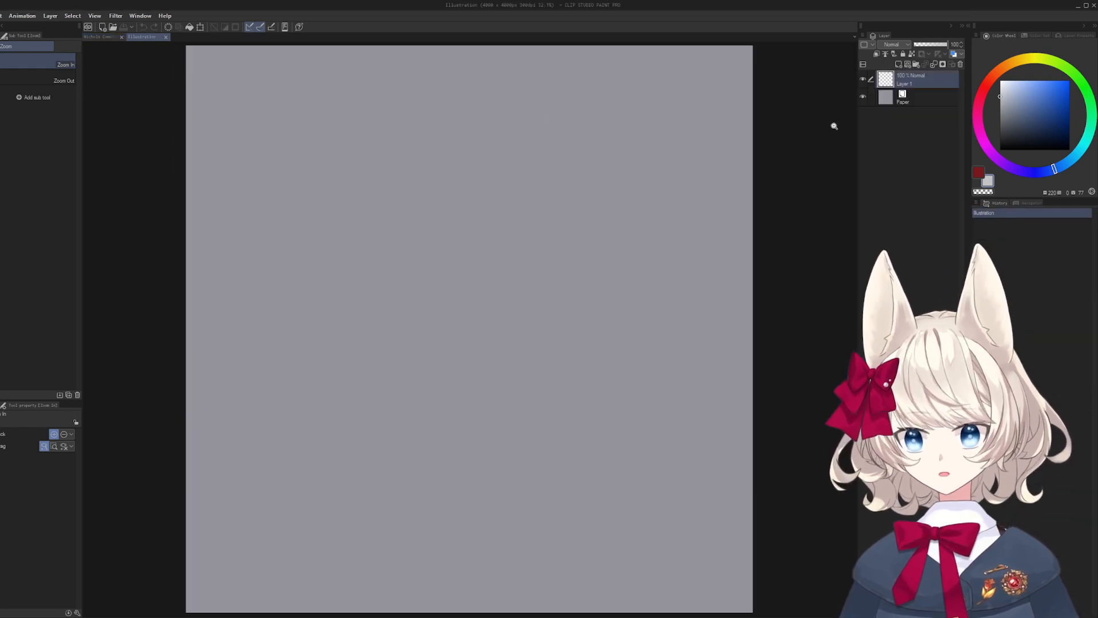
- Refill the new background layer with the blank illustration canvas's grey and delete the Paper layer
{"action": "key", "text": "b"}
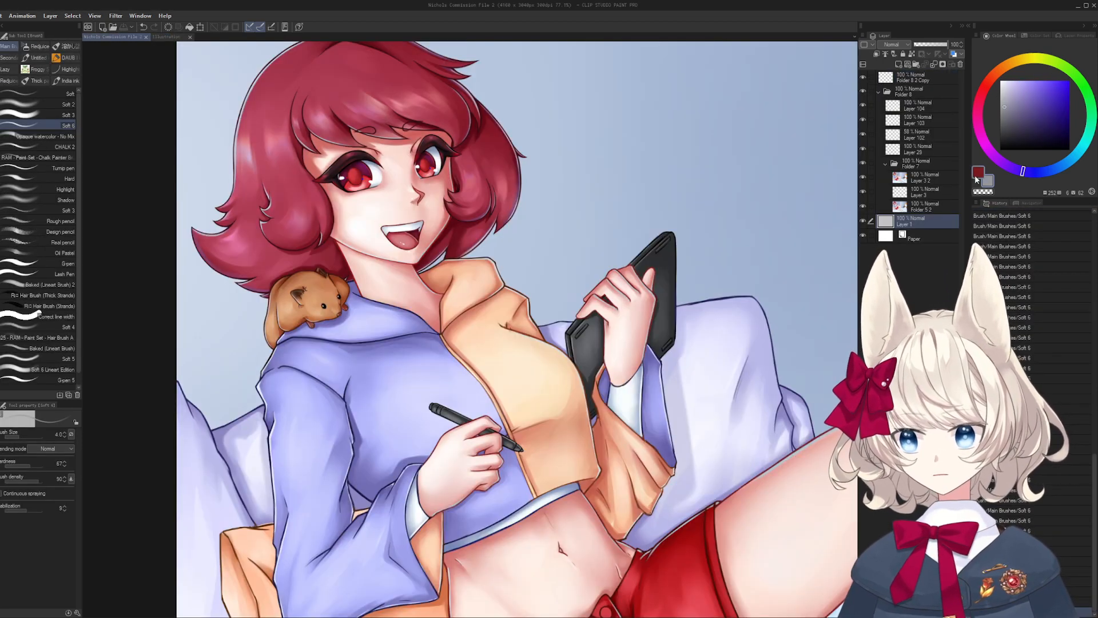
{"action": "left_click", "coordinate": [917, 236]}
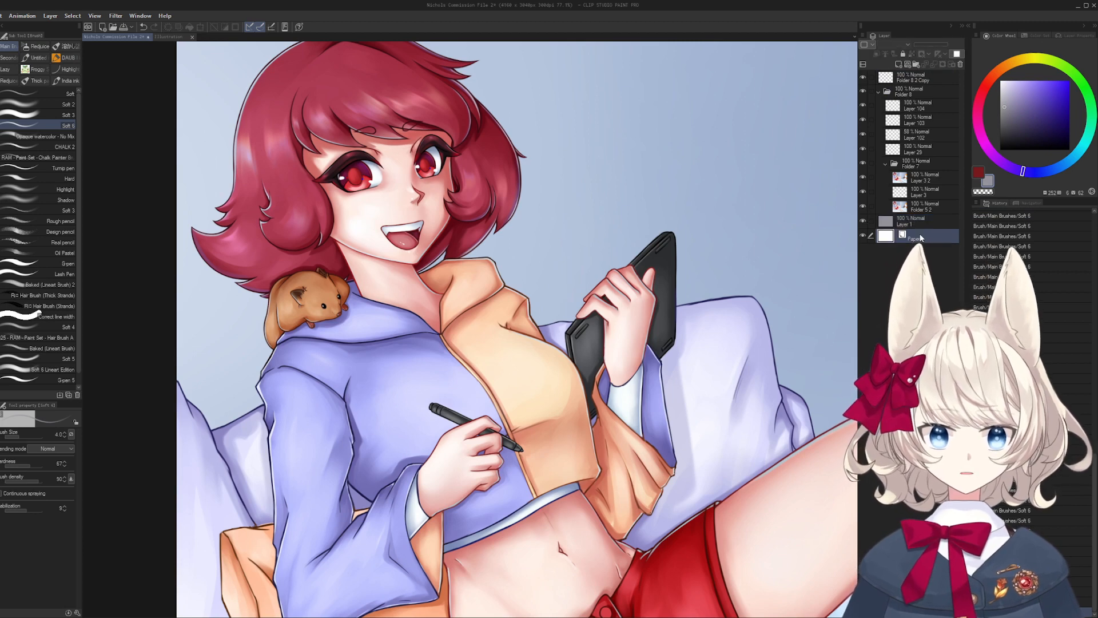
{"action": "left_click", "coordinate": [961, 65]}
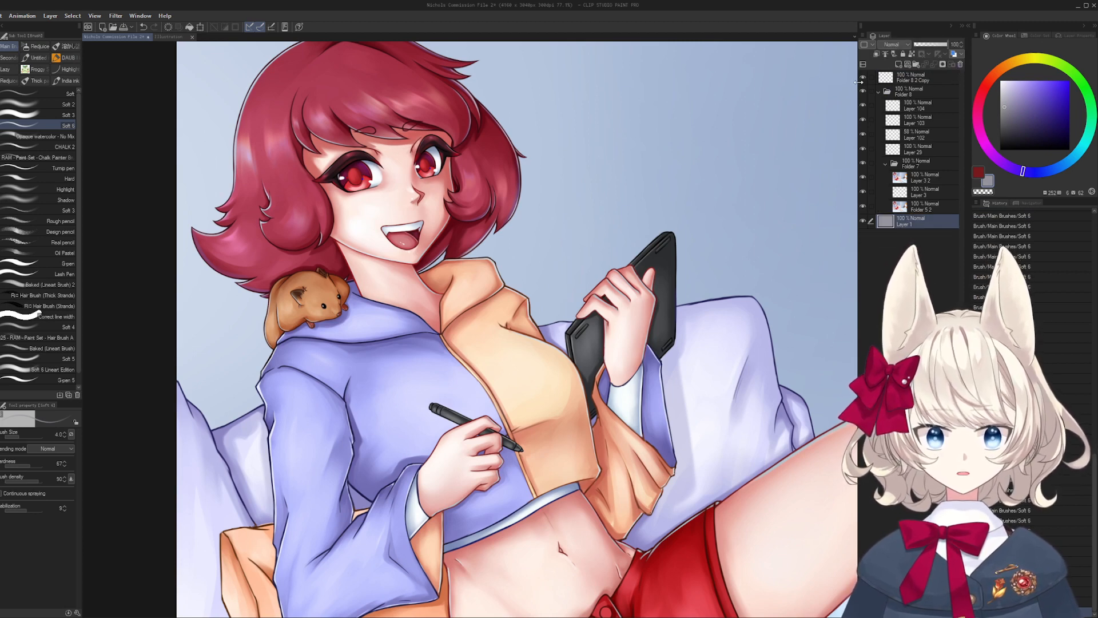
{"action": "left_click", "coordinate": [865, 92]}
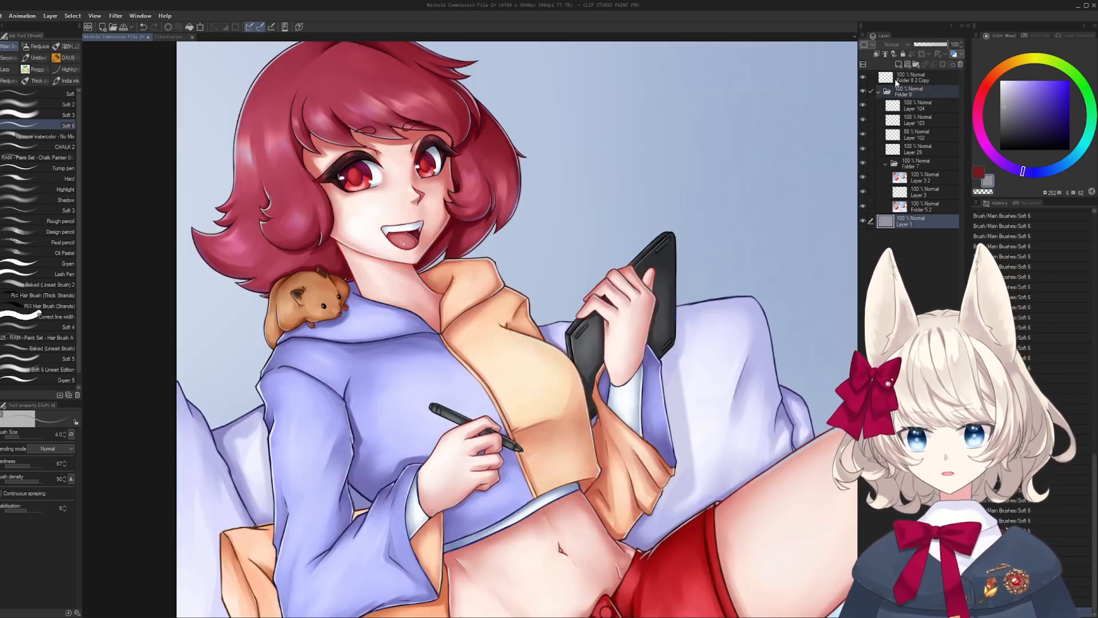
- Move the Folder 8 2 Copy layer into the top of Folder 8 and toggle the nested folder's visibility to check the retouch strokes
{"action": "left_click_drag", "start_coordinate": [900, 78], "coordinate": [898, 98]}
{"action": "left_click", "coordinate": [864, 163]}
{"action": "left_click", "coordinate": [864, 163]}
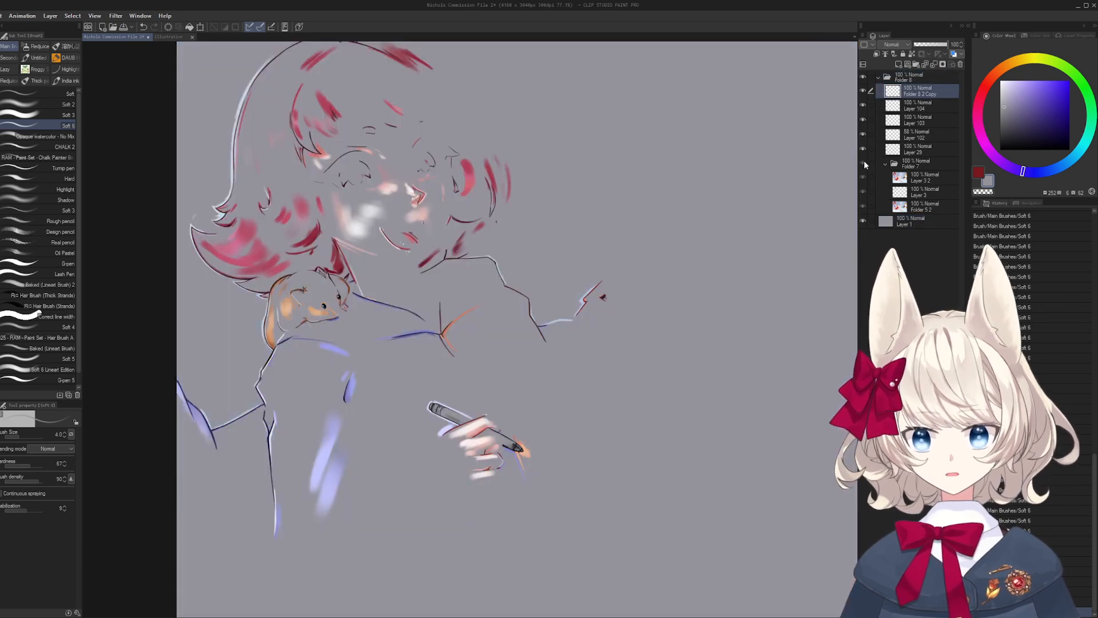
{"action": "left_click", "coordinate": [865, 163]}
{"action": "left_click", "coordinate": [864, 163]}
{"action": "left_click", "coordinate": [864, 163]}
{"action": "left_click", "coordinate": [865, 163]}
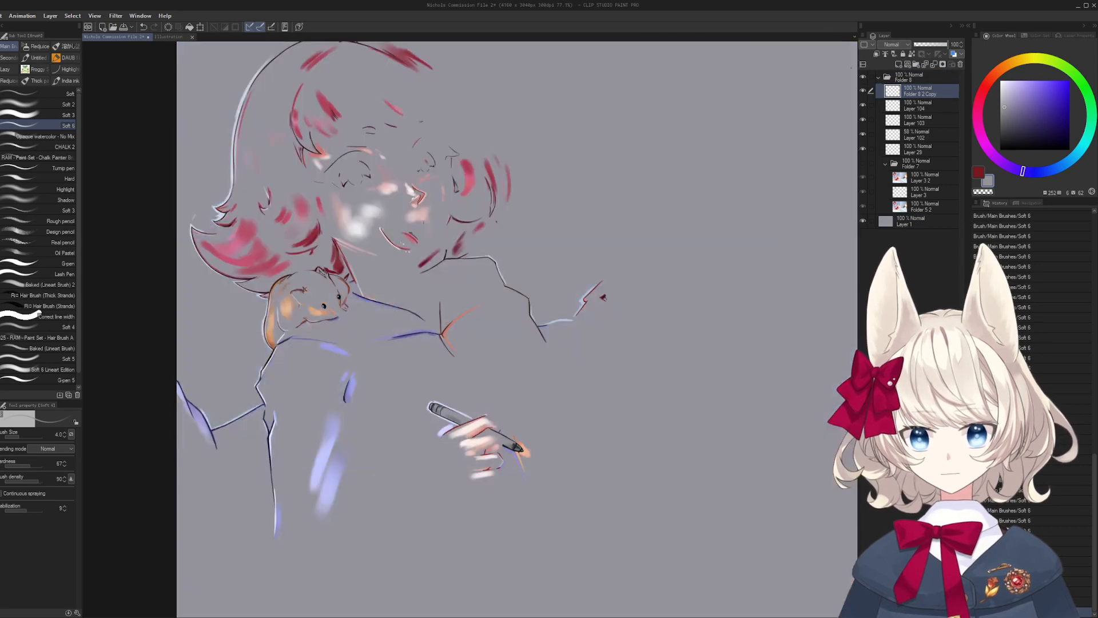
- Compare the artwork with and without the Folder 8 2 Copy layer and the nested folder by toggling their visibility
{"action": "left_click", "coordinate": [864, 92]}
{"action": "left_click", "coordinate": [864, 92]}
{"action": "left_click", "coordinate": [864, 93]}
{"action": "left_click", "coordinate": [865, 92]}
{"action": "left_click", "coordinate": [870, 163]}
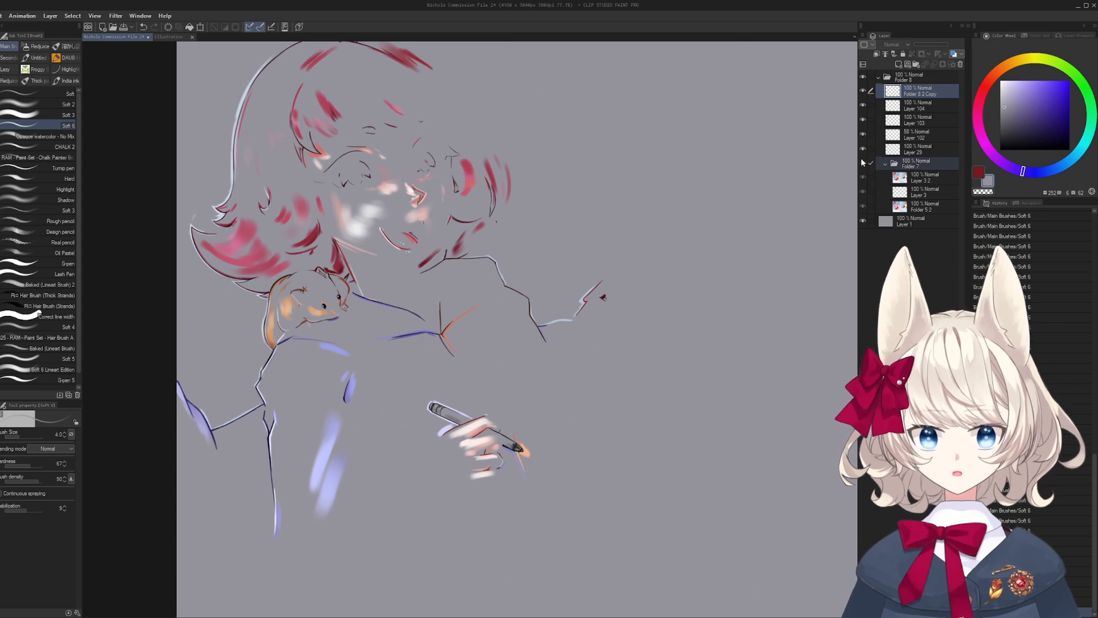
{"action": "scroll", "coordinate": [616, 293], "scroll_direction": "down", "scroll_amount": 2}
{"action": "left_click_drag", "start_coordinate": [616, 292], "coordinate": [631, 297]}
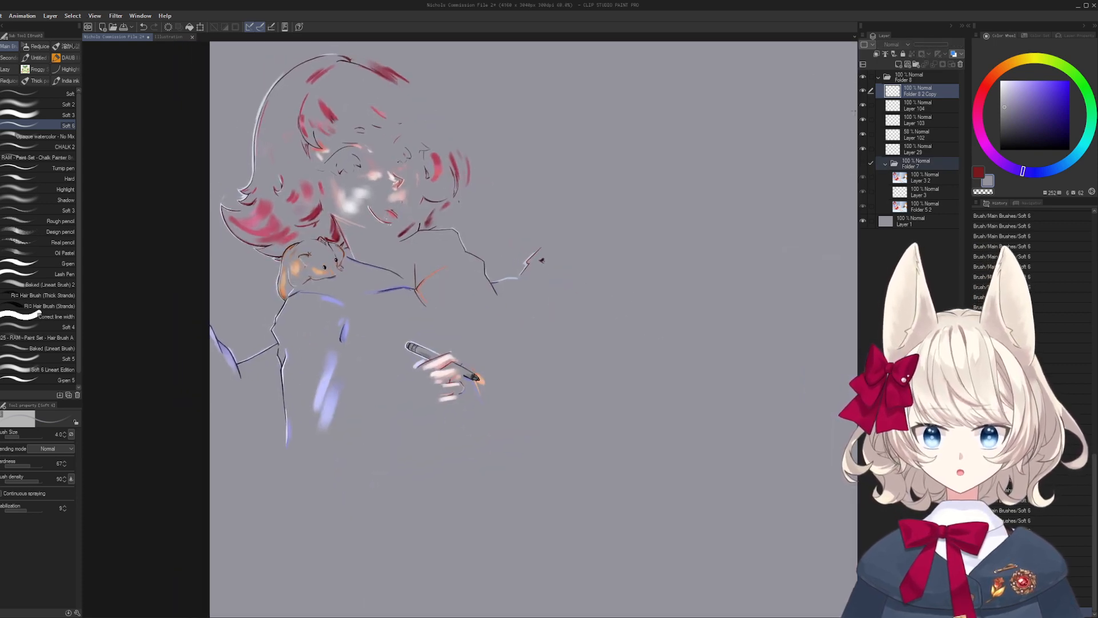
{"action": "left_click", "coordinate": [869, 164]}
{"action": "left_click", "coordinate": [863, 164]}
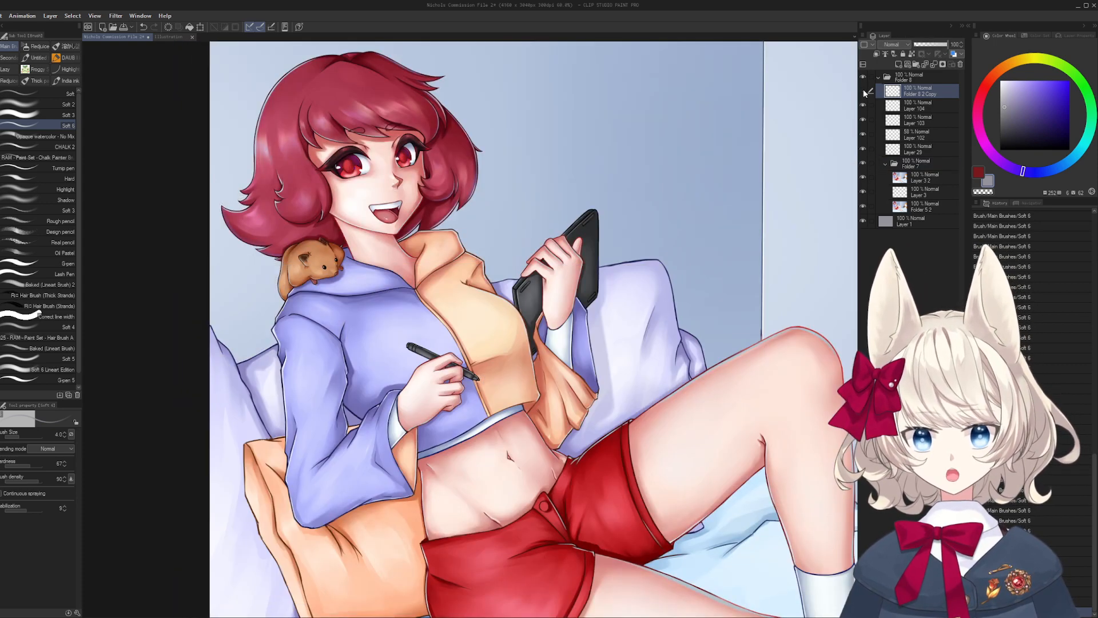
- Mirror the canvas view horizontally and hide Layer 3 2 and Folder 5 2 to isolate the retouch strokes over the grey background
{"action": "key", "text": "ctrl+h"}
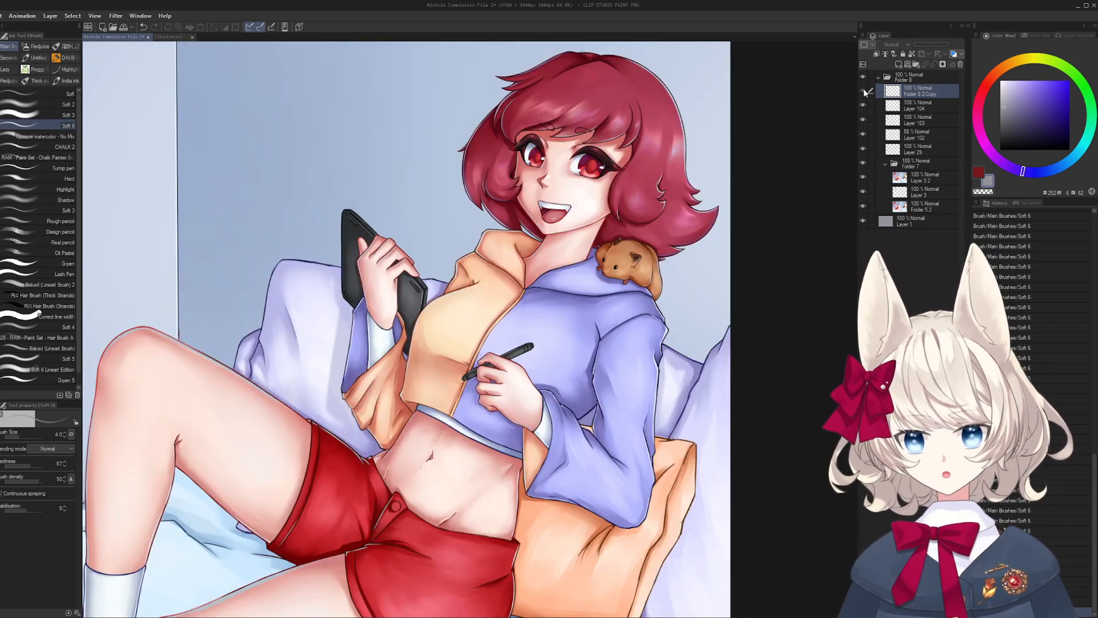
{"action": "left_click", "coordinate": [863, 163]}
{"action": "left_click", "coordinate": [865, 163]}
{"action": "left_click", "coordinate": [865, 163]}
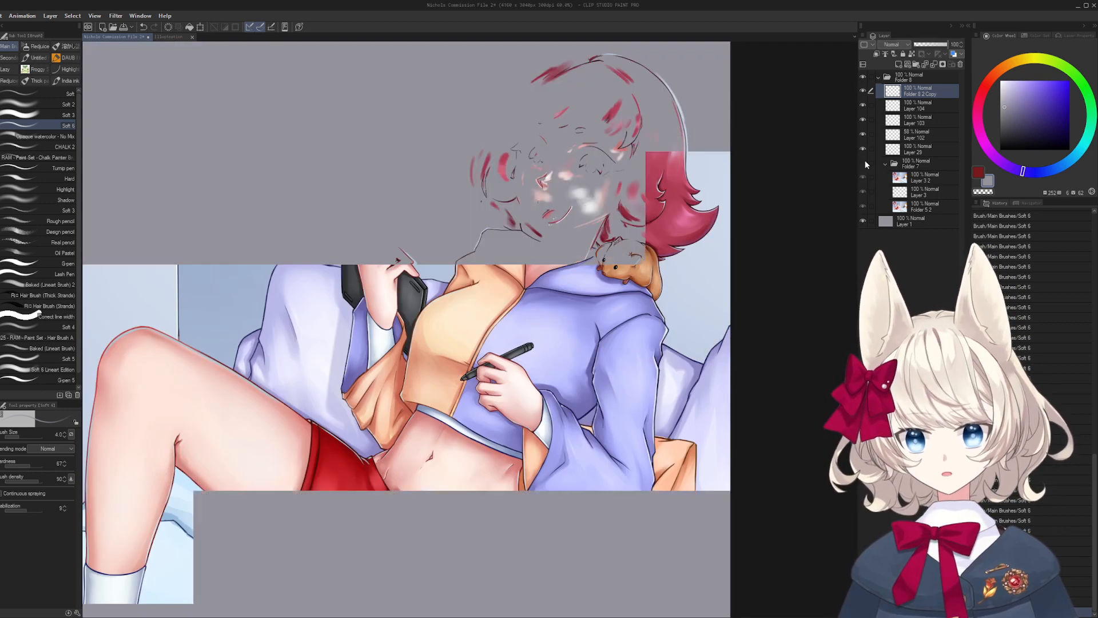
{"action": "left_click", "coordinate": [862, 176]}
{"action": "left_click", "coordinate": [861, 163]}
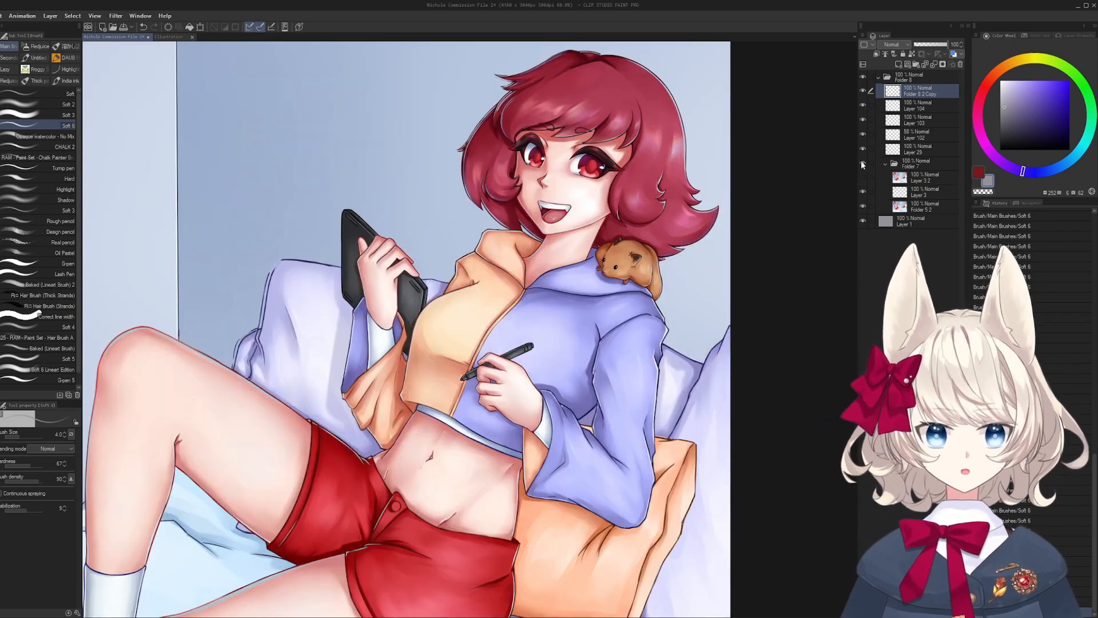
{"action": "left_click", "coordinate": [863, 206]}
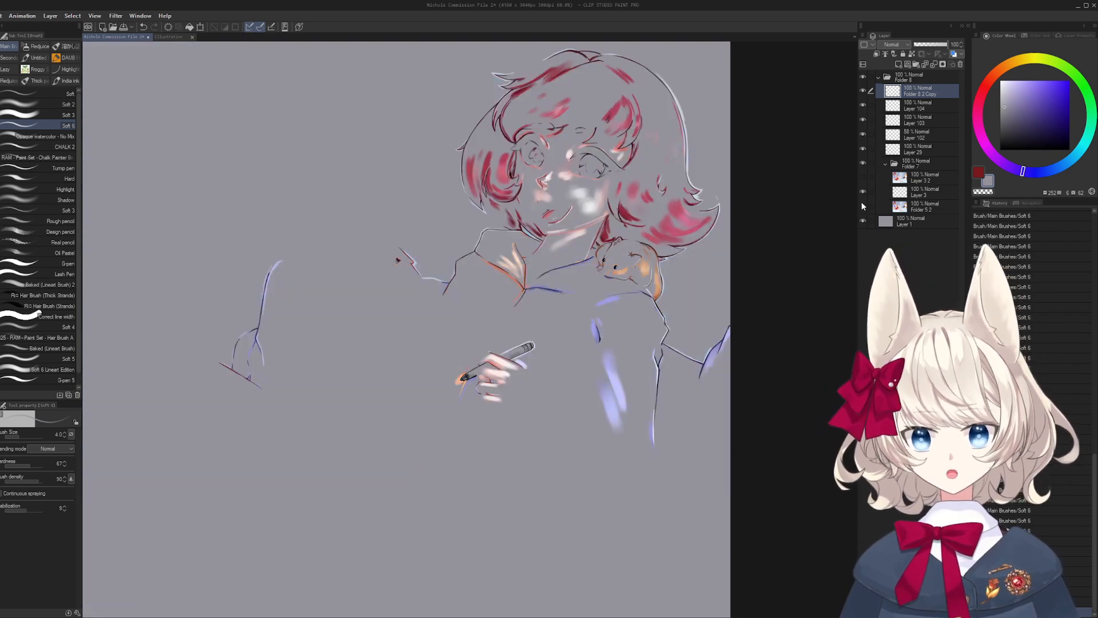
- Examine the strokes on Layer 3 and the layers above by toggling visibility, and show Layer 3 2 and Folder 5 2 again
{"action": "left_click", "coordinate": [862, 192]}
{"action": "left_click", "coordinate": [861, 192]}
{"action": "left_click", "coordinate": [862, 192]}
{"action": "left_click", "coordinate": [860, 193]}
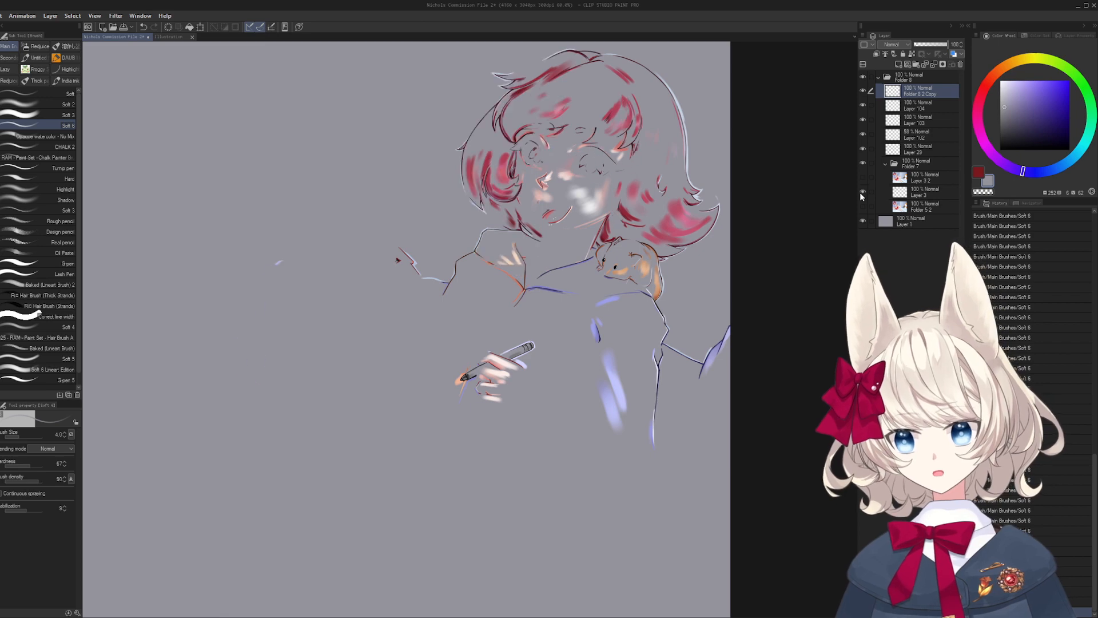
{"action": "left_click", "coordinate": [862, 169]}
{"action": "left_click", "coordinate": [861, 163]}
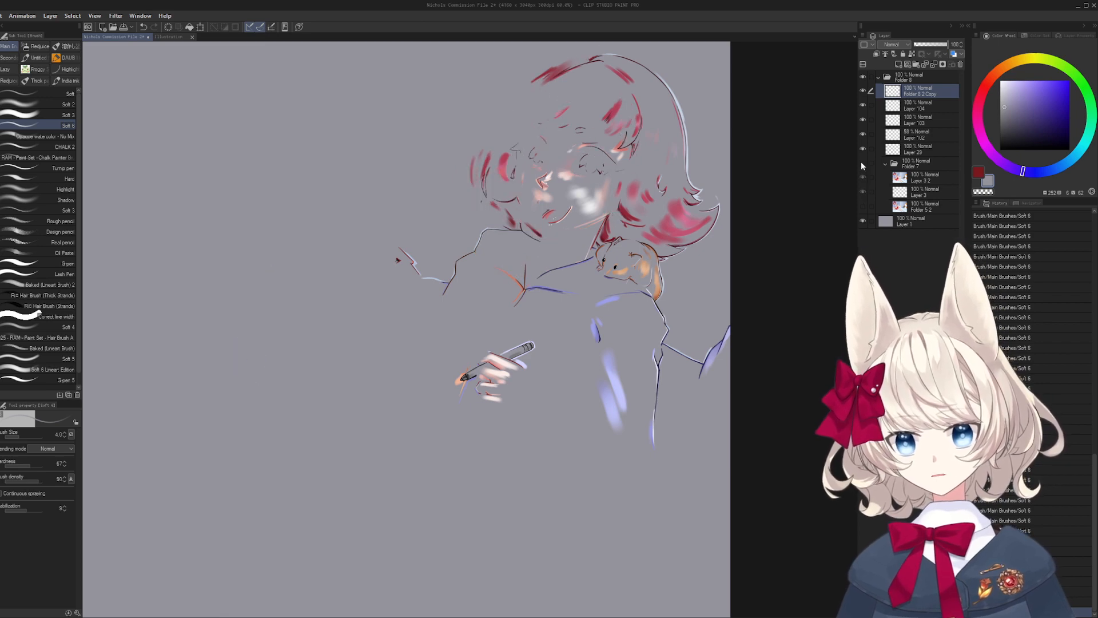
{"action": "left_click", "coordinate": [861, 177]}
{"action": "left_click", "coordinate": [861, 178]}
{"action": "left_click", "coordinate": [862, 192]}
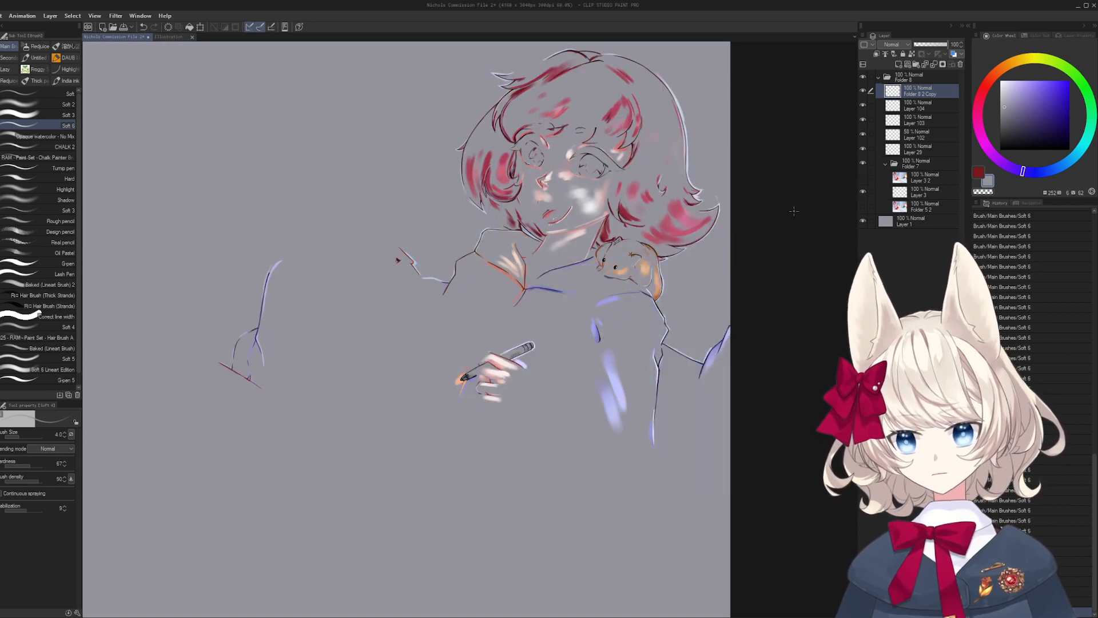
{"action": "scroll", "coordinate": [493, 452], "scroll_direction": "down", "scroll_amount": 4}
{"action": "scroll", "coordinate": [493, 452], "scroll_direction": "up", "scroll_amount": 4}
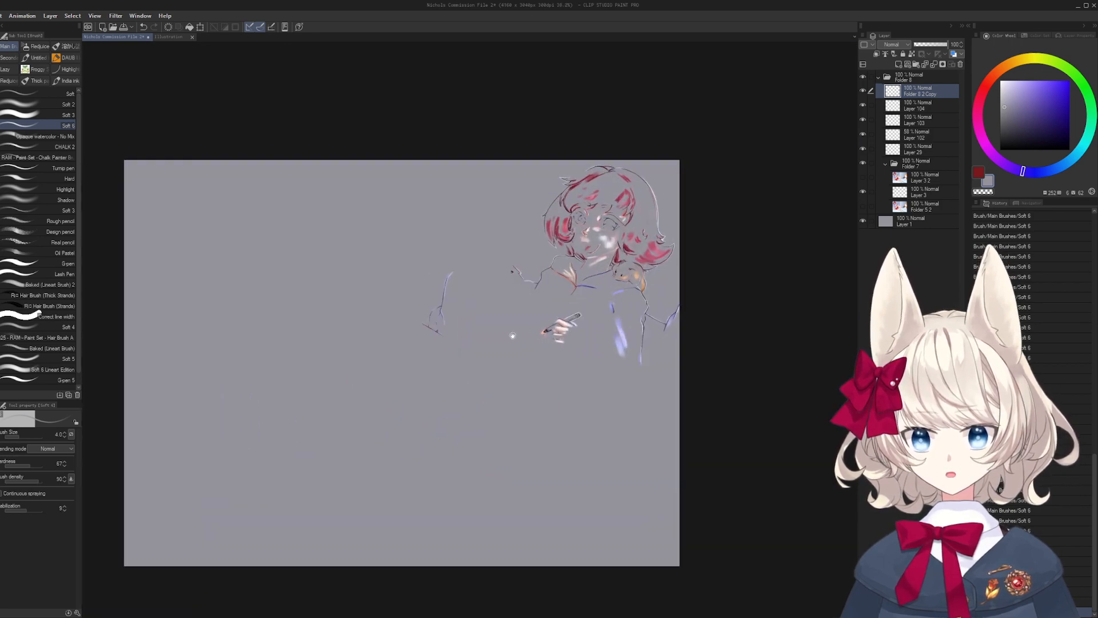
{"action": "left_click_drag", "start_coordinate": [530, 361], "coordinate": [633, 355]}
{"action": "scroll", "coordinate": [614, 352], "scroll_direction": "up", "scroll_amount": 2}
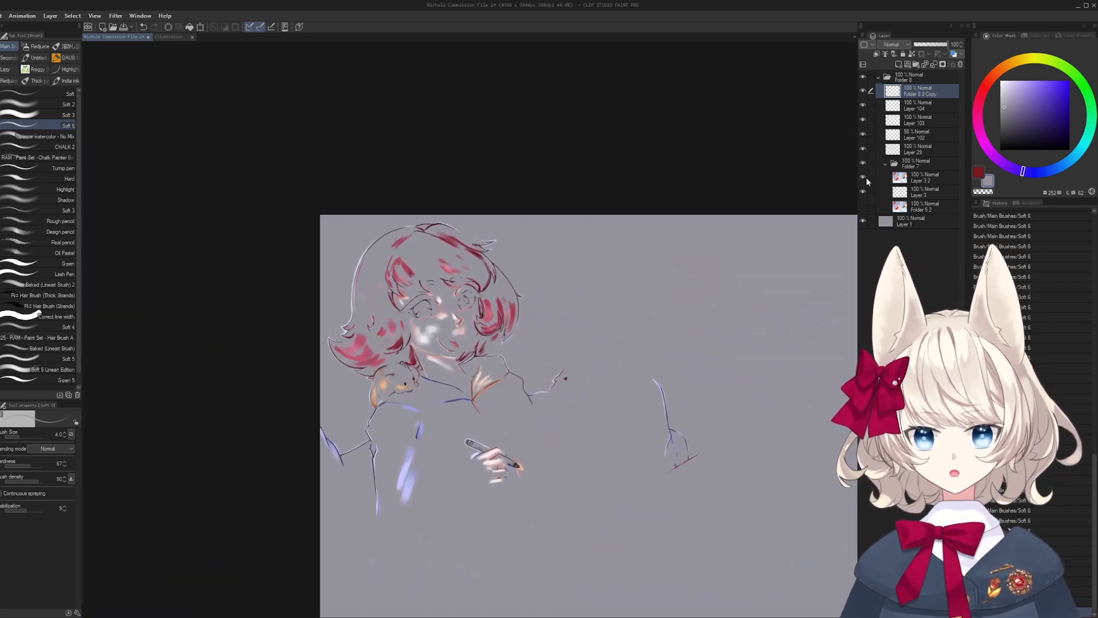
{"action": "left_click", "coordinate": [863, 178]}
{"action": "left_click", "coordinate": [863, 207]}
- Blend the shading on the upper hair with sampled reds, using the Soft 6 brush at size 30
{"action": "scroll", "coordinate": [540, 322], "scroll_direction": "up", "scroll_amount": 3}
{"action": "scroll", "coordinate": [240, 223], "scroll_direction": "up", "scroll_amount": 4}
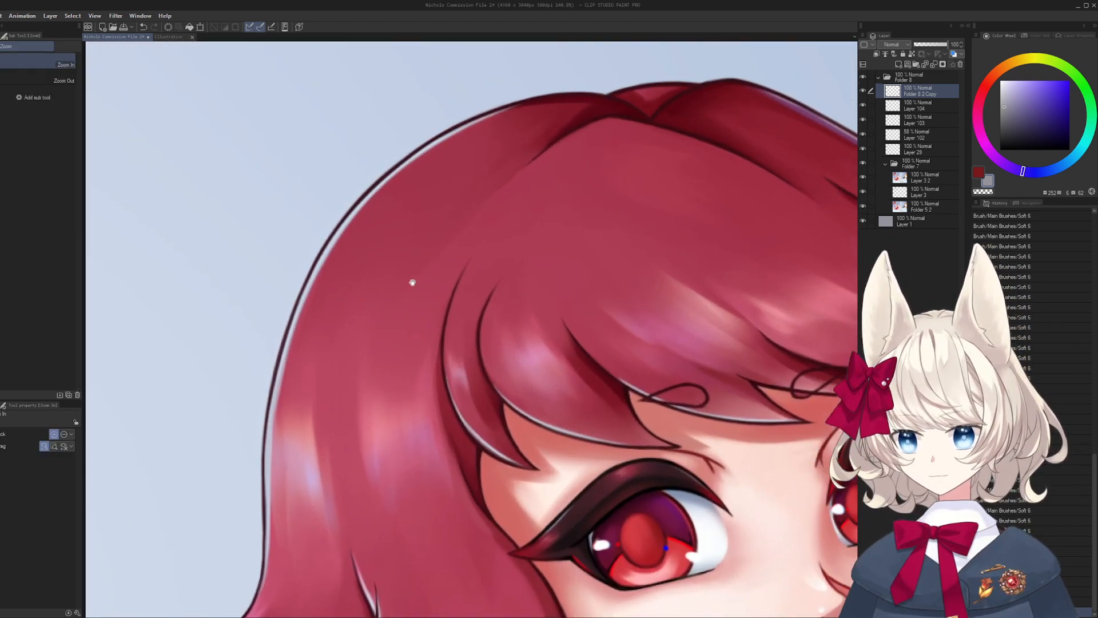
{"action": "left_click", "coordinate": [401, 286], "text": "alt"}
{"action": "key", "text": "bracketright"}
{"action": "key", "text": "bracketright"}
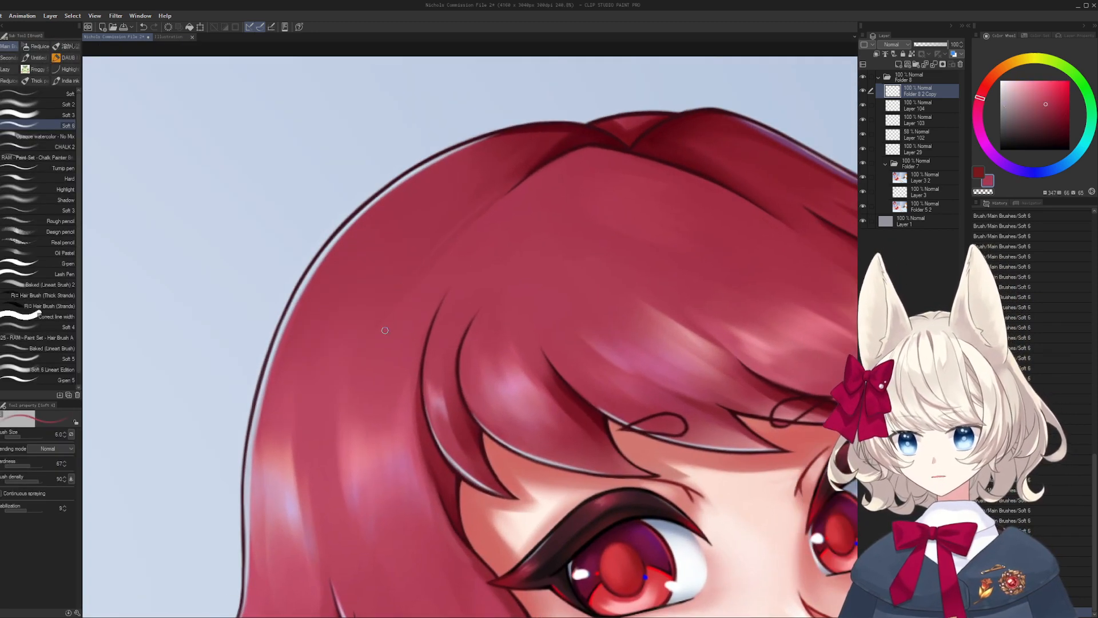
{"action": "key", "text": "bracketright"}
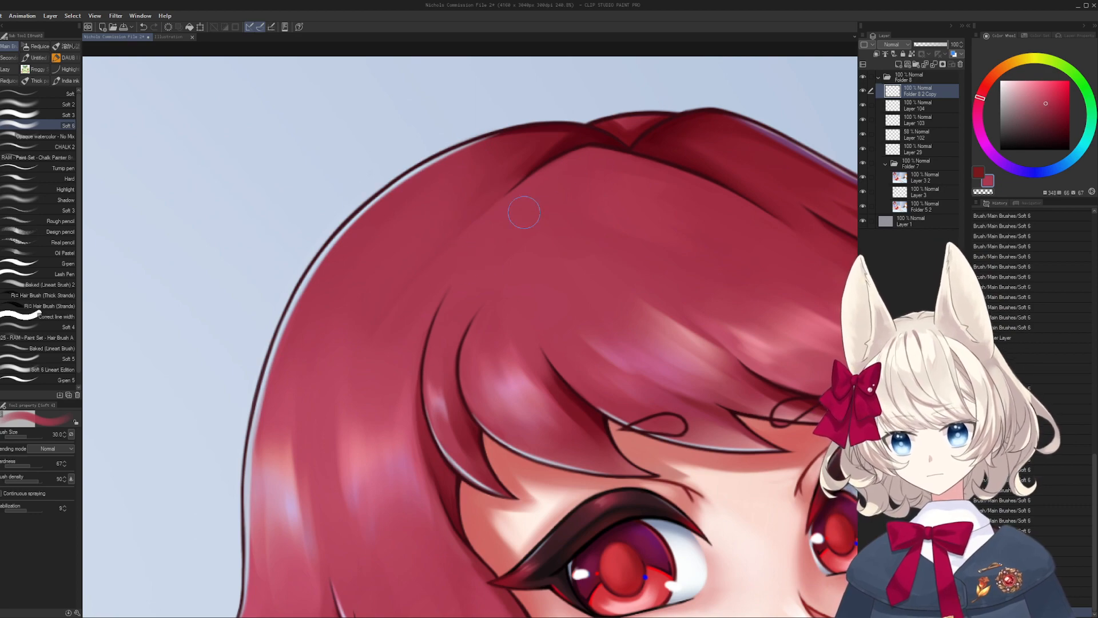
{"action": "mouse_move", "coordinate": [481, 273]}
{"action": "left_mouse_down"}
{"action": "mouse_move", "coordinate": [503, 253]}
{"action": "mouse_move", "coordinate": [567, 304]}
{"action": "mouse_move", "coordinate": [432, 324]}
{"action": "mouse_move", "coordinate": [439, 224]}
{"action": "left_mouse_up"}
{"action": "left_click_drag", "start_coordinate": [497, 417], "coordinate": [289, 316]}
- Touch up the hamster's face around the eyes with sampled light orange at brush size 4
{"action": "left_click_drag", "start_coordinate": [435, 349], "coordinate": [441, 367]}
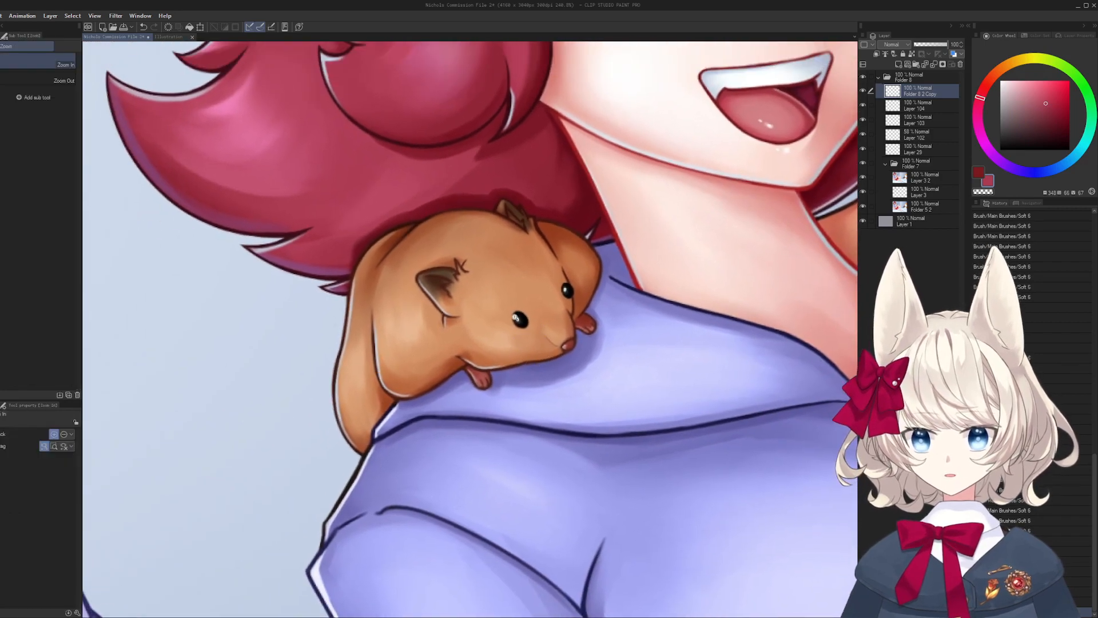
{"action": "scroll", "coordinate": [441, 367], "scroll_direction": "up", "scroll_amount": 4}
{"action": "key", "text": "bracketleft"}
{"action": "key", "text": "bracketleft"}
{"action": "key", "text": "bracketleft"}
{"action": "key", "text": "bracketleft"}
{"action": "key", "text": "bracketleft"}
{"action": "key", "text": "bracketleft"}
{"action": "key", "text": "bracketleft"}
{"action": "key", "text": "bracketleft"}
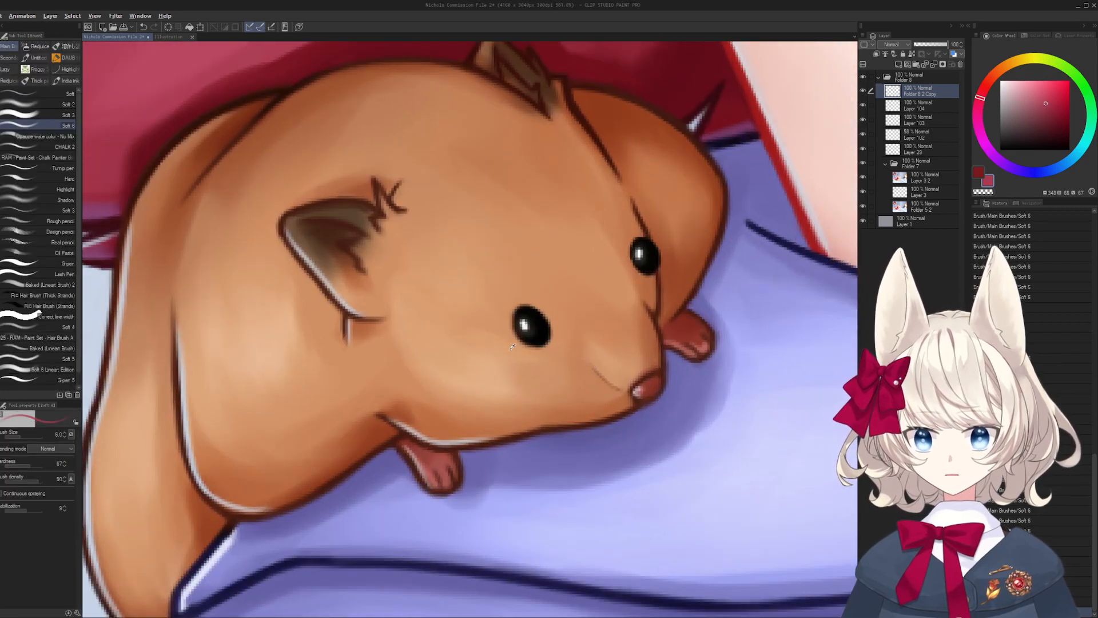
{"action": "left_click", "coordinate": [464, 374], "text": "alt"}
{"action": "key", "text": "bracketleft"}
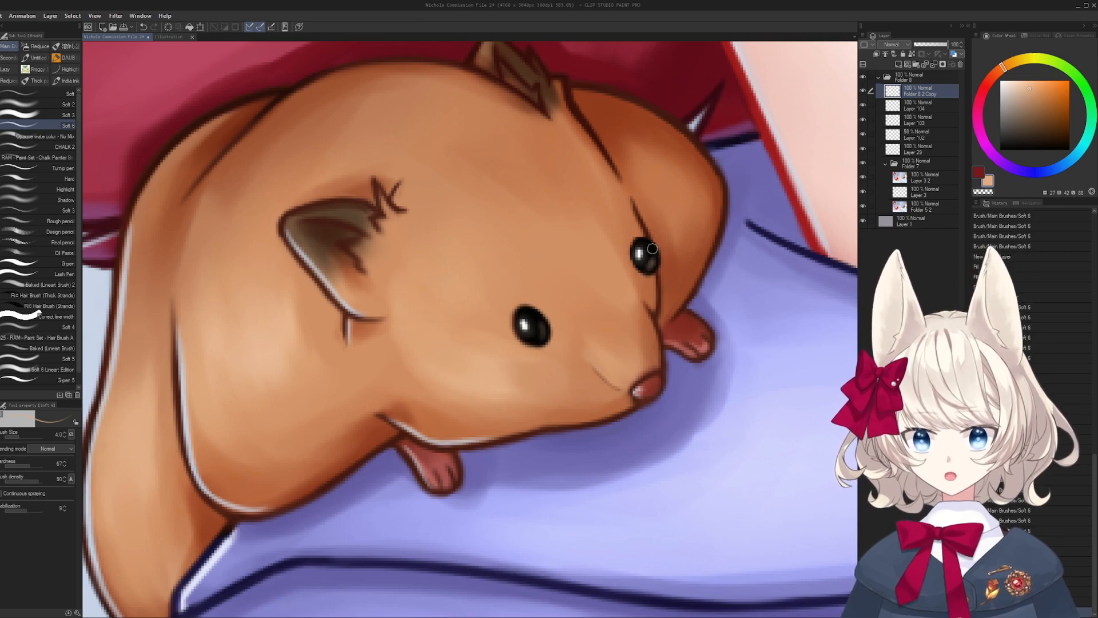
{"action": "left_click_drag", "start_coordinate": [658, 272], "coordinate": [601, 376]}
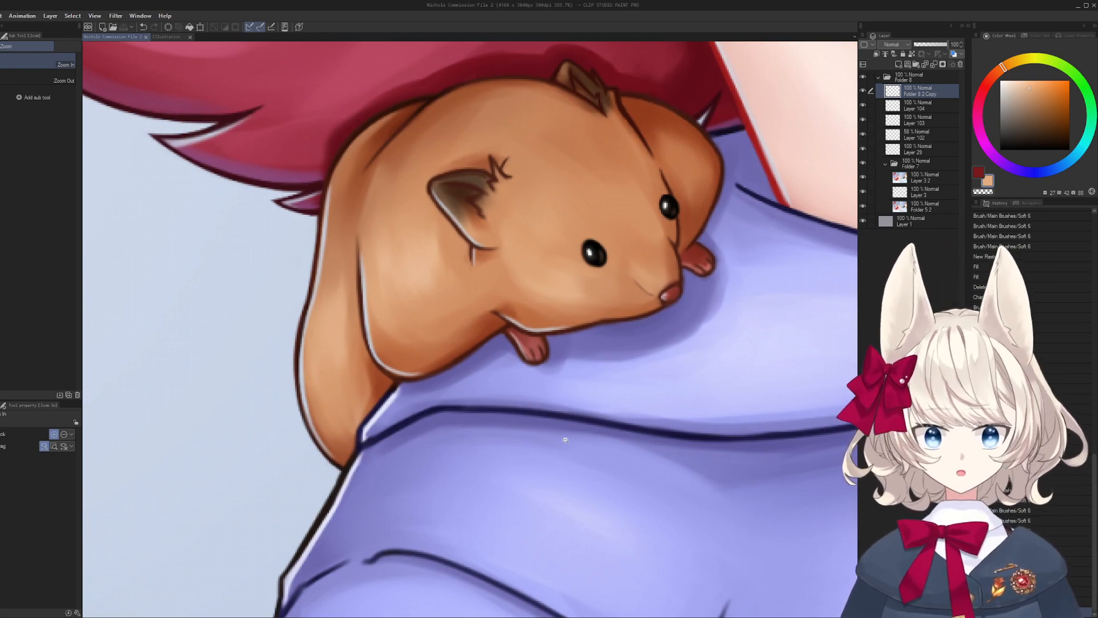
- Repaint the black shoulder outline just below the hamster with navy sampled from the jacket's line art
{"action": "left_click_drag", "start_coordinate": [390, 483], "coordinate": [539, 301]}
{"action": "left_click_drag", "start_coordinate": [444, 350], "coordinate": [497, 346]}
{"action": "left_click", "coordinate": [562, 220], "text": "alt"}
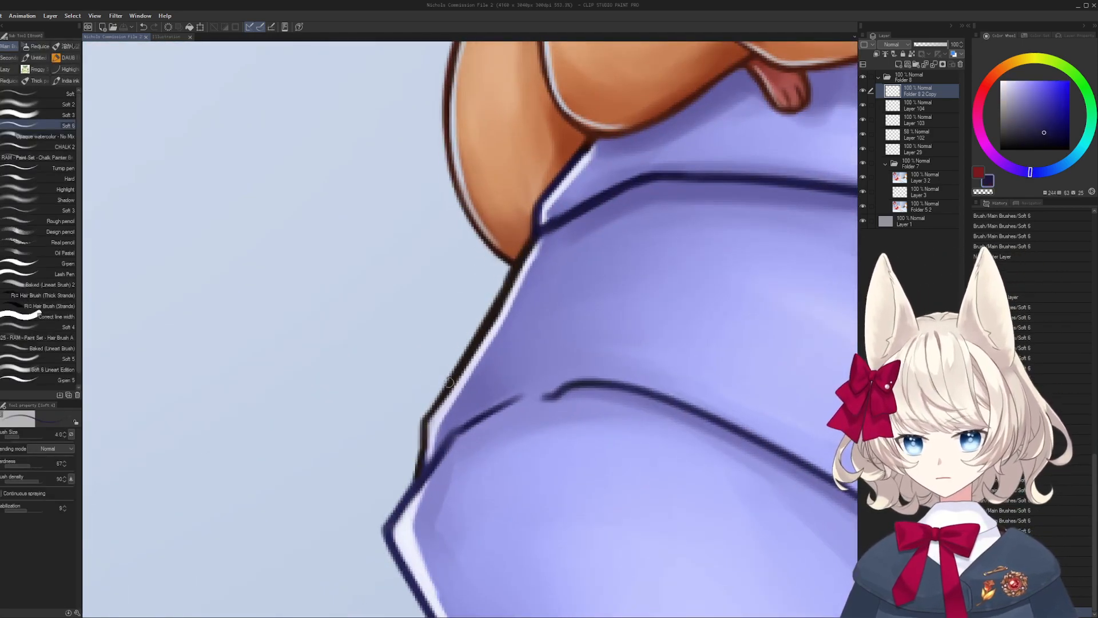
{"action": "left_click_drag", "start_coordinate": [424, 419], "coordinate": [504, 281]}
{"action": "left_click_drag", "start_coordinate": [450, 383], "coordinate": [525, 244]}
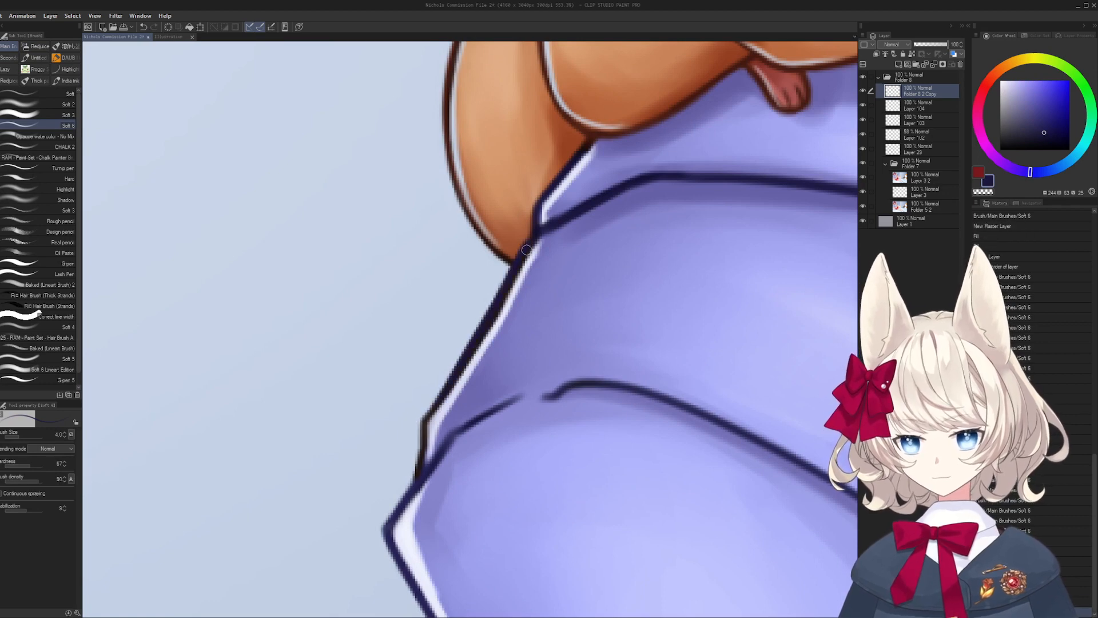
- Try to thin the outer edge of the shoulder outline with sampled background blue
{"action": "left_click", "coordinate": [426, 410], "text": "alt"}
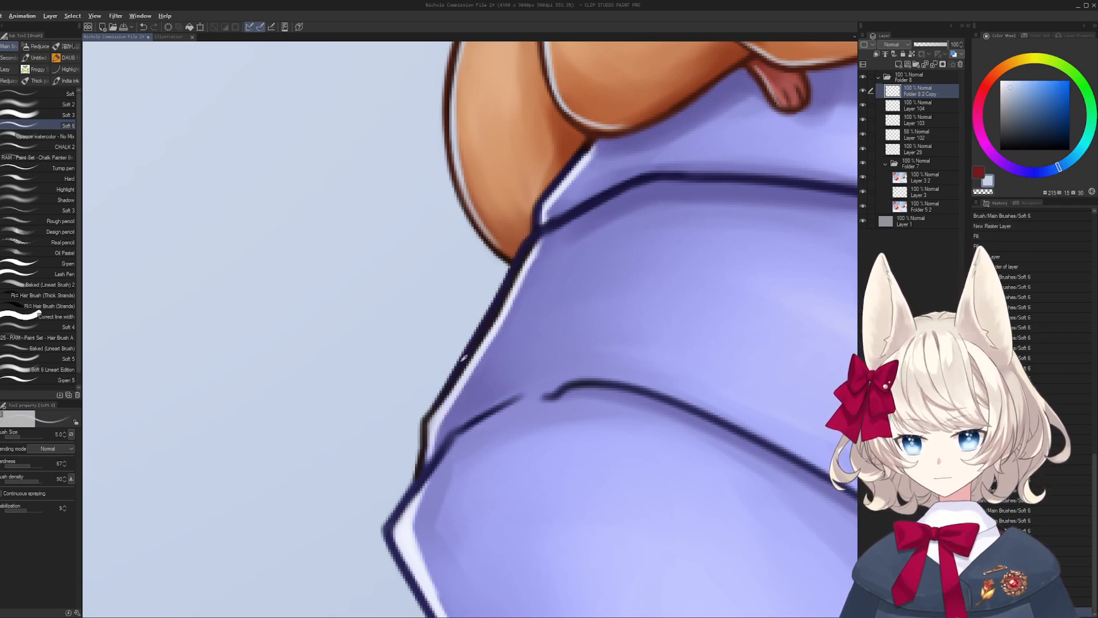
{"action": "key", "text": "bracketleft"}
{"action": "left_click_drag", "start_coordinate": [439, 395], "coordinate": [502, 281]}
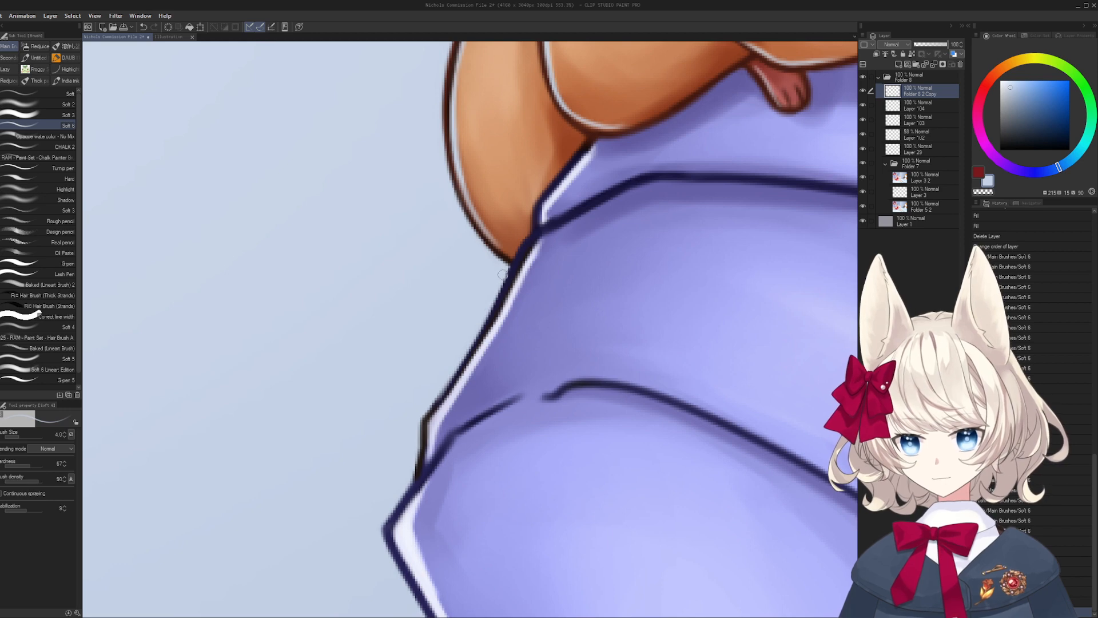
{"action": "key", "text": "ctrl+z"}
{"action": "mouse_move", "coordinate": [447, 386]}
{"action": "left_mouse_down"}
{"action": "mouse_move", "coordinate": [507, 271]}
{"action": "mouse_move", "coordinate": [496, 296]}
{"action": "left_mouse_up"}
{"action": "mouse_move", "coordinate": [441, 389]}
{"action": "left_mouse_down"}
{"action": "mouse_move", "coordinate": [522, 372]}
{"action": "mouse_move", "coordinate": [509, 275]}
{"action": "left_mouse_up"}
{"action": "key", "text": "ctrl+z"}
{"action": "key", "text": "ctrl+z"}
- Trim the outer edge of the shoulder outline below the hamster with freshly sampled background blue at brush size 4
{"action": "left_click", "coordinate": [438, 377], "text": "alt"}
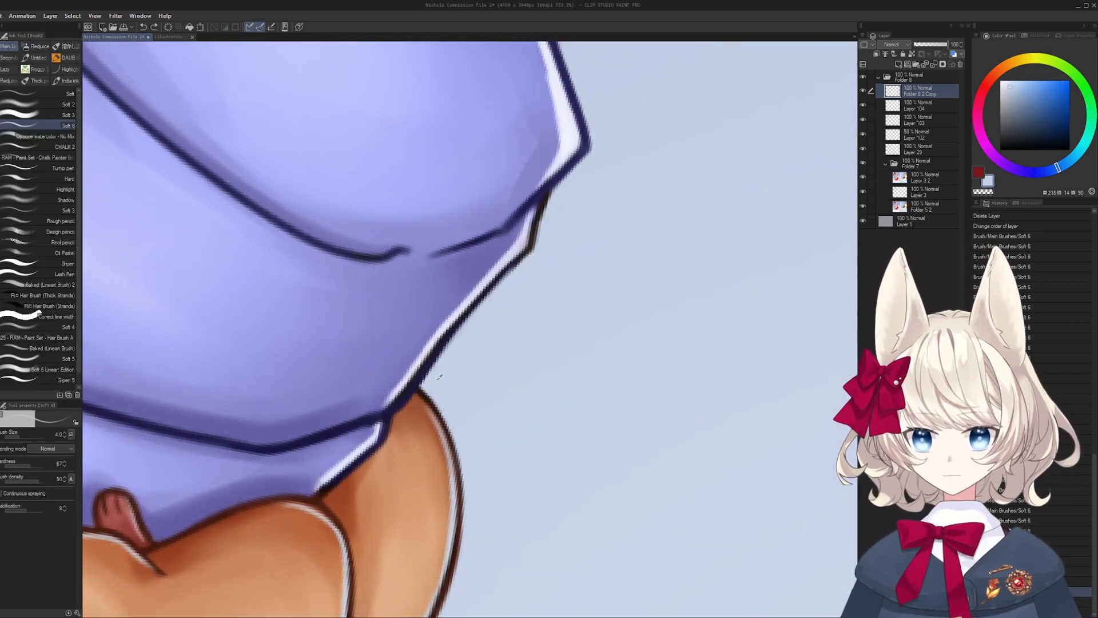
{"action": "left_click_drag", "start_coordinate": [424, 380], "coordinate": [467, 314]}
{"action": "scroll", "coordinate": [529, 258], "scroll_direction": "up", "scroll_amount": 3}
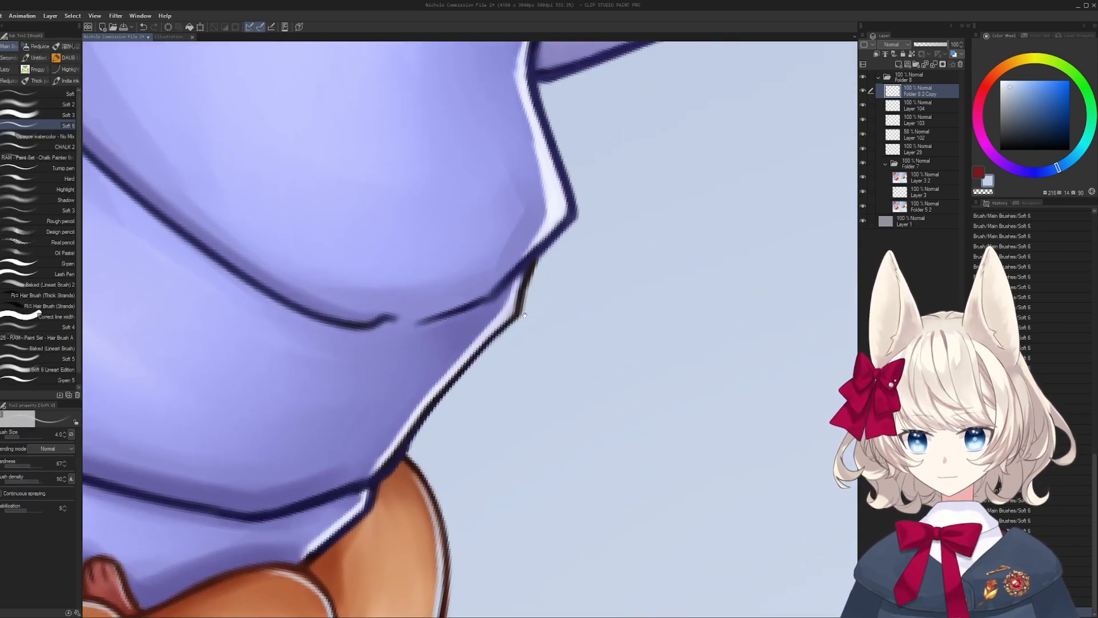
- Recolour the remaining black outline at the shoulder's corner with sampled navy
{"action": "left_click", "coordinate": [532, 254], "text": "alt"}
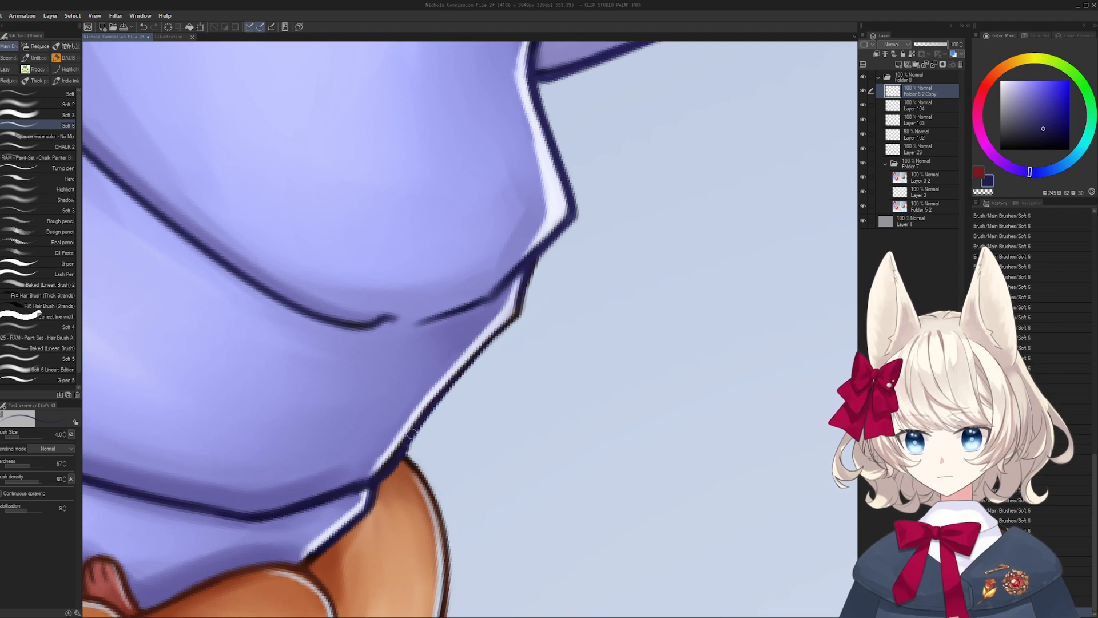
{"action": "left_click_drag", "start_coordinate": [412, 434], "coordinate": [523, 300]}
{"action": "key", "text": "ctrl+z"}
{"action": "key", "text": "shift+space"}
{"action": "mouse_move", "coordinate": [572, 309]}
{"action": "left_mouse_down"}
{"action": "mouse_move", "coordinate": [517, 483]}
{"action": "mouse_move", "coordinate": [433, 371]}
{"action": "left_mouse_up"}
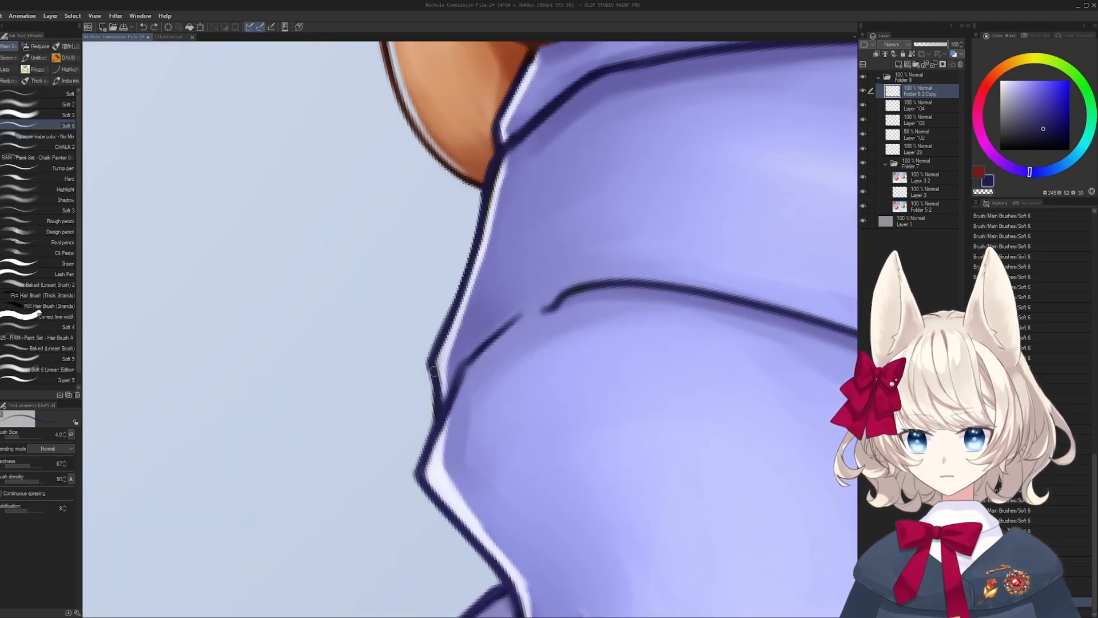
- Extend the white rim highlight along the sleeve's upper fold line with sampled pale lavender at brush size 3
{"action": "left_click", "coordinate": [437, 407], "text": "alt"}
{"action": "key", "text": "["}
{"action": "key", "text": "["}
{"action": "key", "text": "["}
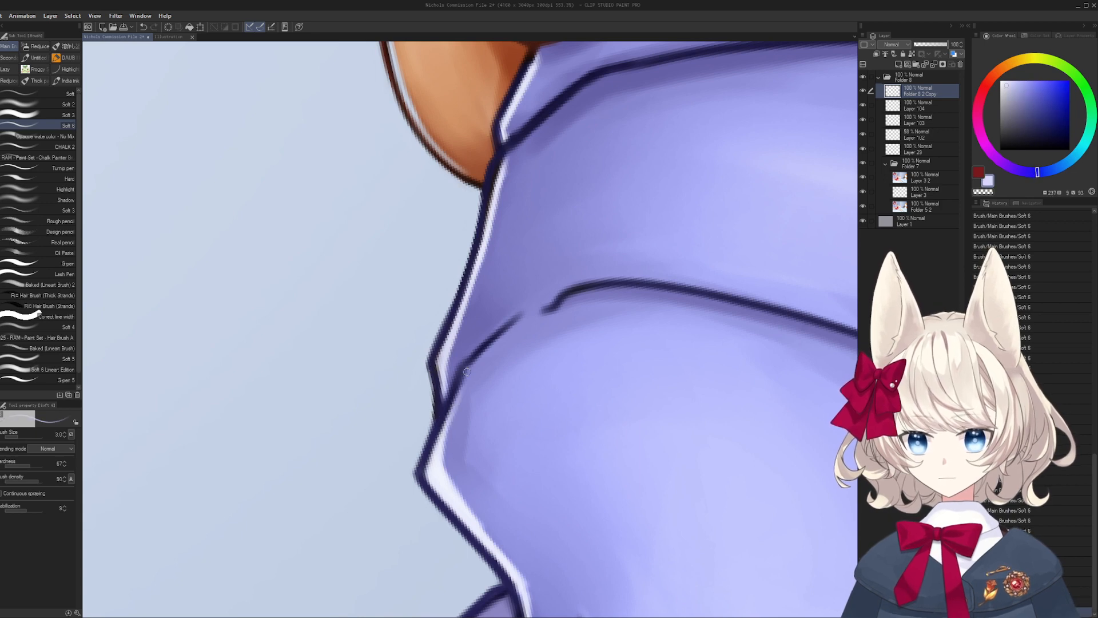
{"action": "left_click_drag", "start_coordinate": [463, 380], "coordinate": [484, 349]}
{"action": "key", "text": "ctrl+z"}
{"action": "key", "text": "ctrl+z"}
{"action": "left_click_drag", "start_coordinate": [442, 430], "coordinate": [474, 362]}
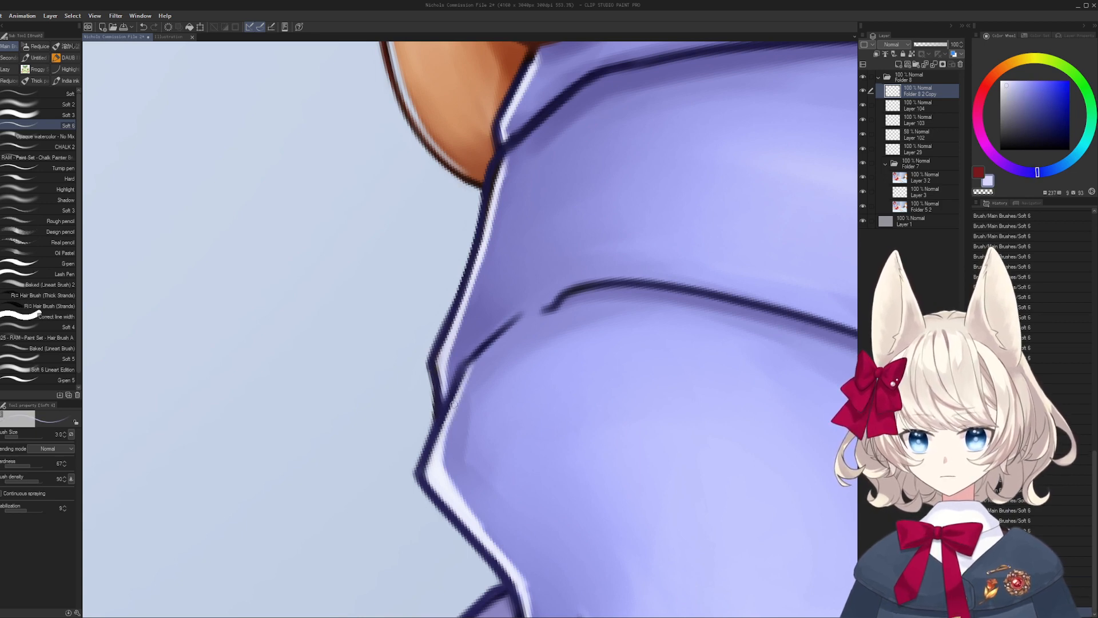
{"action": "left_click_drag", "start_coordinate": [452, 407], "coordinate": [501, 334]}
{"action": "left_click_drag", "start_coordinate": [471, 369], "coordinate": [519, 319]}
- Redraw the dark line above the highlight on the sleeve's upper fold with sampled navy at brush size 3
{"action": "left_click", "coordinate": [509, 348], "text": "alt"}
{"action": "left_click", "coordinate": [511, 345], "text": "alt"}
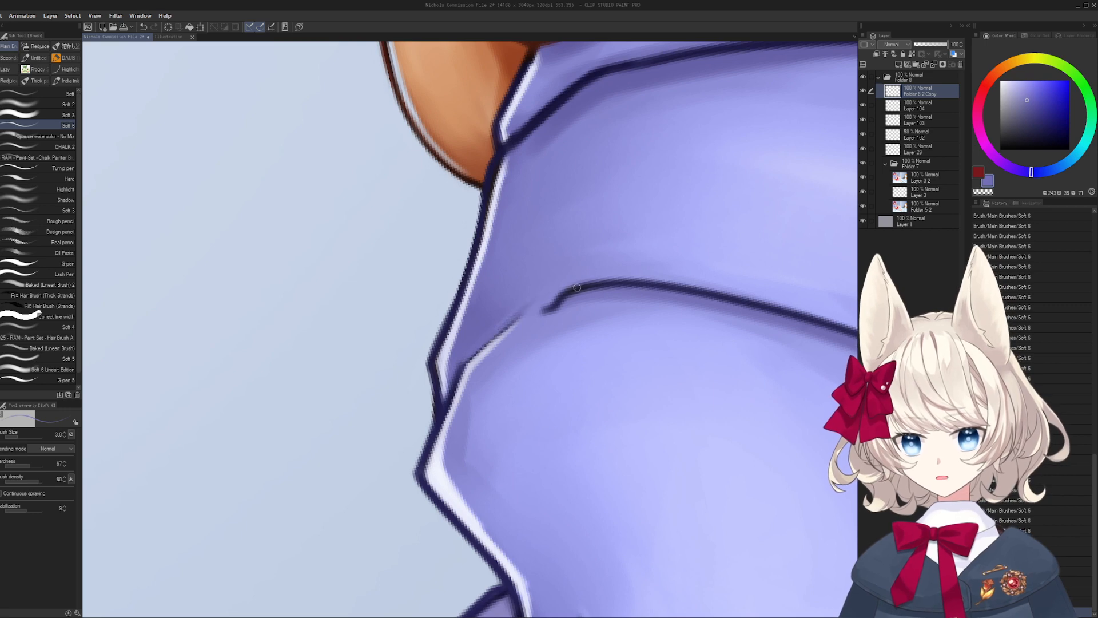
{"action": "left_click_drag", "start_coordinate": [476, 360], "coordinate": [525, 311]}
{"action": "key", "text": "ctrl+z"}
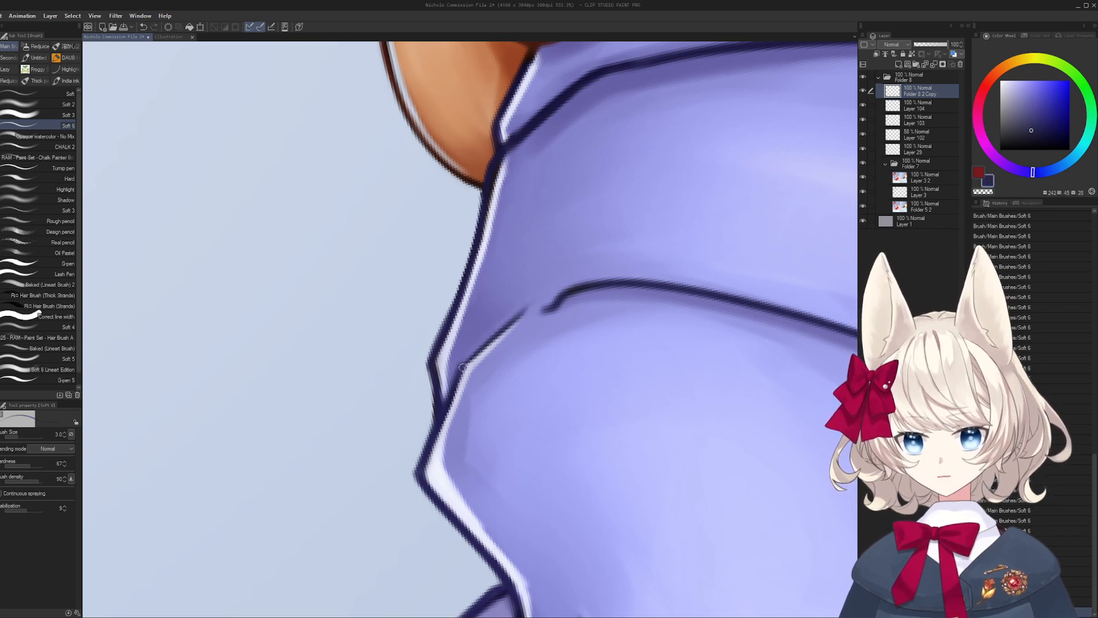
{"action": "left_click_drag", "start_coordinate": [463, 357], "coordinate": [519, 301]}
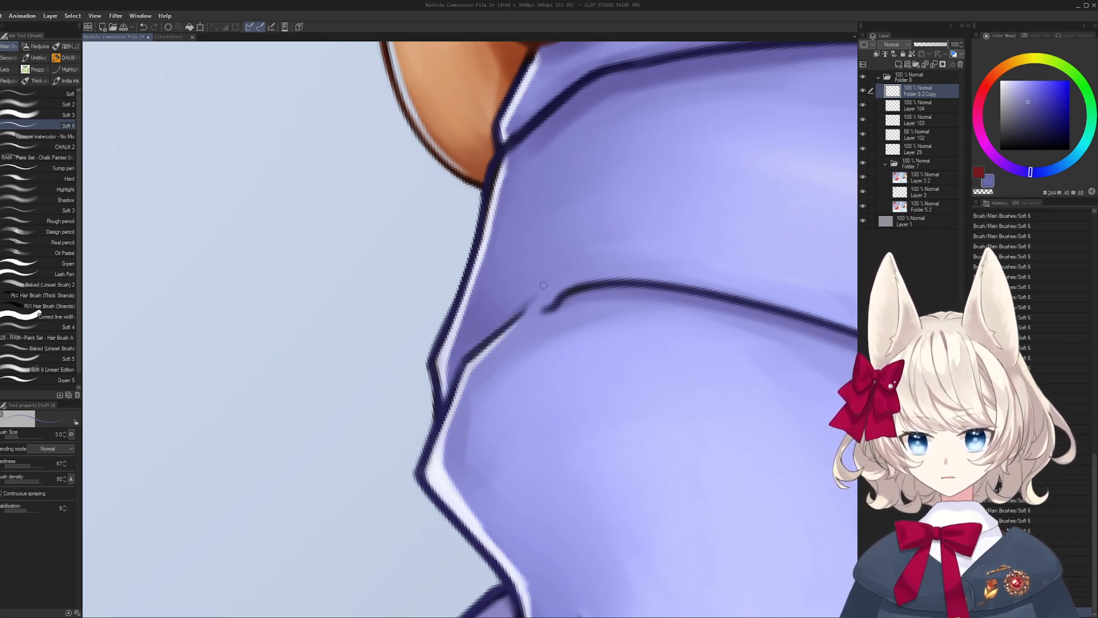
- Soften the jacket shading around the gap in the sleeve's upper fold line with sampled purple-blue at brush size 8
{"action": "key", "text": "bracketright"}
{"action": "key", "text": "bracketright"}
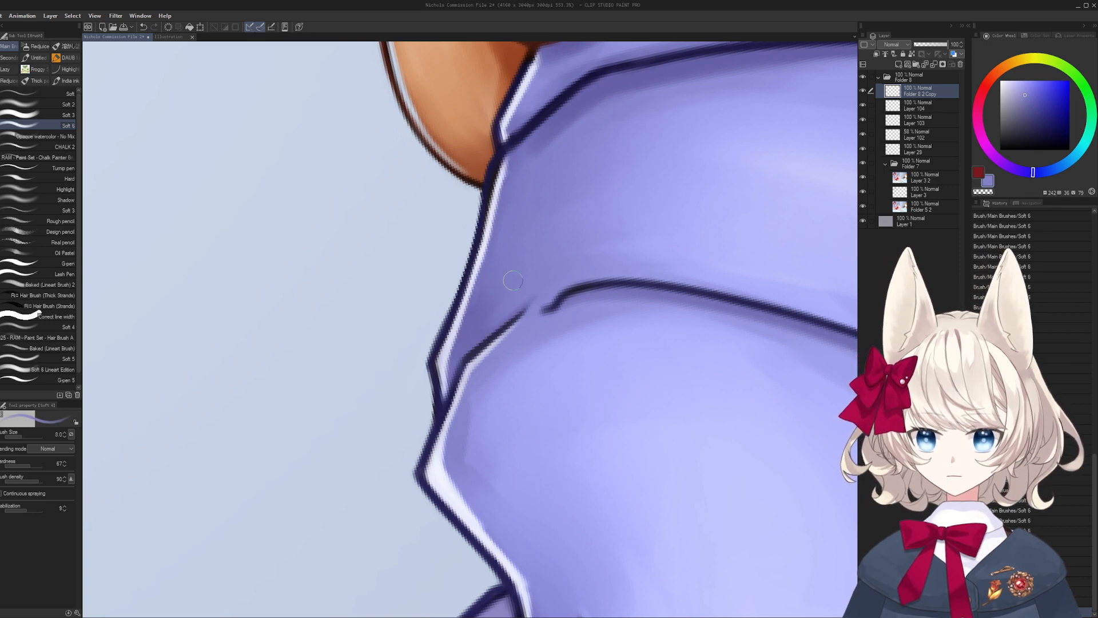
{"action": "key", "text": "bracketright"}
{"action": "key", "text": "bracketright"}
{"action": "mouse_move", "coordinate": [540, 267]}
{"action": "left_mouse_down"}
{"action": "mouse_move", "coordinate": [493, 407]}
{"action": "mouse_move", "coordinate": [537, 339]}
{"action": "left_mouse_up"}
{"action": "left_click", "coordinate": [493, 407], "text": "alt"}
{"action": "left_click", "coordinate": [493, 407], "text": "alt"}
{"action": "key", "text": "ctrl+space"}
{"action": "mouse_move", "coordinate": [557, 408]}
{"action": "left_mouse_down"}
{"action": "mouse_move", "coordinate": [470, 407]}
{"action": "mouse_move", "coordinate": [585, 232]}
{"action": "left_mouse_up"}
{"action": "key", "text": "space"}
{"action": "left_click_drag", "start_coordinate": [572, 274], "coordinate": [549, 304]}
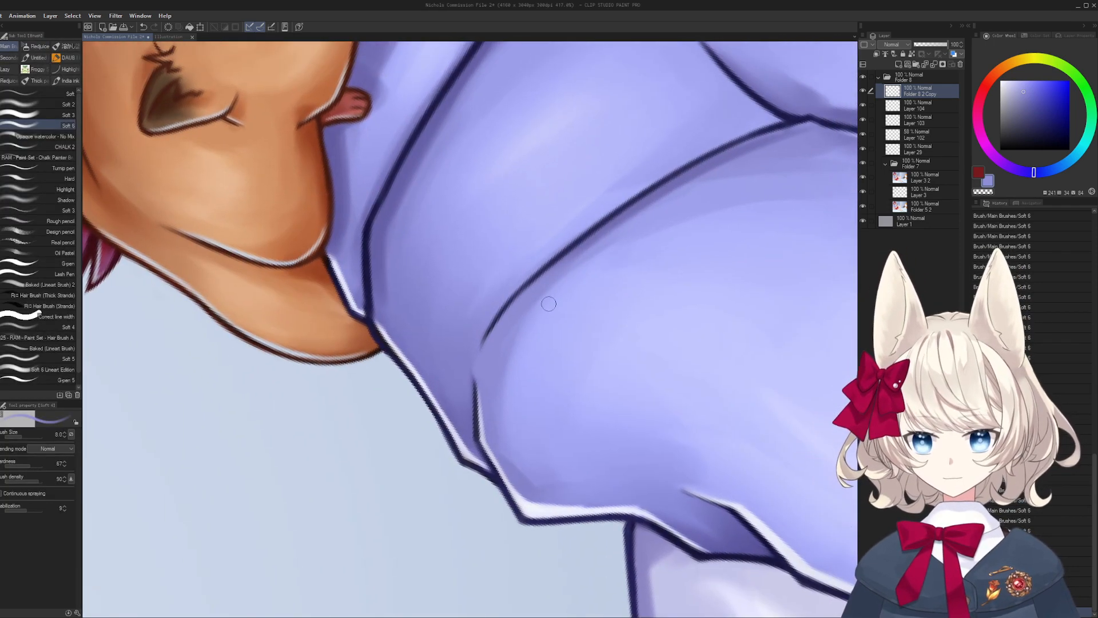
- Blend the sleeve shading below the shoulder fold with sampled lavender at brush size 17
{"action": "left_click", "coordinate": [657, 223], "text": "alt"}
{"action": "key", "text": "]"}
{"action": "key", "text": "]"}
{"action": "key", "text": "]"}
{"action": "key", "text": "]"}
{"action": "key", "text": "space"}
{"action": "left_click_drag", "start_coordinate": [632, 243], "coordinate": [566, 301]}
{"action": "mouse_move", "coordinate": [517, 300]}
{"action": "left_mouse_down"}
{"action": "mouse_move", "coordinate": [600, 256]}
{"action": "mouse_move", "coordinate": [557, 429]}
{"action": "left_mouse_up"}
{"action": "key", "text": "shift+space"}
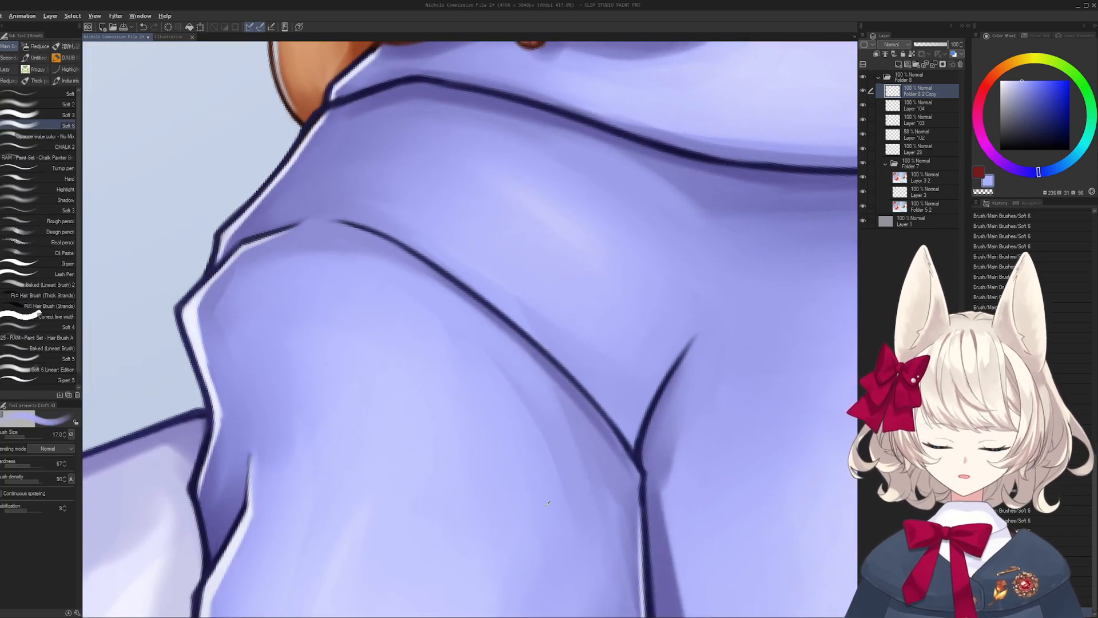
{"action": "left_click", "coordinate": [547, 504], "text": "alt"}
{"action": "key", "text": "space"}
{"action": "mouse_move", "coordinate": [226, 415]}
{"action": "left_mouse_down"}
{"action": "mouse_move", "coordinate": [486, 343]}
{"action": "mouse_move", "coordinate": [504, 392]}
{"action": "left_mouse_up"}
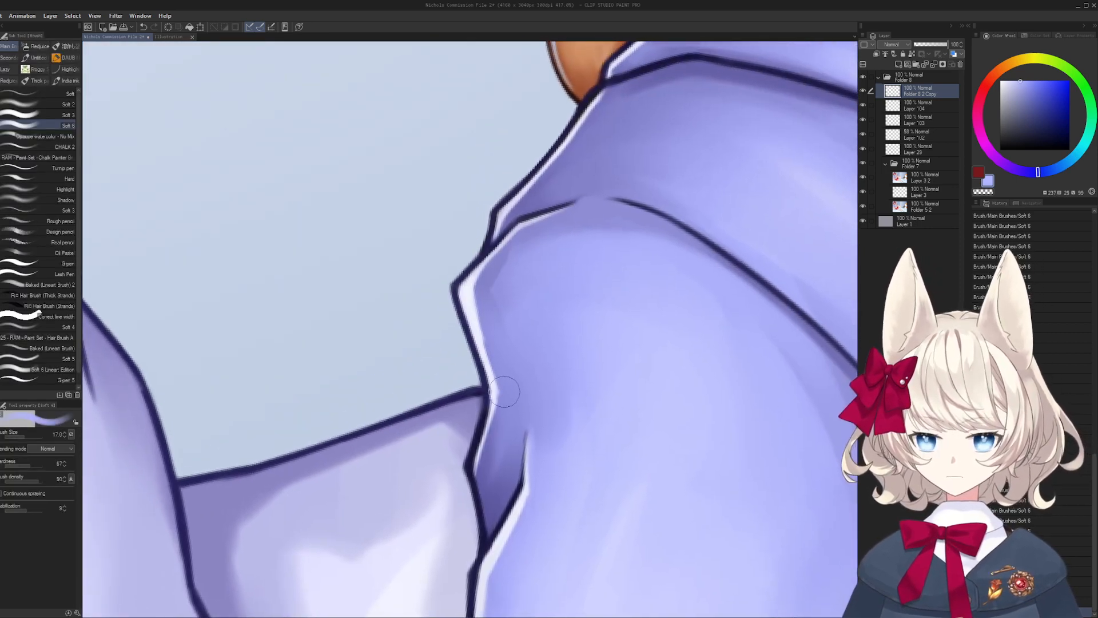
- Try to extend the rim highlight down the sleeve's outer edge beside the pillow with sampled near-white at brush size 4
{"action": "left_click", "coordinate": [480, 337], "text": "alt"}
{"action": "key", "text": "bracketleft"}
{"action": "key", "text": "bracketleft"}
{"action": "key", "text": "bracketleft"}
{"action": "key", "text": "bracketleft"}
{"action": "key", "text": "bracketleft"}
{"action": "key", "text": "bracketleft"}
{"action": "key", "text": "bracketleft"}
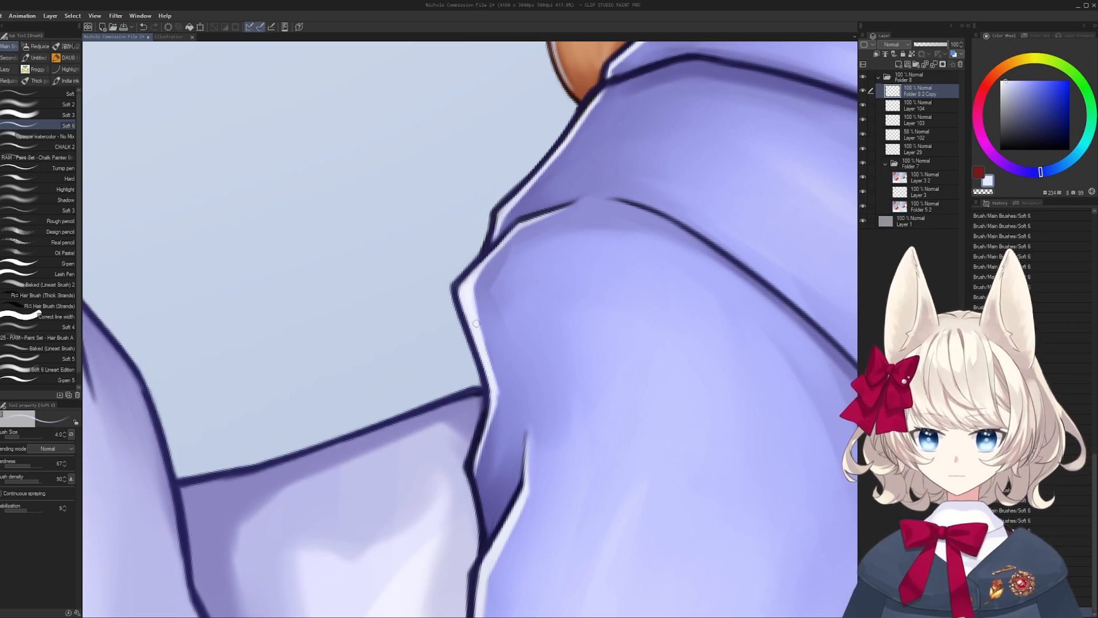
{"action": "left_click_drag", "start_coordinate": [496, 401], "coordinate": [475, 466]}
{"action": "key", "text": "ctrl+z"}
{"action": "left_click_drag", "start_coordinate": [497, 396], "coordinate": [473, 466]}
{"action": "key", "text": "ctrl+z"}
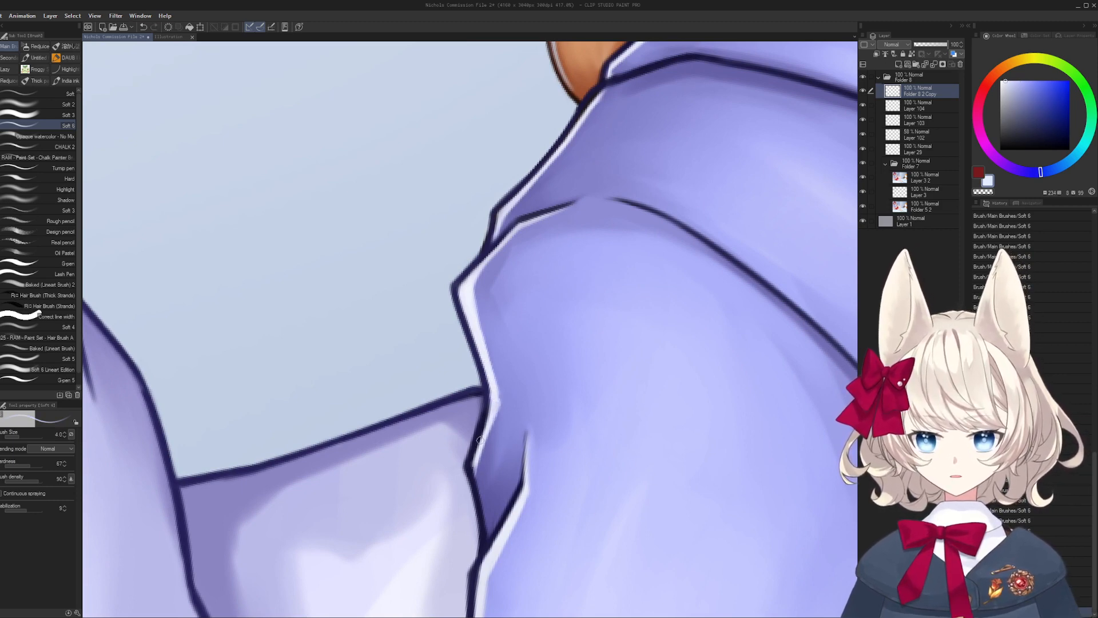
- Examine the whole illustration, checking the retouched figure and the overall composition against the bed and plushies
{"action": "key", "text": "ctrl+space"}
{"action": "left_click_drag", "start_coordinate": [505, 389], "coordinate": [394, 372]}
{"action": "key", "text": "space"}
{"action": "mouse_move", "coordinate": [470, 290]}
{"action": "left_mouse_down"}
{"action": "mouse_move", "coordinate": [401, 334]}
{"action": "mouse_move", "coordinate": [422, 332]}
{"action": "left_mouse_up"}
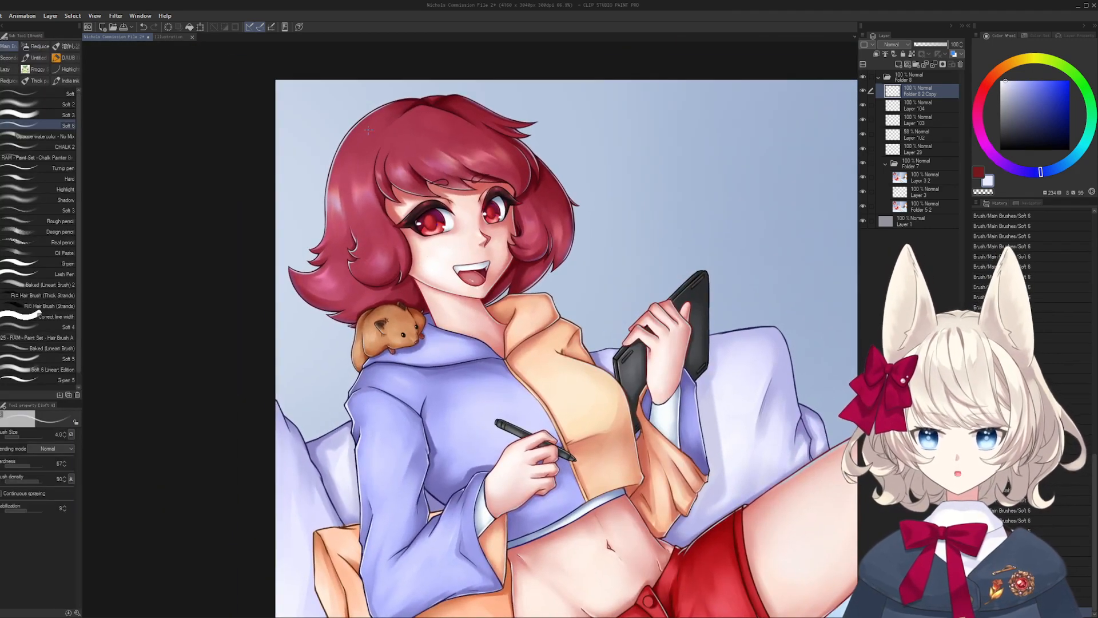
{"action": "left_click_drag", "start_coordinate": [400, 277], "coordinate": [339, 190]}
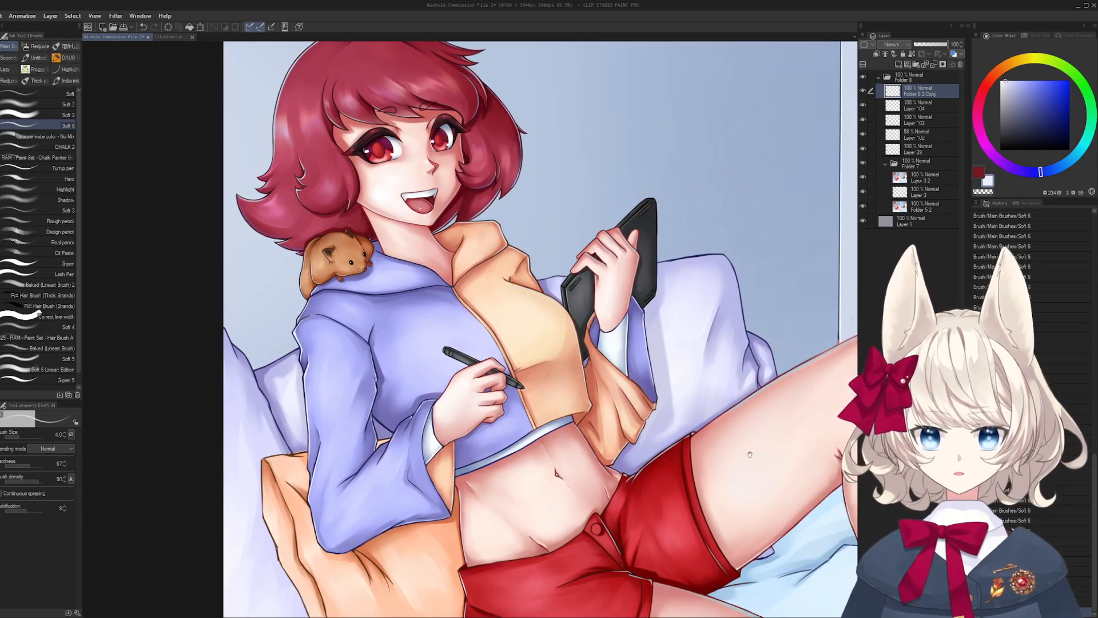
{"action": "left_click_drag", "start_coordinate": [750, 454], "coordinate": [553, 349]}
{"action": "mouse_move", "coordinate": [488, 184]}
{"action": "left_mouse_down"}
{"action": "mouse_move", "coordinate": [457, 448]}
{"action": "mouse_move", "coordinate": [688, 402]}
{"action": "left_mouse_up"}
{"action": "mouse_move", "coordinate": [699, 345]}
{"action": "left_mouse_down"}
{"action": "mouse_move", "coordinate": [477, 375]}
{"action": "mouse_move", "coordinate": [775, 387]}
{"action": "left_mouse_up"}
{"action": "key", "text": "ctrl+space"}
{"action": "left_click_drag", "start_coordinate": [366, 213], "coordinate": [447, 269]}
{"action": "left_click_drag", "start_coordinate": [477, 294], "coordinate": [402, 338]}
{"action": "mouse_move", "coordinate": [541, 454]}
{"action": "left_mouse_down"}
{"action": "mouse_move", "coordinate": [425, 398]}
{"action": "mouse_move", "coordinate": [428, 357]}
{"action": "left_mouse_up"}
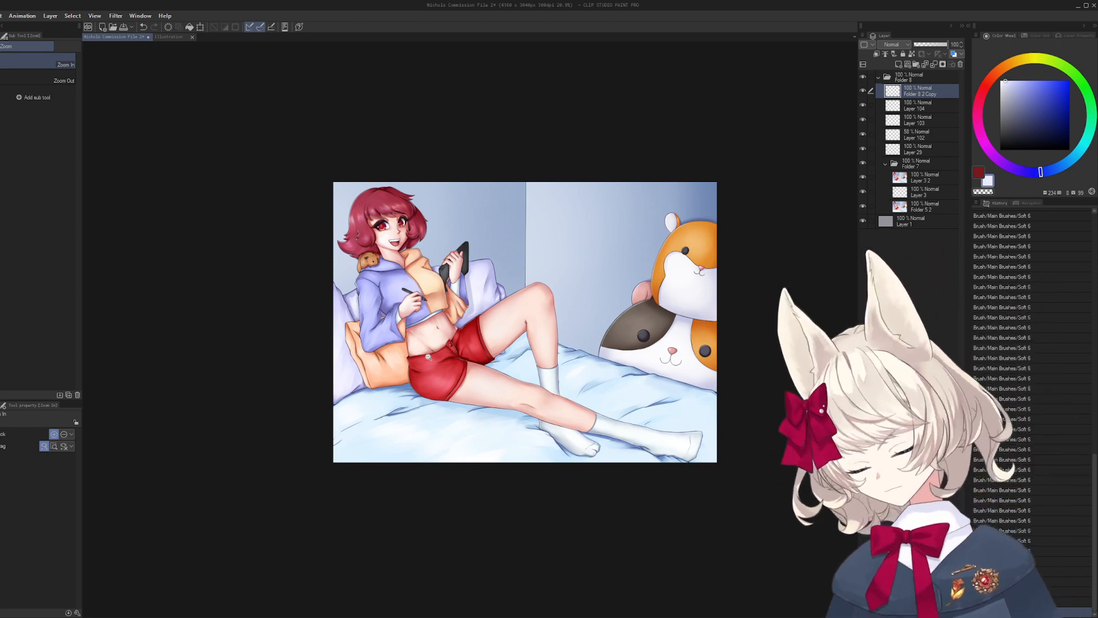
{"action": "mouse_move", "coordinate": [392, 288]}
{"action": "left_mouse_down"}
{"action": "mouse_move", "coordinate": [529, 360]}
{"action": "mouse_move", "coordinate": [475, 278]}
{"action": "mouse_move", "coordinate": [516, 314]}
{"action": "left_mouse_up"}
{"action": "key", "text": "h"}
{"action": "key", "text": "h"}
{"action": "mouse_move", "coordinate": [526, 412]}
{"action": "left_mouse_down"}
{"action": "mouse_move", "coordinate": [447, 375]}
{"action": "mouse_move", "coordinate": [523, 385]}
{"action": "mouse_move", "coordinate": [536, 415]}
{"action": "left_mouse_up"}
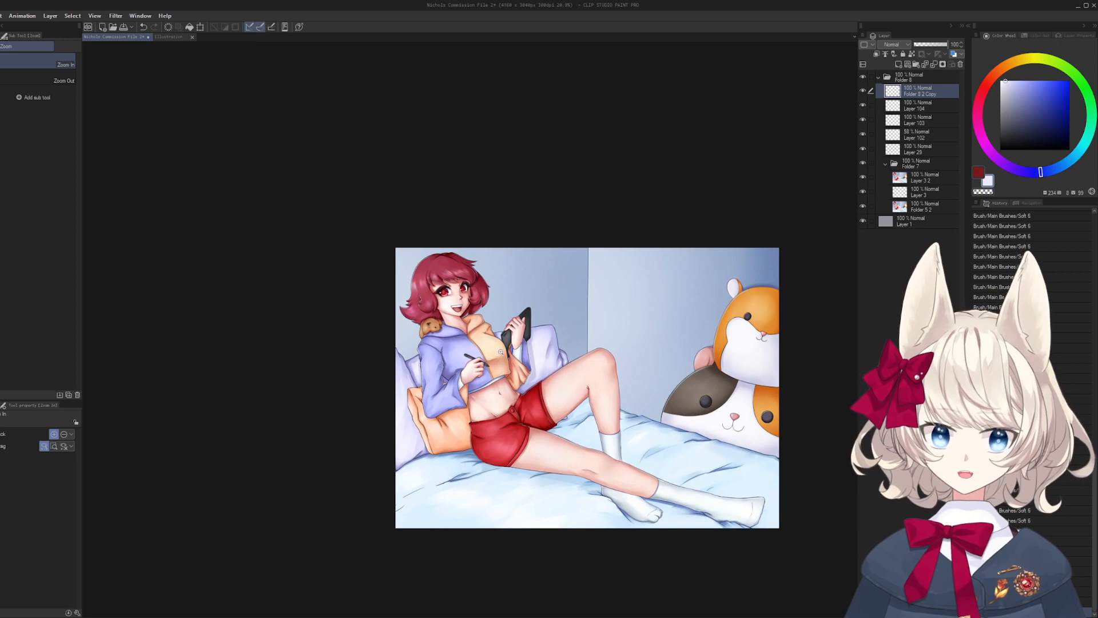
{"action": "left_click_drag", "start_coordinate": [501, 352], "coordinate": [568, 291]}
{"action": "left_click_drag", "start_coordinate": [795, 263], "coordinate": [455, 300]}
{"action": "left_click_drag", "start_coordinate": [727, 187], "coordinate": [816, 211]}
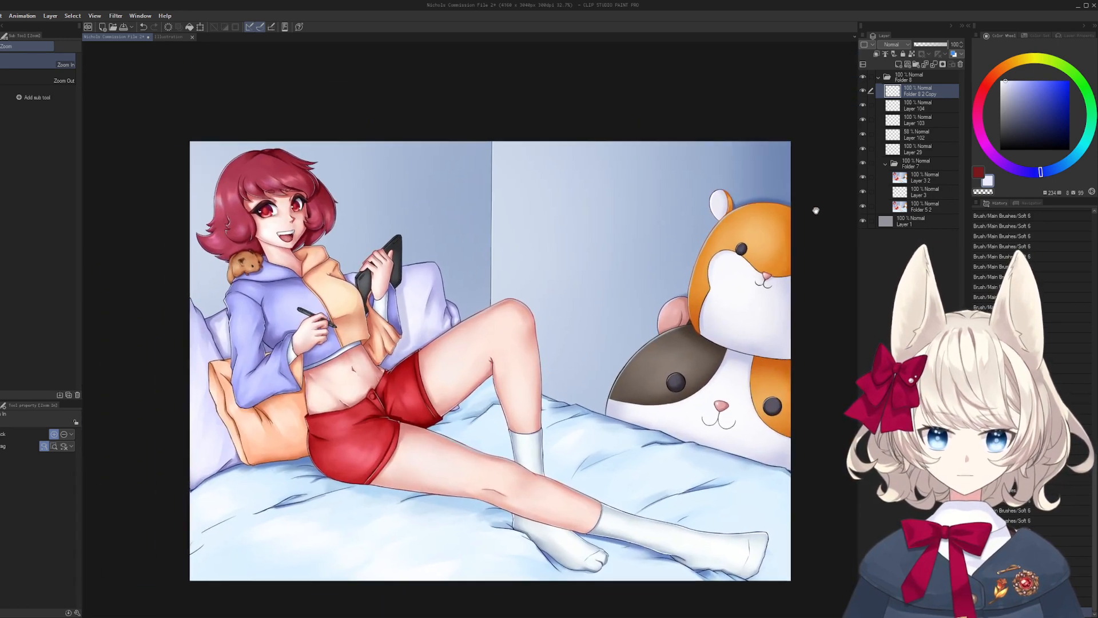
- Create a merged copy of Folder 8 and copy the lassoed hamster plushies from it onto a new layer
{"action": "left_click", "coordinate": [879, 79]}
{"action": "key", "text": "ctrl+shift+alt+e"}
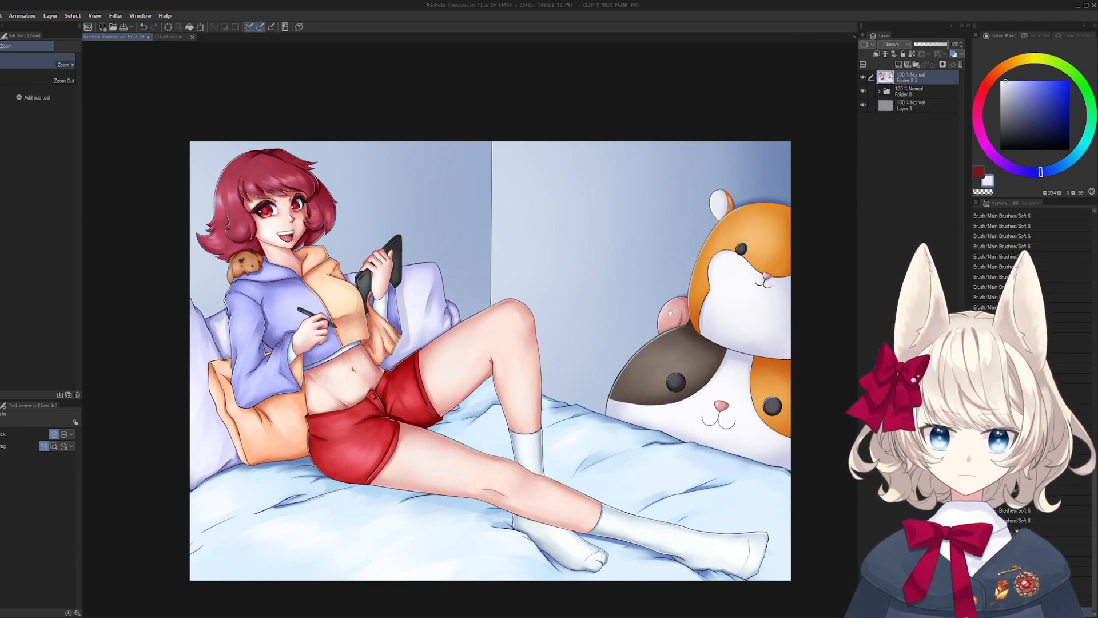
{"action": "key", "text": "m"}
{"action": "mouse_move", "coordinate": [586, 394]}
{"action": "left_mouse_down"}
{"action": "mouse_move", "coordinate": [580, 326]}
{"action": "mouse_move", "coordinate": [855, 283]}
{"action": "left_mouse_up"}
{"action": "left_click_drag", "start_coordinate": [682, 444], "coordinate": [585, 394]}
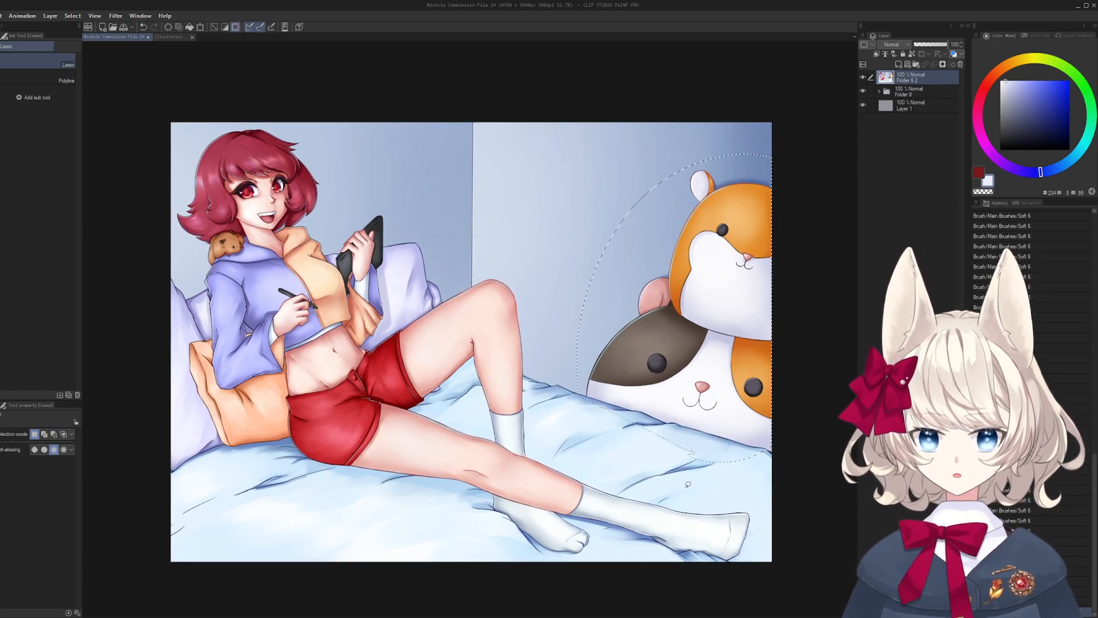
{"action": "key", "text": "ctrl+c"}
{"action": "key", "text": "ctrl+v"}
- Move the plushie copy over the character's raised knee and lower its opacity so the drawing beneath shows through
{"action": "key", "text": "k"}
{"action": "mouse_move", "coordinate": [735, 382]}
{"action": "left_mouse_down"}
{"action": "mouse_move", "coordinate": [546, 332]}
{"action": "mouse_move", "coordinate": [513, 351]}
{"action": "mouse_move", "coordinate": [510, 338]}
{"action": "left_mouse_up"}
{"action": "left_click_drag", "start_coordinate": [534, 338], "coordinate": [604, 363]}
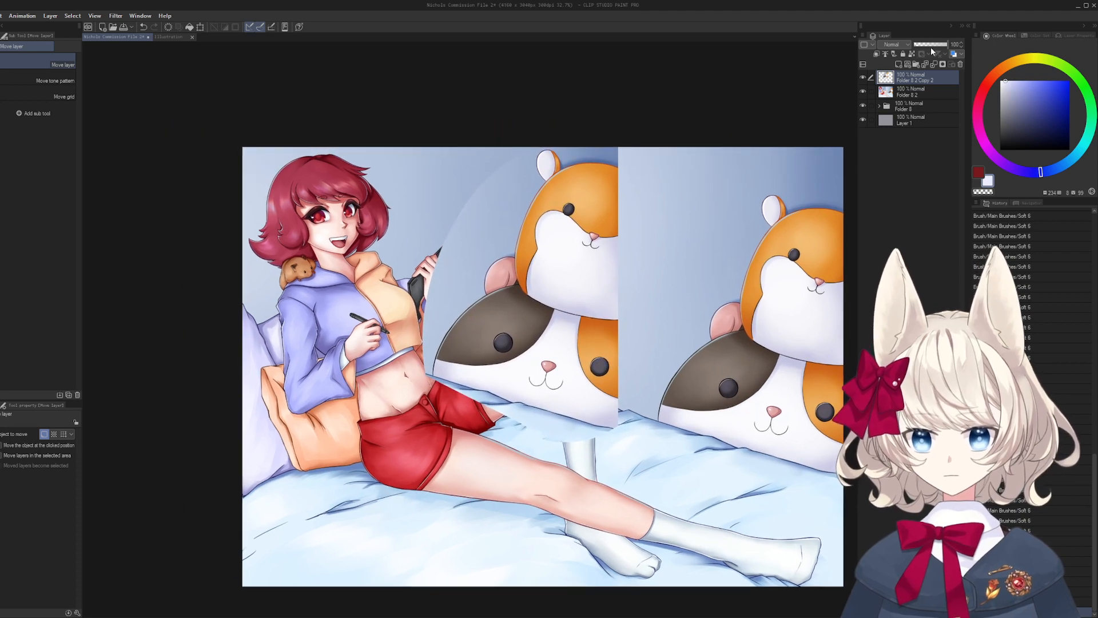
{"action": "left_click", "coordinate": [932, 45]}
{"action": "key", "text": "ctrl+plus"}
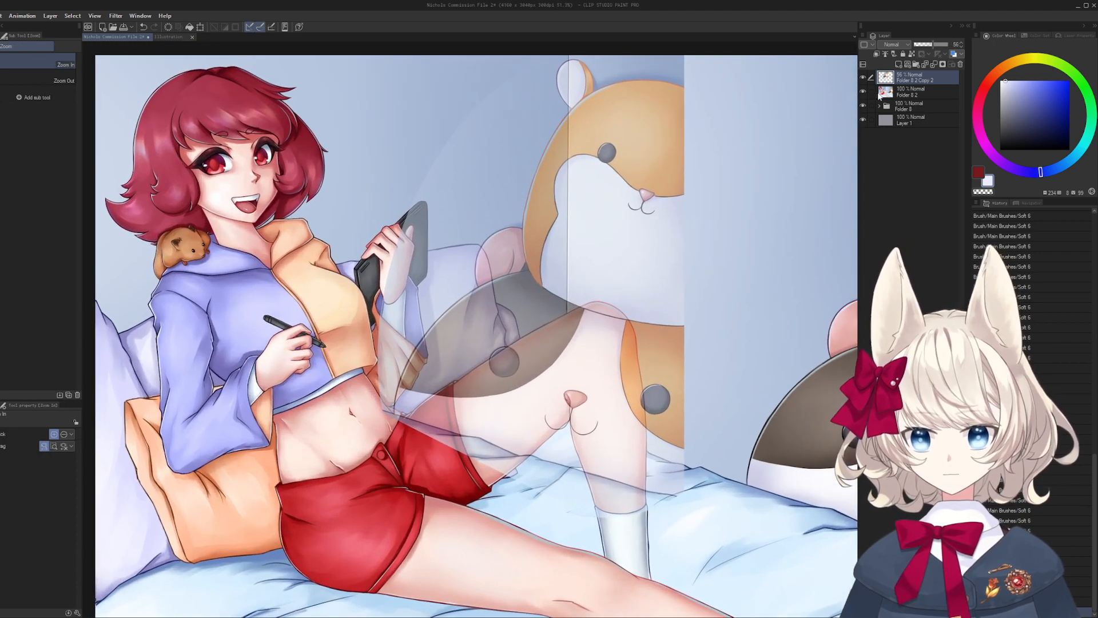
- Erase the plushie copy where it covers the tablet, pillow and raised thigh
{"action": "left_click", "coordinate": [879, 107]}
{"action": "mouse_move", "coordinate": [738, 251]}
{"action": "left_mouse_down"}
{"action": "mouse_move", "coordinate": [760, 271]}
{"action": "mouse_move", "coordinate": [757, 214]}
{"action": "mouse_move", "coordinate": [719, 144]}
{"action": "left_mouse_up"}
{"action": "key", "text": "r"}
{"action": "key", "text": "e"}
{"action": "mouse_move", "coordinate": [403, 266]}
{"action": "left_mouse_down"}
{"action": "mouse_move", "coordinate": [438, 112]}
{"action": "mouse_move", "coordinate": [390, 299]}
{"action": "mouse_move", "coordinate": [461, 242]}
{"action": "mouse_move", "coordinate": [470, 250]}
{"action": "mouse_move", "coordinate": [447, 387]}
{"action": "mouse_move", "coordinate": [480, 310]}
{"action": "mouse_move", "coordinate": [528, 312]}
{"action": "mouse_move", "coordinate": [518, 303]}
{"action": "mouse_move", "coordinate": [497, 402]}
{"action": "mouse_move", "coordinate": [554, 348]}
{"action": "mouse_move", "coordinate": [617, 253]}
{"action": "mouse_move", "coordinate": [630, 306]}
{"action": "mouse_move", "coordinate": [653, 328]}
{"action": "mouse_move", "coordinate": [633, 302]}
{"action": "mouse_move", "coordinate": [583, 423]}
{"action": "mouse_move", "coordinate": [574, 382]}
{"action": "mouse_move", "coordinate": [744, 413]}
{"action": "mouse_move", "coordinate": [750, 397]}
{"action": "mouse_move", "coordinate": [604, 376]}
{"action": "left_mouse_up"}
- Lasso and delete the parts of the plushie copy that overlap the pillow and the raised knee
{"action": "key", "text": "m"}
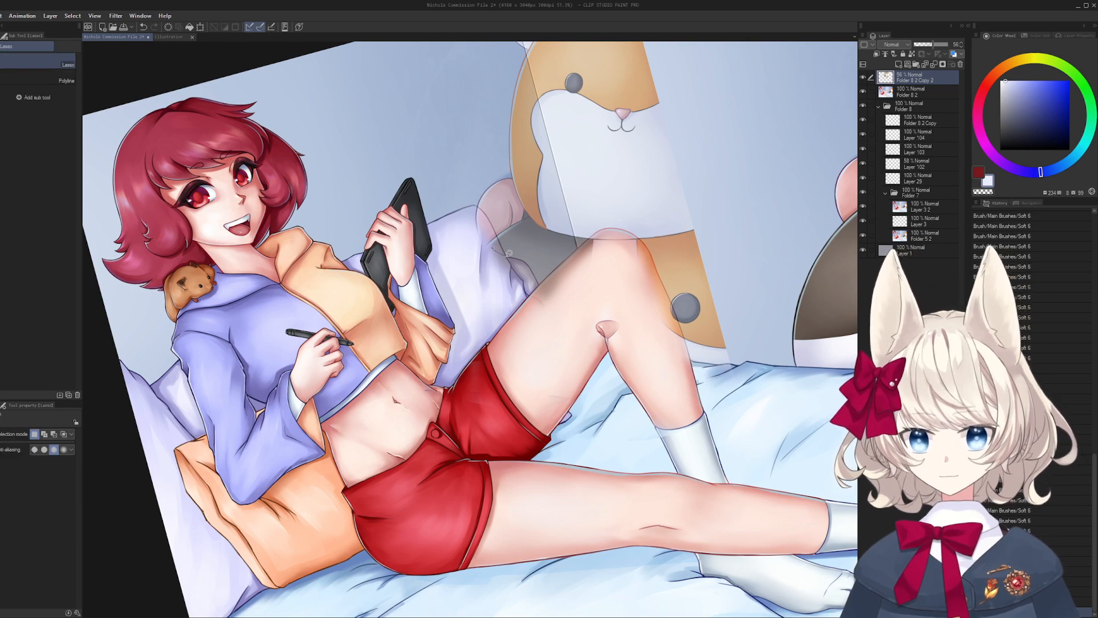
{"action": "mouse_move", "coordinate": [554, 301]}
{"action": "left_mouse_down"}
{"action": "mouse_move", "coordinate": [548, 330]}
{"action": "mouse_move", "coordinate": [495, 249]}
{"action": "left_mouse_up"}
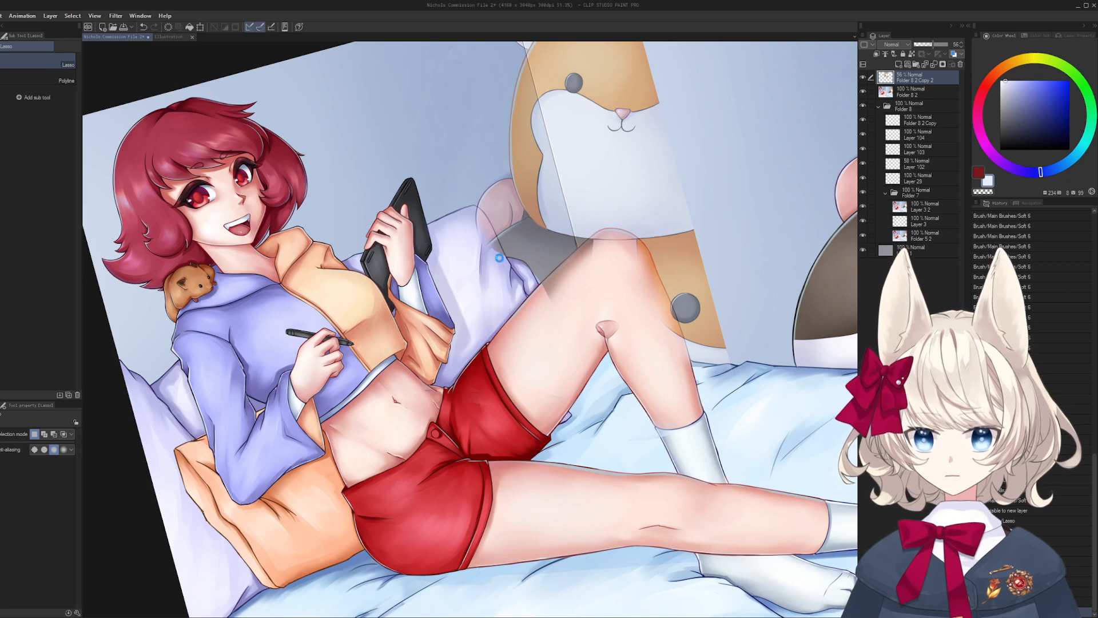
{"action": "scroll", "coordinate": [502, 252], "scroll_direction": "up", "scroll_amount": 1}
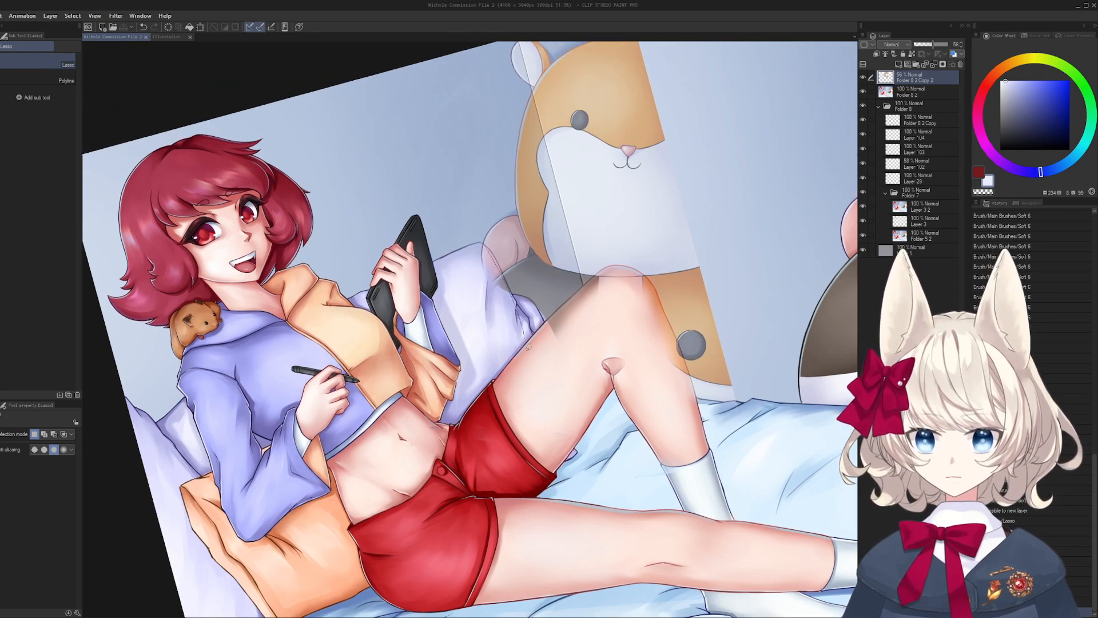
{"action": "key", "text": "ctrl+d"}
{"action": "left_click_drag", "start_coordinate": [567, 385], "coordinate": [537, 347]}
{"action": "key", "text": "Delete"}
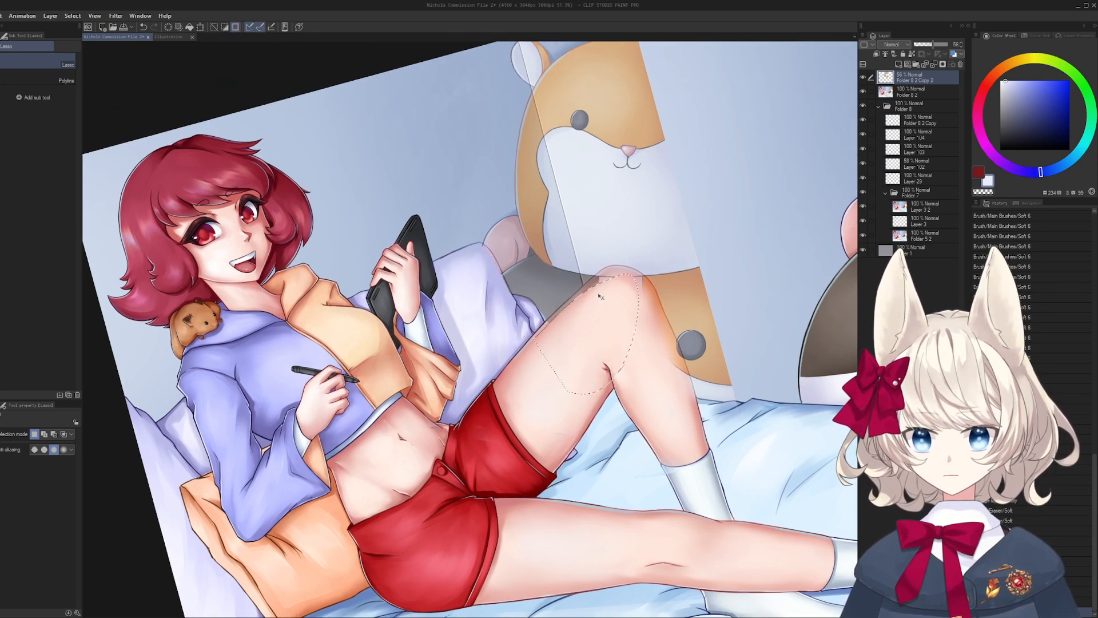
- Erase the plushie copy's remains along the knee and lower leg with the Soft eraser at size 100
{"action": "key", "text": "ctrl+d"}
{"action": "key", "text": "e"}
{"action": "left_click_drag", "start_coordinate": [573, 312], "coordinate": [622, 281]}
{"action": "key", "text": "ctrl+z"}
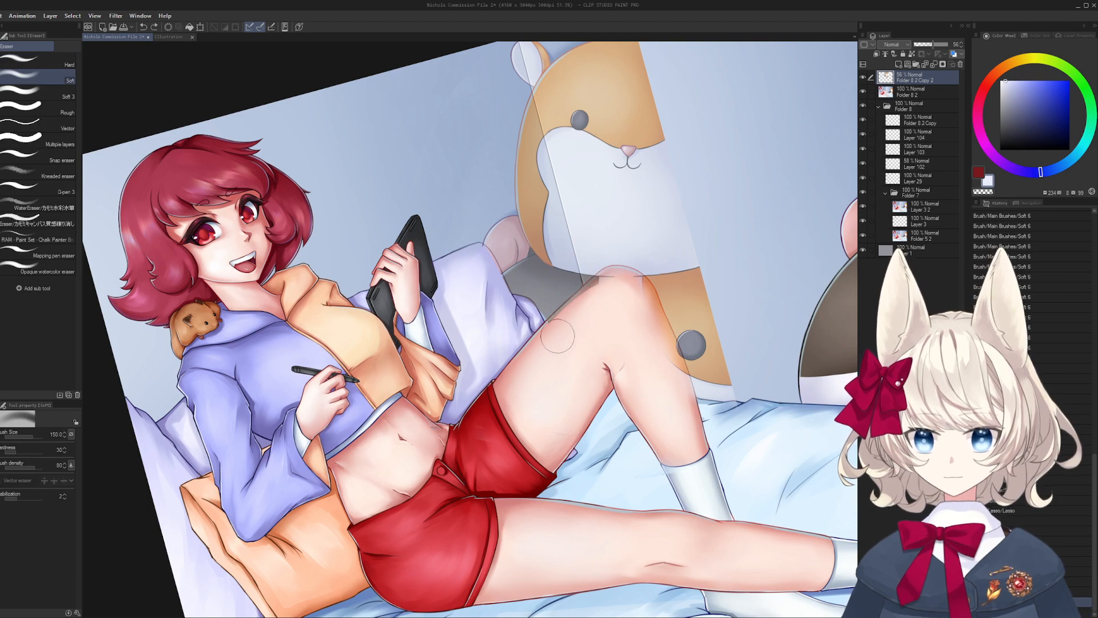
{"action": "key", "text": "bracketleft"}
{"action": "key", "text": "bracketleft"}
{"action": "key", "text": "bracketleft"}
{"action": "mouse_move", "coordinate": [562, 328]}
{"action": "left_mouse_down"}
{"action": "mouse_move", "coordinate": [621, 277]}
{"action": "mouse_move", "coordinate": [683, 374]}
{"action": "left_mouse_up"}
{"action": "left_click_drag", "start_coordinate": [634, 303], "coordinate": [611, 375]}
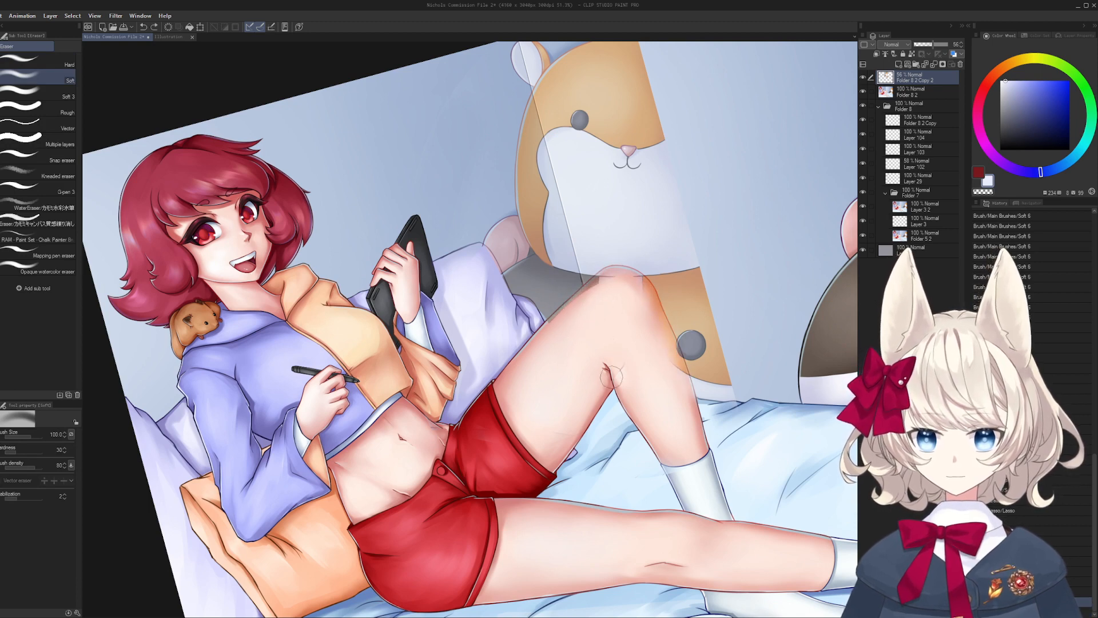
{"action": "mouse_move", "coordinate": [640, 291]}
{"action": "left_mouse_down"}
{"action": "mouse_move", "coordinate": [689, 411]}
{"action": "mouse_move", "coordinate": [672, 238]}
{"action": "left_mouse_up"}
- Straighten the canvas and restore the plushie copy's opacity to 100%
{"action": "key", "text": "r"}
{"action": "key", "text": "ctrl+at"}
{"action": "key", "text": "space"}
{"action": "mouse_move", "coordinate": [606, 312]}
{"action": "left_mouse_down"}
{"action": "mouse_move", "coordinate": [757, 321]}
{"action": "mouse_move", "coordinate": [675, 331]}
{"action": "left_mouse_up"}
{"action": "key", "text": "ctrl+space"}
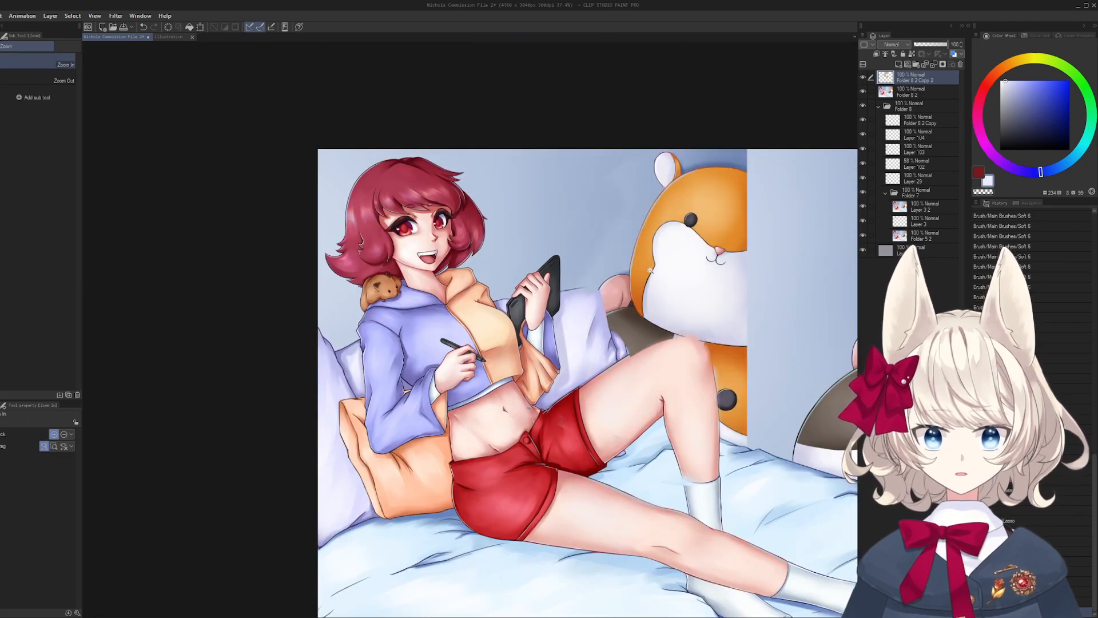
- Erase the plushie copy's leftover traces from the thigh, shorts and sock with the Soft eraser
{"action": "left_click_drag", "start_coordinate": [655, 271], "coordinate": [701, 271]}
{"action": "key", "text": "space"}
{"action": "left_click_drag", "start_coordinate": [629, 294], "coordinate": [939, 235]}
{"action": "key", "text": "Tab"}
{"action": "key", "text": "Tab"}
{"action": "left_click_drag", "start_coordinate": [912, 285], "coordinate": [664, 297]}
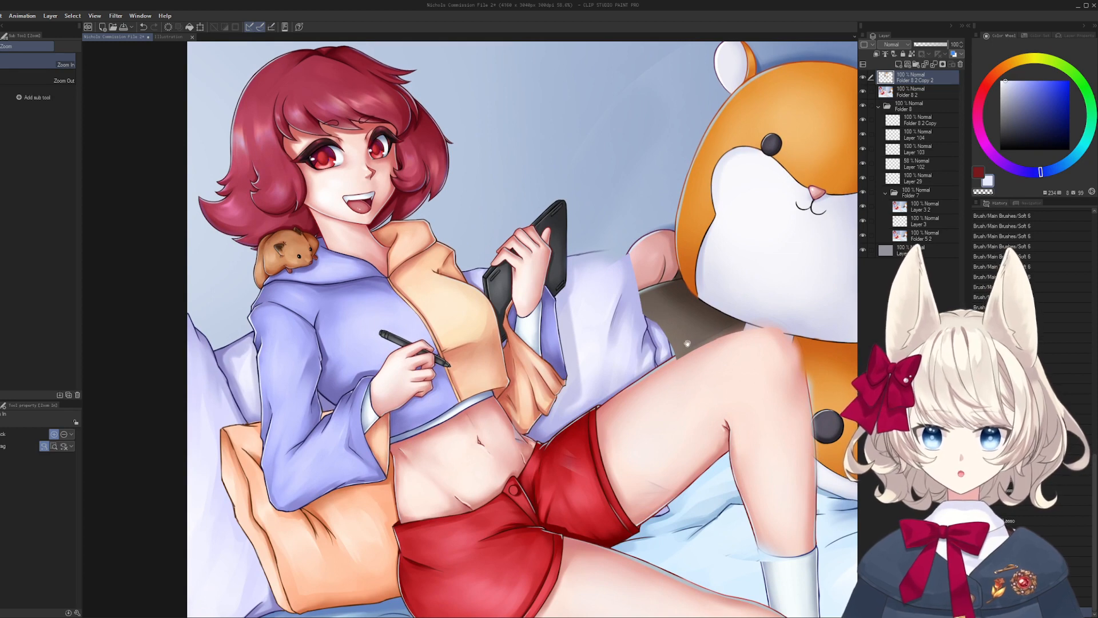
{"action": "left_click_drag", "start_coordinate": [690, 351], "coordinate": [723, 313]}
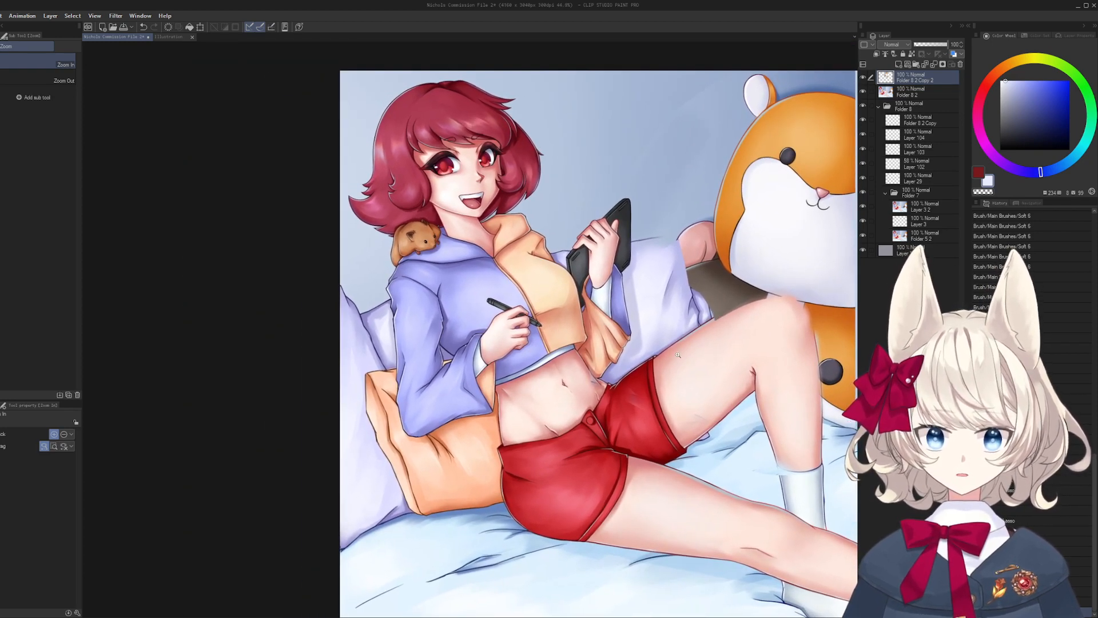
{"action": "key", "text": "e"}
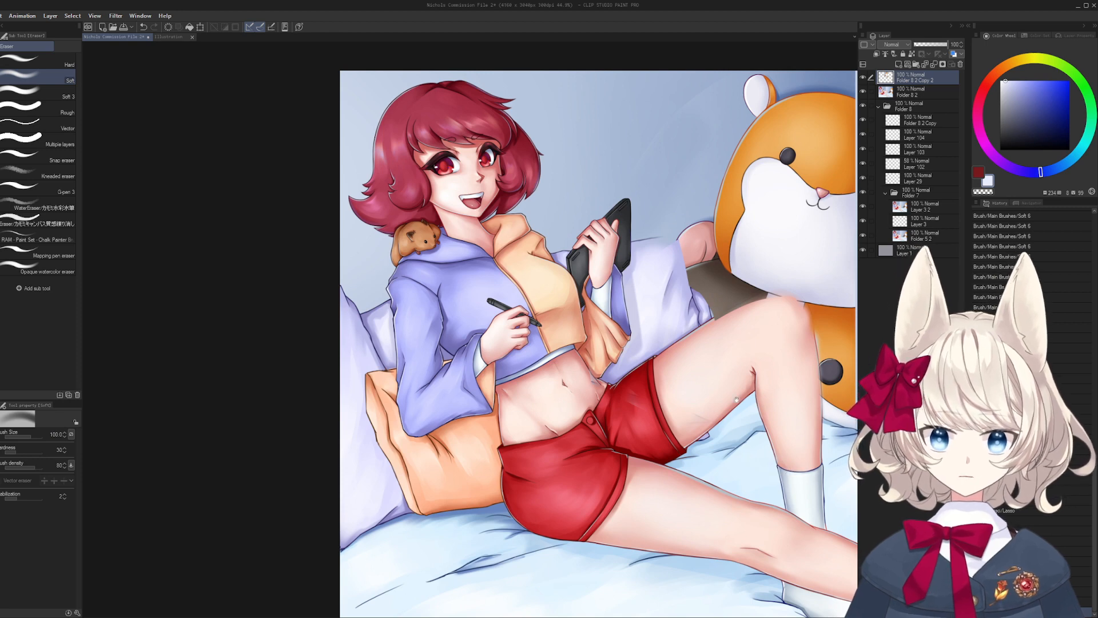
{"action": "mouse_move", "coordinate": [736, 399]}
{"action": "left_mouse_down"}
{"action": "mouse_move", "coordinate": [740, 432]}
{"action": "mouse_move", "coordinate": [728, 445]}
{"action": "left_mouse_up"}
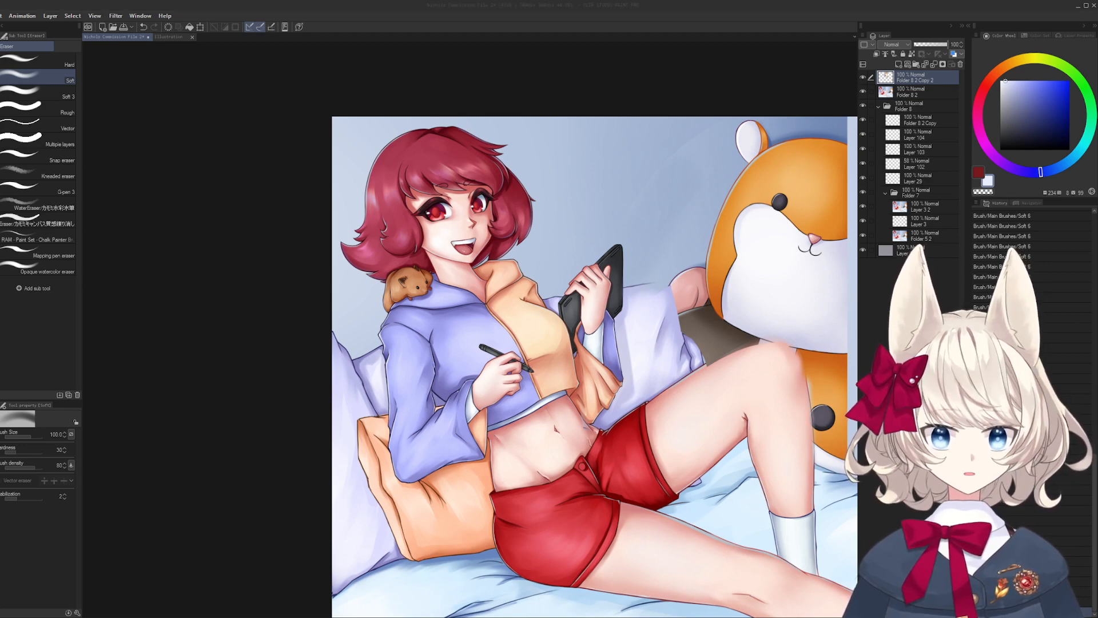
- Delete the plushie copy layer and the merged copy of Folder 8
{"action": "key", "text": "super+Down"}
{"action": "double_click", "coordinate": [460, 8]}
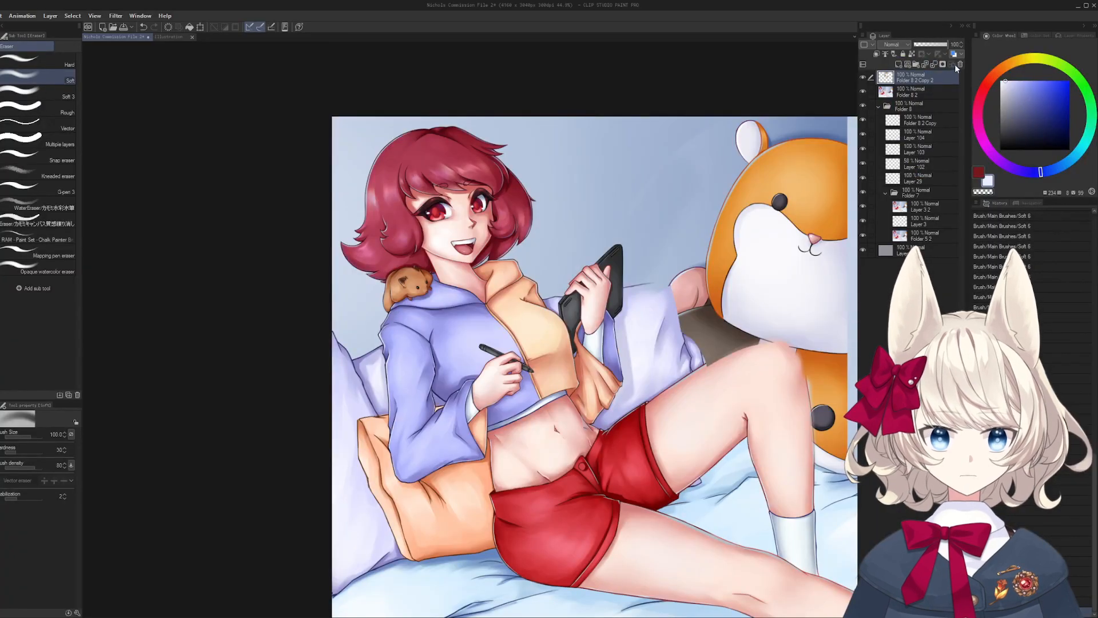
{"action": "left_click", "coordinate": [960, 64]}
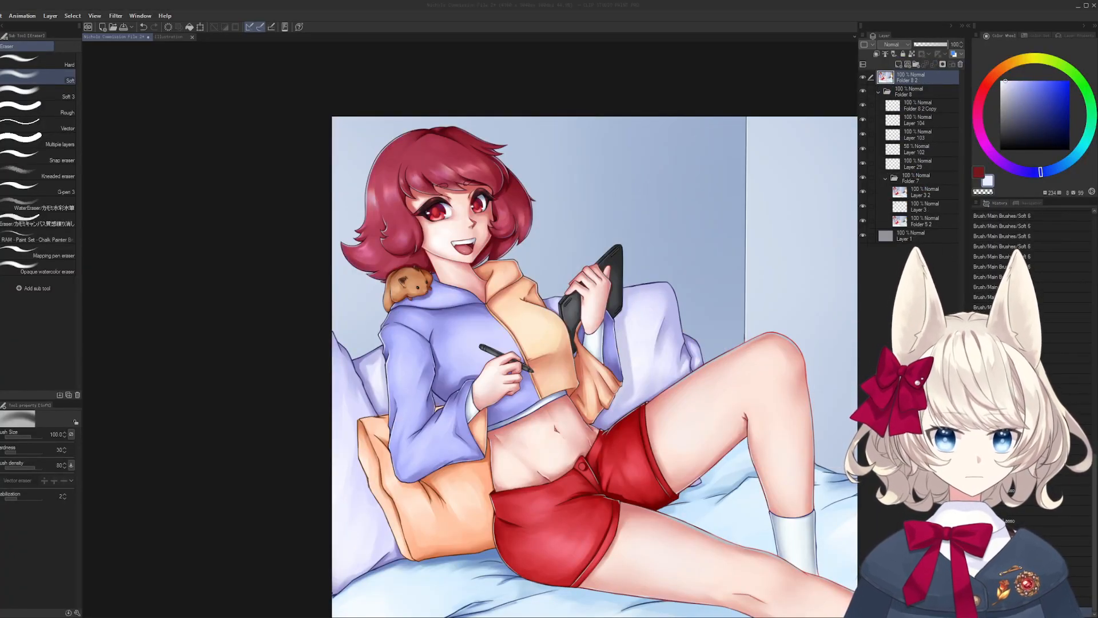
{"action": "left_click", "coordinate": [870, 5]}
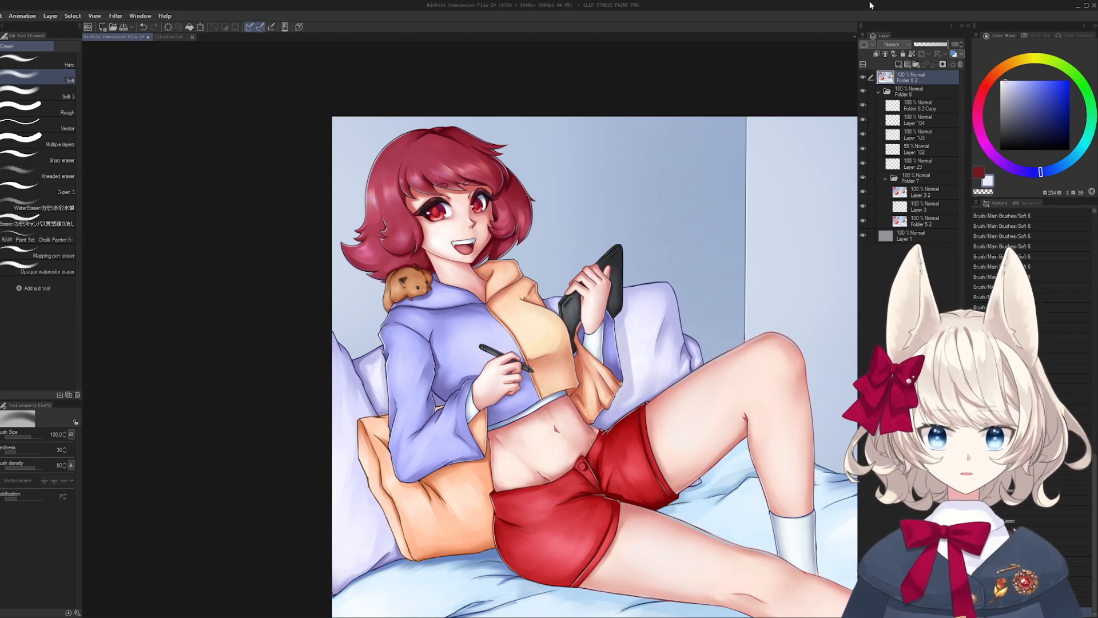
{"action": "left_click_drag", "start_coordinate": [833, 341], "coordinate": [749, 255]}
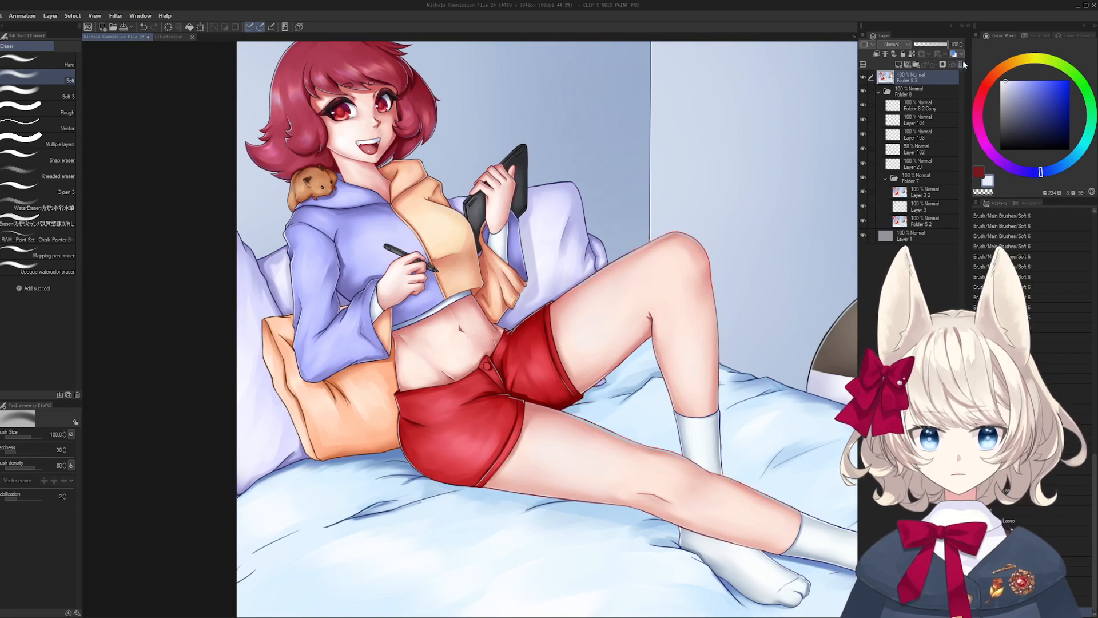
{"action": "left_click", "coordinate": [962, 64]}
- On the Folder 8.2 Copy layer, thin the jacket's short armpit crease with sampled lavender tones using the Soft 6 brush
{"action": "left_click", "coordinate": [916, 91]}
{"action": "left_click_drag", "start_coordinate": [797, 179], "coordinate": [797, 267]}
{"action": "key", "text": "ctrl+space"}
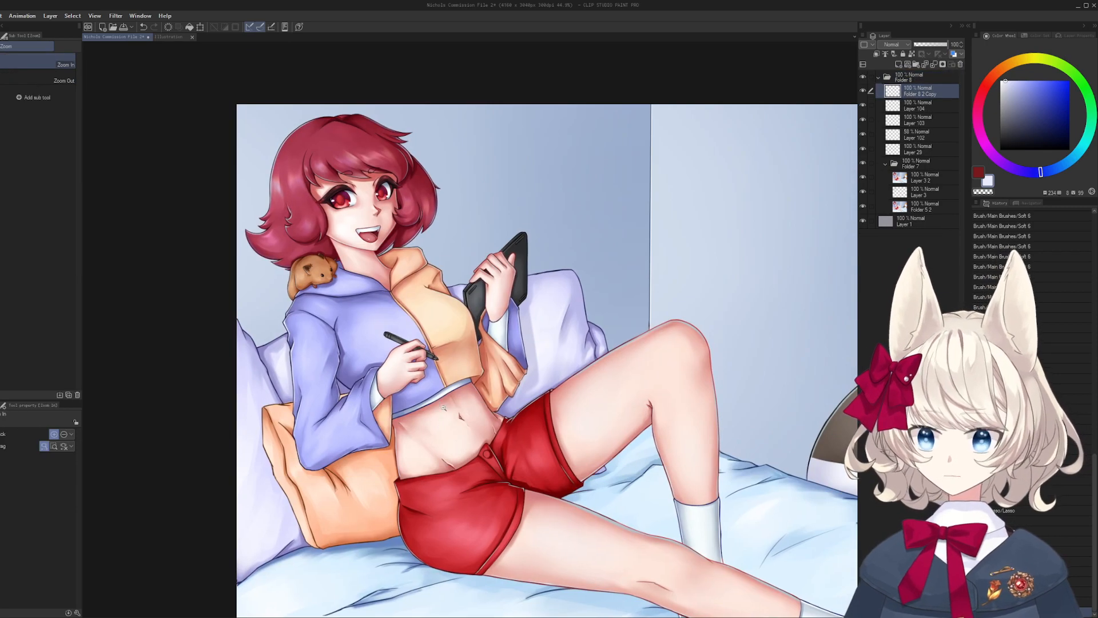
{"action": "scroll", "coordinate": [366, 329], "scroll_direction": "up", "scroll_amount": 10}
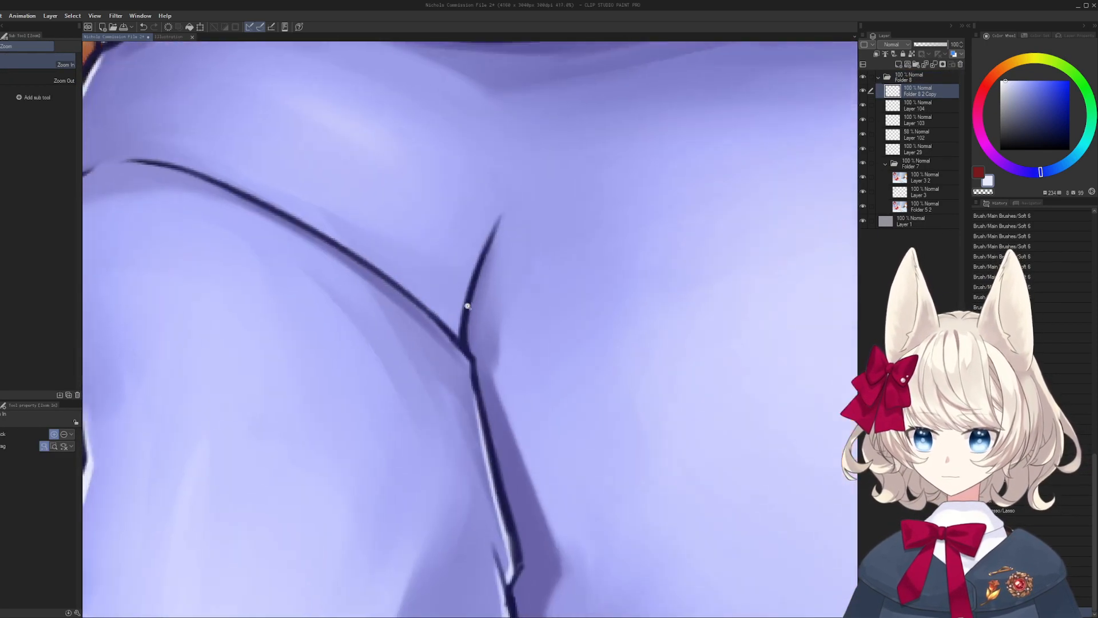
{"action": "left_click_drag", "start_coordinate": [468, 306], "coordinate": [471, 305]}
{"action": "key", "text": "bracketright"}
{"action": "left_click", "coordinate": [473, 341], "text": "alt"}
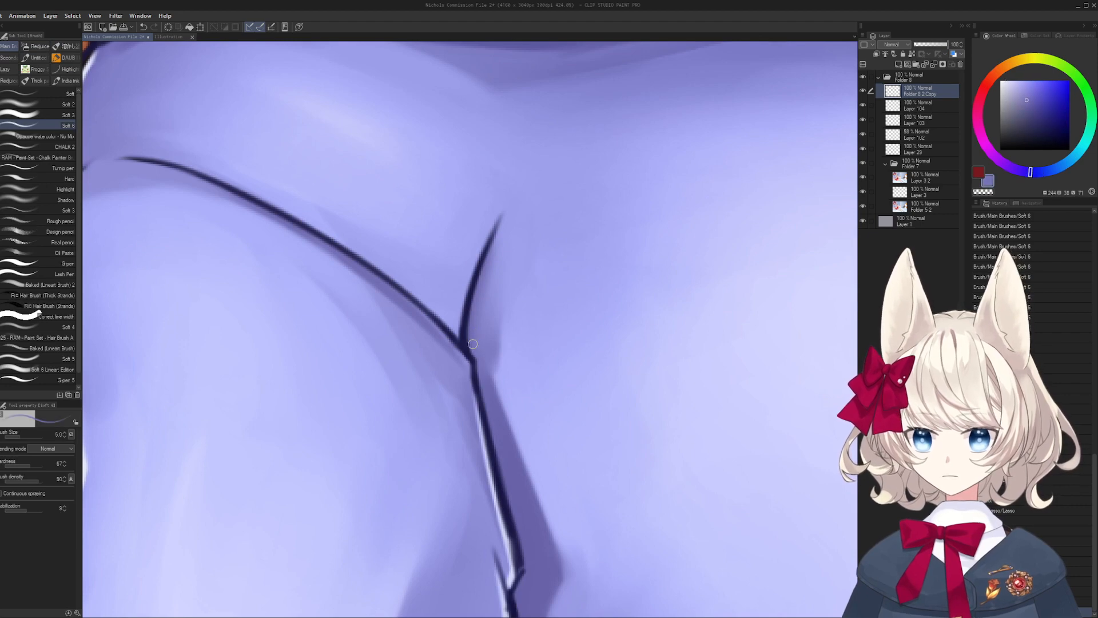
{"action": "left_click_drag", "start_coordinate": [470, 302], "coordinate": [503, 225]}
{"action": "left_click", "coordinate": [505, 235], "text": "alt"}
{"action": "key", "text": "bracketright"}
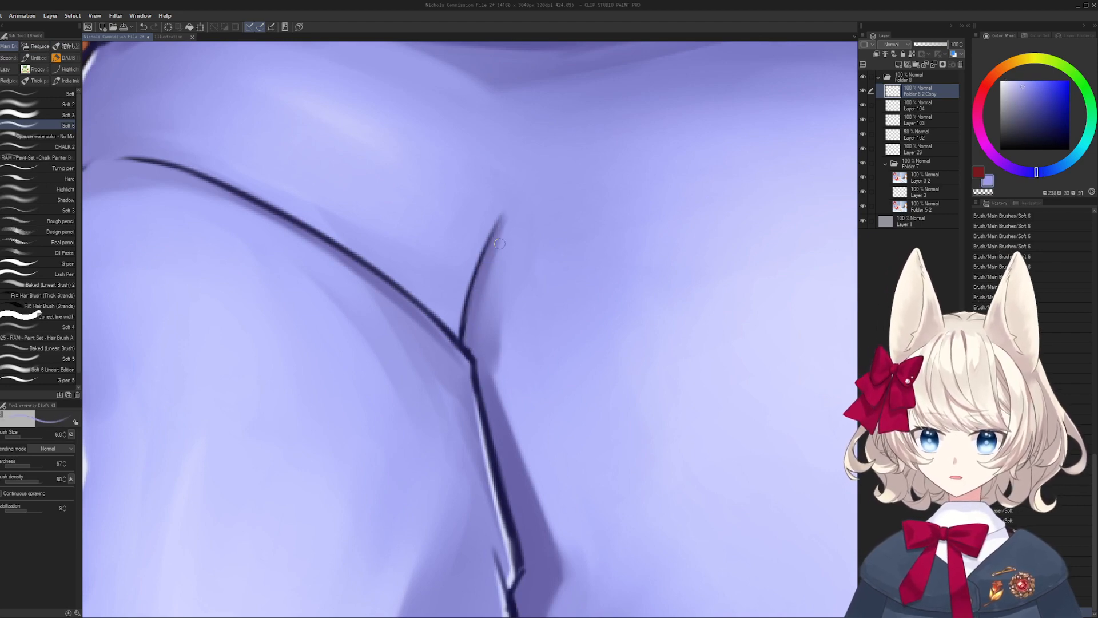
- Retrace the short armpit crease with a fine sampled navy line and trim its edge in lavender at brush size 4
{"action": "left_click", "coordinate": [468, 348], "text": "alt"}
{"action": "key", "text": "bracketleft"}
{"action": "key", "text": "bracketleft"}
{"action": "key", "text": "bracketleft"}
{"action": "key", "text": "bracketleft"}
{"action": "key", "text": "bracketleft"}
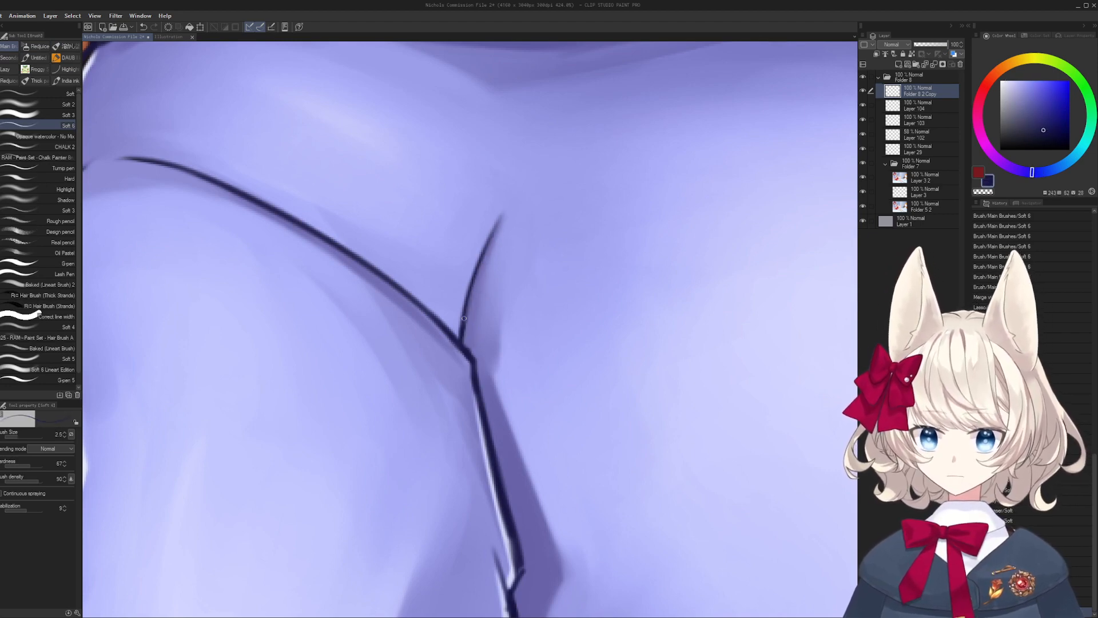
{"action": "left_click_drag", "start_coordinate": [468, 302], "coordinate": [490, 238]}
{"action": "left_click", "coordinate": [460, 311], "text": "alt"}
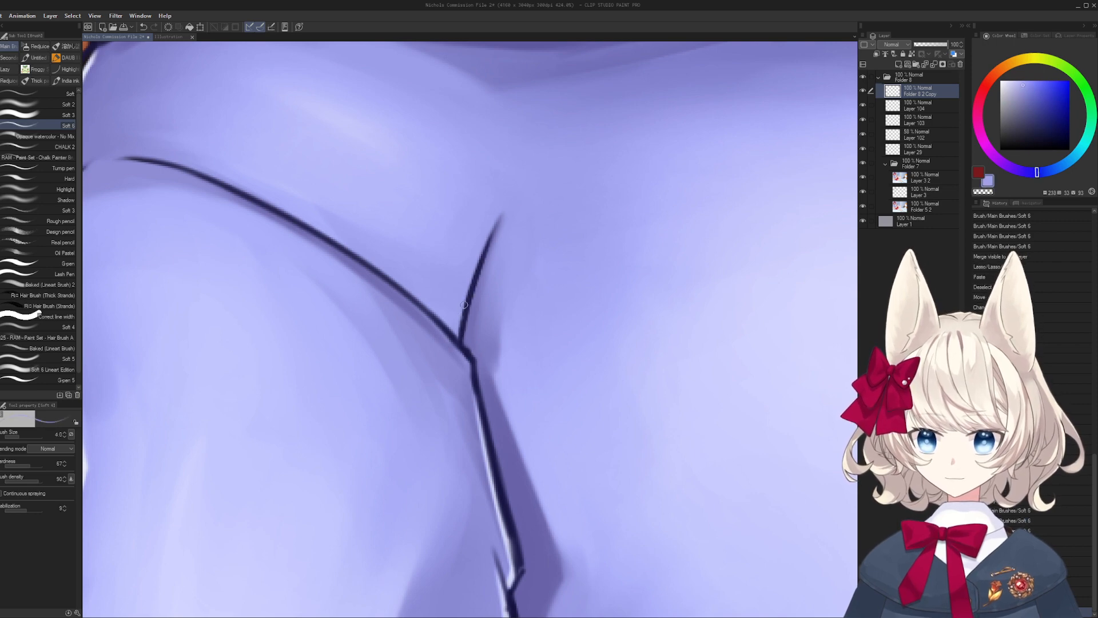
{"action": "left_click_drag", "start_coordinate": [464, 305], "coordinate": [497, 223]}
- Redraw the armpit crease as a straighter tapered navy line at brush size 4
{"action": "left_click", "coordinate": [496, 324], "text": "alt"}
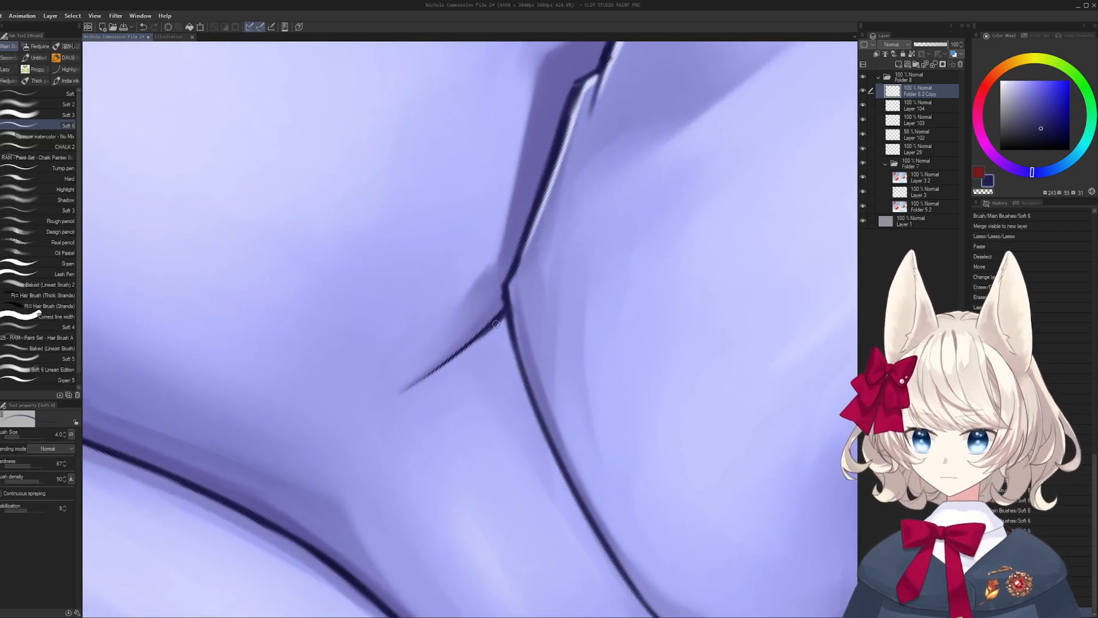
{"action": "left_click_drag", "start_coordinate": [496, 324], "coordinate": [488, 292]}
{"action": "key", "text": "ctrl+z"}
{"action": "left_click_drag", "start_coordinate": [480, 333], "coordinate": [485, 303]}
{"action": "mouse_move", "coordinate": [473, 304]}
{"action": "left_mouse_down"}
{"action": "mouse_move", "coordinate": [447, 337]}
{"action": "mouse_move", "coordinate": [454, 346]}
{"action": "mouse_move", "coordinate": [521, 286]}
{"action": "left_mouse_up"}
{"action": "key", "text": "ctrl+z"}
{"action": "left_click_drag", "start_coordinate": [437, 336], "coordinate": [541, 270]}
- Clean both edges of the armpit crease with lavender and shadow tones sampled beside it
{"action": "left_click", "coordinate": [465, 311], "text": "alt"}
{"action": "key", "text": "bracketright"}
{"action": "key", "text": "bracketright"}
{"action": "left_click_drag", "start_coordinate": [440, 328], "coordinate": [521, 279]}
{"action": "left_click_drag", "start_coordinate": [441, 328], "coordinate": [539, 268]}
{"action": "left_click_drag", "start_coordinate": [482, 303], "coordinate": [553, 260]}
{"action": "left_click", "coordinate": [472, 328], "text": "alt"}
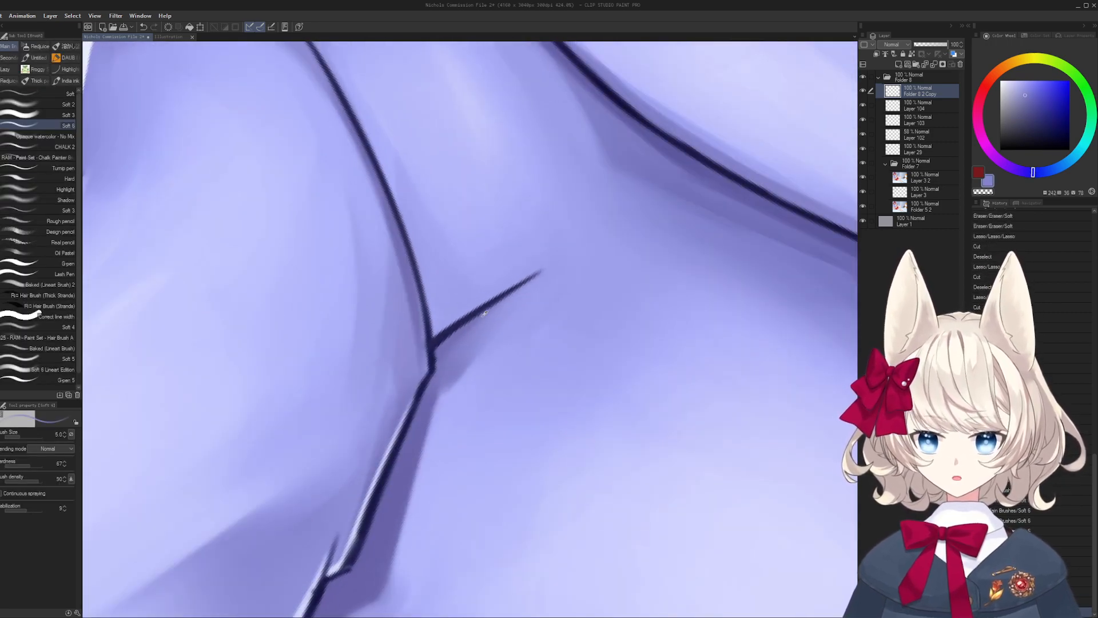
{"action": "left_click_drag", "start_coordinate": [462, 328], "coordinate": [543, 268]}
- Soften the shading around the armpit crease and adjoining sleeve seam with sampled lavender, enlarging the Soft 6 brush to 12 and above
{"action": "mouse_move", "coordinate": [446, 366]}
{"action": "left_mouse_down"}
{"action": "mouse_move", "coordinate": [500, 366]}
{"action": "mouse_move", "coordinate": [515, 343]}
{"action": "mouse_move", "coordinate": [512, 318]}
{"action": "mouse_move", "coordinate": [487, 308]}
{"action": "mouse_move", "coordinate": [447, 334]}
{"action": "left_mouse_up"}
{"action": "key", "text": "bracketright"}
{"action": "key", "text": "bracketright"}
{"action": "key", "text": "bracketright"}
{"action": "mouse_move", "coordinate": [486, 286]}
{"action": "left_mouse_down"}
{"action": "mouse_move", "coordinate": [440, 340]}
{"action": "mouse_move", "coordinate": [495, 288]}
{"action": "left_mouse_up"}
{"action": "left_click", "coordinate": [416, 430], "text": "alt"}
{"action": "left_click_drag", "start_coordinate": [483, 330], "coordinate": [431, 383]}
{"action": "left_click_drag", "start_coordinate": [585, 274], "coordinate": [444, 378]}
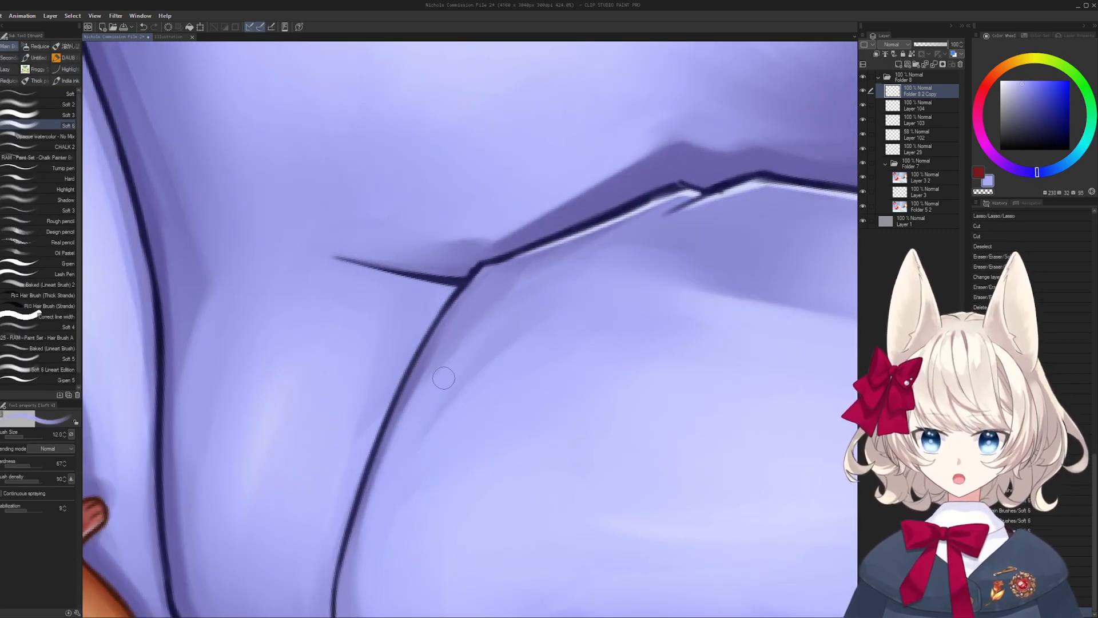
{"action": "mouse_move", "coordinate": [552, 290]}
{"action": "left_mouse_down"}
{"action": "mouse_move", "coordinate": [571, 274]}
{"action": "mouse_move", "coordinate": [457, 336]}
{"action": "left_mouse_up"}
{"action": "key", "text": "bracketright"}
{"action": "key", "text": "bracketright"}
{"action": "left_click", "coordinate": [605, 261], "text": "alt"}
{"action": "mouse_move", "coordinate": [535, 271]}
{"action": "left_mouse_down"}
{"action": "mouse_move", "coordinate": [556, 266]}
{"action": "mouse_move", "coordinate": [523, 420]}
{"action": "mouse_move", "coordinate": [449, 429]}
{"action": "mouse_move", "coordinate": [453, 436]}
{"action": "mouse_move", "coordinate": [480, 369]}
{"action": "left_mouse_up"}
- Extend the purple cast shadow along the sleeve's inner edge up to the armpit crease with the sampled shadow color
{"action": "key", "text": "bracketleft"}
{"action": "key", "text": "bracketleft"}
{"action": "key", "text": "bracketleft"}
{"action": "key", "text": "bracketleft"}
{"action": "left_click", "coordinate": [447, 424], "text": "alt"}
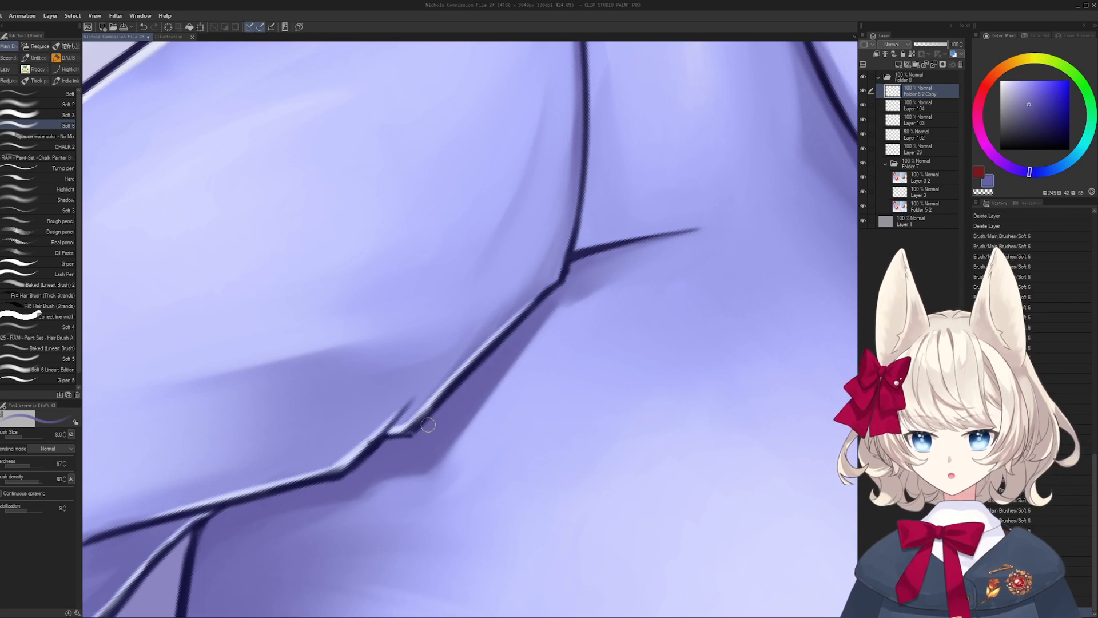
{"action": "left_click_drag", "start_coordinate": [416, 435], "coordinate": [543, 307]}
{"action": "key", "text": "ctrl+z"}
{"action": "mouse_move", "coordinate": [449, 399]}
{"action": "left_mouse_down"}
{"action": "mouse_move", "coordinate": [541, 308]}
{"action": "mouse_move", "coordinate": [520, 322]}
{"action": "mouse_move", "coordinate": [530, 316]}
{"action": "left_mouse_up"}
{"action": "key", "text": "ctrl+z"}
{"action": "key", "text": "ctrl+z"}
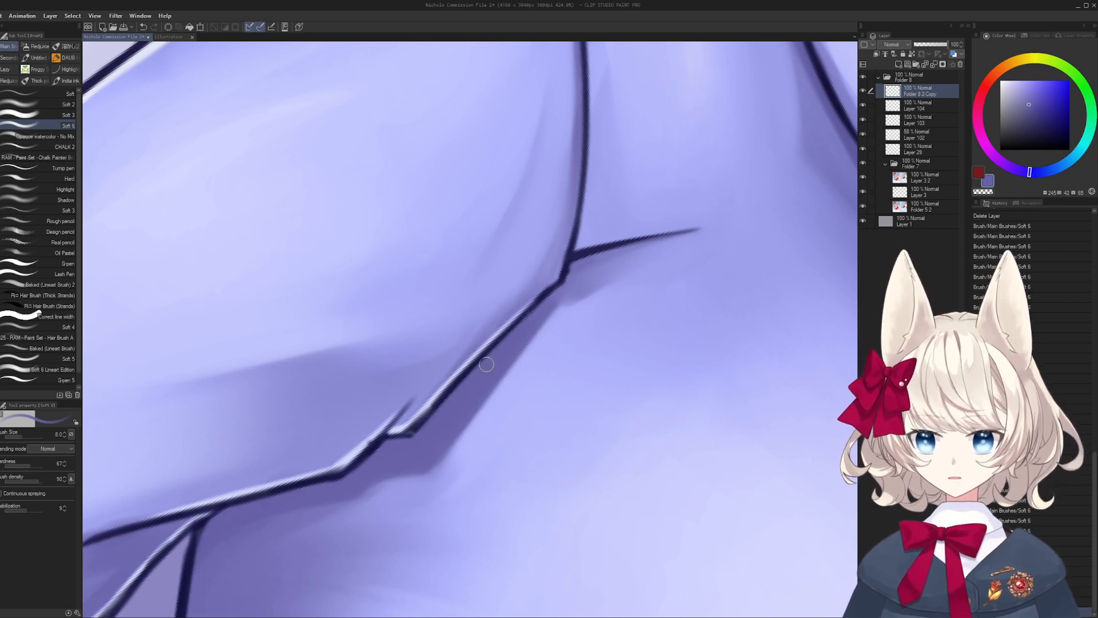
{"action": "left_click_drag", "start_coordinate": [487, 363], "coordinate": [566, 291]}
- Build up the purple shadow directly beneath the junction of the armpit crease and sleeve line at brush size 12
{"action": "key", "text": "r"}
{"action": "mouse_move", "coordinate": [619, 216]}
{"action": "left_mouse_down"}
{"action": "mouse_move", "coordinate": [606, 197]}
{"action": "mouse_move", "coordinate": [500, 143]}
{"action": "left_mouse_up"}
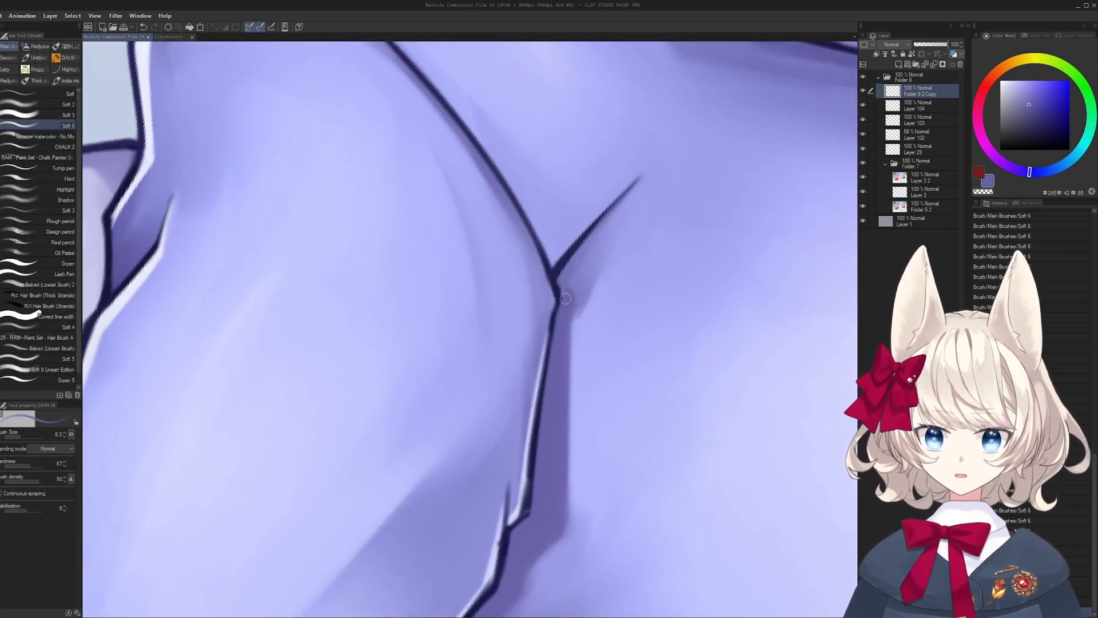
{"action": "left_click_drag", "start_coordinate": [569, 269], "coordinate": [585, 250]}
{"action": "key", "text": "bracketright"}
{"action": "key", "text": "bracketright"}
{"action": "key", "text": "bracketright"}
{"action": "mouse_move", "coordinate": [569, 289]}
{"action": "left_mouse_down"}
{"action": "mouse_move", "coordinate": [586, 254]}
{"action": "mouse_move", "coordinate": [580, 300]}
{"action": "mouse_move", "coordinate": [614, 225]}
{"action": "mouse_move", "coordinate": [586, 279]}
{"action": "left_mouse_up"}
- Blend the shadow under the armpit crease into the jacket with sampled lavender, enlarging the brush to 17
{"action": "left_click", "coordinate": [634, 217], "text": "alt"}
{"action": "left_click_drag", "start_coordinate": [565, 318], "coordinate": [568, 326]}
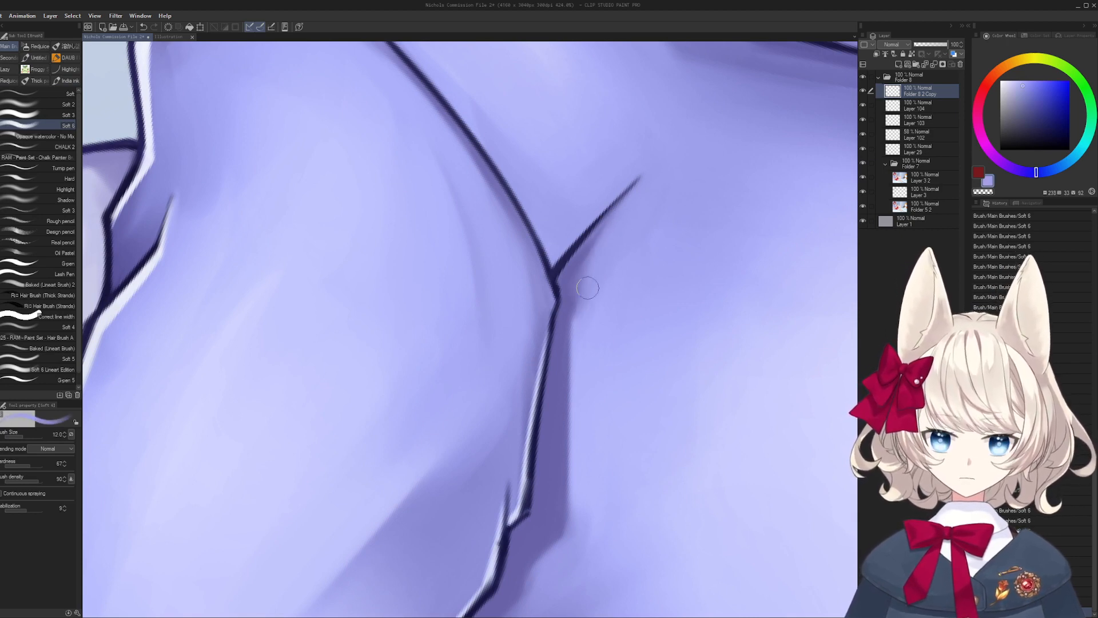
{"action": "key", "text": "bracketright"}
{"action": "key", "text": "bracketright"}
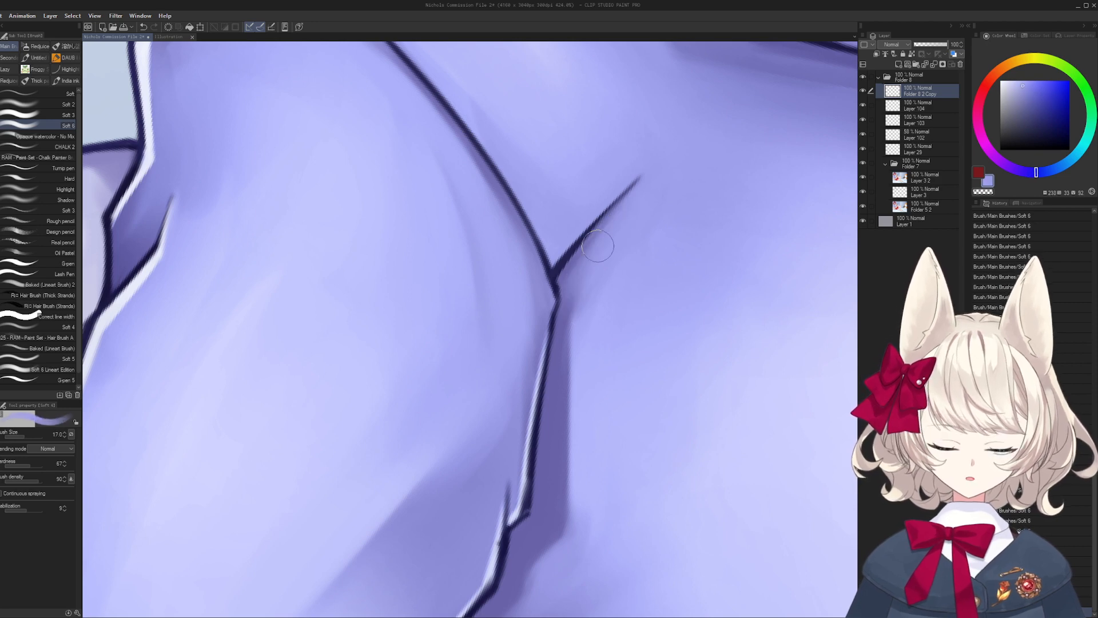
{"action": "left_click_drag", "start_coordinate": [561, 491], "coordinate": [527, 368]}
{"action": "mouse_move", "coordinate": [449, 394]}
{"action": "left_mouse_down"}
{"action": "mouse_move", "coordinate": [491, 399]}
{"action": "mouse_move", "coordinate": [526, 276]}
{"action": "mouse_move", "coordinate": [527, 312]}
{"action": "left_mouse_up"}
- Touch up the pale rim highlight along the sleeve edge above the small notch at brush size 5
{"action": "key", "text": "bracketleft"}
{"action": "key", "text": "bracketleft"}
{"action": "key", "text": "bracketleft"}
{"action": "key", "text": "bracketleft"}
{"action": "key", "text": "bracketleft"}
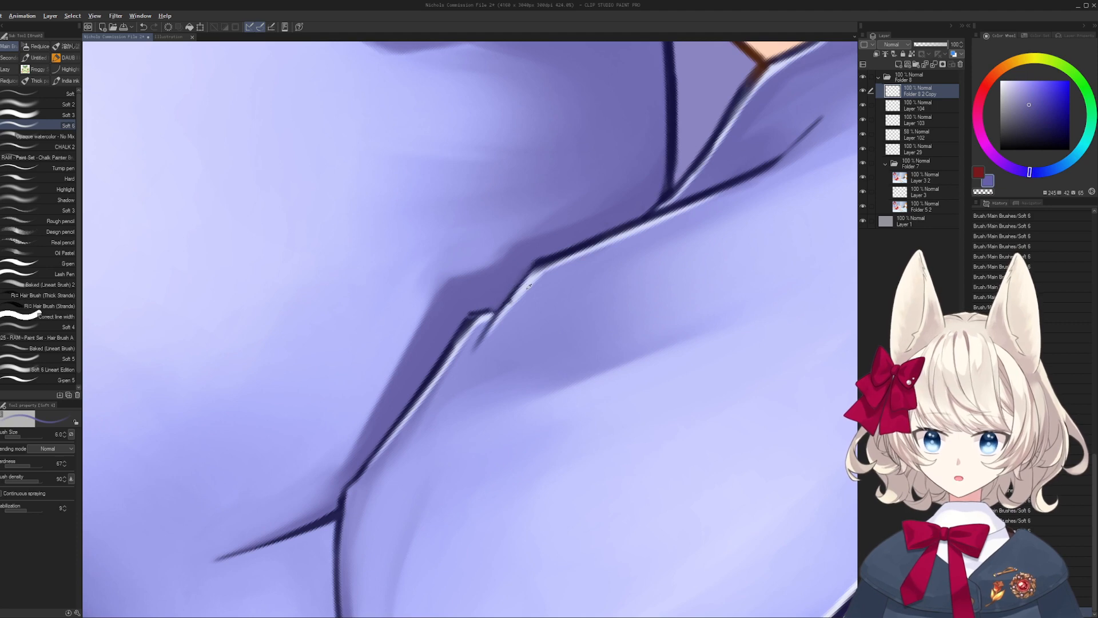
{"action": "left_click", "coordinate": [501, 314], "text": "alt"}
{"action": "left_click", "coordinate": [530, 283], "text": "alt"}
{"action": "key", "text": "["}
{"action": "left_click_drag", "start_coordinate": [526, 285], "coordinate": [580, 252]}
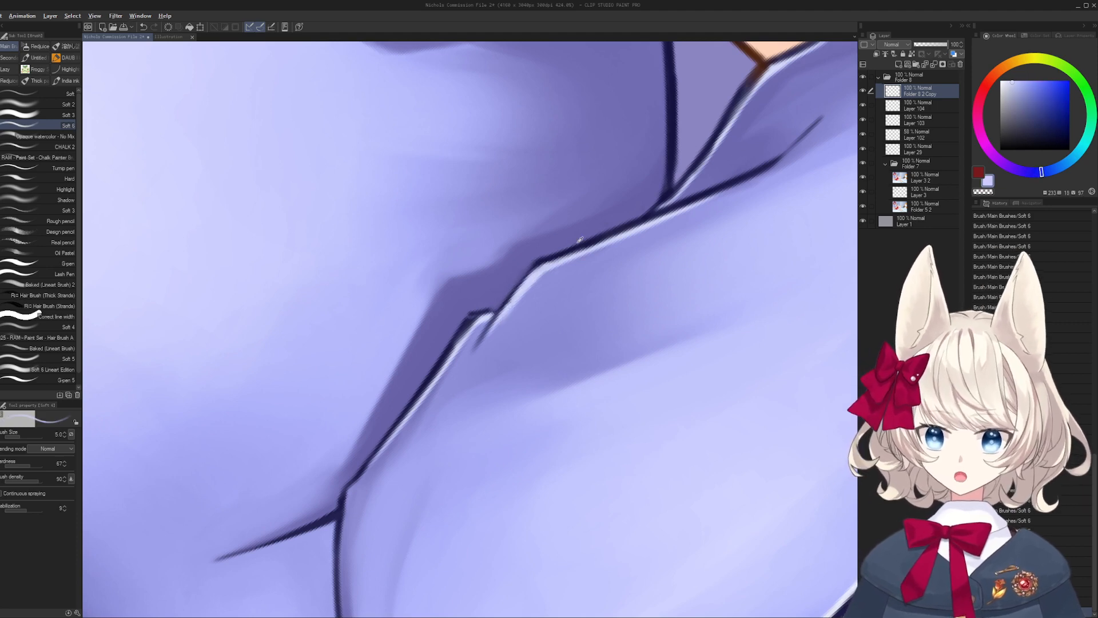
- Thicken the dark outline through the sleeve notch in sampled navy, retrying the stroke until it follows the edge
{"action": "left_click", "coordinate": [581, 242], "text": "alt"}
{"action": "key", "text": "["}
{"action": "left_click_drag", "start_coordinate": [478, 342], "coordinate": [532, 268]}
{"action": "key", "text": "ctrl+z"}
{"action": "key", "text": "ctrl+y"}
{"action": "key", "text": "ctrl+z"}
{"action": "key", "text": "ctrl+y"}
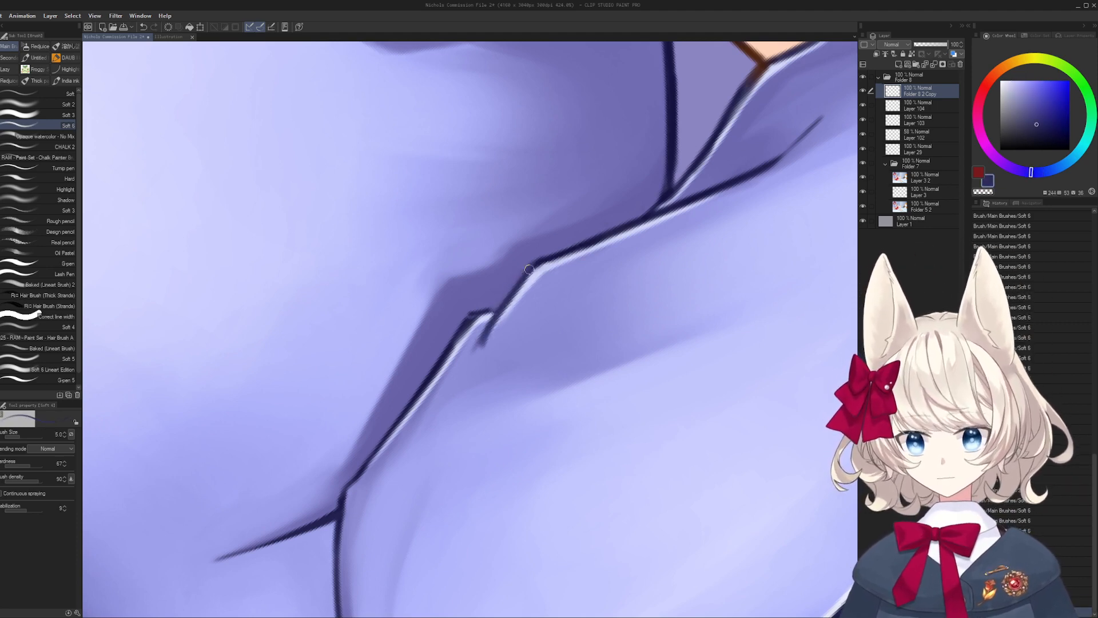
{"action": "key", "text": "ctrl+z"}
{"action": "key", "text": "]"}
{"action": "key", "text": "ctrl+z"}
{"action": "left_click_drag", "start_coordinate": [478, 343], "coordinate": [529, 271]}
{"action": "key", "text": "ctrl+z"}
{"action": "left_click_drag", "start_coordinate": [484, 337], "coordinate": [534, 266]}
{"action": "left_click_drag", "start_coordinate": [505, 300], "coordinate": [540, 263]}
{"action": "key", "text": "ctrl+z"}
- Touch up the rim highlight and purple shadow beside the sleeve notch with sampled tones, and undo the last stroke
{"action": "key", "text": "]"}
{"action": "key", "text": "]"}
{"action": "left_click", "coordinate": [532, 279], "text": "alt"}
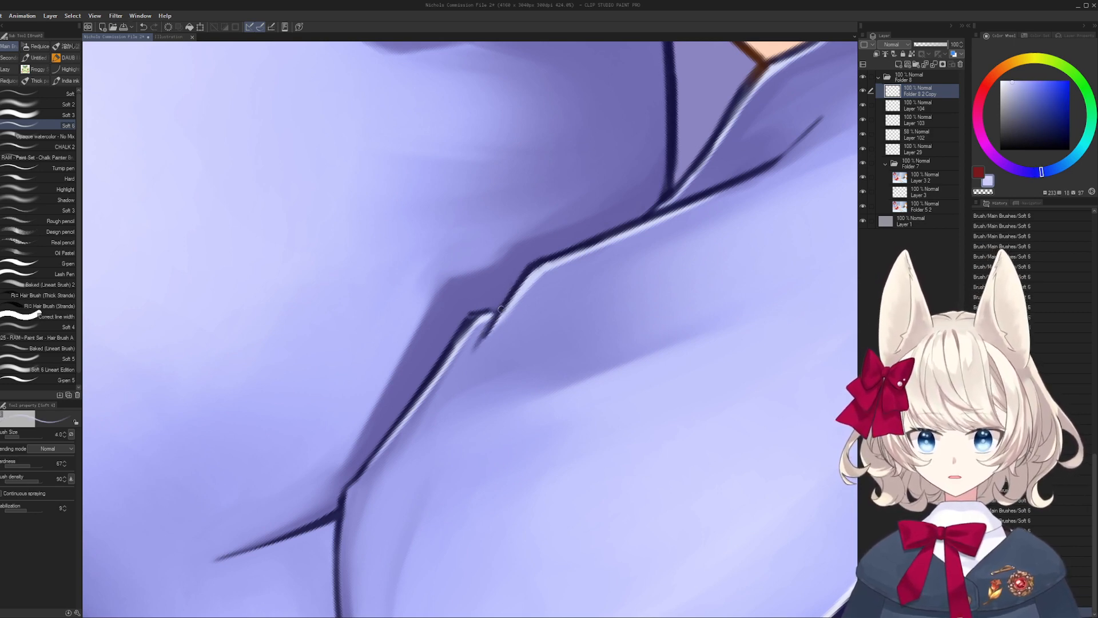
{"action": "key", "text": "["}
{"action": "left_click", "coordinate": [498, 340], "text": "alt"}
{"action": "key", "text": "]"}
{"action": "key", "text": "]"}
{"action": "left_click", "coordinate": [509, 273], "text": "alt"}
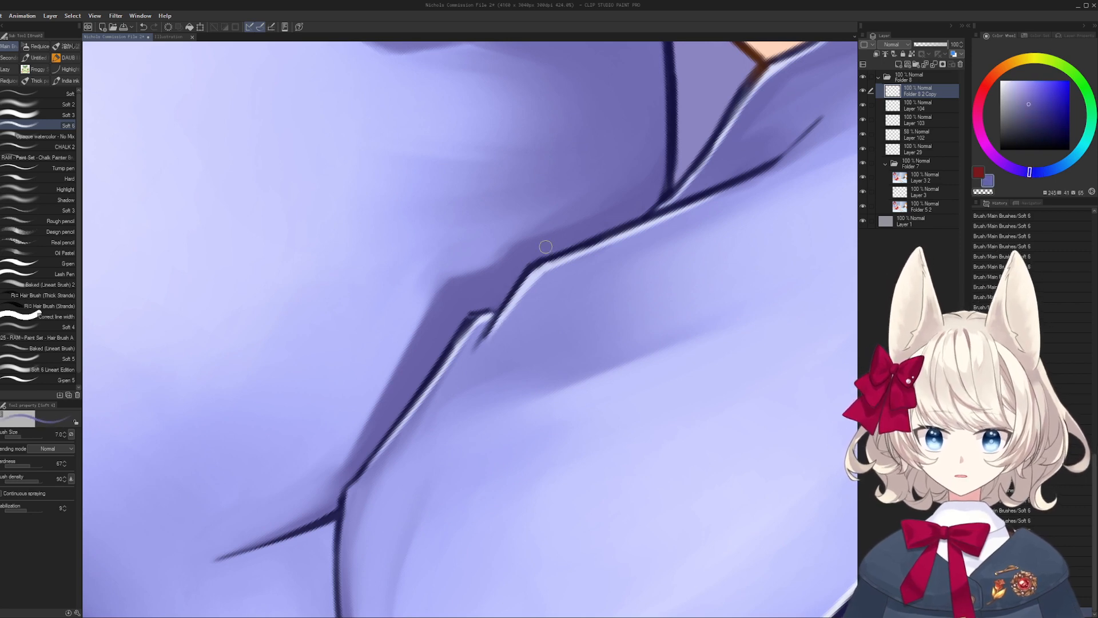
{"action": "mouse_move", "coordinate": [546, 247]}
{"action": "left_mouse_down"}
{"action": "mouse_move", "coordinate": [543, 409]}
{"action": "mouse_move", "coordinate": [500, 332]}
{"action": "mouse_move", "coordinate": [552, 269]}
{"action": "mouse_move", "coordinate": [552, 308]}
{"action": "mouse_move", "coordinate": [598, 225]}
{"action": "left_mouse_up"}
{"action": "left_click", "coordinate": [552, 264], "text": "alt"}
{"action": "key", "text": "bracketleft"}
{"action": "key", "text": "bracketleft"}
{"action": "key", "text": "ctrl+z"}
- Strengthen the navy outline between the sleeve notch and the armpit crease junction at brush sizes 5 down to 3
{"action": "mouse_move", "coordinate": [575, 276]}
{"action": "left_mouse_down"}
{"action": "mouse_move", "coordinate": [621, 179]}
{"action": "mouse_move", "coordinate": [611, 194]}
{"action": "left_mouse_up"}
{"action": "mouse_move", "coordinate": [466, 397]}
{"action": "left_mouse_down"}
{"action": "mouse_move", "coordinate": [519, 282]}
{"action": "mouse_move", "coordinate": [500, 342]}
{"action": "left_mouse_up"}
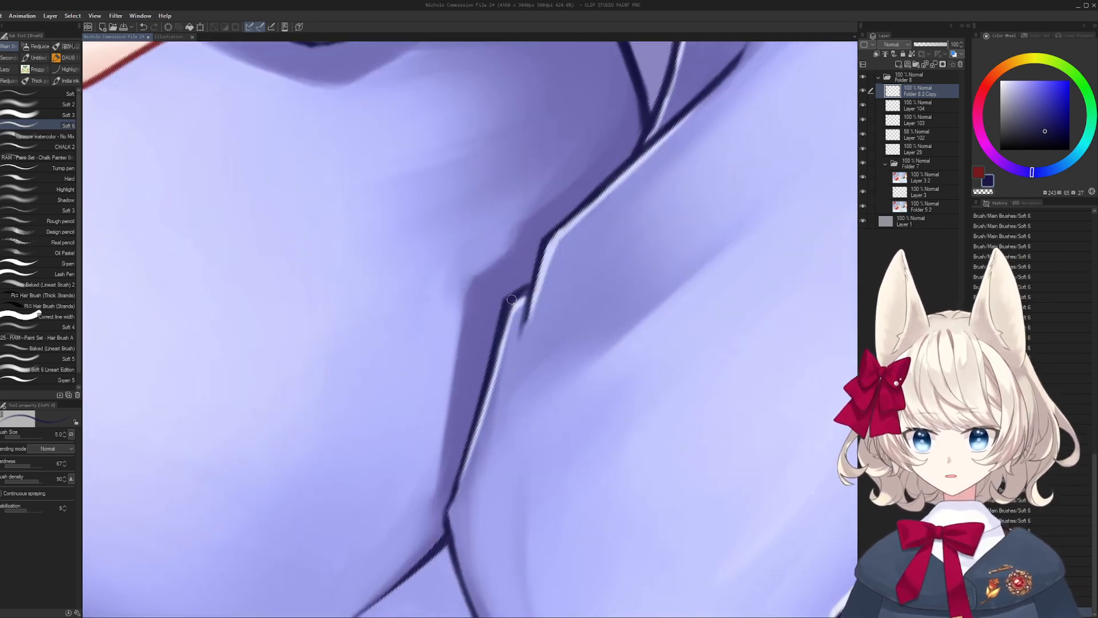
{"action": "key", "text": "r"}
{"action": "mouse_move", "coordinate": [511, 299]}
{"action": "left_mouse_down"}
{"action": "mouse_move", "coordinate": [404, 353]}
{"action": "mouse_move", "coordinate": [459, 304]}
{"action": "mouse_move", "coordinate": [434, 336]}
{"action": "left_mouse_up"}
{"action": "key", "text": "b"}
{"action": "key", "text": "r"}
{"action": "key", "text": "b"}
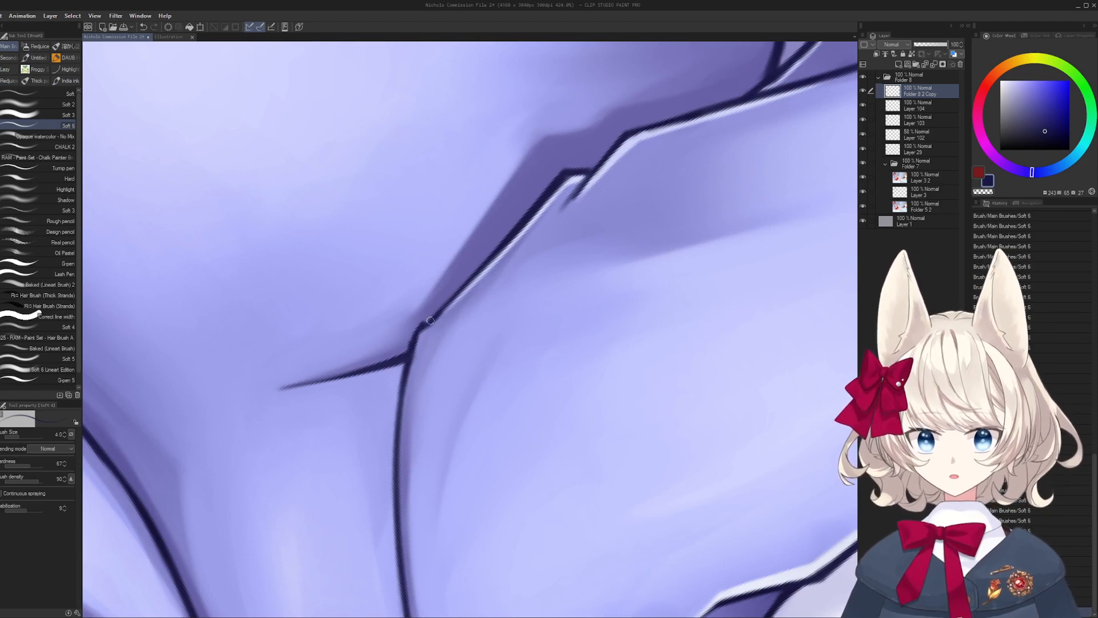
{"action": "left_click_drag", "start_coordinate": [436, 315], "coordinate": [425, 325]}
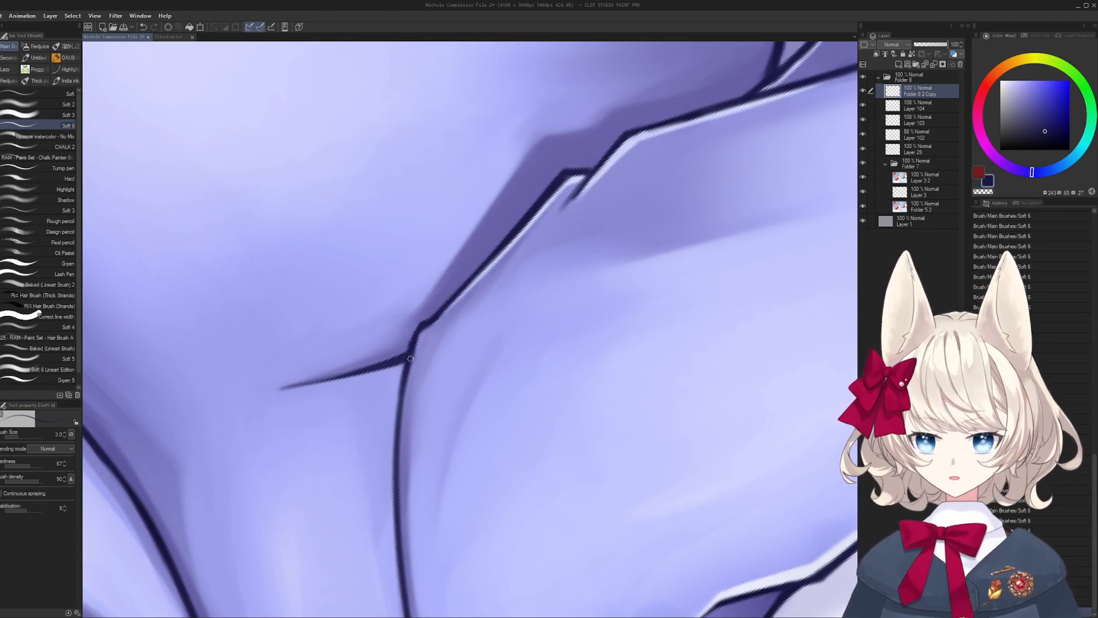
{"action": "left_click", "coordinate": [409, 340], "text": "alt"}
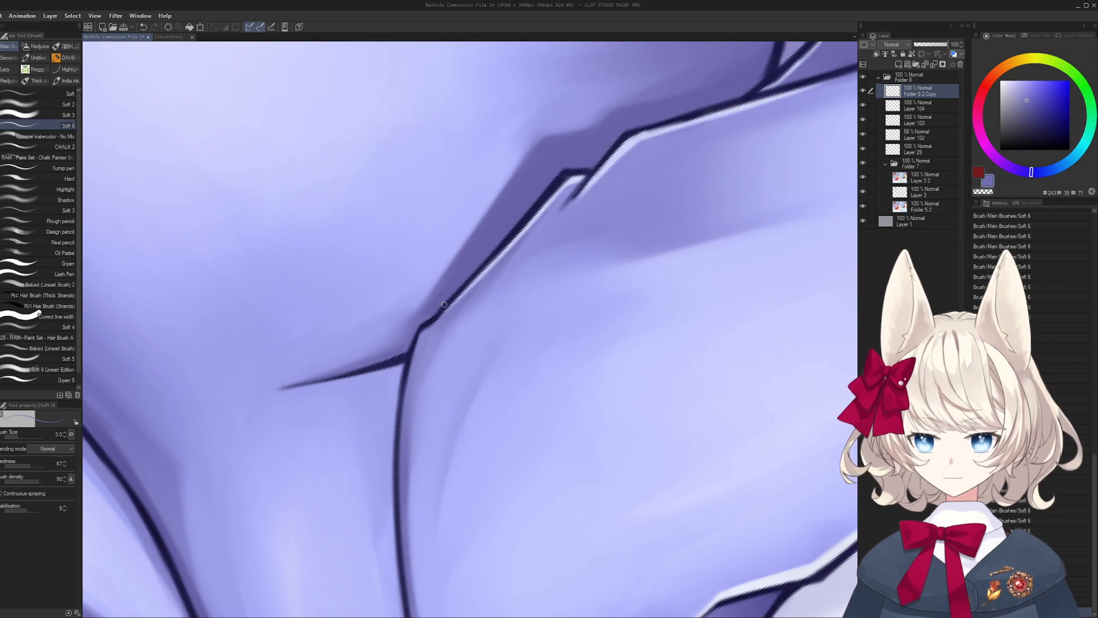
- Paint a thin pale rim highlight along the curved shoulder seam beside the hamster, redoing the stroke at brush size 3
{"action": "key", "text": "ctrl+space"}
{"action": "left_click_drag", "start_coordinate": [444, 305], "coordinate": [321, 321]}
{"action": "key", "text": "shift+space"}
{"action": "mouse_move", "coordinate": [321, 320]}
{"action": "left_mouse_down"}
{"action": "mouse_move", "coordinate": [524, 195]}
{"action": "mouse_move", "coordinate": [366, 240]}
{"action": "left_mouse_up"}
{"action": "key", "text": "ctrl+space"}
{"action": "left_click_drag", "start_coordinate": [381, 336], "coordinate": [583, 378]}
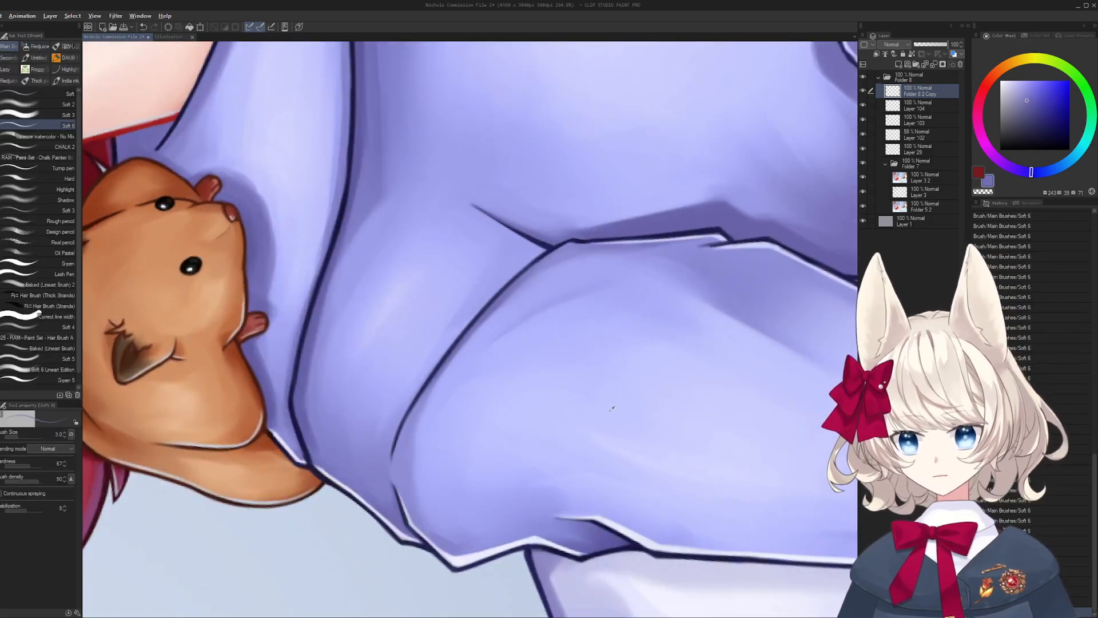
{"action": "left_click", "coordinate": [612, 409], "text": "alt"}
{"action": "left_click_drag", "start_coordinate": [457, 385], "coordinate": [419, 361]}
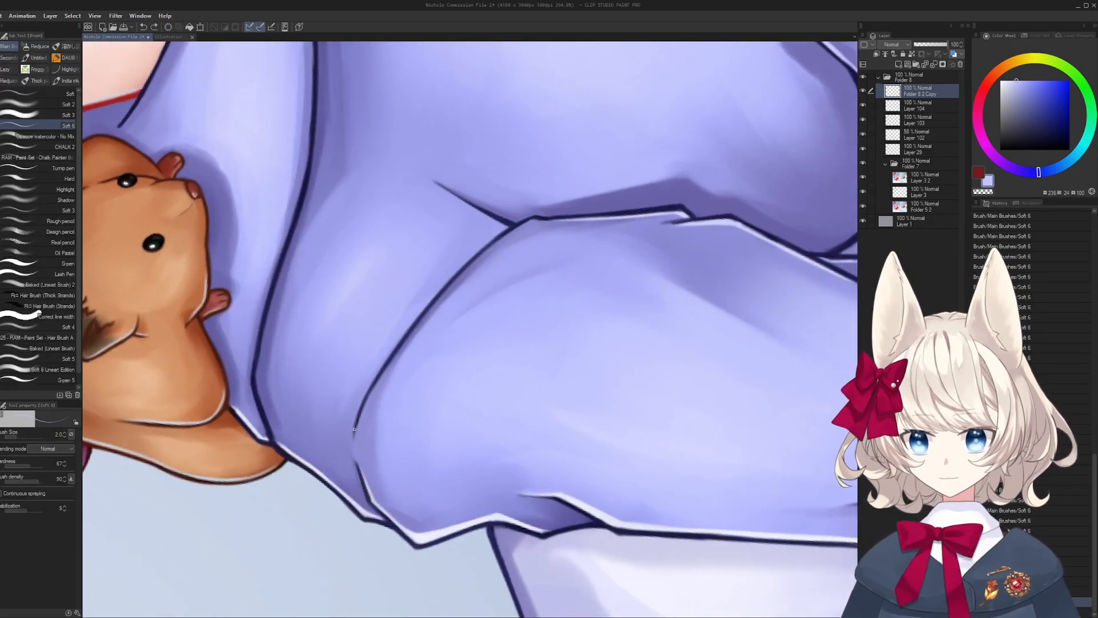
{"action": "left_click_drag", "start_coordinate": [353, 422], "coordinate": [398, 334]}
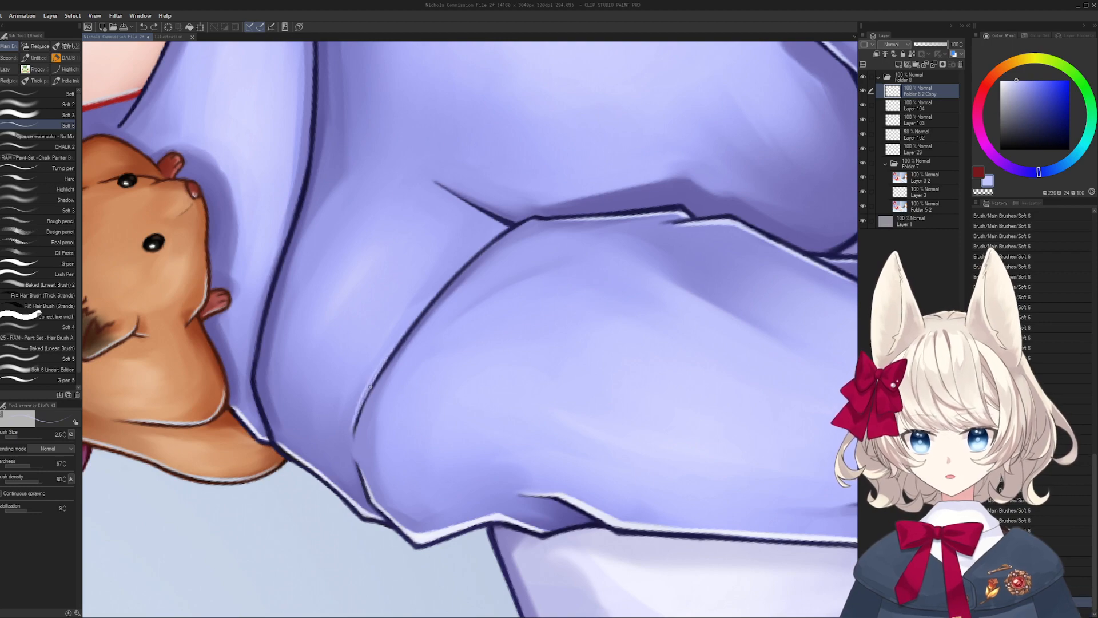
{"action": "key", "text": "ctrl+z"}
{"action": "key", "text": "bracketright"}
{"action": "mouse_move", "coordinate": [352, 430]}
{"action": "left_mouse_down"}
{"action": "mouse_move", "coordinate": [377, 368]}
{"action": "mouse_move", "coordinate": [451, 275]}
{"action": "left_mouse_up"}
{"action": "key", "text": "ctrl+z"}
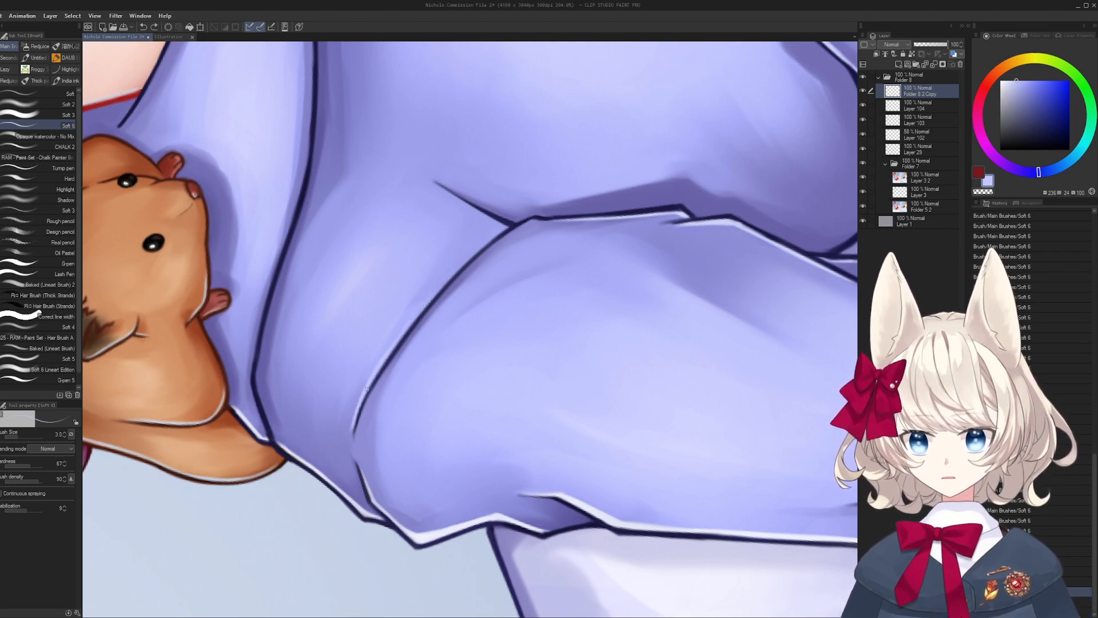
{"action": "mouse_move", "coordinate": [376, 374]}
{"action": "left_mouse_down"}
{"action": "mouse_move", "coordinate": [495, 236]}
{"action": "mouse_move", "coordinate": [566, 356]}
{"action": "mouse_move", "coordinate": [524, 395]}
{"action": "mouse_move", "coordinate": [527, 334]}
{"action": "left_mouse_up"}
- Refine the jacket's outline junctions at the shoulder edge behind the hamster with sampled navy and lavender
{"action": "scroll", "coordinate": [524, 395], "scroll_direction": "down", "scroll_amount": 6}
{"action": "scroll", "coordinate": [458, 396], "scroll_direction": "up", "scroll_amount": 8}
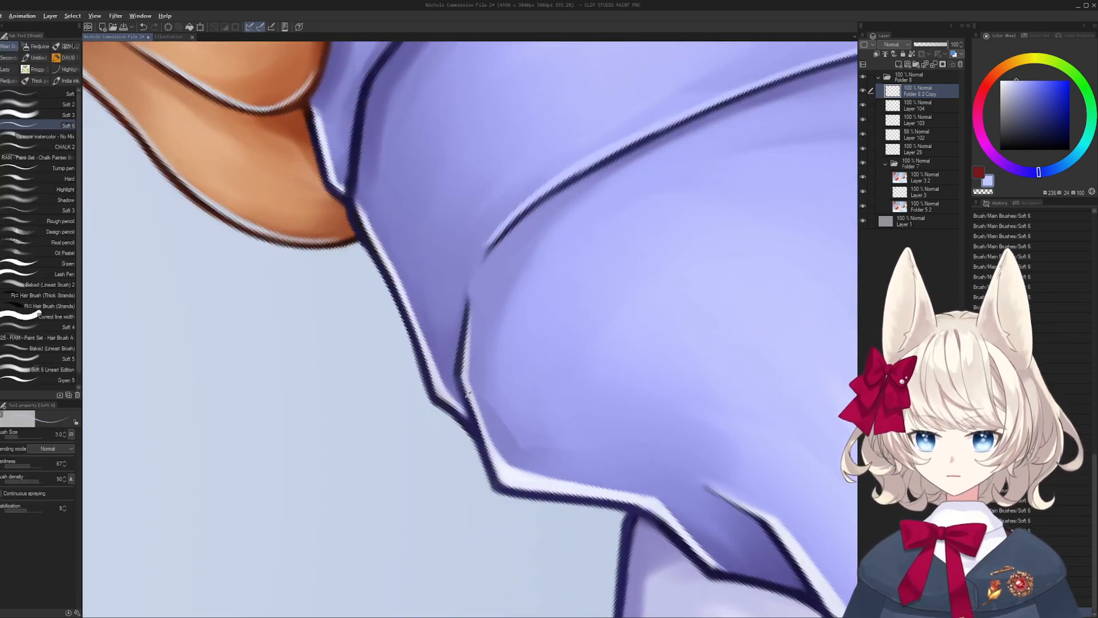
{"action": "left_click", "coordinate": [472, 423], "text": "alt"}
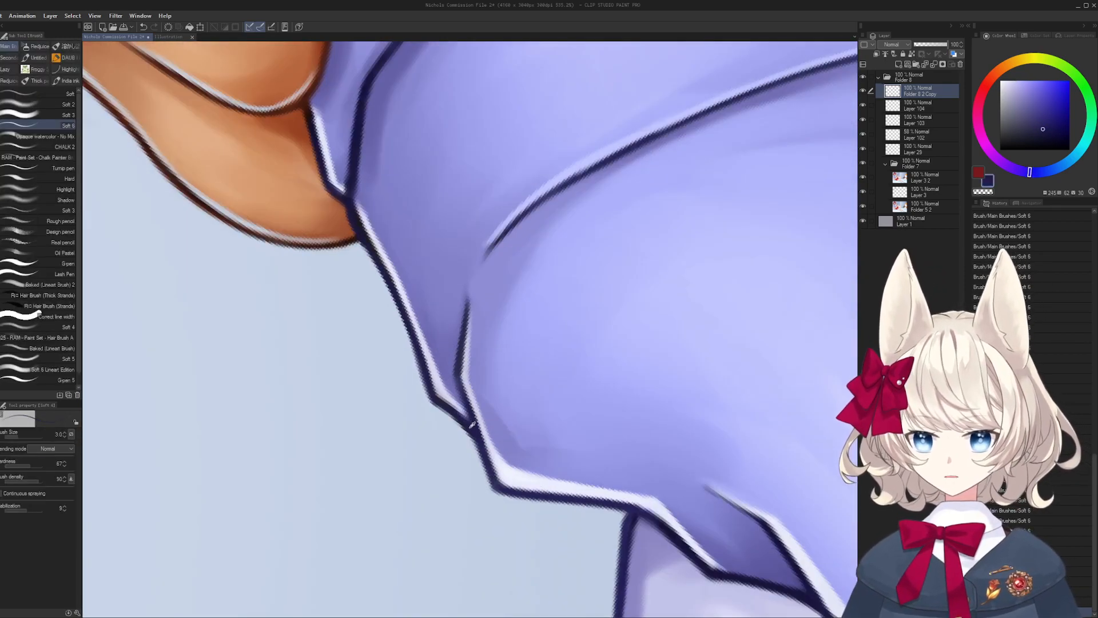
{"action": "scroll", "coordinate": [486, 427], "scroll_direction": "down", "scroll_amount": 5}
{"action": "mouse_move", "coordinate": [466, 421]}
{"action": "left_mouse_down"}
{"action": "mouse_move", "coordinate": [466, 409]}
{"action": "mouse_move", "coordinate": [429, 419]}
{"action": "left_mouse_up"}
{"action": "scroll", "coordinate": [469, 338], "scroll_direction": "up", "scroll_amount": 3}
{"action": "left_click", "coordinate": [454, 307], "text": "alt"}
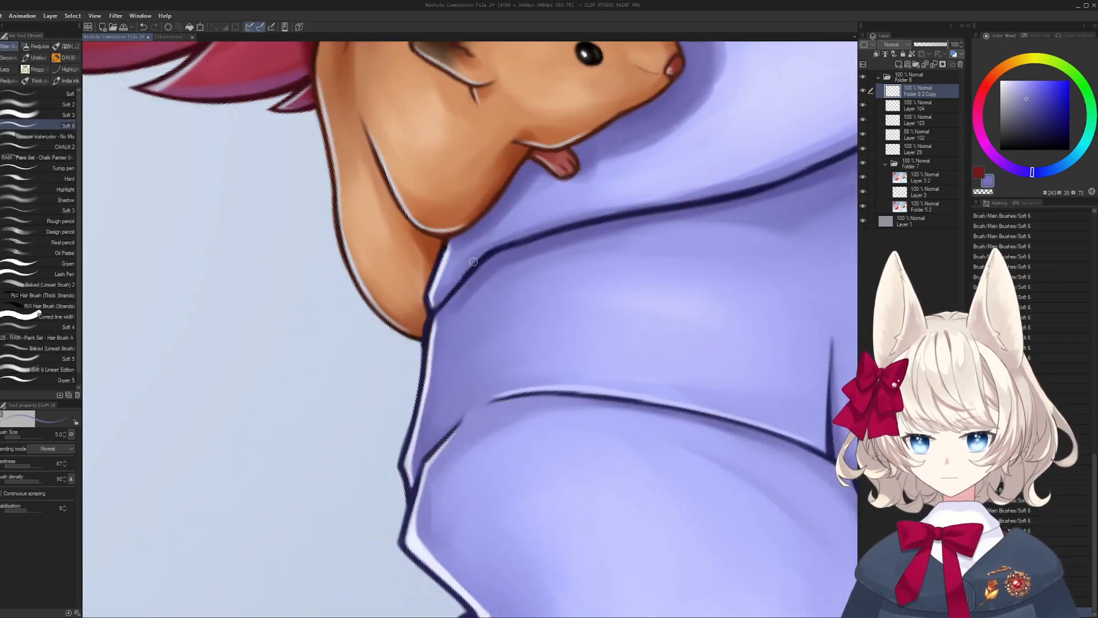
{"action": "mouse_move", "coordinate": [473, 261]}
{"action": "left_mouse_down"}
{"action": "mouse_move", "coordinate": [457, 276]}
{"action": "mouse_move", "coordinate": [487, 410]}
{"action": "left_mouse_up"}
{"action": "left_click", "coordinate": [429, 317], "text": "alt"}
{"action": "key", "text": "bracketleft"}
- Refine the tip of the small fold on the sleeve's outer edge beside the pillow with a fine navy line
{"action": "key", "text": "r"}
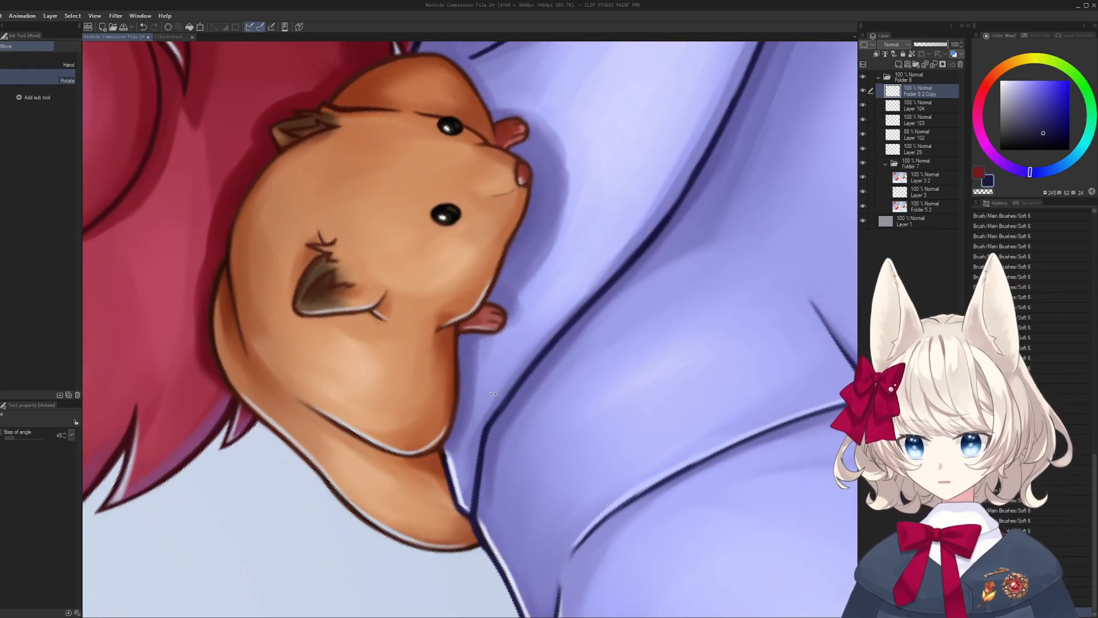
{"action": "mouse_move", "coordinate": [532, 555]}
{"action": "left_mouse_down"}
{"action": "mouse_move", "coordinate": [449, 411]}
{"action": "mouse_move", "coordinate": [368, 361]}
{"action": "left_mouse_up"}
{"action": "mouse_move", "coordinate": [526, 396]}
{"action": "left_mouse_down"}
{"action": "mouse_move", "coordinate": [404, 385]}
{"action": "mouse_move", "coordinate": [408, 353]}
{"action": "mouse_move", "coordinate": [452, 319]}
{"action": "left_mouse_up"}
{"action": "key", "text": "b"}
{"action": "left_click", "coordinate": [402, 368], "text": "alt"}
{"action": "key", "text": "bracketleft"}
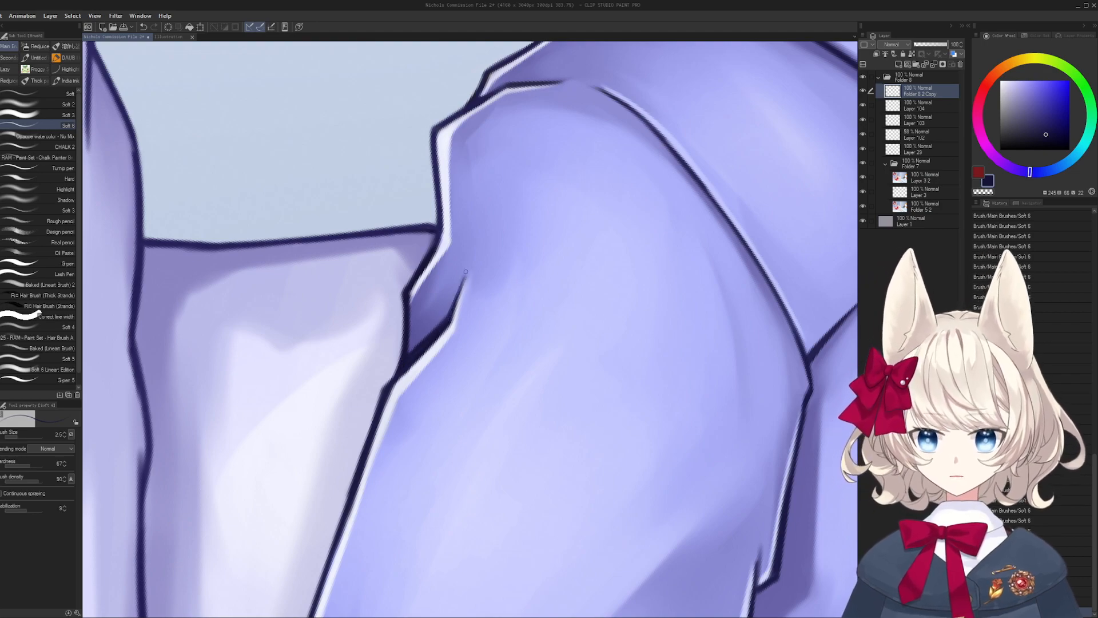
{"action": "left_click_drag", "start_coordinate": [465, 281], "coordinate": [395, 309]}
- Extend the navy outline over the brown section of the triangular gap's sleeve edge, between arm and torso, at brush size 4
{"action": "key", "text": "shift+space"}
{"action": "mouse_move", "coordinate": [492, 419]}
{"action": "left_mouse_down"}
{"action": "mouse_move", "coordinate": [509, 244]}
{"action": "mouse_move", "coordinate": [395, 273]}
{"action": "mouse_move", "coordinate": [562, 314]}
{"action": "mouse_move", "coordinate": [532, 262]}
{"action": "left_mouse_up"}
{"action": "key", "text": "ctrl+space"}
{"action": "left_click_drag", "start_coordinate": [532, 261], "coordinate": [572, 260]}
{"action": "key", "text": "shift+space"}
{"action": "mouse_move", "coordinate": [563, 263]}
{"action": "left_mouse_down"}
{"action": "mouse_move", "coordinate": [507, 424]}
{"action": "mouse_move", "coordinate": [478, 394]}
{"action": "mouse_move", "coordinate": [488, 390]}
{"action": "left_mouse_up"}
{"action": "key", "text": "shift+space"}
{"action": "left_click_drag", "start_coordinate": [546, 320], "coordinate": [527, 277]}
{"action": "key", "text": "ctrl+space"}
{"action": "left_click_drag", "start_coordinate": [497, 338], "coordinate": [522, 344]}
{"action": "key", "text": "bracketleft"}
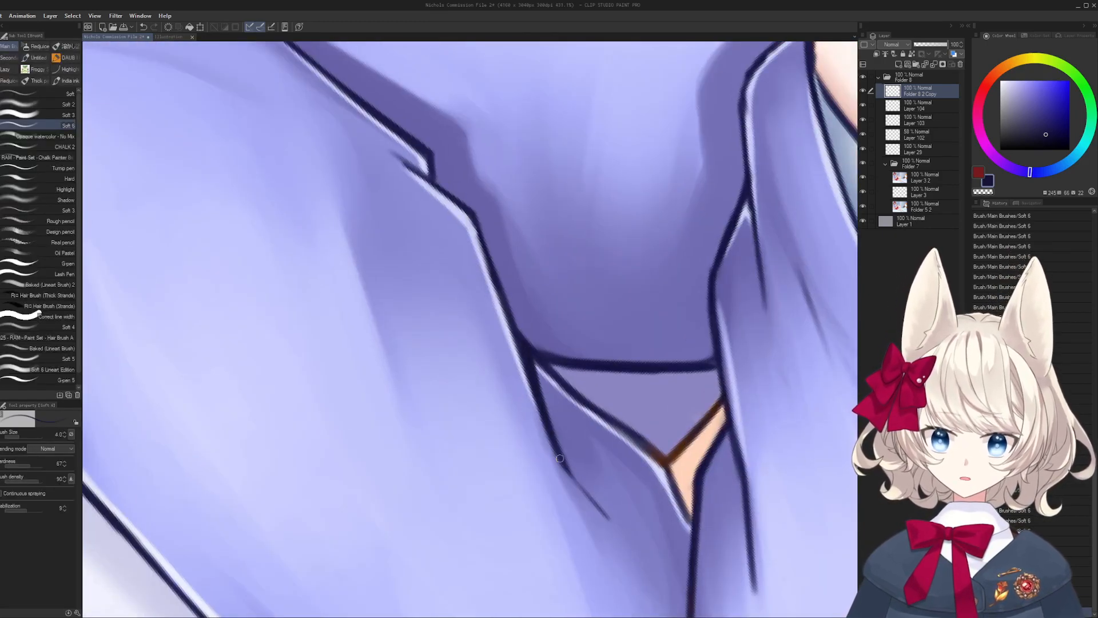
{"action": "key", "text": "shift+space"}
{"action": "mouse_move", "coordinate": [560, 458]}
{"action": "left_mouse_down"}
{"action": "mouse_move", "coordinate": [420, 358]}
{"action": "mouse_move", "coordinate": [405, 306]}
{"action": "left_mouse_up"}
{"action": "key", "text": "bracketleft"}
{"action": "key", "text": "space"}
{"action": "key", "text": "bracketright"}
{"action": "key", "text": "bracketright"}
{"action": "key", "text": "bracketright"}
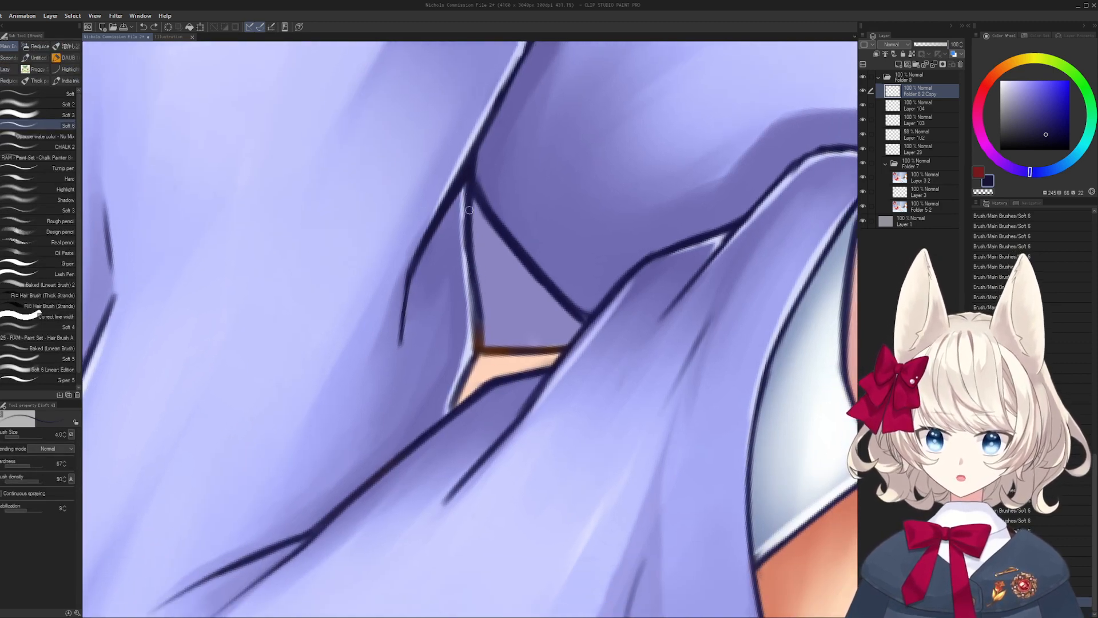
{"action": "left_click_drag", "start_coordinate": [469, 210], "coordinate": [478, 356]}
{"action": "key", "text": "ctrl+z"}
{"action": "left_click_drag", "start_coordinate": [471, 262], "coordinate": [477, 349]}
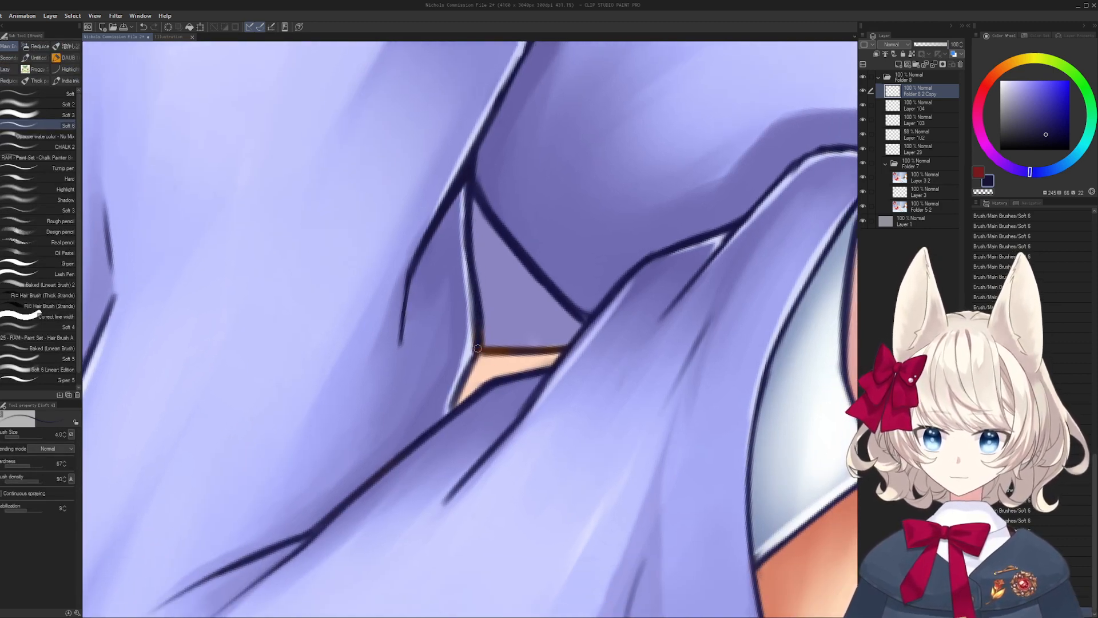
- Repaint the pale rim beside the gap's sleeve edge and continue its navy outline down along the peach patch using sampled colors
{"action": "left_click", "coordinate": [465, 294], "text": "alt"}
{"action": "mouse_move", "coordinate": [466, 295]}
{"action": "left_mouse_down"}
{"action": "mouse_move", "coordinate": [472, 357]}
{"action": "mouse_move", "coordinate": [475, 342]}
{"action": "left_mouse_up"}
{"action": "key", "text": "shift+space"}
{"action": "left_click_drag", "start_coordinate": [475, 342], "coordinate": [577, 263]}
{"action": "left_click", "coordinate": [413, 465], "text": "alt"}
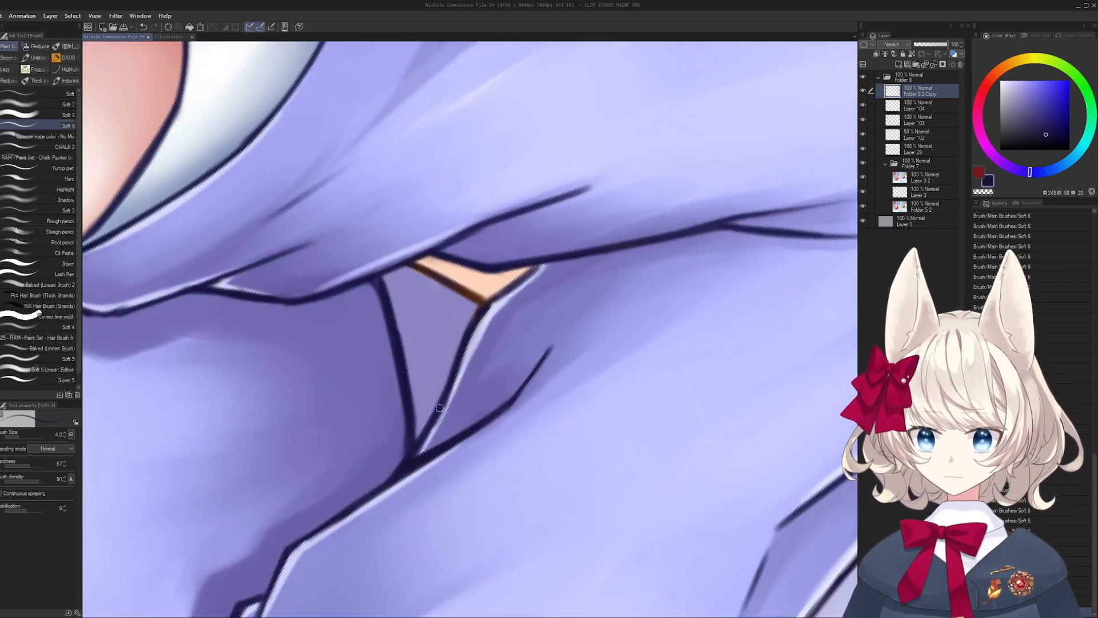
{"action": "mouse_move", "coordinate": [428, 427]}
{"action": "left_mouse_down"}
{"action": "mouse_move", "coordinate": [463, 339]}
{"action": "mouse_move", "coordinate": [542, 259]}
{"action": "left_mouse_up"}
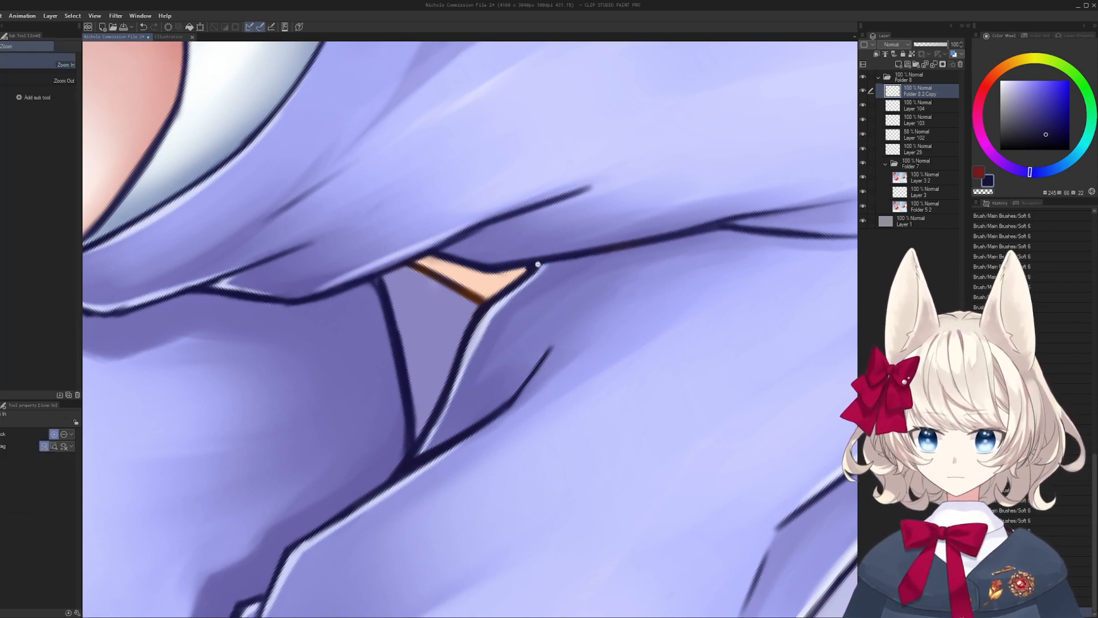
- Try to bucket-fill the peach patch inside the arm gap with a darker sampled orange
{"action": "left_click_drag", "start_coordinate": [532, 266], "coordinate": [426, 272]}
{"action": "mouse_move", "coordinate": [426, 272]}
{"action": "left_mouse_down"}
{"action": "mouse_move", "coordinate": [540, 306]}
{"action": "mouse_move", "coordinate": [533, 286]}
{"action": "mouse_move", "coordinate": [545, 317]}
{"action": "mouse_move", "coordinate": [561, 321]}
{"action": "left_mouse_up"}
{"action": "left_click", "coordinate": [378, 387], "text": "alt"}
{"action": "left_click_drag", "start_coordinate": [456, 309], "coordinate": [562, 289]}
{"action": "key", "text": "g"}
{"action": "left_click", "coordinate": [580, 293]}
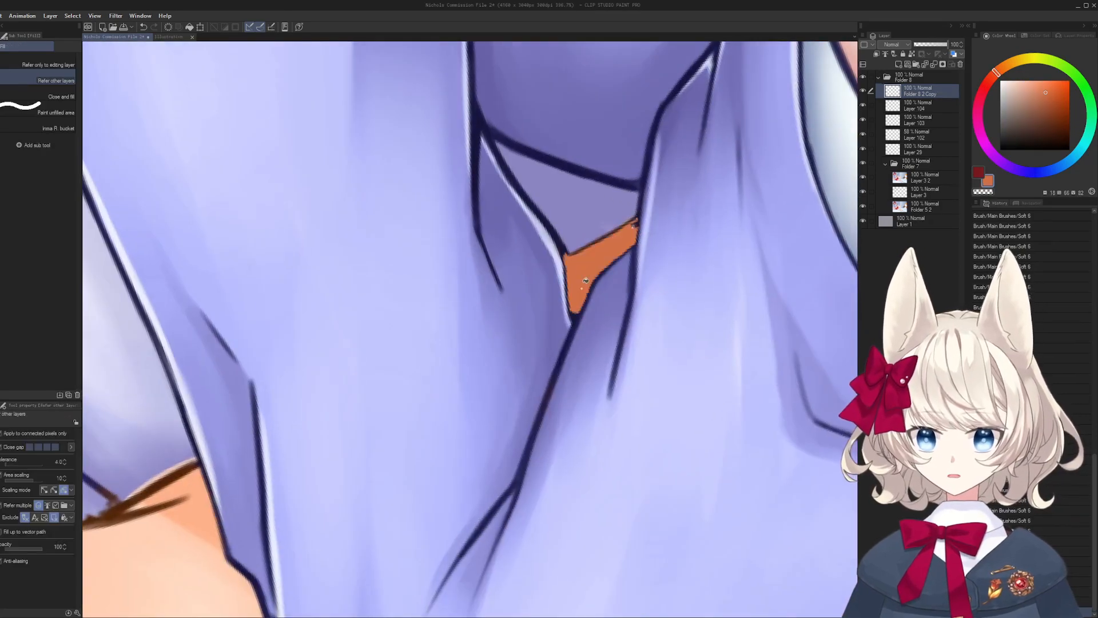
{"action": "key", "text": "ctrl+z"}
- Auto-select the peach patch in the arm gap, paint it darker orange with the Soft 6 brush, and clear the selection
{"action": "key", "text": "b"}
{"action": "key", "text": "w"}
{"action": "left_click", "coordinate": [582, 267]}
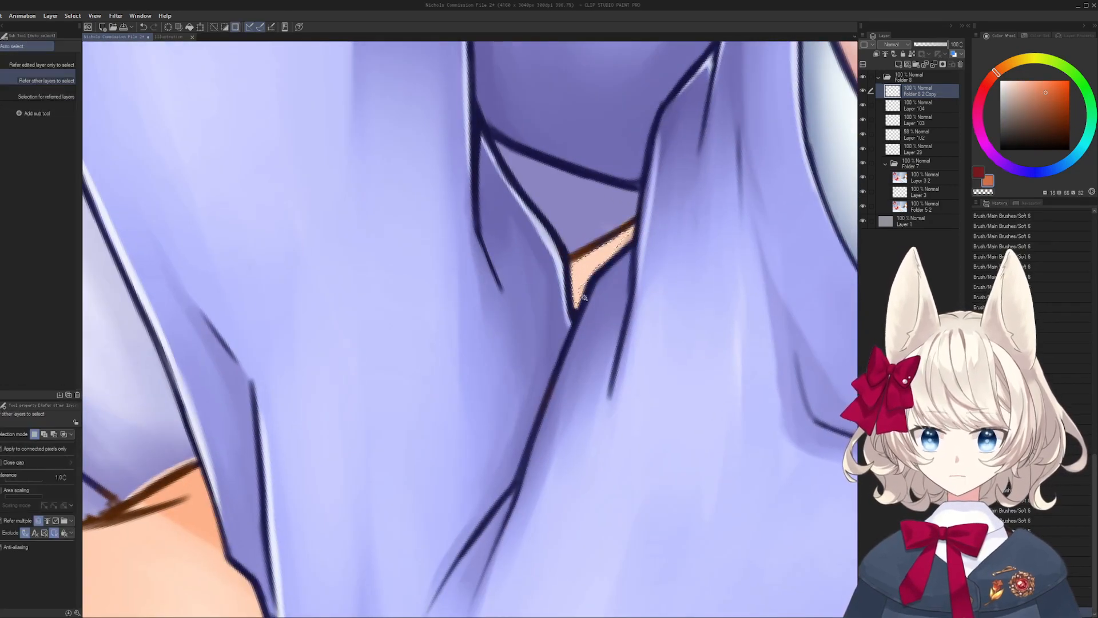
{"action": "key", "text": "b"}
{"action": "mouse_move", "coordinate": [575, 289]}
{"action": "left_mouse_down"}
{"action": "mouse_move", "coordinate": [575, 267]}
{"action": "mouse_move", "coordinate": [589, 241]}
{"action": "mouse_move", "coordinate": [584, 278]}
{"action": "left_mouse_up"}
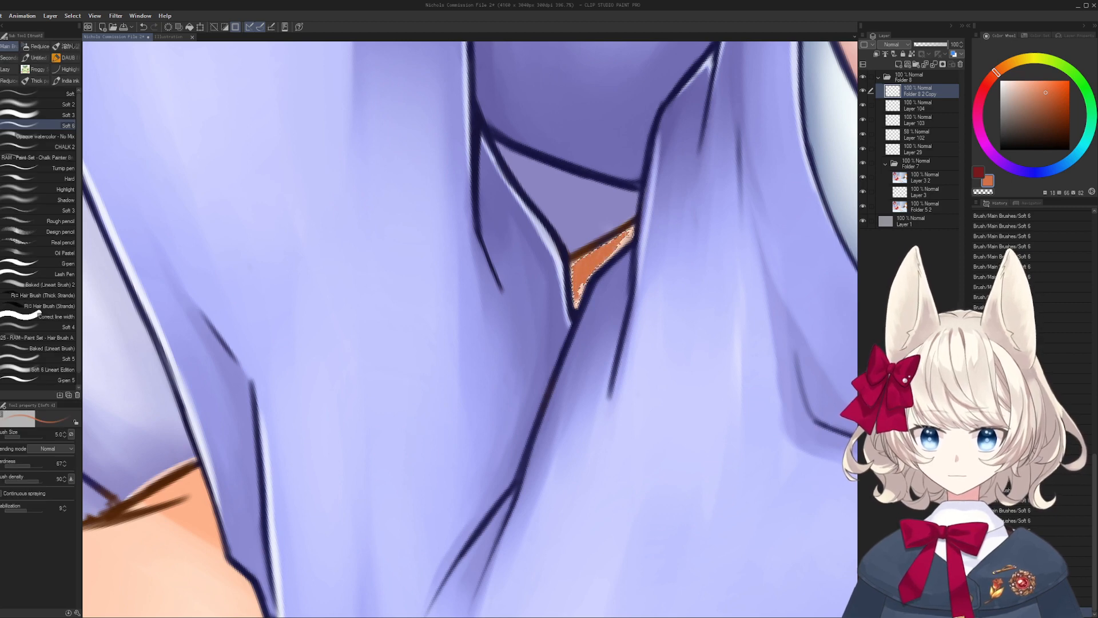
{"action": "key", "text": "ctrl+d"}
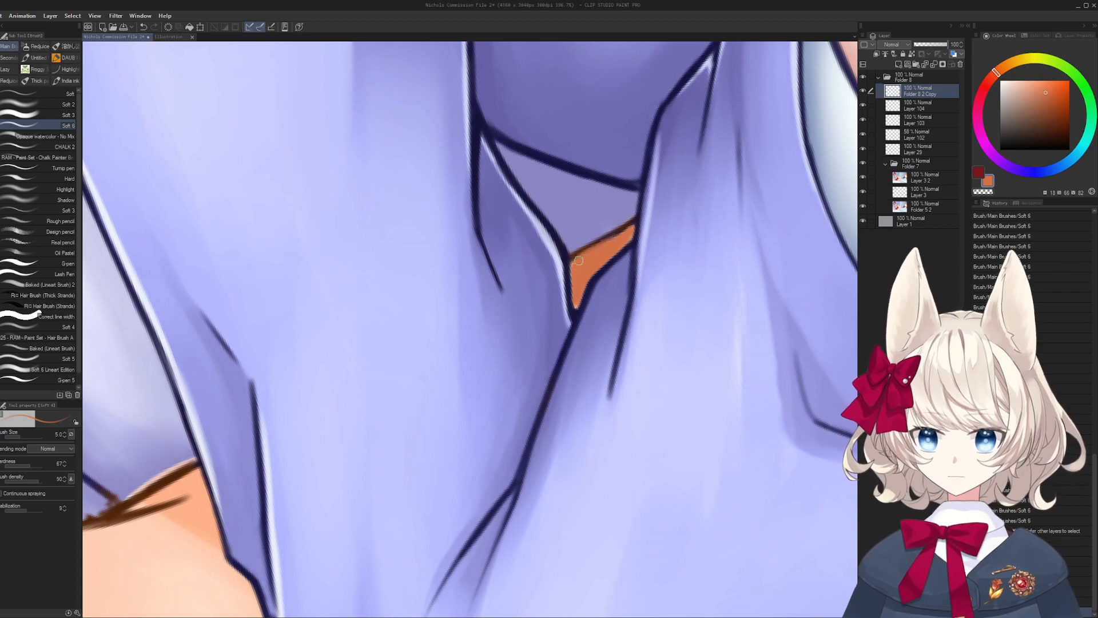
- Clean up the brown line between the orange patch and the lavender part of the gap with sampled brown and orange
{"action": "left_click", "coordinate": [575, 254], "text": "alt"}
{"action": "left_click_drag", "start_coordinate": [604, 237], "coordinate": [578, 252]}
{"action": "left_click_drag", "start_coordinate": [610, 240], "coordinate": [486, 258]}
{"action": "left_click_drag", "start_coordinate": [658, 289], "coordinate": [532, 303]}
{"action": "left_click_drag", "start_coordinate": [541, 304], "coordinate": [545, 338]}
{"action": "key", "text": "r"}
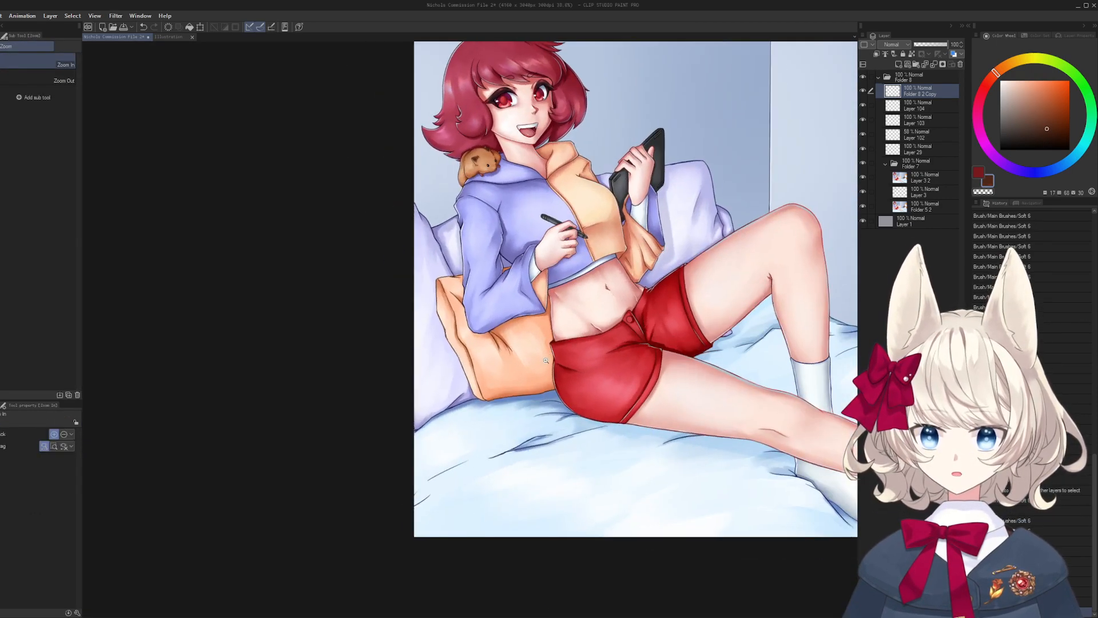
{"action": "key", "text": "h"}
{"action": "mouse_move", "coordinate": [430, 262]}
{"action": "left_mouse_down"}
{"action": "mouse_move", "coordinate": [482, 314]}
{"action": "mouse_move", "coordinate": [513, 416]}
{"action": "left_mouse_up"}
{"action": "left_click", "coordinate": [484, 346], "text": "alt"}
{"action": "left_click", "coordinate": [501, 344], "text": "alt"}
{"action": "left_click", "coordinate": [492, 361], "text": "alt"}
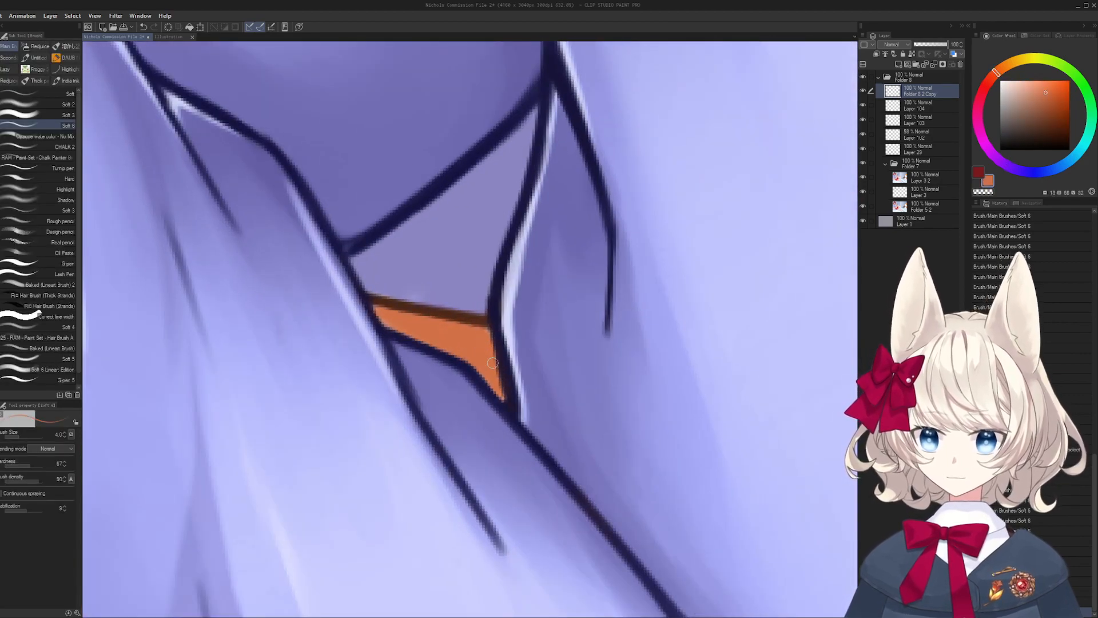
- Thin the navy line separating the torso's shadow from the triangular gap with sampled shadow lavender
{"action": "mouse_move", "coordinate": [494, 340]}
{"action": "left_mouse_down"}
{"action": "mouse_move", "coordinate": [508, 402]}
{"action": "mouse_move", "coordinate": [519, 229]}
{"action": "left_mouse_up"}
{"action": "key", "text": "r"}
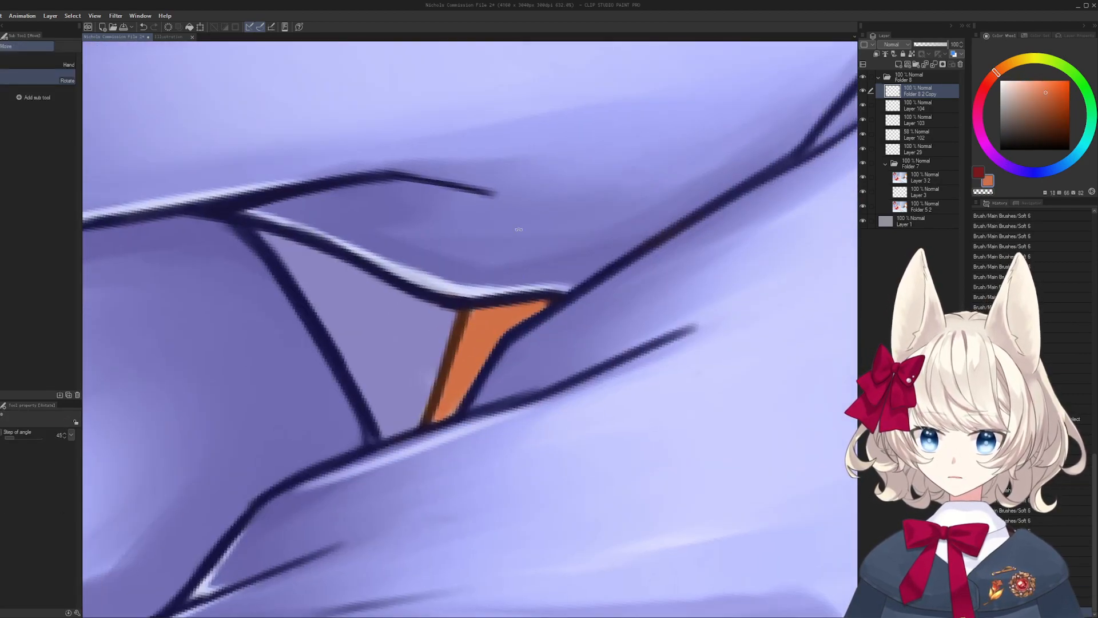
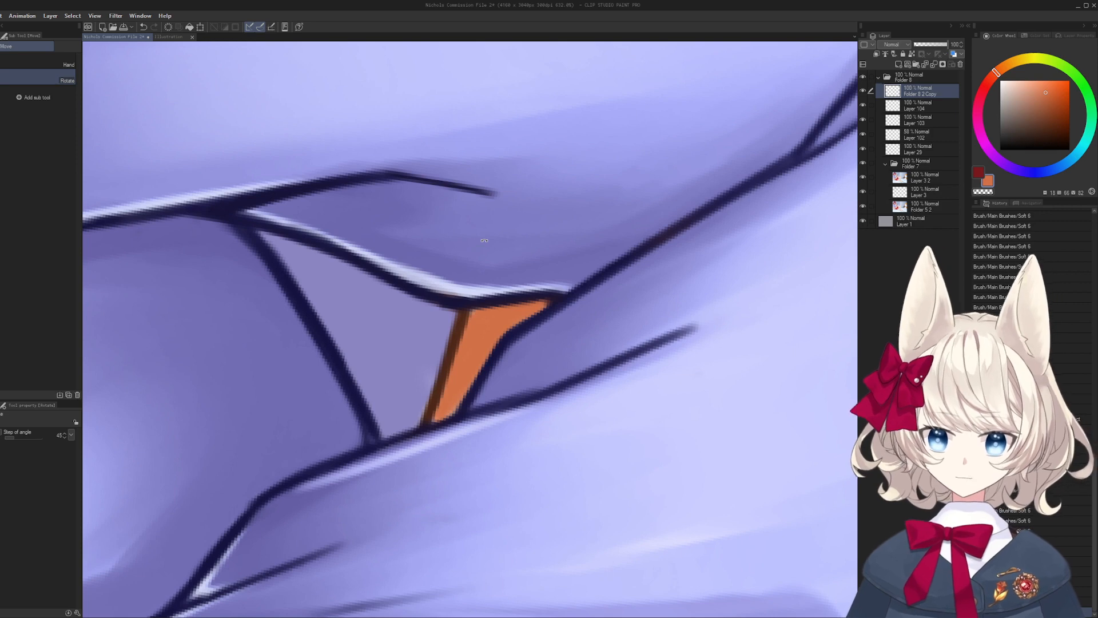
{"action": "mouse_move", "coordinate": [484, 240]}
{"action": "left_mouse_down"}
{"action": "mouse_move", "coordinate": [520, 331]}
{"action": "mouse_move", "coordinate": [441, 177]}
{"action": "mouse_move", "coordinate": [458, 228]}
{"action": "left_mouse_up"}
{"action": "key", "text": "b"}
{"action": "left_click", "coordinate": [468, 328], "text": "alt"}
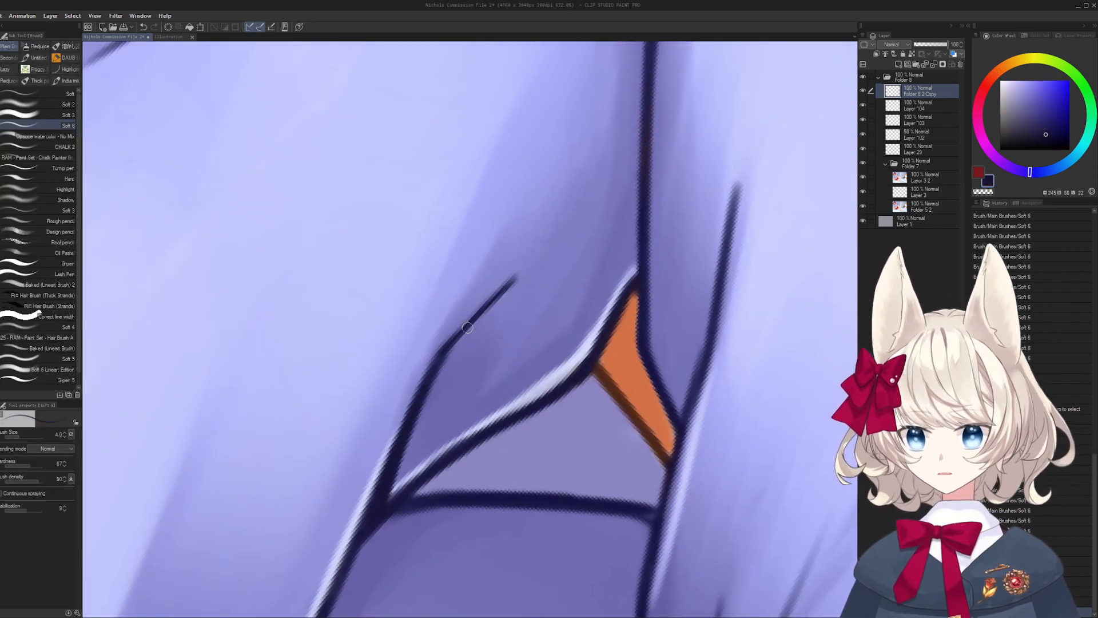
{"action": "scroll", "coordinate": [434, 355], "scroll_direction": "down", "scroll_amount": 1}
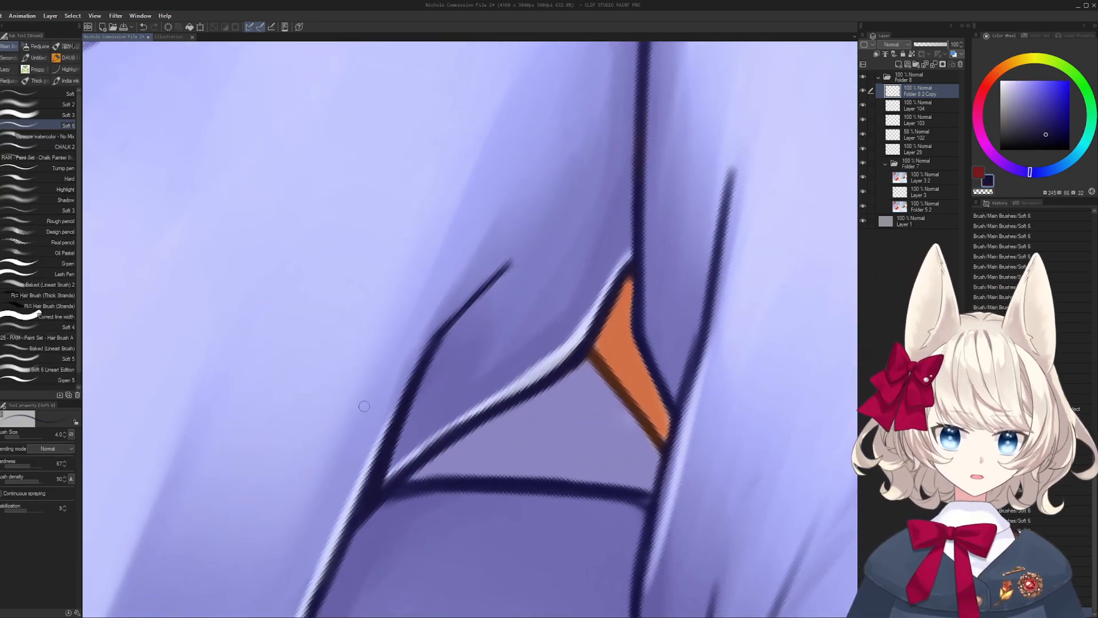
{"action": "left_click_drag", "start_coordinate": [521, 403], "coordinate": [534, 267]}
{"action": "left_click_drag", "start_coordinate": [552, 416], "coordinate": [560, 356]}
{"action": "left_click", "coordinate": [446, 392], "text": "alt"}
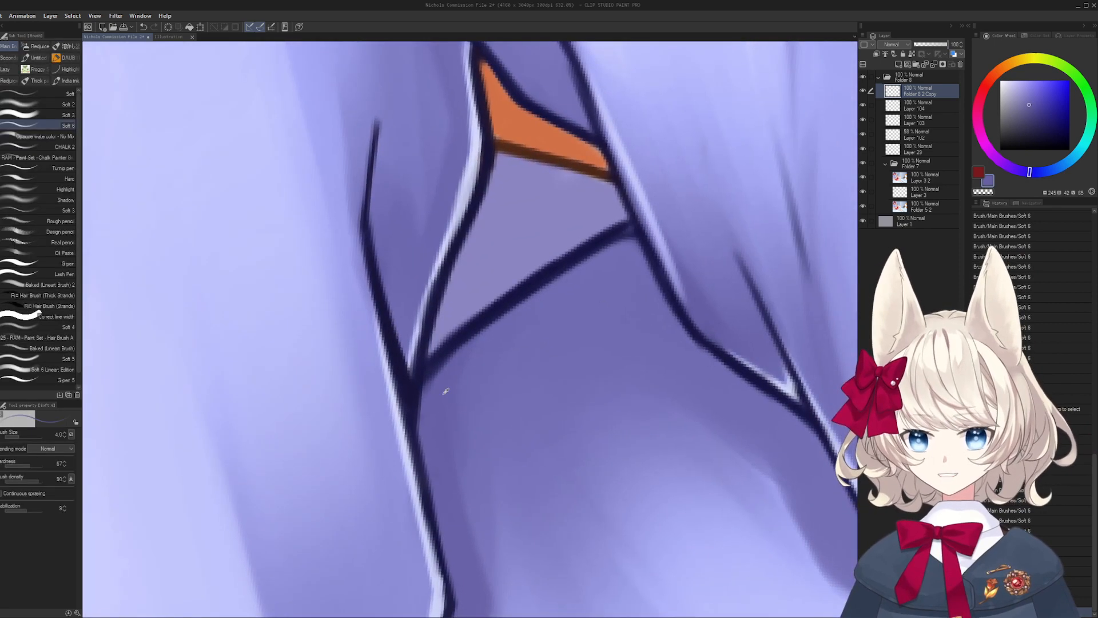
{"action": "left_click_drag", "start_coordinate": [473, 343], "coordinate": [606, 243]}
{"action": "left_click_drag", "start_coordinate": [446, 361], "coordinate": [566, 271]}
{"action": "mouse_move", "coordinate": [453, 358]}
{"action": "left_mouse_down"}
{"action": "mouse_move", "coordinate": [631, 235]}
{"action": "mouse_move", "coordinate": [558, 269]}
{"action": "mouse_move", "coordinate": [632, 228]}
{"action": "mouse_move", "coordinate": [437, 256]}
{"action": "left_mouse_up"}
{"action": "left_click", "coordinate": [429, 370], "text": "alt"}
{"action": "key", "text": "ctrl+z"}
{"action": "mouse_move", "coordinate": [437, 255]}
{"action": "left_mouse_down"}
{"action": "mouse_move", "coordinate": [563, 217]}
{"action": "mouse_move", "coordinate": [615, 292]}
{"action": "left_mouse_up"}
{"action": "left_click_drag", "start_coordinate": [615, 292], "coordinate": [652, 291]}
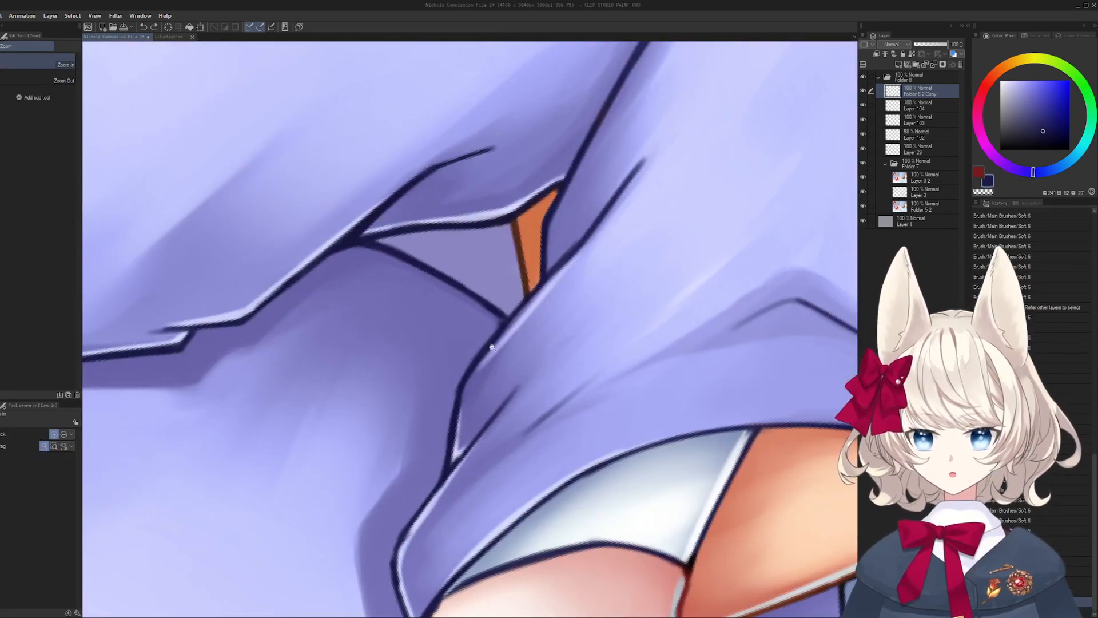
- Trim the navy outline of the forearm fold beside the gap with sampled shadow lavender
{"action": "mouse_move", "coordinate": [463, 376]}
{"action": "left_mouse_down"}
{"action": "mouse_move", "coordinate": [517, 301]}
{"action": "mouse_move", "coordinate": [492, 321]}
{"action": "left_mouse_up"}
{"action": "left_click", "coordinate": [458, 349], "text": "alt"}
{"action": "mouse_move", "coordinate": [515, 293]}
{"action": "left_mouse_down"}
{"action": "mouse_move", "coordinate": [435, 315]}
{"action": "mouse_move", "coordinate": [464, 341]}
{"action": "mouse_move", "coordinate": [486, 334]}
{"action": "left_mouse_up"}
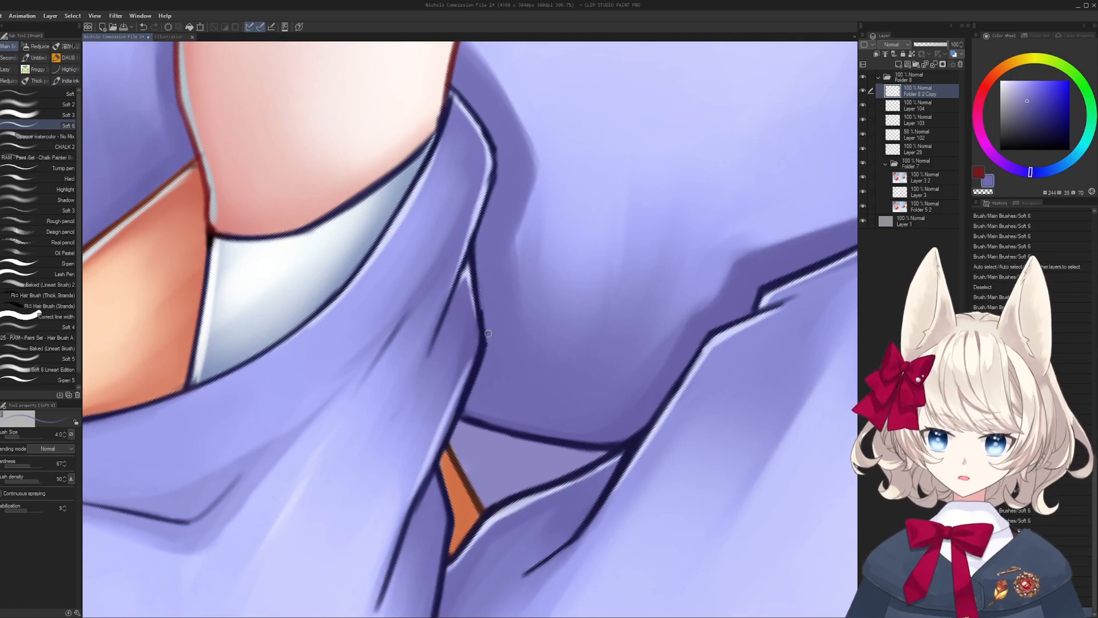
{"action": "left_click_drag", "start_coordinate": [482, 274], "coordinate": [486, 351]}
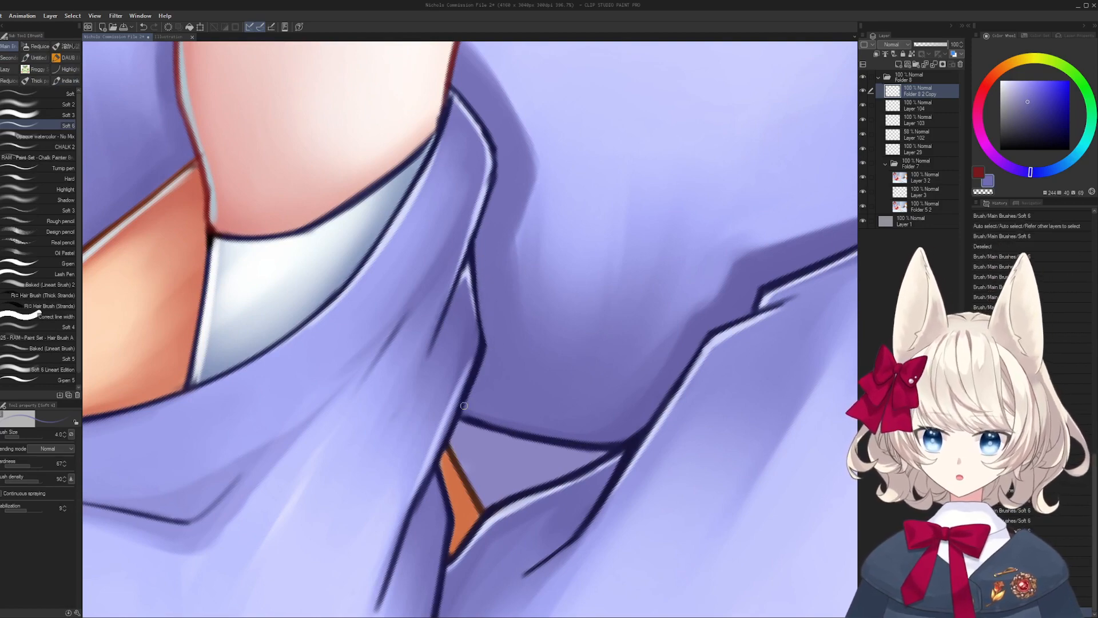
{"action": "left_click_drag", "start_coordinate": [464, 406], "coordinate": [483, 346]}
- Redraw the navy outline at the forearm fold's corner beside the gap, undoing and retrying the stroke
{"action": "mouse_move", "coordinate": [483, 346]}
{"action": "left_mouse_down"}
{"action": "mouse_move", "coordinate": [552, 341]}
{"action": "mouse_move", "coordinate": [424, 360]}
{"action": "mouse_move", "coordinate": [466, 342]}
{"action": "left_mouse_up"}
{"action": "key", "text": "ctrl+z"}
{"action": "left_click_drag", "start_coordinate": [471, 414], "coordinate": [506, 353]}
{"action": "left_click_drag", "start_coordinate": [474, 413], "coordinate": [522, 312]}
{"action": "key", "text": "ctrl+z"}
{"action": "key", "text": "ctrl+z"}
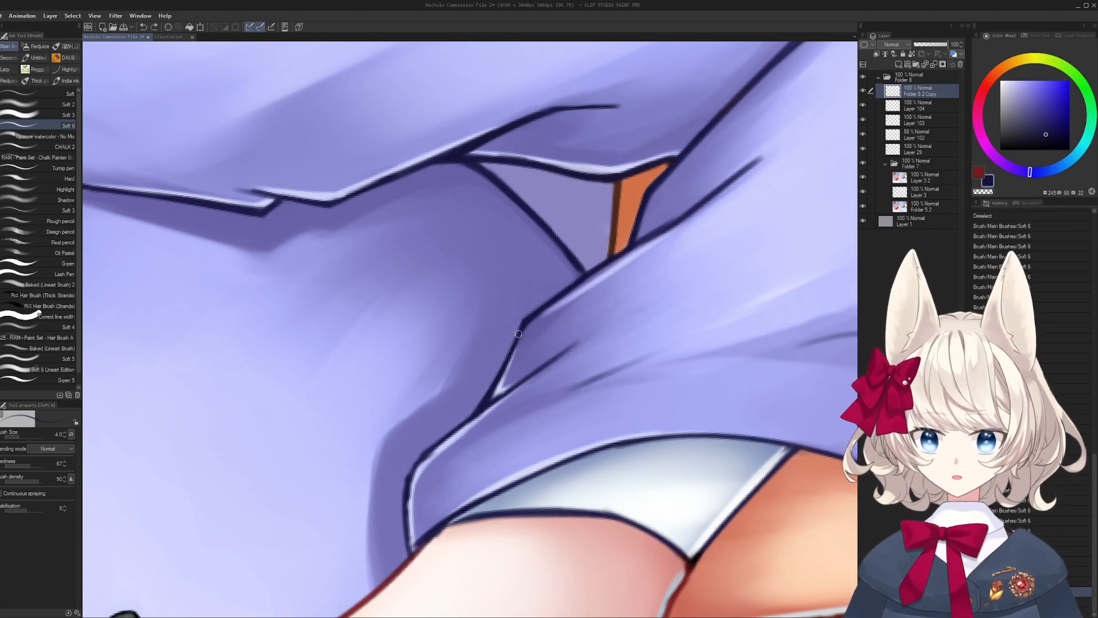
{"action": "mouse_move", "coordinate": [474, 414]}
{"action": "left_mouse_down"}
{"action": "mouse_move", "coordinate": [528, 295]}
{"action": "mouse_move", "coordinate": [515, 316]}
{"action": "mouse_move", "coordinate": [556, 265]}
{"action": "left_mouse_up"}
{"action": "key", "text": "ctrl+z"}
{"action": "left_click_drag", "start_coordinate": [505, 326], "coordinate": [581, 243]}
{"action": "key", "text": "ctrl+z"}
{"action": "key", "text": "ctrl+z"}
{"action": "mouse_move", "coordinate": [506, 326]}
{"action": "left_mouse_down"}
{"action": "mouse_move", "coordinate": [619, 207]}
{"action": "mouse_move", "coordinate": [454, 410]}
{"action": "mouse_move", "coordinate": [474, 252]}
{"action": "mouse_move", "coordinate": [479, 280]}
{"action": "mouse_move", "coordinate": [452, 297]}
{"action": "mouse_move", "coordinate": [496, 298]}
{"action": "left_mouse_up"}
- Rework the torso-side line of the triangular gap with sampled lavender and navy, undoing and retrying the stroke
{"action": "left_click", "coordinate": [475, 199], "text": "alt"}
{"action": "left_click_drag", "start_coordinate": [576, 298], "coordinate": [491, 251]}
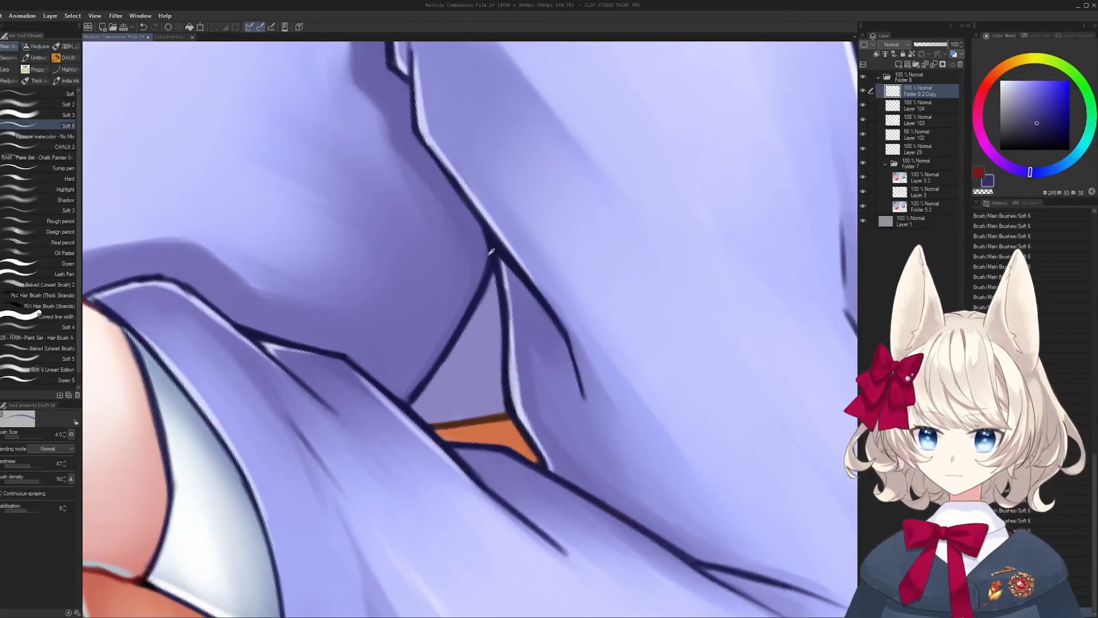
{"action": "left_click", "coordinate": [496, 240], "text": "alt"}
{"action": "left_click", "coordinate": [429, 343], "text": "alt"}
{"action": "left_click_drag", "start_coordinate": [410, 403], "coordinate": [471, 306]}
{"action": "key", "text": "ctrl+z"}
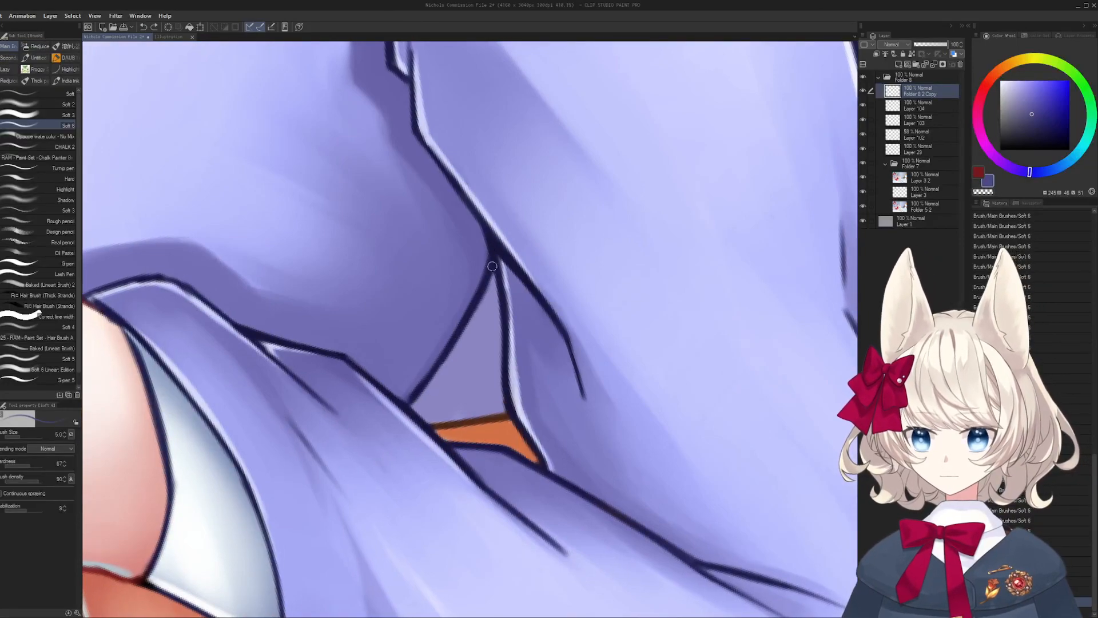
{"action": "left_click", "coordinate": [497, 246], "text": "alt"}
{"action": "key", "text": "]"}
{"action": "left_click_drag", "start_coordinate": [417, 391], "coordinate": [480, 287]}
{"action": "key", "text": "ctrl+z"}
{"action": "mouse_move", "coordinate": [419, 388]}
{"action": "left_mouse_down"}
{"action": "mouse_move", "coordinate": [485, 283]}
{"action": "mouse_move", "coordinate": [369, 285]}
{"action": "left_mouse_up"}
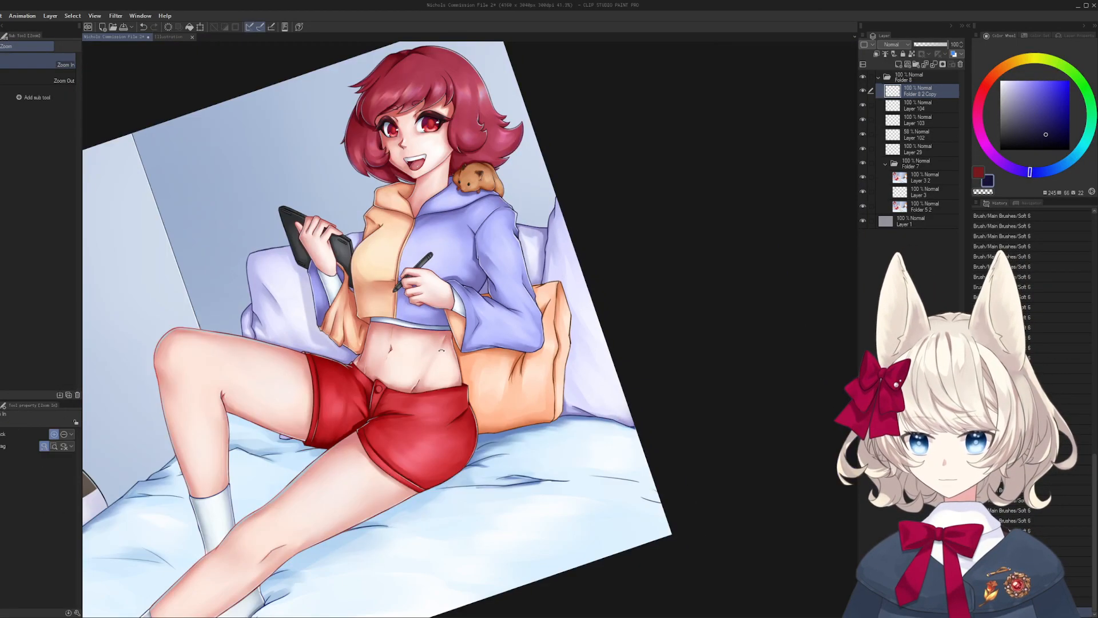
- Auto-select the lavender triangle in the arm gap and shade it a deeper purple with the brush at size 20
{"action": "mouse_move", "coordinate": [537, 272]}
{"action": "left_mouse_down"}
{"action": "mouse_move", "coordinate": [530, 263]}
{"action": "mouse_move", "coordinate": [552, 272]}
{"action": "mouse_move", "coordinate": [612, 229]}
{"action": "left_mouse_up"}
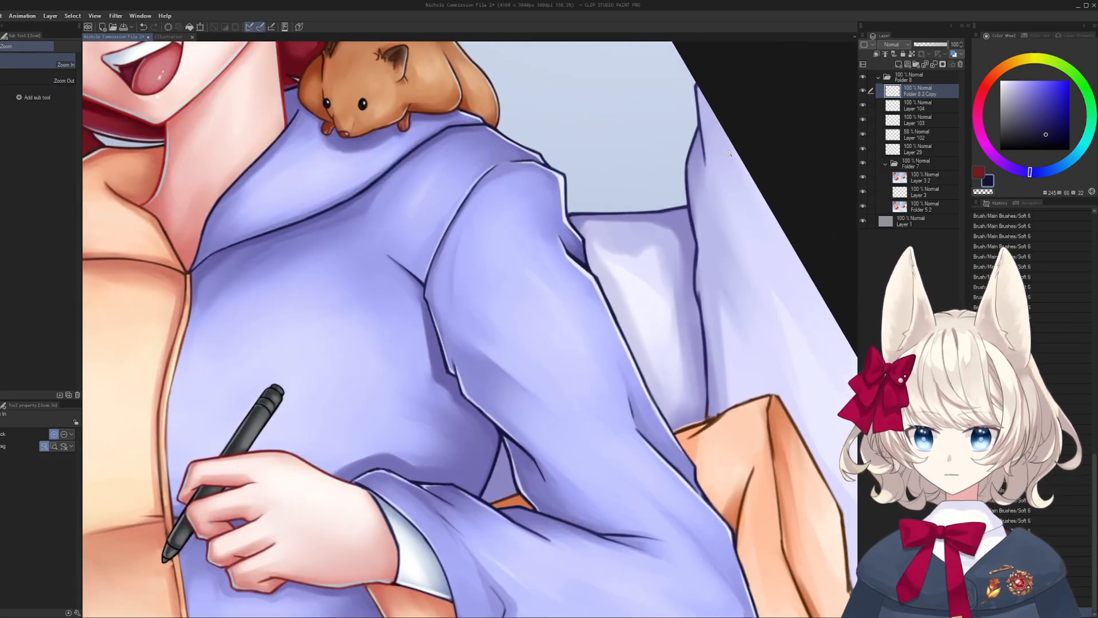
{"action": "left_click_drag", "start_coordinate": [691, 210], "coordinate": [763, 53]}
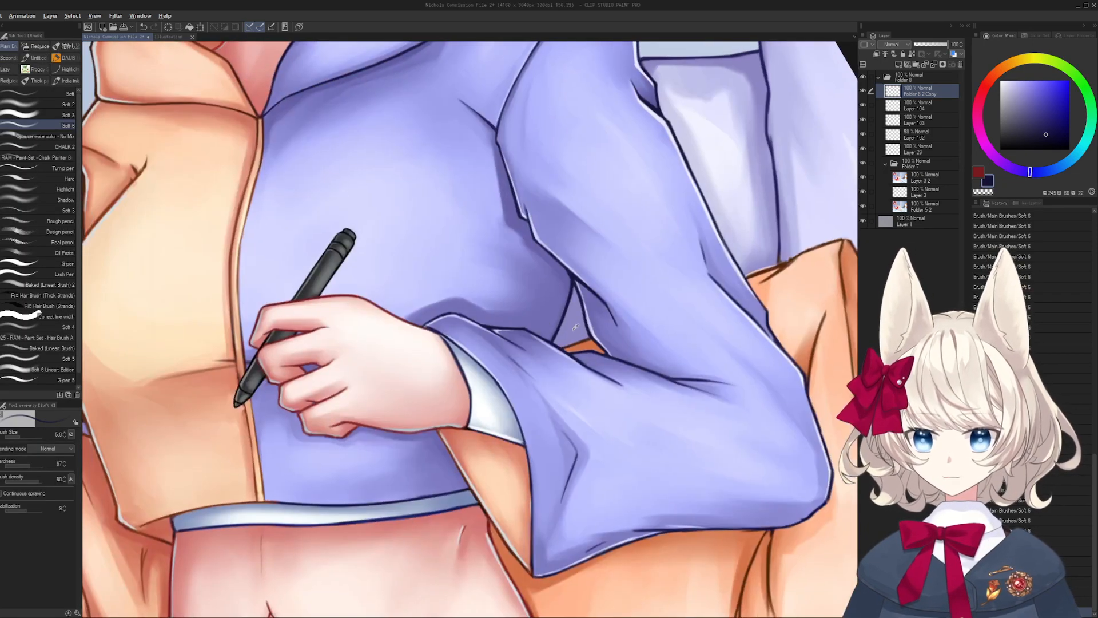
{"action": "left_click", "coordinate": [1022, 96]}
{"action": "left_click", "coordinate": [1026, 102]}
{"action": "key", "text": "w"}
{"action": "mouse_move", "coordinate": [513, 332]}
{"action": "left_mouse_down"}
{"action": "mouse_move", "coordinate": [553, 331]}
{"action": "mouse_move", "coordinate": [653, 274]}
{"action": "mouse_move", "coordinate": [645, 333]}
{"action": "left_mouse_up"}
{"action": "left_click", "coordinate": [623, 322]}
{"action": "key", "text": "b"}
{"action": "key", "text": "bracketright"}
{"action": "key", "text": "bracketright"}
{"action": "key", "text": "bracketright"}
{"action": "key", "text": "bracketright"}
{"action": "key", "text": "bracketright"}
{"action": "key", "text": "bracketright"}
{"action": "key", "text": "bracketright"}
{"action": "key", "text": "bracketright"}
{"action": "key", "text": "bracketright"}
{"action": "key", "text": "ctrl+d"}
{"action": "key", "text": "ctrl+space"}
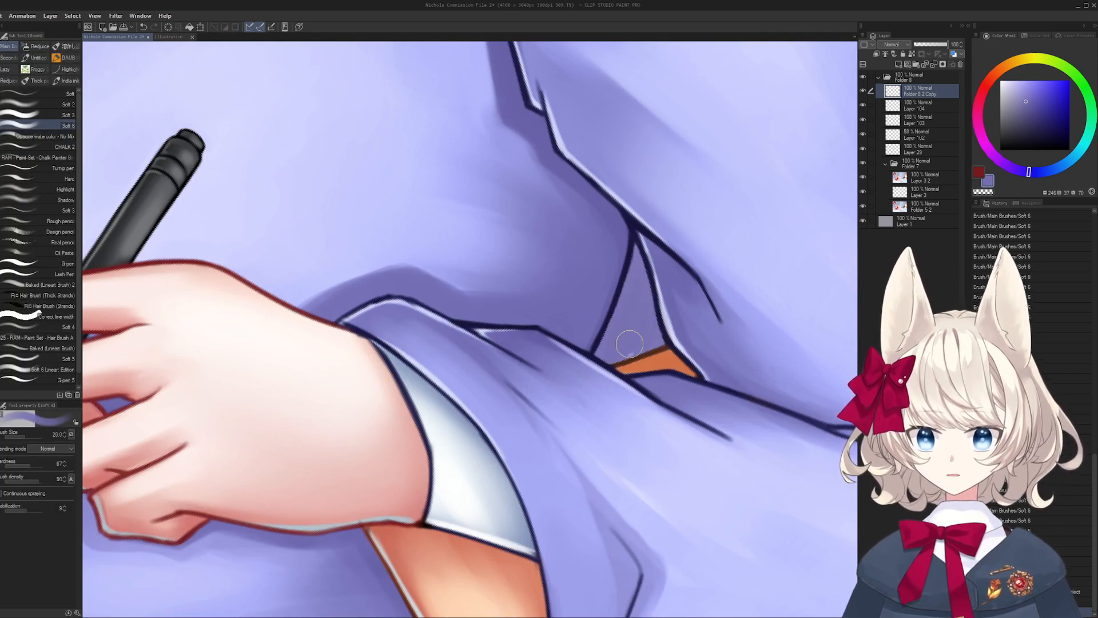
{"action": "left_click_drag", "start_coordinate": [610, 361], "coordinate": [665, 338]}
{"action": "mouse_move", "coordinate": [637, 334]}
{"action": "left_mouse_down"}
{"action": "mouse_move", "coordinate": [468, 392]}
{"action": "mouse_move", "coordinate": [493, 391]}
{"action": "left_mouse_up"}
- Touch up the brown edge between the purple triangle and the orange patch with sampled brown at brush size 5
{"action": "key", "text": "ctrl+space"}
{"action": "left_click_drag", "start_coordinate": [478, 345], "coordinate": [512, 313]}
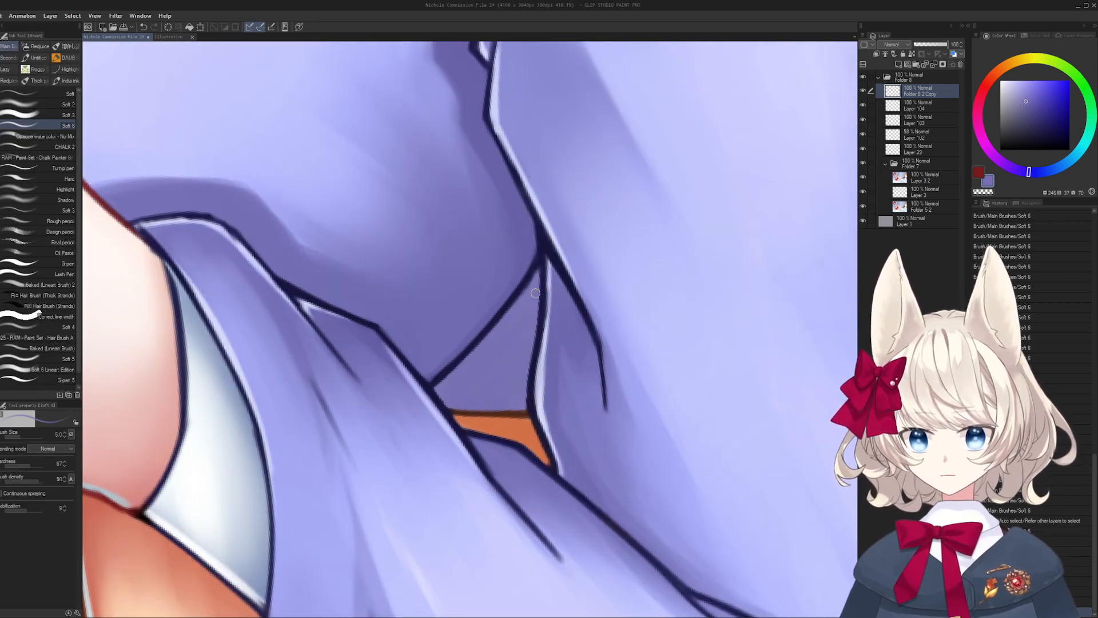
{"action": "left_click", "coordinate": [529, 405], "text": "alt"}
{"action": "mouse_move", "coordinate": [529, 407]}
{"action": "left_mouse_down"}
{"action": "mouse_move", "coordinate": [535, 338]}
{"action": "mouse_move", "coordinate": [396, 372]}
{"action": "left_mouse_up"}
{"action": "key", "text": "shift+space"}
{"action": "mouse_move", "coordinate": [436, 340]}
{"action": "left_mouse_down"}
{"action": "mouse_move", "coordinate": [405, 399]}
{"action": "mouse_move", "coordinate": [360, 320]}
{"action": "left_mouse_up"}
{"action": "key", "text": "ctrl+z"}
- Refine the forearm fold's corner beside the gap with sampled navy, shadow lavender and light lavender at brush size 4
{"action": "key", "text": "ctrl+space"}
{"action": "key", "text": "shift+space"}
{"action": "mouse_move", "coordinate": [360, 315]}
{"action": "left_mouse_down"}
{"action": "mouse_move", "coordinate": [530, 235]}
{"action": "mouse_move", "coordinate": [571, 280]}
{"action": "left_mouse_up"}
{"action": "key", "text": "h"}
{"action": "key", "text": "ctrl+space"}
{"action": "left_click_drag", "start_coordinate": [558, 318], "coordinate": [533, 338]}
{"action": "key", "text": "space"}
{"action": "key", "text": "ctrl+space"}
{"action": "mouse_move", "coordinate": [504, 486]}
{"action": "left_mouse_down"}
{"action": "mouse_move", "coordinate": [508, 381]}
{"action": "mouse_move", "coordinate": [542, 401]}
{"action": "mouse_move", "coordinate": [540, 368]}
{"action": "mouse_move", "coordinate": [571, 319]}
{"action": "left_mouse_up"}
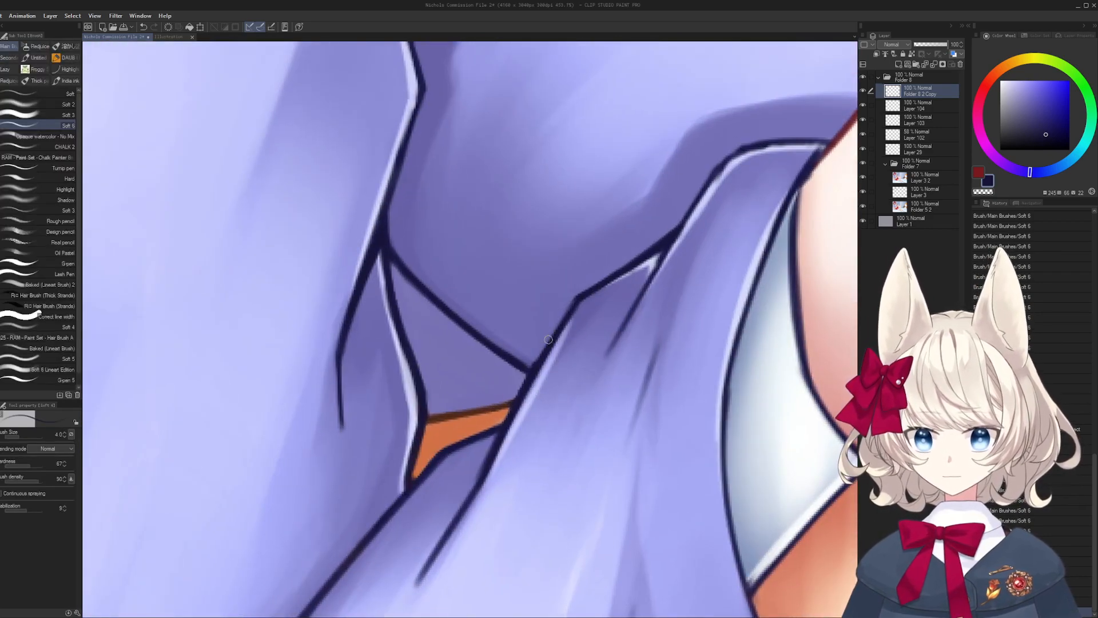
{"action": "left_click", "coordinate": [534, 353], "text": "alt"}
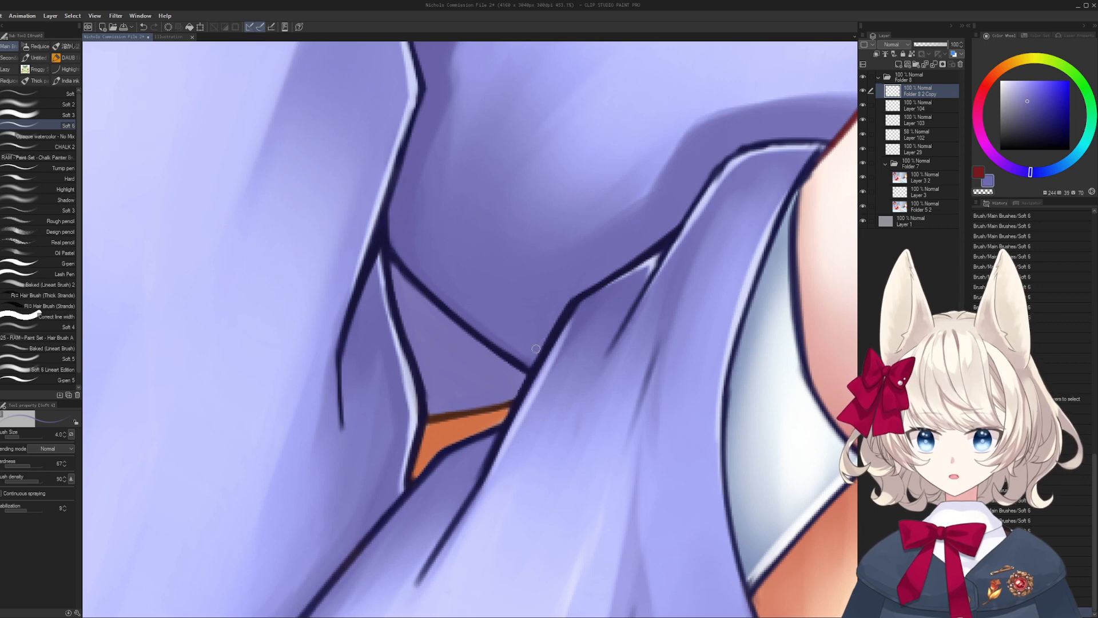
{"action": "left_click", "coordinate": [580, 285], "text": "alt"}
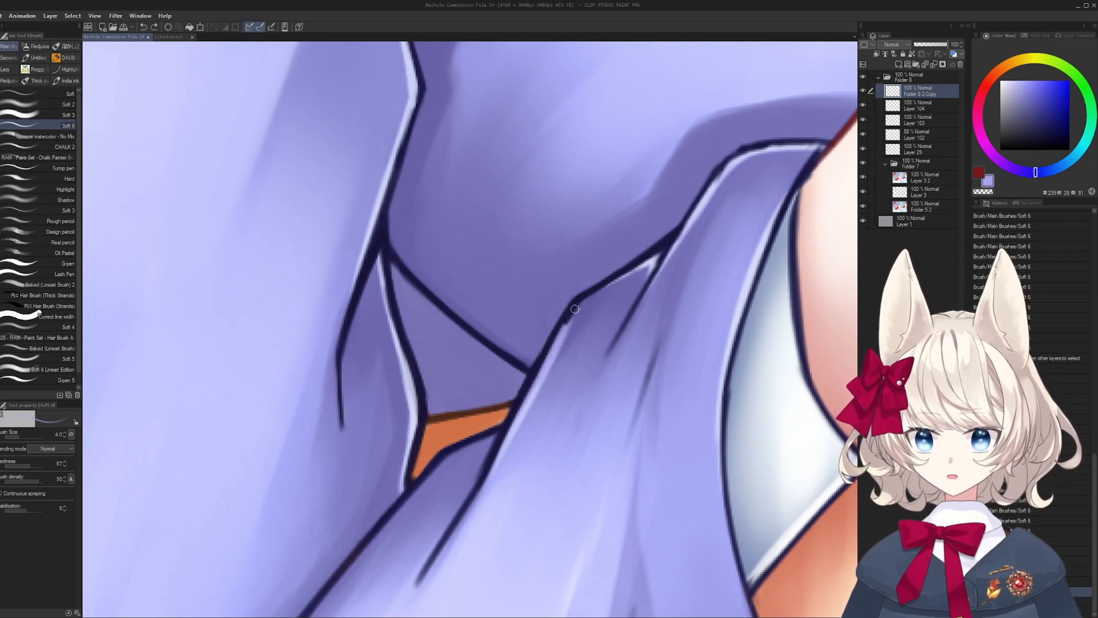
{"action": "left_click_drag", "start_coordinate": [575, 309], "coordinate": [560, 334]}
{"action": "left_click_drag", "start_coordinate": [592, 293], "coordinate": [556, 339]}
{"action": "left_click", "coordinate": [530, 375], "text": "alt"}
{"action": "mouse_move", "coordinate": [575, 297]}
{"action": "left_mouse_down"}
{"action": "mouse_move", "coordinate": [565, 310]}
{"action": "mouse_move", "coordinate": [585, 292]}
{"action": "left_mouse_up"}
{"action": "left_click", "coordinate": [578, 285], "text": "alt"}
{"action": "mouse_move", "coordinate": [642, 238]}
{"action": "left_mouse_down"}
{"action": "mouse_move", "coordinate": [570, 291]}
{"action": "mouse_move", "coordinate": [642, 227]}
{"action": "left_mouse_up"}
- Clean up the upper outline and rim of the forearm sleeve fold with sampled navy and lavender at brush size 4
{"action": "left_click", "coordinate": [592, 294], "text": "alt"}
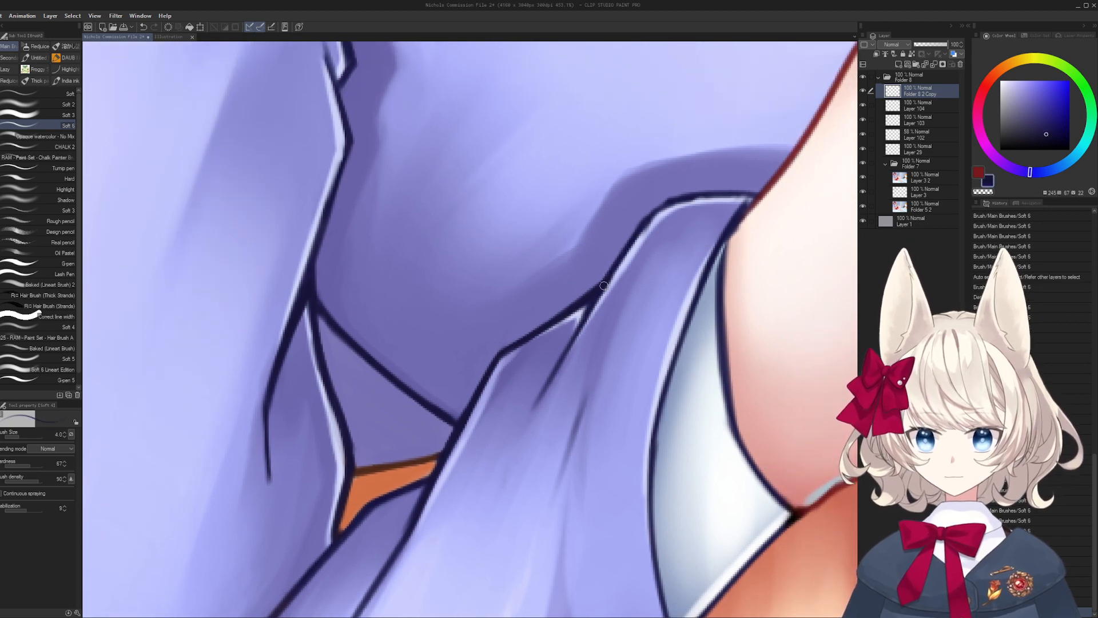
{"action": "mouse_move", "coordinate": [602, 293]}
{"action": "left_mouse_down"}
{"action": "mouse_move", "coordinate": [659, 205]}
{"action": "mouse_move", "coordinate": [562, 120]}
{"action": "left_mouse_up"}
{"action": "mouse_move", "coordinate": [561, 119]}
{"action": "left_mouse_down"}
{"action": "mouse_move", "coordinate": [583, 234]}
{"action": "mouse_move", "coordinate": [649, 185]}
{"action": "left_mouse_up"}
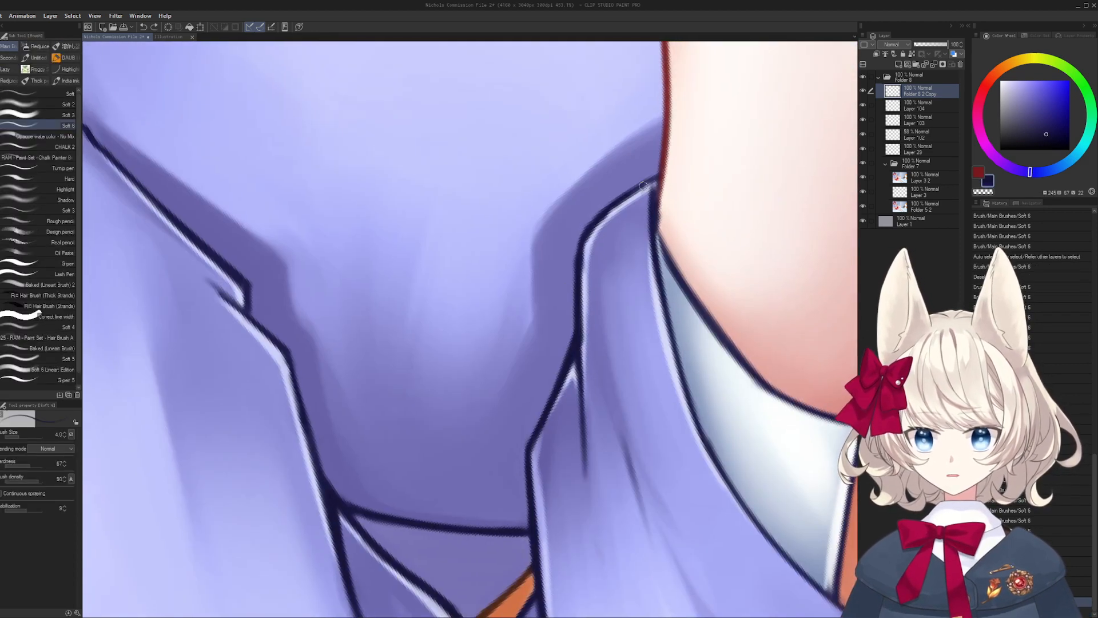
{"action": "mouse_move", "coordinate": [595, 226]}
{"action": "left_mouse_down"}
{"action": "mouse_move", "coordinate": [658, 180]}
{"action": "mouse_move", "coordinate": [589, 233]}
{"action": "mouse_move", "coordinate": [581, 296]}
{"action": "left_mouse_up"}
{"action": "left_click", "coordinate": [632, 198], "text": "alt"}
{"action": "left_click", "coordinate": [575, 247], "text": "alt"}
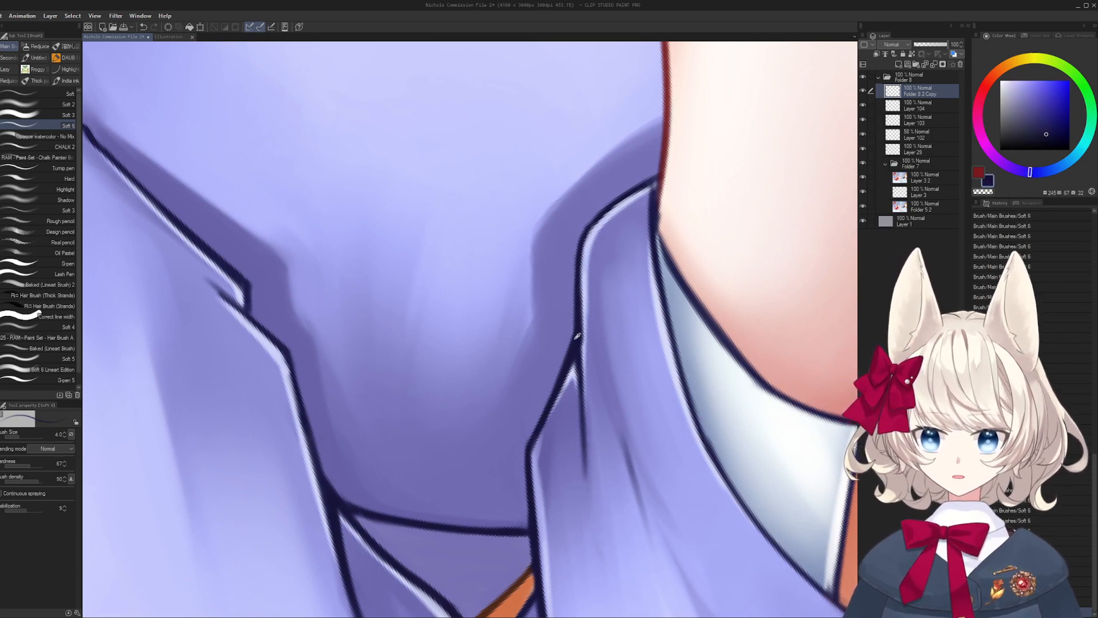
{"action": "mouse_move", "coordinate": [577, 336]}
{"action": "left_mouse_down"}
{"action": "mouse_move", "coordinate": [584, 246]}
{"action": "mouse_move", "coordinate": [626, 200]}
{"action": "left_mouse_up"}
- Refine the sleeve outline's corner where it meets the wrist and white cuff, using a sampled colour at brush size 4
{"action": "key", "text": "r"}
{"action": "mouse_move", "coordinate": [589, 237]}
{"action": "left_mouse_down"}
{"action": "mouse_move", "coordinate": [635, 191]}
{"action": "mouse_move", "coordinate": [522, 331]}
{"action": "left_mouse_up"}
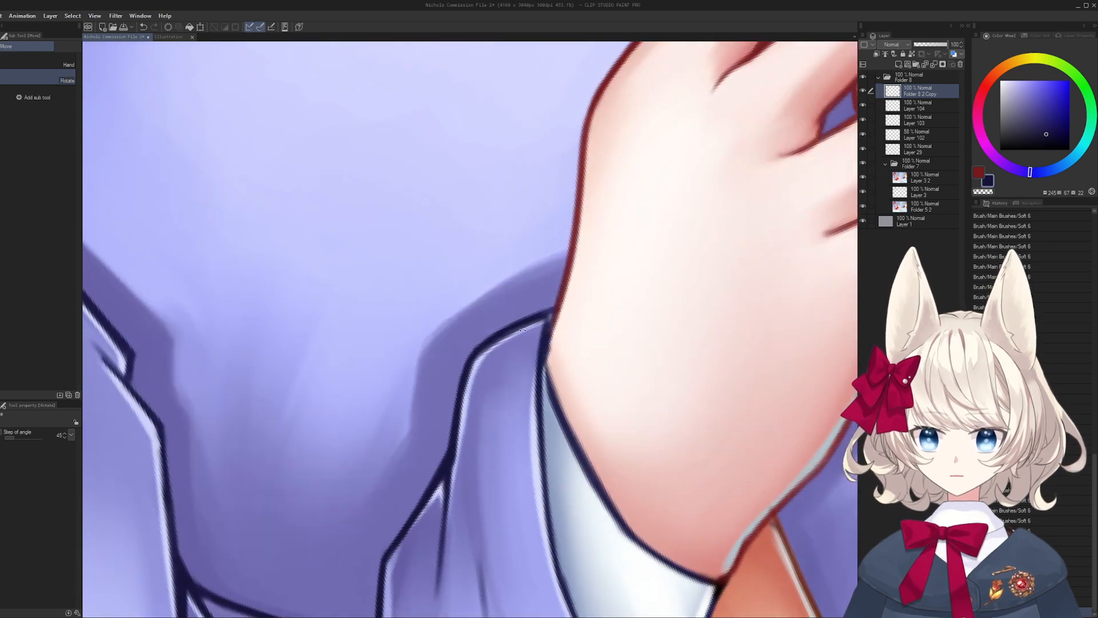
{"action": "key", "text": "b"}
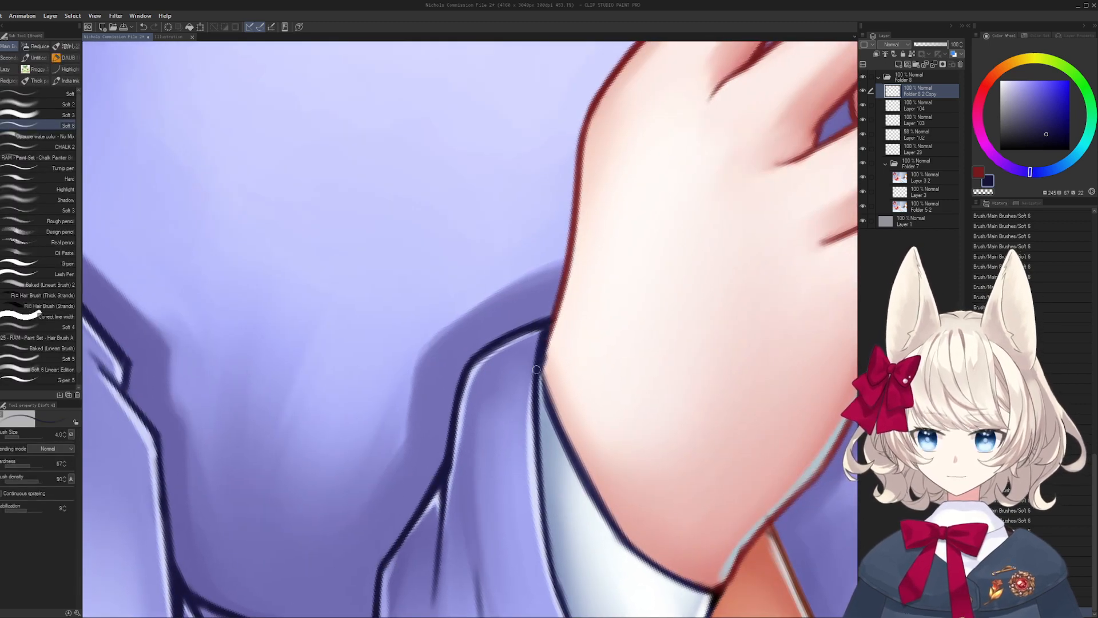
{"action": "left_click", "coordinate": [528, 374], "text": "alt"}
{"action": "left_click_drag", "start_coordinate": [540, 330], "coordinate": [535, 369]}
- Shade the wrist's skin along the cuff line with sampled pink at brush size 7
{"action": "mouse_move", "coordinate": [536, 372]}
{"action": "left_mouse_down"}
{"action": "mouse_move", "coordinate": [513, 281]}
{"action": "mouse_move", "coordinate": [438, 235]}
{"action": "left_mouse_up"}
{"action": "key", "text": "r"}
{"action": "left_click_drag", "start_coordinate": [438, 236], "coordinate": [540, 258]}
{"action": "left_click", "coordinate": [445, 413], "text": "alt"}
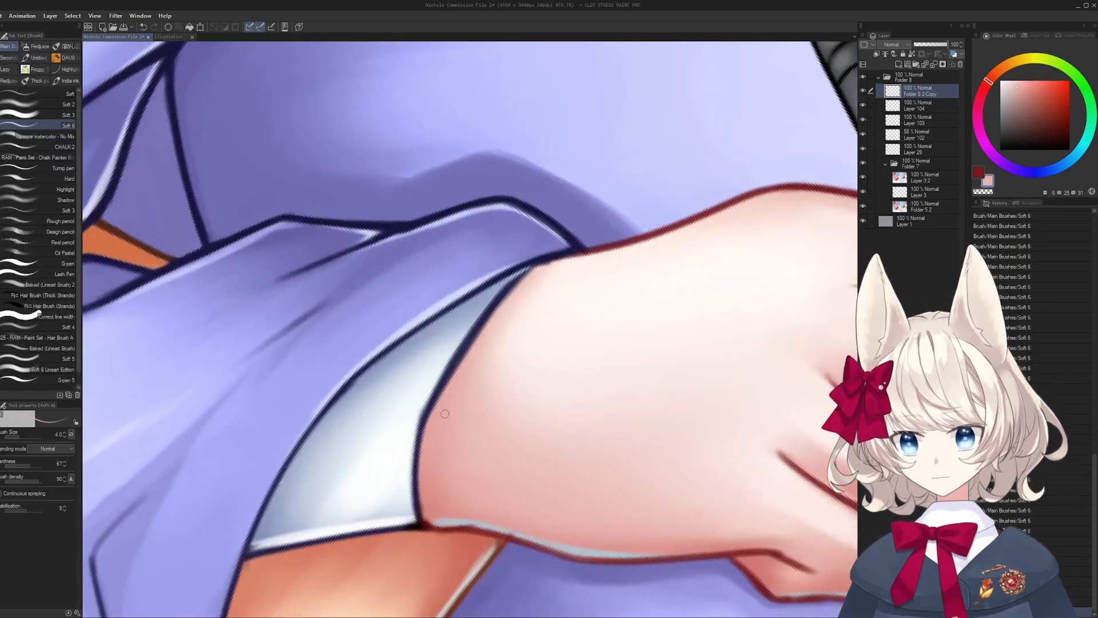
{"action": "left_click_drag", "start_coordinate": [438, 411], "coordinate": [472, 344]}
{"action": "key", "text": "]"}
{"action": "key", "text": "]"}
{"action": "key", "text": "]"}
{"action": "left_click_drag", "start_coordinate": [527, 278], "coordinate": [438, 416]}
{"action": "left_click_drag", "start_coordinate": [466, 350], "coordinate": [531, 279]}
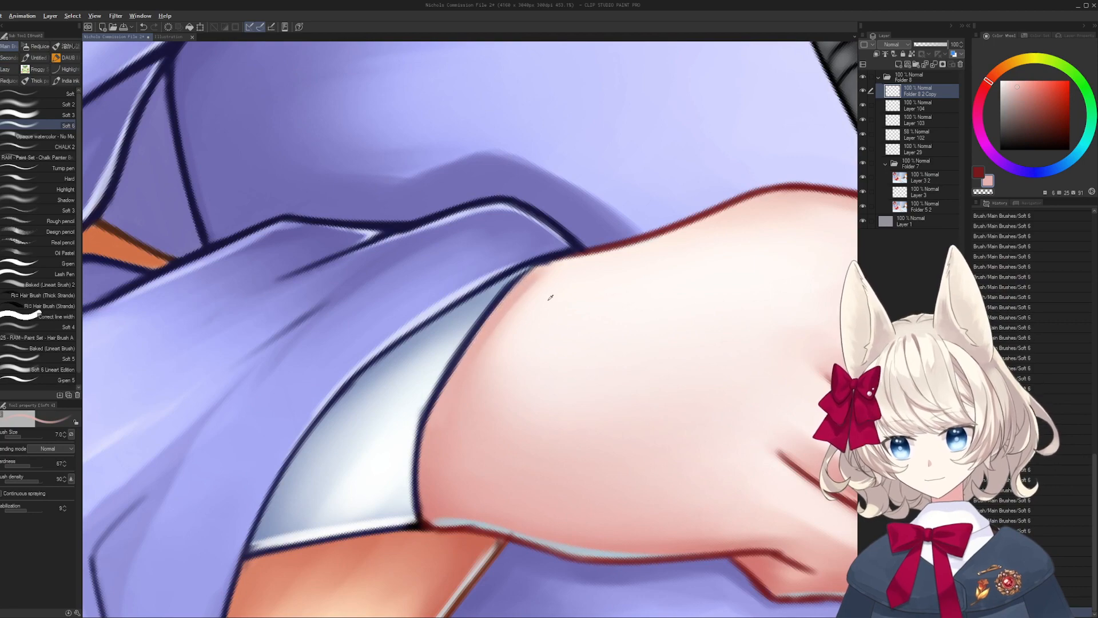
- Blend the wrist's pink shading into the hand with a sampled light skin tone at brush size 15
{"action": "left_click", "coordinate": [550, 297], "text": "alt"}
{"action": "key", "text": "]"}
{"action": "key", "text": "]"}
{"action": "key", "text": "]"}
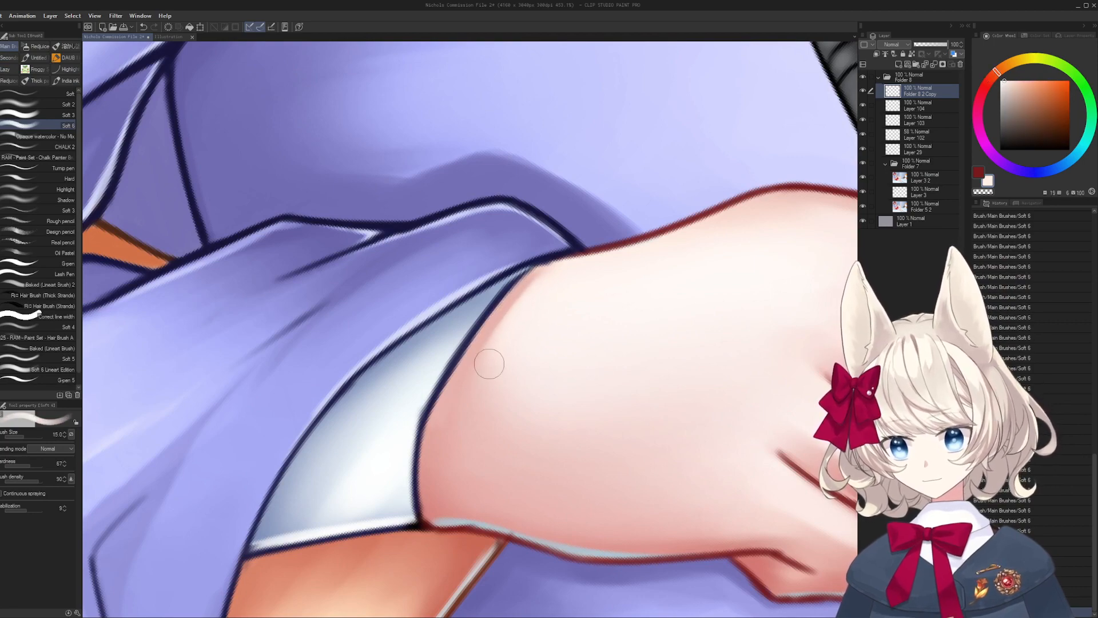
{"action": "left_click_drag", "start_coordinate": [489, 364], "coordinate": [378, 366]}
- Touch up the shading on the index finger of the pen hand with sampled skin tones at brush size 15
{"action": "mouse_move", "coordinate": [586, 426]}
{"action": "left_mouse_down"}
{"action": "mouse_move", "coordinate": [621, 323]}
{"action": "mouse_move", "coordinate": [590, 433]}
{"action": "left_mouse_up"}
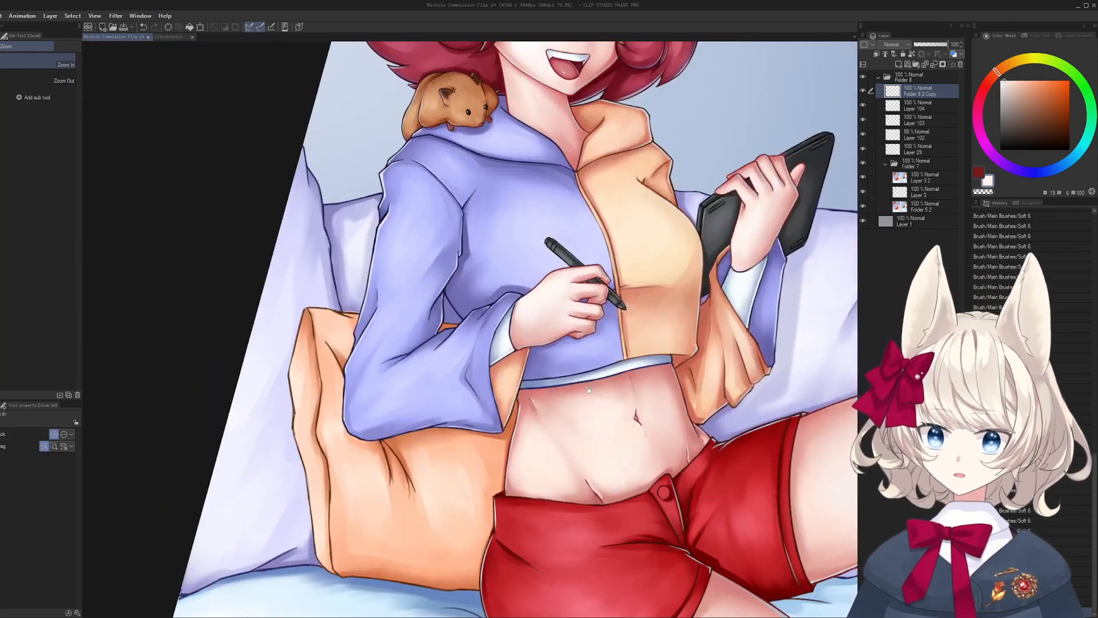
{"action": "left_click_drag", "start_coordinate": [589, 391], "coordinate": [540, 213]}
{"action": "left_click_drag", "start_coordinate": [487, 278], "coordinate": [558, 286]}
{"action": "left_click_drag", "start_coordinate": [426, 274], "coordinate": [455, 274]}
{"action": "left_click", "coordinate": [433, 261], "text": "alt"}
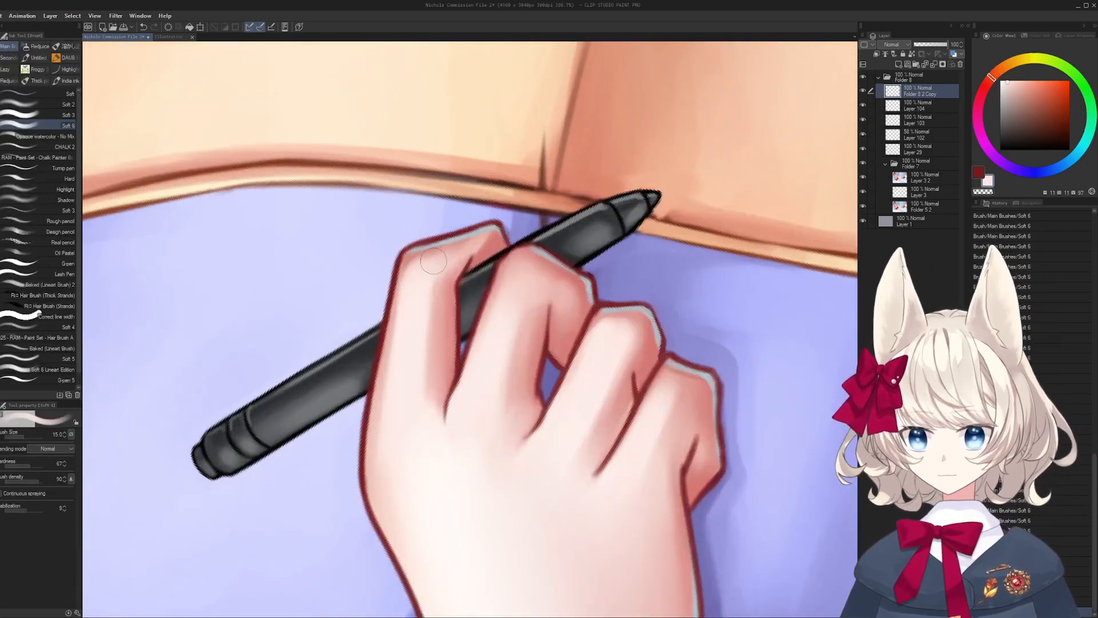
{"action": "left_click", "coordinate": [444, 337], "text": "alt"}
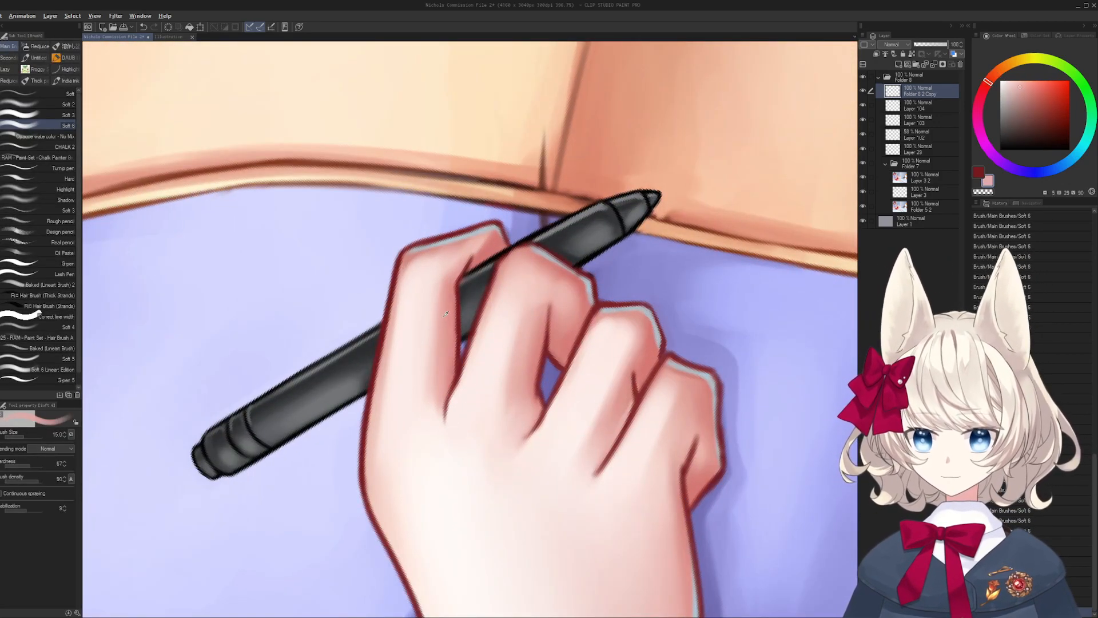
{"action": "mouse_move", "coordinate": [441, 293]}
{"action": "left_mouse_down"}
{"action": "mouse_move", "coordinate": [416, 398]}
{"action": "mouse_move", "coordinate": [534, 349]}
{"action": "mouse_move", "coordinate": [446, 395]}
{"action": "mouse_move", "coordinate": [515, 375]}
{"action": "left_mouse_up"}
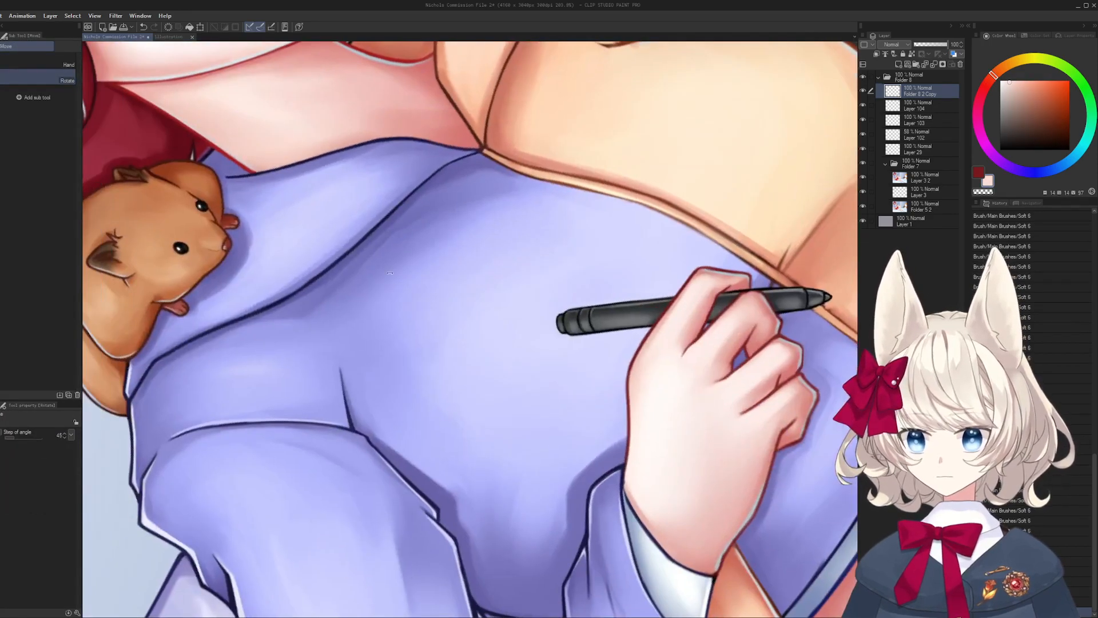
- Shade the hoodie's upper chest below the collar point with sampled lavender at brush size 40
{"action": "left_click", "coordinate": [399, 228], "text": "alt"}
{"action": "left_click_drag", "start_coordinate": [440, 201], "coordinate": [371, 310]}
{"action": "left_click", "coordinate": [421, 229], "text": "alt"}
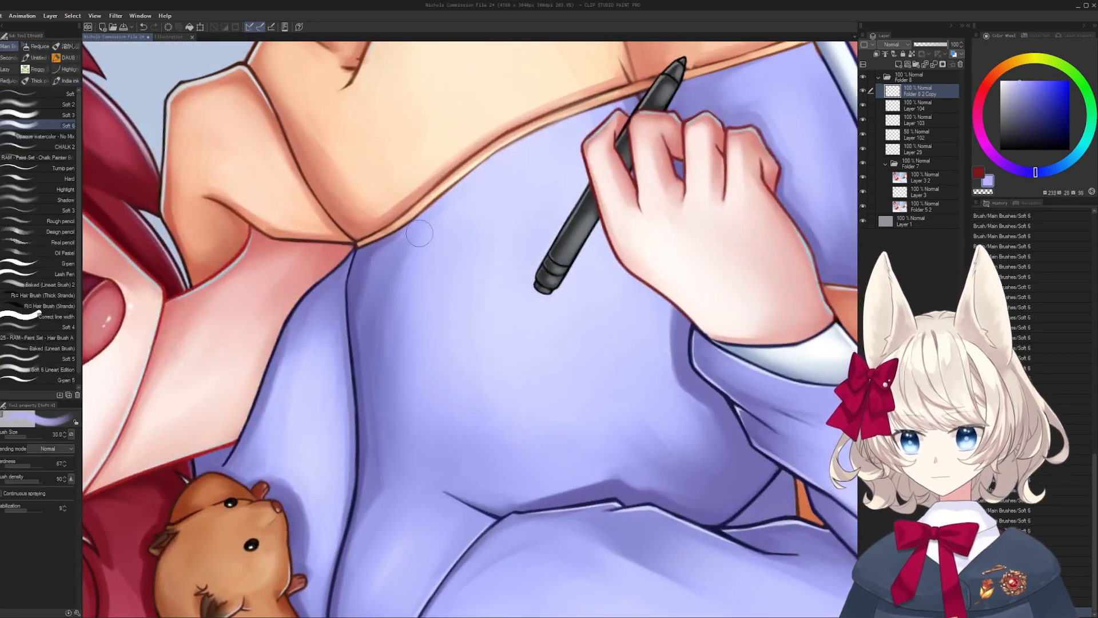
{"action": "key", "text": "bracketright"}
{"action": "key", "text": "bracketright"}
{"action": "mouse_move", "coordinate": [408, 243]}
{"action": "left_mouse_down"}
{"action": "mouse_move", "coordinate": [389, 345]}
{"action": "mouse_move", "coordinate": [397, 447]}
{"action": "mouse_move", "coordinate": [392, 311]}
{"action": "left_mouse_up"}
- Deepen the chest shadow along the hood seam with darker lavender at brush size 30 and blend its edge at size 40
{"action": "left_click", "coordinate": [437, 453], "text": "alt"}
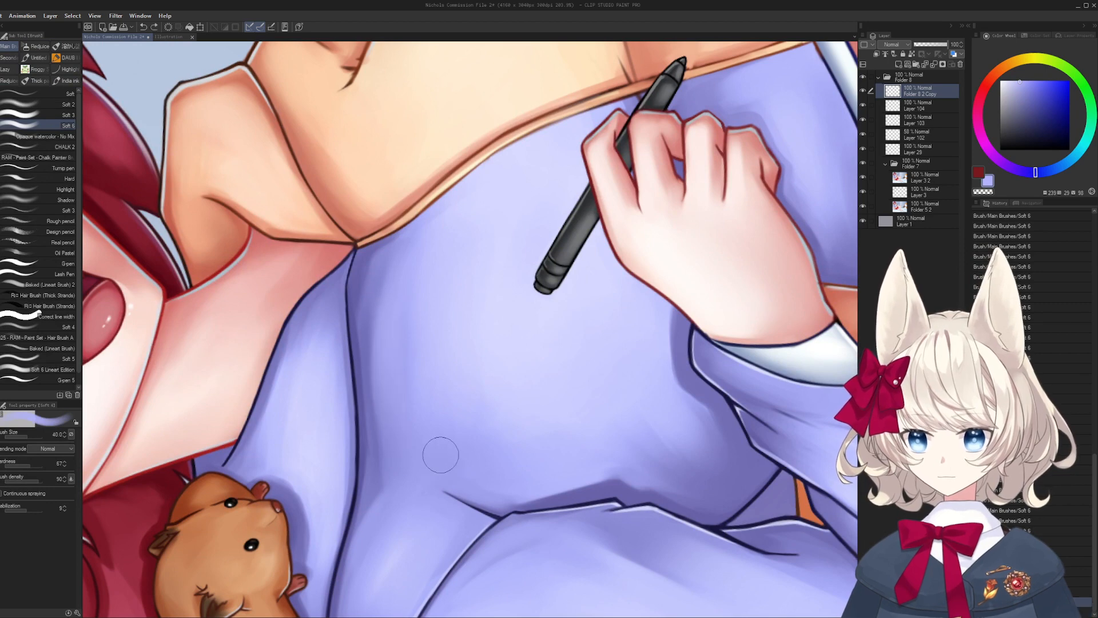
{"action": "left_click_drag", "start_coordinate": [386, 435], "coordinate": [392, 251]}
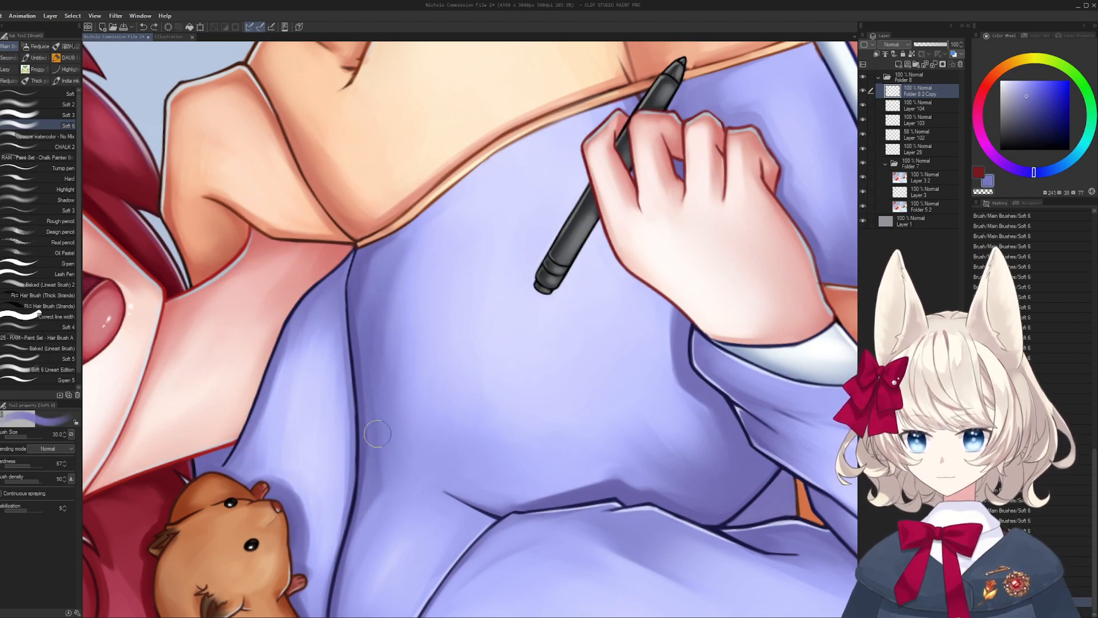
{"action": "mouse_move", "coordinate": [385, 424]}
{"action": "left_mouse_down"}
{"action": "mouse_move", "coordinate": [409, 237]}
{"action": "mouse_move", "coordinate": [394, 301]}
{"action": "left_mouse_up"}
{"action": "left_click", "coordinate": [418, 247], "text": "alt"}
{"action": "key", "text": "bracketright"}
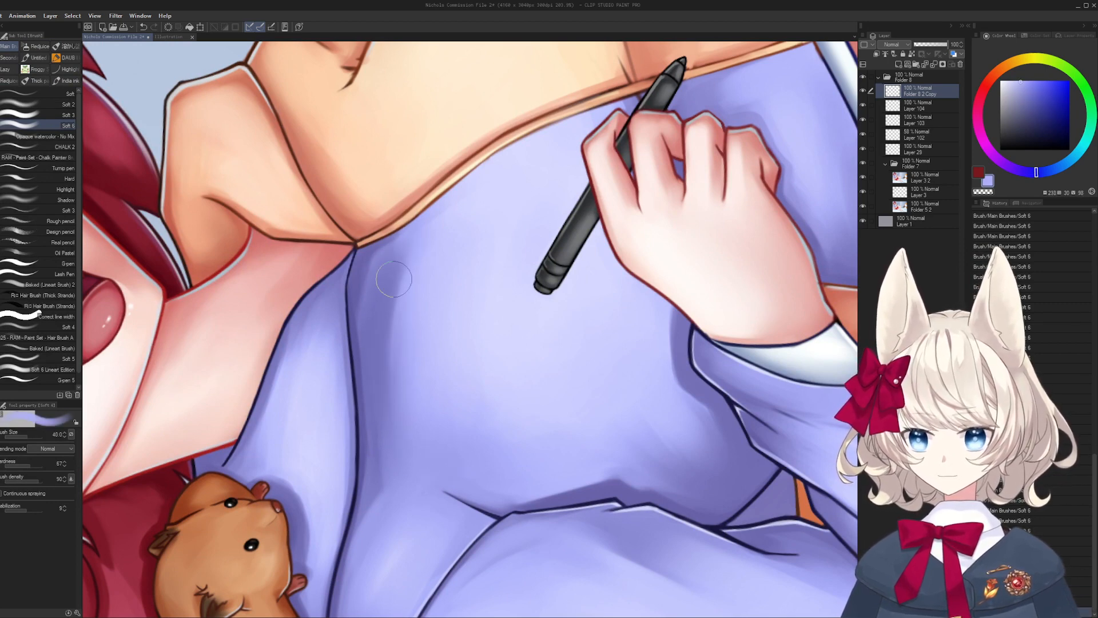
{"action": "mouse_move", "coordinate": [401, 248]}
{"action": "left_mouse_down"}
{"action": "mouse_move", "coordinate": [378, 432]}
{"action": "mouse_move", "coordinate": [563, 223]}
{"action": "mouse_move", "coordinate": [526, 208]}
{"action": "left_mouse_up"}
- Review the hoodie's chest shading from another angle and against the whole illustration
{"action": "left_click_drag", "start_coordinate": [526, 203], "coordinate": [512, 265]}
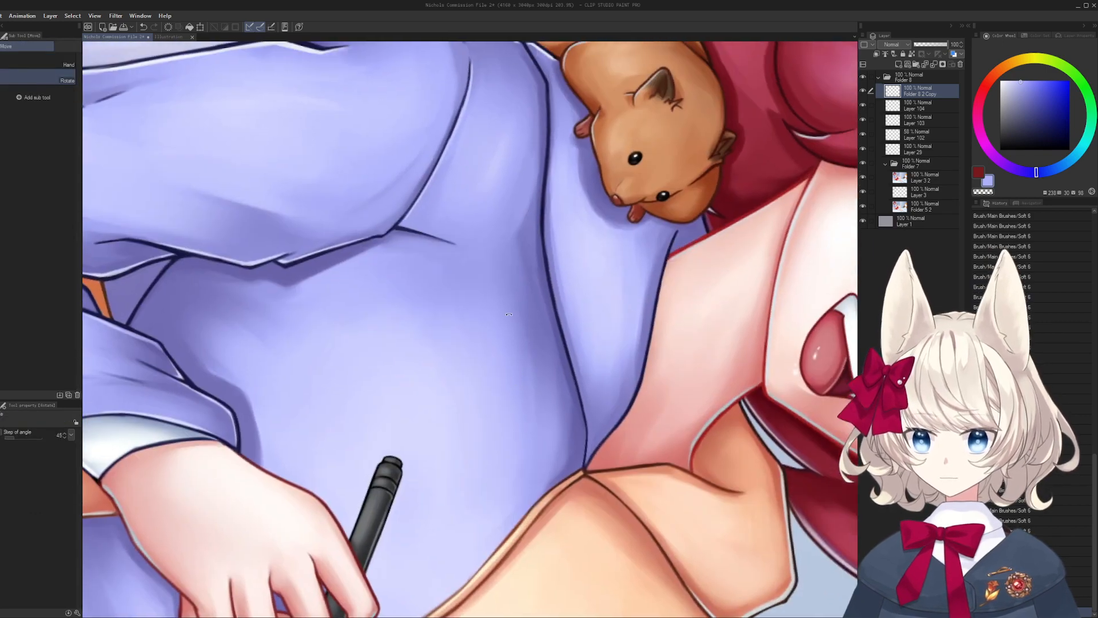
{"action": "left_click", "coordinate": [508, 234], "text": "alt"}
{"action": "key", "text": "ctrl+space"}
{"action": "left_click_drag", "start_coordinate": [515, 304], "coordinate": [452, 290]}
{"action": "key", "text": "ctrl+at"}
{"action": "key", "text": "h"}
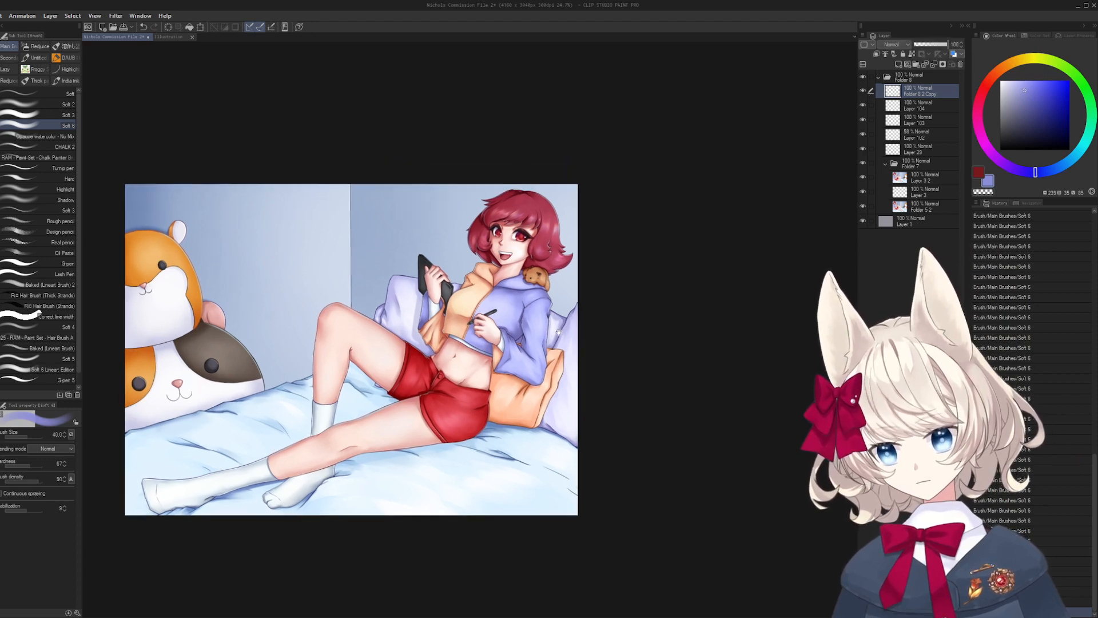
- Rework the shadow on the upper sleeve's inner side with sampled lavender tones, undoing one stroke and enlarging the brush to 40
{"action": "key", "text": "ctrl+space"}
{"action": "left_click_drag", "start_coordinate": [515, 286], "coordinate": [504, 369]}
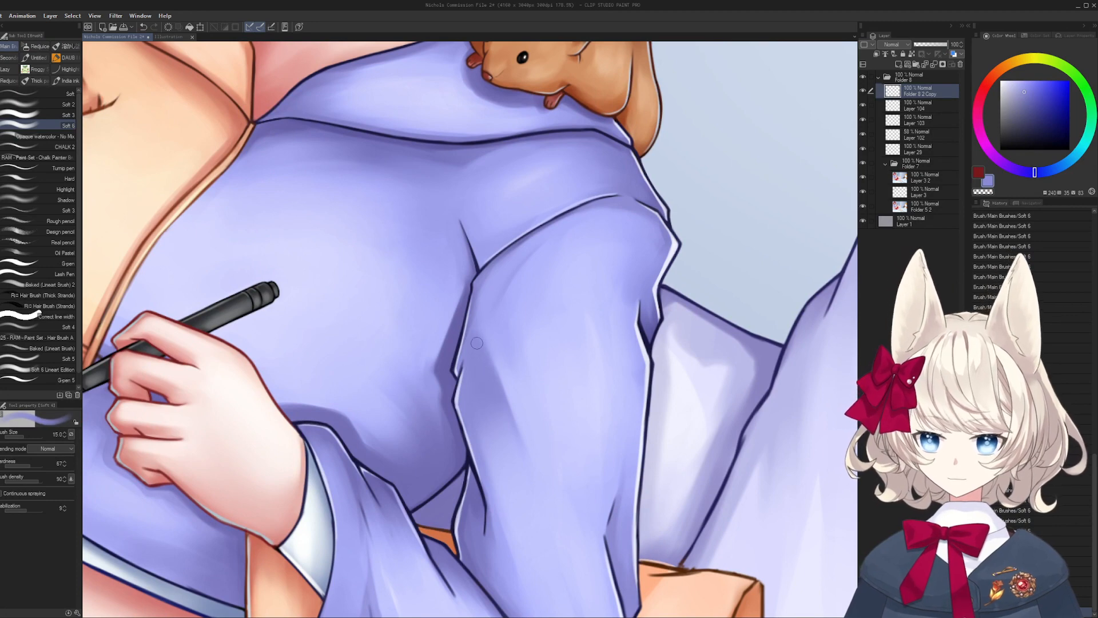
{"action": "key", "text": "bracketright"}
{"action": "key", "text": "bracketright"}
{"action": "key", "text": "bracketright"}
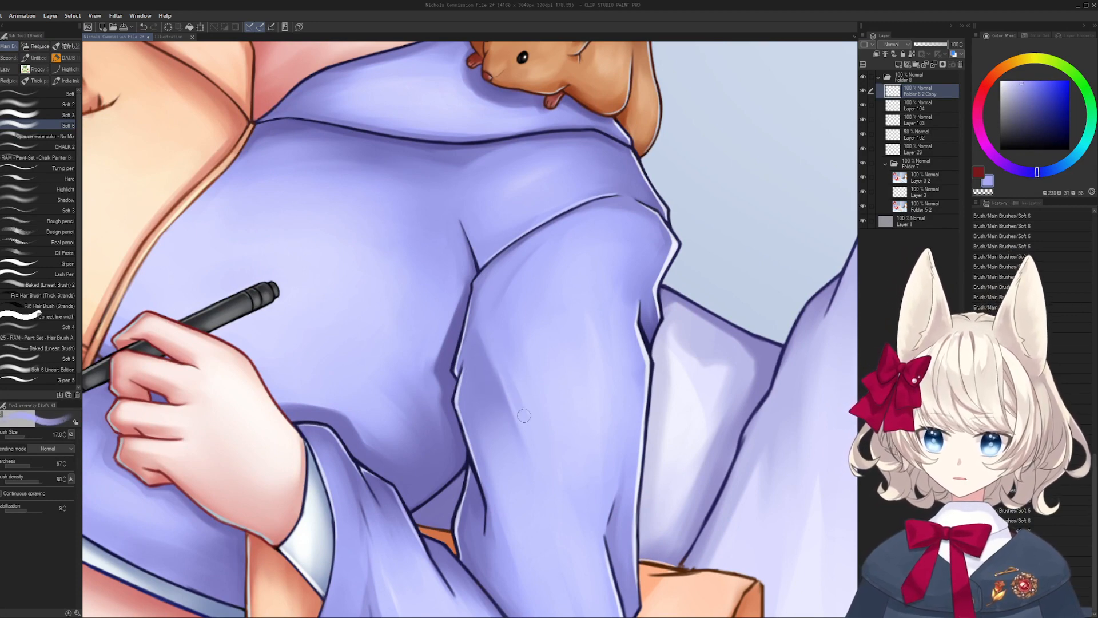
{"action": "key", "text": "ctrl+z"}
{"action": "left_click", "coordinate": [527, 424], "text": "alt"}
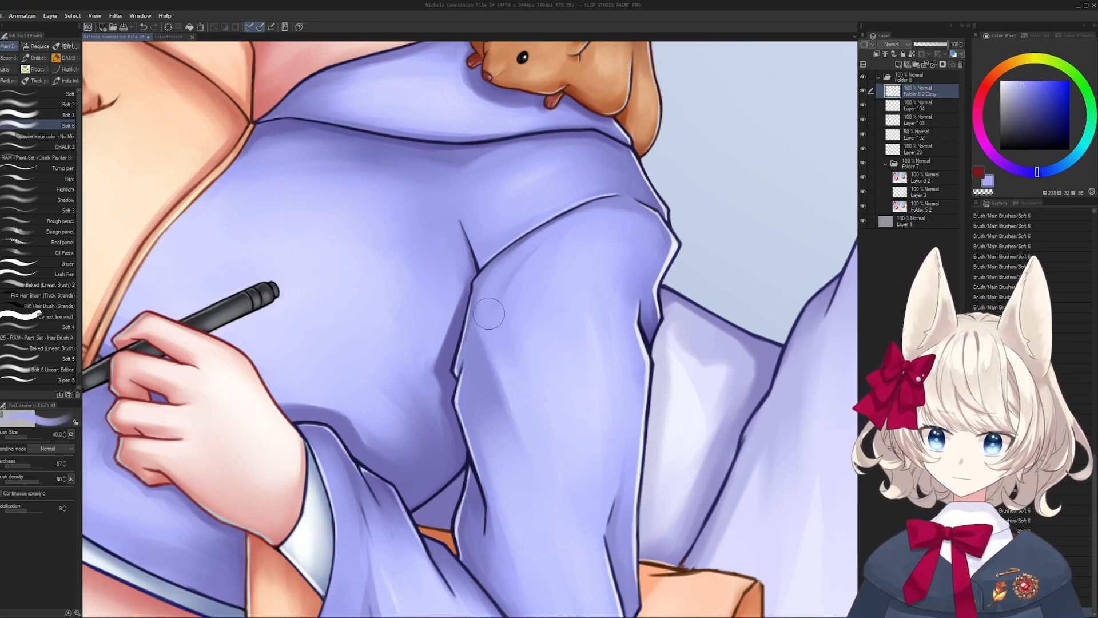
{"action": "left_click", "coordinate": [485, 306], "text": "alt"}
{"action": "left_click", "coordinate": [486, 262], "text": "alt"}
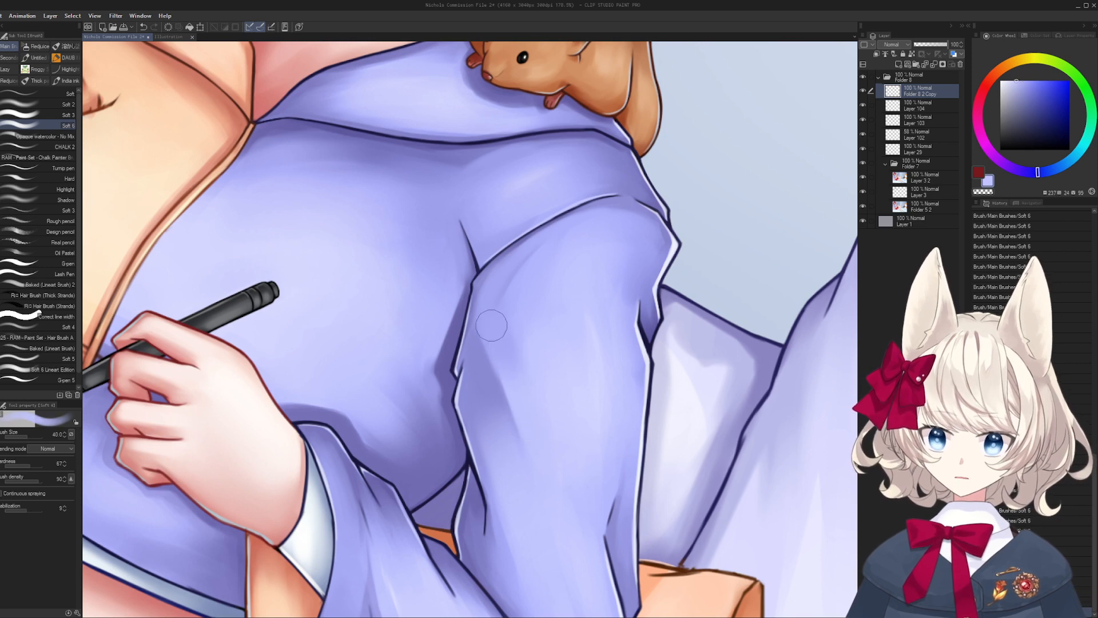
- Blend the fold shadow midway down the sleeve's inner side with sampled light lavender at brush size 50
{"action": "left_click", "coordinate": [519, 478], "text": "alt"}
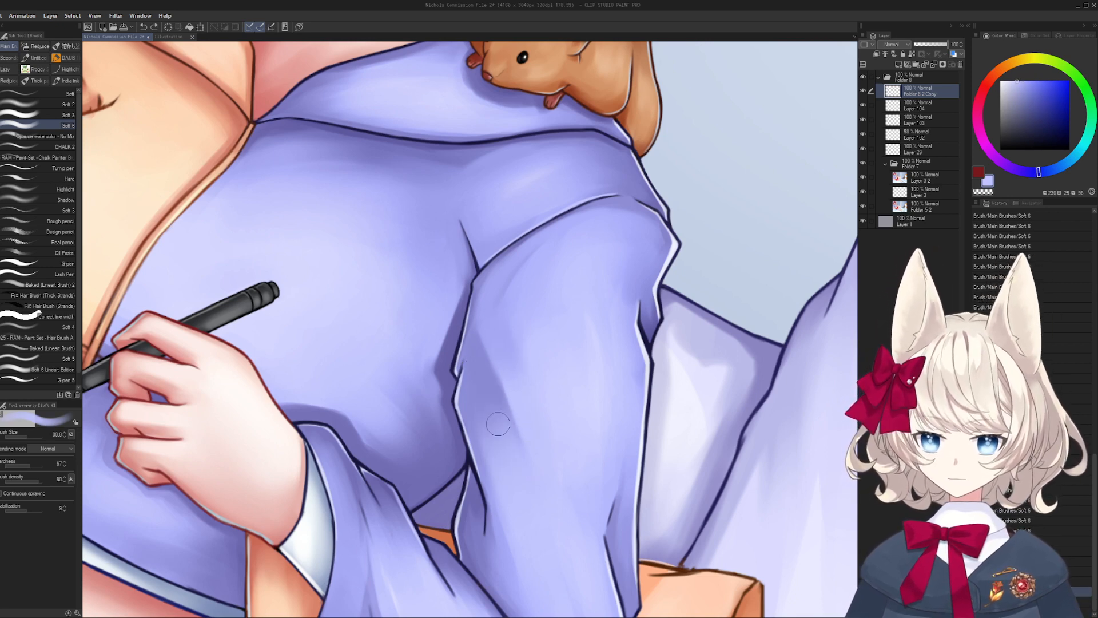
{"action": "key", "text": "bracketright"}
{"action": "key", "text": "bracketright"}
{"action": "left_click_drag", "start_coordinate": [489, 376], "coordinate": [493, 432]}
- Try thickening the upper sleeve's torso-side outline around its notch with sampled navy at brush size 7
{"action": "scroll", "coordinate": [515, 443], "scroll_direction": "up", "scroll_amount": 2}
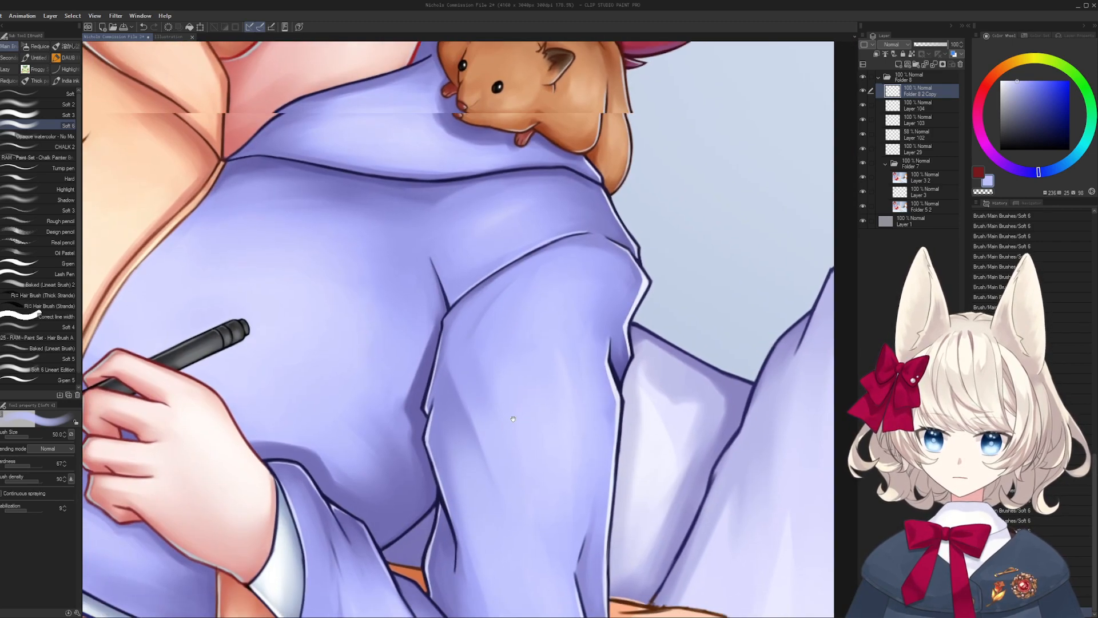
{"action": "left_click", "coordinate": [676, 309], "text": "alt"}
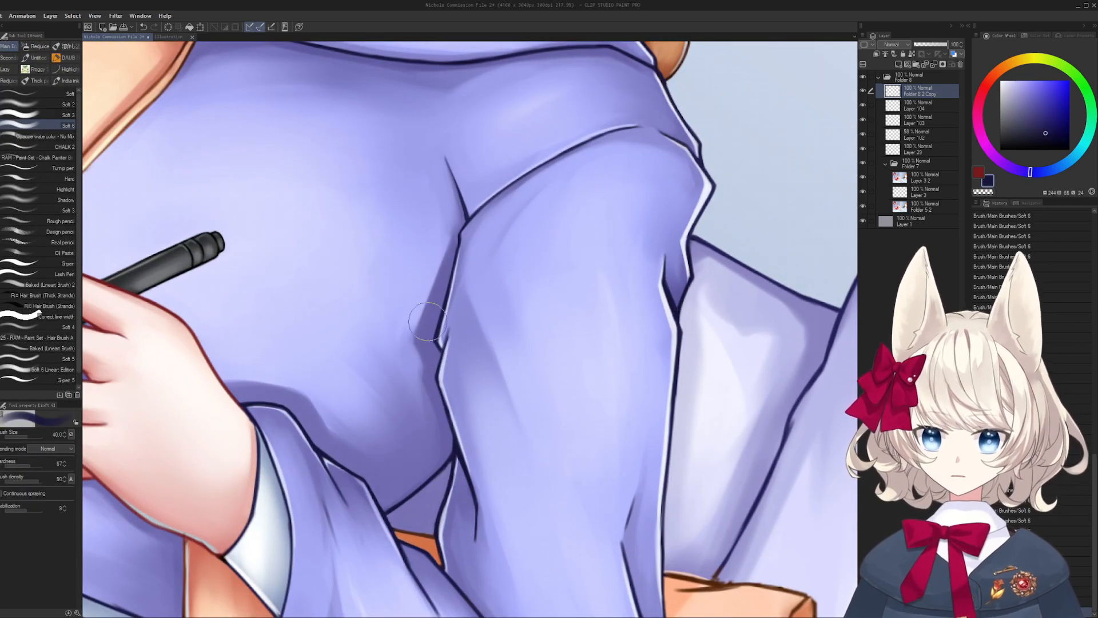
{"action": "key", "text": "bracketleft"}
{"action": "key", "text": "bracketleft"}
{"action": "key", "text": "bracketleft"}
{"action": "key", "text": "bracketleft"}
{"action": "key", "text": "bracketleft"}
{"action": "key", "text": "bracketleft"}
{"action": "key", "text": "bracketleft"}
{"action": "key", "text": "bracketleft"}
{"action": "key", "text": "bracketleft"}
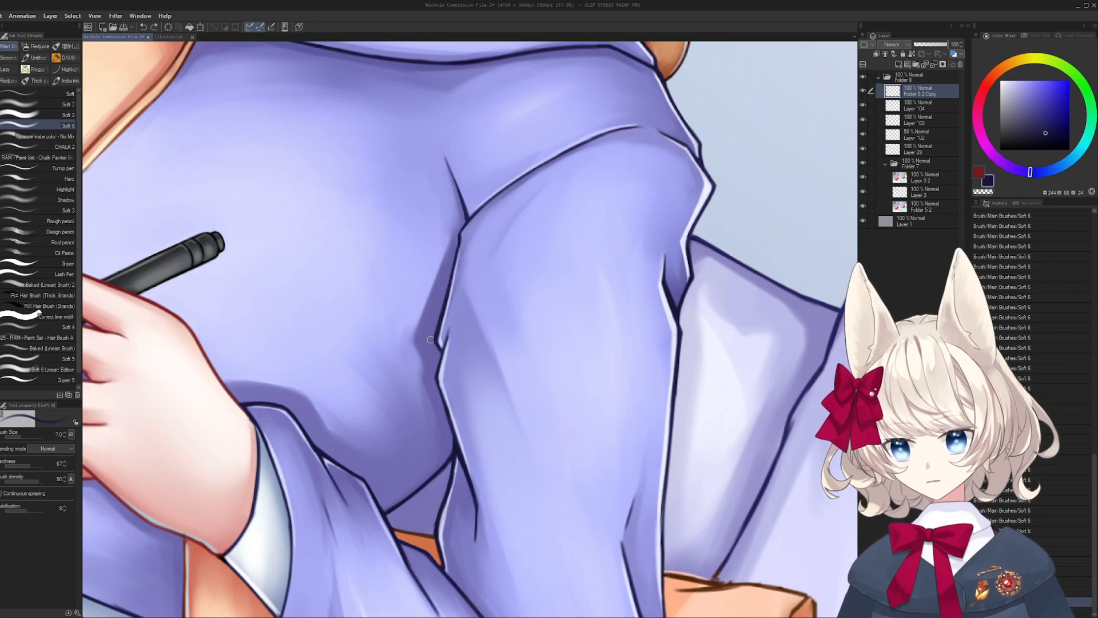
{"action": "left_click_drag", "start_coordinate": [430, 339], "coordinate": [447, 284]}
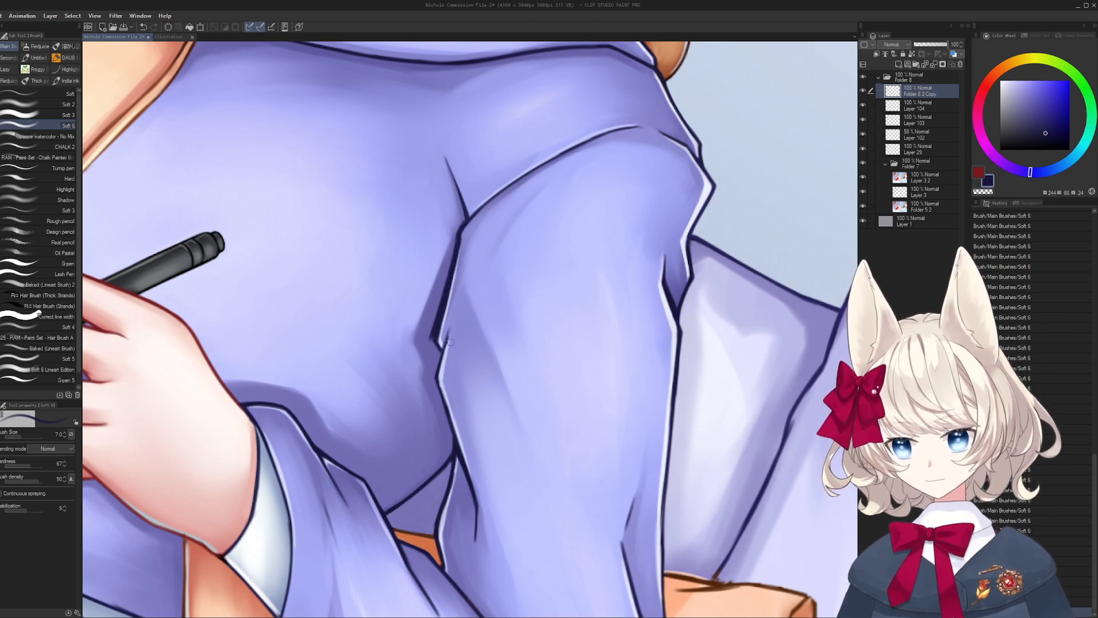
{"action": "left_click_drag", "start_coordinate": [431, 331], "coordinate": [441, 354]}
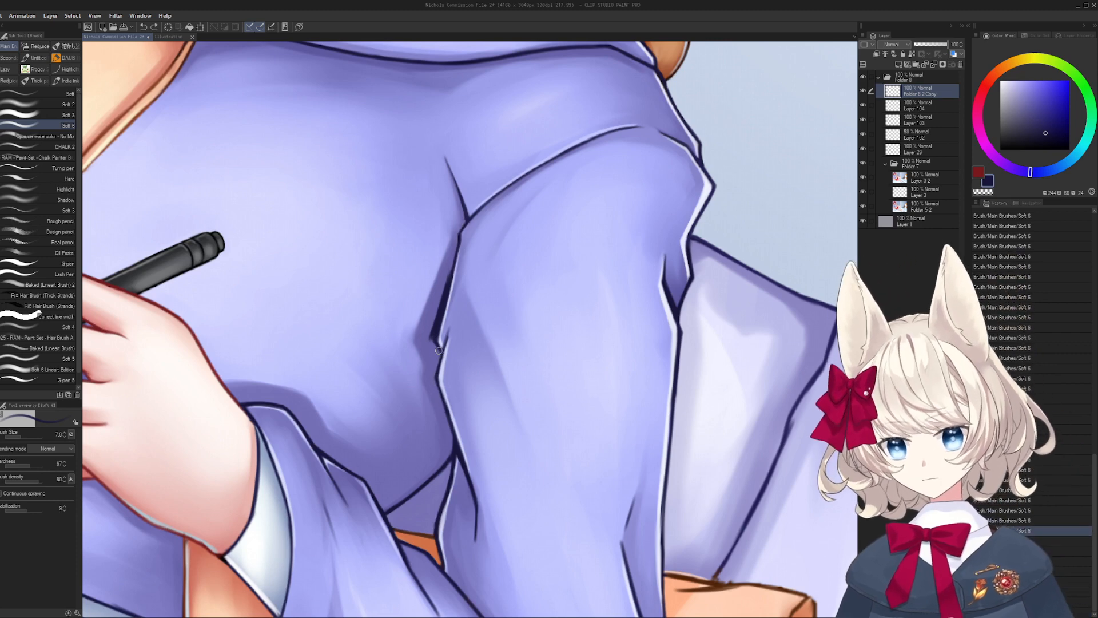
{"action": "key", "text": "ctrl+z"}
{"action": "key", "text": "ctrl+z"}
{"action": "key", "text": "ctrl+z"}
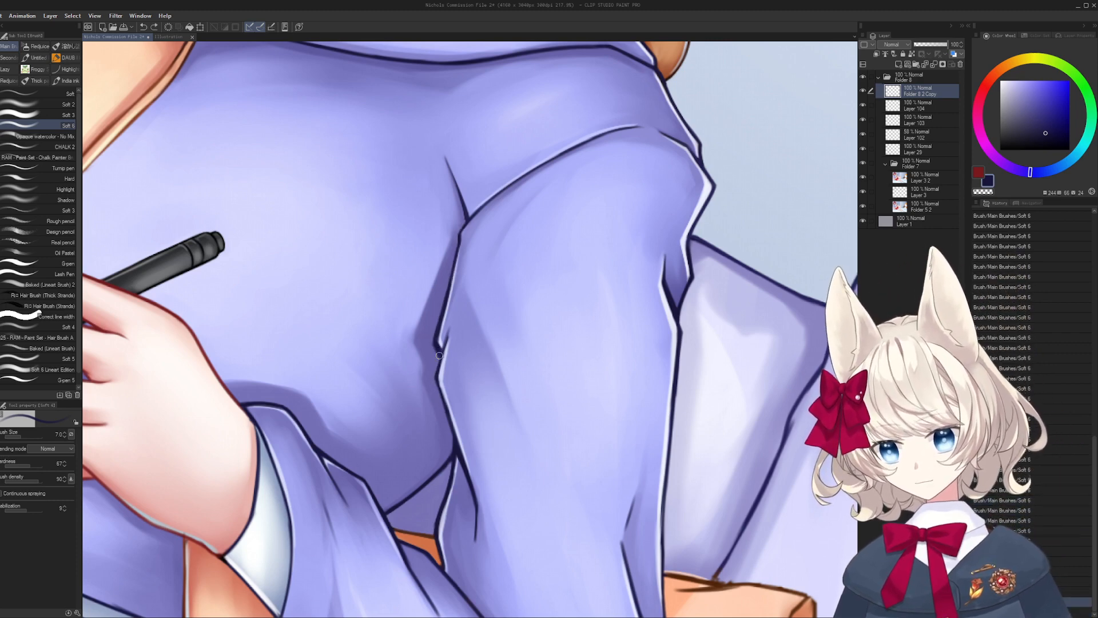
- Redraw the navy outline and small fold tail at the upper sleeve's torso-side notch, undoing unwanted strokes
{"action": "key", "text": "r"}
{"action": "mouse_move", "coordinate": [435, 349]}
{"action": "left_mouse_down"}
{"action": "mouse_move", "coordinate": [419, 185]}
{"action": "mouse_move", "coordinate": [525, 340]}
{"action": "mouse_move", "coordinate": [558, 267]}
{"action": "left_mouse_up"}
{"action": "key", "text": "r"}
{"action": "key", "text": "ctrl+z"}
{"action": "key", "text": "bracketright"}
{"action": "key", "text": "r"}
{"action": "mouse_move", "coordinate": [523, 330]}
{"action": "left_mouse_down"}
{"action": "mouse_move", "coordinate": [547, 444]}
{"action": "mouse_move", "coordinate": [551, 360]}
{"action": "mouse_move", "coordinate": [505, 373]}
{"action": "mouse_move", "coordinate": [515, 331]}
{"action": "left_mouse_up"}
{"action": "key", "text": "b"}
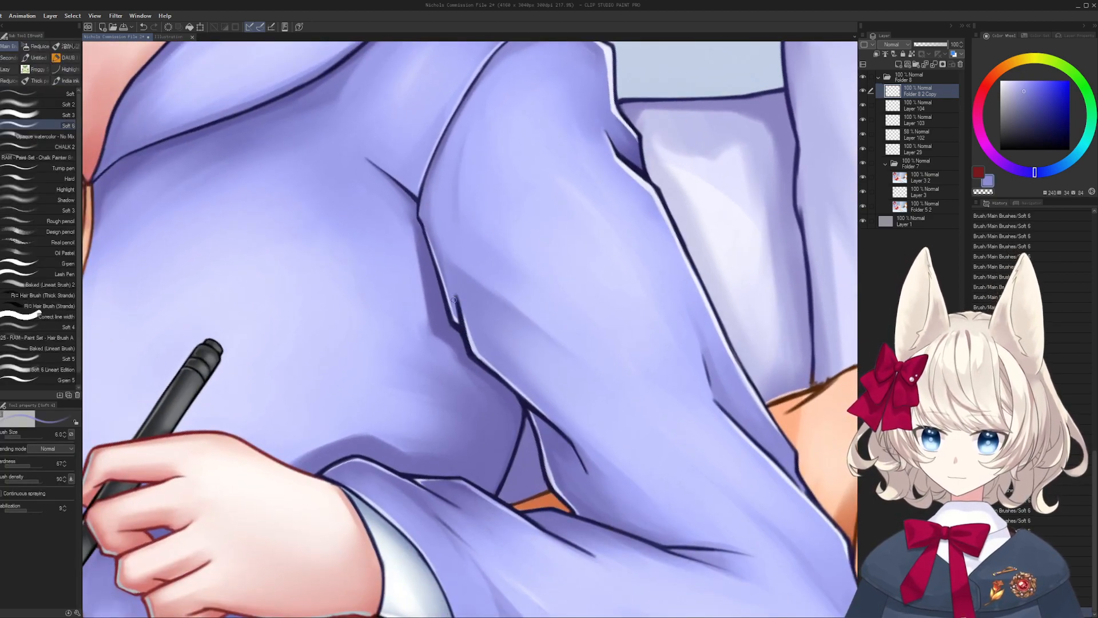
{"action": "key", "text": "ctrl+z"}
- Refine the line work around the upper sleeve's inner notch with sampled navy at brush size 6
{"action": "left_click_drag", "start_coordinate": [476, 378], "coordinate": [425, 332]}
{"action": "key", "text": "r"}
{"action": "left_click_drag", "start_coordinate": [538, 366], "coordinate": [493, 270]}
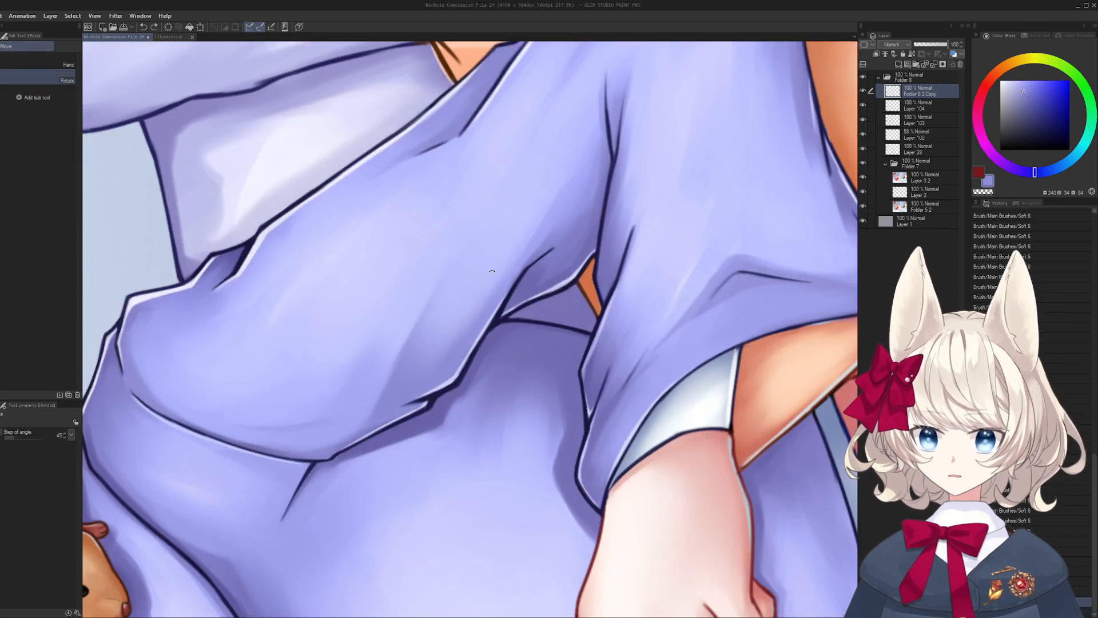
{"action": "key", "text": "b"}
{"action": "left_click", "coordinate": [495, 315], "text": "alt"}
{"action": "mouse_move", "coordinate": [492, 330]}
{"action": "left_mouse_down"}
{"action": "mouse_move", "coordinate": [466, 374]}
{"action": "mouse_move", "coordinate": [515, 366]}
{"action": "mouse_move", "coordinate": [492, 296]}
{"action": "left_mouse_up"}
{"action": "key", "text": "r"}
{"action": "key", "text": "b"}
{"action": "key", "text": "r"}
{"action": "left_click_drag", "start_coordinate": [532, 255], "coordinate": [482, 365]}
{"action": "key", "text": "b"}
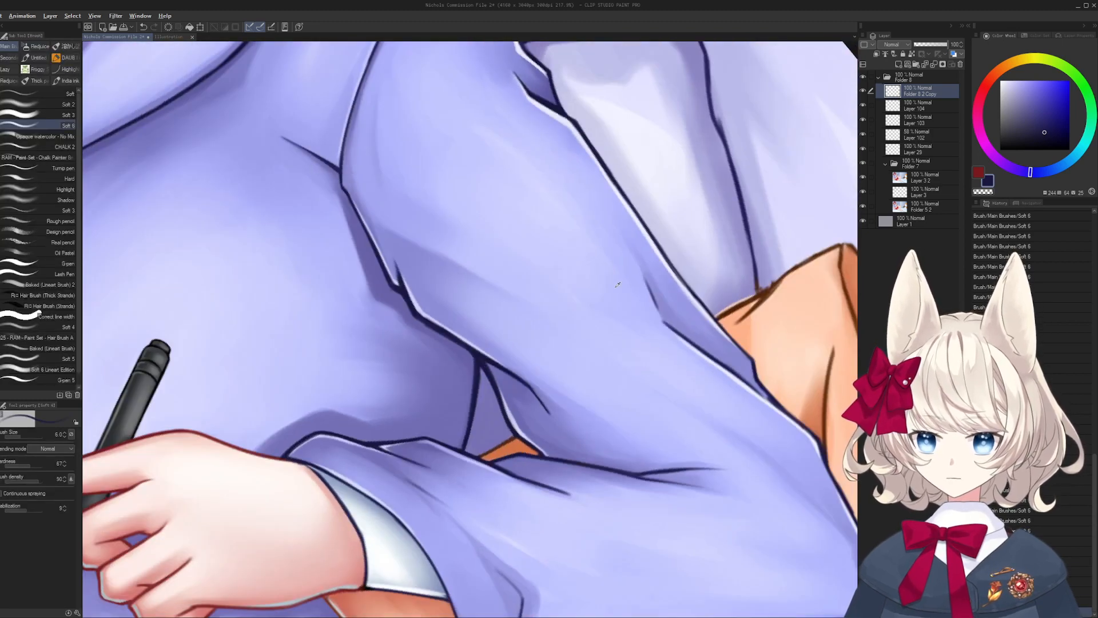
- Clean up the crease line on the outer sleeve above the orange pillow with sampled lavender and navy at brush size 10
{"action": "key", "text": "r"}
{"action": "mouse_move", "coordinate": [618, 284]}
{"action": "left_mouse_down"}
{"action": "mouse_move", "coordinate": [595, 320]}
{"action": "mouse_move", "coordinate": [522, 350]}
{"action": "mouse_move", "coordinate": [502, 339]}
{"action": "left_mouse_up"}
{"action": "key", "text": "b"}
{"action": "key", "text": "bracketleft"}
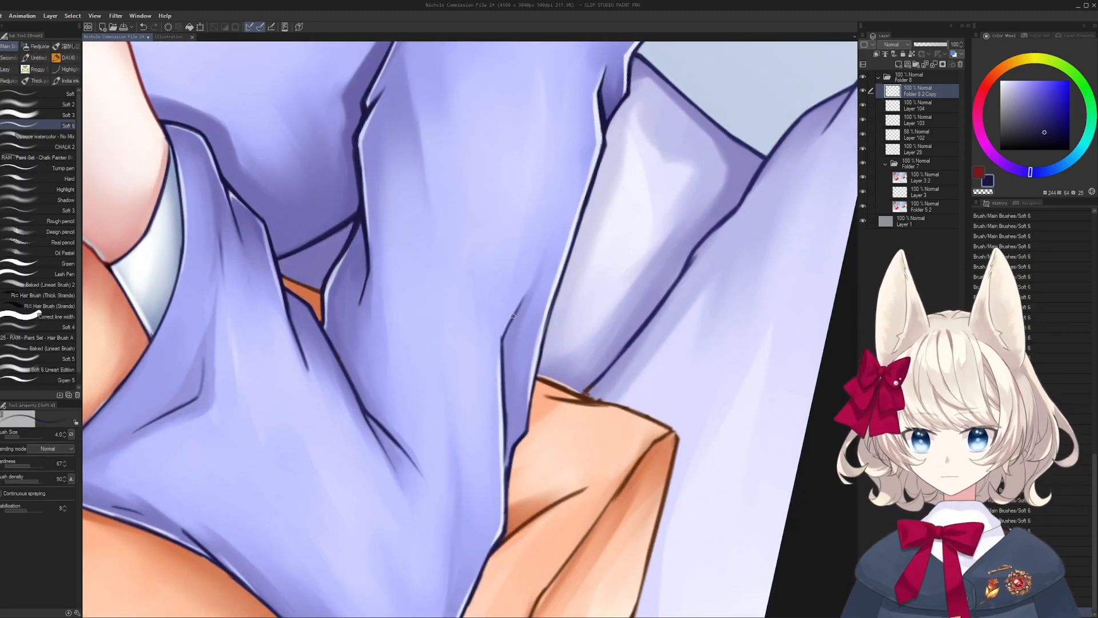
{"action": "left_click", "coordinate": [504, 327], "text": "alt"}
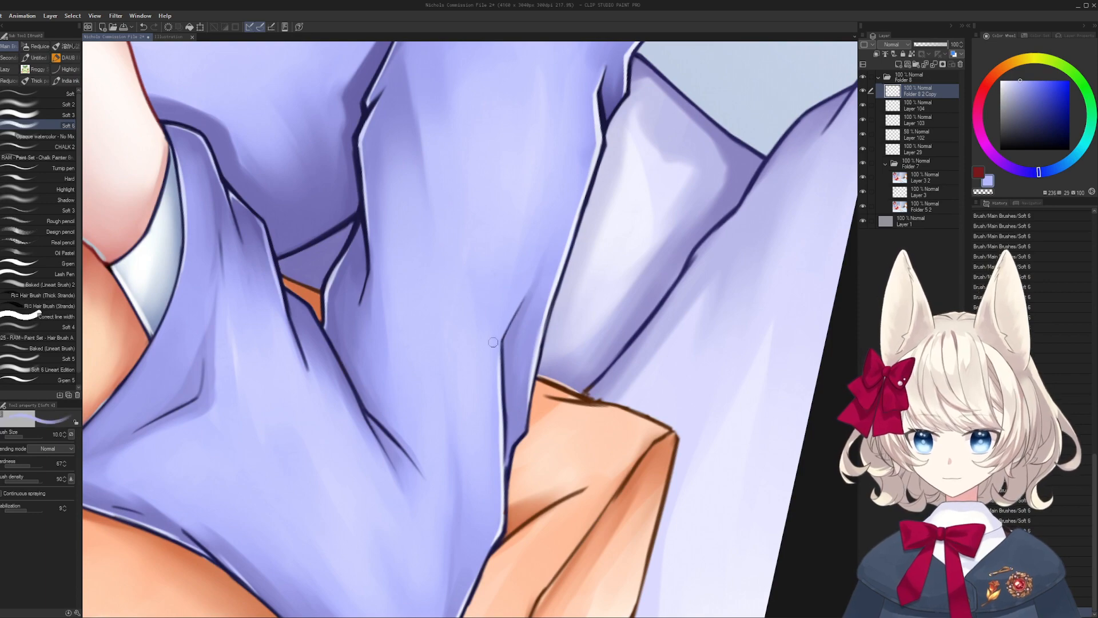
{"action": "left_click", "coordinate": [507, 370], "text": "alt"}
{"action": "left_click_drag", "start_coordinate": [508, 370], "coordinate": [367, 305]}
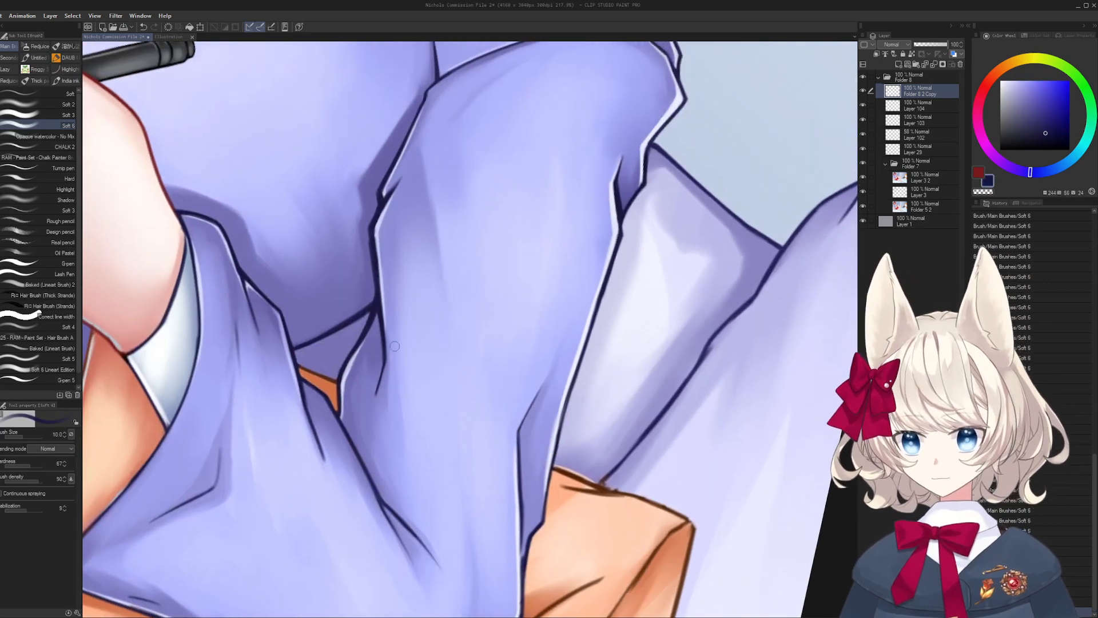
- Compare the illustration with and without the nested layer folder and the Folder 8 2 Copy layer by toggling their visibility
{"action": "key", "text": "r"}
{"action": "mouse_move", "coordinate": [395, 346]}
{"action": "left_mouse_down"}
{"action": "mouse_move", "coordinate": [431, 370]}
{"action": "mouse_move", "coordinate": [321, 372]}
{"action": "left_mouse_up"}
{"action": "key", "text": "b"}
{"action": "key", "text": "bracketleft"}
{"action": "key", "text": "bracketleft"}
{"action": "key", "text": "ctrl+at"}
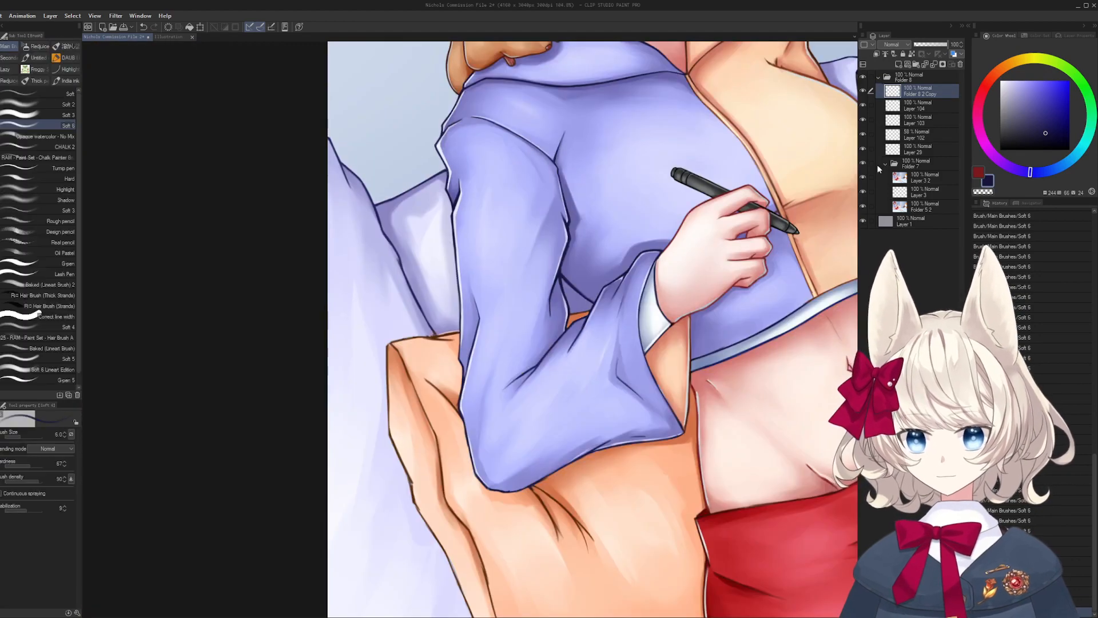
{"action": "left_click", "coordinate": [862, 163]}
{"action": "left_click_drag", "start_coordinate": [543, 343], "coordinate": [435, 349]}
{"action": "left_click_drag", "start_coordinate": [535, 402], "coordinate": [597, 331]}
{"action": "left_click", "coordinate": [862, 164]}
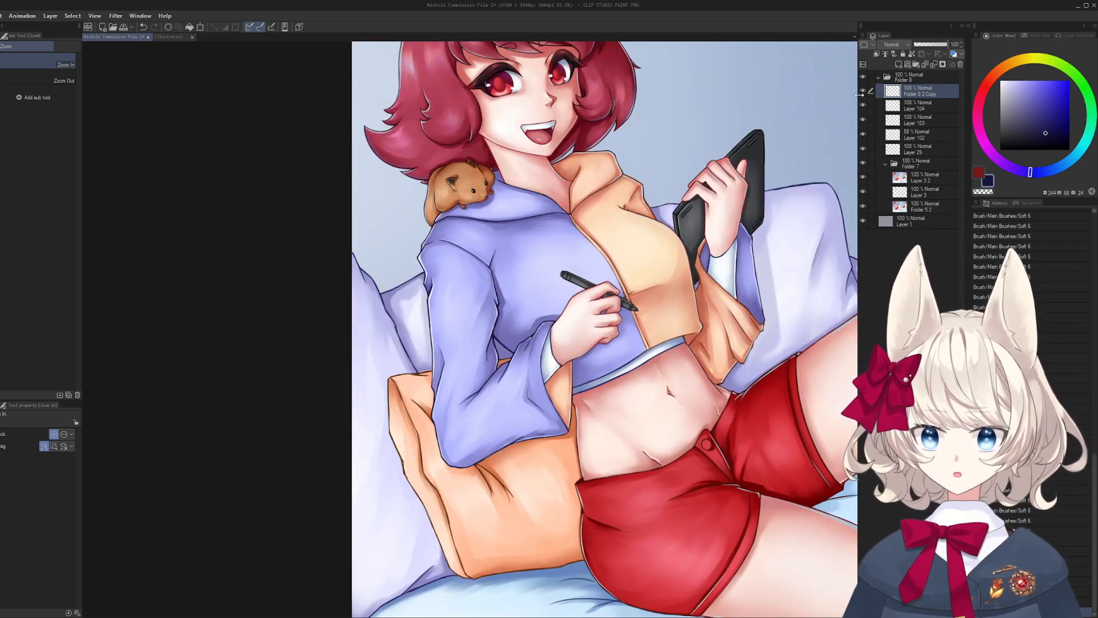
{"action": "left_click", "coordinate": [863, 92]}
- Soften the shading beside the inner fold line of the hood's peach side with sampled peach tones, up to brush size 17
{"action": "mouse_move", "coordinate": [592, 170]}
{"action": "left_mouse_down"}
{"action": "mouse_move", "coordinate": [552, 266]}
{"action": "mouse_move", "coordinate": [675, 265]}
{"action": "left_mouse_up"}
{"action": "left_click_drag", "start_coordinate": [472, 346], "coordinate": [518, 343]}
{"action": "left_click", "coordinate": [484, 338], "text": "alt"}
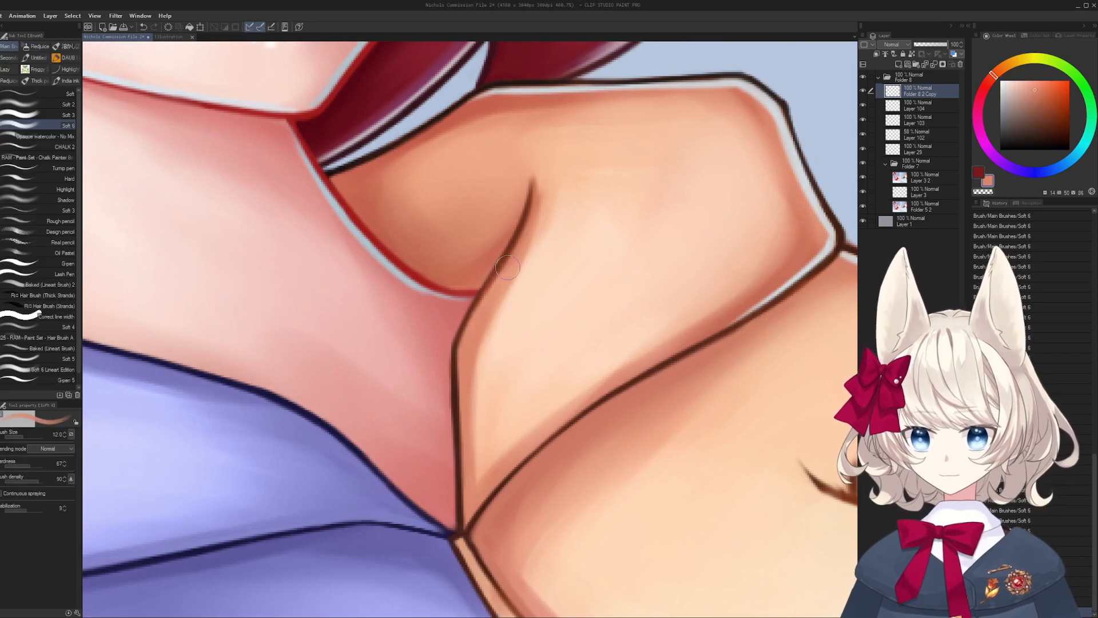
{"action": "key", "text": "bracketright"}
{"action": "key", "text": "bracketright"}
{"action": "left_click", "coordinate": [487, 320], "text": "alt"}
{"action": "left_click", "coordinate": [515, 277], "text": "alt"}
{"action": "mouse_move", "coordinate": [515, 277]}
{"action": "left_mouse_down"}
{"action": "mouse_move", "coordinate": [544, 186]}
{"action": "mouse_move", "coordinate": [540, 231]}
{"action": "mouse_move", "coordinate": [542, 179]}
{"action": "left_mouse_up"}
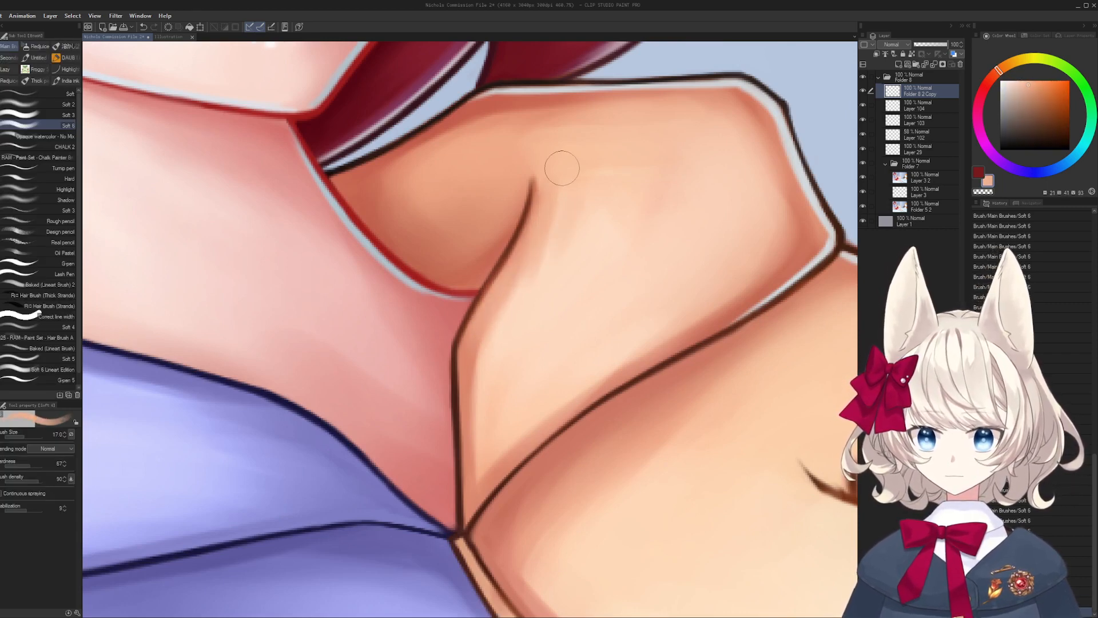
- Smooth the broad shading across the hood's peach panel with sampled light peach at brush sizes 60 and 50
{"action": "key", "text": "bracketright"}
{"action": "key", "text": "bracketright"}
{"action": "key", "text": "bracketright"}
{"action": "key", "text": "bracketright"}
{"action": "key", "text": "bracketright"}
{"action": "key", "text": "bracketright"}
{"action": "key", "text": "bracketright"}
{"action": "key", "text": "bracketright"}
{"action": "left_click", "coordinate": [647, 250], "text": "alt"}
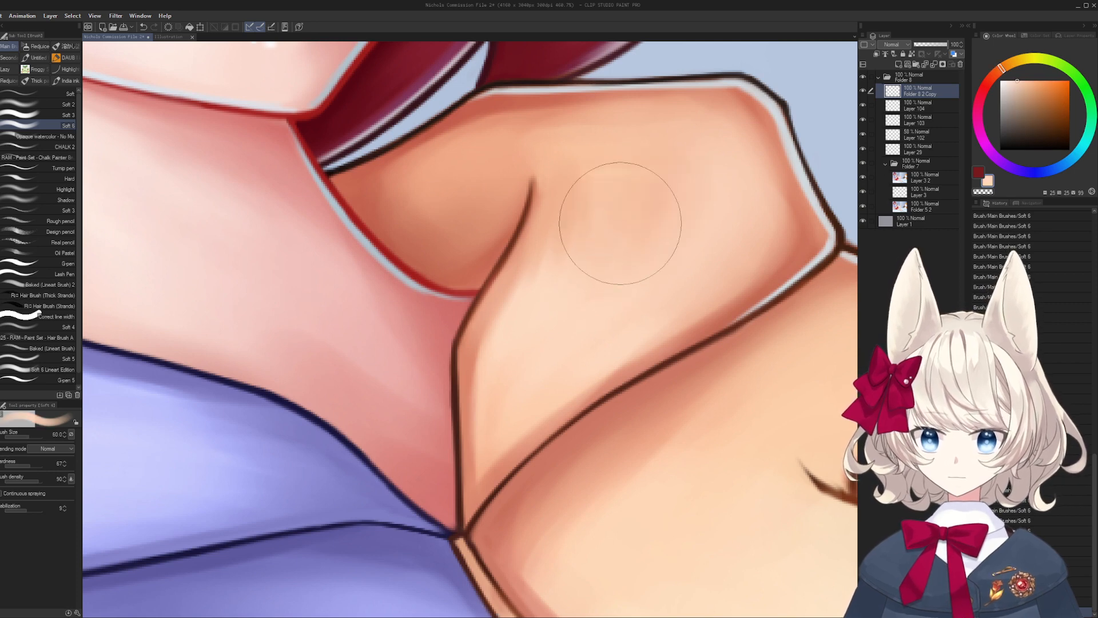
{"action": "key", "text": "bracketleft"}
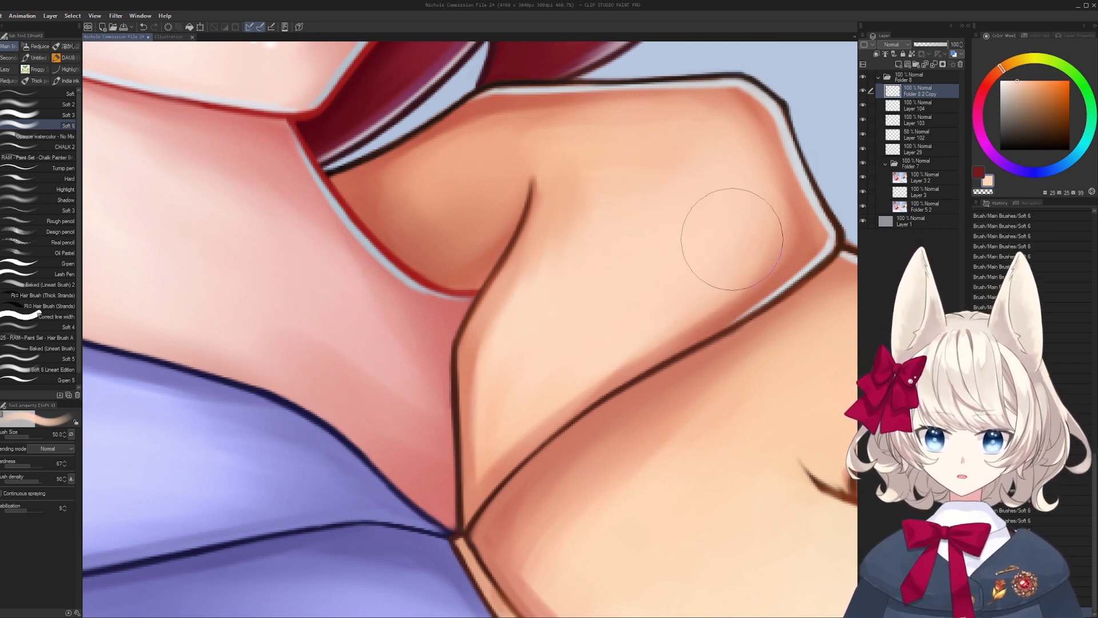
{"action": "mouse_move", "coordinate": [636, 77]}
{"action": "left_mouse_down"}
{"action": "mouse_move", "coordinate": [586, 329]}
{"action": "mouse_move", "coordinate": [584, 312]}
{"action": "left_mouse_up"}
- Refine the dark outline beside the curled hair lock with sampled dark maroon, reducing the brush to size 3 and undoing an unwanted stroke
{"action": "left_click_drag", "start_coordinate": [622, 223], "coordinate": [474, 435]}
{"action": "left_click_drag", "start_coordinate": [481, 327], "coordinate": [457, 422]}
{"action": "key", "text": "bracketleft"}
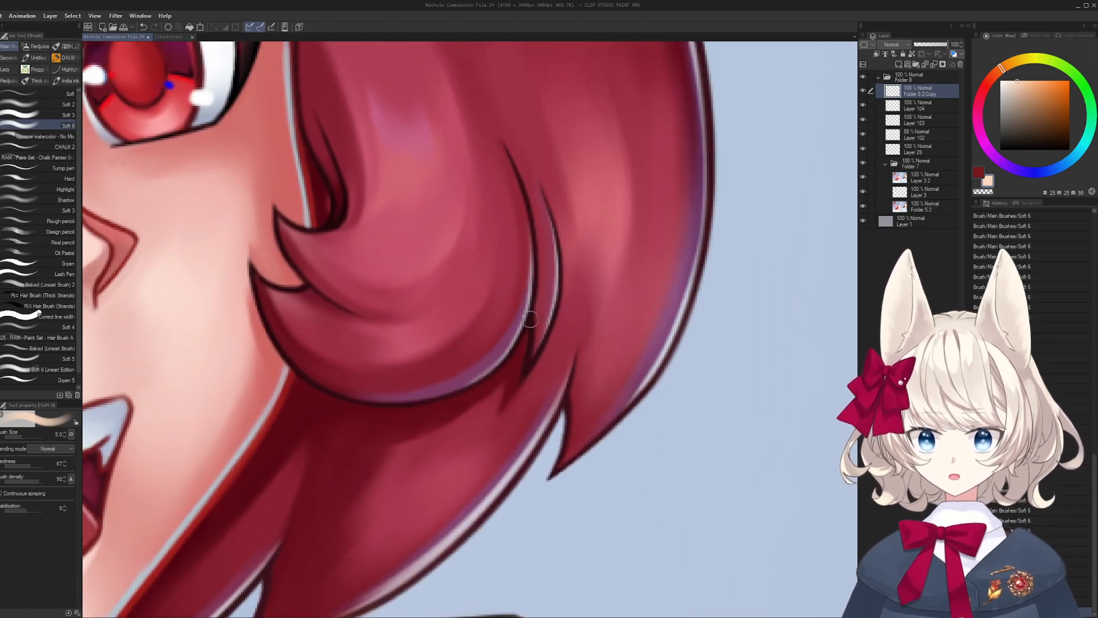
{"action": "key", "text": "bracketleft"}
{"action": "key", "text": "bracketleft"}
{"action": "key", "text": "bracketleft"}
{"action": "key", "text": "bracketleft"}
{"action": "key", "text": "bracketleft"}
{"action": "key", "text": "bracketleft"}
{"action": "key", "text": "bracketleft"}
{"action": "key", "text": "bracketleft"}
{"action": "key", "text": "bracketleft"}
{"action": "key", "text": "bracketleft"}
{"action": "left_click", "coordinate": [529, 322], "text": "alt"}
{"action": "key", "text": "r"}
{"action": "mouse_move", "coordinate": [559, 331]}
{"action": "left_mouse_down"}
{"action": "mouse_move", "coordinate": [424, 284]}
{"action": "mouse_move", "coordinate": [434, 334]}
{"action": "left_mouse_up"}
{"action": "key", "text": "ctrl+z"}
{"action": "key", "text": "bracketleft"}
{"action": "key", "text": "bracketleft"}
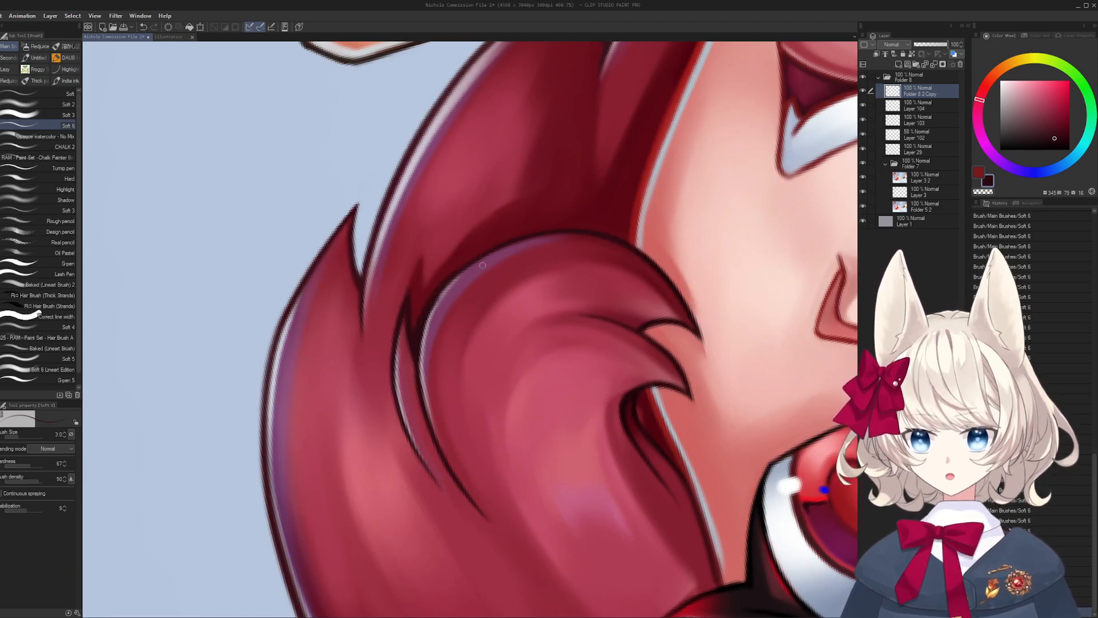
- Brighten the rim highlight along the curled hair lock's outer edge with sampled pale lilac at brush size 3
{"action": "left_click", "coordinate": [424, 358], "text": "alt"}
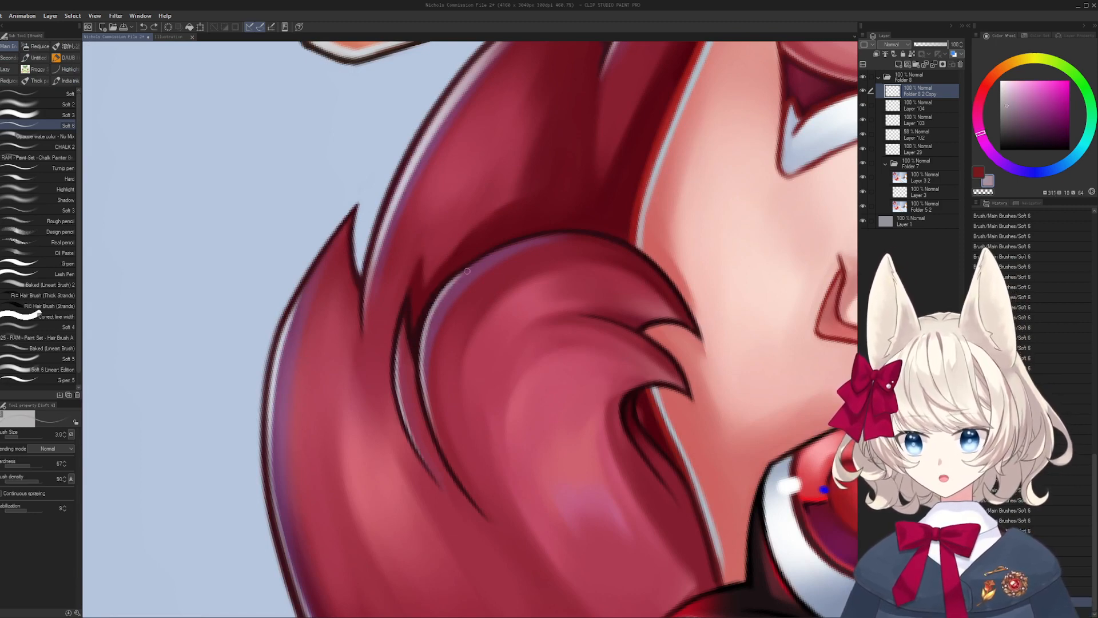
{"action": "left_click", "coordinate": [278, 390], "text": "alt"}
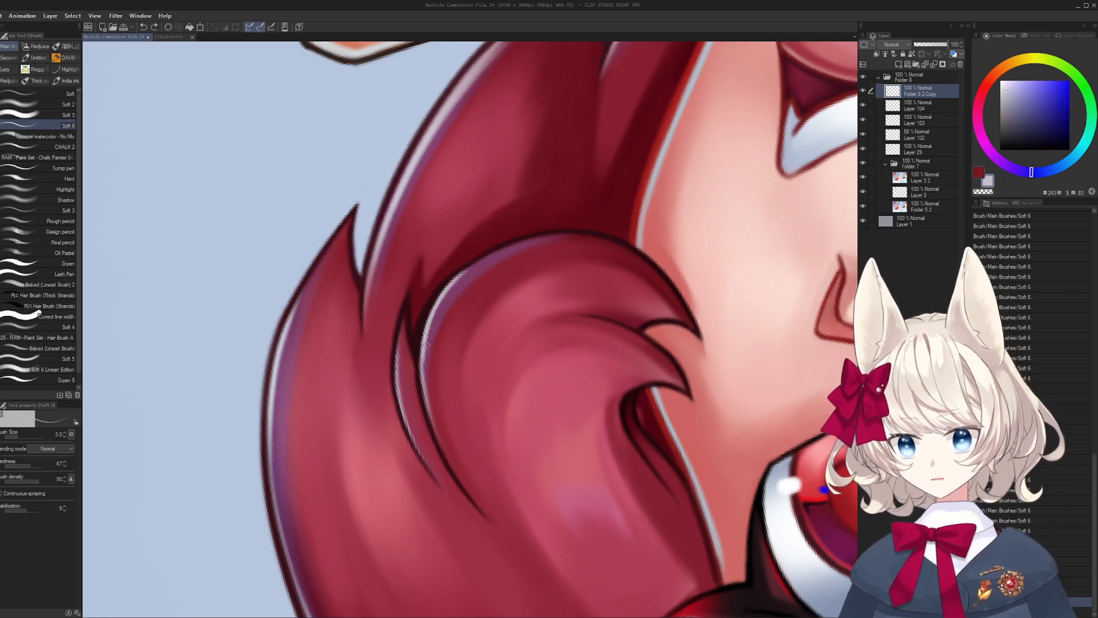
{"action": "left_click_drag", "start_coordinate": [431, 326], "coordinate": [469, 267]}
{"action": "mouse_move", "coordinate": [439, 292]}
{"action": "left_mouse_down"}
{"action": "mouse_move", "coordinate": [515, 343]}
{"action": "mouse_move", "coordinate": [500, 409]}
{"action": "mouse_move", "coordinate": [528, 314]}
{"action": "mouse_move", "coordinate": [559, 317]}
{"action": "mouse_move", "coordinate": [566, 266]}
{"action": "left_mouse_up"}
{"action": "mouse_move", "coordinate": [567, 265]}
{"action": "left_mouse_down"}
{"action": "mouse_move", "coordinate": [538, 366]}
{"action": "mouse_move", "coordinate": [500, 423]}
{"action": "mouse_move", "coordinate": [483, 399]}
{"action": "left_mouse_up"}
- Touch up the rim highlight on the peach hoodie's side fold and the adjoining lavender edge with sampled colors
{"action": "left_click_drag", "start_coordinate": [591, 340], "coordinate": [471, 269]}
{"action": "left_click_drag", "start_coordinate": [423, 299], "coordinate": [492, 289]}
{"action": "left_click_drag", "start_coordinate": [406, 306], "coordinate": [457, 303]}
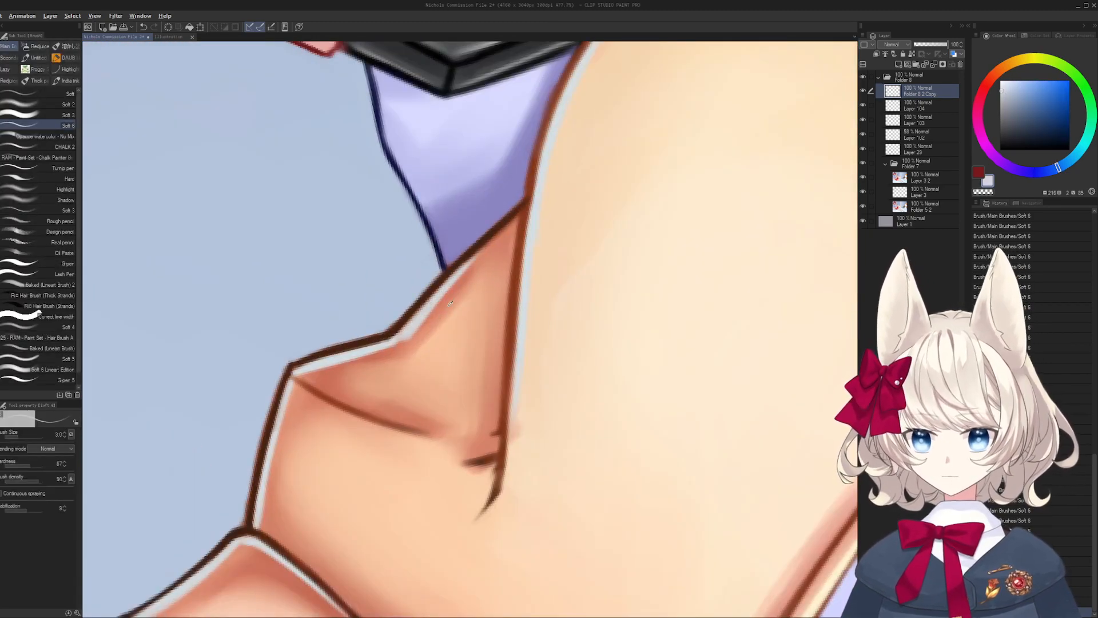
{"action": "mouse_move", "coordinate": [424, 329]}
{"action": "left_mouse_down"}
{"action": "mouse_move", "coordinate": [486, 286]}
{"action": "mouse_move", "coordinate": [518, 308]}
{"action": "left_mouse_up"}
{"action": "left_click_drag", "start_coordinate": [504, 378], "coordinate": [479, 316]}
{"action": "left_click", "coordinate": [479, 369], "text": "alt"}
{"action": "left_click_drag", "start_coordinate": [456, 402], "coordinate": [487, 327]}
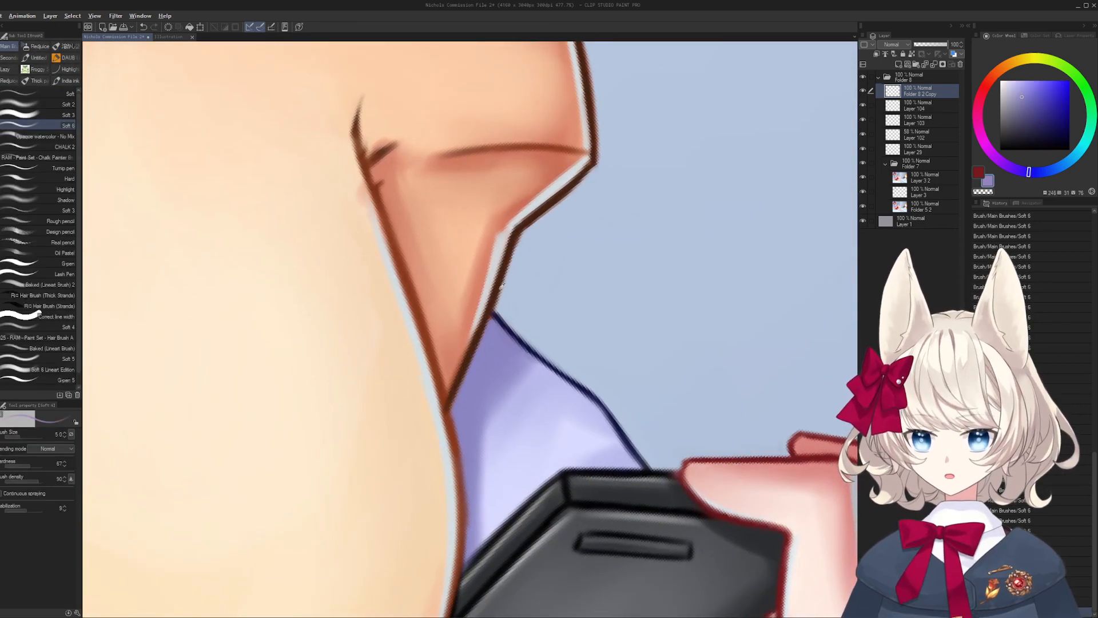
- Redraw the brown chest outline from the side fold past the lavender area with sampled brown at brush size 4, undoing unwanted strokes
{"action": "left_click", "coordinate": [503, 287], "text": "alt"}
{"action": "mouse_move", "coordinate": [502, 286]}
{"action": "left_mouse_down"}
{"action": "mouse_move", "coordinate": [394, 516]}
{"action": "mouse_move", "coordinate": [522, 343]}
{"action": "left_mouse_up"}
{"action": "mouse_move", "coordinate": [520, 337]}
{"action": "left_mouse_down"}
{"action": "mouse_move", "coordinate": [502, 344]}
{"action": "mouse_move", "coordinate": [512, 300]}
{"action": "left_mouse_up"}
{"action": "key", "text": "bracketleft"}
{"action": "left_click_drag", "start_coordinate": [439, 372], "coordinate": [526, 299]}
{"action": "left_click_drag", "start_coordinate": [394, 405], "coordinate": [607, 248]}
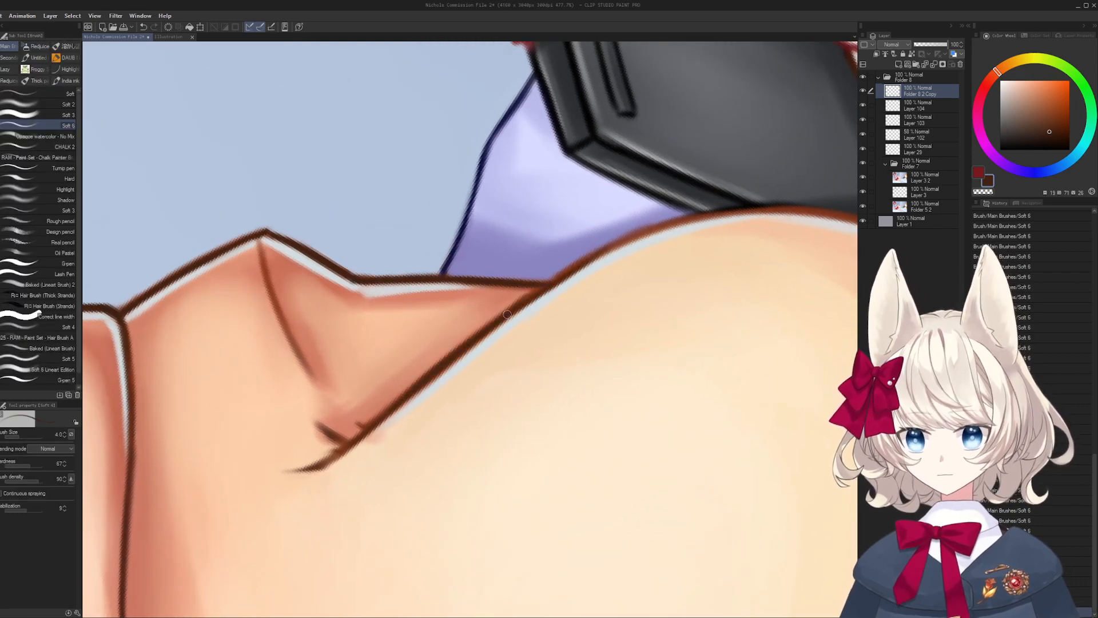
{"action": "left_click_drag", "start_coordinate": [460, 358], "coordinate": [643, 230]}
{"action": "left_click_drag", "start_coordinate": [493, 334], "coordinate": [630, 240]}
{"action": "key", "text": "ctrl+z"}
{"action": "key", "text": "ctrl+z"}
{"action": "key", "text": "ctrl+z"}
{"action": "left_click_drag", "start_coordinate": [461, 352], "coordinate": [638, 231]}
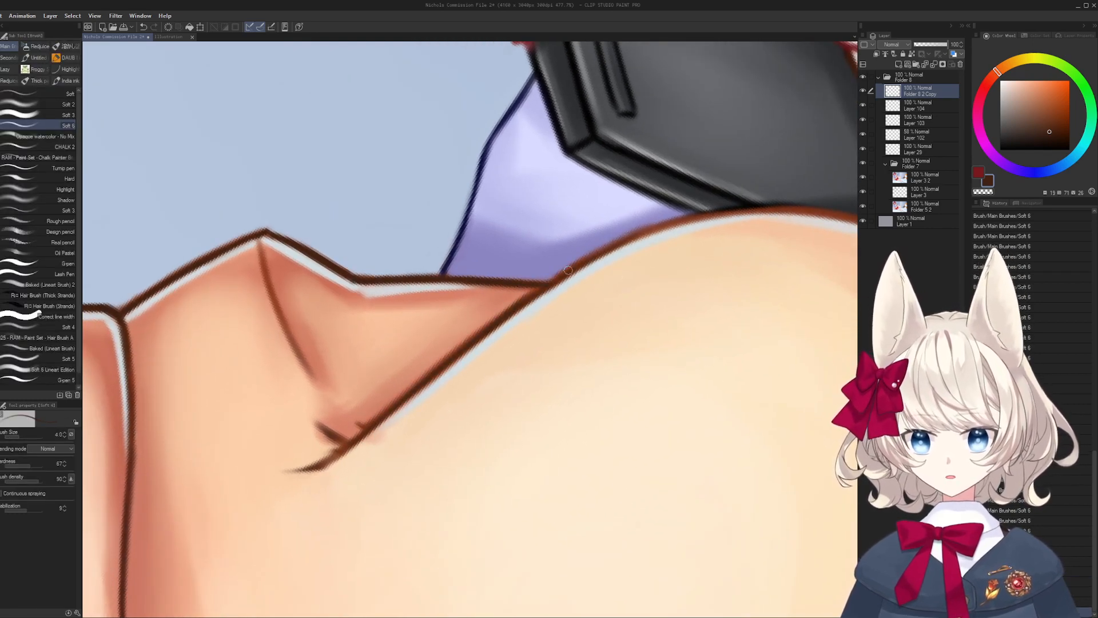
{"action": "left_click_drag", "start_coordinate": [583, 262], "coordinate": [695, 215]}
{"action": "left_click_drag", "start_coordinate": [595, 256], "coordinate": [680, 222]}
- Try thickening the brown chest outline where it overlaps the tablet's lower edge at brush size 4
{"action": "mouse_move", "coordinate": [555, 212]}
{"action": "left_mouse_down"}
{"action": "mouse_move", "coordinate": [459, 274]}
{"action": "mouse_move", "coordinate": [424, 345]}
{"action": "left_mouse_up"}
{"action": "left_click_drag", "start_coordinate": [520, 290], "coordinate": [519, 251]}
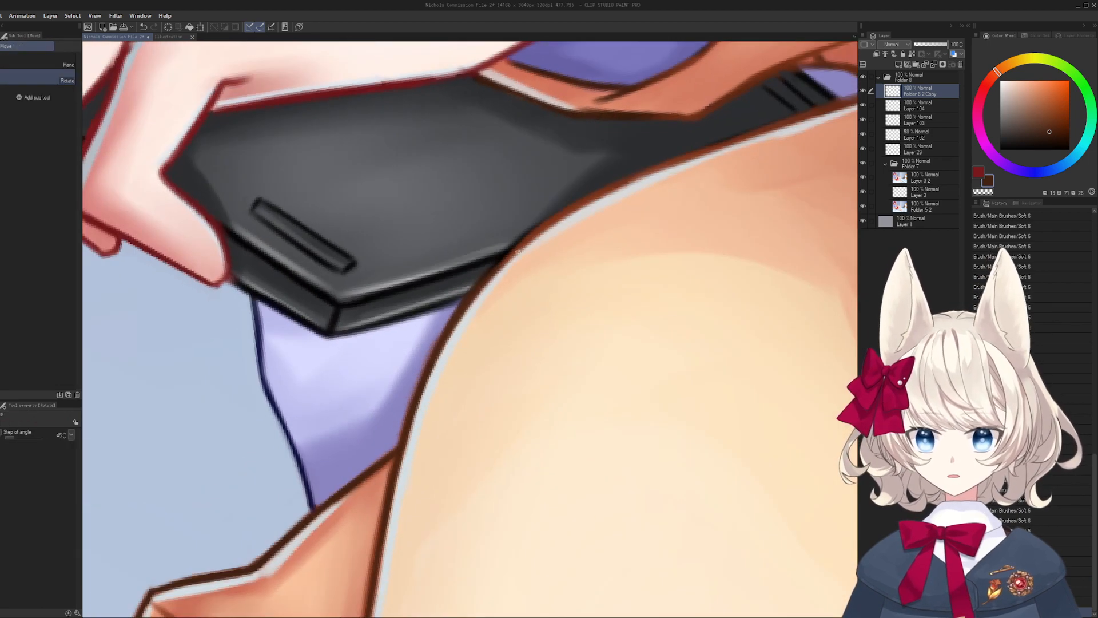
{"action": "left_click_drag", "start_coordinate": [464, 315], "coordinate": [550, 226]}
{"action": "key", "text": "ctrl+z"}
{"action": "left_click_drag", "start_coordinate": [503, 259], "coordinate": [625, 183]}
{"action": "left_click_drag", "start_coordinate": [467, 309], "coordinate": [717, 144]}
{"action": "left_click_drag", "start_coordinate": [531, 241], "coordinate": [644, 173]}
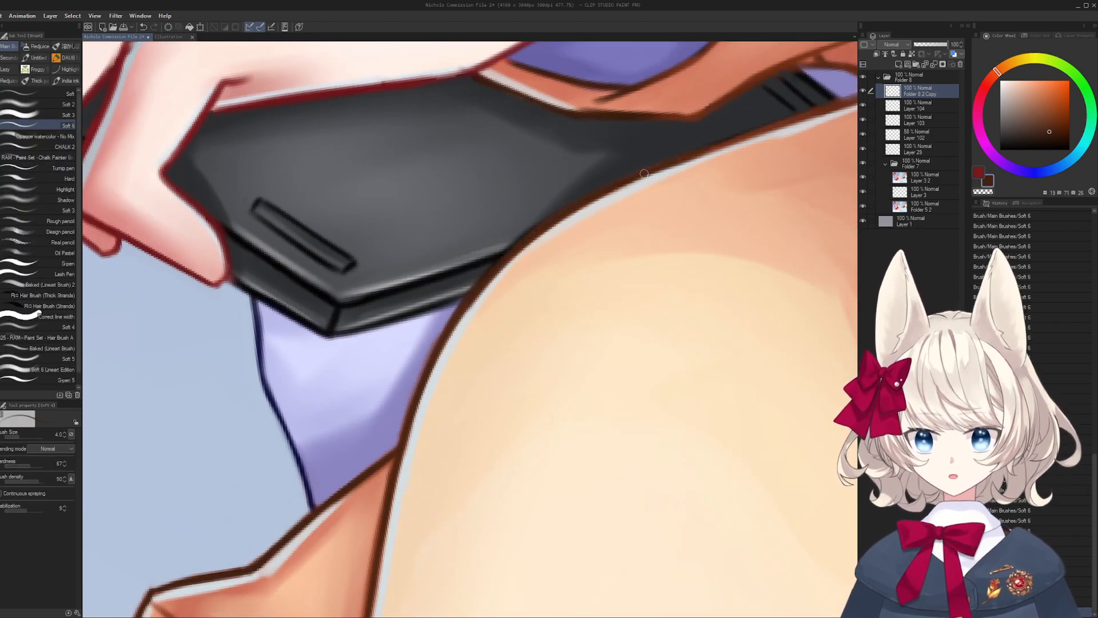
{"action": "key", "text": "ctrl+z"}
{"action": "key", "text": "ctrl+z"}
- Redraw the brown chest outline along the tablet toward the orange sleeve at brush size 4, undoing unwanted strokes
{"action": "left_click_drag", "start_coordinate": [535, 236], "coordinate": [755, 136]}
{"action": "mouse_move", "coordinate": [725, 173]}
{"action": "left_mouse_down"}
{"action": "mouse_move", "coordinate": [729, 185]}
{"action": "mouse_move", "coordinate": [714, 154]}
{"action": "left_mouse_up"}
{"action": "mouse_move", "coordinate": [655, 179]}
{"action": "left_mouse_down"}
{"action": "mouse_move", "coordinate": [576, 252]}
{"action": "mouse_move", "coordinate": [698, 166]}
{"action": "left_mouse_up"}
{"action": "key", "text": "ctrl+z"}
{"action": "key", "text": "ctrl+z"}
{"action": "left_click_drag", "start_coordinate": [514, 250], "coordinate": [727, 154]}
{"action": "key", "text": "ctrl+z"}
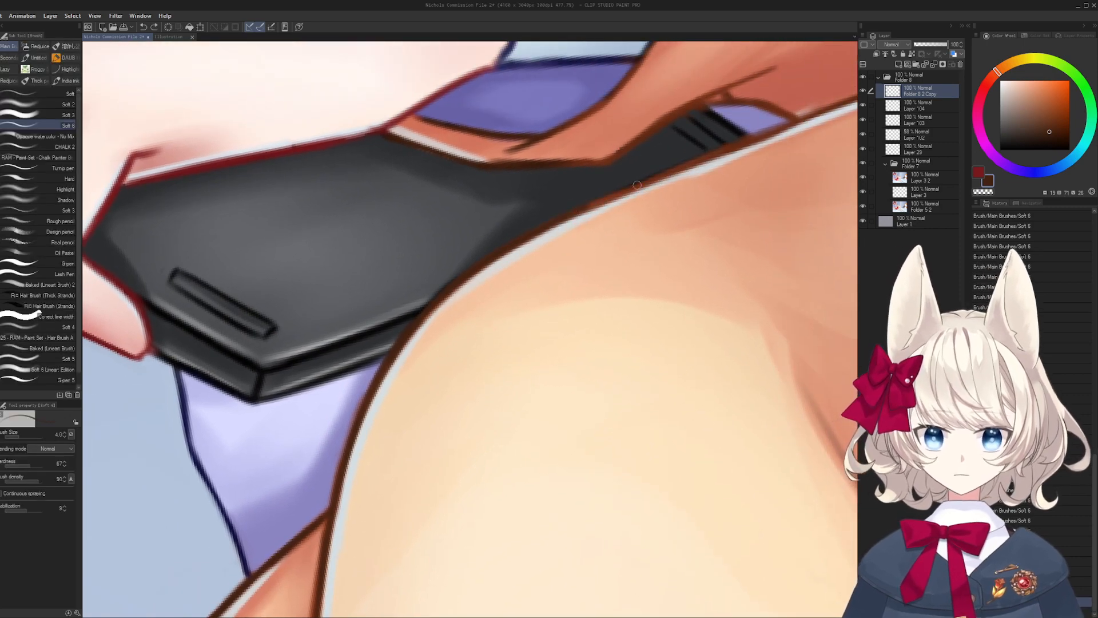
{"action": "left_click_drag", "start_coordinate": [593, 204], "coordinate": [735, 149]}
- Blend the shading around the small crease marks at the side fold's inner end with sampled peach tones
{"action": "mouse_move", "coordinate": [633, 314]}
{"action": "left_mouse_down"}
{"action": "mouse_move", "coordinate": [576, 412]}
{"action": "mouse_move", "coordinate": [470, 299]}
{"action": "mouse_move", "coordinate": [584, 365]}
{"action": "mouse_move", "coordinate": [646, 291]}
{"action": "mouse_move", "coordinate": [478, 331]}
{"action": "mouse_move", "coordinate": [480, 352]}
{"action": "left_mouse_up"}
{"action": "left_click", "coordinate": [436, 297], "text": "alt"}
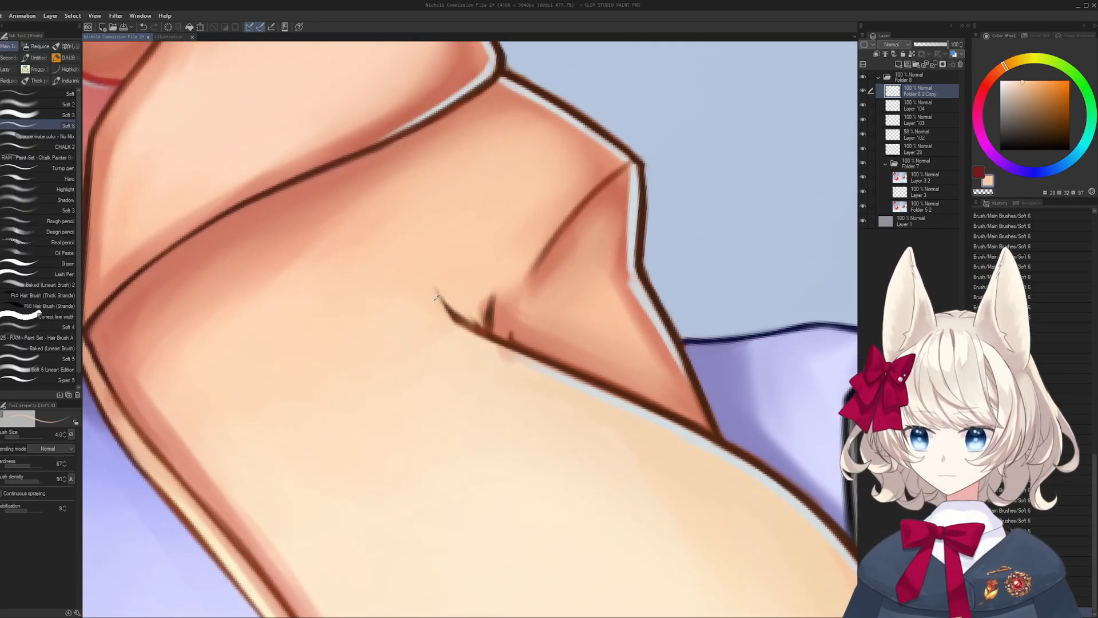
{"action": "left_click", "coordinate": [502, 331], "text": "alt"}
{"action": "left_click", "coordinate": [478, 314], "text": "alt"}
{"action": "mouse_move", "coordinate": [488, 301]}
{"action": "left_mouse_down"}
{"action": "mouse_move", "coordinate": [484, 324]}
{"action": "mouse_move", "coordinate": [488, 297]}
{"action": "mouse_move", "coordinate": [497, 328]}
{"action": "mouse_move", "coordinate": [513, 289]}
{"action": "mouse_move", "coordinate": [515, 323]}
{"action": "left_mouse_up"}
{"action": "left_click", "coordinate": [502, 310], "text": "alt"}
{"action": "left_click", "coordinate": [451, 330], "text": "alt"}
{"action": "key", "text": "bracketleft"}
{"action": "key", "text": "bracketleft"}
{"action": "key", "text": "bracketleft"}
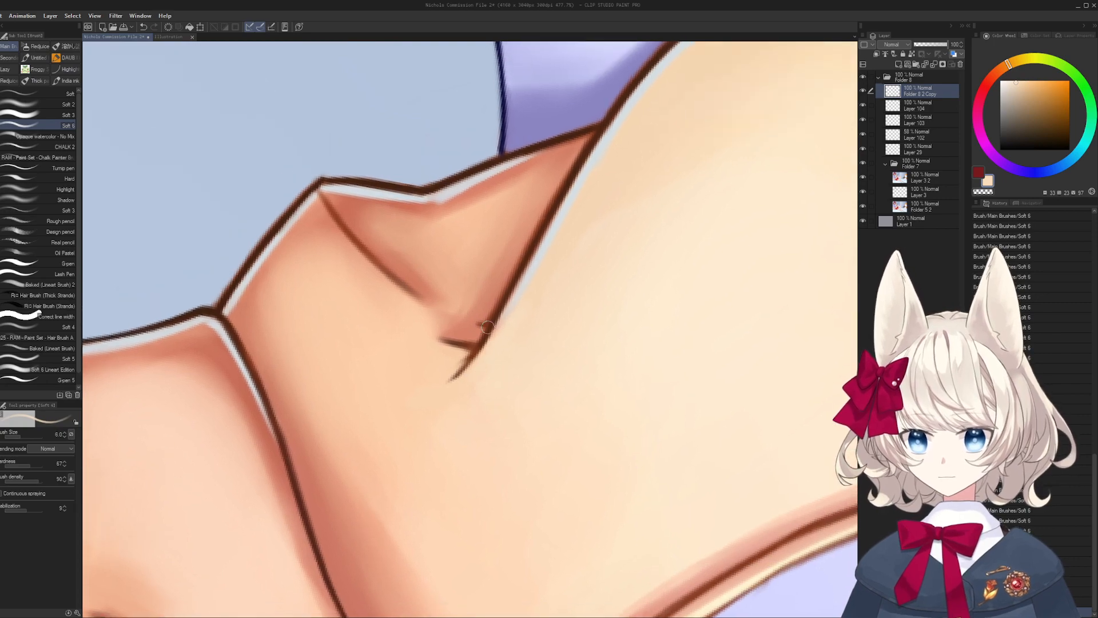
- Redraw the short brown tail and crease marks at the side fold's inner end at brush size 3, undoing unwanted strokes
{"action": "left_click", "coordinate": [492, 327], "text": "alt"}
{"action": "key", "text": "ctrl+z"}
{"action": "mouse_move", "coordinate": [446, 386]}
{"action": "left_mouse_down"}
{"action": "mouse_move", "coordinate": [499, 322]}
{"action": "mouse_move", "coordinate": [439, 208]}
{"action": "left_mouse_up"}
{"action": "key", "text": "ctrl+z"}
{"action": "key", "text": "r"}
{"action": "mouse_move", "coordinate": [498, 351]}
{"action": "left_mouse_down"}
{"action": "mouse_move", "coordinate": [472, 224]}
{"action": "mouse_move", "coordinate": [387, 264]}
{"action": "left_mouse_up"}
{"action": "key", "text": "b"}
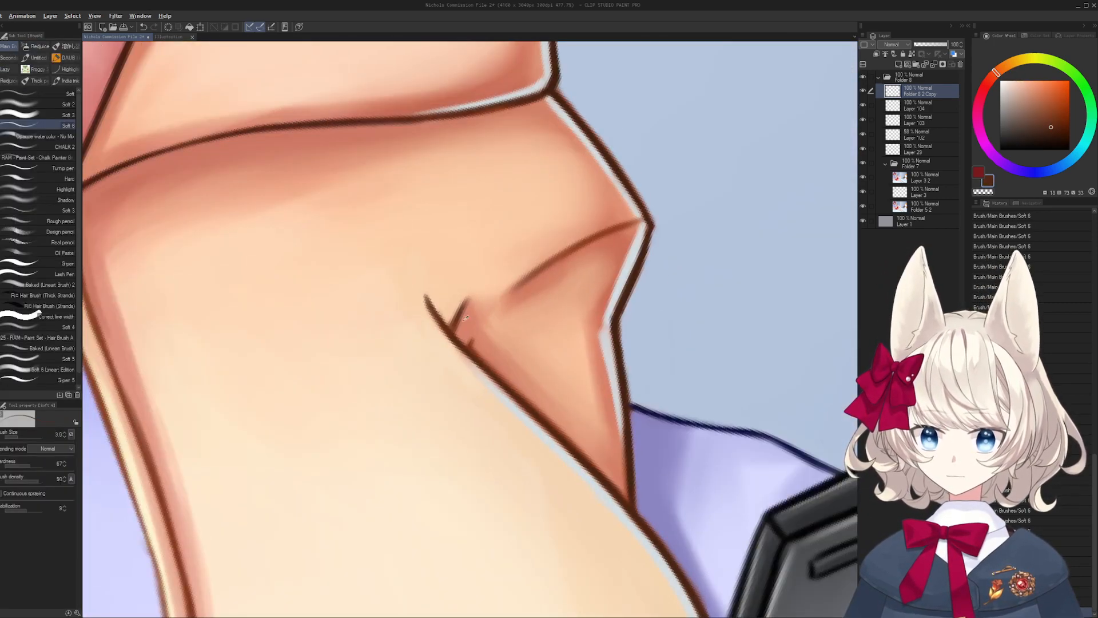
- Paint out the small crease marks and soften the outline tail's tip with sampled peach at brush sizes 6 to 15
{"action": "left_click", "coordinate": [450, 313], "text": "alt"}
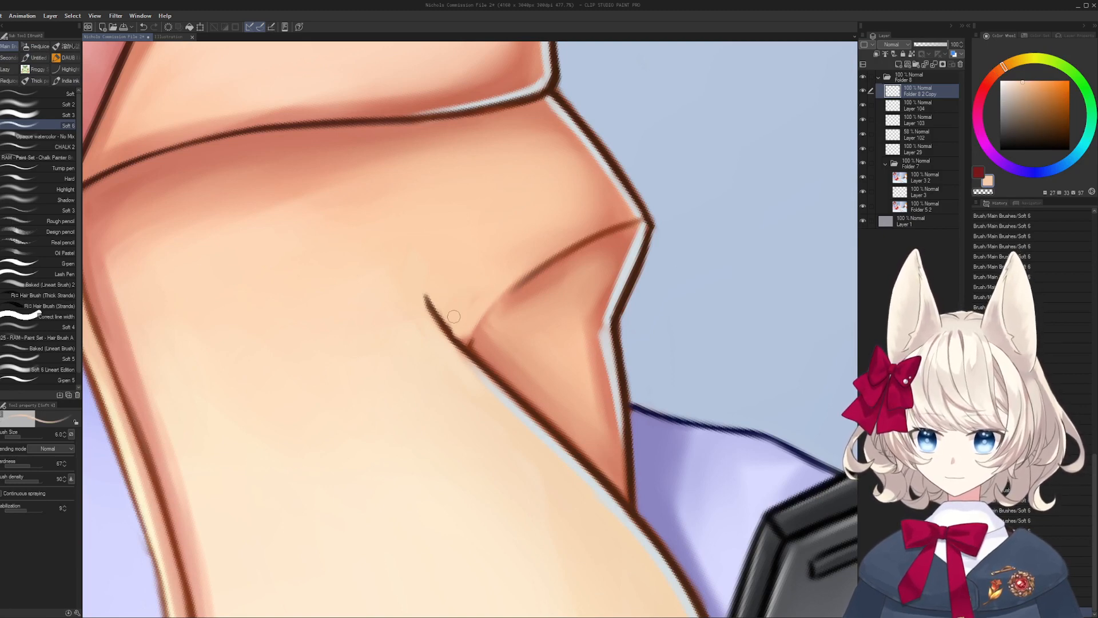
{"action": "left_click", "coordinate": [428, 328], "text": "alt"}
{"action": "key", "text": "bracketright"}
{"action": "key", "text": "bracketright"}
{"action": "key", "text": "bracketright"}
{"action": "key", "text": "bracketright"}
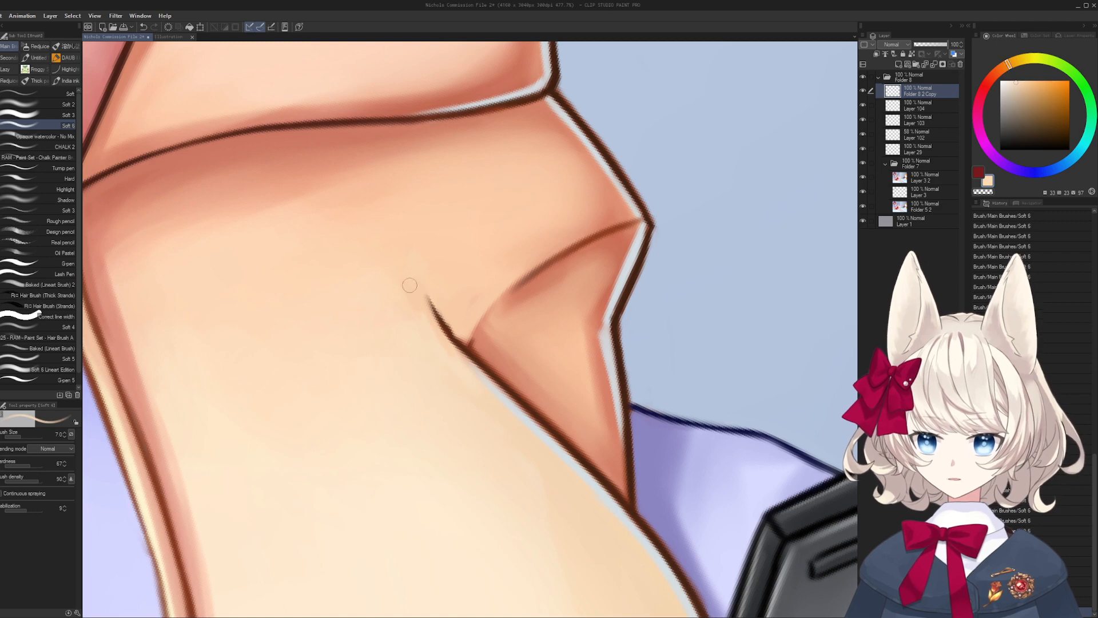
{"action": "left_click_drag", "start_coordinate": [438, 360], "coordinate": [410, 246]}
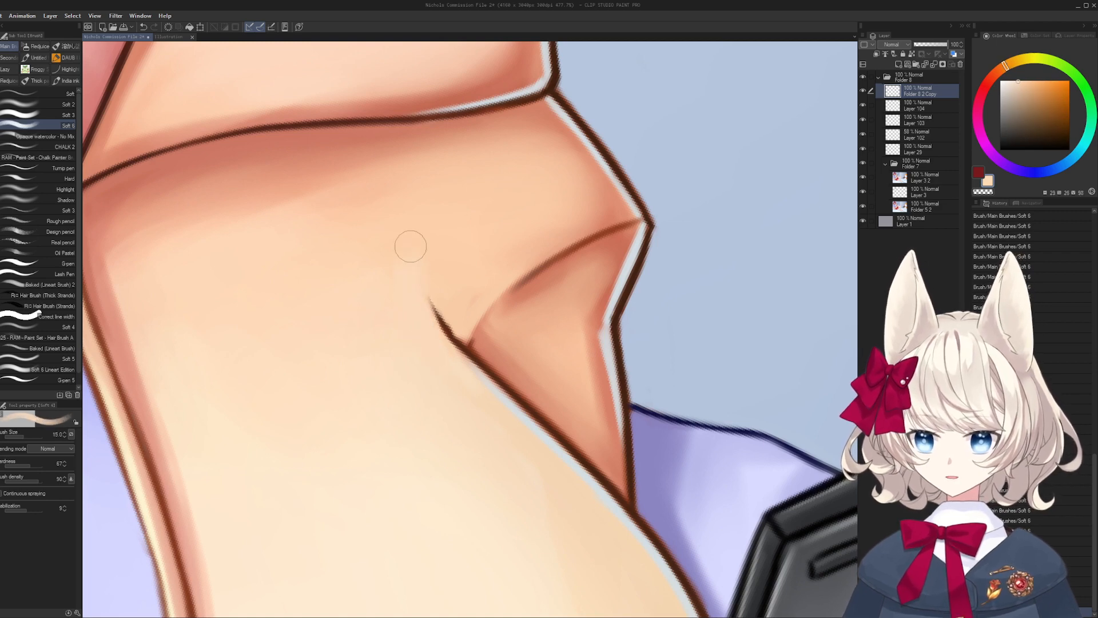
{"action": "left_click", "coordinate": [450, 309], "text": "alt"}
{"action": "key", "text": "bracketleft"}
{"action": "key", "text": "bracketleft"}
{"action": "key", "text": "bracketleft"}
{"action": "key", "text": "bracketleft"}
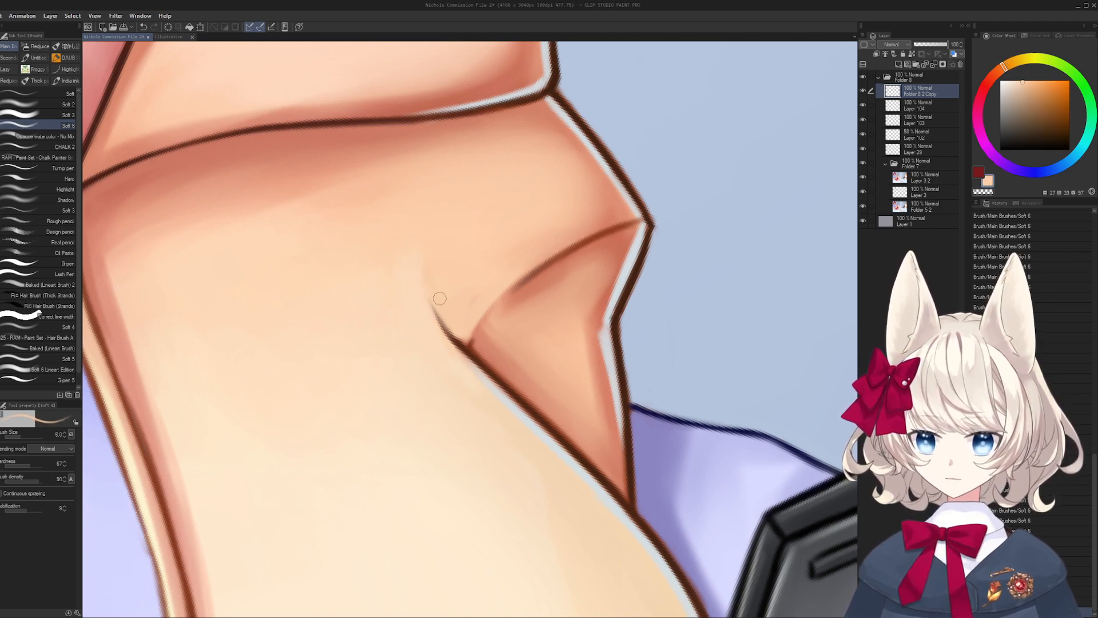
- Redraw the outline's tapered tail at the side fold with sampled brown, reducing the brush to size 2.5
{"action": "left_click", "coordinate": [470, 355], "text": "alt"}
{"action": "left_click_drag", "start_coordinate": [471, 352], "coordinate": [447, 334]}
{"action": "key", "text": "bracketleft"}
{"action": "key", "text": "bracketleft"}
{"action": "key", "text": "bracketleft"}
{"action": "key", "text": "bracketleft"}
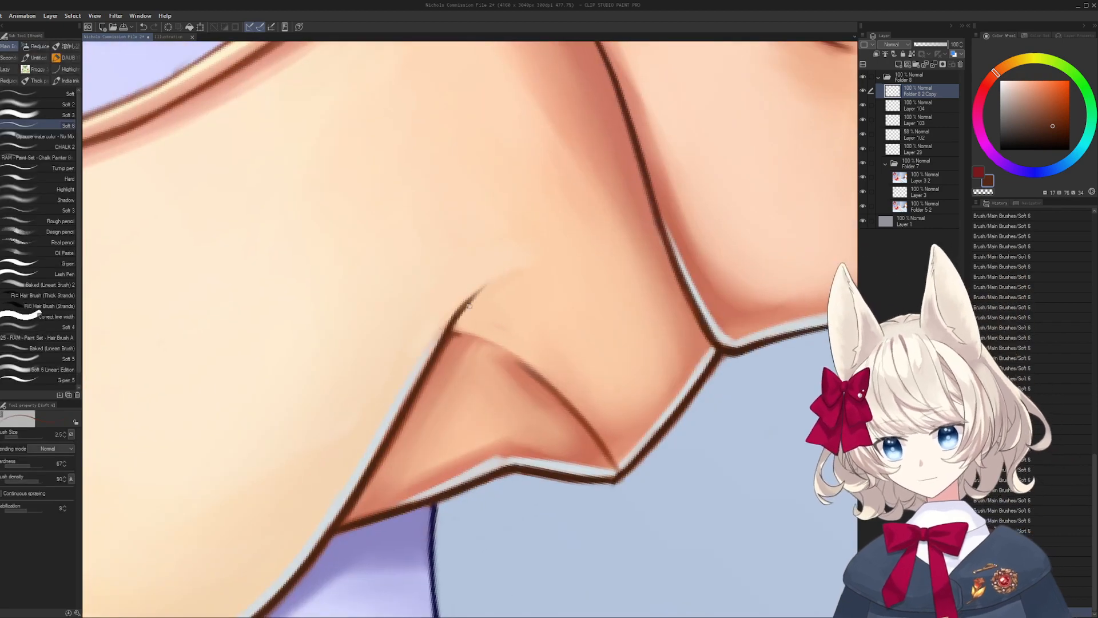
- Connect the side fold's curved crease line to the chest outline in brown at brush size 2.5, undoing unwanted strokes
{"action": "mouse_move", "coordinate": [492, 281]}
{"action": "left_mouse_down"}
{"action": "mouse_move", "coordinate": [456, 325]}
{"action": "mouse_move", "coordinate": [476, 330]}
{"action": "mouse_move", "coordinate": [479, 350]}
{"action": "mouse_move", "coordinate": [535, 281]}
{"action": "left_mouse_up"}
{"action": "key", "text": "r"}
{"action": "key", "text": "r"}
{"action": "key", "text": "bracketleft"}
{"action": "key", "text": "ctrl+z"}
{"action": "key", "text": "ctrl+z"}
{"action": "left_click_drag", "start_coordinate": [473, 354], "coordinate": [566, 255]}
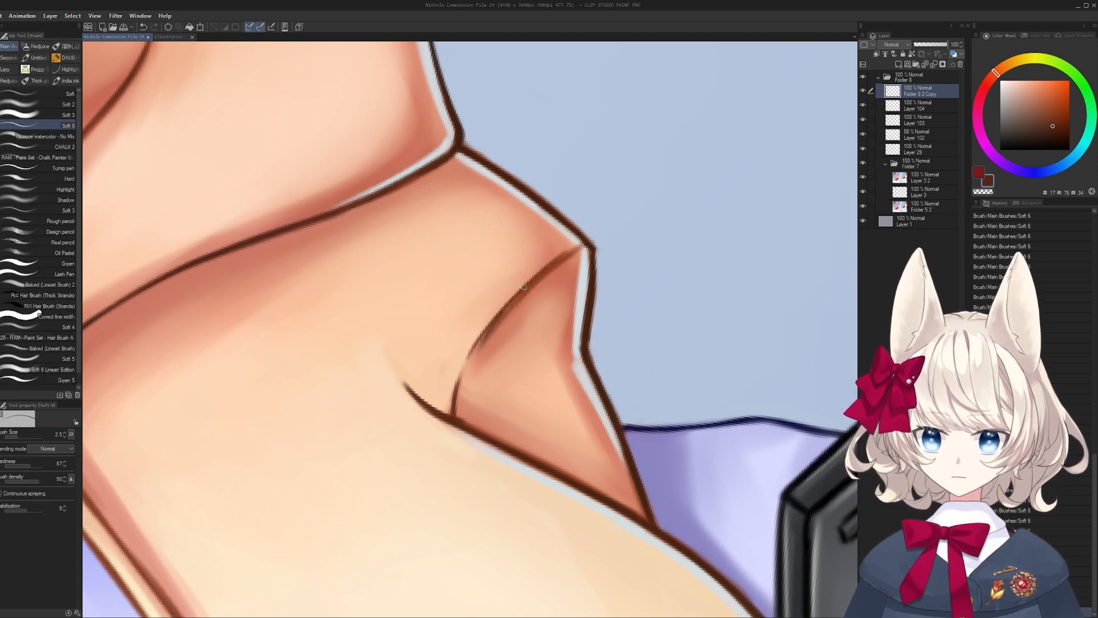
- Thin the side fold's crease and smooth the shading beneath it with sampled peach tones, up to brush size 15
{"action": "key", "text": "bracketright"}
{"action": "left_click", "coordinate": [568, 262], "text": "alt"}
{"action": "mouse_move", "coordinate": [497, 320]}
{"action": "left_mouse_down"}
{"action": "mouse_move", "coordinate": [556, 266]}
{"action": "mouse_move", "coordinate": [473, 366]}
{"action": "mouse_move", "coordinate": [515, 335]}
{"action": "left_mouse_up"}
{"action": "key", "text": "bracketright"}
{"action": "key", "text": "bracketright"}
{"action": "key", "text": "bracketright"}
{"action": "left_click", "coordinate": [564, 268], "text": "alt"}
{"action": "left_click", "coordinate": [509, 357], "text": "alt"}
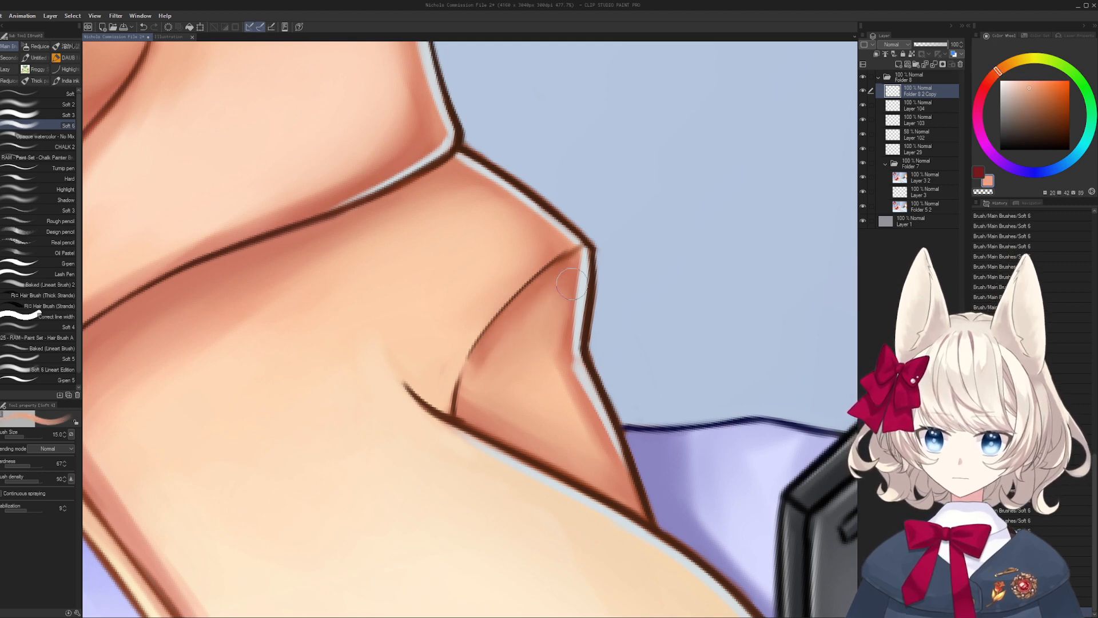
{"action": "mouse_move", "coordinate": [572, 285]}
{"action": "left_mouse_down"}
{"action": "mouse_move", "coordinate": [497, 162]}
{"action": "mouse_move", "coordinate": [508, 306]}
{"action": "left_mouse_up"}
{"action": "key", "text": "bracketleft"}
{"action": "key", "text": "bracketleft"}
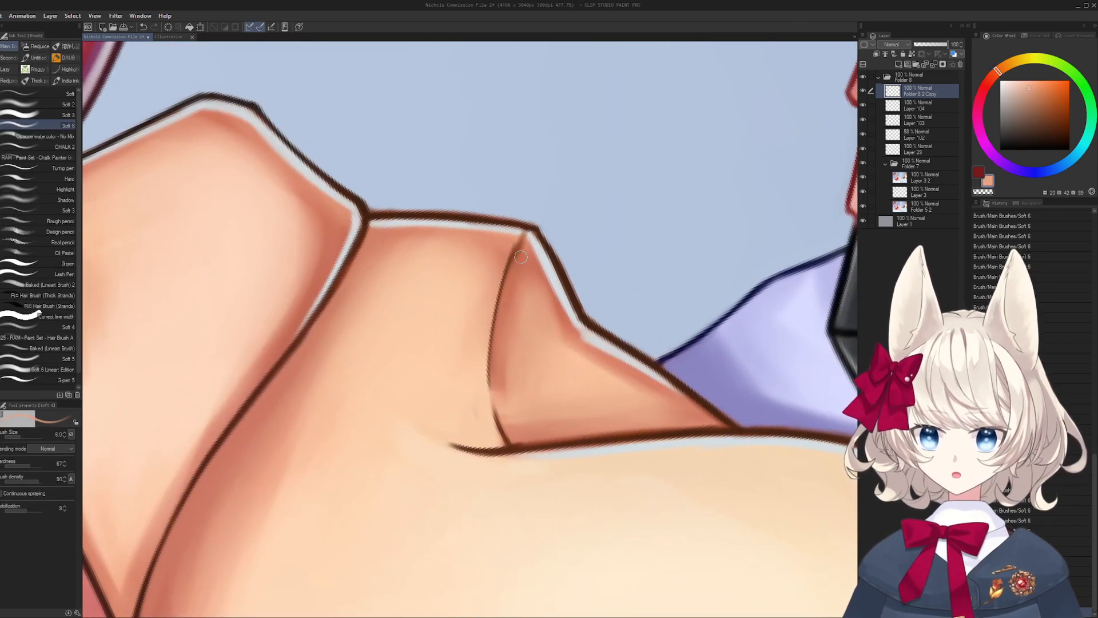
- Refine the side fold's curved crease line with sampled dark brown at brush sizes 5 and 3, undoing unwanted strokes
{"action": "key", "text": "bracketleft"}
{"action": "left_click", "coordinate": [525, 241], "text": "alt"}
{"action": "left_click", "coordinate": [548, 252], "text": "alt"}
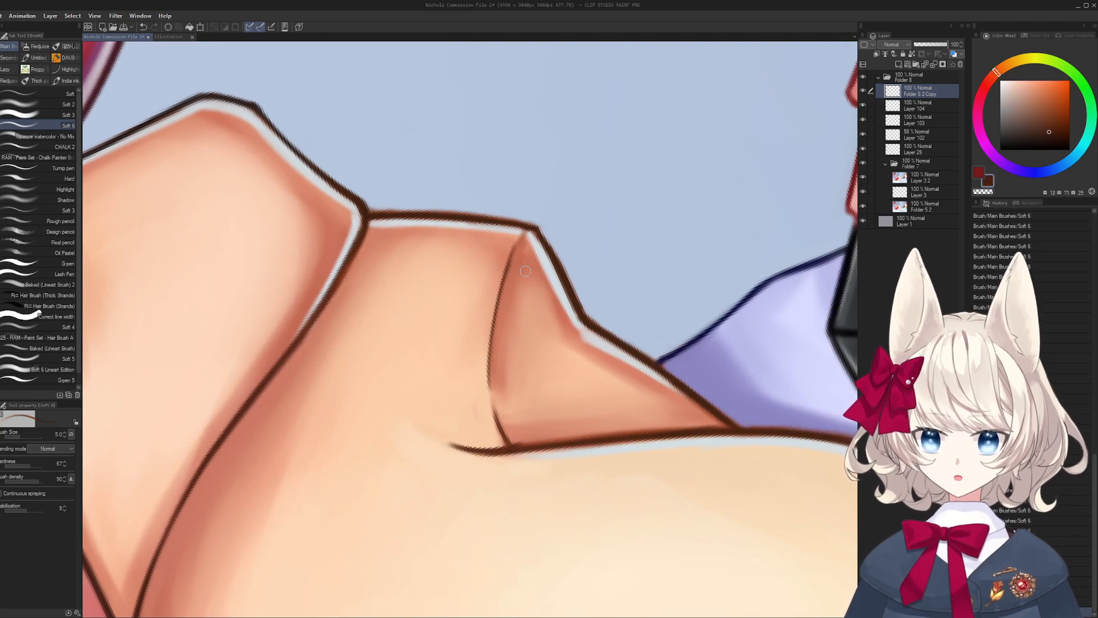
{"action": "left_click_drag", "start_coordinate": [516, 243], "coordinate": [496, 317]}
{"action": "mouse_move", "coordinate": [519, 338]}
{"action": "left_mouse_down"}
{"action": "mouse_move", "coordinate": [515, 359]}
{"action": "mouse_move", "coordinate": [494, 304]}
{"action": "left_mouse_up"}
{"action": "key", "text": "bracketright"}
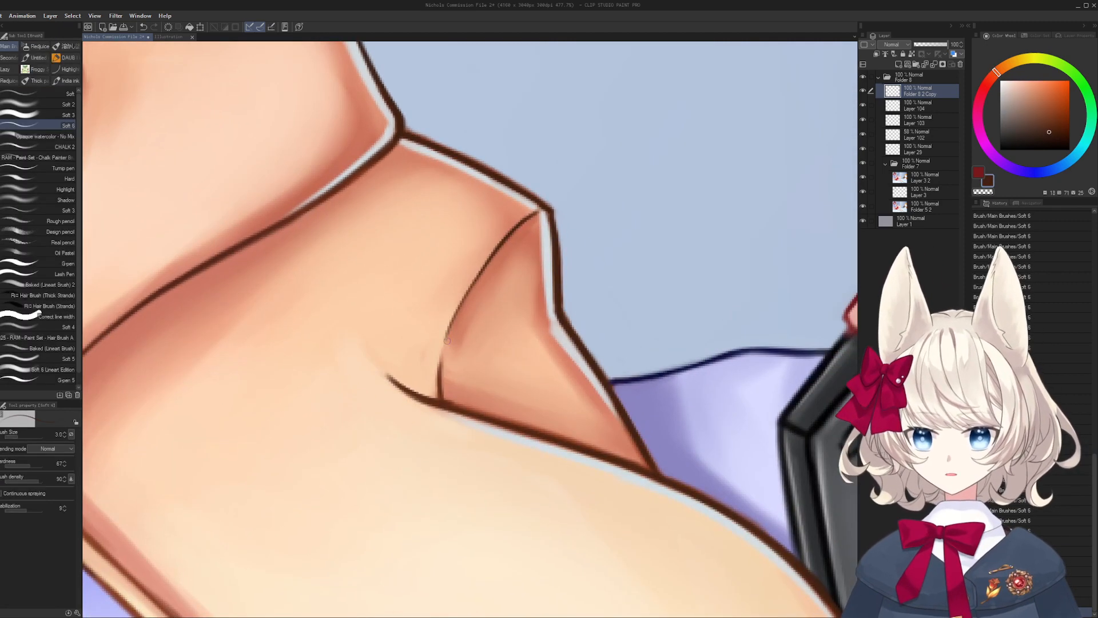
{"action": "left_click_drag", "start_coordinate": [489, 263], "coordinate": [444, 346]}
{"action": "key", "text": "ctrl+z"}
{"action": "left_click_drag", "start_coordinate": [507, 236], "coordinate": [450, 333]}
{"action": "key", "text": "ctrl+z"}
{"action": "key", "text": "ctrl+z"}
- Round off the outer corner of the peach hood's outline with sampled background blue
{"action": "left_click_drag", "start_coordinate": [504, 280], "coordinate": [409, 280]}
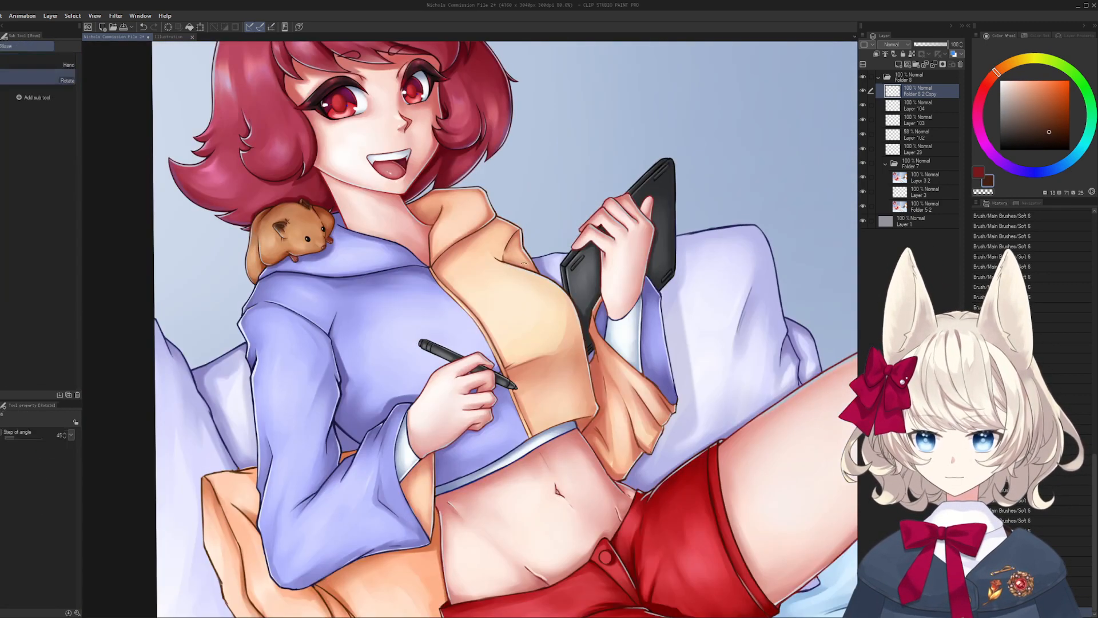
{"action": "mouse_move", "coordinate": [529, 254]}
{"action": "left_mouse_down"}
{"action": "mouse_move", "coordinate": [487, 249]}
{"action": "mouse_move", "coordinate": [415, 272]}
{"action": "mouse_move", "coordinate": [399, 300]}
{"action": "mouse_move", "coordinate": [489, 314]}
{"action": "left_mouse_up"}
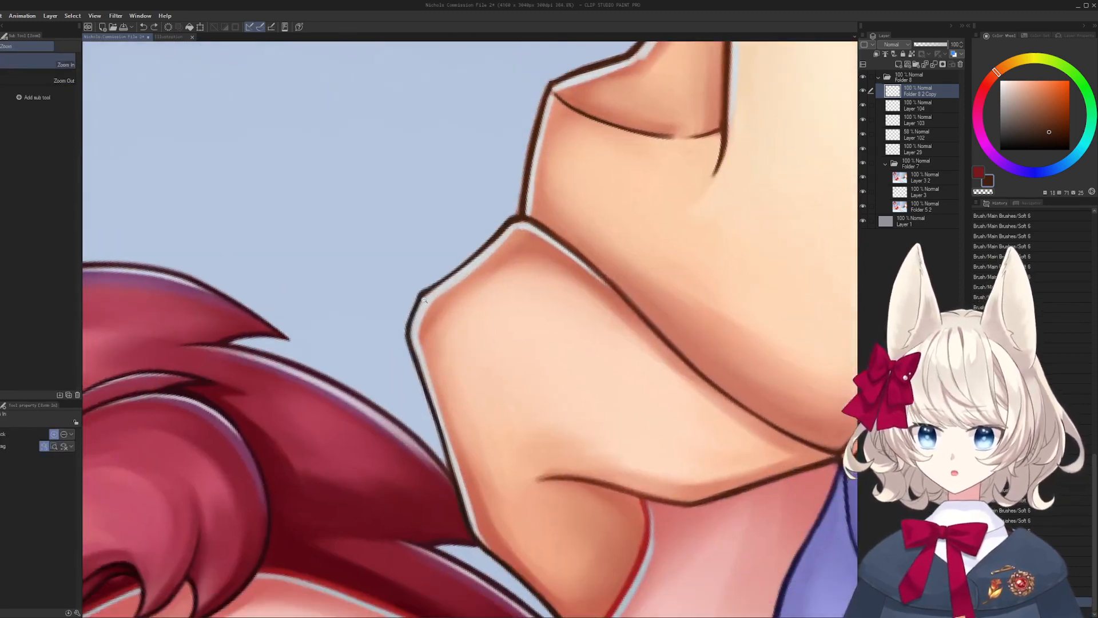
{"action": "left_click", "coordinate": [413, 296], "text": "alt"}
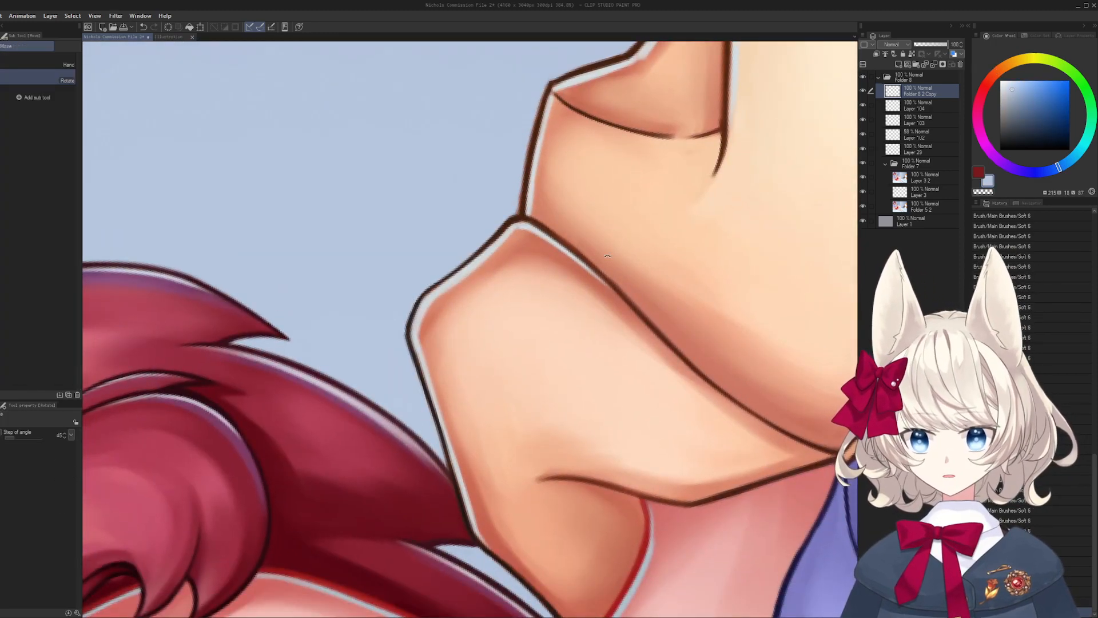
- Try to redraw the outline at the side fold's outer corner with sampled dark brown at brush size 3, undoing the strokes
{"action": "left_click_drag", "start_coordinate": [492, 183], "coordinate": [480, 267]}
{"action": "mouse_move", "coordinate": [486, 260]}
{"action": "left_mouse_down"}
{"action": "mouse_move", "coordinate": [539, 369]}
{"action": "mouse_move", "coordinate": [540, 283]}
{"action": "left_mouse_up"}
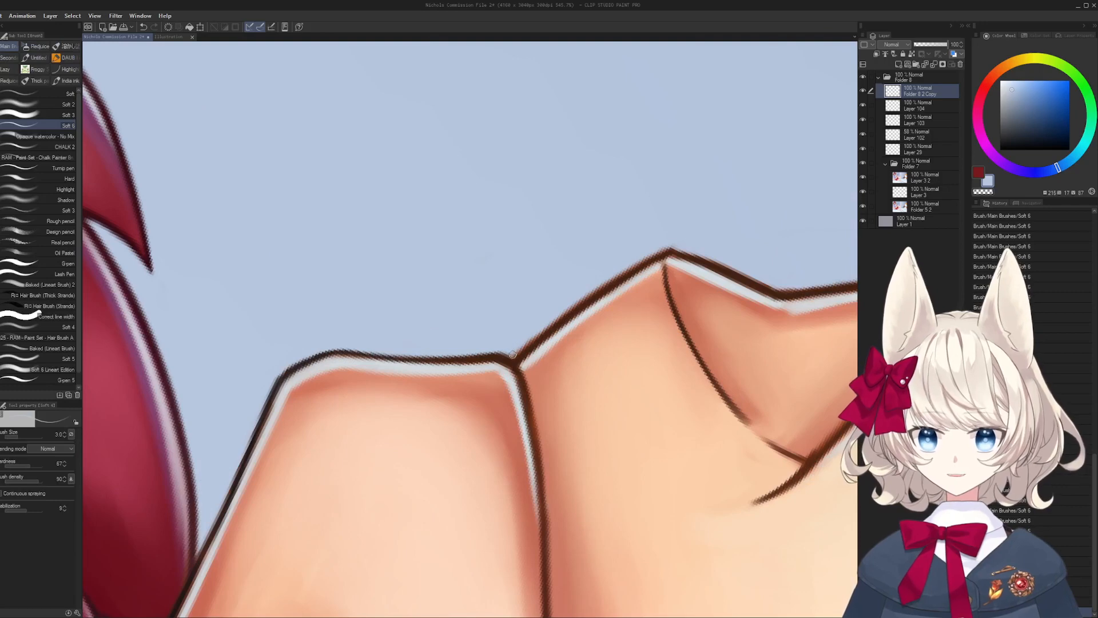
{"action": "key", "text": "bracketright"}
{"action": "mouse_move", "coordinate": [521, 350]}
{"action": "left_mouse_down"}
{"action": "mouse_move", "coordinate": [679, 241]}
{"action": "mouse_move", "coordinate": [557, 114]}
{"action": "left_mouse_up"}
{"action": "mouse_move", "coordinate": [556, 114]}
{"action": "left_mouse_down"}
{"action": "mouse_move", "coordinate": [554, 217]}
{"action": "mouse_move", "coordinate": [637, 180]}
{"action": "mouse_move", "coordinate": [589, 240]}
{"action": "left_mouse_up"}
{"action": "left_click", "coordinate": [589, 241], "text": "alt"}
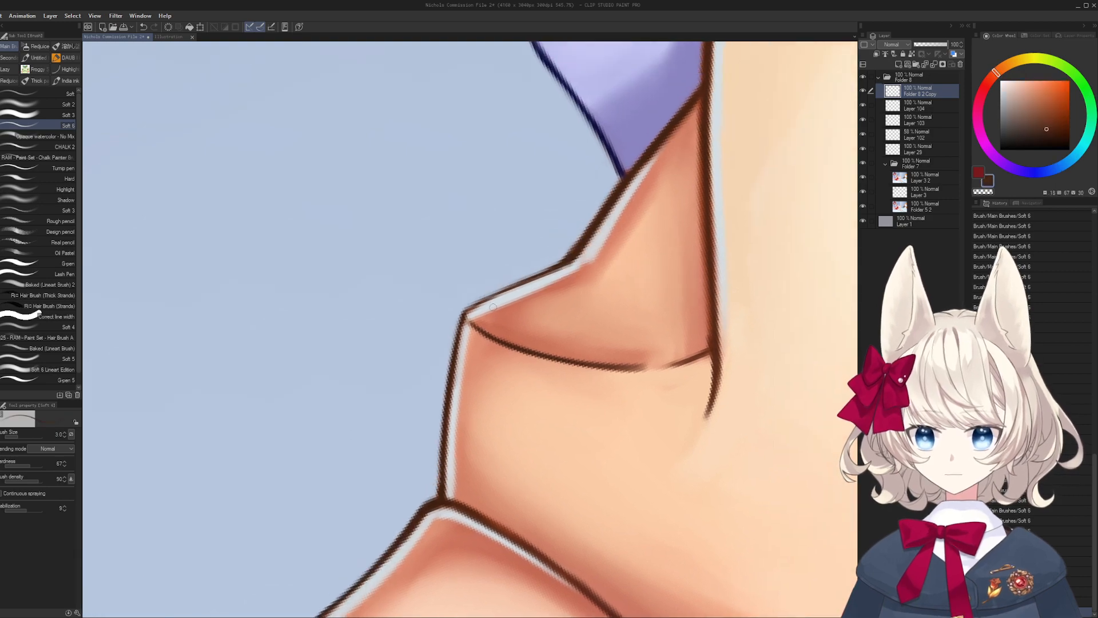
{"action": "mouse_move", "coordinate": [467, 308]}
{"action": "left_mouse_down"}
{"action": "mouse_move", "coordinate": [577, 258]}
{"action": "mouse_move", "coordinate": [556, 267]}
{"action": "mouse_move", "coordinate": [579, 324]}
{"action": "mouse_move", "coordinate": [509, 325]}
{"action": "left_mouse_up"}
{"action": "key", "text": "ctrl+z"}
{"action": "key", "text": "ctrl+z"}
{"action": "double_click", "coordinate": [504, 303], "text": "shift"}
{"action": "left_click_drag", "start_coordinate": [481, 252], "coordinate": [452, 255], "text": "ctrl"}
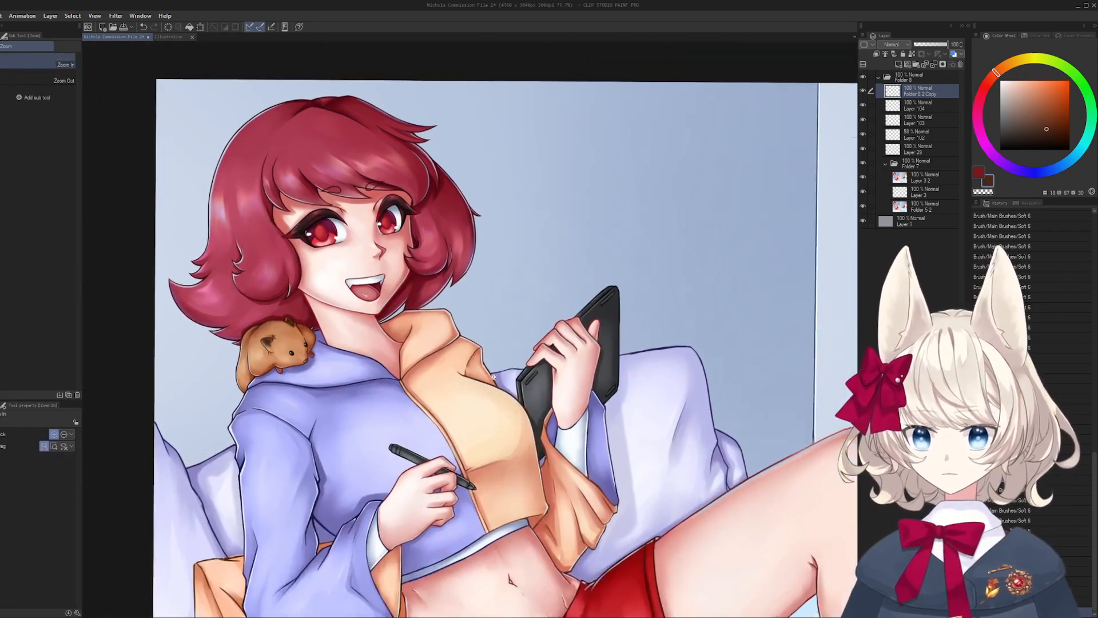
- Clean the area along the side fold's outer outline with sampled lavender and background blue at brush size 6 on the mirrored canvas
{"action": "key", "text": "h"}
{"action": "left_click_drag", "start_coordinate": [454, 410], "coordinate": [461, 353]}
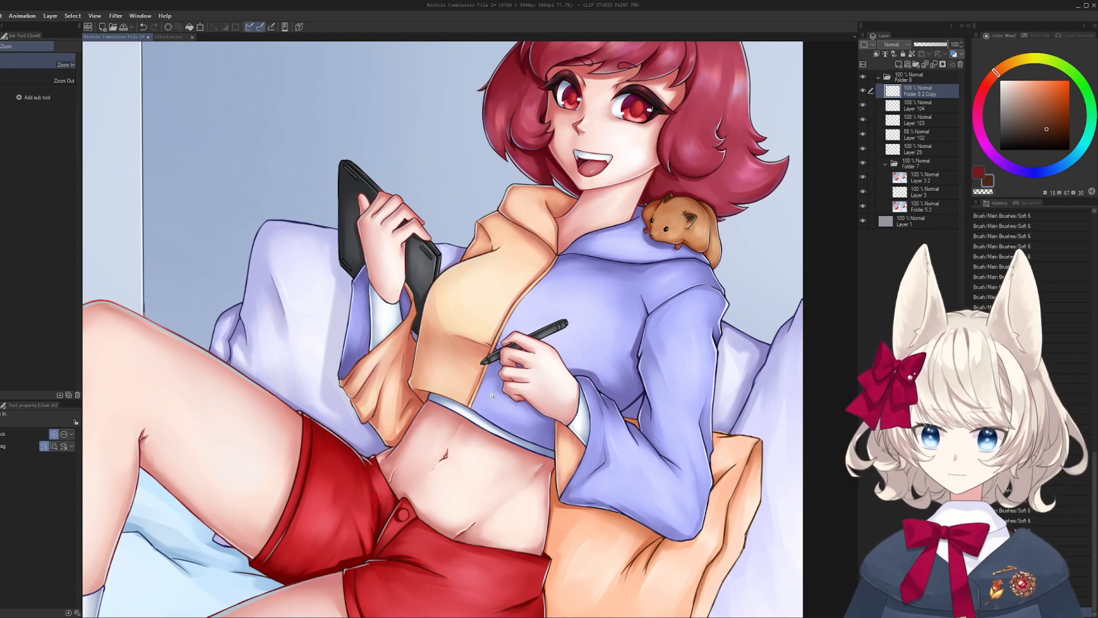
{"action": "mouse_move", "coordinate": [492, 395]}
{"action": "left_mouse_down"}
{"action": "mouse_move", "coordinate": [502, 299]}
{"action": "mouse_move", "coordinate": [480, 288]}
{"action": "left_mouse_up"}
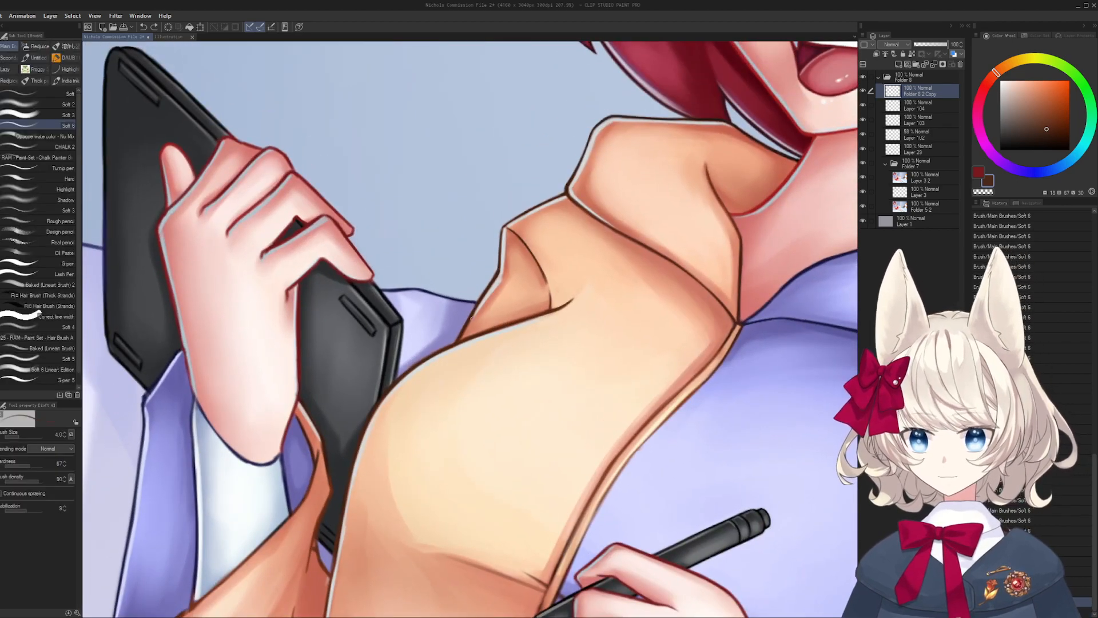
{"action": "left_click", "coordinate": [458, 329], "text": "alt"}
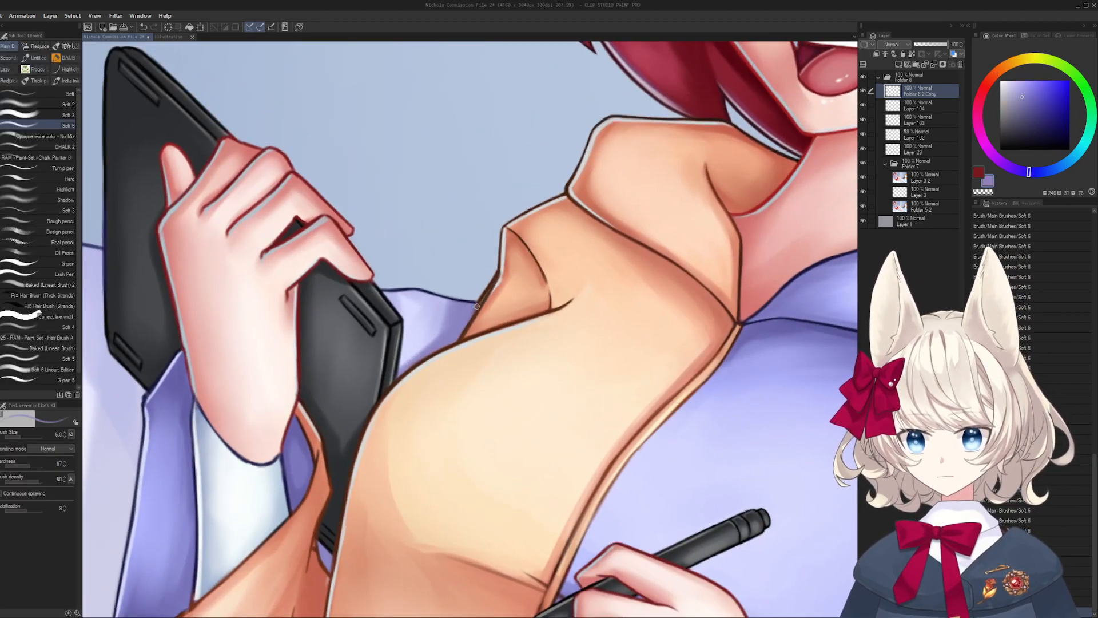
{"action": "left_click", "coordinate": [482, 289], "text": "alt"}
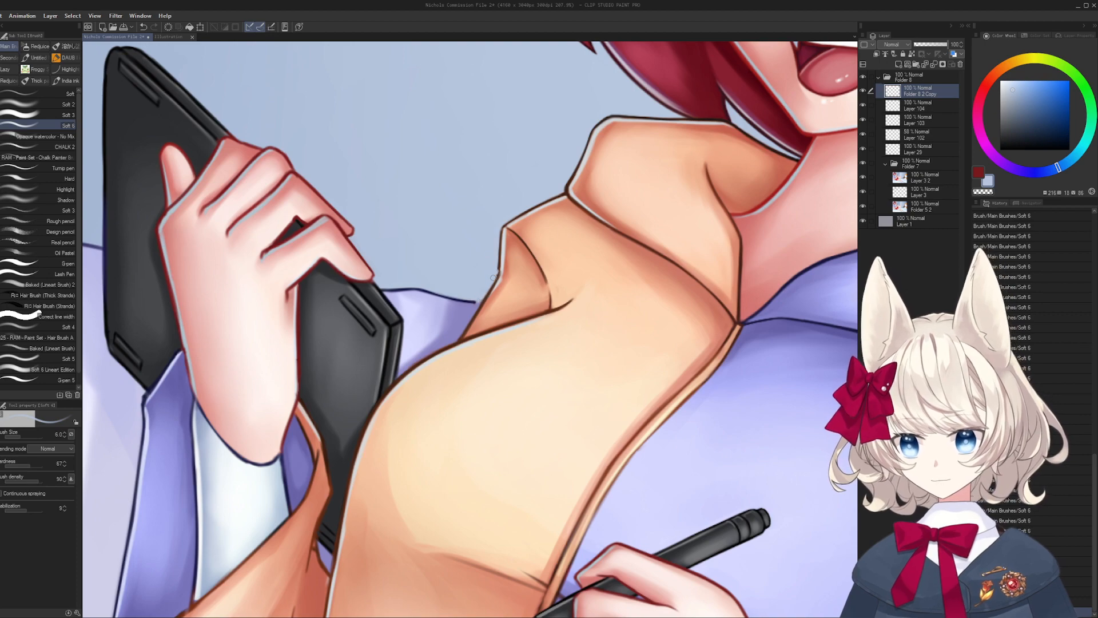
{"action": "mouse_move", "coordinate": [493, 277]}
{"action": "left_mouse_down"}
{"action": "mouse_move", "coordinate": [504, 323]}
{"action": "mouse_move", "coordinate": [470, 350]}
{"action": "mouse_move", "coordinate": [480, 328]}
{"action": "mouse_move", "coordinate": [421, 388]}
{"action": "left_mouse_up"}
- Redraw the lavender cushion's upper outline where it meets the side fold with sampled navy at brush size 4
{"action": "left_click", "coordinate": [505, 323], "text": "alt"}
{"action": "left_click", "coordinate": [501, 313], "text": "alt"}
{"action": "left_click_drag", "start_coordinate": [501, 313], "coordinate": [545, 230]}
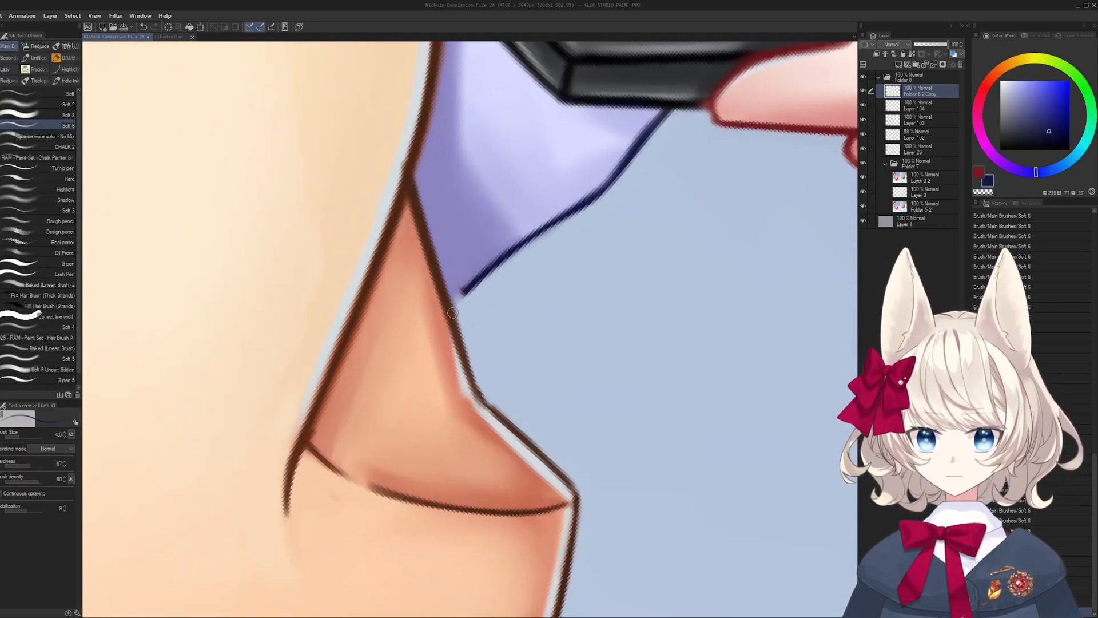
{"action": "key", "text": "bracketleft"}
{"action": "left_click_drag", "start_coordinate": [460, 299], "coordinate": [592, 203]}
{"action": "mouse_move", "coordinate": [589, 206]}
{"action": "left_mouse_down"}
{"action": "mouse_move", "coordinate": [523, 303]}
{"action": "mouse_move", "coordinate": [604, 198]}
{"action": "left_mouse_up"}
- Redraw the side fold's outer outline above the cushion with sampled dark brown at brush size 4
{"action": "mouse_move", "coordinate": [575, 356]}
{"action": "left_mouse_down"}
{"action": "mouse_move", "coordinate": [505, 231]}
{"action": "mouse_move", "coordinate": [395, 339]}
{"action": "left_mouse_up"}
{"action": "left_click_drag", "start_coordinate": [557, 309], "coordinate": [547, 336]}
{"action": "left_click_drag", "start_coordinate": [529, 245], "coordinate": [552, 423]}
{"action": "left_click", "coordinate": [691, 346], "text": "alt"}
{"action": "left_click_drag", "start_coordinate": [560, 220], "coordinate": [548, 236]}
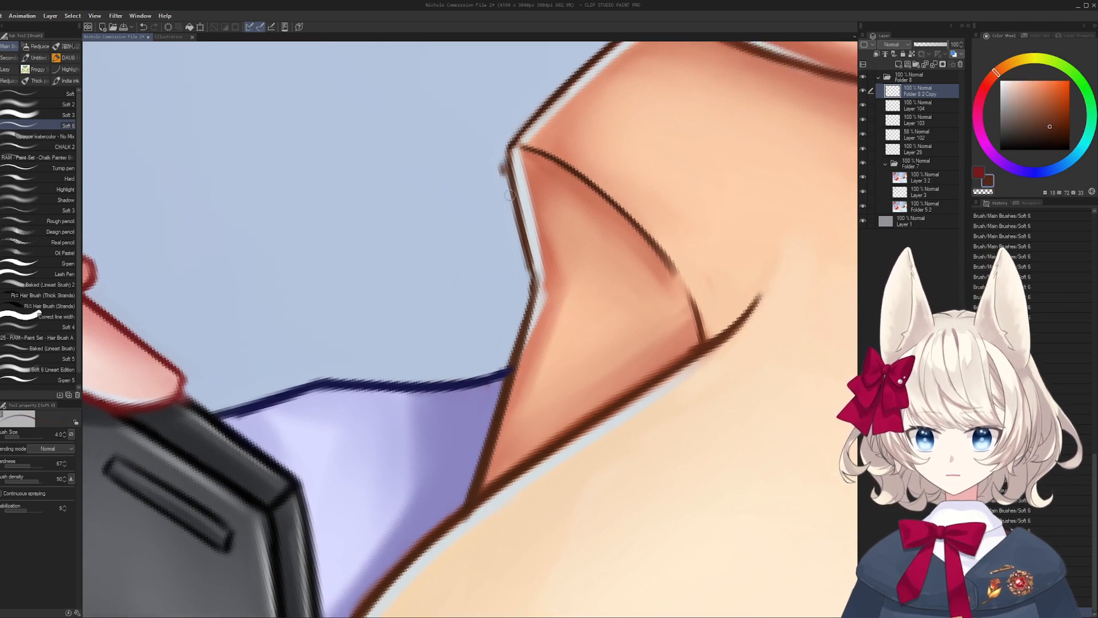
{"action": "mouse_move", "coordinate": [502, 171]}
{"action": "left_mouse_down"}
{"action": "mouse_move", "coordinate": [536, 289]}
{"action": "mouse_move", "coordinate": [430, 332]}
{"action": "left_mouse_up"}
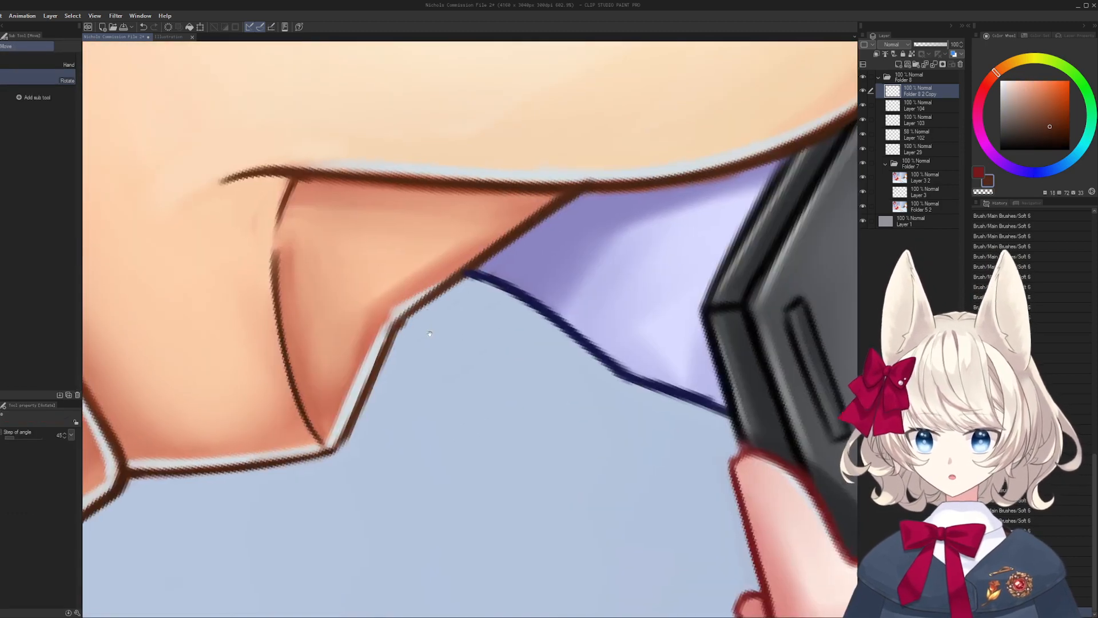
- Trim the notch in the side fold's outline with sampled background blue at brush size 3 and save the file
{"action": "left_click", "coordinate": [430, 333], "text": "alt"}
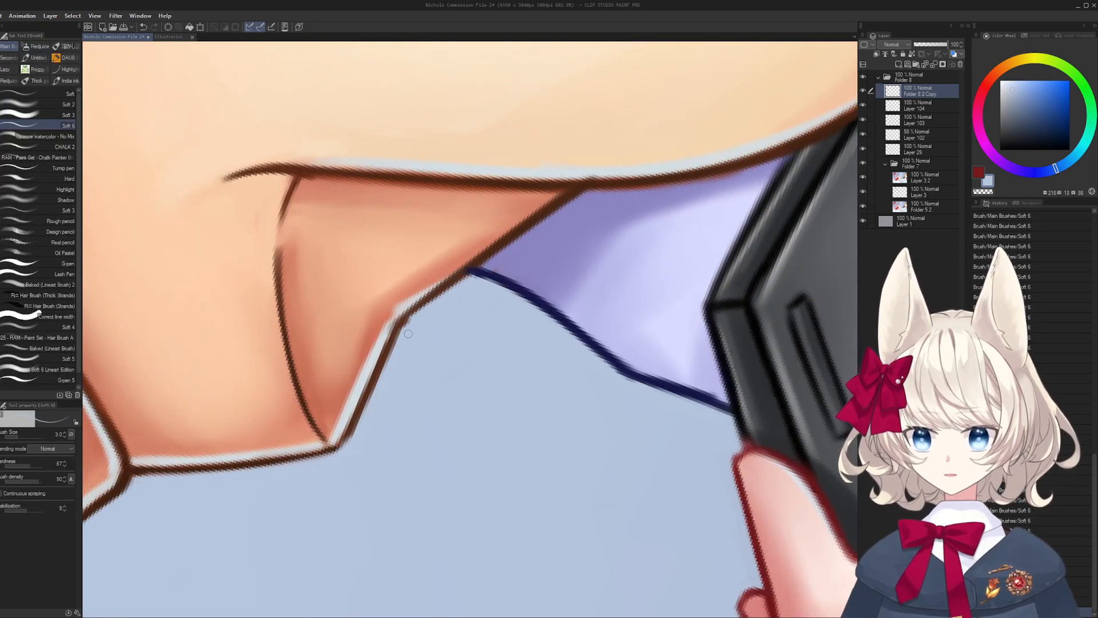
{"action": "left_click_drag", "start_coordinate": [409, 324], "coordinate": [399, 352]}
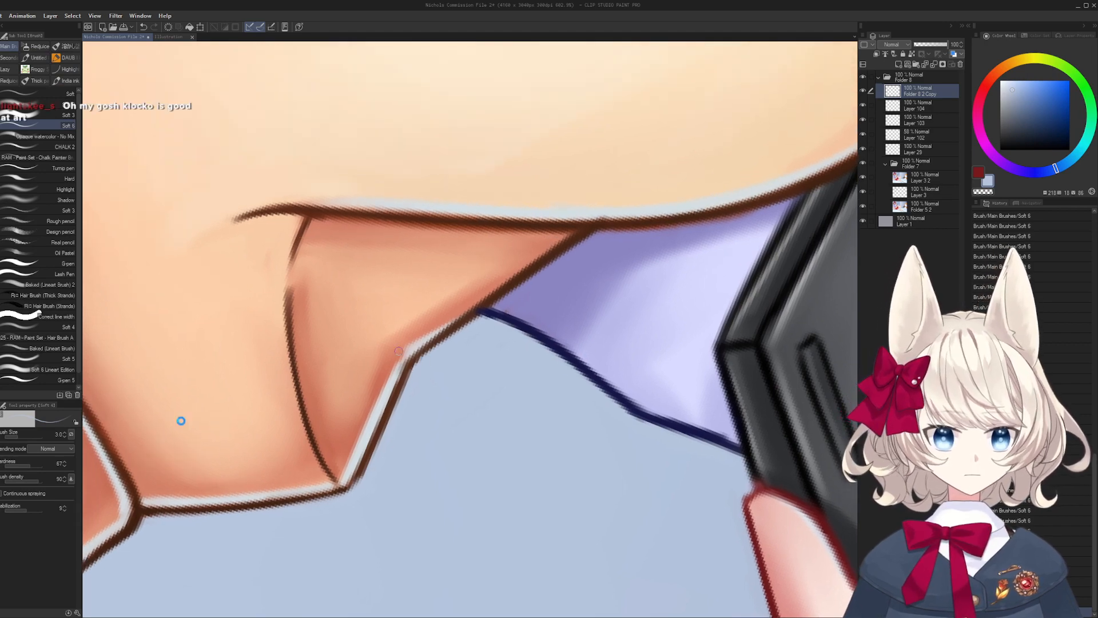
{"action": "key", "text": "ctrl+s"}
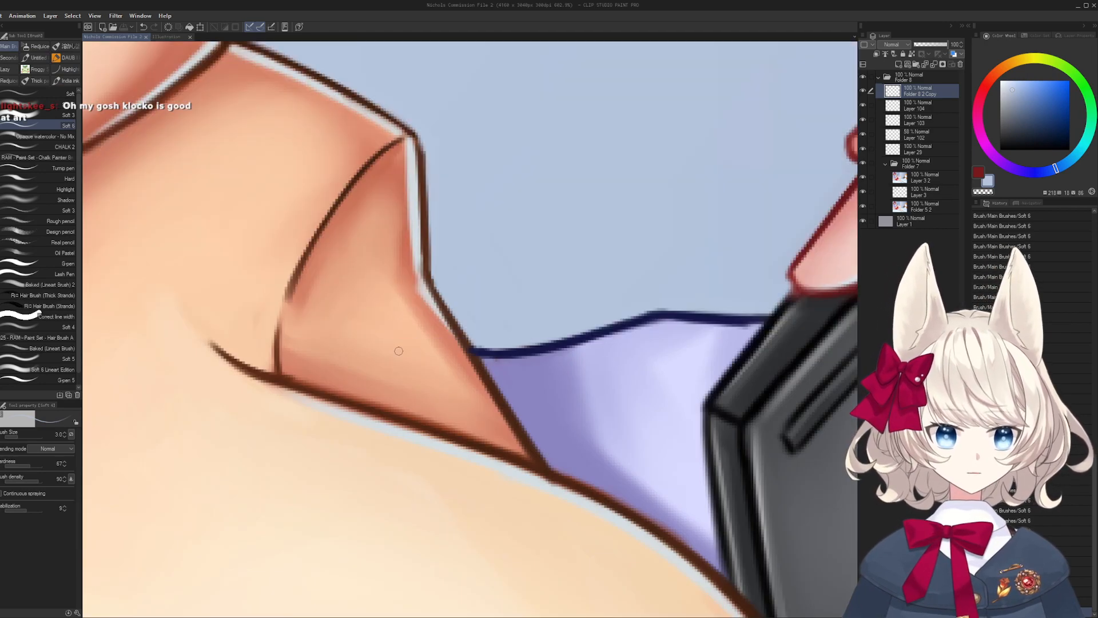
- Examine the whole illustration with the palettes hidden, checking the figure, hair and peach hoodie side at different magnifications
{"action": "left_click_drag", "start_coordinate": [521, 272], "coordinate": [200, 275]}
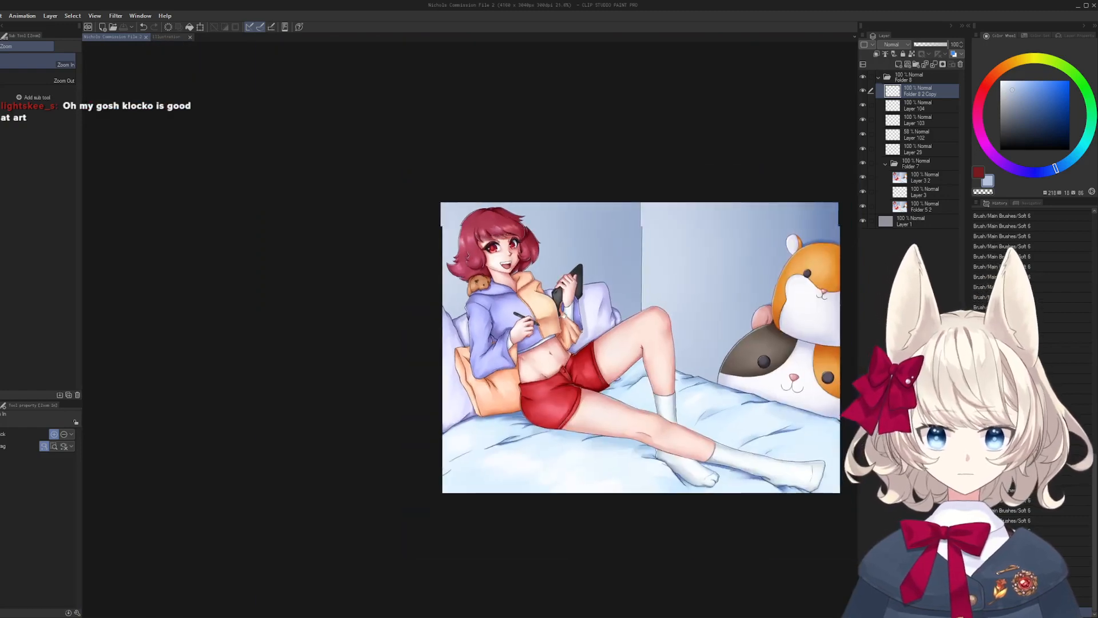
{"action": "left_click_drag", "start_coordinate": [553, 277], "coordinate": [426, 284]}
{"action": "left_click_drag", "start_coordinate": [427, 285], "coordinate": [532, 337]}
{"action": "key", "text": "Tab"}
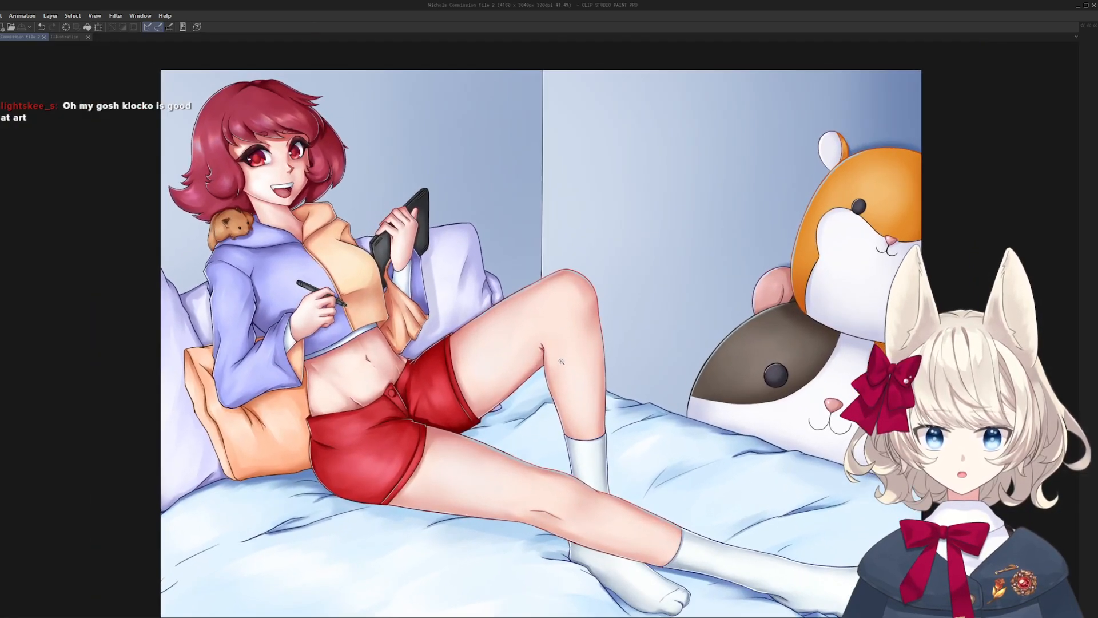
{"action": "left_click_drag", "start_coordinate": [533, 447], "coordinate": [555, 433]}
{"action": "key", "text": "Tab"}
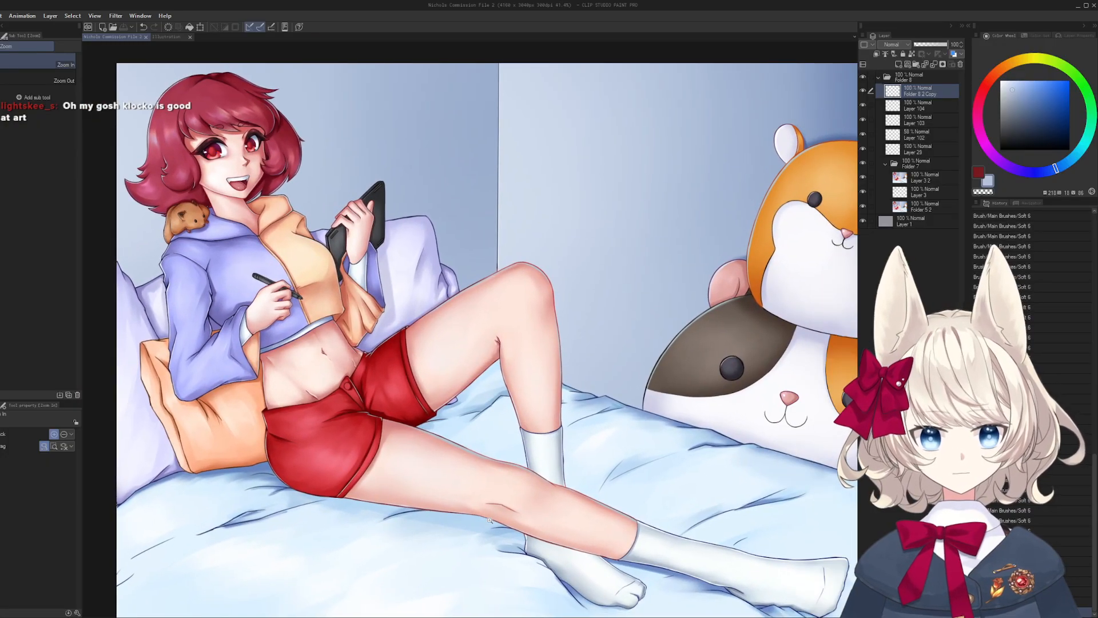
{"action": "left_click_drag", "start_coordinate": [300, 192], "coordinate": [623, 311]}
{"action": "left_click_drag", "start_coordinate": [506, 298], "coordinate": [600, 391]}
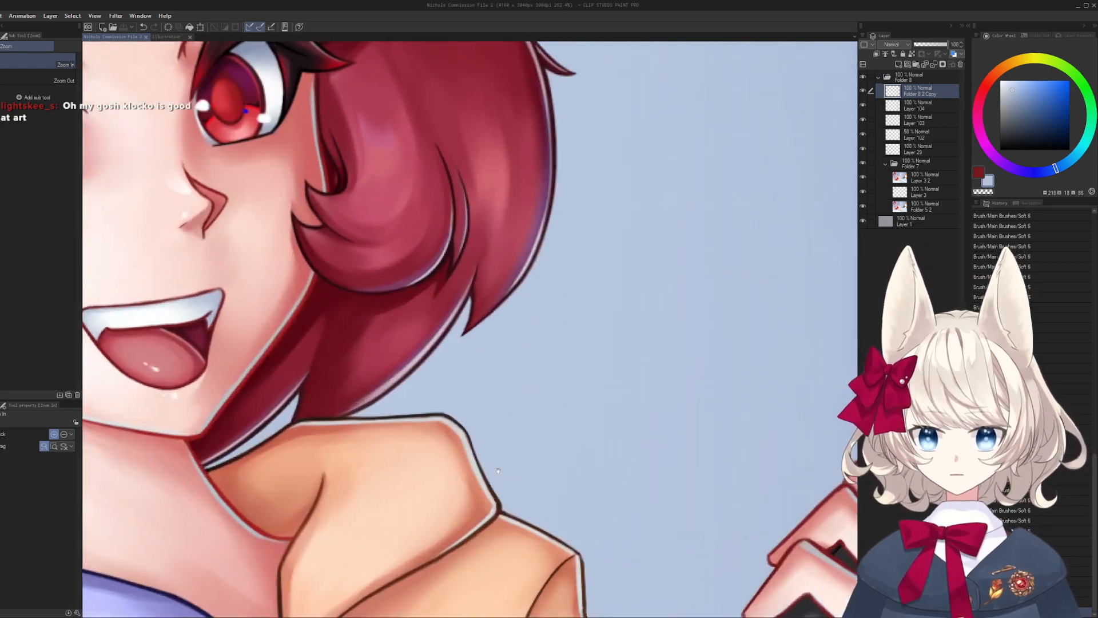
{"action": "left_click_drag", "start_coordinate": [555, 601], "coordinate": [420, 326]}
{"action": "left_click_drag", "start_coordinate": [433, 283], "coordinate": [530, 284]}
- Touch up the rim highlight along the side fold's outer edge with the sampled pale blue
{"action": "left_click", "coordinate": [470, 309], "text": "alt"}
{"action": "left_click_drag", "start_coordinate": [470, 312], "coordinate": [492, 404]}
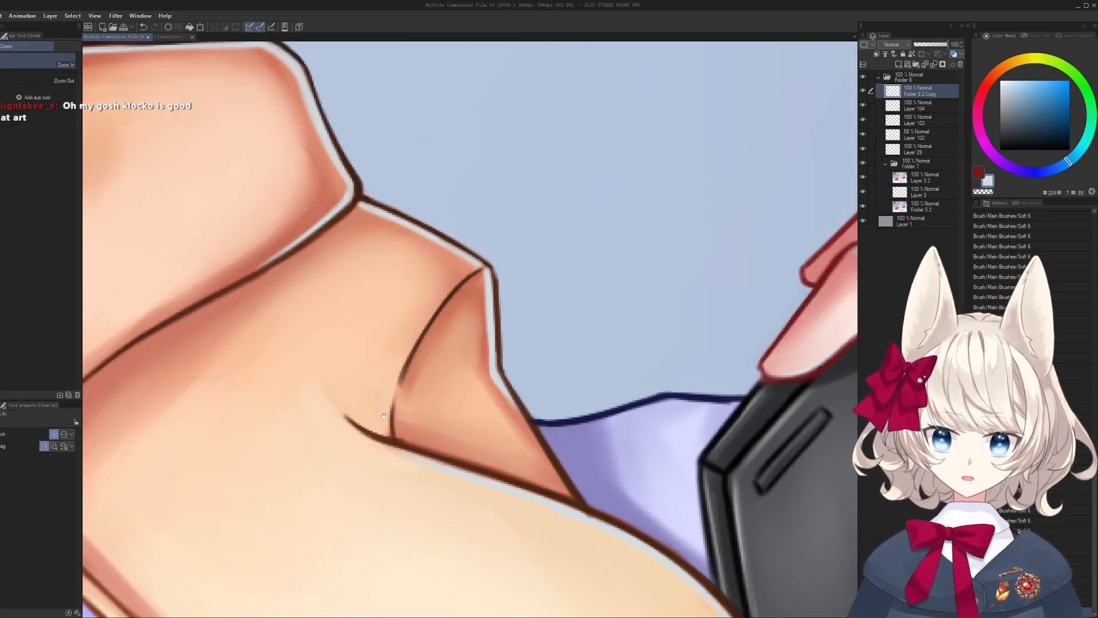
{"action": "mouse_move", "coordinate": [407, 390]}
{"action": "left_mouse_down"}
{"action": "mouse_move", "coordinate": [451, 390]}
{"action": "mouse_move", "coordinate": [455, 320]}
{"action": "left_mouse_up"}
- Smooth the shading on both sides of the fold's curved crease with sampled orange and peach tones at brush size 12
{"action": "key", "text": "bracketright"}
{"action": "key", "text": "bracketright"}
{"action": "key", "text": "bracketright"}
{"action": "key", "text": "bracketright"}
{"action": "mouse_move", "coordinate": [441, 378]}
{"action": "left_mouse_down"}
{"action": "mouse_move", "coordinate": [433, 350]}
{"action": "mouse_move", "coordinate": [479, 272]}
{"action": "mouse_move", "coordinate": [520, 253]}
{"action": "mouse_move", "coordinate": [485, 292]}
{"action": "left_mouse_up"}
{"action": "left_click", "coordinate": [392, 407], "text": "alt"}
{"action": "left_click", "coordinate": [491, 289], "text": "alt"}
{"action": "key", "text": "bracketright"}
{"action": "left_click", "coordinate": [522, 249], "text": "alt"}
{"action": "left_click_drag", "start_coordinate": [444, 368], "coordinate": [461, 341]}
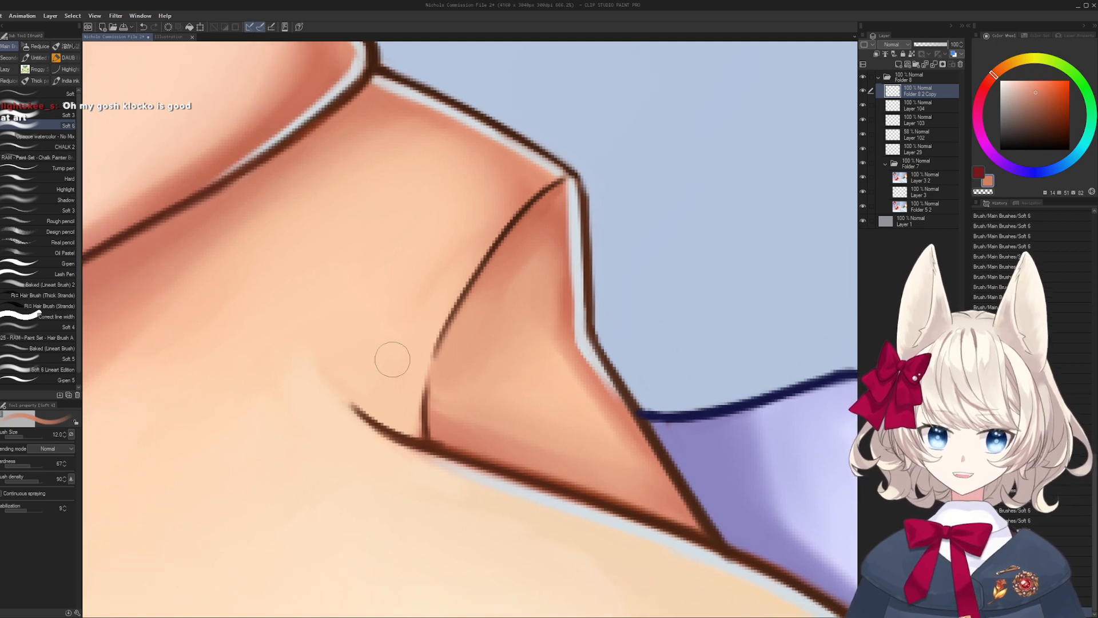
- Blend the end of the chest's rim highlight near the crease into the fabric with sampled pale peach at brush size 8
{"action": "key", "text": "bracketleft"}
{"action": "key", "text": "bracketleft"}
{"action": "left_click", "coordinate": [378, 353], "text": "alt"}
{"action": "mouse_move", "coordinate": [337, 402]}
{"action": "left_mouse_down"}
{"action": "mouse_move", "coordinate": [399, 453]}
{"action": "mouse_move", "coordinate": [572, 413]}
{"action": "left_mouse_up"}
{"action": "key", "text": "bracketright"}
{"action": "key", "text": "bracketright"}
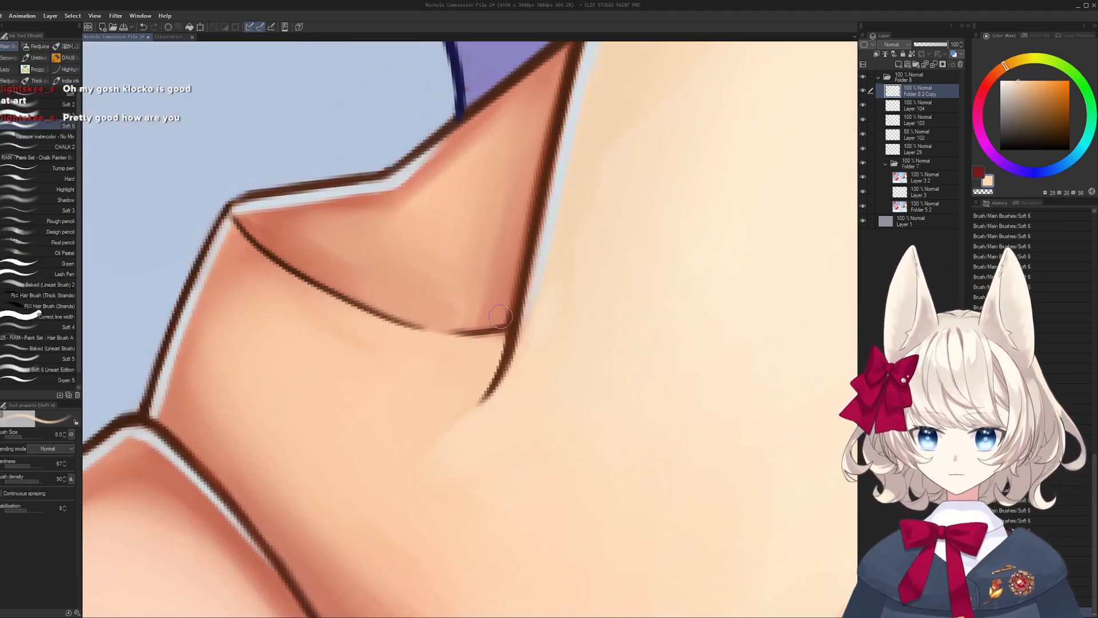
- Deepen the shading inside the side fold along the chest outline with sampled orange at brush size 6, undoing an unwanted stroke
{"action": "left_click", "coordinate": [503, 316], "text": "alt"}
{"action": "left_click_drag", "start_coordinate": [505, 322], "coordinate": [527, 226]}
{"action": "mouse_move", "coordinate": [564, 264]}
{"action": "left_mouse_down"}
{"action": "mouse_move", "coordinate": [622, 325]}
{"action": "mouse_move", "coordinate": [550, 371]}
{"action": "left_mouse_up"}
{"action": "key", "text": "ctrl+z"}
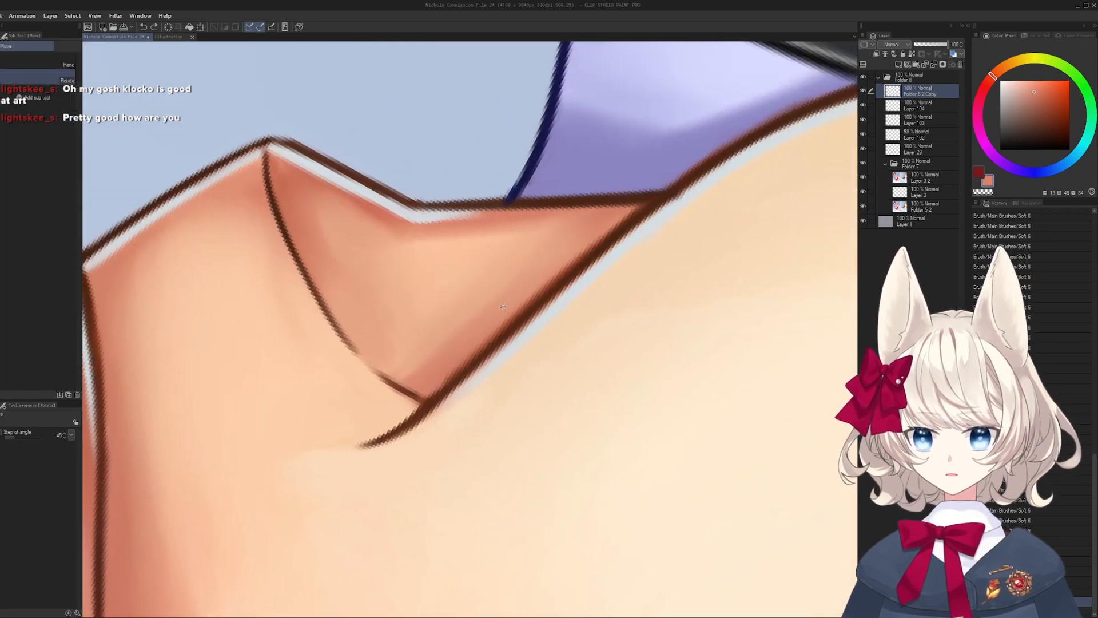
{"action": "left_click_drag", "start_coordinate": [532, 295], "coordinate": [544, 312]}
{"action": "left_click_drag", "start_coordinate": [455, 301], "coordinate": [447, 294]}
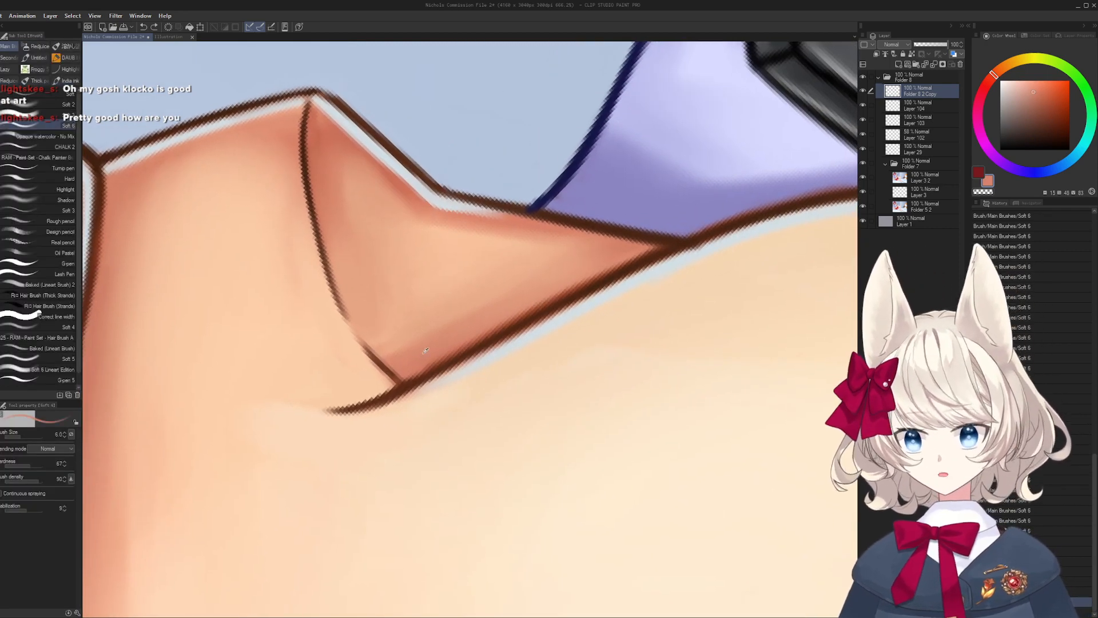
{"action": "left_click_drag", "start_coordinate": [409, 380], "coordinate": [563, 286]}
{"action": "mouse_move", "coordinate": [469, 348]}
{"action": "left_mouse_down"}
{"action": "mouse_move", "coordinate": [653, 249]}
{"action": "mouse_move", "coordinate": [437, 335]}
{"action": "left_mouse_up"}
- Thin the chest outline beside the cushion's shadow with sampled lavender at brush size 6
{"action": "left_click", "coordinate": [594, 286], "text": "alt"}
{"action": "key", "text": "bracketleft"}
{"action": "left_click", "coordinate": [380, 362], "text": "alt"}
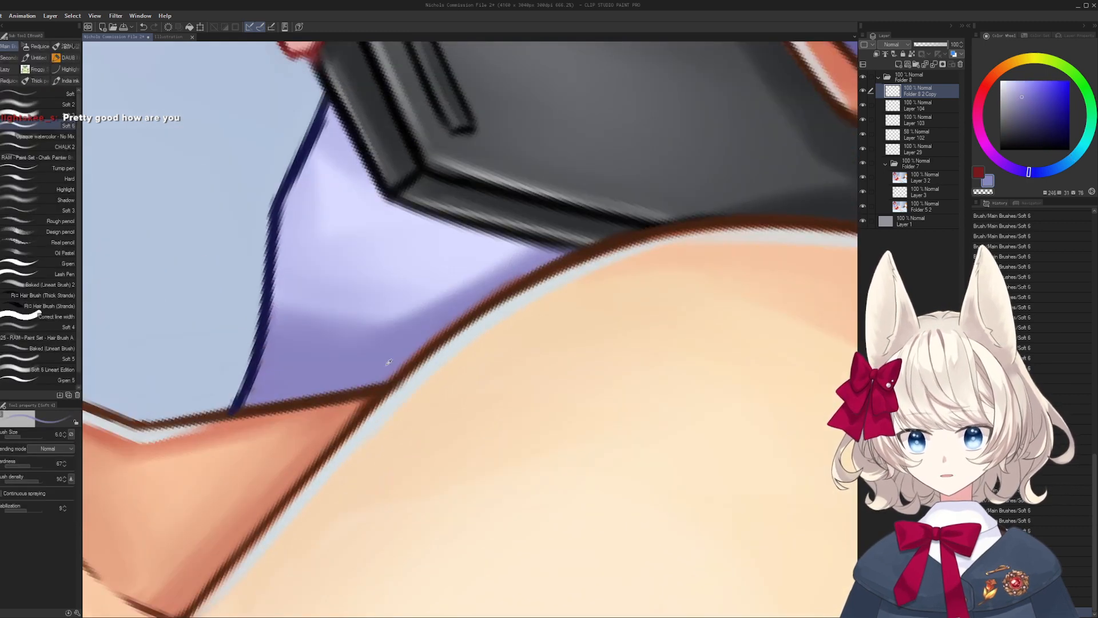
{"action": "left_click_drag", "start_coordinate": [477, 299], "coordinate": [549, 263]}
{"action": "mouse_move", "coordinate": [400, 359]}
{"action": "left_mouse_down"}
{"action": "mouse_move", "coordinate": [576, 250]}
{"action": "mouse_move", "coordinate": [479, 272]}
{"action": "left_mouse_up"}
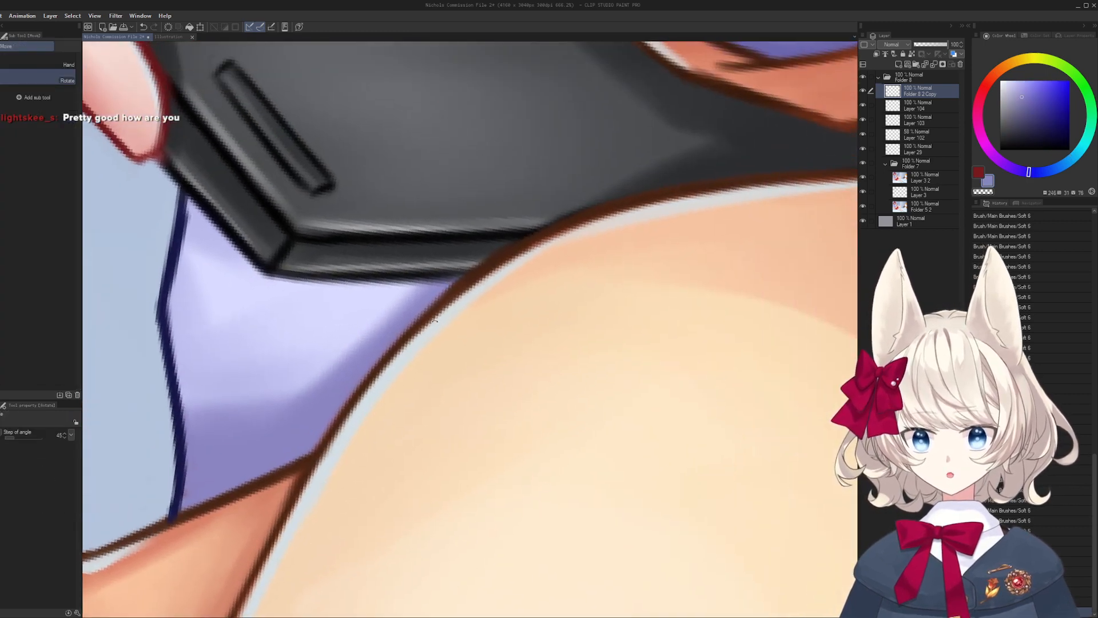
- Paint a smoother rim highlight along the chest outline beside the tablet with sampled pale blue, replacing one undone stroke
{"action": "left_click", "coordinate": [408, 355], "text": "alt"}
{"action": "mouse_move", "coordinate": [415, 336]}
{"action": "left_mouse_down"}
{"action": "mouse_move", "coordinate": [507, 262]}
{"action": "mouse_move", "coordinate": [584, 227]}
{"action": "mouse_move", "coordinate": [713, 195]}
{"action": "mouse_move", "coordinate": [630, 210]}
{"action": "left_mouse_up"}
{"action": "key", "text": "ctrl+z"}
{"action": "mouse_move", "coordinate": [629, 210]}
{"action": "left_mouse_down"}
{"action": "mouse_move", "coordinate": [595, 174]}
{"action": "mouse_move", "coordinate": [646, 217]}
{"action": "left_mouse_up"}
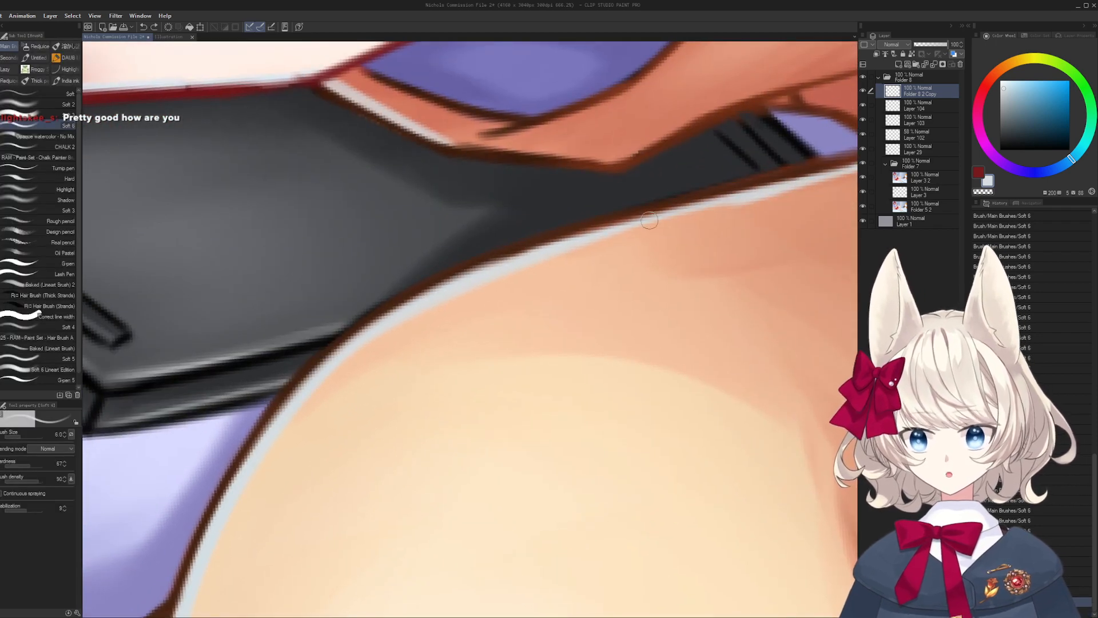
{"action": "left_click_drag", "start_coordinate": [585, 233], "coordinate": [757, 196]}
{"action": "left_click_drag", "start_coordinate": [676, 215], "coordinate": [511, 314]}
{"action": "mouse_move", "coordinate": [511, 314]}
{"action": "left_mouse_down"}
{"action": "mouse_move", "coordinate": [509, 348]}
{"action": "mouse_move", "coordinate": [482, 371]}
{"action": "left_mouse_up"}
- Fill the peach sleeve's narrow edge beside the tablet with sampled orange at brush size 6
{"action": "left_click", "coordinate": [541, 334], "text": "alt"}
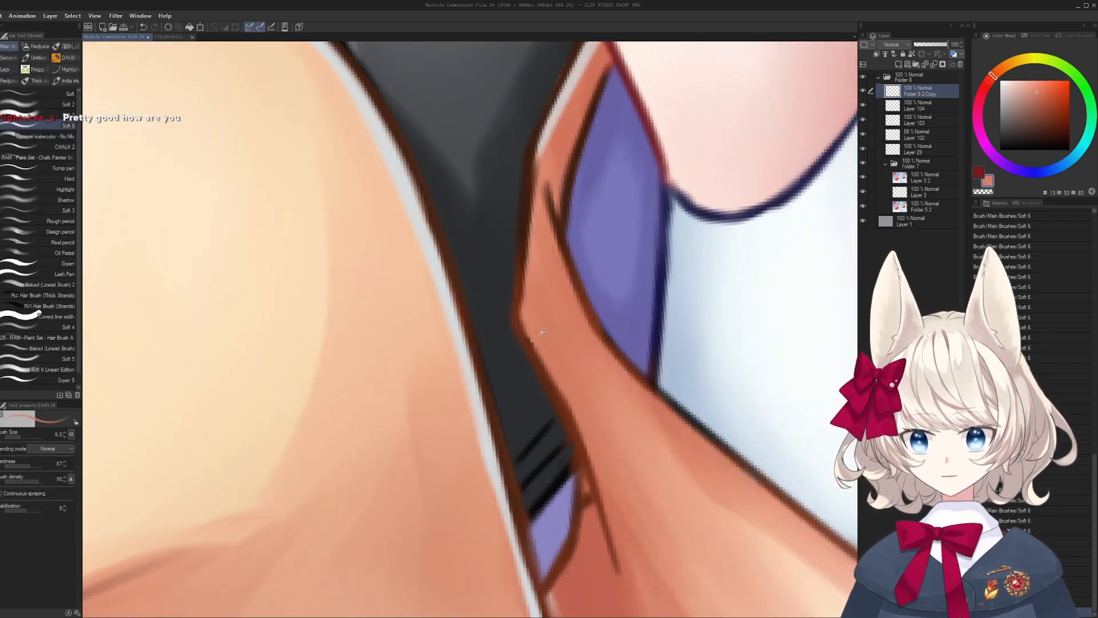
{"action": "left_click_drag", "start_coordinate": [537, 309], "coordinate": [547, 409]}
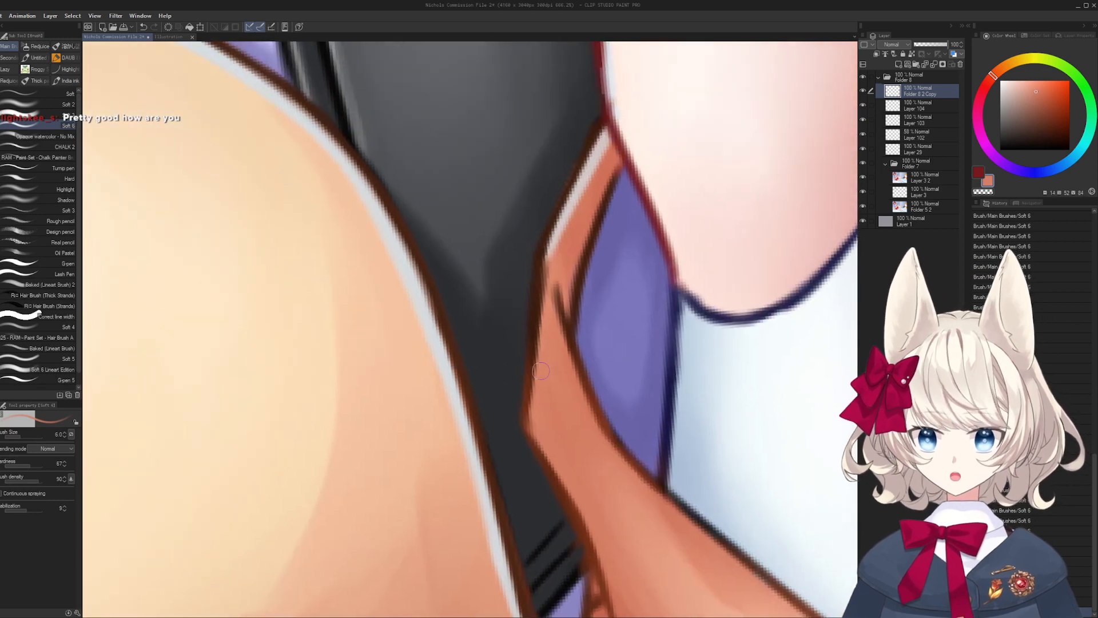
{"action": "left_click_drag", "start_coordinate": [541, 371], "coordinate": [534, 342]}
{"action": "mouse_move", "coordinate": [544, 286]}
{"action": "left_mouse_down"}
{"action": "mouse_move", "coordinate": [525, 409]}
{"action": "mouse_move", "coordinate": [536, 454]}
{"action": "left_mouse_up"}
- Redraw the peach sleeve's outline along the tablet with sampled dark brown at brush size 4
{"action": "left_click", "coordinate": [539, 282], "text": "alt"}
{"action": "key", "text": "bracketleft"}
{"action": "key", "text": "bracketleft"}
{"action": "mouse_move", "coordinate": [535, 455]}
{"action": "left_mouse_down"}
{"action": "mouse_move", "coordinate": [489, 356]}
{"action": "mouse_move", "coordinate": [537, 336]}
{"action": "left_mouse_up"}
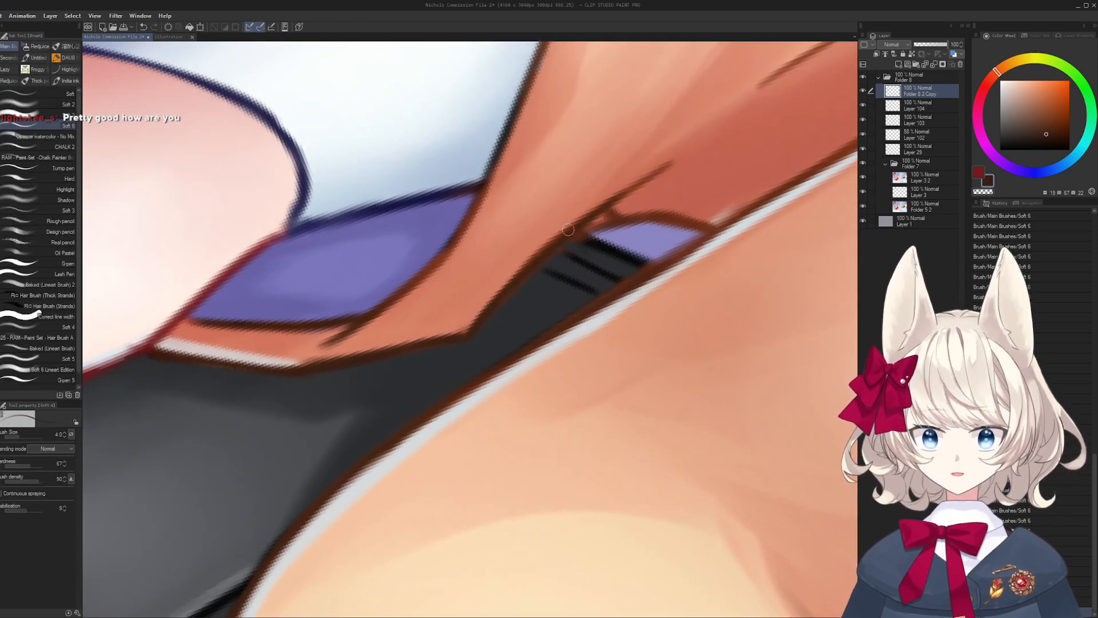
{"action": "mouse_move", "coordinate": [568, 230]}
{"action": "left_mouse_down"}
{"action": "mouse_move", "coordinate": [491, 282]}
{"action": "mouse_move", "coordinate": [517, 377]}
{"action": "mouse_move", "coordinate": [502, 436]}
{"action": "mouse_move", "coordinate": [484, 456]}
{"action": "mouse_move", "coordinate": [483, 413]}
{"action": "left_mouse_up"}
- Sharpen the tablet's lower edge between the chest and sleeve with sampled lavender and near-black tones
{"action": "left_click", "coordinate": [473, 378], "text": "alt"}
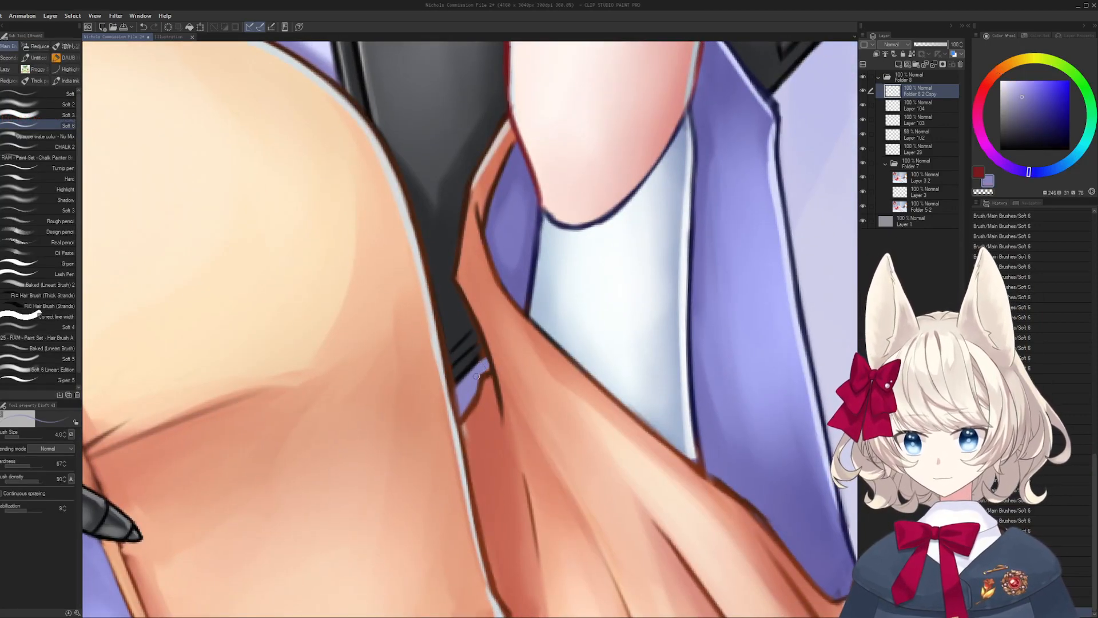
{"action": "left_click", "coordinate": [462, 376], "text": "alt"}
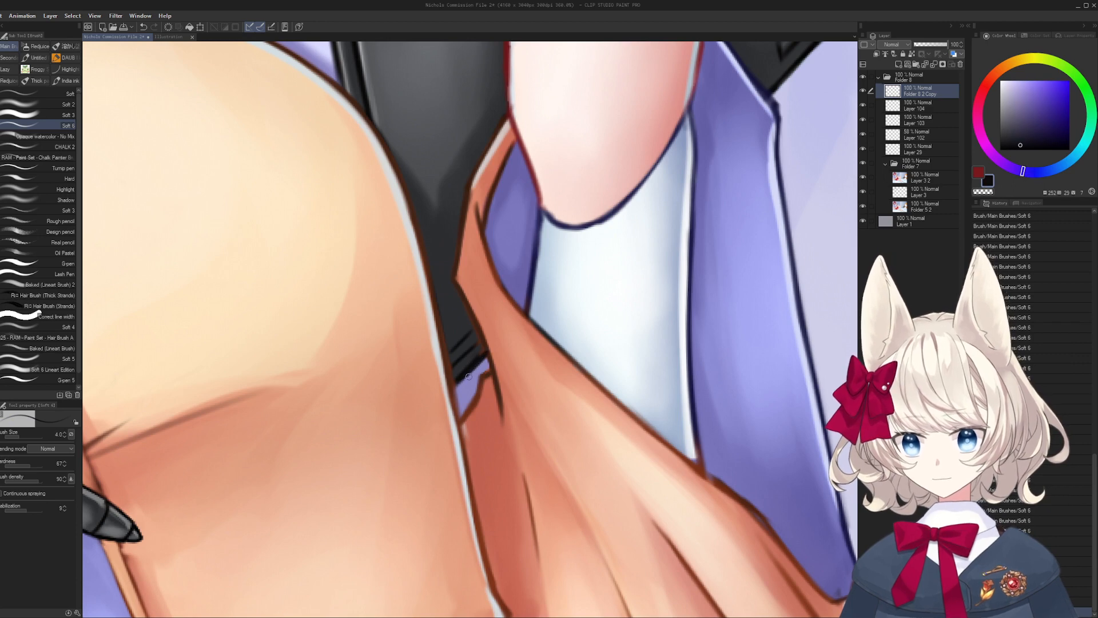
{"action": "left_click_drag", "start_coordinate": [468, 376], "coordinate": [506, 330]}
{"action": "left_click", "coordinate": [507, 330], "text": "alt"}
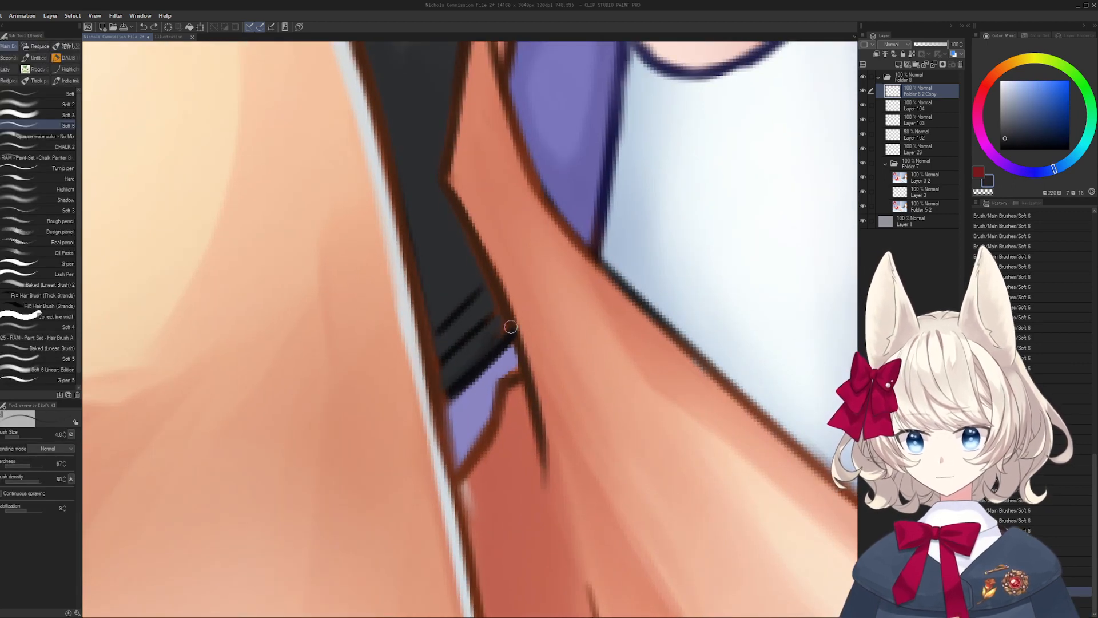
{"action": "left_click", "coordinate": [513, 347], "text": "alt"}
{"action": "left_click_drag", "start_coordinate": [496, 365], "coordinate": [510, 348]}
{"action": "left_click_drag", "start_coordinate": [479, 272], "coordinate": [413, 333]}
- Clean up the tablet's surface with sampled dark grey and extend its parallel black groove lines to the sleeve at brush size 2.5
{"action": "left_click", "coordinate": [396, 351], "text": "alt"}
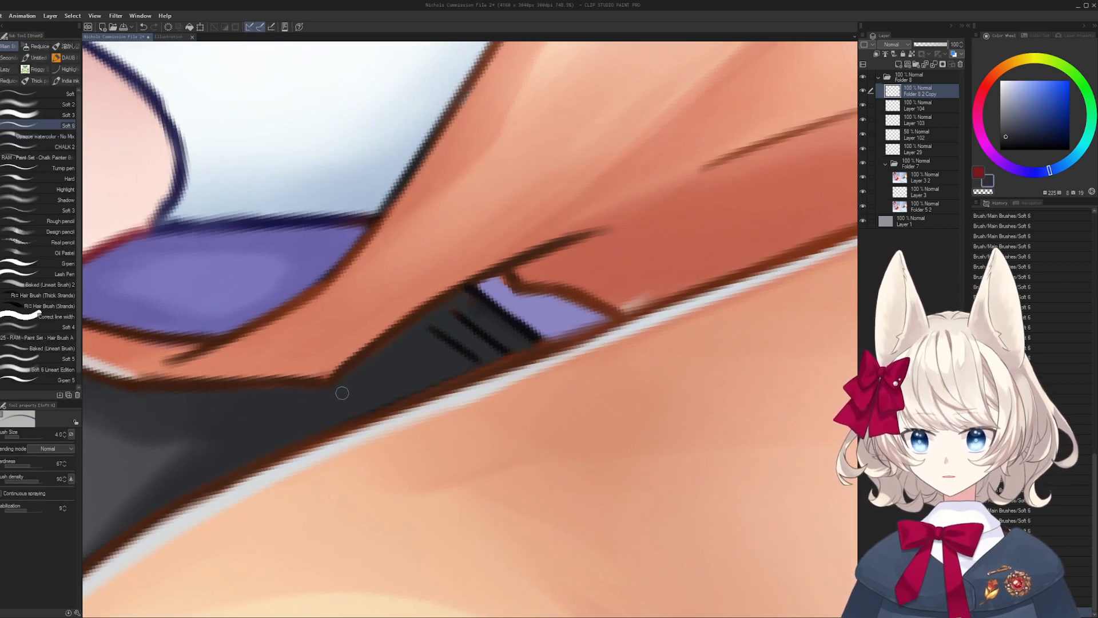
{"action": "left_click_drag", "start_coordinate": [467, 298], "coordinate": [439, 328]}
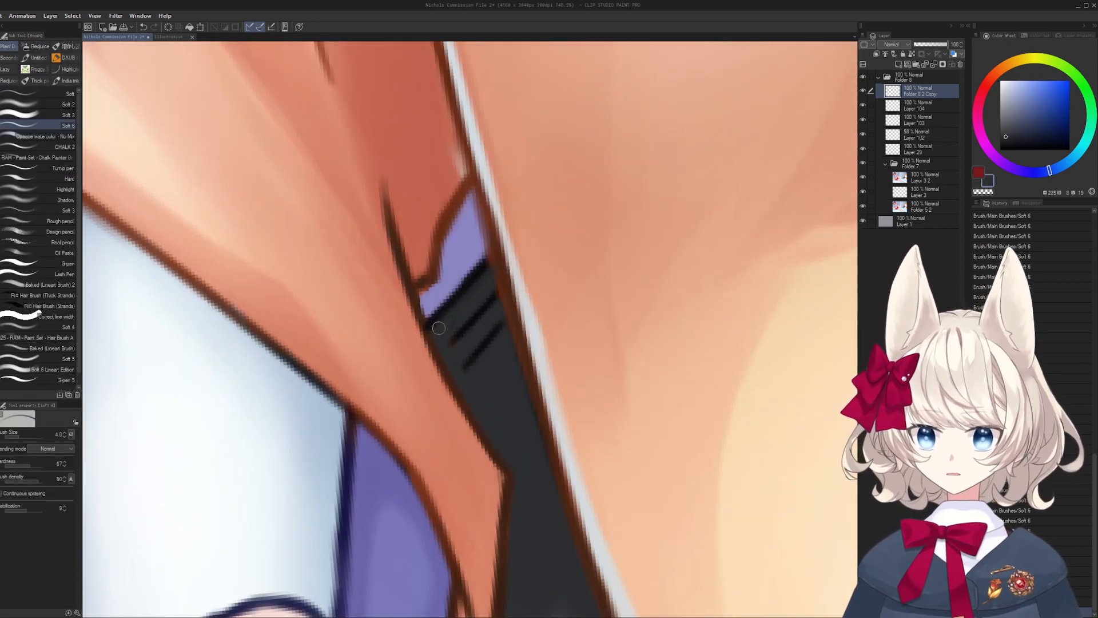
{"action": "mouse_move", "coordinate": [497, 285]}
{"action": "left_mouse_down"}
{"action": "mouse_move", "coordinate": [423, 320]}
{"action": "mouse_move", "coordinate": [418, 336]}
{"action": "left_mouse_up"}
{"action": "left_click", "coordinate": [476, 368], "text": "alt"}
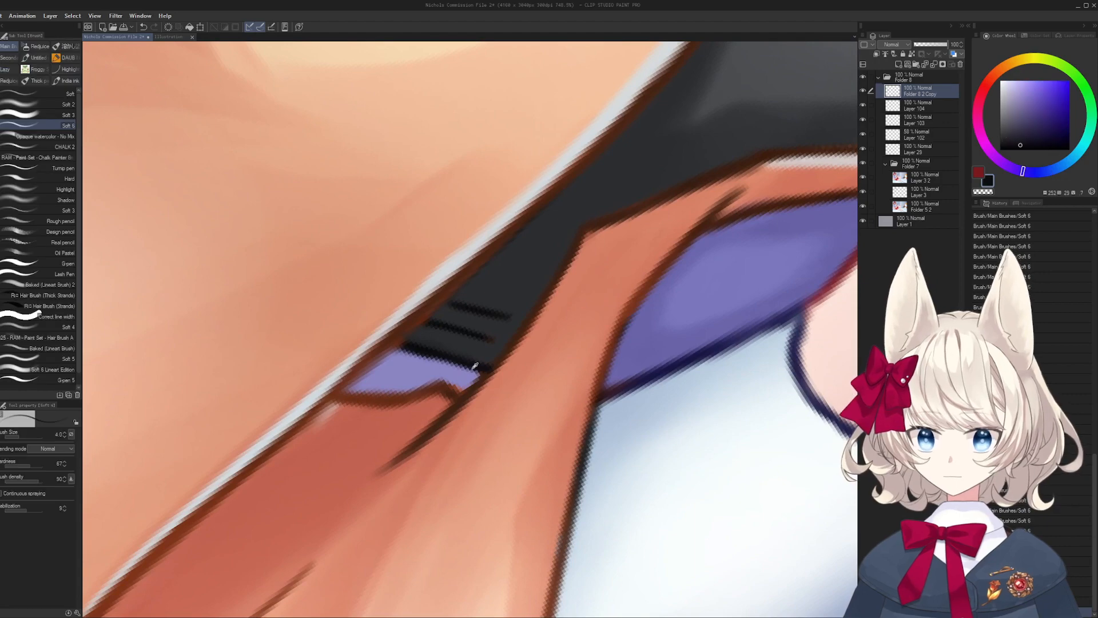
{"action": "left_click_drag", "start_coordinate": [515, 342], "coordinate": [452, 388]}
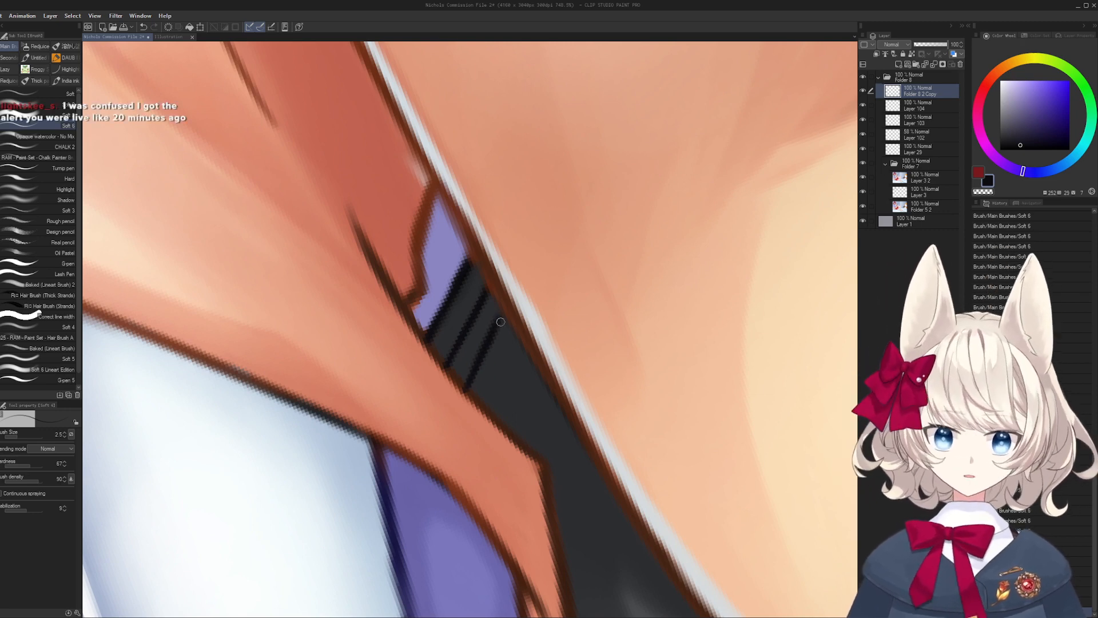
- Touch up the outline between the peach sleeve and the tablet with sampled dark brown at brush size 4
{"action": "mouse_move", "coordinate": [500, 323]}
{"action": "left_mouse_down"}
{"action": "mouse_move", "coordinate": [549, 269]}
{"action": "mouse_move", "coordinate": [554, 300]}
{"action": "mouse_move", "coordinate": [597, 294]}
{"action": "left_mouse_up"}
{"action": "left_click", "coordinate": [648, 258], "text": "alt"}
{"action": "mouse_move", "coordinate": [594, 304]}
{"action": "left_mouse_down"}
{"action": "mouse_move", "coordinate": [532, 343]}
{"action": "mouse_move", "coordinate": [543, 361]}
{"action": "mouse_move", "coordinate": [501, 402]}
{"action": "mouse_move", "coordinate": [558, 402]}
{"action": "left_mouse_up"}
{"action": "key", "text": "b"}
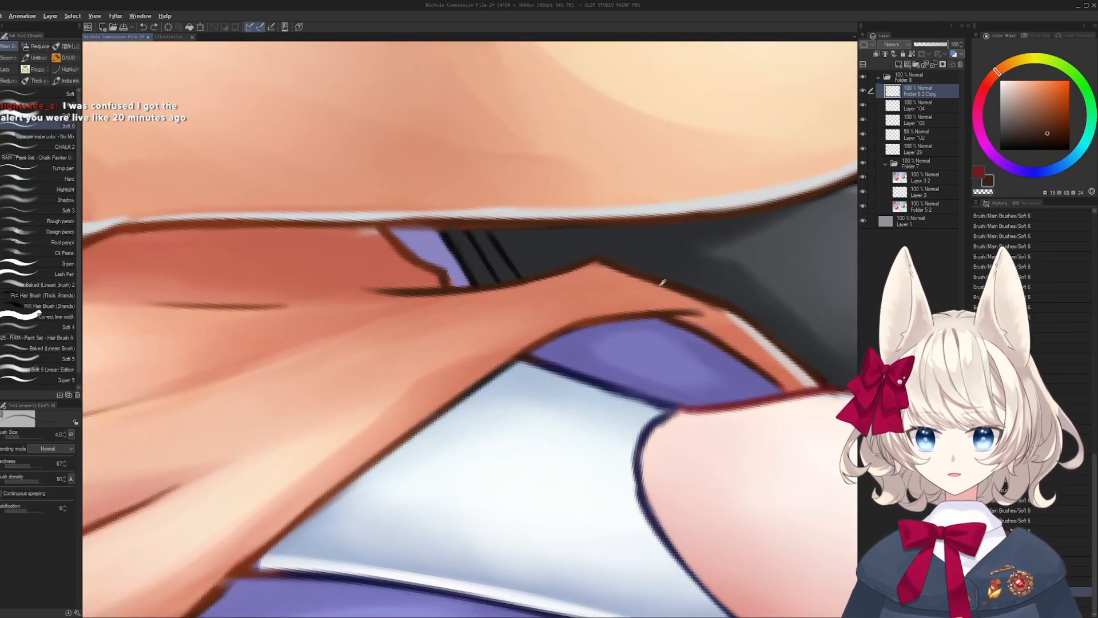
{"action": "left_click", "coordinate": [663, 282], "text": "alt"}
{"action": "mouse_move", "coordinate": [670, 286]}
{"action": "left_mouse_down"}
{"action": "mouse_move", "coordinate": [684, 331]}
{"action": "mouse_move", "coordinate": [746, 240]}
{"action": "left_mouse_up"}
{"action": "key", "text": "bracketleft"}
{"action": "left_click_drag", "start_coordinate": [343, 393], "coordinate": [547, 290]}
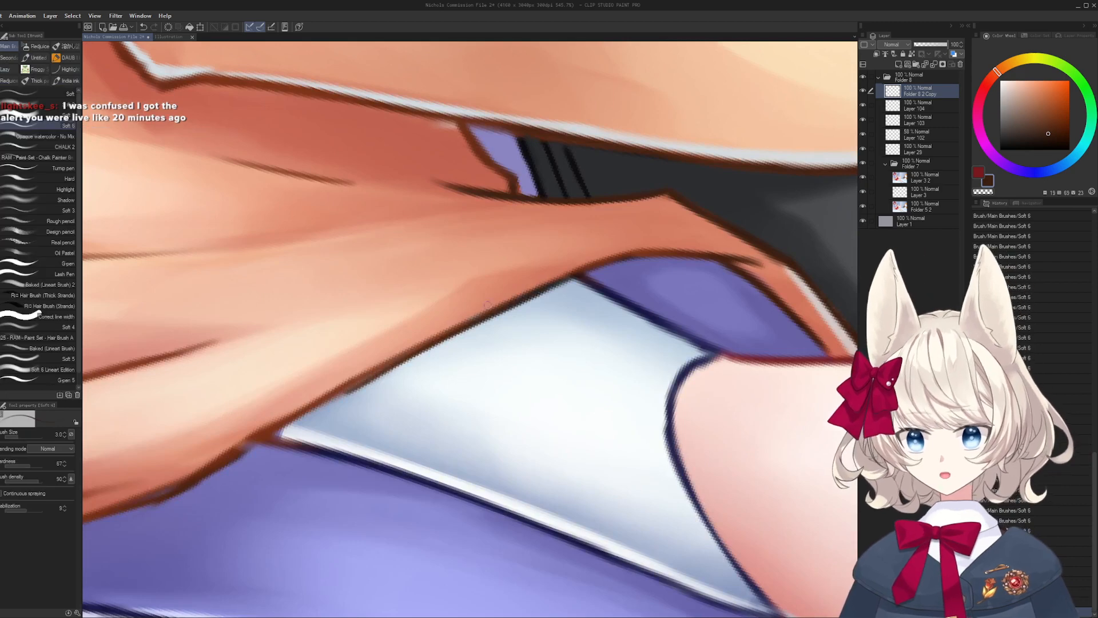
{"action": "key", "text": "ctrl+z"}
{"action": "left_click_drag", "start_coordinate": [377, 373], "coordinate": [595, 264]}
{"action": "key", "text": "ctrl+z"}
{"action": "key", "text": "bracketright"}
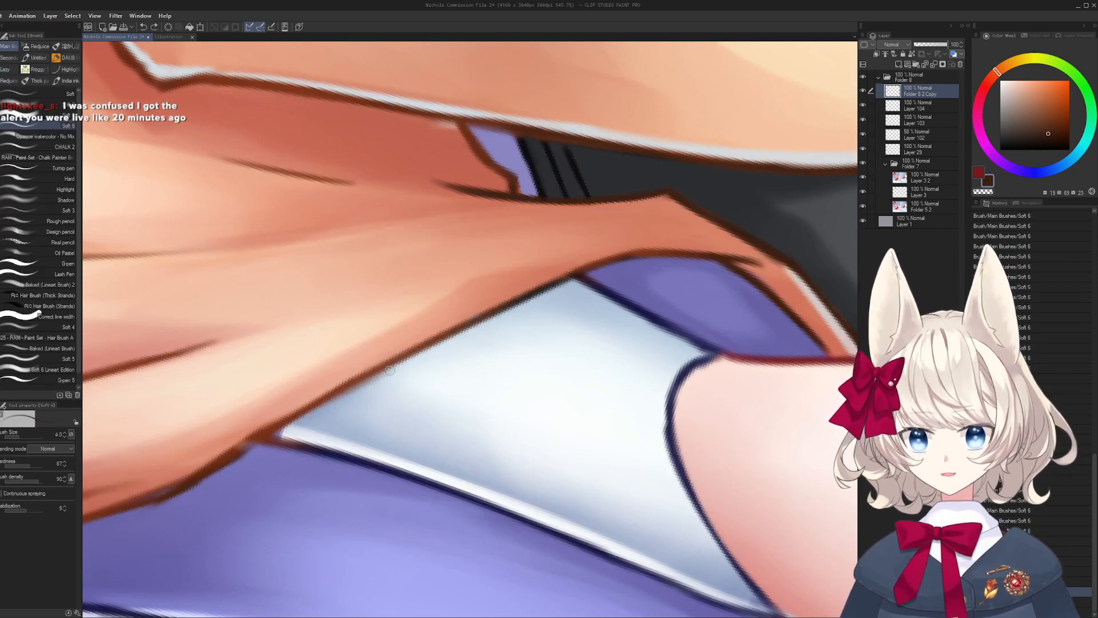
{"action": "key", "text": "ctrl+z"}
{"action": "left_click_drag", "start_coordinate": [390, 371], "coordinate": [568, 280]}
{"action": "key", "text": "ctrl+z"}
{"action": "left_click_drag", "start_coordinate": [420, 353], "coordinate": [646, 250]}
{"action": "key", "text": "ctrl+z"}
{"action": "left_click_drag", "start_coordinate": [462, 330], "coordinate": [656, 250]}
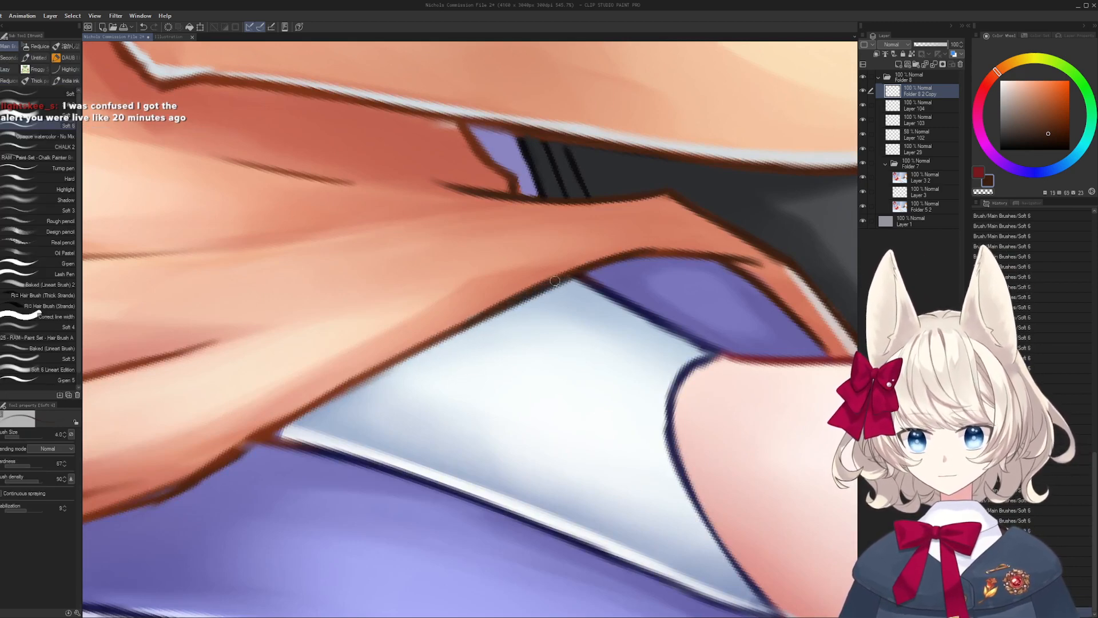
{"action": "key", "text": "ctrl+z"}
- Redraw the peach sleeve's lower outline along the white cuff with sampled brown at brush size 4
{"action": "mouse_move", "coordinate": [432, 347]}
{"action": "left_mouse_down"}
{"action": "mouse_move", "coordinate": [635, 253]}
{"action": "mouse_move", "coordinate": [631, 151]}
{"action": "mouse_move", "coordinate": [595, 242]}
{"action": "mouse_move", "coordinate": [634, 287]}
{"action": "left_mouse_up"}
{"action": "mouse_move", "coordinate": [634, 287]}
{"action": "left_mouse_down"}
{"action": "mouse_move", "coordinate": [636, 234]}
{"action": "mouse_move", "coordinate": [648, 220]}
{"action": "left_mouse_up"}
{"action": "left_click_drag", "start_coordinate": [297, 428], "coordinate": [449, 305]}
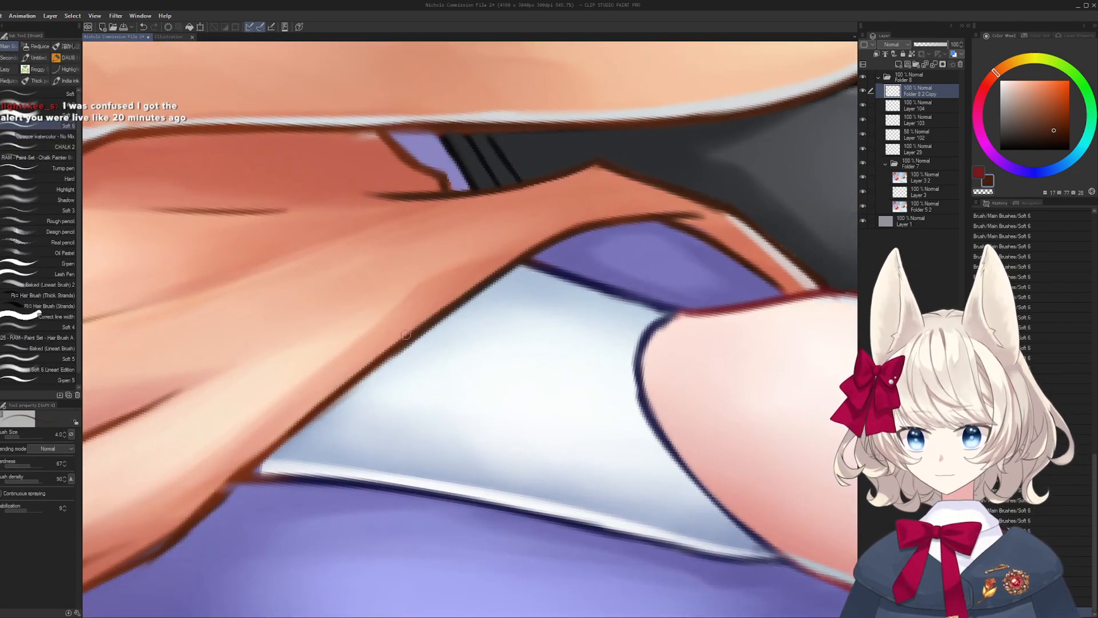
{"action": "key", "text": "ctrl+z"}
{"action": "left_click_drag", "start_coordinate": [313, 411], "coordinate": [463, 306]}
{"action": "key", "text": "ctrl+z"}
{"action": "left_click", "coordinate": [318, 404], "text": "alt"}
{"action": "left_click_drag", "start_coordinate": [338, 396], "coordinate": [473, 302]}
{"action": "left_click_drag", "start_coordinate": [397, 349], "coordinate": [531, 253]}
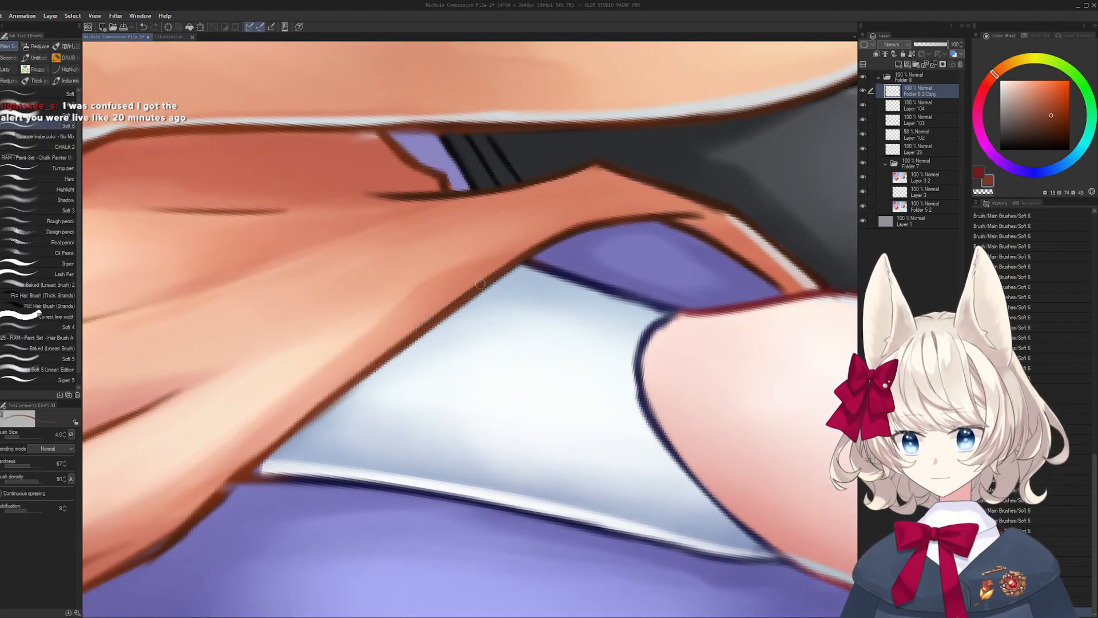
{"action": "left_click_drag", "start_coordinate": [481, 284], "coordinate": [597, 227]}
{"action": "left_click_drag", "start_coordinate": [535, 246], "coordinate": [375, 260]}
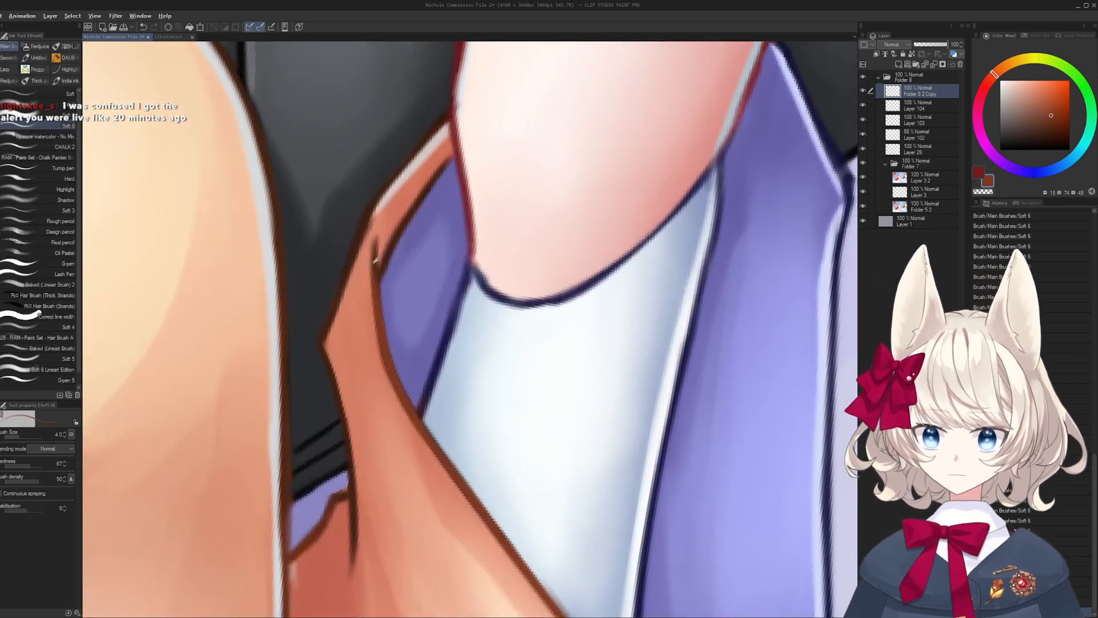
- Touch up the outlines where the wrist meets the white cuff and purple fabric with sampled colours at brush size 4
{"action": "mouse_move", "coordinate": [338, 318]}
{"action": "left_mouse_down"}
{"action": "mouse_move", "coordinate": [223, 326]}
{"action": "mouse_move", "coordinate": [365, 304]}
{"action": "mouse_move", "coordinate": [496, 230]}
{"action": "mouse_move", "coordinate": [471, 294]}
{"action": "mouse_move", "coordinate": [524, 236]}
{"action": "mouse_move", "coordinate": [535, 277]}
{"action": "mouse_move", "coordinate": [575, 213]}
{"action": "left_mouse_up"}
{"action": "left_click", "coordinate": [491, 228], "text": "alt"}
{"action": "left_click", "coordinate": [452, 314], "text": "alt"}
{"action": "left_click", "coordinate": [454, 360], "text": "alt"}
{"action": "left_click", "coordinate": [525, 271], "text": "alt"}
{"action": "left_click", "coordinate": [548, 279], "text": "alt"}
{"action": "left_click_drag", "start_coordinate": [549, 218], "coordinate": [473, 380]}
{"action": "mouse_move", "coordinate": [490, 227]}
{"action": "left_mouse_down"}
{"action": "mouse_move", "coordinate": [534, 248]}
{"action": "mouse_move", "coordinate": [541, 193]}
{"action": "left_mouse_up"}
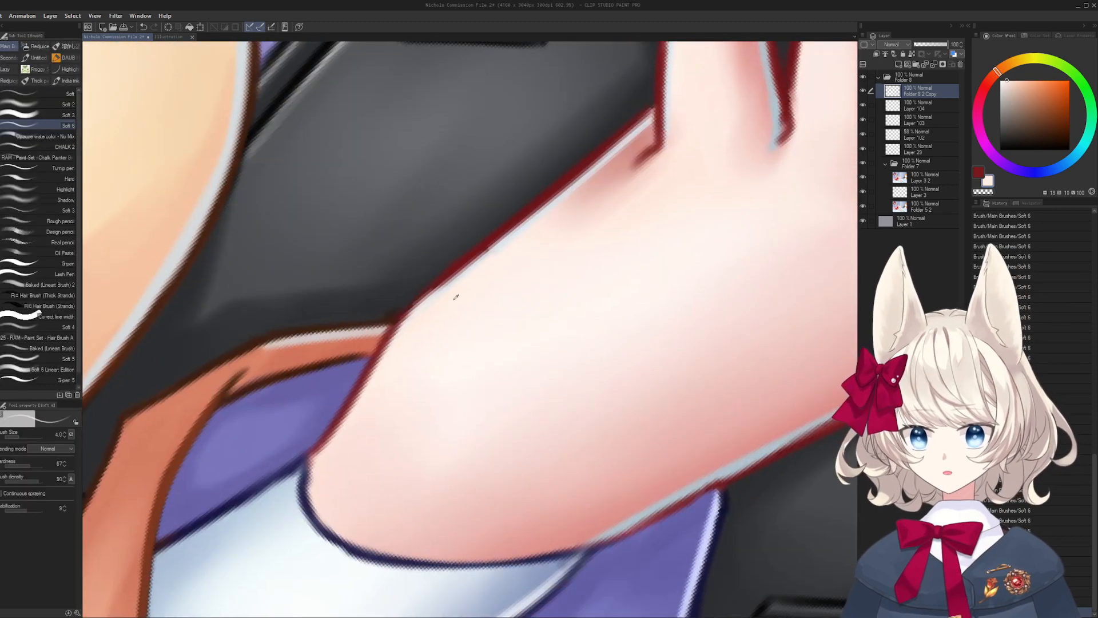
- Trim the rim highlight along the wrist's tablet-side outline with sampled pale skin at brush size 4
{"action": "left_click", "coordinate": [456, 297], "text": "alt"}
{"action": "mouse_move", "coordinate": [495, 249]}
{"action": "left_mouse_down"}
{"action": "mouse_move", "coordinate": [424, 299]}
{"action": "mouse_move", "coordinate": [504, 239]}
{"action": "left_mouse_up"}
{"action": "key", "text": "ctrl+z"}
{"action": "left_click_drag", "start_coordinate": [437, 287], "coordinate": [593, 183]}
{"action": "key", "text": "ctrl+z"}
{"action": "left_click_drag", "start_coordinate": [420, 306], "coordinate": [574, 183]}
{"action": "left_click_drag", "start_coordinate": [518, 204], "coordinate": [544, 311]}
- Clean up the short crease at the base of the index finger with sampled pale skin and a larger brush
{"action": "left_click", "coordinate": [564, 308], "text": "alt"}
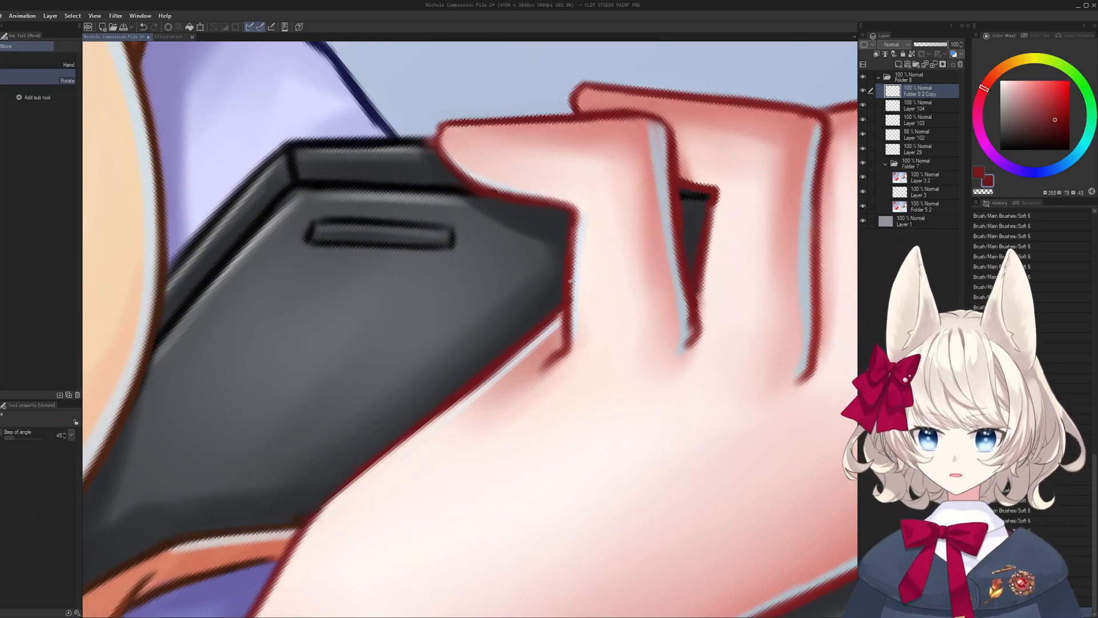
{"action": "left_click_drag", "start_coordinate": [556, 395], "coordinate": [361, 264]}
{"action": "key", "text": "b"}
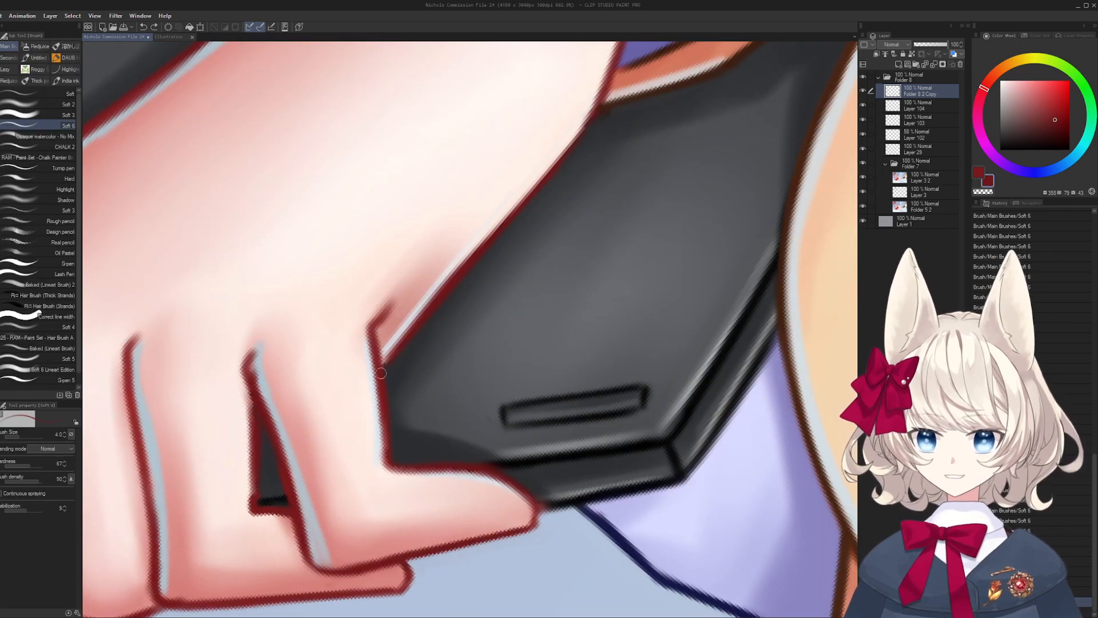
{"action": "left_click", "coordinate": [357, 340], "text": "alt"}
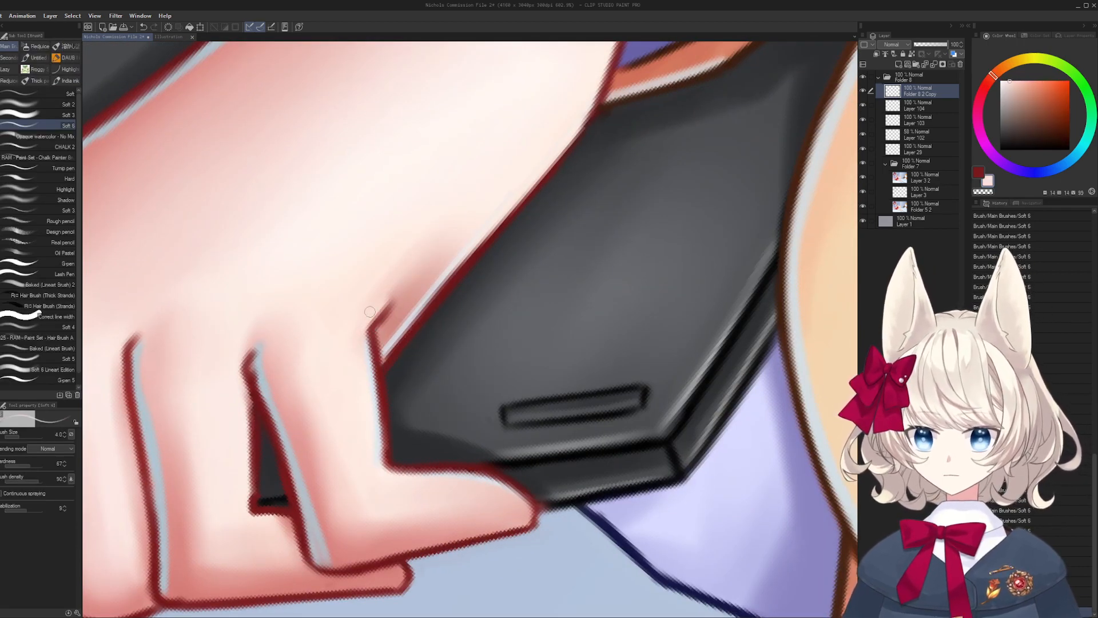
{"action": "key", "text": "bracketright"}
{"action": "left_click_drag", "start_coordinate": [369, 312], "coordinate": [397, 286]}
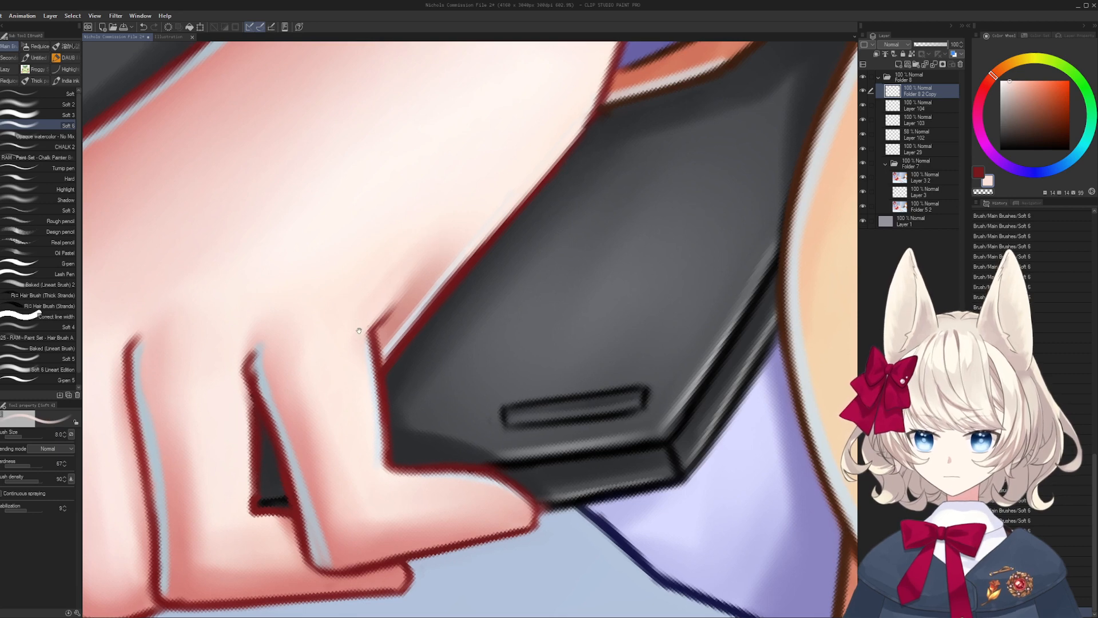
{"action": "left_click_drag", "start_coordinate": [257, 376], "coordinate": [478, 360]}
- Refine the blue rim highlight at the inner end of the index finger's outline with sampled pale blue at brush size 3
{"action": "left_click", "coordinate": [481, 354], "text": "alt"}
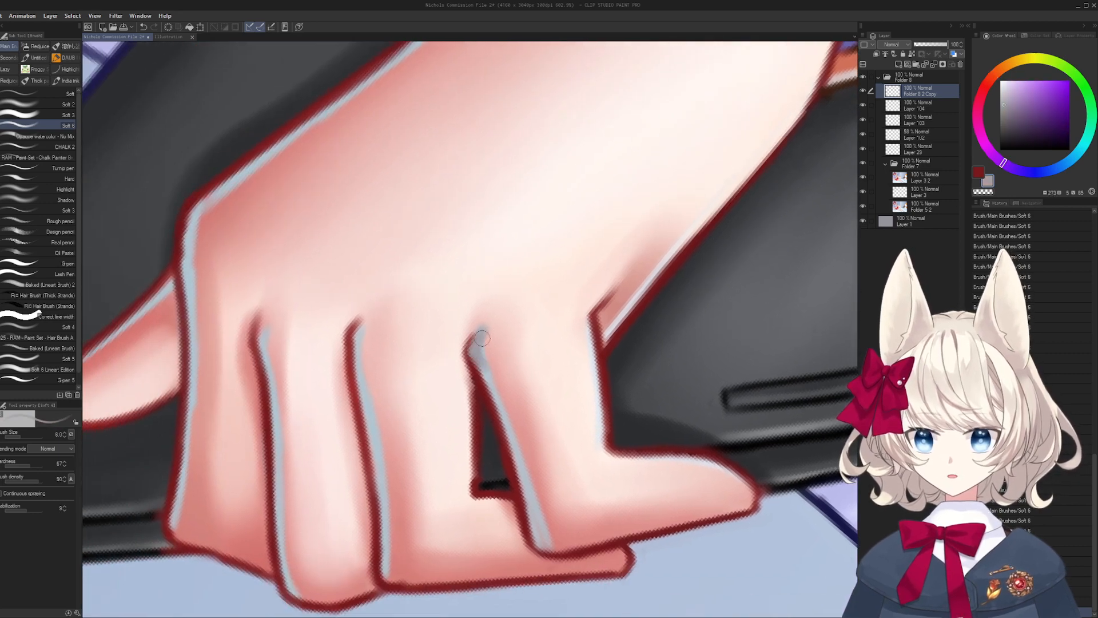
{"action": "key", "text": "ctrl+z"}
{"action": "left_click", "coordinate": [481, 351], "text": "alt"}
{"action": "key", "text": "bracketleft"}
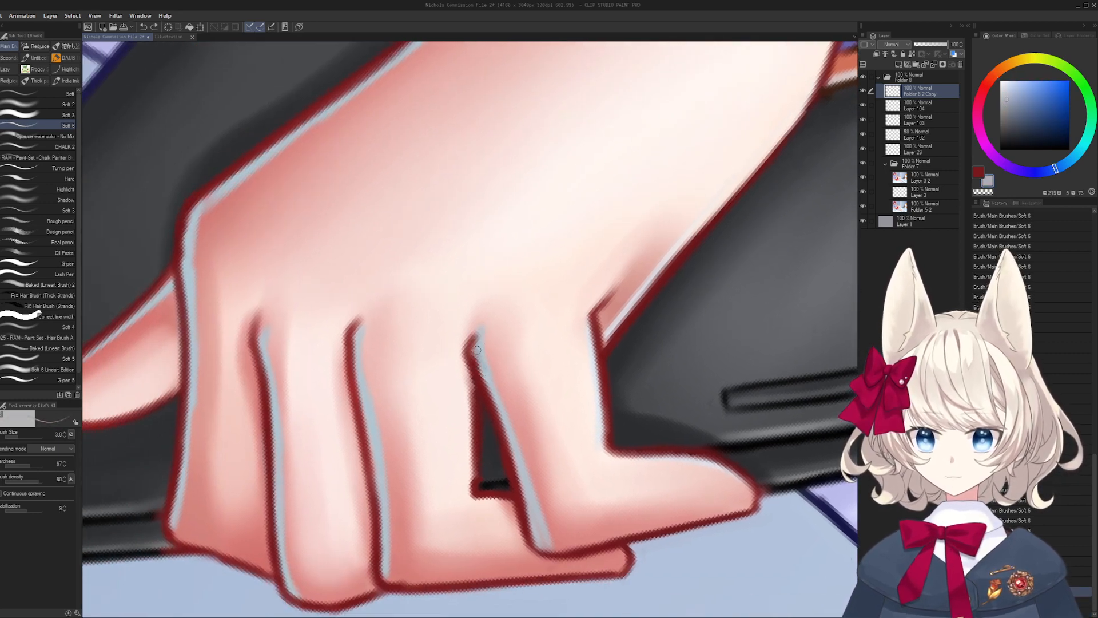
{"action": "left_click", "coordinate": [483, 367], "text": "alt"}
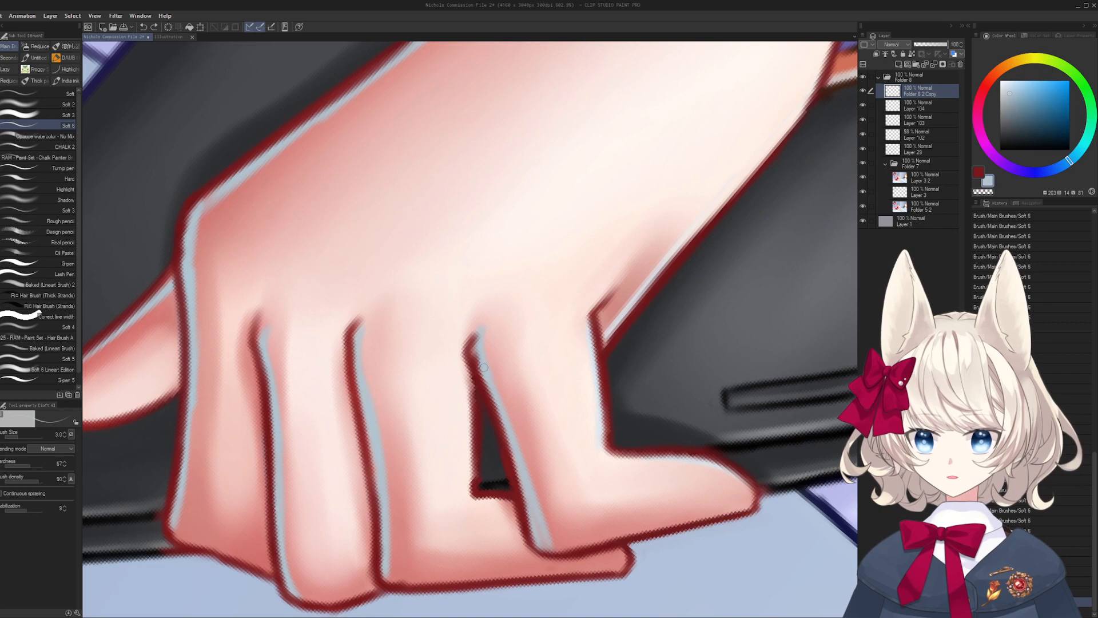
- Tidy the skin around the inner tip of the line between index and middle fingers with sampled skin at brush size 5
{"action": "left_click", "coordinate": [465, 331], "text": "alt"}
{"action": "key", "text": "bracketright"}
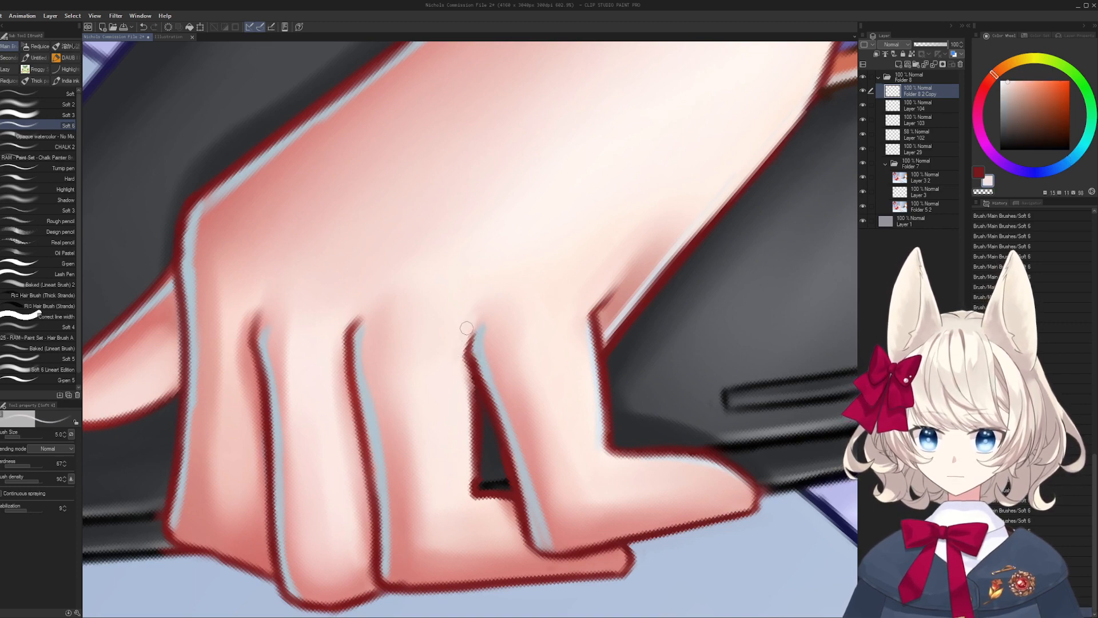
{"action": "left_click", "coordinate": [481, 347], "text": "alt"}
{"action": "left_click_drag", "start_coordinate": [481, 346], "coordinate": [468, 311]}
{"action": "left_click", "coordinate": [484, 325], "text": "alt"}
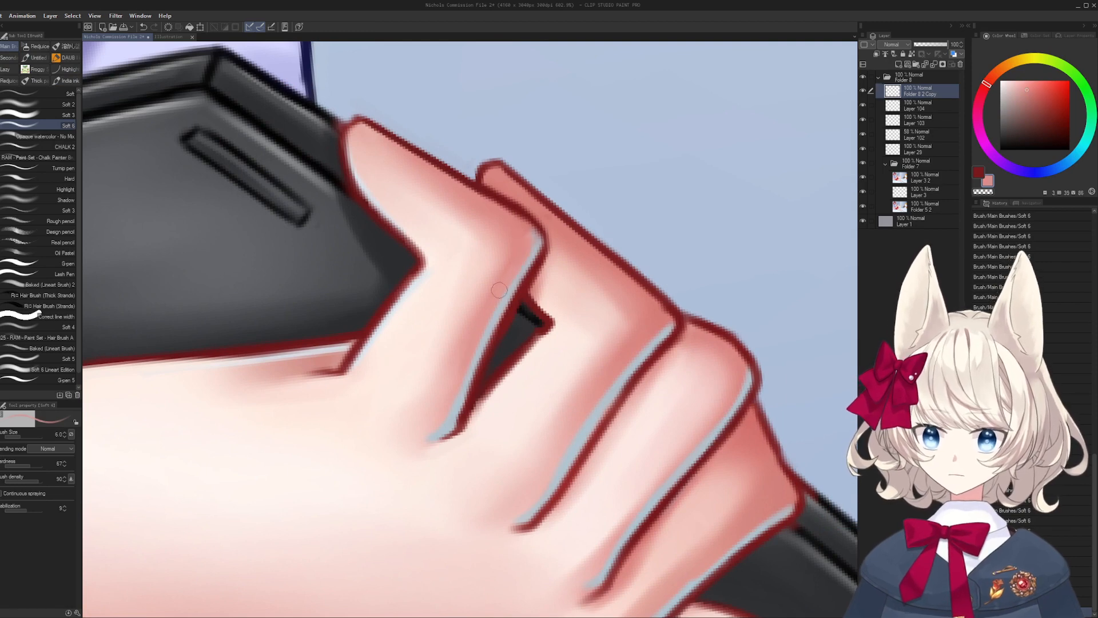
- Soften the skin shading at the base of the index and middle fingers with sampled pale skin at brush size 15
{"action": "left_click", "coordinate": [423, 438], "text": "alt"}
{"action": "key", "text": "bracketright"}
{"action": "key", "text": "bracketright"}
{"action": "key", "text": "bracketright"}
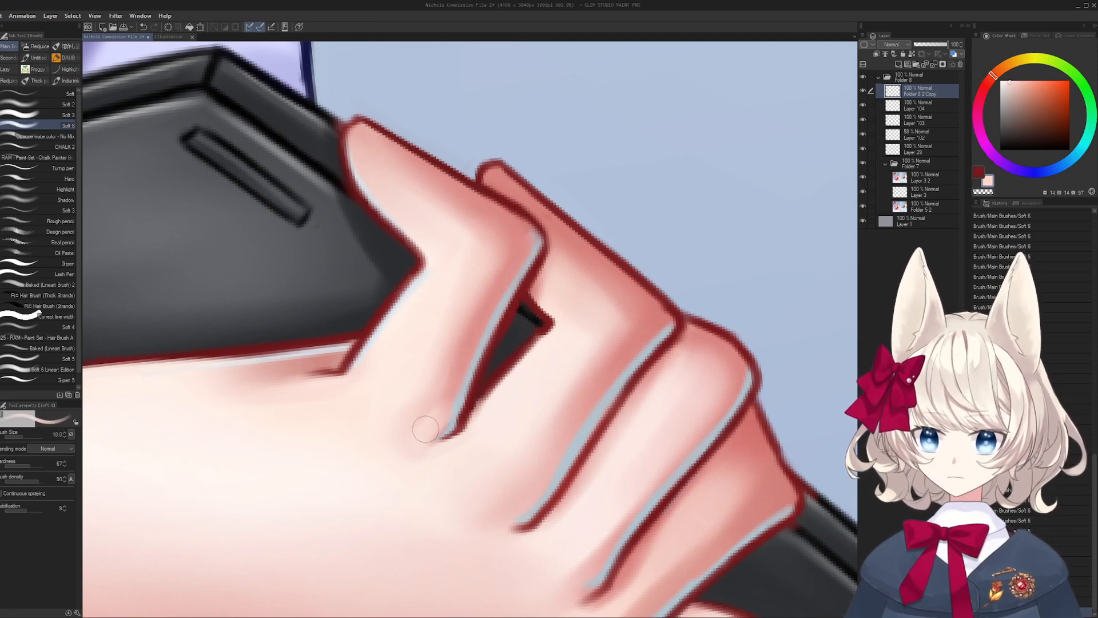
{"action": "key", "text": "bracketright"}
{"action": "key", "text": "bracketright"}
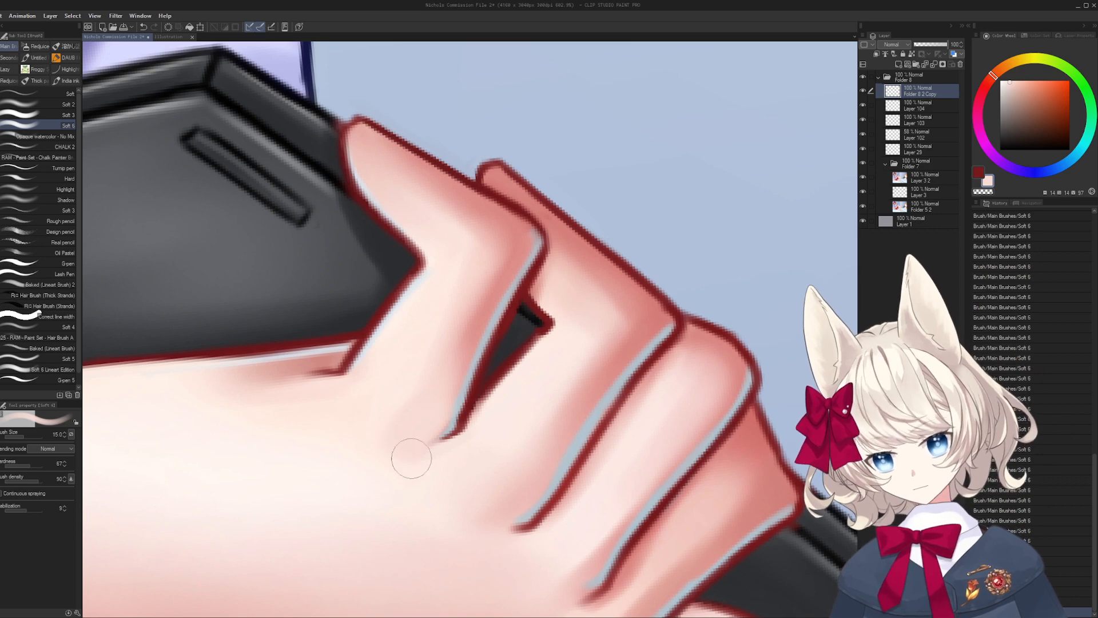
{"action": "left_click_drag", "start_coordinate": [478, 419], "coordinate": [510, 411]}
{"action": "left_click", "coordinate": [460, 453], "text": "alt"}
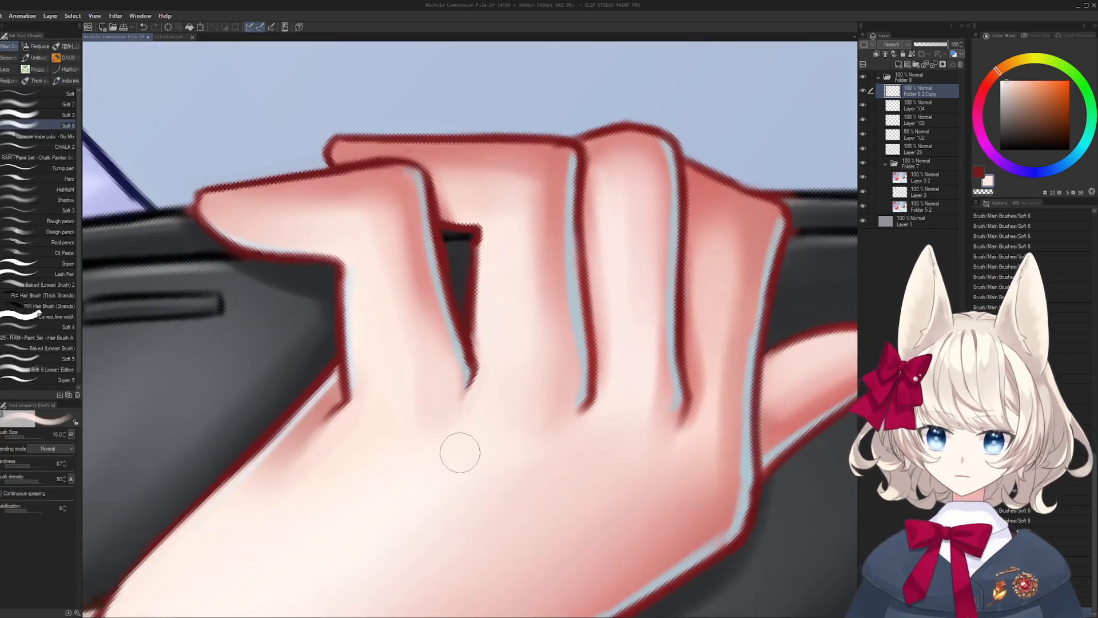
{"action": "key", "text": "bracketright"}
{"action": "scroll", "coordinate": [441, 400], "scroll_direction": "up", "scroll_amount": 2}
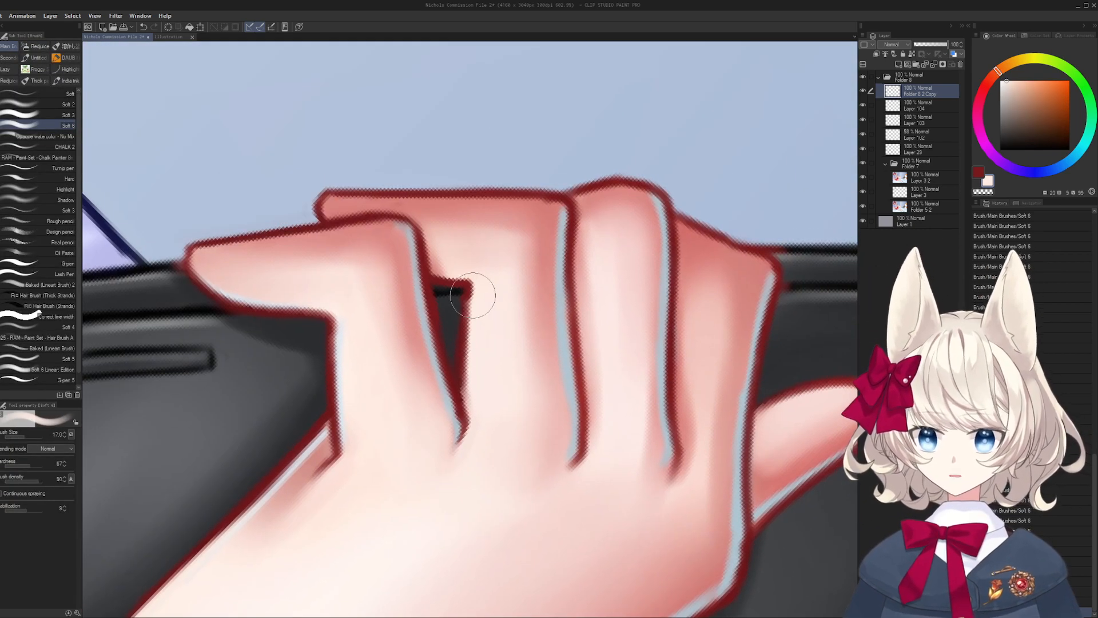
- Refine the outline around the gap between index and middle fingers with sampled dark red at brush size 4
{"action": "key", "text": "bracketleft"}
{"action": "key", "text": "bracketleft"}
{"action": "key", "text": "bracketleft"}
{"action": "key", "text": "bracketleft"}
{"action": "key", "text": "bracketleft"}
{"action": "key", "text": "bracketleft"}
{"action": "left_click", "coordinate": [469, 375], "text": "alt"}
{"action": "left_click", "coordinate": [456, 391], "text": "alt"}
{"action": "key", "text": "bracketleft"}
{"action": "key", "text": "bracketleft"}
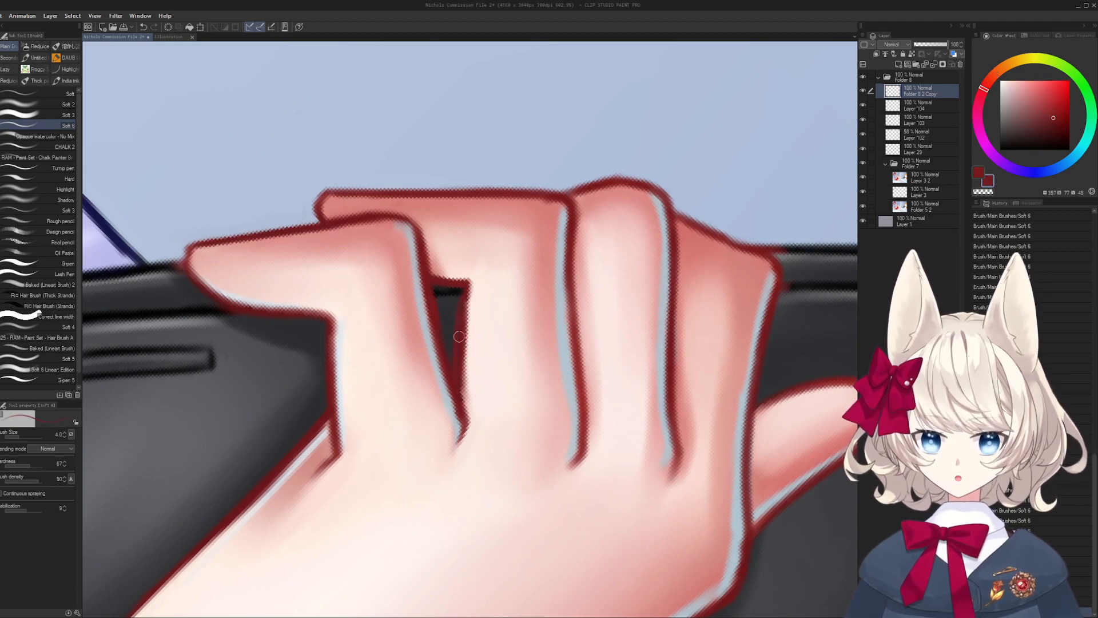
{"action": "mouse_move", "coordinate": [465, 286]}
{"action": "left_mouse_down"}
{"action": "mouse_move", "coordinate": [458, 343]}
{"action": "mouse_move", "coordinate": [544, 392]}
{"action": "left_mouse_up"}
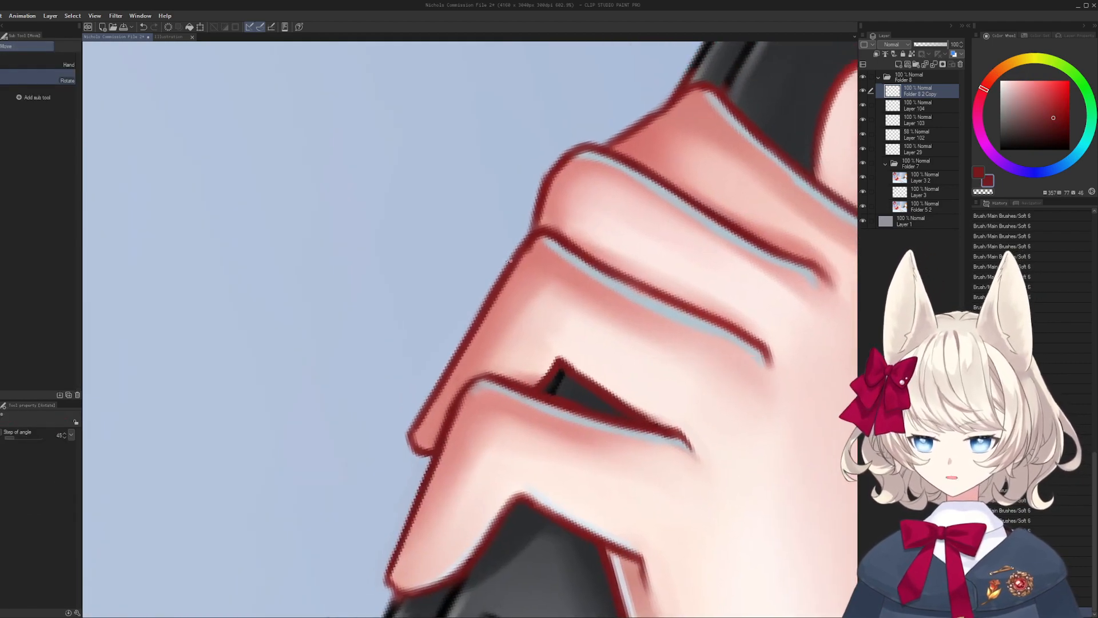
- Touch up the inner edge of the middle finger's knuckle outline with sampled pink skin at brush size 4
{"action": "left_click", "coordinate": [524, 258], "text": "alt"}
{"action": "left_click_drag", "start_coordinate": [525, 254], "coordinate": [532, 245]}
{"action": "mouse_move", "coordinate": [564, 287]}
{"action": "left_mouse_down"}
{"action": "mouse_move", "coordinate": [525, 519]}
{"action": "mouse_move", "coordinate": [449, 521]}
{"action": "left_mouse_up"}
{"action": "mouse_move", "coordinate": [449, 522]}
{"action": "left_mouse_down"}
{"action": "mouse_move", "coordinate": [457, 343]}
{"action": "mouse_move", "coordinate": [492, 301]}
{"action": "left_mouse_up"}
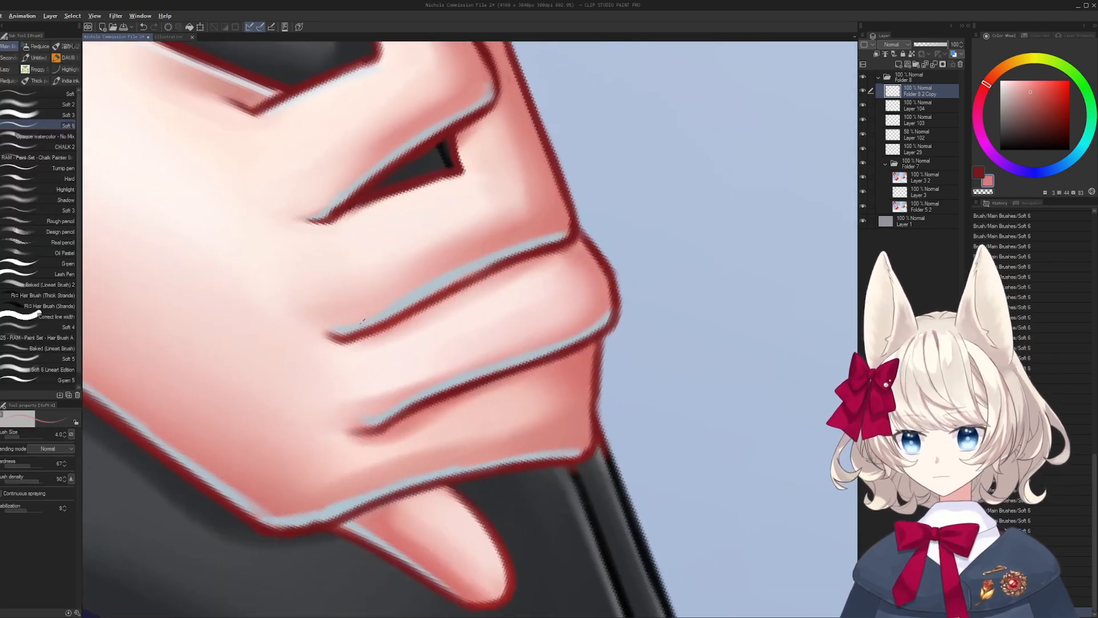
- Sample the surrounding skin tones and soften the crease between the fingers of the tablet-holding hand with the Soft 6 brush
{"action": "left_click", "coordinate": [329, 350], "text": "alt"}
{"action": "left_click", "coordinate": [320, 342], "text": "alt"}
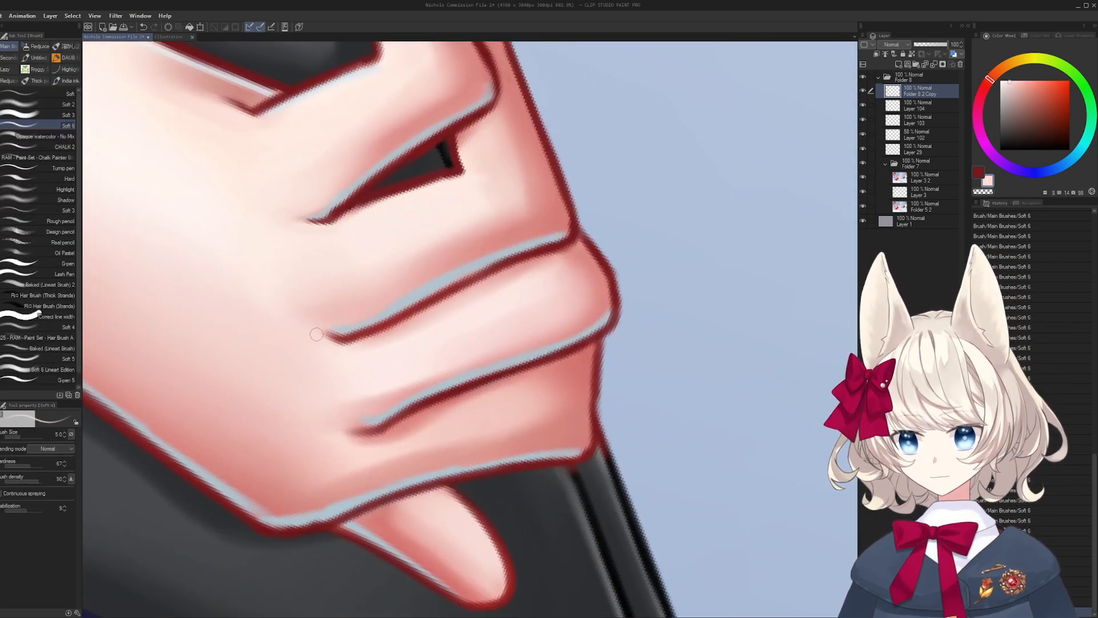
{"action": "key", "text": "bracketright"}
{"action": "left_click_drag", "start_coordinate": [366, 343], "coordinate": [510, 280]}
{"action": "key", "text": "bracketright"}
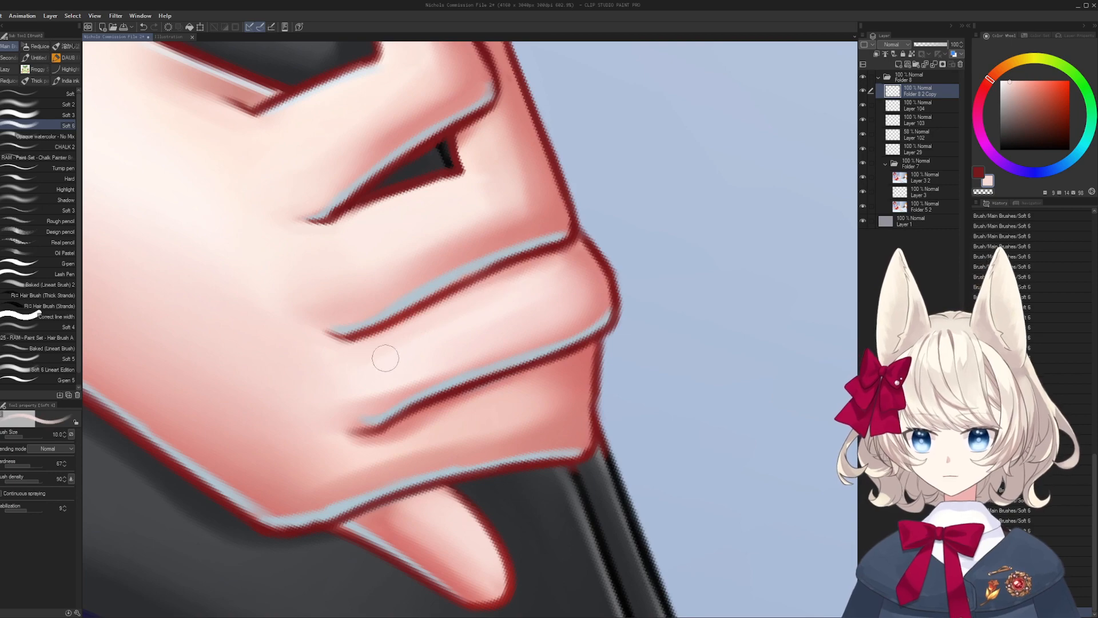
- Enlarge the soft brush and blend the pale skin tone across the fingers and back of the tablet-holding hand
{"action": "key", "text": "bracketright"}
{"action": "key", "text": "shift+space"}
{"action": "mouse_move", "coordinate": [538, 299]}
{"action": "left_mouse_down"}
{"action": "mouse_move", "coordinate": [429, 222]}
{"action": "mouse_move", "coordinate": [418, 298]}
{"action": "left_mouse_up"}
{"action": "key", "text": "bracketright"}
{"action": "key", "text": "bracketright"}
{"action": "key", "text": "space"}
{"action": "mouse_move", "coordinate": [433, 338]}
{"action": "left_mouse_down"}
{"action": "mouse_move", "coordinate": [421, 345]}
{"action": "mouse_move", "coordinate": [443, 411]}
{"action": "mouse_move", "coordinate": [437, 319]}
{"action": "left_mouse_up"}
{"action": "key", "text": "bracketleft"}
{"action": "key", "text": "bracketleft"}
{"action": "key", "text": "ctrl+z"}
{"action": "left_click_drag", "start_coordinate": [398, 389], "coordinate": [434, 314]}
{"action": "key", "text": "bracketright"}
{"action": "left_click_drag", "start_coordinate": [397, 369], "coordinate": [484, 212]}
{"action": "key", "text": "bracketright"}
{"action": "key", "text": "bracketright"}
{"action": "mouse_move", "coordinate": [378, 400]}
{"action": "left_mouse_down"}
{"action": "mouse_move", "coordinate": [389, 414]}
{"action": "mouse_move", "coordinate": [407, 392]}
{"action": "mouse_move", "coordinate": [461, 263]}
{"action": "mouse_move", "coordinate": [496, 347]}
{"action": "mouse_move", "coordinate": [378, 355]}
{"action": "left_mouse_up"}
- Compare the whole illustration with the Folder 8 2 Copy layer hidden and shown
{"action": "key", "text": "ctrl+space"}
{"action": "key", "text": "shift+space"}
{"action": "left_click_drag", "start_coordinate": [377, 354], "coordinate": [492, 409]}
{"action": "key", "text": "ctrl+space"}
{"action": "key", "text": "ctrl+at"}
{"action": "left_click_drag", "start_coordinate": [490, 450], "coordinate": [502, 362]}
{"action": "key", "text": "ctrl+space"}
{"action": "key", "text": "h"}
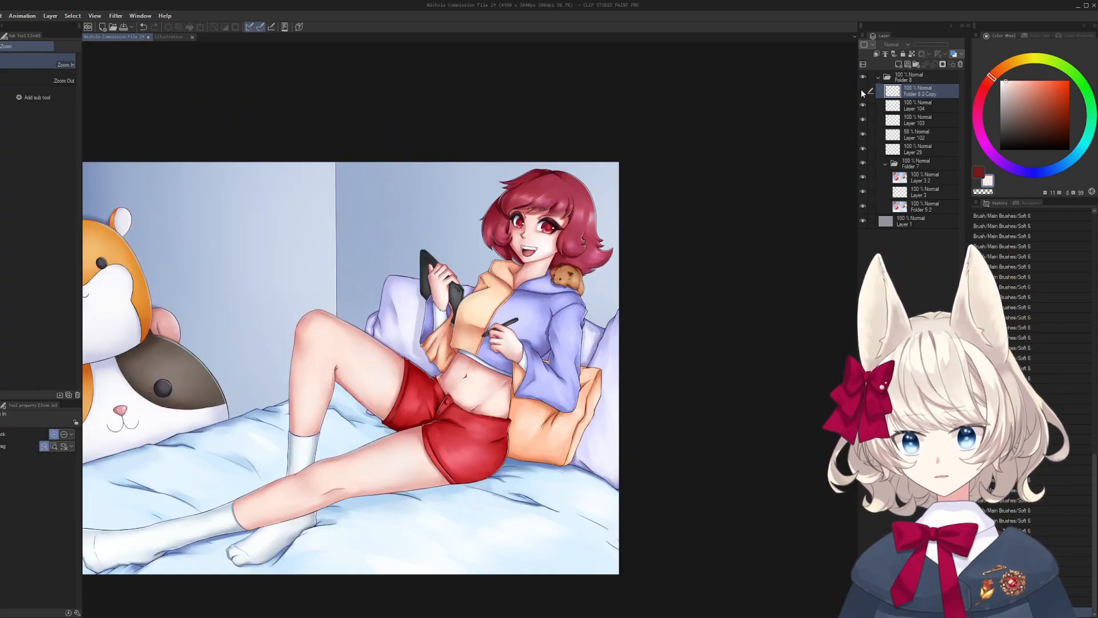
{"action": "key", "text": "ctrl+plus"}
{"action": "left_click", "coordinate": [863, 91]}
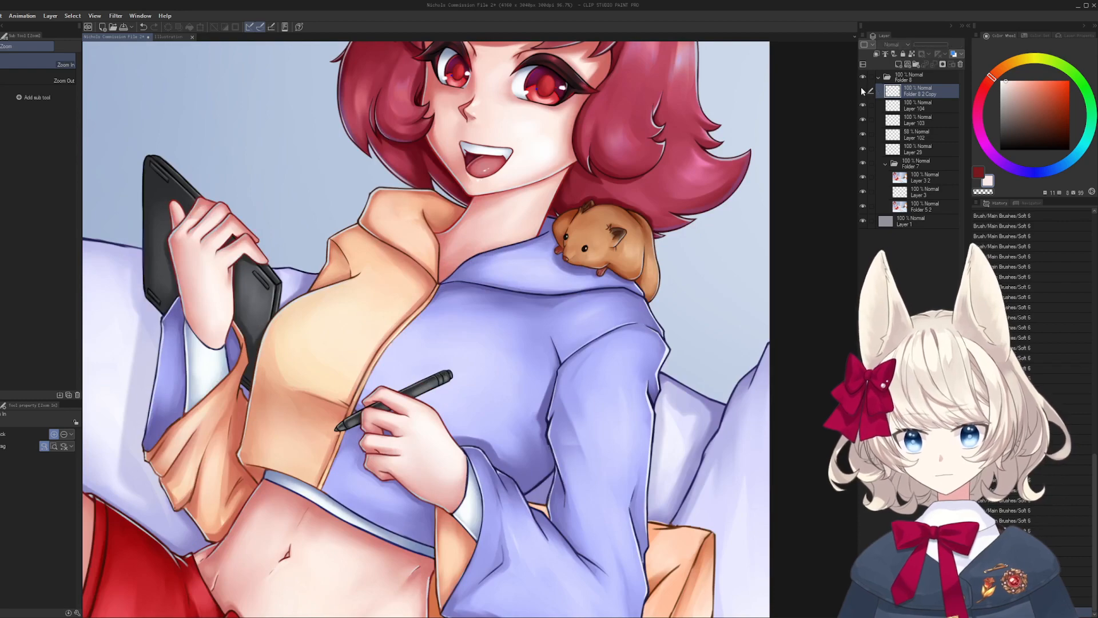
{"action": "left_click", "coordinate": [863, 91]}
- Sample the dark red hair colour and touch up the strand tip beside the orange hood
{"action": "key", "text": "shift+space"}
{"action": "left_click_drag", "start_coordinate": [473, 297], "coordinate": [452, 303]}
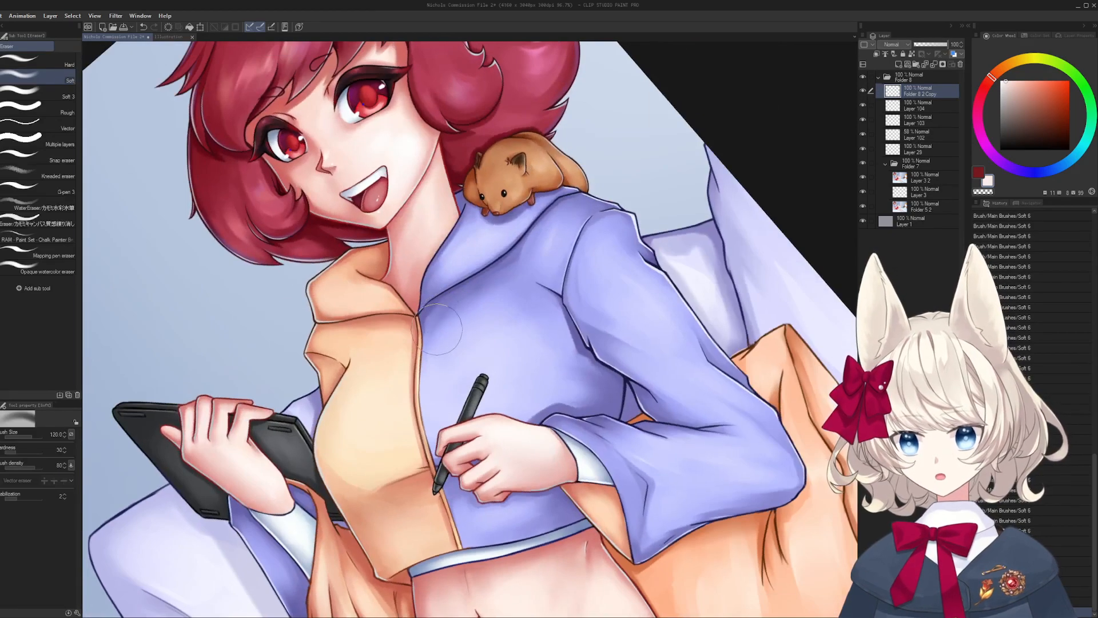
{"action": "key", "text": "shift+space"}
{"action": "left_click_drag", "start_coordinate": [403, 417], "coordinate": [444, 436]}
{"action": "key", "text": "ctrl+space"}
{"action": "left_click_drag", "start_coordinate": [430, 342], "coordinate": [455, 381]}
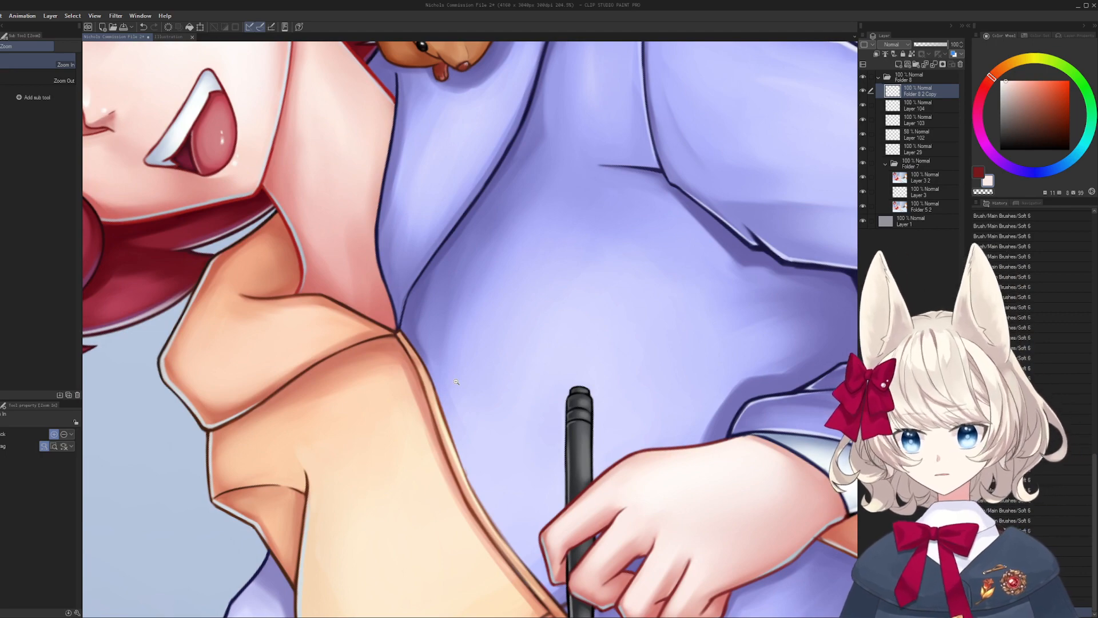
{"action": "key", "text": "shift+space"}
{"action": "left_click_drag", "start_coordinate": [456, 382], "coordinate": [440, 291]}
{"action": "key", "text": "ctrl+space"}
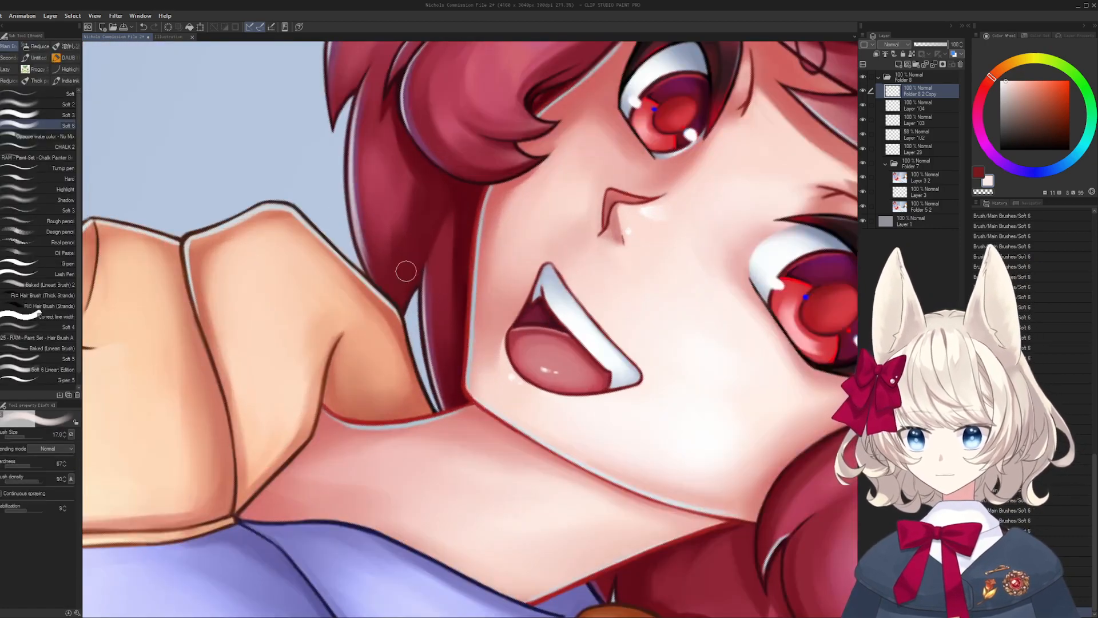
{"action": "left_click", "coordinate": [401, 216], "text": "alt"}
{"action": "left_click", "coordinate": [400, 253], "text": "alt"}
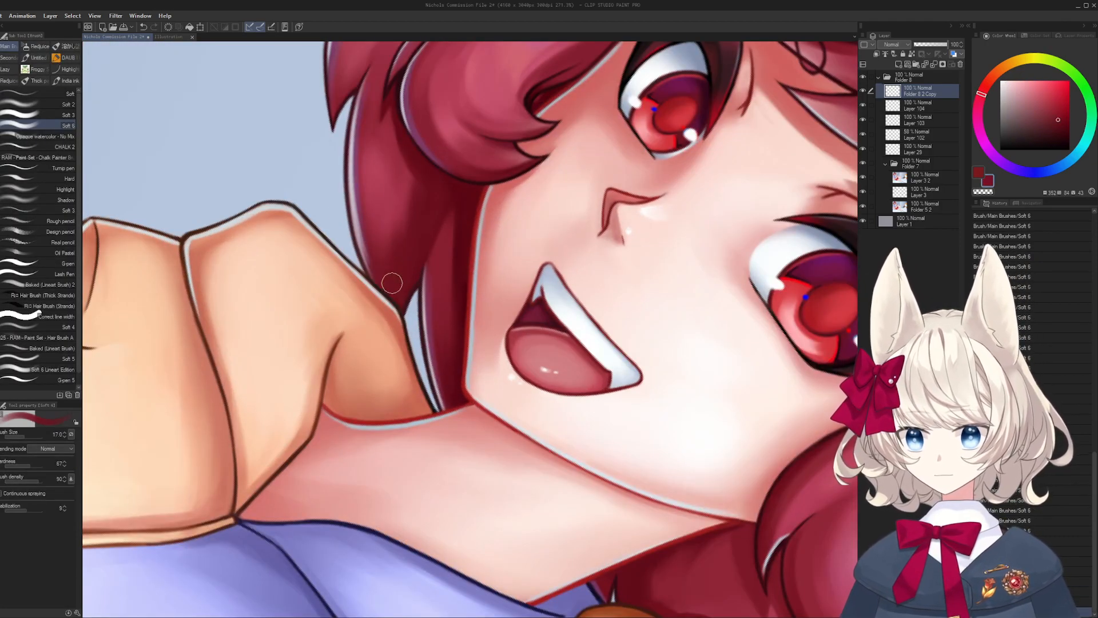
- Sample the navy outline colour and redraw the purple hood's seam line toward the neckline with a size 4 soft brush
{"action": "key", "text": "ctrl+space"}
{"action": "left_click_drag", "start_coordinate": [426, 263], "coordinate": [343, 298]}
{"action": "key", "text": "shift+space"}
{"action": "left_click_drag", "start_coordinate": [322, 393], "coordinate": [434, 486]}
{"action": "key", "text": "ctrl+space"}
{"action": "left_click_drag", "start_coordinate": [423, 366], "coordinate": [496, 285]}
{"action": "key", "text": "shift+space"}
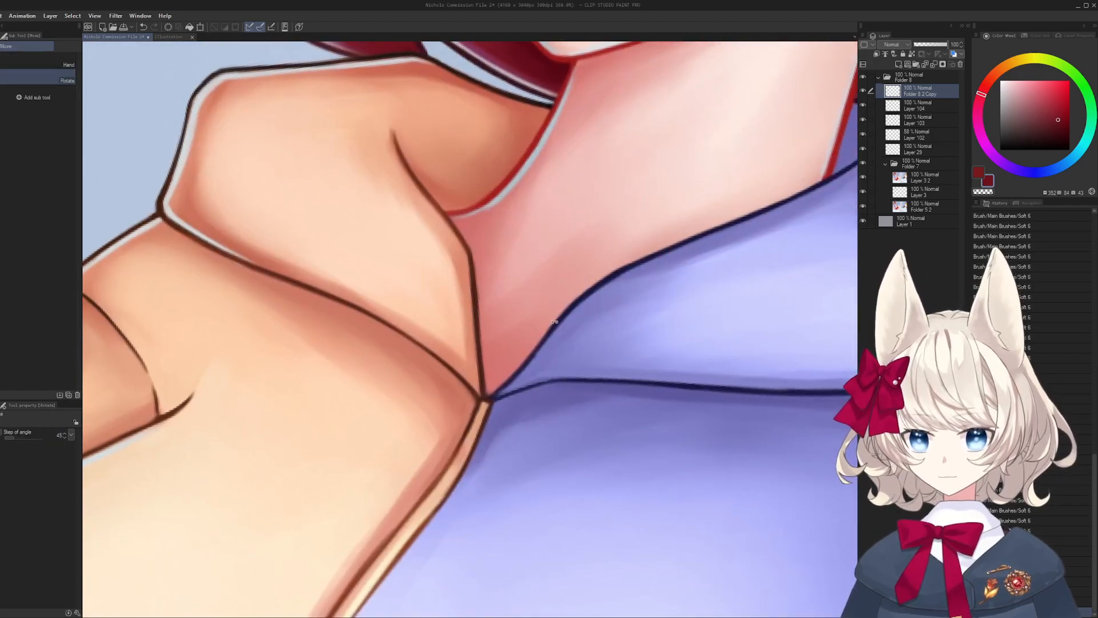
{"action": "scroll", "coordinate": [554, 322], "scroll_direction": "up", "scroll_amount": 5}
{"action": "key", "text": "b"}
{"action": "left_click", "coordinate": [581, 228], "text": "alt"}
{"action": "scroll", "coordinate": [478, 353], "scroll_direction": "up", "scroll_amount": 3}
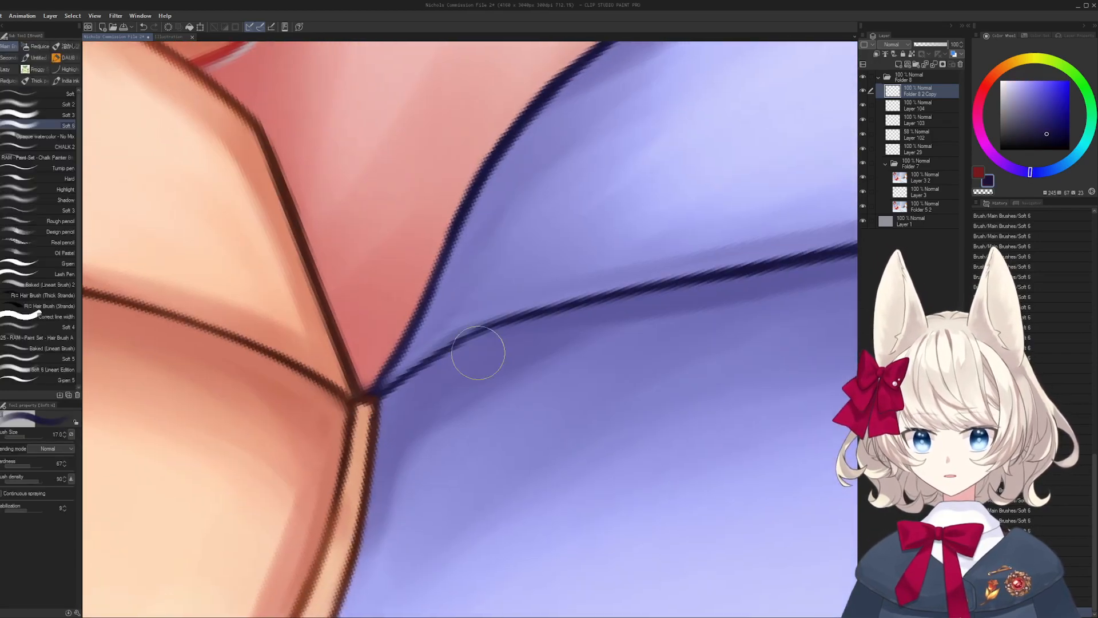
{"action": "key", "text": "bracketleft"}
{"action": "key", "text": "bracketleft"}
{"action": "key", "text": "bracketleft"}
{"action": "key", "text": "bracketleft"}
{"action": "key", "text": "bracketleft"}
{"action": "key", "text": "bracketleft"}
{"action": "left_click_drag", "start_coordinate": [390, 392], "coordinate": [475, 337]}
{"action": "key", "text": "ctrl+z"}
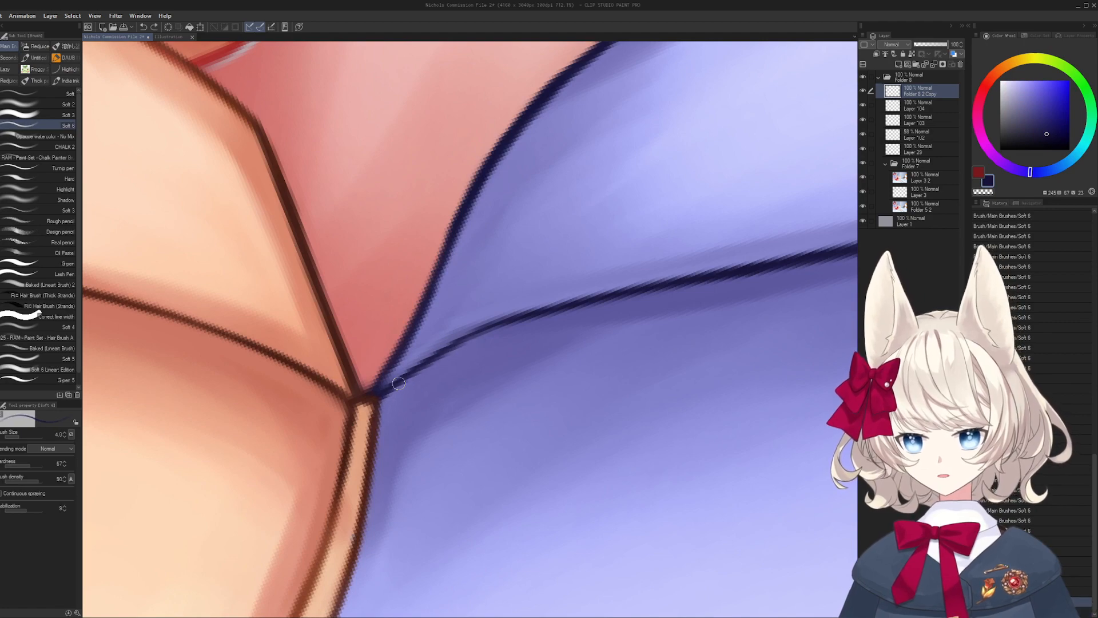
{"action": "key", "text": "ctrl+y"}
- Paint sampled lavender over the upper part of the purple sleeve's shoulder seam to soften the line
{"action": "scroll", "coordinate": [437, 363], "scroll_direction": "down", "scroll_amount": 5}
{"action": "scroll", "coordinate": [517, 227], "scroll_direction": "down", "scroll_amount": 4}
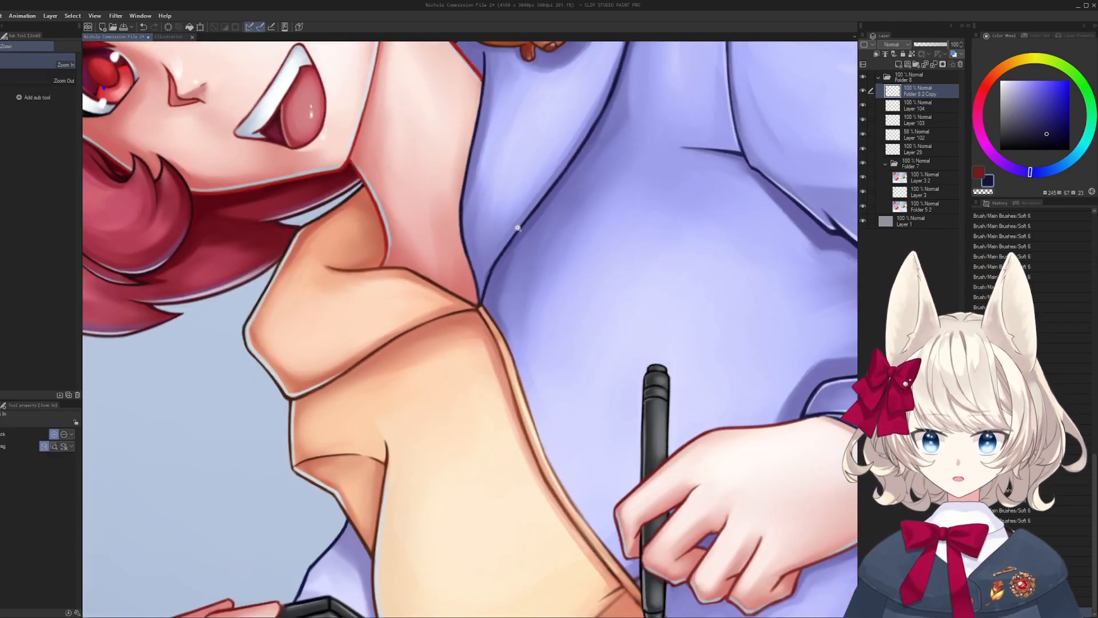
{"action": "left_click_drag", "start_coordinate": [518, 228], "coordinate": [544, 245]}
{"action": "left_click_drag", "start_coordinate": [699, 137], "coordinate": [456, 305]}
{"action": "left_click_drag", "start_coordinate": [595, 208], "coordinate": [626, 253]}
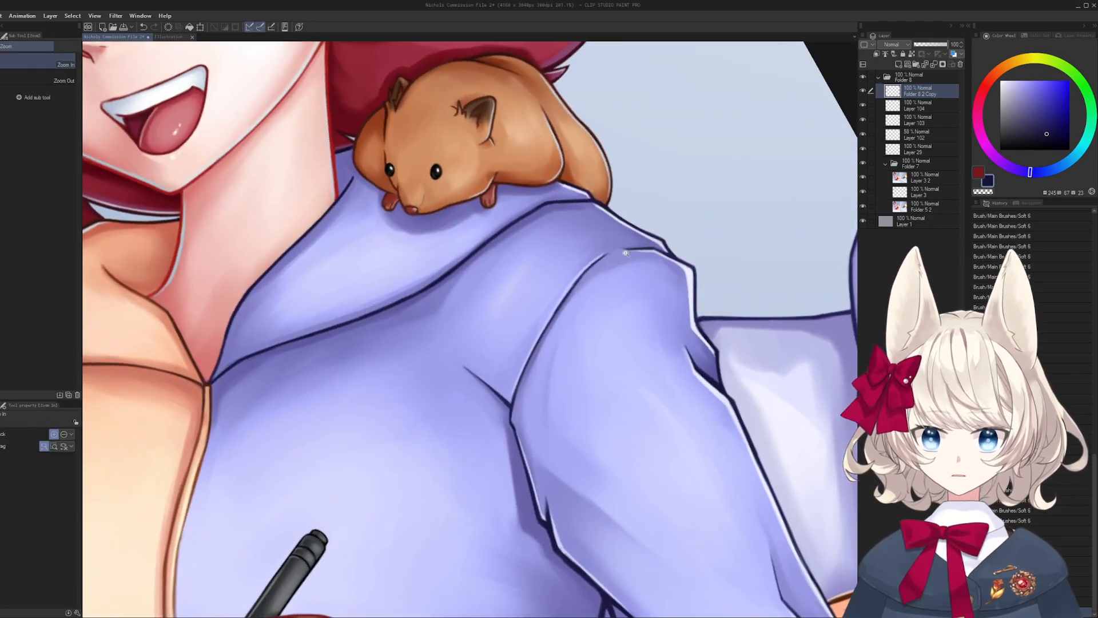
{"action": "scroll", "coordinate": [625, 253], "scroll_direction": "up", "scroll_amount": 5}
{"action": "left_click", "coordinate": [604, 242], "text": "alt"}
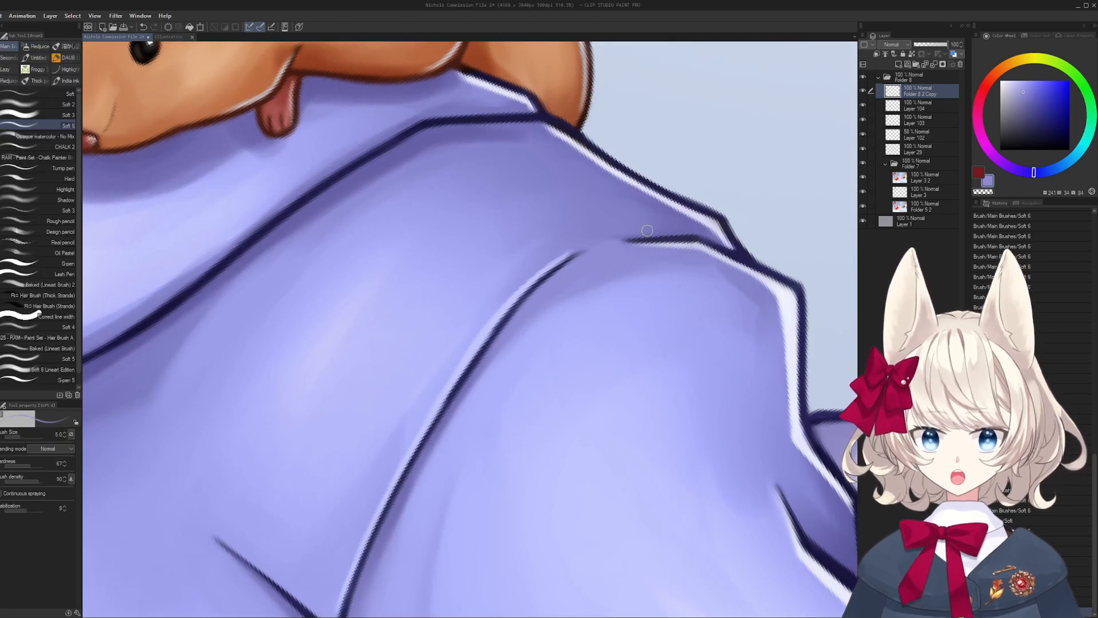
{"action": "scroll", "coordinate": [614, 260], "scroll_direction": "down", "scroll_amount": 2}
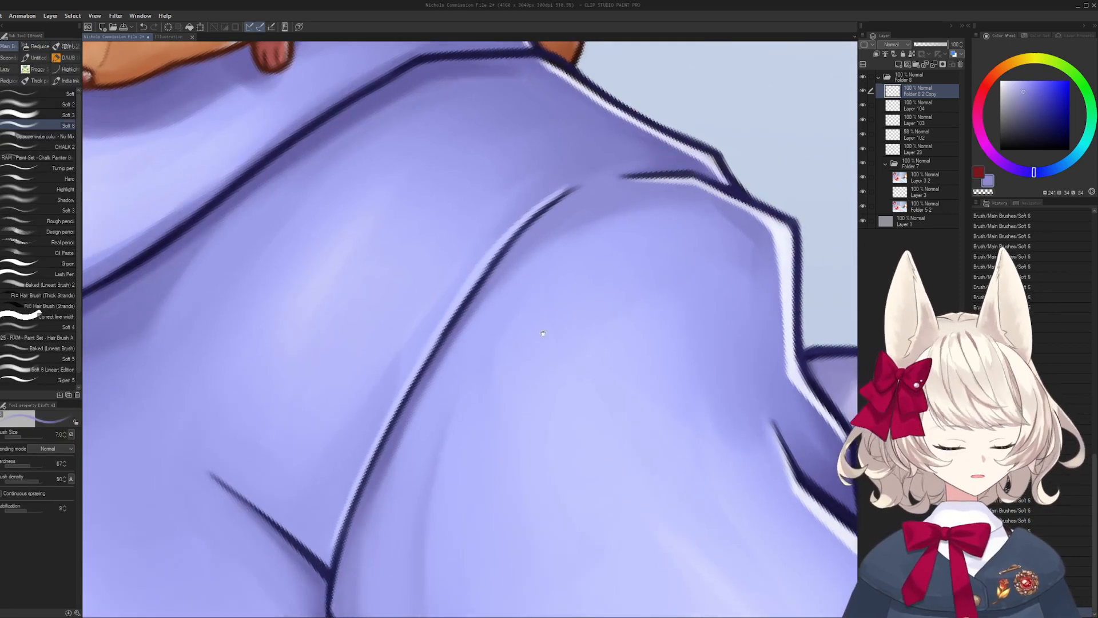
- Sample the dark navy line colour and touch up the fold outline at the purple sleeve's armpit, undoing the last stroke
{"action": "scroll", "coordinate": [542, 333], "scroll_direction": "down", "scroll_amount": 9}
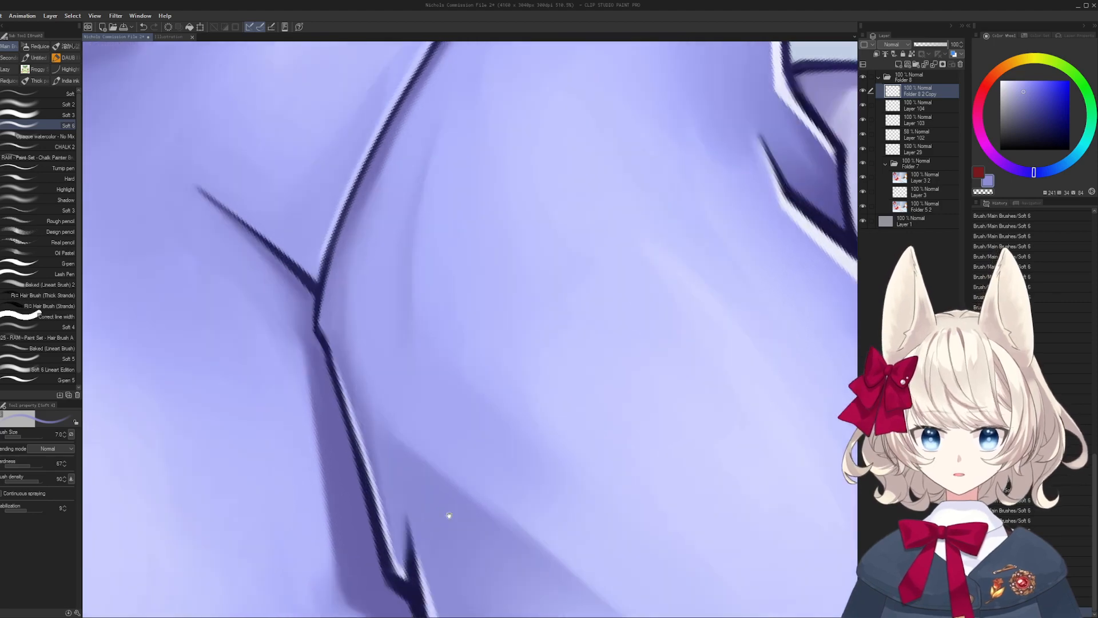
{"action": "scroll", "coordinate": [450, 515], "scroll_direction": "down", "scroll_amount": 4}
{"action": "left_click", "coordinate": [396, 413], "text": "alt"}
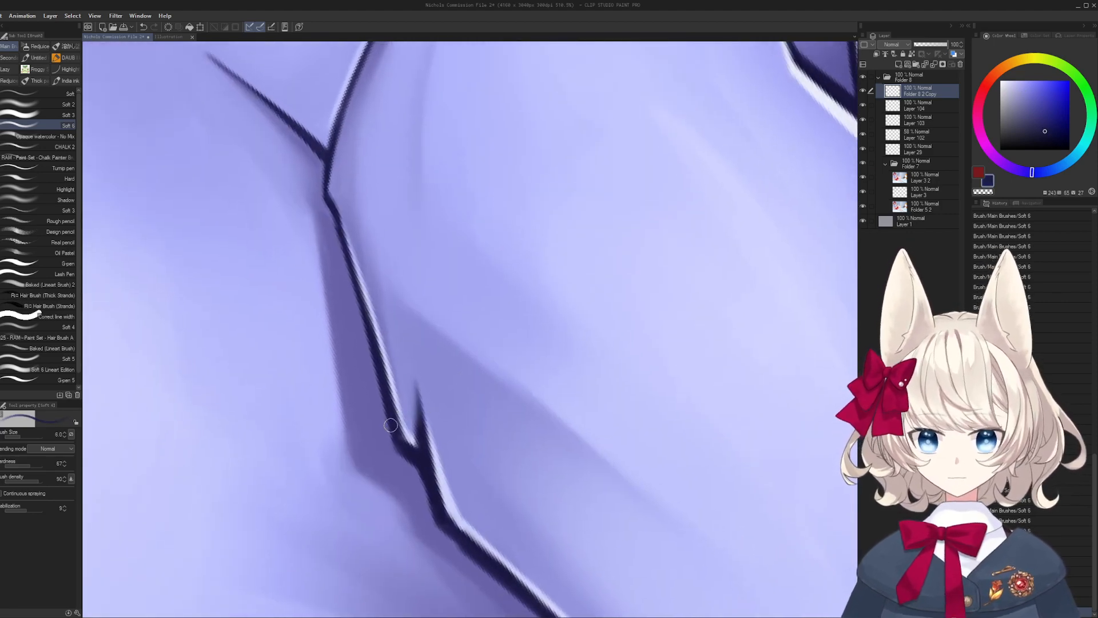
{"action": "left_click_drag", "start_coordinate": [414, 462], "coordinate": [422, 474]}
{"action": "key", "text": "ctrl+space"}
{"action": "mouse_move", "coordinate": [423, 475]}
{"action": "left_mouse_down"}
{"action": "mouse_move", "coordinate": [403, 486]}
{"action": "mouse_move", "coordinate": [438, 471]}
{"action": "left_mouse_up"}
{"action": "mouse_move", "coordinate": [449, 426]}
{"action": "left_mouse_down"}
{"action": "mouse_move", "coordinate": [446, 343]}
{"action": "mouse_move", "coordinate": [390, 364]}
{"action": "mouse_move", "coordinate": [437, 343]}
{"action": "left_mouse_up"}
{"action": "key", "text": "ctrl+z"}
- Sample light and shadow lavenders from the purple hoodie and blend the torso shading beside the sleeve with a larger soft brush
{"action": "key", "text": "ctrl+space"}
{"action": "key", "text": "shift+space"}
{"action": "left_click_drag", "start_coordinate": [423, 298], "coordinate": [467, 325]}
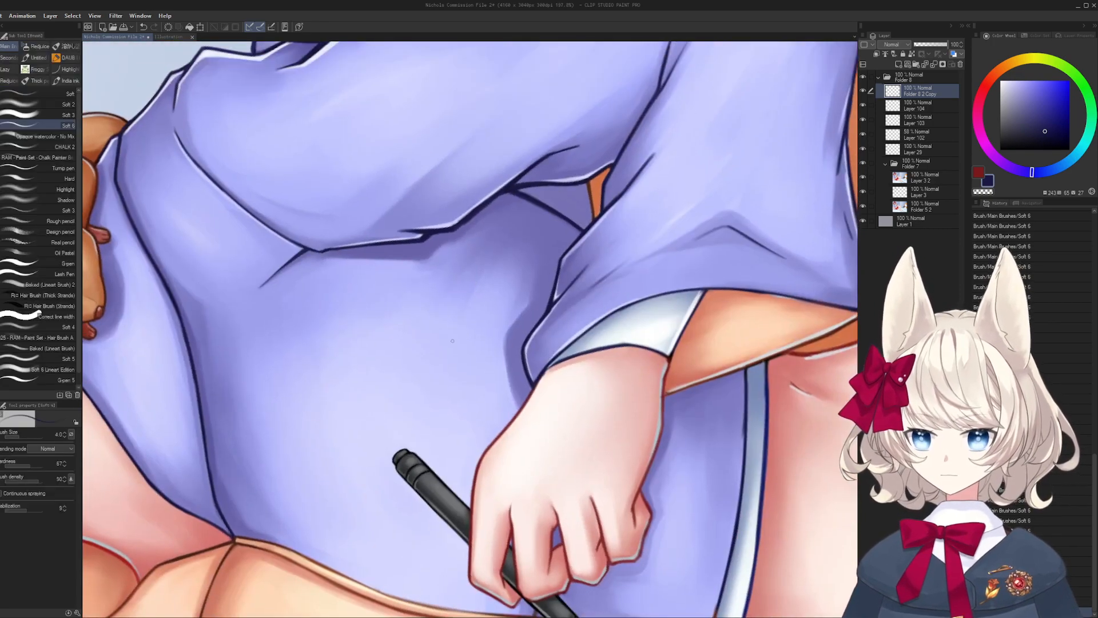
{"action": "left_click", "coordinate": [465, 332], "text": "alt"}
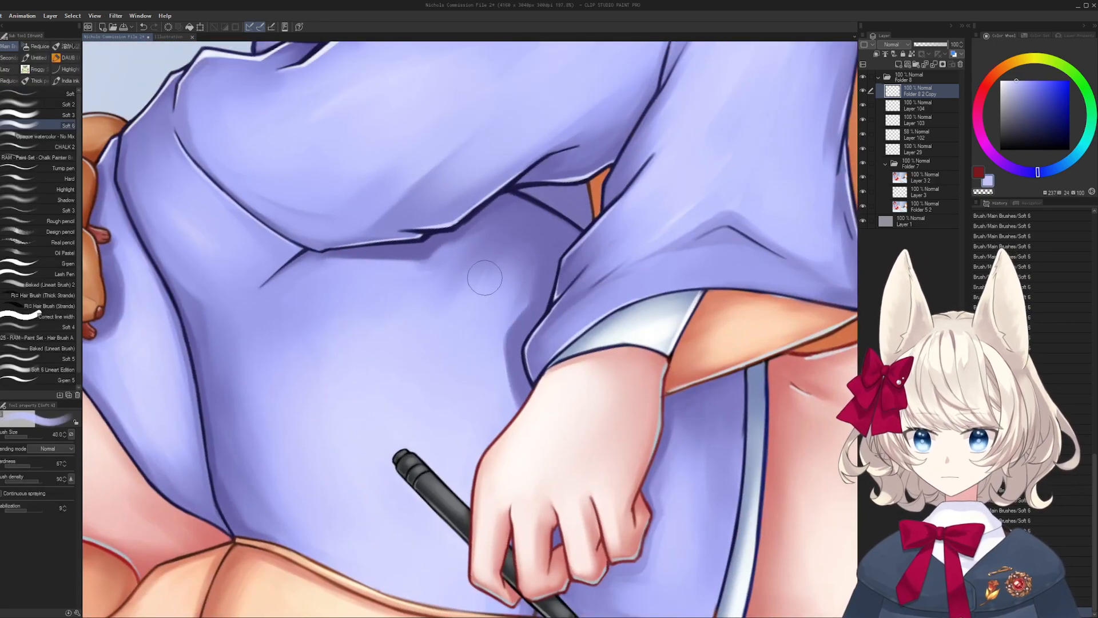
{"action": "left_click_drag", "start_coordinate": [514, 282], "coordinate": [448, 340]}
{"action": "left_click", "coordinate": [524, 253], "text": "alt"}
{"action": "mouse_move", "coordinate": [524, 253]}
{"action": "left_mouse_down"}
{"action": "mouse_move", "coordinate": [499, 282]}
{"action": "mouse_move", "coordinate": [499, 257]}
{"action": "left_mouse_up"}
{"action": "key", "text": "bracketright"}
{"action": "key", "text": "bracketright"}
{"action": "key", "text": "bracketright"}
{"action": "mouse_move", "coordinate": [455, 418]}
{"action": "left_mouse_down"}
{"action": "mouse_move", "coordinate": [493, 201]}
{"action": "mouse_move", "coordinate": [385, 297]}
{"action": "mouse_move", "coordinate": [372, 285]}
{"action": "left_mouse_up"}
- Add a new layer above Folder 8 2 Copy
{"action": "key", "text": "shift+space"}
{"action": "mouse_move", "coordinate": [586, 192]}
{"action": "left_mouse_down"}
{"action": "mouse_move", "coordinate": [528, 159]}
{"action": "mouse_move", "coordinate": [449, 273]}
{"action": "mouse_move", "coordinate": [395, 309]}
{"action": "mouse_move", "coordinate": [366, 355]}
{"action": "mouse_move", "coordinate": [451, 361]}
{"action": "left_mouse_up"}
{"action": "key", "text": "ctrl+shift+n"}
{"action": "mouse_move", "coordinate": [473, 326]}
{"action": "left_mouse_down"}
{"action": "mouse_move", "coordinate": [456, 323]}
{"action": "mouse_move", "coordinate": [297, 512]}
{"action": "left_mouse_up"}
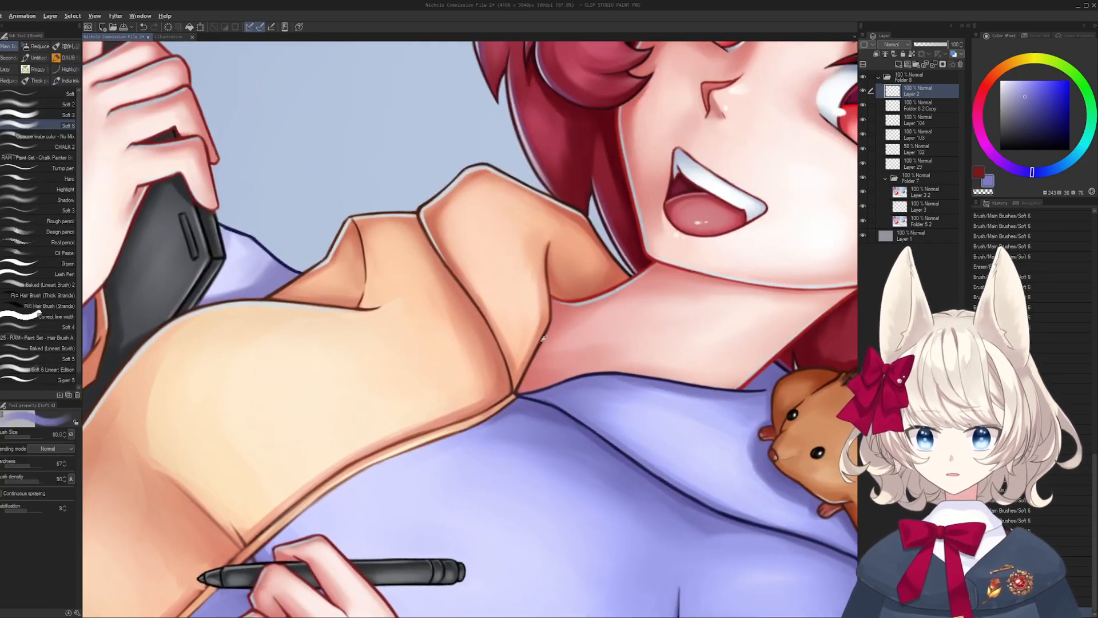
- Try a dark brown stroke along the lower front edge of the orange hoodie panel with a smaller soft brush
{"action": "left_click", "coordinate": [542, 341], "text": "alt"}
{"action": "left_click", "coordinate": [539, 344], "text": "alt"}
{"action": "left_click_drag", "start_coordinate": [386, 485], "coordinate": [476, 321]}
{"action": "key", "text": "bracketleft"}
{"action": "key", "text": "bracketleft"}
{"action": "key", "text": "bracketleft"}
{"action": "key", "text": "bracketleft"}
{"action": "key", "text": "bracketleft"}
{"action": "key", "text": "bracketleft"}
{"action": "key", "text": "bracketleft"}
{"action": "key", "text": "bracketleft"}
{"action": "key", "text": "bracketleft"}
{"action": "key", "text": "bracketleft"}
{"action": "key", "text": "bracketleft"}
{"action": "key", "text": "bracketleft"}
{"action": "key", "text": "bracketleft"}
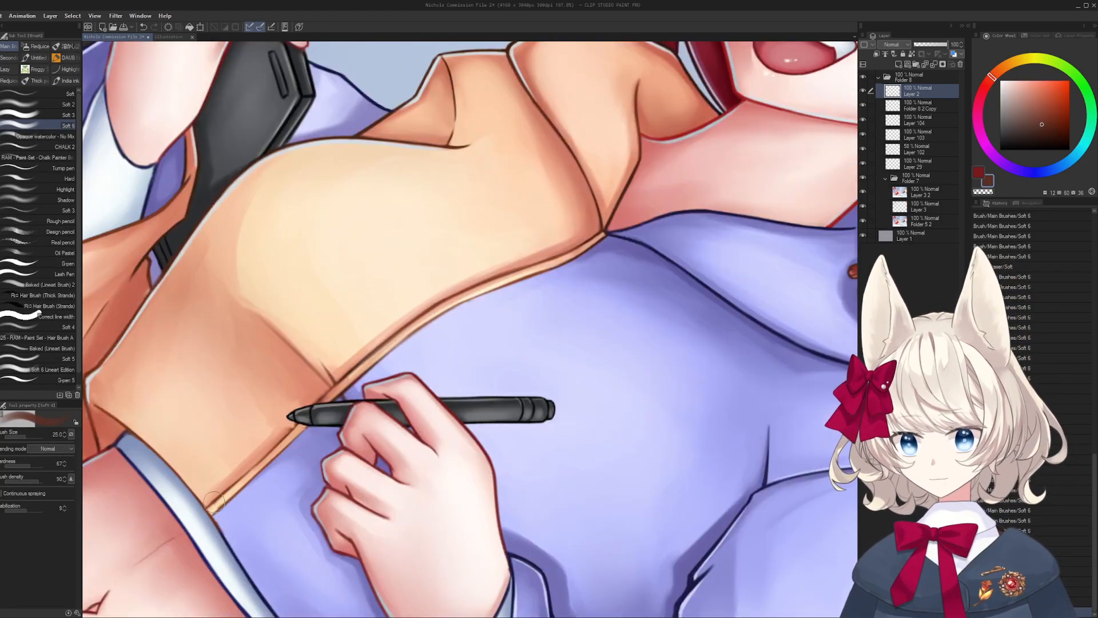
{"action": "left_click_drag", "start_coordinate": [210, 504], "coordinate": [273, 438]}
{"action": "key", "text": "ctrl+z"}
- Sketch a small letter E on the wall behind the character
{"action": "key", "text": "bracketleft"}
{"action": "mouse_move", "coordinate": [487, 346]}
{"action": "left_mouse_down", "text": "shift"}
{"action": "mouse_move", "coordinate": [465, 387]}
{"action": "mouse_move", "coordinate": [492, 312]}
{"action": "mouse_move", "coordinate": [490, 326]}
{"action": "left_mouse_up", "text": "shift"}
{"action": "key", "text": "ctrl+at"}
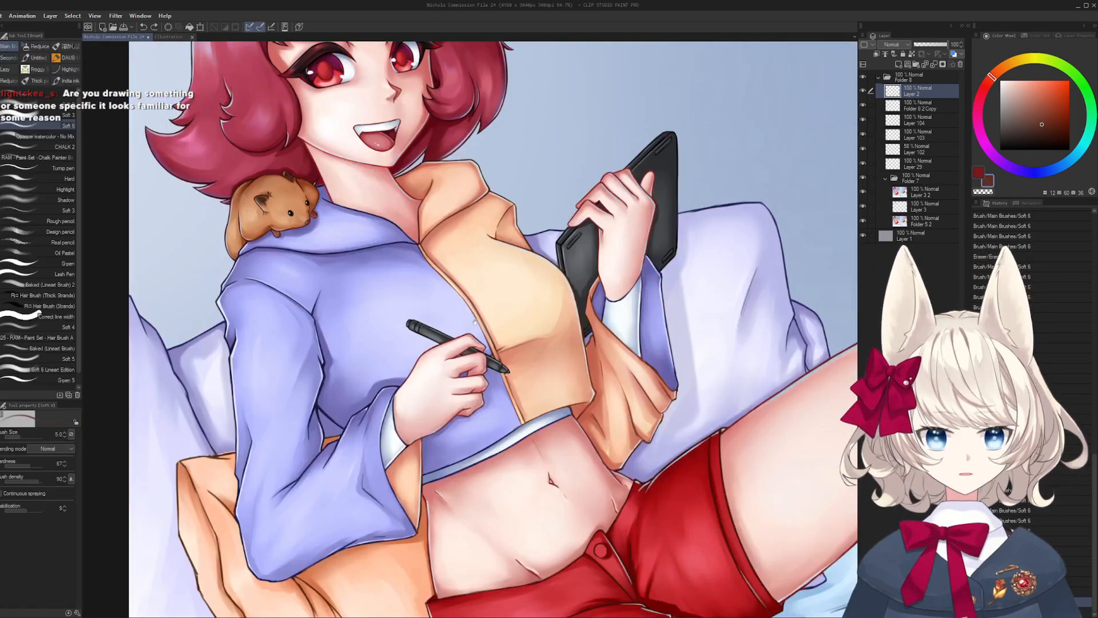
{"action": "left_click_drag", "start_coordinate": [508, 286], "coordinate": [458, 434]}
{"action": "left_click_drag", "start_coordinate": [458, 355], "coordinate": [546, 281]}
{"action": "mouse_move", "coordinate": [492, 229]}
{"action": "left_mouse_down"}
{"action": "mouse_move", "coordinate": [542, 224]}
{"action": "mouse_move", "coordinate": [517, 237]}
{"action": "mouse_move", "coordinate": [562, 245]}
{"action": "left_mouse_up"}
{"action": "key", "text": "ctrl+z"}
{"action": "left_click_drag", "start_coordinate": [537, 211], "coordinate": [504, 213]}
{"action": "left_click_drag", "start_coordinate": [601, 536], "coordinate": [537, 423]}
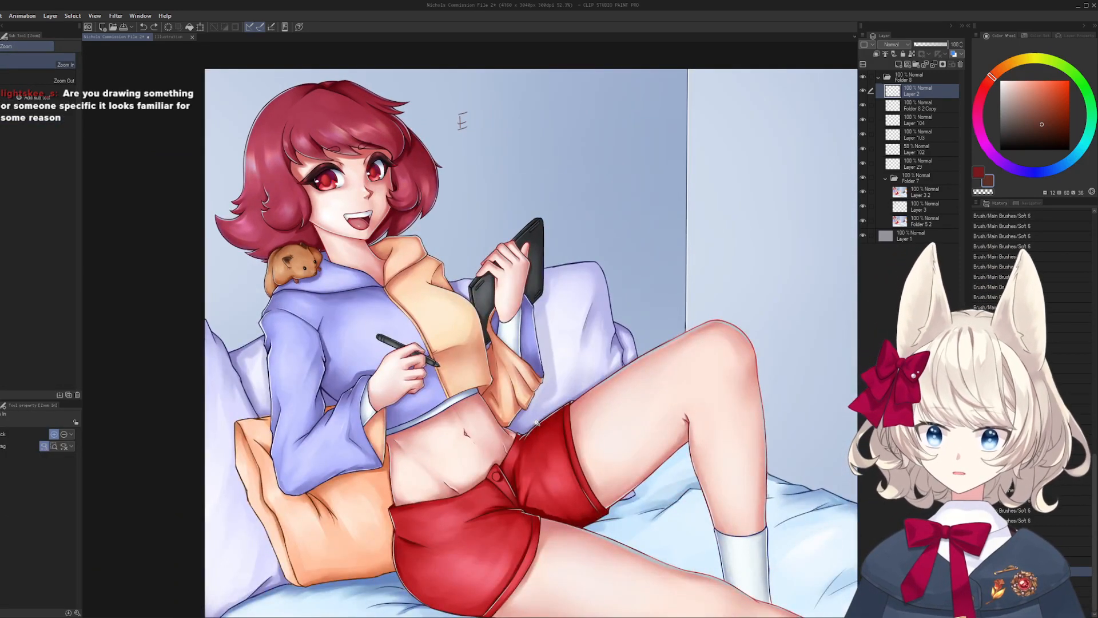
- Sample the peach tone and paint over the lower part of the curved fold line below the orange hood
{"action": "left_click_drag", "start_coordinate": [488, 346], "coordinate": [473, 297]}
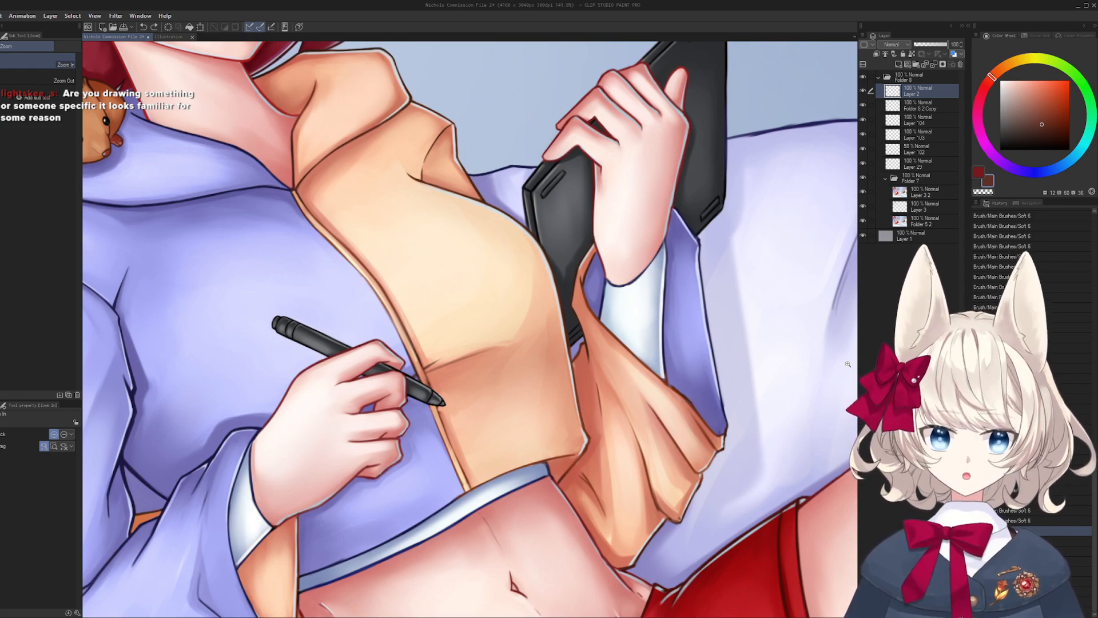
{"action": "left_click_drag", "start_coordinate": [501, 184], "coordinate": [549, 314]}
{"action": "left_click_drag", "start_coordinate": [483, 288], "coordinate": [572, 288]}
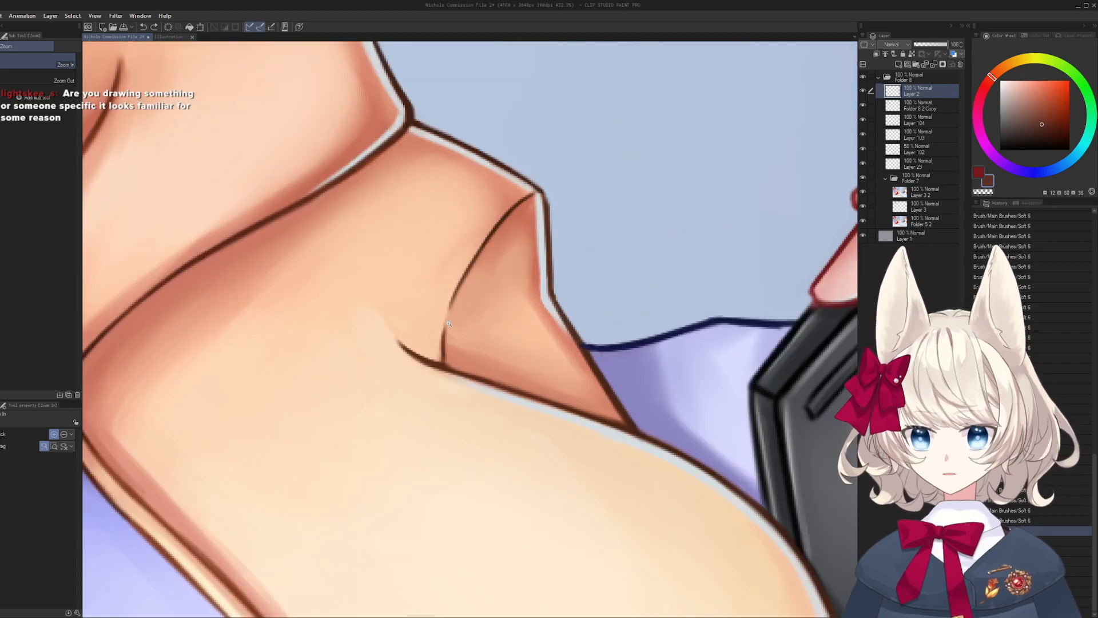
{"action": "left_click", "coordinate": [434, 311], "text": "alt"}
{"action": "left_click_drag", "start_coordinate": [450, 304], "coordinate": [442, 329]}
{"action": "key", "text": "ctrl+z"}
{"action": "key", "text": "ctrl+z"}
{"action": "left_click", "coordinate": [434, 320], "text": "alt"}
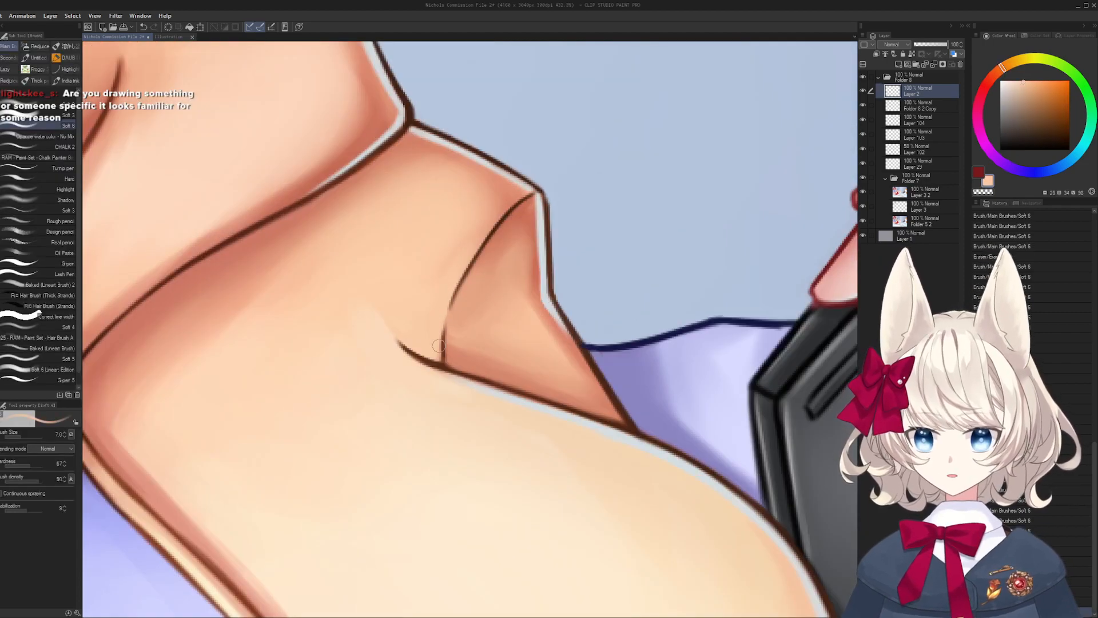
- Sample the dark brown outline colour and clean up the outline corners of the orange hood and shoulder with a fine soft brush
{"action": "left_click_drag", "start_coordinate": [451, 281], "coordinate": [461, 394]}
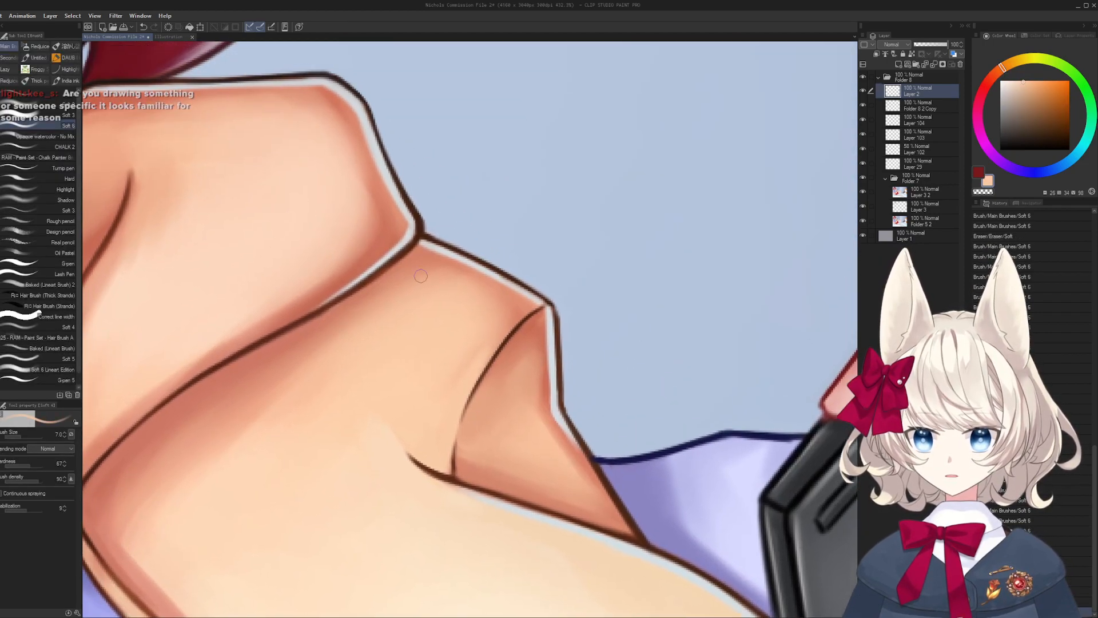
{"action": "left_click", "coordinate": [421, 229], "text": "alt"}
{"action": "left_click_drag", "start_coordinate": [572, 239], "coordinate": [427, 198]}
{"action": "key", "text": "bracketleft"}
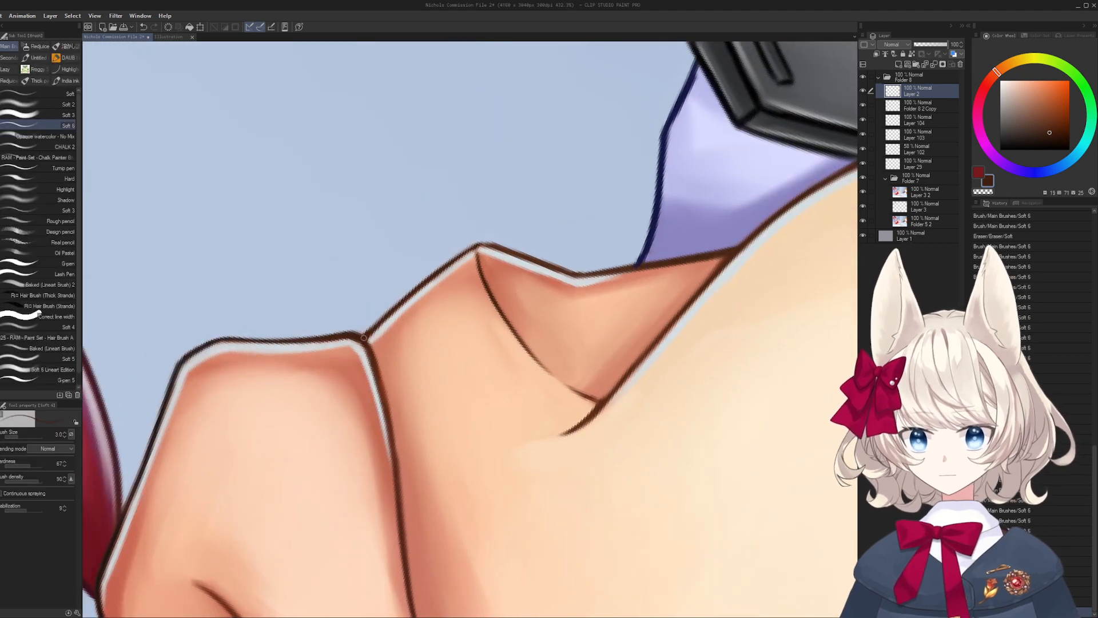
{"action": "mouse_move", "coordinate": [483, 245]}
{"action": "left_mouse_down"}
{"action": "mouse_move", "coordinate": [442, 230]}
{"action": "mouse_move", "coordinate": [438, 262]}
{"action": "mouse_move", "coordinate": [467, 232]}
{"action": "left_mouse_up"}
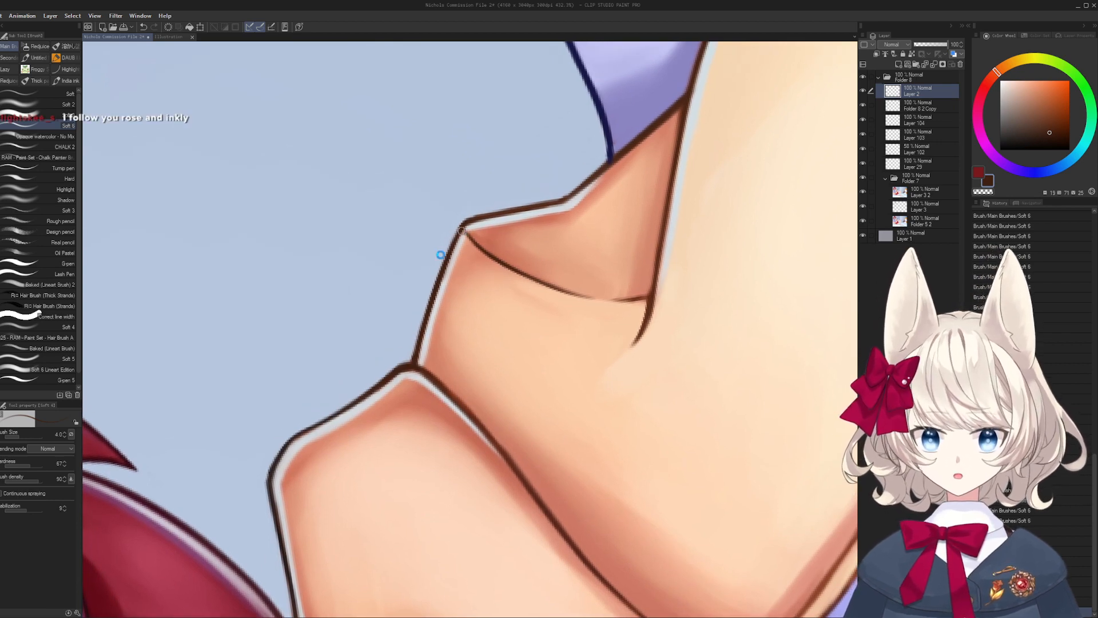
{"action": "left_click_drag", "start_coordinate": [393, 381], "coordinate": [485, 243]}
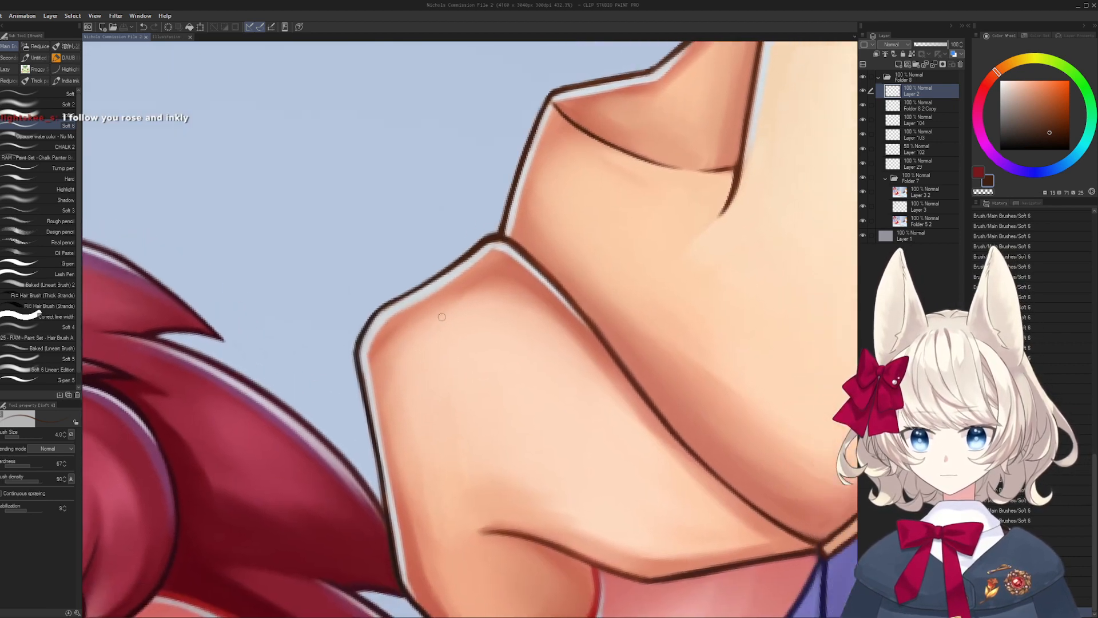
- Sample the pale yellow fabric tone and soften the shadow edge on the orange chest panel with a size 20 soft brush
{"action": "left_click_drag", "start_coordinate": [544, 377], "coordinate": [506, 452]}
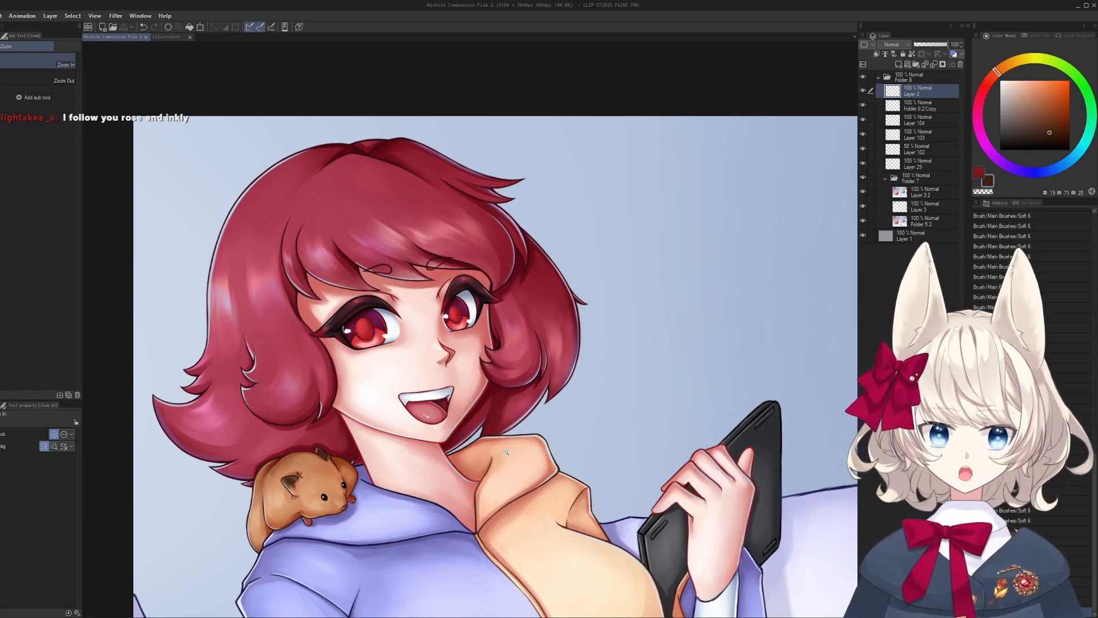
{"action": "left_click_drag", "start_coordinate": [485, 426], "coordinate": [420, 120]}
{"action": "mouse_move", "coordinate": [514, 366]}
{"action": "left_mouse_down"}
{"action": "mouse_move", "coordinate": [507, 360]}
{"action": "mouse_move", "coordinate": [523, 334]}
{"action": "left_mouse_up"}
{"action": "mouse_move", "coordinate": [498, 304]}
{"action": "left_mouse_down"}
{"action": "mouse_move", "coordinate": [533, 304]}
{"action": "mouse_move", "coordinate": [575, 266]}
{"action": "mouse_move", "coordinate": [526, 314]}
{"action": "left_mouse_up"}
{"action": "left_click", "coordinate": [554, 275], "text": "alt"}
{"action": "key", "text": "bracketright"}
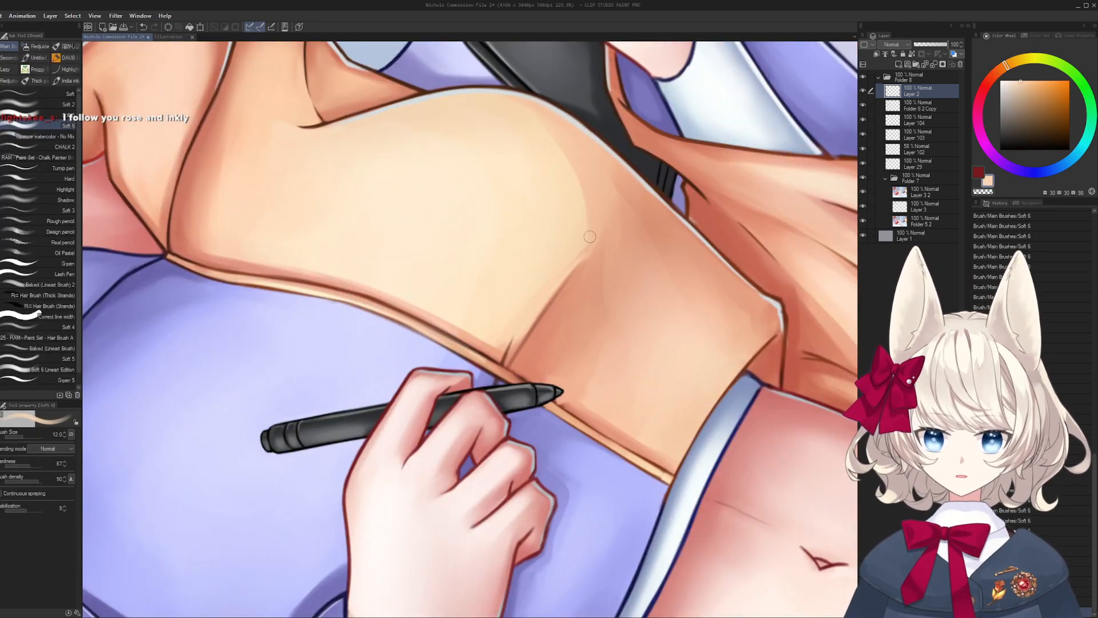
{"action": "key", "text": "bracketright"}
{"action": "left_click_drag", "start_coordinate": [574, 269], "coordinate": [534, 320]}
- Sample the peach shadow tones and blend the shadow edge on the orange chest panel with a size 20 soft brush
{"action": "left_click", "coordinate": [592, 258], "text": "alt"}
{"action": "left_click", "coordinate": [596, 224], "text": "alt"}
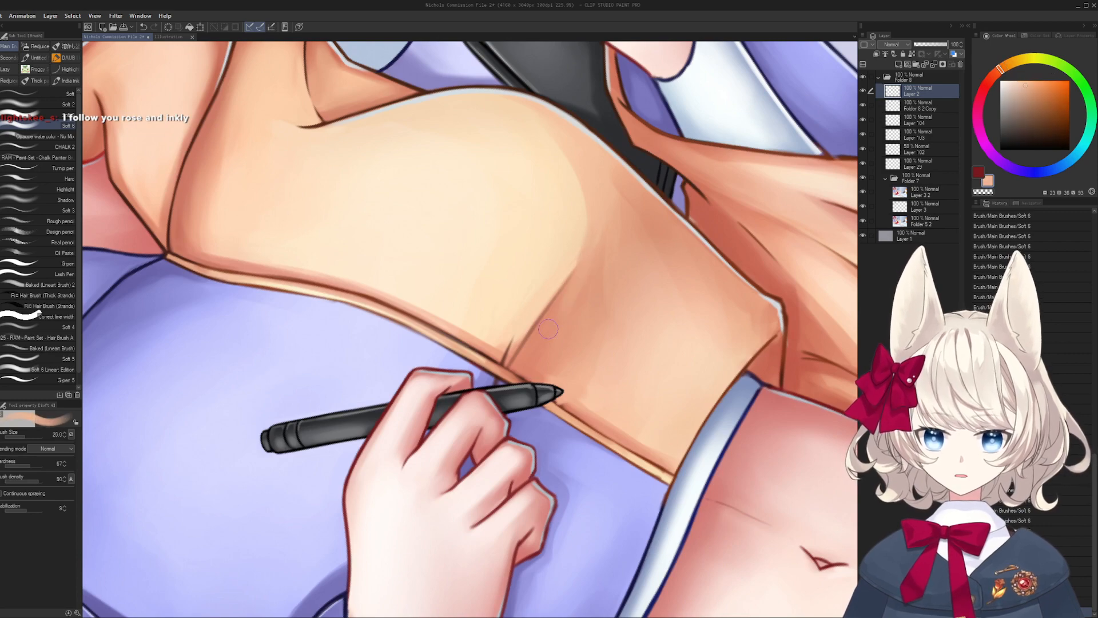
{"action": "key", "text": "bracketright"}
{"action": "left_click", "coordinate": [564, 320], "text": "alt"}
{"action": "mouse_move", "coordinate": [596, 265]}
{"action": "left_mouse_down"}
{"action": "mouse_move", "coordinate": [532, 360]}
{"action": "mouse_move", "coordinate": [404, 425]}
{"action": "left_mouse_up"}
- Sample the pale yellow fabric tone and smooth the rounded highlight edge on the chest panel with a soft brush up to size 40
{"action": "left_click", "coordinate": [404, 425], "text": "alt"}
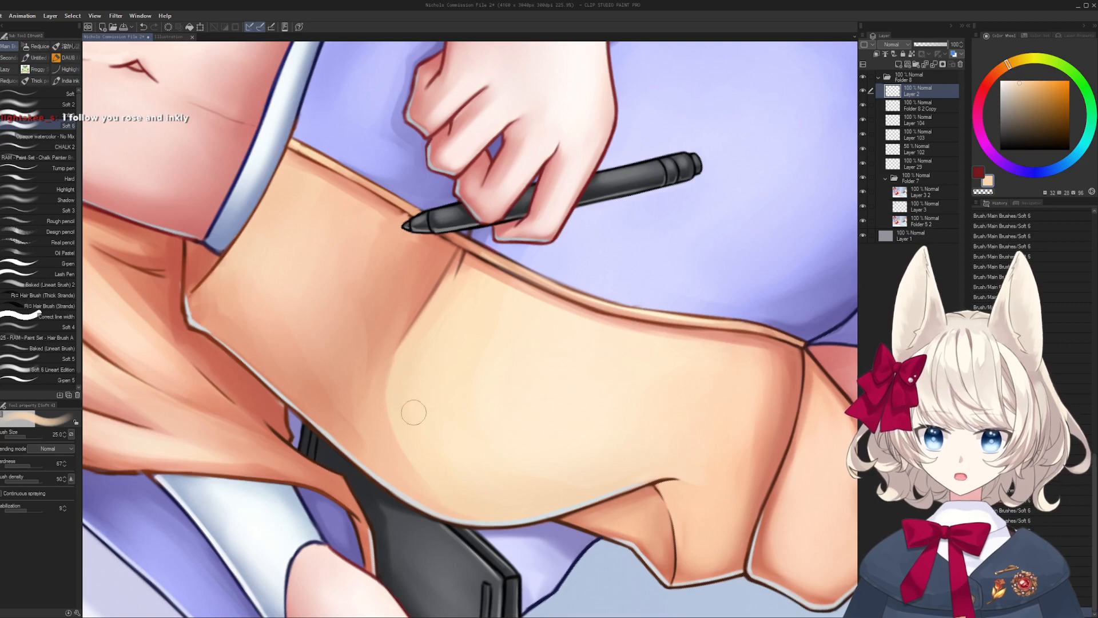
{"action": "key", "text": "bracketright"}
{"action": "left_click", "coordinate": [432, 428], "text": "alt"}
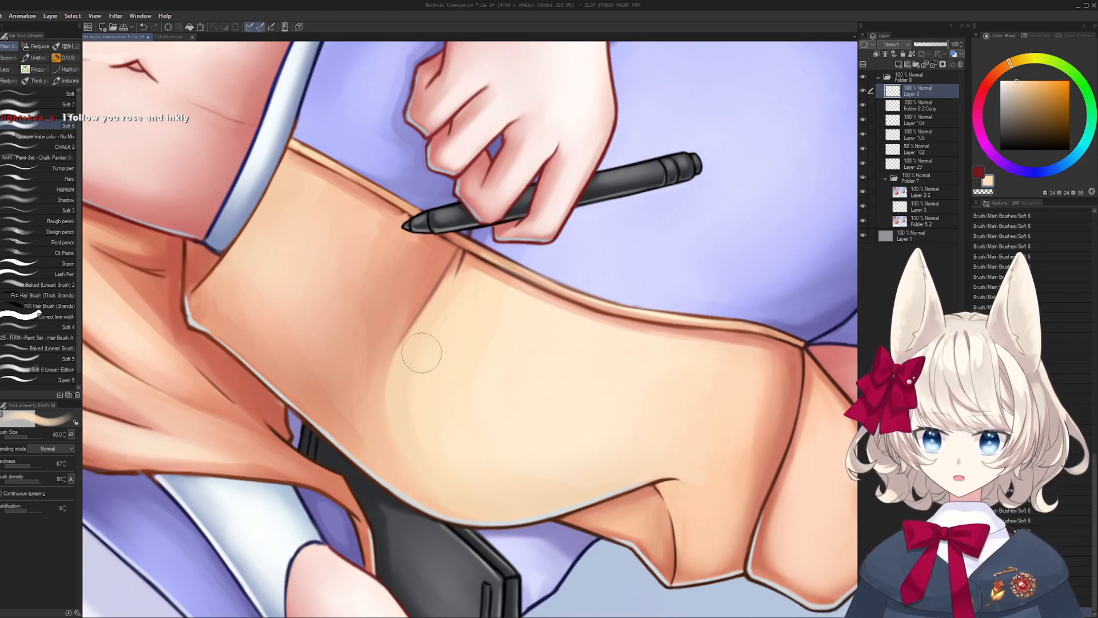
{"action": "mouse_move", "coordinate": [421, 353]}
{"action": "left_mouse_down"}
{"action": "mouse_move", "coordinate": [464, 486]}
{"action": "mouse_move", "coordinate": [421, 429]}
{"action": "left_mouse_up"}
{"action": "left_click_drag", "start_coordinate": [566, 346], "coordinate": [449, 314]}
{"action": "key", "text": "bracketleft"}
{"action": "key", "text": "bracketleft"}
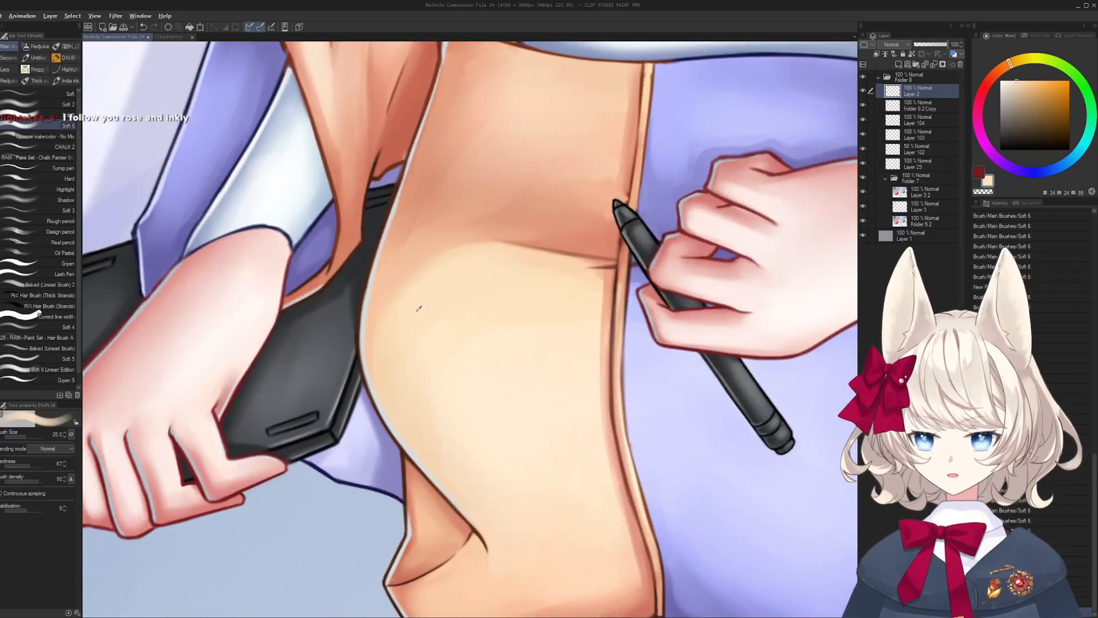
- Sample the orange shadow tones and refine the shading along the chest panel's outer edge and underside with small soft brushes
{"action": "left_click", "coordinate": [436, 236], "text": "alt"}
{"action": "key", "text": "bracketleft"}
{"action": "key", "text": "bracketleft"}
{"action": "key", "text": "bracketleft"}
{"action": "key", "text": "bracketleft"}
{"action": "key", "text": "bracketleft"}
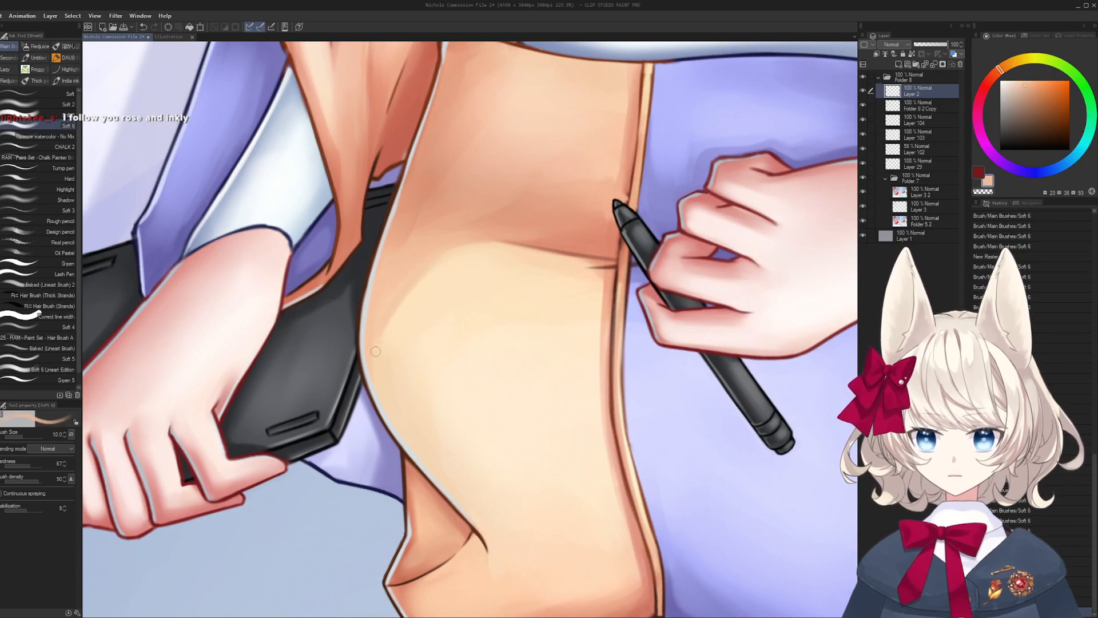
{"action": "mouse_move", "coordinate": [389, 314]}
{"action": "left_mouse_down"}
{"action": "mouse_move", "coordinate": [486, 249]}
{"action": "mouse_move", "coordinate": [389, 314]}
{"action": "mouse_move", "coordinate": [298, 315]}
{"action": "mouse_move", "coordinate": [275, 366]}
{"action": "left_mouse_up"}
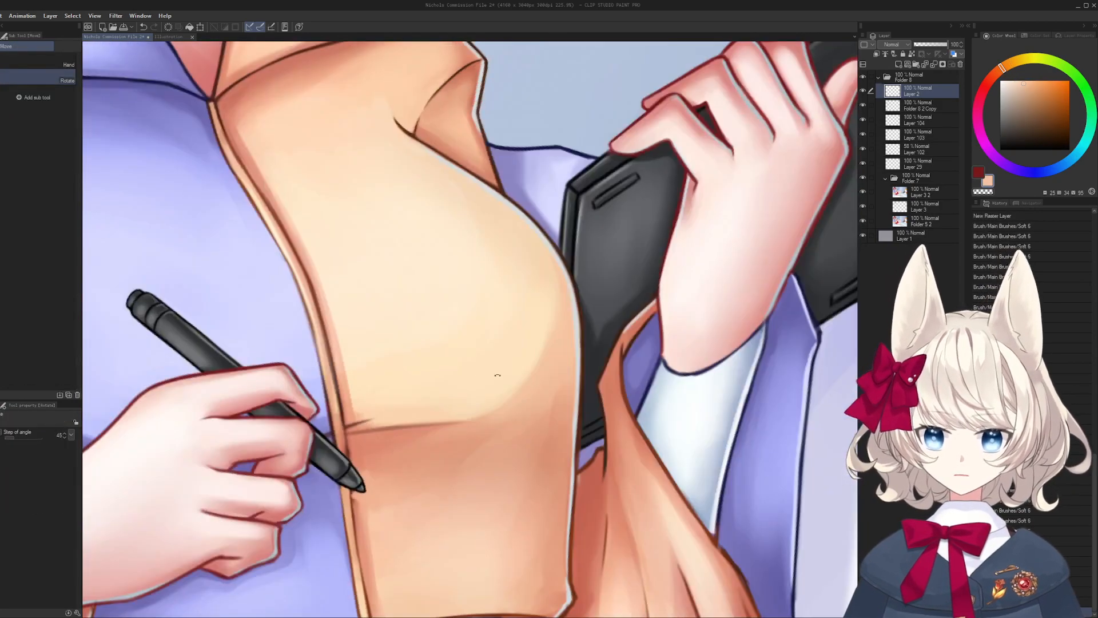
{"action": "key", "text": "b"}
{"action": "scroll", "coordinate": [579, 252], "scroll_direction": "up", "scroll_amount": 2}
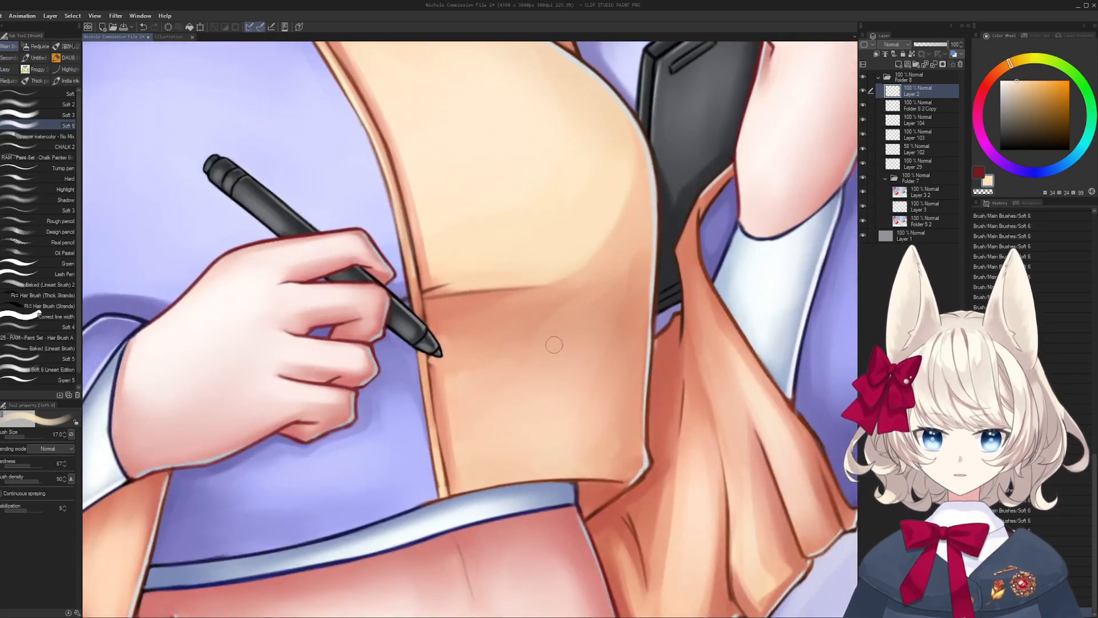
{"action": "left_click", "coordinate": [473, 341], "text": "alt"}
{"action": "left_click_drag", "start_coordinate": [460, 271], "coordinate": [483, 331]}
- Sample the dark brown outline colour and redraw the thin outline of the panel's trim from the hood seam toward the hand
{"action": "key", "text": "ctrl+space"}
{"action": "left_click_drag", "start_coordinate": [432, 256], "coordinate": [503, 475]}
{"action": "left_click_drag", "start_coordinate": [503, 475], "coordinate": [532, 458]}
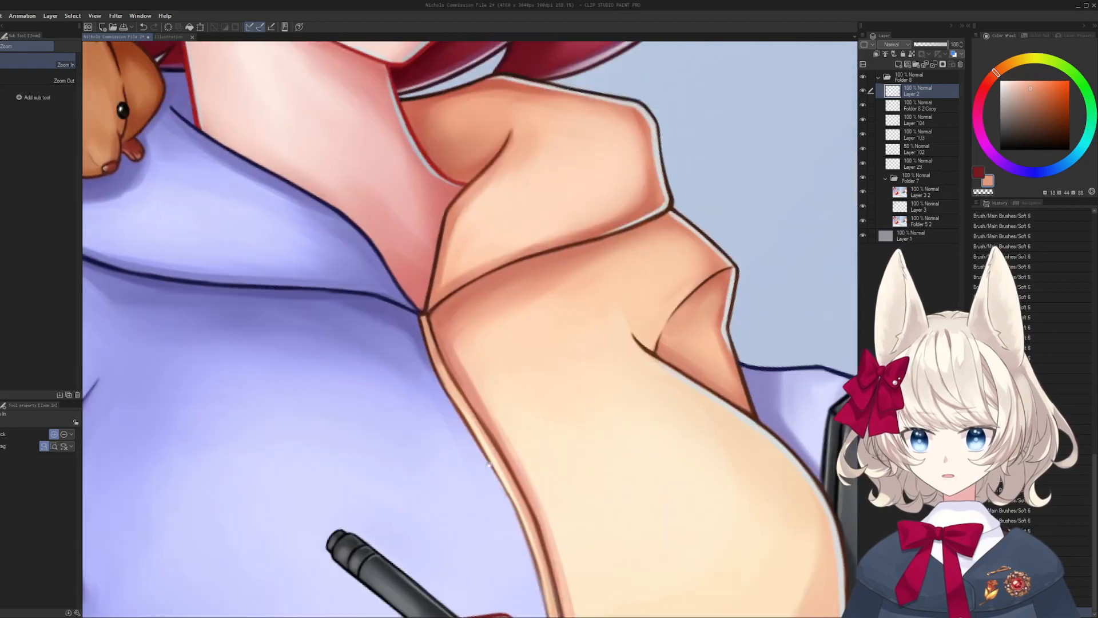
{"action": "left_click", "coordinate": [434, 279], "text": "alt"}
{"action": "mouse_move", "coordinate": [592, 285]}
{"action": "left_mouse_down"}
{"action": "mouse_move", "coordinate": [602, 337]}
{"action": "mouse_move", "coordinate": [518, 455]}
{"action": "left_mouse_up"}
{"action": "left_click_drag", "start_coordinate": [434, 423], "coordinate": [493, 364]}
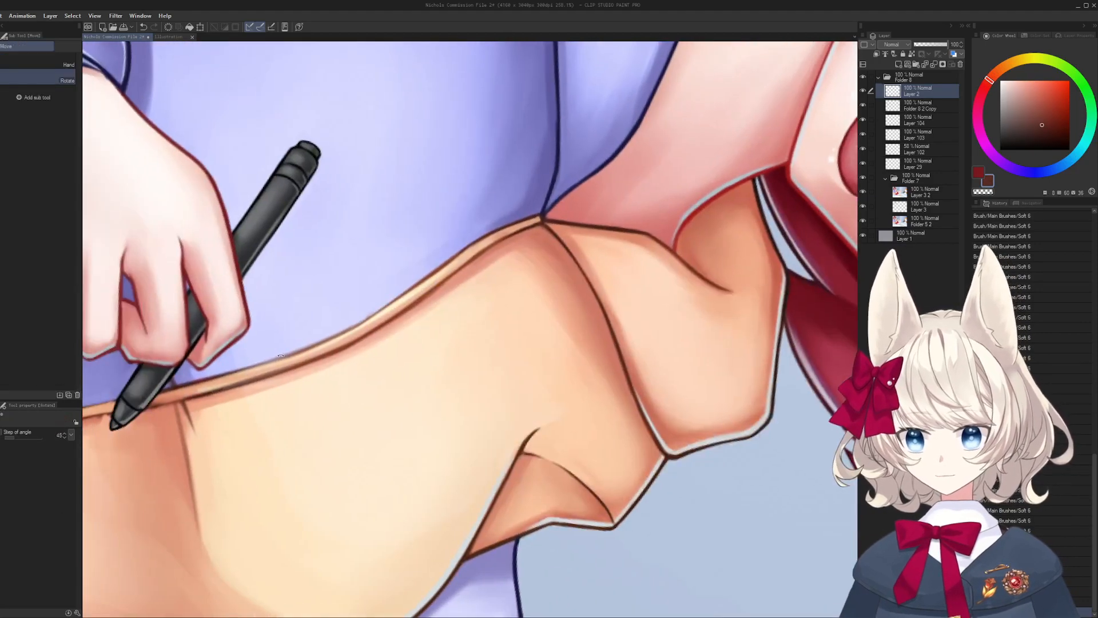
{"action": "left_click_drag", "start_coordinate": [225, 364], "coordinate": [170, 388]}
{"action": "mouse_move", "coordinate": [320, 415]}
{"action": "left_mouse_down"}
{"action": "mouse_move", "coordinate": [482, 479]}
{"action": "mouse_move", "coordinate": [432, 472]}
{"action": "mouse_move", "coordinate": [330, 418]}
{"action": "mouse_move", "coordinate": [484, 295]}
{"action": "left_mouse_up"}
{"action": "key", "text": "ctrl+z"}
{"action": "key", "text": "ctrl+z"}
{"action": "key", "text": "["}
{"action": "left_click_drag", "start_coordinate": [350, 406], "coordinate": [500, 283]}
{"action": "key", "text": "ctrl+z"}
{"action": "left_click_drag", "start_coordinate": [399, 357], "coordinate": [610, 236]}
{"action": "key", "text": "ctrl+z"}
{"action": "key", "text": "ctrl+z"}
{"action": "left_click_drag", "start_coordinate": [456, 309], "coordinate": [603, 245]}
{"action": "mouse_move", "coordinate": [608, 240]}
{"action": "left_mouse_down"}
{"action": "mouse_move", "coordinate": [524, 278]}
{"action": "mouse_move", "coordinate": [765, 196]}
{"action": "mouse_move", "coordinate": [672, 226]}
{"action": "mouse_move", "coordinate": [761, 196]}
{"action": "mouse_move", "coordinate": [753, 201]}
{"action": "left_mouse_up"}
- Undo the faulty strokes and redraw the trim outline between the pen tip and the hem with a size 5 brush
{"action": "key", "text": "]"}
{"action": "key", "text": "ctrl+z"}
{"action": "key", "text": "ctrl+z"}
{"action": "key", "text": "ctrl+z"}
{"action": "key", "text": "ctrl+z"}
{"action": "key", "text": "ctrl+z"}
{"action": "key", "text": "ctrl+z"}
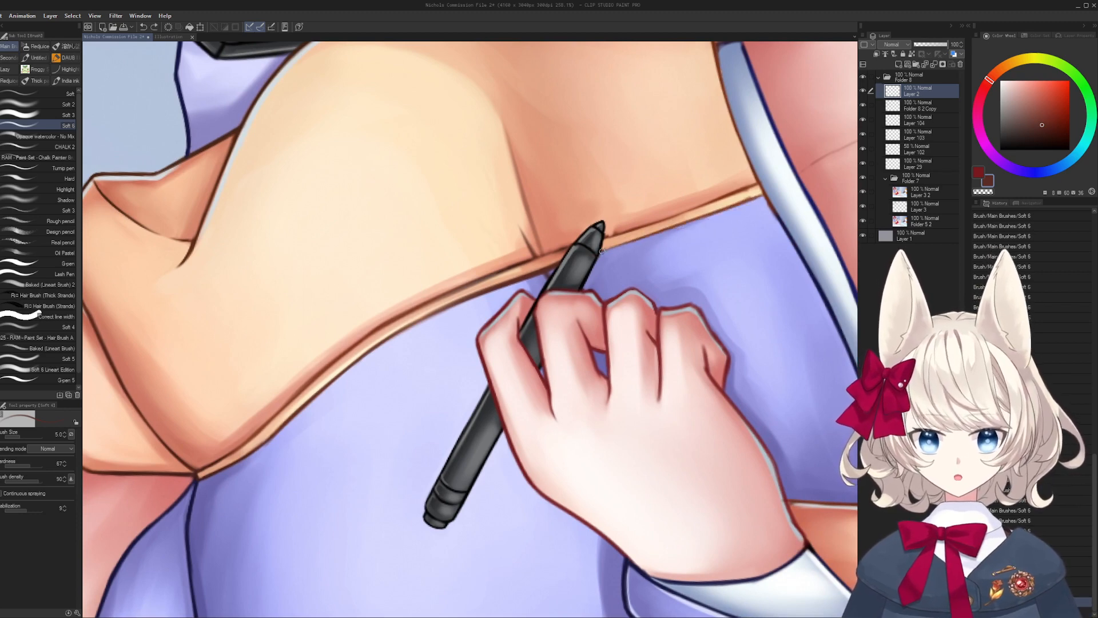
{"action": "left_click_drag", "start_coordinate": [605, 252], "coordinate": [758, 198]}
{"action": "key", "text": "ctrl+z"}
{"action": "key", "text": "ctrl+z"}
{"action": "left_click_drag", "start_coordinate": [606, 253], "coordinate": [751, 197]}
- Sample the pale yellow fabric tone and paint along the narrow trim strip between the hem and the pen tip at size 5
{"action": "mouse_move", "coordinate": [659, 289]}
{"action": "left_mouse_down"}
{"action": "mouse_move", "coordinate": [574, 493]}
{"action": "mouse_move", "coordinate": [326, 446]}
{"action": "left_mouse_up"}
{"action": "mouse_move", "coordinate": [332, 434]}
{"action": "left_mouse_down"}
{"action": "mouse_move", "coordinate": [457, 284]}
{"action": "mouse_move", "coordinate": [454, 251]}
{"action": "left_mouse_up"}
{"action": "key", "text": "["}
{"action": "left_click", "coordinate": [399, 397], "text": "alt"}
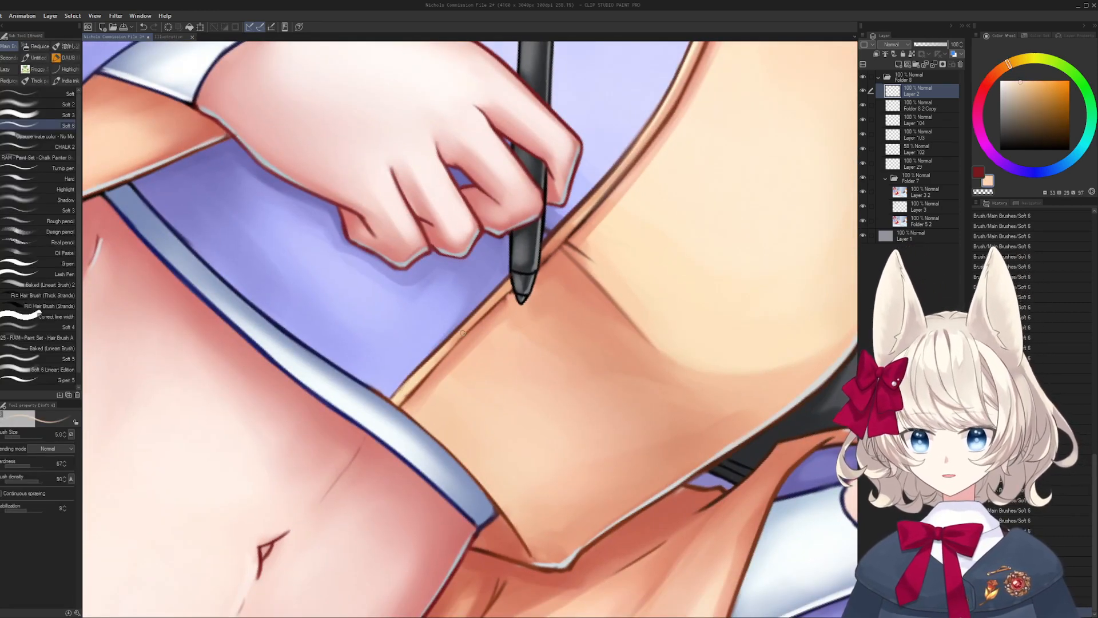
{"action": "mouse_move", "coordinate": [464, 332]}
{"action": "left_mouse_down"}
{"action": "mouse_move", "coordinate": [388, 448]}
{"action": "mouse_move", "coordinate": [587, 239]}
{"action": "left_mouse_up"}
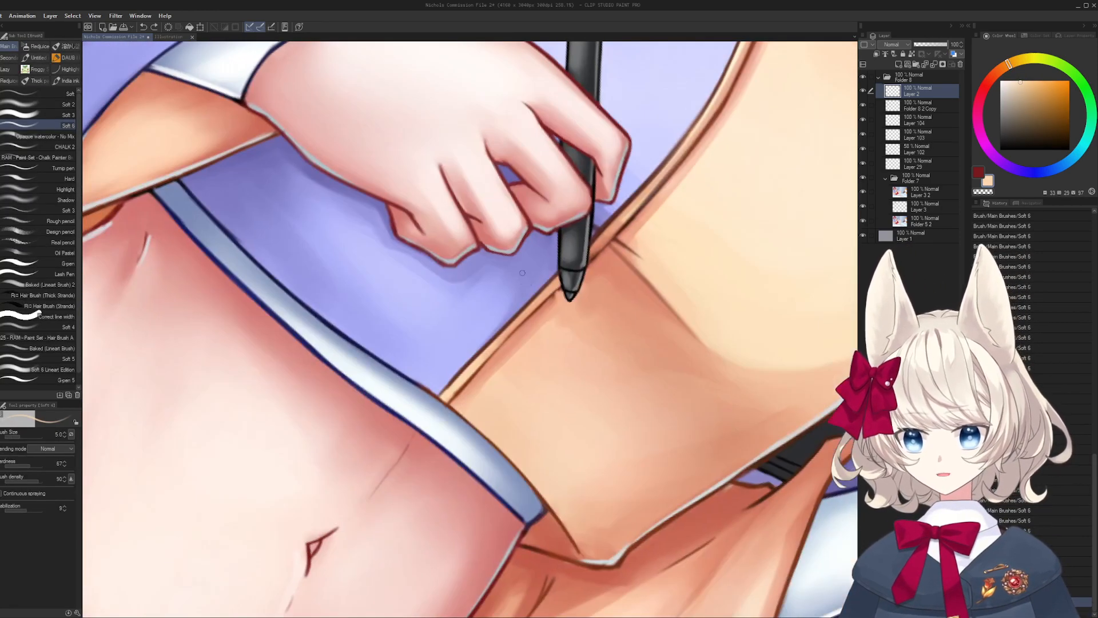
{"action": "key", "text": "ctrl+space"}
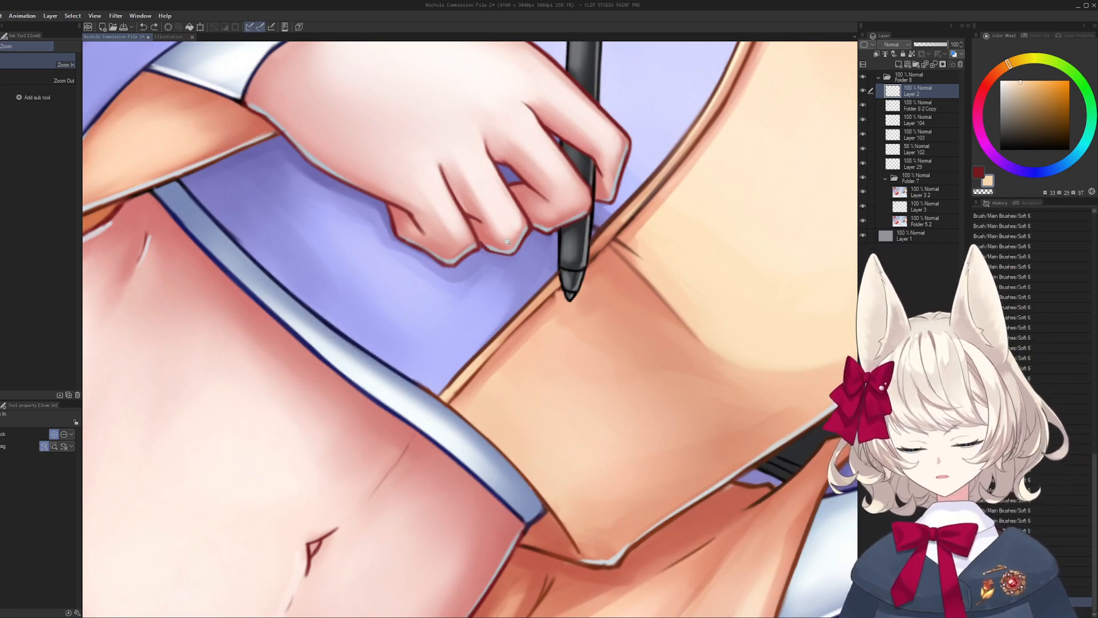
{"action": "mouse_move", "coordinate": [638, 176]}
{"action": "left_mouse_down"}
{"action": "mouse_move", "coordinate": [419, 434]}
{"action": "mouse_move", "coordinate": [440, 487]}
{"action": "left_mouse_up"}
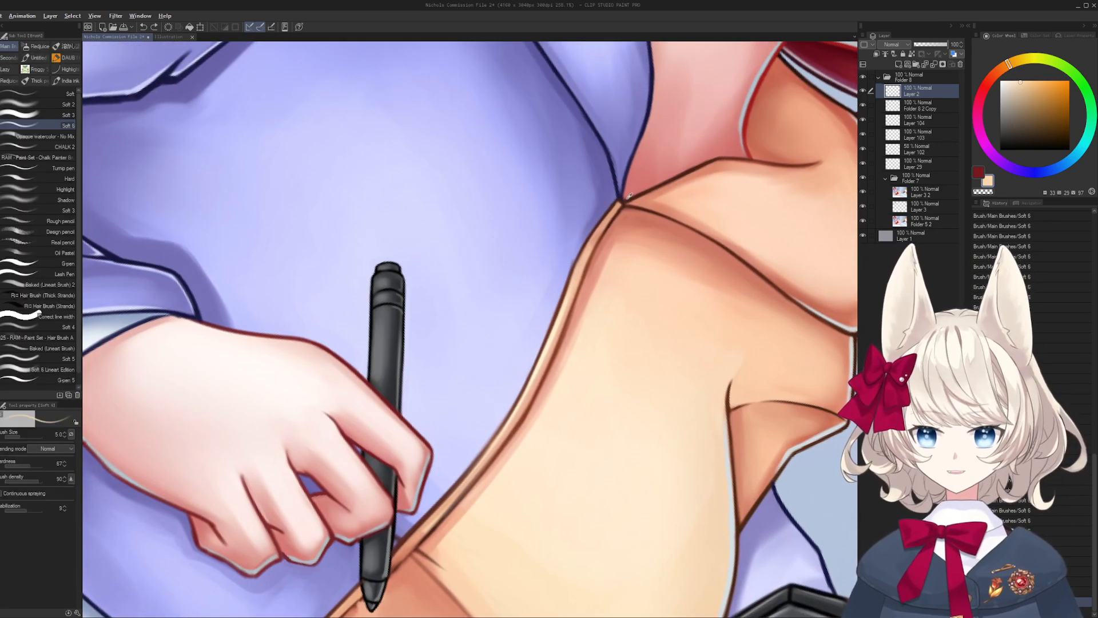
- Sample the dark brown from the hood seam and redraw the trim's outer outline below the pen tip with a size 4 brush
{"action": "left_click", "coordinate": [630, 196], "text": "alt"}
{"action": "left_click_drag", "start_coordinate": [284, 595], "coordinate": [434, 366]}
{"action": "key", "text": "ctrl+space"}
{"action": "left_click_drag", "start_coordinate": [638, 176], "coordinate": [578, 261]}
{"action": "left_click", "coordinate": [651, 179], "text": "alt"}
{"action": "key", "text": "ctrl+space"}
{"action": "left_click_drag", "start_coordinate": [510, 386], "coordinate": [595, 343]}
{"action": "mouse_move", "coordinate": [663, 108]}
{"action": "left_mouse_down"}
{"action": "mouse_move", "coordinate": [458, 368]}
{"action": "mouse_move", "coordinate": [399, 410]}
{"action": "left_mouse_up"}
{"action": "left_click_drag", "start_coordinate": [479, 297], "coordinate": [411, 364]}
{"action": "key", "text": "ctrl+z"}
{"action": "left_click_drag", "start_coordinate": [523, 255], "coordinate": [409, 366]}
{"action": "key", "text": "ctrl+z"}
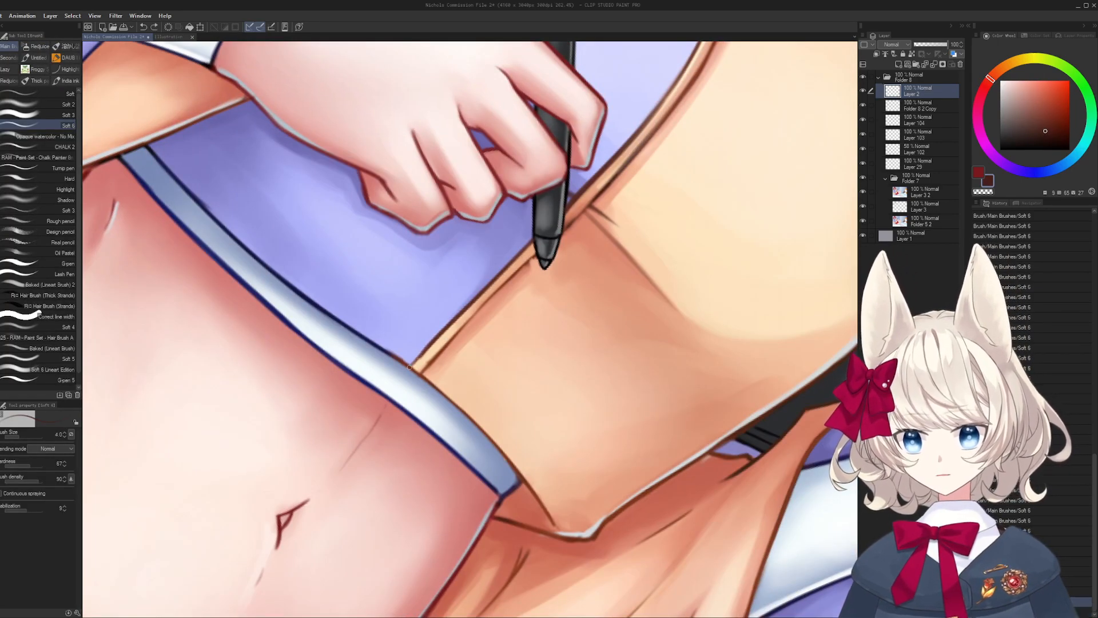
{"action": "left_click_drag", "start_coordinate": [523, 252], "coordinate": [409, 369]}
{"action": "key", "text": "ctrl+z"}
{"action": "left_click_drag", "start_coordinate": [516, 273], "coordinate": [423, 372]}
{"action": "key", "text": "ctrl+z"}
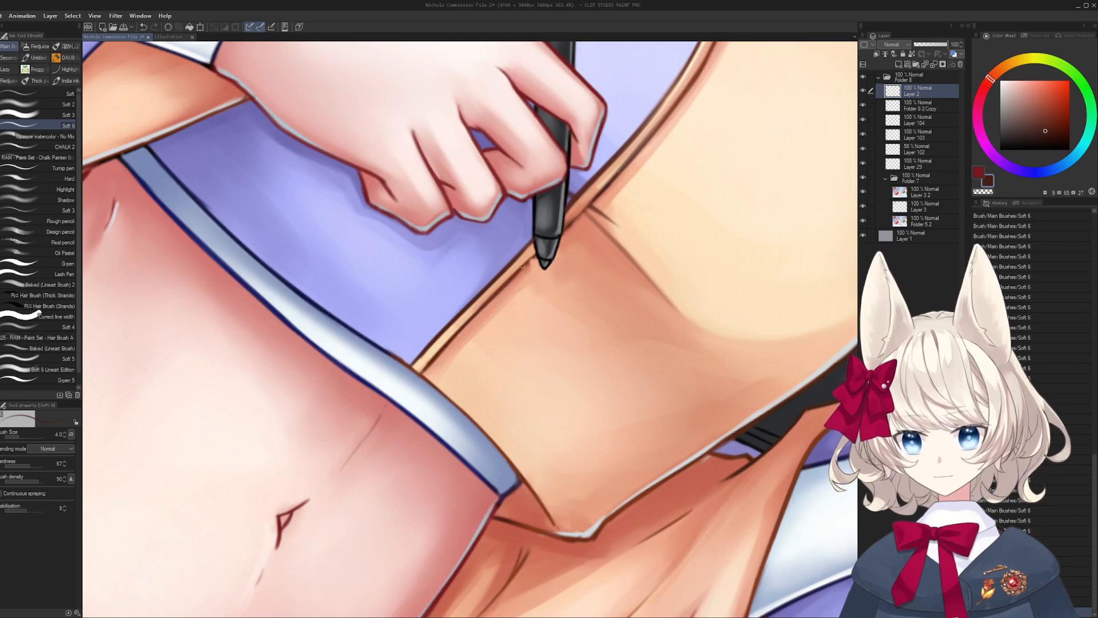
{"action": "key", "text": "ctrl+z"}
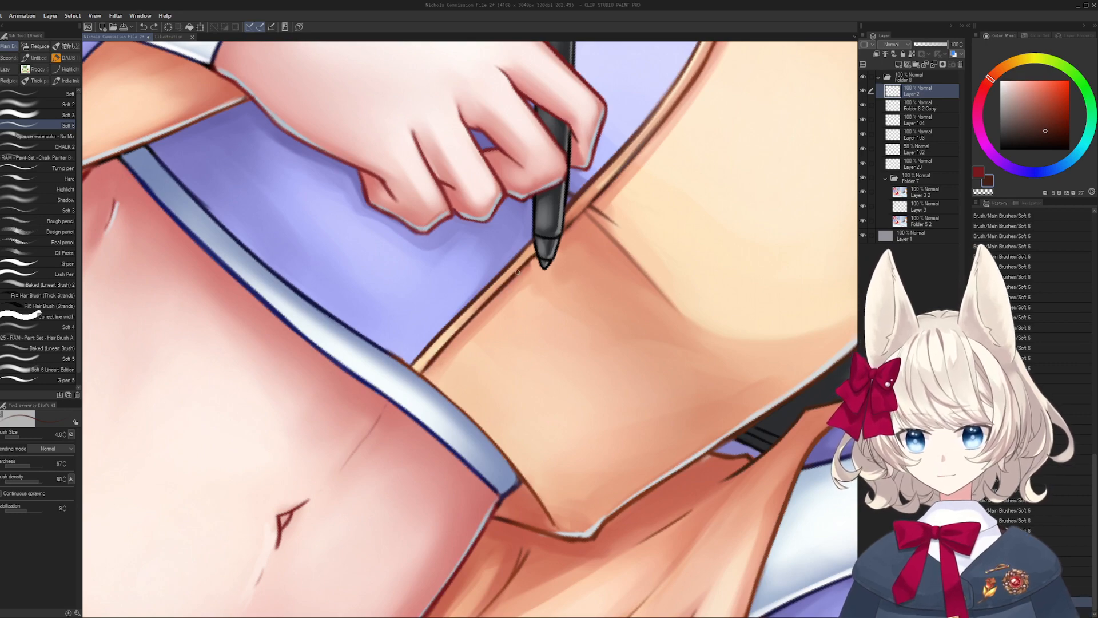
- Redo the brown trim outline above the drawing hand with short size 4 strokes, undoing uneven attempts
{"action": "mouse_move", "coordinate": [481, 309]}
{"action": "left_mouse_down"}
{"action": "mouse_move", "coordinate": [372, 403]}
{"action": "mouse_move", "coordinate": [389, 440]}
{"action": "left_mouse_up"}
{"action": "mouse_move", "coordinate": [332, 446]}
{"action": "left_mouse_down"}
{"action": "mouse_move", "coordinate": [481, 376]}
{"action": "mouse_move", "coordinate": [492, 315]}
{"action": "mouse_move", "coordinate": [391, 362]}
{"action": "left_mouse_up"}
{"action": "key", "text": "ctrl+z"}
{"action": "key", "text": "ctrl+z"}
{"action": "mouse_move", "coordinate": [514, 283]}
{"action": "left_mouse_down"}
{"action": "mouse_move", "coordinate": [412, 350]}
{"action": "mouse_move", "coordinate": [508, 286]}
{"action": "left_mouse_up"}
{"action": "key", "text": "ctrl+z"}
{"action": "key", "text": "ctrl+z"}
{"action": "mouse_move", "coordinate": [405, 351]}
{"action": "left_mouse_down"}
{"action": "mouse_move", "coordinate": [510, 284]}
{"action": "mouse_move", "coordinate": [551, 234]}
{"action": "left_mouse_up"}
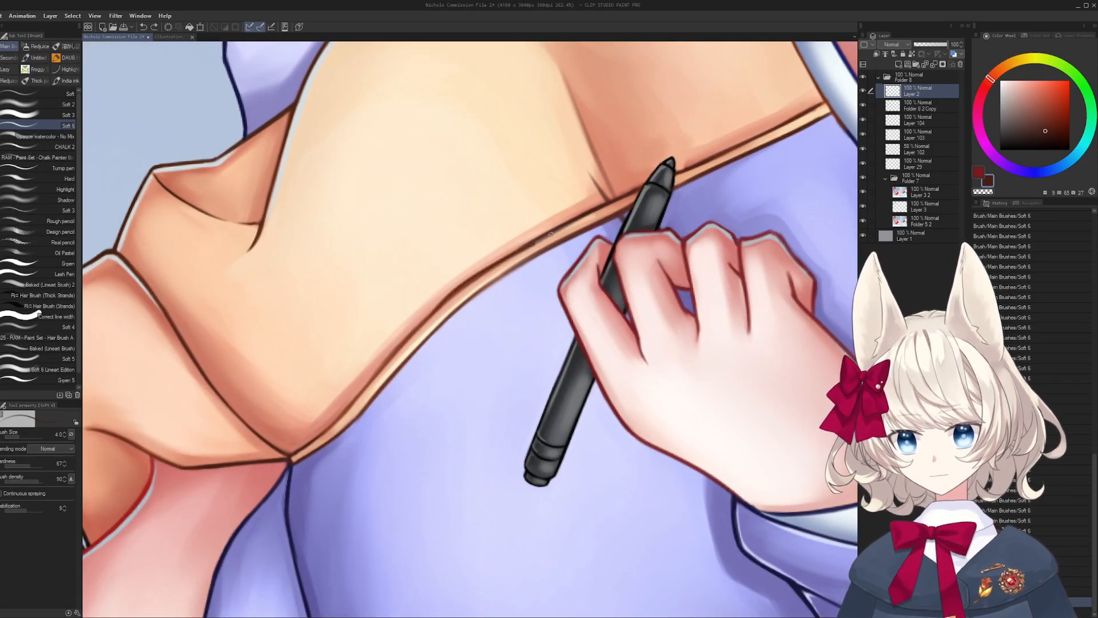
{"action": "key", "text": "ctrl+z"}
{"action": "left_click_drag", "start_coordinate": [451, 293], "coordinate": [526, 246]}
- Examine the hoodie, trim and hands in a mirrored, zoomed-out view of the canvas
{"action": "key", "text": "r"}
{"action": "left_click_drag", "start_coordinate": [623, 167], "coordinate": [538, 278]}
{"action": "key", "text": "b"}
{"action": "key", "text": "ctrl+space"}
{"action": "mouse_move", "coordinate": [477, 328]}
{"action": "left_mouse_down"}
{"action": "mouse_move", "coordinate": [518, 305]}
{"action": "mouse_move", "coordinate": [457, 321]}
{"action": "left_mouse_up"}
{"action": "key", "text": "shift+space"}
{"action": "mouse_move", "coordinate": [544, 309]}
{"action": "left_mouse_down"}
{"action": "mouse_move", "coordinate": [469, 402]}
{"action": "mouse_move", "coordinate": [539, 361]}
{"action": "mouse_move", "coordinate": [452, 366]}
{"action": "left_mouse_up"}
{"action": "key", "text": "ctrl+space"}
{"action": "key", "text": "shift+space"}
{"action": "left_click_drag", "start_coordinate": [452, 366], "coordinate": [429, 324]}
{"action": "left_click_drag", "start_coordinate": [481, 366], "coordinate": [437, 275]}
{"action": "key", "text": "h"}
{"action": "key", "text": "ctrl+space"}
{"action": "left_click_drag", "start_coordinate": [480, 322], "coordinate": [595, 322]}
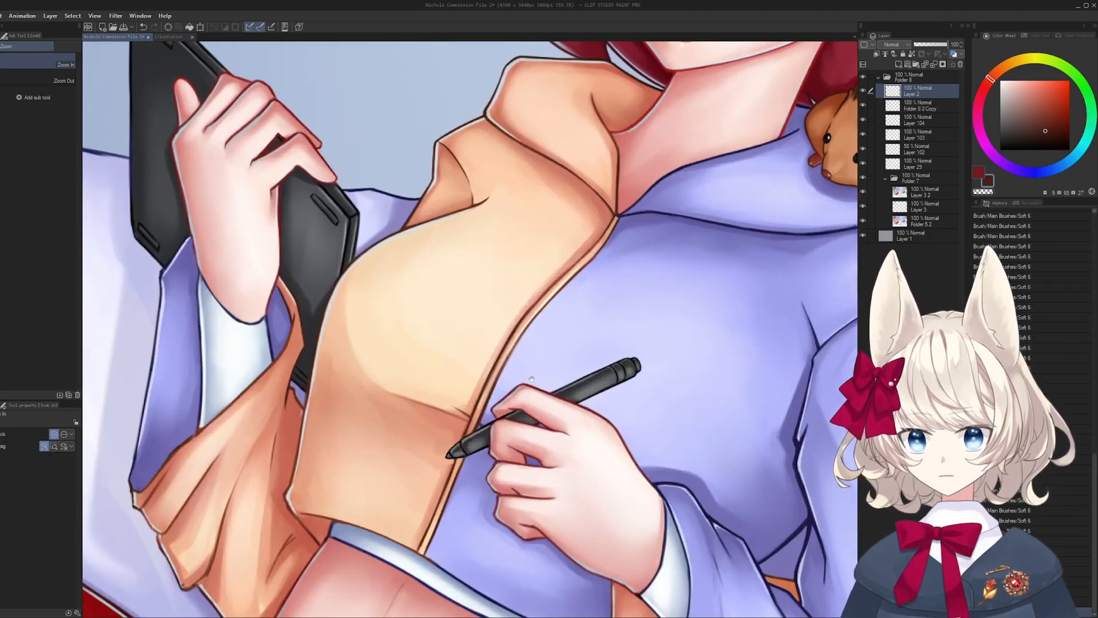
{"action": "left_click_drag", "start_coordinate": [531, 381], "coordinate": [531, 346]}
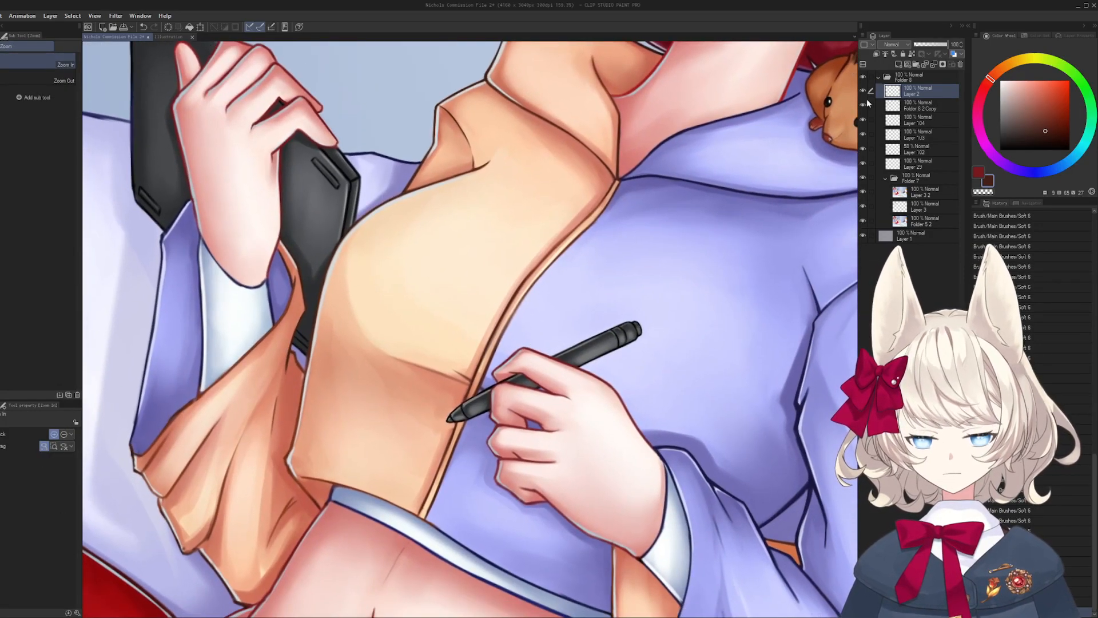
- Hide the base artwork folder to isolate the overpaint strokes and rework Layer 2's outlines with sampled brown at size 12
{"action": "left_click", "coordinate": [865, 164]}
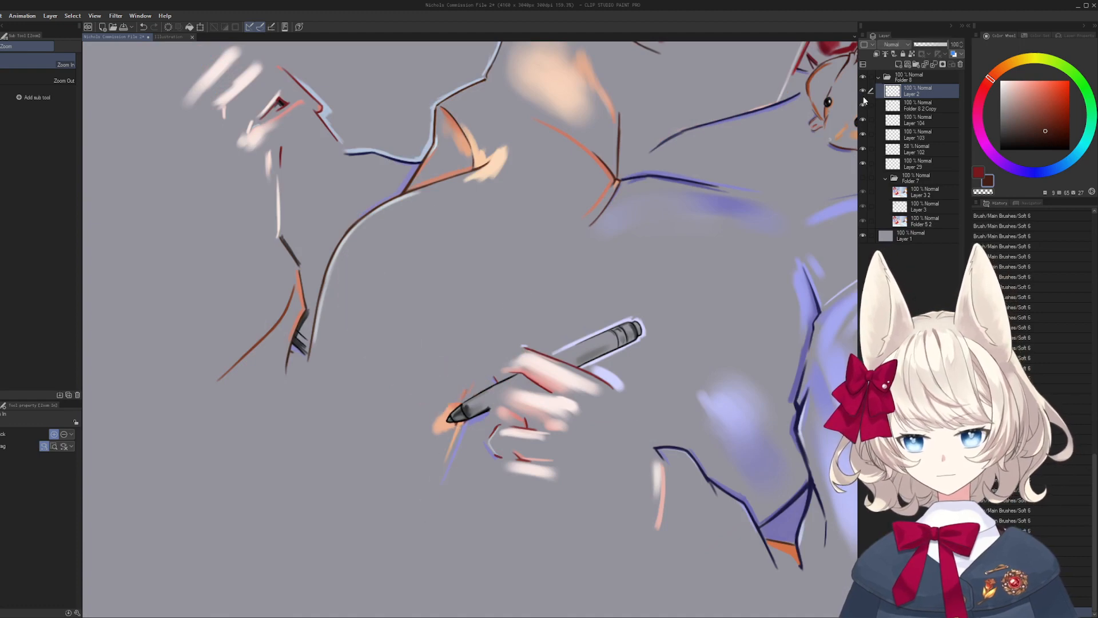
{"action": "left_click_drag", "start_coordinate": [479, 194], "coordinate": [465, 300]}
{"action": "mouse_move", "coordinate": [389, 302]}
{"action": "left_mouse_down"}
{"action": "mouse_move", "coordinate": [417, 305]}
{"action": "mouse_move", "coordinate": [393, 300]}
{"action": "left_mouse_up"}
{"action": "left_click", "coordinate": [395, 276], "text": "alt"}
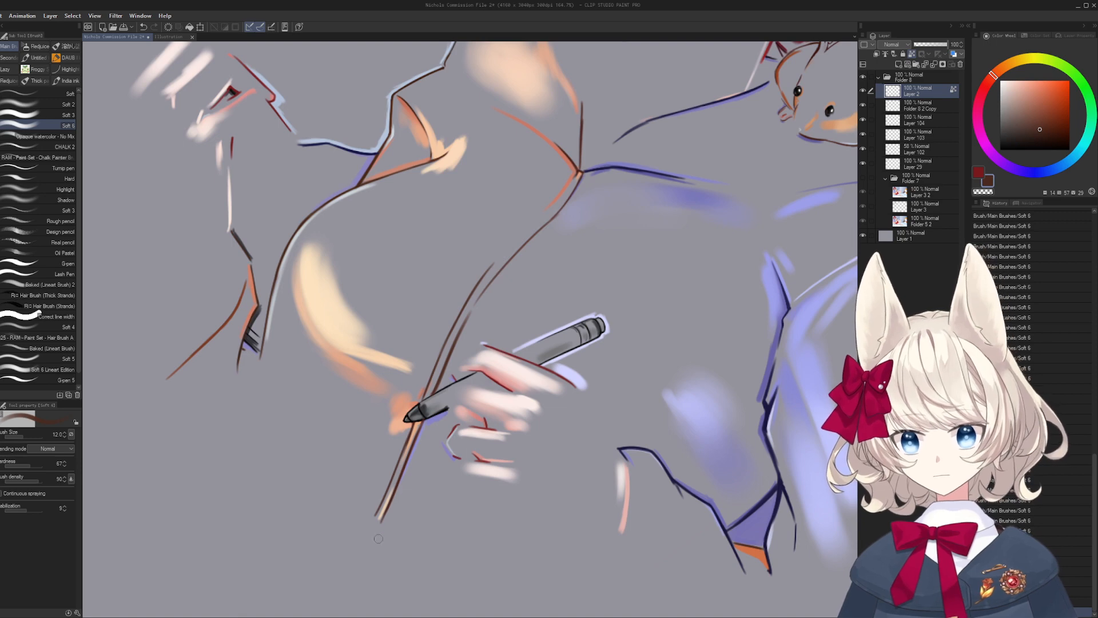
{"action": "key", "text": "ctrl+z"}
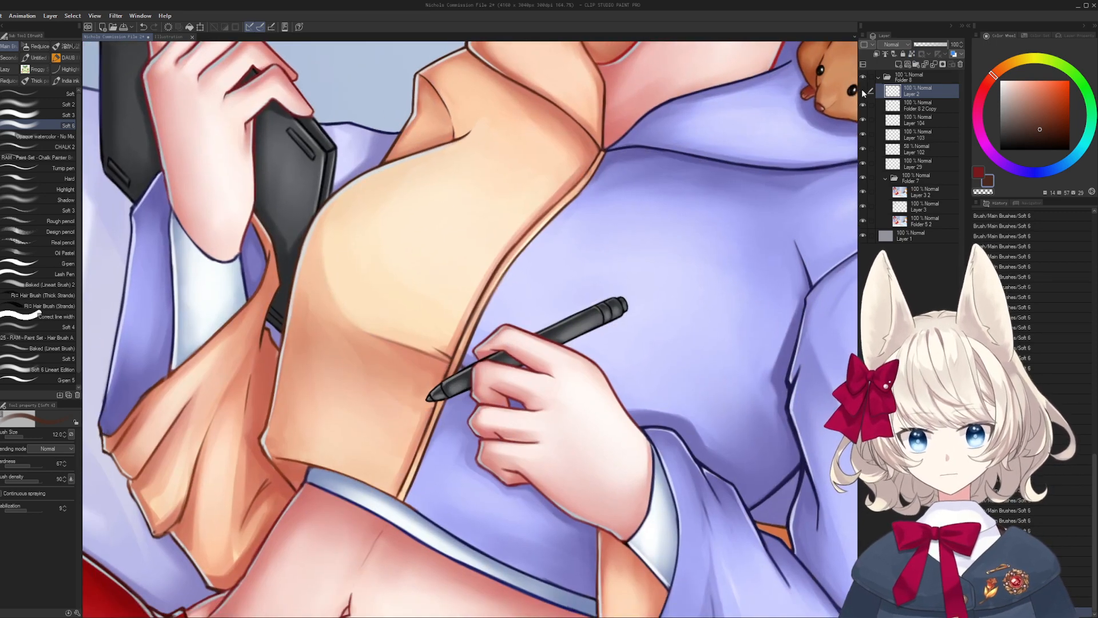
- Reduce the soft brush to size 6 and darken the panel's lower outer outline beside the orange sleeve
{"action": "left_click_drag", "start_coordinate": [498, 345], "coordinate": [526, 252]}
{"action": "mouse_move", "coordinate": [490, 366]}
{"action": "left_mouse_down"}
{"action": "mouse_move", "coordinate": [389, 360]}
{"action": "mouse_move", "coordinate": [440, 366]}
{"action": "left_mouse_up"}
{"action": "key", "text": "bracketleft"}
{"action": "key", "text": "bracketleft"}
{"action": "key", "text": "bracketleft"}
{"action": "key", "text": "bracketleft"}
{"action": "key", "text": "bracketleft"}
{"action": "key", "text": "bracketleft"}
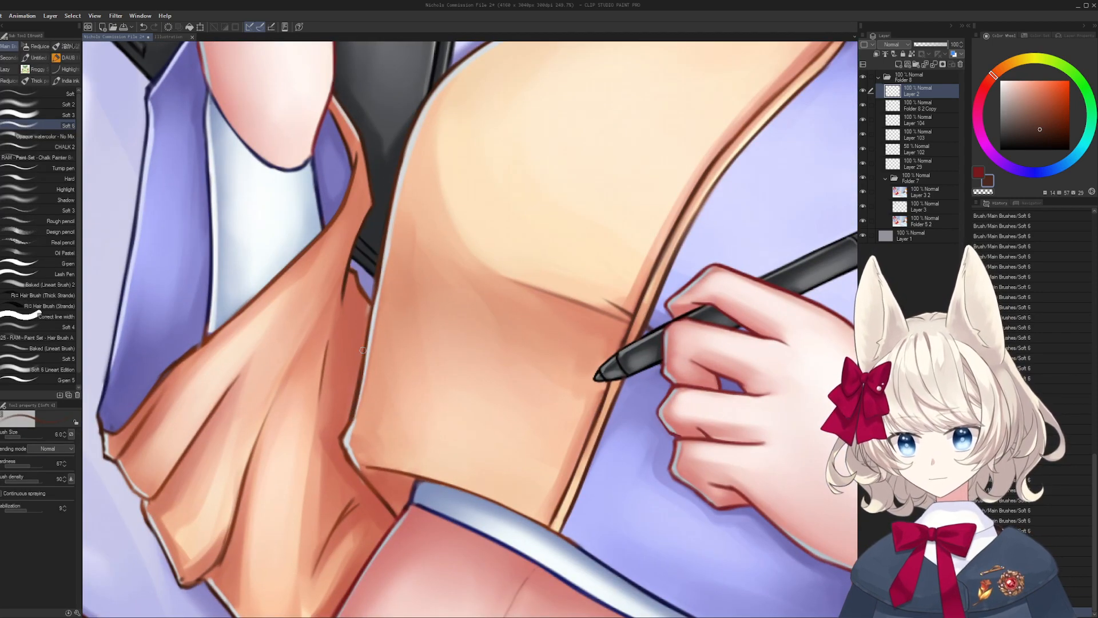
{"action": "left_click_drag", "start_coordinate": [362, 361], "coordinate": [376, 326]}
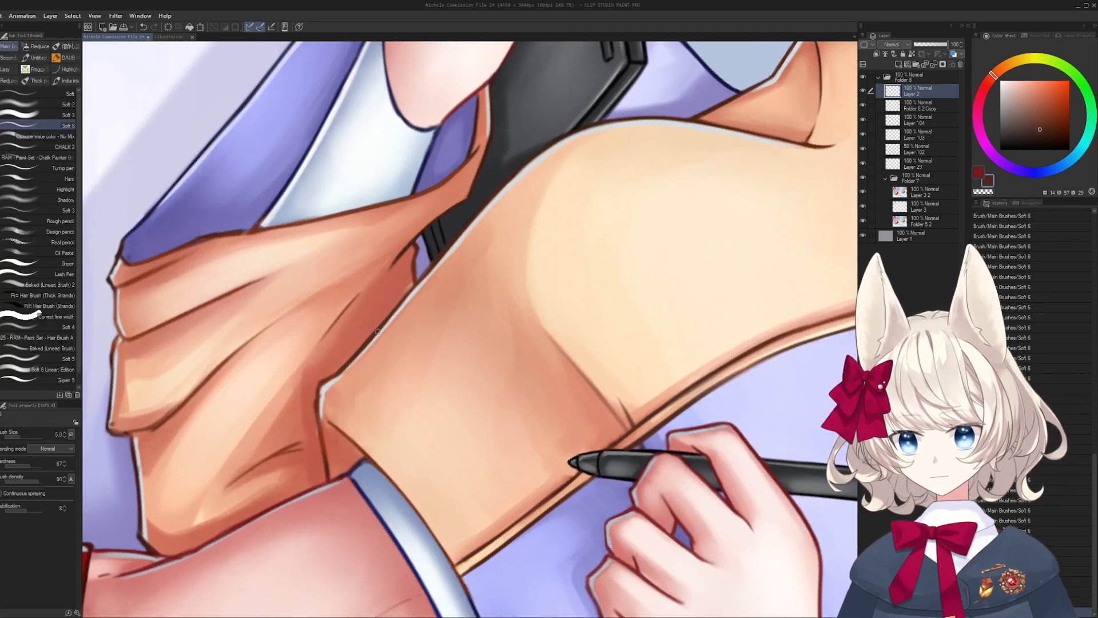
- Extend the brown outline along the panel's outer edge past the tablet with a size 5 brush
{"action": "key", "text": "bracketright"}
{"action": "key", "text": "bracketleft"}
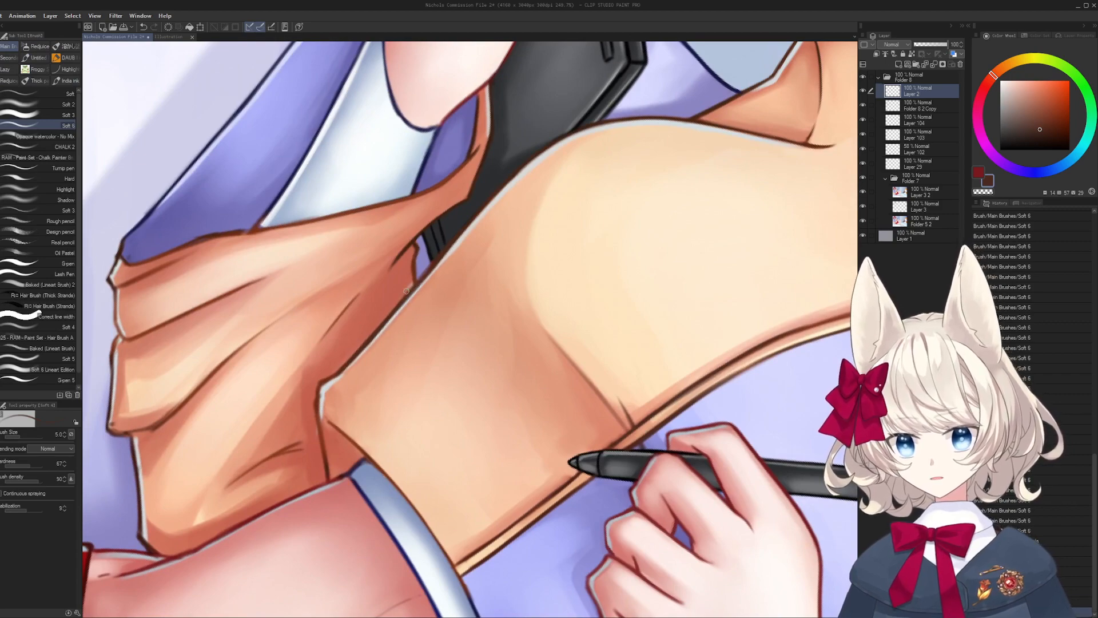
{"action": "mouse_move", "coordinate": [409, 289]}
{"action": "left_mouse_down"}
{"action": "mouse_move", "coordinate": [394, 308]}
{"action": "mouse_move", "coordinate": [441, 373]}
{"action": "mouse_move", "coordinate": [492, 329]}
{"action": "mouse_move", "coordinate": [471, 300]}
{"action": "mouse_move", "coordinate": [457, 299]}
{"action": "mouse_move", "coordinate": [528, 287]}
{"action": "mouse_move", "coordinate": [565, 261]}
{"action": "left_mouse_up"}
{"action": "key", "text": "bracketright"}
{"action": "key", "text": "bracketleft"}
{"action": "key", "text": "ctrl+z"}
{"action": "left_click_drag", "start_coordinate": [488, 300], "coordinate": [585, 241]}
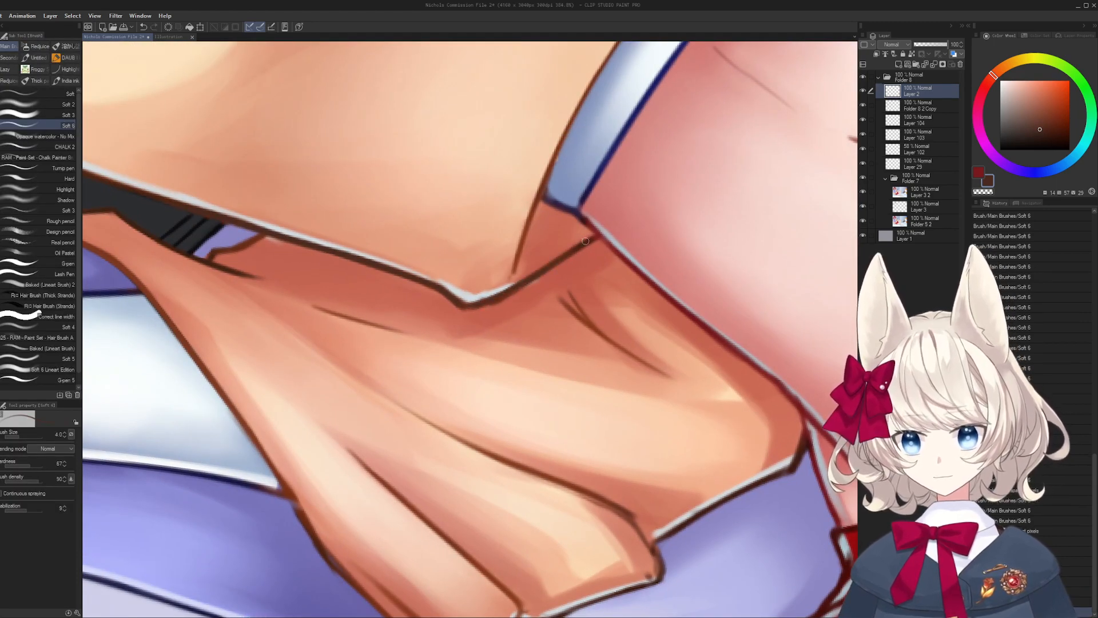
- Sample the outline colours and clean up the lines at the panel's lower corner near the waist with a fine soft brush
{"action": "left_click", "coordinate": [521, 299], "text": "alt"}
{"action": "key", "text": "bracketright"}
{"action": "left_click_drag", "start_coordinate": [478, 302], "coordinate": [543, 273]}
{"action": "mouse_move", "coordinate": [490, 312]}
{"action": "left_mouse_down"}
{"action": "mouse_move", "coordinate": [592, 243]}
{"action": "mouse_move", "coordinate": [427, 307]}
{"action": "mouse_move", "coordinate": [423, 320]}
{"action": "left_mouse_up"}
{"action": "left_click", "coordinate": [517, 280], "text": "alt"}
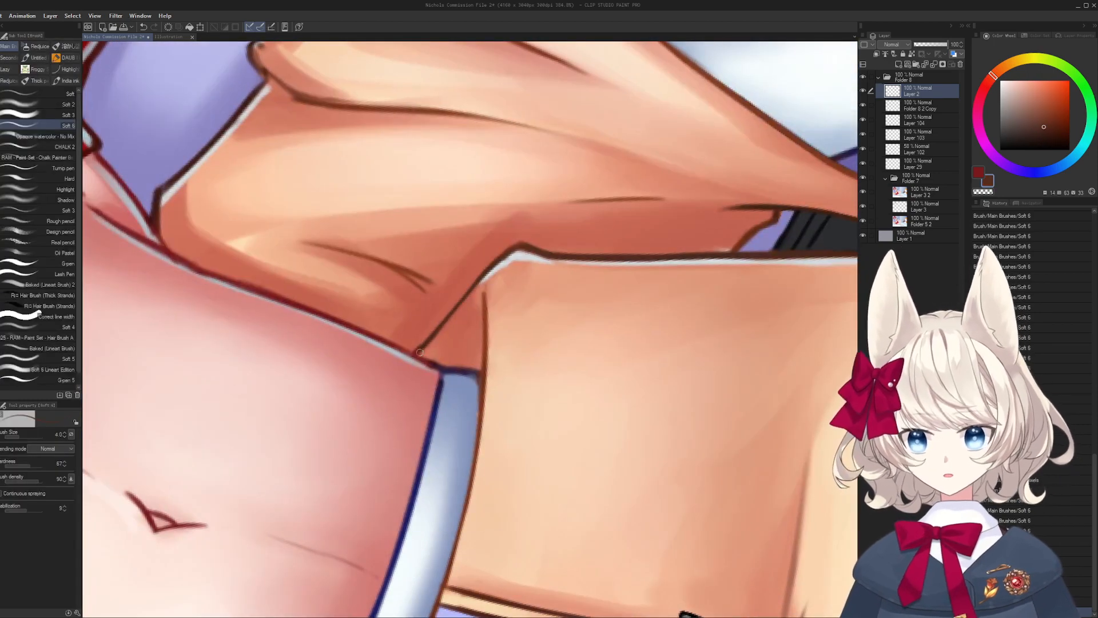
{"action": "key", "text": "bracketleft"}
{"action": "mouse_move", "coordinate": [469, 291]}
{"action": "left_mouse_down"}
{"action": "mouse_move", "coordinate": [424, 335]}
{"action": "mouse_move", "coordinate": [475, 280]}
{"action": "mouse_move", "coordinate": [504, 324]}
{"action": "mouse_move", "coordinate": [509, 315]}
{"action": "left_mouse_up"}
{"action": "key", "text": "r"}
- Sample the hoodie purple and trim peach tones and clean up the trim strip above the drawing hand at size 5
{"action": "left_click", "coordinate": [509, 314], "text": "alt"}
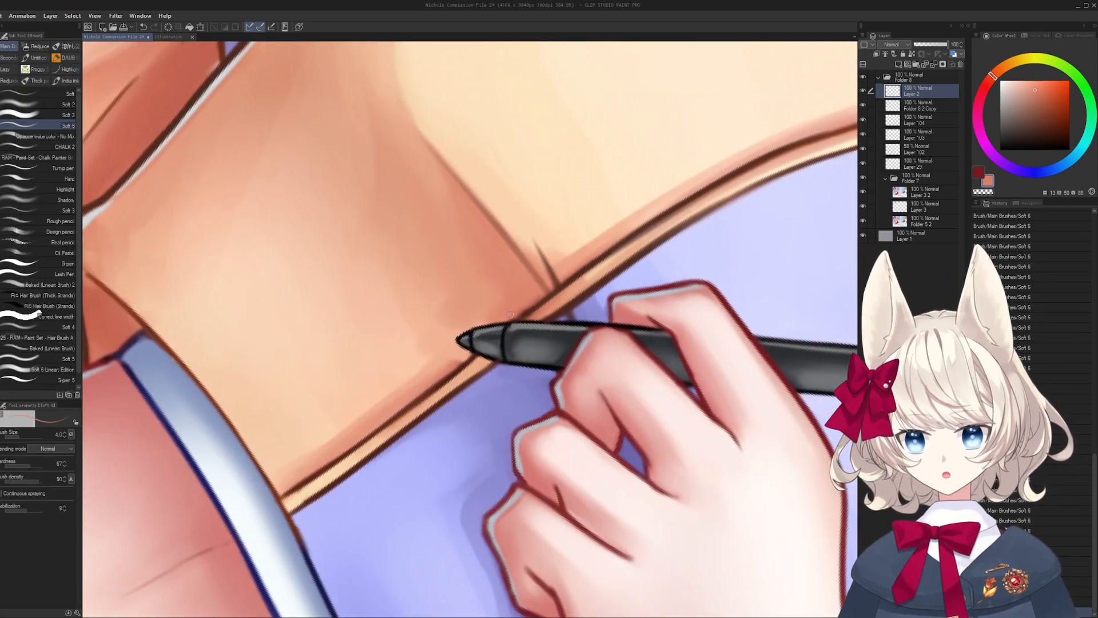
{"action": "left_click", "coordinate": [585, 303], "text": "alt"}
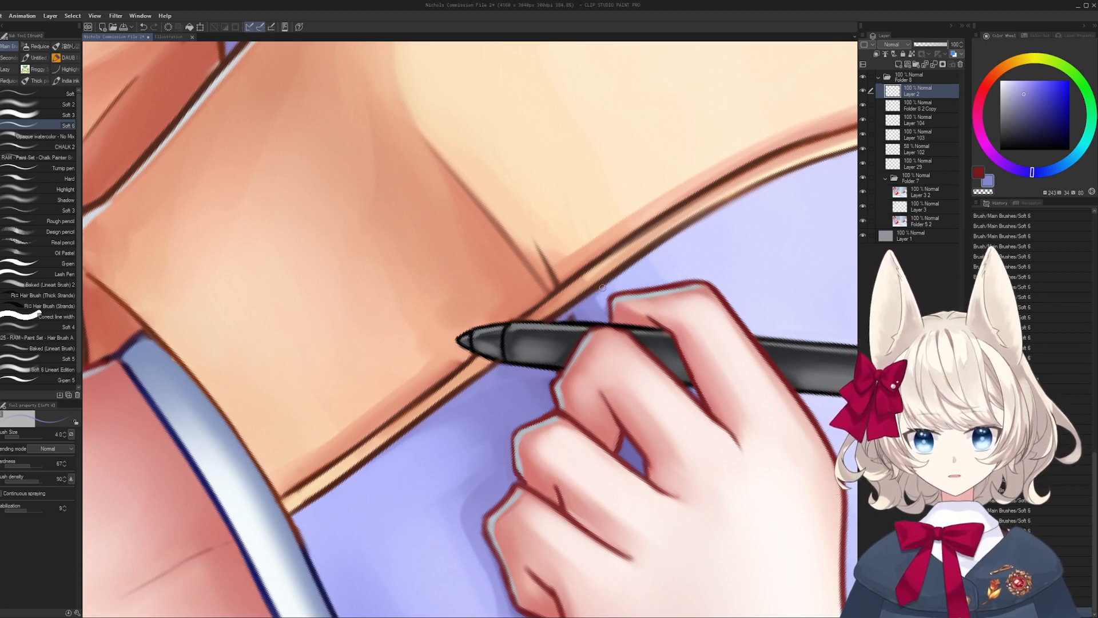
{"action": "scroll", "coordinate": [612, 281], "scroll_direction": "up", "scroll_amount": 2}
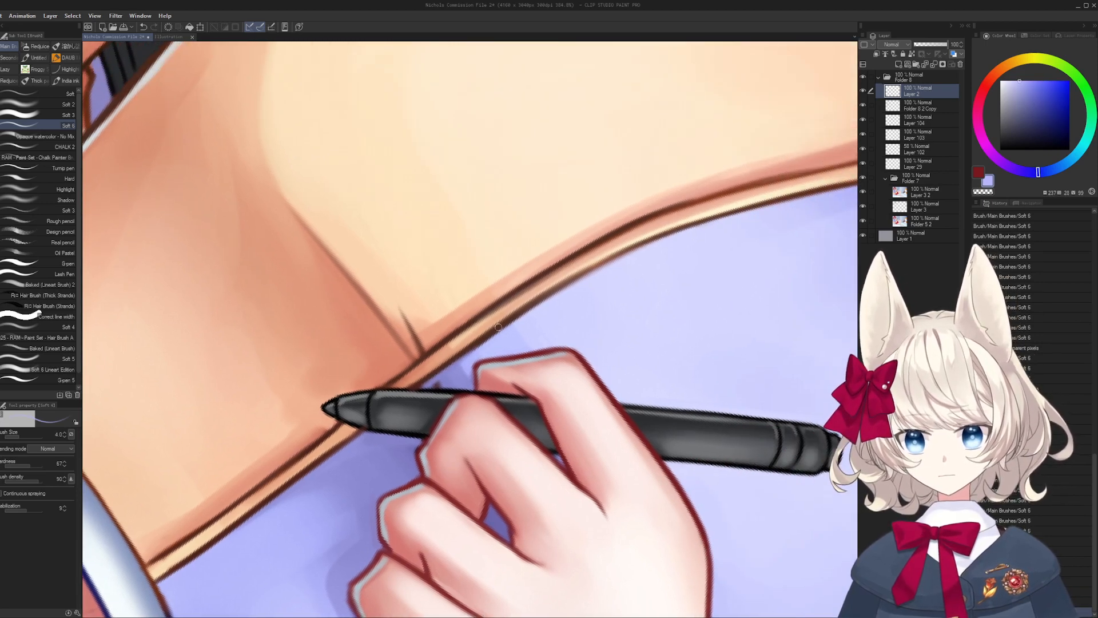
{"action": "key", "text": "bracketright"}
{"action": "left_click", "coordinate": [451, 348], "text": "alt"}
{"action": "left_click_drag", "start_coordinate": [451, 349], "coordinate": [570, 273]}
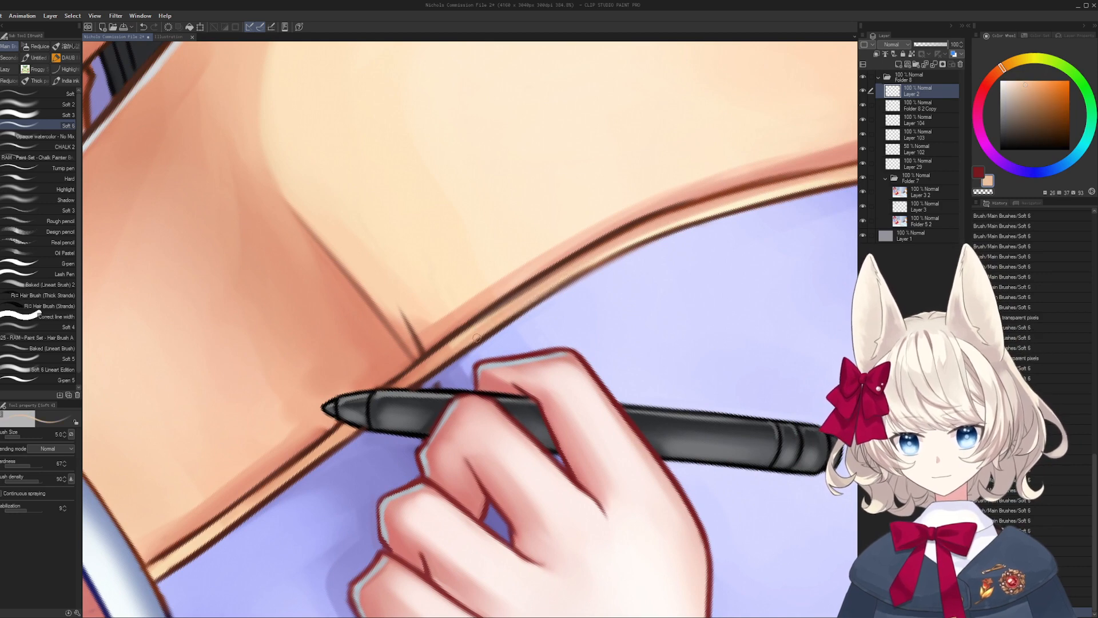
- Sample the dark brown, redraw the trim's outer outline above the drawing hand, and save the file
{"action": "left_click", "coordinate": [630, 223], "text": "alt"}
{"action": "mouse_move", "coordinate": [504, 324]}
{"action": "left_mouse_down"}
{"action": "mouse_move", "coordinate": [643, 243]}
{"action": "mouse_move", "coordinate": [772, 198]}
{"action": "left_mouse_up"}
{"action": "mouse_move", "coordinate": [614, 261]}
{"action": "left_mouse_down"}
{"action": "mouse_move", "coordinate": [758, 207]}
{"action": "mouse_move", "coordinate": [613, 253]}
{"action": "mouse_move", "coordinate": [678, 201]}
{"action": "mouse_move", "coordinate": [733, 186]}
{"action": "mouse_move", "coordinate": [657, 214]}
{"action": "mouse_move", "coordinate": [667, 192]}
{"action": "mouse_move", "coordinate": [657, 208]}
{"action": "mouse_move", "coordinate": [718, 177]}
{"action": "mouse_move", "coordinate": [659, 183]}
{"action": "mouse_move", "coordinate": [516, 352]}
{"action": "left_mouse_up"}
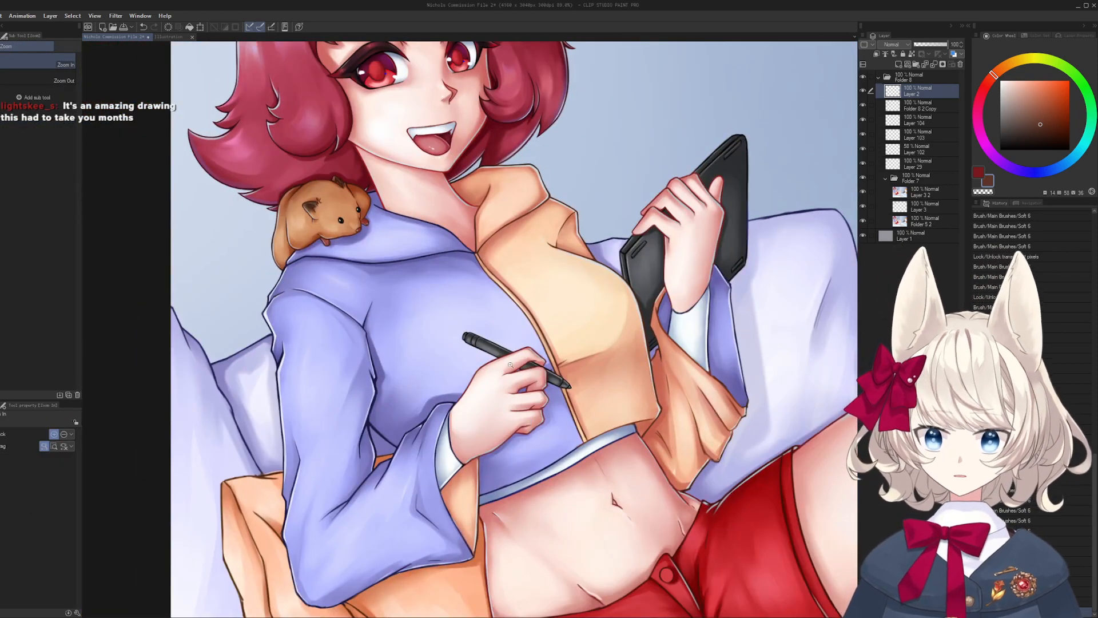
{"action": "key", "text": "ctrl+s"}
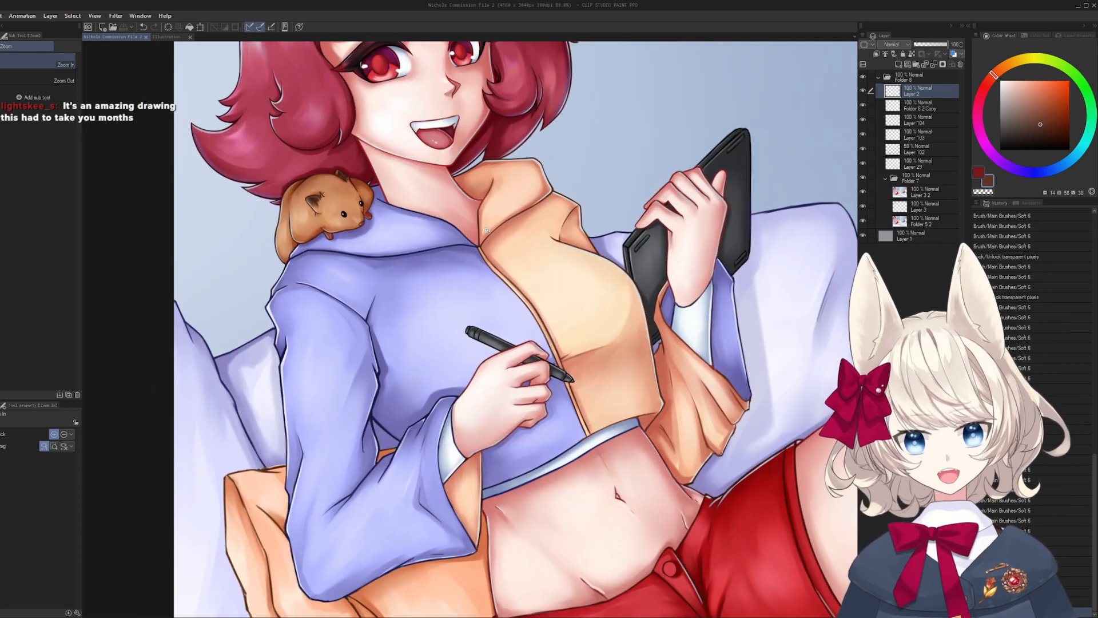
{"action": "left_click_drag", "start_coordinate": [487, 230], "coordinate": [552, 246]}
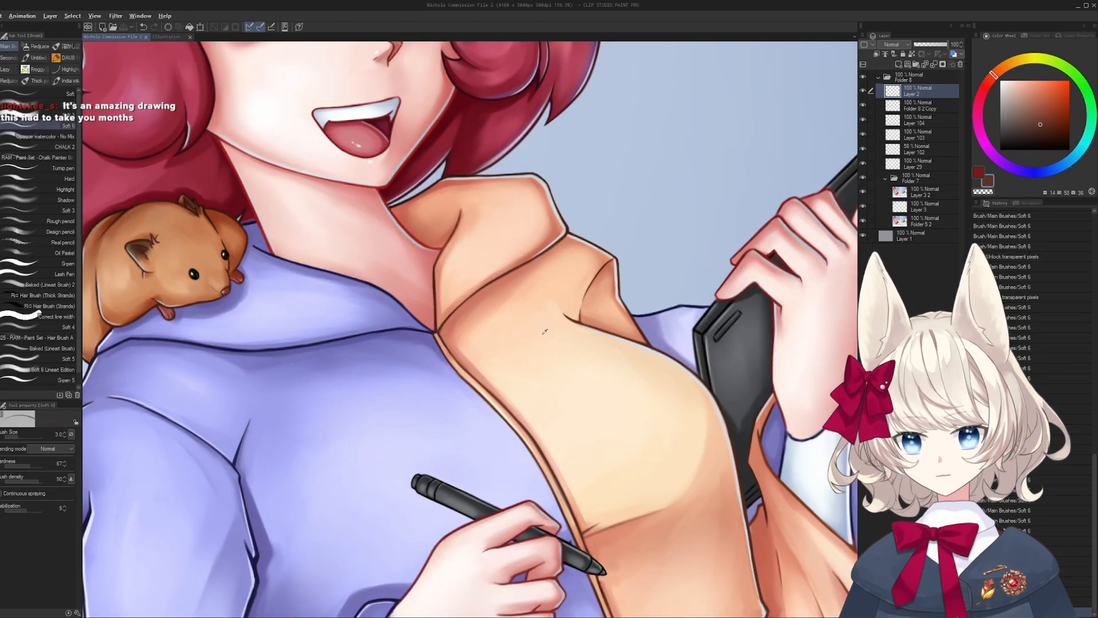
- Sample the peach tones and blend the shading on the hoodie's upper fold below the collar with a size 20 soft brush
{"action": "key", "text": "bracketright"}
{"action": "left_click", "coordinate": [563, 263]}
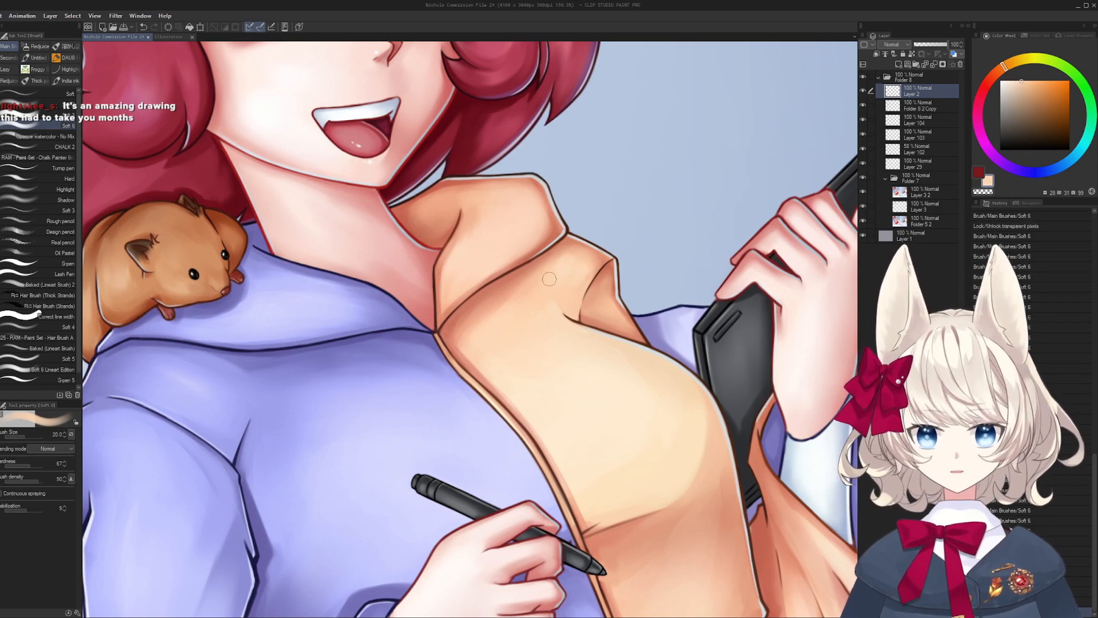
{"action": "left_click_drag", "start_coordinate": [549, 278], "coordinate": [570, 289]}
{"action": "left_click", "coordinate": [573, 253], "text": "alt"}
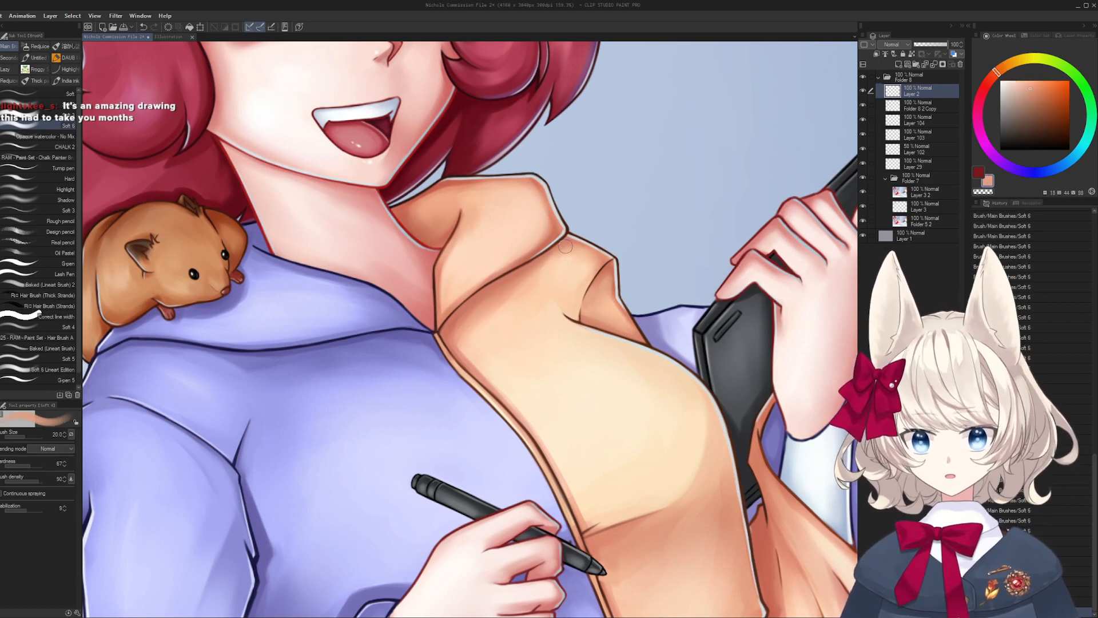
{"action": "left_click", "coordinate": [544, 284], "text": "alt"}
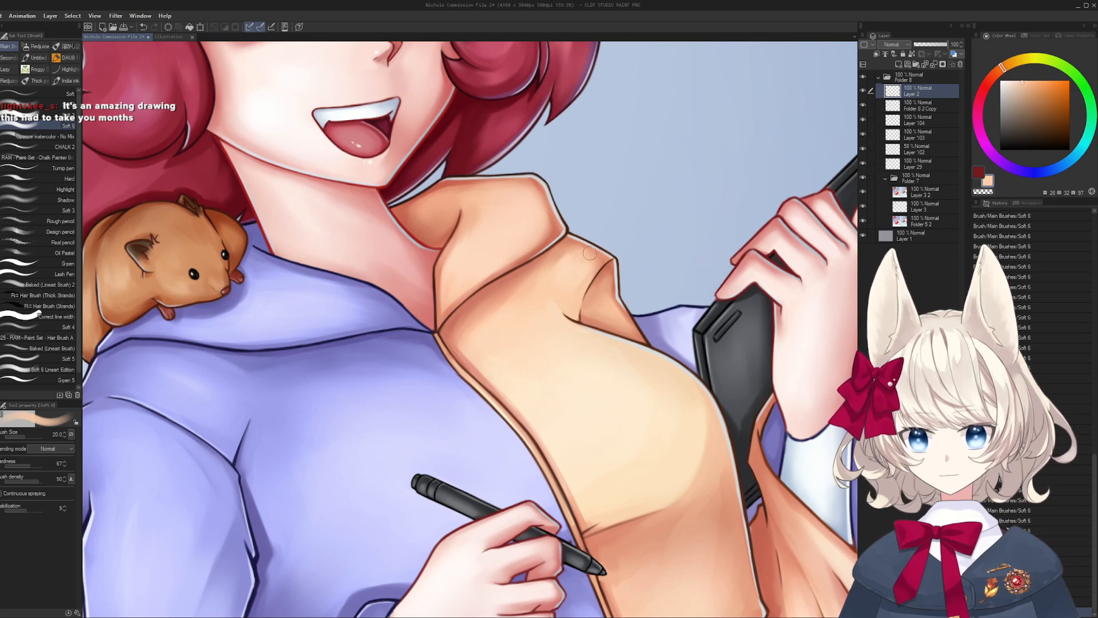
- Sample the peach and reddish tones and shade the small folded flap beside the collar at size 17
{"action": "key", "text": "bracketleft"}
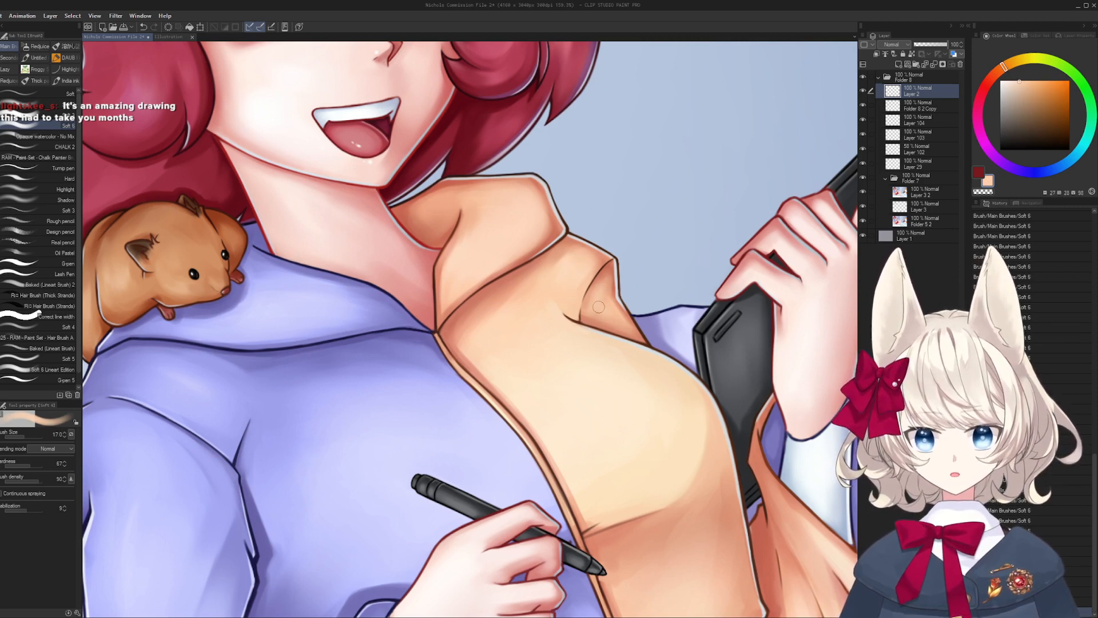
{"action": "left_click", "coordinate": [606, 270], "text": "alt"}
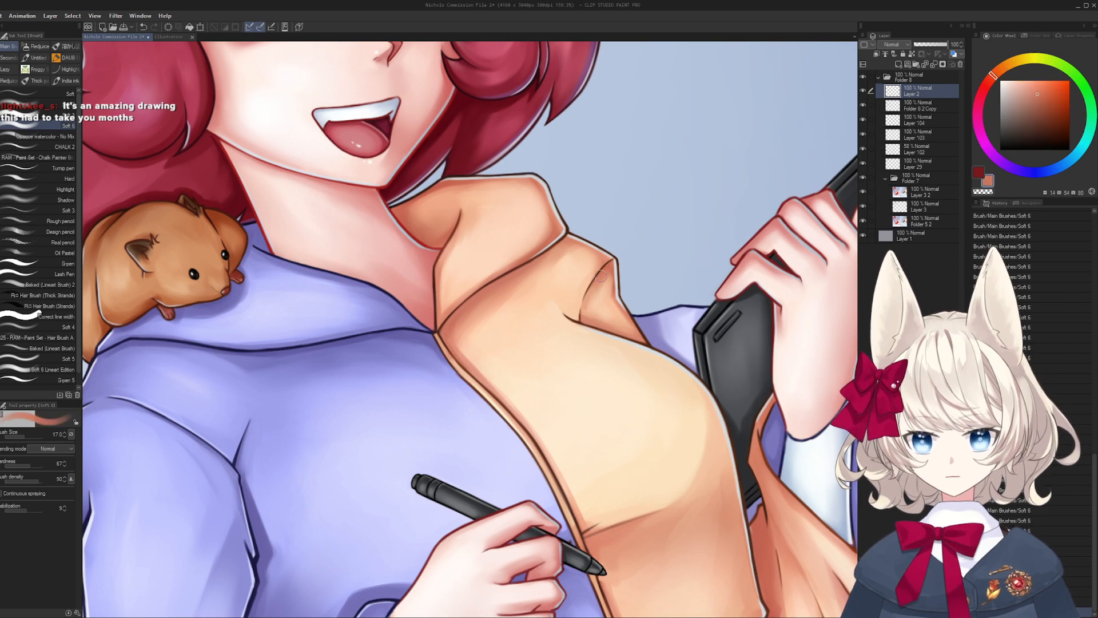
{"action": "left_click", "coordinate": [605, 304], "text": "alt"}
{"action": "left_click", "coordinate": [610, 267], "text": "alt"}
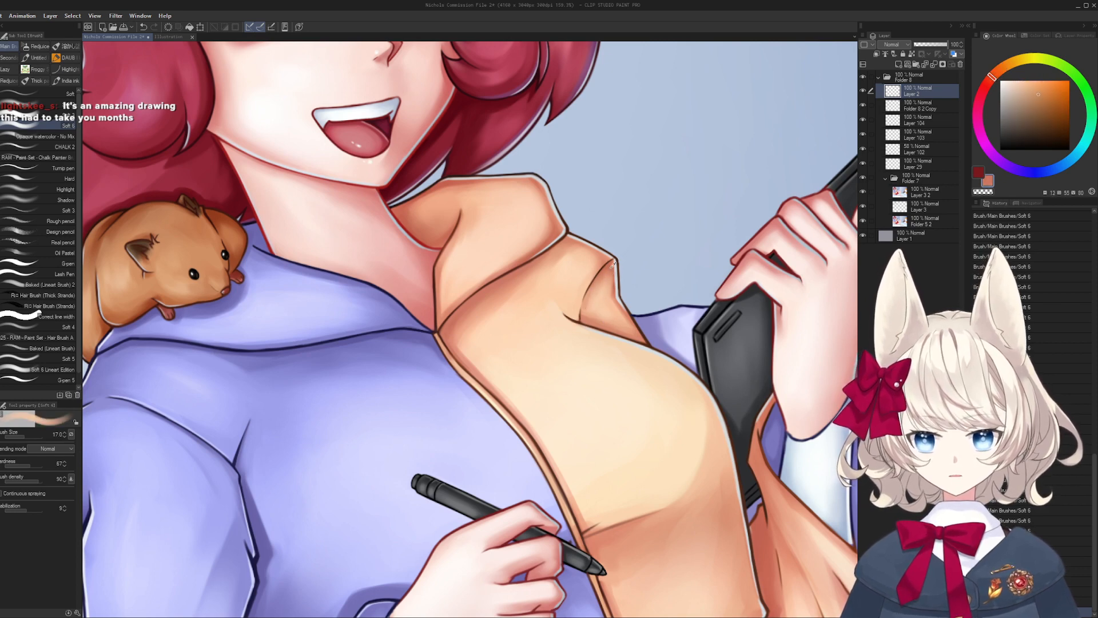
- Refine the tones inside the small folded flap with the soft brush at size 12
{"action": "key", "text": "bracketleft"}
{"action": "key", "text": "bracketleft"}
{"action": "key", "text": "bracketleft"}
{"action": "key", "text": "bracketleft"}
{"action": "key", "text": "bracketleft"}
{"action": "key", "text": "bracketleft"}
{"action": "key", "text": "bracketleft"}
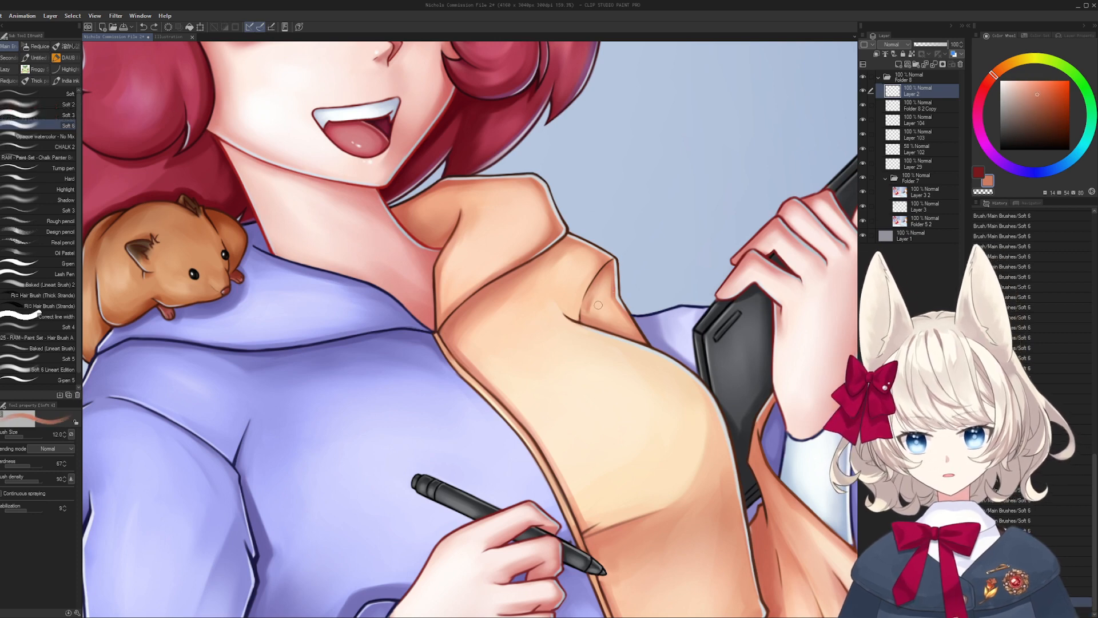
{"action": "key", "text": "bracketright"}
{"action": "key", "text": "bracketright"}
{"action": "key", "text": "bracketright"}
{"action": "key", "text": "bracketright"}
{"action": "left_click", "coordinate": [600, 280], "text": "alt"}
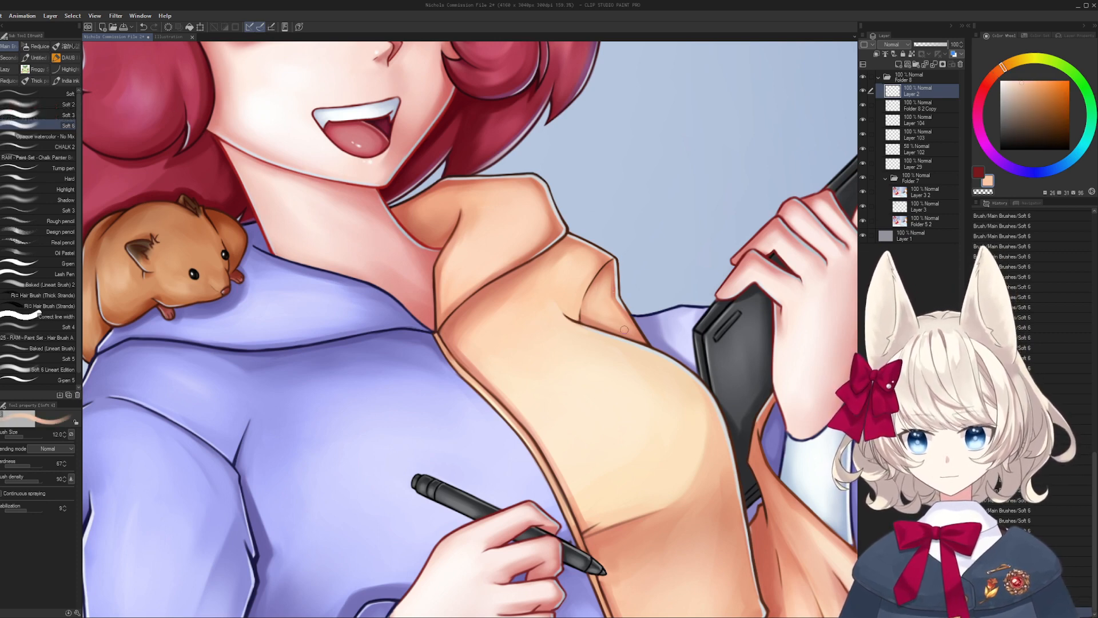
- Sample the reddish shadow and hoodie purple and clean up the flap's lower corner and the area behind it at size 5
{"action": "scroll", "coordinate": [629, 326], "scroll_direction": "up", "scroll_amount": 5}
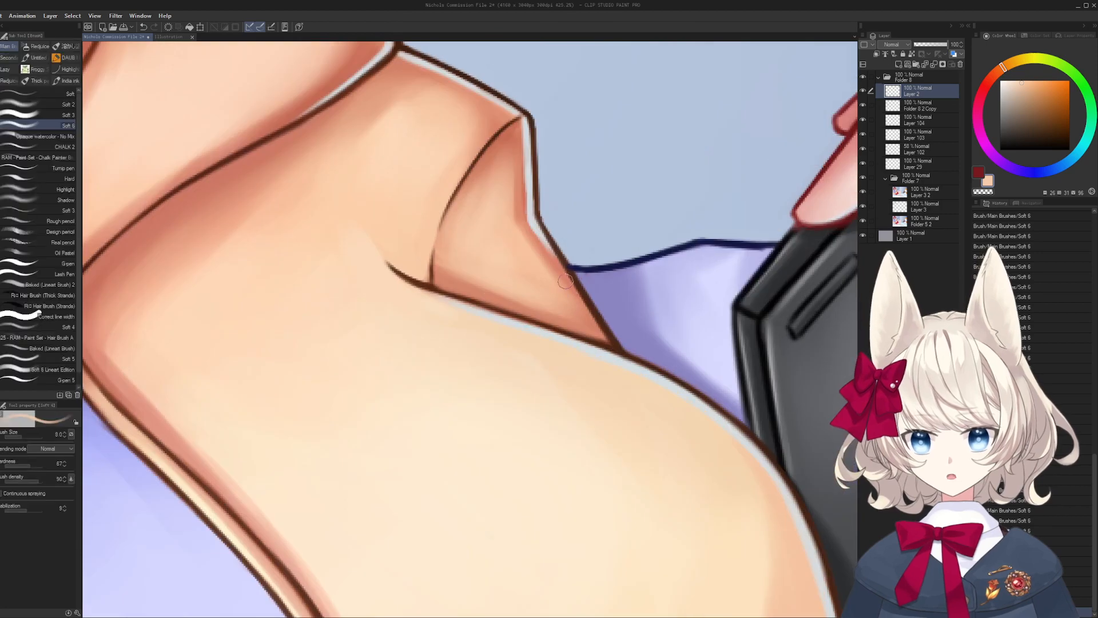
{"action": "key", "text": "bracketleft"}
{"action": "key", "text": "bracketleft"}
{"action": "key", "text": "bracketleft"}
{"action": "key", "text": "bracketleft"}
{"action": "key", "text": "bracketleft"}
{"action": "left_click", "coordinate": [594, 334], "text": "alt"}
{"action": "left_click_drag", "start_coordinate": [607, 291], "coordinate": [550, 335]}
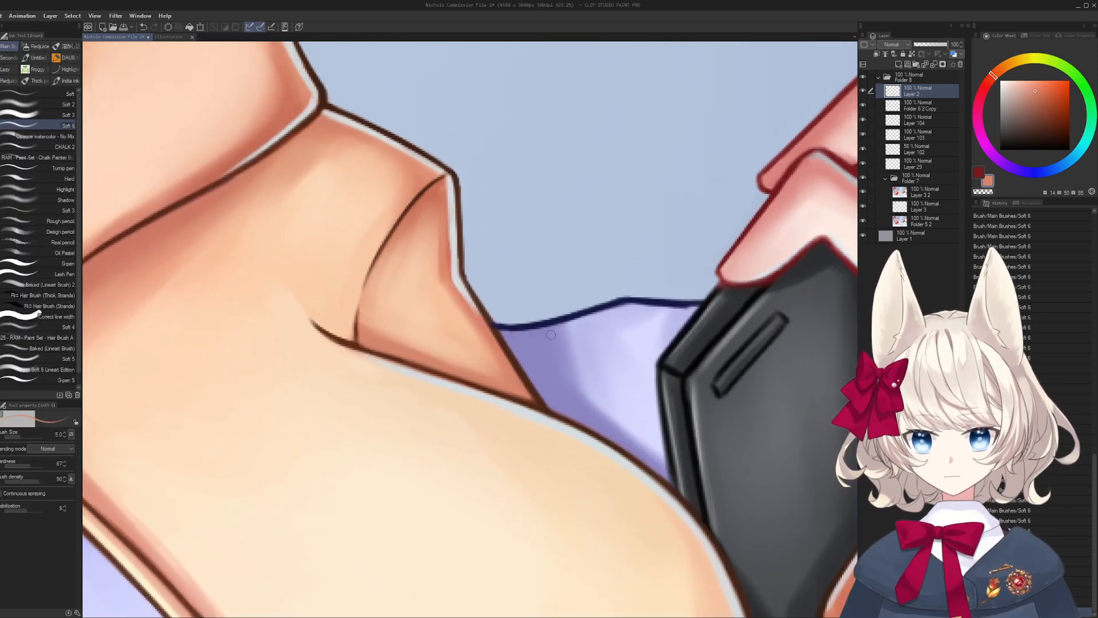
{"action": "mouse_move", "coordinate": [517, 367]}
{"action": "left_mouse_down"}
{"action": "mouse_move", "coordinate": [437, 287]}
{"action": "mouse_move", "coordinate": [346, 327]}
{"action": "left_mouse_up"}
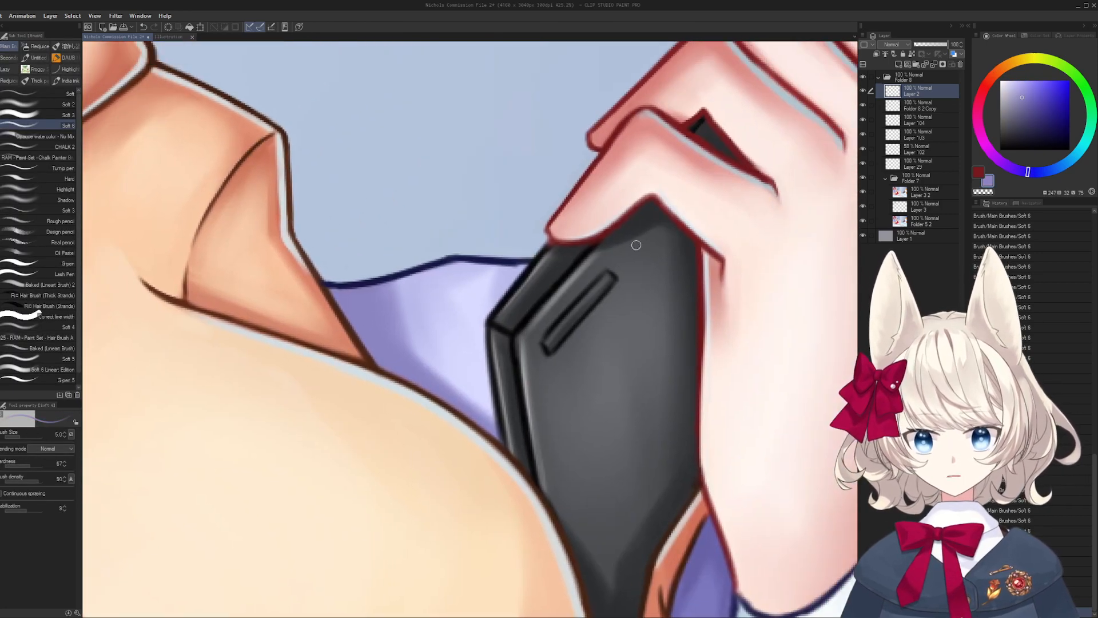
- Sample the tablet's dark greys and clean up the surface around the slot near its corner with a size 5 brush
{"action": "left_click", "coordinate": [629, 266], "text": "alt"}
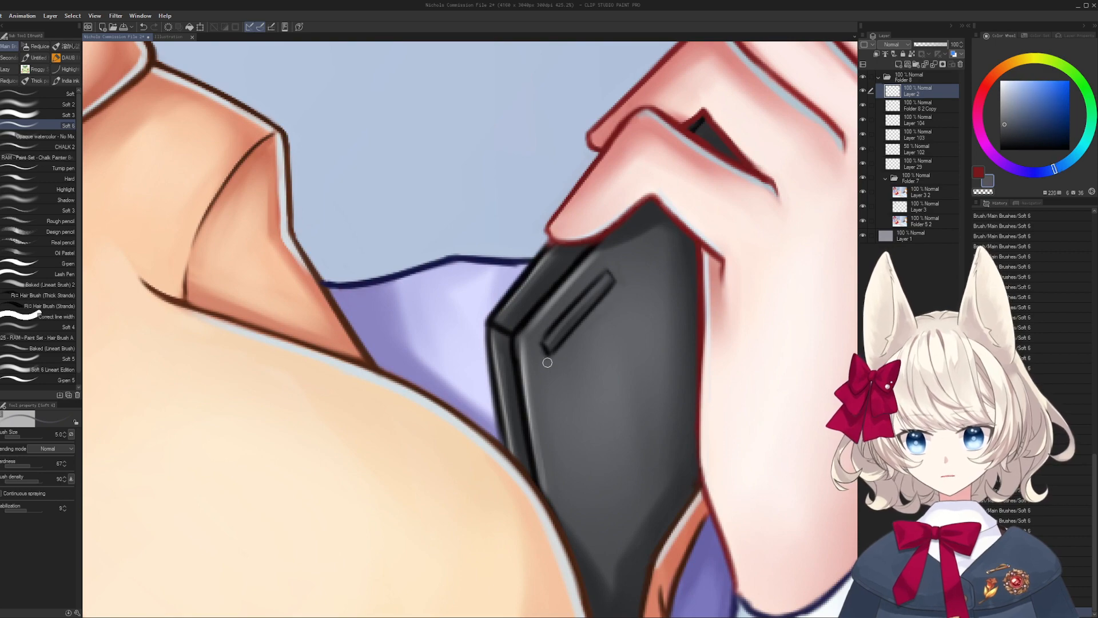
{"action": "left_click", "coordinate": [621, 295], "text": "alt"}
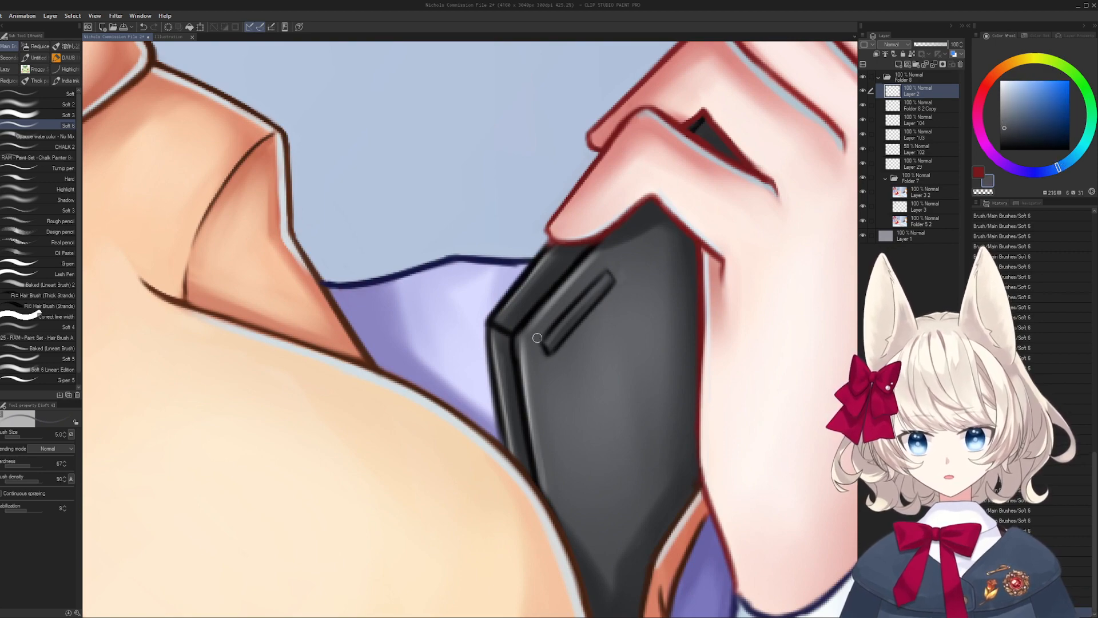
{"action": "left_click_drag", "start_coordinate": [563, 304], "coordinate": [645, 195]}
{"action": "left_click_drag", "start_coordinate": [577, 242], "coordinate": [498, 252]}
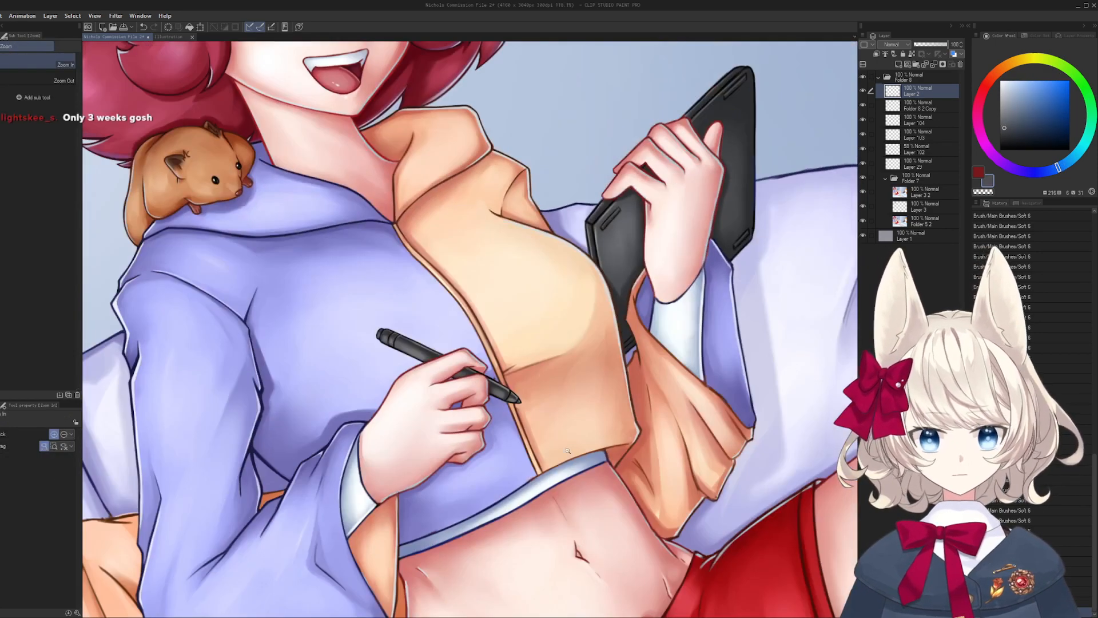
- Sample the dark brown and redraw the outline along the peach panel's bottom hem with a size 4 brush
{"action": "left_click_drag", "start_coordinate": [620, 410], "coordinate": [607, 298]}
{"action": "left_click", "coordinate": [607, 298]}
{"action": "left_click", "coordinate": [612, 306]}
{"action": "key", "text": "b"}
{"action": "left_click", "coordinate": [624, 326], "text": "alt"}
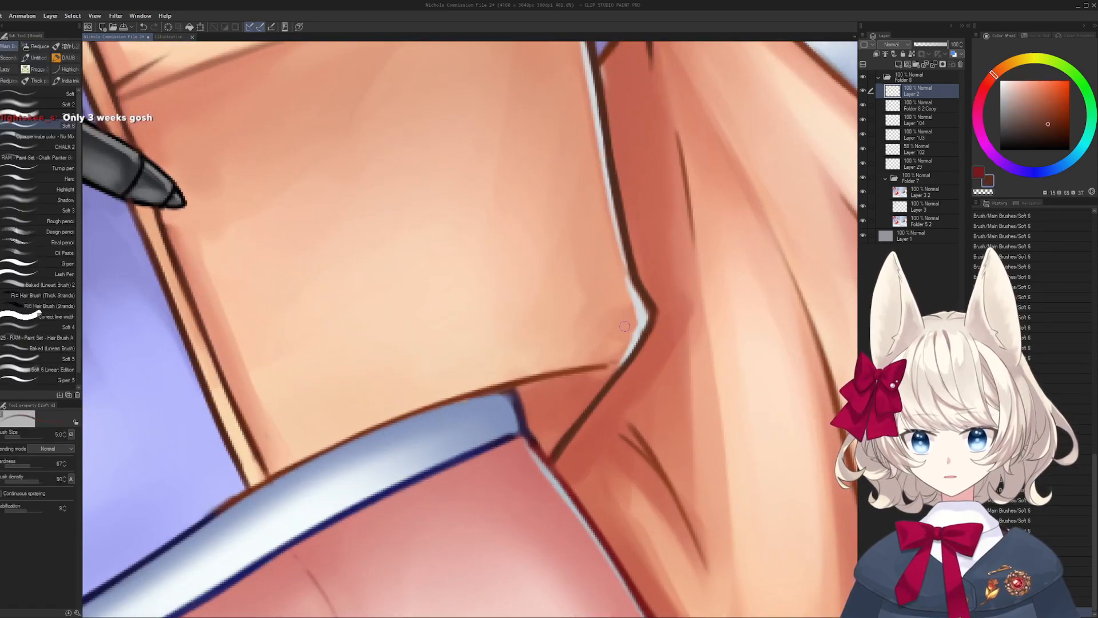
{"action": "left_click_drag", "start_coordinate": [414, 469], "coordinate": [597, 286]}
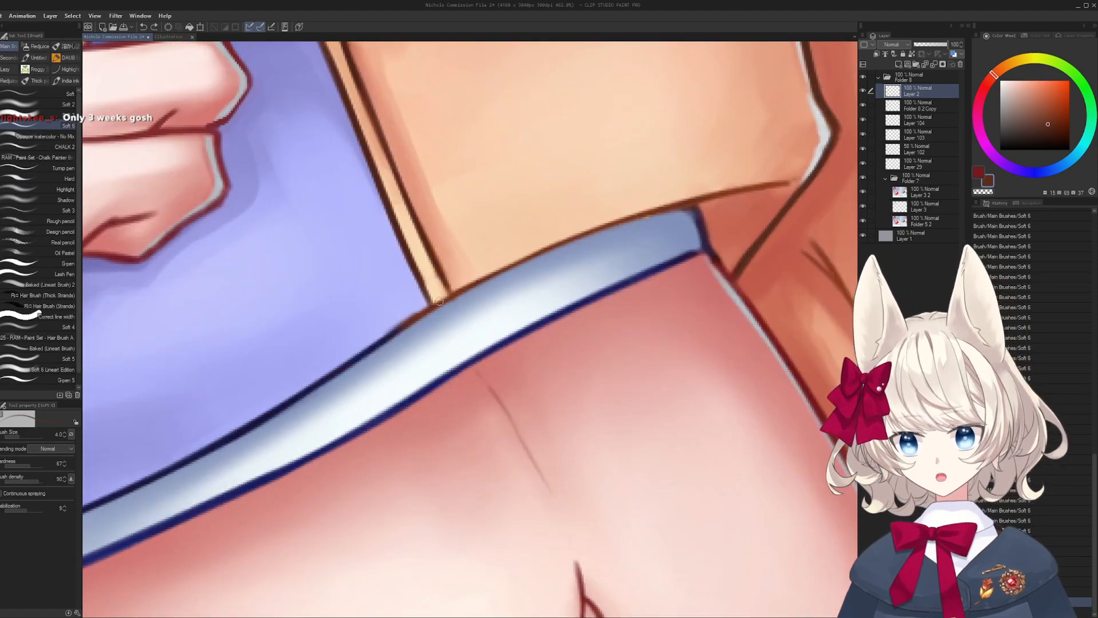
{"action": "mouse_move", "coordinate": [439, 302]}
{"action": "left_mouse_down"}
{"action": "mouse_move", "coordinate": [612, 221]}
{"action": "mouse_move", "coordinate": [787, 181]}
{"action": "left_mouse_up"}
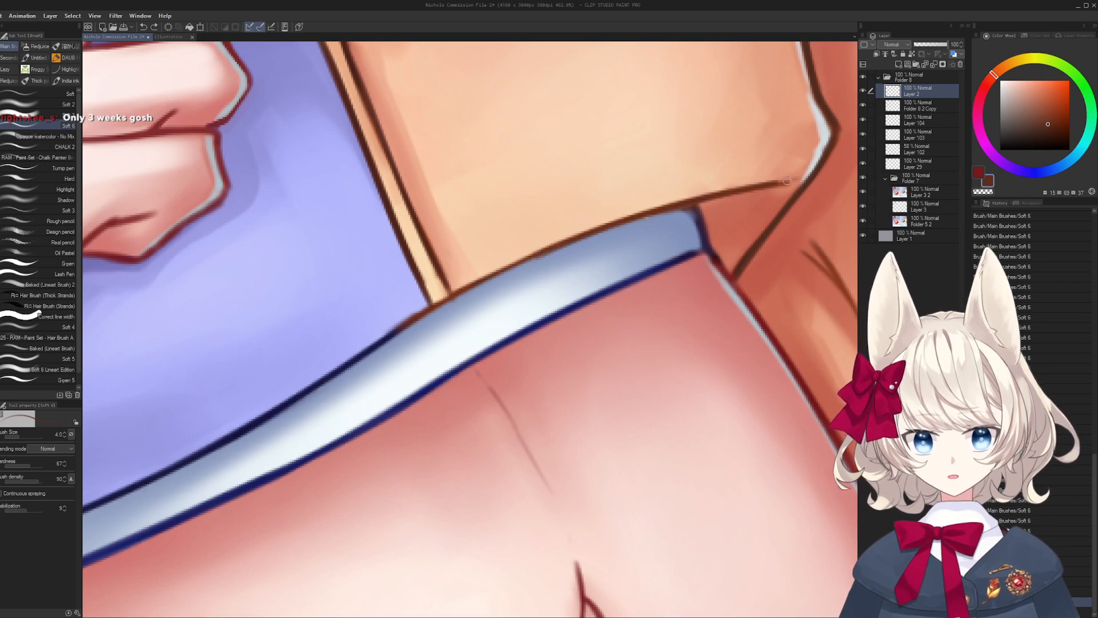
- Sample the peach tone and blend the shading in the panel's lower corner above the hem with a size 17 to 25 brush
{"action": "left_click", "coordinate": [755, 195], "text": "alt"}
{"action": "left_click", "coordinate": [765, 191], "text": "alt"}
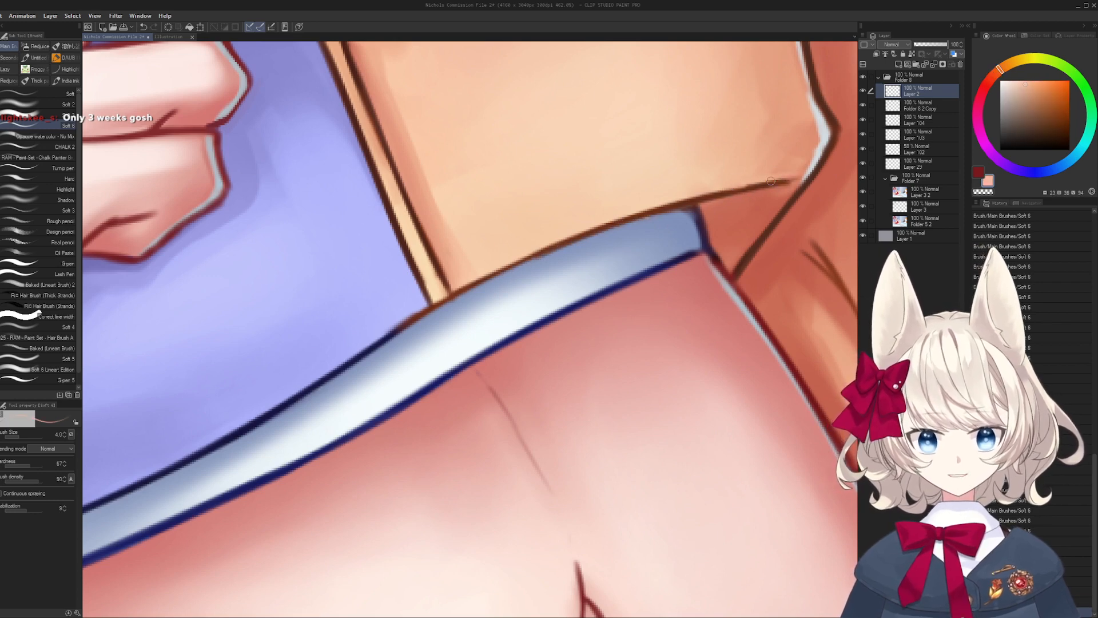
{"action": "key", "text": "bracketright"}
{"action": "key", "text": "bracketright"}
{"action": "key", "text": "bracketright"}
{"action": "key", "text": "bracketright"}
{"action": "key", "text": "bracketright"}
{"action": "left_click_drag", "start_coordinate": [767, 164], "coordinate": [636, 292]}
{"action": "key", "text": "bracketright"}
{"action": "key", "text": "bracketright"}
{"action": "key", "text": "bracketright"}
{"action": "key", "text": "bracketright"}
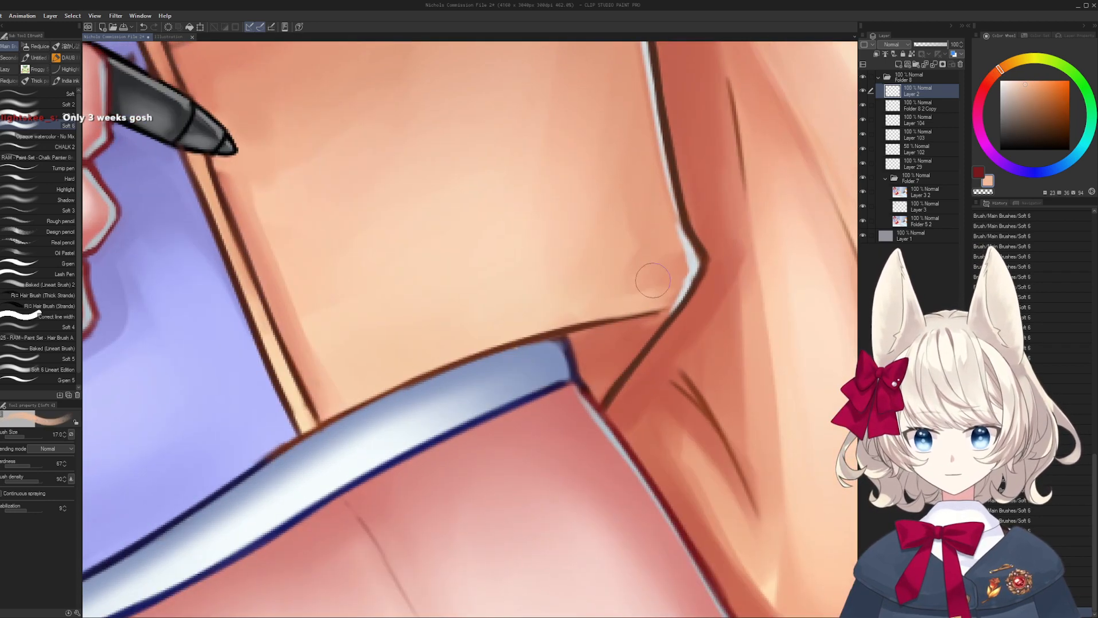
{"action": "left_click_drag", "start_coordinate": [633, 252], "coordinate": [649, 195]}
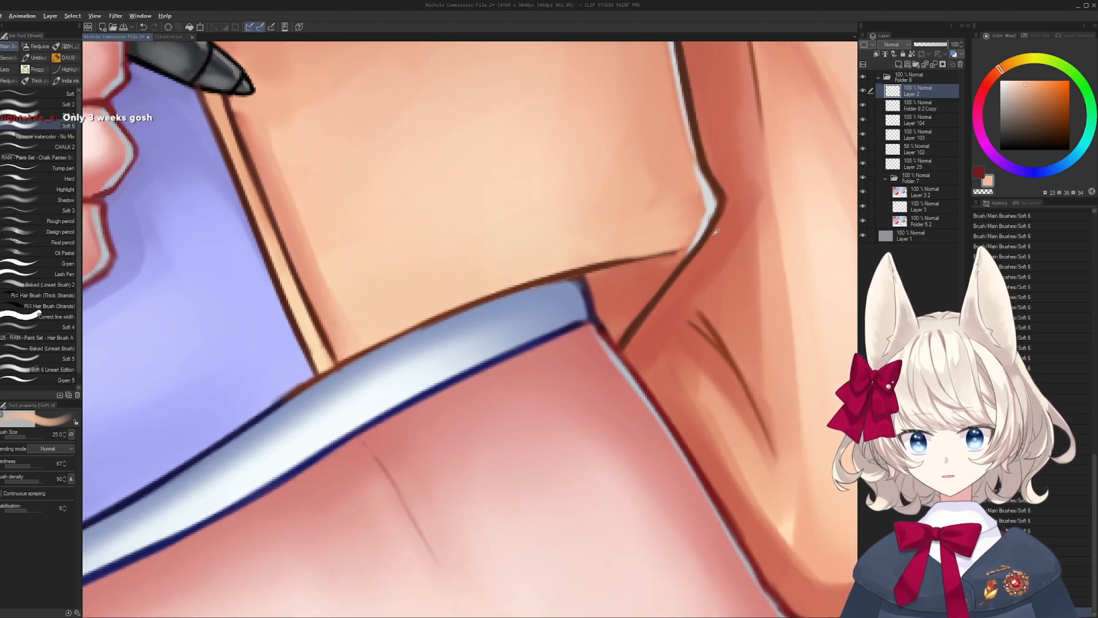
- Sample the dark brown and extend the hem line toward the panel's outer corner with a size 3 brush
{"action": "left_click", "coordinate": [708, 170], "text": "alt"}
{"action": "key", "text": "bracketleft"}
{"action": "key", "text": "bracketleft"}
{"action": "key", "text": "bracketleft"}
{"action": "key", "text": "bracketleft"}
{"action": "key", "text": "bracketleft"}
{"action": "key", "text": "bracketleft"}
{"action": "key", "text": "bracketleft"}
{"action": "key", "text": "bracketleft"}
{"action": "key", "text": "bracketleft"}
{"action": "key", "text": "bracketleft"}
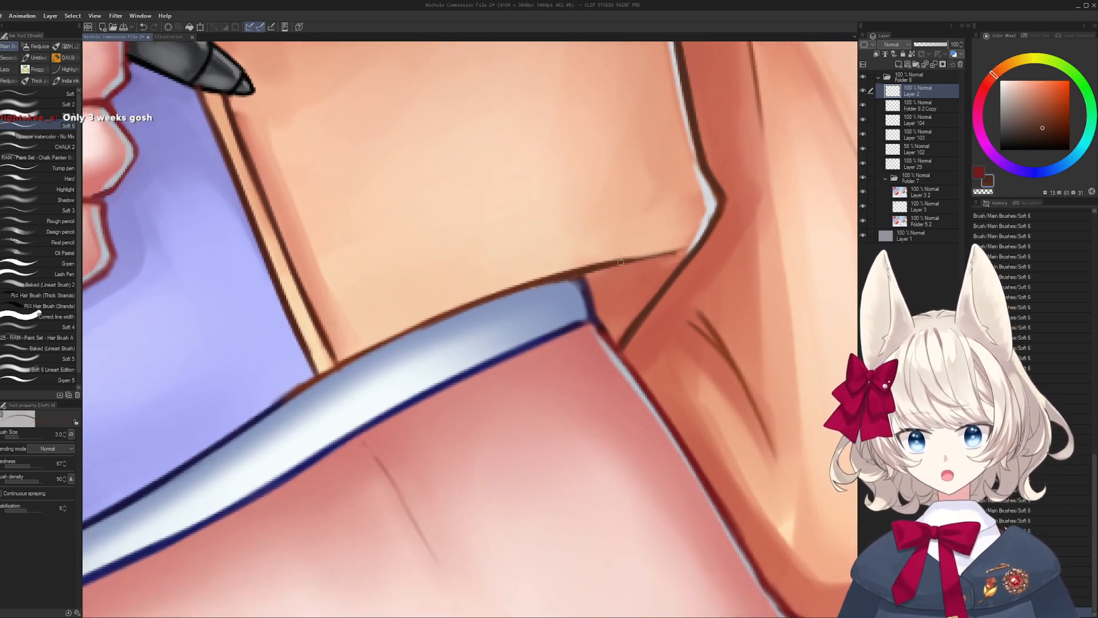
{"action": "left_click_drag", "start_coordinate": [610, 263], "coordinate": [666, 252]}
{"action": "left_click_drag", "start_coordinate": [567, 273], "coordinate": [677, 250]}
- Undo the last strokes on the hem line and redraw it toward the panel's outer corner
{"action": "left_click", "coordinate": [668, 258], "text": "alt"}
{"action": "left_click", "coordinate": [568, 265], "text": "alt"}
{"action": "key", "text": "ctrl+z"}
{"action": "key", "text": "ctrl+z"}
{"action": "key", "text": "ctrl+z"}
{"action": "left_click_drag", "start_coordinate": [563, 273], "coordinate": [653, 257]}
- Sample the peach and reddish shadow tones and tidy both sides of the hem line near the corner at up to size 6
{"action": "left_click", "coordinate": [581, 269], "text": "alt"}
{"action": "key", "text": "bracketright"}
{"action": "left_click", "coordinate": [619, 253], "text": "alt"}
{"action": "left_click", "coordinate": [654, 279], "text": "alt"}
{"action": "key", "text": "bracketright"}
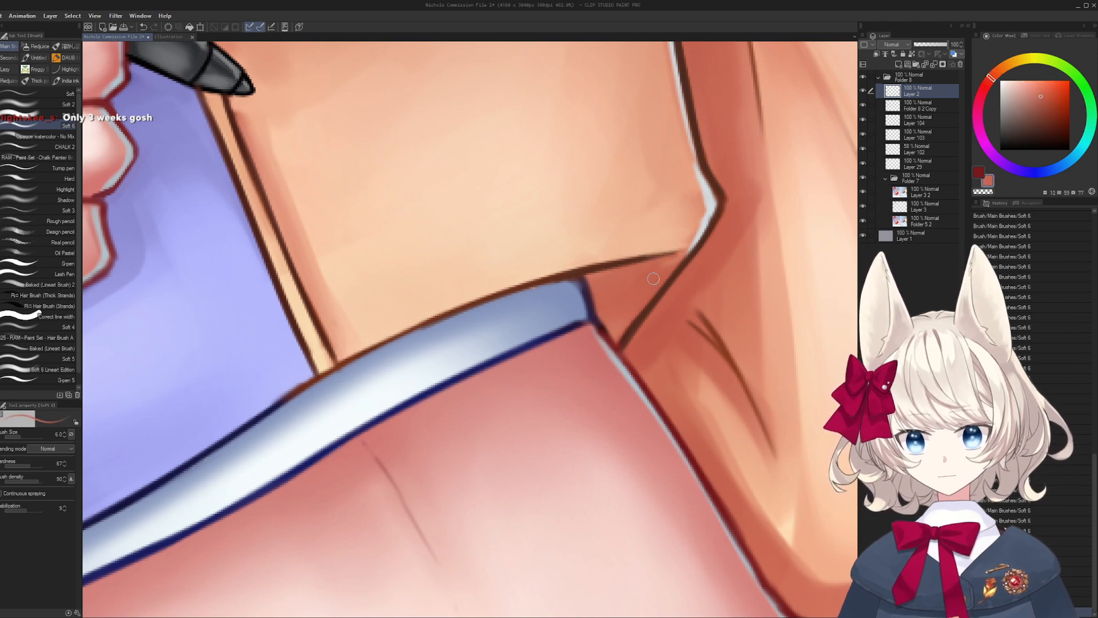
- Sample the waistband's blue-grey and paint along the band's upper edge beneath the brown outline with a size 7 brush
{"action": "left_click", "coordinate": [523, 304], "text": "alt"}
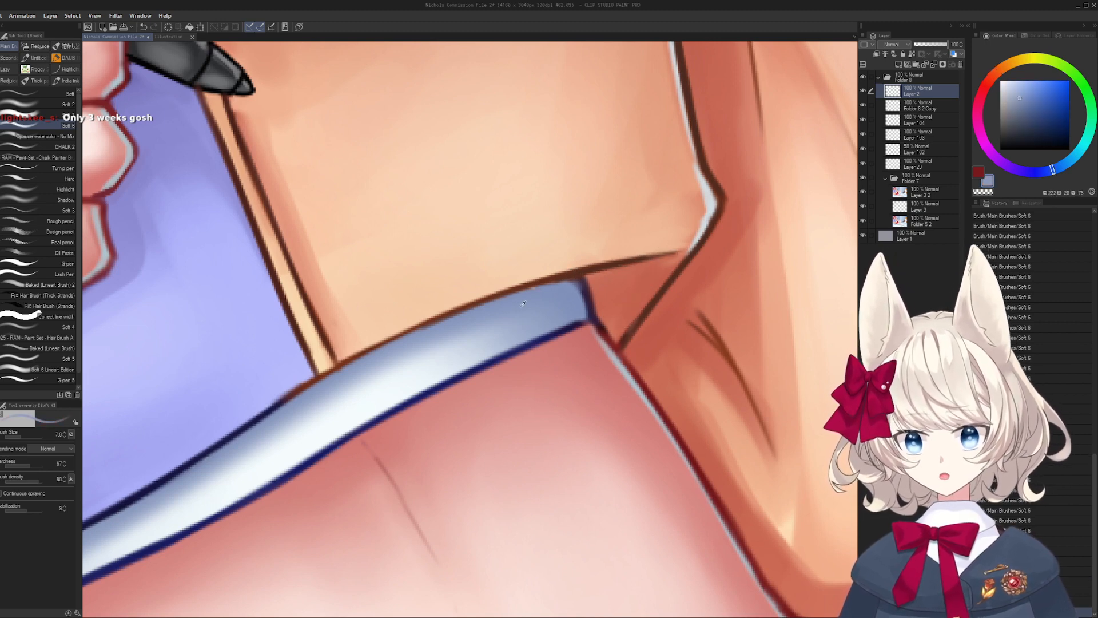
{"action": "left_click_drag", "start_coordinate": [467, 313], "coordinate": [557, 282]}
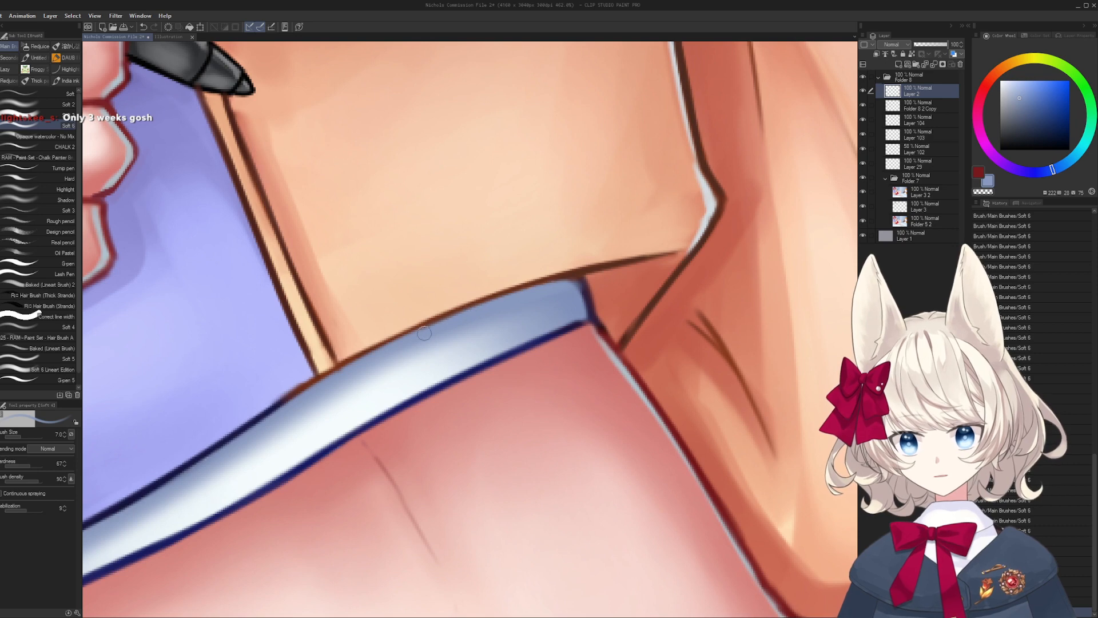
{"action": "left_click_drag", "start_coordinate": [424, 332], "coordinate": [495, 301]}
{"action": "mouse_move", "coordinate": [558, 321]}
{"action": "left_mouse_down"}
{"action": "mouse_move", "coordinate": [552, 332]}
{"action": "mouse_move", "coordinate": [651, 170]}
{"action": "mouse_move", "coordinate": [705, 213]}
{"action": "mouse_move", "coordinate": [653, 237]}
{"action": "left_mouse_up"}
{"action": "left_click", "coordinate": [560, 300], "text": "alt"}
- Sample the hoodie purple and outline colour, rework the hem line under the trim strip, and undo the last stroke
{"action": "key", "text": "bracketleft"}
{"action": "left_click", "coordinate": [413, 319], "text": "alt"}
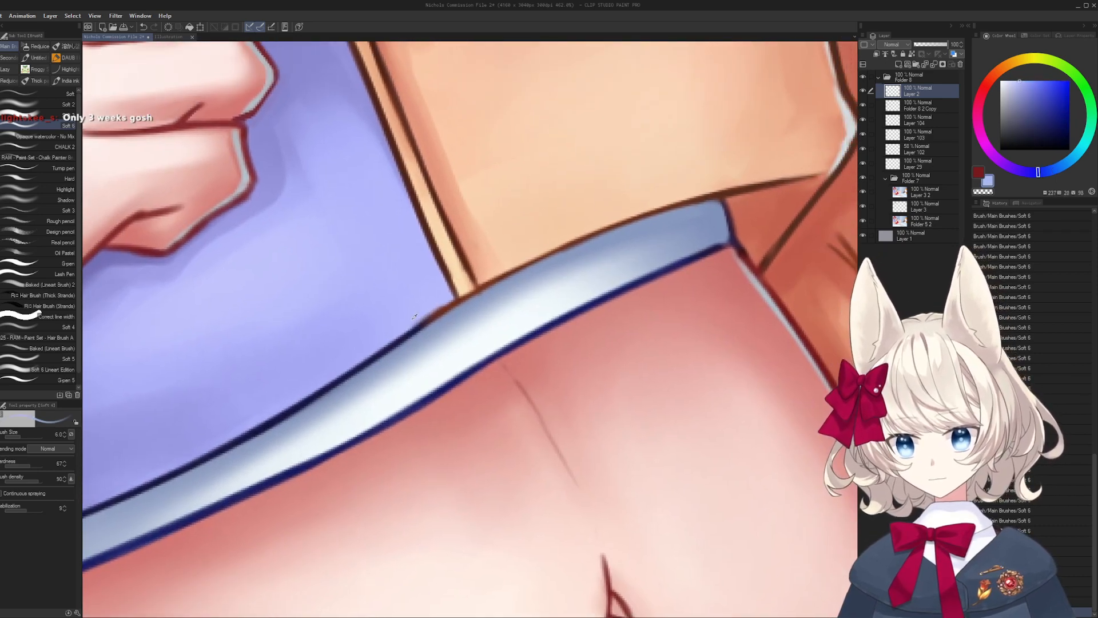
{"action": "left_click_drag", "start_coordinate": [395, 338], "coordinate": [443, 307]}
{"action": "mouse_move", "coordinate": [301, 396]}
{"action": "left_mouse_down"}
{"action": "mouse_move", "coordinate": [457, 294]}
{"action": "mouse_move", "coordinate": [403, 334]}
{"action": "mouse_move", "coordinate": [538, 256]}
{"action": "left_mouse_up"}
{"action": "left_click", "coordinate": [446, 304], "text": "alt"}
{"action": "key", "text": "bracketleft"}
{"action": "key", "text": "bracketleft"}
{"action": "key", "text": "ctrl+z"}
- Redraw the dark outline along the hoodie's hem where the purple side meets the trim strip
{"action": "left_click_drag", "start_coordinate": [496, 284], "coordinate": [548, 252]}
{"action": "left_click_drag", "start_coordinate": [505, 278], "coordinate": [546, 255]}
{"action": "left_click_drag", "start_coordinate": [137, 472], "coordinate": [496, 276]}
{"action": "left_click", "coordinate": [345, 329], "text": "alt"}
{"action": "left_click_drag", "start_coordinate": [331, 343], "coordinate": [548, 253]}
{"action": "mouse_move", "coordinate": [579, 229]}
{"action": "left_mouse_down"}
{"action": "mouse_move", "coordinate": [579, 338]}
{"action": "mouse_move", "coordinate": [428, 317]}
{"action": "left_mouse_up"}
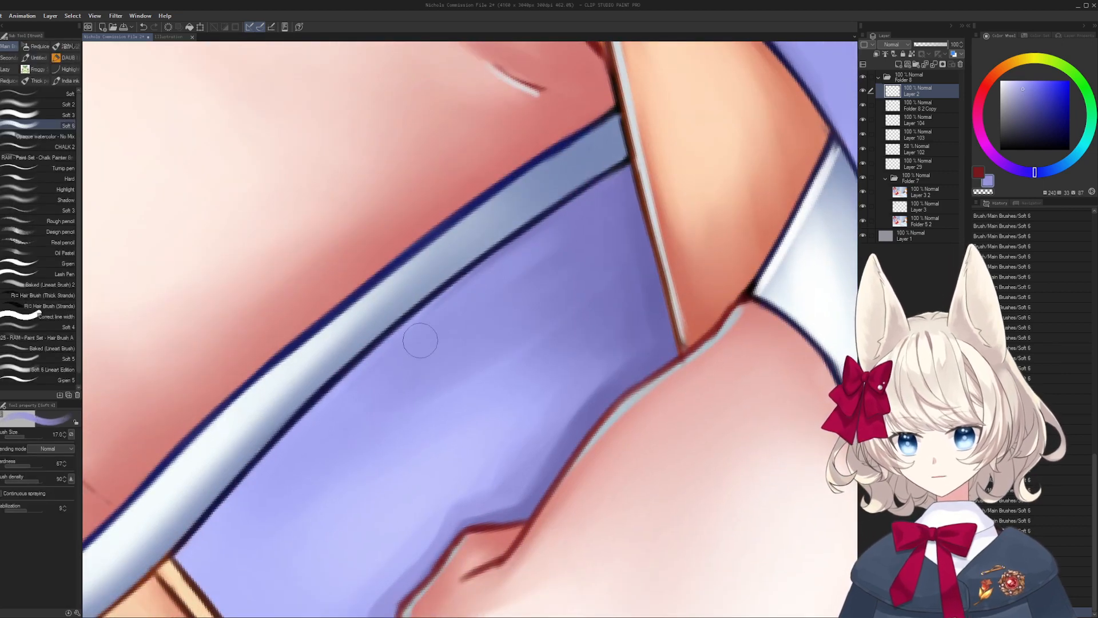
- Sample the hoodie purple and blend the shading above the waistband beside the drawing hand with a size 30 brush
{"action": "left_click_drag", "start_coordinate": [411, 378], "coordinate": [473, 233]}
{"action": "left_click", "coordinate": [436, 361], "text": "alt"}
{"action": "key", "text": "]"}
{"action": "key", "text": "]"}
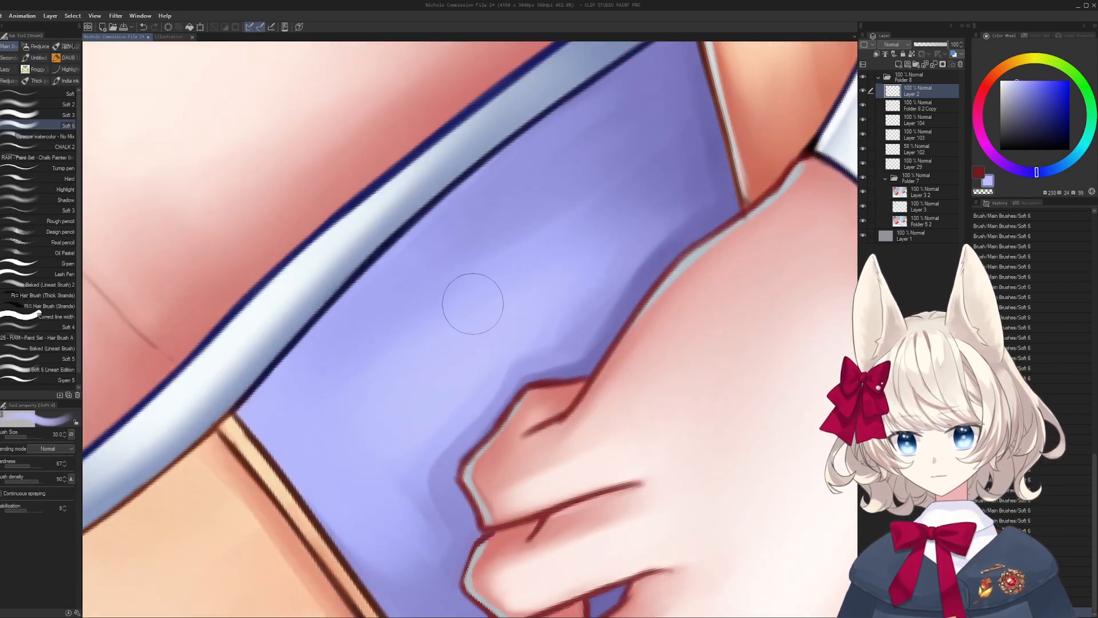
- Shrink the soft brush and sample the pale blue rim-light tone at the drawing hand's fingers
{"action": "key", "text": "r"}
{"action": "mouse_move", "coordinate": [477, 366]}
{"action": "left_mouse_down"}
{"action": "mouse_move", "coordinate": [490, 318]}
{"action": "mouse_move", "coordinate": [449, 350]}
{"action": "mouse_move", "coordinate": [489, 275]}
{"action": "left_mouse_up"}
{"action": "key", "text": "["}
{"action": "key", "text": "["}
{"action": "key", "text": "["}
{"action": "key", "text": "["}
{"action": "key", "text": "["}
{"action": "key", "text": "["}
{"action": "key", "text": "["}
{"action": "key", "text": "["}
{"action": "left_click", "coordinate": [463, 375], "text": "alt"}
{"action": "key", "text": "space"}
{"action": "left_click_drag", "start_coordinate": [457, 361], "coordinate": [445, 353]}
{"action": "mouse_move", "coordinate": [501, 149]}
{"action": "left_mouse_down"}
{"action": "mouse_move", "coordinate": [447, 252]}
{"action": "mouse_move", "coordinate": [445, 535]}
{"action": "left_mouse_up"}
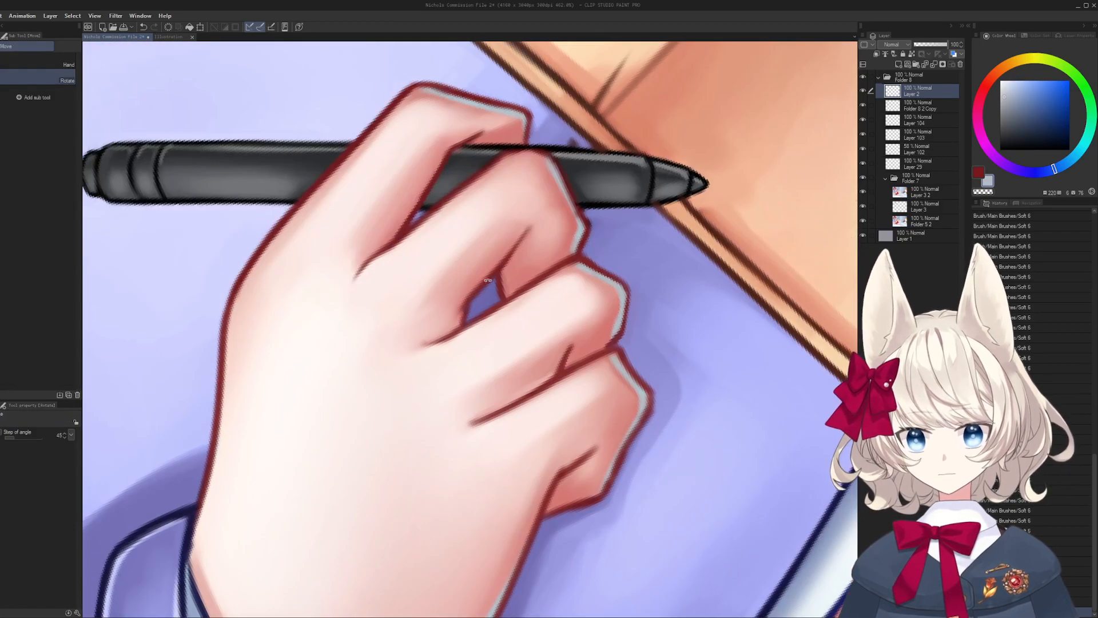
- Sample the dark red and clean up the outline of the finger crossing the pen with a size 3 to 4 brush
{"action": "left_click", "coordinate": [589, 231], "text": "alt"}
{"action": "key", "text": "space"}
{"action": "mouse_move", "coordinate": [580, 232]}
{"action": "left_mouse_down"}
{"action": "mouse_move", "coordinate": [504, 303]}
{"action": "mouse_move", "coordinate": [515, 326]}
{"action": "left_mouse_up"}
{"action": "key", "text": "shift+space"}
{"action": "key", "text": "["}
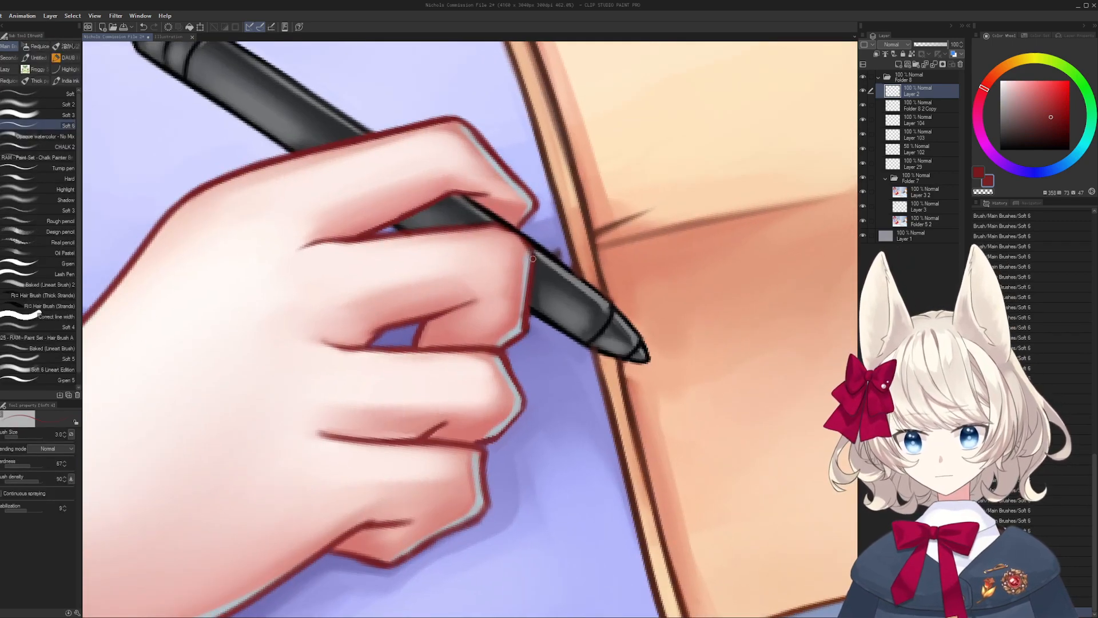
{"action": "key", "text": "shift+space"}
{"action": "key", "text": "]"}
{"action": "mouse_move", "coordinate": [539, 250]}
{"action": "left_mouse_down"}
{"action": "mouse_move", "coordinate": [379, 275]}
{"action": "mouse_move", "coordinate": [608, 200]}
{"action": "left_mouse_up"}
{"action": "key", "text": "shift+space"}
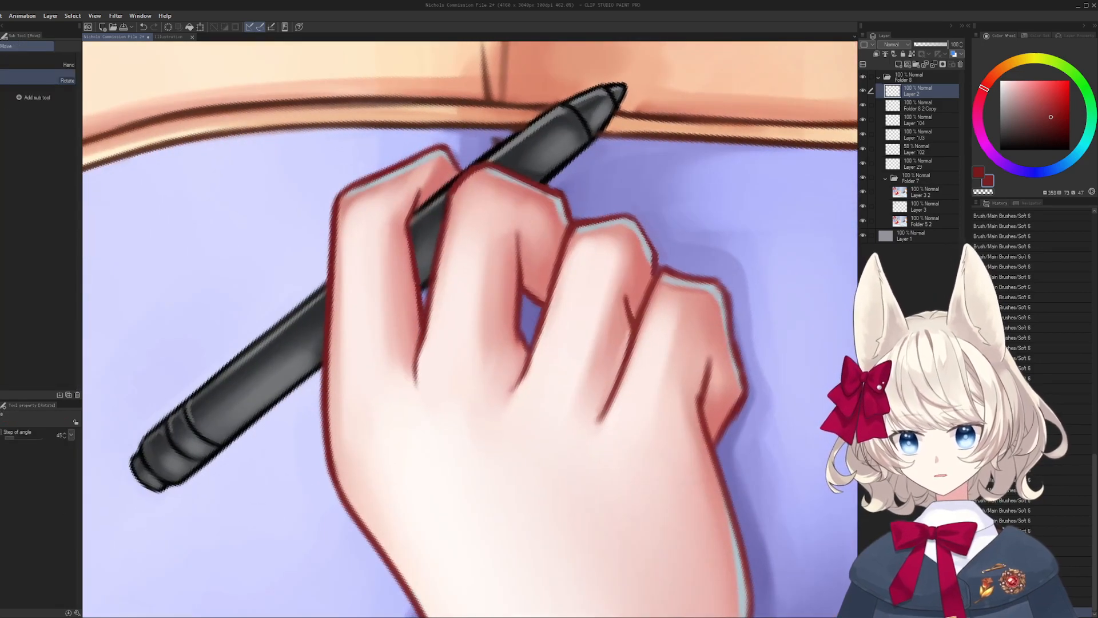
{"action": "key", "text": "shift+space"}
{"action": "mouse_move", "coordinate": [491, 182]}
{"action": "left_mouse_down"}
{"action": "mouse_move", "coordinate": [558, 209]}
{"action": "mouse_move", "coordinate": [521, 189]}
{"action": "mouse_move", "coordinate": [584, 286]}
{"action": "mouse_move", "coordinate": [624, 316]}
{"action": "left_mouse_up"}
- Sample the hoodie purple and pale blue and retouch the rim light along the pen-holding finger's edge at size 3
{"action": "left_click", "coordinate": [619, 331], "text": "alt"}
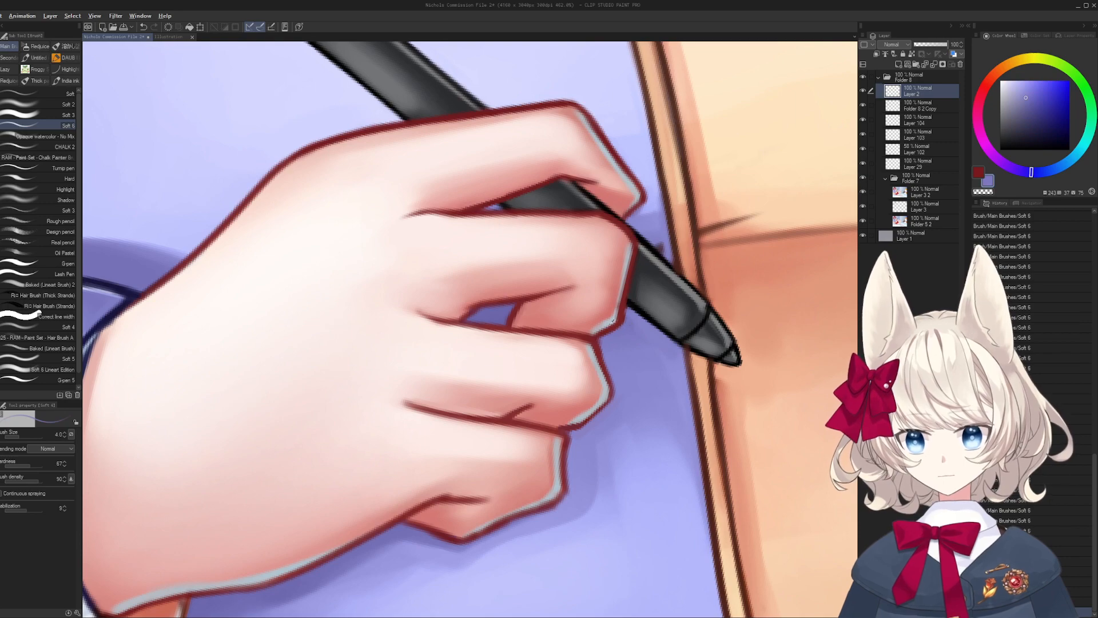
{"action": "left_click", "coordinate": [614, 318], "text": "alt"}
{"action": "key", "text": "bracketleft"}
{"action": "left_click_drag", "start_coordinate": [622, 320], "coordinate": [629, 267]}
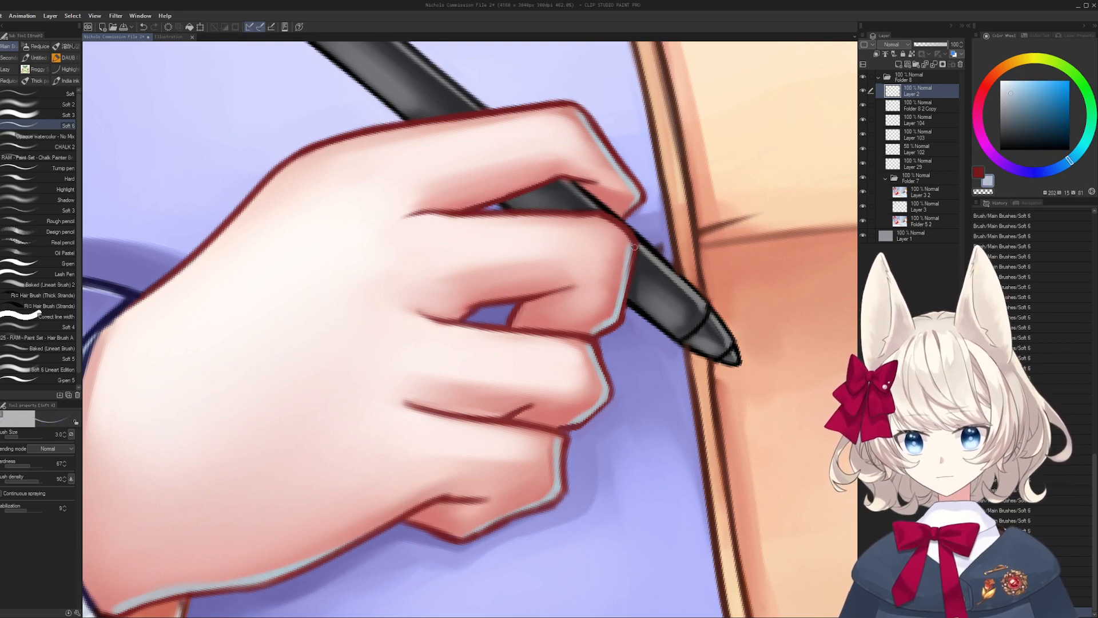
- Sample the muted red line colours and retouch the outlines around the gap between the drawing hand's fingers
{"action": "key", "text": "shift+space"}
{"action": "mouse_move", "coordinate": [443, 243]}
{"action": "left_mouse_down"}
{"action": "mouse_move", "coordinate": [391, 281]}
{"action": "mouse_move", "coordinate": [475, 302]}
{"action": "mouse_move", "coordinate": [466, 341]}
{"action": "mouse_move", "coordinate": [472, 324]}
{"action": "left_mouse_up"}
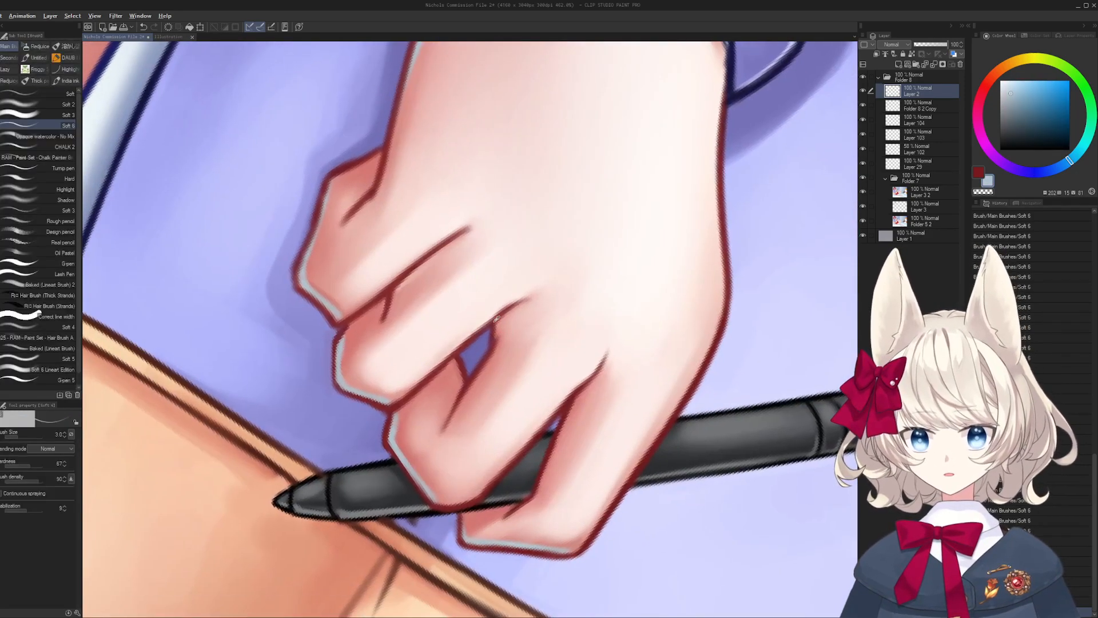
{"action": "left_click", "coordinate": [492, 327], "text": "alt"}
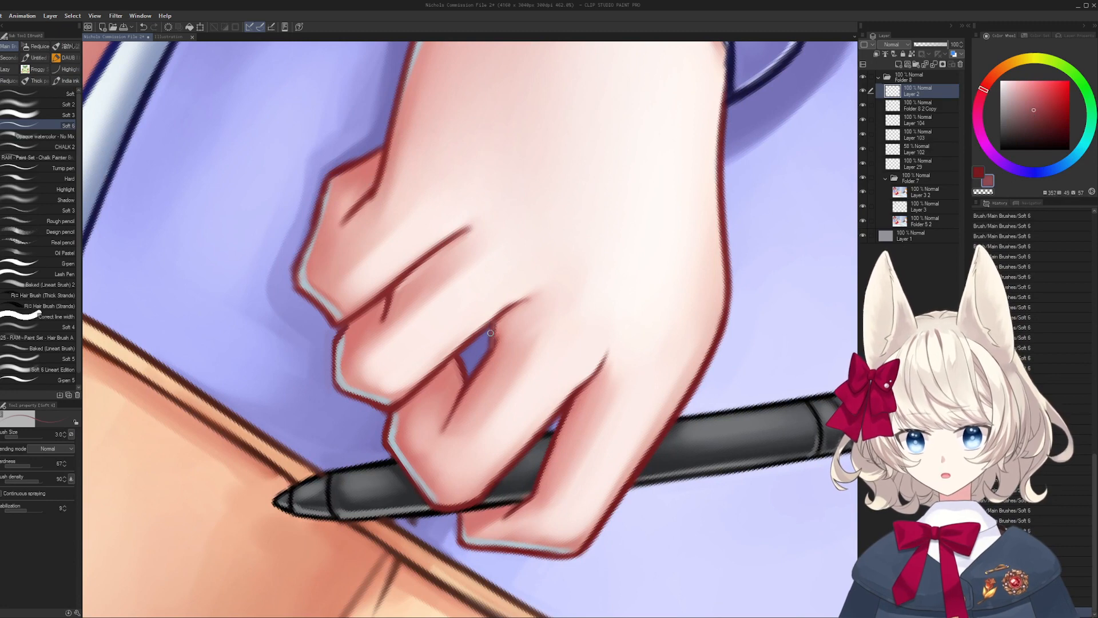
{"action": "left_click", "coordinate": [720, 344], "text": "alt"}
{"action": "key", "text": "shift+space"}
{"action": "left_click_drag", "start_coordinate": [654, 321], "coordinate": [458, 298]}
{"action": "key", "text": "shift+space"}
{"action": "key", "text": "shift+space"}
{"action": "left_click", "coordinate": [485, 367], "text": "alt"}
- Sample the skin pinks and blend the shading around the creases between the fingers with the soft brush at size 6 to 12
{"action": "key", "text": "shift+space"}
{"action": "left_click", "coordinate": [458, 298], "text": "alt"}
{"action": "key", "text": "bracketright"}
{"action": "key", "text": "bracketright"}
{"action": "left_click", "coordinate": [434, 319], "text": "alt"}
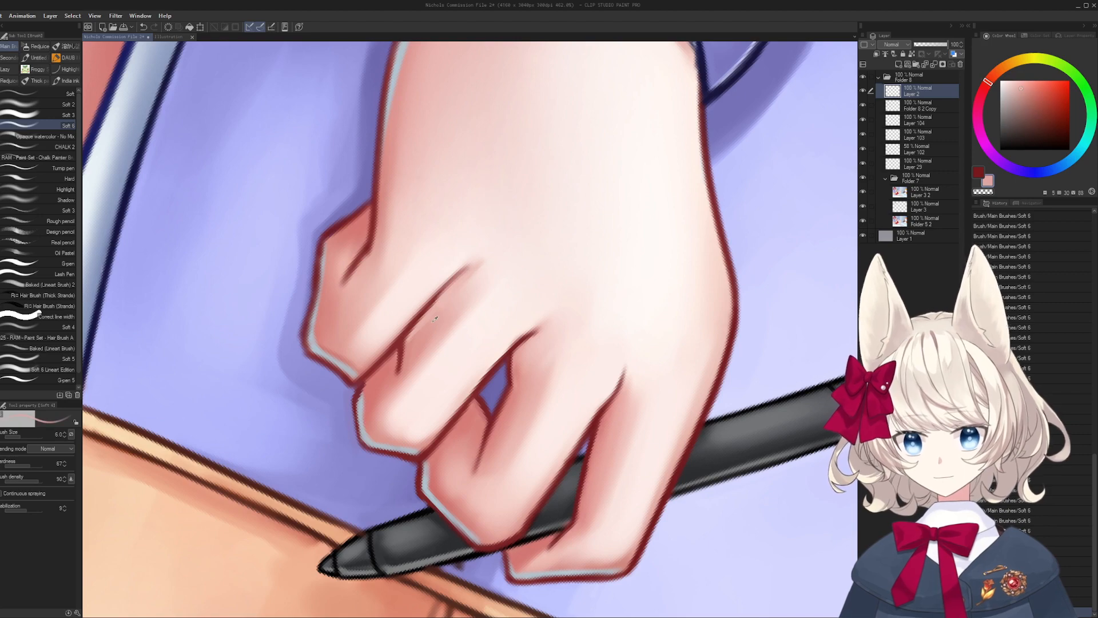
{"action": "key", "text": "shift+space"}
{"action": "left_click_drag", "start_coordinate": [413, 342], "coordinate": [452, 376]}
{"action": "left_click", "coordinate": [437, 400], "text": "alt"}
{"action": "left_click", "coordinate": [489, 363], "text": "alt"}
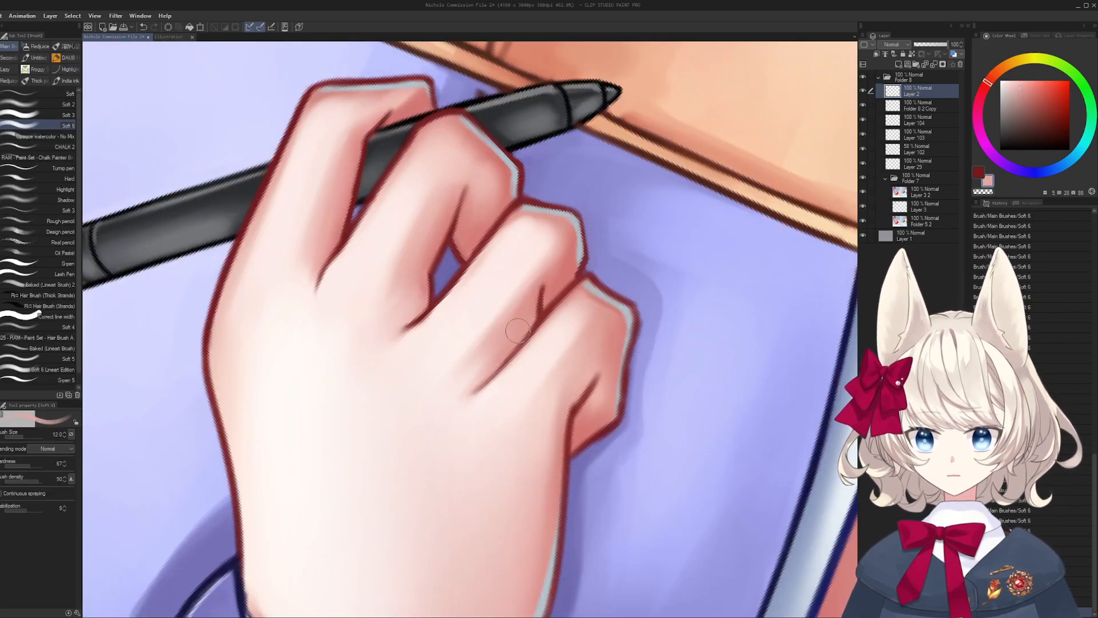
- Enlarge the brush further and soften the sampled skin tone across the knuckles of the drawing hand
{"action": "key", "text": "bracketright"}
{"action": "key", "text": "bracketright"}
{"action": "key", "text": "bracketright"}
{"action": "key", "text": "bracketright"}
{"action": "left_click", "coordinate": [491, 351], "text": "alt"}
{"action": "key", "text": "bracketright"}
{"action": "left_click_drag", "start_coordinate": [577, 397], "coordinate": [536, 289]}
- Shrink the brush to size 2 and sample the muted red line colour to retouch the outline below the little finger
{"action": "key", "text": "bracketright"}
{"action": "key", "text": "bracketleft"}
{"action": "key", "text": "bracketleft"}
{"action": "key", "text": "bracketleft"}
{"action": "key", "text": "bracketleft"}
{"action": "key", "text": "bracketleft"}
{"action": "key", "text": "bracketleft"}
{"action": "key", "text": "bracketleft"}
{"action": "key", "text": "bracketleft"}
{"action": "key", "text": "bracketleft"}
{"action": "key", "text": "bracketleft"}
{"action": "key", "text": "bracketleft"}
{"action": "left_click", "coordinate": [539, 359], "text": "alt"}
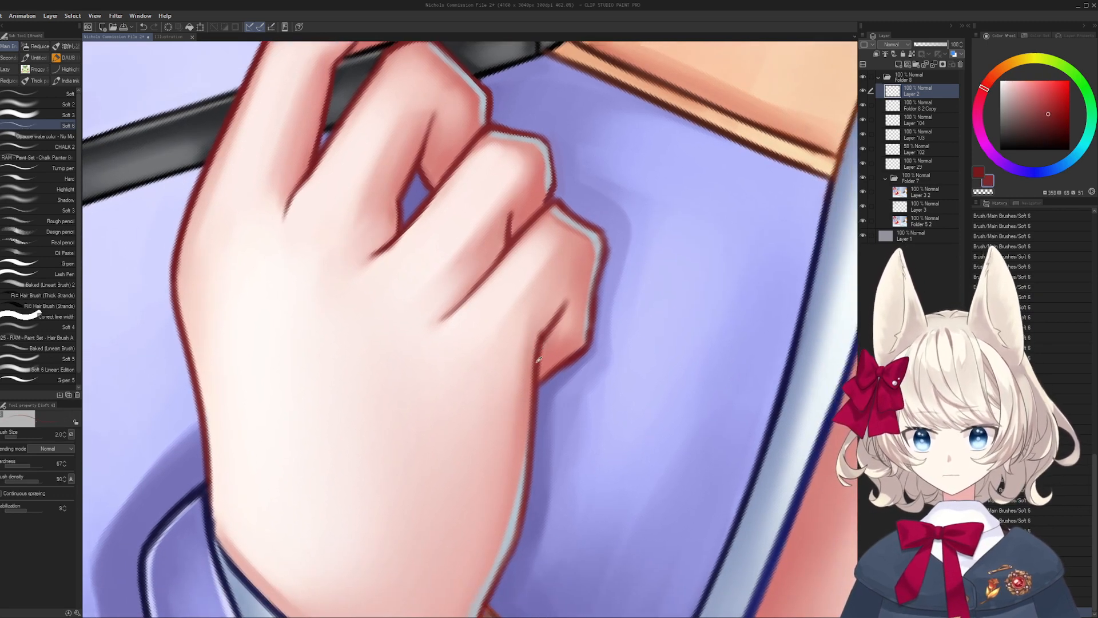
- Sample the finger's pink tones and blend the shading around the little finger's crease at size 5
{"action": "left_click", "coordinate": [556, 309], "text": "alt"}
{"action": "key", "text": "bracketright"}
{"action": "key", "text": "bracketright"}
{"action": "key", "text": "bracketright"}
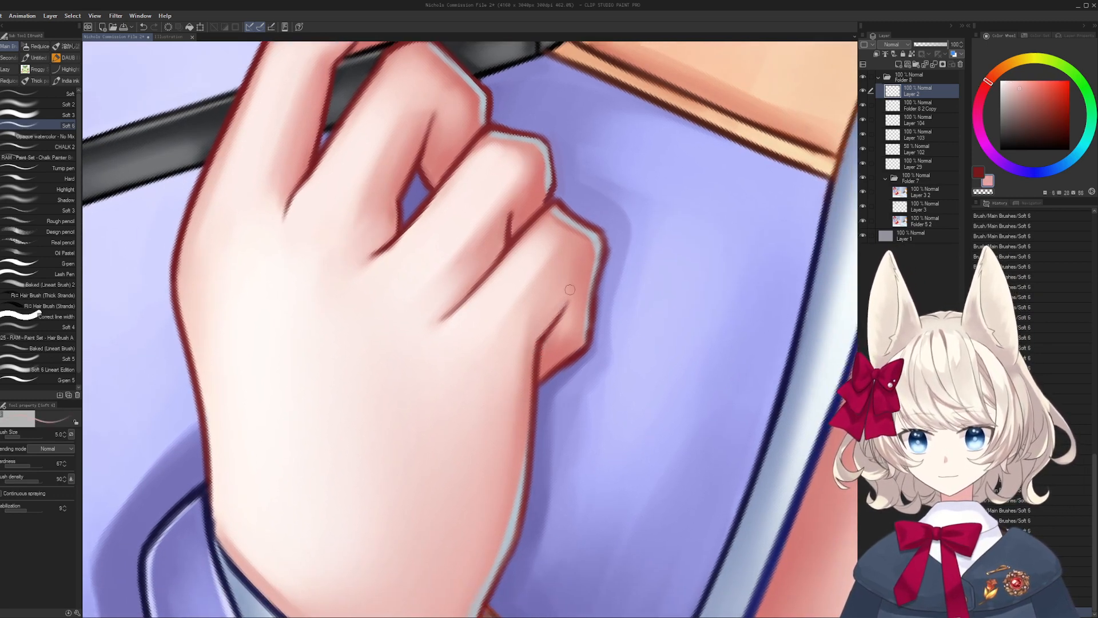
{"action": "left_click", "coordinate": [553, 359], "text": "alt"}
{"action": "mouse_move", "coordinate": [553, 359]}
{"action": "left_mouse_down"}
{"action": "mouse_move", "coordinate": [576, 342]}
{"action": "mouse_move", "coordinate": [582, 312]}
{"action": "left_mouse_up"}
- Sample the hoodie purple and clean up the cast shadow beside the little finger's edge at size 6
{"action": "left_click", "coordinate": [536, 395], "text": "alt"}
{"action": "key", "text": "bracketleft"}
{"action": "left_click", "coordinate": [582, 312], "text": "alt"}
{"action": "key", "text": "bracketright"}
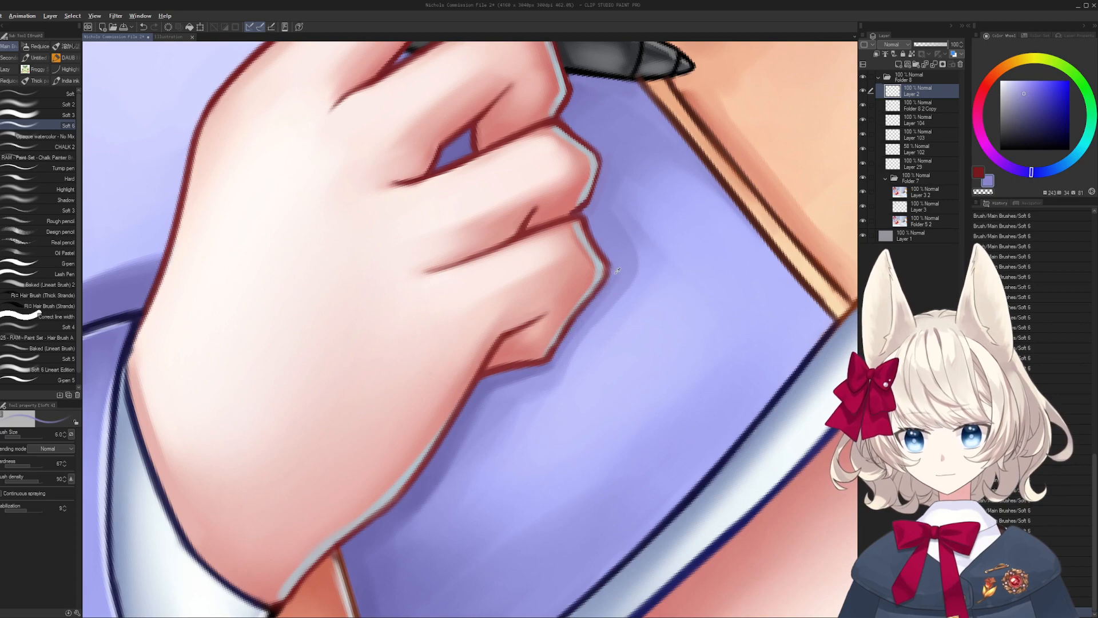
{"action": "scroll", "coordinate": [614, 267], "scroll_direction": "down", "scroll_amount": 4}
{"action": "scroll", "coordinate": [523, 317], "scroll_direction": "up", "scroll_amount": 2}
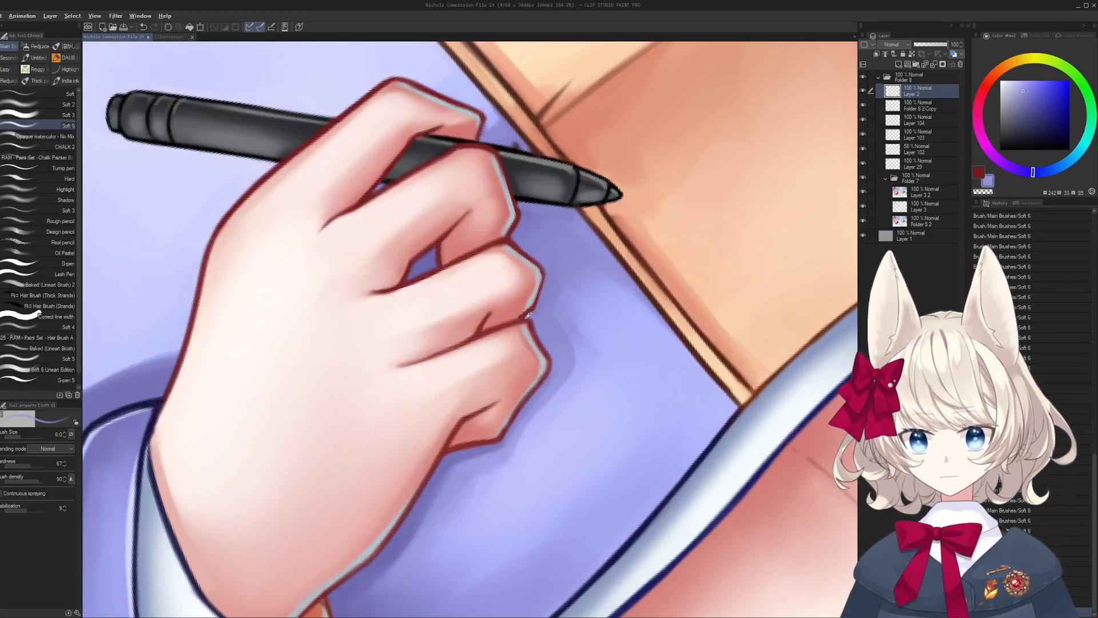
- Sample the dark red and the purple to sharpen the notch between the little and ring fingers with a smaller brush
{"action": "left_click", "coordinate": [523, 318], "text": "alt"}
{"action": "key", "text": "bracketleft"}
{"action": "key", "text": "bracketleft"}
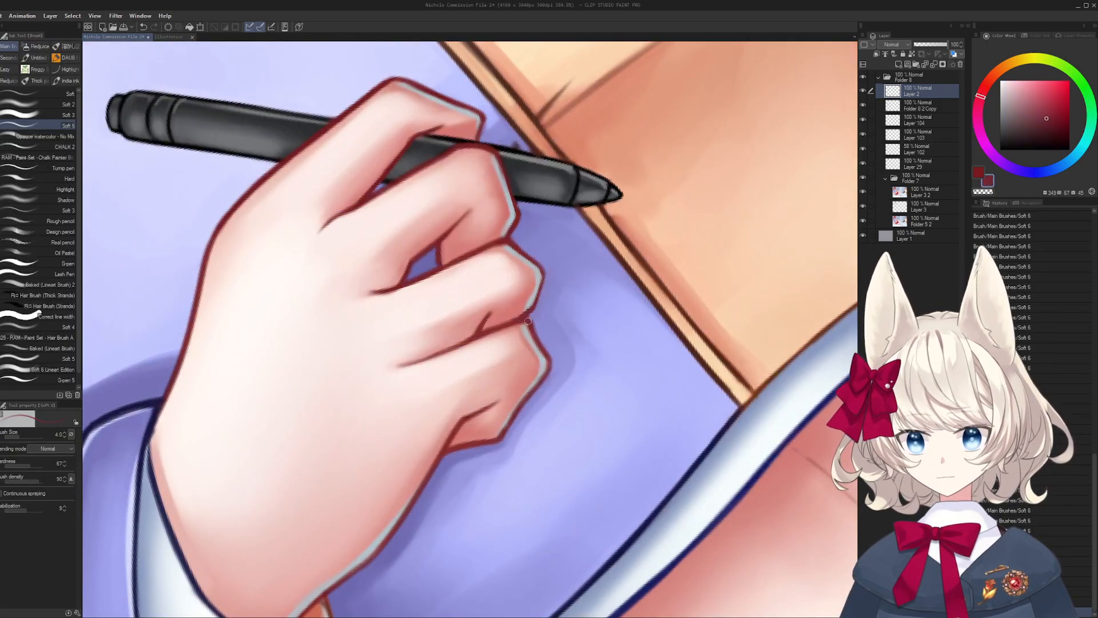
{"action": "left_click", "coordinate": [547, 267], "text": "alt"}
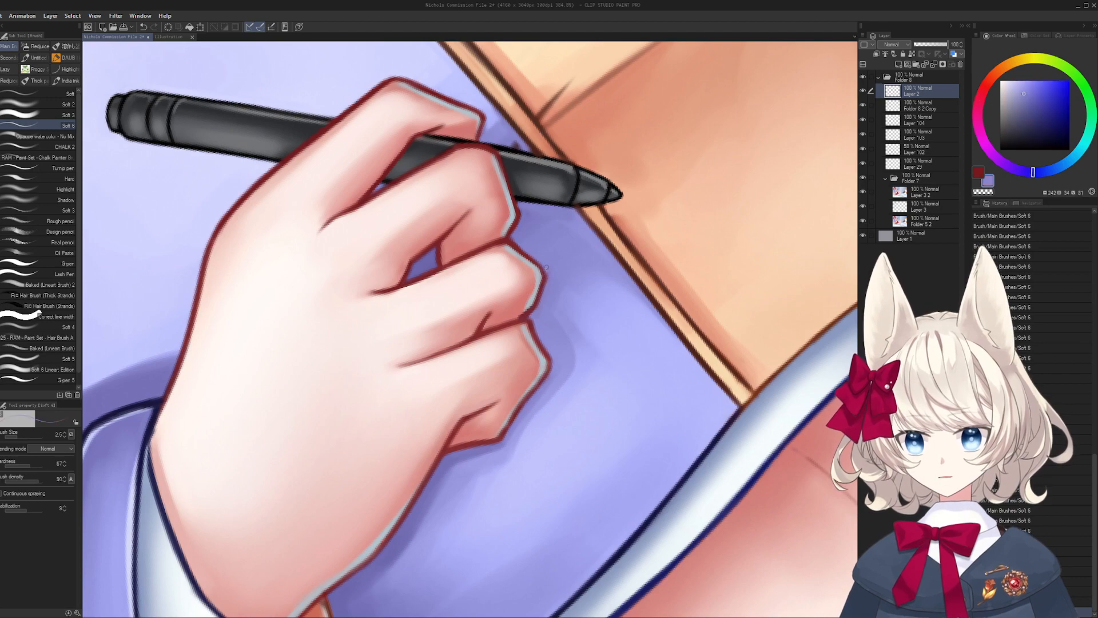
- Sample the dark brown and redraw the outline along the orange panel's pale-rimmed edge at size 3
{"action": "scroll", "coordinate": [541, 295], "scroll_direction": "down", "scroll_amount": 5}
{"action": "scroll", "coordinate": [529, 355], "scroll_direction": "up", "scroll_amount": 6}
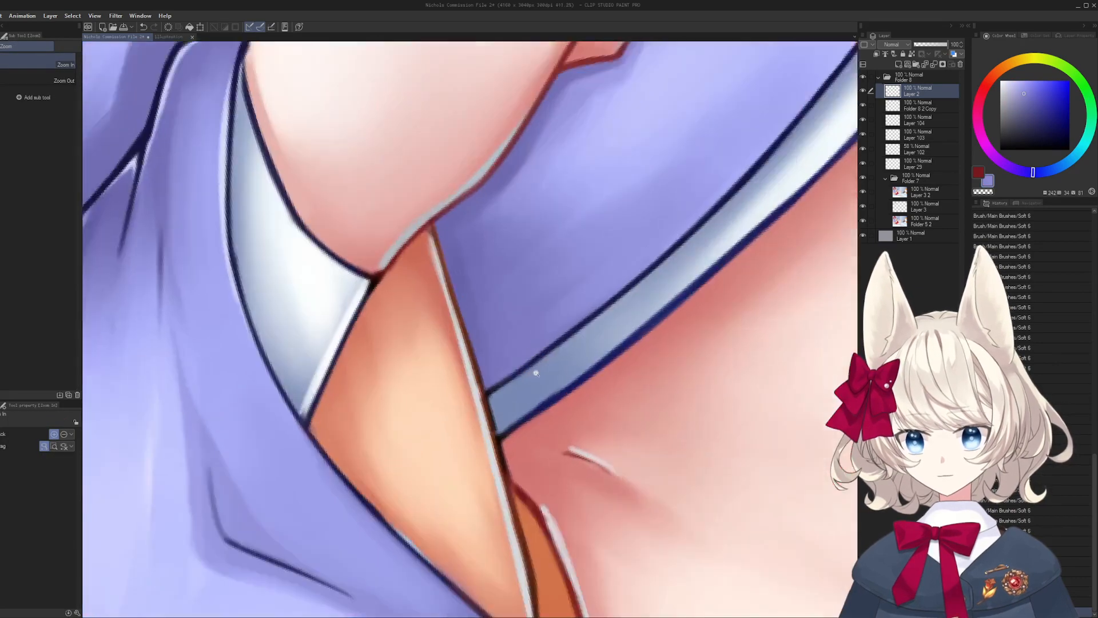
{"action": "key", "text": "shift+space"}
{"action": "left_click_drag", "start_coordinate": [527, 344], "coordinate": [507, 342]}
{"action": "left_click", "coordinate": [688, 186], "text": "alt"}
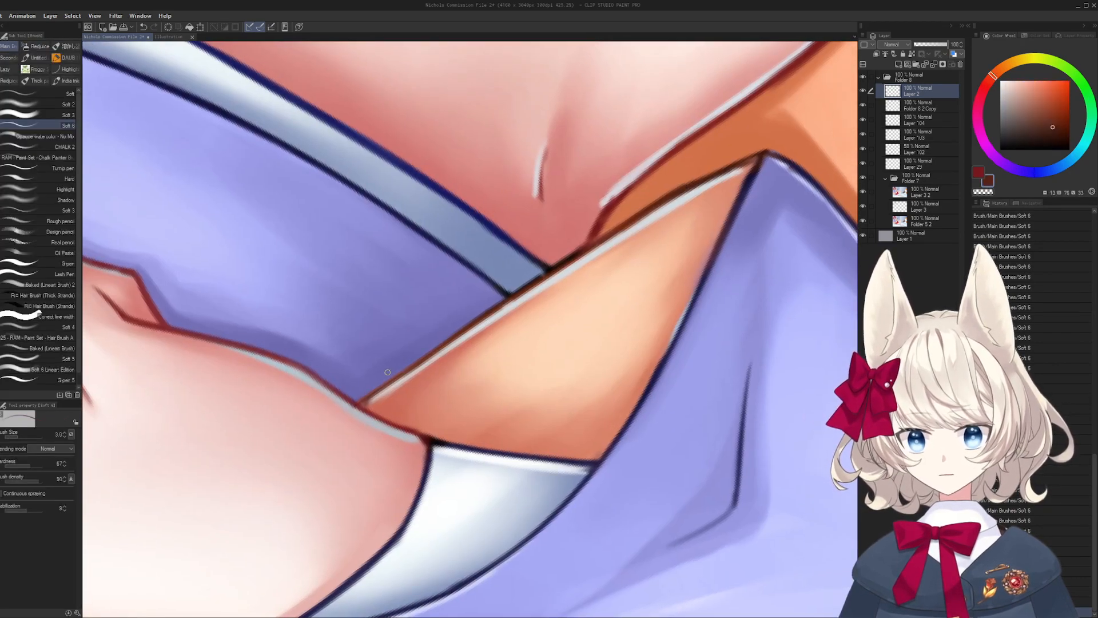
{"action": "left_click_drag", "start_coordinate": [382, 383], "coordinate": [508, 294]}
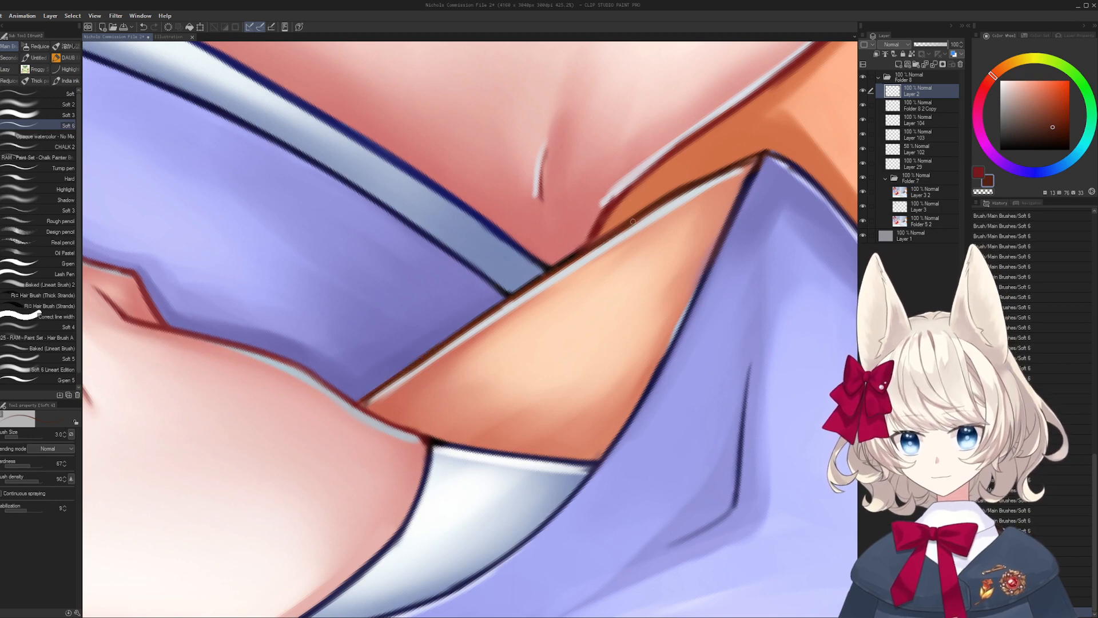
{"action": "left_click_drag", "start_coordinate": [633, 221], "coordinate": [598, 248]}
{"action": "key", "text": "]"}
{"action": "key", "text": "]"}
{"action": "mouse_move", "coordinate": [491, 311]}
{"action": "left_mouse_down"}
{"action": "mouse_move", "coordinate": [716, 181]}
{"action": "mouse_move", "coordinate": [703, 184]}
{"action": "left_mouse_up"}
{"action": "key", "text": "ctrl+z"}
{"action": "key", "text": "ctrl+z"}
{"action": "key", "text": "["}
- Sample the skin red and pale grey rim tone, and extend the skin's rim light down to the orange panel's edge
{"action": "left_click", "coordinate": [574, 247], "text": "alt"}
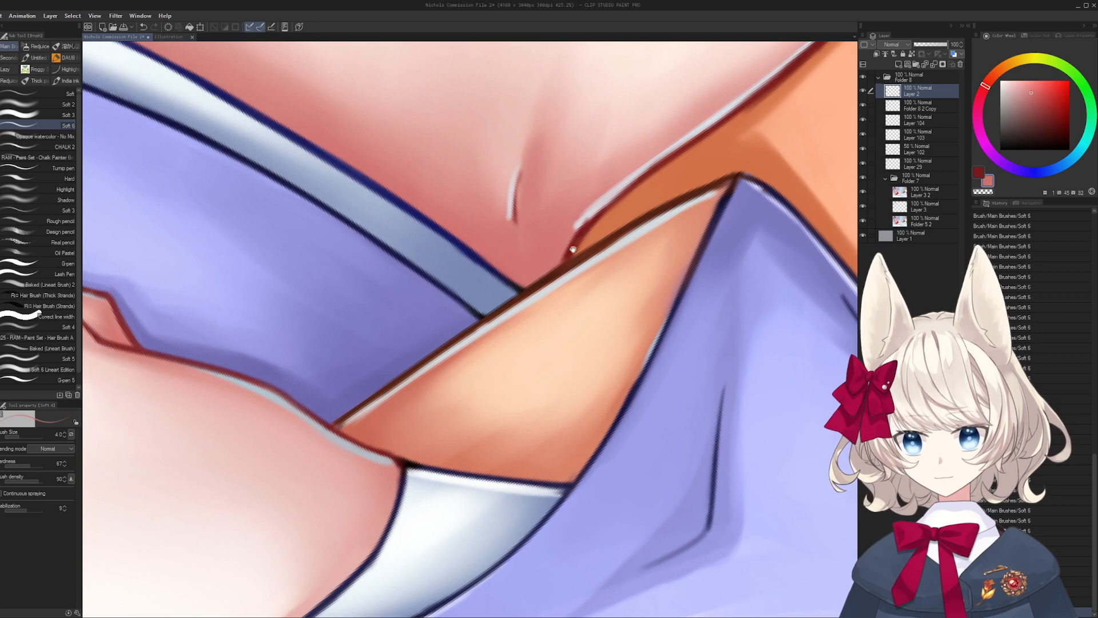
{"action": "left_click_drag", "start_coordinate": [573, 248], "coordinate": [512, 324]}
{"action": "left_click", "coordinate": [531, 292], "text": "alt"}
{"action": "left_click", "coordinate": [513, 299], "text": "alt"}
{"action": "left_click", "coordinate": [538, 275], "text": "alt"}
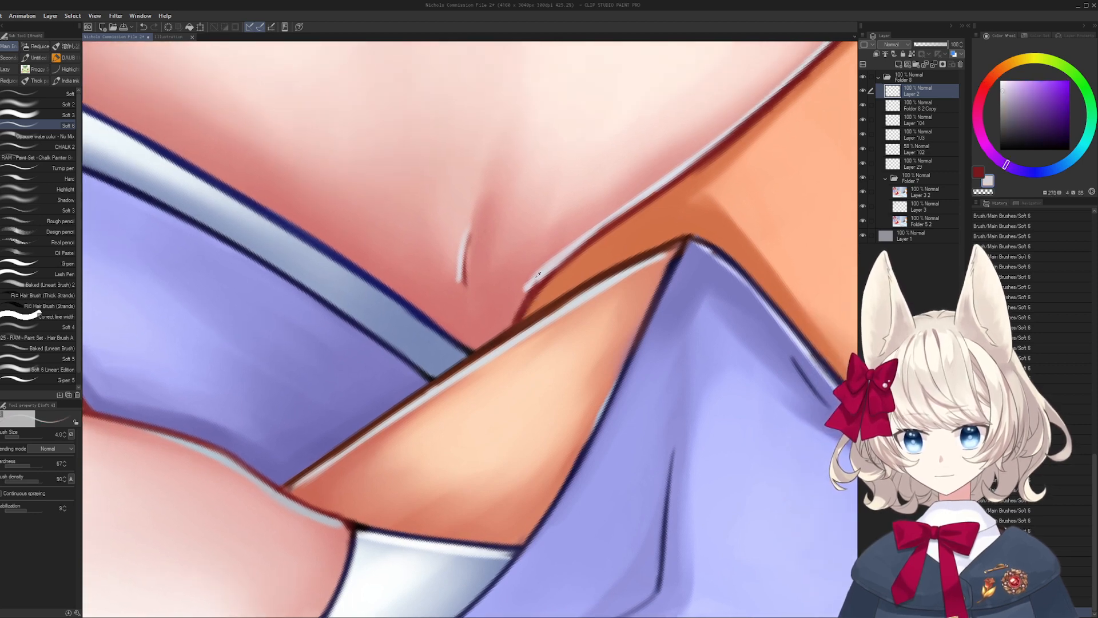
{"action": "left_click", "coordinate": [504, 320], "text": "alt"}
{"action": "key", "text": "bracketright"}
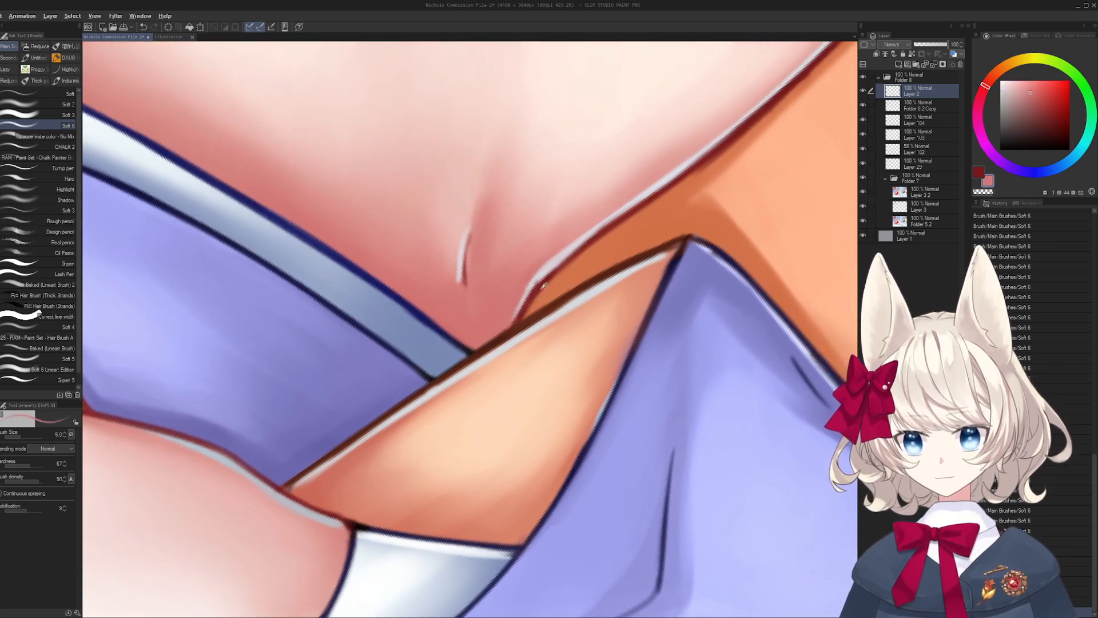
- Sample the dark red, retouch the outline between the skin and the orange area at size 4, and save the file
{"action": "left_click", "coordinate": [542, 287], "text": "alt"}
{"action": "left_click_drag", "start_coordinate": [741, 136], "coordinate": [624, 251]}
{"action": "left_click", "coordinate": [646, 225], "text": "alt"}
{"action": "left_click_drag", "start_coordinate": [680, 210], "coordinate": [710, 175]}
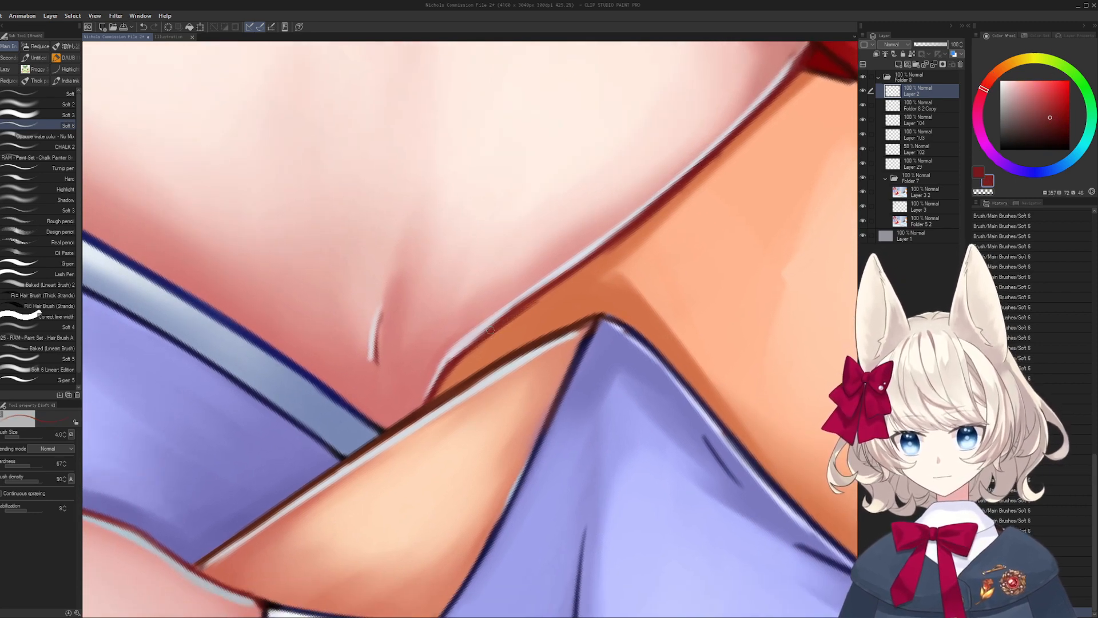
{"action": "key", "text": "bracketright"}
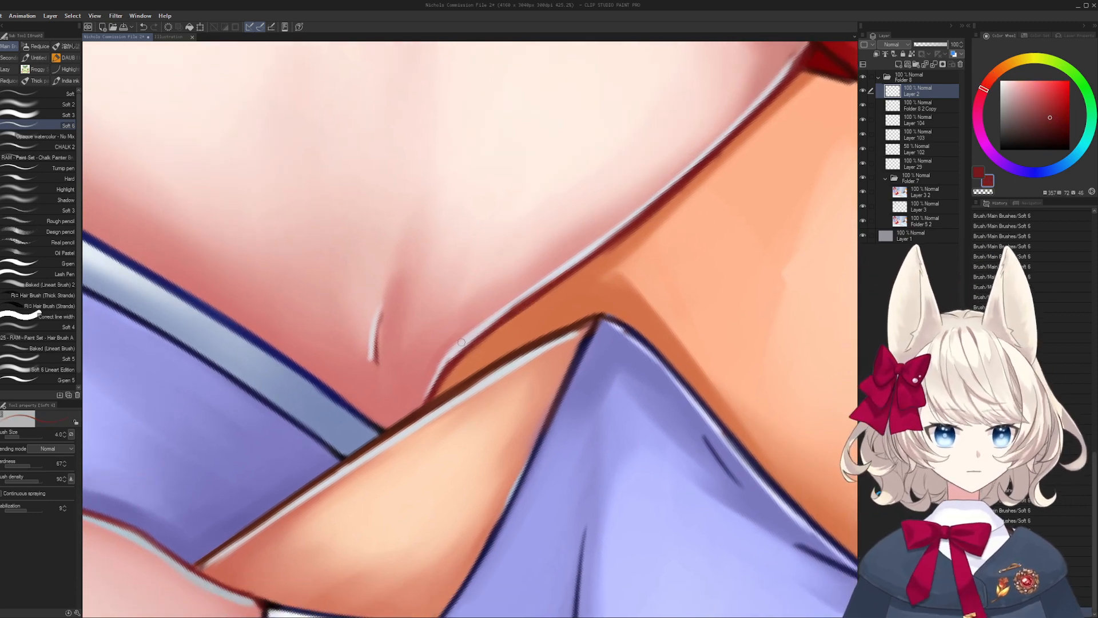
{"action": "key", "text": "ctrl+s"}
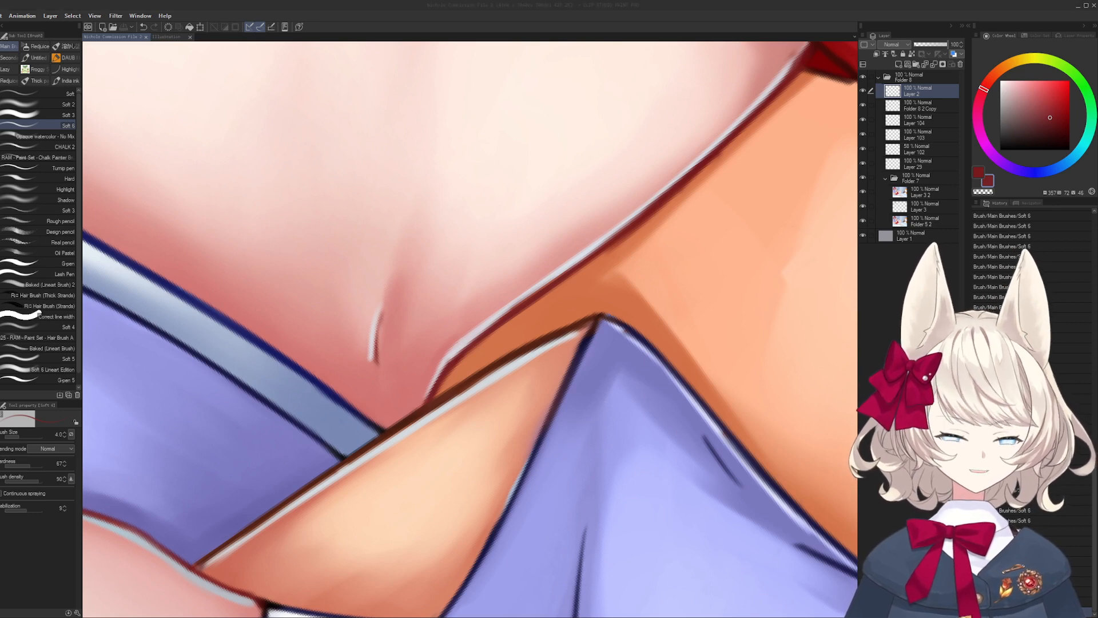
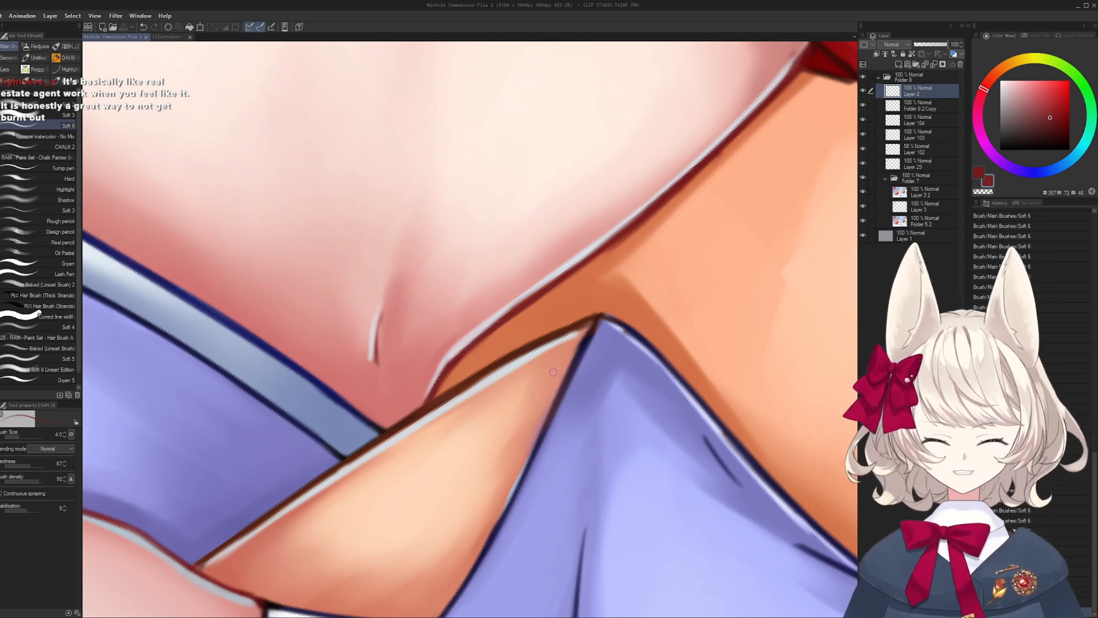
{"action": "left_click_drag", "start_coordinate": [351, 427], "coordinate": [537, 248]}
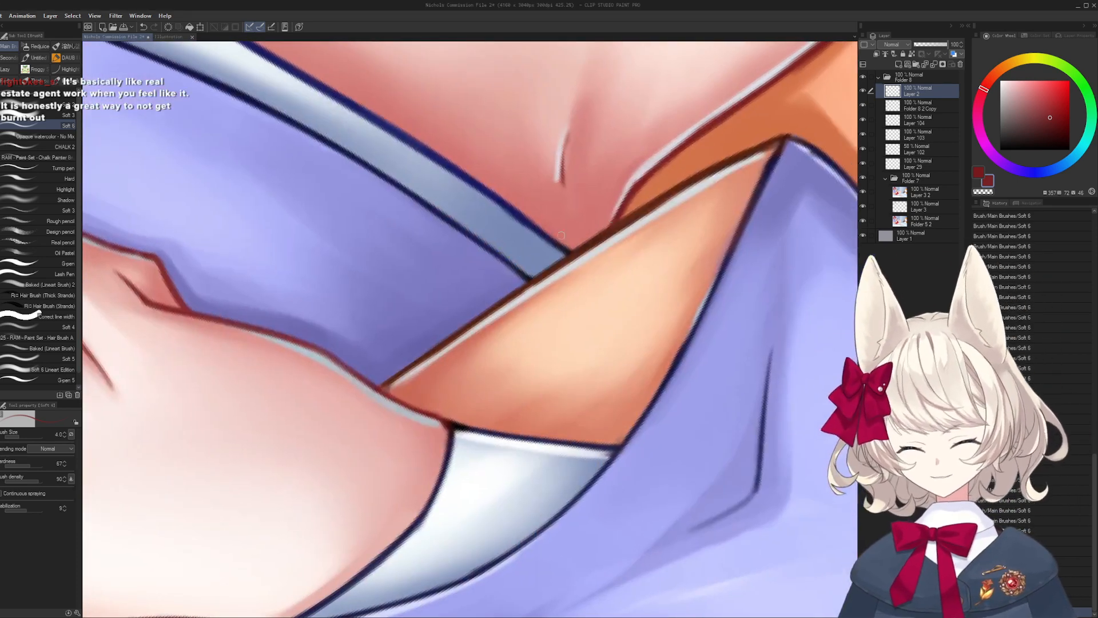
{"action": "left_click", "coordinate": [523, 298], "text": "alt"}
{"action": "left_click_drag", "start_coordinate": [491, 313], "coordinate": [613, 235]}
{"action": "left_click_drag", "start_coordinate": [563, 265], "coordinate": [664, 203]}
{"action": "left_click_drag", "start_coordinate": [621, 243], "coordinate": [560, 295]}
{"action": "key", "text": "ctrl+z"}
{"action": "key", "text": "ctrl+z"}
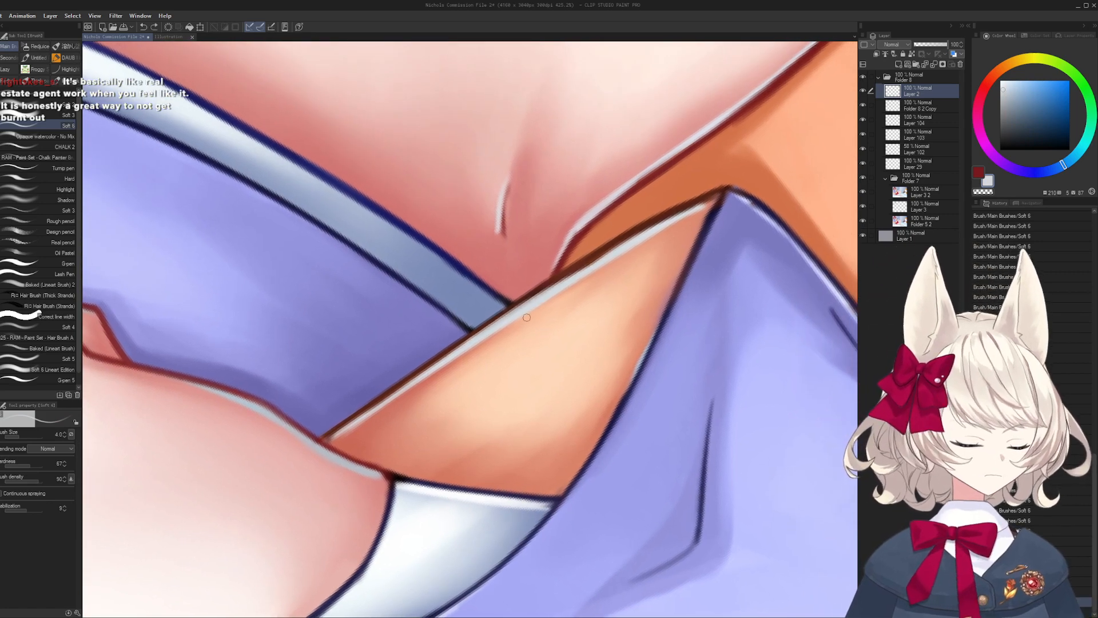
{"action": "left_click", "coordinate": [478, 341], "text": "alt"}
{"action": "left_click_drag", "start_coordinate": [451, 356], "coordinate": [599, 261]}
{"action": "key", "text": "ctrl+z"}
{"action": "key", "text": "ctrl+z"}
- Sample the pale rim-light tone and thicken the highlight along the orange panel's brown-outlined edge at size 4
{"action": "left_click", "coordinate": [670, 220], "text": "alt"}
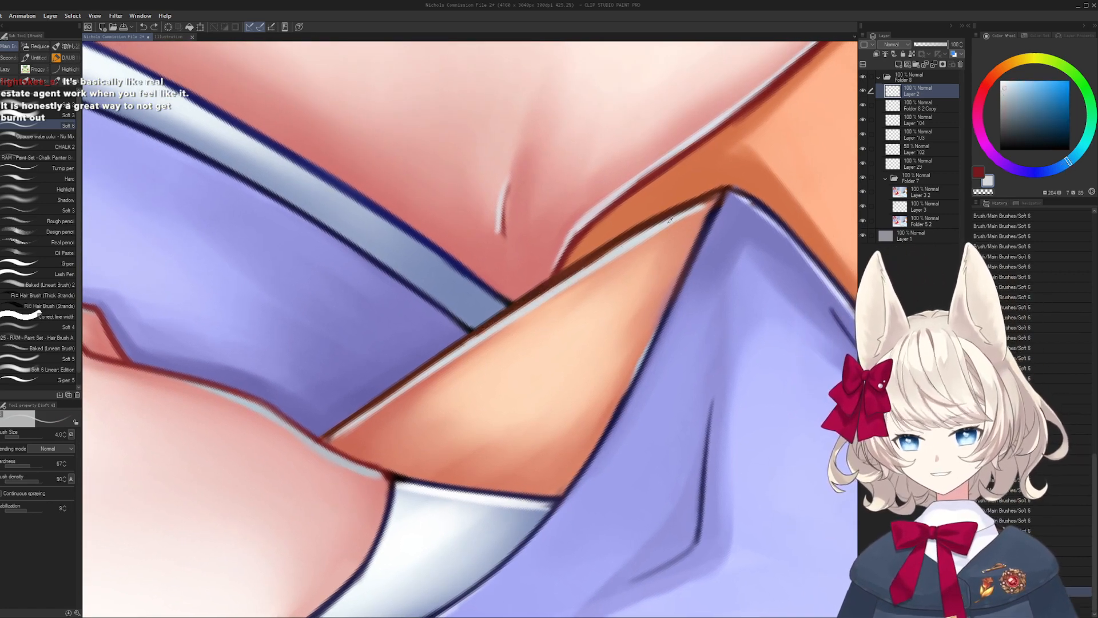
{"action": "mouse_move", "coordinate": [458, 351]}
{"action": "left_mouse_down"}
{"action": "mouse_move", "coordinate": [571, 272]}
{"action": "mouse_move", "coordinate": [715, 198]}
{"action": "left_mouse_up"}
{"action": "mouse_move", "coordinate": [646, 306]}
{"action": "left_mouse_down"}
{"action": "mouse_move", "coordinate": [342, 344]}
{"action": "mouse_move", "coordinate": [497, 357]}
{"action": "left_mouse_up"}
- Sample the dark navy and sharpen the outline at the purple sleeve's pointed tip at size 3
{"action": "left_click", "coordinate": [384, 448], "text": "alt"}
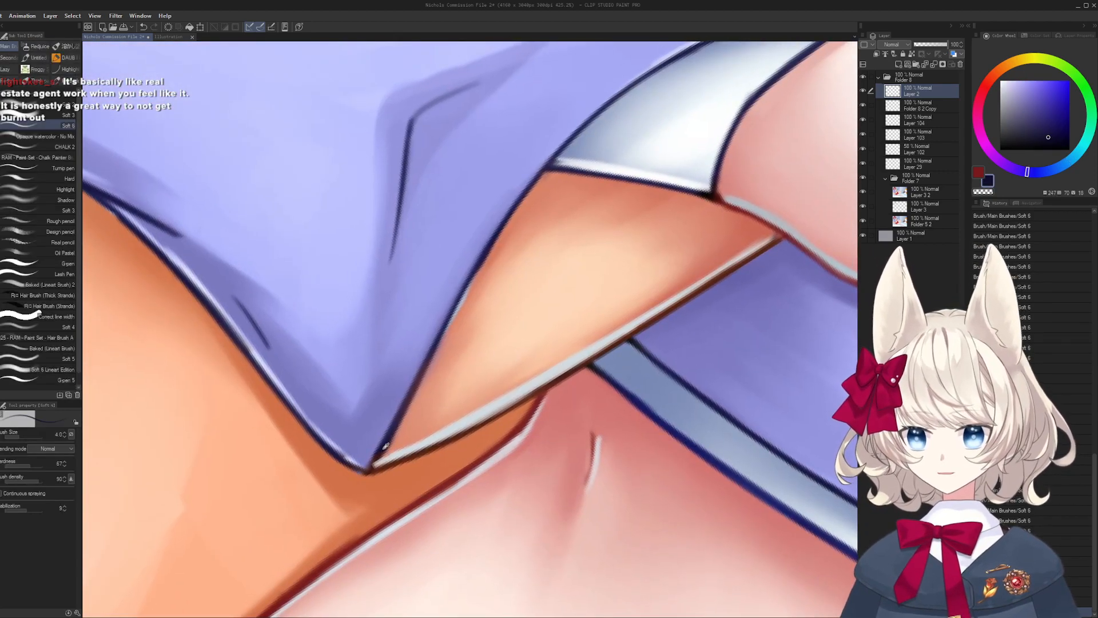
{"action": "key", "text": "bracketleft"}
{"action": "mouse_move", "coordinate": [373, 464]}
{"action": "left_mouse_down"}
{"action": "mouse_move", "coordinate": [430, 359]}
{"action": "mouse_move", "coordinate": [394, 424]}
{"action": "left_mouse_up"}
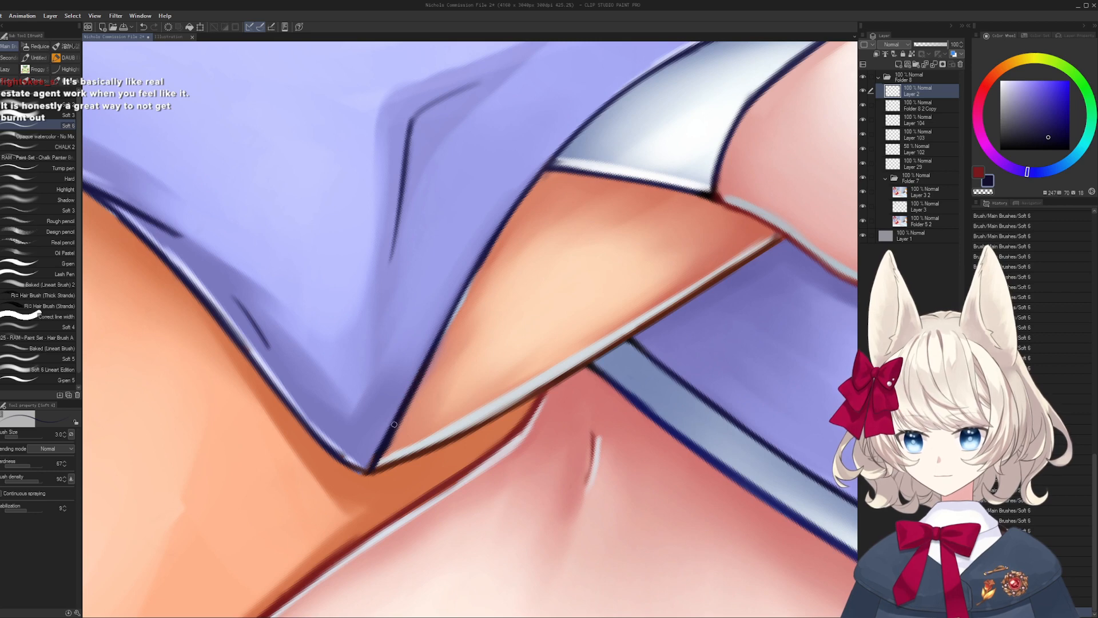
{"action": "left_click_drag", "start_coordinate": [456, 298], "coordinate": [469, 297]}
- Sample the orange tones and blend the panel's shading up to the navy sleeve outline at size 5 to 6
{"action": "left_click", "coordinate": [469, 306], "text": "alt"}
{"action": "key", "text": "bracketright"}
{"action": "key", "text": "bracketright"}
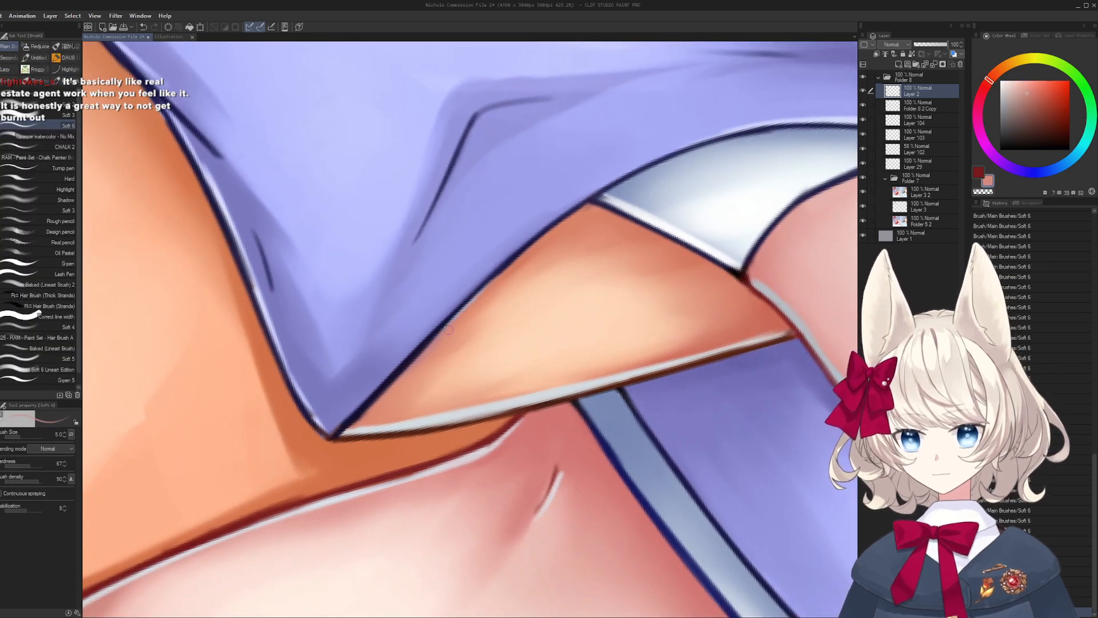
{"action": "left_click", "coordinate": [497, 278], "text": "alt"}
{"action": "key", "text": "bracketright"}
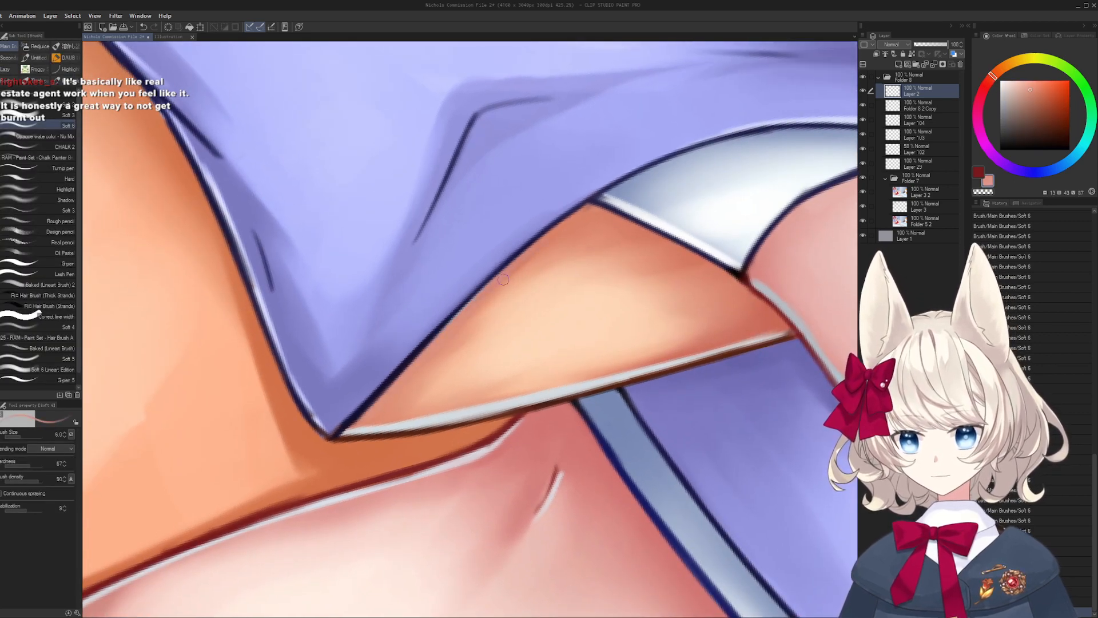
- Sample the dark navy and redraw the sleeve outline along the orange panel and the white cuff at size 4
{"action": "left_click", "coordinate": [398, 372], "text": "alt"}
{"action": "key", "text": "bracketleft"}
{"action": "key", "text": "bracketleft"}
{"action": "mouse_move", "coordinate": [423, 349]}
{"action": "left_mouse_down"}
{"action": "mouse_move", "coordinate": [545, 236]}
{"action": "mouse_move", "coordinate": [447, 298]}
{"action": "left_mouse_up"}
{"action": "key", "text": "ctrl+z"}
{"action": "key", "text": "ctrl+z"}
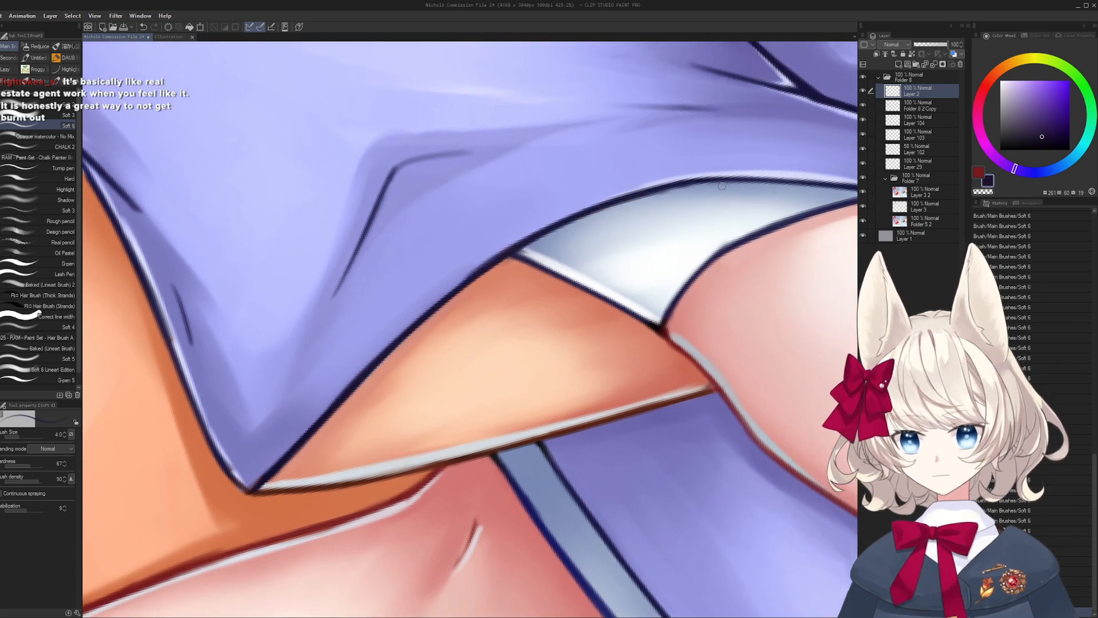
{"action": "left_click_drag", "start_coordinate": [722, 187], "coordinate": [642, 96]}
{"action": "left_click_drag", "start_coordinate": [643, 97], "coordinate": [598, 163]}
{"action": "left_click_drag", "start_coordinate": [424, 321], "coordinate": [551, 188]}
{"action": "left_click_drag", "start_coordinate": [464, 269], "coordinate": [658, 138]}
{"action": "left_click_drag", "start_coordinate": [520, 211], "coordinate": [727, 113]}
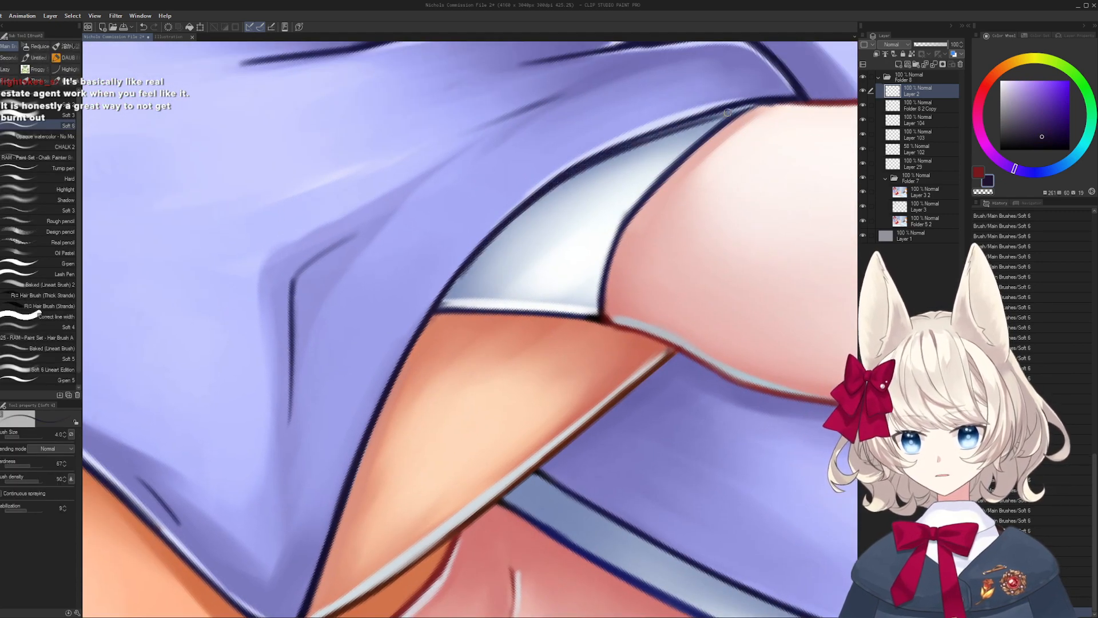
{"action": "key", "text": "ctrl+z"}
{"action": "left_click_drag", "start_coordinate": [575, 169], "coordinate": [756, 103]}
- Sample the cuff's pale blue and white tones, repaint its edge beside the orange panel at size 2 to 4, and save
{"action": "mouse_move", "coordinate": [709, 210]}
{"action": "left_mouse_down"}
{"action": "mouse_move", "coordinate": [700, 197]}
{"action": "mouse_move", "coordinate": [635, 183]}
{"action": "left_mouse_up"}
{"action": "left_click_drag", "start_coordinate": [635, 183], "coordinate": [541, 324]}
{"action": "mouse_move", "coordinate": [541, 323]}
{"action": "left_mouse_down"}
{"action": "mouse_move", "coordinate": [495, 324]}
{"action": "mouse_move", "coordinate": [521, 255]}
{"action": "mouse_move", "coordinate": [494, 286]}
{"action": "mouse_move", "coordinate": [491, 336]}
{"action": "left_mouse_up"}
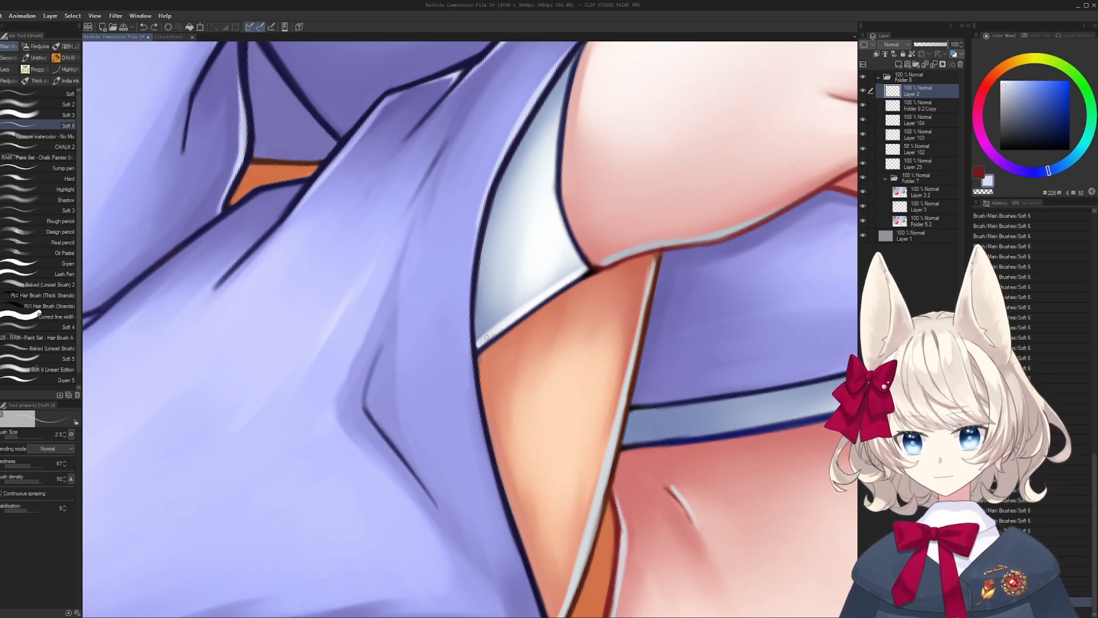
{"action": "key", "text": "bracketright"}
{"action": "key", "text": "bracketright"}
{"action": "left_click", "coordinate": [555, 289], "text": "alt"}
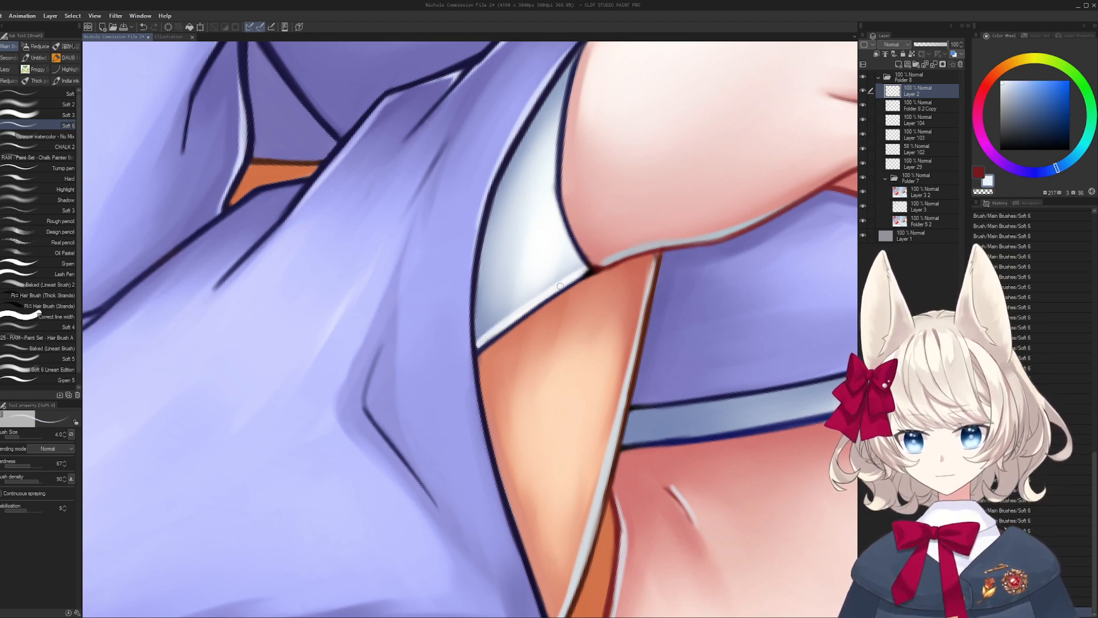
{"action": "left_click_drag", "start_coordinate": [559, 286], "coordinate": [491, 426]}
{"action": "left_click", "coordinate": [486, 354], "text": "alt"}
{"action": "mouse_move", "coordinate": [487, 355]}
{"action": "left_mouse_down"}
{"action": "mouse_move", "coordinate": [484, 315]}
{"action": "mouse_move", "coordinate": [508, 216]}
{"action": "mouse_move", "coordinate": [580, 306]}
{"action": "left_mouse_up"}
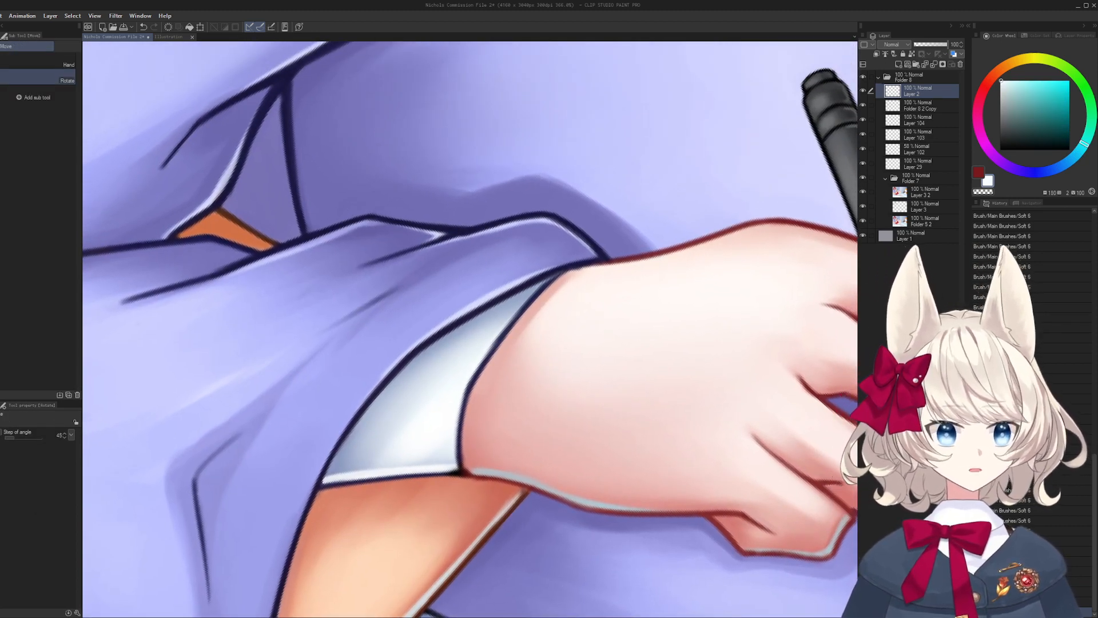
{"action": "key", "text": "ctrl+s"}
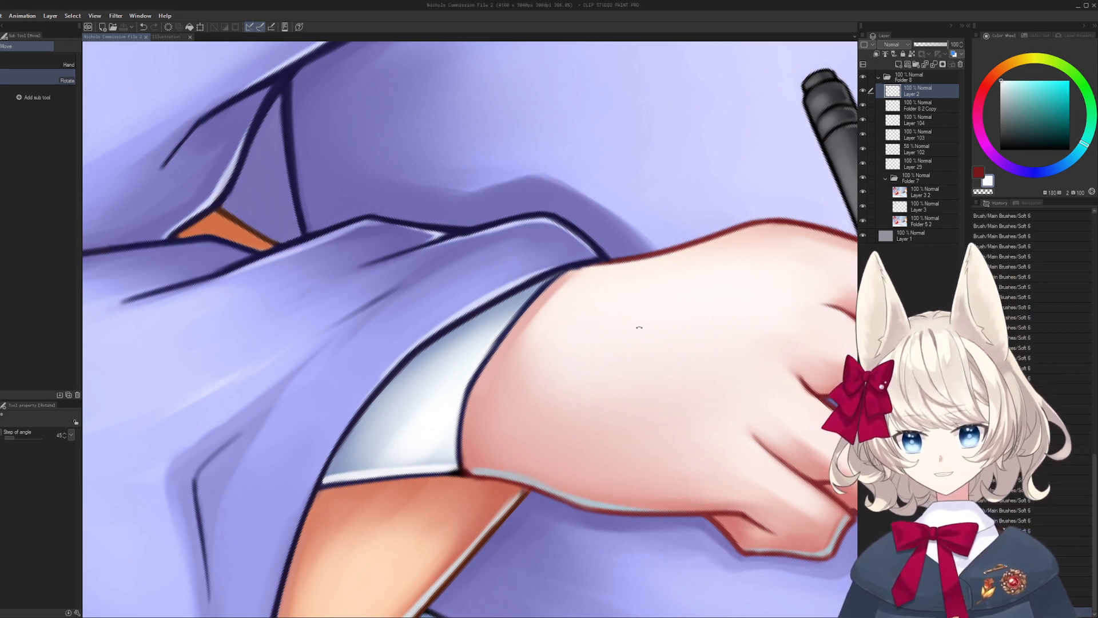
- Sample the hoodie colours and retouch the sleeve fold near the small orange gap with a smaller brush
{"action": "mouse_move", "coordinate": [639, 328]}
{"action": "left_mouse_down"}
{"action": "mouse_move", "coordinate": [588, 341]}
{"action": "mouse_move", "coordinate": [567, 258]}
{"action": "left_mouse_up"}
{"action": "left_click", "coordinate": [473, 322], "text": "alt"}
{"action": "mouse_move", "coordinate": [462, 322]}
{"action": "left_mouse_down"}
{"action": "mouse_move", "coordinate": [470, 308]}
{"action": "mouse_move", "coordinate": [456, 343]}
{"action": "mouse_move", "coordinate": [478, 310]}
{"action": "mouse_move", "coordinate": [457, 348]}
{"action": "left_mouse_up"}
{"action": "key", "text": "bracketleft"}
{"action": "key", "text": "bracketleft"}
{"action": "left_click", "coordinate": [462, 318], "text": "alt"}
{"action": "left_click", "coordinate": [482, 312], "text": "alt"}
{"action": "key", "text": "ctrl+z"}
- Sample the dark navy and clean up the sleeve's fold outline beside the small orange gap at size 3
{"action": "mouse_move", "coordinate": [414, 389]}
{"action": "left_mouse_down"}
{"action": "mouse_move", "coordinate": [451, 345]}
{"action": "mouse_move", "coordinate": [640, 211]}
{"action": "mouse_move", "coordinate": [671, 174]}
{"action": "left_mouse_up"}
{"action": "left_click", "coordinate": [481, 325], "text": "alt"}
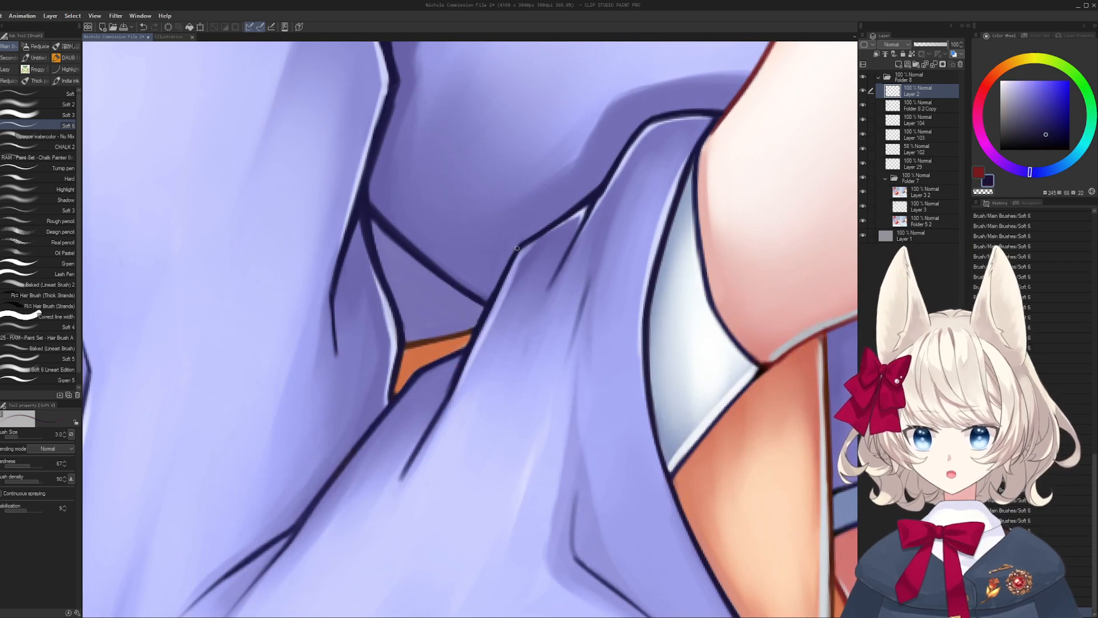
{"action": "left_click_drag", "start_coordinate": [488, 298], "coordinate": [521, 248]}
{"action": "left_click_drag", "start_coordinate": [418, 397], "coordinate": [453, 413]}
{"action": "left_click_drag", "start_coordinate": [453, 413], "coordinate": [471, 367]}
{"action": "key", "text": "ctrl+z"}
{"action": "mouse_move", "coordinate": [492, 312]}
{"action": "left_mouse_down"}
{"action": "mouse_move", "coordinate": [466, 340]}
{"action": "mouse_move", "coordinate": [486, 312]}
{"action": "left_mouse_up"}
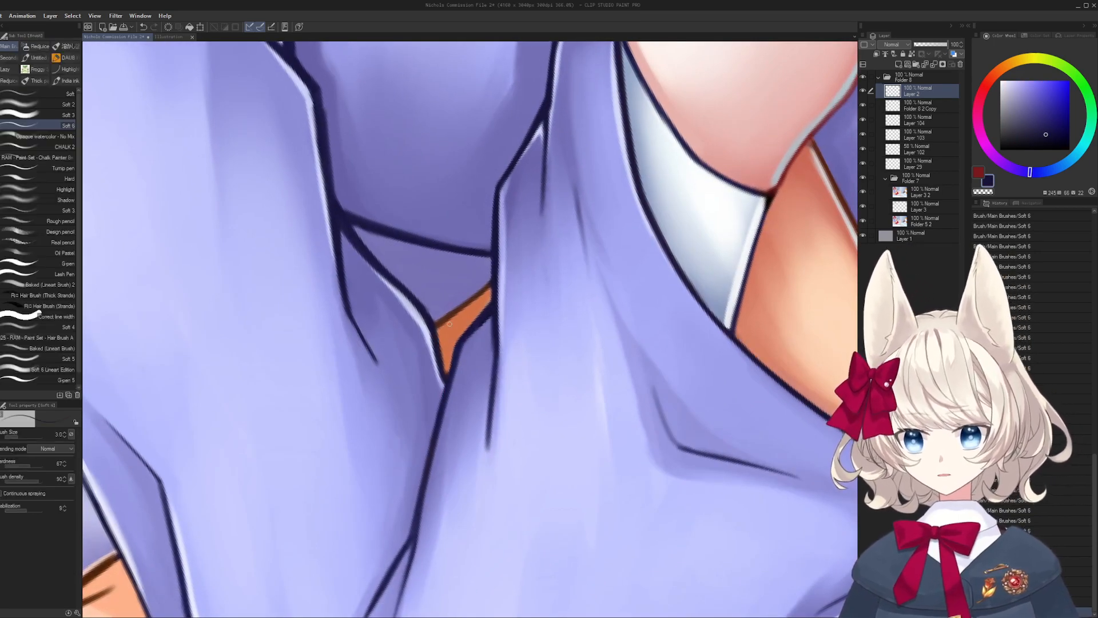
- Sample the orange and brown, retouch the small orange gap's upper outline at size 3, and pick up the adjoining purple
{"action": "left_click", "coordinate": [482, 306], "text": "alt"}
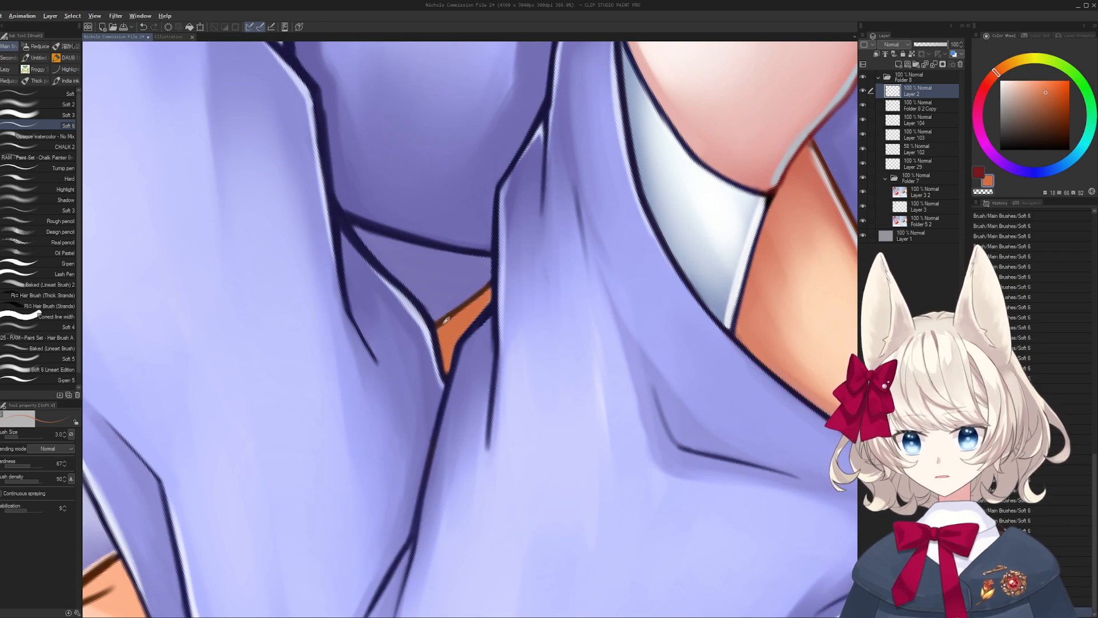
{"action": "left_click", "coordinate": [445, 319], "text": "alt"}
{"action": "left_click_drag", "start_coordinate": [450, 318], "coordinate": [491, 286]}
{"action": "mouse_move", "coordinate": [441, 325]}
{"action": "left_mouse_down"}
{"action": "mouse_move", "coordinate": [344, 378]}
{"action": "mouse_move", "coordinate": [327, 317]}
{"action": "mouse_move", "coordinate": [466, 302]}
{"action": "mouse_move", "coordinate": [451, 304]}
{"action": "mouse_move", "coordinate": [499, 283]}
{"action": "left_mouse_up"}
{"action": "left_click", "coordinate": [451, 305], "text": "alt"}
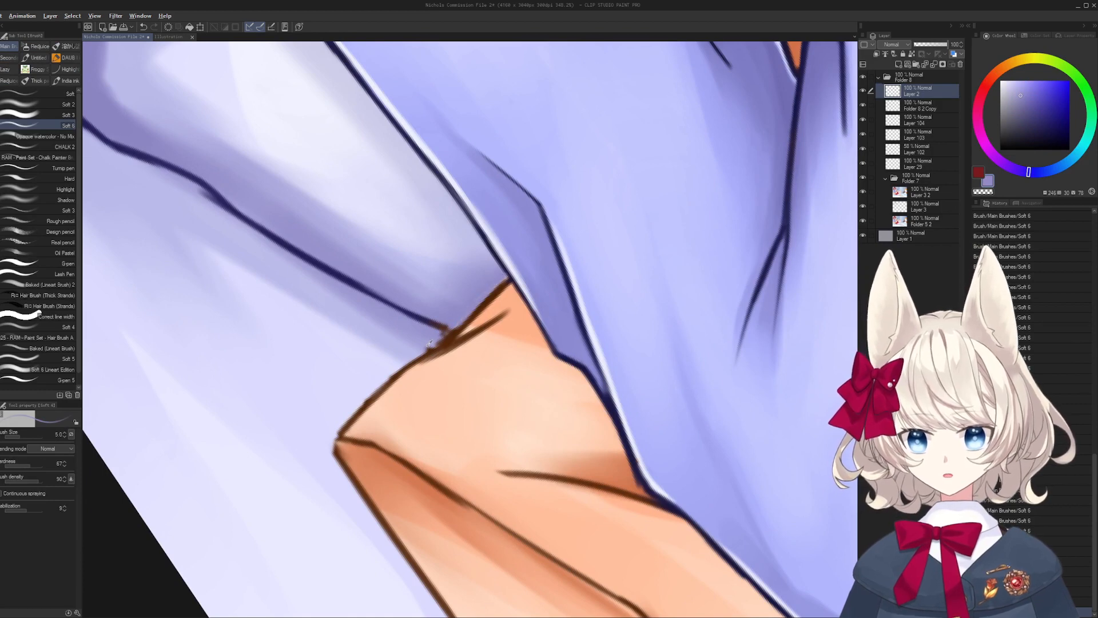
- Sample the peach, touch up the orange panel's upper edge beside the cuff at size 5, and pick up the dark navy
{"action": "left_click", "coordinate": [452, 340], "text": "alt"}
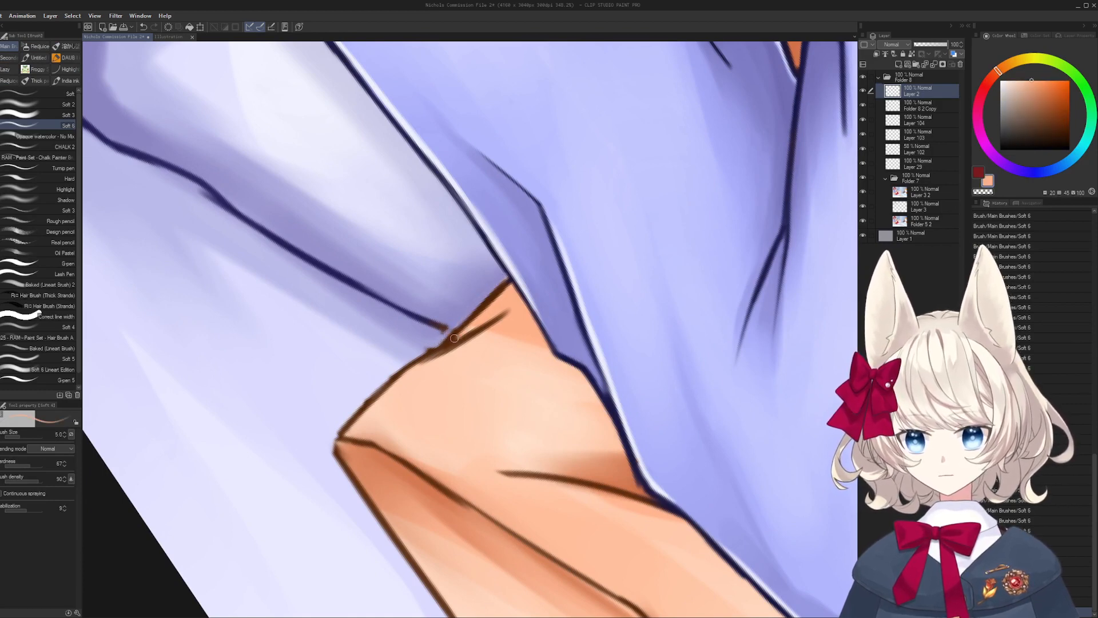
{"action": "mouse_move", "coordinate": [456, 337]}
{"action": "left_mouse_down"}
{"action": "mouse_move", "coordinate": [510, 286]}
{"action": "mouse_move", "coordinate": [426, 381]}
{"action": "left_mouse_up"}
{"action": "left_click", "coordinate": [422, 385], "text": "alt"}
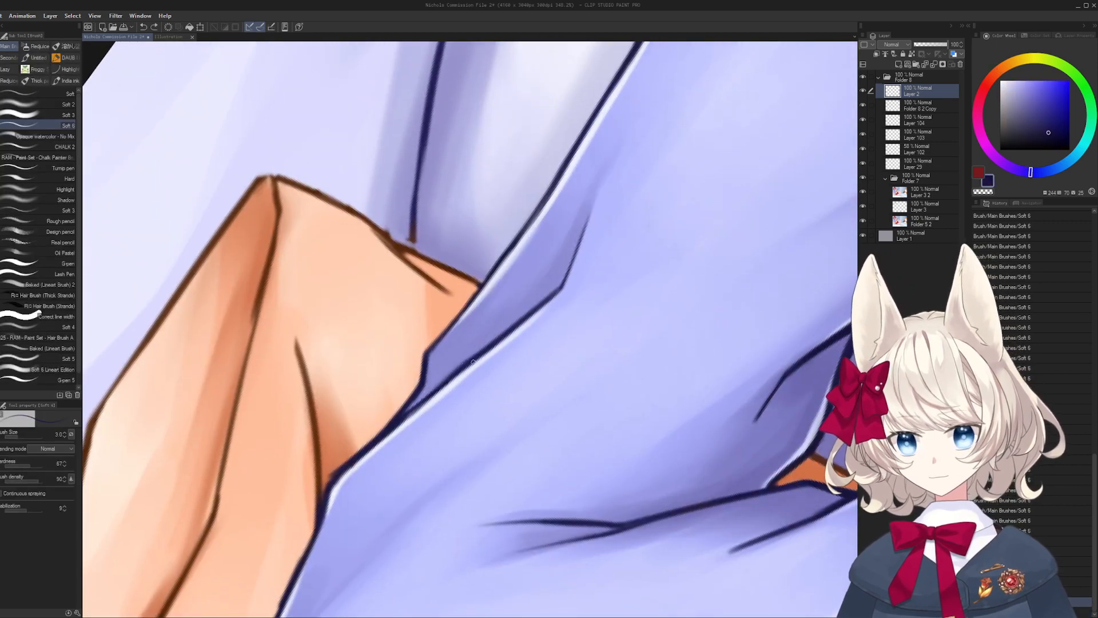
- Rework the sleeve fold's navy outline beside the orange panel at size 3 to 5, sampling the hoodie purple and undoing unwanted strokes
{"action": "left_click_drag", "start_coordinate": [484, 355], "coordinate": [398, 427]}
{"action": "left_click_drag", "start_coordinate": [527, 321], "coordinate": [406, 411]}
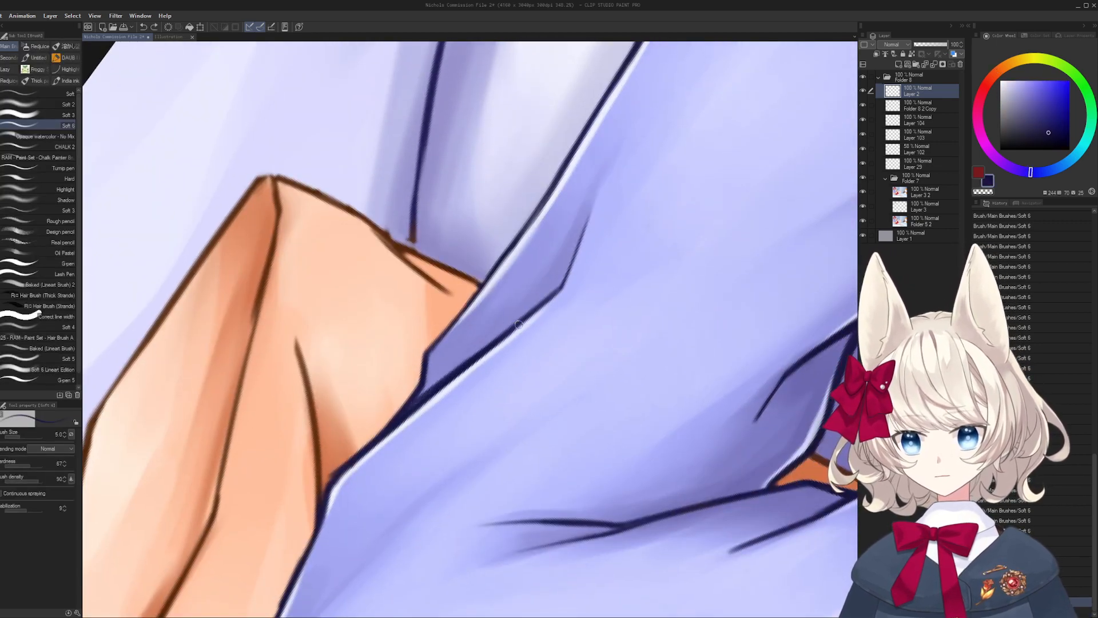
{"action": "key", "text": "ctrl+z"}
{"action": "left_click_drag", "start_coordinate": [496, 329], "coordinate": [428, 374]}
{"action": "left_click", "coordinate": [509, 325], "text": "alt"}
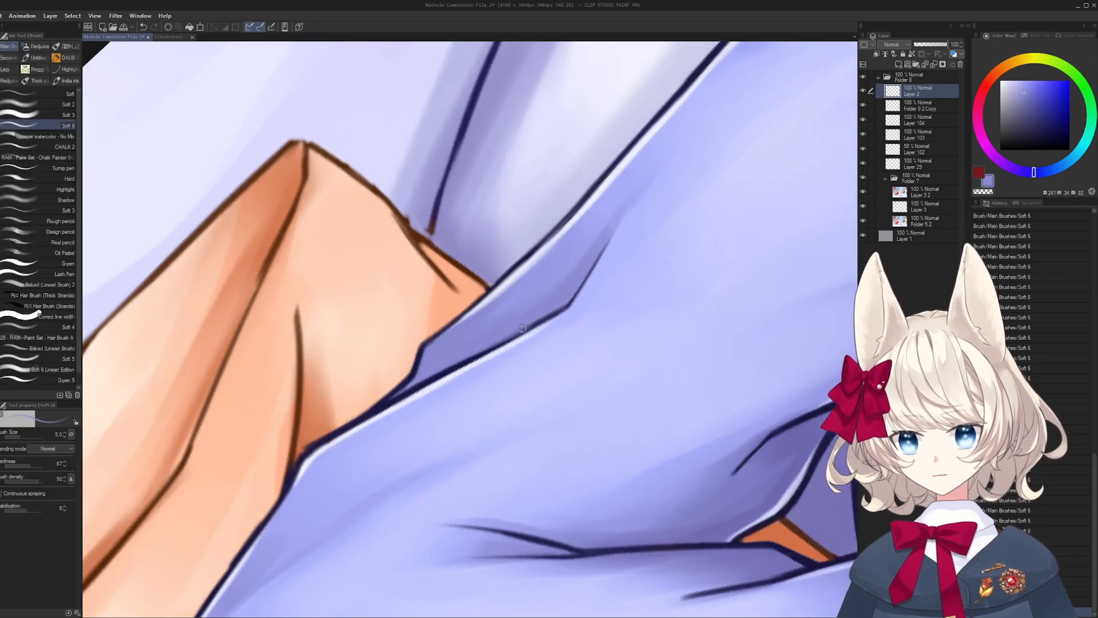
{"action": "key", "text": "ctrl+z"}
{"action": "key", "text": "ctrl+z"}
- Sample the dark navy and try a stroke at size 4 on the fold outline where the sleeve meets the orange panel
{"action": "key", "text": "r"}
{"action": "left_click_drag", "start_coordinate": [514, 330], "coordinate": [450, 340]}
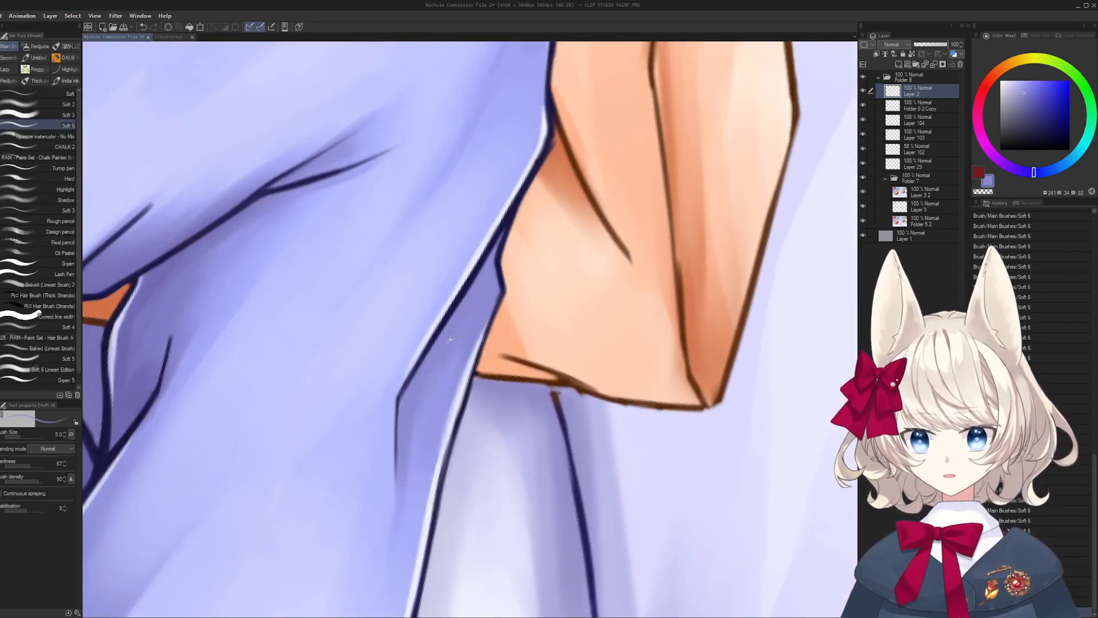
{"action": "left_click", "coordinate": [498, 230], "text": "alt"}
{"action": "key", "text": "bracketleft"}
{"action": "key", "text": "bracketleft"}
{"action": "key", "text": "bracketleft"}
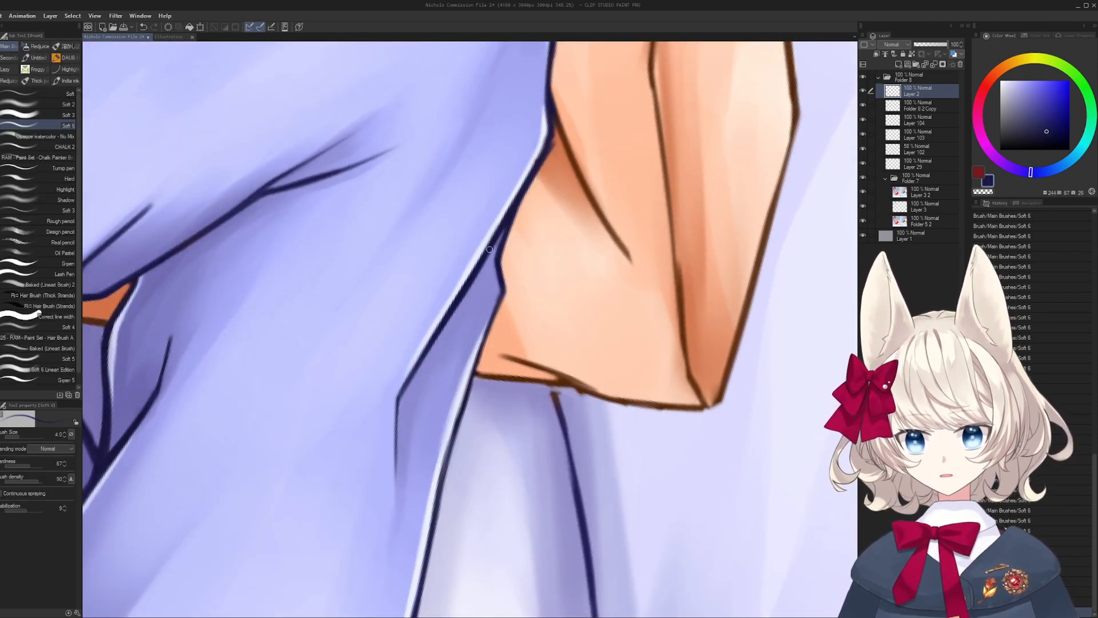
{"action": "mouse_move", "coordinate": [490, 246]}
{"action": "left_mouse_down"}
{"action": "mouse_move", "coordinate": [485, 274]}
{"action": "mouse_move", "coordinate": [518, 306]}
{"action": "left_mouse_up"}
{"action": "key", "text": "ctrl+z"}
{"action": "key", "text": "bracketright"}
{"action": "key", "text": "bracketright"}
- Sample the pale white and dark navy and retouch the sleeve's rim light and outline along the orange panel at size 4
{"action": "key", "text": "r"}
{"action": "key", "text": "r"}
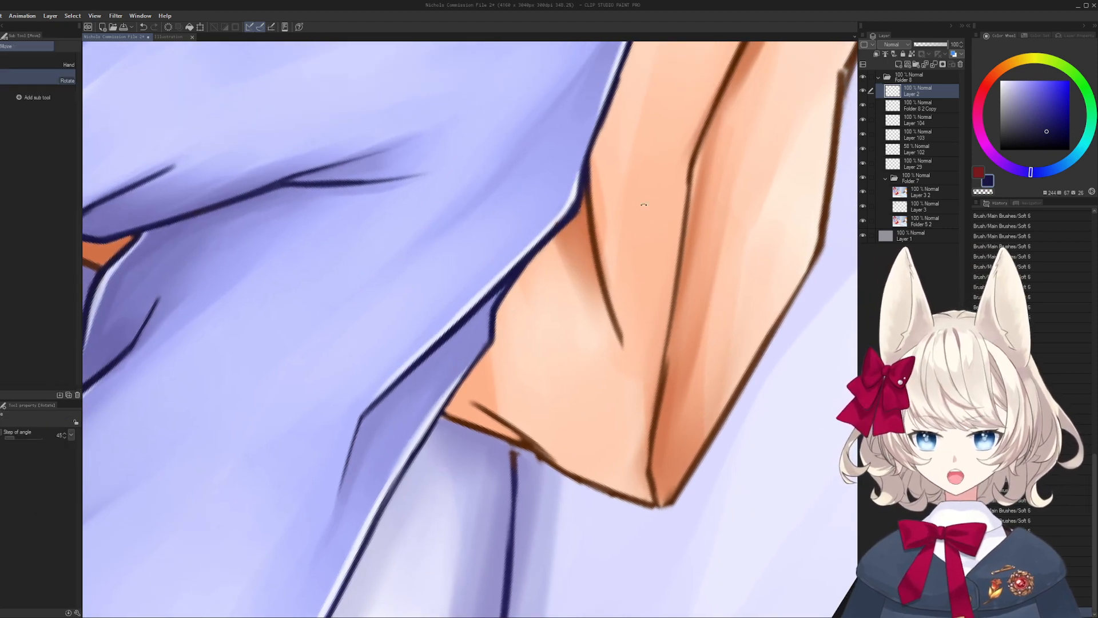
{"action": "left_click_drag", "start_coordinate": [560, 227], "coordinate": [601, 266]}
{"action": "left_click", "coordinate": [600, 267], "text": "alt"}
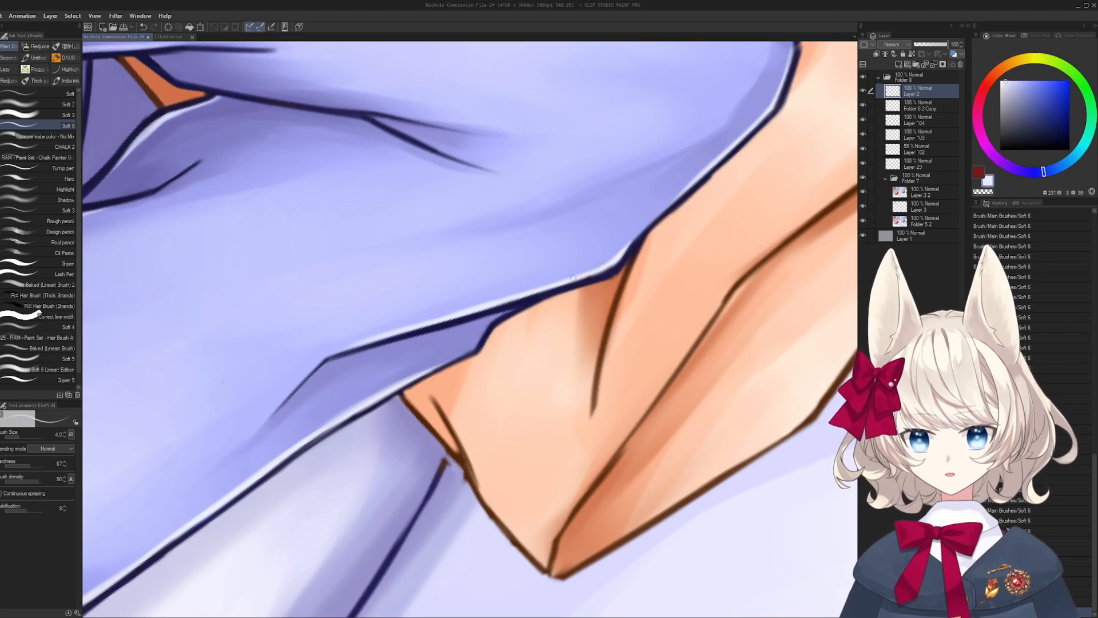
{"action": "left_click", "coordinate": [625, 245], "text": "alt"}
{"action": "mouse_move", "coordinate": [626, 245]}
{"action": "left_mouse_down"}
{"action": "mouse_move", "coordinate": [513, 351]}
{"action": "mouse_move", "coordinate": [627, 250]}
{"action": "left_mouse_up"}
{"action": "left_click", "coordinate": [542, 329], "text": "alt"}
{"action": "key", "text": "ctrl+z"}
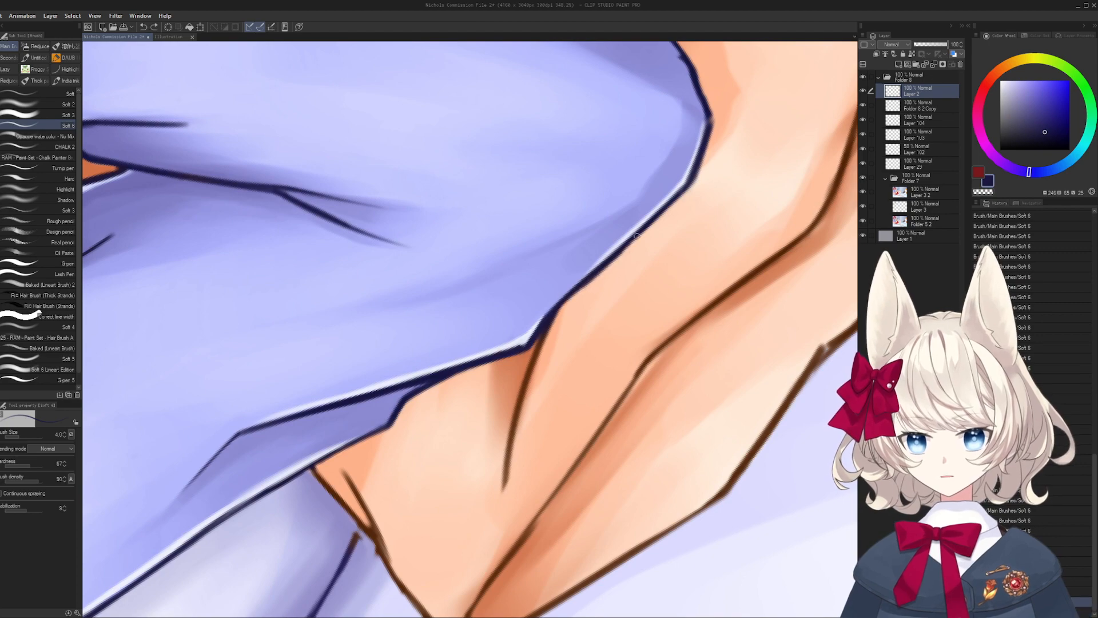
{"action": "mouse_move", "coordinate": [562, 306]}
{"action": "left_mouse_down"}
{"action": "mouse_move", "coordinate": [651, 227]}
{"action": "mouse_move", "coordinate": [572, 296]}
{"action": "mouse_move", "coordinate": [532, 455]}
{"action": "left_mouse_up"}
{"action": "left_click", "coordinate": [627, 270], "text": "alt"}
{"action": "mouse_move", "coordinate": [532, 455]}
{"action": "left_mouse_down"}
{"action": "mouse_move", "coordinate": [441, 295]}
{"action": "mouse_move", "coordinate": [475, 360]}
{"action": "mouse_move", "coordinate": [467, 343]}
{"action": "mouse_move", "coordinate": [465, 400]}
{"action": "mouse_move", "coordinate": [462, 350]}
{"action": "left_mouse_up"}
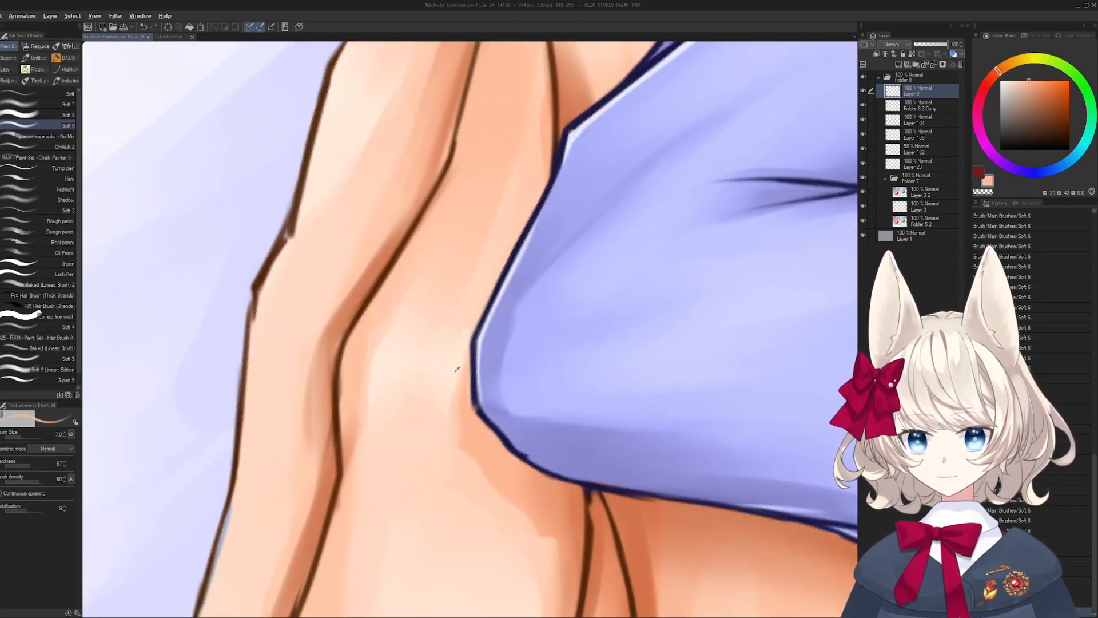
- Sample light peach tones and soften the shadow on the orange clothing around the sleeve's rounded tip at size 7 to 15
{"action": "left_click", "coordinate": [460, 352], "text": "alt"}
{"action": "key", "text": "bracketright"}
{"action": "mouse_move", "coordinate": [455, 394]}
{"action": "left_mouse_down"}
{"action": "mouse_move", "coordinate": [453, 452]}
{"action": "mouse_move", "coordinate": [448, 436]}
{"action": "left_mouse_up"}
{"action": "key", "text": "bracketright"}
{"action": "key", "text": "bracketright"}
{"action": "key", "text": "bracketright"}
{"action": "left_click", "coordinate": [466, 482], "text": "alt"}
{"action": "left_click_drag", "start_coordinate": [458, 480], "coordinate": [441, 393]}
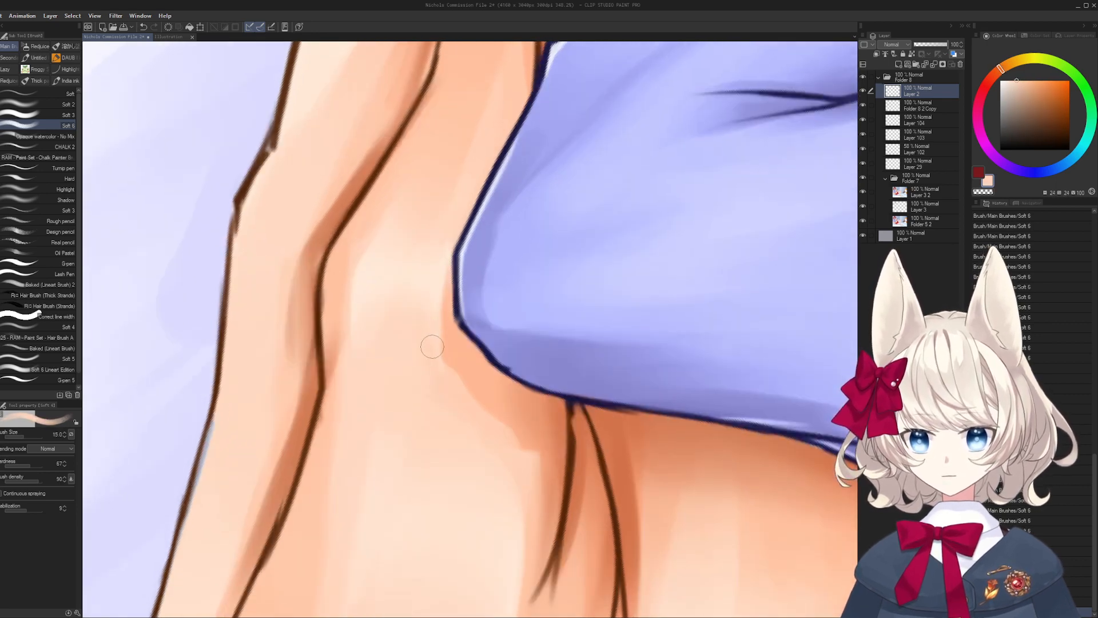
{"action": "key", "text": "shift+space"}
{"action": "mouse_move", "coordinate": [437, 338]}
{"action": "left_mouse_down"}
{"action": "mouse_move", "coordinate": [504, 254]}
{"action": "mouse_move", "coordinate": [517, 307]}
{"action": "left_mouse_up"}
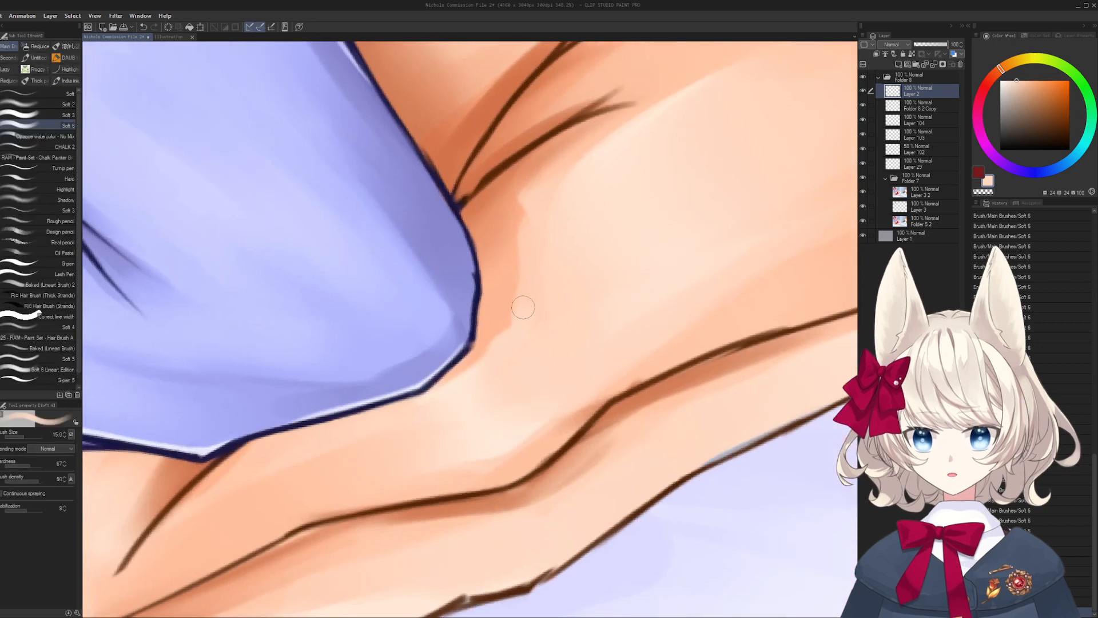
{"action": "left_click", "coordinate": [525, 235], "text": "alt"}
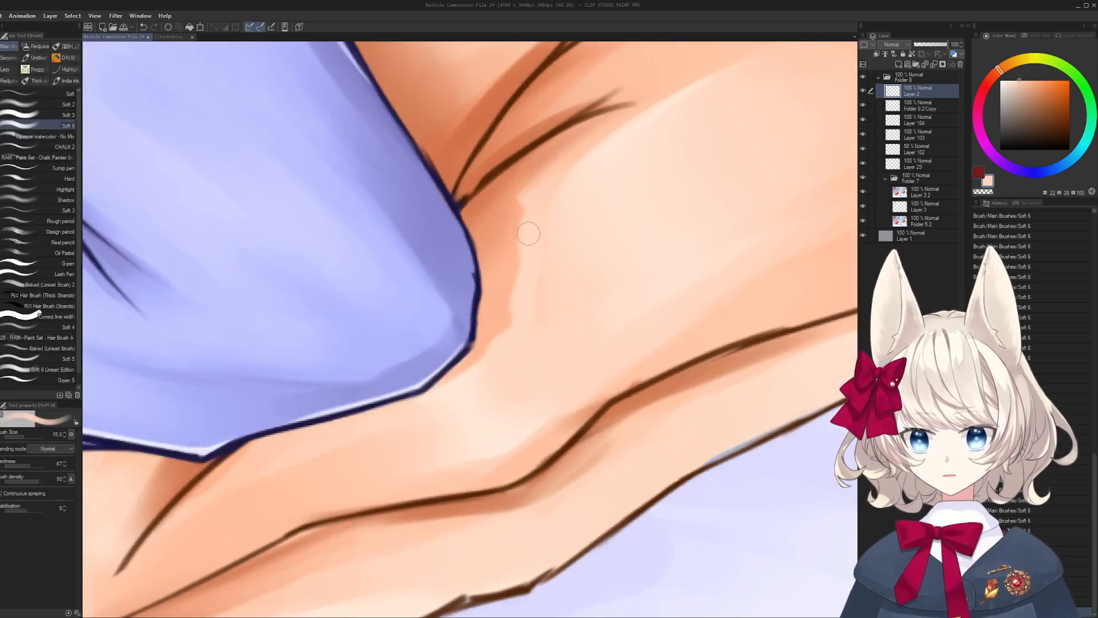
{"action": "key", "text": "shift+space"}
{"action": "mouse_move", "coordinate": [548, 187]}
{"action": "left_mouse_down"}
{"action": "mouse_move", "coordinate": [583, 309]}
{"action": "mouse_move", "coordinate": [603, 173]}
{"action": "mouse_move", "coordinate": [571, 291]}
{"action": "mouse_move", "coordinate": [447, 396]}
{"action": "mouse_move", "coordinate": [473, 309]}
{"action": "left_mouse_up"}
{"action": "key", "text": "shift+space"}
- Sample the brown and orange at the two creases below the sleeve, retouch the shorter crease at size 6, and save
{"action": "key", "text": "ctrl+space"}
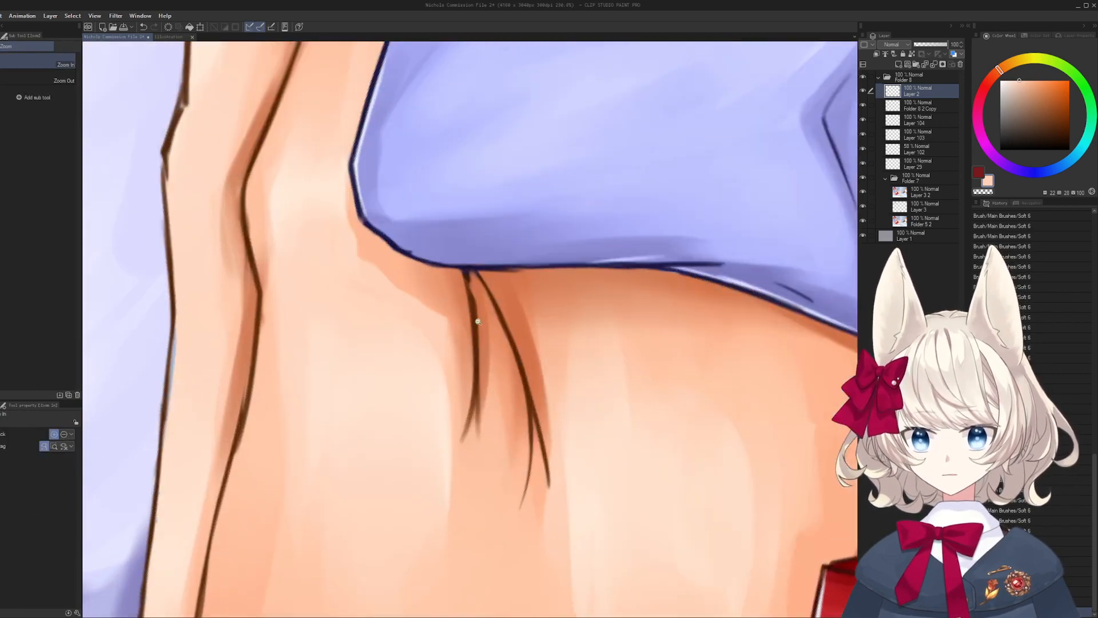
{"action": "left_click", "coordinate": [473, 309], "text": "alt"}
{"action": "left_click", "coordinate": [473, 308], "text": "alt"}
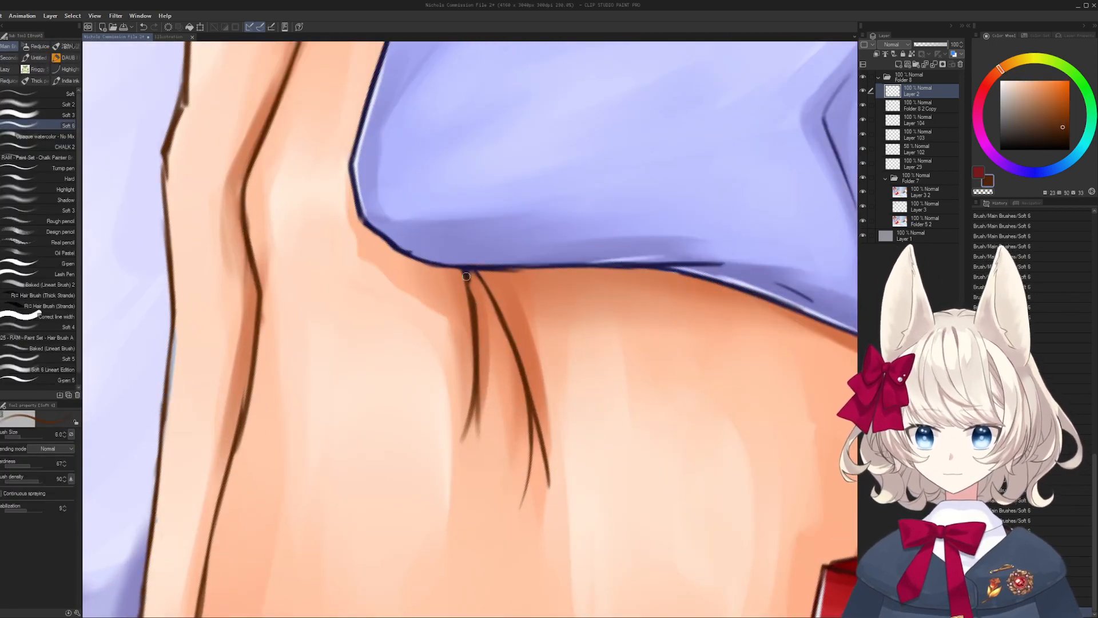
{"action": "left_click", "coordinate": [477, 327], "text": "alt"}
{"action": "key", "text": "shift+space"}
{"action": "mouse_move", "coordinate": [507, 347]}
{"action": "left_mouse_down"}
{"action": "mouse_move", "coordinate": [455, 368]}
{"action": "mouse_move", "coordinate": [535, 282]}
{"action": "left_mouse_up"}
{"action": "key", "text": "shift+space"}
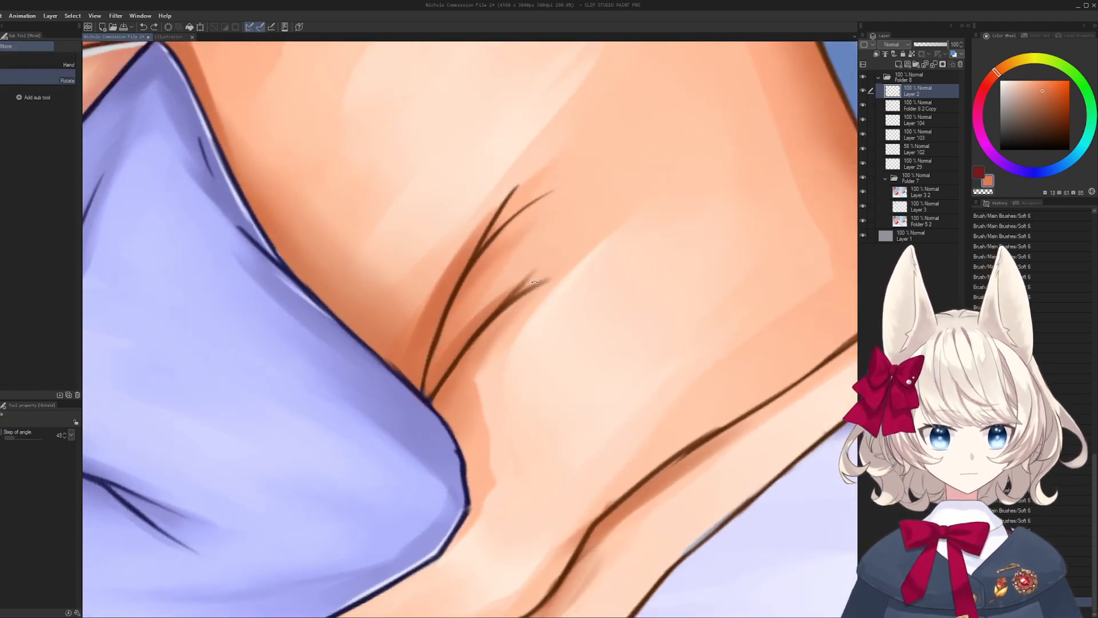
{"action": "key", "text": "ctrl+s"}
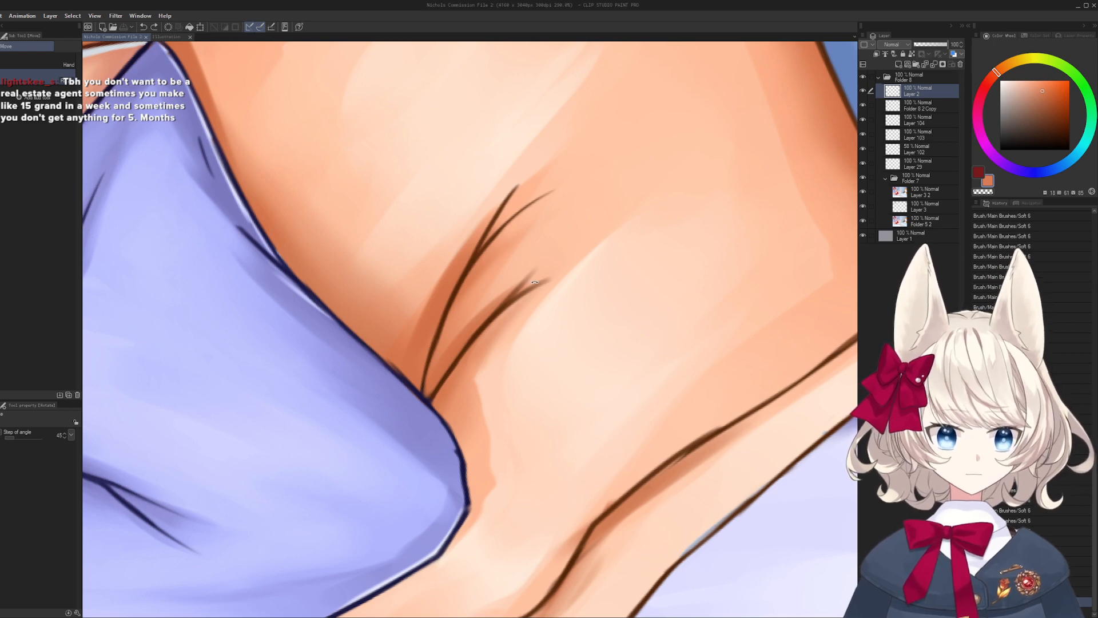
- Thin the shorter crease's brown line with the sampled orange at size 6
{"action": "left_click_drag", "start_coordinate": [535, 282], "coordinate": [456, 370]}
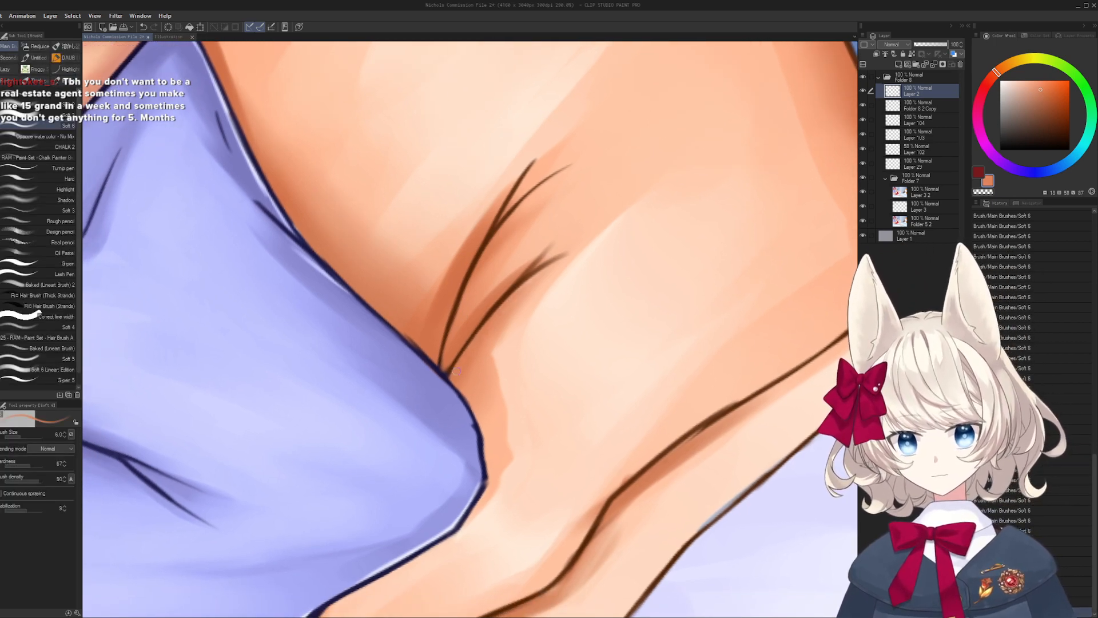
{"action": "left_click_drag", "start_coordinate": [540, 275], "coordinate": [467, 346]}
{"action": "left_click_drag", "start_coordinate": [567, 258], "coordinate": [487, 318]}
- Try to soften the highlight's edge beside the shorter crease with sampled peach at size 10 to 12, and undo the last strokes
{"action": "left_click", "coordinate": [582, 251], "text": "alt"}
{"action": "key", "text": "bracketright"}
{"action": "key", "text": "bracketright"}
{"action": "key", "text": "bracketright"}
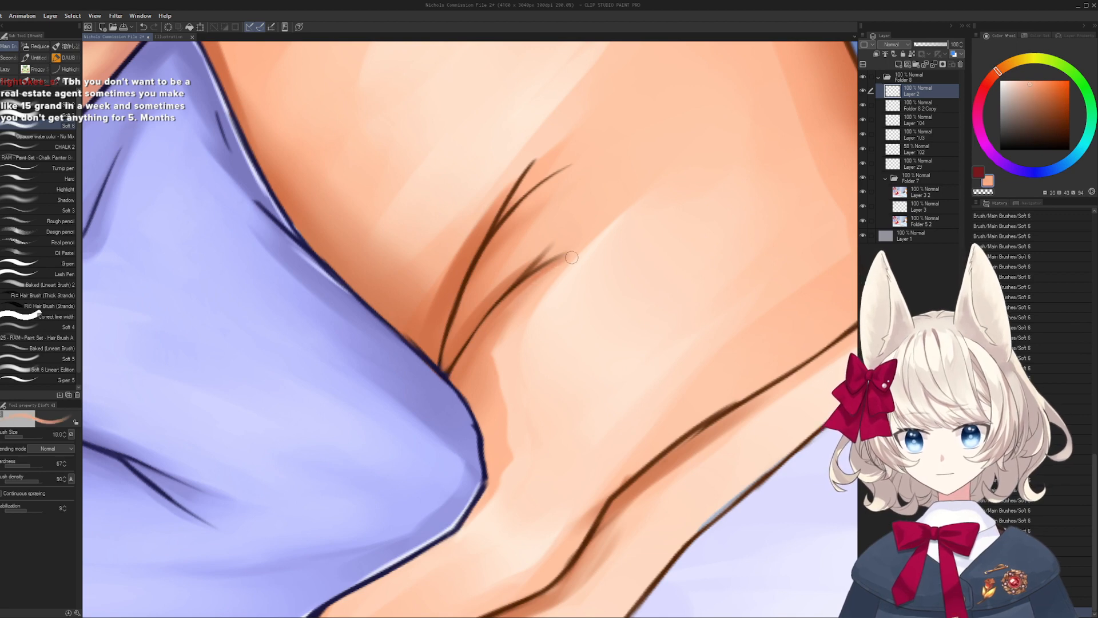
{"action": "key", "text": "bracketright"}
{"action": "left_click_drag", "start_coordinate": [543, 274], "coordinate": [534, 297]}
{"action": "key", "text": "ctrl+z"}
{"action": "key", "text": "ctrl+z"}
{"action": "left_click", "coordinate": [537, 303], "text": "alt"}
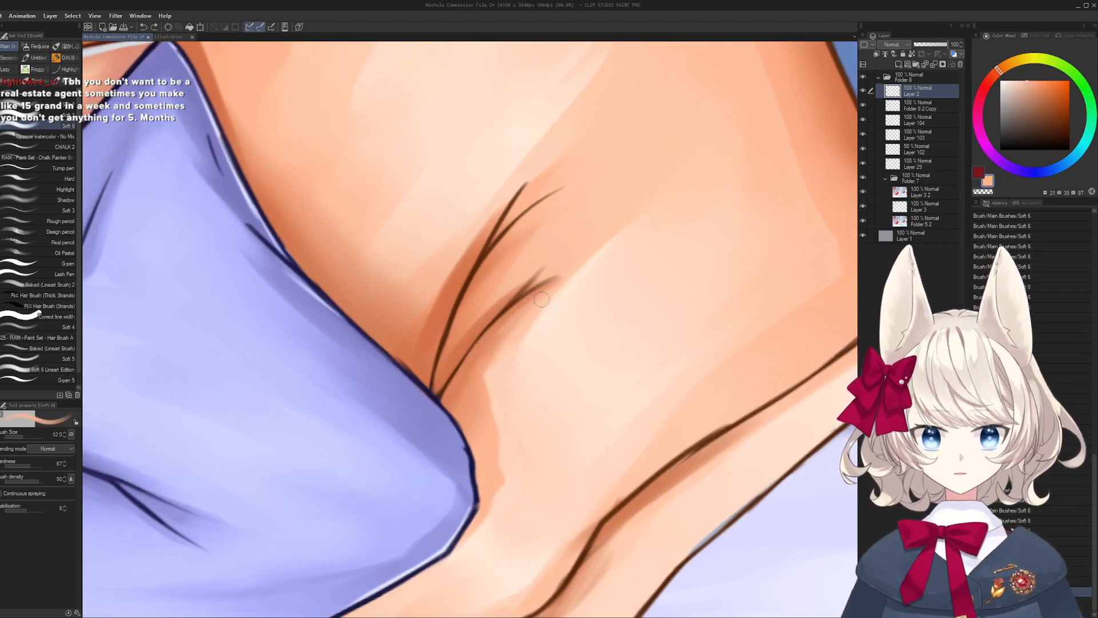
{"action": "left_click_drag", "start_coordinate": [491, 337], "coordinate": [538, 274]}
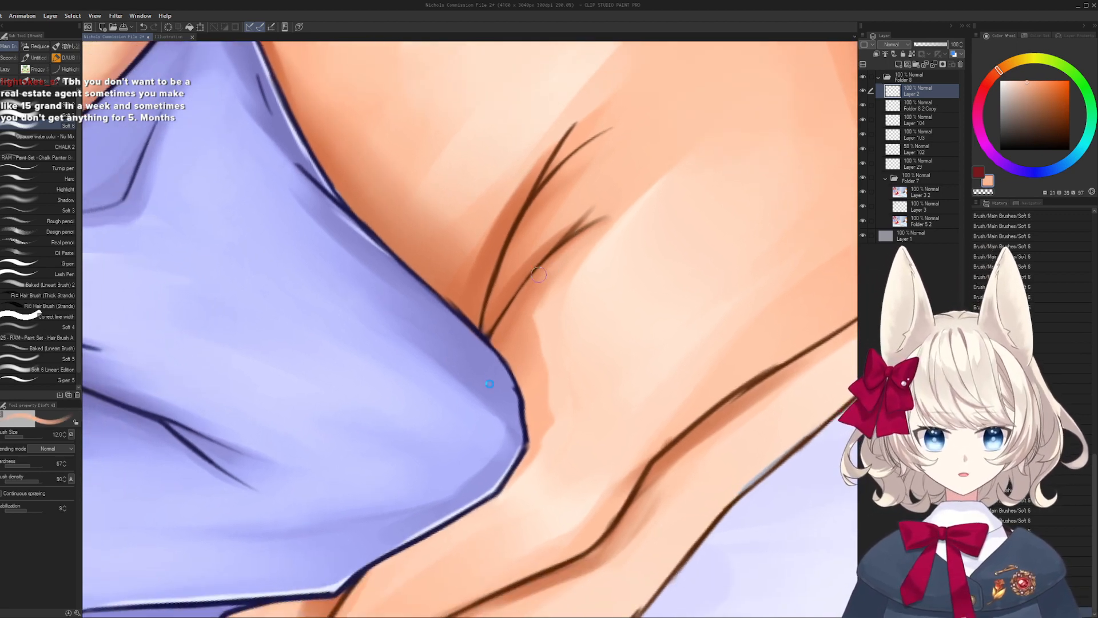
{"action": "mouse_move", "coordinate": [533, 323]}
{"action": "left_mouse_down"}
{"action": "mouse_move", "coordinate": [490, 240]}
{"action": "mouse_move", "coordinate": [463, 247]}
{"action": "mouse_move", "coordinate": [453, 316]}
{"action": "left_mouse_up"}
- Sample the dark brown and redraw the shorter crease line from the sleeve outward at size 4 to 5, undoing unwanted strokes
{"action": "left_click", "coordinate": [623, 349], "text": "alt"}
{"action": "key", "text": "bracketleft"}
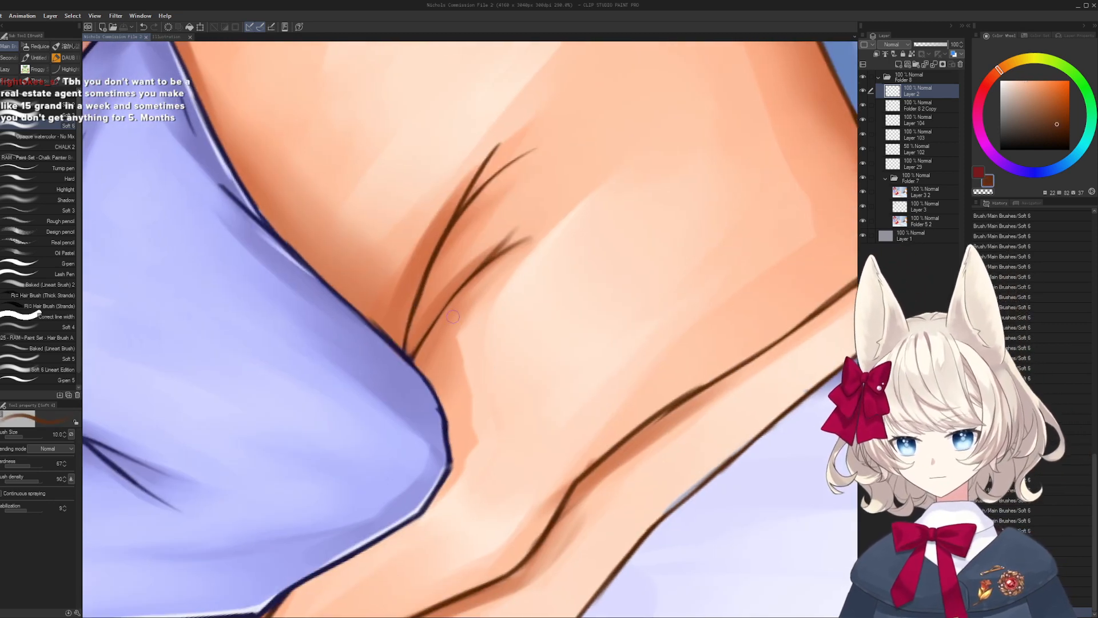
{"action": "key", "text": "bracketleft"}
{"action": "key", "text": "bracketleft"}
{"action": "key", "text": "bracketleft"}
{"action": "key", "text": "bracketleft"}
{"action": "key", "text": "bracketleft"}
{"action": "key", "text": "ctrl+z"}
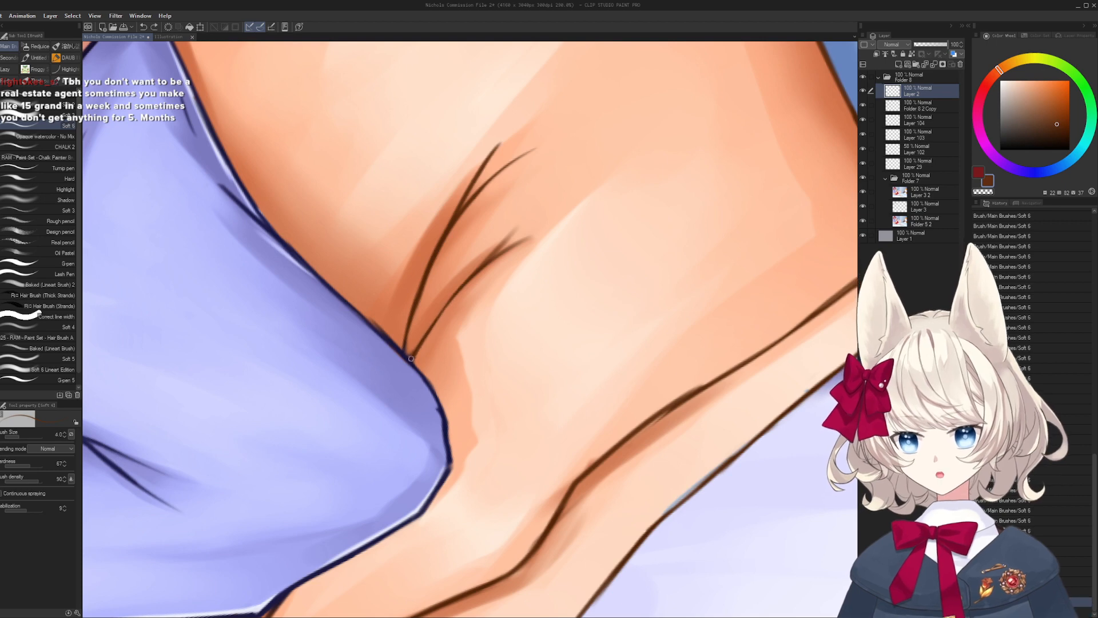
{"action": "key", "text": "]"}
{"action": "mouse_move", "coordinate": [412, 359]}
{"action": "left_mouse_down"}
{"action": "mouse_move", "coordinate": [478, 267]}
{"action": "mouse_move", "coordinate": [531, 234]}
{"action": "left_mouse_up"}
{"action": "key", "text": "ctrl+z"}
{"action": "key", "text": "ctrl+z"}
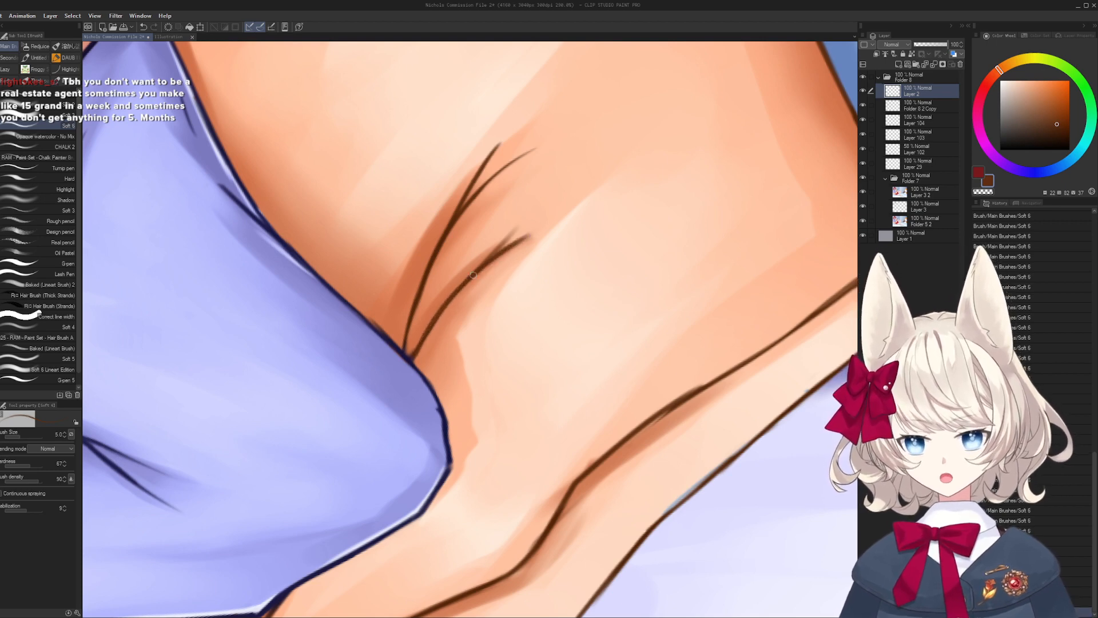
- Sample the peach and soften the orange shading along the shorter crease's outer side at size 10 to 20
{"action": "key", "text": "]"}
{"action": "key", "text": "]"}
{"action": "key", "text": "]"}
{"action": "key", "text": "]"}
{"action": "left_click", "coordinate": [503, 257], "text": "alt"}
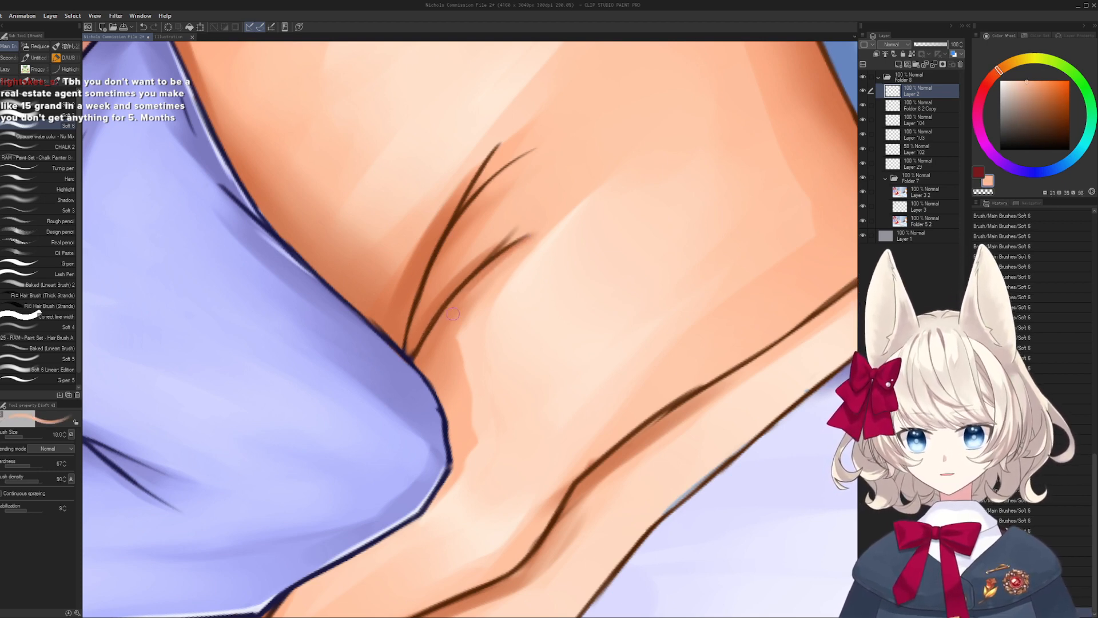
{"action": "left_click_drag", "start_coordinate": [453, 314], "coordinate": [408, 360]}
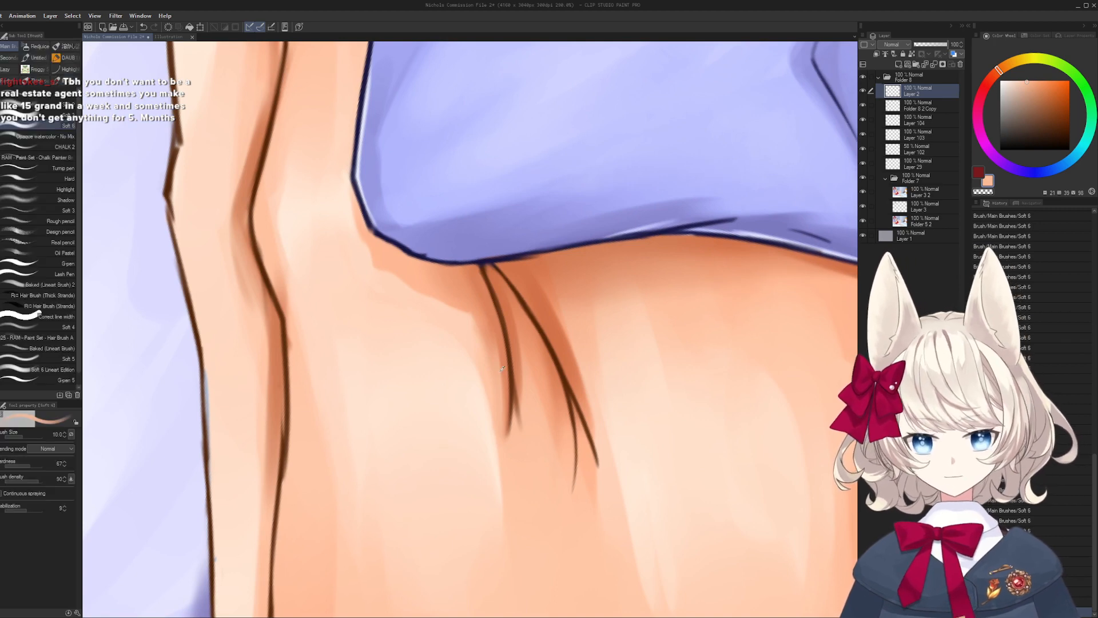
{"action": "key", "text": "]"}
{"action": "key", "text": "]"}
{"action": "key", "text": "]"}
{"action": "left_click_drag", "start_coordinate": [495, 354], "coordinate": [485, 367]}
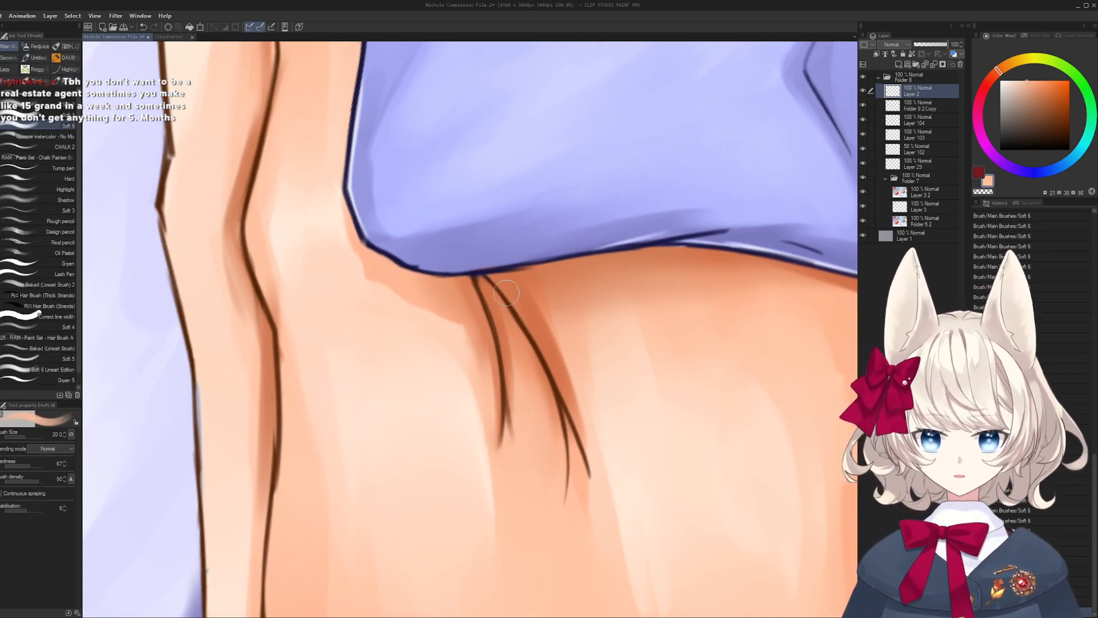
{"action": "mouse_move", "coordinate": [507, 293]}
{"action": "left_mouse_down"}
{"action": "mouse_move", "coordinate": [491, 229]}
{"action": "mouse_move", "coordinate": [518, 323]}
{"action": "left_mouse_up"}
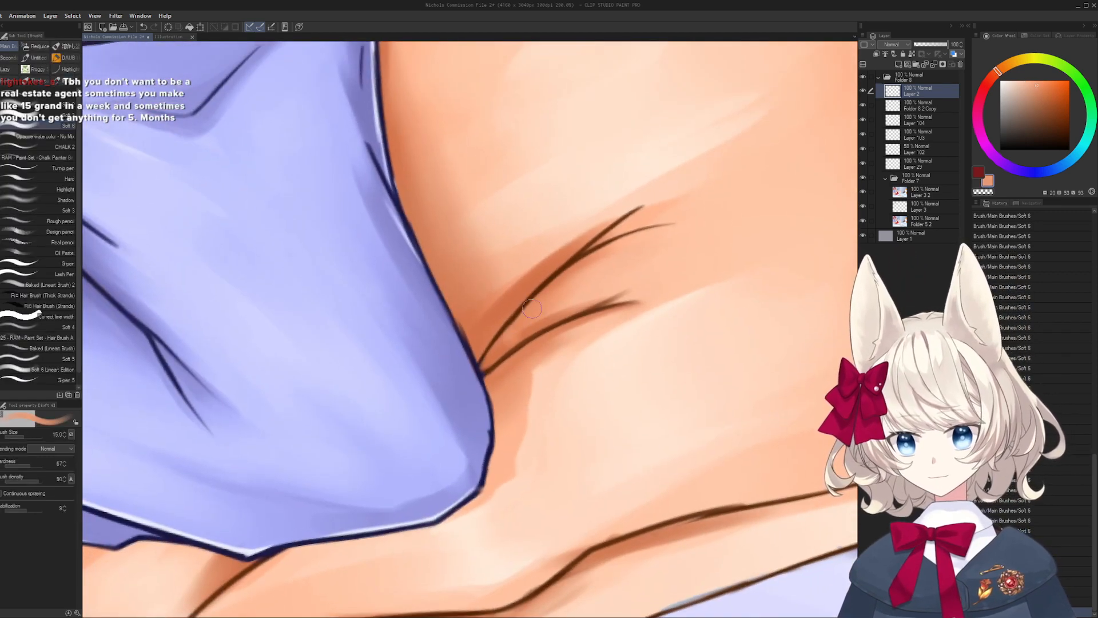
- Sample the orange and peach tones and blend the shading between the two creases below the sleeve at size 10 to 12
{"action": "key", "text": "["}
{"action": "key", "text": "["}
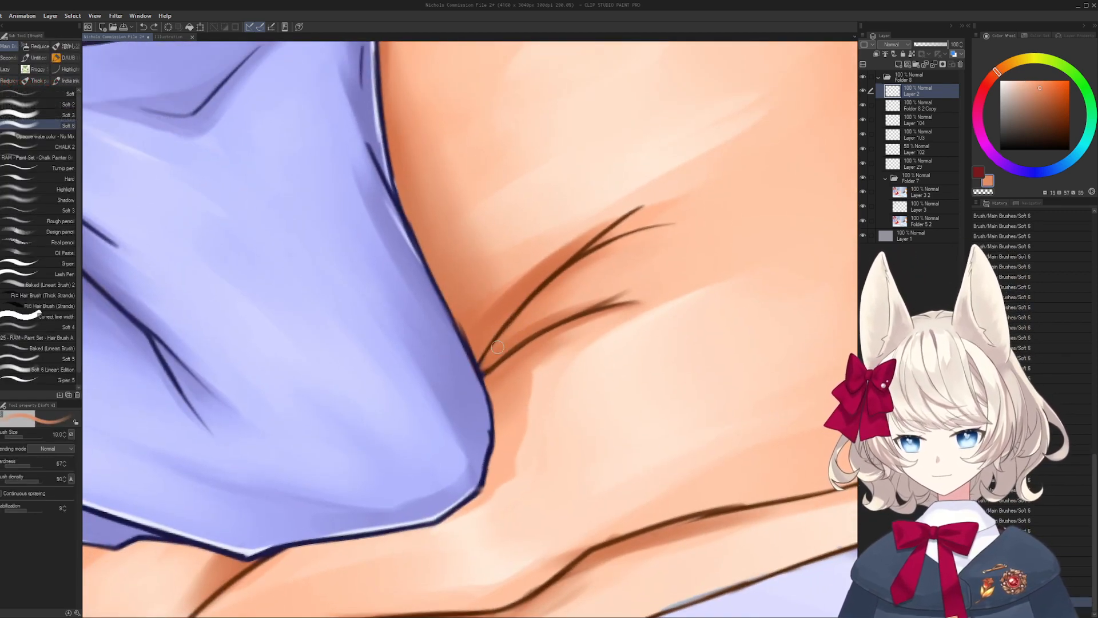
{"action": "left_click", "coordinate": [512, 326], "text": "alt"}
{"action": "key", "text": "]"}
{"action": "left_click", "coordinate": [673, 237], "text": "alt"}
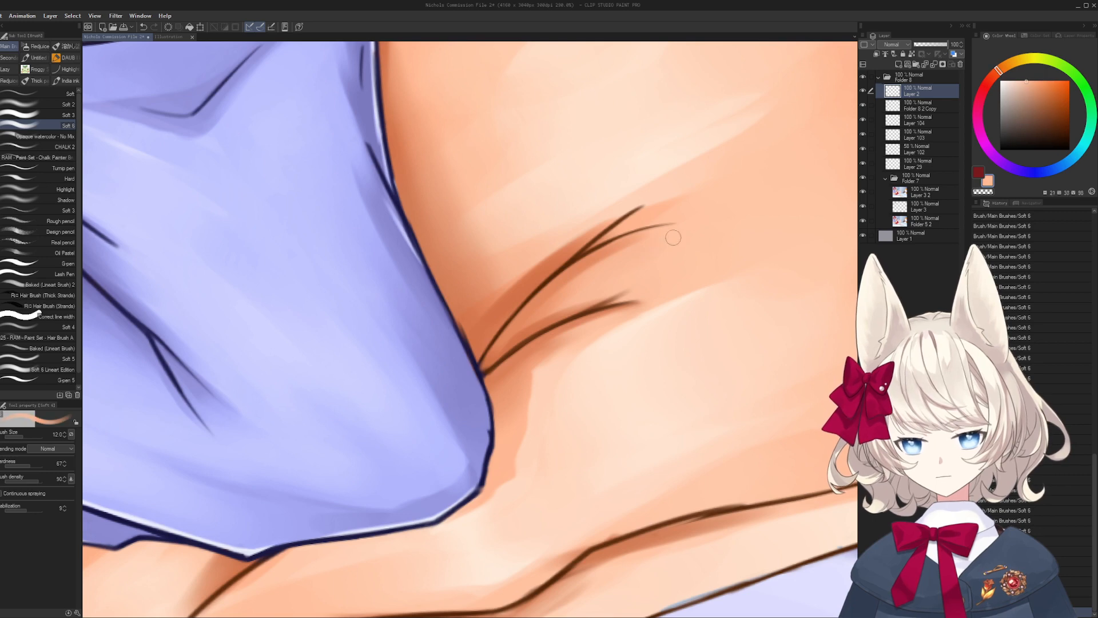
{"action": "key", "text": "]"}
{"action": "left_click_drag", "start_coordinate": [642, 245], "coordinate": [506, 427]}
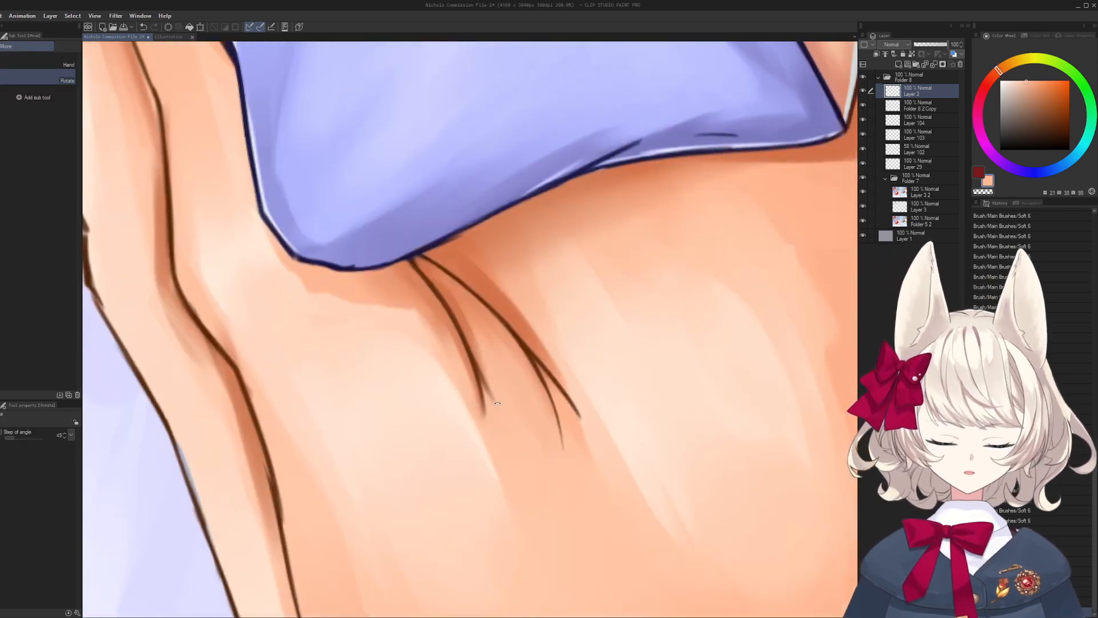
- Sample the dark brown and extend the shorter crease's tapered tip at size 4, undoing unwanted strokes
{"action": "left_click", "coordinate": [525, 343], "text": "alt"}
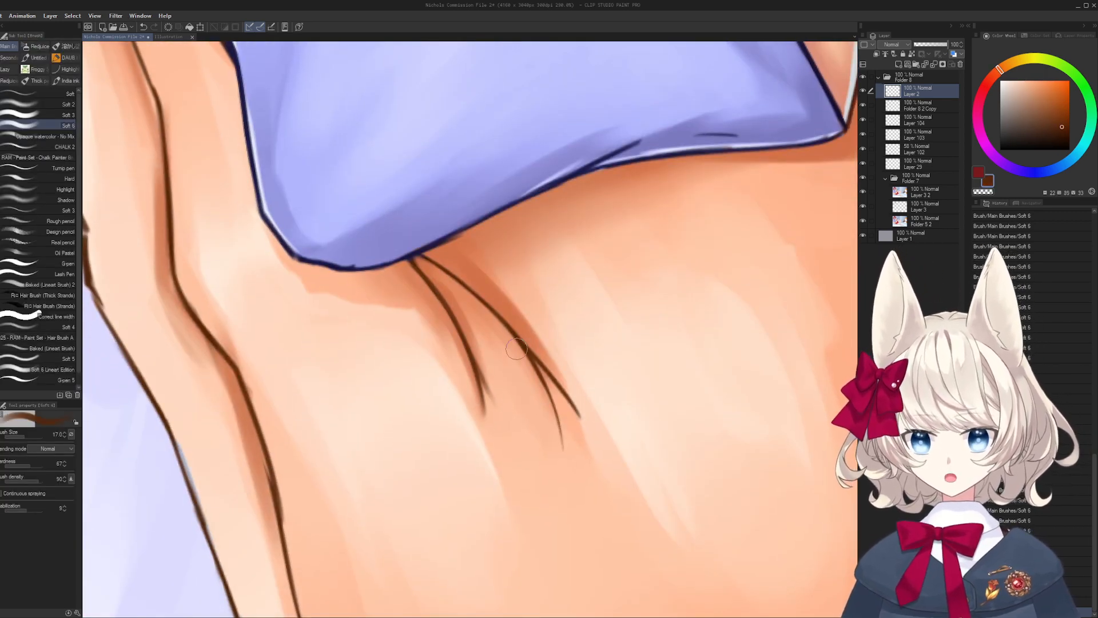
{"action": "key", "text": "["}
{"action": "key", "text": "["}
{"action": "key", "text": "["}
{"action": "key", "text": "["}
{"action": "key", "text": "["}
{"action": "key", "text": "["}
{"action": "key", "text": "["}
{"action": "key", "text": "ctrl+z"}
{"action": "mouse_move", "coordinate": [477, 364]}
{"action": "left_mouse_down"}
{"action": "mouse_move", "coordinate": [497, 413]}
{"action": "mouse_move", "coordinate": [480, 394]}
{"action": "mouse_move", "coordinate": [490, 440]}
{"action": "left_mouse_up"}
{"action": "key", "text": "ctrl+z"}
{"action": "key", "text": "ctrl+z"}
{"action": "key", "text": "ctrl+z"}
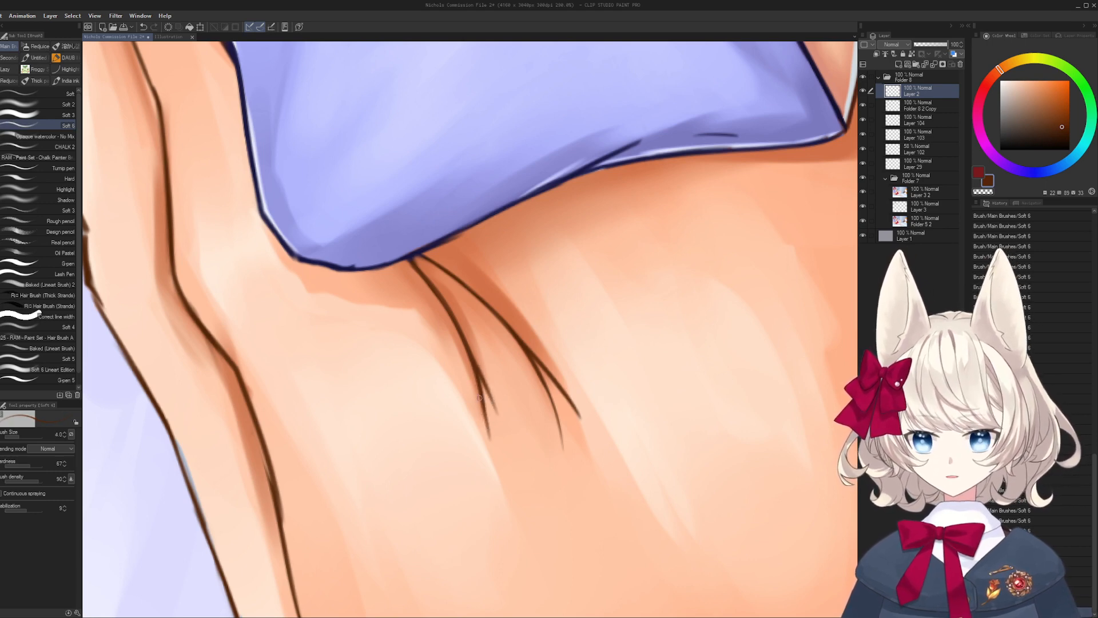
- Sample the peach tones and soften the orange shading along the shorter crease's outer side below the sleeve at size 17
{"action": "key", "text": "r"}
{"action": "mouse_move", "coordinate": [458, 398]}
{"action": "left_mouse_down"}
{"action": "mouse_move", "coordinate": [538, 337]}
{"action": "mouse_move", "coordinate": [529, 303]}
{"action": "left_mouse_up"}
{"action": "left_click", "coordinate": [556, 242], "text": "alt"}
{"action": "key", "text": "]"}
{"action": "key", "text": "]"}
{"action": "key", "text": "]"}
{"action": "key", "text": "]"}
{"action": "key", "text": "]"}
{"action": "key", "text": "]"}
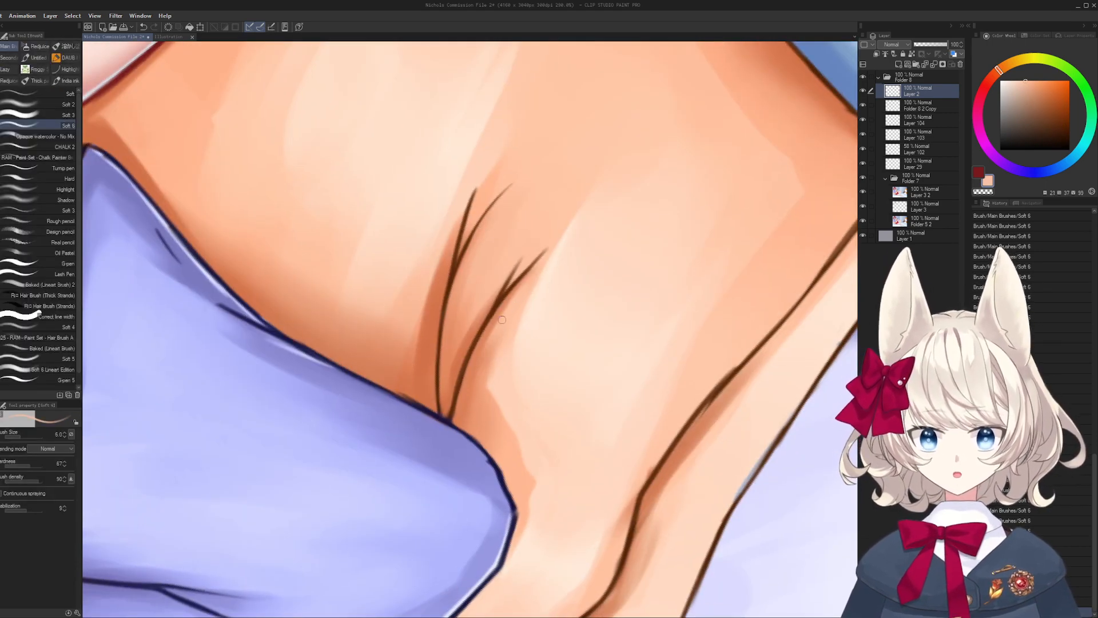
{"action": "left_click", "coordinate": [509, 389], "text": "alt"}
{"action": "key", "text": "]"}
{"action": "key", "text": "]"}
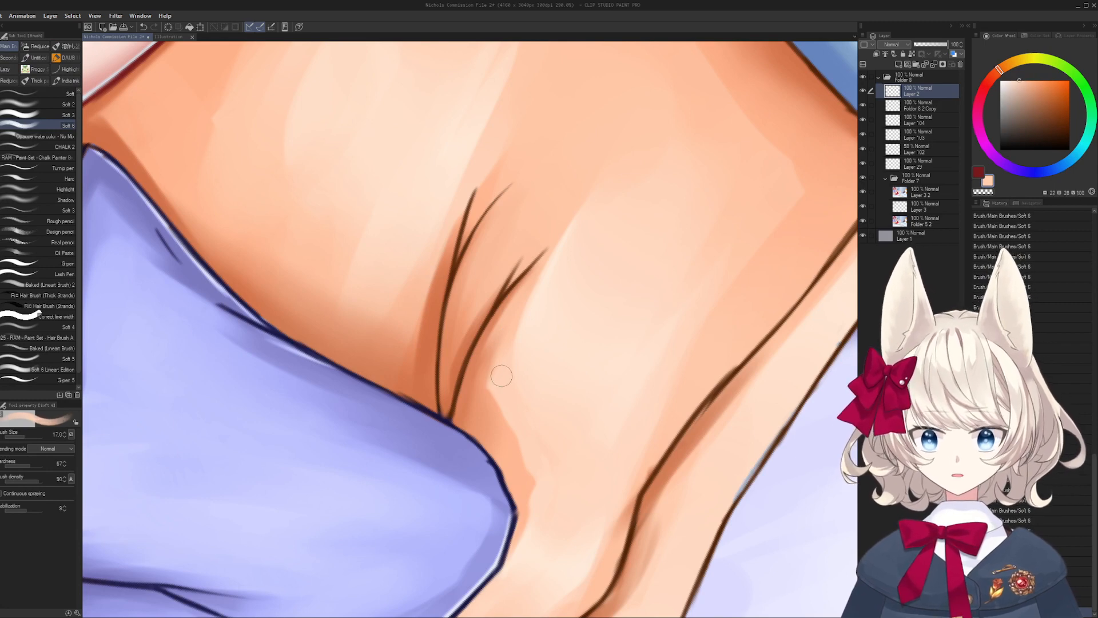
{"action": "left_click", "coordinate": [486, 368], "text": "alt"}
{"action": "left_click", "coordinate": [487, 381], "text": "alt"}
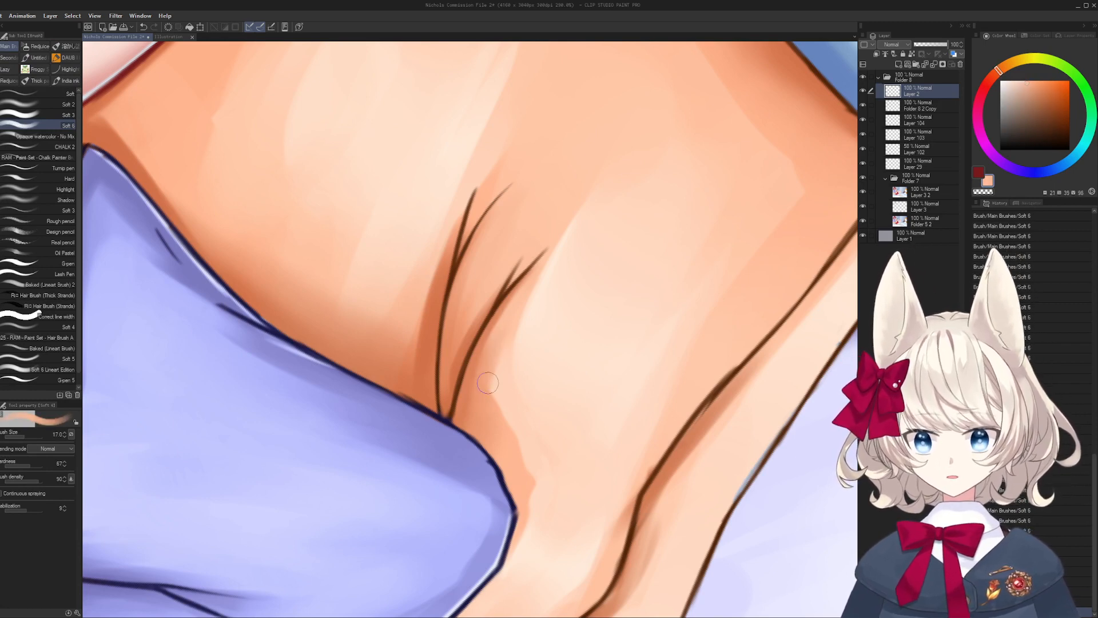
{"action": "left_click", "coordinate": [501, 325], "text": "alt"}
- Sample the dark brown and thicken the longer crease line from the sleeve edge up to its fork at size 3 to 6
{"action": "mouse_move", "coordinate": [544, 252]}
{"action": "left_mouse_down"}
{"action": "mouse_move", "coordinate": [624, 285]}
{"action": "mouse_move", "coordinate": [595, 321]}
{"action": "left_mouse_up"}
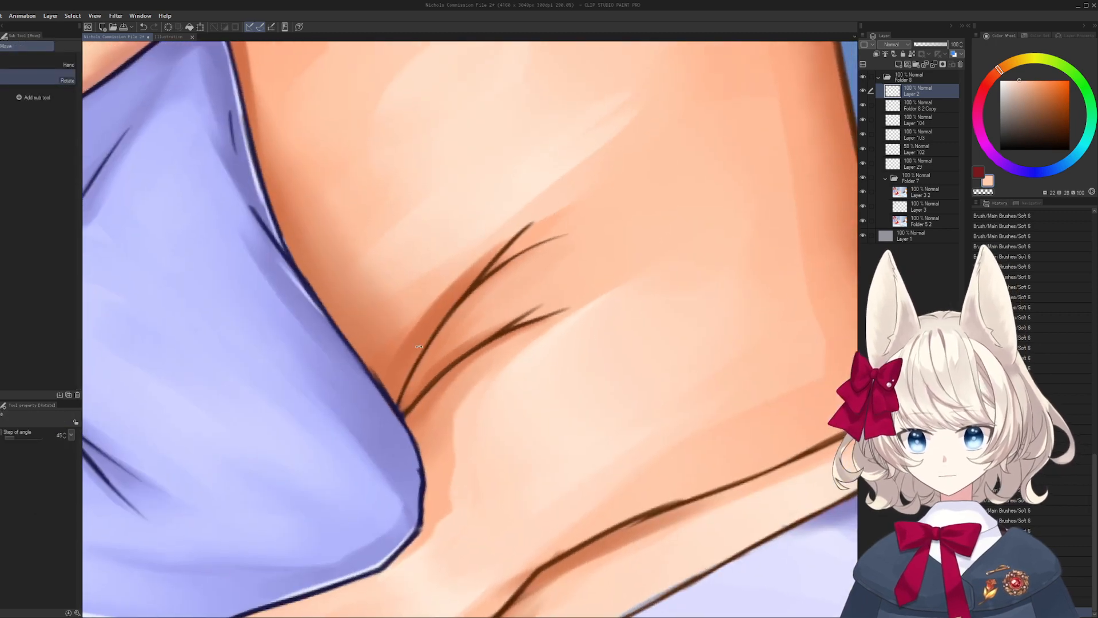
{"action": "left_click", "coordinate": [417, 418], "text": "alt"}
{"action": "left_click", "coordinate": [499, 332], "text": "alt"}
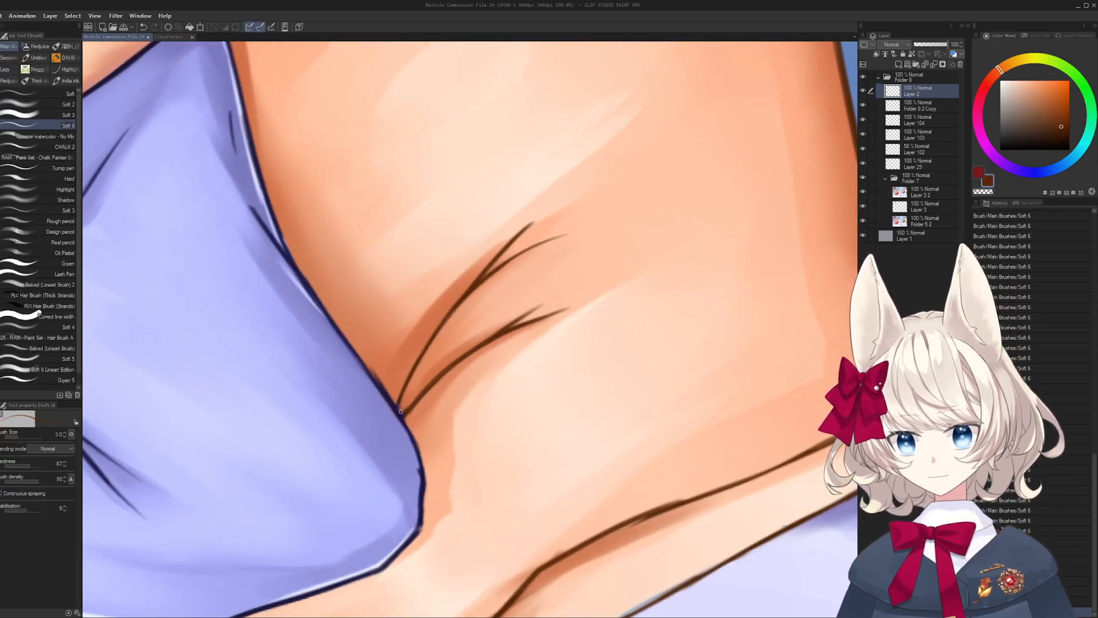
{"action": "left_click_drag", "start_coordinate": [399, 405], "coordinate": [464, 292]}
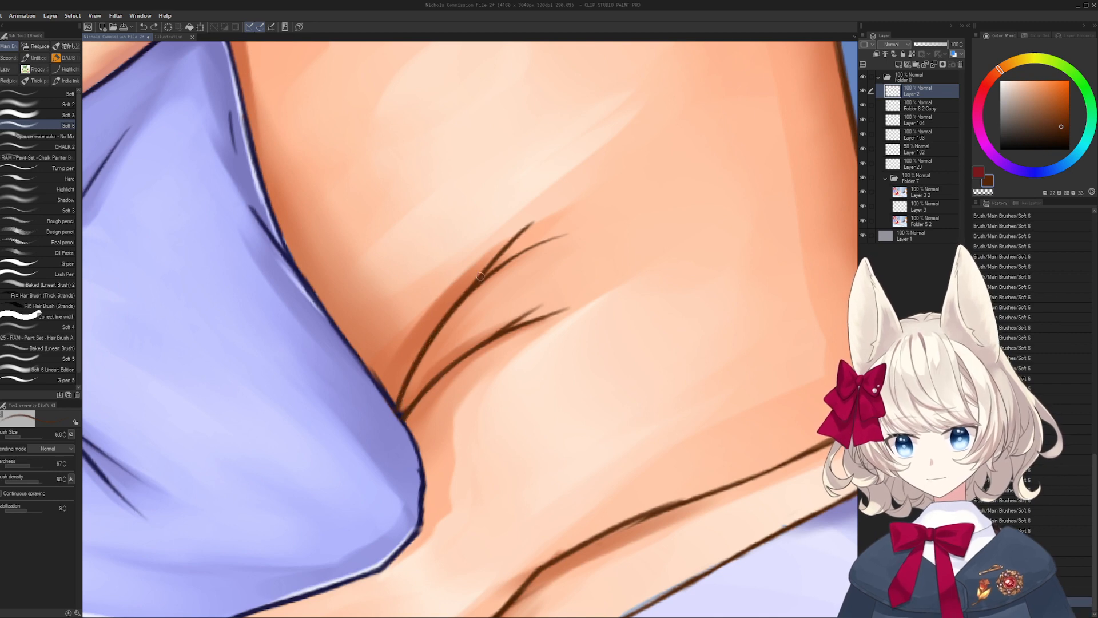
{"action": "mouse_move", "coordinate": [395, 379]}
{"action": "left_mouse_down"}
{"action": "mouse_move", "coordinate": [597, 253]}
{"action": "mouse_move", "coordinate": [507, 292]}
{"action": "mouse_move", "coordinate": [456, 257]}
{"action": "mouse_move", "coordinate": [407, 328]}
{"action": "mouse_move", "coordinate": [540, 254]}
{"action": "mouse_move", "coordinate": [384, 338]}
{"action": "mouse_move", "coordinate": [563, 242]}
{"action": "mouse_move", "coordinate": [513, 283]}
{"action": "left_mouse_up"}
{"action": "left_click", "coordinate": [469, 309], "text": "alt"}
- Sample the navy and refine the sleeve's lower outline above the two brown creases at size 2.5
{"action": "key", "text": "bracketleft"}
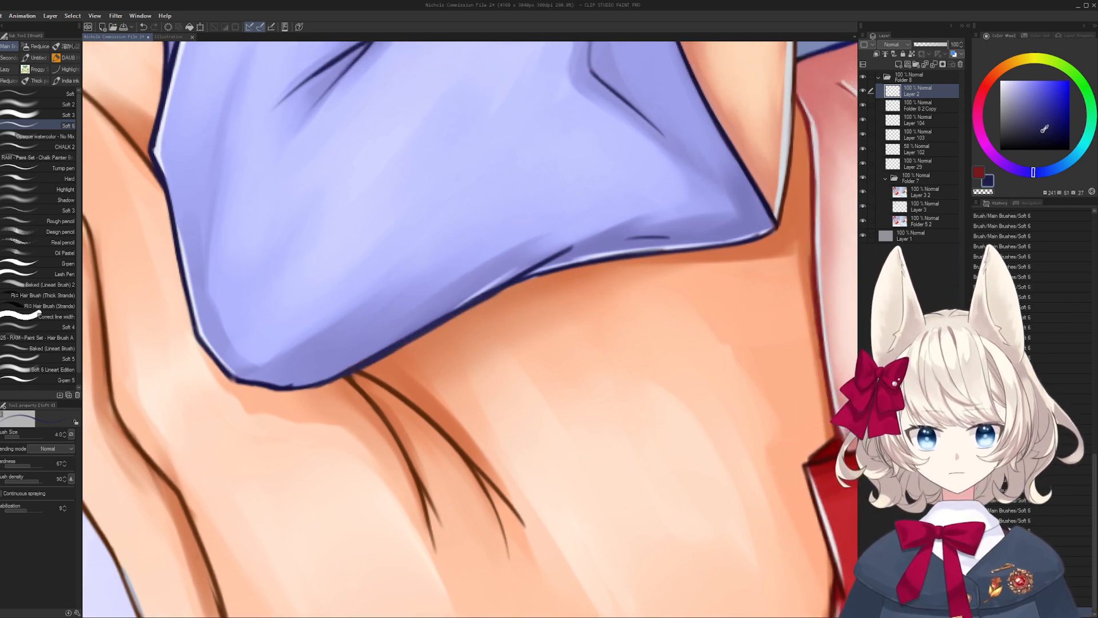
{"action": "key", "text": "bracketleft"}
{"action": "left_click_drag", "start_coordinate": [430, 335], "coordinate": [448, 318]}
{"action": "key", "text": "bracketright"}
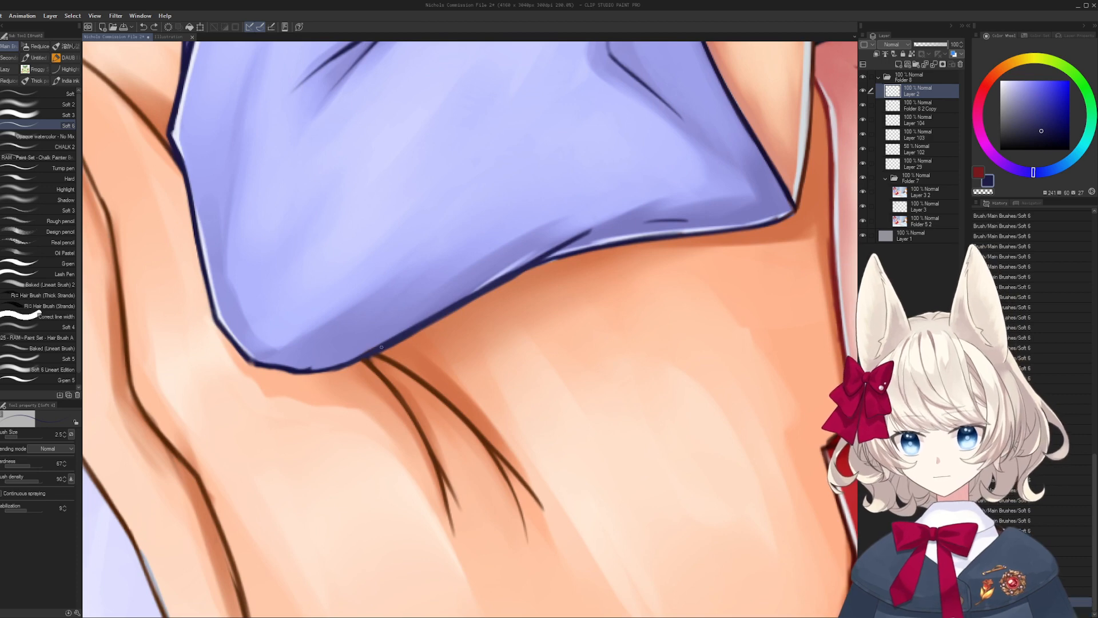
{"action": "key", "text": "bracketright"}
{"action": "key", "text": "bracketright"}
{"action": "left_click", "coordinate": [573, 227], "text": "alt"}
{"action": "mouse_move", "coordinate": [599, 226]}
{"action": "left_mouse_down"}
{"action": "mouse_move", "coordinate": [546, 251]}
{"action": "mouse_move", "coordinate": [610, 226]}
{"action": "mouse_move", "coordinate": [567, 153]}
{"action": "left_mouse_up"}
- Touch up the navy outline and short crease strokes along the sleeve's lower edge at size 5, and save the illustration
{"action": "left_click", "coordinate": [607, 213], "text": "alt"}
{"action": "key", "text": "bracketright"}
{"action": "key", "text": "bracketright"}
{"action": "key", "text": "bracketright"}
{"action": "left_click", "coordinate": [476, 301], "text": "alt"}
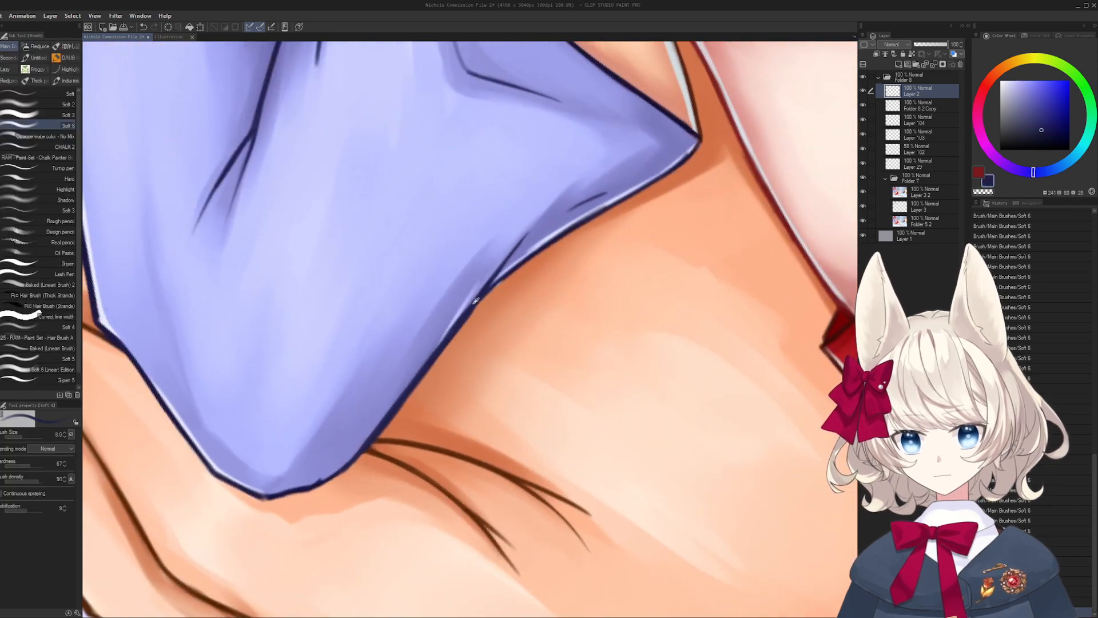
{"action": "key", "text": "bracketleft"}
{"action": "key", "text": "bracketleft"}
{"action": "key", "text": "bracketleft"}
{"action": "left_click", "coordinate": [509, 272], "text": "alt"}
{"action": "mouse_move", "coordinate": [514, 268]}
{"action": "left_mouse_down"}
{"action": "mouse_move", "coordinate": [639, 188]}
{"action": "mouse_move", "coordinate": [545, 253]}
{"action": "left_mouse_up"}
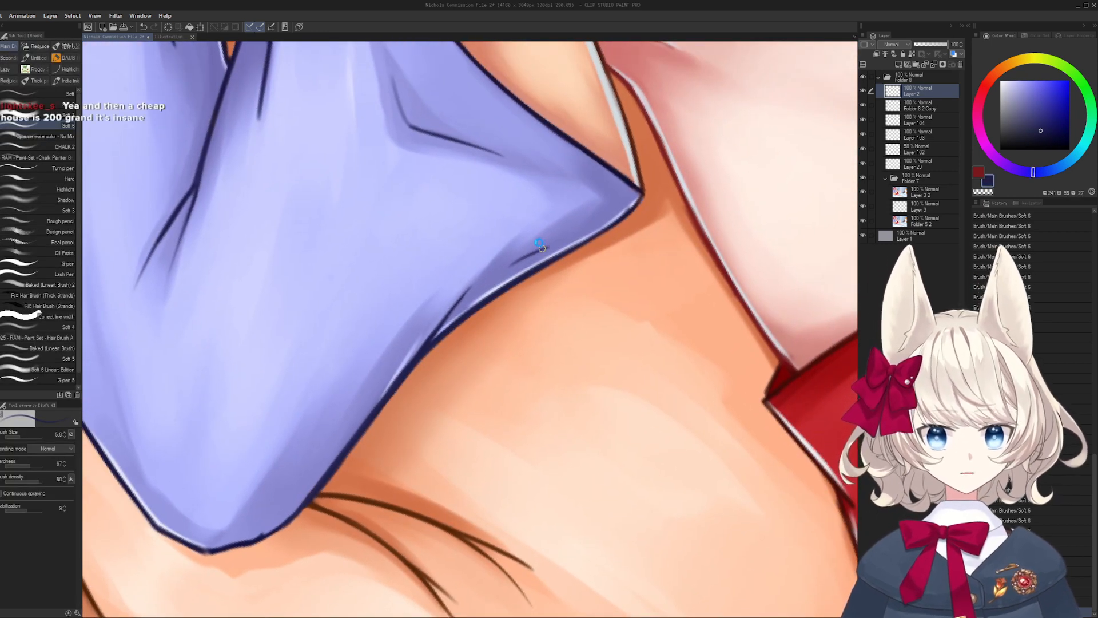
{"action": "key", "text": "ctrl+s"}
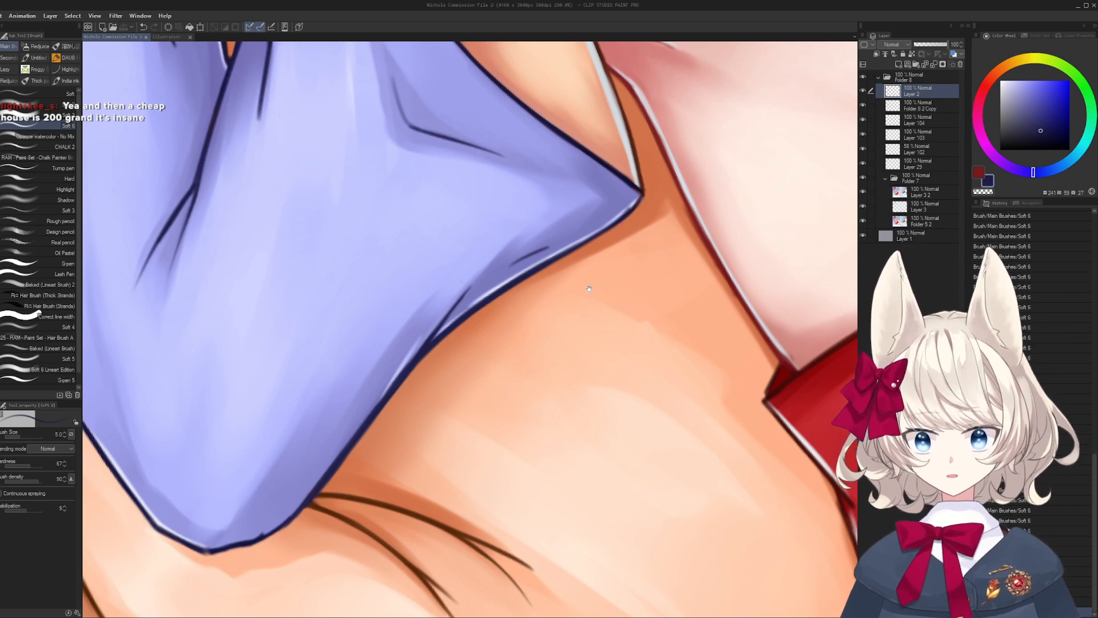
- Sample the pale lavender and touch up the rim light along the sleeve's lower edge
{"action": "mouse_move", "coordinate": [589, 288]}
{"action": "left_mouse_down"}
{"action": "mouse_move", "coordinate": [401, 400]}
{"action": "mouse_move", "coordinate": [396, 393]}
{"action": "mouse_move", "coordinate": [398, 409]}
{"action": "mouse_move", "coordinate": [416, 346]}
{"action": "mouse_move", "coordinate": [456, 316]}
{"action": "left_mouse_up"}
{"action": "key", "text": "bracketleft"}
{"action": "left_click", "coordinate": [502, 295], "text": "alt"}
{"action": "left_click_drag", "start_coordinate": [420, 363], "coordinate": [485, 287]}
{"action": "left_click_drag", "start_coordinate": [475, 366], "coordinate": [509, 326]}
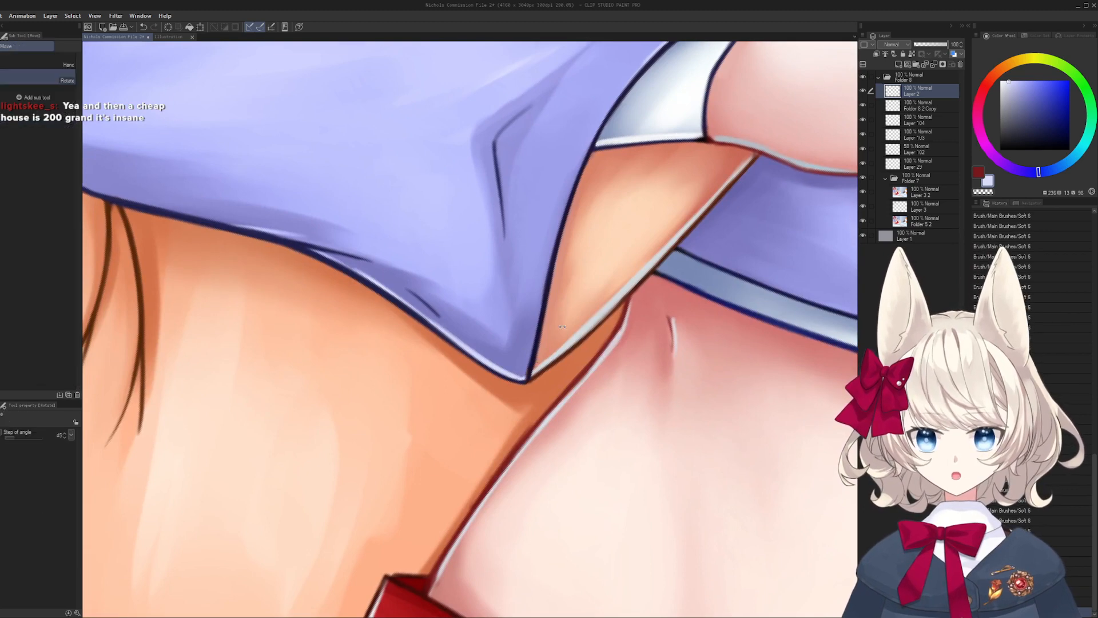
{"action": "left_click_drag", "start_coordinate": [524, 378], "coordinate": [547, 219]}
- Sample the periwinkle tones and paint over the short stray dash near the sleeve's lower corner at size 7 to 12
{"action": "left_click", "coordinate": [484, 286], "text": "alt"}
{"action": "key", "text": "bracketright"}
{"action": "key", "text": "bracketright"}
{"action": "key", "text": "bracketright"}
{"action": "key", "text": "bracketright"}
{"action": "key", "text": "bracketright"}
{"action": "key", "text": "bracketright"}
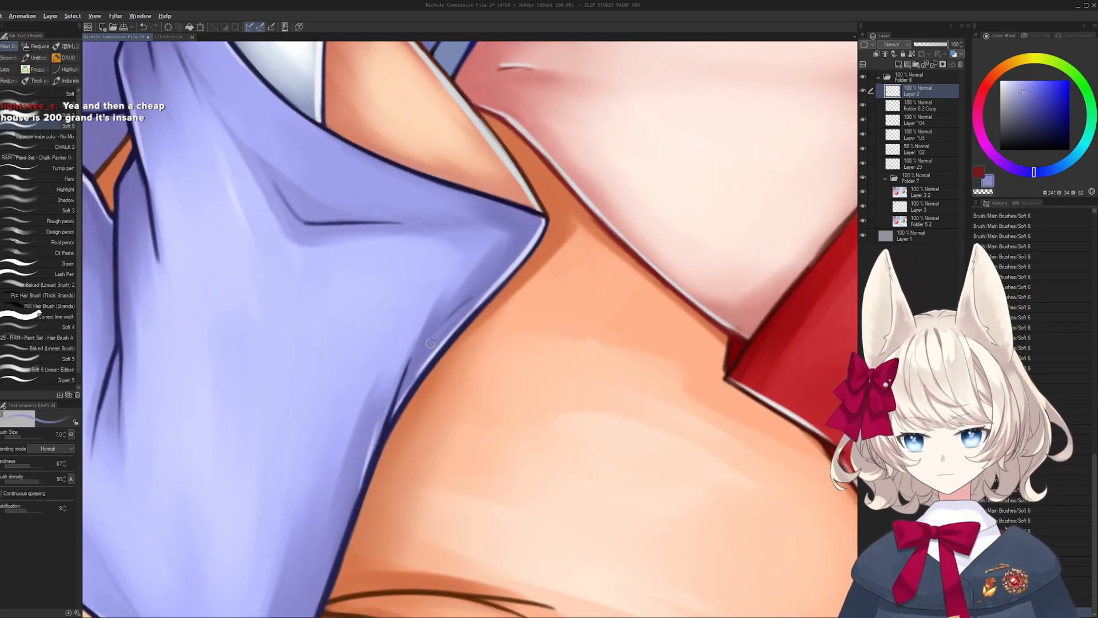
{"action": "left_click", "coordinate": [430, 341], "text": "alt"}
{"action": "left_click", "coordinate": [432, 335], "text": "alt"}
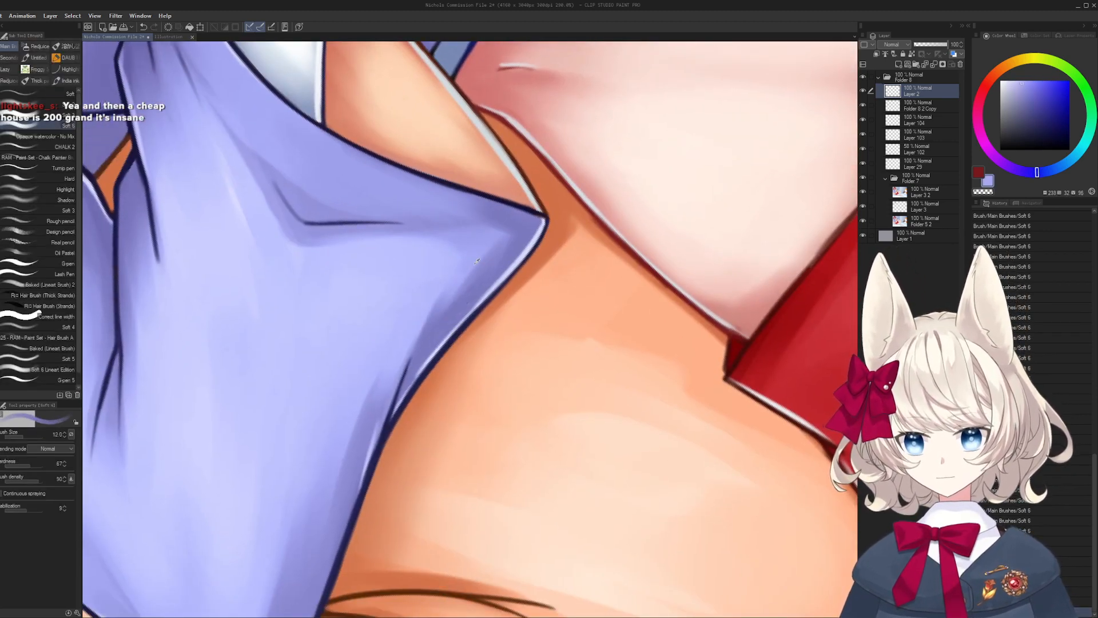
{"action": "left_click_drag", "start_coordinate": [494, 263], "coordinate": [546, 346]}
- Sample the dark blue and extend the upper end of the bent fold line near the white cuff at size 7
{"action": "left_click_drag", "start_coordinate": [540, 200], "coordinate": [435, 380]}
{"action": "left_click", "coordinate": [439, 336], "text": "alt"}
{"action": "key", "text": "bracketleft"}
{"action": "key", "text": "bracketleft"}
{"action": "key", "text": "bracketleft"}
{"action": "key", "text": "bracketleft"}
{"action": "key", "text": "bracketleft"}
{"action": "key", "text": "bracketleft"}
{"action": "mouse_move", "coordinate": [437, 333]}
{"action": "left_mouse_down"}
{"action": "mouse_move", "coordinate": [445, 317]}
{"action": "mouse_move", "coordinate": [439, 354]}
{"action": "left_mouse_up"}
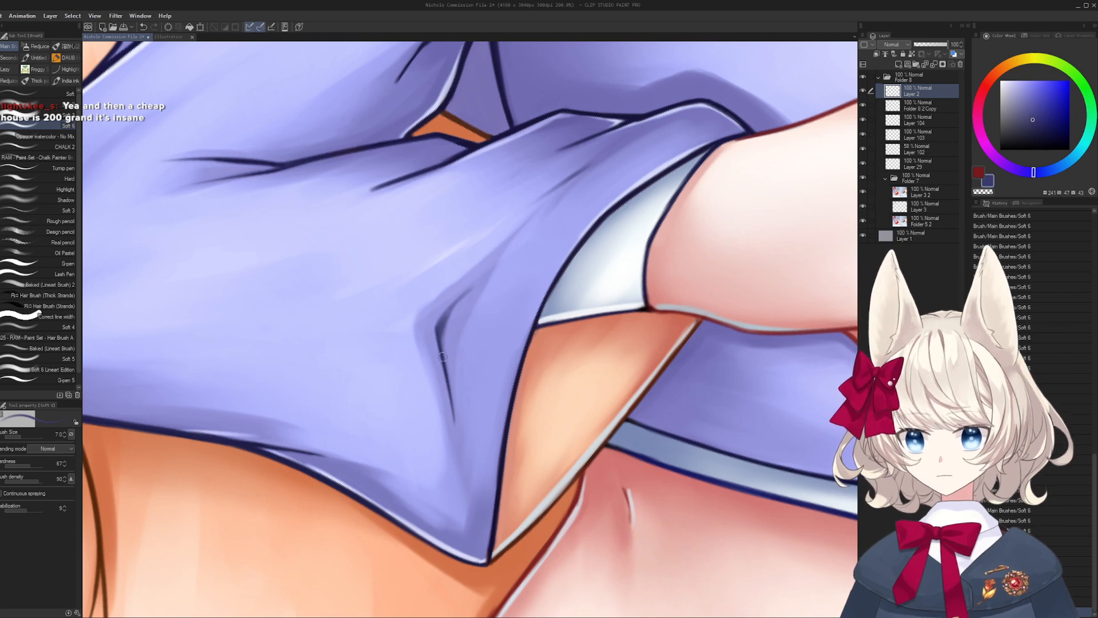
{"action": "mouse_move", "coordinate": [459, 302]}
{"action": "left_mouse_down"}
{"action": "mouse_move", "coordinate": [443, 339]}
{"action": "mouse_move", "coordinate": [443, 327]}
{"action": "mouse_move", "coordinate": [451, 311]}
{"action": "mouse_move", "coordinate": [450, 384]}
{"action": "mouse_move", "coordinate": [452, 314]}
{"action": "left_mouse_up"}
- Sample the surrounding blue tones and blend the bent fold's upper end into the sleeve shading at size 10
{"action": "key", "text": "bracketright"}
{"action": "key", "text": "bracketright"}
{"action": "key", "text": "bracketright"}
{"action": "key", "text": "bracketright"}
{"action": "left_click", "coordinate": [473, 298], "text": "alt"}
{"action": "left_click", "coordinate": [443, 339], "text": "alt"}
{"action": "left_click", "coordinate": [459, 321], "text": "alt"}
{"action": "mouse_move", "coordinate": [460, 309]}
{"action": "left_mouse_down"}
{"action": "mouse_move", "coordinate": [444, 342]}
{"action": "mouse_move", "coordinate": [477, 290]}
{"action": "left_mouse_up"}
{"action": "left_click", "coordinate": [443, 334], "text": "alt"}
{"action": "key", "text": "bracketright"}
{"action": "left_click", "coordinate": [472, 294], "text": "alt"}
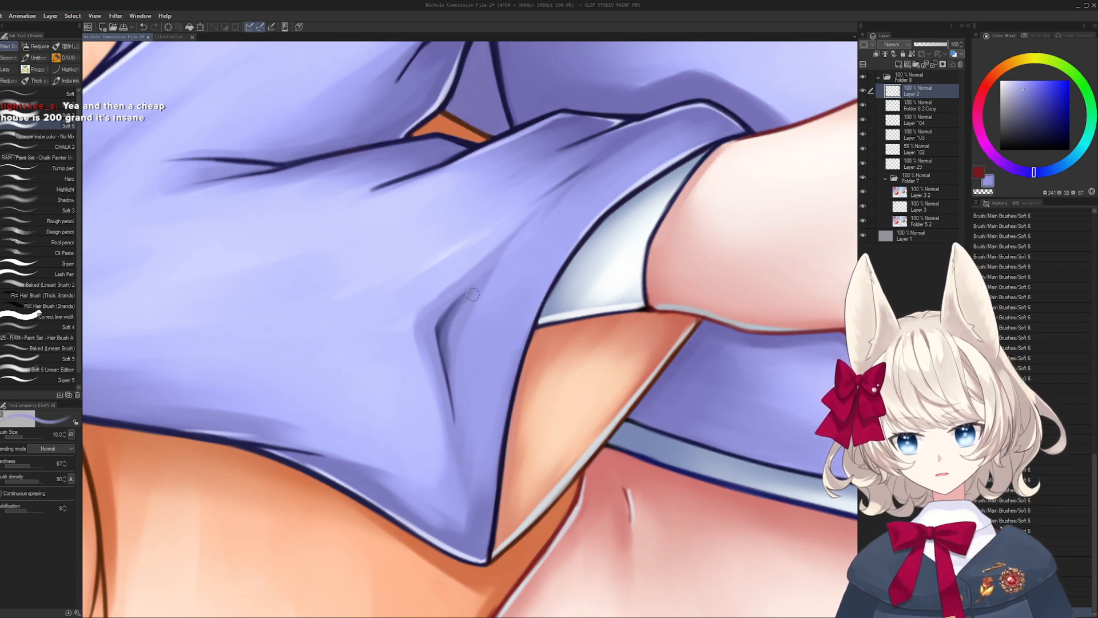
- Sample the light lavender and brush soft highlights between the bent fold and the white cuff at size 12 to 30
{"action": "left_click", "coordinate": [457, 258], "text": "alt"}
{"action": "key", "text": "bracketright"}
{"action": "key", "text": "bracketright"}
{"action": "key", "text": "bracketright"}
{"action": "key", "text": "bracketright"}
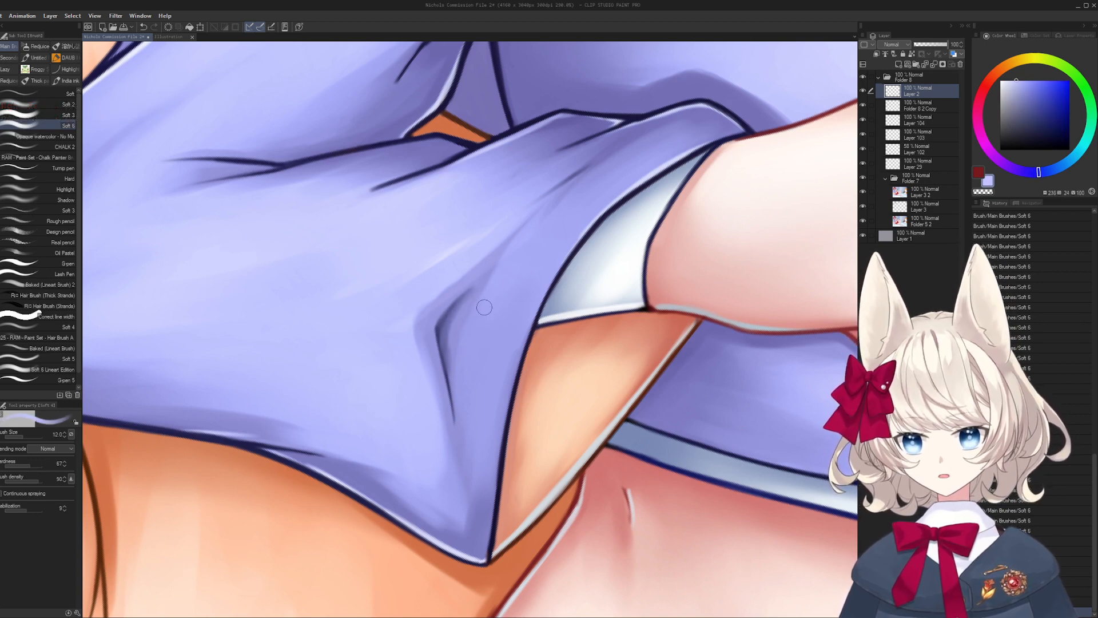
{"action": "key", "text": "bracketright"}
{"action": "mouse_move", "coordinate": [527, 273]}
{"action": "left_mouse_down"}
{"action": "mouse_move", "coordinate": [502, 318]}
{"action": "mouse_move", "coordinate": [549, 239]}
{"action": "left_mouse_up"}
{"action": "key", "text": "bracketright"}
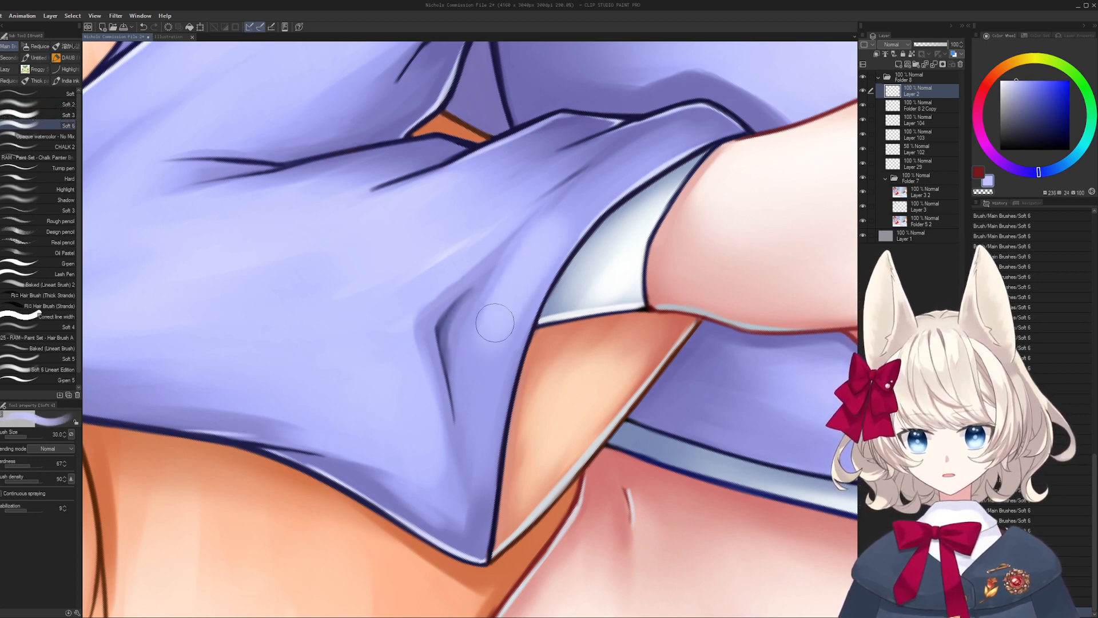
{"action": "left_click_drag", "start_coordinate": [495, 324], "coordinate": [562, 218]}
{"action": "left_click_drag", "start_coordinate": [483, 361], "coordinate": [601, 188]}
{"action": "key", "text": "bracketright"}
{"action": "key", "text": "bracketright"}
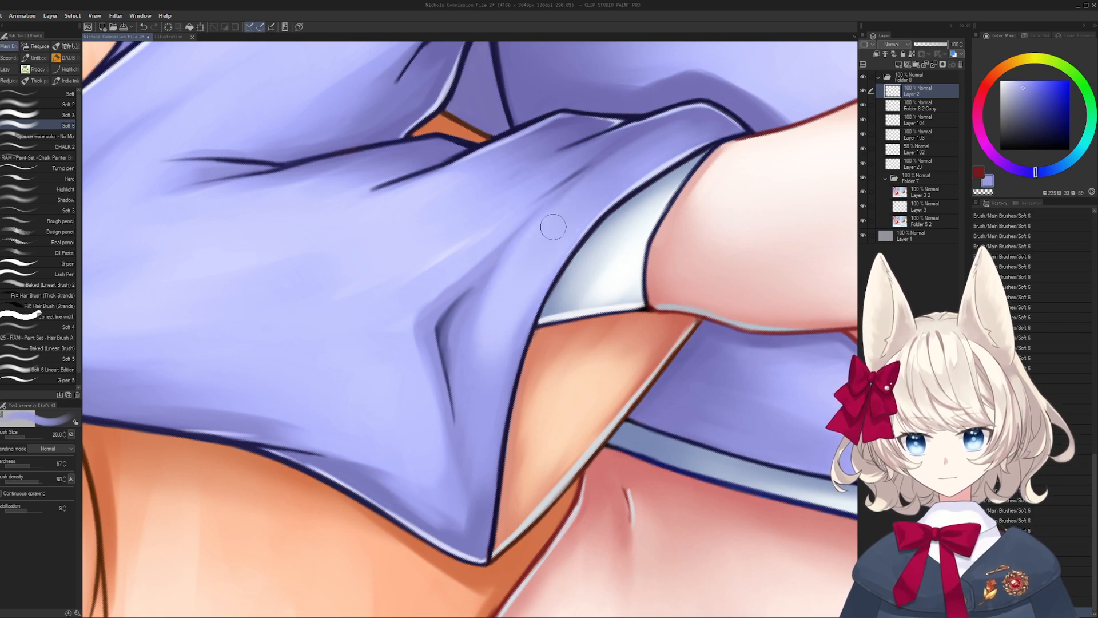
{"action": "left_click", "coordinate": [487, 364], "text": "alt"}
- Sample the light lavender and smooth the broad highlight across the middle of the sleeve at size 40
{"action": "mouse_move", "coordinate": [307, 305]}
{"action": "left_mouse_down"}
{"action": "mouse_move", "coordinate": [510, 336]}
{"action": "mouse_move", "coordinate": [504, 267]}
{"action": "left_mouse_up"}
{"action": "left_click", "coordinate": [511, 336], "text": "alt"}
{"action": "key", "text": "bracketleft"}
{"action": "left_click", "coordinate": [492, 283], "text": "alt"}
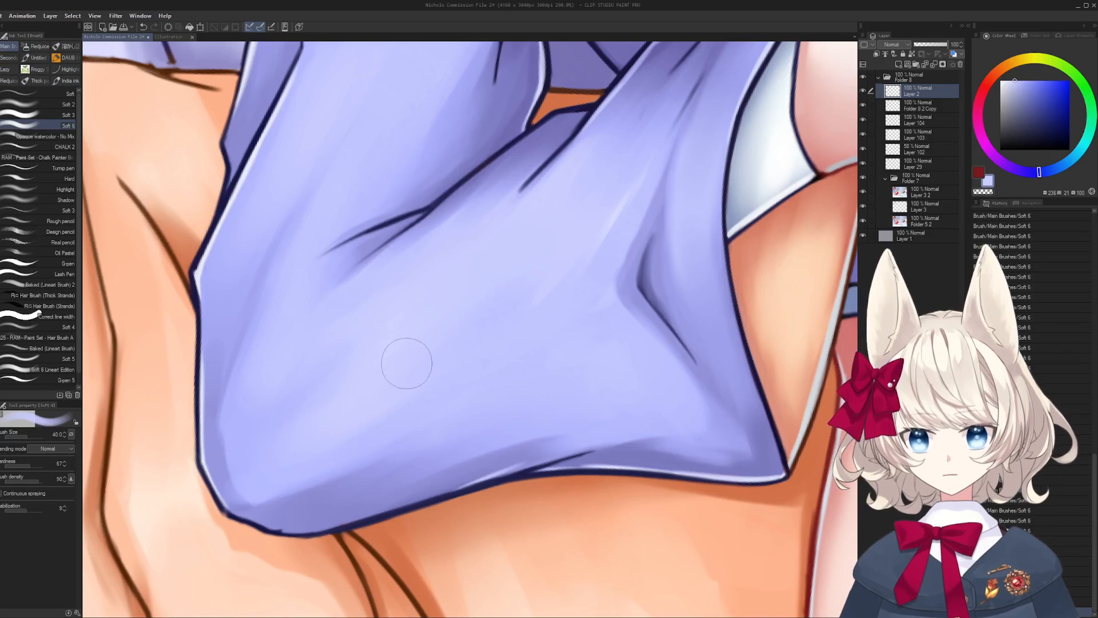
{"action": "left_click", "coordinate": [407, 363], "text": "alt"}
{"action": "mouse_move", "coordinate": [406, 363]}
{"action": "left_mouse_down"}
{"action": "mouse_move", "coordinate": [521, 262]}
{"action": "mouse_move", "coordinate": [489, 341]}
{"action": "left_mouse_up"}
{"action": "scroll", "coordinate": [495, 307], "scroll_direction": "up", "scroll_amount": 3}
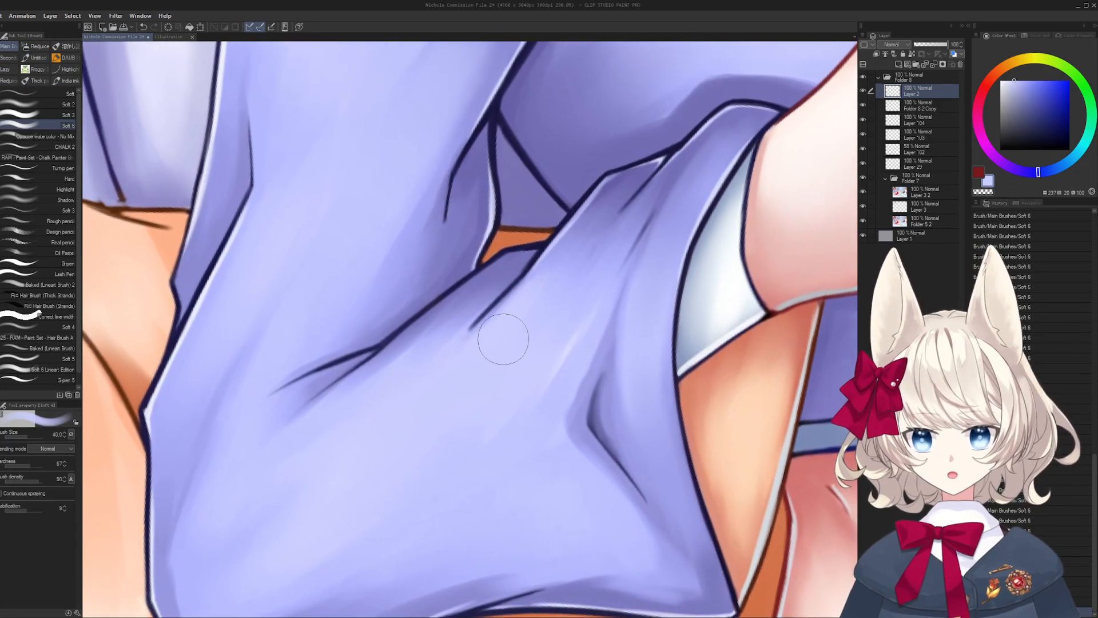
- Save the illustration and retouch the short crease beside the small orange gap with the sampled navy at size 6
{"action": "key", "text": "bracketleft"}
{"action": "key", "text": "bracketleft"}
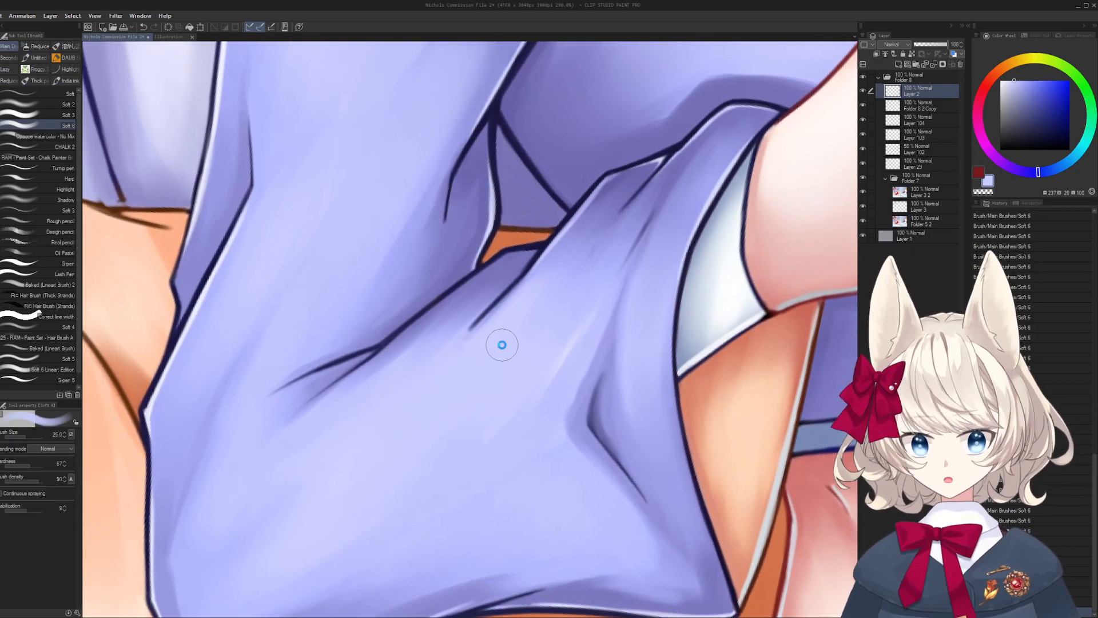
{"action": "key", "text": "bracketleft"}
{"action": "key", "text": "bracketleft"}
{"action": "key", "text": "bracketleft"}
{"action": "key", "text": "bracketleft"}
{"action": "key", "text": "bracketleft"}
{"action": "key", "text": "bracketleft"}
{"action": "key", "text": "bracketleft"}
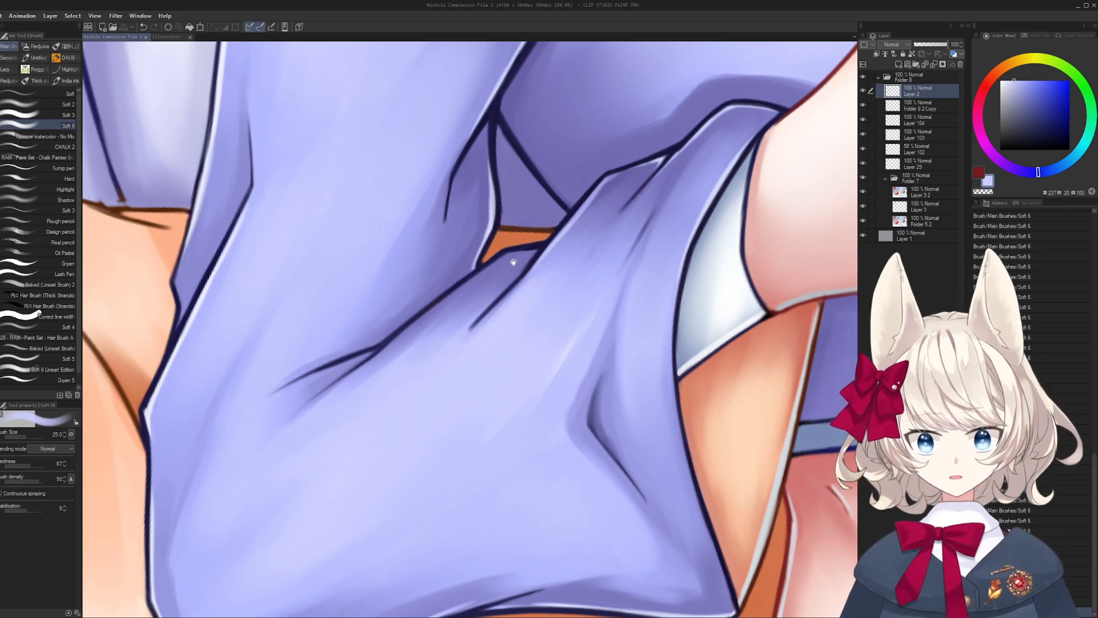
{"action": "left_click_drag", "start_coordinate": [514, 261], "coordinate": [545, 228]}
{"action": "key", "text": "bracketleft"}
{"action": "key", "text": "bracketleft"}
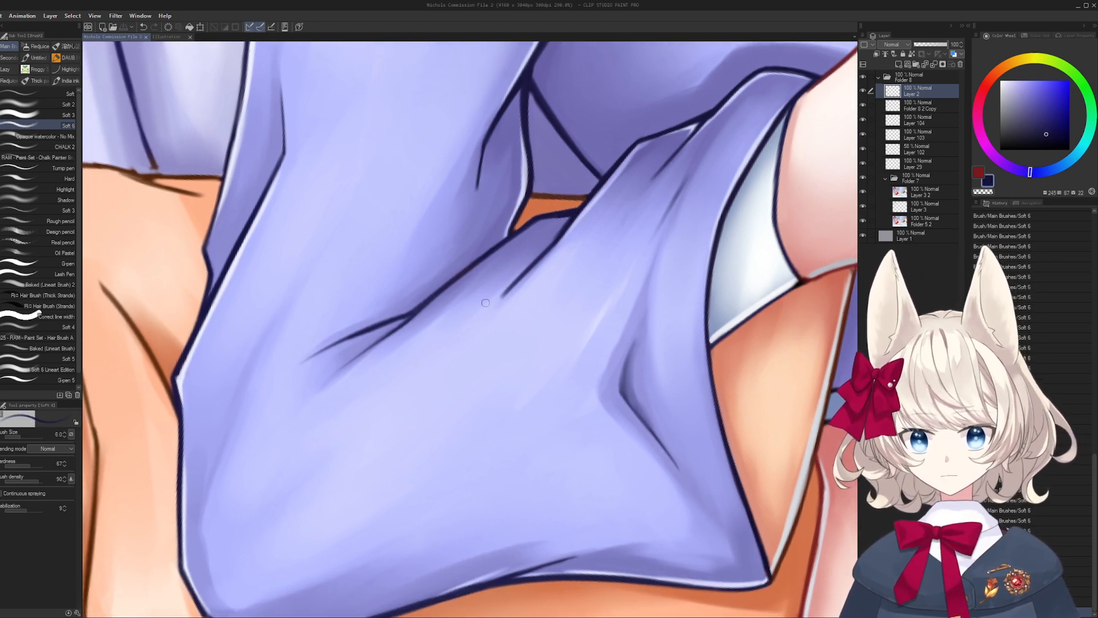
{"action": "left_click", "coordinate": [500, 298], "text": "alt"}
{"action": "mouse_move", "coordinate": [534, 264]}
{"action": "left_mouse_down"}
{"action": "mouse_move", "coordinate": [499, 298]}
{"action": "mouse_move", "coordinate": [532, 265]}
{"action": "mouse_move", "coordinate": [498, 331]}
{"action": "left_mouse_up"}
{"action": "left_click", "coordinate": [496, 295], "text": "alt"}
- Sample the navy and strengthen the outline running from the orange gap into the short crease at size 4 to 5
{"action": "key", "text": "bracketright"}
{"action": "key", "text": "bracketright"}
{"action": "left_click", "coordinate": [536, 260], "text": "alt"}
{"action": "left_click", "coordinate": [562, 226], "text": "alt"}
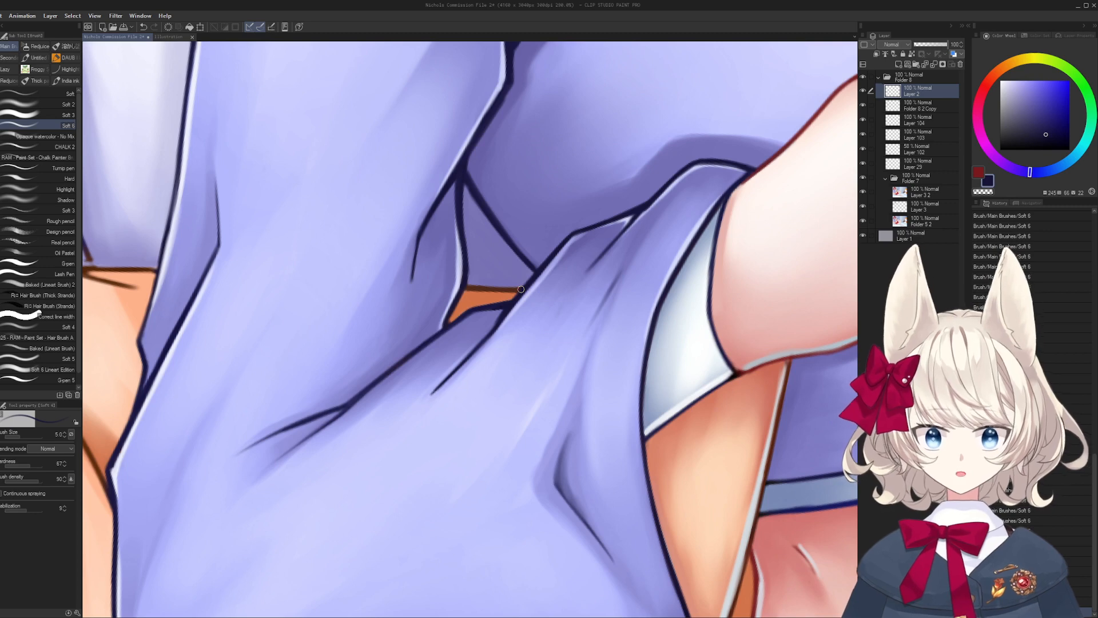
{"action": "mouse_move", "coordinate": [543, 284]}
{"action": "left_mouse_down"}
{"action": "mouse_move", "coordinate": [478, 364]}
{"action": "mouse_move", "coordinate": [490, 283]}
{"action": "left_mouse_up"}
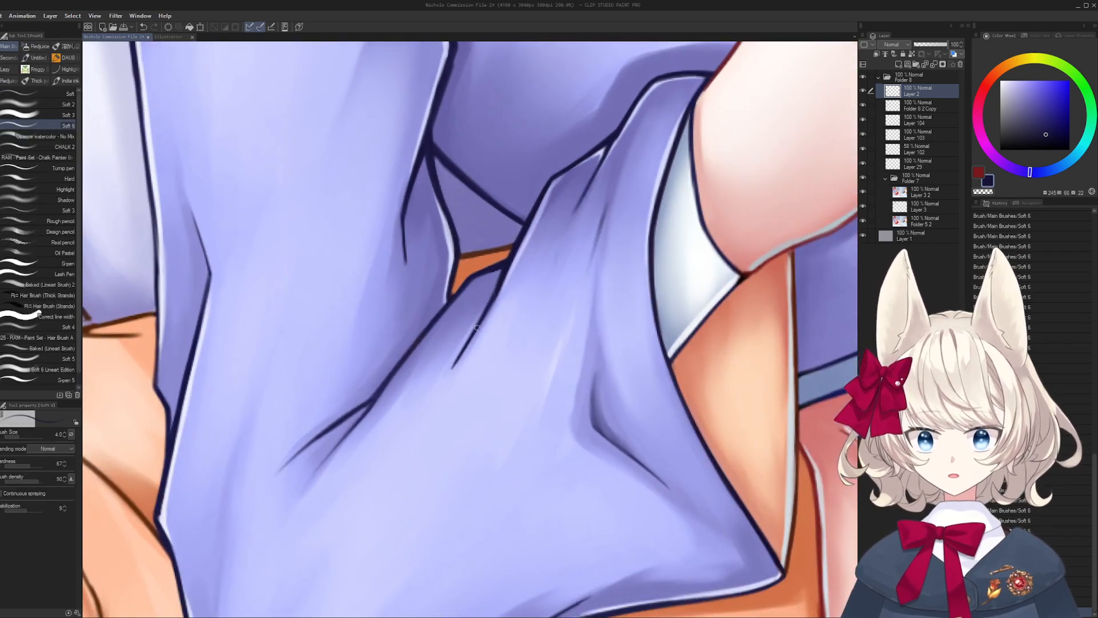
{"action": "left_click_drag", "start_coordinate": [436, 367], "coordinate": [537, 235]}
- Draw a second tapered branch on the forked sleeve crease and thicken its stem at size 3 to 5, undoing unwanted strokes
{"action": "left_click_drag", "start_coordinate": [461, 287], "coordinate": [413, 343]}
{"action": "key", "text": "ctrl+z"}
{"action": "key", "text": "["}
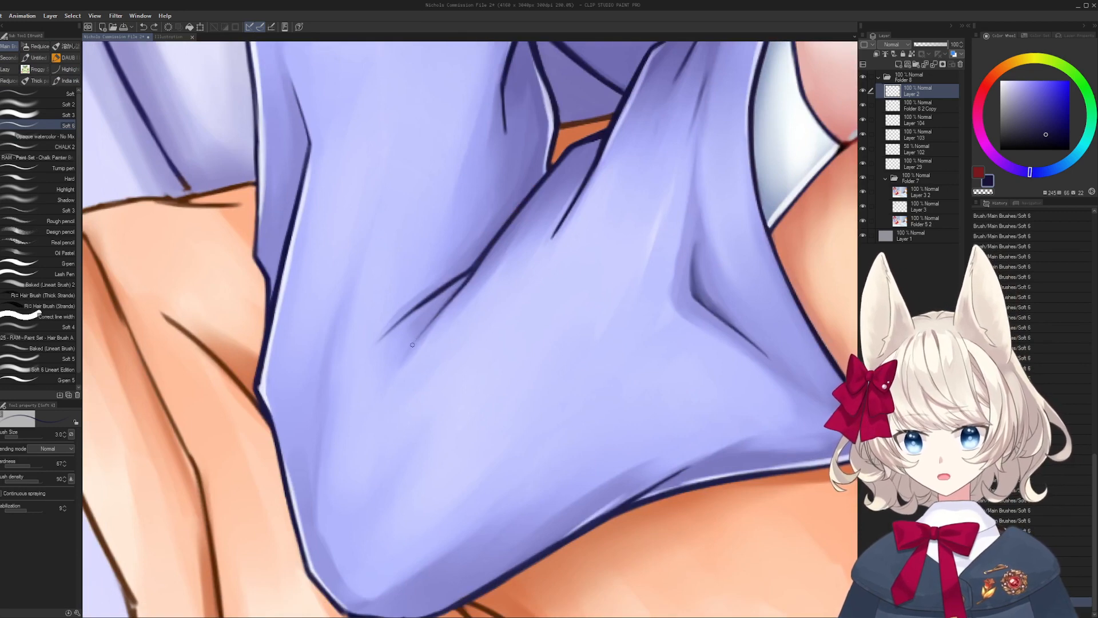
{"action": "left_click_drag", "start_coordinate": [468, 281], "coordinate": [413, 344]}
{"action": "mouse_move", "coordinate": [480, 251]}
{"action": "left_mouse_down"}
{"action": "mouse_move", "coordinate": [474, 299]}
{"action": "mouse_move", "coordinate": [494, 277]}
{"action": "left_mouse_up"}
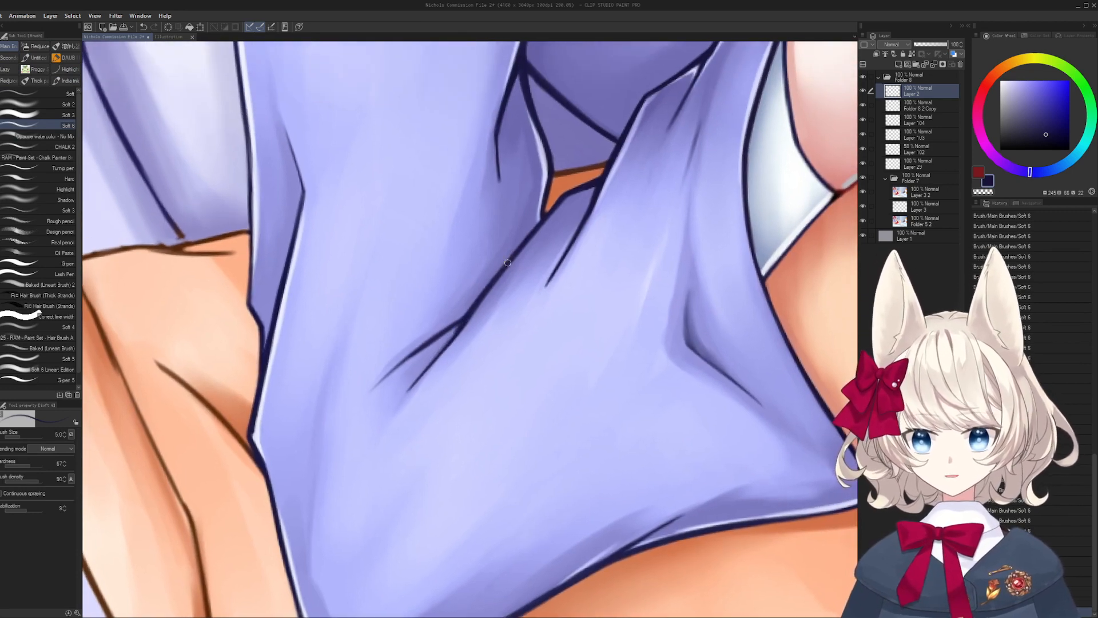
{"action": "key", "text": "ctrl+z"}
{"action": "left_click_drag", "start_coordinate": [471, 315], "coordinate": [524, 250]}
{"action": "left_click_drag", "start_coordinate": [456, 353], "coordinate": [479, 358]}
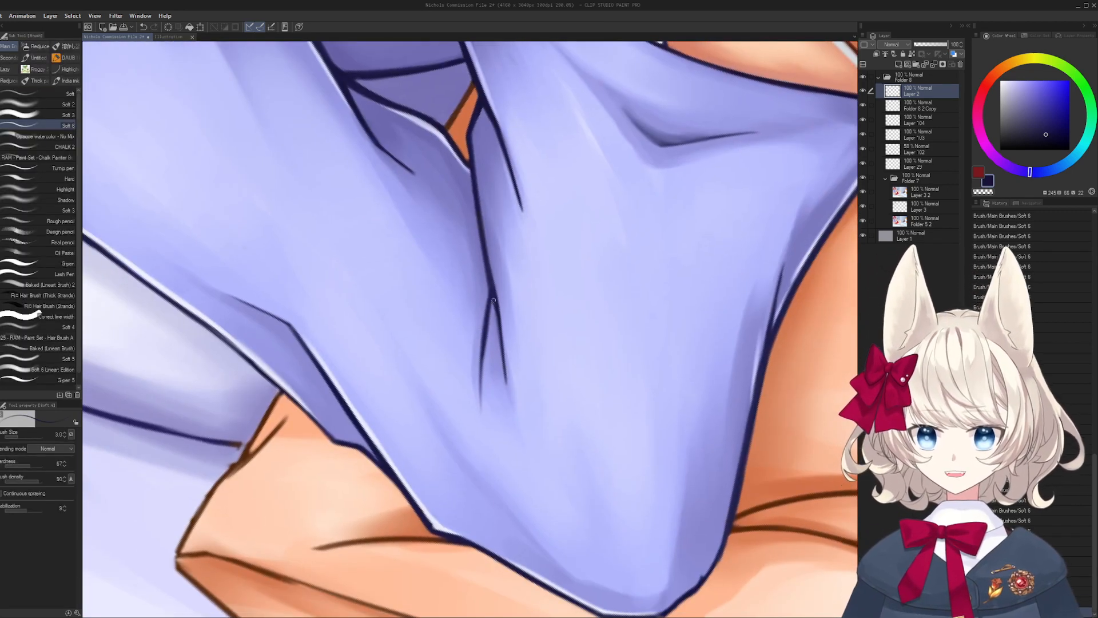
- Sample the periwinkle and clean up the tips of the forked sleeve crease at size 4
{"action": "left_click", "coordinate": [477, 393], "text": "alt"}
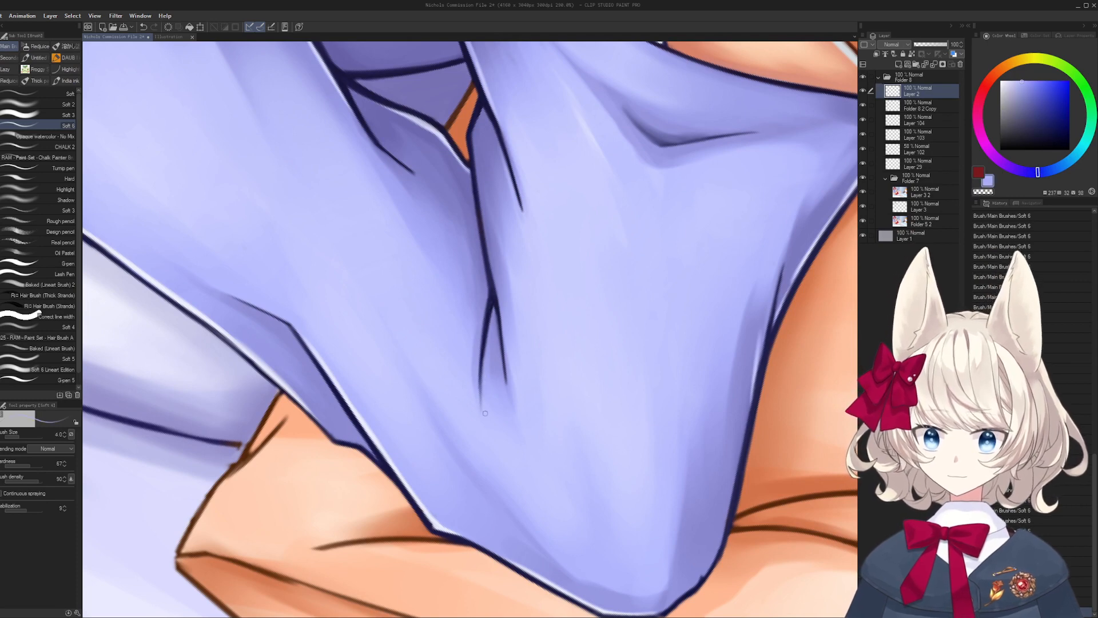
{"action": "key", "text": "]"}
{"action": "key", "text": "]"}
{"action": "left_click_drag", "start_coordinate": [490, 356], "coordinate": [475, 396]}
{"action": "left_click_drag", "start_coordinate": [475, 396], "coordinate": [444, 391]}
- Sample the nearby periwinkle tones and blend the shading around and below the forked crease at size 12
{"action": "key", "text": "]"}
{"action": "key", "text": "]"}
{"action": "key", "text": "]"}
{"action": "key", "text": "]"}
{"action": "key", "text": "]"}
{"action": "key", "text": "]"}
{"action": "key", "text": "]"}
{"action": "key", "text": "]"}
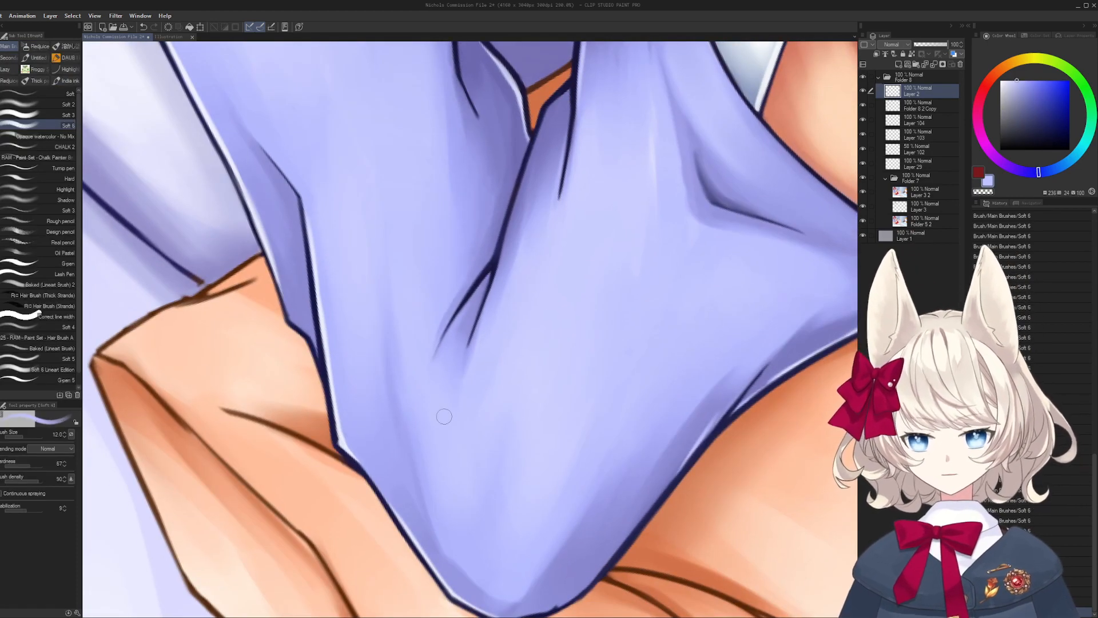
{"action": "left_click", "coordinate": [473, 269], "text": "alt"}
{"action": "mouse_move", "coordinate": [503, 337]}
{"action": "left_mouse_down"}
{"action": "mouse_move", "coordinate": [517, 361]}
{"action": "mouse_move", "coordinate": [521, 351]}
{"action": "mouse_move", "coordinate": [445, 395]}
{"action": "left_mouse_up"}
{"action": "key", "text": "["}
{"action": "key", "text": "["}
{"action": "left_click", "coordinate": [456, 420], "text": "alt"}
{"action": "left_click", "coordinate": [448, 367], "text": "alt"}
- Sample the light periwinkle and soften the shadow band along the sleeve's lower edge at size 17 to 25
{"action": "mouse_move", "coordinate": [457, 333]}
{"action": "left_mouse_down"}
{"action": "mouse_move", "coordinate": [448, 361]}
{"action": "mouse_move", "coordinate": [532, 267]}
{"action": "mouse_move", "coordinate": [486, 206]}
{"action": "mouse_move", "coordinate": [503, 311]}
{"action": "mouse_move", "coordinate": [457, 400]}
{"action": "mouse_move", "coordinate": [598, 315]}
{"action": "mouse_move", "coordinate": [525, 294]}
{"action": "left_mouse_up"}
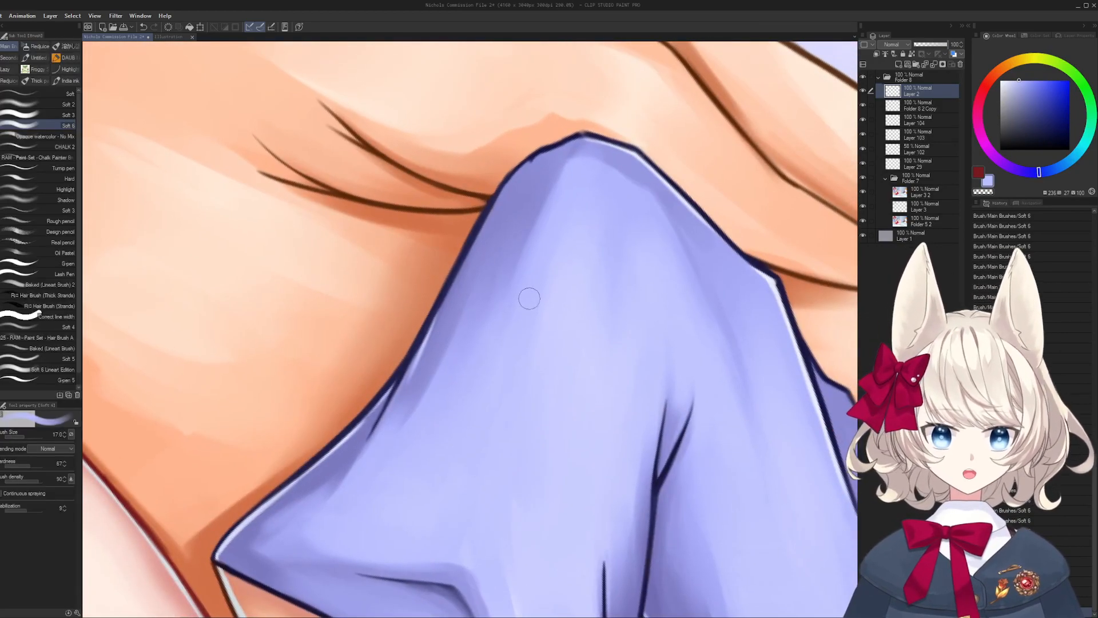
{"action": "left_click", "coordinate": [480, 341], "text": "alt"}
{"action": "mouse_move", "coordinate": [480, 341]}
{"action": "left_mouse_down"}
{"action": "mouse_move", "coordinate": [483, 296]}
{"action": "mouse_move", "coordinate": [537, 189]}
{"action": "left_mouse_up"}
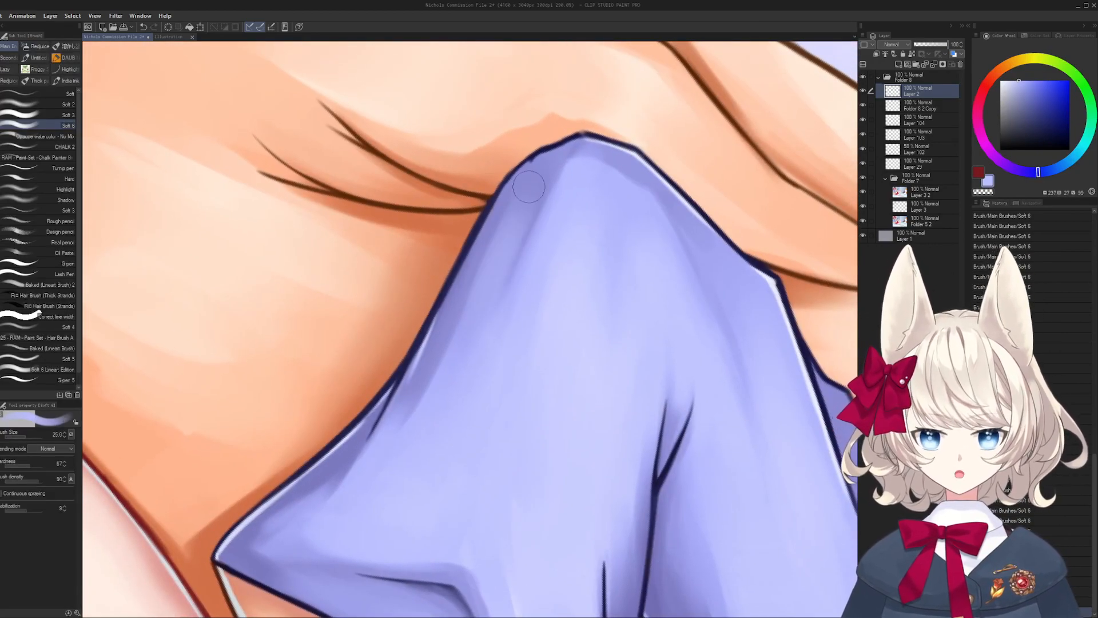
{"action": "left_click_drag", "start_coordinate": [472, 329], "coordinate": [531, 190]}
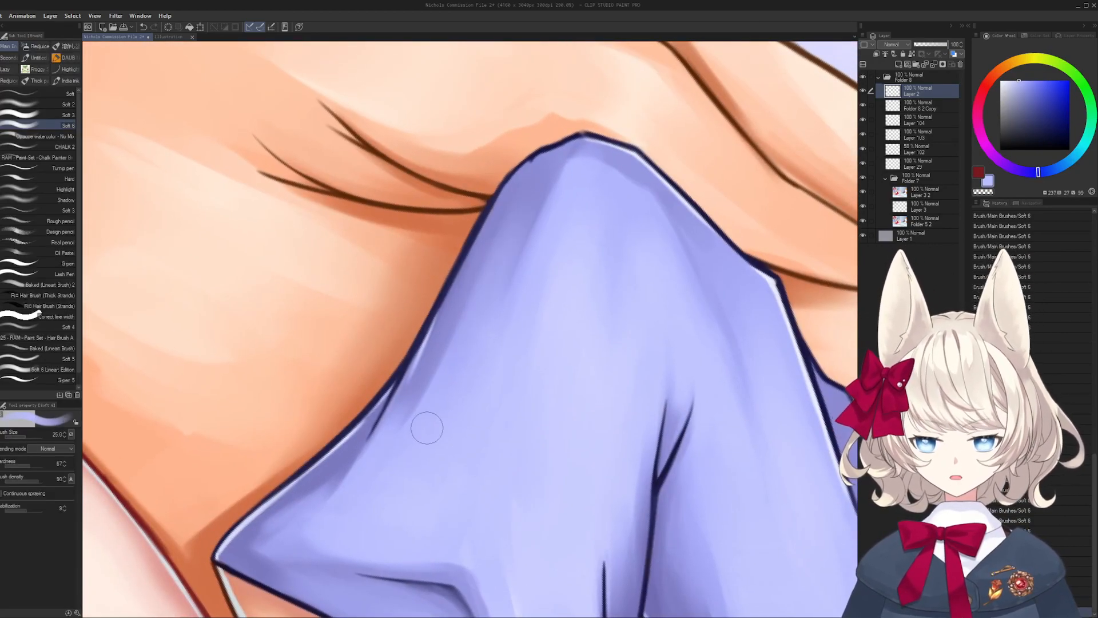
{"action": "mouse_move", "coordinate": [518, 338]}
{"action": "left_mouse_down"}
{"action": "mouse_move", "coordinate": [518, 328]}
{"action": "mouse_move", "coordinate": [449, 309]}
{"action": "left_mouse_up"}
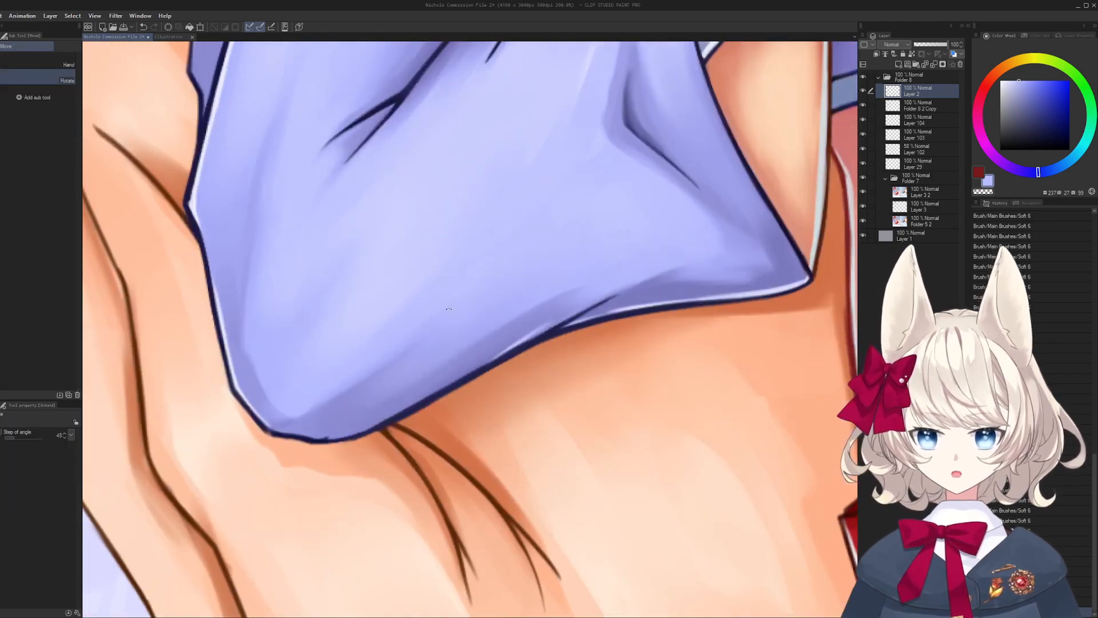
- Sample the periwinkle tones and blend the shadow band above the sleeve's lower edge at size 7 to 15
{"action": "left_click", "coordinate": [500, 350], "text": "alt"}
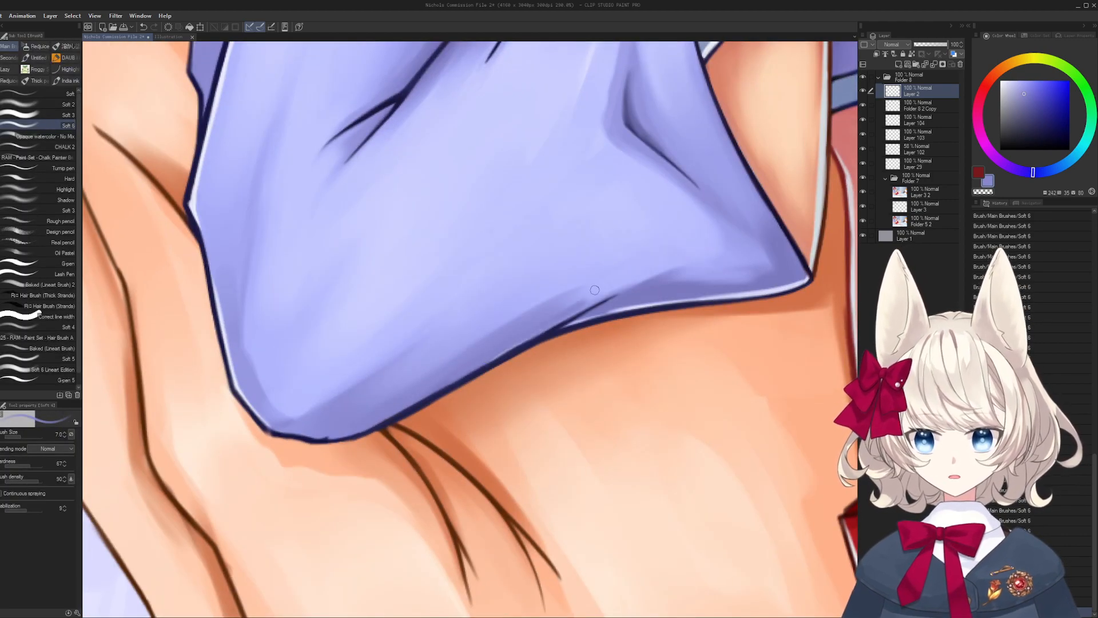
{"action": "key", "text": "bracketright"}
{"action": "key", "text": "bracketright"}
{"action": "key", "text": "bracketright"}
{"action": "key", "text": "bracketright"}
{"action": "left_click", "coordinate": [562, 304], "text": "alt"}
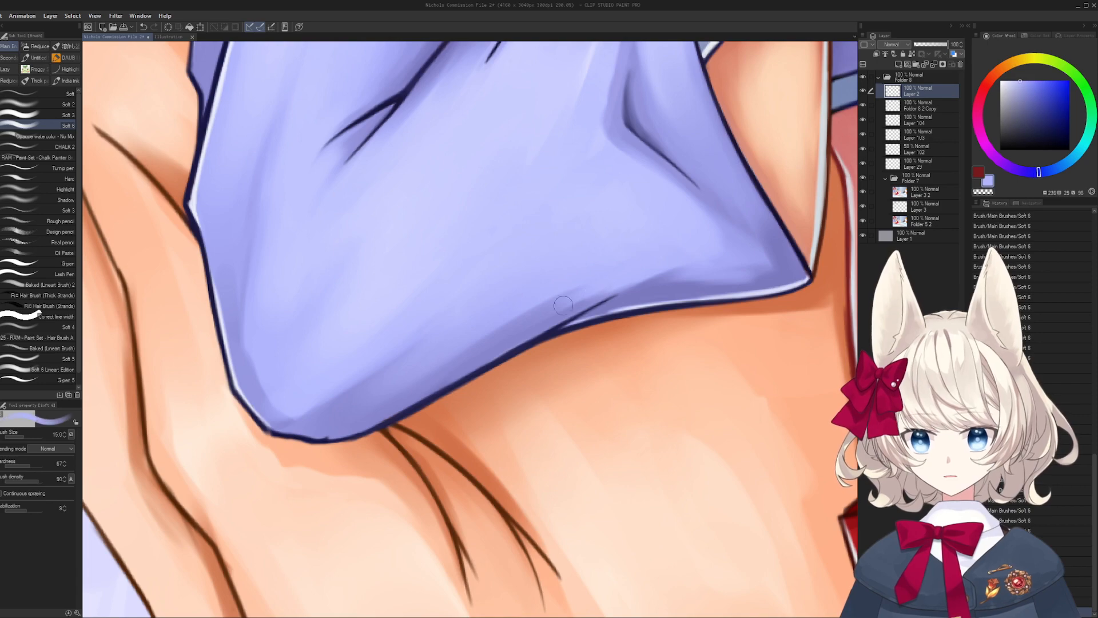
{"action": "left_click_drag", "start_coordinate": [590, 292], "coordinate": [529, 325]}
- Sample the neighbouring periwinkle and soften the shading on the middle of the sleeve's upper arm at size 12
{"action": "mouse_move", "coordinate": [629, 272]}
{"action": "left_mouse_down"}
{"action": "mouse_move", "coordinate": [443, 366]}
{"action": "mouse_move", "coordinate": [508, 384]}
{"action": "mouse_move", "coordinate": [492, 437]}
{"action": "mouse_move", "coordinate": [492, 543]}
{"action": "left_mouse_up"}
{"action": "scroll", "coordinate": [507, 385], "scroll_direction": "up", "scroll_amount": 5}
{"action": "scroll", "coordinate": [485, 334], "scroll_direction": "up", "scroll_amount": 4}
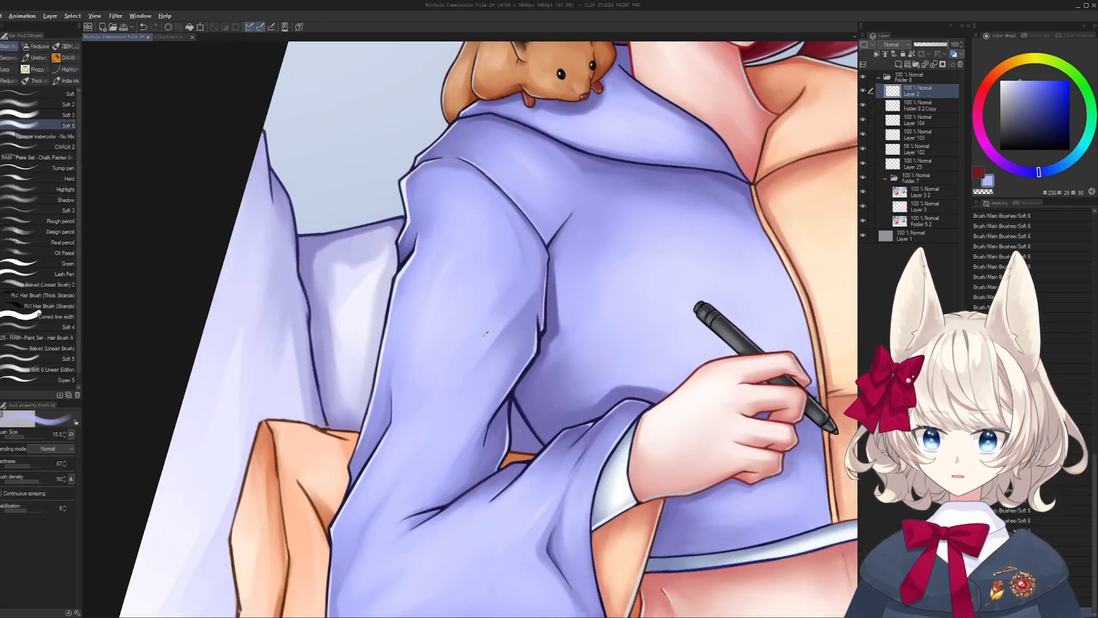
{"action": "left_click_drag", "start_coordinate": [487, 342], "coordinate": [485, 348]}
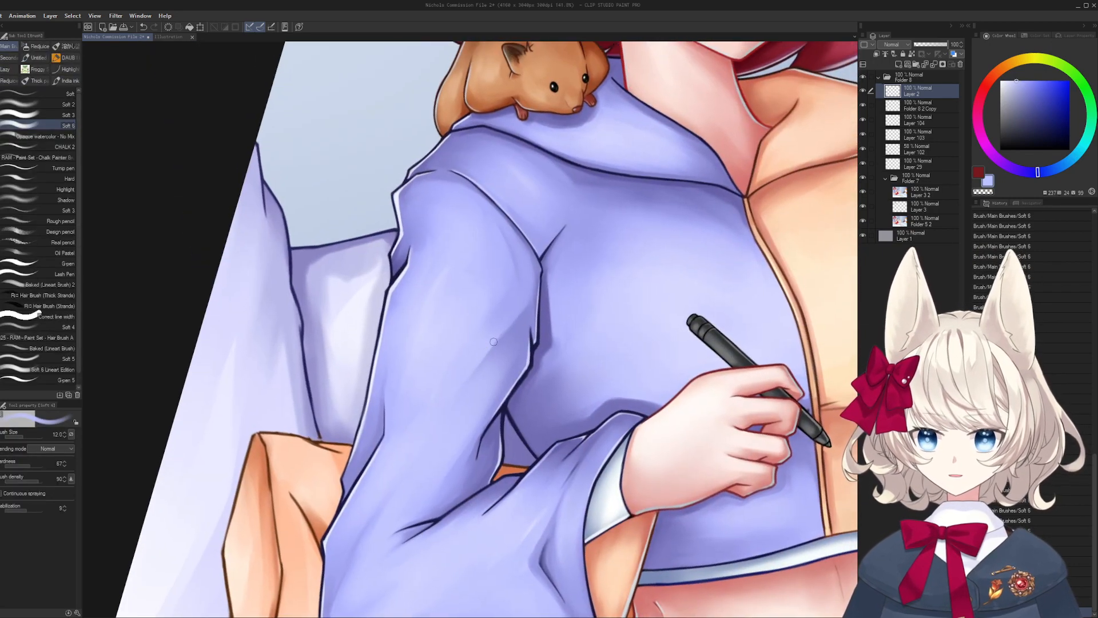
{"action": "left_click", "coordinate": [471, 361], "text": "alt"}
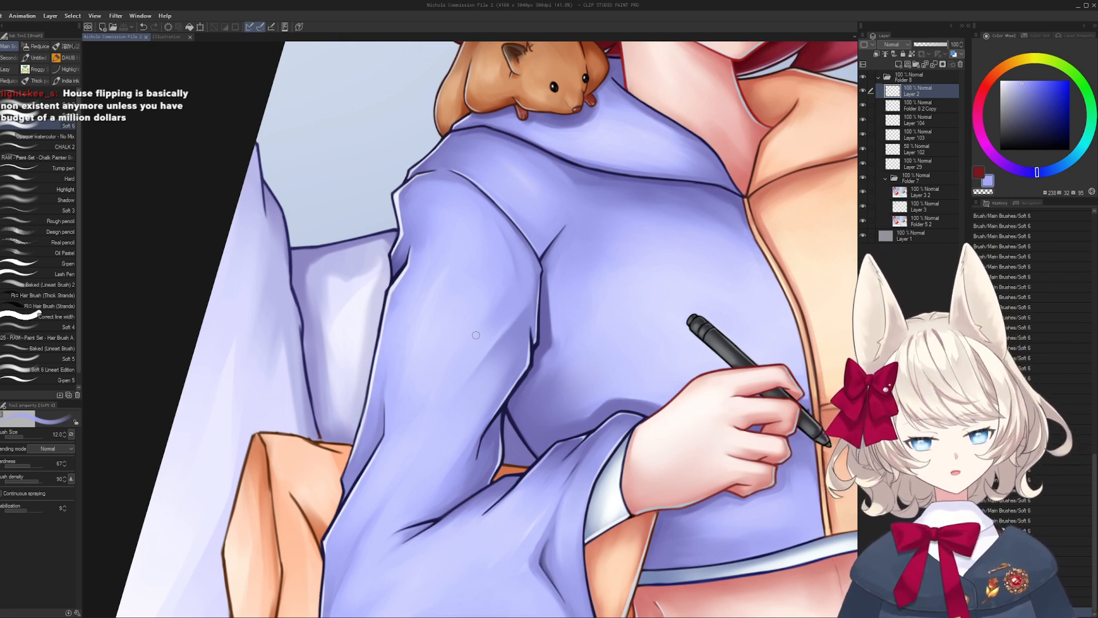
- Sample the dark navy and refine the outline at the sleeve's outer notch beside the pillow at size 2.5
{"action": "scroll", "coordinate": [476, 335], "scroll_direction": "up", "scroll_amount": 5}
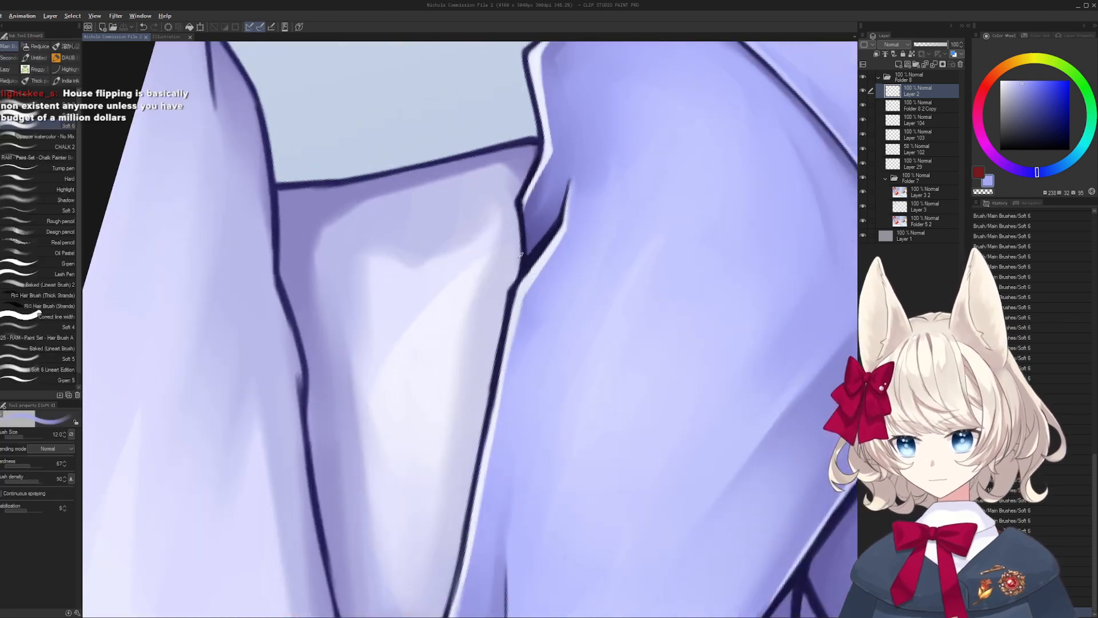
{"action": "left_click", "coordinate": [519, 277], "text": "alt"}
{"action": "key", "text": "bracketleft"}
{"action": "key", "text": "bracketleft"}
{"action": "key", "text": "bracketleft"}
{"action": "key", "text": "bracketleft"}
{"action": "key", "text": "bracketleft"}
{"action": "left_click_drag", "start_coordinate": [522, 270], "coordinate": [512, 285]}
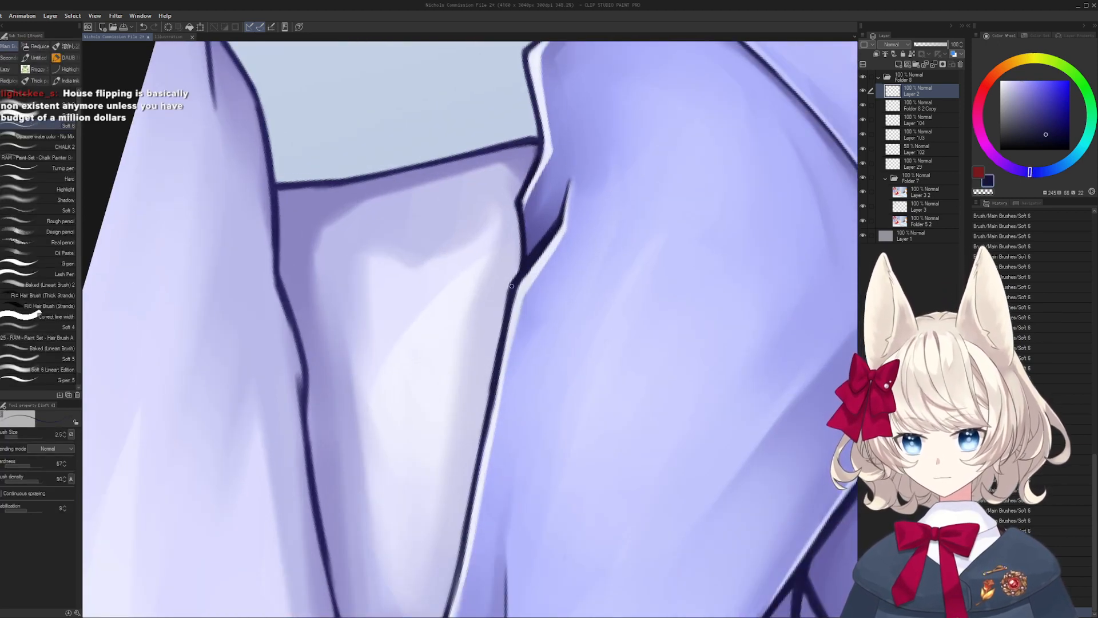
- Sample the pale rim-light and fold colours and tidy the inner edge of the sleeve notch at size 3
{"action": "key", "text": "bracketright"}
{"action": "left_click", "coordinate": [521, 289], "text": "alt"}
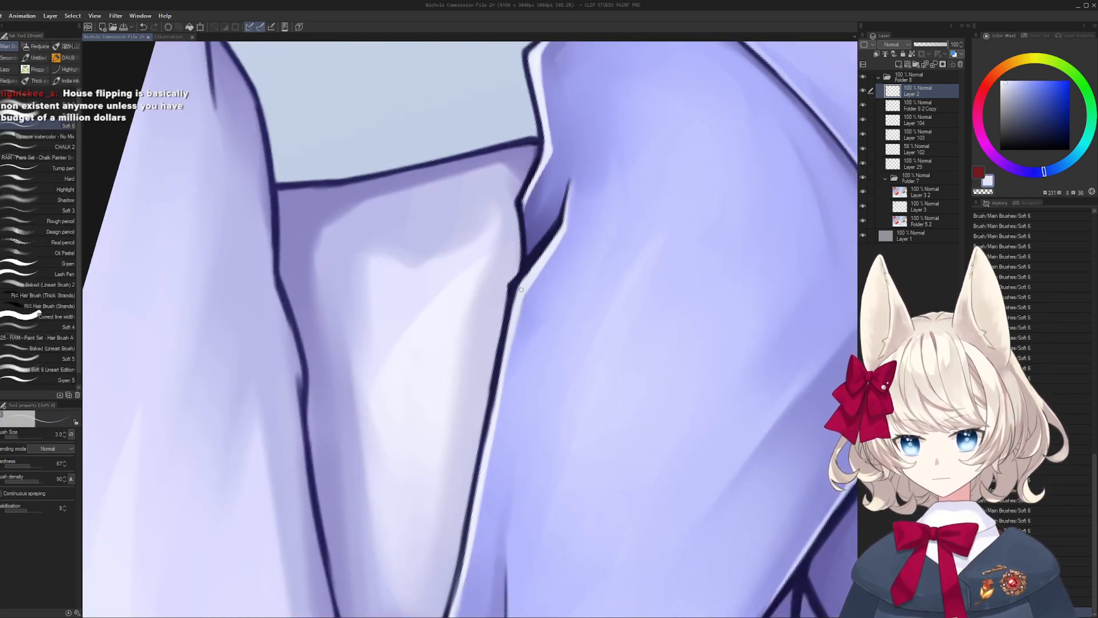
{"action": "left_click", "coordinate": [540, 245], "text": "alt"}
{"action": "mouse_move", "coordinate": [529, 273]}
{"action": "left_mouse_down"}
{"action": "mouse_move", "coordinate": [558, 219]}
{"action": "mouse_move", "coordinate": [503, 240]}
{"action": "left_mouse_up"}
- Sample the muted violet and paint the shadow inside the outer sleeve fold beside the orange cloth, using size 4 down to 2.5
{"action": "key", "text": "ctrl+space"}
{"action": "key", "text": "shift+space"}
{"action": "left_click_drag", "start_coordinate": [584, 283], "coordinate": [519, 235]}
{"action": "key", "text": "ctrl+space"}
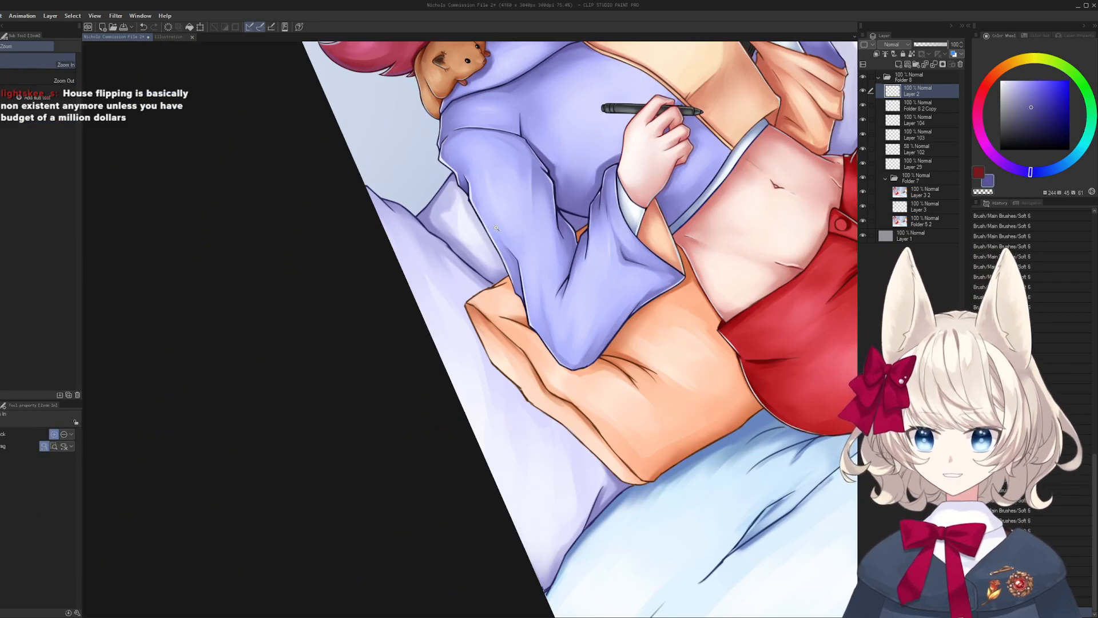
{"action": "left_click_drag", "start_coordinate": [461, 165], "coordinate": [520, 165]}
{"action": "key", "text": "shift+space"}
{"action": "left_click_drag", "start_coordinate": [549, 338], "coordinate": [523, 502]}
{"action": "key", "text": "space"}
{"action": "mouse_move", "coordinate": [523, 502]}
{"action": "left_mouse_down"}
{"action": "mouse_move", "coordinate": [496, 255]}
{"action": "mouse_move", "coordinate": [521, 266]}
{"action": "mouse_move", "coordinate": [689, 50]}
{"action": "mouse_move", "coordinate": [662, 209]}
{"action": "left_mouse_up"}
{"action": "key", "text": "shift+space"}
{"action": "key", "text": "space"}
{"action": "left_click", "coordinate": [651, 213], "text": "alt"}
{"action": "key", "text": "space"}
{"action": "left_click_drag", "start_coordinate": [308, 572], "coordinate": [477, 314]}
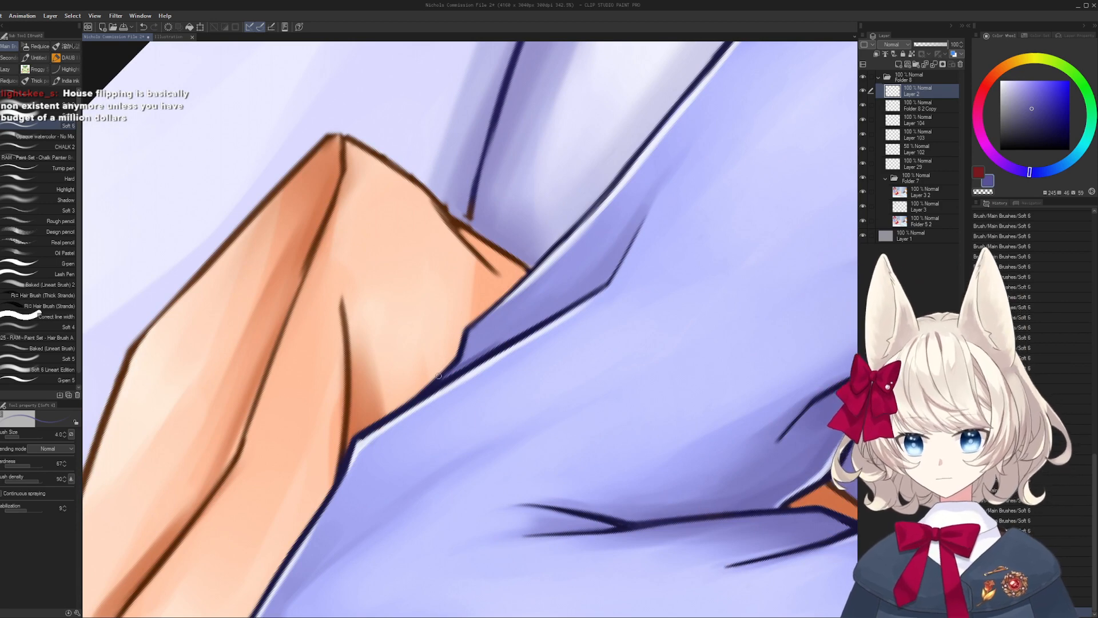
{"action": "left_click_drag", "start_coordinate": [464, 361], "coordinate": [595, 280]}
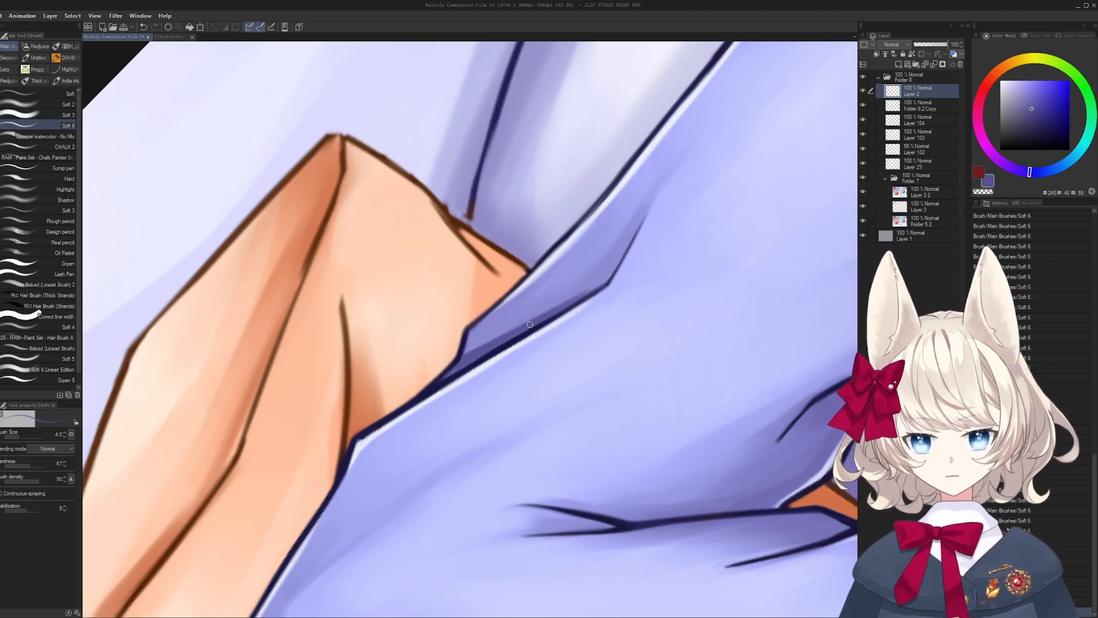
{"action": "key", "text": "r"}
{"action": "mouse_move", "coordinate": [607, 281]}
{"action": "left_mouse_down"}
{"action": "mouse_move", "coordinate": [429, 225]}
{"action": "mouse_move", "coordinate": [396, 375]}
{"action": "left_mouse_up"}
{"action": "key", "text": "["}
{"action": "key", "text": "["}
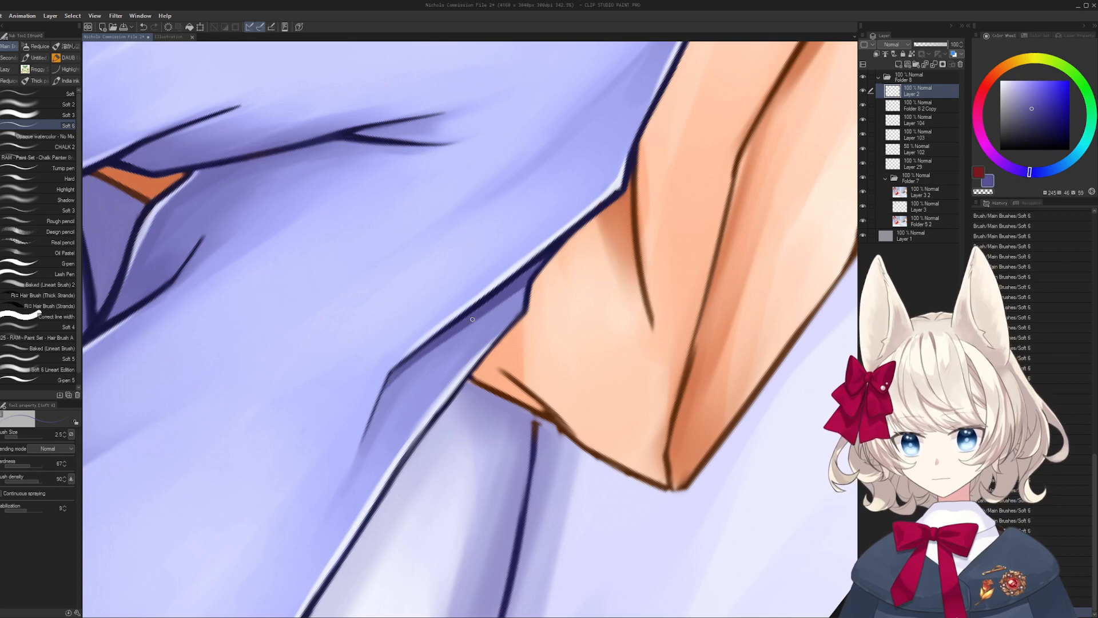
- Sample the dark navy, retouch the outline where the sleeve fold meets the orange cloth at size 4, and undo the last strokes
{"action": "left_click", "coordinate": [540, 267], "text": "alt"}
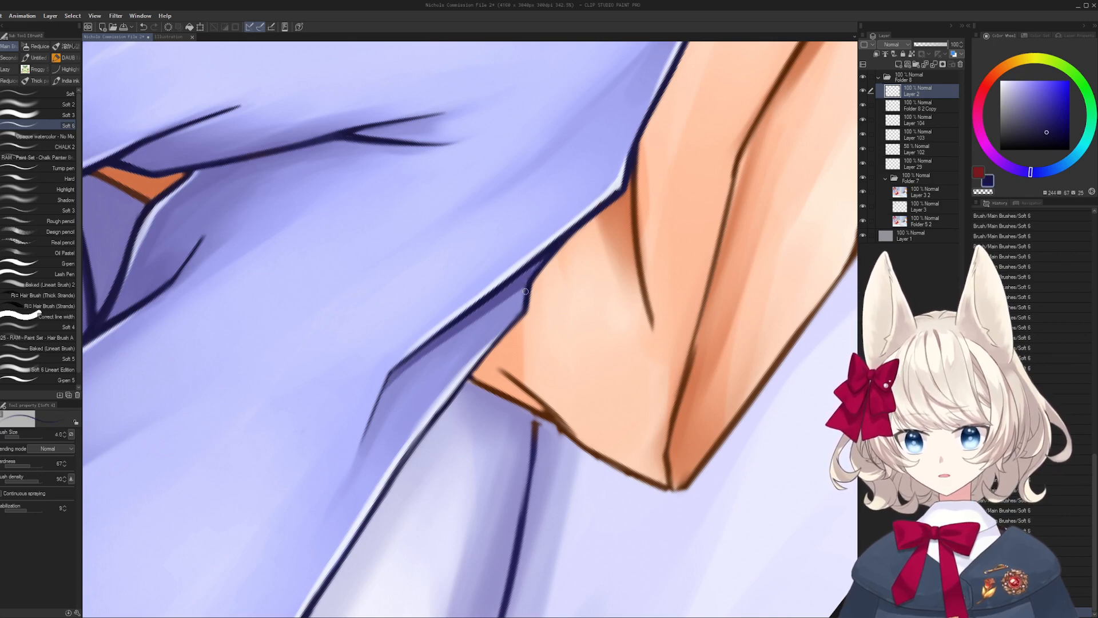
{"action": "mouse_move", "coordinate": [451, 396]}
{"action": "left_mouse_down"}
{"action": "mouse_move", "coordinate": [527, 310]}
{"action": "mouse_move", "coordinate": [531, 331]}
{"action": "left_mouse_up"}
{"action": "key", "text": "r"}
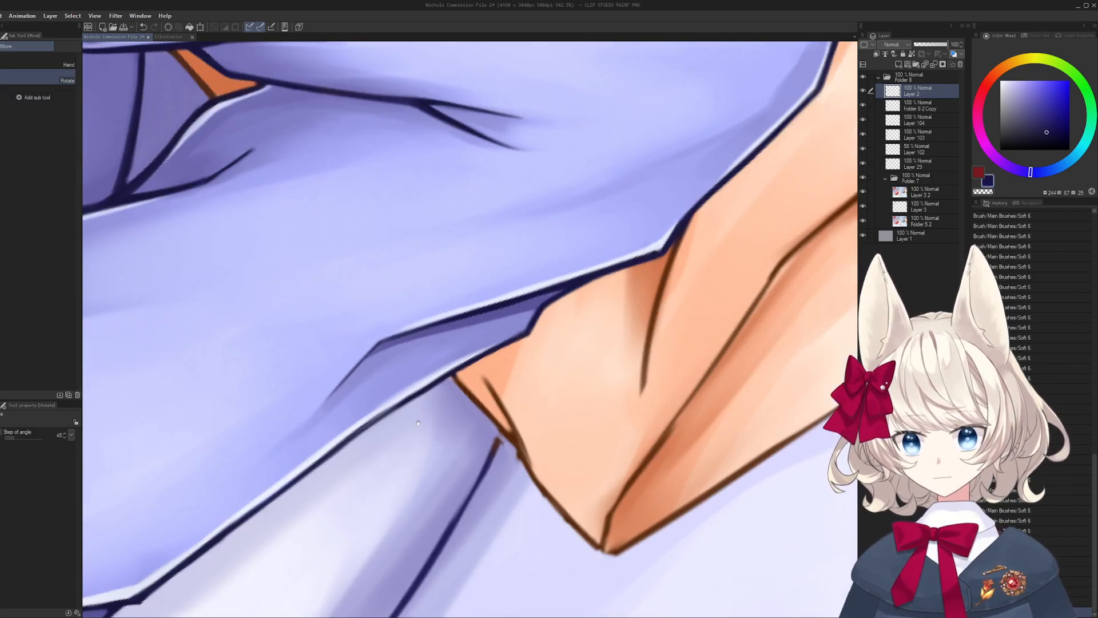
{"action": "key", "text": "space"}
{"action": "key", "text": "]"}
{"action": "mouse_move", "coordinate": [458, 377]}
{"action": "left_mouse_down"}
{"action": "mouse_move", "coordinate": [497, 252]}
{"action": "mouse_move", "coordinate": [347, 337]}
{"action": "mouse_move", "coordinate": [504, 231]}
{"action": "left_mouse_up"}
{"action": "key", "text": "ctrl+z"}
{"action": "key", "text": "ctrl+z"}
{"action": "key", "text": "ctrl+z"}
- Sample the pale lavender tones and clean up the pillow's shading along the sleeve outline at size 4 to 10
{"action": "left_click_drag", "start_coordinate": [361, 327], "coordinate": [553, 214]}
{"action": "key", "text": "space"}
{"action": "left_click_drag", "start_coordinate": [377, 320], "coordinate": [587, 222]}
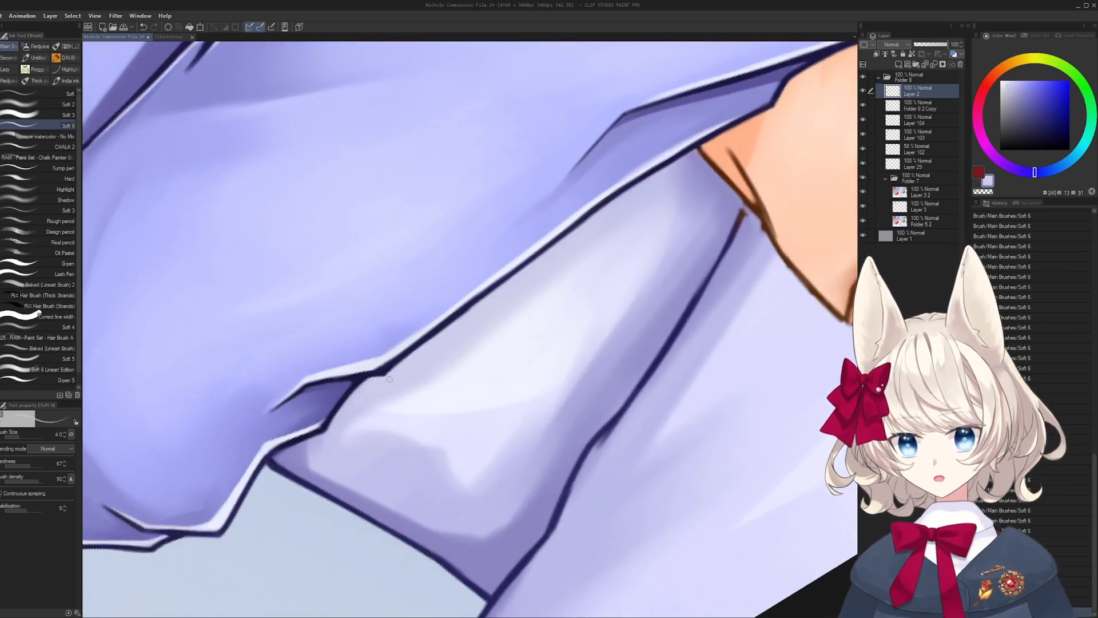
{"action": "key", "text": "shift+space"}
{"action": "mouse_move", "coordinate": [390, 366]}
{"action": "left_mouse_down"}
{"action": "mouse_move", "coordinate": [625, 290]}
{"action": "mouse_move", "coordinate": [445, 417]}
{"action": "mouse_move", "coordinate": [478, 400]}
{"action": "left_mouse_up"}
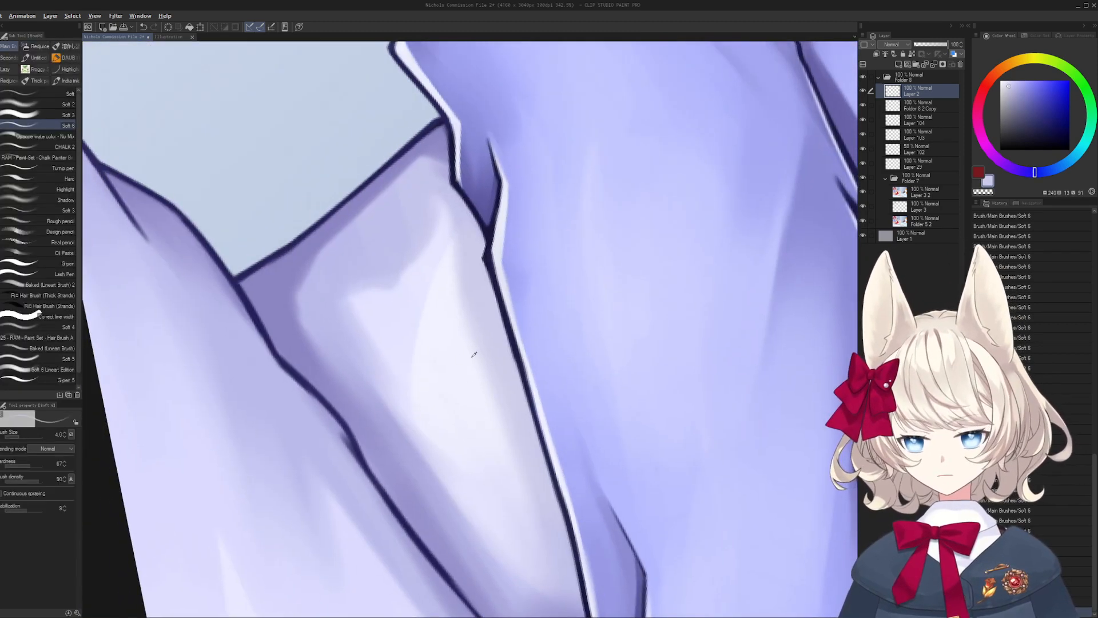
{"action": "key", "text": "]"}
{"action": "key", "text": "]"}
{"action": "key", "text": "]"}
{"action": "key", "text": "]"}
{"action": "left_click", "coordinate": [403, 307], "text": "alt"}
{"action": "key", "text": "space"}
{"action": "left_click_drag", "start_coordinate": [357, 300], "coordinate": [472, 415]}
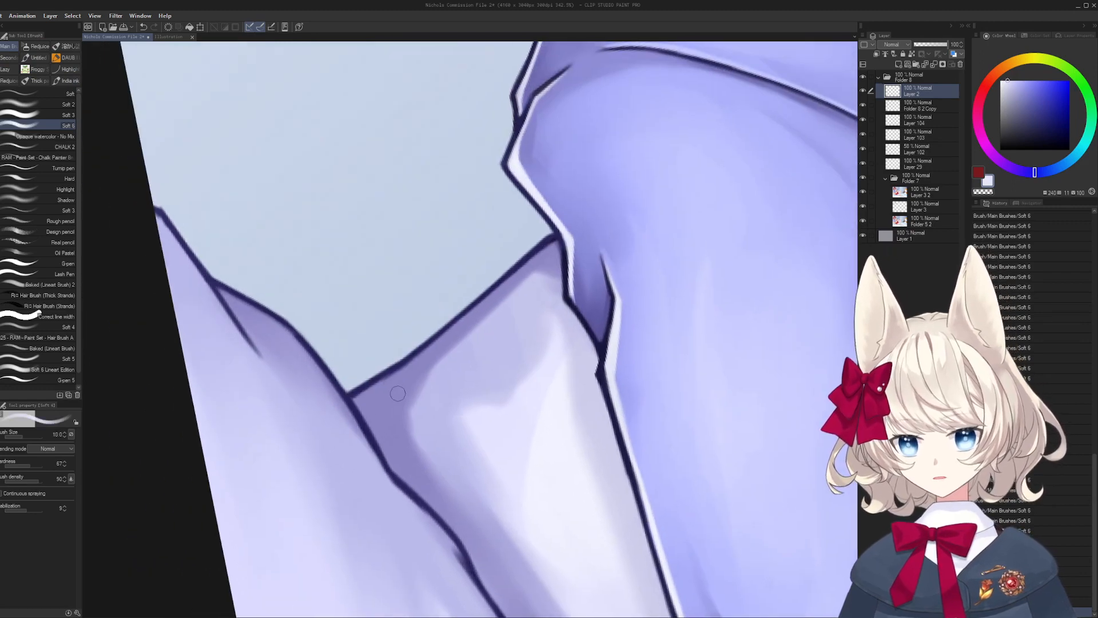
- Sample the lavender and navy, retouch the pillow's corner at the canvas edge at size 10 to 6, and save the file
{"action": "left_click", "coordinate": [395, 376], "text": "alt"}
{"action": "key", "text": "space"}
{"action": "left_click_drag", "start_coordinate": [430, 357], "coordinate": [540, 422]}
{"action": "key", "text": "["}
{"action": "key", "text": "["}
{"action": "key", "text": "["}
{"action": "left_click", "coordinate": [274, 303], "text": "alt"}
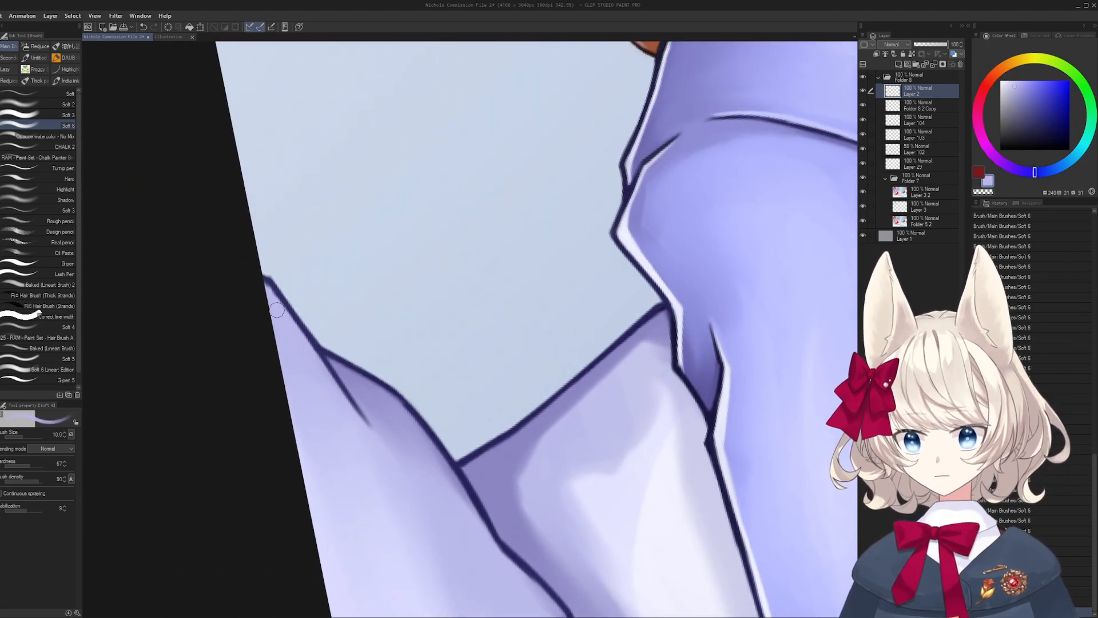
{"action": "left_click", "coordinate": [264, 279], "text": "alt"}
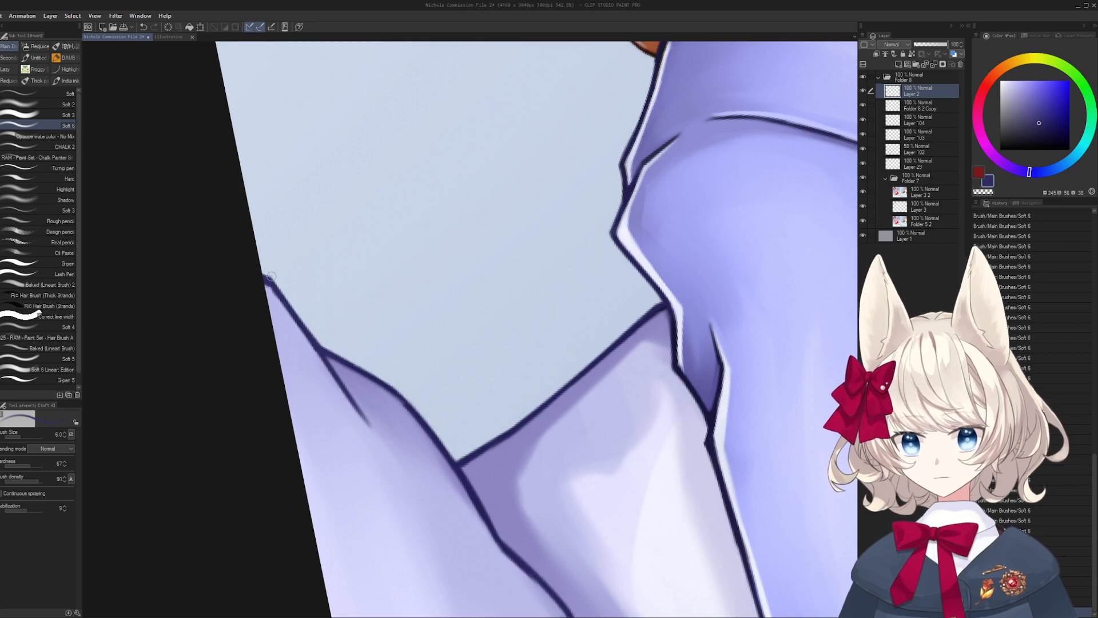
{"action": "key", "text": "ctrl+s"}
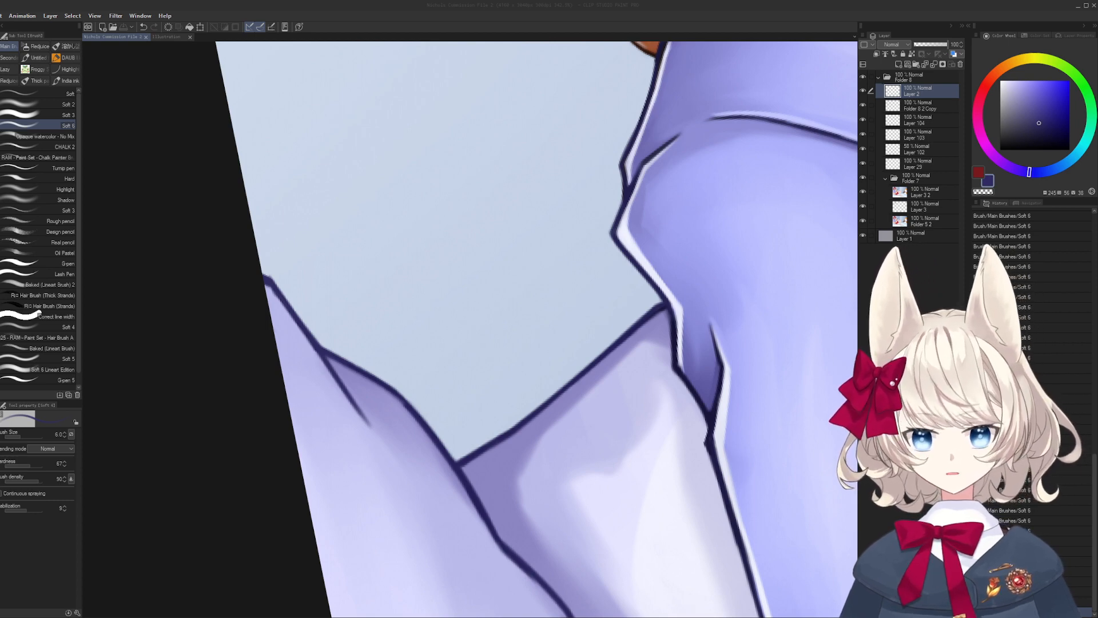
- Sample the periwinkle and brush along the hood's crease line near the hamster at size 7
{"action": "mouse_move", "coordinate": [499, 80]}
{"action": "left_mouse_down"}
{"action": "mouse_move", "coordinate": [499, 310]}
{"action": "mouse_move", "coordinate": [386, 335]}
{"action": "mouse_move", "coordinate": [329, 470]}
{"action": "mouse_move", "coordinate": [281, 443]}
{"action": "mouse_move", "coordinate": [583, 139]}
{"action": "left_mouse_up"}
{"action": "left_click_drag", "start_coordinate": [493, 387], "coordinate": [492, 343]}
{"action": "left_click", "coordinate": [375, 353], "text": "alt"}
{"action": "key", "text": "]"}
{"action": "left_click_drag", "start_coordinate": [377, 349], "coordinate": [409, 308]}
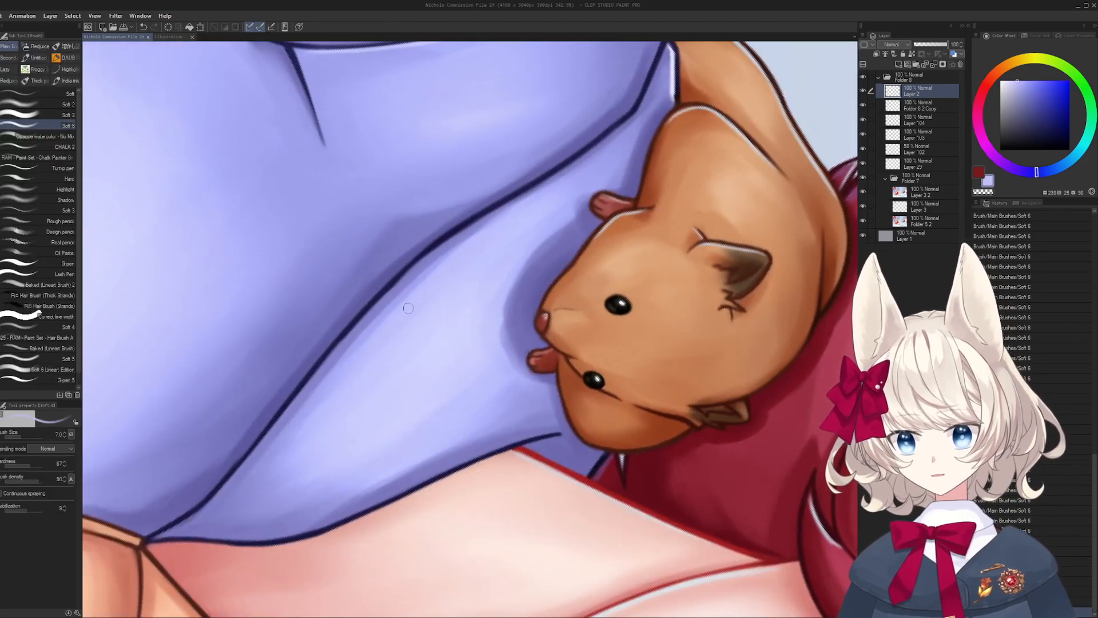
- Sample the light periwinkle and smooth the highlight on the hood between its crease and the hamster at size 25
{"action": "key", "text": "]"}
{"action": "key", "text": "]"}
{"action": "key", "text": "]"}
{"action": "key", "text": "]"}
{"action": "key", "text": "]"}
{"action": "key", "text": "]"}
{"action": "key", "text": "]"}
{"action": "key", "text": "]"}
{"action": "left_click", "coordinate": [348, 407], "text": "alt"}
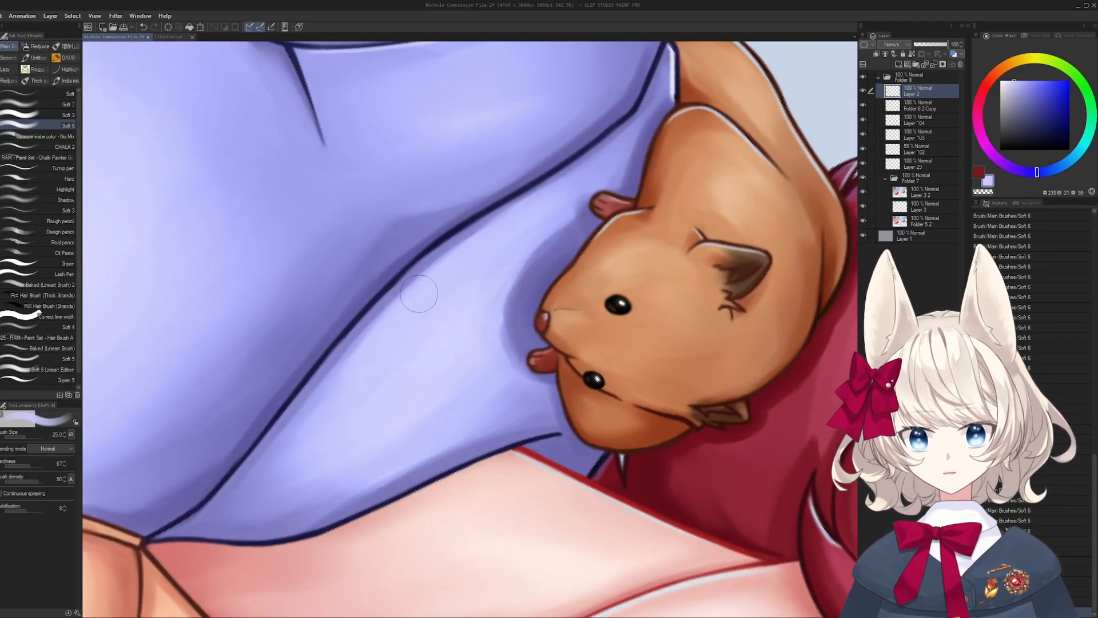
{"action": "left_click_drag", "start_coordinate": [377, 372], "coordinate": [431, 314]}
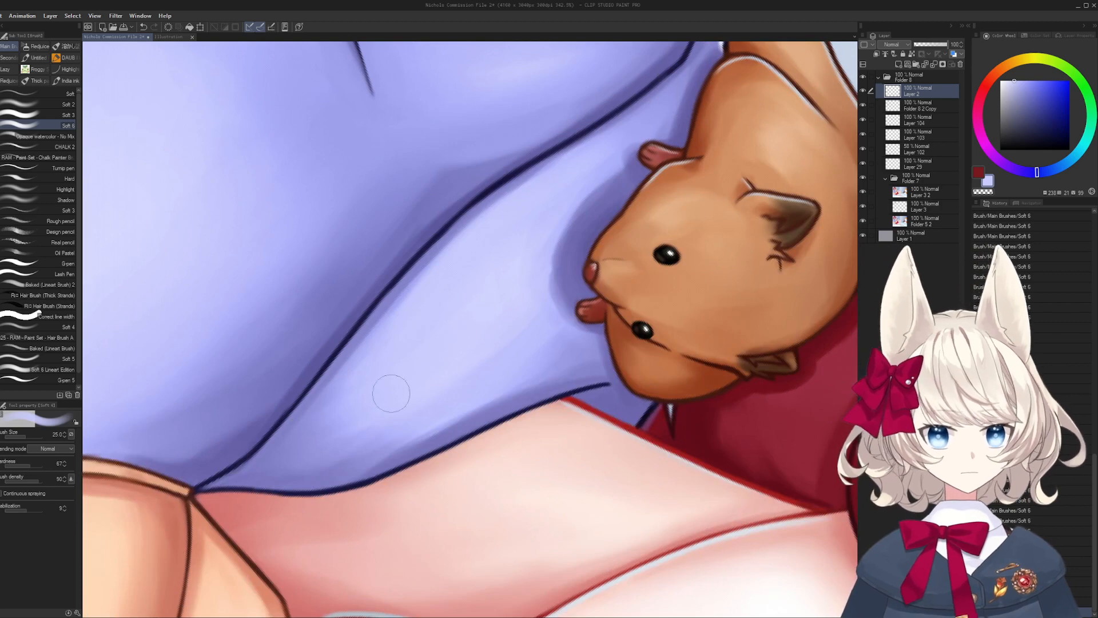
{"action": "left_click_drag", "start_coordinate": [522, 220], "coordinate": [484, 334]}
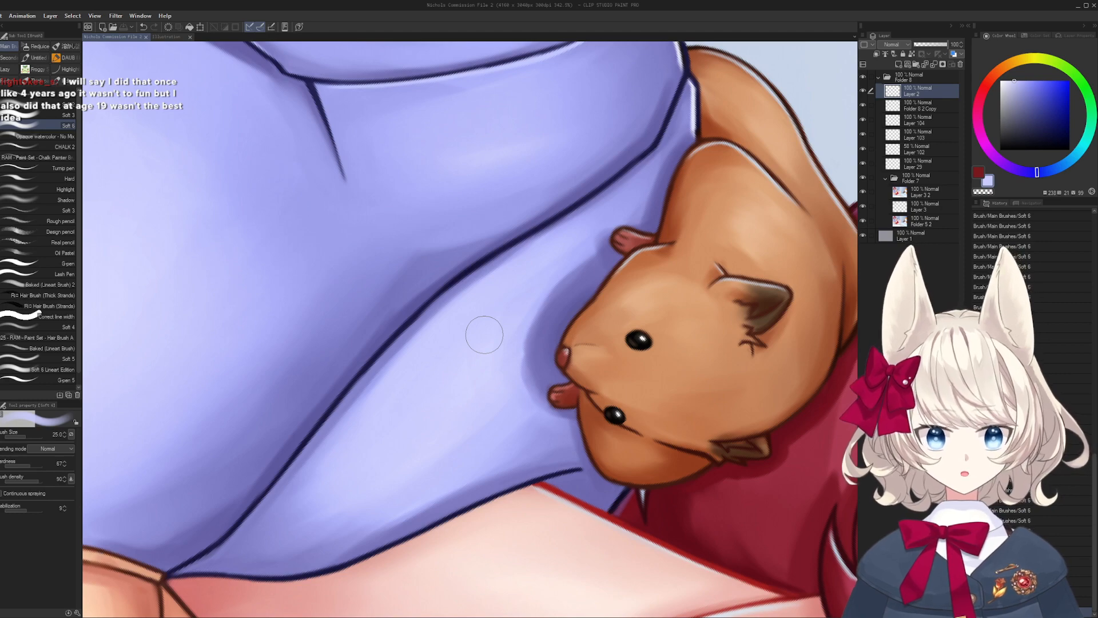
- Undo the last two hood strokes, resample the periwinkle and rework the shading beside the hamster with a smaller brush
{"action": "mouse_move", "coordinate": [485, 334]}
{"action": "left_mouse_down"}
{"action": "mouse_move", "coordinate": [436, 338]}
{"action": "mouse_move", "coordinate": [534, 281]}
{"action": "left_mouse_up"}
{"action": "key", "text": "bracketleft"}
{"action": "key", "text": "bracketleft"}
{"action": "key", "text": "bracketleft"}
{"action": "key", "text": "bracketleft"}
{"action": "key", "text": "bracketleft"}
{"action": "key", "text": "ctrl+z"}
{"action": "key", "text": "ctrl+z"}
{"action": "left_click", "coordinate": [503, 331], "text": "alt"}
{"action": "key", "text": "bracketright"}
{"action": "key", "text": "bracketright"}
{"action": "mouse_move", "coordinate": [491, 341]}
{"action": "left_mouse_down"}
{"action": "mouse_move", "coordinate": [473, 304]}
{"action": "mouse_move", "coordinate": [431, 330]}
{"action": "left_mouse_up"}
{"action": "key", "text": "bracketleft"}
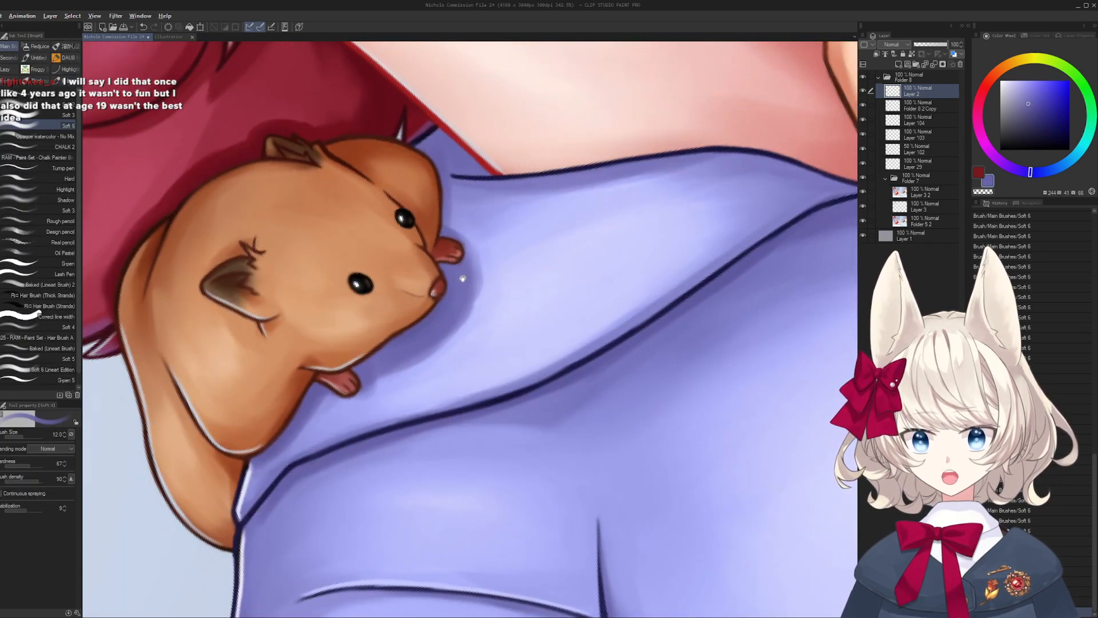
- Sample the light periwinkle and trim the outer edge of the hamster's cast shadow on the hood at size 12
{"action": "left_click_drag", "start_coordinate": [462, 279], "coordinate": [465, 358]}
{"action": "key", "text": "bracketleft"}
{"action": "key", "text": "bracketleft"}
{"action": "left_click", "coordinate": [490, 380], "text": "alt"}
{"action": "key", "text": "bracketright"}
{"action": "key", "text": "bracketright"}
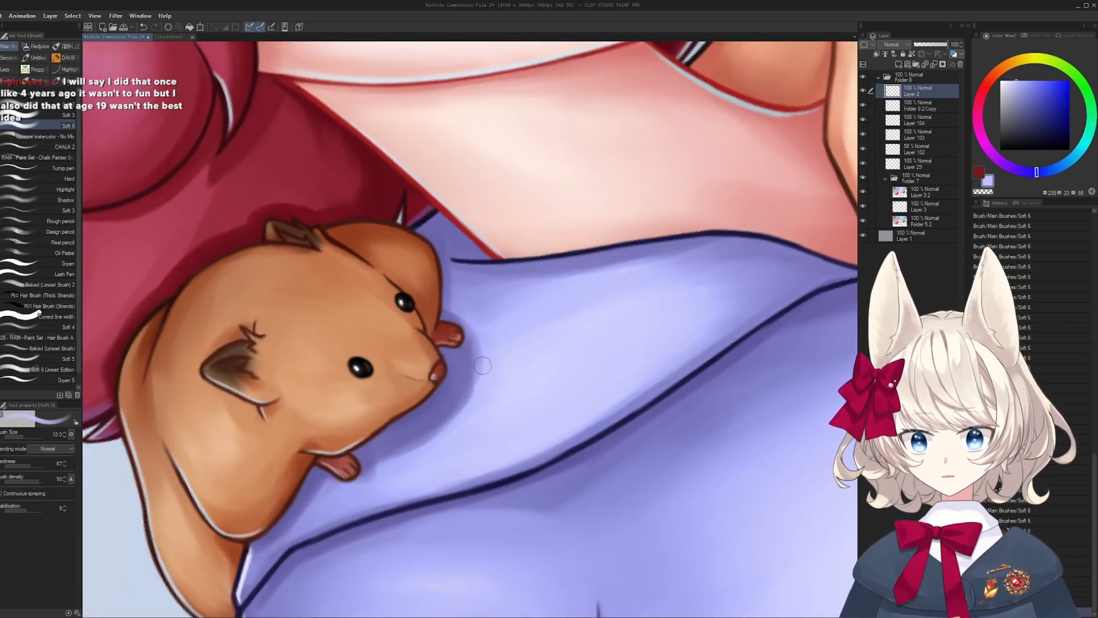
{"action": "left_click_drag", "start_coordinate": [471, 407], "coordinate": [506, 297]}
- Retouch the shadow under the hamster's chin with sampled violet at size 7 and soften its edge with light periwinkle at size 15
{"action": "left_click", "coordinate": [458, 308], "text": "alt"}
{"action": "key", "text": "bracketleft"}
{"action": "key", "text": "bracketleft"}
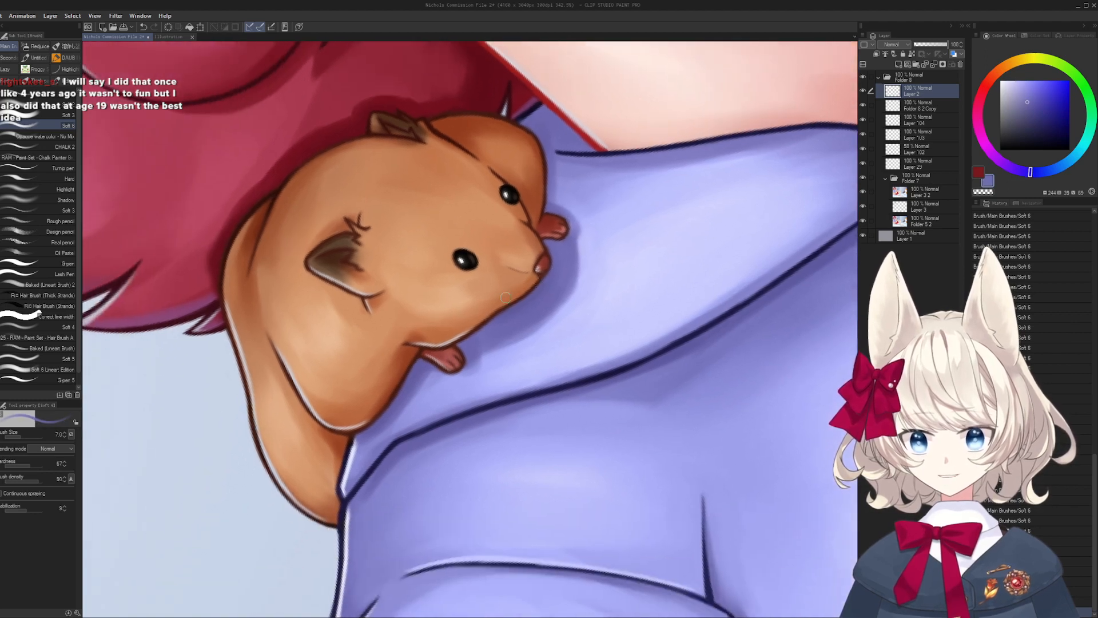
{"action": "left_click", "coordinate": [502, 369], "text": "alt"}
{"action": "key", "text": "bracketright"}
{"action": "key", "text": "bracketright"}
{"action": "key", "text": "bracketright"}
{"action": "key", "text": "bracketright"}
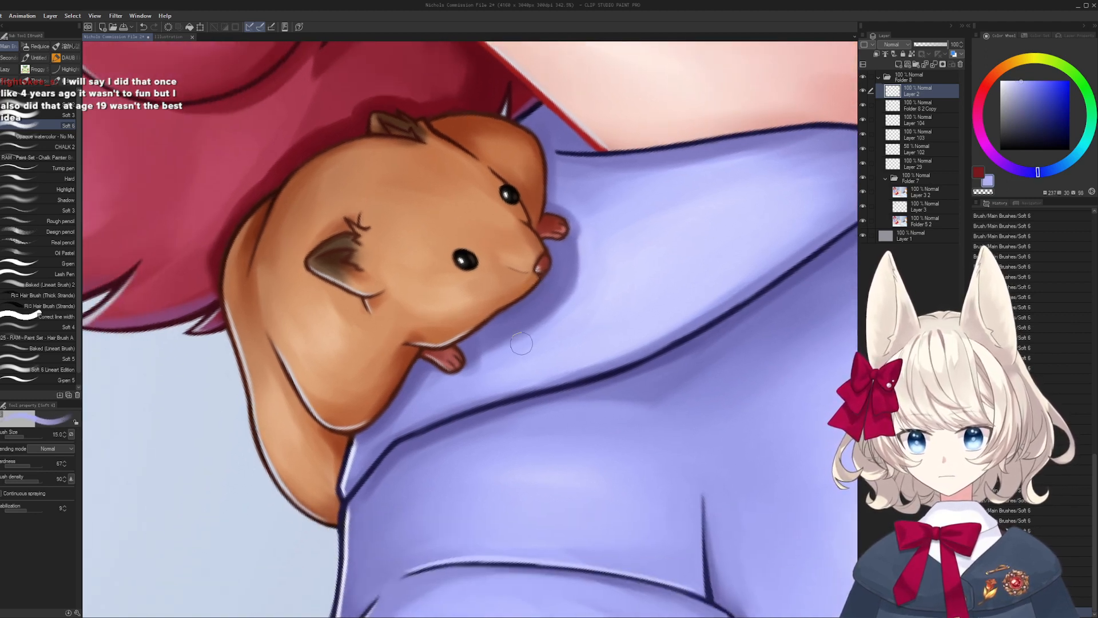
- Sample the shadow violet and deepen the hamster's cast shadow around its chin and paw at size 15 to 10
{"action": "left_click", "coordinate": [479, 344], "text": "alt"}
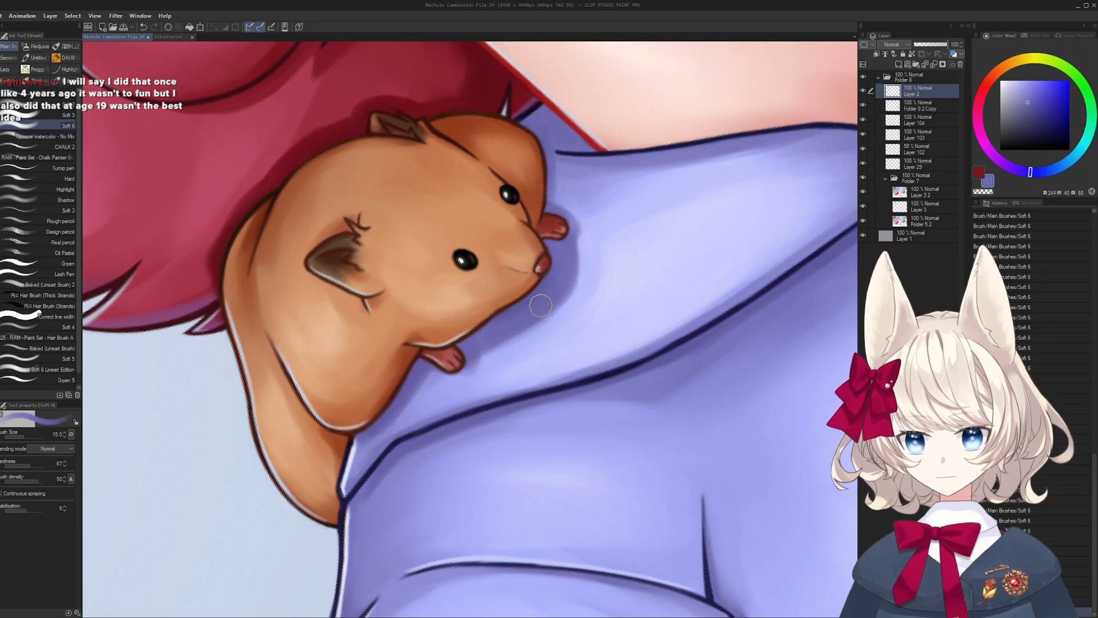
{"action": "left_click_drag", "start_coordinate": [396, 422], "coordinate": [481, 317]}
{"action": "key", "text": "bracketleft"}
{"action": "key", "text": "bracketleft"}
{"action": "left_click_drag", "start_coordinate": [566, 268], "coordinate": [468, 293]}
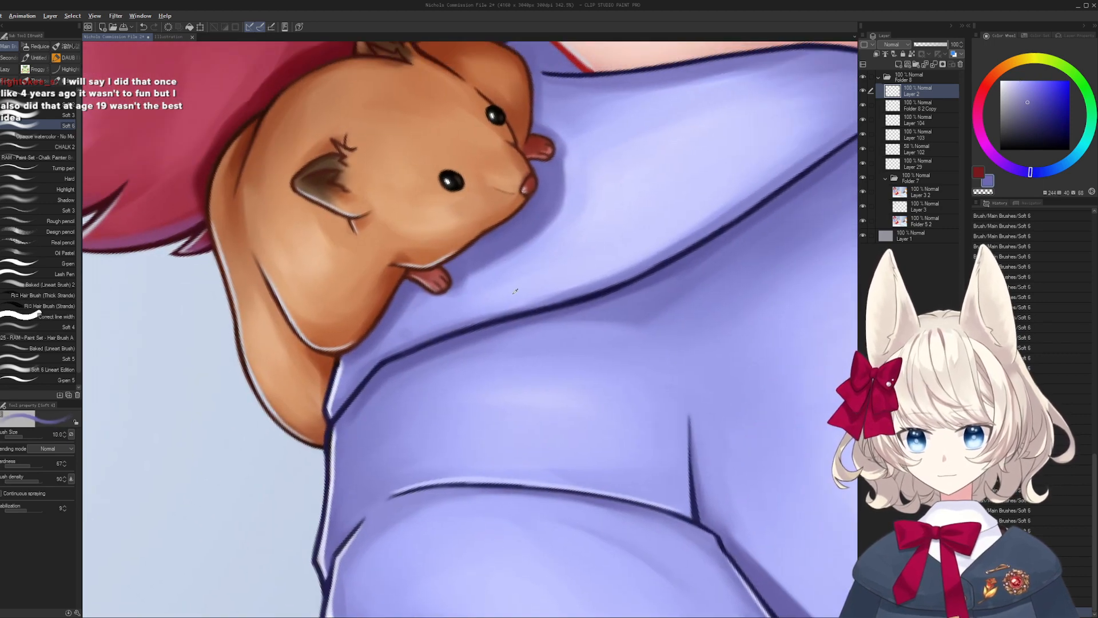
- Sample the hood's periwinkle tones and smooth the lit area above the crease line at size 15 to 20
{"action": "left_click", "coordinate": [604, 263], "text": "alt"}
{"action": "key", "text": "bracketright"}
{"action": "left_click_drag", "start_coordinate": [664, 234], "coordinate": [601, 269]}
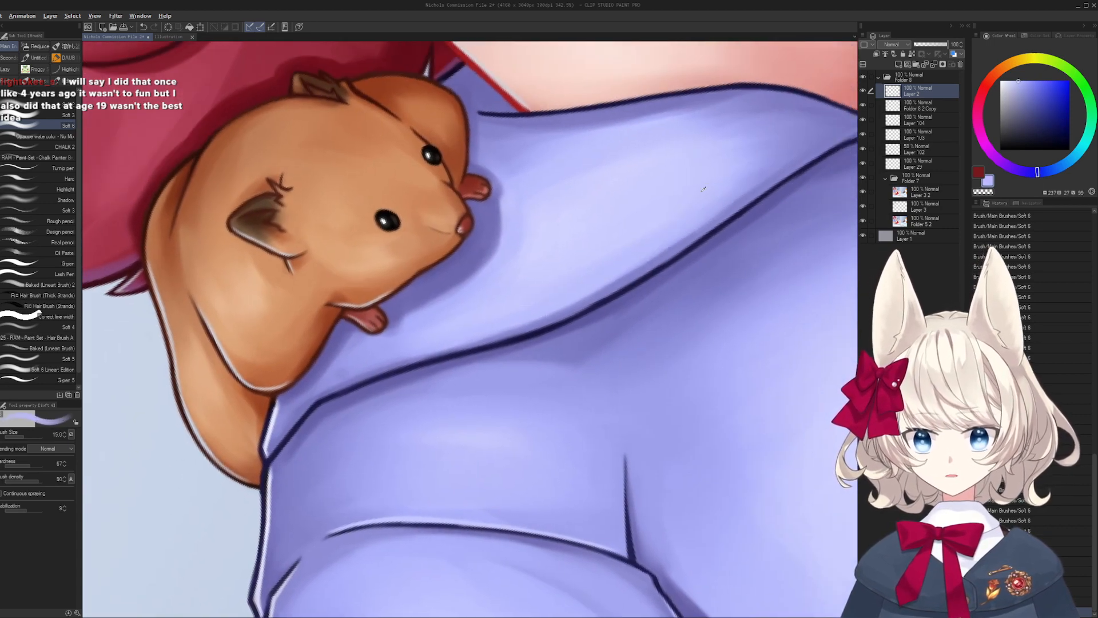
{"action": "left_click", "coordinate": [729, 180], "text": "alt"}
{"action": "key", "text": "bracketright"}
{"action": "key", "text": "bracketright"}
{"action": "left_click_drag", "start_coordinate": [746, 127], "coordinate": [618, 227]}
{"action": "left_click_drag", "start_coordinate": [570, 264], "coordinate": [555, 369]}
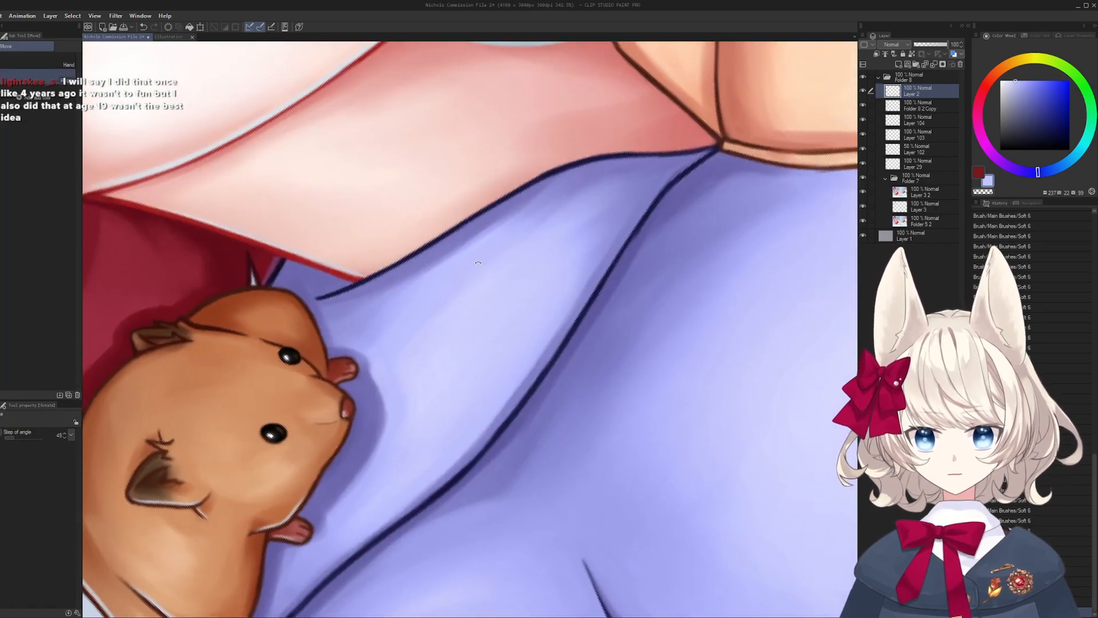
- Sample the hood's light periwinkle tones and smooth the lit fabric between the two crease lines at size 20 to 30, finishing at 15
{"action": "left_click", "coordinate": [531, 212], "text": "alt"}
{"action": "left_click_drag", "start_coordinate": [531, 213], "coordinate": [588, 188]}
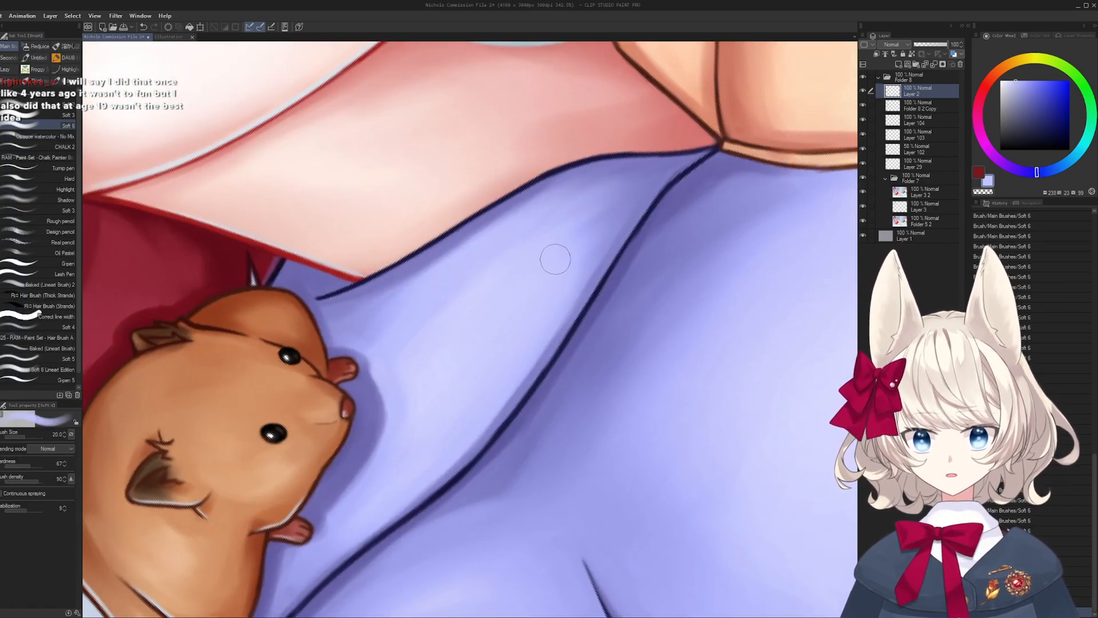
{"action": "left_click", "coordinate": [530, 288], "text": "alt"}
{"action": "key", "text": "bracketright"}
{"action": "key", "text": "bracketright"}
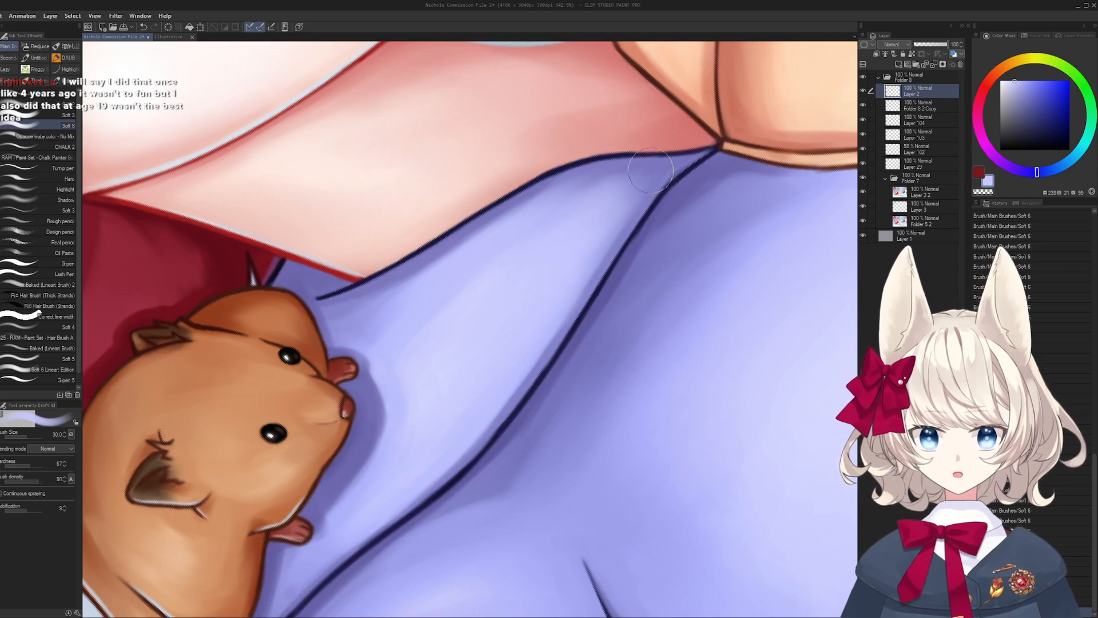
{"action": "left_click", "coordinate": [529, 240], "text": "alt"}
{"action": "key", "text": "bracketleft"}
{"action": "key", "text": "bracketleft"}
{"action": "key", "text": "bracketleft"}
{"action": "key", "text": "bracketleft"}
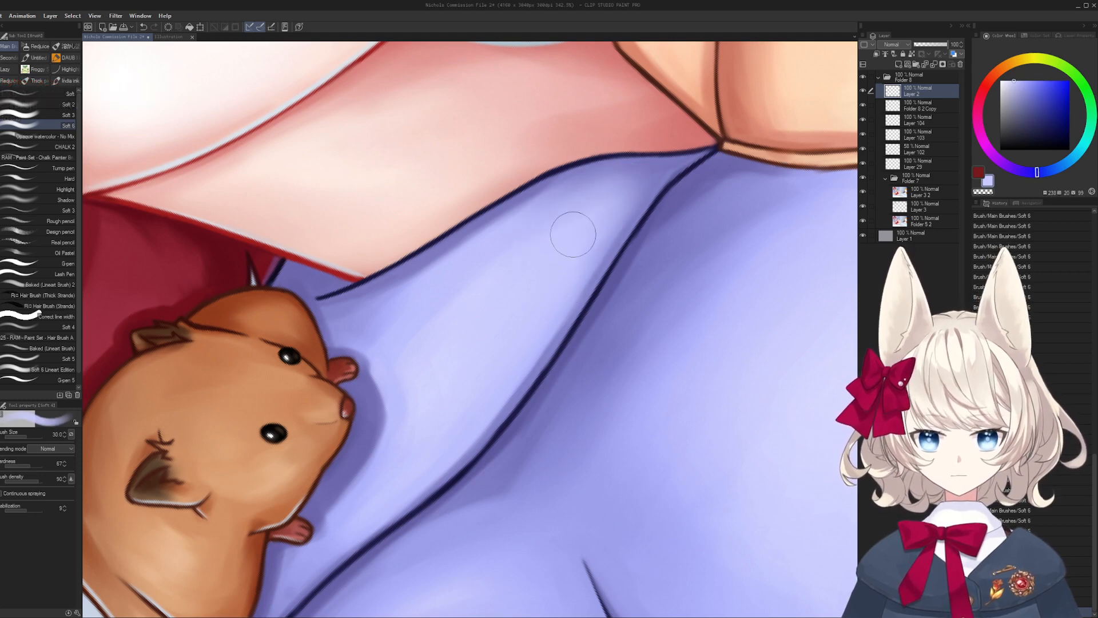
{"action": "left_click", "coordinate": [603, 246], "text": "alt"}
{"action": "key", "text": "bracketleft"}
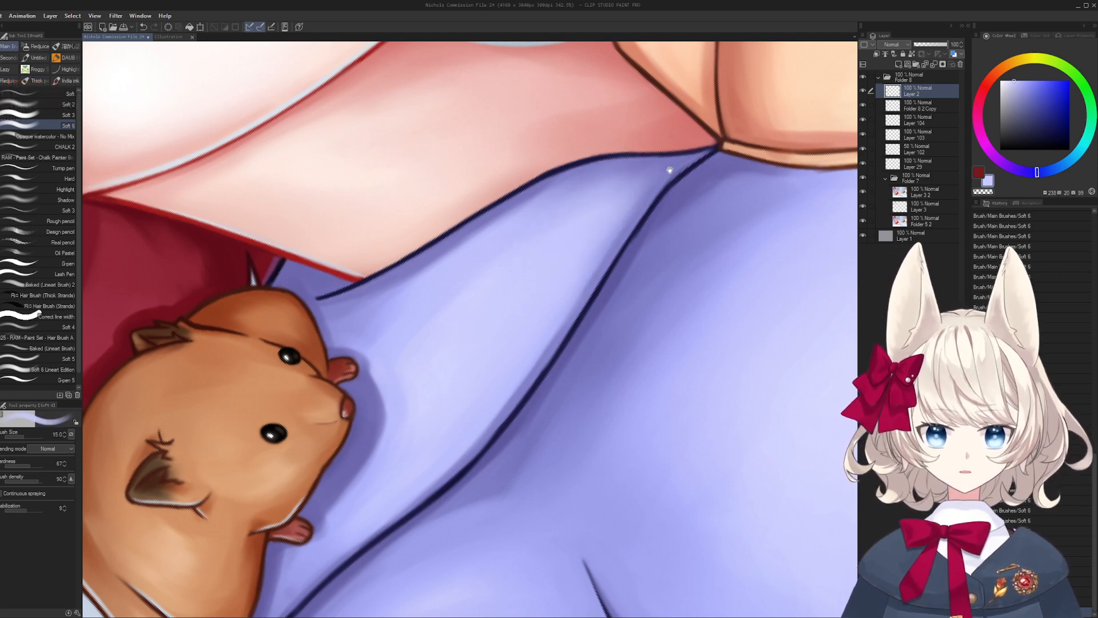
- Sample the dark brown and refine the outline of the orange zipper trim below the neckline corner at size 2.5
{"action": "mouse_move", "coordinate": [667, 167]}
{"action": "left_mouse_down"}
{"action": "mouse_move", "coordinate": [520, 315]}
{"action": "mouse_move", "coordinate": [492, 317]}
{"action": "mouse_move", "coordinate": [433, 295]}
{"action": "left_mouse_up"}
{"action": "key", "text": "bracketleft"}
{"action": "key", "text": "bracketleft"}
{"action": "left_click", "coordinate": [492, 317], "text": "alt"}
{"action": "key", "text": "bracketleft"}
{"action": "key", "text": "bracketleft"}
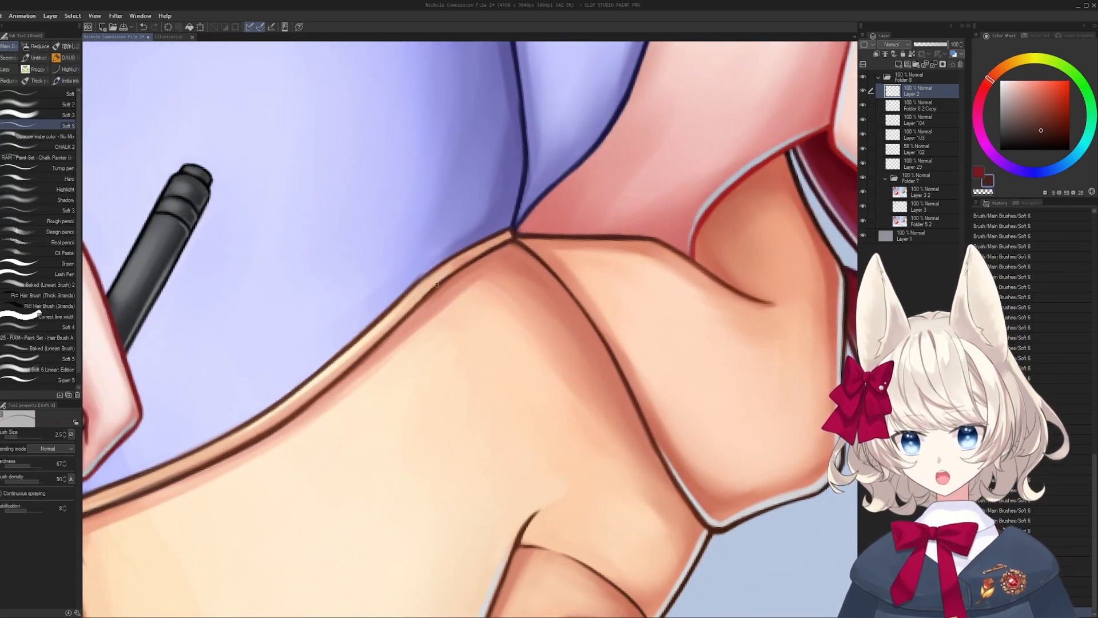
{"action": "left_click_drag", "start_coordinate": [509, 231], "coordinate": [429, 274]}
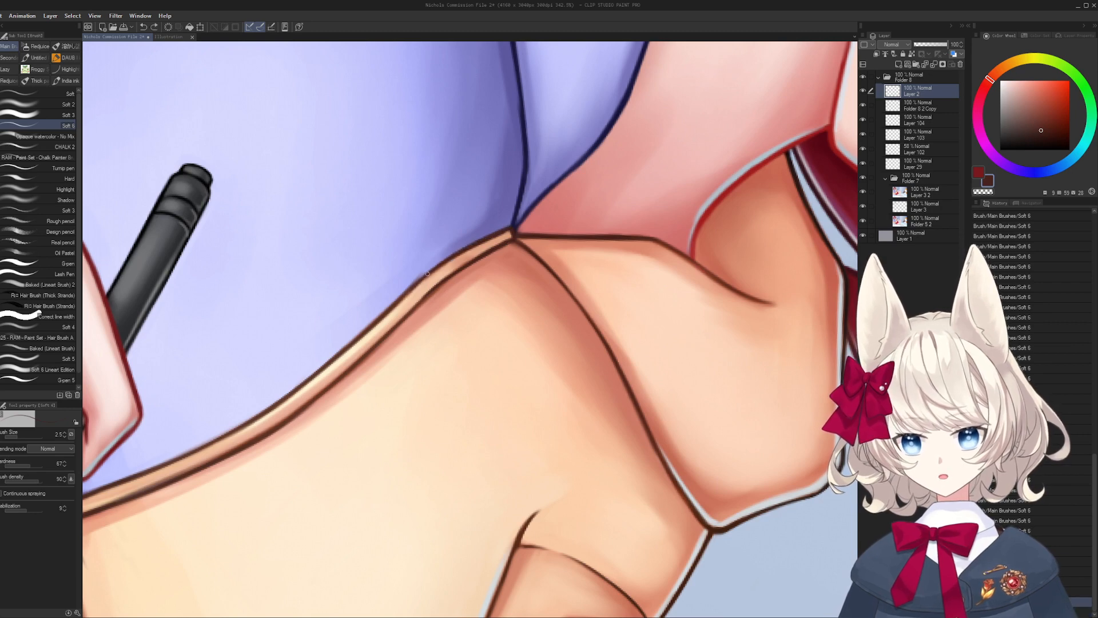
- Sample the peach tone and clean the inside of the orange zipper trim beside its outline at size 7 to 8
{"action": "key", "text": "bracketright"}
{"action": "key", "text": "bracketright"}
{"action": "key", "text": "bracketright"}
{"action": "key", "text": "bracketright"}
{"action": "key", "text": "bracketright"}
{"action": "left_click", "coordinate": [414, 291], "text": "alt"}
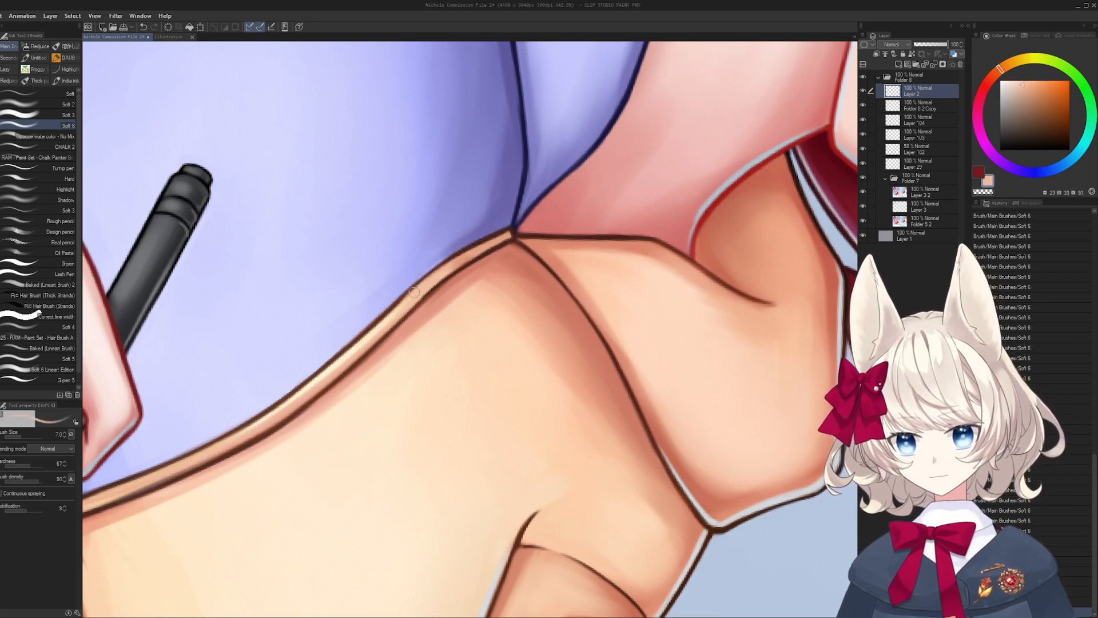
{"action": "key", "text": "bracketright"}
{"action": "mouse_move", "coordinate": [414, 291]}
{"action": "left_mouse_down"}
{"action": "mouse_move", "coordinate": [510, 235]}
{"action": "mouse_move", "coordinate": [417, 282]}
{"action": "mouse_move", "coordinate": [400, 302]}
{"action": "left_mouse_up"}
- Sample the dark brown and redraw the zipper trim's outline into the neckline corner at size 4
{"action": "left_click", "coordinate": [519, 234], "text": "alt"}
{"action": "key", "text": "bracketleft"}
{"action": "key", "text": "bracketleft"}
{"action": "key", "text": "bracketleft"}
{"action": "key", "text": "bracketleft"}
{"action": "key", "text": "ctrl+z"}
{"action": "left_click_drag", "start_coordinate": [483, 237], "coordinate": [507, 227]}
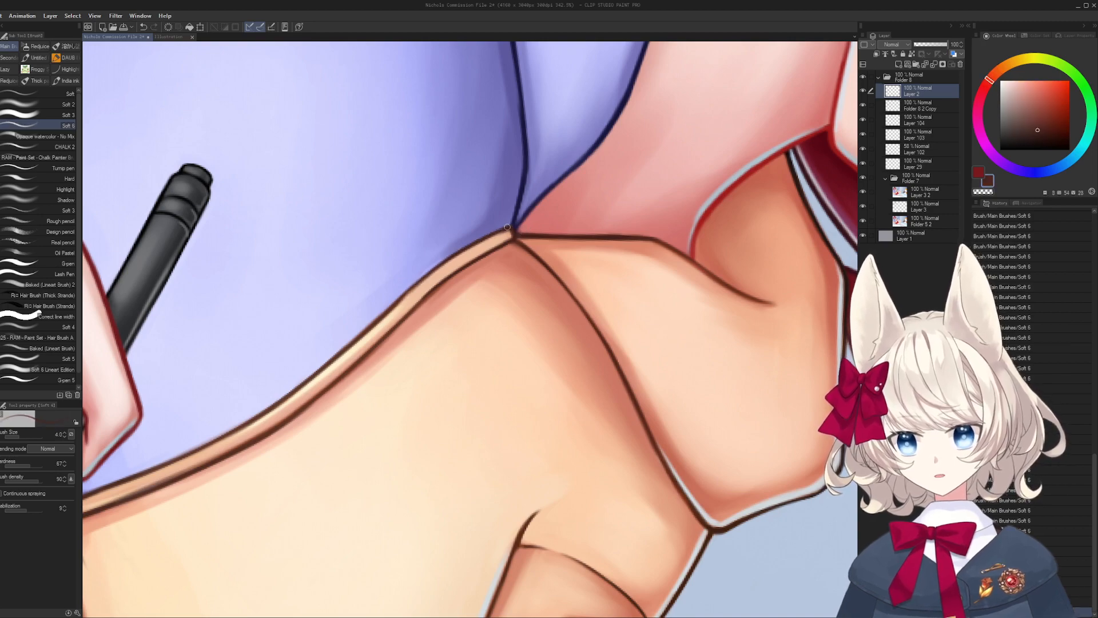
- Touch up the dark brown outline of the orange shoulder fold up to its peak at size 3
{"action": "mouse_move", "coordinate": [618, 284]}
{"action": "left_mouse_down"}
{"action": "mouse_move", "coordinate": [314, 316]}
{"action": "mouse_move", "coordinate": [329, 393]}
{"action": "left_mouse_up"}
{"action": "left_click_drag", "start_coordinate": [485, 316], "coordinate": [495, 290]}
{"action": "left_click_drag", "start_coordinate": [453, 385], "coordinate": [521, 321]}
{"action": "key", "text": "ctrl+z"}
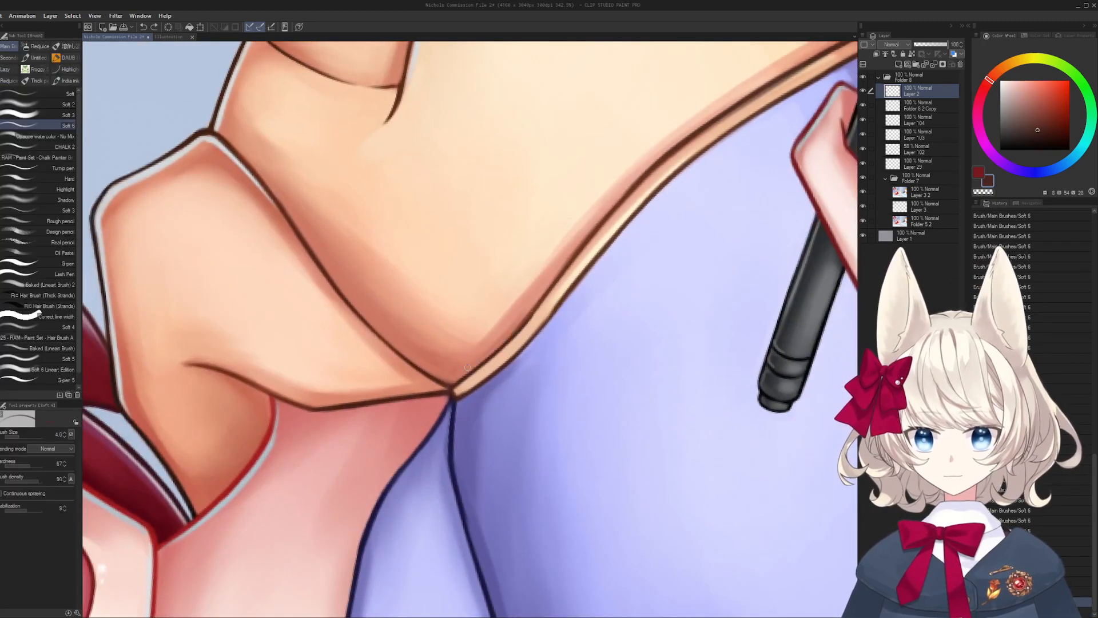
{"action": "key", "text": "ctrl+space"}
{"action": "mouse_move", "coordinate": [467, 367]}
{"action": "left_mouse_down"}
{"action": "mouse_move", "coordinate": [487, 425]}
{"action": "mouse_move", "coordinate": [505, 424]}
{"action": "mouse_move", "coordinate": [404, 301]}
{"action": "mouse_move", "coordinate": [454, 362]}
{"action": "left_mouse_up"}
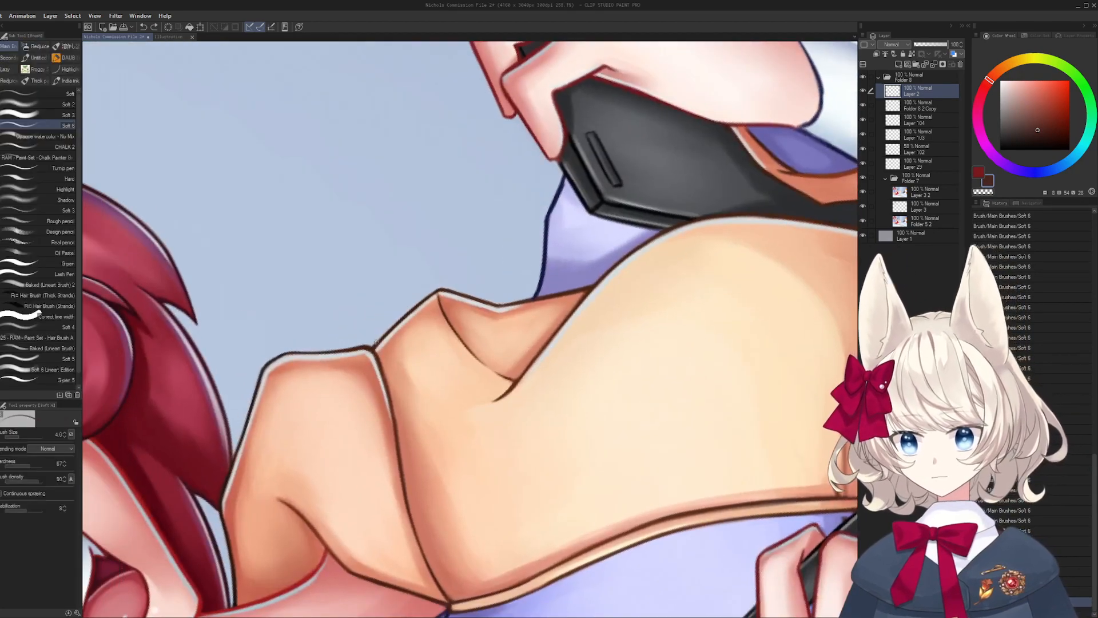
{"action": "key", "text": "ctrl+space"}
{"action": "left_click_drag", "start_coordinate": [373, 344], "coordinate": [370, 345]}
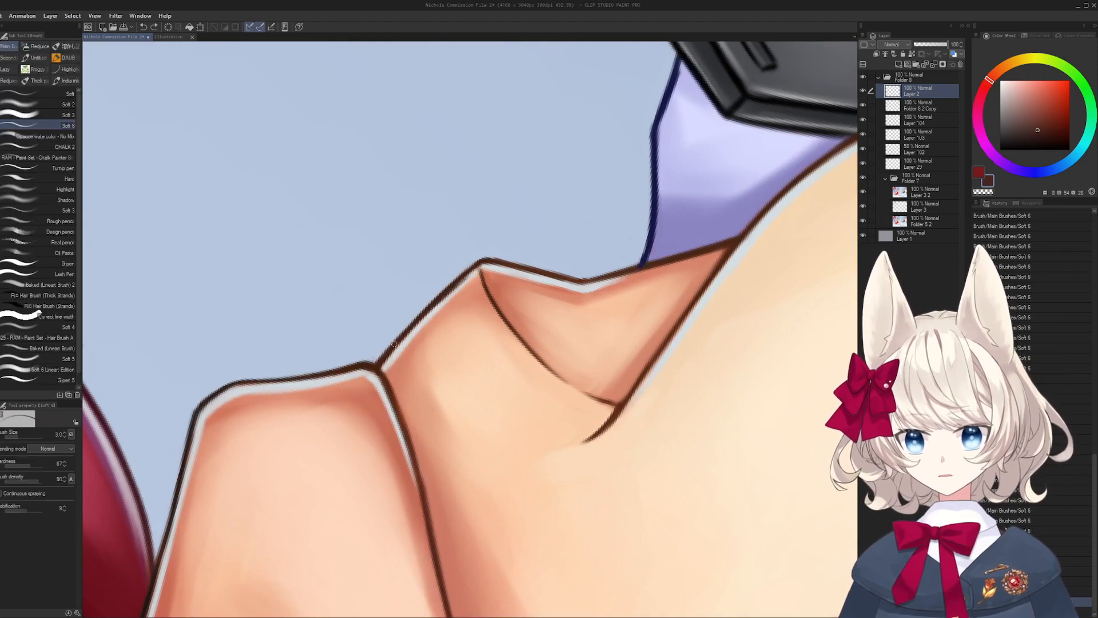
{"action": "left_click_drag", "start_coordinate": [482, 261], "coordinate": [480, 265]}
- Redraw the crease line inside the orange shoulder fold in dark brown at size 2.5
{"action": "key", "text": "shift+space"}
{"action": "mouse_move", "coordinate": [482, 262]}
{"action": "left_mouse_down"}
{"action": "mouse_move", "coordinate": [541, 325]}
{"action": "mouse_move", "coordinate": [532, 268]}
{"action": "mouse_move", "coordinate": [434, 378]}
{"action": "left_mouse_up"}
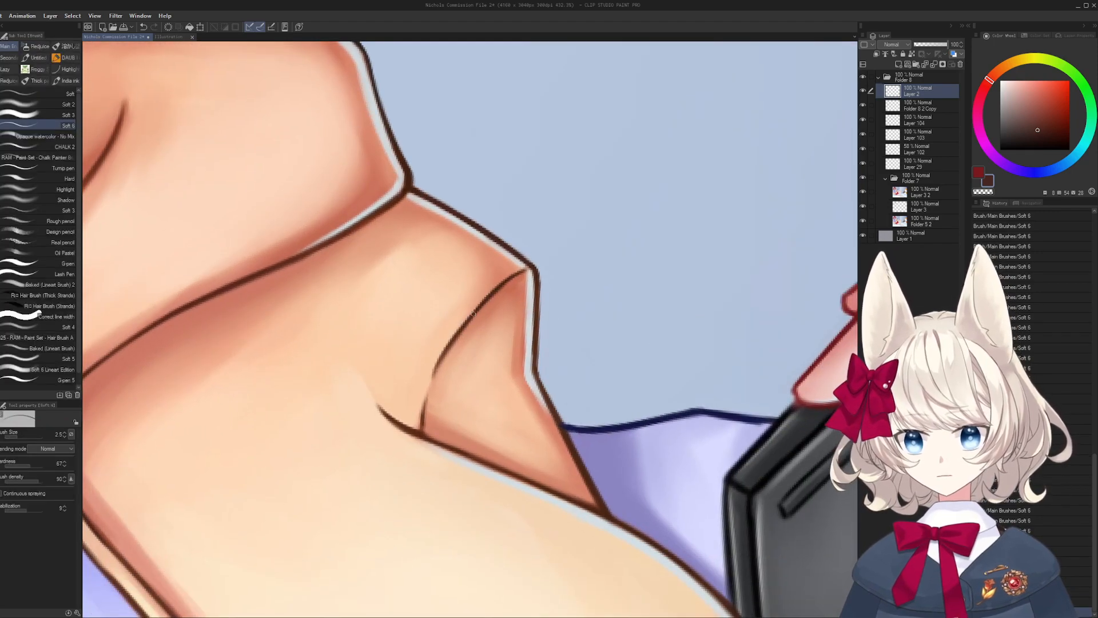
{"action": "key", "text": "ctrl+z"}
{"action": "mouse_move", "coordinate": [519, 275]}
{"action": "left_mouse_down"}
{"action": "mouse_move", "coordinate": [490, 297]}
{"action": "mouse_move", "coordinate": [450, 389]}
{"action": "left_mouse_up"}
{"action": "key", "text": "ctrl+space"}
{"action": "key", "text": "shift+space"}
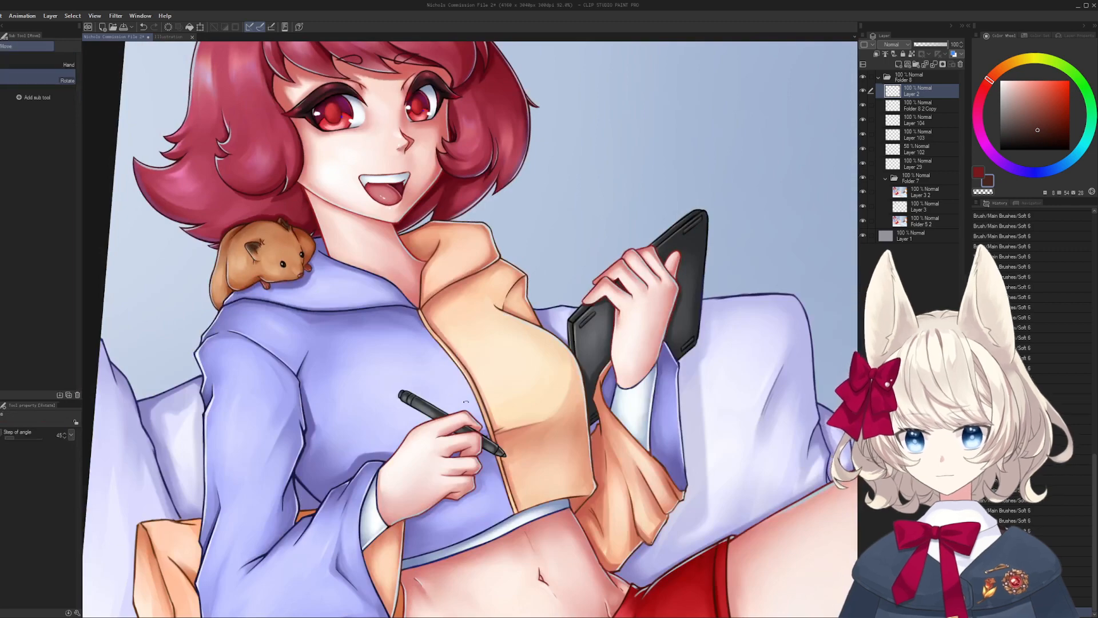
- Sample the surrounding salmon and peach tones and clean the lower end of the shoulder fold's crease at size 3 to 4
{"action": "key", "text": "ctrl+space"}
{"action": "left_click_drag", "start_coordinate": [519, 320], "coordinate": [546, 341]}
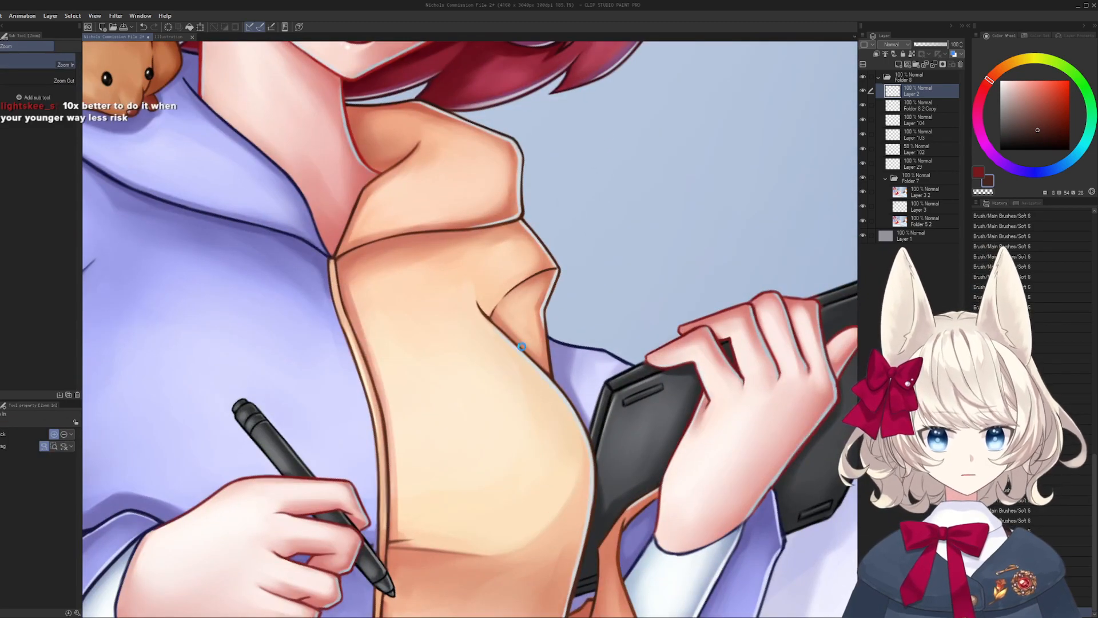
{"action": "mouse_move", "coordinate": [516, 295]}
{"action": "left_mouse_down"}
{"action": "mouse_move", "coordinate": [464, 352]}
{"action": "mouse_move", "coordinate": [481, 310]}
{"action": "mouse_move", "coordinate": [460, 348]}
{"action": "left_mouse_up"}
{"action": "left_click", "coordinate": [477, 321], "text": "alt"}
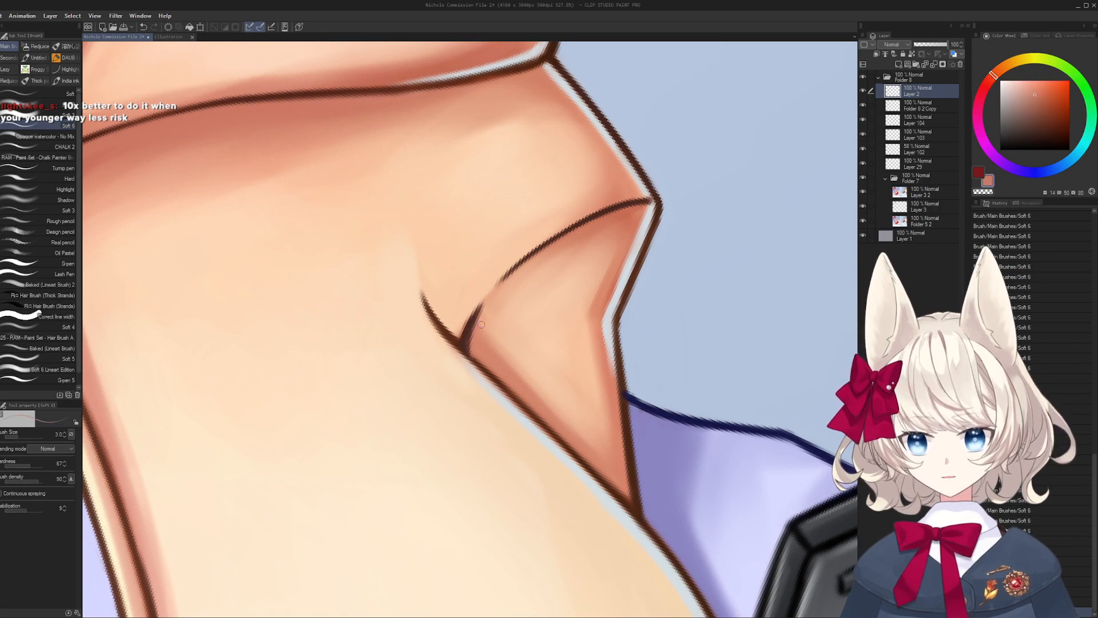
{"action": "left_click", "coordinate": [444, 353], "text": "alt"}
{"action": "mouse_move", "coordinate": [444, 353]}
{"action": "left_mouse_down"}
{"action": "mouse_move", "coordinate": [414, 432]}
{"action": "mouse_move", "coordinate": [499, 368]}
{"action": "mouse_move", "coordinate": [495, 289]}
{"action": "left_mouse_up"}
{"action": "scroll", "coordinate": [497, 316], "scroll_direction": "up", "scroll_amount": 3}
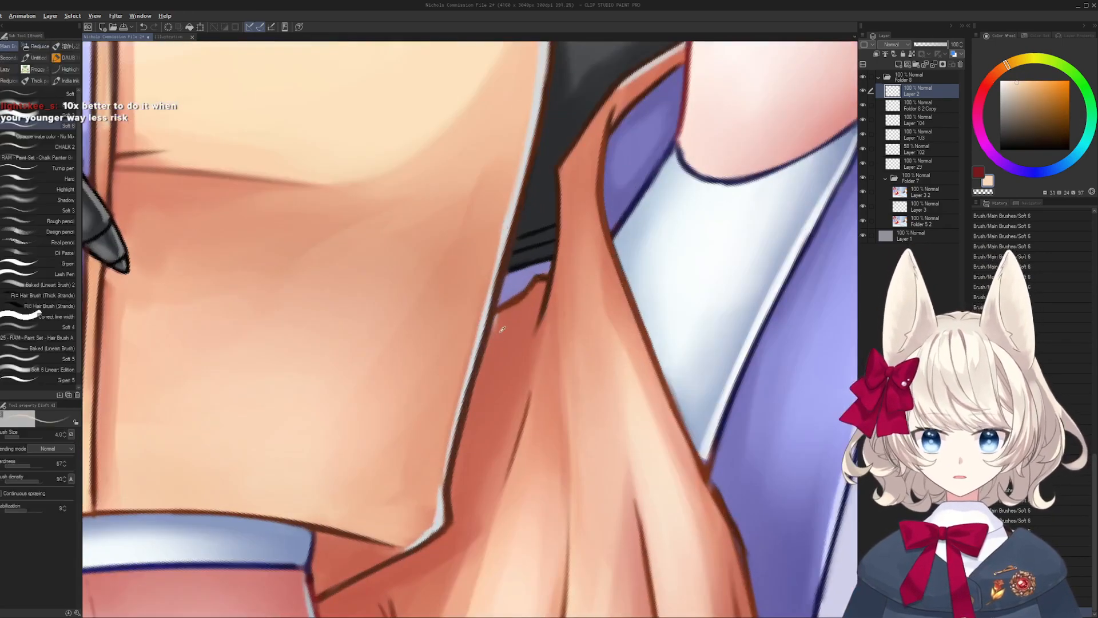
- Sample salmon and dark brown and retouch the orange sleeve's corner beside the jacket front at size 4
{"action": "left_click", "coordinate": [496, 316], "text": "alt"}
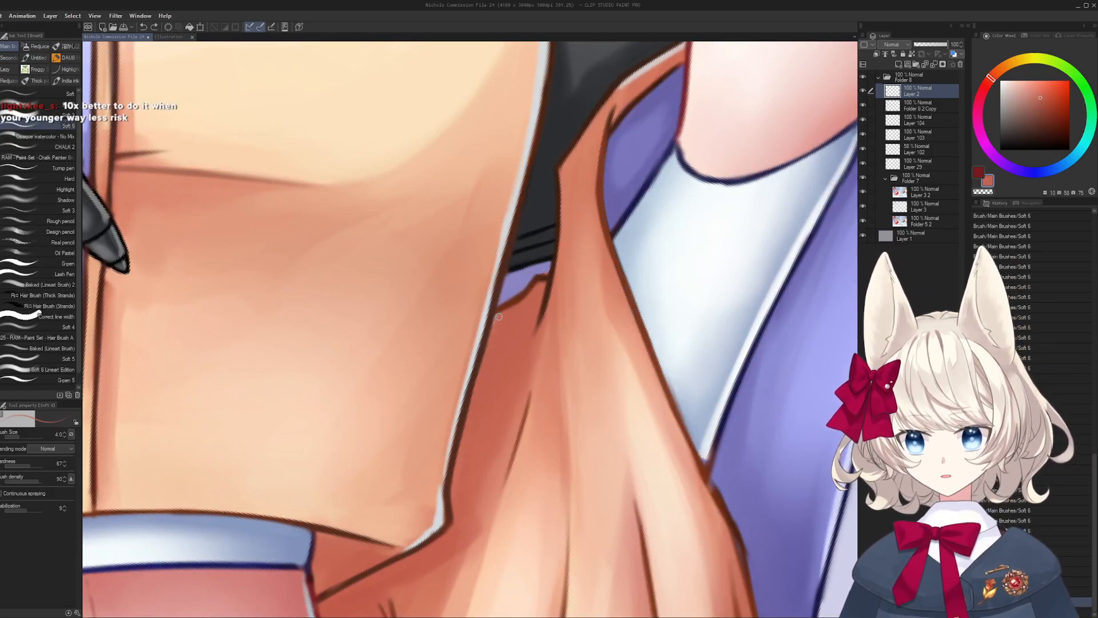
{"action": "left_click", "coordinate": [488, 334], "text": "alt"}
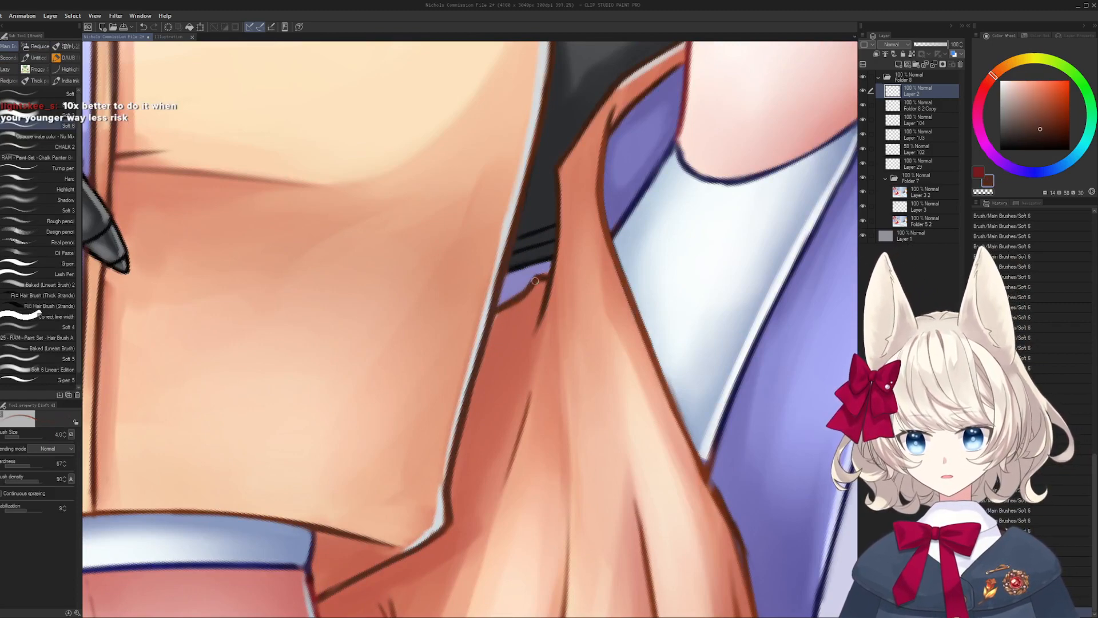
{"action": "mouse_move", "coordinate": [516, 262]}
{"action": "left_mouse_down"}
{"action": "mouse_move", "coordinate": [491, 355]}
{"action": "mouse_move", "coordinate": [533, 317]}
{"action": "left_mouse_up"}
- Clean the tablet's lower corner edge below the fingertip with sampled near-black and background blue at size 4
{"action": "left_click_drag", "start_coordinate": [330, 233], "coordinate": [429, 414]}
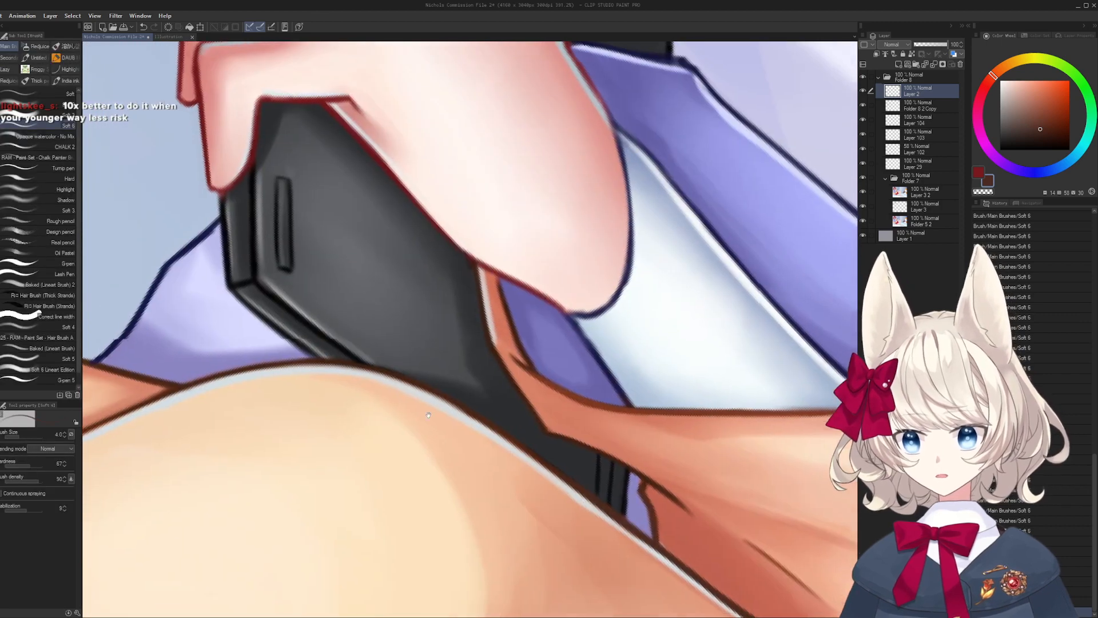
{"action": "left_click_drag", "start_coordinate": [292, 268], "coordinate": [424, 395]}
{"action": "left_click", "coordinate": [360, 401], "text": "alt"}
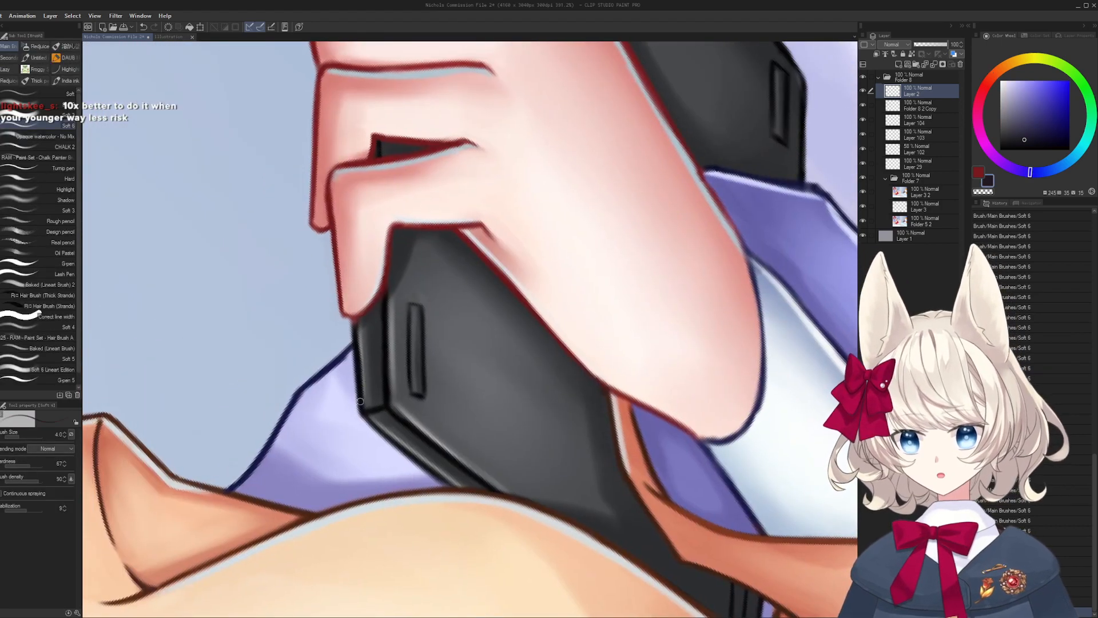
{"action": "left_click", "coordinate": [359, 359], "text": "alt"}
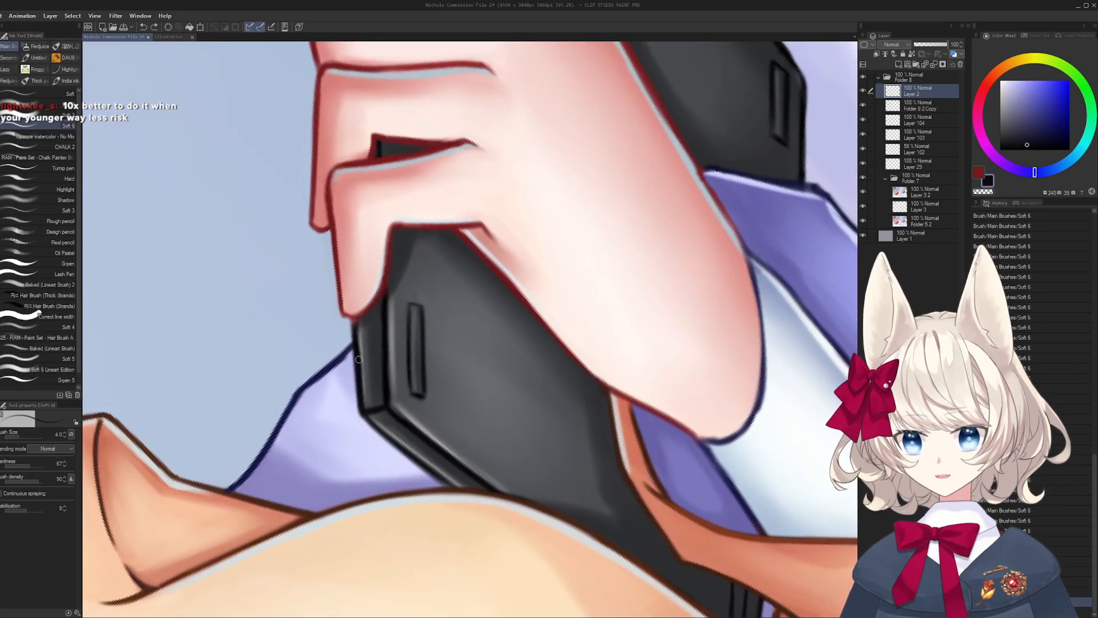
{"action": "left_click", "coordinate": [353, 321], "text": "alt"}
- Sample the dark red and retouch the outlines of the lower fingers holding the tablet at size 3
{"action": "left_click_drag", "start_coordinate": [350, 331], "coordinate": [424, 413]}
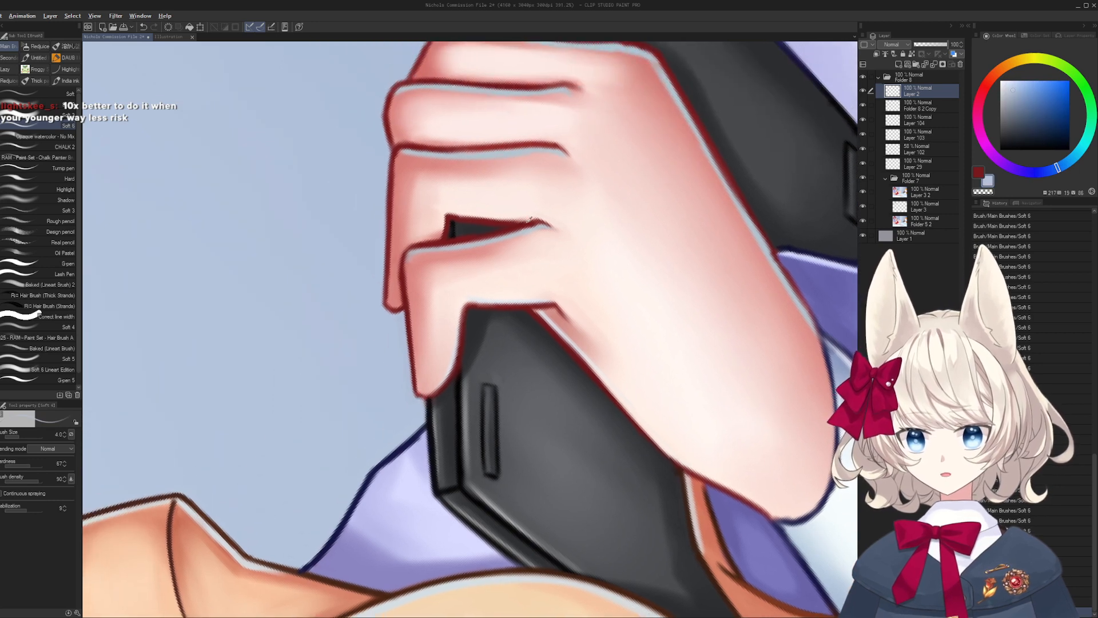
{"action": "left_click", "coordinate": [405, 364], "text": "alt"}
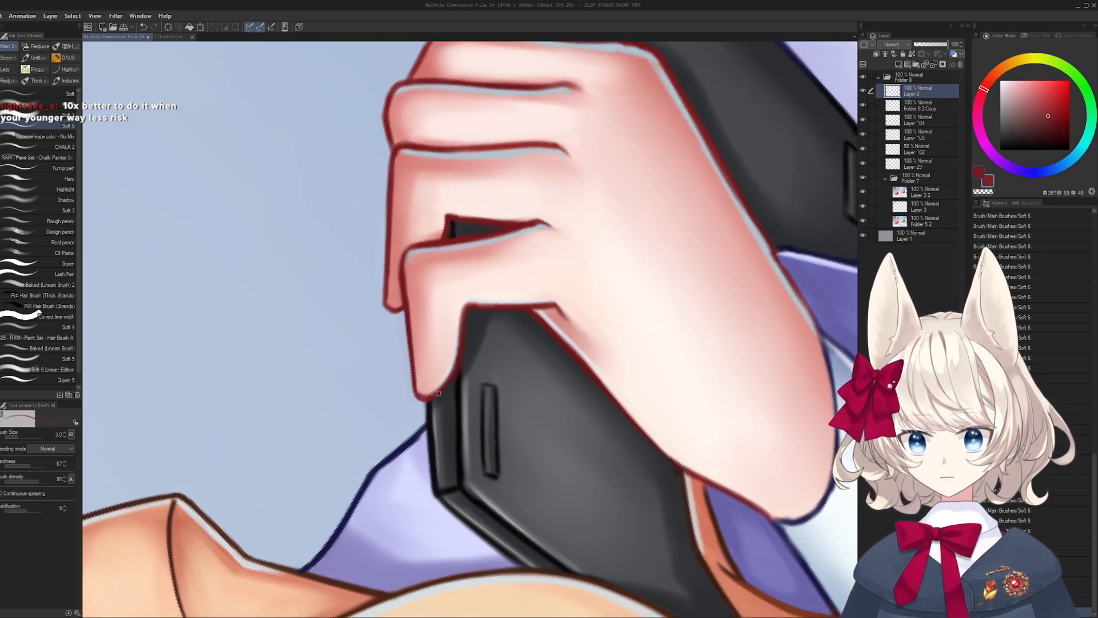
{"action": "scroll", "coordinate": [433, 395], "scroll_direction": "up", "scroll_amount": 3}
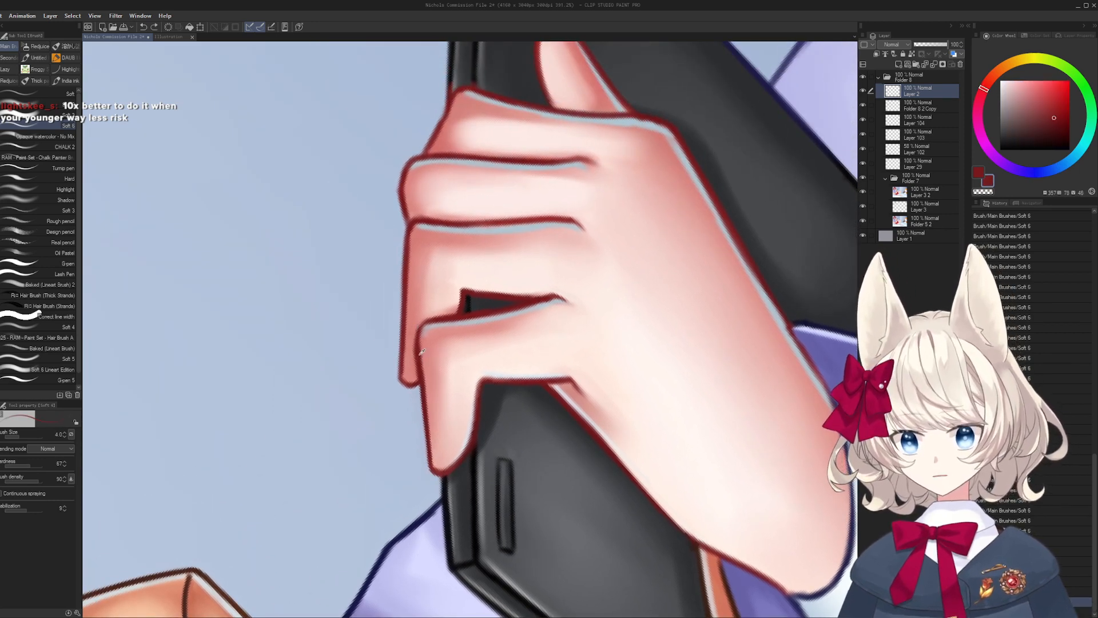
{"action": "left_click_drag", "start_coordinate": [445, 317], "coordinate": [443, 346]}
{"action": "left_click", "coordinate": [443, 345], "text": "alt"}
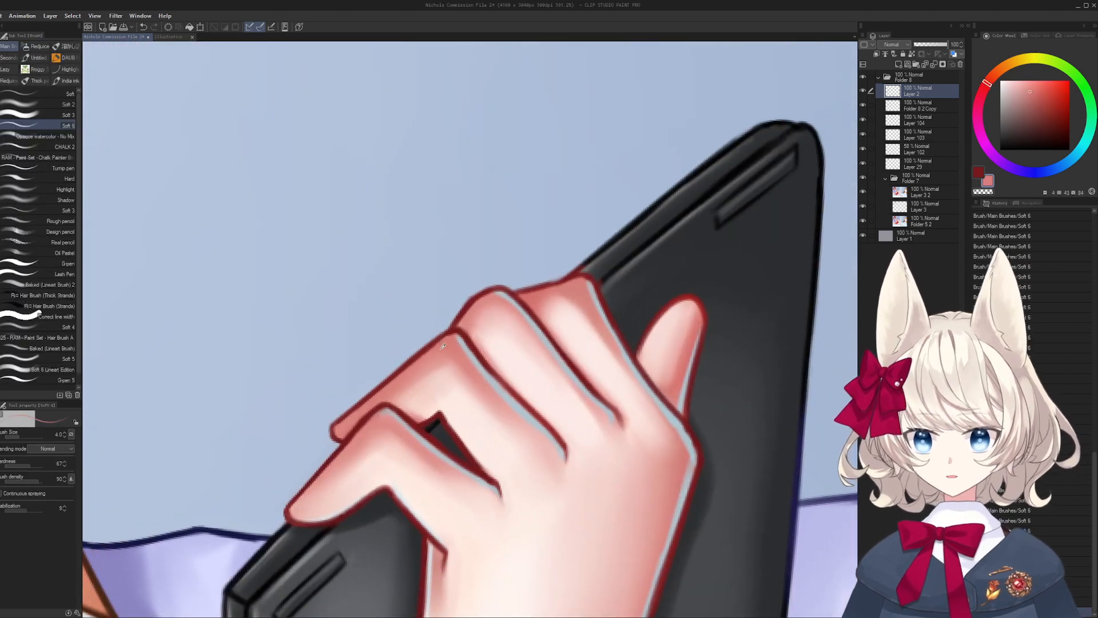
- Clean the notch between the knuckles with sampled background blue at size 4 and save the file
{"action": "left_click", "coordinate": [452, 304], "text": "alt"}
{"action": "key", "text": "ctrl+z"}
{"action": "left_click", "coordinate": [499, 287], "text": "alt"}
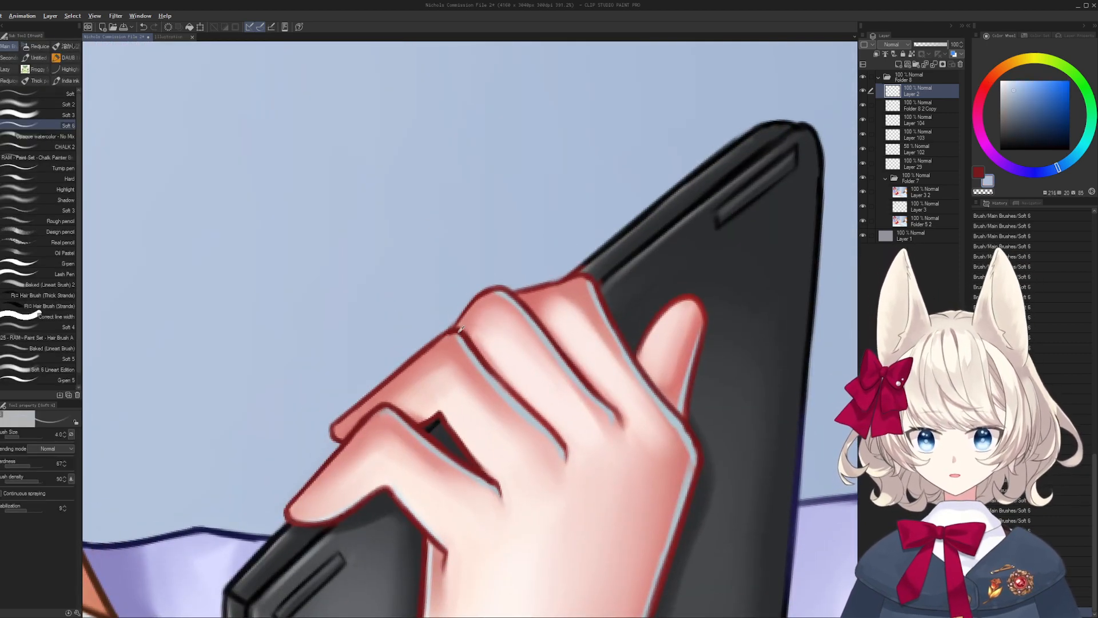
{"action": "left_click_drag", "start_coordinate": [469, 311], "coordinate": [454, 224]}
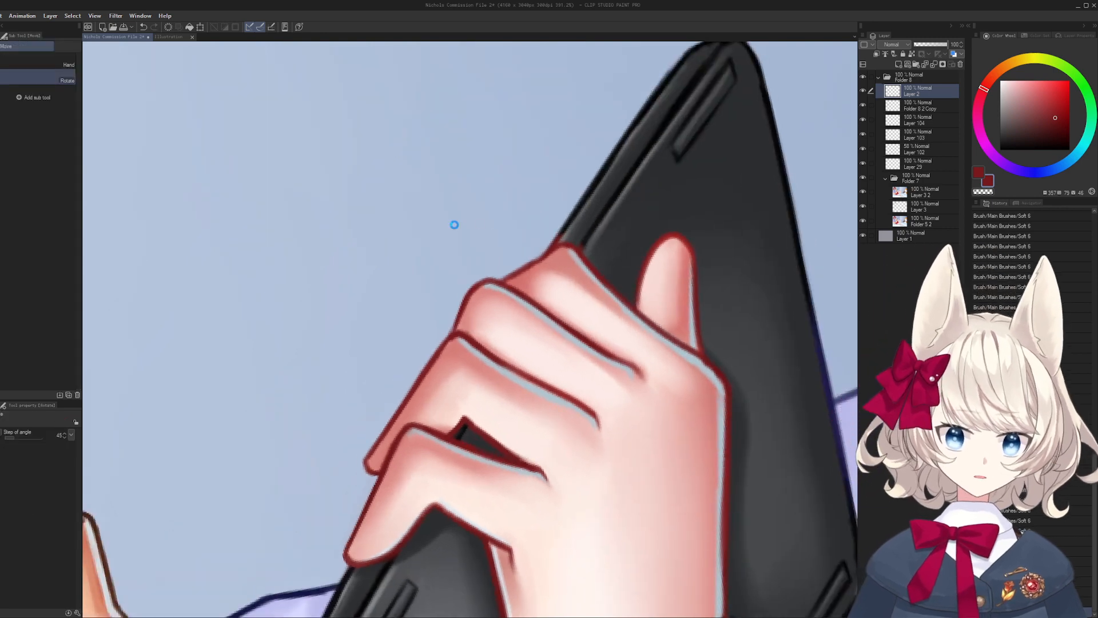
{"action": "key", "text": "ctrl+s"}
- Sample the dark red and retouch the outline around the middle finger's knuckle at size 6
{"action": "mouse_move", "coordinate": [520, 301]}
{"action": "left_mouse_down"}
{"action": "mouse_move", "coordinate": [500, 347]}
{"action": "mouse_move", "coordinate": [544, 295]}
{"action": "left_mouse_up"}
{"action": "left_click", "coordinate": [483, 323], "text": "alt"}
{"action": "left_click", "coordinate": [501, 327], "text": "alt"}
{"action": "key", "text": "]"}
{"action": "key", "text": "]"}
{"action": "left_click", "coordinate": [493, 330], "text": "alt"}
{"action": "left_click", "coordinate": [459, 328], "text": "alt"}
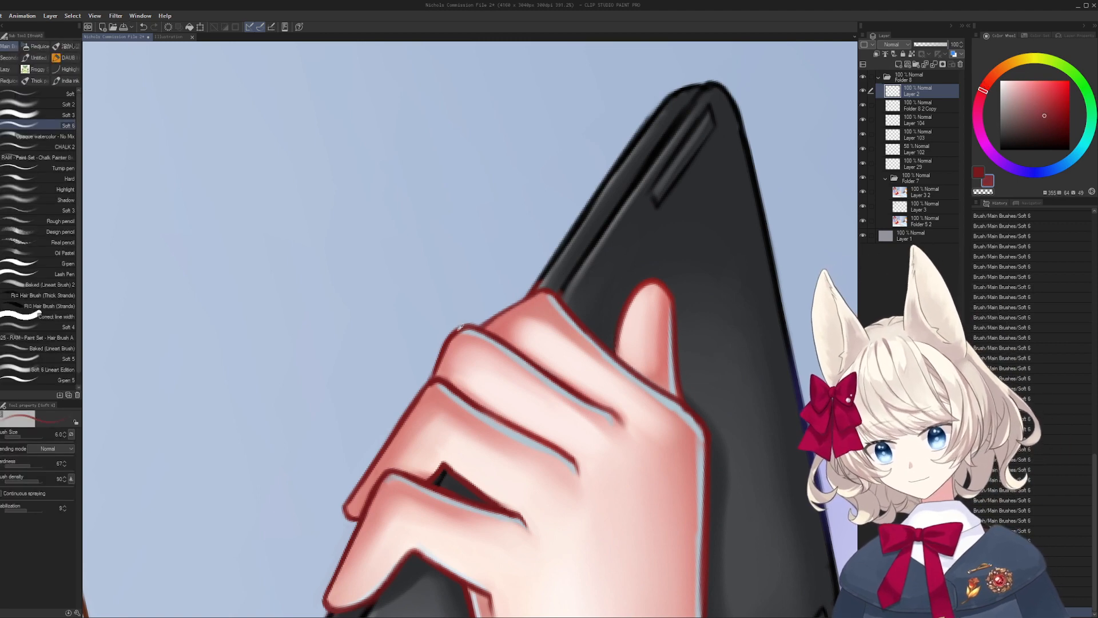
- Redraw the outline over the index finger's knuckle in sampled dark red at size 3
{"action": "left_click_drag", "start_coordinate": [490, 324], "coordinate": [543, 293]}
{"action": "key", "text": "ctrl+z"}
{"action": "key", "text": "["}
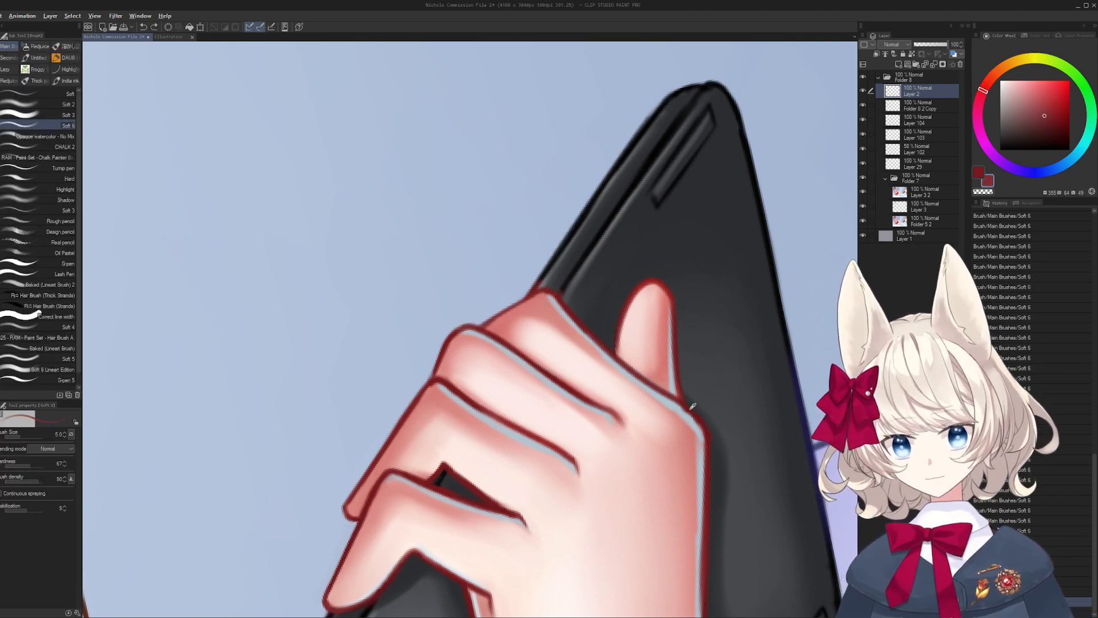
{"action": "left_click_drag", "start_coordinate": [532, 294], "coordinate": [544, 290]}
{"action": "key", "text": "ctrl+z"}
{"action": "key", "text": "]"}
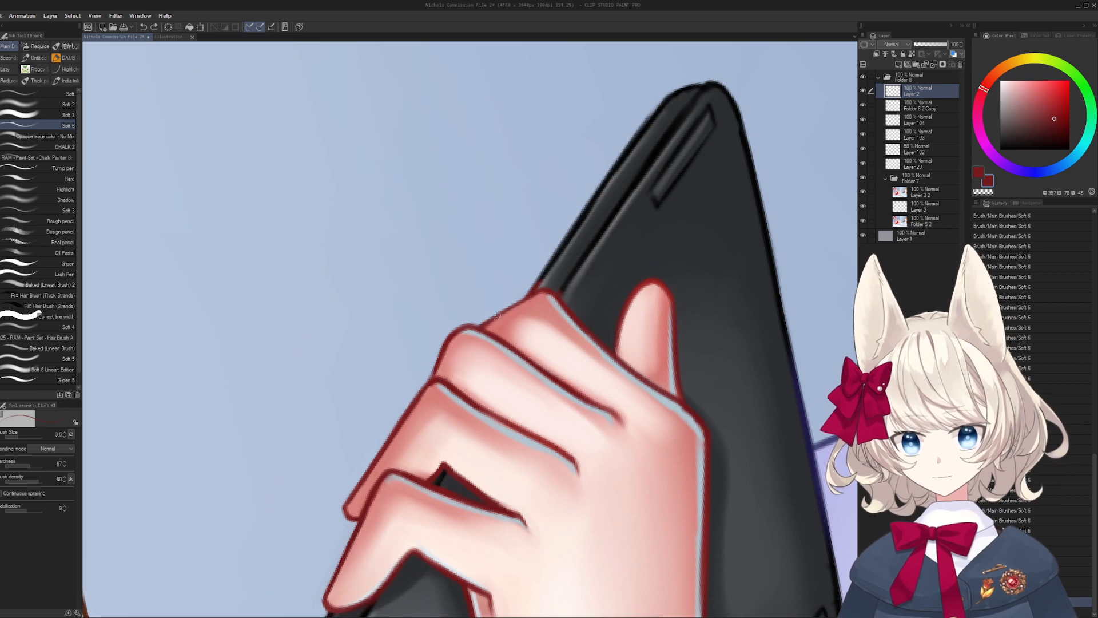
{"action": "mouse_move", "coordinate": [485, 324]}
{"action": "left_mouse_down"}
{"action": "mouse_move", "coordinate": [542, 292]}
{"action": "mouse_move", "coordinate": [554, 304]}
{"action": "mouse_move", "coordinate": [545, 327]}
{"action": "left_mouse_up"}
- Sample the near-black tone and retouch the tablet's outline where it meets the index finger at size 4
{"action": "left_click", "coordinate": [589, 292], "text": "alt"}
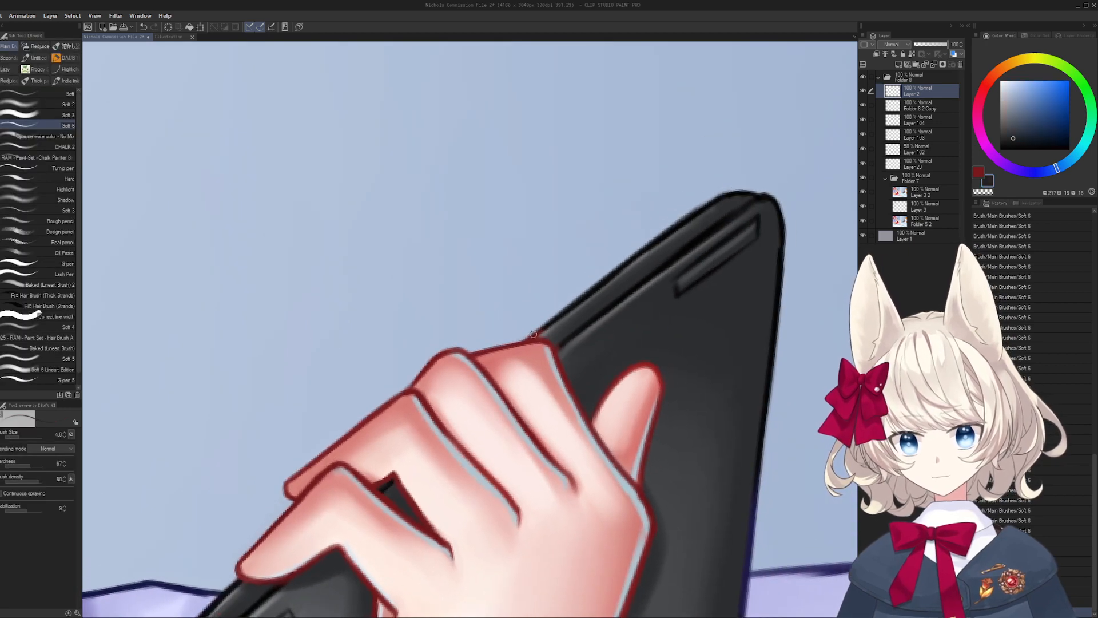
{"action": "key", "text": "]"}
{"action": "left_click", "coordinate": [584, 325], "text": "alt"}
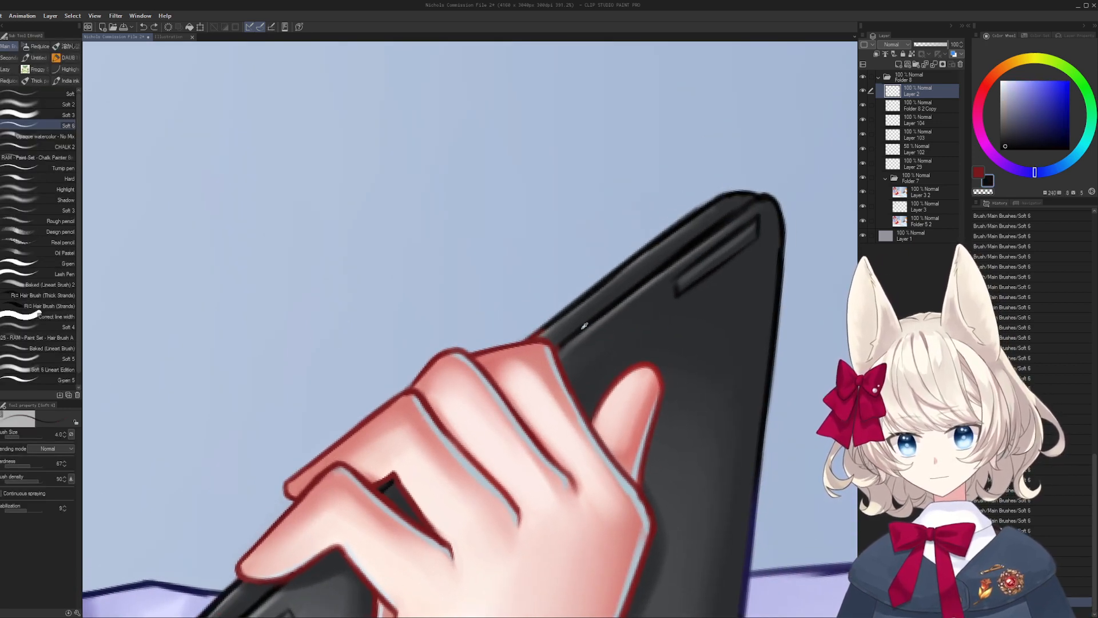
{"action": "left_click_drag", "start_coordinate": [532, 338], "coordinate": [525, 341]}
{"action": "left_click_drag", "start_coordinate": [608, 281], "coordinate": [612, 297]}
{"action": "mouse_move", "coordinate": [612, 297]}
{"action": "left_mouse_down"}
{"action": "mouse_move", "coordinate": [502, 356]}
{"action": "mouse_move", "coordinate": [565, 317]}
{"action": "left_mouse_up"}
- Sample the background blue and trim the tablet's upper edge above the hand at size 5
{"action": "left_click", "coordinate": [470, 367], "text": "alt"}
{"action": "key", "text": "]"}
{"action": "key", "text": "]"}
{"action": "left_click_drag", "start_coordinate": [449, 388], "coordinate": [596, 299]}
{"action": "left_click_drag", "start_coordinate": [478, 369], "coordinate": [625, 287]}
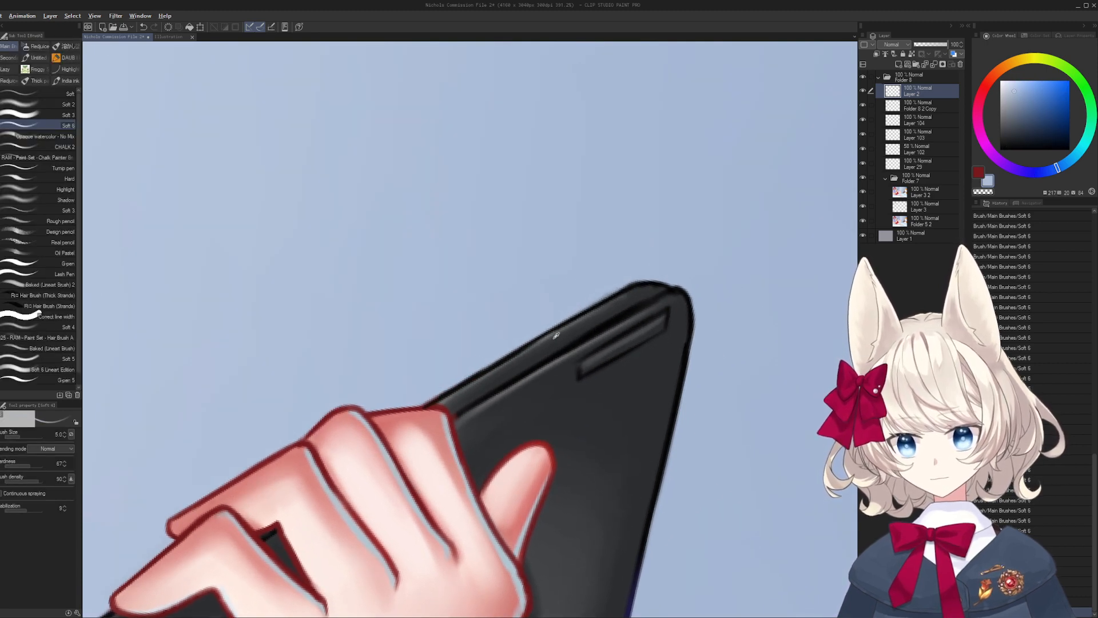
{"action": "key", "text": "ctrl+z"}
- Sample a dark grey and redraw the tablet's upper outline from the index finger to the top corner at size 3
{"action": "left_click", "coordinate": [566, 365], "text": "alt"}
{"action": "key", "text": "["}
{"action": "key", "text": "["}
{"action": "mouse_move", "coordinate": [567, 365]}
{"action": "left_mouse_down"}
{"action": "mouse_move", "coordinate": [599, 314]}
{"action": "mouse_move", "coordinate": [612, 263]}
{"action": "left_mouse_up"}
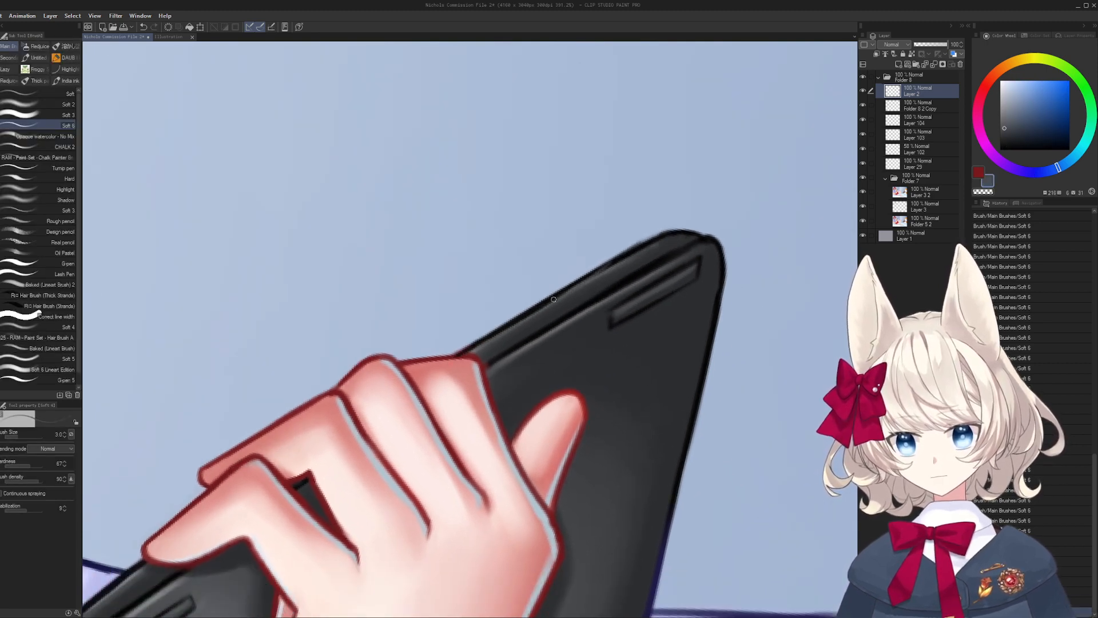
{"action": "key", "text": "ctrl+z"}
{"action": "left_click_drag", "start_coordinate": [476, 344], "coordinate": [670, 234]}
- Sample the background blue and clean the outer side of the tablet's redrawn outline up to the top corner at size 5
{"action": "left_click", "coordinate": [607, 252], "text": "alt"}
{"action": "key", "text": "]"}
{"action": "key", "text": "]"}
{"action": "left_click_drag", "start_coordinate": [605, 260], "coordinate": [680, 222]}
{"action": "mouse_move", "coordinate": [559, 286]}
{"action": "left_mouse_down"}
{"action": "mouse_move", "coordinate": [683, 215]}
{"action": "mouse_move", "coordinate": [664, 230]}
{"action": "left_mouse_up"}
{"action": "key", "text": "ctrl+z"}
{"action": "key", "text": "ctrl+z"}
{"action": "left_click_drag", "start_coordinate": [525, 309], "coordinate": [657, 231]}
{"action": "left_click_drag", "start_coordinate": [586, 274], "coordinate": [657, 223]}
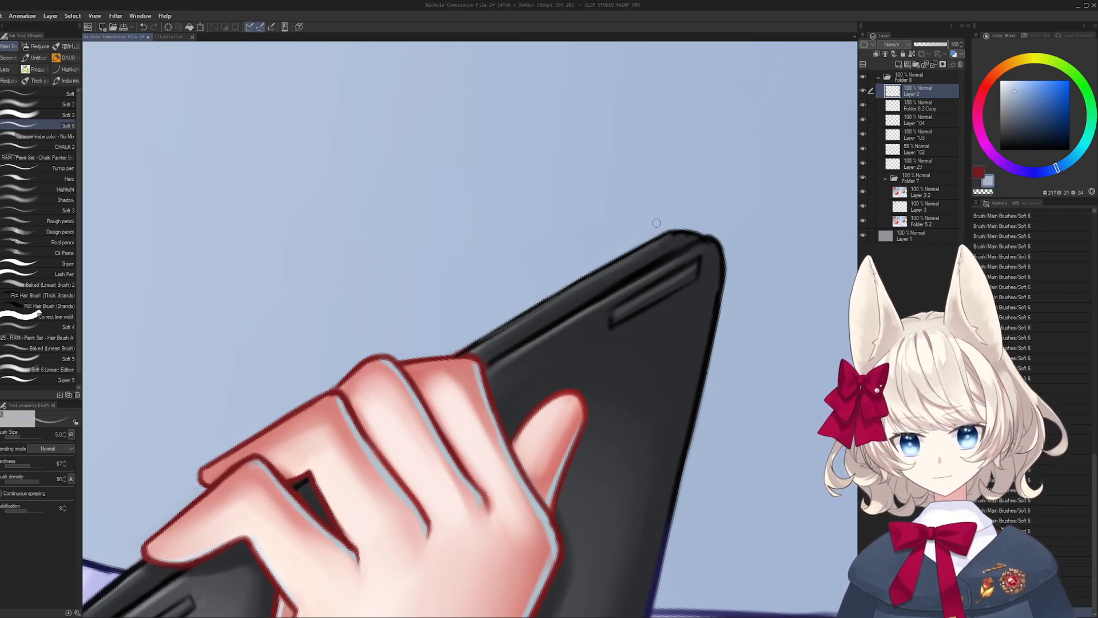
- Sample the near-black tone and redraw the tablet's upper outline from the index finger to the corner at size 4
{"action": "left_click_drag", "start_coordinate": [594, 299], "coordinate": [588, 315]}
{"action": "left_click", "coordinate": [634, 293], "text": "alt"}
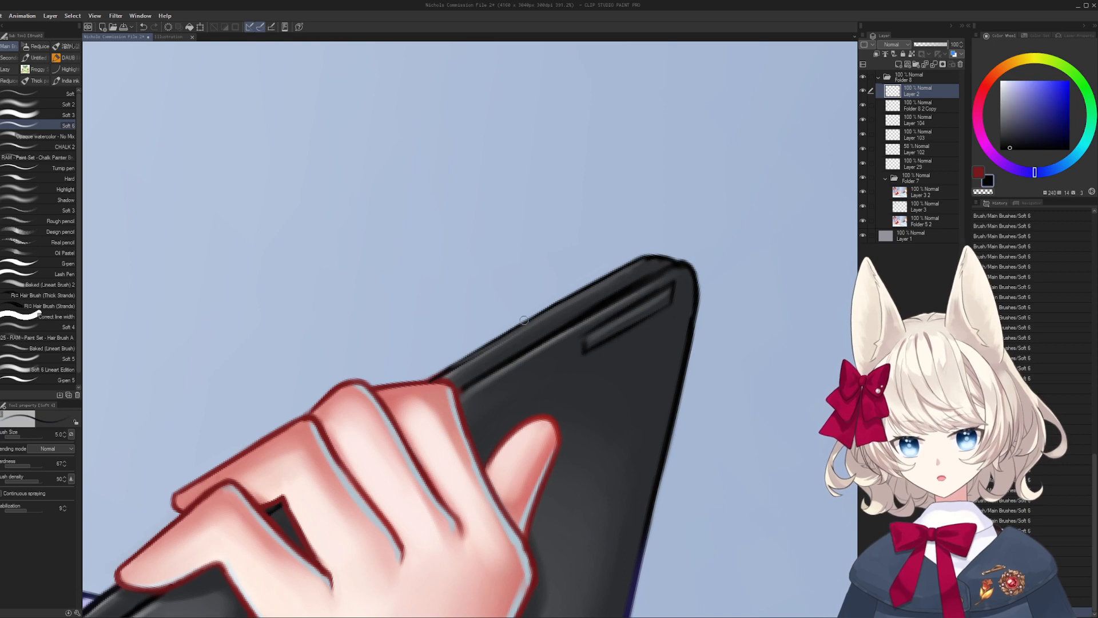
{"action": "key", "text": "ctrl+z"}
{"action": "left_click_drag", "start_coordinate": [454, 362], "coordinate": [621, 265]}
{"action": "key", "text": "ctrl+z"}
{"action": "key", "text": "ctrl+z"}
{"action": "key", "text": "ctrl+z"}
{"action": "key", "text": "]"}
{"action": "left_click_drag", "start_coordinate": [572, 297], "coordinate": [643, 258]}
{"action": "key", "text": "ctrl+z"}
{"action": "key", "text": "ctrl+z"}
{"action": "mouse_move", "coordinate": [449, 370]}
{"action": "left_mouse_down"}
{"action": "mouse_move", "coordinate": [661, 258]}
{"action": "mouse_move", "coordinate": [483, 245]}
{"action": "left_mouse_up"}
{"action": "key", "text": "r"}
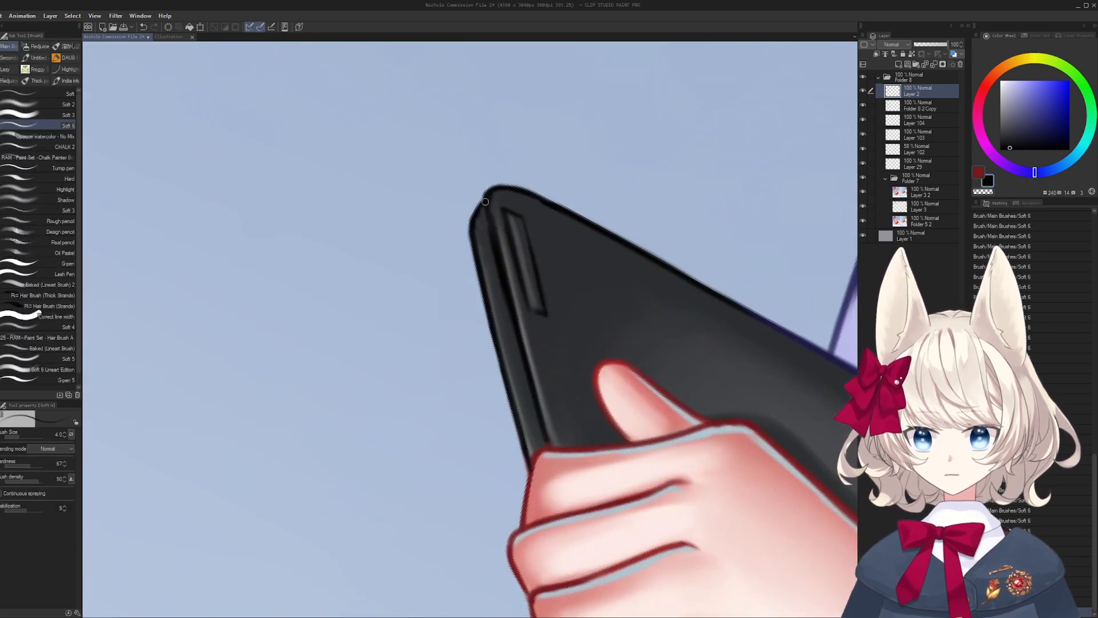
- Sample the near-black and dark grey tones around the tablet's upper corner and refine its rounded outline and inner edge at size 4
{"action": "left_click", "coordinate": [482, 220], "text": "alt"}
{"action": "left_click", "coordinate": [475, 225], "text": "alt"}
{"action": "left_click_drag", "start_coordinate": [498, 207], "coordinate": [492, 220]}
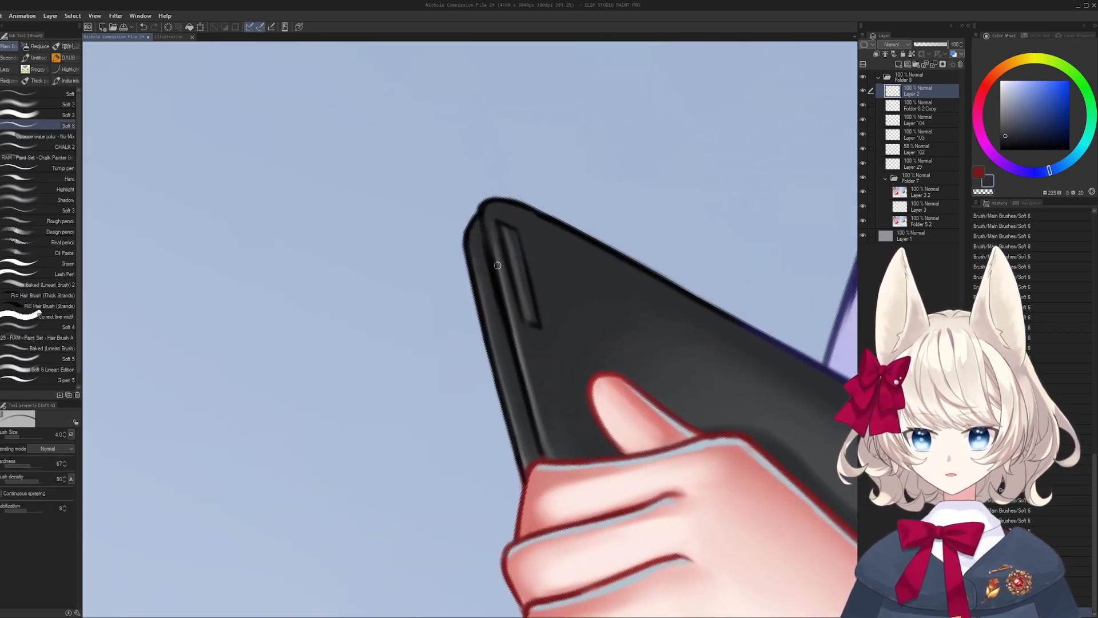
{"action": "left_click", "coordinate": [479, 243], "text": "alt"}
{"action": "left_click", "coordinate": [479, 229], "text": "alt"}
{"action": "key", "text": "r"}
{"action": "mouse_move", "coordinate": [497, 317]}
{"action": "left_mouse_down"}
{"action": "mouse_move", "coordinate": [421, 299]}
{"action": "mouse_move", "coordinate": [419, 316]}
{"action": "mouse_move", "coordinate": [421, 298]}
{"action": "left_mouse_up"}
{"action": "mouse_move", "coordinate": [421, 298]}
{"action": "left_mouse_down"}
{"action": "mouse_move", "coordinate": [378, 339]}
{"action": "mouse_move", "coordinate": [502, 261]}
{"action": "left_mouse_up"}
{"action": "left_click", "coordinate": [377, 382], "text": "alt"}
{"action": "left_click_drag", "start_coordinate": [433, 318], "coordinate": [446, 348]}
{"action": "key", "text": "ctrl+z"}
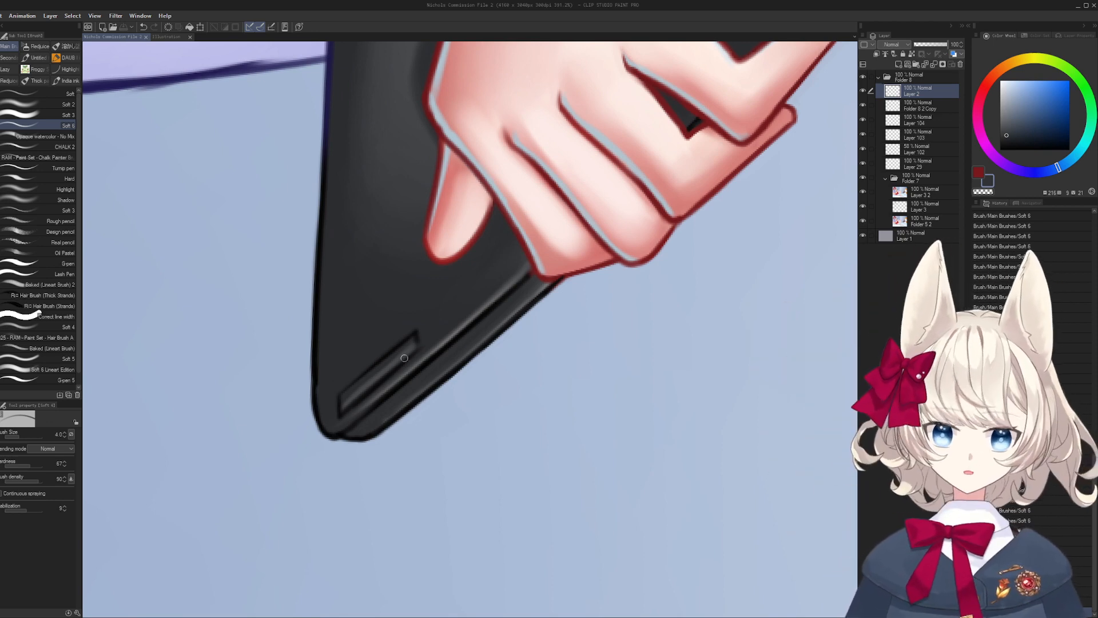
- Sample dark greys and retouch the slot near the tablet's upper corner, reducing the brush to size 3
{"action": "mouse_move", "coordinate": [395, 366]}
{"action": "left_mouse_down"}
{"action": "mouse_move", "coordinate": [416, 372]}
{"action": "mouse_move", "coordinate": [291, 326]}
{"action": "left_mouse_up"}
{"action": "left_click", "coordinate": [446, 335], "text": "alt"}
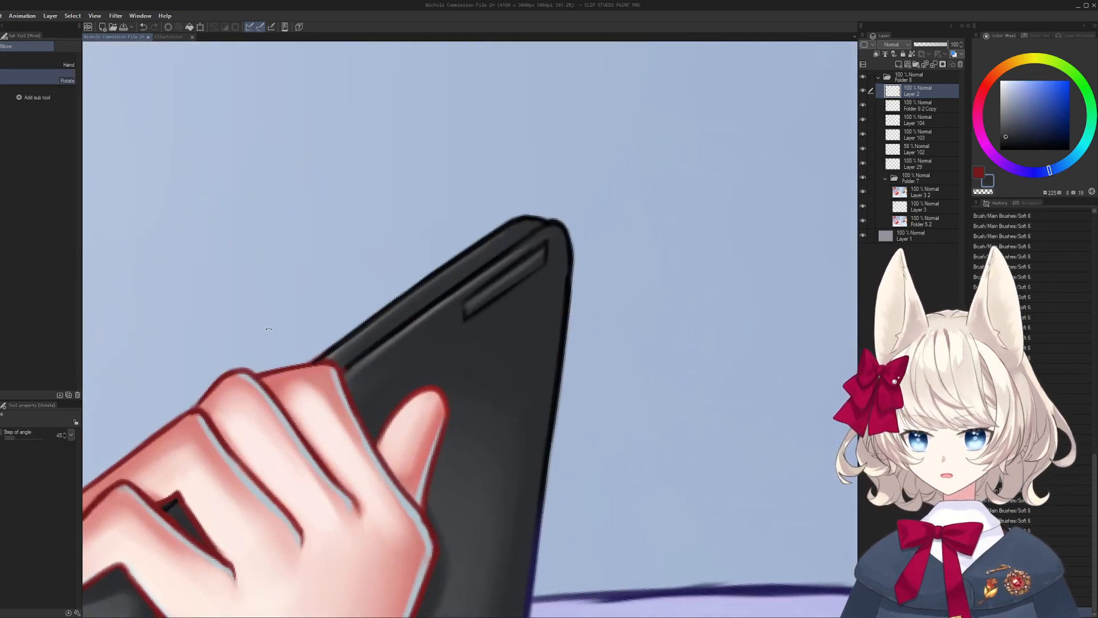
{"action": "key", "text": "b"}
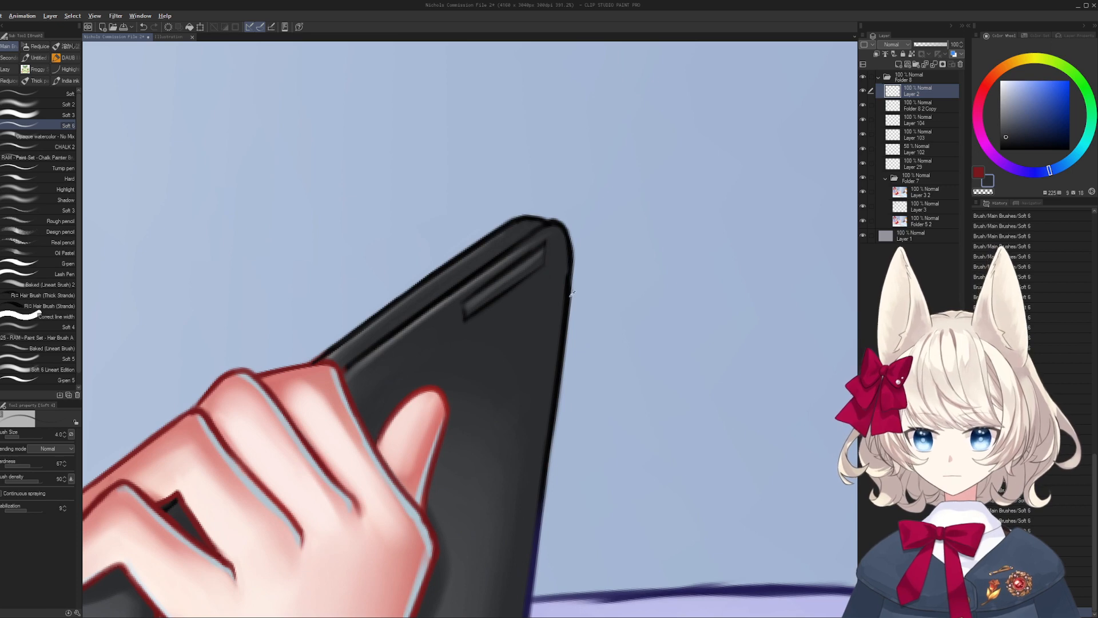
{"action": "left_click", "coordinate": [572, 293], "text": "alt"}
{"action": "left_click", "coordinate": [542, 265], "text": "alt"}
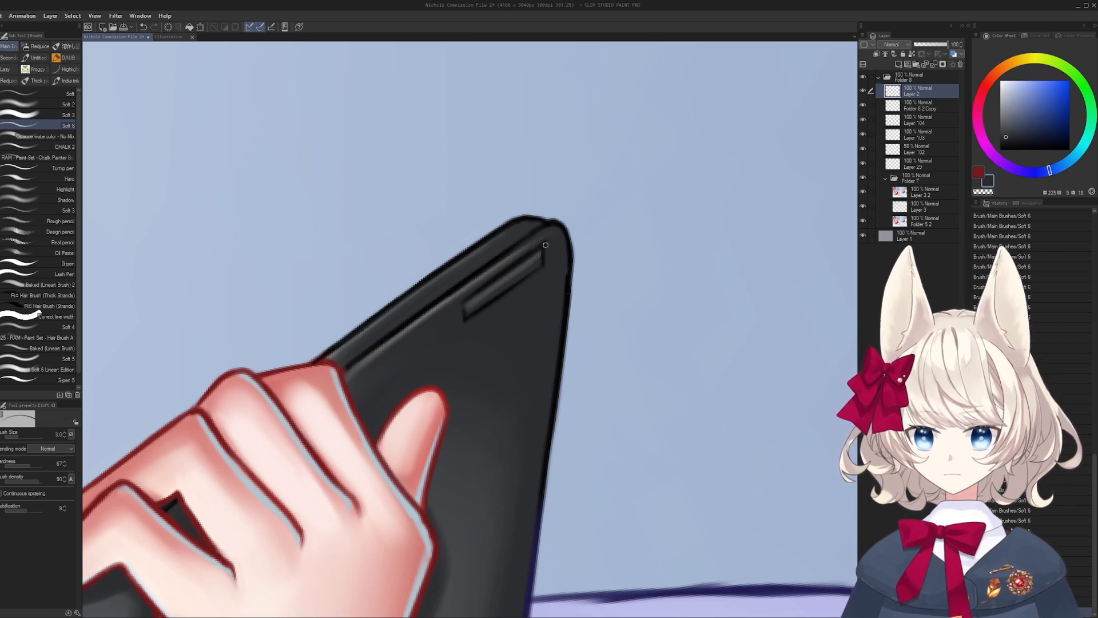
- Sample a lighter grey and paint a thin highlight along the tablet's upper side edge at size 3
{"action": "key", "text": "ctrl+0"}
{"action": "scroll", "coordinate": [552, 322], "scroll_direction": "up", "scroll_amount": 10}
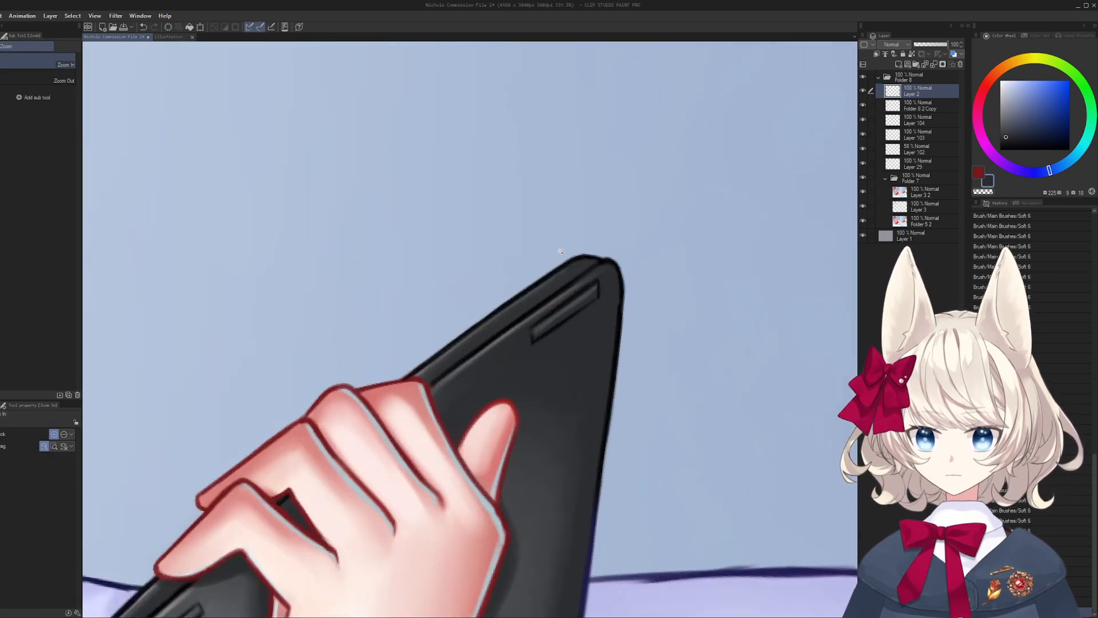
{"action": "left_click", "coordinate": [552, 322], "text": "alt"}
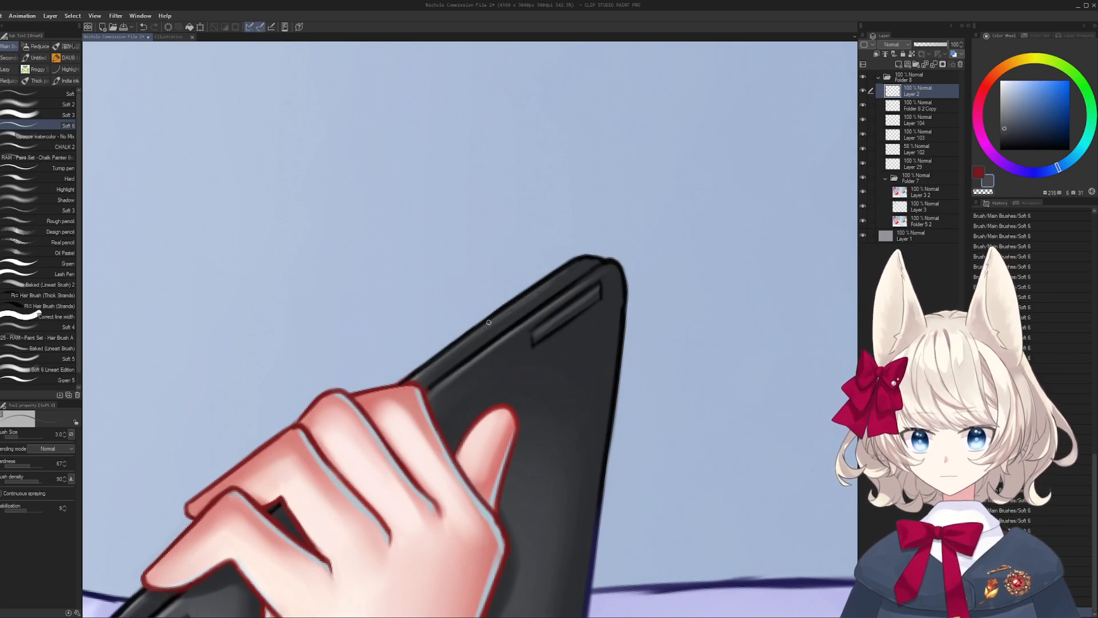
{"action": "left_click_drag", "start_coordinate": [488, 322], "coordinate": [540, 286]}
{"action": "key", "text": "ctrl+0"}
{"action": "scroll", "coordinate": [359, 410], "scroll_direction": "up", "scroll_amount": 8}
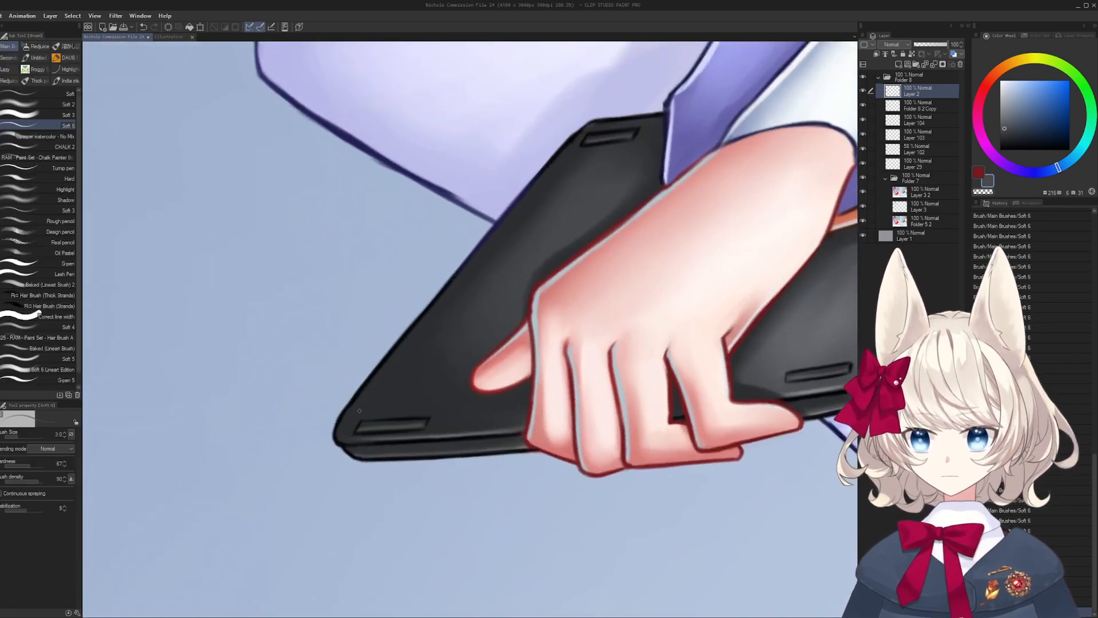
- Sample the tablet's dark grey and clean the inner side of its long outline near the corner at size 5
{"action": "key", "text": "bracketright"}
{"action": "left_click", "coordinate": [386, 368], "text": "alt"}
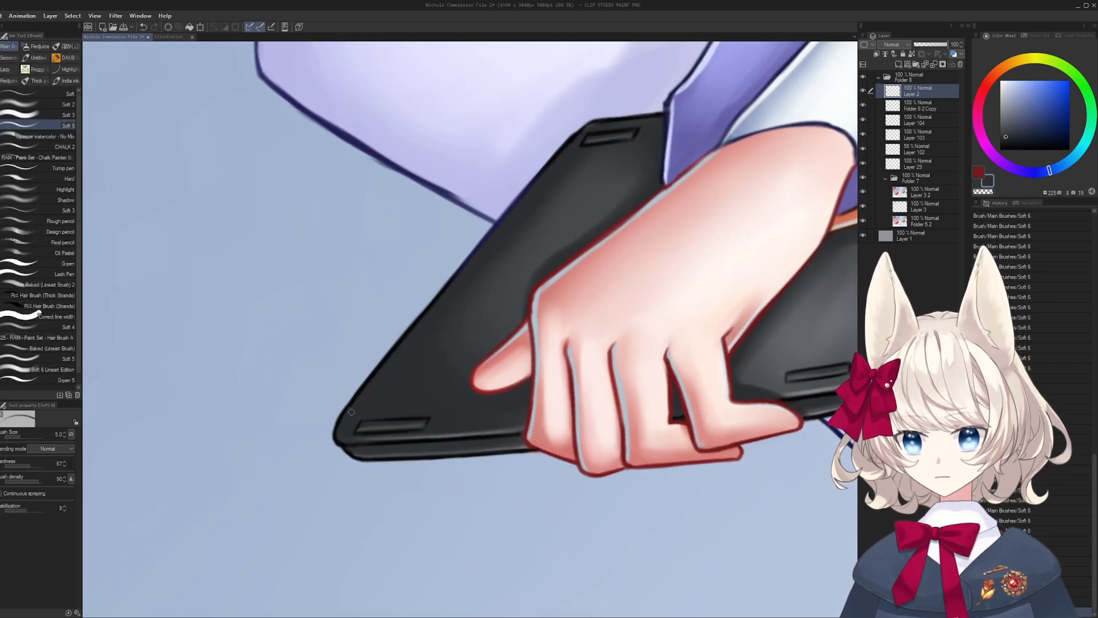
{"action": "left_click_drag", "start_coordinate": [640, 106], "coordinate": [547, 435]}
- Sample the lavender and background blue and trim both sides of the hoodie's outline beside the tablet at size 7
{"action": "left_click", "coordinate": [445, 378], "text": "alt"}
{"action": "key", "text": "bracketright"}
{"action": "key", "text": "bracketright"}
{"action": "left_click_drag", "start_coordinate": [427, 393], "coordinate": [461, 303]}
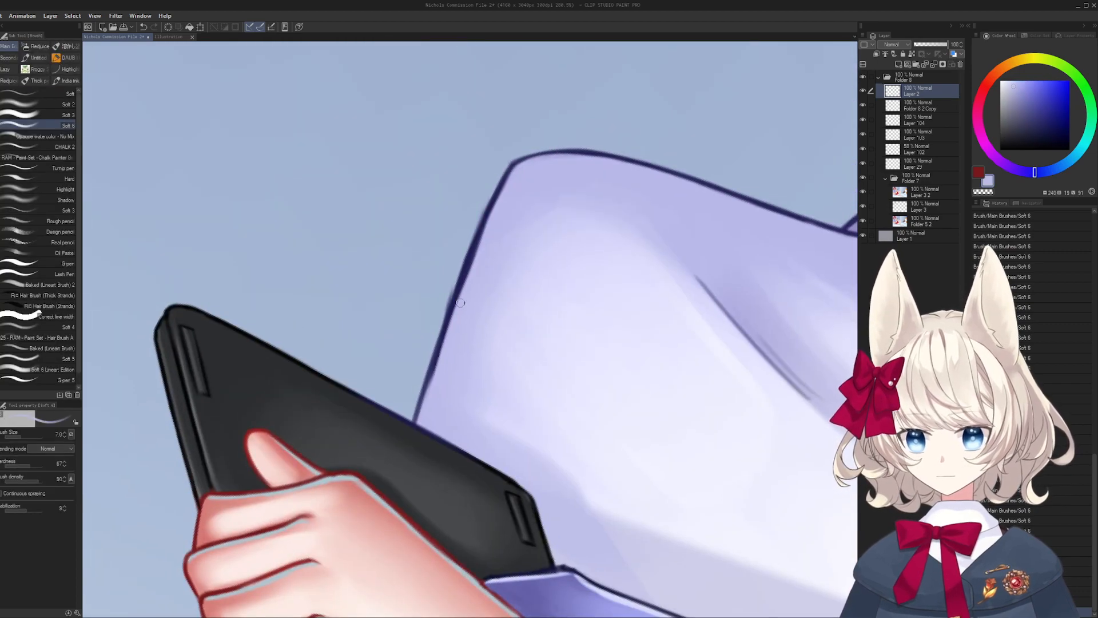
{"action": "left_click_drag", "start_coordinate": [579, 227], "coordinate": [617, 313]}
{"action": "left_click", "coordinate": [402, 332], "text": "alt"}
{"action": "left_click_drag", "start_coordinate": [438, 316], "coordinate": [516, 255]}
{"action": "mouse_move", "coordinate": [474, 291]}
{"action": "left_mouse_down"}
{"action": "mouse_move", "coordinate": [572, 231]}
{"action": "mouse_move", "coordinate": [463, 313]}
{"action": "left_mouse_up"}
{"action": "left_click", "coordinate": [515, 287], "text": "alt"}
{"action": "left_click_drag", "start_coordinate": [503, 289], "coordinate": [609, 216]}
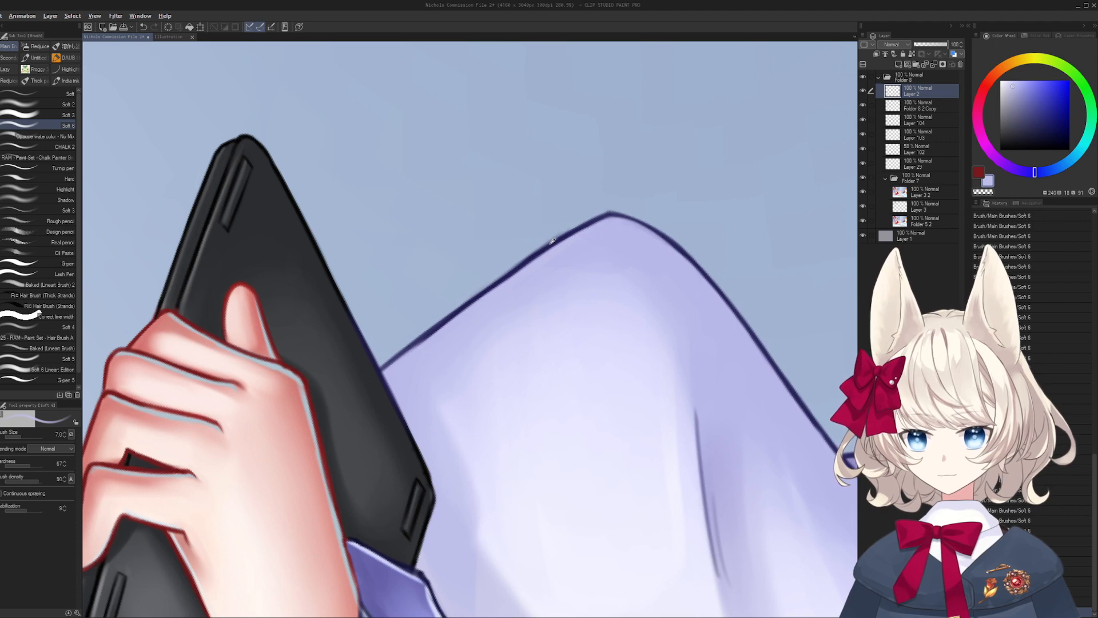
- Redraw the hoodie's outline around its peak in navy at size 6 and clean its outer side with the background blue
{"action": "left_click", "coordinate": [538, 255], "text": "alt"}
{"action": "key", "text": "bracketleft"}
{"action": "left_click_drag", "start_coordinate": [534, 256], "coordinate": [613, 215]}
{"action": "left_click", "coordinate": [575, 217], "text": "alt"}
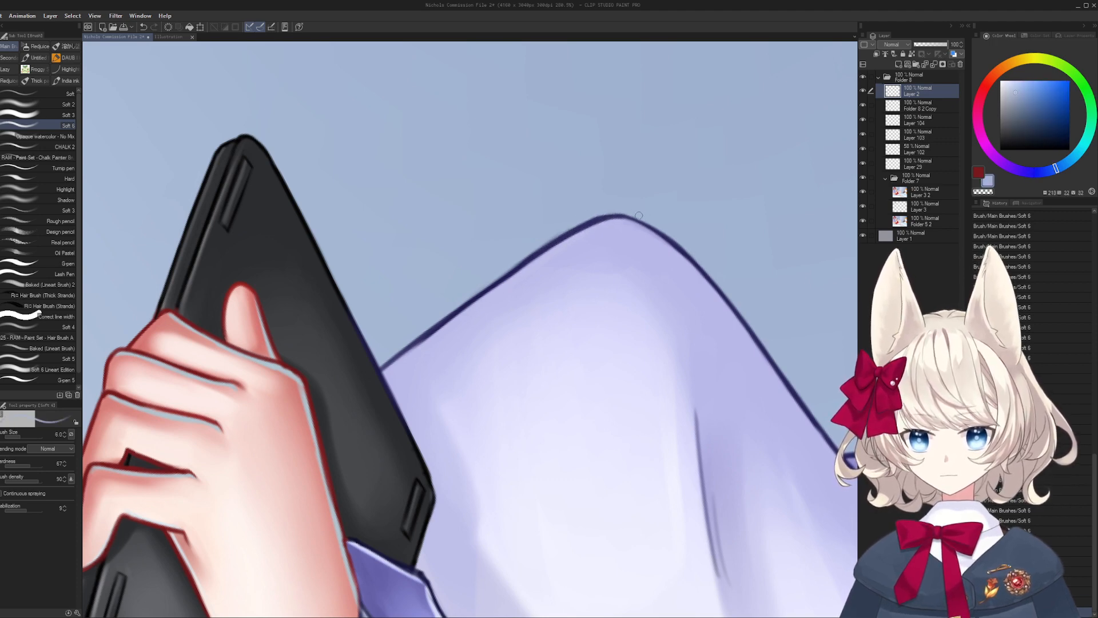
{"action": "scroll", "coordinate": [639, 215], "scroll_direction": "right", "scroll_amount": 5}
{"action": "scroll", "coordinate": [645, 377], "scroll_direction": "down", "scroll_amount": 3}
{"action": "left_click", "coordinate": [633, 368], "text": "alt"}
{"action": "key", "text": "bracketleft"}
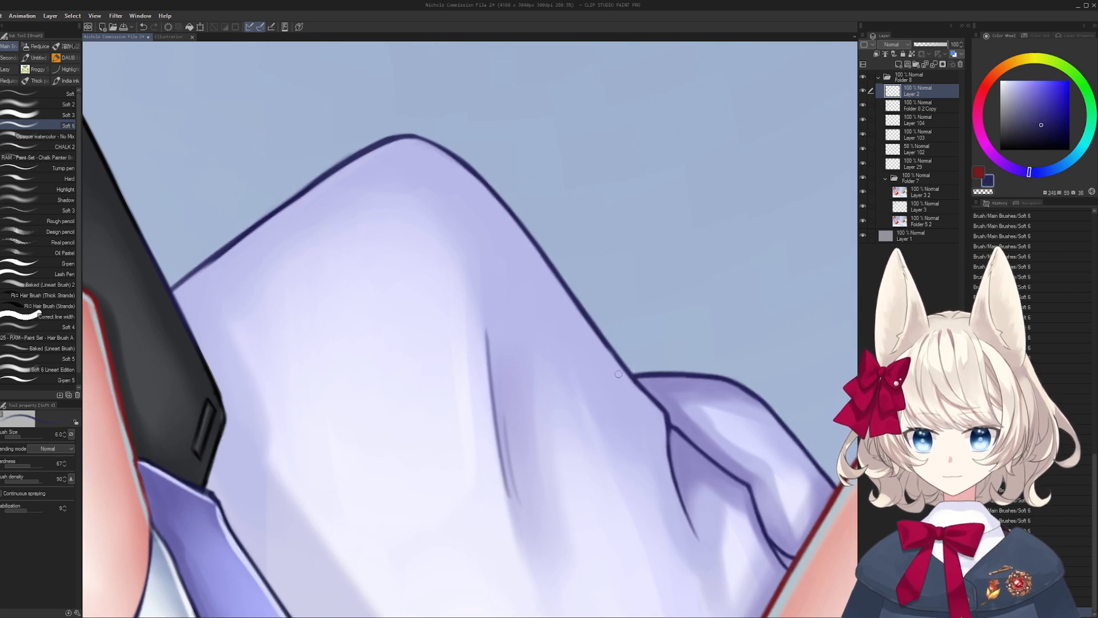
- Redraw the hoodie's outline between the tablet and the peak in navy and clean its edges with sampled blue and lavender
{"action": "scroll", "coordinate": [633, 369], "scroll_direction": "left", "scroll_amount": 4}
{"action": "scroll", "coordinate": [634, 369], "scroll_direction": "up", "scroll_amount": 2}
{"action": "left_click_drag", "start_coordinate": [364, 329], "coordinate": [503, 234]}
{"action": "left_click_drag", "start_coordinate": [455, 266], "coordinate": [574, 197]}
{"action": "key", "text": "ctrl+z"}
{"action": "mouse_move", "coordinate": [574, 197]}
{"action": "left_mouse_down"}
{"action": "mouse_move", "coordinate": [535, 249]}
{"action": "mouse_move", "coordinate": [513, 235]}
{"action": "mouse_move", "coordinate": [591, 289]}
{"action": "mouse_move", "coordinate": [586, 322]}
{"action": "left_mouse_up"}
{"action": "left_click", "coordinate": [438, 303], "text": "alt"}
{"action": "key", "text": "bracketright"}
{"action": "left_click", "coordinate": [575, 343], "text": "alt"}
{"action": "key", "text": "bracketright"}
{"action": "key", "text": "bracketright"}
{"action": "left_click_drag", "start_coordinate": [610, 404], "coordinate": [466, 387]}
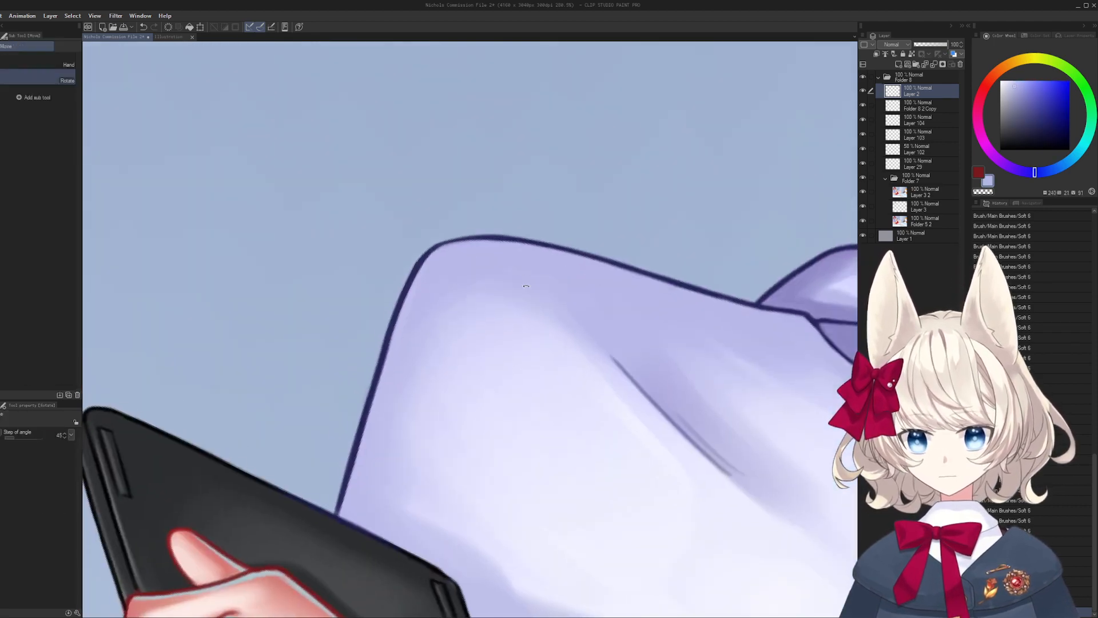
- Sample the pale and mid lavender and blend the shading inside the hoodie's rounded peak at size 25
{"action": "key", "text": "bracketright"}
{"action": "key", "text": "bracketright"}
{"action": "key", "text": "bracketright"}
{"action": "key", "text": "bracketright"}
{"action": "key", "text": "bracketright"}
{"action": "left_click", "coordinate": [484, 357], "text": "alt"}
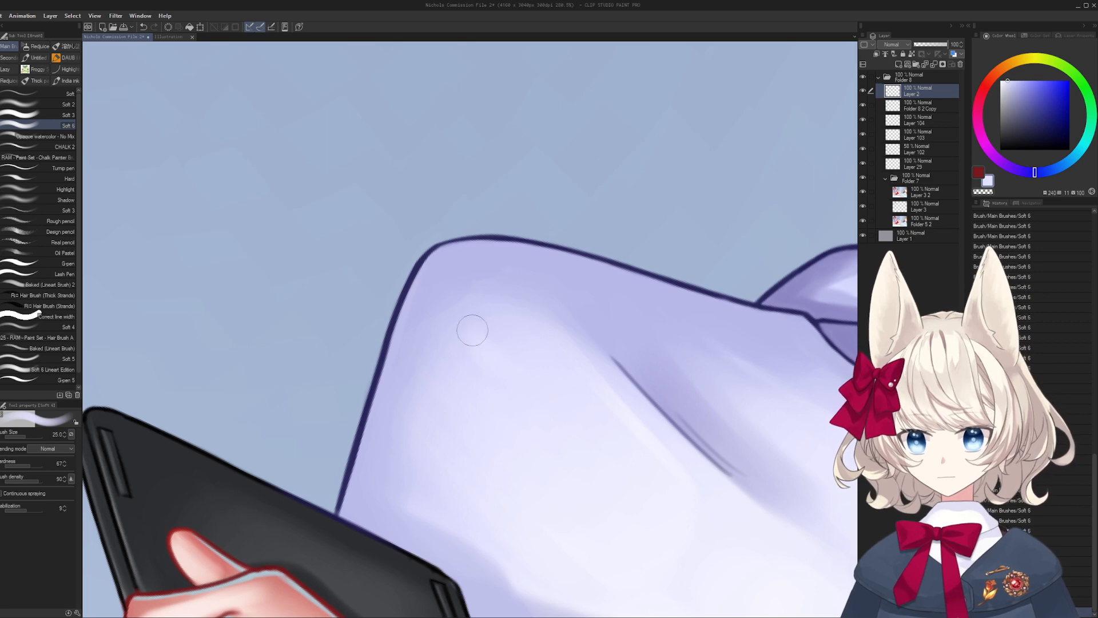
{"action": "left_click", "coordinate": [459, 274], "text": "alt"}
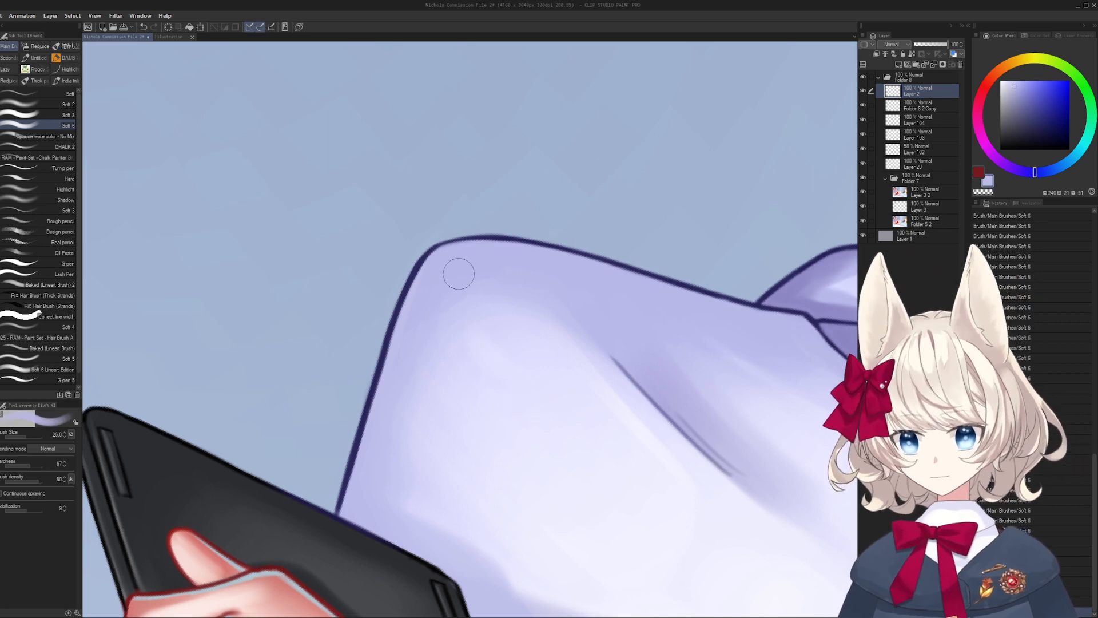
{"action": "left_click_drag", "start_coordinate": [448, 321], "coordinate": [483, 253]}
- Smooth the transition from the hoodie's shaded peak into its bright middle with sampled lavenders at sizes 50 and 70
{"action": "key", "text": "bracketright"}
{"action": "key", "text": "bracketright"}
{"action": "key", "text": "bracketright"}
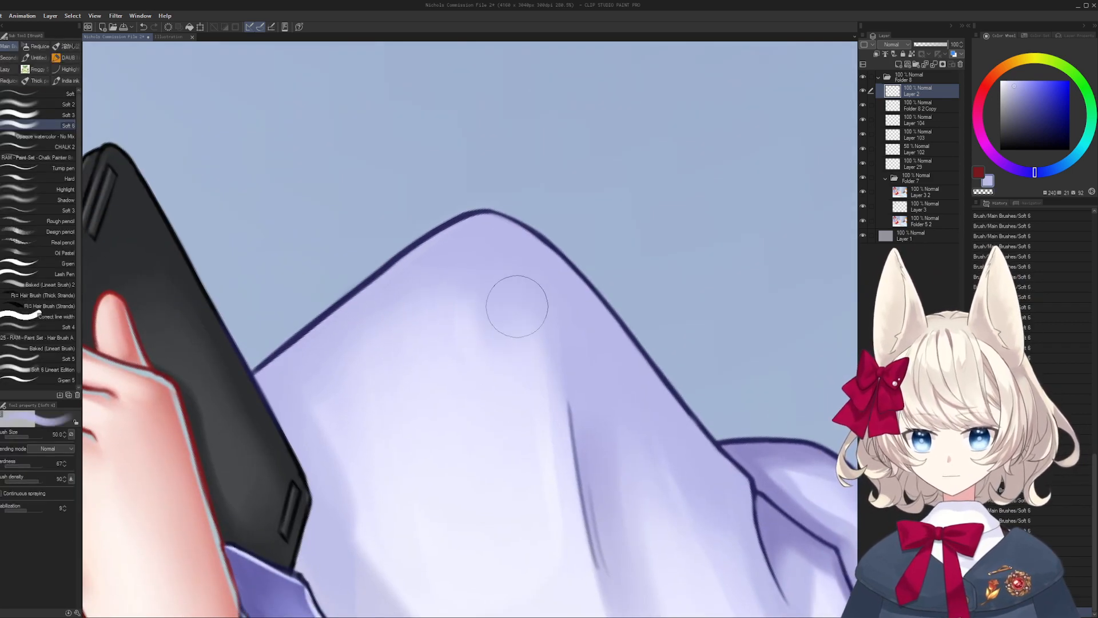
{"action": "left_click", "coordinate": [486, 385], "text": "alt"}
{"action": "key", "text": "bracketright"}
{"action": "key", "text": "bracketright"}
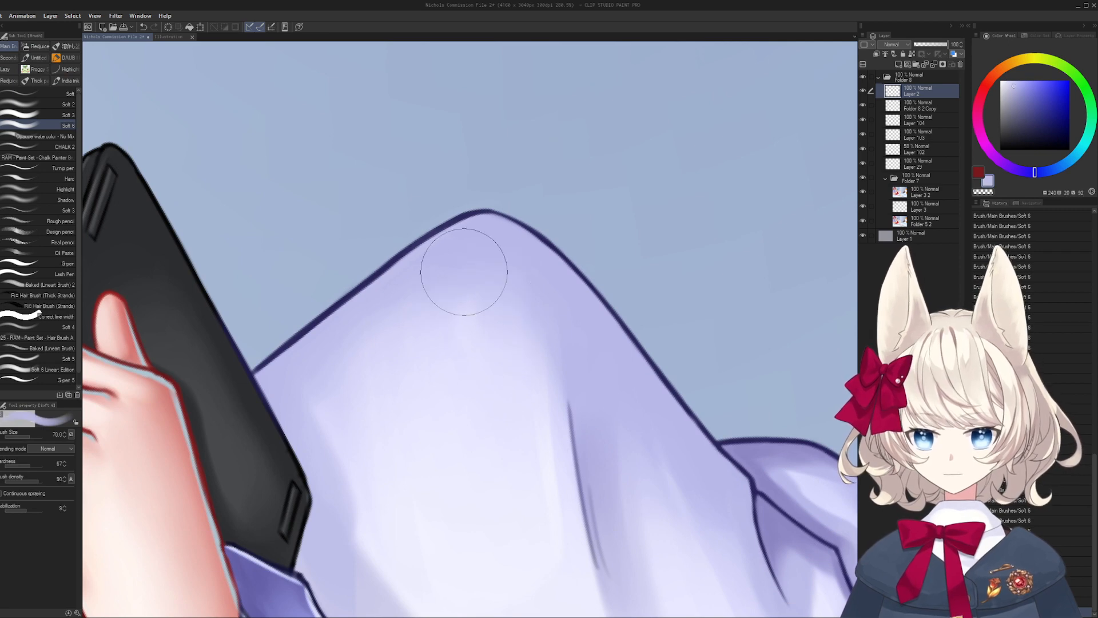
{"action": "left_click_drag", "start_coordinate": [490, 397], "coordinate": [473, 326]}
{"action": "left_click", "coordinate": [473, 327], "text": "alt"}
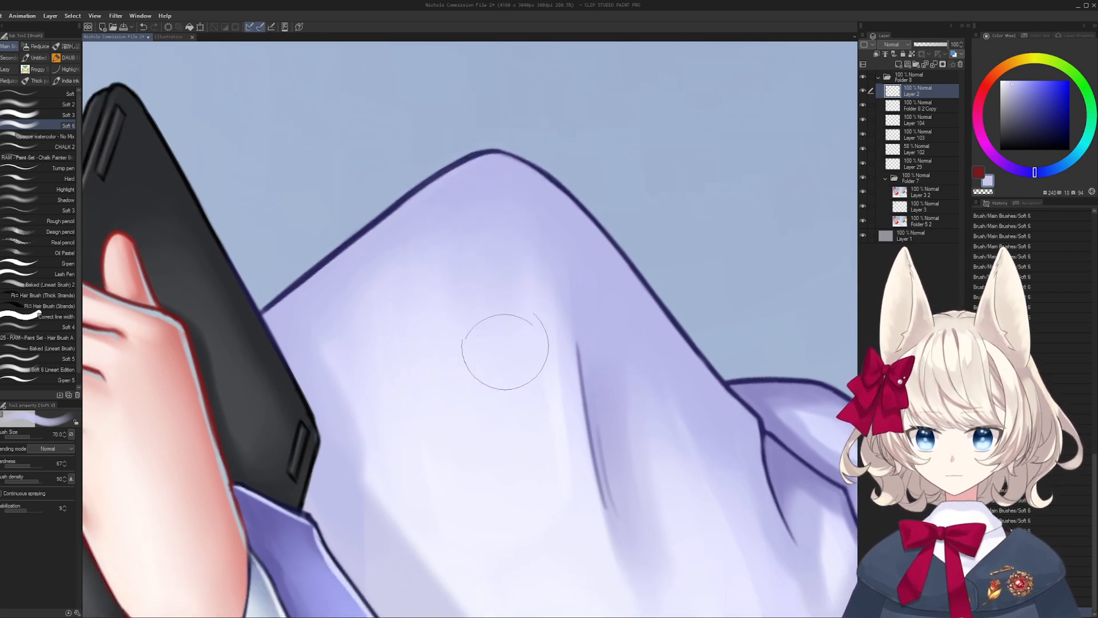
{"action": "left_click_drag", "start_coordinate": [505, 369], "coordinate": [494, 318]}
{"action": "left_click", "coordinate": [494, 318], "text": "alt"}
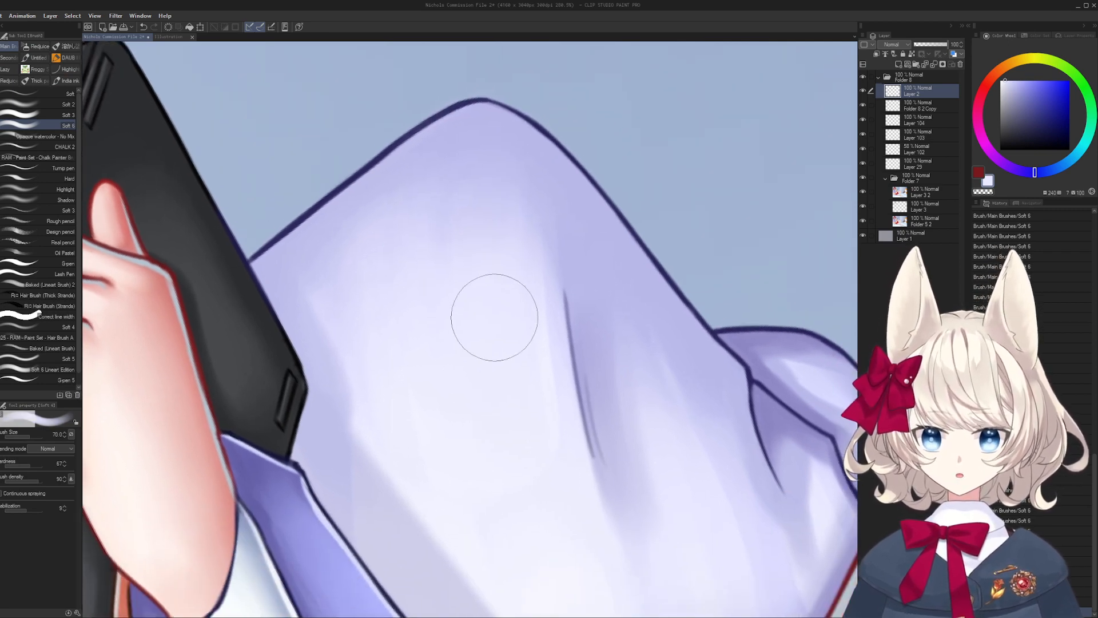
{"action": "left_click_drag", "start_coordinate": [534, 522], "coordinate": [492, 183]}
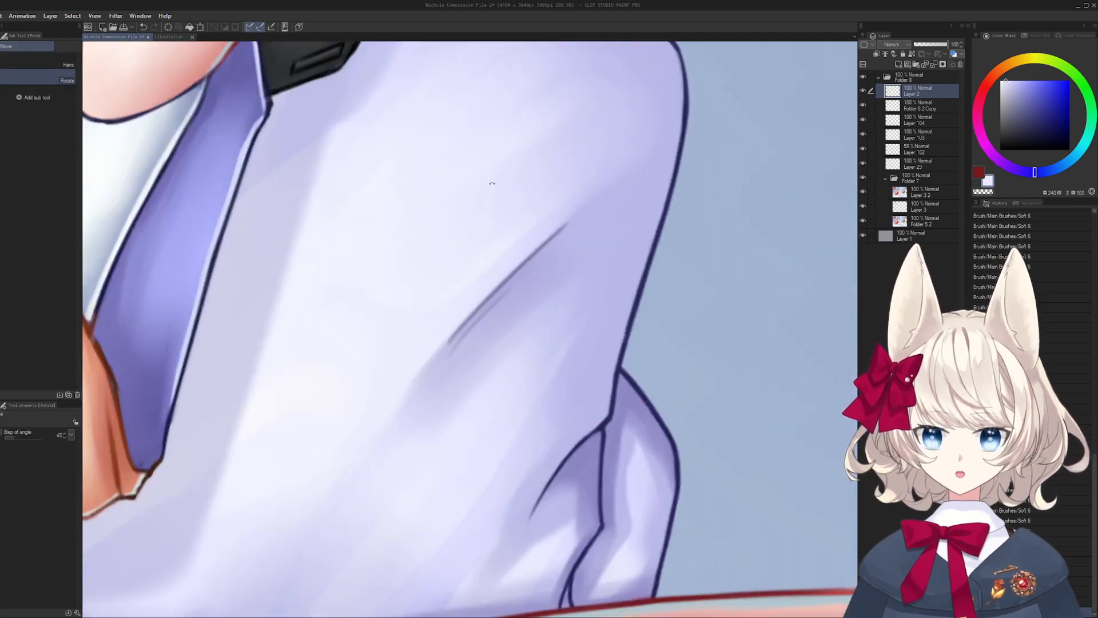
- Soften the hoodie's long diagonal fold line at size 30 and blend its lower end with pale lavender at size 50
{"action": "left_click", "coordinate": [471, 341], "text": "alt"}
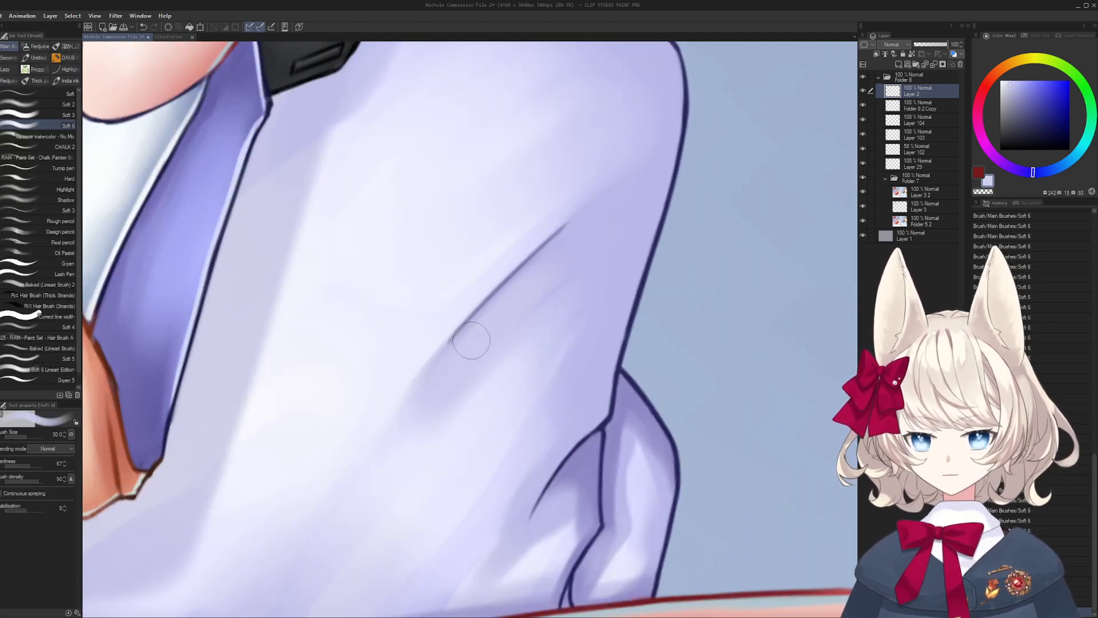
{"action": "left_click", "coordinate": [552, 250], "text": "alt"}
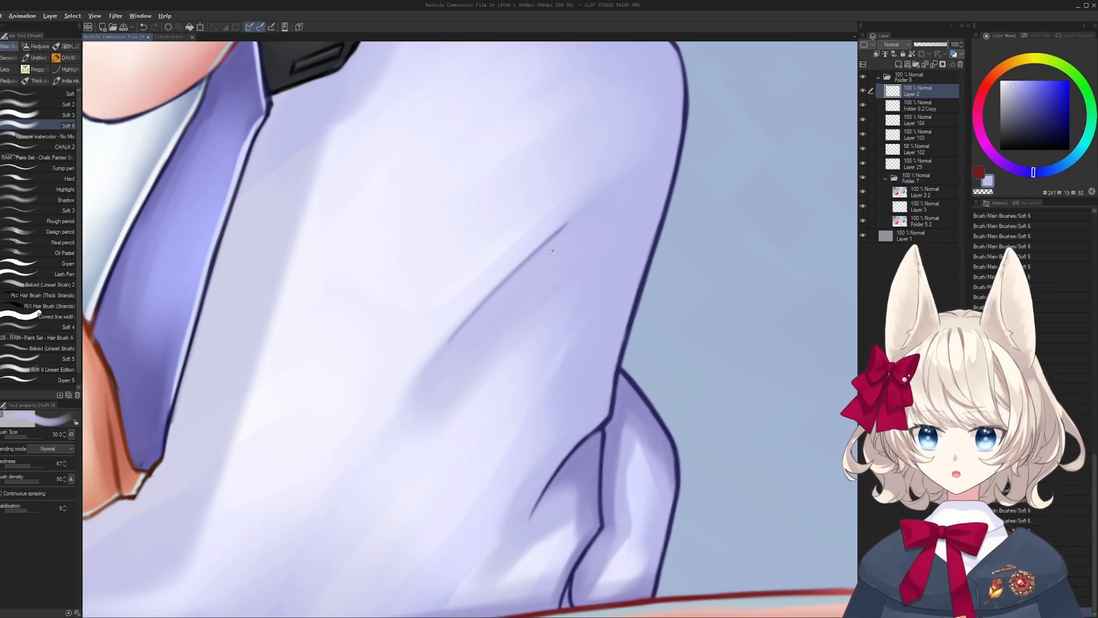
{"action": "left_click", "coordinate": [380, 387], "text": "alt"}
{"action": "left_click_drag", "start_coordinate": [422, 430], "coordinate": [454, 373]}
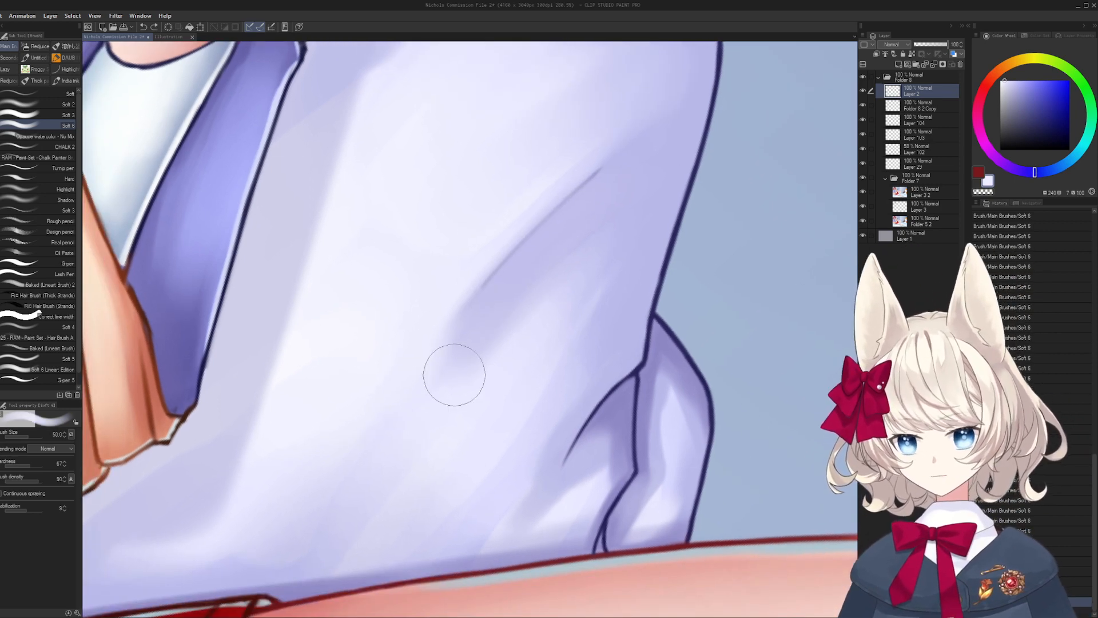
{"action": "key", "text": "bracketright"}
{"action": "key", "text": "bracketright"}
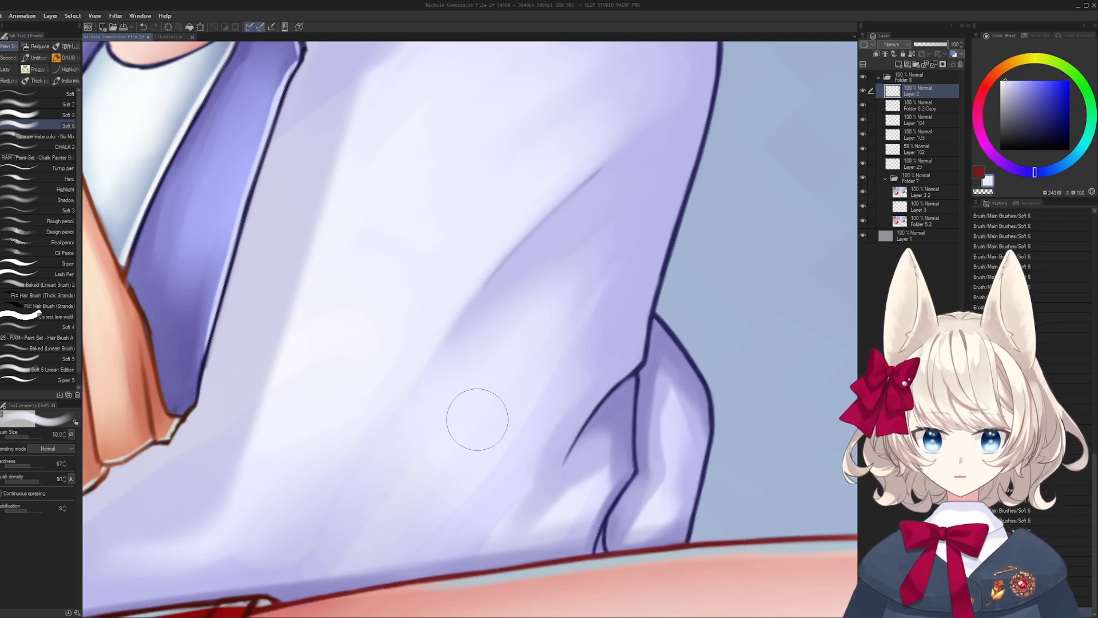
- Sample the navy line colour and retouch the outline where the hoodie's edge meets the small folds at size 4
{"action": "scroll", "coordinate": [585, 289], "scroll_direction": "down", "scroll_amount": 2}
{"action": "key", "text": "bracketleft"}
{"action": "key", "text": "bracketleft"}
{"action": "key", "text": "bracketleft"}
{"action": "key", "text": "bracketleft"}
{"action": "key", "text": "bracketleft"}
{"action": "key", "text": "bracketleft"}
{"action": "key", "text": "bracketleft"}
{"action": "key", "text": "bracketleft"}
{"action": "key", "text": "bracketleft"}
{"action": "key", "text": "bracketleft"}
{"action": "key", "text": "bracketleft"}
{"action": "key", "text": "bracketleft"}
{"action": "key", "text": "bracketleft"}
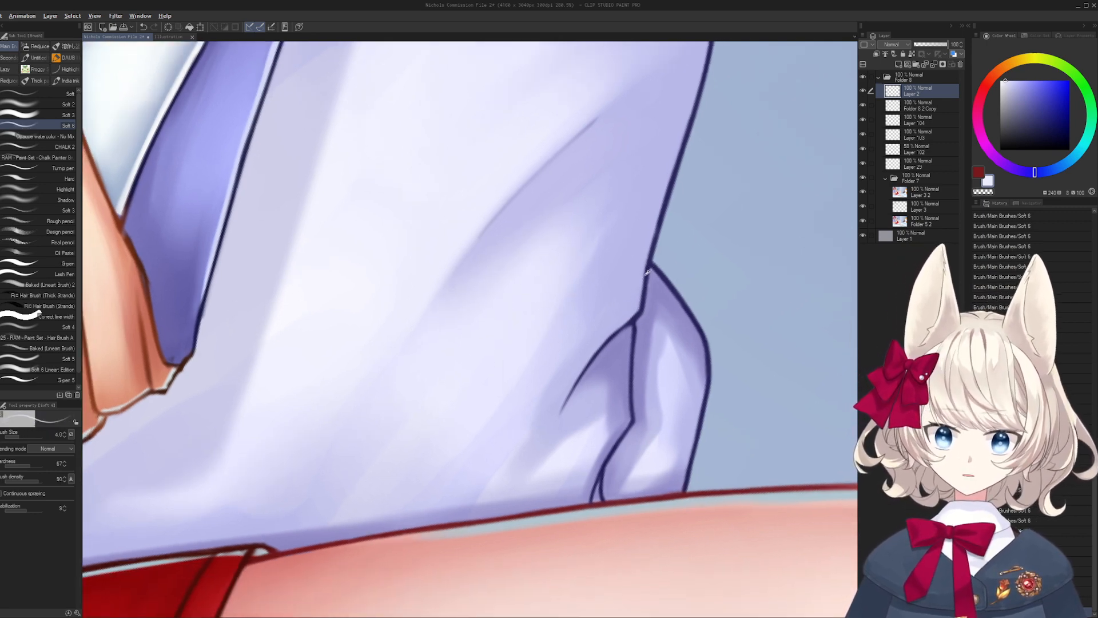
{"action": "left_click", "coordinate": [645, 284], "text": "alt"}
{"action": "key", "text": "minus"}
{"action": "key", "text": "minus"}
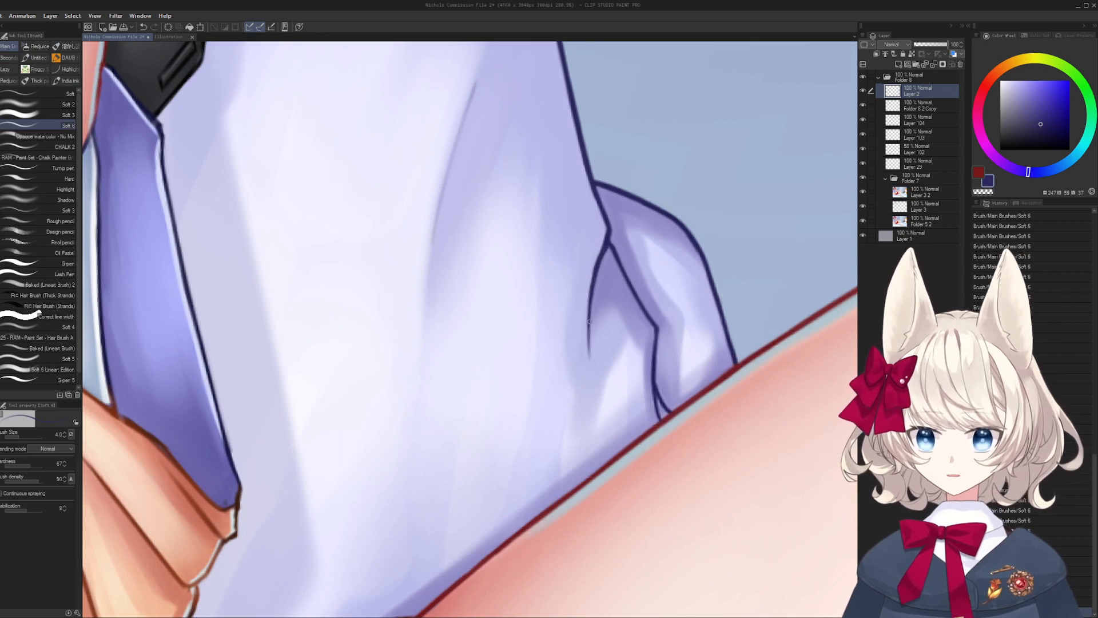
- Sample purple and pale lavender tones and blend the hoodie's shading beside the small fold at sizes 15 and 25
{"action": "key", "text": "asciicircum"}
{"action": "key", "text": "asciicircum"}
{"action": "key", "text": "bracketright"}
{"action": "key", "text": "bracketright"}
{"action": "key", "text": "bracketright"}
{"action": "key", "text": "bracketright"}
{"action": "key", "text": "bracketright"}
{"action": "key", "text": "bracketright"}
{"action": "key", "text": "bracketright"}
{"action": "left_click", "coordinate": [519, 278], "text": "alt"}
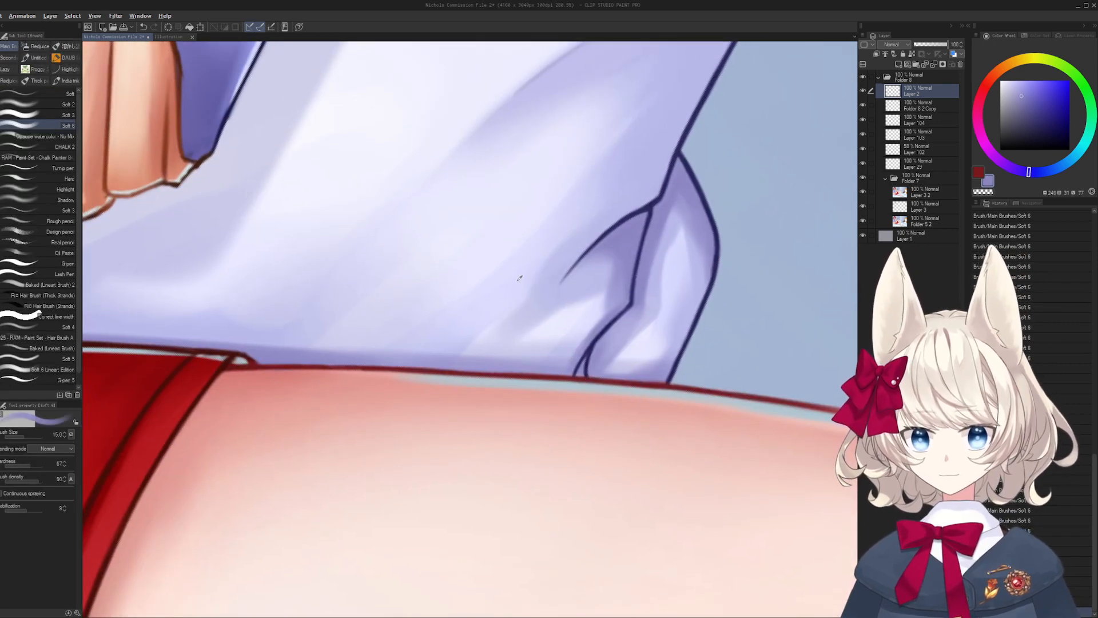
{"action": "left_click", "coordinate": [512, 286], "text": "alt"}
{"action": "key", "text": "bracketright"}
{"action": "key", "text": "bracketright"}
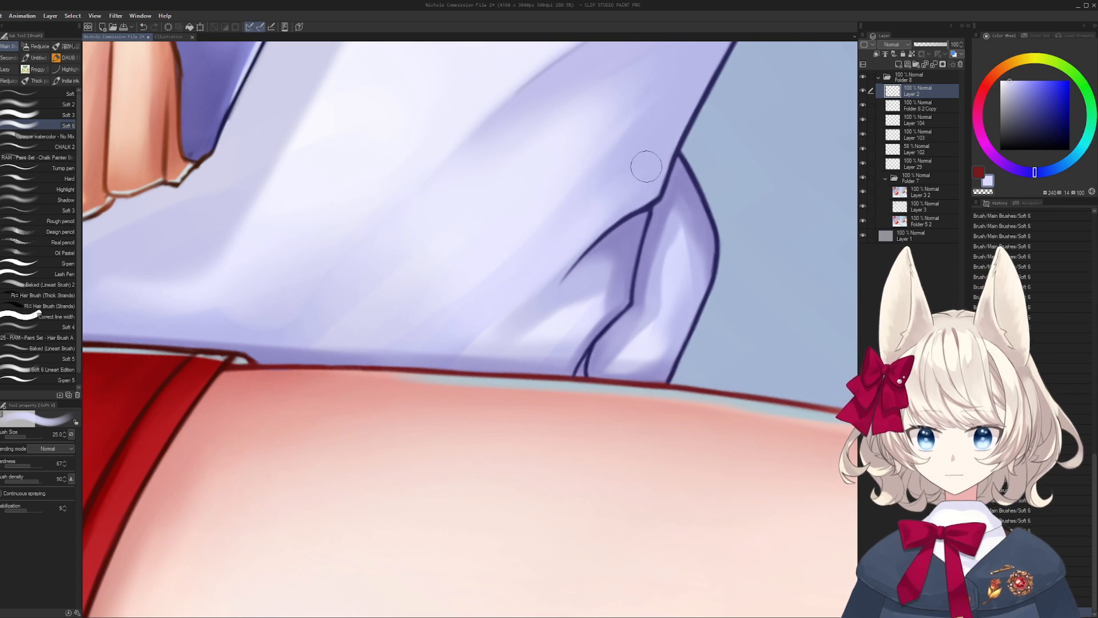
- Blend the highlight and shadow under the hoodie's small fold line above the hem with sampled lavenders at sizes 25 and 20
{"action": "left_click", "coordinate": [535, 335], "text": "alt"}
{"action": "key", "text": "bracketright"}
{"action": "key", "text": "bracketright"}
{"action": "mouse_move", "coordinate": [596, 277]}
{"action": "left_mouse_down"}
{"action": "mouse_move", "coordinate": [523, 312]}
{"action": "mouse_move", "coordinate": [593, 288]}
{"action": "left_mouse_up"}
{"action": "left_click", "coordinate": [482, 303], "text": "alt"}
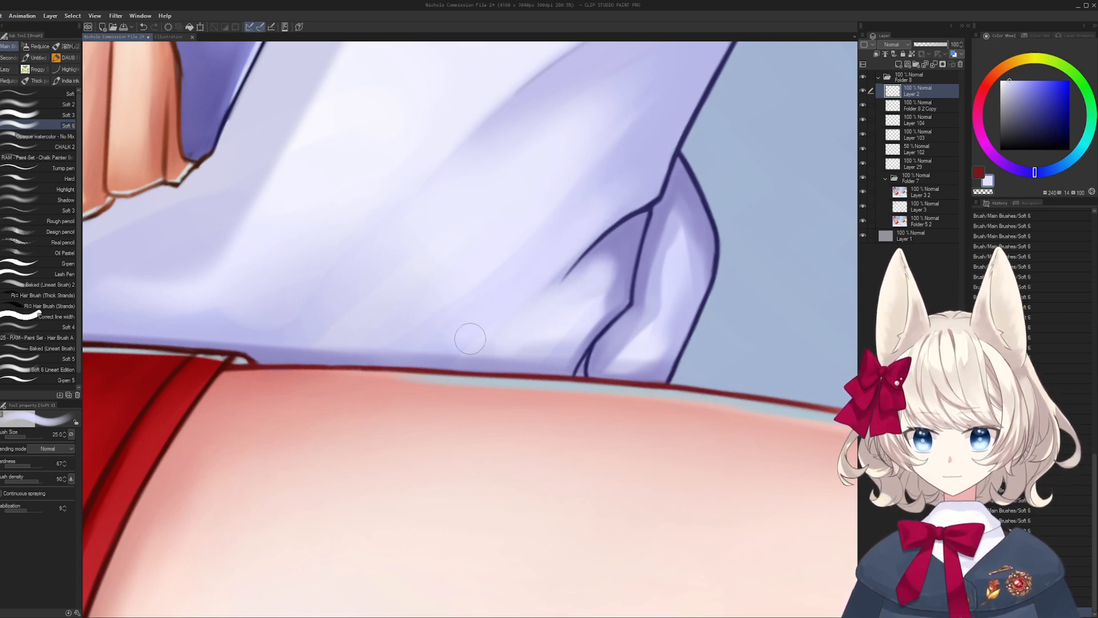
{"action": "left_click", "coordinate": [597, 266], "text": "alt"}
{"action": "mouse_move", "coordinate": [572, 297]}
{"action": "left_mouse_down"}
{"action": "mouse_move", "coordinate": [623, 257]}
{"action": "mouse_move", "coordinate": [618, 246]}
{"action": "left_mouse_up"}
{"action": "left_click", "coordinate": [568, 319], "text": "alt"}
{"action": "mouse_move", "coordinate": [566, 332]}
{"action": "left_mouse_down"}
{"action": "mouse_move", "coordinate": [592, 303]}
{"action": "mouse_move", "coordinate": [584, 319]}
{"action": "left_mouse_up"}
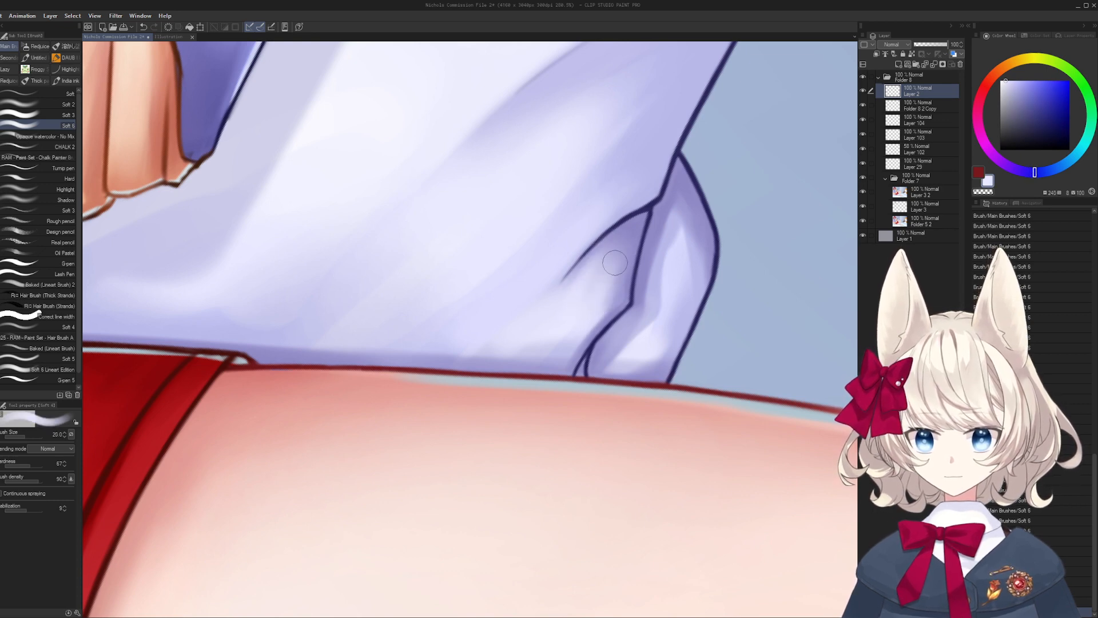
- Lighten the shadow inside the hoodie's small fold and smooth the area down to the hem with pale lavender, ending at size 30
{"action": "key", "text": "["}
{"action": "mouse_move", "coordinate": [615, 260]}
{"action": "left_mouse_down"}
{"action": "mouse_move", "coordinate": [608, 312]}
{"action": "mouse_move", "coordinate": [621, 250]}
{"action": "mouse_move", "coordinate": [596, 287]}
{"action": "left_mouse_up"}
{"action": "key", "text": "["}
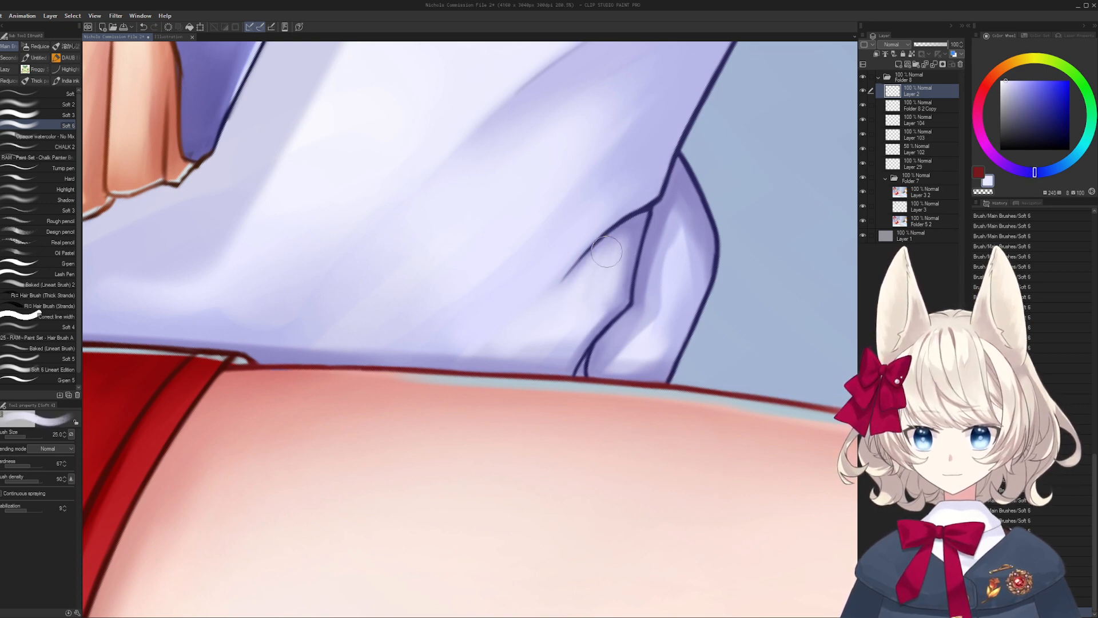
{"action": "key", "text": "]"}
{"action": "key", "text": "]"}
{"action": "key", "text": "]"}
{"action": "left_click_drag", "start_coordinate": [539, 355], "coordinate": [535, 318]}
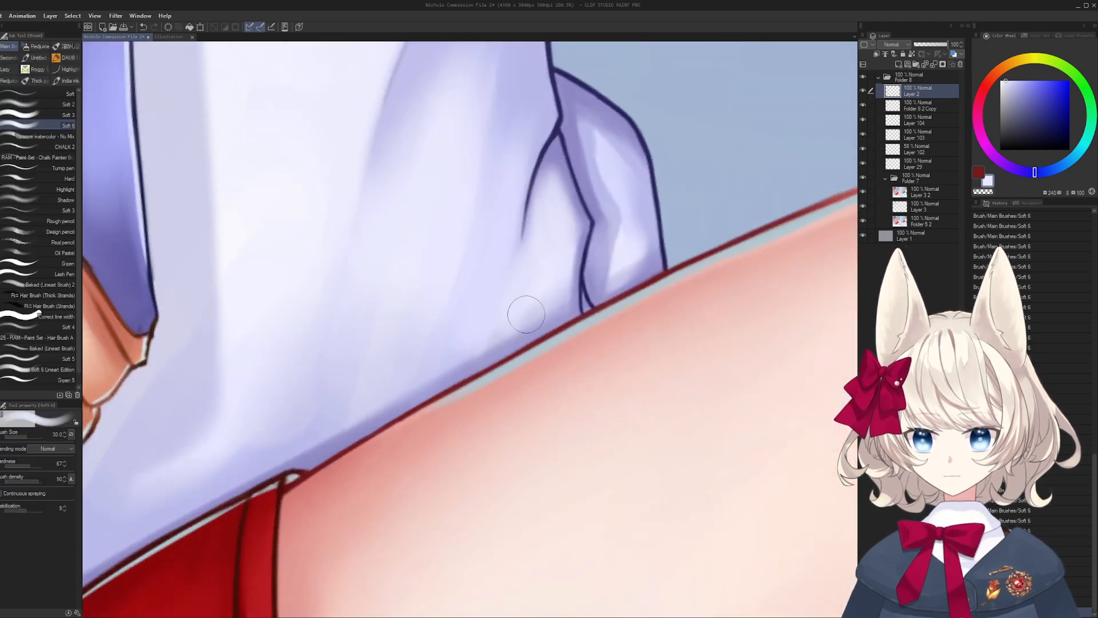
- Sample the pale blue-grey rim colour and repair the rim light along the red shorts' top edge at size 6
{"action": "left_click_drag", "start_coordinate": [369, 403], "coordinate": [581, 232]}
{"action": "left_click", "coordinate": [500, 262], "text": "alt"}
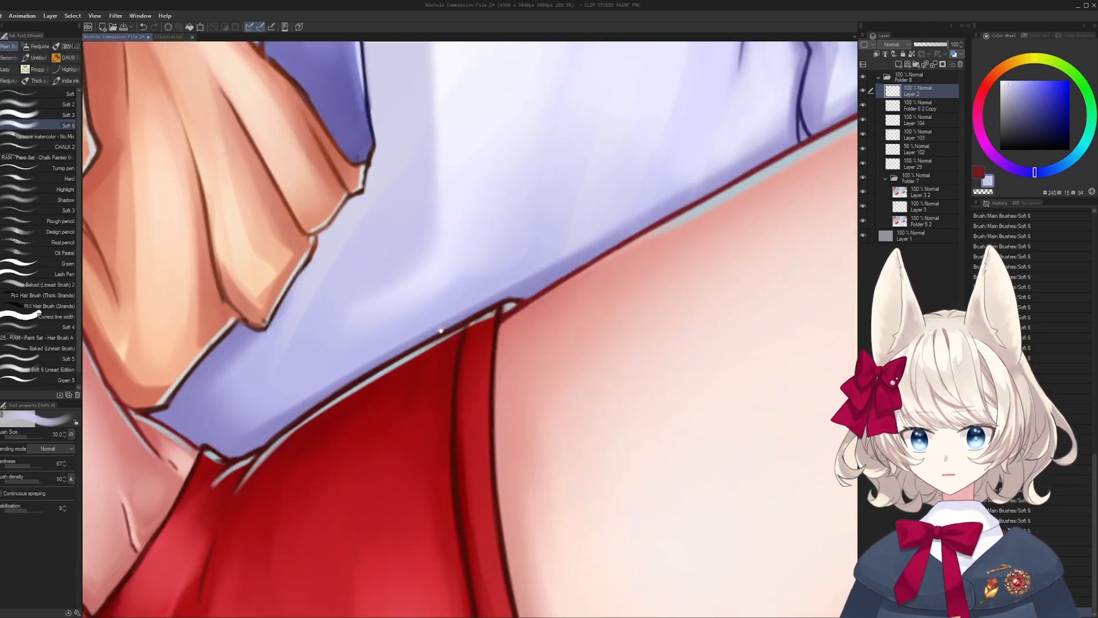
{"action": "left_click_drag", "start_coordinate": [441, 330], "coordinate": [515, 264]}
{"action": "left_click_drag", "start_coordinate": [515, 265], "coordinate": [522, 270]}
{"action": "key", "text": "["}
{"action": "key", "text": "["}
{"action": "key", "text": "["}
{"action": "key", "text": "["}
{"action": "key", "text": "["}
{"action": "key", "text": "["}
{"action": "key", "text": "["}
{"action": "key", "text": "["}
{"action": "key", "text": "["}
{"action": "key", "text": "["}
{"action": "key", "text": "["}
{"action": "key", "text": "["}
{"action": "key", "text": "["}
{"action": "left_click", "coordinate": [454, 313], "text": "alt"}
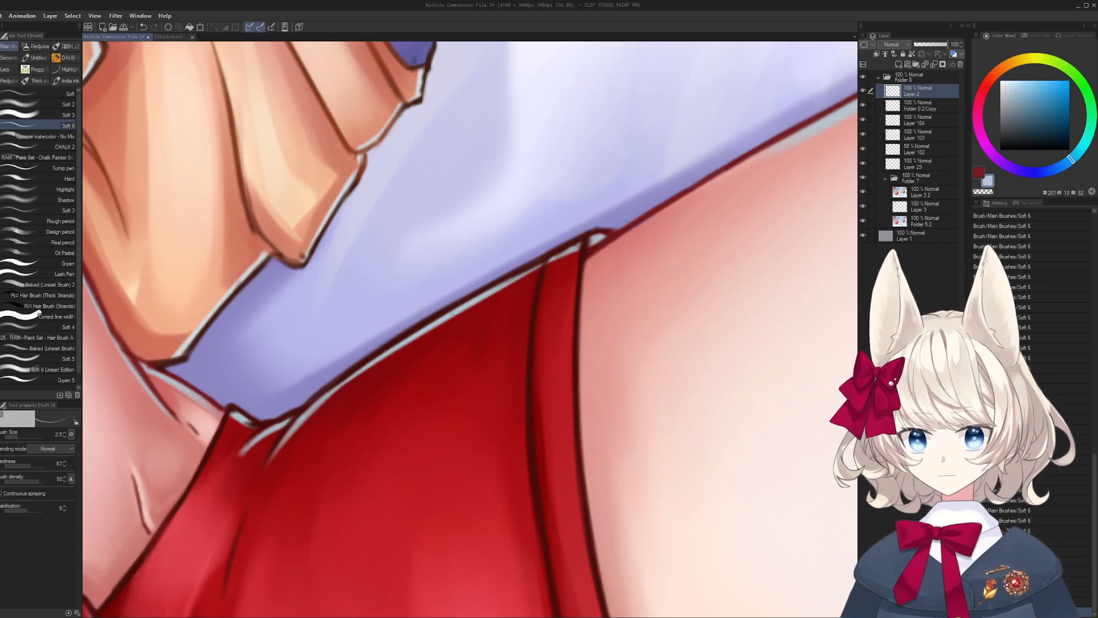
{"action": "key", "text": "]"}
{"action": "key", "text": "]"}
{"action": "key", "text": "]"}
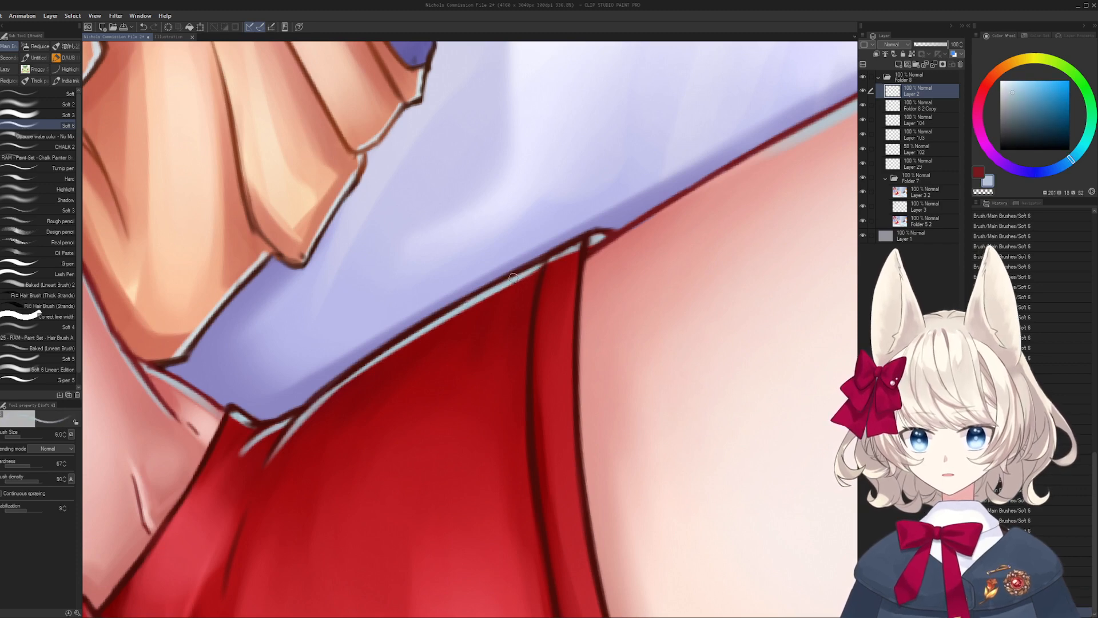
{"action": "key", "text": "]"}
{"action": "key", "text": "]"}
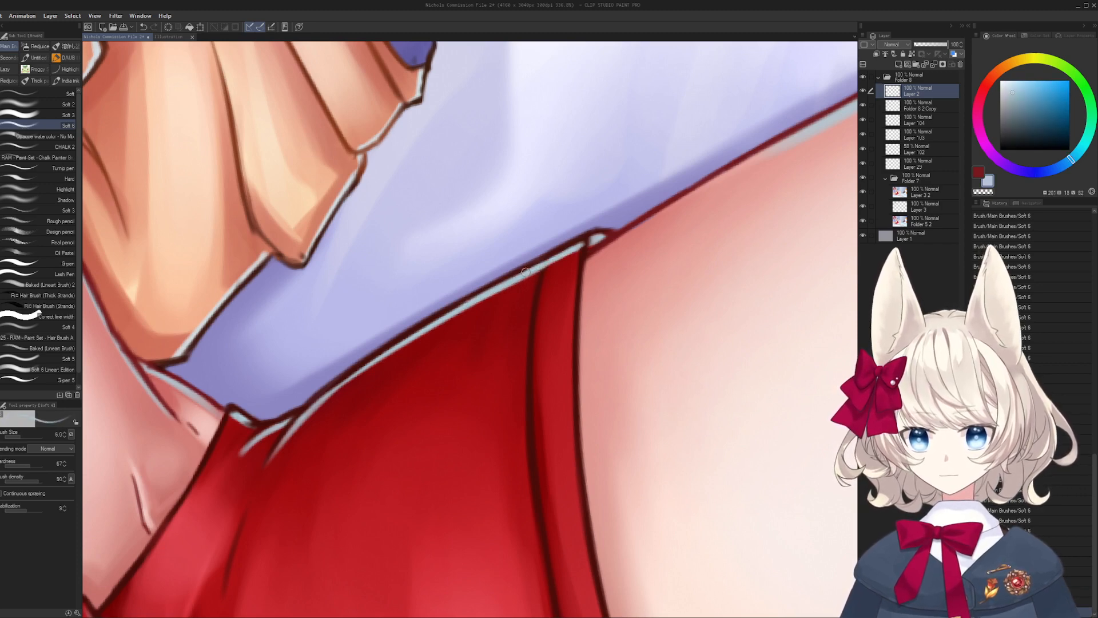
- Sample the dark brown line and pale blue rim colours and refine the corner where the shorts' side seam meets the top edge
{"action": "left_click", "coordinate": [582, 255], "text": "alt"}
{"action": "key", "text": "["}
{"action": "key", "text": "["}
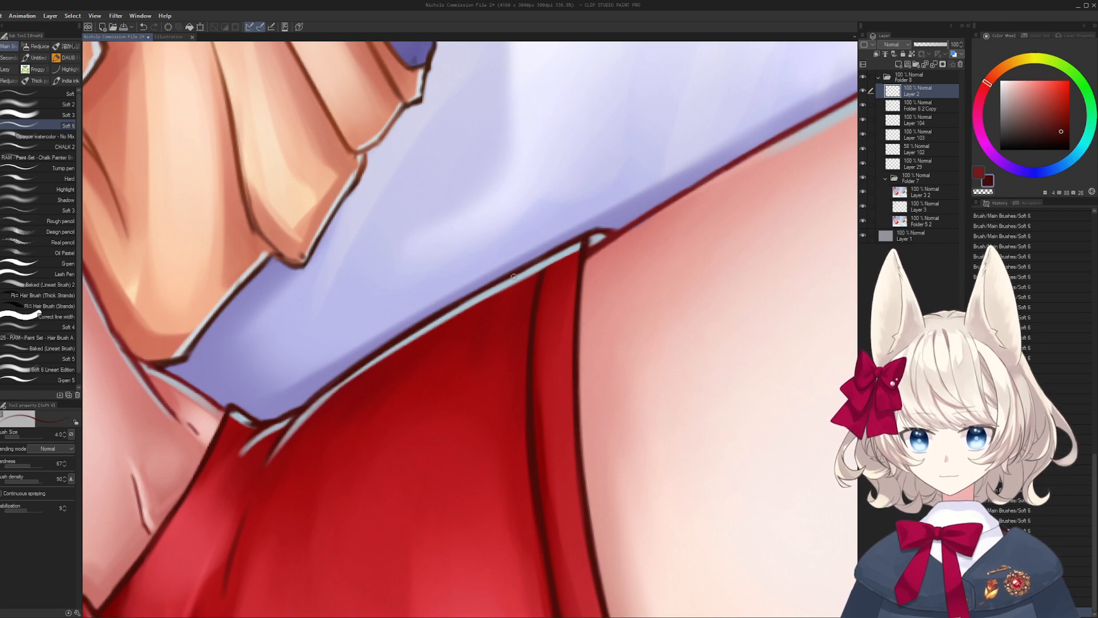
{"action": "left_click", "coordinate": [554, 256], "text": "alt"}
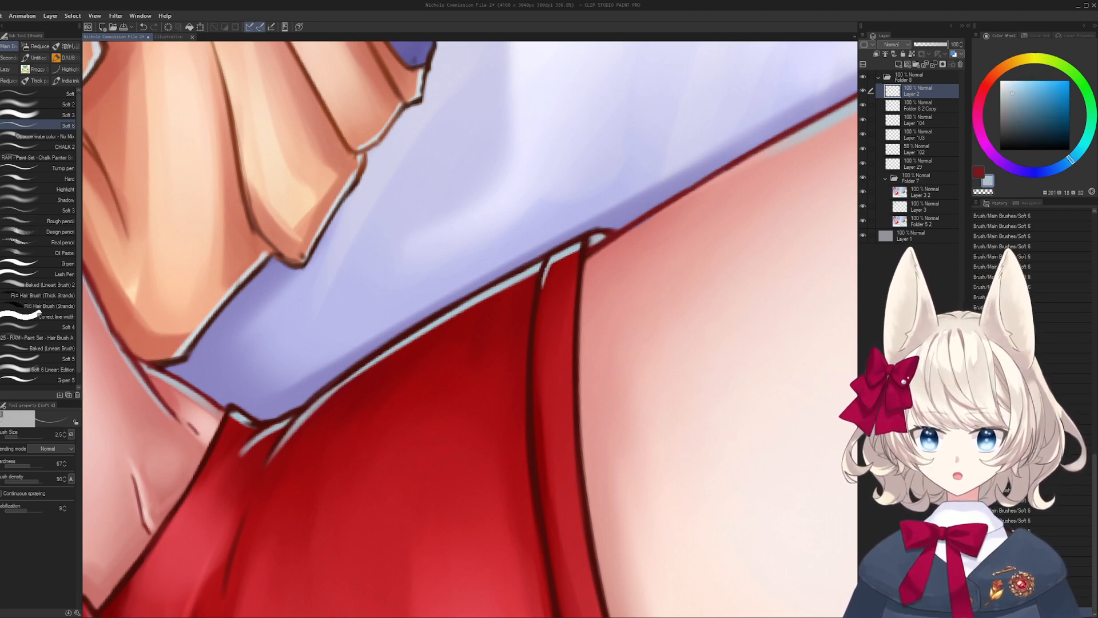
- Redraw the pale rim light along the lower curve of the shorts' top edge with a sampled grey-blue at size 5
{"action": "mouse_move", "coordinate": [320, 407]}
{"action": "left_mouse_down"}
{"action": "mouse_move", "coordinate": [389, 321]}
{"action": "mouse_move", "coordinate": [466, 267]}
{"action": "left_mouse_up"}
{"action": "left_click", "coordinate": [375, 332], "text": "alt"}
{"action": "key", "text": "]"}
{"action": "key", "text": "]"}
{"action": "key", "text": "]"}
{"action": "key", "text": "ctrl+z"}
{"action": "left_click_drag", "start_coordinate": [365, 347], "coordinate": [449, 275]}
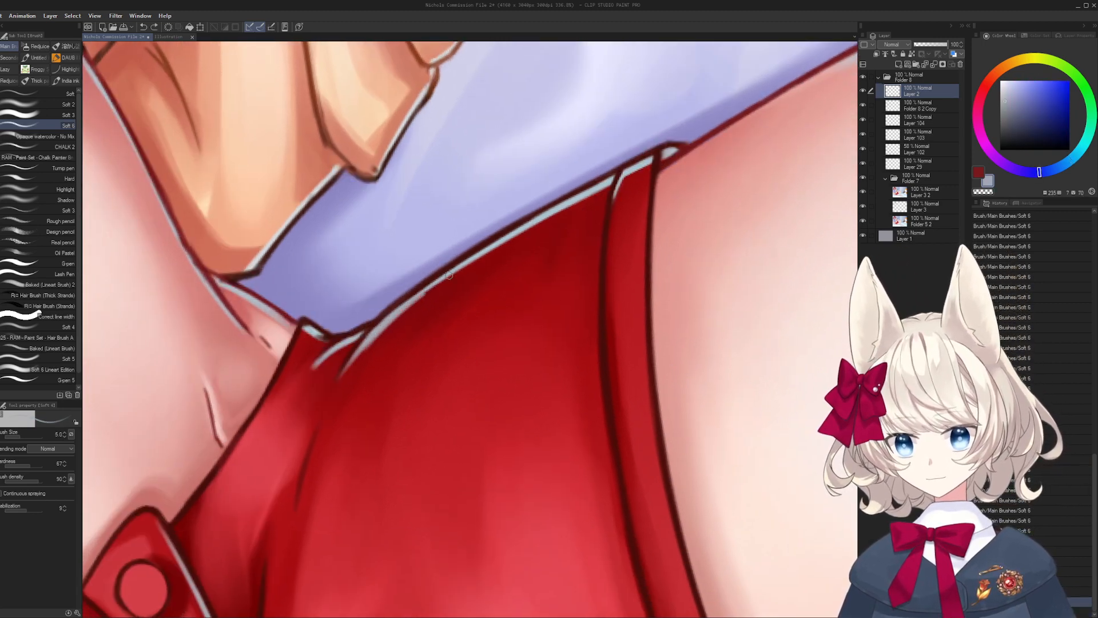
{"action": "key", "text": "ctrl+z"}
{"action": "mouse_move", "coordinate": [367, 346]}
{"action": "left_mouse_down"}
{"action": "mouse_move", "coordinate": [458, 263]}
{"action": "mouse_move", "coordinate": [390, 312]}
{"action": "left_mouse_up"}
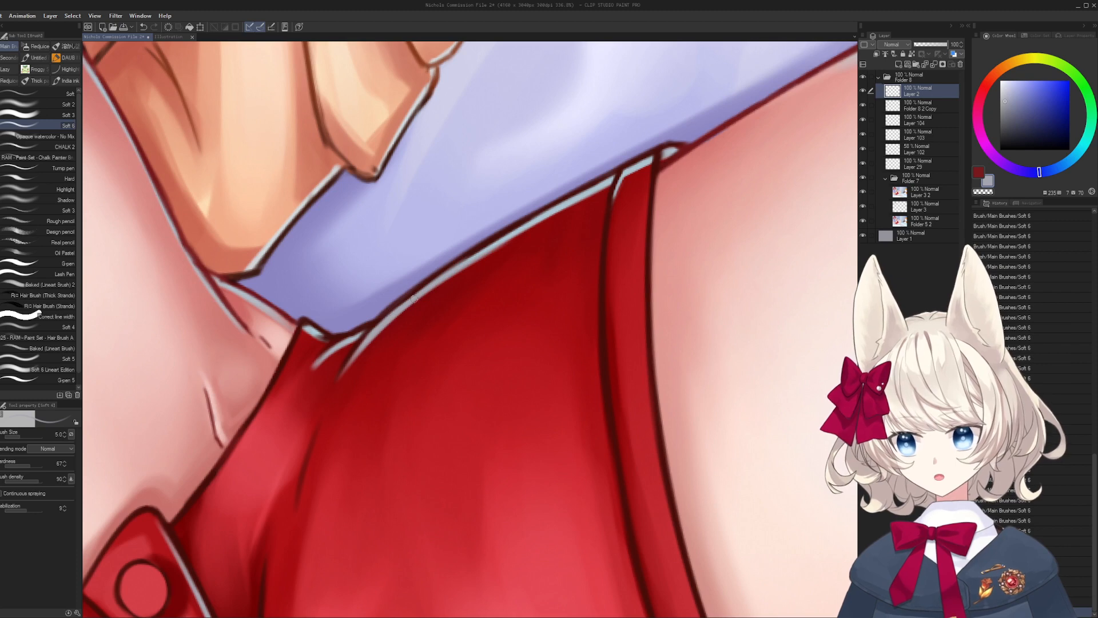
- Sample dark red and smooth the shadow on the shorts just below the rim light at sizes 17 and 30
{"action": "mouse_move", "coordinate": [495, 245]}
{"action": "left_mouse_down"}
{"action": "mouse_move", "coordinate": [378, 322]}
{"action": "mouse_move", "coordinate": [597, 248]}
{"action": "mouse_move", "coordinate": [544, 311]}
{"action": "mouse_move", "coordinate": [481, 307]}
{"action": "left_mouse_up"}
{"action": "left_click", "coordinate": [602, 258], "text": "alt"}
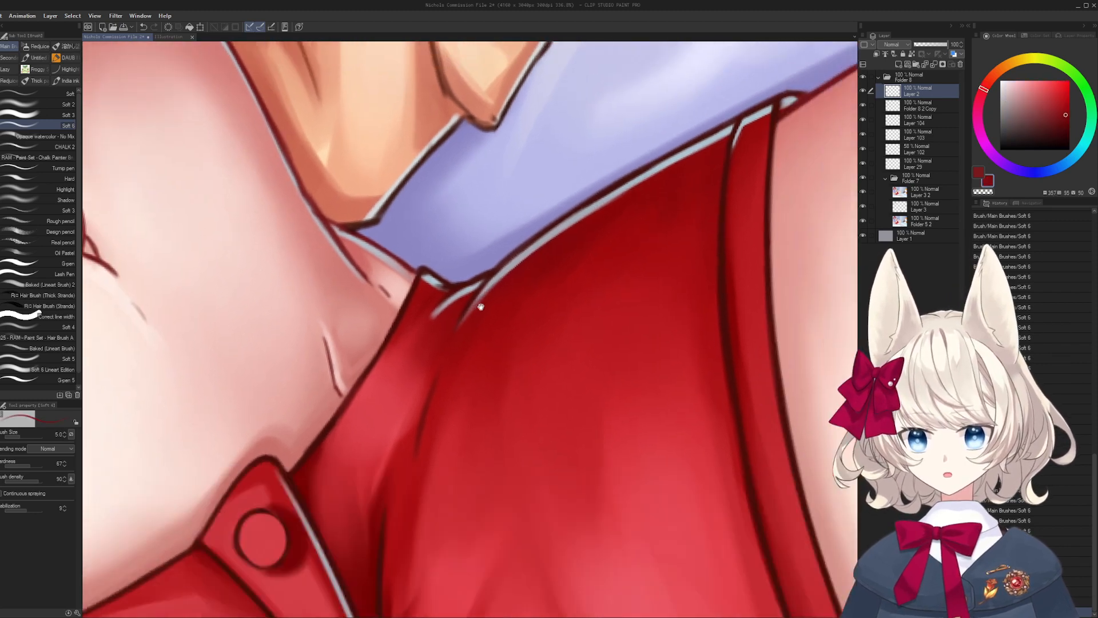
{"action": "key", "text": "]"}
{"action": "key", "text": "]"}
{"action": "key", "text": "]"}
{"action": "key", "text": "]"}
{"action": "key", "text": "]"}
{"action": "key", "text": "]"}
{"action": "key", "text": "]"}
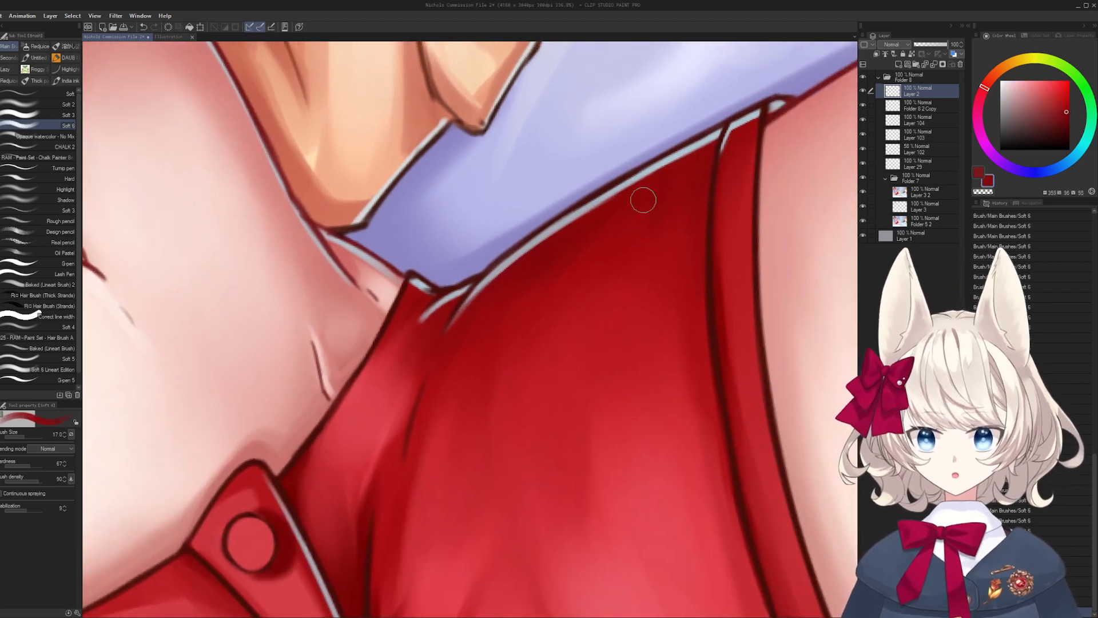
{"action": "key", "text": "]"}
{"action": "key", "text": "]"}
{"action": "key", "text": "]"}
{"action": "left_click", "coordinate": [577, 273], "text": "alt"}
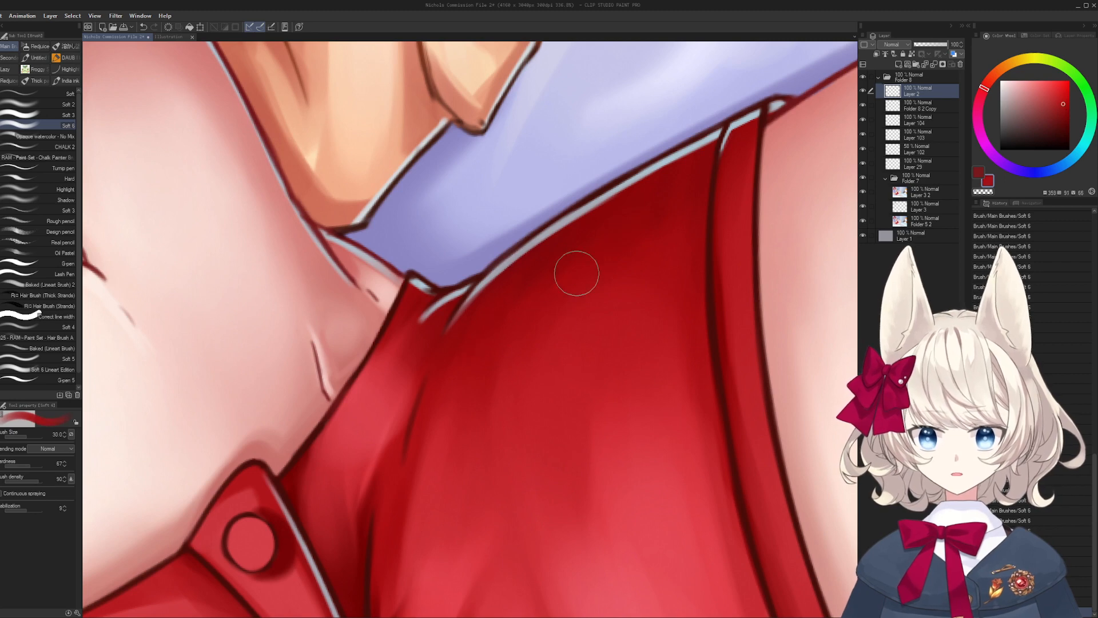
- Blend the lighter thigh area of the shorts with sampled mid and bright reds at size 30
{"action": "left_click", "coordinate": [541, 334], "text": "alt"}
{"action": "left_click_drag", "start_coordinate": [557, 482], "coordinate": [531, 299]}
{"action": "left_click", "coordinate": [553, 415], "text": "alt"}
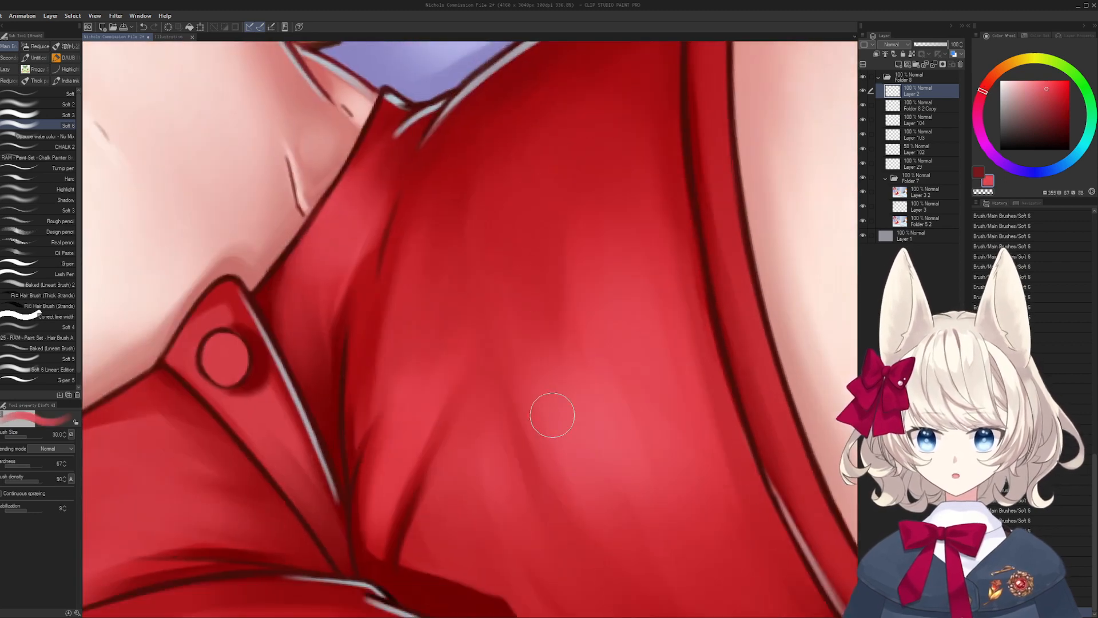
{"action": "left_click", "coordinate": [612, 455], "text": "alt"}
{"action": "mouse_move", "coordinate": [498, 336]}
{"action": "left_mouse_down"}
{"action": "mouse_move", "coordinate": [537, 367]}
{"action": "mouse_move", "coordinate": [626, 520]}
{"action": "left_mouse_up"}
- Paint over the short crease line beside the shorts' waistband with sampled reds, reducing the brush to size 8
{"action": "key", "text": "["}
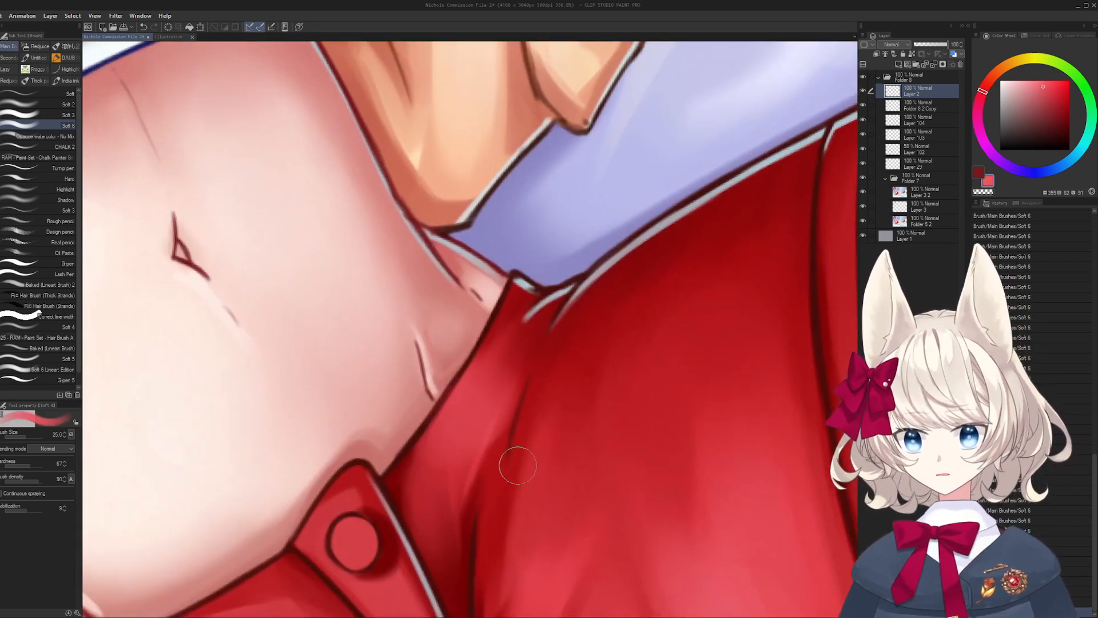
{"action": "key", "text": "bracketleft"}
{"action": "key", "text": "bracketleft"}
{"action": "key", "text": "bracketleft"}
{"action": "key", "text": "bracketleft"}
{"action": "key", "text": "bracketleft"}
{"action": "key", "text": "bracketleft"}
{"action": "left_click", "coordinate": [511, 454], "text": "alt"}
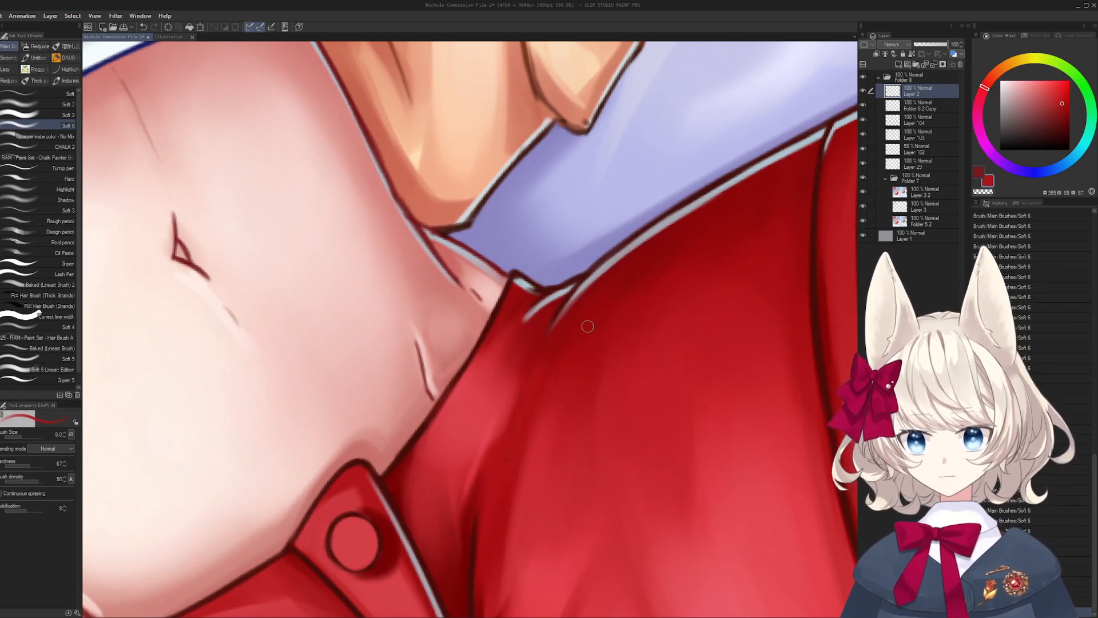
- Sample the dark brown line colour and redraw the crease beside the shorts' waistband as a thin line, retrying strokes up to size 4
{"action": "left_click_drag", "start_coordinate": [587, 326], "coordinate": [550, 189]}
{"action": "key", "text": "bracketleft"}
{"action": "key", "text": "bracketleft"}
{"action": "key", "text": "bracketleft"}
{"action": "key", "text": "bracketleft"}
{"action": "left_click", "coordinate": [488, 325], "text": "alt"}
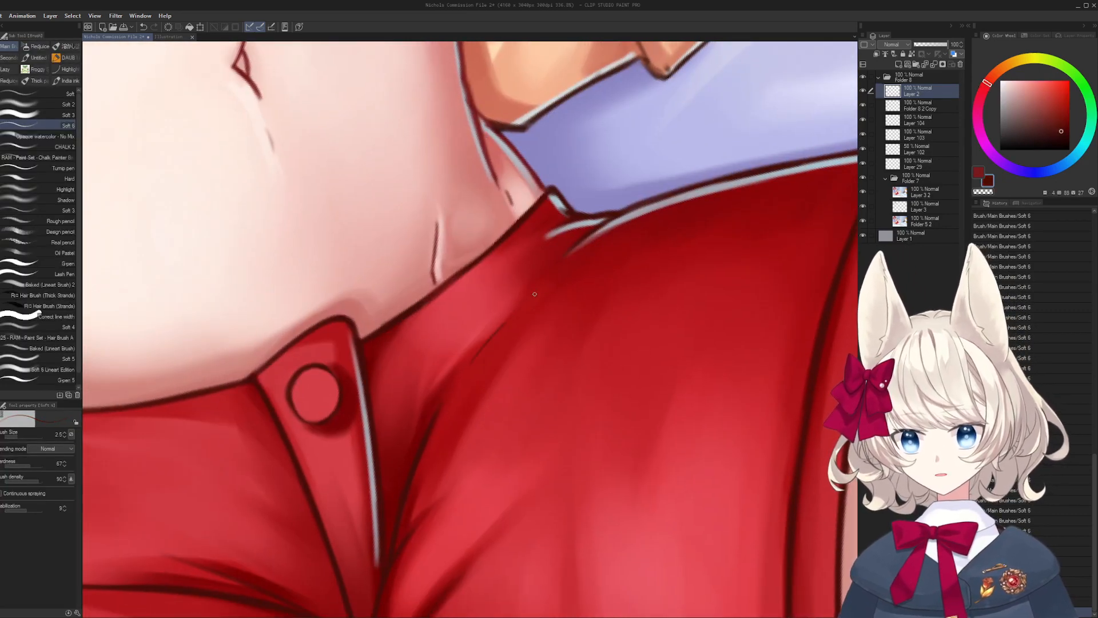
{"action": "key", "text": "ctrl+z"}
{"action": "left_click_drag", "start_coordinate": [478, 354], "coordinate": [526, 297]}
{"action": "key", "text": "ctrl+z"}
{"action": "left_click_drag", "start_coordinate": [476, 358], "coordinate": [520, 303]}
{"action": "key", "text": "ctrl+z"}
{"action": "key", "text": "bracketright"}
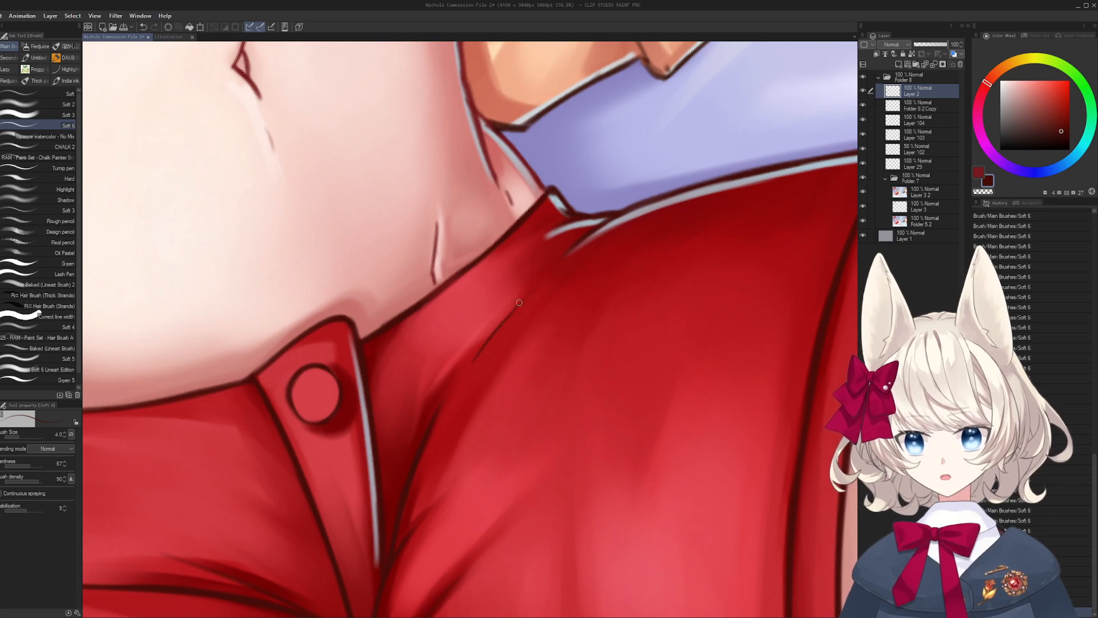
{"action": "key", "text": "ctrl+z"}
{"action": "left_click_drag", "start_coordinate": [476, 354], "coordinate": [528, 292]}
{"action": "key", "text": "ctrl+z"}
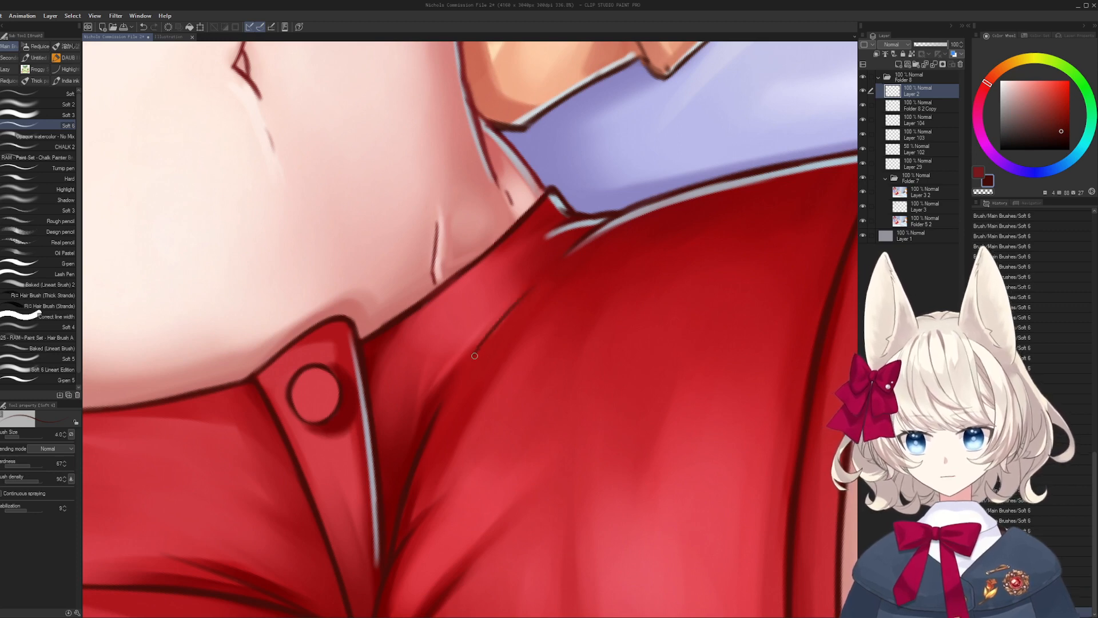
- Trim the redrawn crease line beside the waistband with a sampled red at size 6
{"action": "left_click", "coordinate": [510, 307], "text": "alt"}
{"action": "key", "text": "bracketright"}
{"action": "key", "text": "bracketright"}
{"action": "left_click_drag", "start_coordinate": [399, 321], "coordinate": [434, 313]}
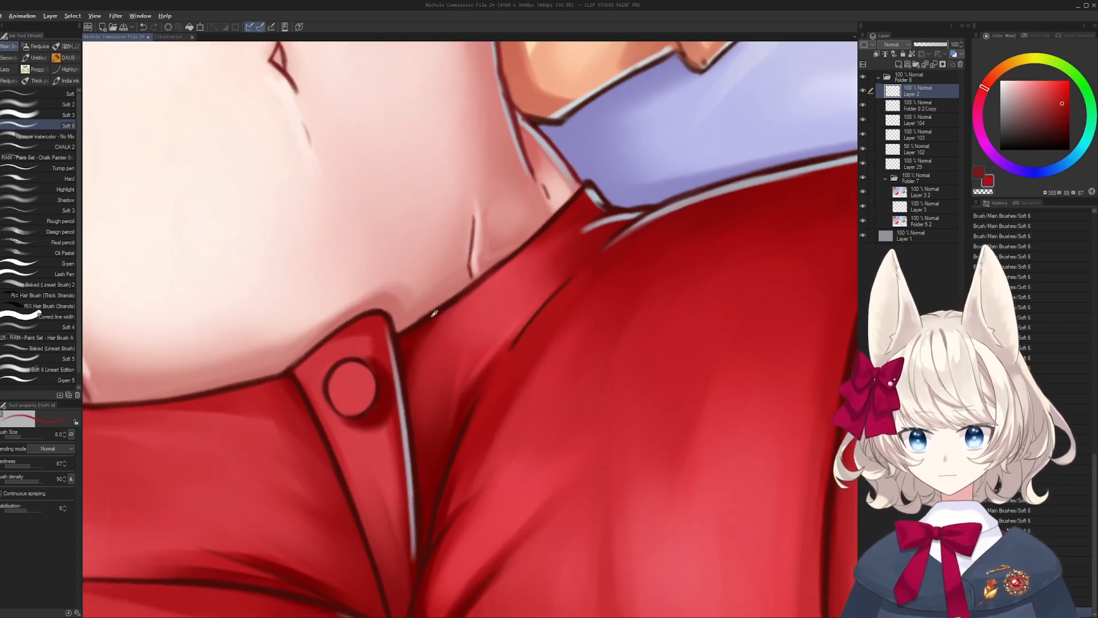
- Sample a muted pink and touch up the skin along the shorts' waistband beside the hip fold
{"action": "left_click", "coordinate": [434, 313], "text": "alt"}
{"action": "left_click_drag", "start_coordinate": [474, 278], "coordinate": [483, 334]}
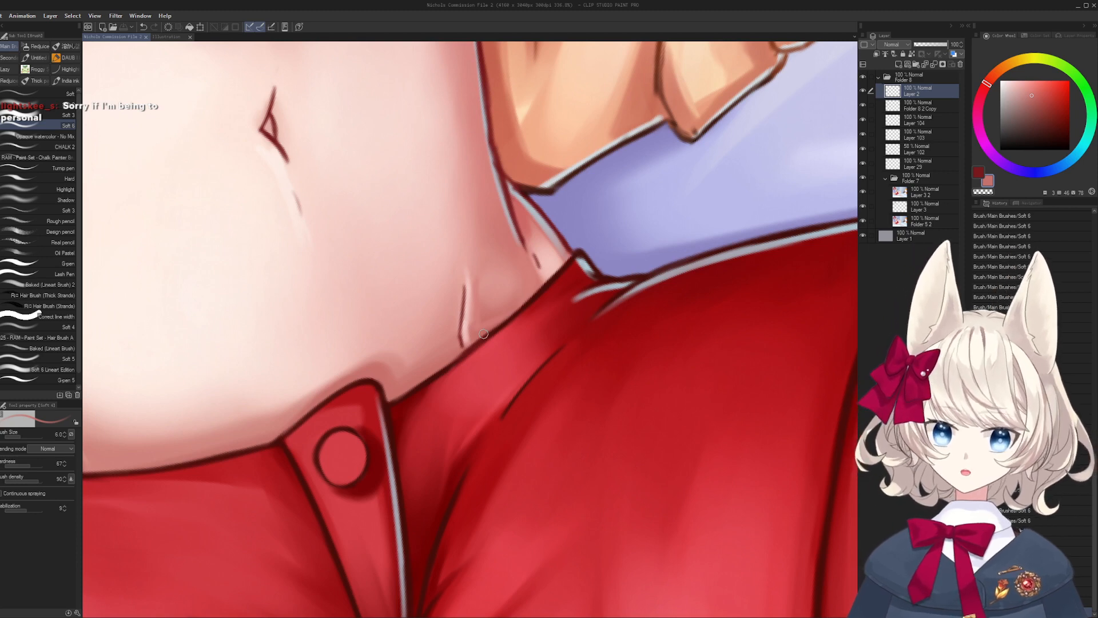
{"action": "left_click_drag", "start_coordinate": [484, 333], "coordinate": [520, 400]}
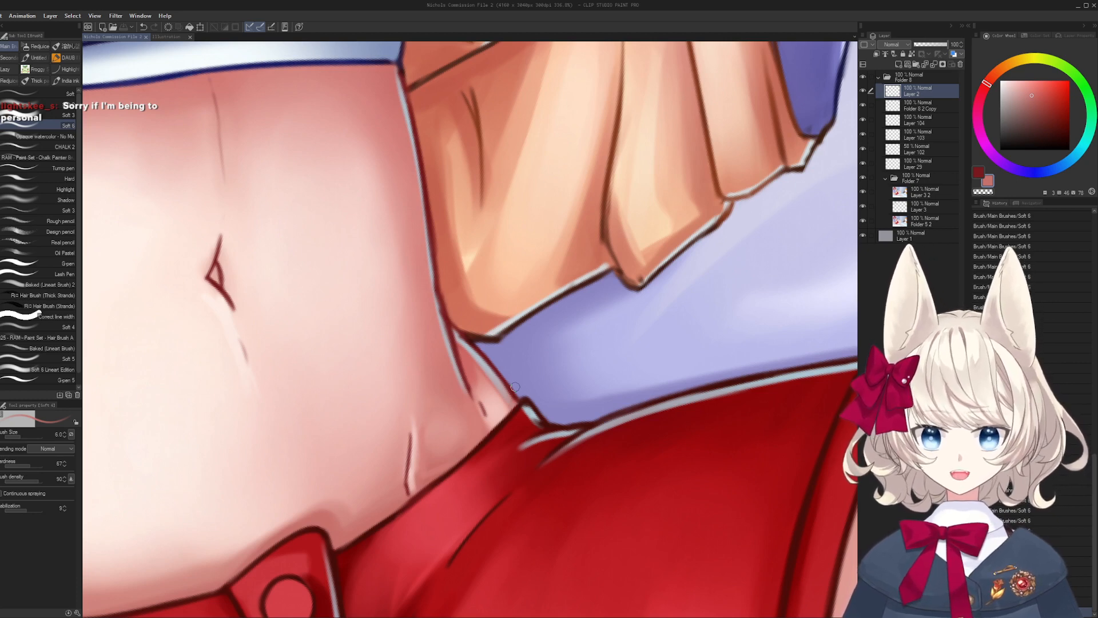
{"action": "mouse_move", "coordinate": [515, 387]}
{"action": "left_mouse_down"}
{"action": "mouse_move", "coordinate": [675, 158]}
{"action": "mouse_move", "coordinate": [719, 141]}
{"action": "left_mouse_up"}
- Sample the reds of the shorts' button and its shadow and retouch the button at size 10, undoing the last stroke
{"action": "left_click", "coordinate": [488, 353], "text": "alt"}
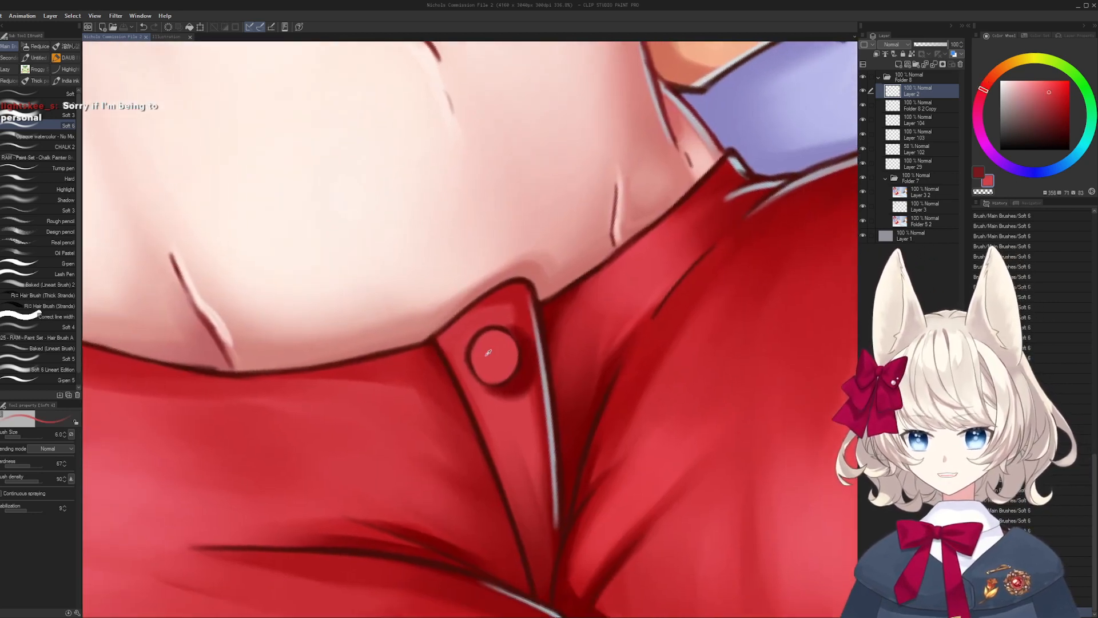
{"action": "left_click", "coordinate": [519, 328], "text": "alt"}
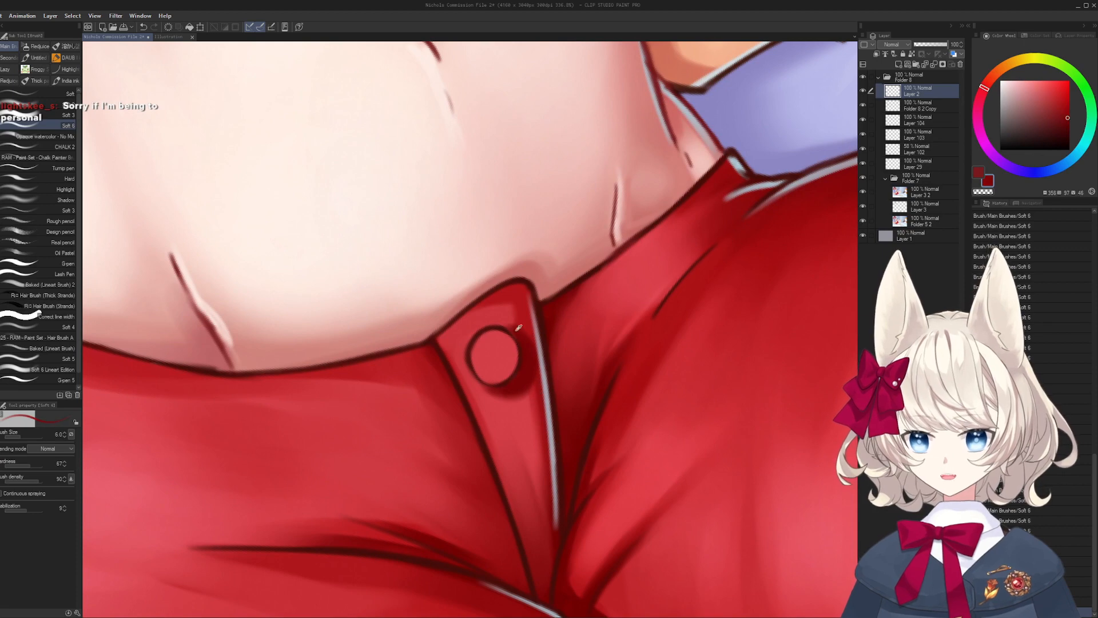
{"action": "left_click", "coordinate": [505, 365], "text": "alt"}
{"action": "key", "text": "bracketright"}
{"action": "key", "text": "bracketright"}
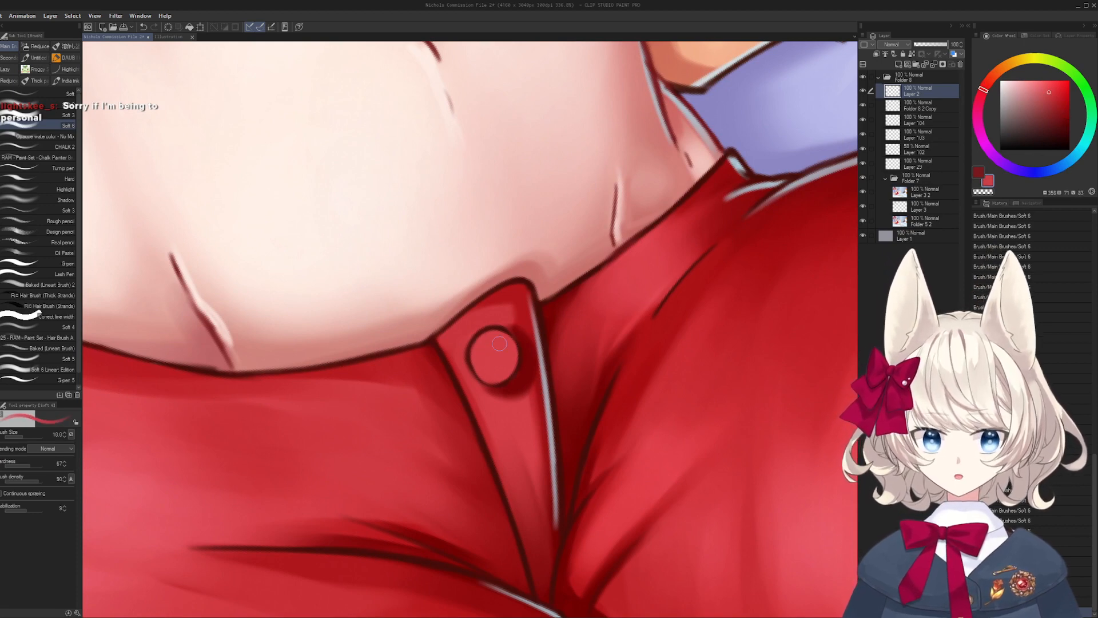
{"action": "mouse_move", "coordinate": [478, 349]}
{"action": "left_mouse_down"}
{"action": "mouse_move", "coordinate": [485, 371]}
{"action": "mouse_move", "coordinate": [501, 369]}
{"action": "mouse_move", "coordinate": [504, 337]}
{"action": "mouse_move", "coordinate": [491, 367]}
{"action": "mouse_move", "coordinate": [511, 350]}
{"action": "mouse_move", "coordinate": [488, 336]}
{"action": "mouse_move", "coordinate": [472, 355]}
{"action": "mouse_move", "coordinate": [487, 373]}
{"action": "mouse_move", "coordinate": [519, 342]}
{"action": "mouse_move", "coordinate": [477, 241]}
{"action": "mouse_move", "coordinate": [492, 302]}
{"action": "mouse_move", "coordinate": [554, 328]}
{"action": "mouse_move", "coordinate": [540, 364]}
{"action": "left_mouse_up"}
{"action": "key", "text": "ctrl+z"}
- Sample the dark brown line colour and redraw the round outline of the shorts' button at size 3
{"action": "key", "text": "bracketleft"}
{"action": "key", "text": "bracketleft"}
{"action": "key", "text": "bracketleft"}
{"action": "key", "text": "bracketleft"}
{"action": "left_click", "coordinate": [541, 370], "text": "alt"}
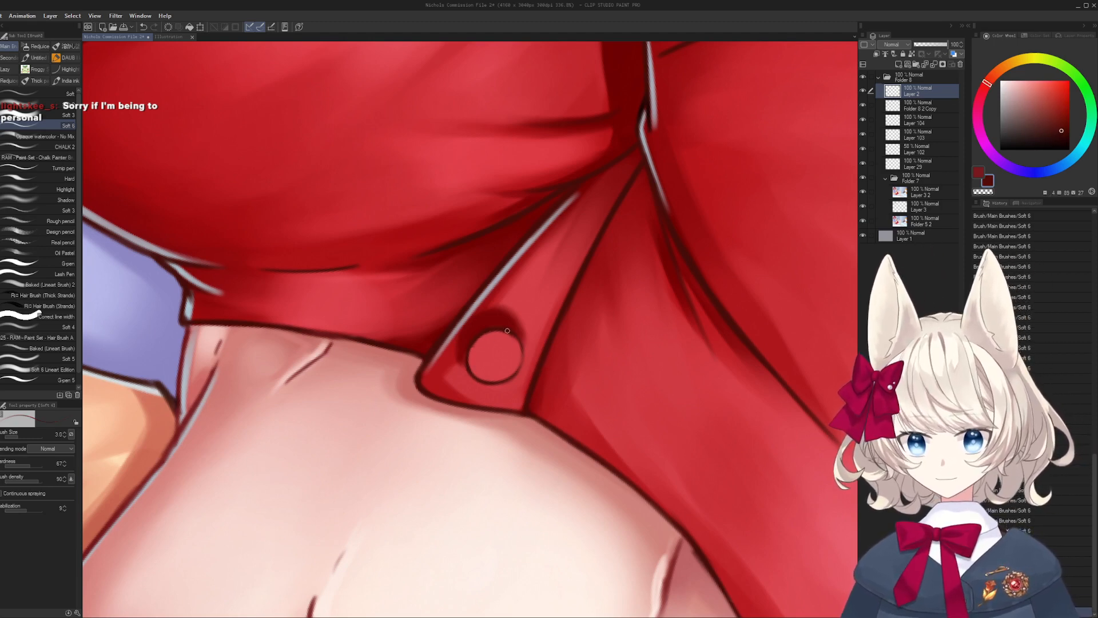
{"action": "left_click_drag", "start_coordinate": [508, 329], "coordinate": [521, 373]}
{"action": "mouse_move", "coordinate": [538, 293]}
{"action": "left_mouse_down"}
{"action": "mouse_move", "coordinate": [473, 238]}
{"action": "mouse_move", "coordinate": [412, 313]}
{"action": "mouse_move", "coordinate": [506, 289]}
{"action": "mouse_move", "coordinate": [504, 366]}
{"action": "mouse_move", "coordinate": [522, 352]}
{"action": "mouse_move", "coordinate": [515, 366]}
{"action": "left_mouse_up"}
{"action": "key", "text": "ctrl+z"}
{"action": "key", "text": "bracketright"}
{"action": "left_click", "coordinate": [477, 322], "text": "alt"}
{"action": "left_click", "coordinate": [472, 329], "text": "alt"}
{"action": "key", "text": "ctrl+z"}
{"action": "key", "text": "["}
{"action": "key", "text": "ctrl+z"}
- Clean the edges around the button's outline with reds sampled from the flap, its shadow and the button, starting at size 3
{"action": "left_click", "coordinate": [513, 374], "text": "alt"}
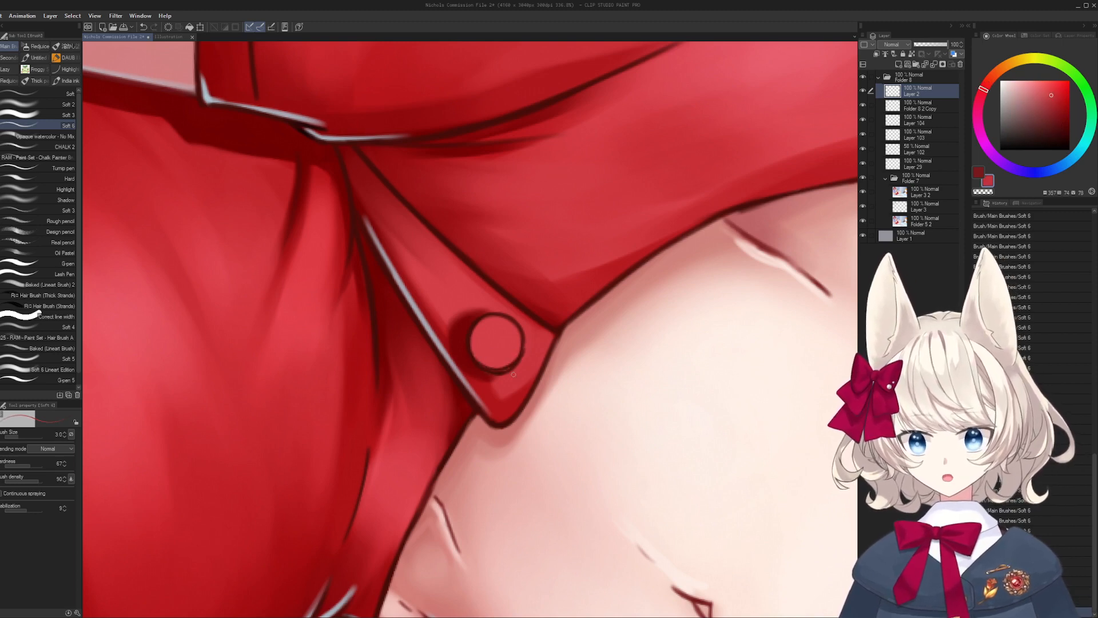
{"action": "mouse_move", "coordinate": [517, 337]}
{"action": "left_mouse_down"}
{"action": "mouse_move", "coordinate": [418, 362]}
{"action": "mouse_move", "coordinate": [445, 384]}
{"action": "left_mouse_up"}
{"action": "key", "text": "bracketright"}
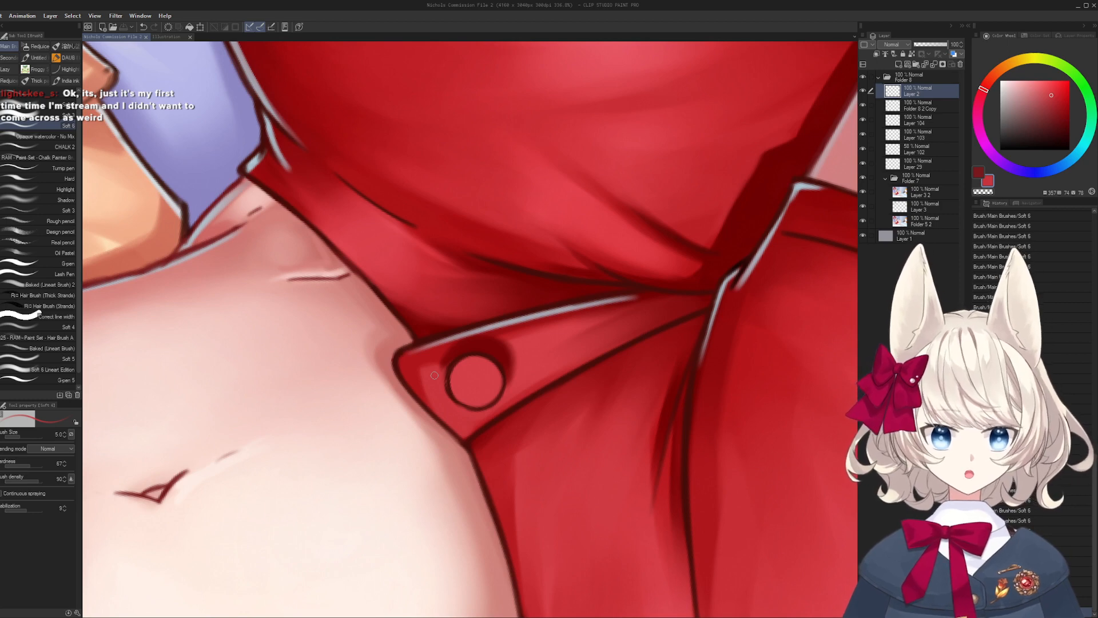
{"action": "left_click_drag", "start_coordinate": [422, 398], "coordinate": [442, 362]}
{"action": "key", "text": "bracketright"}
{"action": "left_click", "coordinate": [463, 352], "text": "alt"}
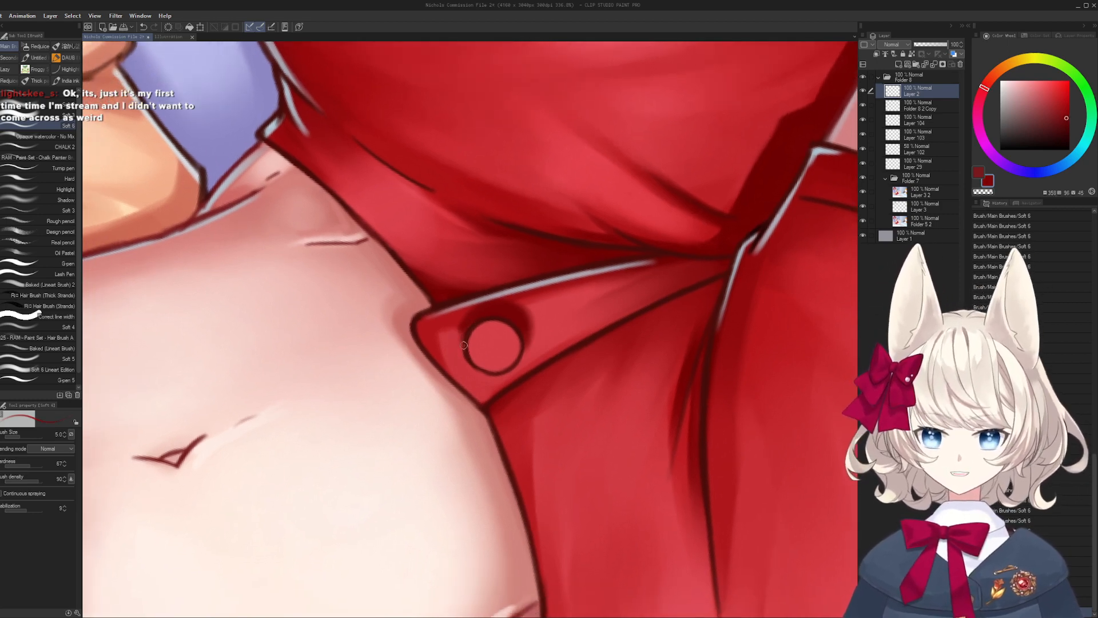
{"action": "left_click", "coordinate": [462, 351], "text": "alt"}
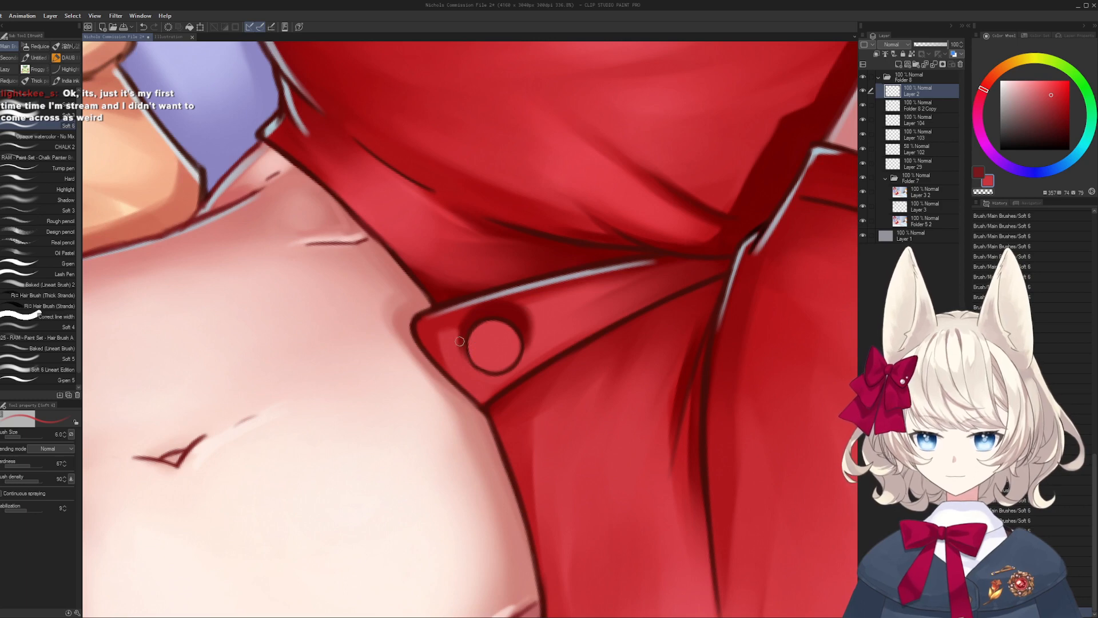
{"action": "left_click", "coordinate": [472, 317], "text": "alt"}
{"action": "left_click", "coordinate": [493, 366], "text": "alt"}
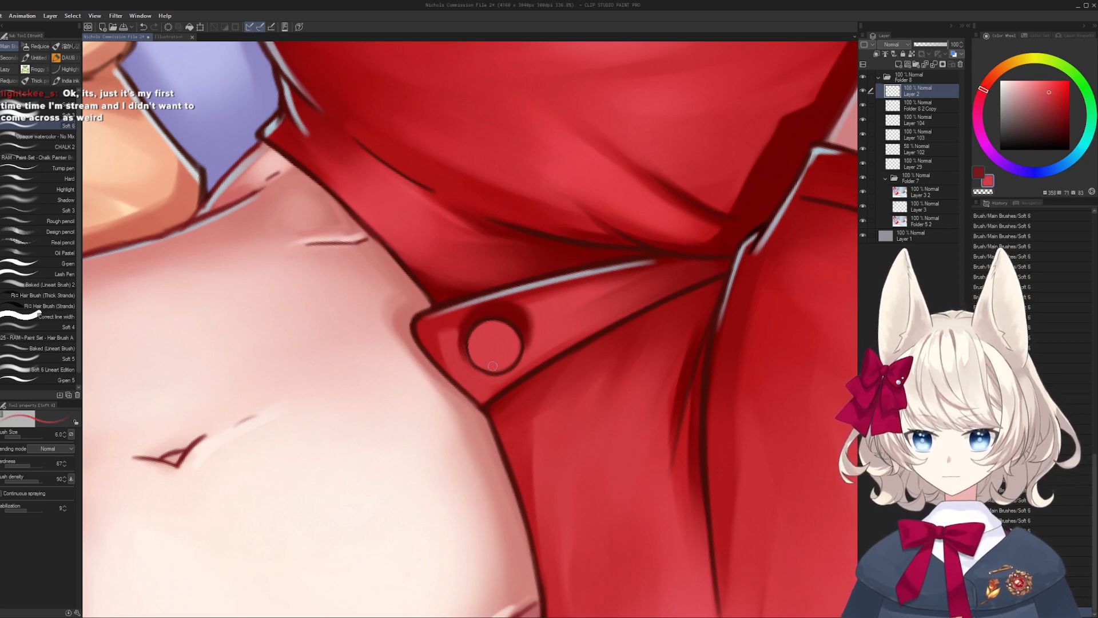
- Smooth the red shading along the shorts' button flap with a sampled mid red at size 20
{"action": "key", "text": "]"}
{"action": "key", "text": "]"}
{"action": "key", "text": "]"}
{"action": "key", "text": "]"}
{"action": "key", "text": "]"}
{"action": "key", "text": "]"}
{"action": "left_click", "coordinate": [604, 296], "text": "alt"}
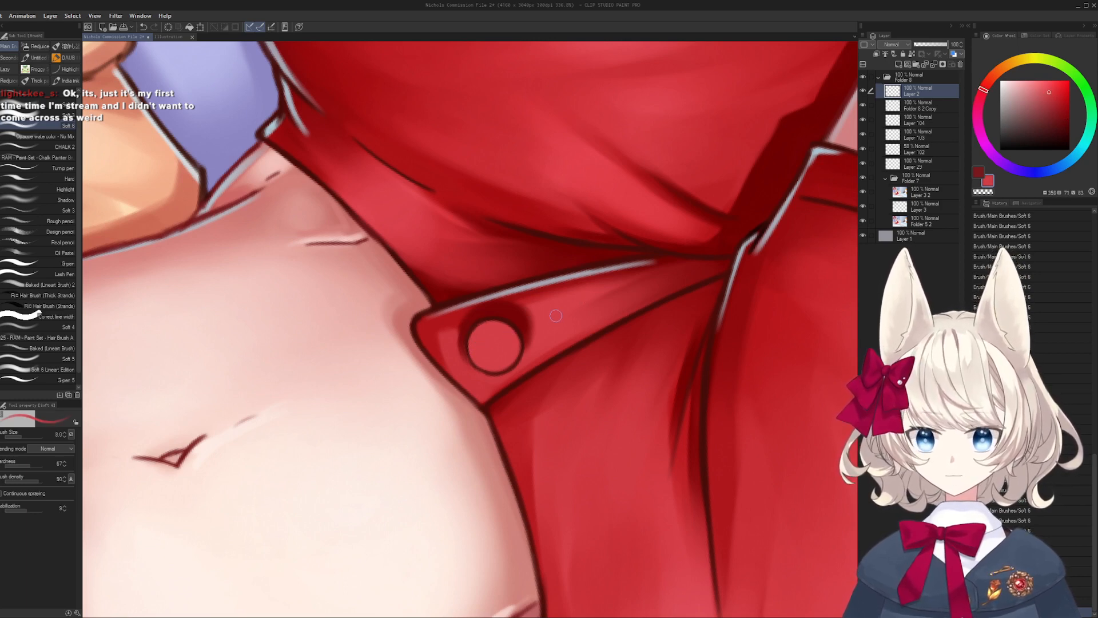
{"action": "left_click_drag", "start_coordinate": [606, 294], "coordinate": [685, 274]}
{"action": "key", "text": "]"}
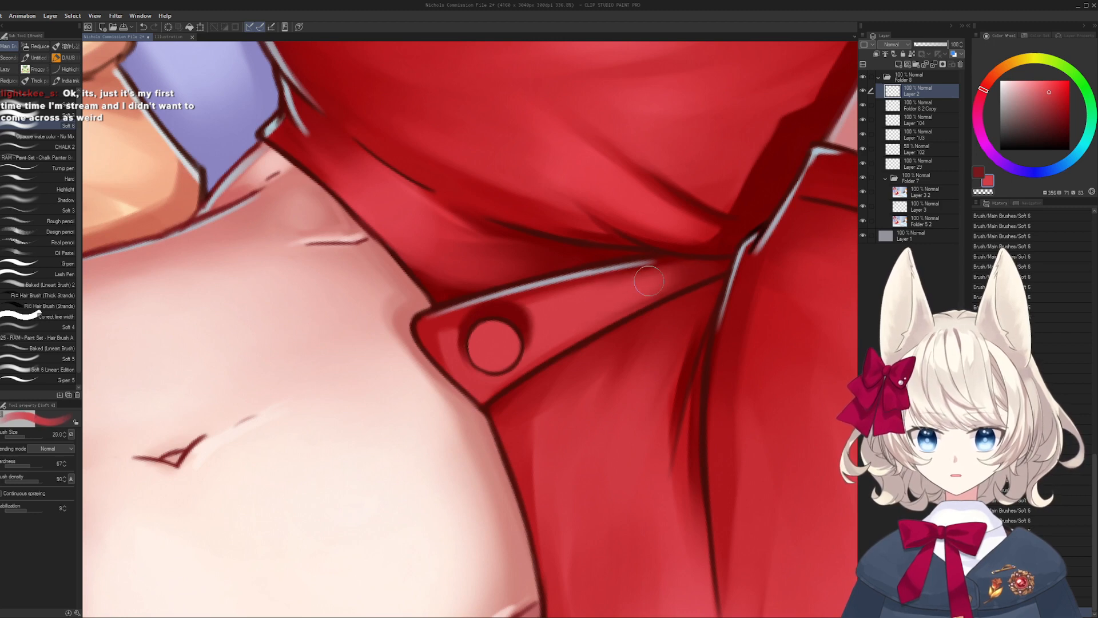
- Deepen the narrow end of the button flap with a sampled dark red at size 12
{"action": "key", "text": "bracketleft"}
{"action": "key", "text": "bracketleft"}
{"action": "key", "text": "bracketleft"}
{"action": "left_click", "coordinate": [710, 264], "text": "alt"}
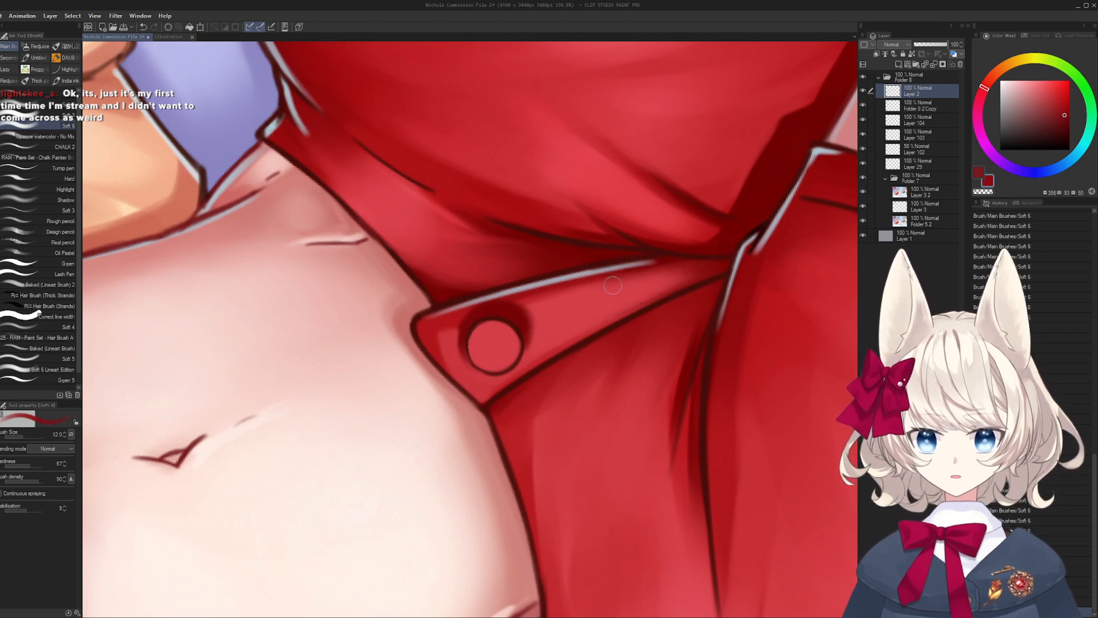
- Shade the face of the shorts' button with sampled darker reds at size 17, undoing the last stroke
{"action": "mouse_move", "coordinate": [493, 339]}
{"action": "left_mouse_down"}
{"action": "mouse_move", "coordinate": [481, 336]}
{"action": "mouse_move", "coordinate": [507, 332]}
{"action": "mouse_move", "coordinate": [490, 345]}
{"action": "mouse_move", "coordinate": [497, 338]}
{"action": "mouse_move", "coordinate": [501, 349]}
{"action": "mouse_move", "coordinate": [456, 347]}
{"action": "left_mouse_up"}
{"action": "key", "text": "bracketright"}
{"action": "left_click", "coordinate": [495, 347], "text": "alt"}
{"action": "left_click", "coordinate": [485, 334], "text": "alt"}
{"action": "left_click", "coordinate": [487, 331], "text": "alt"}
{"action": "key", "text": "bracketright"}
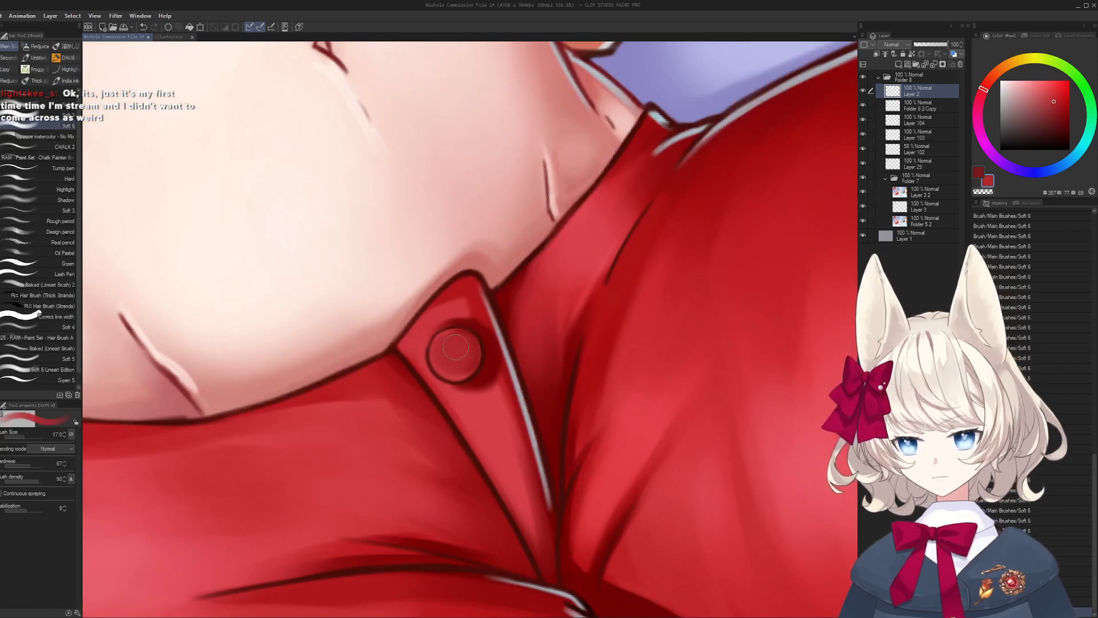
{"action": "key", "text": "ctrl+z"}
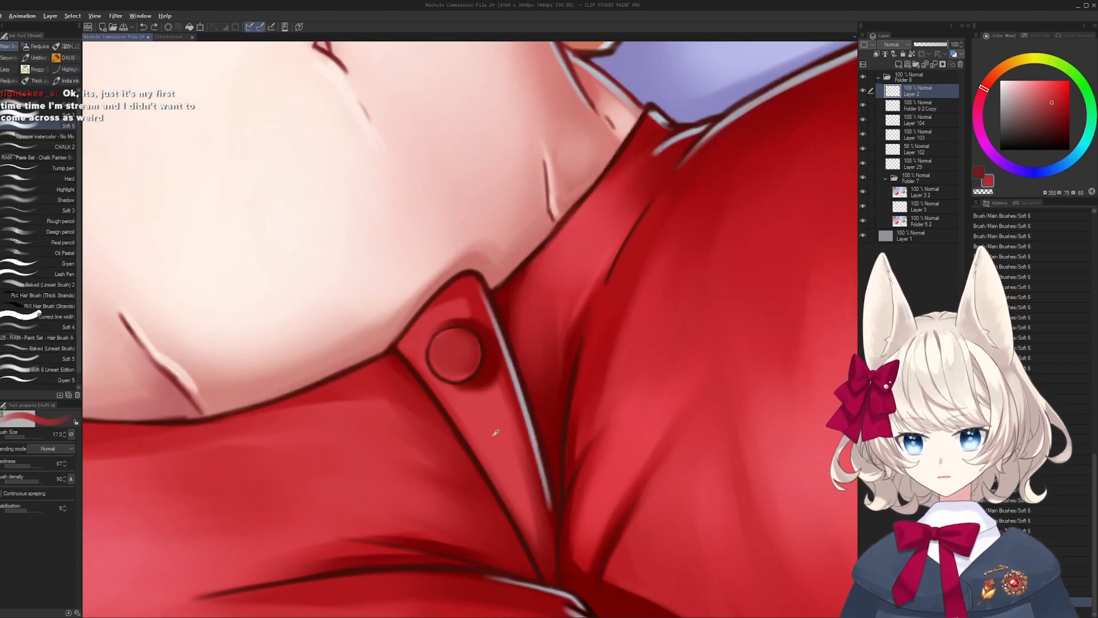
- Sample the flap's bright red and lighten the lower part of the button's face at size 12
{"action": "left_click", "coordinate": [481, 427], "text": "alt"}
{"action": "key", "text": "bracketleft"}
{"action": "key", "text": "bracketleft"}
{"action": "key", "text": "bracketright"}
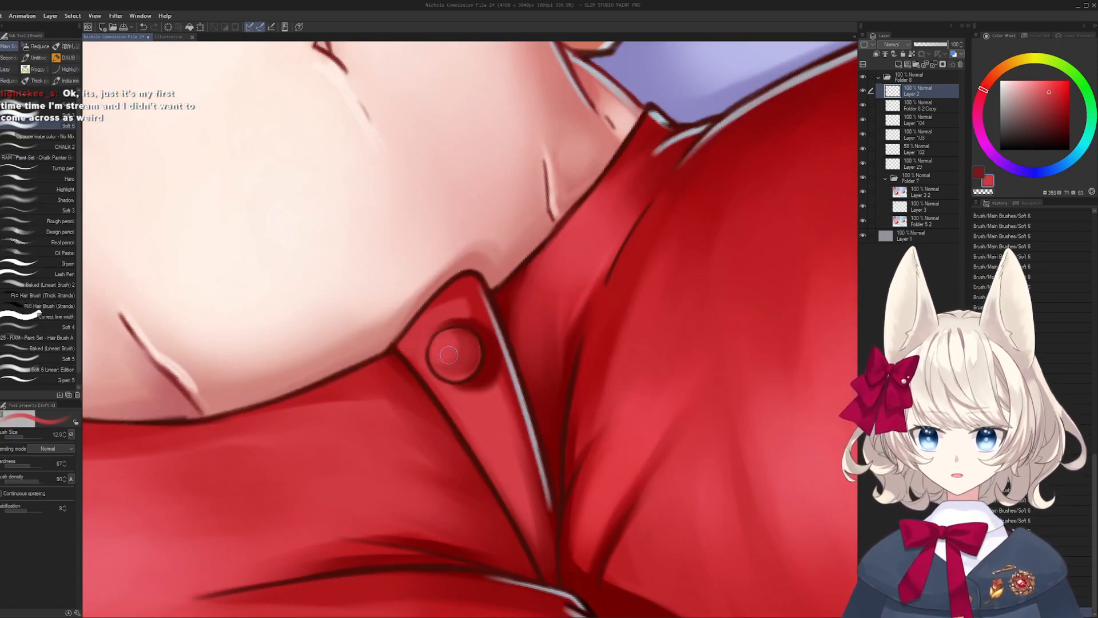
- Check the whole illustration upright, compare it with Folder 7 hidden and shown, and save the file
{"action": "key", "text": "bracketright"}
{"action": "key", "text": "bracketright"}
{"action": "key", "text": "bracketright"}
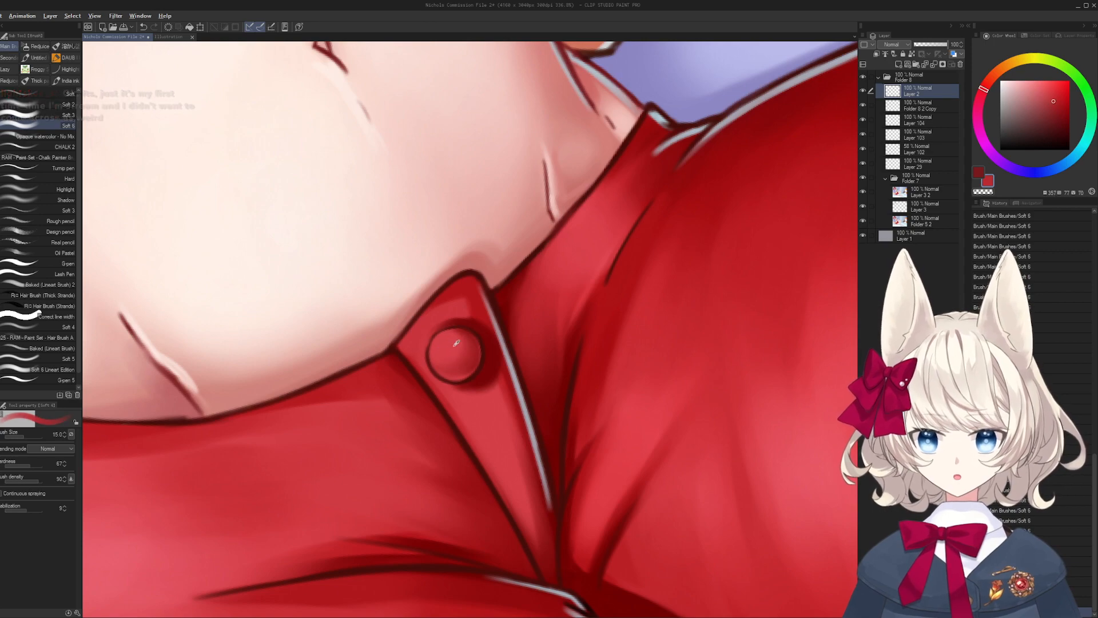
{"action": "key", "text": "slash"}
{"action": "left_click_drag", "start_coordinate": [463, 356], "coordinate": [405, 455]}
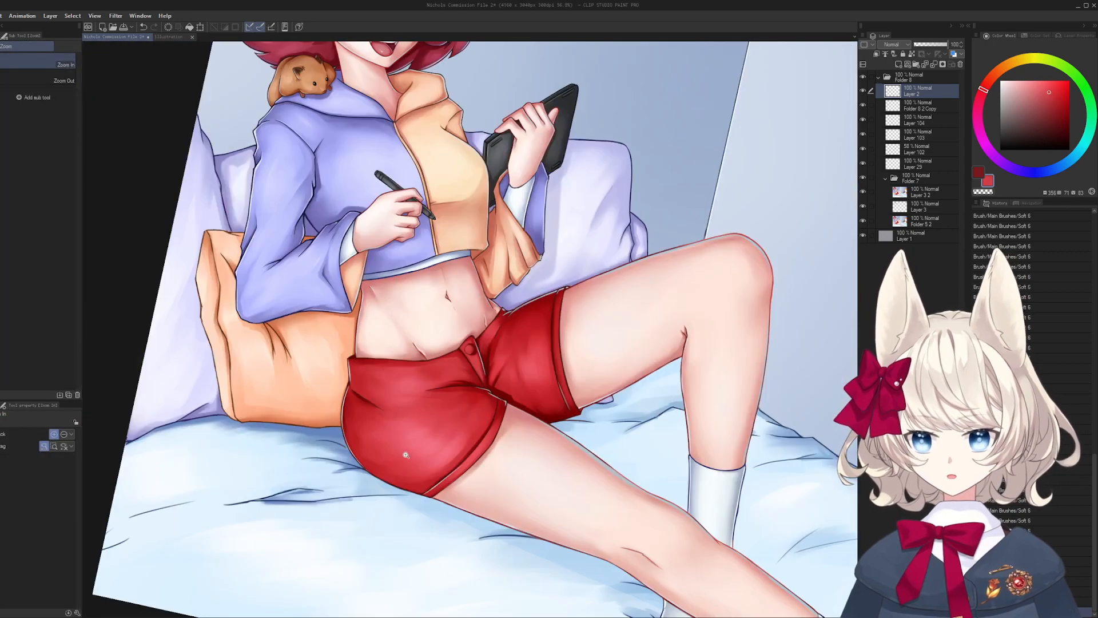
{"action": "key", "text": "ctrl+at"}
{"action": "left_click_drag", "start_coordinate": [526, 341], "coordinate": [503, 349]}
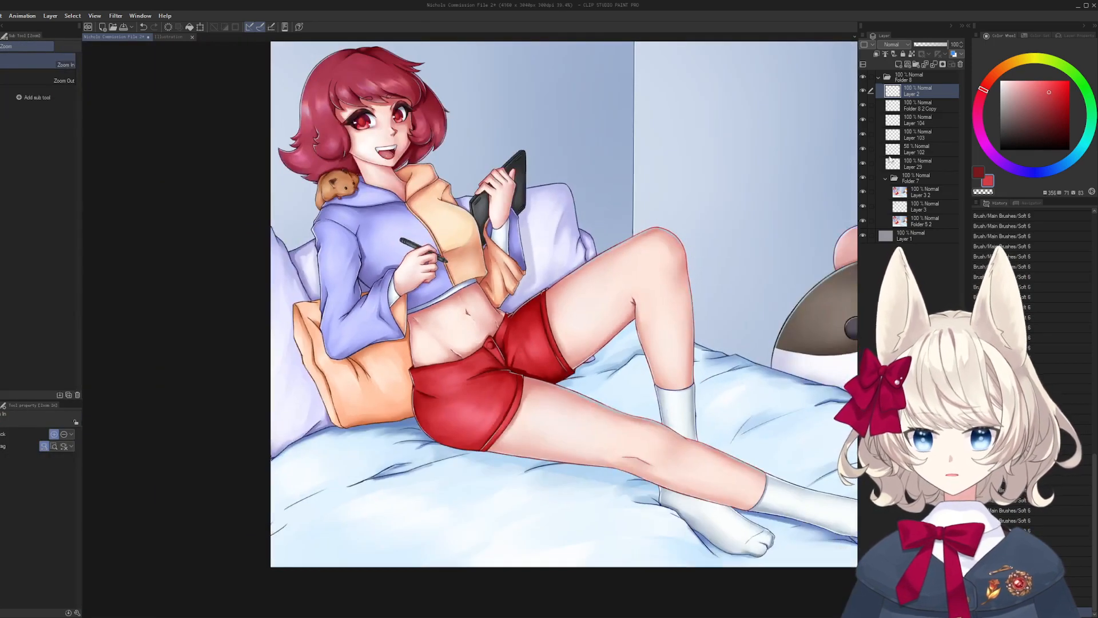
{"action": "left_click", "coordinate": [863, 178]}
{"action": "left_click", "coordinate": [863, 178]}
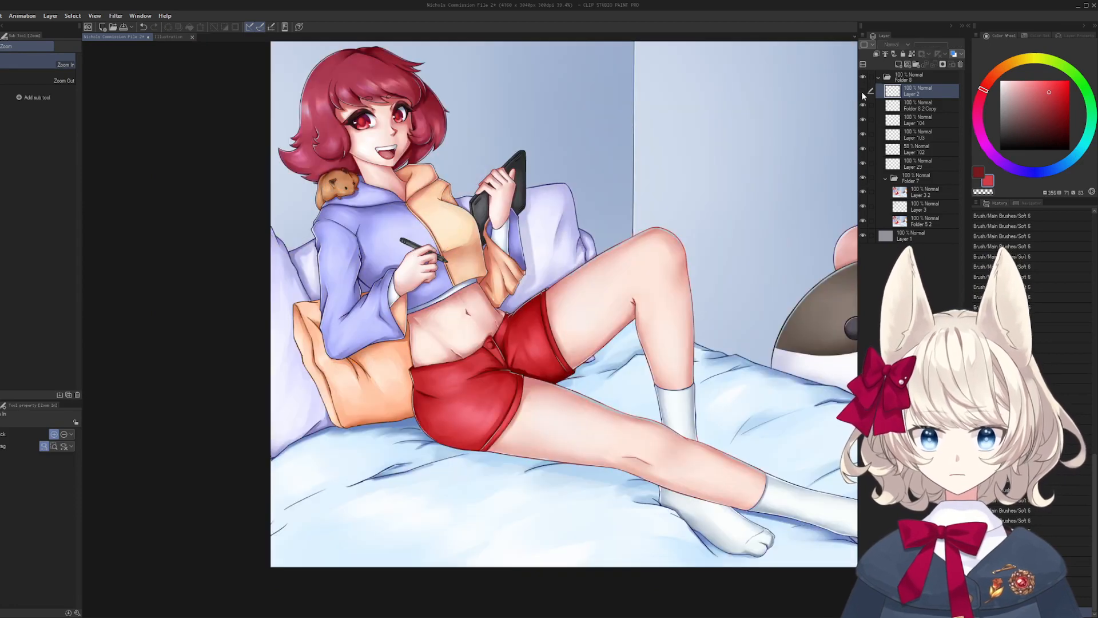
{"action": "left_click", "coordinate": [529, 410]}
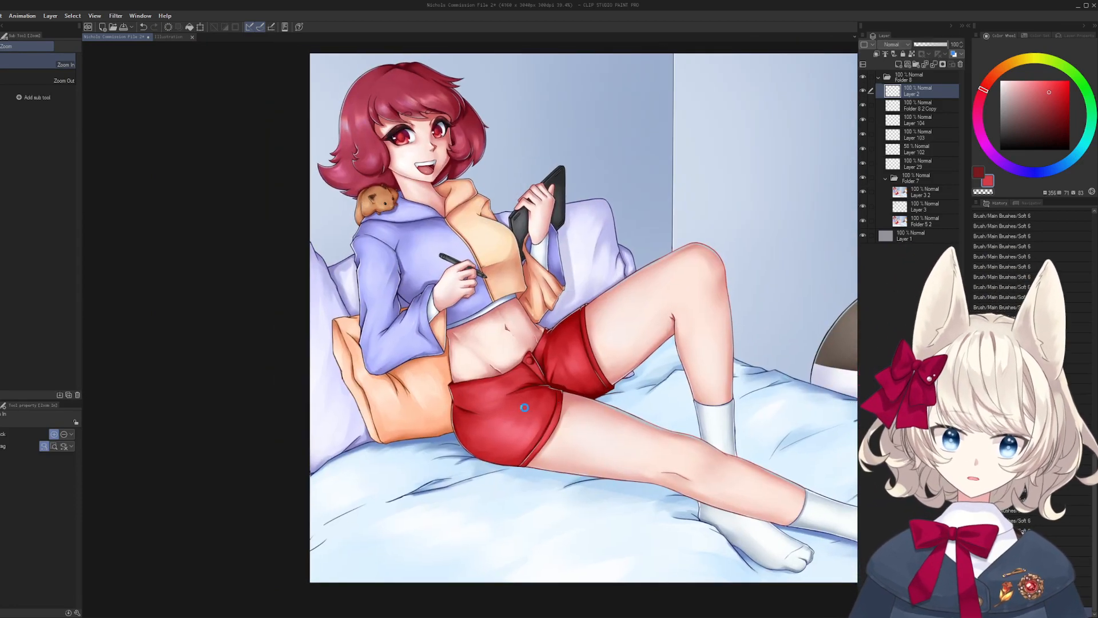
{"action": "key", "text": "ctrl+s"}
- Retouch the dark outline around the end of the white shirt hem with a sampled dark blue and a smaller brush
{"action": "left_click_drag", "start_coordinate": [495, 311], "coordinate": [506, 339]}
{"action": "left_click_drag", "start_coordinate": [584, 278], "coordinate": [605, 286]}
{"action": "left_click", "coordinate": [606, 287], "text": "alt"}
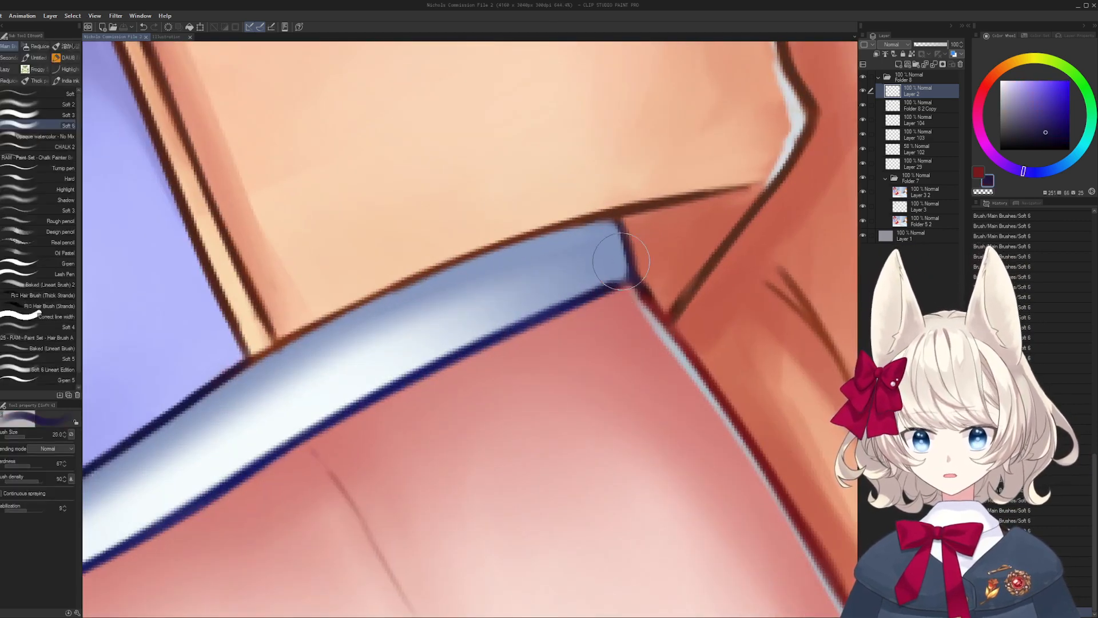
{"action": "key", "text": "bracketleft"}
{"action": "key", "text": "bracketleft"}
{"action": "key", "text": "bracketleft"}
{"action": "mouse_move", "coordinate": [623, 246]}
{"action": "left_mouse_down"}
{"action": "mouse_move", "coordinate": [630, 274]}
{"action": "mouse_move", "coordinate": [571, 279]}
{"action": "left_mouse_up"}
{"action": "mouse_move", "coordinate": [571, 279]}
{"action": "left_mouse_down"}
{"action": "mouse_move", "coordinate": [404, 248]}
{"action": "mouse_move", "coordinate": [413, 355]}
{"action": "left_mouse_up"}
{"action": "left_click_drag", "start_coordinate": [453, 277], "coordinate": [468, 273]}
- Retrace the line between the bare waist and the orange hoodie with a sampled dark red at size 3, undoing one stroke
{"action": "left_click", "coordinate": [627, 149], "text": "alt"}
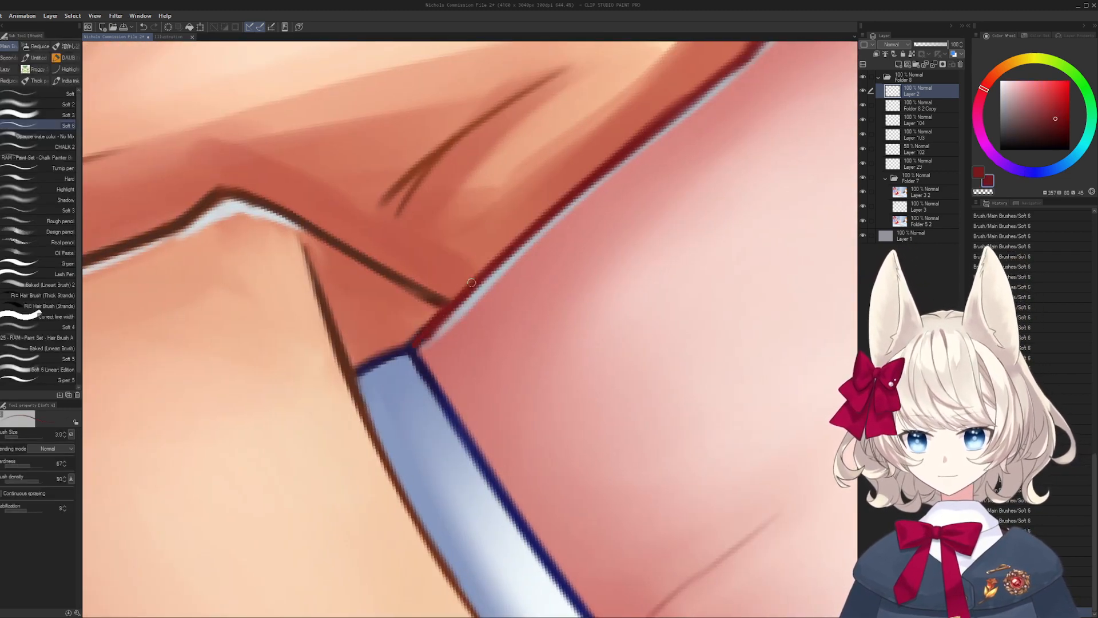
{"action": "left_click_drag", "start_coordinate": [472, 283], "coordinate": [485, 269]}
{"action": "left_click_drag", "start_coordinate": [419, 336], "coordinate": [527, 234]}
{"action": "key", "text": "ctrl+z"}
{"action": "mouse_move", "coordinate": [419, 334]}
{"action": "left_mouse_down"}
{"action": "mouse_move", "coordinate": [387, 377]}
{"action": "mouse_move", "coordinate": [450, 332]}
{"action": "left_mouse_up"}
- Clean the skin edge beside the waist line's rim light with a sampled skin pink at size 4
{"action": "left_click", "coordinate": [410, 380], "text": "alt"}
{"action": "left_click", "coordinate": [449, 347], "text": "alt"}
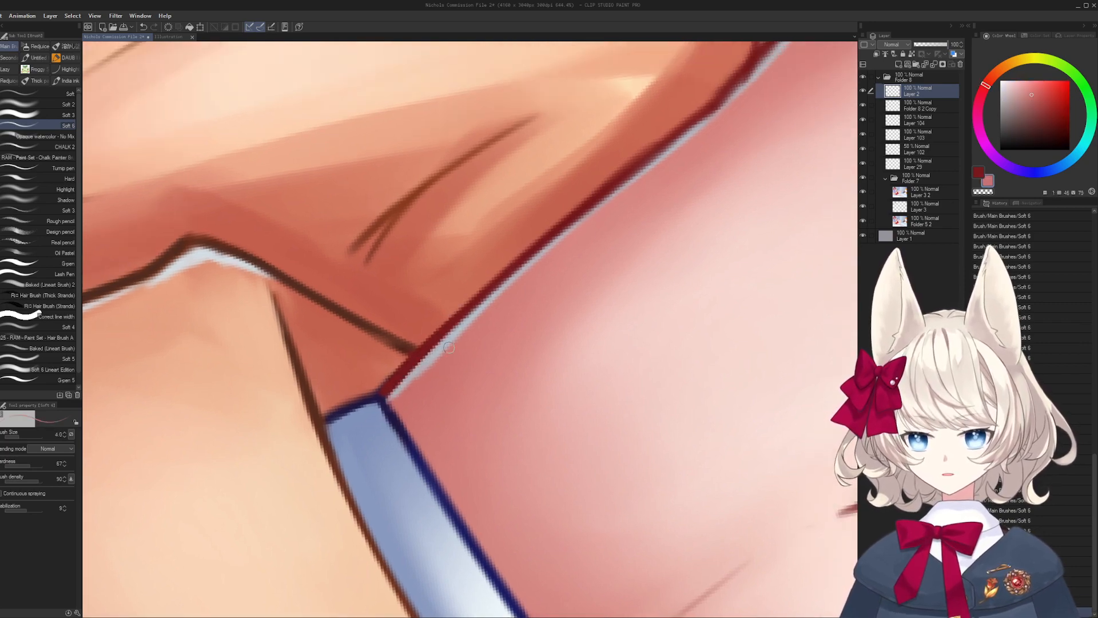
{"action": "left_click_drag", "start_coordinate": [424, 373], "coordinate": [459, 338]}
{"action": "left_click_drag", "start_coordinate": [523, 282], "coordinate": [417, 407]}
- Blend the orange shading and peach highlight of the hoodie fold beside the waist with sampled oranges, up to size 10
{"action": "mouse_move", "coordinate": [481, 269]}
{"action": "left_mouse_down", "text": "shift"}
{"action": "mouse_move", "coordinate": [522, 372]}
{"action": "mouse_move", "coordinate": [534, 234]}
{"action": "left_mouse_up", "text": "shift"}
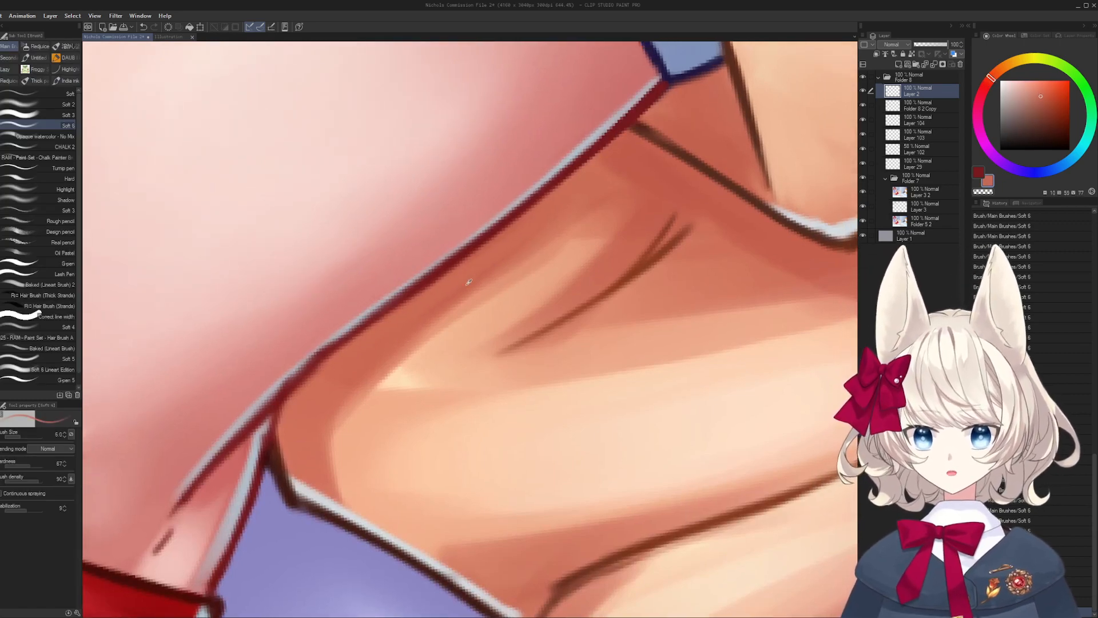
{"action": "key", "text": "bracketright"}
{"action": "key", "text": "bracketright"}
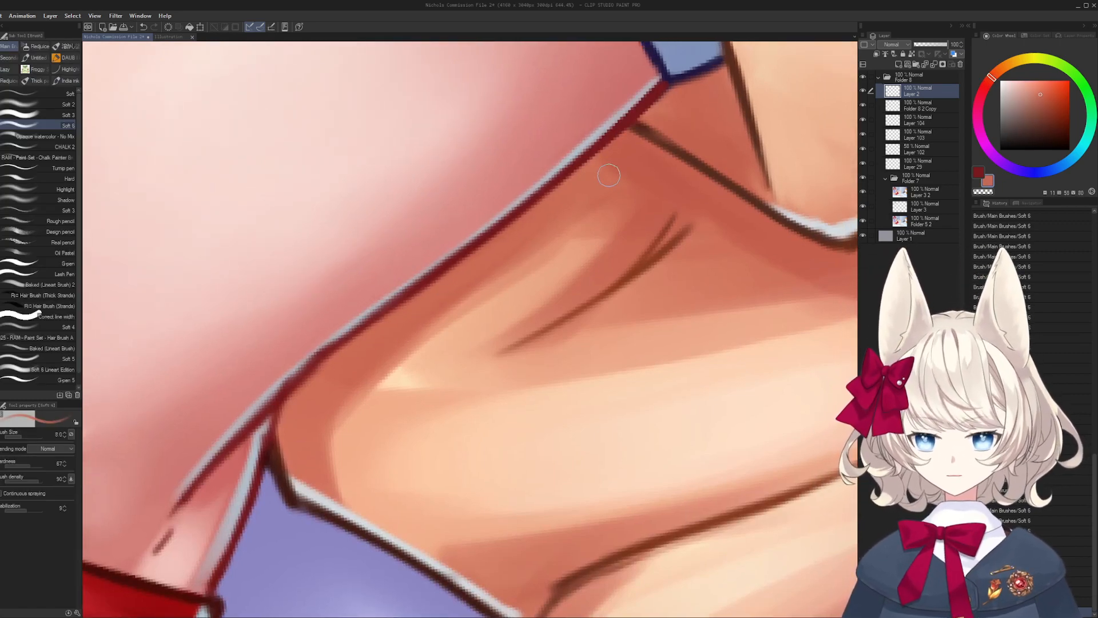
{"action": "left_click", "coordinate": [481, 292], "text": "alt"}
{"action": "key", "text": "bracketright"}
{"action": "left_click_drag", "start_coordinate": [463, 334], "coordinate": [637, 228]}
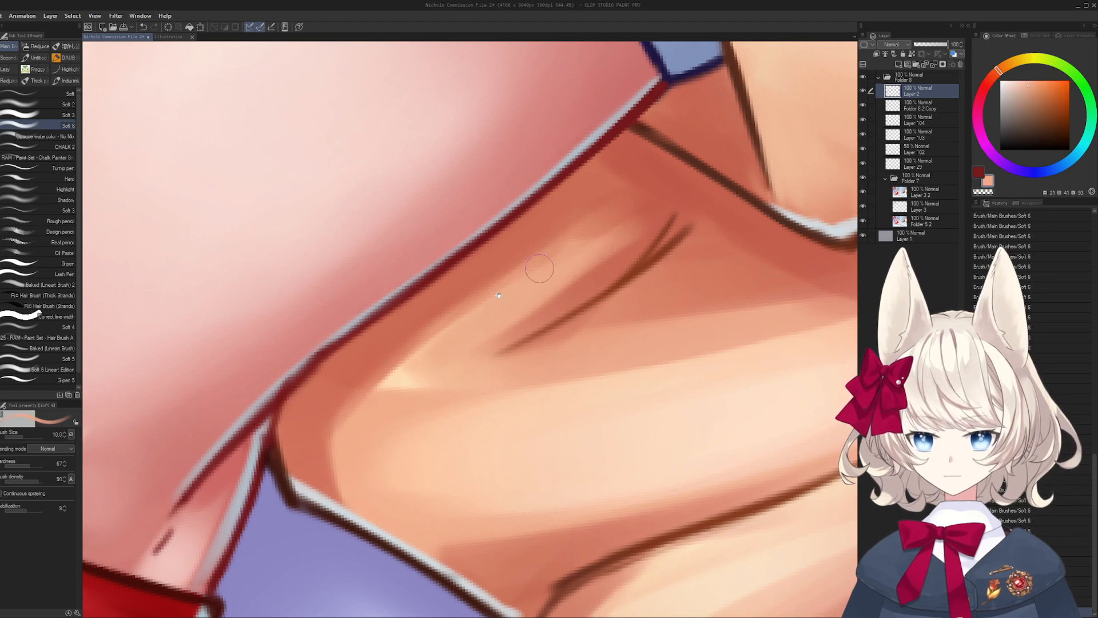
{"action": "left_click_drag", "start_coordinate": [413, 365], "coordinate": [584, 257]}
- Reduce the brush to a fine size and sample the pale grey of the waist line's rim light
{"action": "key", "text": "bracketleft"}
{"action": "key", "text": "bracketleft"}
{"action": "key", "text": "bracketleft"}
{"action": "key", "text": "bracketleft"}
{"action": "key", "text": "bracketleft"}
{"action": "key", "text": "bracketleft"}
{"action": "key", "text": "bracketleft"}
{"action": "left_click", "coordinate": [481, 250], "text": "alt"}
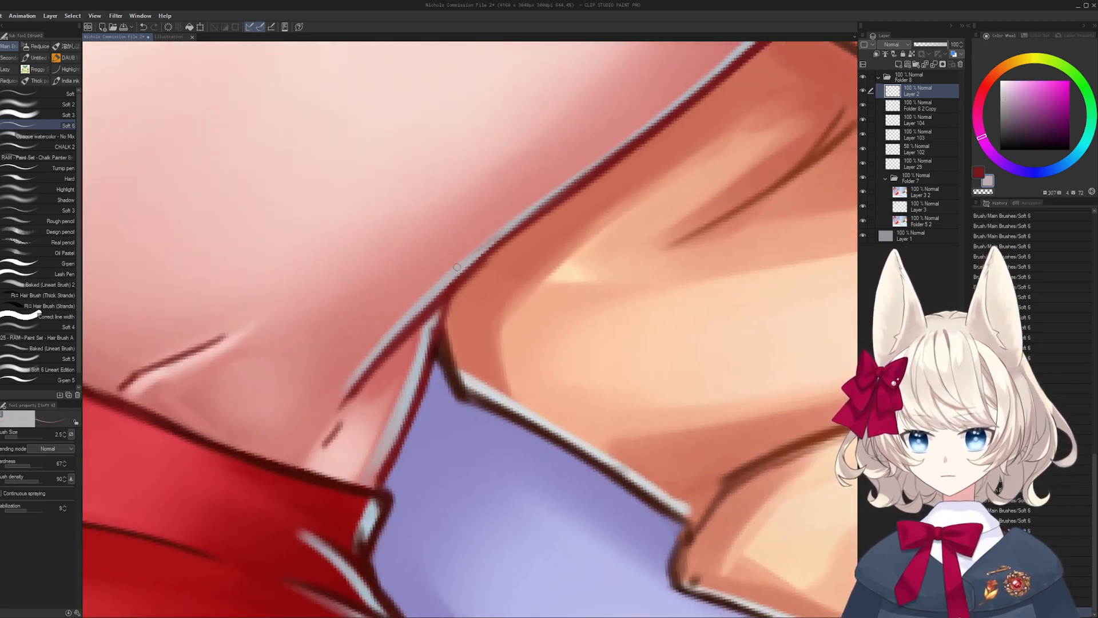
{"action": "key", "text": "r"}
{"action": "mouse_move", "coordinate": [530, 201]}
{"action": "left_mouse_down"}
{"action": "mouse_move", "coordinate": [423, 183]}
{"action": "mouse_move", "coordinate": [440, 178]}
{"action": "left_mouse_up"}
- Refine the waist line near the hoodie's lower corner with a sampled dark red at size 2.5 to 3, undoing the unwanted strokes
{"action": "left_click", "coordinate": [433, 313], "text": "alt"}
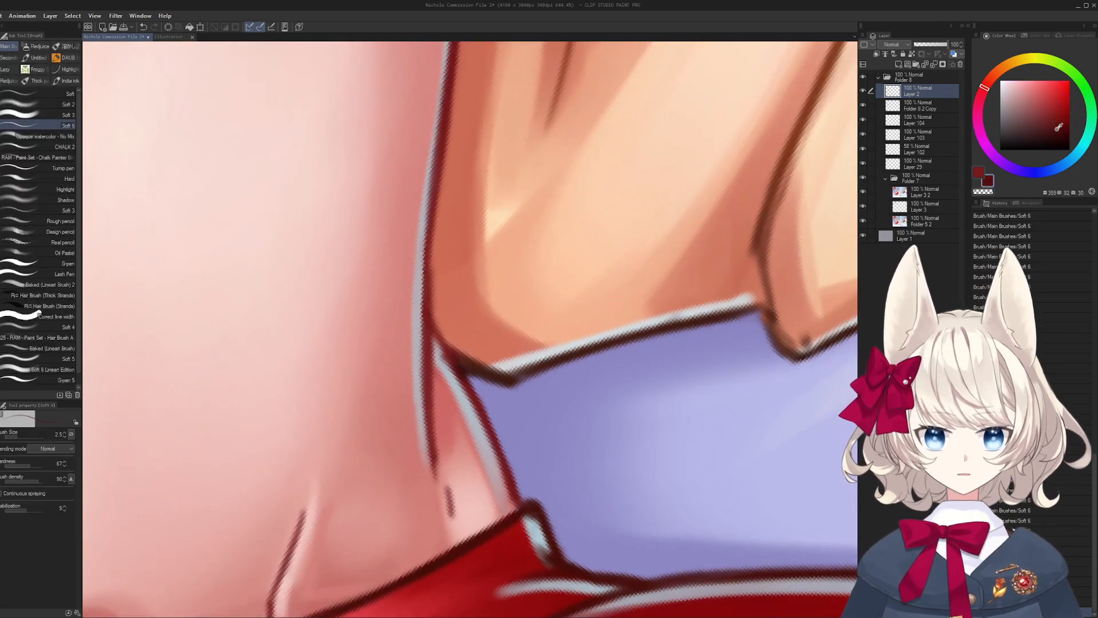
{"action": "left_click_drag", "start_coordinate": [1057, 129], "coordinate": [1055, 127]}
{"action": "key", "text": "r"}
{"action": "mouse_move", "coordinate": [620, 272]}
{"action": "left_mouse_down"}
{"action": "mouse_move", "coordinate": [495, 179]}
{"action": "mouse_move", "coordinate": [372, 217]}
{"action": "left_mouse_up"}
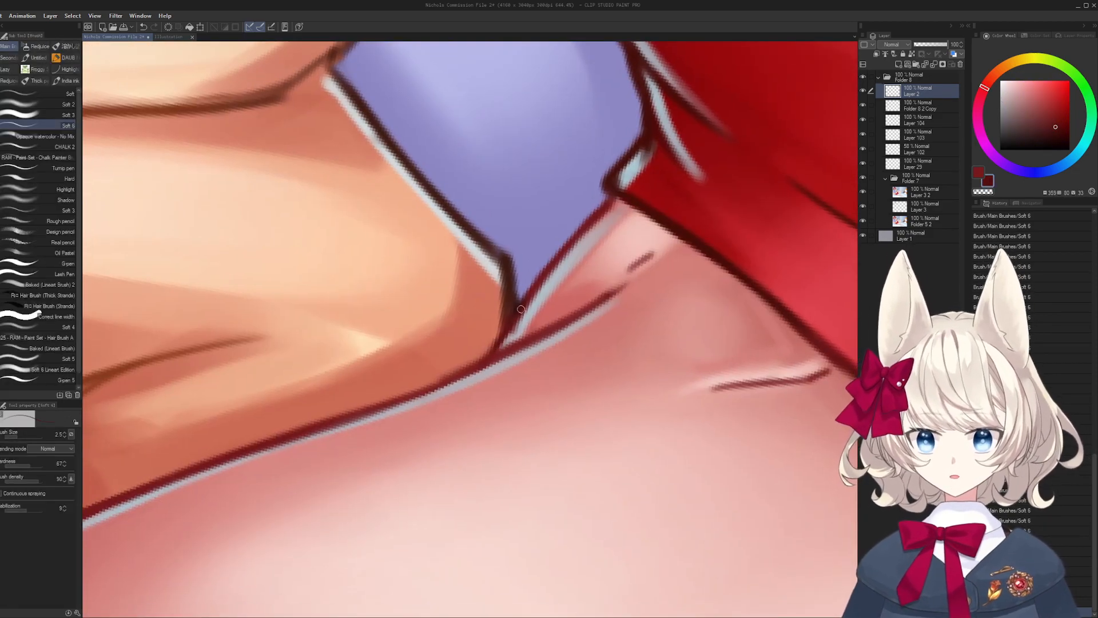
{"action": "key", "text": "ctrl+z"}
{"action": "mouse_move", "coordinate": [515, 329]}
{"action": "left_mouse_down"}
{"action": "mouse_move", "coordinate": [498, 354]}
{"action": "mouse_move", "coordinate": [515, 280]}
{"action": "left_mouse_up"}
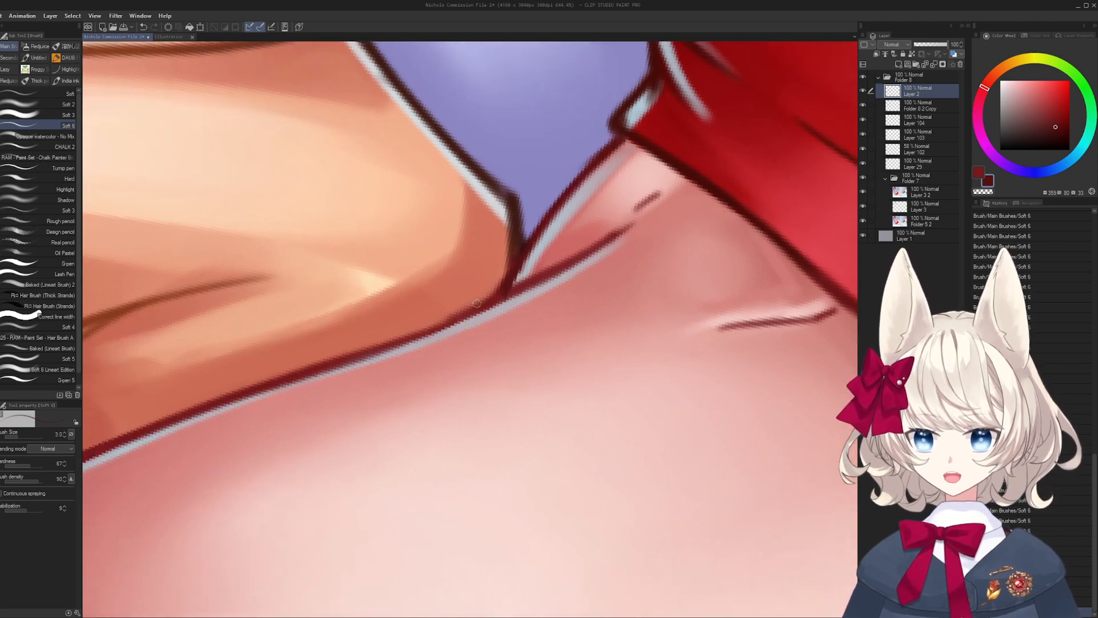
{"action": "mouse_move", "coordinate": [443, 327]}
{"action": "left_mouse_down"}
{"action": "mouse_move", "coordinate": [569, 267]}
{"action": "mouse_move", "coordinate": [559, 272]}
{"action": "mouse_move", "coordinate": [615, 229]}
{"action": "left_mouse_up"}
{"action": "key", "text": "ctrl+z"}
- Strengthen the line along the hoodie fold and waist with a resampled dark red at size 4
{"action": "left_click", "coordinate": [454, 304], "text": "alt"}
{"action": "left_click", "coordinate": [472, 293], "text": "alt"}
{"action": "key", "text": "["}
{"action": "left_click_drag", "start_coordinate": [349, 328], "coordinate": [579, 248]}
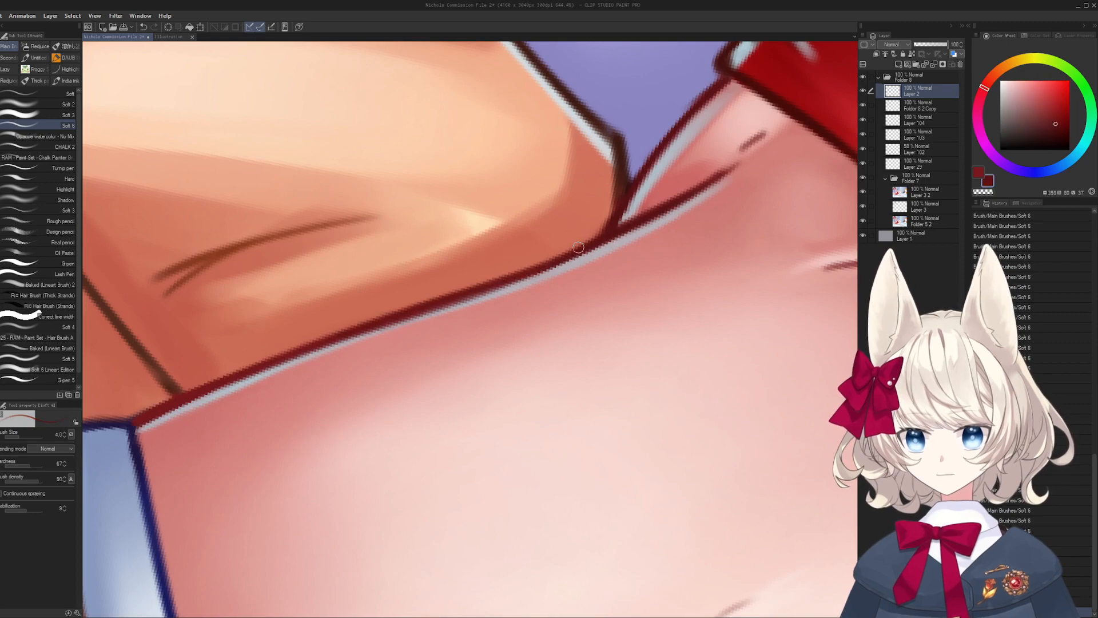
{"action": "mouse_move", "coordinate": [420, 309]}
{"action": "left_mouse_down"}
{"action": "mouse_move", "coordinate": [606, 229]}
{"action": "mouse_move", "coordinate": [720, 135]}
{"action": "mouse_move", "coordinate": [921, 95]}
{"action": "left_mouse_up"}
- Retouch the corner of the shirt hem's outline with a sampled dark blue at size 4
{"action": "left_click", "coordinate": [444, 292], "text": "alt"}
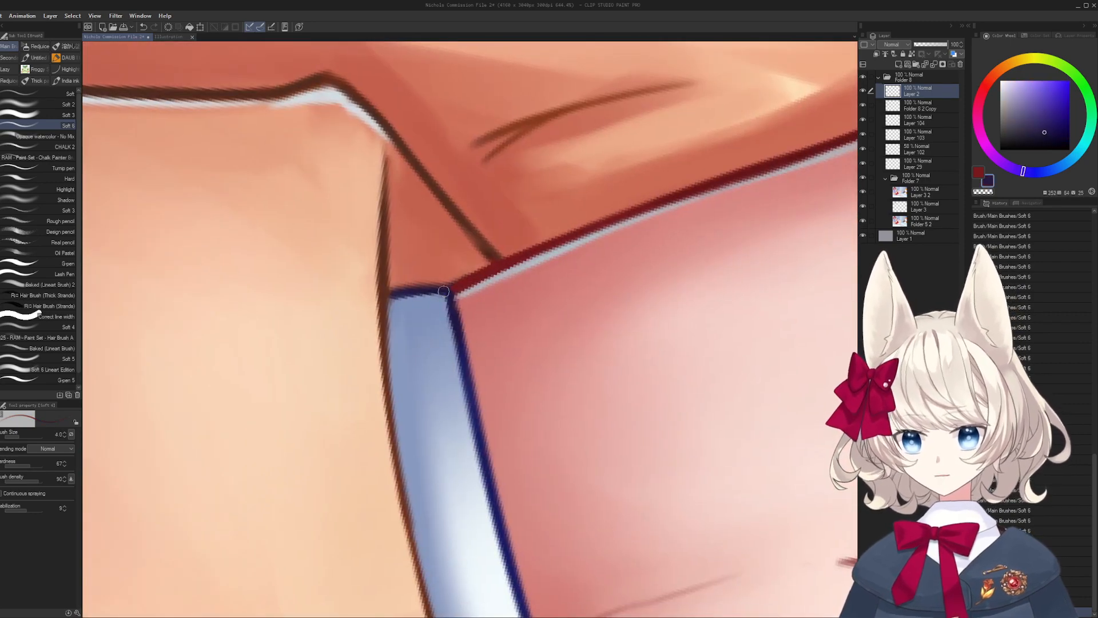
{"action": "left_click_drag", "start_coordinate": [453, 307], "coordinate": [378, 320]}
{"action": "left_click_drag", "start_coordinate": [506, 466], "coordinate": [426, 291]}
{"action": "left_click_drag", "start_coordinate": [426, 291], "coordinate": [463, 272]}
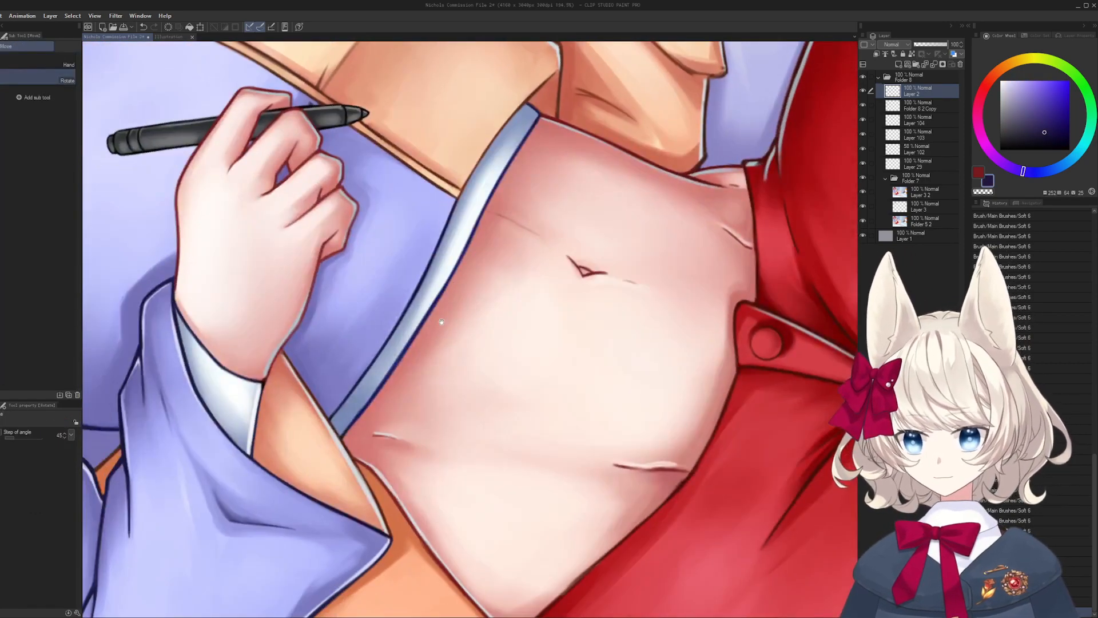
- Clean the inner edge of the shirt hem under its blue outline with a sampled bluish white at size 4
{"action": "mouse_move", "coordinate": [441, 322]}
{"action": "left_mouse_down"}
{"action": "mouse_move", "coordinate": [495, 250]}
{"action": "mouse_move", "coordinate": [701, 185]}
{"action": "left_mouse_up"}
{"action": "left_click", "coordinate": [495, 251], "text": "alt"}
{"action": "mouse_move", "coordinate": [484, 232]}
{"action": "left_mouse_down"}
{"action": "mouse_move", "coordinate": [497, 242]}
{"action": "mouse_move", "coordinate": [661, 174]}
{"action": "left_mouse_up"}
{"action": "left_click", "coordinate": [479, 245], "text": "alt"}
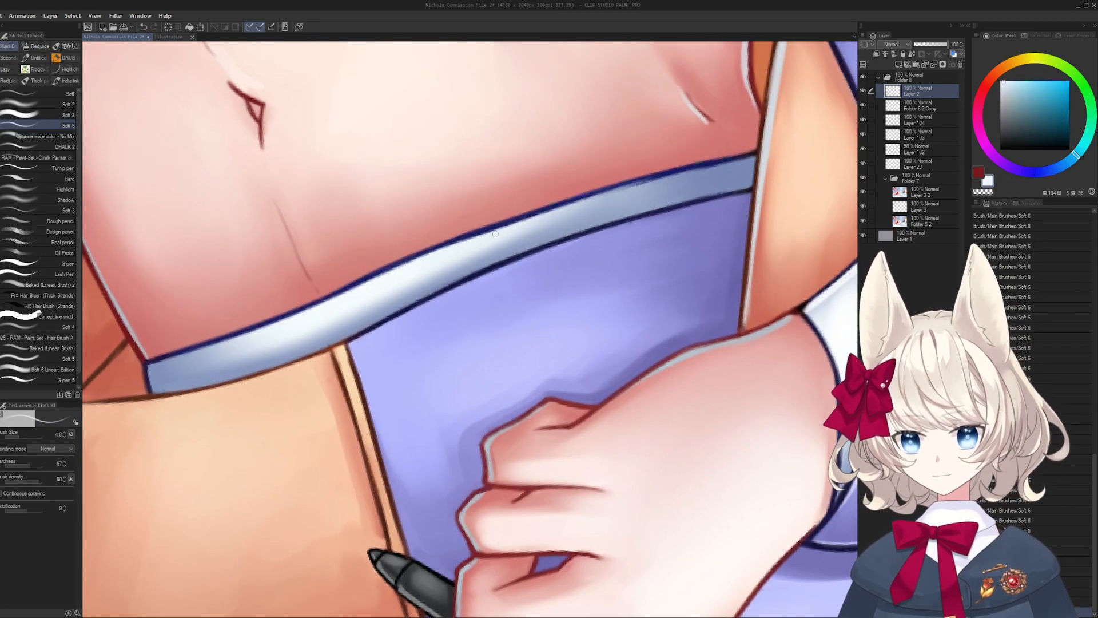
{"action": "left_click_drag", "start_coordinate": [532, 217], "coordinate": [705, 166]}
{"action": "left_click_drag", "start_coordinate": [628, 189], "coordinate": [738, 160]}
- Shade the shirt hem toward its sleeve end with a sampled grey-blue at size 5
{"action": "left_click", "coordinate": [717, 167], "text": "alt"}
{"action": "mouse_move", "coordinate": [670, 181]}
{"action": "left_mouse_down"}
{"action": "mouse_move", "coordinate": [733, 164]}
{"action": "mouse_move", "coordinate": [596, 202]}
{"action": "left_mouse_up"}
{"action": "left_click", "coordinate": [737, 173], "text": "alt"}
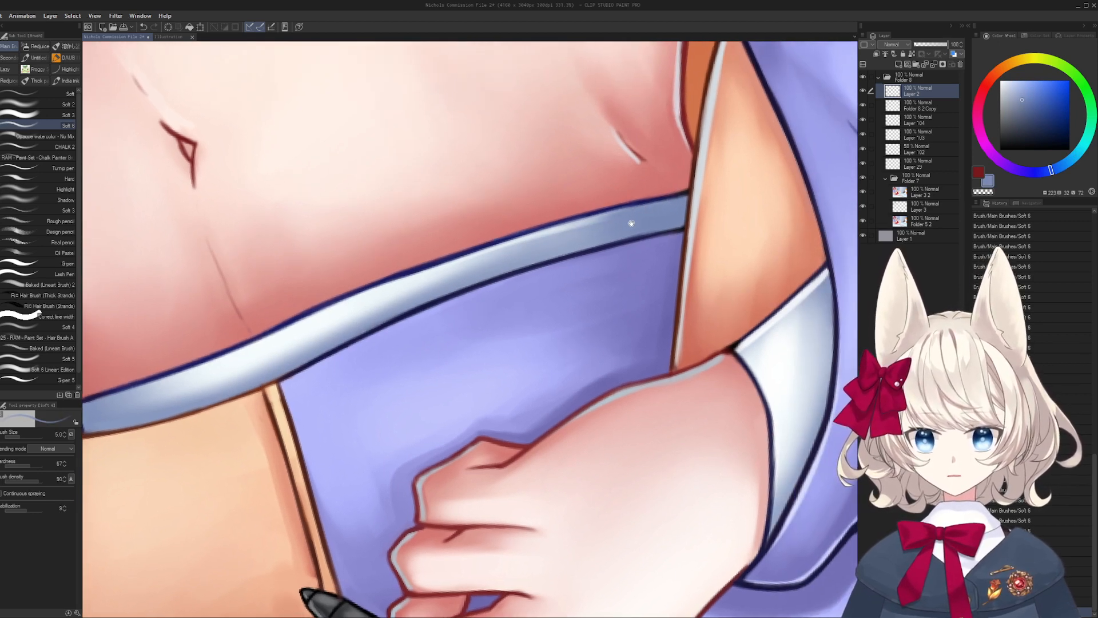
{"action": "left_click_drag", "start_coordinate": [352, 281], "coordinate": [403, 249]}
- Clean the skin edge along the shirt hem with pink at size 6 and sample the hem's bluish white at size 4
{"action": "left_click_drag", "start_coordinate": [308, 302], "coordinate": [641, 174]}
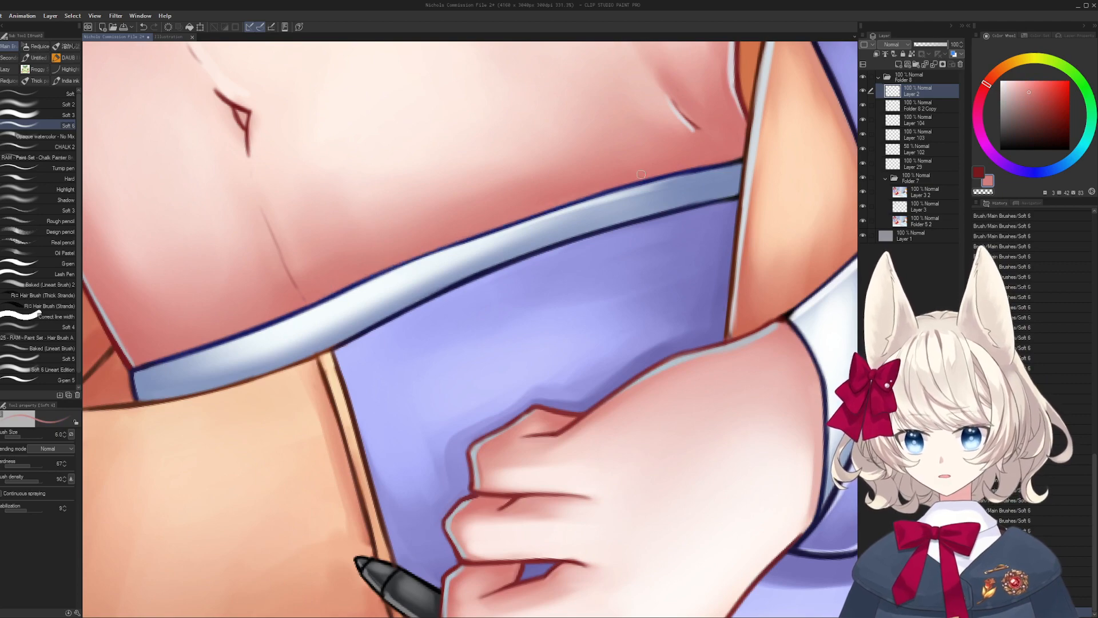
{"action": "left_click", "coordinate": [461, 250], "text": "alt"}
{"action": "key", "text": "bracketleft"}
{"action": "key", "text": "bracketleft"}
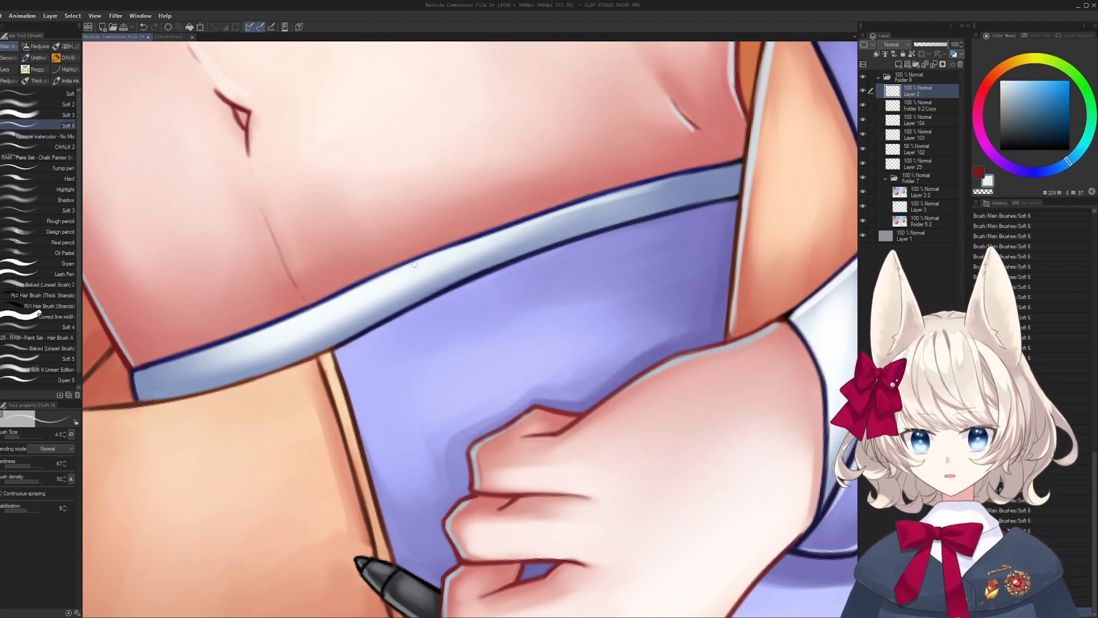
{"action": "key", "text": "r"}
{"action": "left_click_drag", "start_coordinate": [501, 229], "coordinate": [485, 410]}
{"action": "key", "text": "space"}
{"action": "left_click_drag", "start_coordinate": [520, 229], "coordinate": [405, 329]}
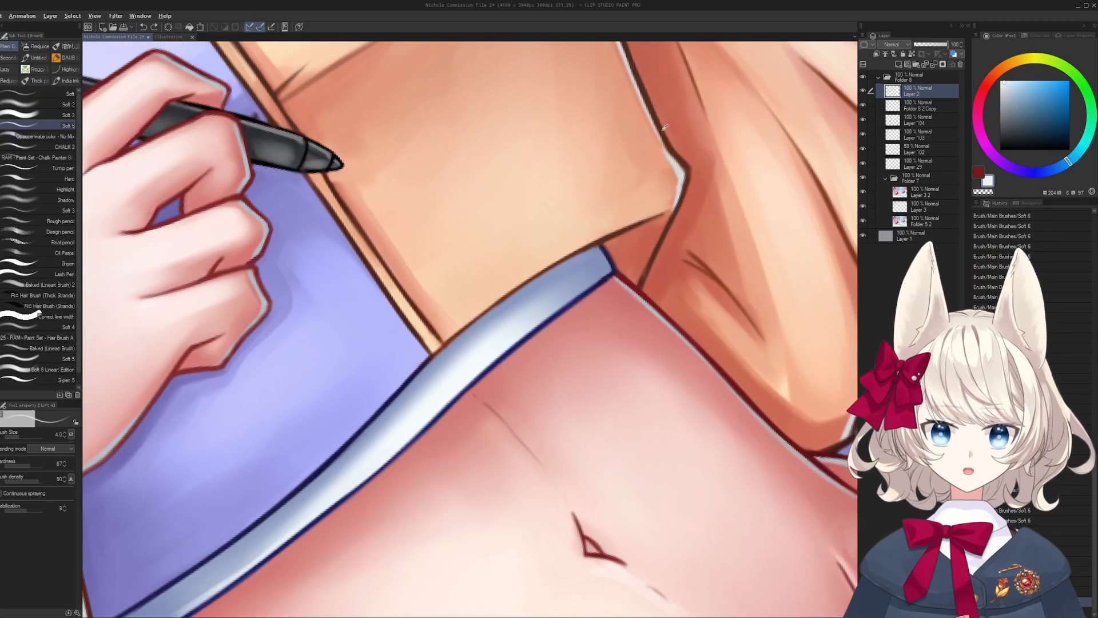
- Retrace the line at the orange hoodie front's lower corner with a sampled dark brown at size 4, undoing one stroke
{"action": "left_click", "coordinate": [664, 127], "text": "alt"}
{"action": "key", "text": "r"}
{"action": "mouse_move", "coordinate": [715, 183]}
{"action": "left_mouse_down"}
{"action": "mouse_move", "coordinate": [747, 244]}
{"action": "mouse_move", "coordinate": [701, 171]}
{"action": "left_mouse_up"}
{"action": "scroll", "coordinate": [463, 304], "scroll_direction": "up", "scroll_amount": 3}
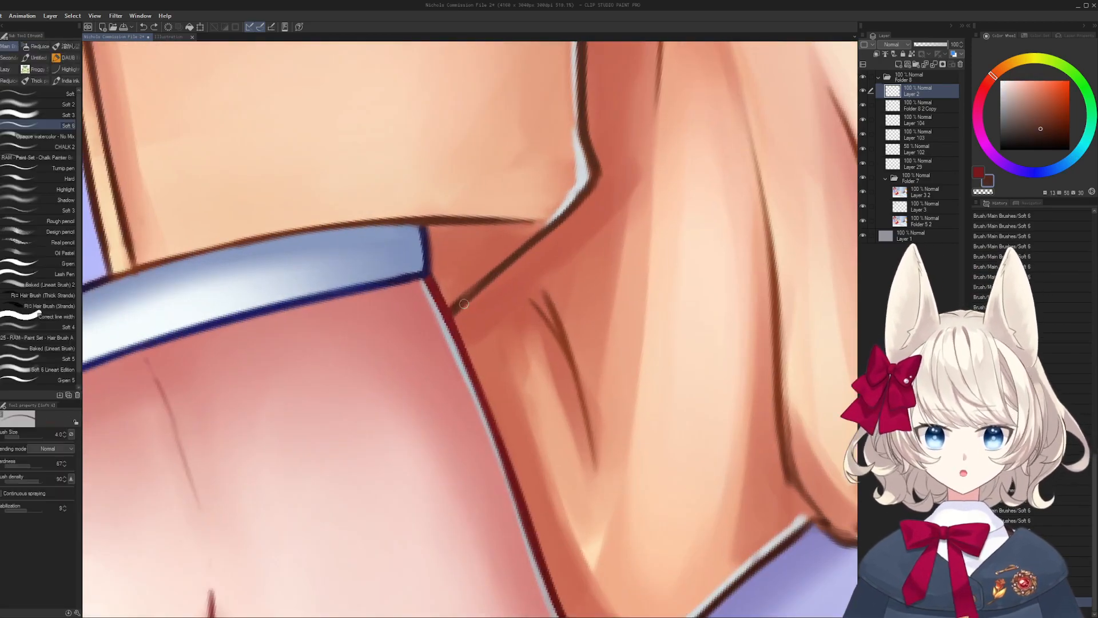
{"action": "key", "text": "ctrl+z"}
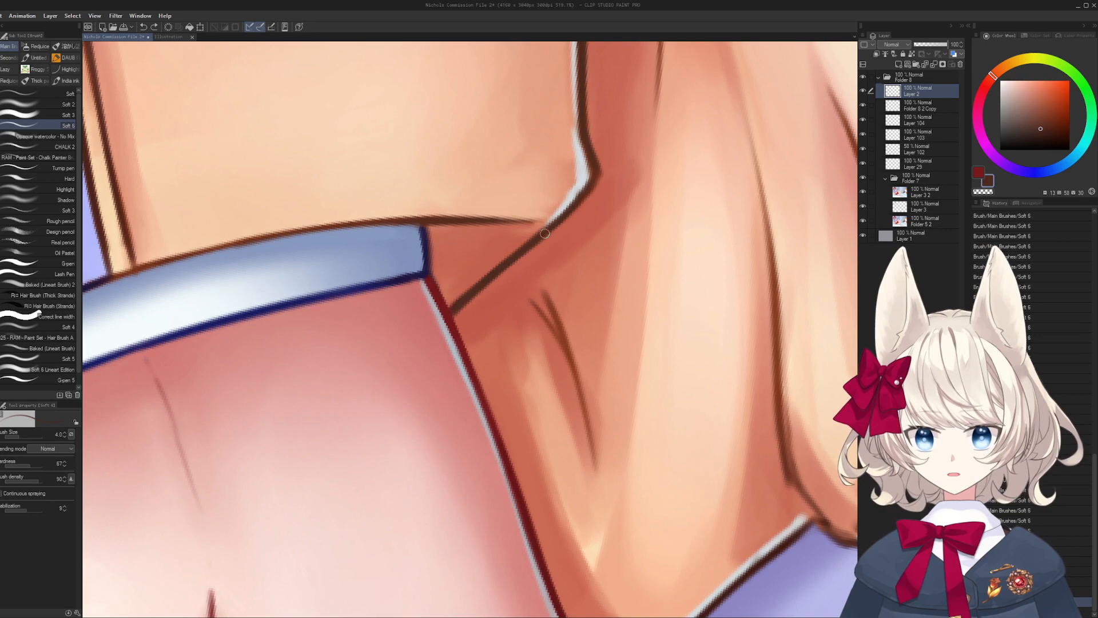
{"action": "left_click", "coordinate": [592, 183]}
- Clean up around the hoodie front's pointed corner with a sampled red-orange and the line's dark brown at size 4
{"action": "key", "text": "space"}
{"action": "left_click_drag", "start_coordinate": [592, 184], "coordinate": [572, 251]}
{"action": "left_click", "coordinate": [576, 228], "text": "alt"}
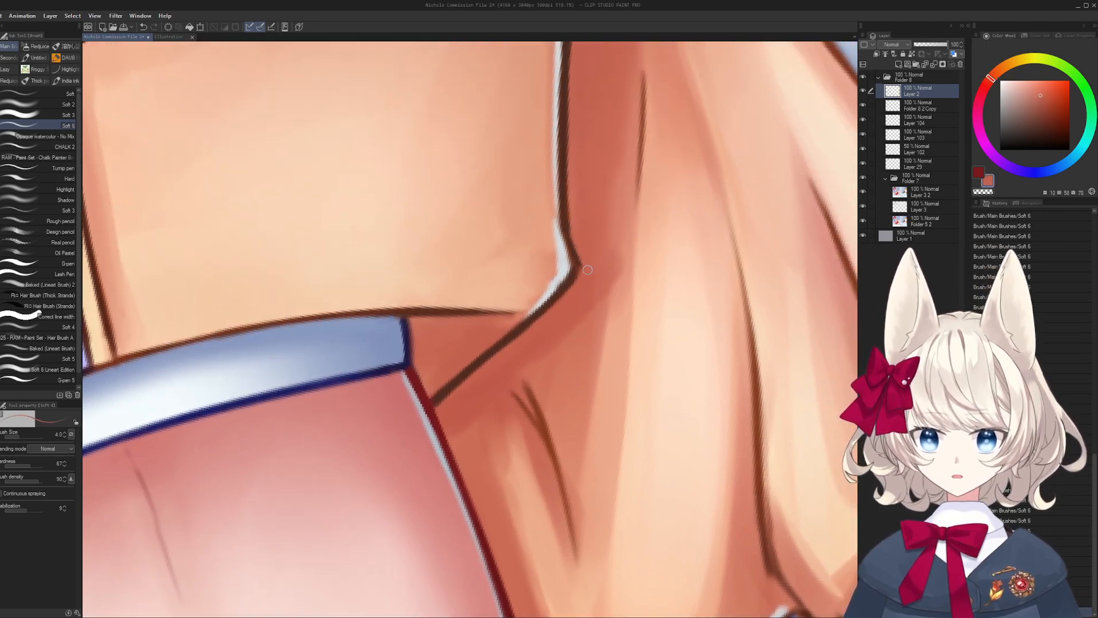
{"action": "left_click", "coordinate": [553, 287], "text": "alt"}
{"action": "left_click", "coordinate": [569, 228], "text": "alt"}
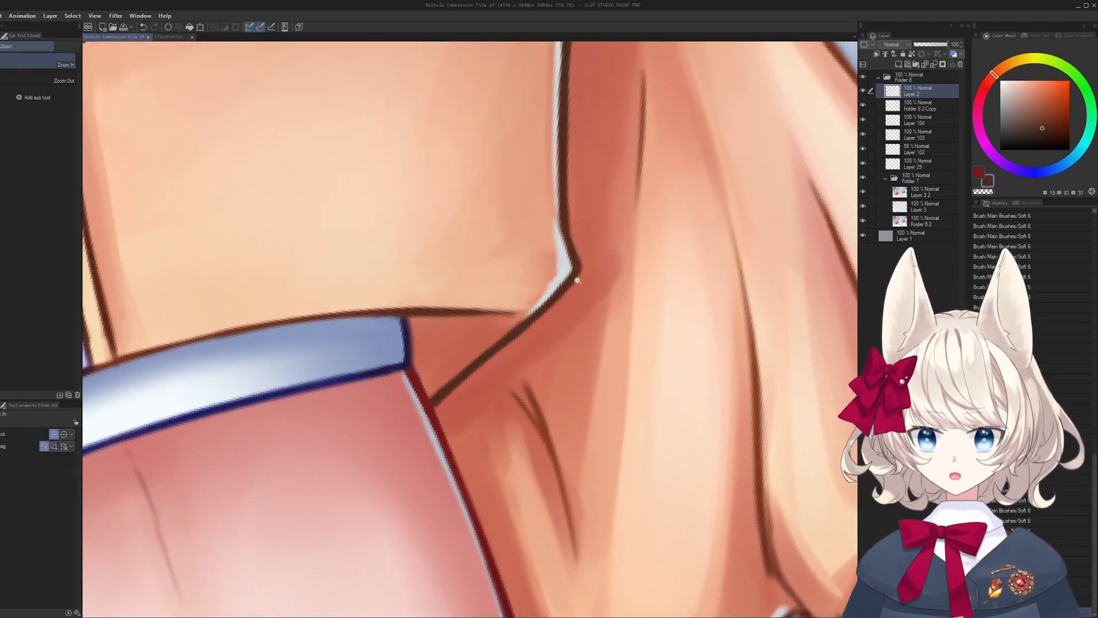
{"action": "left_click_drag", "start_coordinate": [575, 274], "coordinate": [541, 333]}
- Clean the orange edge of the pillow along the waist's dark red line with a sampled orange at size 5
{"action": "left_click_drag", "start_coordinate": [283, 404], "coordinate": [573, 295]}
{"action": "mouse_move", "coordinate": [486, 353]}
{"action": "left_mouse_down"}
{"action": "mouse_move", "coordinate": [505, 355]}
{"action": "mouse_move", "coordinate": [517, 337]}
{"action": "left_mouse_up"}
{"action": "key", "text": "b"}
{"action": "left_click", "coordinate": [484, 316], "text": "alt"}
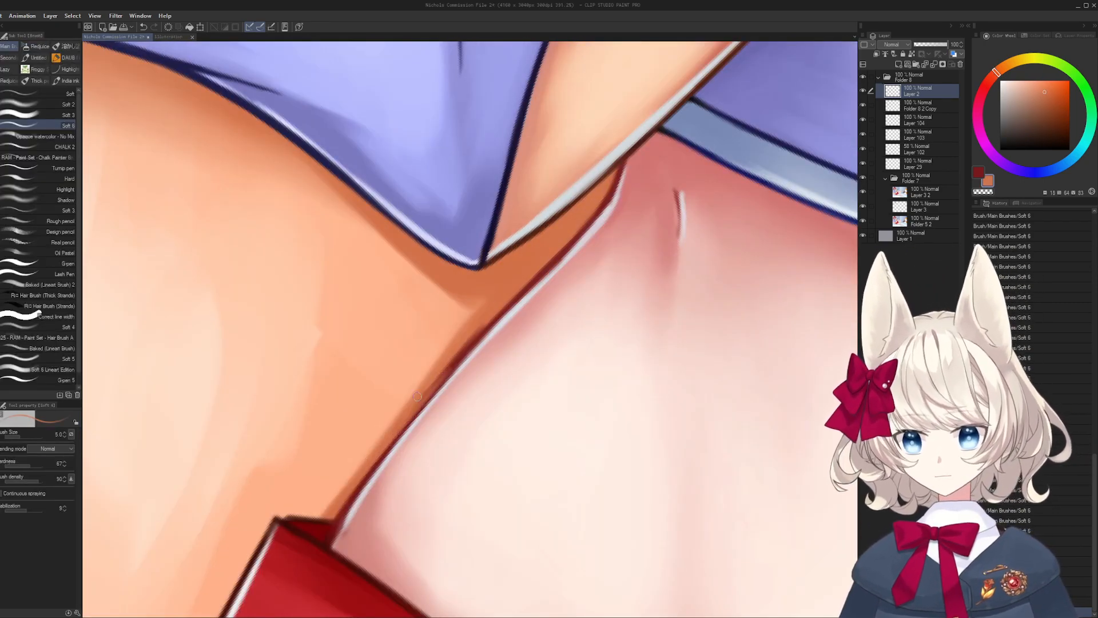
{"action": "mouse_move", "coordinate": [411, 414]}
{"action": "left_mouse_down"}
{"action": "mouse_move", "coordinate": [464, 342]}
{"action": "mouse_move", "coordinate": [532, 283]}
{"action": "left_mouse_up"}
{"action": "left_click_drag", "start_coordinate": [572, 232], "coordinate": [530, 277]}
{"action": "left_click_drag", "start_coordinate": [488, 250], "coordinate": [498, 253]}
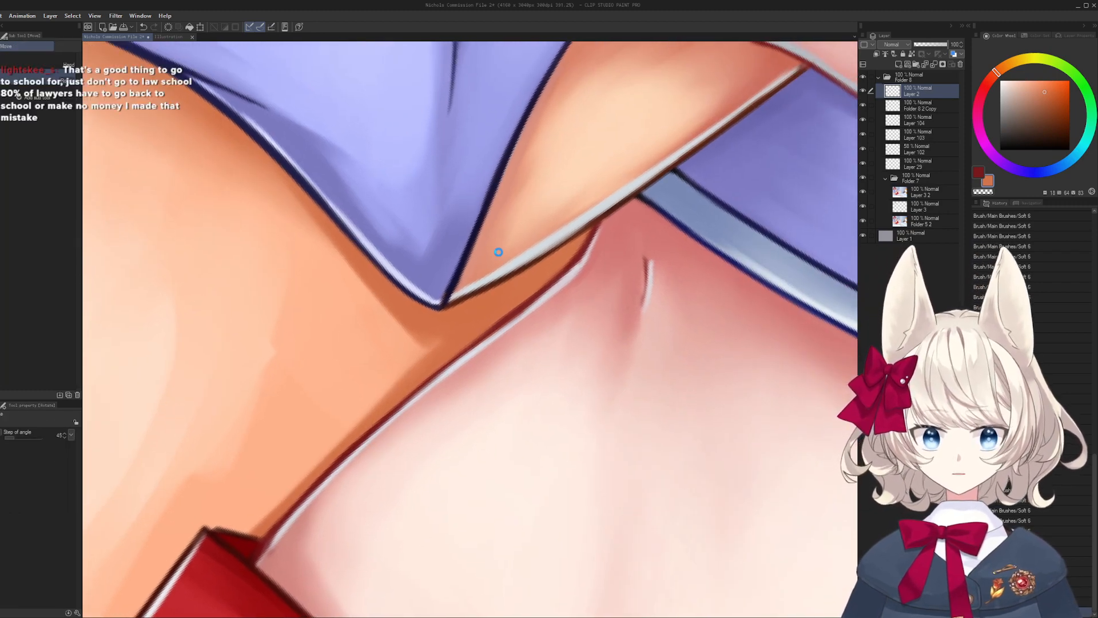
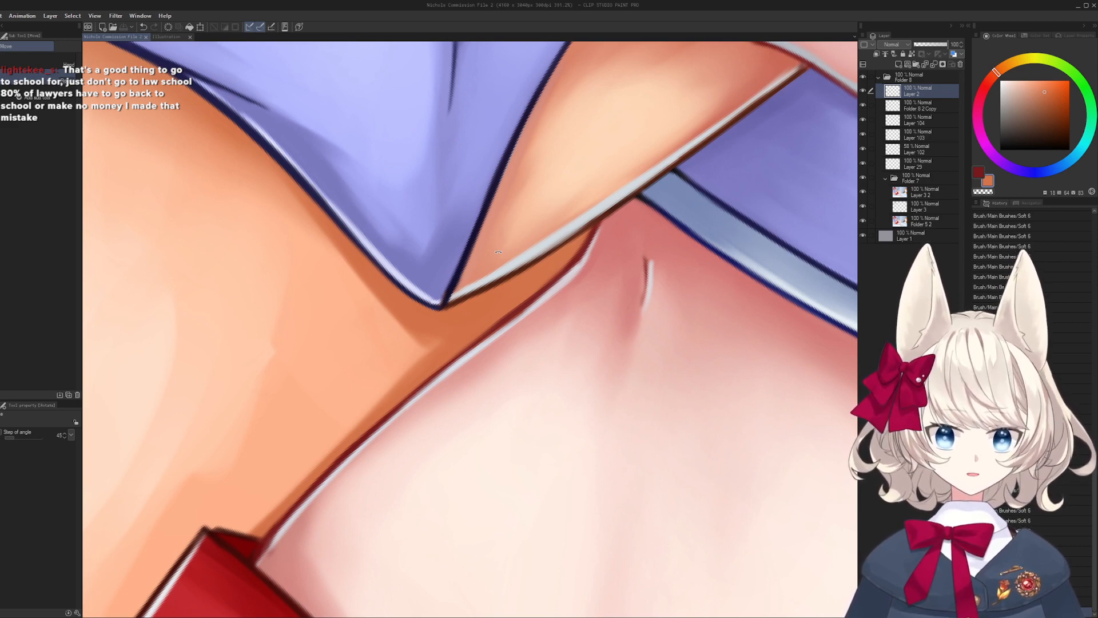
{"action": "left_click_drag", "start_coordinate": [444, 358], "coordinate": [574, 191]}
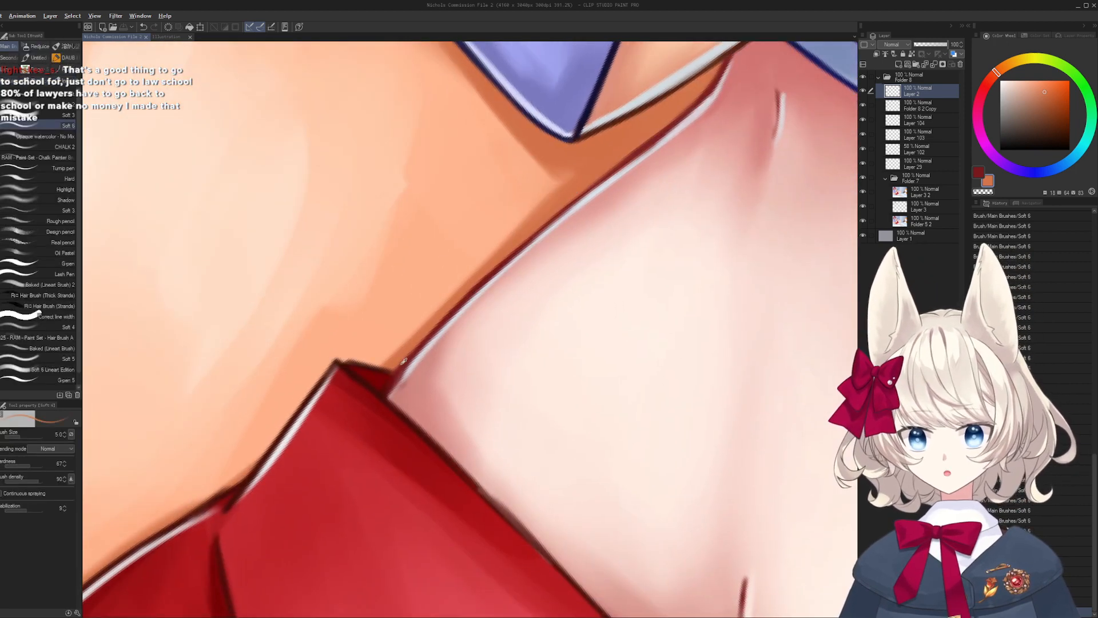
{"action": "left_click", "coordinate": [404, 368], "text": "alt"}
{"action": "mouse_move", "coordinate": [404, 369]}
{"action": "left_mouse_down"}
{"action": "mouse_move", "coordinate": [388, 397]}
{"action": "mouse_move", "coordinate": [429, 340]}
{"action": "left_mouse_up"}
{"action": "key", "text": "ctrl+z"}
{"action": "left_click_drag", "start_coordinate": [388, 398], "coordinate": [450, 313]}
{"action": "key", "text": "ctrl+z"}
{"action": "key", "text": "ctrl+z"}
- Retrace the line between the orange pillow and the waist with a sampled dark red at size 5
{"action": "left_click_drag", "start_coordinate": [715, 137], "coordinate": [635, 222]}
{"action": "left_click", "coordinate": [669, 206], "text": "alt"}
{"action": "left_click_drag", "start_coordinate": [653, 280], "coordinate": [582, 329]}
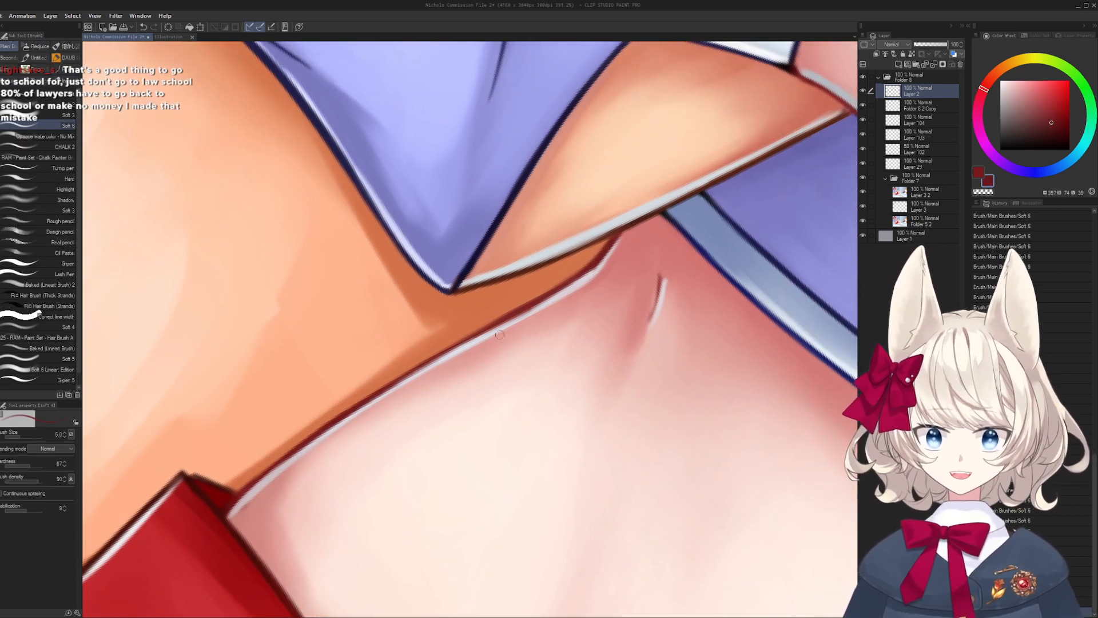
{"action": "left_click_drag", "start_coordinate": [500, 335], "coordinate": [544, 277]}
{"action": "mouse_move", "coordinate": [284, 434]}
{"action": "left_mouse_down"}
{"action": "mouse_move", "coordinate": [397, 349]}
{"action": "mouse_move", "coordinate": [291, 433]}
{"action": "mouse_move", "coordinate": [358, 377]}
{"action": "mouse_move", "coordinate": [306, 416]}
{"action": "mouse_move", "coordinate": [637, 213]}
{"action": "left_mouse_up"}
- Redraw the outline of the sleeve's orange lining toward its tip with a sampled dark brown at size 5, undoing weak strokes
{"action": "mouse_move", "coordinate": [802, 100]}
{"action": "left_mouse_down"}
{"action": "mouse_move", "coordinate": [689, 214]}
{"action": "mouse_move", "coordinate": [576, 298]}
{"action": "mouse_move", "coordinate": [636, 313]}
{"action": "mouse_move", "coordinate": [441, 348]}
{"action": "mouse_move", "coordinate": [449, 357]}
{"action": "left_mouse_up"}
{"action": "left_click", "coordinate": [584, 296], "text": "alt"}
{"action": "left_click", "coordinate": [585, 294], "text": "alt"}
{"action": "mouse_move", "coordinate": [525, 263]}
{"action": "left_mouse_down"}
{"action": "mouse_move", "coordinate": [553, 230]}
{"action": "mouse_move", "coordinate": [625, 216]}
{"action": "left_mouse_up"}
{"action": "key", "text": "ctrl+z"}
{"action": "left_click_drag", "start_coordinate": [480, 257], "coordinate": [654, 211]}
{"action": "left_click_drag", "start_coordinate": [594, 225], "coordinate": [651, 211]}
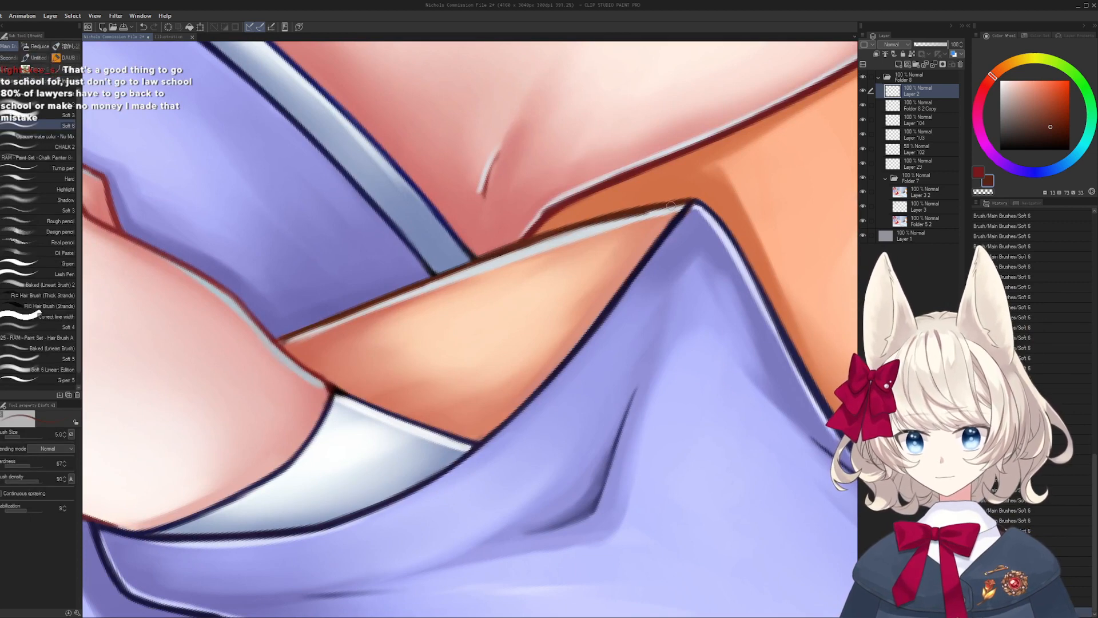
{"action": "key", "text": "ctrl+z"}
- Even out the full length of the sleeve lining's dark brown outline, from the wrist to the tip, redoing one stroke
{"action": "left_click_drag", "start_coordinate": [464, 270], "coordinate": [683, 204]}
{"action": "left_click_drag", "start_coordinate": [554, 232], "coordinate": [673, 203]}
{"action": "left_click_drag", "start_coordinate": [280, 342], "coordinate": [519, 253]}
{"action": "key", "text": "ctrl+z"}
{"action": "left_click_drag", "start_coordinate": [338, 313], "coordinate": [512, 253]}
- Retrace the pale grey rim light along the edge of the sleeve's orange lining with a sampled colour at size 5
{"action": "left_click", "coordinate": [482, 267], "text": "alt"}
{"action": "left_click_drag", "start_coordinate": [436, 281], "coordinate": [649, 212]}
{"action": "mouse_move", "coordinate": [652, 273]}
{"action": "left_mouse_down"}
{"action": "mouse_move", "coordinate": [549, 502]}
{"action": "mouse_move", "coordinate": [463, 362]}
{"action": "left_mouse_up"}
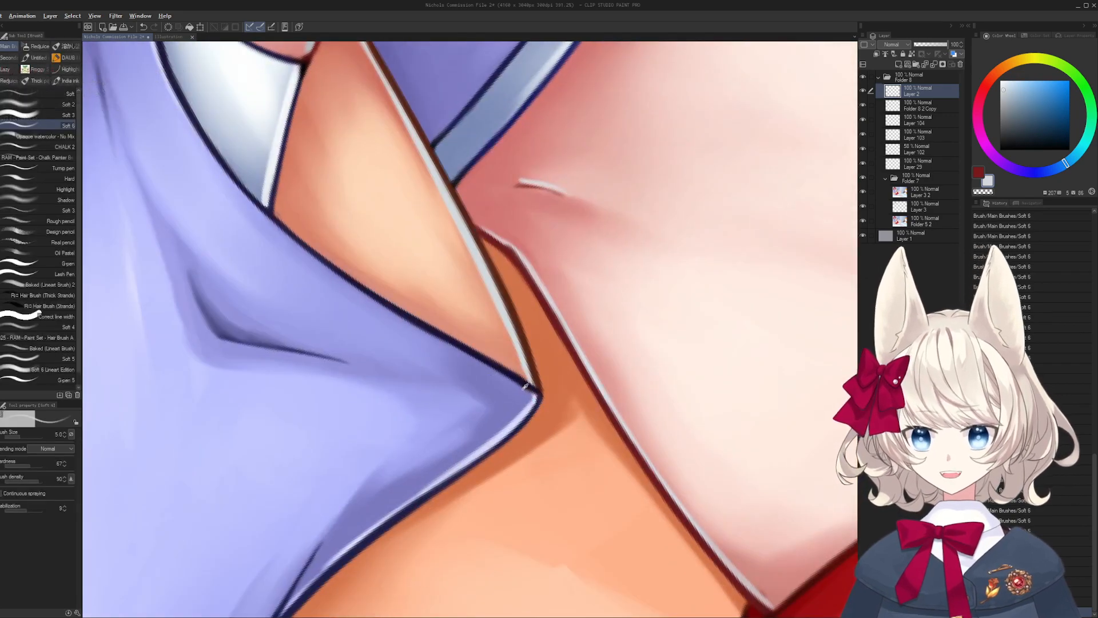
- Touch up the tip of the sleeve lining where rim light meets outline, using a sampled dark navy at size 4
{"action": "left_click", "coordinate": [529, 384], "text": "alt"}
{"action": "left_click", "coordinate": [532, 387], "text": "alt"}
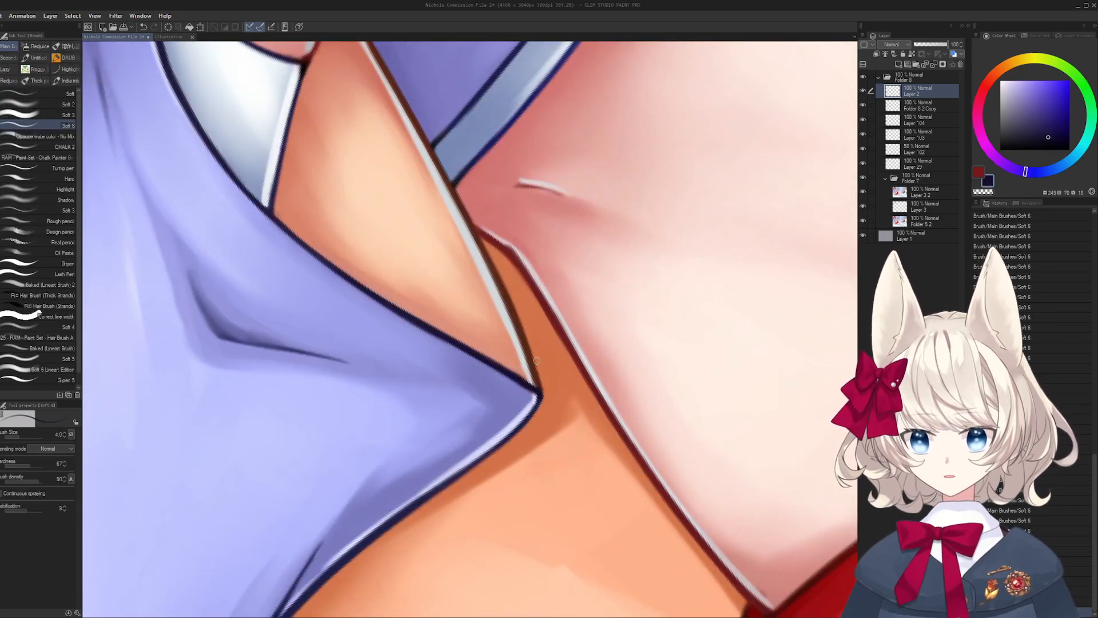
{"action": "key", "text": "r"}
{"action": "scroll", "coordinate": [536, 361], "scroll_direction": "down", "scroll_amount": 6}
{"action": "left_click_drag", "start_coordinate": [537, 361], "coordinate": [515, 434]}
{"action": "mouse_move", "coordinate": [516, 433]}
{"action": "left_mouse_down"}
{"action": "mouse_move", "coordinate": [558, 300]}
{"action": "mouse_move", "coordinate": [423, 282]}
{"action": "mouse_move", "coordinate": [458, 282]}
{"action": "left_mouse_up"}
- Soften the skin shading around the short waist crease beside the sleeve with sampled pinks, enlarging the brush to 25
{"action": "scroll", "coordinate": [558, 299], "scroll_direction": "up", "scroll_amount": 4}
{"action": "key", "text": "ctrl+space"}
{"action": "left_click", "coordinate": [416, 384], "text": "alt"}
{"action": "key", "text": "bracketright"}
{"action": "key", "text": "bracketright"}
{"action": "key", "text": "bracketright"}
{"action": "key", "text": "bracketright"}
{"action": "key", "text": "bracketright"}
{"action": "key", "text": "bracketright"}
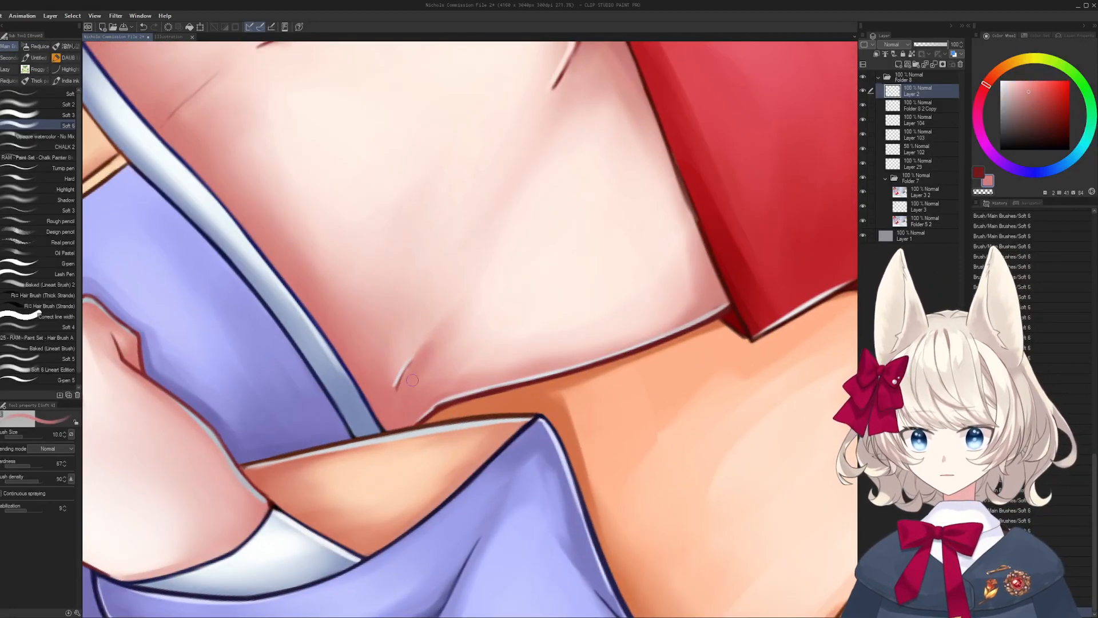
{"action": "left_click", "coordinate": [425, 356], "text": "alt"}
{"action": "left_click", "coordinate": [445, 350], "text": "alt"}
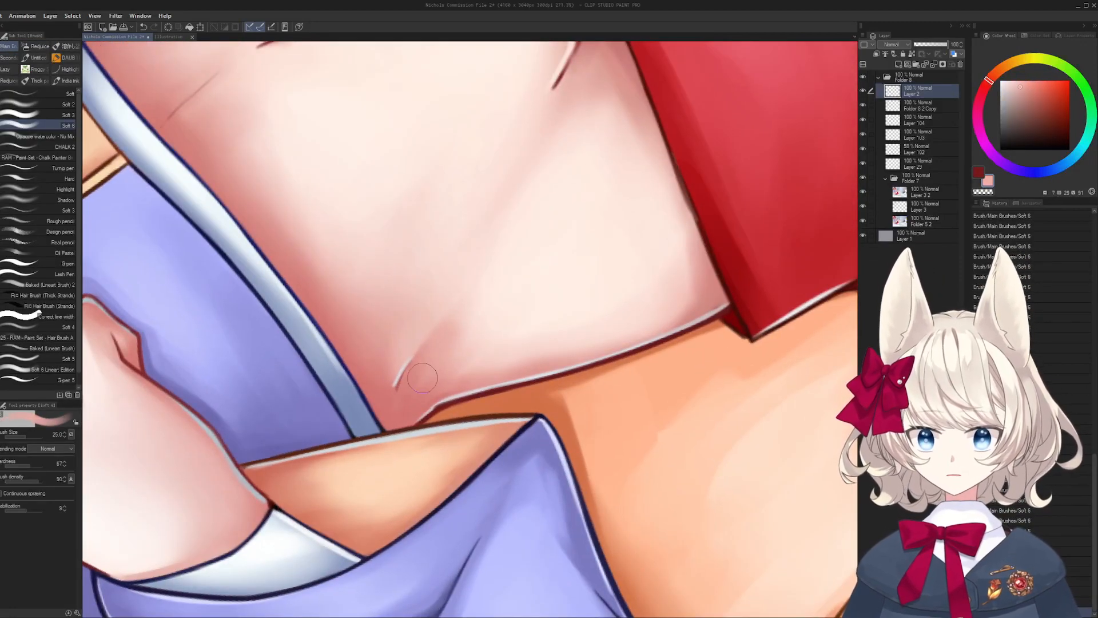
{"action": "left_click", "coordinate": [429, 375], "text": "alt"}
- Blend sampled pale skin tones into the side of the waist next to the orange pillow with a brush of about size 30
{"action": "key", "text": "r"}
{"action": "mouse_move", "coordinate": [474, 333]}
{"action": "left_mouse_down"}
{"action": "mouse_move", "coordinate": [444, 402]}
{"action": "mouse_move", "coordinate": [504, 320]}
{"action": "mouse_move", "coordinate": [495, 309]}
{"action": "left_mouse_up"}
{"action": "left_click", "coordinate": [508, 308], "text": "alt"}
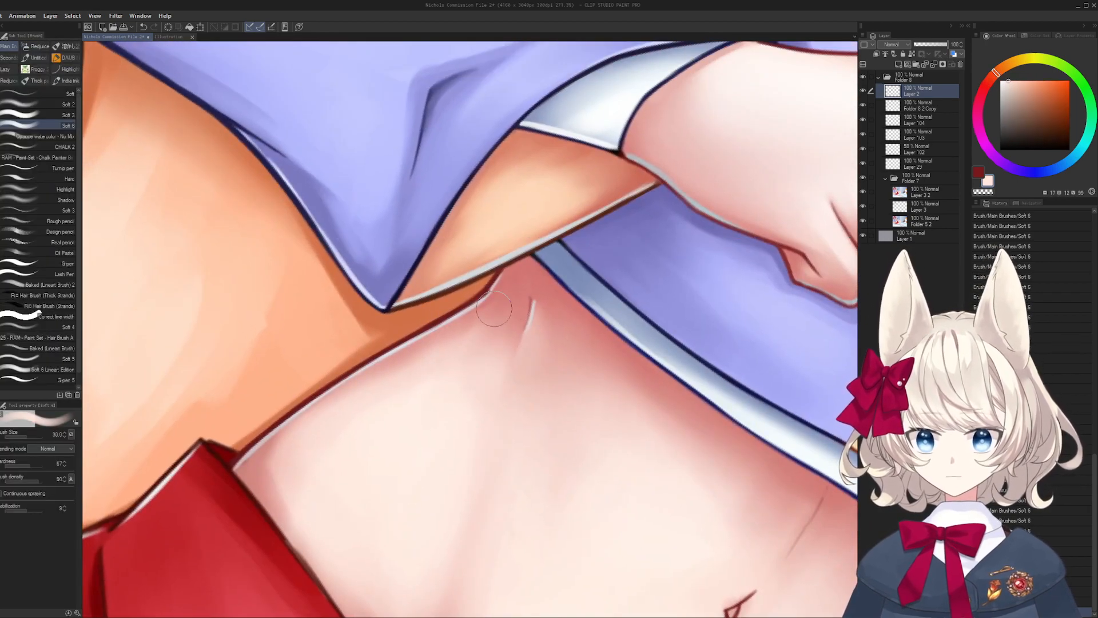
{"action": "left_click_drag", "start_coordinate": [378, 466], "coordinate": [437, 356]}
{"action": "left_click", "coordinate": [330, 368], "text": "alt"}
{"action": "left_click_drag", "start_coordinate": [350, 384], "coordinate": [366, 438]}
- Smooth the skin shading at the corner between the waist and the red shorts with sampled pale pinks, and save the file
{"action": "key", "text": "r"}
{"action": "left_click_drag", "start_coordinate": [470, 484], "coordinate": [549, 337]}
{"action": "left_click_drag", "start_coordinate": [522, 411], "coordinate": [515, 380]}
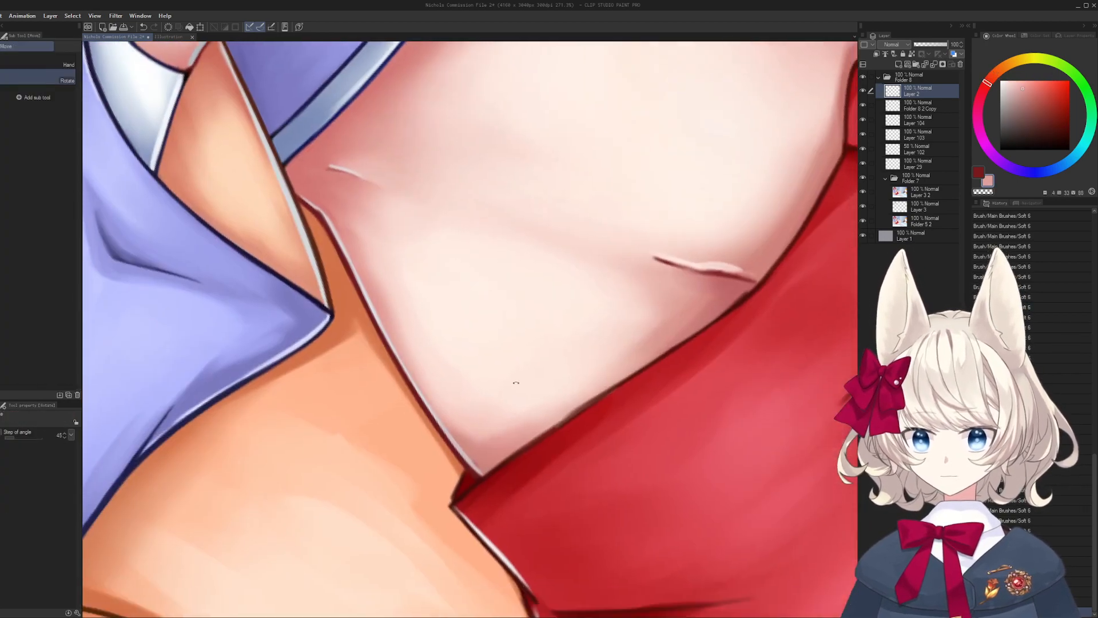
{"action": "left_click", "coordinate": [510, 401], "text": "alt"}
{"action": "left_click_drag", "start_coordinate": [507, 428], "coordinate": [489, 443]}
{"action": "left_click_drag", "start_coordinate": [572, 395], "coordinate": [528, 293]}
{"action": "key", "text": "bracketleft"}
{"action": "key", "text": "bracketleft"}
{"action": "key", "text": "bracketleft"}
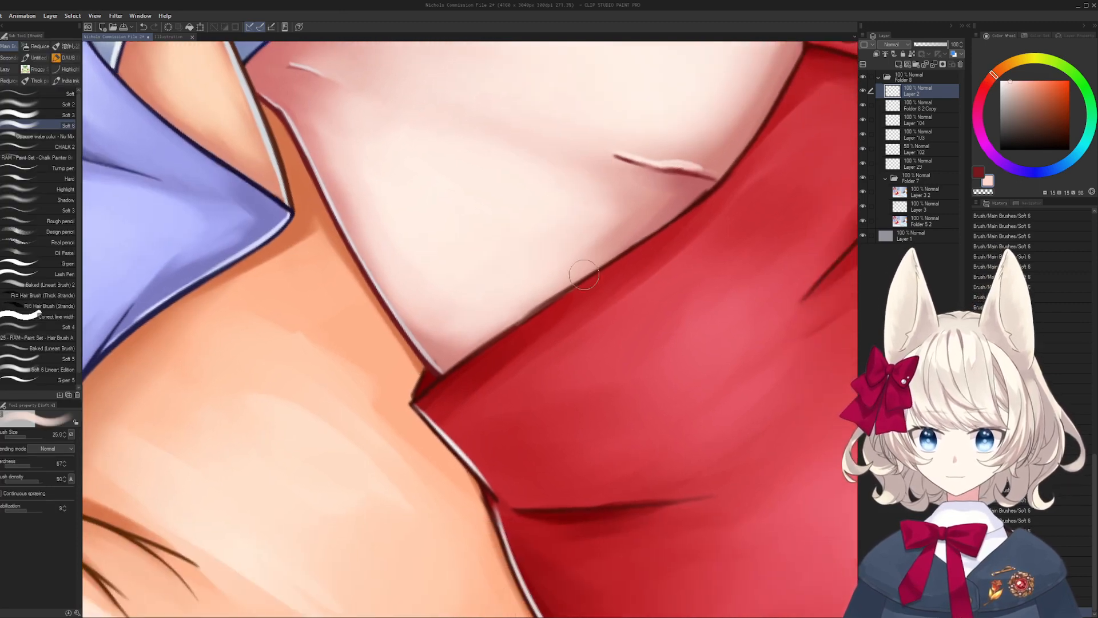
{"action": "left_click_drag", "start_coordinate": [624, 248], "coordinate": [549, 334]}
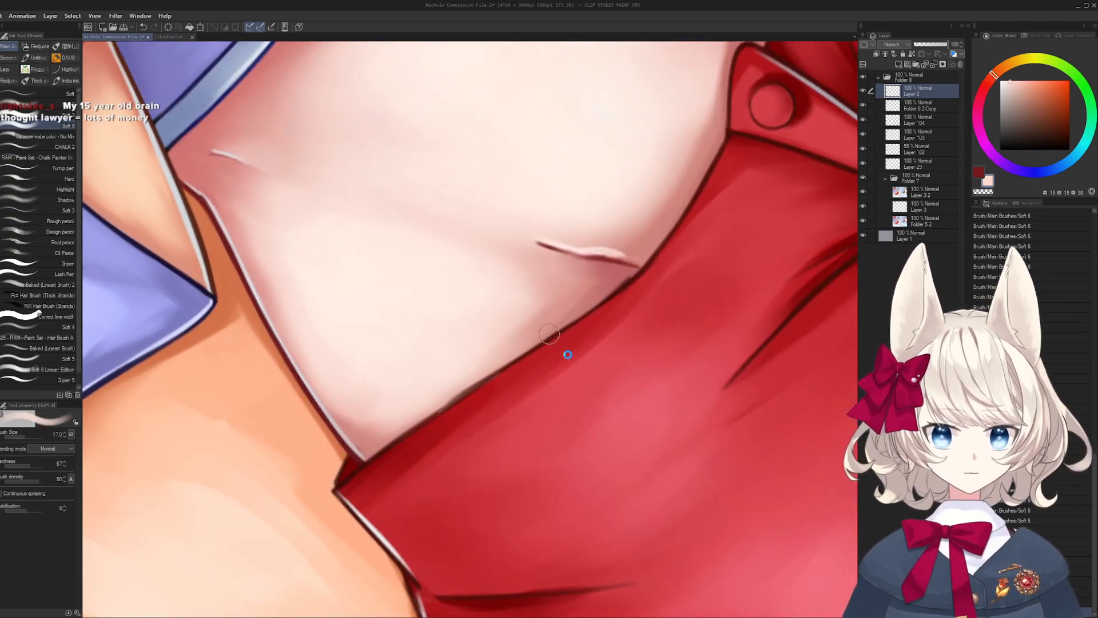
{"action": "key", "text": "ctrl+s"}
- Redraw the outline between the waist and the red shorts with a sampled dark red at size 7, undoing weak strokes
{"action": "mouse_move", "coordinate": [669, 162]}
{"action": "left_mouse_down"}
{"action": "mouse_move", "coordinate": [498, 388]}
{"action": "mouse_move", "coordinate": [534, 294]}
{"action": "mouse_move", "coordinate": [544, 189]}
{"action": "left_mouse_up"}
{"action": "left_click", "coordinate": [595, 278], "text": "alt"}
{"action": "mouse_move", "coordinate": [389, 368]}
{"action": "left_mouse_down"}
{"action": "mouse_move", "coordinate": [483, 241]}
{"action": "mouse_move", "coordinate": [528, 237]}
{"action": "left_mouse_up"}
{"action": "key", "text": "bracketleft"}
{"action": "key", "text": "bracketleft"}
{"action": "key", "text": "bracketleft"}
{"action": "key", "text": "bracketleft"}
{"action": "key", "text": "bracketleft"}
{"action": "key", "text": "bracketleft"}
{"action": "left_click_drag", "start_coordinate": [346, 385], "coordinate": [478, 296]}
{"action": "key", "text": "ctrl+z"}
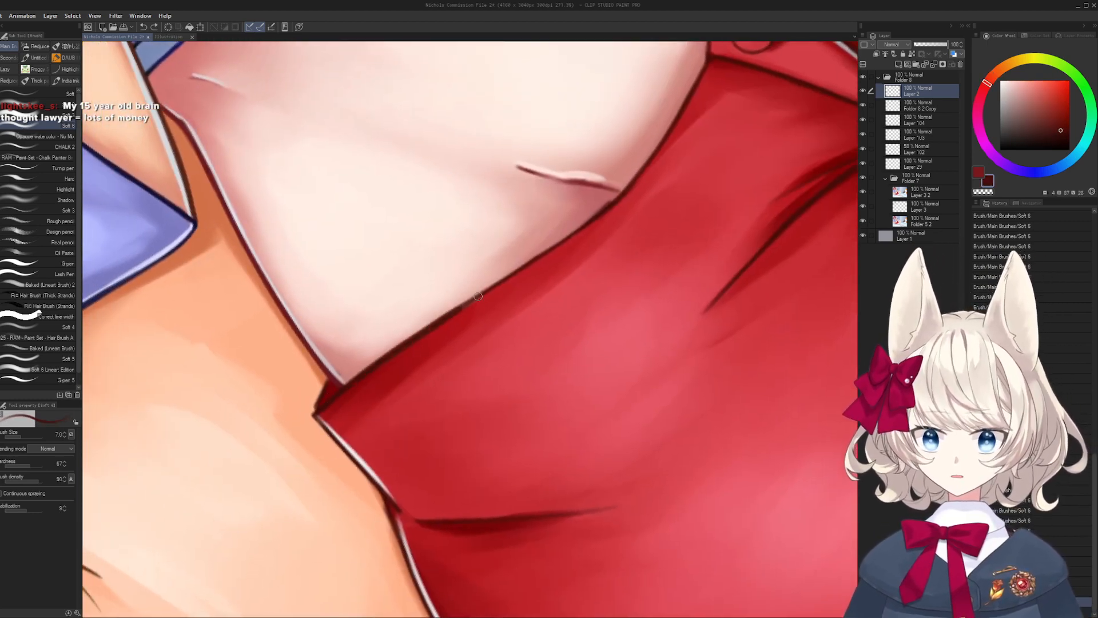
{"action": "key", "text": "ctrl+z"}
{"action": "left_click_drag", "start_coordinate": [395, 354], "coordinate": [543, 259]}
- Undo the last outline stroke and retouch the shorts' upper edge near the hip crease at size 5
{"action": "mouse_move", "coordinate": [544, 257]}
{"action": "left_mouse_down"}
{"action": "mouse_move", "coordinate": [481, 463]}
{"action": "mouse_move", "coordinate": [320, 433]}
{"action": "left_mouse_up"}
{"action": "left_click_drag", "start_coordinate": [422, 423], "coordinate": [441, 311]}
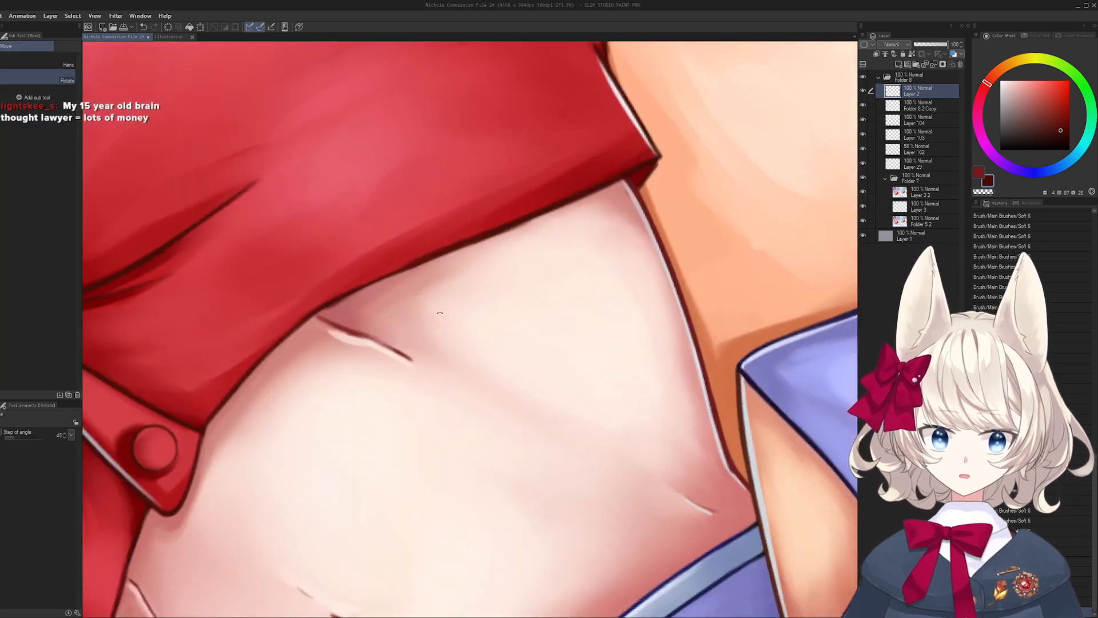
{"action": "key", "text": "ctrl+z"}
{"action": "left_click_drag", "start_coordinate": [367, 311], "coordinate": [400, 301]}
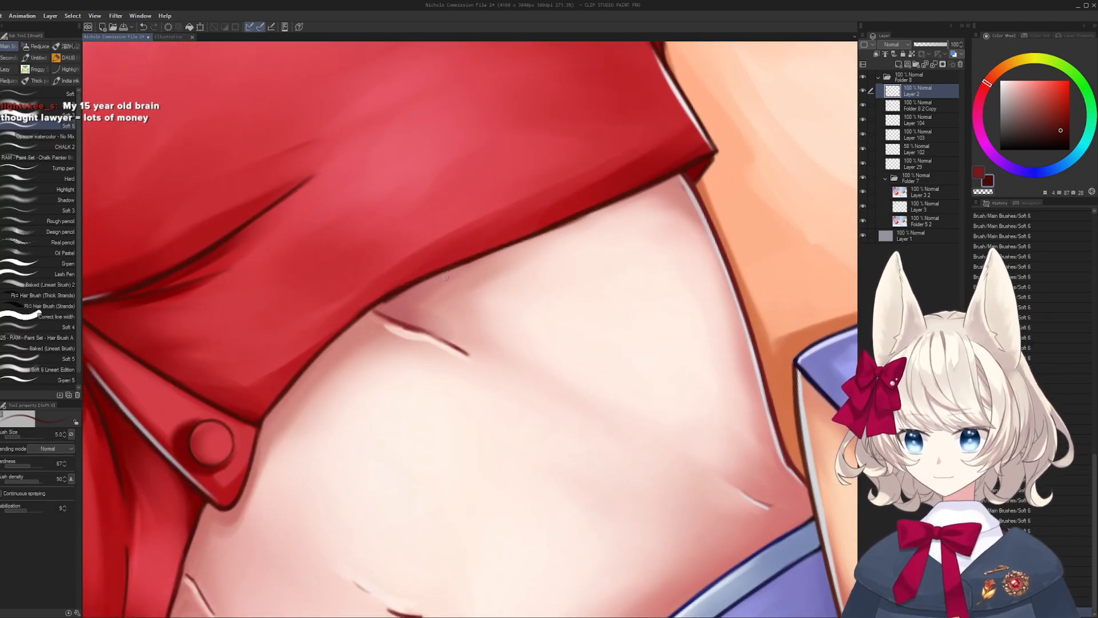
- Clean both sides of the shorts' upper outline with reds and pale skin tones sampled beside the line
{"action": "left_click", "coordinate": [395, 302], "text": "alt"}
{"action": "left_click_drag", "start_coordinate": [522, 237], "coordinate": [463, 275]}
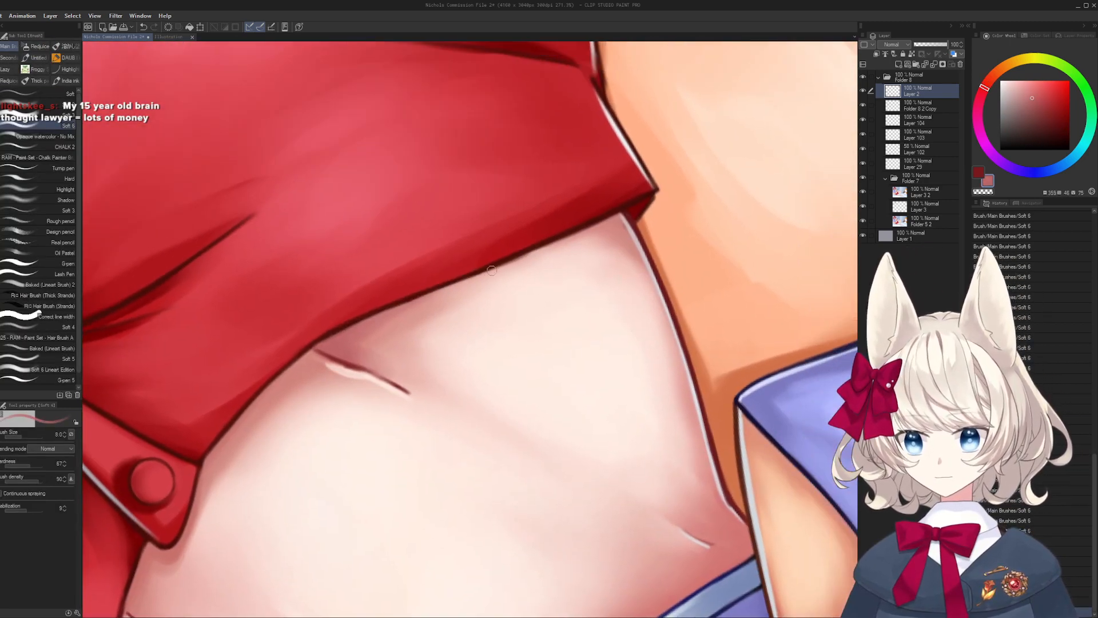
{"action": "left_click", "coordinate": [552, 247], "text": "alt"}
{"action": "left_click", "coordinate": [472, 266], "text": "alt"}
{"action": "left_click", "coordinate": [517, 264], "text": "alt"}
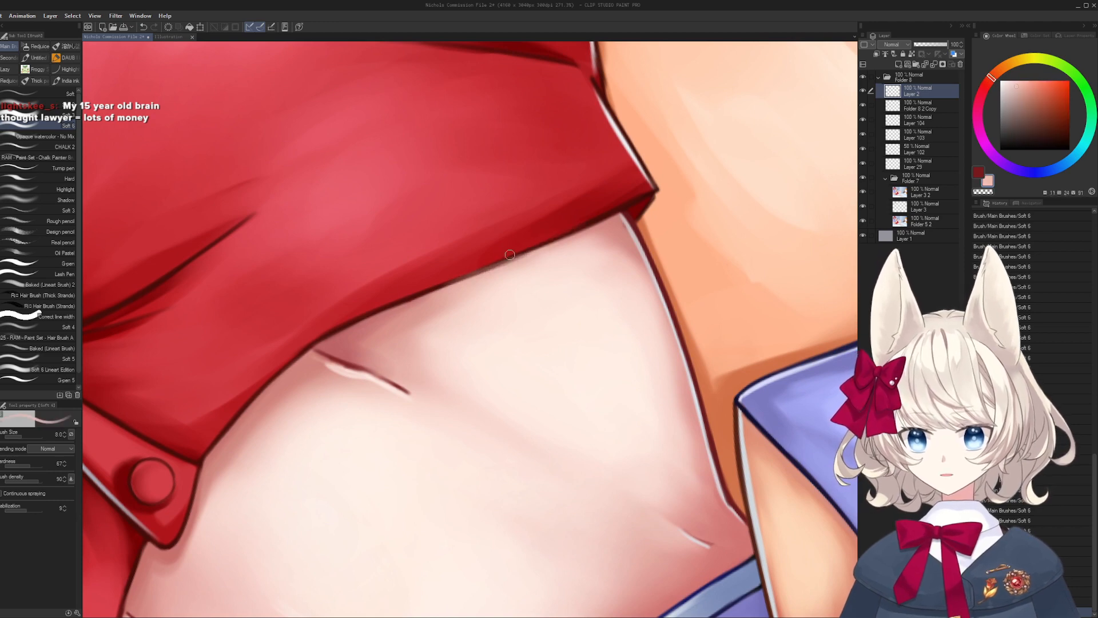
- Blend the skin shading between the hip crease and the shorts with a sampled light pink at size 25
{"action": "key", "text": "shift+space"}
{"action": "left_click_drag", "start_coordinate": [574, 210], "coordinate": [73, 578]}
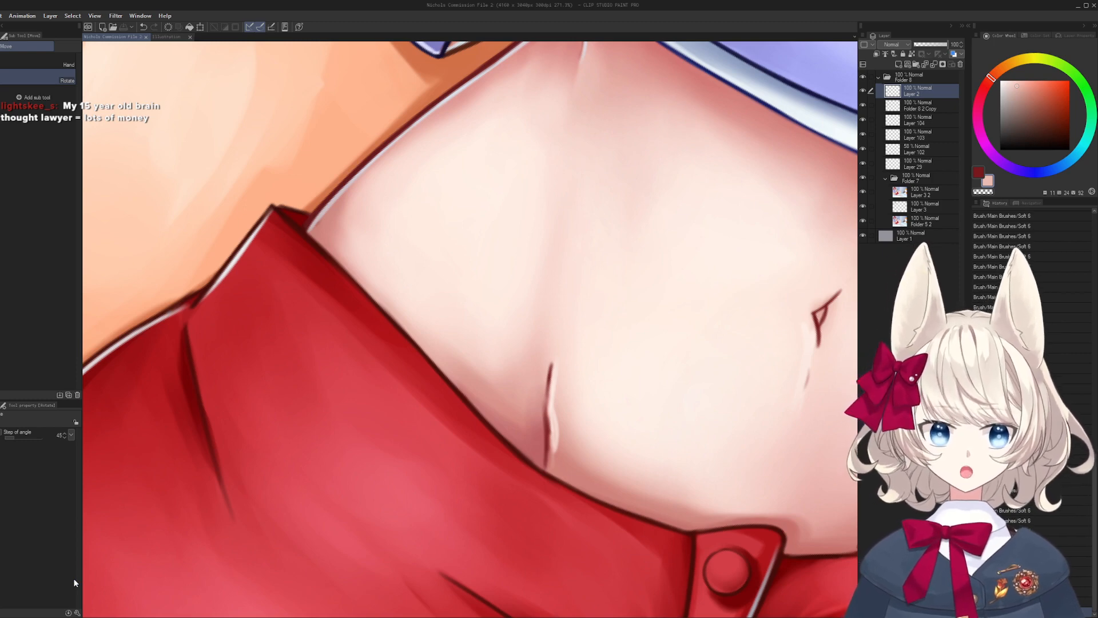
{"action": "mouse_move", "coordinate": [74, 579]}
{"action": "left_mouse_down"}
{"action": "mouse_move", "coordinate": [421, 375]}
{"action": "mouse_move", "coordinate": [414, 392]}
{"action": "left_mouse_up"}
{"action": "left_click", "coordinate": [397, 415], "text": "alt"}
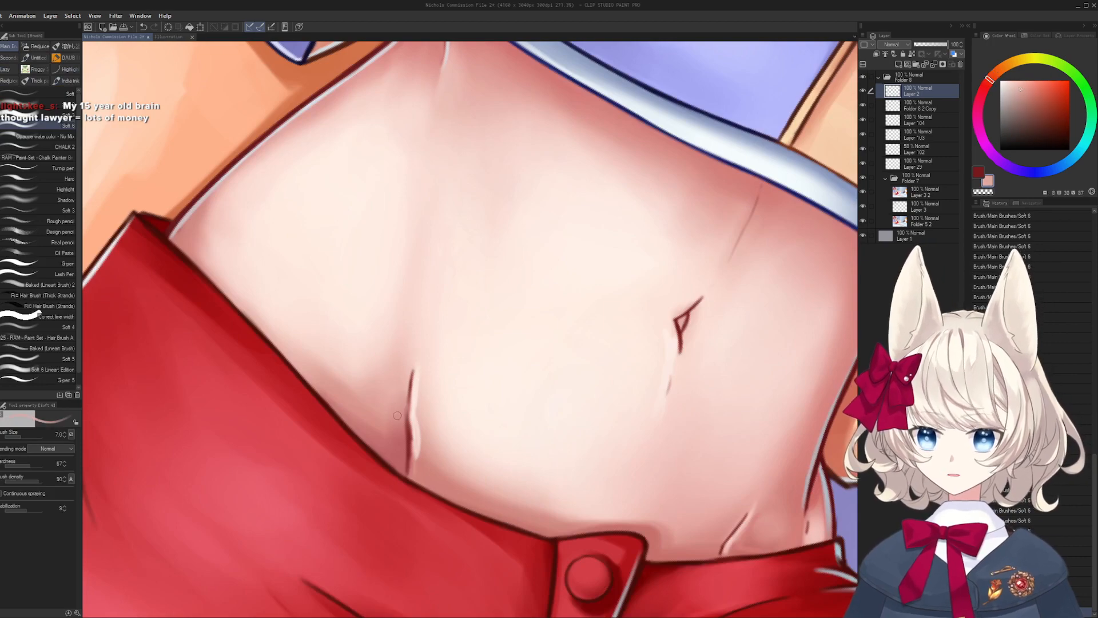
{"action": "left_click_drag", "start_coordinate": [404, 372], "coordinate": [556, 335]}
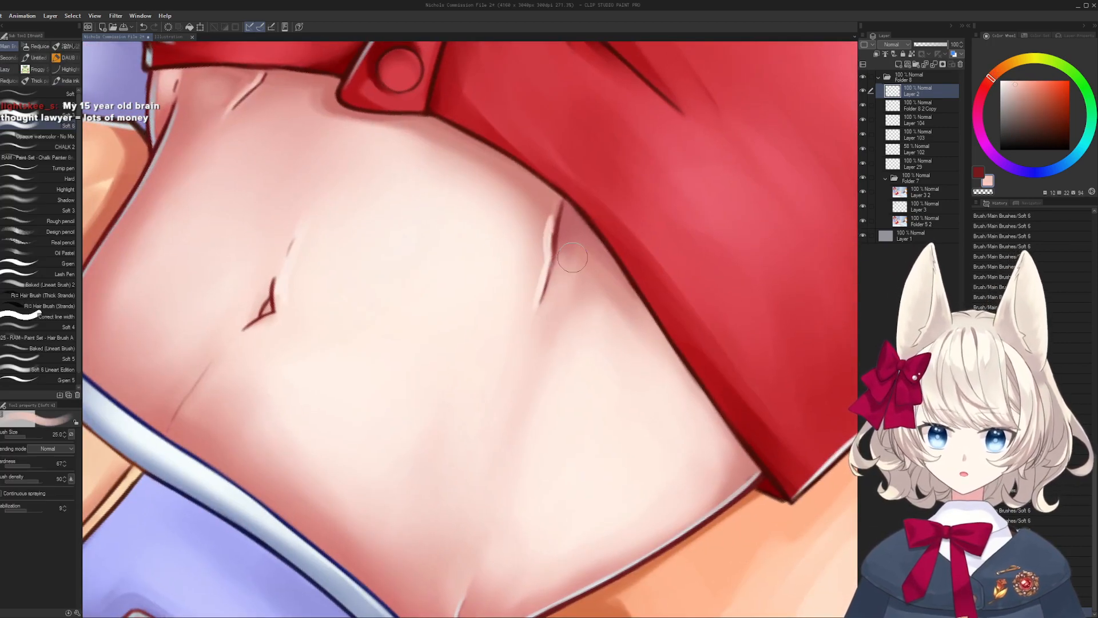
- Refine the highlight and line of the hip crease above the shorts with the light pink at size 7
{"action": "left_click_drag", "start_coordinate": [547, 261], "coordinate": [544, 307]}
{"action": "key", "text": "bracketleft"}
{"action": "key", "text": "bracketleft"}
{"action": "key", "text": "bracketleft"}
{"action": "key", "text": "bracketleft"}
{"action": "key", "text": "bracketleft"}
{"action": "key", "text": "bracketleft"}
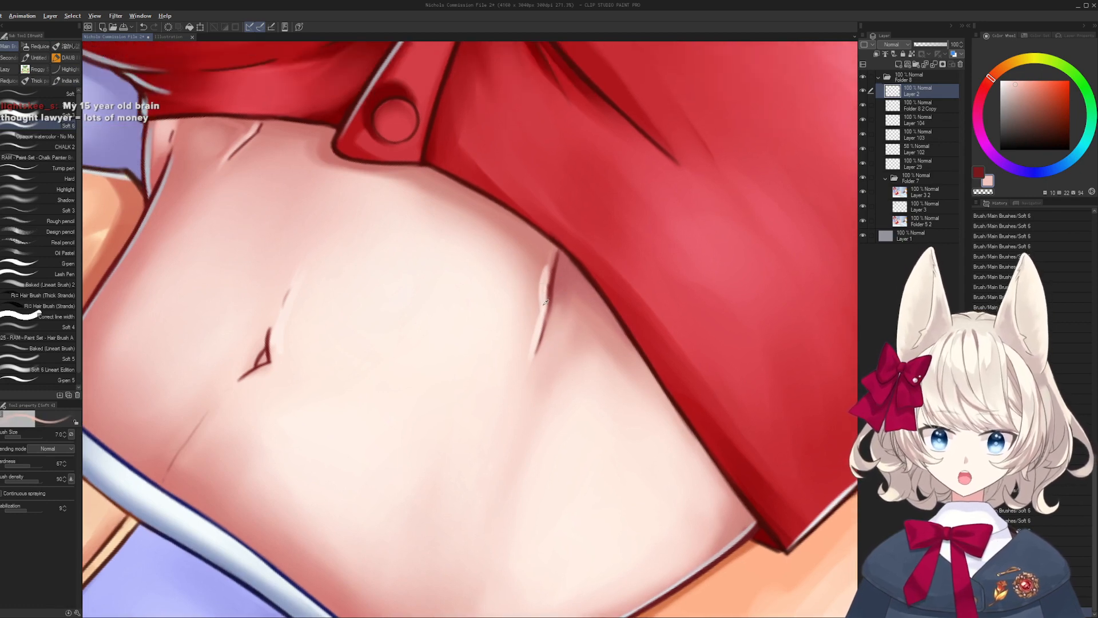
- Refine the hip crease just above the red waistband with sampled red and skin tones, enlarging the Soft 6 brush to 8
{"action": "left_click_drag", "start_coordinate": [542, 297], "coordinate": [554, 269]}
{"action": "left_click", "coordinate": [559, 276], "text": "alt"}
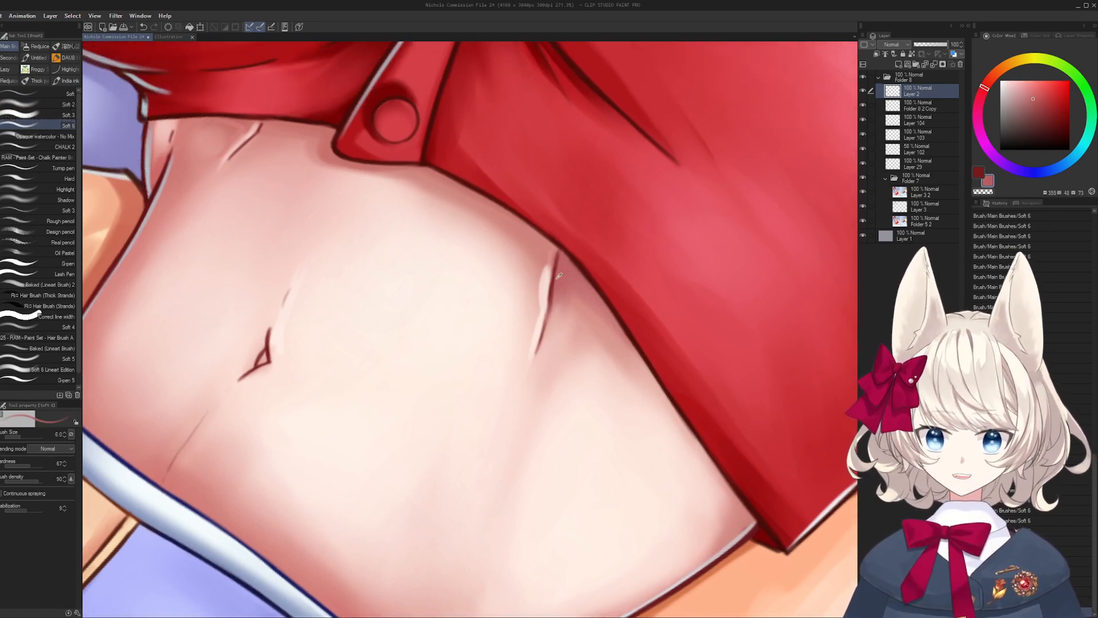
{"action": "left_click", "coordinate": [546, 346], "text": "alt"}
{"action": "left_click", "coordinate": [543, 351], "text": "alt"}
{"action": "key", "text": "bracketright"}
{"action": "key", "text": "bracketright"}
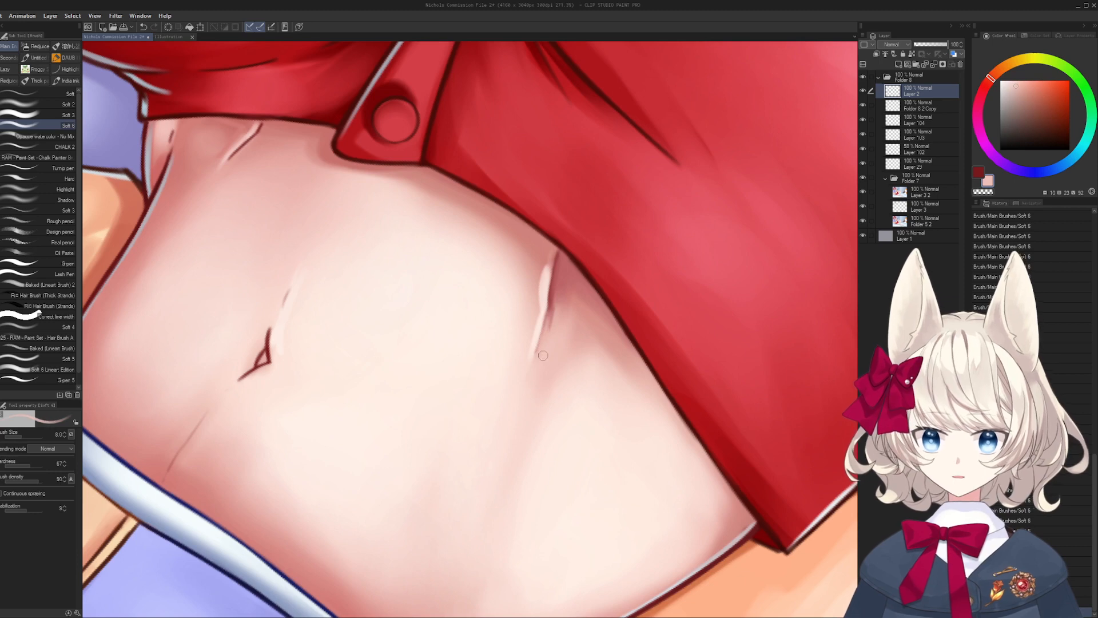
- Soften the shadow beside the hip crease with a sampled skin tone at brush size 12
{"action": "key", "text": "r"}
{"action": "left_click_drag", "start_coordinate": [600, 265], "coordinate": [395, 423]}
{"action": "key", "text": "bracketright"}
{"action": "key", "text": "bracketright"}
{"action": "left_click", "coordinate": [399, 351], "text": "alt"}
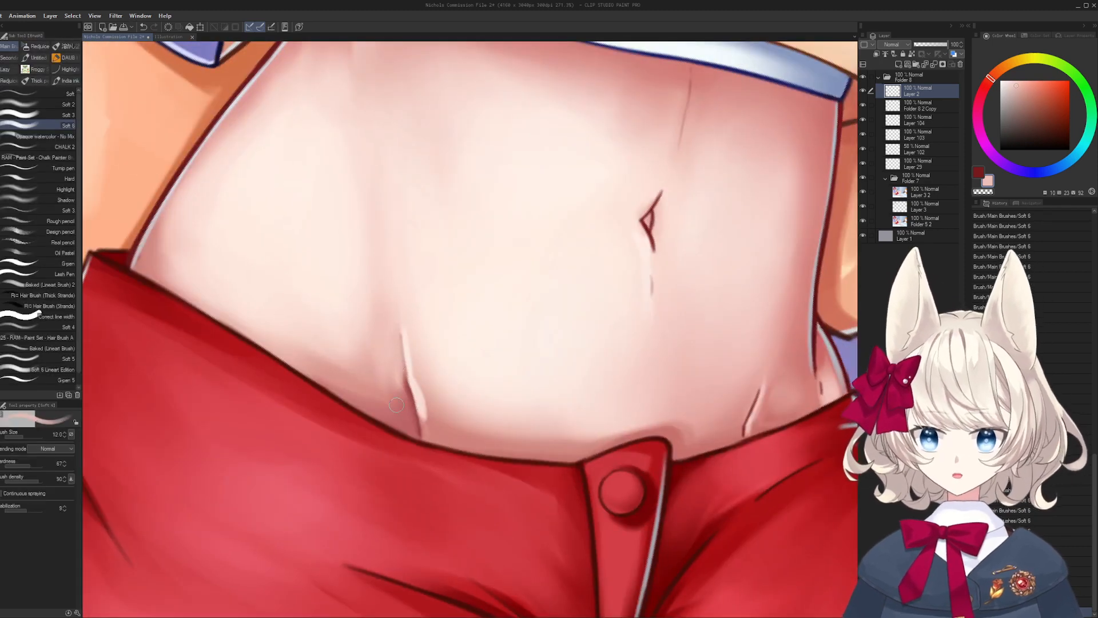
{"action": "left_click_drag", "start_coordinate": [430, 409], "coordinate": [396, 374]}
- Sharpen the hip crease's edge and tip with sampled crease colours and a smaller brush
{"action": "key", "text": "bracketleft"}
{"action": "key", "text": "bracketleft"}
{"action": "key", "text": "bracketleft"}
{"action": "key", "text": "bracketleft"}
{"action": "left_click", "coordinate": [407, 375], "text": "alt"}
{"action": "left_click", "coordinate": [410, 404], "text": "alt"}
- Blend pale skin tones around the upper end of the hip crease with a size 17 brush, undoing the stray stroke
{"action": "key", "text": "ctrl+space"}
{"action": "left_click_drag", "start_coordinate": [406, 335], "coordinate": [343, 349]}
{"action": "key", "text": "r"}
{"action": "mouse_move", "coordinate": [390, 356]}
{"action": "left_mouse_down"}
{"action": "mouse_move", "coordinate": [432, 401]}
{"action": "mouse_move", "coordinate": [534, 380]}
{"action": "mouse_move", "coordinate": [593, 321]}
{"action": "left_mouse_up"}
{"action": "key", "text": "ctrl+space"}
{"action": "left_click", "coordinate": [572, 269], "text": "alt"}
{"action": "key", "text": "bracketright"}
{"action": "key", "text": "bracketright"}
{"action": "key", "text": "bracketright"}
{"action": "key", "text": "bracketright"}
{"action": "key", "text": "bracketright"}
{"action": "key", "text": "bracketright"}
{"action": "left_click_drag", "start_coordinate": [575, 216], "coordinate": [544, 289]}
{"action": "key", "text": "ctrl+z"}
{"action": "left_click", "coordinate": [532, 294], "text": "alt"}
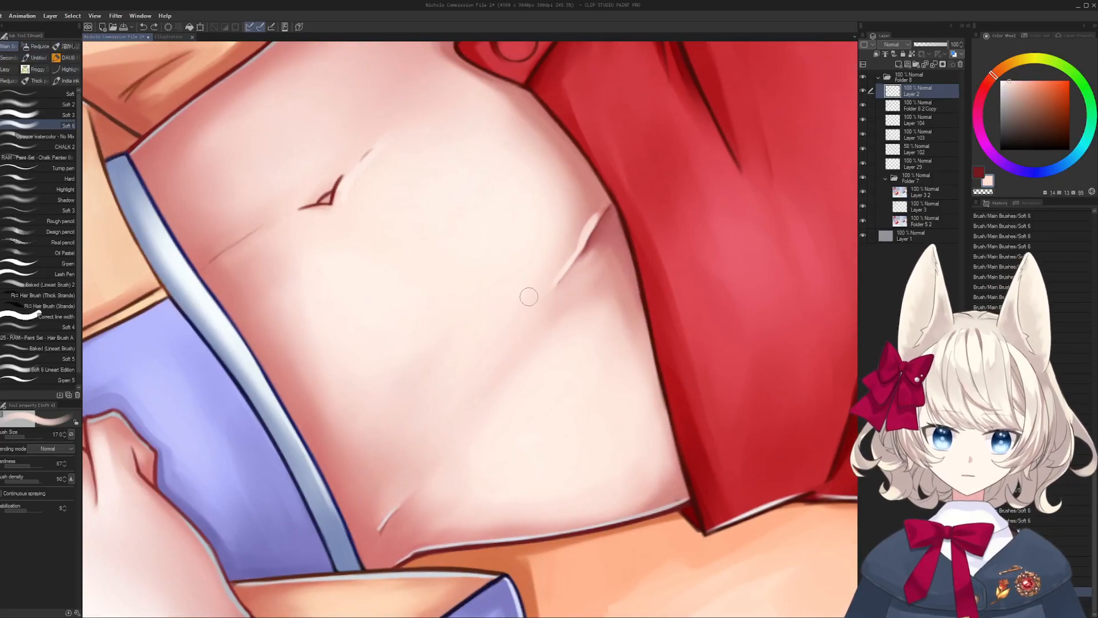
{"action": "left_click_drag", "start_coordinate": [574, 230], "coordinate": [555, 261]}
{"action": "mouse_move", "coordinate": [587, 212]}
{"action": "left_mouse_down"}
{"action": "mouse_move", "coordinate": [568, 241]}
{"action": "mouse_move", "coordinate": [581, 227]}
{"action": "mouse_move", "coordinate": [634, 347]}
{"action": "left_mouse_up"}
{"action": "left_click", "coordinate": [606, 208], "text": "alt"}
{"action": "left_click", "coordinate": [559, 254], "text": "alt"}
- Smooth the skin around the line below the navel with a sampled cream tone at brush size 12
{"action": "left_click", "coordinate": [437, 334], "text": "alt"}
{"action": "key", "text": "bracketleft"}
{"action": "key", "text": "bracketleft"}
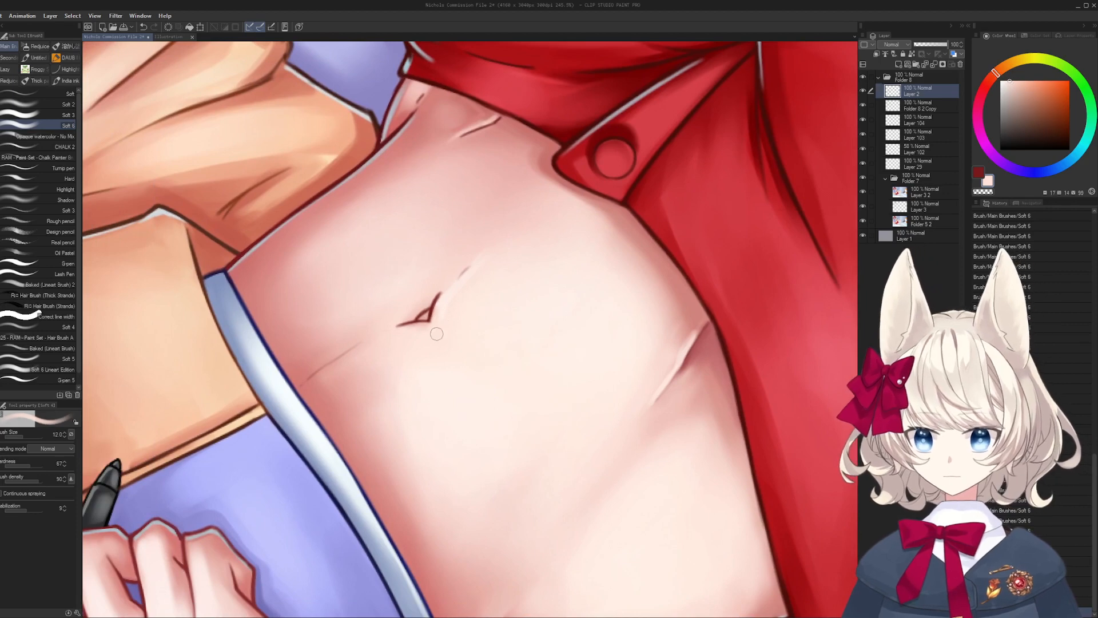
{"action": "left_click_drag", "start_coordinate": [450, 288], "coordinate": [482, 261]}
{"action": "mouse_move", "coordinate": [441, 336]}
{"action": "left_mouse_down"}
{"action": "mouse_move", "coordinate": [449, 431]}
{"action": "mouse_move", "coordinate": [481, 312]}
{"action": "mouse_move", "coordinate": [509, 279]}
{"action": "left_mouse_up"}
- Redraw the navel's thin outline with sampled skin and dark red colours, reducing the brush to about size 3
{"action": "left_click", "coordinate": [325, 282], "text": "alt"}
{"action": "key", "text": "bracketleft"}
{"action": "key", "text": "bracketleft"}
{"action": "key", "text": "bracketleft"}
{"action": "mouse_move", "coordinate": [510, 280]}
{"action": "left_mouse_down"}
{"action": "mouse_move", "coordinate": [515, 371]}
{"action": "mouse_move", "coordinate": [436, 378]}
{"action": "mouse_move", "coordinate": [455, 402]}
{"action": "left_mouse_up"}
{"action": "key", "text": "c"}
{"action": "left_click", "coordinate": [458, 392], "text": "alt"}
{"action": "left_click", "coordinate": [455, 393], "text": "alt"}
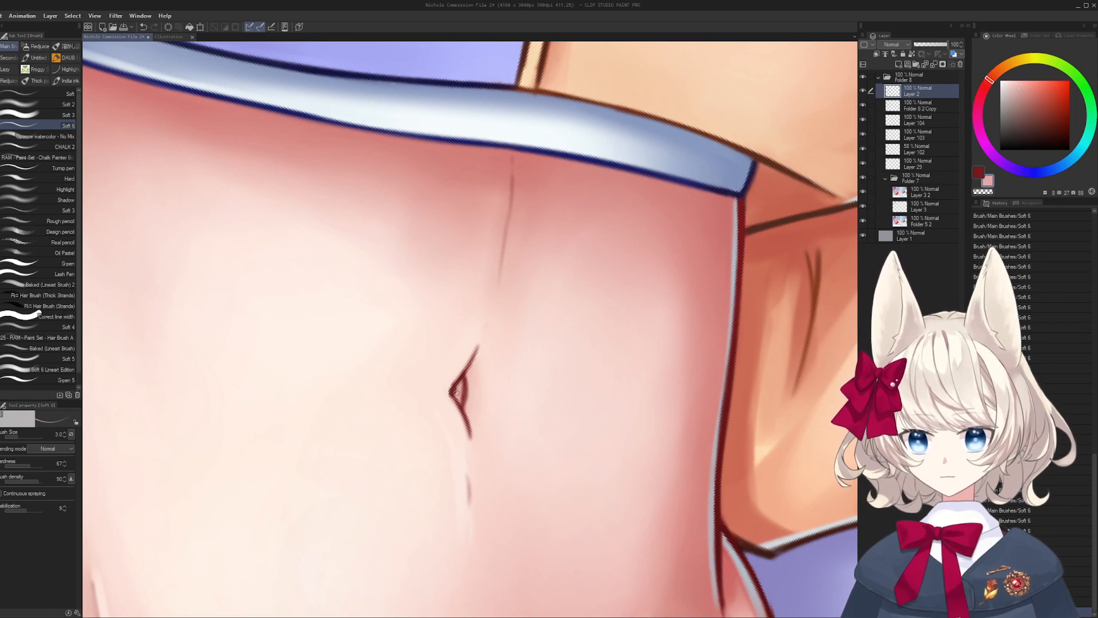
{"action": "left_click", "coordinate": [455, 388], "text": "alt"}
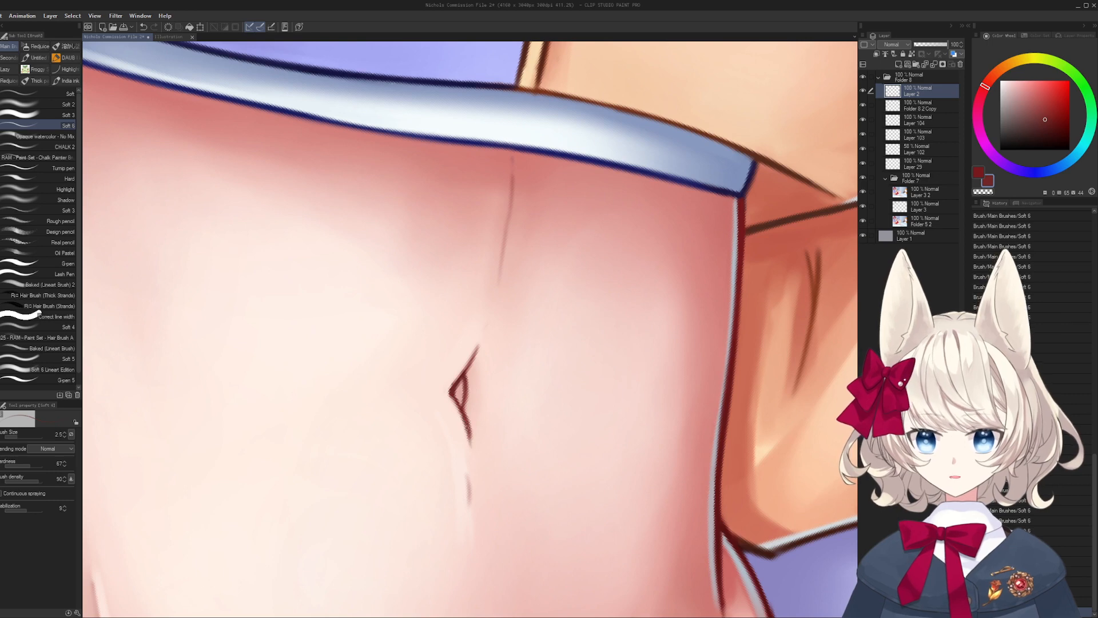
- Undo the last navel stroke and clean the skin beside the navel with a sampled light tone at brush size 7
{"action": "left_click", "coordinate": [471, 437], "text": "alt"}
{"action": "key", "text": "ctrl+z"}
{"action": "left_click", "coordinate": [476, 425], "text": "alt"}
{"action": "key", "text": "]"}
{"action": "key", "text": "]"}
{"action": "key", "text": "]"}
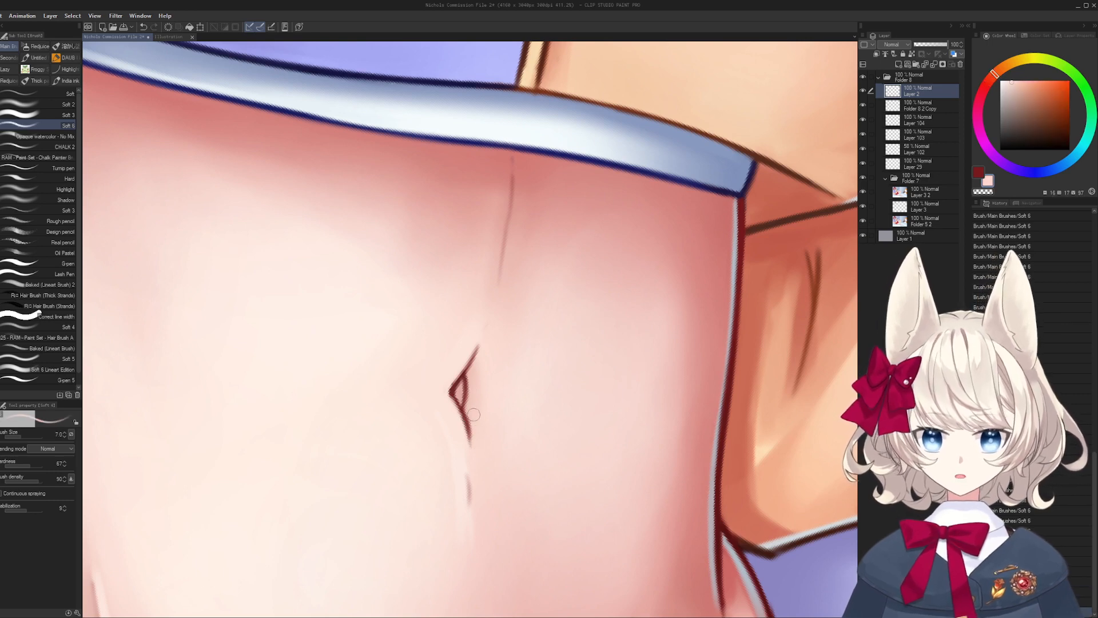
{"action": "scroll", "coordinate": [471, 412], "scroll_direction": "down", "scroll_amount": 2}
{"action": "mouse_move", "coordinate": [476, 412]}
{"action": "left_mouse_down"}
{"action": "mouse_move", "coordinate": [473, 438]}
{"action": "mouse_move", "coordinate": [466, 428]}
{"action": "left_mouse_up"}
- Paint over the broken line below the navel with sampled light skin tones at brush size 17
{"action": "left_click", "coordinate": [462, 390], "text": "alt"}
{"action": "key", "text": "shift+space"}
{"action": "mouse_move", "coordinate": [486, 440]}
{"action": "left_mouse_down"}
{"action": "mouse_move", "coordinate": [574, 260]}
{"action": "mouse_move", "coordinate": [552, 265]}
{"action": "left_mouse_up"}
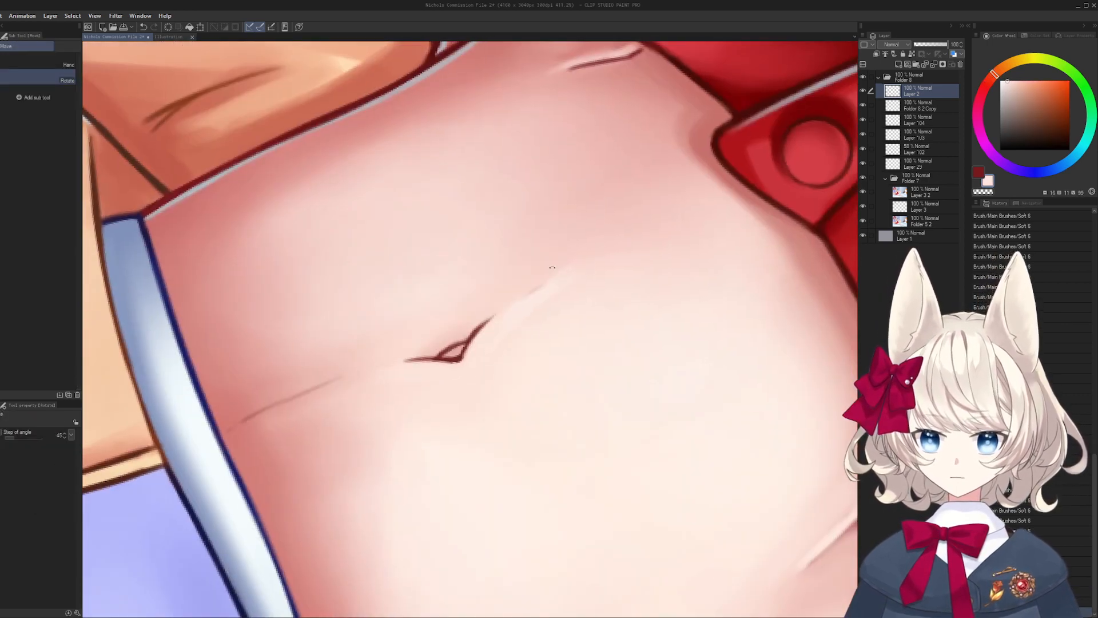
{"action": "left_click", "coordinate": [576, 269], "text": "alt"}
{"action": "key", "text": "]"}
{"action": "key", "text": "]"}
{"action": "key", "text": "]"}
{"action": "key", "text": "]"}
{"action": "key", "text": "]"}
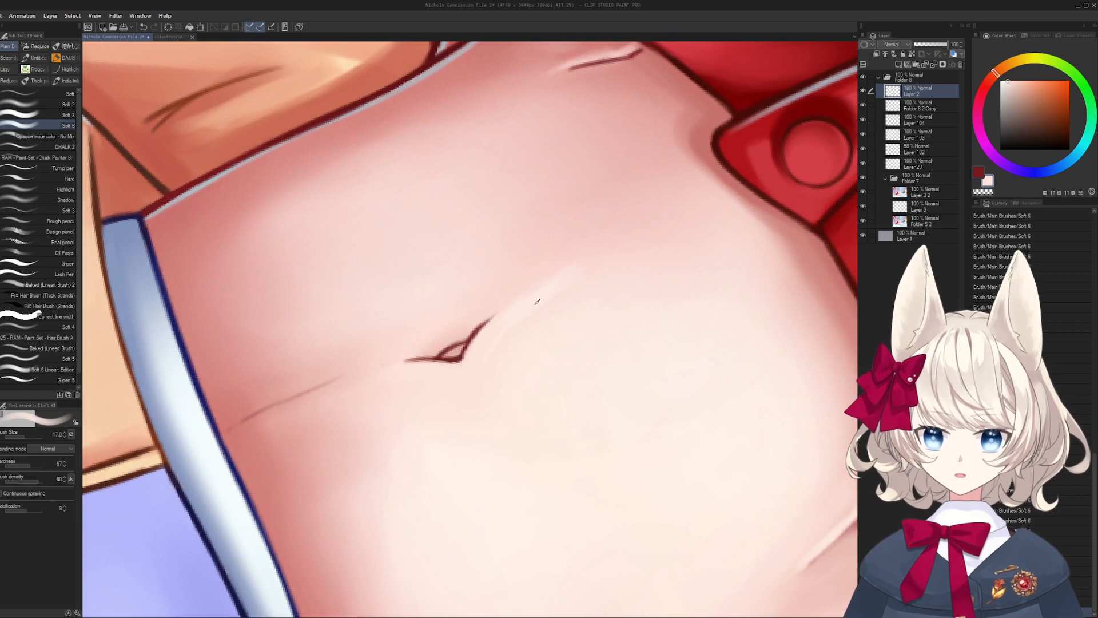
{"action": "left_click", "coordinate": [537, 299], "text": "alt"}
- Define the soft light edge running down the belly from the navel with sampled pink and cream tones at brush size 25
{"action": "key", "text": "shift+space"}
{"action": "left_click_drag", "start_coordinate": [488, 354], "coordinate": [500, 314]}
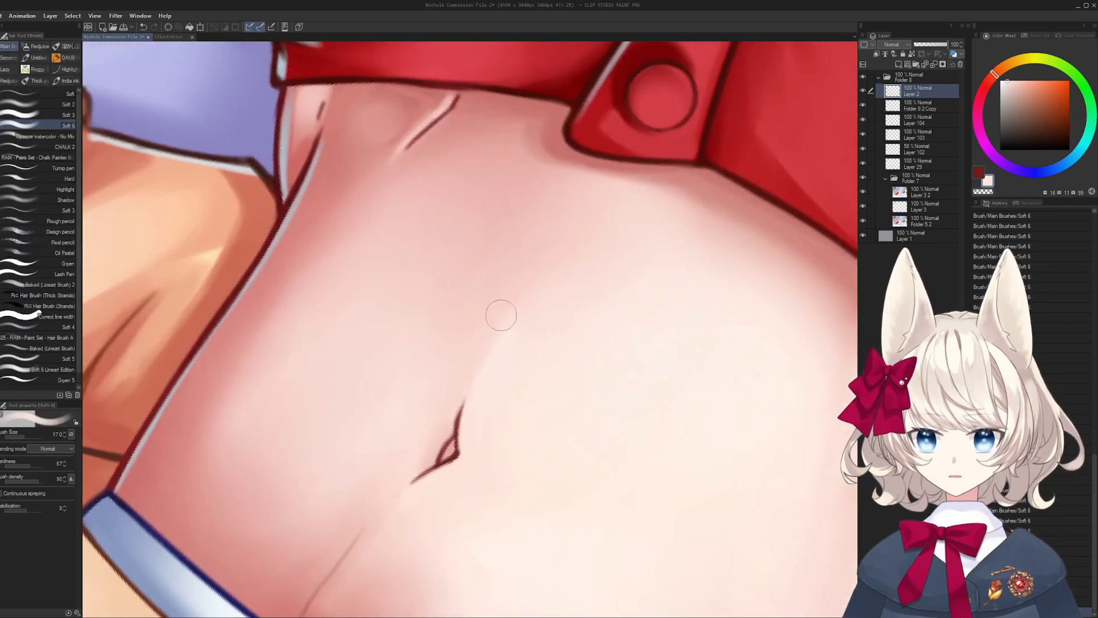
{"action": "key", "text": "]"}
{"action": "key", "text": "]"}
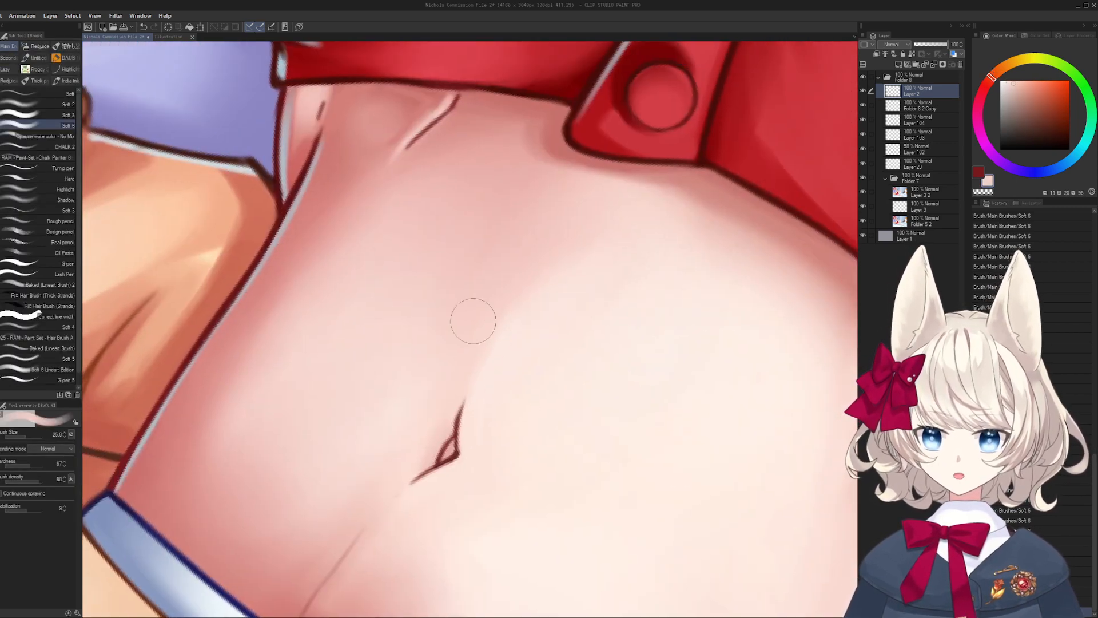
{"action": "left_click", "coordinate": [536, 327], "text": "alt"}
{"action": "left_click", "coordinate": [506, 384], "text": "alt"}
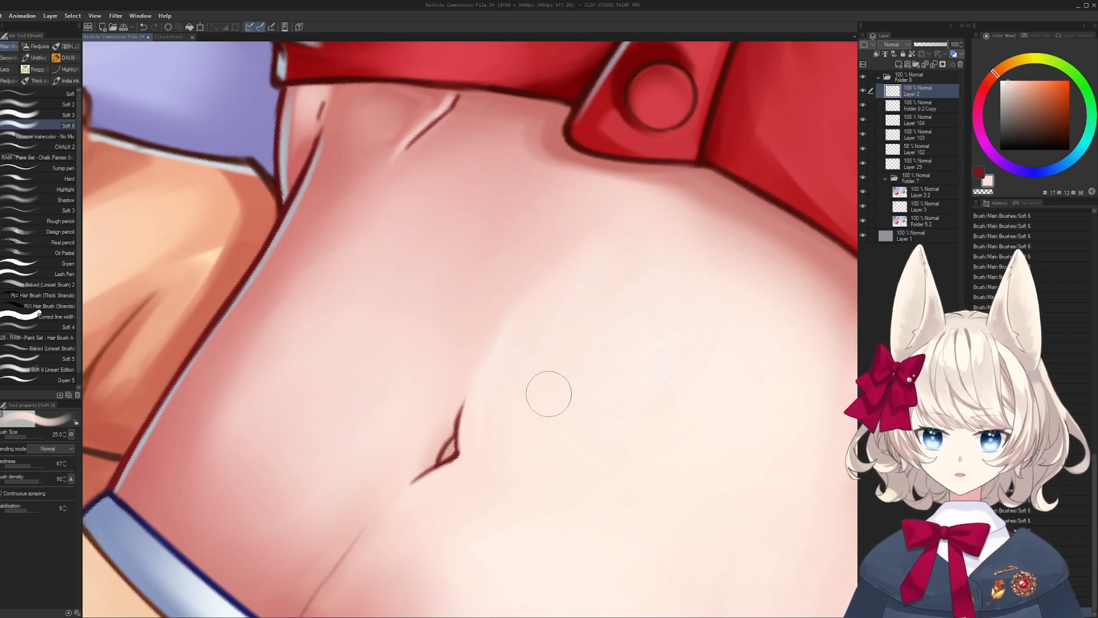
{"action": "key", "text": "shift+space"}
{"action": "mouse_move", "coordinate": [547, 393]}
{"action": "left_mouse_down"}
{"action": "mouse_move", "coordinate": [522, 361]}
{"action": "mouse_move", "coordinate": [566, 345]}
{"action": "left_mouse_up"}
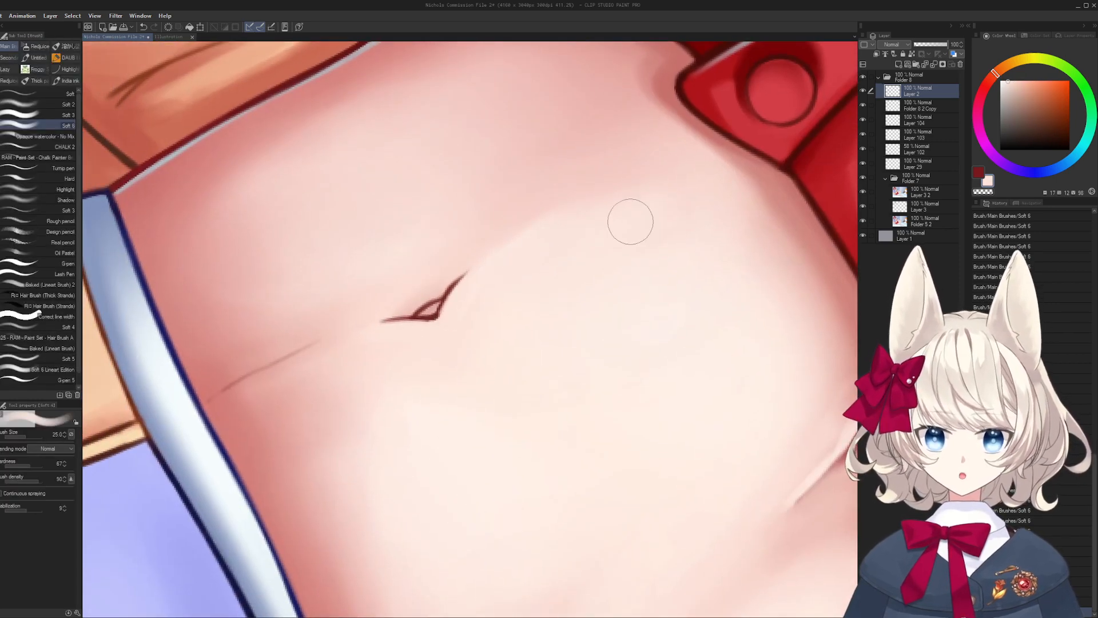
- Lighten the belly between the navel and the white shirt hem with a sampled cream tone at brush size 40
{"action": "key", "text": "space"}
{"action": "left_click_drag", "start_coordinate": [404, 360], "coordinate": [584, 260]}
{"action": "mouse_move", "coordinate": [595, 294]}
{"action": "left_mouse_down"}
{"action": "mouse_move", "coordinate": [515, 466]}
{"action": "mouse_move", "coordinate": [469, 472]}
{"action": "mouse_move", "coordinate": [513, 355]}
{"action": "left_mouse_up"}
{"action": "left_click", "coordinate": [496, 473], "text": "alt"}
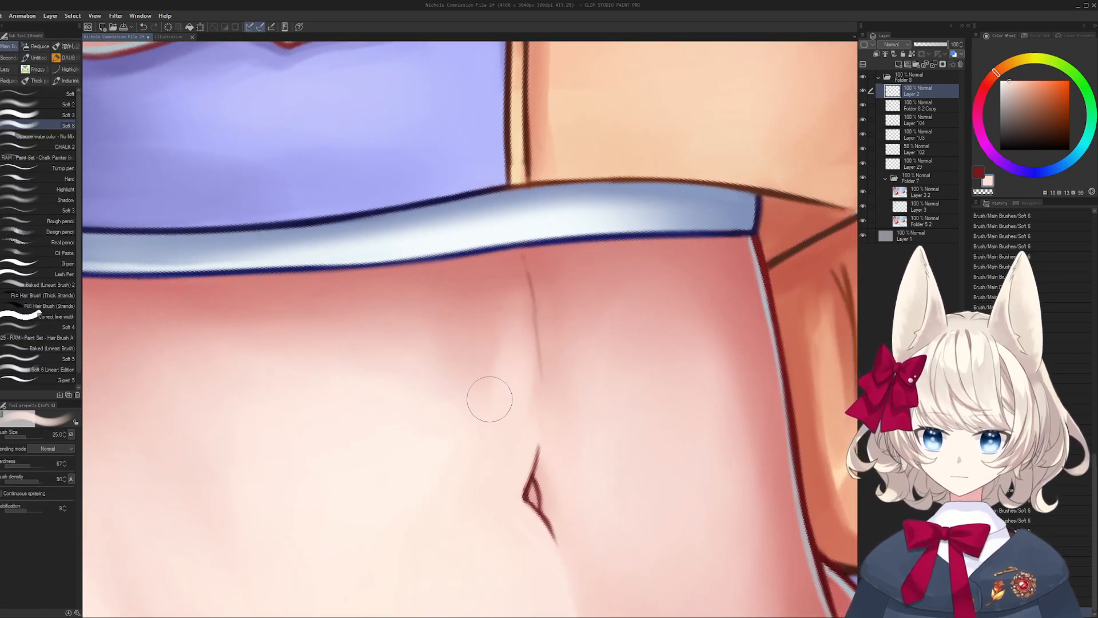
{"action": "key", "text": "bracketright"}
{"action": "key", "text": "bracketright"}
{"action": "left_click_drag", "start_coordinate": [503, 440], "coordinate": [509, 388]}
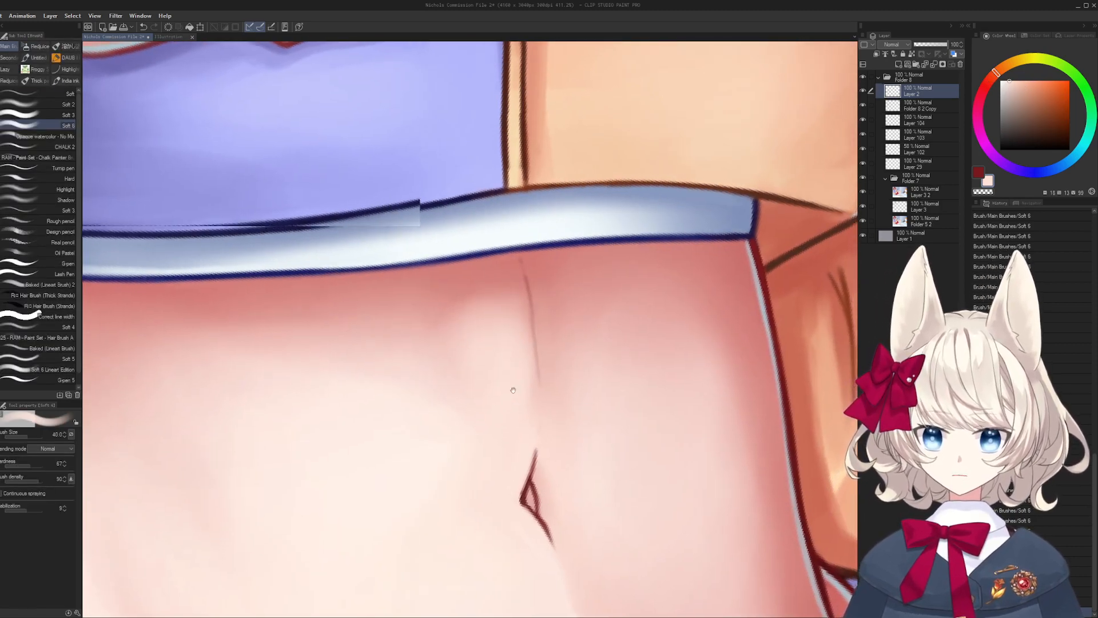
- Blend the shading under the shirt hem and beside the navel with sampled pink skin tones at brush size 40
{"action": "left_click", "coordinate": [411, 275], "text": "alt"}
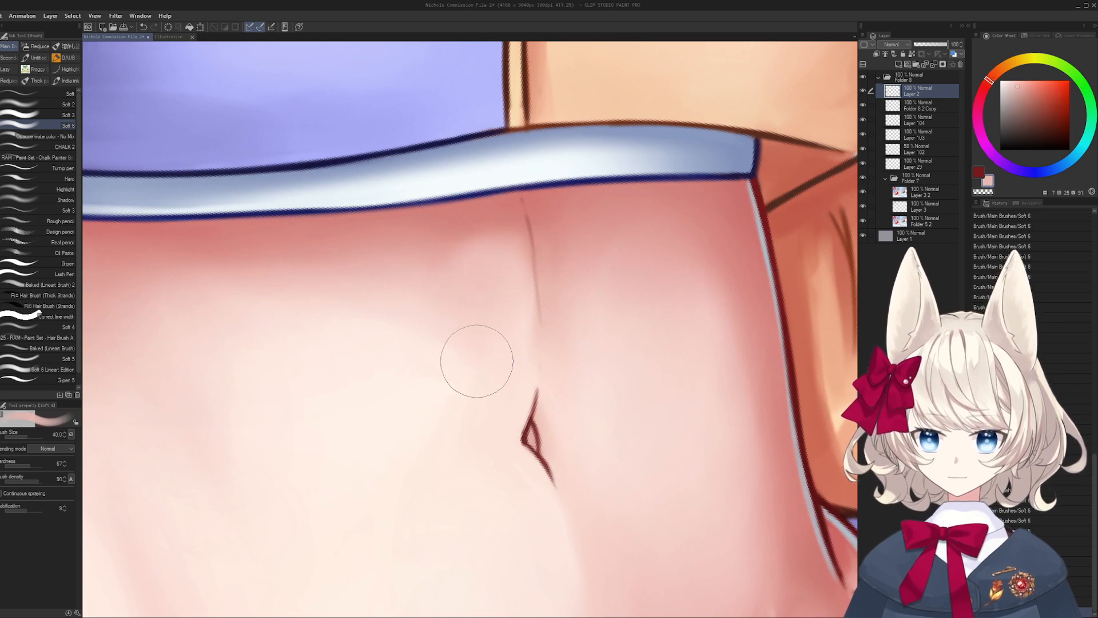
{"action": "left_click", "coordinate": [449, 365], "text": "alt"}
{"action": "left_click_drag", "start_coordinate": [574, 364], "coordinate": [530, 304]}
{"action": "left_click", "coordinate": [541, 301], "text": "alt"}
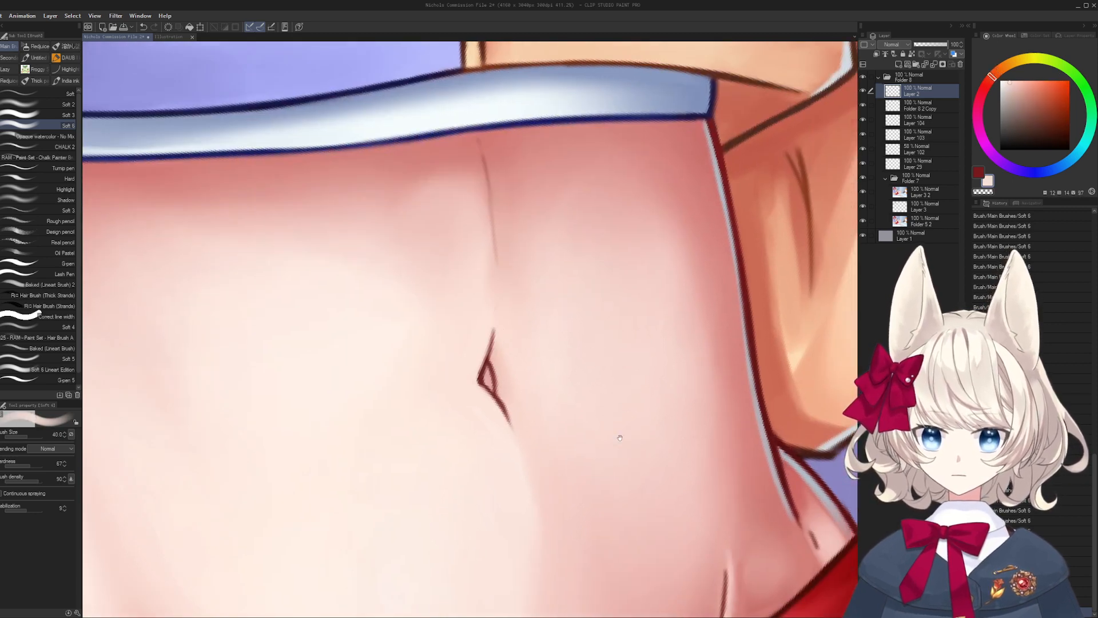
{"action": "left_click_drag", "start_coordinate": [643, 306], "coordinate": [608, 209]}
{"action": "left_click", "coordinate": [633, 368], "text": "alt"}
{"action": "left_click", "coordinate": [575, 458], "text": "alt"}
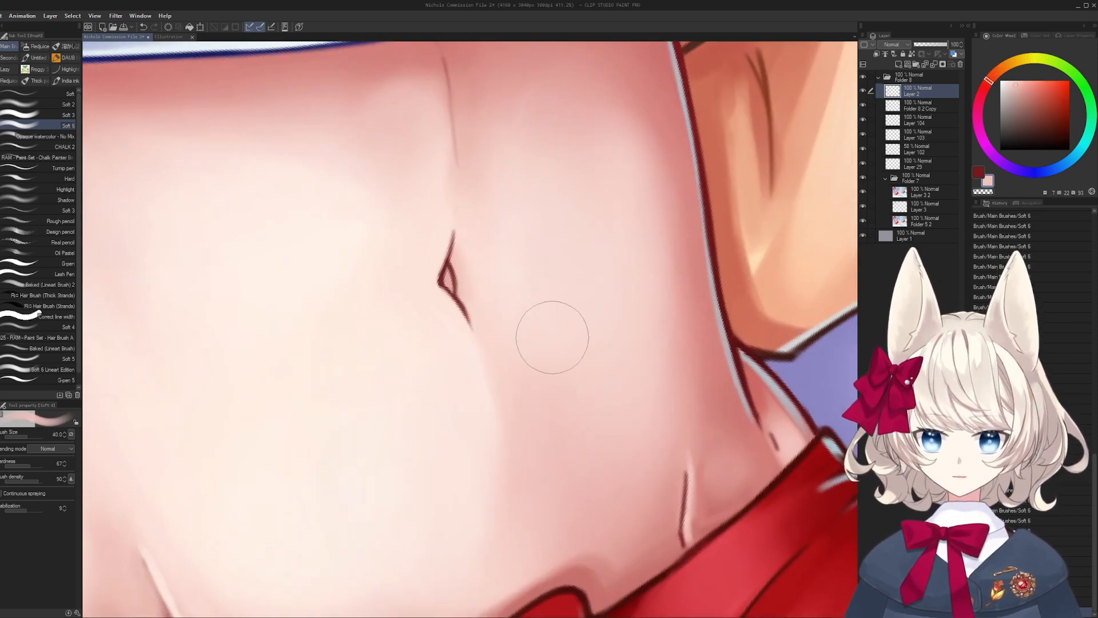
- Smooth the shaded lower belly between the navel and the waistband with a sampled pink at brush size 50
{"action": "mouse_move", "coordinate": [554, 472]}
{"action": "left_mouse_down"}
{"action": "mouse_move", "coordinate": [554, 349]}
{"action": "mouse_move", "coordinate": [550, 364]}
{"action": "left_mouse_up"}
{"action": "left_click", "coordinate": [586, 272], "text": "alt"}
{"action": "key", "text": "bracketright"}
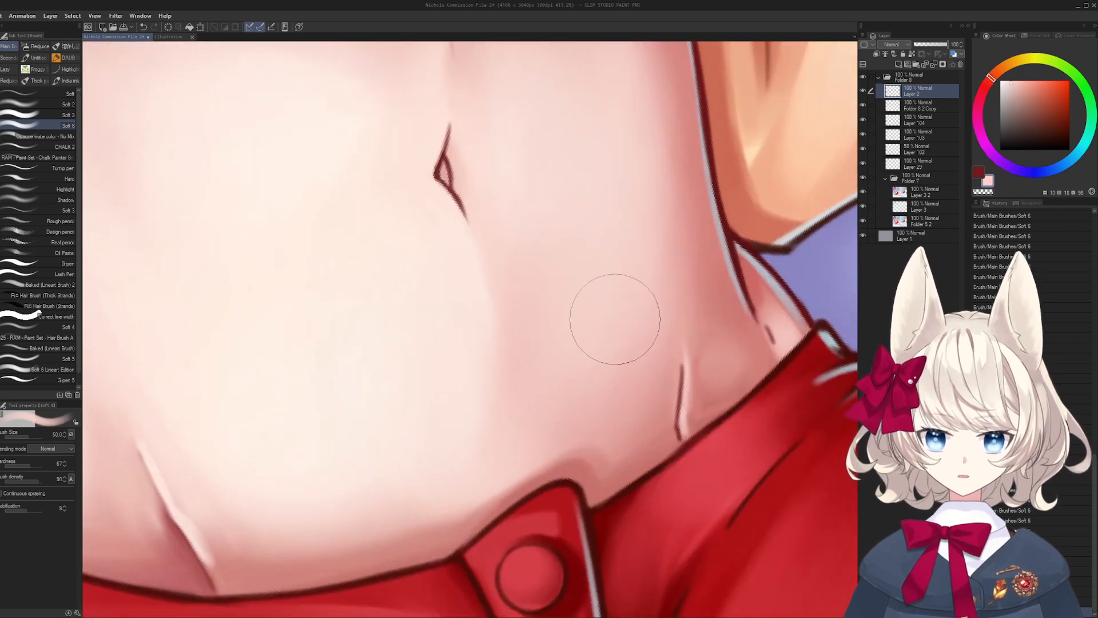
{"action": "mouse_move", "coordinate": [612, 314]}
{"action": "left_mouse_down"}
{"action": "mouse_move", "coordinate": [589, 146]}
{"action": "mouse_move", "coordinate": [503, 355]}
{"action": "left_mouse_up"}
- Redraw the small crease above the waistband near the blue fabric in sampled dark red with a size 2.5 to 4 brush
{"action": "key", "text": "bracketleft"}
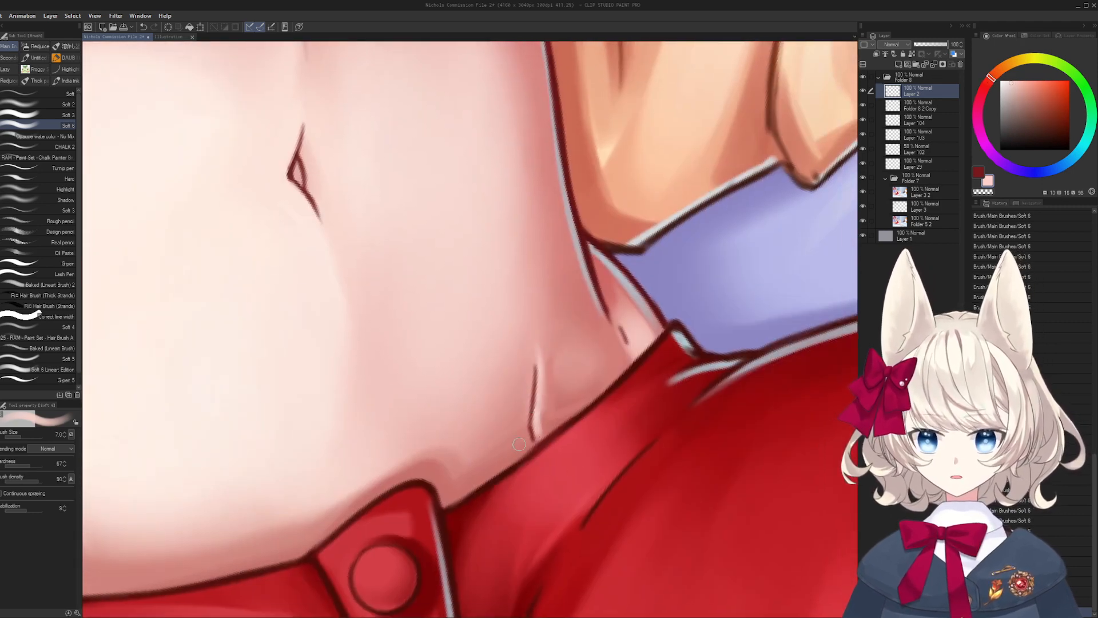
{"action": "key", "text": "bracketleft"}
{"action": "key", "text": "bracketleft"}
{"action": "key", "text": "bracketleft"}
{"action": "key", "text": "bracketleft"}
{"action": "key", "text": "bracketleft"}
{"action": "key", "text": "bracketleft"}
{"action": "key", "text": "bracketleft"}
{"action": "key", "text": "bracketleft"}
{"action": "key", "text": "bracketleft"}
{"action": "key", "text": "bracketleft"}
{"action": "key", "text": "bracketleft"}
{"action": "key", "text": "bracketleft"}
{"action": "key", "text": "bracketleft"}
{"action": "key", "text": "bracketleft"}
{"action": "left_click", "coordinate": [531, 435], "text": "alt"}
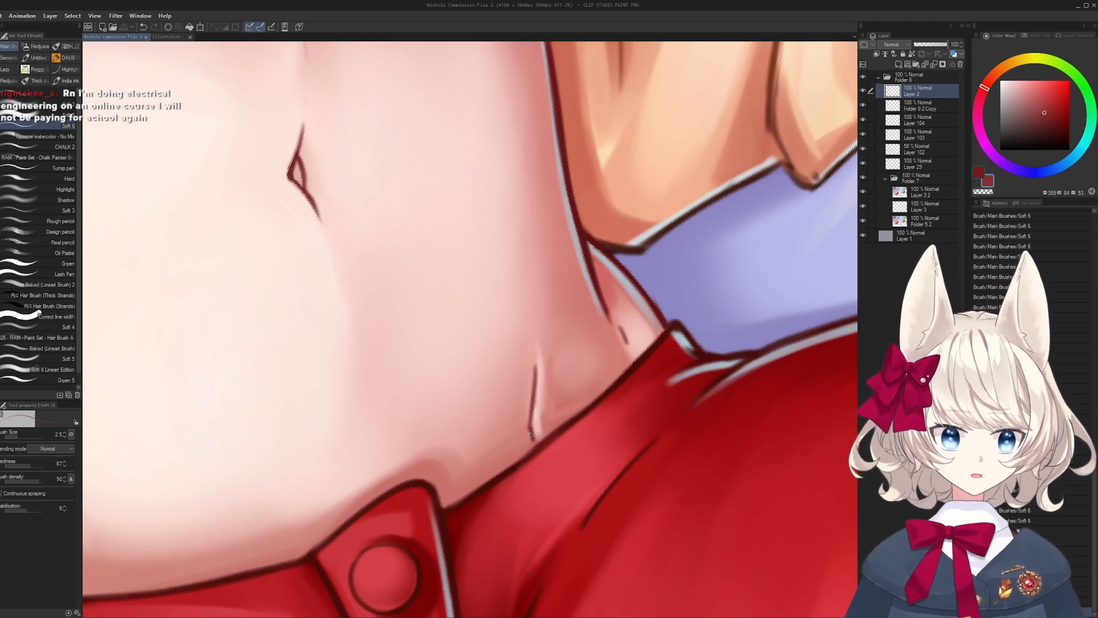
{"action": "left_click_drag", "start_coordinate": [506, 477], "coordinate": [531, 426]}
{"action": "left_click_drag", "start_coordinate": [671, 372], "coordinate": [656, 421]}
{"action": "key", "text": "bracketright"}
{"action": "key", "text": "bracketright"}
{"action": "left_click_drag", "start_coordinate": [531, 418], "coordinate": [534, 401]}
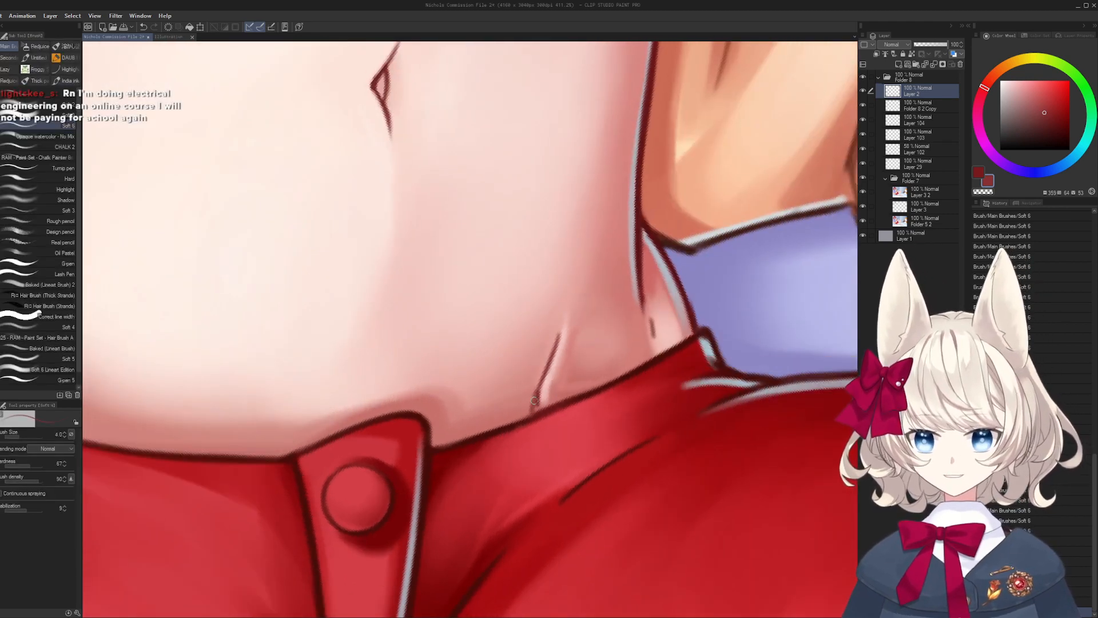
- Blend the skin around the small crease toward the waist outline with a sampled pink tone at brush size 8
{"action": "key", "text": "bracketright"}
{"action": "key", "text": "bracketright"}
{"action": "key", "text": "bracketright"}
{"action": "left_click", "coordinate": [547, 358], "text": "alt"}
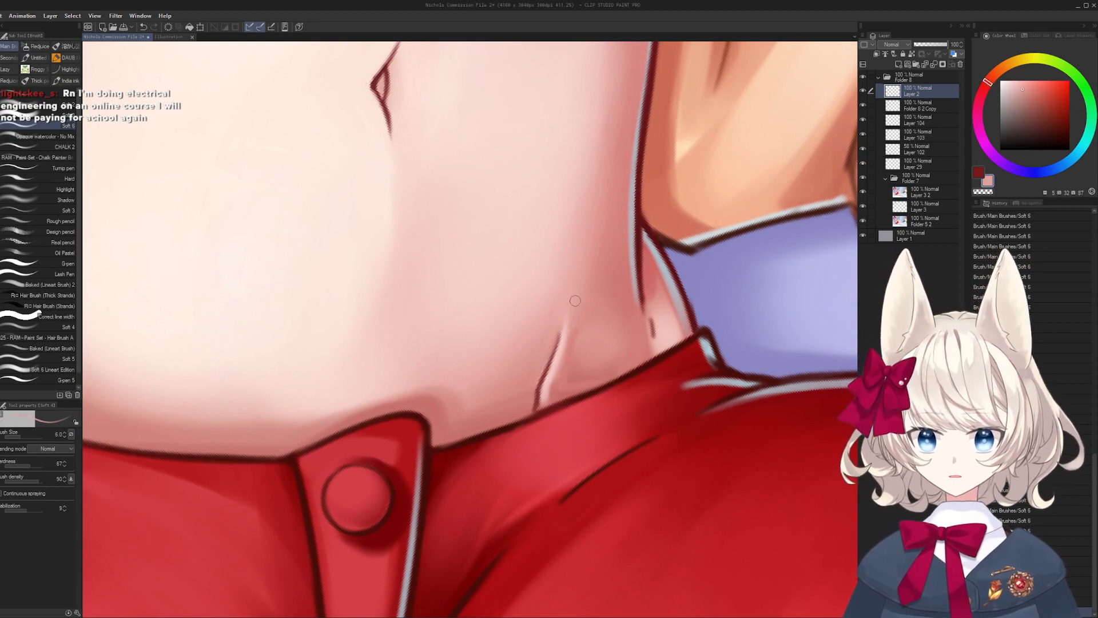
{"action": "key", "text": "bracketright"}
{"action": "key", "text": "bracketright"}
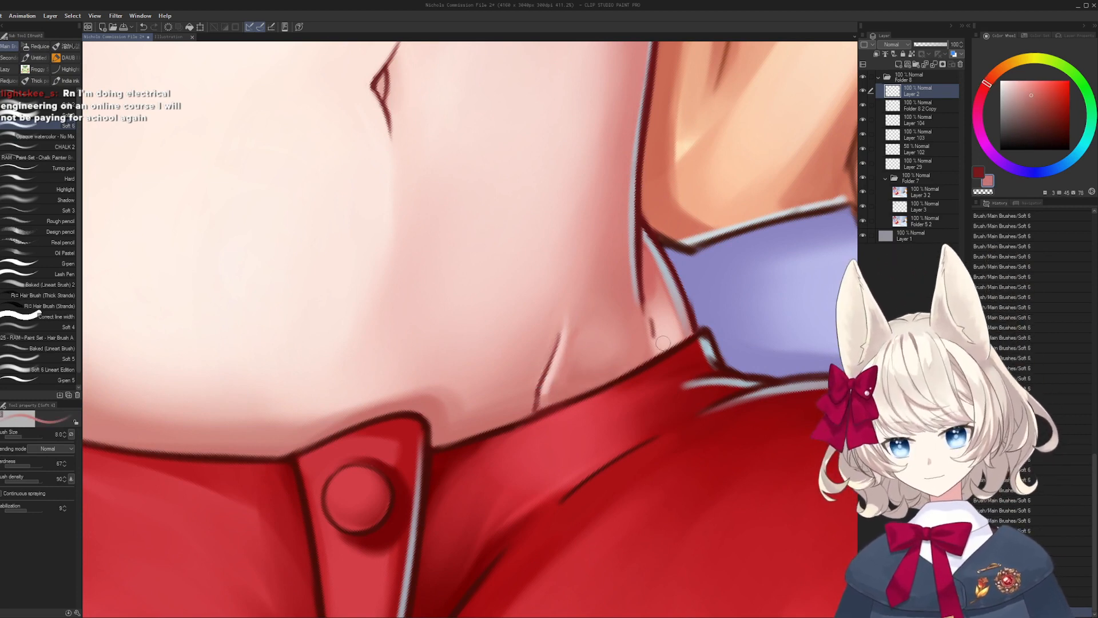
- Touch up the waistband outline beside the button flap with its sampled colour and a smaller brush
{"action": "left_click", "coordinate": [439, 448], "text": "alt"}
{"action": "key", "text": "bracketleft"}
{"action": "key", "text": "bracketleft"}
{"action": "mouse_move", "coordinate": [438, 448]}
{"action": "left_mouse_down"}
{"action": "mouse_move", "coordinate": [604, 387]}
{"action": "mouse_move", "coordinate": [580, 396]}
{"action": "left_mouse_up"}
{"action": "scroll", "coordinate": [604, 387], "scroll_direction": "down", "scroll_amount": 5}
{"action": "scroll", "coordinate": [591, 398], "scroll_direction": "up", "scroll_amount": 5}
- Shade the narrow strip of skin between the waist outline and the blue fabric with sampled pinks at brush size 12
{"action": "left_click", "coordinate": [592, 399], "text": "alt"}
{"action": "left_click", "coordinate": [581, 396], "text": "alt"}
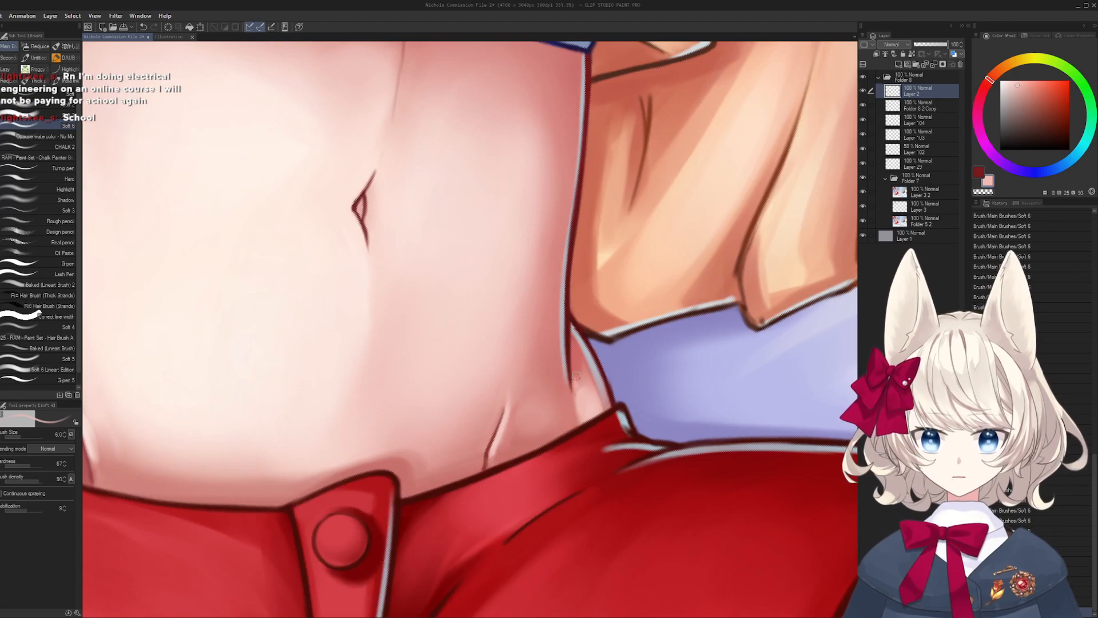
{"action": "key", "text": "bracketright"}
{"action": "key", "text": "bracketright"}
{"action": "key", "text": "bracketright"}
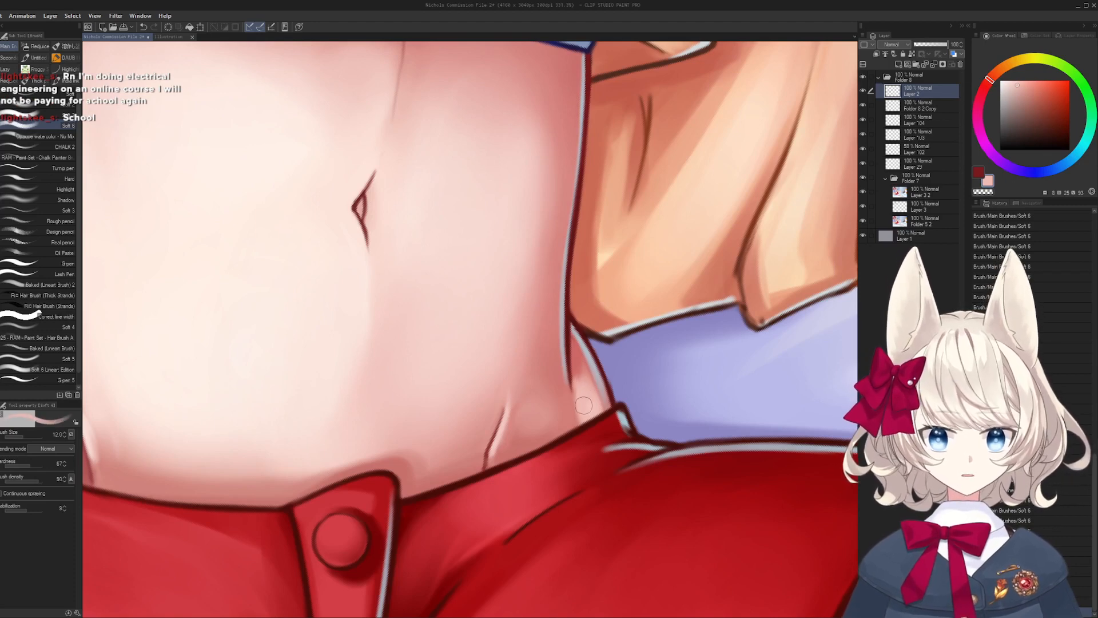
{"action": "left_click", "coordinate": [581, 361], "text": "alt"}
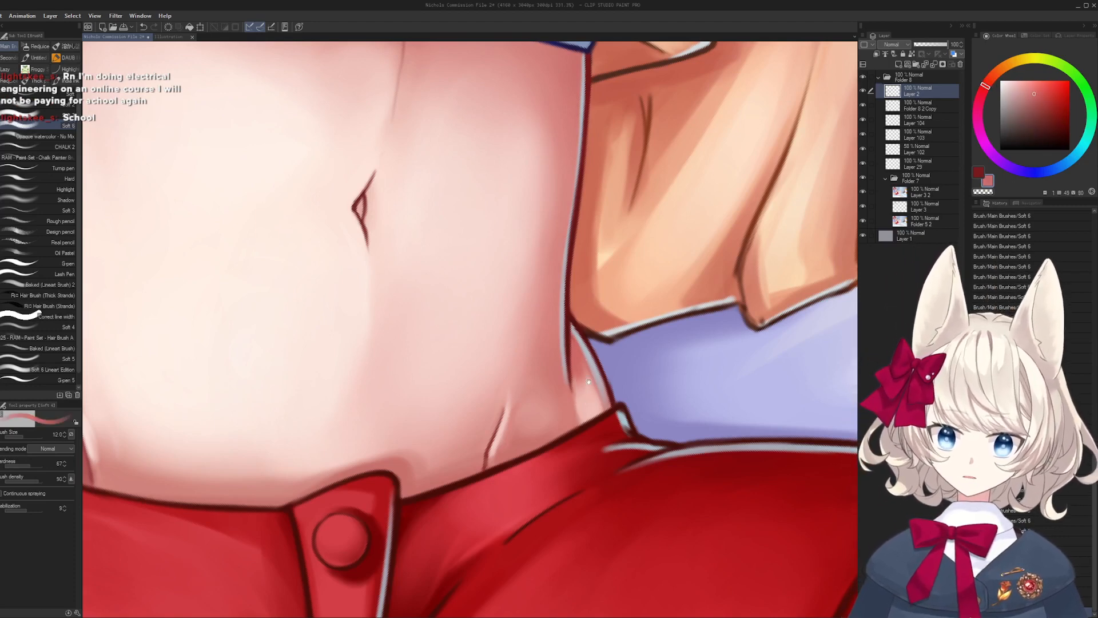
{"action": "key", "text": "bracketleft"}
- Retouch the outline where the waist meets the blue fabric with sampled blue and dark red, undoing the unwanted strokes
{"action": "left_click_drag", "start_coordinate": [588, 381], "coordinate": [526, 330]}
{"action": "left_click", "coordinate": [536, 344], "text": "alt"}
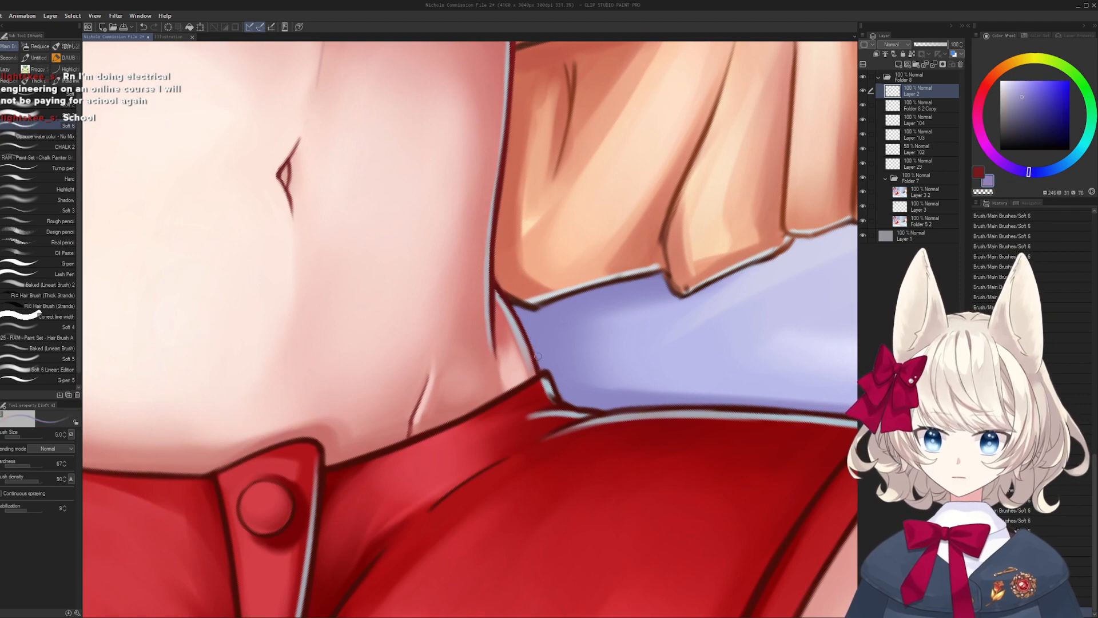
{"action": "left_click", "coordinate": [493, 285], "text": "alt"}
{"action": "key", "text": "bracketleft"}
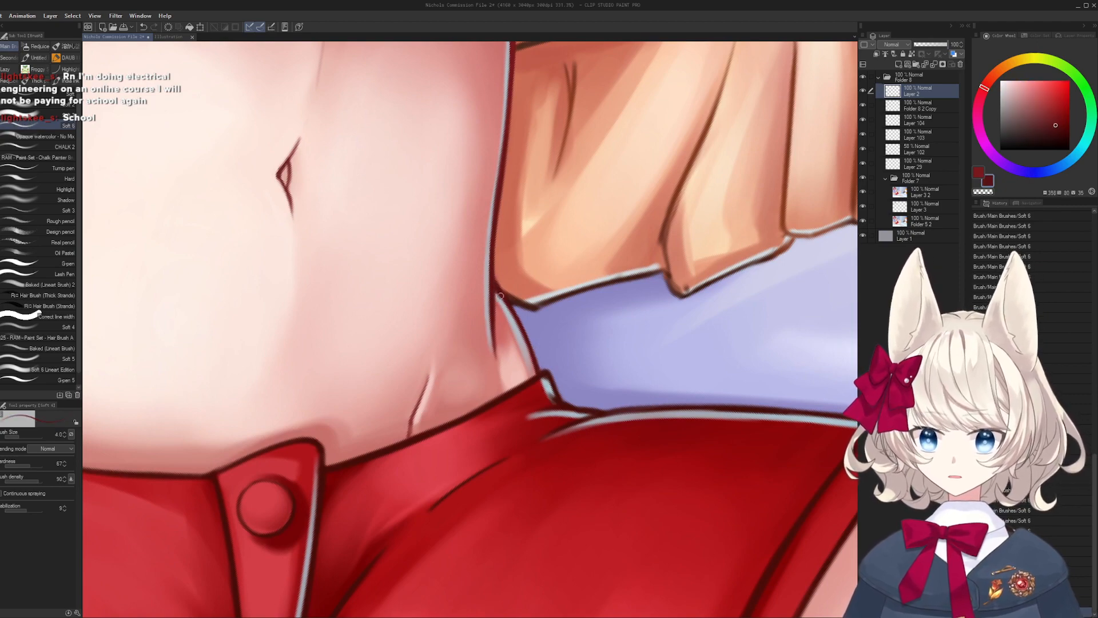
{"action": "mouse_move", "coordinate": [499, 296]}
{"action": "left_mouse_down"}
{"action": "mouse_move", "coordinate": [522, 341]}
{"action": "mouse_move", "coordinate": [472, 295]}
{"action": "mouse_move", "coordinate": [449, 317]}
{"action": "left_mouse_up"}
{"action": "key", "text": "ctrl+z"}
{"action": "key", "text": "r"}
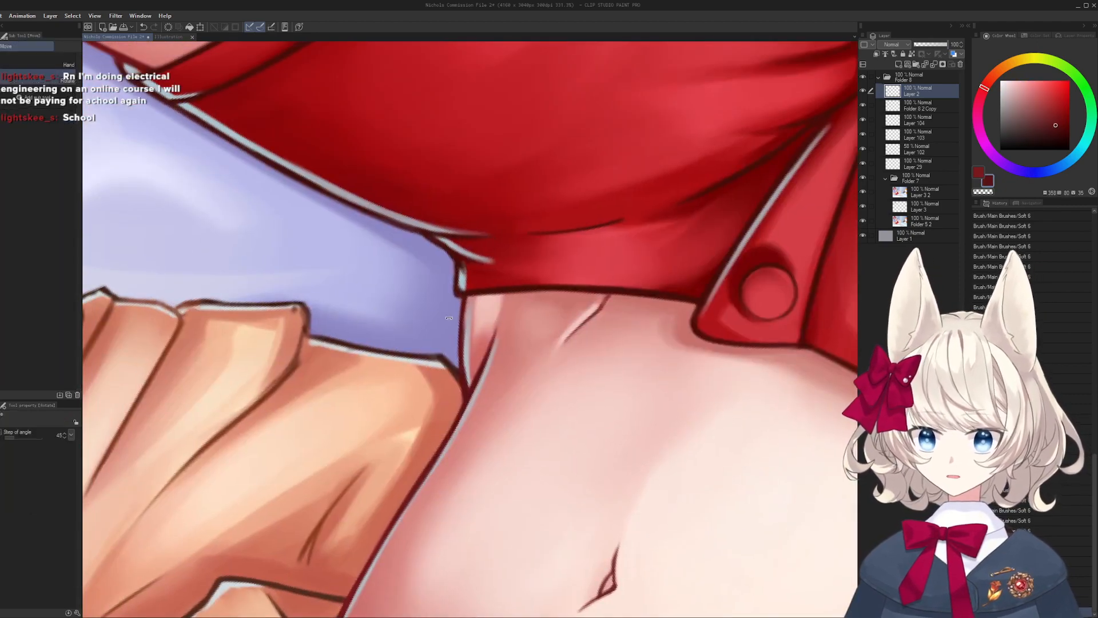
{"action": "key", "text": "ctrl+z"}
- Rework the orange jacket's hem outline against the blue fabric with a sampled dark brown at brush size 4
{"action": "key", "text": "r"}
{"action": "mouse_move", "coordinate": [392, 342]}
{"action": "left_mouse_down"}
{"action": "mouse_move", "coordinate": [410, 382]}
{"action": "mouse_move", "coordinate": [519, 294]}
{"action": "left_mouse_up"}
{"action": "key", "text": "space"}
{"action": "left_click", "coordinate": [576, 281], "text": "alt"}
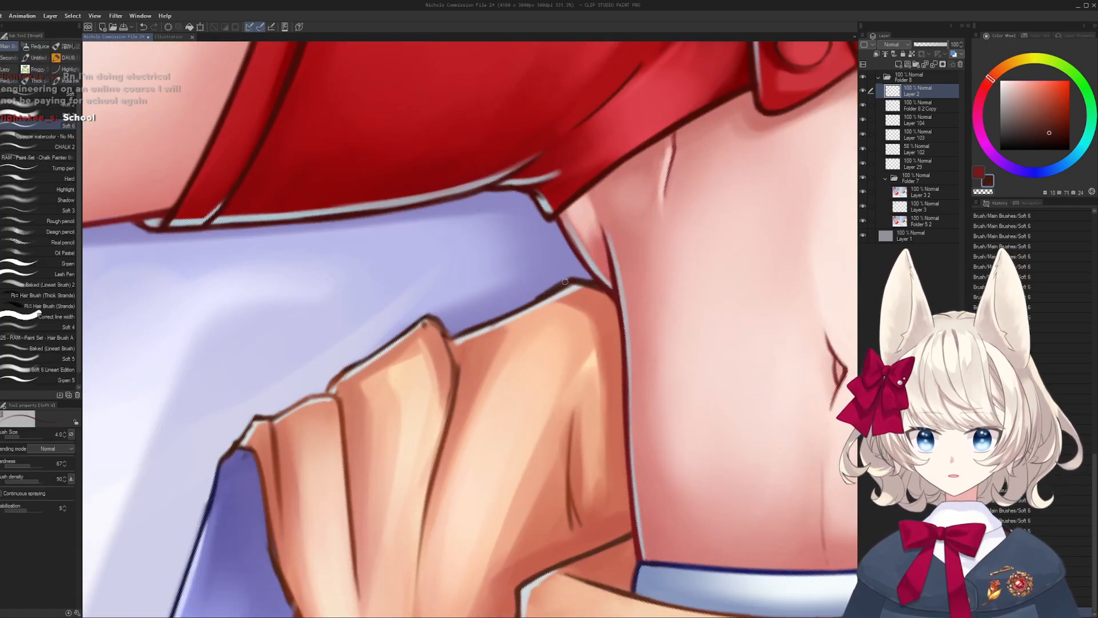
{"action": "key", "text": "r"}
{"action": "left_click_drag", "start_coordinate": [563, 284], "coordinate": [524, 367]}
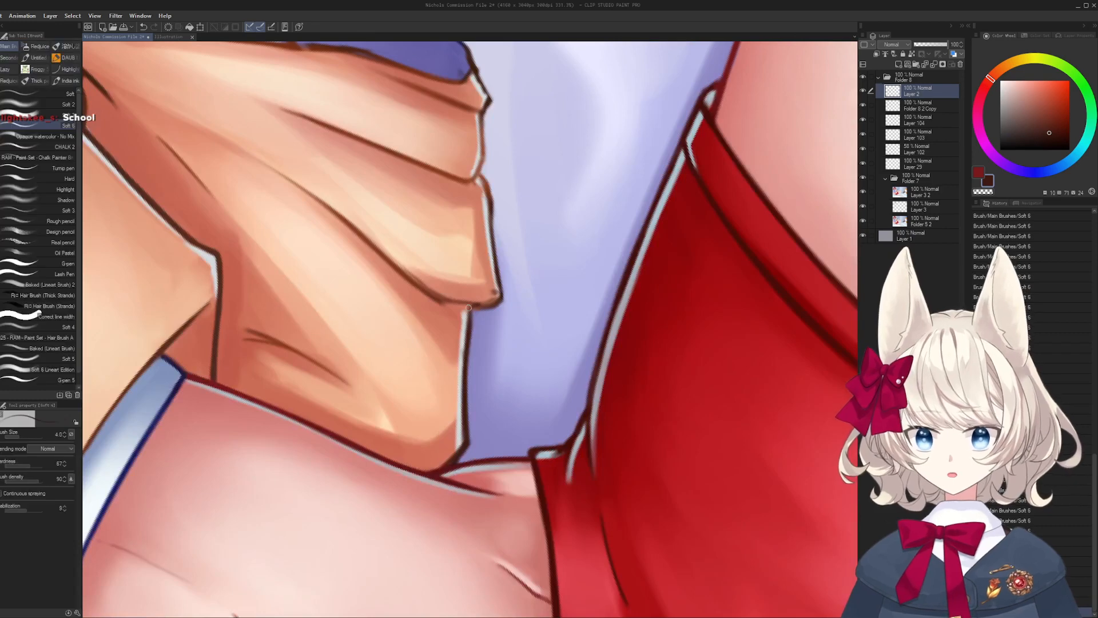
{"action": "key", "text": "ctrl+z"}
{"action": "mouse_move", "coordinate": [464, 308]}
{"action": "left_mouse_down"}
{"action": "mouse_move", "coordinate": [501, 299]}
{"action": "mouse_move", "coordinate": [495, 341]}
{"action": "mouse_move", "coordinate": [450, 347]}
{"action": "left_mouse_up"}
{"action": "key", "text": "r"}
{"action": "key", "text": "r"}
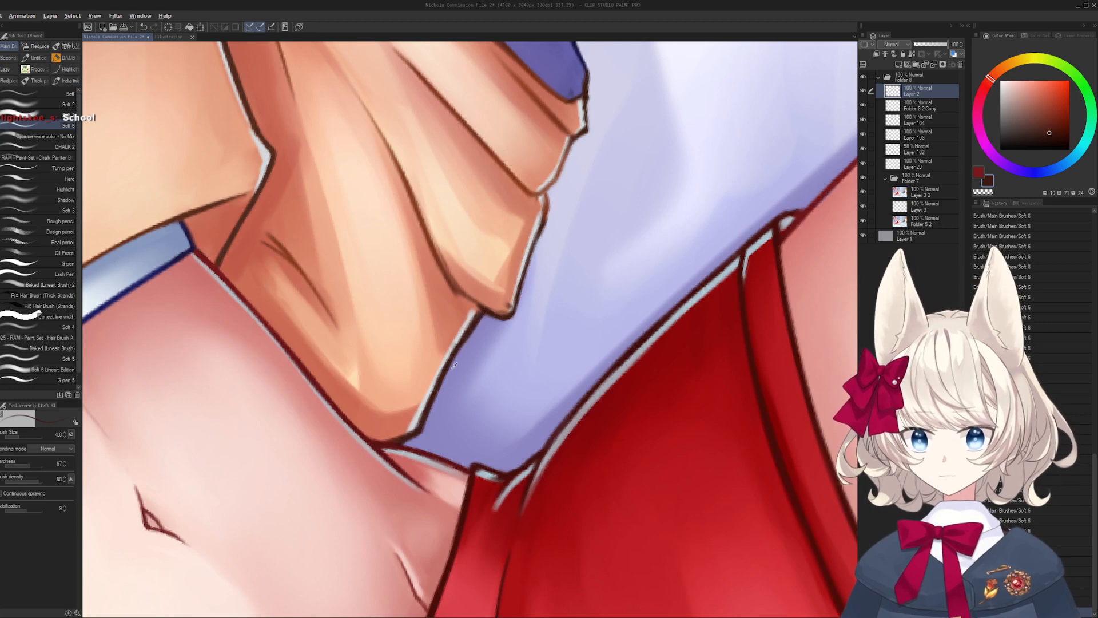
- Retouch the pale rim along the orange jacket's lower hem beside the blue fabric with a sampled light colour and a smaller brush
{"action": "left_click", "coordinate": [455, 364], "text": "alt"}
{"action": "left_click", "coordinate": [429, 393], "text": "alt"}
{"action": "key", "text": "bracketleft"}
{"action": "key", "text": "bracketleft"}
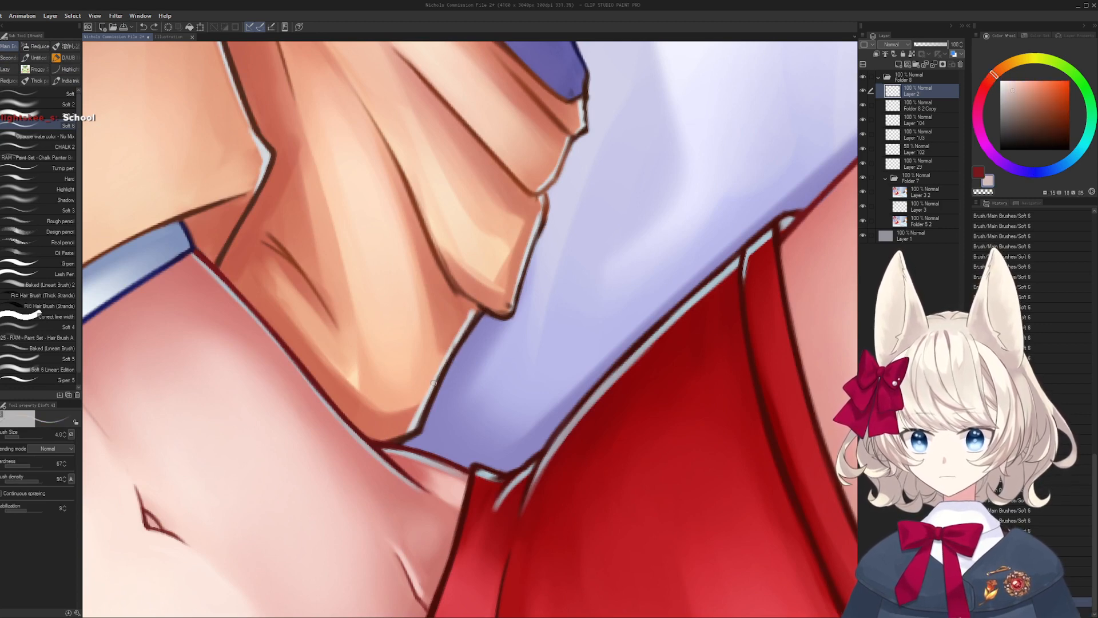
{"action": "mouse_move", "coordinate": [440, 377]}
{"action": "left_mouse_down"}
{"action": "mouse_move", "coordinate": [478, 313]}
{"action": "mouse_move", "coordinate": [498, 346]}
{"action": "left_mouse_up"}
{"action": "key", "text": "r"}
- Paint the hem corner at the base of the jacket's long fold with a sampled salmon tone
{"action": "left_click", "coordinate": [498, 345], "text": "alt"}
{"action": "key", "text": "bracketright"}
{"action": "key", "text": "bracketright"}
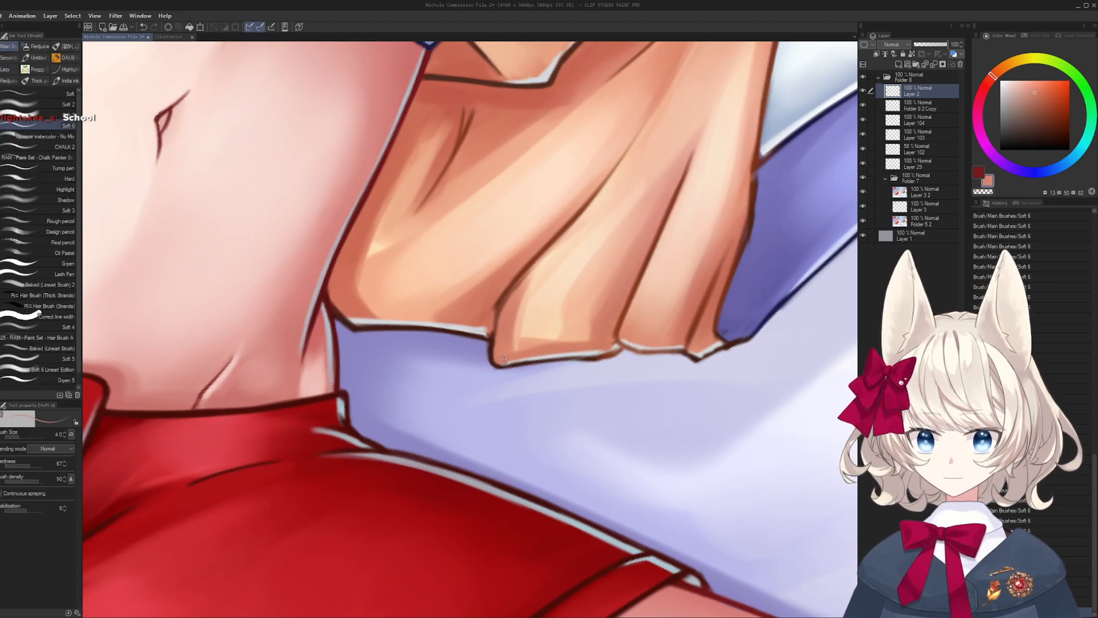
{"action": "mouse_move", "coordinate": [510, 296]}
{"action": "left_mouse_down"}
{"action": "mouse_move", "coordinate": [527, 278]}
{"action": "mouse_move", "coordinate": [484, 359]}
{"action": "left_mouse_up"}
{"action": "key", "text": "space"}
{"action": "key", "text": "bracketleft"}
{"action": "key", "text": "bracketleft"}
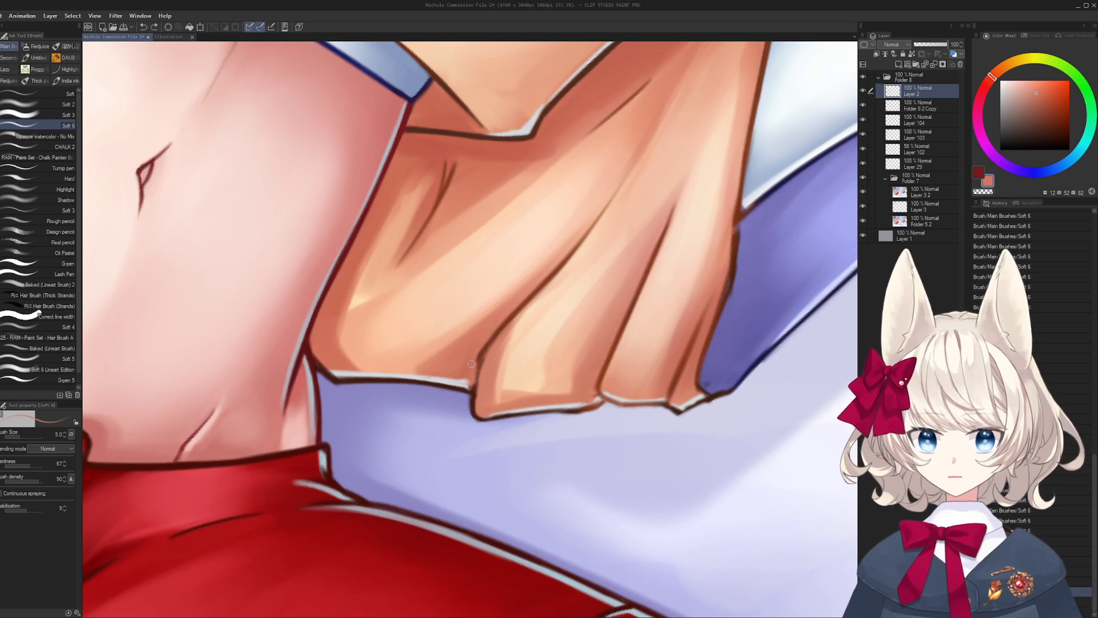
- Shade the jacket folds above the hem with sampled cream and peach tones, enlarging the brush
{"action": "left_click", "coordinate": [527, 330], "text": "alt"}
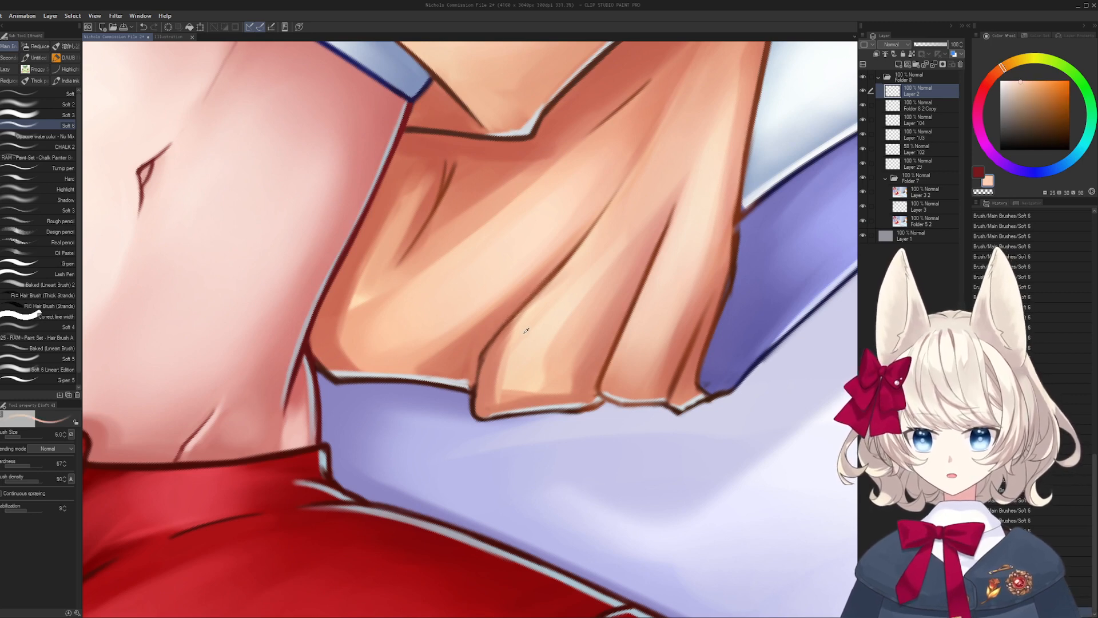
{"action": "key", "text": "bracketright"}
{"action": "key", "text": "bracketright"}
{"action": "mouse_move", "coordinate": [509, 321]}
{"action": "left_mouse_down"}
{"action": "mouse_move", "coordinate": [558, 272]}
{"action": "mouse_move", "coordinate": [493, 347]}
{"action": "mouse_move", "coordinate": [491, 393]}
{"action": "mouse_move", "coordinate": [538, 367]}
{"action": "mouse_move", "coordinate": [519, 381]}
{"action": "mouse_move", "coordinate": [549, 316]}
{"action": "mouse_move", "coordinate": [544, 360]}
{"action": "mouse_move", "coordinate": [691, 161]}
{"action": "left_mouse_up"}
{"action": "key", "text": "bracketright"}
{"action": "key", "text": "bracketright"}
{"action": "key", "text": "bracketright"}
{"action": "key", "text": "bracketright"}
{"action": "left_click", "coordinate": [509, 386], "text": "alt"}
{"action": "left_click", "coordinate": [518, 396], "text": "alt"}
{"action": "left_click", "coordinate": [539, 342], "text": "alt"}
- Blend the shading around the jacket folds with a resampled salmon tone and a smaller brush, undoing the unwanted stroke
{"action": "key", "text": "bracketright"}
{"action": "key", "text": "bracketright"}
{"action": "key", "text": "bracketleft"}
{"action": "key", "text": "bracketleft"}
{"action": "key", "text": "bracketleft"}
{"action": "key", "text": "bracketleft"}
{"action": "key", "text": "bracketleft"}
{"action": "left_click", "coordinate": [584, 316], "text": "alt"}
{"action": "key", "text": "ctrl+z"}
{"action": "key", "text": "bracketleft"}
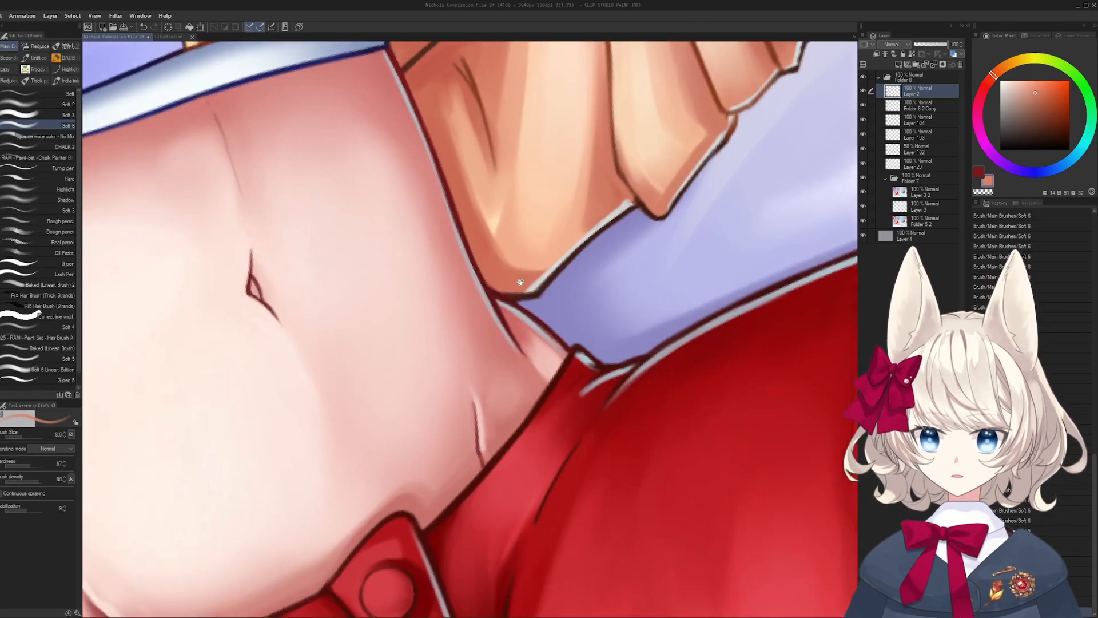
- Darken the jacket's hem outline at the notch between the folds with a sampled dark brown, reducing the brush to size 3
{"action": "left_click_drag", "start_coordinate": [545, 171], "coordinate": [500, 368]}
{"action": "left_click_drag", "start_coordinate": [466, 195], "coordinate": [503, 376]}
{"action": "left_click", "coordinate": [482, 313], "text": "alt"}
{"action": "key", "text": "bracketleft"}
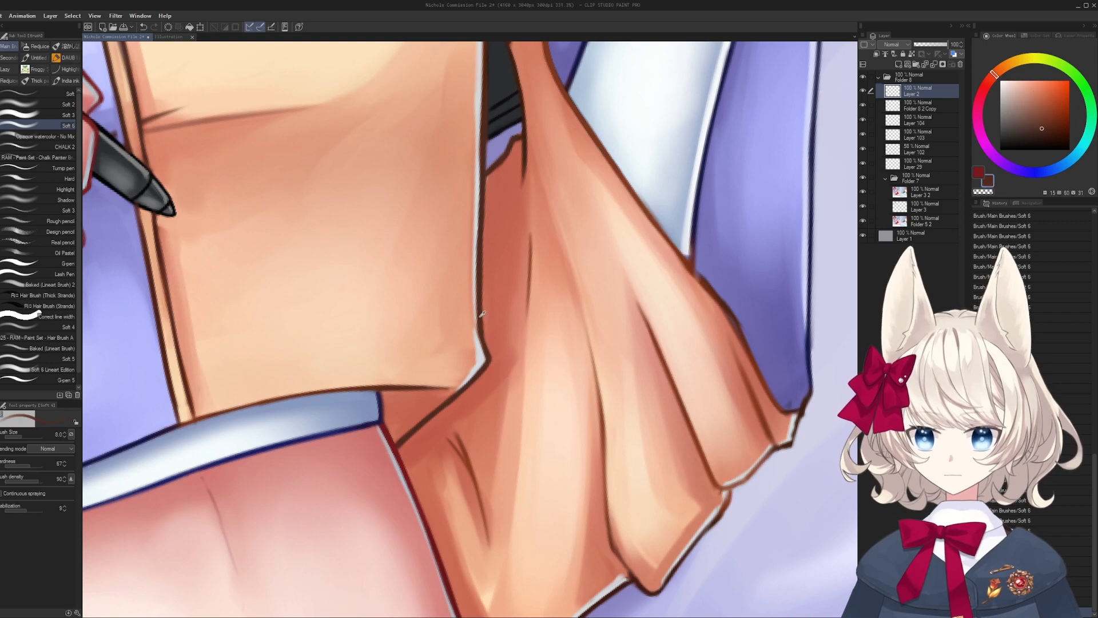
{"action": "left_click_drag", "start_coordinate": [483, 314], "coordinate": [351, 428]}
{"action": "mouse_move", "coordinate": [620, 547]}
{"action": "left_mouse_down"}
{"action": "mouse_move", "coordinate": [508, 472]}
{"action": "mouse_move", "coordinate": [554, 338]}
{"action": "left_mouse_up"}
{"action": "key", "text": "bracketleft"}
{"action": "key", "text": "bracketleft"}
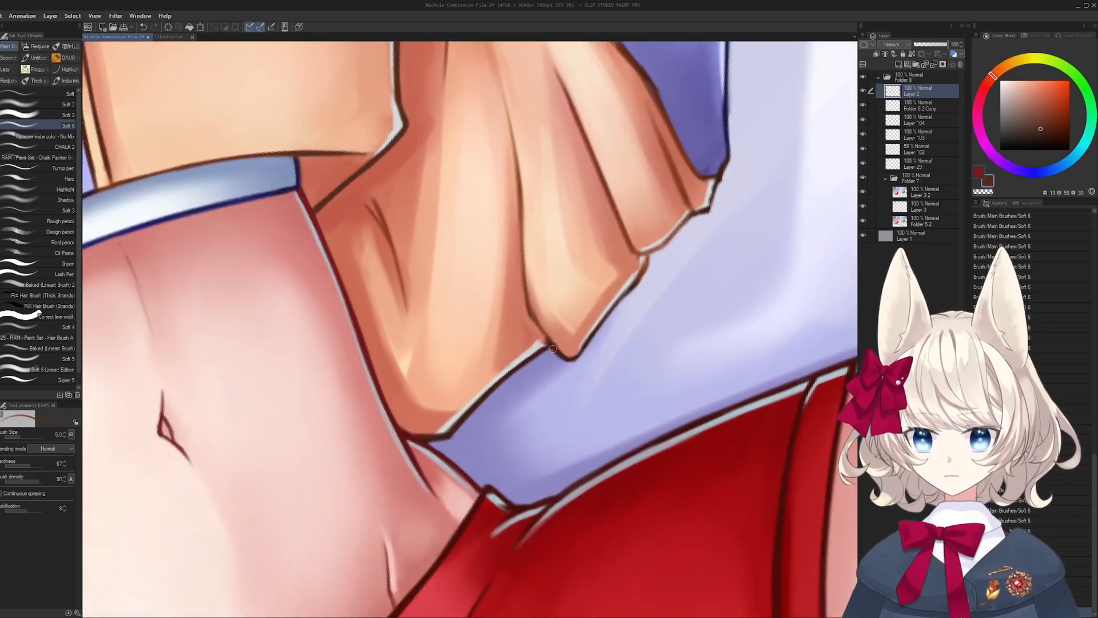
{"action": "key", "text": "ctrl+z"}
{"action": "key", "text": "bracketleft"}
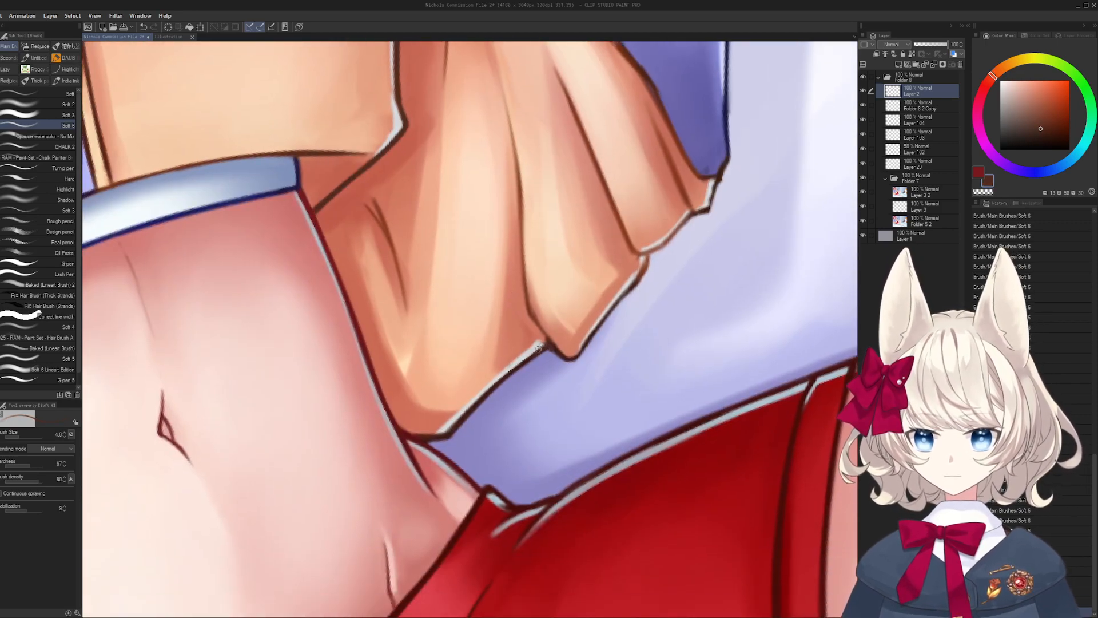
{"action": "left_click_drag", "start_coordinate": [547, 348], "coordinate": [510, 414]}
{"action": "key", "text": "ctrl+at"}
{"action": "left_click_drag", "start_coordinate": [561, 341], "coordinate": [635, 340]}
{"action": "key", "text": "bracketleft"}
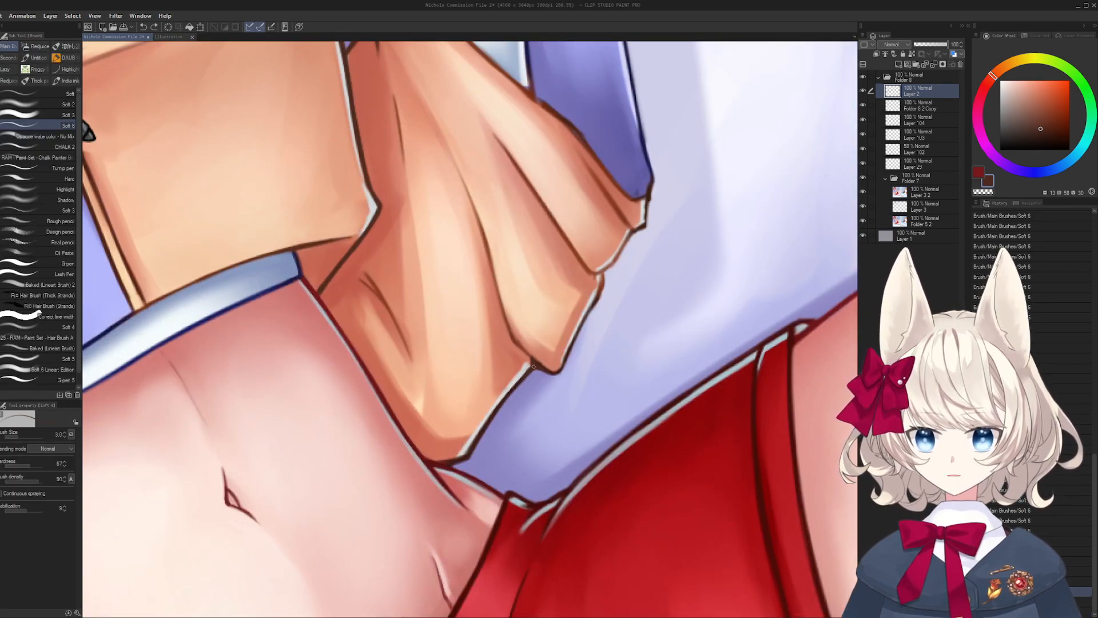
{"action": "left_click_drag", "start_coordinate": [528, 355], "coordinate": [450, 418]}
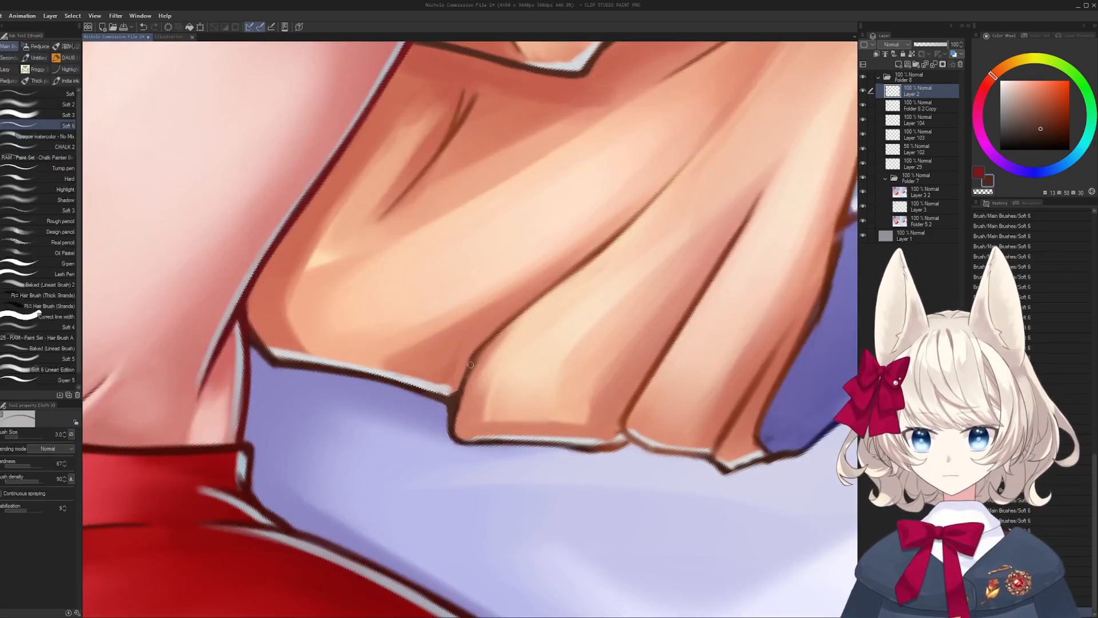
- Rework the long fold line rising from the hem notch with sampled colours, undoing the unwanted stroke
{"action": "mouse_move", "coordinate": [474, 356]}
{"action": "left_mouse_down"}
{"action": "mouse_move", "coordinate": [581, 269]}
{"action": "mouse_move", "coordinate": [509, 282]}
{"action": "mouse_move", "coordinate": [510, 356]}
{"action": "mouse_move", "coordinate": [459, 301]}
{"action": "mouse_move", "coordinate": [463, 281]}
{"action": "mouse_move", "coordinate": [499, 255]}
{"action": "mouse_move", "coordinate": [458, 280]}
{"action": "mouse_move", "coordinate": [464, 274]}
{"action": "mouse_move", "coordinate": [462, 309]}
{"action": "mouse_move", "coordinate": [504, 259]}
{"action": "mouse_move", "coordinate": [392, 332]}
{"action": "mouse_move", "coordinate": [429, 395]}
{"action": "mouse_move", "coordinate": [530, 315]}
{"action": "left_mouse_up"}
{"action": "key", "text": "r"}
{"action": "key", "text": "b"}
{"action": "key", "text": "bracketright"}
{"action": "left_click", "coordinate": [468, 266], "text": "alt"}
{"action": "left_click", "coordinate": [485, 272], "text": "alt"}
{"action": "key", "text": "r"}
{"action": "left_click", "coordinate": [399, 362], "text": "alt"}
{"action": "key", "text": "ctrl+z"}
{"action": "mouse_move", "coordinate": [443, 381]}
{"action": "left_mouse_down"}
{"action": "mouse_move", "coordinate": [543, 303]}
{"action": "mouse_move", "coordinate": [515, 307]}
{"action": "mouse_move", "coordinate": [503, 326]}
{"action": "mouse_move", "coordinate": [497, 296]}
{"action": "left_mouse_up"}
{"action": "key", "text": "r"}
{"action": "key", "text": "r"}
{"action": "left_click_drag", "start_coordinate": [572, 234], "coordinate": [541, 382]}
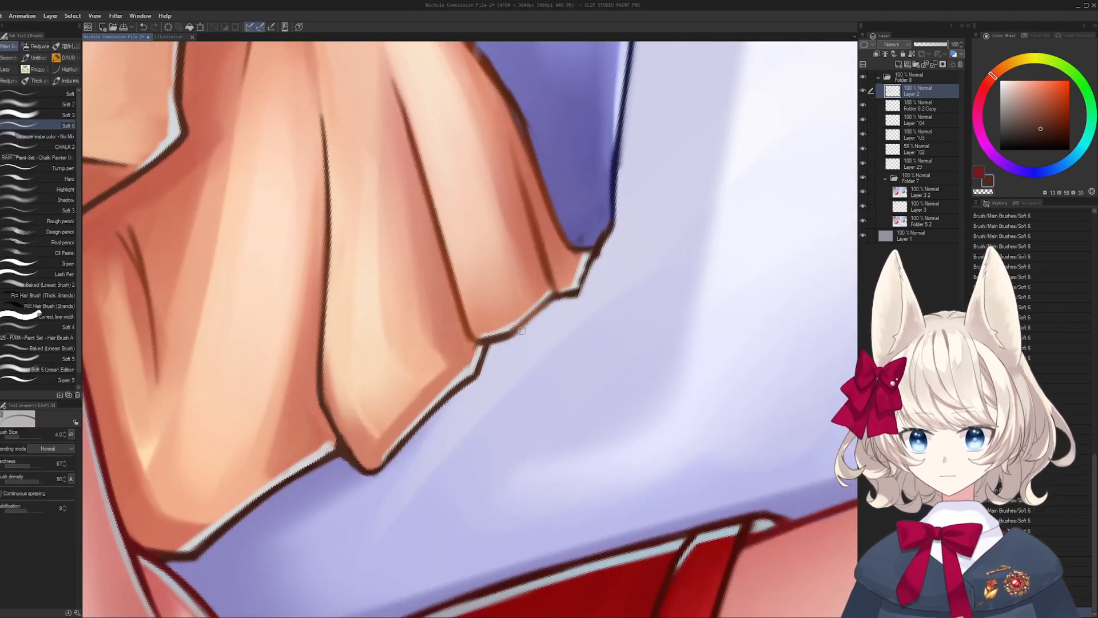
- Refine the hem outline between the middle and outer jacket folds in dark brown
{"action": "mouse_move", "coordinate": [520, 330]}
{"action": "left_mouse_down"}
{"action": "mouse_move", "coordinate": [549, 303]}
{"action": "mouse_move", "coordinate": [458, 348]}
{"action": "left_mouse_up"}
{"action": "key", "text": "r"}
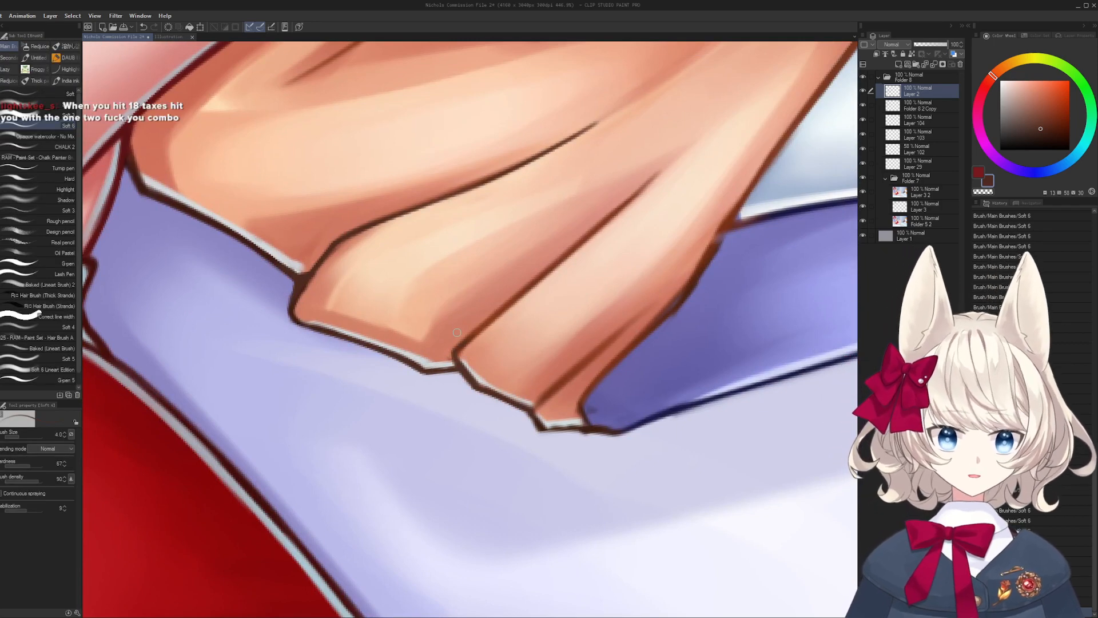
{"action": "left_click_drag", "start_coordinate": [187, 312], "coordinate": [177, 316]}
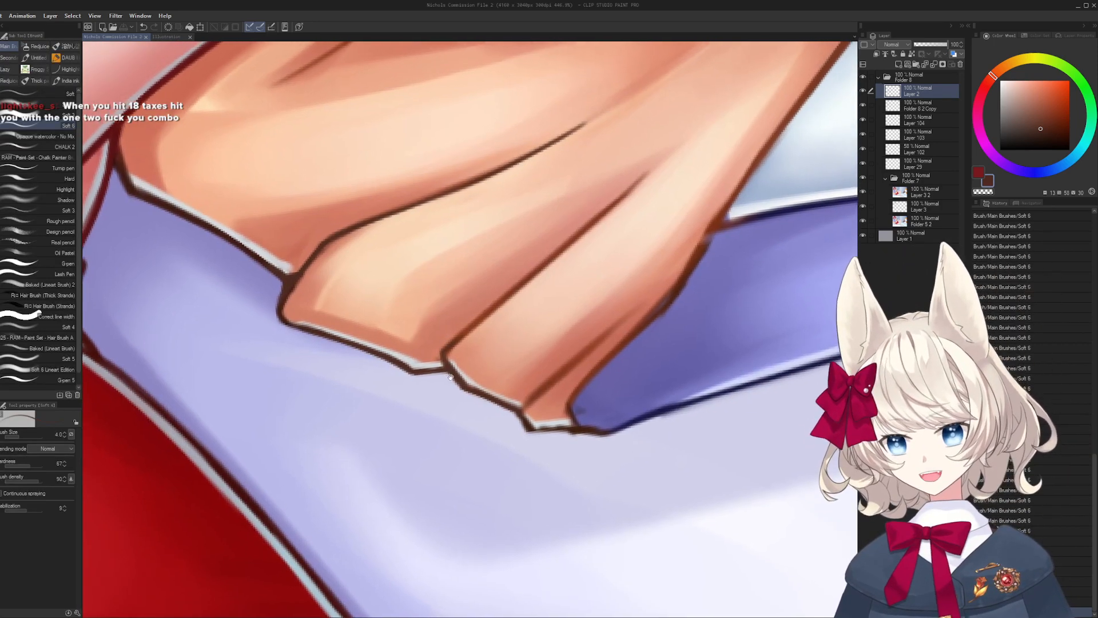
{"action": "left_click_drag", "start_coordinate": [451, 347], "coordinate": [525, 290]}
- Redraw the fold line of the jacket's outer pleat in dark brown at brush size 2.5, undoing the unwanted strokes
{"action": "key", "text": "r"}
{"action": "mouse_move", "coordinate": [573, 223]}
{"action": "left_mouse_down"}
{"action": "mouse_move", "coordinate": [338, 397]}
{"action": "mouse_move", "coordinate": [525, 289]}
{"action": "mouse_move", "coordinate": [429, 311]}
{"action": "left_mouse_up"}
{"action": "key", "text": "ctrl+z"}
{"action": "left_click_drag", "start_coordinate": [569, 248], "coordinate": [424, 311]}
{"action": "key", "text": "ctrl+z"}
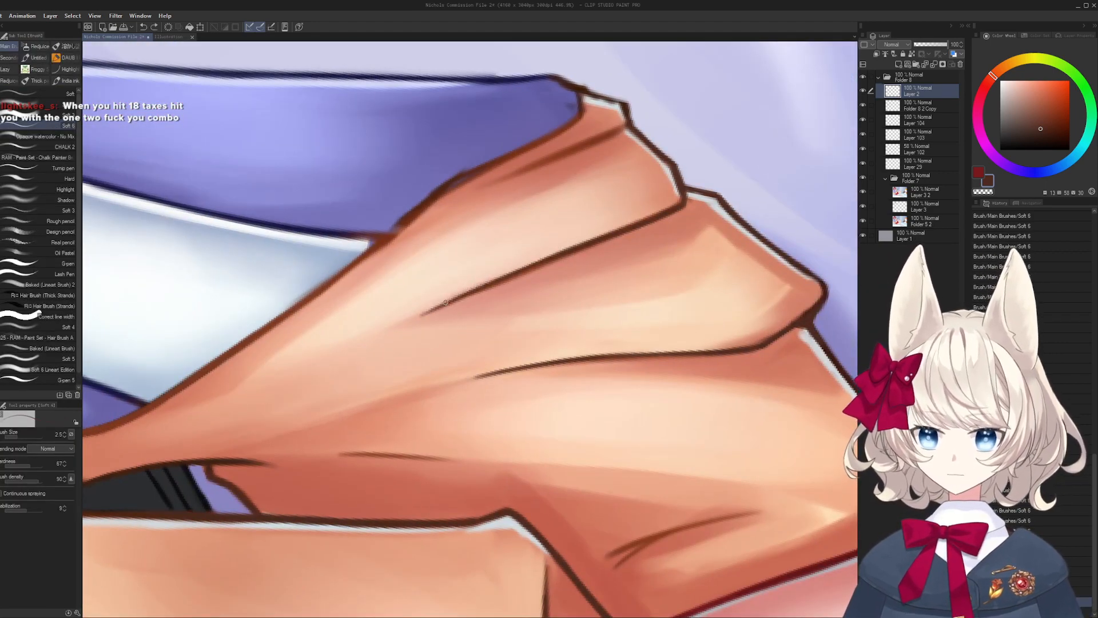
{"action": "key", "text": "ctrl+z"}
{"action": "left_click_drag", "start_coordinate": [610, 240], "coordinate": [431, 314]}
- Soften the edge of the outer pleat's fold line with a sampled pink at brush size 5
{"action": "left_click", "coordinate": [522, 281], "text": "alt"}
{"action": "key", "text": "bracketright"}
{"action": "left_click_drag", "start_coordinate": [521, 281], "coordinate": [432, 314]}
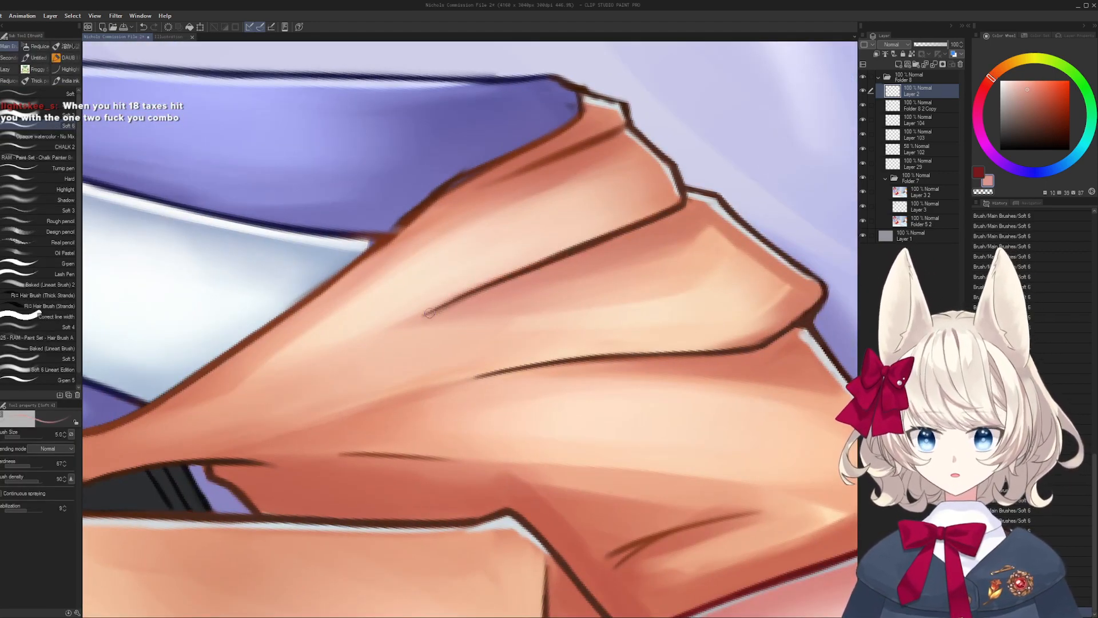
{"action": "scroll", "coordinate": [604, 241], "scroll_direction": "up", "scroll_amount": 3}
{"action": "key", "text": "bracketright"}
{"action": "key", "text": "bracketright"}
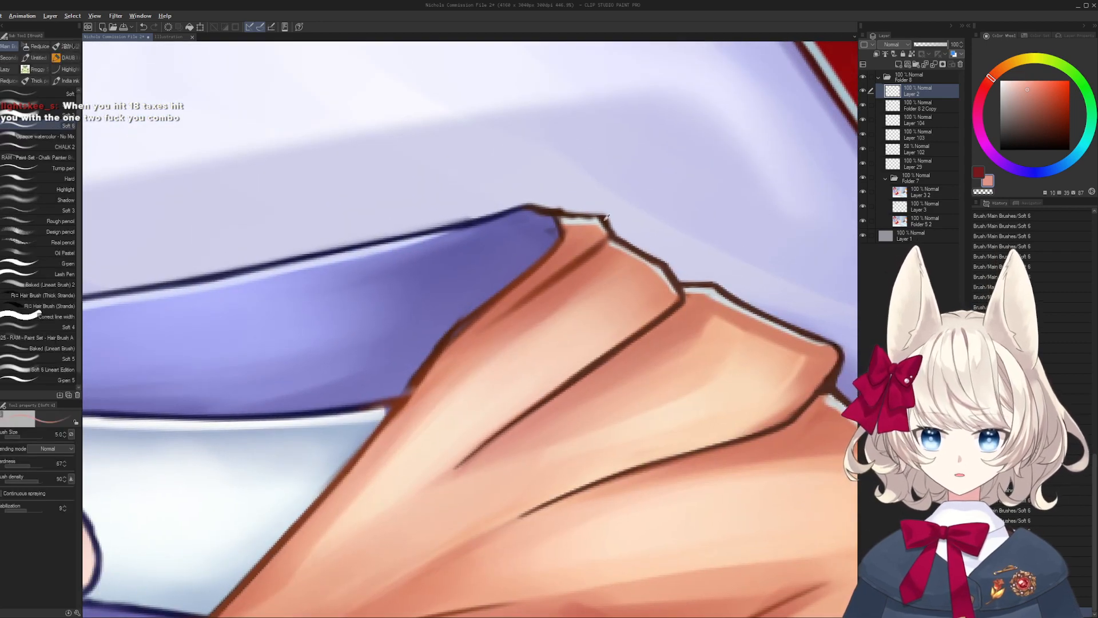
- Redraw the short fold line at the jacket's outermost tip with a sampled dark brown, undoing the unwanted strokes
{"action": "left_click", "coordinate": [608, 232], "text": "alt"}
{"action": "key", "text": "bracketleft"}
{"action": "left_click_drag", "start_coordinate": [487, 327], "coordinate": [604, 249]}
{"action": "key", "text": "ctrl+z"}
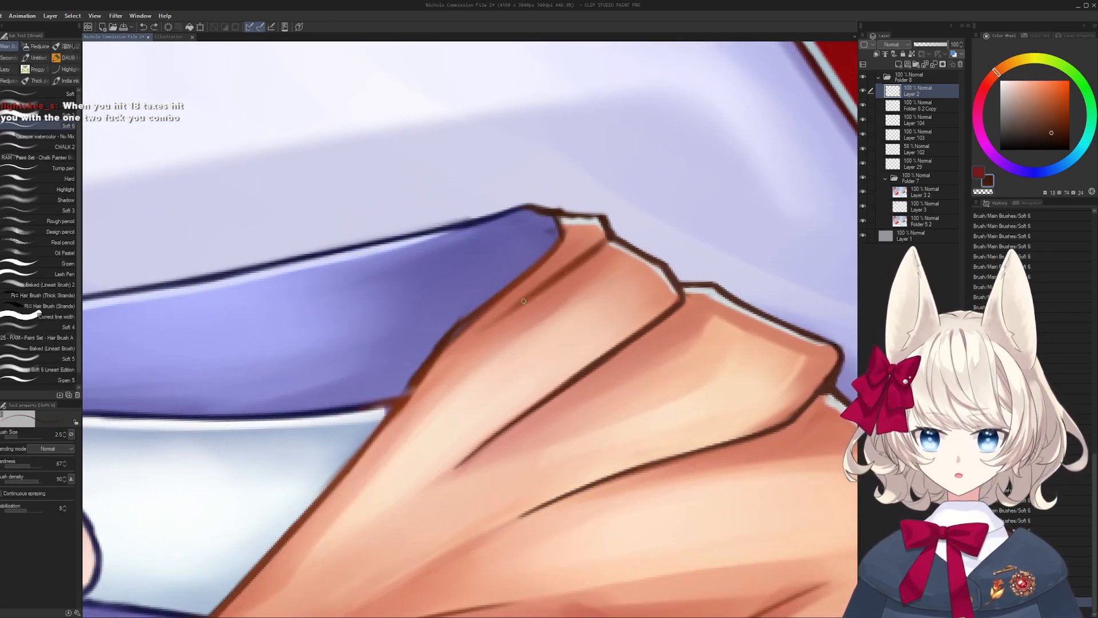
{"action": "left_click_drag", "start_coordinate": [494, 324], "coordinate": [604, 247]}
{"action": "left_click_drag", "start_coordinate": [450, 344], "coordinate": [568, 260]}
{"action": "key", "text": "ctrl+z"}
{"action": "left_click_drag", "start_coordinate": [499, 316], "coordinate": [548, 276]}
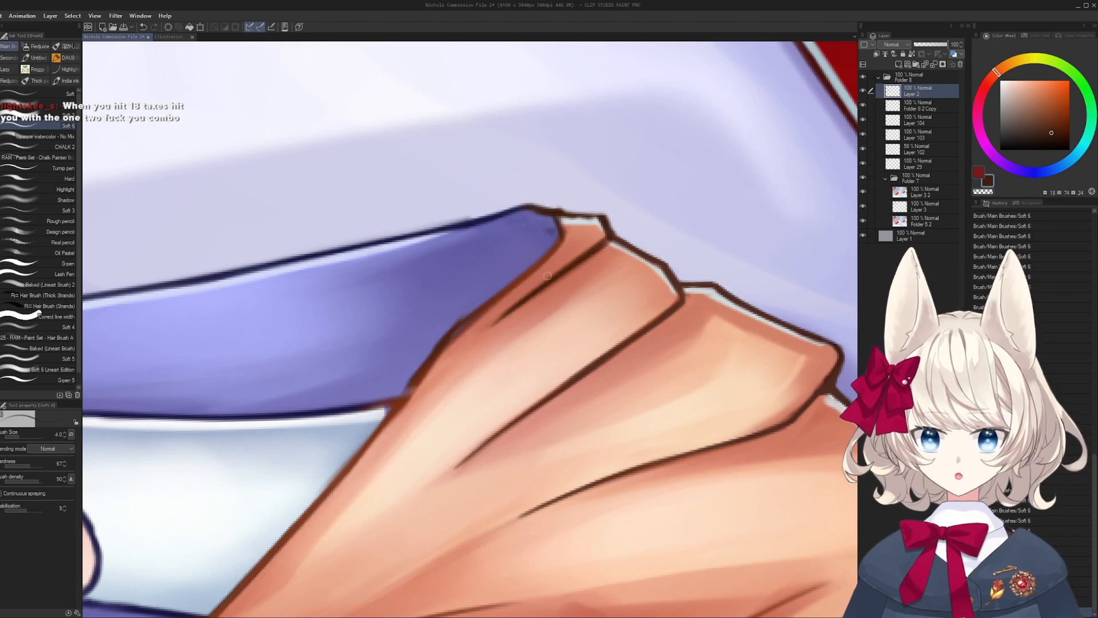
- Soften the edge of the short outermost fold line with a sampled salmon tone, undoing the stroke that misses
{"action": "left_click", "coordinate": [562, 290], "text": "alt"}
{"action": "left_click_drag", "start_coordinate": [500, 321], "coordinate": [589, 259]}
{"action": "mouse_move", "coordinate": [590, 327]}
{"action": "left_mouse_down"}
{"action": "mouse_move", "coordinate": [584, 376]}
{"action": "mouse_move", "coordinate": [368, 375]}
{"action": "left_mouse_up"}
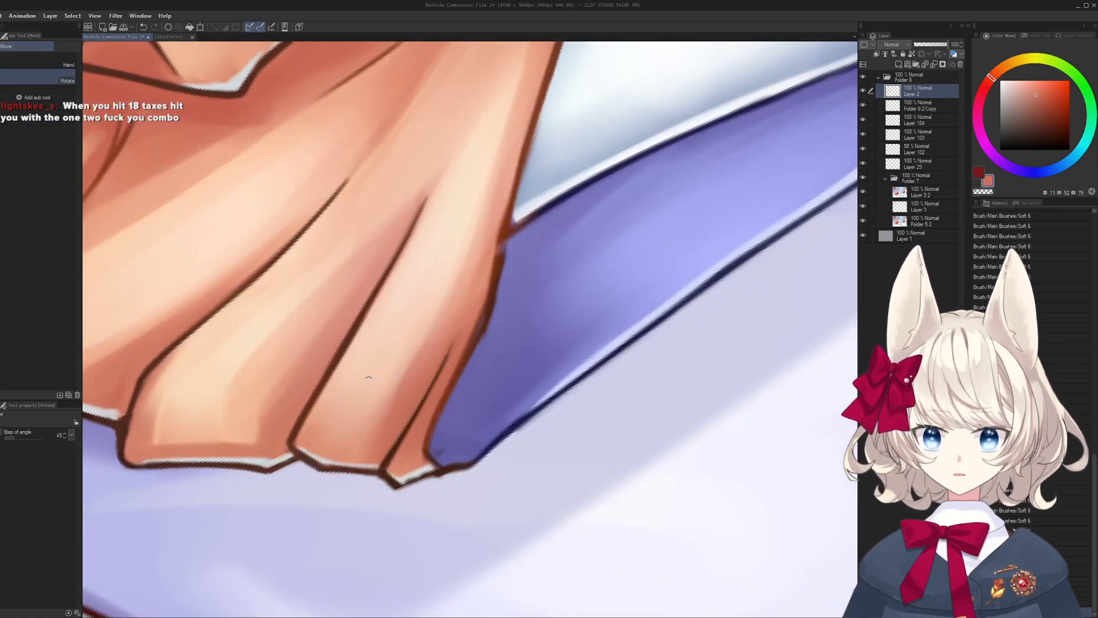
{"action": "left_click", "coordinate": [411, 384], "text": "alt"}
{"action": "left_click", "coordinate": [394, 381], "text": "alt"}
{"action": "mouse_move", "coordinate": [366, 426]}
{"action": "left_mouse_down"}
{"action": "mouse_move", "coordinate": [425, 336]}
{"action": "mouse_move", "coordinate": [402, 370]}
{"action": "mouse_move", "coordinate": [421, 328]}
{"action": "mouse_move", "coordinate": [411, 346]}
{"action": "mouse_move", "coordinate": [408, 326]}
{"action": "mouse_move", "coordinate": [519, 284]}
{"action": "left_mouse_up"}
{"action": "key", "text": "ctrl+z"}
- Sample salmon tones from the outer pleat and adjust the brush size for shading beside the short fold line
{"action": "left_click", "coordinate": [388, 386], "text": "alt"}
{"action": "key", "text": "]"}
{"action": "key", "text": "]"}
{"action": "key", "text": "]"}
{"action": "key", "text": "]"}
{"action": "key", "text": "]"}
{"action": "key", "text": "["}
{"action": "key", "text": "["}
{"action": "left_click", "coordinate": [425, 351], "text": "alt"}
{"action": "key", "text": "["}
- Shade the outer pleat's edge next to the blue sleeve in salmon, undoing the unwanted strokes
{"action": "mouse_move", "coordinate": [437, 342]}
{"action": "left_mouse_down"}
{"action": "mouse_move", "coordinate": [540, 272]}
{"action": "mouse_move", "coordinate": [558, 234]}
{"action": "left_mouse_up"}
{"action": "key", "text": "ctrl+z"}
{"action": "key", "text": "ctrl+z"}
{"action": "left_click_drag", "start_coordinate": [487, 304], "coordinate": [562, 242]}
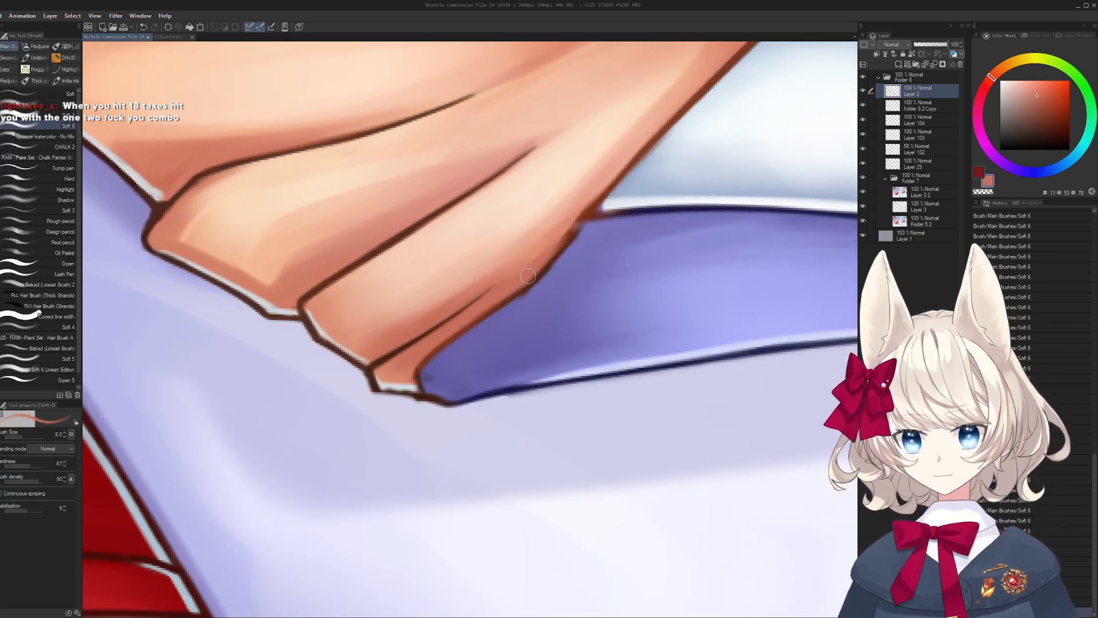
{"action": "left_click_drag", "start_coordinate": [536, 275], "coordinate": [586, 208]}
{"action": "left_click_drag", "start_coordinate": [589, 203], "coordinate": [606, 235]}
{"action": "mouse_move", "coordinate": [606, 235]}
{"action": "left_mouse_down"}
{"action": "mouse_move", "coordinate": [444, 312]}
{"action": "mouse_move", "coordinate": [542, 241]}
{"action": "left_mouse_up"}
{"action": "mouse_move", "coordinate": [434, 308]}
{"action": "left_mouse_down"}
{"action": "mouse_move", "coordinate": [607, 179]}
{"action": "mouse_move", "coordinate": [236, 317]}
{"action": "left_mouse_up"}
{"action": "key", "text": "]"}
{"action": "left_click", "coordinate": [151, 298], "text": "alt"}
{"action": "key", "text": "["}
{"action": "key", "text": "["}
{"action": "key", "text": "["}
{"action": "key", "text": "["}
{"action": "key", "text": "["}
{"action": "key", "text": "["}
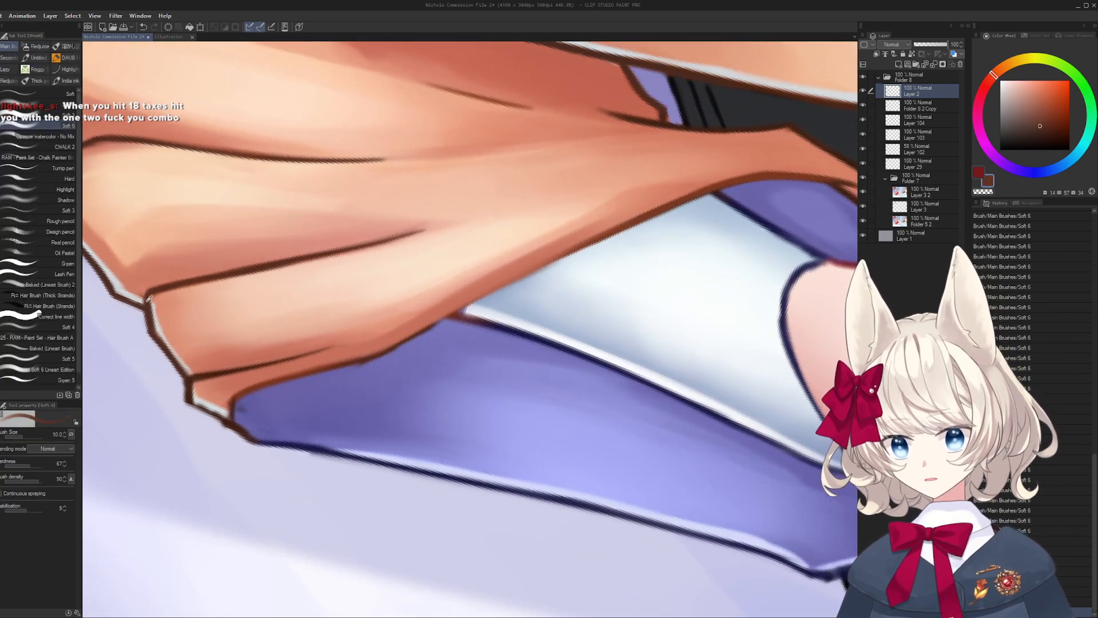
{"action": "left_click_drag", "start_coordinate": [386, 350], "coordinate": [548, 267]}
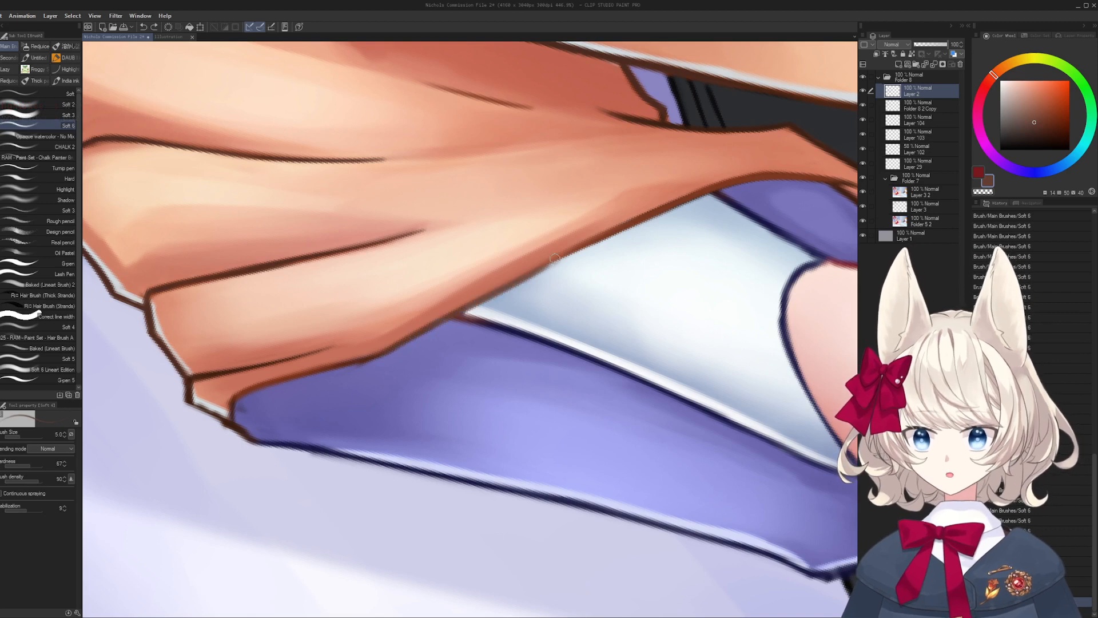
{"action": "key", "text": "ctrl+z"}
- Redraw the jacket's outline along the blue sleeve and white cuff with a sampled dark brown, undoing the unwanted strokes
{"action": "key", "text": "]"}
{"action": "key", "text": "]"}
{"action": "left_click", "coordinate": [318, 333], "text": "alt"}
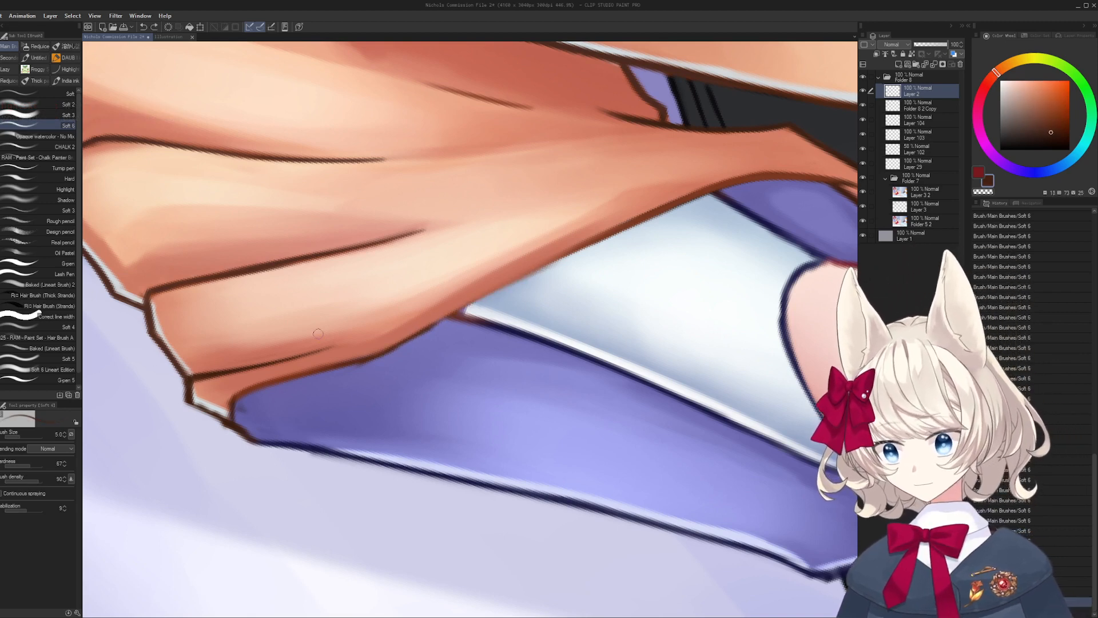
{"action": "key", "text": "ctrl+z"}
{"action": "mouse_move", "coordinate": [381, 353]}
{"action": "left_mouse_down"}
{"action": "mouse_move", "coordinate": [608, 234]}
{"action": "mouse_move", "coordinate": [550, 281]}
{"action": "mouse_move", "coordinate": [559, 269]}
{"action": "left_mouse_up"}
{"action": "key", "text": "ctrl+z"}
{"action": "key", "text": "shift+space"}
{"action": "left_click_drag", "start_coordinate": [484, 301], "coordinate": [643, 231]}
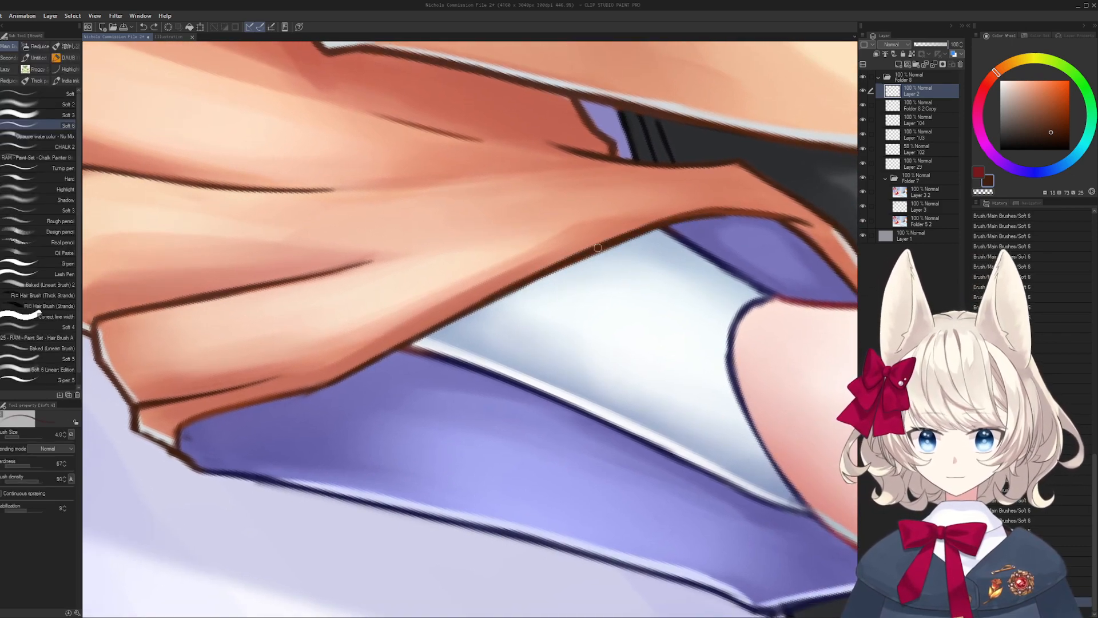
{"action": "left_click_drag", "start_coordinate": [574, 261], "coordinate": [756, 212]}
{"action": "key", "text": "shift+space"}
{"action": "left_click_drag", "start_coordinate": [663, 227], "coordinate": [538, 121]}
{"action": "left_click_drag", "start_coordinate": [341, 592], "coordinate": [432, 369]}
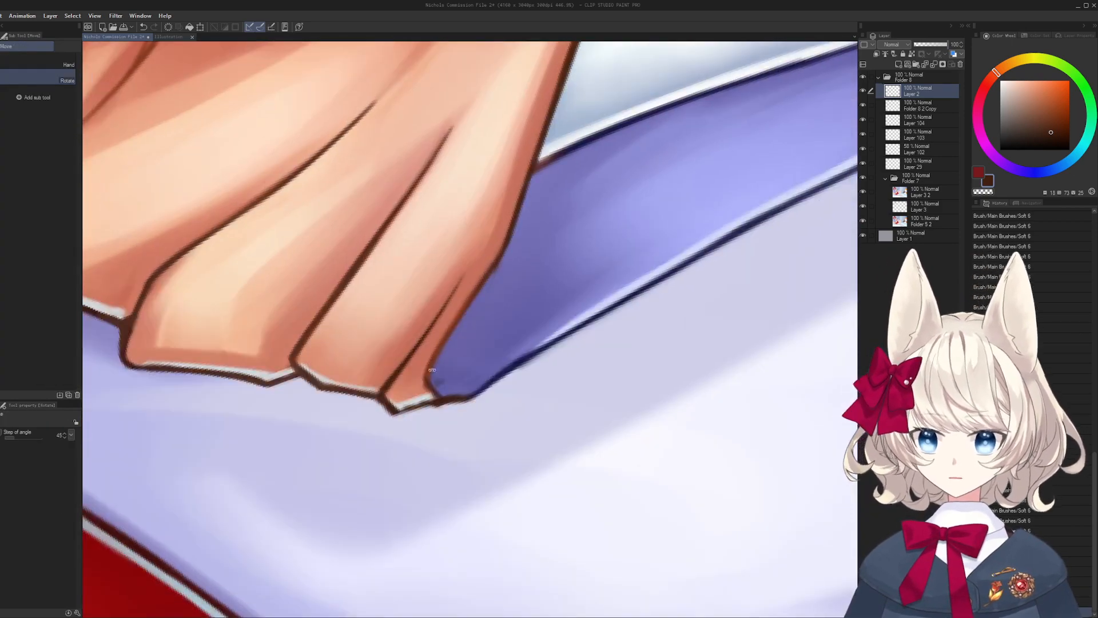
{"action": "mouse_move", "coordinate": [493, 274]}
{"action": "left_mouse_down"}
{"action": "mouse_move", "coordinate": [440, 344]}
{"action": "mouse_move", "coordinate": [435, 280]}
{"action": "left_mouse_up"}
{"action": "key", "text": "ctrl+z"}
{"action": "key", "text": "ctrl+space"}
{"action": "key", "text": "shift+space"}
{"action": "mouse_move", "coordinate": [480, 286]}
{"action": "left_mouse_down"}
{"action": "mouse_move", "coordinate": [435, 304]}
{"action": "mouse_move", "coordinate": [520, 324]}
{"action": "mouse_move", "coordinate": [518, 336]}
{"action": "left_mouse_up"}
- Review the retouching on its own by hiding Folder 7, toggling Layer 2 and Folder 8 2 Copy, and showing Folder 7 again
{"action": "left_click", "coordinate": [863, 178]}
{"action": "key", "text": "ctrl+space"}
{"action": "left_click_drag", "start_coordinate": [604, 278], "coordinate": [477, 298]}
{"action": "key", "text": "space"}
{"action": "key", "text": "ctrl+space"}
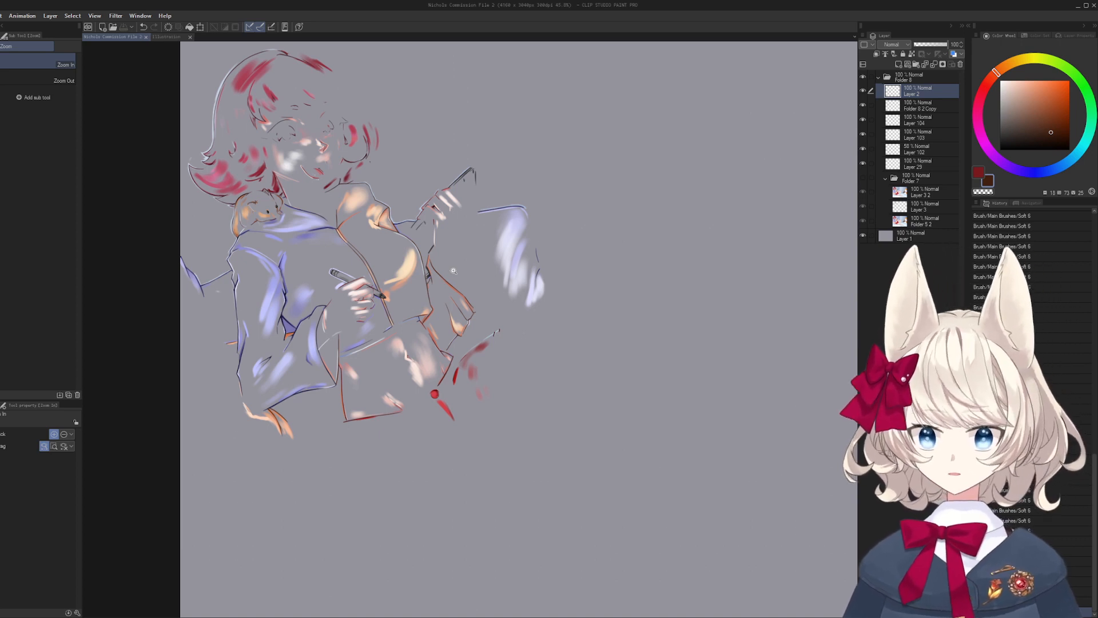
{"action": "left_click", "coordinate": [862, 91]}
{"action": "left_click", "coordinate": [862, 92]}
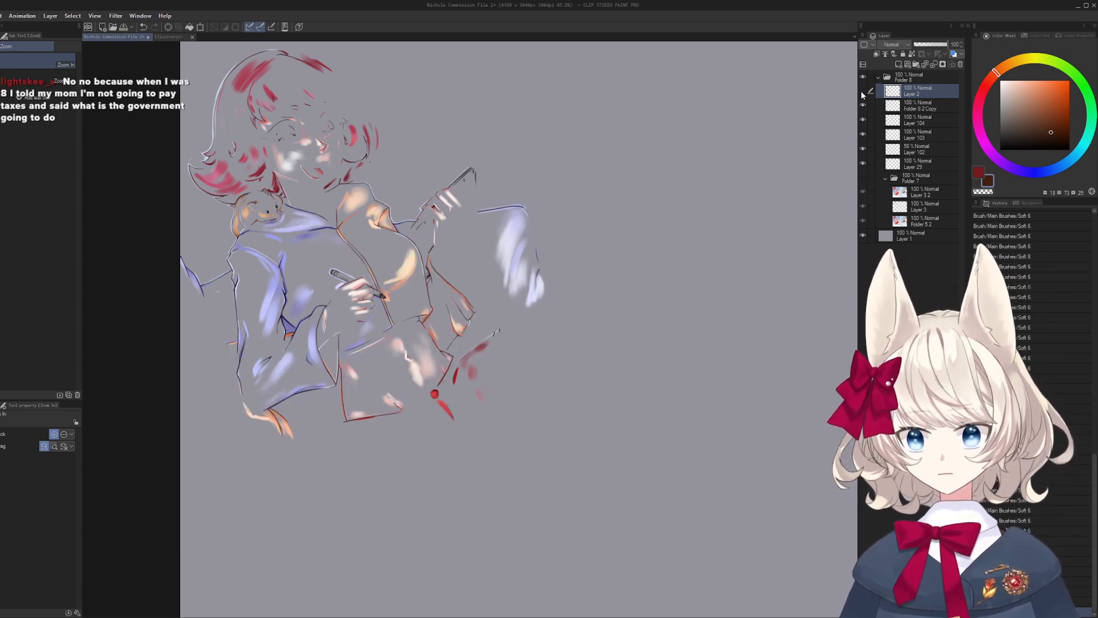
{"action": "left_click", "coordinate": [862, 92]}
{"action": "left_click", "coordinate": [863, 92]}
{"action": "left_click", "coordinate": [862, 105]}
{"action": "left_click", "coordinate": [863, 105]}
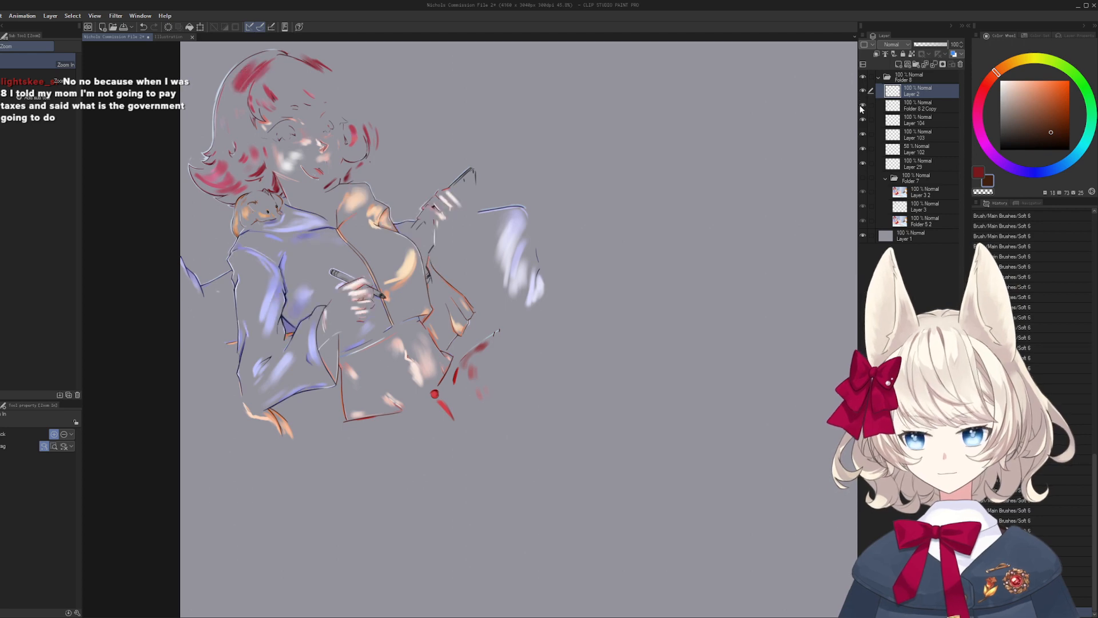
{"action": "left_click", "coordinate": [862, 178]}
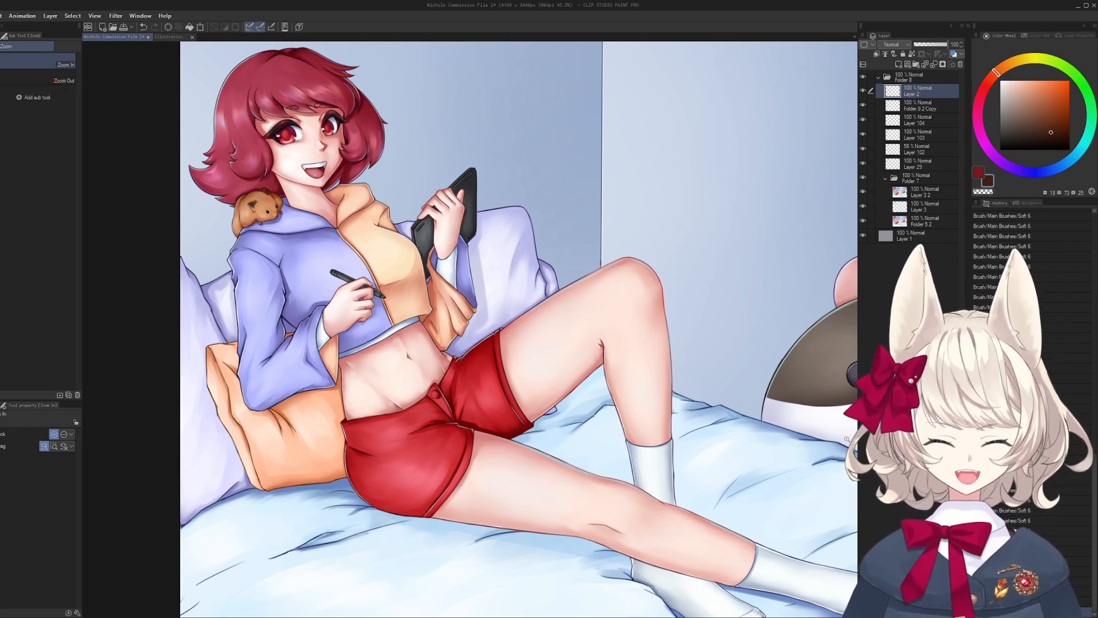
- Touch up the orange jacket's outline around the small lavender gap below the tablet using sampled colours, undoing the unwanted stroke
{"action": "scroll", "coordinate": [516, 325], "scroll_direction": "up", "scroll_amount": 10}
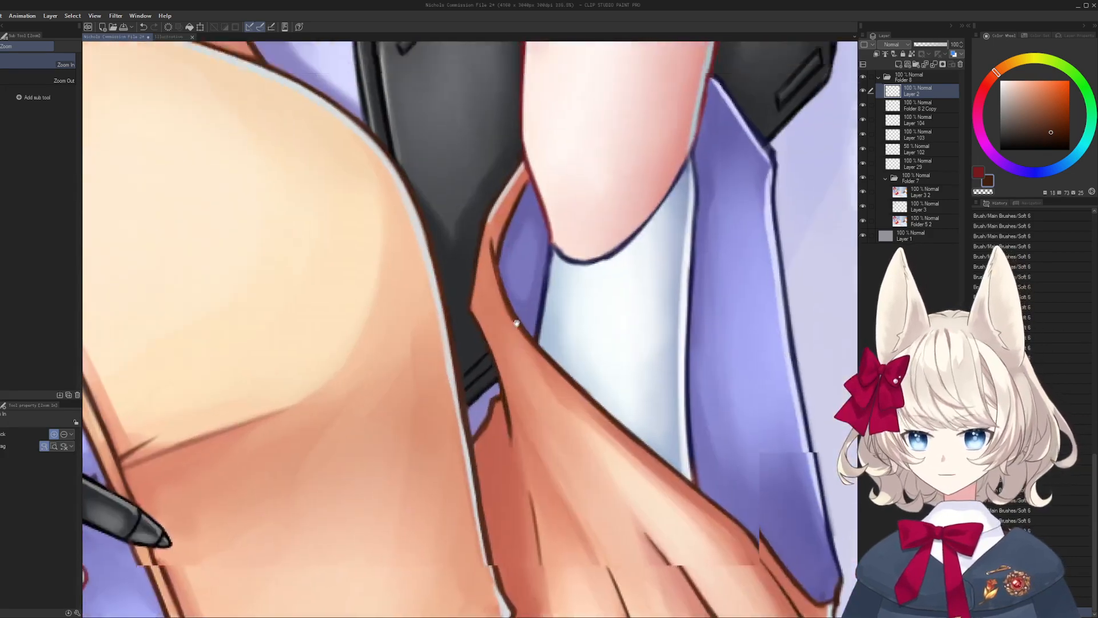
{"action": "scroll", "coordinate": [516, 324], "scroll_direction": "up", "scroll_amount": 5}
{"action": "key", "text": "bracketleft"}
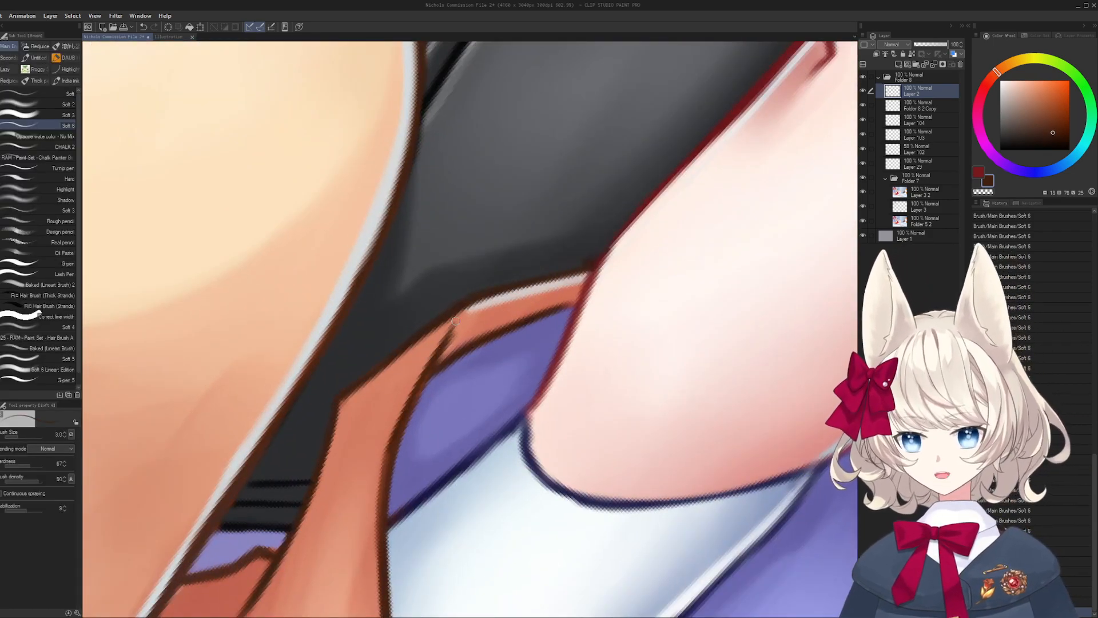
{"action": "left_click_drag", "start_coordinate": [548, 307], "coordinate": [538, 269]}
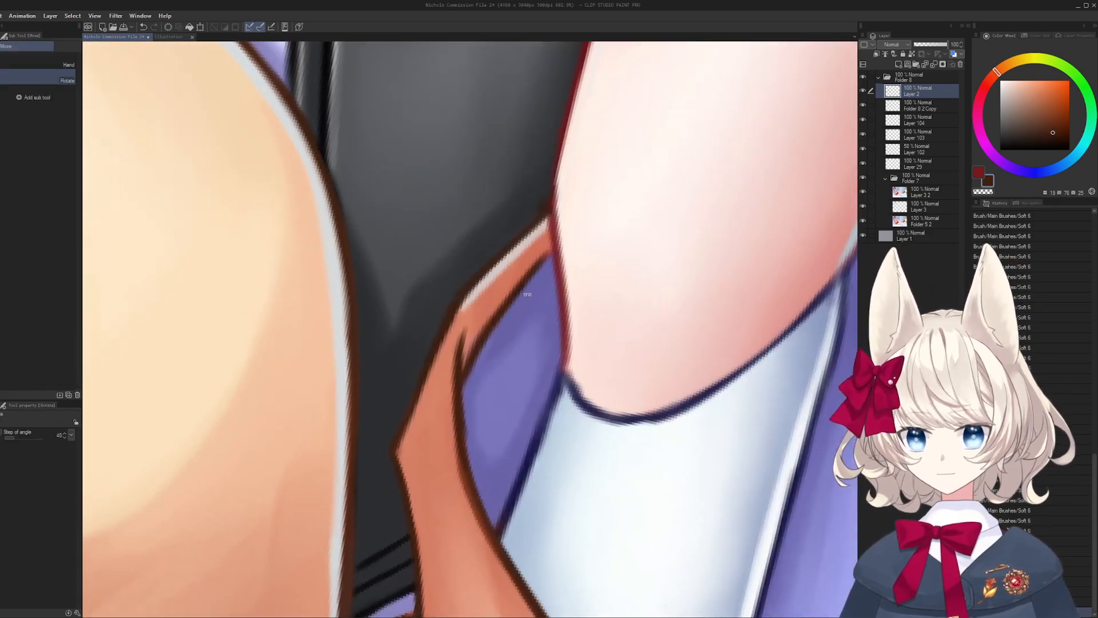
{"action": "left_click_drag", "start_coordinate": [582, 239], "coordinate": [400, 389]}
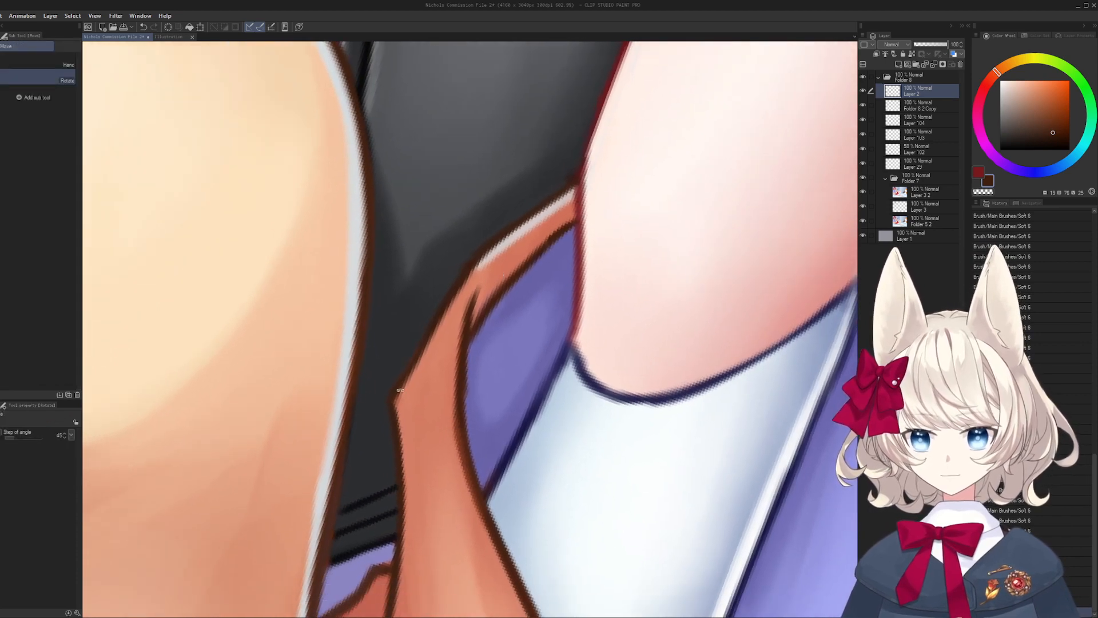
{"action": "mouse_move", "coordinate": [457, 294]}
{"action": "left_mouse_down"}
{"action": "mouse_move", "coordinate": [578, 300]}
{"action": "mouse_move", "coordinate": [505, 252]}
{"action": "left_mouse_up"}
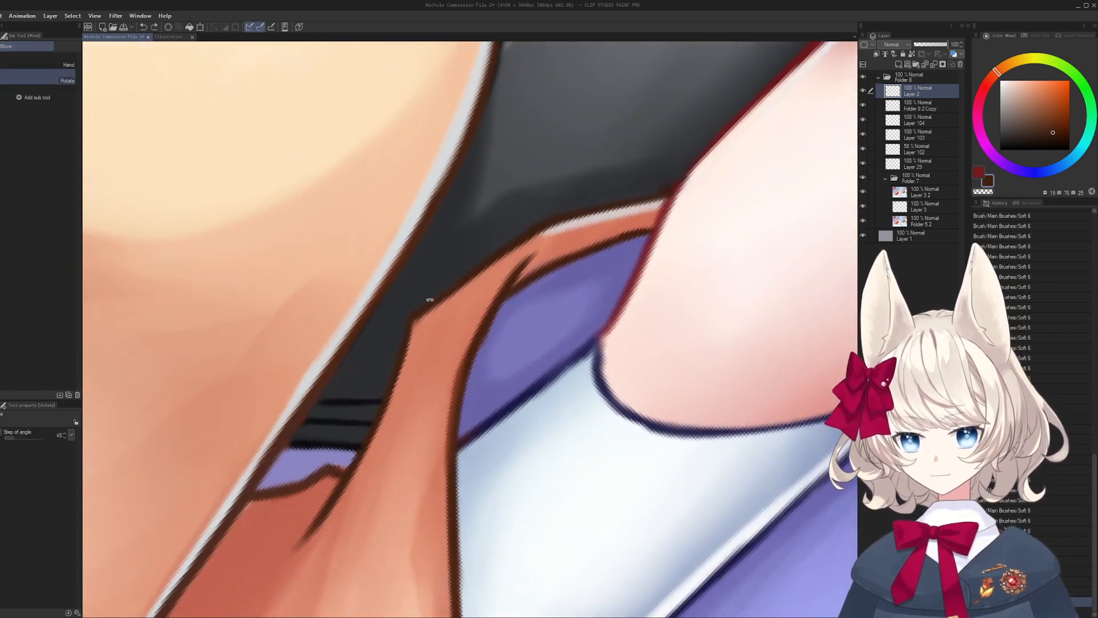
{"action": "left_click_drag", "start_coordinate": [364, 399], "coordinate": [485, 244]}
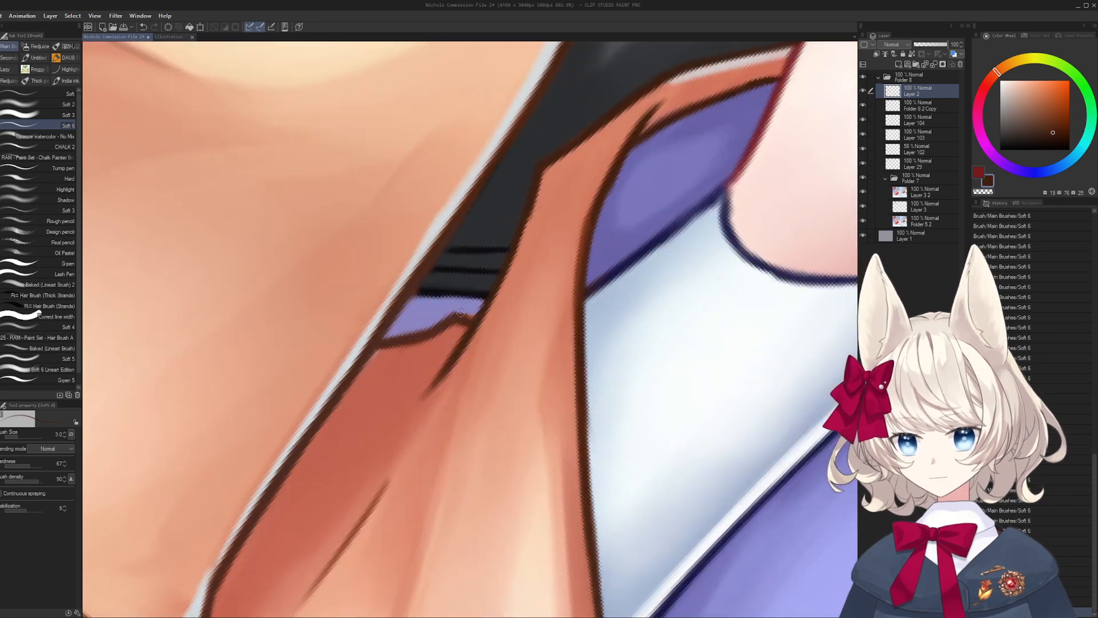
{"action": "left_click", "coordinate": [452, 309], "text": "alt"}
{"action": "left_click", "coordinate": [456, 320], "text": "alt"}
{"action": "mouse_move", "coordinate": [456, 319]}
{"action": "left_mouse_down"}
{"action": "mouse_move", "coordinate": [469, 320]}
{"action": "mouse_move", "coordinate": [412, 410]}
{"action": "mouse_move", "coordinate": [436, 335]}
{"action": "mouse_move", "coordinate": [466, 336]}
{"action": "mouse_move", "coordinate": [474, 294]}
{"action": "left_mouse_up"}
{"action": "left_click", "coordinate": [455, 342], "text": "alt"}
{"action": "key", "text": "ctrl+z"}
- Adjust the brush size and soften the jacket's short inner fold line with a sampled peach tone
{"action": "key", "text": "bracketleft"}
{"action": "key", "text": "bracketleft"}
{"action": "key", "text": "bracketleft"}
{"action": "key", "text": "bracketleft"}
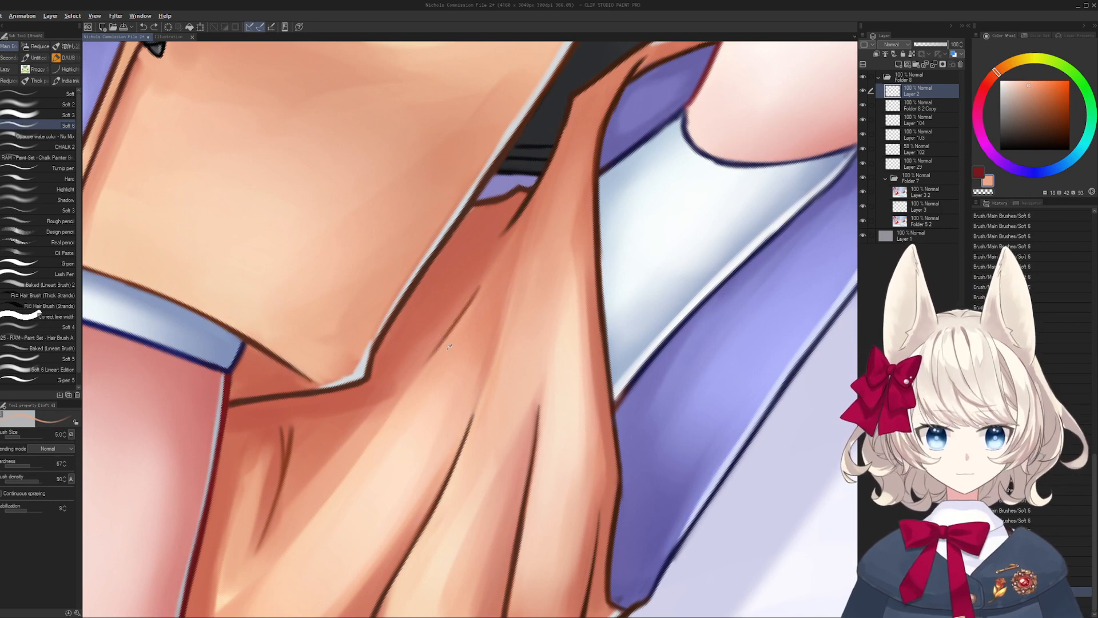
{"action": "left_click", "coordinate": [493, 274], "text": "alt"}
{"action": "left_click_drag", "start_coordinate": [432, 369], "coordinate": [475, 309]}
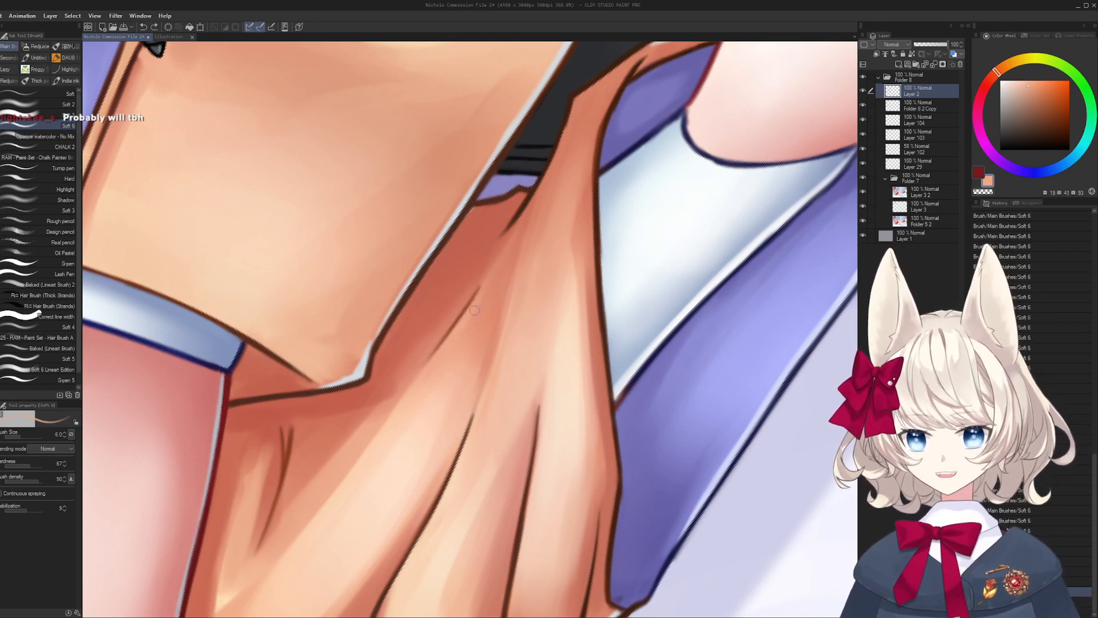
- Sample a darker salmon beside the short fold line, enlarge the brush to 15, and save the file
{"action": "left_click", "coordinate": [433, 372], "text": "alt"}
{"action": "key", "text": "bracketright"}
{"action": "key", "text": "bracketright"}
{"action": "key", "text": "bracketright"}
{"action": "key", "text": "bracketright"}
{"action": "key", "text": "bracketright"}
{"action": "key", "text": "bracketright"}
{"action": "key", "text": "bracketright"}
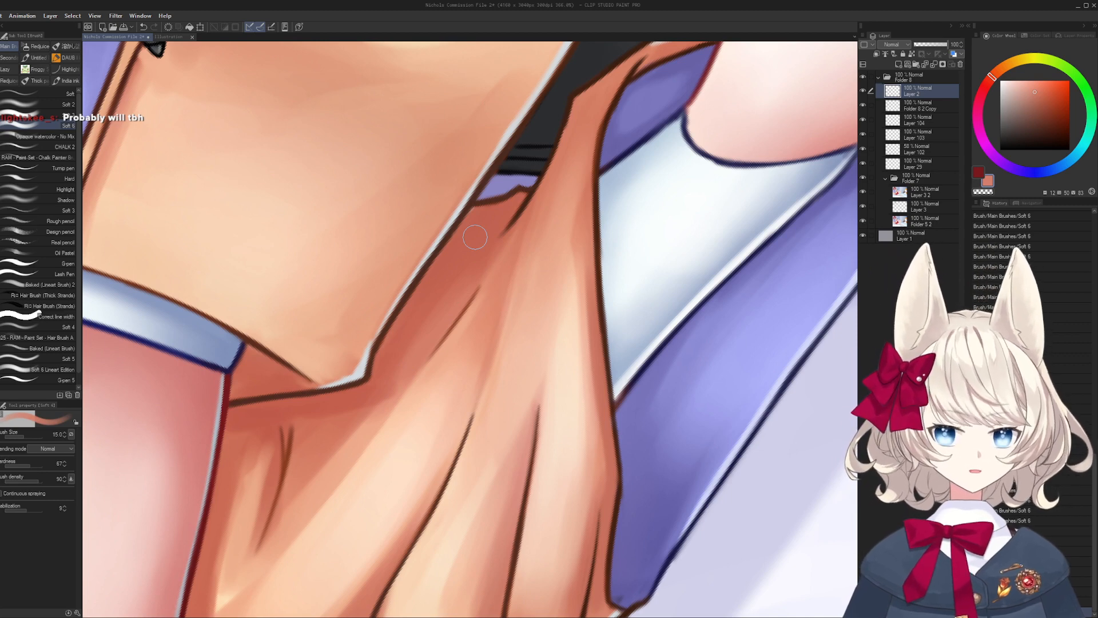
{"action": "key", "text": "ctrl+s"}
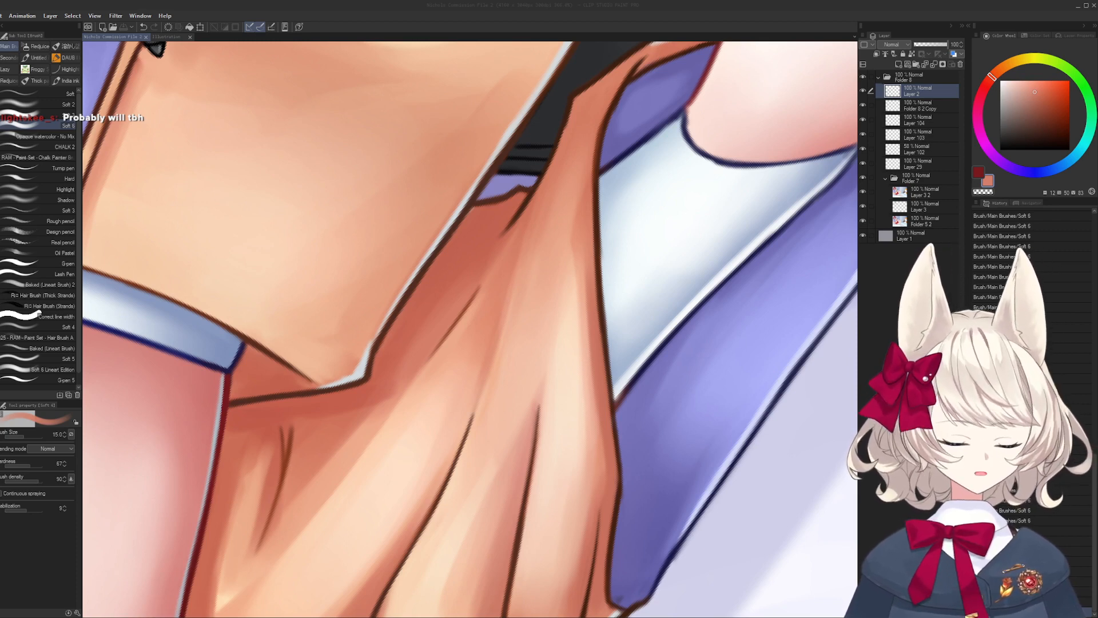
- Retouch the blue sleeve's lower tip beside the jacket hem with sampled colours and a size 4 brush
{"action": "mouse_move", "coordinate": [599, 450]}
{"action": "left_mouse_down"}
{"action": "mouse_move", "coordinate": [539, 391]}
{"action": "mouse_move", "coordinate": [549, 350]}
{"action": "mouse_move", "coordinate": [516, 335]}
{"action": "mouse_move", "coordinate": [537, 354]}
{"action": "left_mouse_up"}
{"action": "scroll", "coordinate": [540, 390], "scroll_direction": "up", "scroll_amount": 4}
{"action": "left_click", "coordinate": [559, 342], "text": "alt"}
{"action": "key", "text": "bracketleft"}
{"action": "key", "text": "bracketleft"}
{"action": "key", "text": "bracketleft"}
{"action": "key", "text": "bracketleft"}
{"action": "key", "text": "bracketleft"}
{"action": "key", "text": "bracketleft"}
{"action": "key", "text": "bracketleft"}
{"action": "key", "text": "bracketleft"}
{"action": "key", "text": "bracketleft"}
{"action": "left_click", "coordinate": [552, 385], "text": "alt"}
{"action": "left_click", "coordinate": [595, 363], "text": "alt"}
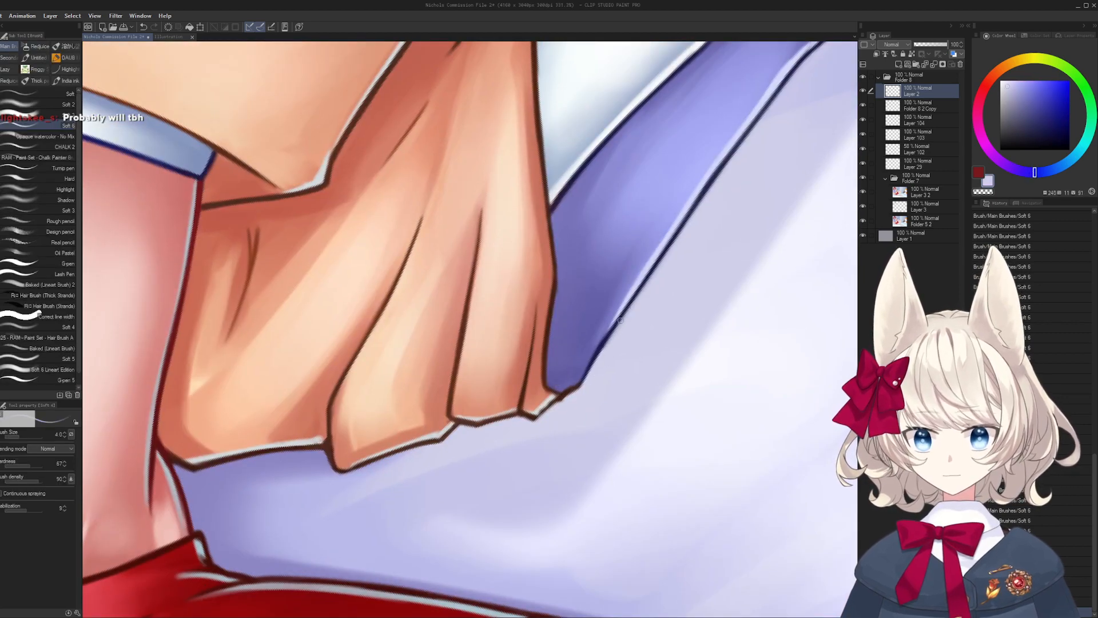
- Refine the blue sleeve's outline at the corner beneath the tablet with sampled navy
{"action": "left_click_drag", "start_coordinate": [778, 118], "coordinate": [595, 278]}
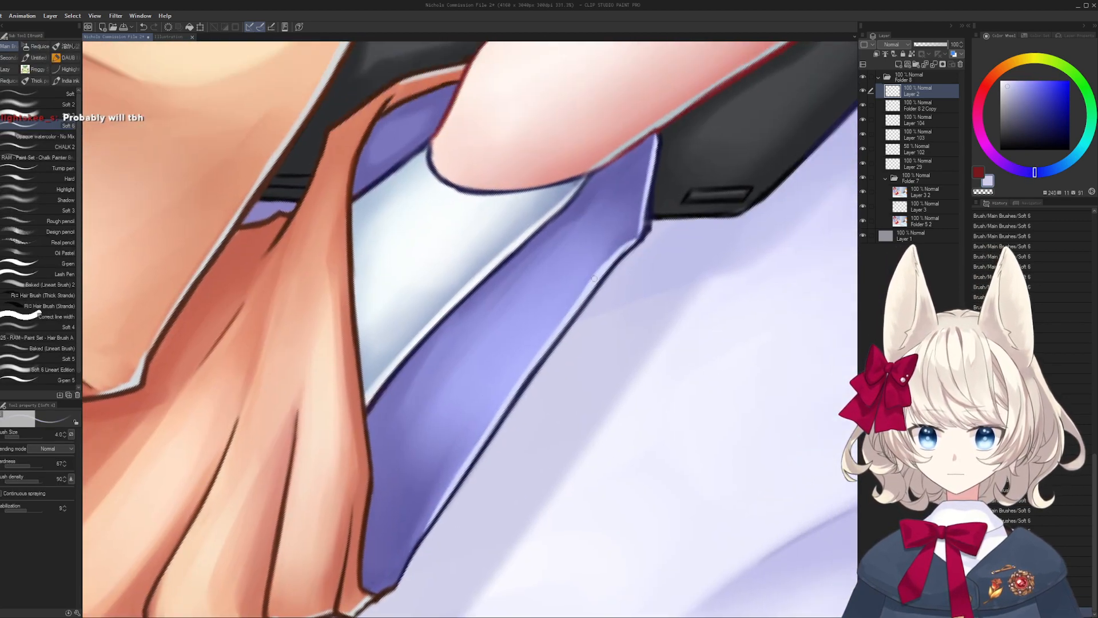
{"action": "left_click", "coordinate": [651, 228], "text": "alt"}
{"action": "left_click_drag", "start_coordinate": [649, 228], "coordinate": [636, 237]}
{"action": "left_click_drag", "start_coordinate": [519, 200], "coordinate": [490, 286]}
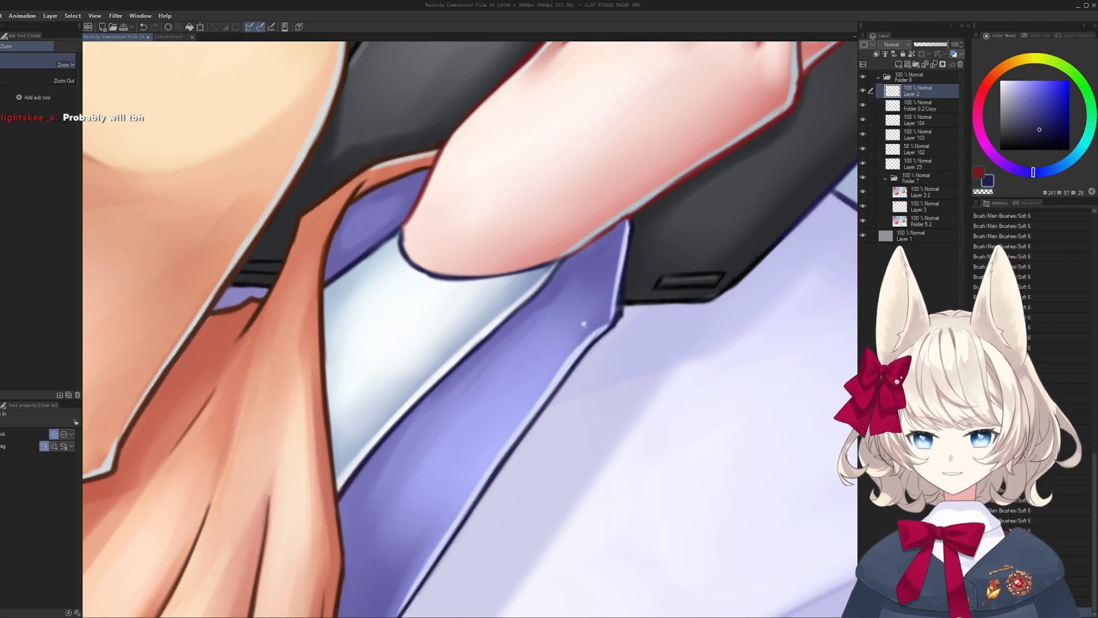
{"action": "left_click", "coordinate": [617, 322], "text": "alt"}
{"action": "left_click_drag", "start_coordinate": [622, 319], "coordinate": [618, 322]}
{"action": "left_click_drag", "start_coordinate": [589, 322], "coordinate": [564, 383]}
- Add fine light tan fur strokes at the base of the hamster's ear with a size 2 brush, and save the file
{"action": "mouse_move", "coordinate": [469, 292]}
{"action": "left_mouse_down"}
{"action": "mouse_move", "coordinate": [526, 501]}
{"action": "mouse_move", "coordinate": [532, 572]}
{"action": "left_mouse_up"}
{"action": "mouse_move", "coordinate": [490, 76]}
{"action": "left_mouse_down"}
{"action": "mouse_move", "coordinate": [497, 284]}
{"action": "mouse_move", "coordinate": [529, 474]}
{"action": "left_mouse_up"}
{"action": "mouse_move", "coordinate": [280, 74]}
{"action": "left_mouse_down"}
{"action": "mouse_move", "coordinate": [385, 240]}
{"action": "mouse_move", "coordinate": [412, 372]}
{"action": "left_mouse_up"}
{"action": "left_click_drag", "start_coordinate": [591, 205], "coordinate": [478, 389]}
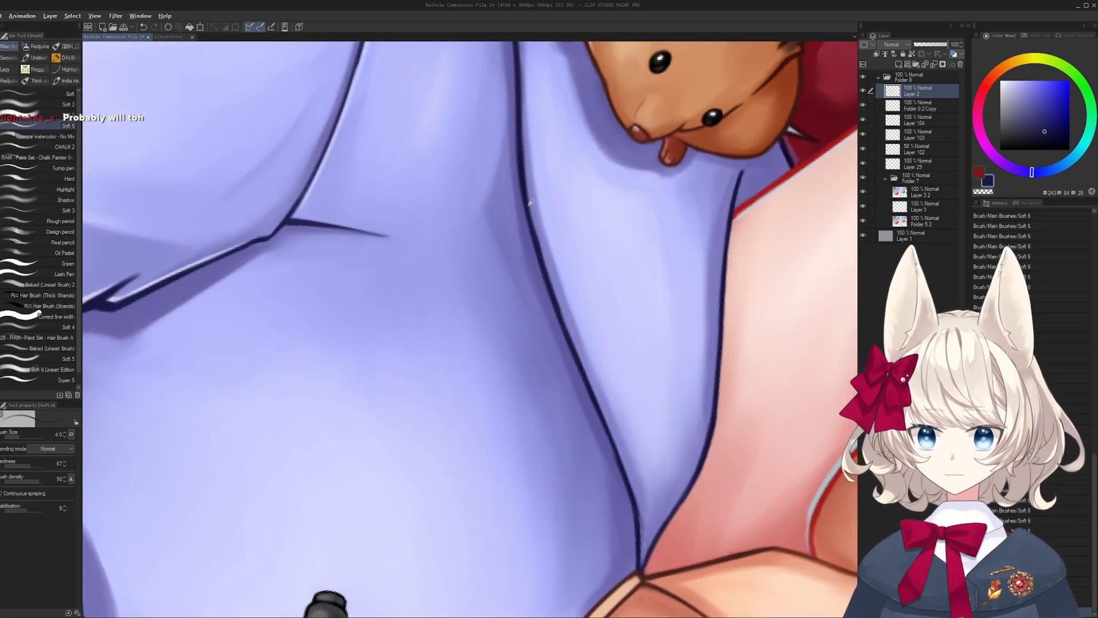
{"action": "left_click", "coordinate": [525, 199], "text": "alt"}
{"action": "left_click_drag", "start_coordinate": [538, 194], "coordinate": [337, 489]}
{"action": "left_click_drag", "start_coordinate": [369, 246], "coordinate": [393, 390]}
{"action": "left_click_drag", "start_coordinate": [393, 436], "coordinate": [405, 419]}
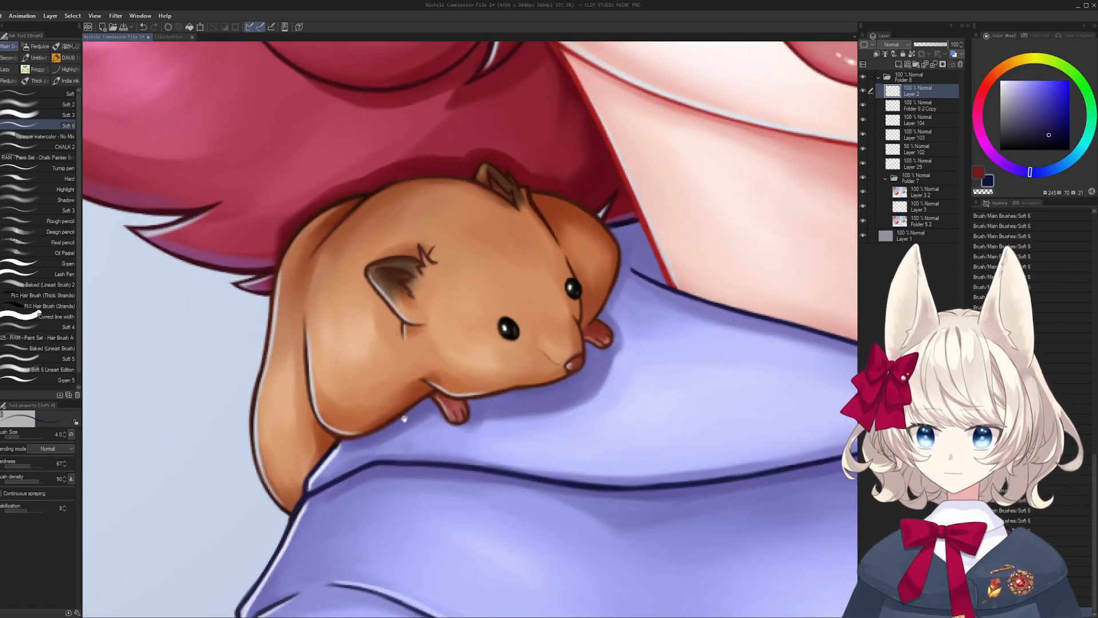
{"action": "key", "text": "h"}
{"action": "scroll", "coordinate": [461, 267], "scroll_direction": "up", "scroll_amount": 2}
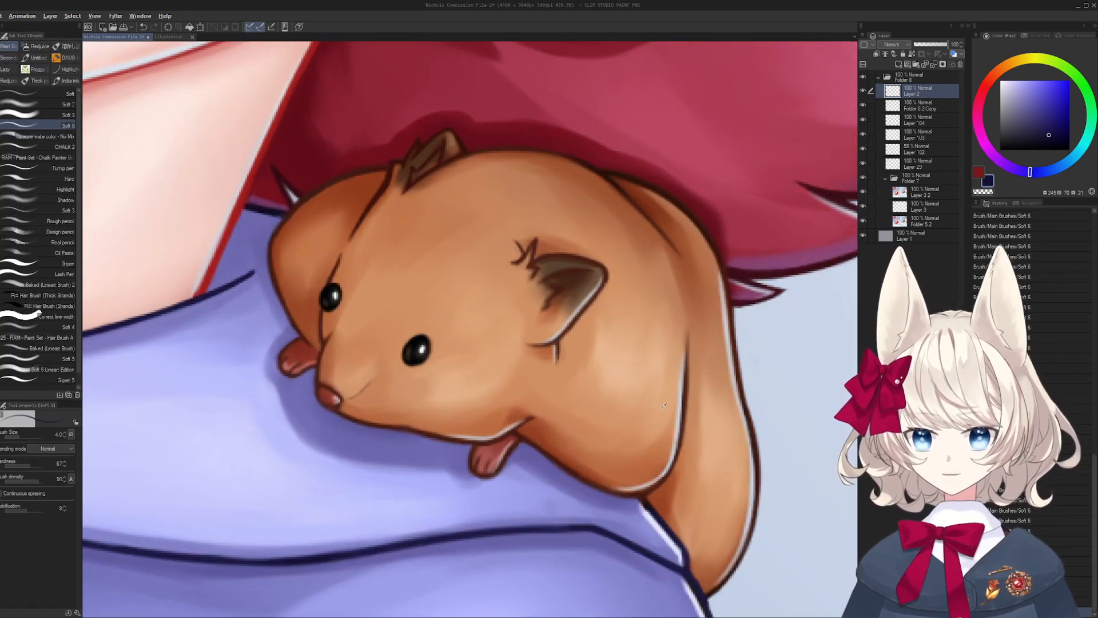
{"action": "left_click", "coordinate": [656, 333], "text": "alt"}
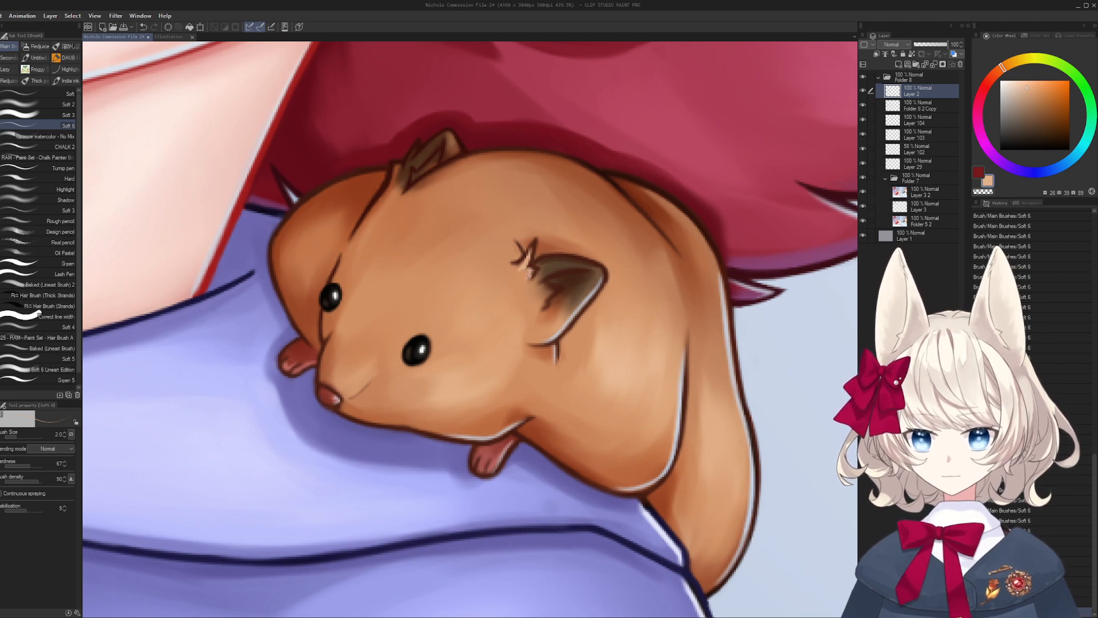
{"action": "left_click_drag", "start_coordinate": [487, 332], "coordinate": [533, 259]}
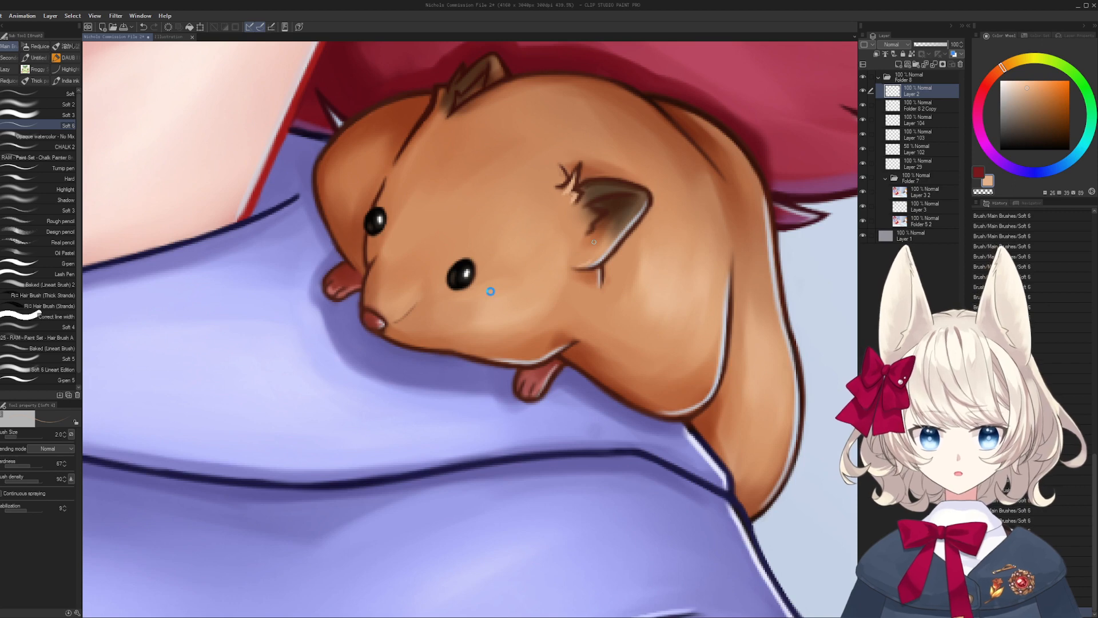
{"action": "key", "text": "ctrl+s"}
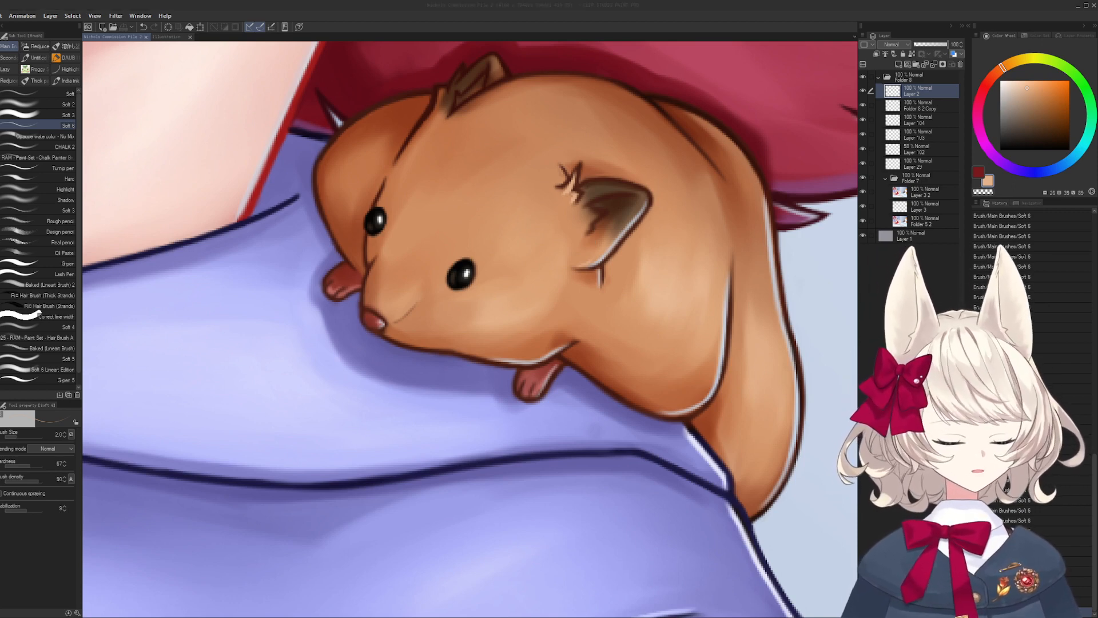
{"action": "left_click", "coordinate": [728, 7]}
{"action": "left_click_drag", "start_coordinate": [486, 320], "coordinate": [499, 344]}
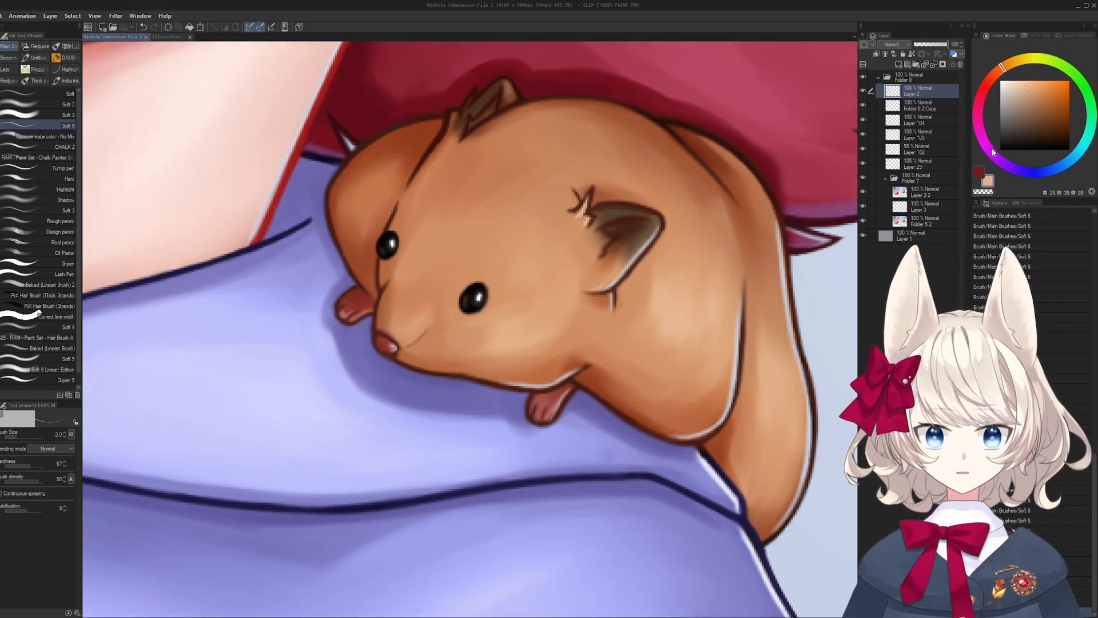
- Create a new layer above Layer 2 and choose a pale peach drawing colour
{"action": "left_click_drag", "start_coordinate": [1015, 85], "coordinate": [968, 69]}
{"action": "mouse_move", "coordinate": [437, 378]}
{"action": "left_mouse_down"}
{"action": "mouse_move", "coordinate": [485, 385]}
{"action": "mouse_move", "coordinate": [508, 343]}
{"action": "left_mouse_up"}
{"action": "key", "text": "ctrl+shift+n"}
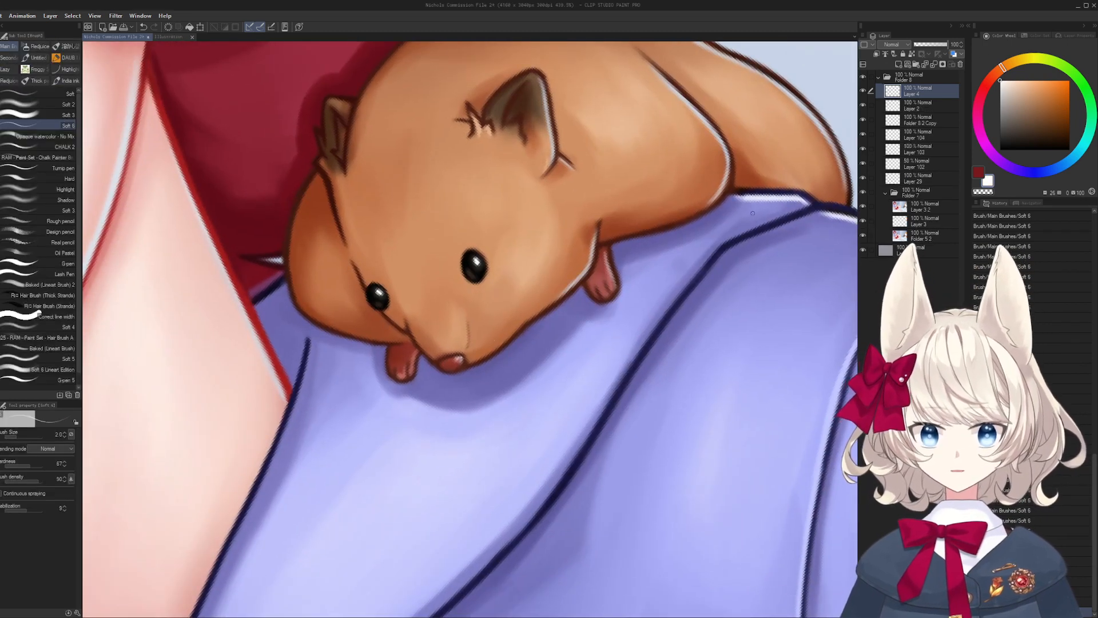
{"action": "left_click_drag", "start_coordinate": [1025, 92], "coordinate": [1014, 89]}
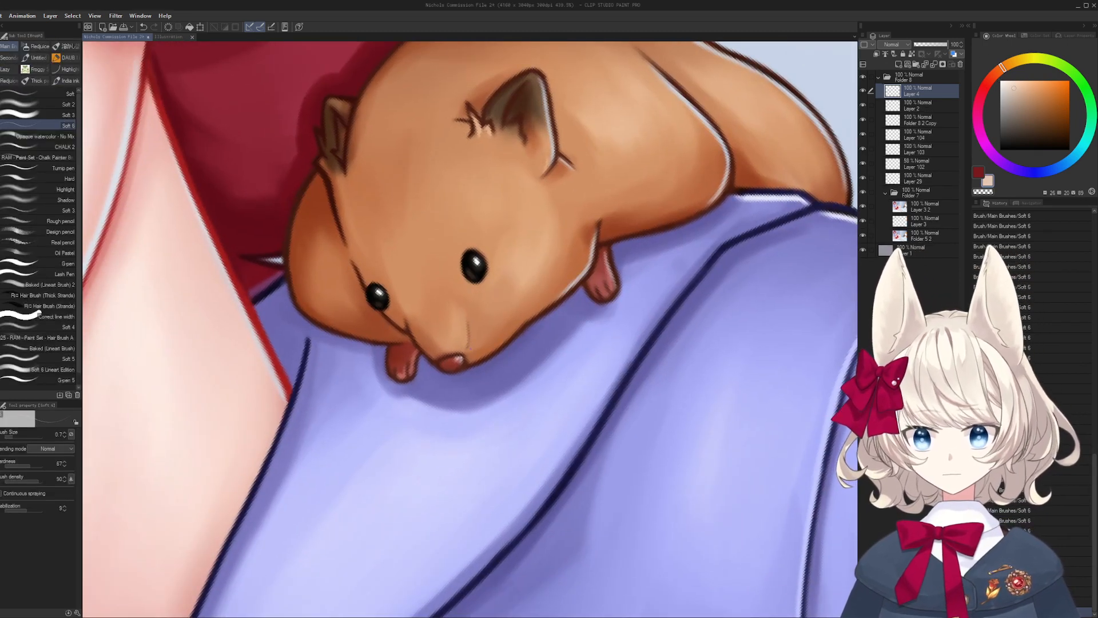
- Draw thin pale whiskers on the hamster's near cheek with a size 1 brush, undoing the unwanted strokes
{"action": "mouse_move", "coordinate": [472, 345]}
{"action": "left_mouse_down"}
{"action": "mouse_move", "coordinate": [513, 302]}
{"action": "mouse_move", "coordinate": [514, 314]}
{"action": "mouse_move", "coordinate": [567, 310]}
{"action": "mouse_move", "coordinate": [556, 330]}
{"action": "left_mouse_up"}
{"action": "key", "text": "ctrl+z"}
{"action": "key", "text": "]"}
{"action": "key", "text": "ctrl+z"}
{"action": "key", "text": "ctrl+z"}
{"action": "mouse_move", "coordinate": [485, 346]}
{"action": "left_mouse_down"}
{"action": "mouse_move", "coordinate": [481, 328]}
{"action": "mouse_move", "coordinate": [493, 333]}
{"action": "left_mouse_up"}
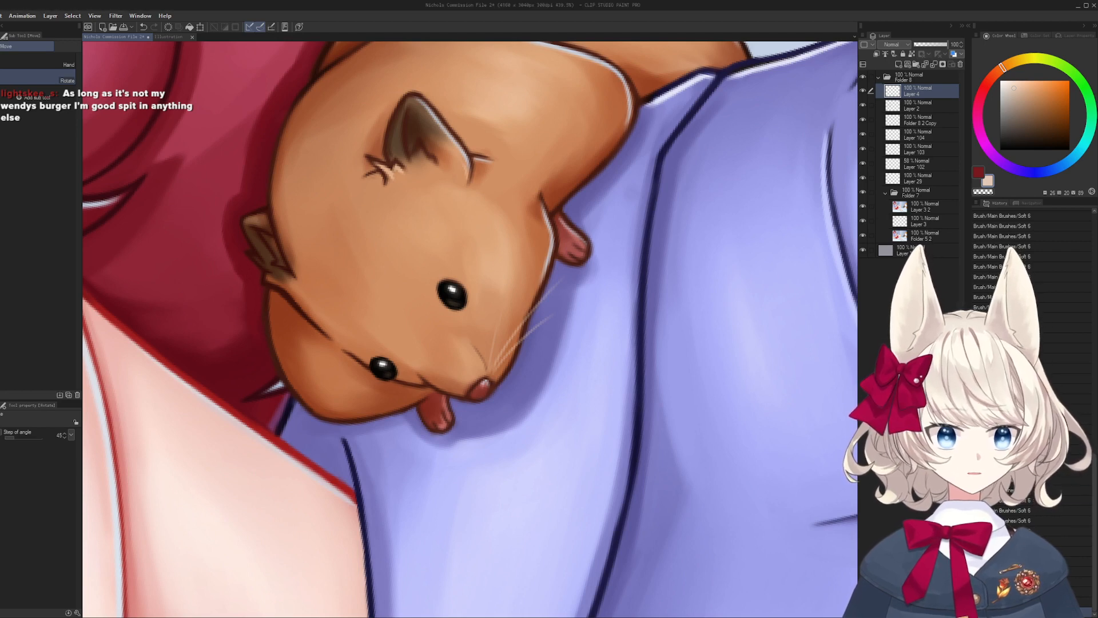
{"action": "mouse_move", "coordinate": [504, 340]}
{"action": "left_mouse_down"}
{"action": "mouse_move", "coordinate": [508, 312]}
{"action": "mouse_move", "coordinate": [481, 349]}
{"action": "mouse_move", "coordinate": [495, 363]}
{"action": "left_mouse_up"}
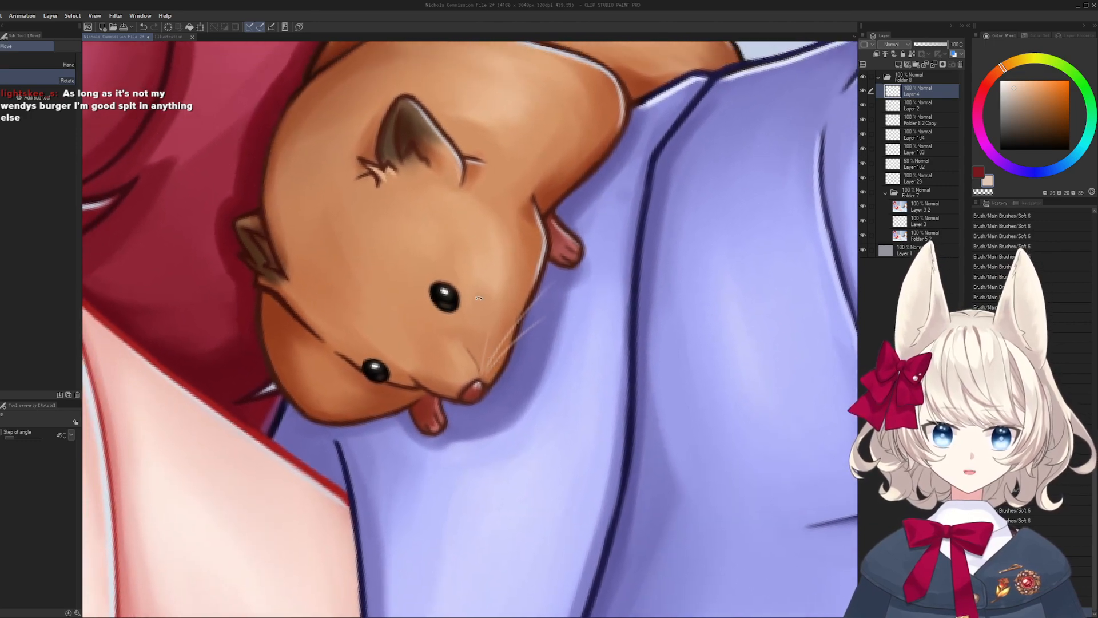
{"action": "key", "text": "ctrl+z"}
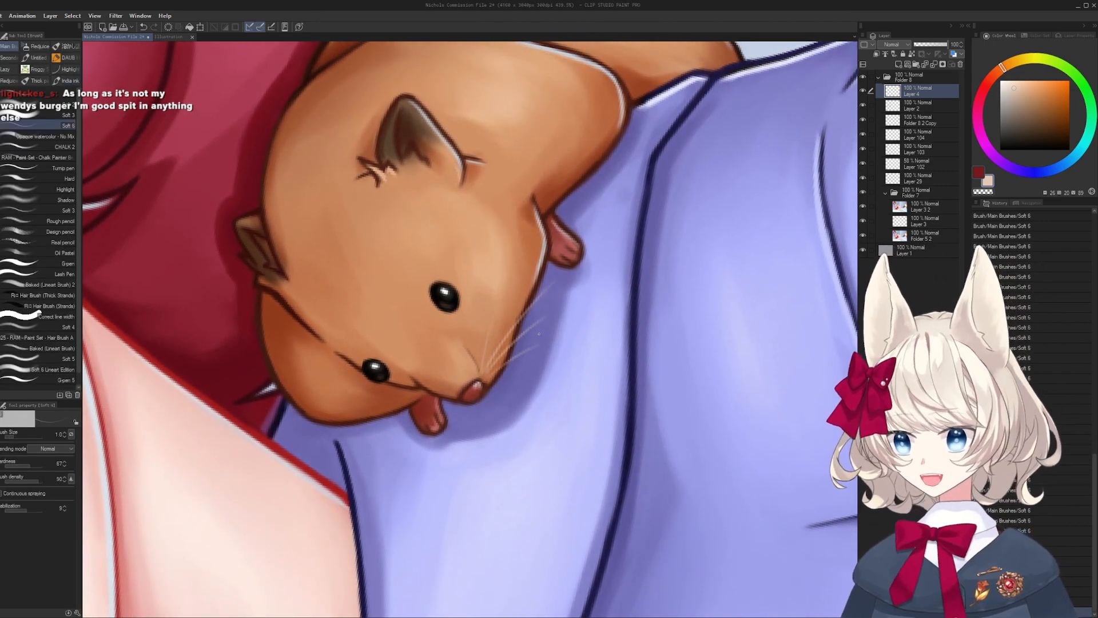
{"action": "left_click_drag", "start_coordinate": [539, 333], "coordinate": [483, 396]}
- Draw pale whiskers on the far side of the hamster's nose over its paw, undoing the unwanted strokes
{"action": "key", "text": "h"}
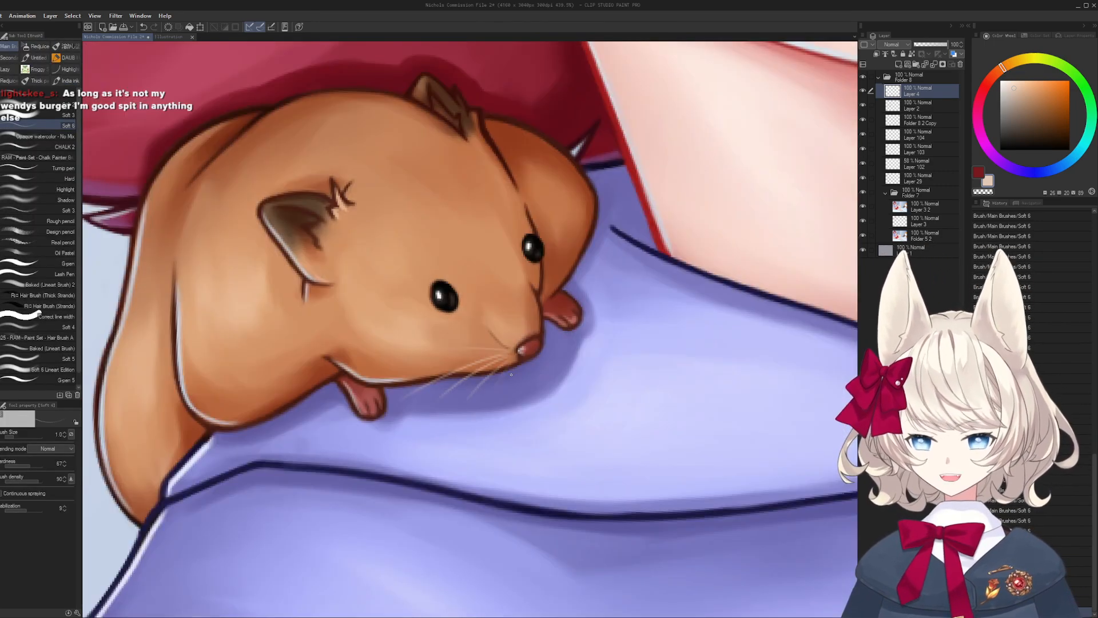
{"action": "key", "text": "ctrl+z"}
{"action": "mouse_move", "coordinate": [543, 333]}
{"action": "left_mouse_down"}
{"action": "mouse_move", "coordinate": [580, 286]}
{"action": "mouse_move", "coordinate": [570, 309]}
{"action": "mouse_move", "coordinate": [589, 301]}
{"action": "mouse_move", "coordinate": [594, 324]}
{"action": "mouse_move", "coordinate": [555, 296]}
{"action": "mouse_move", "coordinate": [580, 286]}
{"action": "mouse_move", "coordinate": [492, 451]}
{"action": "left_mouse_up"}
{"action": "key", "text": "ctrl+z"}
{"action": "key", "text": "ctrl+z"}
{"action": "key", "text": "ctrl+z"}
{"action": "key", "text": "ctrl+z"}
{"action": "key", "text": "ctrl+z"}
{"action": "key", "text": "ctrl+z"}
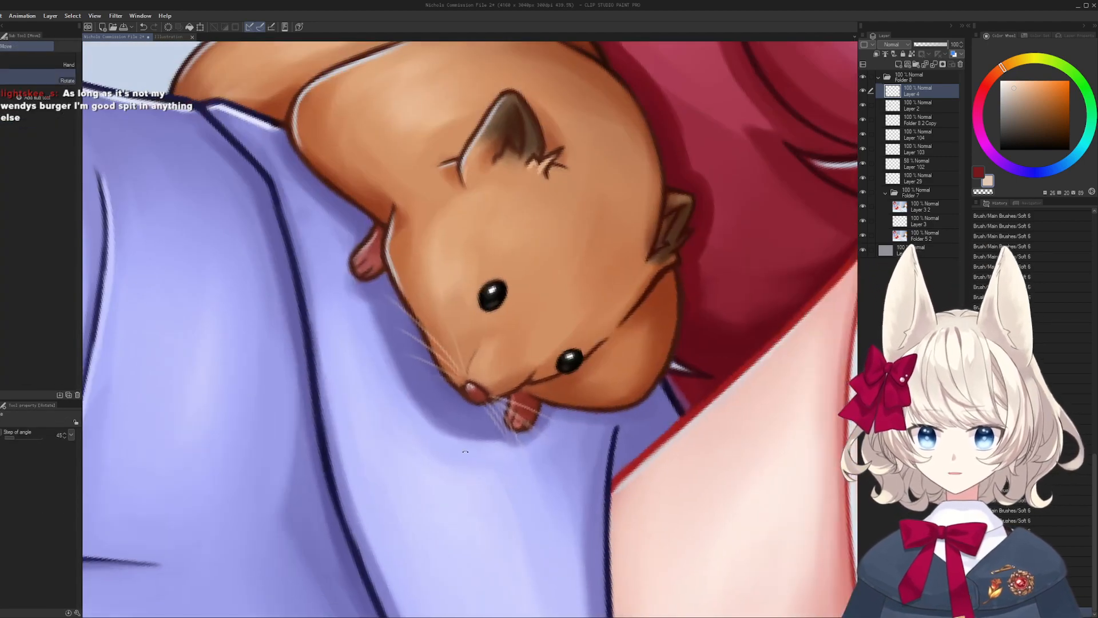
{"action": "key", "text": "ctrl+z"}
{"action": "mouse_move", "coordinate": [489, 405]}
{"action": "left_mouse_down"}
{"action": "mouse_move", "coordinate": [502, 435]}
{"action": "mouse_move", "coordinate": [495, 427]}
{"action": "mouse_move", "coordinate": [554, 354]}
{"action": "left_mouse_up"}
{"action": "key", "text": "ctrl+z"}
- Lasso the far-side whiskers, adjust them with Transform, and clear the selection
{"action": "key", "text": "m"}
{"action": "key", "text": "ctrl+t"}
{"action": "key", "text": "Return"}
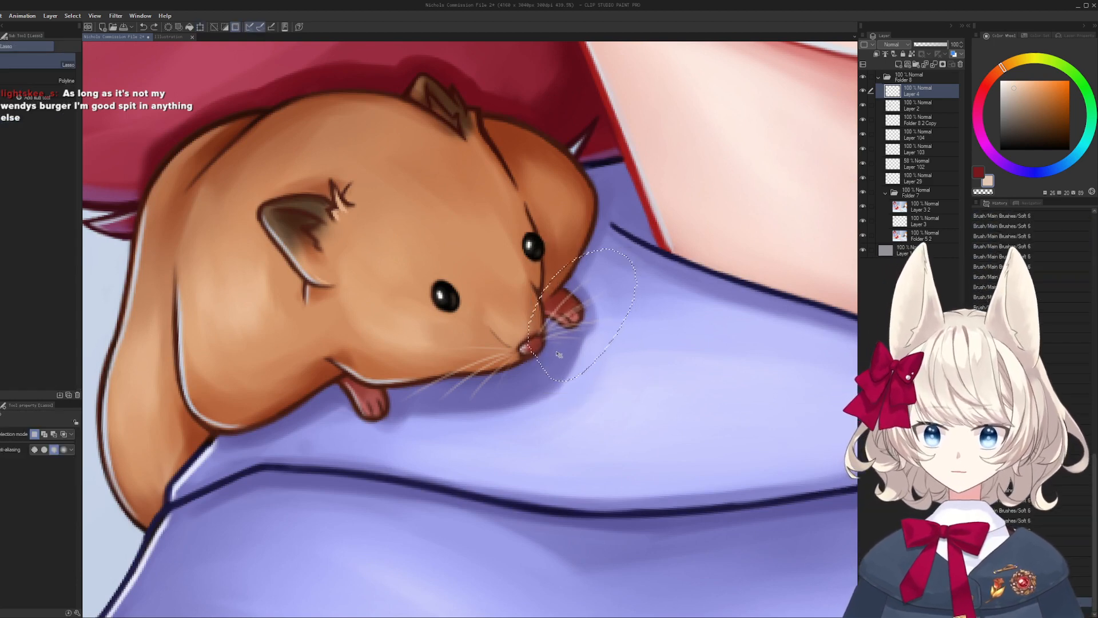
{"action": "key", "text": "ctrl+d"}
- Erase the base of the far-side whiskers at the hamster's nose with the Soft eraser at size 6
{"action": "key", "text": "e"}
{"action": "key", "text": "ctrl+z"}
{"action": "key", "text": "["}
{"action": "key", "text": "["}
{"action": "key", "text": "["}
{"action": "key", "text": "["}
{"action": "key", "text": "["}
{"action": "key", "text": "["}
{"action": "key", "text": "["}
{"action": "key", "text": "["}
{"action": "key", "text": "["}
{"action": "key", "text": "["}
{"action": "key", "text": "["}
{"action": "key", "text": "["}
{"action": "key", "text": "["}
{"action": "key", "text": "["}
{"action": "key", "text": "["}
{"action": "key", "text": "["}
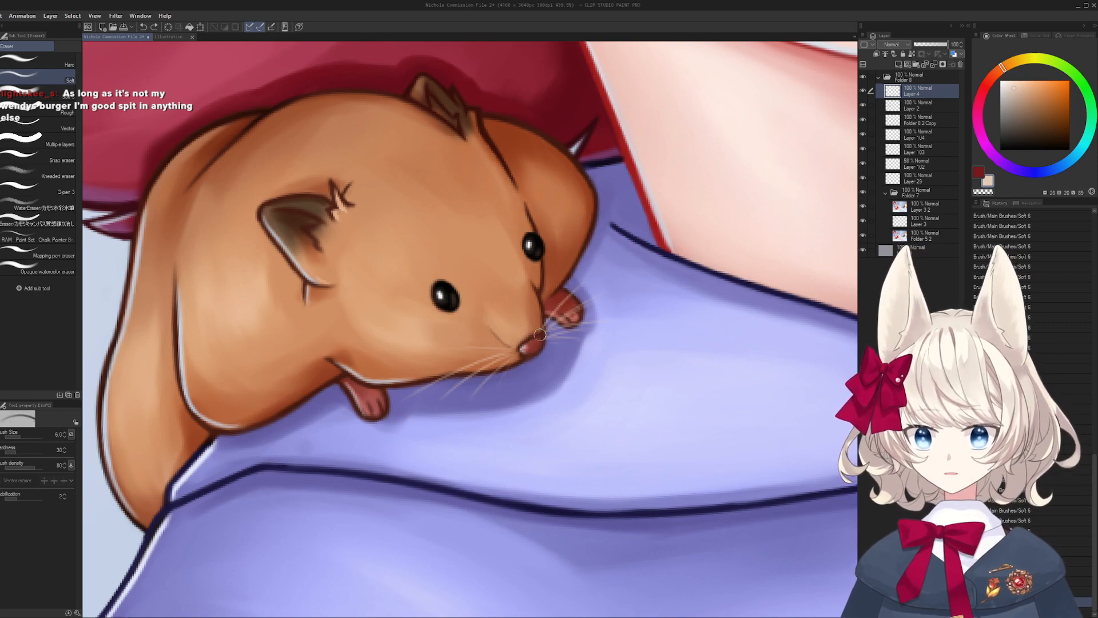
{"action": "left_click_drag", "start_coordinate": [540, 335], "coordinate": [539, 342]}
{"action": "key", "text": "/"}
{"action": "mouse_move", "coordinate": [539, 338]}
{"action": "left_mouse_down"}
{"action": "mouse_move", "coordinate": [280, 335]}
{"action": "mouse_move", "coordinate": [531, 309]}
{"action": "left_mouse_up"}
{"action": "key", "text": "h"}
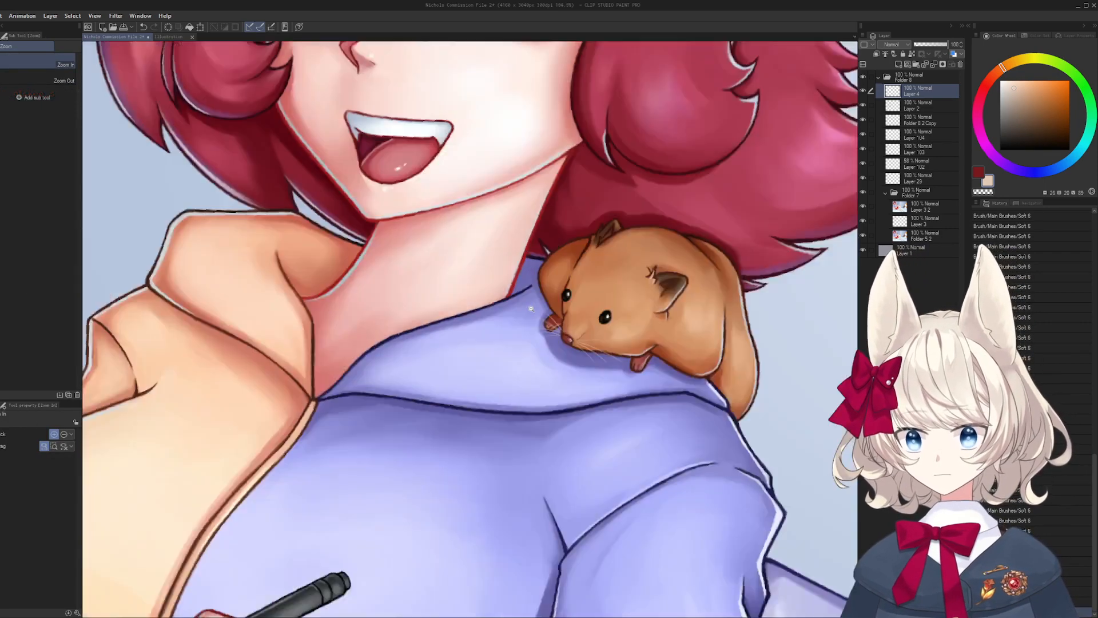
- Duplicate the whisker layer and recolour the copy in a darker brown, checking the hamster with the canvas flipped
{"action": "left_click", "coordinate": [531, 309]}
{"action": "key", "text": "ctrl+c"}
{"action": "key", "text": "ctrl+v"}
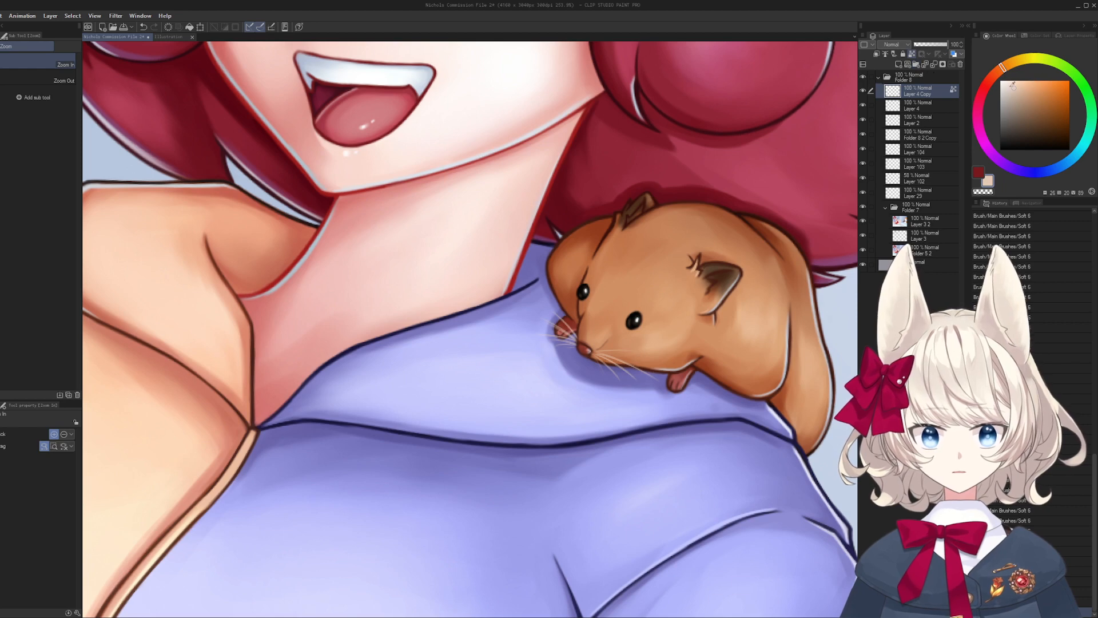
{"action": "left_click_drag", "start_coordinate": [1012, 85], "coordinate": [1023, 105]}
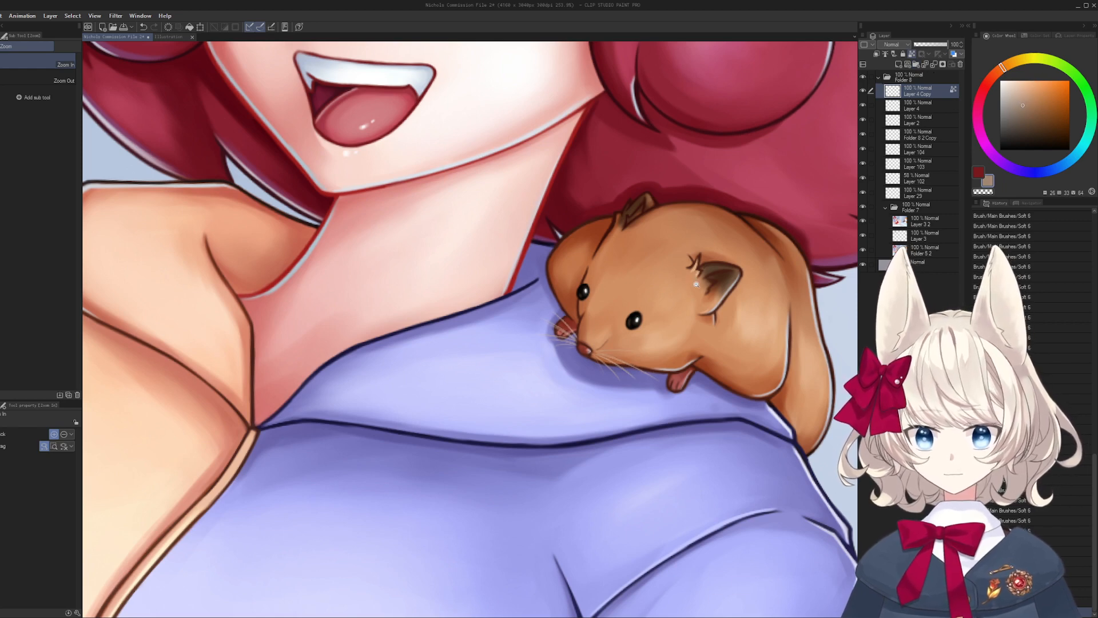
{"action": "key", "text": "k"}
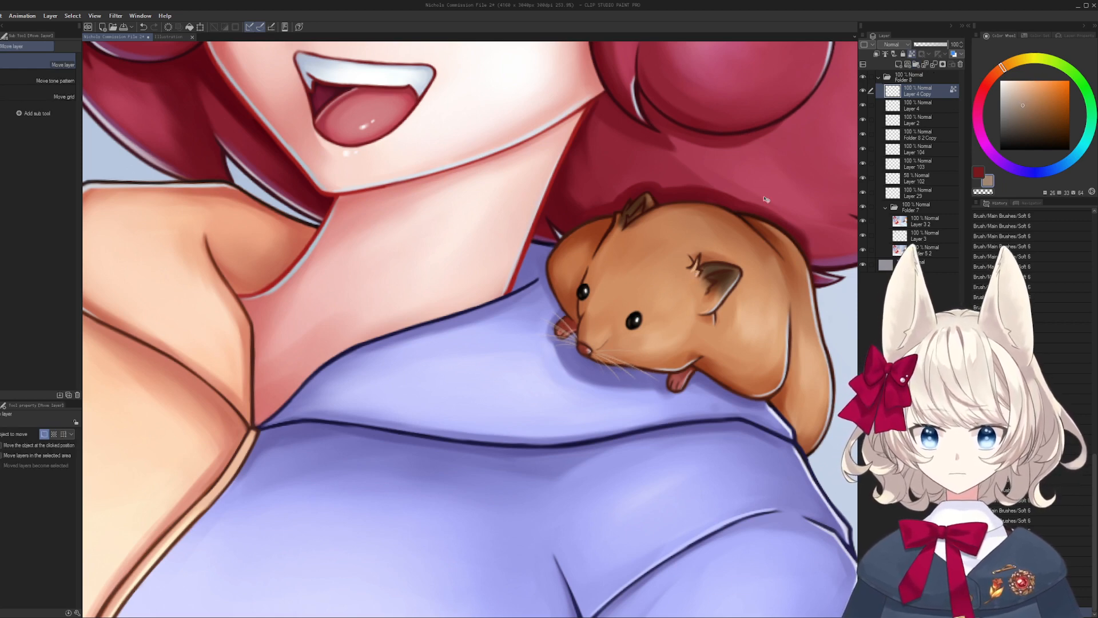
{"action": "left_click", "coordinate": [1040, 120]}
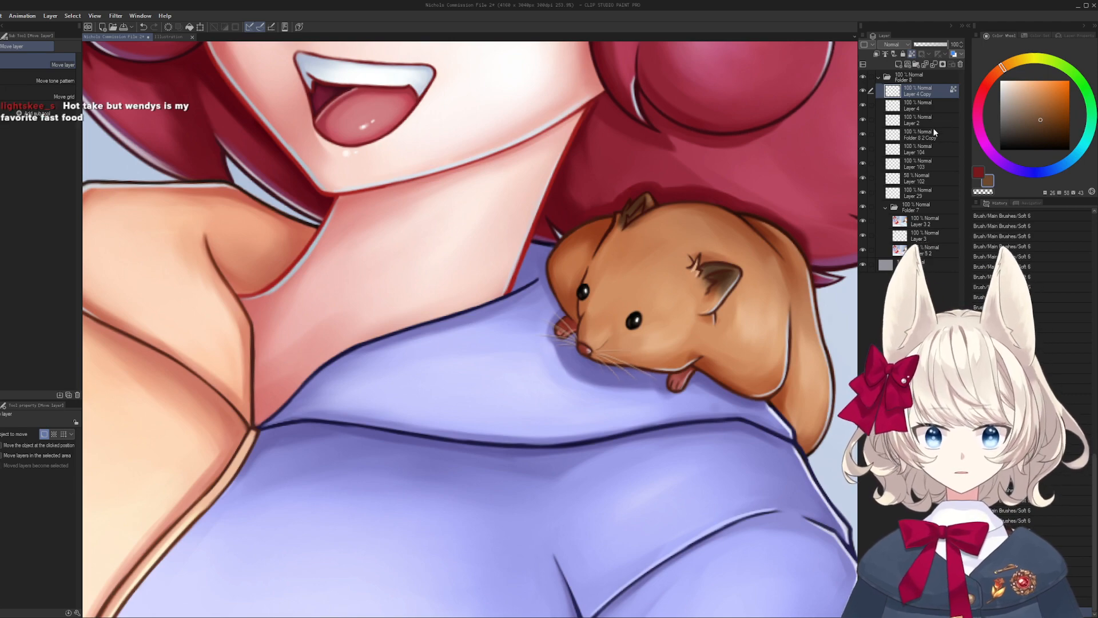
{"action": "key", "text": "slash"}
{"action": "left_click_drag", "start_coordinate": [678, 290], "coordinate": [661, 303]}
{"action": "key", "text": "h"}
{"action": "key", "text": "ctrl+space"}
{"action": "left_click_drag", "start_coordinate": [547, 334], "coordinate": [495, 337]}
{"action": "left_click_drag", "start_coordinate": [394, 351], "coordinate": [523, 331]}
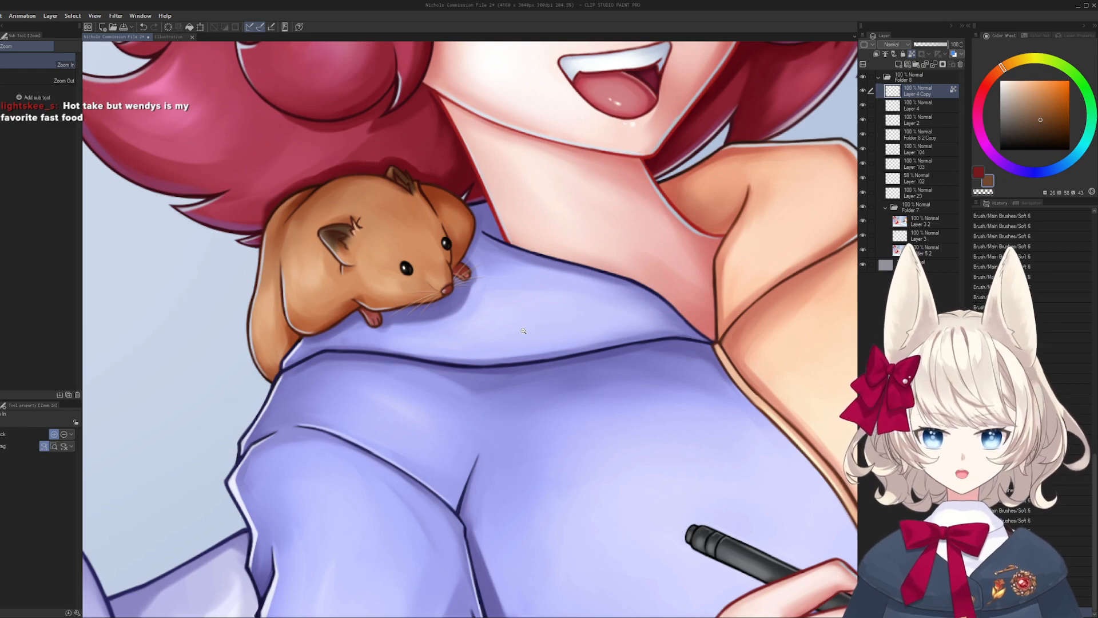
- Merge the darker whisker copy into Layer 4 and toggle the visibility of Folder 7 to compare the overpainting
{"action": "key", "text": "ctrl+e"}
{"action": "left_click_drag", "start_coordinate": [515, 503], "coordinate": [436, 501]}
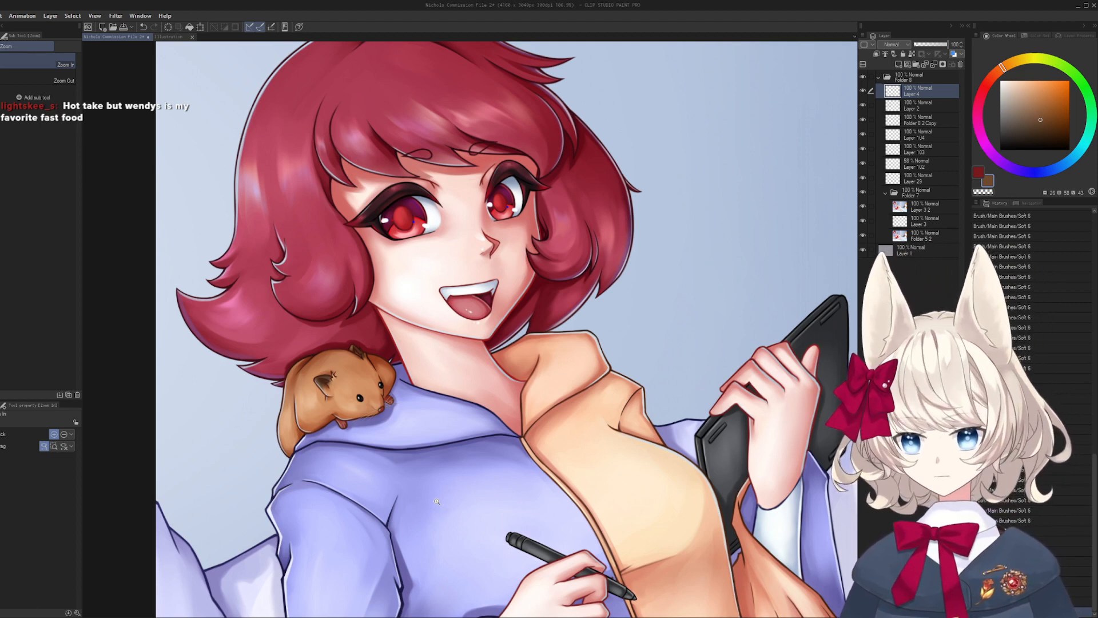
{"action": "left_click", "coordinate": [869, 106]}
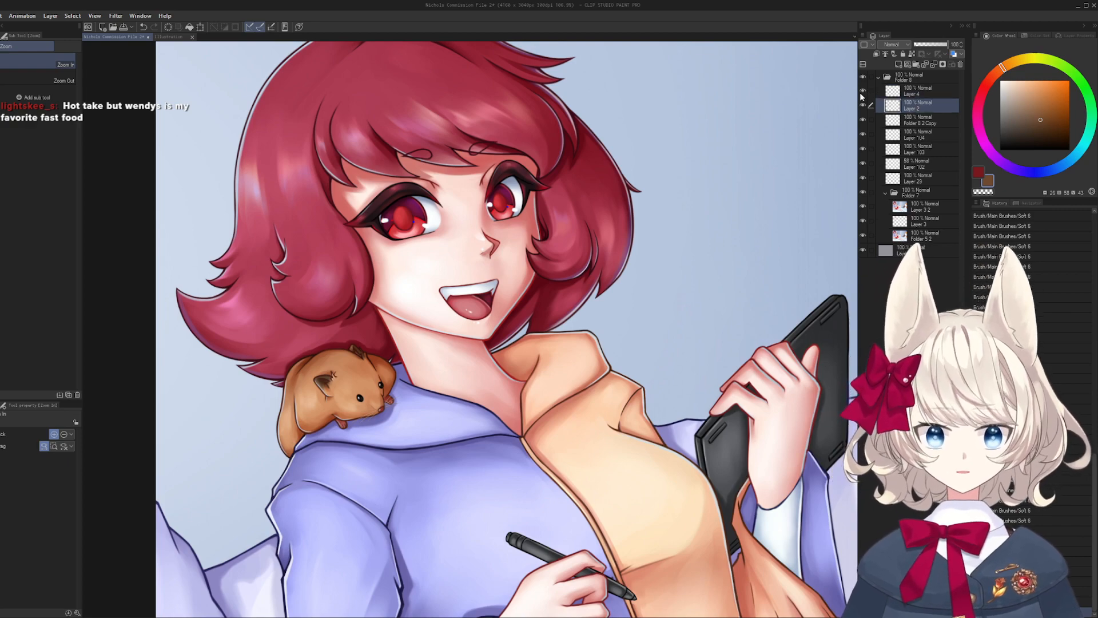
{"action": "left_click", "coordinate": [865, 107]}
{"action": "left_click", "coordinate": [864, 106]}
{"action": "left_click", "coordinate": [915, 92]}
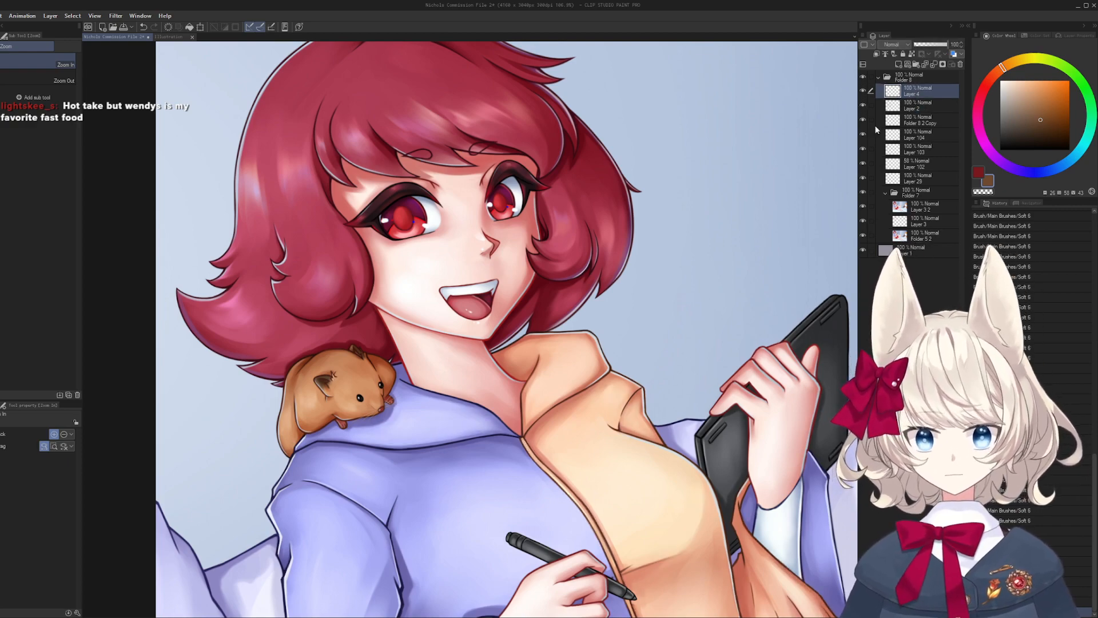
{"action": "mouse_move", "coordinate": [590, 509]}
{"action": "left_mouse_down"}
{"action": "mouse_move", "coordinate": [562, 219]}
{"action": "mouse_move", "coordinate": [555, 343]}
{"action": "left_mouse_up"}
{"action": "left_click", "coordinate": [862, 193]}
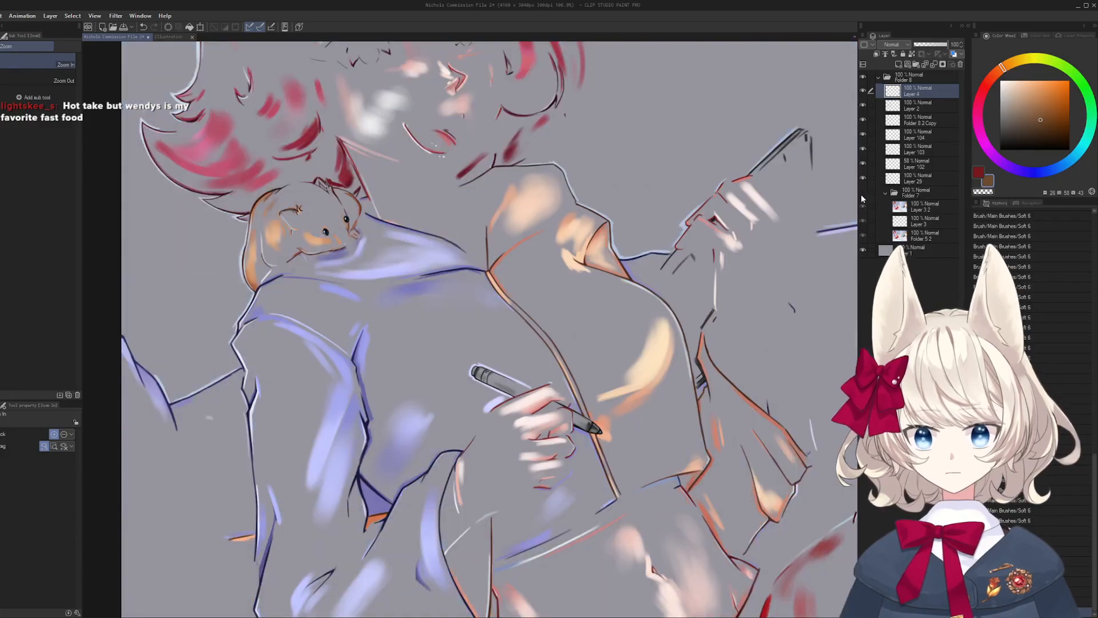
{"action": "left_click", "coordinate": [863, 193]}
- Soften the upper fold of the draped orange cloth with sampled orange tones, using Soft 6 at size 7, and save the file
{"action": "left_click_drag", "start_coordinate": [614, 370], "coordinate": [613, 323]}
{"action": "mouse_move", "coordinate": [612, 324]}
{"action": "left_mouse_down"}
{"action": "mouse_move", "coordinate": [559, 225]}
{"action": "mouse_move", "coordinate": [723, 252]}
{"action": "left_mouse_up"}
{"action": "left_click_drag", "start_coordinate": [669, 354], "coordinate": [503, 543]}
{"action": "mouse_move", "coordinate": [503, 543]}
{"action": "left_mouse_down"}
{"action": "mouse_move", "coordinate": [453, 385]}
{"action": "mouse_move", "coordinate": [465, 341]}
{"action": "left_mouse_up"}
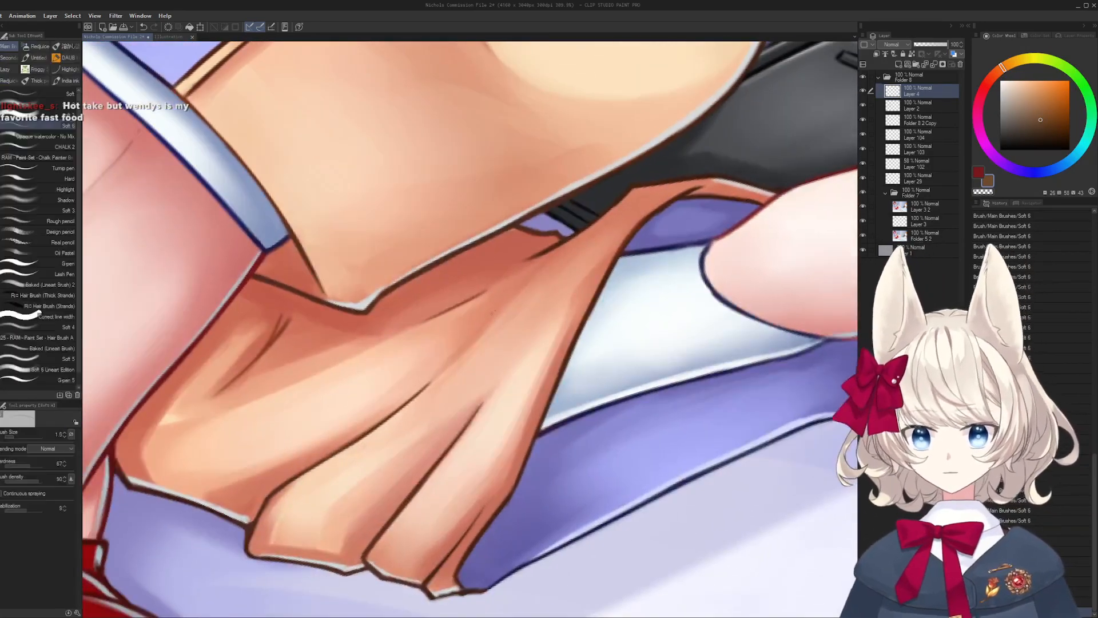
{"action": "left_click", "coordinate": [438, 365], "text": "alt"}
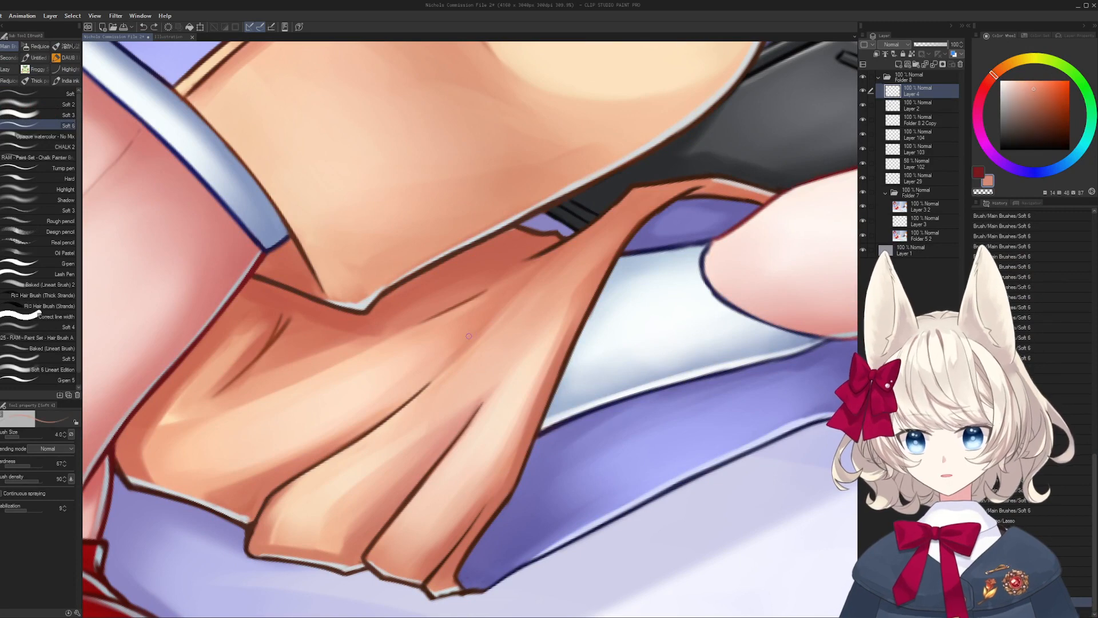
{"action": "left_click", "coordinate": [438, 365], "text": "alt"}
{"action": "key", "text": "]"}
{"action": "left_click_drag", "start_coordinate": [439, 358], "coordinate": [453, 388]}
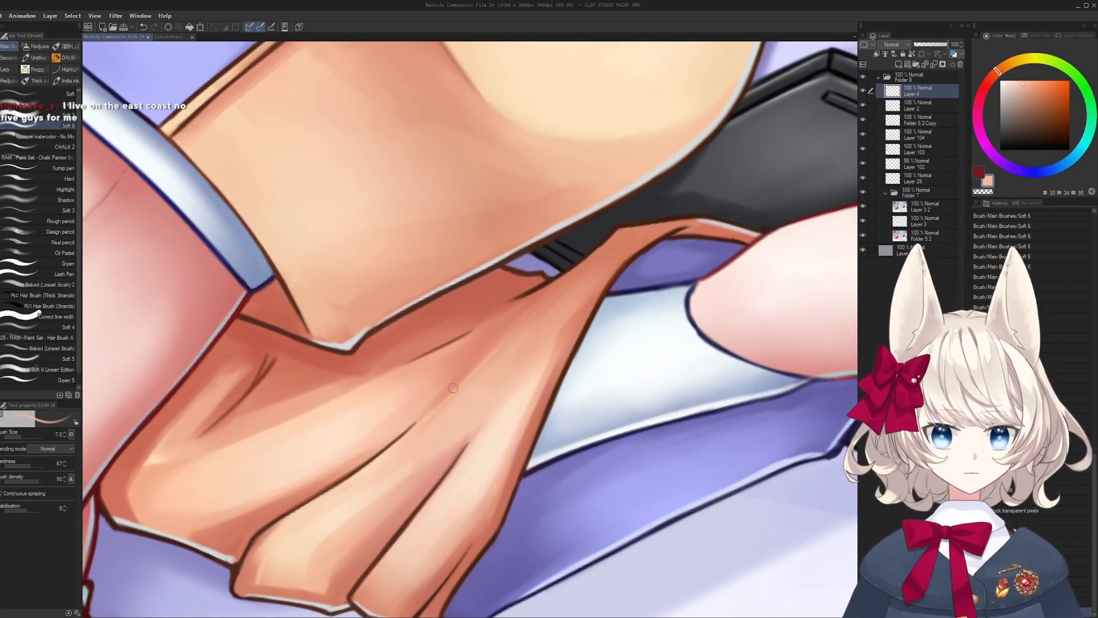
{"action": "key", "text": "ctrl+s"}
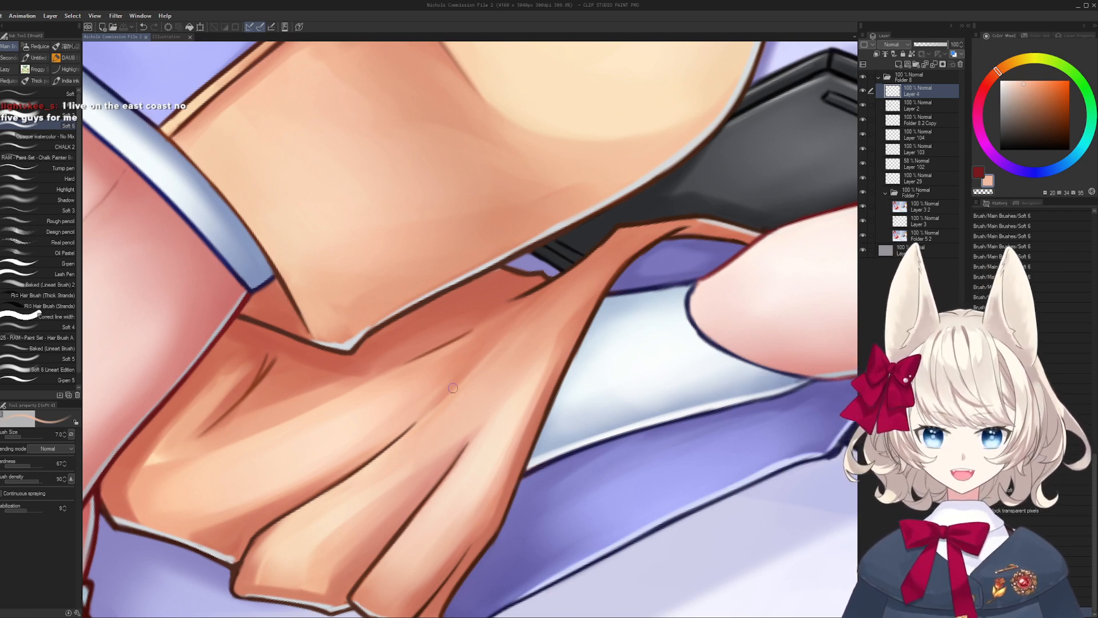
- Refine the narrow top of the orange cloth around the purple lining with sampled purple, orange and dark brown at brush size 3
{"action": "left_click", "coordinate": [627, 319], "text": "ctrl"}
{"action": "left_click", "coordinate": [627, 318], "text": "ctrl"}
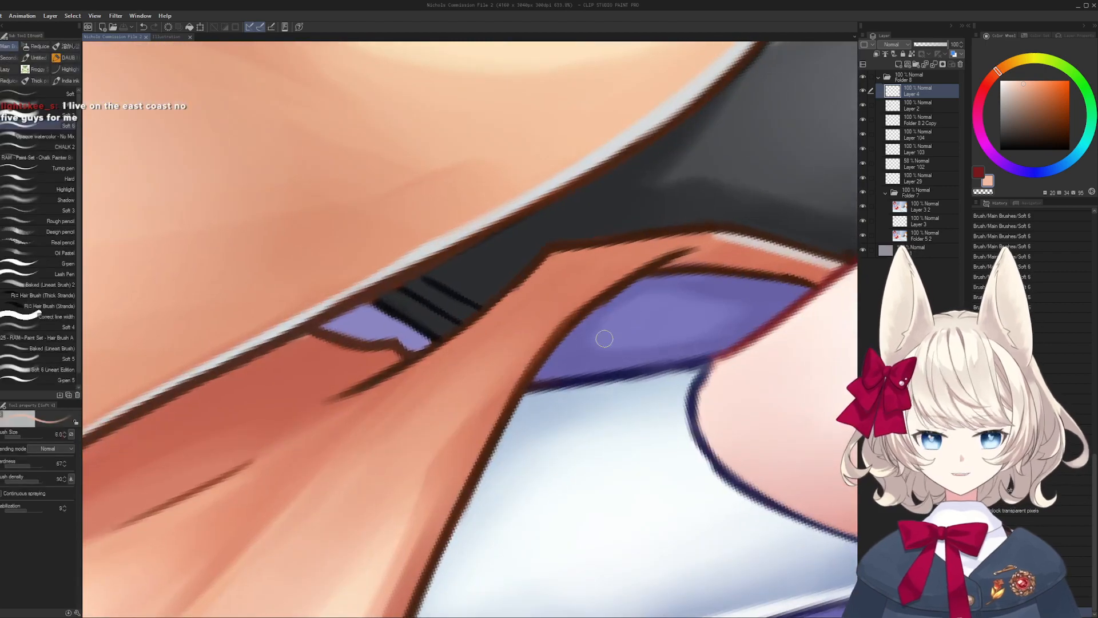
{"action": "left_click", "coordinate": [592, 325], "text": "alt"}
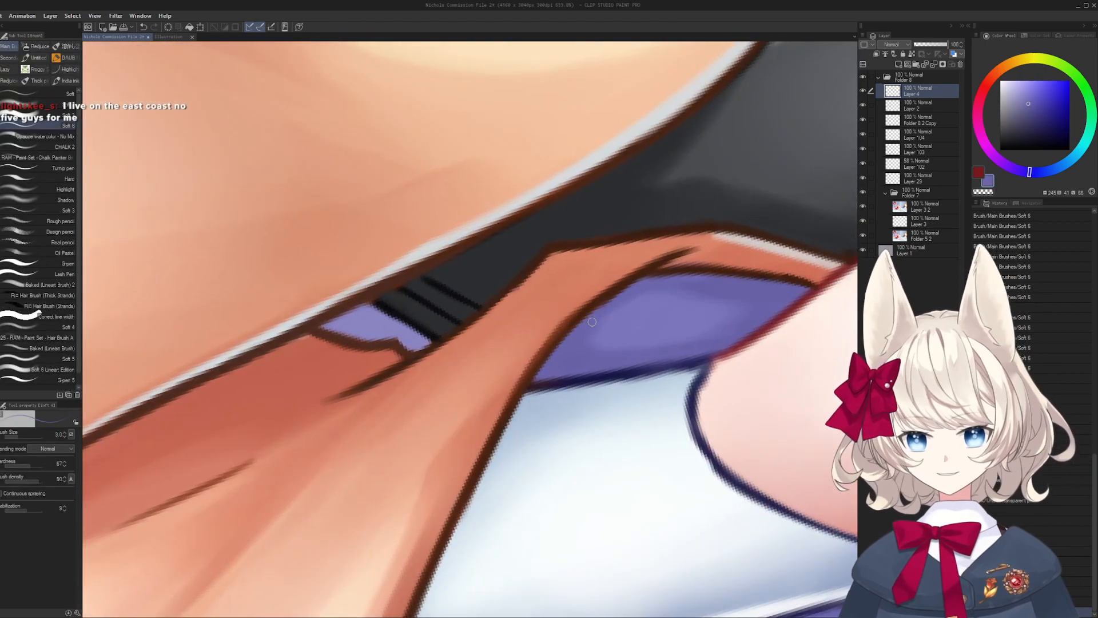
{"action": "left_click", "coordinate": [535, 373], "text": "alt"}
{"action": "left_click_drag", "start_coordinate": [681, 238], "coordinate": [557, 237]}
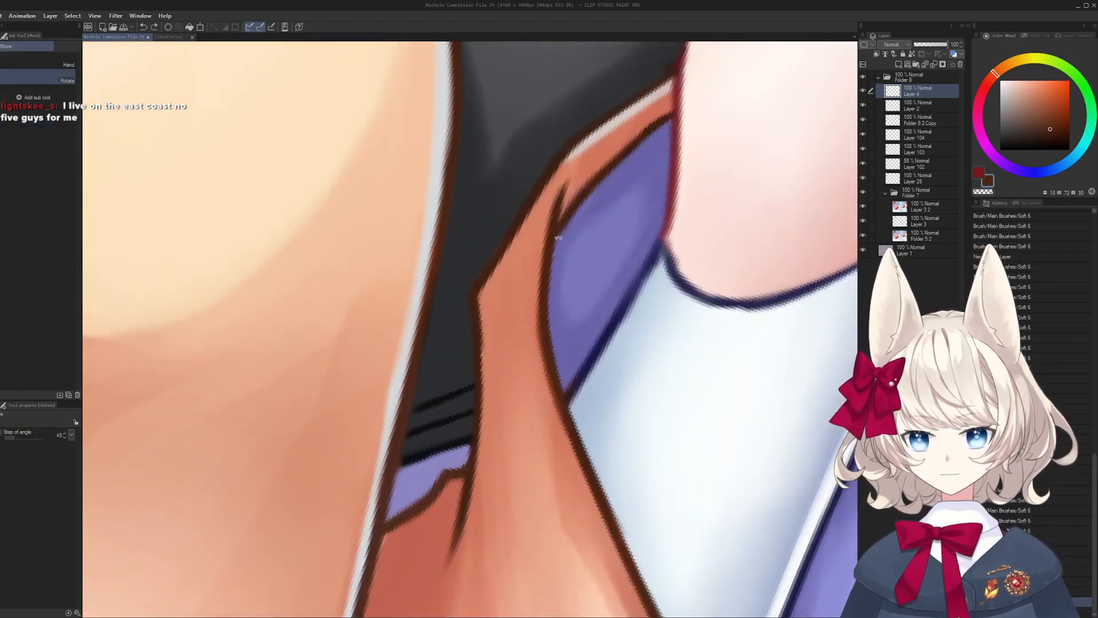
{"action": "left_click", "coordinate": [629, 149], "text": "alt"}
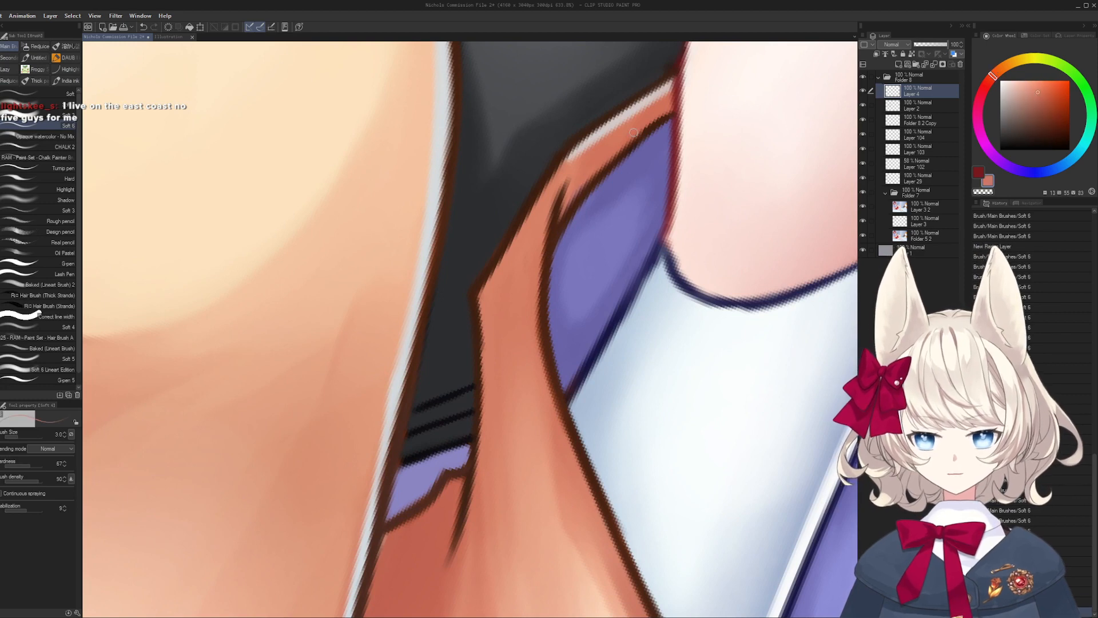
{"action": "left_click_drag", "start_coordinate": [633, 132], "coordinate": [581, 183]}
{"action": "mouse_move", "coordinate": [657, 121]}
{"action": "left_mouse_down"}
{"action": "mouse_move", "coordinate": [595, 162]}
{"action": "mouse_move", "coordinate": [517, 292]}
{"action": "left_mouse_up"}
{"action": "left_click_drag", "start_coordinate": [468, 393], "coordinate": [477, 321]}
{"action": "left_click", "coordinate": [565, 154], "text": "alt"}
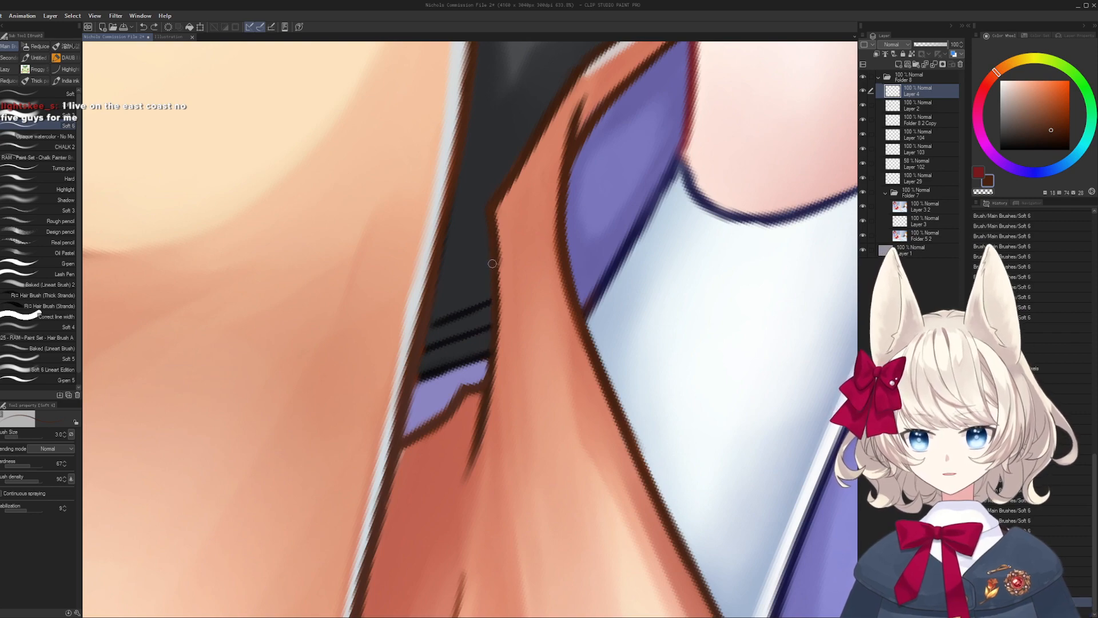
{"action": "mouse_move", "coordinate": [485, 377]}
{"action": "left_mouse_down"}
{"action": "mouse_move", "coordinate": [519, 313]}
{"action": "mouse_move", "coordinate": [466, 299]}
{"action": "mouse_move", "coordinate": [461, 359]}
{"action": "left_mouse_up"}
- Blend the dark red shadow of the orange cloth beneath the jacket hem with sampled red tones at brush sizes 7 and 5
{"action": "left_click", "coordinate": [473, 267], "text": "alt"}
{"action": "key", "text": "]"}
{"action": "key", "text": "]"}
{"action": "key", "text": "]"}
{"action": "key", "text": "]"}
{"action": "left_click", "coordinate": [488, 286], "text": "alt"}
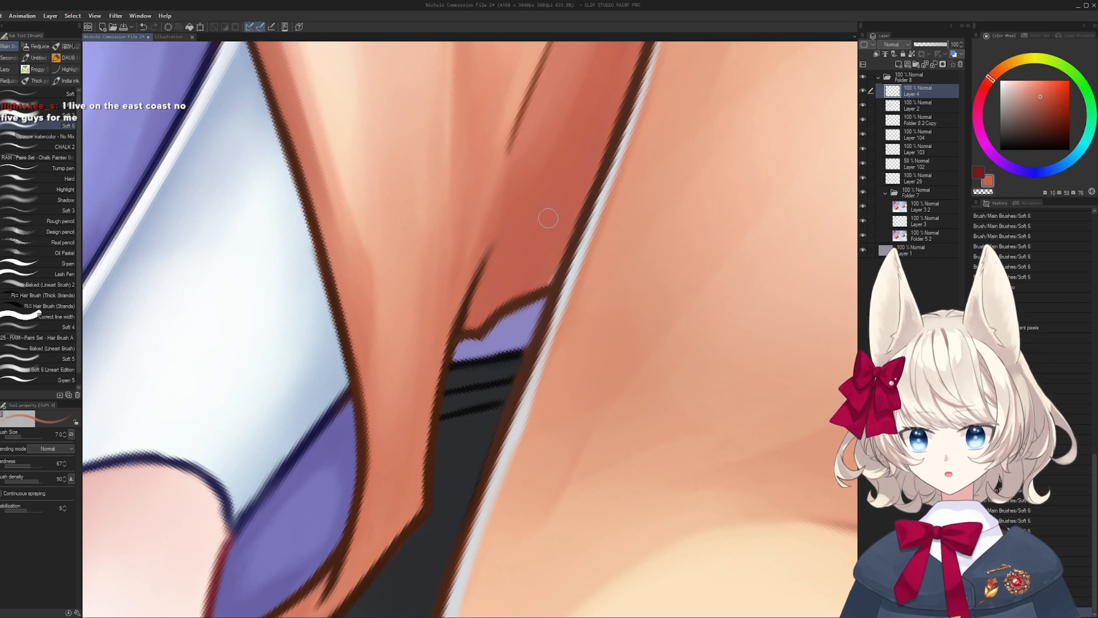
{"action": "left_click_drag", "start_coordinate": [581, 208], "coordinate": [622, 294]}
{"action": "left_click_drag", "start_coordinate": [622, 295], "coordinate": [491, 352]}
{"action": "left_click", "coordinate": [518, 327], "text": "alt"}
{"action": "key", "text": "["}
{"action": "key", "text": "["}
{"action": "left_click_drag", "start_coordinate": [567, 289], "coordinate": [526, 311]}
{"action": "left_click", "coordinate": [527, 310], "text": "alt"}
- Smooth the shaded strip along the jacket hem with sampled red at brush size 5, undoing unwanted strokes, and save the file
{"action": "left_click_drag", "start_coordinate": [618, 257], "coordinate": [537, 317]}
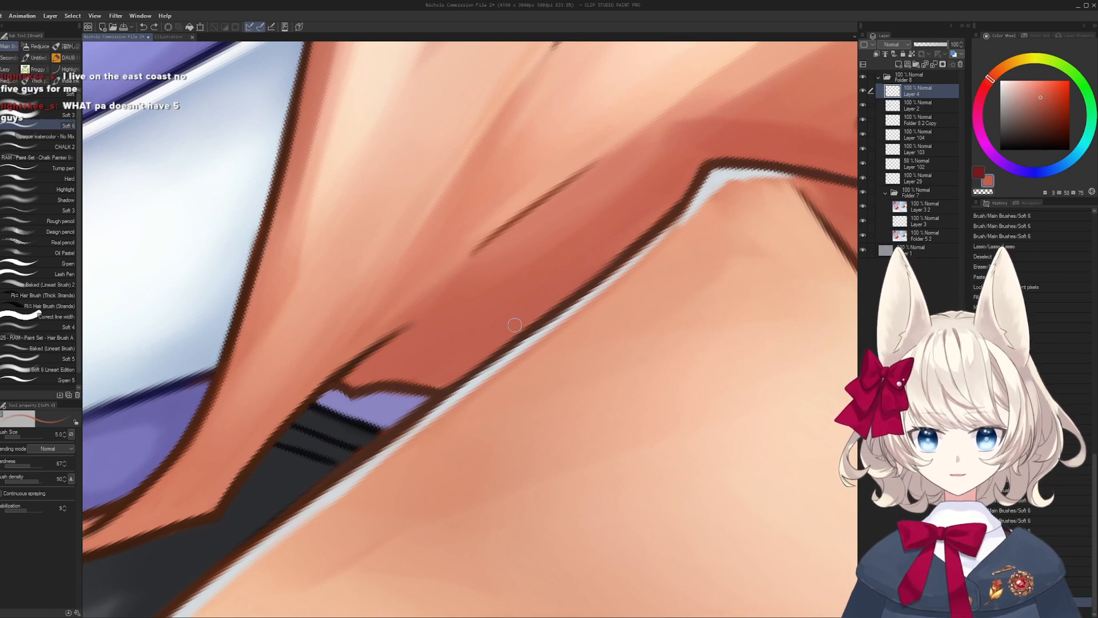
{"action": "key", "text": "ctrl+z"}
{"action": "left_click_drag", "start_coordinate": [666, 218], "coordinate": [603, 263]}
{"action": "left_click_drag", "start_coordinate": [563, 295], "coordinate": [526, 327]}
{"action": "key", "text": "ctrl+z"}
{"action": "key", "text": "ctrl+z"}
{"action": "mouse_move", "coordinate": [618, 240]}
{"action": "left_mouse_down"}
{"action": "mouse_move", "coordinate": [401, 486]}
{"action": "mouse_move", "coordinate": [412, 435]}
{"action": "left_mouse_up"}
{"action": "left_click", "coordinate": [407, 494], "text": "alt"}
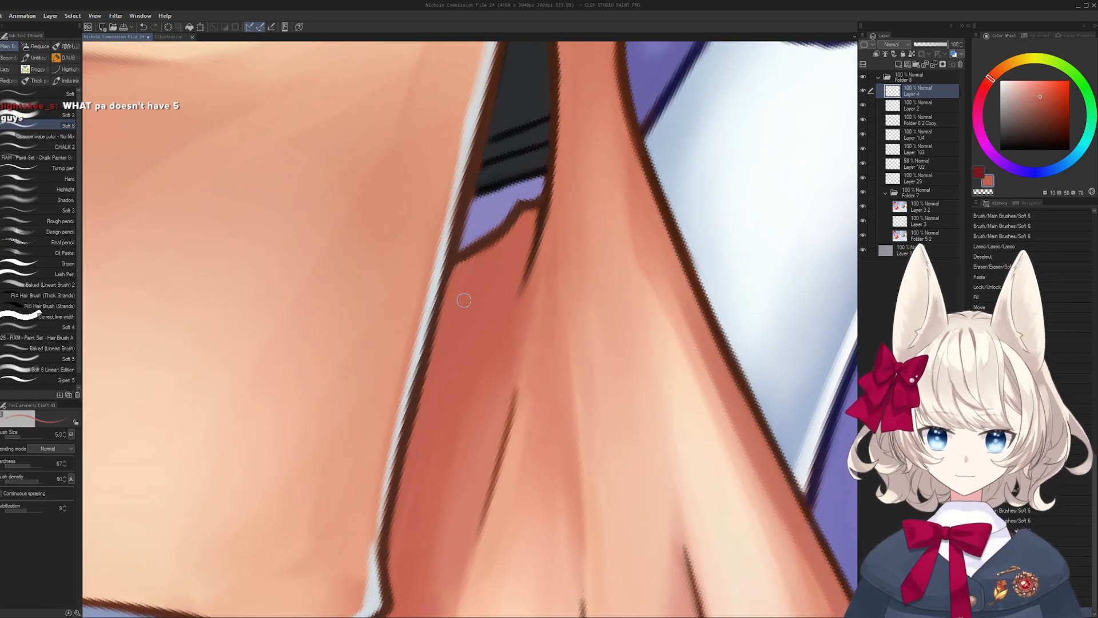
{"action": "key", "text": "ctrl+s"}
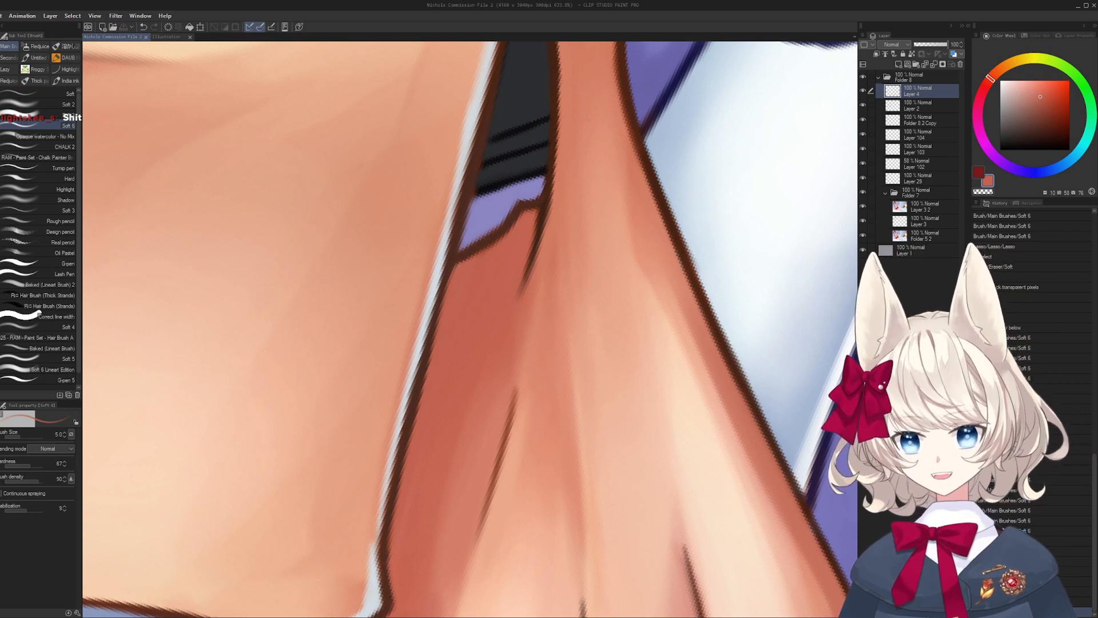
- Brush sampled orange along the cloth's inner edge beside the purple lining with a smaller brush, undoing one unwanted stroke
{"action": "mouse_move", "coordinate": [536, 153]}
{"action": "left_mouse_down"}
{"action": "mouse_move", "coordinate": [417, 410]}
{"action": "mouse_move", "coordinate": [376, 343]}
{"action": "mouse_move", "coordinate": [388, 320]}
{"action": "left_mouse_up"}
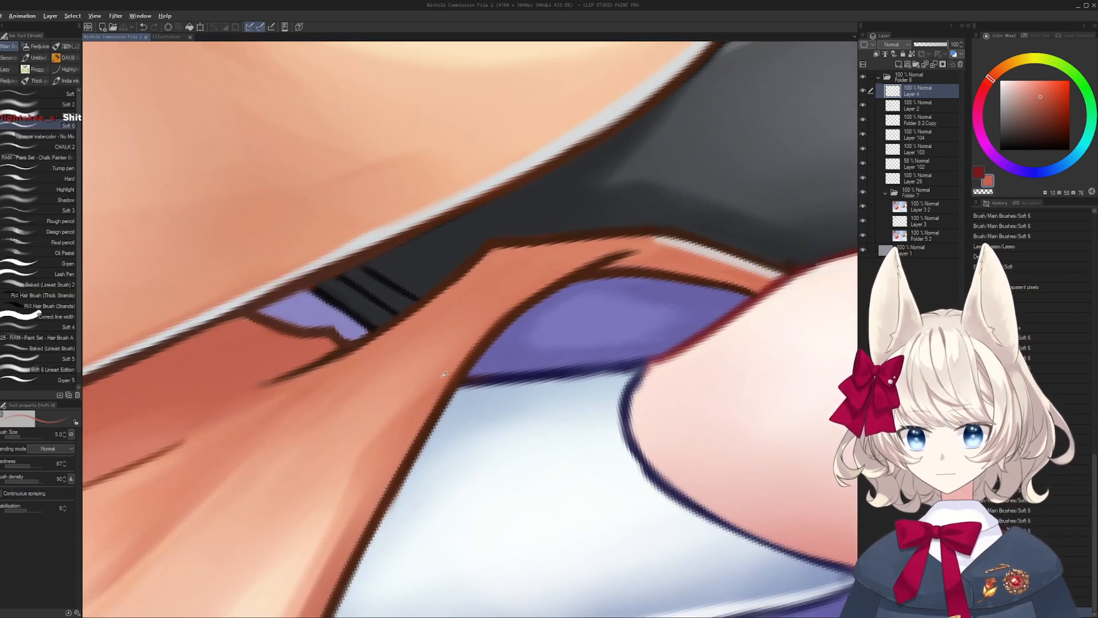
{"action": "left_click", "coordinate": [476, 339], "text": "alt"}
{"action": "key", "text": "["}
{"action": "left_click_drag", "start_coordinate": [441, 395], "coordinate": [492, 322]}
{"action": "mouse_move", "coordinate": [440, 394]}
{"action": "left_mouse_down"}
{"action": "mouse_move", "coordinate": [504, 312]}
{"action": "mouse_move", "coordinate": [609, 254]}
{"action": "left_mouse_up"}
{"action": "key", "text": "ctrl+z"}
{"action": "left_click_drag", "start_coordinate": [502, 317], "coordinate": [633, 250]}
- Clean up the cloth's lower corner beside the purple sleeve with sampled lavender, purple and dark brown, reducing the brush to size 2.5
{"action": "key", "text": "r"}
{"action": "scroll", "coordinate": [540, 272], "scroll_direction": "down", "scroll_amount": 5}
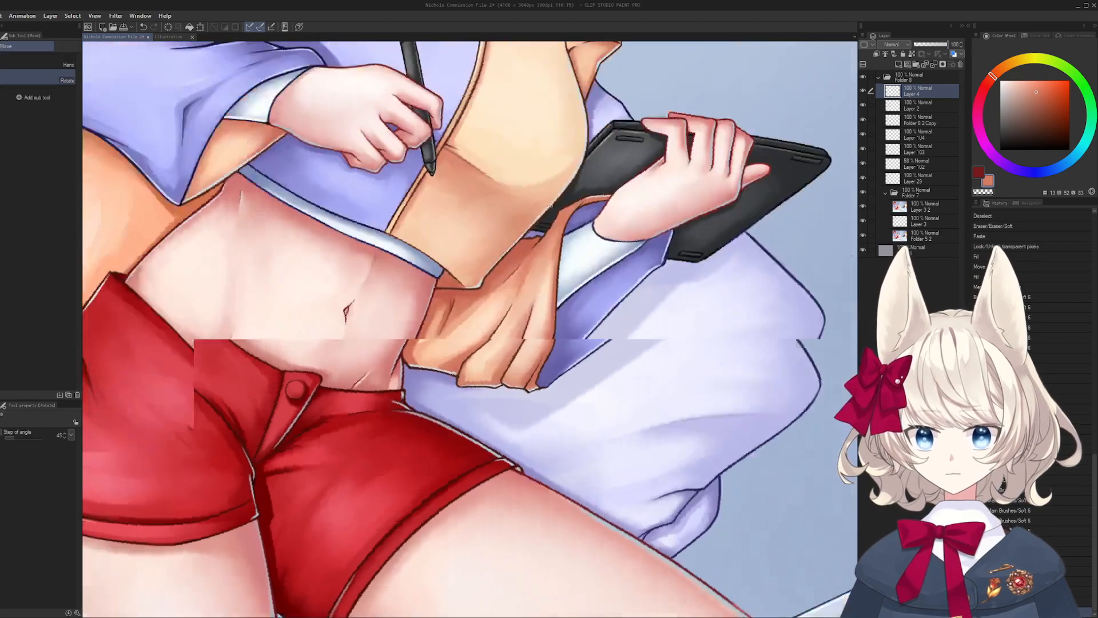
{"action": "left_click_drag", "start_coordinate": [481, 394], "coordinate": [502, 384]}
{"action": "scroll", "coordinate": [502, 384], "scroll_direction": "up", "scroll_amount": 3}
{"action": "key", "text": "b"}
{"action": "left_click", "coordinate": [563, 326], "text": "alt"}
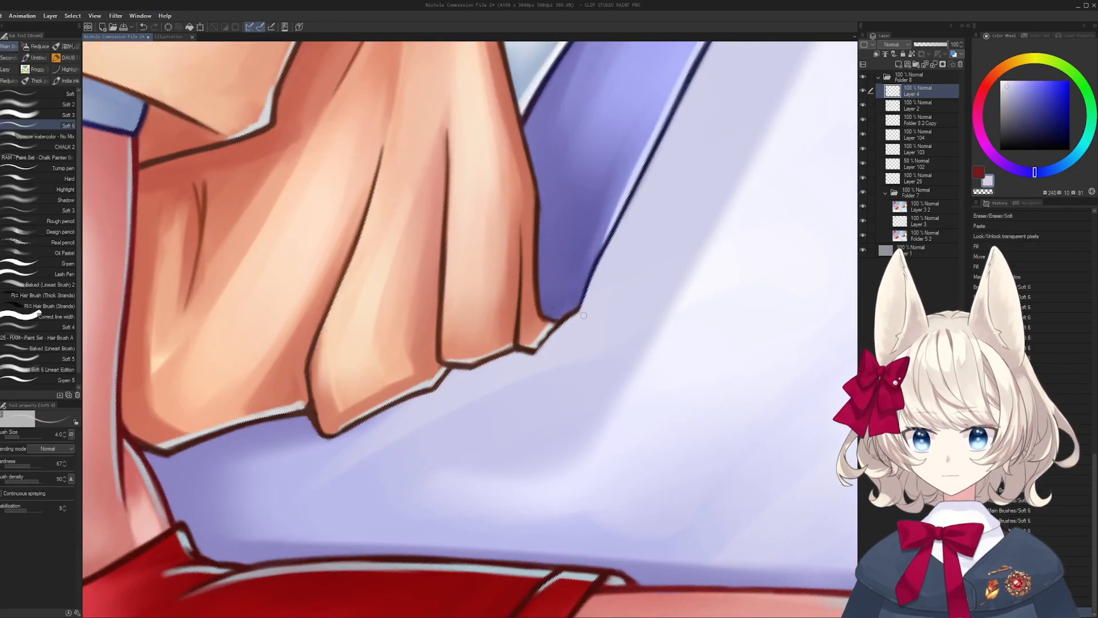
{"action": "scroll", "coordinate": [554, 336], "scroll_direction": "up", "scroll_amount": 2}
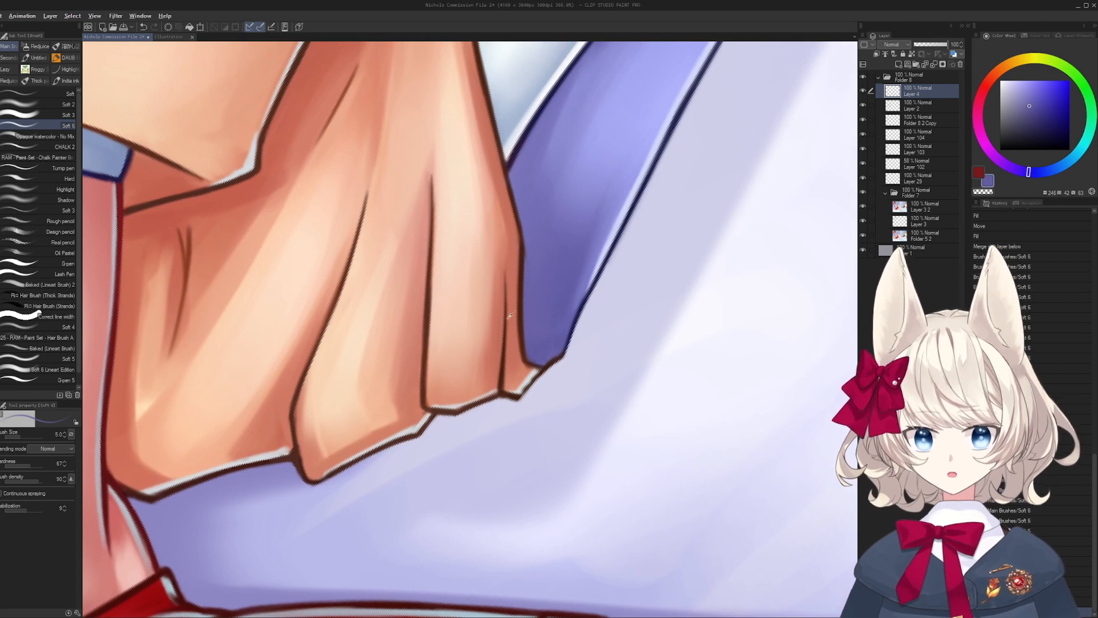
{"action": "left_click", "coordinate": [522, 316], "text": "alt"}
{"action": "key", "text": "bracketleft"}
{"action": "key", "text": "bracketleft"}
{"action": "key", "text": "bracketleft"}
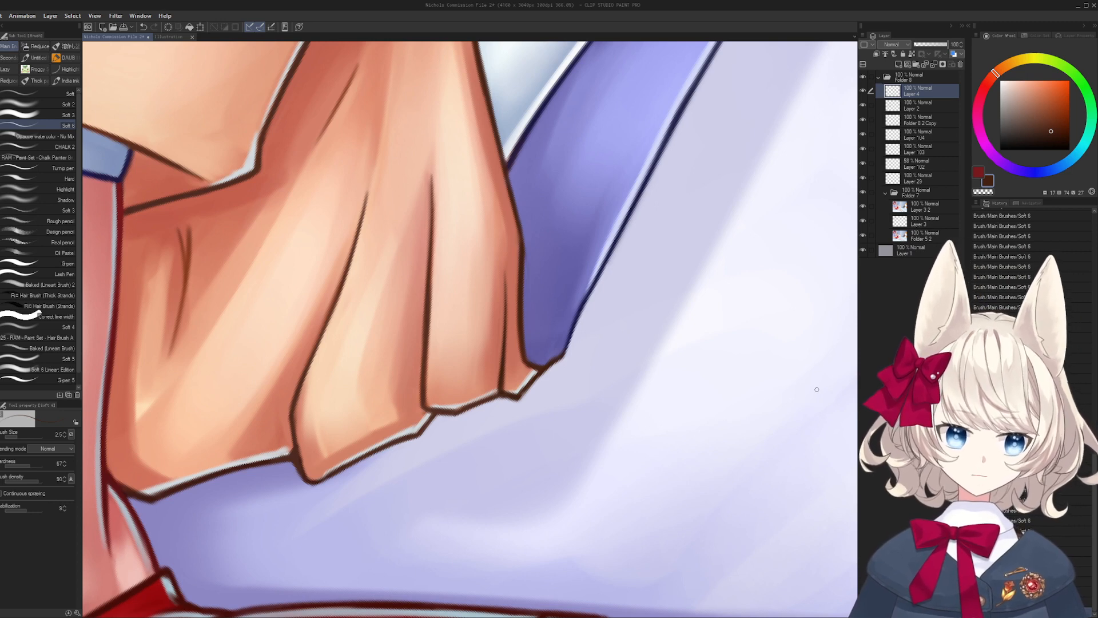
- Thin the fold line at the orange cloth's hem and tidy its notches with sampled orange, brown and lavender at size 3, then save
{"action": "left_click_drag", "start_coordinate": [461, 326], "coordinate": [685, 235]}
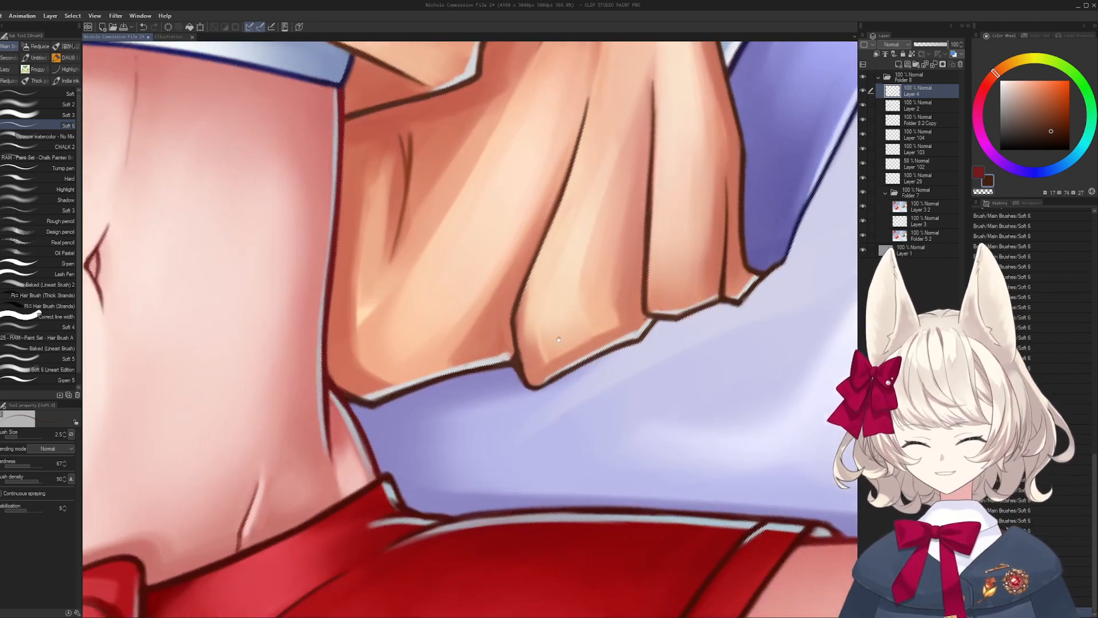
{"action": "left_click", "coordinate": [519, 314], "text": "alt"}
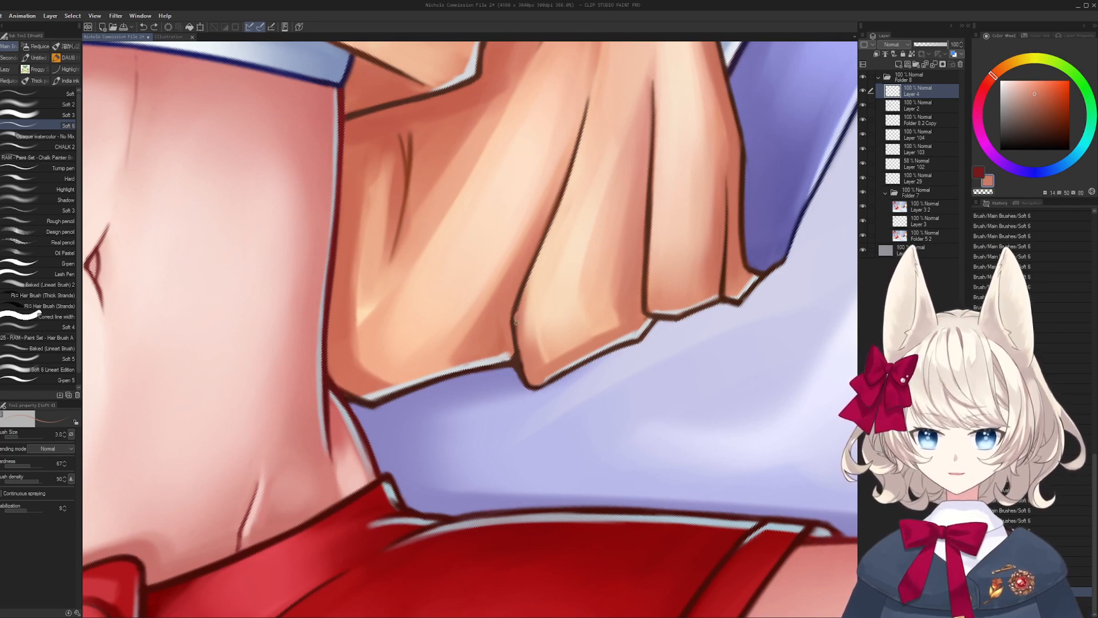
{"action": "left_click", "coordinate": [517, 358], "text": "alt"}
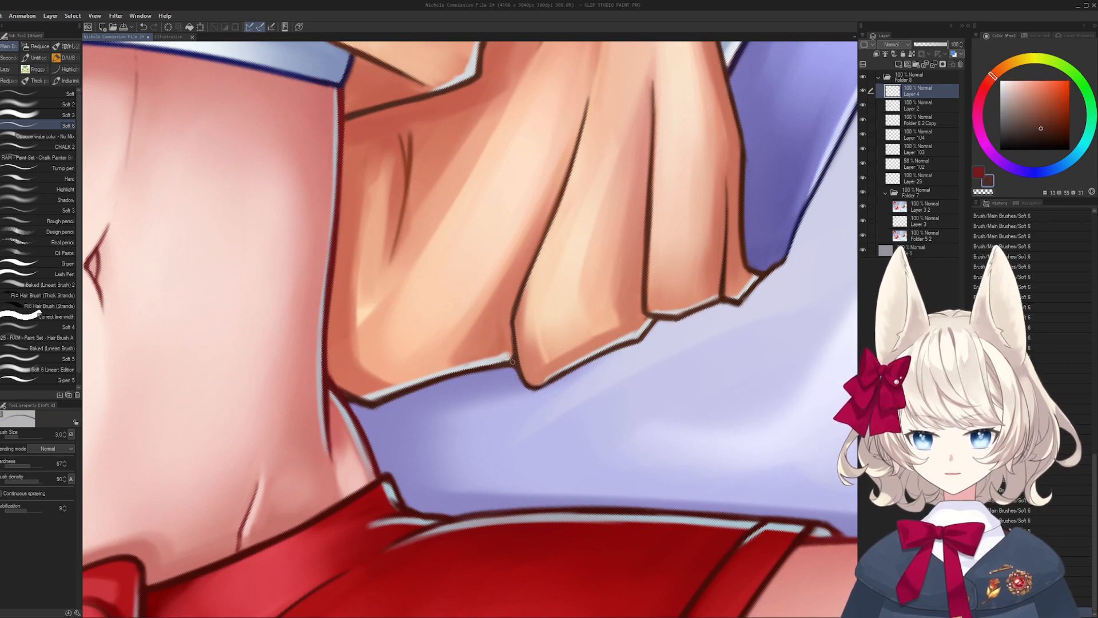
{"action": "key", "text": "r"}
{"action": "mouse_move", "coordinate": [513, 340]}
{"action": "left_mouse_down"}
{"action": "mouse_move", "coordinate": [654, 430]}
{"action": "mouse_move", "coordinate": [642, 338]}
{"action": "left_mouse_up"}
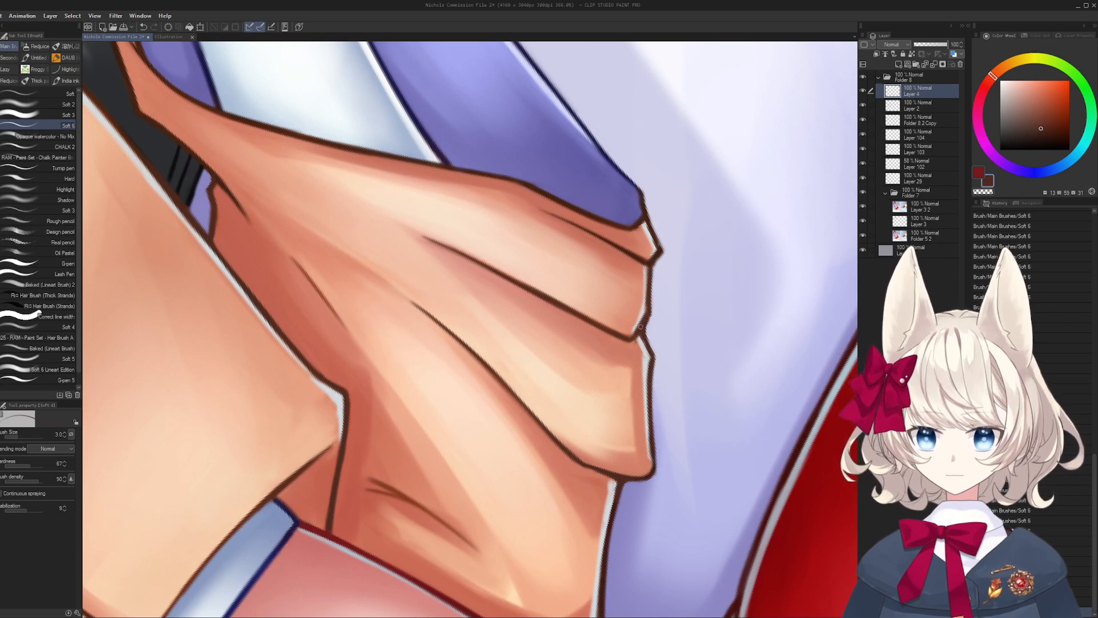
{"action": "left_click", "coordinate": [640, 327], "text": "alt"}
{"action": "left_click_drag", "start_coordinate": [641, 327], "coordinate": [535, 371]}
{"action": "key", "text": "ctrl+s"}
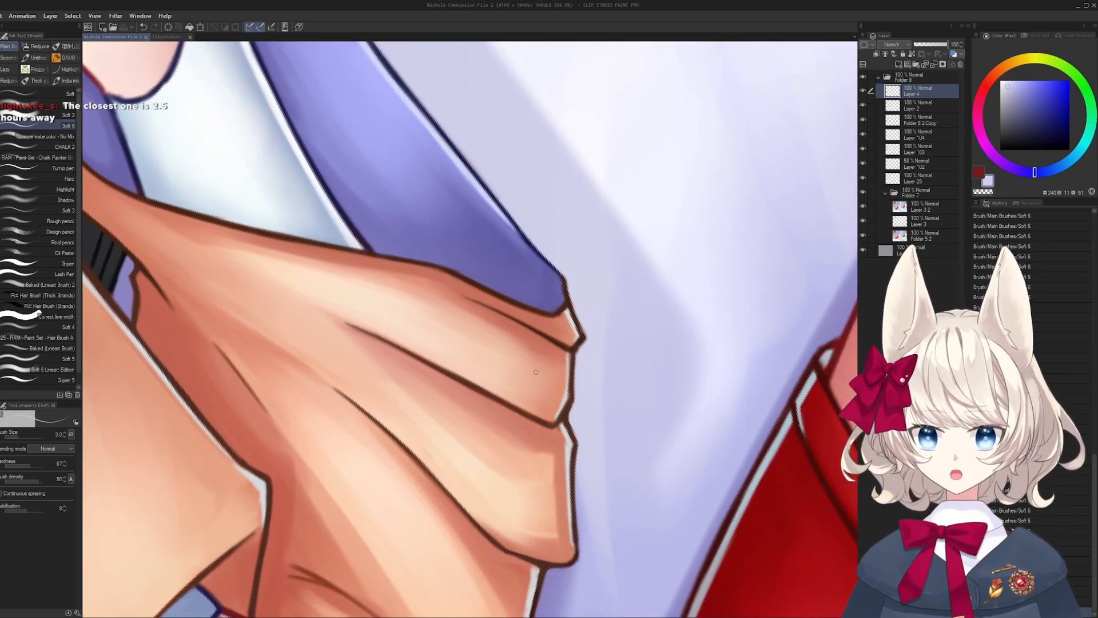
- Touch up the outline at the tip of the orange cloth's hem with sampled dark brown at brush size 3
{"action": "mouse_move", "coordinate": [535, 372]}
{"action": "left_mouse_down"}
{"action": "mouse_move", "coordinate": [466, 348]}
{"action": "mouse_move", "coordinate": [478, 338]}
{"action": "left_mouse_up"}
{"action": "left_click", "coordinate": [466, 347], "text": "alt"}
{"action": "left_click_drag", "start_coordinate": [523, 296], "coordinate": [530, 333]}
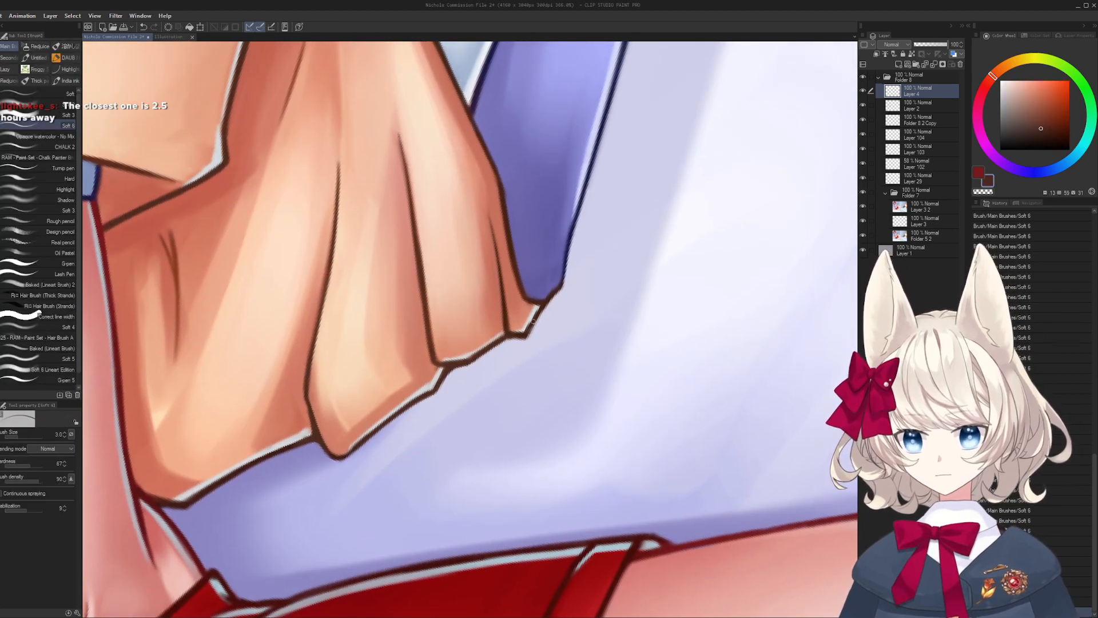
{"action": "left_click_drag", "start_coordinate": [550, 294], "coordinate": [506, 349]}
- Redraw the navy outline at the purple sleeve's end corner and paint a pale lavender highlight along its edge at size 5
{"action": "left_click", "coordinate": [522, 285], "text": "alt"}
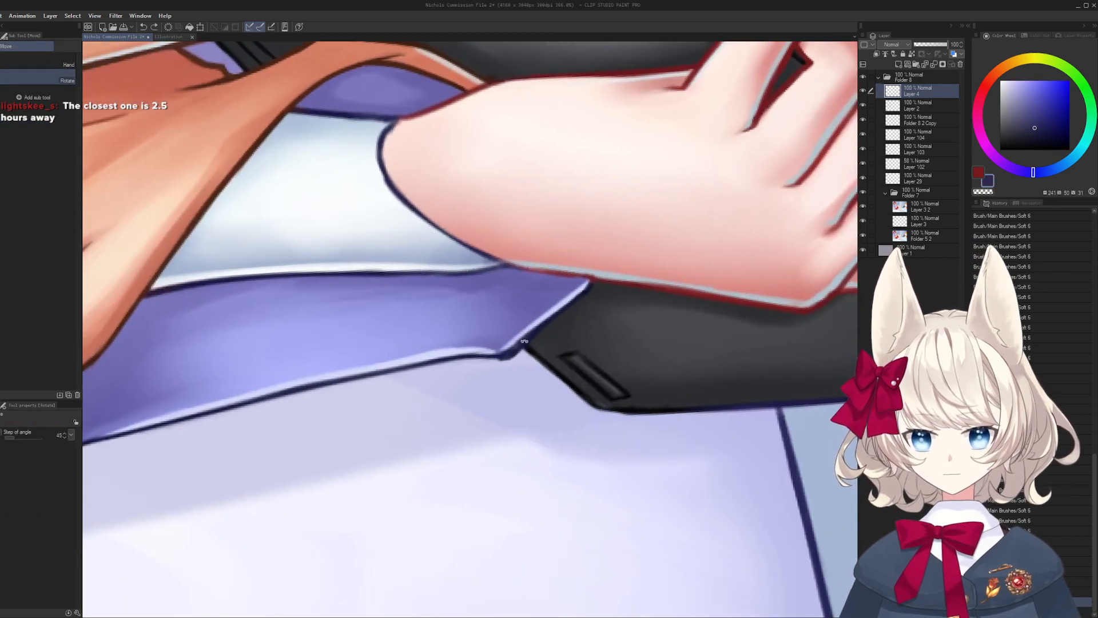
{"action": "left_click", "coordinate": [506, 349], "text": "alt"}
{"action": "key", "text": "bracketright"}
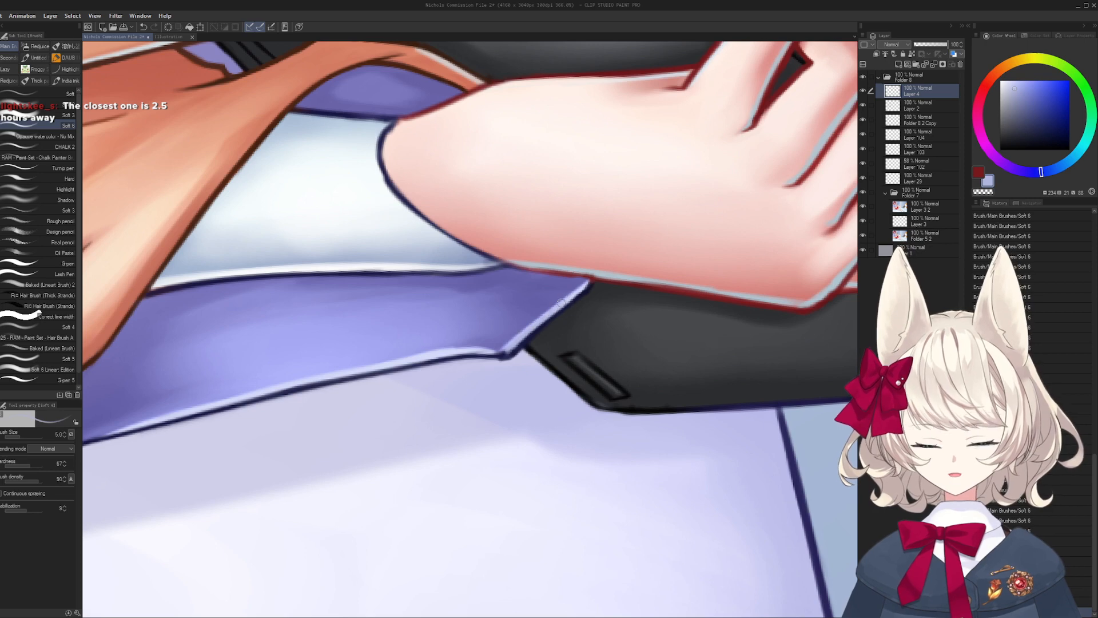
{"action": "left_click", "coordinate": [515, 341], "text": "alt"}
- Redraw the navy line between the white cuff and the purple inner sleeve with sampled navy and purple at brush size 4
{"action": "mouse_move", "coordinate": [503, 352]}
{"action": "left_mouse_down"}
{"action": "mouse_move", "coordinate": [518, 337]}
{"action": "mouse_move", "coordinate": [715, 322]}
{"action": "mouse_move", "coordinate": [592, 494]}
{"action": "left_mouse_up"}
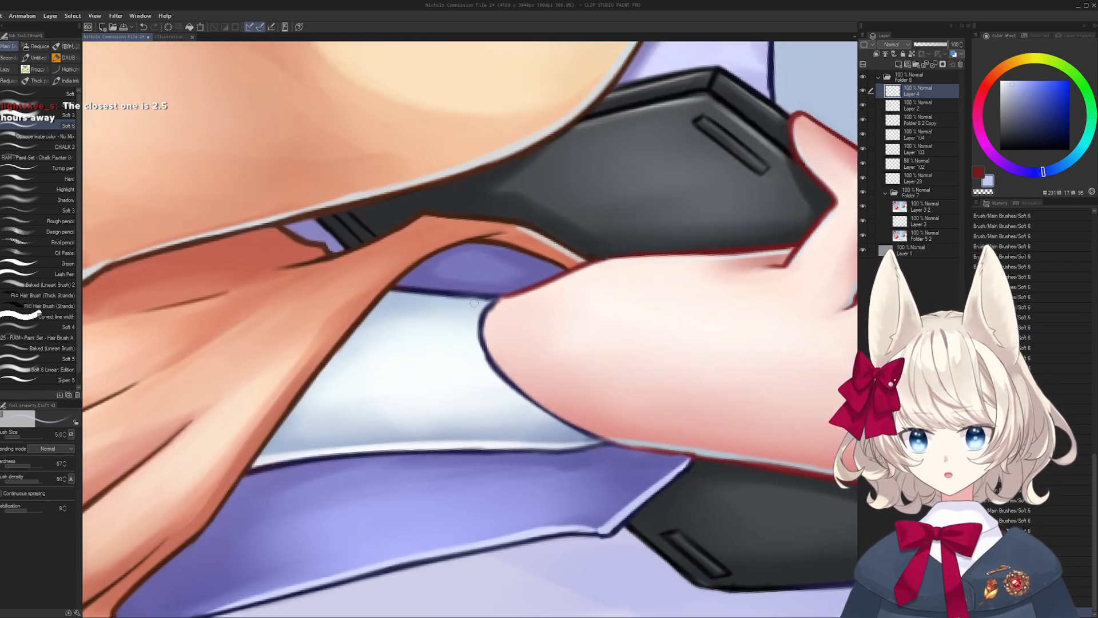
{"action": "left_click", "coordinate": [453, 293], "text": "alt"}
{"action": "key", "text": "shift+space"}
{"action": "left_click_drag", "start_coordinate": [454, 289], "coordinate": [470, 342]}
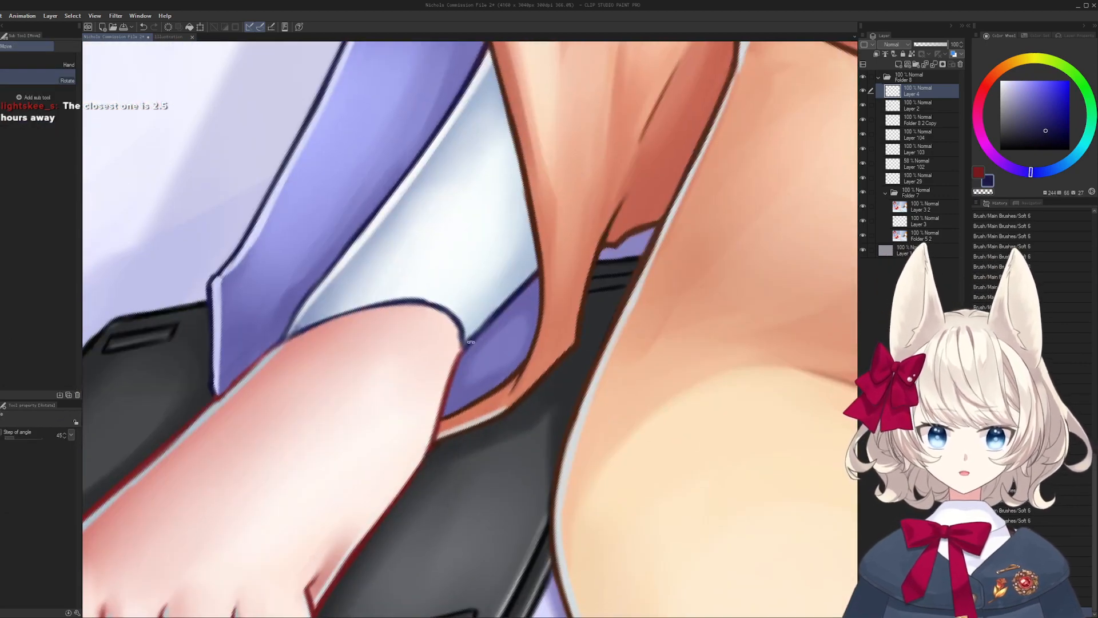
{"action": "left_click", "coordinate": [511, 304], "text": "alt"}
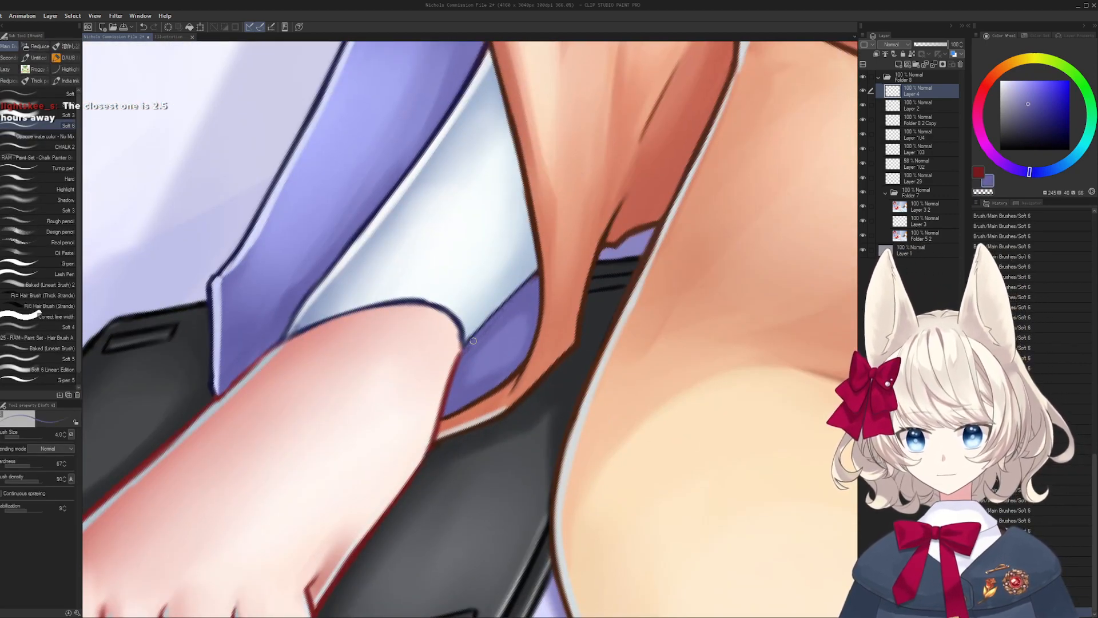
{"action": "key", "text": "ctrl+z"}
{"action": "key", "text": "ctrl+z"}
{"action": "left_click_drag", "start_coordinate": [468, 347], "coordinate": [536, 281]}
{"action": "left_click", "coordinate": [459, 318], "text": "alt"}
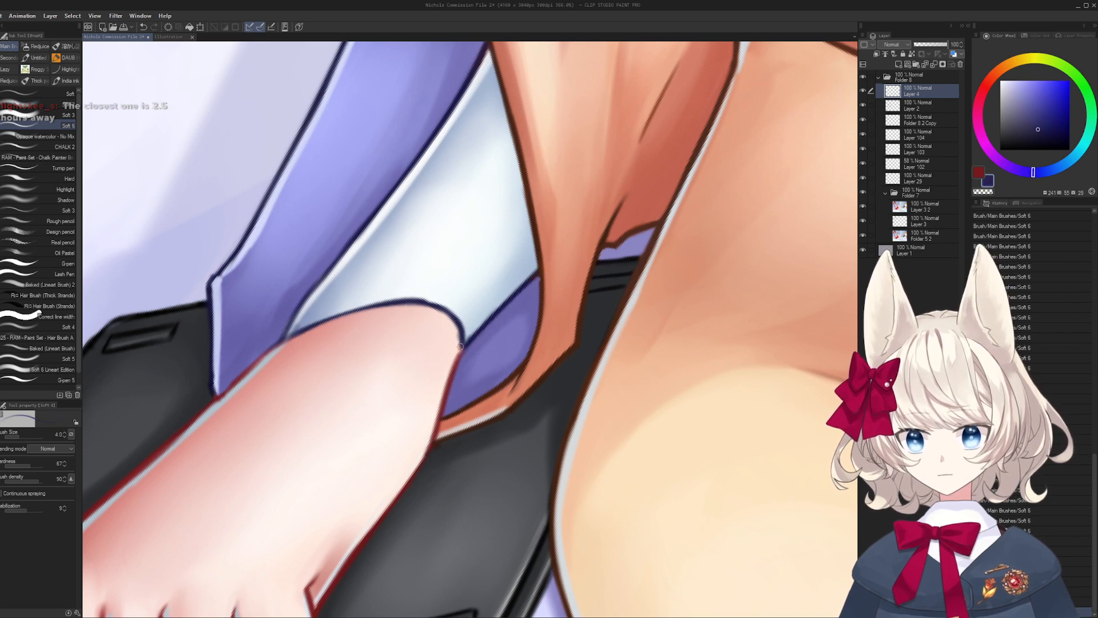
{"action": "left_click_drag", "start_coordinate": [459, 324], "coordinate": [463, 350]}
- Clean up the white cuff's fill along the wrist outline with sampled off-white
{"action": "key", "text": "r"}
{"action": "mouse_move", "coordinate": [426, 312]}
{"action": "left_mouse_down"}
{"action": "mouse_move", "coordinate": [461, 378]}
{"action": "mouse_move", "coordinate": [497, 314]}
{"action": "left_mouse_up"}
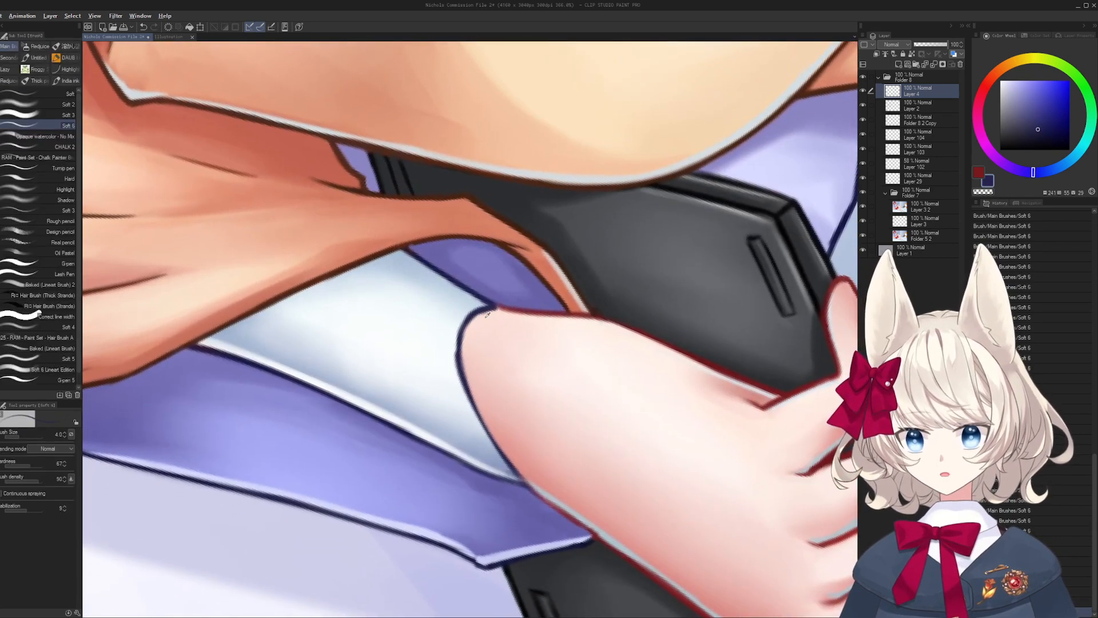
{"action": "left_click", "coordinate": [500, 309], "text": "alt"}
{"action": "left_click", "coordinate": [453, 335], "text": "alt"}
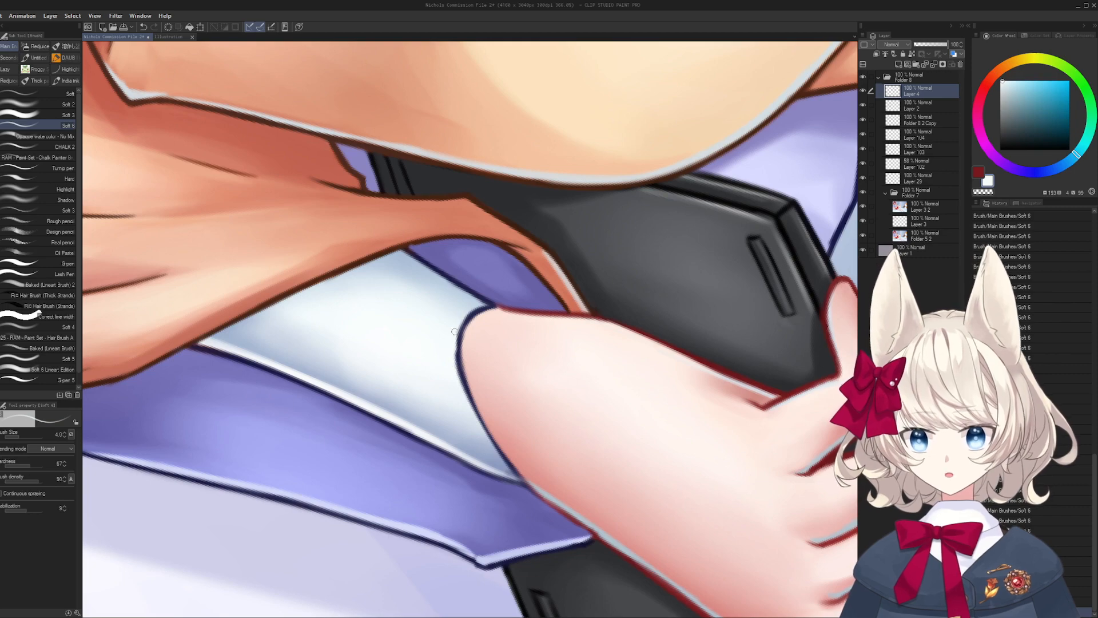
{"action": "left_click_drag", "start_coordinate": [455, 343], "coordinate": [468, 409]}
- Redraw the curved navy outline where the white cuff meets the wrist, using sampled navy
{"action": "key", "text": "r"}
{"action": "left_click_drag", "start_coordinate": [514, 332], "coordinate": [519, 367]}
{"action": "left_click", "coordinate": [496, 322], "text": "alt"}
{"action": "key", "text": "r"}
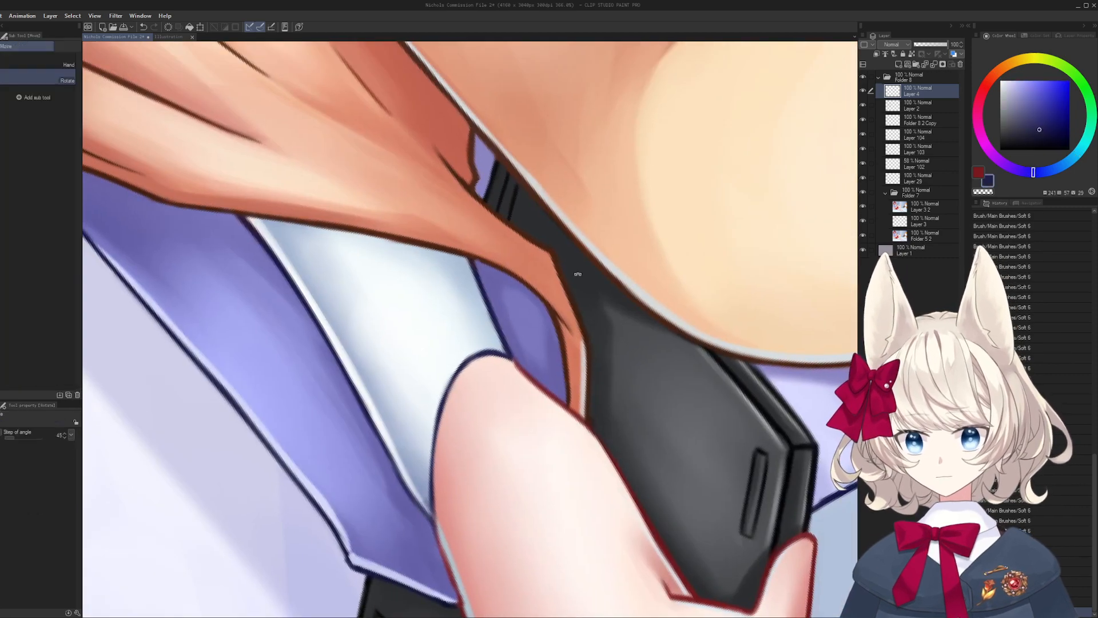
{"action": "left_click_drag", "start_coordinate": [578, 274], "coordinate": [586, 365]}
{"action": "key", "text": "space"}
{"action": "mouse_move", "coordinate": [486, 372]}
{"action": "left_mouse_down"}
{"action": "mouse_move", "coordinate": [566, 273]}
{"action": "mouse_move", "coordinate": [579, 293]}
{"action": "left_mouse_up"}
{"action": "mouse_move", "coordinate": [451, 324]}
{"action": "left_mouse_down"}
{"action": "mouse_move", "coordinate": [471, 304]}
{"action": "mouse_move", "coordinate": [421, 345]}
{"action": "mouse_move", "coordinate": [480, 298]}
{"action": "left_mouse_up"}
{"action": "key", "text": "ctrl+z"}
{"action": "left_click_drag", "start_coordinate": [417, 360], "coordinate": [535, 275]}
{"action": "key", "text": "ctrl+z"}
{"action": "left_click_drag", "start_coordinate": [428, 348], "coordinate": [534, 271]}
{"action": "left_click_drag", "start_coordinate": [470, 304], "coordinate": [542, 270]}
- Reshape the corner of the white cuff's lower edge beside the hand with sampled purple and navy at brush size 4
{"action": "key", "text": "r"}
{"action": "left_click_drag", "start_coordinate": [577, 334], "coordinate": [564, 395]}
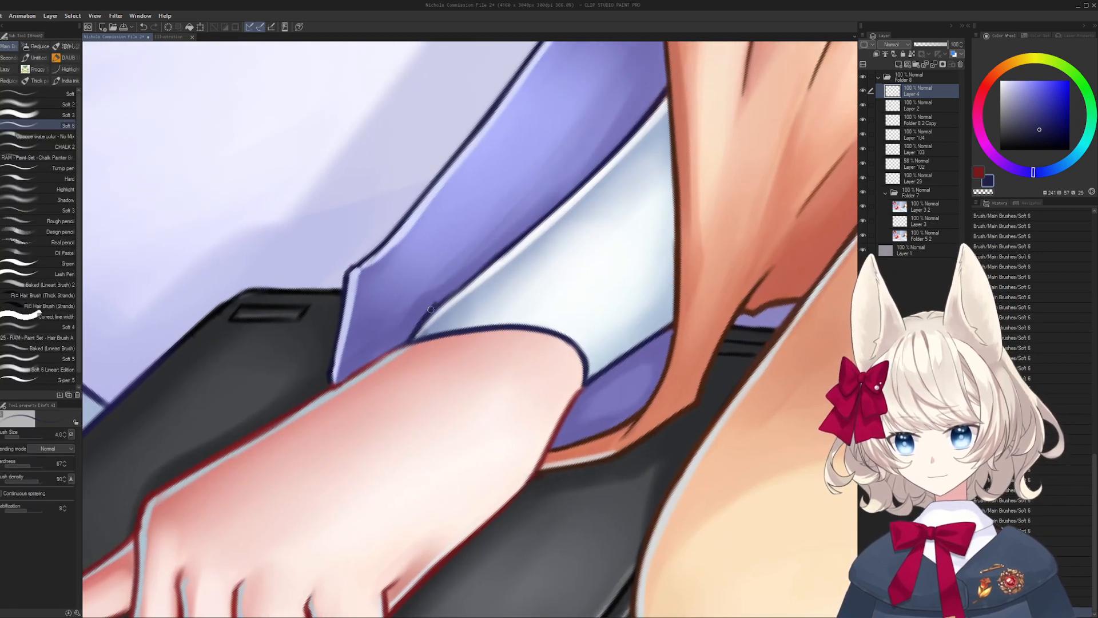
{"action": "mouse_move", "coordinate": [431, 310]}
{"action": "left_mouse_down"}
{"action": "mouse_move", "coordinate": [603, 183]}
{"action": "mouse_move", "coordinate": [541, 206]}
{"action": "mouse_move", "coordinate": [393, 305]}
{"action": "mouse_move", "coordinate": [439, 343]}
{"action": "mouse_move", "coordinate": [481, 339]}
{"action": "mouse_move", "coordinate": [480, 363]}
{"action": "mouse_move", "coordinate": [518, 285]}
{"action": "mouse_move", "coordinate": [515, 286]}
{"action": "left_mouse_up"}
{"action": "key", "text": "r"}
{"action": "left_click", "coordinate": [503, 318], "text": "alt"}
{"action": "key", "text": "ctrl+z"}
{"action": "left_click", "coordinate": [484, 357], "text": "alt"}
{"action": "left_click", "coordinate": [509, 291], "text": "alt"}
{"action": "left_click", "coordinate": [529, 279], "text": "alt"}
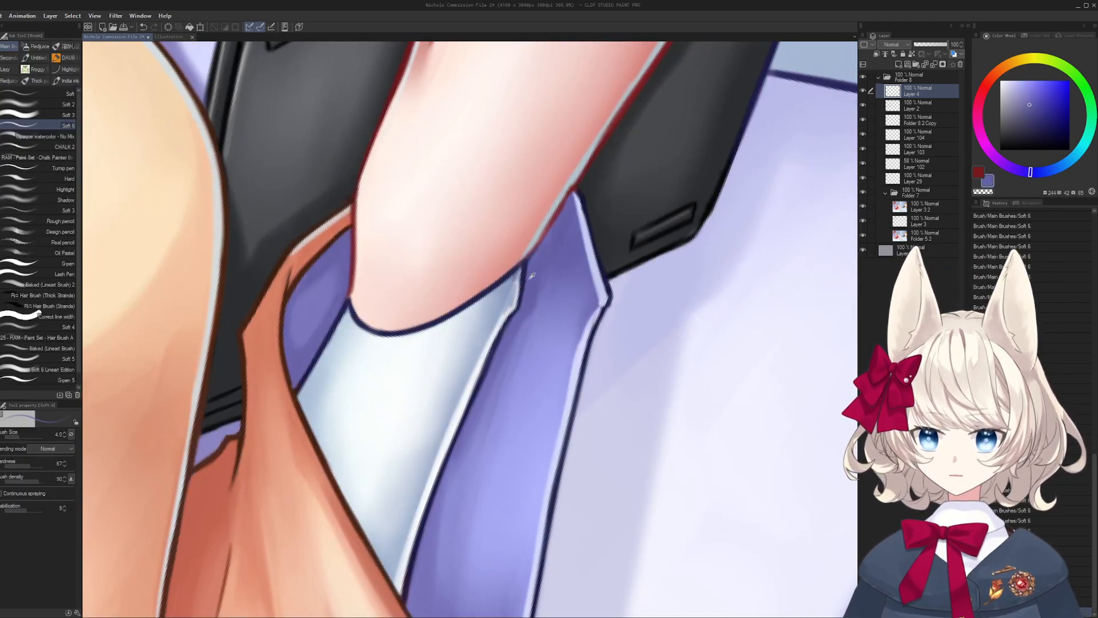
{"action": "left_click", "coordinate": [510, 273], "text": "alt"}
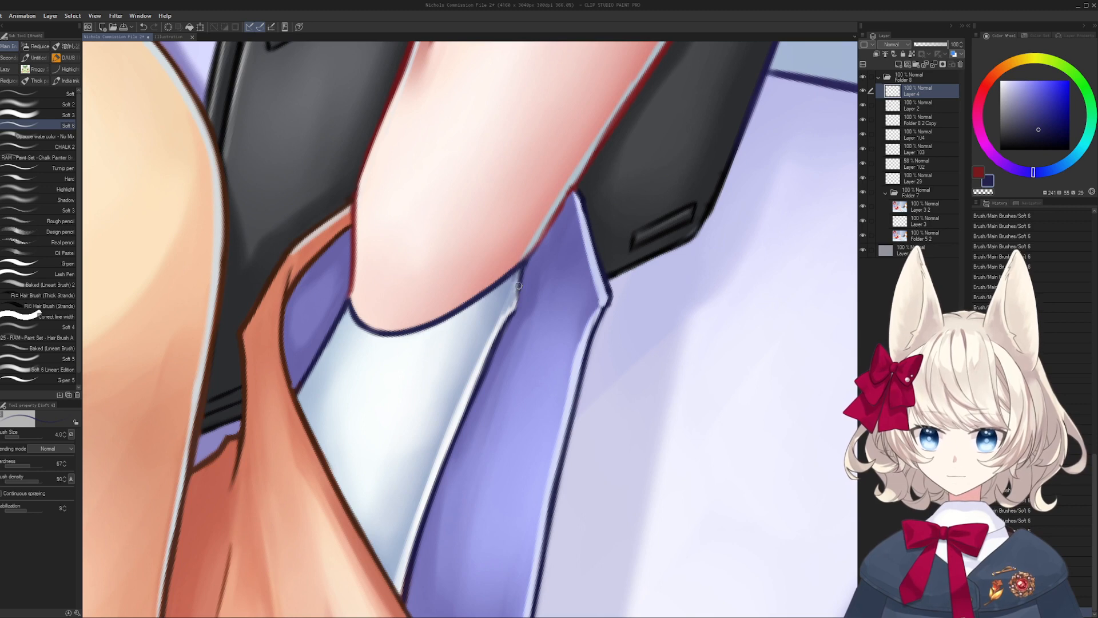
{"action": "mouse_move", "coordinate": [504, 318]}
{"action": "left_mouse_down"}
{"action": "mouse_move", "coordinate": [478, 362]}
{"action": "mouse_move", "coordinate": [497, 311]}
{"action": "mouse_move", "coordinate": [545, 259]}
{"action": "mouse_move", "coordinate": [581, 242]}
{"action": "mouse_move", "coordinate": [555, 222]}
{"action": "mouse_move", "coordinate": [572, 288]}
{"action": "mouse_move", "coordinate": [306, 262]}
{"action": "mouse_move", "coordinate": [229, 326]}
{"action": "mouse_move", "coordinate": [502, 429]}
{"action": "left_mouse_up"}
- Trim the outer side of the purple sleeve's lower outline with sampled pale lavender at brush size 10
{"action": "left_click", "coordinate": [535, 224], "text": "alt"}
{"action": "left_click", "coordinate": [575, 292], "text": "alt"}
{"action": "left_click", "coordinate": [417, 389], "text": "alt"}
{"action": "left_click_drag", "start_coordinate": [465, 352], "coordinate": [342, 407]}
{"action": "key", "text": "ctrl+z"}
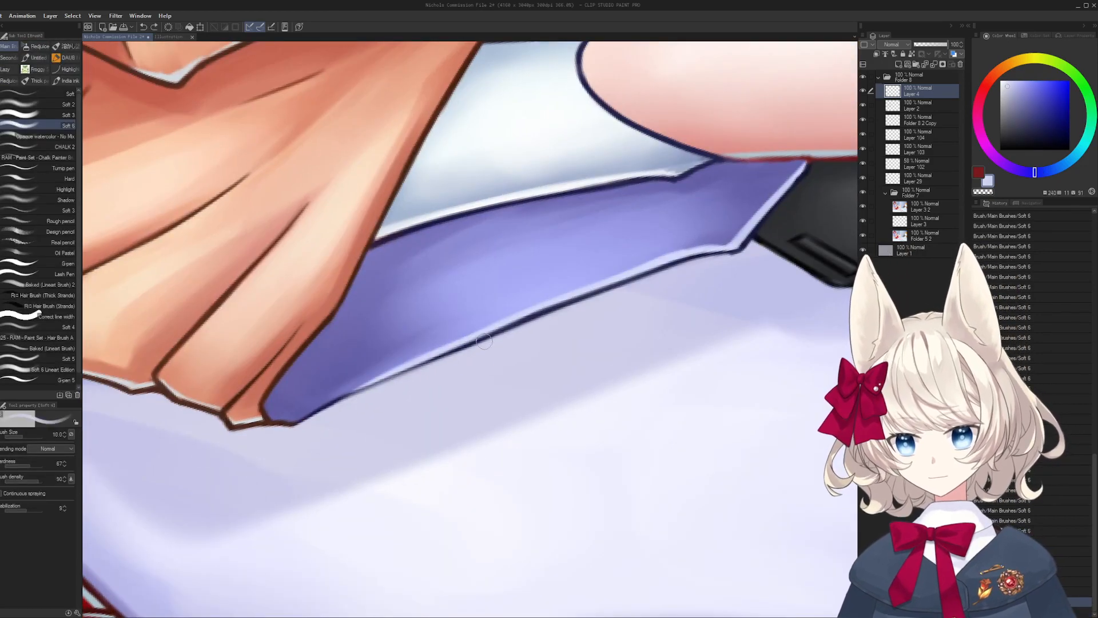
{"action": "left_click_drag", "start_coordinate": [550, 315], "coordinate": [314, 422]}
{"action": "left_click_drag", "start_coordinate": [501, 339], "coordinate": [611, 292]}
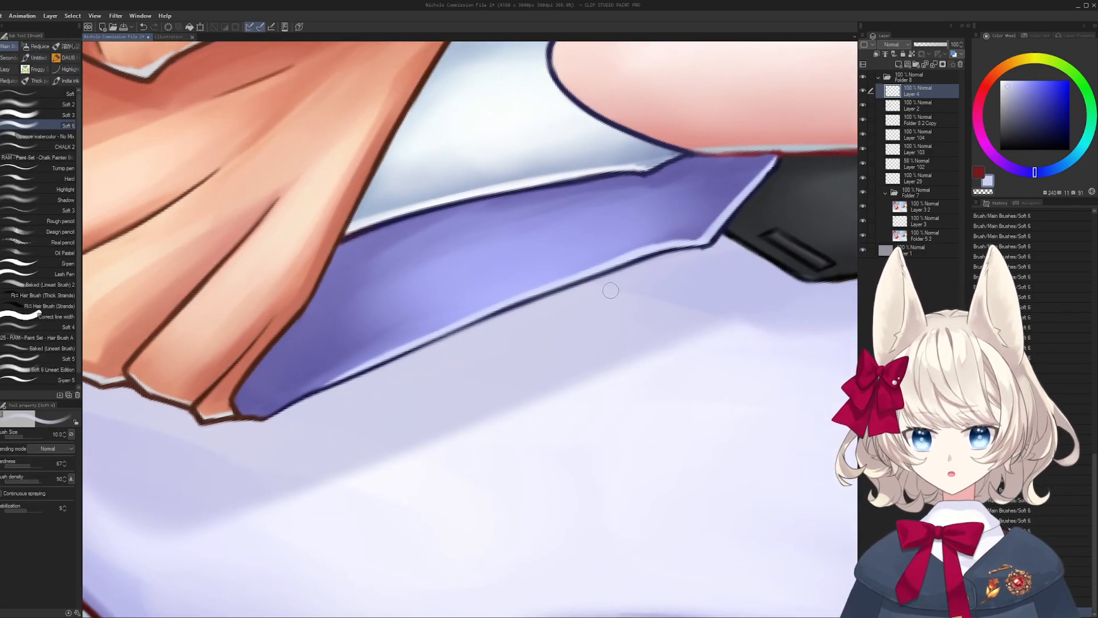
- Repaint the soft shadow on the pale lavender garment beneath the purple sleeve at brush size 50
{"action": "key", "text": "]"}
{"action": "key", "text": "]"}
{"action": "key", "text": "]"}
{"action": "key", "text": "]"}
{"action": "key", "text": "]"}
{"action": "key", "text": "]"}
{"action": "key", "text": "]"}
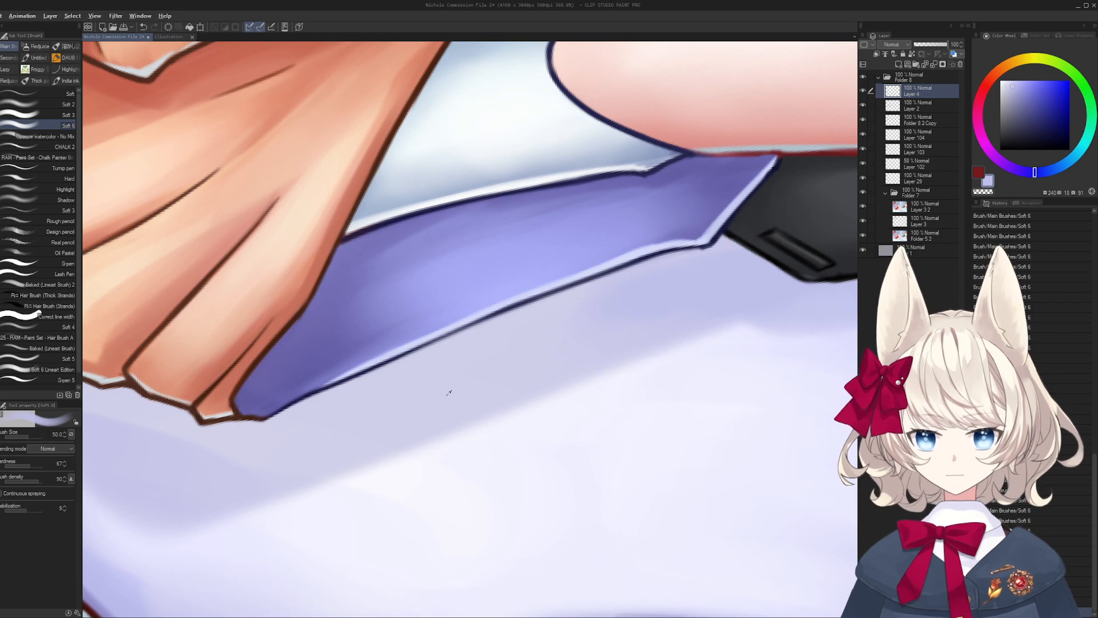
{"action": "left_click_drag", "start_coordinate": [344, 438], "coordinate": [656, 352]}
- Blend the lavender shadow beneath the orange cloth's hem with a sampled shade at brush size 40
{"action": "left_click_drag", "start_coordinate": [656, 358], "coordinate": [642, 251]}
{"action": "key", "text": "["}
{"action": "key", "text": "["}
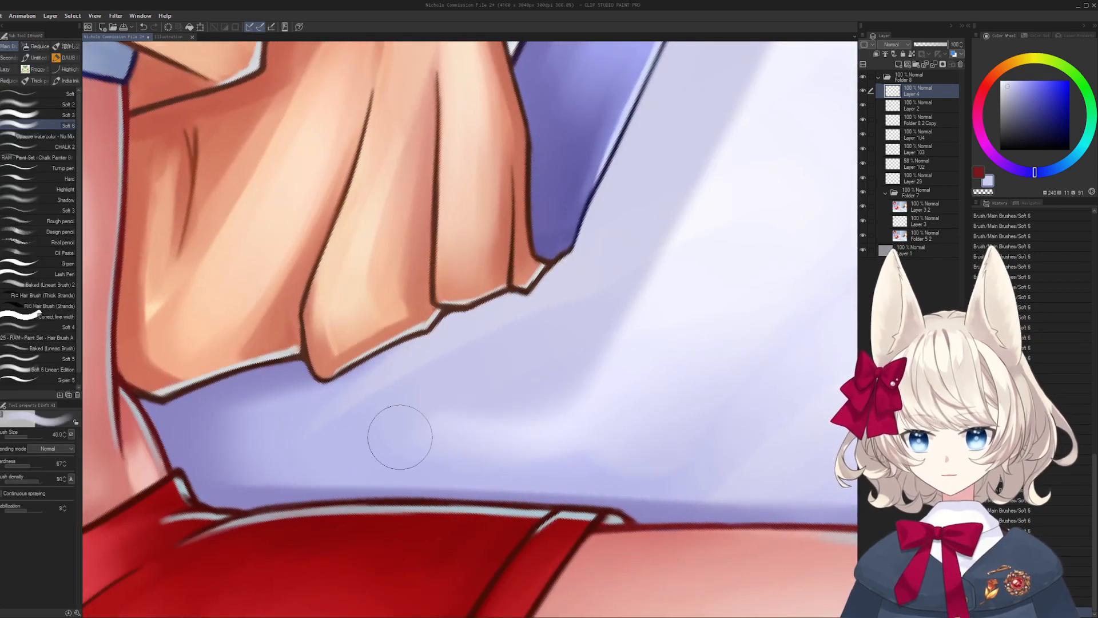
{"action": "mouse_move", "coordinate": [335, 430]}
{"action": "left_mouse_down"}
{"action": "mouse_move", "coordinate": [428, 364]}
{"action": "mouse_move", "coordinate": [418, 370]}
{"action": "left_mouse_up"}
{"action": "key", "text": "ctrl+z"}
{"action": "left_click", "coordinate": [386, 423], "text": "alt"}
{"action": "mouse_move", "coordinate": [466, 342]}
{"action": "left_mouse_down"}
{"action": "mouse_move", "coordinate": [584, 283]}
{"action": "mouse_move", "coordinate": [616, 240]}
{"action": "mouse_move", "coordinate": [527, 392]}
{"action": "left_mouse_up"}
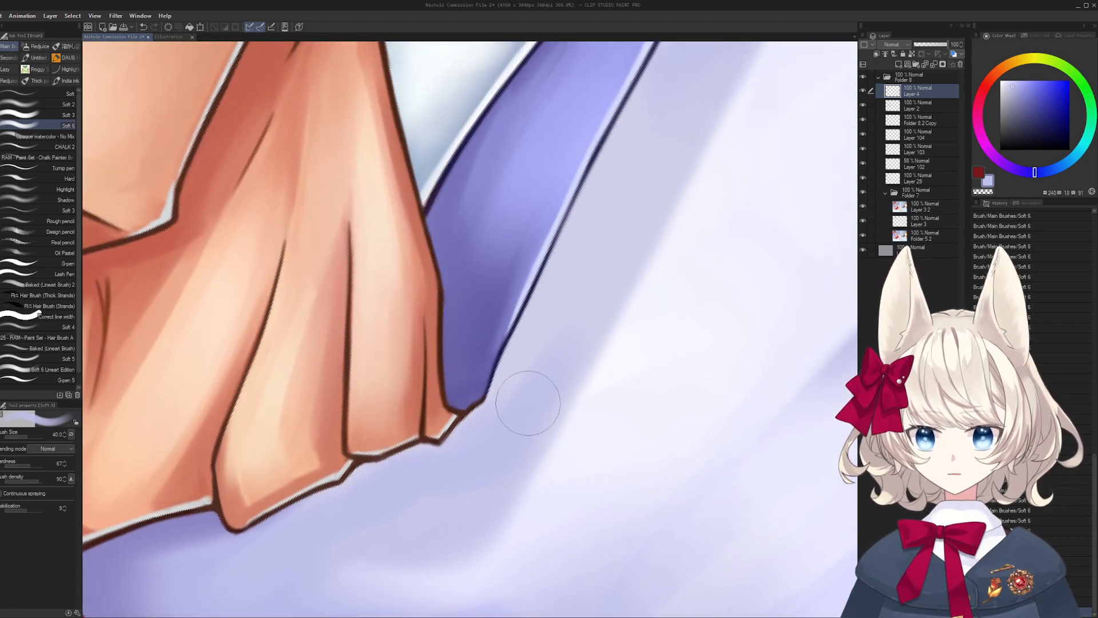
{"action": "key", "text": "]"}
{"action": "key", "text": "]"}
{"action": "scroll", "coordinate": [537, 353], "scroll_direction": "down", "scroll_amount": 8}
{"action": "left_click_drag", "start_coordinate": [630, 400], "coordinate": [644, 320]}
{"action": "scroll", "coordinate": [358, 331], "scroll_direction": "up", "scroll_amount": 6}
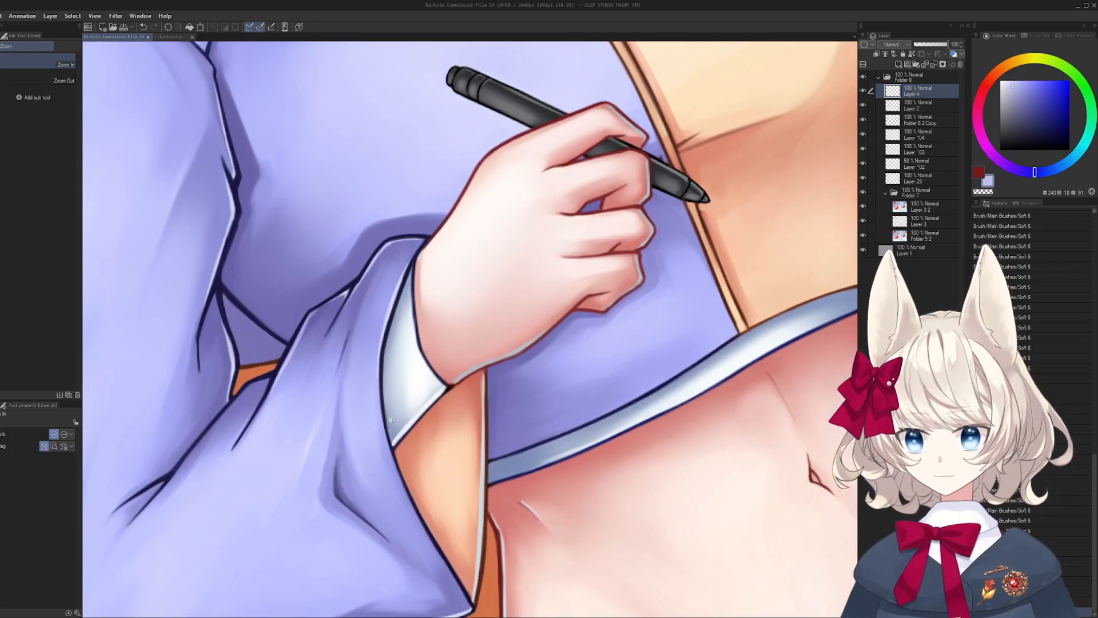
- Redraw the navy outline along the purple sleeve's lower edge with sampled navy at brush size 6
{"action": "left_click", "coordinate": [289, 347], "text": "alt"}
{"action": "mouse_move", "coordinate": [421, 303]}
{"action": "left_mouse_down"}
{"action": "mouse_move", "coordinate": [491, 582]}
{"action": "mouse_move", "coordinate": [393, 391]}
{"action": "mouse_move", "coordinate": [398, 365]}
{"action": "mouse_move", "coordinate": [274, 525]}
{"action": "mouse_move", "coordinate": [486, 430]}
{"action": "mouse_move", "coordinate": [262, 396]}
{"action": "mouse_move", "coordinate": [240, 528]}
{"action": "mouse_move", "coordinate": [238, 465]}
{"action": "mouse_move", "coordinate": [253, 446]}
{"action": "mouse_move", "coordinate": [194, 378]}
{"action": "mouse_move", "coordinate": [506, 314]}
{"action": "mouse_move", "coordinate": [589, 429]}
{"action": "mouse_move", "coordinate": [638, 319]}
{"action": "mouse_move", "coordinate": [487, 412]}
{"action": "mouse_move", "coordinate": [456, 316]}
{"action": "mouse_move", "coordinate": [601, 283]}
{"action": "mouse_move", "coordinate": [446, 331]}
{"action": "left_mouse_up"}
{"action": "key", "text": "bracketleft"}
{"action": "key", "text": "bracketleft"}
{"action": "key", "text": "bracketleft"}
{"action": "key", "text": "bracketleft"}
{"action": "key", "text": "bracketleft"}
{"action": "key", "text": "bracketleft"}
{"action": "key", "text": "bracketleft"}
{"action": "key", "text": "bracketleft"}
{"action": "key", "text": "bracketleft"}
{"action": "key", "text": "bracketleft"}
{"action": "key", "text": "bracketleft"}
{"action": "key", "text": "ctrl+z"}
{"action": "key", "text": "r"}
{"action": "key", "text": "b"}
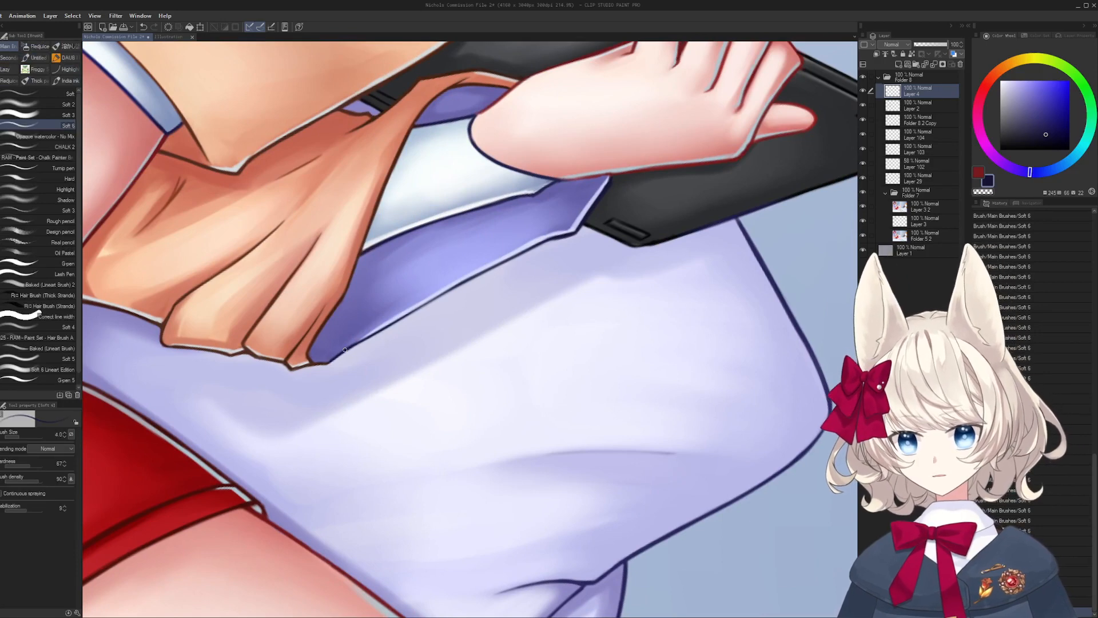
{"action": "key", "text": "]"}
{"action": "left_click_drag", "start_coordinate": [351, 346], "coordinate": [544, 244]}
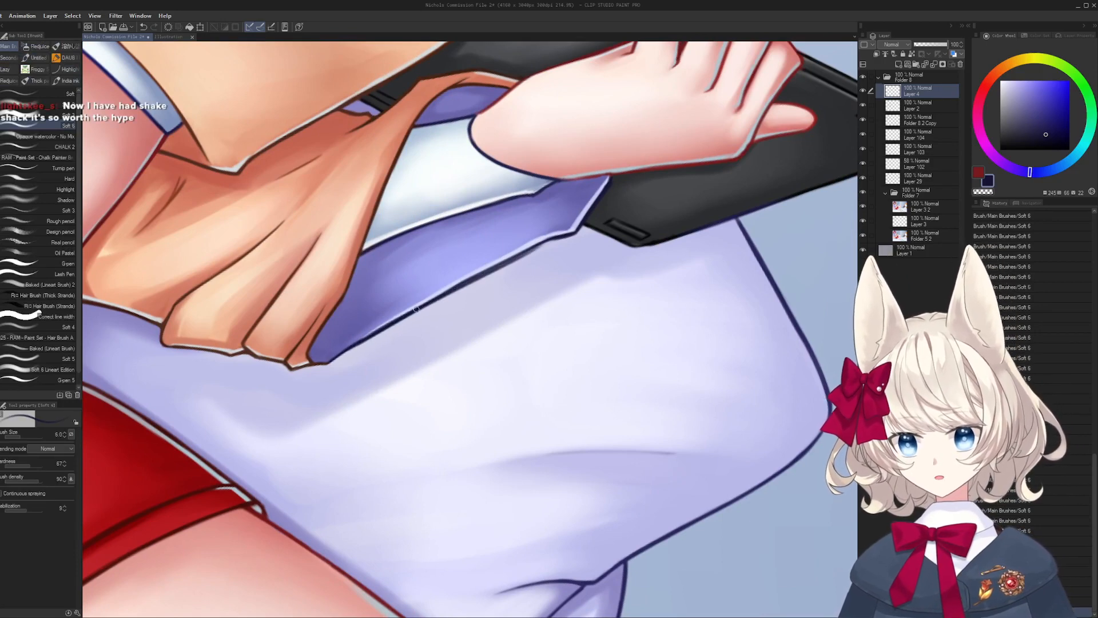
{"action": "key", "text": "ctrl+z"}
{"action": "left_click_drag", "start_coordinate": [381, 329], "coordinate": [545, 241]}
{"action": "key", "text": "ctrl+z"}
{"action": "left_click_drag", "start_coordinate": [442, 292], "coordinate": [555, 238]}
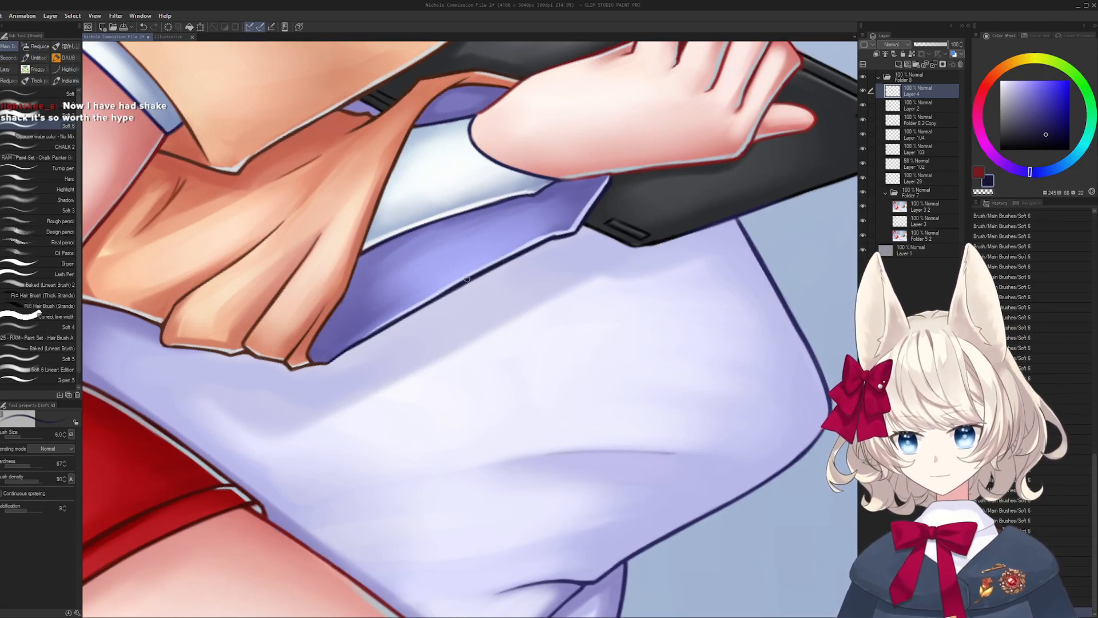
{"action": "key", "text": "r"}
{"action": "left_click_drag", "start_coordinate": [467, 279], "coordinate": [404, 269]}
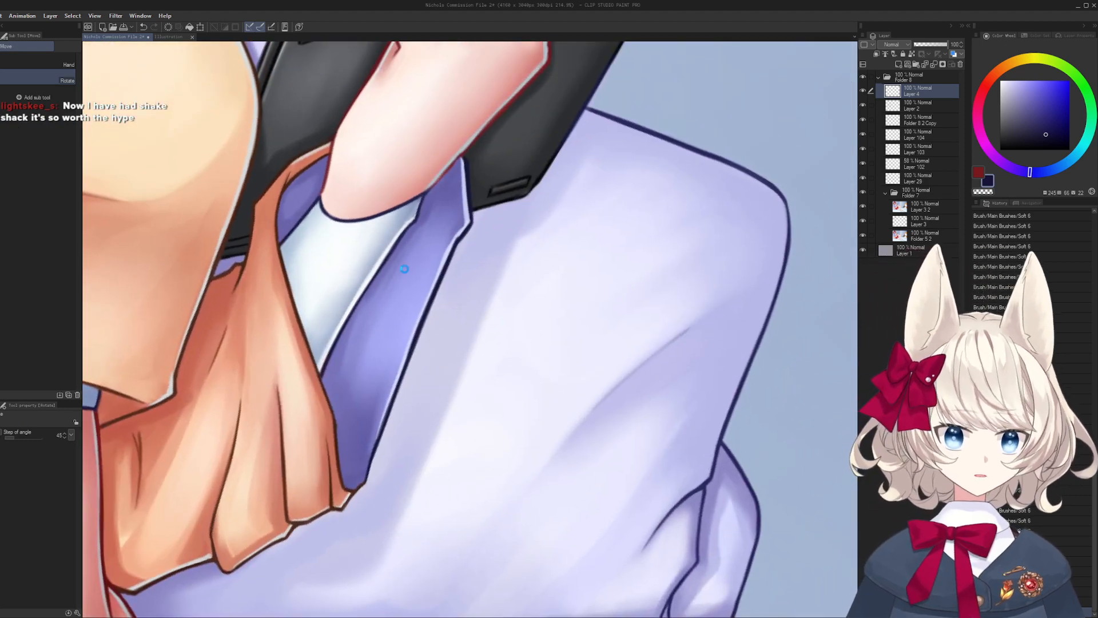
{"action": "left_click_drag", "start_coordinate": [445, 451], "coordinate": [497, 347]}
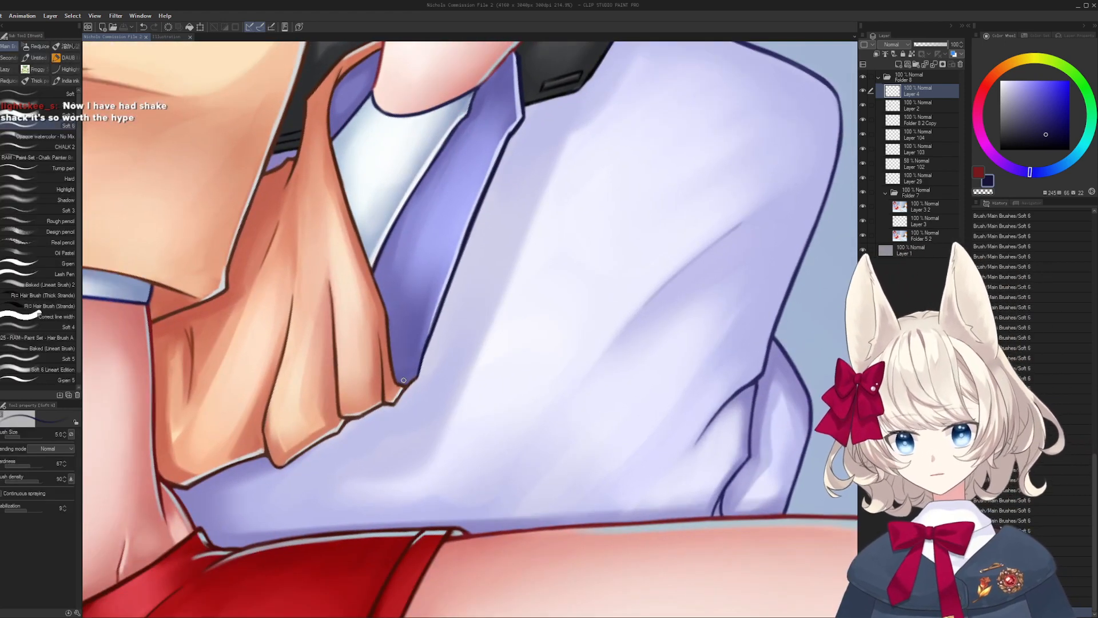
{"action": "key", "text": "ctrl+z"}
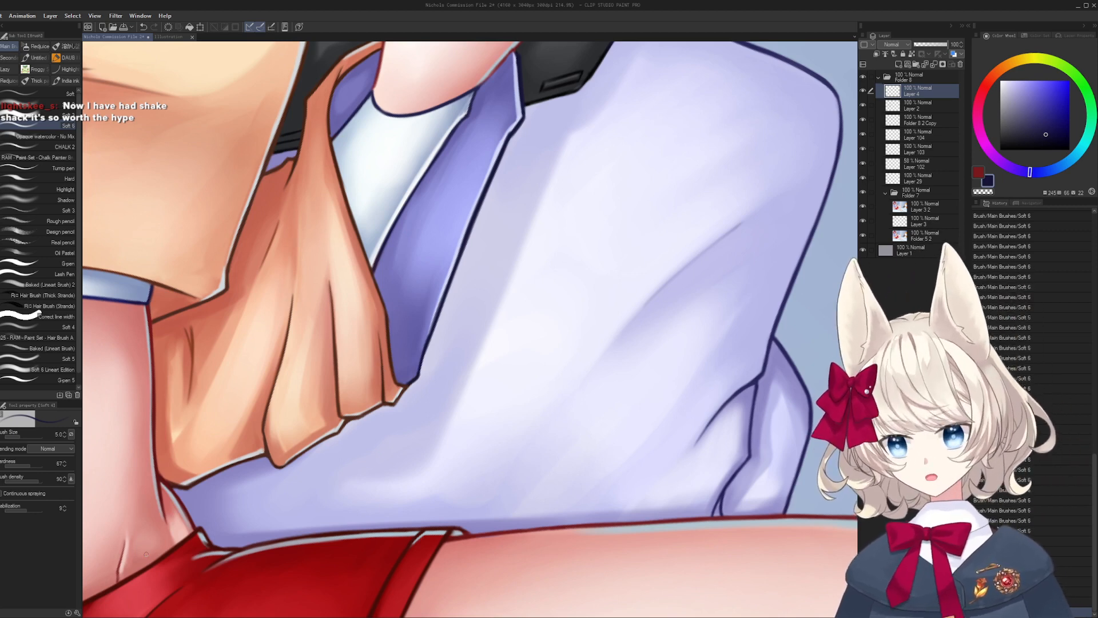
- Redraw the red outline along the lower edge of the hand holding the tablet with sampled red at brush size 4
{"action": "mouse_move", "coordinate": [370, 348]}
{"action": "left_mouse_down"}
{"action": "mouse_move", "coordinate": [427, 426]}
{"action": "mouse_move", "coordinate": [429, 463]}
{"action": "left_mouse_up"}
{"action": "left_click_drag", "start_coordinate": [515, 241], "coordinate": [557, 238]}
{"action": "left_click_drag", "start_coordinate": [545, 185], "coordinate": [461, 356]}
{"action": "left_click_drag", "start_coordinate": [654, 82], "coordinate": [631, 199]}
{"action": "left_click", "coordinate": [627, 226], "text": "alt"}
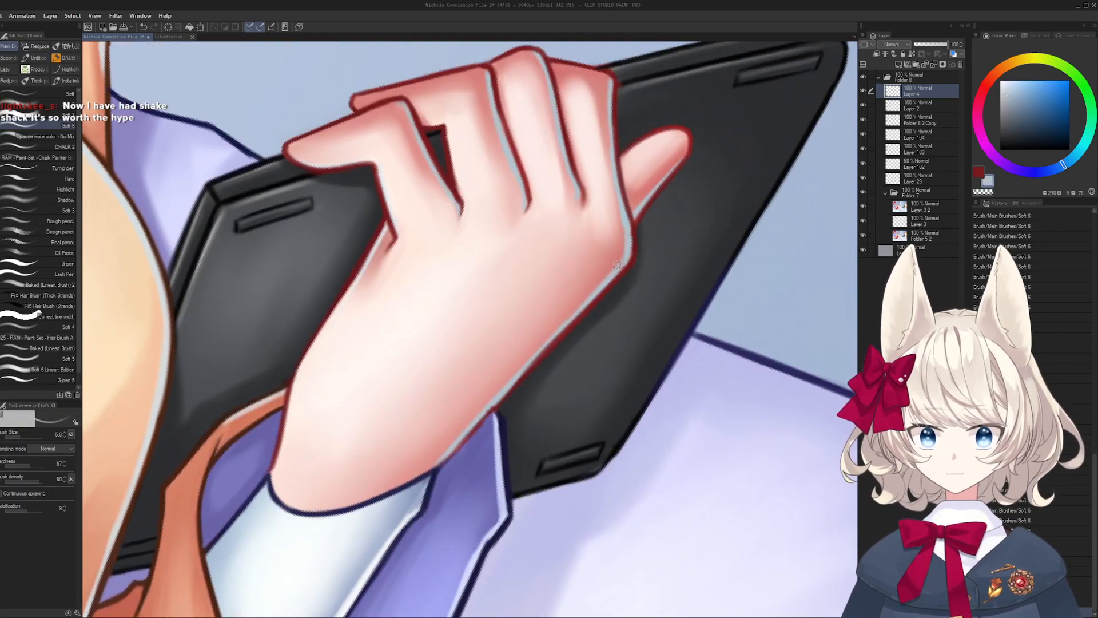
{"action": "left_click", "coordinate": [636, 220], "text": "alt"}
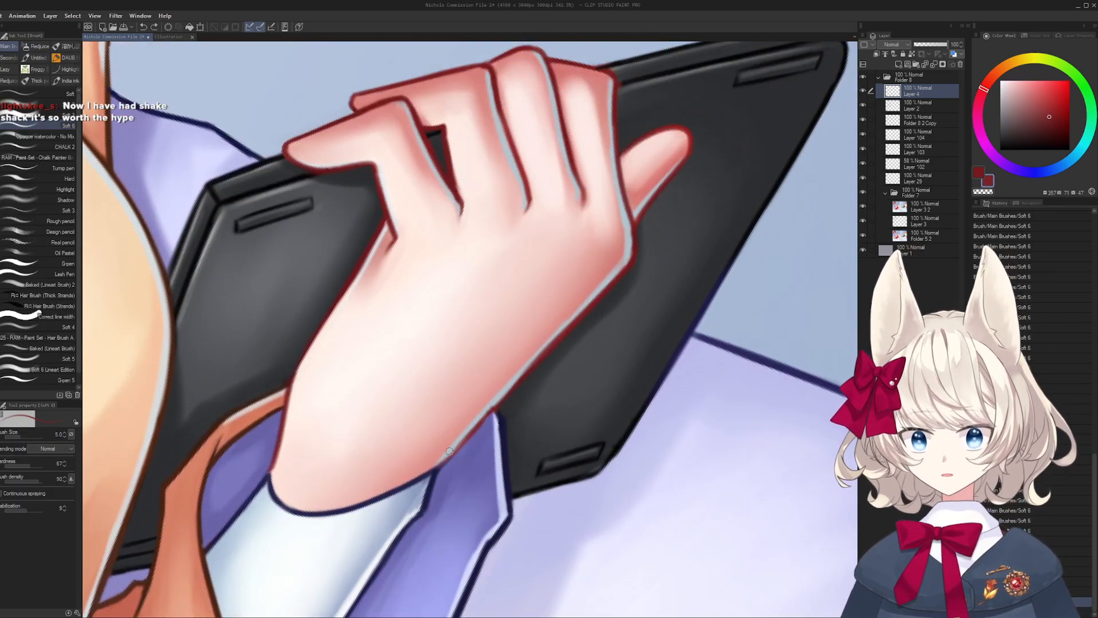
{"action": "key", "text": "r"}
{"action": "left_click_drag", "start_coordinate": [510, 386], "coordinate": [537, 268]}
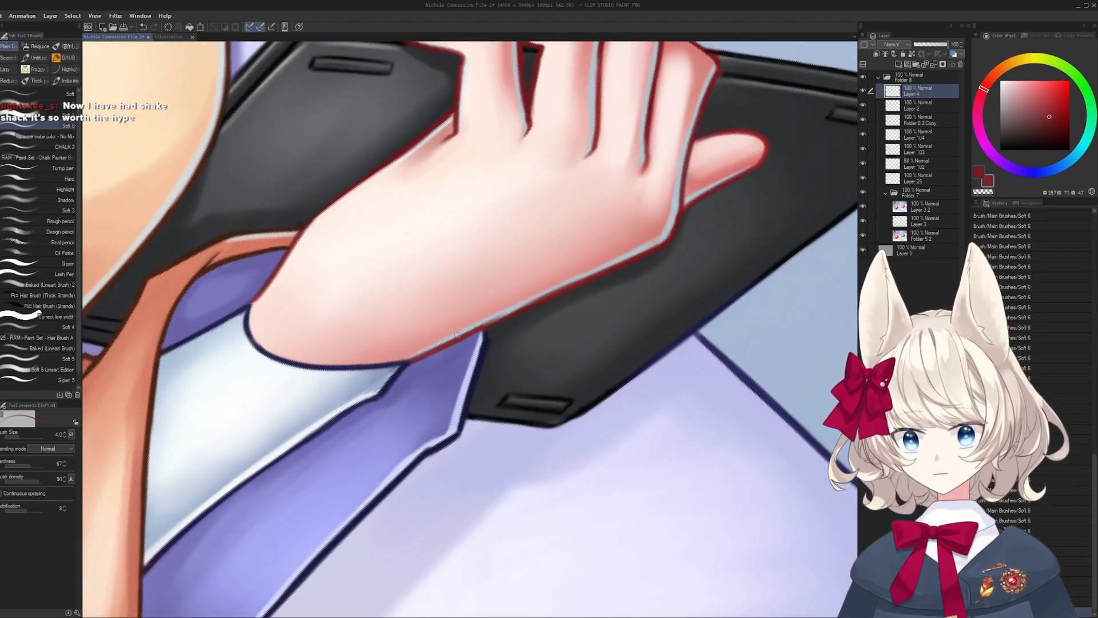
{"action": "left_click_drag", "start_coordinate": [458, 337], "coordinate": [631, 257]}
- Refine the pale blue-grey highlight along the hand's lower edge with the sampled highlight colour, then save the file
{"action": "left_click", "coordinate": [665, 238], "text": "alt"}
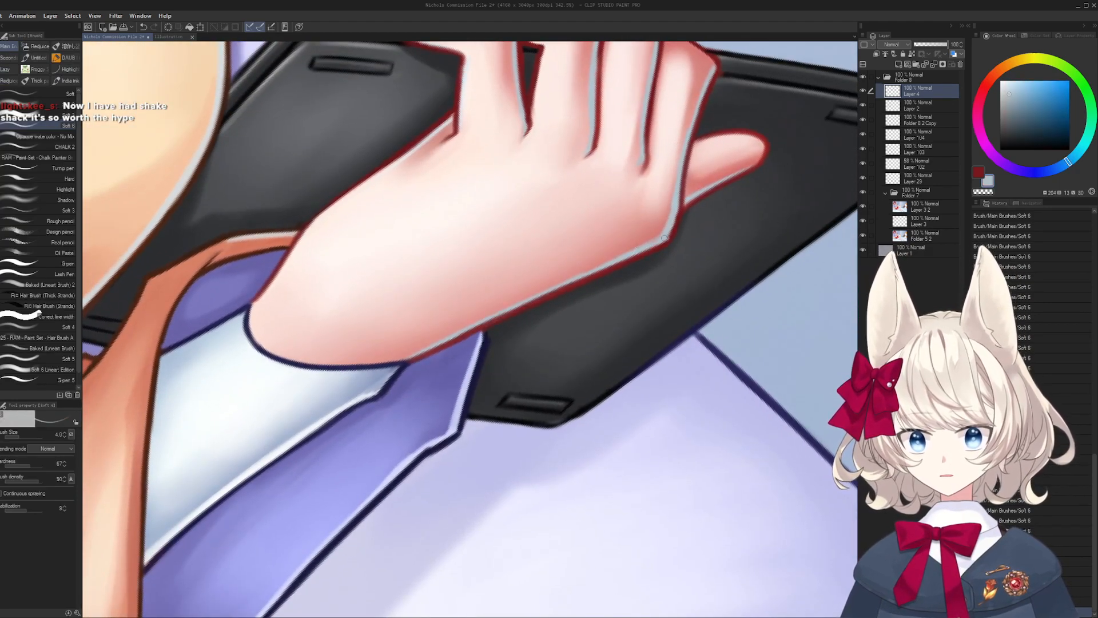
{"action": "left_click_drag", "start_coordinate": [463, 329], "coordinate": [558, 289]}
{"action": "mouse_move", "coordinate": [444, 341]}
{"action": "left_mouse_down"}
{"action": "mouse_move", "coordinate": [635, 255]}
{"action": "mouse_move", "coordinate": [575, 310]}
{"action": "left_mouse_up"}
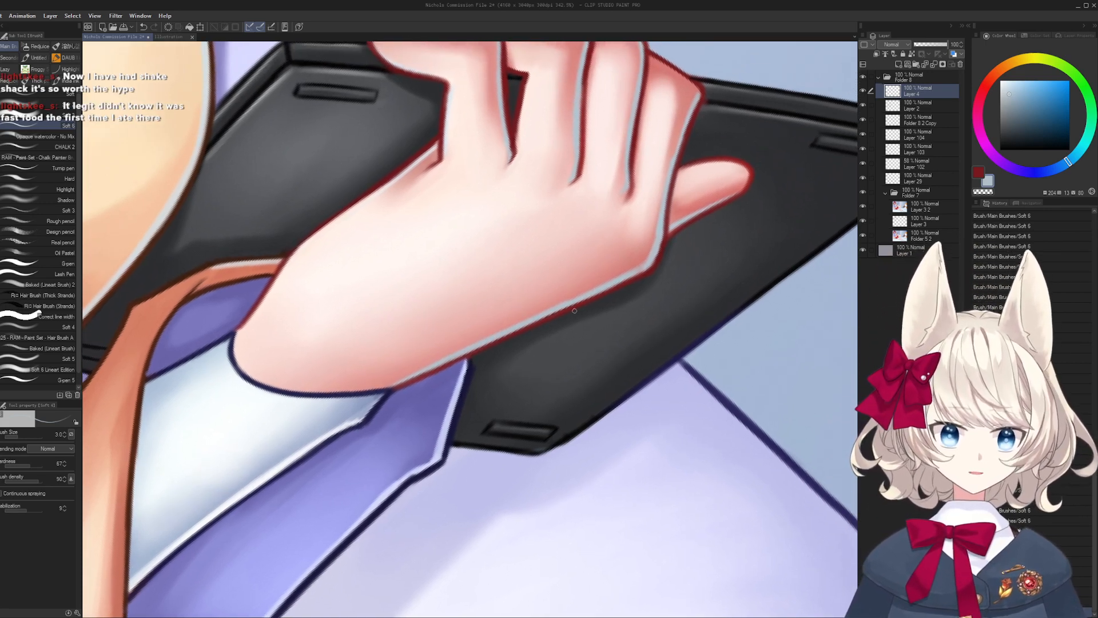
{"action": "key", "text": "ctrl+s"}
- Touch up the red outline of the hand holding the tablet with sampled dark red at brush size 3
{"action": "left_click_drag", "start_coordinate": [575, 311], "coordinate": [557, 404]}
{"action": "left_click", "coordinate": [633, 367], "text": "alt"}
{"action": "left_click_drag", "start_coordinate": [622, 347], "coordinate": [694, 225]}
{"action": "left_click_drag", "start_coordinate": [478, 344], "coordinate": [508, 355]}
{"action": "mouse_move", "coordinate": [299, 290]}
{"action": "left_mouse_down"}
{"action": "mouse_move", "coordinate": [347, 365]}
{"action": "mouse_move", "coordinate": [391, 309]}
{"action": "left_mouse_up"}
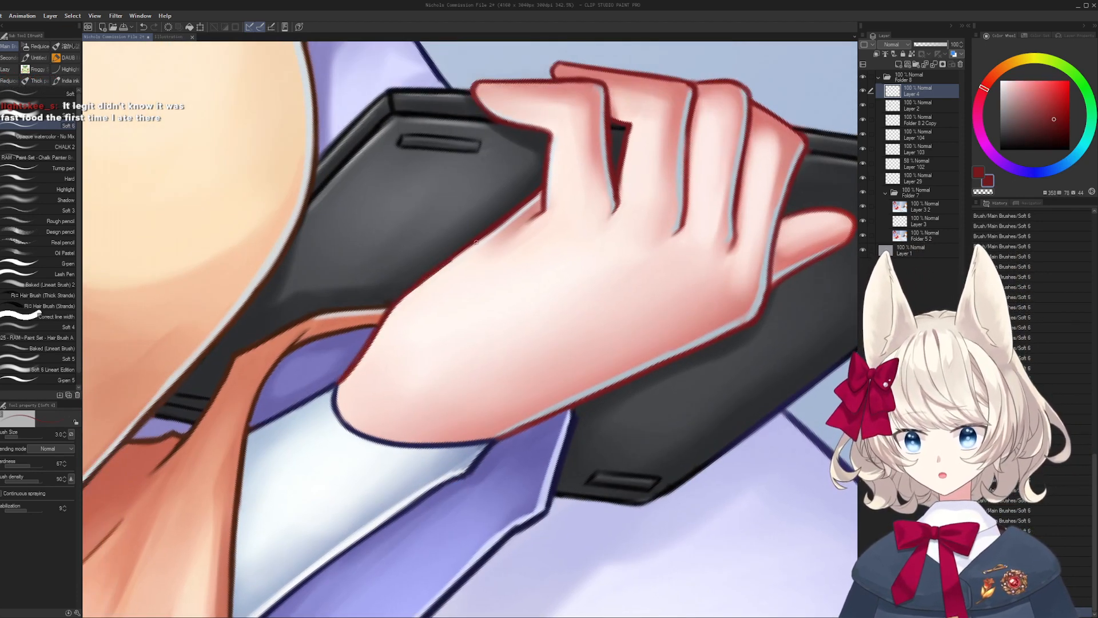
- Smooth the skin along the bent index finger's edge against the tablet with sampled pale pink at brush size 10
{"action": "key", "text": "r"}
{"action": "mouse_move", "coordinate": [435, 275]}
{"action": "left_mouse_down"}
{"action": "mouse_move", "coordinate": [522, 324]}
{"action": "mouse_move", "coordinate": [521, 307]}
{"action": "left_mouse_up"}
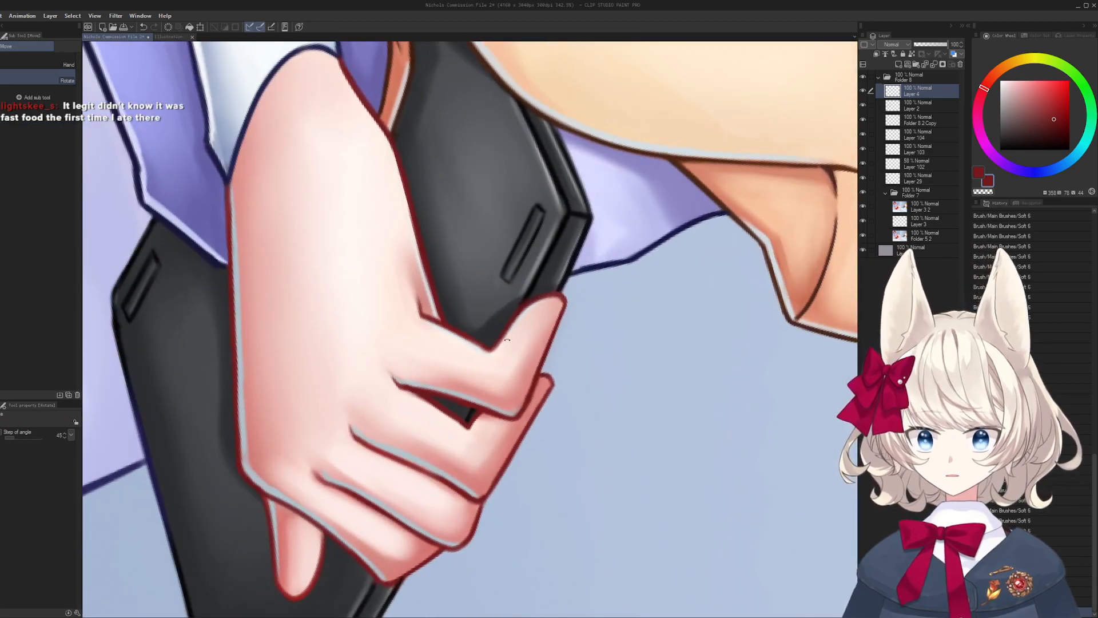
{"action": "left_click", "coordinate": [504, 336], "text": "alt"}
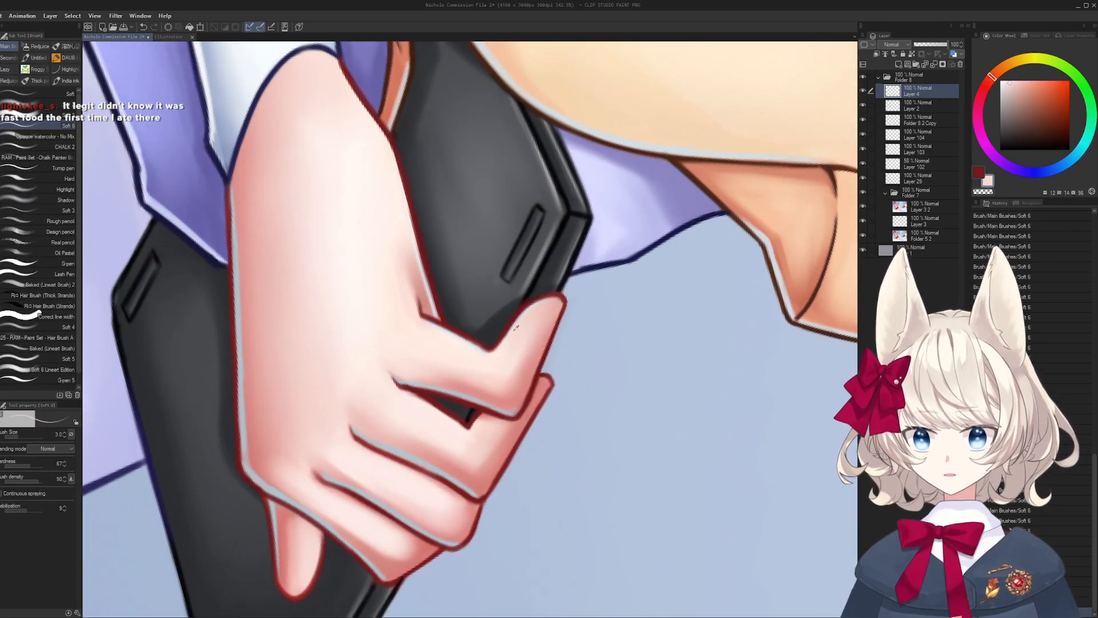
{"action": "key", "text": "bracketright"}
{"action": "key", "text": "bracketright"}
{"action": "key", "text": "bracketright"}
{"action": "mouse_move", "coordinate": [497, 350]}
{"action": "left_mouse_down"}
{"action": "mouse_move", "coordinate": [521, 314]}
{"action": "mouse_move", "coordinate": [513, 341]}
{"action": "mouse_move", "coordinate": [556, 296]}
{"action": "left_mouse_up"}
{"action": "key", "text": "bracketright"}
{"action": "key", "text": "bracketright"}
{"action": "left_click", "coordinate": [523, 331], "text": "alt"}
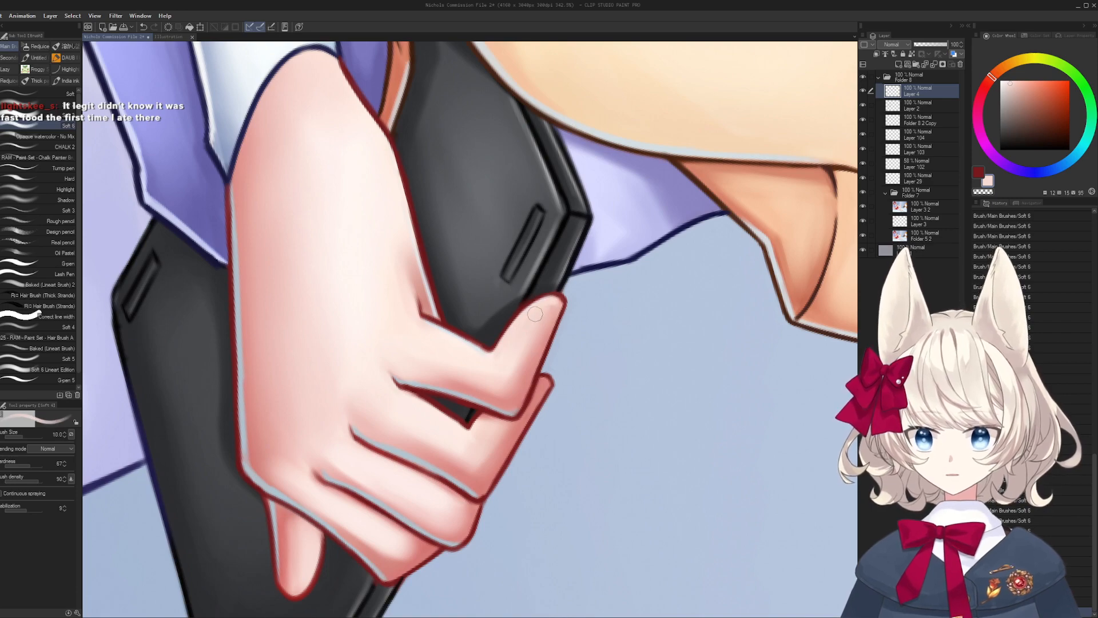
- Clean up the outline in the index finger's inner corner against the tablet with sampled dark red at brush size 3
{"action": "key", "text": "ctrl+space"}
{"action": "left_click", "coordinate": [487, 333]}
{"action": "left_click", "coordinate": [487, 332]}
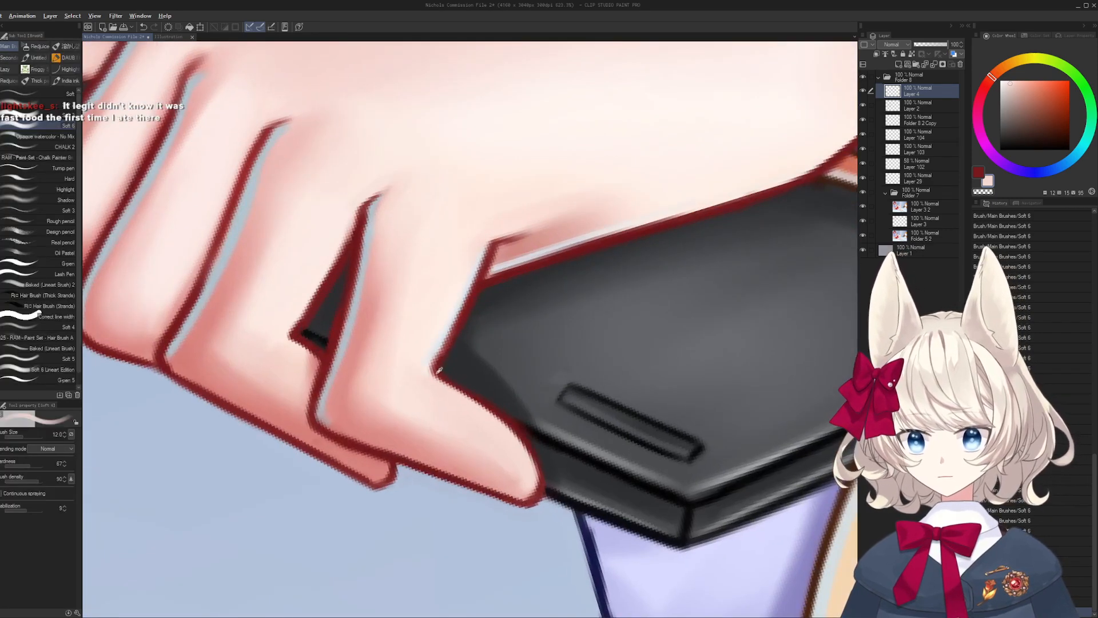
{"action": "left_click", "coordinate": [458, 330], "text": "alt"}
{"action": "key", "text": "bracketright"}
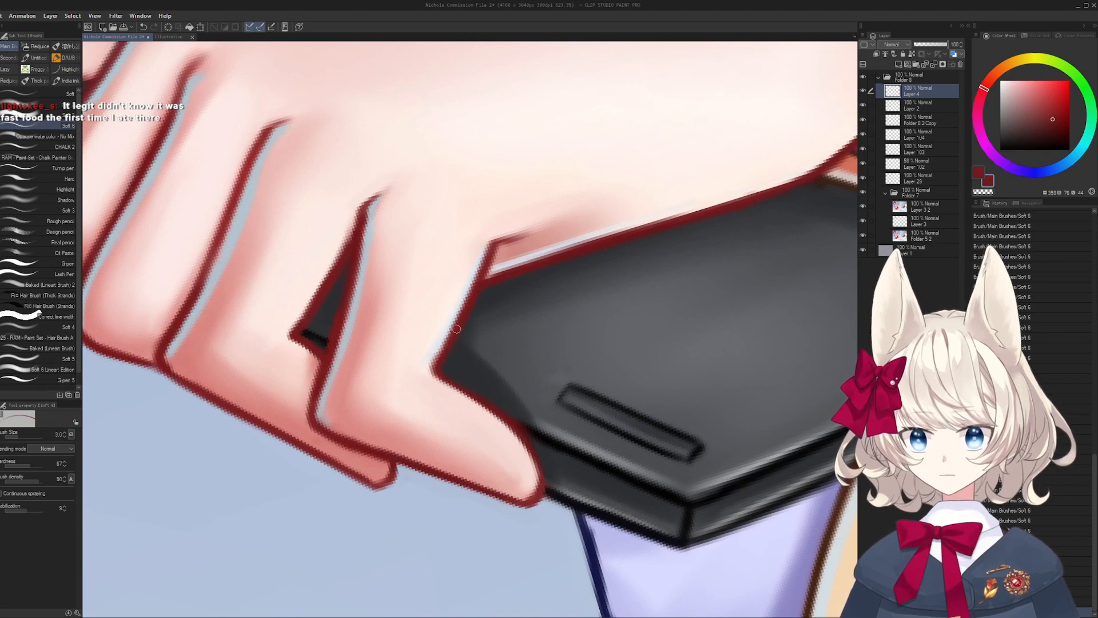
- Refine the end of the red crease line beside the index finger with sampled pink skin tones at brush size 5
{"action": "left_click_drag", "start_coordinate": [369, 241], "coordinate": [403, 309]}
{"action": "left_click", "coordinate": [416, 278], "text": "alt"}
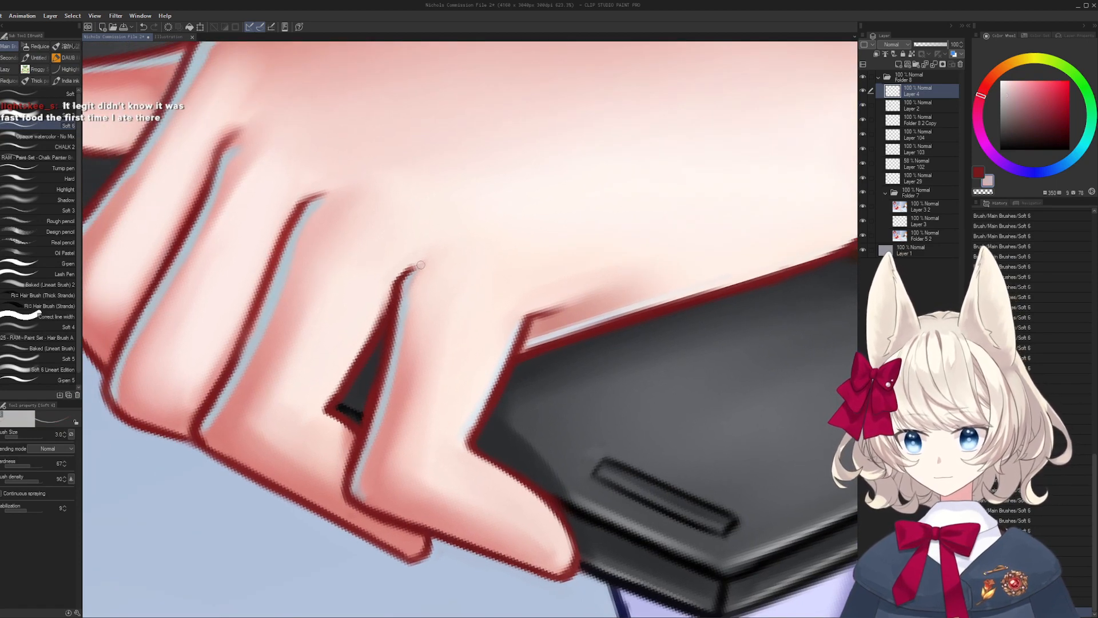
{"action": "left_click", "coordinate": [412, 280], "text": "alt"}
{"action": "key", "text": "bracketright"}
{"action": "key", "text": "bracketright"}
{"action": "left_click_drag", "start_coordinate": [409, 272], "coordinate": [480, 311]}
{"action": "left_click", "coordinate": [500, 261], "text": "alt"}
{"action": "left_click_drag", "start_coordinate": [496, 260], "coordinate": [479, 344]}
{"action": "mouse_move", "coordinate": [450, 416]}
{"action": "left_mouse_down"}
{"action": "mouse_move", "coordinate": [478, 309]}
{"action": "mouse_move", "coordinate": [540, 400]}
{"action": "left_mouse_up"}
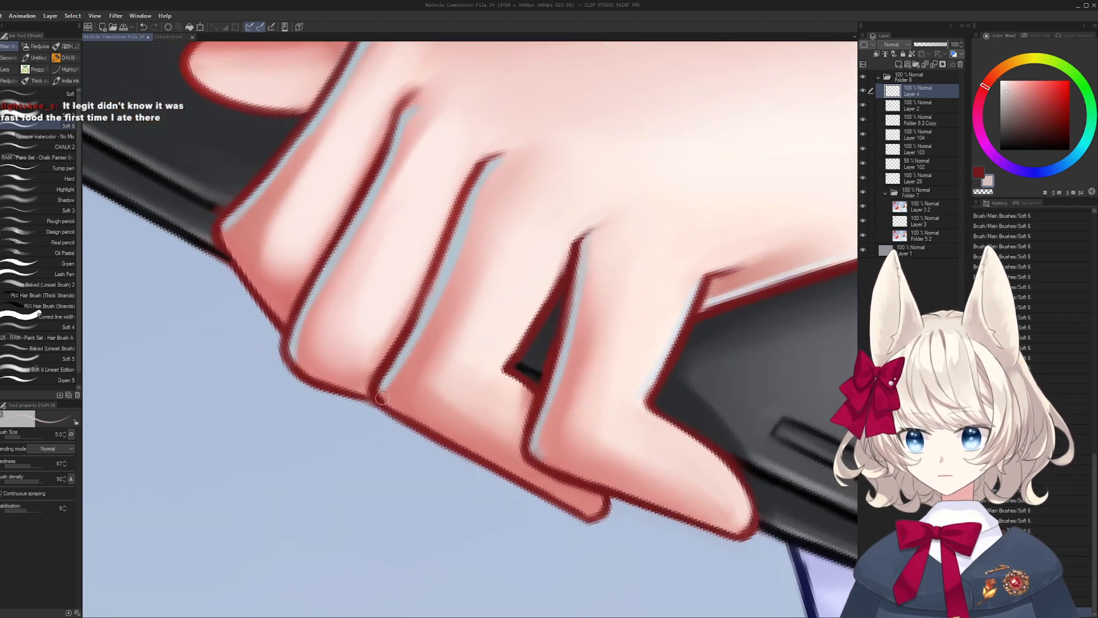
- Retouch the red outline where the bent fingertips meet with sampled dark red at brush size 3, and save the file
{"action": "left_click", "coordinate": [381, 397], "text": "alt"}
{"action": "left_click_drag", "start_coordinate": [400, 395], "coordinate": [532, 300]}
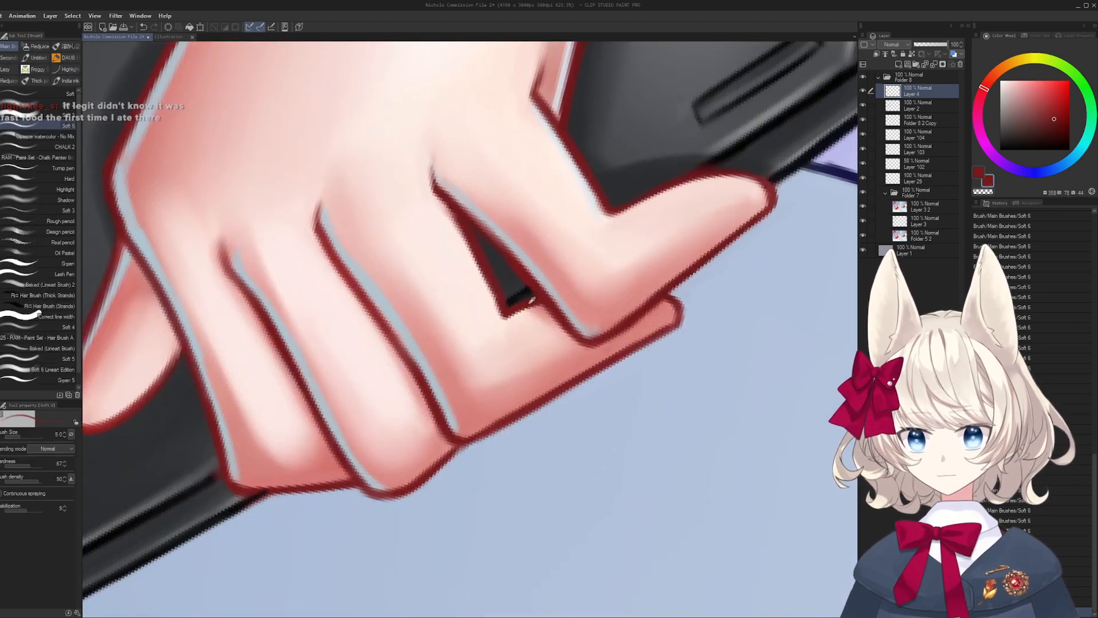
{"action": "key", "text": "bracketleft"}
{"action": "key", "text": "bracketleft"}
{"action": "left_click_drag", "start_coordinate": [453, 441], "coordinate": [487, 428]}
{"action": "left_click_drag", "start_coordinate": [429, 465], "coordinate": [476, 422]}
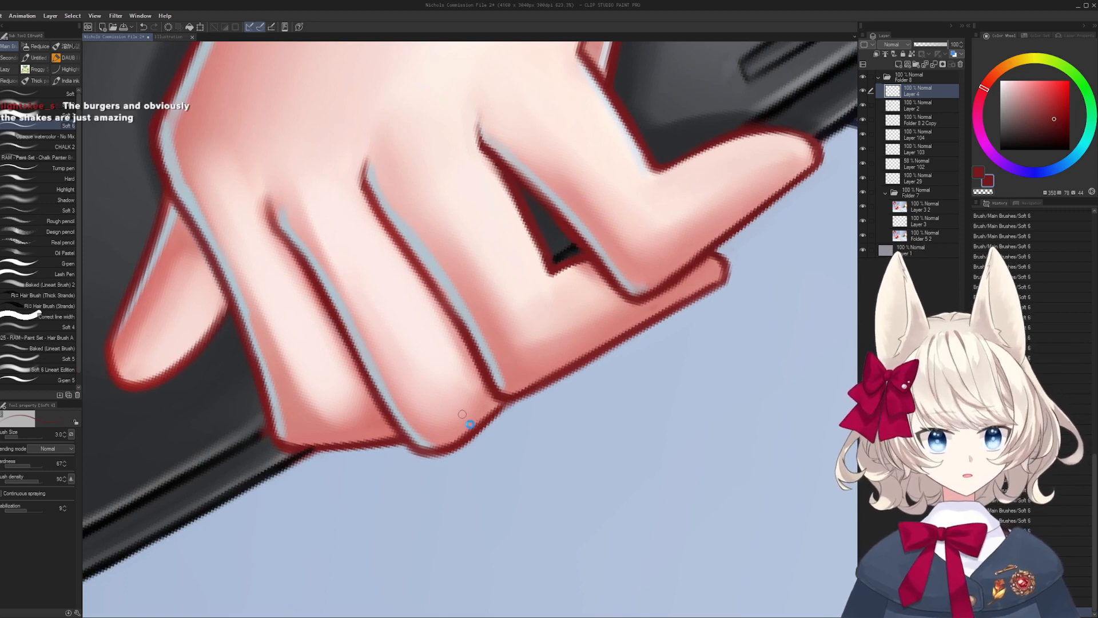
{"action": "key", "text": "ctrl+s"}
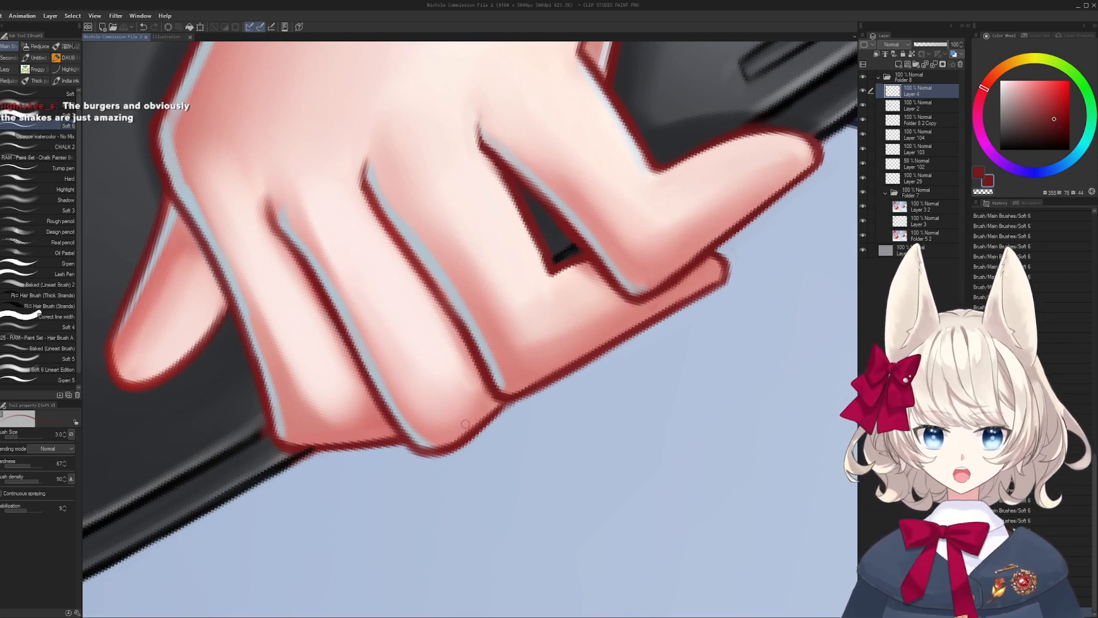
- Trim the outer edge of the bent fingertips' outline with sampled background blue at brush size 3
{"action": "mouse_move", "coordinate": [482, 430]}
{"action": "left_mouse_down"}
{"action": "mouse_move", "coordinate": [524, 375]}
{"action": "mouse_move", "coordinate": [492, 404]}
{"action": "left_mouse_up"}
{"action": "key", "text": "ctrl+z"}
{"action": "left_click", "coordinate": [526, 382], "text": "alt"}
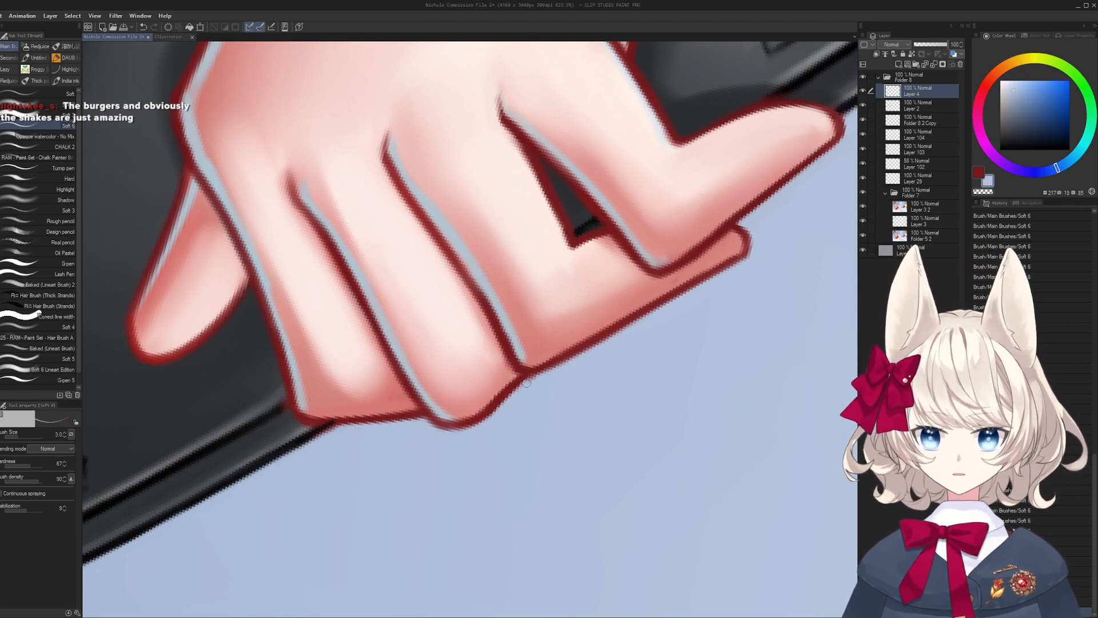
{"action": "mouse_move", "coordinate": [534, 379]}
{"action": "left_mouse_down"}
{"action": "mouse_move", "coordinate": [465, 350]}
{"action": "mouse_move", "coordinate": [486, 303]}
{"action": "mouse_move", "coordinate": [515, 298]}
{"action": "mouse_move", "coordinate": [435, 372]}
{"action": "mouse_move", "coordinate": [452, 423]}
{"action": "left_mouse_up"}
{"action": "left_click", "coordinate": [487, 302], "text": "alt"}
- Merge the visible artwork into a new layer and copy the lassoed tip of the finger behind the index finger onto its own layer
{"action": "scroll", "coordinate": [453, 422], "scroll_direction": "down", "scroll_amount": 5}
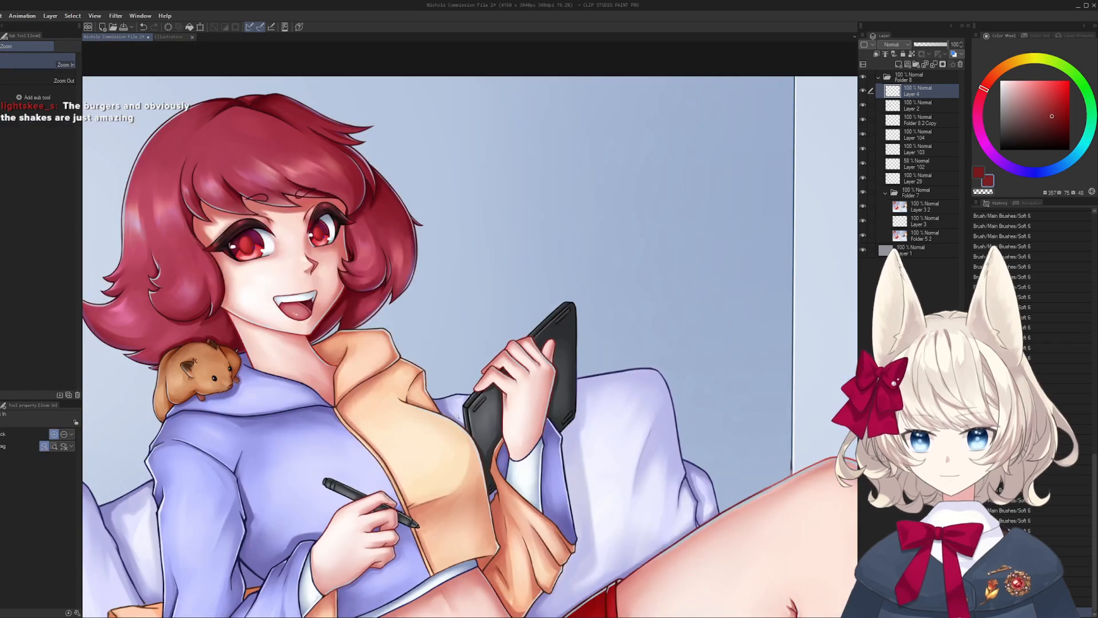
{"action": "scroll", "coordinate": [492, 349], "scroll_direction": "up", "scroll_amount": 3}
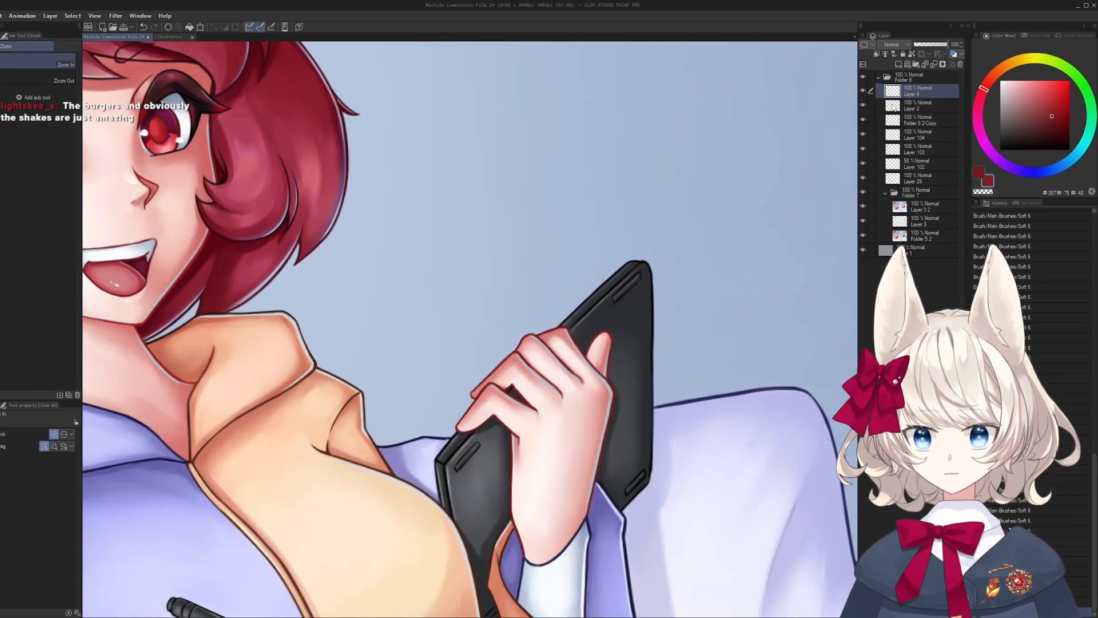
{"action": "left_click", "coordinate": [881, 77]}
{"action": "key", "text": "ctrl+shift+alt+e"}
{"action": "key", "text": "m"}
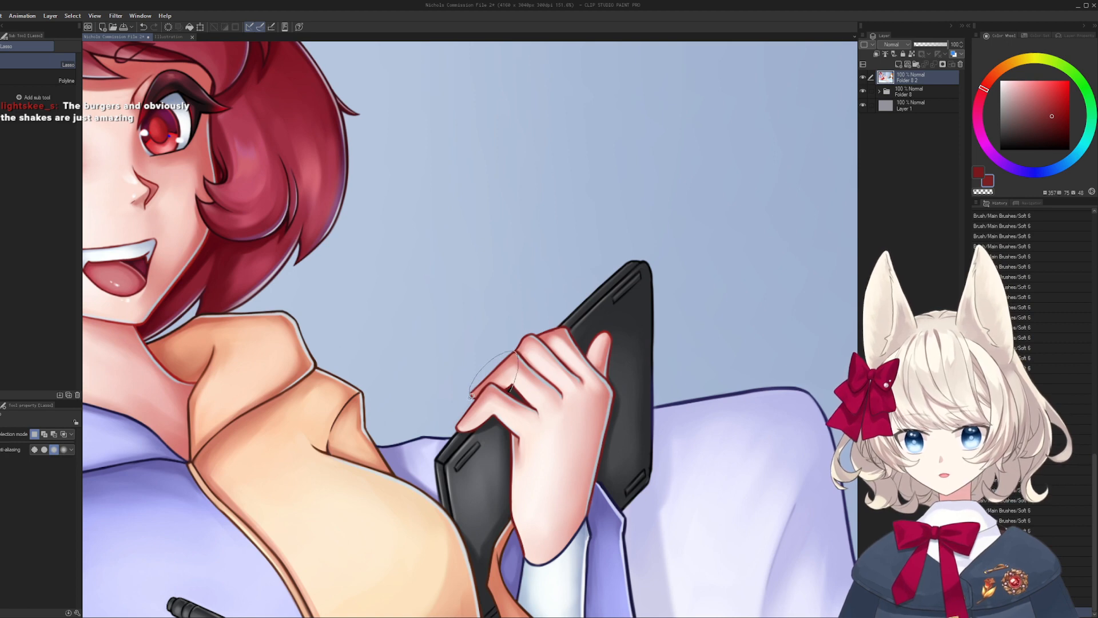
{"action": "left_click_drag", "start_coordinate": [507, 388], "coordinate": [510, 389]}
{"action": "key", "text": "ctrl+c"}
{"action": "key", "text": "ctrl+v"}
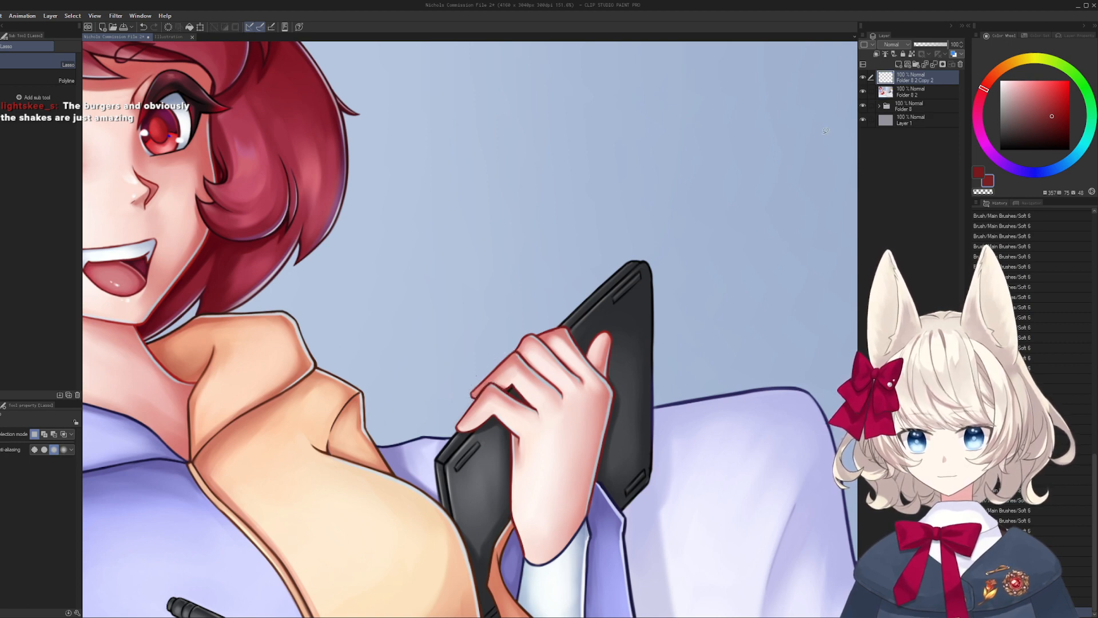
- Rotate the pasted fingertip by about -13.1° and shift it so it tucks in behind the index finger
{"action": "key", "text": "ctrl+t"}
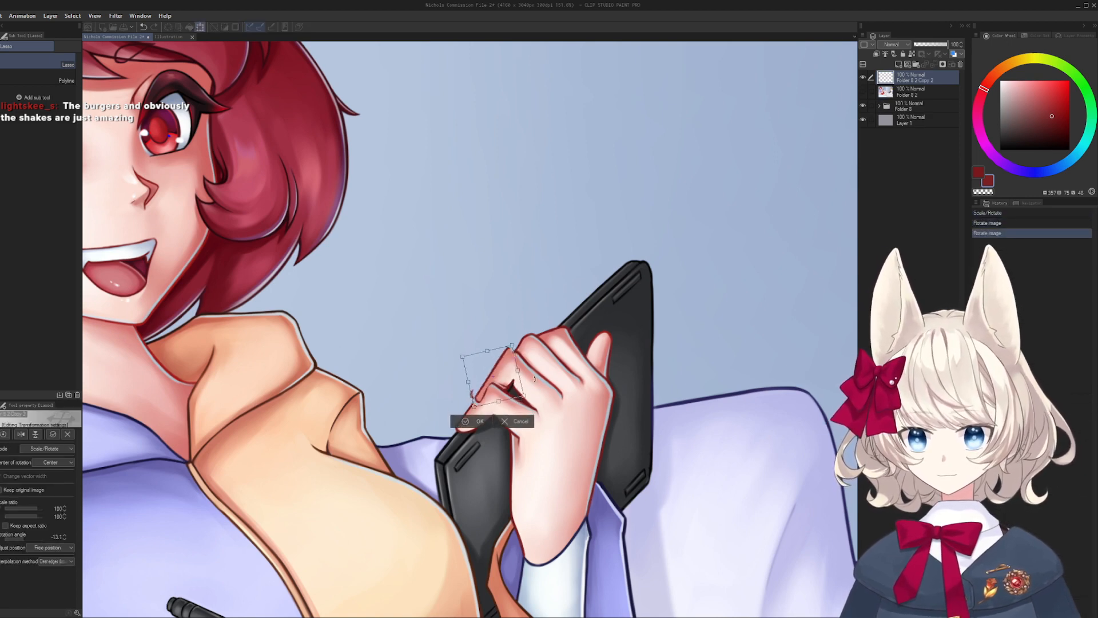
{"action": "left_click_drag", "start_coordinate": [529, 367], "coordinate": [521, 355]}
{"action": "left_click_drag", "start_coordinate": [510, 394], "coordinate": [515, 394]}
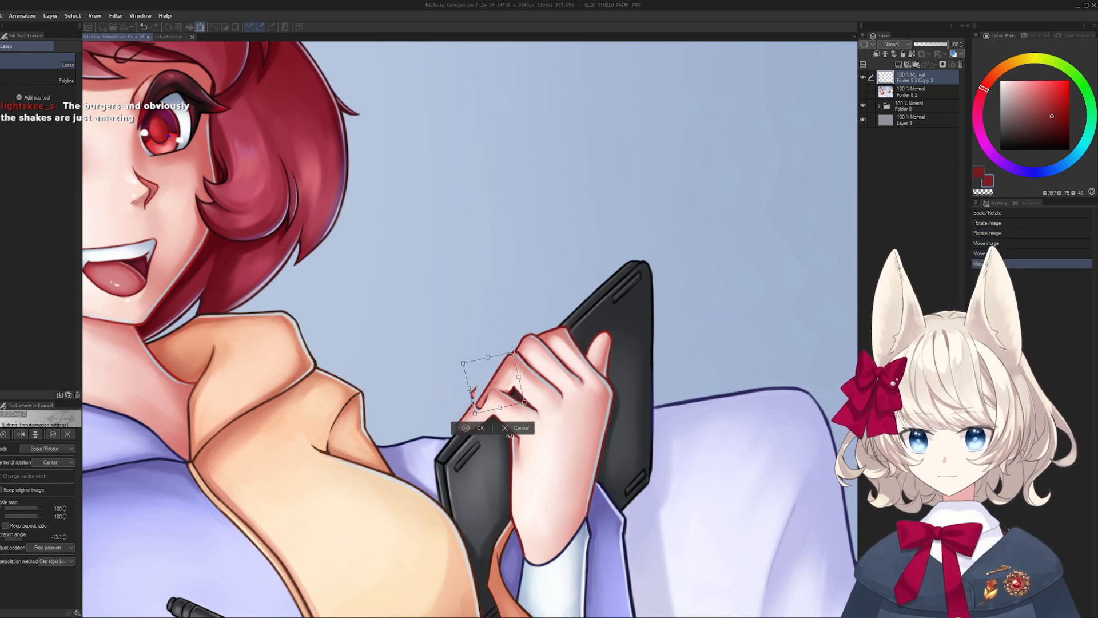
{"action": "key", "text": "Return"}
{"action": "key", "text": "k"}
{"action": "scroll", "coordinate": [511, 378], "scroll_direction": "up", "scroll_amount": 3}
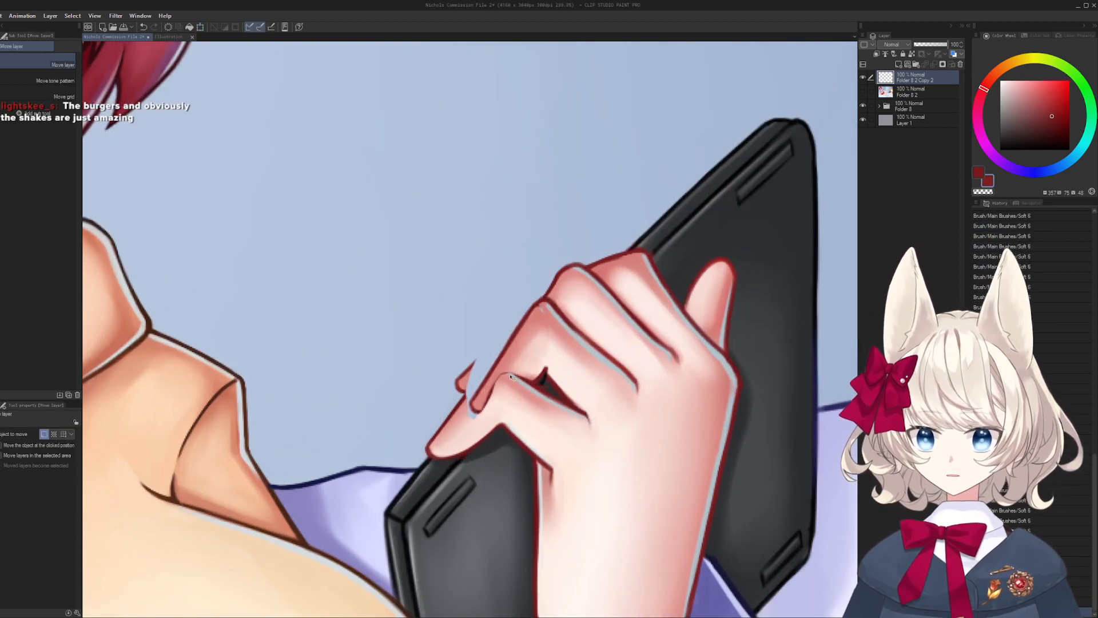
- Erase the pasted piece where it overlaps the index finger, lowering its layer opacity to 64% for checking and restoring 100%
{"action": "key", "text": "e"}
{"action": "left_click_drag", "start_coordinate": [489, 386], "coordinate": [470, 404]}
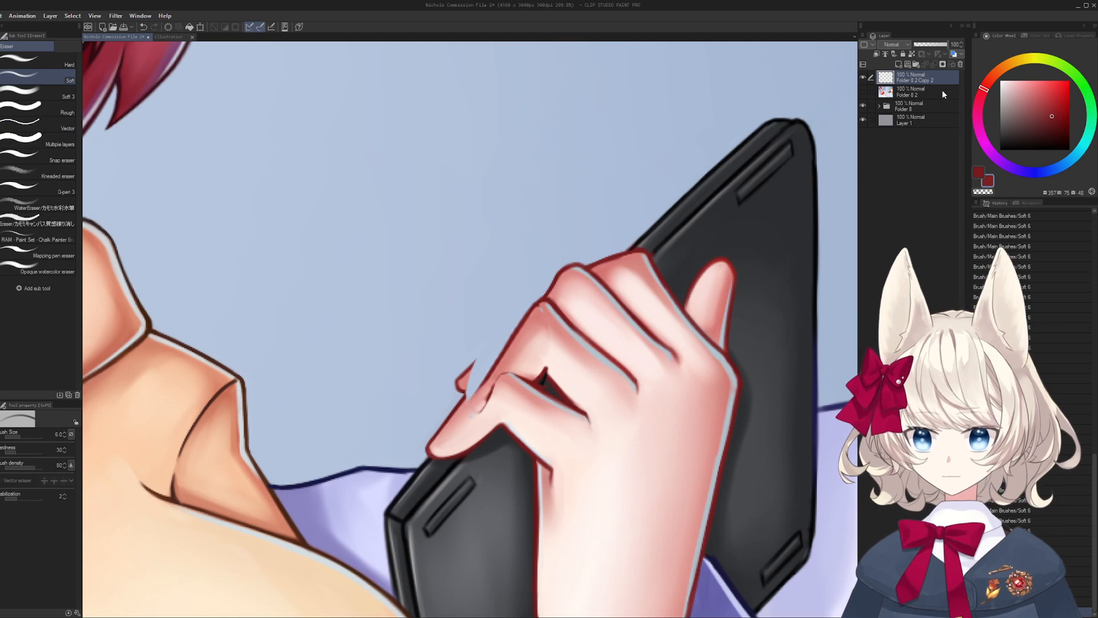
{"action": "left_click_drag", "start_coordinate": [938, 46], "coordinate": [934, 45]}
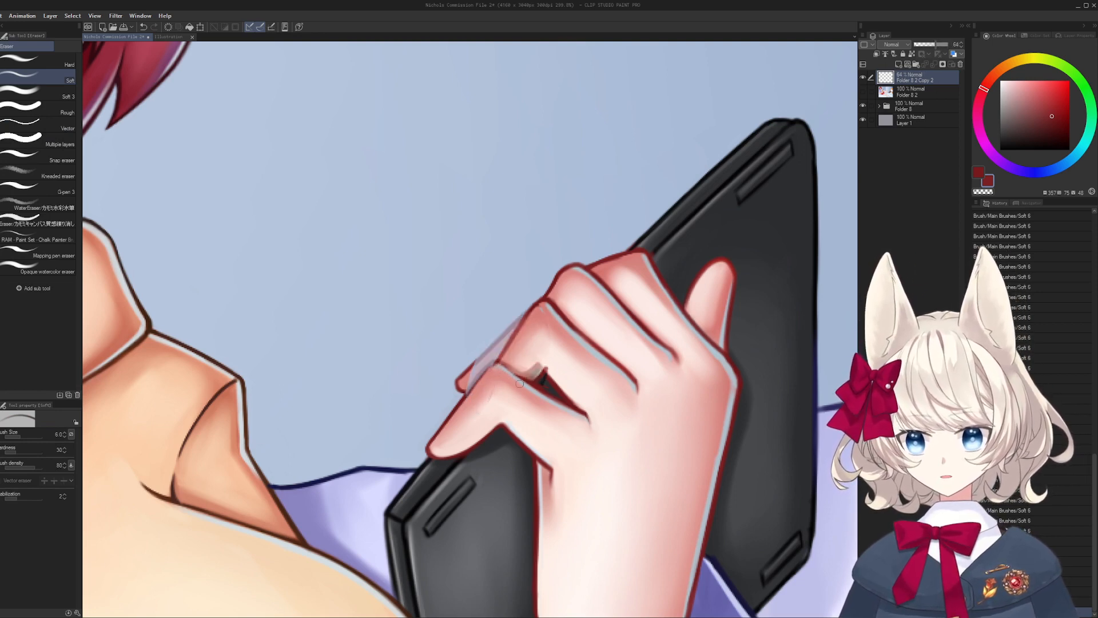
{"action": "left_click_drag", "start_coordinate": [938, 46], "coordinate": [950, 45]}
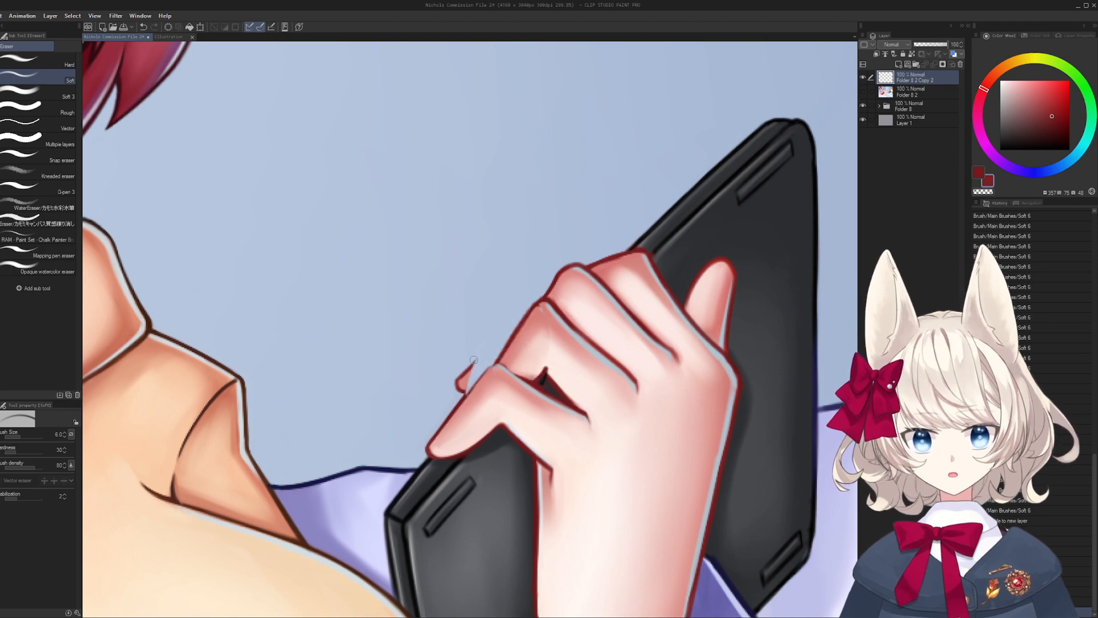
- Paint out the leftover old fingertip beyond the index finger with sampled background blue
{"action": "key", "text": "b"}
{"action": "left_click", "coordinate": [444, 383], "text": "alt"}
{"action": "mouse_move", "coordinate": [458, 380]}
{"action": "left_mouse_down"}
{"action": "mouse_move", "coordinate": [474, 366]}
{"action": "mouse_move", "coordinate": [510, 487]}
{"action": "mouse_move", "coordinate": [509, 371]}
{"action": "mouse_move", "coordinate": [517, 533]}
{"action": "mouse_move", "coordinate": [849, 132]}
{"action": "left_mouse_up"}
{"action": "key", "text": "z"}
{"action": "key", "text": "h"}
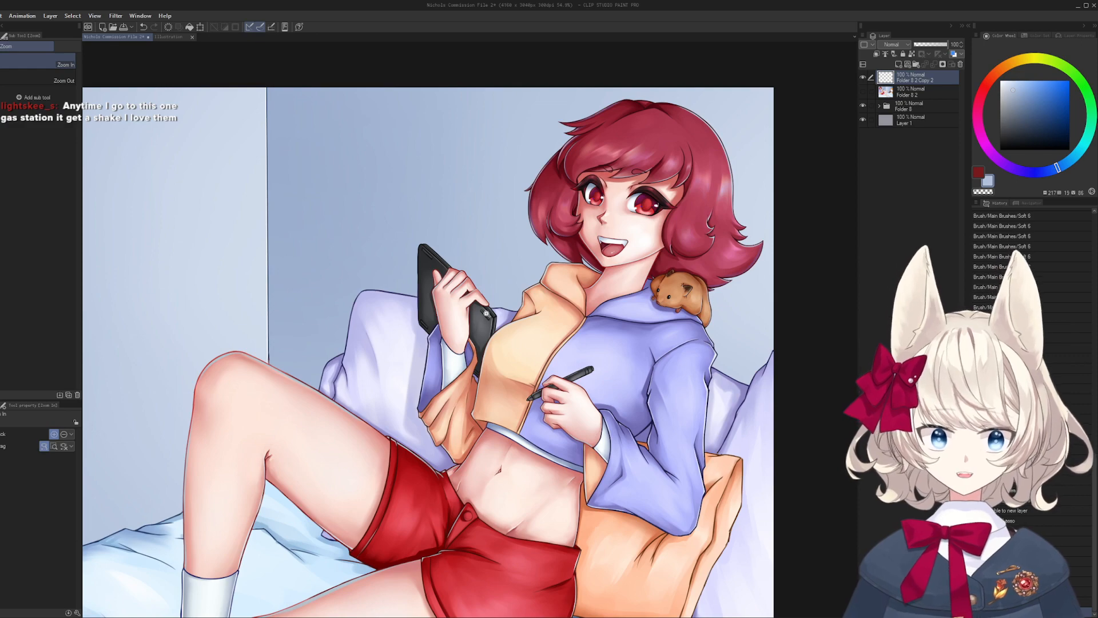
- Erase the pasted layer's excess along the index finger's outline at reduced layer opacity, then restore the opacity to 100%
{"action": "scroll", "coordinate": [498, 252], "scroll_direction": "up", "scroll_amount": 10}
{"action": "key", "text": "r"}
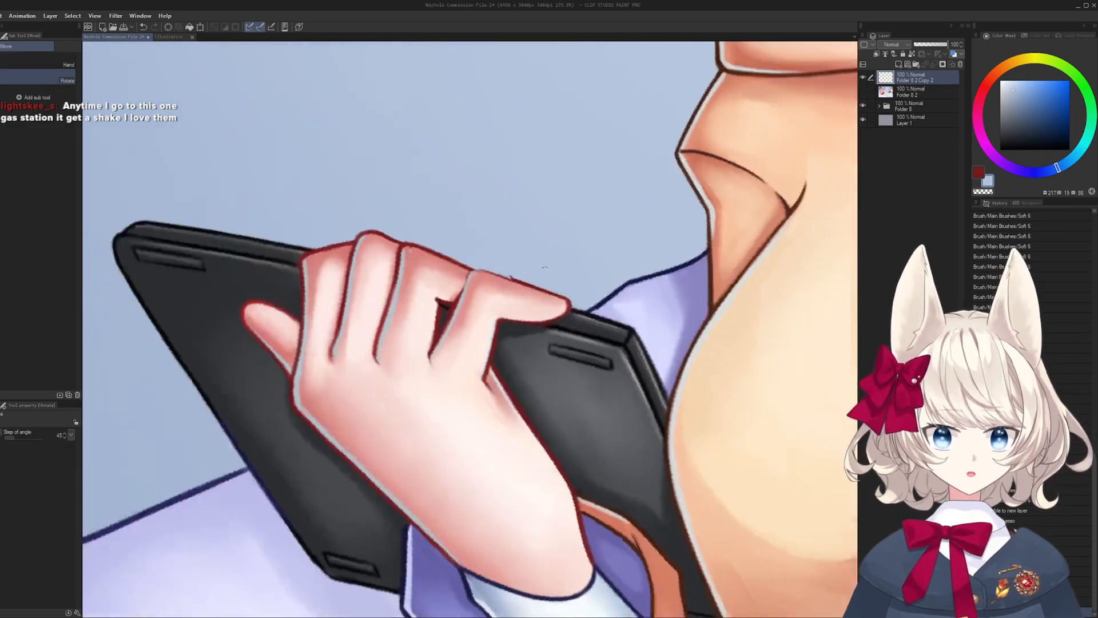
{"action": "left_click_drag", "start_coordinate": [545, 267], "coordinate": [672, 172]}
{"action": "left_click_drag", "start_coordinate": [938, 46], "coordinate": [933, 44]}
{"action": "key", "text": "e"}
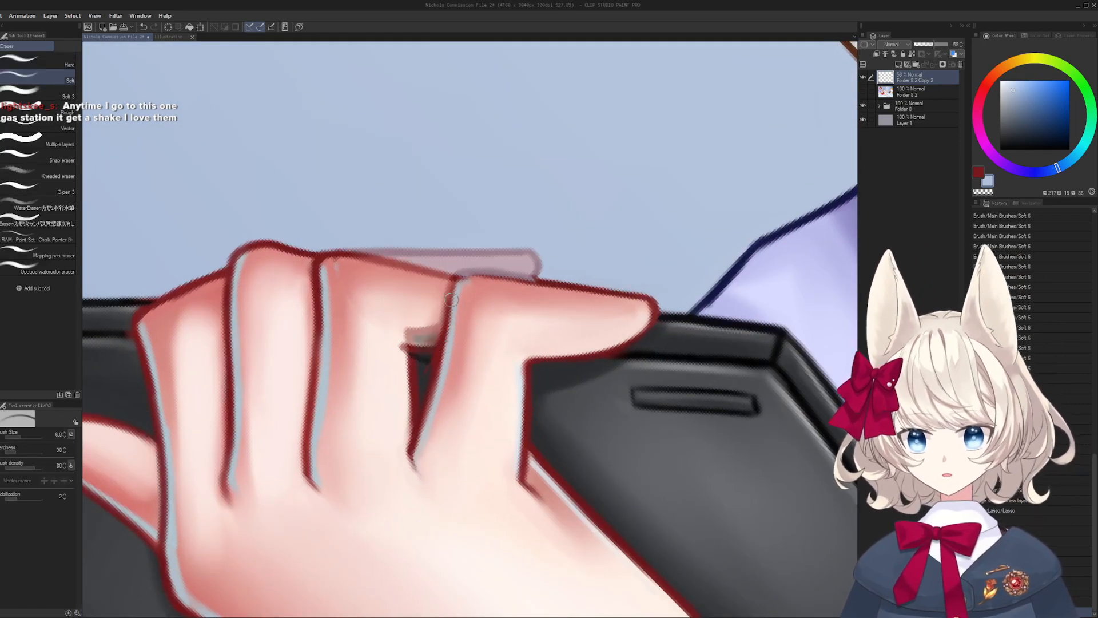
{"action": "key", "text": "-"}
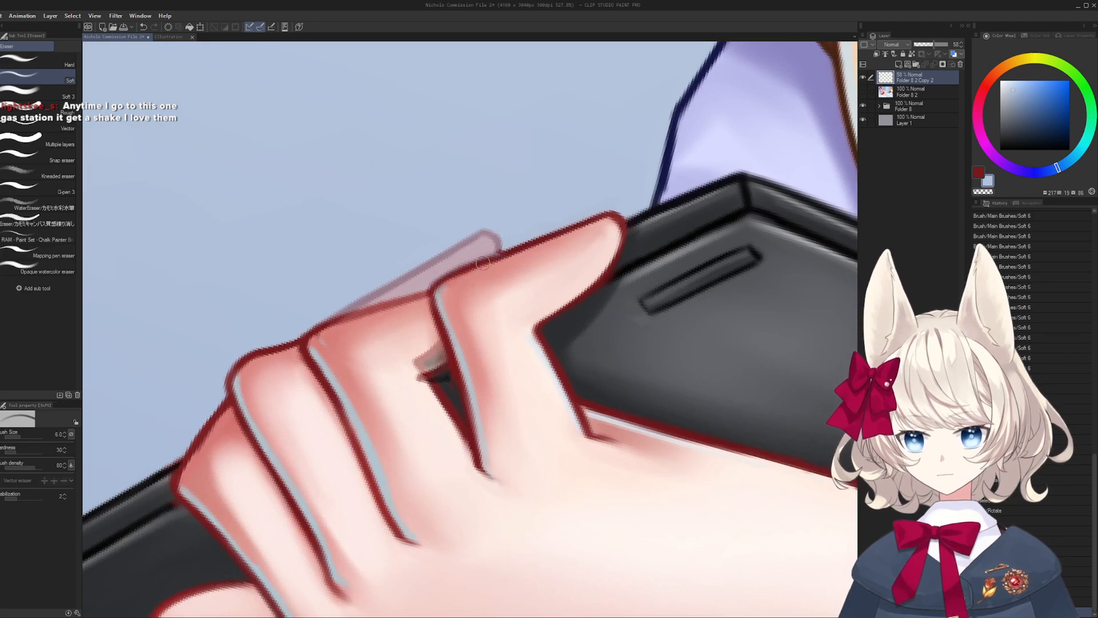
{"action": "left_click_drag", "start_coordinate": [446, 289], "coordinate": [509, 255]}
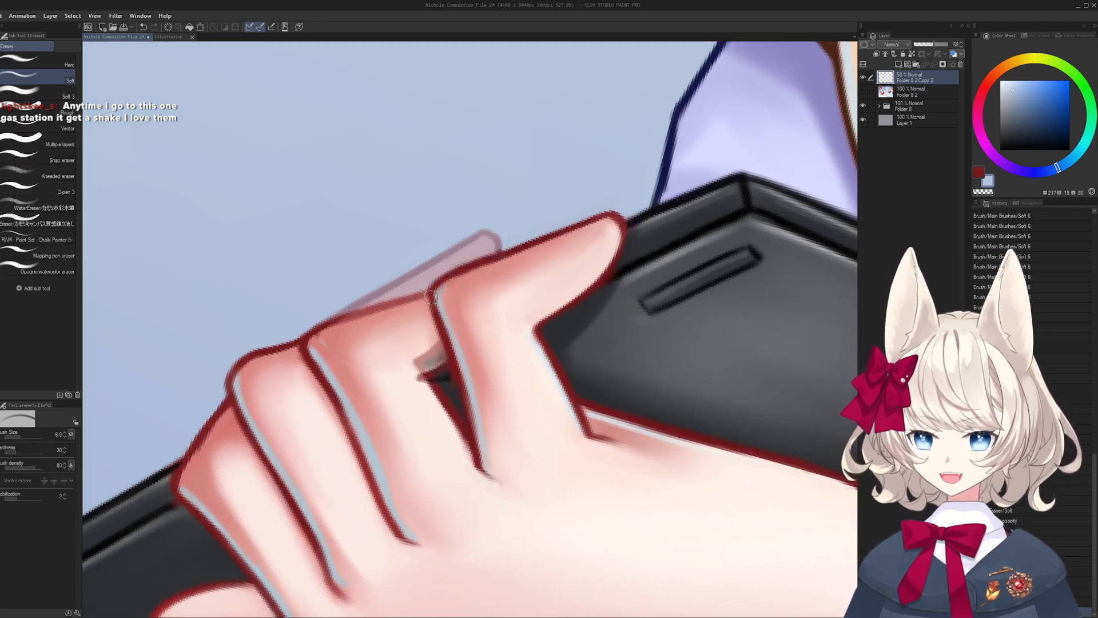
{"action": "left_click_drag", "start_coordinate": [431, 297], "coordinate": [439, 303]}
{"action": "key", "text": "r"}
{"action": "left_click_drag", "start_coordinate": [440, 304], "coordinate": [578, 292]}
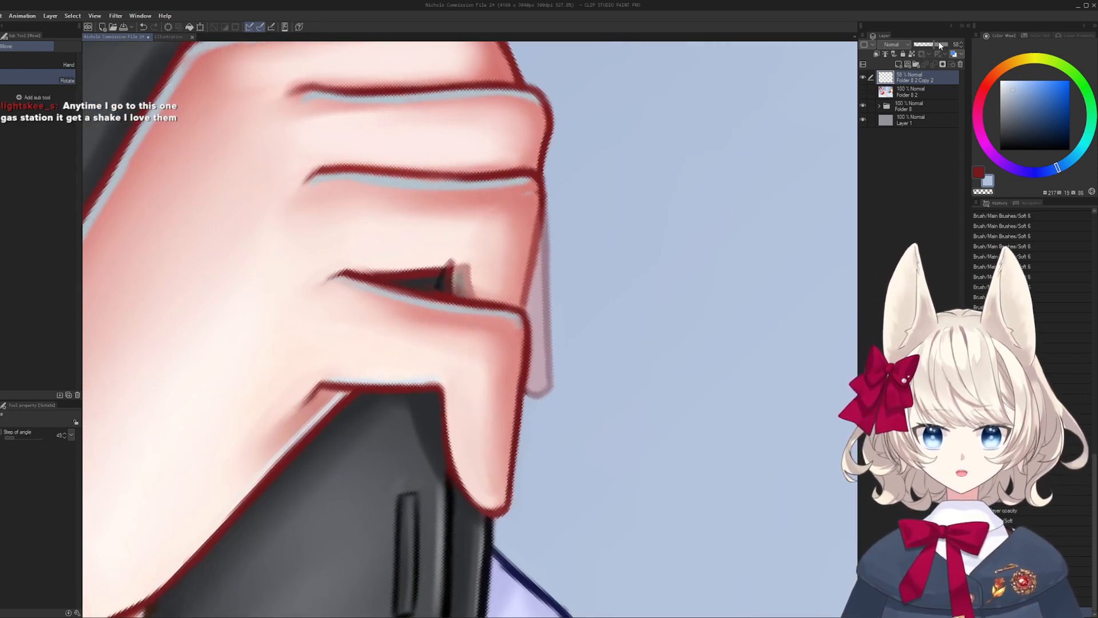
{"action": "left_click_drag", "start_coordinate": [940, 46], "coordinate": [950, 45]}
{"action": "left_click_drag", "start_coordinate": [572, 257], "coordinate": [478, 313]}
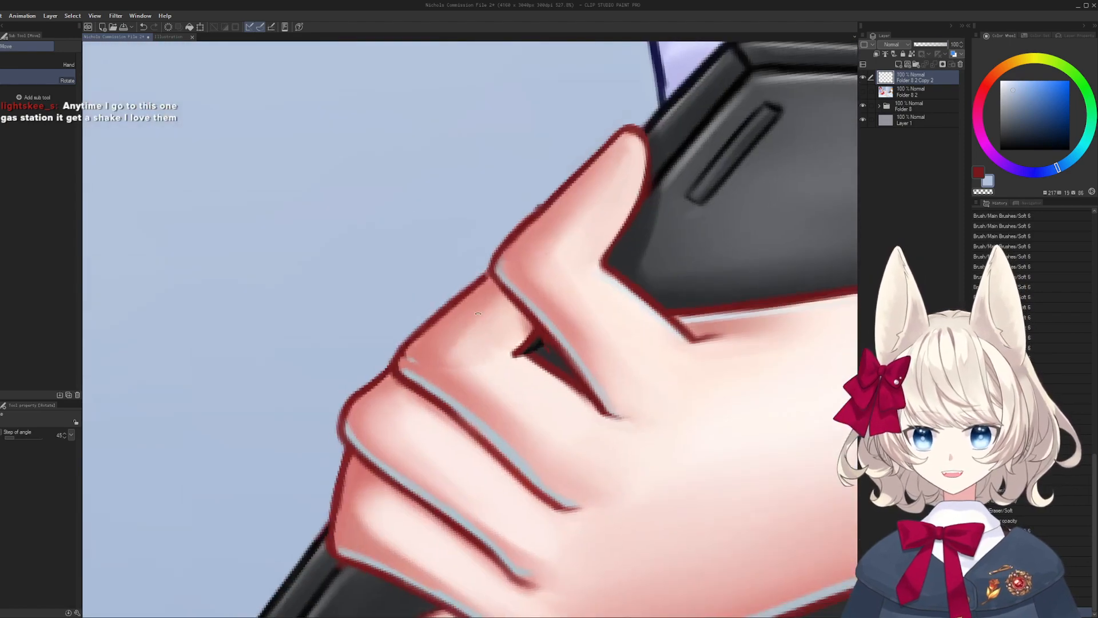
- Delete the merged full-artwork copy, move the pasted finger layer into Folder 8 and merge it down into Layer 4
{"action": "left_click", "coordinate": [915, 91]}
{"action": "left_click", "coordinate": [960, 64]}
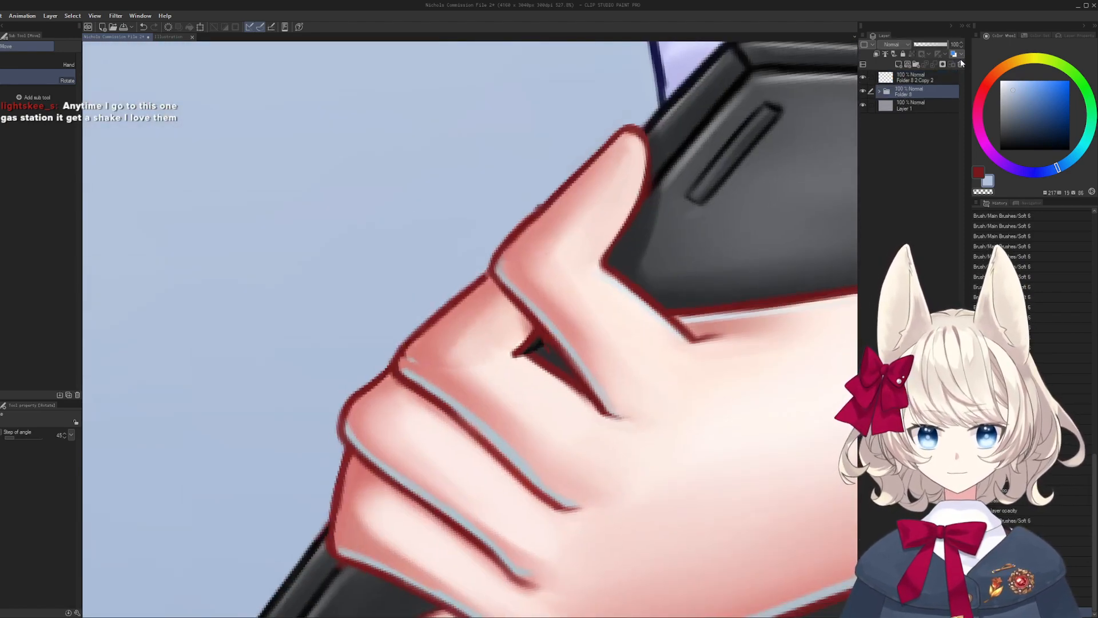
{"action": "left_click", "coordinate": [880, 92]}
{"action": "mouse_move", "coordinate": [915, 78]}
{"action": "left_mouse_down"}
{"action": "mouse_move", "coordinate": [915, 105]}
{"action": "mouse_move", "coordinate": [926, 93]}
{"action": "left_mouse_up"}
{"action": "key", "text": "ctrl+e"}
- Smooth the shading on the reshaped finger behind the index finger with sampled pink skin tones
{"action": "key", "text": "b"}
{"action": "left_click", "coordinate": [420, 360], "text": "alt"}
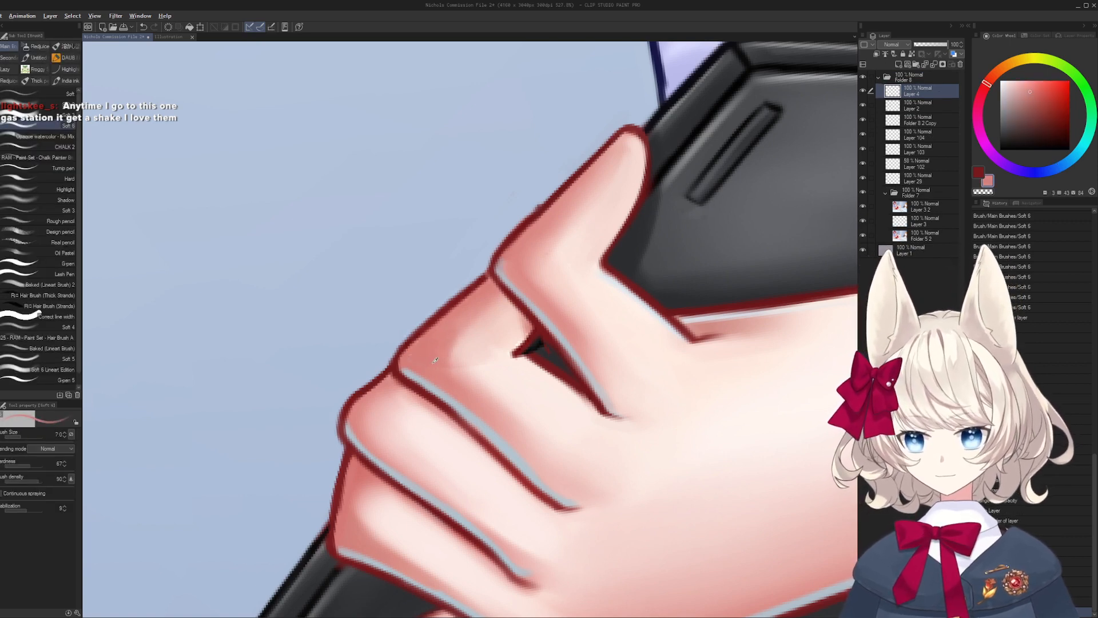
{"action": "left_click", "coordinate": [429, 340], "text": "alt"}
{"action": "key", "text": "bracketright"}
{"action": "key", "text": "bracketright"}
{"action": "key", "text": "bracketright"}
{"action": "key", "text": "h"}
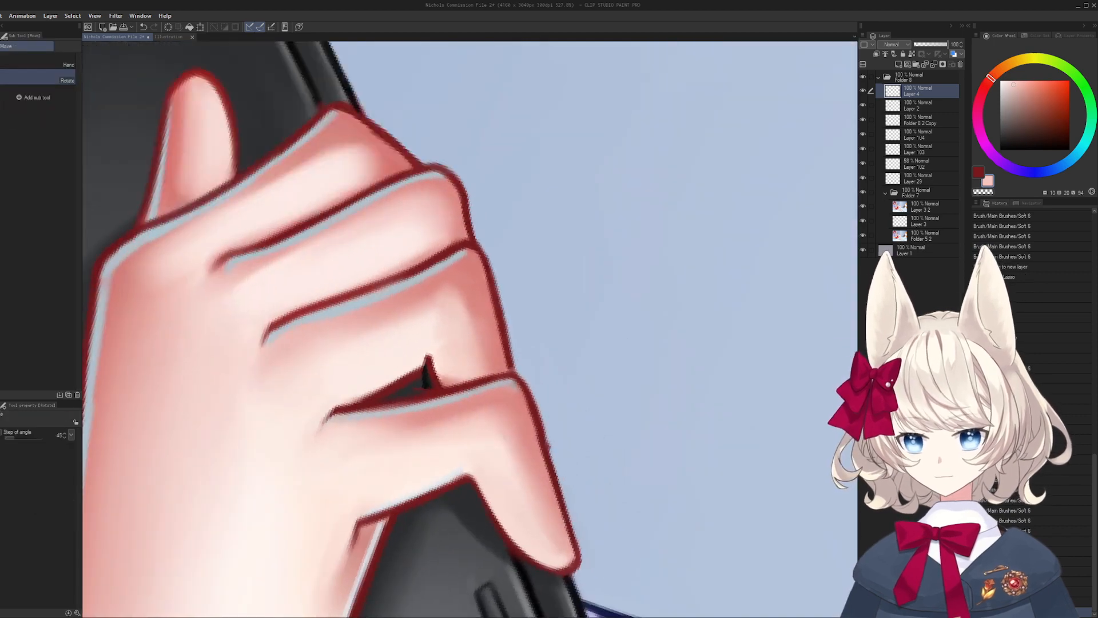
{"action": "left_click_drag", "start_coordinate": [434, 343], "coordinate": [505, 272]}
- Fill the corner of the gap between the index finger and its neighbour with sampled near-black at brush size 5
{"action": "key", "text": "bracketleft"}
{"action": "key", "text": "bracketleft"}
{"action": "key", "text": "bracketleft"}
{"action": "key", "text": "bracketleft"}
{"action": "key", "text": "bracketleft"}
{"action": "key", "text": "bracketleft"}
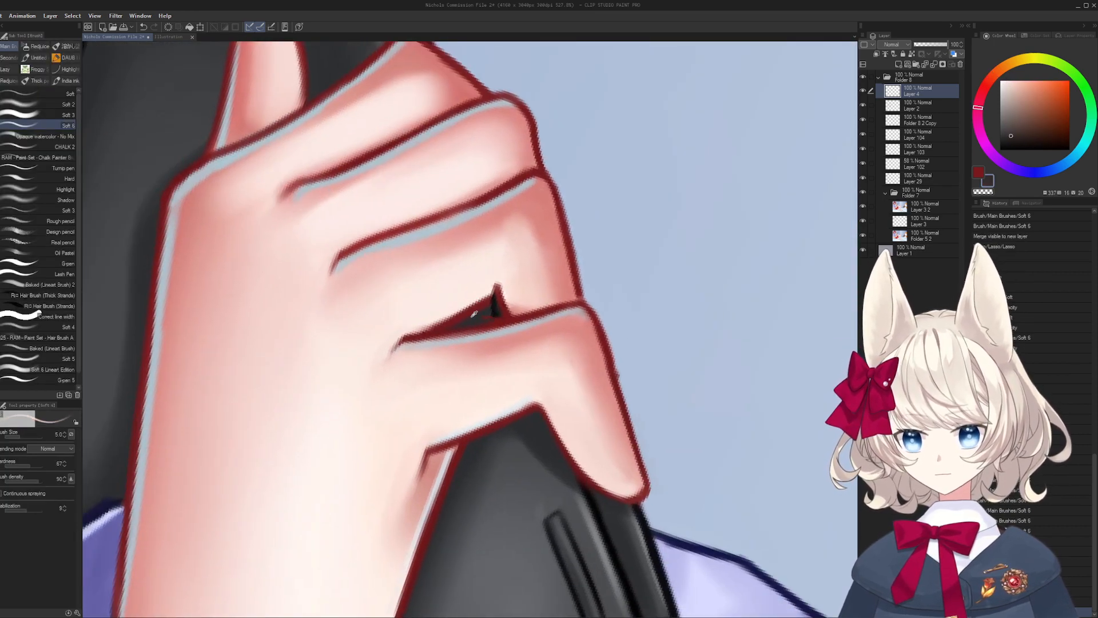
{"action": "left_click", "coordinate": [483, 316], "text": "alt"}
{"action": "mouse_move", "coordinate": [484, 316]}
{"action": "left_mouse_down"}
{"action": "mouse_move", "coordinate": [496, 310]}
{"action": "mouse_move", "coordinate": [494, 337]}
{"action": "mouse_move", "coordinate": [515, 288]}
{"action": "mouse_move", "coordinate": [504, 341]}
{"action": "mouse_move", "coordinate": [517, 319]}
{"action": "left_mouse_up"}
- Clean up the dark red outline around the gap between the fingers at brush size 3
{"action": "left_click", "coordinate": [513, 333], "text": "alt"}
{"action": "left_click", "coordinate": [500, 342], "text": "alt"}
{"action": "key", "text": "bracketleft"}
{"action": "key", "text": "bracketleft"}
{"action": "left_click", "coordinate": [525, 351], "text": "alt"}
{"action": "mouse_move", "coordinate": [518, 312]}
{"action": "left_mouse_down"}
{"action": "mouse_move", "coordinate": [520, 248]}
{"action": "mouse_move", "coordinate": [400, 280]}
{"action": "mouse_move", "coordinate": [401, 355]}
{"action": "left_mouse_up"}
- Blend the skin next to the gap's pointed corner with a sampled pale skin tone at brush size 6
{"action": "key", "text": "bracketright"}
{"action": "key", "text": "bracketright"}
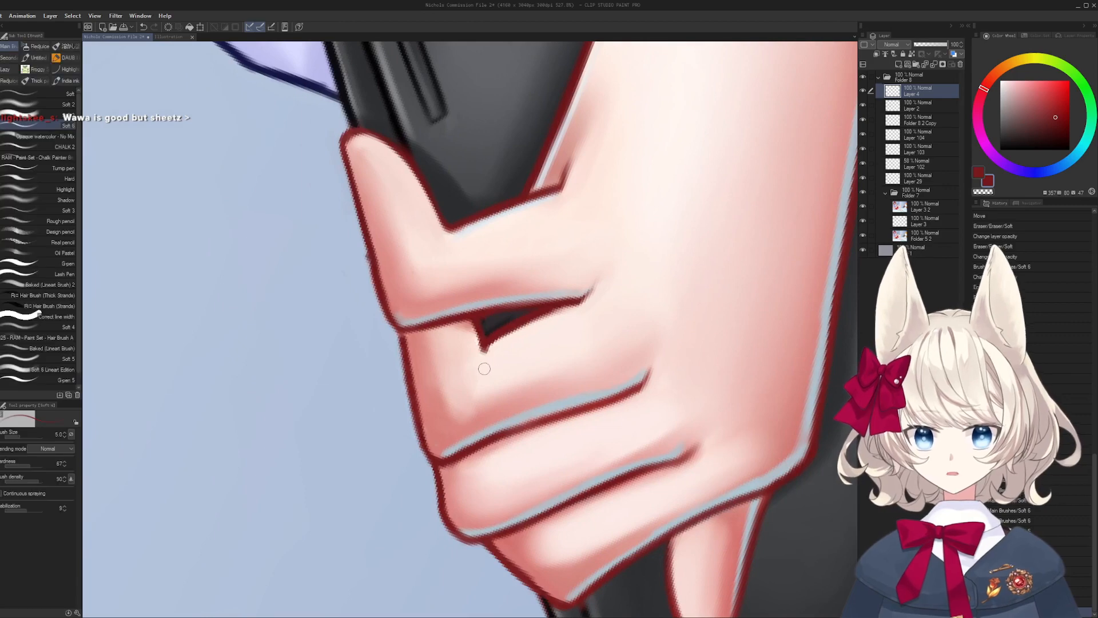
{"action": "key", "text": "bracketright"}
{"action": "left_click", "coordinate": [485, 366], "text": "alt"}
{"action": "left_click_drag", "start_coordinate": [478, 341], "coordinate": [485, 356]}
- Paint away the bump on the index finger's outer outline with sampled background blue at brush size 6
{"action": "mouse_move", "coordinate": [381, 292]}
{"action": "left_mouse_down"}
{"action": "mouse_move", "coordinate": [385, 389]}
{"action": "mouse_move", "coordinate": [369, 338]}
{"action": "mouse_move", "coordinate": [384, 407]}
{"action": "left_mouse_up"}
{"action": "left_click", "coordinate": [364, 373], "text": "alt"}
{"action": "key", "text": "ctrl+z"}
{"action": "left_click_drag", "start_coordinate": [364, 323], "coordinate": [382, 396]}
{"action": "mouse_move", "coordinate": [514, 206]}
{"action": "left_mouse_down"}
{"action": "mouse_move", "coordinate": [595, 291]}
{"action": "mouse_move", "coordinate": [600, 325]}
{"action": "left_mouse_up"}
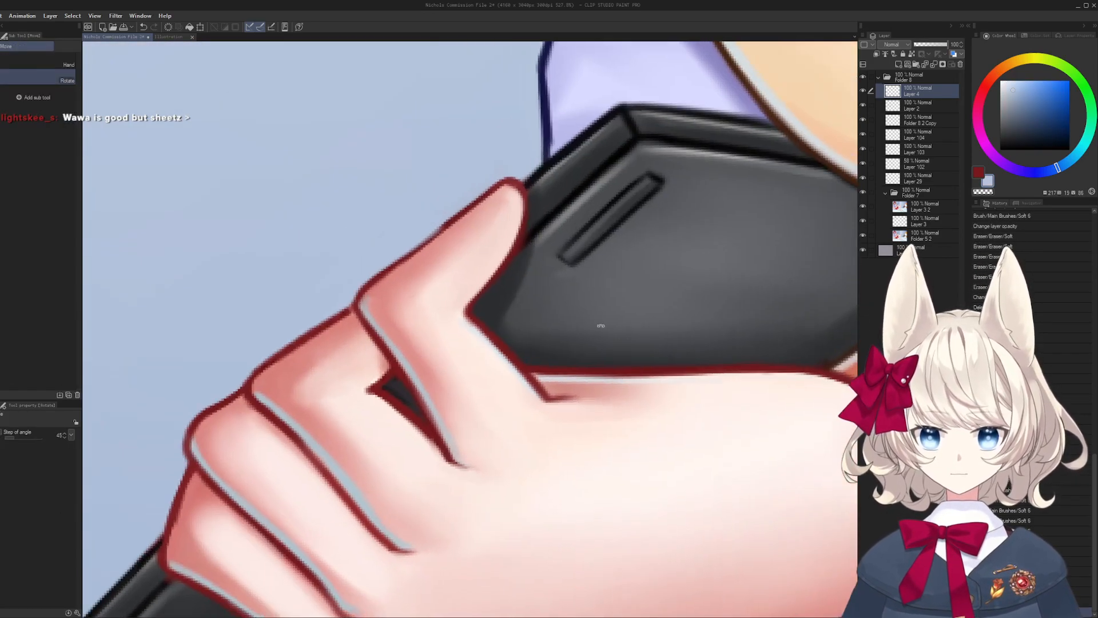
{"action": "left_click_drag", "start_coordinate": [444, 189], "coordinate": [481, 267]}
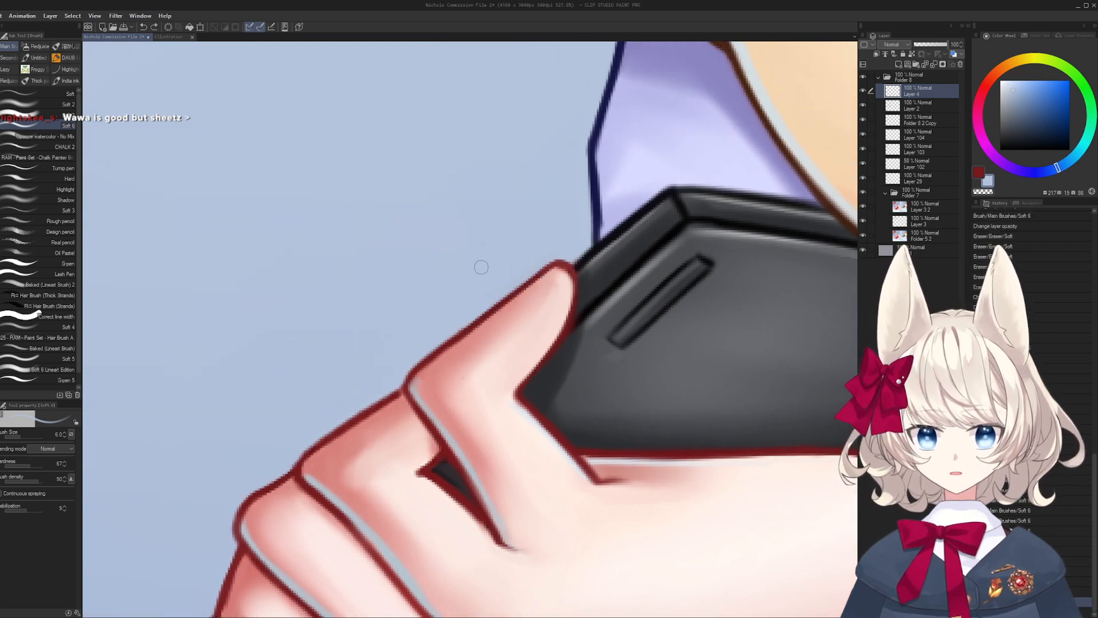
{"action": "scroll", "coordinate": [481, 268], "scroll_direction": "down", "scroll_amount": 3}
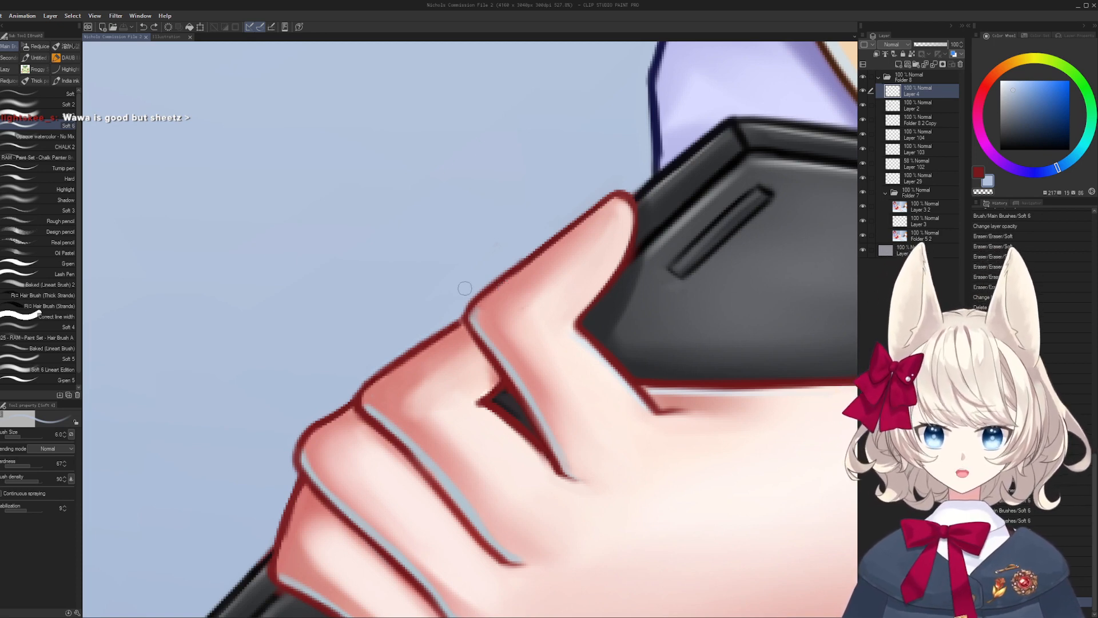
- Clean up the navy outline of the lavender fabric between the tablet and the orange collar with sampled colours at brush size 4
{"action": "left_click_drag", "start_coordinate": [569, 240], "coordinate": [445, 397]}
{"action": "left_click_drag", "start_coordinate": [537, 293], "coordinate": [536, 324]}
{"action": "mouse_move", "coordinate": [571, 287]}
{"action": "left_mouse_down"}
{"action": "mouse_move", "coordinate": [576, 355]}
{"action": "mouse_move", "coordinate": [510, 391]}
{"action": "mouse_move", "coordinate": [550, 318]}
{"action": "left_mouse_up"}
{"action": "key", "text": "bracketleft"}
{"action": "key", "text": "bracketleft"}
{"action": "left_click", "coordinate": [525, 377], "text": "alt"}
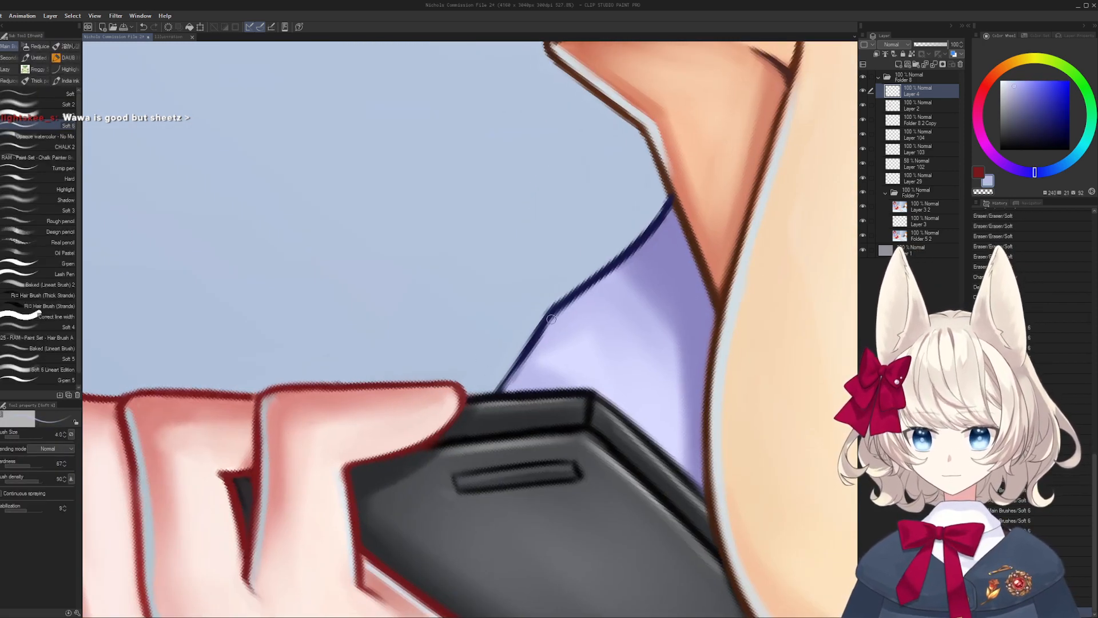
{"action": "left_click", "coordinate": [538, 332], "text": "alt"}
{"action": "left_click_drag", "start_coordinate": [496, 390], "coordinate": [558, 309]}
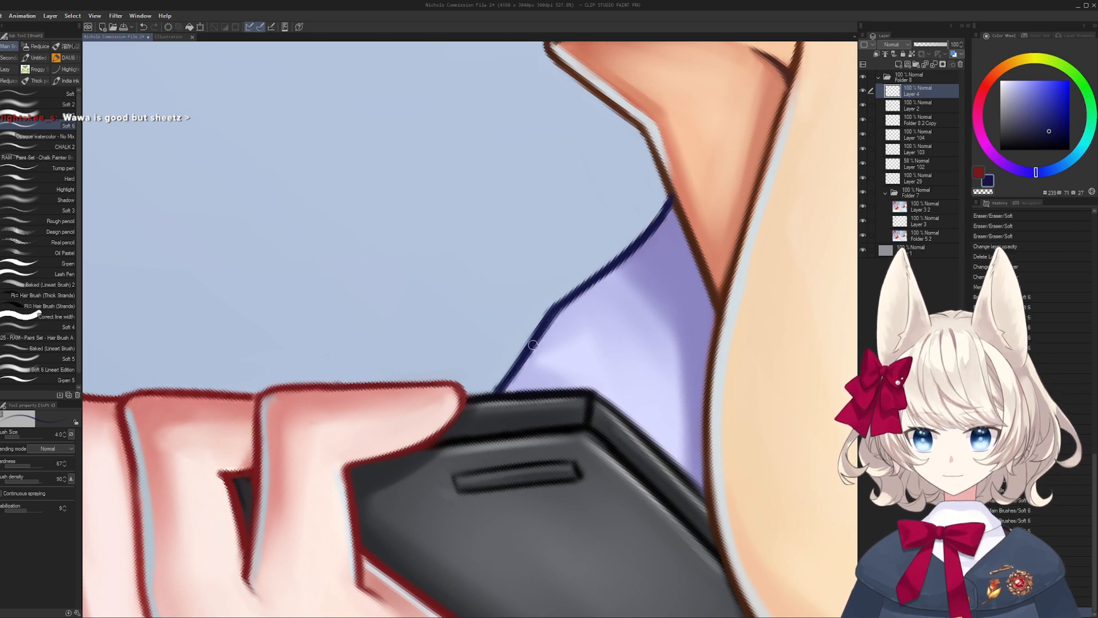
{"action": "mouse_move", "coordinate": [529, 352]}
{"action": "left_mouse_down"}
{"action": "mouse_move", "coordinate": [575, 292]}
{"action": "mouse_move", "coordinate": [481, 309]}
{"action": "left_mouse_up"}
{"action": "left_click", "coordinate": [538, 304], "text": "alt"}
{"action": "left_click_drag", "start_coordinate": [540, 275], "coordinate": [562, 299]}
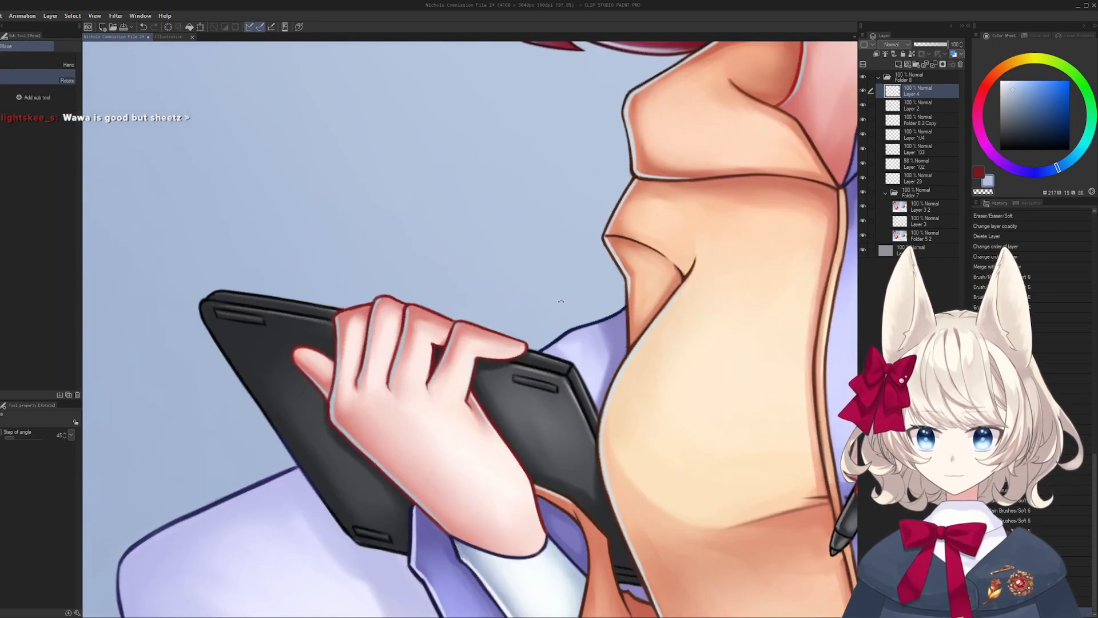
- Smooth the outer side of the tablet's long black edge with sampled background blue at brush size 4
{"action": "mouse_move", "coordinate": [354, 423]}
{"action": "left_mouse_down"}
{"action": "mouse_move", "coordinate": [626, 269]}
{"action": "mouse_move", "coordinate": [595, 350]}
{"action": "mouse_move", "coordinate": [544, 294]}
{"action": "mouse_move", "coordinate": [462, 304]}
{"action": "mouse_move", "coordinate": [600, 245]}
{"action": "left_mouse_up"}
{"action": "scroll", "coordinate": [504, 324], "scroll_direction": "up", "scroll_amount": 4}
{"action": "left_click", "coordinate": [644, 291], "text": "alt"}
{"action": "left_click", "coordinate": [544, 294], "text": "alt"}
{"action": "key", "text": "ctrl+z"}
{"action": "left_click_drag", "start_coordinate": [383, 334], "coordinate": [639, 222]}
{"action": "key", "text": "ctrl+z"}
{"action": "key", "text": "ctrl+z"}
{"action": "left_click_drag", "start_coordinate": [366, 351], "coordinate": [495, 287]}
{"action": "mouse_move", "coordinate": [569, 250]}
{"action": "left_mouse_down"}
{"action": "mouse_move", "coordinate": [500, 302]}
{"action": "mouse_move", "coordinate": [466, 312]}
{"action": "mouse_move", "coordinate": [515, 297]}
{"action": "left_mouse_up"}
{"action": "left_click", "coordinate": [480, 299], "text": "alt"}
{"action": "left_click_drag", "start_coordinate": [613, 218], "coordinate": [504, 247]}
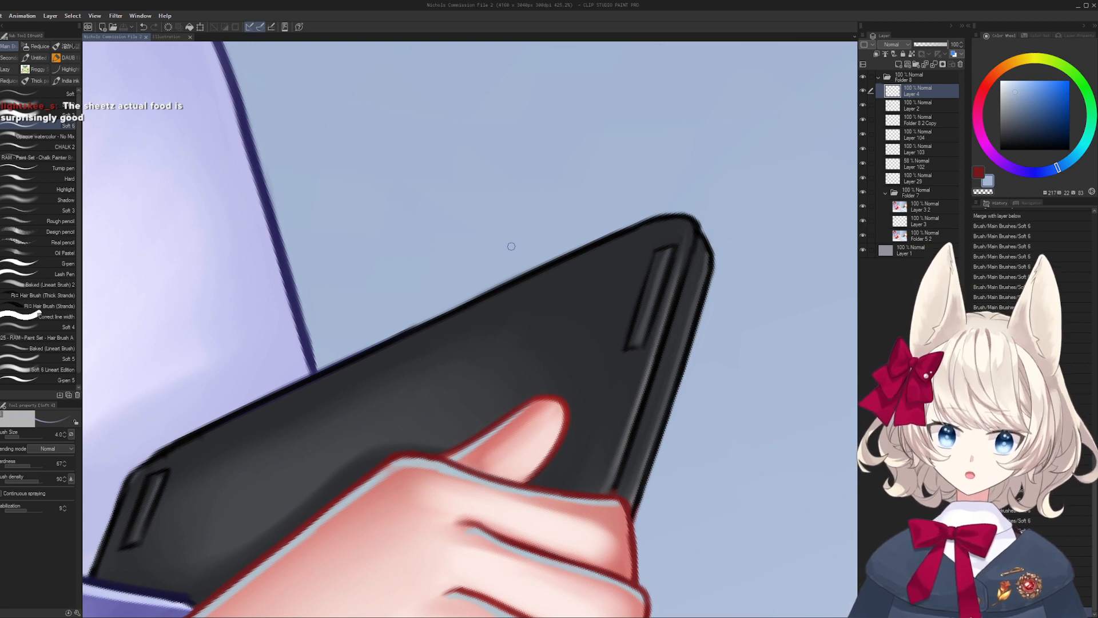
{"action": "left_click_drag", "start_coordinate": [512, 246], "coordinate": [552, 272]}
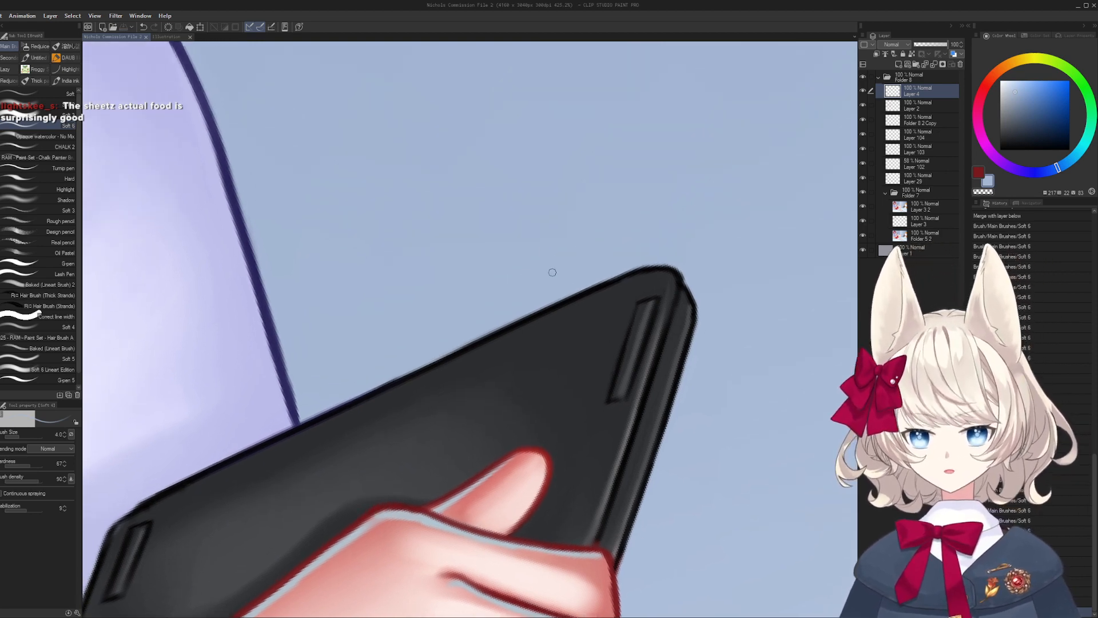
- Clean up the black outline at the tablet's corner beside the slot near the lavender fabric with sampled dark tones at brush size 4
{"action": "mouse_move", "coordinate": [499, 309]}
{"action": "left_mouse_down"}
{"action": "mouse_move", "coordinate": [599, 258]}
{"action": "mouse_move", "coordinate": [424, 382]}
{"action": "mouse_move", "coordinate": [501, 372]}
{"action": "left_mouse_up"}
{"action": "key", "text": "bracketleft"}
{"action": "left_click", "coordinate": [455, 358], "text": "alt"}
{"action": "key", "text": "ctrl+z"}
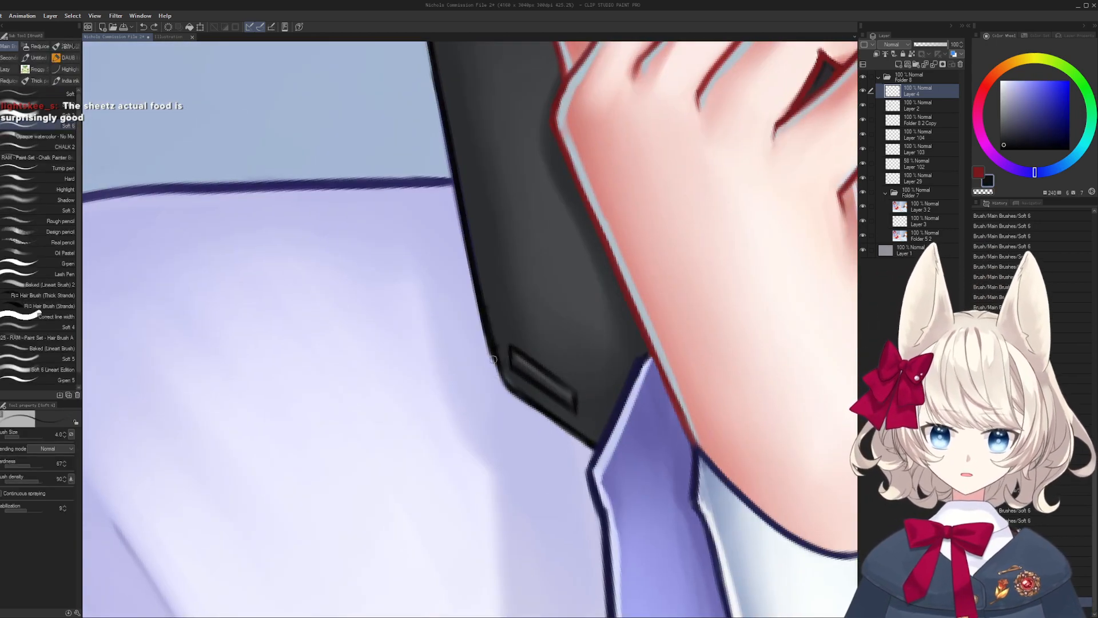
{"action": "left_click", "coordinate": [503, 373], "text": "alt"}
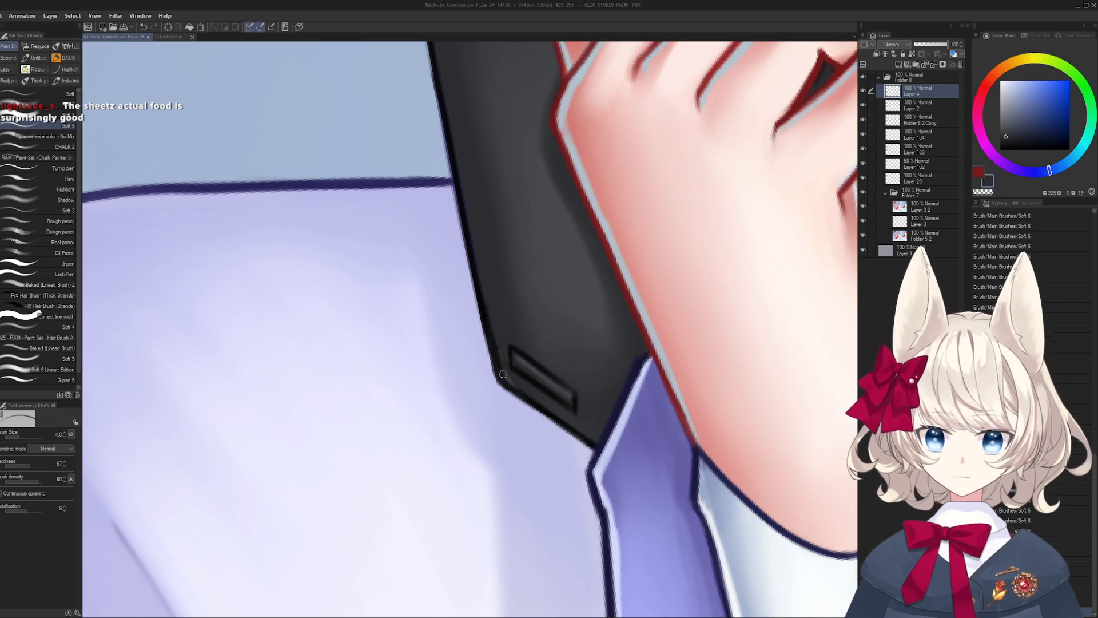
{"action": "left_click_drag", "start_coordinate": [489, 297], "coordinate": [535, 314]}
{"action": "left_click", "coordinate": [536, 313], "text": "alt"}
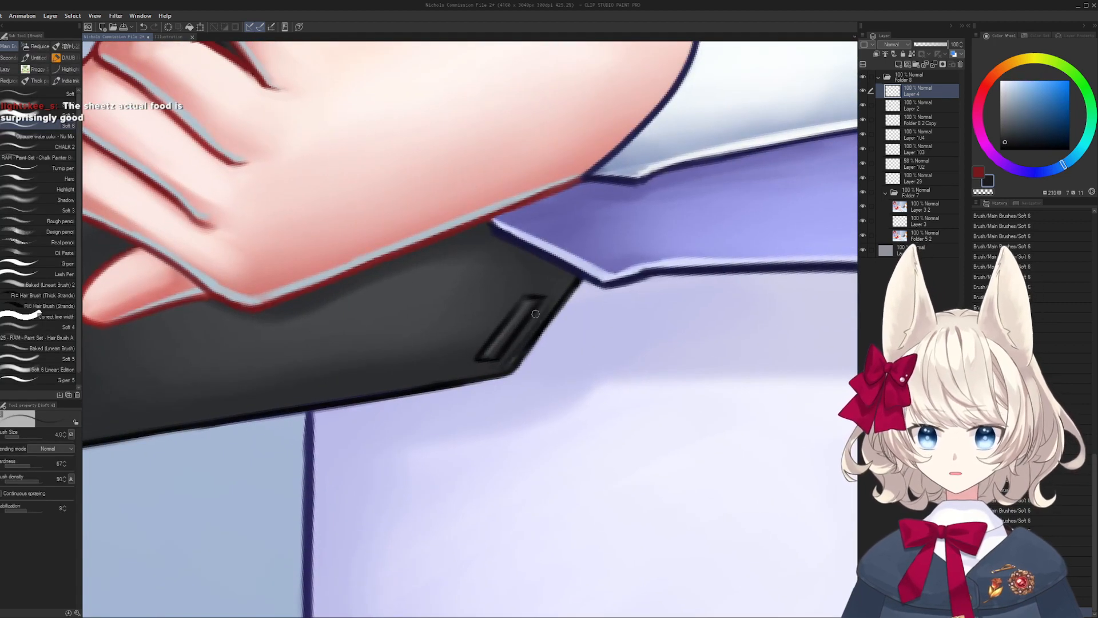
{"action": "left_click", "coordinate": [544, 309], "text": "alt"}
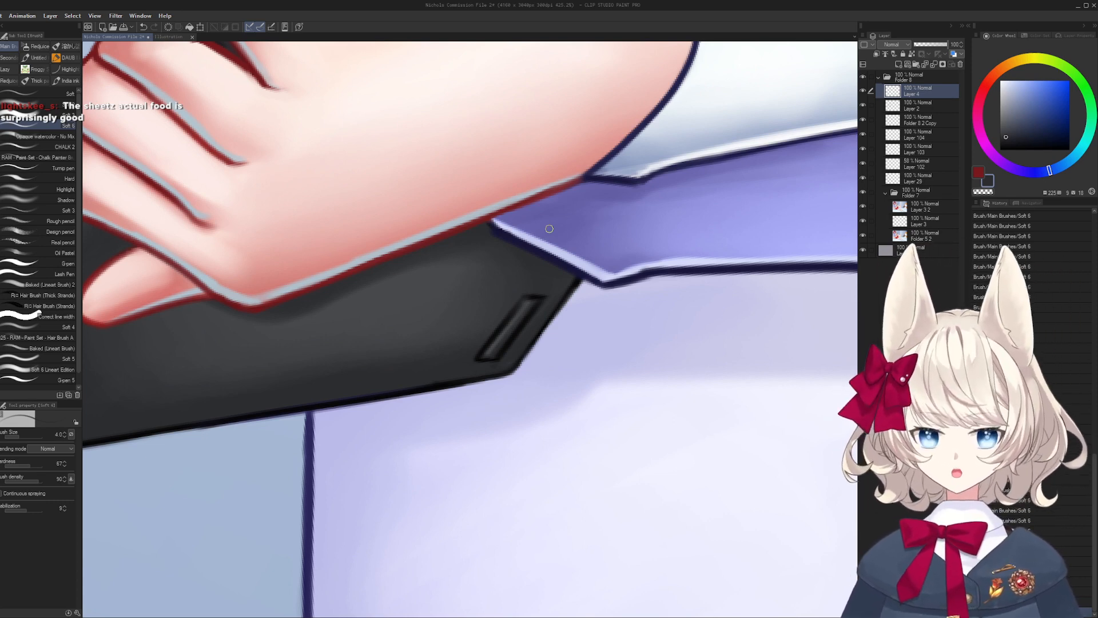
- Refine the dark edge between that corner's slot and the tablet outline with sampled black and dark grey, reducing the brush size to 3
{"action": "mouse_move", "coordinate": [487, 382]}
{"action": "left_mouse_down"}
{"action": "mouse_move", "coordinate": [553, 356]}
{"action": "mouse_move", "coordinate": [595, 389]}
{"action": "mouse_move", "coordinate": [610, 325]}
{"action": "left_mouse_up"}
{"action": "left_click", "coordinate": [570, 392], "text": "alt"}
{"action": "left_click_drag", "start_coordinate": [609, 325], "coordinate": [609, 359]}
{"action": "key", "text": "b"}
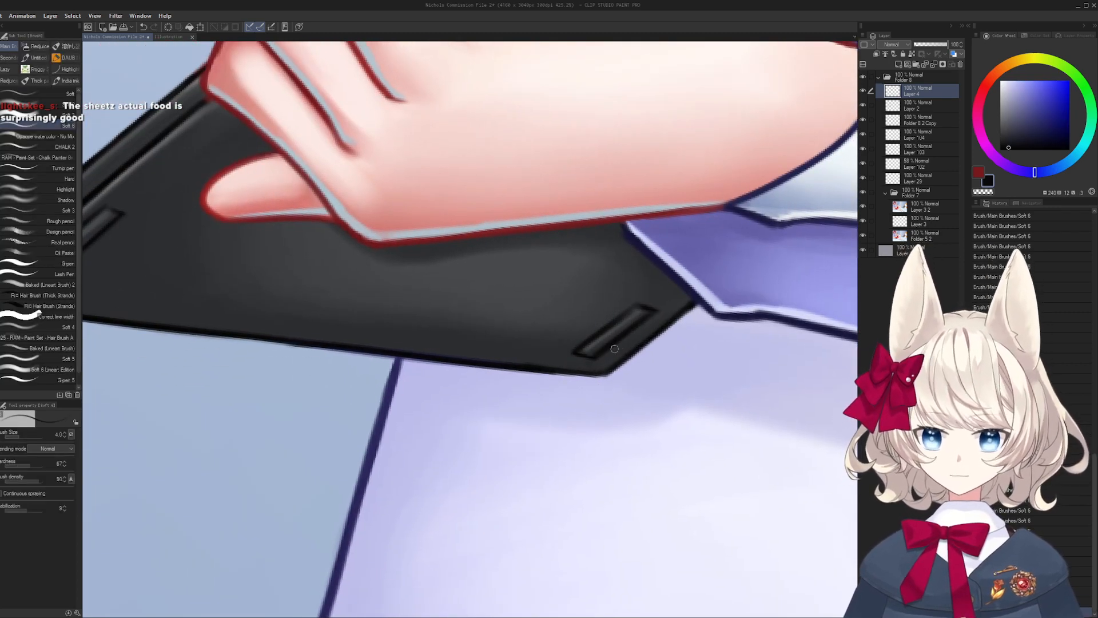
{"action": "left_click", "coordinate": [639, 330], "text": "alt"}
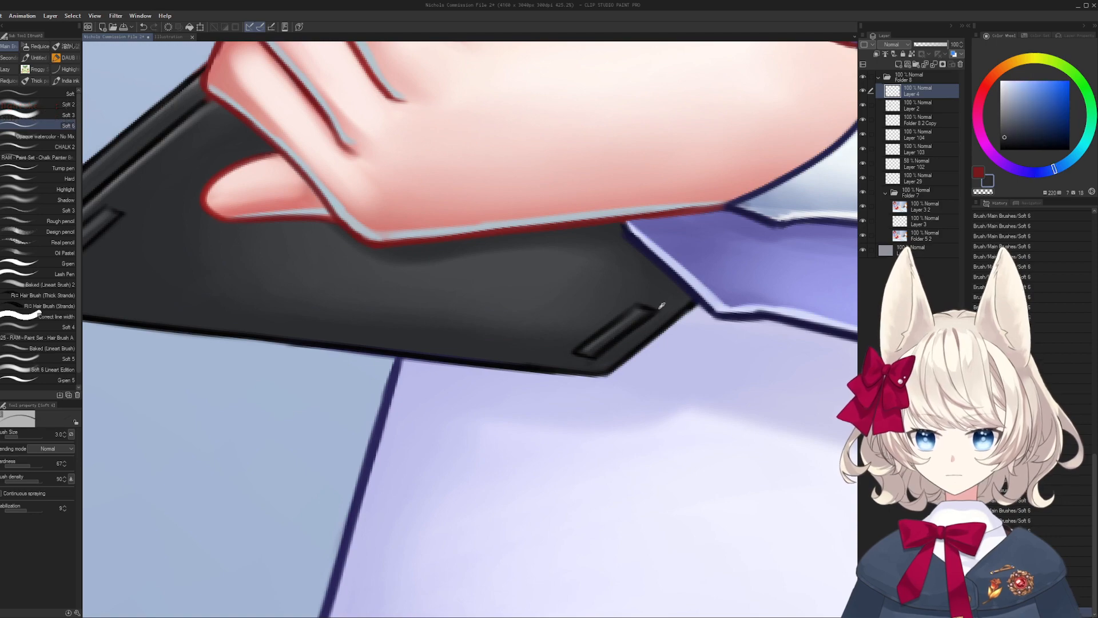
{"action": "key", "text": "r"}
{"action": "mouse_move", "coordinate": [638, 329]}
{"action": "left_mouse_down"}
{"action": "mouse_move", "coordinate": [584, 438]}
{"action": "mouse_move", "coordinate": [549, 423]}
{"action": "left_mouse_up"}
{"action": "key", "text": "b"}
{"action": "key", "text": "z"}
{"action": "key", "text": "r"}
{"action": "mouse_move", "coordinate": [589, 360]}
{"action": "left_mouse_down"}
{"action": "mouse_move", "coordinate": [567, 389]}
{"action": "mouse_move", "coordinate": [514, 386]}
{"action": "left_mouse_up"}
{"action": "key", "text": "z"}
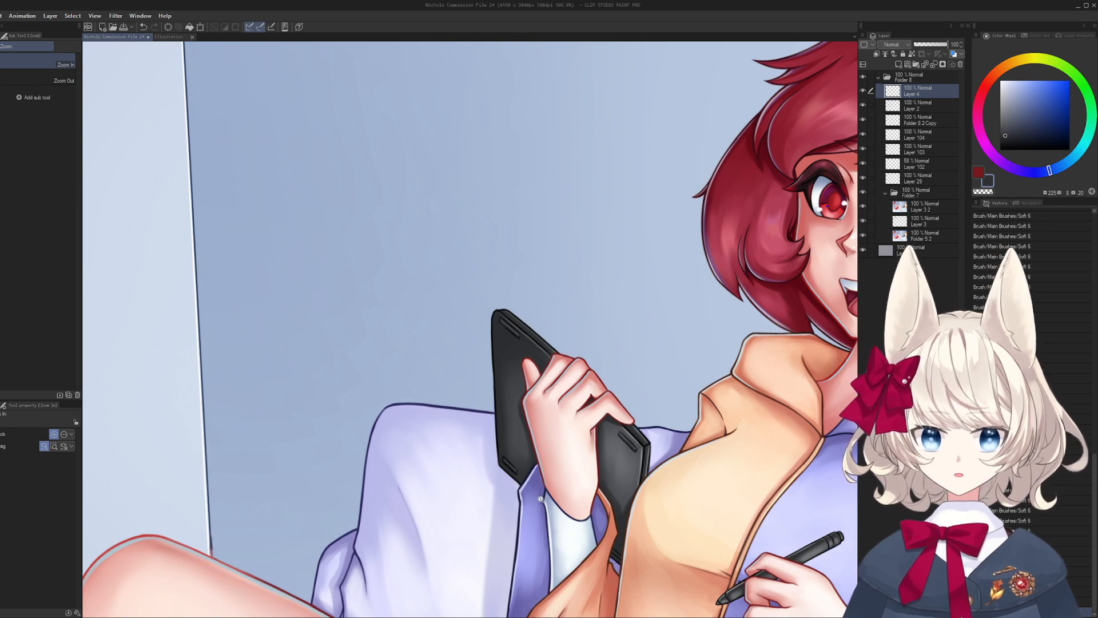
- Flip the canvas horizontally and touch up both ends of the corner slot with sampled black and dark grey at brush size 3
{"action": "key", "text": "h"}
{"action": "left_click_drag", "start_coordinate": [543, 435], "coordinate": [545, 350]}
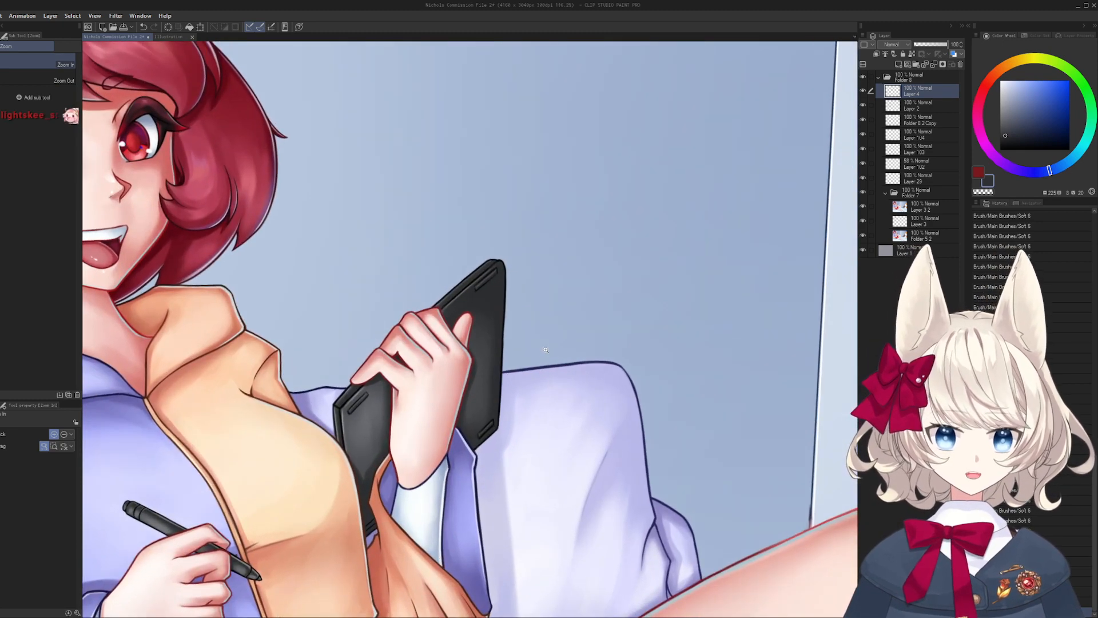
{"action": "left_click", "coordinate": [544, 399]}
{"action": "left_click", "coordinate": [541, 428]}
{"action": "left_click", "coordinate": [543, 446]}
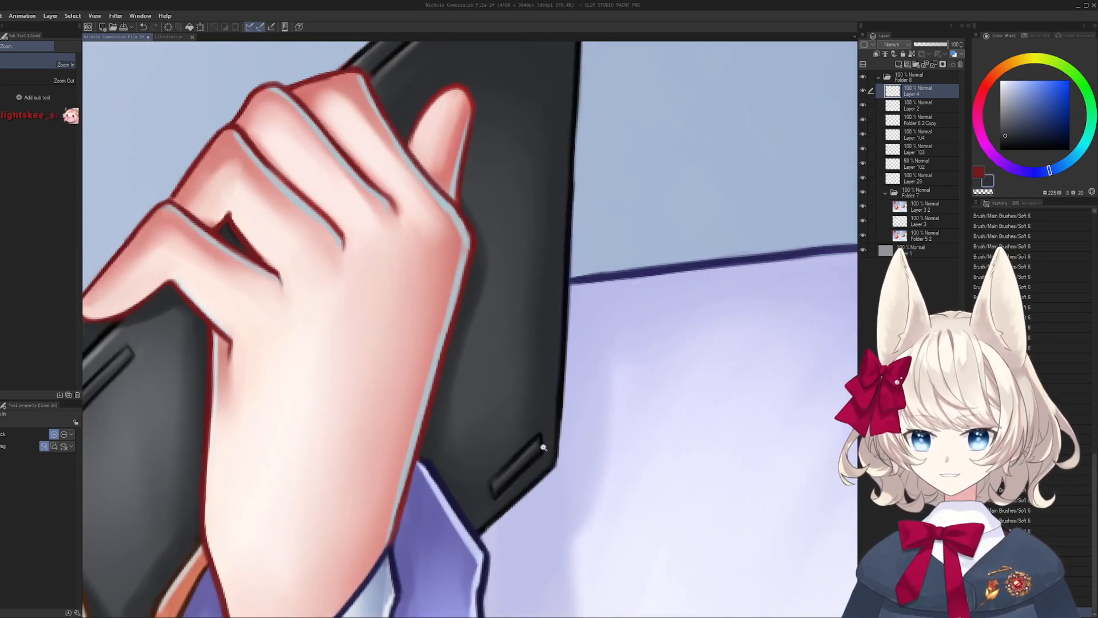
{"action": "key", "text": "b"}
{"action": "left_click", "coordinate": [541, 443], "text": "alt"}
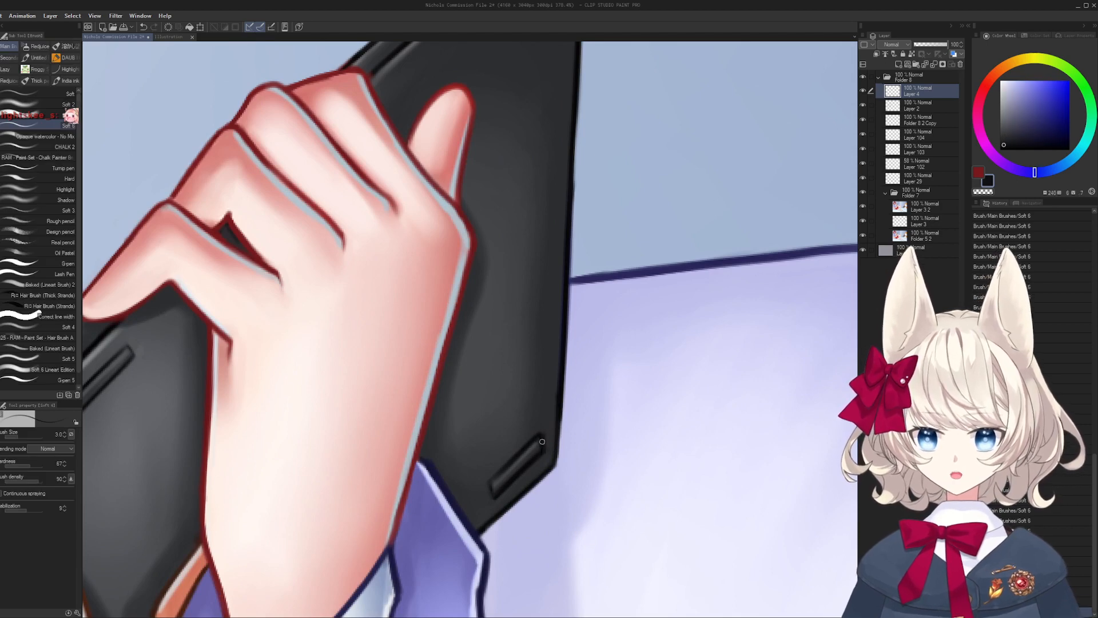
{"action": "left_click_drag", "start_coordinate": [543, 441], "coordinate": [544, 458]}
{"action": "left_click", "coordinate": [547, 436], "text": "alt"}
{"action": "left_click", "coordinate": [503, 503], "text": "alt"}
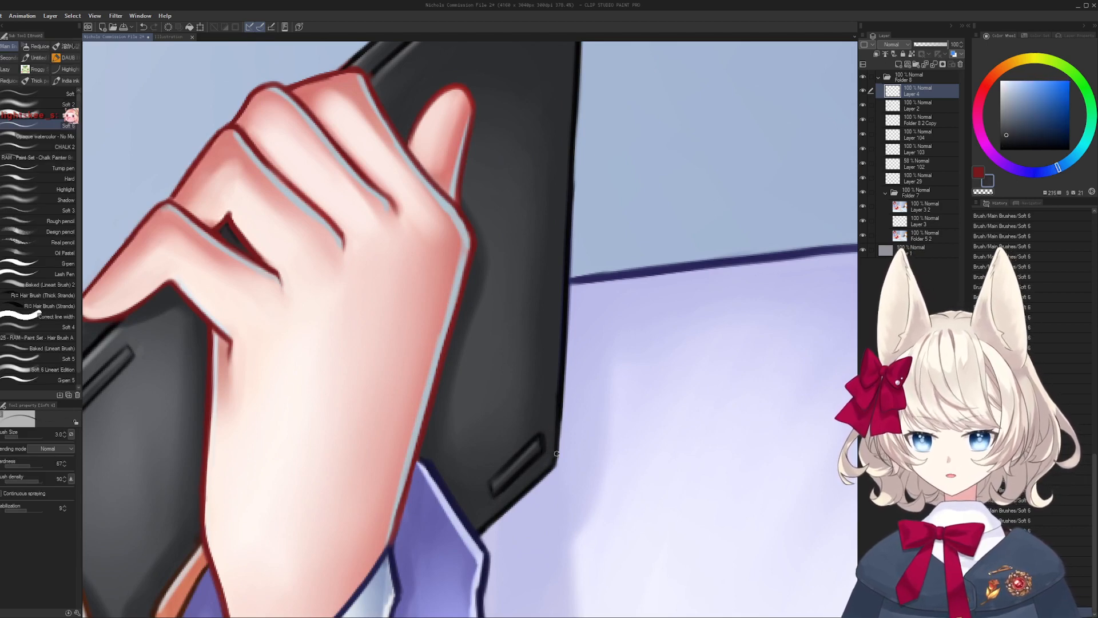
{"action": "left_click_drag", "start_coordinate": [495, 495], "coordinate": [523, 478]}
{"action": "left_click", "coordinate": [523, 480], "text": "alt"}
- Touch up the fabric's navy outline where it meets the tablet's long edge with sampled navy at brush size 4
{"action": "key", "text": "bracketright"}
{"action": "key", "text": "bracketright"}
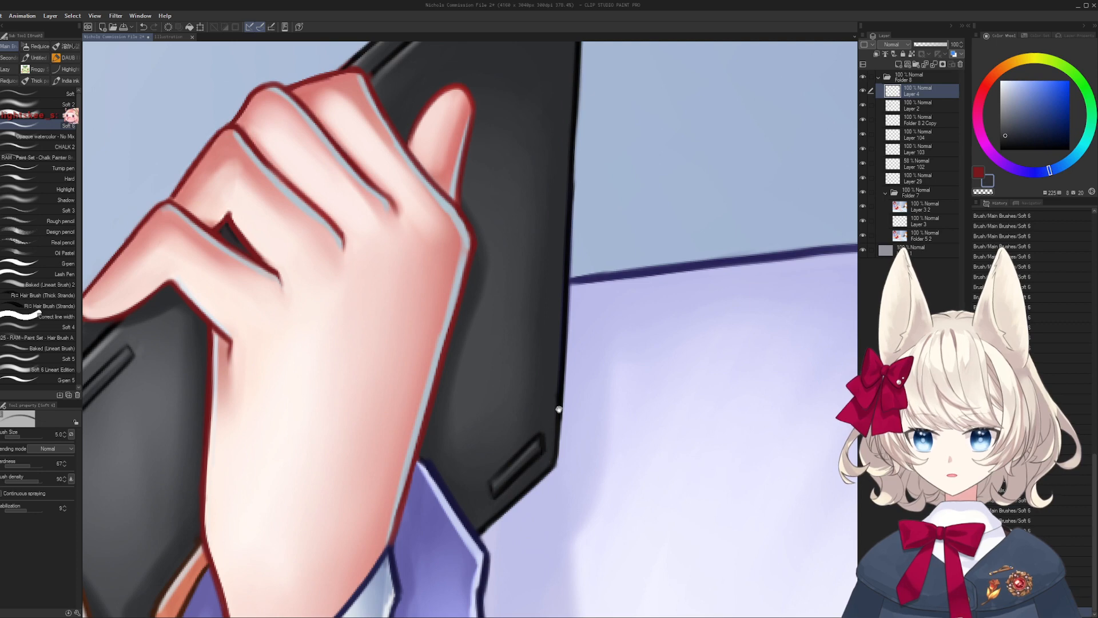
{"action": "left_click_drag", "start_coordinate": [559, 409], "coordinate": [540, 388]}
{"action": "left_click", "coordinate": [527, 380], "text": "alt"}
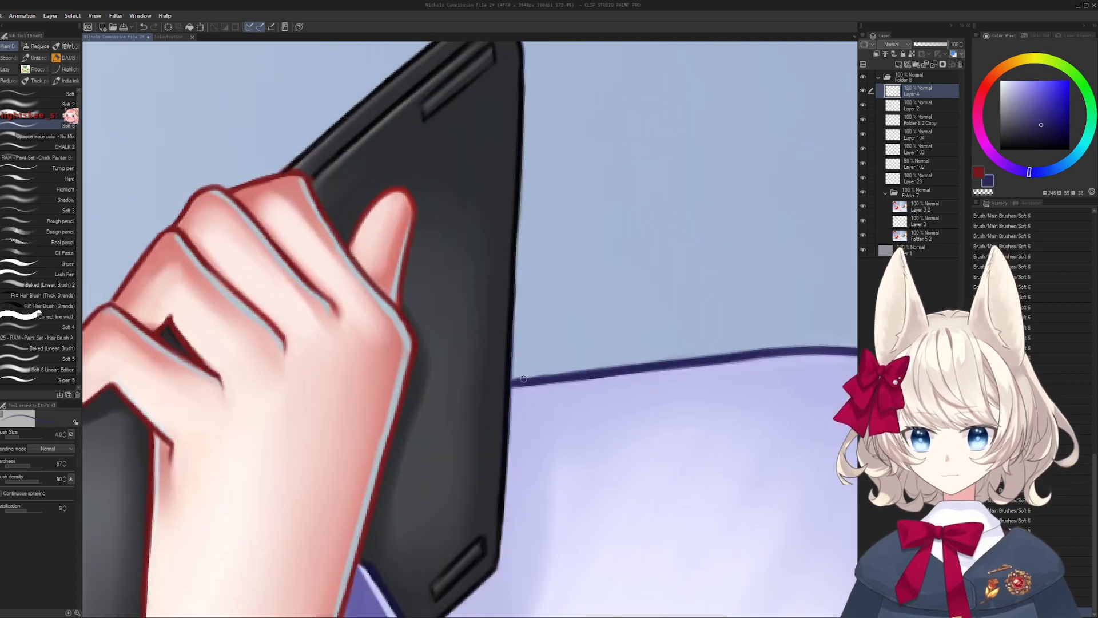
{"action": "key", "text": "bracketleft"}
{"action": "left_click_drag", "start_coordinate": [562, 370], "coordinate": [518, 590]}
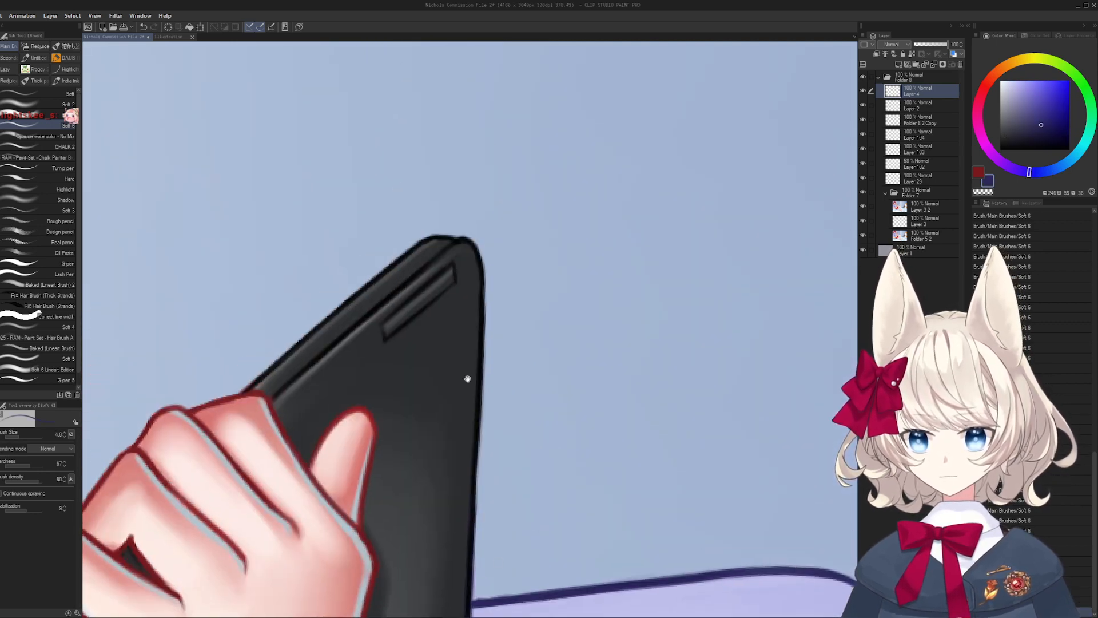
- Draw a straight line along the tablet's long outer edge from corner to corner in sampled black at brush size 3
{"action": "left_click_drag", "start_coordinate": [468, 378], "coordinate": [462, 327]}
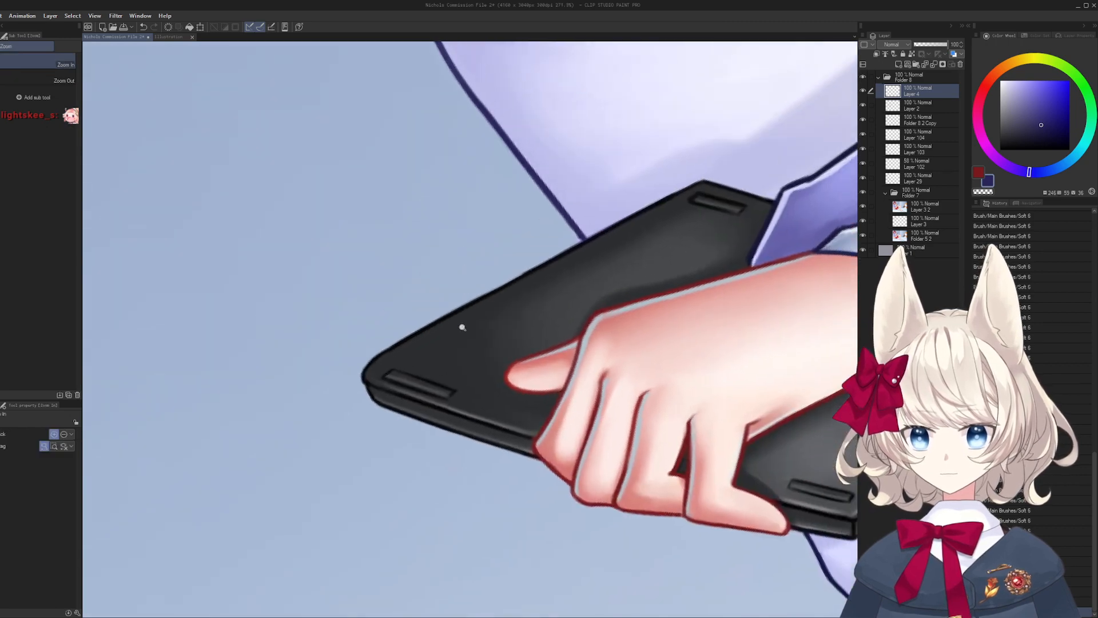
{"action": "left_click", "coordinate": [367, 379], "text": "alt"}
{"action": "mouse_move", "coordinate": [595, 286]}
{"action": "left_mouse_down"}
{"action": "mouse_move", "coordinate": [440, 496]}
{"action": "mouse_move", "coordinate": [446, 388]}
{"action": "left_mouse_up"}
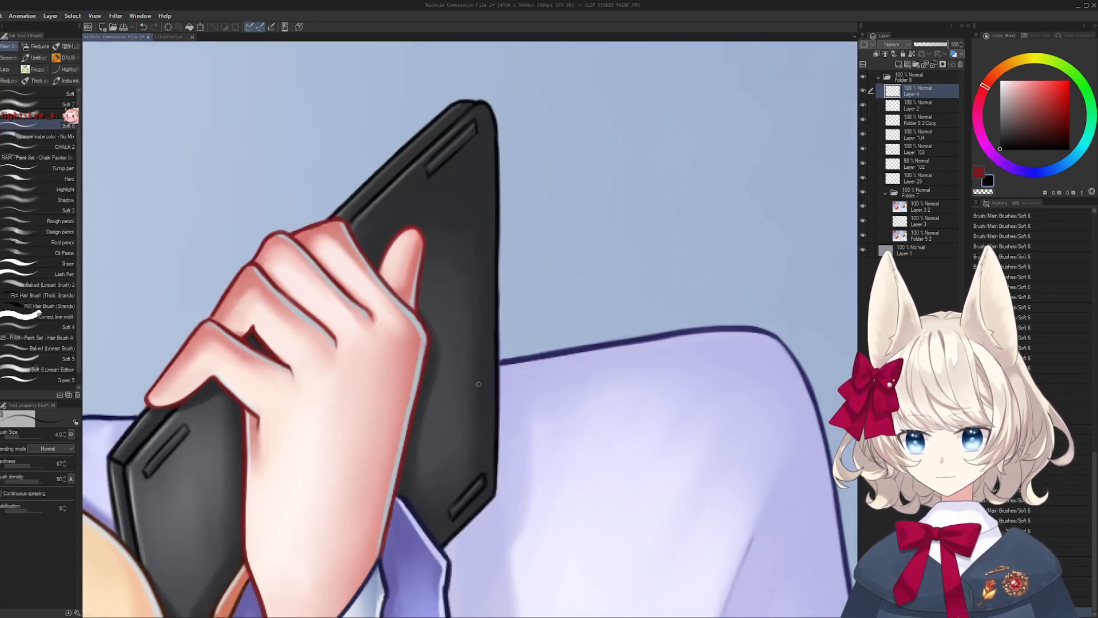
{"action": "key", "text": "u"}
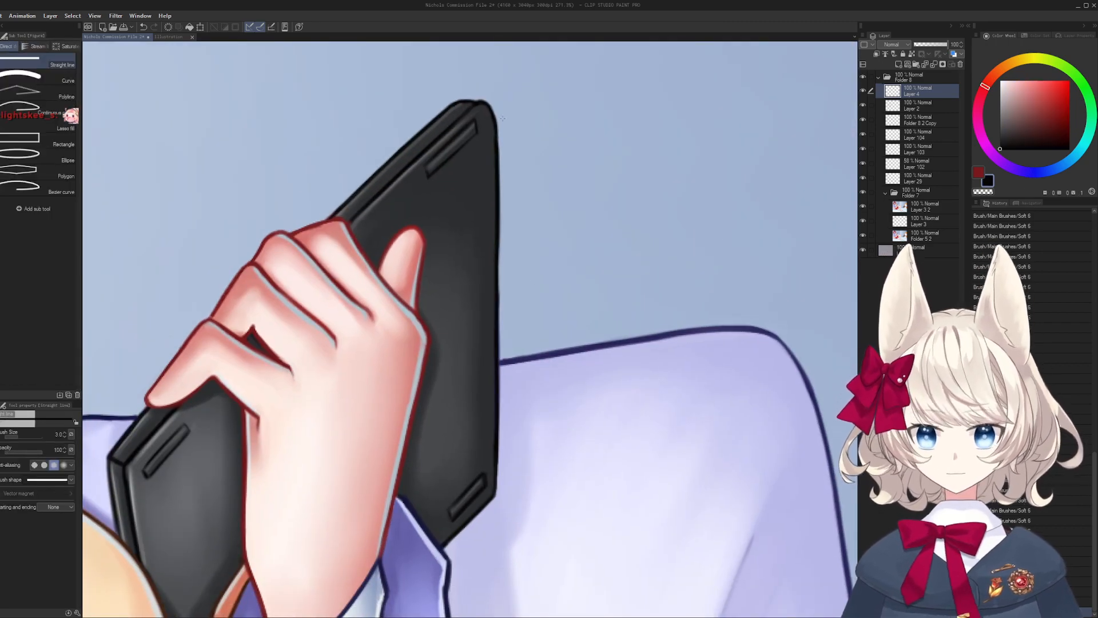
{"action": "mouse_move", "coordinate": [488, 105]}
{"action": "left_mouse_down"}
{"action": "mouse_move", "coordinate": [486, 508]}
{"action": "mouse_move", "coordinate": [495, 498]}
{"action": "left_mouse_up"}
- Paint away the old outline outside the new straight long edge with sampled background blue at brush size 6
{"action": "key", "text": "b"}
{"action": "left_click", "coordinate": [511, 233], "text": "alt"}
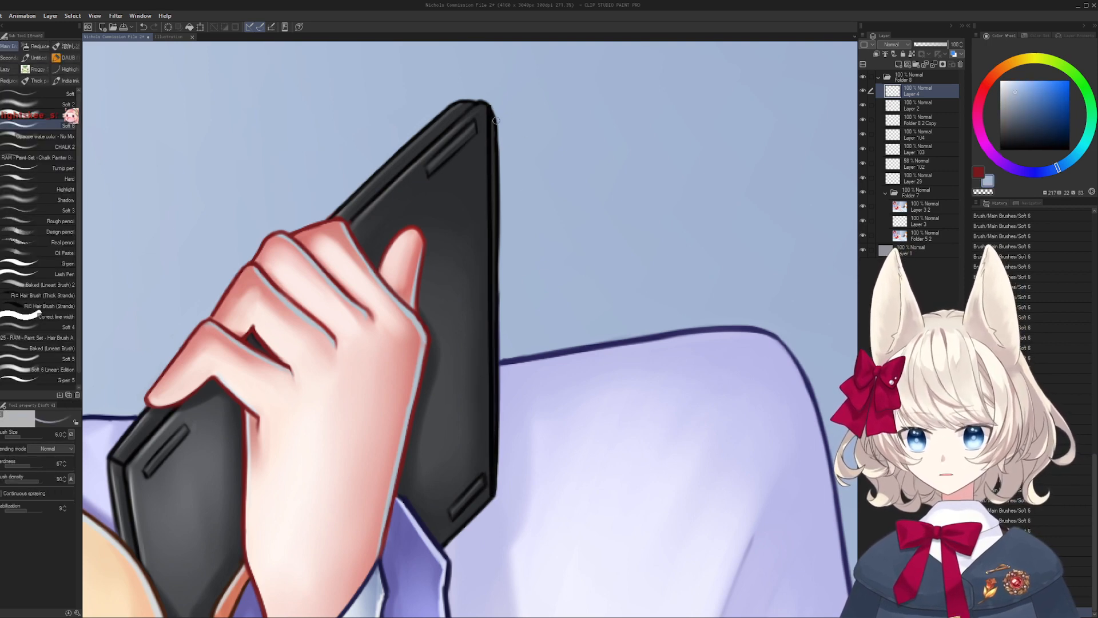
{"action": "left_click_drag", "start_coordinate": [495, 112], "coordinate": [496, 232]}
{"action": "left_click_drag", "start_coordinate": [495, 143], "coordinate": [496, 328]}
{"action": "left_click_drag", "start_coordinate": [495, 212], "coordinate": [496, 297]}
- Trim the rest of the long edge's old outline beside the fabric with sampled lavender at brush size 7, undoing the last stroke
{"action": "key", "text": "r"}
{"action": "mouse_move", "coordinate": [455, 145]}
{"action": "left_mouse_down"}
{"action": "mouse_move", "coordinate": [297, 298]}
{"action": "mouse_move", "coordinate": [321, 344]}
{"action": "mouse_move", "coordinate": [572, 311]}
{"action": "left_mouse_up"}
{"action": "key", "text": "b"}
{"action": "left_click_drag", "start_coordinate": [509, 326], "coordinate": [713, 286]}
{"action": "left_click", "coordinate": [589, 309], "text": "alt"}
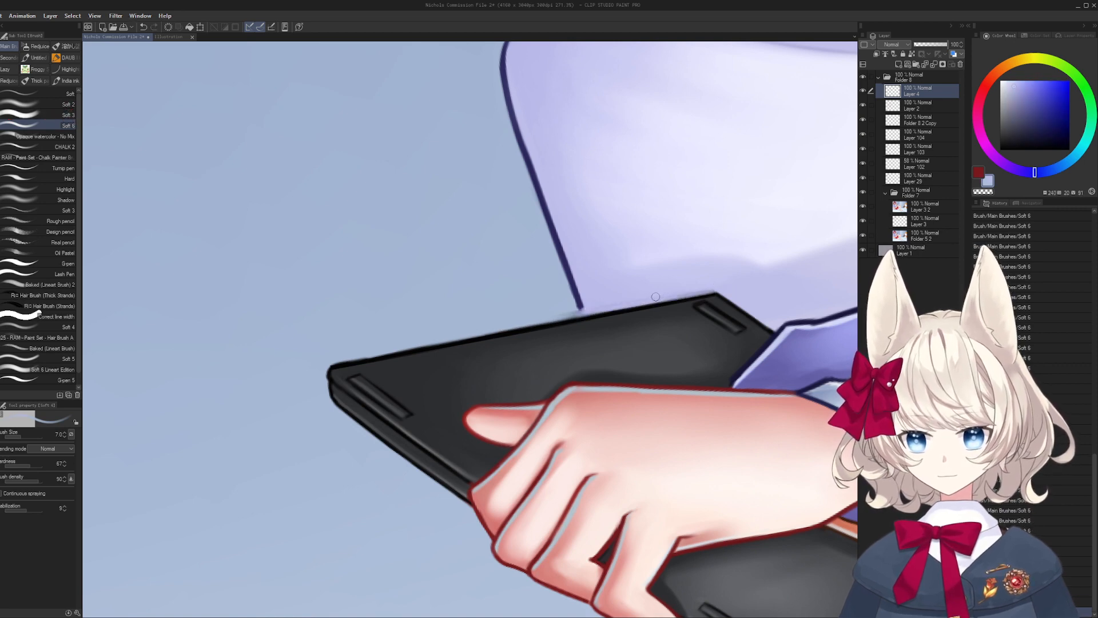
{"action": "key", "text": "ctrl+z"}
- Draw two parallel straight black lines at brush size 3 on a new layer, along the tablet's finger-side edge and across the fingers
{"action": "mouse_move", "coordinate": [588, 308]}
{"action": "left_mouse_down"}
{"action": "mouse_move", "coordinate": [709, 287]}
{"action": "mouse_move", "coordinate": [453, 539]}
{"action": "mouse_move", "coordinate": [426, 533]}
{"action": "left_mouse_up"}
{"action": "left_click_drag", "start_coordinate": [512, 459], "coordinate": [152, 372]}
{"action": "left_click_drag", "start_coordinate": [462, 538], "coordinate": [487, 415]}
{"action": "key", "text": "h"}
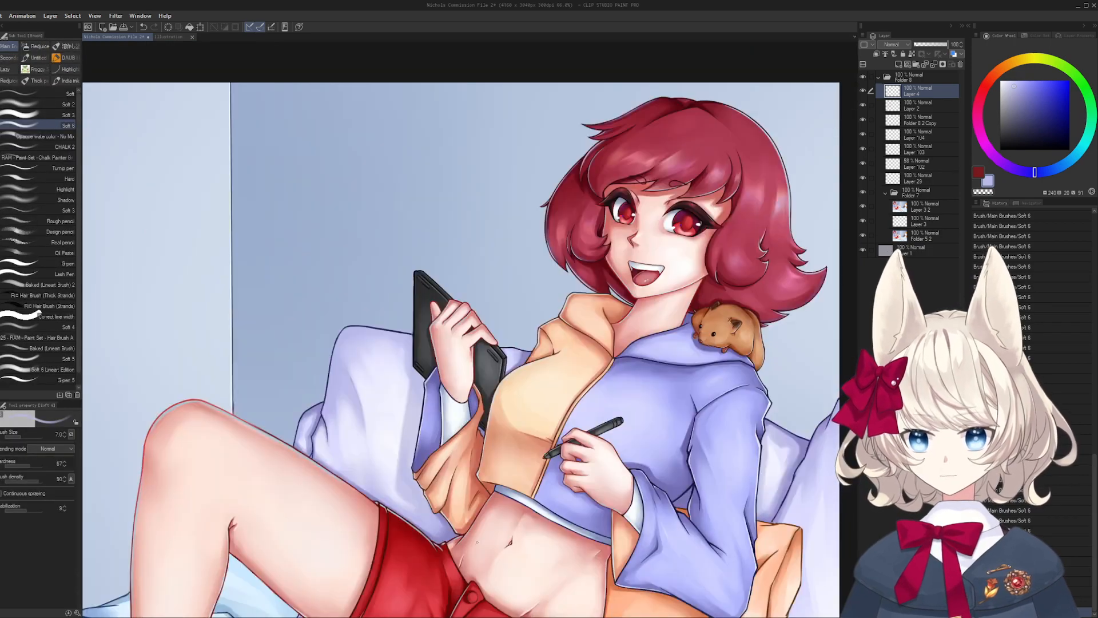
{"action": "left_click_drag", "start_coordinate": [478, 539], "coordinate": [657, 426]}
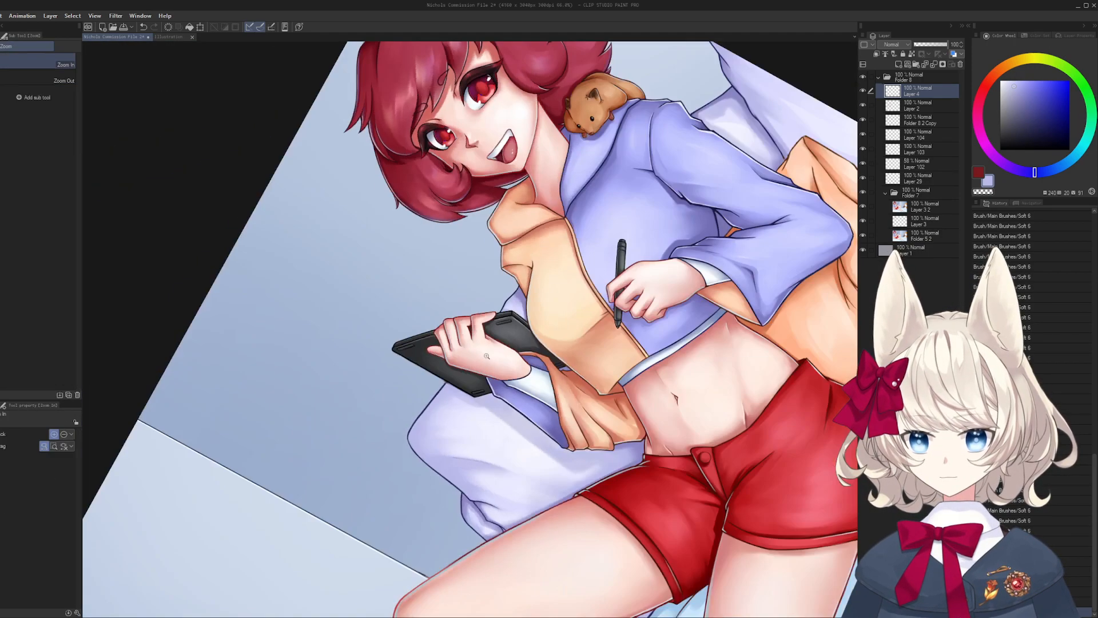
{"action": "left_click_drag", "start_coordinate": [455, 346], "coordinate": [814, 344]}
{"action": "left_click_drag", "start_coordinate": [512, 241], "coordinate": [602, 323]}
{"action": "key", "text": "ctrl+shift+n"}
{"action": "key", "text": "u"}
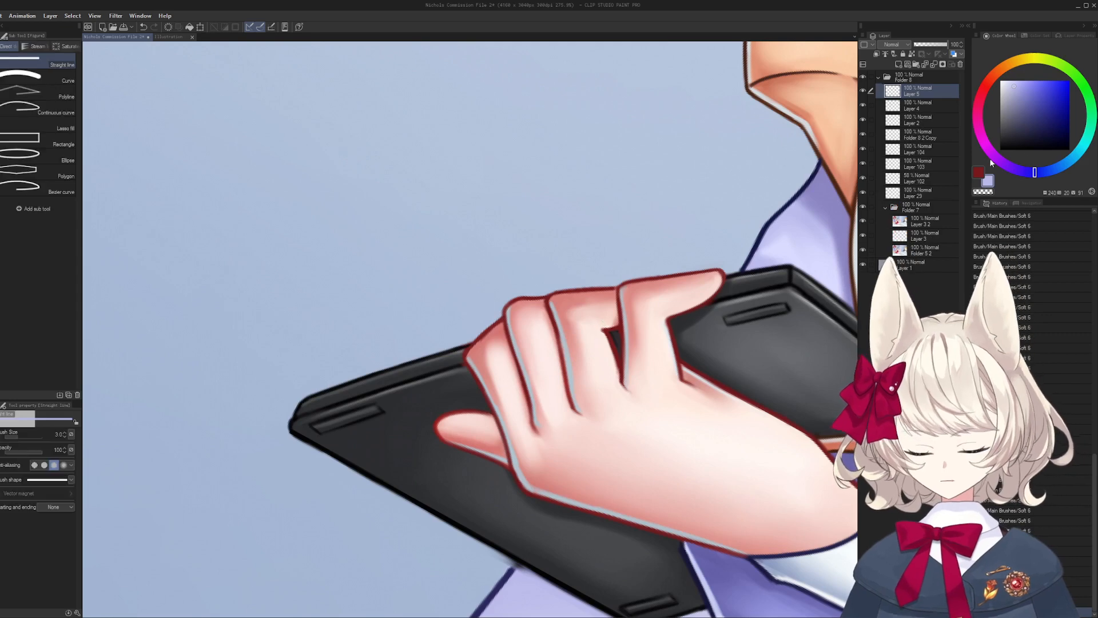
{"action": "left_click_drag", "start_coordinate": [1049, 136], "coordinate": [1000, 150]}
{"action": "left_click_drag", "start_coordinate": [448, 362], "coordinate": [351, 320]}
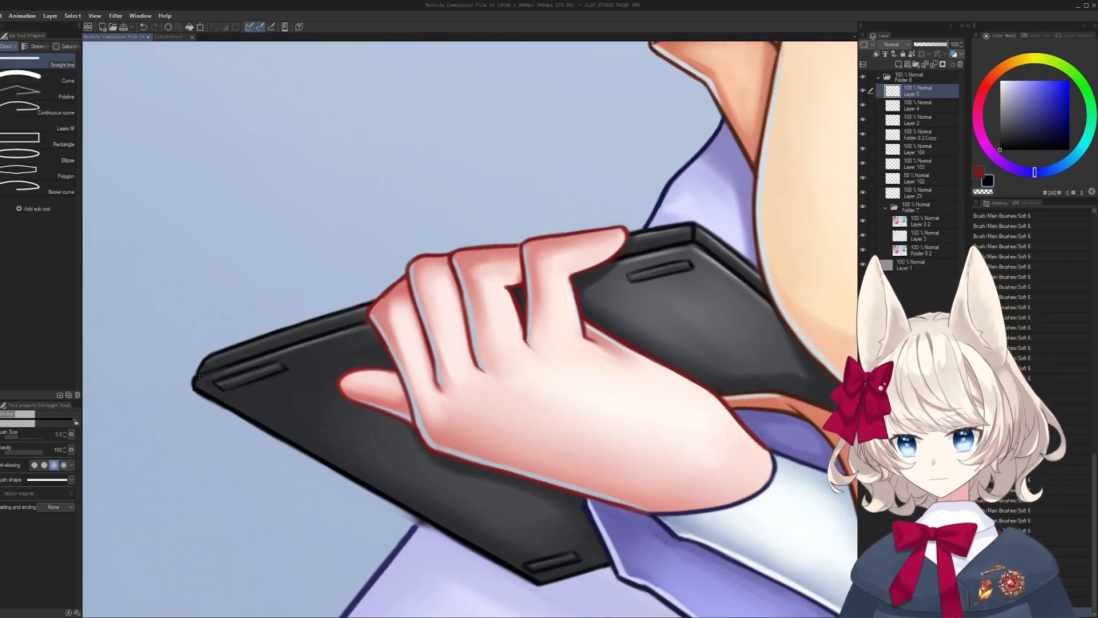
{"action": "left_click_drag", "start_coordinate": [197, 376], "coordinate": [691, 241]}
{"action": "left_click_drag", "start_coordinate": [204, 356], "coordinate": [692, 221]}
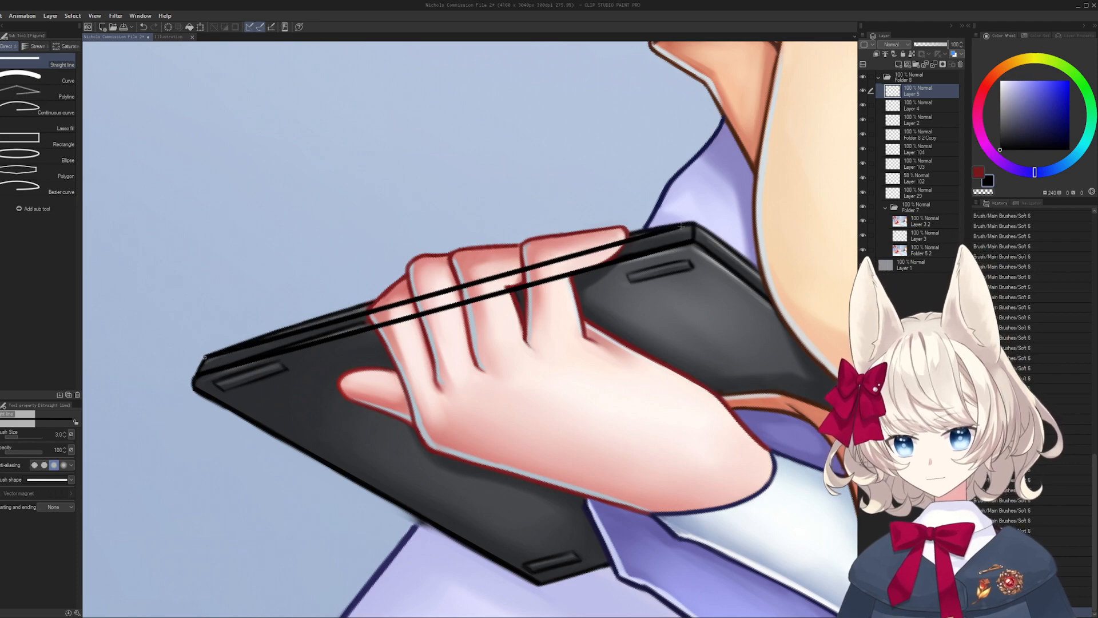
- Paint away the old outline outside the upper straight line between the fingers and the tablet's far corner with background blue at brush size 6
{"action": "left_click_drag", "start_coordinate": [315, 362], "coordinate": [261, 373]}
{"action": "key", "text": "h"}
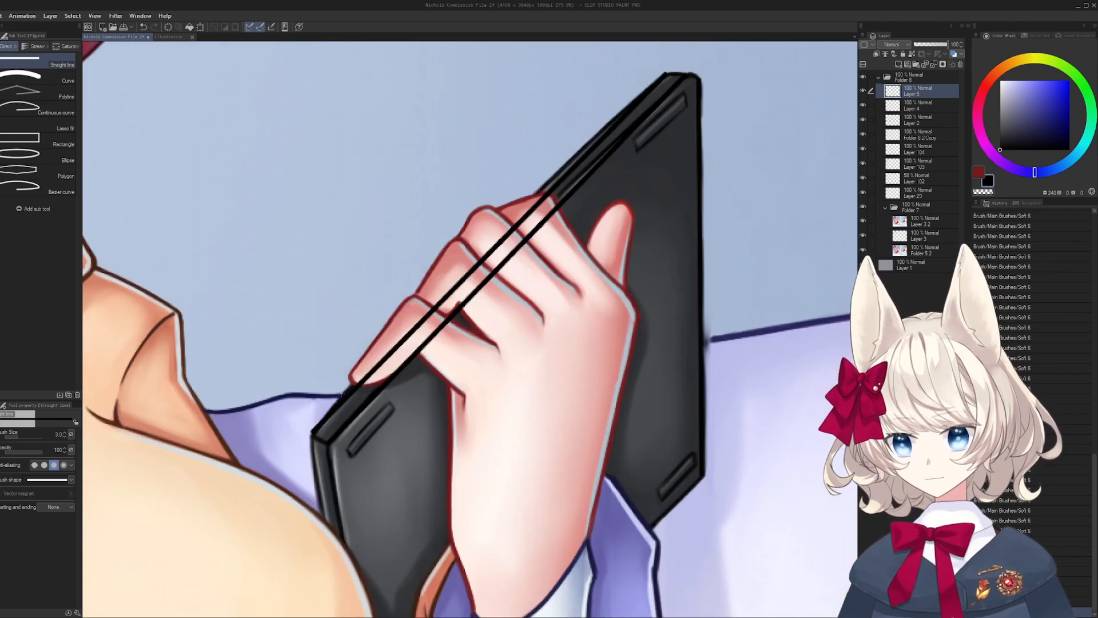
{"action": "key", "text": "b"}
{"action": "left_click_drag", "start_coordinate": [453, 296], "coordinate": [378, 428]}
{"action": "key", "text": "ctrl+space"}
{"action": "left_click", "coordinate": [452, 310], "text": "alt"}
{"action": "mouse_move", "coordinate": [450, 322]}
{"action": "left_mouse_down"}
{"action": "mouse_move", "coordinate": [467, 321]}
{"action": "mouse_move", "coordinate": [495, 282]}
{"action": "mouse_move", "coordinate": [529, 284]}
{"action": "left_mouse_up"}
{"action": "key", "text": "shift+space"}
{"action": "mouse_move", "coordinate": [513, 313]}
{"action": "left_mouse_down"}
{"action": "mouse_move", "coordinate": [471, 320]}
{"action": "mouse_move", "coordinate": [576, 252]}
{"action": "left_mouse_up"}
{"action": "left_click_drag", "start_coordinate": [432, 317], "coordinate": [595, 255]}
{"action": "key", "text": "ctrl+z"}
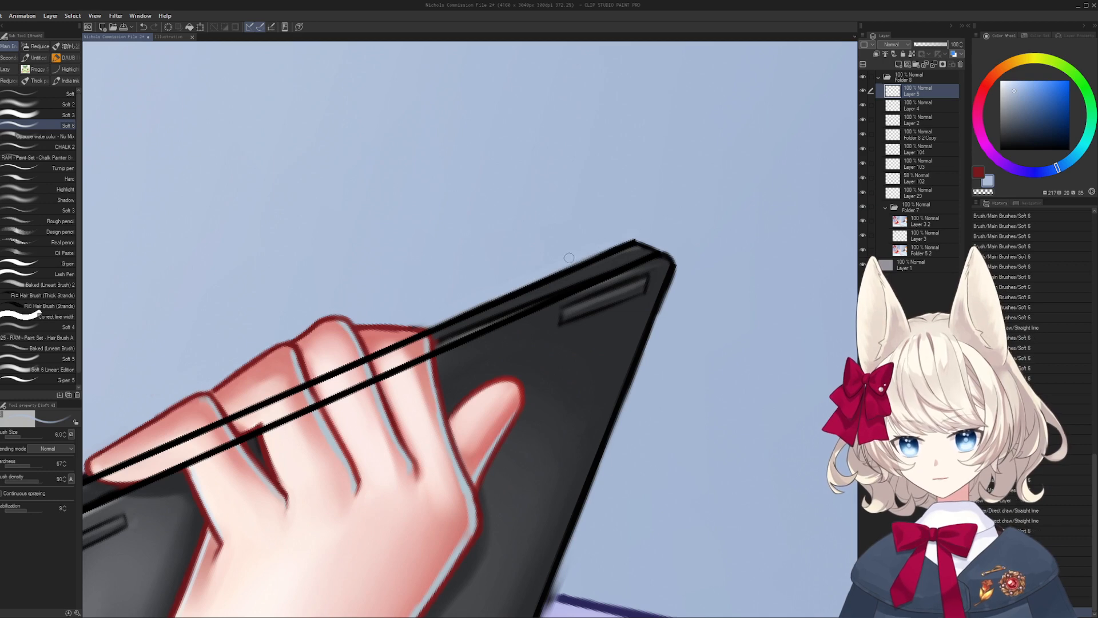
{"action": "left_click_drag", "start_coordinate": [189, 421], "coordinate": [525, 267]}
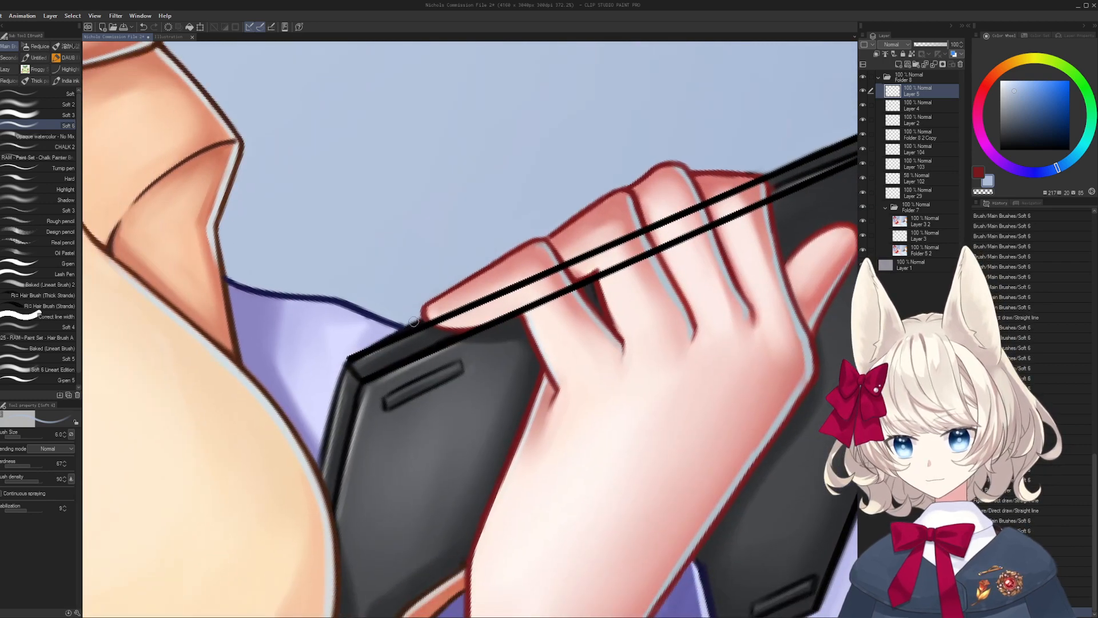
- Clean the outer side of the straight edge between the fingertip and the tablet's near corner with sampled lavender and background blue
{"action": "left_click", "coordinate": [356, 345], "text": "alt"}
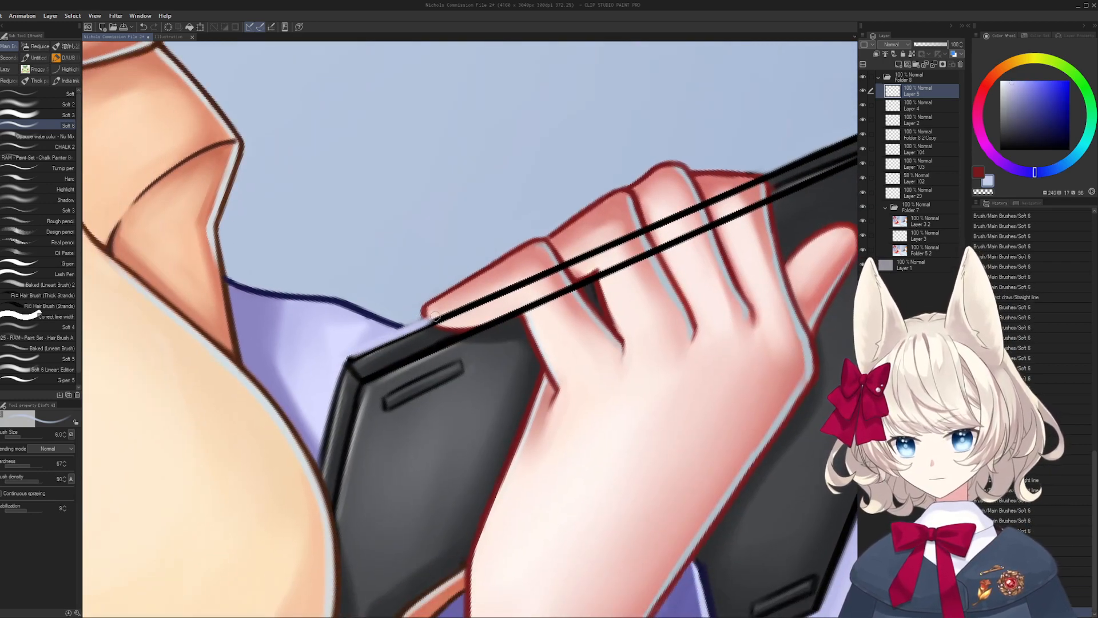
{"action": "left_click", "coordinate": [409, 324], "text": "alt"}
{"action": "key", "text": "e"}
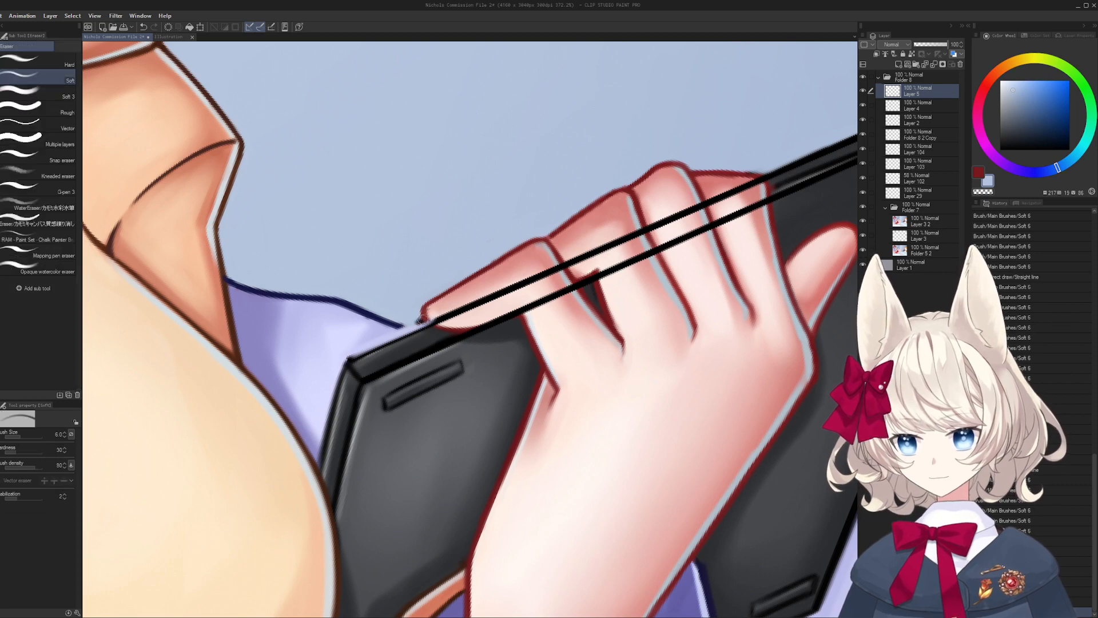
{"action": "left_click_drag", "start_coordinate": [350, 358], "coordinate": [426, 326]}
{"action": "key", "text": "b"}
{"action": "scroll", "coordinate": [404, 320], "scroll_direction": "up", "scroll_amount": 3}
{"action": "left_click", "coordinate": [308, 370], "text": "alt"}
{"action": "mouse_move", "coordinate": [305, 377]}
{"action": "left_mouse_down"}
{"action": "mouse_move", "coordinate": [383, 340]}
{"action": "mouse_move", "coordinate": [303, 385]}
{"action": "left_mouse_up"}
{"action": "left_click_drag", "start_coordinate": [556, 296], "coordinate": [357, 356]}
- Remove the parts of the straight lines crossing the fingers' upper portions using the eraser and a lasso selection
{"action": "scroll", "coordinate": [356, 356], "scroll_direction": "down", "scroll_amount": 8}
{"action": "scroll", "coordinate": [372, 343], "scroll_direction": "up", "scroll_amount": 3}
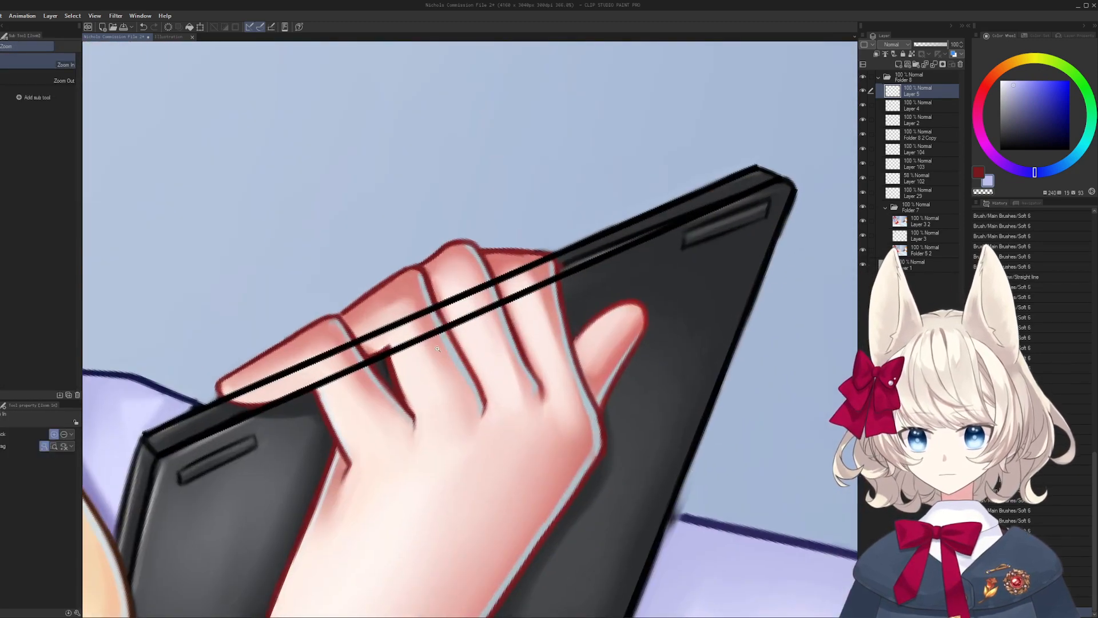
{"action": "key", "text": "e"}
{"action": "key", "text": "m"}
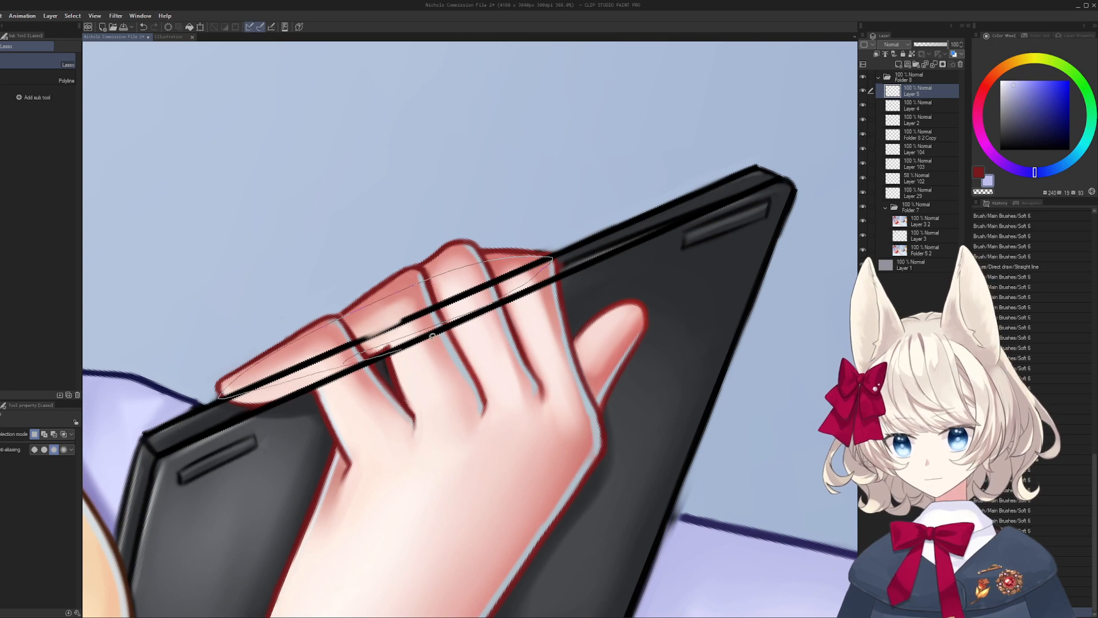
{"action": "left_click_drag", "start_coordinate": [431, 335], "coordinate": [492, 303]}
{"action": "mouse_move", "coordinate": [369, 357]}
{"action": "left_mouse_down"}
{"action": "mouse_move", "coordinate": [506, 310]}
{"action": "mouse_move", "coordinate": [372, 356]}
{"action": "mouse_move", "coordinate": [502, 320]}
{"action": "left_mouse_up"}
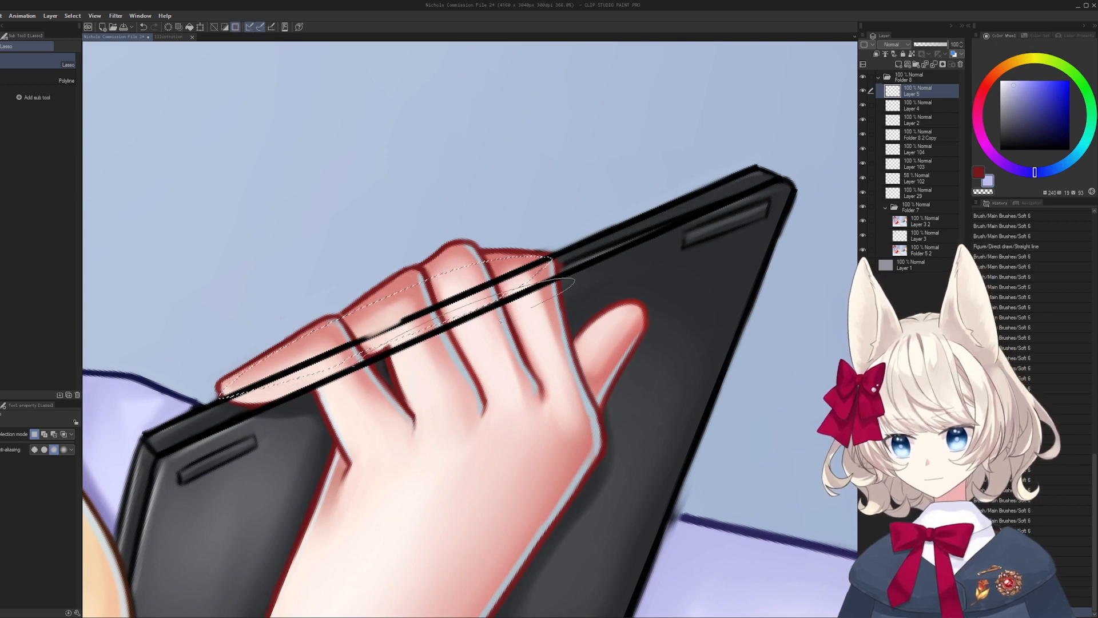
{"action": "key", "text": "Delete"}
{"action": "key", "text": "ctrl+d"}
- Remove the remaining lower straight line across the fingers using the eraser and a lasso selection
{"action": "key", "text": "e"}
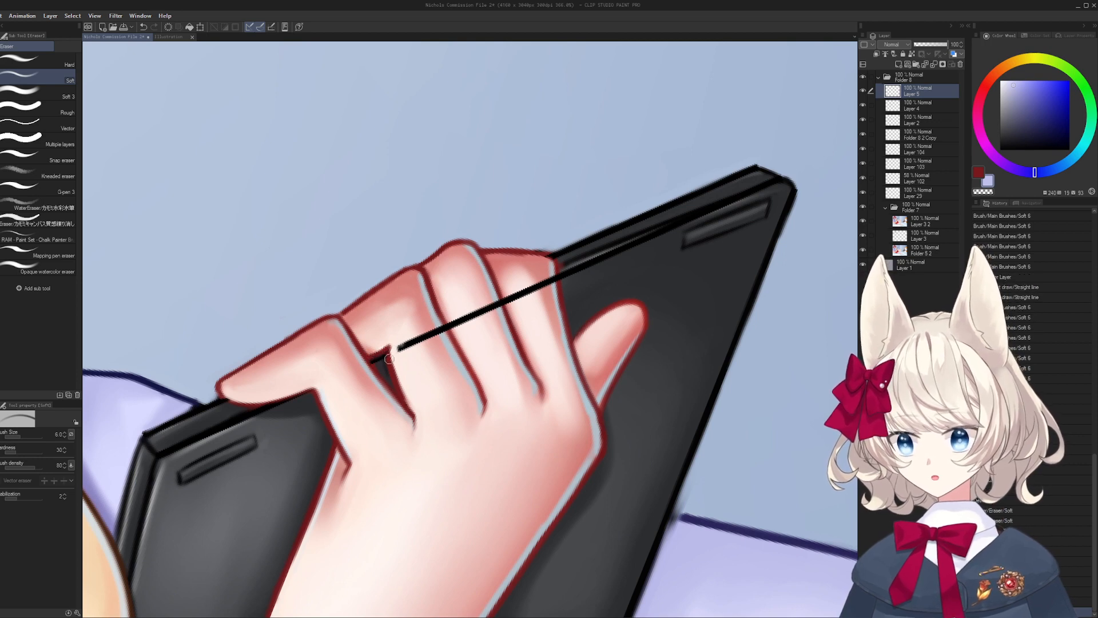
{"action": "key", "text": "m"}
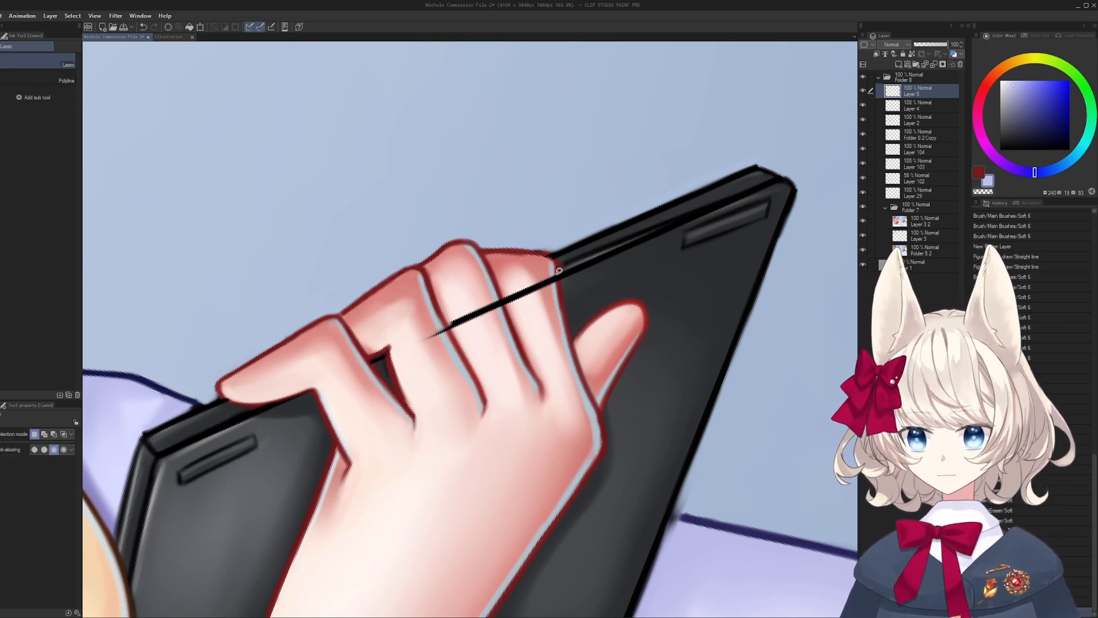
{"action": "key", "text": "Delete"}
{"action": "key", "text": "ctrl+d"}
{"action": "mouse_move", "coordinate": [506, 287]}
{"action": "left_mouse_down"}
{"action": "mouse_move", "coordinate": [499, 277]}
{"action": "mouse_move", "coordinate": [420, 301]}
{"action": "mouse_move", "coordinate": [454, 270]}
{"action": "mouse_move", "coordinate": [436, 285]}
{"action": "mouse_move", "coordinate": [521, 249]}
{"action": "mouse_move", "coordinate": [601, 282]}
{"action": "mouse_move", "coordinate": [647, 269]}
{"action": "mouse_move", "coordinate": [497, 297]}
{"action": "mouse_move", "coordinate": [595, 278]}
{"action": "left_mouse_up"}
{"action": "key", "text": "e"}
{"action": "key", "text": "ctrl+z"}
- Repaint the narrow side band of the tablet between the two straight lines with sampled dark tones to cover the old line
{"action": "key", "text": "b"}
{"action": "left_click", "coordinate": [432, 290], "text": "alt"}
{"action": "key", "text": "["}
{"action": "key", "text": "["}
{"action": "scroll", "coordinate": [529, 247], "scroll_direction": "down", "scroll_amount": 3}
{"action": "left_click", "coordinate": [406, 322], "text": "alt"}
{"action": "key", "text": "]"}
{"action": "key", "text": "]"}
{"action": "key", "text": "]"}
{"action": "mouse_move", "coordinate": [398, 330]}
{"action": "left_mouse_down"}
{"action": "mouse_move", "coordinate": [657, 226]}
{"action": "mouse_move", "coordinate": [573, 240]}
{"action": "mouse_move", "coordinate": [603, 222]}
{"action": "left_mouse_up"}
- Touch up the remaining rough spots along the tablet's narrow side with sampled dark grey
{"action": "key", "text": "ctrl+space"}
{"action": "left_click", "coordinate": [576, 218], "text": "alt"}
{"action": "left_click_drag", "start_coordinate": [588, 213], "coordinate": [604, 223]}
{"action": "key", "text": "shift+space"}
{"action": "mouse_move", "coordinate": [619, 263]}
{"action": "left_mouse_down"}
{"action": "mouse_move", "coordinate": [391, 179]}
{"action": "mouse_move", "coordinate": [362, 272]}
{"action": "mouse_move", "coordinate": [488, 385]}
{"action": "mouse_move", "coordinate": [511, 276]}
{"action": "left_mouse_up"}
{"action": "left_click", "coordinate": [380, 310], "text": "alt"}
{"action": "key", "text": "ctrl+space"}
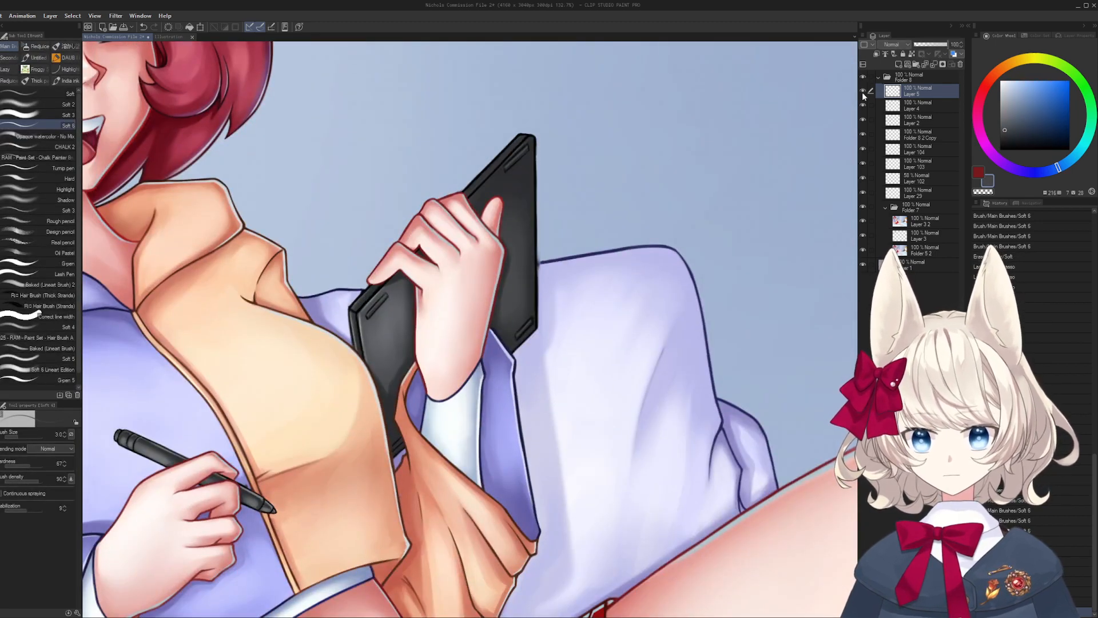
- Examine the corrected strokes on their own by hiding the base painting in Folder 7 and mirroring the canvas
{"action": "left_click", "coordinate": [863, 107]}
{"action": "left_click", "coordinate": [864, 106]}
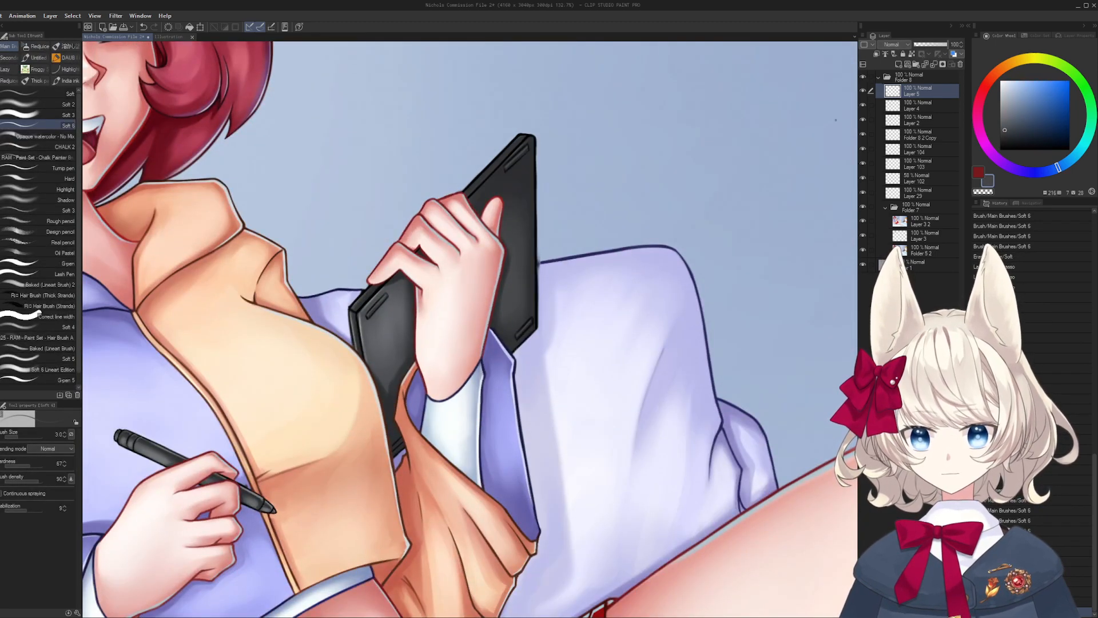
{"action": "key", "text": "ctrl+space"}
{"action": "left_click_drag", "start_coordinate": [609, 178], "coordinate": [486, 189]}
{"action": "left_click", "coordinate": [863, 208]}
{"action": "left_click", "coordinate": [863, 207]}
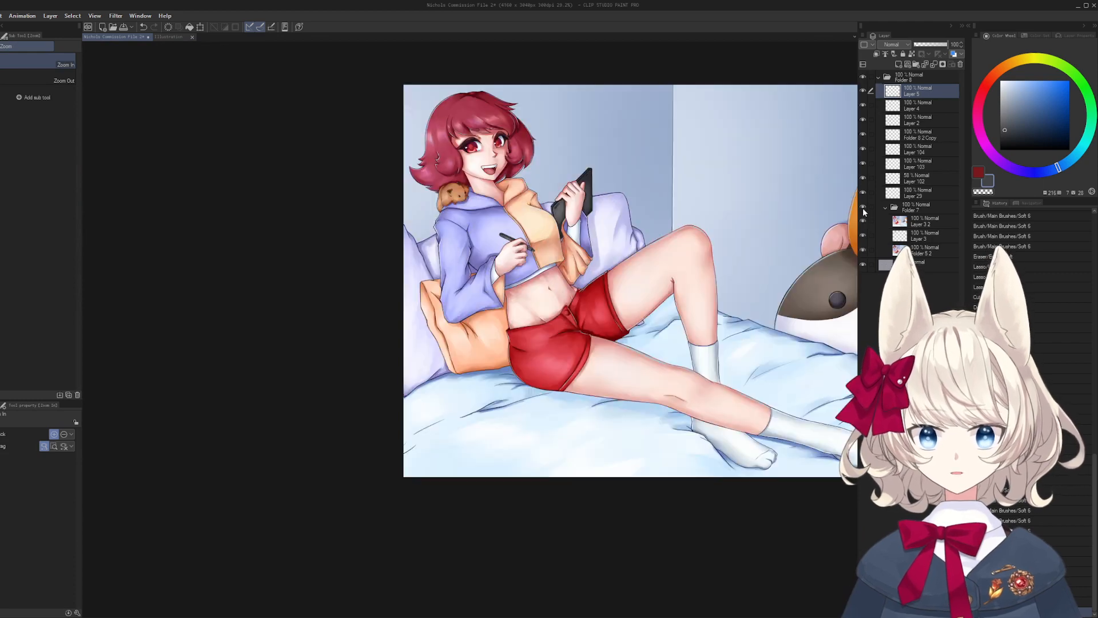
{"action": "left_click", "coordinate": [863, 207]}
{"action": "key", "text": "h"}
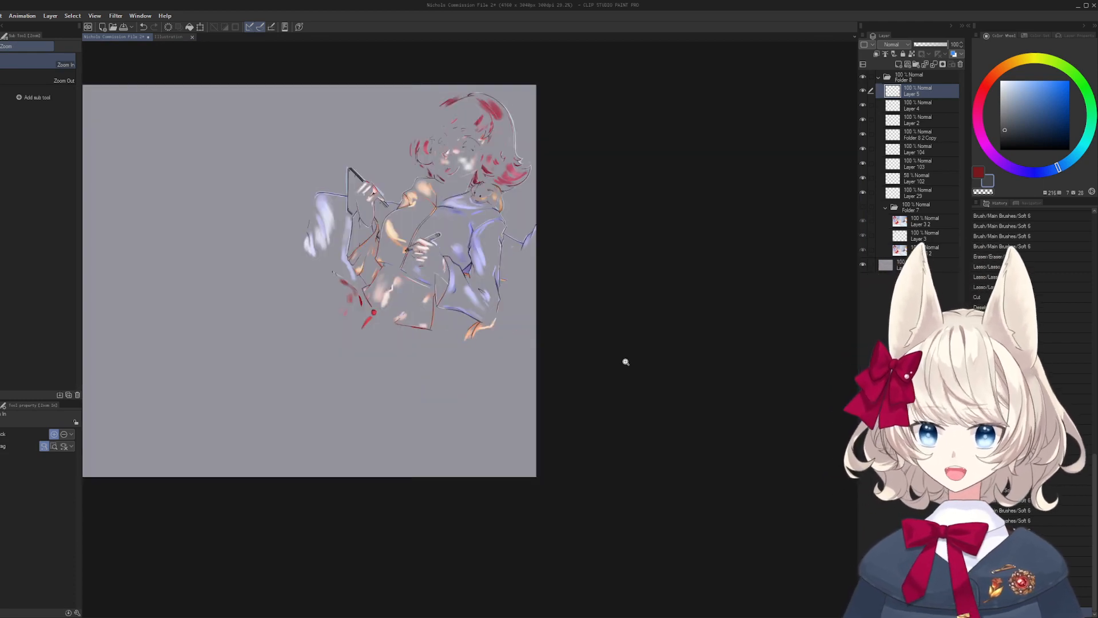
{"action": "left_click_drag", "start_coordinate": [395, 297], "coordinate": [537, 353]}
{"action": "left_click_drag", "start_coordinate": [502, 399], "coordinate": [511, 440]}
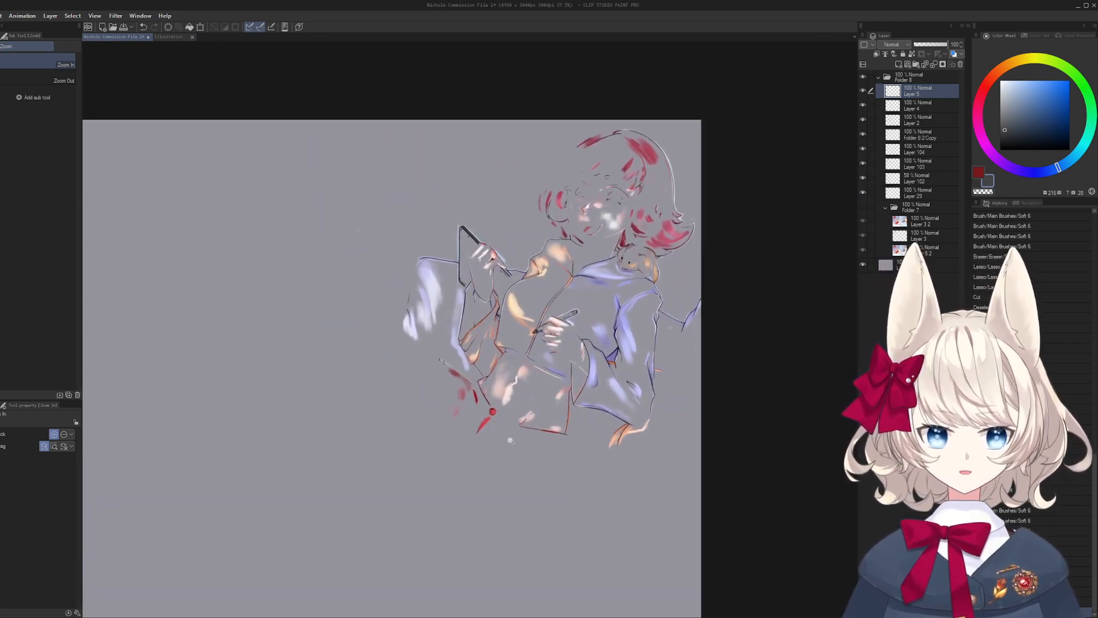
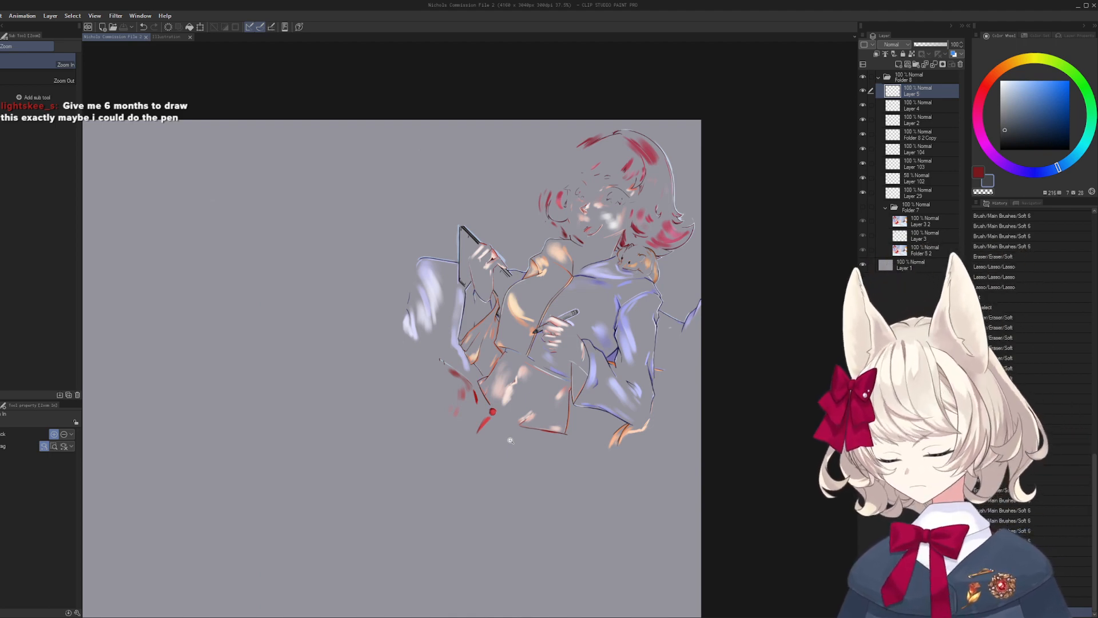
- Compare the strokes against the base by toggling Folder 7, Layer 3 2 and Folder 5 2, leaving them shown with the canvas unmirrored
{"action": "left_click", "coordinate": [862, 207]}
{"action": "left_click", "coordinate": [862, 221]}
{"action": "left_click", "coordinate": [863, 250]}
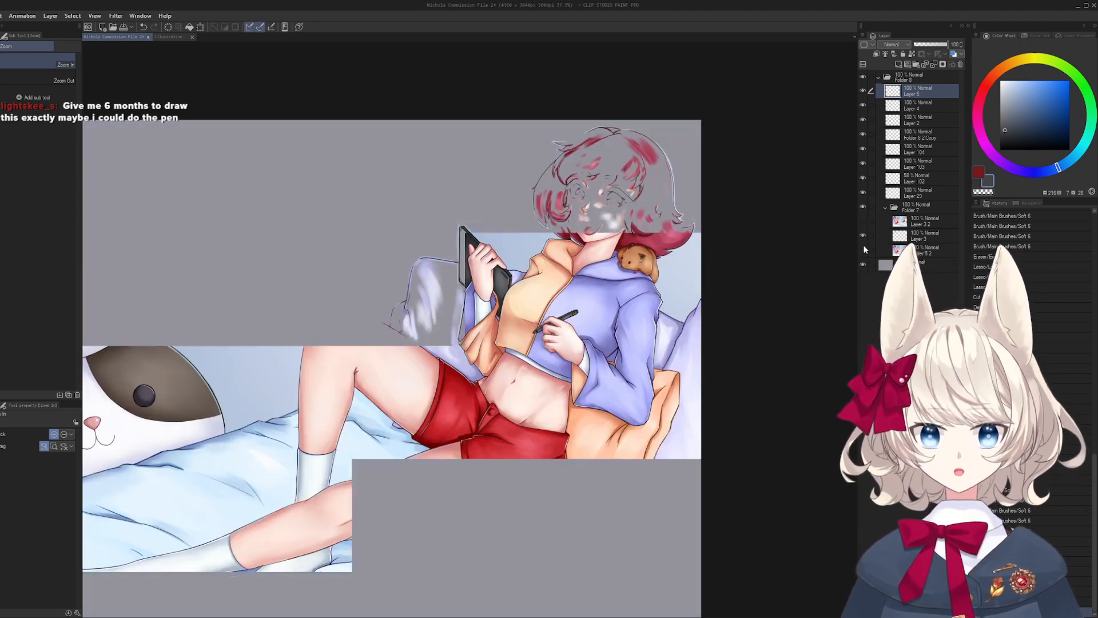
{"action": "left_click_drag", "start_coordinate": [527, 375], "coordinate": [581, 320]}
{"action": "key", "text": "h"}
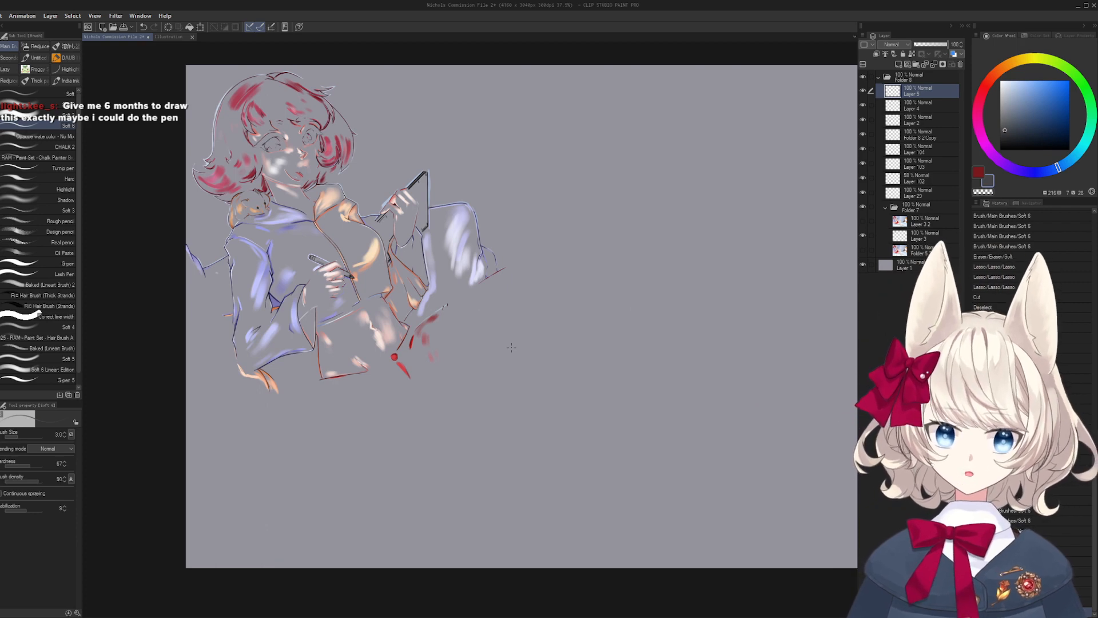
{"action": "left_click_drag", "start_coordinate": [430, 260], "coordinate": [552, 372]}
{"action": "left_click", "coordinate": [863, 221]}
{"action": "left_click", "coordinate": [865, 250]}
- Compare the painting with and without the corrections on Layer 4 and Layer 5
{"action": "left_click", "coordinate": [917, 103]}
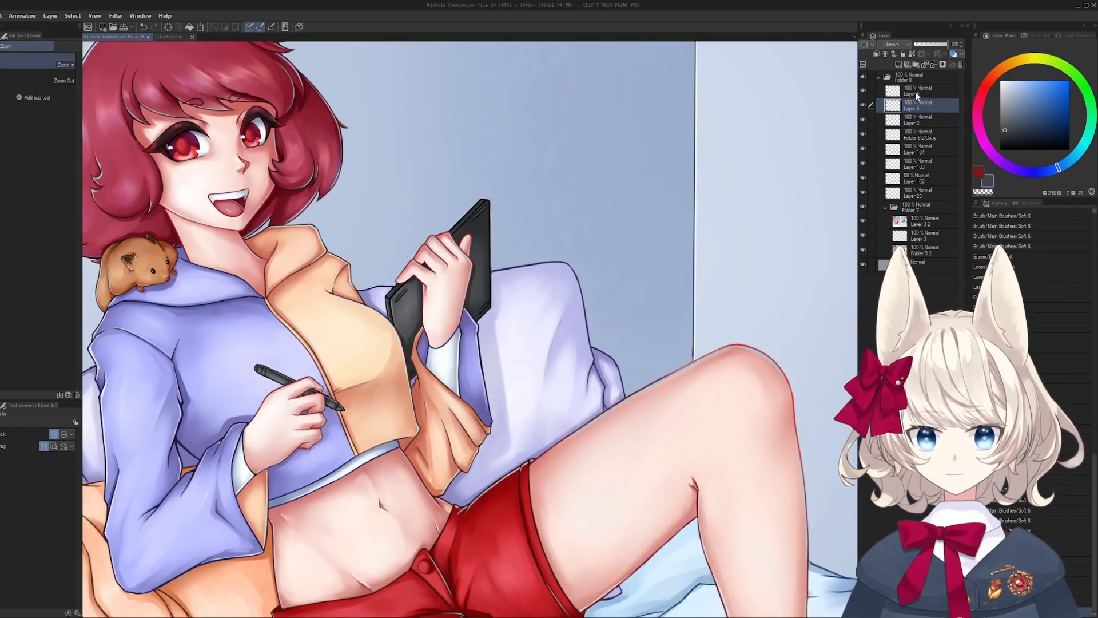
{"action": "left_click", "coordinate": [864, 105]}
{"action": "left_click", "coordinate": [864, 105]}
{"action": "left_click", "coordinate": [864, 92]}
{"action": "left_click", "coordinate": [864, 92]}
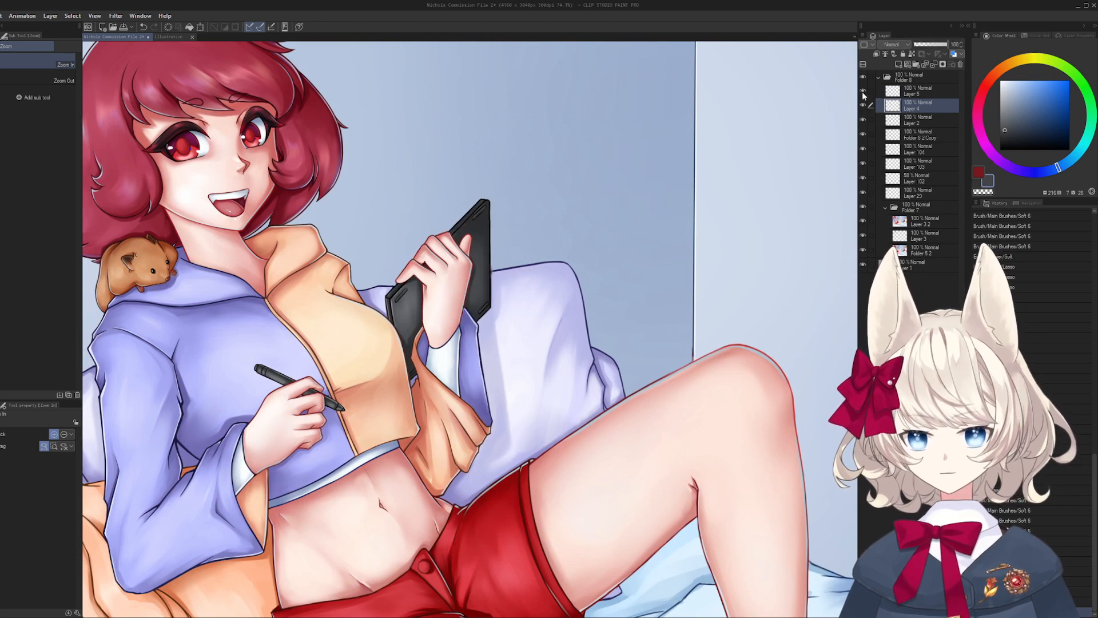
{"action": "left_click", "coordinate": [864, 92]}
{"action": "left_click", "coordinate": [864, 92]}
{"action": "left_click", "coordinate": [863, 105]}
{"action": "left_click", "coordinate": [863, 105]}
{"action": "left_click", "coordinate": [863, 105]}
{"action": "left_click", "coordinate": [918, 92]}
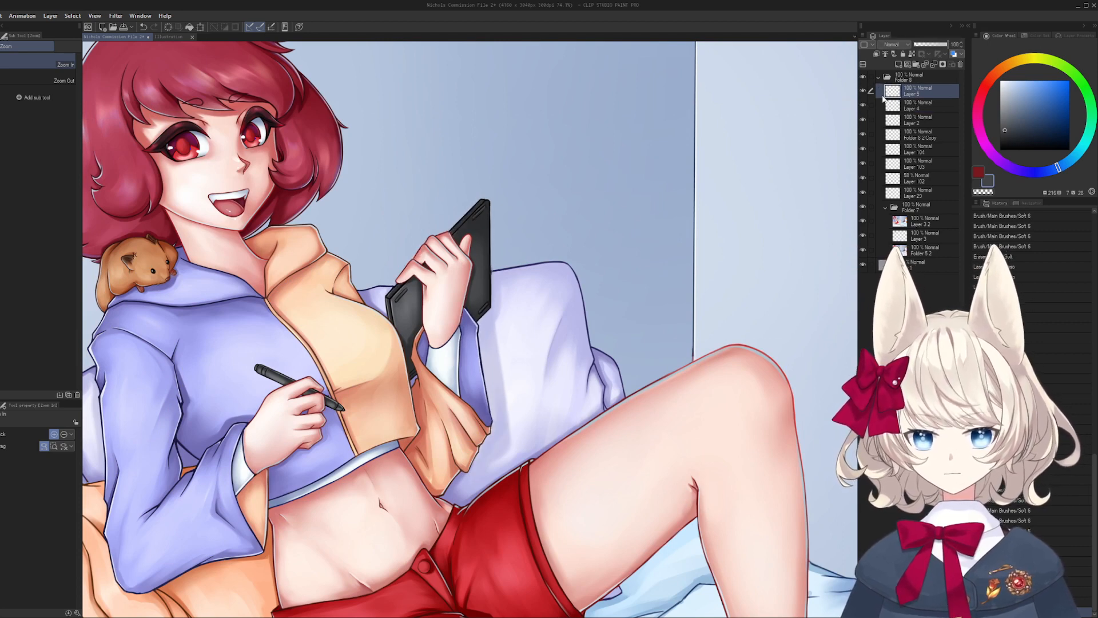
- Add a new layer above Layer 5 and draw a straight black line along the tablet's right edge
{"action": "left_click", "coordinate": [498, 228]}
{"action": "left_click_drag", "start_coordinate": [473, 257], "coordinate": [529, 225]}
{"action": "key", "text": "ctrl+shift+n"}
{"action": "key", "text": "u"}
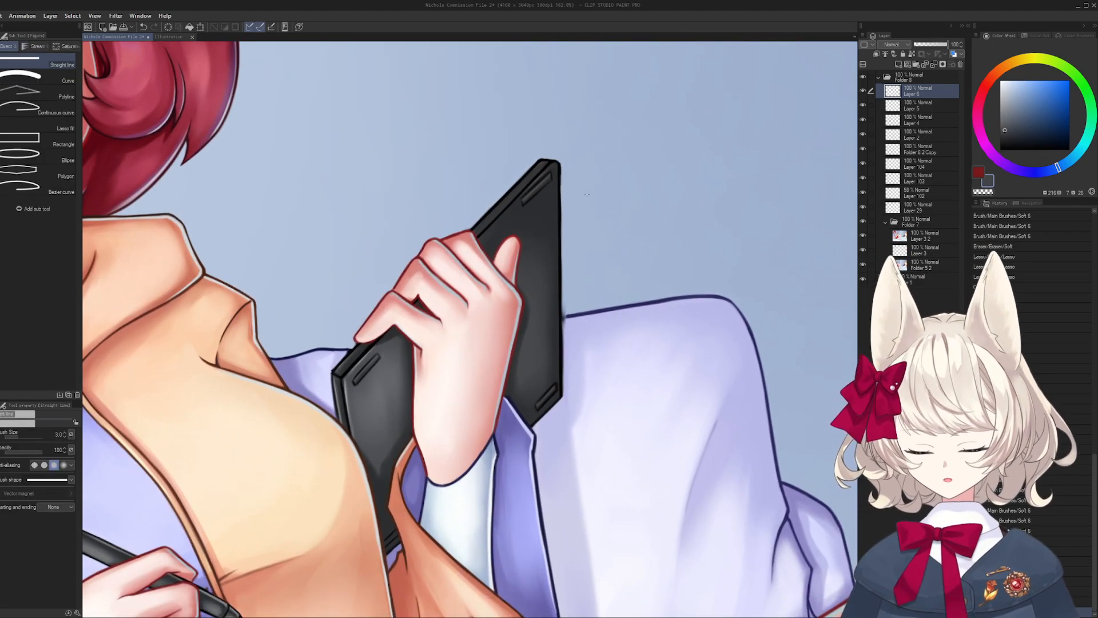
{"action": "mouse_move", "coordinate": [585, 163]}
{"action": "left_mouse_down"}
{"action": "mouse_move", "coordinate": [566, 171]}
{"action": "mouse_move", "coordinate": [559, 429]}
{"action": "mouse_move", "coordinate": [541, 404]}
{"action": "mouse_move", "coordinate": [341, 612]}
{"action": "left_mouse_up"}
- Try to move the new straight line onto the tablet's left edge
{"action": "key", "text": "k"}
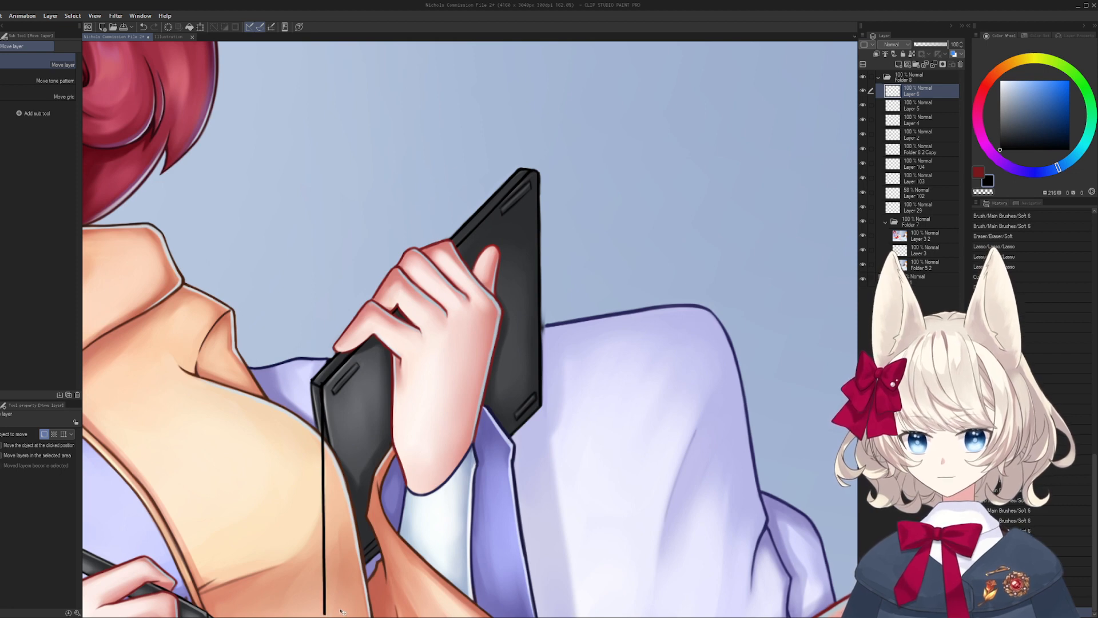
{"action": "left_click_drag", "start_coordinate": [376, 480], "coordinate": [395, 436]}
{"action": "key", "text": "ctrl+z"}
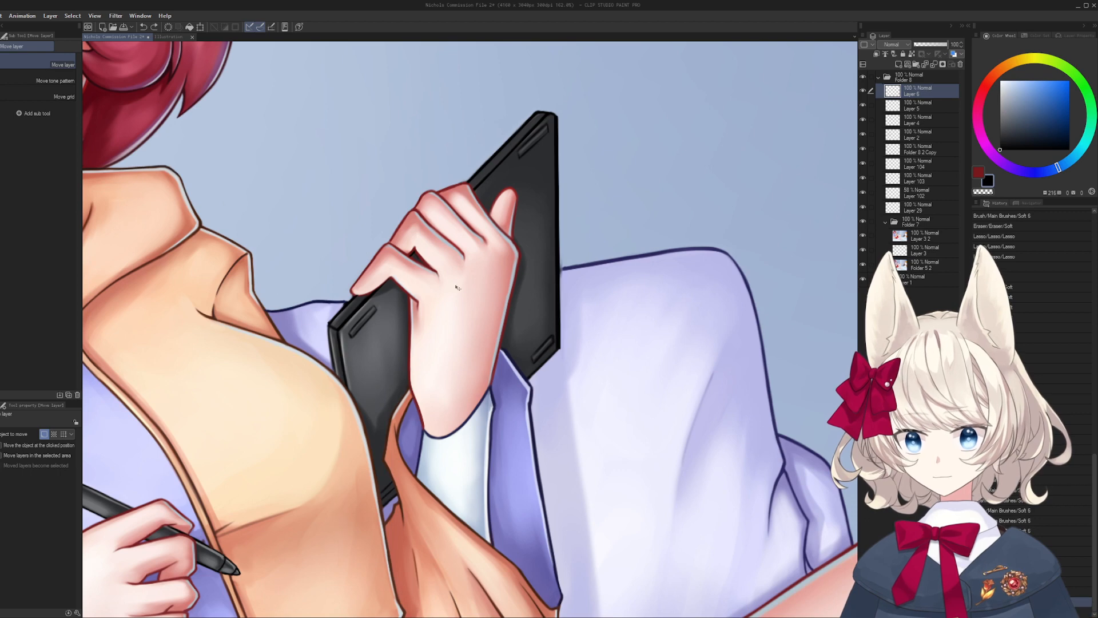
{"action": "key", "text": "b"}
{"action": "key", "text": "u"}
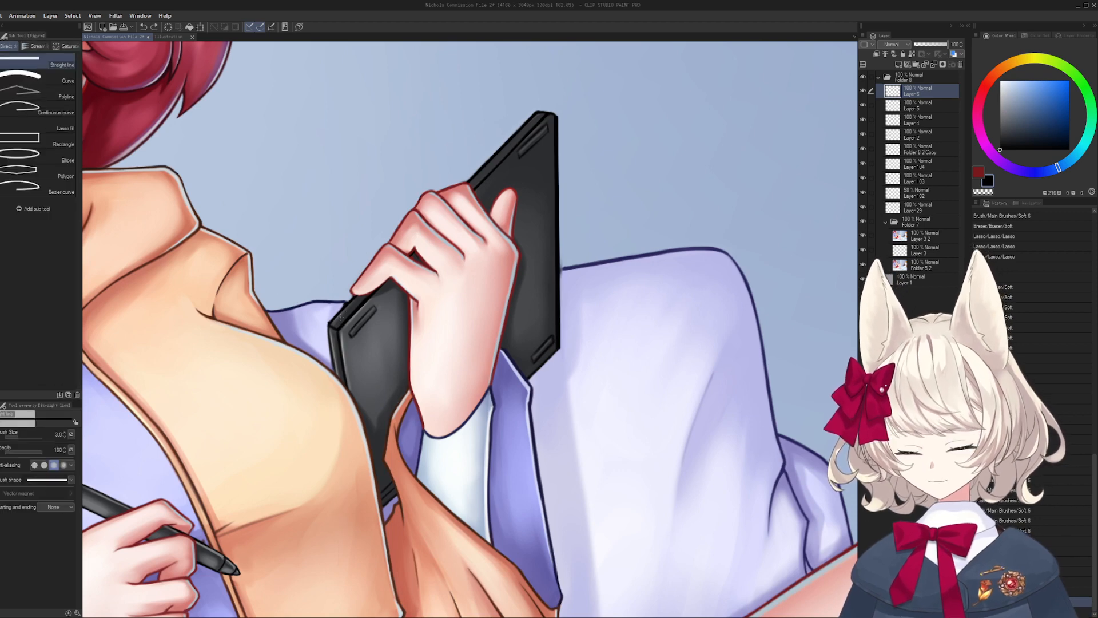
- Duplicate Layer 5 and move the copied straight lines down onto the tablet's lower edge
{"action": "left_click", "coordinate": [884, 103]}
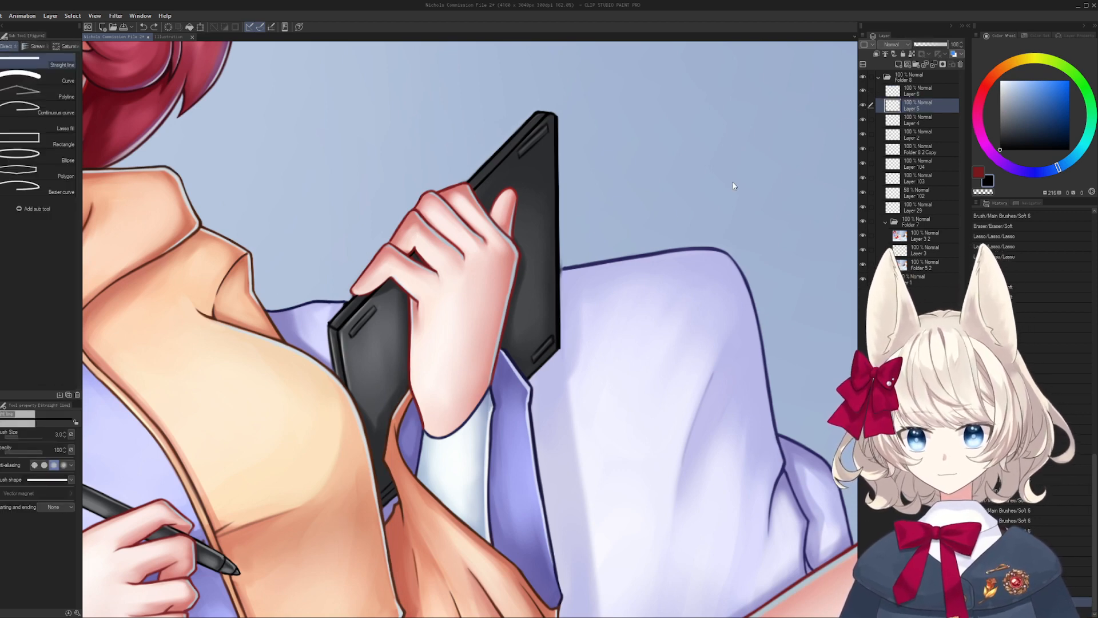
{"action": "key", "text": "ctrl+j"}
{"action": "key", "text": "ctrl+z"}
{"action": "key", "text": "v"}
{"action": "left_click_drag", "start_coordinate": [586, 234], "coordinate": [564, 451]}
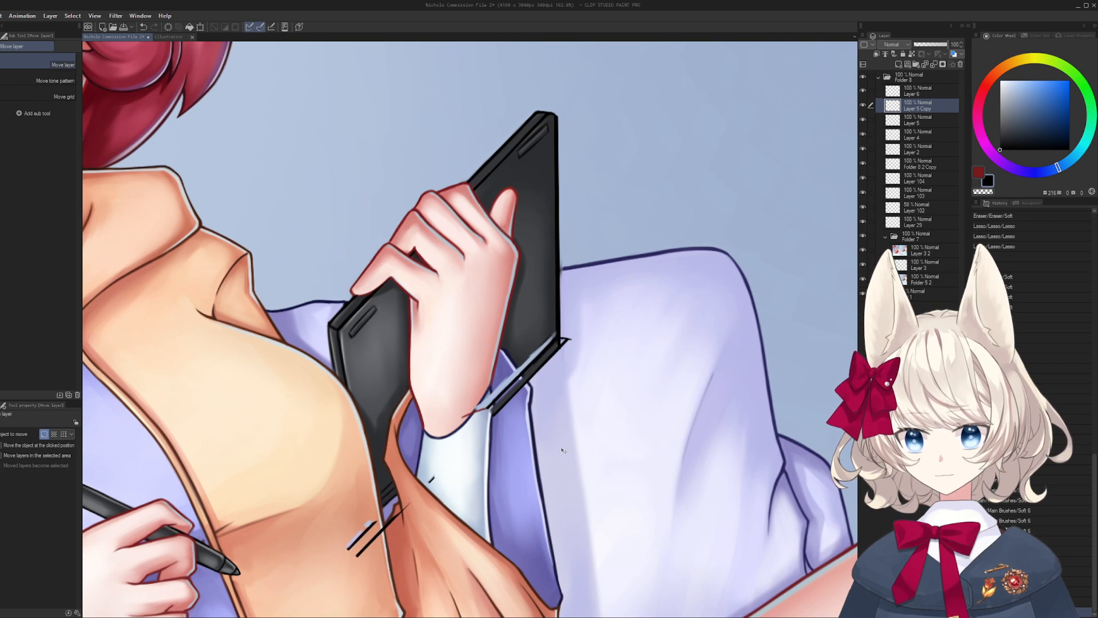
- Erase the parts of the copied lines that spill over the sleeve and wrist below the tablet's lower corner
{"action": "left_click_drag", "start_coordinate": [520, 404], "coordinate": [549, 324]}
{"action": "key", "text": "e"}
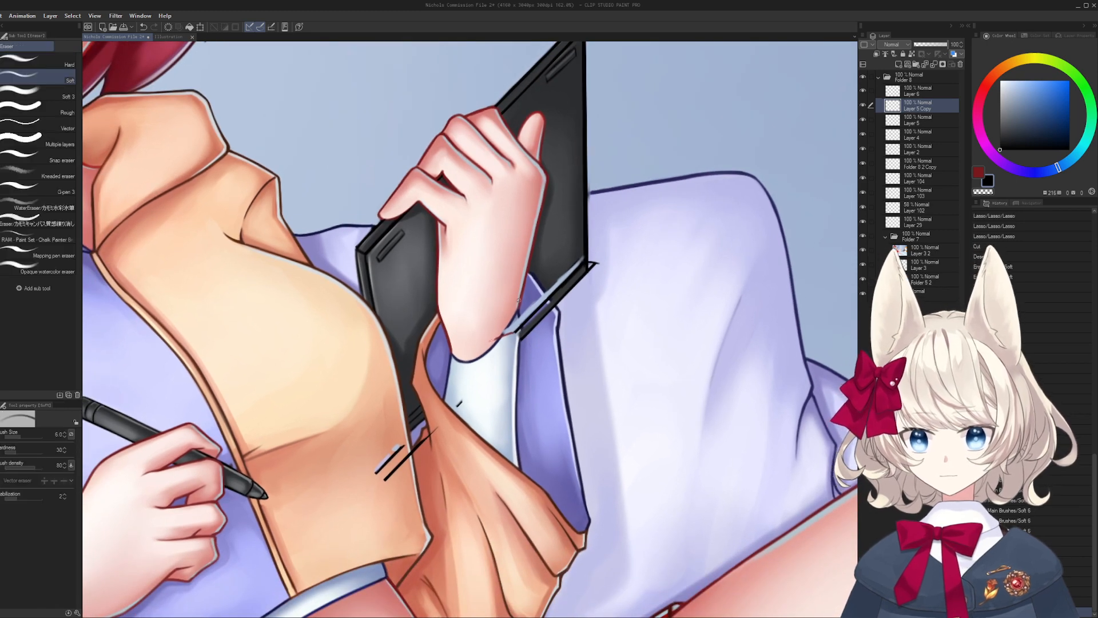
{"action": "mouse_move", "coordinate": [542, 286]}
{"action": "left_mouse_down"}
{"action": "mouse_move", "coordinate": [552, 293]}
{"action": "mouse_move", "coordinate": [527, 326]}
{"action": "mouse_move", "coordinate": [530, 309]}
{"action": "left_mouse_up"}
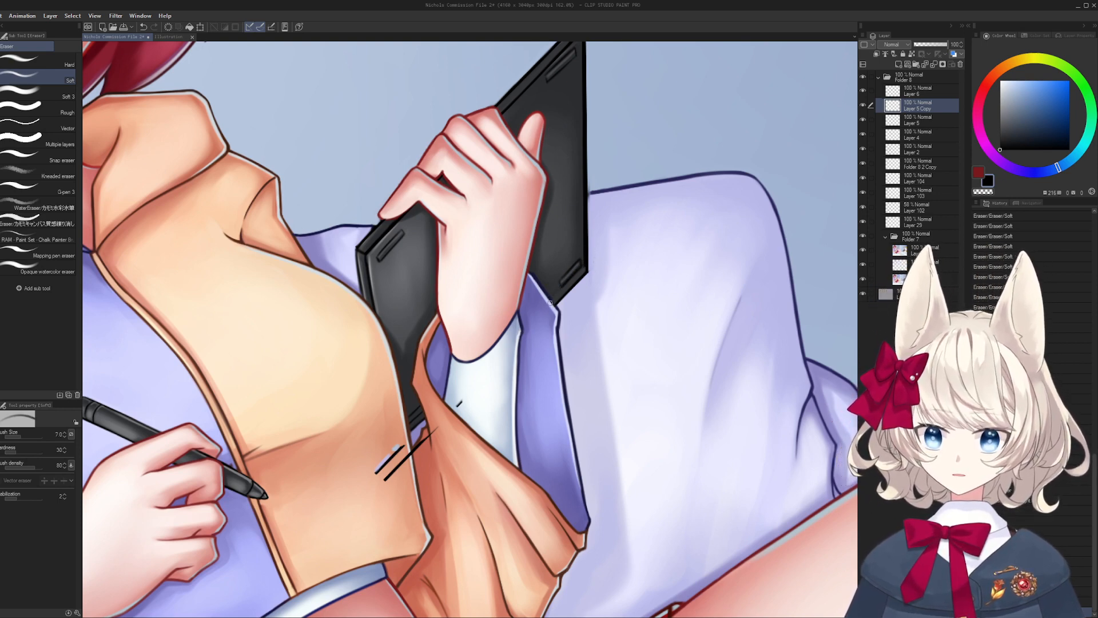
{"action": "left_click_drag", "start_coordinate": [535, 329], "coordinate": [542, 307]}
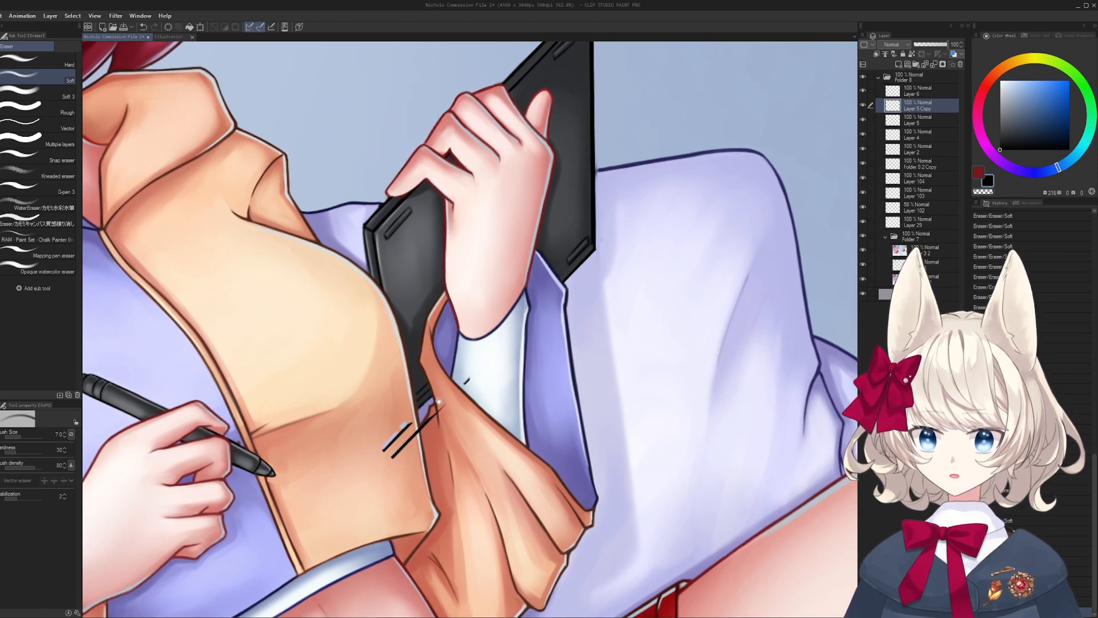
- Compare the tablet with and without the line layers Layer 6, Layer 5 Copy and Layer 5
{"action": "mouse_move", "coordinate": [439, 401]}
{"action": "left_mouse_down"}
{"action": "mouse_move", "coordinate": [447, 408]}
{"action": "mouse_move", "coordinate": [434, 479]}
{"action": "left_mouse_up"}
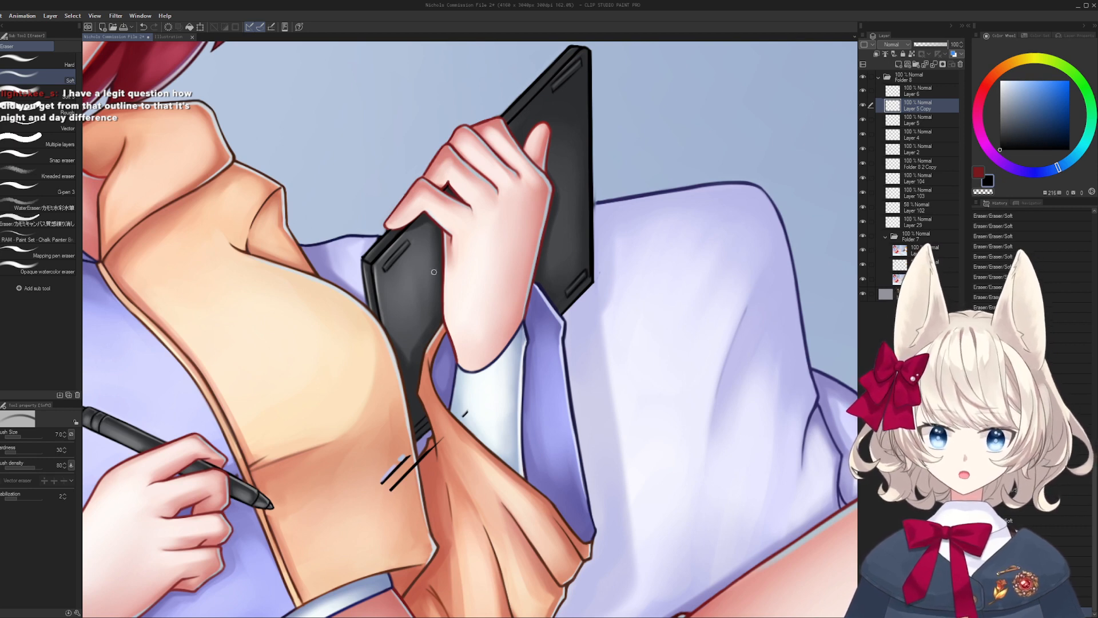
{"action": "scroll", "coordinate": [434, 272], "scroll_direction": "up", "scroll_amount": 5}
{"action": "left_click_drag", "start_coordinate": [856, 101], "coordinate": [863, 103]}
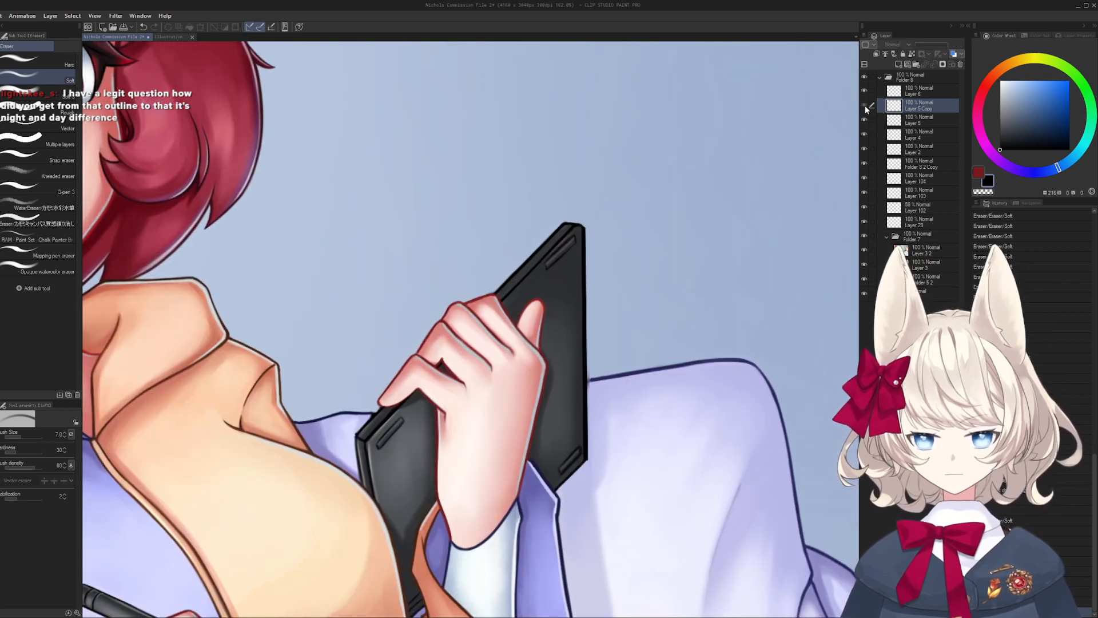
{"action": "scroll", "coordinate": [469, 329], "scroll_direction": "down", "scroll_amount": 2}
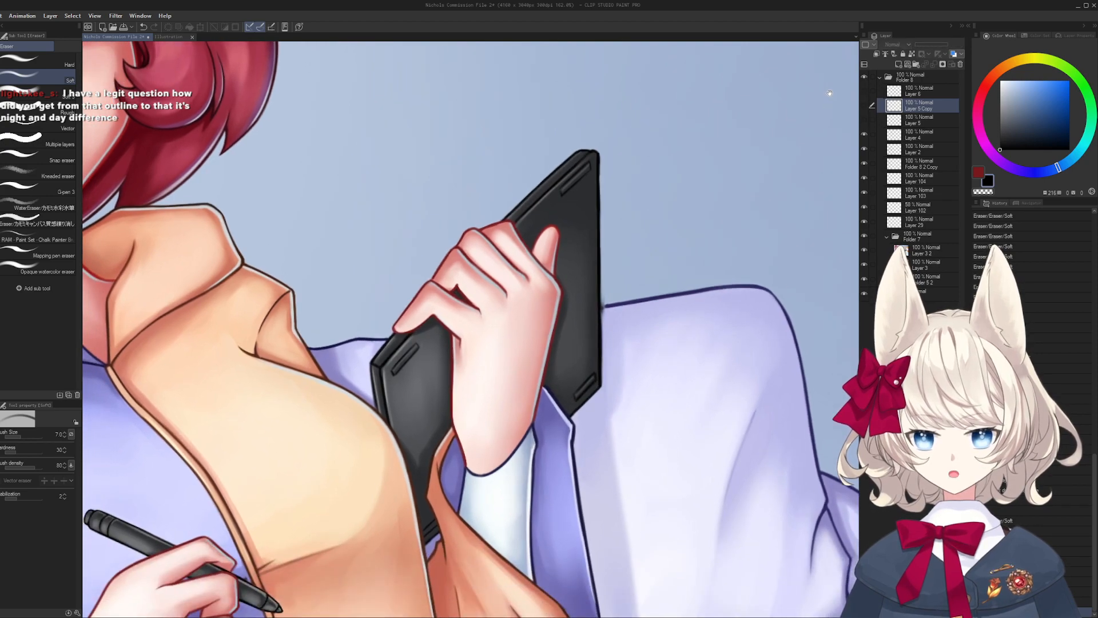
{"action": "left_click_drag", "start_coordinate": [862, 110], "coordinate": [863, 120]}
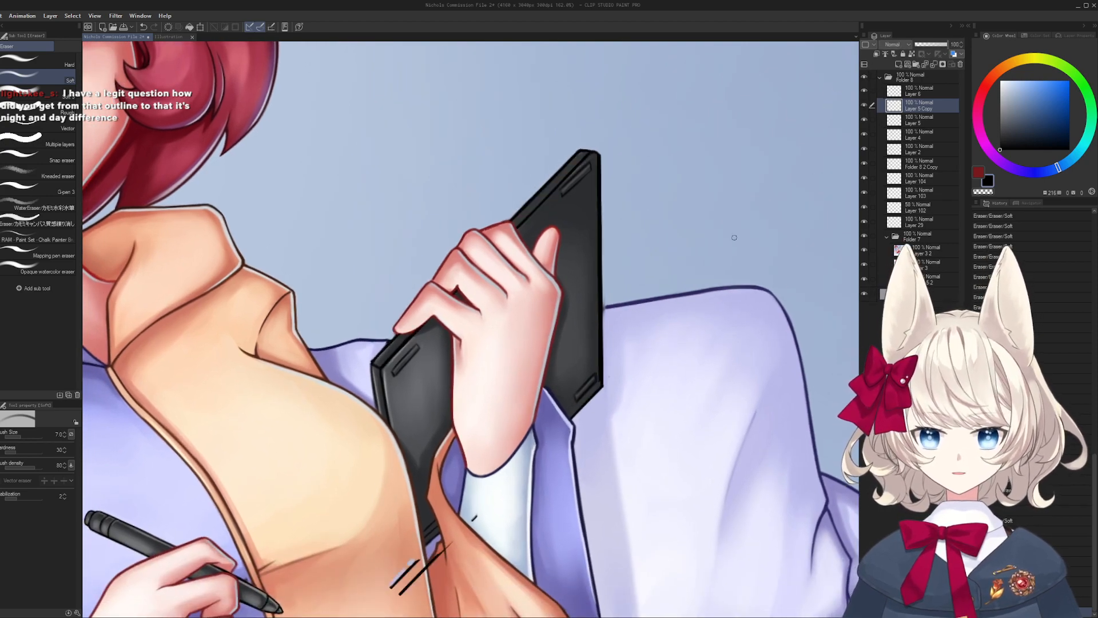
{"action": "key", "text": "ctrl+space"}
{"action": "left_click_drag", "start_coordinate": [738, 230], "coordinate": [737, 295]}
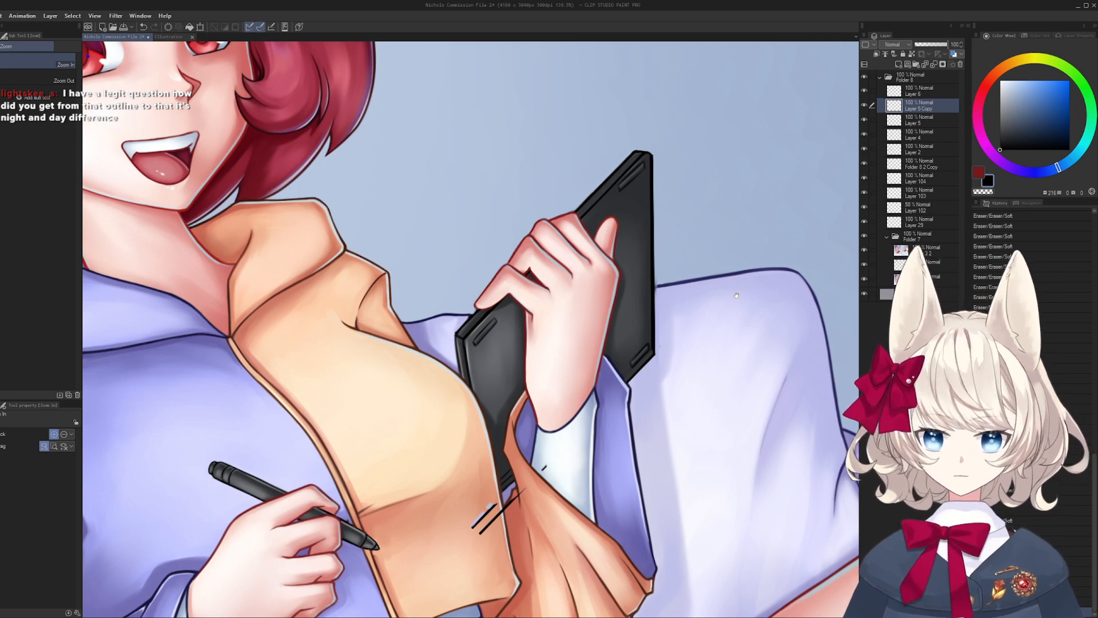
{"action": "left_click_drag", "start_coordinate": [505, 357], "coordinate": [535, 334]}
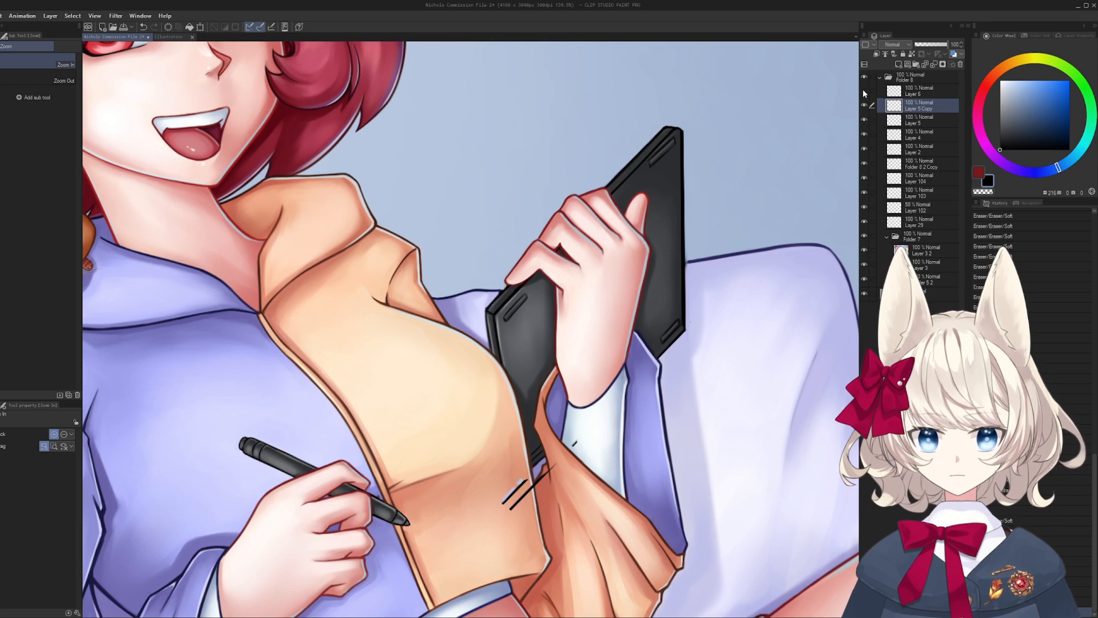
- Move the straight line on Layer 6 across to the tablet's left edge and nudge it into alignment
{"action": "left_click", "coordinate": [910, 92]}
{"action": "key", "text": "k"}
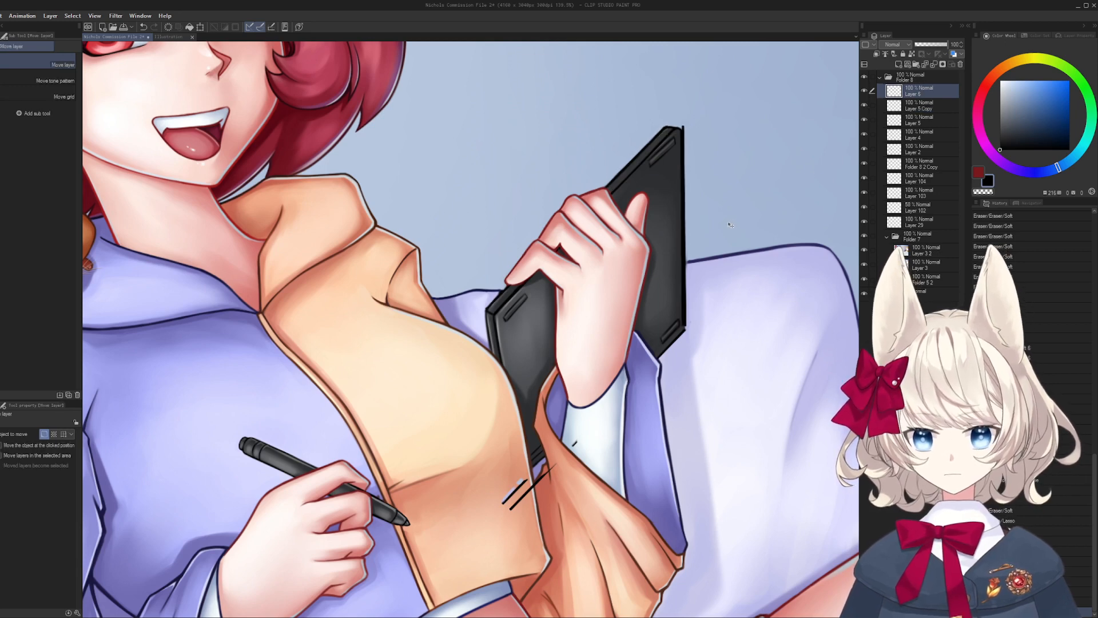
{"action": "left_click_drag", "start_coordinate": [732, 225], "coordinate": [551, 404]}
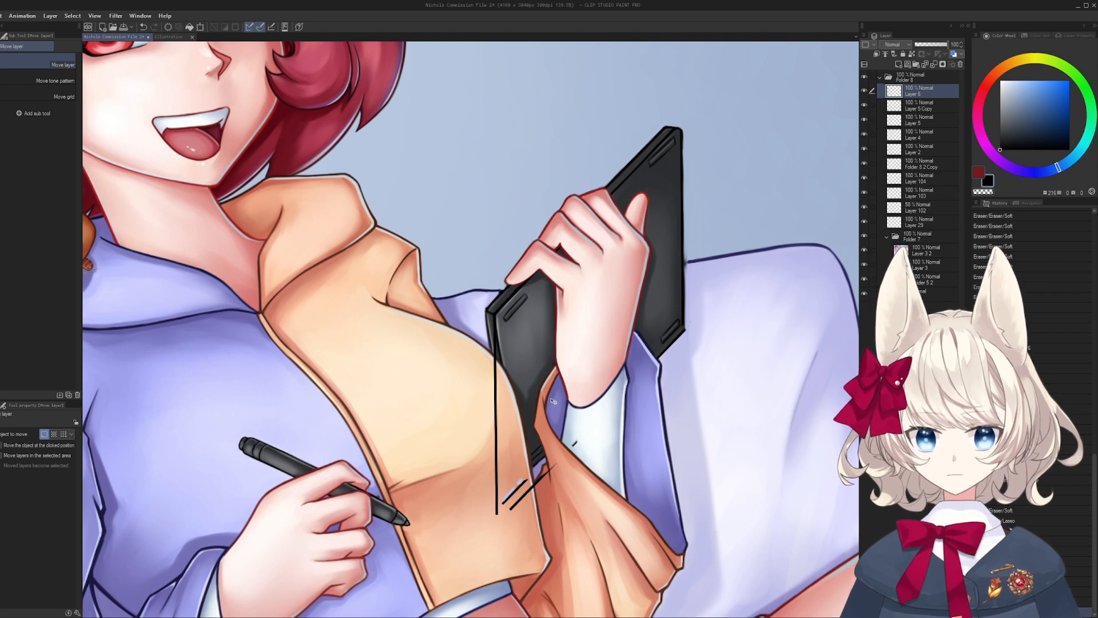
{"action": "left_click_drag", "start_coordinate": [554, 402], "coordinate": [555, 405]}
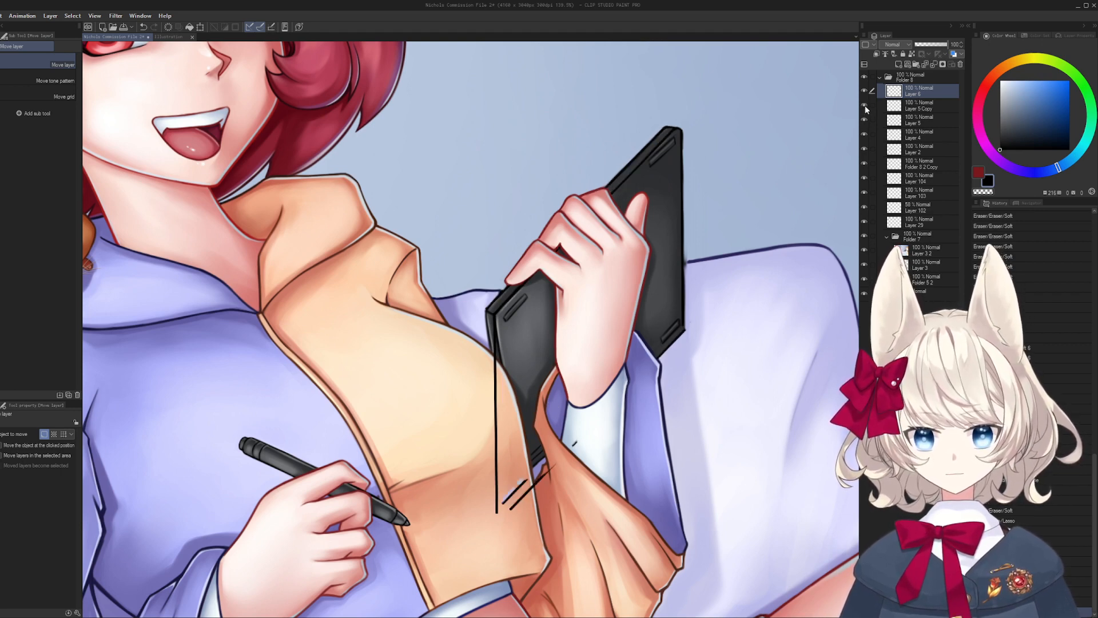
- Examine the straight tablet lines by toggling their layers and viewing all correction strokes without the base painting
{"action": "left_click", "coordinate": [865, 106]}
{"action": "left_click", "coordinate": [864, 105]}
{"action": "left_click", "coordinate": [868, 120]}
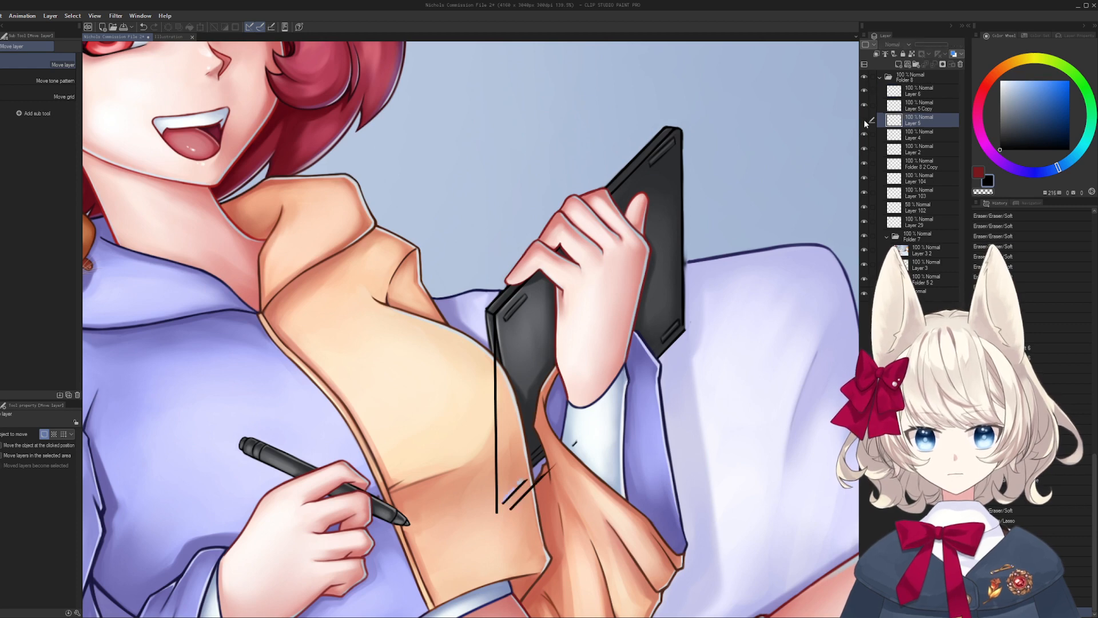
{"action": "left_click_drag", "start_coordinate": [755, 250], "coordinate": [751, 289]}
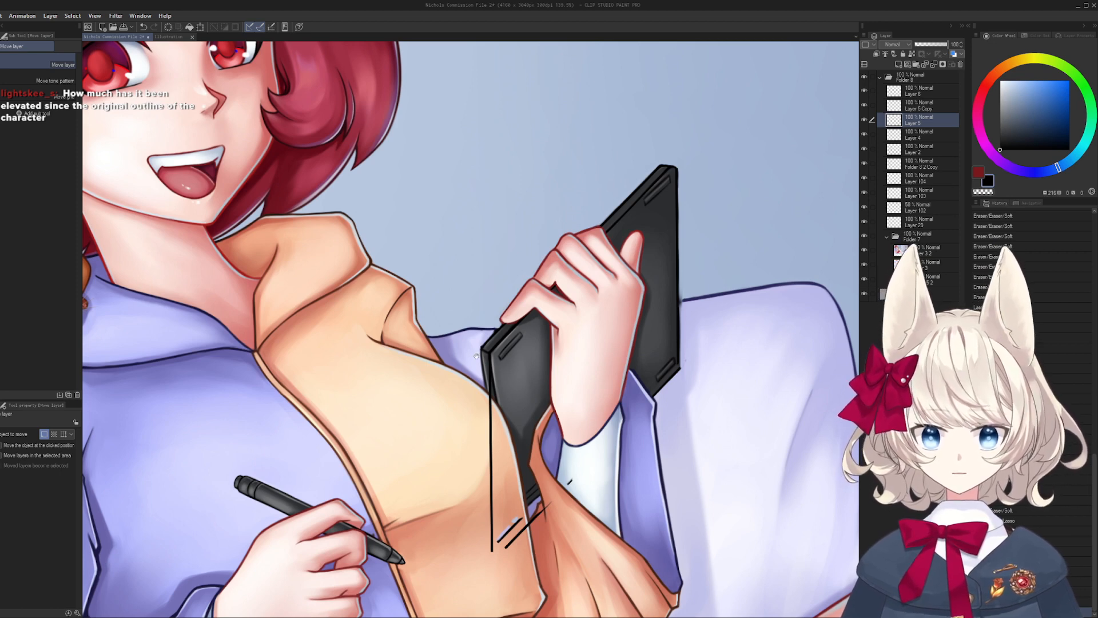
{"action": "left_click_drag", "start_coordinate": [690, 449], "coordinate": [484, 318]}
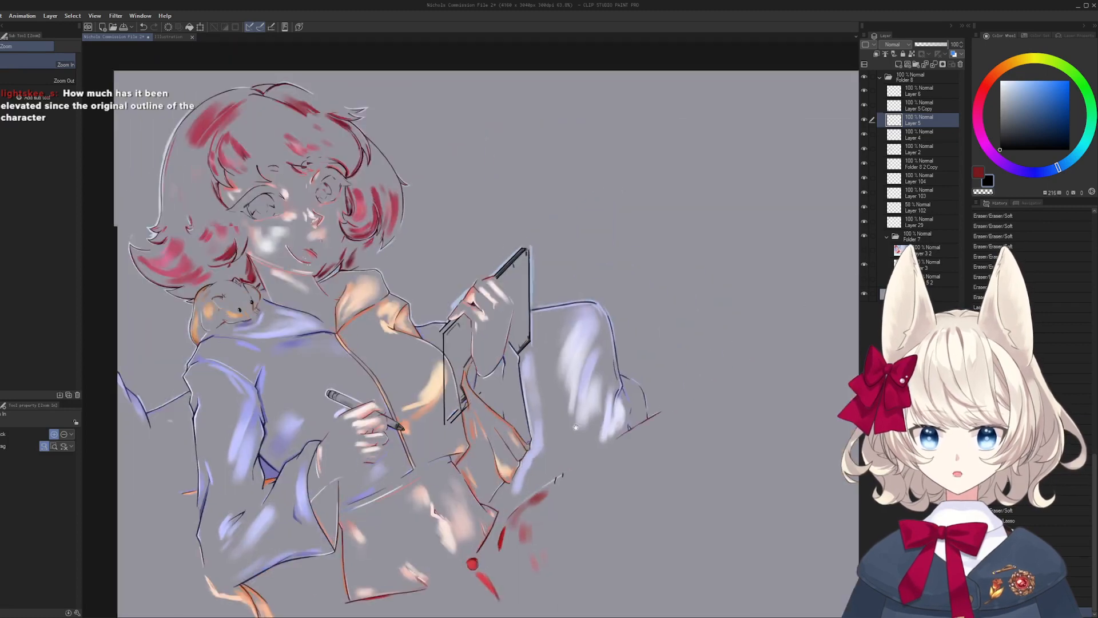
{"action": "left_click_drag", "start_coordinate": [575, 427], "coordinate": [616, 434]}
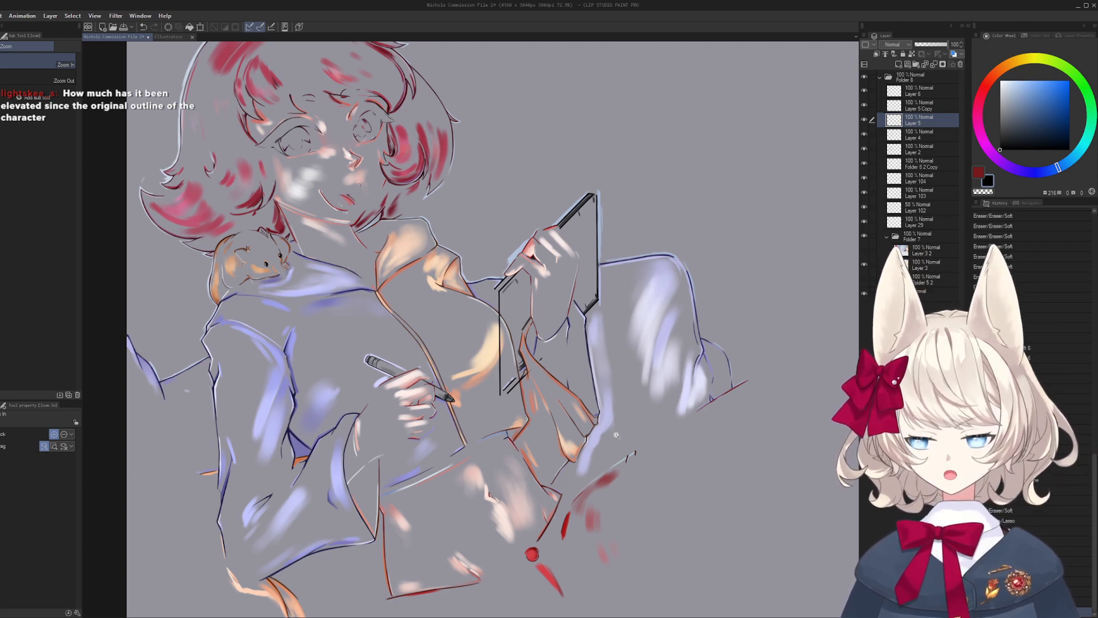
- Show the base painting layers again and save the illustration
{"action": "left_click_drag", "start_coordinate": [862, 257], "coordinate": [864, 279]}
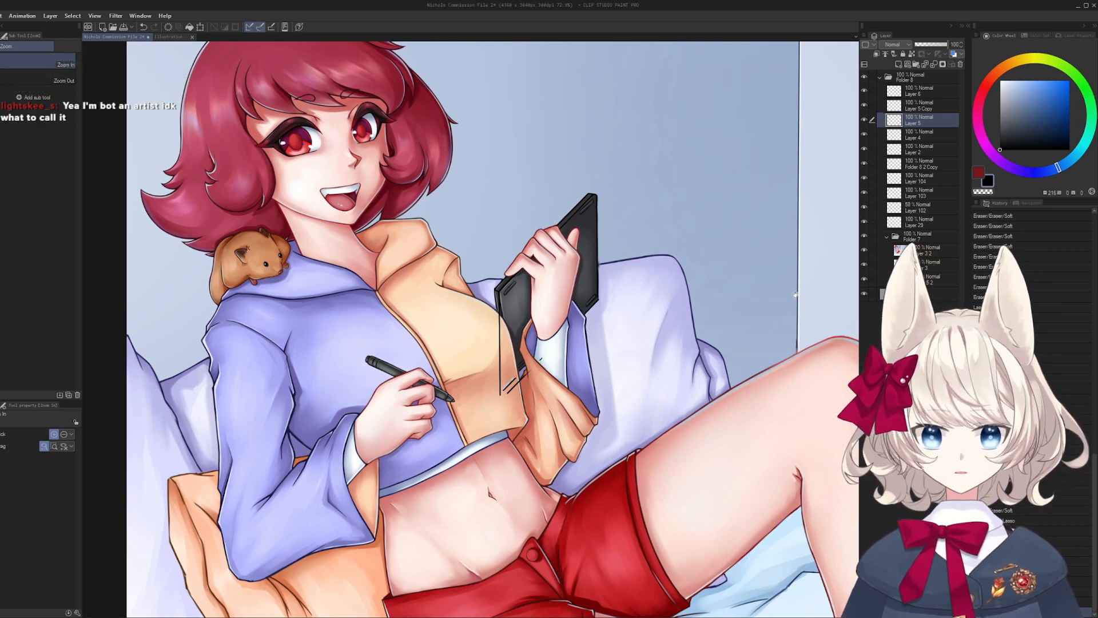
{"action": "left_click_drag", "start_coordinate": [345, 337], "coordinate": [393, 423]}
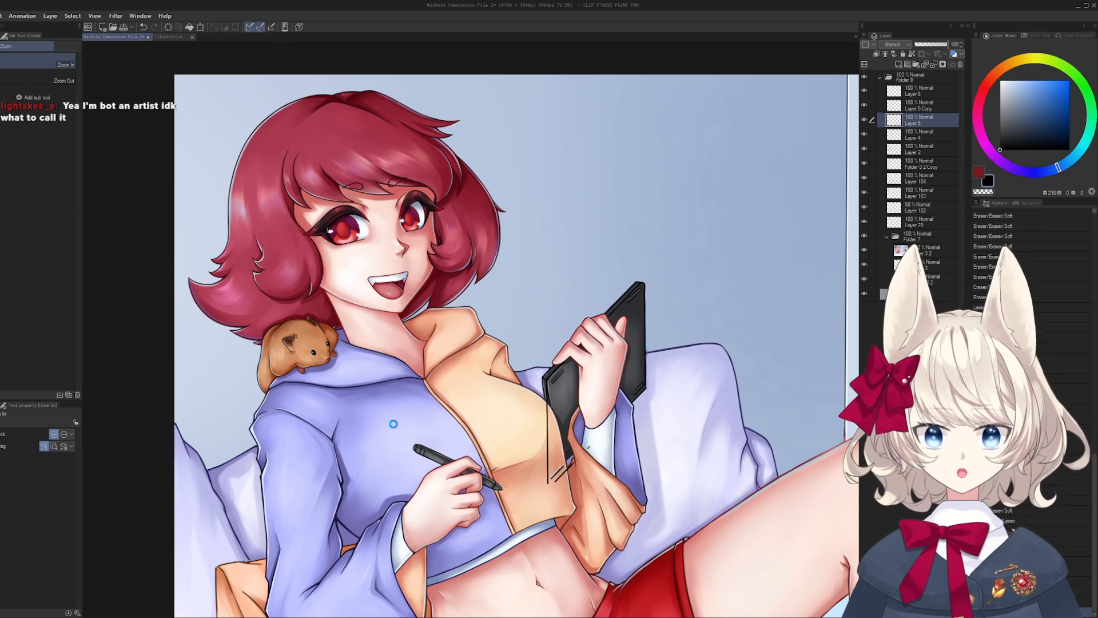
{"action": "key", "text": "ctrl+s"}
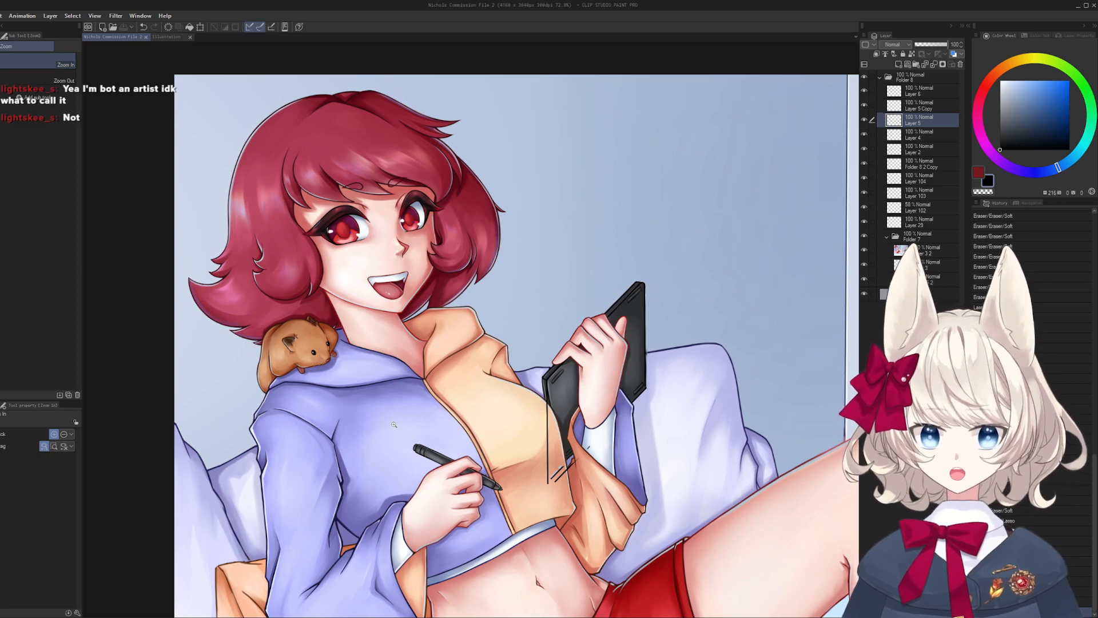
- Collapse Folder 8, add a new layer above it and sketch a circle head with spiky hair on the background
{"action": "left_click", "coordinate": [927, 81]}
{"action": "key", "text": "ctrl+shift+n"}
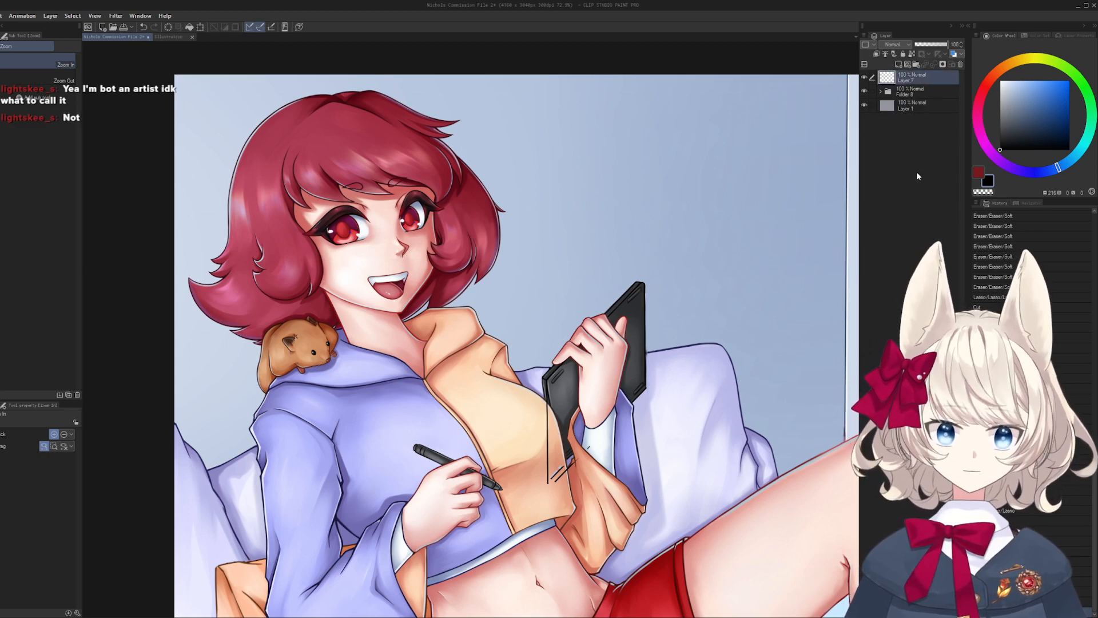
{"action": "mouse_move", "coordinate": [635, 201]}
{"action": "left_mouse_down"}
{"action": "mouse_move", "coordinate": [522, 263]}
{"action": "mouse_move", "coordinate": [492, 261]}
{"action": "mouse_move", "coordinate": [533, 207]}
{"action": "mouse_move", "coordinate": [578, 213]}
{"action": "left_mouse_up"}
{"action": "key", "text": "b"}
{"action": "scroll", "coordinate": [533, 207], "scroll_direction": "up", "scroll_amount": 1}
{"action": "key", "text": "ctrl+z"}
{"action": "key", "text": "bracketright"}
{"action": "key", "text": "bracketright"}
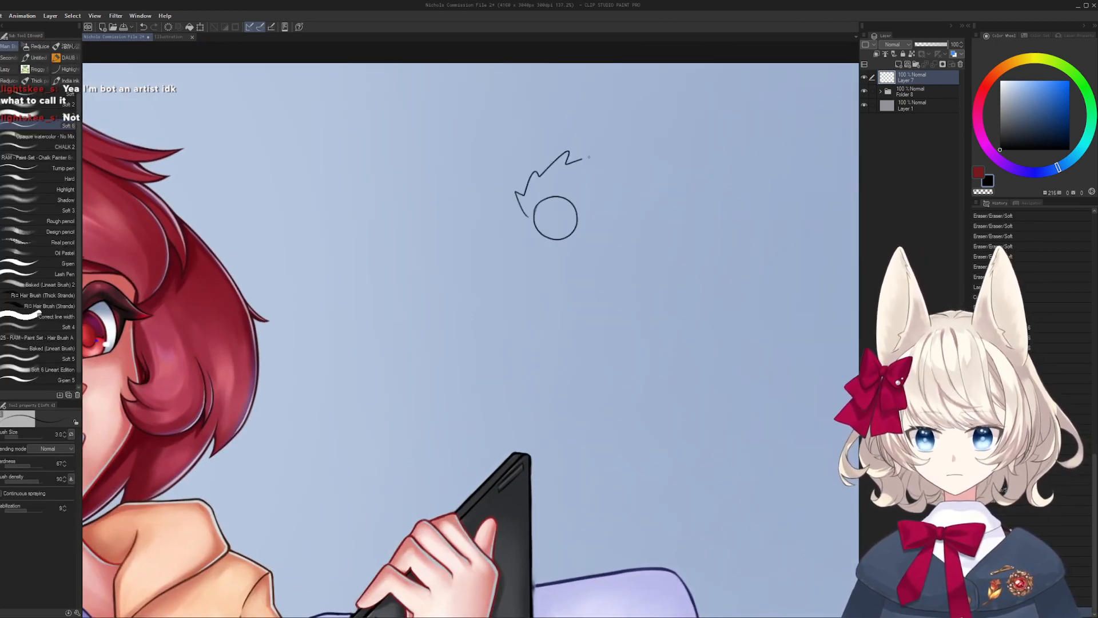
{"action": "key", "text": "ctrl+z"}
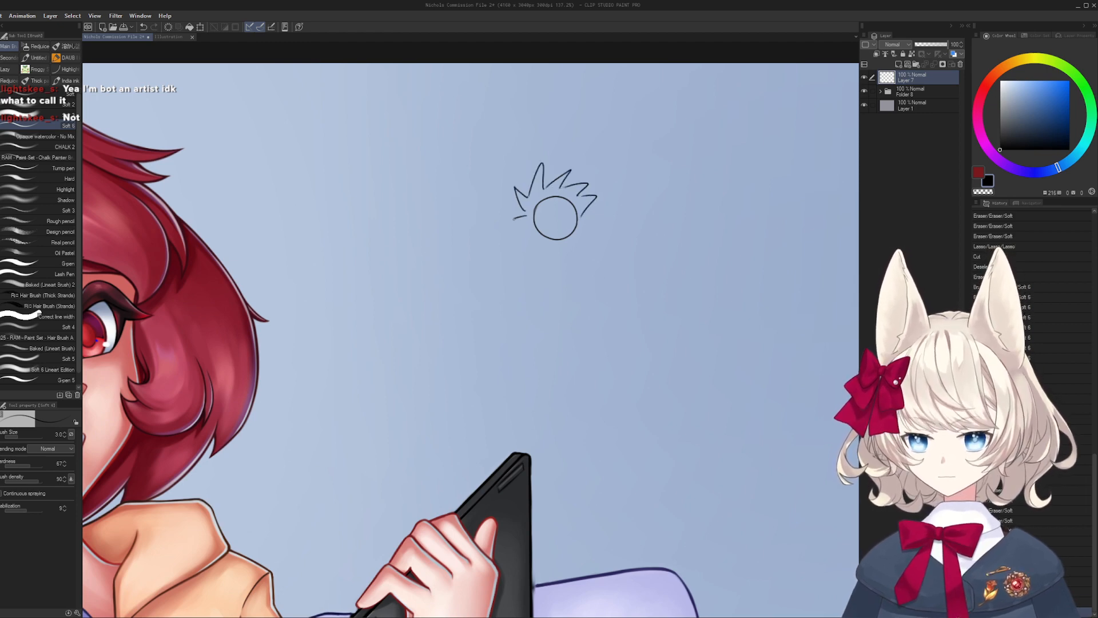
- Sketch extra hair spikes between the existing ones and down both sides of the circle head
{"action": "scroll", "coordinate": [541, 228], "scroll_direction": "up", "scroll_amount": 5}
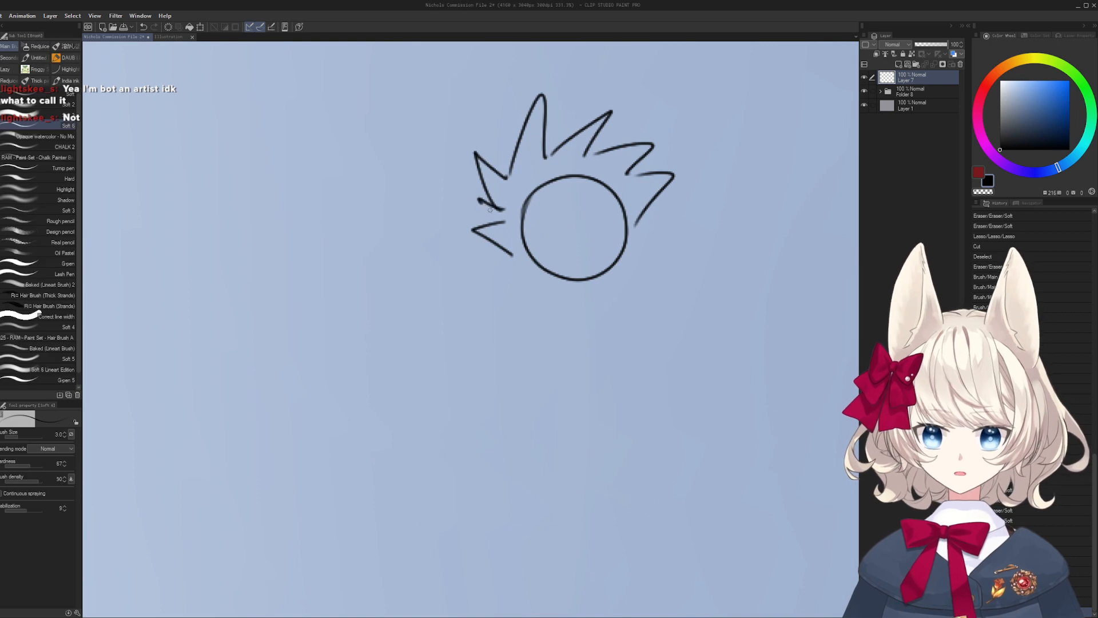
{"action": "mouse_move", "coordinate": [500, 175]}
{"action": "left_mouse_down"}
{"action": "mouse_move", "coordinate": [503, 143]}
{"action": "mouse_move", "coordinate": [577, 117]}
{"action": "left_mouse_up"}
{"action": "mouse_move", "coordinate": [572, 123]}
{"action": "left_mouse_down"}
{"action": "mouse_move", "coordinate": [552, 155]}
{"action": "mouse_move", "coordinate": [625, 158]}
{"action": "left_mouse_up"}
{"action": "left_click_drag", "start_coordinate": [634, 166], "coordinate": [679, 140]}
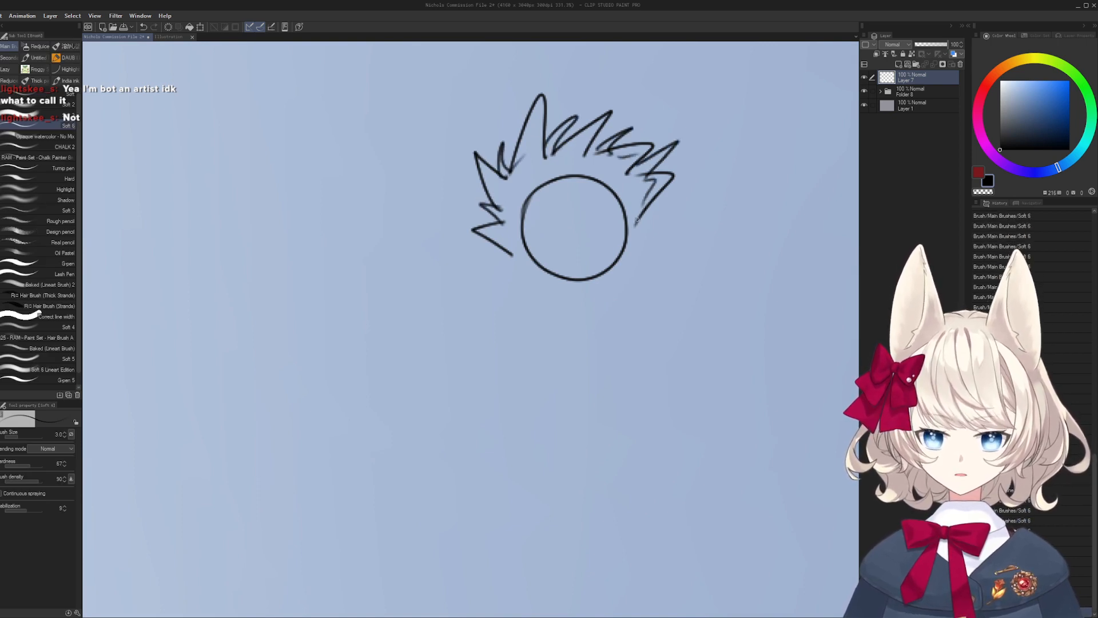
{"action": "left_click_drag", "start_coordinate": [636, 221], "coordinate": [639, 247]}
{"action": "left_click_drag", "start_coordinate": [658, 259], "coordinate": [536, 374]}
{"action": "left_click_drag", "start_coordinate": [421, 408], "coordinate": [514, 364]}
{"action": "left_click_drag", "start_coordinate": [610, 106], "coordinate": [553, 120]}
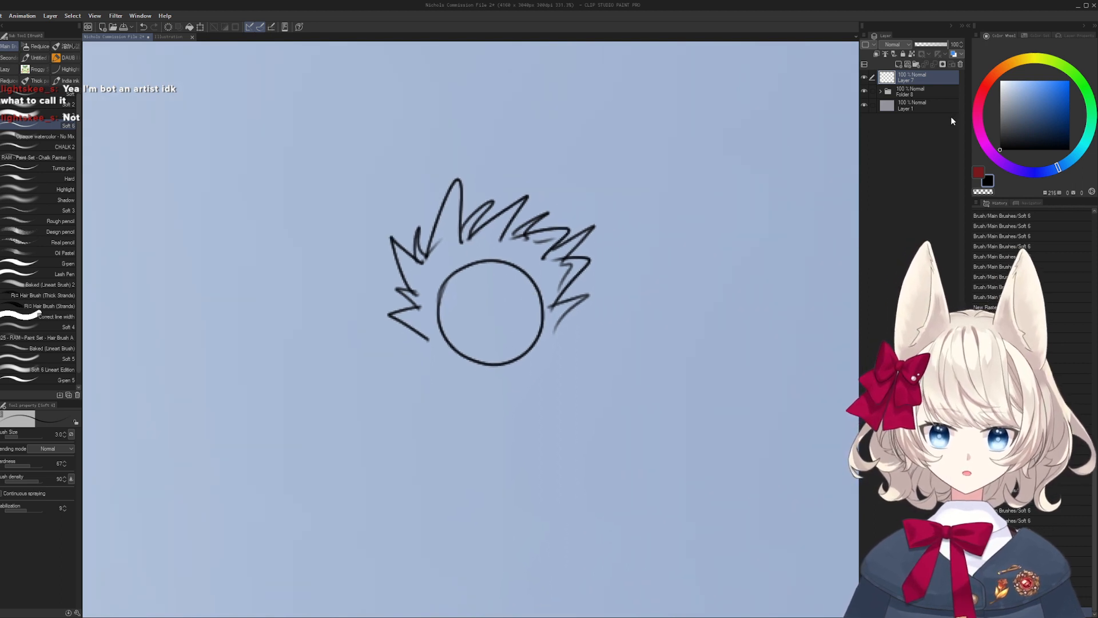
- Add a new layer below the sketch lines and fill the circle head with a light skin tone
{"action": "key", "text": "ctrl+shift+n"}
{"action": "left_click_drag", "start_coordinate": [477, 274], "coordinate": [528, 220]}
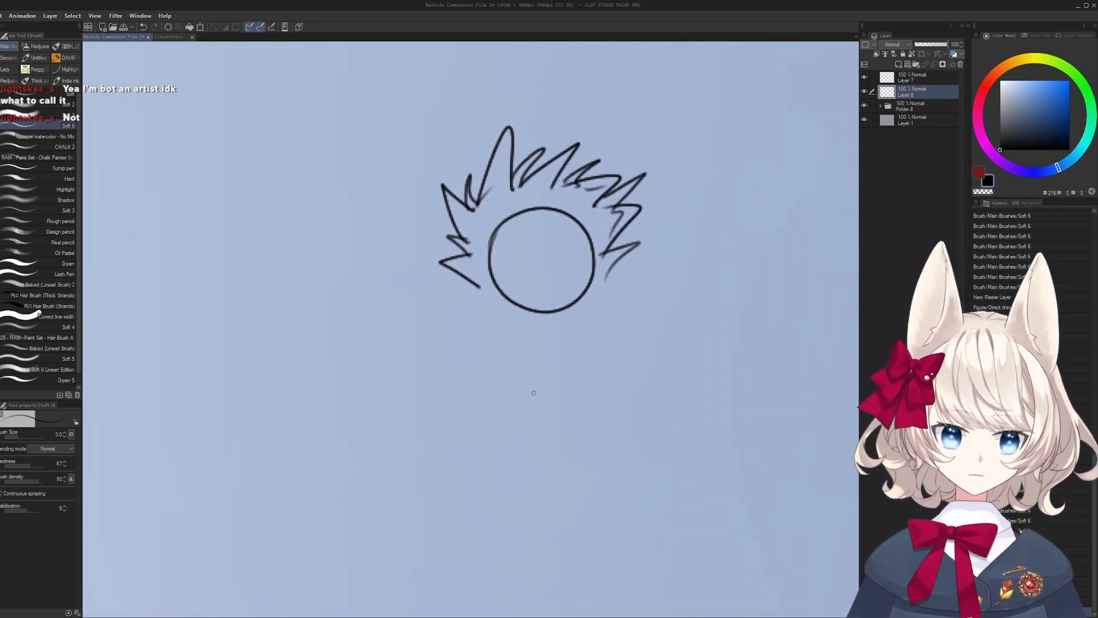
{"action": "left_click_drag", "start_coordinate": [532, 273], "coordinate": [490, 351]}
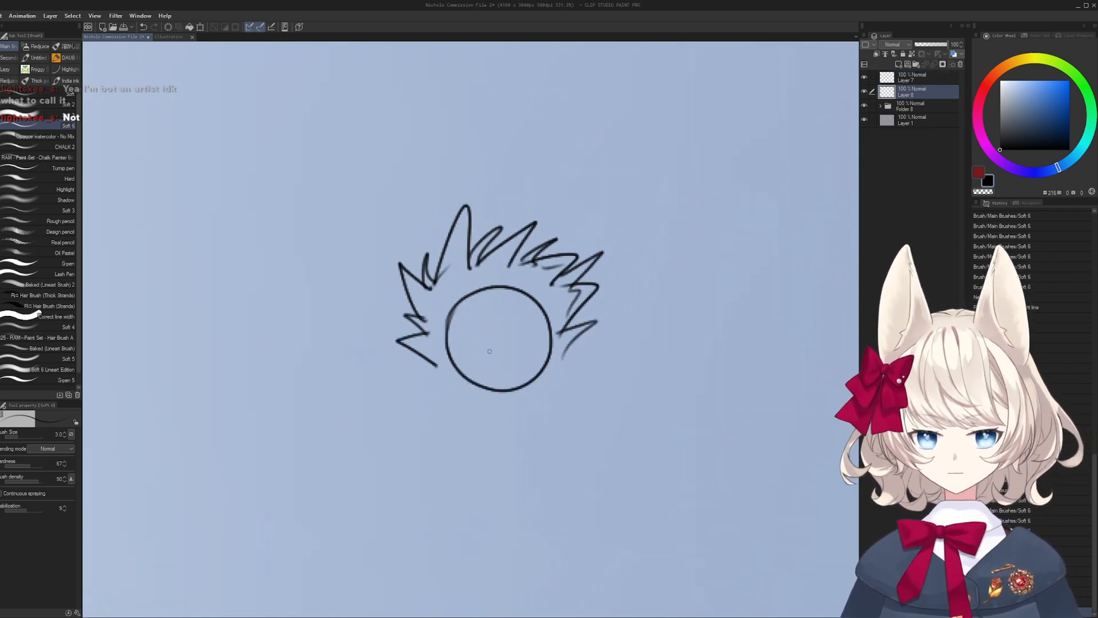
{"action": "key", "text": "x"}
{"action": "left_click_drag", "start_coordinate": [985, 90], "coordinate": [1002, 68]}
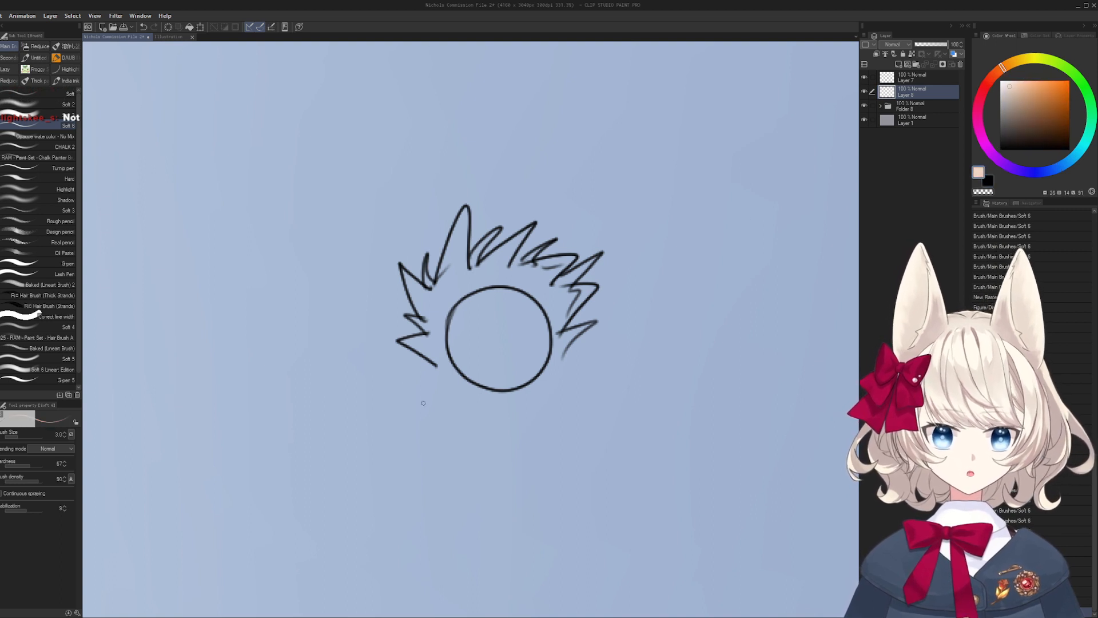
{"action": "key", "text": "g"}
{"action": "left_click", "coordinate": [482, 340]}
{"action": "key", "text": "b"}
- Add a new layer beneath the skin fill and paint the spiky hair in bright red
{"action": "left_click", "coordinate": [985, 86]}
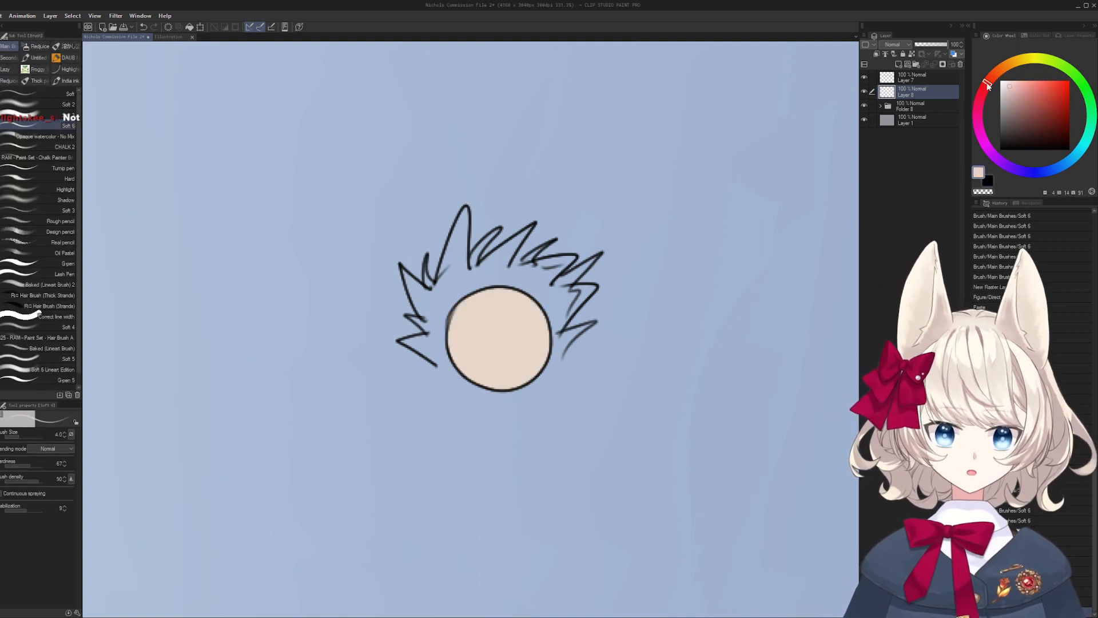
{"action": "left_click", "coordinate": [1040, 84]}
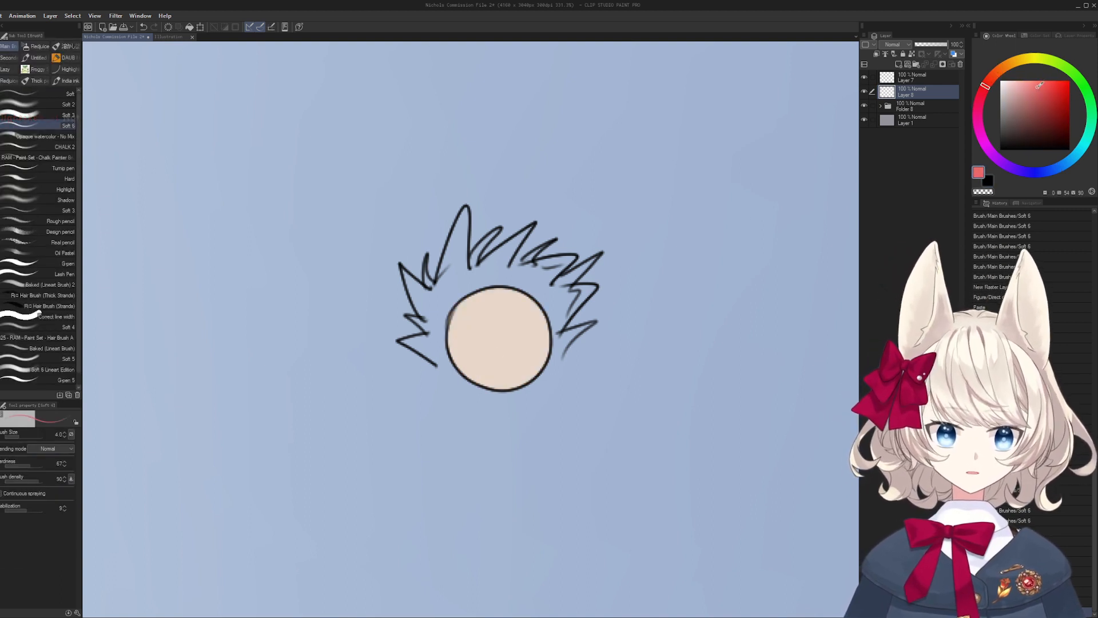
{"action": "left_click", "coordinate": [922, 106]}
{"action": "key", "text": "ctrl+shift+n"}
{"action": "mouse_move", "coordinate": [407, 291]}
{"action": "left_mouse_down"}
{"action": "mouse_move", "coordinate": [423, 327]}
{"action": "mouse_move", "coordinate": [449, 337]}
{"action": "left_mouse_up"}
{"action": "left_click_drag", "start_coordinate": [463, 223], "coordinate": [447, 343]}
{"action": "mouse_move", "coordinate": [471, 274]}
{"action": "left_mouse_down"}
{"action": "mouse_move", "coordinate": [471, 290]}
{"action": "mouse_move", "coordinate": [532, 240]}
{"action": "mouse_move", "coordinate": [595, 332]}
{"action": "left_mouse_up"}
{"action": "mouse_move", "coordinate": [477, 211]}
{"action": "left_mouse_down"}
{"action": "mouse_move", "coordinate": [443, 310]}
{"action": "mouse_move", "coordinate": [412, 337]}
{"action": "mouse_move", "coordinate": [461, 372]}
{"action": "left_mouse_up"}
{"action": "left_click_drag", "start_coordinate": [572, 303], "coordinate": [557, 367]}
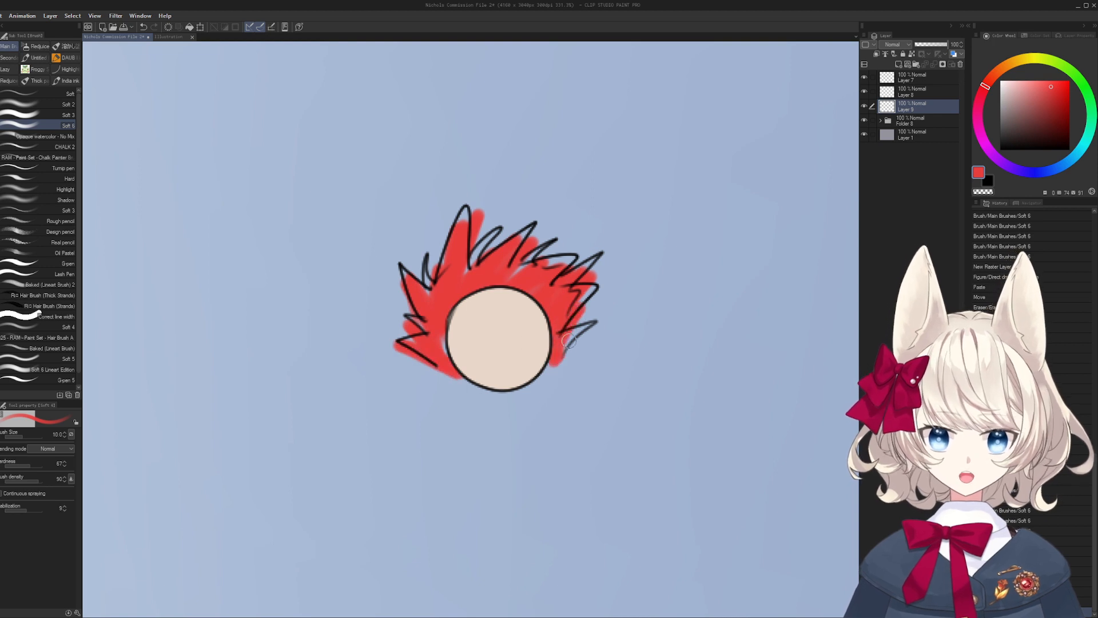
{"action": "left_click_drag", "start_coordinate": [590, 286], "coordinate": [566, 355]}
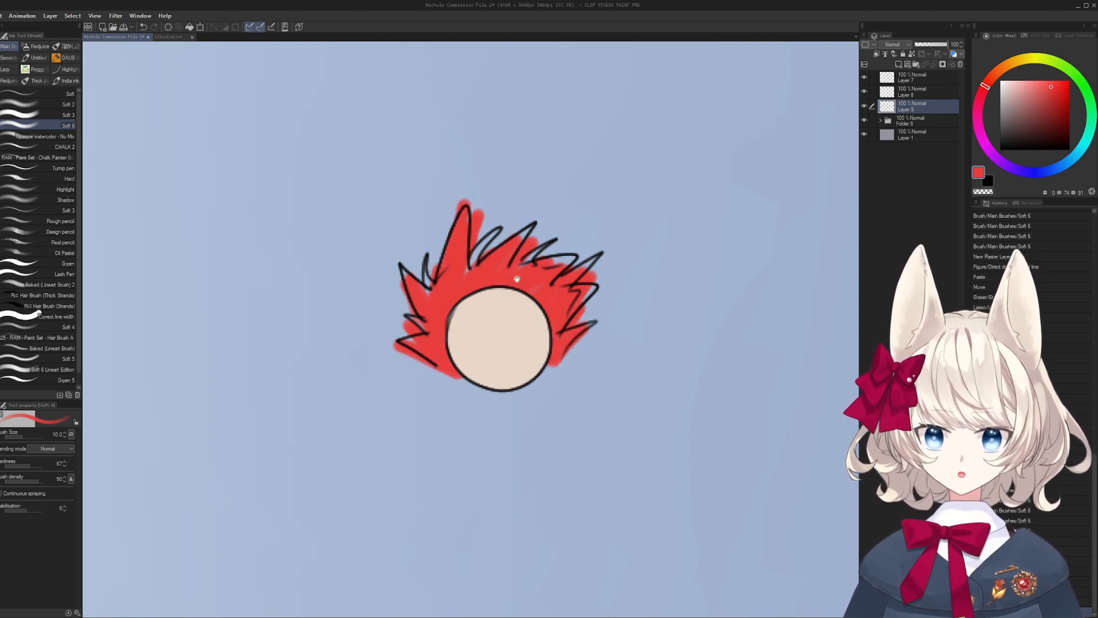
{"action": "left_click_drag", "start_coordinate": [461, 261], "coordinate": [470, 227]}
- Add a layer clipped to the skin fill and shade the circle head with soft tan tones, blending with sampled skin colours
{"action": "left_click", "coordinate": [915, 91]}
{"action": "left_click", "coordinate": [899, 64]}
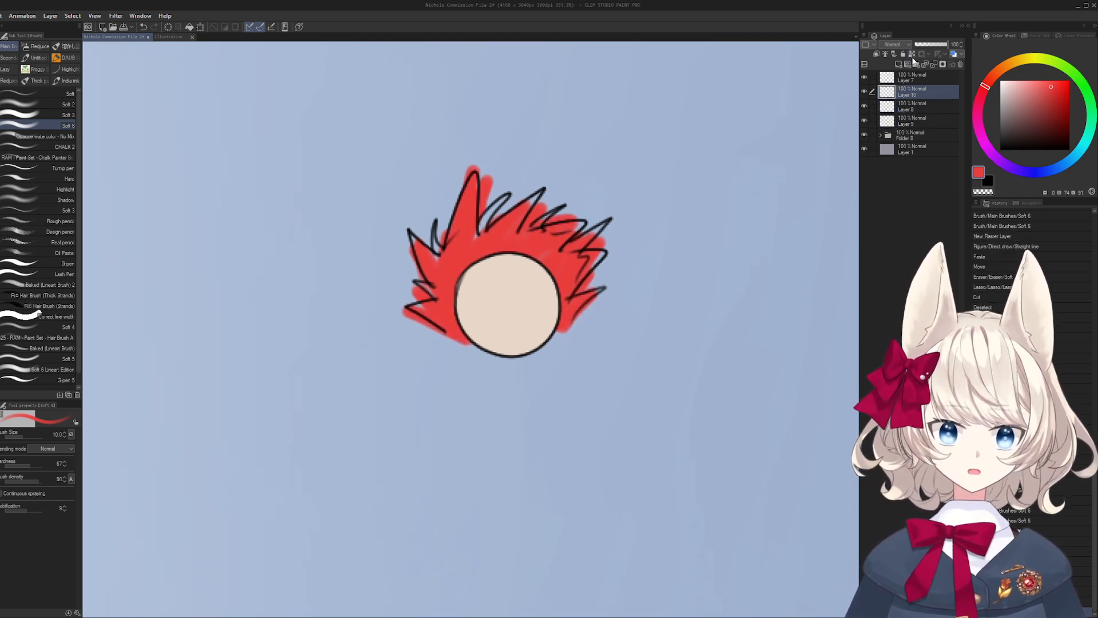
{"action": "left_click", "coordinate": [481, 285], "text": "alt"}
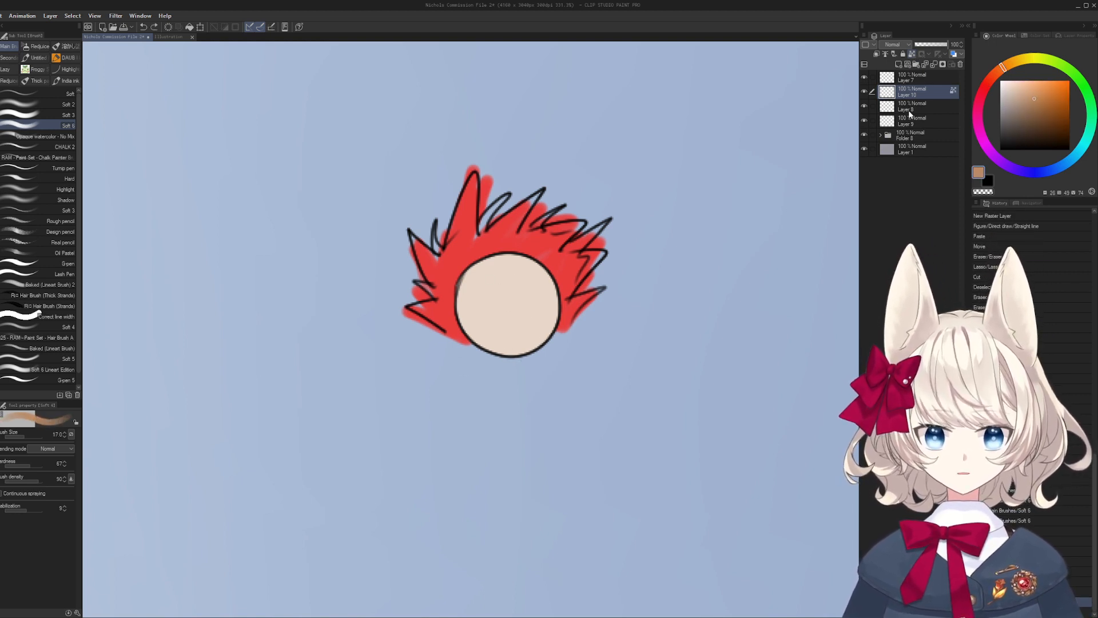
{"action": "left_click", "coordinate": [877, 54]}
{"action": "key", "text": "]"}
{"action": "mouse_move", "coordinate": [511, 348]}
{"action": "left_mouse_down"}
{"action": "mouse_move", "coordinate": [554, 323]}
{"action": "mouse_move", "coordinate": [521, 350]}
{"action": "mouse_move", "coordinate": [536, 324]}
{"action": "mouse_move", "coordinate": [486, 310]}
{"action": "mouse_move", "coordinate": [508, 289]}
{"action": "mouse_move", "coordinate": [504, 321]}
{"action": "mouse_move", "coordinate": [548, 301]}
{"action": "mouse_move", "coordinate": [521, 289]}
{"action": "mouse_move", "coordinate": [500, 337]}
{"action": "mouse_move", "coordinate": [529, 263]}
{"action": "left_mouse_up"}
{"action": "left_click", "coordinate": [485, 312], "text": "alt"}
{"action": "left_click", "coordinate": [536, 324], "text": "alt"}
{"action": "key", "text": "["}
{"action": "key", "text": "["}
{"action": "mouse_move", "coordinate": [526, 304]}
{"action": "left_mouse_down"}
{"action": "mouse_move", "coordinate": [471, 304]}
{"action": "mouse_move", "coordinate": [483, 304]}
{"action": "mouse_move", "coordinate": [465, 290]}
{"action": "mouse_move", "coordinate": [490, 305]}
{"action": "mouse_move", "coordinate": [491, 275]}
{"action": "left_mouse_up"}
{"action": "left_click", "coordinate": [514, 319], "text": "alt"}
{"action": "key", "text": "]"}
{"action": "mouse_move", "coordinate": [484, 281]}
{"action": "left_mouse_down"}
{"action": "mouse_move", "coordinate": [493, 273]}
{"action": "mouse_move", "coordinate": [524, 293]}
{"action": "left_mouse_up"}
{"action": "left_click_drag", "start_coordinate": [525, 284], "coordinate": [522, 294]}
{"action": "mouse_move", "coordinate": [512, 320]}
{"action": "left_mouse_down"}
{"action": "mouse_move", "coordinate": [508, 388]}
{"action": "mouse_move", "coordinate": [494, 342]}
{"action": "left_mouse_up"}
- Add a layer clipped to the red hair fill and paint dark red shadows around the circle head
{"action": "left_click", "coordinate": [918, 123]}
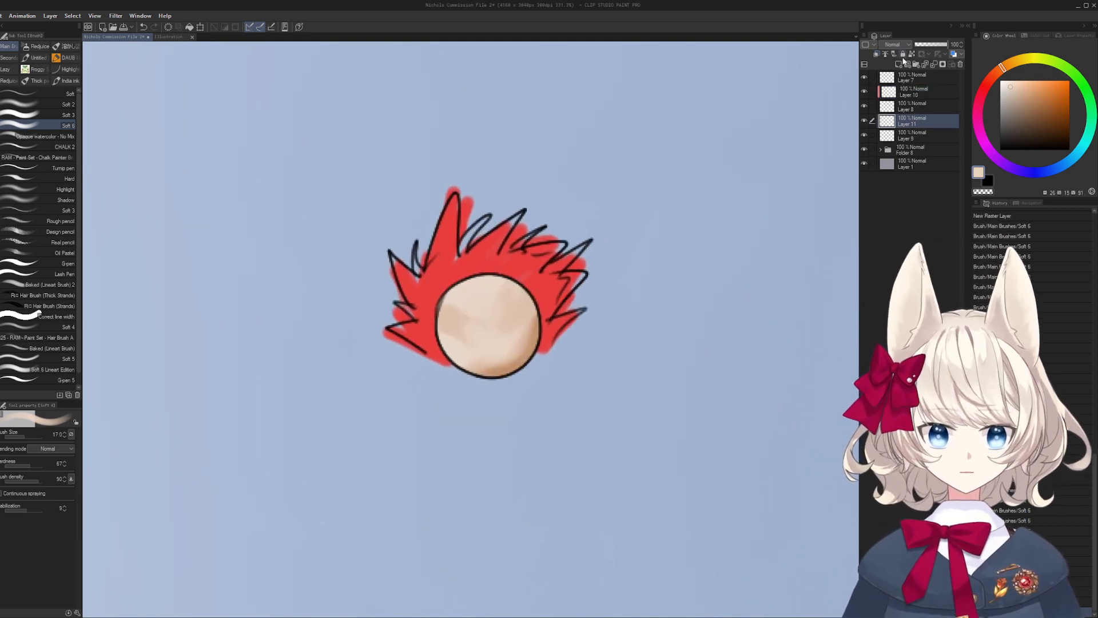
{"action": "left_click", "coordinate": [898, 64]}
{"action": "left_click", "coordinate": [527, 269], "text": "alt"}
{"action": "left_click", "coordinate": [1052, 122]}
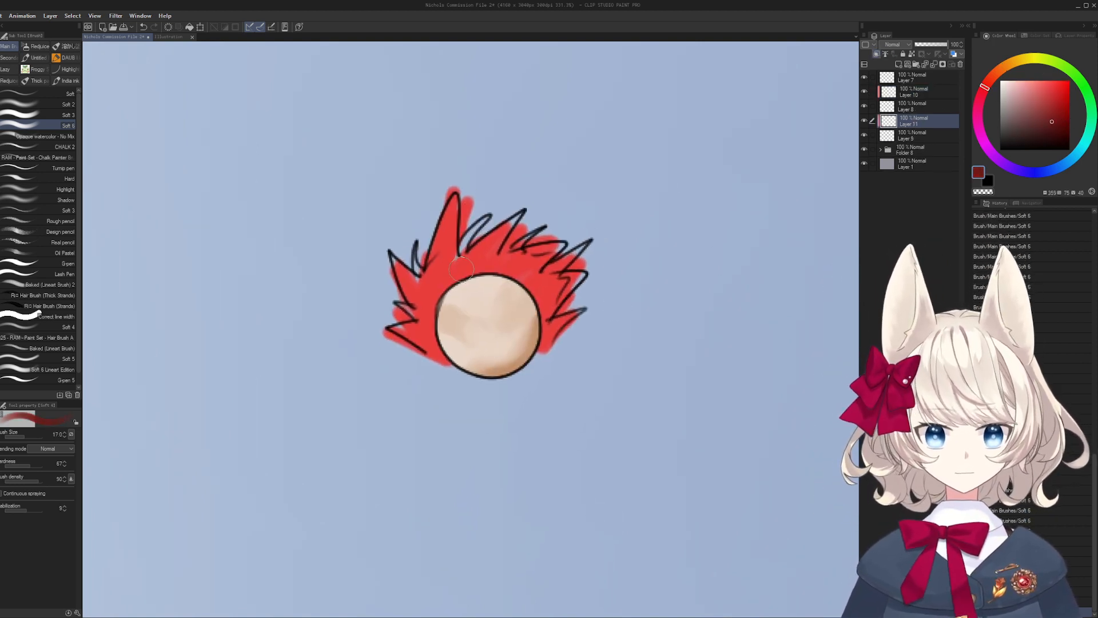
{"action": "mouse_move", "coordinate": [455, 281]}
{"action": "left_mouse_down"}
{"action": "mouse_move", "coordinate": [457, 224]}
{"action": "mouse_move", "coordinate": [535, 275]}
{"action": "left_mouse_up"}
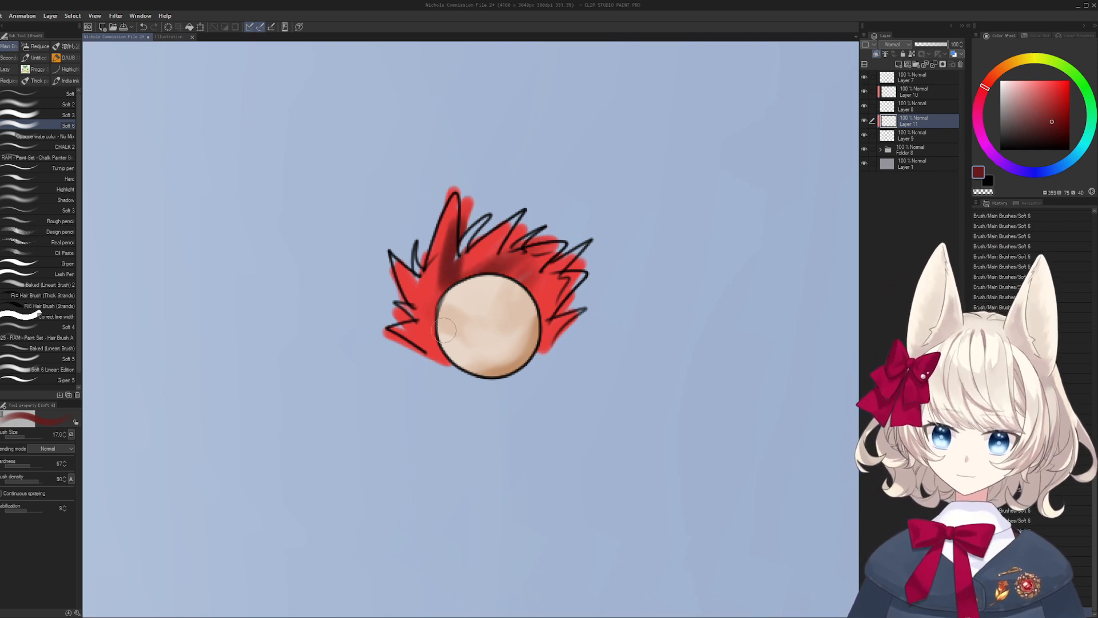
{"action": "left_click_drag", "start_coordinate": [439, 338], "coordinate": [428, 304]}
{"action": "mouse_move", "coordinate": [526, 275]}
{"action": "left_mouse_down"}
{"action": "mouse_move", "coordinate": [542, 307]}
{"action": "mouse_move", "coordinate": [567, 321]}
{"action": "left_mouse_up"}
- Add a layer clipped to the sketch lines and recolour the circle head's outline dark brown
{"action": "left_click", "coordinate": [924, 98]}
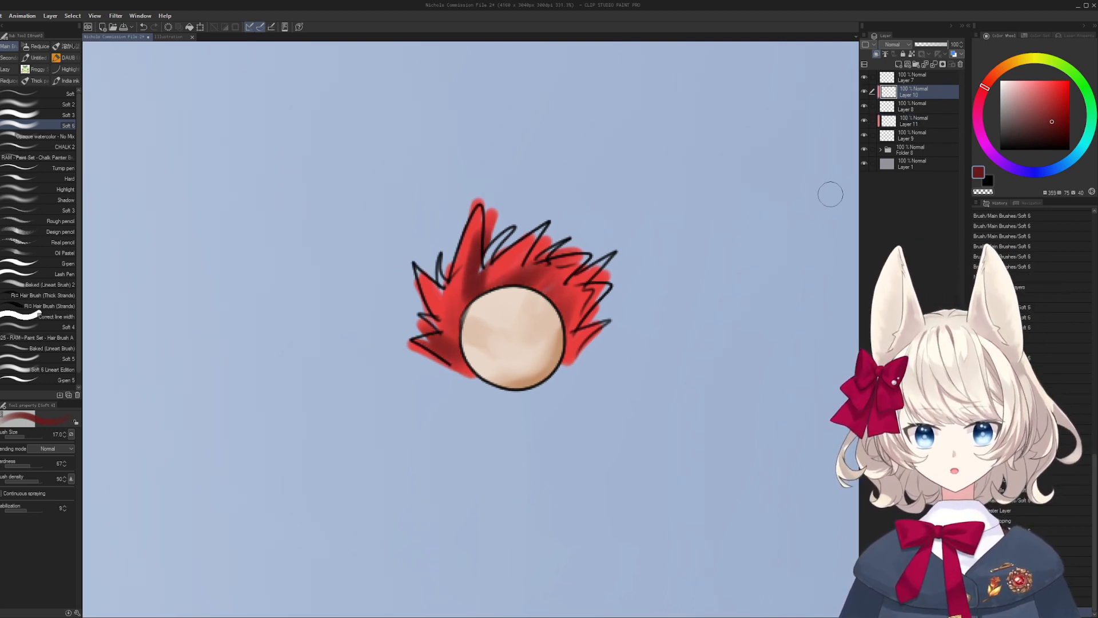
{"action": "left_click", "coordinate": [905, 78]}
{"action": "left_click", "coordinate": [898, 65]}
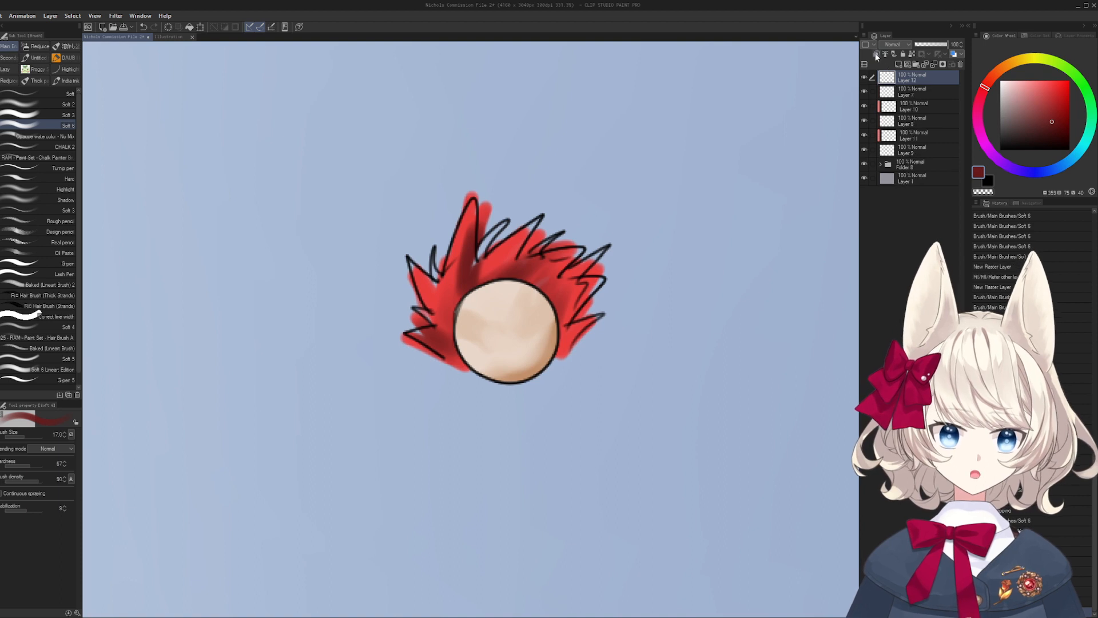
{"action": "left_click", "coordinate": [1001, 69]}
{"action": "left_click", "coordinate": [1059, 133]}
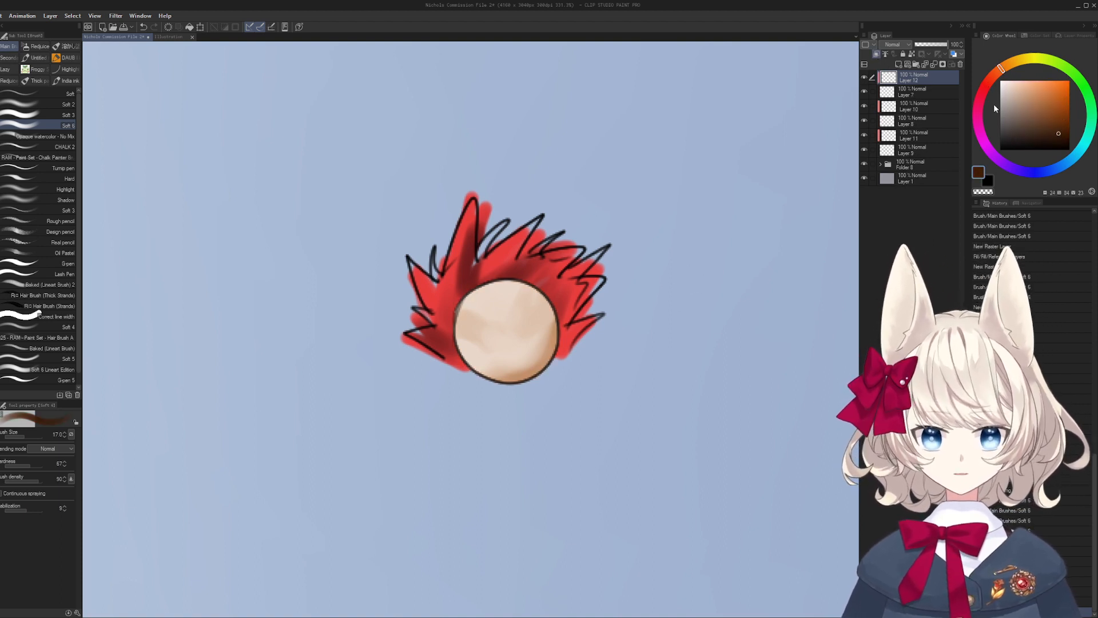
- Recolour the outlines of the hair spikes dark red on the clipped line-colour layer
{"action": "left_click", "coordinate": [986, 87]}
{"action": "left_click", "coordinate": [1055, 118]}
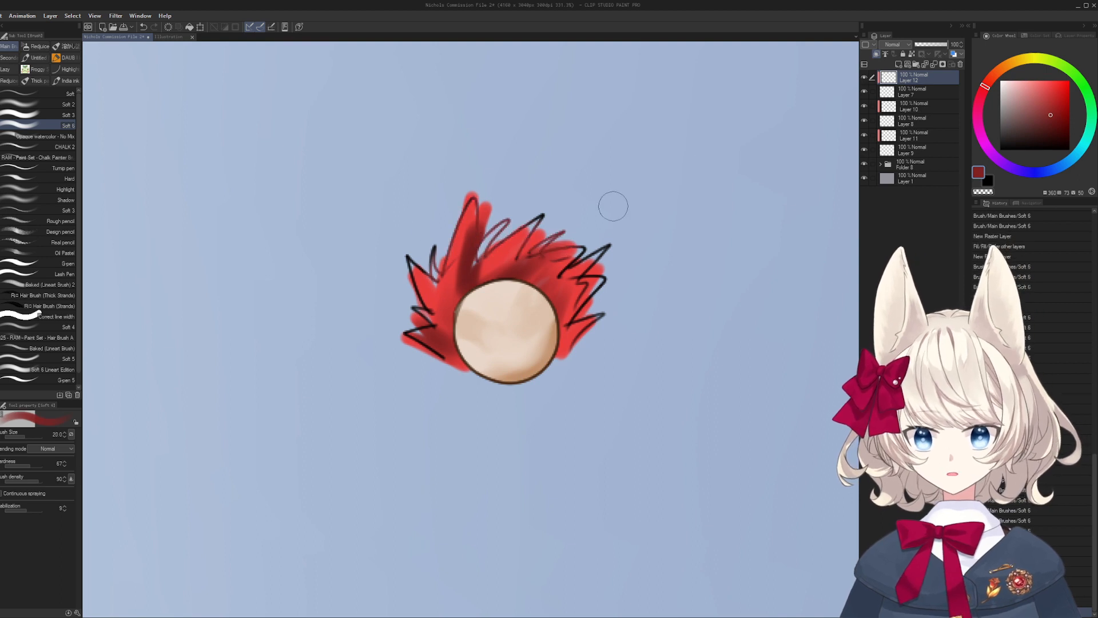
{"action": "key", "text": "bracketright"}
{"action": "left_click", "coordinate": [1056, 117]}
{"action": "key", "text": "bracketright"}
{"action": "left_click_drag", "start_coordinate": [438, 245], "coordinate": [444, 268]}
{"action": "left_click_drag", "start_coordinate": [513, 213], "coordinate": [489, 247]}
{"action": "left_click_drag", "start_coordinate": [564, 234], "coordinate": [537, 250]}
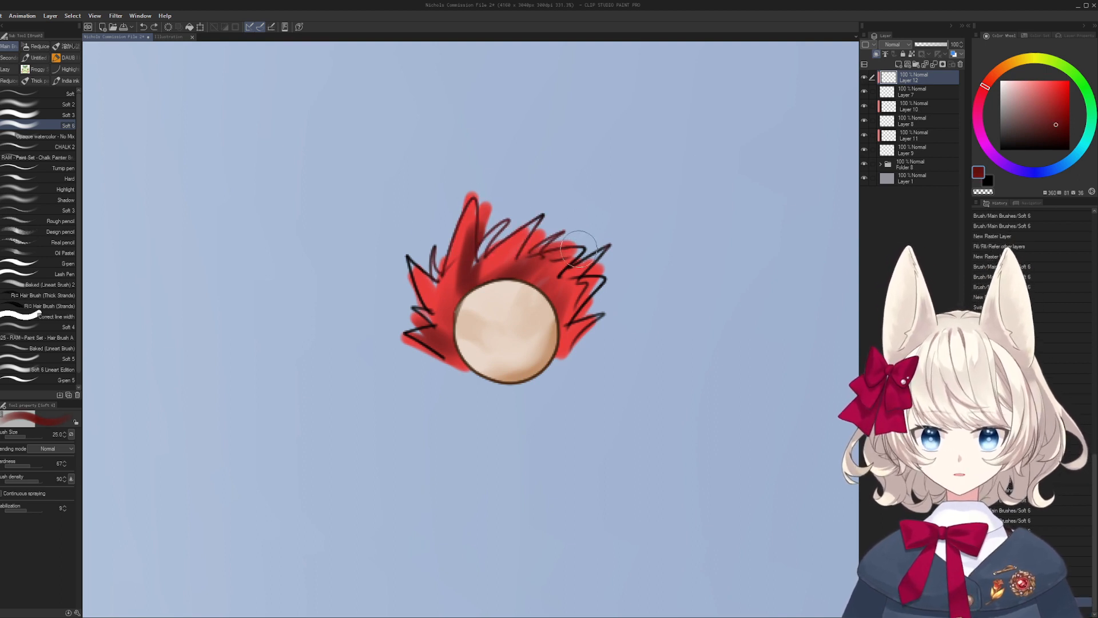
{"action": "left_click_drag", "start_coordinate": [607, 244], "coordinate": [575, 266]}
{"action": "left_click_drag", "start_coordinate": [601, 317], "coordinate": [578, 278]}
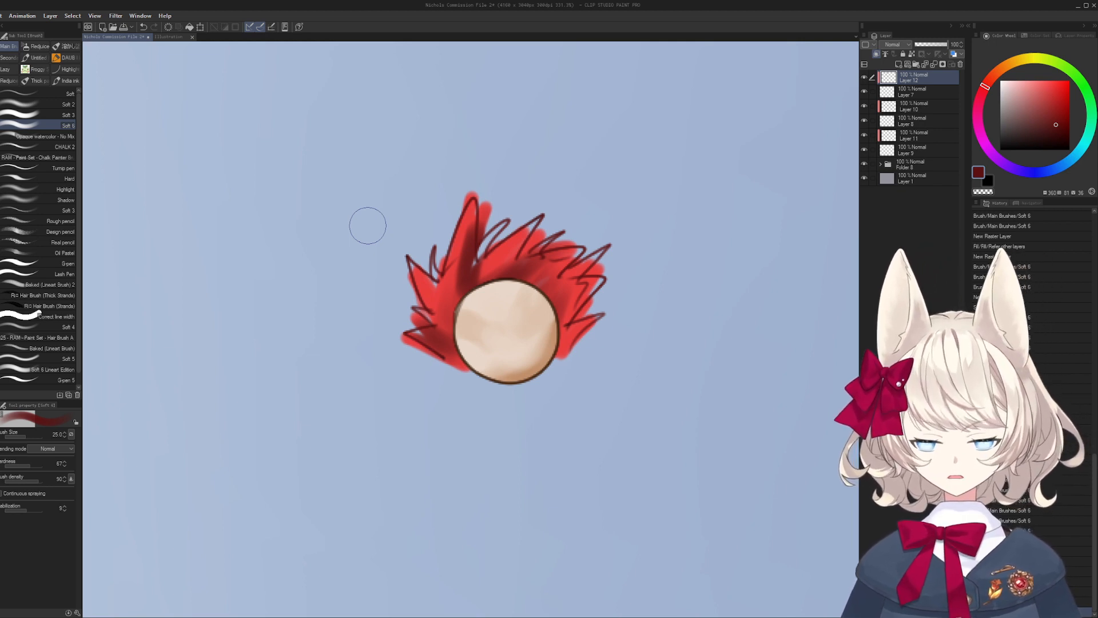
{"action": "left_click_drag", "start_coordinate": [600, 308], "coordinate": [611, 266]}
- Add a new layer above all the sketch layers and start painting over the lines with colours sampled from the sketch
{"action": "left_click", "coordinate": [899, 64]}
{"action": "left_click_drag", "start_coordinate": [579, 380], "coordinate": [571, 370]}
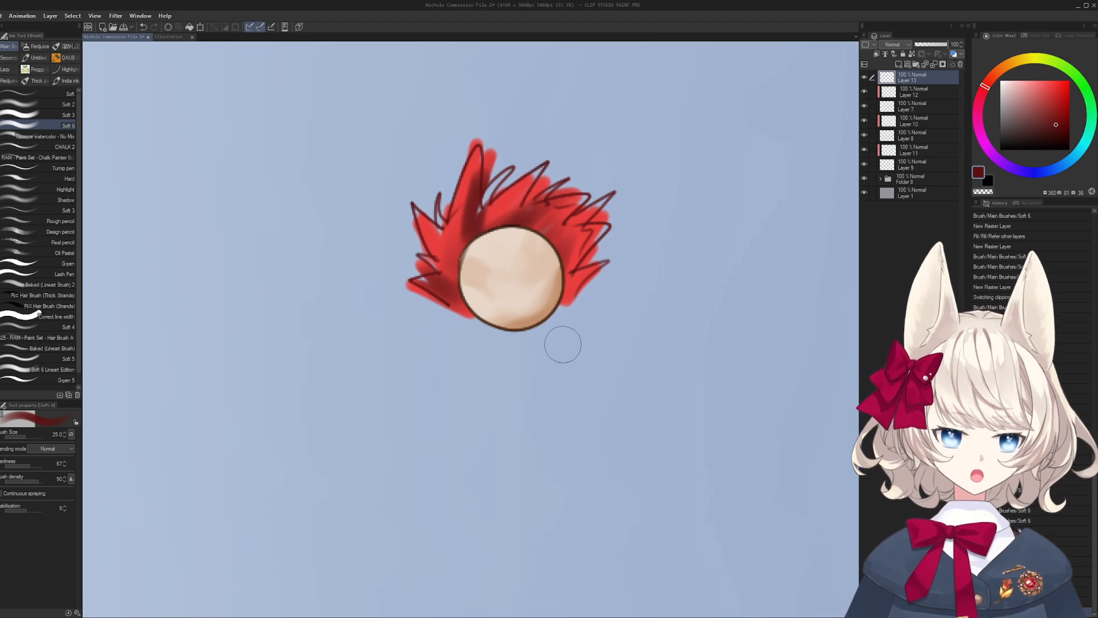
{"action": "left_click_drag", "start_coordinate": [417, 185], "coordinate": [470, 309]}
{"action": "key", "text": "bracketleft"}
{"action": "left_click", "coordinate": [479, 314], "text": "alt"}
{"action": "key", "text": "bracketleft"}
{"action": "key", "text": "bracketleft"}
{"action": "key", "text": "bracketleft"}
{"action": "mouse_move", "coordinate": [478, 352]}
{"action": "left_mouse_down"}
{"action": "mouse_move", "coordinate": [496, 316]}
{"action": "mouse_move", "coordinate": [485, 316]}
{"action": "left_mouse_up"}
{"action": "key", "text": "bracketleft"}
{"action": "key", "text": "bracketleft"}
{"action": "left_click", "coordinate": [508, 236], "text": "alt"}
{"action": "left_click_drag", "start_coordinate": [509, 235], "coordinate": [514, 180]}
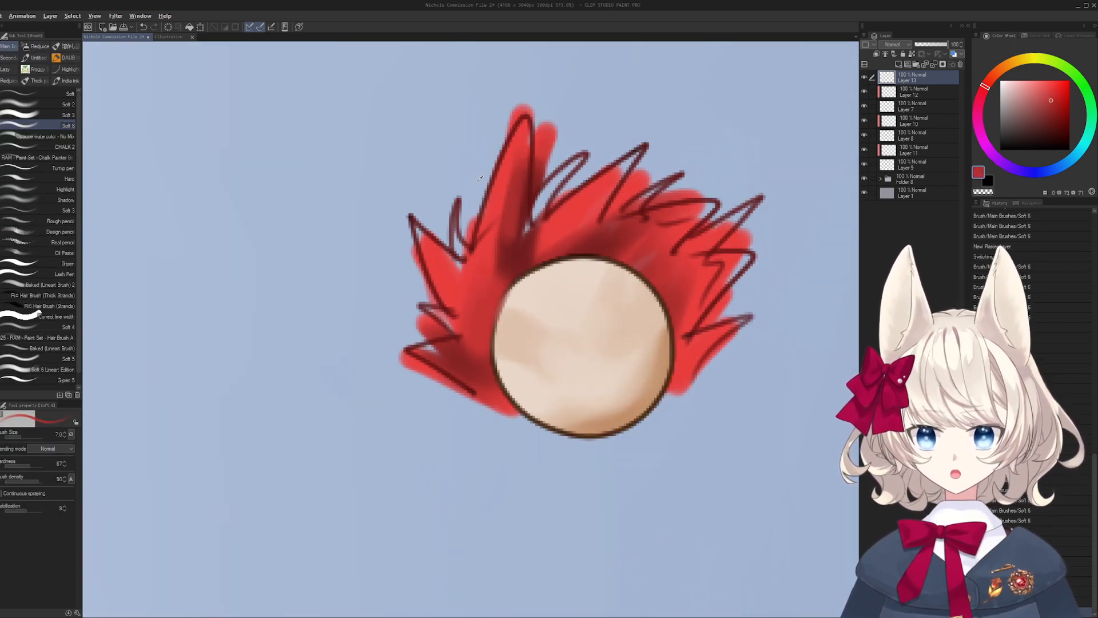
- Try to paint over the tall spike and its neighbours with sampled background, red and dark outline colours, undoing the last strokes
{"action": "left_click", "coordinate": [465, 222], "text": "alt"}
{"action": "key", "text": "bracketleft"}
{"action": "mouse_move", "coordinate": [518, 109]}
{"action": "left_mouse_down"}
{"action": "mouse_move", "coordinate": [483, 173]}
{"action": "mouse_move", "coordinate": [516, 104]}
{"action": "left_mouse_up"}
{"action": "left_click", "coordinate": [485, 233], "text": "alt"}
{"action": "left_click_drag", "start_coordinate": [485, 233], "coordinate": [483, 241]}
{"action": "mouse_move", "coordinate": [492, 173]}
{"action": "left_mouse_down"}
{"action": "mouse_move", "coordinate": [486, 245]}
{"action": "mouse_move", "coordinate": [521, 136]}
{"action": "left_mouse_up"}
{"action": "left_click", "coordinate": [458, 212], "text": "alt"}
{"action": "key", "text": "bracketleft"}
{"action": "key", "text": "bracketleft"}
{"action": "mouse_move", "coordinate": [468, 238]}
{"action": "left_mouse_down"}
{"action": "mouse_move", "coordinate": [528, 111]}
{"action": "mouse_move", "coordinate": [522, 173]}
{"action": "left_mouse_up"}
{"action": "mouse_move", "coordinate": [522, 222]}
{"action": "left_mouse_down"}
{"action": "mouse_move", "coordinate": [489, 324]}
{"action": "mouse_move", "coordinate": [474, 246]}
{"action": "left_mouse_up"}
{"action": "key", "text": "ctrl+z"}
{"action": "key", "text": "ctrl+z"}
{"action": "key", "text": "ctrl+z"}
{"action": "key", "text": "bracketleft"}
- Redraw the upper hair spikes in dark red and paint over the red spill with the sampled background blue
{"action": "mouse_move", "coordinate": [436, 341]}
{"action": "left_mouse_down"}
{"action": "mouse_move", "coordinate": [493, 214]}
{"action": "mouse_move", "coordinate": [495, 330]}
{"action": "left_mouse_up"}
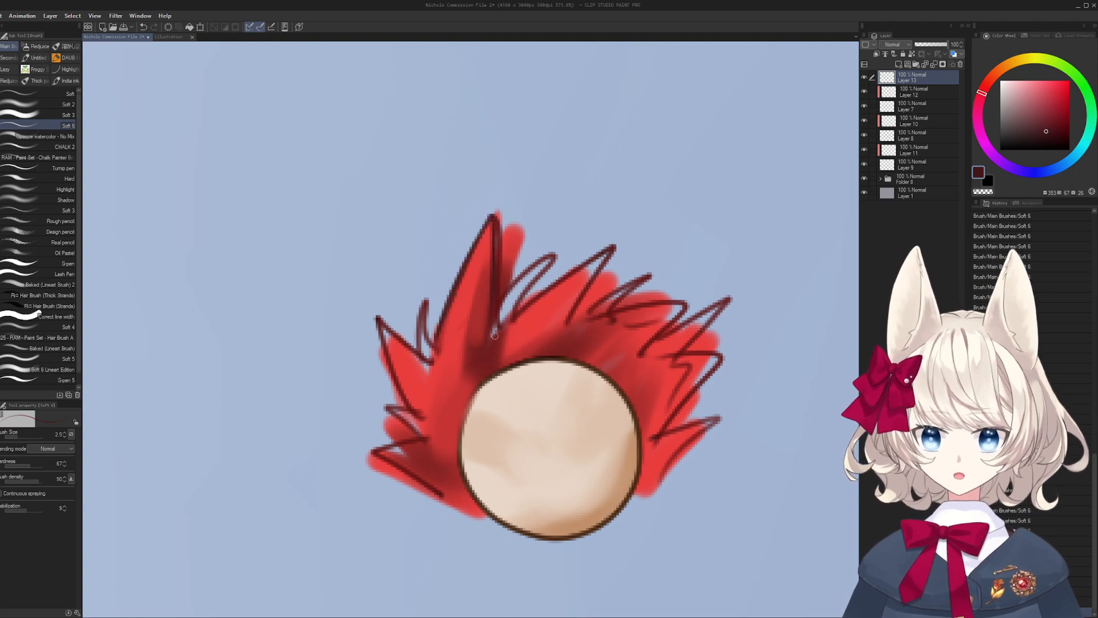
{"action": "mouse_move", "coordinate": [541, 252]}
{"action": "left_mouse_down"}
{"action": "mouse_move", "coordinate": [516, 278]}
{"action": "mouse_move", "coordinate": [508, 328]}
{"action": "left_mouse_up"}
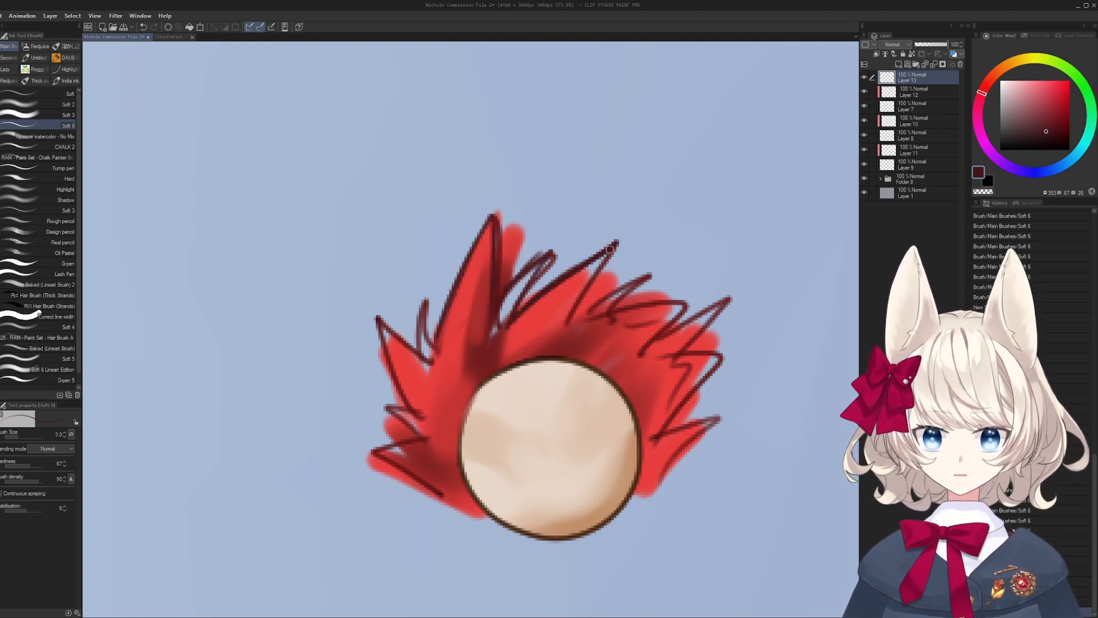
{"action": "left_click_drag", "start_coordinate": [610, 249], "coordinate": [562, 322]}
{"action": "left_click", "coordinate": [627, 258], "text": "alt"}
{"action": "left_click_drag", "start_coordinate": [612, 271], "coordinate": [582, 307]}
{"action": "left_click_drag", "start_coordinate": [618, 277], "coordinate": [572, 319]}
{"action": "left_click_drag", "start_coordinate": [611, 286], "coordinate": [565, 339]}
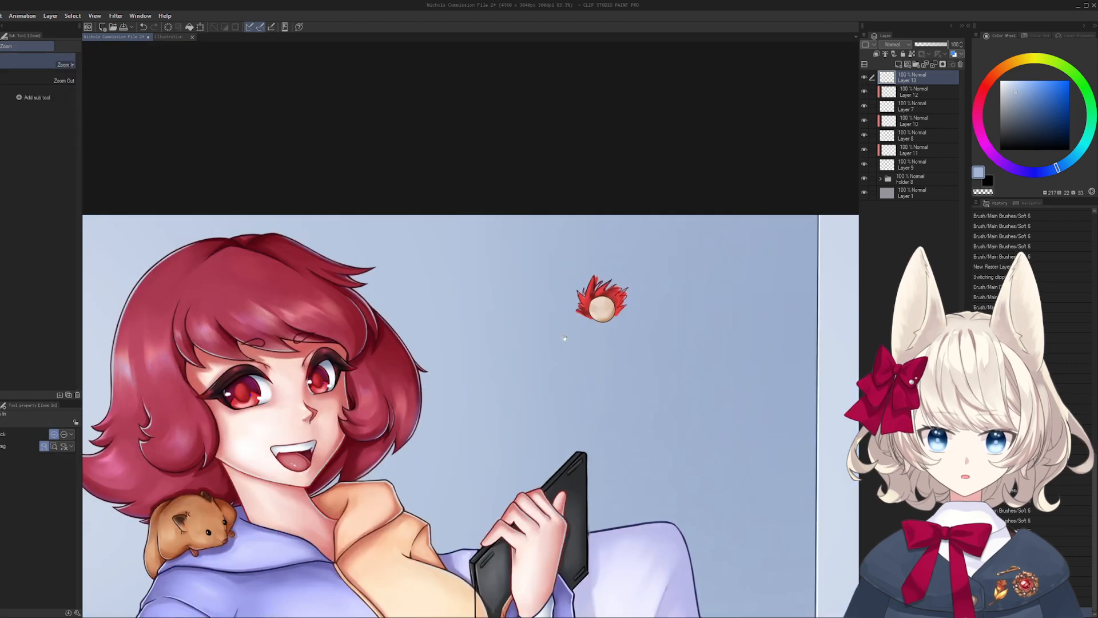
- Delete all the spiky-hair sketch layers above Folder 8, compare by undoing and redoing the deletion, and expand the folder
{"action": "scroll", "coordinate": [564, 338], "scroll_direction": "up", "scroll_amount": 5}
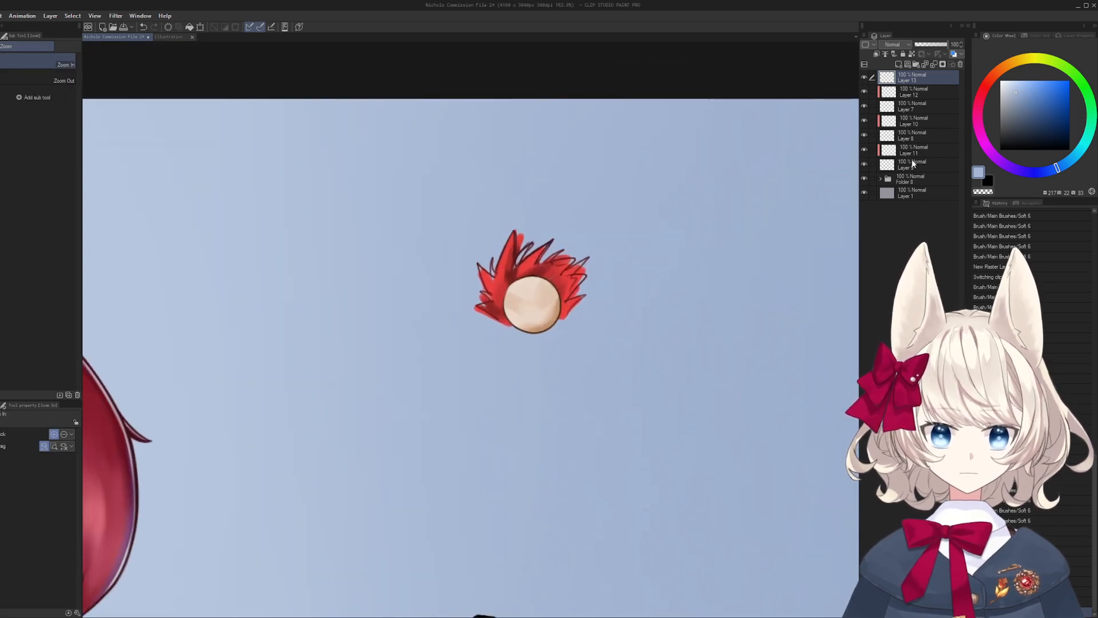
{"action": "left_click", "coordinate": [913, 164], "text": "shift"}
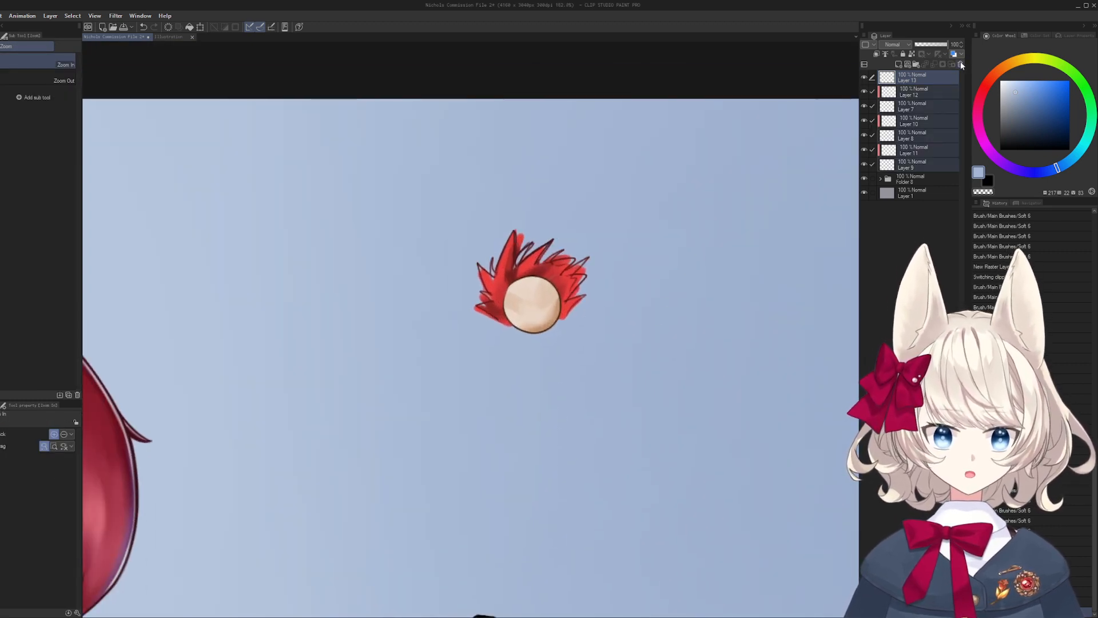
{"action": "left_click", "coordinate": [961, 64]}
{"action": "scroll", "coordinate": [640, 278], "scroll_direction": "down", "scroll_amount": 3}
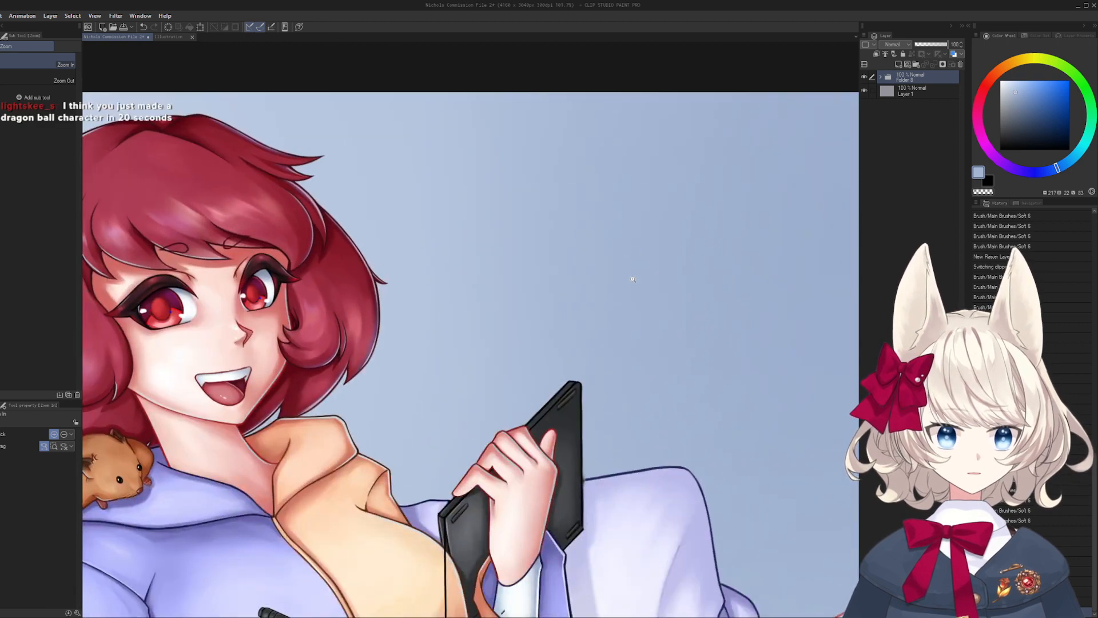
{"action": "key", "text": "ctrl+z"}
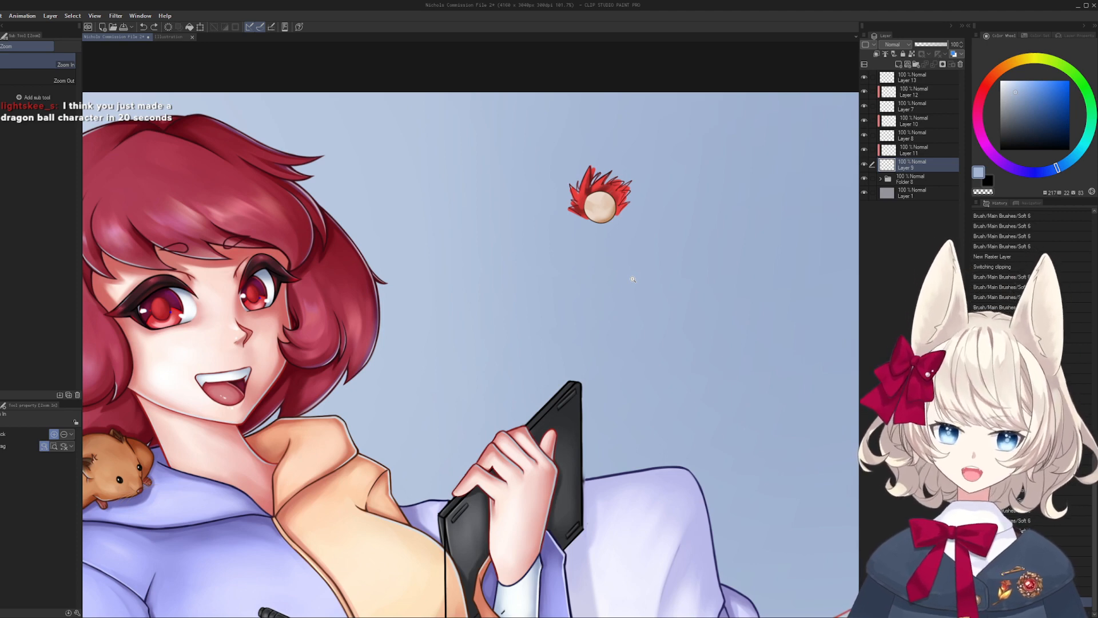
{"action": "key", "text": "ctrl+y"}
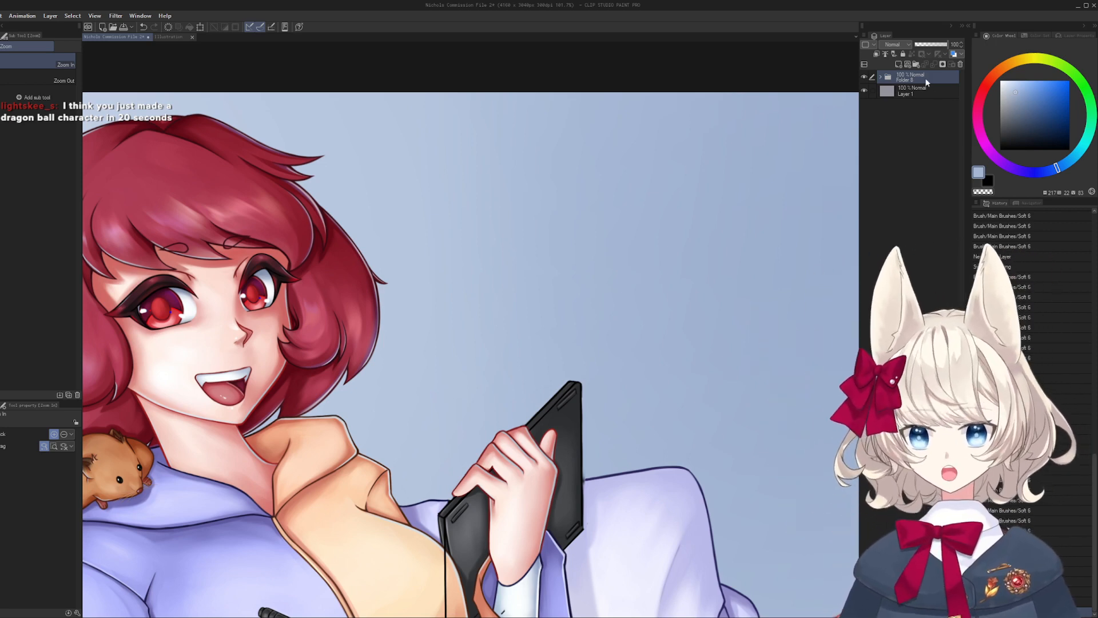
{"action": "left_click", "coordinate": [879, 79]}
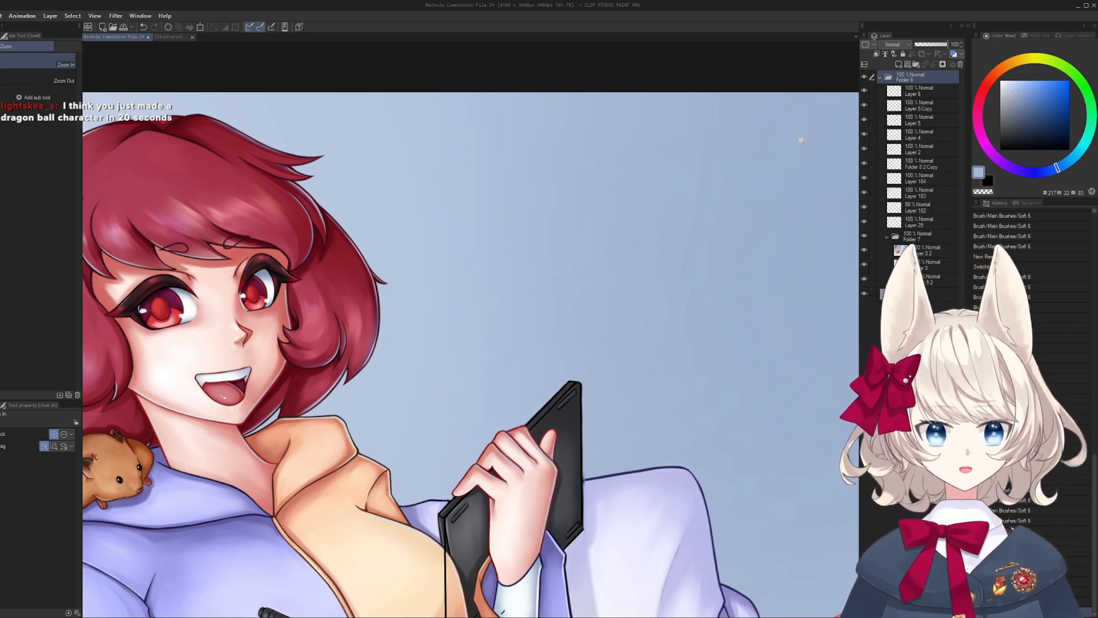
- Toggle the visibility of Layer 6 and Layer 5 Copy to identify their tablet edge lines, and select Layer 5 Copy
{"action": "left_click_drag", "start_coordinate": [651, 387], "coordinate": [706, 206]}
{"action": "left_click_drag", "start_coordinate": [658, 269], "coordinate": [824, 137]}
{"action": "left_click", "coordinate": [870, 92]}
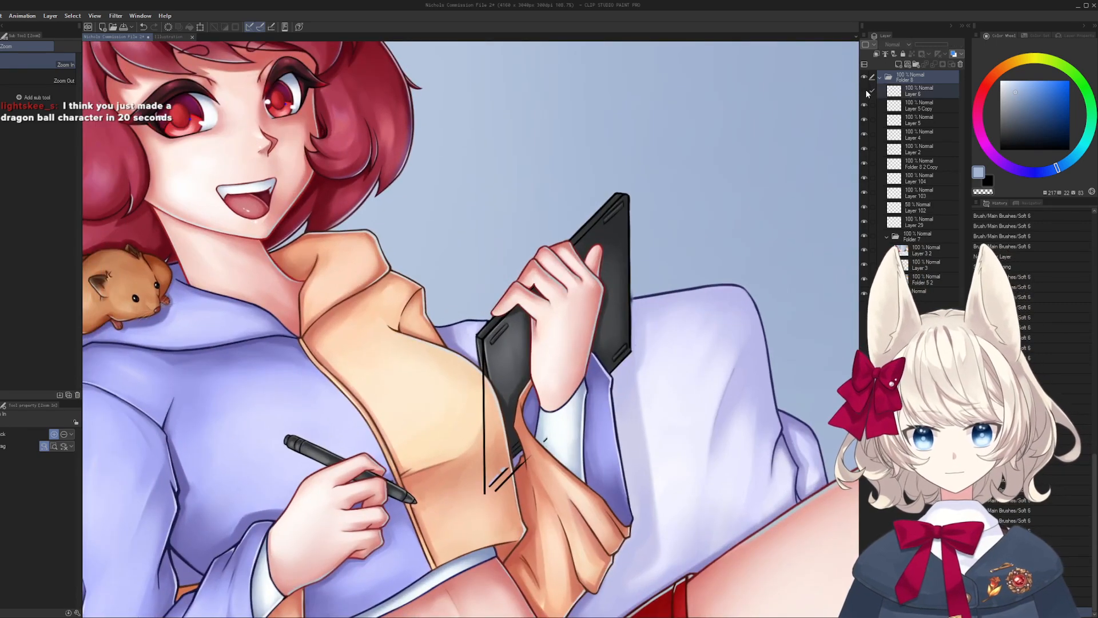
{"action": "left_click", "coordinate": [864, 91]}
{"action": "left_click", "coordinate": [864, 91]}
{"action": "left_click", "coordinate": [862, 106]}
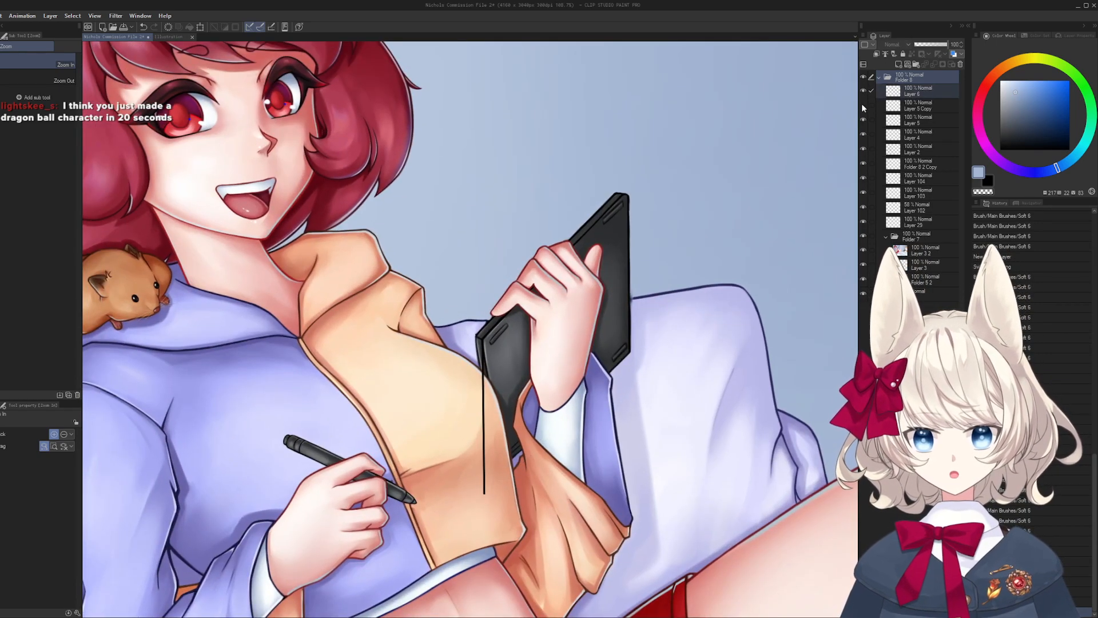
{"action": "left_click", "coordinate": [863, 107]}
{"action": "left_click", "coordinate": [911, 107]}
- Lasso and delete the short stray diagonal strokes over the orange hoodie on Layer 5 Copy
{"action": "left_click_drag", "start_coordinate": [596, 537], "coordinate": [608, 432]}
{"action": "left_click_drag", "start_coordinate": [529, 349], "coordinate": [607, 349]}
{"action": "key", "text": "m"}
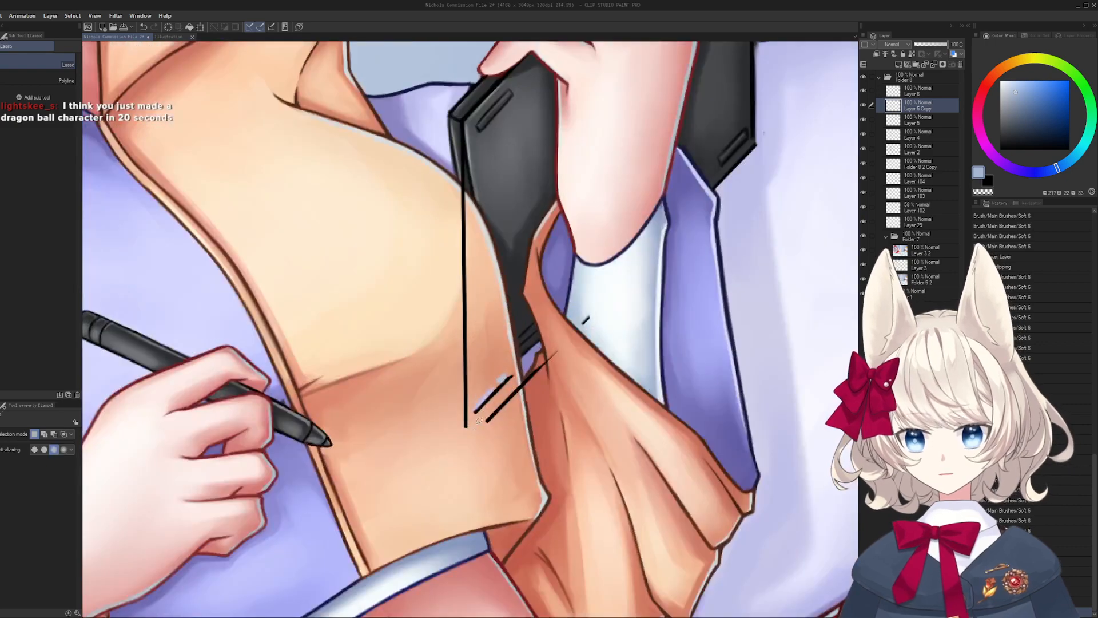
{"action": "mouse_move", "coordinate": [476, 422]}
{"action": "left_mouse_down"}
{"action": "mouse_move", "coordinate": [598, 349]}
{"action": "mouse_move", "coordinate": [483, 438]}
{"action": "left_mouse_up"}
{"action": "key", "text": "Delete"}
{"action": "key", "text": "ctrl+d"}
- Draw a straight black line parallel to the tablet's upper edge, move it onto the lower edge and trim its excess
{"action": "mouse_move", "coordinate": [608, 176]}
{"action": "left_mouse_down"}
{"action": "mouse_move", "coordinate": [524, 374]}
{"action": "mouse_move", "coordinate": [536, 456]}
{"action": "left_mouse_up"}
{"action": "key", "text": "u"}
{"action": "key", "text": "x"}
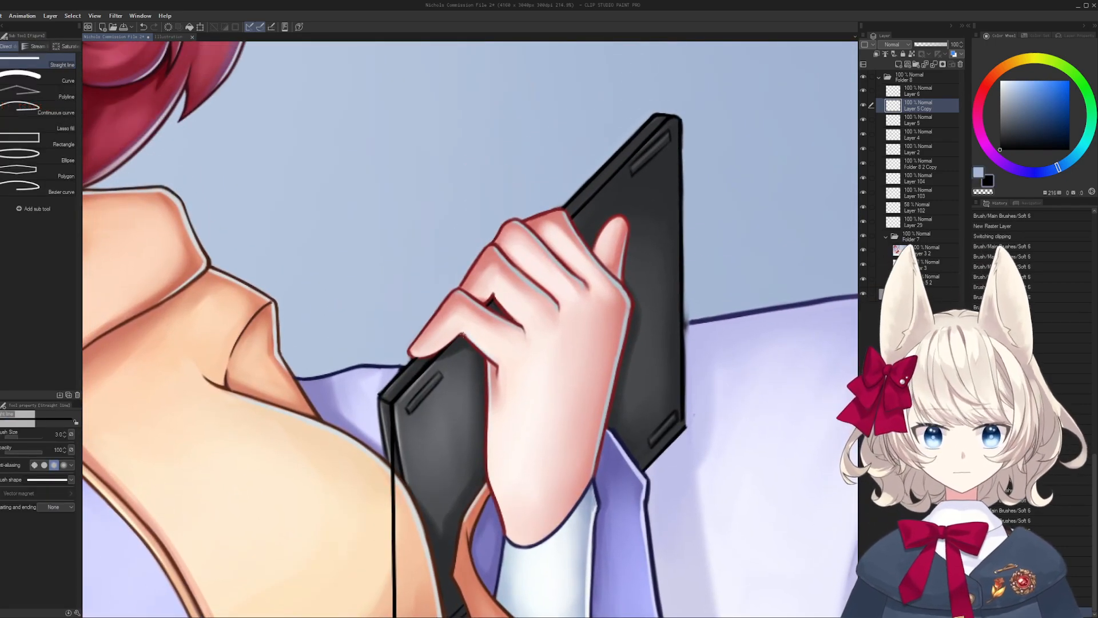
{"action": "left_click_drag", "start_coordinate": [389, 403], "coordinate": [670, 116]}
{"action": "key", "text": "v"}
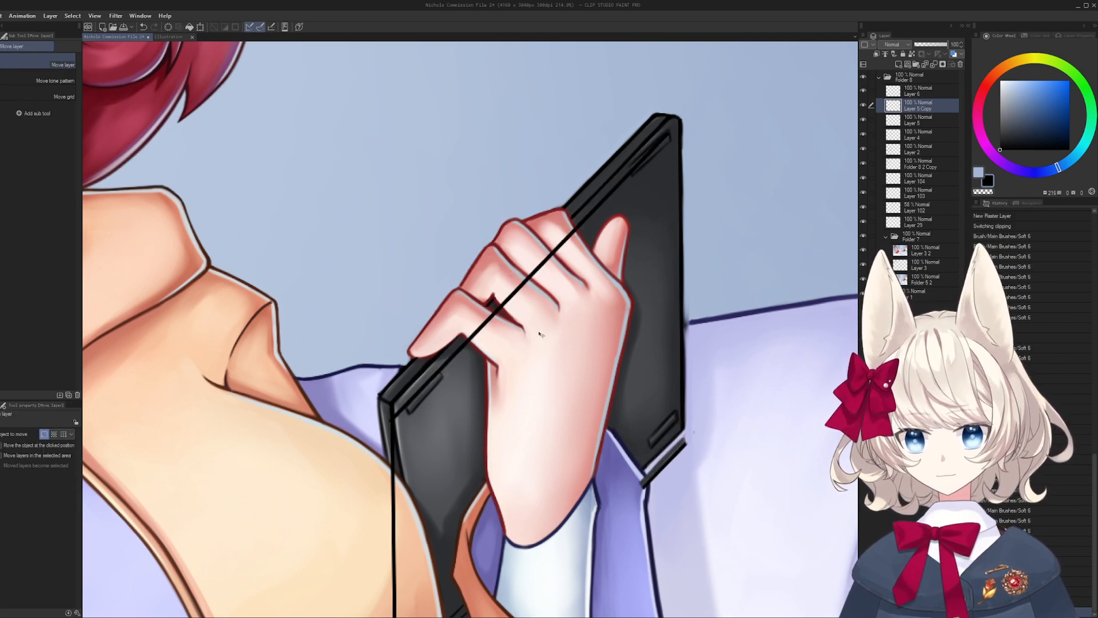
{"action": "left_click_drag", "start_coordinate": [572, 309], "coordinate": [583, 451]}
{"action": "mouse_move", "coordinate": [601, 405]}
{"action": "left_mouse_down"}
{"action": "mouse_move", "coordinate": [615, 410]}
{"action": "mouse_move", "coordinate": [544, 435]}
{"action": "mouse_move", "coordinate": [559, 324]}
{"action": "left_mouse_up"}
{"action": "key", "text": "m"}
{"action": "left_click_drag", "start_coordinate": [583, 366], "coordinate": [585, 362]}
{"action": "key", "text": "Delete"}
{"action": "key", "text": "ctrl+d"}
{"action": "mouse_move", "coordinate": [533, 308]}
{"action": "left_mouse_down"}
{"action": "mouse_move", "coordinate": [587, 267]}
{"action": "mouse_move", "coordinate": [544, 425]}
{"action": "mouse_move", "coordinate": [619, 265]}
{"action": "mouse_move", "coordinate": [608, 312]}
{"action": "left_mouse_up"}
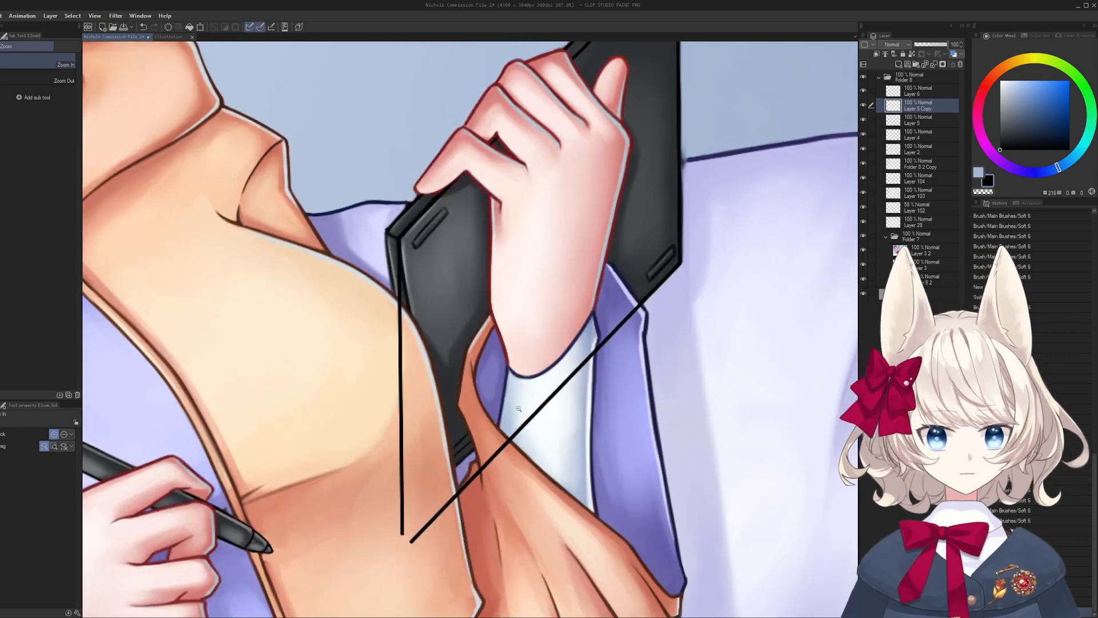
- Toggle the visibility of Layer 5, Layer 5 Copy and Layer 6 to check which lines they hold, and select Layer 6
{"action": "left_click", "coordinate": [864, 120]}
{"action": "left_click", "coordinate": [863, 120]}
{"action": "left_click", "coordinate": [863, 120]}
{"action": "left_click", "coordinate": [863, 119]}
{"action": "left_click", "coordinate": [864, 92]}
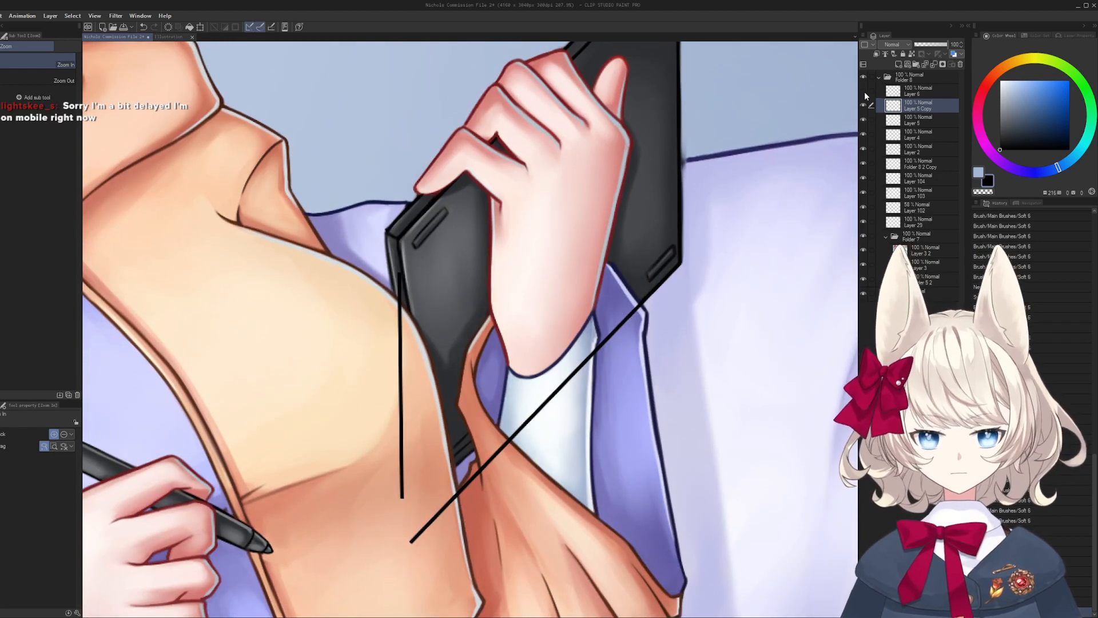
{"action": "left_click", "coordinate": [863, 91]}
{"action": "left_click", "coordinate": [864, 106]}
{"action": "left_click", "coordinate": [864, 106]}
{"action": "left_click", "coordinate": [864, 91]}
{"action": "left_click", "coordinate": [863, 92]}
{"action": "left_click", "coordinate": [918, 92]}
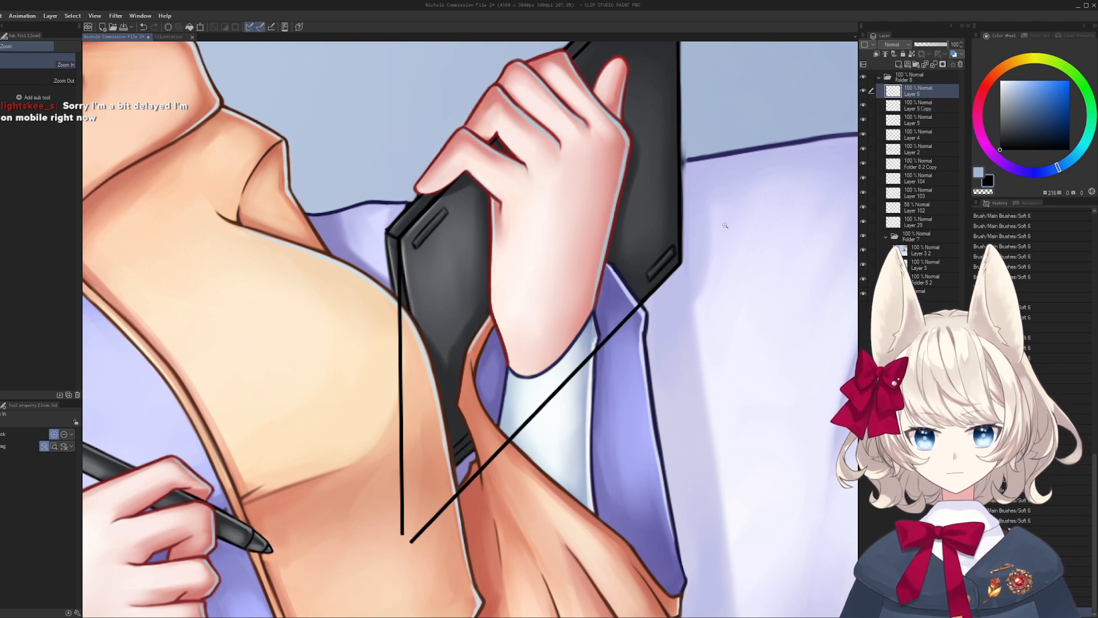
- Duplicate Layer 6's vertical line and move the copy onto the tablet's outer edge
{"action": "key", "text": "ctrl+v"}
{"action": "key", "text": "k"}
{"action": "mouse_move", "coordinate": [504, 335]}
{"action": "left_mouse_down"}
{"action": "mouse_move", "coordinate": [490, 336]}
{"action": "mouse_move", "coordinate": [493, 345]}
{"action": "left_mouse_up"}
{"action": "scroll", "coordinate": [495, 345], "scroll_direction": "up", "scroll_amount": 5}
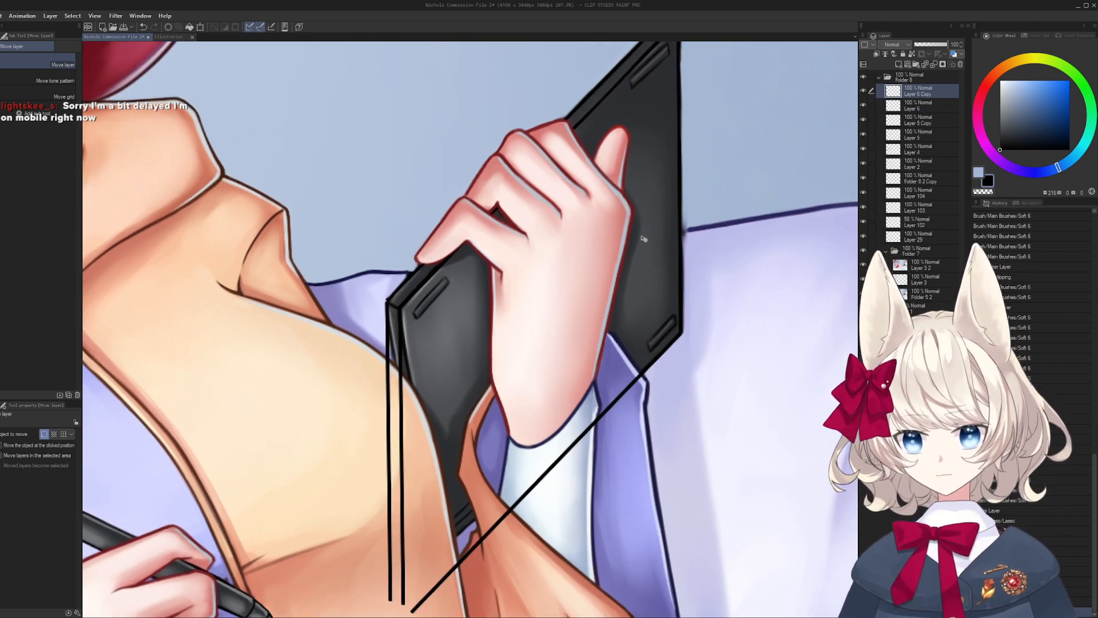
- Merge Layer 6 and its duplicate down into Layer 5 Copy
{"action": "key", "text": "ctrl+z"}
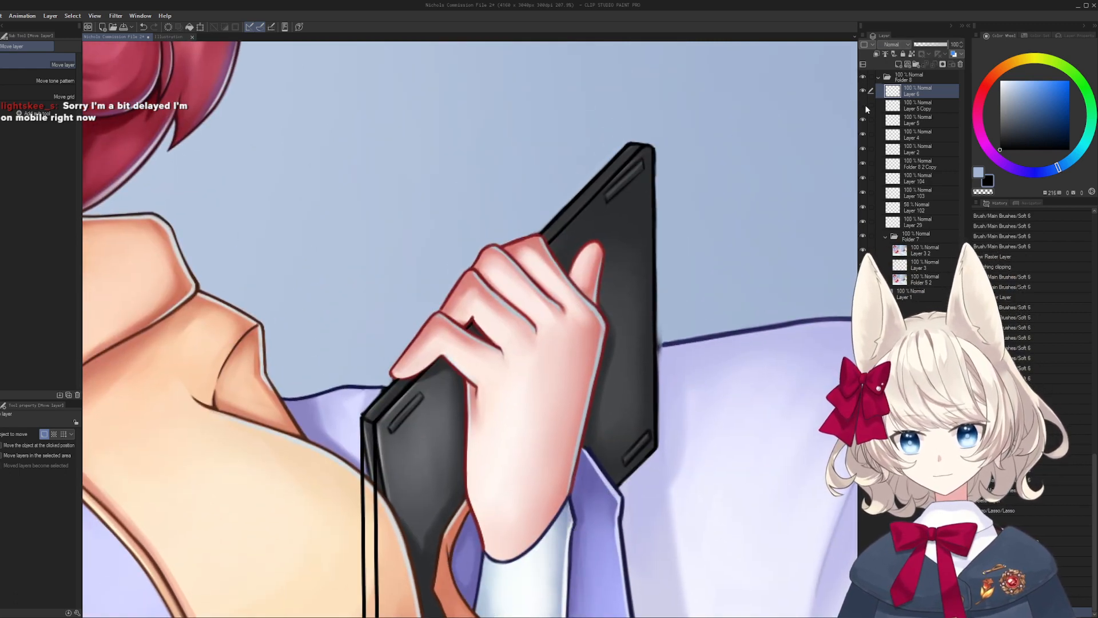
{"action": "scroll", "coordinate": [850, 109], "scroll_direction": "down", "scroll_amount": 3}
{"action": "key", "text": "ctrl+z"}
{"action": "key", "text": "ctrl+z"}
{"action": "scroll", "coordinate": [618, 343], "scroll_direction": "down", "scroll_amount": 3}
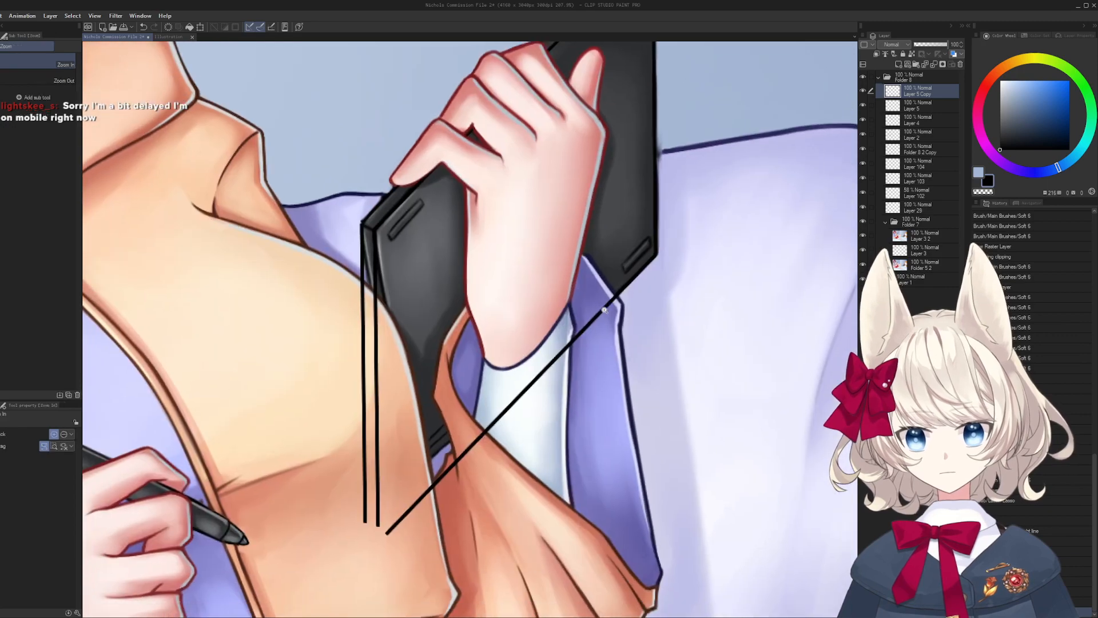
- Lasso and delete the parts of the diagonal tablet line that overrun the sleeve and hoodie
{"action": "scroll", "coordinate": [617, 321], "scroll_direction": "up", "scroll_amount": 4}
{"action": "mouse_move", "coordinate": [627, 286]}
{"action": "left_mouse_down"}
{"action": "mouse_move", "coordinate": [392, 579]}
{"action": "mouse_move", "coordinate": [579, 339]}
{"action": "mouse_move", "coordinate": [585, 386]}
{"action": "left_mouse_up"}
{"action": "key", "text": "Delete"}
{"action": "key", "text": "ctrl+d"}
{"action": "key", "text": "b"}
{"action": "key", "text": "l"}
{"action": "key", "text": "Delete"}
{"action": "key", "text": "ctrl+d"}
{"action": "mouse_move", "coordinate": [389, 529]}
{"action": "left_mouse_down"}
{"action": "mouse_move", "coordinate": [537, 247]}
{"action": "mouse_move", "coordinate": [539, 261]}
{"action": "left_mouse_up"}
{"action": "left_click_drag", "start_coordinate": [485, 308], "coordinate": [361, 420]}
{"action": "key", "text": "Delete"}
{"action": "key", "text": "ctrl+d"}
{"action": "left_click_drag", "start_coordinate": [421, 303], "coordinate": [429, 487]}
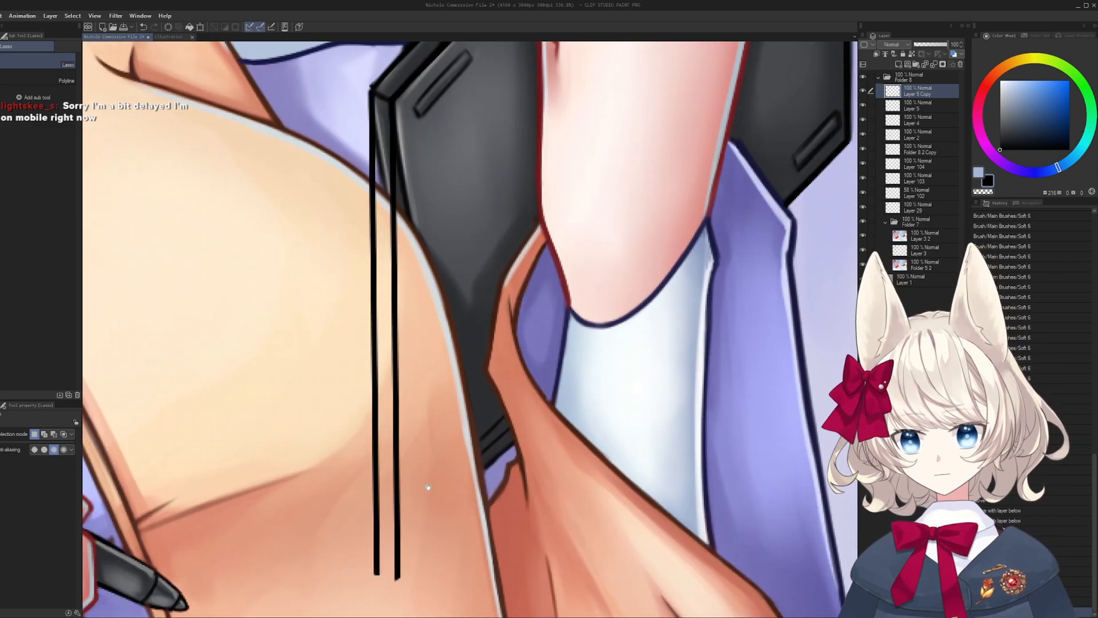
- Delete the parts of the two vertical tablet lines that overlap the hoodie and clean up the remaining ends with the soft eraser
{"action": "mouse_move", "coordinate": [385, 189]}
{"action": "left_mouse_down"}
{"action": "mouse_move", "coordinate": [458, 598]}
{"action": "mouse_move", "coordinate": [263, 441]}
{"action": "left_mouse_up"}
{"action": "key", "text": "Delete"}
{"action": "key", "text": "ctrl+d"}
{"action": "left_click_drag", "start_coordinate": [371, 297], "coordinate": [380, 337]}
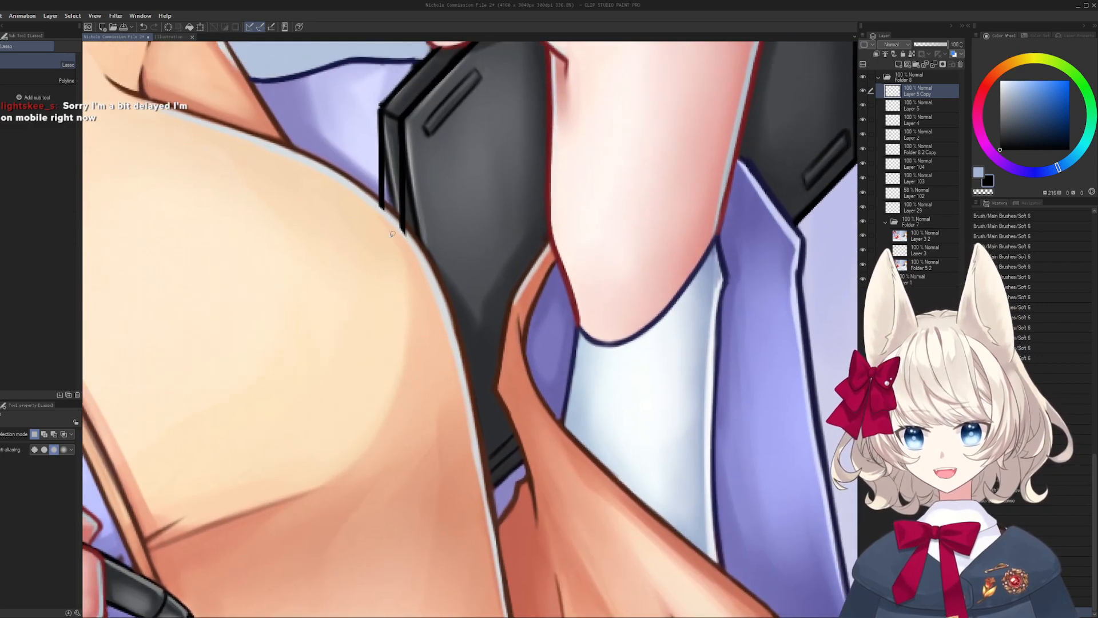
{"action": "key", "text": "e"}
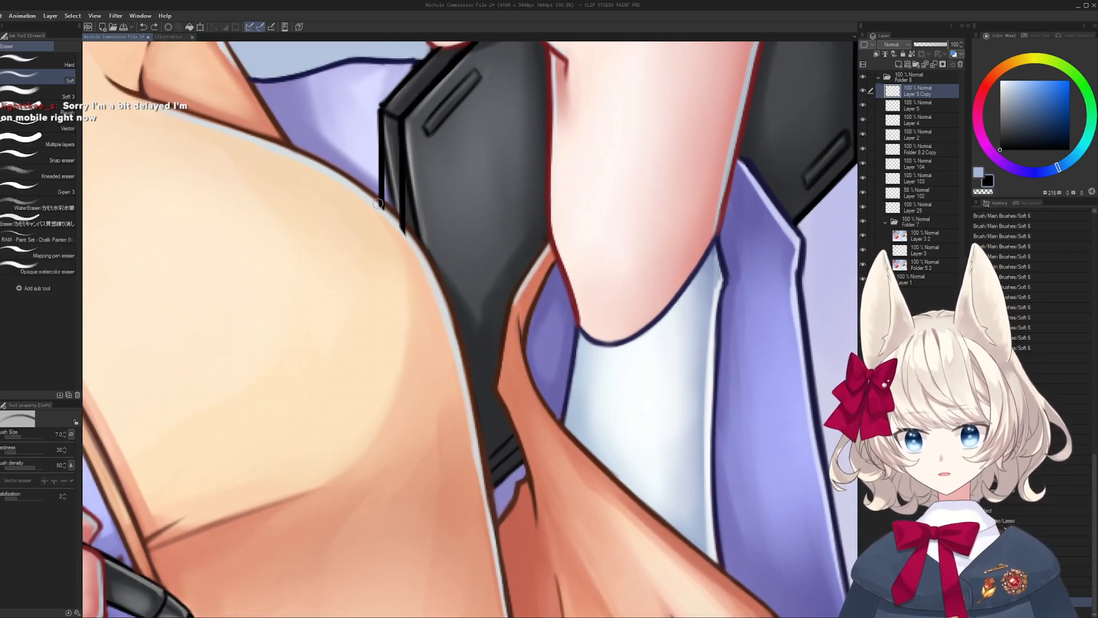
{"action": "left_click", "coordinate": [382, 217]}
- Review the corrected tablet edges and the whole illustration with the interface panels hidden
{"action": "key", "text": "ctrl+space"}
{"action": "left_click_drag", "start_coordinate": [408, 235], "coordinate": [349, 270]}
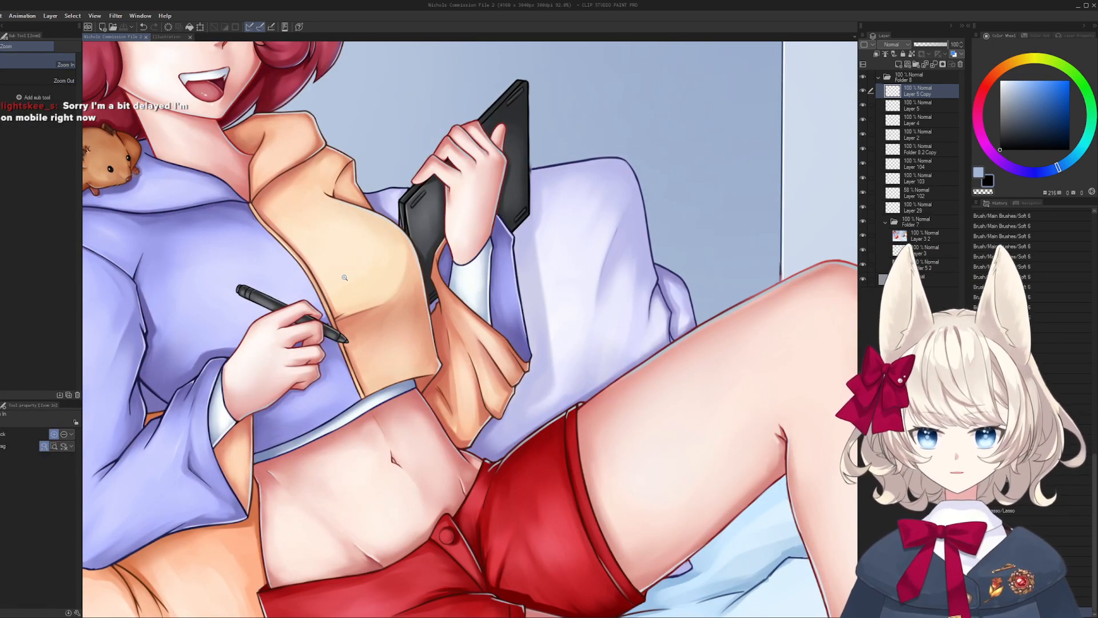
{"action": "scroll", "coordinate": [345, 277], "scroll_direction": "down", "scroll_amount": 6}
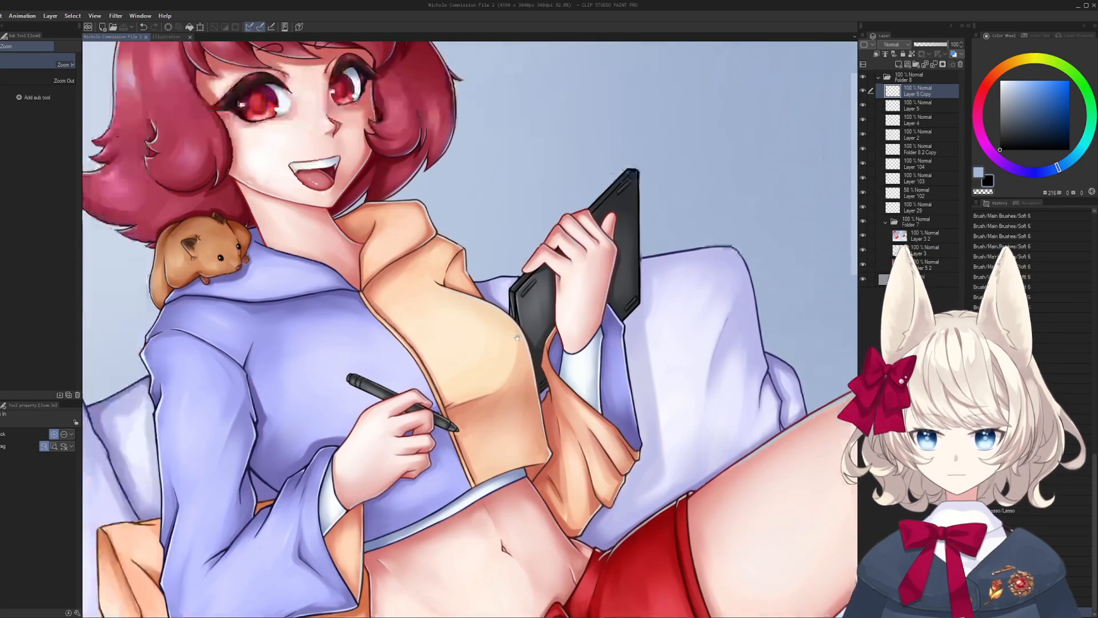
{"action": "key", "text": "Tab"}
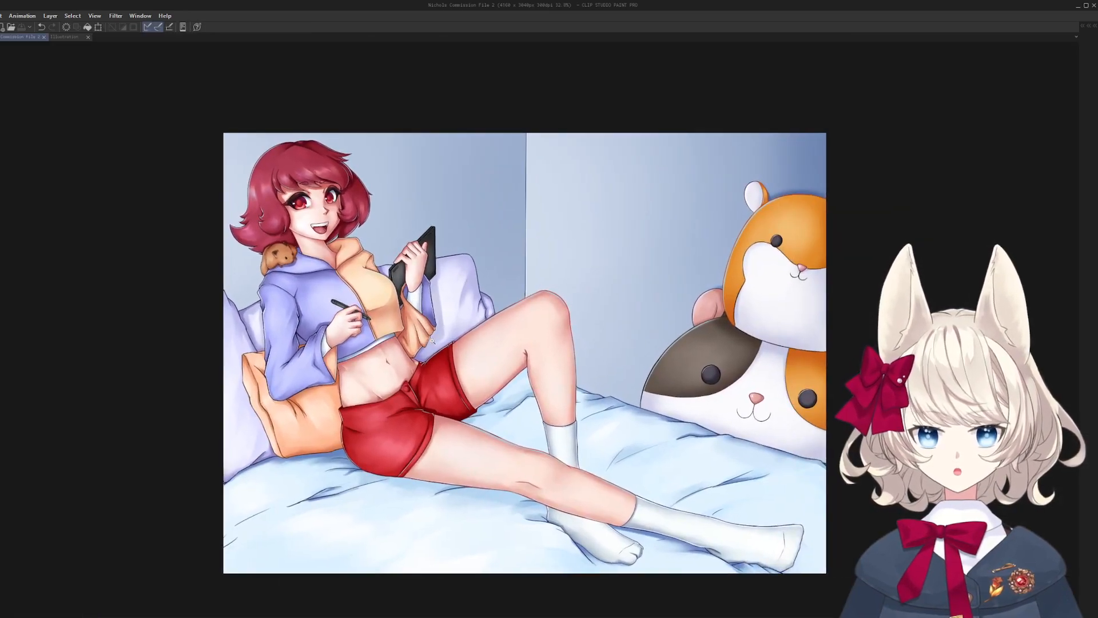
{"action": "key", "text": "Tab"}
{"action": "scroll", "coordinate": [435, 334], "scroll_direction": "up", "scroll_amount": 1}
{"action": "left_click_drag", "start_coordinate": [432, 336], "coordinate": [402, 336]}
{"action": "left_click", "coordinate": [910, 212], "text": "shift"}
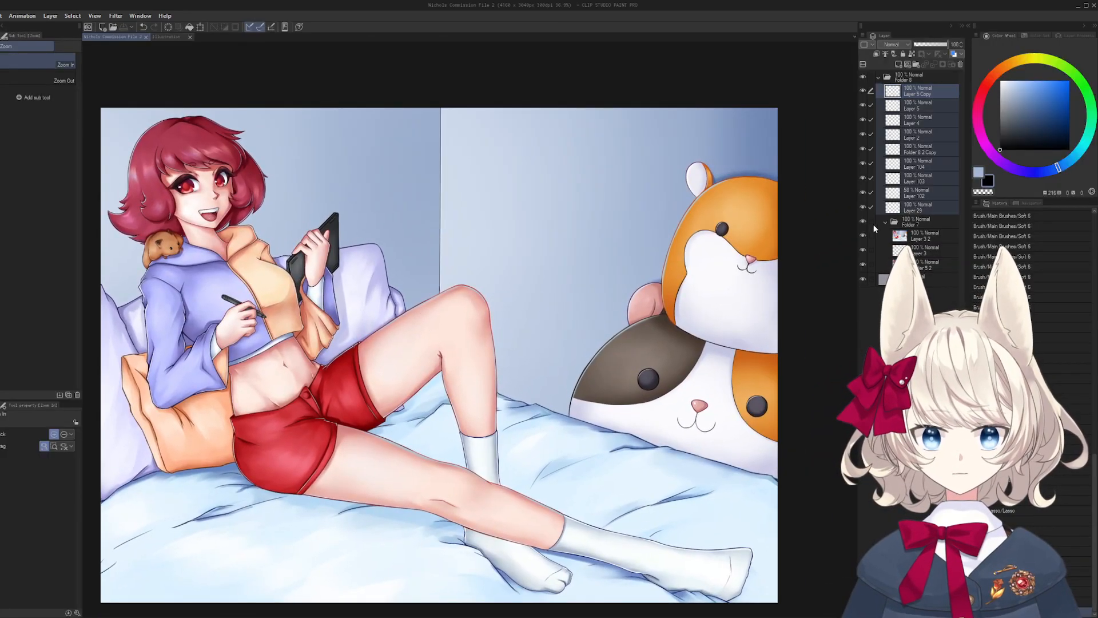
{"action": "key", "text": "ctrl+g"}
{"action": "key", "text": "ctrl+z"}
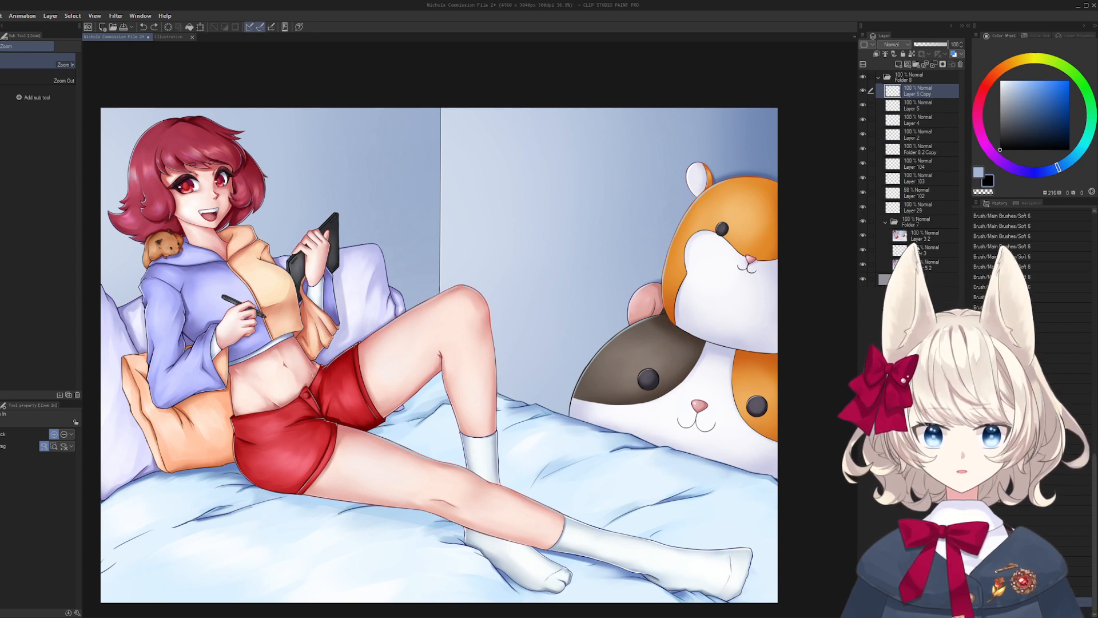
- Move Folder 5 2 out of Folder 7 and group everything from Layer 5 Copy down to Layer 3 into a new folder
{"action": "left_click", "coordinate": [927, 250]}
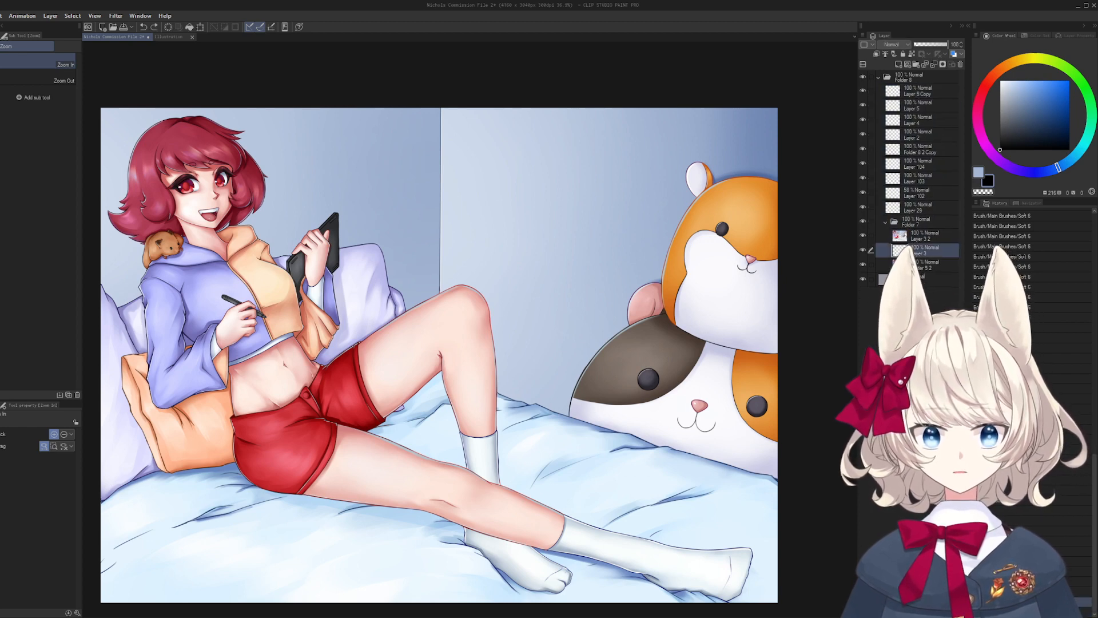
{"action": "left_click", "coordinate": [919, 266]}
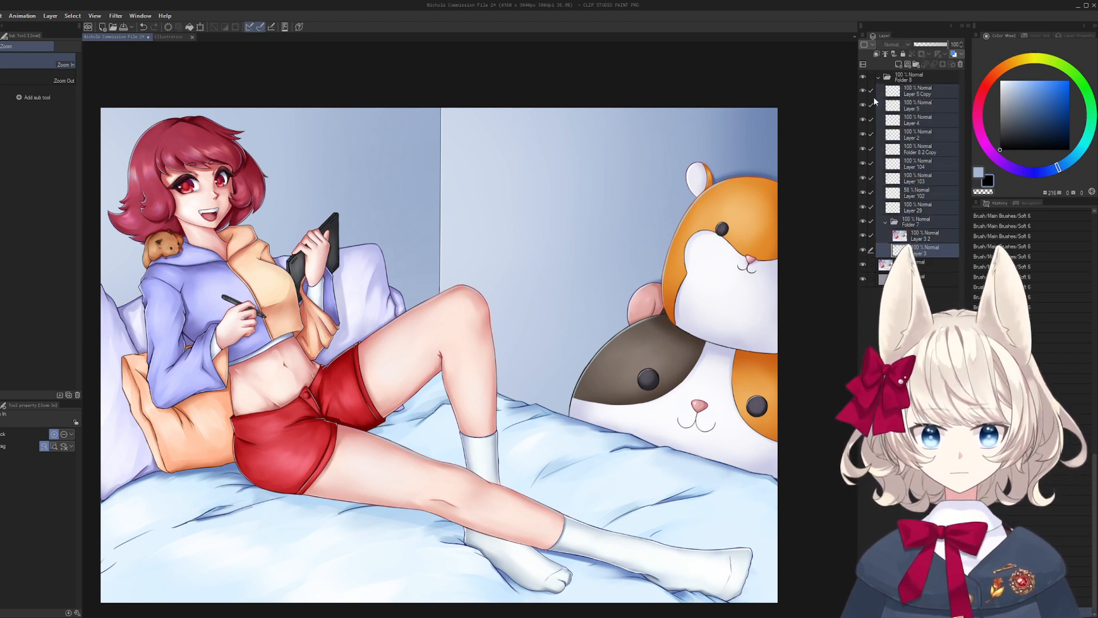
{"action": "left_click", "coordinate": [910, 92], "text": "shift"}
{"action": "key", "text": "ctrl+g"}
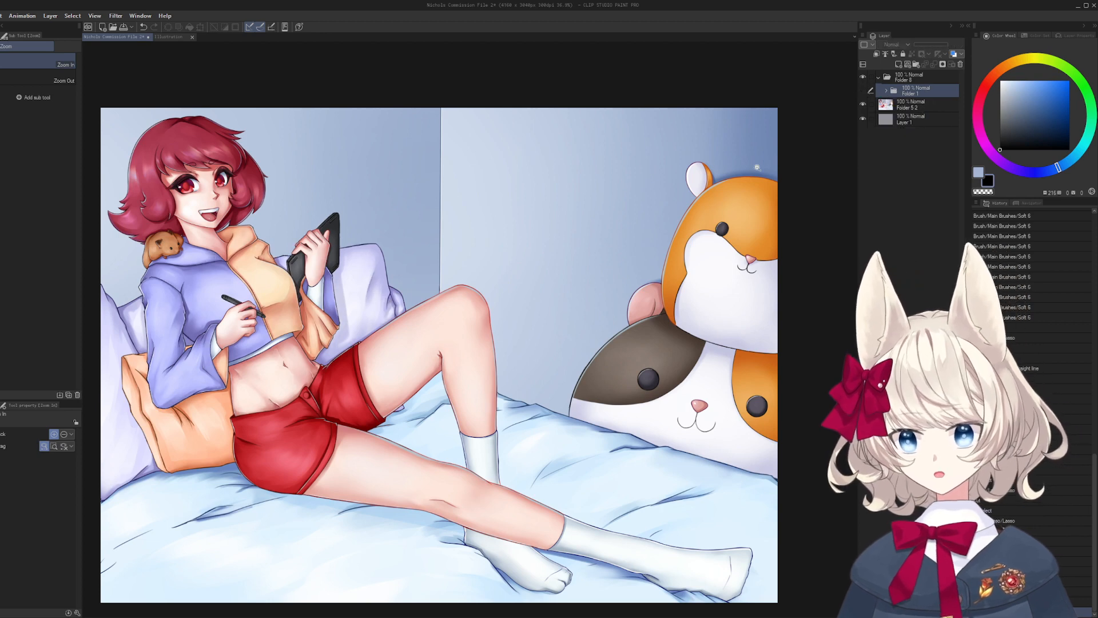
- Compare the full illustration with and without the paint-over by repeatedly toggling Folder 1's visibility
{"action": "key", "text": "Tab"}
{"action": "scroll", "coordinate": [647, 261], "scroll_direction": "up", "scroll_amount": 3}
{"action": "scroll", "coordinate": [647, 260], "scroll_direction": "down", "scroll_amount": 2}
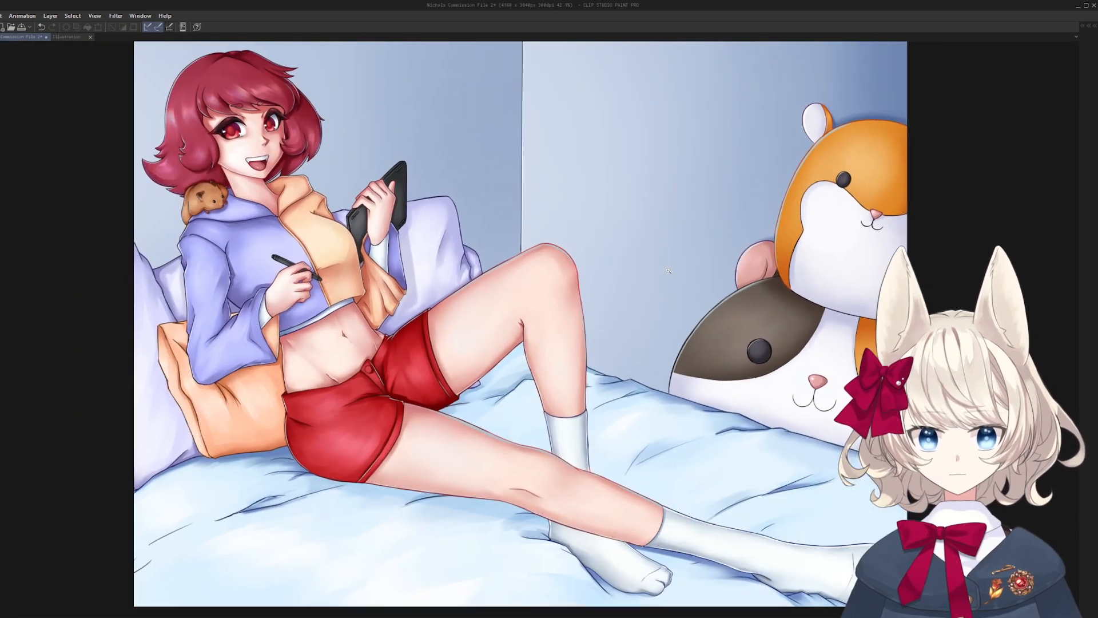
{"action": "key", "text": "Tab"}
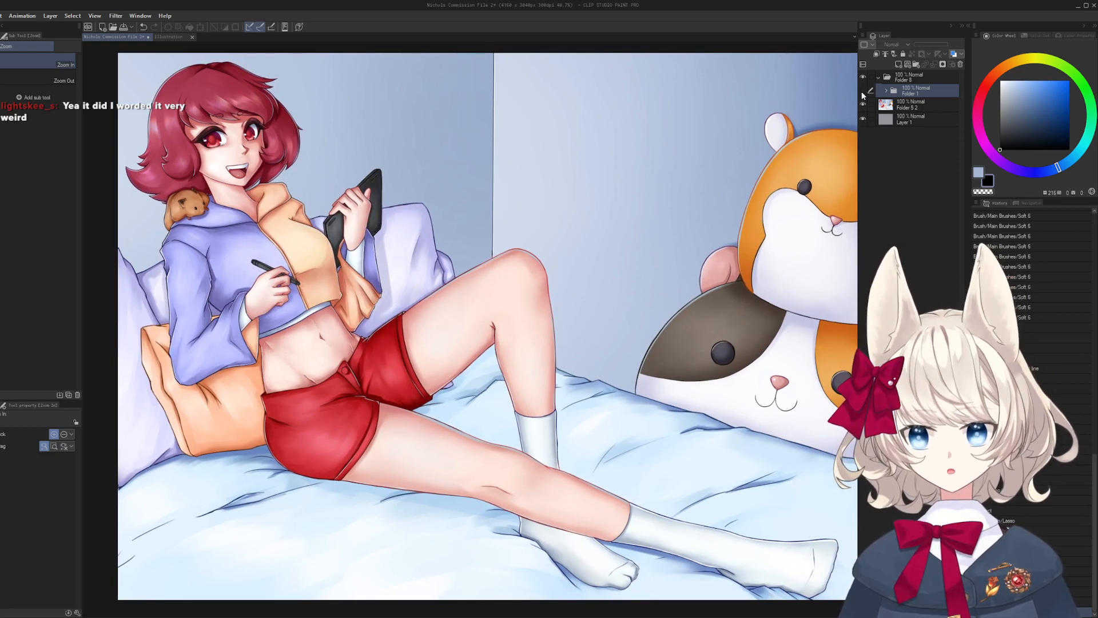
{"action": "left_click", "coordinate": [863, 91]}
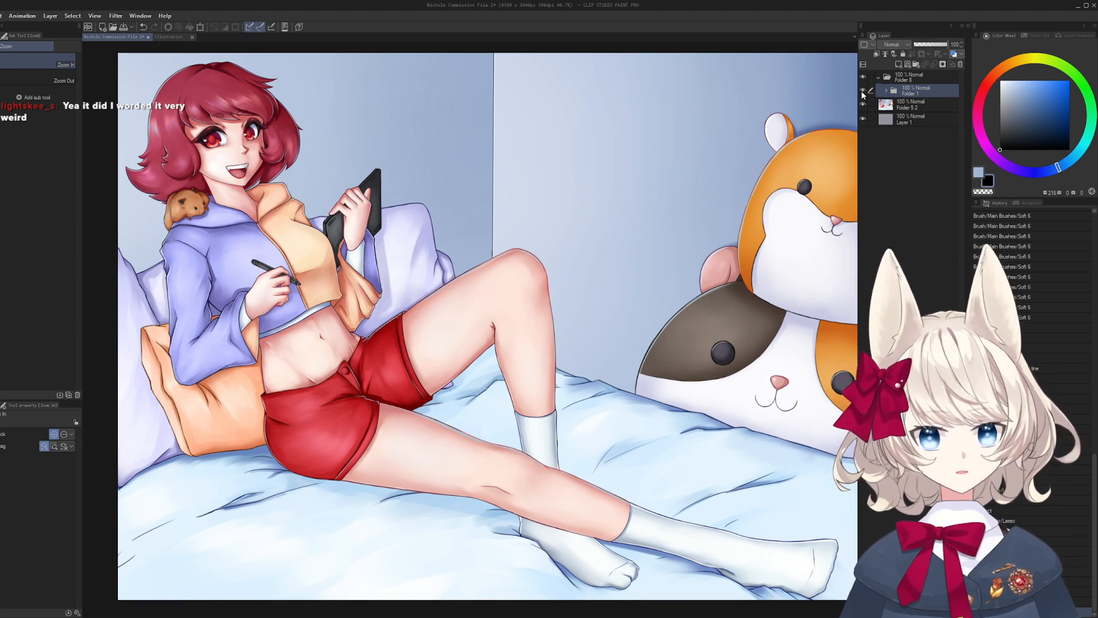
{"action": "left_click", "coordinate": [862, 90]}
{"action": "left_click", "coordinate": [863, 91]}
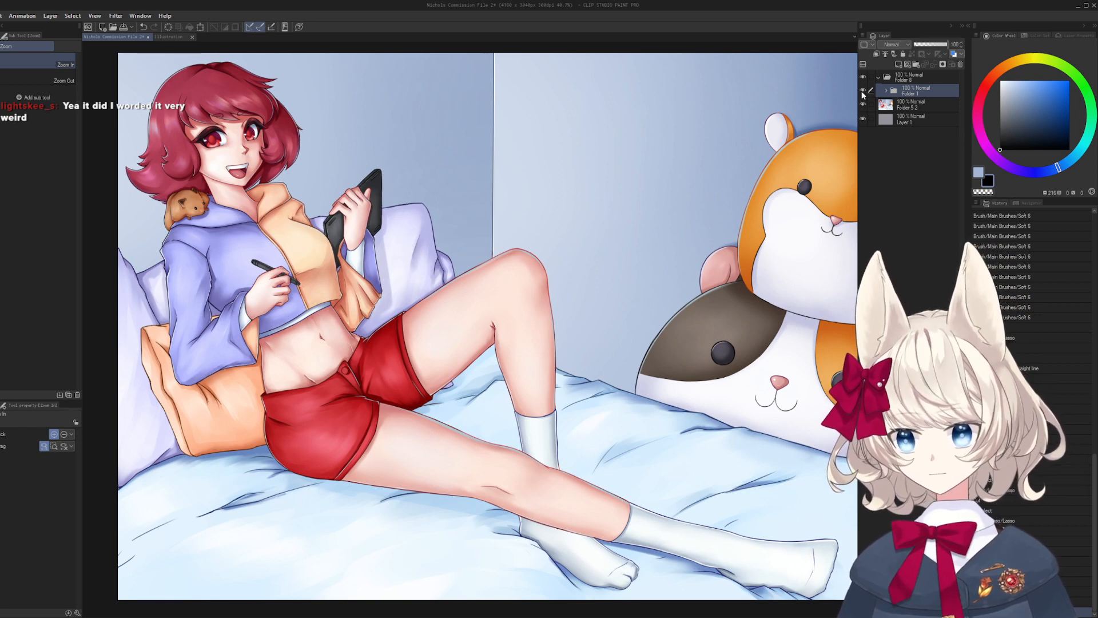
{"action": "left_click", "coordinate": [863, 90]}
{"action": "left_click", "coordinate": [862, 91]}
{"action": "left_click", "coordinate": [863, 90]}
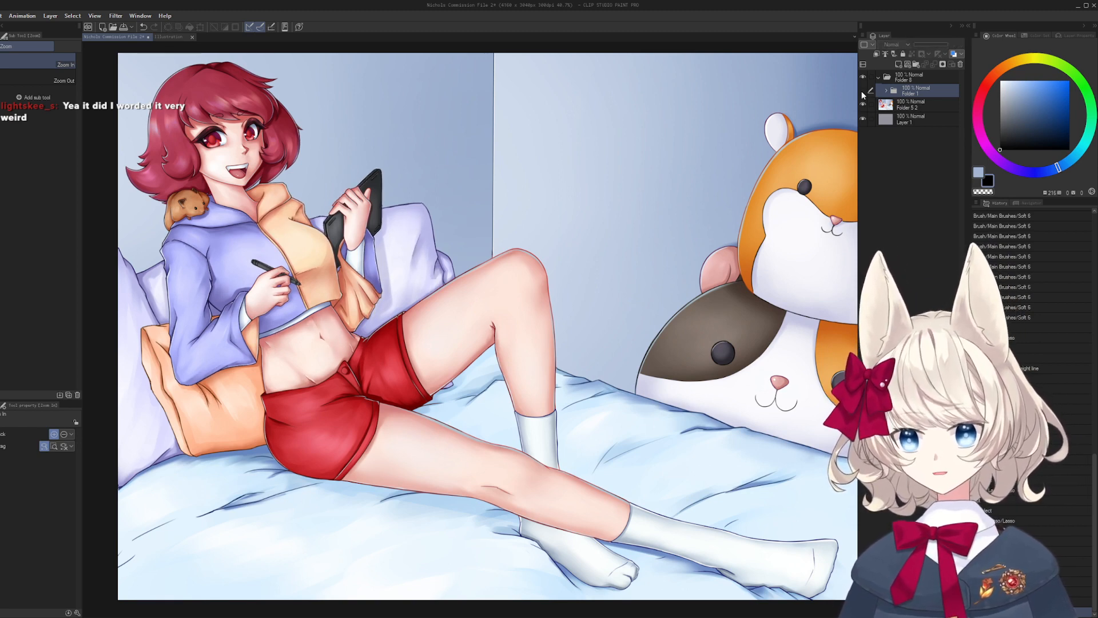
{"action": "left_click", "coordinate": [862, 90]}
{"action": "left_click", "coordinate": [862, 90]}
{"action": "left_click", "coordinate": [863, 90]}
{"action": "left_click", "coordinate": [863, 90]}
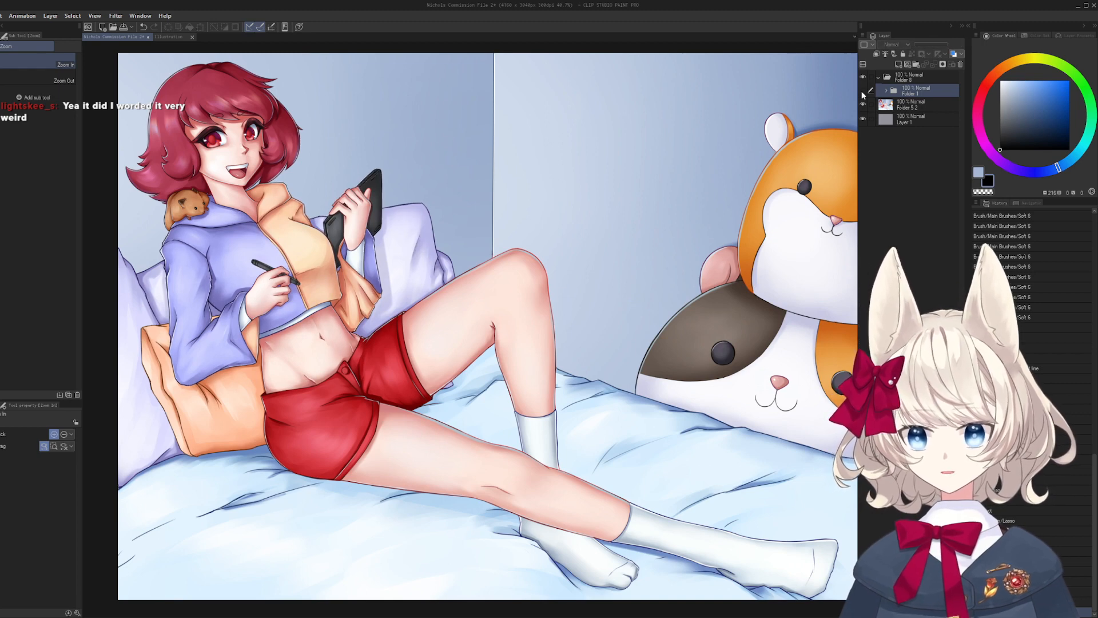
{"action": "left_click", "coordinate": [863, 90]}
{"action": "left_click", "coordinate": [862, 90]}
{"action": "left_click", "coordinate": [863, 90]}
{"action": "left_click", "coordinate": [862, 90]}
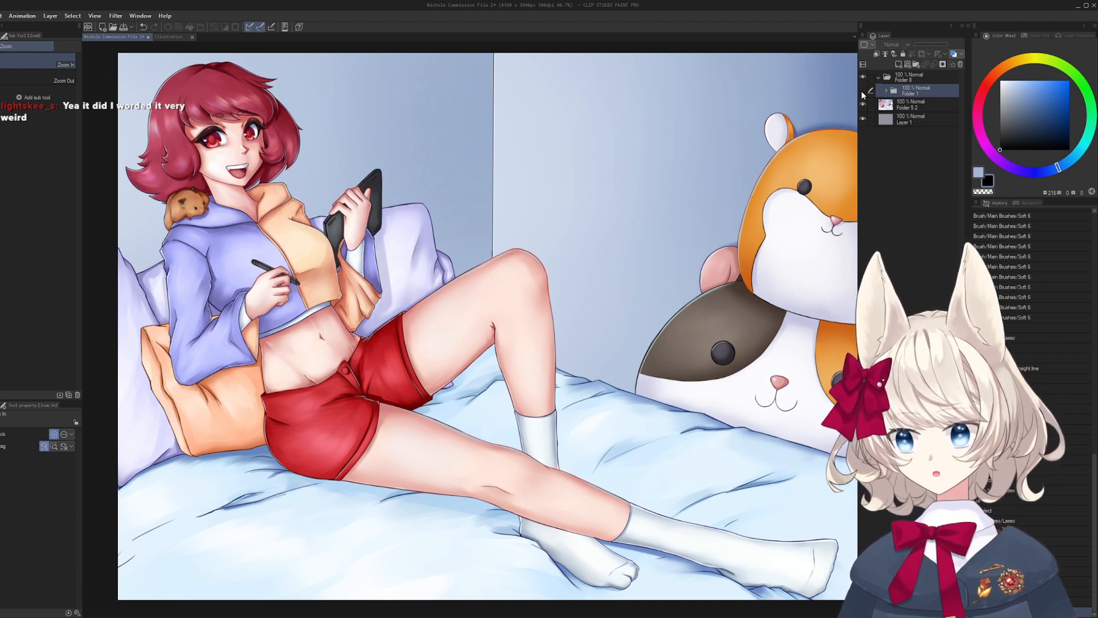
{"action": "left_click", "coordinate": [863, 90]}
{"action": "left_click", "coordinate": [862, 91]}
{"action": "left_click", "coordinate": [863, 91]}
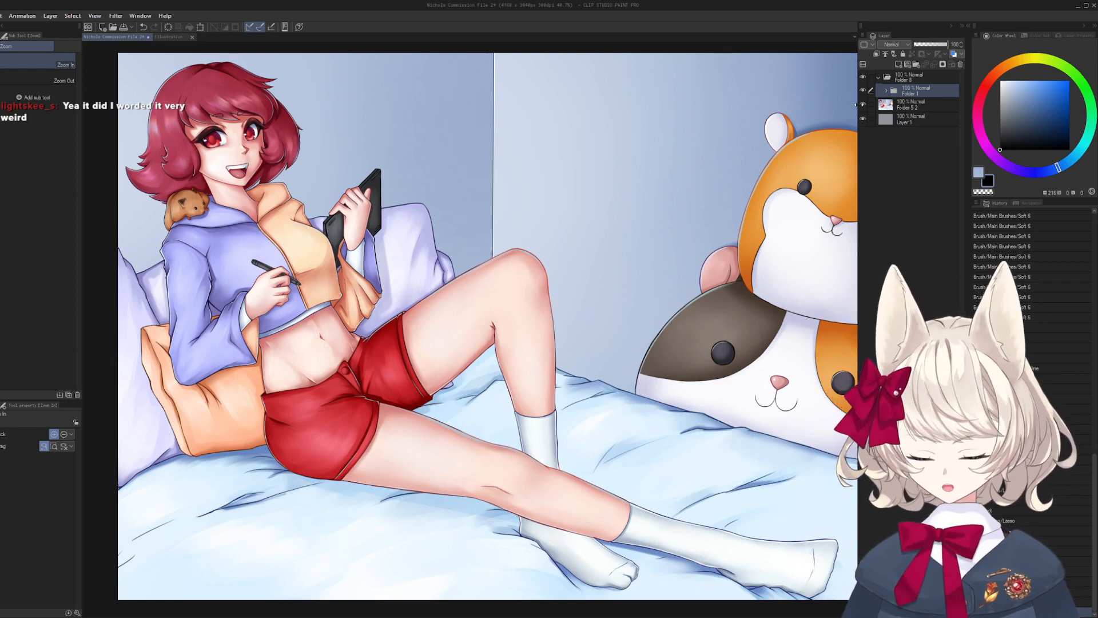
- Examine the paint-over's effect on the face and hair up close by toggling Folder 1's visibility
{"action": "scroll", "coordinate": [690, 288], "scroll_direction": "up", "scroll_amount": 8}
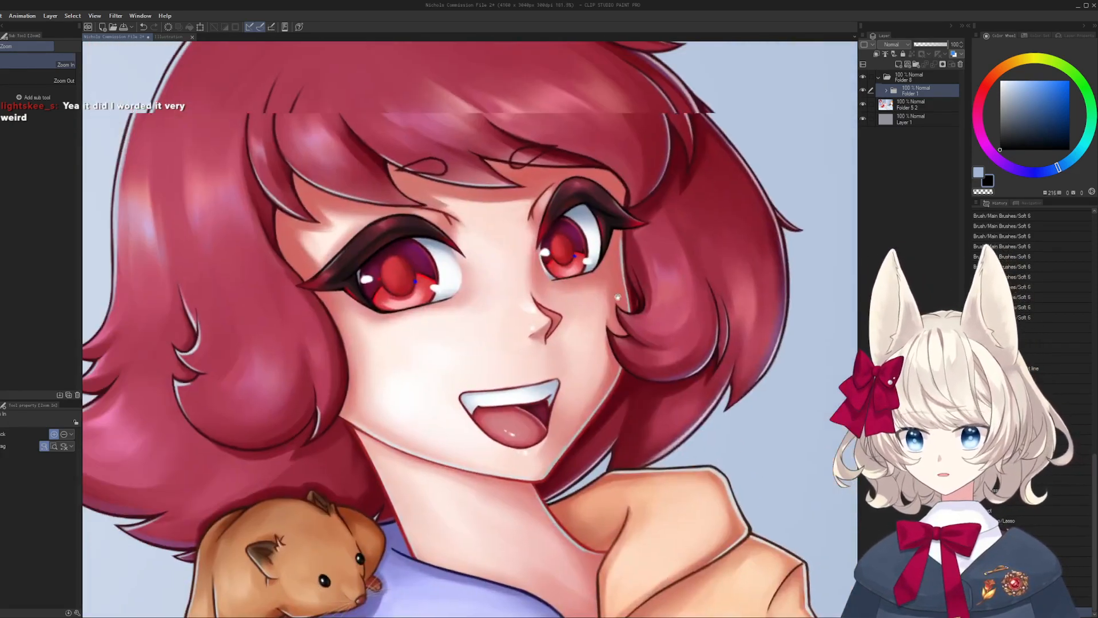
{"action": "key", "text": "Tab"}
{"action": "key", "text": "Tab"}
{"action": "scroll", "coordinate": [698, 274], "scroll_direction": "down", "scroll_amount": 2}
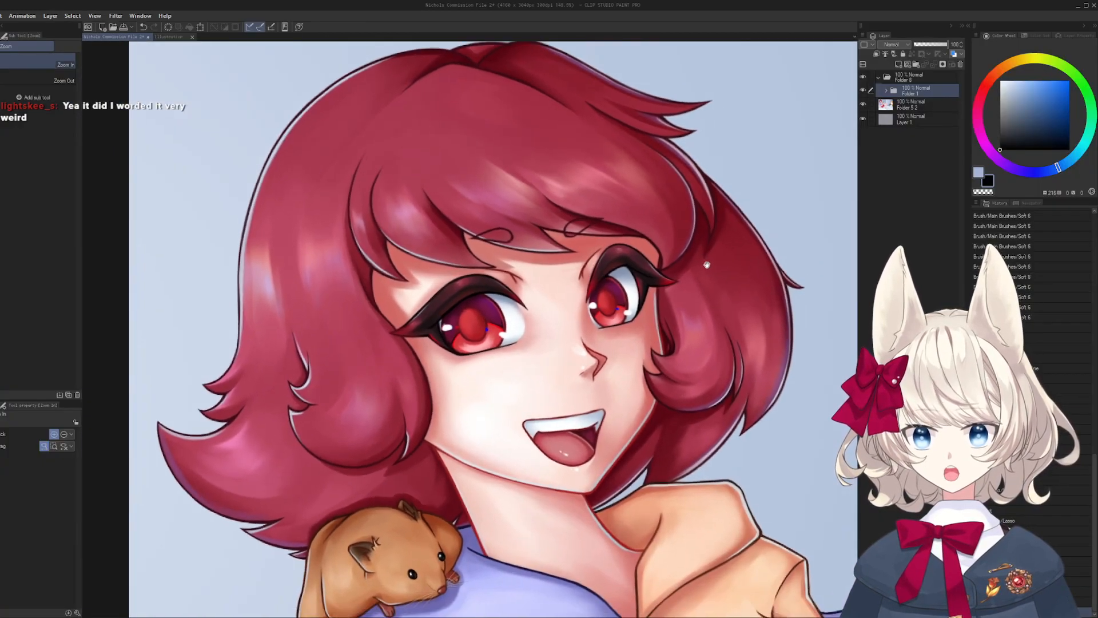
{"action": "left_click", "coordinate": [863, 104]}
{"action": "left_click", "coordinate": [865, 91]}
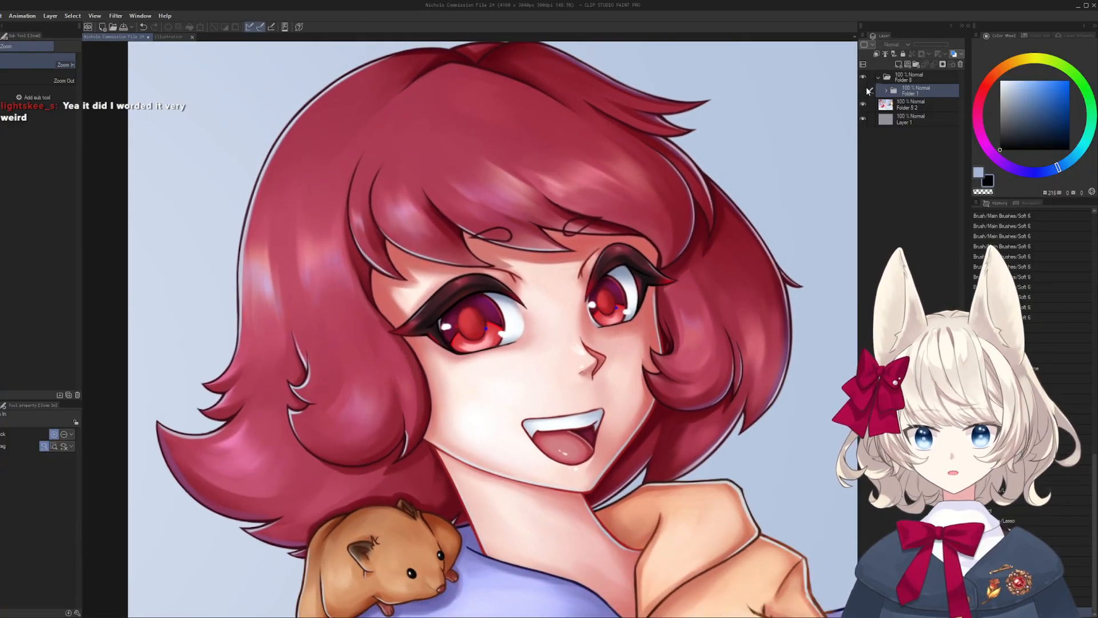
{"action": "left_click", "coordinate": [865, 91]}
{"action": "left_click", "coordinate": [864, 90]}
{"action": "left_click", "coordinate": [864, 90]}
{"action": "left_click", "coordinate": [865, 90]}
{"action": "left_click", "coordinate": [865, 91]}
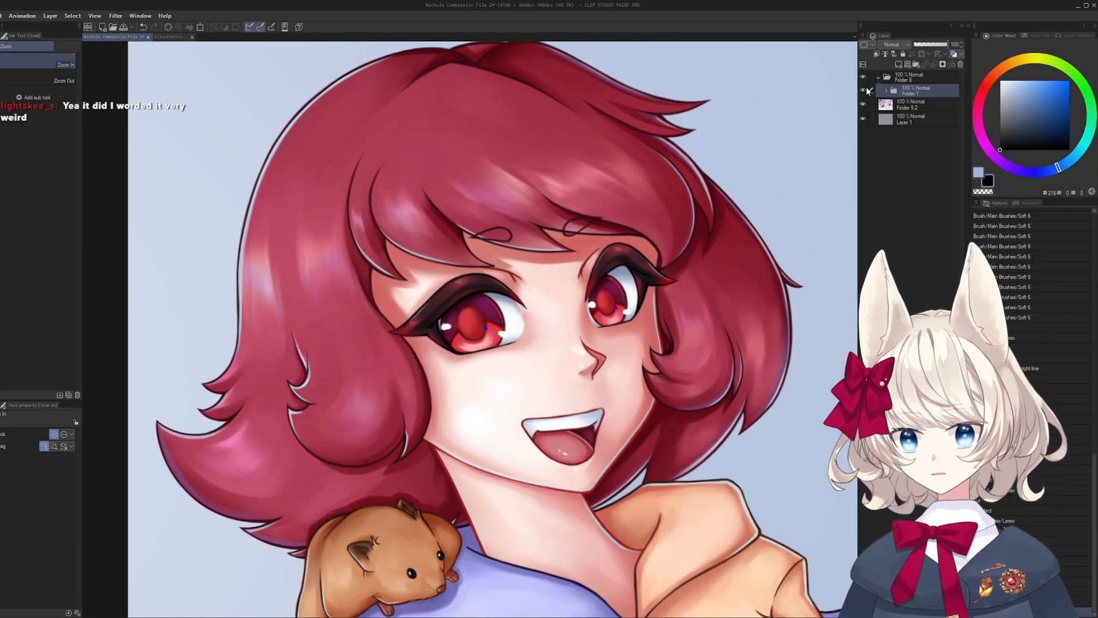
{"action": "left_click", "coordinate": [865, 91]}
{"action": "left_click", "coordinate": [865, 91]}
{"action": "left_click", "coordinate": [865, 90]}
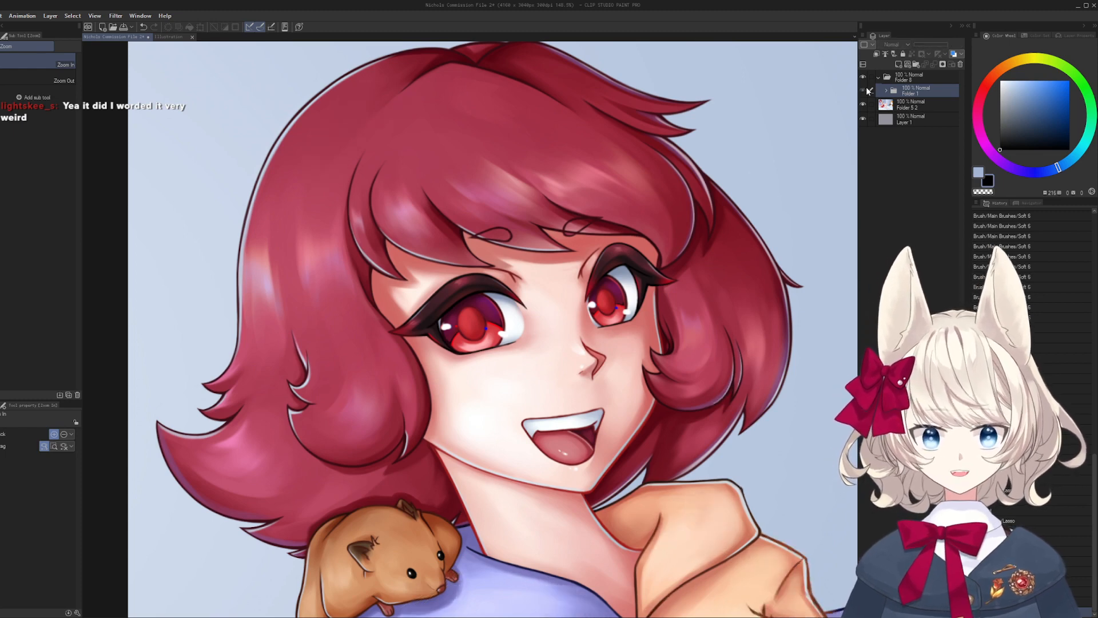
- Compare the face and hair close-up with and without the paint-over in Folder 1, and look through the layers it contains
{"action": "left_click", "coordinate": [865, 90]}
{"action": "left_click", "coordinate": [865, 90]}
{"action": "left_click", "coordinate": [865, 91]}
{"action": "left_click", "coordinate": [865, 90]}
{"action": "left_click", "coordinate": [865, 91]}
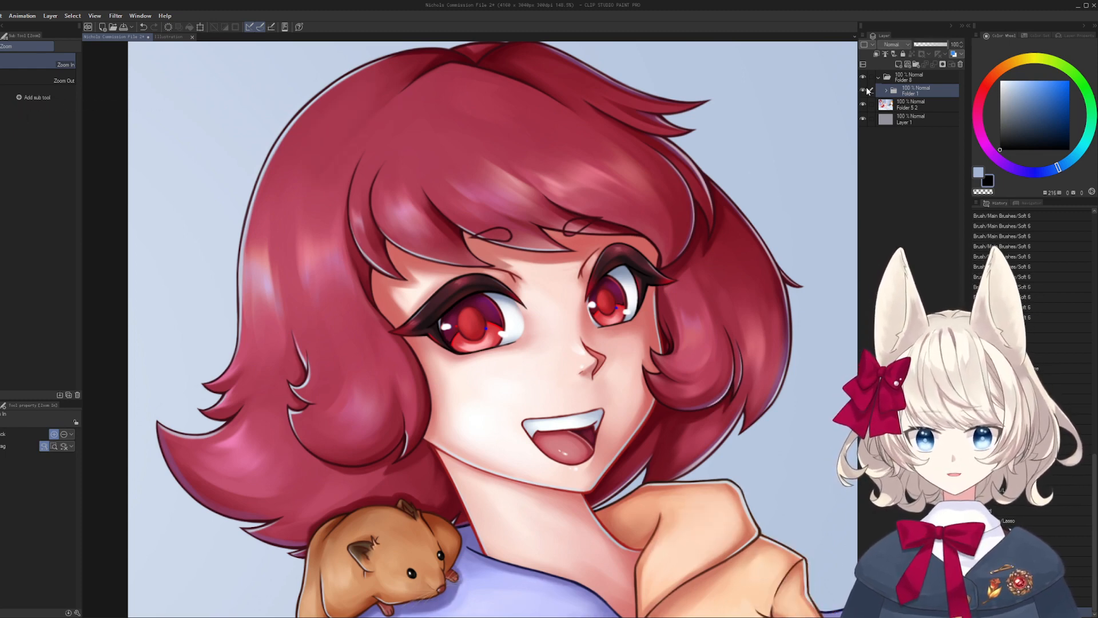
{"action": "left_click", "coordinate": [865, 90]}
{"action": "left_click", "coordinate": [865, 90]}
{"action": "left_click", "coordinate": [865, 91]}
{"action": "left_click", "coordinate": [865, 90]}
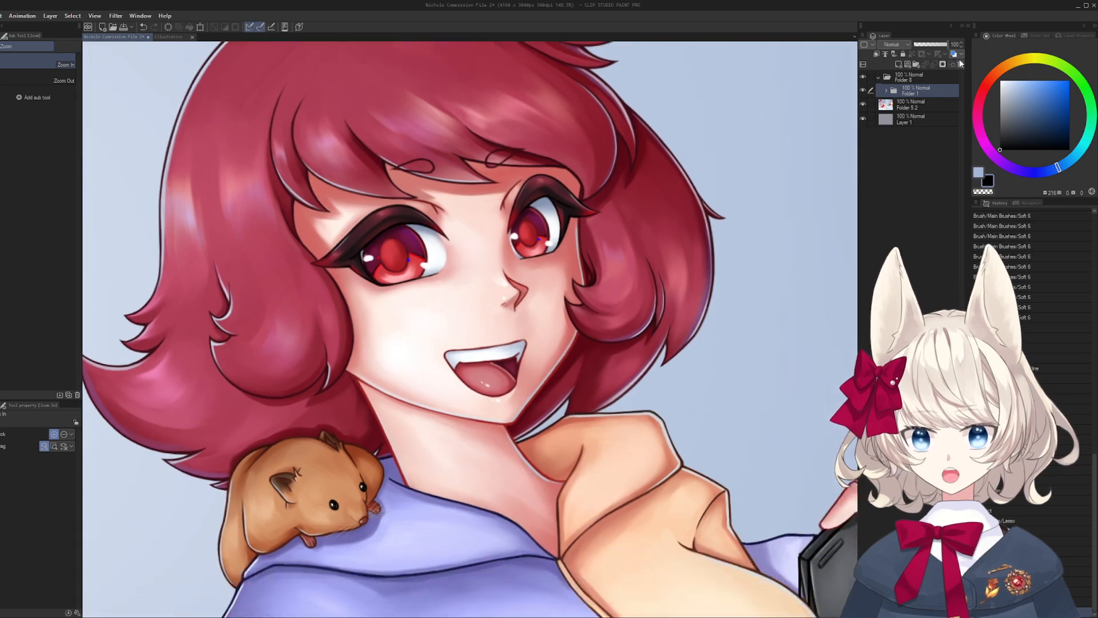
{"action": "left_click", "coordinate": [886, 92]}
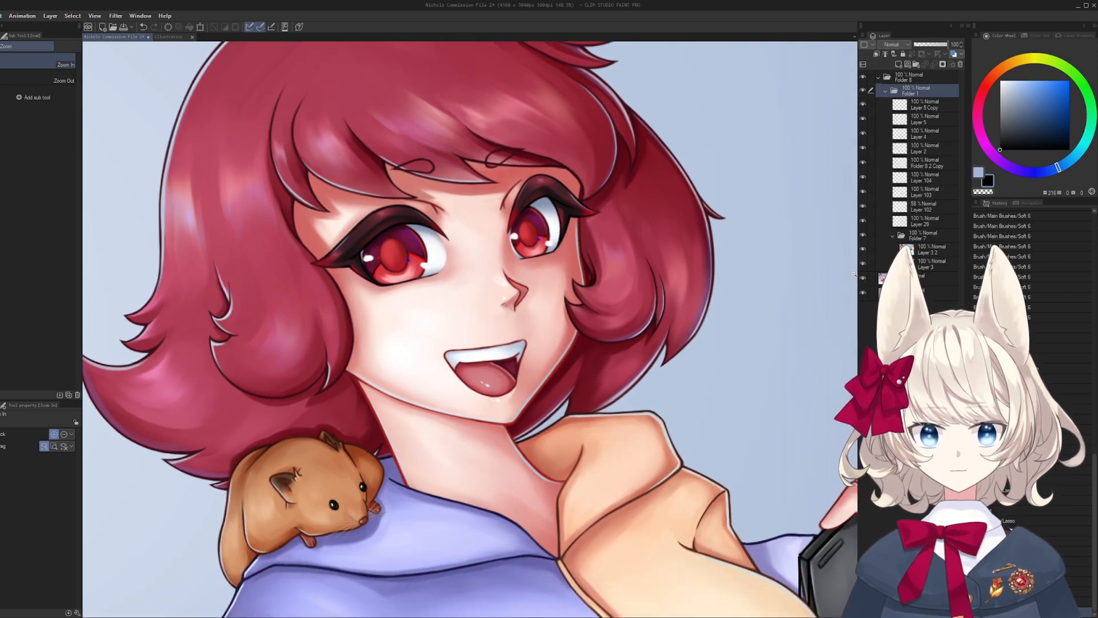
{"action": "left_click", "coordinate": [886, 92]}
{"action": "left_click_drag", "start_coordinate": [824, 243], "coordinate": [846, 286]}
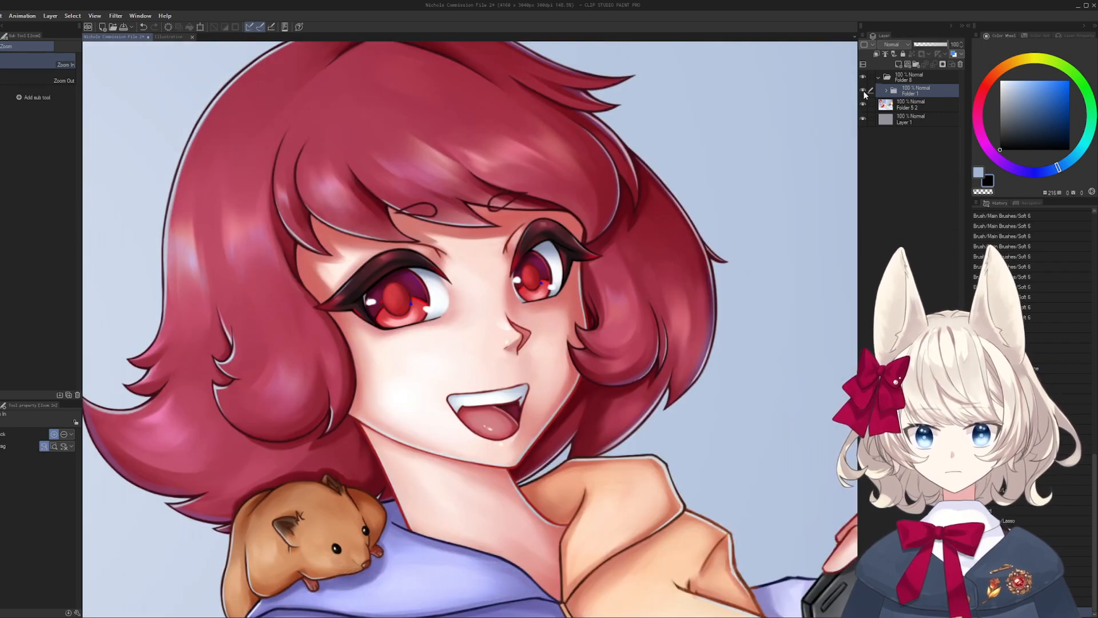
- Compare the hoodie, pen hand and hamster with and without the paint-over by repeatedly toggling Folder 1's visibility
{"action": "left_click_drag", "start_coordinate": [853, 485], "coordinate": [829, 125]}
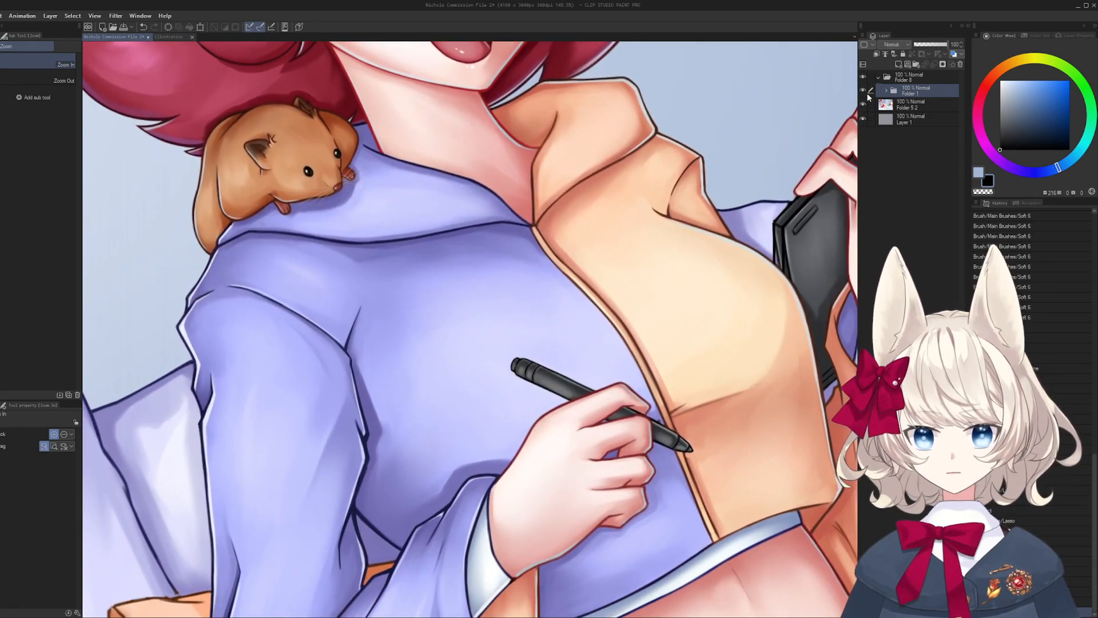
{"action": "left_click", "coordinate": [864, 90]}
{"action": "left_click", "coordinate": [864, 91]}
{"action": "left_click", "coordinate": [864, 90]}
{"action": "left_click", "coordinate": [864, 90]}
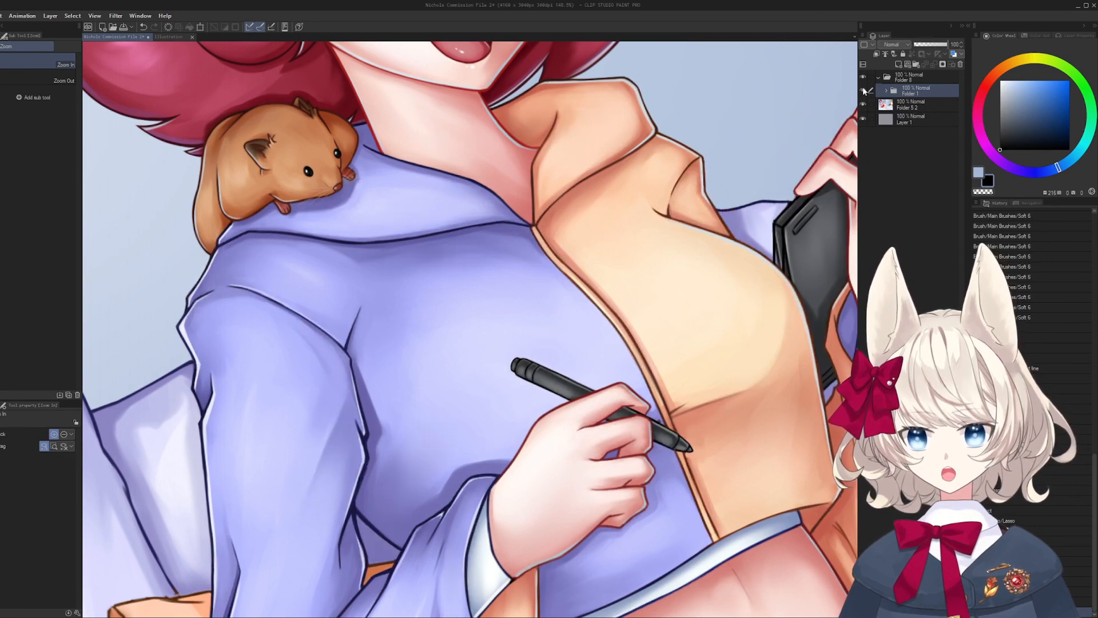
{"action": "left_click", "coordinate": [864, 90]}
{"action": "left_click", "coordinate": [864, 91]}
{"action": "left_click", "coordinate": [864, 90]}
{"action": "left_click", "coordinate": [864, 90]}
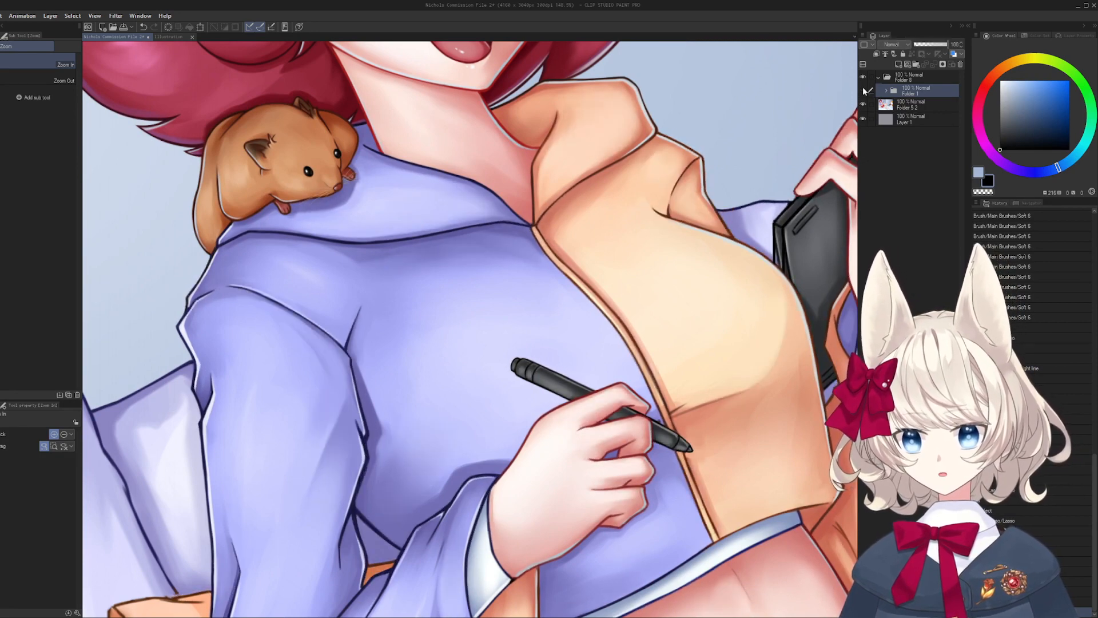
{"action": "left_click", "coordinate": [864, 91]}
{"action": "left_click", "coordinate": [864, 91]}
{"action": "left_click", "coordinate": [864, 90]}
{"action": "left_click", "coordinate": [864, 90]}
{"action": "left_click", "coordinate": [863, 91]}
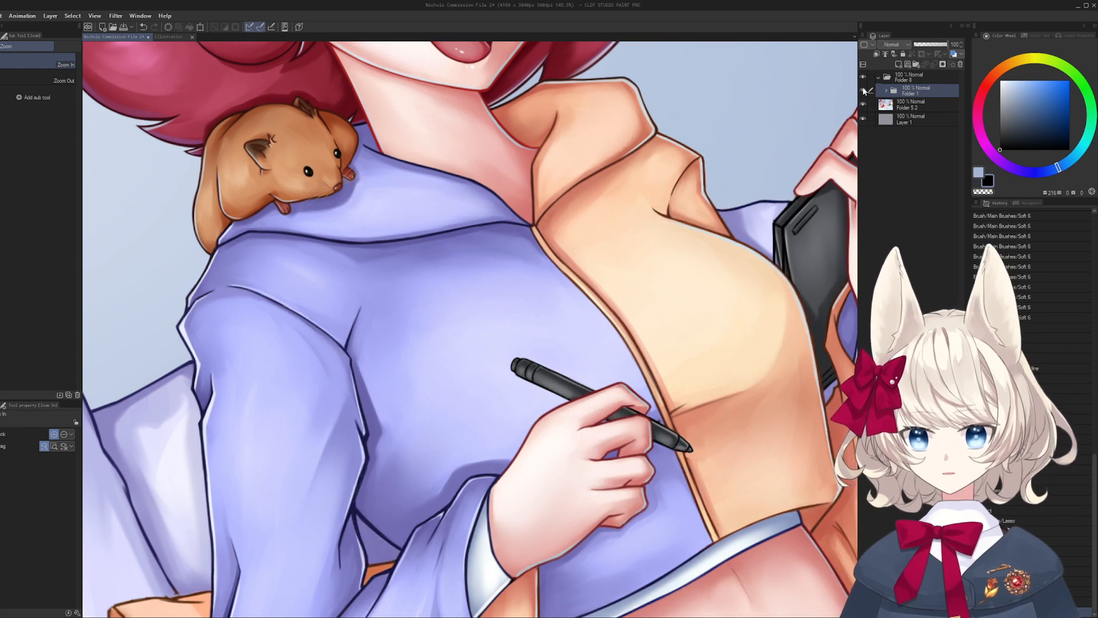
{"action": "left_click", "coordinate": [863, 91]}
{"action": "left_click", "coordinate": [864, 90]}
{"action": "left_click", "coordinate": [864, 91]}
{"action": "left_click", "coordinate": [863, 90]}
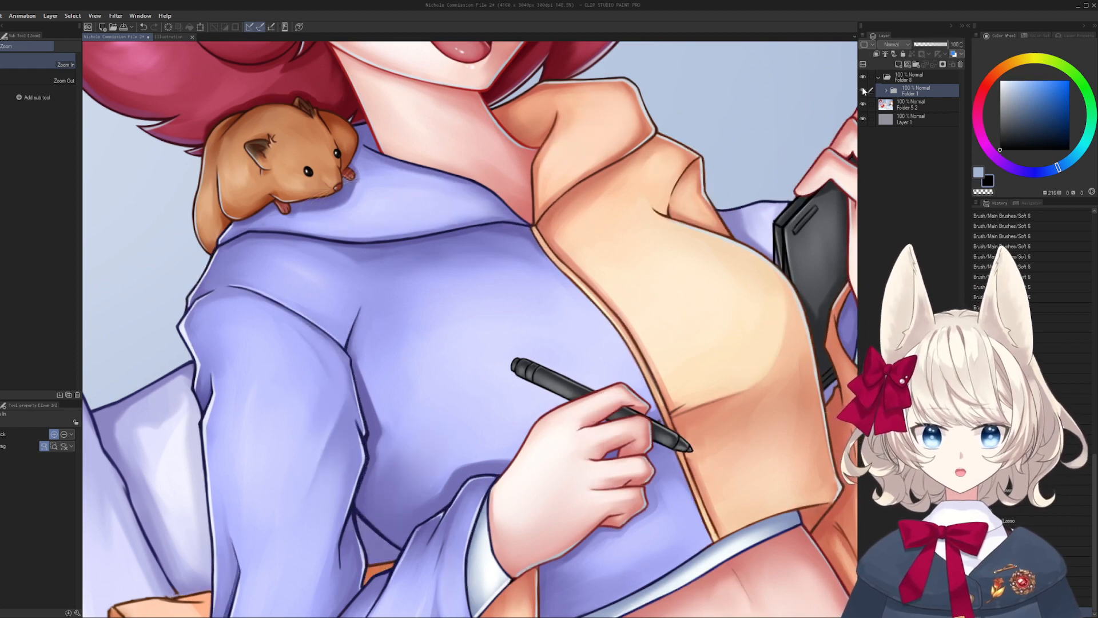
{"action": "left_click", "coordinate": [864, 90]}
{"action": "left_click", "coordinate": [863, 90]}
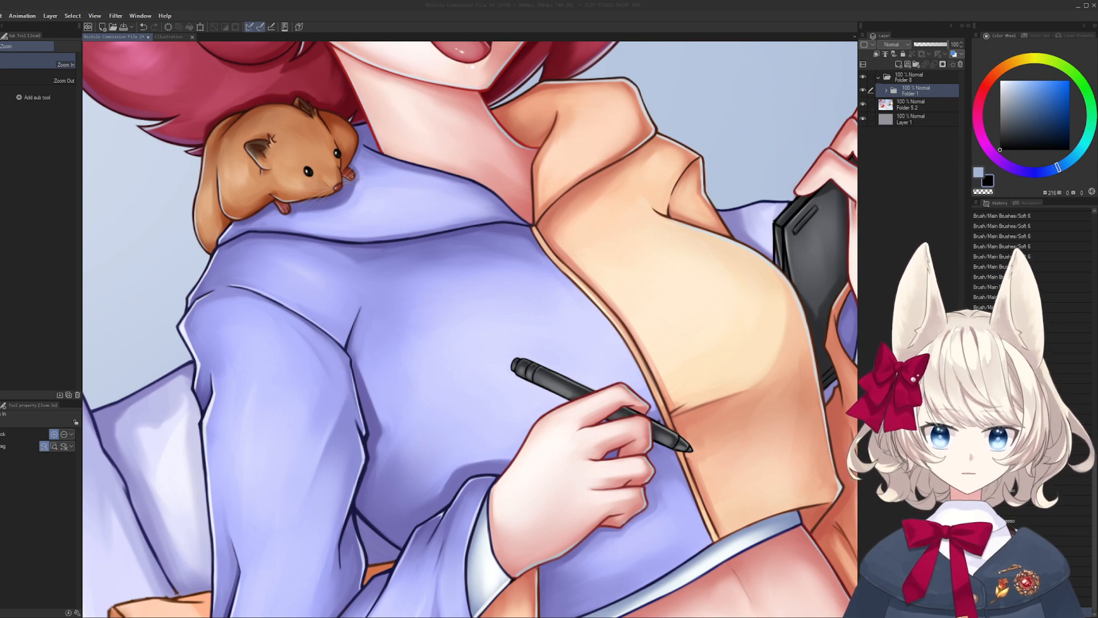
{"action": "left_click", "coordinate": [864, 91]}
{"action": "left_click", "coordinate": [864, 90]}
{"action": "left_click", "coordinate": [864, 90]}
{"action": "left_click", "coordinate": [864, 90]}
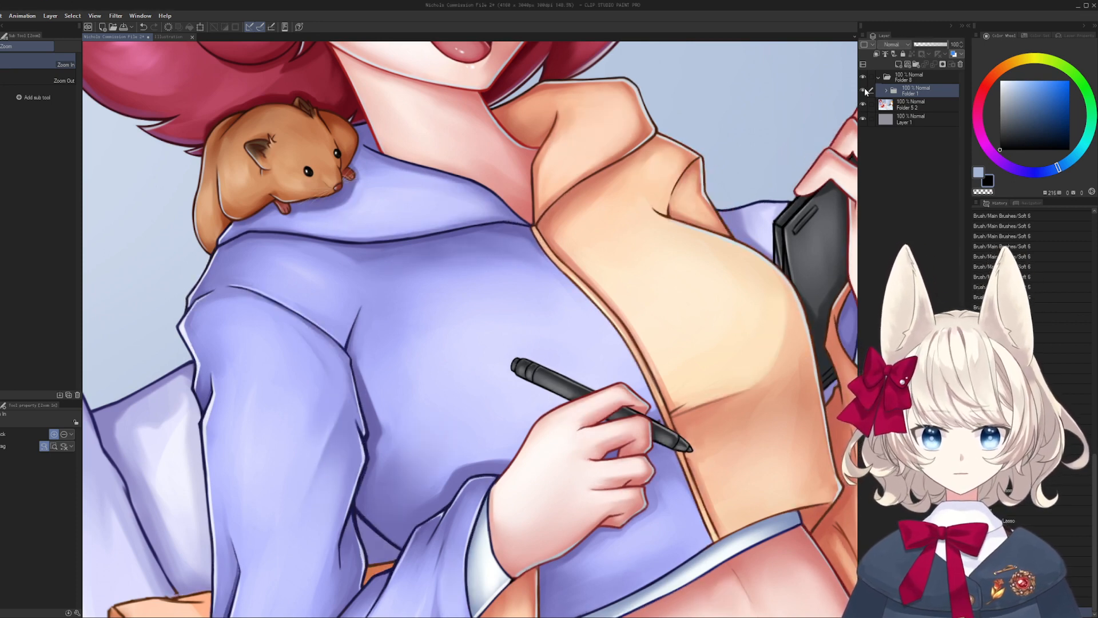
{"action": "left_click", "coordinate": [863, 90]}
{"action": "left_click", "coordinate": [864, 90]}
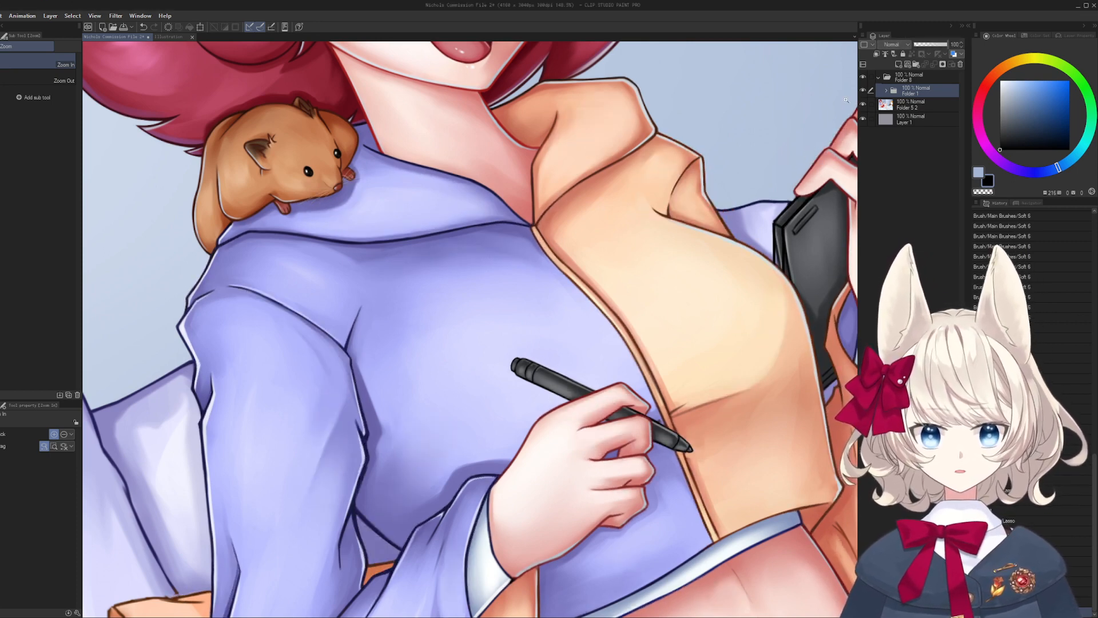
- Undo the Folder 1 grouping and the move of Folder 5 2, and check the full illustration by toggling Folder 7's layers
{"action": "left_click", "coordinate": [886, 90]}
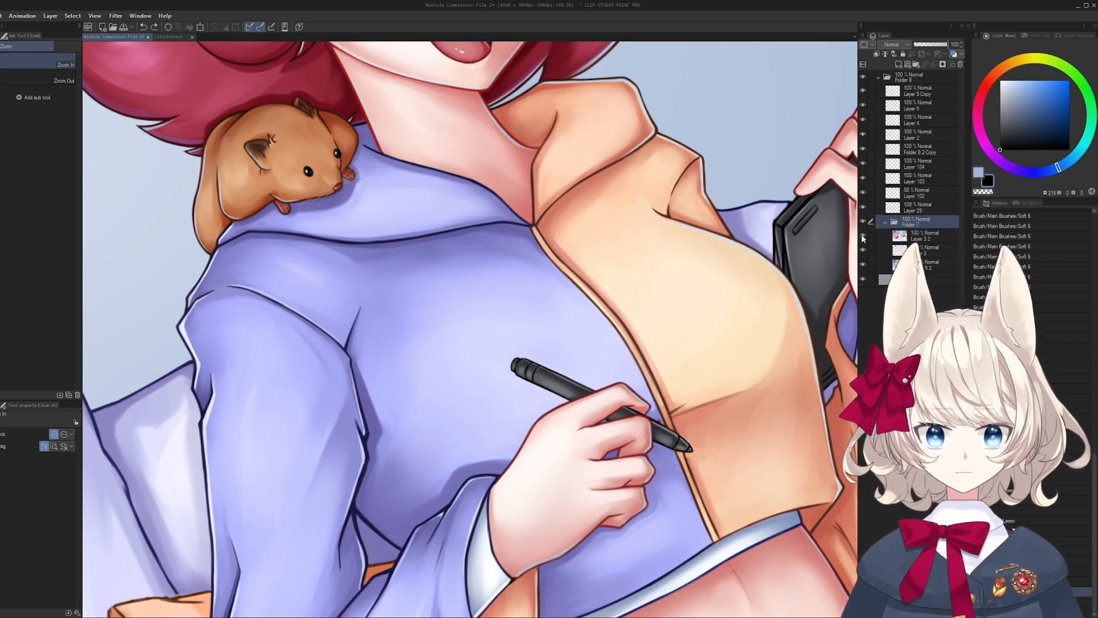
{"action": "scroll", "coordinate": [848, 250], "scroll_direction": "down", "scroll_amount": 5}
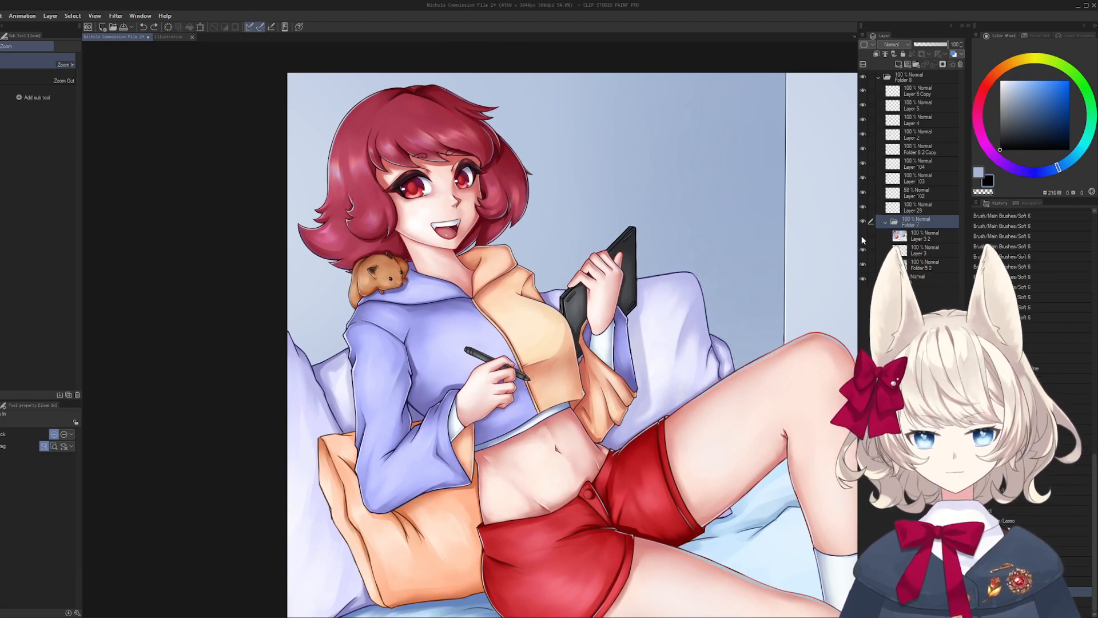
{"action": "left_click", "coordinate": [863, 237]}
{"action": "left_click", "coordinate": [863, 222]}
{"action": "left_click", "coordinate": [862, 222]}
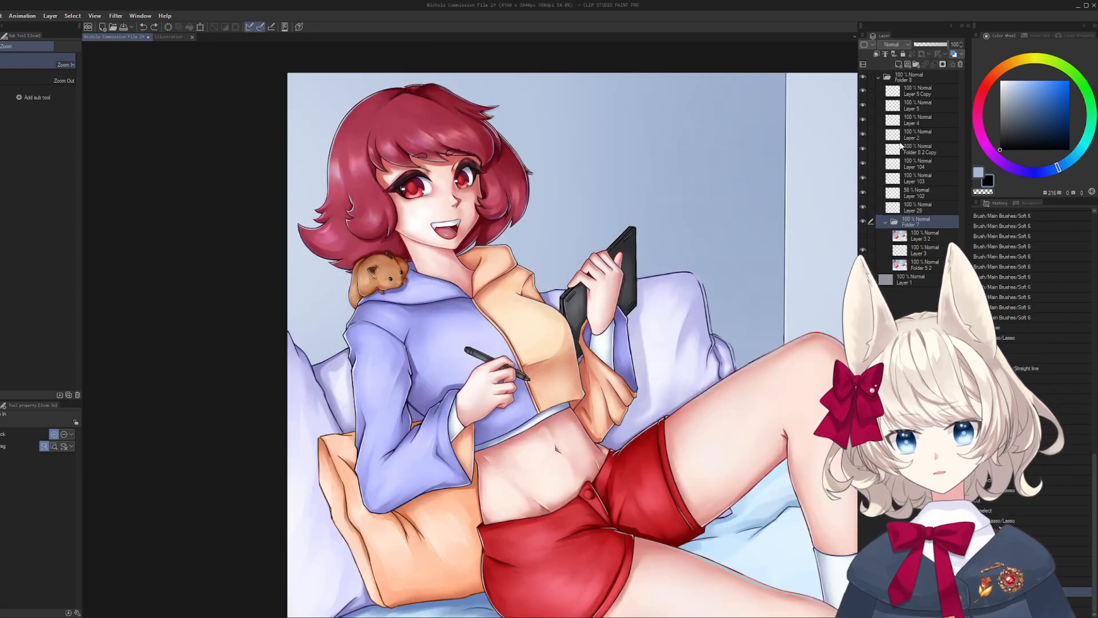
- Group the layers from Layer 5 Copy down to Layer 29 into a new folder and hide that folder
{"action": "left_click", "coordinate": [918, 92]}
{"action": "left_click", "coordinate": [914, 207], "text": "shift"}
{"action": "key", "text": "ctrl+g"}
{"action": "left_click", "coordinate": [863, 91]}
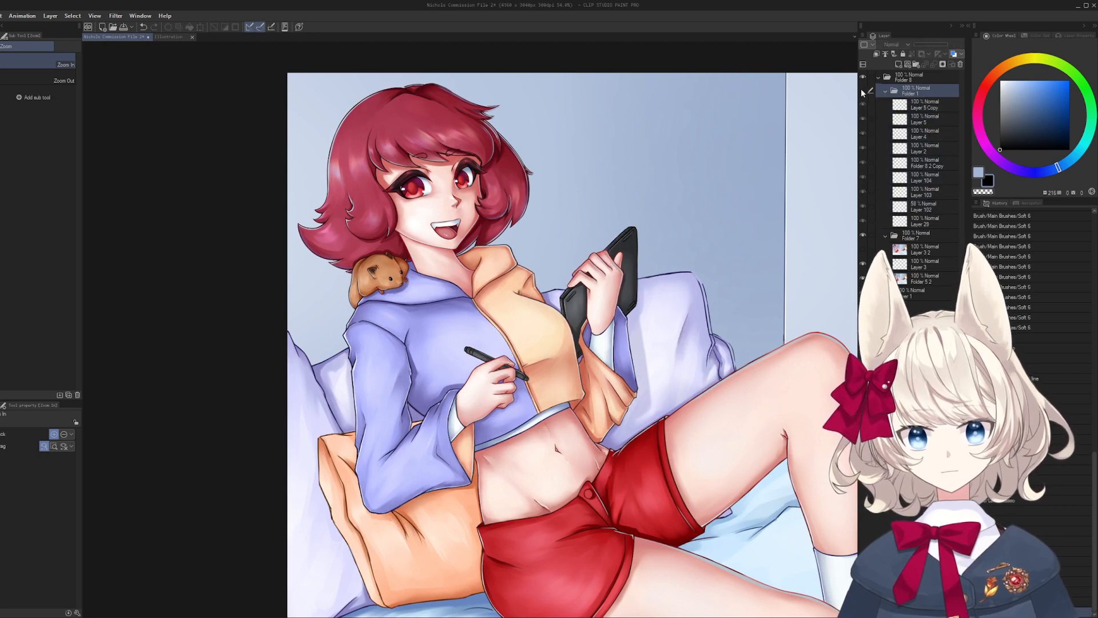
- Check the base artwork by toggling Folder 5 2, Layer 3 and Layer 3 2, and undo the new layer grouping
{"action": "left_click", "coordinate": [864, 264]}
{"action": "left_click", "coordinate": [863, 279]}
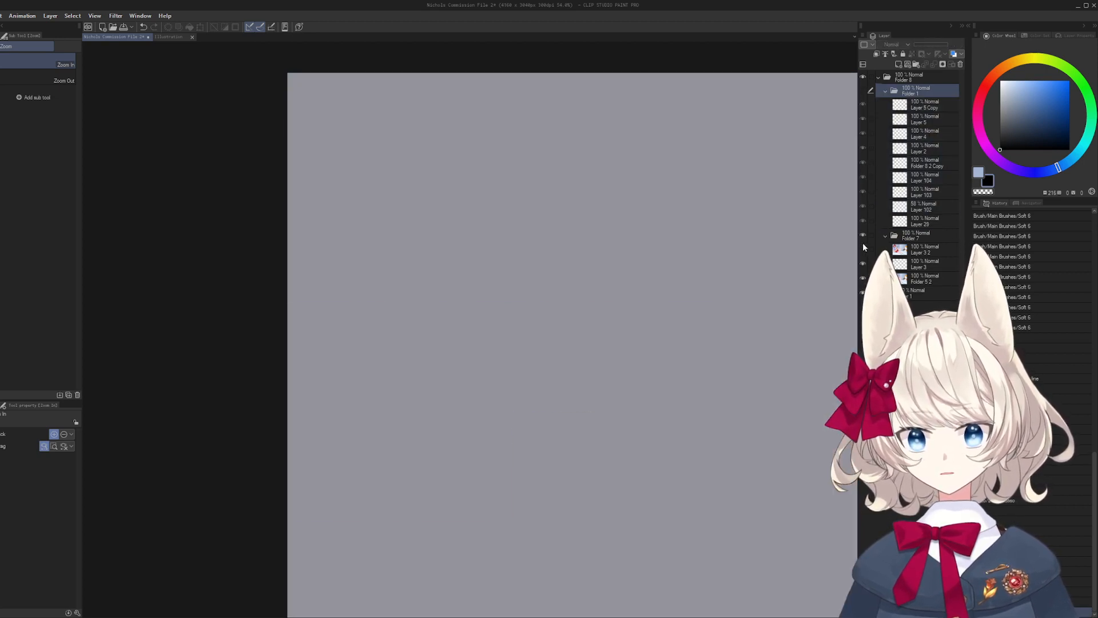
{"action": "left_click", "coordinate": [863, 279]}
{"action": "left_click", "coordinate": [863, 279]}
{"action": "left_click", "coordinate": [863, 278]}
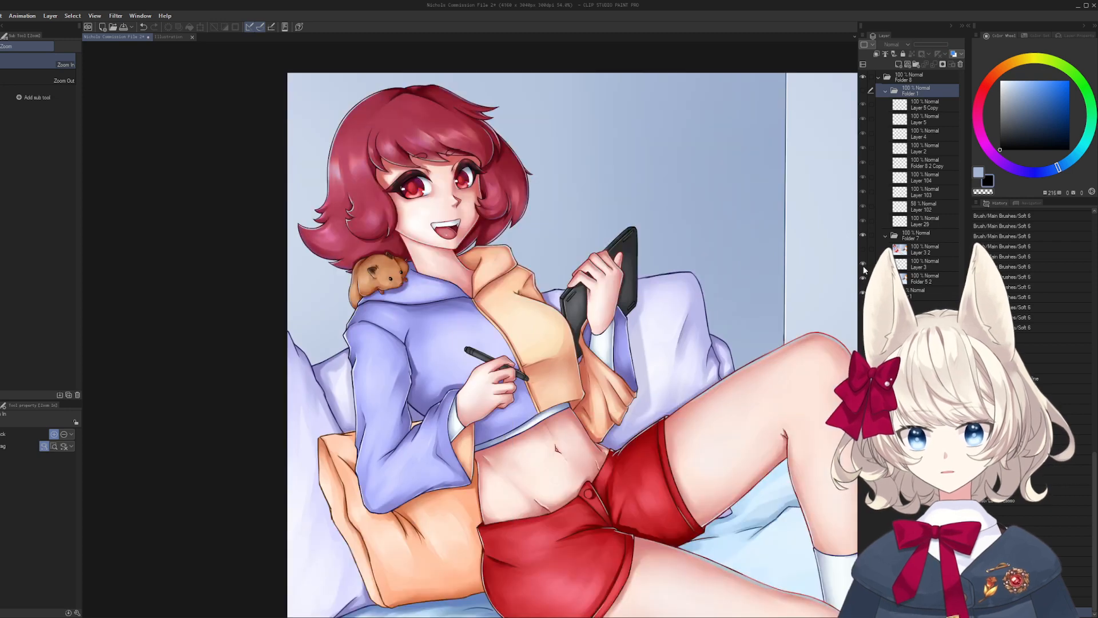
{"action": "left_click", "coordinate": [863, 265]}
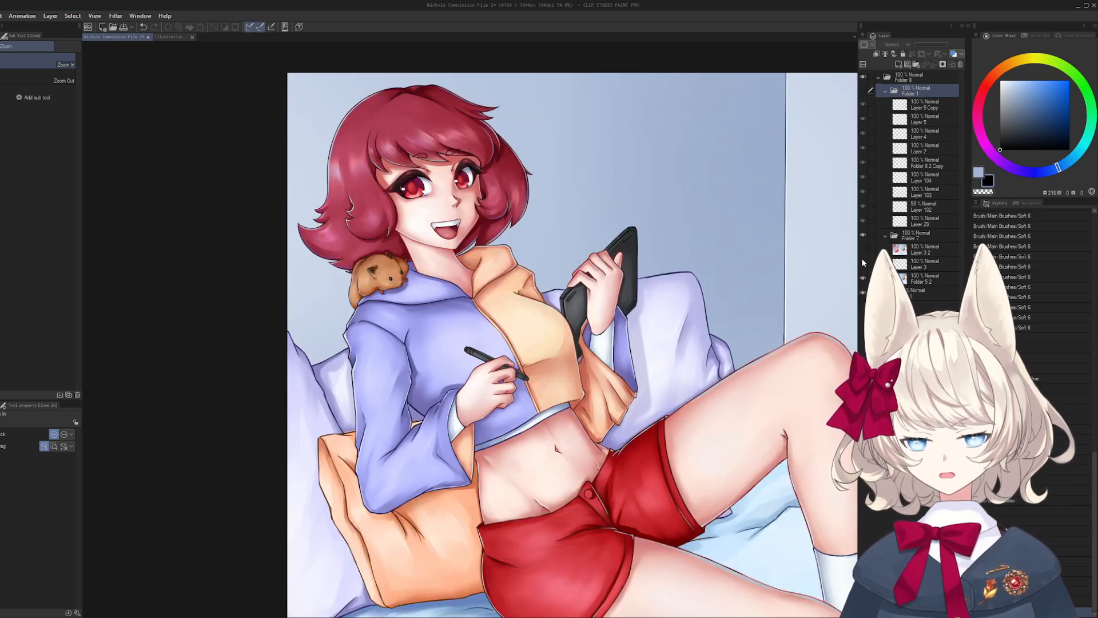
{"action": "left_click", "coordinate": [863, 263]}
{"action": "left_click", "coordinate": [863, 250]}
{"action": "key", "text": "ctrl+z"}
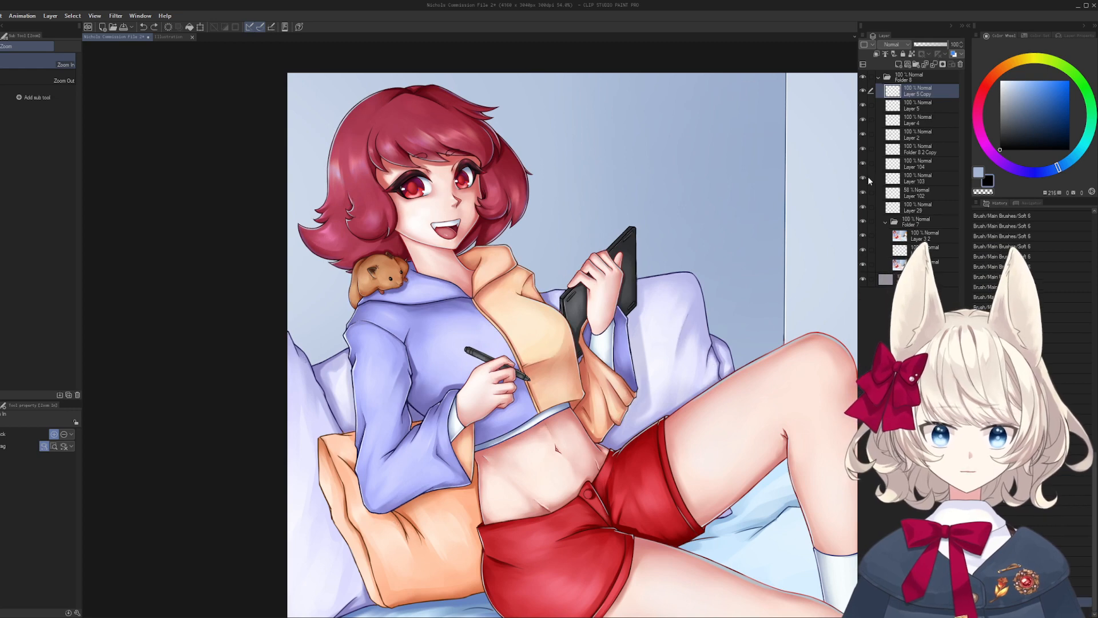
- Examine the tablet edges around the raised hand by toggling the visibility of Layer 5 Copy and Layer 5
{"action": "left_click_drag", "start_coordinate": [803, 269], "coordinate": [615, 231]}
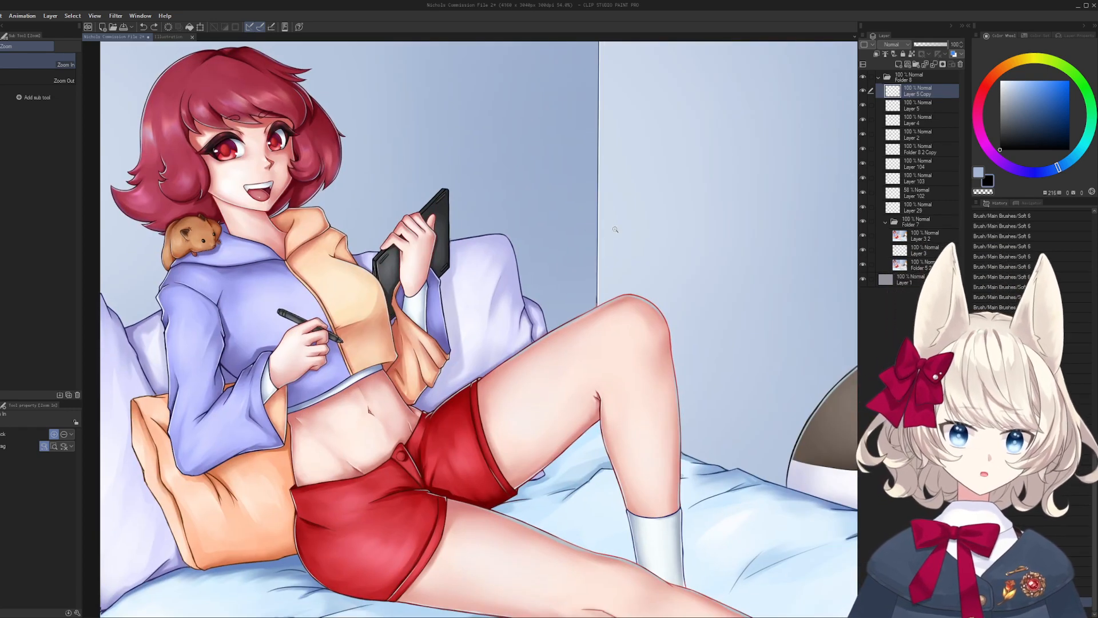
{"action": "left_click_drag", "start_coordinate": [434, 220], "coordinate": [550, 294]}
{"action": "left_click_drag", "start_coordinate": [465, 353], "coordinate": [563, 218]}
{"action": "left_click_drag", "start_coordinate": [427, 335], "coordinate": [435, 334]}
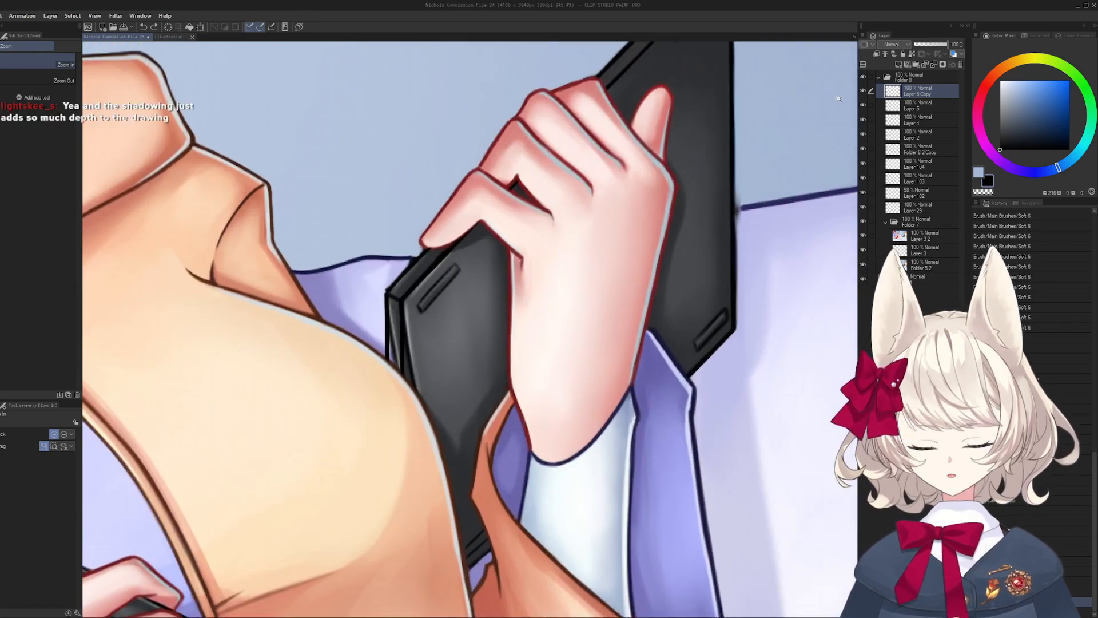
{"action": "left_click", "coordinate": [864, 94]}
{"action": "left_click", "coordinate": [864, 94]}
{"action": "left_click", "coordinate": [862, 94]}
{"action": "left_click", "coordinate": [862, 93]}
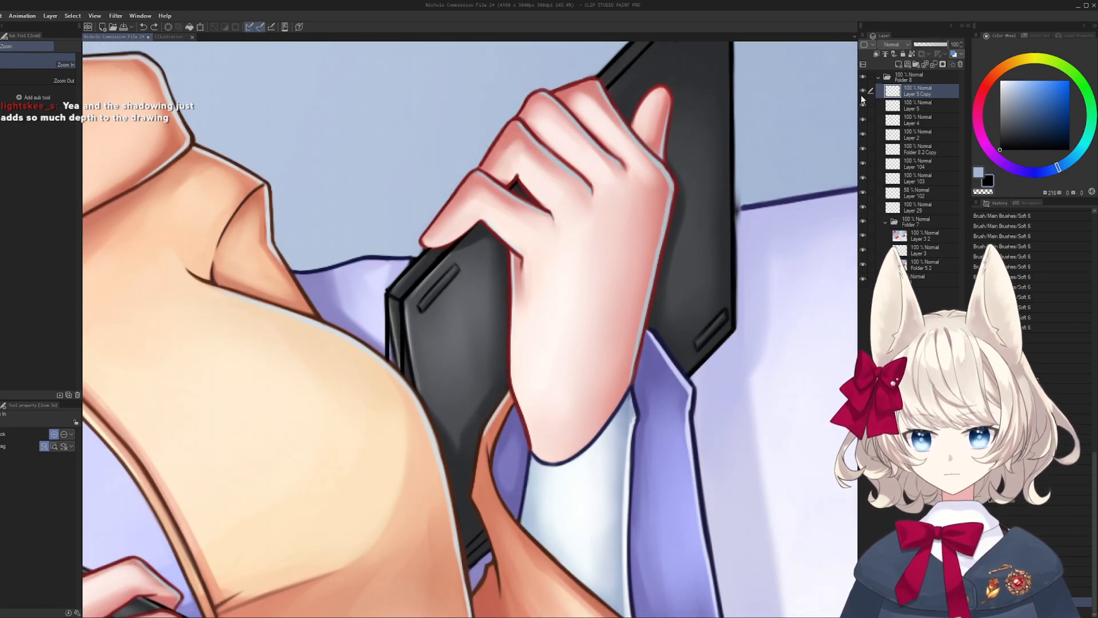
{"action": "left_click", "coordinate": [862, 94]}
{"action": "left_click", "coordinate": [862, 94]}
{"action": "left_click", "coordinate": [862, 93]}
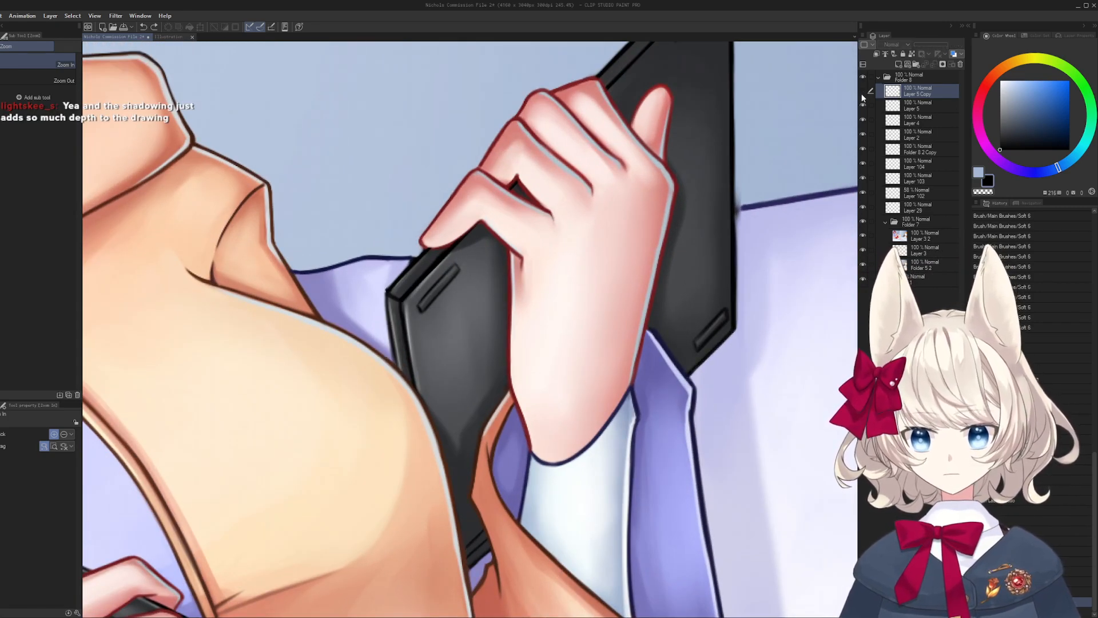
{"action": "left_click", "coordinate": [862, 94]}
{"action": "left_click", "coordinate": [862, 107]}
{"action": "left_click", "coordinate": [862, 106]}
{"action": "scroll", "coordinate": [761, 245], "scroll_direction": "down", "scroll_amount": 3}
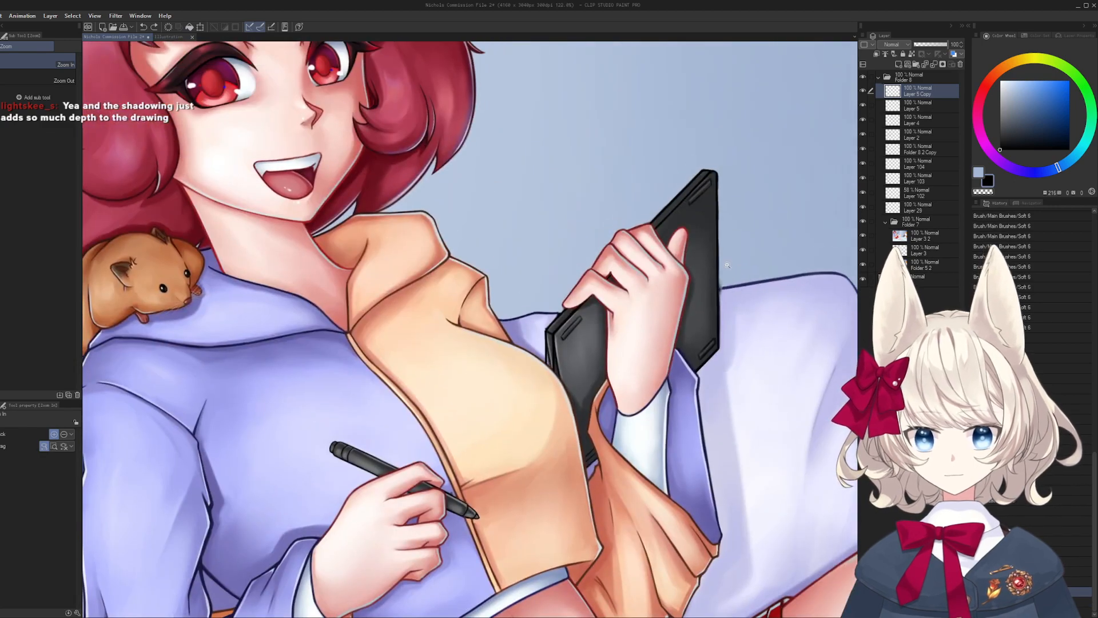
- Undo the earlier trimming of the tablet's straight edge lines across the orange hoodie and sleeve
{"action": "key", "text": "ctrl+z"}
{"action": "key", "text": "ctrl+z"}
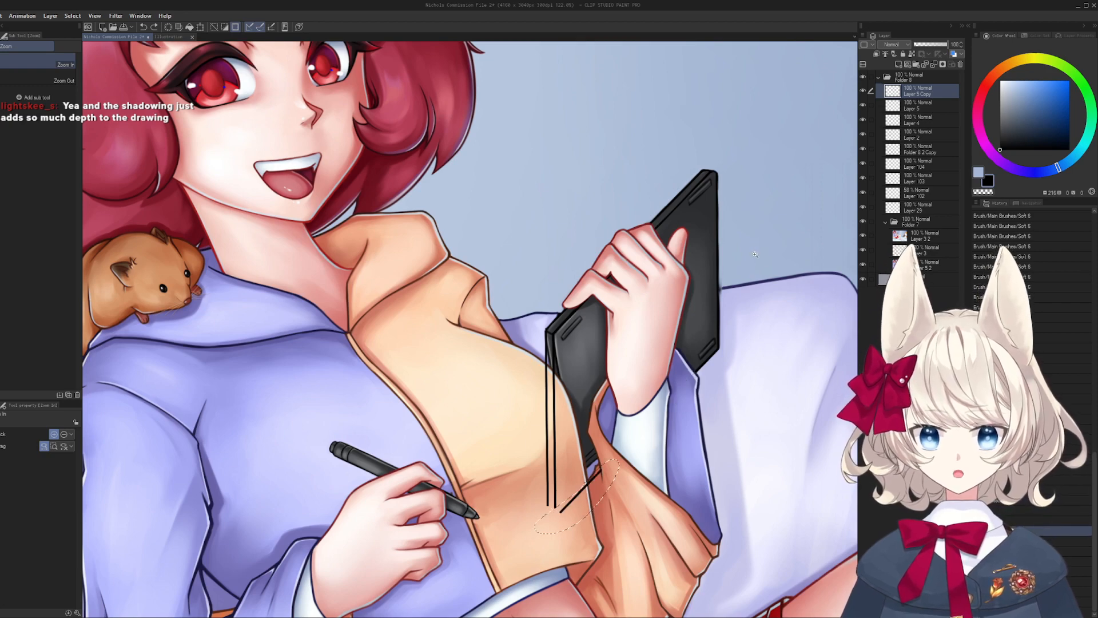
{"action": "key", "text": "ctrl+d"}
{"action": "scroll", "coordinate": [755, 254], "scroll_direction": "up", "scroll_amount": 3}
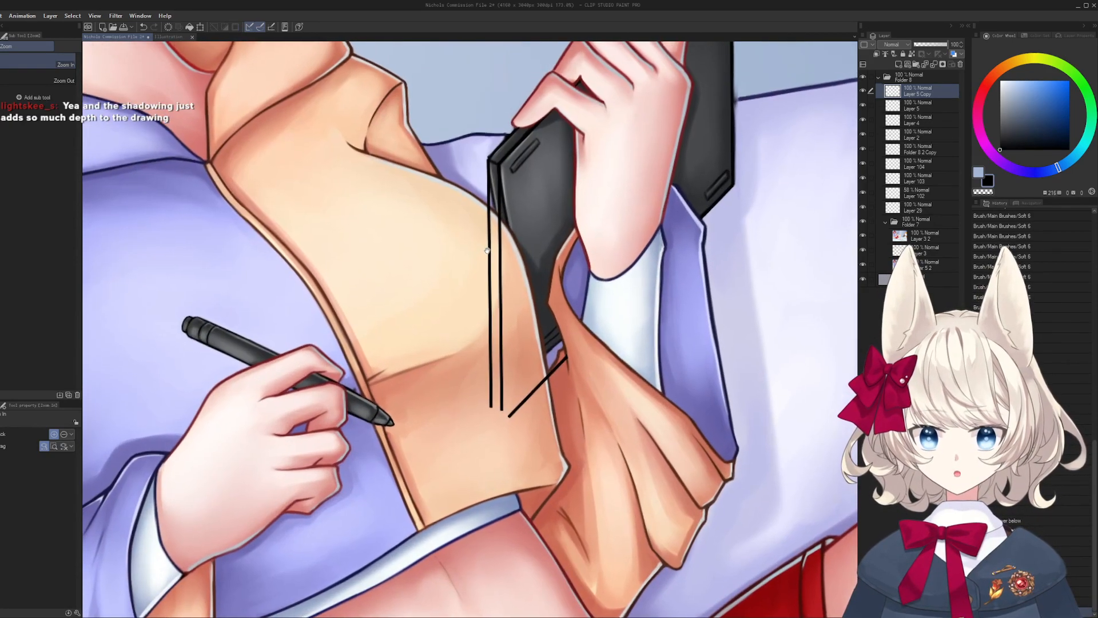
{"action": "key", "text": "ctrl+z"}
{"action": "key", "text": "ctrl+z"}
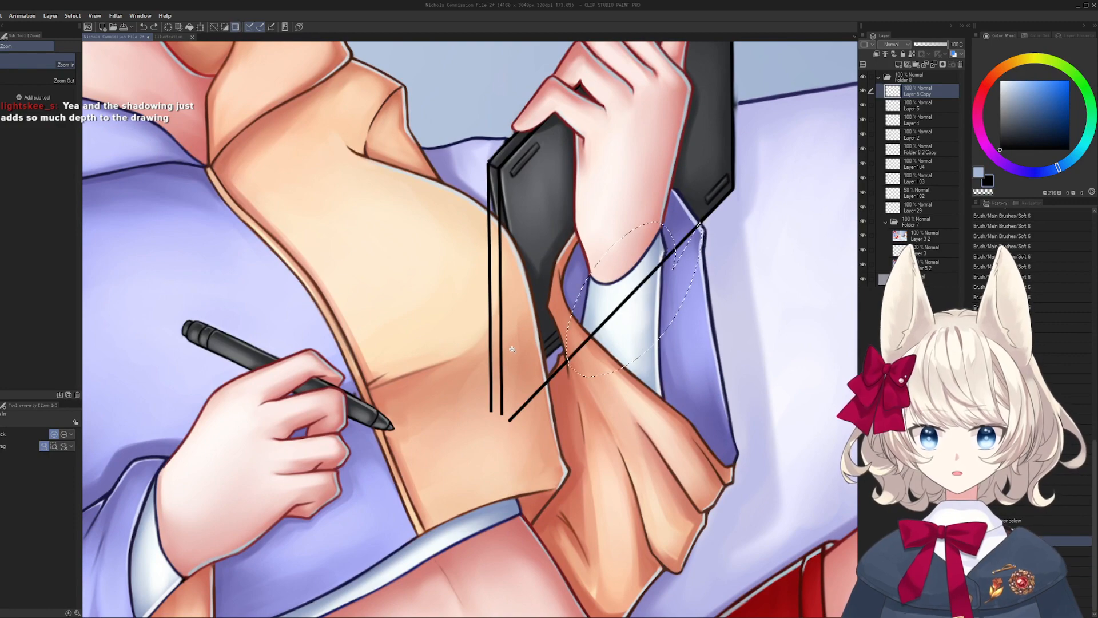
- Lasso and delete the two vertical tablet edge lines where they cross the orange hoodie front, and clear the selection
{"action": "left_click_drag", "start_coordinate": [539, 315], "coordinate": [506, 317]}
{"action": "mouse_move", "coordinate": [496, 245]}
{"action": "left_mouse_down"}
{"action": "mouse_move", "coordinate": [532, 246]}
{"action": "mouse_move", "coordinate": [523, 323]}
{"action": "mouse_move", "coordinate": [433, 394]}
{"action": "left_mouse_up"}
{"action": "key", "text": "Delete"}
{"action": "key", "text": "ctrl+d"}
{"action": "scroll", "coordinate": [543, 374], "scroll_direction": "up", "scroll_amount": 3}
- Switch to the Soft 6 brush and sample the dark brown outline colour along the orange hoodie's edge beside the tablet
{"action": "key", "text": "b"}
{"action": "scroll", "coordinate": [555, 354], "scroll_direction": "up", "scroll_amount": 2}
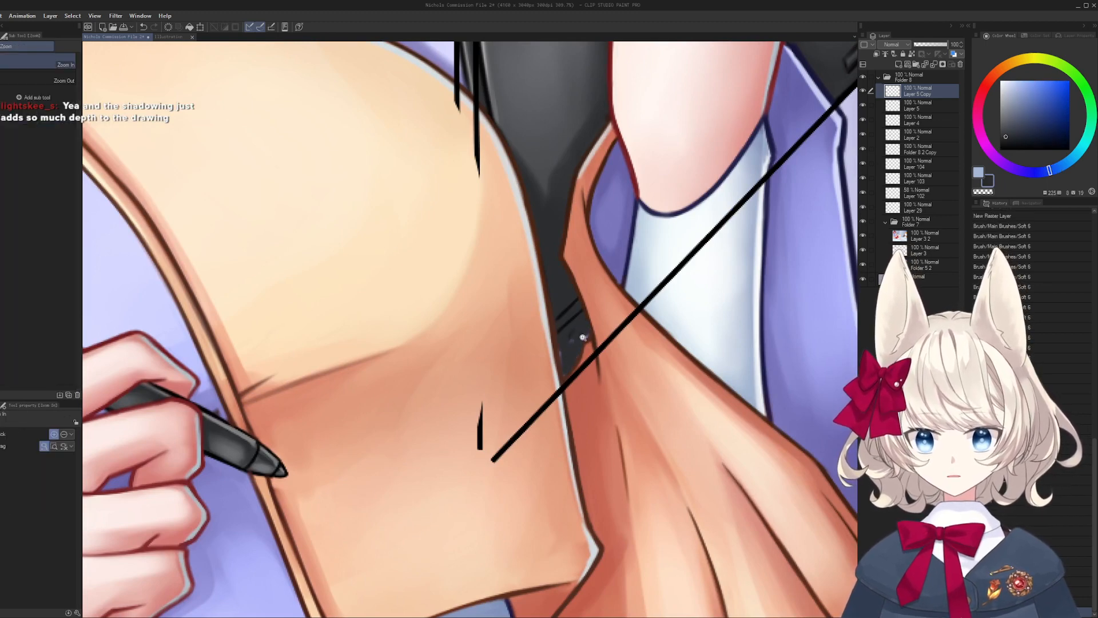
{"action": "scroll", "coordinate": [572, 332], "scroll_direction": "up", "scroll_amount": 3}
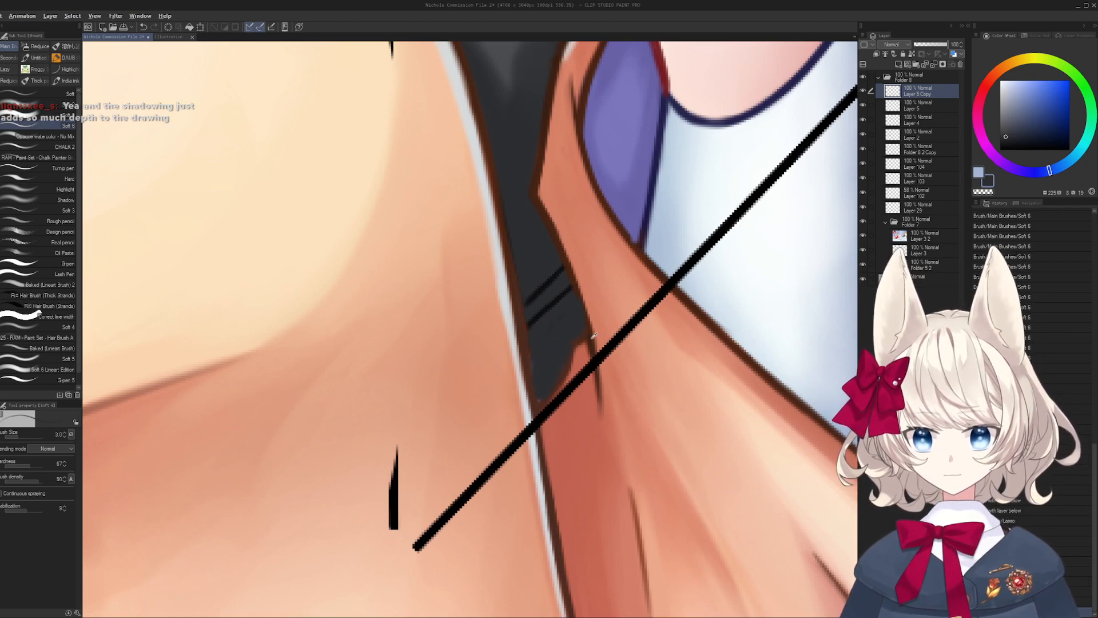
{"action": "left_click", "coordinate": [576, 353], "text": "alt"}
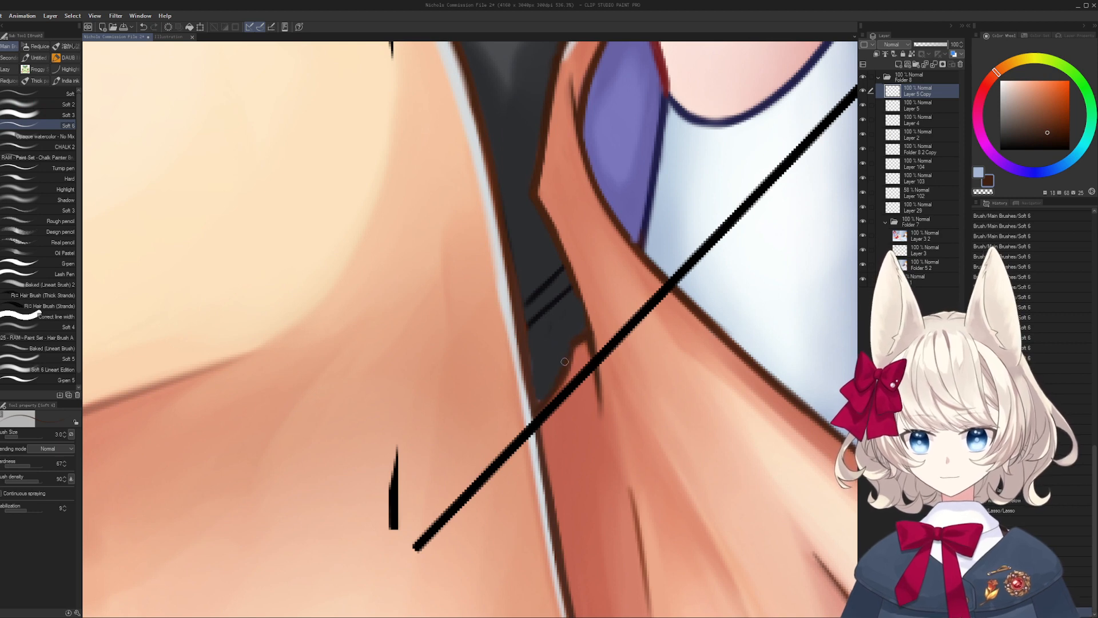
{"action": "left_click", "coordinate": [541, 354], "text": "alt"}
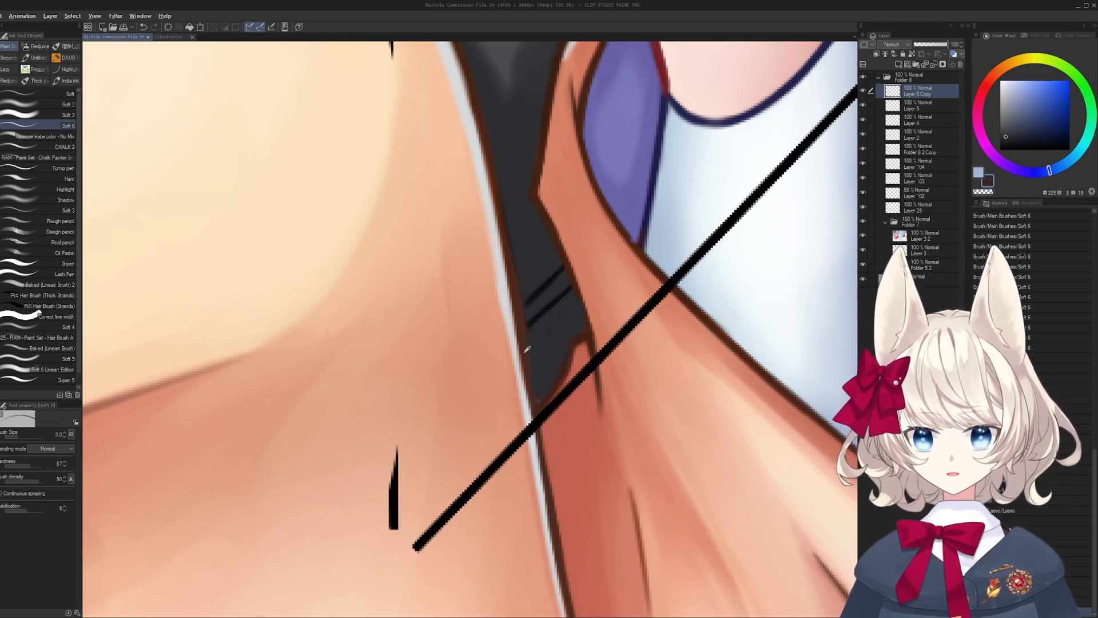
{"action": "left_click", "coordinate": [527, 350], "text": "alt"}
{"action": "left_click_drag", "start_coordinate": [506, 421], "coordinate": [535, 312]}
- Lasso and delete the leftover line fragment and the diagonal line's lower end on the orange hoodie front, and deselect
{"action": "key", "text": "m"}
{"action": "left_click_drag", "start_coordinate": [363, 449], "coordinate": [508, 260]}
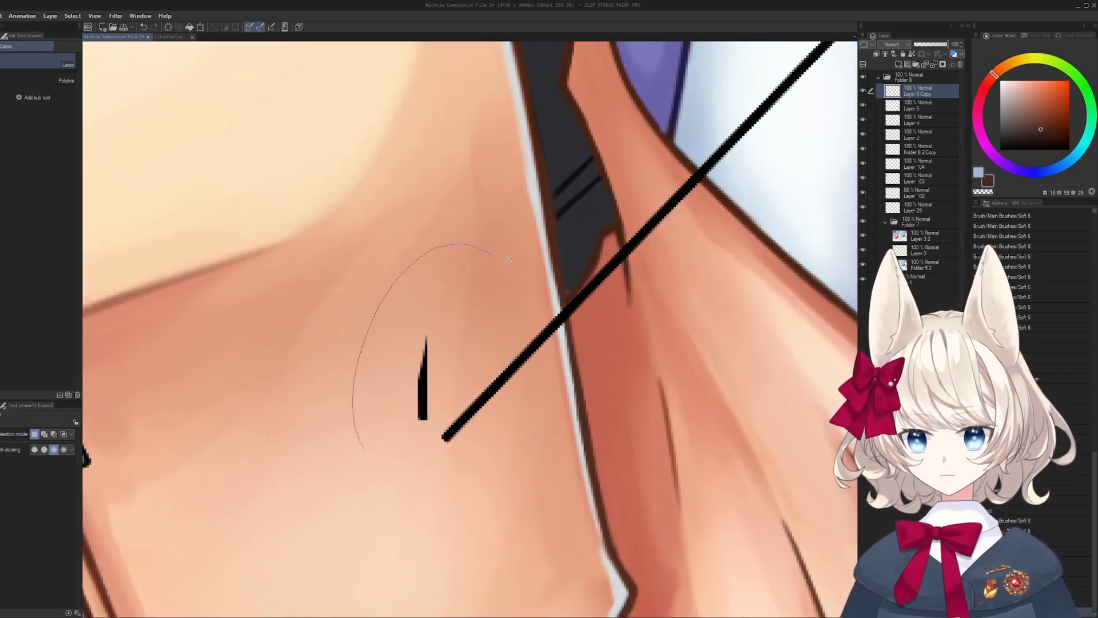
{"action": "left_click_drag", "start_coordinate": [450, 502], "coordinate": [446, 503]}
{"action": "key", "text": "Delete"}
{"action": "key", "text": "ctrl+d"}
- Remove the lower ends of the tablet's two vertical edge lines where they overlap the hoodie's chest outline, and deselect
{"action": "key", "text": "e"}
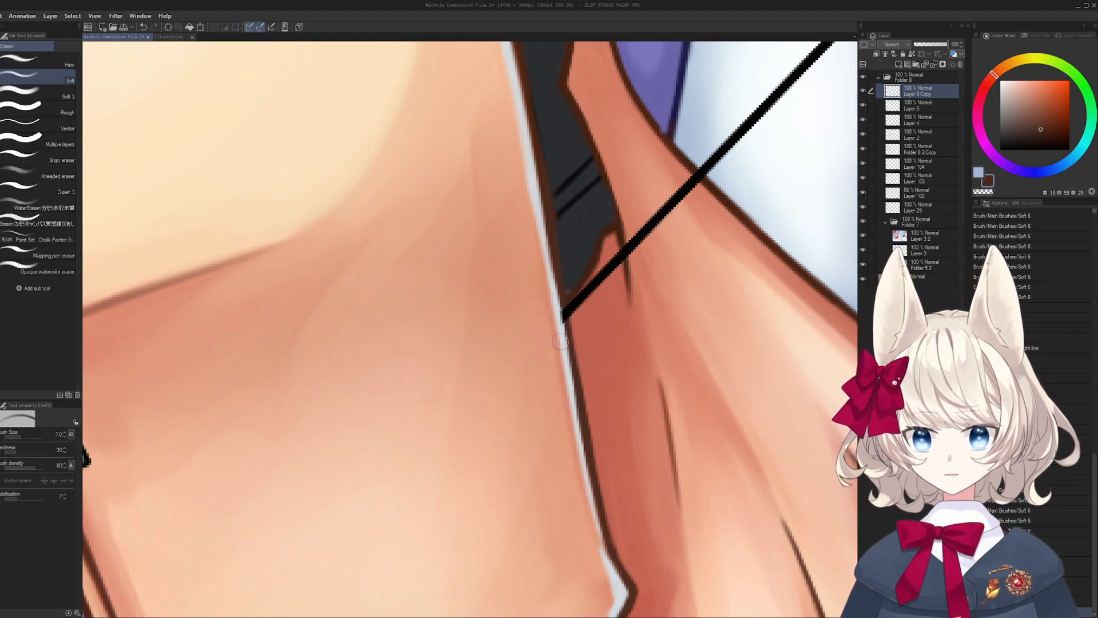
{"action": "left_click_drag", "start_coordinate": [560, 341], "coordinate": [583, 612]}
{"action": "left_click_drag", "start_coordinate": [411, 86], "coordinate": [412, 199]}
{"action": "key", "text": "m"}
{"action": "key", "text": "Delete"}
{"action": "key", "text": "ctrl+d"}
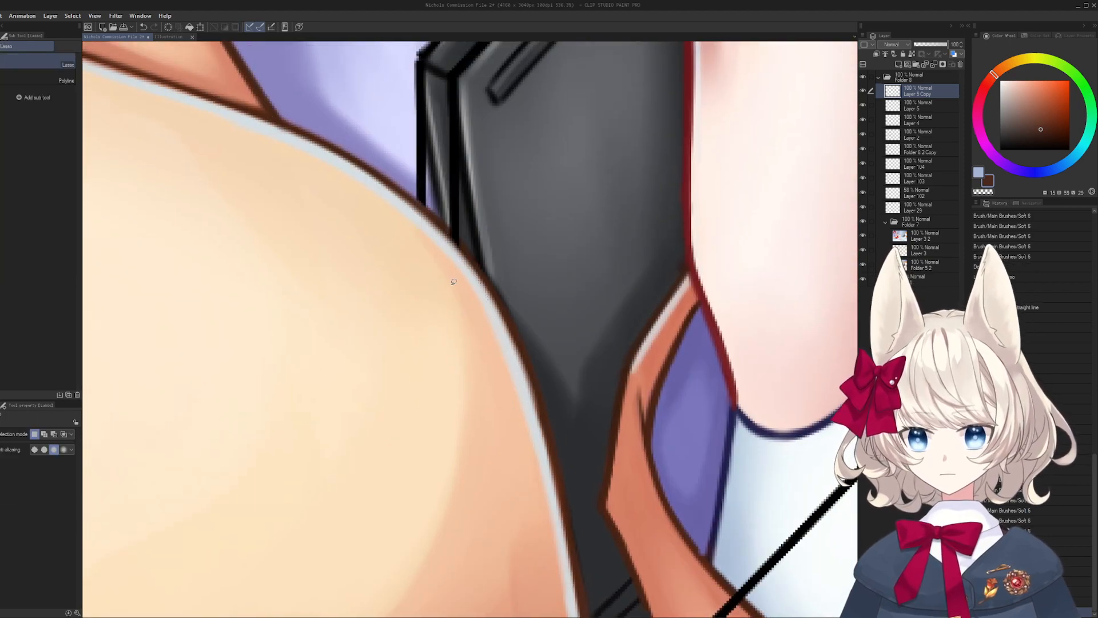
- Lasso and delete the diagonal tablet edge line where it crosses the white cuff and purple sleeve lining, and deselect
{"action": "scroll", "coordinate": [434, 326], "scroll_direction": "down", "scroll_amount": 10}
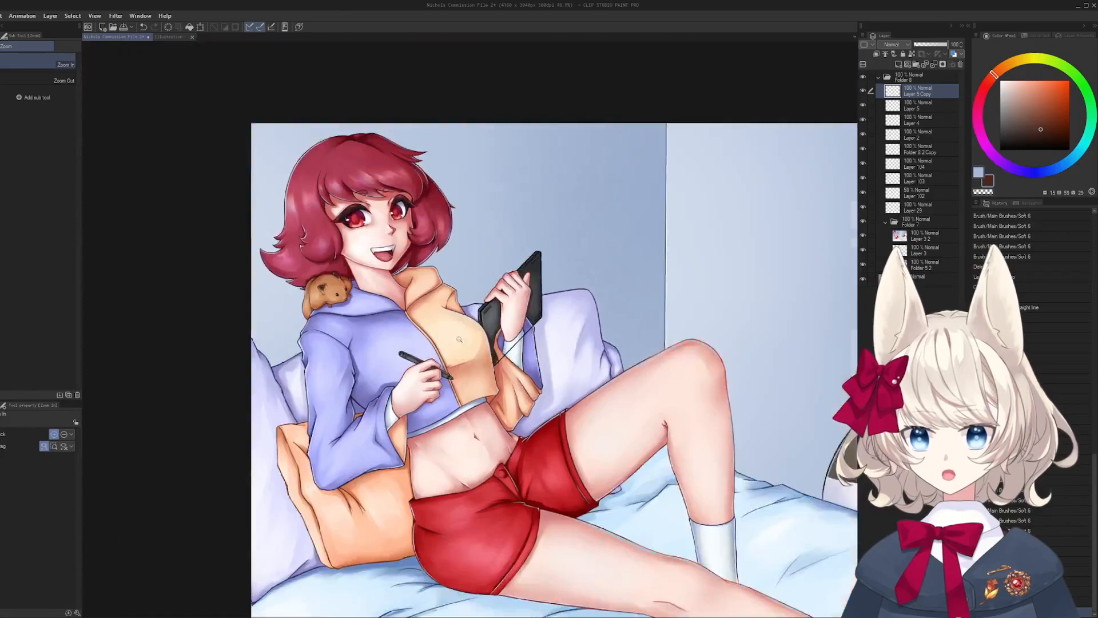
{"action": "left_click_drag", "start_coordinate": [460, 339], "coordinate": [464, 166]}
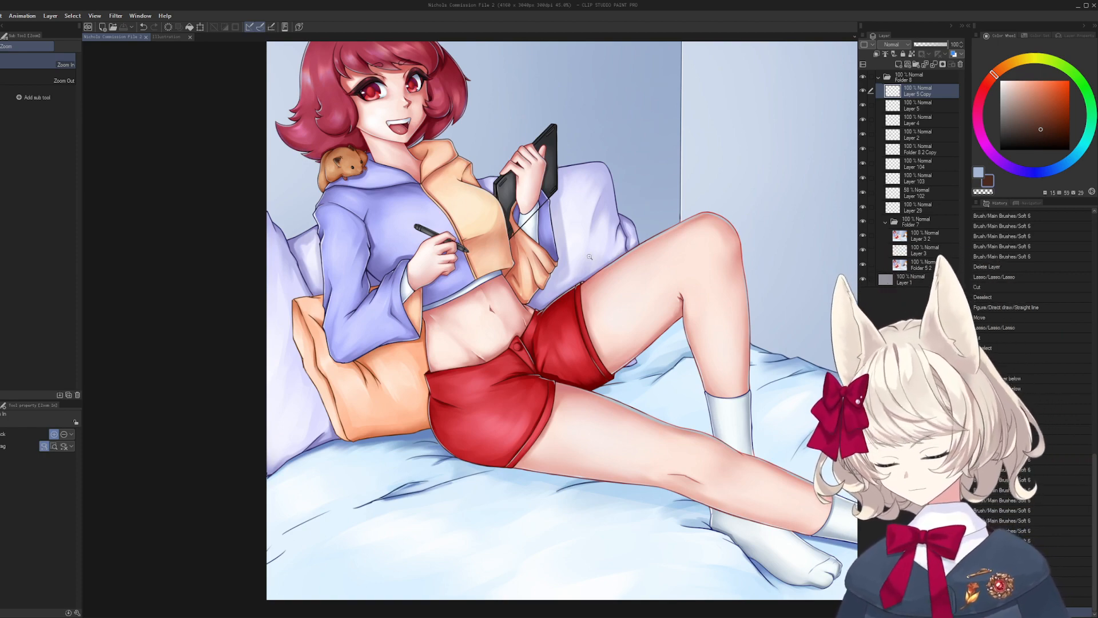
{"action": "scroll", "coordinate": [589, 256], "scroll_direction": "up", "scroll_amount": 6}
{"action": "key", "text": "m"}
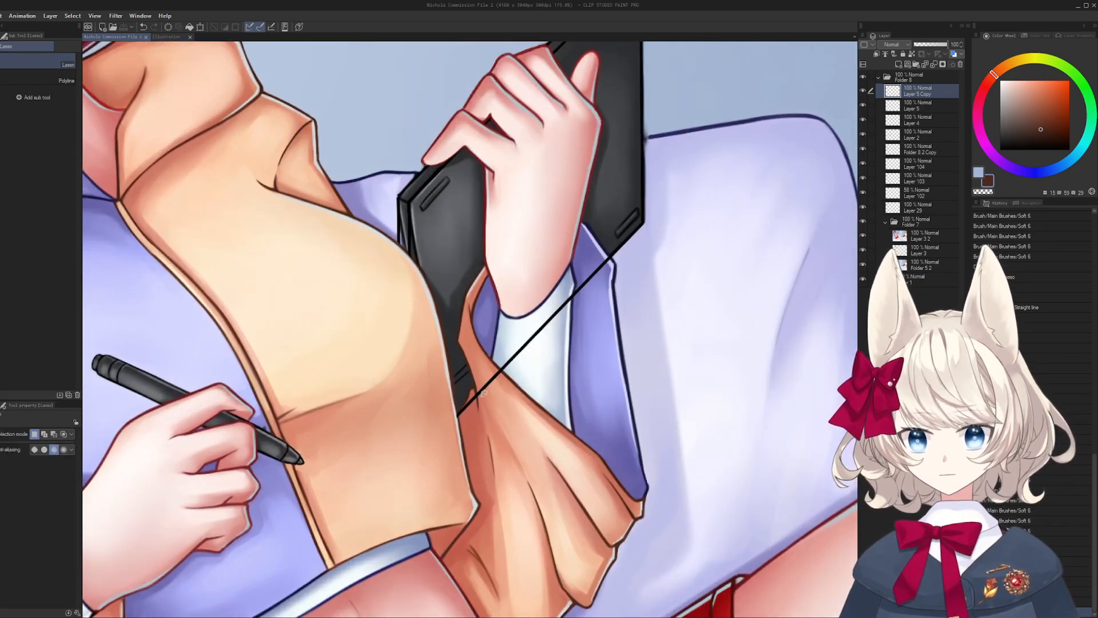
{"action": "left_click_drag", "start_coordinate": [612, 305], "coordinate": [614, 313]}
{"action": "key", "text": "Delete"}
{"action": "key", "text": "ctrl+d"}
- Erase the leftover upper end of the diagonal line on the orange sleeve beside the hoodie front
{"action": "scroll", "coordinate": [470, 392], "scroll_direction": "up", "scroll_amount": 2}
{"action": "key", "text": "e"}
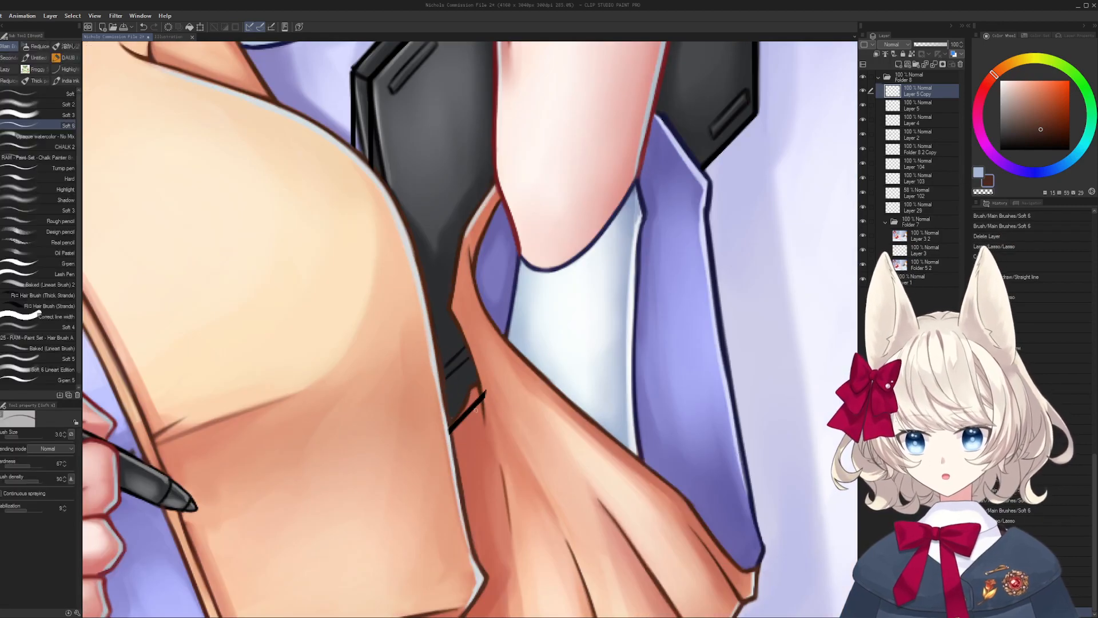
{"action": "left_click_drag", "start_coordinate": [486, 405], "coordinate": [484, 395]}
{"action": "left_click_drag", "start_coordinate": [426, 380], "coordinate": [459, 413]}
{"action": "mouse_move", "coordinate": [348, 209]}
{"action": "left_mouse_down"}
{"action": "mouse_move", "coordinate": [441, 437]}
{"action": "mouse_move", "coordinate": [487, 589]}
{"action": "left_mouse_up"}
- Sample the orange hoodie's colouring and repaint the sleeve's small inner edge below the tablet with a size 2.5 Soft 6 brush
{"action": "key", "text": "b"}
{"action": "left_click", "coordinate": [230, 377], "text": "alt"}
{"action": "mouse_move", "coordinate": [515, 514]}
{"action": "left_mouse_down"}
{"action": "mouse_move", "coordinate": [430, 236]}
{"action": "mouse_move", "coordinate": [366, 152]}
{"action": "left_mouse_up"}
{"action": "left_click_drag", "start_coordinate": [372, 385], "coordinate": [448, 386]}
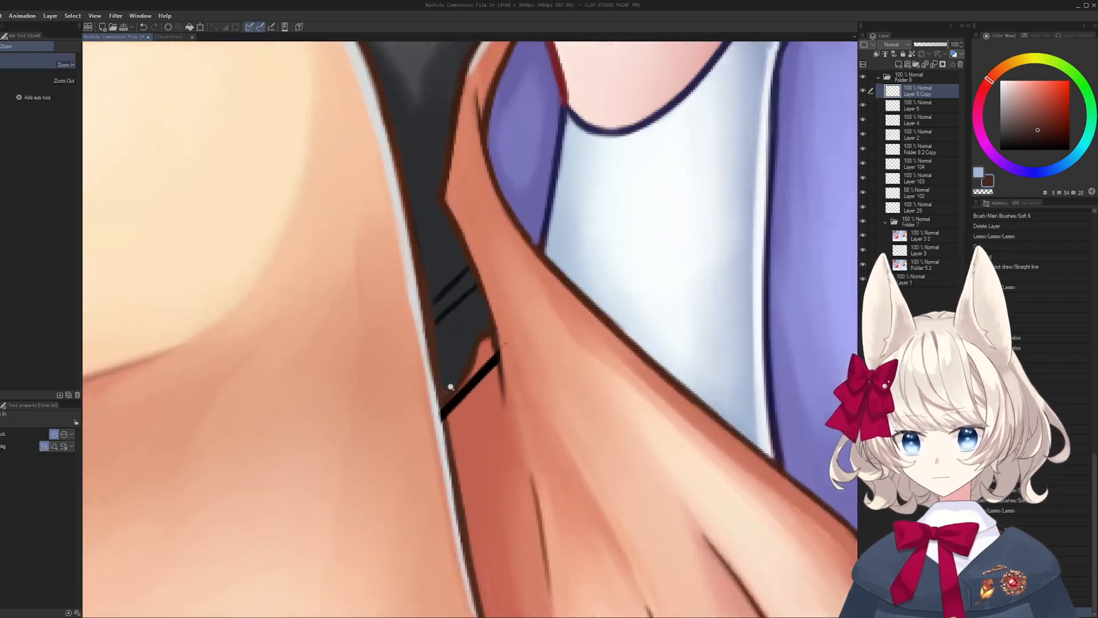
{"action": "key", "text": "bracketleft"}
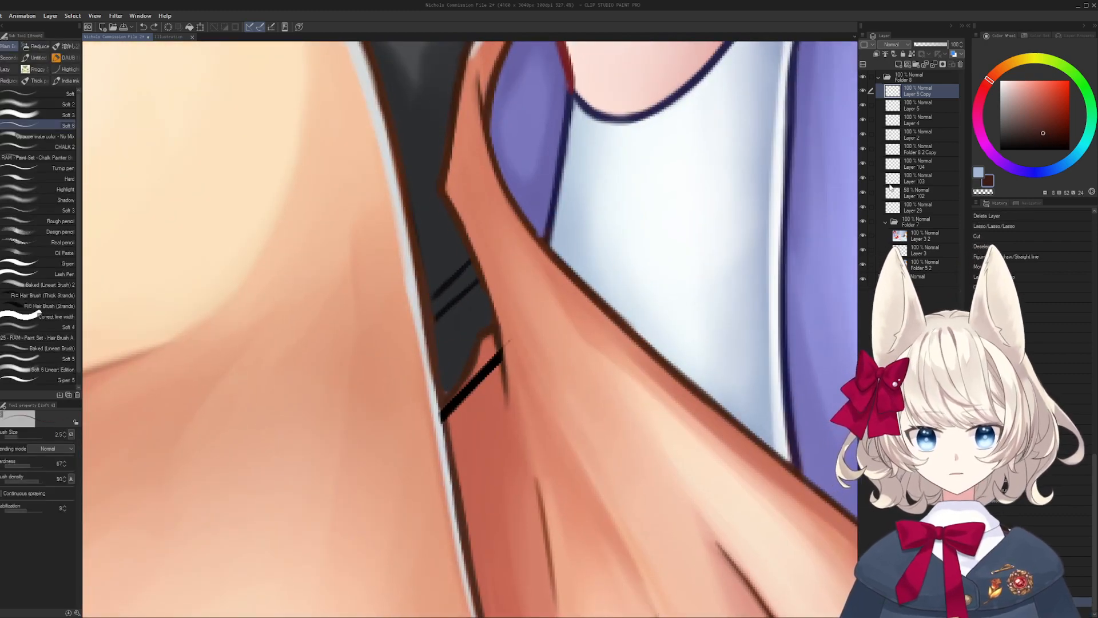
{"action": "left_click_drag", "start_coordinate": [479, 342], "coordinate": [492, 330]}
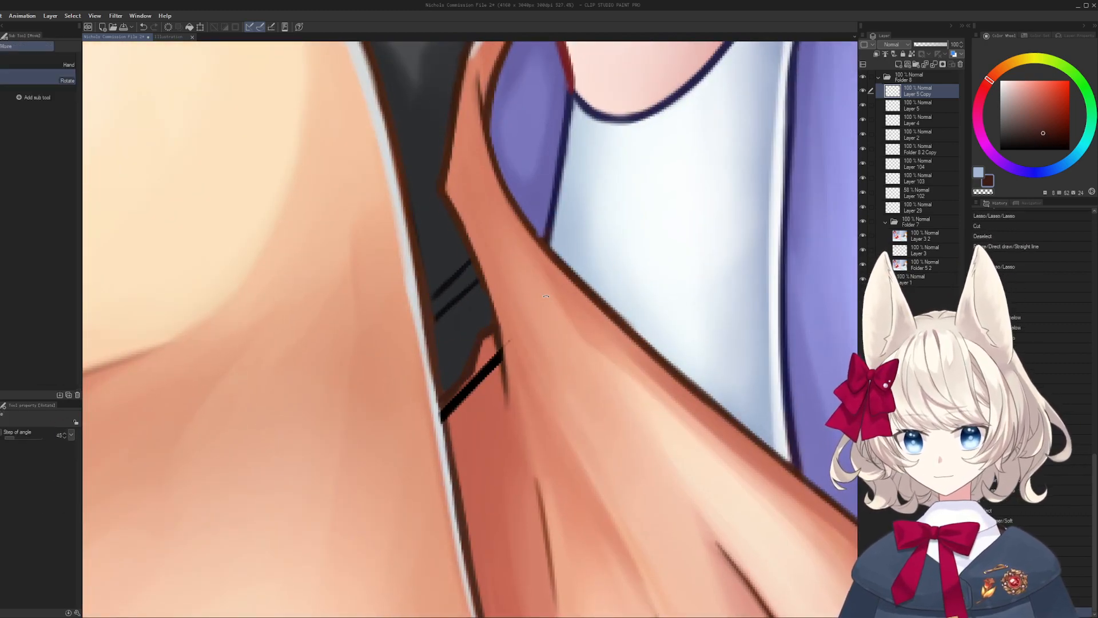
{"action": "mouse_move", "coordinate": [524, 369]}
{"action": "left_mouse_down"}
{"action": "mouse_move", "coordinate": [460, 286]}
{"action": "mouse_move", "coordinate": [466, 274]}
{"action": "left_mouse_up"}
- Clean the sleeve outline beside the tablet with the soft eraser and extend the short fold line with a size 3 brush
{"action": "key", "text": "e"}
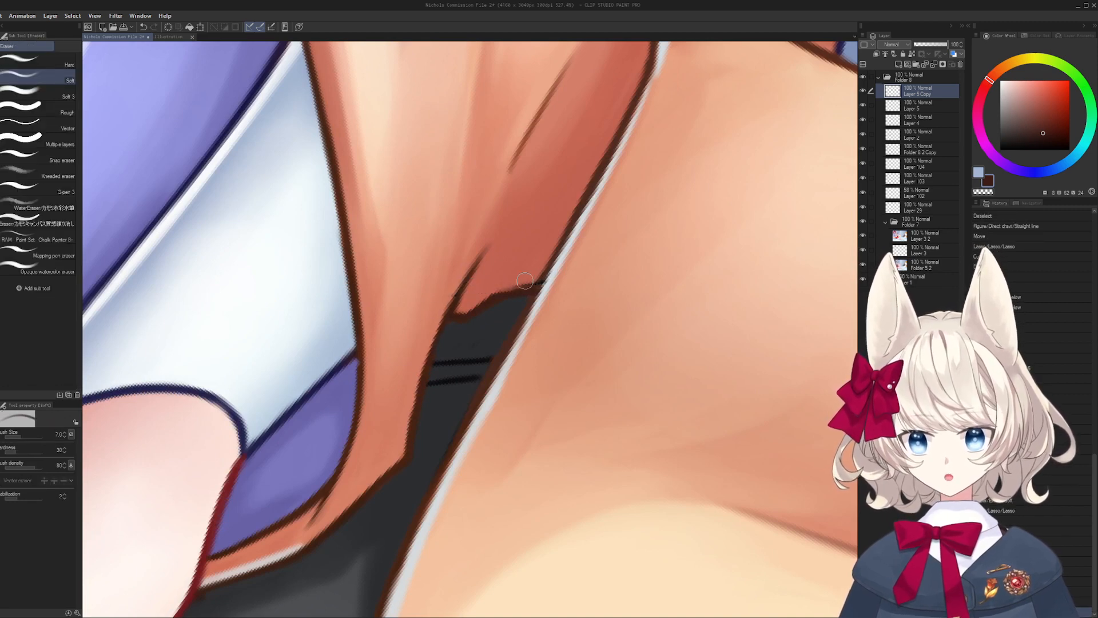
{"action": "left_click_drag", "start_coordinate": [436, 318], "coordinate": [436, 342]}
{"action": "key", "text": "b"}
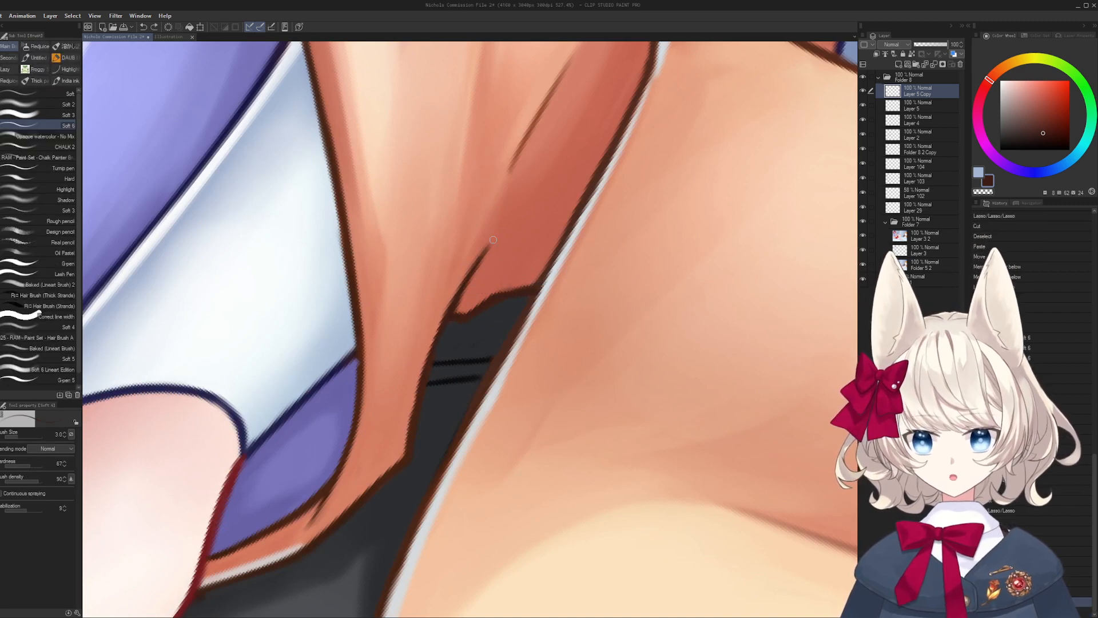
{"action": "left_click_drag", "start_coordinate": [493, 240], "coordinate": [454, 283]}
{"action": "left_click_drag", "start_coordinate": [513, 236], "coordinate": [403, 361]}
{"action": "left_click_drag", "start_coordinate": [449, 464], "coordinate": [460, 246]}
{"action": "left_click_drag", "start_coordinate": [504, 296], "coordinate": [395, 303]}
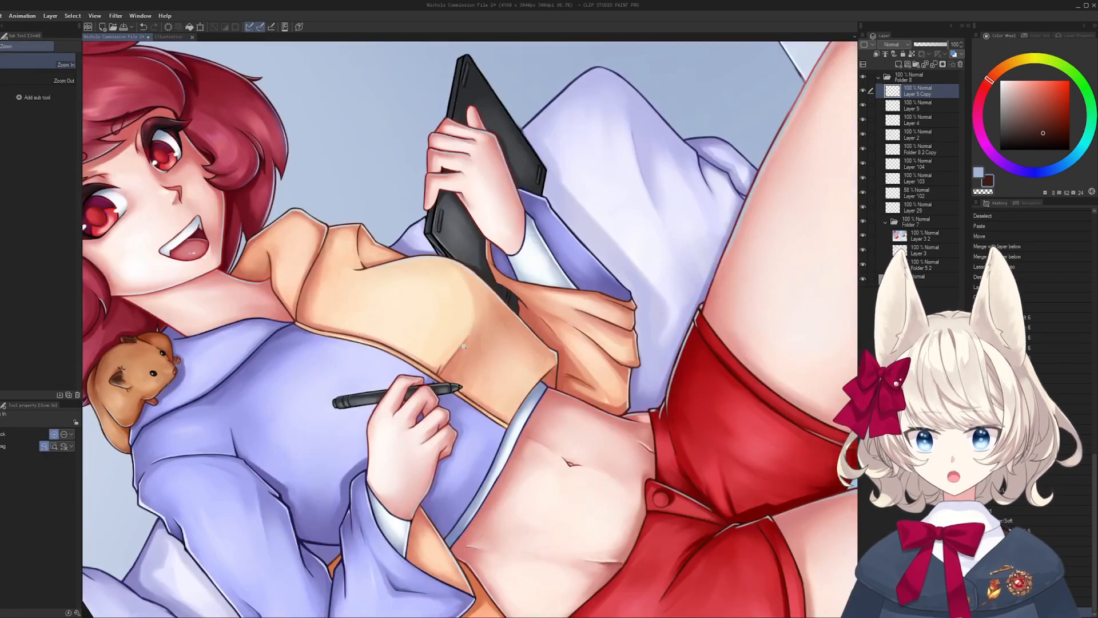
- Mirror the canvas view and paint over the tablet's small slot lines in the gap between sleeve and hoodie front, using brush size 6
{"action": "left_click_drag", "start_coordinate": [543, 349], "coordinate": [521, 386]}
{"action": "key", "text": "h"}
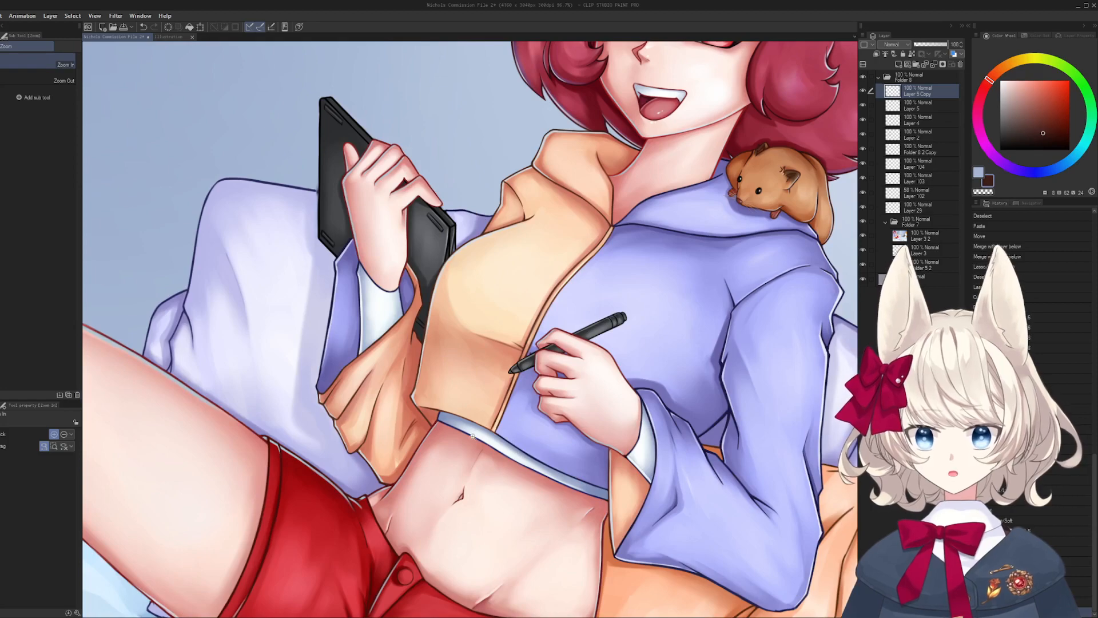
{"action": "left_click_drag", "start_coordinate": [415, 340], "coordinate": [456, 336]}
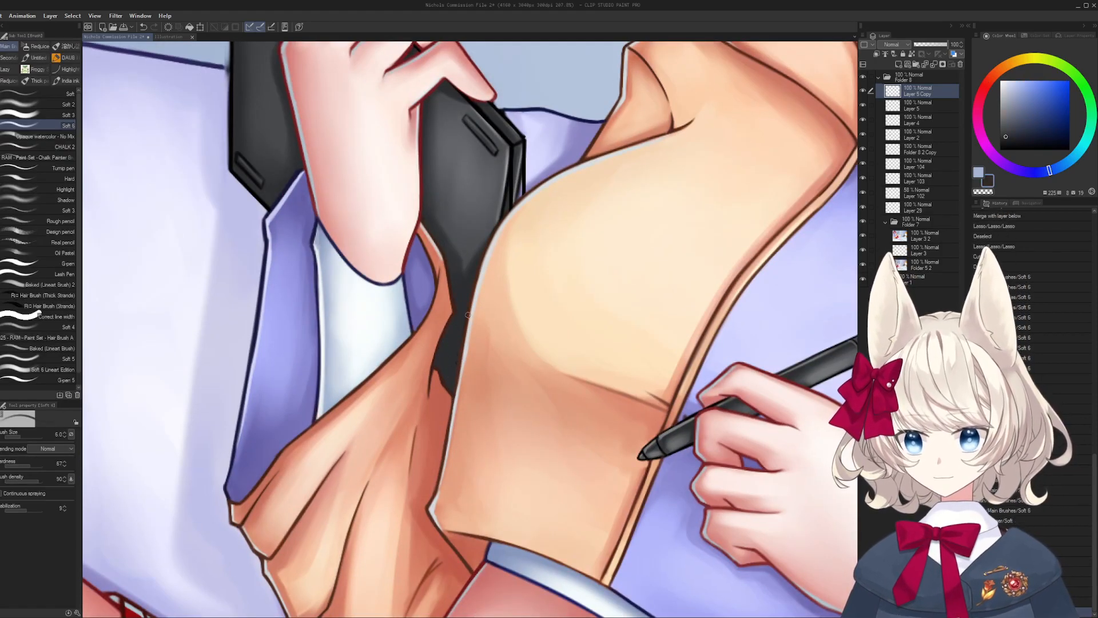
{"action": "mouse_move", "coordinate": [468, 314]}
{"action": "left_mouse_down"}
{"action": "mouse_move", "coordinate": [461, 394]}
{"action": "mouse_move", "coordinate": [478, 377]}
{"action": "left_mouse_up"}
- Sample the dark tablet colour and darken the tablet gap's lower end beside the sleeve with the Soft 6 brush at size 17
{"action": "left_click", "coordinate": [460, 394], "text": "alt"}
{"action": "key", "text": "]"}
{"action": "left_click", "coordinate": [478, 377], "text": "alt"}
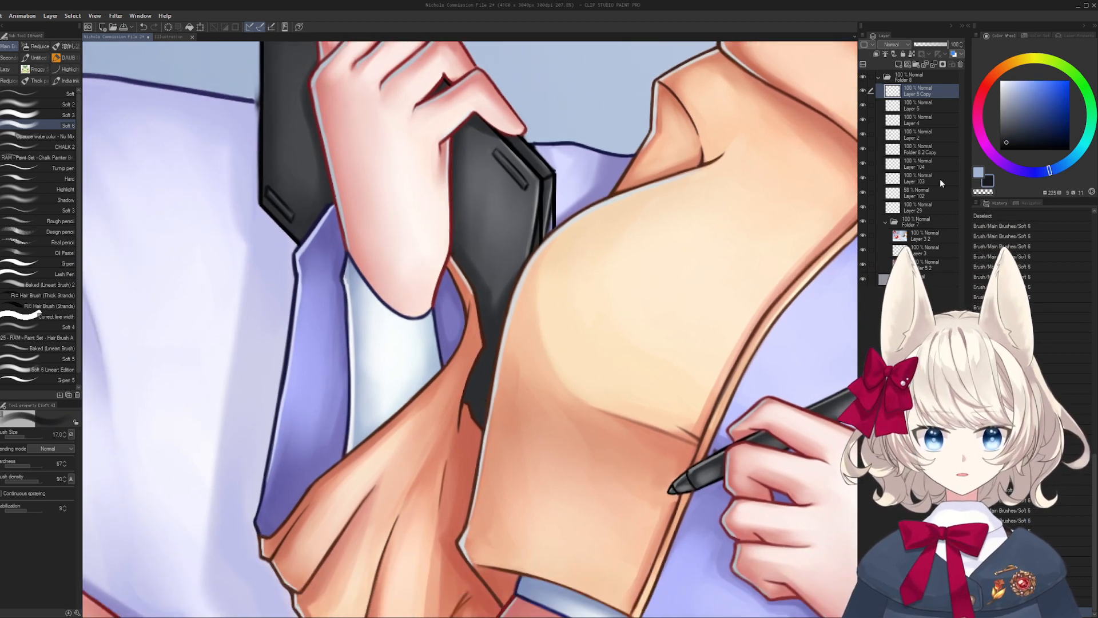
{"action": "key", "text": "w"}
{"action": "left_click", "coordinate": [479, 396]}
{"action": "key", "text": "ctrl+space"}
{"action": "left_click_drag", "start_coordinate": [468, 411], "coordinate": [512, 410]}
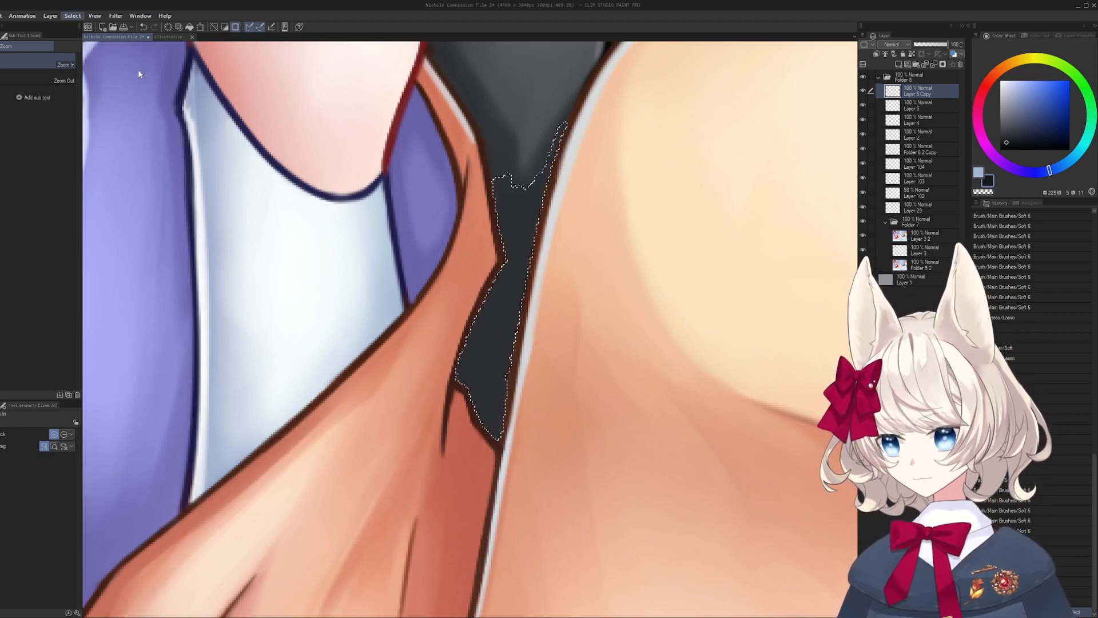
{"action": "key", "text": "ctrl+d"}
{"action": "key", "text": "b"}
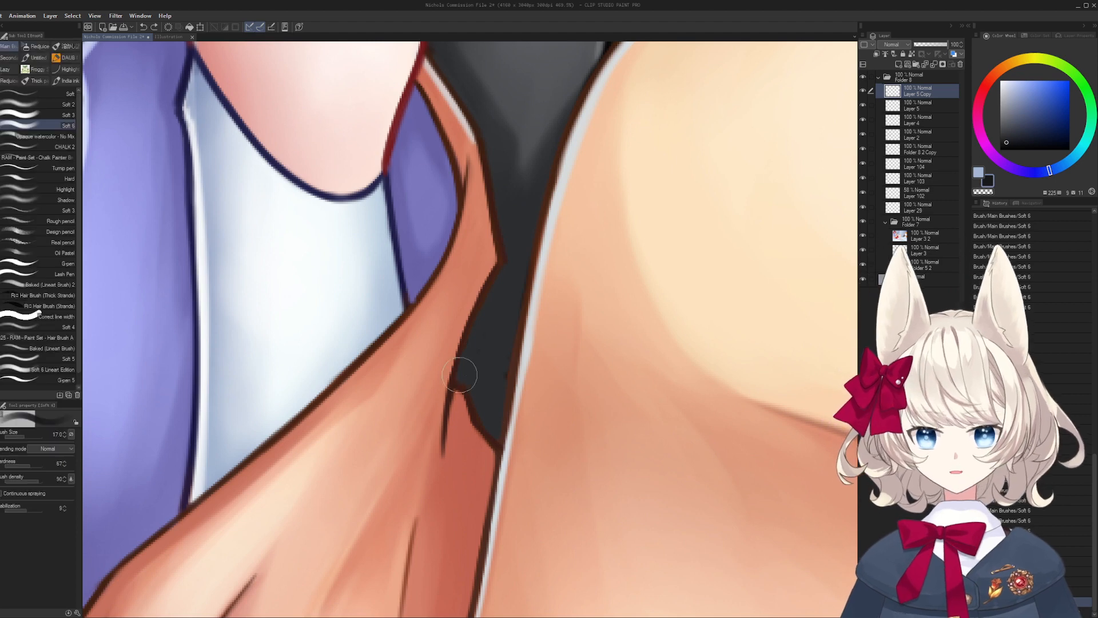
{"action": "key", "text": "w"}
{"action": "key", "text": "b"}
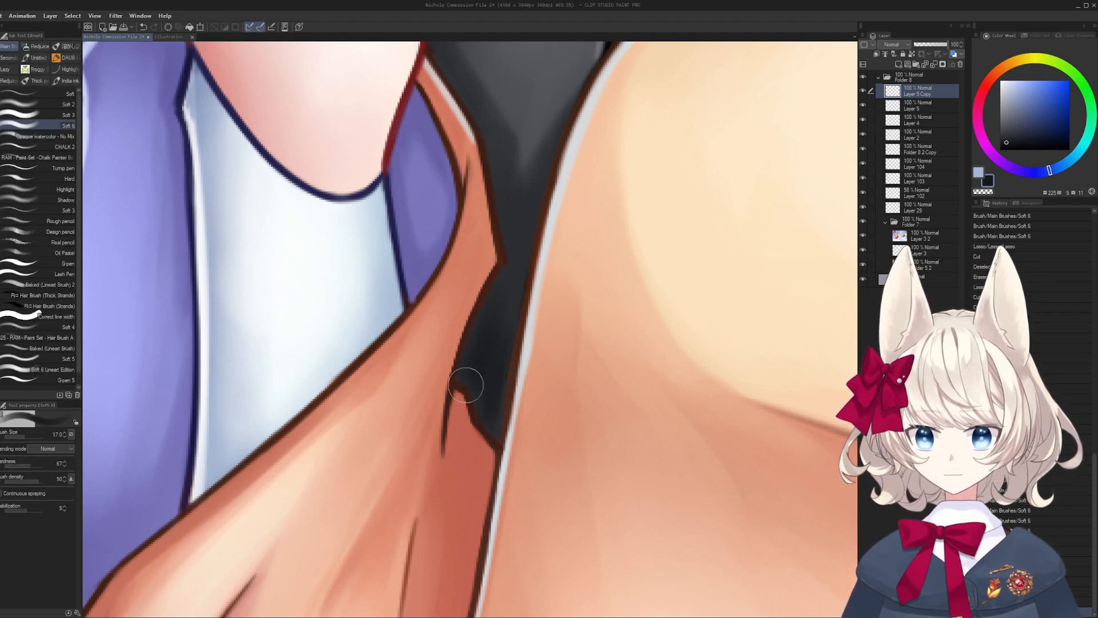
- Try a size 10 stroke in sampled tablet grey along the tablet's edge beside the hoodie's chest outline, and undo it
{"action": "left_click_drag", "start_coordinate": [526, 243], "coordinate": [437, 252]}
{"action": "mouse_move", "coordinate": [532, 355]}
{"action": "left_mouse_down"}
{"action": "mouse_move", "coordinate": [595, 343]}
{"action": "mouse_move", "coordinate": [520, 338]}
{"action": "left_mouse_up"}
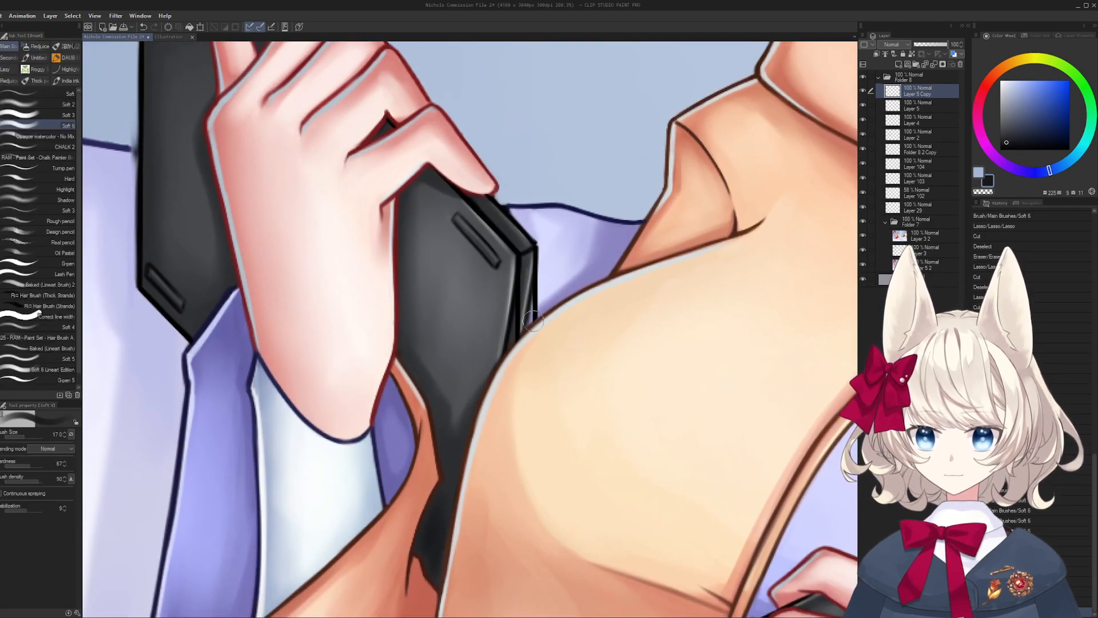
{"action": "key", "text": "ctrl+space"}
{"action": "left_click", "coordinate": [495, 347], "text": "alt"}
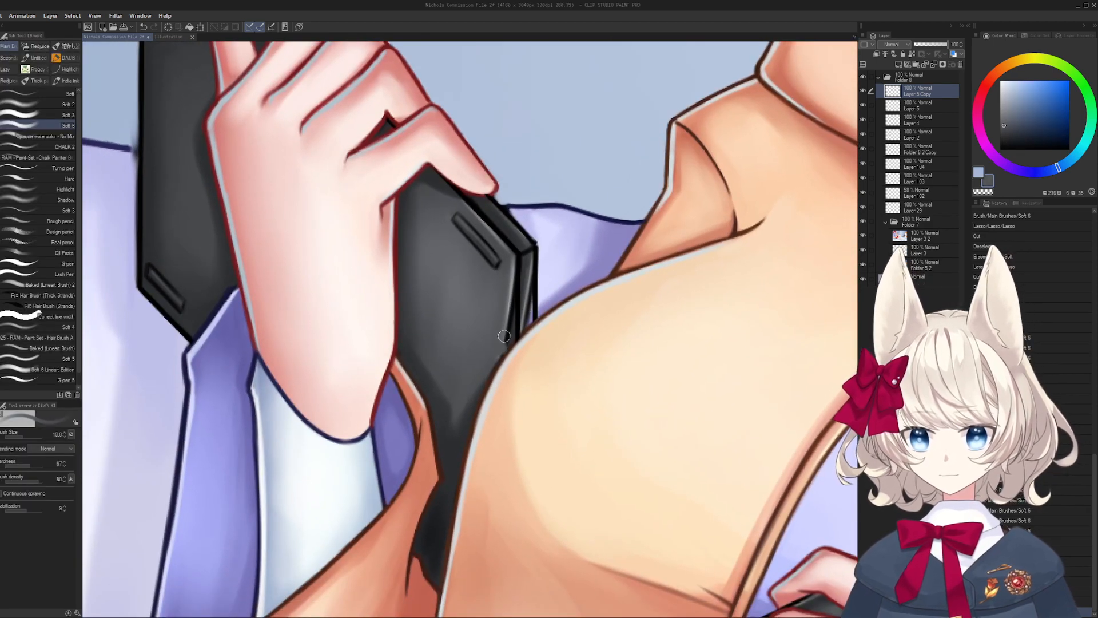
{"action": "mouse_move", "coordinate": [502, 343]}
{"action": "left_mouse_down"}
{"action": "mouse_move", "coordinate": [509, 275]}
{"action": "mouse_move", "coordinate": [510, 330]}
{"action": "left_mouse_up"}
{"action": "key", "text": "ctrl+z"}
- Sample the lighter grey of the tablet's edge highlight and reduce the brush size to 7
{"action": "left_click", "coordinate": [510, 293], "text": "alt"}
{"action": "key", "text": "bracketleft"}
{"action": "key", "text": "bracketleft"}
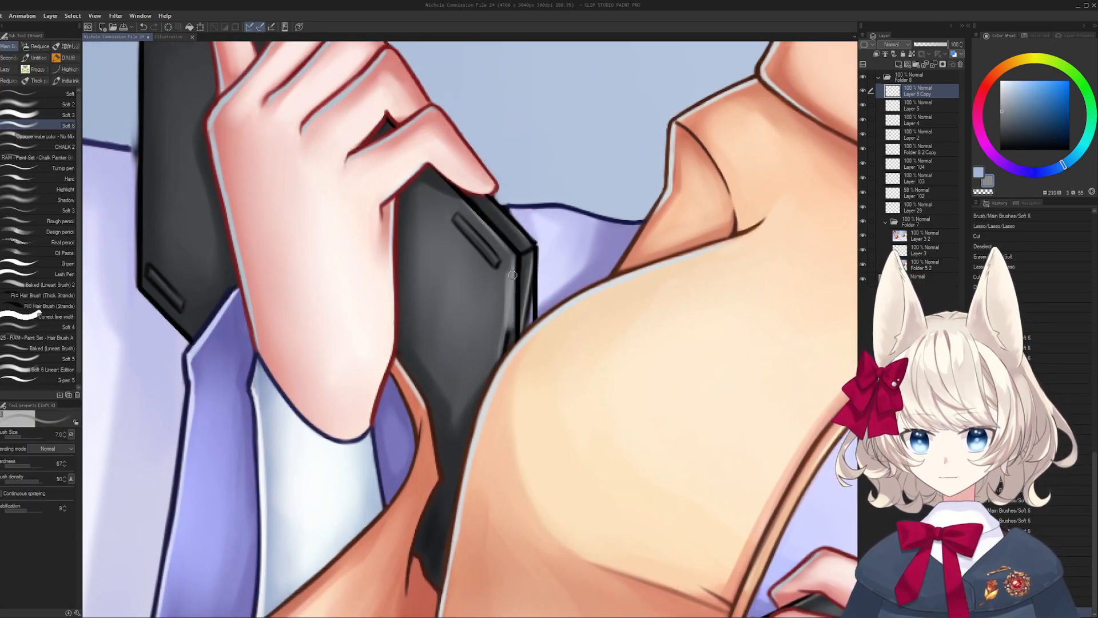
- Undo the last stroke and repaint the highlight along the tablet's side edge above the jacket with sampled dark grey
{"action": "key", "text": "ctrl+z"}
{"action": "key", "text": "bracketleft"}
{"action": "key", "text": "bracketleft"}
{"action": "mouse_move", "coordinate": [512, 267]}
{"action": "left_mouse_down"}
{"action": "mouse_move", "coordinate": [512, 334]}
{"action": "mouse_move", "coordinate": [494, 354]}
{"action": "mouse_move", "coordinate": [508, 338]}
{"action": "mouse_move", "coordinate": [508, 289]}
{"action": "left_mouse_up"}
{"action": "key", "text": "bracketright"}
{"action": "key", "text": "bracketright"}
{"action": "left_click", "coordinate": [509, 338], "text": "alt"}
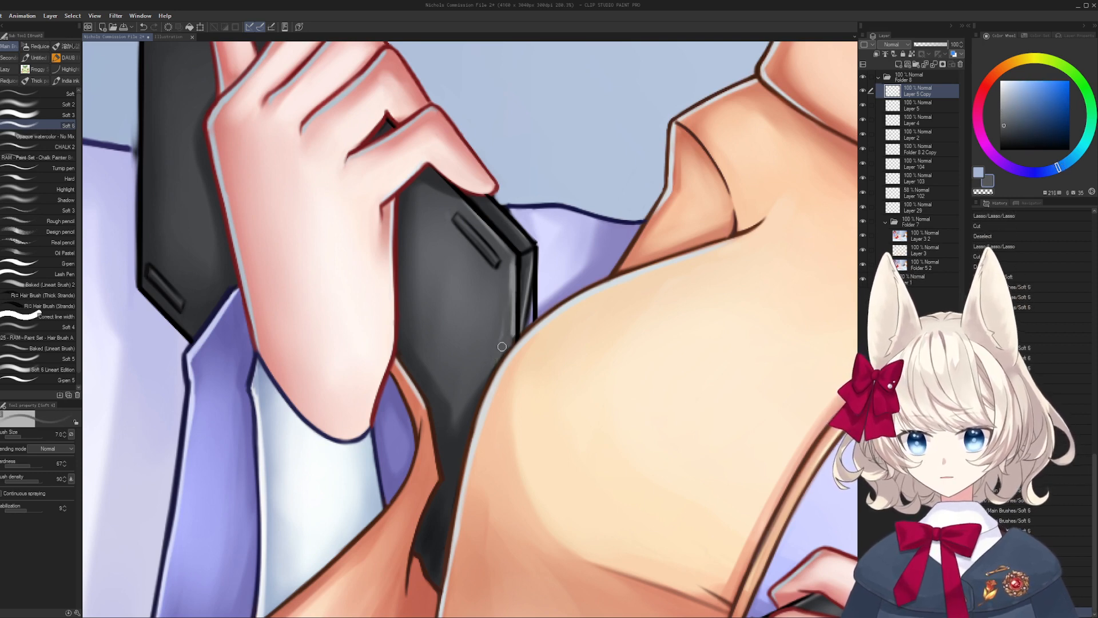
{"action": "left_click_drag", "start_coordinate": [502, 346], "coordinate": [506, 261]}
- Paint over the slot in the tablet corner nearest the jacket with a larger brush and sampled dark grey
{"action": "left_click", "coordinate": [447, 232], "text": "alt"}
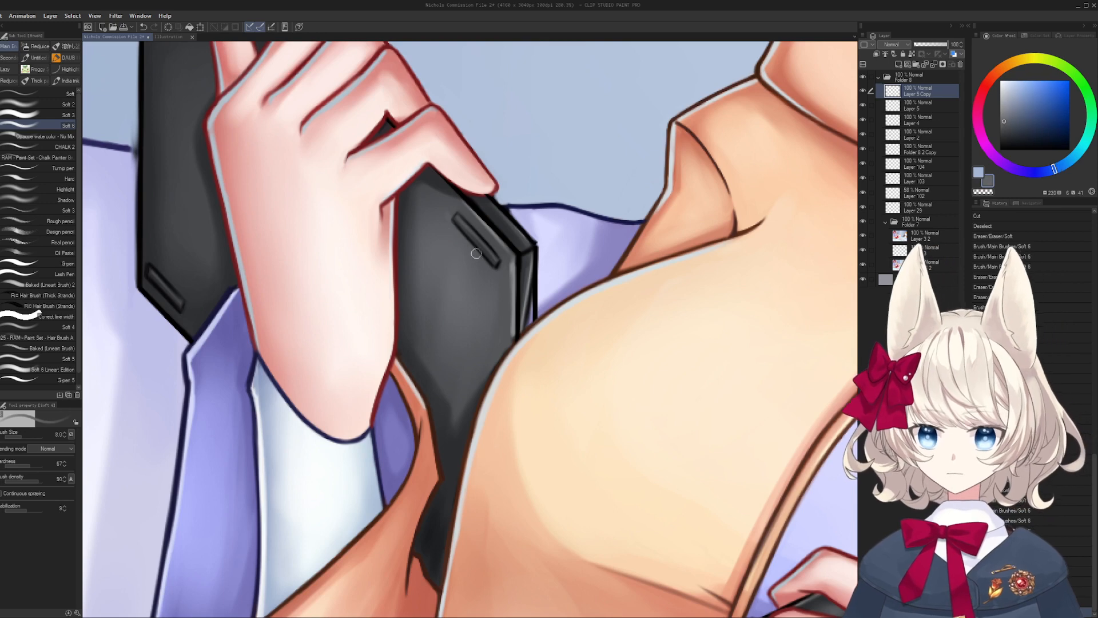
{"action": "key", "text": "bracketright"}
{"action": "key", "text": "bracketright"}
{"action": "key", "text": "bracketright"}
{"action": "key", "text": "bracketright"}
{"action": "key", "text": "bracketright"}
{"action": "left_click_drag", "start_coordinate": [455, 220], "coordinate": [503, 285]}
{"action": "left_click_drag", "start_coordinate": [446, 220], "coordinate": [487, 294]}
{"action": "key", "text": "bracketright"}
{"action": "key", "text": "bracketright"}
{"action": "mouse_move", "coordinate": [508, 290]}
{"action": "left_mouse_down"}
{"action": "mouse_move", "coordinate": [529, 328]}
{"action": "mouse_move", "coordinate": [517, 361]}
{"action": "left_mouse_up"}
- Paint over the slot at the tablet's far upper corner with sampled dark grey and touch up the surface beside it
{"action": "left_click_drag", "start_coordinate": [240, 107], "coordinate": [371, 418]}
{"action": "left_click", "coordinate": [338, 329], "text": "alt"}
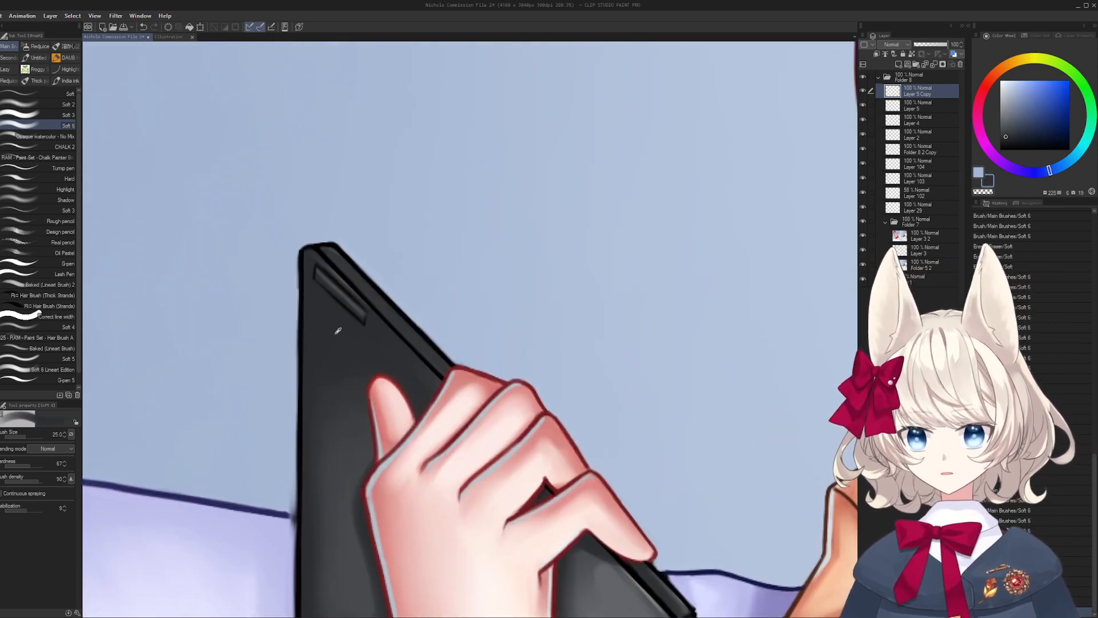
{"action": "left_click_drag", "start_coordinate": [336, 301], "coordinate": [321, 280]}
{"action": "mouse_move", "coordinate": [329, 286]}
{"action": "left_mouse_down"}
{"action": "mouse_move", "coordinate": [311, 265]}
{"action": "mouse_move", "coordinate": [346, 309]}
{"action": "left_mouse_up"}
{"action": "left_click_drag", "start_coordinate": [346, 306], "coordinate": [365, 334]}
{"action": "key", "text": "shift+space"}
{"action": "left_click_drag", "start_coordinate": [472, 212], "coordinate": [352, 335]}
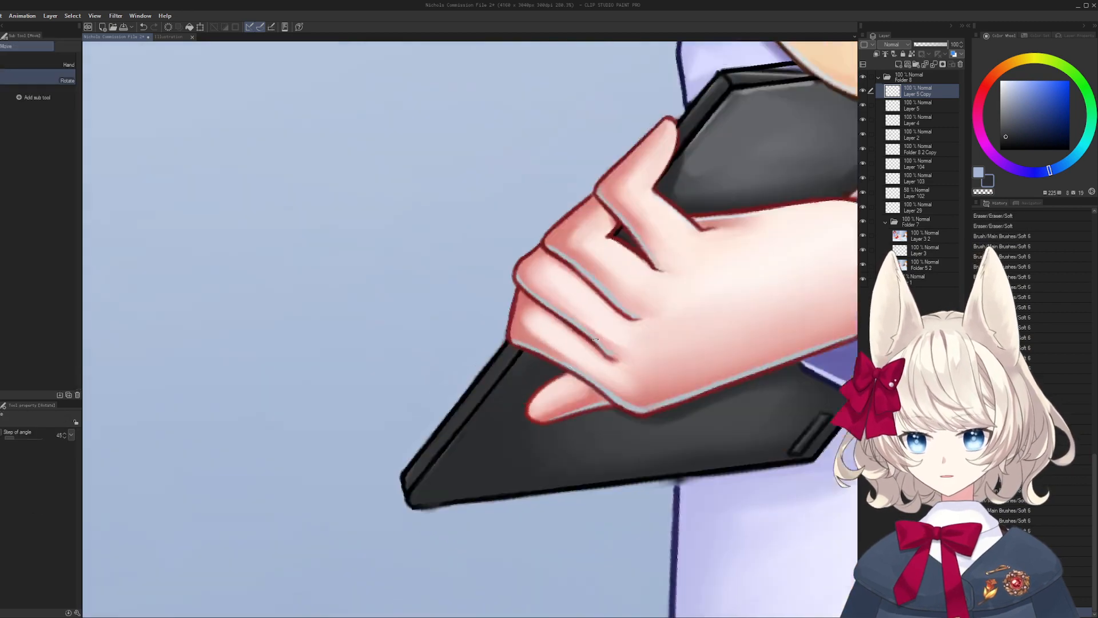
{"action": "left_click_drag", "start_coordinate": [456, 490], "coordinate": [477, 323]}
{"action": "key", "text": "bracketleft"}
{"action": "key", "text": "bracketleft"}
{"action": "left_click_drag", "start_coordinate": [441, 387], "coordinate": [483, 314]}
- Paint over the remaining slot in the tablet's lower corner above the sleeve cuff with sampled dark grey
{"action": "mouse_move", "coordinate": [799, 320]}
{"action": "left_mouse_down"}
{"action": "mouse_move", "coordinate": [583, 340]}
{"action": "mouse_move", "coordinate": [619, 288]}
{"action": "mouse_move", "coordinate": [602, 321]}
{"action": "mouse_move", "coordinate": [549, 309]}
{"action": "mouse_move", "coordinate": [579, 296]}
{"action": "mouse_move", "coordinate": [460, 443]}
{"action": "left_mouse_up"}
{"action": "left_click", "coordinate": [600, 290], "text": "alt"}
{"action": "key", "text": "bracketright"}
{"action": "key", "text": "bracketright"}
{"action": "key", "text": "bracketright"}
{"action": "left_click", "coordinate": [596, 291], "text": "alt"}
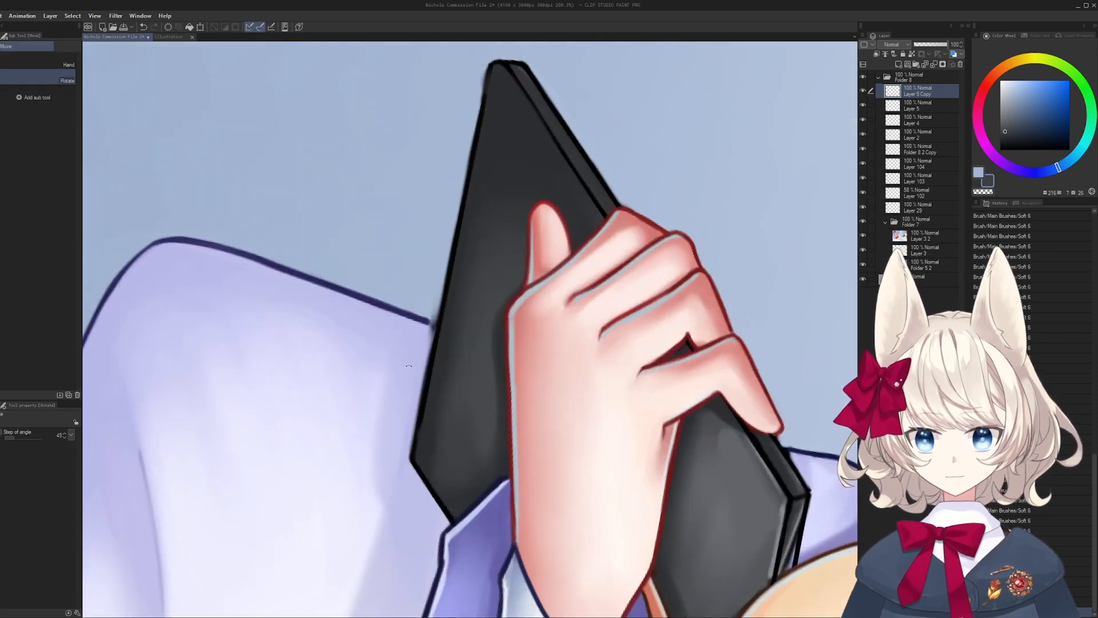
- Clean up the smudge where the pillow outline meets the tablet using a small brush and sampled background colours
{"action": "key", "text": "bracketleft"}
{"action": "key", "text": "bracketleft"}
{"action": "key", "text": "bracketleft"}
{"action": "key", "text": "bracketleft"}
{"action": "key", "text": "bracketleft"}
{"action": "key", "text": "bracketleft"}
{"action": "key", "text": "bracketleft"}
{"action": "key", "text": "bracketleft"}
{"action": "left_click", "coordinate": [422, 305], "text": "alt"}
{"action": "left_click_drag", "start_coordinate": [426, 314], "coordinate": [433, 322]}
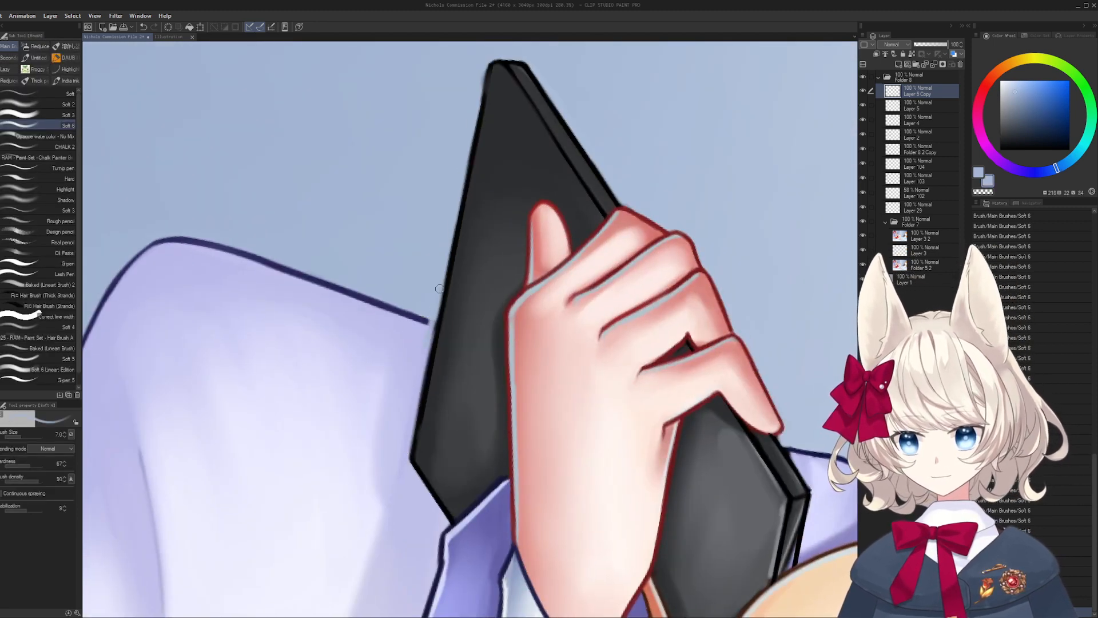
- Refine the tablet's outer edge at the end of the pillow outline with sampled background and pillow colours
{"action": "left_click", "coordinate": [430, 309], "text": "alt"}
{"action": "mouse_move", "coordinate": [422, 365]}
{"action": "left_mouse_down"}
{"action": "mouse_move", "coordinate": [441, 279]}
{"action": "mouse_move", "coordinate": [392, 320]}
{"action": "left_mouse_up"}
{"action": "key", "text": "r"}
{"action": "key", "text": "b"}
{"action": "left_click", "coordinate": [395, 320], "text": "alt"}
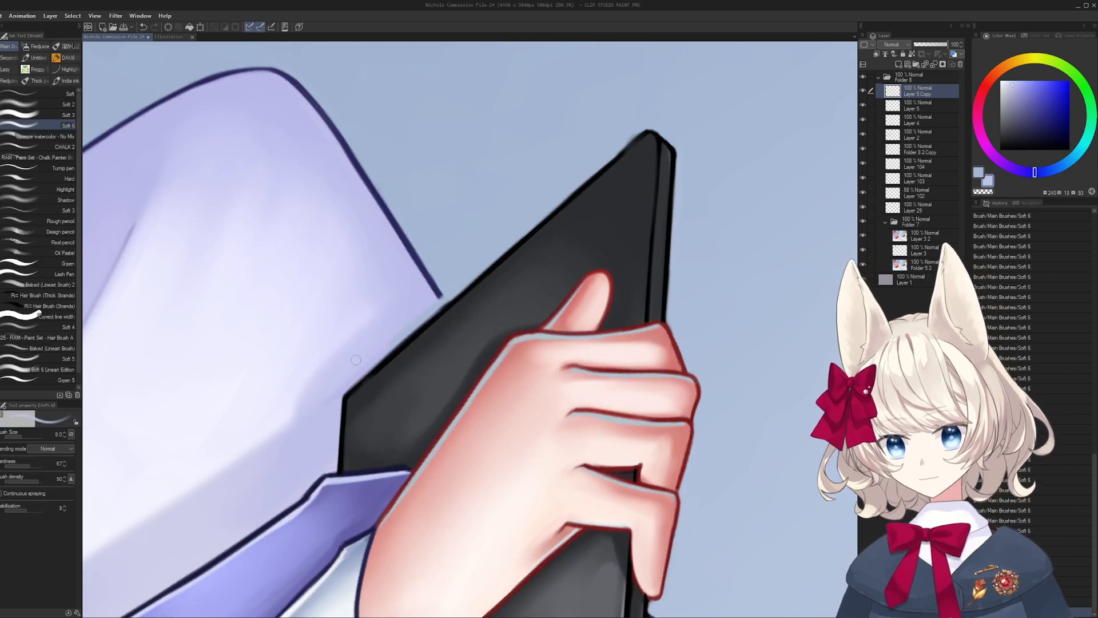
{"action": "key", "text": "r"}
{"action": "left_click_drag", "start_coordinate": [433, 360], "coordinate": [530, 314]}
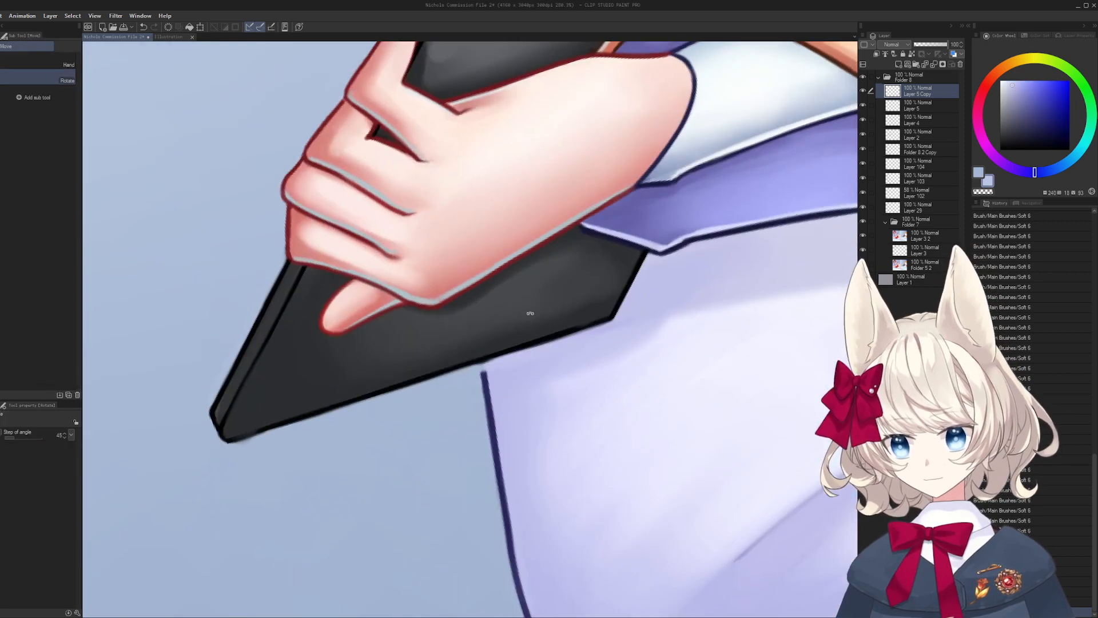
{"action": "key", "text": "ctrl+space"}
{"action": "left_click_drag", "start_coordinate": [483, 364], "coordinate": [538, 365]}
{"action": "key", "text": "b"}
{"action": "left_click", "coordinate": [461, 394], "text": "alt"}
{"action": "key", "text": "bracketleft"}
{"action": "key", "text": "bracketleft"}
{"action": "key", "text": "bracketleft"}
{"action": "mouse_move", "coordinate": [467, 373]}
{"action": "left_mouse_down"}
{"action": "mouse_move", "coordinate": [491, 368]}
{"action": "mouse_move", "coordinate": [482, 369]}
{"action": "mouse_move", "coordinate": [491, 400]}
{"action": "mouse_move", "coordinate": [479, 363]}
{"action": "mouse_move", "coordinate": [500, 374]}
{"action": "mouse_move", "coordinate": [504, 356]}
{"action": "left_mouse_up"}
{"action": "left_click", "coordinate": [514, 356], "text": "alt"}
{"action": "left_click", "coordinate": [509, 377], "text": "alt"}
{"action": "left_click", "coordinate": [473, 361], "text": "alt"}
{"action": "left_click", "coordinate": [473, 381], "text": "alt"}
- Touch up the sleeve outline where it meets the tablet and the hand, using sampled colours and a smaller brush
{"action": "left_click_drag", "start_coordinate": [478, 404], "coordinate": [436, 476]}
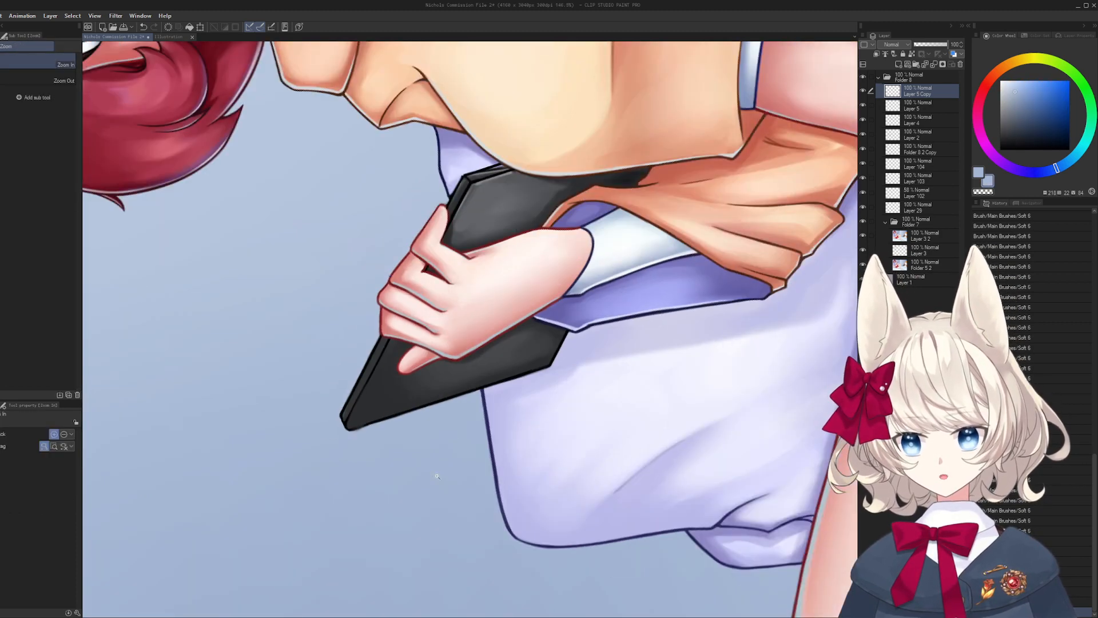
{"action": "mouse_move", "coordinate": [492, 292]}
{"action": "left_mouse_down"}
{"action": "mouse_move", "coordinate": [512, 357]}
{"action": "mouse_move", "coordinate": [520, 339]}
{"action": "mouse_move", "coordinate": [498, 356]}
{"action": "mouse_move", "coordinate": [504, 337]}
{"action": "left_mouse_up"}
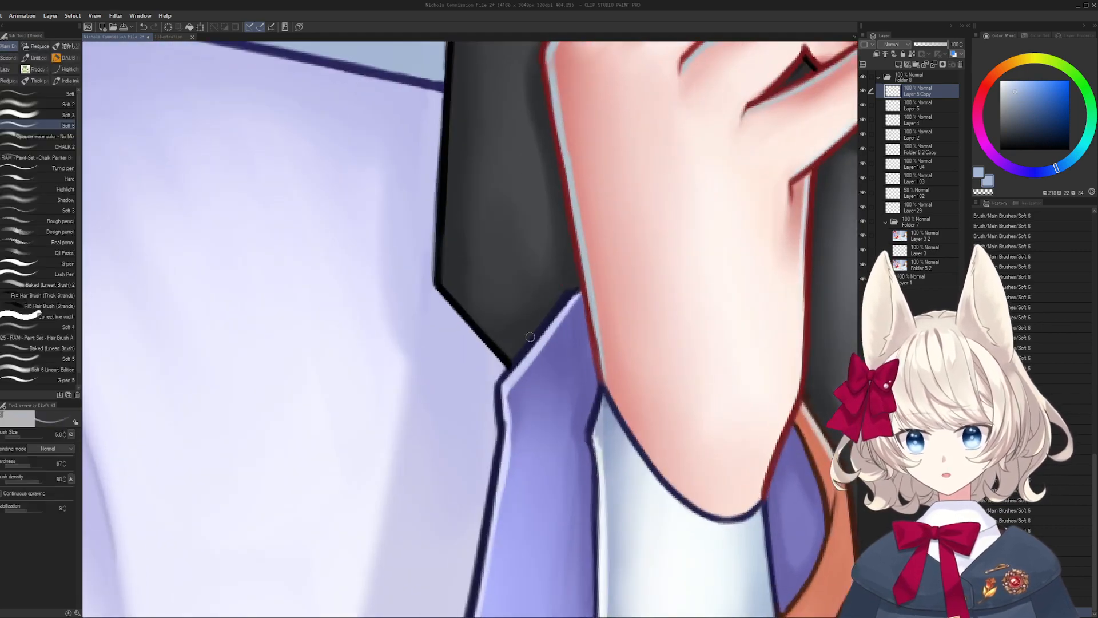
{"action": "left_click", "coordinate": [535, 338], "text": "alt"}
{"action": "mouse_move", "coordinate": [570, 291]}
{"action": "left_mouse_down"}
{"action": "mouse_move", "coordinate": [562, 312]}
{"action": "mouse_move", "coordinate": [581, 285]}
{"action": "left_mouse_up"}
{"action": "left_click", "coordinate": [564, 284], "text": "alt"}
{"action": "key", "text": "bracketleft"}
{"action": "key", "text": "bracketleft"}
{"action": "left_click", "coordinate": [571, 300], "text": "alt"}
{"action": "left_click", "coordinate": [564, 297], "text": "alt"}
- Retouch the dark red outline along the edge of the hand between the tablet and the sleeve
{"action": "mouse_move", "coordinate": [649, 300]}
{"action": "left_mouse_down"}
{"action": "mouse_move", "coordinate": [630, 435]}
{"action": "mouse_move", "coordinate": [602, 461]}
{"action": "left_mouse_up"}
{"action": "left_click_drag", "start_coordinate": [602, 461], "coordinate": [592, 366]}
{"action": "left_click", "coordinate": [514, 349], "text": "alt"}
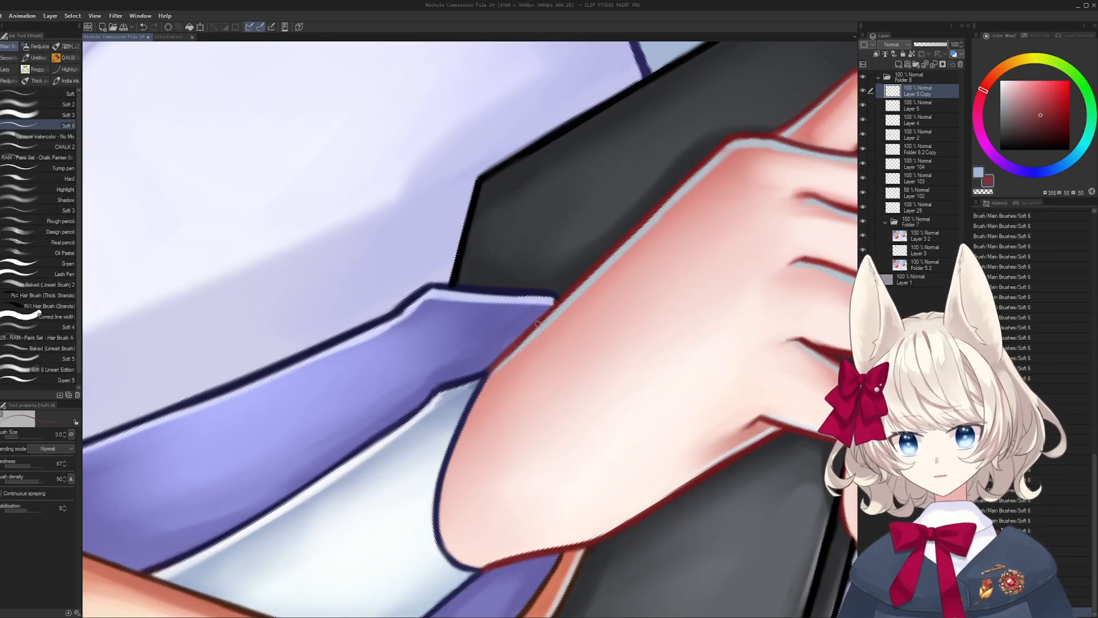
{"action": "left_click", "coordinate": [598, 262], "text": "alt"}
{"action": "key", "text": "bracketright"}
{"action": "key", "text": "bracketright"}
{"action": "left_click_drag", "start_coordinate": [566, 294], "coordinate": [502, 363]}
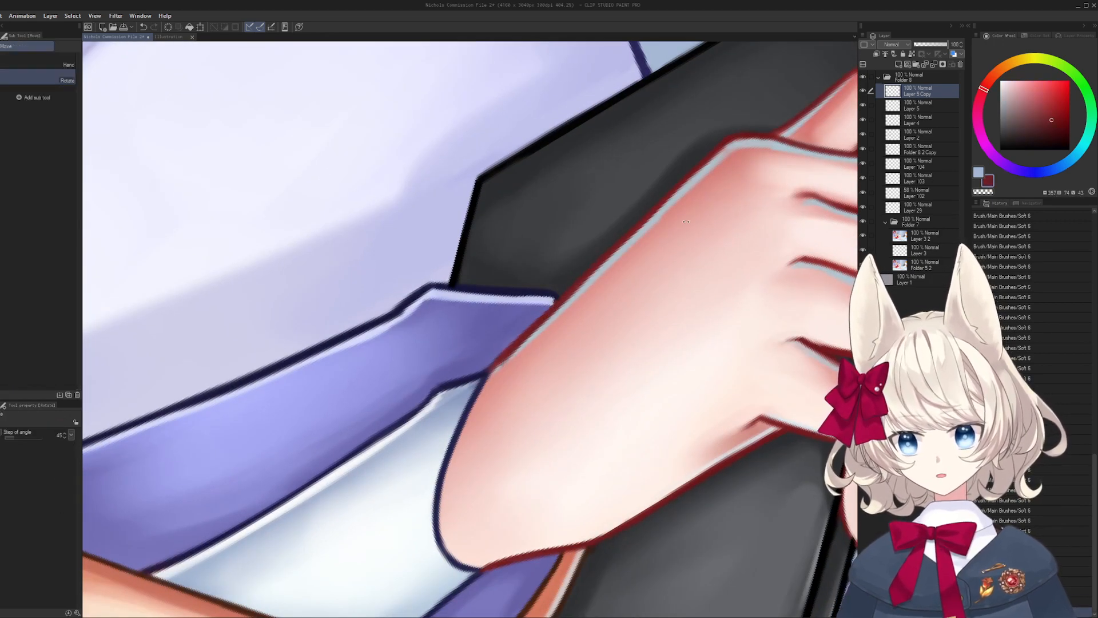
{"action": "left_click_drag", "start_coordinate": [597, 264], "coordinate": [597, 286]}
{"action": "mouse_move", "coordinate": [595, 255]}
{"action": "left_mouse_down"}
{"action": "mouse_move", "coordinate": [500, 316]}
{"action": "mouse_move", "coordinate": [509, 329]}
{"action": "mouse_move", "coordinate": [521, 309]}
{"action": "mouse_move", "coordinate": [501, 327]}
{"action": "mouse_move", "coordinate": [466, 321]}
{"action": "mouse_move", "coordinate": [466, 357]}
{"action": "mouse_move", "coordinate": [412, 343]}
{"action": "left_mouse_up"}
{"action": "left_click", "coordinate": [483, 366], "text": "alt"}
- Review the whole illustration at full-canvas view with the interface panels hidden
{"action": "key", "text": "ctrl+at"}
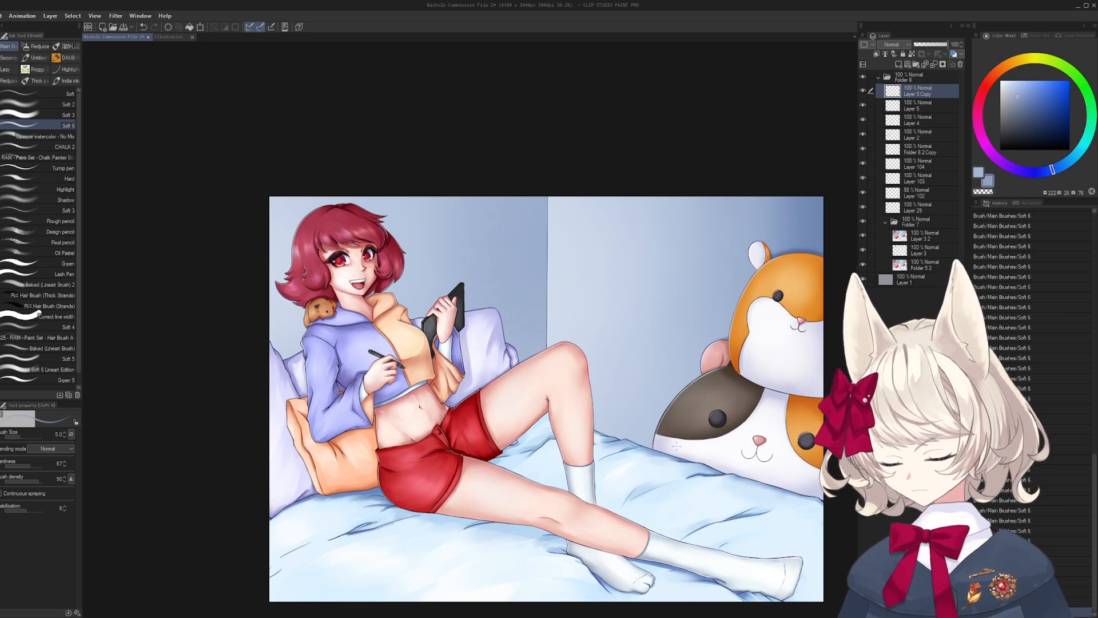
{"action": "left_click_drag", "start_coordinate": [464, 280], "coordinate": [506, 259]}
{"action": "left_click_drag", "start_coordinate": [506, 260], "coordinate": [595, 298]}
{"action": "mouse_move", "coordinate": [549, 326]}
{"action": "left_mouse_down"}
{"action": "mouse_move", "coordinate": [395, 296]}
{"action": "mouse_move", "coordinate": [411, 367]}
{"action": "mouse_move", "coordinate": [492, 327]}
{"action": "left_mouse_up"}
{"action": "left_click", "coordinate": [466, 323], "text": "alt"}
{"action": "key", "text": "["}
{"action": "key", "text": "ctrl+z"}
{"action": "mouse_move", "coordinate": [376, 409]}
{"action": "left_mouse_down"}
{"action": "mouse_move", "coordinate": [452, 334]}
{"action": "mouse_move", "coordinate": [438, 350]}
{"action": "left_mouse_up"}
{"action": "key", "text": "ctrl+z"}
{"action": "left_click_drag", "start_coordinate": [435, 389], "coordinate": [403, 392]}
{"action": "mouse_move", "coordinate": [547, 371]}
{"action": "left_mouse_down"}
{"action": "mouse_move", "coordinate": [556, 325]}
{"action": "mouse_move", "coordinate": [390, 404]}
{"action": "left_mouse_up"}
{"action": "double_click", "coordinate": [389, 405]}
{"action": "left_click_drag", "start_coordinate": [331, 298], "coordinate": [212, 300]}
{"action": "left_click_drag", "start_coordinate": [552, 366], "coordinate": [439, 345]}
{"action": "key", "text": "Tab"}
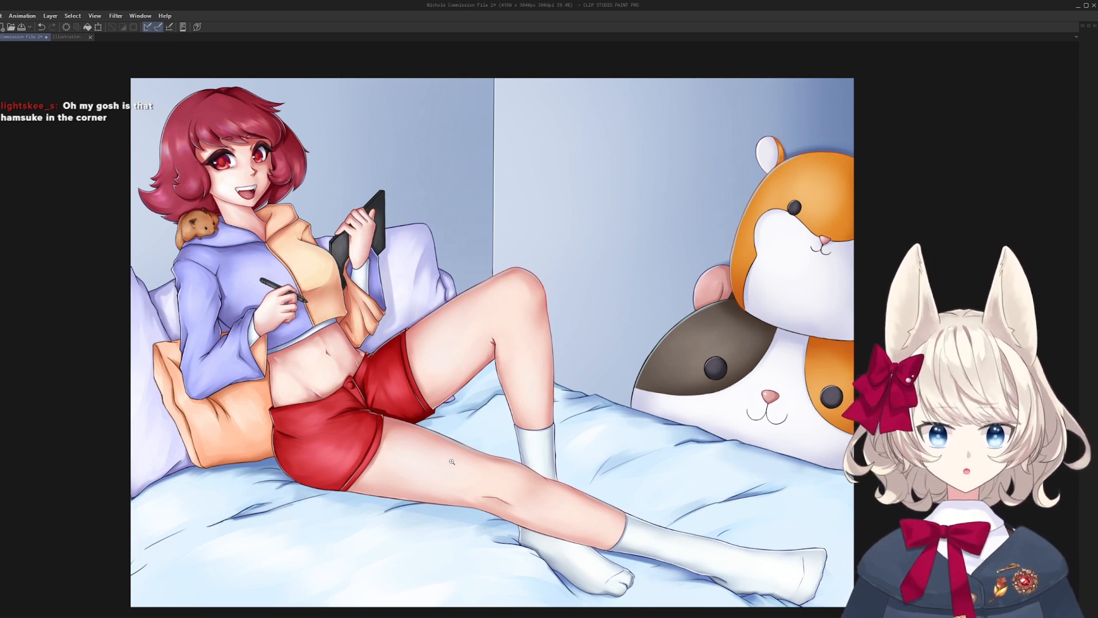
{"action": "left_click_drag", "start_coordinate": [451, 462], "coordinate": [449, 466]}
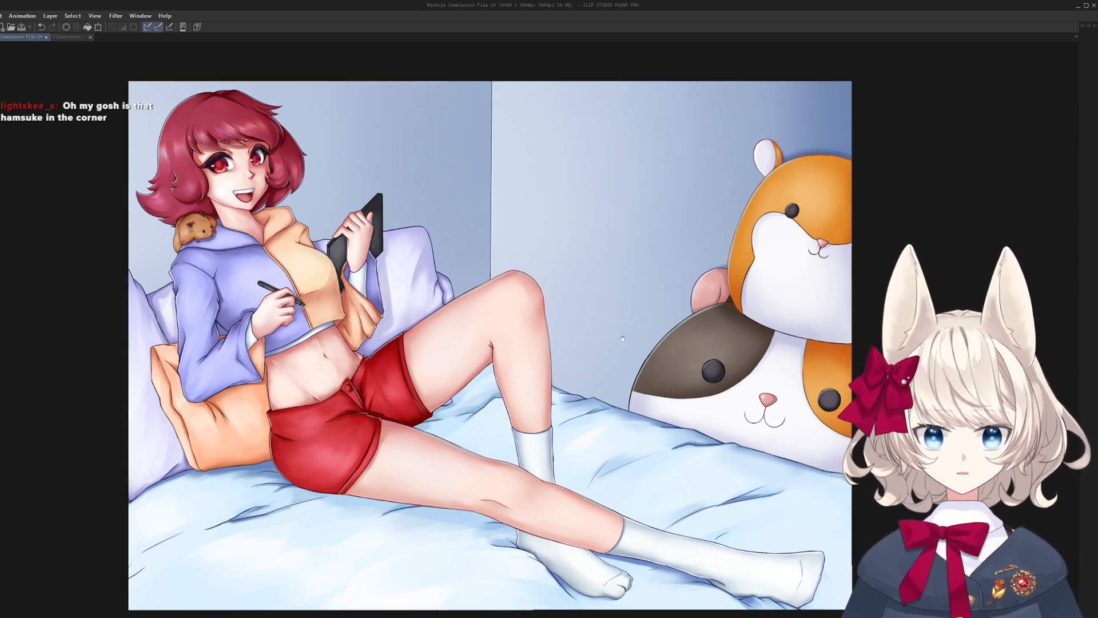
{"action": "left_click_drag", "start_coordinate": [727, 172], "coordinate": [637, 338]}
{"action": "left_click_drag", "start_coordinate": [847, 135], "coordinate": [909, 170]}
{"action": "key", "text": "ctrl+z"}
{"action": "key", "text": "ctrl+z"}
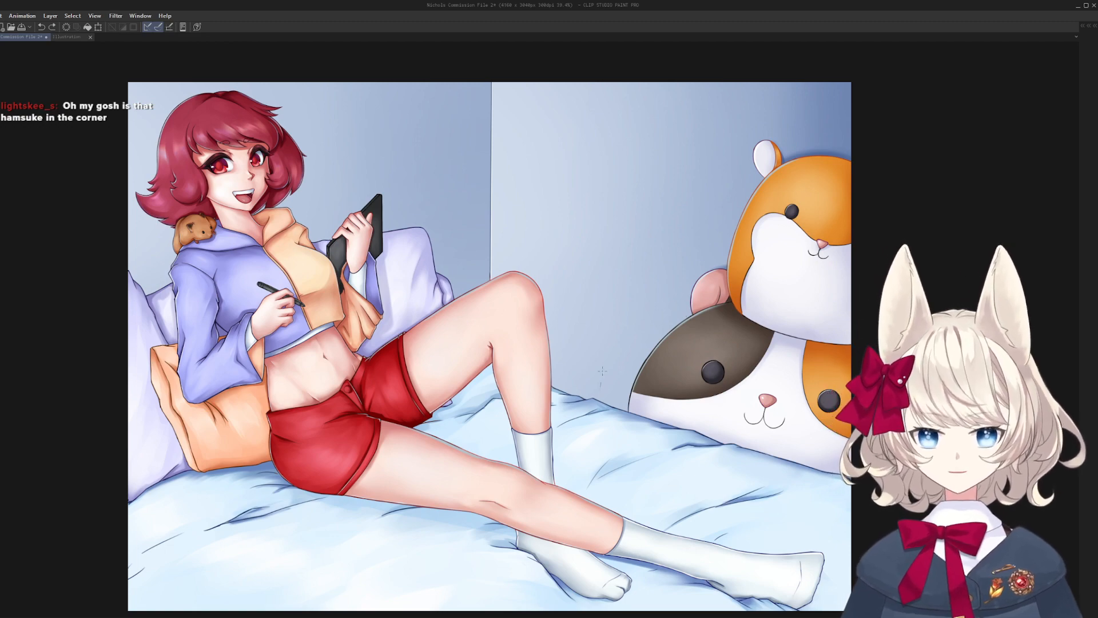
{"action": "mouse_move", "coordinate": [484, 294]}
{"action": "left_mouse_down"}
{"action": "mouse_move", "coordinate": [953, 297]}
{"action": "mouse_move", "coordinate": [445, 298]}
{"action": "left_mouse_up"}
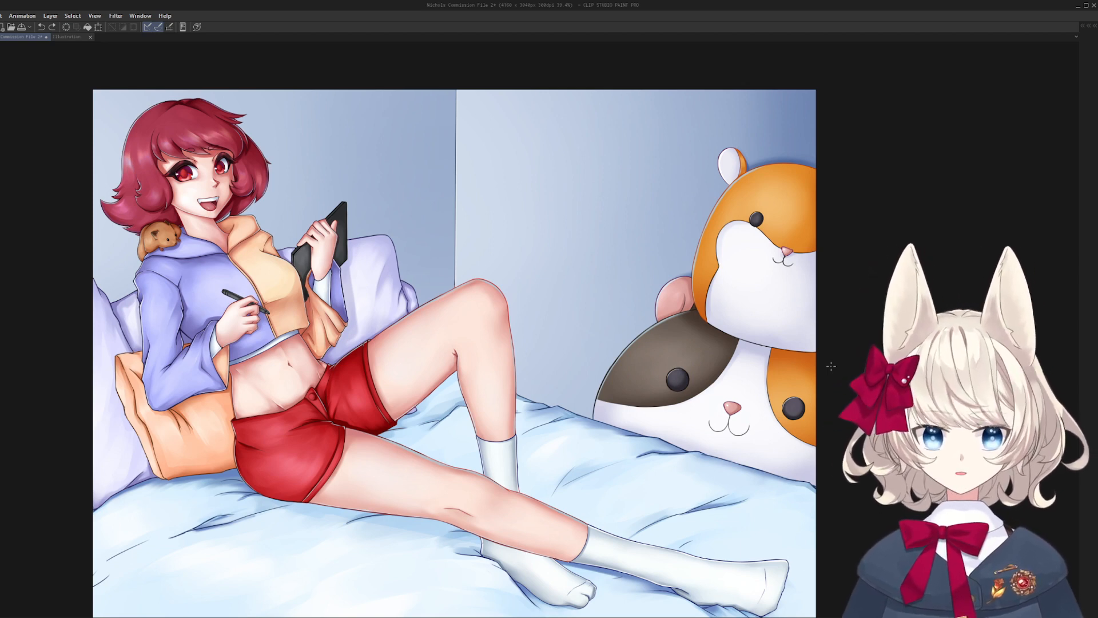
- Touch up the tablet's side edge and front corner next to the pillow with sampled colours
{"action": "left_click_drag", "start_coordinate": [295, 262], "coordinate": [436, 371]}
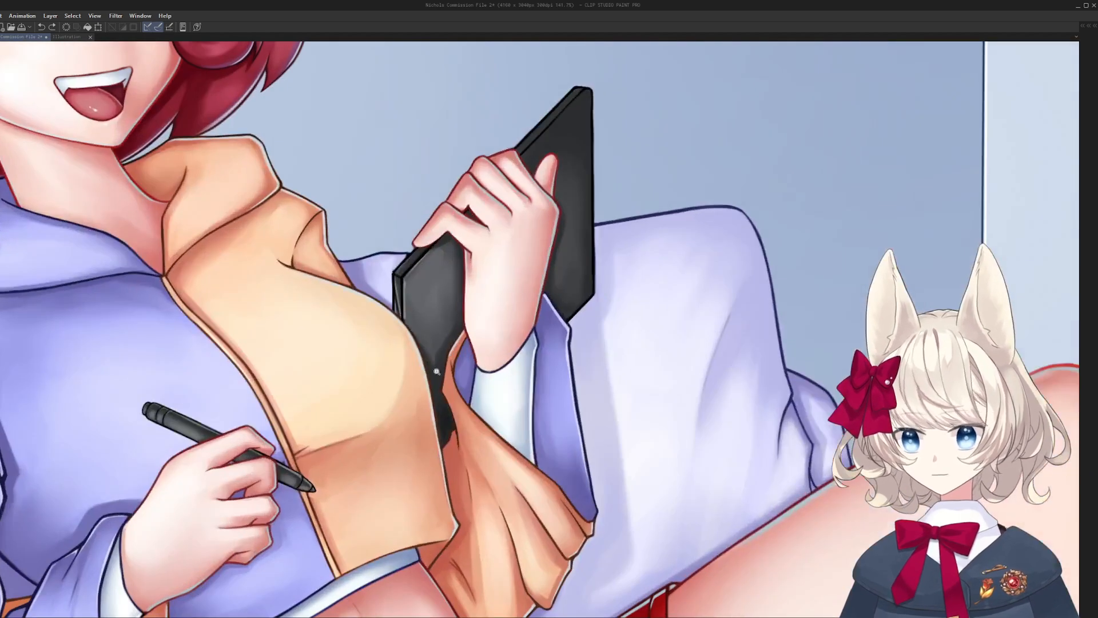
{"action": "left_click_drag", "start_coordinate": [398, 318], "coordinate": [420, 324]}
{"action": "key", "text": "Tab"}
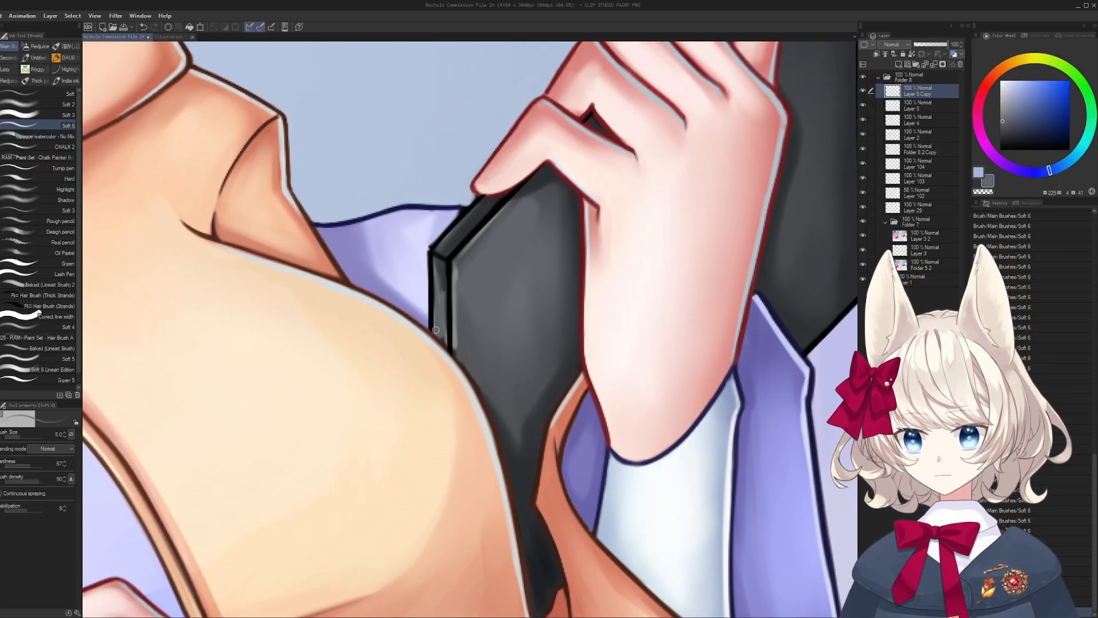
{"action": "left_click_drag", "start_coordinate": [439, 278], "coordinate": [449, 364]}
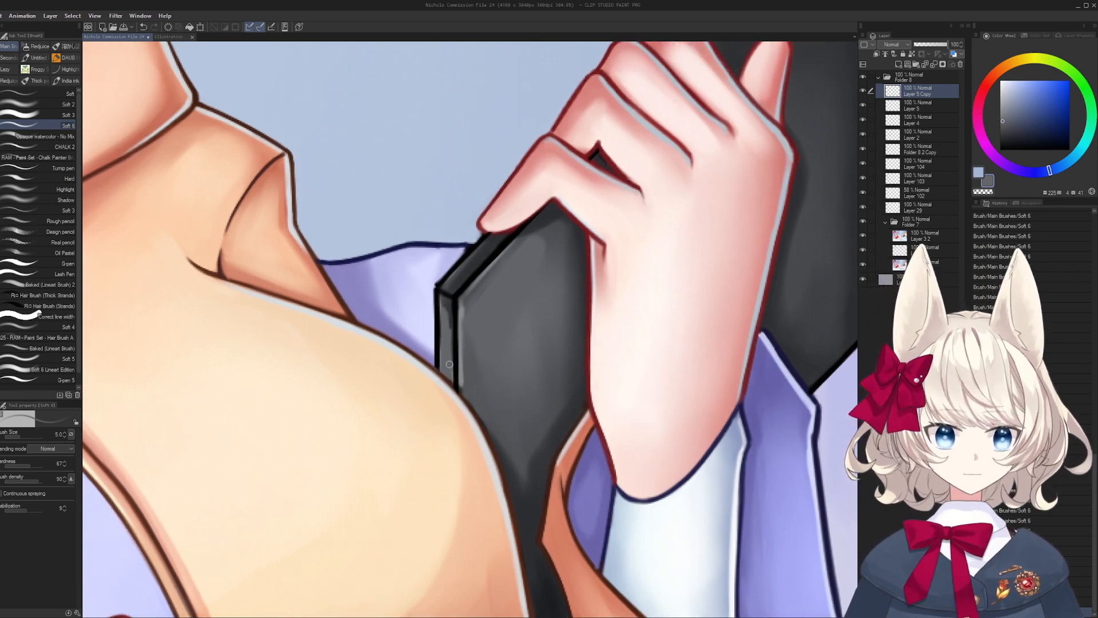
{"action": "left_click", "coordinate": [429, 283], "text": "alt"}
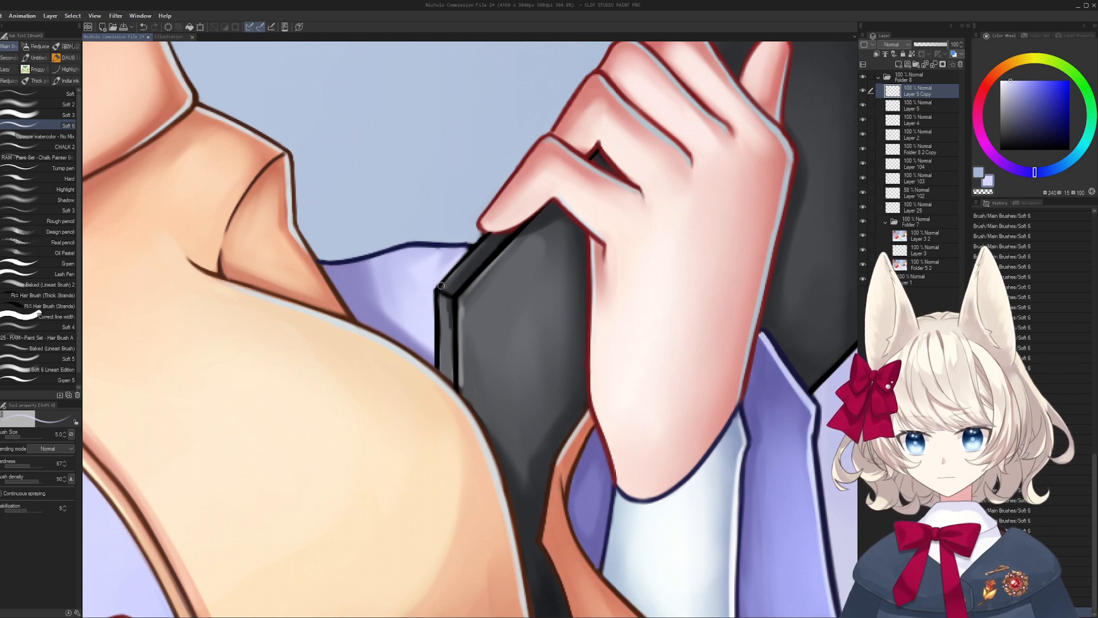
{"action": "left_click", "coordinate": [468, 282], "text": "alt"}
{"action": "key", "text": "bracketleft"}
{"action": "key", "text": "bracketleft"}
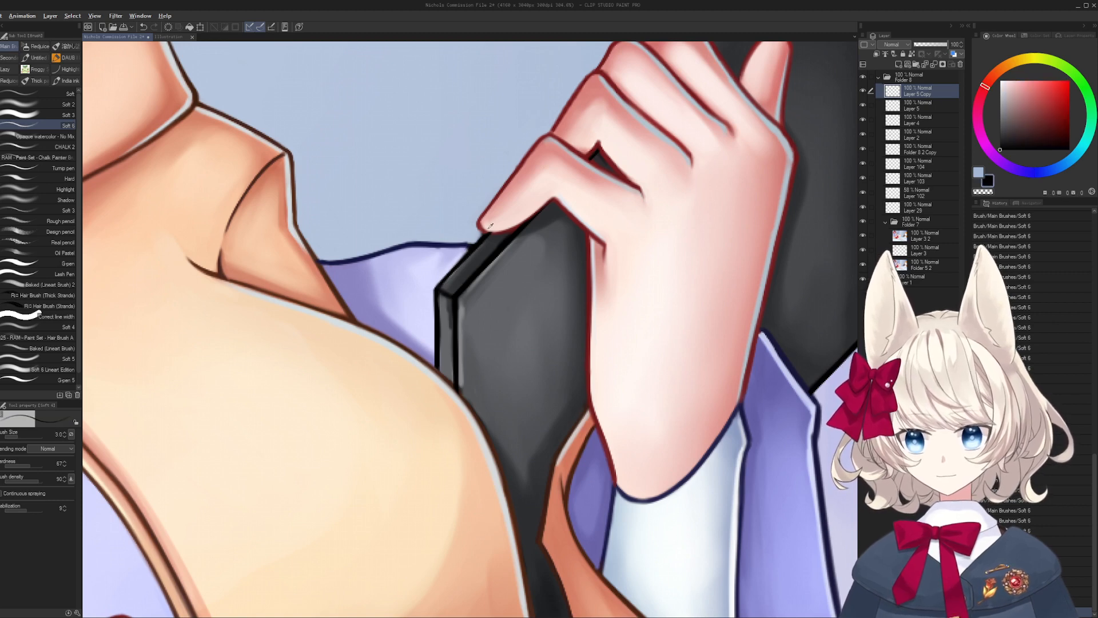
- Retouch the dark red finger outlines around the gap between the fingers and above the tablet, undoing unwanted strokes
{"action": "left_click_drag", "start_coordinate": [491, 226], "coordinate": [461, 323]}
{"action": "left_click_drag", "start_coordinate": [553, 257], "coordinate": [589, 255]}
{"action": "left_click", "coordinate": [570, 248], "text": "alt"}
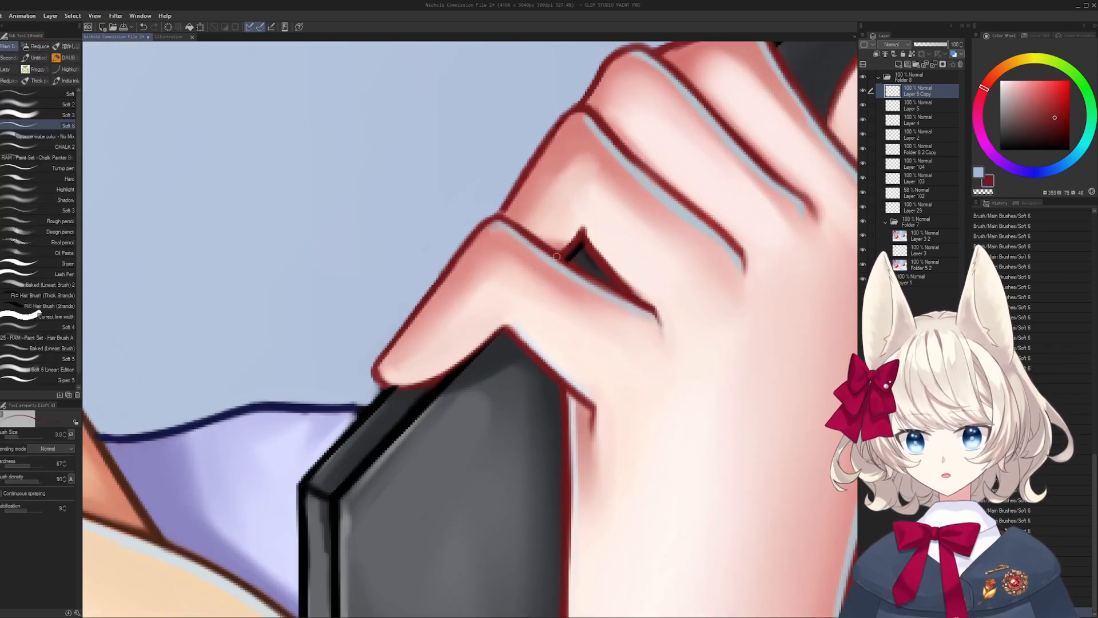
{"action": "mouse_move", "coordinate": [565, 275]}
{"action": "left_mouse_down"}
{"action": "mouse_move", "coordinate": [614, 227]}
{"action": "mouse_move", "coordinate": [671, 196]}
{"action": "left_mouse_up"}
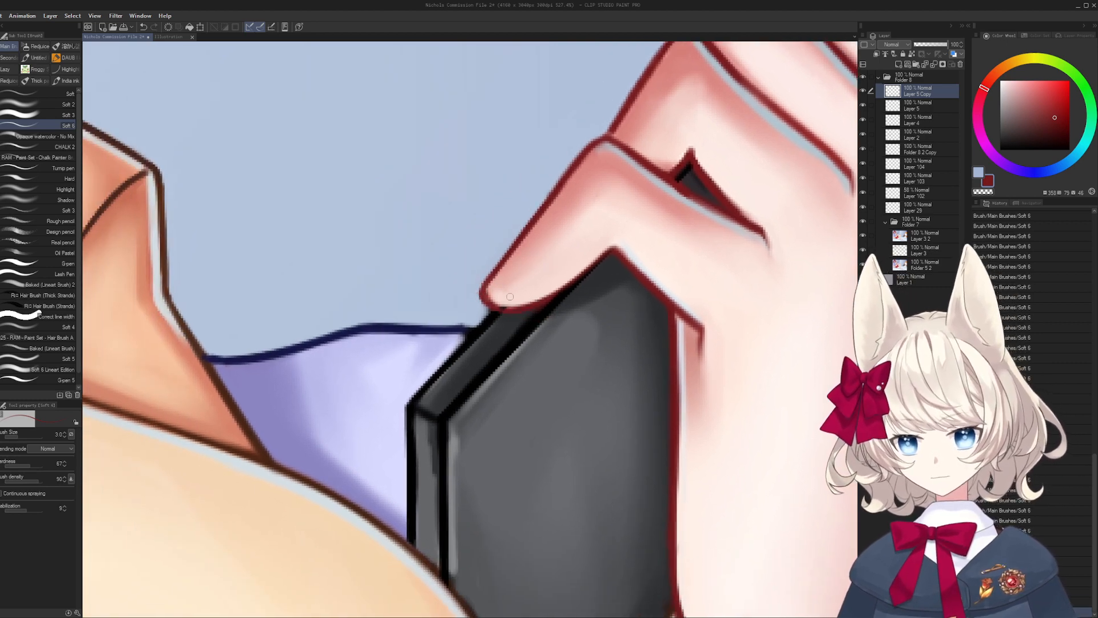
{"action": "left_click_drag", "start_coordinate": [485, 306], "coordinate": [612, 250]}
{"action": "key", "text": "ctrl+z"}
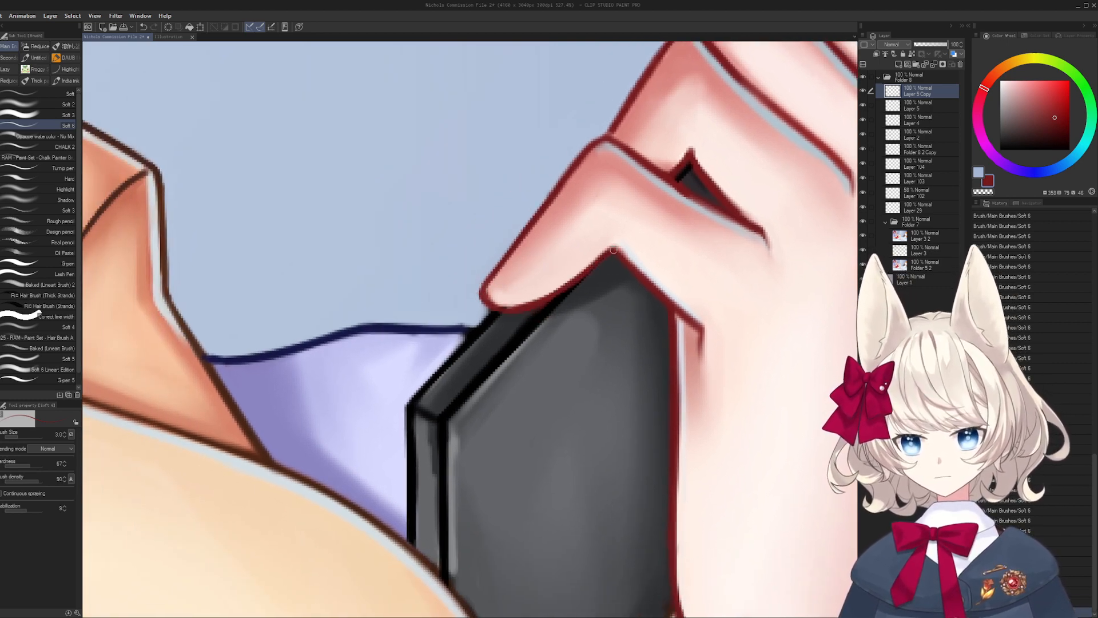
{"action": "left_click_drag", "start_coordinate": [559, 298], "coordinate": [605, 254]}
{"action": "key", "text": "ctrl+z"}
{"action": "key", "text": "ctrl+z"}
- Rework the outline under the fingertip resting on the tablet with a sampled red, and save the file
{"action": "left_click", "coordinate": [536, 291], "text": "alt"}
{"action": "mouse_move", "coordinate": [501, 305]}
{"action": "left_mouse_down"}
{"action": "mouse_move", "coordinate": [526, 304]}
{"action": "mouse_move", "coordinate": [584, 273]}
{"action": "left_mouse_up"}
{"action": "key", "text": "ctrl+z"}
{"action": "left_click", "coordinate": [509, 306], "text": "alt"}
{"action": "key", "text": "ctrl+z"}
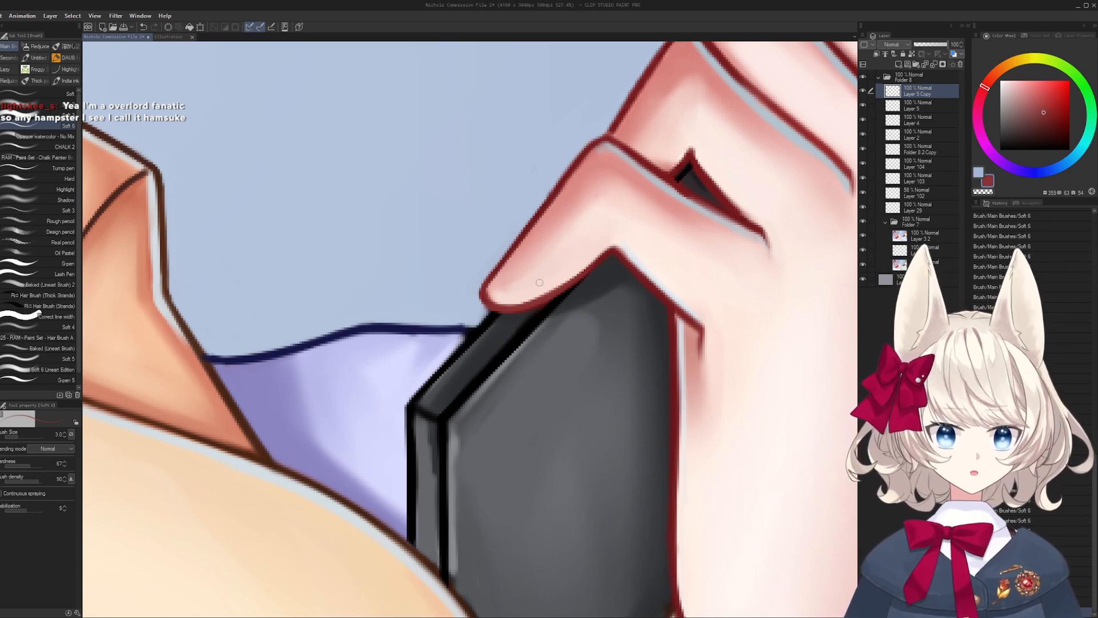
{"action": "key", "text": "ctrl+s"}
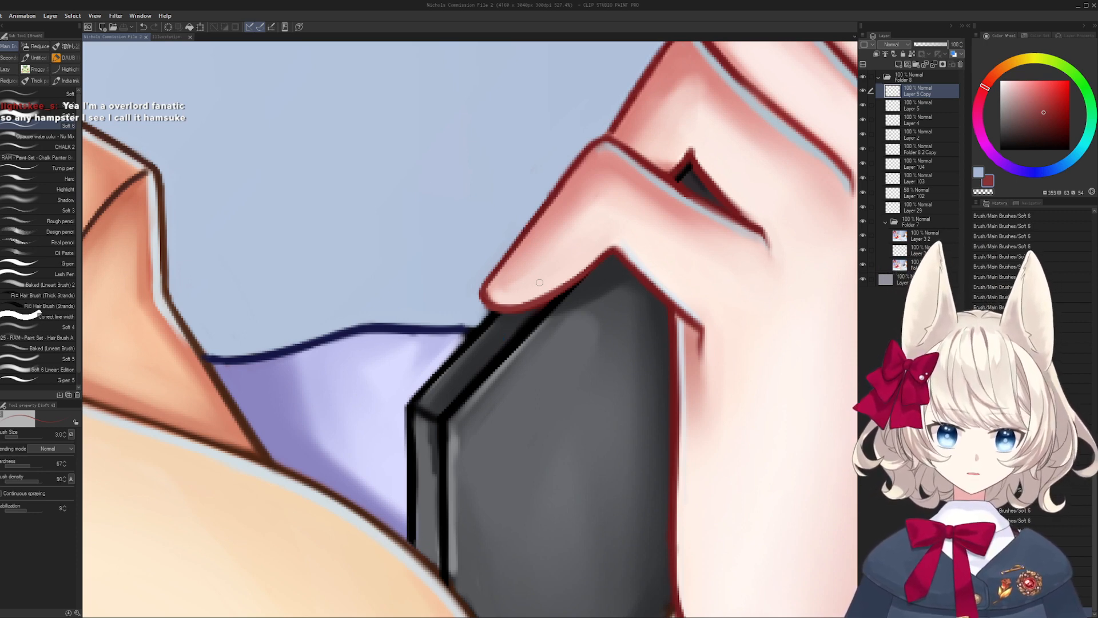
- Even out the dark patch on the tablet's narrow side strip with sampled grey
{"action": "left_click_drag", "start_coordinate": [336, 392], "coordinate": [400, 316]}
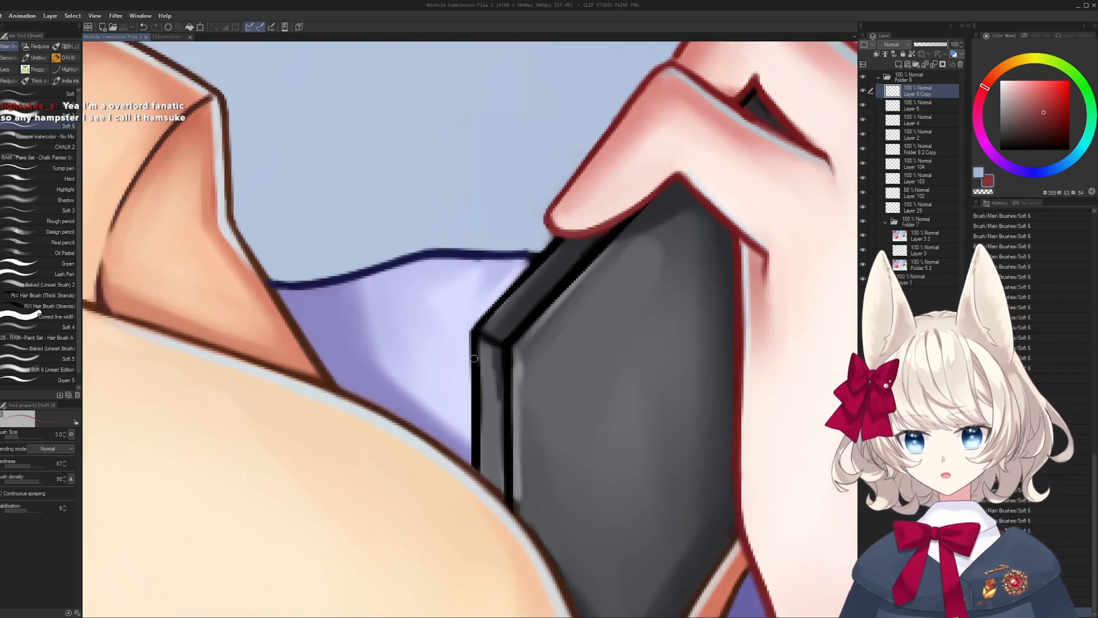
{"action": "left_click", "coordinate": [501, 361], "text": "alt"}
{"action": "left_click_drag", "start_coordinate": [498, 368], "coordinate": [496, 417]}
{"action": "key", "text": "]"}
{"action": "key", "text": "]"}
{"action": "left_click_drag", "start_coordinate": [494, 366], "coordinate": [493, 407]}
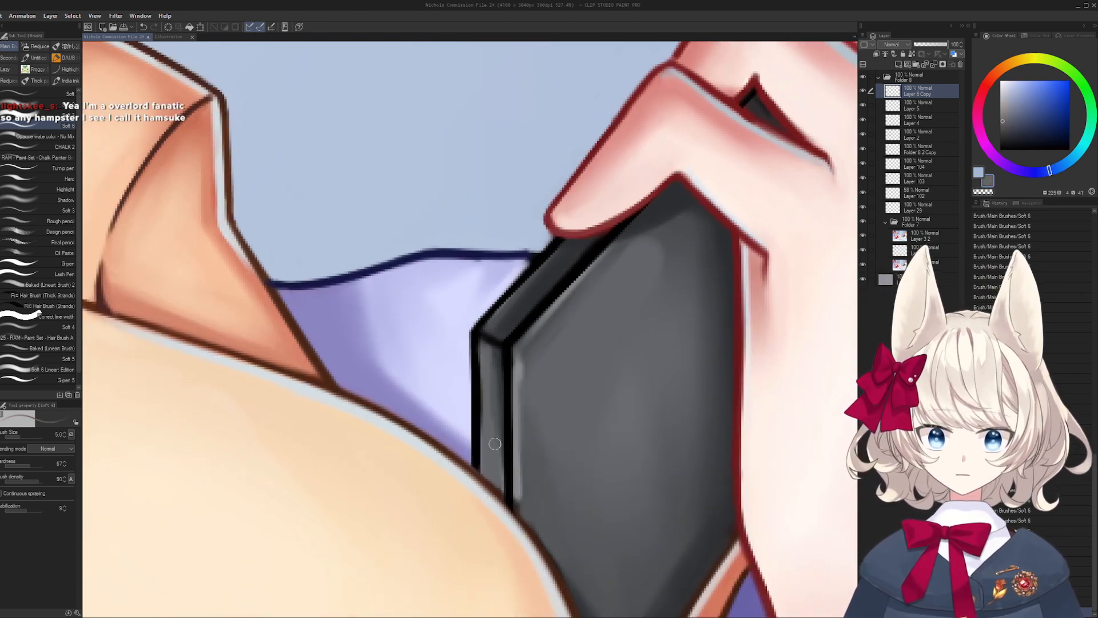
- Refine the tablet's side strip and edge lines down to the jacket outline with sampled colours
{"action": "left_click_drag", "start_coordinate": [552, 526], "coordinate": [522, 417]}
{"action": "left_click", "coordinate": [509, 376], "text": "alt"}
{"action": "left_click", "coordinate": [488, 375], "text": "alt"}
{"action": "mouse_move", "coordinate": [486, 377]}
{"action": "left_mouse_down"}
{"action": "mouse_move", "coordinate": [496, 404]}
{"action": "mouse_move", "coordinate": [515, 286]}
{"action": "mouse_move", "coordinate": [503, 328]}
{"action": "mouse_move", "coordinate": [585, 233]}
{"action": "left_mouse_up"}
{"action": "left_click", "coordinate": [448, 332], "text": "alt"}
{"action": "key", "text": "["}
{"action": "key", "text": "ctrl+z"}
{"action": "mouse_move", "coordinate": [455, 337]}
{"action": "left_mouse_down"}
{"action": "mouse_move", "coordinate": [620, 218]}
{"action": "mouse_move", "coordinate": [480, 262]}
{"action": "mouse_move", "coordinate": [578, 159]}
{"action": "mouse_move", "coordinate": [461, 290]}
{"action": "left_mouse_up"}
{"action": "left_click", "coordinate": [452, 312], "text": "alt"}
- Blend the shading on the tablet's lower face beside the jacket outline with a larger brush and sampled dark grey
{"action": "mouse_move", "coordinate": [612, 192]}
{"action": "left_mouse_down"}
{"action": "mouse_move", "coordinate": [544, 433]}
{"action": "mouse_move", "coordinate": [485, 367]}
{"action": "left_mouse_up"}
{"action": "key", "text": "]"}
{"action": "key", "text": "]"}
{"action": "key", "text": "]"}
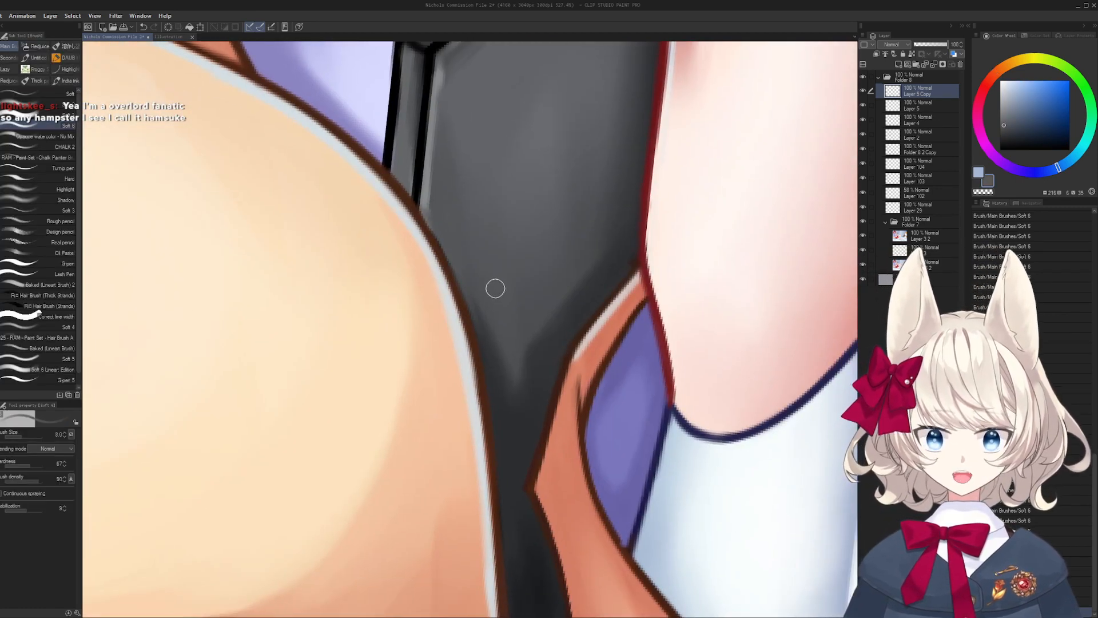
{"action": "key", "text": "]"}
{"action": "key", "text": "]"}
{"action": "left_click", "coordinate": [476, 277], "text": "alt"}
{"action": "left_click_drag", "start_coordinate": [475, 277], "coordinate": [366, 286]}
- Handwrite a bright red caption with an arrow pointing at the hamster on a new layer
{"action": "left_click_drag", "start_coordinate": [298, 337], "coordinate": [458, 333]}
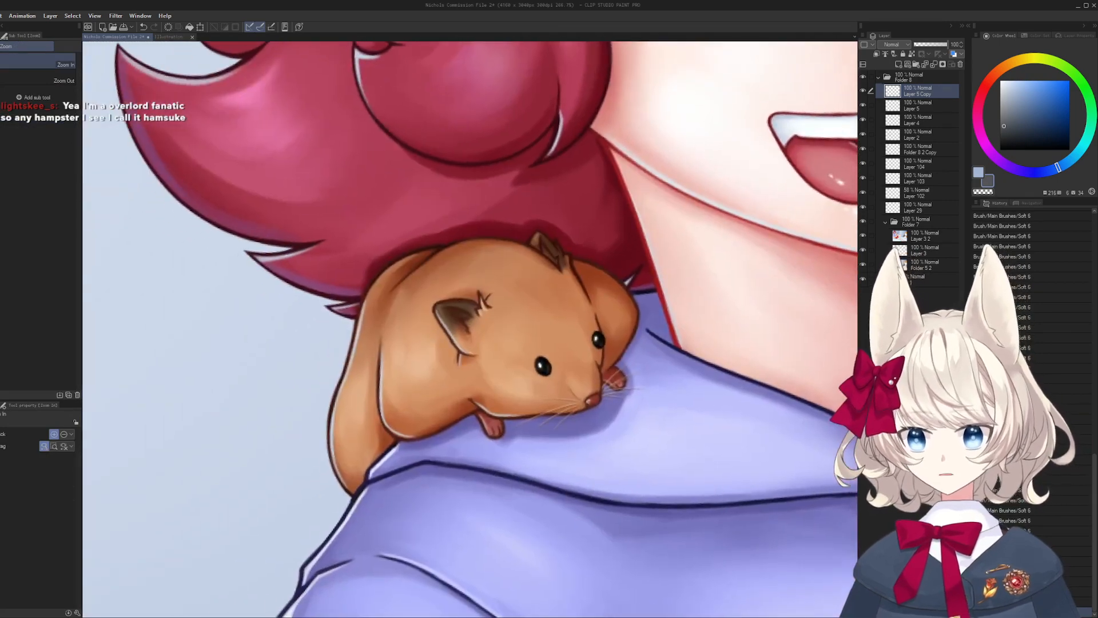
{"action": "left_click", "coordinate": [898, 64]}
{"action": "left_click", "coordinate": [981, 97]}
{"action": "left_click_drag", "start_coordinate": [1056, 93], "coordinate": [1094, 63]}
{"action": "key", "text": "bracketleft"}
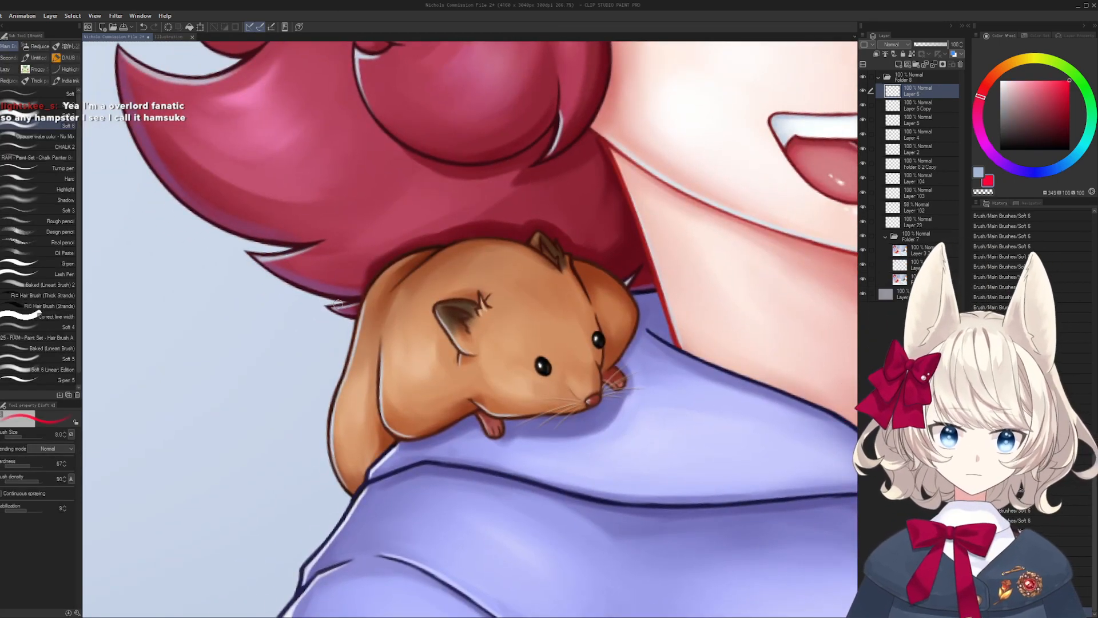
{"action": "left_click_drag", "start_coordinate": [283, 369], "coordinate": [344, 360]}
{"action": "mouse_move", "coordinate": [318, 345]}
{"action": "left_mouse_down"}
{"action": "mouse_move", "coordinate": [322, 372]}
{"action": "mouse_move", "coordinate": [342, 362]}
{"action": "left_mouse_up"}
{"action": "left_click_drag", "start_coordinate": [293, 372], "coordinate": [323, 366]}
{"action": "mouse_move", "coordinate": [213, 340]}
{"action": "left_mouse_down"}
{"action": "mouse_move", "coordinate": [218, 369]}
{"action": "mouse_move", "coordinate": [232, 337]}
{"action": "left_mouse_up"}
{"action": "left_click_drag", "start_coordinate": [219, 357], "coordinate": [233, 350]}
{"action": "mouse_move", "coordinate": [228, 368]}
{"action": "left_mouse_down"}
{"action": "mouse_move", "coordinate": [241, 331]}
{"action": "mouse_move", "coordinate": [248, 357]}
{"action": "left_mouse_up"}
{"action": "mouse_move", "coordinate": [257, 329]}
{"action": "left_mouse_down"}
{"action": "mouse_move", "coordinate": [259, 350]}
{"action": "mouse_move", "coordinate": [264, 325]}
{"action": "left_mouse_up"}
{"action": "mouse_move", "coordinate": [223, 380]}
{"action": "left_mouse_down"}
{"action": "mouse_move", "coordinate": [227, 406]}
{"action": "mouse_move", "coordinate": [239, 374]}
{"action": "left_mouse_up"}
{"action": "left_click_drag", "start_coordinate": [227, 394], "coordinate": [236, 391]}
{"action": "left_click_drag", "start_coordinate": [240, 382], "coordinate": [292, 392]}
{"action": "key", "text": "ctrl+z"}
{"action": "left_click_drag", "start_coordinate": [286, 412], "coordinate": [240, 409]}
{"action": "left_click_drag", "start_coordinate": [330, 350], "coordinate": [366, 349]}
{"action": "key", "text": "e"}
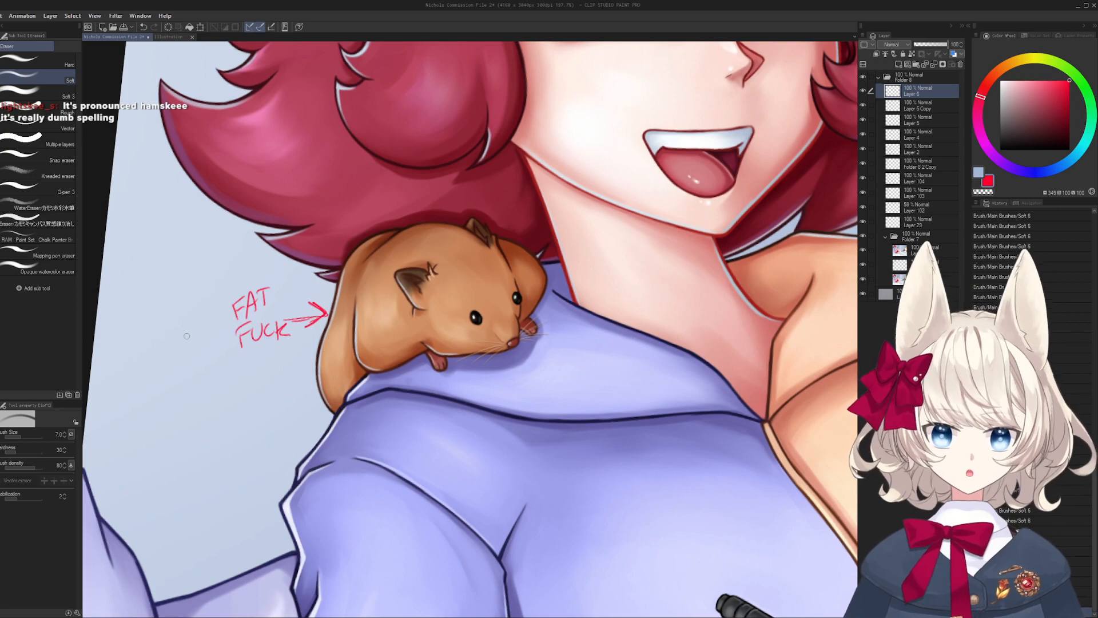
- Delete the layer holding the red caption and arrow
{"action": "left_click_drag", "start_coordinate": [187, 336], "coordinate": [194, 367]}
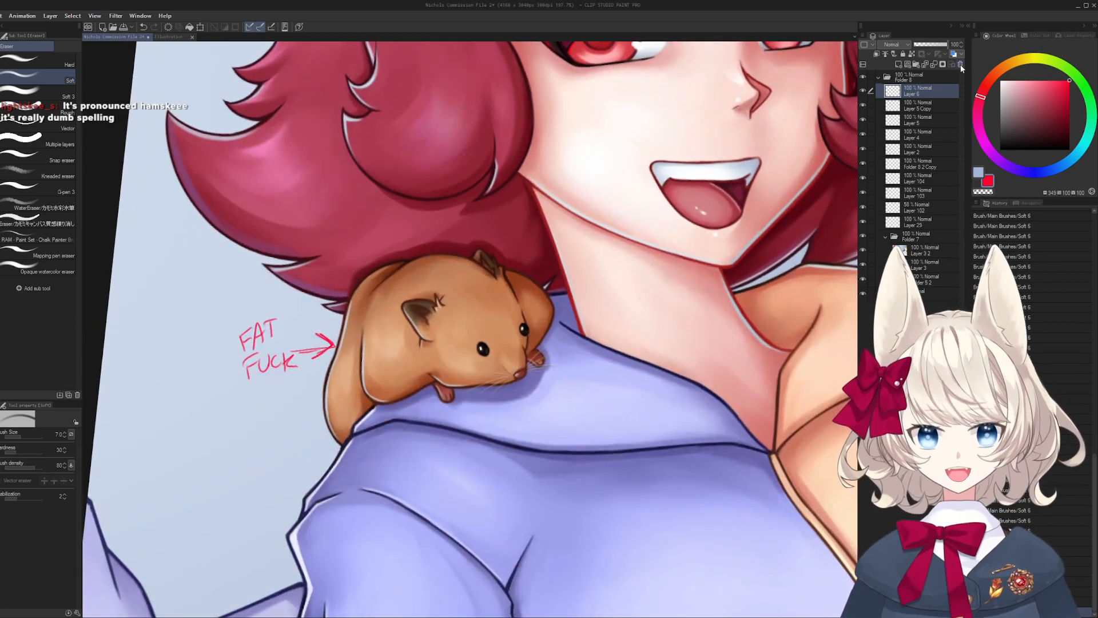
{"action": "left_click", "coordinate": [960, 64]}
{"action": "key", "text": "b"}
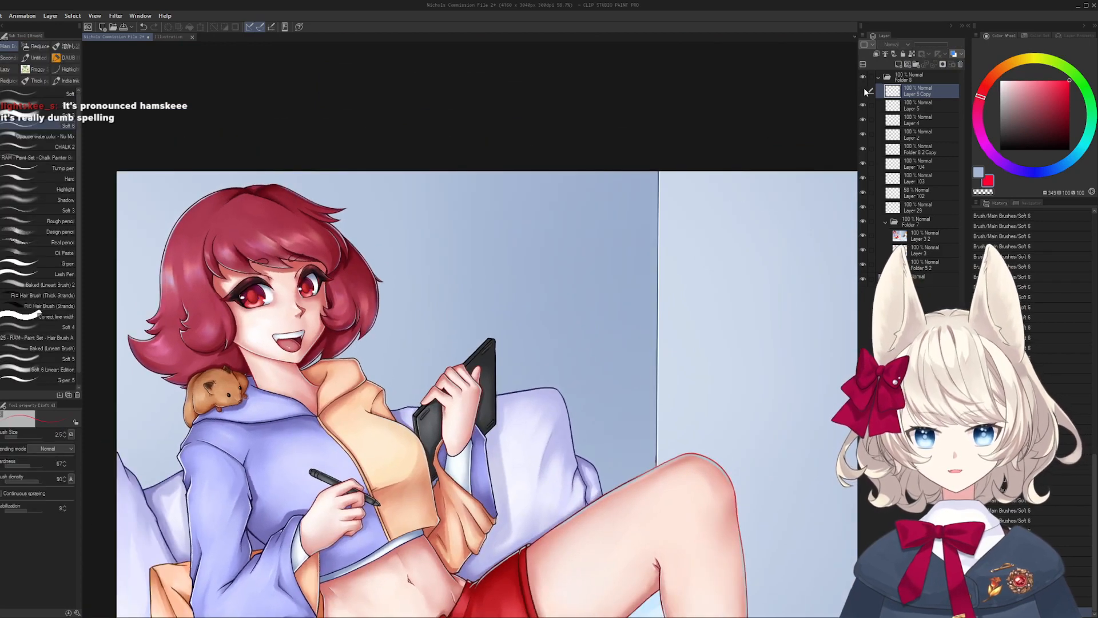
- Merge Layer 5 Copy down into Layer 5
{"action": "key", "text": "h"}
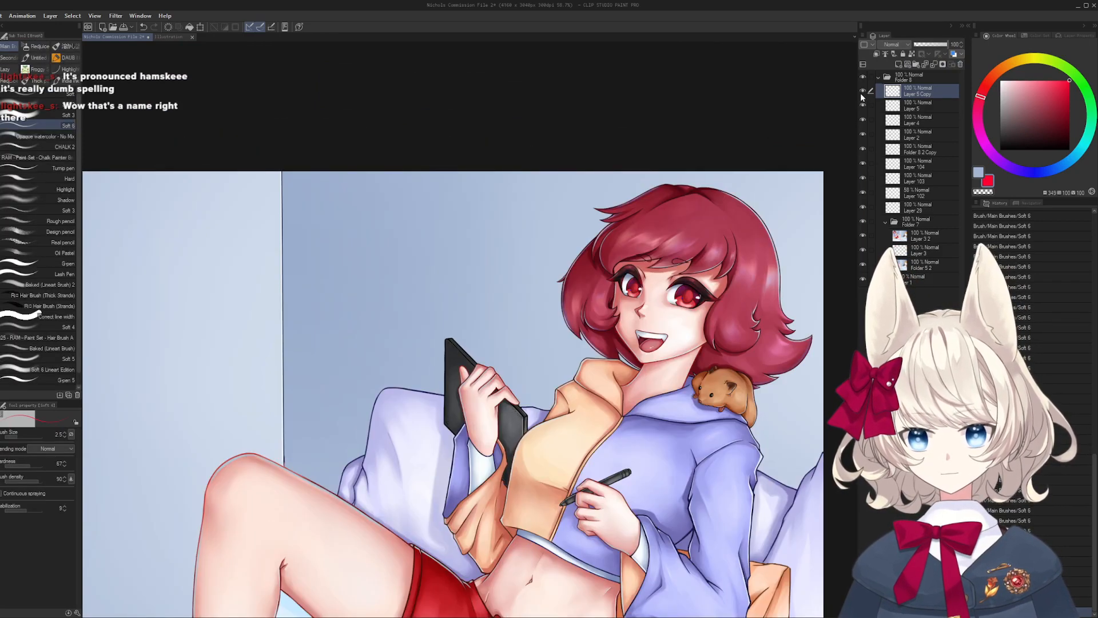
{"action": "key", "text": "Delete"}
{"action": "left_click", "coordinate": [865, 91]}
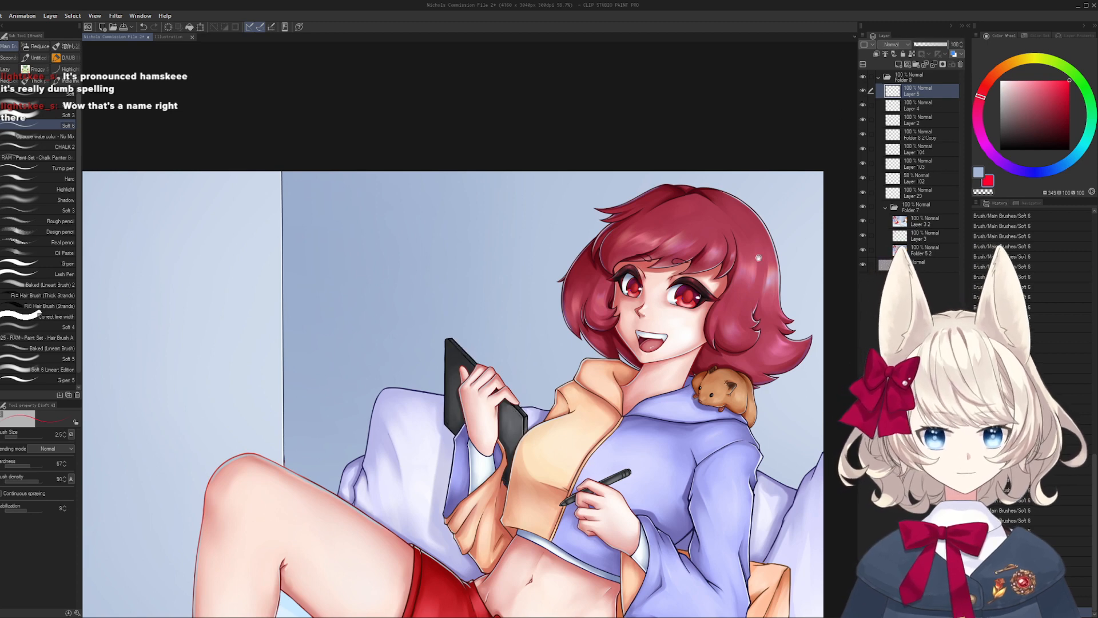
- Toggle the visibility of Layer 5 and Layer 4 to compare the illustration before and after the edits
{"action": "left_click_drag", "start_coordinate": [762, 256], "coordinate": [784, 198]}
{"action": "left_click", "coordinate": [864, 90]}
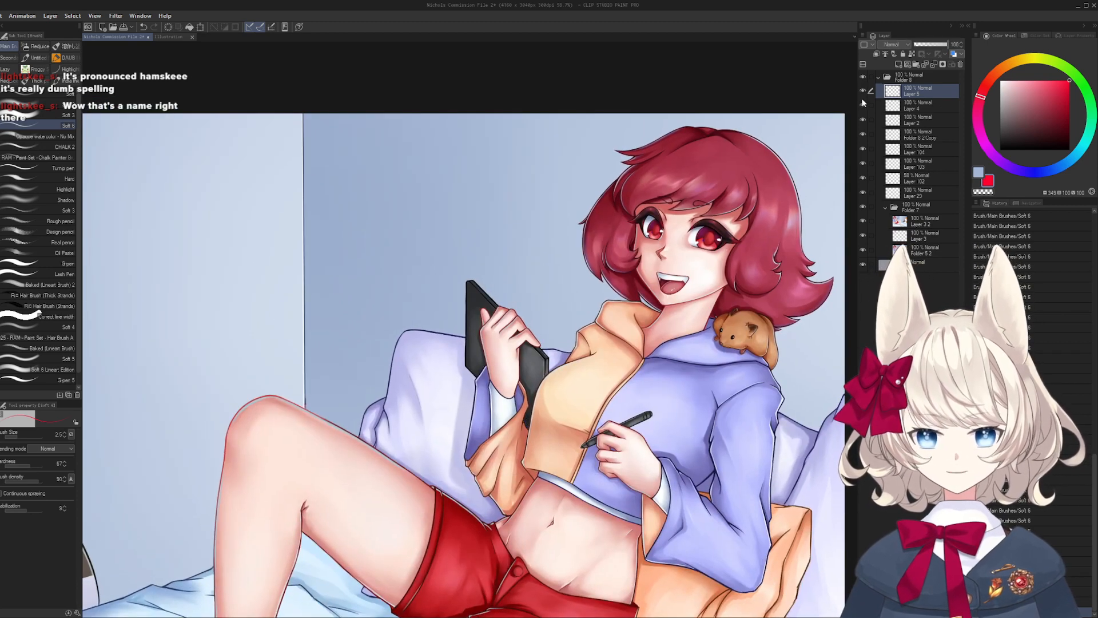
{"action": "left_click", "coordinate": [863, 106]}
{"action": "left_click", "coordinate": [863, 106]}
{"action": "left_click", "coordinate": [862, 106]}
{"action": "left_click", "coordinate": [863, 106]}
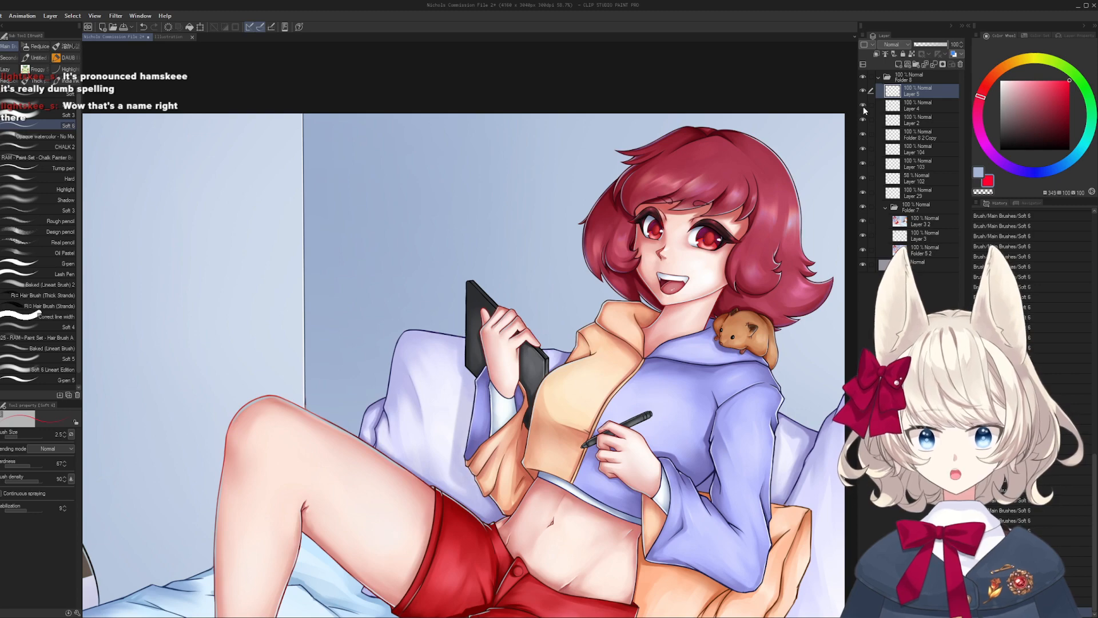
- Touch up the narrow side strip at the tablet's lower corner with sampled greys
{"action": "left_click_drag", "start_coordinate": [515, 372], "coordinate": [524, 166]}
{"action": "key", "text": "b"}
{"action": "left_click", "coordinate": [586, 290], "text": "alt"}
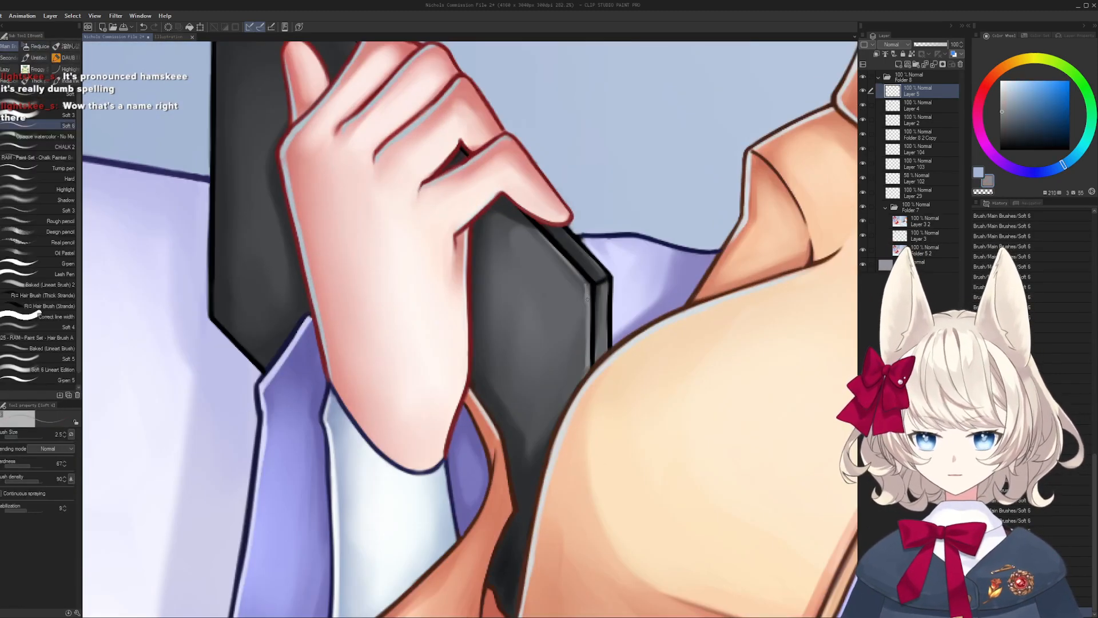
{"action": "left_click", "coordinate": [601, 311], "text": "alt"}
{"action": "mouse_move", "coordinate": [596, 301]}
{"action": "left_mouse_down"}
{"action": "mouse_move", "coordinate": [561, 406]}
{"action": "mouse_move", "coordinate": [500, 337]}
{"action": "mouse_move", "coordinate": [498, 349]}
{"action": "mouse_move", "coordinate": [551, 353]}
{"action": "mouse_move", "coordinate": [633, 327]}
{"action": "left_mouse_up"}
{"action": "key", "text": "ctrl+space"}
{"action": "key", "text": "h"}
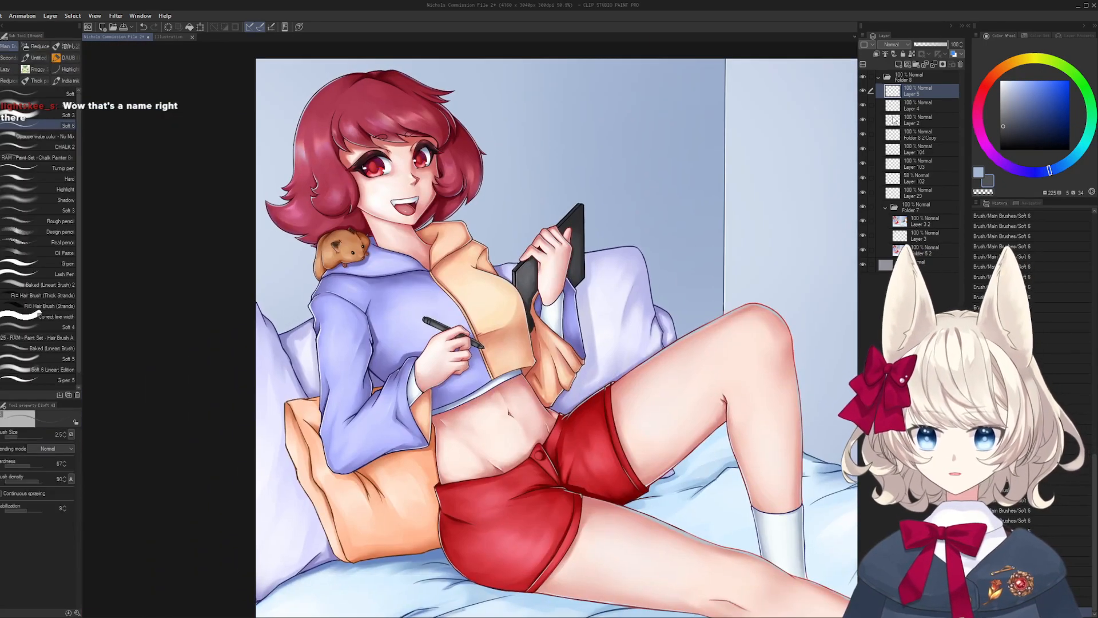
- Compare the tablet with Layer 5 hidden and shown again
{"action": "left_click_drag", "start_coordinate": [827, 112], "coordinate": [854, 139]}
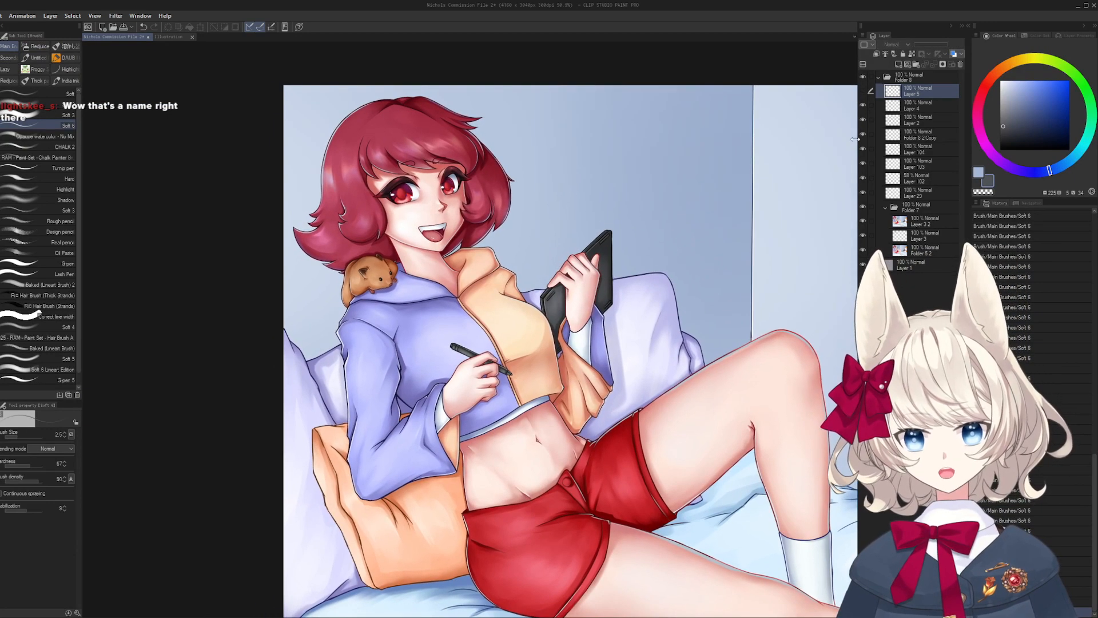
{"action": "scroll", "coordinate": [568, 301], "scroll_direction": "up", "scroll_amount": 4}
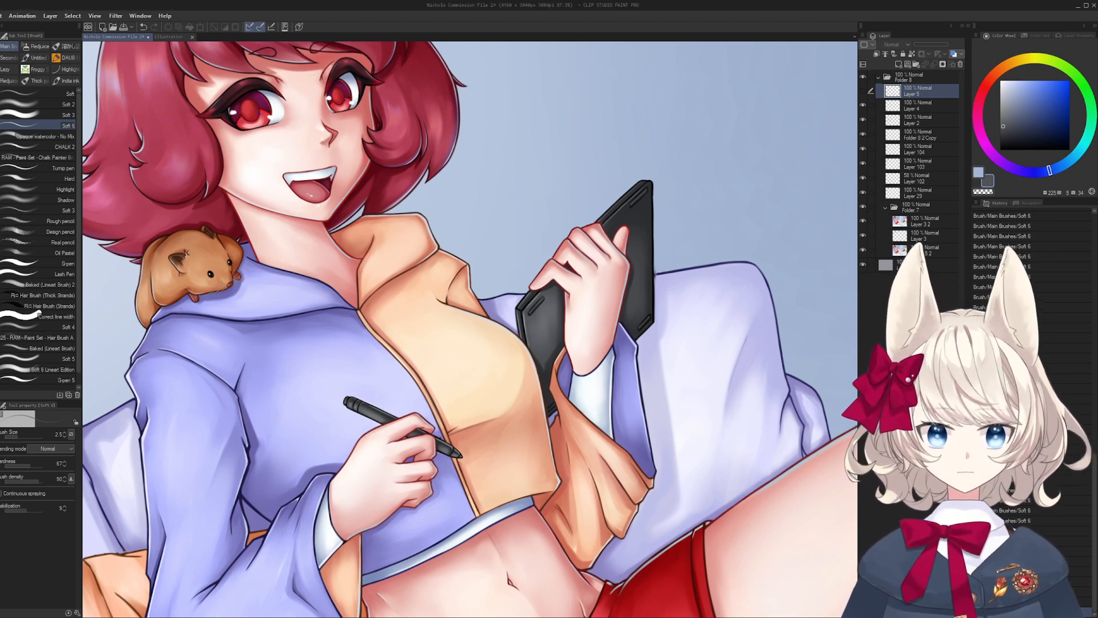
{"action": "left_click", "coordinate": [864, 92]}
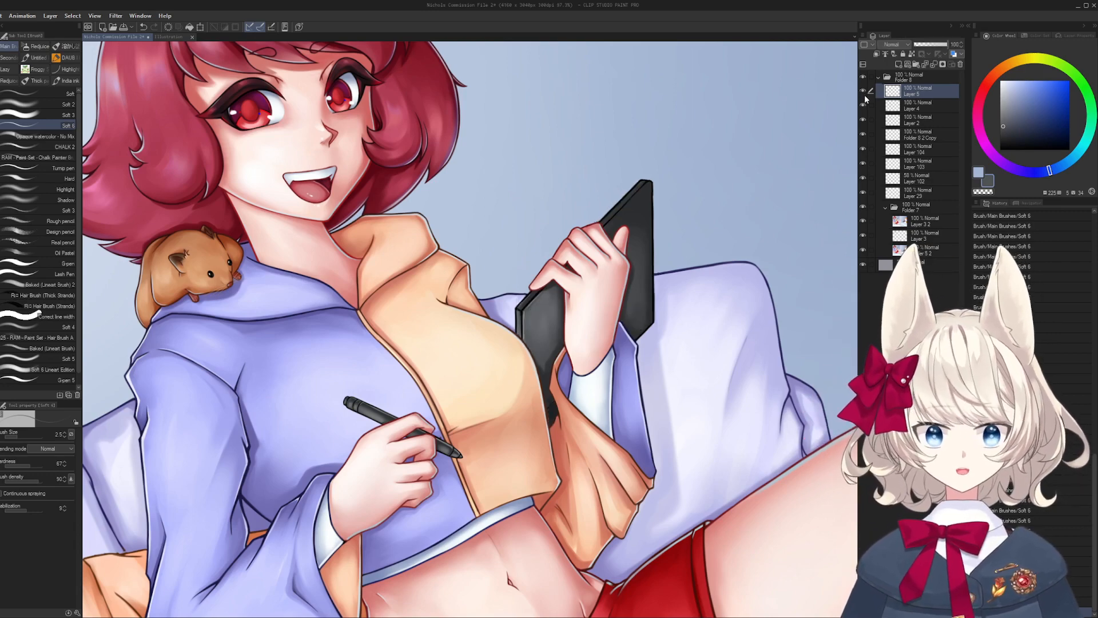
- Check Layer 4 by toggling its visibility, and merge Layer 5 down into it
{"action": "mouse_move", "coordinate": [554, 314]}
{"action": "left_mouse_down"}
{"action": "mouse_move", "coordinate": [537, 326]}
{"action": "mouse_move", "coordinate": [563, 311]}
{"action": "mouse_move", "coordinate": [517, 343]}
{"action": "mouse_move", "coordinate": [533, 331]}
{"action": "left_mouse_up"}
{"action": "key", "text": "ctrl+space"}
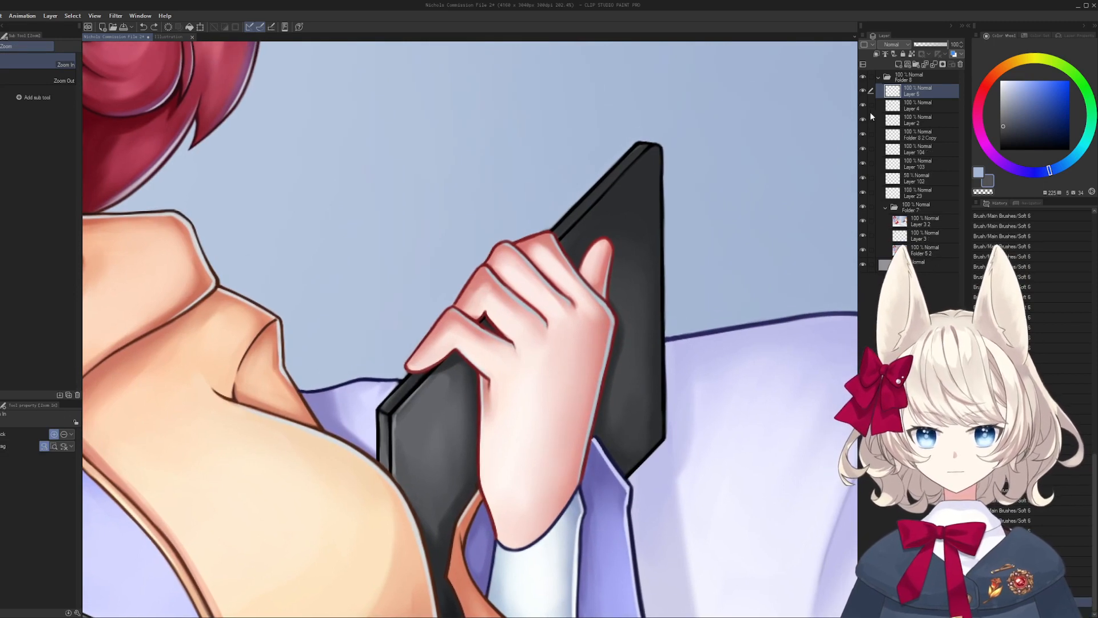
{"action": "left_click", "coordinate": [863, 106]}
{"action": "left_click", "coordinate": [863, 105]}
{"action": "key", "text": "ctrl+e"}
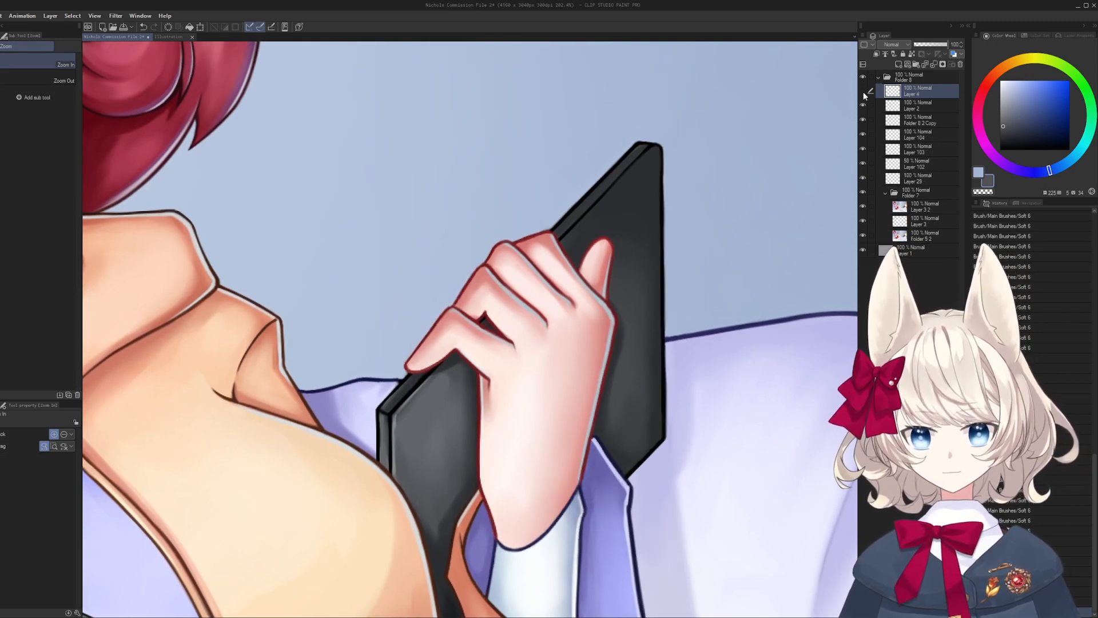
- Toggle Layer 4's visibility to compare the tablet and hand with and without the retouching
{"action": "left_click", "coordinate": [863, 94]}
{"action": "left_click", "coordinate": [863, 95]}
{"action": "left_click", "coordinate": [863, 95]}
{"action": "left_click", "coordinate": [863, 93]}
{"action": "left_click", "coordinate": [863, 93]}
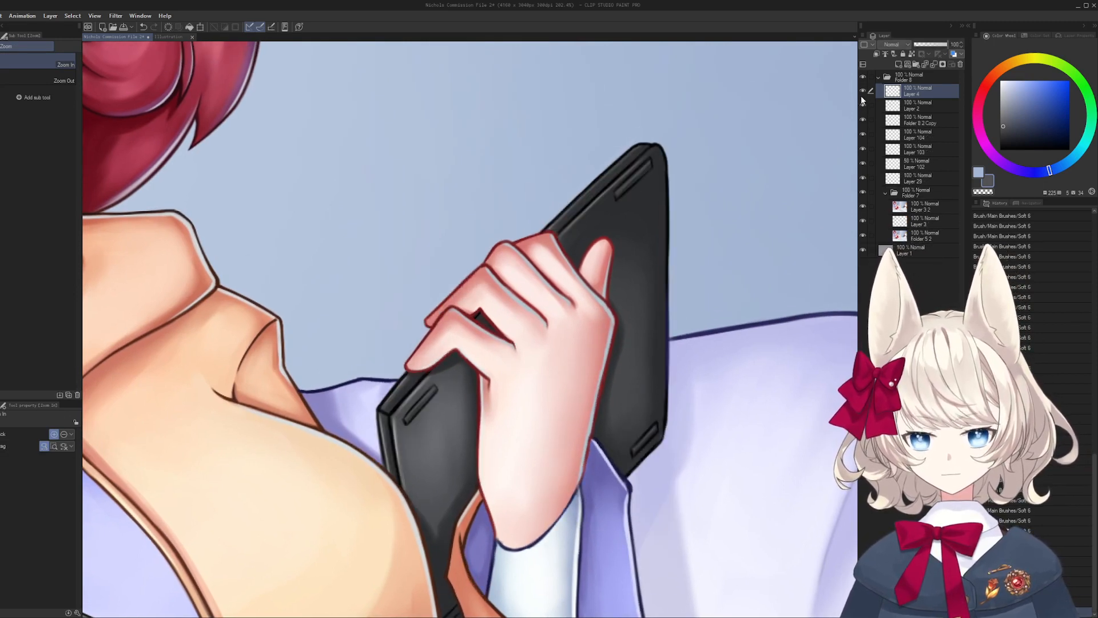
{"action": "left_click", "coordinate": [864, 93]}
- Inspect the overpainted strokes alone with the Folder 7 artwork hidden, and show the artwork again
{"action": "key", "text": "ctrl+0"}
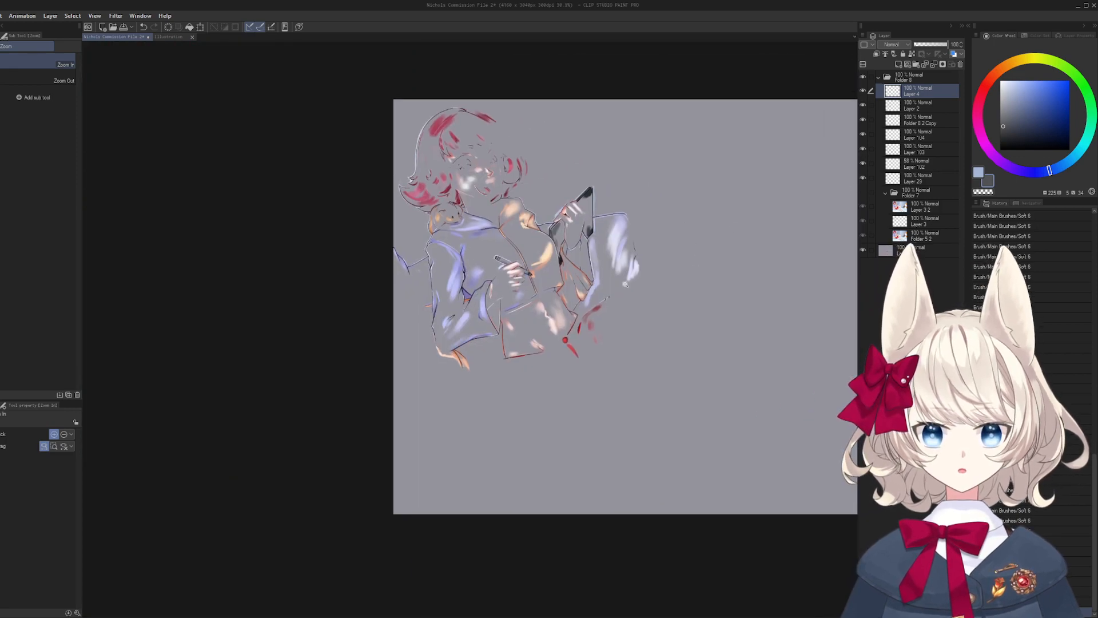
{"action": "left_click_drag", "start_coordinate": [611, 260], "coordinate": [632, 266]}
{"action": "left_click_drag", "start_coordinate": [596, 198], "coordinate": [629, 252]}
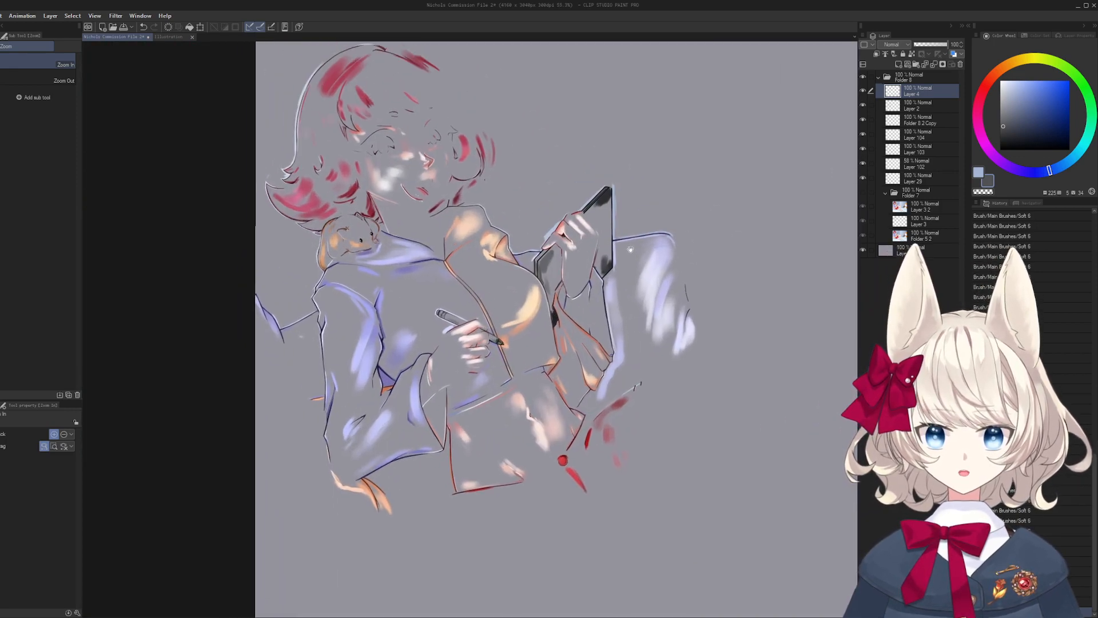
{"action": "left_click_drag", "start_coordinate": [617, 155], "coordinate": [645, 186]}
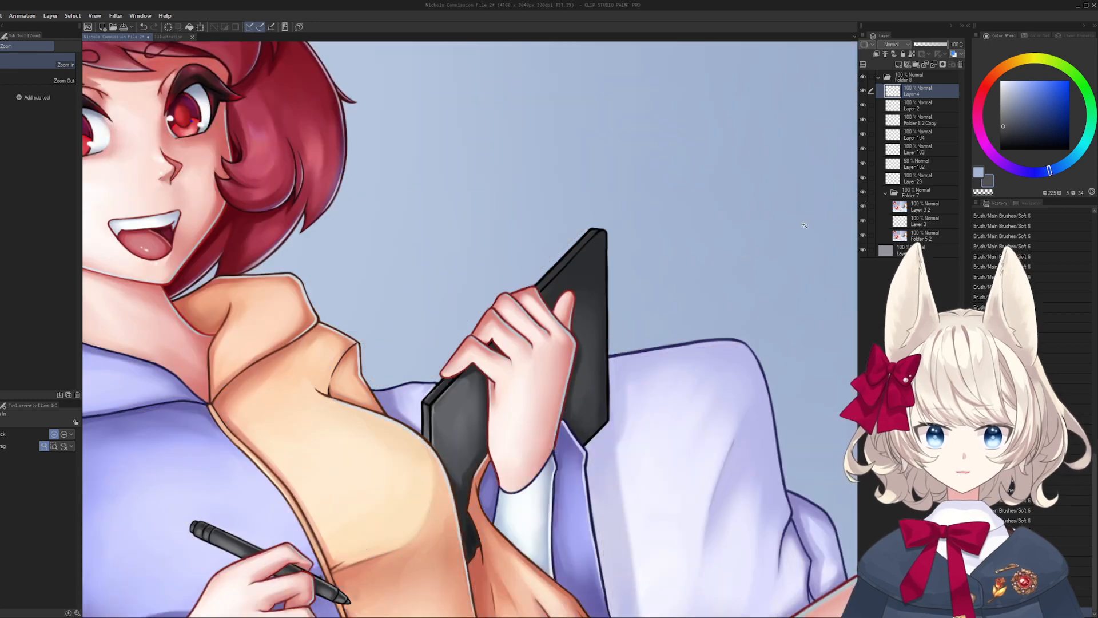
- Trim the outer side of the tablet's upper outline with sampled wall blue, and enlarge the brush to 4
{"action": "left_click_drag", "start_coordinate": [566, 258], "coordinate": [588, 265]}
{"action": "left_click_drag", "start_coordinate": [580, 308], "coordinate": [566, 394]}
{"action": "left_click", "coordinate": [534, 340]}
{"action": "key", "text": "b"}
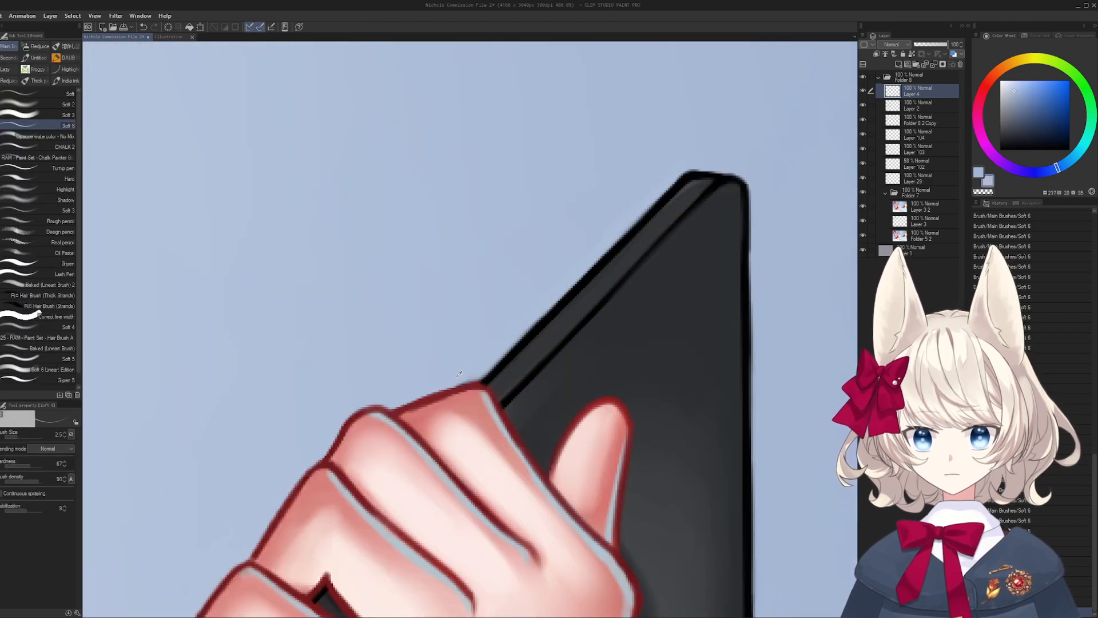
{"action": "mouse_move", "coordinate": [561, 331]}
{"action": "left_mouse_down"}
{"action": "mouse_move", "coordinate": [554, 363]}
{"action": "mouse_move", "coordinate": [559, 326]}
{"action": "mouse_move", "coordinate": [701, 225]}
{"action": "left_mouse_up"}
{"action": "key", "text": "]"}
{"action": "key", "text": "]"}
{"action": "left_click_drag", "start_coordinate": [504, 320], "coordinate": [702, 227]}
{"action": "key", "text": "ctrl+z"}
{"action": "mouse_move", "coordinate": [460, 340]}
{"action": "left_mouse_down"}
{"action": "mouse_move", "coordinate": [582, 263]}
{"action": "mouse_move", "coordinate": [610, 267]}
{"action": "mouse_move", "coordinate": [500, 324]}
{"action": "mouse_move", "coordinate": [660, 233]}
{"action": "mouse_move", "coordinate": [487, 331]}
{"action": "mouse_move", "coordinate": [661, 235]}
{"action": "left_mouse_up"}
{"action": "key", "text": "ctrl+z"}
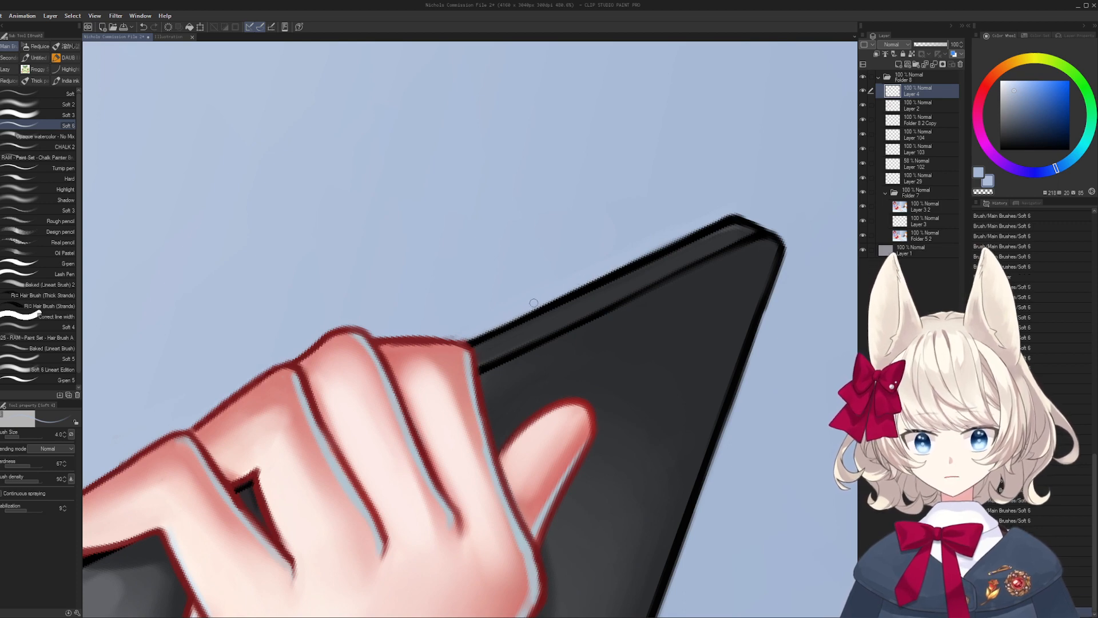
{"action": "left_click_drag", "start_coordinate": [520, 312], "coordinate": [656, 251]}
{"action": "key", "text": "ctrl+z"}
- Smooth the tablet's upper outline from the hand to the top corner with wall-blue strokes
{"action": "left_click_drag", "start_coordinate": [566, 291], "coordinate": [695, 232]}
{"action": "left_click_drag", "start_coordinate": [561, 294], "coordinate": [740, 212]}
{"action": "left_click_drag", "start_coordinate": [619, 267], "coordinate": [743, 211]}
{"action": "left_click_drag", "start_coordinate": [670, 240], "coordinate": [747, 213]}
- Touch up the outline and edge of the uppermost gripping finger with sampled reds and skin tones
{"action": "mouse_move", "coordinate": [480, 322]}
{"action": "left_mouse_down"}
{"action": "mouse_move", "coordinate": [543, 293]}
{"action": "mouse_move", "coordinate": [491, 284]}
{"action": "left_mouse_up"}
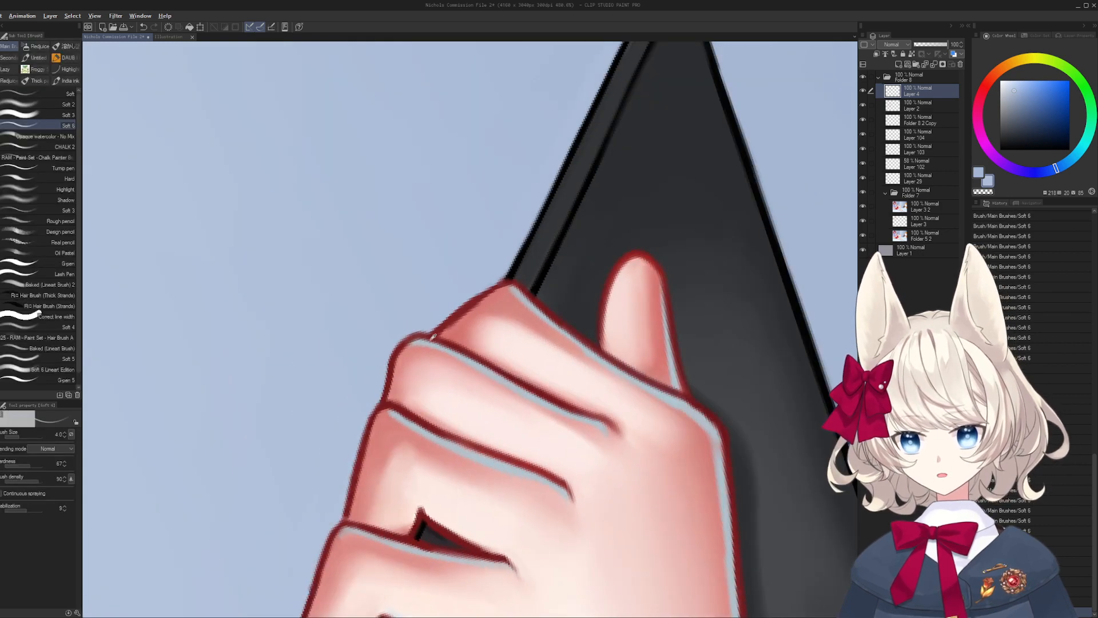
{"action": "left_click", "coordinate": [433, 337], "text": "alt"}
{"action": "key", "text": "["}
{"action": "left_click", "coordinate": [505, 288], "text": "alt"}
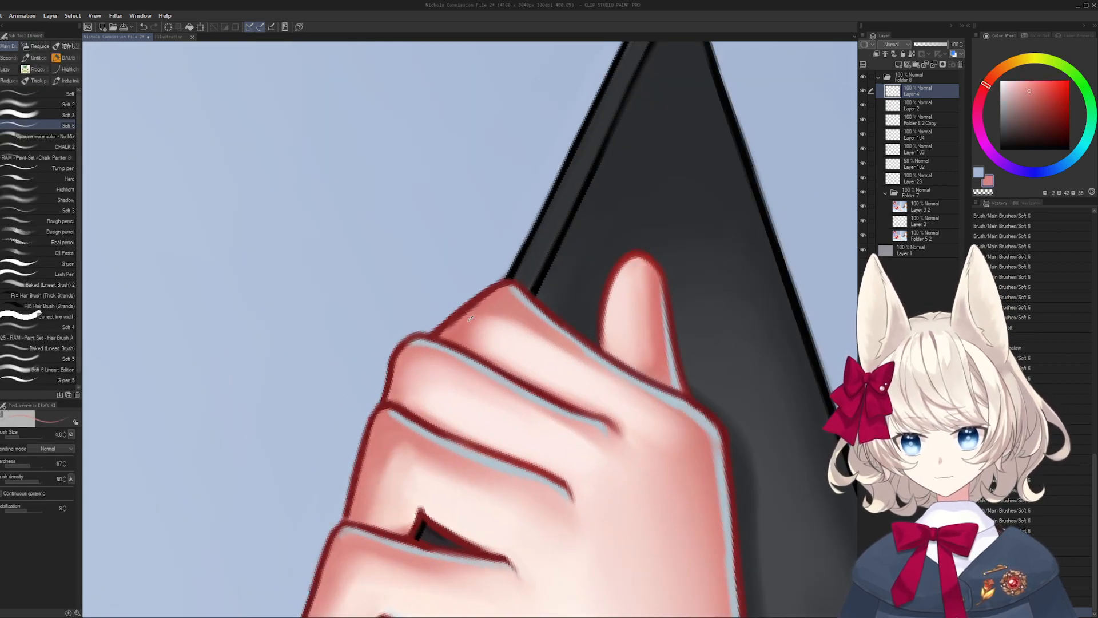
{"action": "mouse_move", "coordinate": [446, 330]}
{"action": "left_mouse_down"}
{"action": "mouse_move", "coordinate": [507, 286]}
{"action": "mouse_move", "coordinate": [492, 218]}
{"action": "mouse_move", "coordinate": [469, 216]}
{"action": "left_mouse_up"}
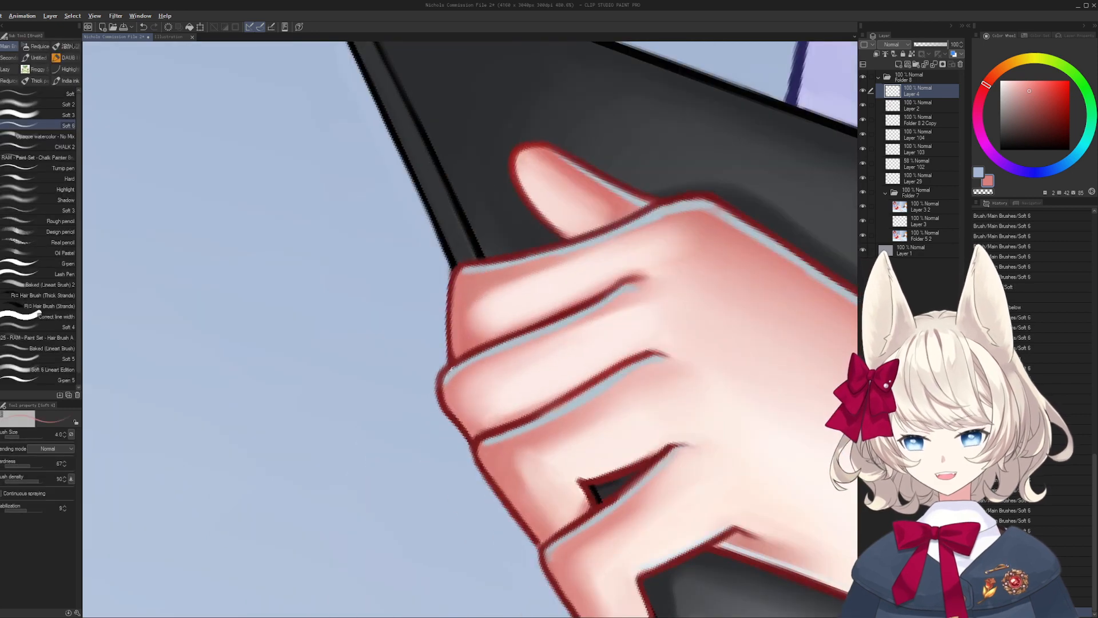
{"action": "left_click", "coordinate": [452, 291], "text": "alt"}
{"action": "key", "text": "["}
{"action": "mouse_move", "coordinate": [459, 266]}
{"action": "left_mouse_down"}
{"action": "mouse_move", "coordinate": [449, 359]}
{"action": "mouse_move", "coordinate": [486, 320]}
{"action": "mouse_move", "coordinate": [561, 286]}
{"action": "left_mouse_up"}
- Extend the crease between the two uppermost gripping fingers into a tapered dark red line
{"action": "left_click", "coordinate": [594, 267], "text": "alt"}
{"action": "key", "text": "]"}
{"action": "key", "text": "]"}
{"action": "left_click", "coordinate": [615, 246], "text": "alt"}
{"action": "mouse_move", "coordinate": [605, 256]}
{"action": "left_mouse_down"}
{"action": "mouse_move", "coordinate": [582, 272]}
{"action": "mouse_move", "coordinate": [599, 263]}
{"action": "left_mouse_up"}
{"action": "mouse_move", "coordinate": [626, 256]}
{"action": "left_mouse_down"}
{"action": "mouse_move", "coordinate": [590, 267]}
{"action": "mouse_move", "coordinate": [629, 255]}
{"action": "left_mouse_up"}
{"action": "left_click_drag", "start_coordinate": [603, 263], "coordinate": [627, 257]}
{"action": "left_click", "coordinate": [584, 297], "text": "alt"}
{"action": "key", "text": "["}
{"action": "left_click_drag", "start_coordinate": [587, 288], "coordinate": [627, 257]}
{"action": "key", "text": "["}
{"action": "left_click_drag", "start_coordinate": [610, 268], "coordinate": [638, 254]}
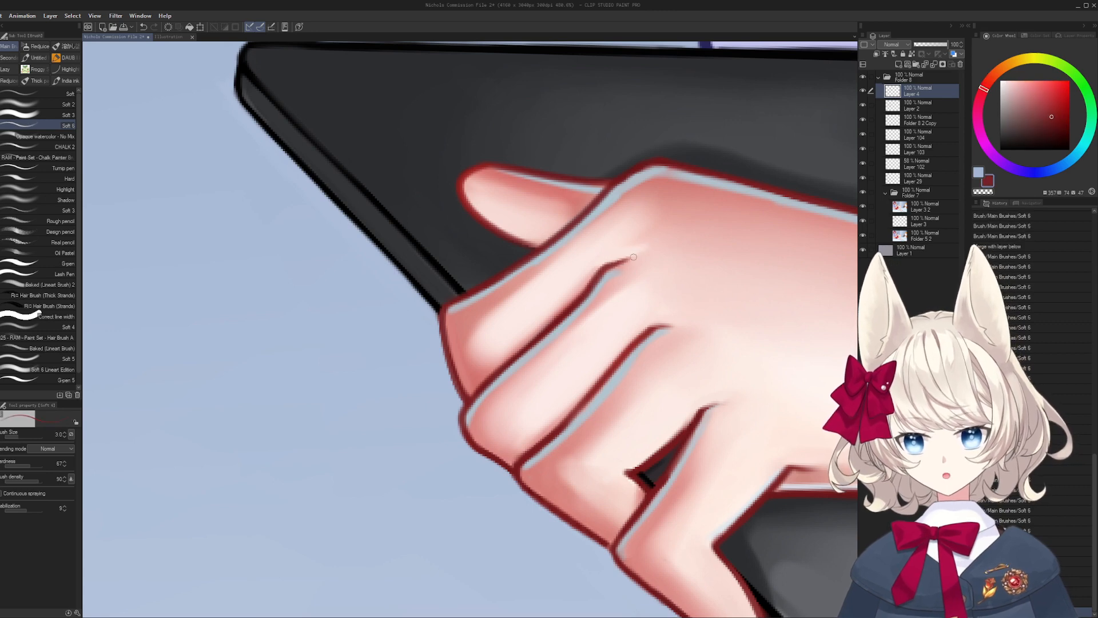
- Refine the tip of the uppermost finger crease and blend it with sampled skin tones
{"action": "mouse_move", "coordinate": [578, 218]}
{"action": "left_mouse_down"}
{"action": "mouse_move", "coordinate": [531, 345]}
{"action": "mouse_move", "coordinate": [564, 346]}
{"action": "left_mouse_up"}
{"action": "key", "text": "["}
{"action": "key", "text": "["}
{"action": "left_click_drag", "start_coordinate": [551, 322], "coordinate": [564, 337]}
{"action": "left_click", "coordinate": [563, 339], "text": "alt"}
{"action": "key", "text": "]"}
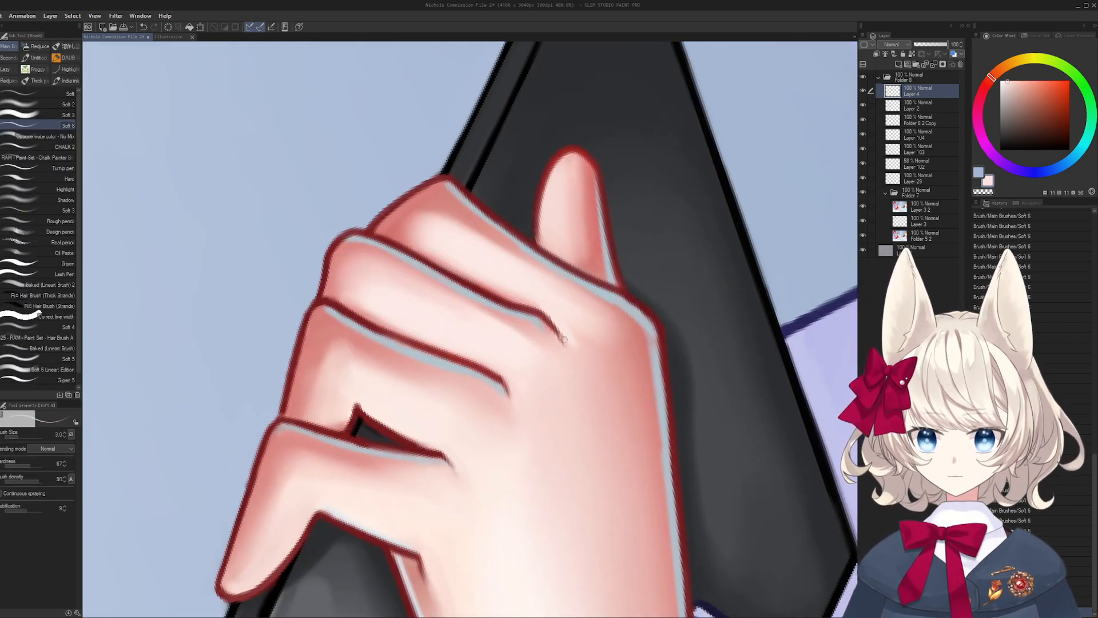
{"action": "left_click", "coordinate": [578, 346], "text": "alt"}
{"action": "key", "text": "]"}
{"action": "key", "text": "]"}
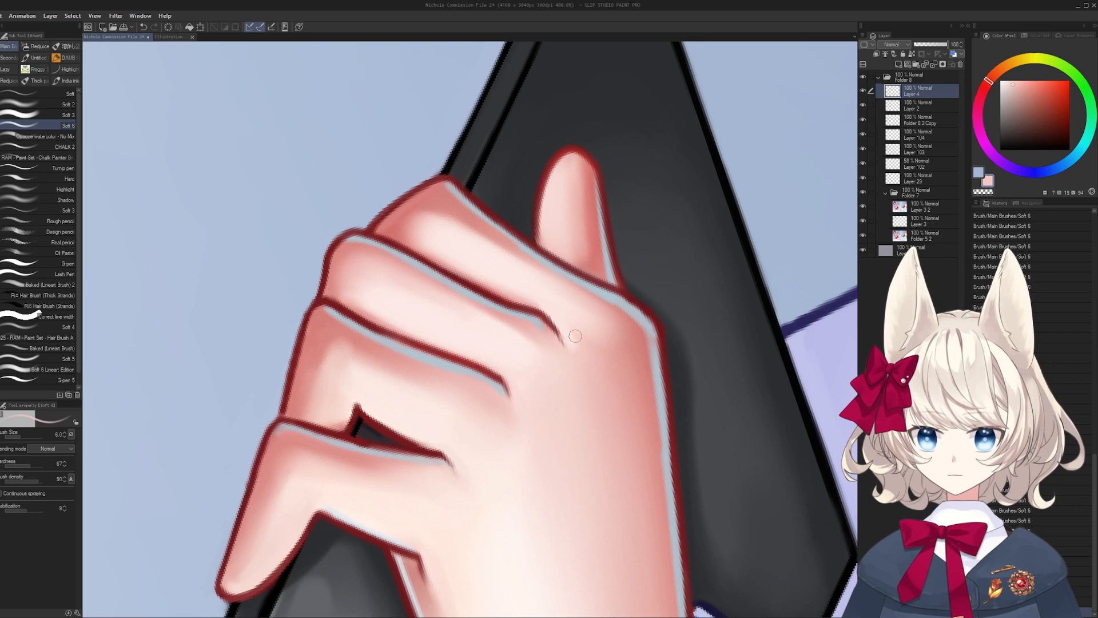
- Extend the second finger crease onto the back of the hand and clean its bend with sampled red and skin tones
{"action": "left_click", "coordinate": [496, 371], "text": "alt"}
{"action": "key", "text": "ctrl+z"}
{"action": "left_click_drag", "start_coordinate": [501, 380], "coordinate": [516, 404]}
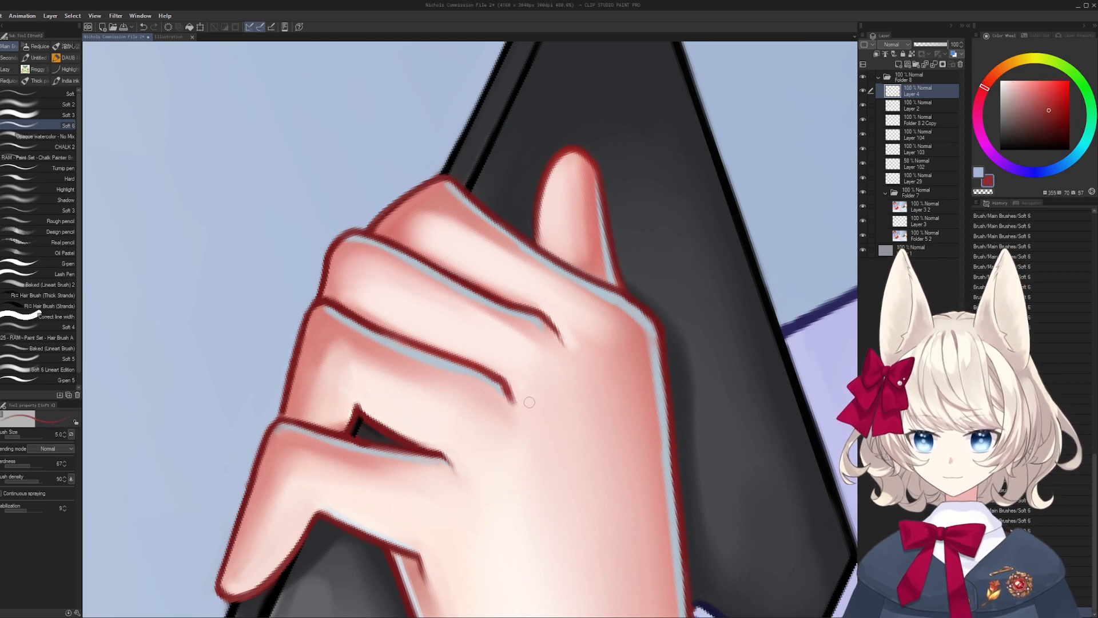
{"action": "left_click", "coordinate": [512, 369], "text": "alt"}
{"action": "left_click", "coordinate": [504, 374], "text": "alt"}
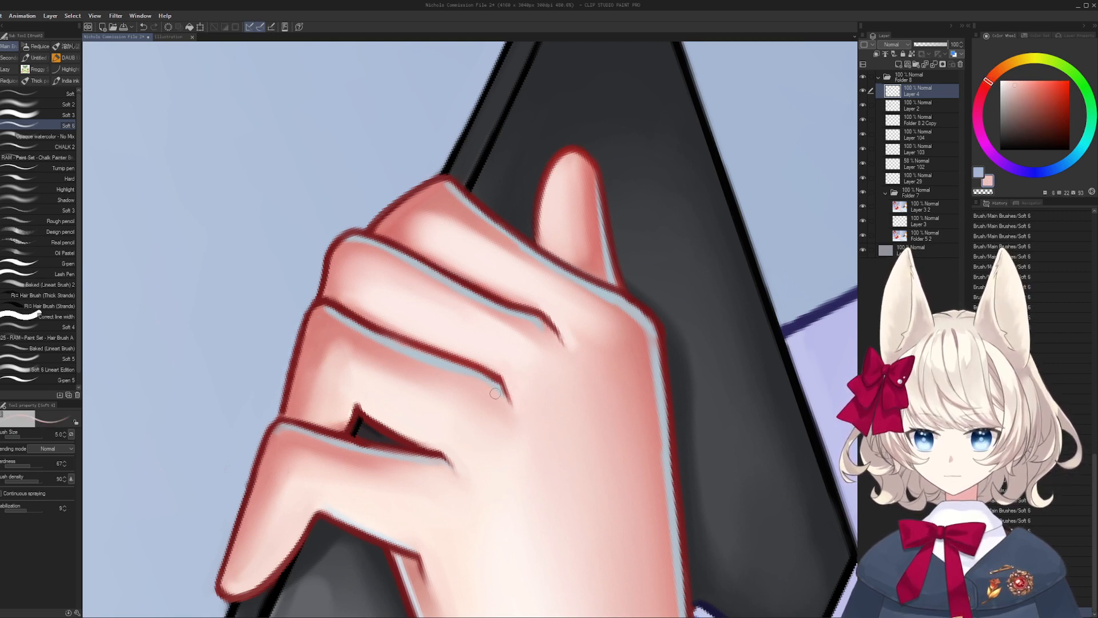
{"action": "left_click", "coordinate": [516, 386], "text": "alt"}
{"action": "mouse_move", "coordinate": [501, 384]}
{"action": "left_mouse_down"}
{"action": "mouse_move", "coordinate": [516, 408]}
{"action": "mouse_move", "coordinate": [498, 390]}
{"action": "left_mouse_up"}
{"action": "left_click", "coordinate": [498, 396], "text": "alt"}
{"action": "left_click", "coordinate": [491, 377], "text": "alt"}
{"action": "left_click_drag", "start_coordinate": [498, 394], "coordinate": [526, 252]}
{"action": "left_click_drag", "start_coordinate": [527, 252], "coordinate": [443, 243]}
- Sharpen the end of the third finger crease beside the small dark gap with sampled dark red
{"action": "left_click", "coordinate": [454, 315], "text": "alt"}
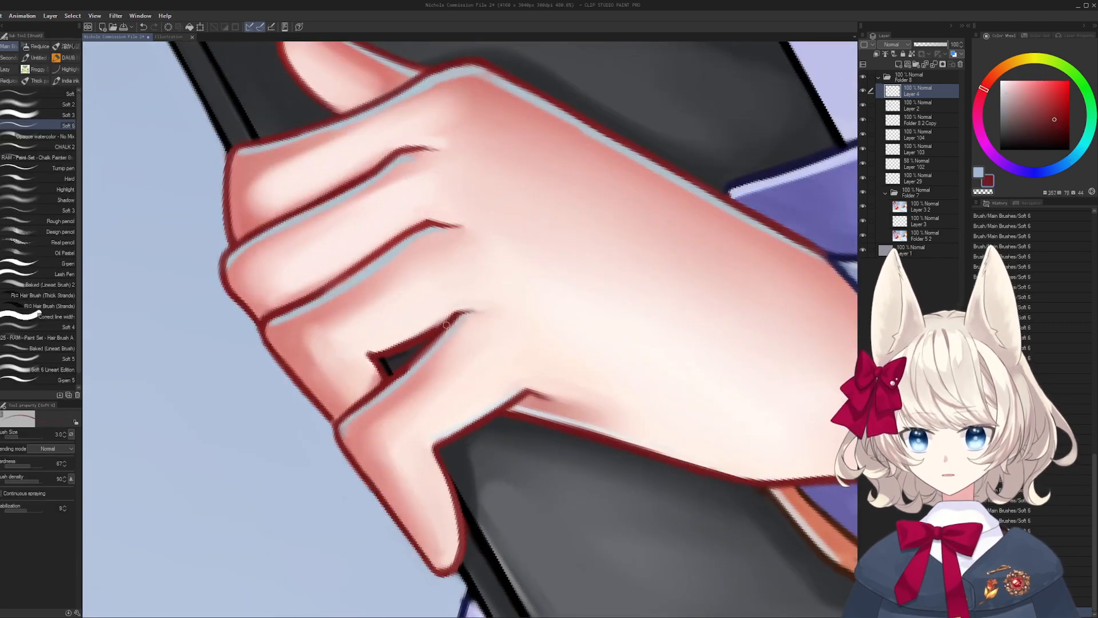
{"action": "left_click_drag", "start_coordinate": [452, 315], "coordinate": [478, 312]}
{"action": "left_click_drag", "start_coordinate": [486, 297], "coordinate": [456, 278]}
{"action": "left_click_drag", "start_coordinate": [454, 318], "coordinate": [475, 300]}
{"action": "mouse_move", "coordinate": [456, 355]}
{"action": "left_mouse_down"}
{"action": "mouse_move", "coordinate": [445, 350]}
{"action": "mouse_move", "coordinate": [486, 302]}
{"action": "mouse_move", "coordinate": [503, 315]}
{"action": "left_mouse_up"}
- Clean up the edges of the small dark gap between the fingers with sampled highlight grey and dark red
{"action": "left_click", "coordinate": [543, 292], "text": "alt"}
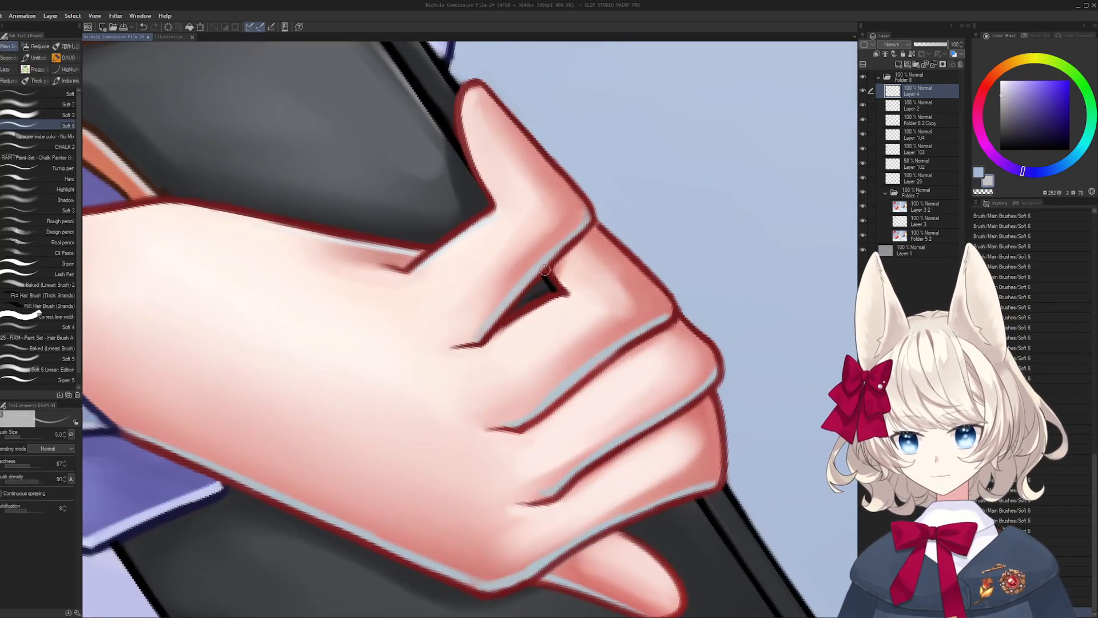
{"action": "left_click", "coordinate": [554, 295], "text": "alt"}
{"action": "key", "text": "bracketleft"}
{"action": "left_click_drag", "start_coordinate": [525, 306], "coordinate": [457, 320]}
{"action": "left_click_drag", "start_coordinate": [486, 349], "coordinate": [581, 438]}
{"action": "left_click_drag", "start_coordinate": [532, 366], "coordinate": [563, 358]}
{"action": "left_click_drag", "start_coordinate": [563, 357], "coordinate": [507, 313]}
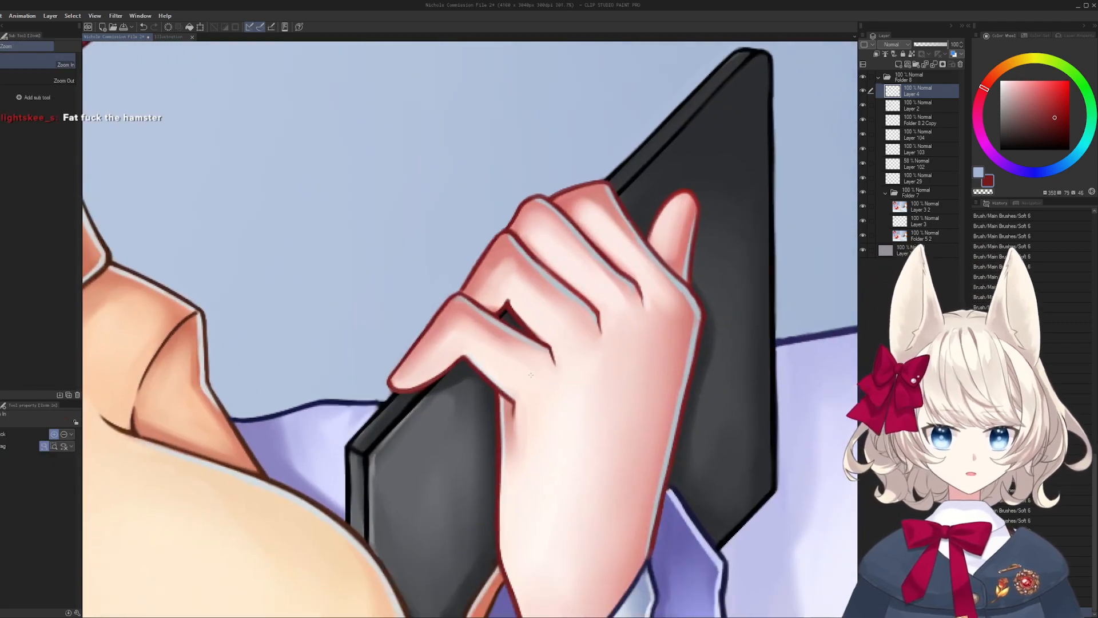
- Create a new layer above Layer 4 for further retouching of the hand
{"action": "left_click_drag", "start_coordinate": [533, 364], "coordinate": [552, 304]}
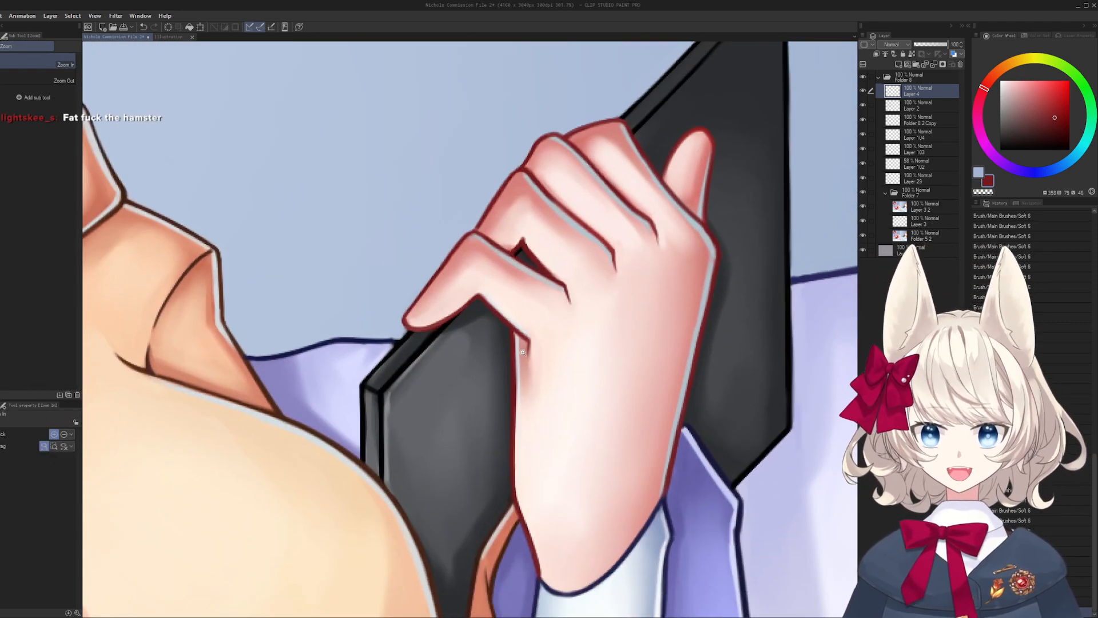
{"action": "left_click_drag", "start_coordinate": [523, 351], "coordinate": [481, 399]}
{"action": "left_click_drag", "start_coordinate": [480, 399], "coordinate": [484, 312]}
{"action": "key", "text": "ctrl+shift+n"}
{"action": "left_click_drag", "start_coordinate": [579, 244], "coordinate": [548, 303]}
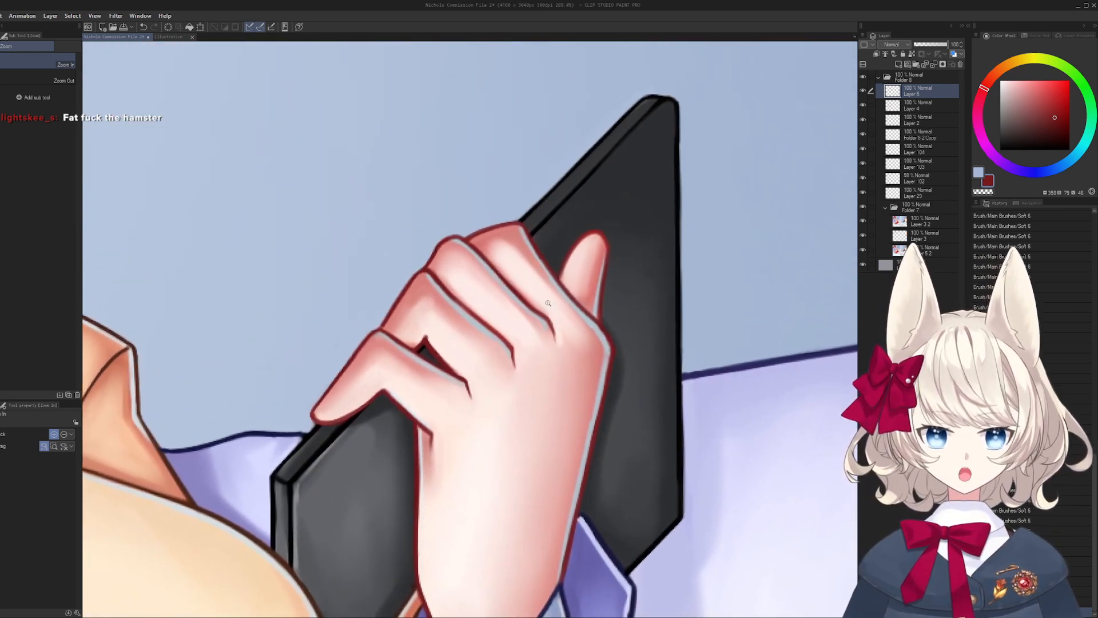
- Switch to the Straight line tool with black as the drawing colour
{"action": "key", "text": "u"}
{"action": "left_click", "coordinate": [978, 170]}
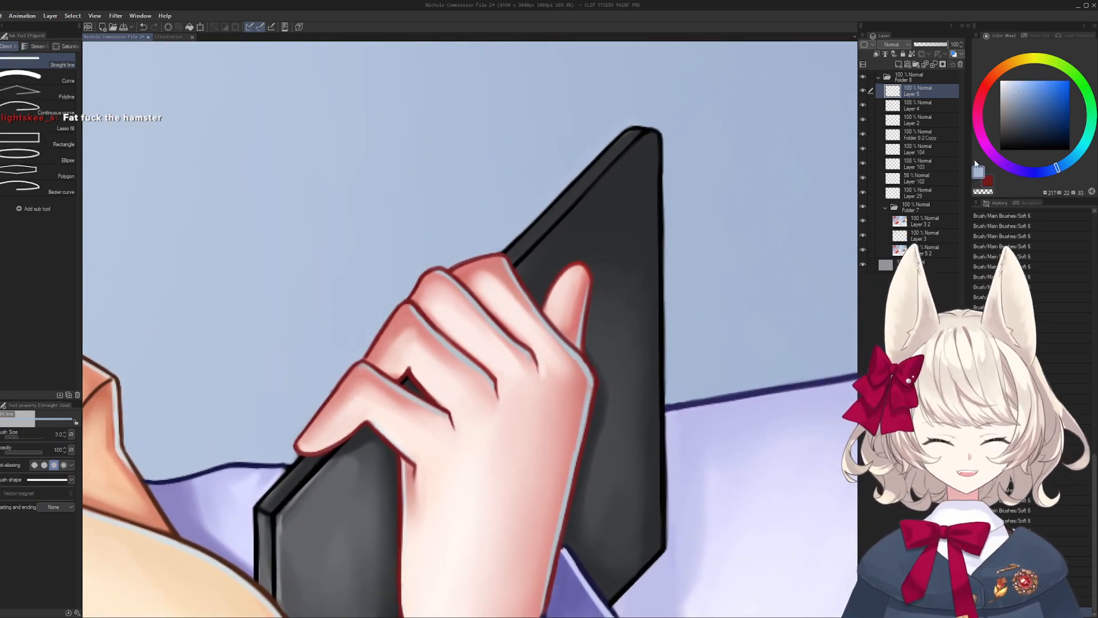
{"action": "key", "text": "b"}
{"action": "key", "text": "u"}
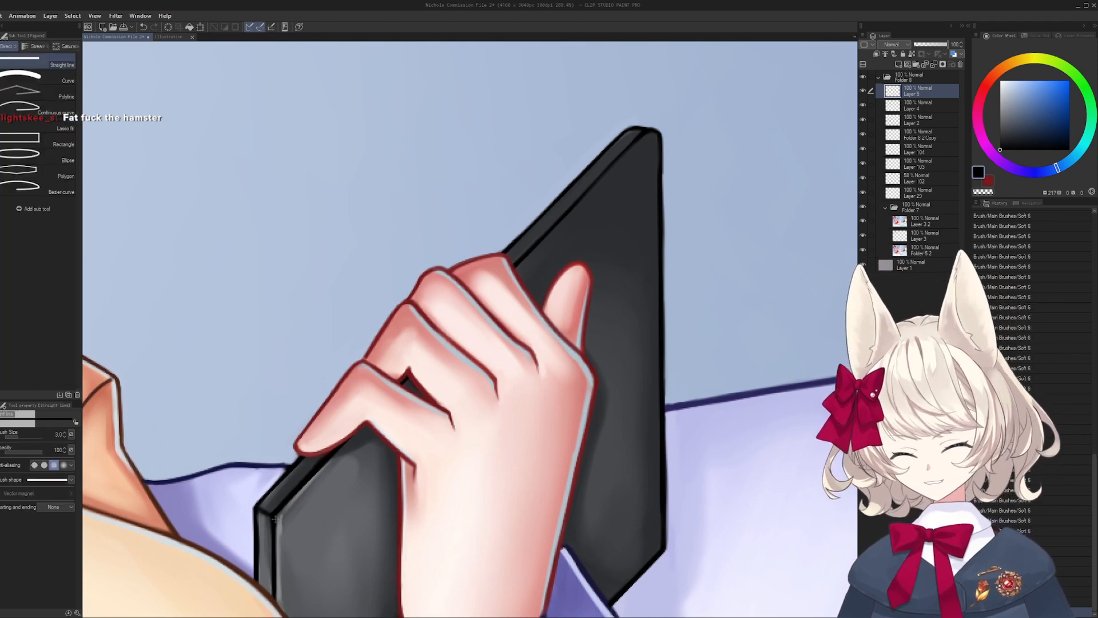
{"action": "left_click_drag", "start_coordinate": [274, 515], "coordinate": [646, 131]}
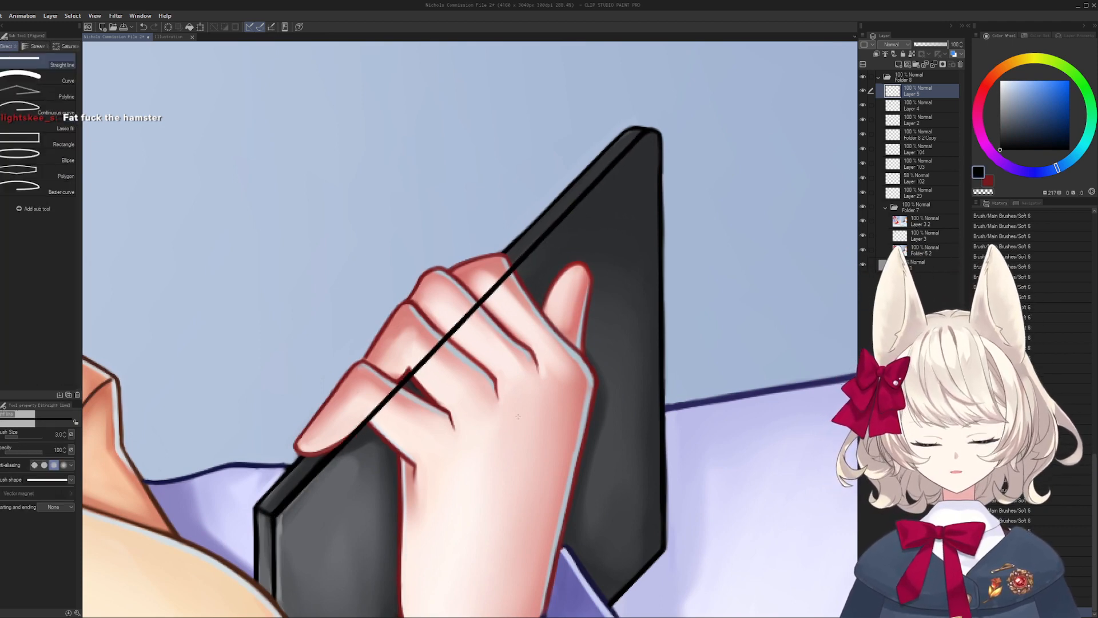
{"action": "key", "text": "k"}
{"action": "left_click_drag", "start_coordinate": [531, 387], "coordinate": [537, 392]}
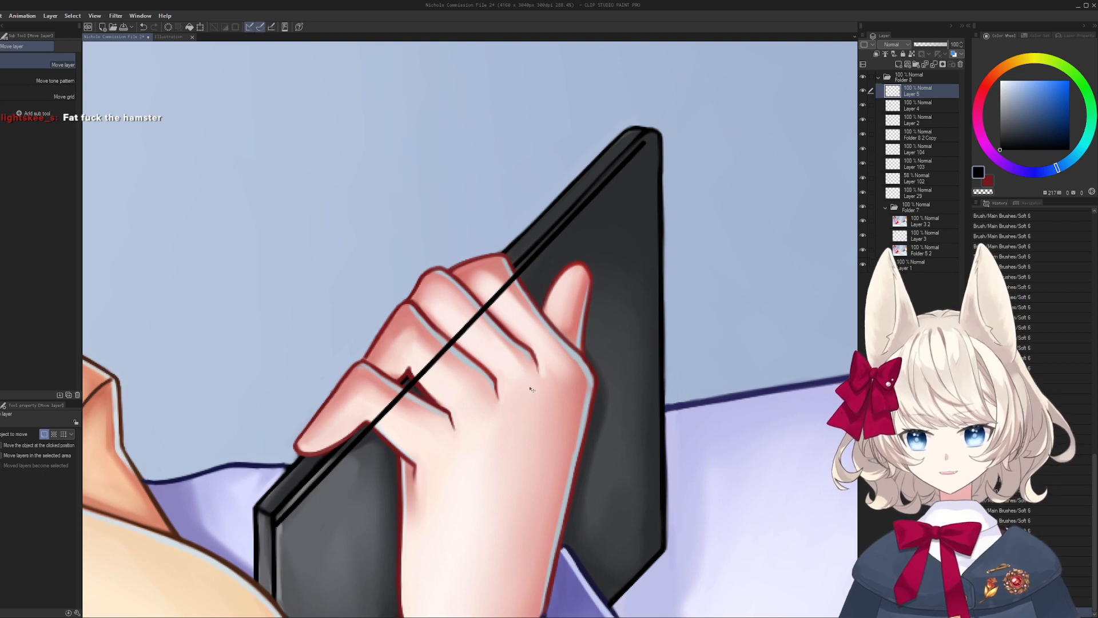
{"action": "key", "text": "ctrl+z"}
{"action": "left_click_drag", "start_coordinate": [580, 357], "coordinate": [585, 366]}
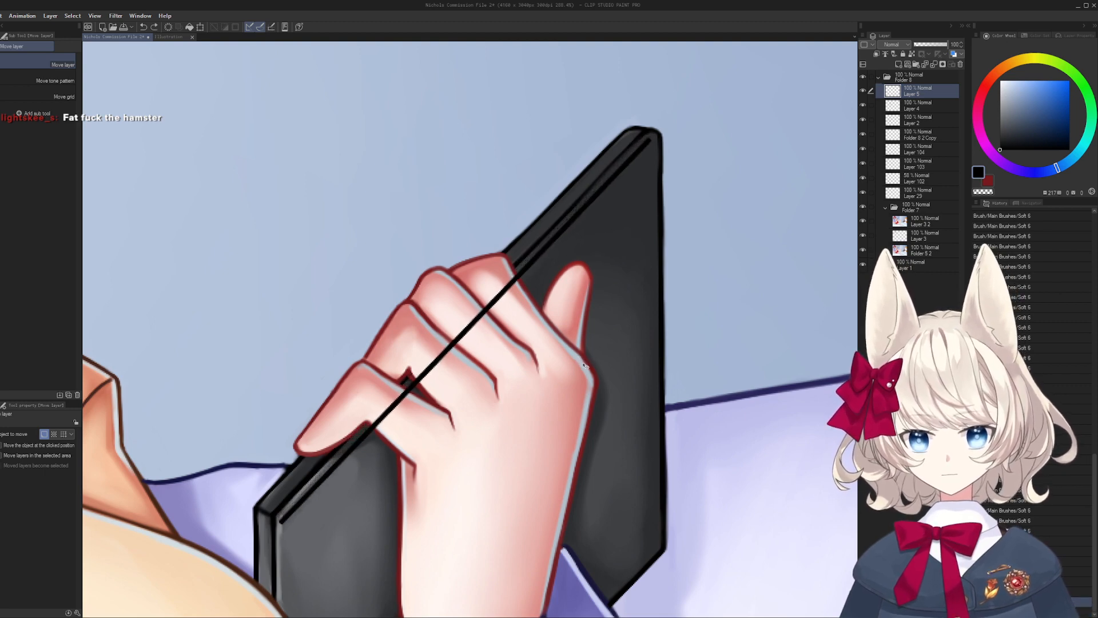
{"action": "key", "text": "ctrl+z"}
{"action": "key", "text": "ctrl+z"}
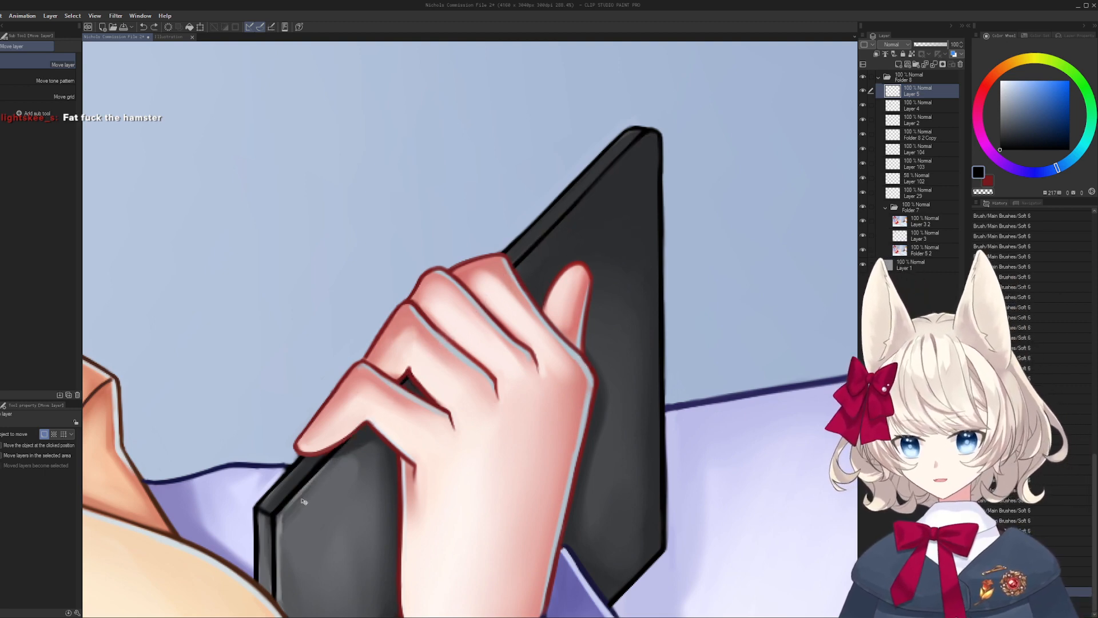
- Draw a black straight line of brush size 2 along the tablet's upper edge, offset it inward, and merge in a parallel duplicate
{"action": "key", "text": "u"}
{"action": "key", "text": "bracketleft"}
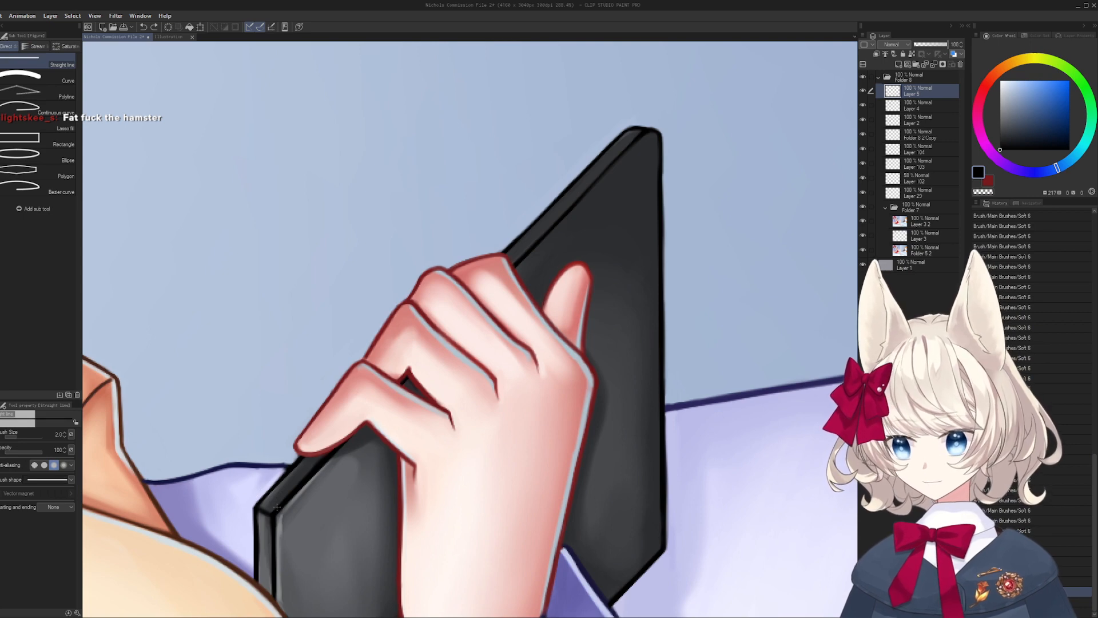
{"action": "left_click_drag", "start_coordinate": [277, 507], "coordinate": [645, 131]}
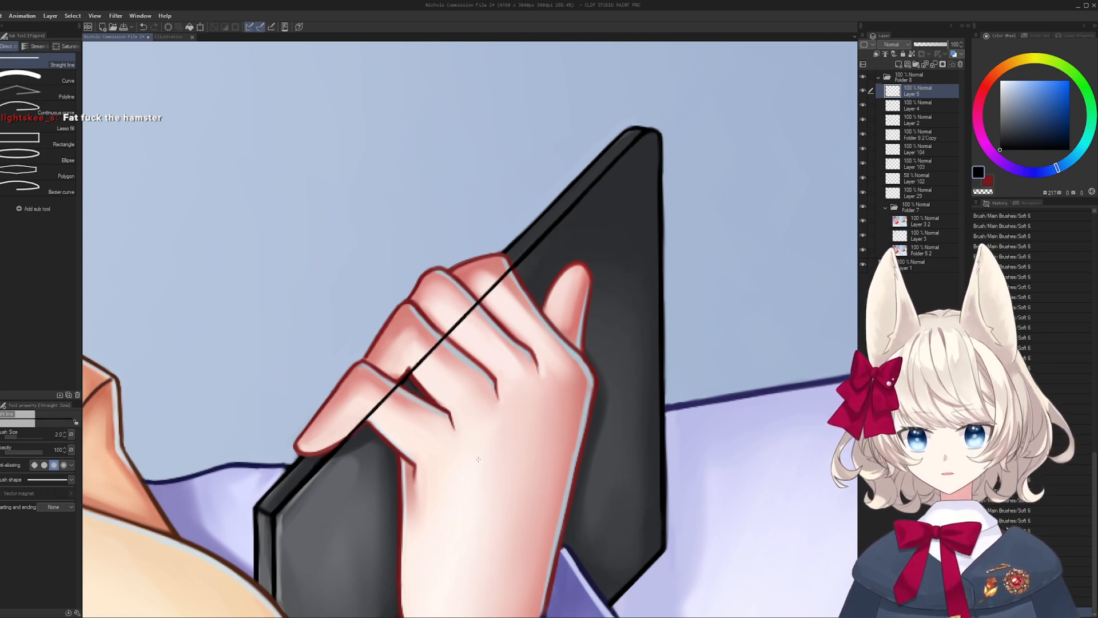
{"action": "key", "text": "k"}
{"action": "mouse_move", "coordinate": [478, 459]}
{"action": "left_mouse_down"}
{"action": "mouse_move", "coordinate": [479, 435]}
{"action": "mouse_move", "coordinate": [493, 445]}
{"action": "mouse_move", "coordinate": [485, 451]}
{"action": "mouse_move", "coordinate": [490, 390]}
{"action": "mouse_move", "coordinate": [491, 424]}
{"action": "left_mouse_up"}
{"action": "key", "text": "ctrl+c"}
{"action": "key", "text": "ctrl+v"}
{"action": "key", "text": "ctrl+e"}
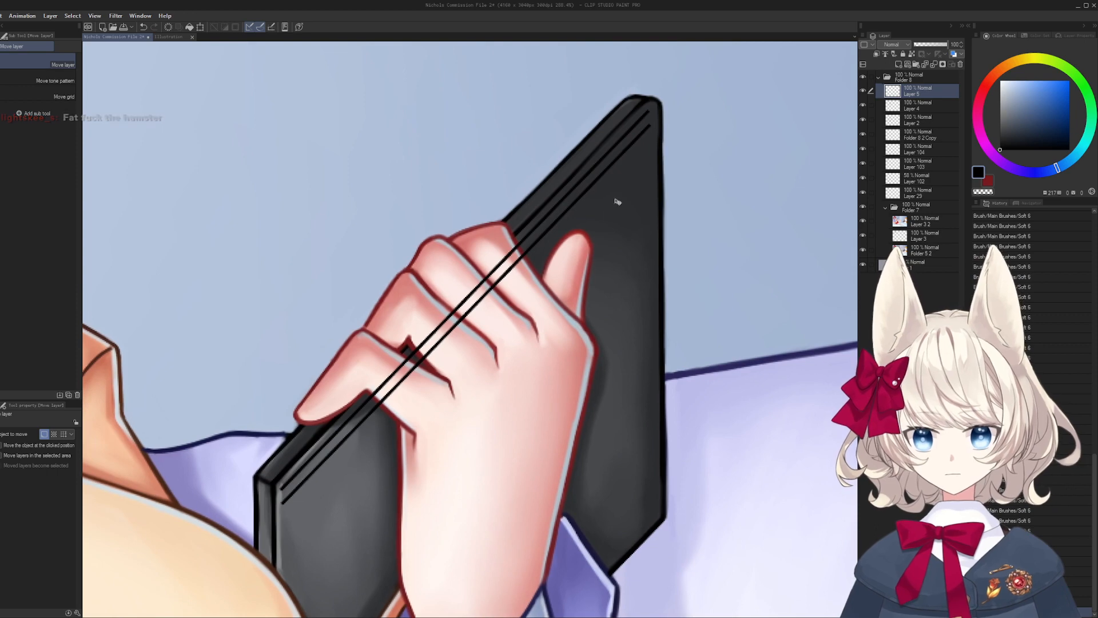
- On a new layer, draw a short vertical black line joining the two parallel lines at the tablet's upper corner
{"action": "key", "text": "u"}
{"action": "key", "text": "ctrl+shift+n"}
{"action": "left_click_drag", "start_coordinate": [650, 114], "coordinate": [624, 245]}
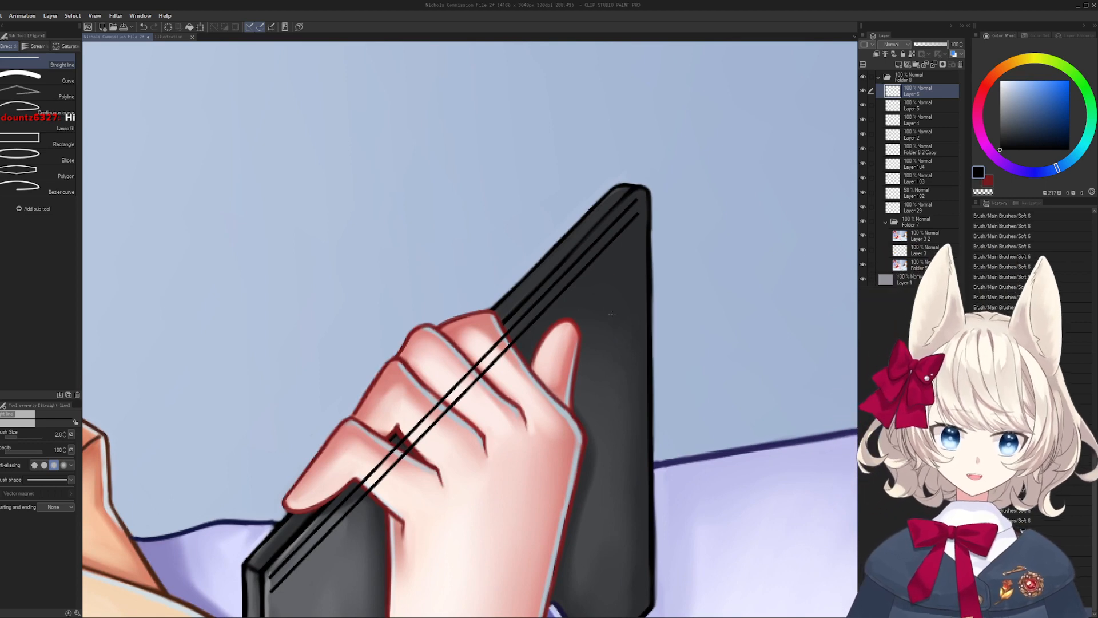
{"action": "left_click_drag", "start_coordinate": [612, 330], "coordinate": [617, 326]}
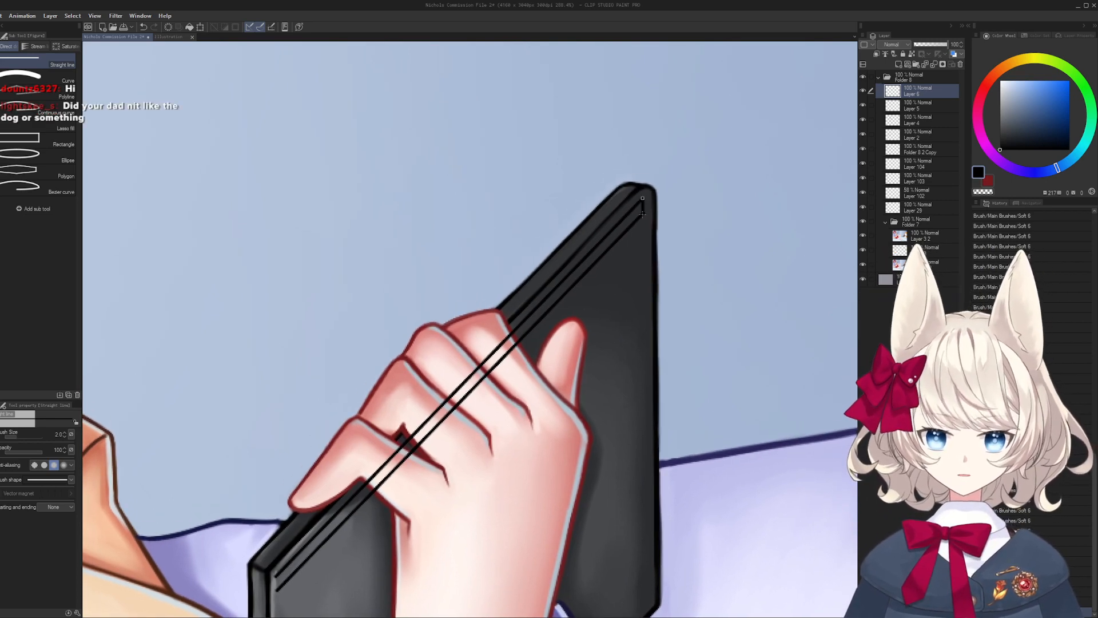
- Duplicate the short connecting line, place the copy at the lower end of the parallel lines, and merge both into Layer 6
{"action": "key", "text": "k"}
{"action": "key", "text": "ctrl+j"}
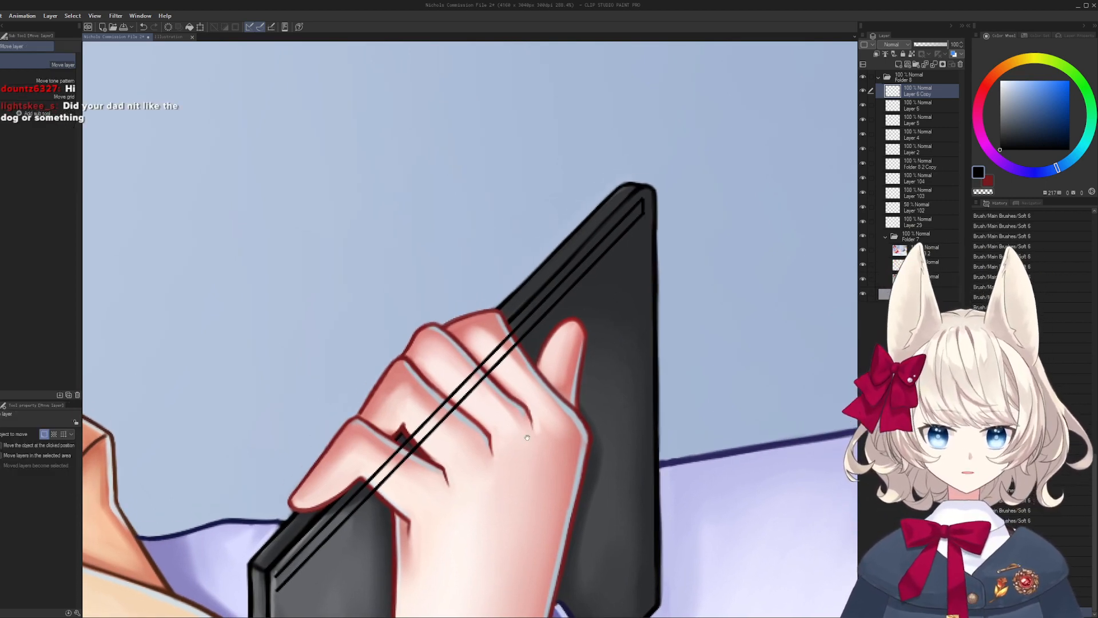
{"action": "left_click_drag", "start_coordinate": [551, 402], "coordinate": [579, 299]}
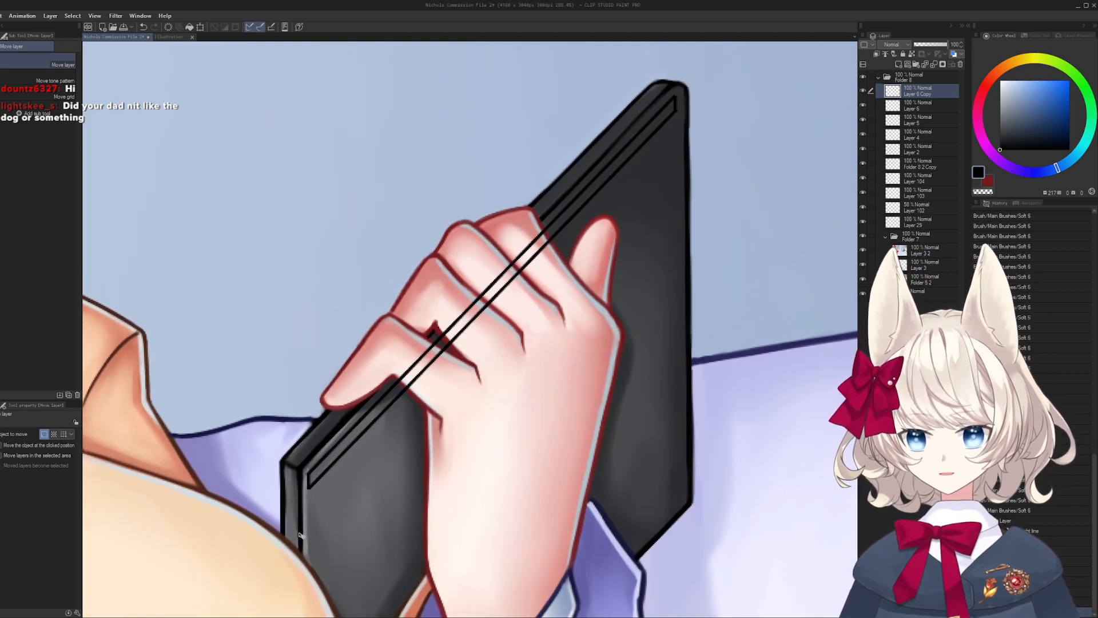
{"action": "left_click_drag", "start_coordinate": [295, 545], "coordinate": [305, 437]}
{"action": "left_click_drag", "start_coordinate": [271, 339], "coordinate": [275, 436]}
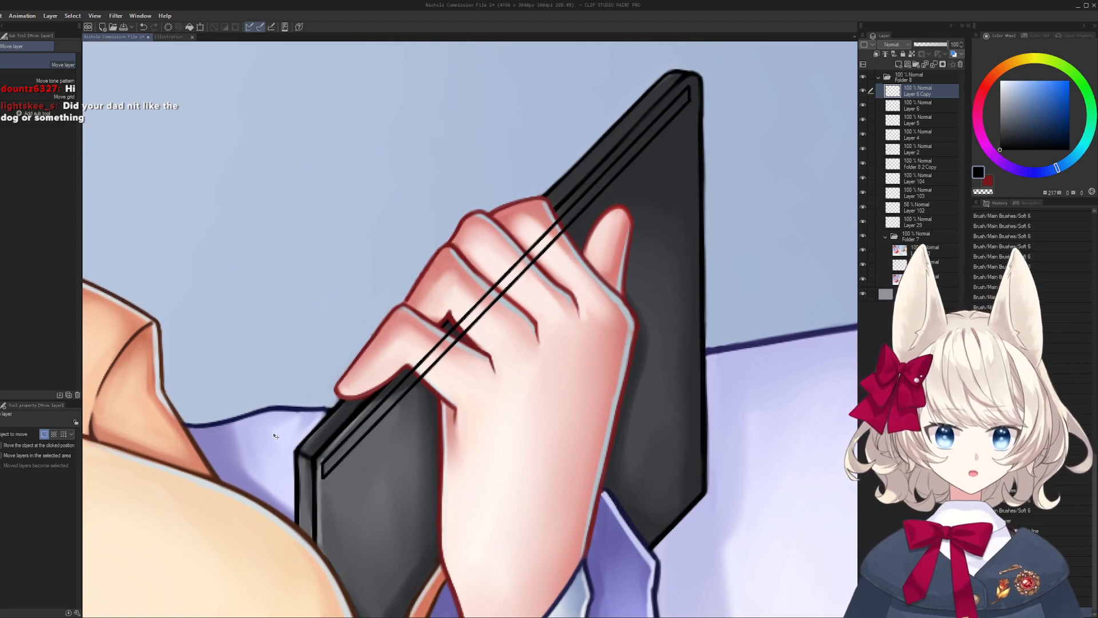
{"action": "left_click_drag", "start_coordinate": [508, 294], "coordinate": [528, 330]}
{"action": "key", "text": "ctrl+e"}
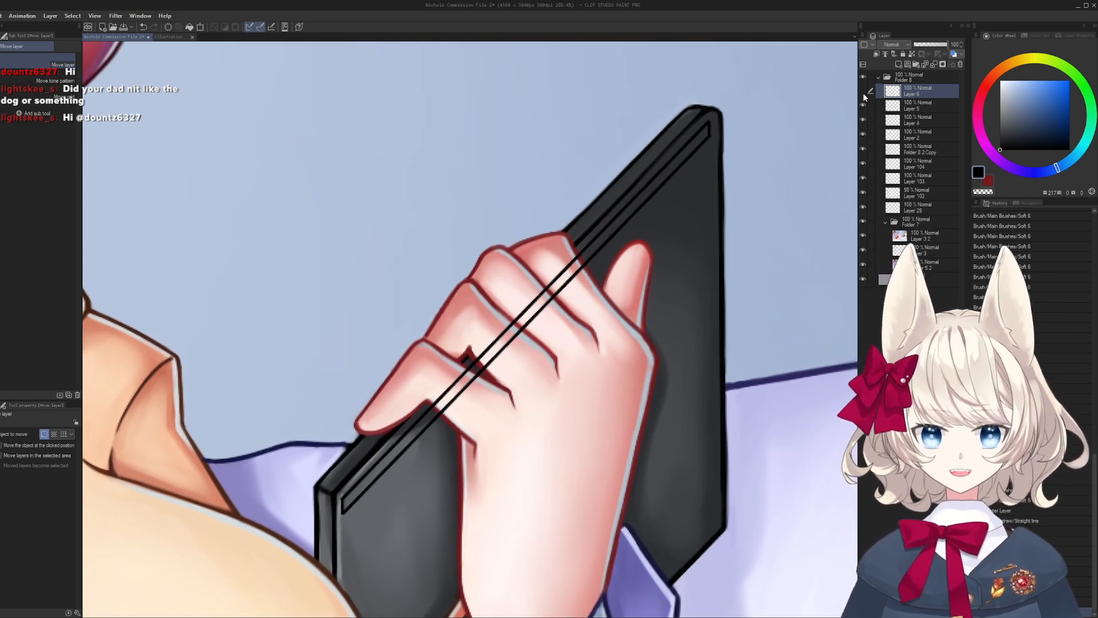
{"action": "key", "text": "ctrl+e"}
{"action": "left_click_drag", "start_coordinate": [585, 390], "coordinate": [554, 264]}
{"action": "key", "text": "ctrl+c"}
{"action": "key", "text": "ctrl+v"}
{"action": "left_click_drag", "start_coordinate": [593, 152], "coordinate": [622, 396]}
{"action": "key", "text": "ctrl+z"}
{"action": "key", "text": "ctrl+z"}
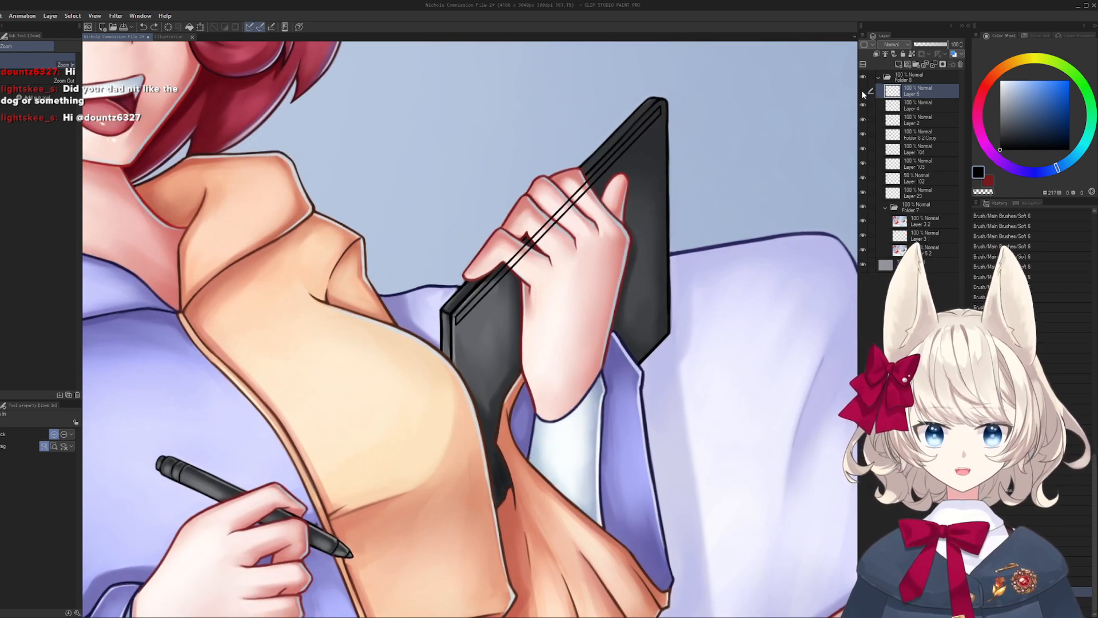
{"action": "left_click", "coordinate": [863, 90]}
{"action": "left_click", "coordinate": [862, 92]}
{"action": "key", "text": "ctrl+y"}
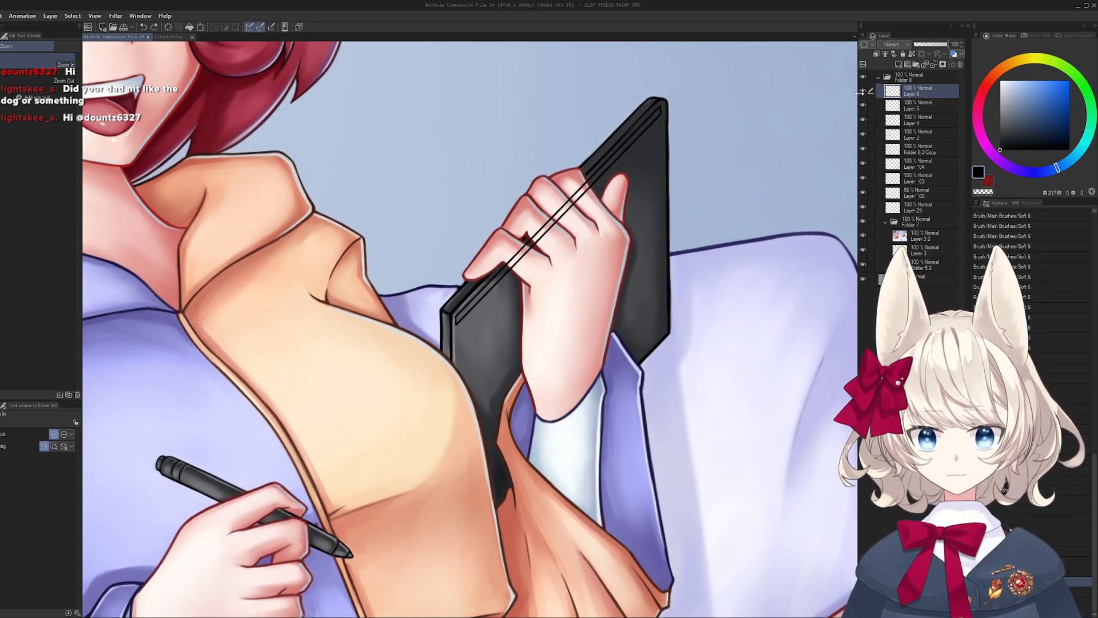
- Duplicate Layer 6, shift the copy down along the parallel lines to close a short slot at the upper corner, and merge it down
{"action": "key", "text": "ctrl+v"}
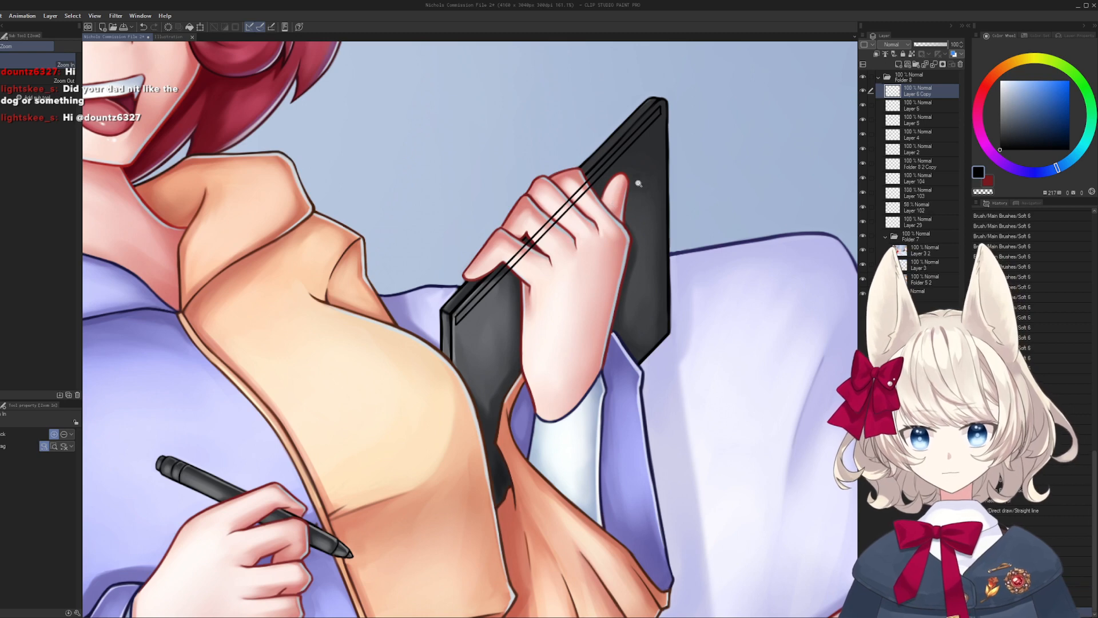
{"action": "key", "text": "k"}
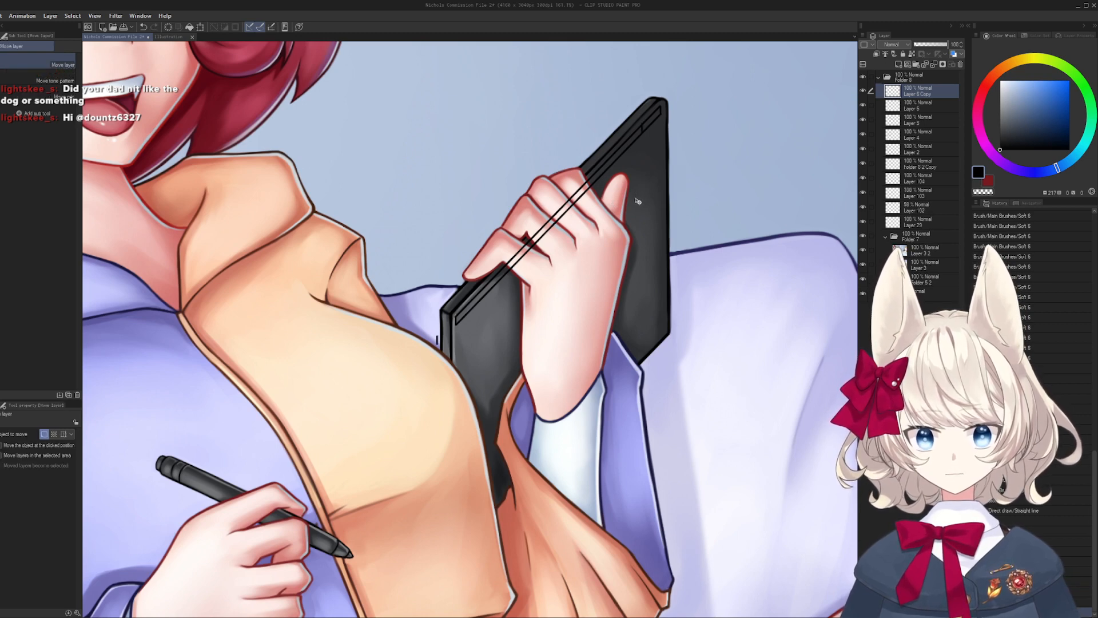
{"action": "left_click_drag", "start_coordinate": [549, 281], "coordinate": [513, 338]}
{"action": "key", "text": "l"}
{"action": "mouse_move", "coordinate": [372, 422]}
{"action": "left_mouse_down"}
{"action": "mouse_move", "coordinate": [409, 439]}
{"action": "mouse_move", "coordinate": [474, 363]}
{"action": "mouse_move", "coordinate": [459, 382]}
{"action": "left_mouse_up"}
{"action": "key", "text": "ctrl+t"}
{"action": "key", "text": "Return"}
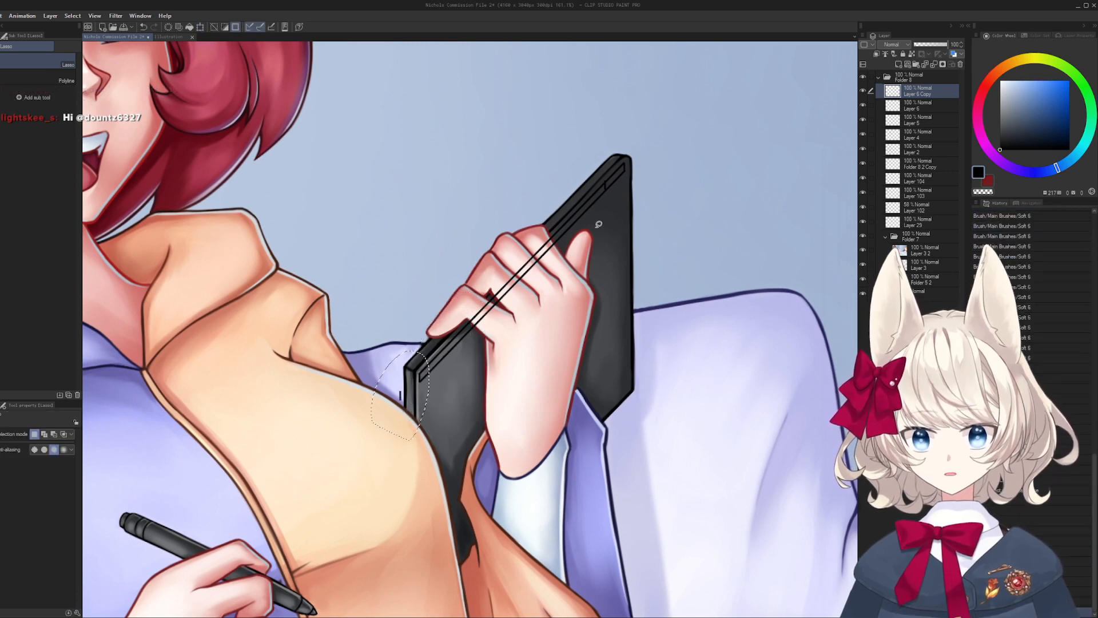
{"action": "key", "text": "k"}
{"action": "scroll", "coordinate": [598, 224], "scroll_direction": "up", "scroll_amount": 3}
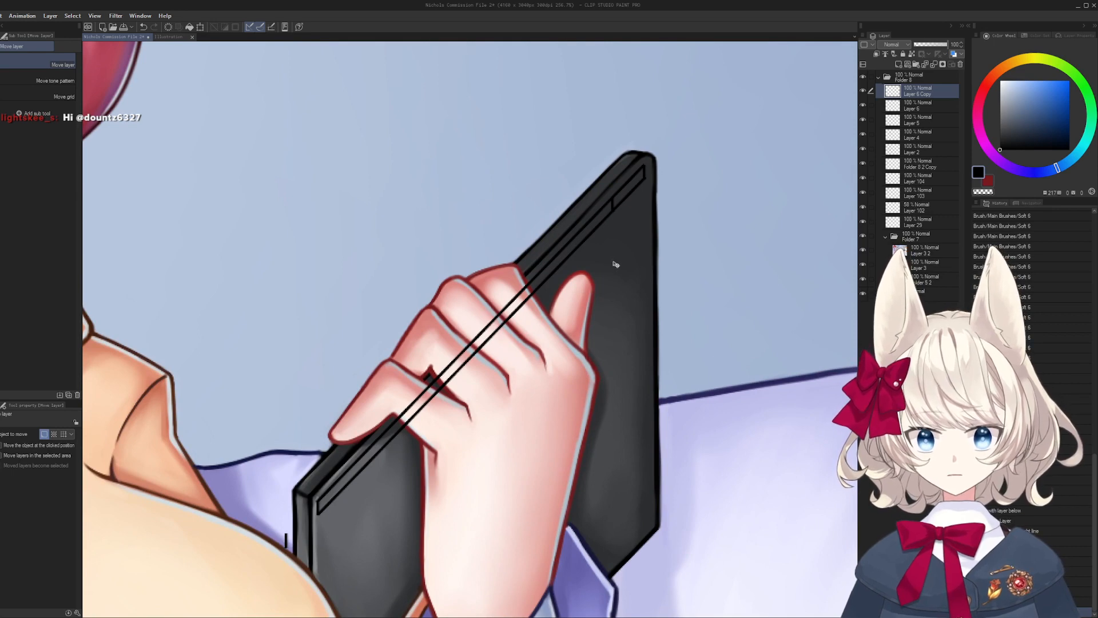
{"action": "left_click_drag", "start_coordinate": [602, 278], "coordinate": [606, 246]}
{"action": "key", "text": "ctrl+e"}
- On Layer 5, lasso and delete the long parallel lines beyond the short slot, including those crossing the hand
{"action": "left_click_drag", "start_coordinate": [859, 94], "coordinate": [860, 94]}
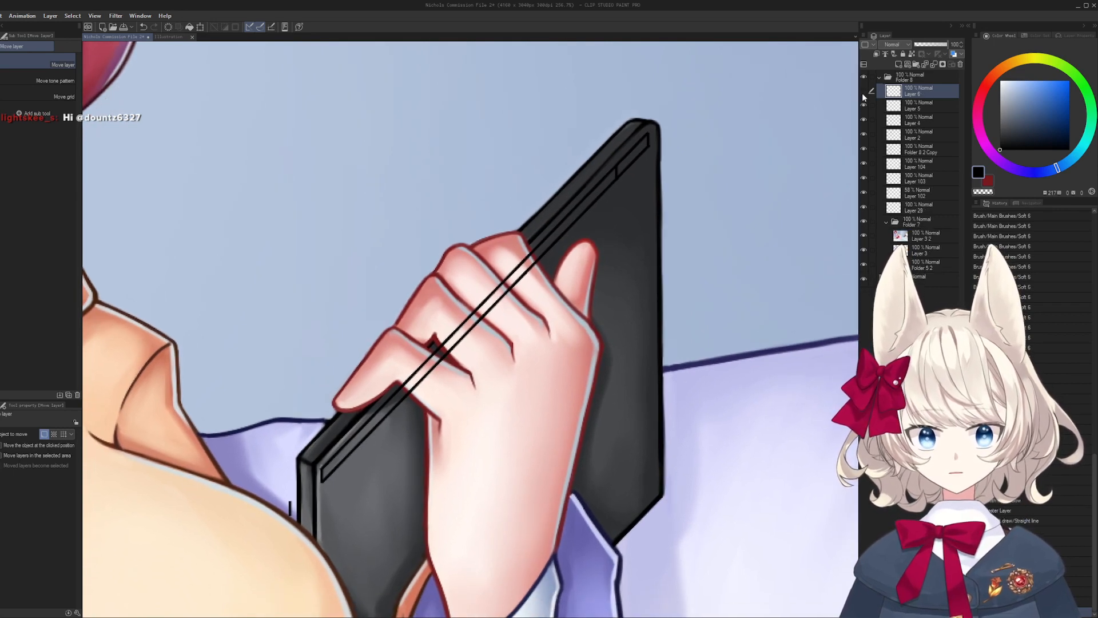
{"action": "left_click", "coordinate": [864, 92]}
{"action": "left_click", "coordinate": [864, 92]}
{"action": "left_click", "coordinate": [869, 105]}
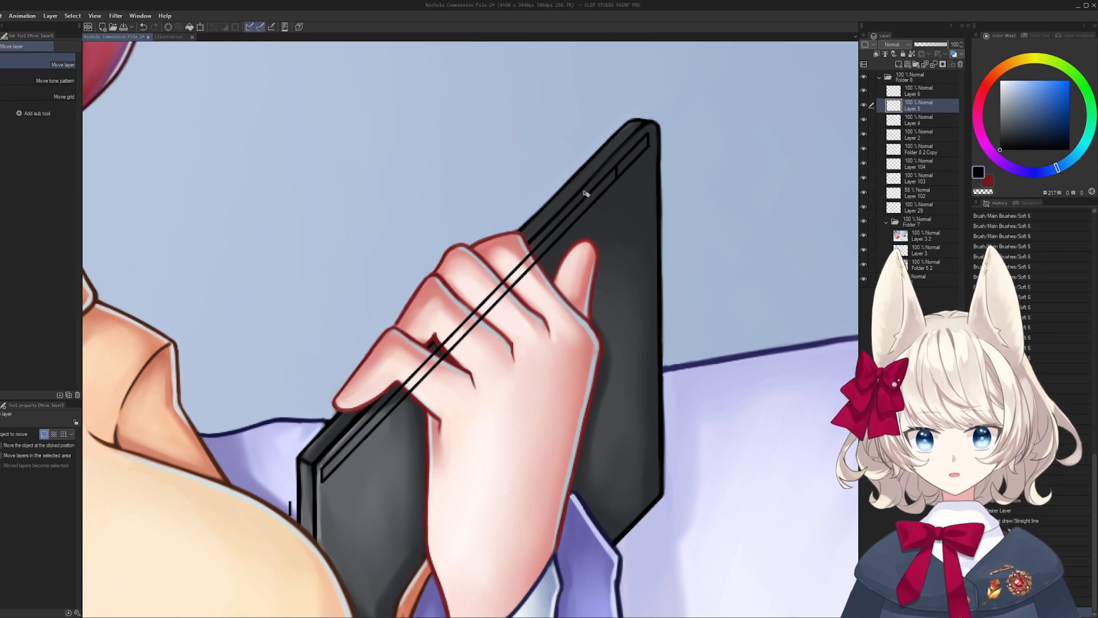
{"action": "key", "text": "m"}
{"action": "mouse_move", "coordinate": [221, 196]}
{"action": "left_mouse_down"}
{"action": "mouse_move", "coordinate": [544, 527]}
{"action": "mouse_move", "coordinate": [607, 458]}
{"action": "left_mouse_up"}
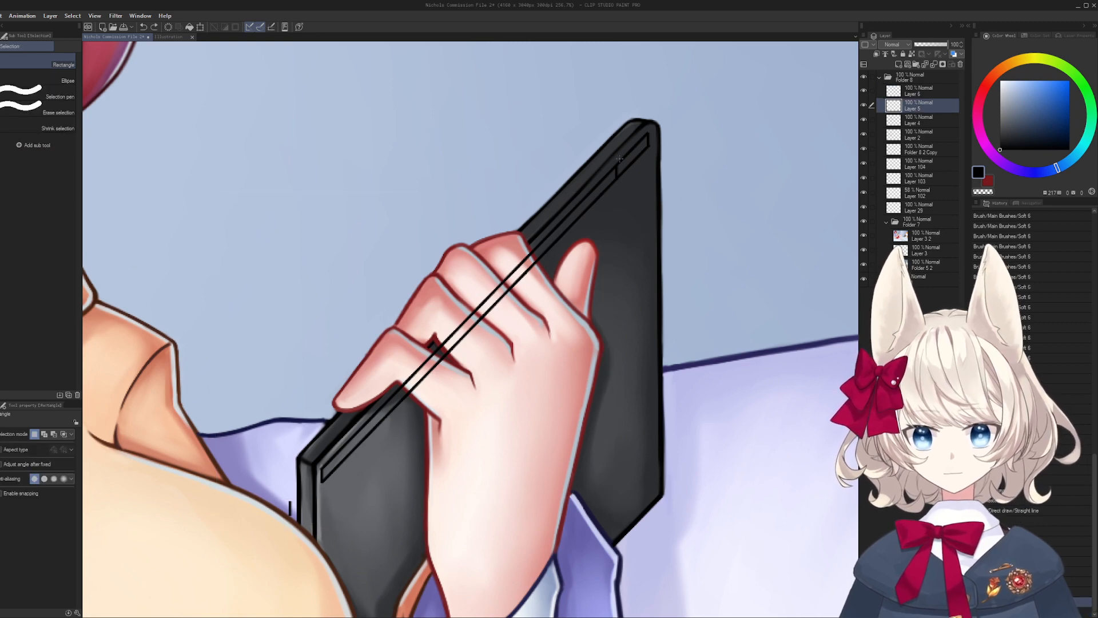
{"action": "key", "text": "l"}
{"action": "left_click_drag", "start_coordinate": [610, 229], "coordinate": [629, 149]}
{"action": "key", "text": "Delete"}
{"action": "key", "text": "ctrl+d"}
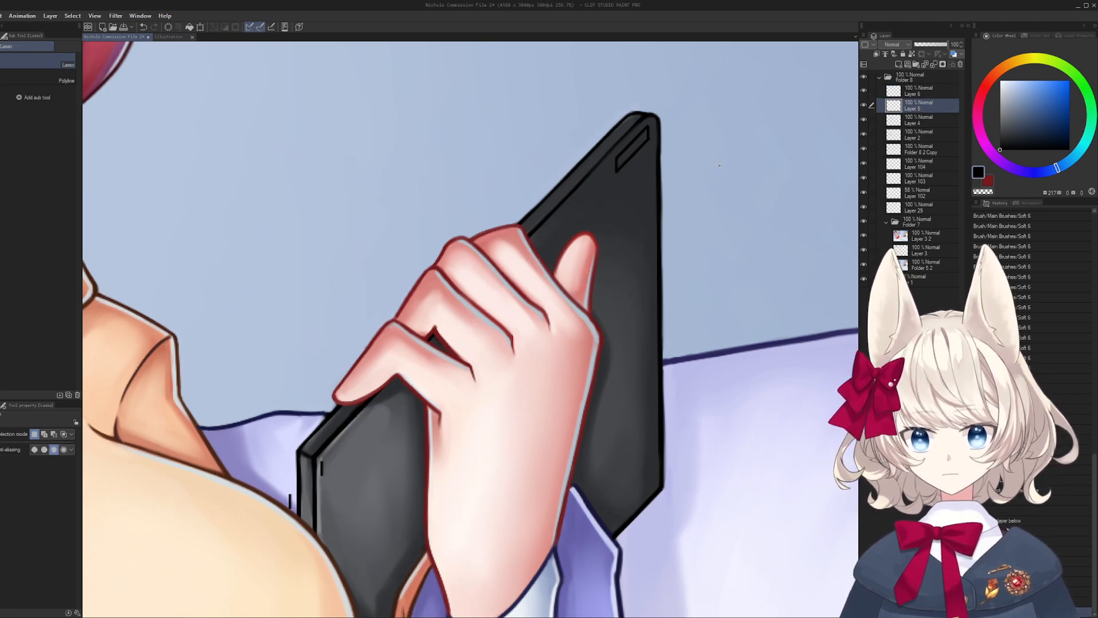
- Delete the leftover short lines near the tablet's left corner from Layer 6 and merge the slot outline into one layer
{"action": "left_click", "coordinate": [863, 92]}
{"action": "left_click", "coordinate": [863, 92]}
{"action": "left_click", "coordinate": [915, 91]}
{"action": "mouse_move", "coordinate": [205, 449]}
{"action": "left_mouse_down"}
{"action": "mouse_move", "coordinate": [404, 514]}
{"action": "mouse_move", "coordinate": [298, 552]}
{"action": "left_mouse_up"}
{"action": "key", "text": "Delete"}
{"action": "key", "text": "ctrl+d"}
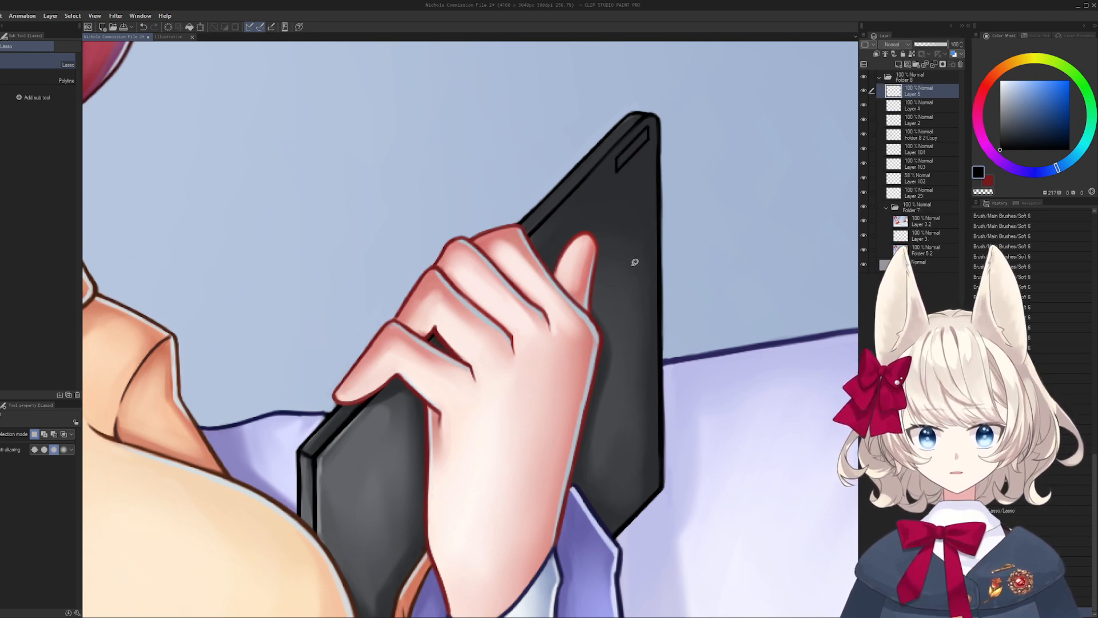
- Move the slot outline slightly inward from the tablet's upper corner and fine-tune its placement with a transform
{"action": "key", "text": "k"}
{"action": "left_click_drag", "start_coordinate": [650, 243], "coordinate": [654, 257]}
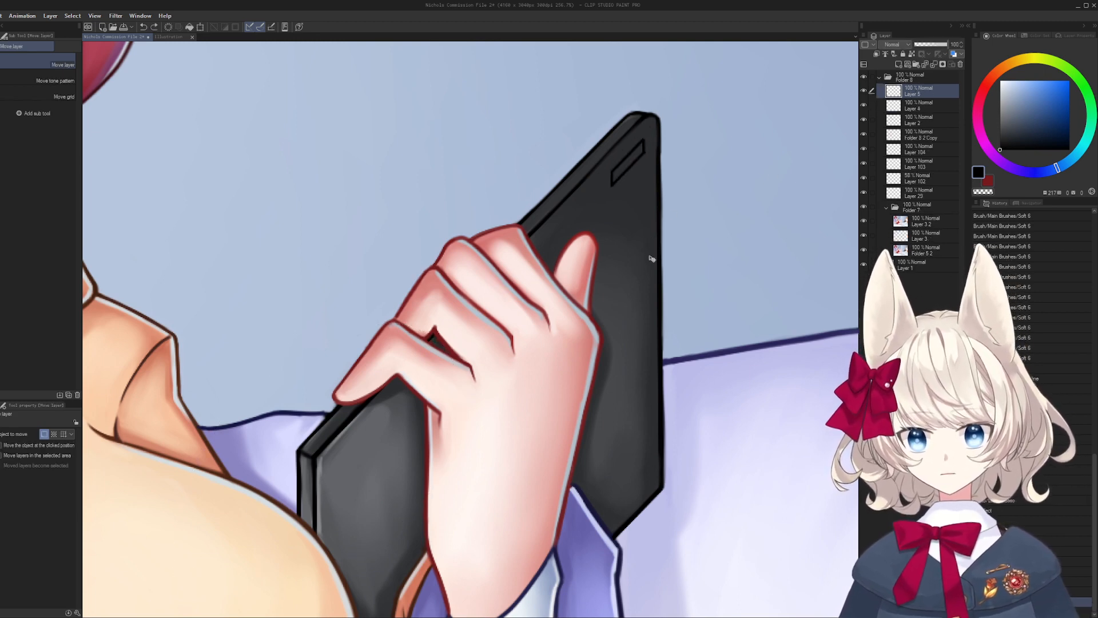
{"action": "key", "text": "ctrl+t"}
{"action": "key", "text": "Return"}
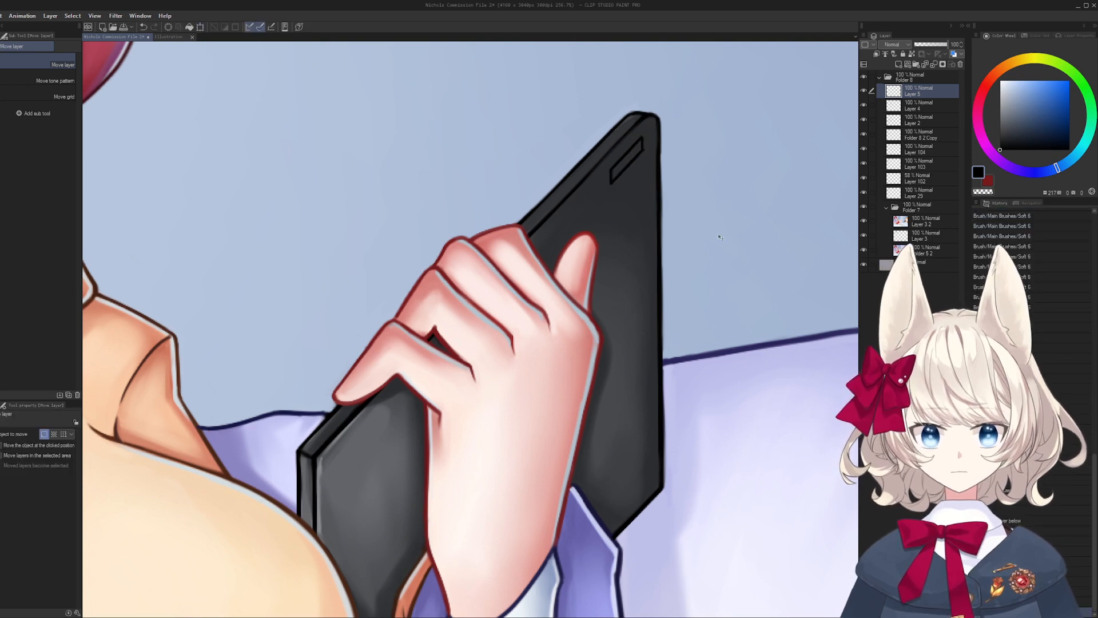
- Duplicate the slot outline and place the copy at the tablet's left corner below the fingertip
{"action": "key", "text": "ctrl+c"}
{"action": "key", "text": "ctrl+v"}
{"action": "left_click_drag", "start_coordinate": [645, 291], "coordinate": [659, 455]}
- Duplicate the slot outline again and place this copy at the tablet's lower right corner above the purple sleeve
{"action": "key", "text": "ctrl+c"}
{"action": "key", "text": "ctrl+v"}
{"action": "key", "text": "ctrl+z"}
{"action": "left_click_drag", "start_coordinate": [632, 369], "coordinate": [618, 439]}
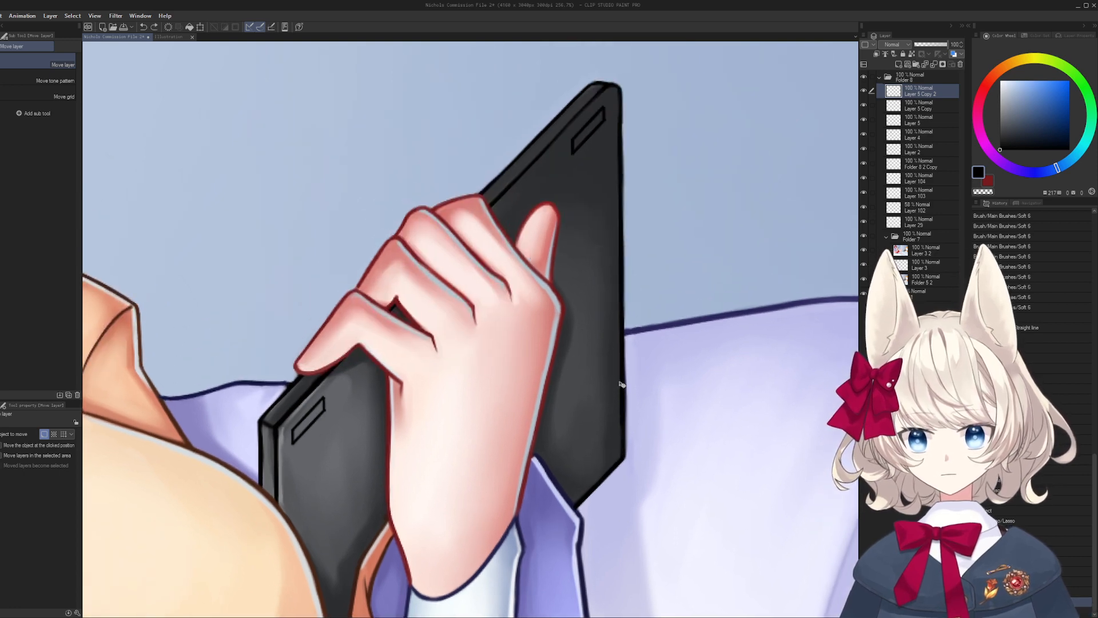
{"action": "left_click_drag", "start_coordinate": [606, 293], "coordinate": [619, 615]}
{"action": "scroll", "coordinate": [622, 516], "scroll_direction": "down", "scroll_amount": 1}
{"action": "left_click_drag", "start_coordinate": [620, 524], "coordinate": [625, 388]}
- Place a further copy of the slot outline at the tablet's bottom corner and erase the parts overlapping the orange coat
{"action": "key", "text": "ctrl+j"}
{"action": "mouse_move", "coordinate": [554, 263]}
{"action": "left_mouse_down"}
{"action": "mouse_move", "coordinate": [614, 227]}
{"action": "mouse_move", "coordinate": [551, 465]}
{"action": "mouse_move", "coordinate": [605, 545]}
{"action": "mouse_move", "coordinate": [606, 477]}
{"action": "left_mouse_up"}
{"action": "key", "text": "e"}
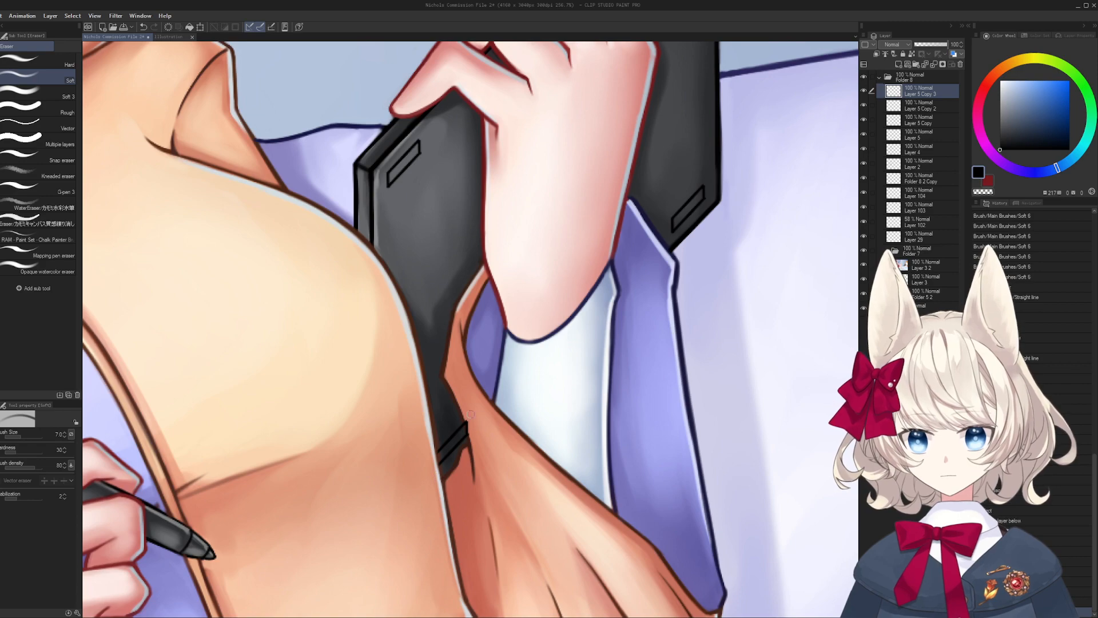
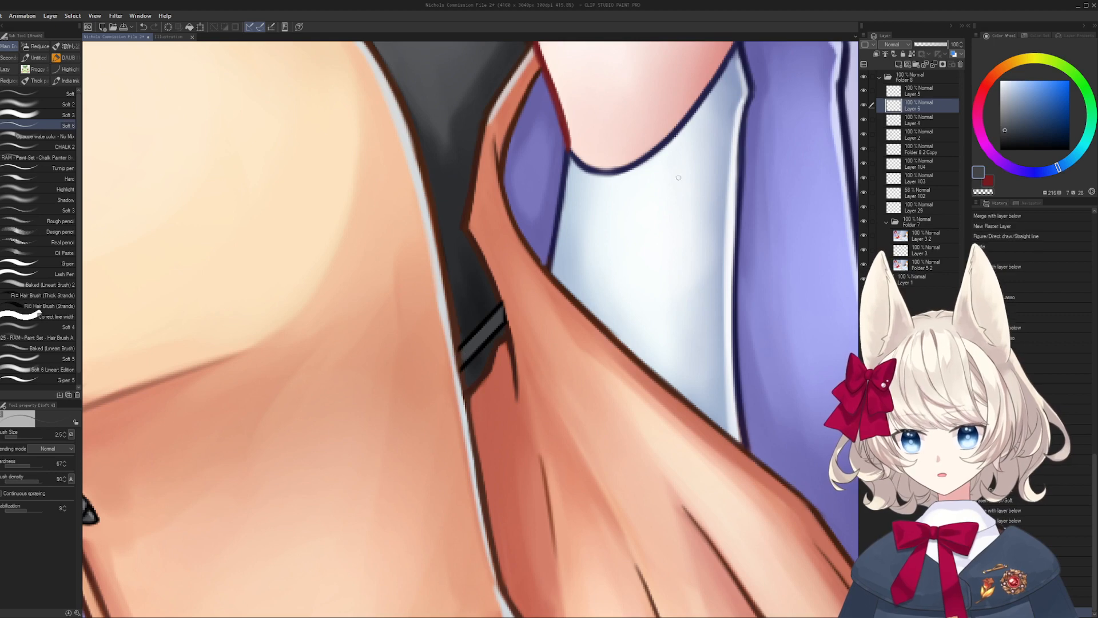
{"action": "left_click", "coordinate": [915, 91]}
{"action": "key", "text": "e"}
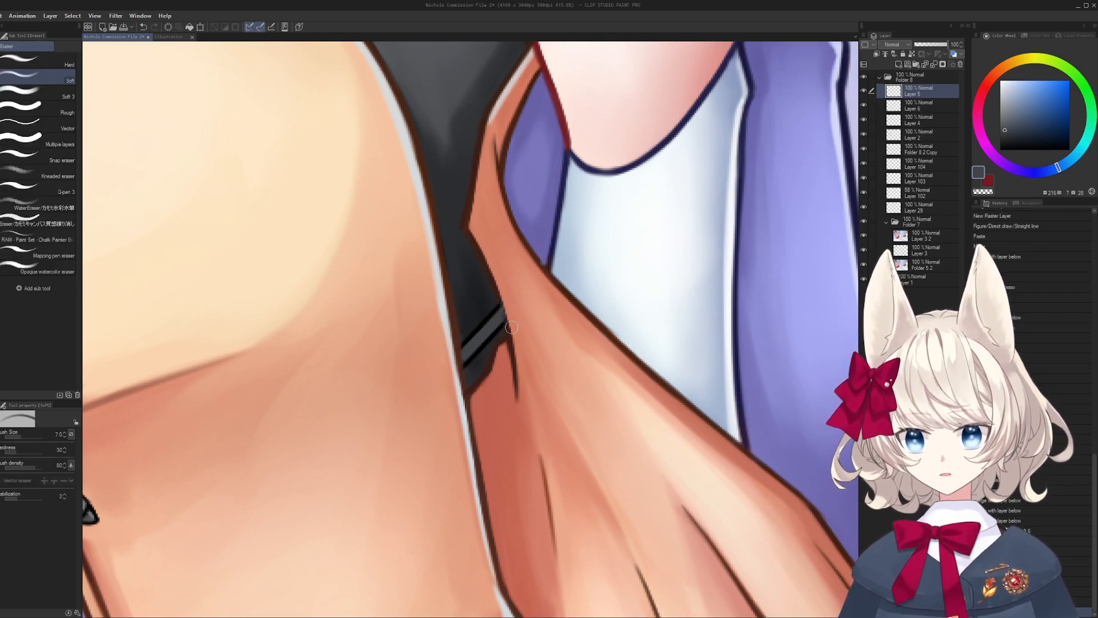
- Lock transparent pixels on Layer 6 and shade the fill of the tablet's upper corner slot with soft dark-grey strokes
{"action": "left_click", "coordinate": [931, 109]}
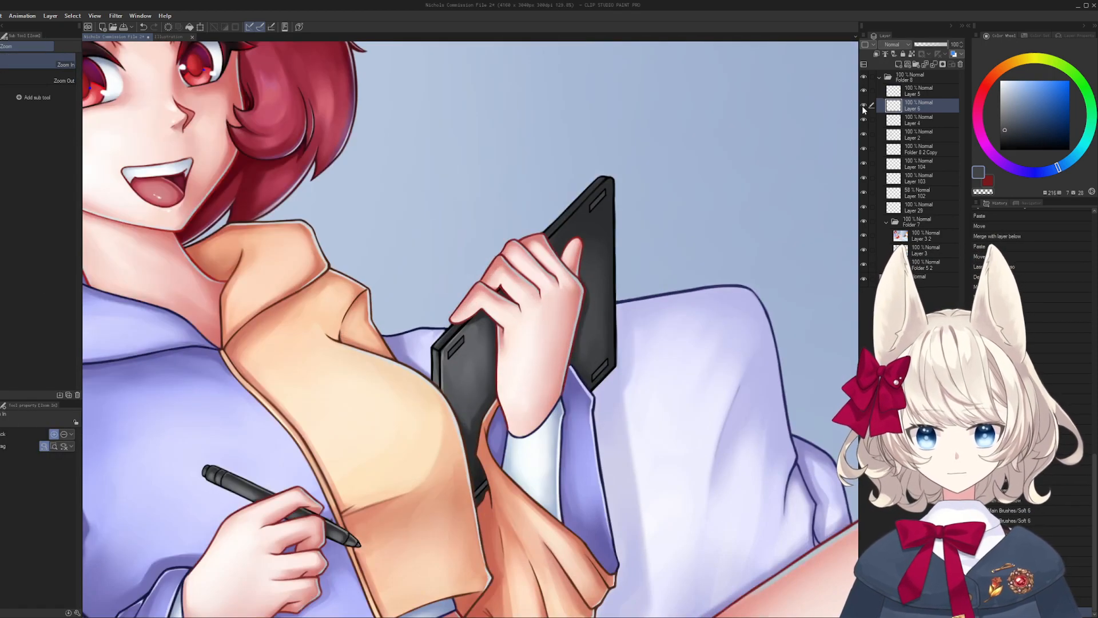
{"action": "left_click_drag", "start_coordinate": [776, 209], "coordinate": [802, 197]}
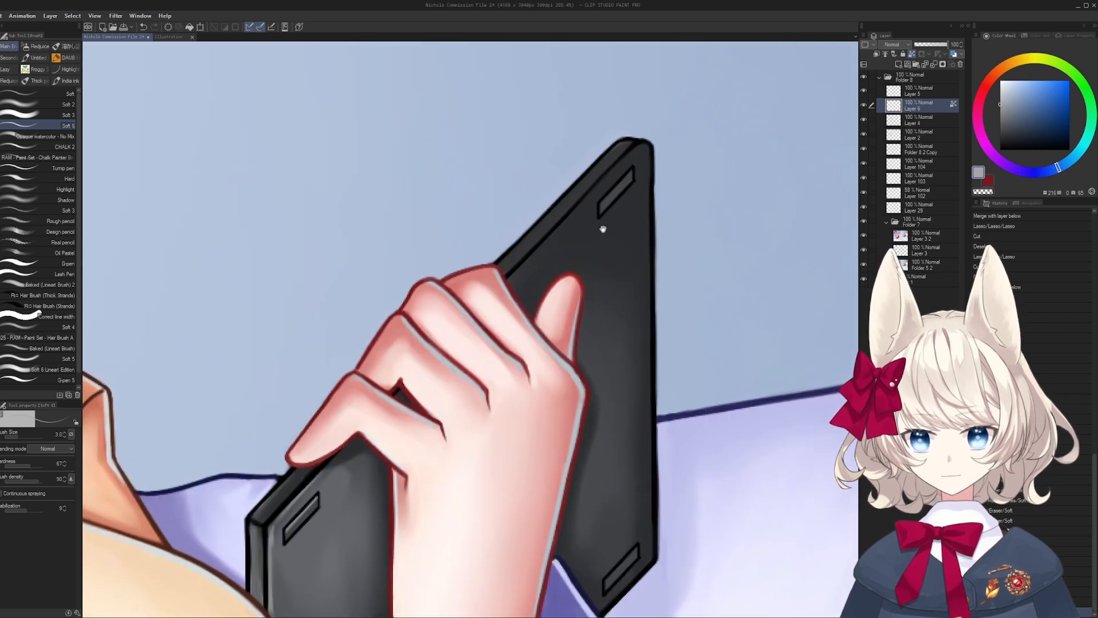
{"action": "key", "text": "x"}
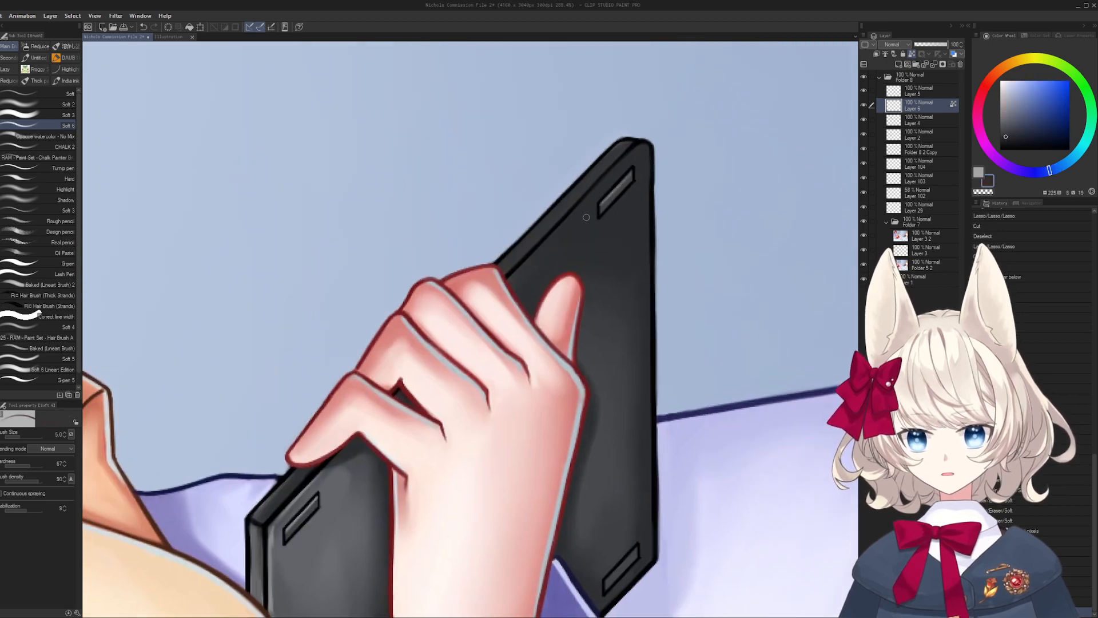
{"action": "left_click_drag", "start_coordinate": [602, 205], "coordinate": [617, 191]}
{"action": "key", "text": "bracketright"}
{"action": "key", "text": "bracketright"}
{"action": "mouse_move", "coordinate": [602, 206]}
{"action": "left_mouse_down"}
{"action": "mouse_move", "coordinate": [631, 176]}
{"action": "mouse_move", "coordinate": [612, 200]}
{"action": "left_mouse_up"}
{"action": "left_click_drag", "start_coordinate": [602, 211], "coordinate": [612, 201]}
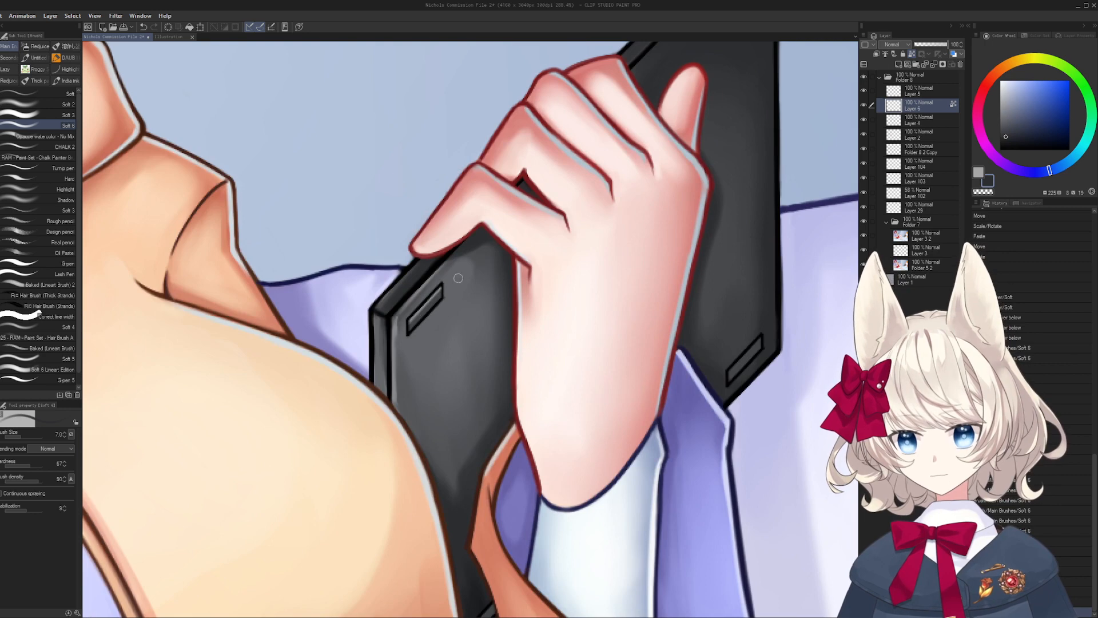
- Shade the slot fills at the tablet's left and lower right corners, alternating between the light and dark grey
{"action": "left_click_drag", "start_coordinate": [726, 368], "coordinate": [689, 307]}
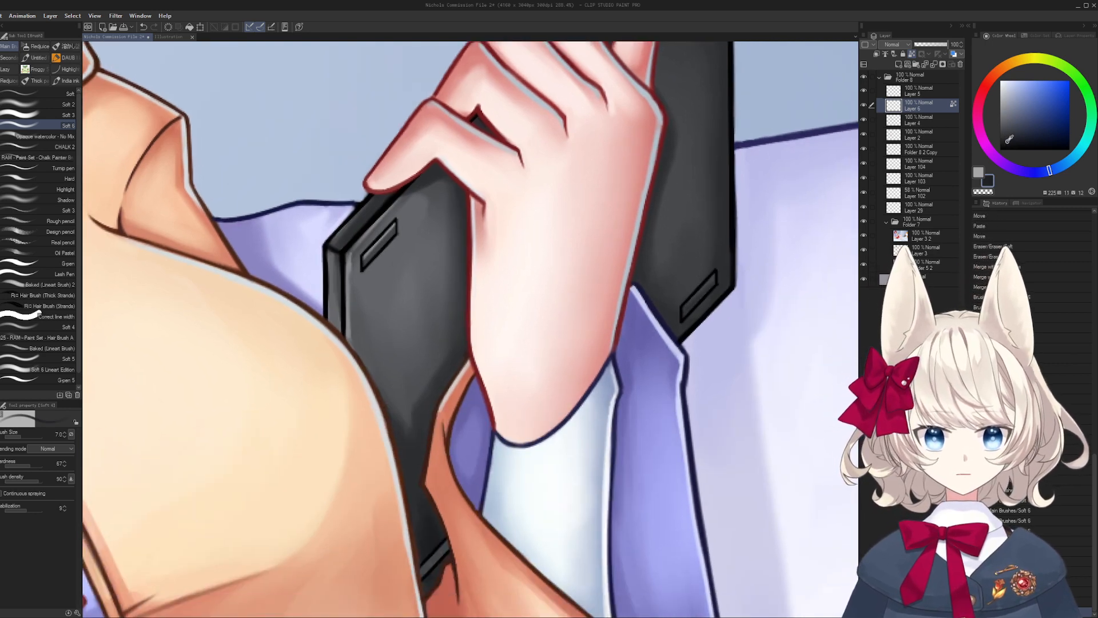
{"action": "key", "text": "x"}
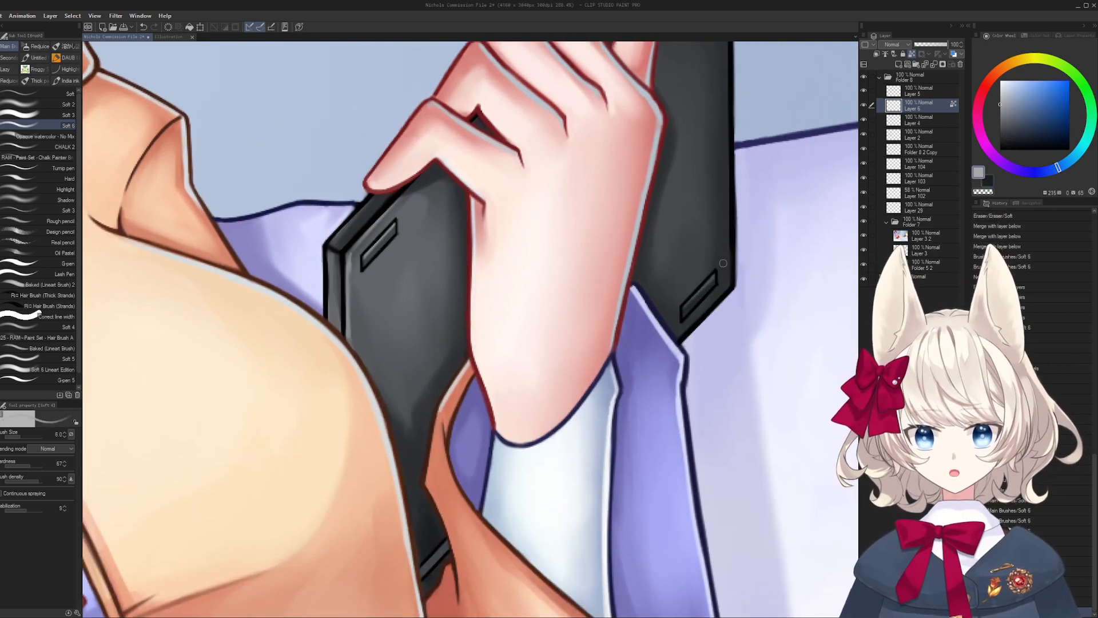
{"action": "left_click_drag", "start_coordinate": [522, 467], "coordinate": [602, 270]}
{"action": "key", "text": "x"}
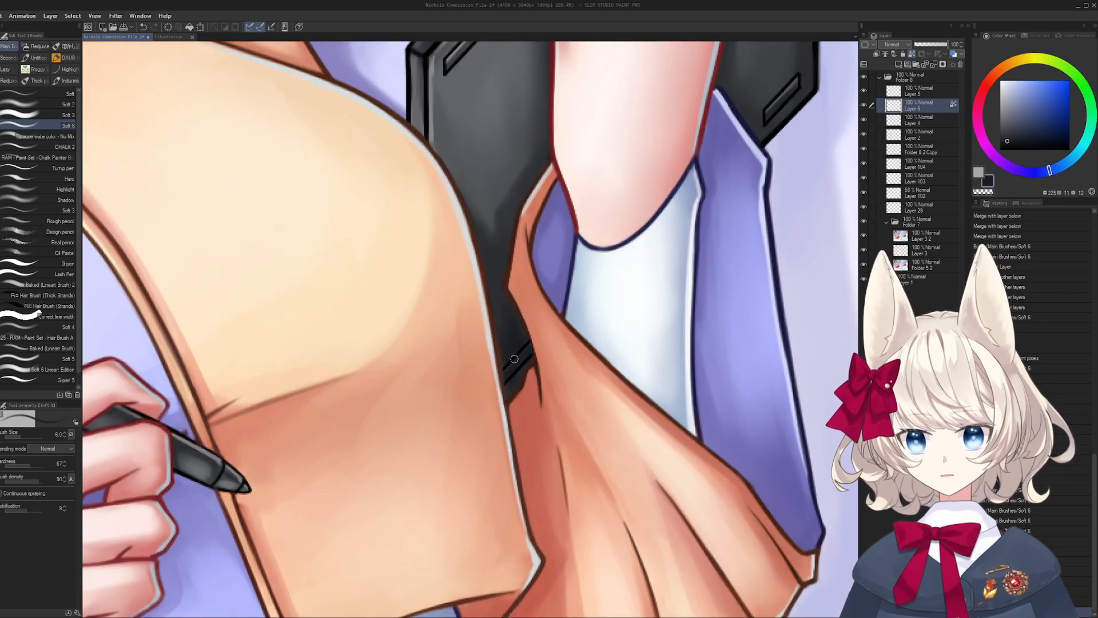
- Shade the partly hidden slot at the tablet's bottom corner beside the orange coat and undo the last stroke
{"action": "key", "text": "x"}
{"action": "left_click_drag", "start_coordinate": [528, 346], "coordinate": [507, 370]}
{"action": "mouse_move", "coordinate": [483, 394]}
{"action": "left_mouse_down"}
{"action": "mouse_move", "coordinate": [496, 390]}
{"action": "mouse_move", "coordinate": [506, 274]}
{"action": "mouse_move", "coordinate": [464, 264]}
{"action": "left_mouse_up"}
{"action": "key", "text": "ctrl+z"}
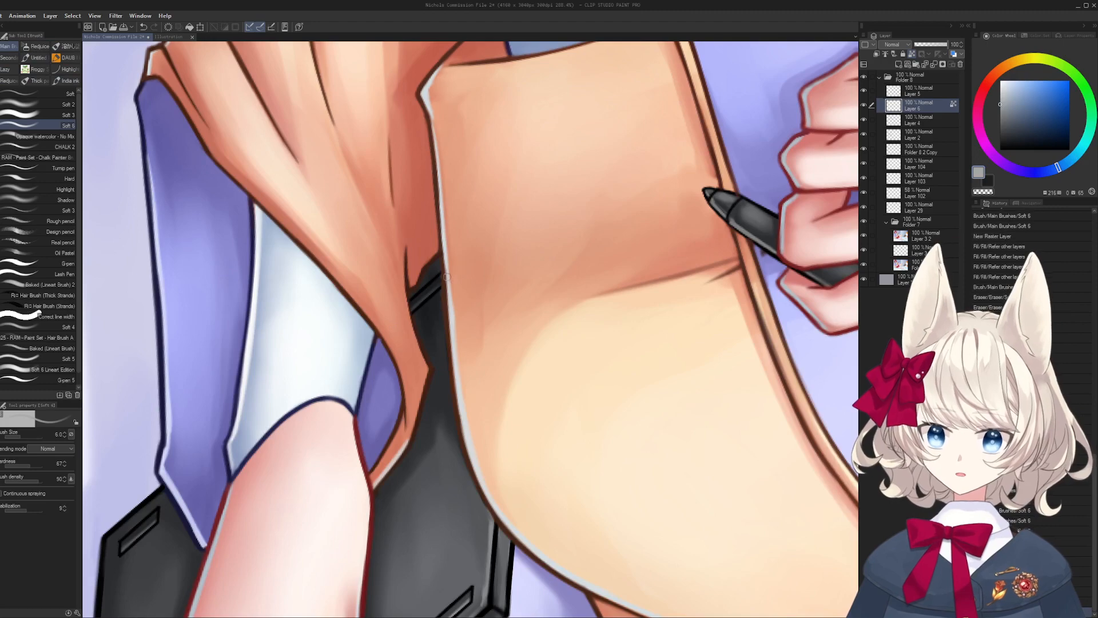
{"action": "key", "text": "/"}
{"action": "key", "text": "shift+r"}
{"action": "left_click_drag", "start_coordinate": [456, 349], "coordinate": [413, 444]}
{"action": "key", "text": "h"}
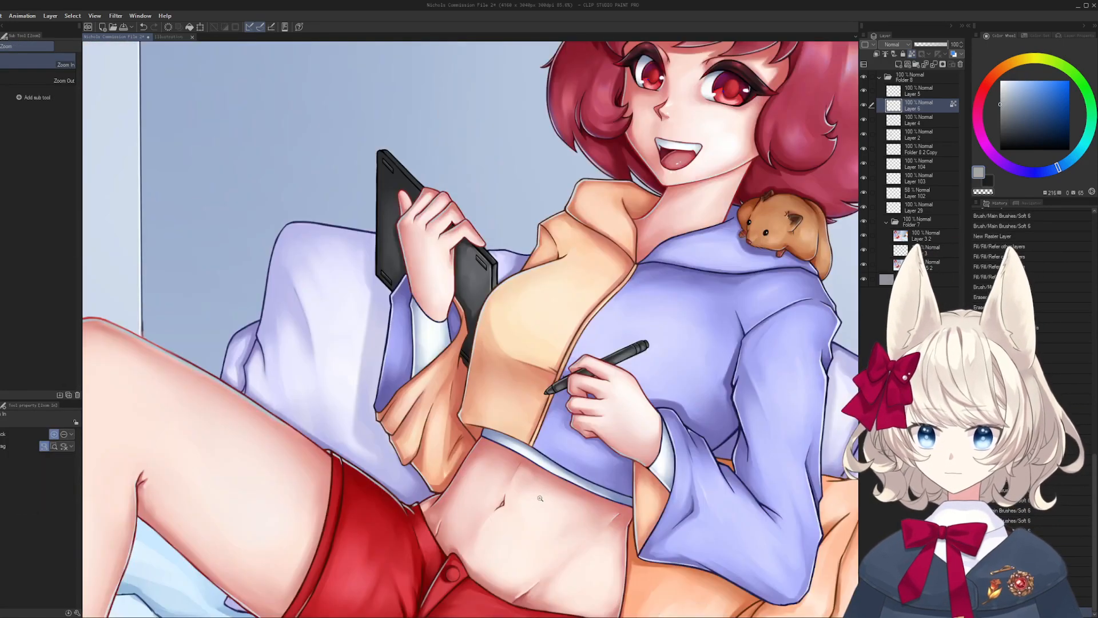
{"action": "left_click_drag", "start_coordinate": [478, 292], "coordinate": [482, 344]}
- Merge the slot outline layer into Layer 6, check its visibility, and merge the result into Layer 4
{"action": "left_click", "coordinate": [909, 91]}
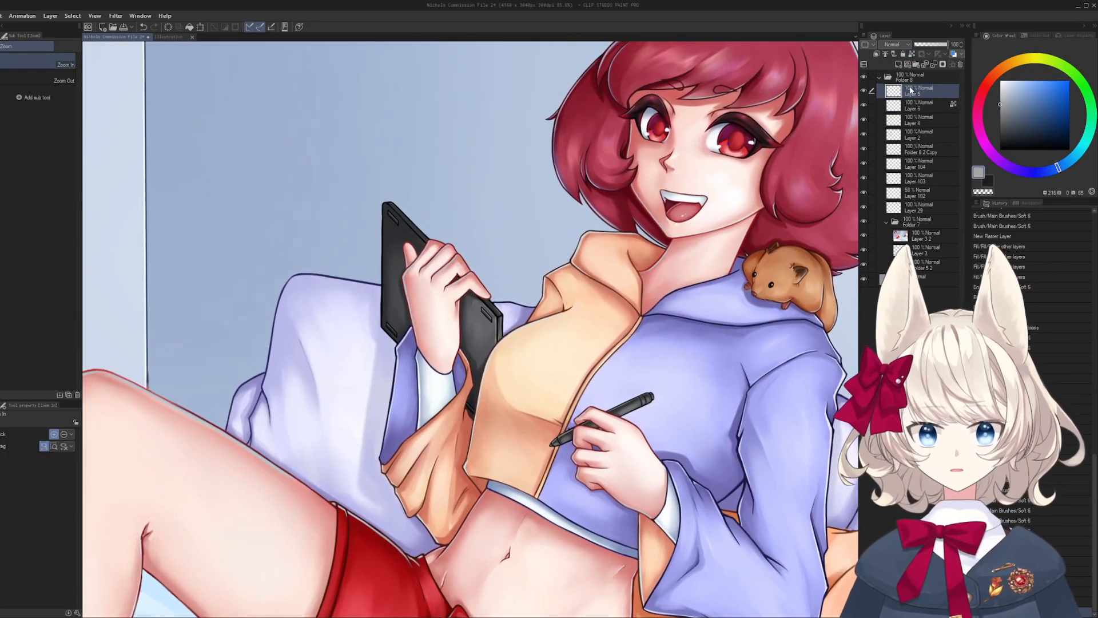
{"action": "key", "text": "Delete"}
{"action": "left_click", "coordinate": [864, 92]}
{"action": "left_click", "coordinate": [863, 93]}
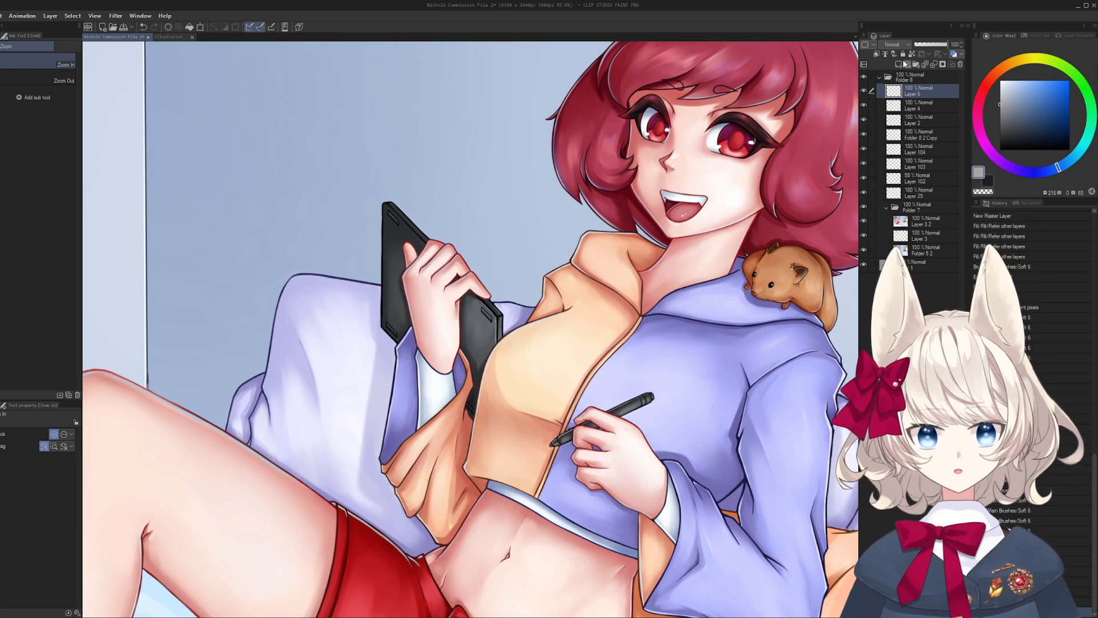
{"action": "left_click", "coordinate": [864, 105]}
{"action": "left_click", "coordinate": [864, 105]}
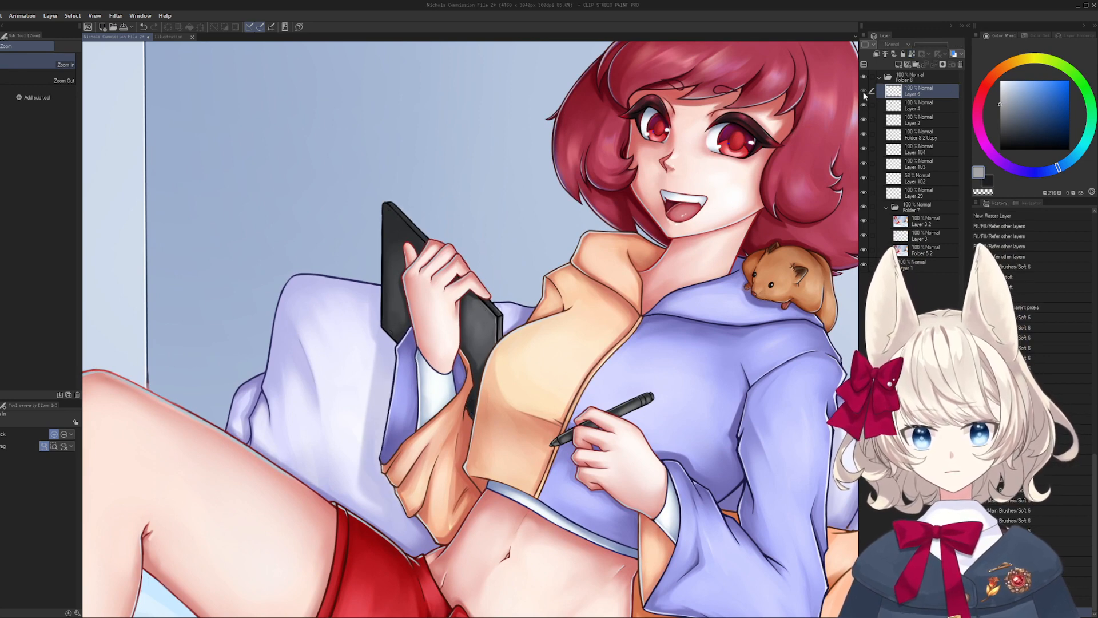
{"action": "key", "text": "Delete"}
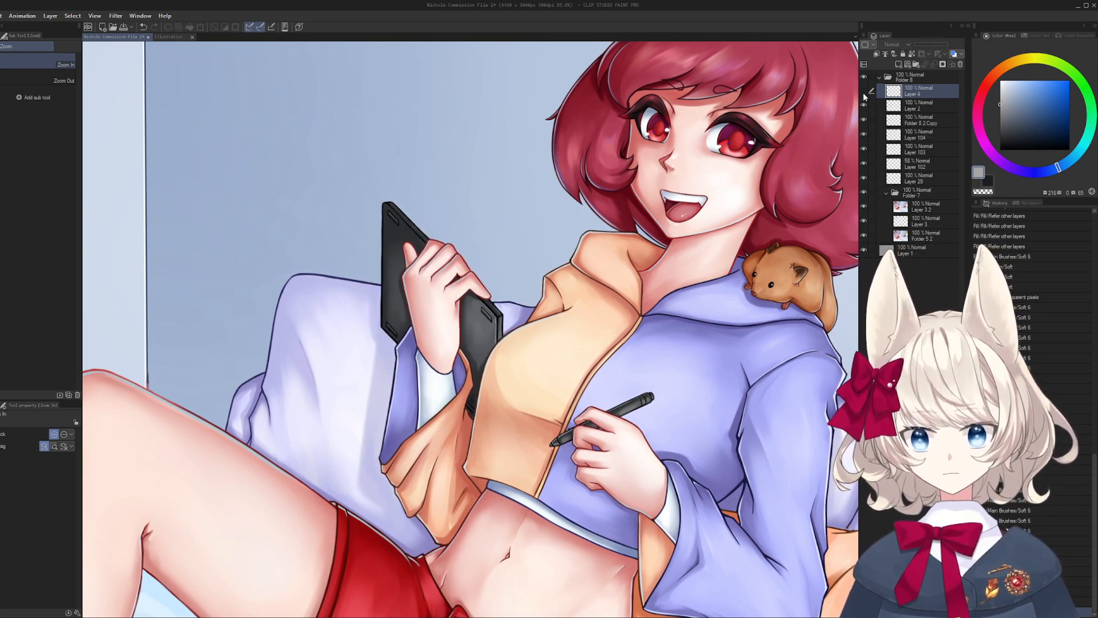
- Compare the illustration with and without the Layer 4 touch-ups, also checking them with Folder 7 hidden
{"action": "left_click_drag", "start_coordinate": [661, 256], "coordinate": [679, 241]}
{"action": "key", "text": "h"}
{"action": "left_click", "coordinate": [864, 192]}
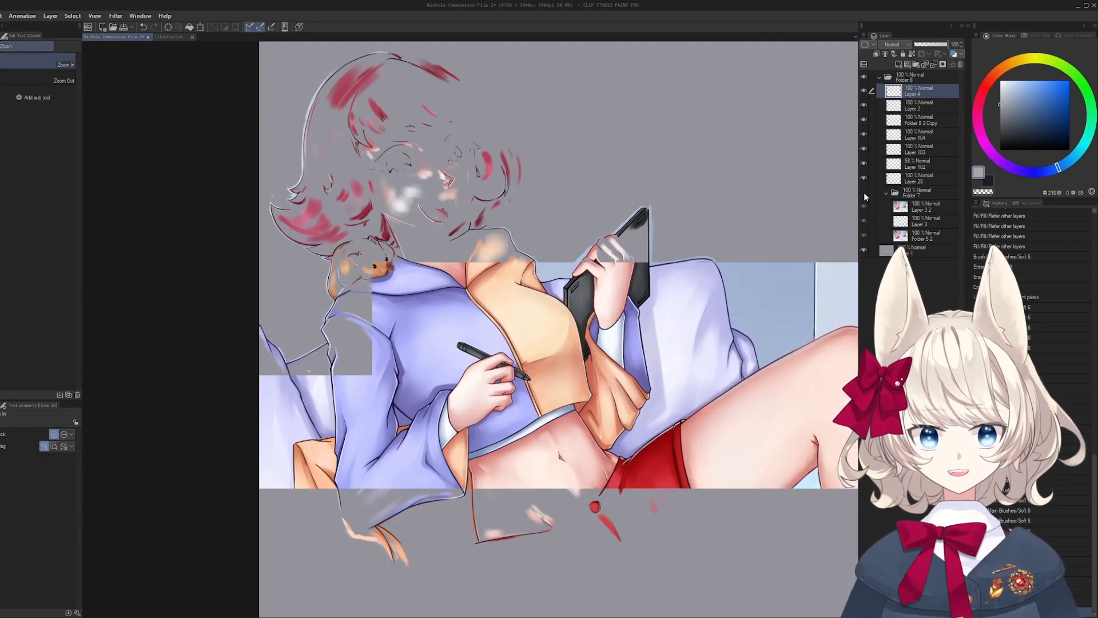
{"action": "left_click", "coordinate": [862, 92]}
{"action": "left_click", "coordinate": [862, 91]}
{"action": "left_click_drag", "start_coordinate": [861, 93], "coordinate": [860, 94]}
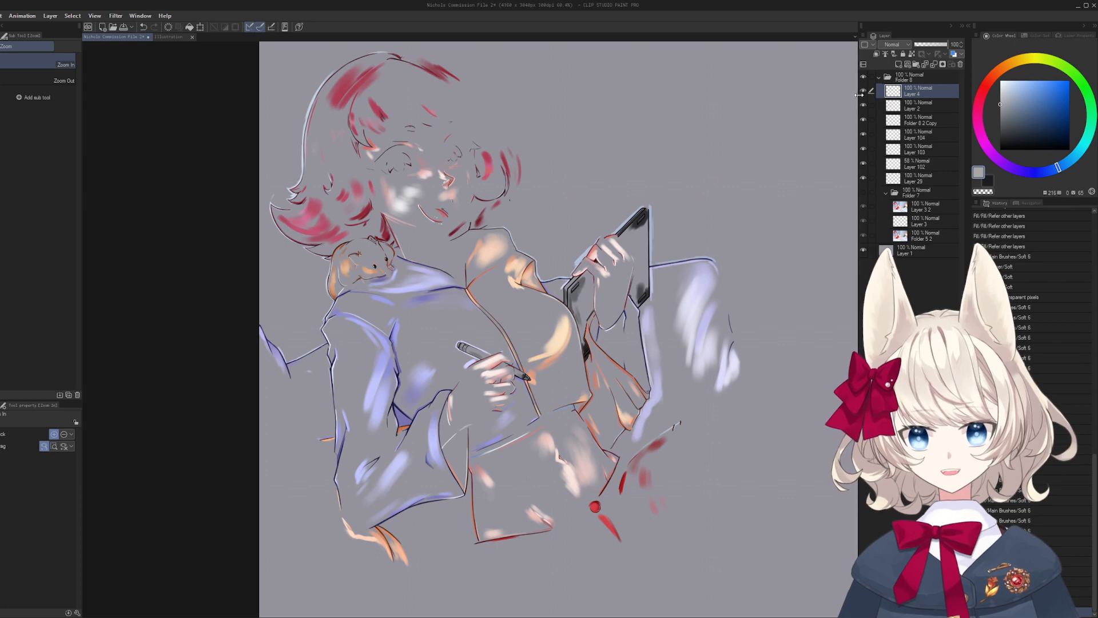
{"action": "left_click", "coordinate": [864, 192]}
{"action": "left_click", "coordinate": [863, 91]}
{"action": "left_click", "coordinate": [863, 91]}
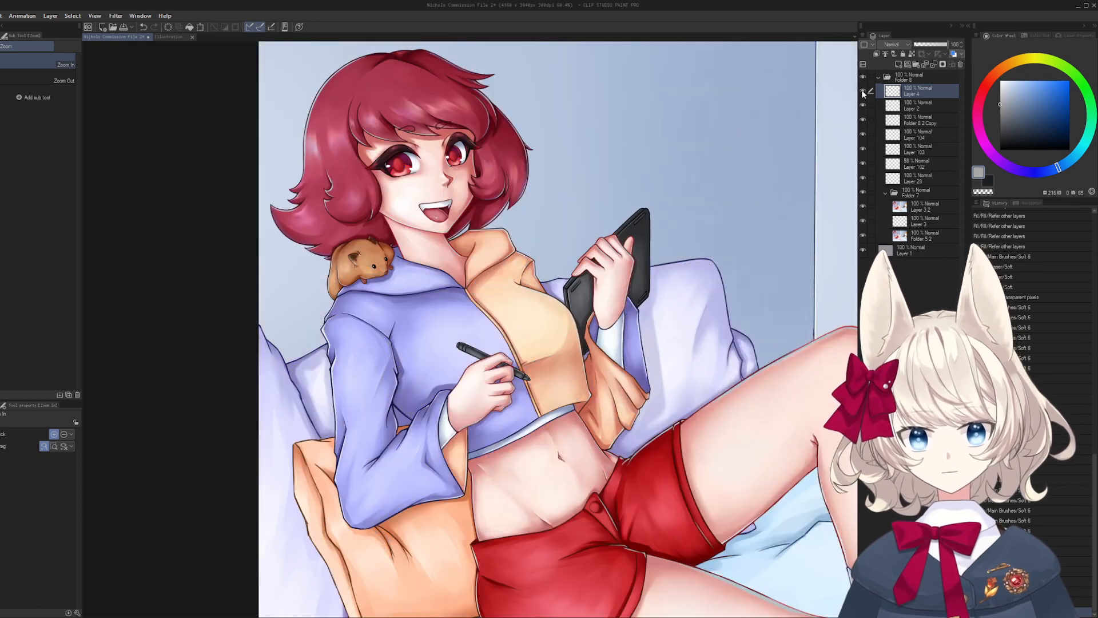
{"action": "left_click", "coordinate": [862, 91]}
{"action": "left_click", "coordinate": [863, 92]}
{"action": "left_click", "coordinate": [863, 91]}
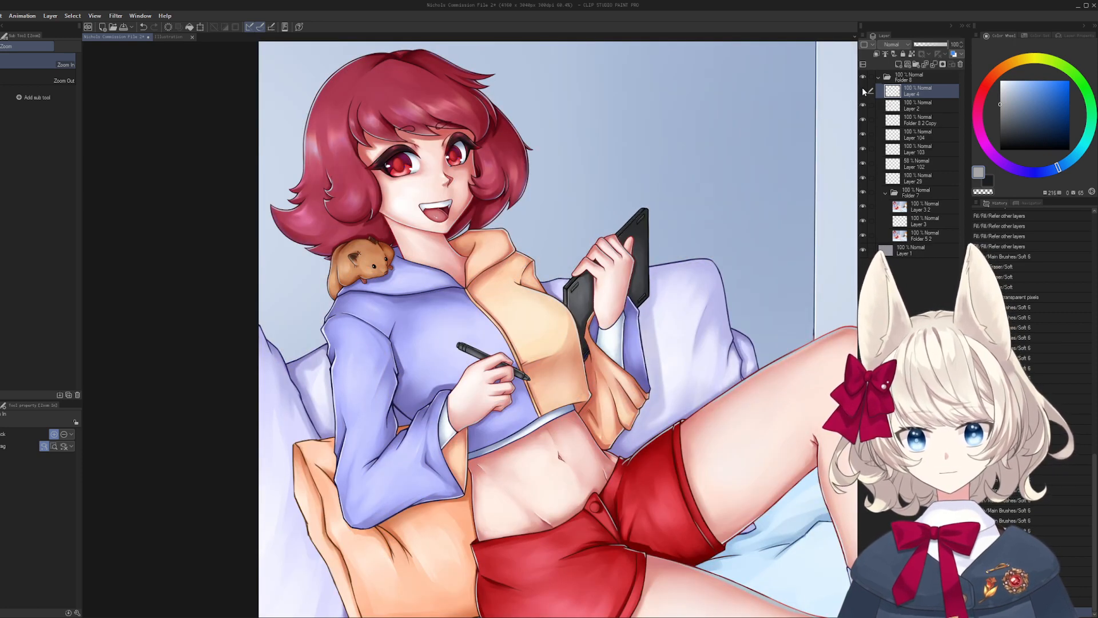
{"action": "left_click", "coordinate": [863, 91]}
{"action": "left_click", "coordinate": [864, 91]}
{"action": "left_click", "coordinate": [863, 91]}
{"action": "left_click", "coordinate": [863, 92]}
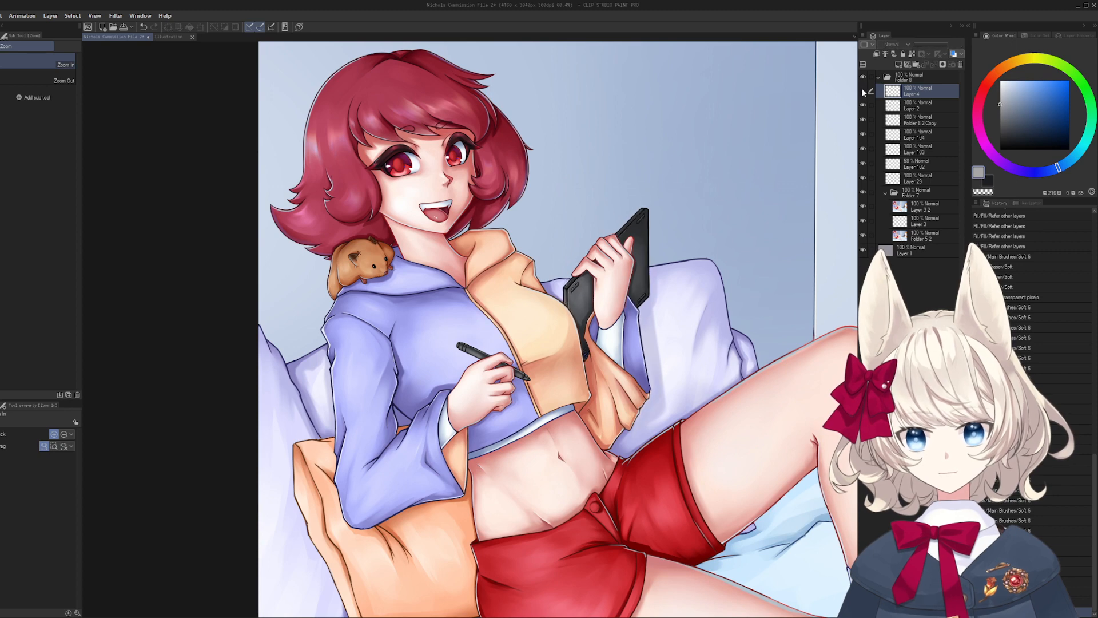
{"action": "left_click", "coordinate": [864, 92]}
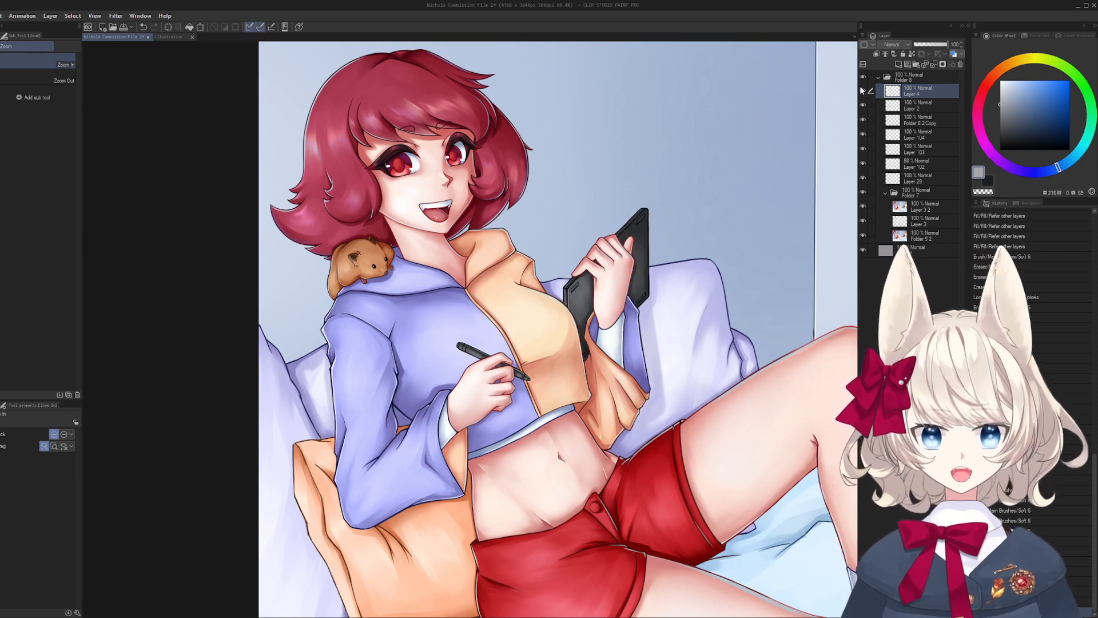
{"action": "left_click", "coordinate": [863, 91]}
{"action": "left_click", "coordinate": [863, 91]}
{"action": "left_click", "coordinate": [862, 92]}
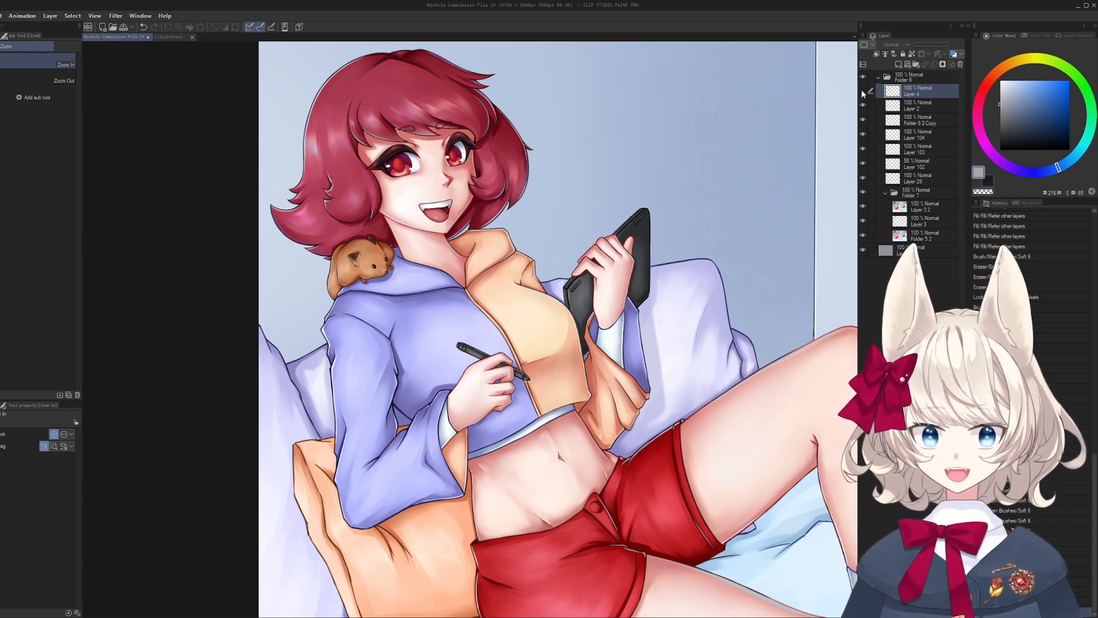
{"action": "left_click", "coordinate": [863, 91]}
{"action": "left_click", "coordinate": [863, 92]}
{"action": "left_click", "coordinate": [864, 92]}
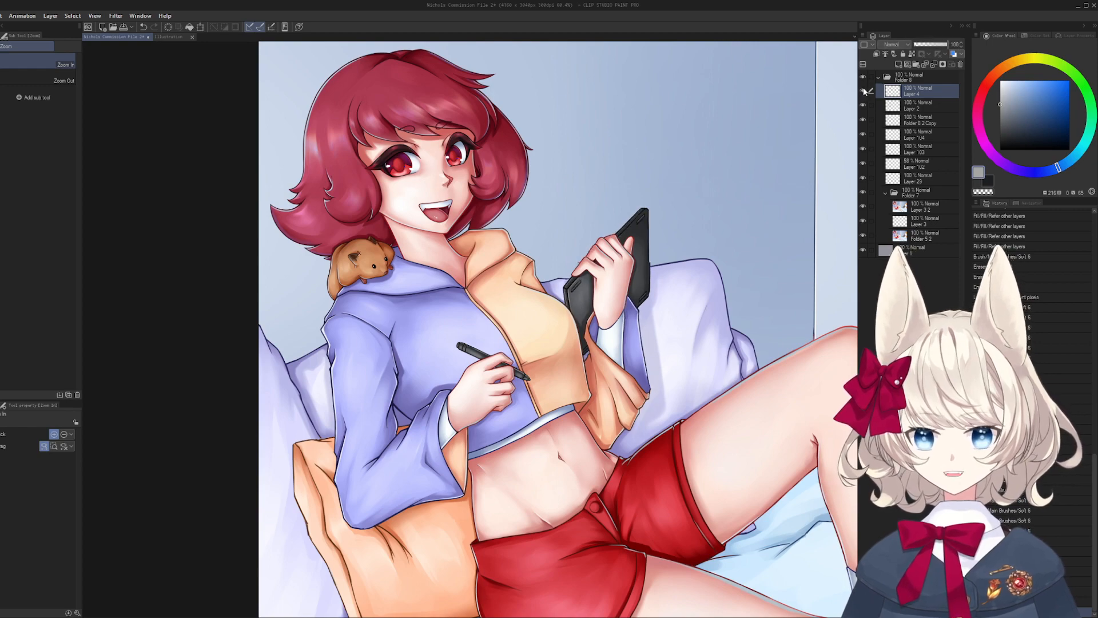
- Add a raster layer above Layer 4 and retouch the orange coat's hem outline beside the tablet with sampled dark brown
{"action": "left_click_drag", "start_coordinate": [359, 451], "coordinate": [367, 397]}
{"action": "key", "text": "ctrl+shift+n"}
{"action": "left_click_drag", "start_coordinate": [543, 344], "coordinate": [567, 367]}
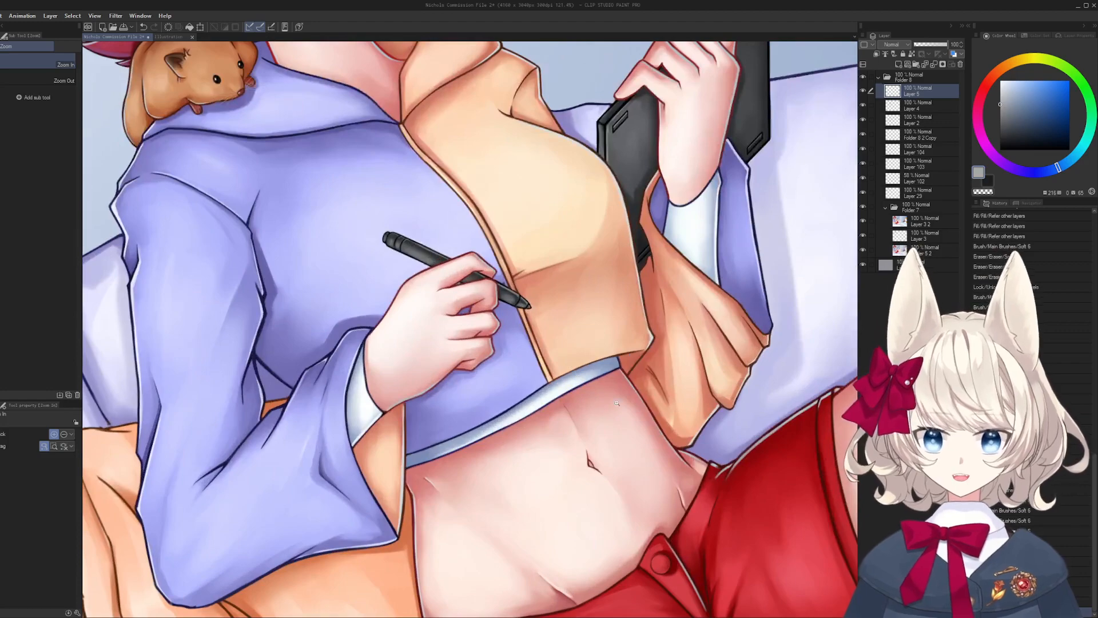
{"action": "left_click_drag", "start_coordinate": [617, 403], "coordinate": [664, 407]}
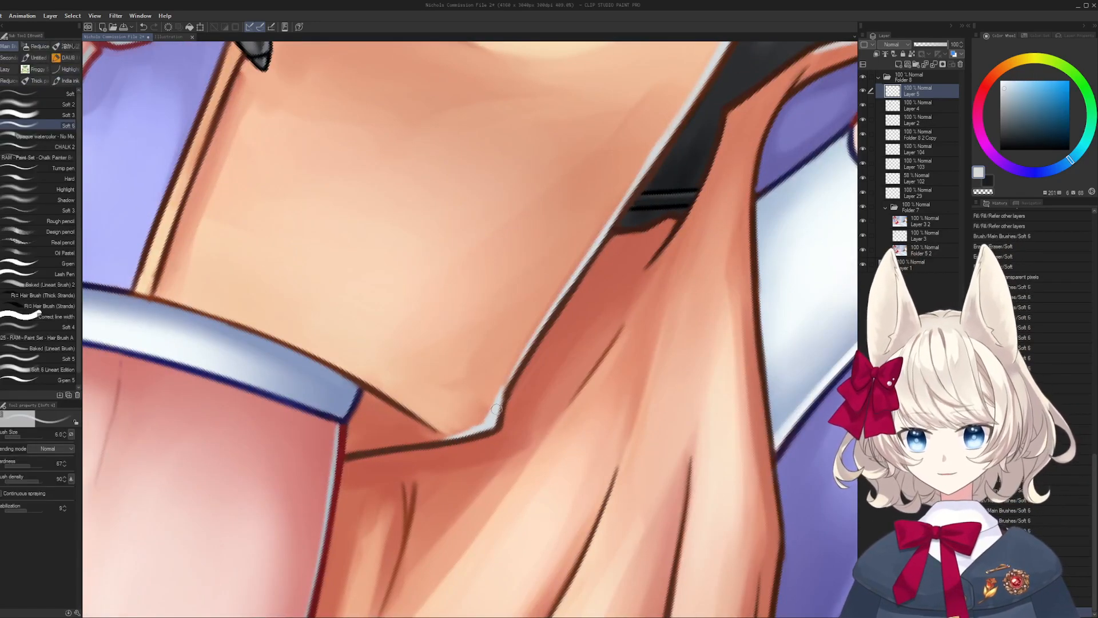
{"action": "left_click", "coordinate": [501, 422], "text": "alt"}
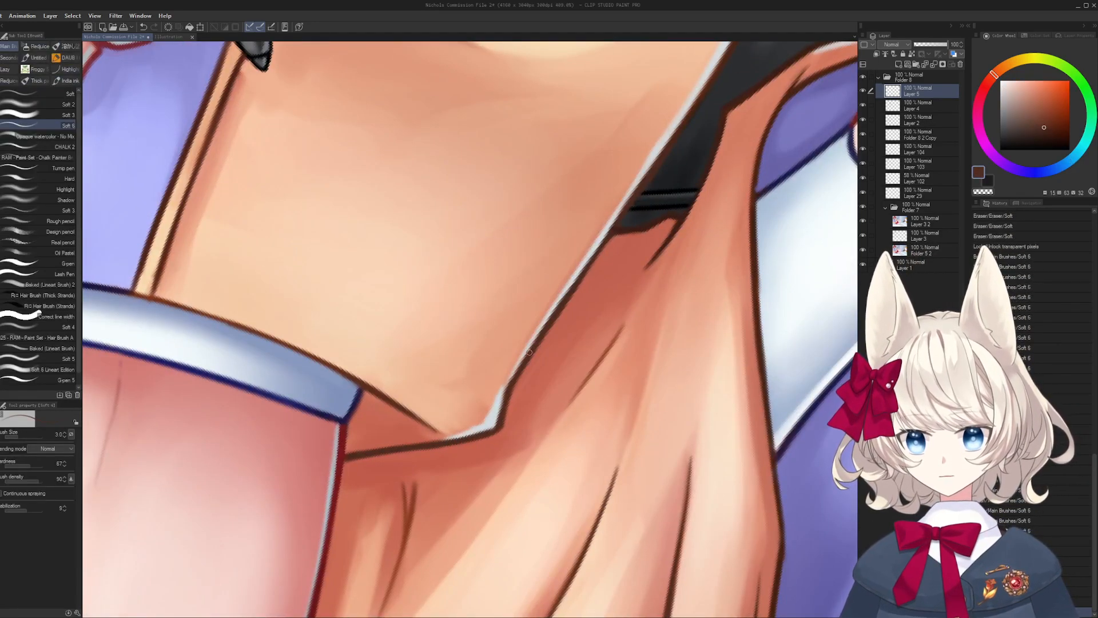
{"action": "left_click_drag", "start_coordinate": [529, 353], "coordinate": [569, 294]}
{"action": "mouse_move", "coordinate": [641, 224]}
{"action": "left_mouse_down"}
{"action": "mouse_move", "coordinate": [537, 319]}
{"action": "mouse_move", "coordinate": [499, 332]}
{"action": "left_mouse_up"}
{"action": "left_click_drag", "start_coordinate": [568, 309], "coordinate": [571, 337]}
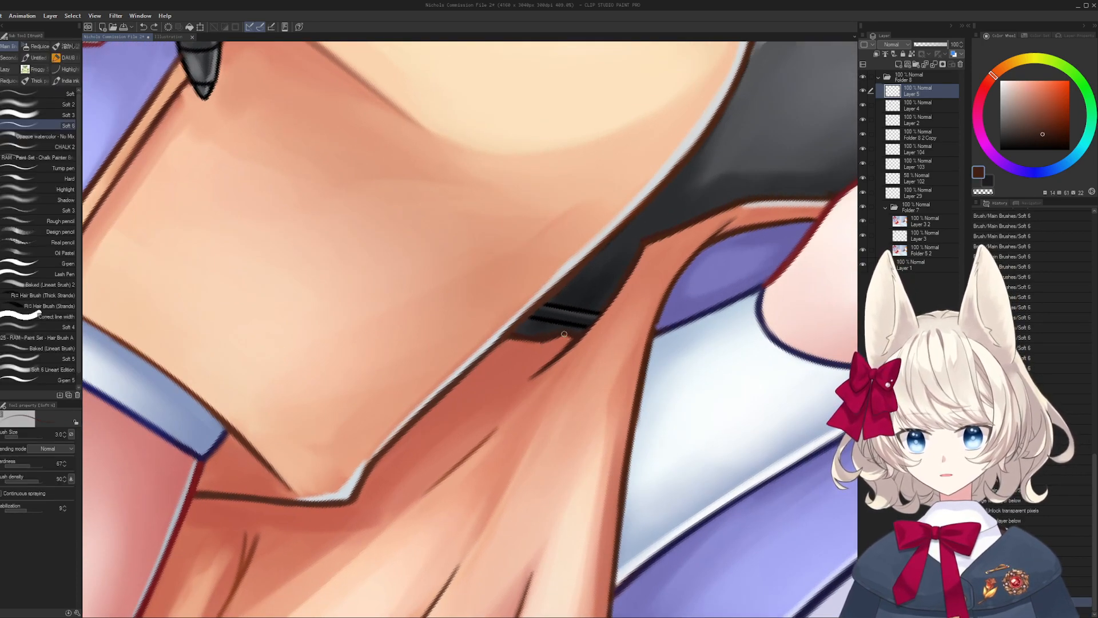
{"action": "mouse_move", "coordinate": [482, 349]}
{"action": "left_mouse_down"}
{"action": "mouse_move", "coordinate": [577, 263]}
{"action": "mouse_move", "coordinate": [363, 311]}
{"action": "mouse_move", "coordinate": [413, 339]}
{"action": "left_mouse_up"}
{"action": "key", "text": "ctrl+z"}
- Clean up the purple outline meeting the tablet edge below the fingertip, using colours sampled from the surrounding area
{"action": "mouse_move", "coordinate": [333, 381]}
{"action": "left_mouse_down"}
{"action": "mouse_move", "coordinate": [429, 311]}
{"action": "mouse_move", "coordinate": [810, 224]}
{"action": "left_mouse_up"}
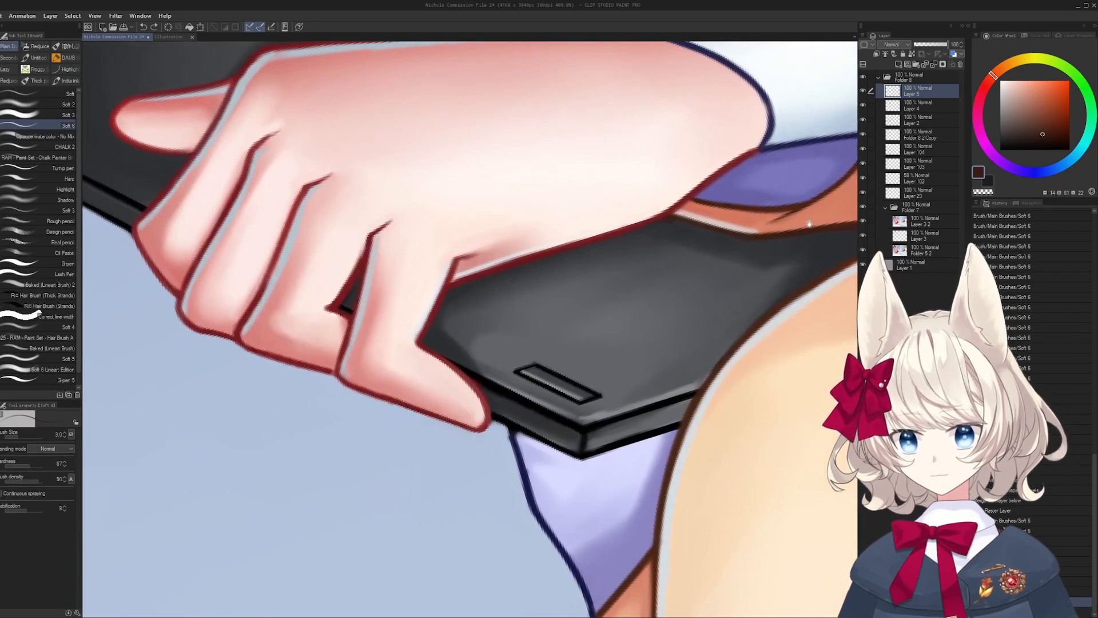
{"action": "mouse_move", "coordinate": [501, 479]}
{"action": "left_mouse_down"}
{"action": "mouse_move", "coordinate": [505, 424]}
{"action": "mouse_move", "coordinate": [417, 389]}
{"action": "mouse_move", "coordinate": [475, 381]}
{"action": "mouse_move", "coordinate": [472, 365]}
{"action": "mouse_move", "coordinate": [476, 383]}
{"action": "left_mouse_up"}
{"action": "left_click", "coordinate": [456, 396], "text": "alt"}
{"action": "left_click", "coordinate": [458, 375], "text": "alt"}
{"action": "left_click", "coordinate": [474, 389], "text": "alt"}
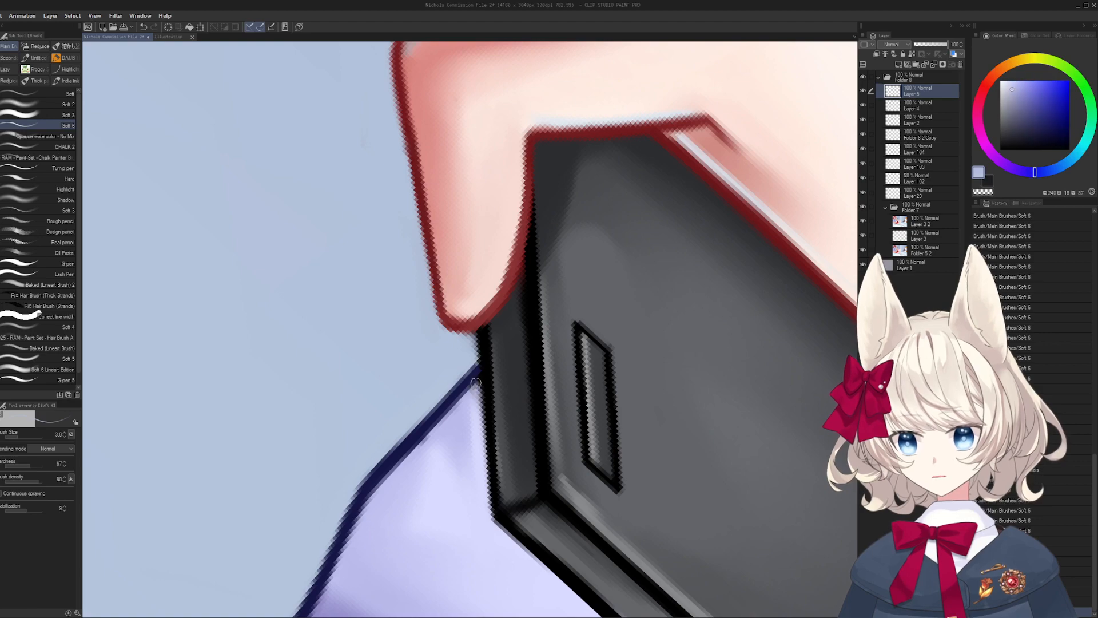
{"action": "mouse_move", "coordinate": [384, 495]}
{"action": "left_mouse_down"}
{"action": "mouse_move", "coordinate": [353, 337]}
{"action": "mouse_move", "coordinate": [281, 482]}
{"action": "left_mouse_up"}
- Touch up the slot edges at the tablet's left, upper and lower right corners with greys sampled from the tablet
{"action": "left_click", "coordinate": [516, 331], "text": "alt"}
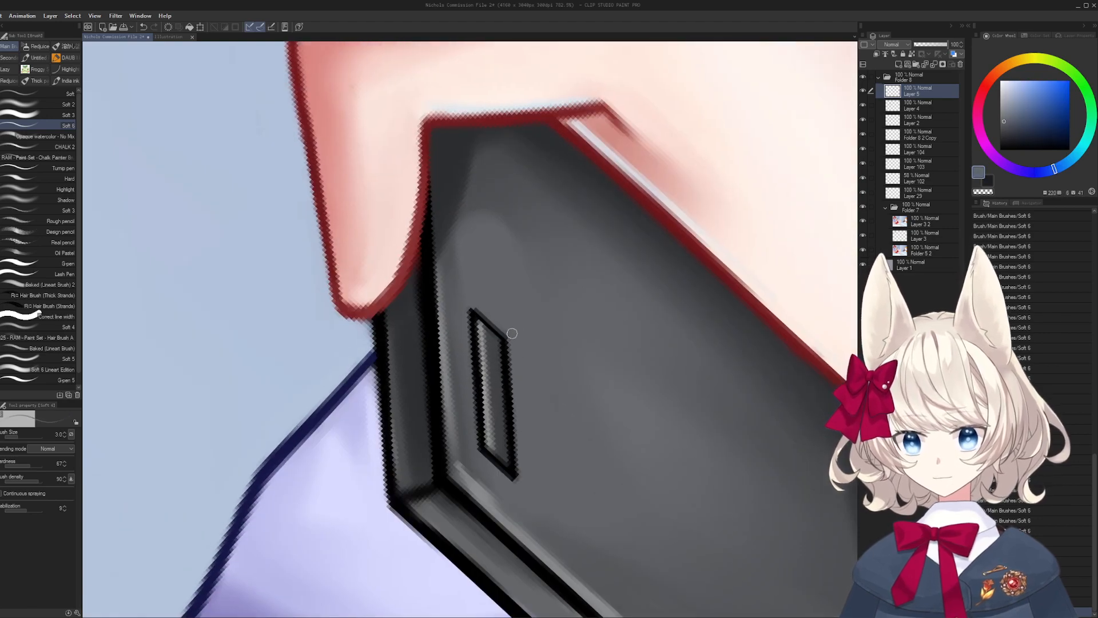
{"action": "left_click_drag", "start_coordinate": [513, 331], "coordinate": [400, 329]}
{"action": "mouse_move", "coordinate": [500, 298]}
{"action": "left_mouse_down"}
{"action": "mouse_move", "coordinate": [455, 505]}
{"action": "mouse_move", "coordinate": [470, 399]}
{"action": "mouse_move", "coordinate": [567, 393]}
{"action": "left_mouse_up"}
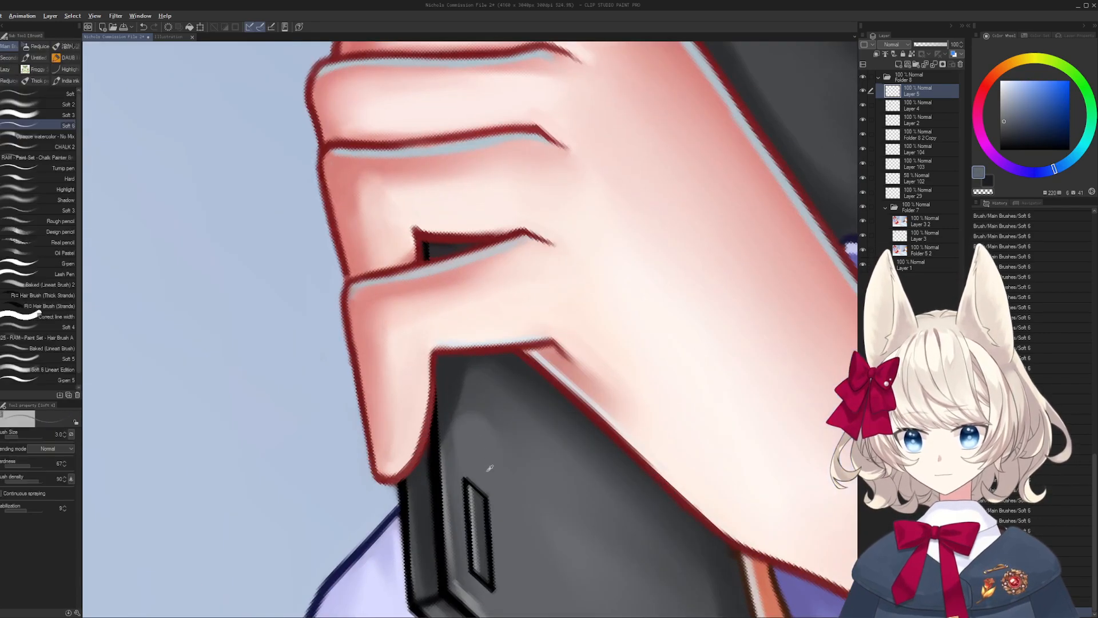
{"action": "mouse_move", "coordinate": [493, 499]}
{"action": "left_mouse_down"}
{"action": "mouse_move", "coordinate": [401, 6]}
{"action": "mouse_move", "coordinate": [402, 69]}
{"action": "left_mouse_up"}
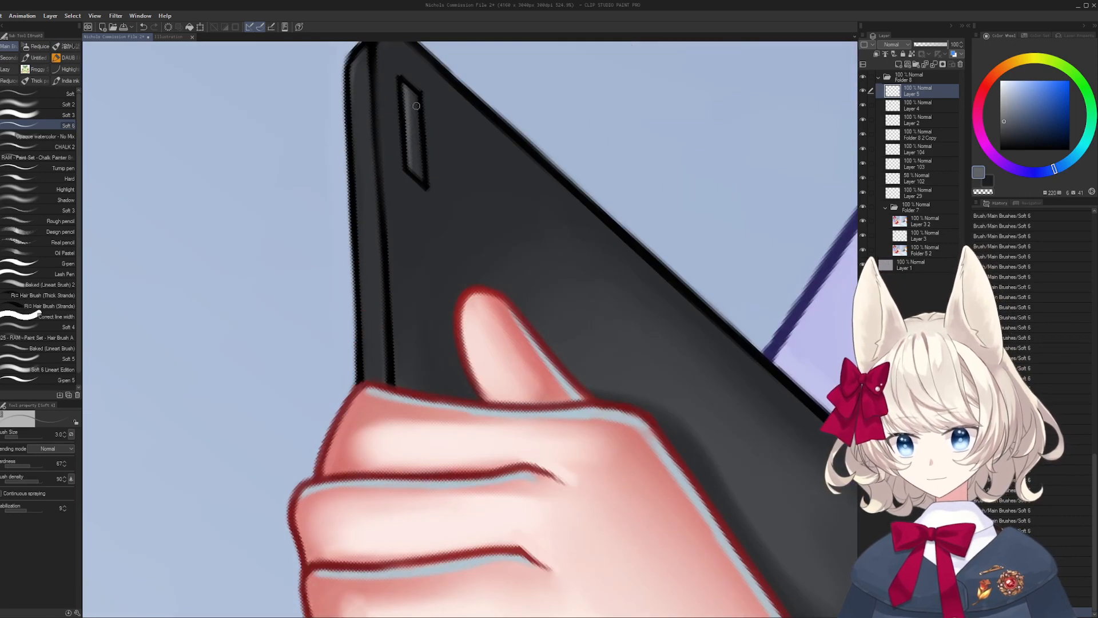
{"action": "left_click", "coordinate": [402, 70], "text": "alt"}
{"action": "mouse_move", "coordinate": [607, 425]}
{"action": "left_mouse_down"}
{"action": "mouse_move", "coordinate": [260, 260]}
{"action": "mouse_move", "coordinate": [246, 223]}
{"action": "left_mouse_up"}
{"action": "left_click", "coordinate": [553, 329], "text": "alt"}
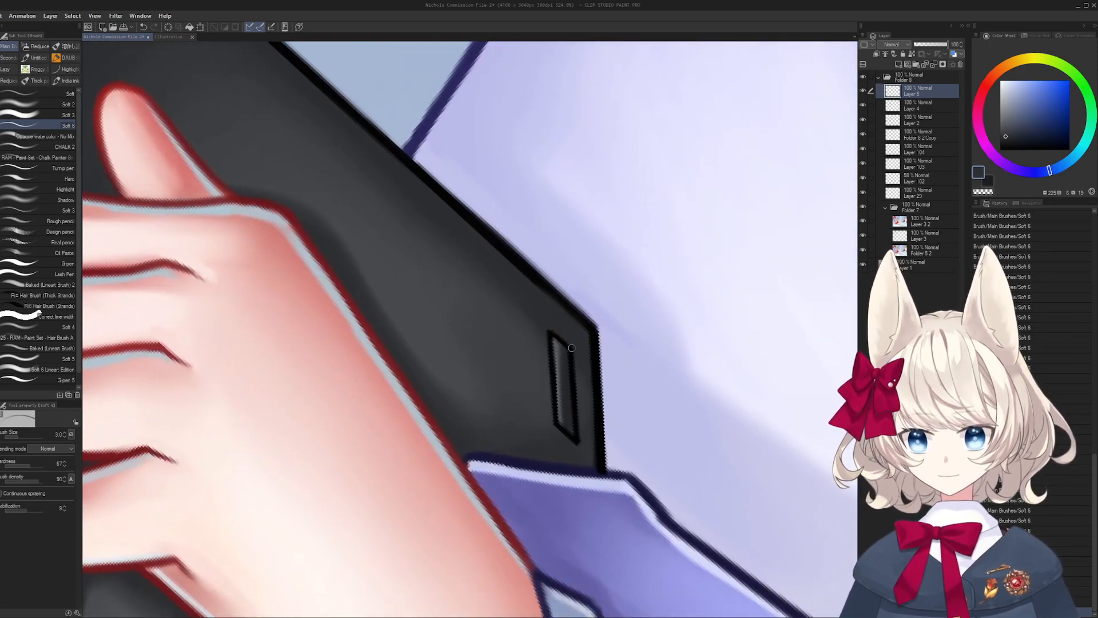
{"action": "left_click_drag", "start_coordinate": [577, 413], "coordinate": [465, 337]}
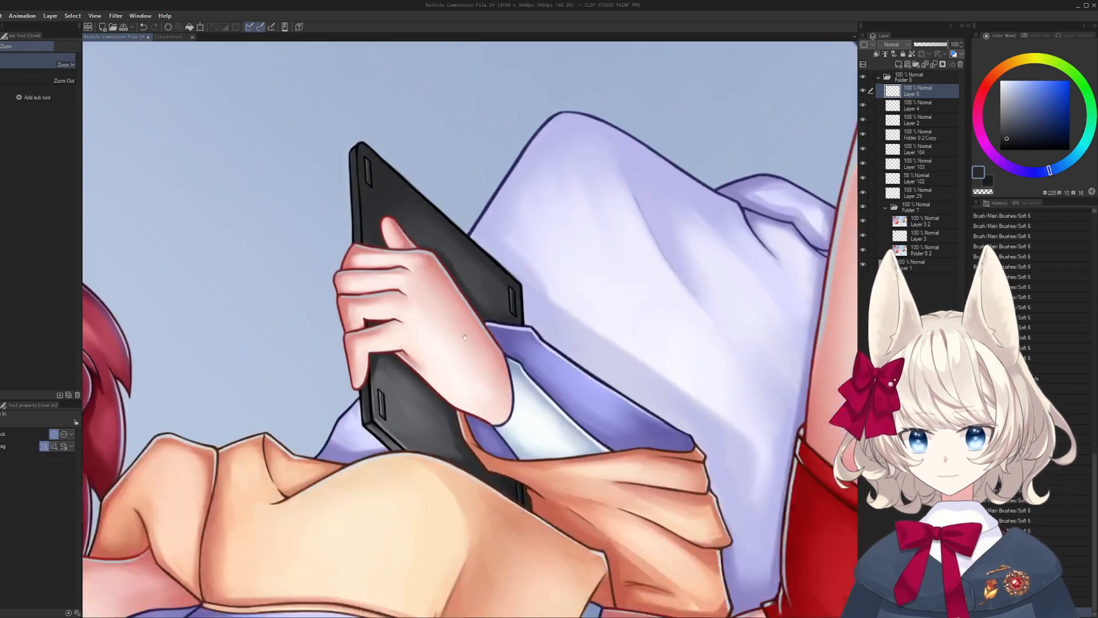
- Sample the dark violet of the lavender pillow's outline and smooth the line around its rounded upper corner
{"action": "left_click_drag", "start_coordinate": [560, 230], "coordinate": [496, 354]}
{"action": "left_click_drag", "start_coordinate": [461, 251], "coordinate": [572, 258]}
{"action": "left_click", "coordinate": [550, 266], "text": "alt"}
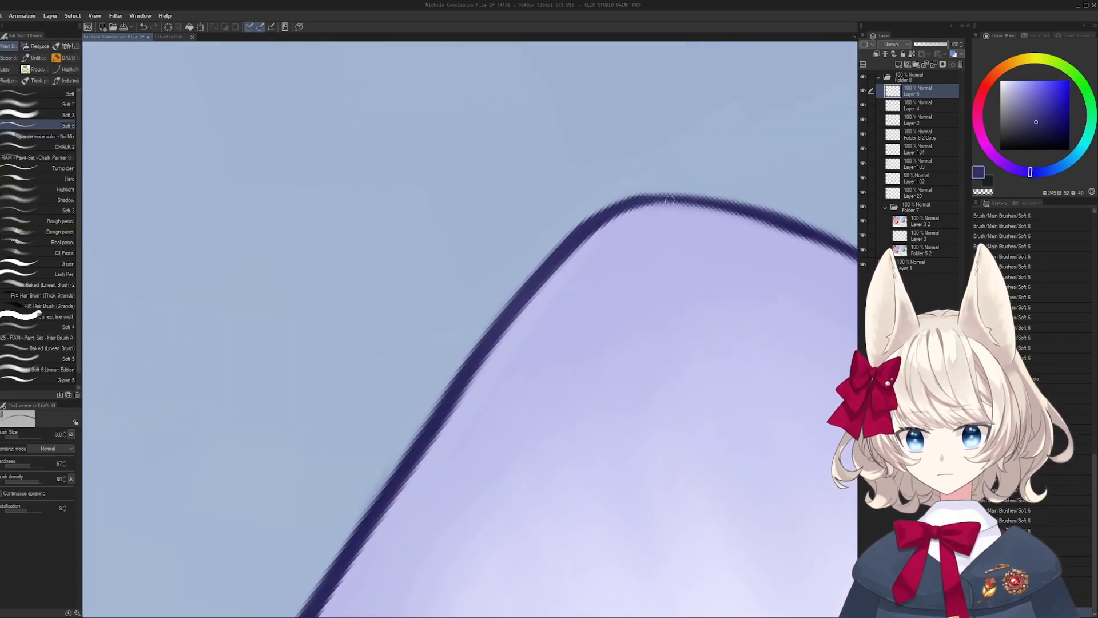
{"action": "mouse_move", "coordinate": [618, 215]}
{"action": "left_mouse_down"}
{"action": "mouse_move", "coordinate": [516, 119]}
{"action": "mouse_move", "coordinate": [494, 264]}
{"action": "mouse_move", "coordinate": [688, 133]}
{"action": "left_mouse_up"}
{"action": "left_click_drag", "start_coordinate": [470, 242], "coordinate": [790, 89]}
{"action": "left_click_drag", "start_coordinate": [666, 145], "coordinate": [503, 235]}
{"action": "left_click_drag", "start_coordinate": [374, 299], "coordinate": [787, 152]}
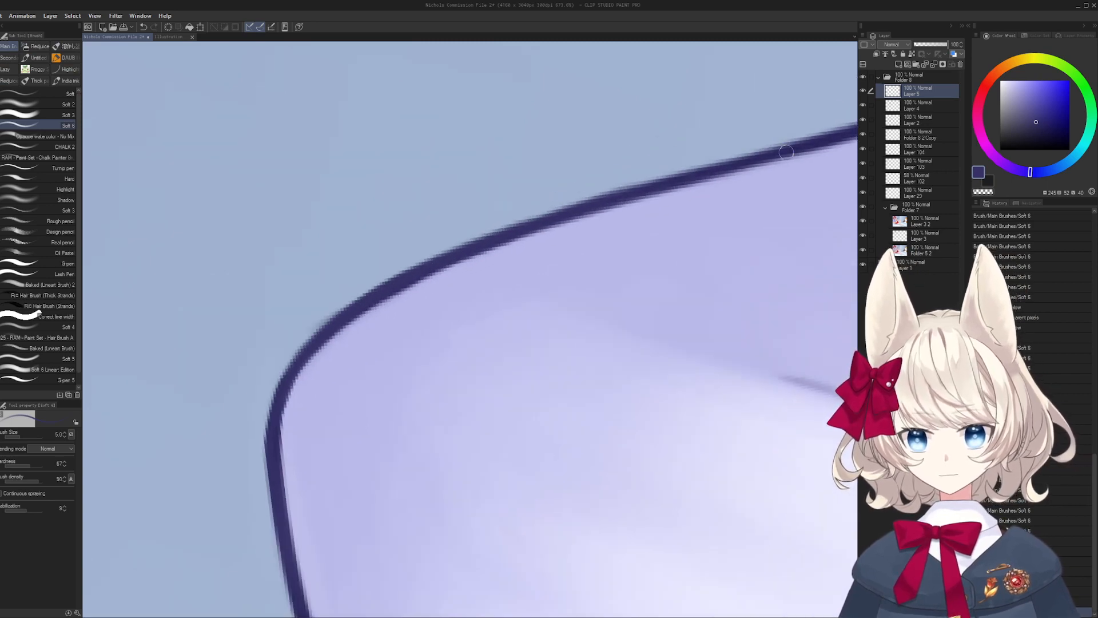
- Redraw the pillow's upper outline toward the folded fabric with clean dark violet strokes, undoing the first attempt
{"action": "mouse_move", "coordinate": [423, 257]}
{"action": "left_mouse_down"}
{"action": "mouse_move", "coordinate": [755, 155]}
{"action": "mouse_move", "coordinate": [641, 198]}
{"action": "left_mouse_up"}
{"action": "key", "text": "ctrl+z"}
{"action": "left_click_drag", "start_coordinate": [299, 314], "coordinate": [740, 167]}
{"action": "left_click_drag", "start_coordinate": [692, 187], "coordinate": [583, 228]}
{"action": "left_click_drag", "start_coordinate": [529, 244], "coordinate": [809, 158]}
{"action": "left_click_drag", "start_coordinate": [808, 159], "coordinate": [481, 301]}
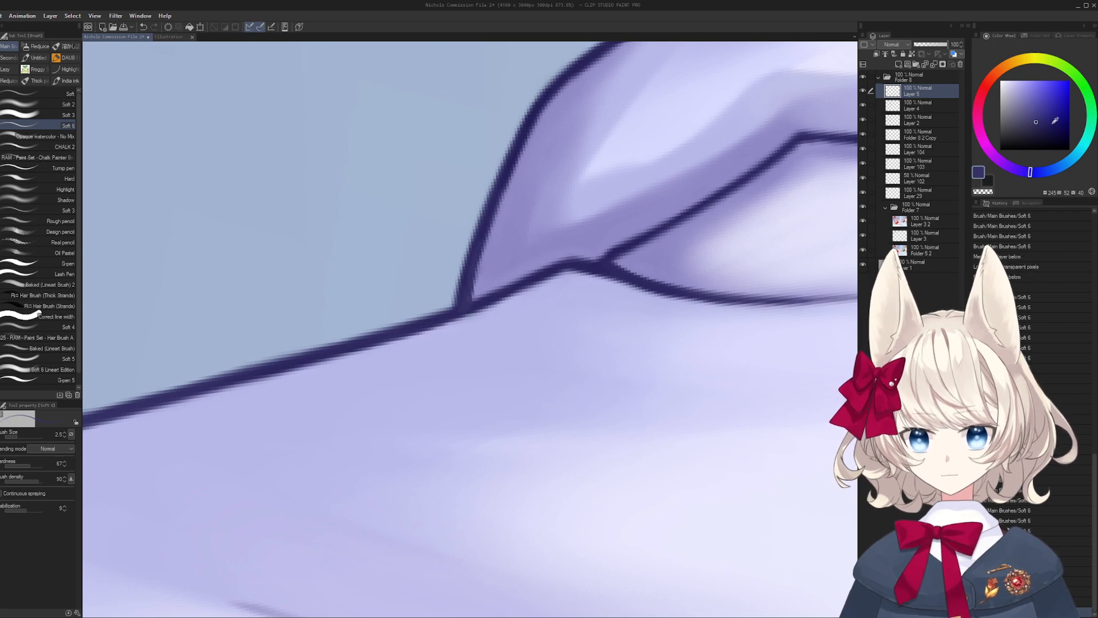
- Darken the junction where the folded fabric's outline meets the lavender pillow's edge, using dark violet at brush size 3
{"action": "left_click_drag", "start_coordinate": [494, 240], "coordinate": [508, 272]}
{"action": "mouse_move", "coordinate": [497, 306]}
{"action": "left_mouse_down"}
{"action": "mouse_move", "coordinate": [478, 326]}
{"action": "mouse_move", "coordinate": [497, 265]}
{"action": "left_mouse_up"}
{"action": "key", "text": "]"}
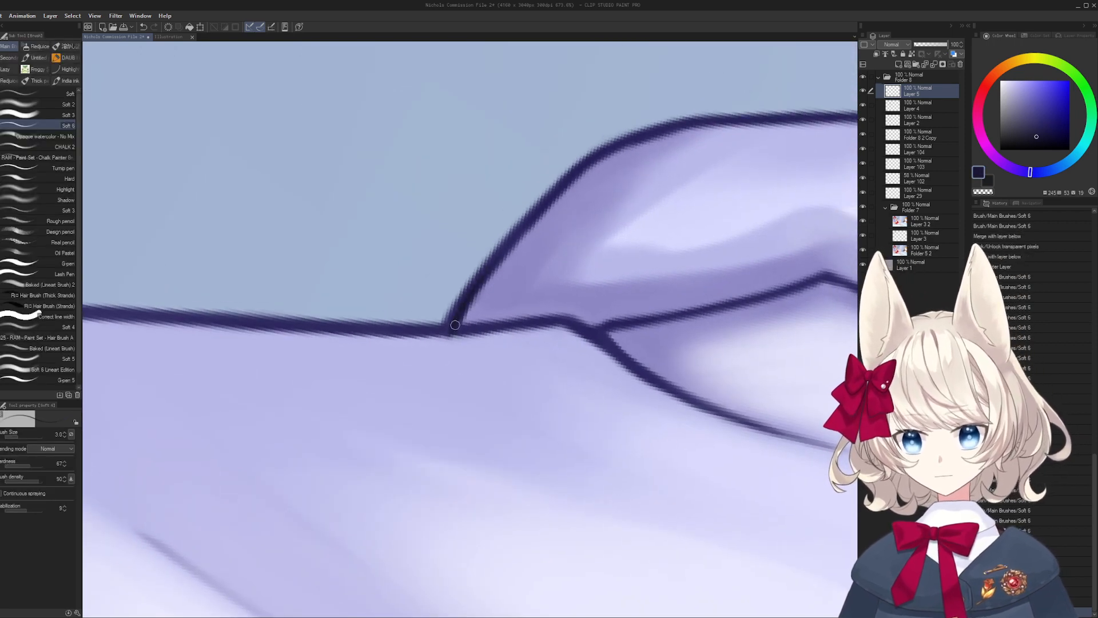
{"action": "mouse_move", "coordinate": [463, 310]}
{"action": "left_mouse_down"}
{"action": "mouse_move", "coordinate": [480, 273]}
{"action": "mouse_move", "coordinate": [453, 330]}
{"action": "left_mouse_up"}
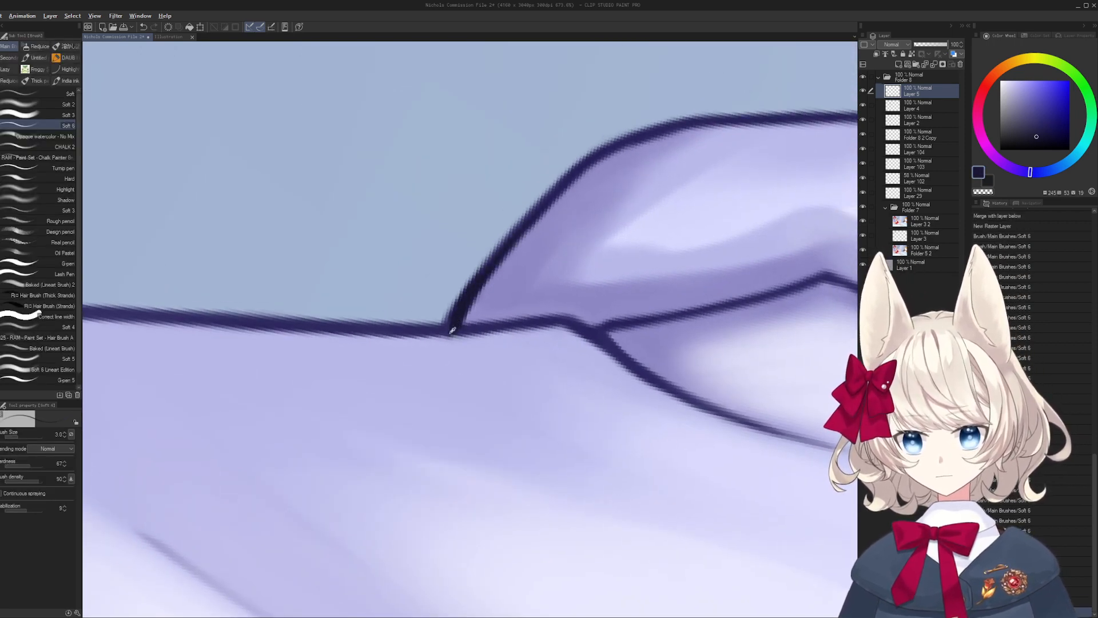
- Tidy the edges of the outline around the junction of fold and pillow with sampled lavender, undoing the last stroke
{"action": "left_click", "coordinate": [483, 306], "text": "alt"}
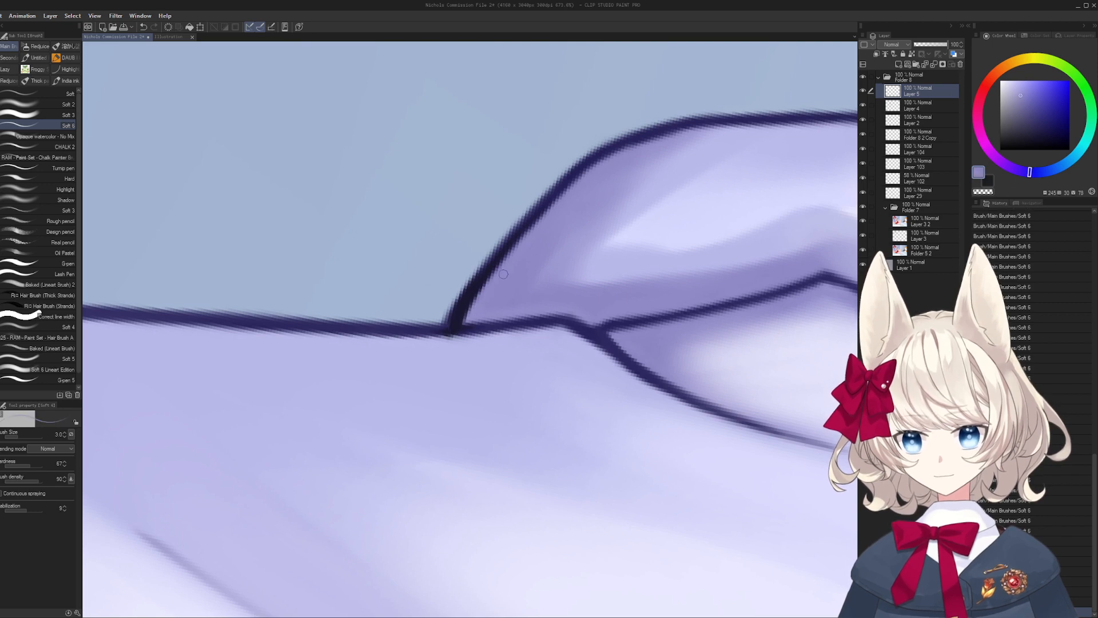
{"action": "left_click", "coordinate": [445, 362], "text": "alt"}
{"action": "mouse_move", "coordinate": [414, 346]}
{"action": "left_mouse_down"}
{"action": "mouse_move", "coordinate": [458, 273]}
{"action": "mouse_move", "coordinate": [469, 399]}
{"action": "mouse_move", "coordinate": [468, 325]}
{"action": "left_mouse_up"}
{"action": "left_click", "coordinate": [473, 309], "text": "alt"}
{"action": "left_click", "coordinate": [475, 311], "text": "alt"}
{"action": "key", "text": "ctrl+z"}
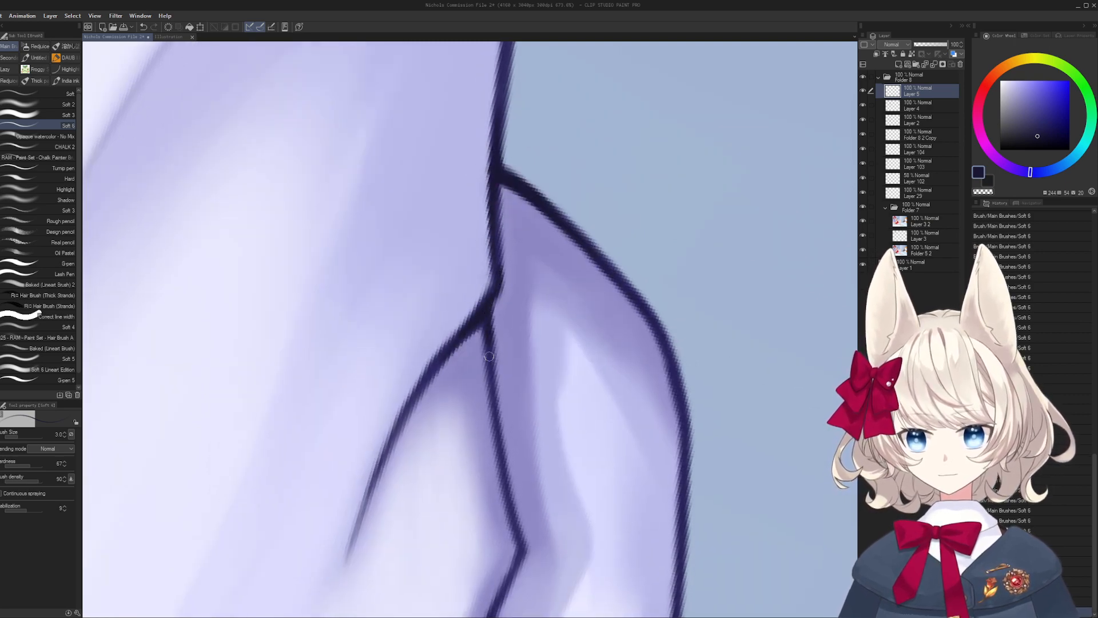
- Reinforce the inner crease lines of the pillow's folded fabric with dark violet strokes
{"action": "mouse_move", "coordinate": [482, 307]}
{"action": "left_mouse_down"}
{"action": "mouse_move", "coordinate": [497, 426]}
{"action": "mouse_move", "coordinate": [458, 395]}
{"action": "left_mouse_up"}
{"action": "mouse_move", "coordinate": [460, 395]}
{"action": "left_mouse_down"}
{"action": "mouse_move", "coordinate": [538, 343]}
{"action": "mouse_move", "coordinate": [593, 208]}
{"action": "mouse_move", "coordinate": [509, 223]}
{"action": "left_mouse_up"}
{"action": "left_click_drag", "start_coordinate": [438, 306], "coordinate": [473, 316]}
{"action": "mouse_move", "coordinate": [413, 357]}
{"action": "left_mouse_down"}
{"action": "mouse_move", "coordinate": [481, 360]}
{"action": "mouse_move", "coordinate": [602, 415]}
{"action": "left_mouse_up"}
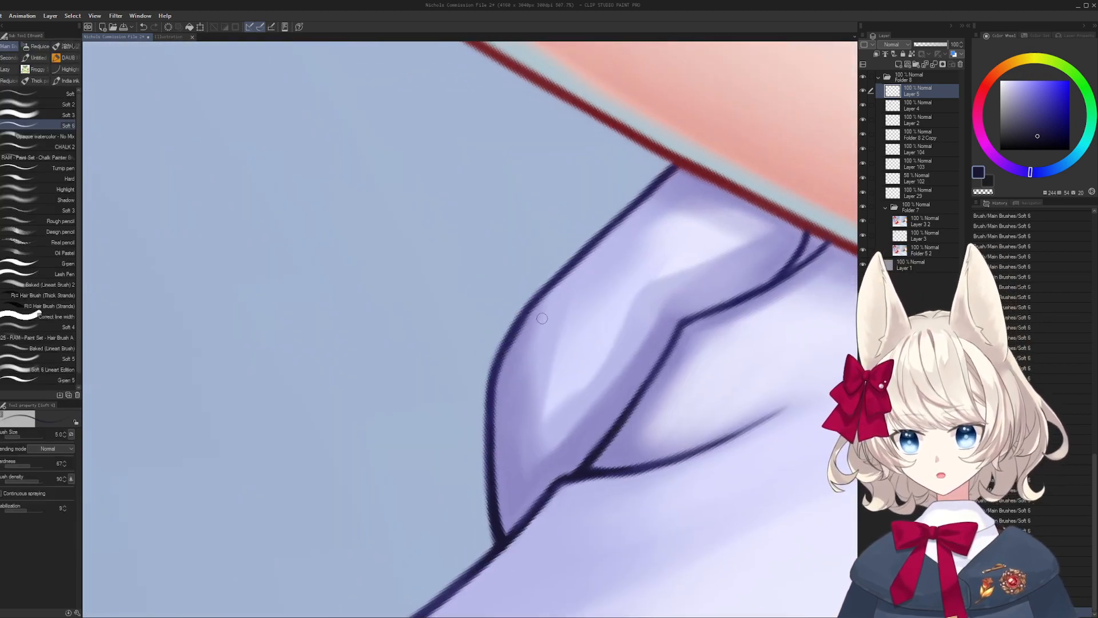
- Touch up the outer curve of the folded fabric's outline with colours sampled beside the line
{"action": "left_click", "coordinate": [508, 372], "text": "alt"}
{"action": "left_click_drag", "start_coordinate": [506, 371], "coordinate": [554, 289]}
{"action": "left_click", "coordinate": [487, 320], "text": "alt"}
{"action": "mouse_move", "coordinate": [496, 343]}
{"action": "left_mouse_down"}
{"action": "mouse_move", "coordinate": [563, 258]}
{"action": "mouse_move", "coordinate": [628, 202]}
{"action": "mouse_move", "coordinate": [922, 118]}
{"action": "left_mouse_up"}
- Redraw the folded fabric's upper outline toward the knee in sampled dark violet at brush size 5, undoing the unsatisfactory strokes
{"action": "left_click", "coordinate": [452, 483], "text": "alt"}
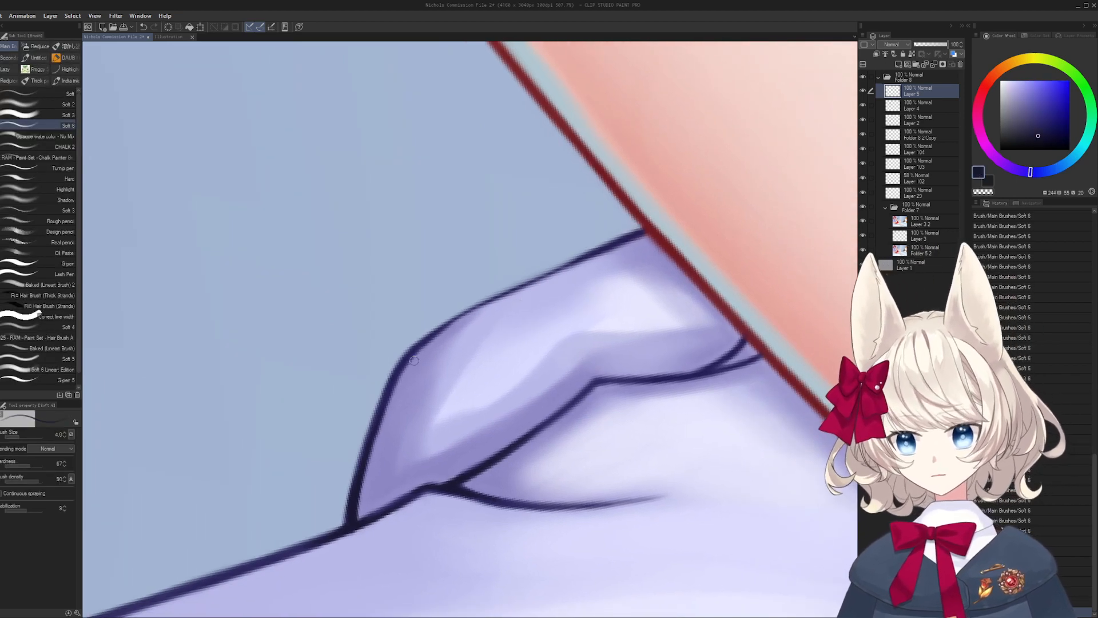
{"action": "left_click_drag", "start_coordinate": [389, 405], "coordinate": [486, 310]}
{"action": "key", "text": "ctrl+z"}
{"action": "key", "text": "]"}
{"action": "left_click_drag", "start_coordinate": [379, 384], "coordinate": [569, 262]}
{"action": "key", "text": "ctrl+z"}
{"action": "left_click_drag", "start_coordinate": [393, 365], "coordinate": [572, 259]}
{"action": "key", "text": "ctrl+z"}
{"action": "left_click_drag", "start_coordinate": [417, 348], "coordinate": [598, 247]}
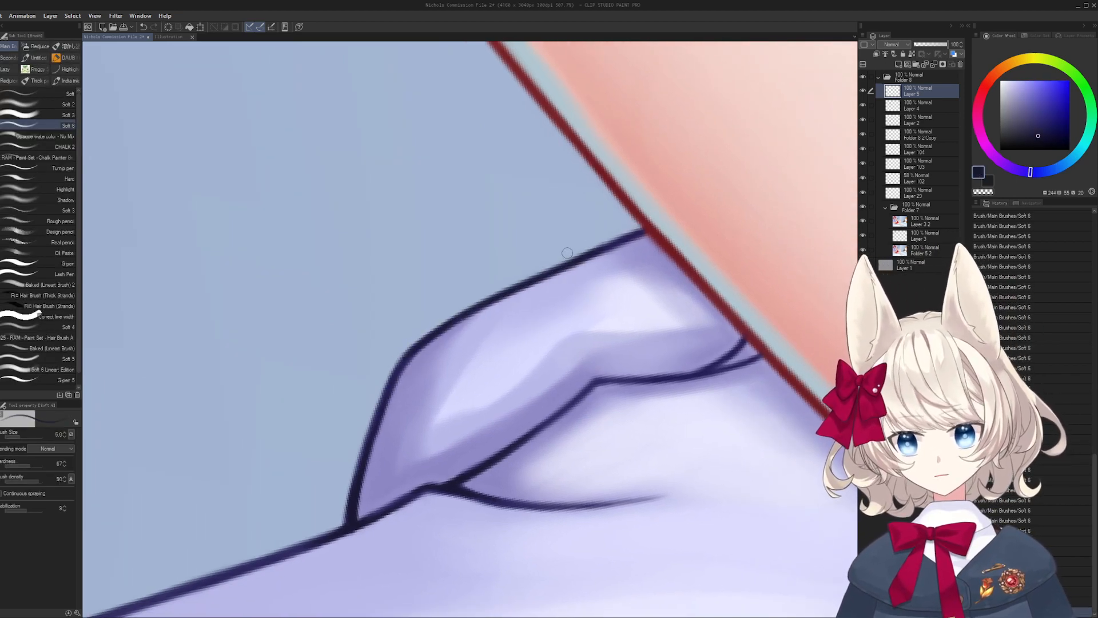
{"action": "mouse_move", "coordinate": [458, 321]}
{"action": "left_mouse_down"}
{"action": "mouse_move", "coordinate": [598, 246]}
{"action": "mouse_move", "coordinate": [406, 286]}
{"action": "left_mouse_up"}
- Touch up the edge of the short crease below the pillow's fold junction with a colour sampled beside it
{"action": "key", "text": "ctrl+at"}
{"action": "left_click_drag", "start_coordinate": [469, 496], "coordinate": [558, 228]}
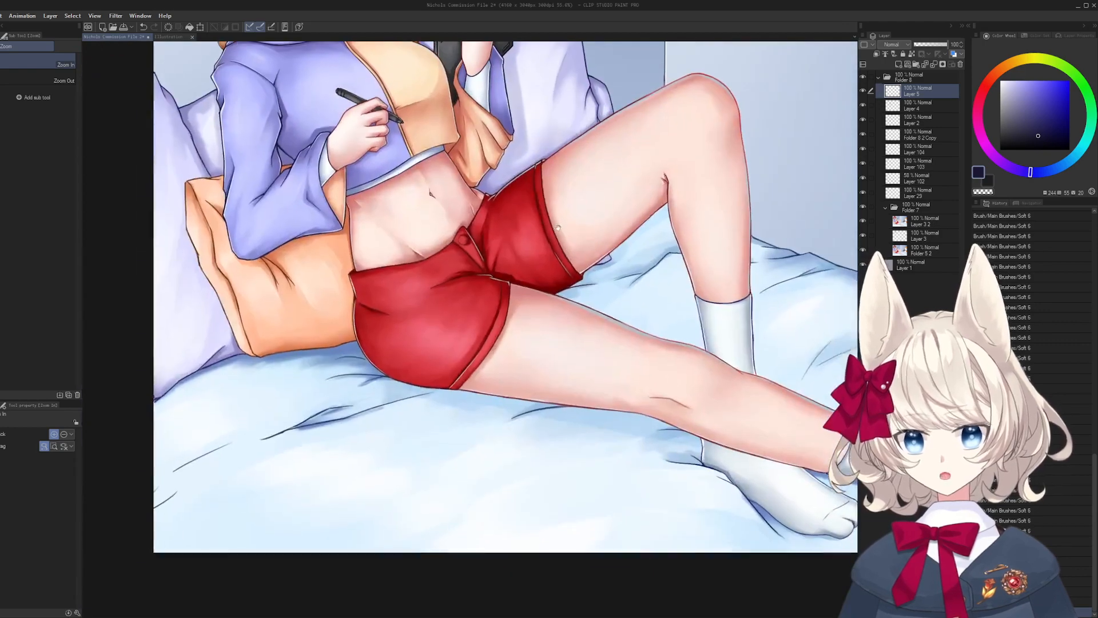
{"action": "left_click_drag", "start_coordinate": [391, 278], "coordinate": [502, 398]}
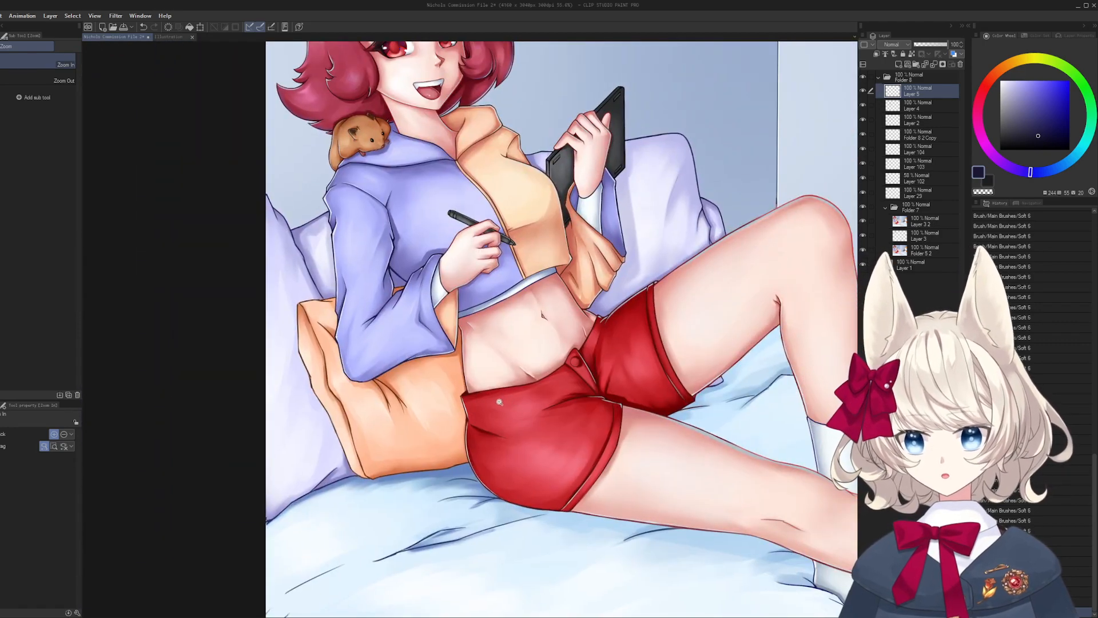
{"action": "left_click_drag", "start_coordinate": [609, 274], "coordinate": [490, 369]}
{"action": "left_click_drag", "start_coordinate": [552, 301], "coordinate": [584, 319]}
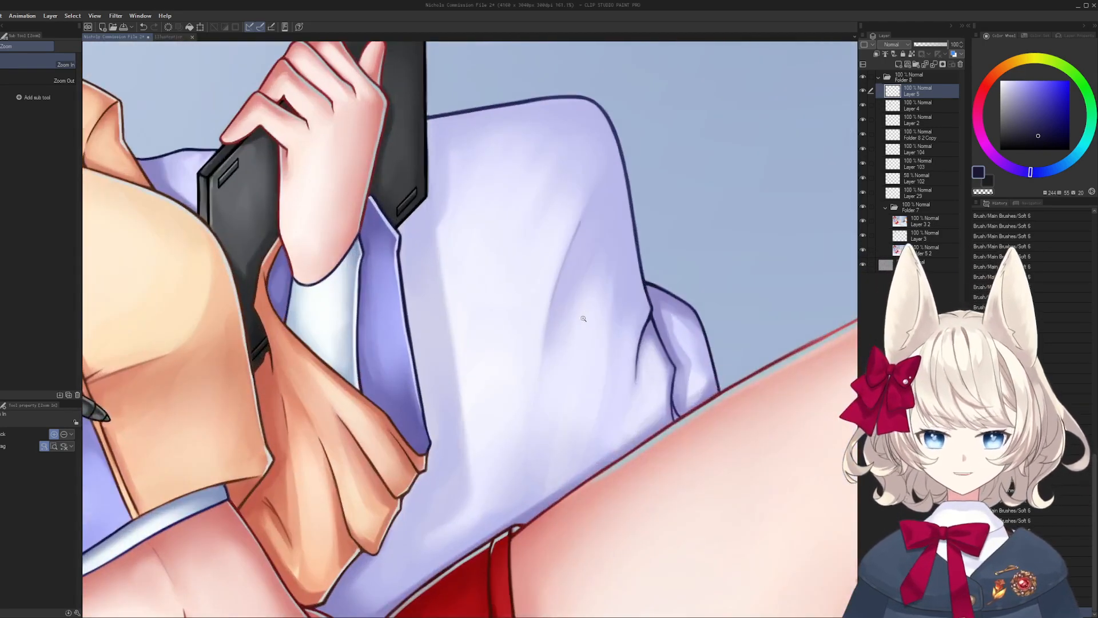
{"action": "left_click_drag", "start_coordinate": [659, 327], "coordinate": [556, 382]}
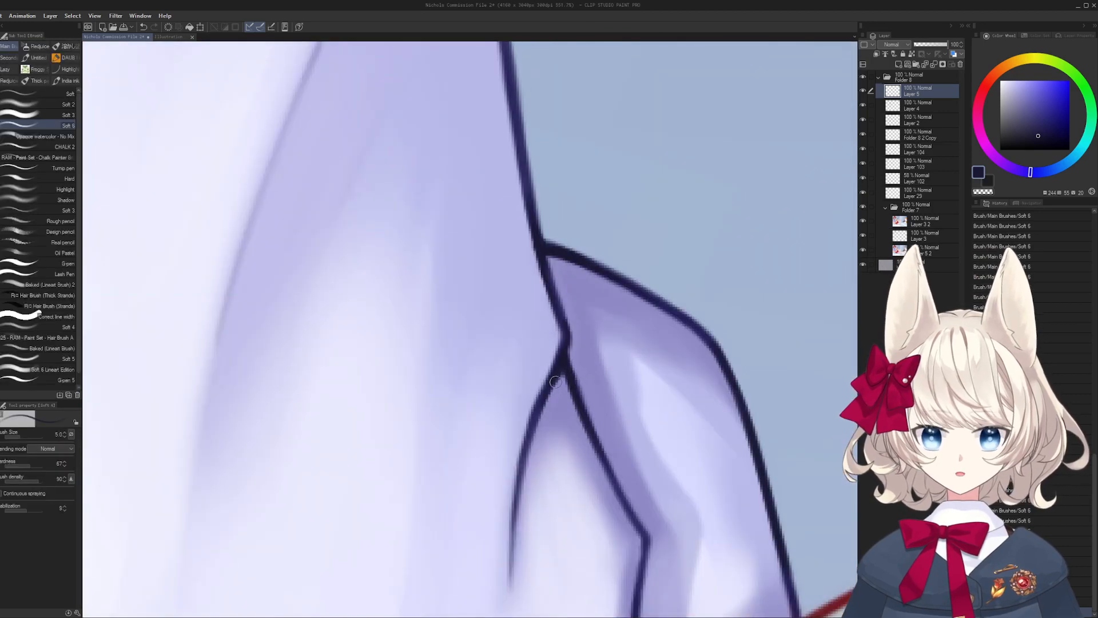
{"action": "left_click", "coordinate": [518, 433], "text": "alt"}
{"action": "left_click_drag", "start_coordinate": [529, 442], "coordinate": [509, 425]}
- Paint a soft highlight beside the pillow's long central fold in sampled pale lavender, enlarging the brush to 50 and undoing the last stroke
{"action": "key", "text": "bracketright"}
{"action": "key", "text": "bracketright"}
{"action": "key", "text": "bracketright"}
{"action": "key", "text": "bracketright"}
{"action": "key", "text": "bracketright"}
{"action": "key", "text": "bracketright"}
{"action": "key", "text": "bracketright"}
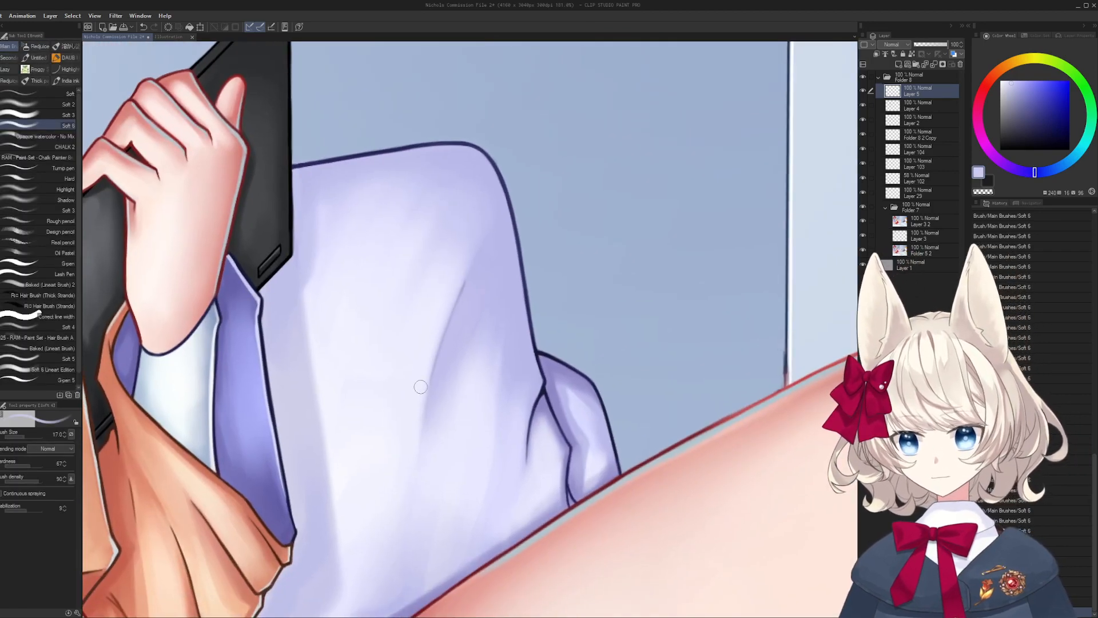
{"action": "left_click", "coordinate": [421, 387], "text": "alt"}
{"action": "key", "text": "bracketright"}
{"action": "key", "text": "bracketright"}
{"action": "key", "text": "bracketright"}
{"action": "left_click_drag", "start_coordinate": [428, 394], "coordinate": [460, 261]}
{"action": "key", "text": "bracketright"}
{"action": "left_click_drag", "start_coordinate": [433, 376], "coordinate": [476, 243]}
{"action": "key", "text": "ctrl+z"}
{"action": "key", "text": "bracketright"}
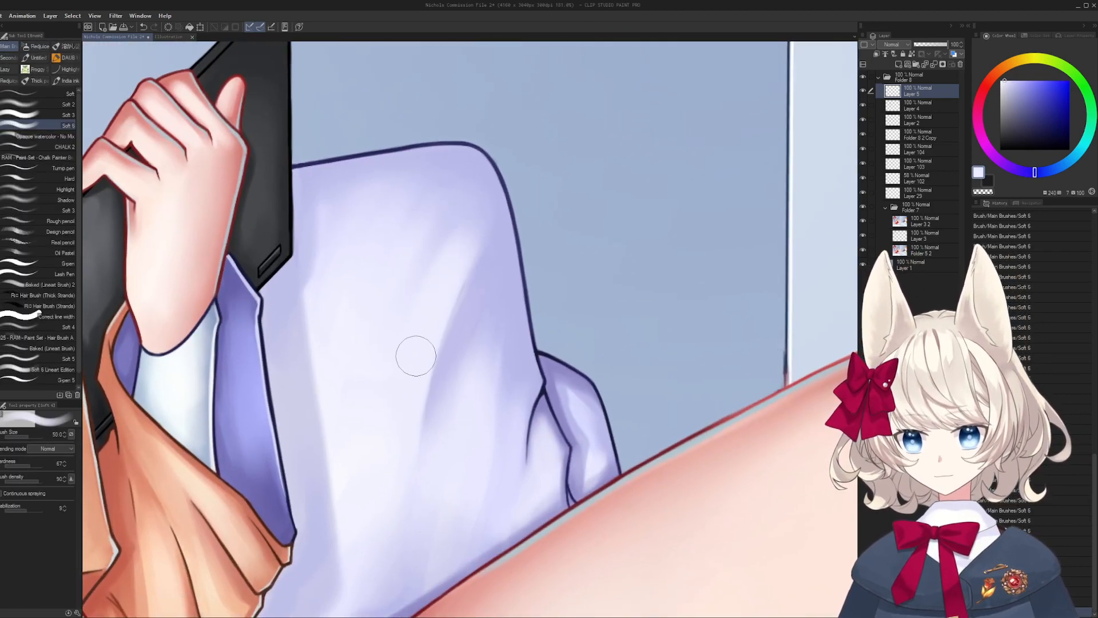
- Blend the light and shadow along the pillow's central folds with broad strokes in sampled lavender tones
{"action": "left_click", "coordinate": [463, 309], "text": "alt"}
{"action": "left_click_drag", "start_coordinate": [461, 282], "coordinate": [436, 389]}
{"action": "left_click", "coordinate": [467, 213], "text": "alt"}
{"action": "left_click_drag", "start_coordinate": [385, 423], "coordinate": [423, 445]}
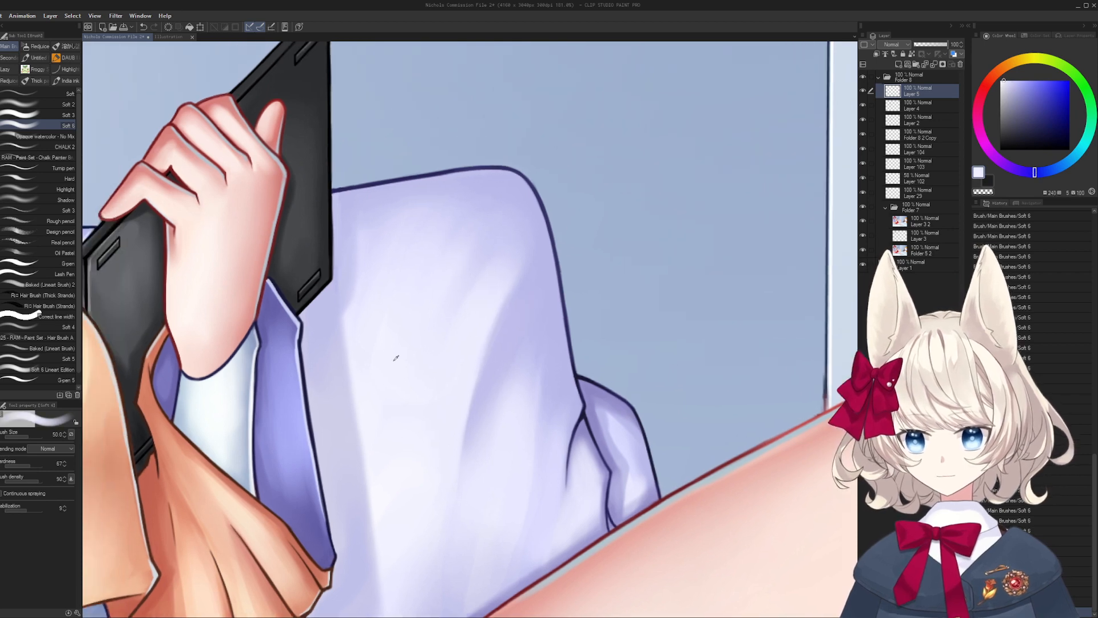
{"action": "left_click", "coordinate": [368, 340], "text": "alt"}
{"action": "mouse_move", "coordinate": [395, 508]}
{"action": "left_mouse_down"}
{"action": "mouse_move", "coordinate": [401, 446]}
{"action": "mouse_move", "coordinate": [429, 399]}
{"action": "left_mouse_up"}
{"action": "left_click_drag", "start_coordinate": [424, 475], "coordinate": [458, 355]}
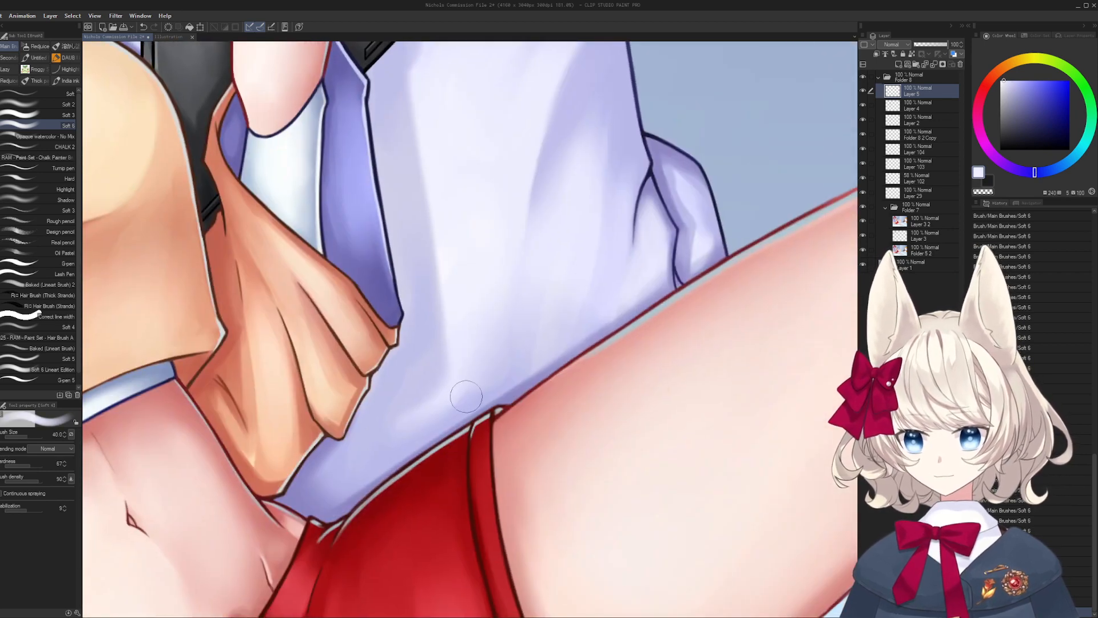
- Smooth the shading on the pillow's lower area between the orange sleeve and red shorts, using sampled lavender tones
{"action": "left_click", "coordinate": [466, 395], "text": "alt"}
{"action": "key", "text": "bracketleft"}
{"action": "key", "text": "bracketleft"}
{"action": "left_click_drag", "start_coordinate": [388, 454], "coordinate": [353, 468]}
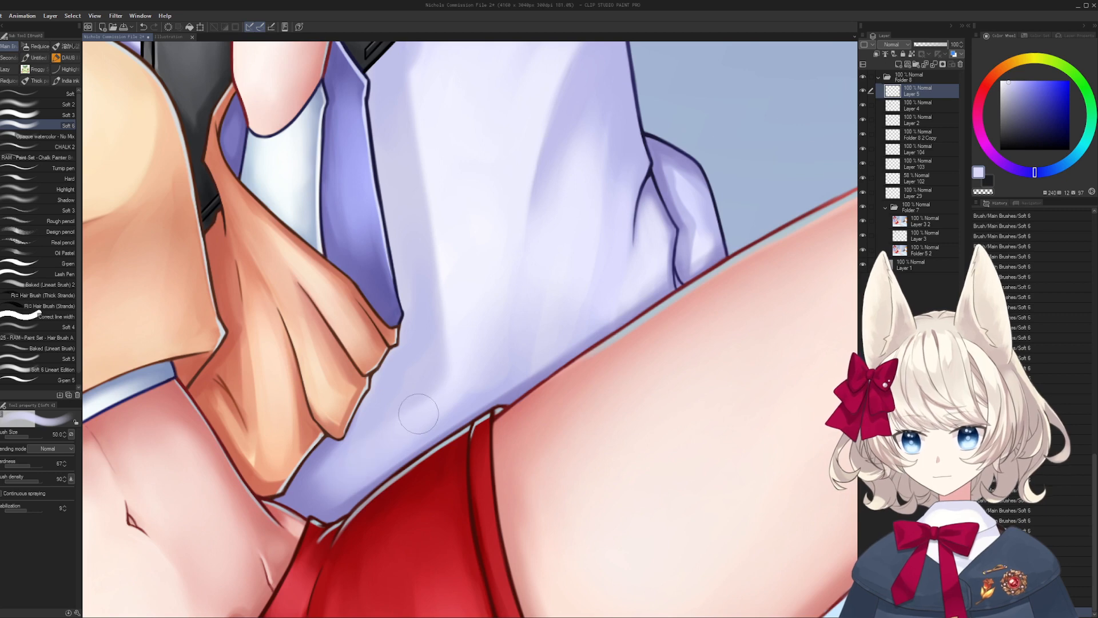
{"action": "left_click_drag", "start_coordinate": [419, 414], "coordinate": [346, 479]}
{"action": "left_click", "coordinate": [361, 456], "text": "alt"}
{"action": "left_click_drag", "start_coordinate": [439, 370], "coordinate": [393, 432]}
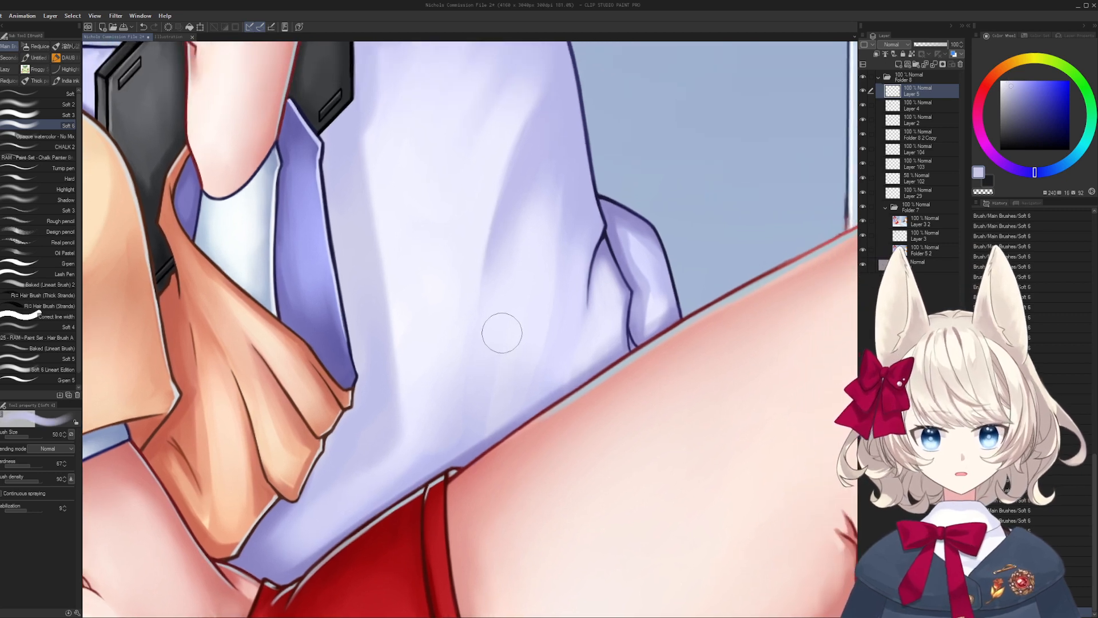
- Blend sampled pale lavender into the pillow's lower side beside the thigh and folded fabric at brush size 40
{"action": "left_click", "coordinate": [511, 379], "text": "alt"}
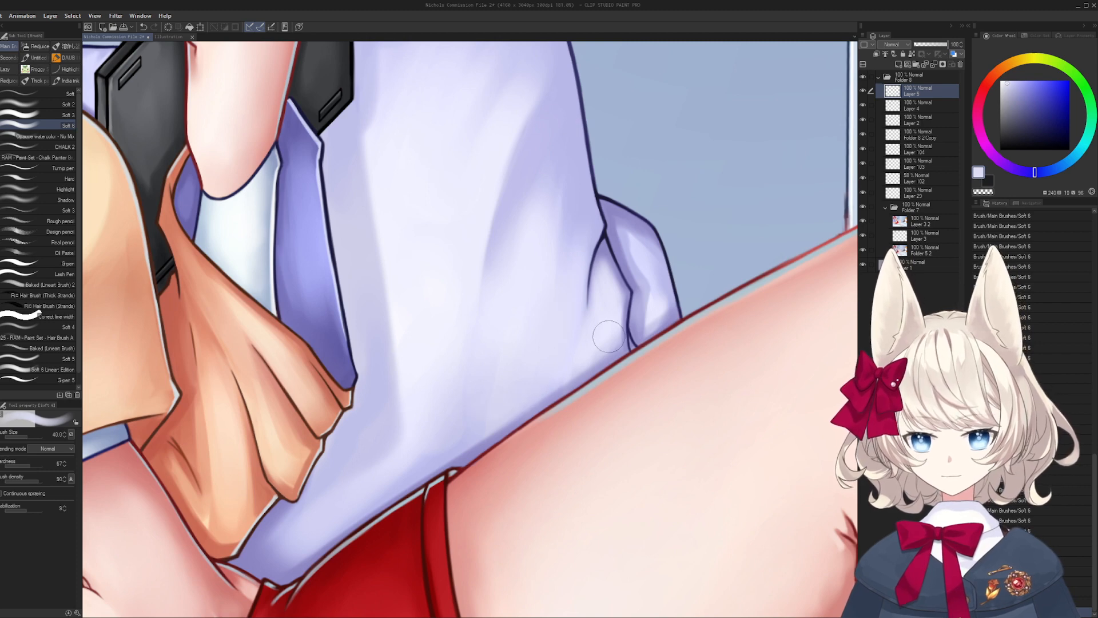
{"action": "left_click_drag", "start_coordinate": [609, 335], "coordinate": [655, 141]}
{"action": "left_click_drag", "start_coordinate": [401, 400], "coordinate": [463, 297]}
- Smooth the shading on the raised leg of the red shorts with sampled reds and a larger brush
{"action": "left_click", "coordinate": [445, 313], "text": "alt"}
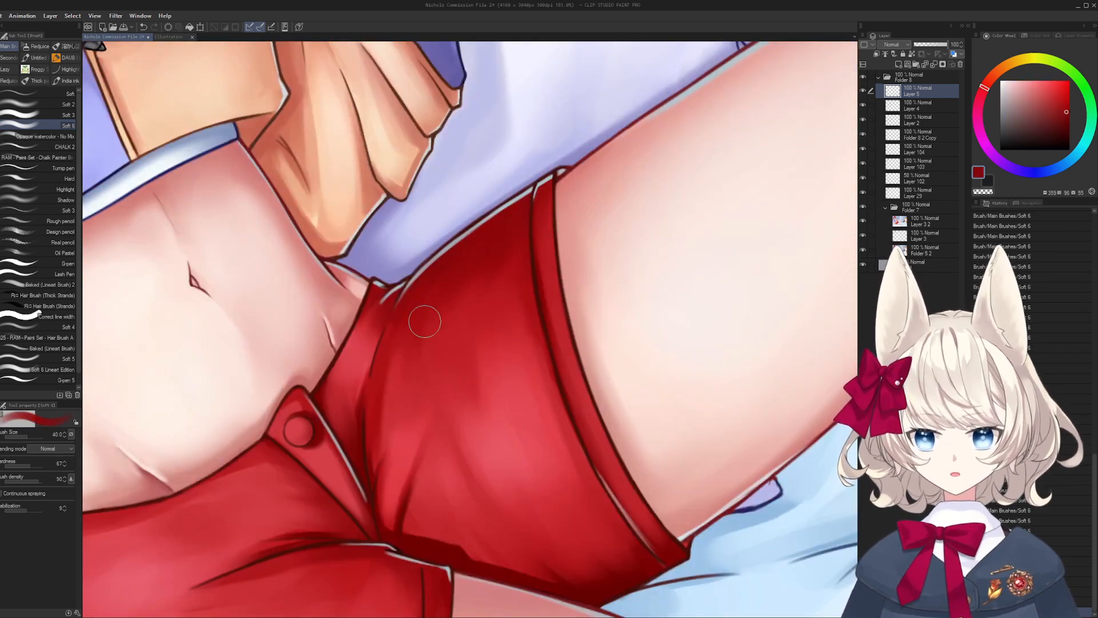
{"action": "left_click", "coordinate": [447, 365], "text": "alt"}
{"action": "key", "text": "bracketright"}
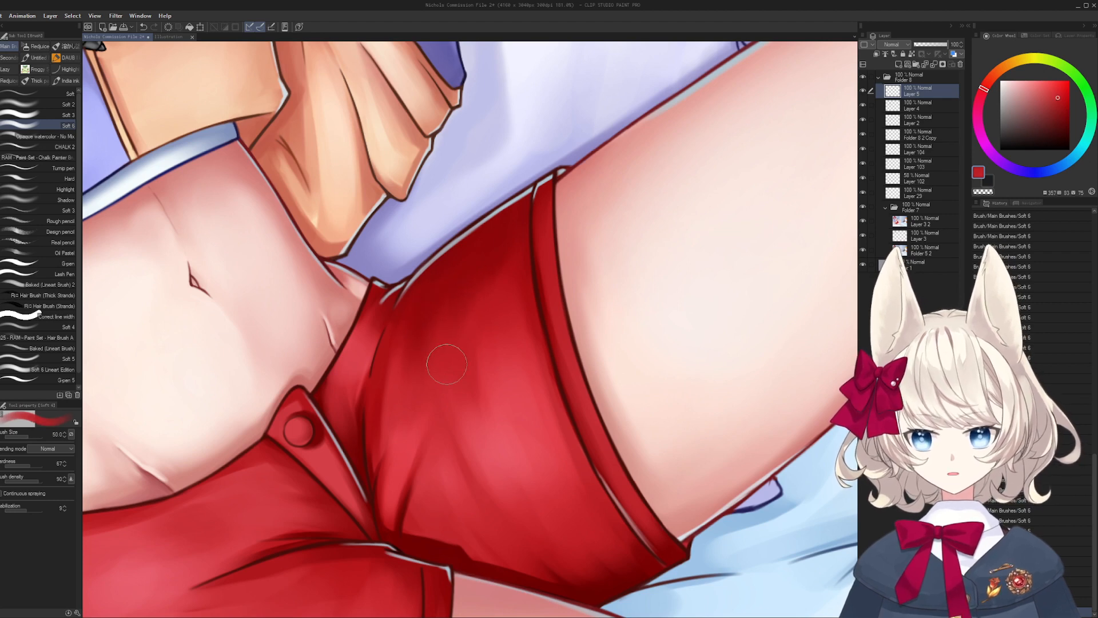
{"action": "left_click_drag", "start_coordinate": [485, 530], "coordinate": [458, 424]}
{"action": "left_click", "coordinate": [430, 311], "text": "alt"}
{"action": "key", "text": "bracketright"}
{"action": "key", "text": "bracketright"}
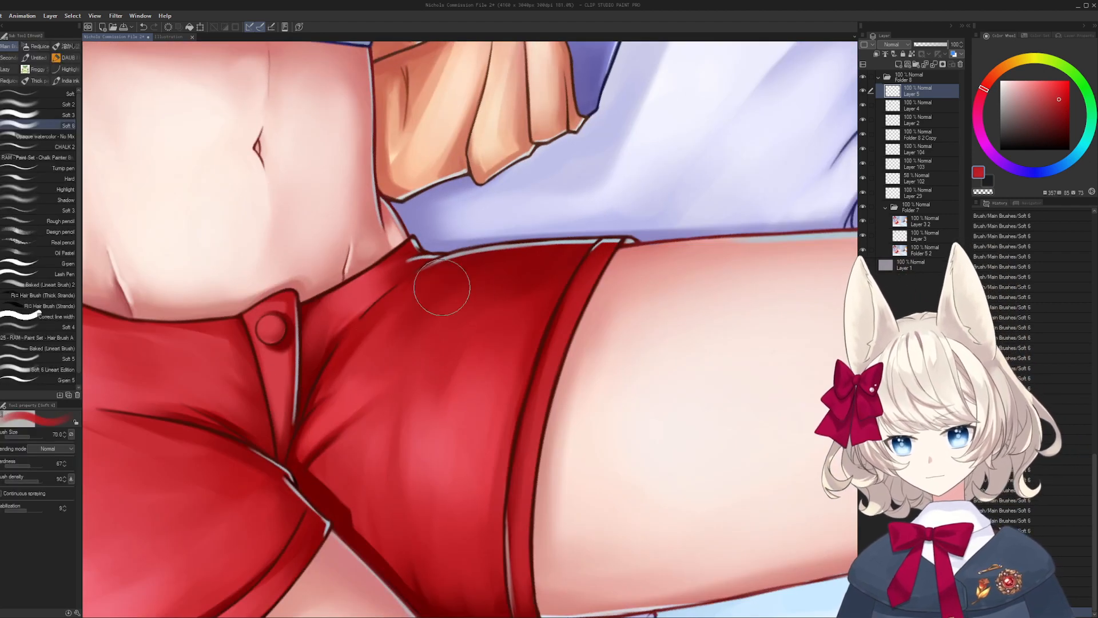
- Soften the shading below the upper edge of the shorts with sampled red at brush size 50 and save the file
{"action": "left_click", "coordinate": [443, 327], "text": "alt"}
{"action": "key", "text": "bracketleft"}
{"action": "key", "text": "bracketleft"}
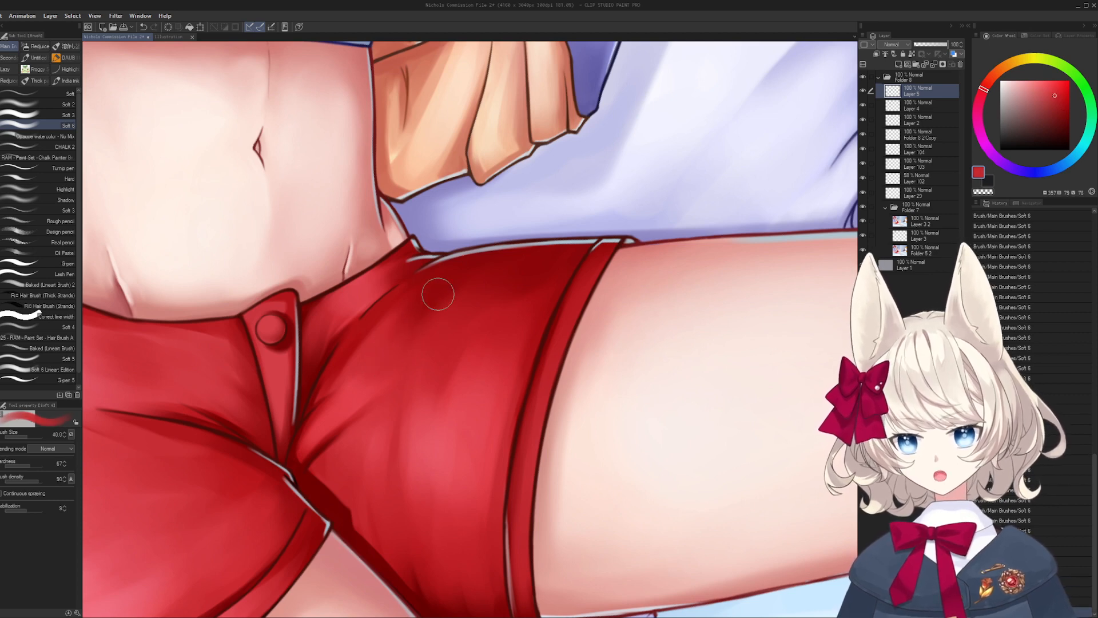
{"action": "key", "text": "bracketright"}
{"action": "scroll", "coordinate": [406, 320], "scroll_direction": "up", "scroll_amount": 2}
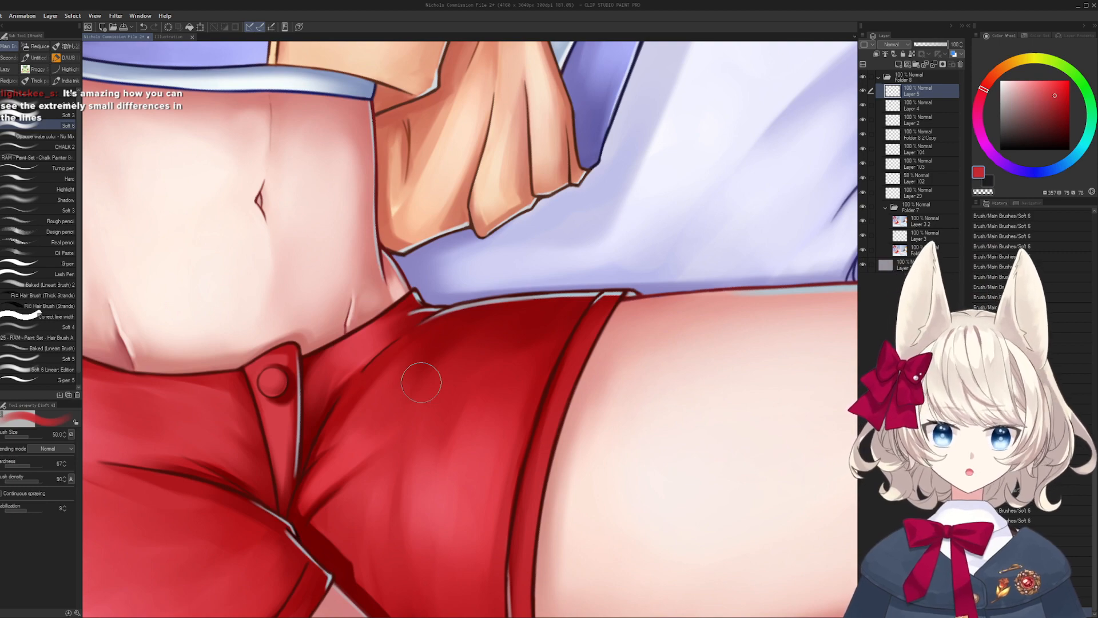
{"action": "key", "text": "ctrl+s"}
{"action": "scroll", "coordinate": [500, 394], "scroll_direction": "up", "scroll_amount": 6}
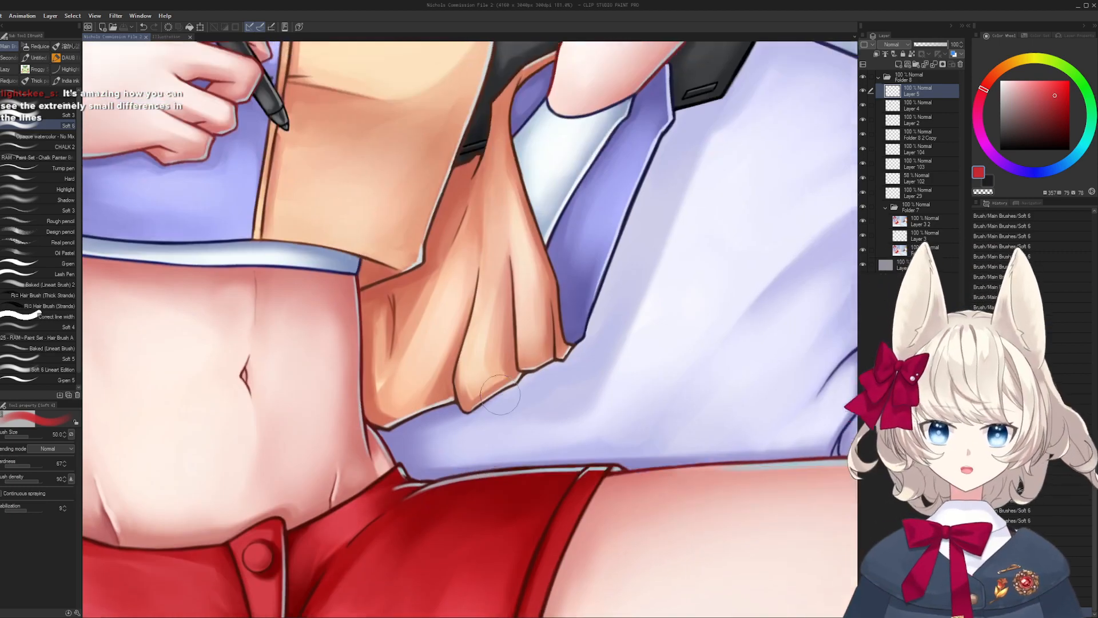
- Examine the whole illustration and the pillow's folds, comparing the artwork with and without the Layer 5 retouching
{"action": "key", "text": "minus"}
{"action": "key", "text": "ctrl+space"}
{"action": "left_click_drag", "start_coordinate": [449, 299], "coordinate": [325, 303]}
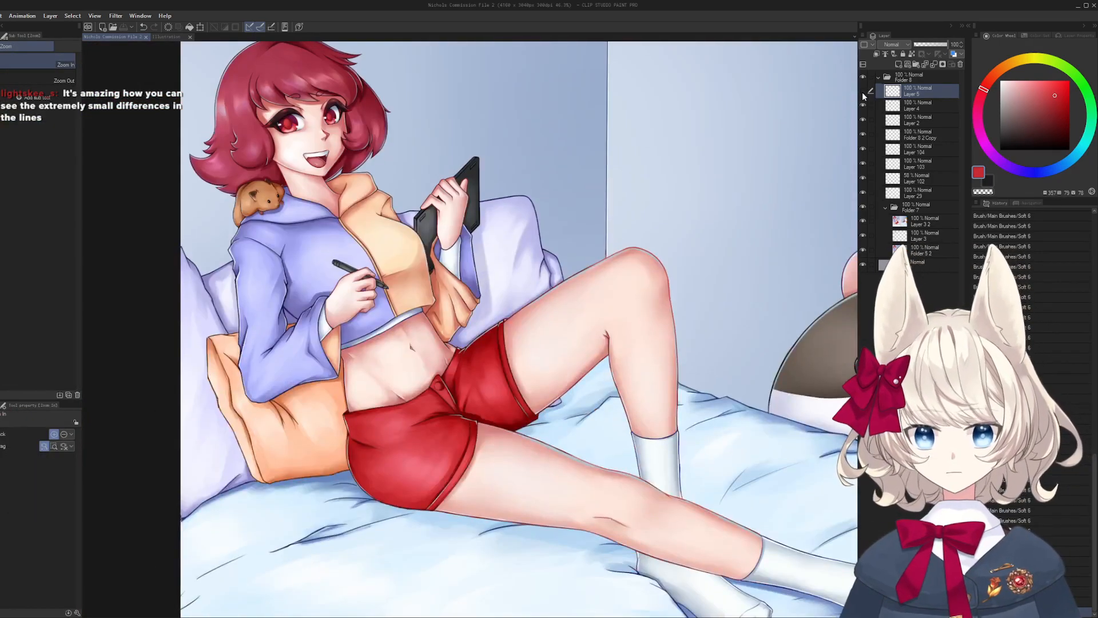
{"action": "left_click", "coordinate": [594, 293]}
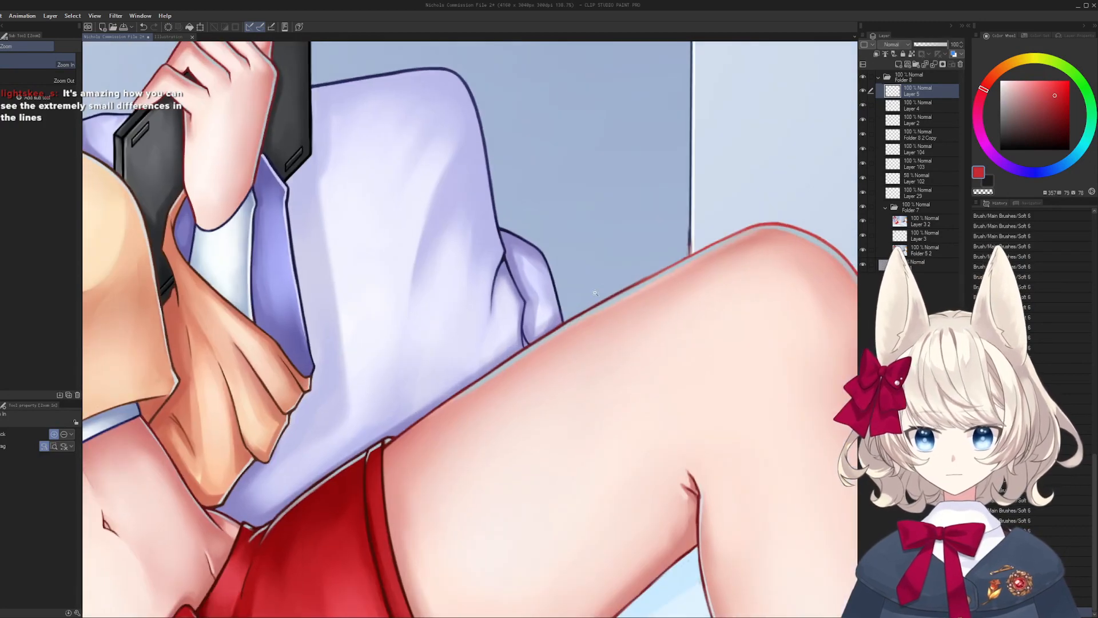
{"action": "left_click", "coordinate": [507, 219]}
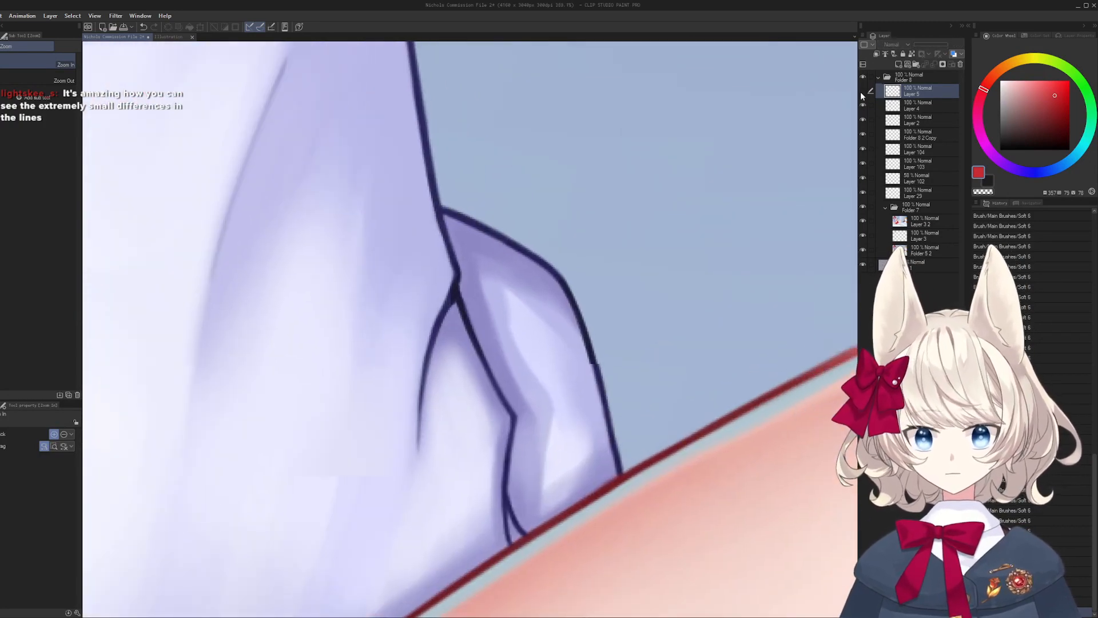
{"action": "left_click_drag", "start_coordinate": [678, 306], "coordinate": [685, 262]}
{"action": "mouse_move", "coordinate": [574, 463]}
{"action": "left_mouse_down"}
{"action": "mouse_move", "coordinate": [579, 253]}
{"action": "mouse_move", "coordinate": [452, 256]}
{"action": "mouse_move", "coordinate": [559, 376]}
{"action": "mouse_move", "coordinate": [512, 295]}
{"action": "left_mouse_up"}
{"action": "mouse_move", "coordinate": [641, 196]}
{"action": "left_mouse_down"}
{"action": "mouse_move", "coordinate": [684, 202]}
{"action": "mouse_move", "coordinate": [441, 404]}
{"action": "mouse_move", "coordinate": [441, 152]}
{"action": "mouse_move", "coordinate": [554, 209]}
{"action": "mouse_move", "coordinate": [503, 362]}
{"action": "mouse_move", "coordinate": [437, 179]}
{"action": "mouse_move", "coordinate": [484, 320]}
{"action": "mouse_move", "coordinate": [471, 327]}
{"action": "left_mouse_up"}
- Sample dark red from the leg outline and darken the crease at the back of the bent knee at brush size 6
{"action": "key", "text": "b"}
{"action": "left_click", "coordinate": [681, 215], "text": "alt"}
{"action": "key", "text": "r"}
{"action": "scroll", "coordinate": [485, 321], "scroll_direction": "up", "scroll_amount": 1}
{"action": "key", "text": "b"}
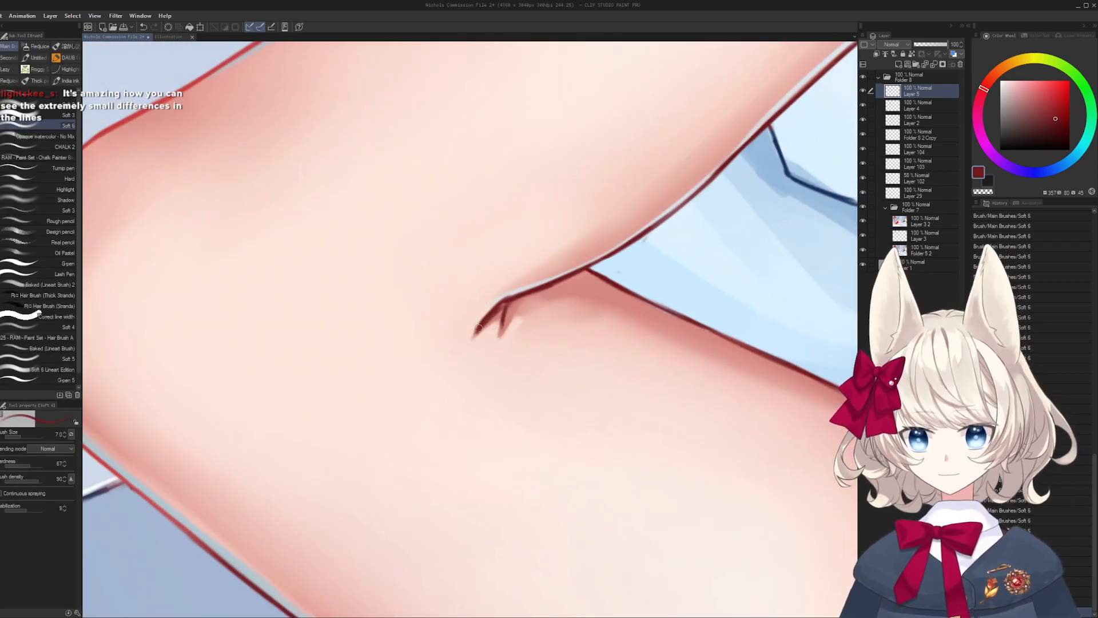
{"action": "left_click", "coordinate": [471, 327], "text": "alt"}
{"action": "scroll", "coordinate": [508, 295], "scroll_direction": "up", "scroll_amount": 3}
{"action": "left_click", "coordinate": [492, 310], "text": "alt"}
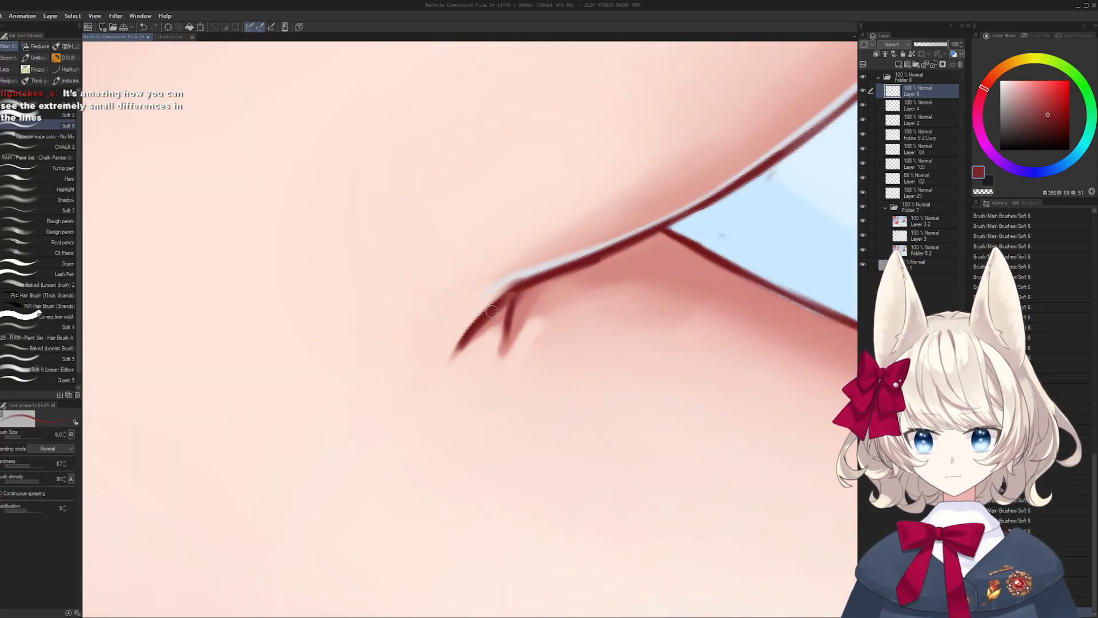
- Smooth the bend where the knee crease joins the leg outline with sampled colours, undoing the last stroke
{"action": "left_click", "coordinate": [539, 272], "text": "alt"}
{"action": "mouse_move", "coordinate": [521, 281]}
{"action": "left_mouse_down"}
{"action": "mouse_move", "coordinate": [482, 312]}
{"action": "mouse_move", "coordinate": [494, 300]}
{"action": "left_mouse_up"}
{"action": "left_click", "coordinate": [551, 285], "text": "alt"}
{"action": "left_click_drag", "start_coordinate": [565, 275], "coordinate": [705, 217]}
{"action": "left_click", "coordinate": [569, 265], "text": "alt"}
{"action": "key", "text": "ctrl+z"}
{"action": "key", "text": "ctrl+y"}
{"action": "key", "text": "ctrl+z"}
- Redraw the leg outline running into the knee crease with dark red strokes and a smaller brush
{"action": "left_click_drag", "start_coordinate": [608, 250], "coordinate": [495, 299]}
{"action": "key", "text": "bracketleft"}
{"action": "key", "text": "bracketleft"}
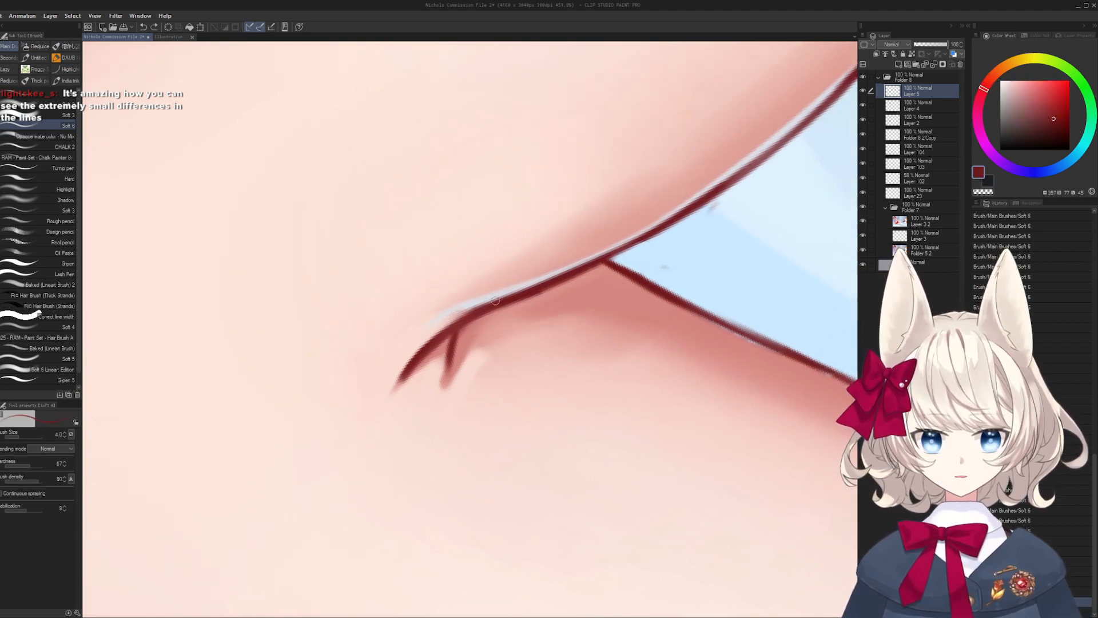
{"action": "mouse_move", "coordinate": [569, 276]}
{"action": "left_mouse_down"}
{"action": "mouse_move", "coordinate": [390, 359]}
{"action": "mouse_move", "coordinate": [469, 326]}
{"action": "left_mouse_up"}
- Paint over the stray marks on the blanket beside the knee outline with sampled light blue at brush size 4
{"action": "left_click", "coordinate": [471, 326], "text": "alt"}
{"action": "key", "text": "bracketright"}
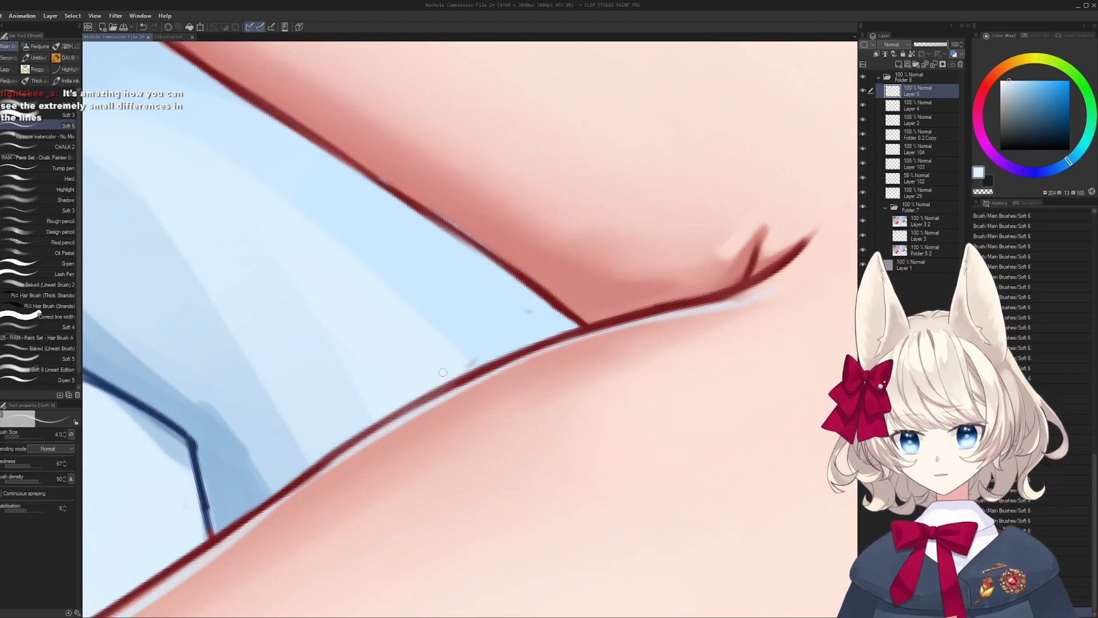
{"action": "left_click_drag", "start_coordinate": [424, 388], "coordinate": [496, 321]}
{"action": "mouse_move", "coordinate": [449, 376]}
{"action": "left_mouse_down"}
{"action": "mouse_move", "coordinate": [576, 373]}
{"action": "mouse_move", "coordinate": [549, 255]}
{"action": "left_mouse_up"}
- Clean up the shadow edge along the blanket's dark crease line between the legs with sampled light blue
{"action": "left_click", "coordinate": [411, 327], "text": "alt"}
{"action": "key", "text": "bracketright"}
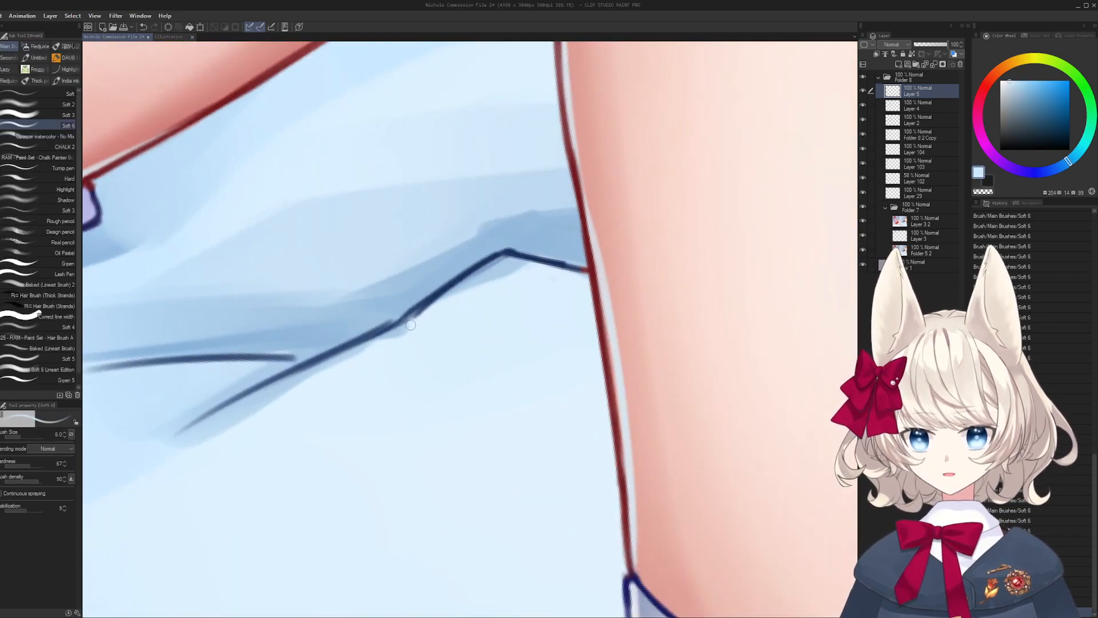
{"action": "left_click_drag", "start_coordinate": [413, 319], "coordinate": [504, 261]}
{"action": "left_click_drag", "start_coordinate": [563, 321], "coordinate": [520, 240]}
{"action": "left_click_drag", "start_coordinate": [446, 263], "coordinate": [451, 310]}
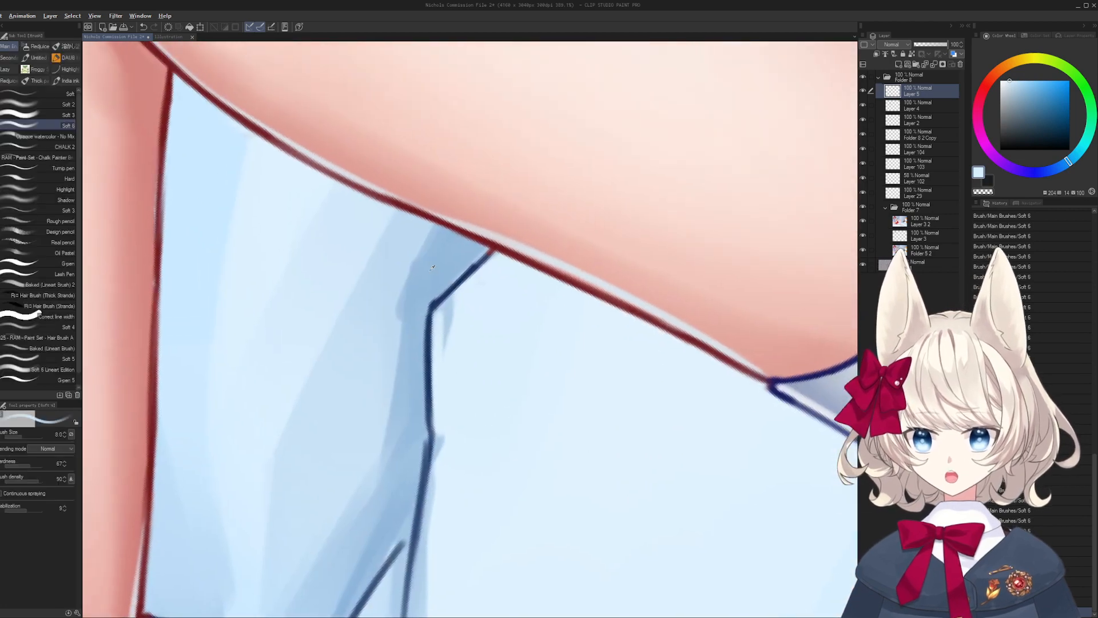
- Clean up the edge at the upper bend of the blanket's dark crease line with sampled light blue
{"action": "left_click", "coordinate": [417, 308], "text": "alt"}
{"action": "key", "text": "bracketright"}
{"action": "key", "text": "bracketright"}
{"action": "left_click", "coordinate": [471, 295], "text": "alt"}
{"action": "key", "text": "bracketright"}
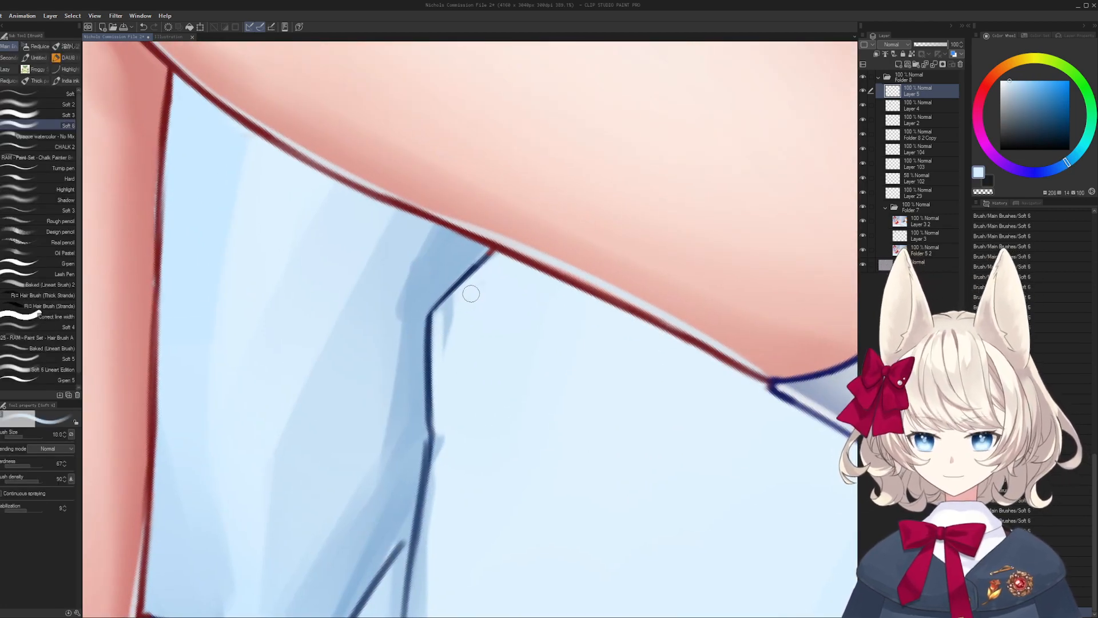
{"action": "key", "text": "bracketleft"}
{"action": "key", "text": "bracketleft"}
{"action": "key", "text": "bracketleft"}
{"action": "key", "text": "bracketleft"}
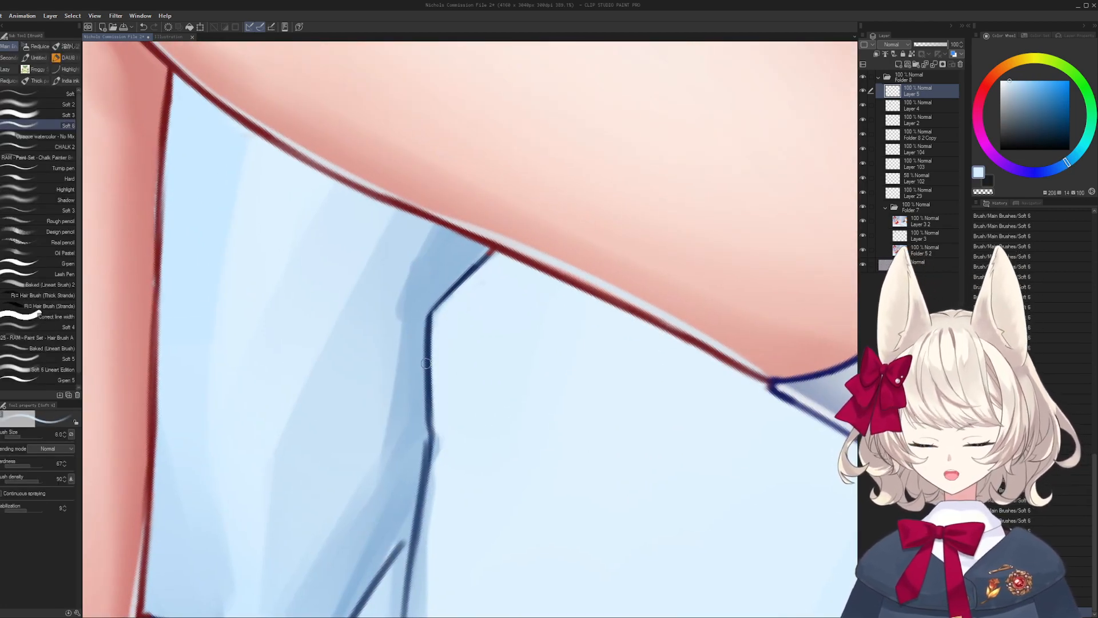
- Redraw the blanket's dark crease line from the upper bend to its lower tip with sampled navy at brush size 4
{"action": "left_click", "coordinate": [431, 358], "text": "alt"}
{"action": "mouse_move", "coordinate": [449, 294]}
{"action": "left_mouse_down"}
{"action": "mouse_move", "coordinate": [478, 280]}
{"action": "mouse_move", "coordinate": [458, 329]}
{"action": "left_mouse_up"}
{"action": "key", "text": "bracketleft"}
{"action": "mouse_move", "coordinate": [512, 274]}
{"action": "left_mouse_down"}
{"action": "mouse_move", "coordinate": [414, 238]}
{"action": "mouse_move", "coordinate": [454, 237]}
{"action": "left_mouse_up"}
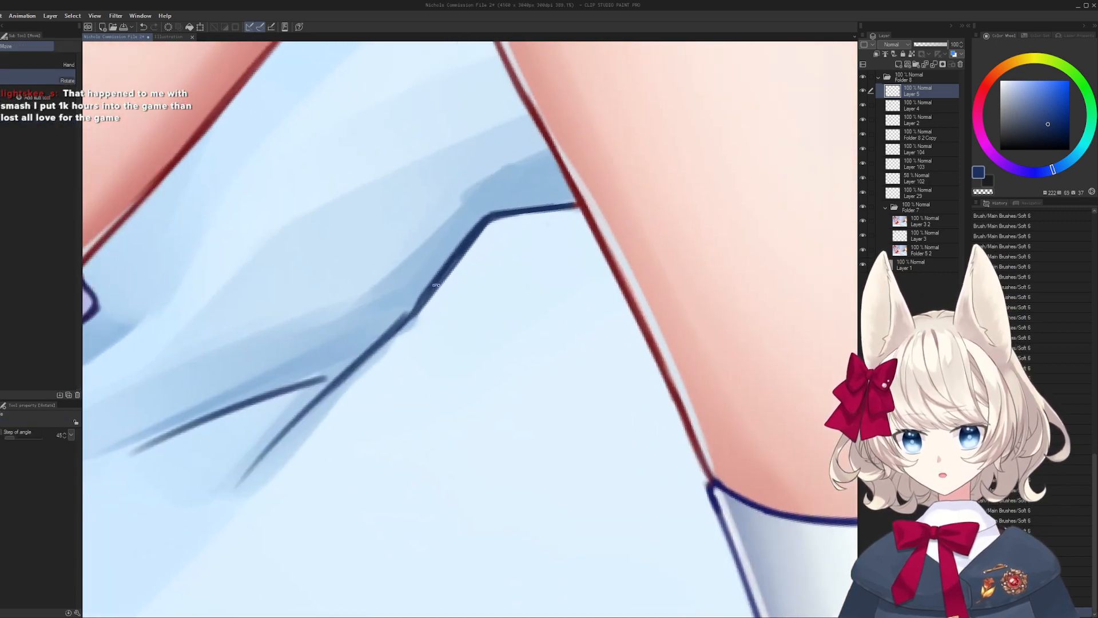
{"action": "left_click_drag", "start_coordinate": [372, 339], "coordinate": [479, 233]}
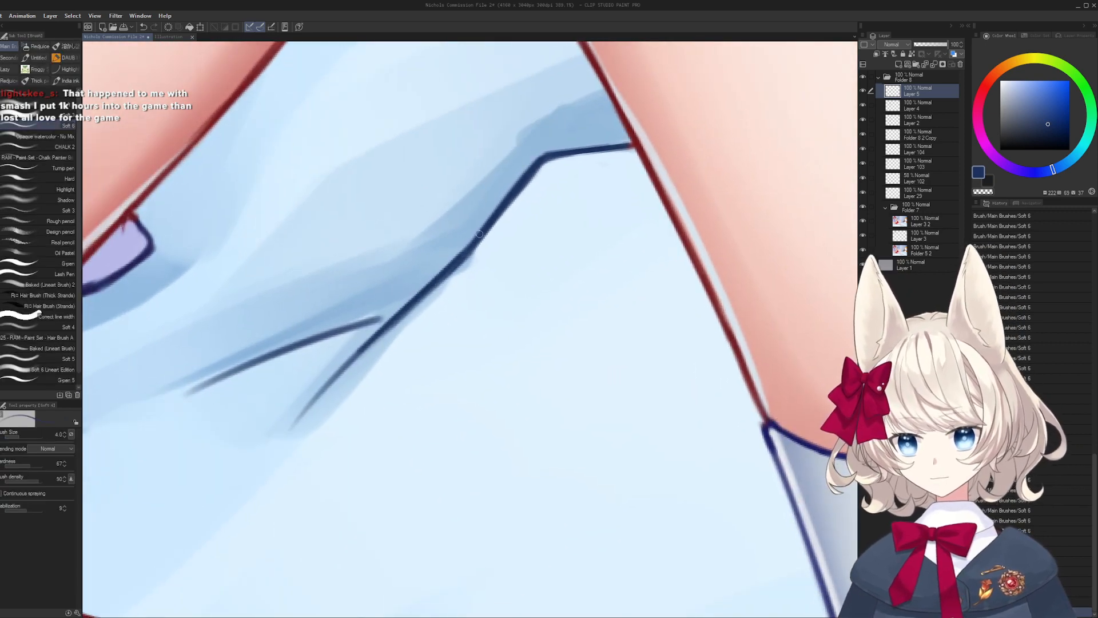
{"action": "left_click_drag", "start_coordinate": [301, 416], "coordinate": [393, 322]}
- Paint over the shadow fringe beneath the crease line with sampled light blue, enlarging the brush to 15 near the lower tip
{"action": "key", "text": "bracketright"}
{"action": "left_click", "coordinate": [307, 417], "text": "alt"}
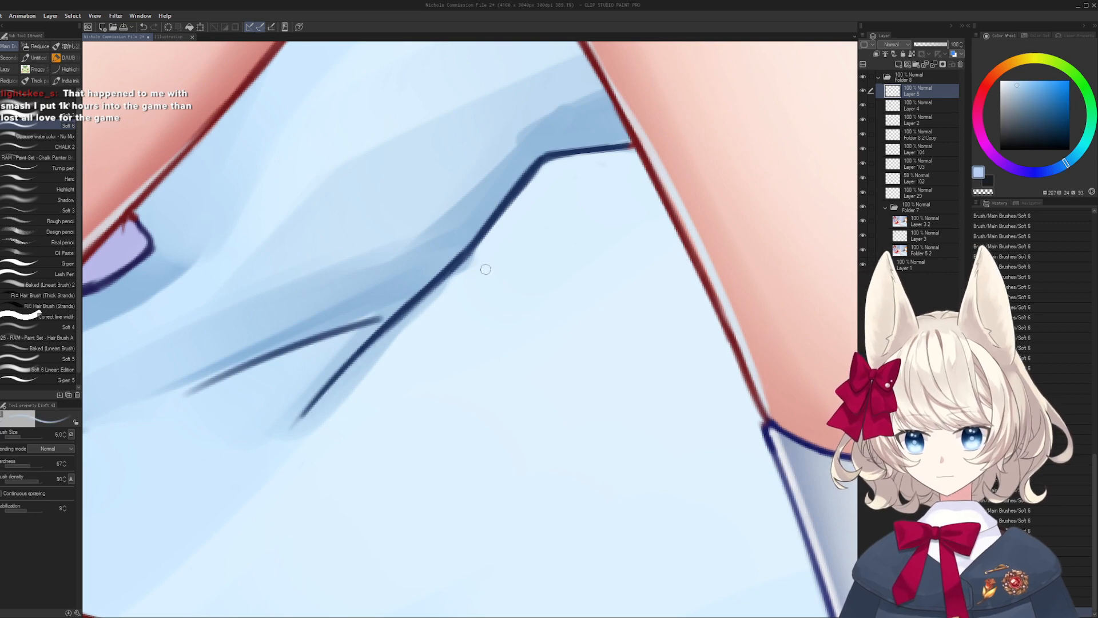
{"action": "key", "text": "bracketright"}
{"action": "left_click", "coordinate": [488, 257], "text": "alt"}
{"action": "left_click_drag", "start_coordinate": [477, 261], "coordinate": [374, 364]}
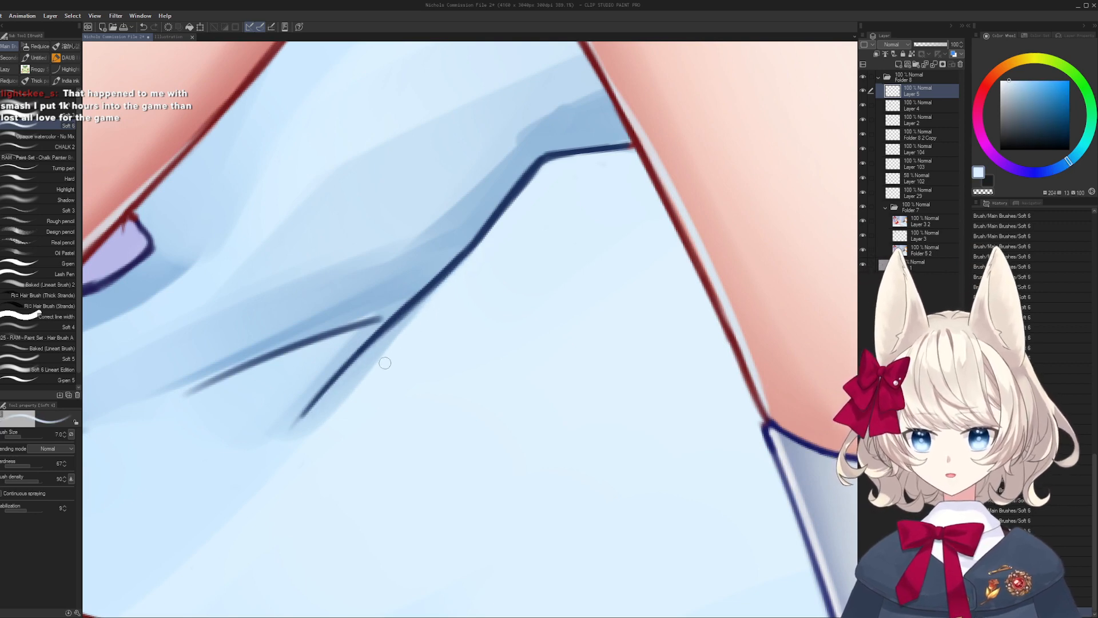
{"action": "key", "text": "bracketright"}
{"action": "key", "text": "bracketright"}
{"action": "key", "text": "bracketright"}
{"action": "key", "text": "bracketright"}
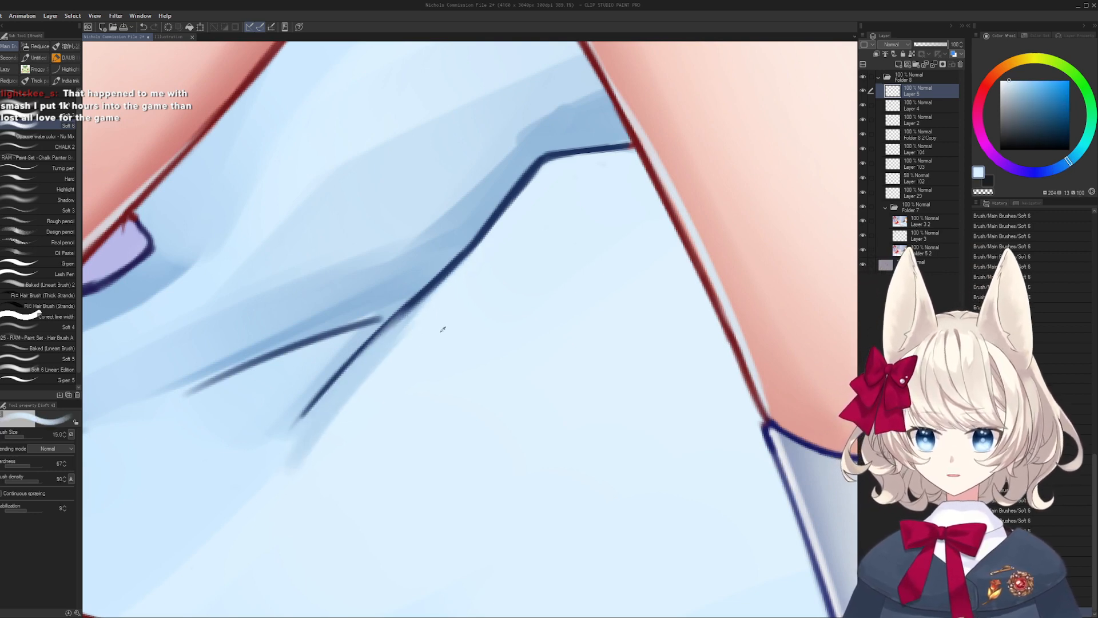
{"action": "left_click", "coordinate": [262, 520], "text": "alt"}
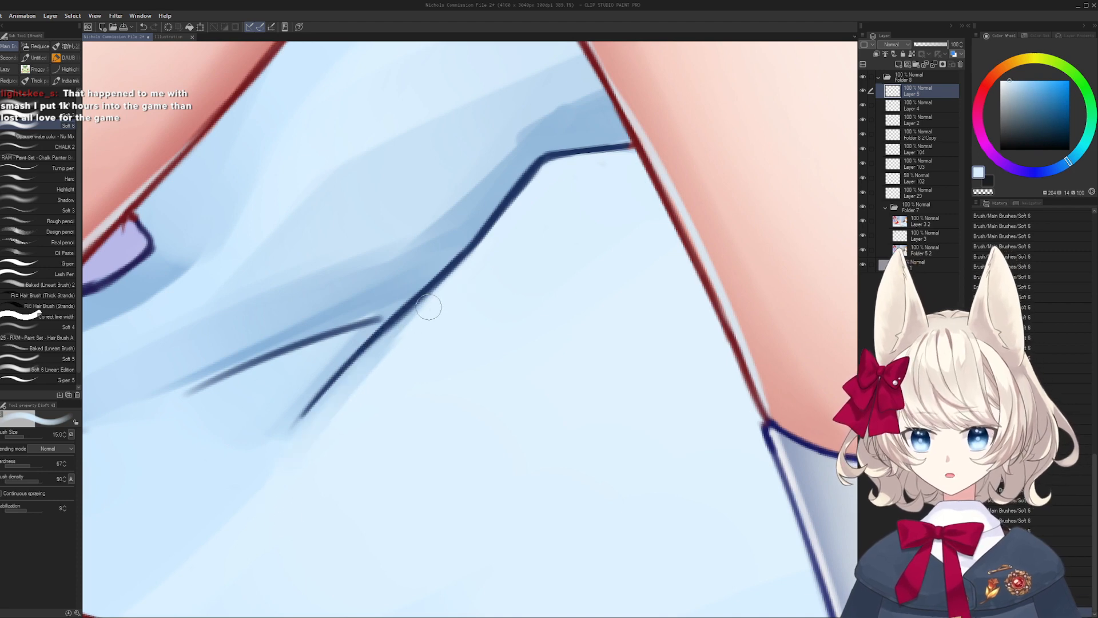
- Thin the lower half of the crease line with sampled pale blues, undoing the first stroke and repainting it with a larger brush
{"action": "key", "text": "bracketleft"}
{"action": "key", "text": "bracketleft"}
{"action": "key", "text": "bracketleft"}
{"action": "left_click_drag", "start_coordinate": [389, 338], "coordinate": [482, 248]}
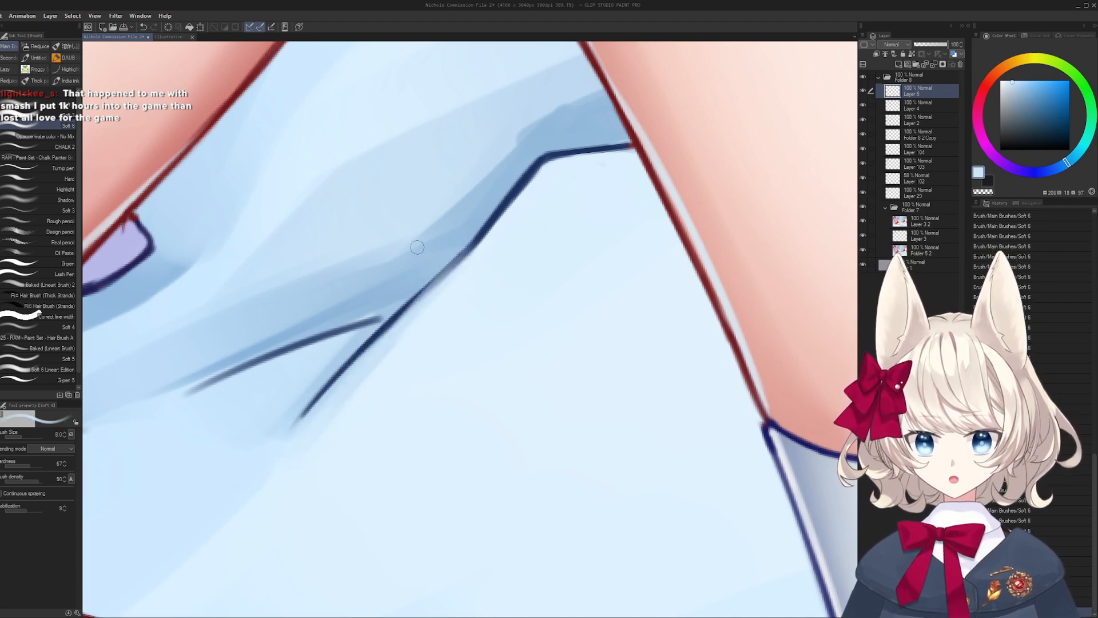
{"action": "key", "text": "ctrl+z"}
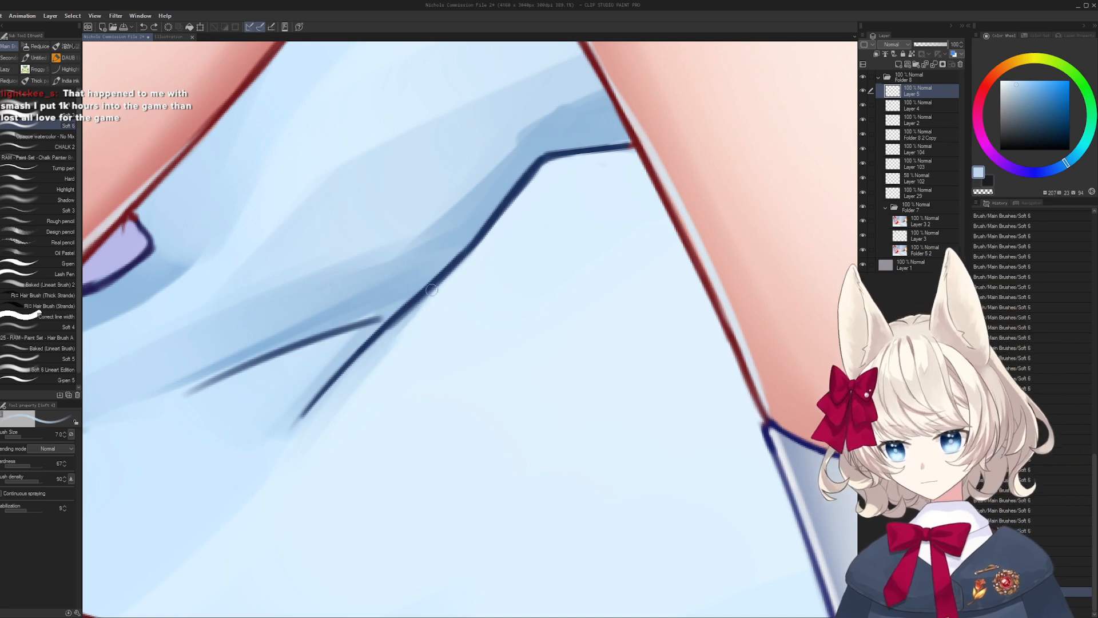
{"action": "key", "text": "bracketright"}
{"action": "key", "text": "bracketright"}
{"action": "left_click_drag", "start_coordinate": [479, 247], "coordinate": [396, 333]}
{"action": "left_click", "coordinate": [510, 226], "text": "alt"}
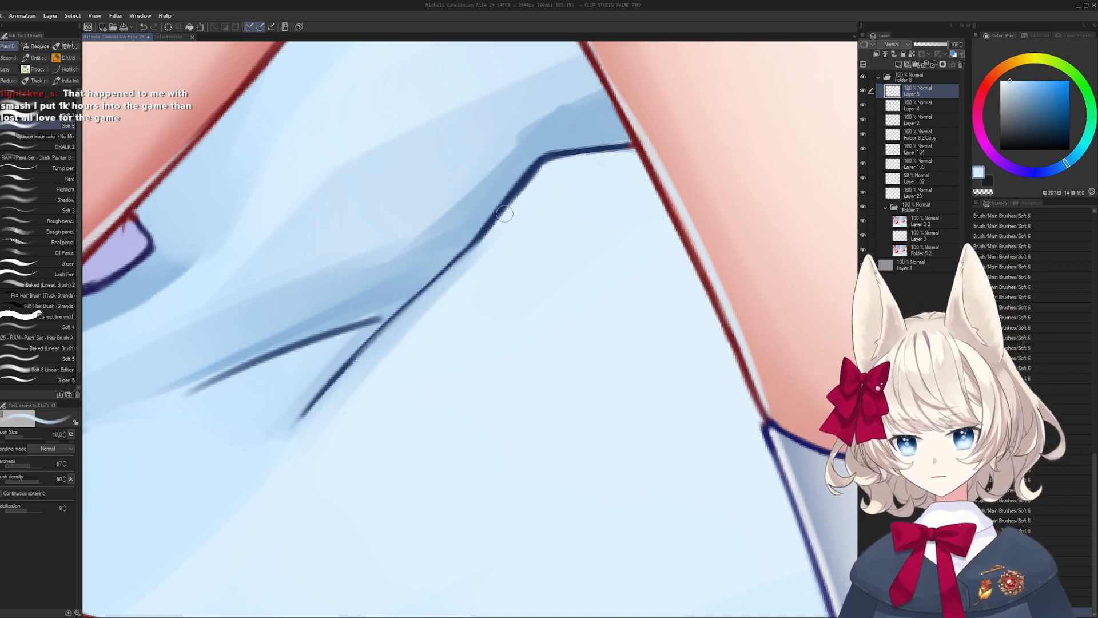
- Darken the lower half of the crease line with sampled navy at brush size 4
{"action": "left_click", "coordinate": [499, 190], "text": "alt"}
{"action": "key", "text": "bracketleft"}
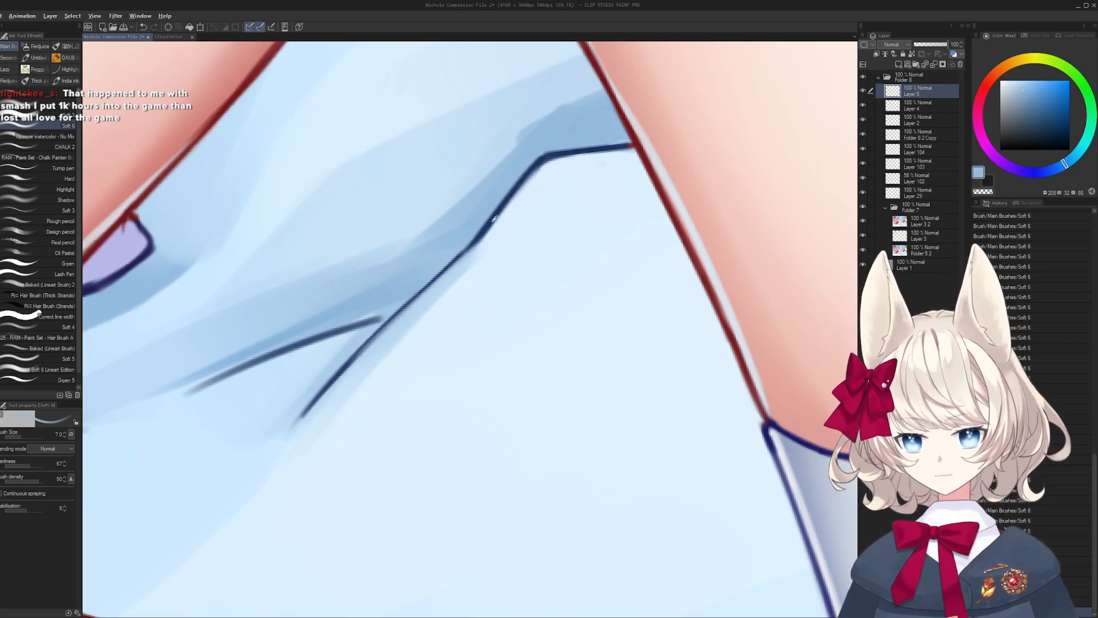
{"action": "left_click", "coordinate": [495, 219], "text": "alt"}
{"action": "key", "text": "bracketleft"}
{"action": "key", "text": "bracketleft"}
{"action": "key", "text": "bracketleft"}
{"action": "left_click_drag", "start_coordinate": [452, 268], "coordinate": [332, 378]}
{"action": "mouse_move", "coordinate": [475, 239]}
{"action": "left_mouse_down"}
{"action": "mouse_move", "coordinate": [366, 341]}
{"action": "mouse_move", "coordinate": [620, 263]}
{"action": "left_mouse_up"}
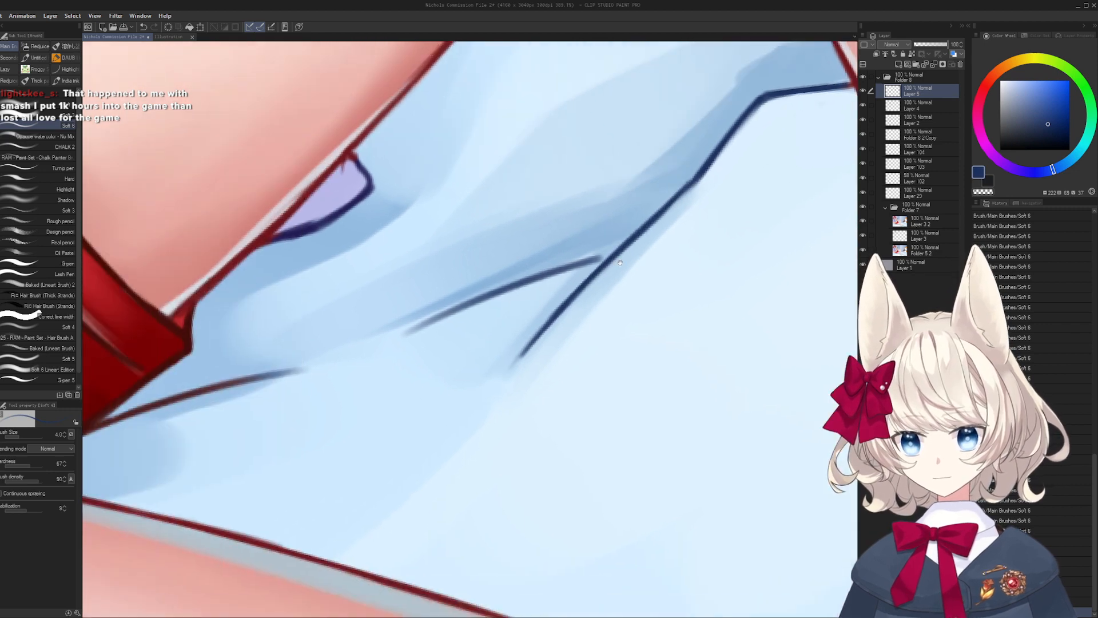
- Connect the branching fold line to the crease line in navy at brush size 3, undoing the last stroke
{"action": "key", "text": "minus"}
{"action": "key", "text": "minus"}
{"action": "key", "text": "bracketleft"}
{"action": "left_click_drag", "start_coordinate": [523, 249], "coordinate": [577, 204]}
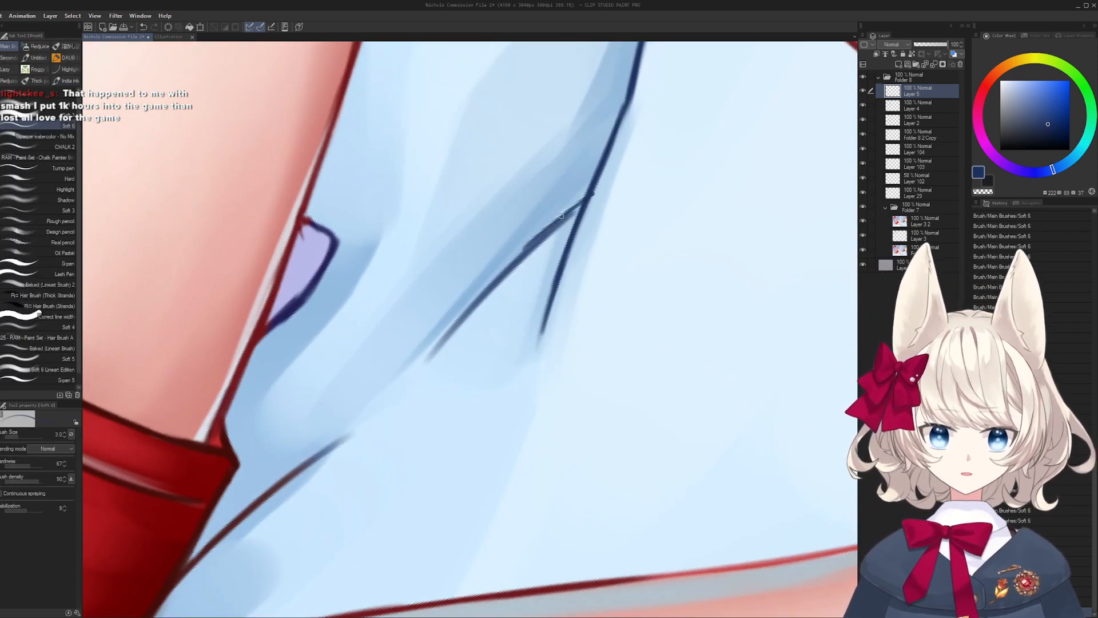
{"action": "key", "text": "ctrl+z"}
- Thin the underside and tip of the branching fold line with sampled light blue
{"action": "key", "text": "bracketright"}
{"action": "left_click", "coordinate": [478, 295], "text": "alt"}
{"action": "key", "text": "bracketright"}
{"action": "key", "text": "bracketright"}
{"action": "key", "text": "bracketright"}
{"action": "key", "text": "bracketright"}
{"action": "key", "text": "bracketright"}
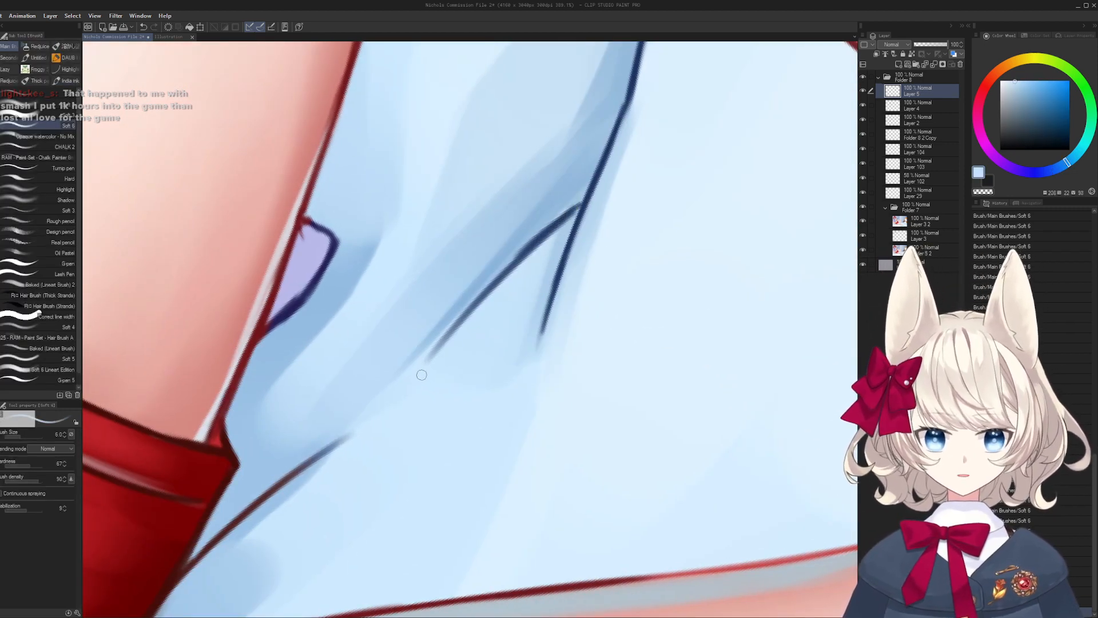
{"action": "mouse_move", "coordinate": [486, 294]}
{"action": "left_mouse_down"}
{"action": "mouse_move", "coordinate": [429, 359]}
{"action": "mouse_move", "coordinate": [401, 363]}
{"action": "left_mouse_up"}
{"action": "left_click_drag", "start_coordinate": [506, 255], "coordinate": [427, 336]}
{"action": "left_click_drag", "start_coordinate": [536, 239], "coordinate": [481, 284]}
- Paint the shadow along the shaded side of the branching fold line with sampled medium blue at brush size 12
{"action": "key", "text": "shift+space"}
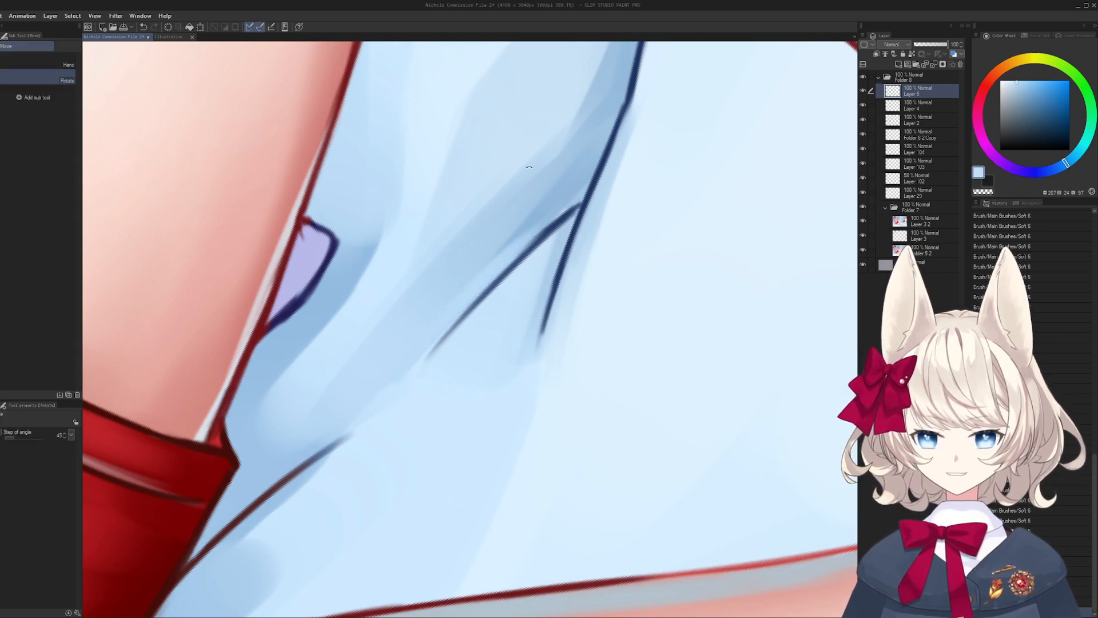
{"action": "left_click_drag", "start_coordinate": [428, 338], "coordinate": [513, 324]}
{"action": "mouse_move", "coordinate": [457, 389]}
{"action": "left_mouse_down"}
{"action": "mouse_move", "coordinate": [519, 354]}
{"action": "mouse_move", "coordinate": [575, 283]}
{"action": "left_mouse_up"}
{"action": "left_click", "coordinate": [503, 352], "text": "alt"}
{"action": "key", "text": "bracketright"}
{"action": "left_click_drag", "start_coordinate": [495, 342], "coordinate": [565, 286]}
{"action": "left_click_drag", "start_coordinate": [482, 361], "coordinate": [567, 280]}
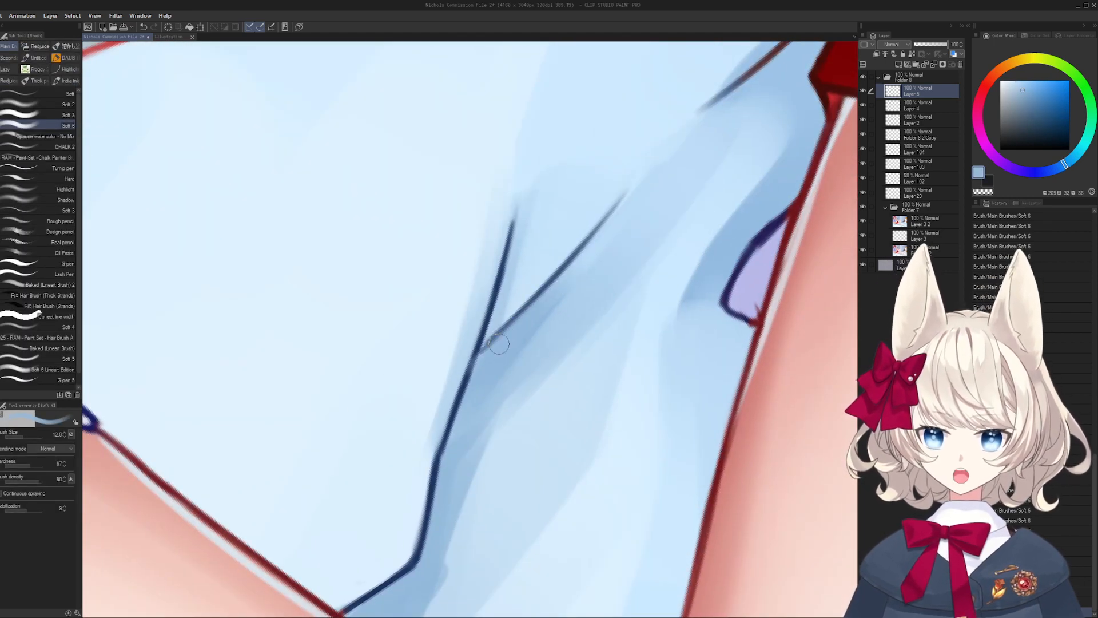
{"action": "left_click_drag", "start_coordinate": [503, 344], "coordinate": [635, 200]}
{"action": "left_click_drag", "start_coordinate": [549, 286], "coordinate": [635, 203]}
- Blend the branching fold line's tip and the surrounding blanket with sampled light blues, enlarging the brush to 20
{"action": "left_click", "coordinate": [664, 174], "text": "alt"}
{"action": "key", "text": "bracketright"}
{"action": "key", "text": "bracketright"}
{"action": "left_click_drag", "start_coordinate": [597, 252], "coordinate": [635, 206]}
{"action": "mouse_move", "coordinate": [577, 252]}
{"action": "left_mouse_down"}
{"action": "mouse_move", "coordinate": [626, 208]}
{"action": "mouse_move", "coordinate": [563, 252]}
{"action": "left_mouse_up"}
{"action": "left_click", "coordinate": [660, 97], "text": "alt"}
{"action": "key", "text": "bracketright"}
{"action": "key", "text": "shift+space"}
{"action": "left_click", "coordinate": [564, 251], "text": "alt"}
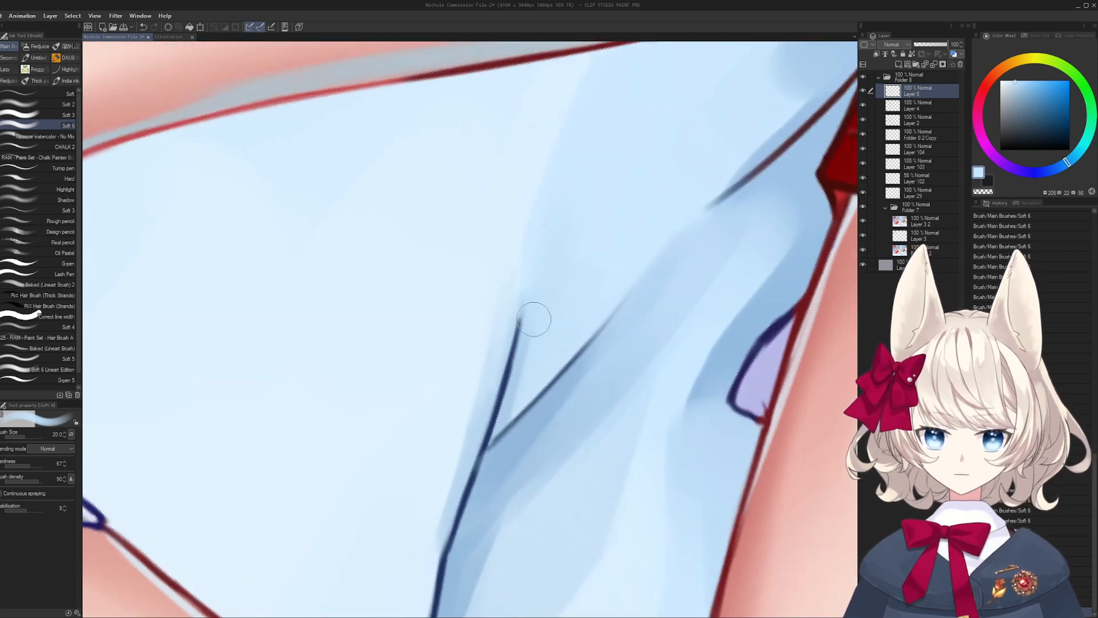
{"action": "left_click", "coordinate": [516, 189], "text": "alt"}
{"action": "left_click", "coordinate": [561, 281], "text": "alt"}
- Redraw the crease line and its junction with the branching fold line in sampled navy with a small brush
{"action": "key", "text": "space"}
{"action": "mouse_move", "coordinate": [492, 424]}
{"action": "left_mouse_down"}
{"action": "mouse_move", "coordinate": [517, 283]}
{"action": "mouse_move", "coordinate": [487, 358]}
{"action": "left_mouse_up"}
{"action": "key", "text": "bracketleft"}
{"action": "key", "text": "bracketleft"}
{"action": "key", "text": "bracketleft"}
{"action": "key", "text": "bracketleft"}
{"action": "key", "text": "bracketleft"}
{"action": "key", "text": "bracketleft"}
{"action": "key", "text": "bracketleft"}
{"action": "key", "text": "bracketleft"}
{"action": "key", "text": "bracketleft"}
{"action": "key", "text": "bracketleft"}
{"action": "left_click", "coordinate": [514, 290], "text": "alt"}
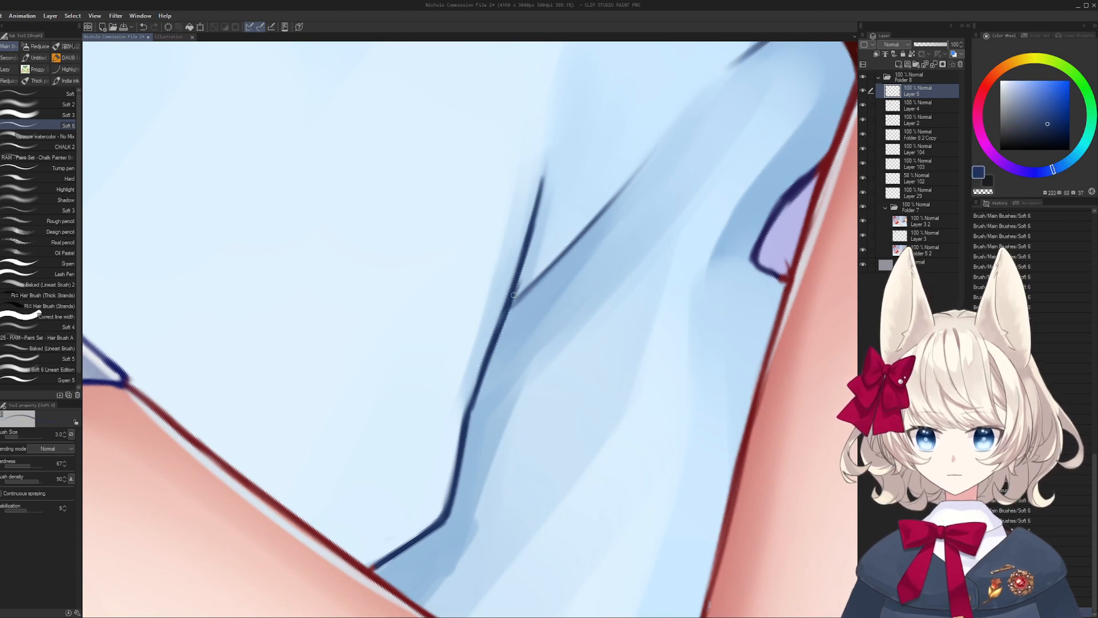
{"action": "key", "text": "bracketright"}
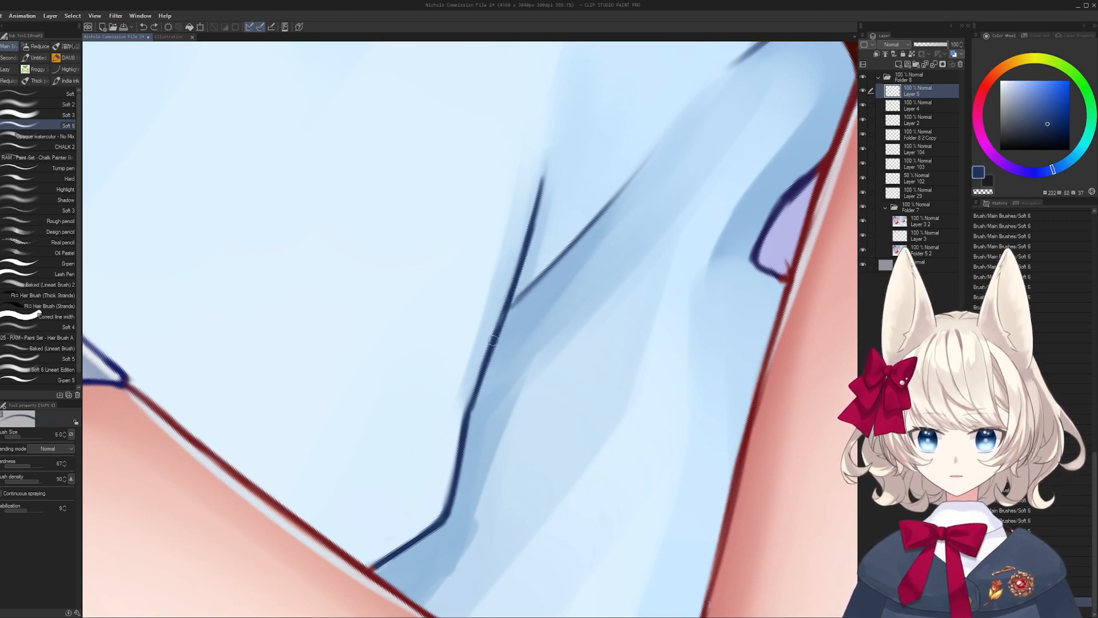
{"action": "left_click_drag", "start_coordinate": [492, 340], "coordinate": [487, 355]}
{"action": "key", "text": "space"}
{"action": "left_click_drag", "start_coordinate": [487, 355], "coordinate": [465, 415]}
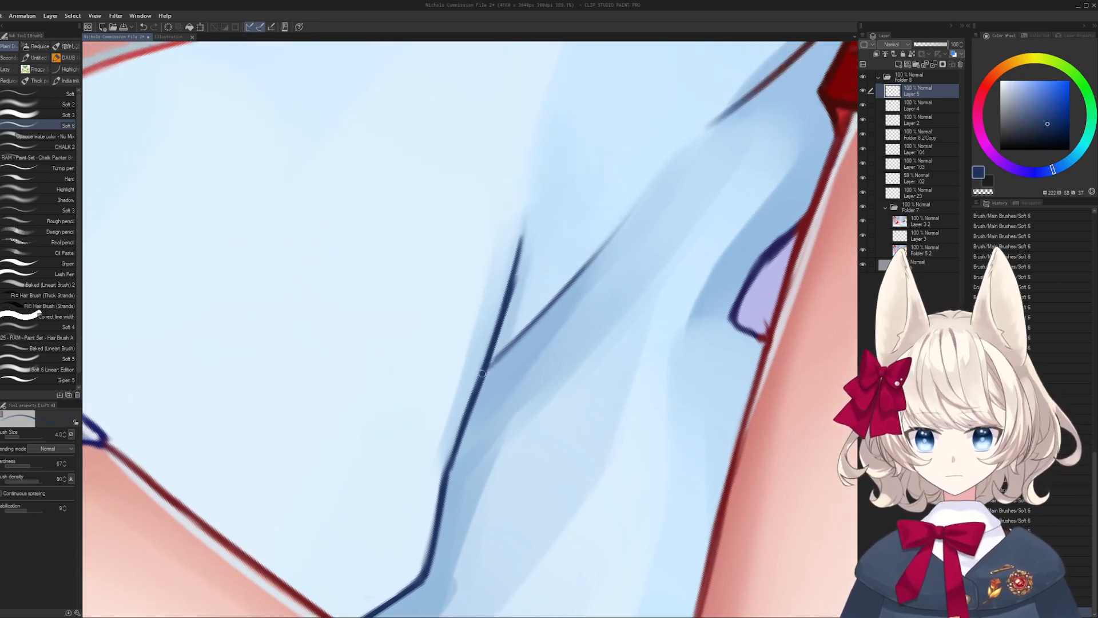
{"action": "left_click_drag", "start_coordinate": [491, 361], "coordinate": [530, 326]}
{"action": "left_click_drag", "start_coordinate": [488, 356], "coordinate": [561, 295]}
- Redraw the branching fold line down to its tapered tip in navy at brush size 3, undoing the last stroke
{"action": "key", "text": "shift+space"}
{"action": "mouse_move", "coordinate": [577, 377]}
{"action": "left_mouse_down"}
{"action": "mouse_move", "coordinate": [335, 303]}
{"action": "mouse_move", "coordinate": [398, 273]}
{"action": "left_mouse_up"}
{"action": "key", "text": "space"}
{"action": "key", "text": "bracketleft"}
{"action": "left_click_drag", "start_coordinate": [445, 359], "coordinate": [388, 474]}
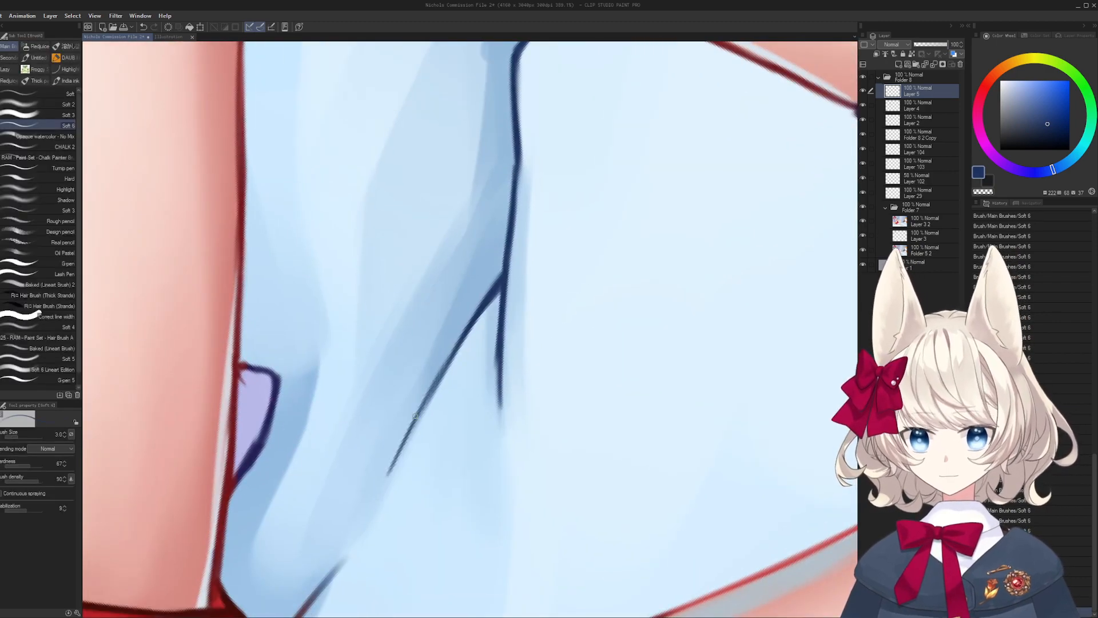
{"action": "key", "text": "ctrl+z"}
- Soften the blanket shading beside the crease line's short lower end with sampled light blue at brush size 15
{"action": "key", "text": "ctrl+space"}
{"action": "left_click_drag", "start_coordinate": [515, 327], "coordinate": [434, 322]}
{"action": "key", "text": "shift+space"}
{"action": "left_click_drag", "start_coordinate": [425, 320], "coordinate": [438, 295]}
{"action": "key", "text": "ctrl+space"}
{"action": "mouse_move", "coordinate": [495, 362]}
{"action": "left_mouse_down"}
{"action": "mouse_move", "coordinate": [530, 352]}
{"action": "mouse_move", "coordinate": [527, 301]}
{"action": "left_mouse_up"}
{"action": "left_click", "coordinate": [486, 350], "text": "alt"}
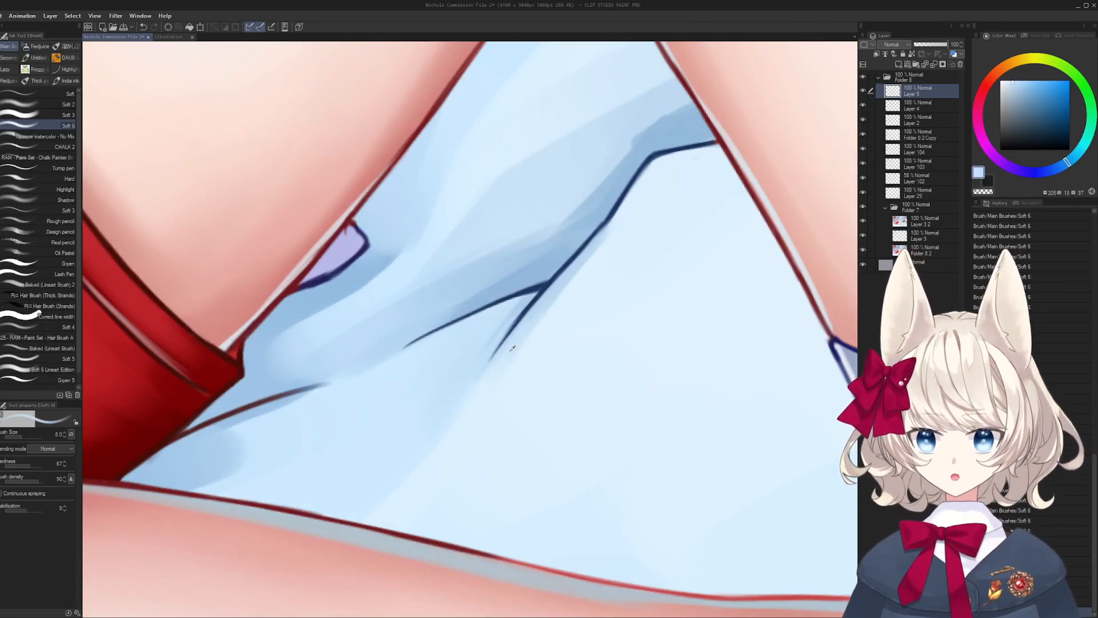
{"action": "key", "text": "bracketright"}
{"action": "key", "text": "bracketright"}
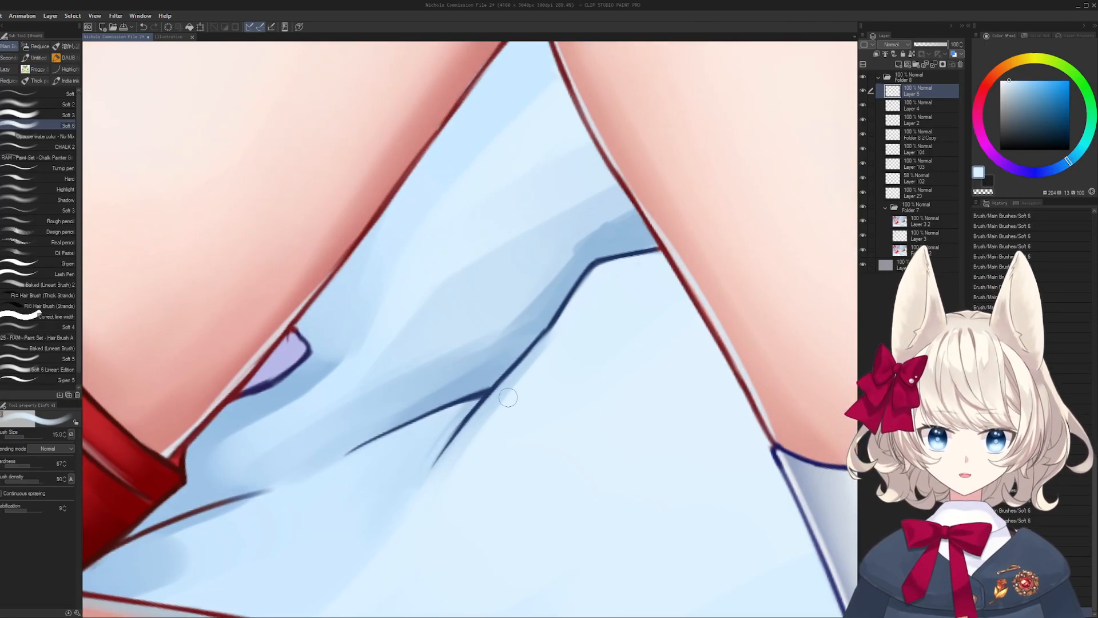
{"action": "left_click_drag", "start_coordinate": [522, 397], "coordinate": [462, 501]}
- Thicken the junction of the crease and branching fold lines with sampled navy at brush size 3
{"action": "key", "text": "bracketleft"}
{"action": "key", "text": "bracketleft"}
{"action": "key", "text": "bracketleft"}
{"action": "key", "text": "bracketleft"}
{"action": "key", "text": "bracketleft"}
{"action": "key", "text": "bracketleft"}
{"action": "key", "text": "bracketleft"}
{"action": "key", "text": "bracketleft"}
{"action": "key", "text": "bracketleft"}
{"action": "left_click", "coordinate": [480, 394], "text": "alt"}
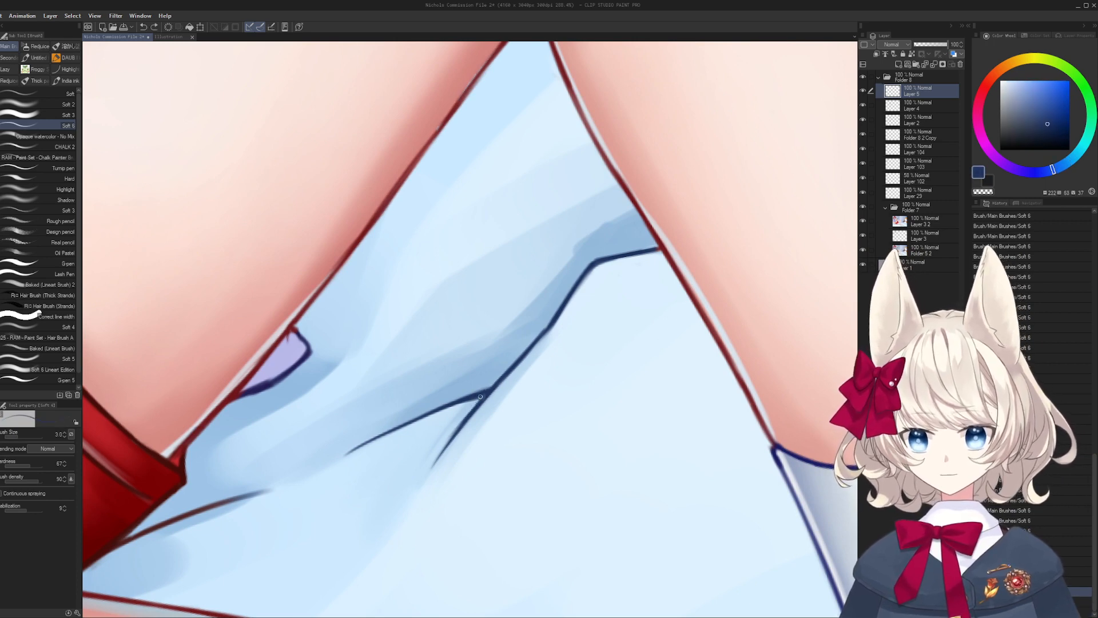
- Clean up the blanket around the crease line's lower tip and underside with sampled light blue, enlarging the brush to 17
{"action": "left_click", "coordinate": [430, 474], "text": "alt"}
{"action": "key", "text": "bracketright"}
{"action": "key", "text": "bracketright"}
{"action": "mouse_move", "coordinate": [463, 422]}
{"action": "left_mouse_down"}
{"action": "mouse_move", "coordinate": [433, 469]}
{"action": "mouse_move", "coordinate": [467, 402]}
{"action": "mouse_move", "coordinate": [518, 395]}
{"action": "left_mouse_up"}
{"action": "key", "text": "bracketright"}
{"action": "key", "text": "bracketright"}
{"action": "key", "text": "bracketright"}
{"action": "key", "text": "bracketright"}
{"action": "key", "text": "bracketright"}
{"action": "left_click", "coordinate": [439, 436], "text": "alt"}
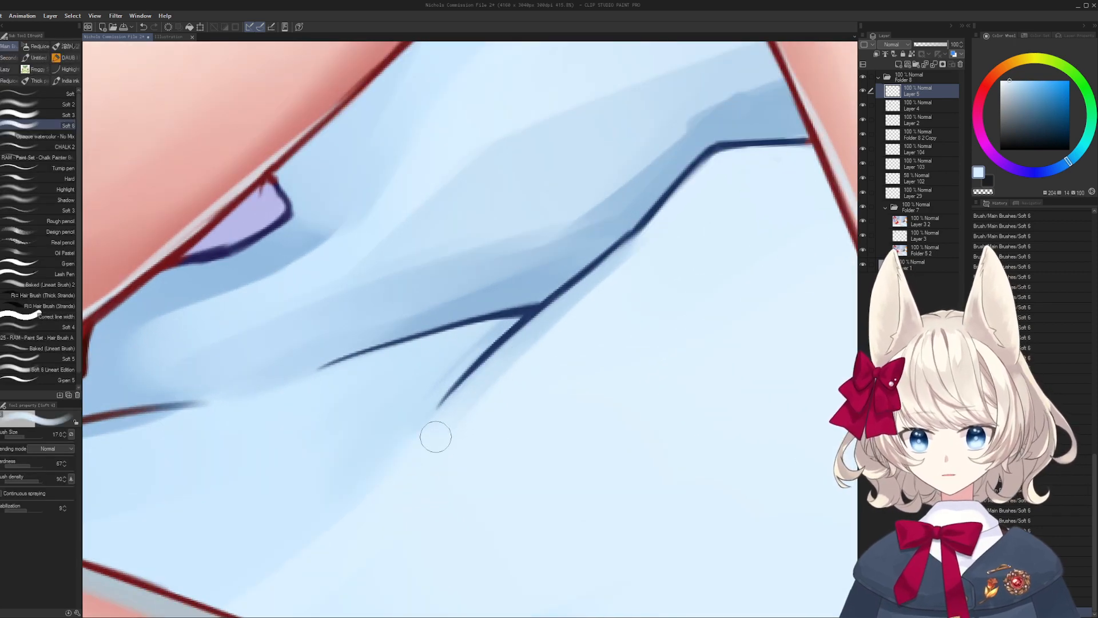
{"action": "left_click_drag", "start_coordinate": [435, 437], "coordinate": [476, 395]}
{"action": "left_click_drag", "start_coordinate": [619, 299], "coordinate": [560, 370]}
{"action": "left_click_drag", "start_coordinate": [595, 260], "coordinate": [629, 231]}
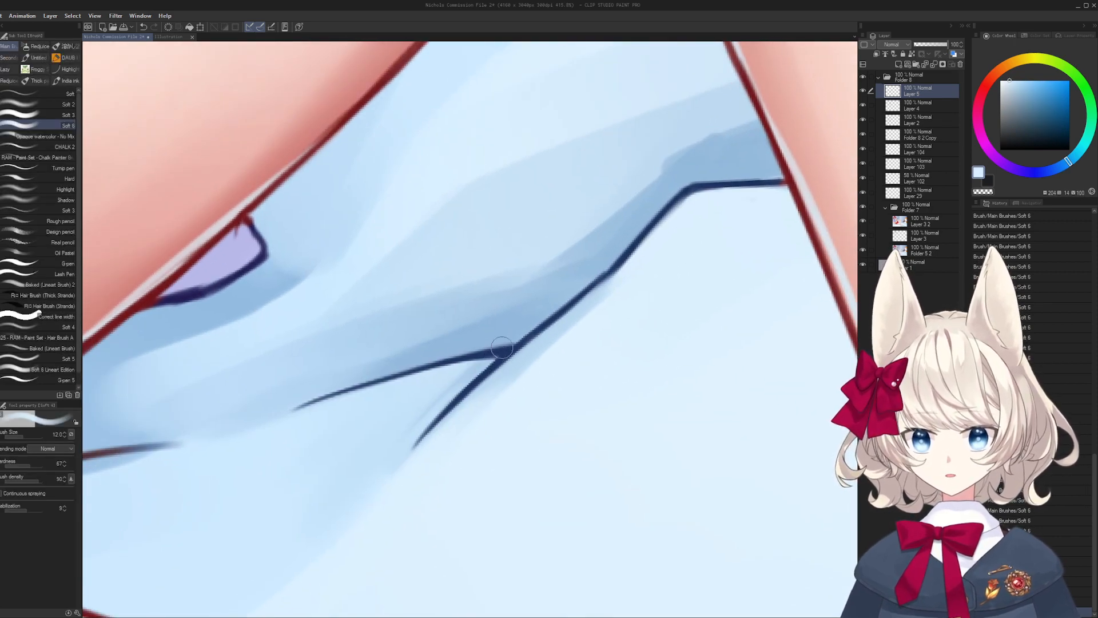
- Refine the crease line above the fold junction with sampled navy and a small brush, undoing two attempts before the final stroke
{"action": "key", "text": "bracketleft"}
{"action": "key", "text": "bracketleft"}
{"action": "key", "text": "bracketleft"}
{"action": "key", "text": "bracketleft"}
{"action": "key", "text": "bracketleft"}
{"action": "key", "text": "bracketleft"}
{"action": "key", "text": "bracketleft"}
{"action": "key", "text": "bracketleft"}
{"action": "key", "text": "bracketleft"}
{"action": "left_click", "coordinate": [502, 350], "text": "alt"}
{"action": "left_click_drag", "start_coordinate": [618, 274], "coordinate": [545, 322]}
{"action": "key", "text": "ctrl+z"}
{"action": "key", "text": "bracketright"}
{"action": "key", "text": "ctrl+z"}
{"action": "mouse_move", "coordinate": [650, 236]}
{"action": "left_mouse_down"}
{"action": "mouse_move", "coordinate": [584, 326]}
{"action": "mouse_move", "coordinate": [621, 280]}
{"action": "left_mouse_up"}
- Soften the dark blanket shading beside the crease line's upper bend with sampled blues, enlarging the brush to 20
{"action": "key", "text": "shift+space"}
{"action": "left_click_drag", "start_coordinate": [632, 299], "coordinate": [618, 217]}
{"action": "mouse_move", "coordinate": [618, 216]}
{"action": "left_mouse_down"}
{"action": "mouse_move", "coordinate": [601, 312]}
{"action": "mouse_move", "coordinate": [645, 264]}
{"action": "left_mouse_up"}
{"action": "key", "text": "shift+space"}
{"action": "left_click", "coordinate": [552, 245], "text": "alt"}
{"action": "left_click", "coordinate": [544, 288], "text": "alt"}
{"action": "key", "text": "bracketright"}
{"action": "key", "text": "bracketright"}
{"action": "key", "text": "bracketright"}
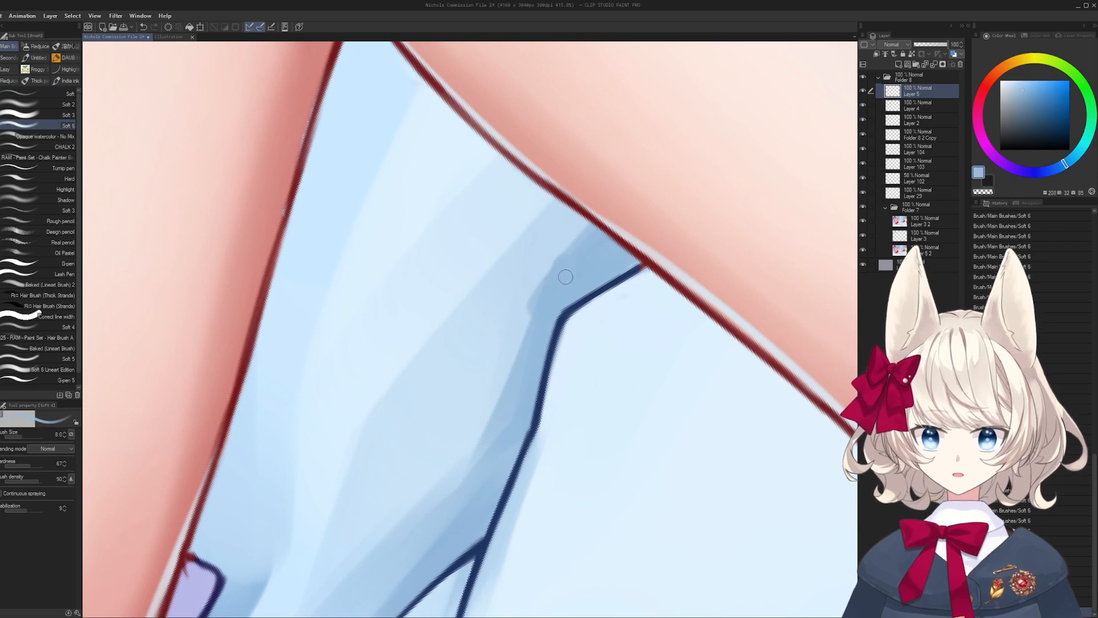
{"action": "mouse_move", "coordinate": [518, 335]}
{"action": "left_mouse_down"}
{"action": "mouse_move", "coordinate": [567, 268]}
{"action": "mouse_move", "coordinate": [497, 341]}
{"action": "mouse_move", "coordinate": [497, 422]}
{"action": "mouse_move", "coordinate": [525, 351]}
{"action": "mouse_move", "coordinate": [517, 417]}
{"action": "left_mouse_up"}
{"action": "left_click", "coordinate": [579, 258], "text": "alt"}
{"action": "left_click", "coordinate": [499, 369], "text": "alt"}
{"action": "key", "text": "bracketright"}
{"action": "key", "text": "bracketright"}
{"action": "left_click_drag", "start_coordinate": [509, 397], "coordinate": [553, 277]}
{"action": "left_click_drag", "start_coordinate": [491, 418], "coordinate": [549, 281]}
- Blend the blanket shading above the branching fold line with sampled light blues at brush size 20
{"action": "left_click", "coordinate": [477, 335], "text": "alt"}
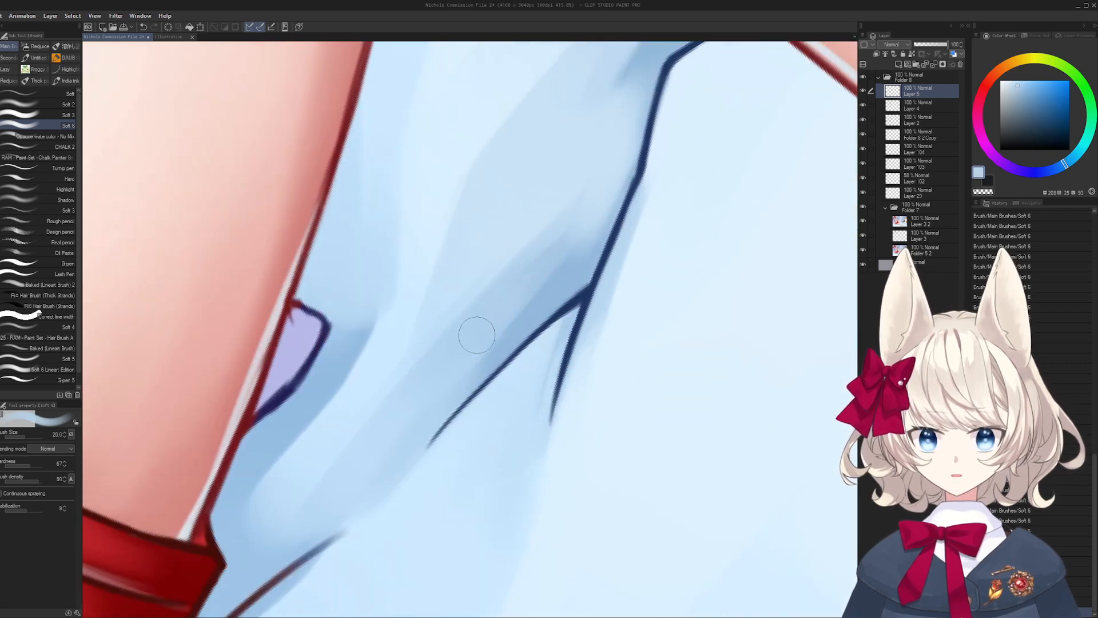
{"action": "left_click_drag", "start_coordinate": [477, 334], "coordinate": [529, 378]}
{"action": "left_click", "coordinate": [597, 220], "text": "alt"}
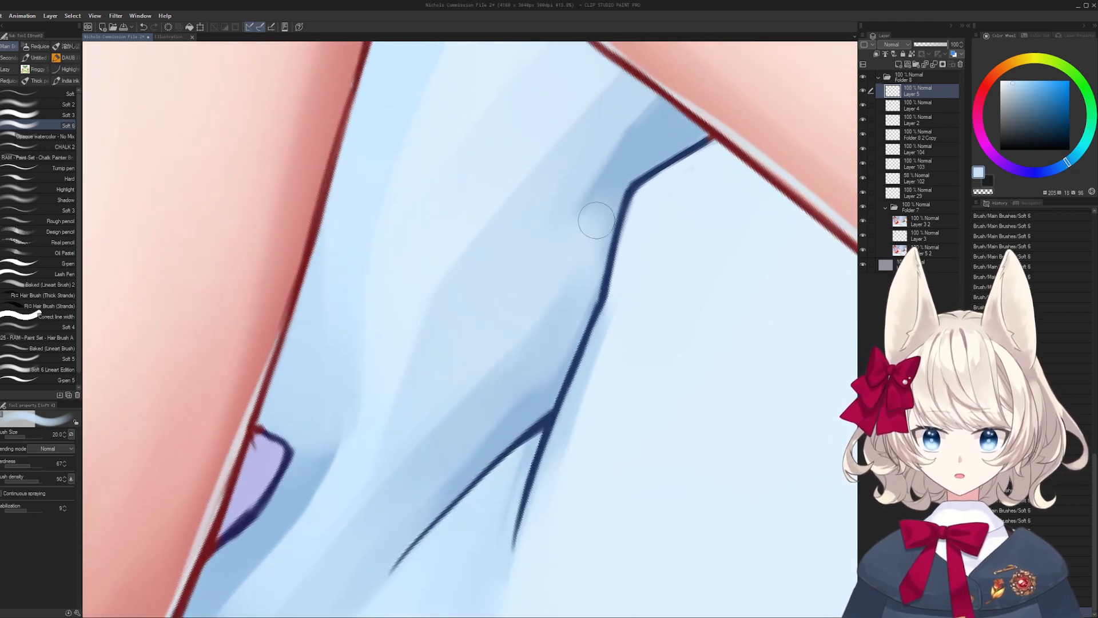
{"action": "left_click_drag", "start_coordinate": [458, 421], "coordinate": [529, 221]}
{"action": "left_click", "coordinate": [554, 303], "text": "alt"}
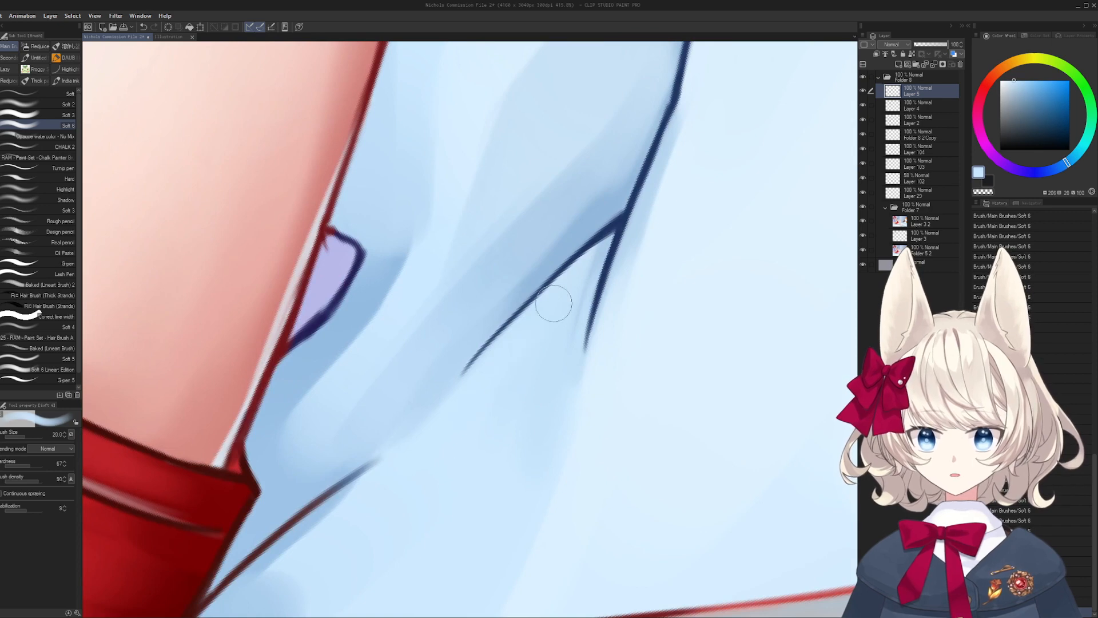
- Thicken the branching fold line with sampled navy and a small brush, undoing the unwanted strokes
{"action": "left_click", "coordinate": [629, 214], "text": "alt"}
{"action": "key", "text": "bracketleft"}
{"action": "key", "text": "bracketleft"}
{"action": "key", "text": "bracketleft"}
{"action": "key", "text": "bracketleft"}
{"action": "key", "text": "bracketleft"}
{"action": "key", "text": "bracketleft"}
{"action": "key", "text": "bracketleft"}
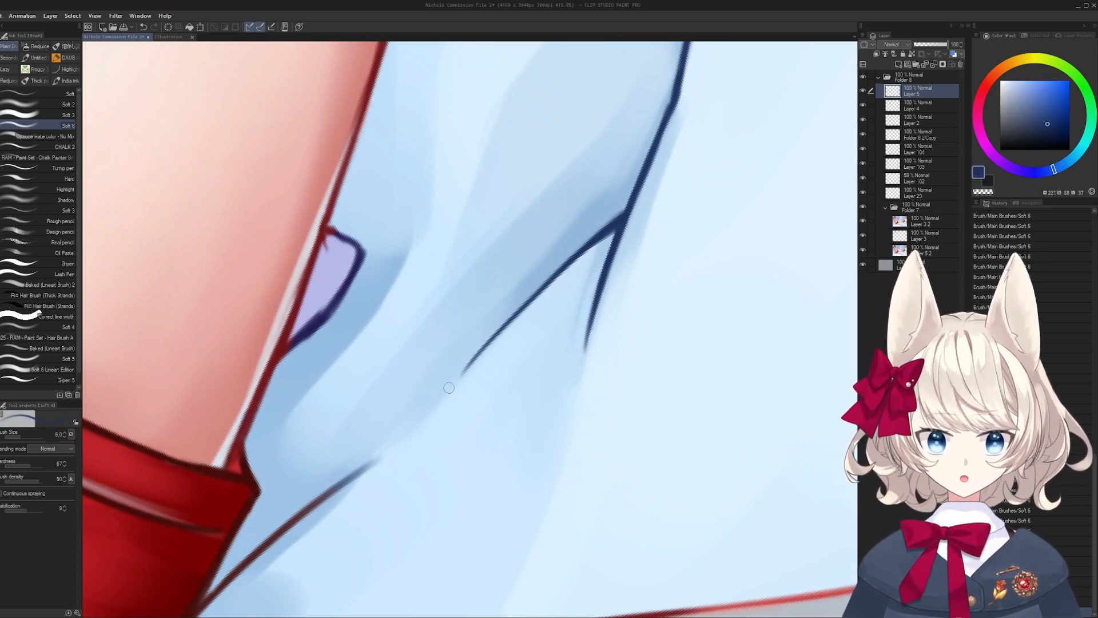
{"action": "mouse_move", "coordinate": [460, 382]}
{"action": "left_mouse_down"}
{"action": "mouse_move", "coordinate": [587, 243]}
{"action": "mouse_move", "coordinate": [565, 263]}
{"action": "mouse_move", "coordinate": [573, 256]}
{"action": "left_mouse_up"}
{"action": "key", "text": "ctrl+z"}
{"action": "key", "text": "bracketleft"}
{"action": "key", "text": "bracketleft"}
{"action": "key", "text": "ctrl+z"}
{"action": "key", "text": "ctrl+z"}
- Clean up the underside and tip of the branching fold line with sampled light blue at brush size 7 to 8, and save the file
{"action": "left_click", "coordinate": [525, 328], "text": "alt"}
{"action": "key", "text": "bracketright"}
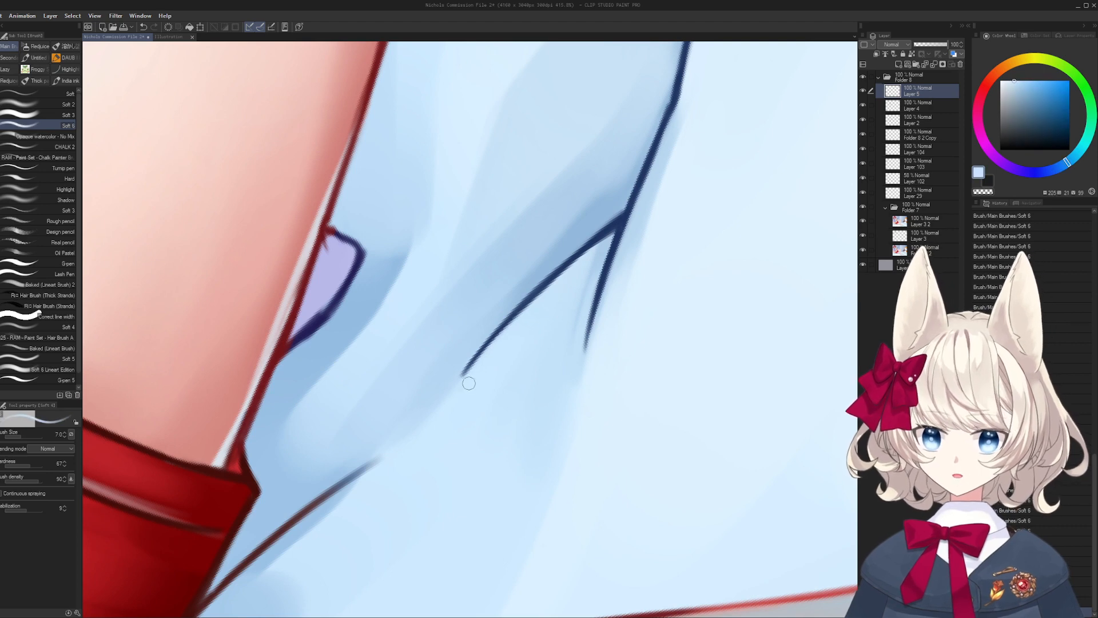
{"action": "left_click_drag", "start_coordinate": [468, 383], "coordinate": [572, 273]}
{"action": "key", "text": "bracketright"}
{"action": "mouse_move", "coordinate": [456, 379]}
{"action": "left_mouse_down"}
{"action": "mouse_move", "coordinate": [523, 283]}
{"action": "mouse_move", "coordinate": [530, 364]}
{"action": "left_mouse_up"}
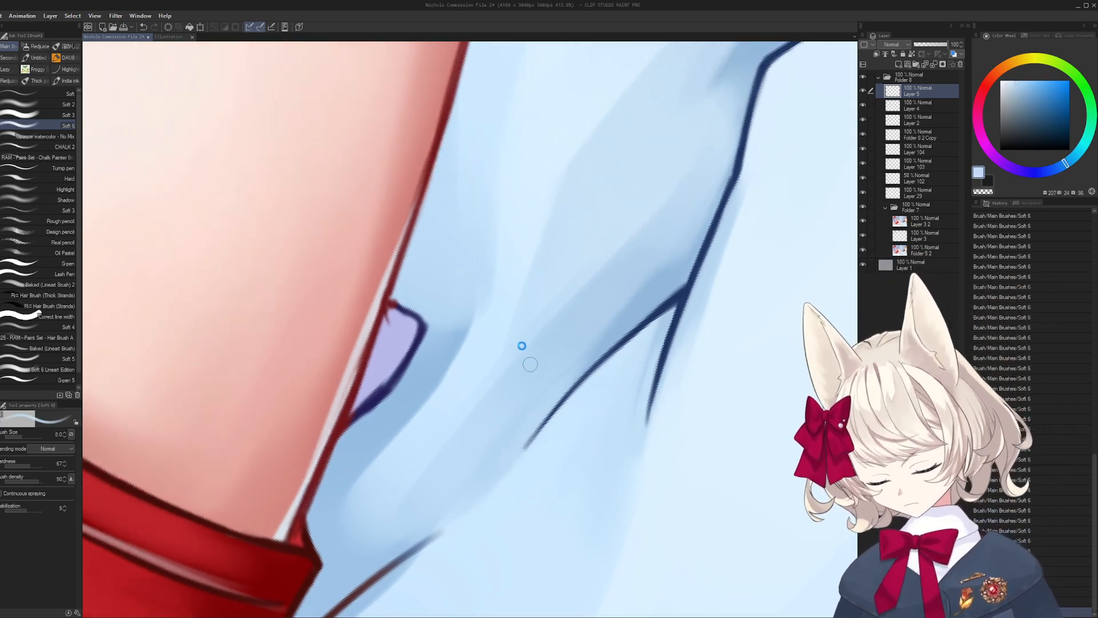
{"action": "key", "text": "ctrl+s"}
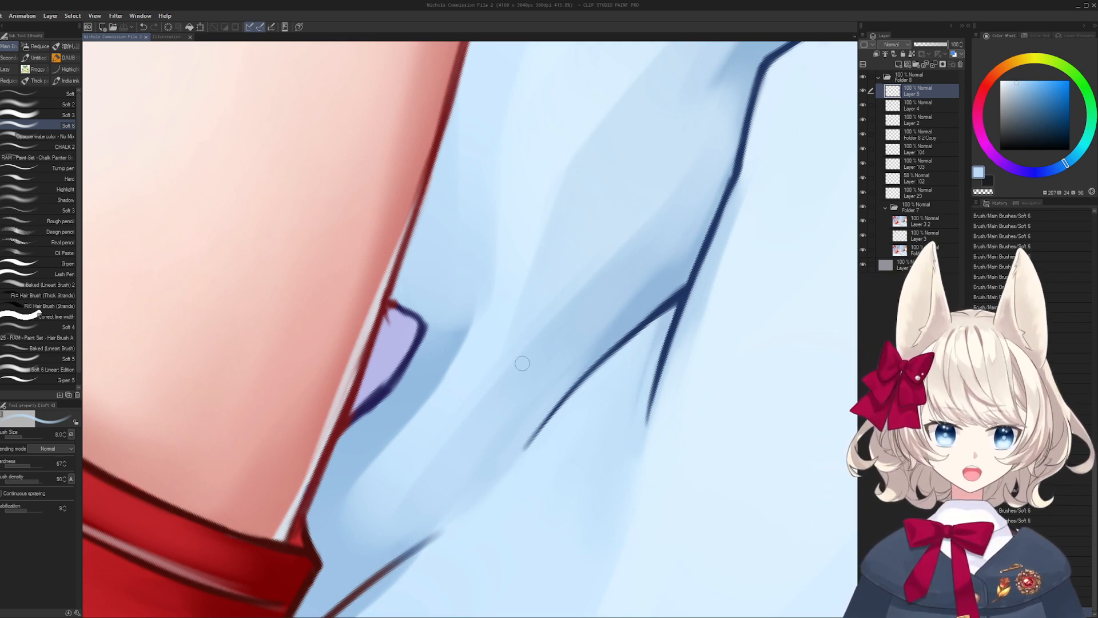
- Extend the pale rim highlight around the curved end of the raised knee's crease with sampled off-white at brush size 7
{"action": "left_click_drag", "start_coordinate": [637, 236], "coordinate": [380, 437]}
{"action": "left_click_drag", "start_coordinate": [461, 316], "coordinate": [346, 549]}
{"action": "left_click_drag", "start_coordinate": [638, 284], "coordinate": [485, 241]}
{"action": "left_click_drag", "start_coordinate": [594, 223], "coordinate": [532, 352]}
{"action": "mouse_move", "coordinate": [509, 343]}
{"action": "left_mouse_down"}
{"action": "mouse_move", "coordinate": [601, 321]}
{"action": "mouse_move", "coordinate": [556, 305]}
{"action": "left_mouse_up"}
{"action": "left_click", "coordinate": [563, 298], "text": "alt"}
{"action": "mouse_move", "coordinate": [518, 259]}
{"action": "left_mouse_down"}
{"action": "mouse_move", "coordinate": [444, 257]}
{"action": "mouse_move", "coordinate": [401, 344]}
{"action": "left_mouse_up"}
{"action": "left_click_drag", "start_coordinate": [433, 356], "coordinate": [519, 373]}
{"action": "mouse_move", "coordinate": [500, 311]}
{"action": "left_mouse_down"}
{"action": "mouse_move", "coordinate": [533, 309]}
{"action": "mouse_move", "coordinate": [440, 320]}
{"action": "mouse_move", "coordinate": [429, 310]}
{"action": "left_mouse_up"}
{"action": "key", "text": "["}
{"action": "left_click", "coordinate": [495, 254], "text": "alt"}
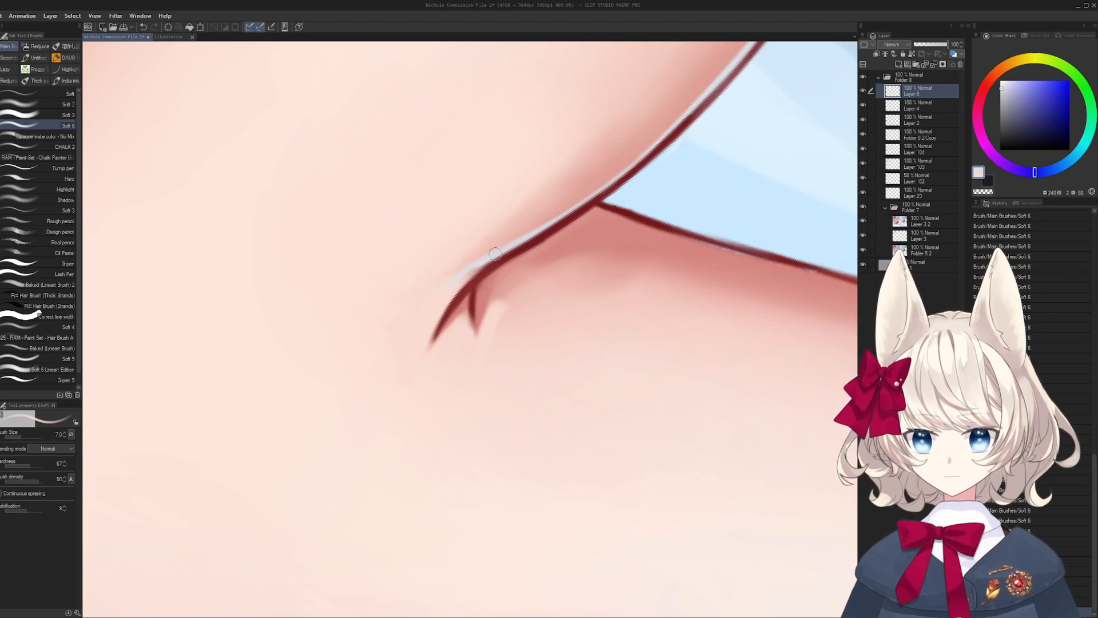
- Trim the knee crease line's tip and tidy its small branch with sampled skin tones, starting at brush size 10
{"action": "left_click", "coordinate": [431, 321], "text": "alt"}
{"action": "key", "text": "]"}
{"action": "key", "text": "]"}
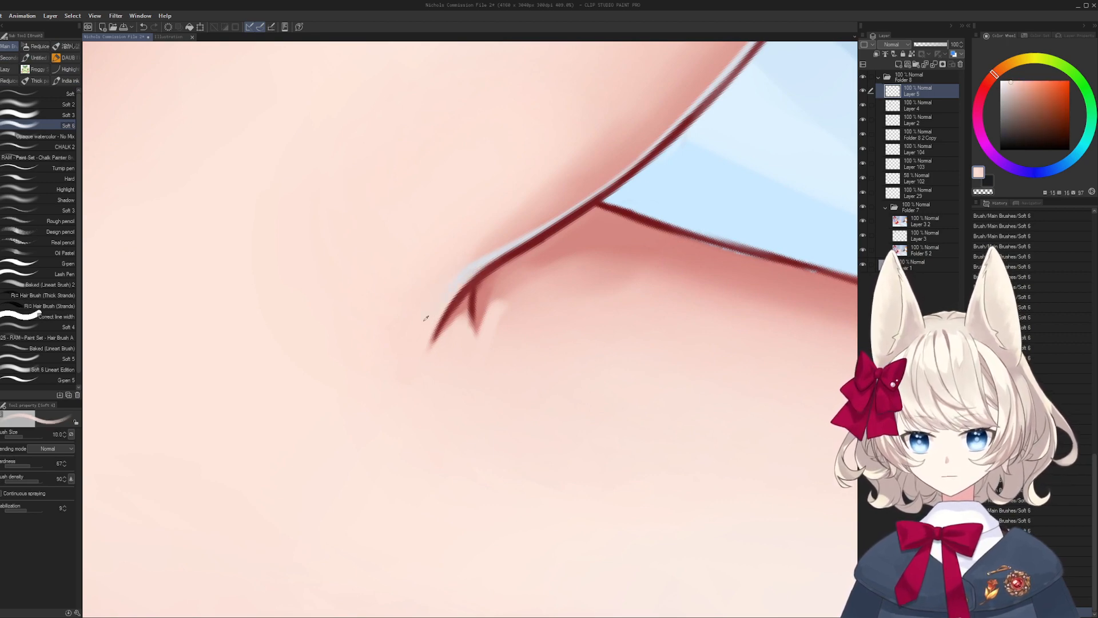
{"action": "left_click_drag", "start_coordinate": [434, 318], "coordinate": [438, 343]}
{"action": "left_click", "coordinate": [439, 365], "text": "alt"}
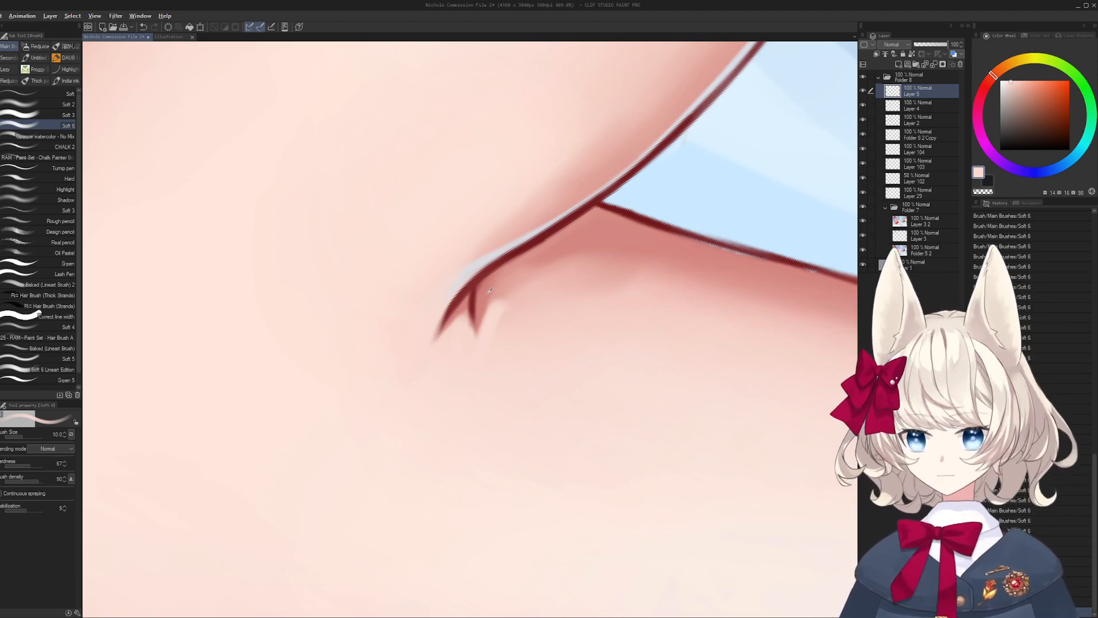
{"action": "left_click", "coordinate": [479, 322], "text": "alt"}
{"action": "key", "text": "["}
{"action": "key", "text": "["}
{"action": "left_click", "coordinate": [479, 344], "text": "alt"}
{"action": "left_click_drag", "start_coordinate": [483, 337], "coordinate": [504, 320]}
- Redraw the raised thigh's underside outline leading to the knee crease with sampled dark red at brush size 6, undoing unsatisfactory strokes
{"action": "key", "text": "r"}
{"action": "mouse_move", "coordinate": [580, 286]}
{"action": "left_mouse_down"}
{"action": "mouse_move", "coordinate": [462, 338]}
{"action": "mouse_move", "coordinate": [473, 346]}
{"action": "mouse_move", "coordinate": [471, 331]}
{"action": "mouse_move", "coordinate": [559, 262]}
{"action": "mouse_move", "coordinate": [540, 375]}
{"action": "left_mouse_up"}
{"action": "key", "text": "b"}
{"action": "key", "text": "r"}
{"action": "key", "text": "b"}
{"action": "left_click", "coordinate": [559, 262], "text": "alt"}
{"action": "key", "text": "r"}
{"action": "left_click_drag", "start_coordinate": [482, 404], "coordinate": [563, 272]}
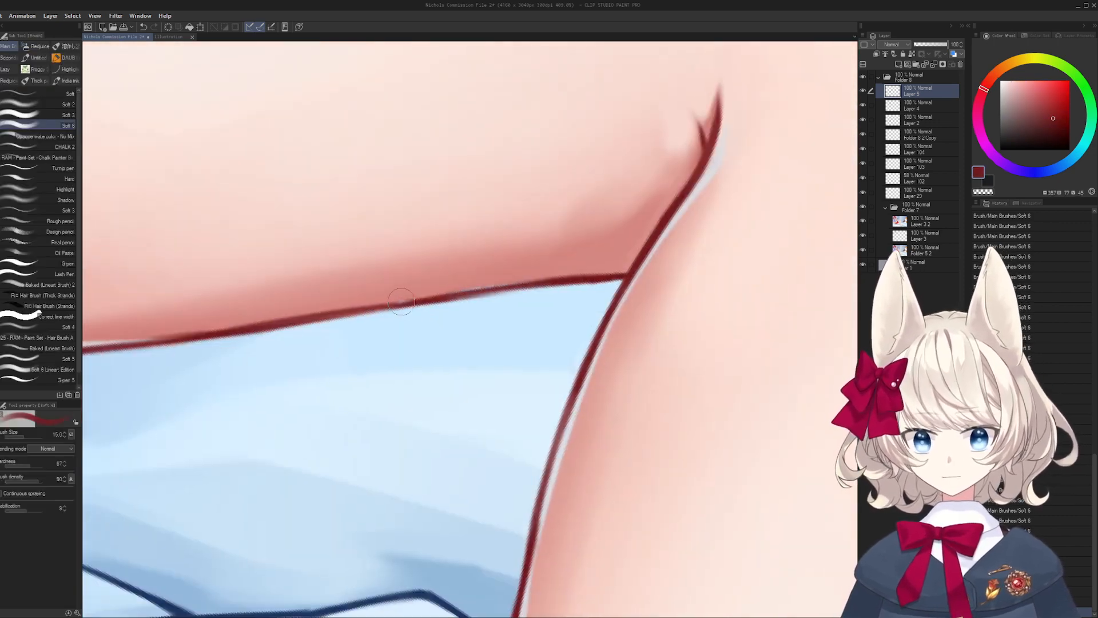
{"action": "left_click_drag", "start_coordinate": [400, 299], "coordinate": [86, 350]}
{"action": "key", "text": "r"}
{"action": "left_click_drag", "start_coordinate": [347, 329], "coordinate": [347, 346]}
{"action": "left_click", "coordinate": [347, 347], "text": "alt"}
{"action": "key", "text": "b"}
{"action": "key", "text": "ctrl+z"}
{"action": "left_click_drag", "start_coordinate": [286, 361], "coordinate": [449, 309]}
{"action": "key", "text": "ctrl+z"}
{"action": "left_click_drag", "start_coordinate": [312, 348], "coordinate": [459, 307]}
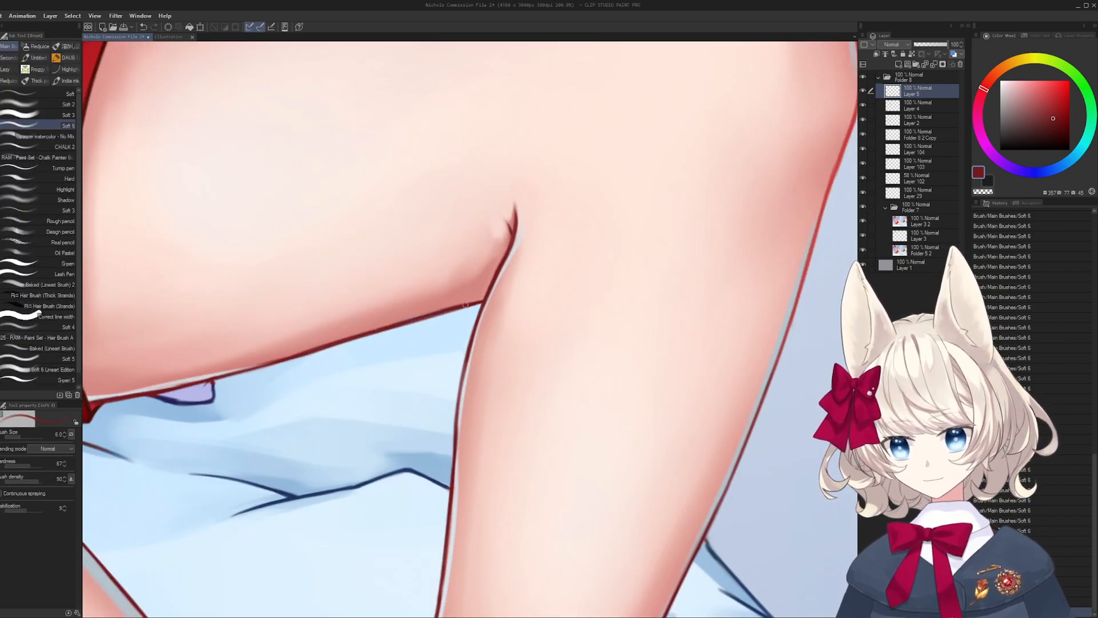
{"action": "key", "text": "ctrl+z"}
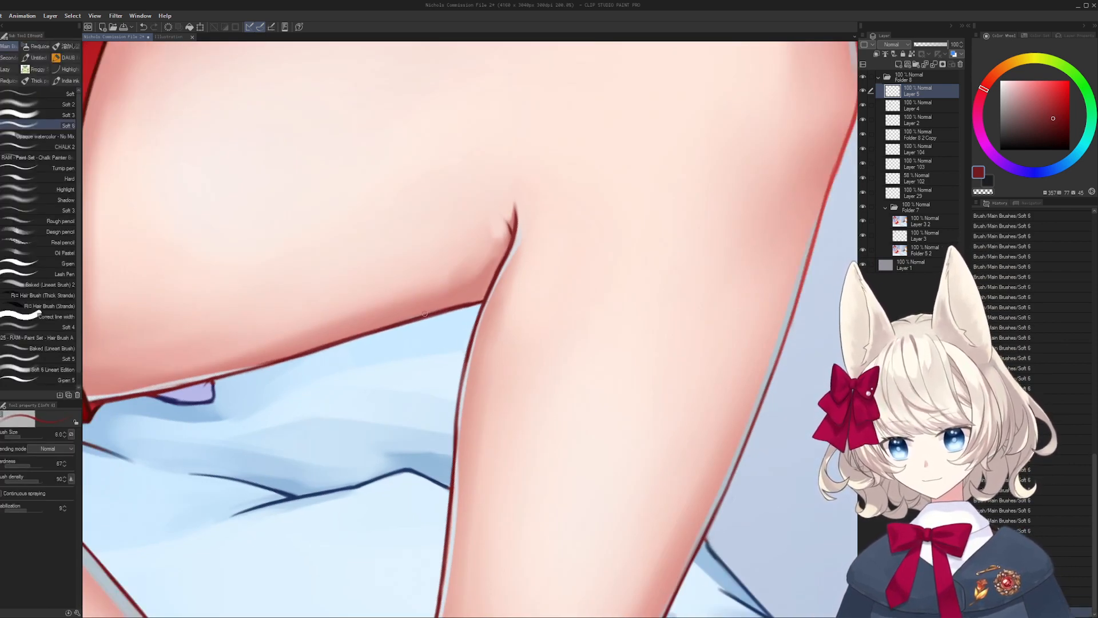
{"action": "mouse_move", "coordinate": [394, 327]}
{"action": "left_mouse_down"}
{"action": "mouse_move", "coordinate": [457, 325]}
{"action": "mouse_move", "coordinate": [528, 280]}
{"action": "mouse_move", "coordinate": [575, 269]}
{"action": "left_mouse_up"}
- Refine the junction of the thigh outline and knee crease with sampled pink and dark red, reducing the brush to 3
{"action": "left_click", "coordinate": [486, 281], "text": "alt"}
{"action": "left_click_drag", "start_coordinate": [477, 297], "coordinate": [582, 269]}
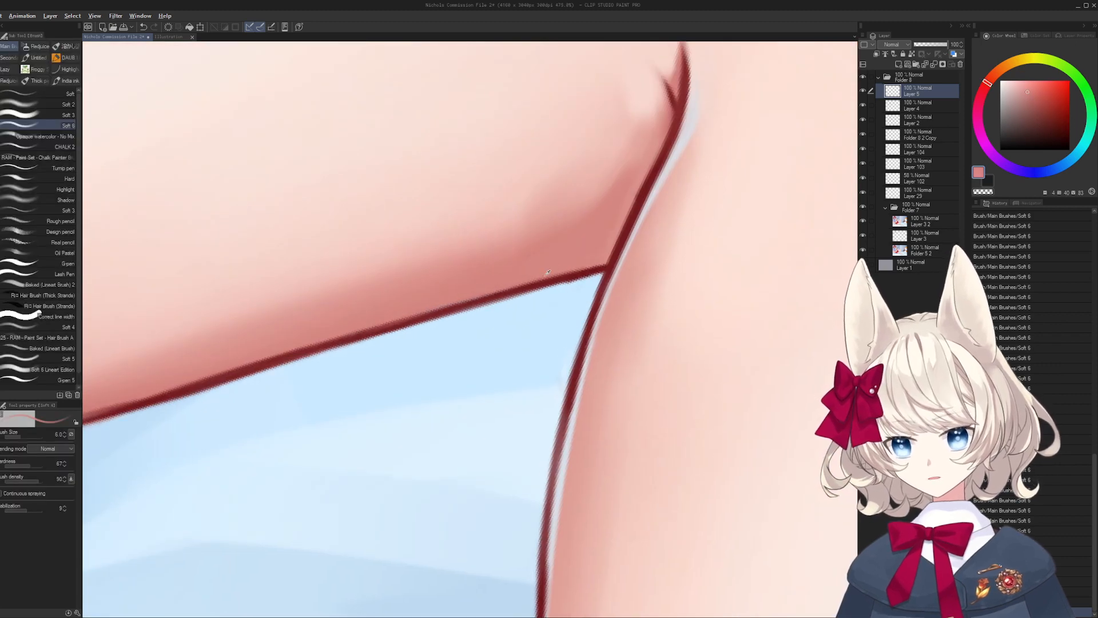
{"action": "left_click", "coordinate": [617, 258], "text": "alt"}
{"action": "left_click_drag", "start_coordinate": [528, 298], "coordinate": [604, 271]}
{"action": "key", "text": "ctrl+z"}
{"action": "key", "text": "bracketleft"}
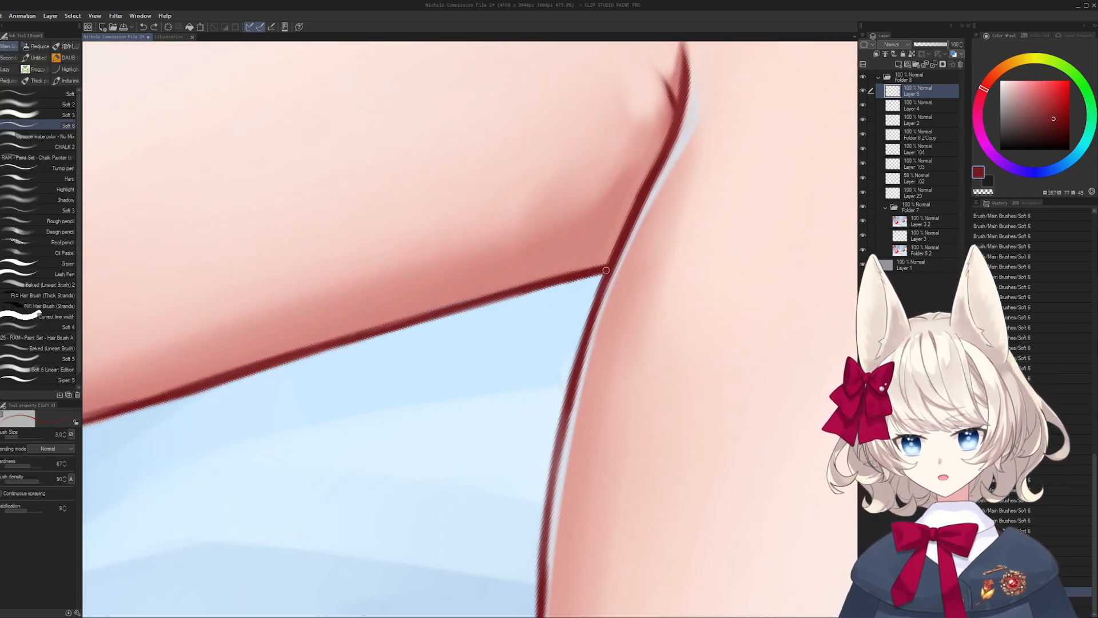
{"action": "left_click_drag", "start_coordinate": [543, 286], "coordinate": [604, 270]}
{"action": "mouse_move", "coordinate": [454, 320]}
{"action": "left_mouse_down"}
{"action": "mouse_move", "coordinate": [706, 256]}
{"action": "mouse_move", "coordinate": [514, 309]}
{"action": "mouse_move", "coordinate": [652, 255]}
{"action": "left_mouse_up"}
{"action": "key", "text": "ctrl+z"}
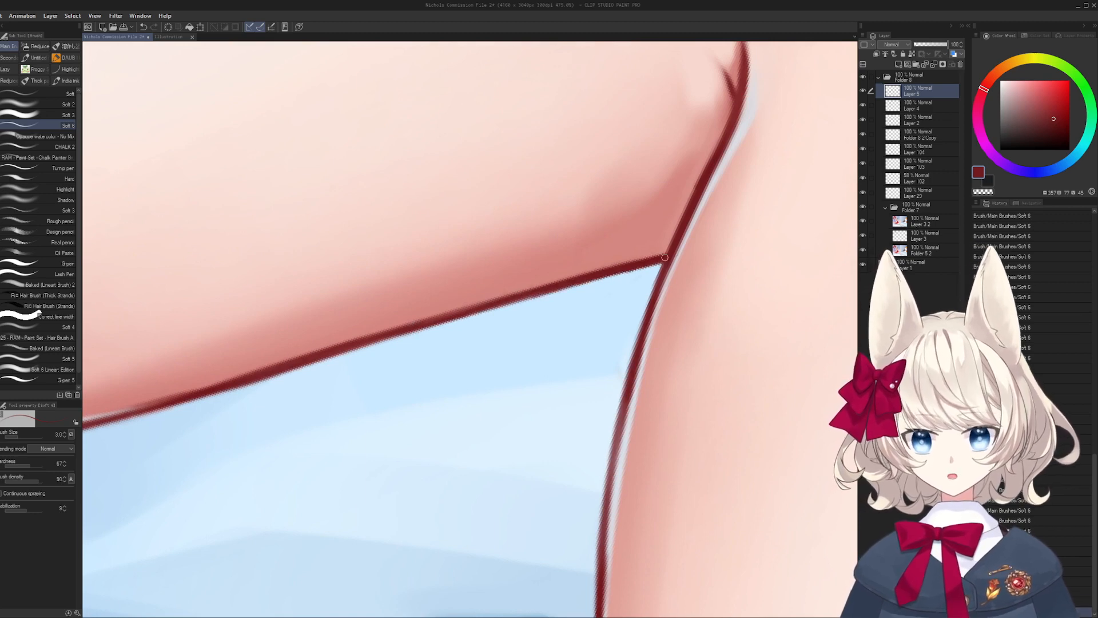
{"action": "left_click_drag", "start_coordinate": [526, 291], "coordinate": [702, 244]}
- Try to trim the pale rim highlight along the thigh outline near the shorts with sampled pink at brush size 4
{"action": "mouse_move", "coordinate": [646, 321]}
{"action": "left_mouse_down"}
{"action": "mouse_move", "coordinate": [505, 444]}
{"action": "mouse_move", "coordinate": [349, 336]}
{"action": "left_mouse_up"}
{"action": "left_click_drag", "start_coordinate": [392, 388], "coordinate": [318, 343]}
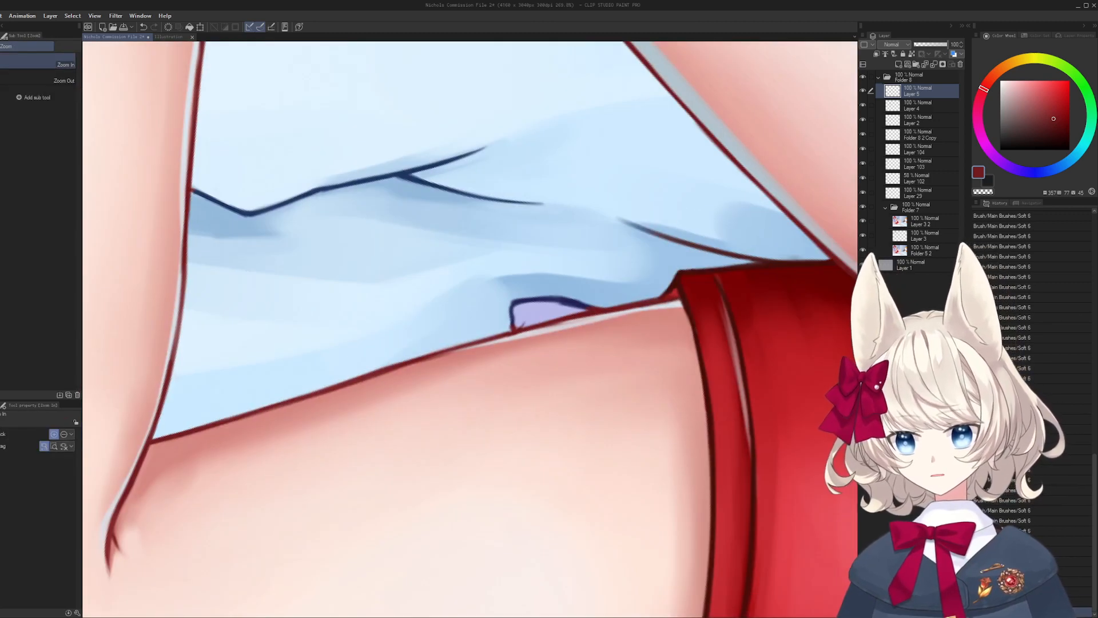
{"action": "key", "text": "bracketright"}
{"action": "left_click_drag", "start_coordinate": [435, 355], "coordinate": [458, 344]}
{"action": "scroll", "coordinate": [457, 344], "scroll_direction": "up", "scroll_amount": 3}
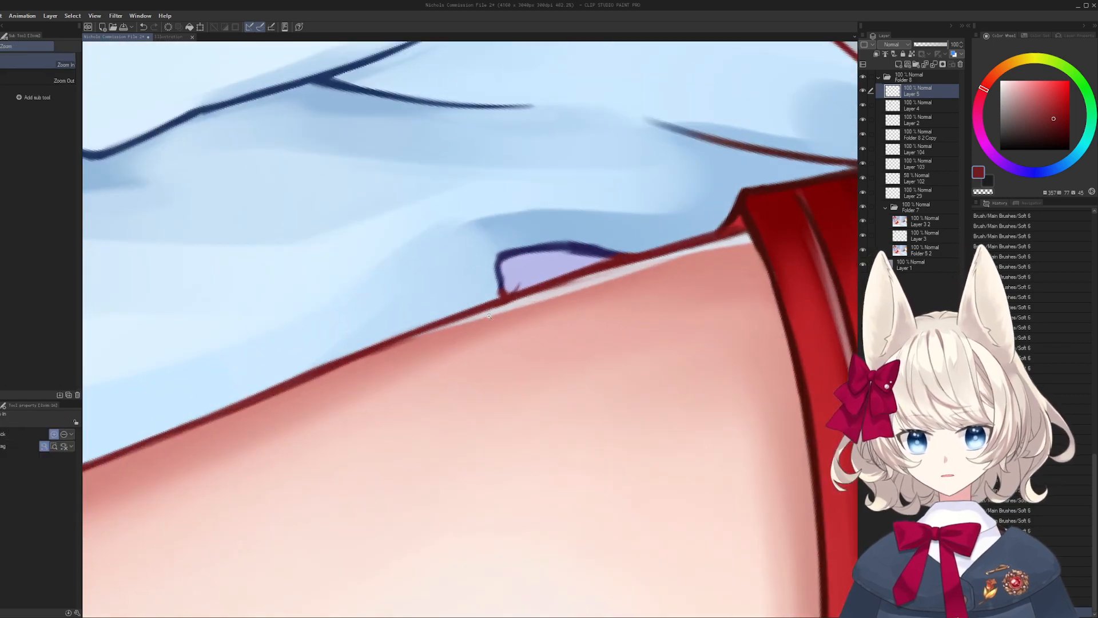
{"action": "left_click", "coordinate": [506, 309], "text": "alt"}
{"action": "key", "text": "ctrl+z"}
{"action": "left_click_drag", "start_coordinate": [458, 324], "coordinate": [544, 296]}
{"action": "left_click_drag", "start_coordinate": [477, 318], "coordinate": [583, 284]}
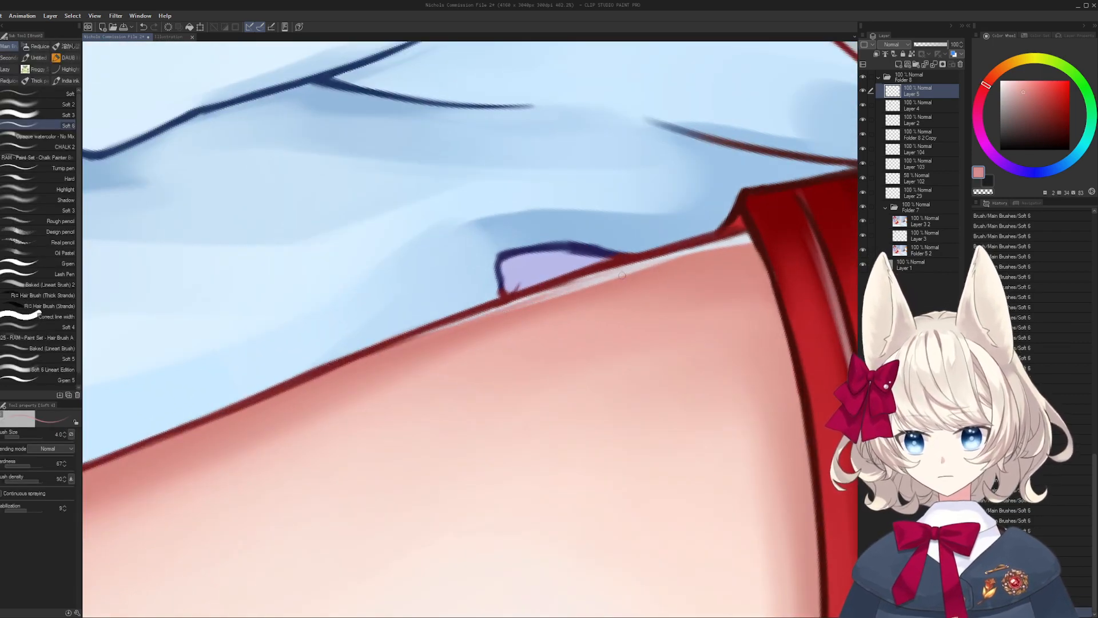
{"action": "key", "text": "ctrl+z"}
{"action": "key", "text": "ctrl+z"}
- Widen the pale rim highlight along the thigh up to the shorts hem with sampled light grey at brush size 5, undoing the first attempts
{"action": "left_click", "coordinate": [572, 285], "text": "alt"}
{"action": "mouse_move", "coordinate": [426, 332]}
{"action": "left_mouse_down"}
{"action": "mouse_move", "coordinate": [380, 352]}
{"action": "mouse_move", "coordinate": [644, 271]}
{"action": "left_mouse_up"}
{"action": "key", "text": "ctrl+z"}
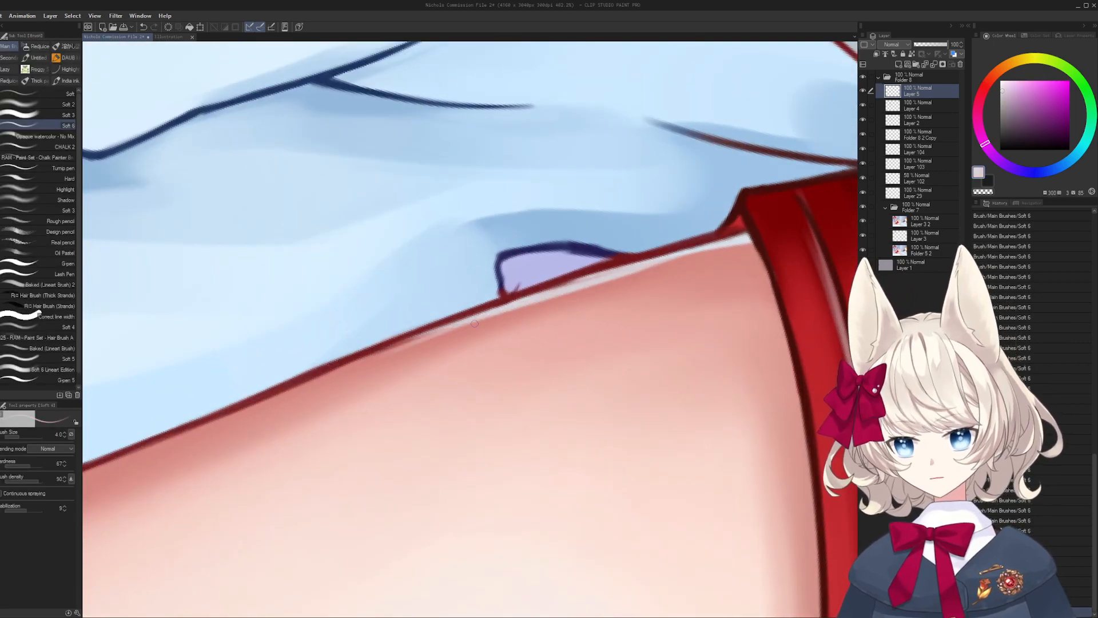
{"action": "left_click_drag", "start_coordinate": [502, 313], "coordinate": [677, 260]}
{"action": "key", "text": "ctrl+z"}
{"action": "key", "text": "ctrl+z"}
{"action": "key", "text": "bracketright"}
{"action": "left_click_drag", "start_coordinate": [420, 336], "coordinate": [704, 248]}
{"action": "left_click_drag", "start_coordinate": [572, 284], "coordinate": [737, 241]}
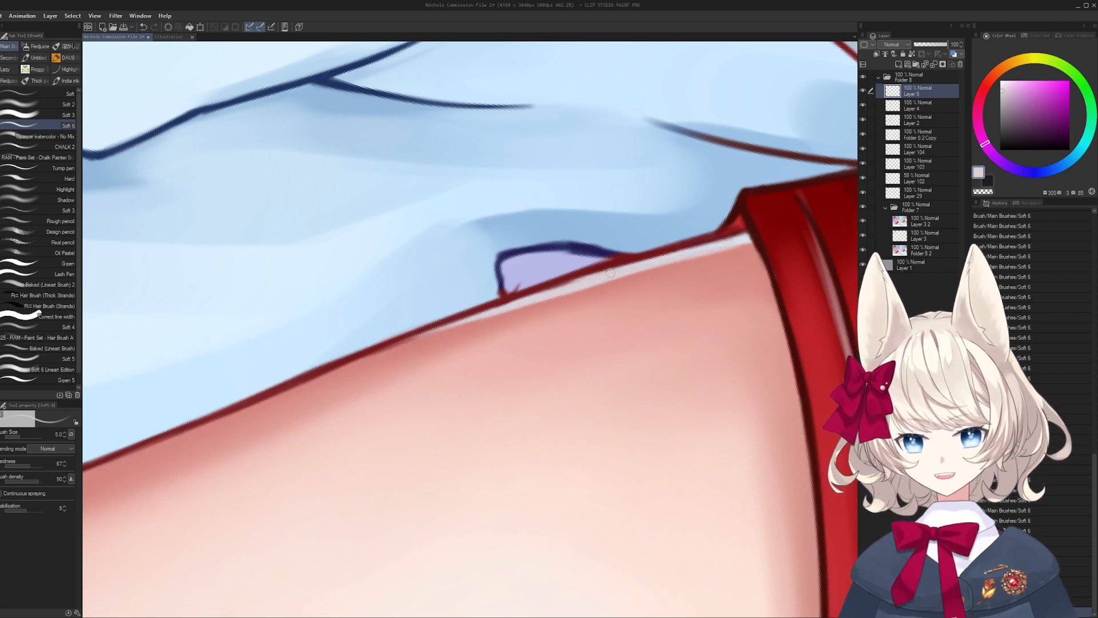
{"action": "left_click_drag", "start_coordinate": [516, 302], "coordinate": [738, 236]}
{"action": "left_click_drag", "start_coordinate": [584, 284], "coordinate": [750, 232]}
- Clean the blanket edge along the thigh outline with sampled light blue and redraw the outline near the purple patch in dark red at size 4
{"action": "left_click_drag", "start_coordinate": [343, 378], "coordinate": [527, 314]}
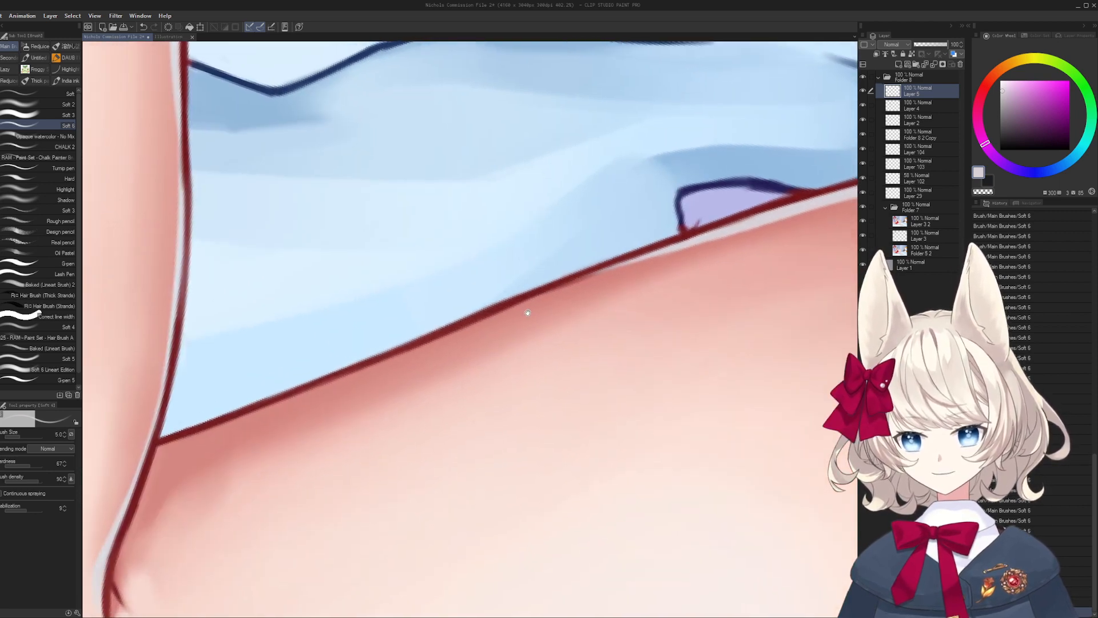
{"action": "left_click", "coordinate": [570, 294], "text": "alt"}
{"action": "left_click", "coordinate": [593, 275], "text": "alt"}
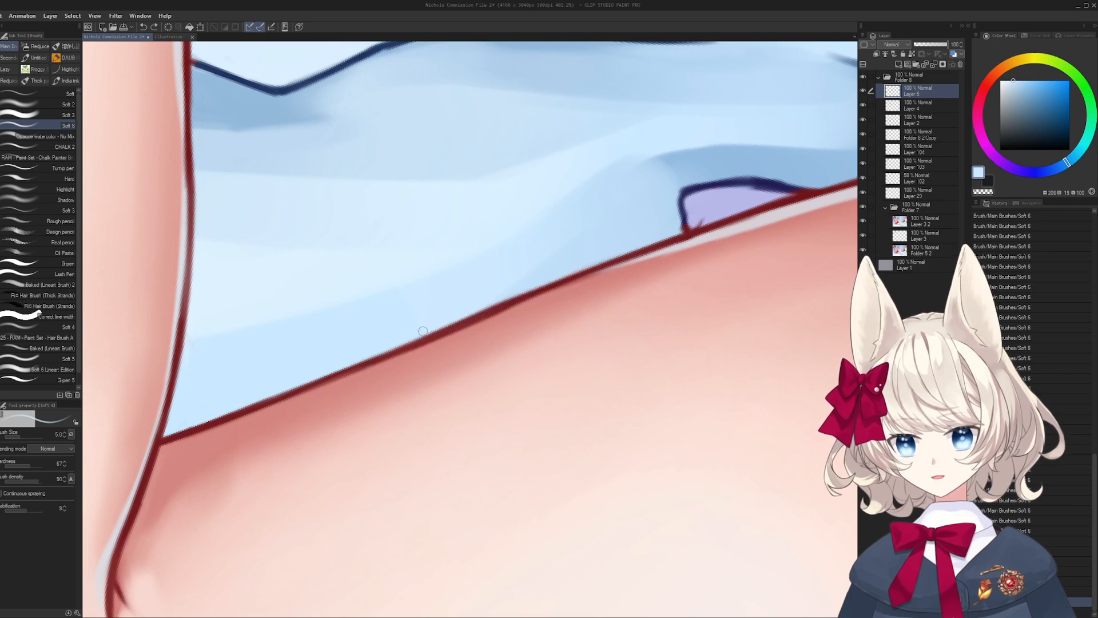
{"action": "left_click", "coordinate": [479, 316], "text": "alt"}
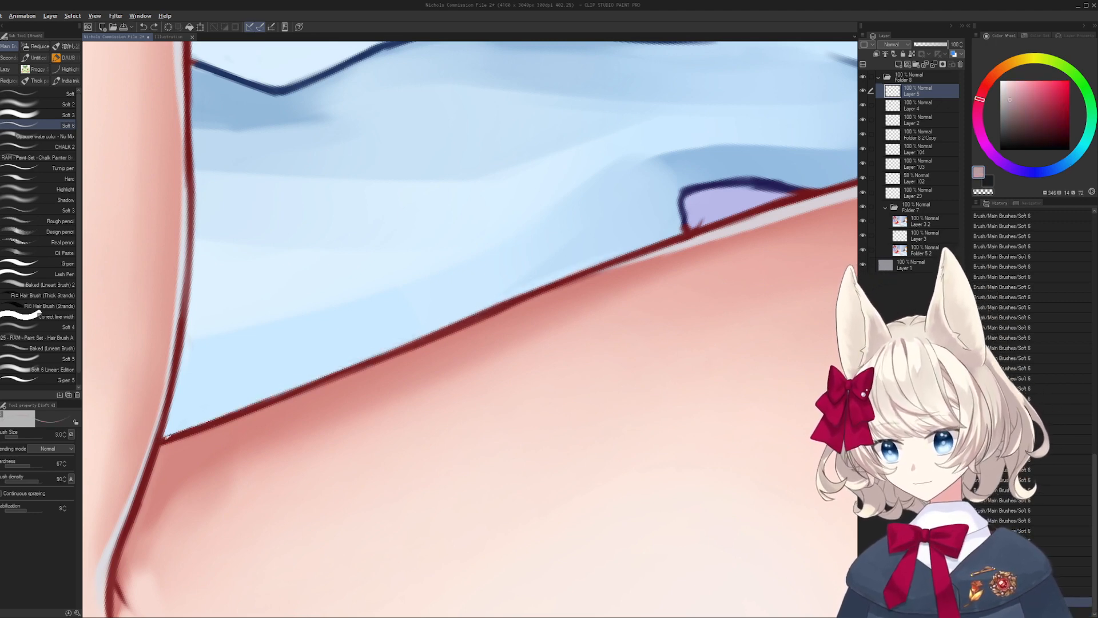
{"action": "left_click", "coordinate": [160, 444], "text": "alt"}
{"action": "key", "text": "bracketright"}
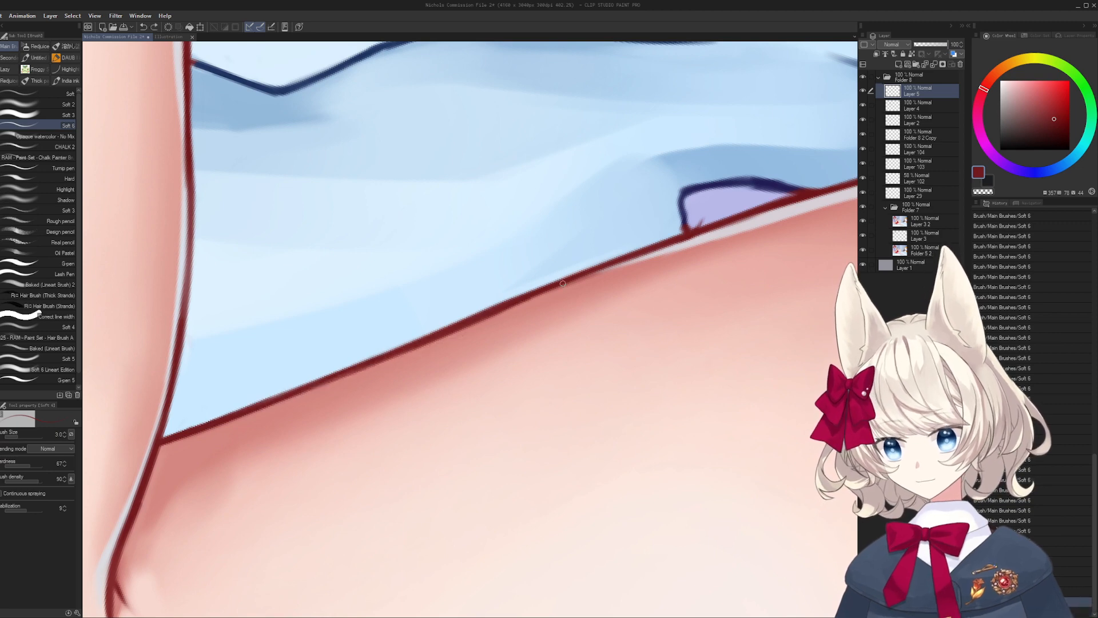
{"action": "left_click_drag", "start_coordinate": [568, 279], "coordinate": [730, 224]}
{"action": "left_click_drag", "start_coordinate": [730, 223], "coordinate": [624, 260]}
{"action": "key", "text": "ctrl+z"}
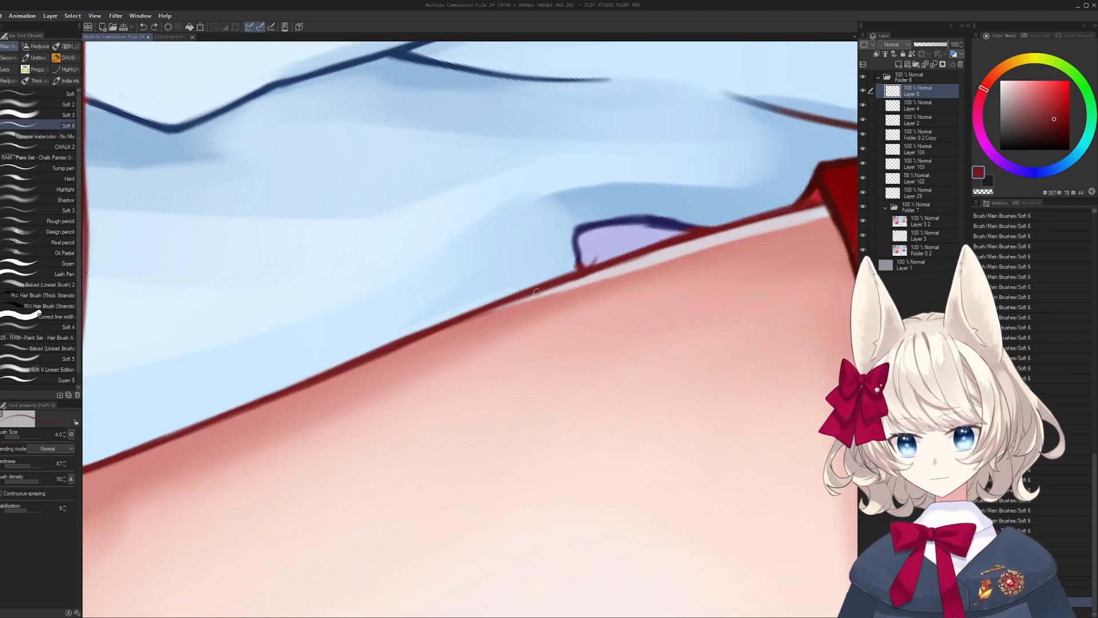
{"action": "left_click_drag", "start_coordinate": [537, 293], "coordinate": [750, 220]}
- Paint over the small purple patch beside the thigh and shorts with sampled blanket blue at brush size 15
{"action": "mouse_move", "coordinate": [662, 252]}
{"action": "left_mouse_down"}
{"action": "mouse_move", "coordinate": [622, 269]}
{"action": "mouse_move", "coordinate": [389, 266]}
{"action": "mouse_move", "coordinate": [439, 365]}
{"action": "mouse_move", "coordinate": [536, 348]}
{"action": "left_mouse_up"}
{"action": "left_click", "coordinate": [407, 302]}
{"action": "left_click", "coordinate": [438, 348]}
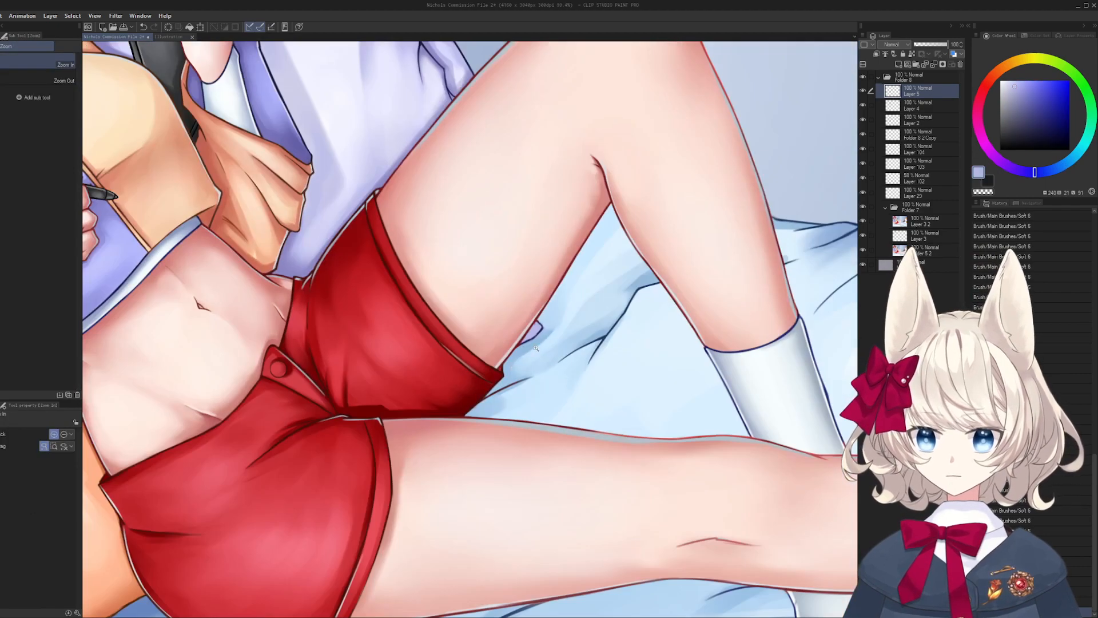
{"action": "scroll", "coordinate": [532, 310], "scroll_direction": "down", "scroll_amount": 8}
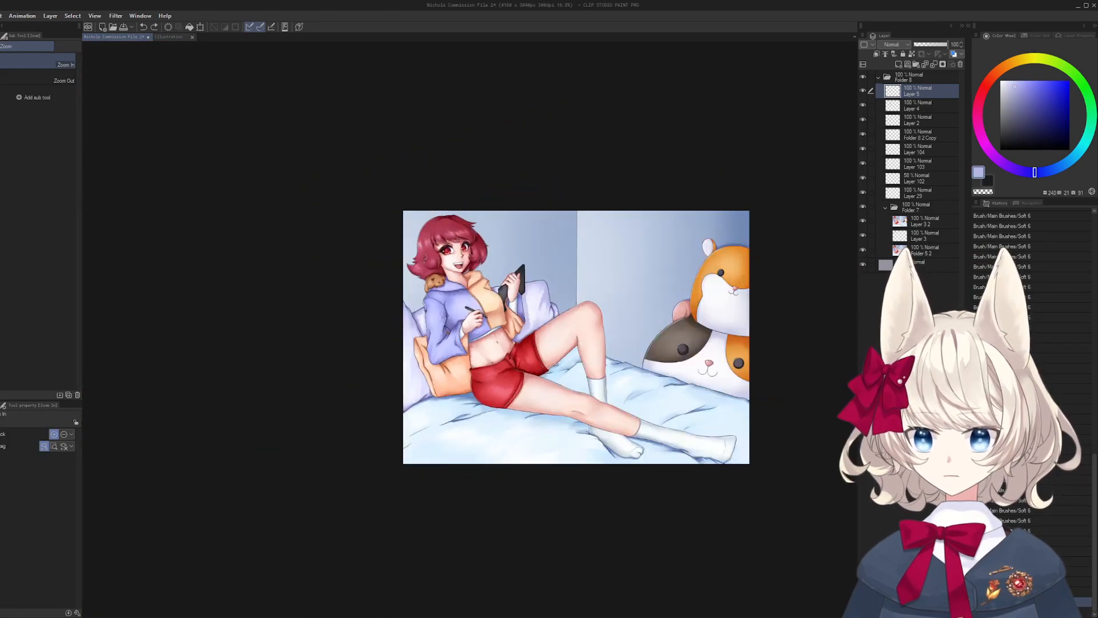
{"action": "scroll", "coordinate": [577, 391], "scroll_direction": "up", "scroll_amount": 4}
{"action": "scroll", "coordinate": [577, 391], "scroll_direction": "up", "scroll_amount": 1}
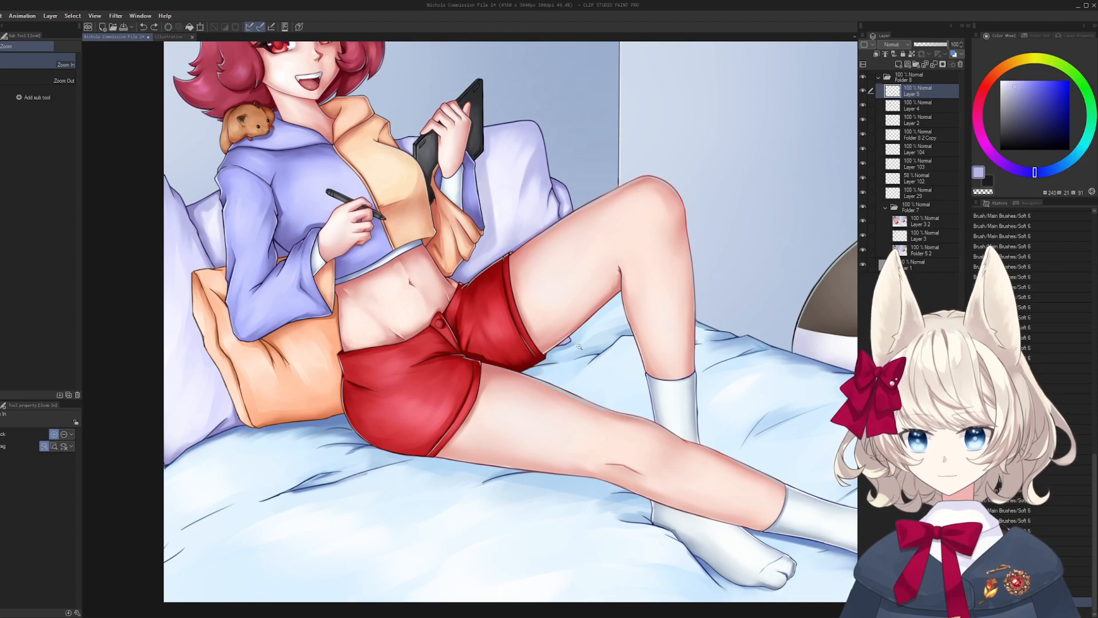
{"action": "scroll", "coordinate": [579, 346], "scroll_direction": "up", "scroll_amount": 5}
{"action": "left_click", "coordinate": [520, 353], "text": "alt"}
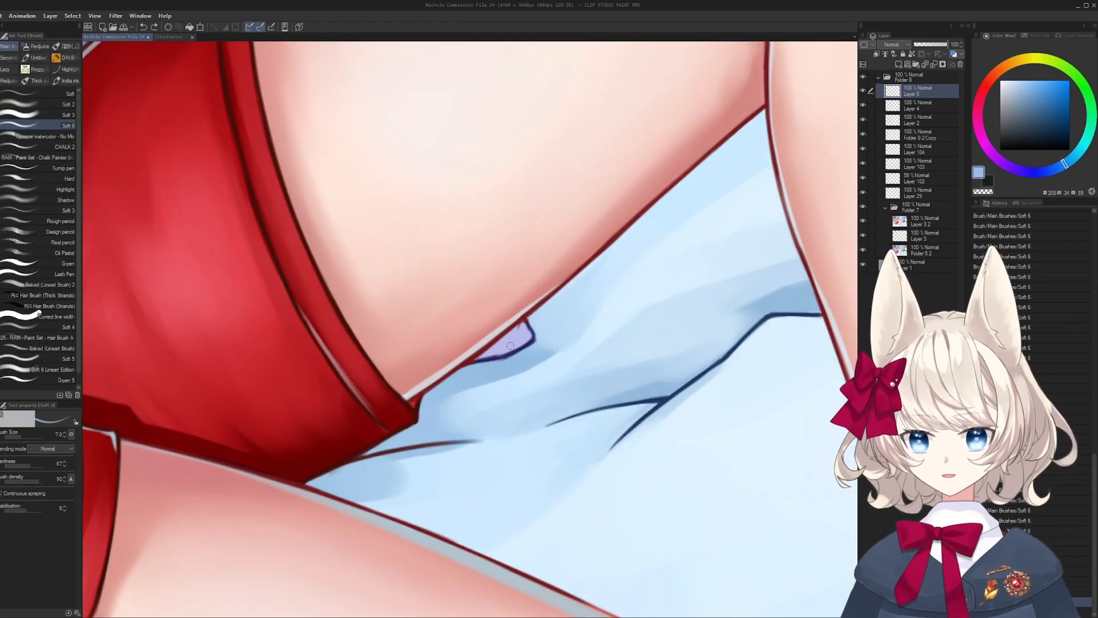
{"action": "key", "text": "bracketright"}
{"action": "key", "text": "bracketright"}
{"action": "mouse_move", "coordinate": [511, 345]}
{"action": "left_mouse_down"}
{"action": "mouse_move", "coordinate": [549, 322]}
{"action": "mouse_move", "coordinate": [461, 379]}
{"action": "mouse_move", "coordinate": [525, 326]}
{"action": "mouse_move", "coordinate": [470, 372]}
{"action": "left_mouse_up"}
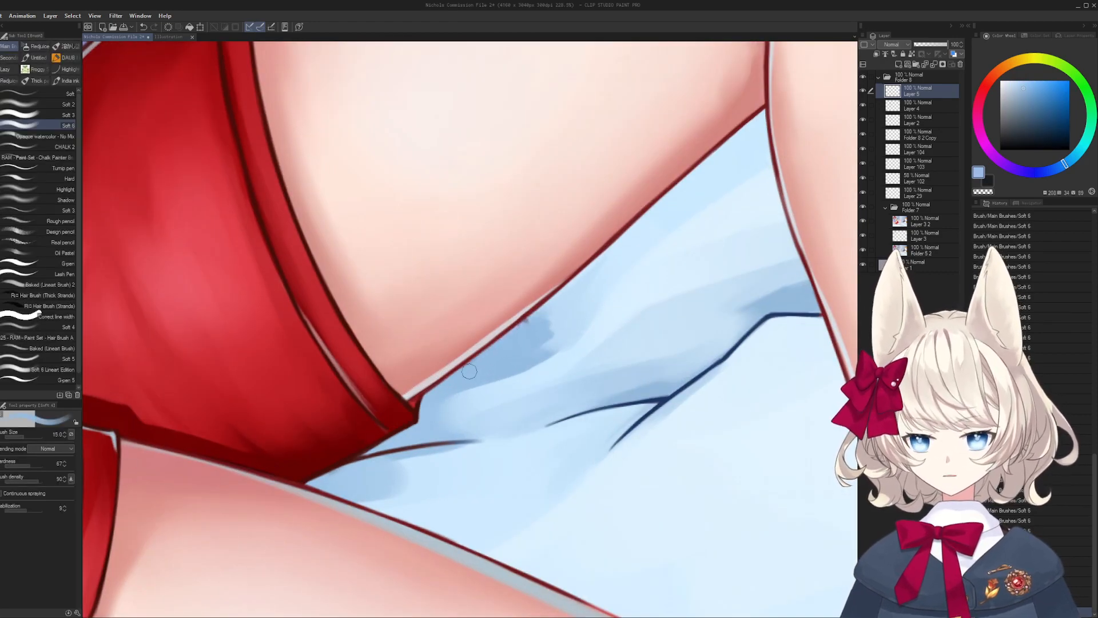
- Blend the newly painted blue area beside the thigh into the surrounding blanket with sampled light blues and a larger brush
{"action": "key", "text": "bracketright"}
{"action": "left_click", "coordinate": [549, 330], "text": "alt"}
{"action": "key", "text": "bracketright"}
{"action": "mouse_move", "coordinate": [528, 354]}
{"action": "left_mouse_down"}
{"action": "mouse_move", "coordinate": [583, 297]}
{"action": "mouse_move", "coordinate": [570, 328]}
{"action": "mouse_move", "coordinate": [581, 305]}
{"action": "left_mouse_up"}
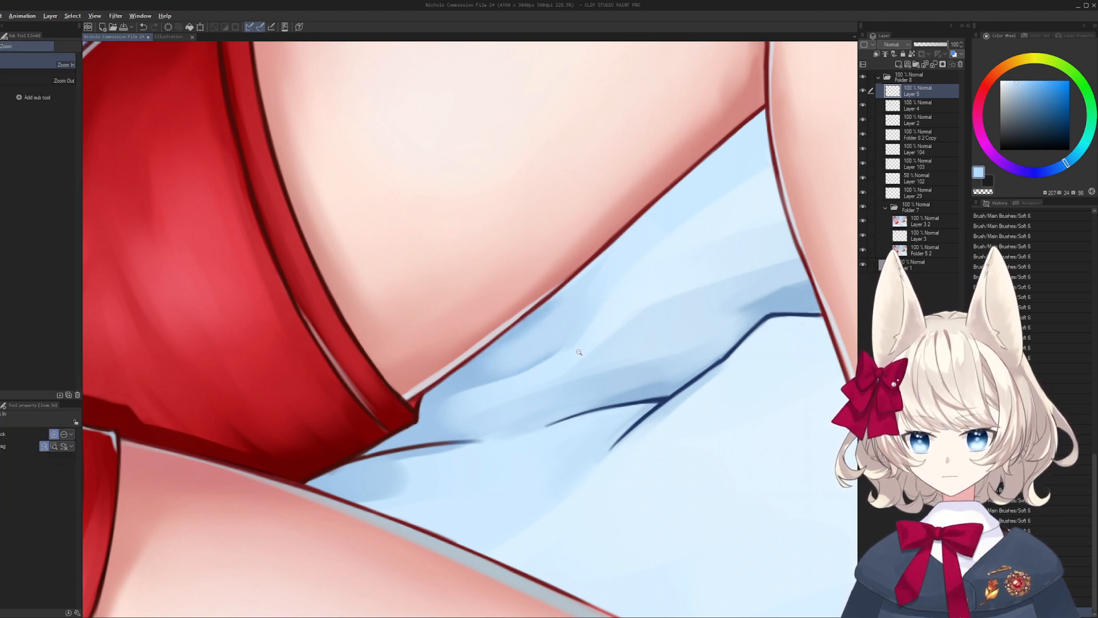
{"action": "scroll", "coordinate": [556, 369], "scroll_direction": "down", "scroll_amount": 1}
{"action": "key", "text": "bracketleft"}
{"action": "key", "text": "bracketleft"}
{"action": "key", "text": "bracketleft"}
{"action": "left_click", "coordinate": [562, 361], "text": "alt"}
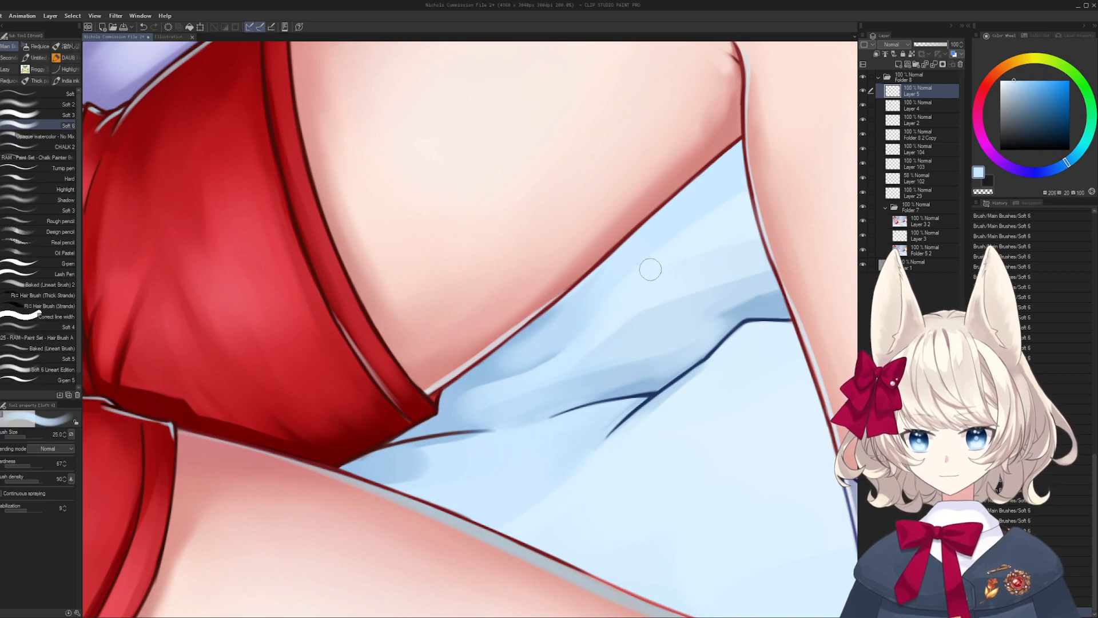
{"action": "key", "text": "ctrl+0"}
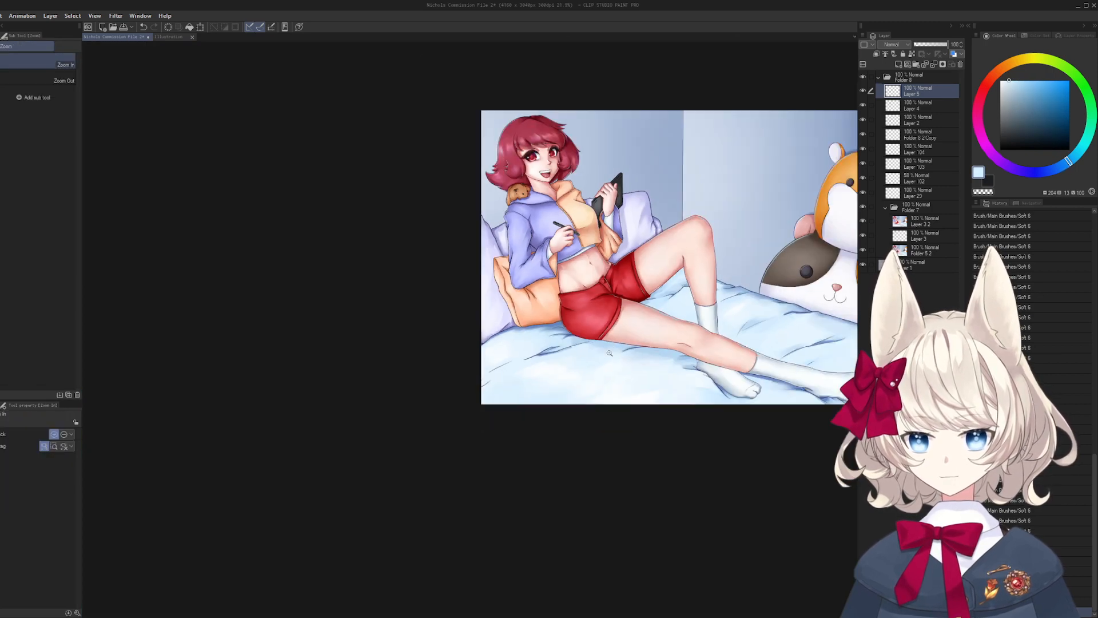
- Deepen the shadow along the blanket fold line between the legs with sampled blue at brush size 17, undoing the first stroke
{"action": "key", "text": "h"}
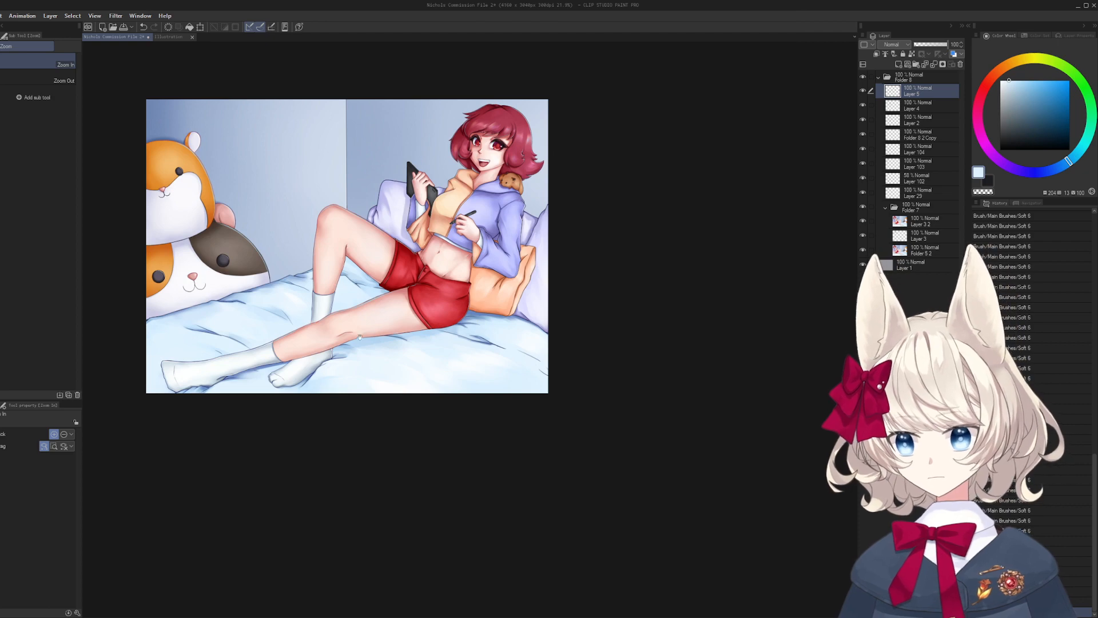
{"action": "left_click_drag", "start_coordinate": [359, 336], "coordinate": [383, 361]}
{"action": "left_click_drag", "start_coordinate": [381, 271], "coordinate": [437, 275]}
{"action": "mouse_move", "coordinate": [409, 426]}
{"action": "left_mouse_down"}
{"action": "mouse_move", "coordinate": [387, 409]}
{"action": "mouse_move", "coordinate": [356, 298]}
{"action": "left_mouse_up"}
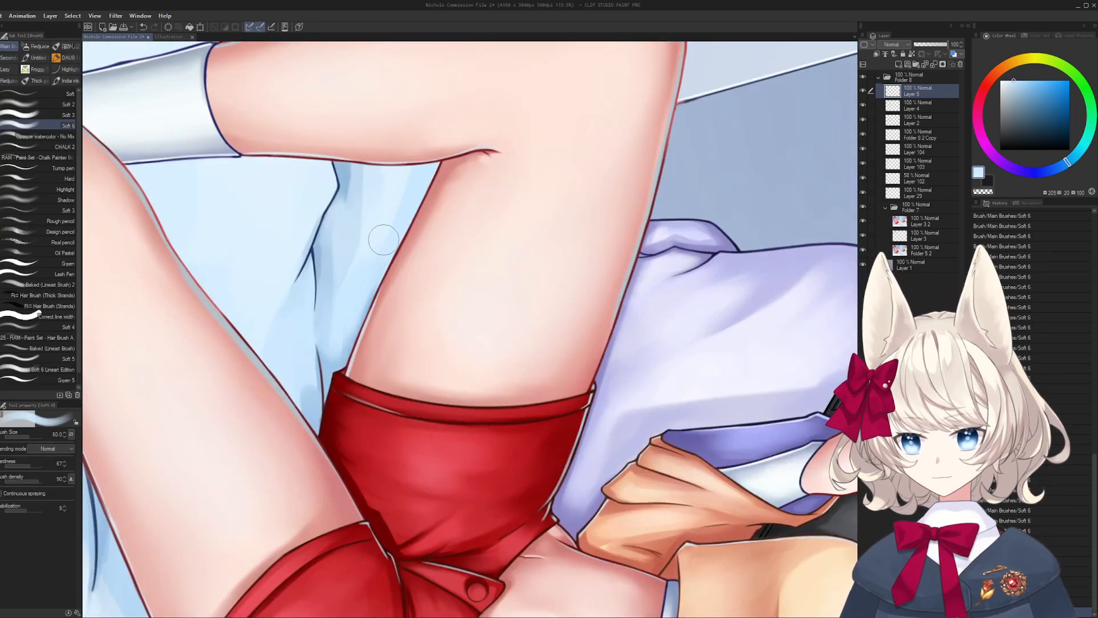
{"action": "mouse_move", "coordinate": [392, 213]}
{"action": "left_mouse_down"}
{"action": "mouse_move", "coordinate": [558, 465]}
{"action": "mouse_move", "coordinate": [602, 361]}
{"action": "mouse_move", "coordinate": [629, 366]}
{"action": "left_mouse_up"}
{"action": "key", "text": "bracketleft"}
{"action": "key", "text": "bracketleft"}
{"action": "key", "text": "bracketleft"}
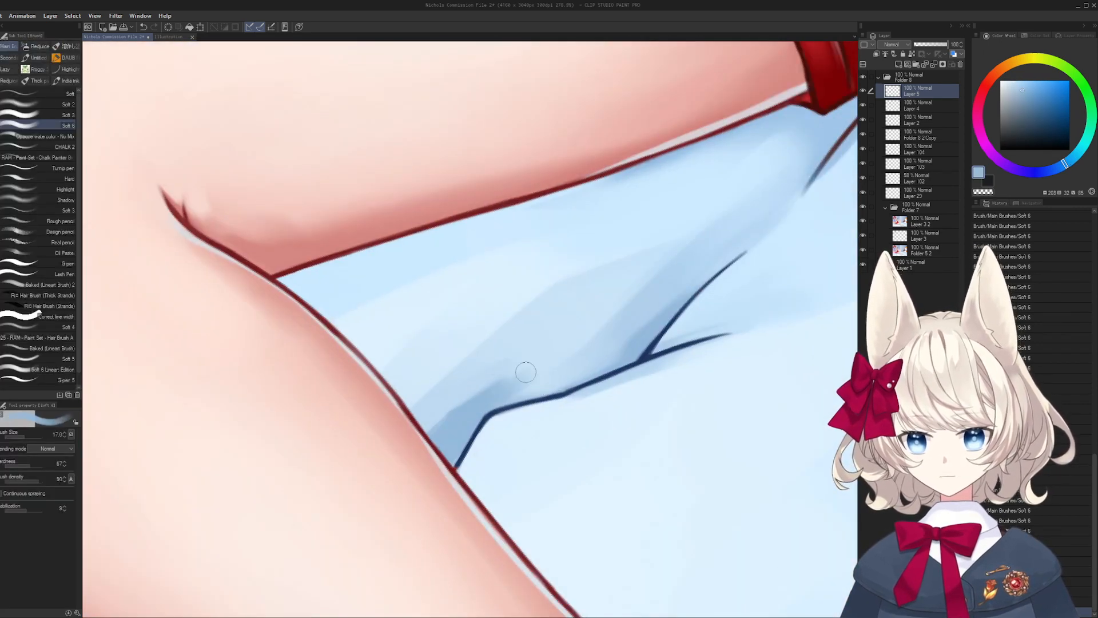
{"action": "left_click_drag", "start_coordinate": [534, 387], "coordinate": [598, 361]}
{"action": "key", "text": "ctrl+z"}
{"action": "mouse_move", "coordinate": [536, 384]}
{"action": "left_mouse_down"}
{"action": "mouse_move", "coordinate": [603, 356]}
{"action": "mouse_move", "coordinate": [567, 371]}
{"action": "mouse_move", "coordinate": [467, 343]}
{"action": "left_mouse_up"}
- Blend the fold's shadow between the legs into the surrounding blanket with a sampled mid blue at brush size 40
{"action": "left_click", "coordinate": [641, 319], "text": "alt"}
{"action": "key", "text": "bracketright"}
{"action": "key", "text": "bracketright"}
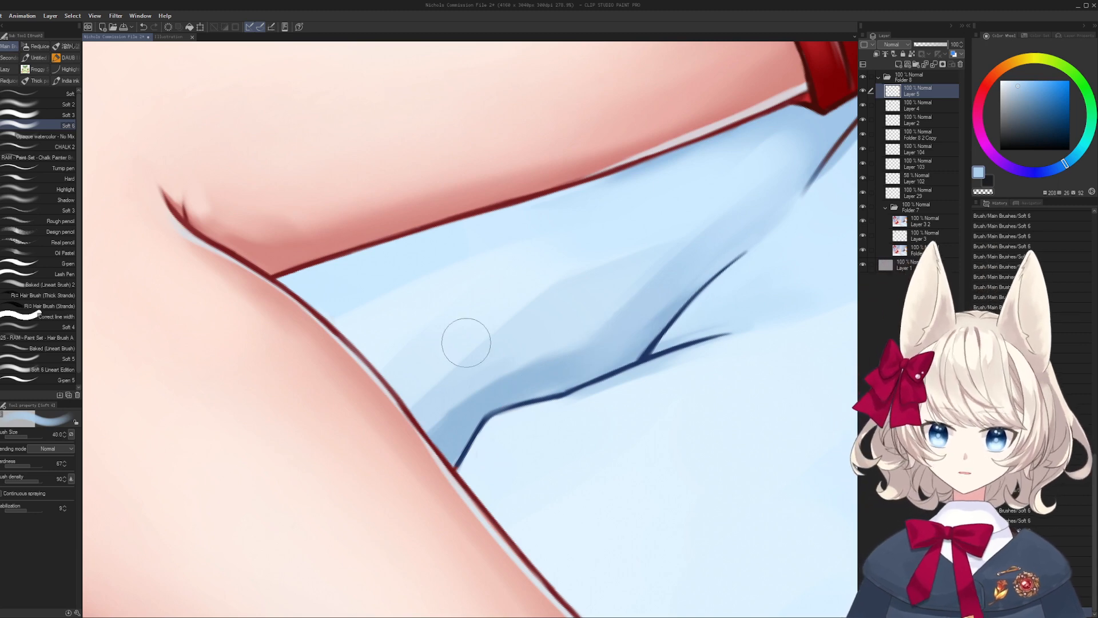
{"action": "left_click_drag", "start_coordinate": [578, 373], "coordinate": [563, 366]}
{"action": "key", "text": "bracketleft"}
{"action": "key", "text": "bracketleft"}
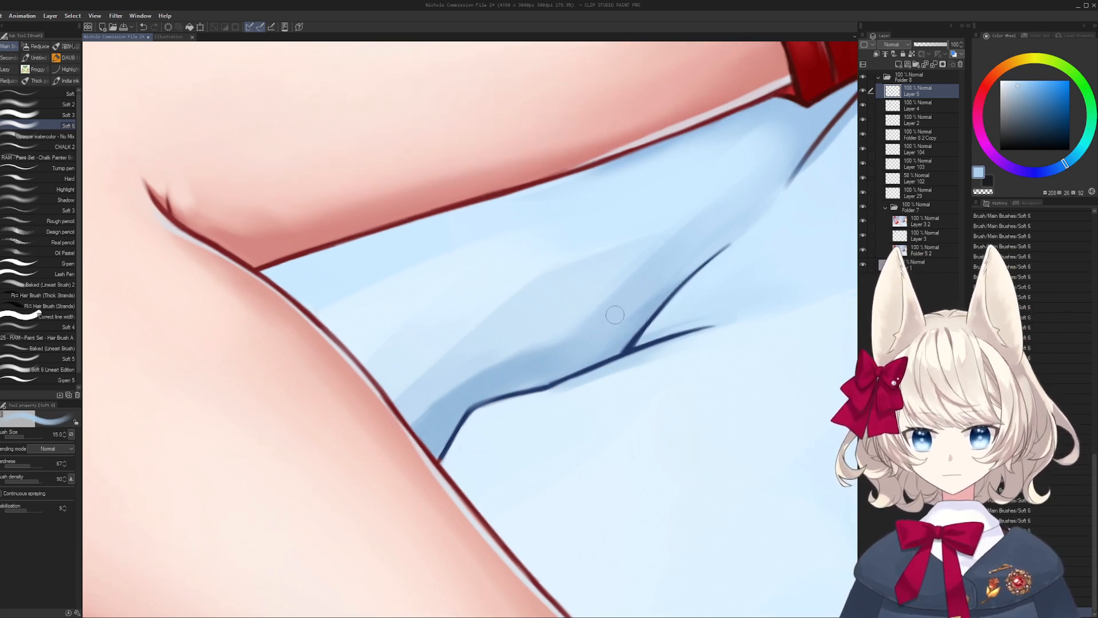
- Lighten and smooth the shading above the blanket fold between the legs with sampled light blues at brush size 25
{"action": "left_click", "coordinate": [708, 290], "text": "alt"}
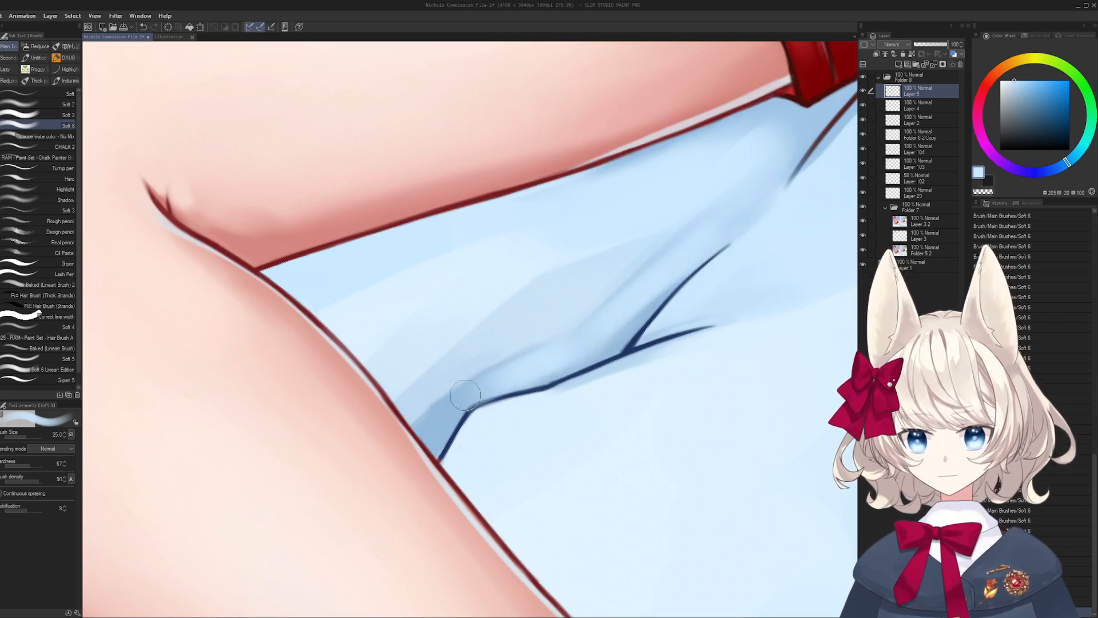
{"action": "left_click_drag", "start_coordinate": [472, 397], "coordinate": [635, 318]}
{"action": "mouse_move", "coordinate": [642, 273]}
{"action": "left_mouse_down"}
{"action": "mouse_move", "coordinate": [651, 345]}
{"action": "mouse_move", "coordinate": [589, 290]}
{"action": "left_mouse_up"}
{"action": "left_click", "coordinate": [536, 330], "text": "alt"}
{"action": "left_click_drag", "start_coordinate": [535, 330], "coordinate": [635, 320]}
{"action": "left_click_drag", "start_coordinate": [689, 280], "coordinate": [617, 309]}
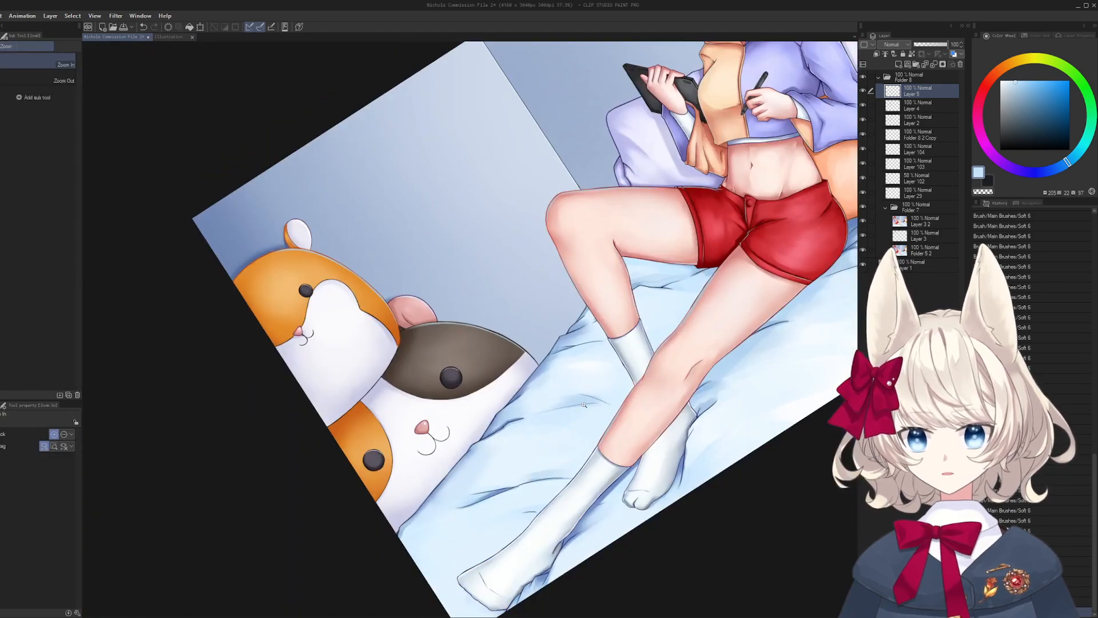
{"action": "scroll", "coordinate": [584, 405], "scroll_direction": "up", "scroll_amount": 6}
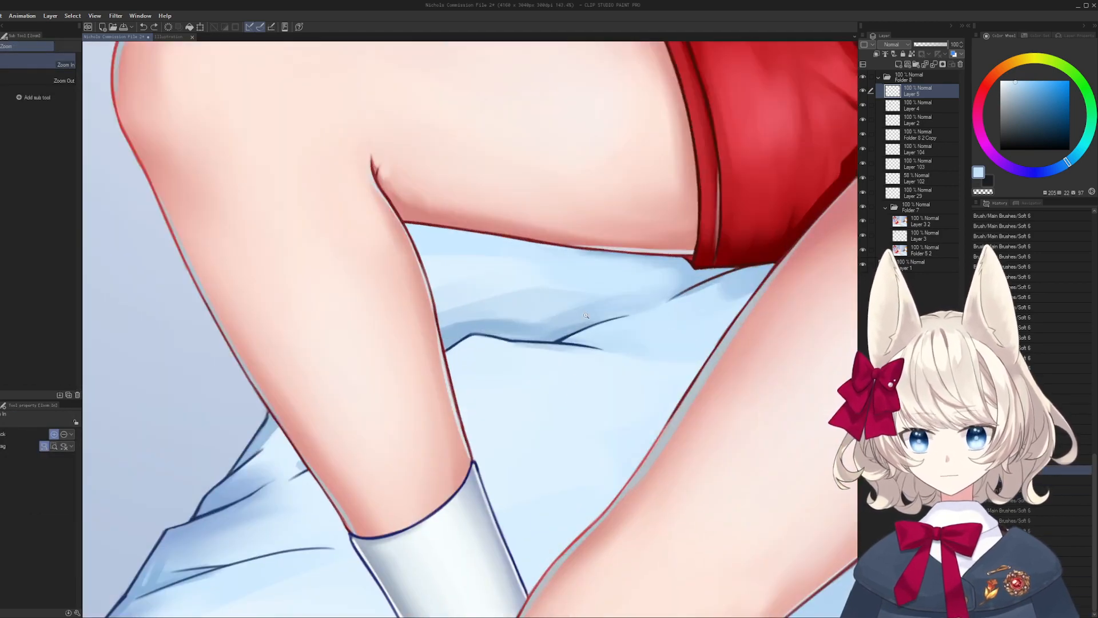
{"action": "scroll", "coordinate": [586, 315], "scroll_direction": "up", "scroll_amount": 3}
{"action": "key", "text": "b"}
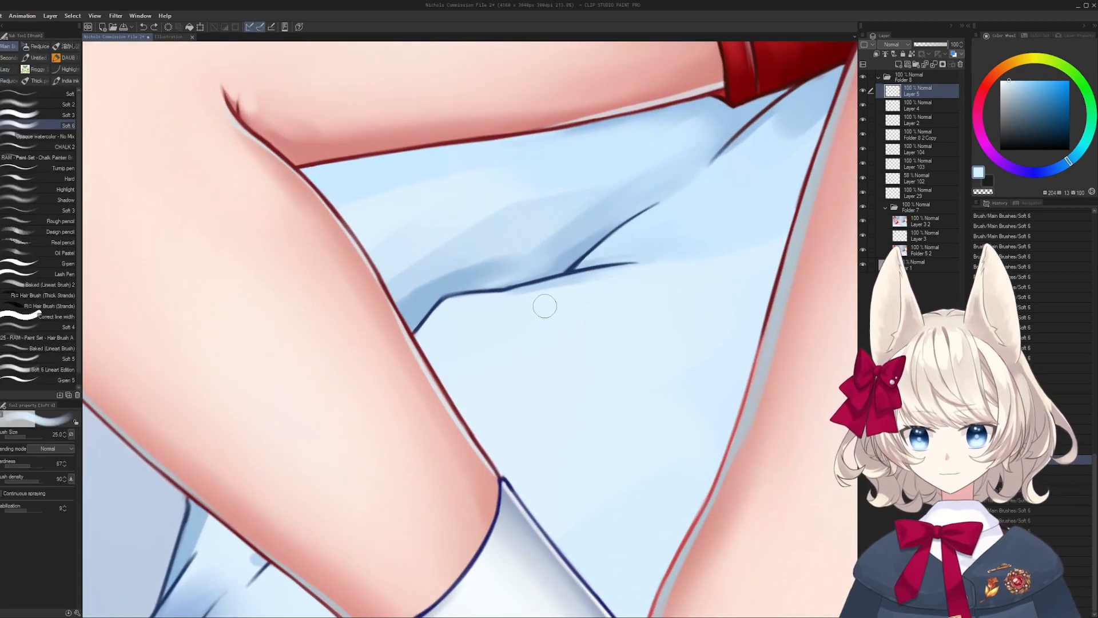
{"action": "left_click_drag", "start_coordinate": [545, 306], "coordinate": [402, 361]}
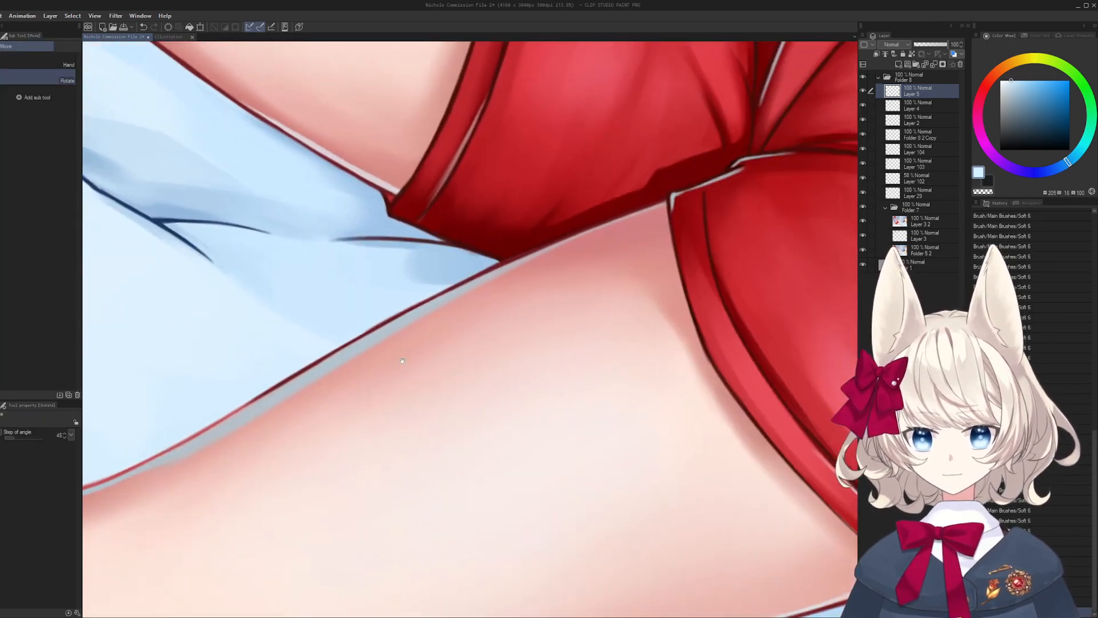
- Retouch the shorts hem outline beside the inner thigh with sampled dark red at brush size 4, undoing the last stroke
{"action": "scroll", "coordinate": [549, 269], "scroll_direction": "up", "scroll_amount": 4}
{"action": "key", "text": "b"}
{"action": "left_click", "coordinate": [474, 301], "text": "alt"}
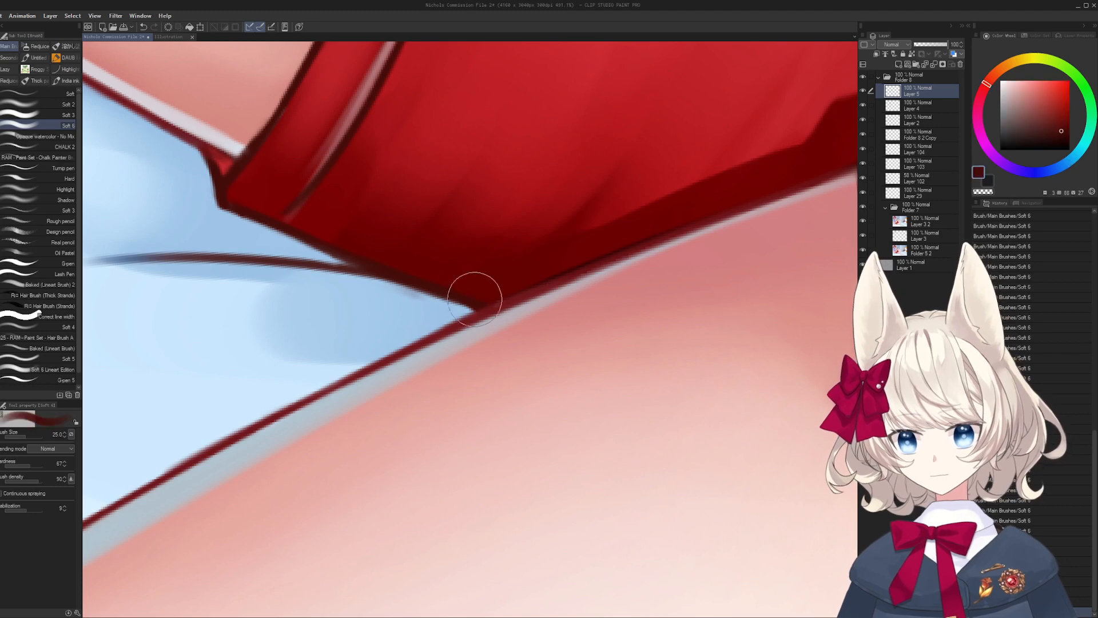
{"action": "key", "text": "ctrl+space"}
{"action": "mouse_move", "coordinate": [544, 285]}
{"action": "left_mouse_down"}
{"action": "mouse_move", "coordinate": [512, 289]}
{"action": "mouse_move", "coordinate": [572, 269]}
{"action": "mouse_move", "coordinate": [379, 404]}
{"action": "mouse_move", "coordinate": [420, 379]}
{"action": "left_mouse_up"}
{"action": "key", "text": "["}
{"action": "key", "text": "["}
{"action": "key", "text": "["}
{"action": "key", "text": "["}
{"action": "key", "text": "["}
{"action": "key", "text": "["}
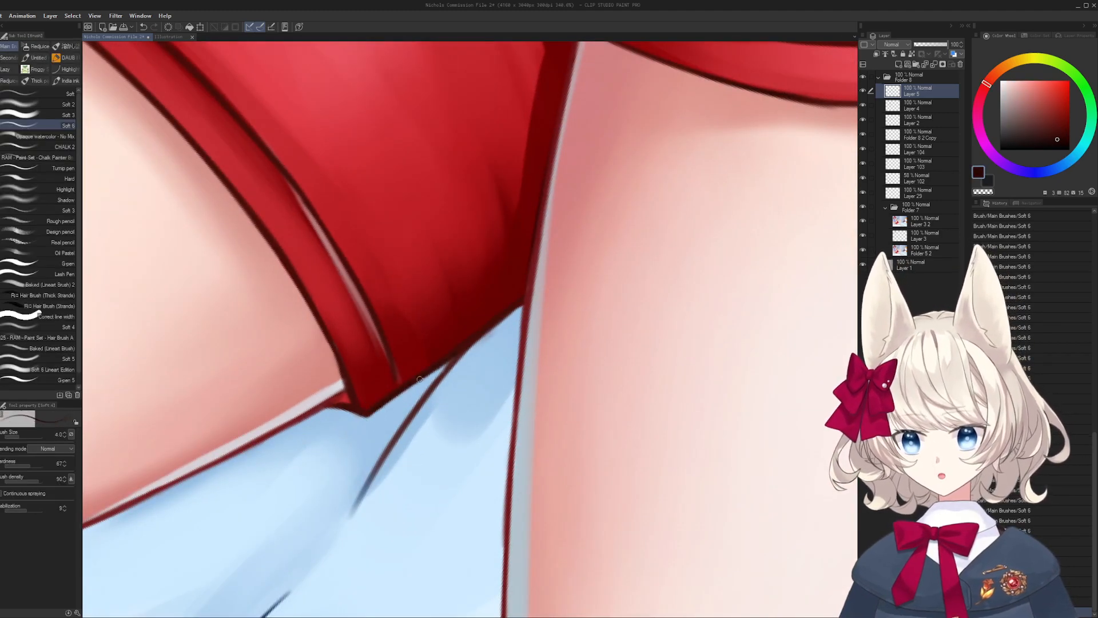
{"action": "key", "text": "ctrl+z"}
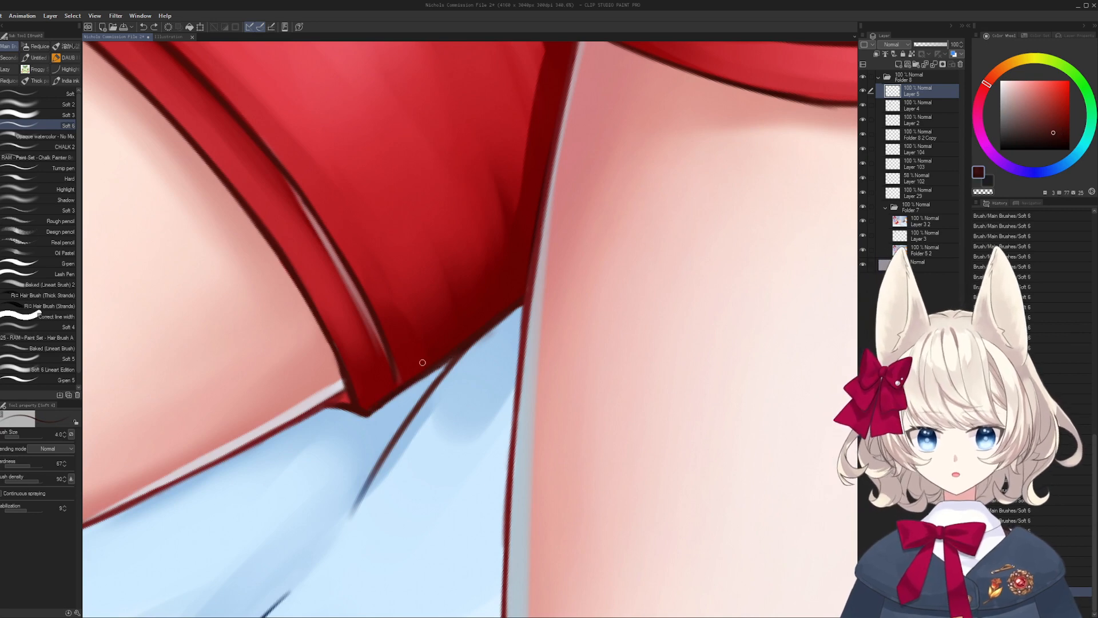
- Redraw the brownish blanket fold line under the shorts hem in sampled dark blue at brush size 3, undoing the first attempt
{"action": "left_click_drag", "start_coordinate": [408, 428], "coordinate": [503, 233]}
{"action": "left_click", "coordinate": [284, 542], "text": "alt"}
{"action": "left_click_drag", "start_coordinate": [466, 280], "coordinate": [485, 296]}
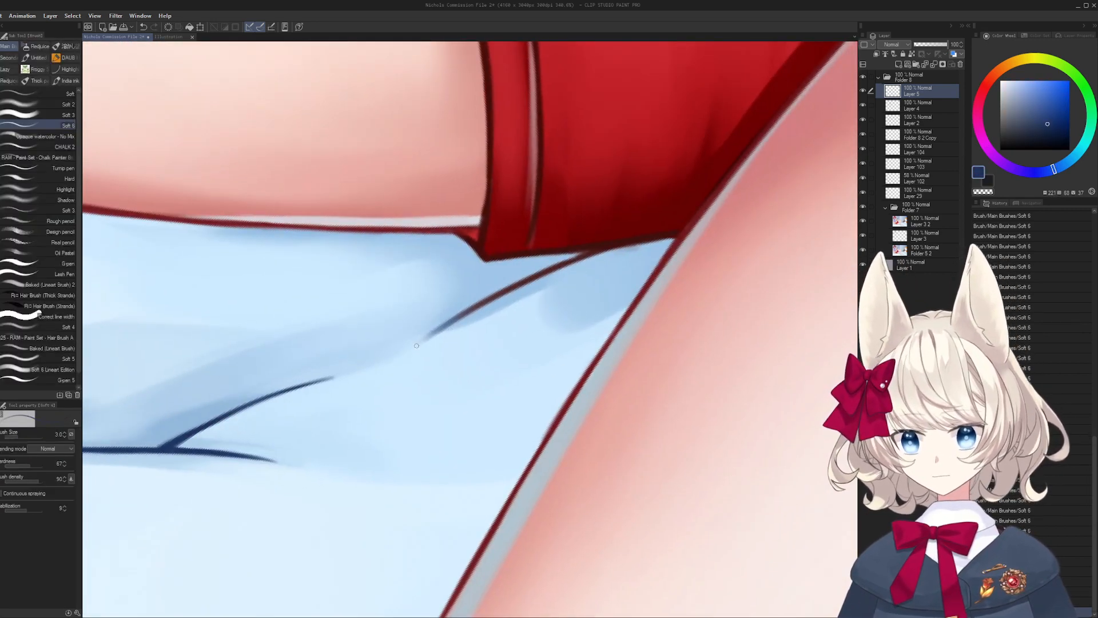
{"action": "key", "text": "ctrl+z"}
{"action": "left_click_drag", "start_coordinate": [420, 341], "coordinate": [596, 253]}
- Clean the underside of the redrawn fold line below the shorts hem with sampled light blue at brush size 15
{"action": "left_click", "coordinate": [488, 312], "text": "alt"}
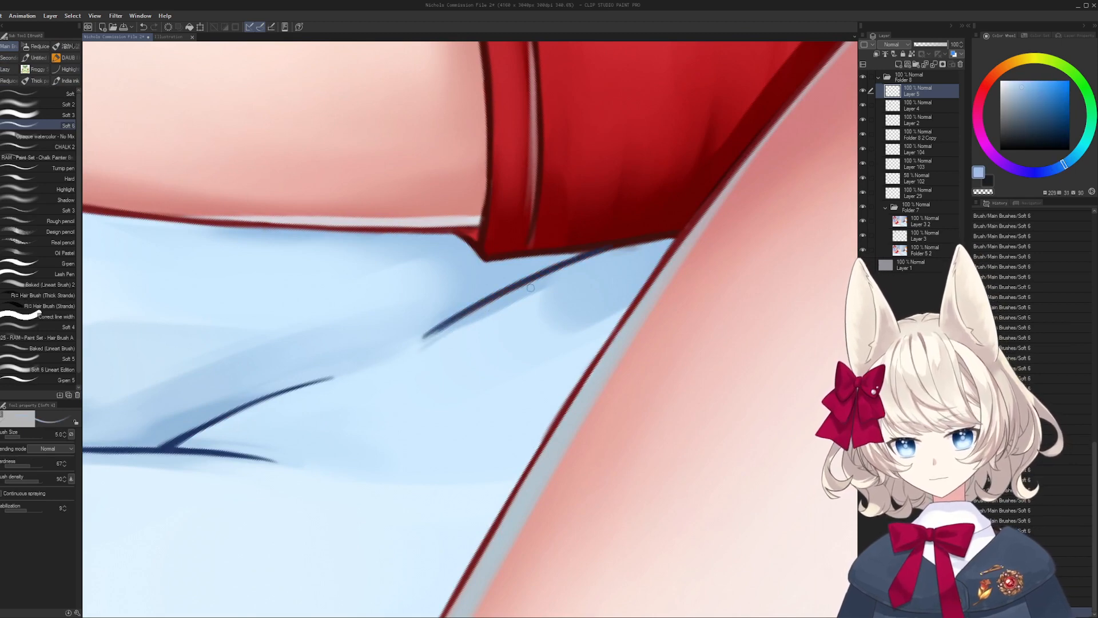
{"action": "key", "text": "]"}
{"action": "key", "text": "]"}
{"action": "key", "text": "]"}
{"action": "key", "text": "]"}
{"action": "key", "text": "]"}
{"action": "left_click", "coordinate": [452, 341], "text": "alt"}
{"action": "left_click_drag", "start_coordinate": [491, 311], "coordinate": [412, 355]}
{"action": "left_click_drag", "start_coordinate": [501, 302], "coordinate": [444, 334]}
{"action": "key", "text": "]"}
{"action": "key", "text": "]"}
{"action": "key", "text": "]"}
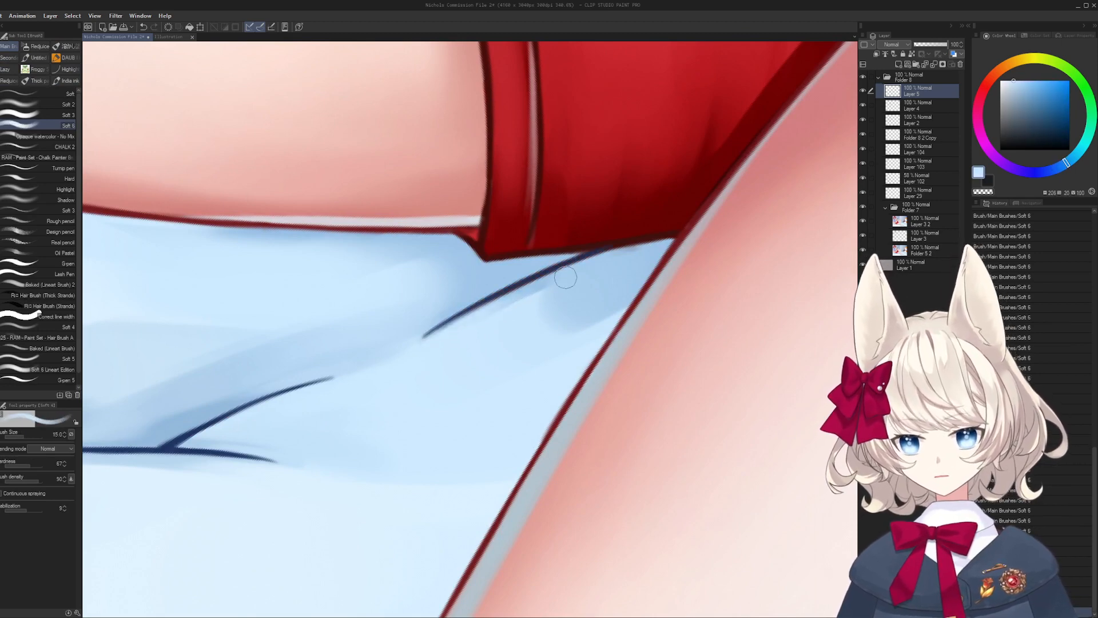
- Blend the darker blue patch between the hem fold line and the thigh with sampled light blues and a larger brush
{"action": "left_click_drag", "start_coordinate": [585, 276], "coordinate": [400, 361]}
{"action": "left_click", "coordinate": [586, 295], "text": "alt"}
{"action": "key", "text": "]"}
{"action": "key", "text": "]"}
{"action": "key", "text": "]"}
{"action": "left_click", "coordinate": [445, 375], "text": "alt"}
{"action": "left_click", "coordinate": [537, 328], "text": "alt"}
{"action": "left_click_drag", "start_coordinate": [595, 444], "coordinate": [616, 293]}
{"action": "left_click_drag", "start_coordinate": [586, 283], "coordinate": [629, 281]}
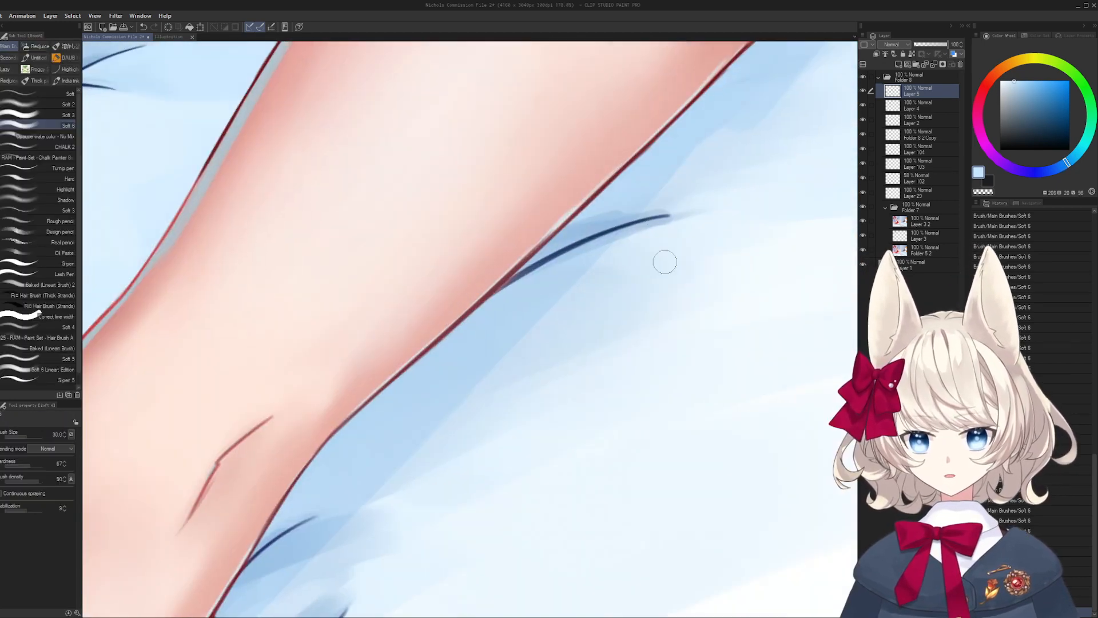
- Smooth the shading around the short fold line on the thigh's outer side with sampled blues at brush sizes 30 and 20
{"action": "left_click", "coordinate": [665, 262], "text": "alt"}
{"action": "left_click_drag", "start_coordinate": [685, 224], "coordinate": [539, 301]}
{"action": "key", "text": "["}
{"action": "key", "text": "["}
{"action": "left_click", "coordinate": [479, 290], "text": "alt"}
{"action": "left_click_drag", "start_coordinate": [519, 245], "coordinate": [448, 310]}
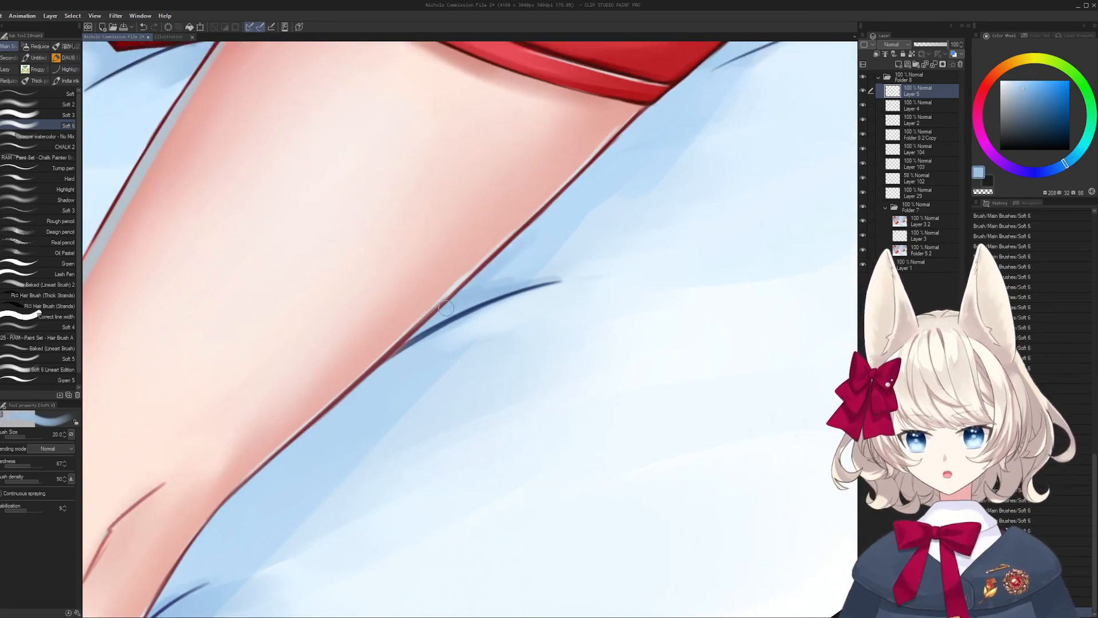
{"action": "mouse_move", "coordinate": [495, 273]}
{"action": "left_mouse_down"}
{"action": "mouse_move", "coordinate": [540, 221]}
{"action": "mouse_move", "coordinate": [493, 319]}
{"action": "left_mouse_up"}
{"action": "key", "text": "["}
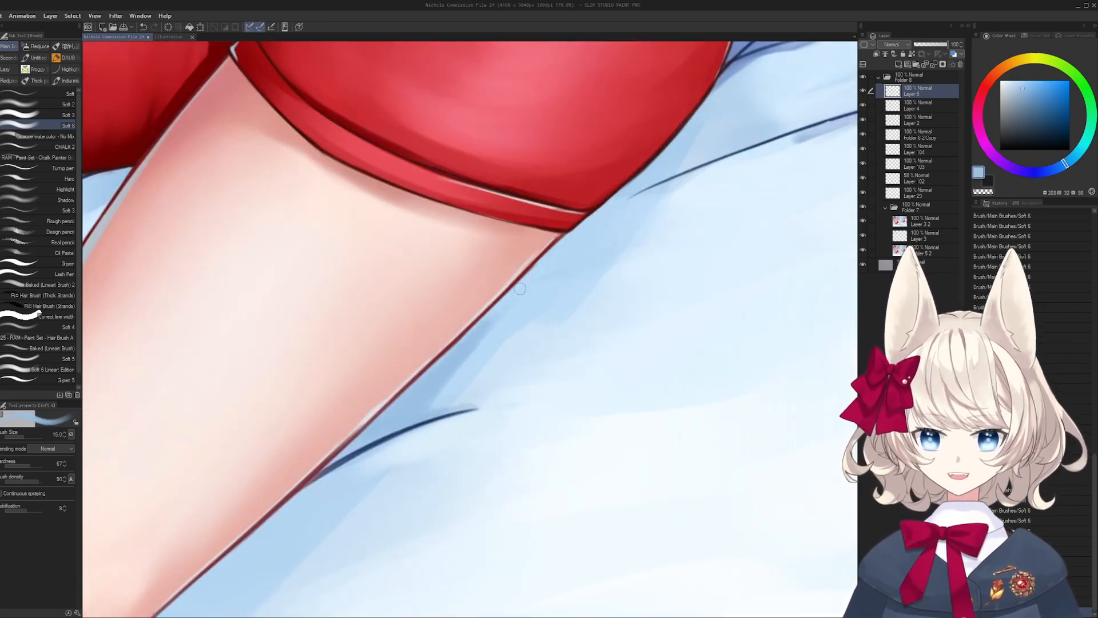
- Blend the blanket shadow along the outer thigh below the shorts hem with sampled light blues at brush size 60
{"action": "key", "text": "bracketright"}
{"action": "left_click", "coordinate": [561, 249], "text": "alt"}
{"action": "key", "text": "bracketright"}
{"action": "left_click", "coordinate": [490, 370], "text": "alt"}
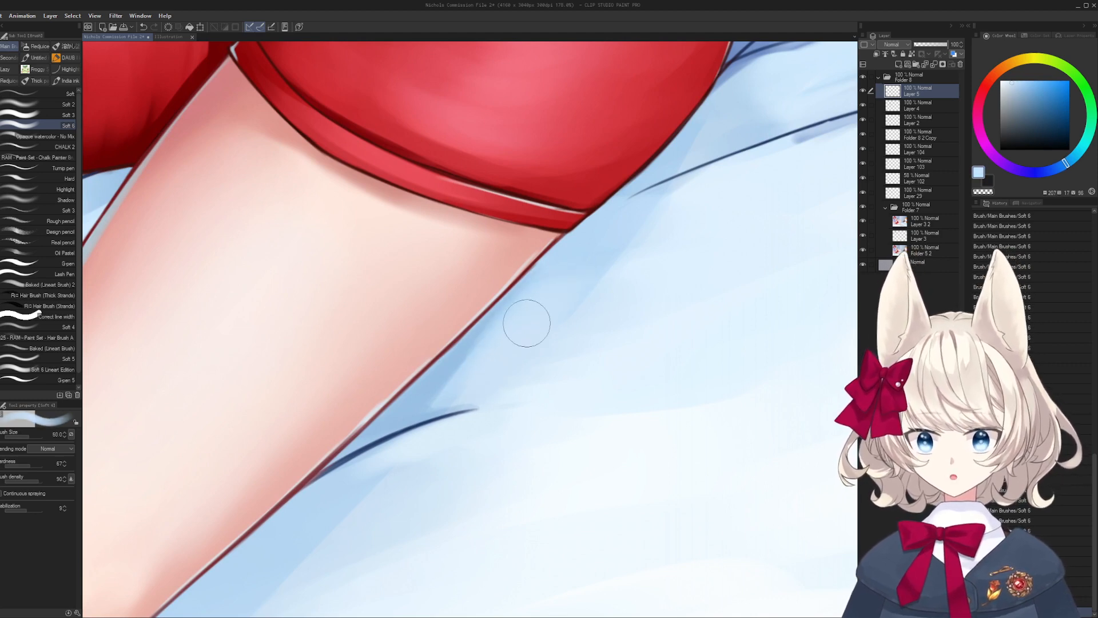
{"action": "key", "text": "bracketright"}
{"action": "key", "text": "bracketright"}
{"action": "mouse_move", "coordinate": [608, 216]}
{"action": "left_mouse_down"}
{"action": "mouse_move", "coordinate": [480, 341]}
{"action": "mouse_move", "coordinate": [398, 341]}
{"action": "left_mouse_up"}
- Paint over the purple shading beneath the long fold line beside the shorts with sampled light blue at brush size 40
{"action": "left_click", "coordinate": [630, 273], "text": "alt"}
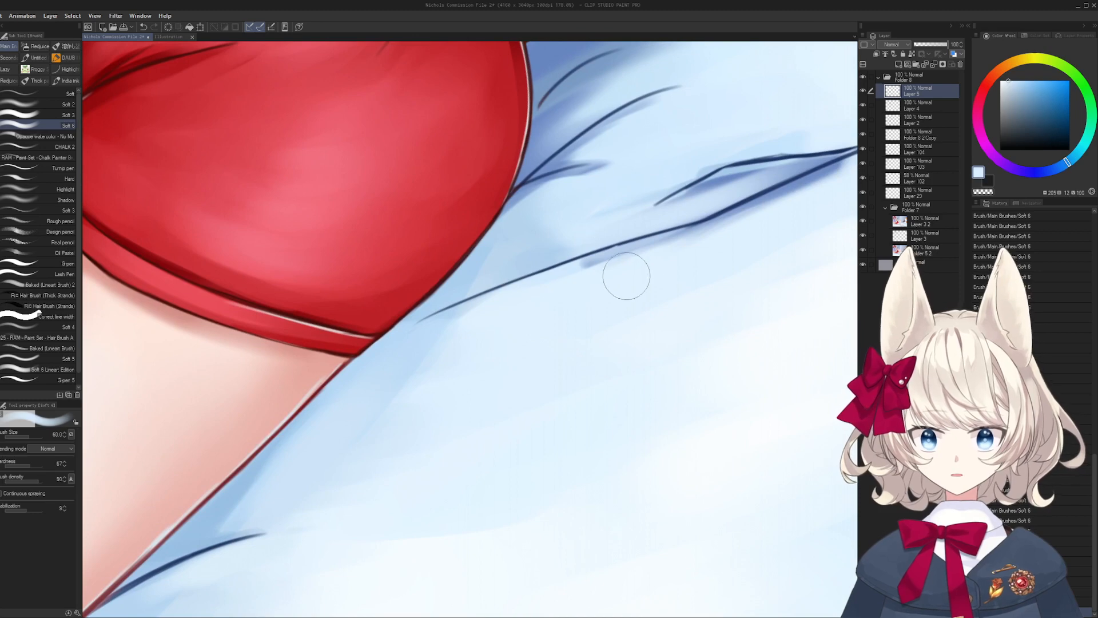
{"action": "key", "text": "bracketleft"}
{"action": "mouse_move", "coordinate": [592, 266]}
{"action": "left_mouse_down"}
{"action": "mouse_move", "coordinate": [693, 244]}
{"action": "mouse_move", "coordinate": [608, 280]}
{"action": "mouse_move", "coordinate": [608, 269]}
{"action": "left_mouse_up"}
{"action": "key", "text": "bracketleft"}
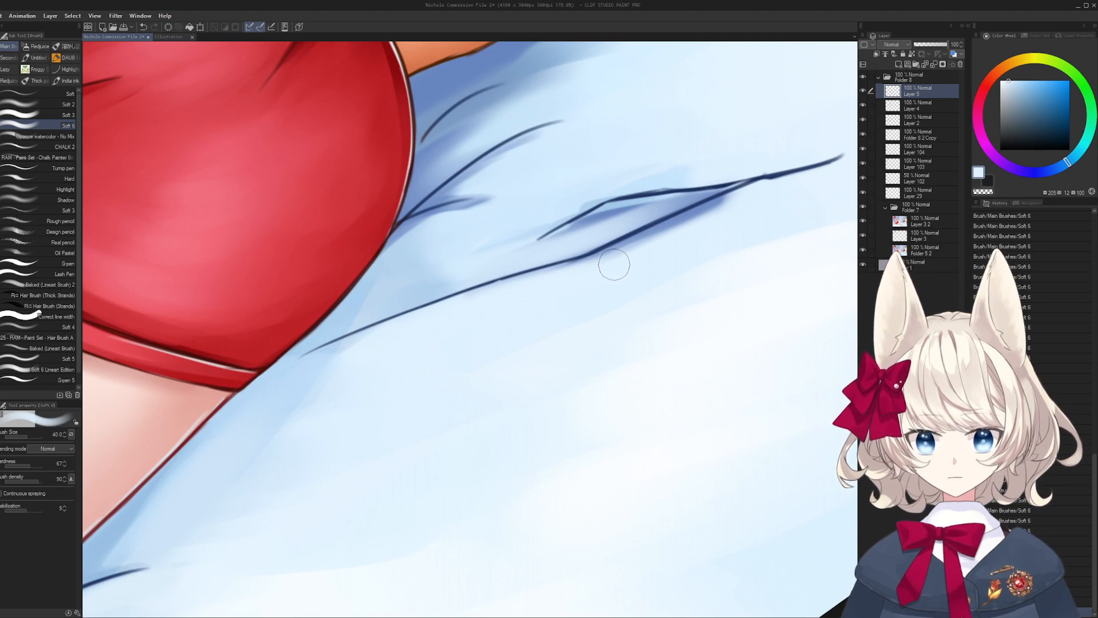
{"action": "key", "text": "alt+Tab"}
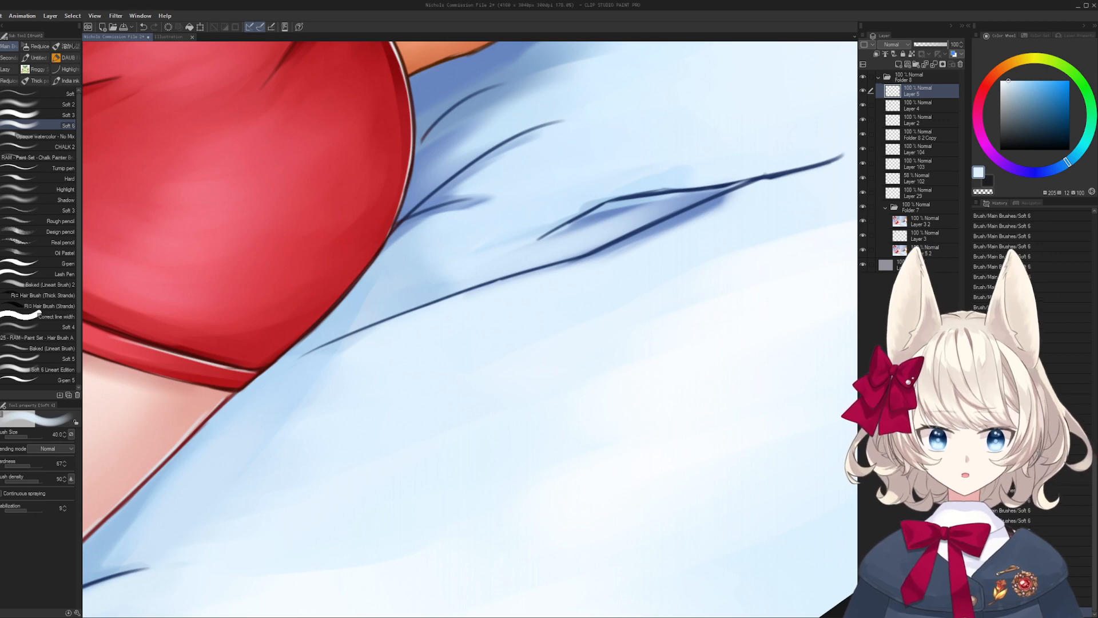
- Clean the blue smudges along the top of the upper fold line beside the shorts with sampled light blues at sizes 17 to 30
{"action": "scroll", "coordinate": [507, 234], "scroll_direction": "up", "scroll_amount": 2}
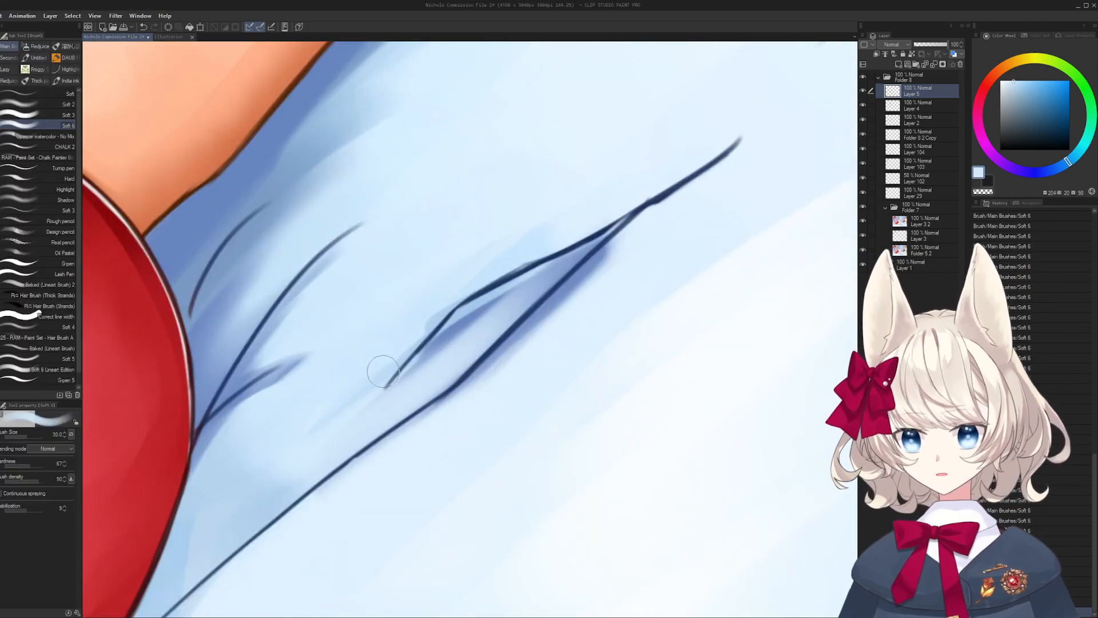
{"action": "key", "text": "bracketleft"}
{"action": "key", "text": "bracketleft"}
{"action": "key", "text": "bracketleft"}
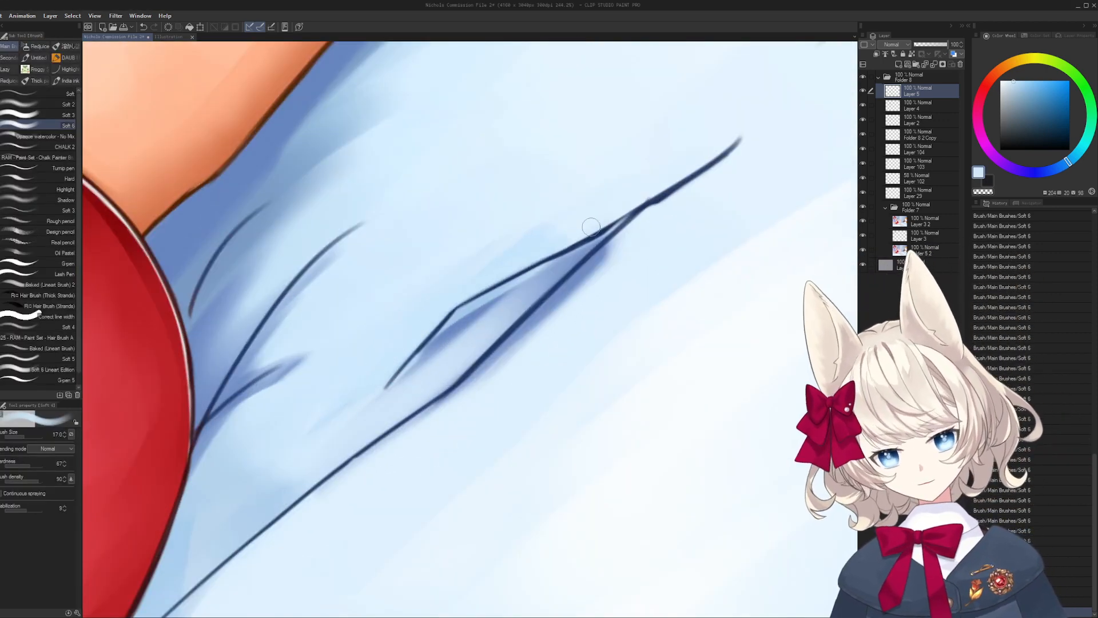
{"action": "key", "text": "r"}
{"action": "mouse_move", "coordinate": [675, 170]}
{"action": "left_mouse_down"}
{"action": "mouse_move", "coordinate": [547, 384]}
{"action": "mouse_move", "coordinate": [475, 408]}
{"action": "left_mouse_up"}
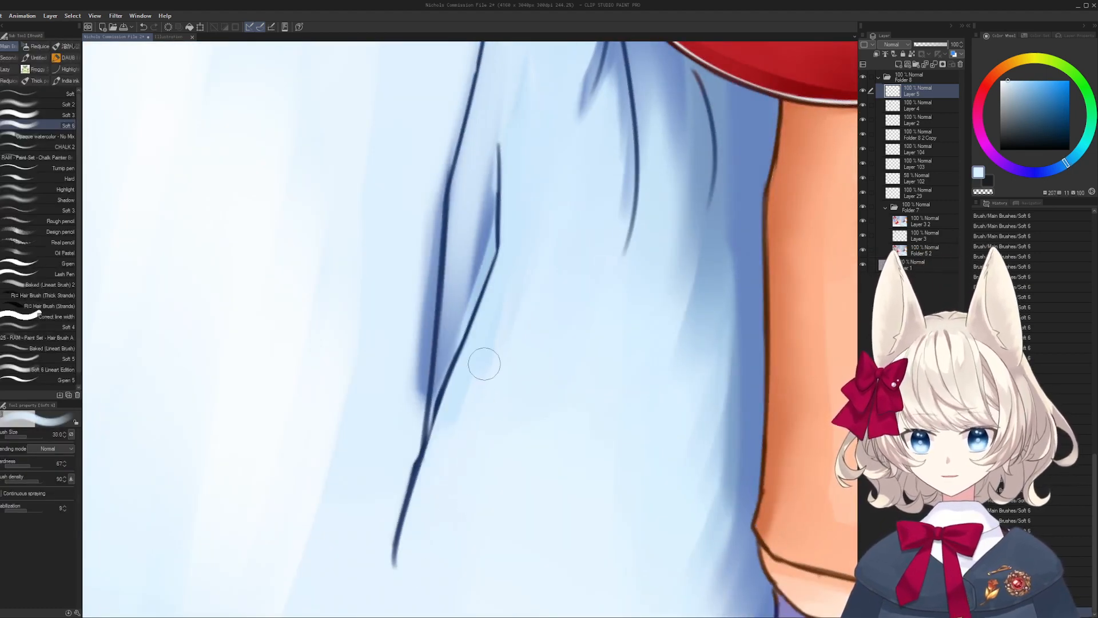
{"action": "key", "text": "r"}
{"action": "mouse_move", "coordinate": [507, 258]}
{"action": "left_mouse_down"}
{"action": "mouse_move", "coordinate": [568, 225]}
{"action": "mouse_move", "coordinate": [481, 189]}
{"action": "left_mouse_up"}
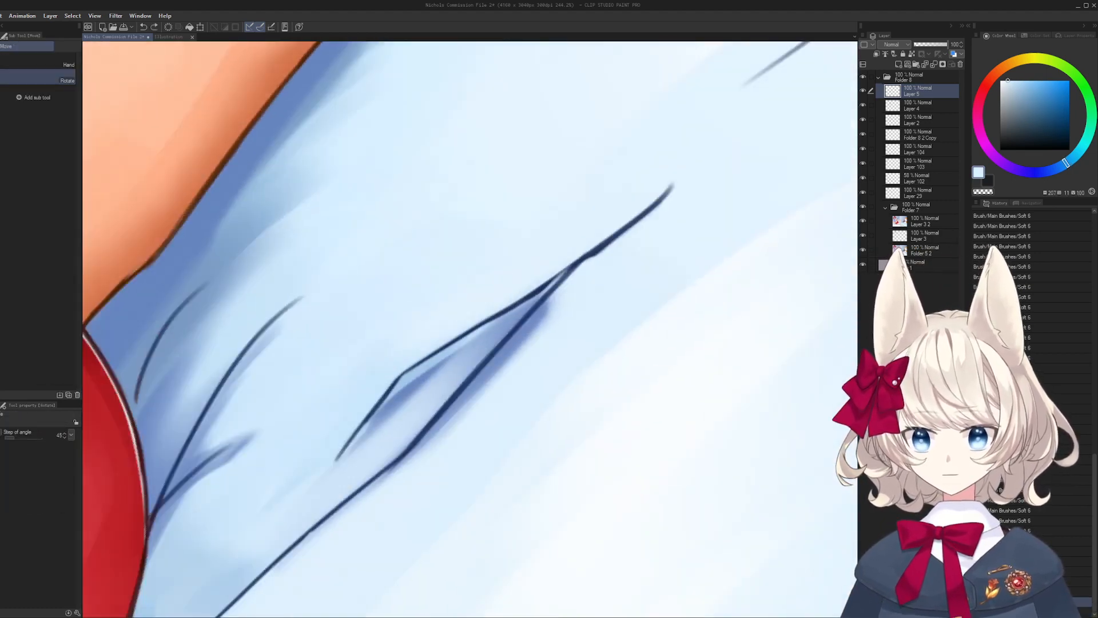
{"action": "key", "text": "r"}
{"action": "left_click_drag", "start_coordinate": [603, 218], "coordinate": [557, 272]}
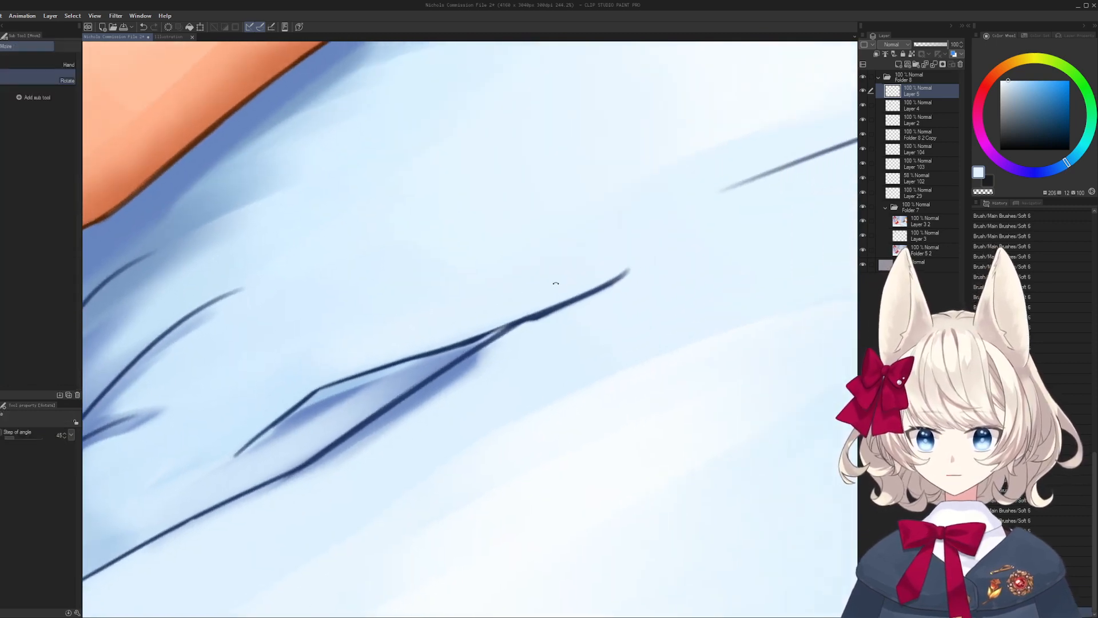
- Redraw the upper fold line beside the shorts in sampled dark blue at brush size 7, undoing the first stroke
{"action": "left_click", "coordinate": [578, 245], "text": "alt"}
{"action": "key", "text": "bracketleft"}
{"action": "key", "text": "bracketleft"}
{"action": "key", "text": "bracketleft"}
{"action": "key", "text": "bracketleft"}
{"action": "key", "text": "bracketleft"}
{"action": "key", "text": "bracketleft"}
{"action": "key", "text": "bracketleft"}
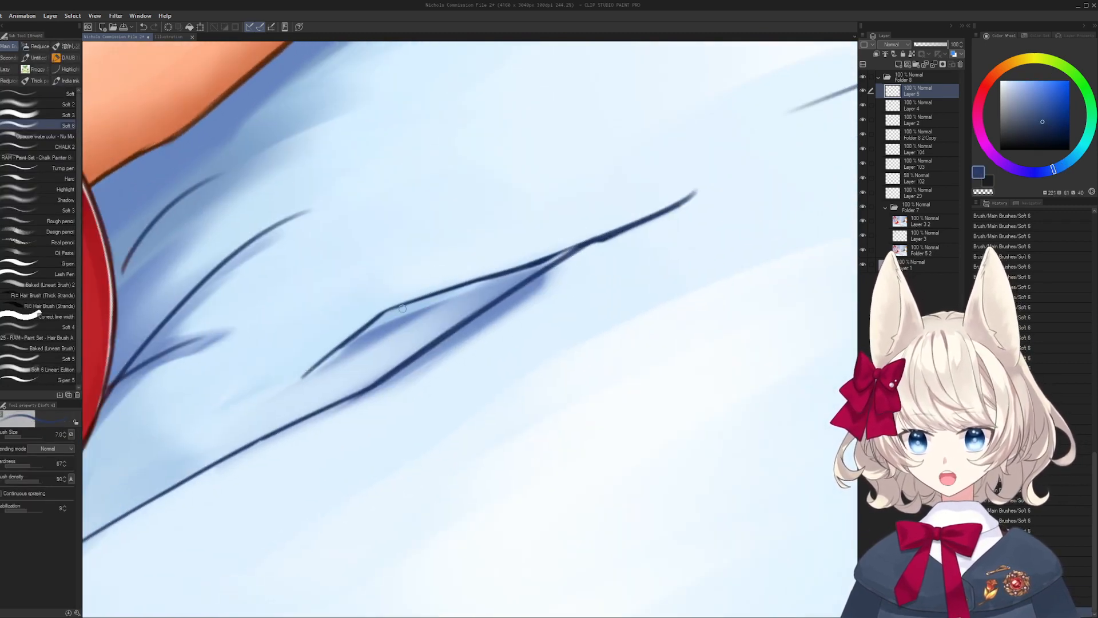
{"action": "left_click_drag", "start_coordinate": [376, 314], "coordinate": [630, 234]}
{"action": "key", "text": "ctrl+z"}
{"action": "mouse_move", "coordinate": [512, 267]}
{"action": "left_mouse_down"}
{"action": "mouse_move", "coordinate": [649, 210]}
{"action": "mouse_move", "coordinate": [593, 267]}
{"action": "mouse_move", "coordinate": [658, 230]}
{"action": "mouse_move", "coordinate": [386, 493]}
{"action": "mouse_move", "coordinate": [368, 358]}
{"action": "mouse_move", "coordinate": [356, 367]}
{"action": "left_mouse_up"}
- Trim the edges of the redrawn upper fold line around its junction and tip with sampled light blue
{"action": "left_click", "coordinate": [580, 275], "text": "alt"}
{"action": "key", "text": "r"}
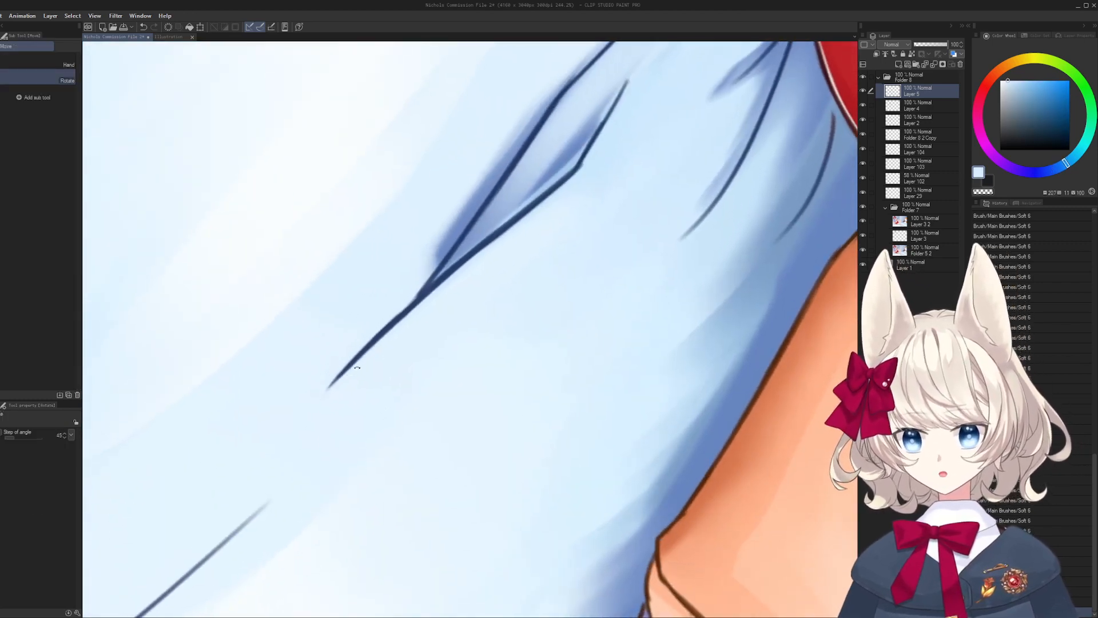
{"action": "key", "text": "b"}
{"action": "mouse_move", "coordinate": [432, 290]}
{"action": "left_mouse_down"}
{"action": "mouse_move", "coordinate": [343, 375]}
{"action": "mouse_move", "coordinate": [400, 320]}
{"action": "mouse_move", "coordinate": [498, 349]}
{"action": "left_mouse_up"}
{"action": "key", "text": "r"}
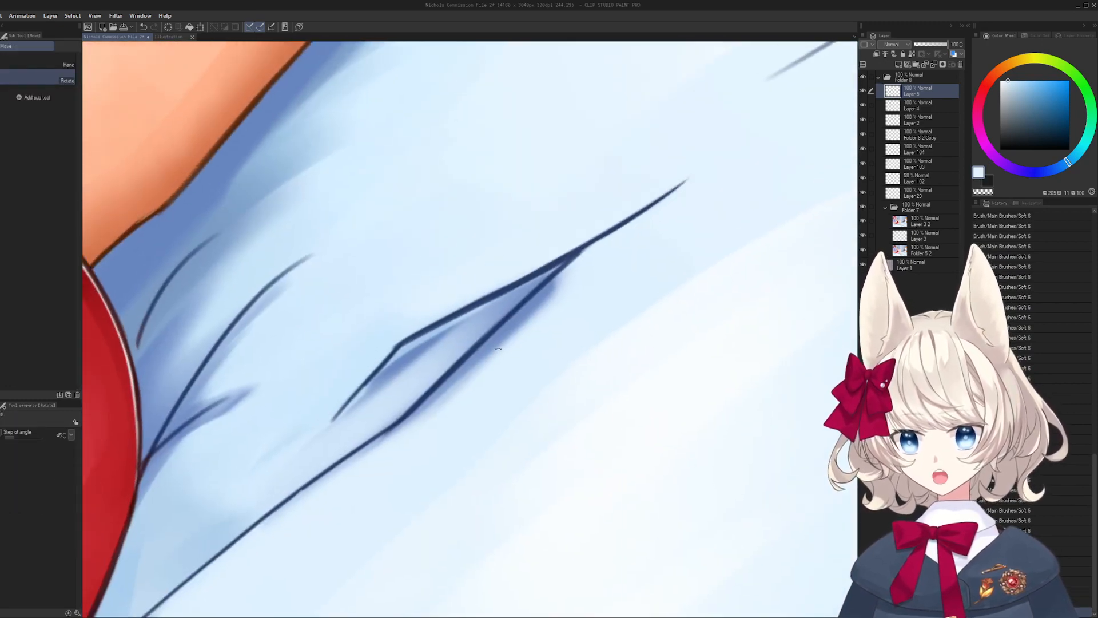
- Paint away the purple shading under the lower line of the fold with sampled light blue at brush sizes 20 and 25
{"action": "key", "text": "b"}
{"action": "left_click", "coordinate": [557, 312], "text": "alt"}
{"action": "left_click_drag", "start_coordinate": [560, 289], "coordinate": [454, 389]}
{"action": "left_click_drag", "start_coordinate": [561, 282], "coordinate": [453, 392]}
{"action": "left_click_drag", "start_coordinate": [569, 288], "coordinate": [441, 420]}
{"action": "left_click_drag", "start_coordinate": [532, 320], "coordinate": [429, 418]}
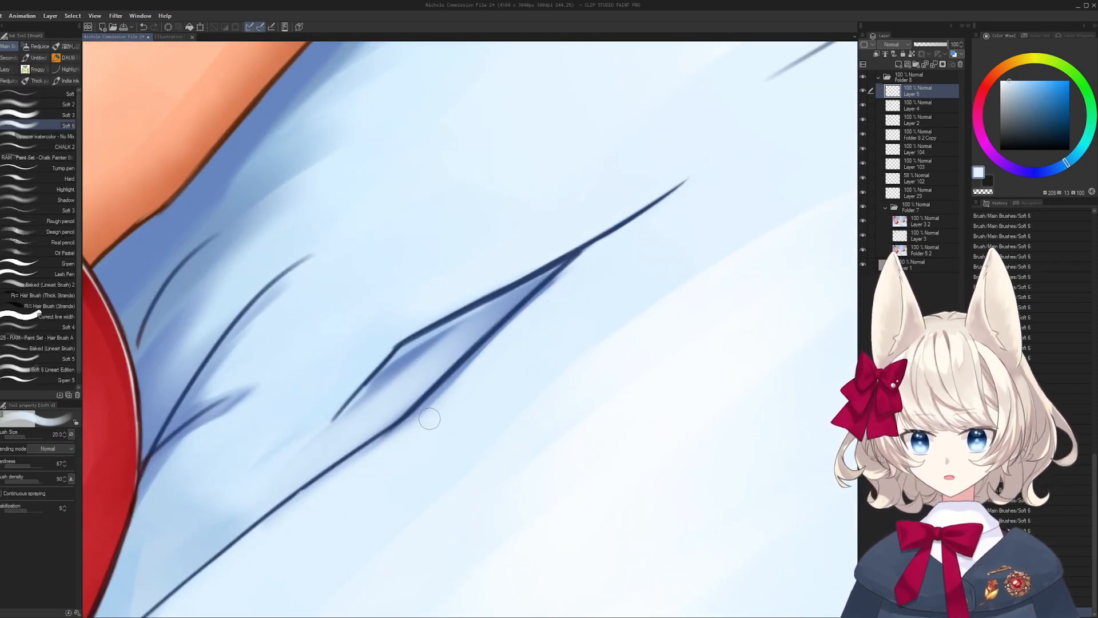
{"action": "key", "text": "bracketright"}
{"action": "left_click_drag", "start_coordinate": [565, 286], "coordinate": [450, 395]}
{"action": "key", "text": "ctrl+z"}
{"action": "left_click_drag", "start_coordinate": [565, 290], "coordinate": [422, 436]}
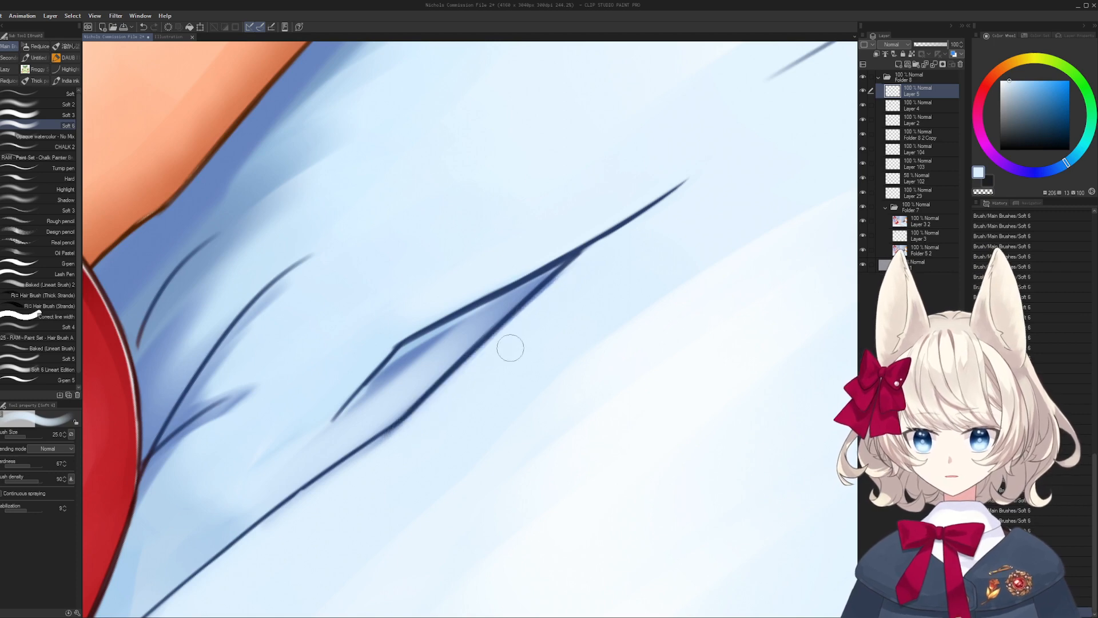
- Paint over the tail extending past the junction of the two fold lines with sampled light blue at brush size 25
{"action": "key", "text": "ctrl+space"}
{"action": "mouse_move", "coordinate": [627, 260]}
{"action": "left_mouse_down"}
{"action": "mouse_move", "coordinate": [571, 299]}
{"action": "mouse_move", "coordinate": [522, 385]}
{"action": "mouse_move", "coordinate": [560, 252]}
{"action": "mouse_move", "coordinate": [605, 243]}
{"action": "mouse_move", "coordinate": [548, 267]}
{"action": "left_mouse_up"}
{"action": "left_click", "coordinate": [560, 251], "text": "alt"}
{"action": "key", "text": "ctrl+z"}
{"action": "key", "text": "ctrl+z"}
{"action": "left_click_drag", "start_coordinate": [602, 245], "coordinate": [542, 298]}
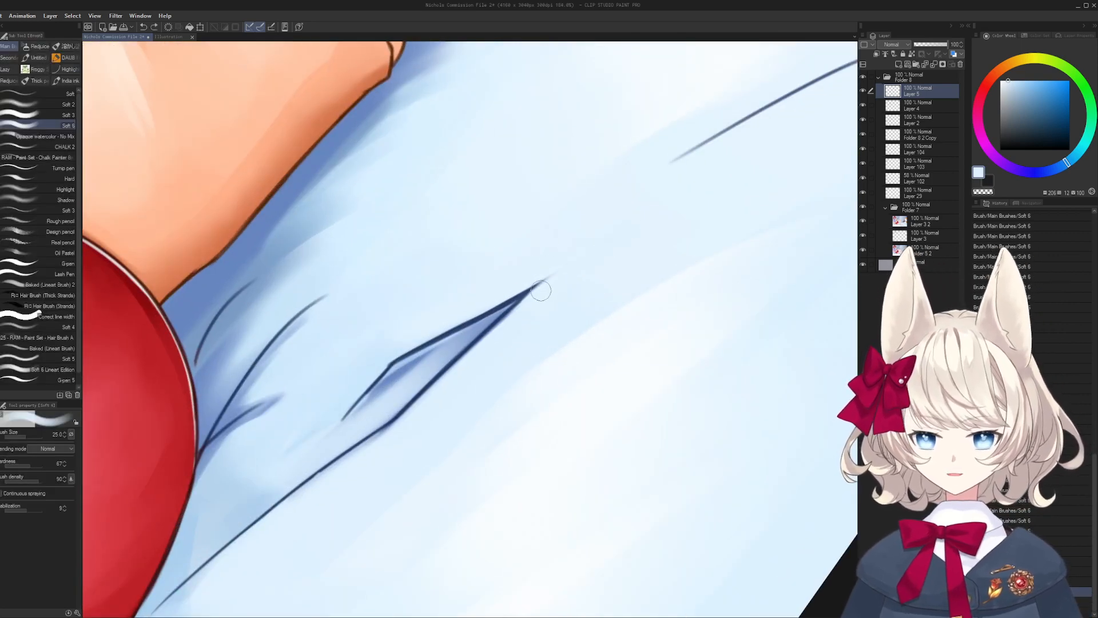
- Extend the junction of the two fold lines into a tapered tip in sampled dark blue at brush size 7, undoing trial strokes
{"action": "left_click", "coordinate": [523, 292], "text": "alt"}
{"action": "key", "text": "shift+space"}
{"action": "left_click_drag", "start_coordinate": [661, 263], "coordinate": [667, 288]}
{"action": "key", "text": "["}
{"action": "key", "text": "["}
{"action": "key", "text": "["}
{"action": "key", "text": "["}
{"action": "key", "text": "["}
{"action": "key", "text": "["}
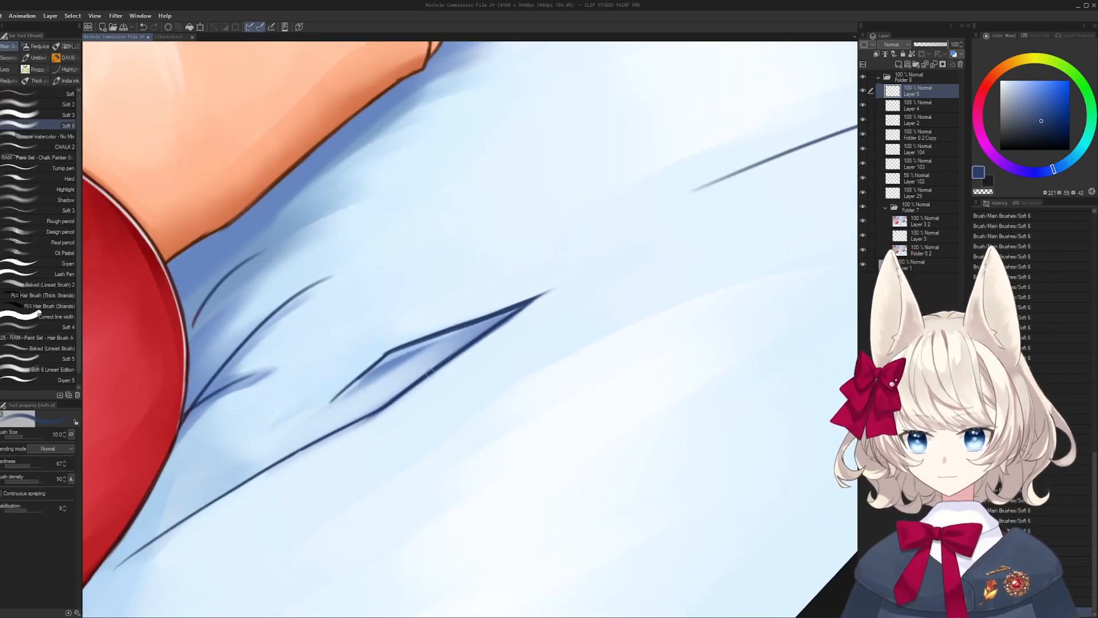
{"action": "key", "text": "ctrl+z"}
{"action": "left_click_drag", "start_coordinate": [432, 373], "coordinate": [594, 271]}
{"action": "key", "text": "ctrl+z"}
{"action": "key", "text": "["}
{"action": "left_click_drag", "start_coordinate": [505, 318], "coordinate": [579, 276]}
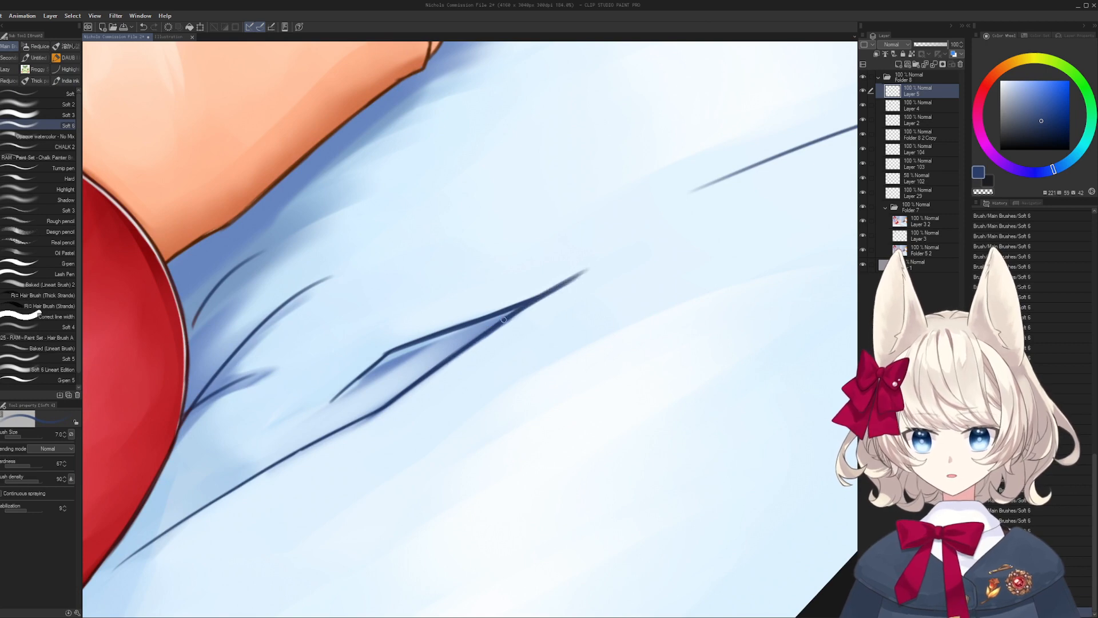
- Trim the edges of the extended fold tip with sampled light blue at brush size 10, undoing the first stroke
{"action": "left_click", "coordinate": [503, 318], "text": "alt"}
{"action": "key", "text": "]"}
{"action": "key", "text": "]"}
{"action": "left_click_drag", "start_coordinate": [517, 304], "coordinate": [589, 268]}
{"action": "key", "text": "ctrl+z"}
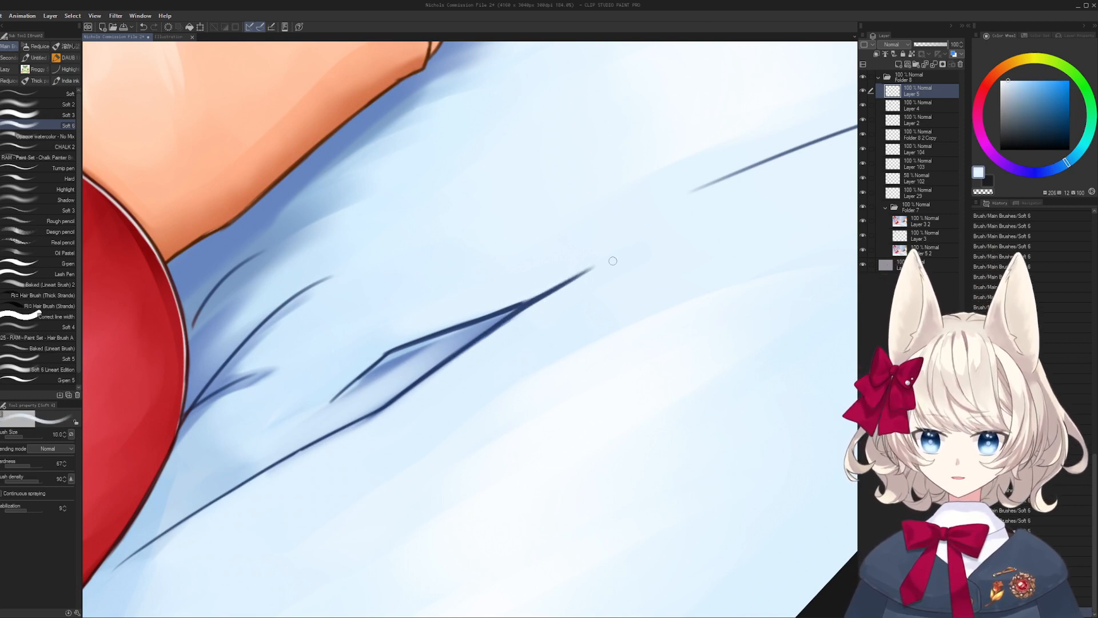
{"action": "left_click_drag", "start_coordinate": [532, 305], "coordinate": [712, 218]}
- Fade the tail of the upper fold line into the blanket with sampled light blue at brush size 30
{"action": "left_click", "coordinate": [563, 282], "text": "alt"}
{"action": "key", "text": "]"}
{"action": "key", "text": "]"}
{"action": "key", "text": "]"}
{"action": "mouse_move", "coordinate": [510, 315]}
{"action": "left_mouse_down"}
{"action": "mouse_move", "coordinate": [608, 258]}
{"action": "mouse_move", "coordinate": [503, 326]}
{"action": "mouse_move", "coordinate": [586, 274]}
{"action": "left_mouse_up"}
{"action": "left_click", "coordinate": [502, 316], "text": "alt"}
{"action": "left_click_drag", "start_coordinate": [517, 308], "coordinate": [581, 275]}
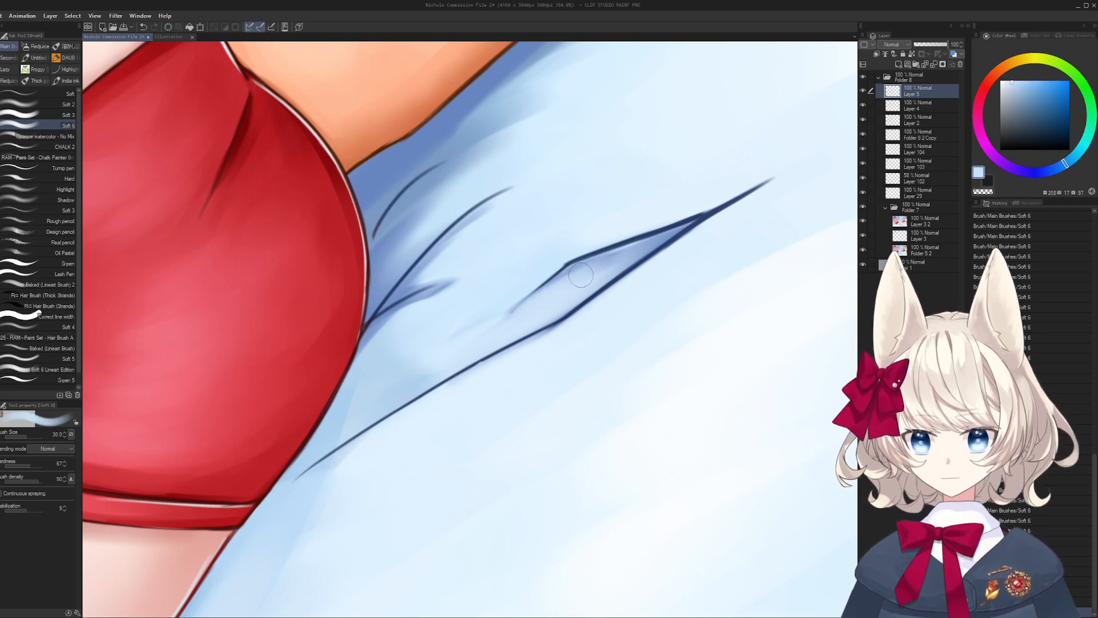
- Redraw the faded tail of the upper fold line in sampled dark blue with a much finer brush, undoing trial strokes
{"action": "key", "text": "r"}
{"action": "mouse_move", "coordinate": [624, 214]}
{"action": "left_mouse_down"}
{"action": "mouse_move", "coordinate": [539, 429]}
{"action": "mouse_move", "coordinate": [566, 320]}
{"action": "mouse_move", "coordinate": [488, 310]}
{"action": "mouse_move", "coordinate": [550, 292]}
{"action": "mouse_move", "coordinate": [577, 186]}
{"action": "mouse_move", "coordinate": [636, 137]}
{"action": "mouse_move", "coordinate": [651, 158]}
{"action": "left_mouse_up"}
{"action": "key", "text": "r"}
{"action": "key", "text": "ctrl+space"}
{"action": "left_click", "coordinate": [633, 130], "text": "alt"}
{"action": "key", "text": "r"}
{"action": "left_click", "coordinate": [630, 140], "text": "alt"}
{"action": "key", "text": "r"}
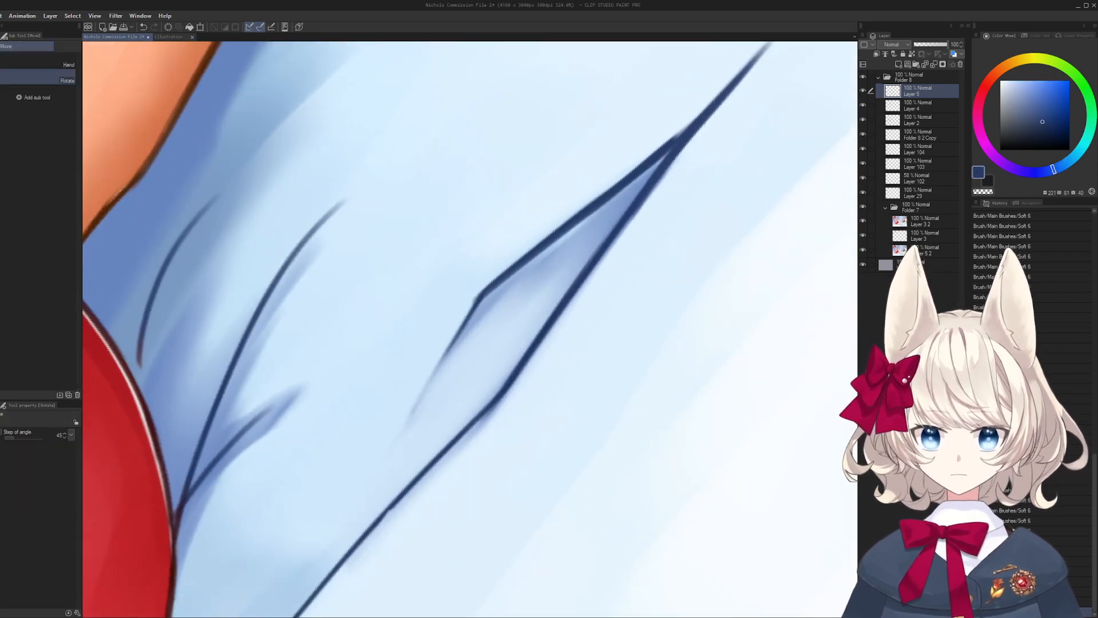
{"action": "key", "text": "bracketleft"}
{"action": "key", "text": "bracketleft"}
{"action": "key", "text": "bracketleft"}
{"action": "key", "text": "bracketleft"}
{"action": "key", "text": "bracketleft"}
{"action": "key", "text": "bracketleft"}
{"action": "key", "text": "bracketleft"}
{"action": "key", "text": "bracketleft"}
{"action": "left_click_drag", "start_coordinate": [448, 359], "coordinate": [405, 421]}
{"action": "key", "text": "ctrl+z"}
{"action": "key", "text": "bracketleft"}
{"action": "key", "text": "bracketleft"}
{"action": "mouse_move", "coordinate": [459, 329]}
{"action": "left_mouse_down"}
{"action": "mouse_move", "coordinate": [410, 414]}
{"action": "mouse_move", "coordinate": [461, 330]}
{"action": "left_mouse_up"}
{"action": "key", "text": "ctrl+z"}
- Round off the corner of the upper fold line with dark blue strokes, undoing the earlier attempts
{"action": "key", "text": "bracketright"}
{"action": "key", "text": "bracketright"}
{"action": "key", "text": "ctrl+z"}
{"action": "key", "text": "bracketleft"}
{"action": "left_click_drag", "start_coordinate": [425, 387], "coordinate": [499, 284]}
{"action": "key", "text": "ctrl+z"}
{"action": "key", "text": "ctrl+z"}
{"action": "mouse_move", "coordinate": [463, 323]}
{"action": "left_mouse_down"}
{"action": "mouse_move", "coordinate": [505, 280]}
{"action": "mouse_move", "coordinate": [494, 272]}
{"action": "left_mouse_up"}
- Trim the edges of the rounded fold corner with sampled light blue at brush size 7
{"action": "left_click", "coordinate": [485, 287], "text": "alt"}
{"action": "key", "text": "bracketright"}
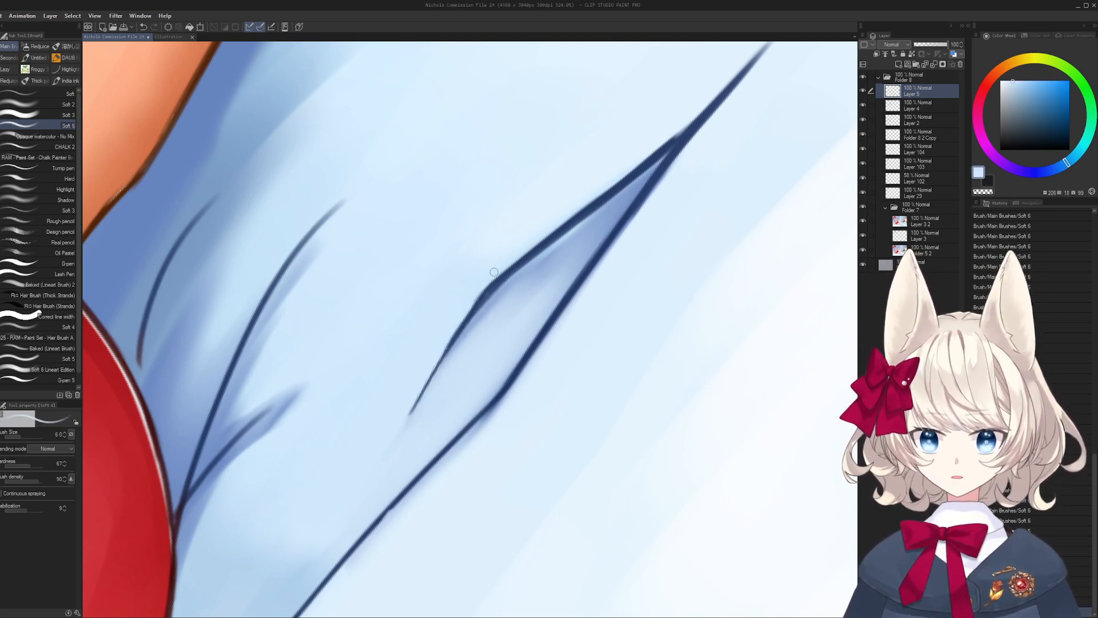
{"action": "left_click_drag", "start_coordinate": [455, 321], "coordinate": [412, 326]}
{"action": "left_click_drag", "start_coordinate": [591, 318], "coordinate": [508, 312]}
{"action": "left_click_drag", "start_coordinate": [508, 311], "coordinate": [529, 293]}
{"action": "left_click_drag", "start_coordinate": [289, 472], "coordinate": [439, 294]}
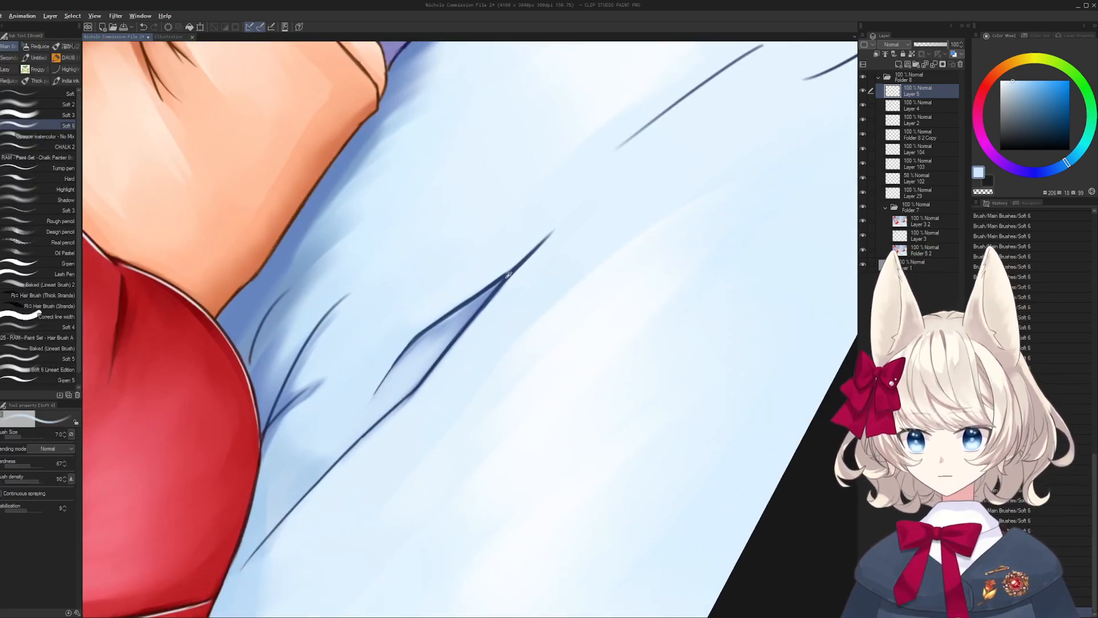
- Redraw the detached fold line near the blanket's end in sampled dark blue at brush size 10, undoing the first stroke
{"action": "left_click", "coordinate": [508, 274], "text": "alt"}
{"action": "left_click_drag", "start_coordinate": [707, 77], "coordinate": [575, 218]}
{"action": "left_click_drag", "start_coordinate": [460, 304], "coordinate": [628, 200]}
{"action": "key", "text": "ctrl+z"}
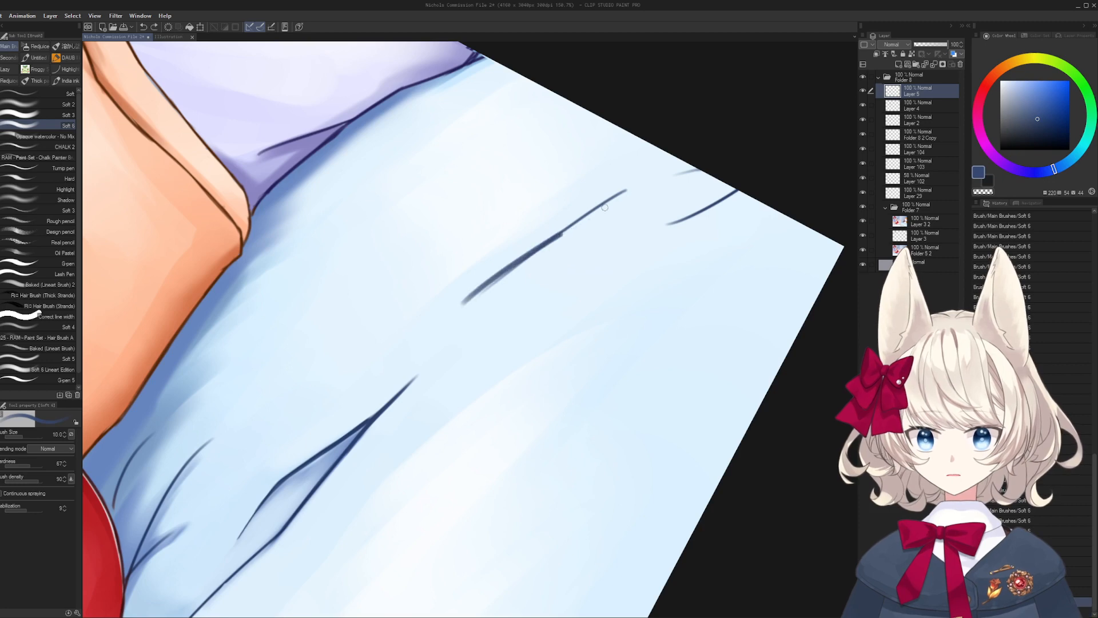
{"action": "left_click_drag", "start_coordinate": [483, 291], "coordinate": [636, 189]}
- Thin the lower edge of the detached fold line with sampled light blue at brush size 17, undoing the last stroke
{"action": "left_click", "coordinate": [472, 306], "text": "alt"}
{"action": "key", "text": "bracketright"}
{"action": "key", "text": "bracketright"}
{"action": "mouse_move", "coordinate": [474, 304]}
{"action": "left_mouse_down"}
{"action": "mouse_move", "coordinate": [617, 197]}
{"action": "mouse_move", "coordinate": [572, 228]}
{"action": "left_mouse_up"}
{"action": "key", "text": "bracketright"}
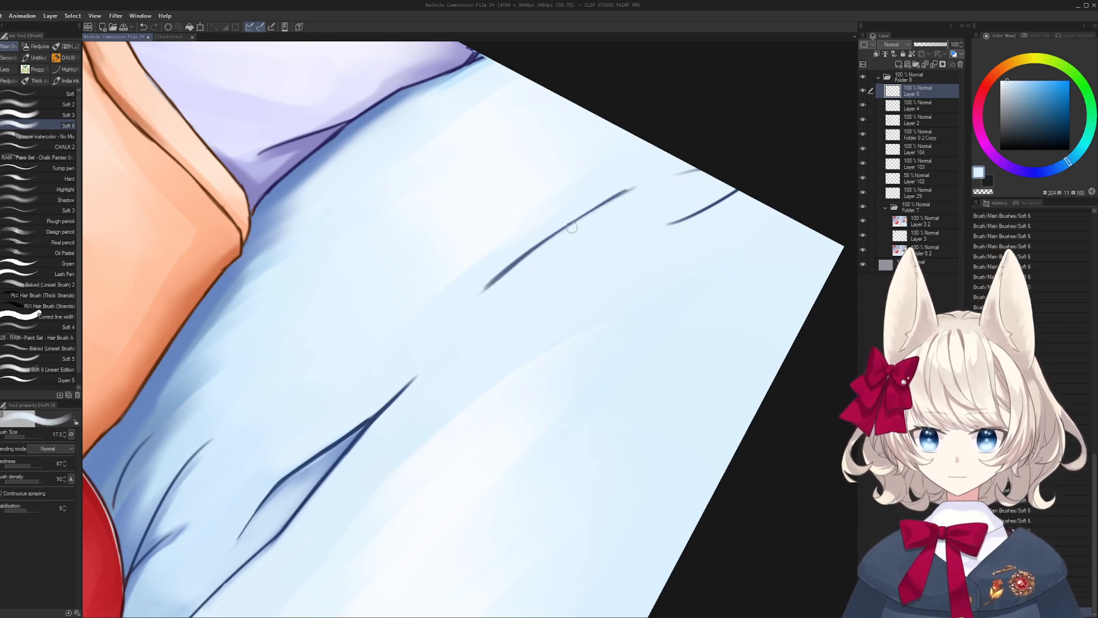
{"action": "mouse_move", "coordinate": [473, 312]}
{"action": "left_mouse_down"}
{"action": "mouse_move", "coordinate": [659, 175]}
{"action": "mouse_move", "coordinate": [572, 230]}
{"action": "left_mouse_up"}
{"action": "key", "text": "ctrl+z"}
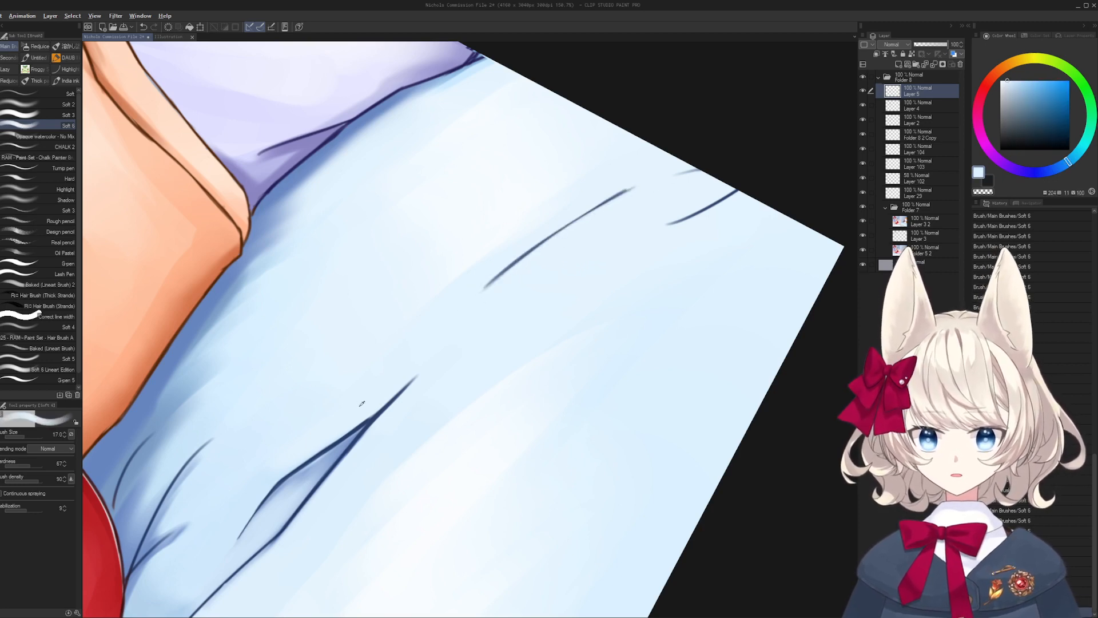
- Try to redraw the detached fold line in dark blue sampled from the neighbouring fold's tip
{"action": "left_click", "coordinate": [379, 413], "text": "alt"}
{"action": "key", "text": "bracketleft"}
{"action": "key", "text": "bracketleft"}
{"action": "mouse_move", "coordinate": [485, 287]}
{"action": "left_mouse_down"}
{"action": "mouse_move", "coordinate": [641, 182]}
{"action": "mouse_move", "coordinate": [563, 231]}
{"action": "mouse_move", "coordinate": [641, 432]}
{"action": "mouse_move", "coordinate": [662, 171]}
{"action": "left_mouse_up"}
{"action": "key", "text": "ctrl+z"}
{"action": "key", "text": "ctrl+z"}
{"action": "key", "text": "ctrl+space"}
{"action": "key", "text": "shift+space"}
{"action": "left_click_drag", "start_coordinate": [662, 171], "coordinate": [555, 214]}
{"action": "key", "text": "ctrl+space"}
{"action": "left_click_drag", "start_coordinate": [513, 306], "coordinate": [522, 300]}
- Paint over the lower part of the detached fold line with sampled light blue and an enlarged brush
{"action": "left_click", "coordinate": [405, 359], "text": "alt"}
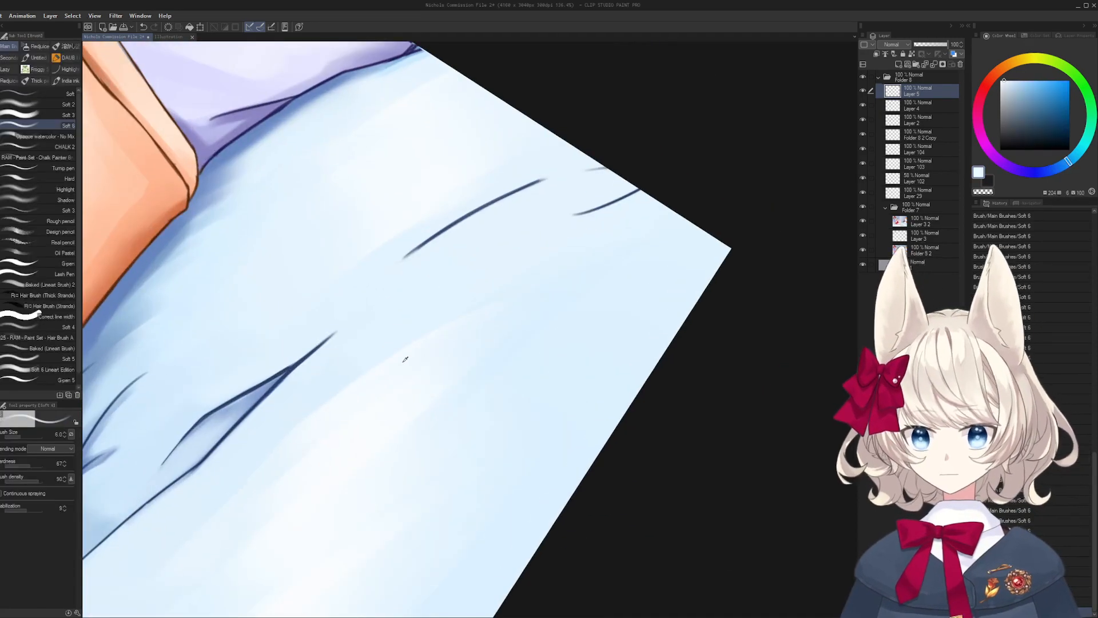
{"action": "key", "text": "bracketright"}
{"action": "key", "text": "bracketright"}
{"action": "key", "text": "bracketright"}
{"action": "key", "text": "bracketright"}
{"action": "key", "text": "bracketright"}
{"action": "key", "text": "bracketright"}
{"action": "left_click_drag", "start_coordinate": [503, 201], "coordinate": [409, 255]}
{"action": "mouse_move", "coordinate": [541, 182]}
{"action": "left_mouse_down"}
{"action": "mouse_move", "coordinate": [397, 278]}
{"action": "mouse_move", "coordinate": [551, 309]}
{"action": "left_mouse_up"}
{"action": "key", "text": "space"}
- Paint a soft mid-blue shadow along the detached fold line at brush size 25, undoing trial strokes, and widen it with a larger brush
{"action": "left_click", "coordinate": [351, 239], "text": "alt"}
{"action": "left_click", "coordinate": [369, 243], "text": "alt"}
{"action": "key", "text": "bracketleft"}
{"action": "key", "text": "bracketleft"}
{"action": "left_click_drag", "start_coordinate": [493, 330], "coordinate": [603, 272]}
{"action": "key", "text": "ctrl+z"}
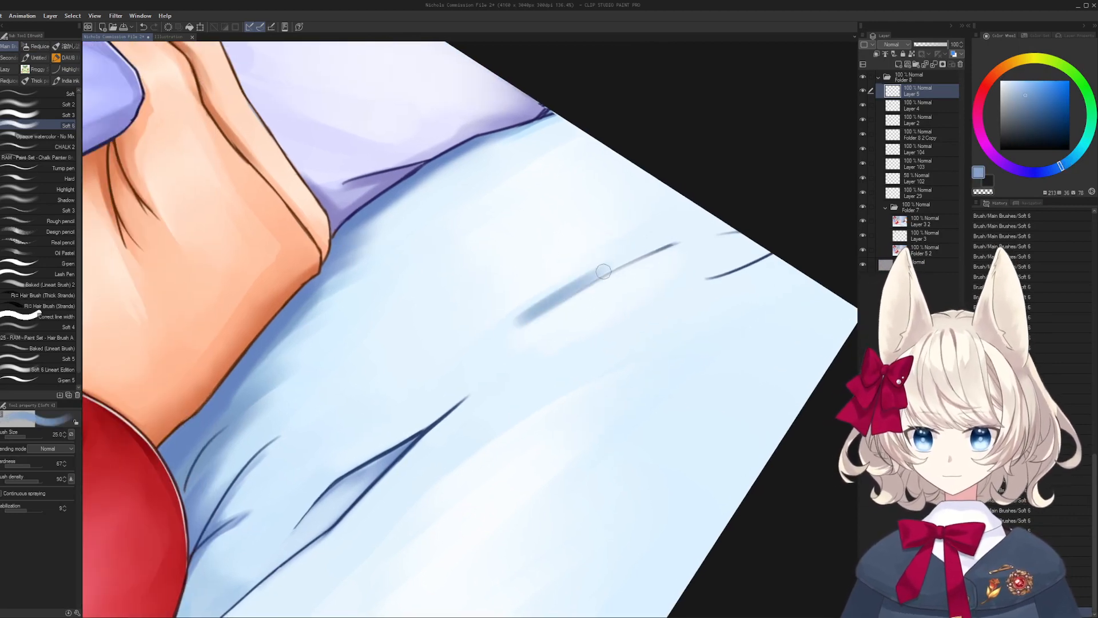
{"action": "key", "text": "ctrl+z"}
{"action": "left_click_drag", "start_coordinate": [529, 316], "coordinate": [667, 243]}
{"action": "key", "text": "bracketright"}
{"action": "mouse_move", "coordinate": [560, 281]}
{"action": "left_mouse_down"}
{"action": "mouse_move", "coordinate": [664, 235]}
{"action": "mouse_move", "coordinate": [649, 231]}
{"action": "mouse_move", "coordinate": [659, 230]}
{"action": "mouse_move", "coordinate": [510, 319]}
{"action": "mouse_move", "coordinate": [603, 260]}
{"action": "left_mouse_up"}
- Fade the ends of the detached fold's shadow with a sampled near-white blue at brush size 60
{"action": "left_click", "coordinate": [559, 267], "text": "alt"}
{"action": "key", "text": "bracketright"}
{"action": "key", "text": "bracketright"}
{"action": "key", "text": "bracketright"}
{"action": "key", "text": "shift+space"}
{"action": "mouse_move", "coordinate": [671, 229]}
{"action": "left_mouse_down"}
{"action": "mouse_move", "coordinate": [470, 415]}
{"action": "mouse_move", "coordinate": [425, 351]}
{"action": "left_mouse_up"}
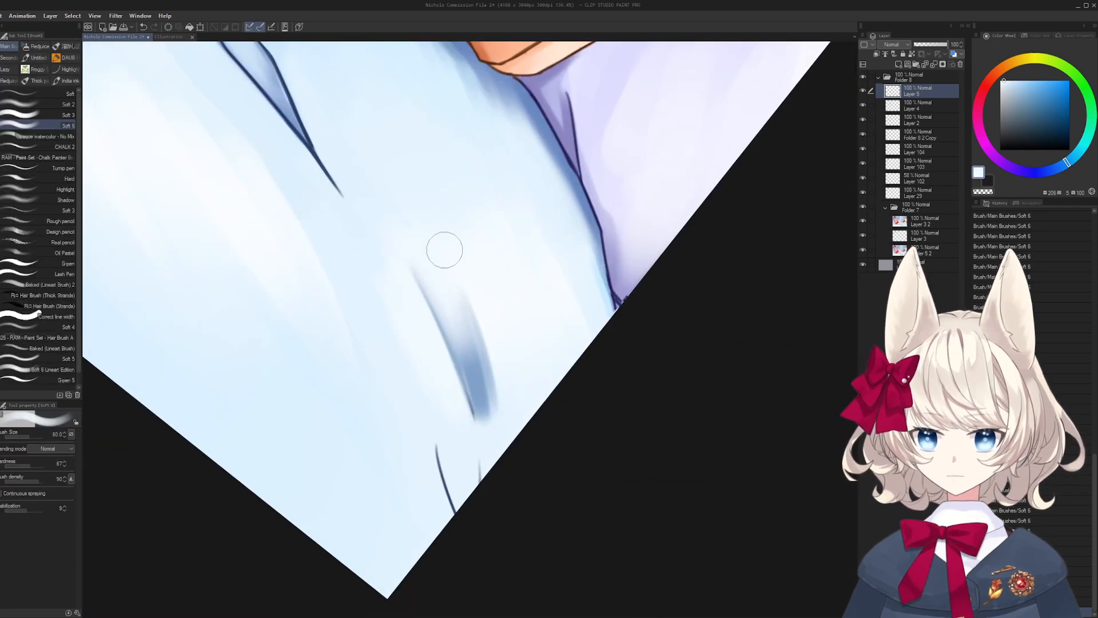
{"action": "left_click_drag", "start_coordinate": [452, 309], "coordinate": [466, 454]}
{"action": "left_click_drag", "start_coordinate": [483, 401], "coordinate": [478, 455]}
{"action": "left_click_drag", "start_coordinate": [492, 372], "coordinate": [482, 454]}
- Blend the inside of the detached fold's shadow with colours sampled from it at brush size 40
{"action": "left_click", "coordinate": [473, 375], "text": "alt"}
{"action": "key", "text": "bracketleft"}
{"action": "key", "text": "bracketleft"}
{"action": "mouse_move", "coordinate": [478, 401]}
{"action": "left_mouse_down"}
{"action": "mouse_move", "coordinate": [425, 243]}
{"action": "mouse_move", "coordinate": [471, 342]}
{"action": "mouse_move", "coordinate": [479, 402]}
{"action": "left_mouse_up"}
{"action": "left_click", "coordinate": [438, 265], "text": "alt"}
{"action": "left_click", "coordinate": [469, 342], "text": "alt"}
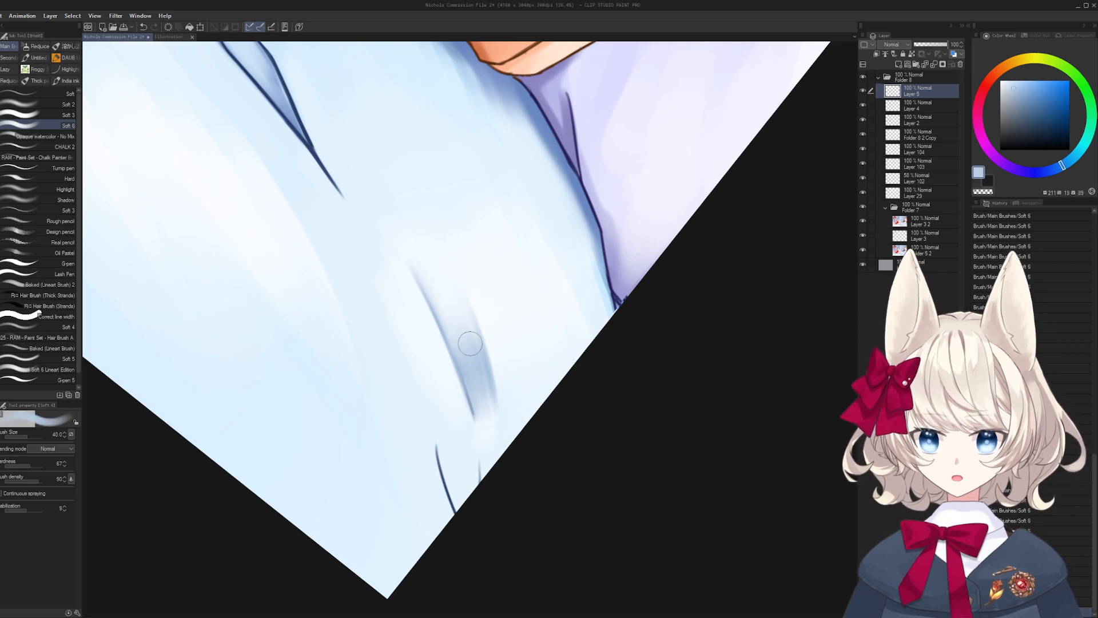
{"action": "left_click", "coordinate": [478, 428], "text": "alt"}
- Lighten the middle and outer edges of the detached fold's shadow with pale blues sampled around it
{"action": "mouse_move", "coordinate": [469, 342]}
{"action": "left_mouse_down"}
{"action": "mouse_move", "coordinate": [478, 394]}
{"action": "mouse_move", "coordinate": [478, 374]}
{"action": "mouse_move", "coordinate": [540, 289]}
{"action": "mouse_move", "coordinate": [525, 253]}
{"action": "left_mouse_up"}
{"action": "left_click", "coordinate": [552, 313], "text": "alt"}
{"action": "left_click", "coordinate": [506, 295], "text": "alt"}
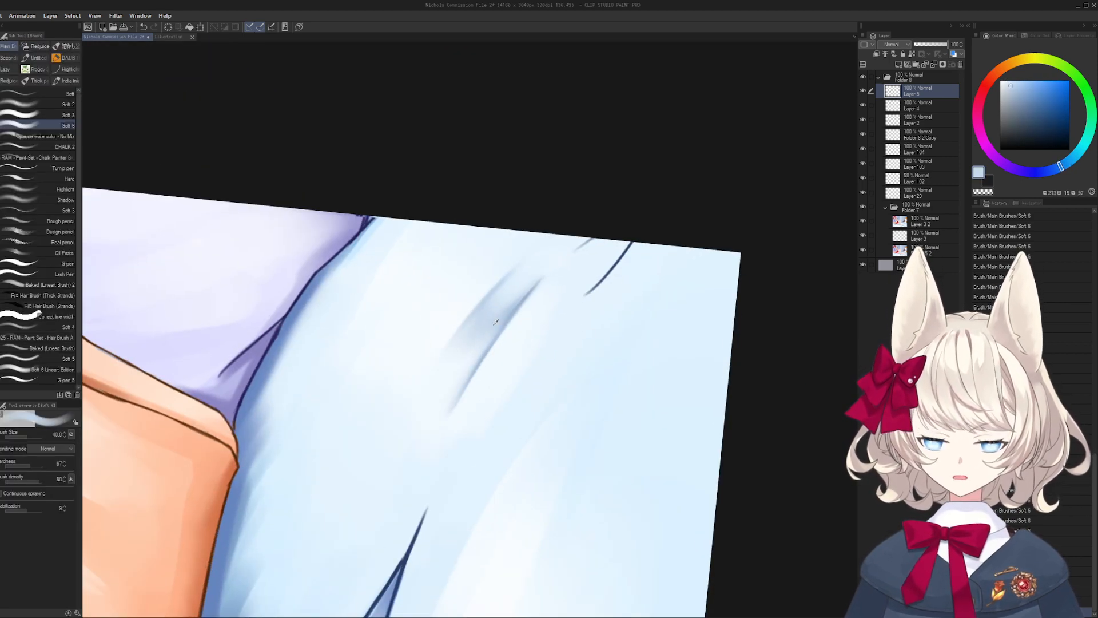
{"action": "left_click", "coordinate": [494, 270], "text": "alt"}
{"action": "left_click", "coordinate": [436, 386], "text": "alt"}
{"action": "mouse_move", "coordinate": [501, 308]}
{"action": "left_mouse_down"}
{"action": "mouse_move", "coordinate": [441, 395]}
{"action": "mouse_move", "coordinate": [433, 466]}
{"action": "left_mouse_up"}
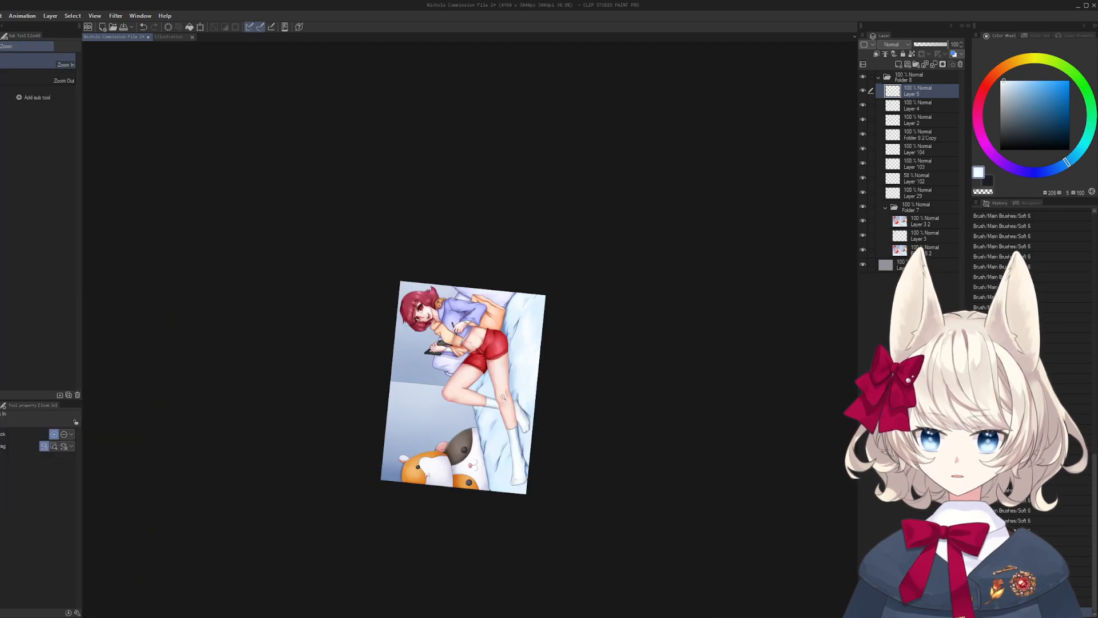
- Darken the narrow end inside the large fold with sampled dark blue, undoing the trial strokes
{"action": "key", "text": "ctrl+at"}
{"action": "mouse_move", "coordinate": [441, 386]}
{"action": "left_mouse_down"}
{"action": "mouse_move", "coordinate": [583, 289]}
{"action": "mouse_move", "coordinate": [356, 361]}
{"action": "left_mouse_up"}
{"action": "left_click", "coordinate": [579, 306], "text": "alt"}
{"action": "key", "text": "ctrl+z"}
{"action": "key", "text": "bracketleft"}
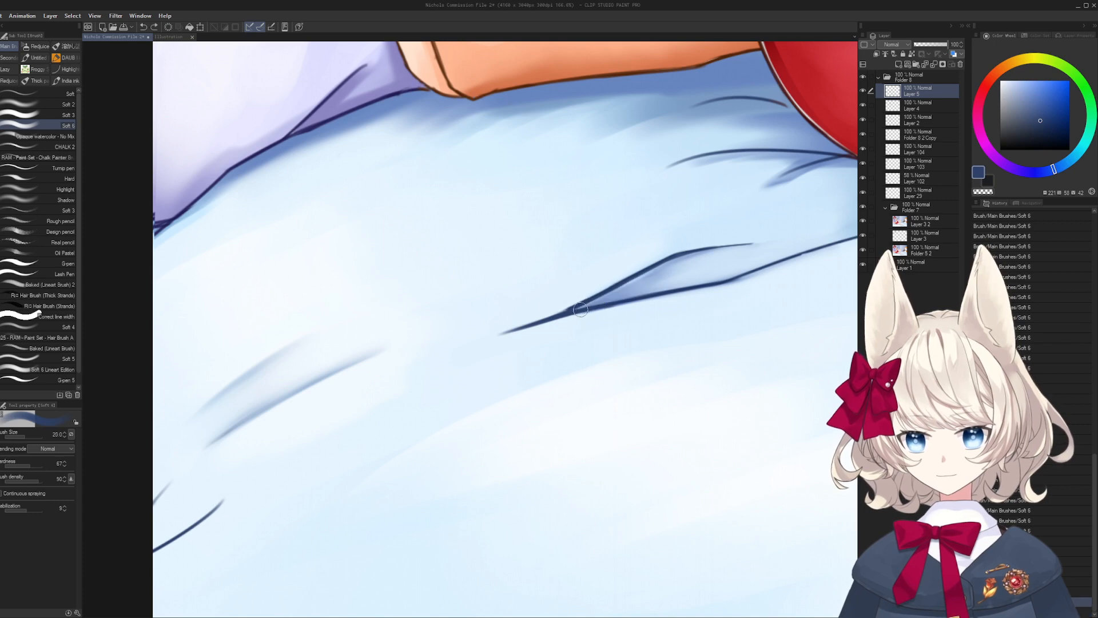
{"action": "key", "text": "bracketleft"}
{"action": "mouse_move", "coordinate": [568, 310]}
{"action": "left_mouse_down"}
{"action": "mouse_move", "coordinate": [632, 283]}
{"action": "mouse_move", "coordinate": [579, 303]}
{"action": "left_mouse_up"}
{"action": "key", "text": "bracketright"}
{"action": "key", "text": "bracketright"}
{"action": "key", "text": "bracketright"}
{"action": "left_click_drag", "start_coordinate": [609, 299], "coordinate": [653, 283]}
{"action": "key", "text": "ctrl+z"}
{"action": "key", "text": "ctrl+z"}
{"action": "key", "text": "ctrl+z"}
{"action": "left_click_drag", "start_coordinate": [563, 316], "coordinate": [662, 270]}
- Clean up the edges around the darkened fold end with sampled light blue at brush sizes 25 and 12
{"action": "left_click", "coordinate": [535, 311], "text": "alt"}
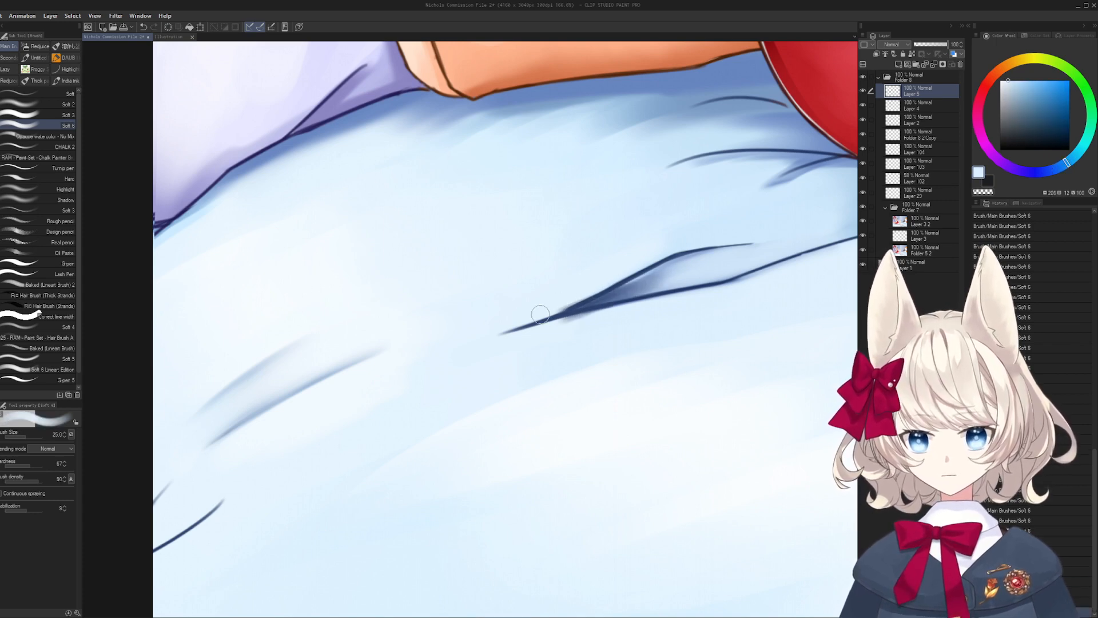
{"action": "mouse_move", "coordinate": [535, 311]}
{"action": "left_mouse_down"}
{"action": "mouse_move", "coordinate": [629, 309]}
{"action": "mouse_move", "coordinate": [594, 336]}
{"action": "left_mouse_up"}
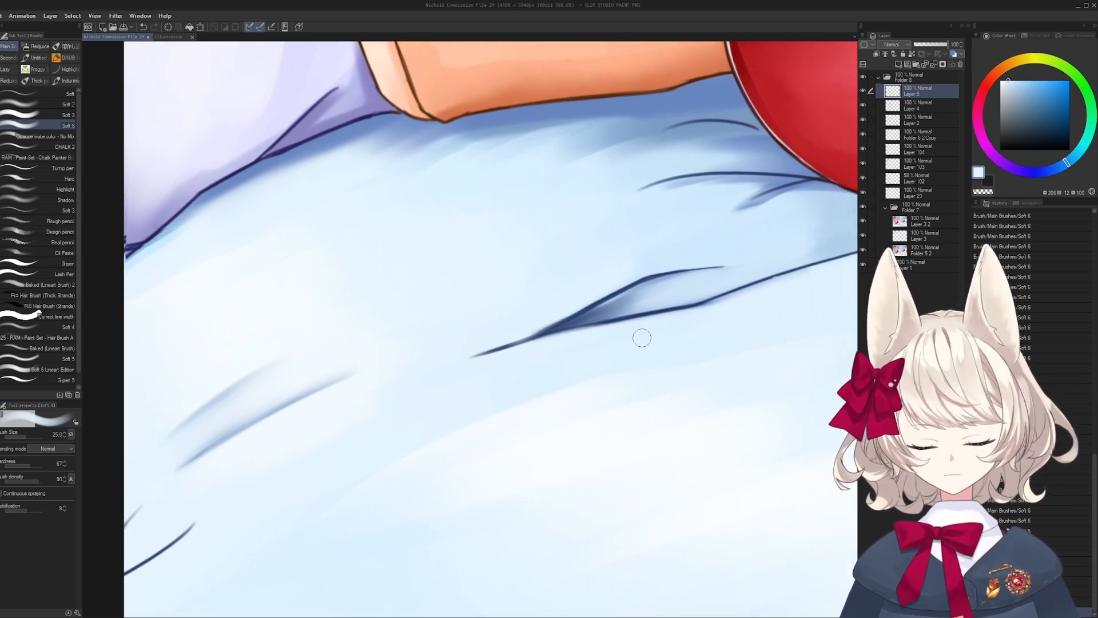
{"action": "left_click_drag", "start_coordinate": [608, 231], "coordinate": [688, 242]}
{"action": "key", "text": "bracketleft"}
{"action": "key", "text": "bracketleft"}
{"action": "key", "text": "bracketleft"}
{"action": "key", "text": "bracketleft"}
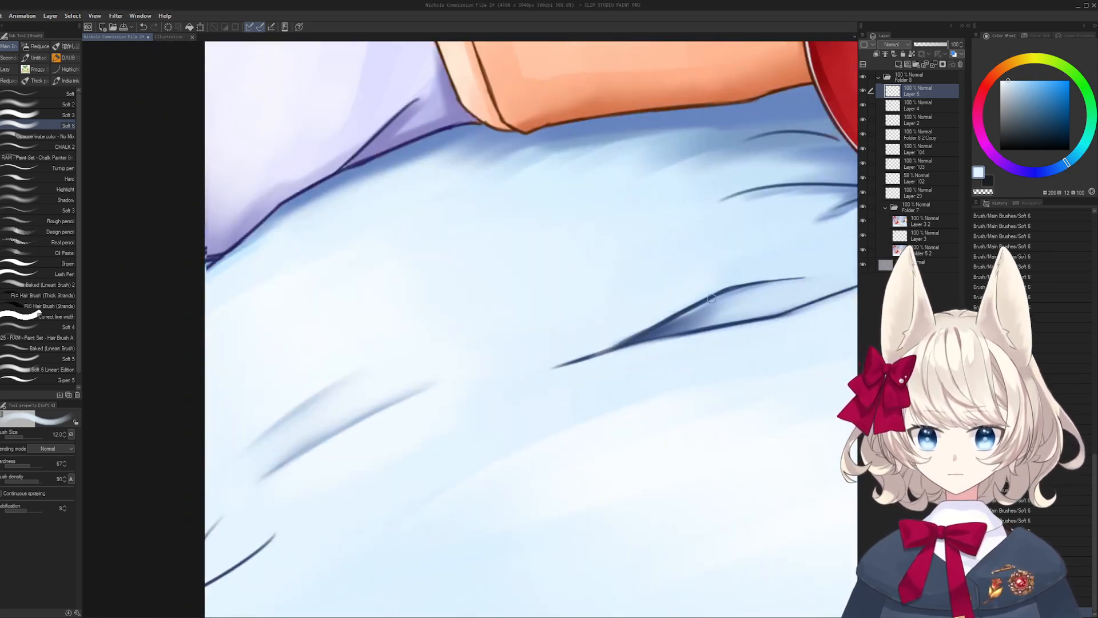
- Try to retouch the large fold's tapered tip in sampled dark blue at brush size 5
{"action": "left_click", "coordinate": [597, 353], "text": "alt"}
{"action": "key", "text": "bracketleft"}
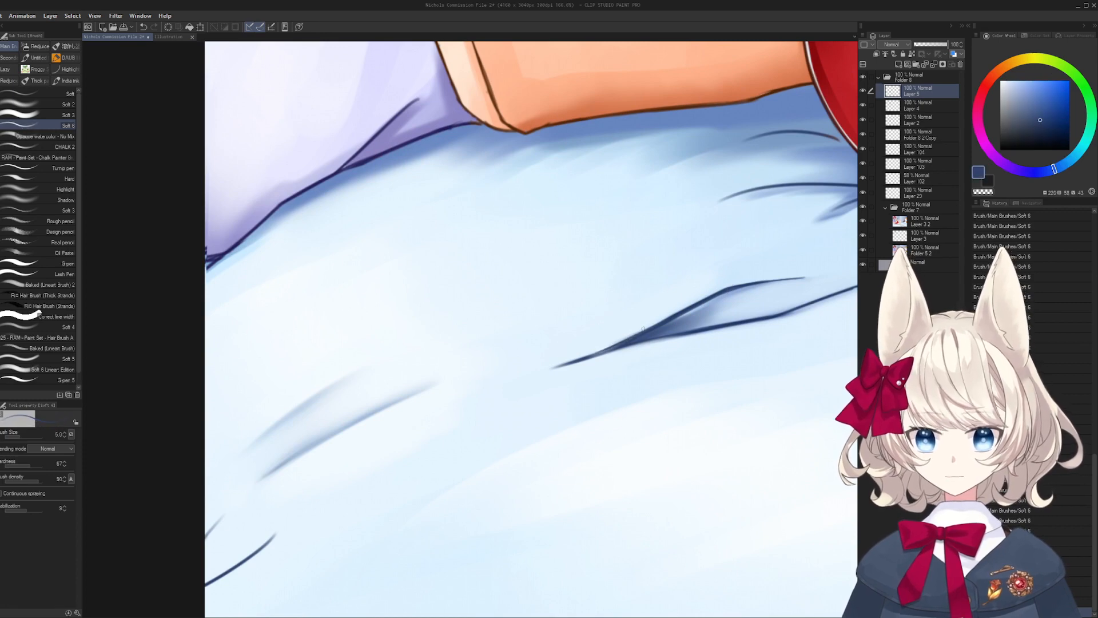
{"action": "mouse_move", "coordinate": [644, 342]}
{"action": "left_mouse_down"}
{"action": "mouse_move", "coordinate": [539, 371]}
{"action": "mouse_move", "coordinate": [570, 362]}
{"action": "left_mouse_up"}
{"action": "key", "text": "ctrl+z"}
- Redraw the lower edge of the softened detached fold as a dark blue line at brush size 5, undoing the first stroke
{"action": "key", "text": "shift+space"}
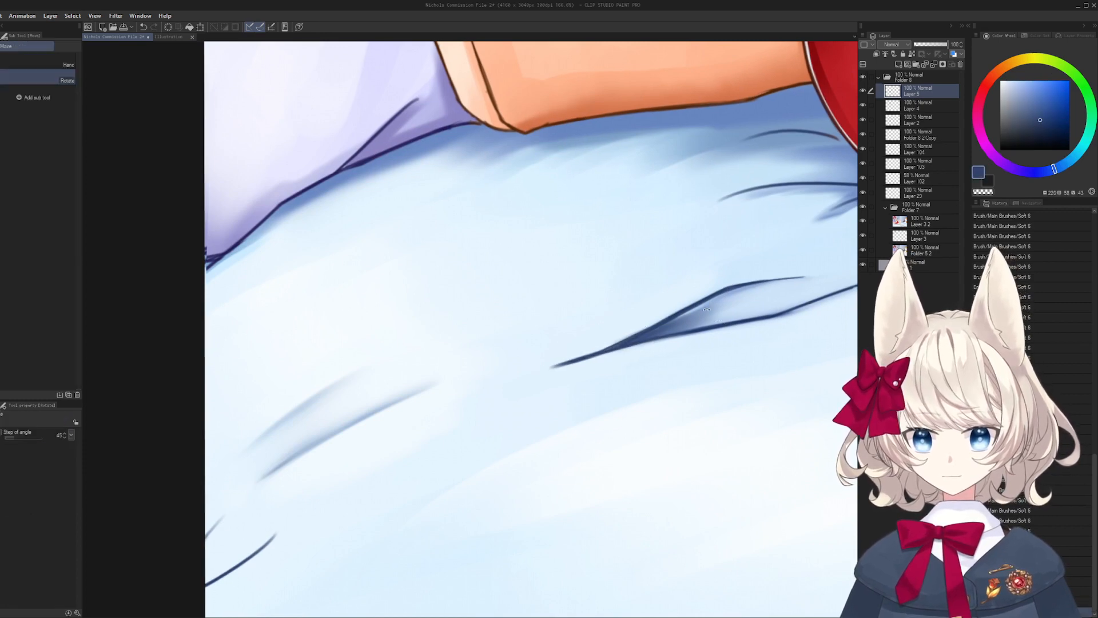
{"action": "left_click_drag", "start_coordinate": [498, 387], "coordinate": [506, 383]}
{"action": "mouse_move", "coordinate": [506, 383]}
{"action": "left_mouse_down"}
{"action": "mouse_move", "coordinate": [620, 273]}
{"action": "mouse_move", "coordinate": [522, 331]}
{"action": "left_mouse_up"}
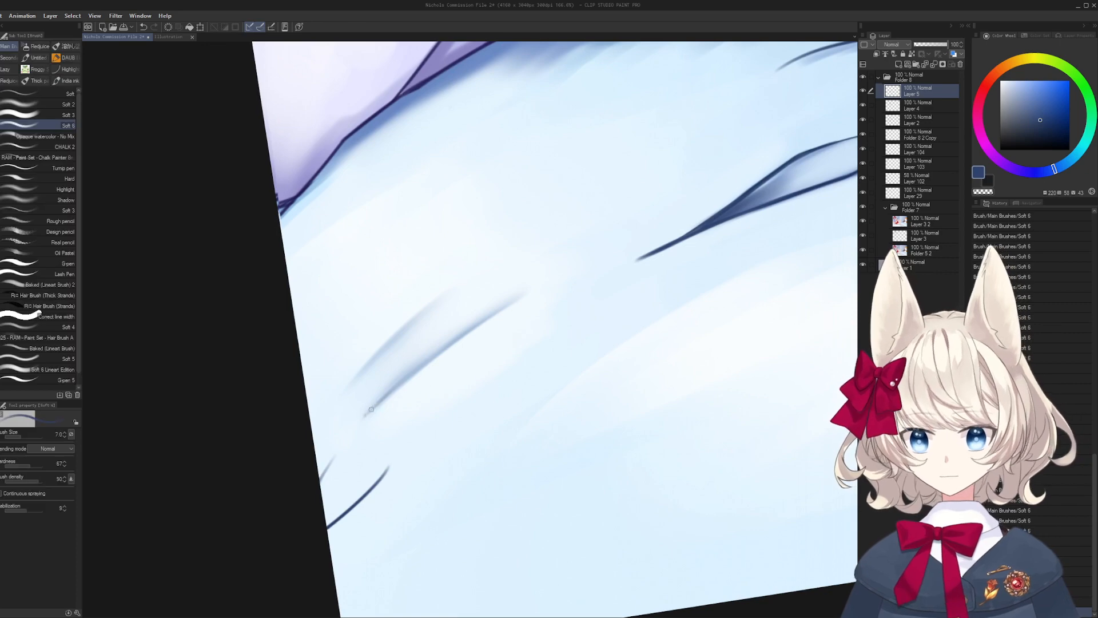
{"action": "key", "text": "bracketleft"}
{"action": "key", "text": "ctrl+z"}
{"action": "left_click_drag", "start_coordinate": [374, 406], "coordinate": [518, 304]}
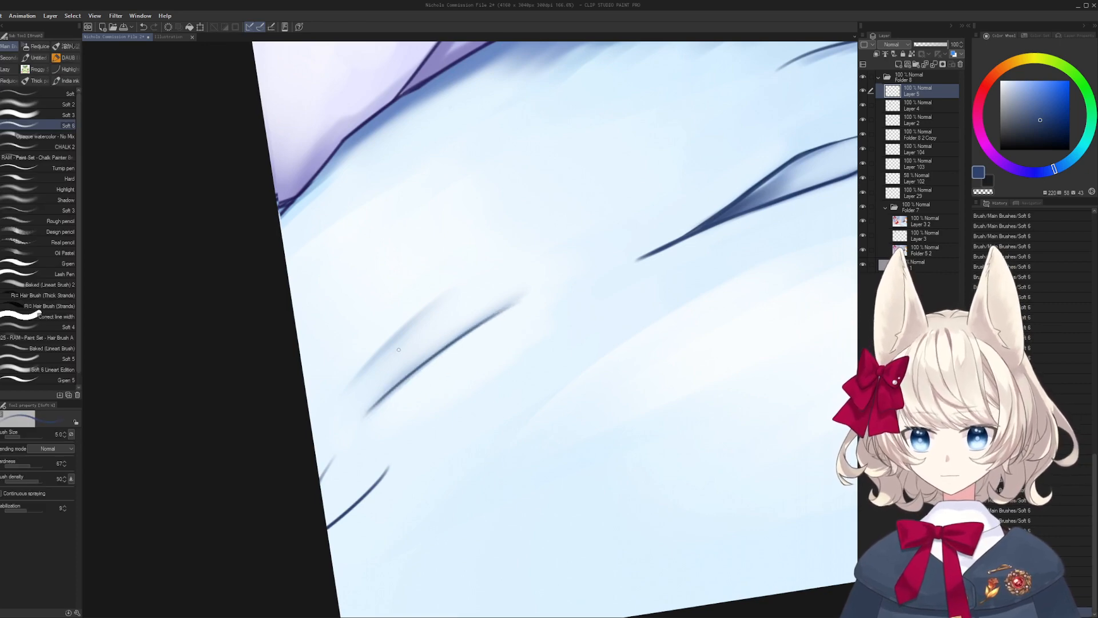
- Draw fine dark blue strokes along the detached fold's upper edge, undoing the trial strokes and the thicker size 12 stroke
{"action": "key", "text": "ctrl+z"}
{"action": "left_click_drag", "start_coordinate": [373, 363], "coordinate": [423, 317]}
{"action": "key", "text": "ctrl+z"}
{"action": "key", "text": "ctrl+z"}
{"action": "left_click_drag", "start_coordinate": [368, 375], "coordinate": [419, 317]}
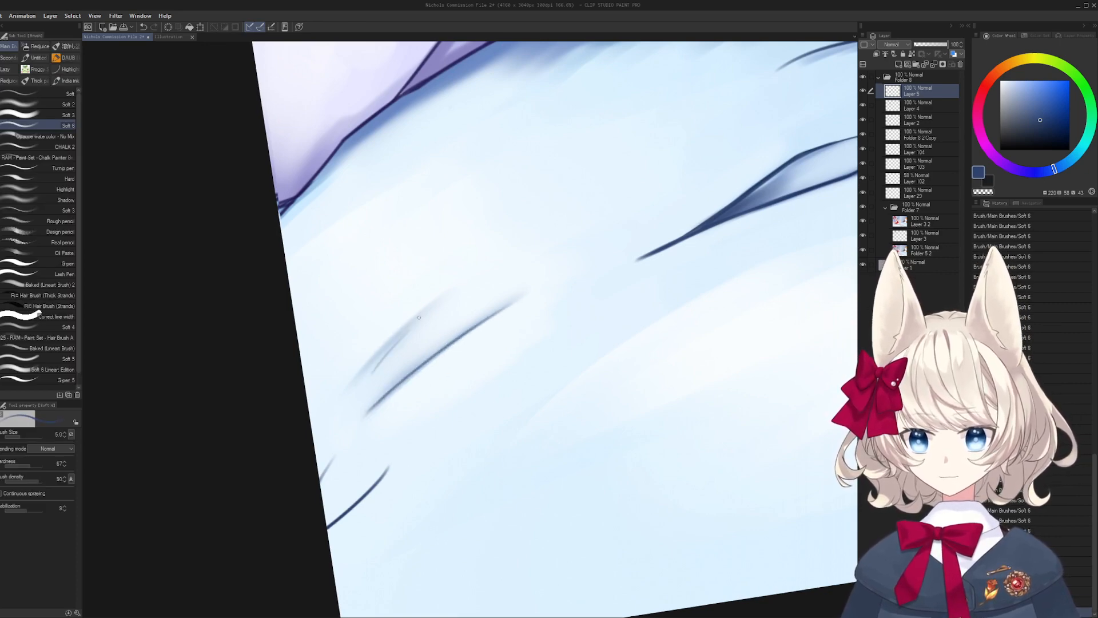
{"action": "left_click_drag", "start_coordinate": [388, 373], "coordinate": [446, 322]}
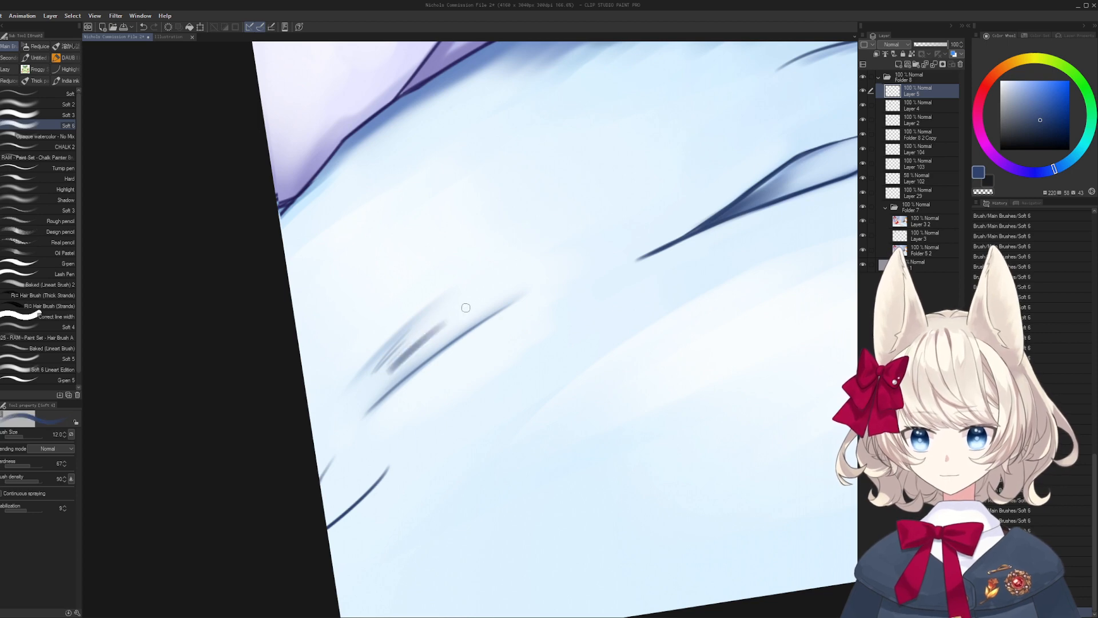
{"action": "key", "text": "ctrl+z"}
{"action": "key", "text": "bracketright"}
{"action": "key", "text": "bracketright"}
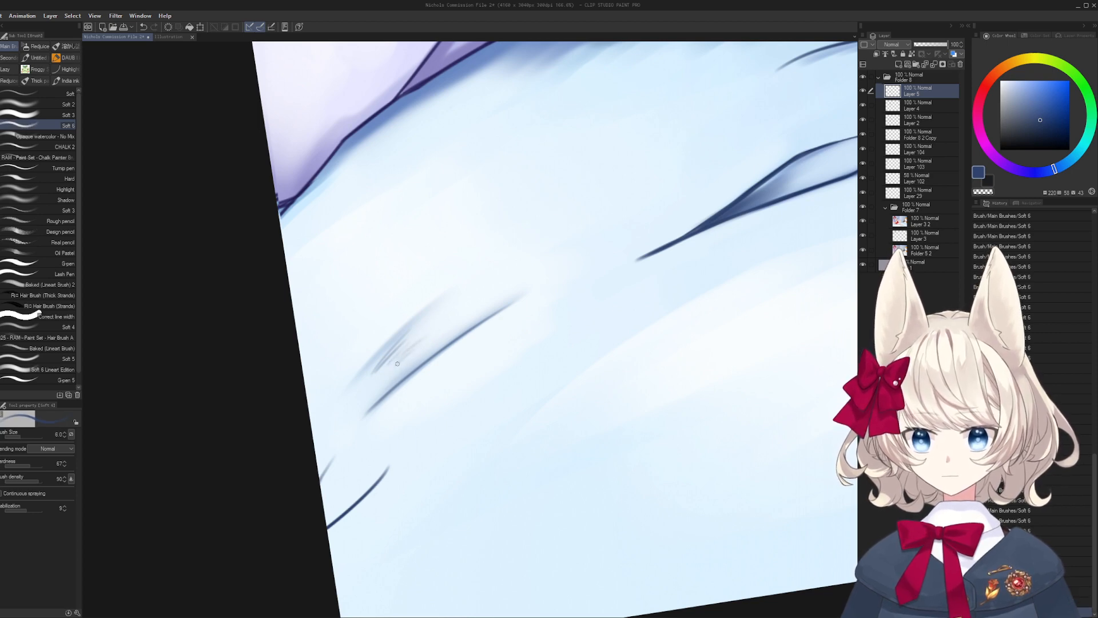
- Soften the detached fold's upper edge and shorten the fold line beside the canvas edge with sampled light blue at brush size 15
{"action": "key", "text": "bracketright"}
{"action": "key", "text": "bracketright"}
{"action": "left_click", "coordinate": [434, 332], "text": "alt"}
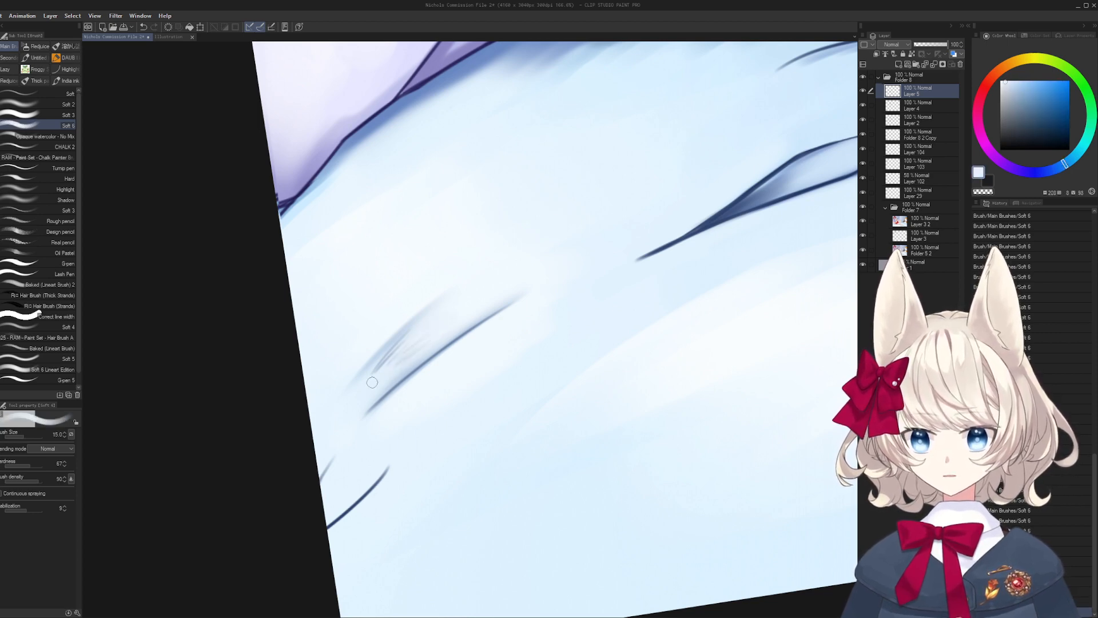
{"action": "left_click", "coordinate": [374, 378], "text": "alt"}
{"action": "left_click_drag", "start_coordinate": [448, 309], "coordinate": [497, 217]}
{"action": "left_click", "coordinate": [415, 432], "text": "alt"}
{"action": "left_click_drag", "start_coordinate": [434, 380], "coordinate": [363, 462]}
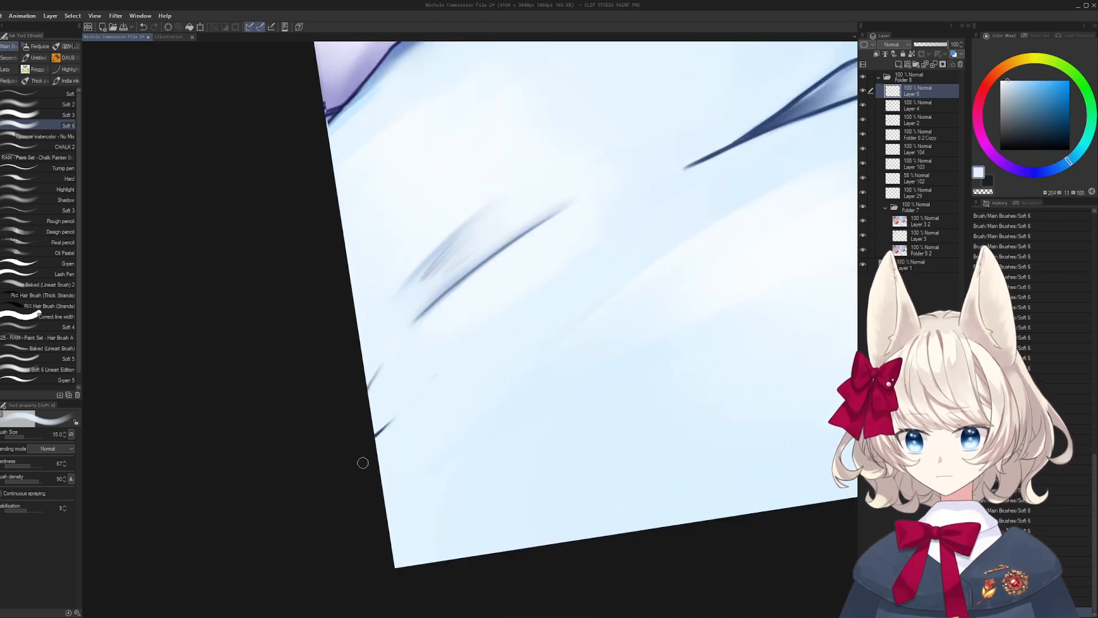
- Clean up and lighten the blanket beside the short fold under the shorts in light blue at brush sizes 20 and 30
{"action": "left_click_drag", "start_coordinate": [810, 127], "coordinate": [474, 385]}
{"action": "left_click_drag", "start_coordinate": [516, 277], "coordinate": [490, 396]}
{"action": "left_click_drag", "start_coordinate": [542, 358], "coordinate": [570, 316]}
{"action": "scroll", "coordinate": [570, 315], "scroll_direction": "up", "scroll_amount": 3}
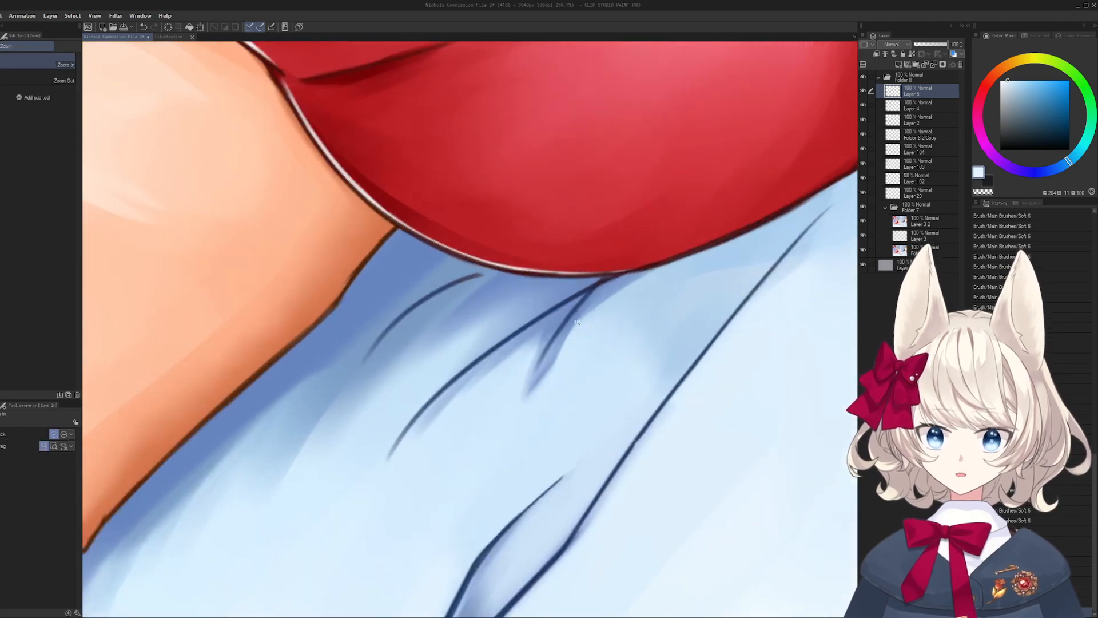
{"action": "mouse_move", "coordinate": [535, 400]}
{"action": "left_mouse_down"}
{"action": "mouse_move", "coordinate": [595, 303]}
{"action": "mouse_move", "coordinate": [574, 328]}
{"action": "mouse_move", "coordinate": [646, 278]}
{"action": "mouse_move", "coordinate": [610, 302]}
{"action": "mouse_move", "coordinate": [620, 289]}
{"action": "mouse_move", "coordinate": [672, 266]}
{"action": "left_mouse_up"}
{"action": "key", "text": "bracketright"}
{"action": "key", "text": "bracketright"}
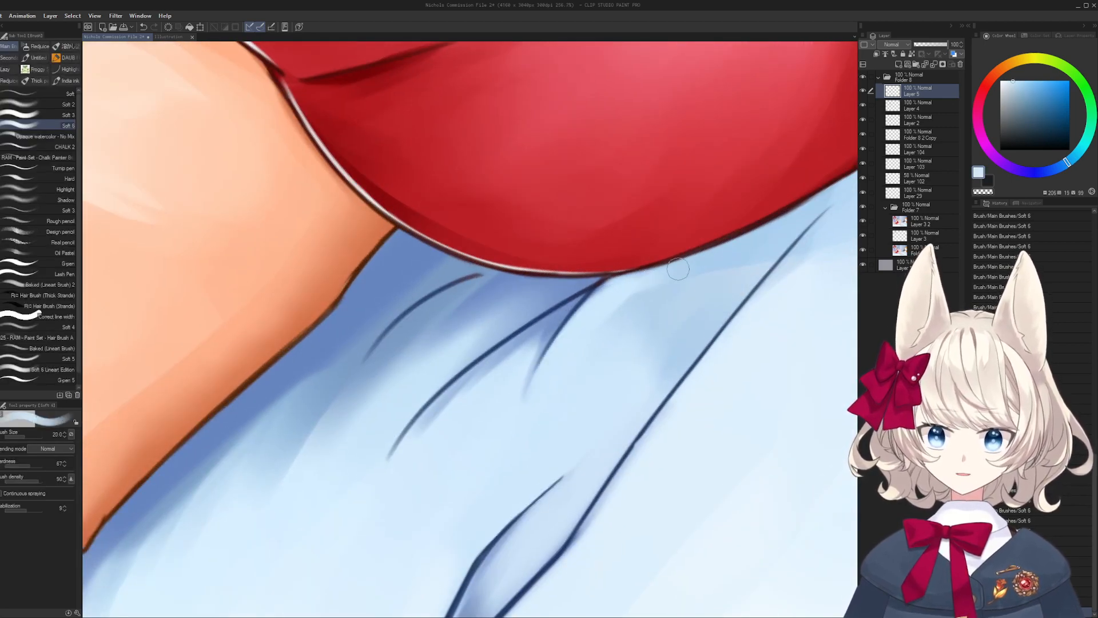
{"action": "key", "text": "bracketright"}
{"action": "key", "text": "bracketright"}
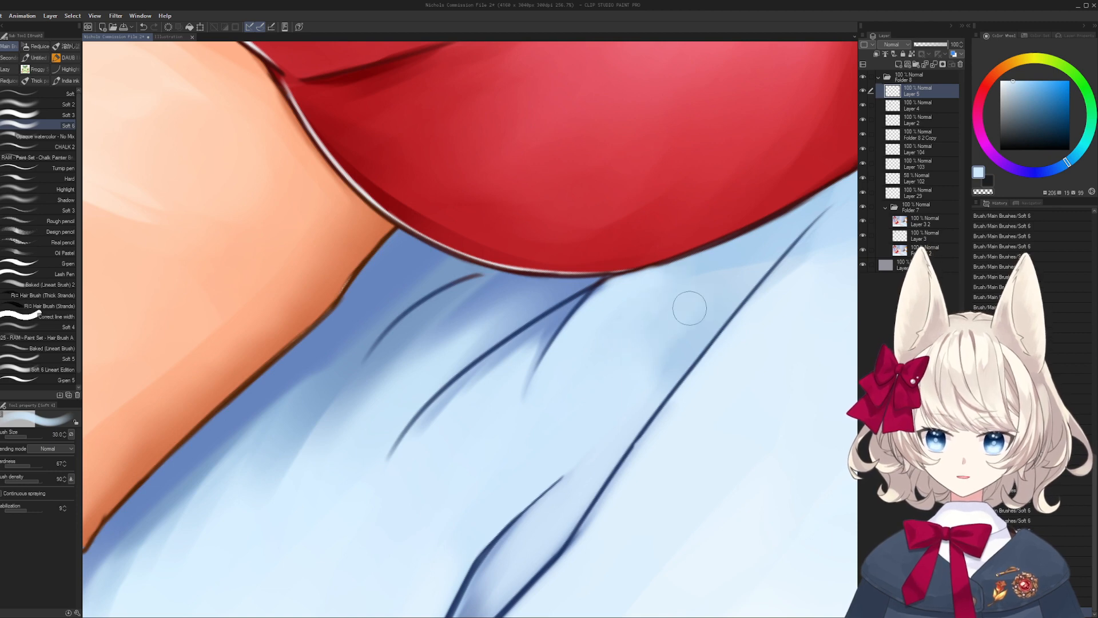
- Blend the blanket shading between the curved folds near the arm with sampled light blues at brush sizes 40 and 17
{"action": "left_click_drag", "start_coordinate": [434, 323], "coordinate": [546, 327]}
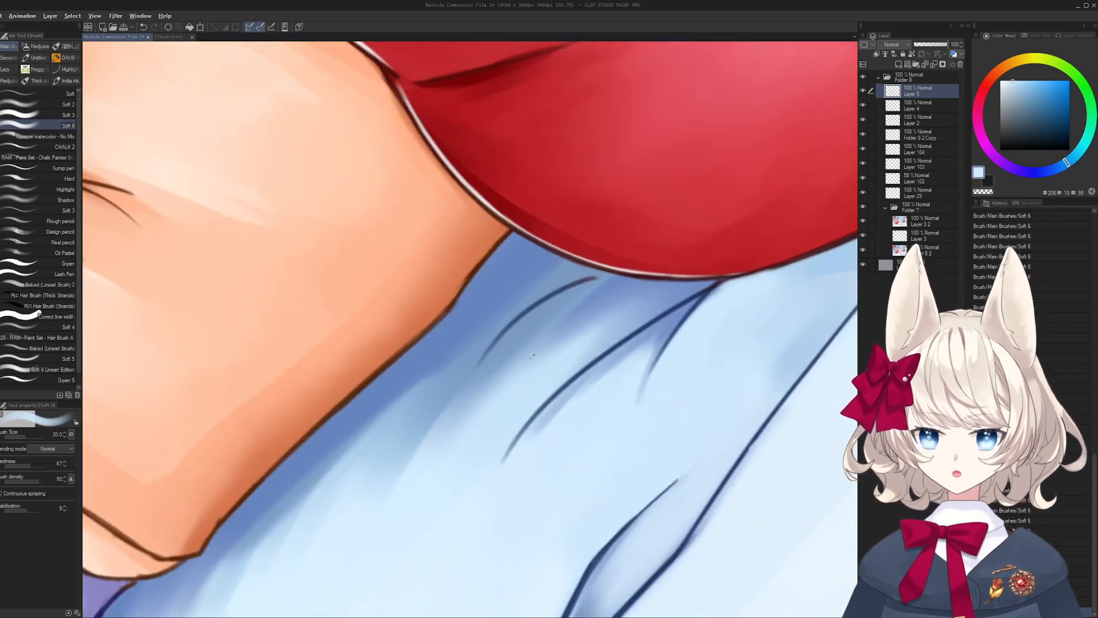
{"action": "left_click", "coordinate": [532, 355], "text": "alt"}
{"action": "key", "text": "bracketright"}
{"action": "key", "text": "bracketright"}
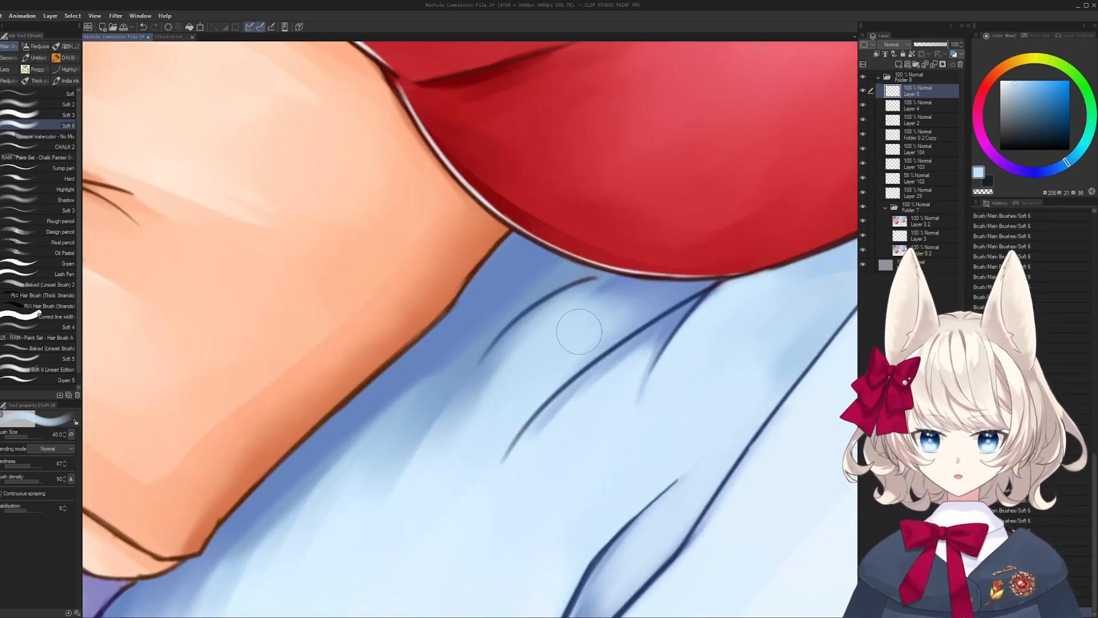
{"action": "key", "text": "bracketleft"}
{"action": "left_click", "coordinate": [571, 314], "text": "alt"}
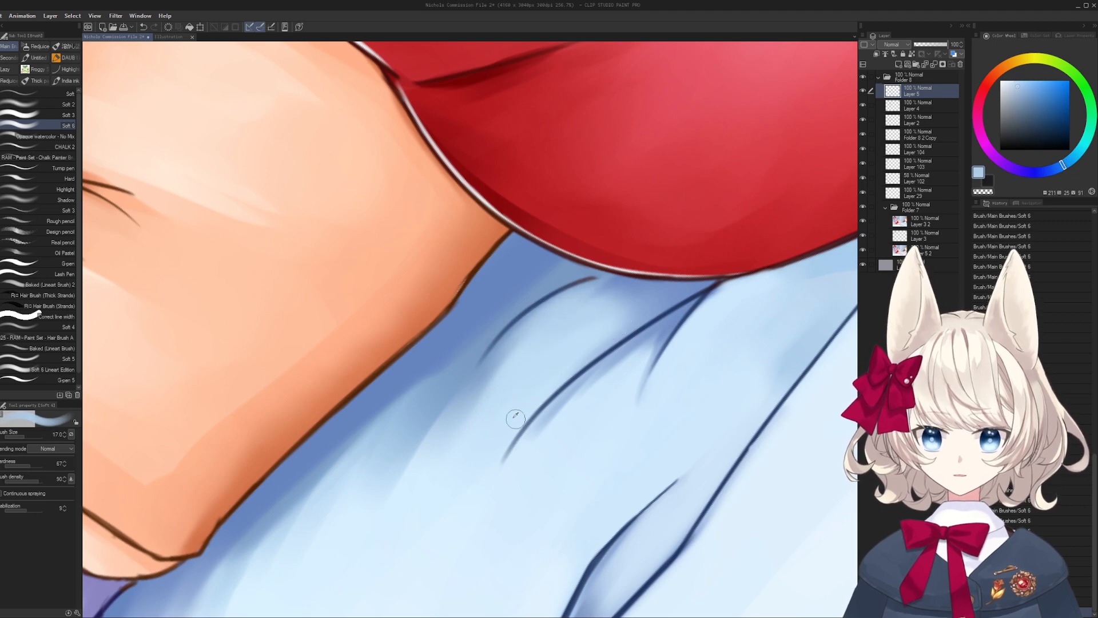
{"action": "left_click", "coordinate": [515, 418], "text": "alt"}
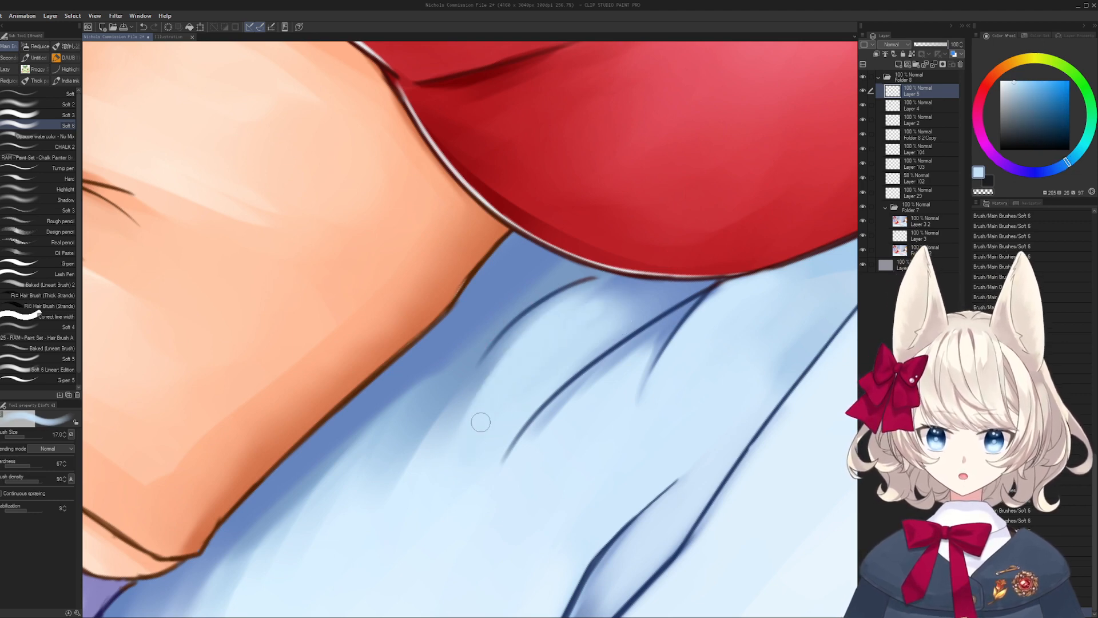
- Tidy the curved fold lines beneath the shorts with sampled blues at brush size 8
{"action": "scroll", "coordinate": [450, 506], "scroll_direction": "down", "scroll_amount": 2}
{"action": "key", "text": "bracketleft"}
{"action": "key", "text": "bracketleft"}
{"action": "key", "text": "bracketleft"}
{"action": "key", "text": "bracketleft"}
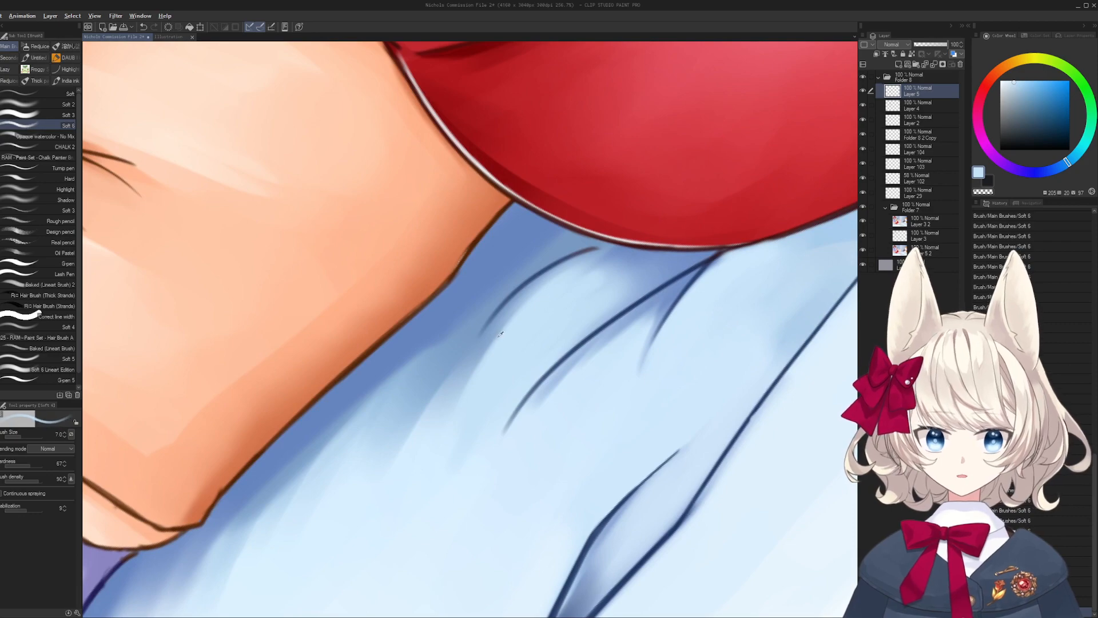
{"action": "left_click", "coordinate": [567, 258], "text": "alt"}
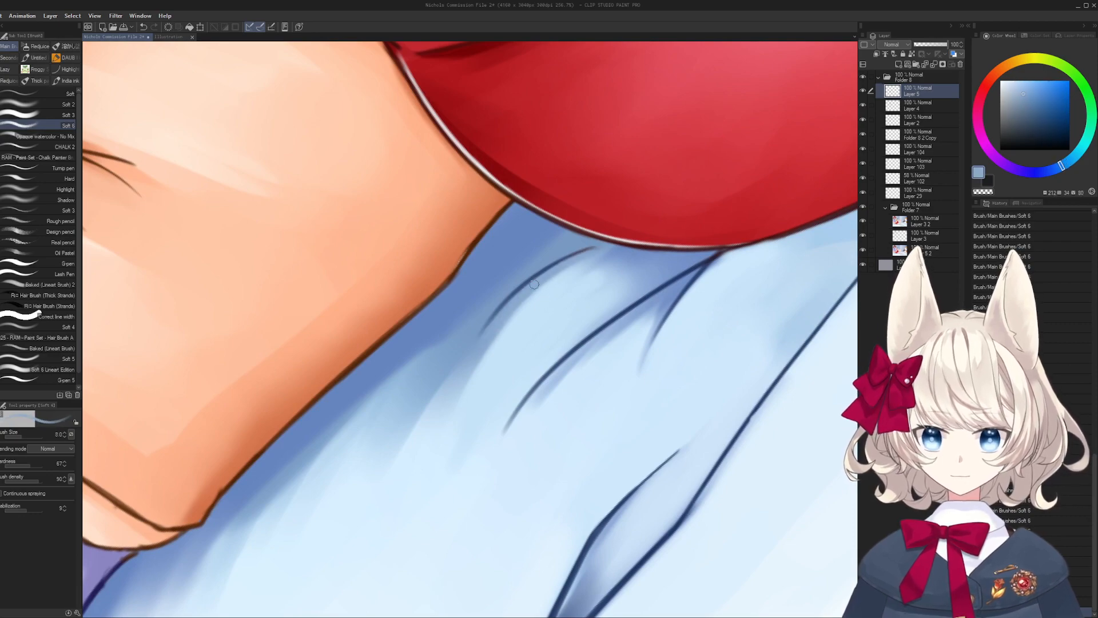
{"action": "left_click", "coordinate": [711, 263], "text": "alt"}
{"action": "left_click_drag", "start_coordinate": [711, 263], "coordinate": [554, 300]}
- Clean the shorts' outline against the blanket with sampled light blue at brush size 8, undoing the trial strokes
{"action": "left_click_drag", "start_coordinate": [515, 229], "coordinate": [470, 479]}
{"action": "scroll", "coordinate": [412, 294], "scroll_direction": "up", "scroll_amount": 2}
{"action": "key", "text": "b"}
{"action": "left_click", "coordinate": [329, 300], "text": "alt"}
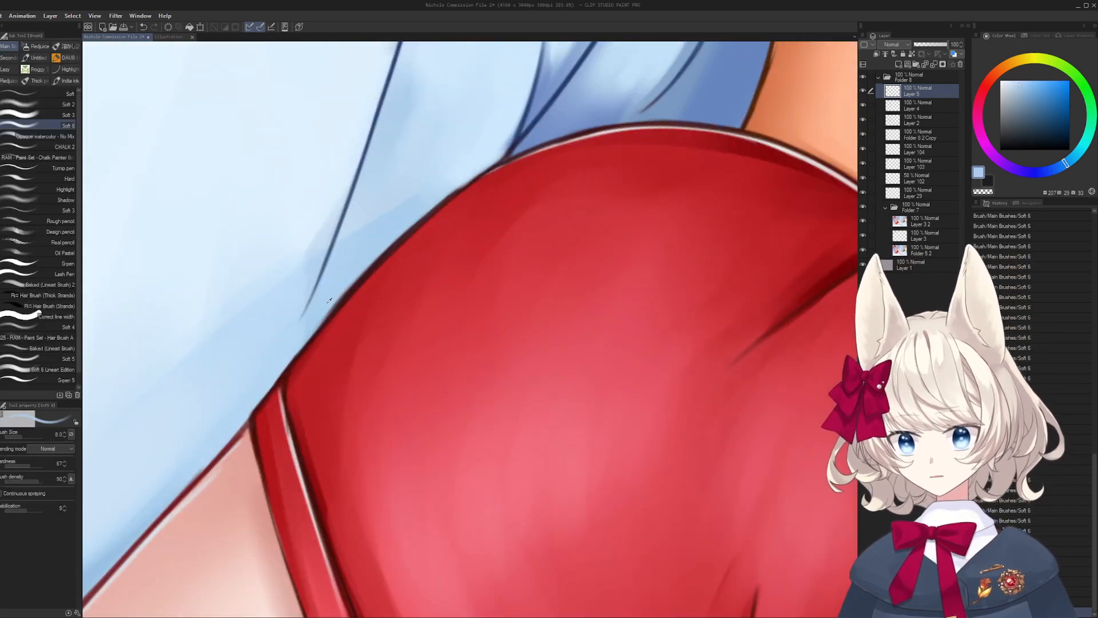
{"action": "left_click_drag", "start_coordinate": [312, 322], "coordinate": [408, 230]}
{"action": "key", "text": "ctrl+z"}
{"action": "key", "text": "ctrl+z"}
{"action": "left_click_drag", "start_coordinate": [304, 342], "coordinate": [409, 226]}
{"action": "key", "text": "ctrl+z"}
{"action": "left_click_drag", "start_coordinate": [358, 284], "coordinate": [458, 190]}
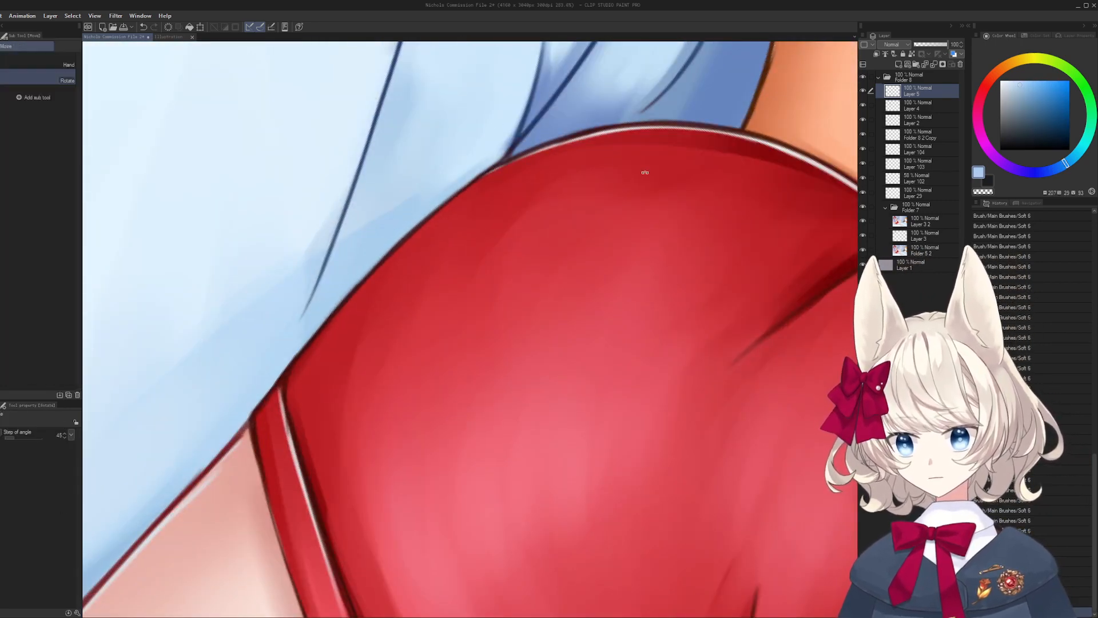
- Darken the outline at the shorts' leg hem corner in sampled dark red at brush size 6
{"action": "left_click_drag", "start_coordinate": [300, 404], "coordinate": [386, 340]}
{"action": "key", "text": "bracketleft"}
{"action": "left_click", "coordinate": [328, 345], "text": "alt"}
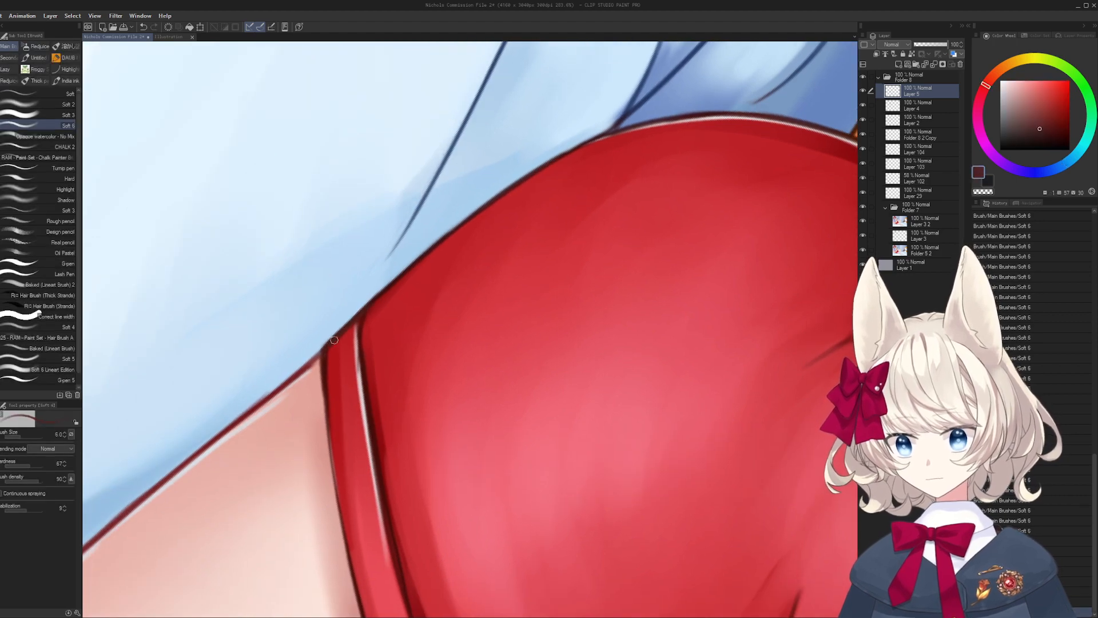
{"action": "left_click_drag", "start_coordinate": [393, 290], "coordinate": [344, 363]}
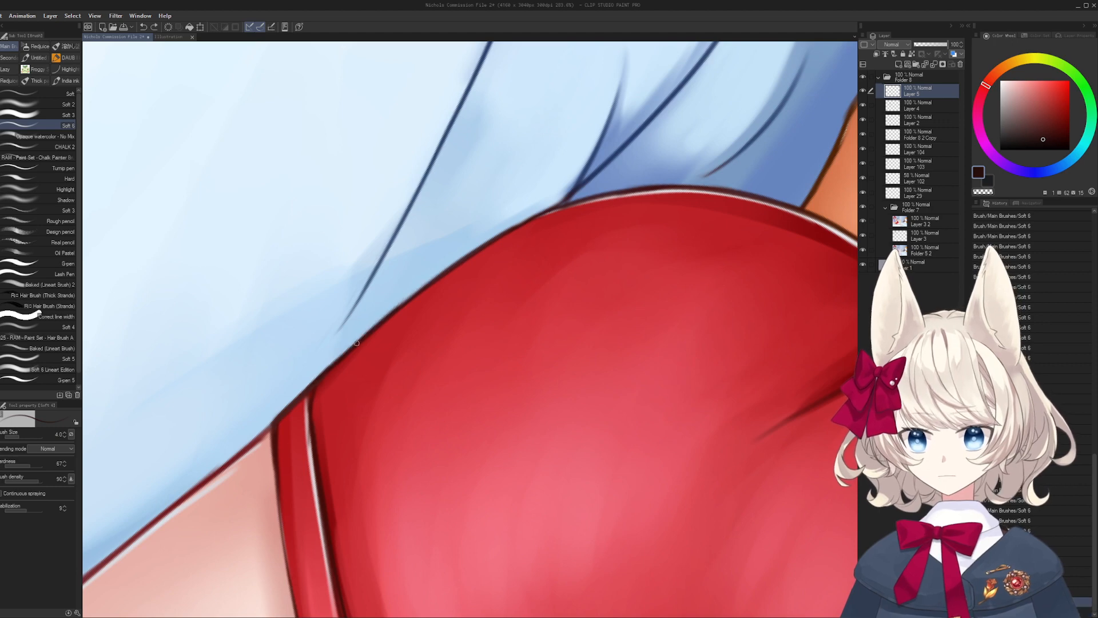
- Redraw the shorts' curved outline along the blanket in near-black red at brush size 5, undoing the trial strokes
{"action": "key", "text": "r"}
{"action": "left_click_drag", "start_coordinate": [491, 240], "coordinate": [426, 298]}
{"action": "key", "text": "ctrl+z"}
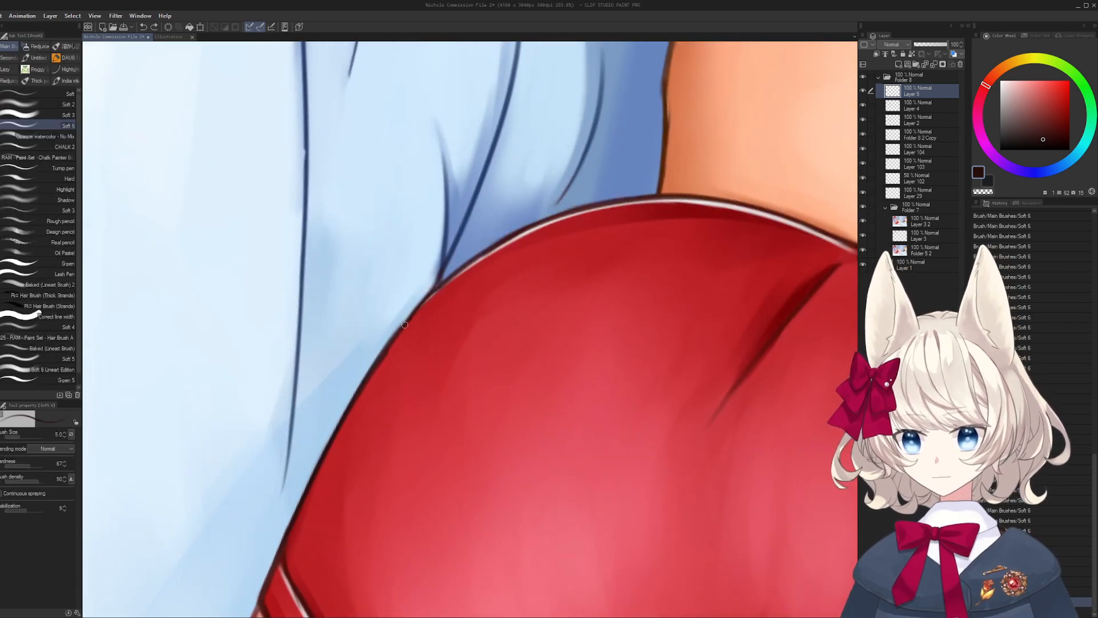
{"action": "left_click_drag", "start_coordinate": [390, 349], "coordinate": [480, 260]}
{"action": "key", "text": "ctrl+z"}
{"action": "left_click_drag", "start_coordinate": [400, 325], "coordinate": [548, 214]}
{"action": "key", "text": "r"}
{"action": "key", "text": "ctrl+z"}
{"action": "key", "text": "ctrl+z"}
{"action": "left_click_drag", "start_coordinate": [435, 292], "coordinate": [611, 194]}
{"action": "key", "text": "r"}
- Continue the dark shorts outline up along the arm to the side notch, undoing the unsuccessful strokes
{"action": "left_click_drag", "start_coordinate": [536, 241], "coordinate": [466, 258]}
{"action": "key", "text": "ctrl+z"}
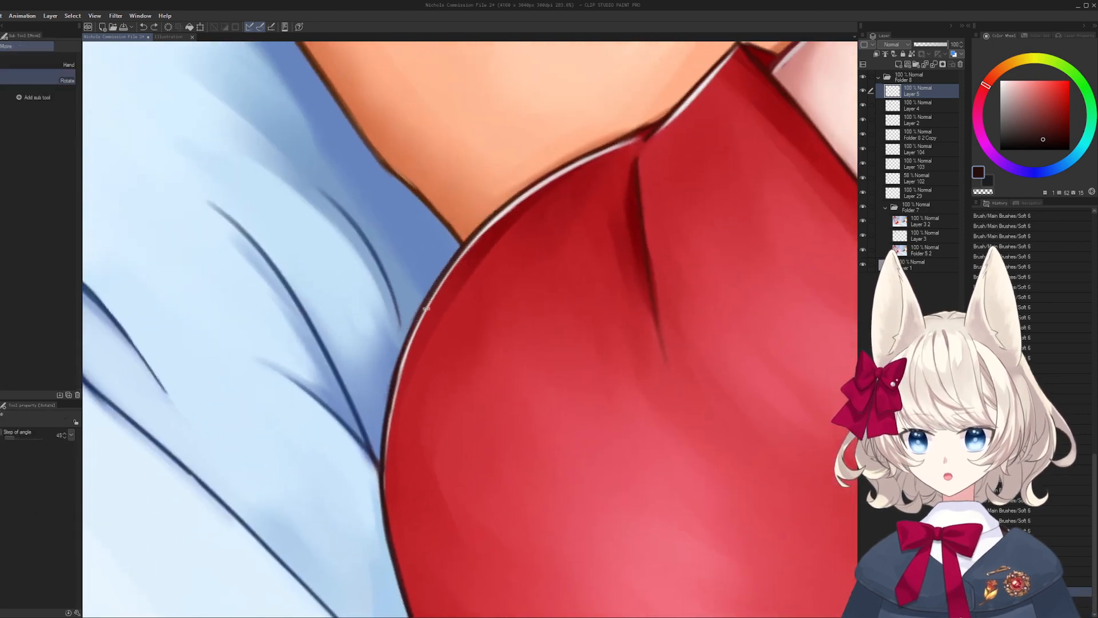
{"action": "left_click_drag", "start_coordinate": [425, 312], "coordinate": [561, 172]}
{"action": "key", "text": "ctrl+z"}
{"action": "mouse_move", "coordinate": [453, 270]}
{"action": "left_mouse_down"}
{"action": "mouse_move", "coordinate": [626, 140]}
{"action": "mouse_move", "coordinate": [564, 209]}
{"action": "mouse_move", "coordinate": [513, 298]}
{"action": "mouse_move", "coordinate": [539, 211]}
{"action": "left_mouse_up"}
{"action": "key", "text": "r"}
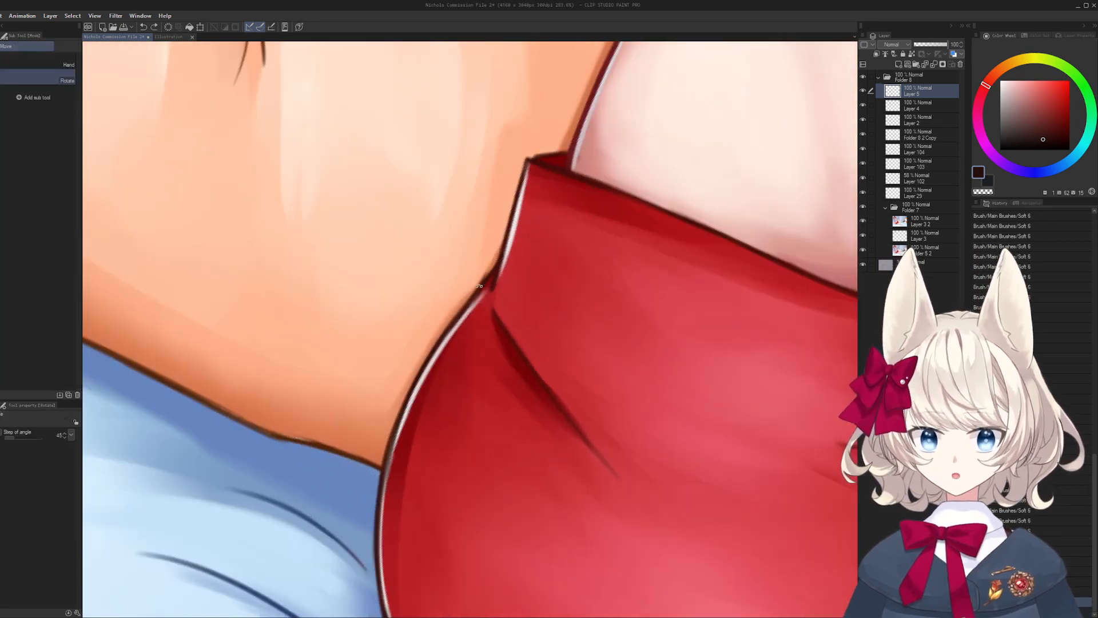
- Clean the outline at the shorts' side notch with the sampled orange of the arm at brush size 5
{"action": "left_click", "coordinate": [464, 299], "text": "alt"}
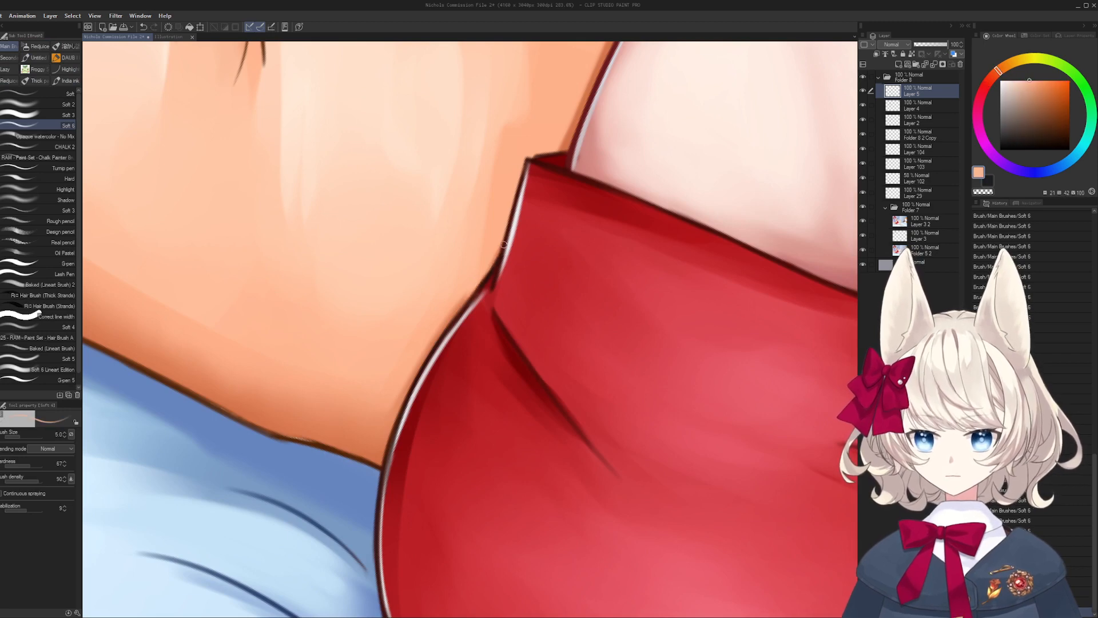
{"action": "left_click", "coordinate": [503, 266], "text": "alt"}
{"action": "mouse_move", "coordinate": [510, 259]}
{"action": "left_mouse_down"}
{"action": "mouse_move", "coordinate": [473, 319]}
{"action": "mouse_move", "coordinate": [540, 282]}
{"action": "left_mouse_up"}
- Clean up the edge of the shorts' side crease with sampled reds at brush sizes 8 and 12, undoing one stroke
{"action": "key", "text": "bracketright"}
{"action": "key", "text": "bracketright"}
{"action": "key", "text": "bracketright"}
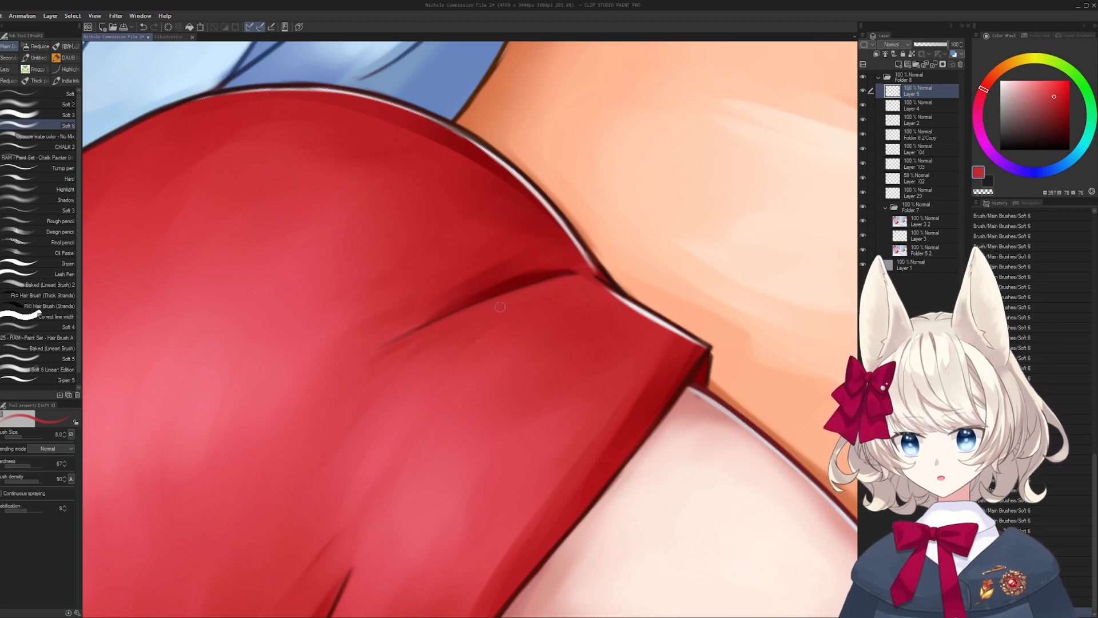
{"action": "key", "text": "ctrl+z"}
{"action": "left_click", "coordinate": [576, 276], "text": "alt"}
{"action": "left_click_drag", "start_coordinate": [372, 373], "coordinate": [490, 257]}
{"action": "key", "text": "bracketright"}
{"action": "key", "text": "bracketright"}
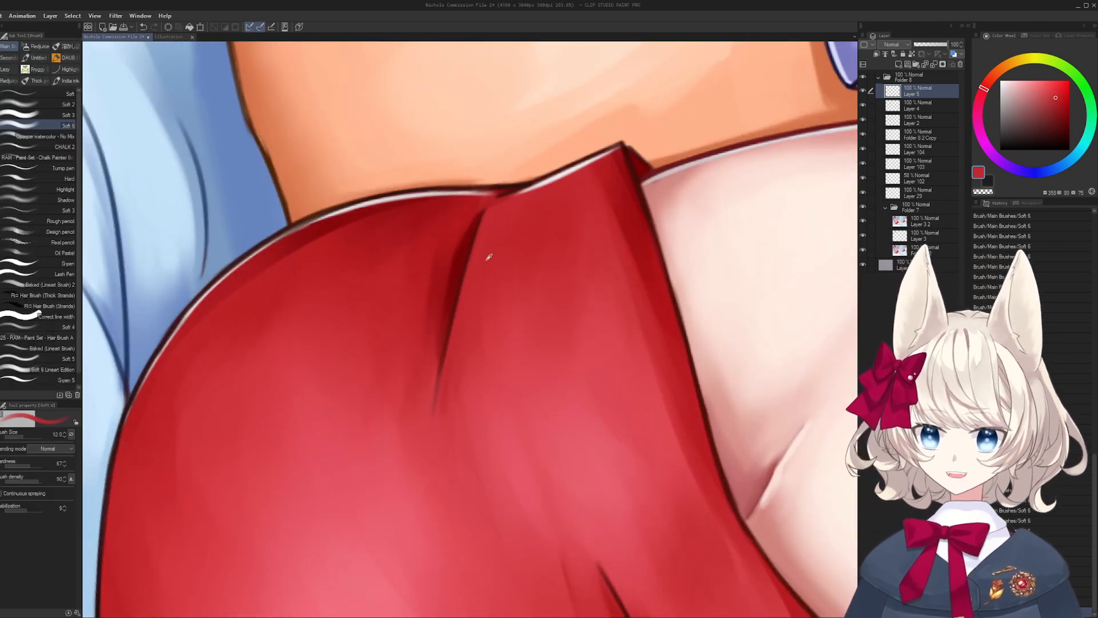
- Fade the tail of the side crease into the shorts with sampled red at brush size 20
{"action": "left_click", "coordinate": [484, 309], "text": "alt"}
{"action": "key", "text": "bracketright"}
{"action": "key", "text": "bracketright"}
{"action": "key", "text": "bracketright"}
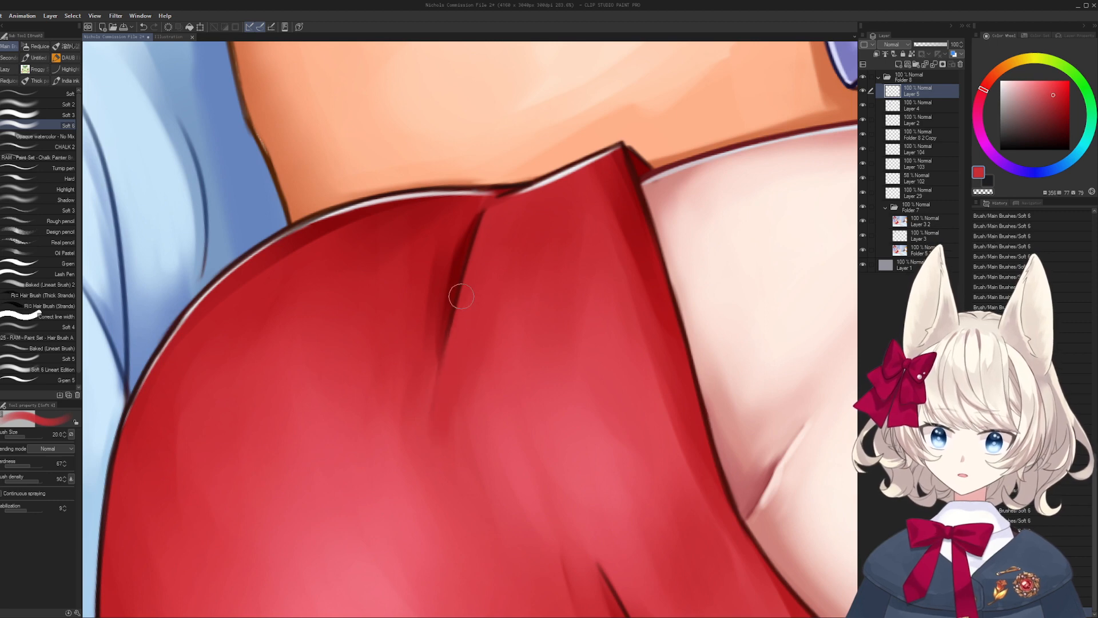
{"action": "mouse_move", "coordinate": [454, 294]}
{"action": "left_mouse_down"}
{"action": "mouse_move", "coordinate": [535, 245]}
{"action": "mouse_move", "coordinate": [465, 351]}
{"action": "mouse_move", "coordinate": [558, 319]}
{"action": "left_mouse_up"}
- Redraw the side crease as a thin tapered line in sampled dark red at brush size 3
{"action": "left_click", "coordinate": [436, 366], "text": "alt"}
{"action": "key", "text": "bracketleft"}
{"action": "key", "text": "bracketleft"}
{"action": "key", "text": "bracketleft"}
{"action": "key", "text": "bracketleft"}
{"action": "key", "text": "bracketleft"}
{"action": "key", "text": "bracketleft"}
{"action": "key", "text": "bracketleft"}
{"action": "key", "text": "bracketleft"}
{"action": "key", "text": "bracketleft"}
{"action": "key", "text": "bracketleft"}
{"action": "key", "text": "bracketleft"}
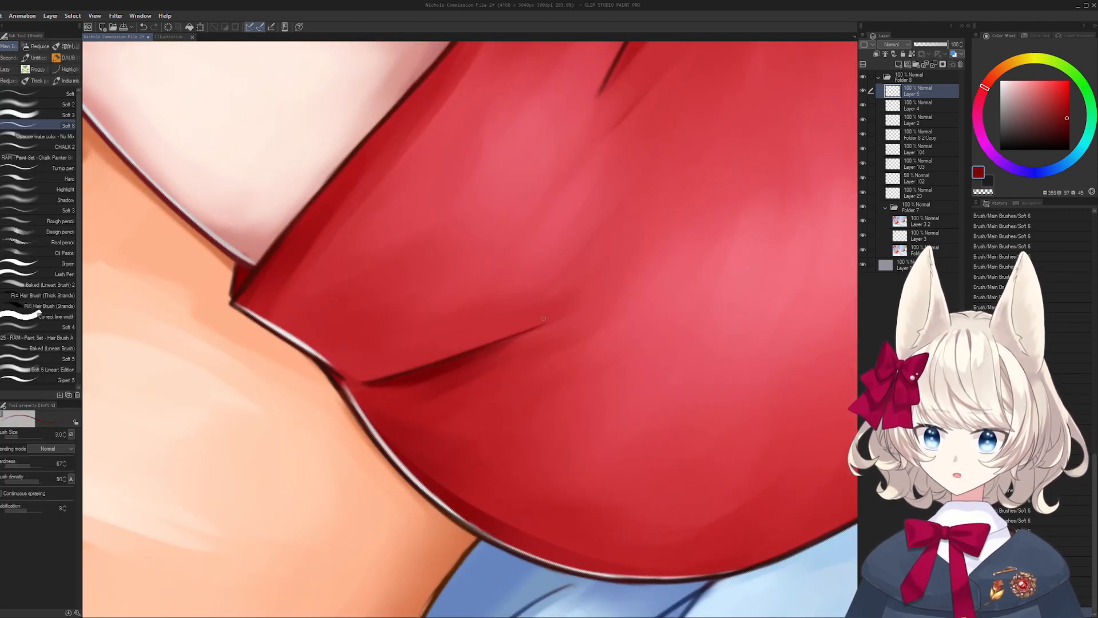
- Taper the redrawn crease tip and soften its shadow side with sampled red at brush size 10
{"action": "left_click", "coordinate": [494, 344], "text": "alt"}
{"action": "key", "text": "bracketright"}
{"action": "key", "text": "bracketright"}
{"action": "key", "text": "bracketright"}
{"action": "key", "text": "bracketright"}
{"action": "key", "text": "bracketright"}
{"action": "key", "text": "bracketright"}
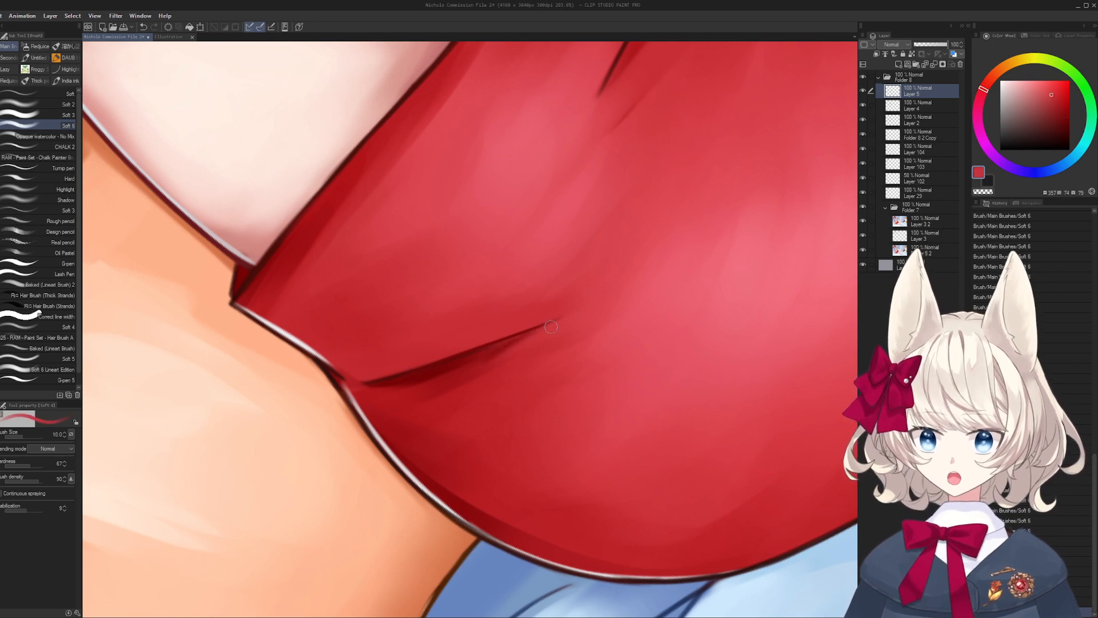
{"action": "left_click_drag", "start_coordinate": [551, 327], "coordinate": [506, 349]}
{"action": "left_click_drag", "start_coordinate": [488, 369], "coordinate": [502, 358]}
- Blend the shadow below the side crease into the shorts with sampled reds at brush sizes 10 and 17
{"action": "left_click", "coordinate": [464, 383], "text": "alt"}
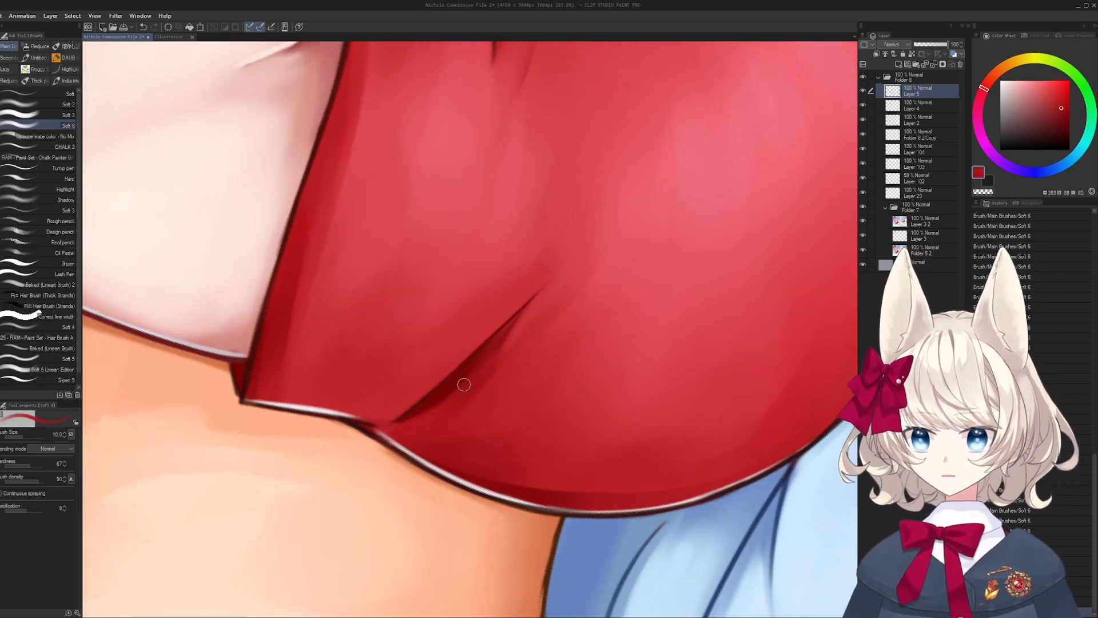
{"action": "left_click", "coordinate": [444, 417], "text": "alt"}
{"action": "key", "text": "bracketright"}
{"action": "key", "text": "bracketright"}
{"action": "key", "text": "bracketright"}
{"action": "left_click_drag", "start_coordinate": [428, 432], "coordinate": [491, 361]}
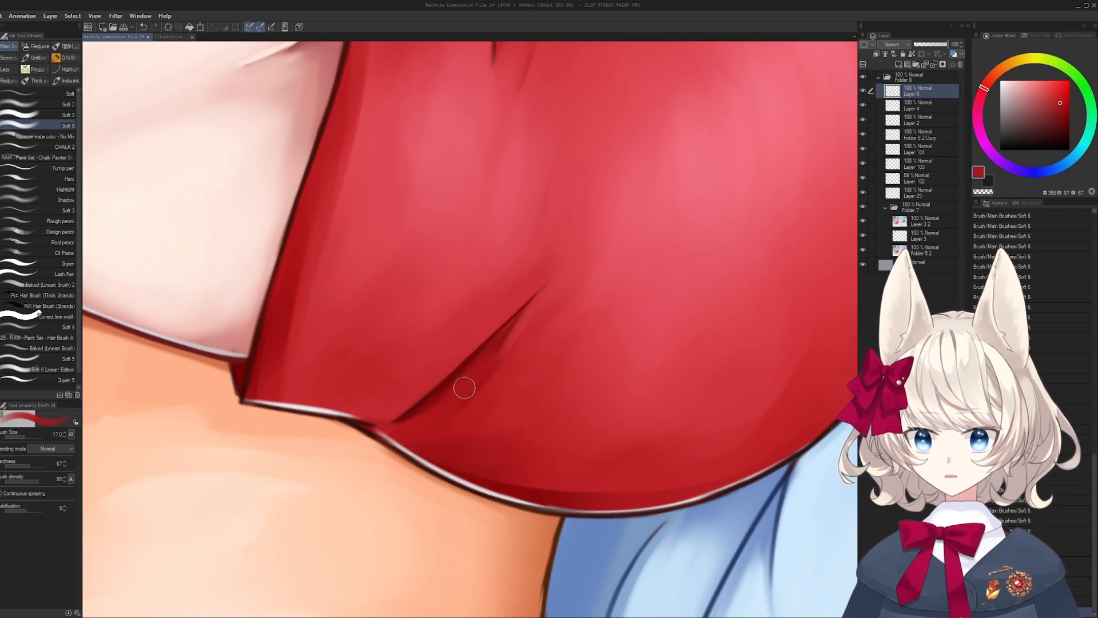
{"action": "left_click_drag", "start_coordinate": [449, 409], "coordinate": [500, 335]}
{"action": "left_click", "coordinate": [537, 318], "text": "alt"}
- Toggle Folder 7's visibility to compare the new retouching strokes with the underlying painting, leaving the folder visible
{"action": "key", "text": "ctrl+space"}
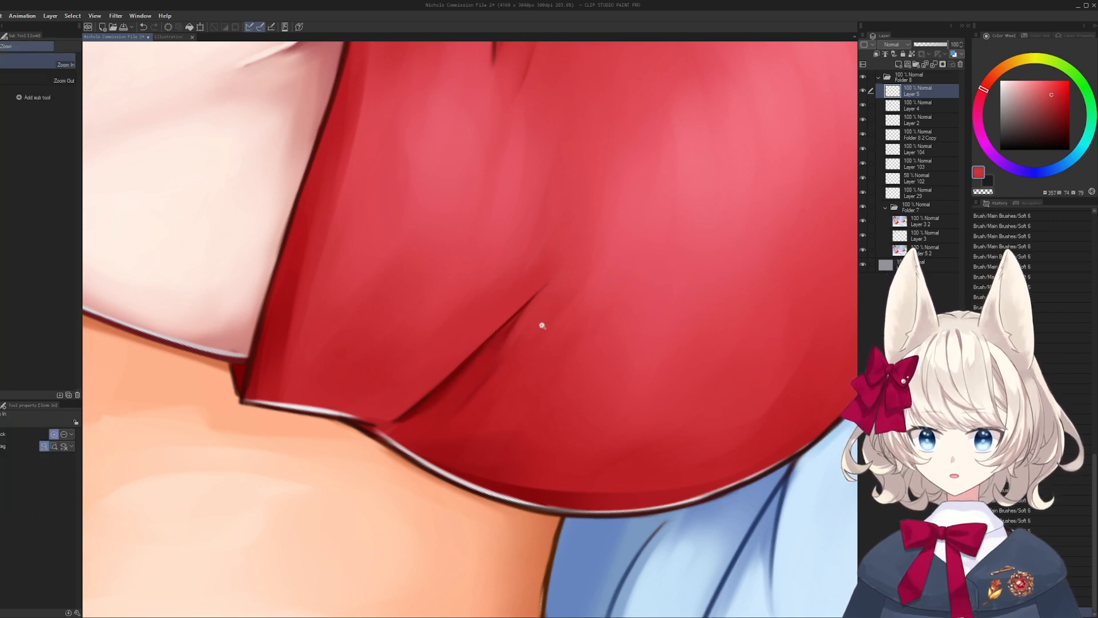
{"action": "key", "text": "ctrl+0"}
{"action": "left_click", "coordinate": [862, 208]}
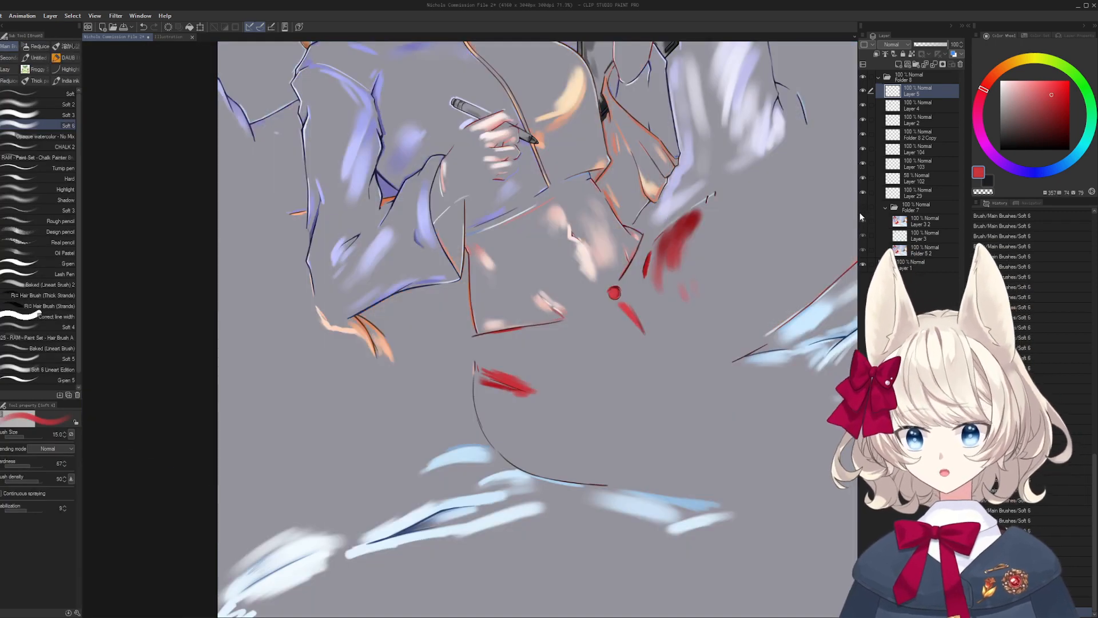
{"action": "left_click", "coordinate": [862, 207]}
{"action": "left_click", "coordinate": [863, 207]}
{"action": "left_click", "coordinate": [629, 297], "text": "ctrl+alt"}
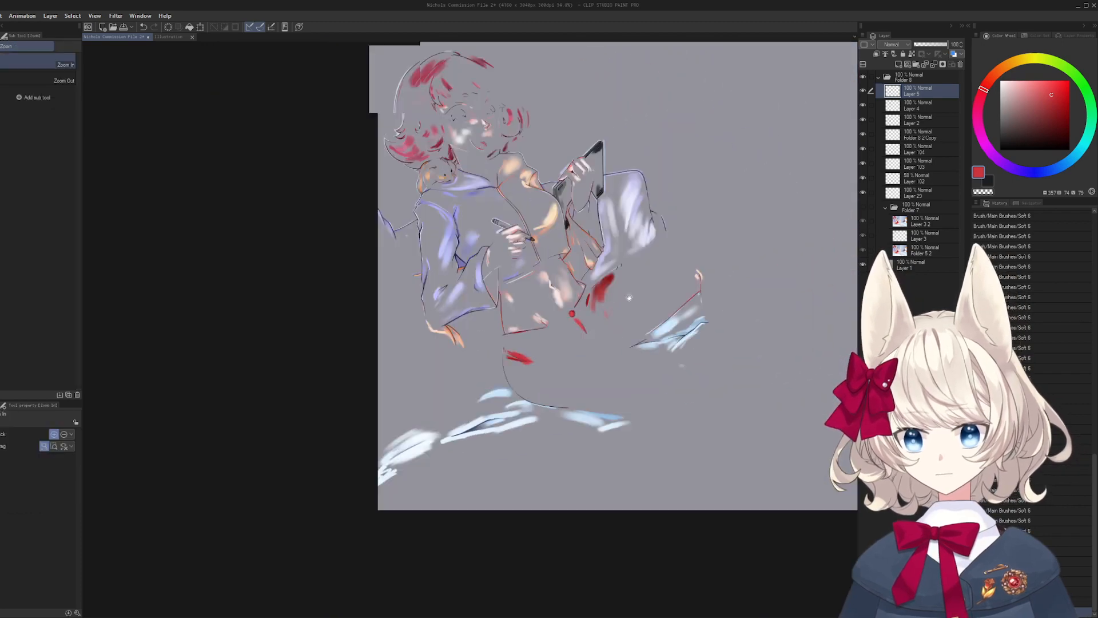
{"action": "mouse_move", "coordinate": [630, 297]}
{"action": "left_mouse_down"}
{"action": "mouse_move", "coordinate": [524, 323]}
{"action": "mouse_move", "coordinate": [532, 278]}
{"action": "left_mouse_up"}
{"action": "left_click", "coordinate": [863, 207]}
{"action": "left_click", "coordinate": [863, 207]}
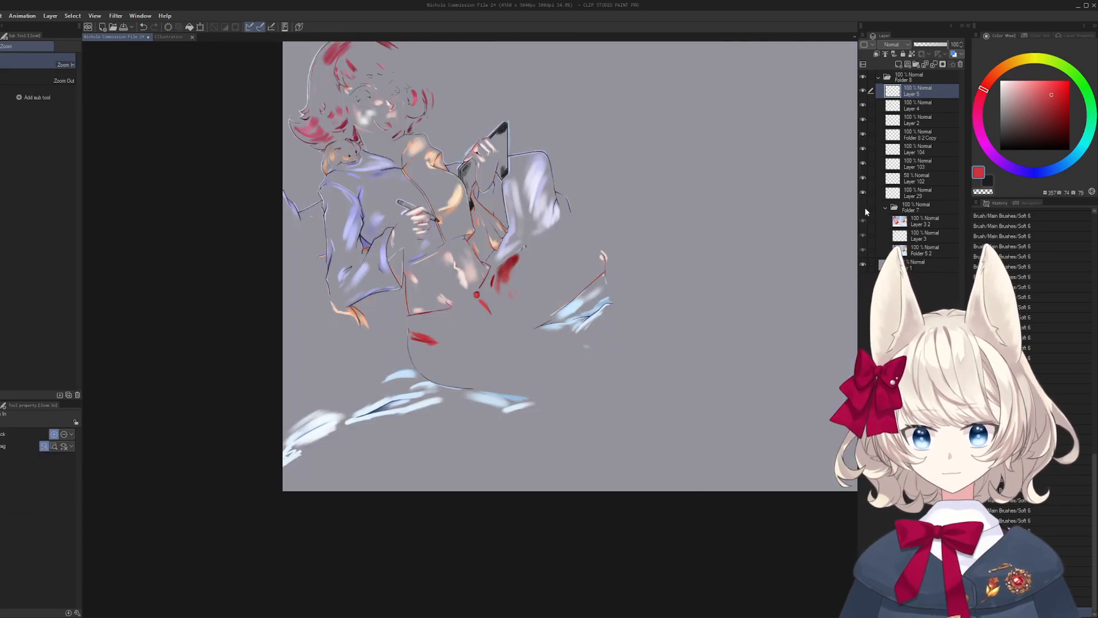
{"action": "left_click", "coordinate": [863, 207]}
{"action": "scroll", "coordinate": [442, 326], "scroll_direction": "up", "scroll_amount": 5}
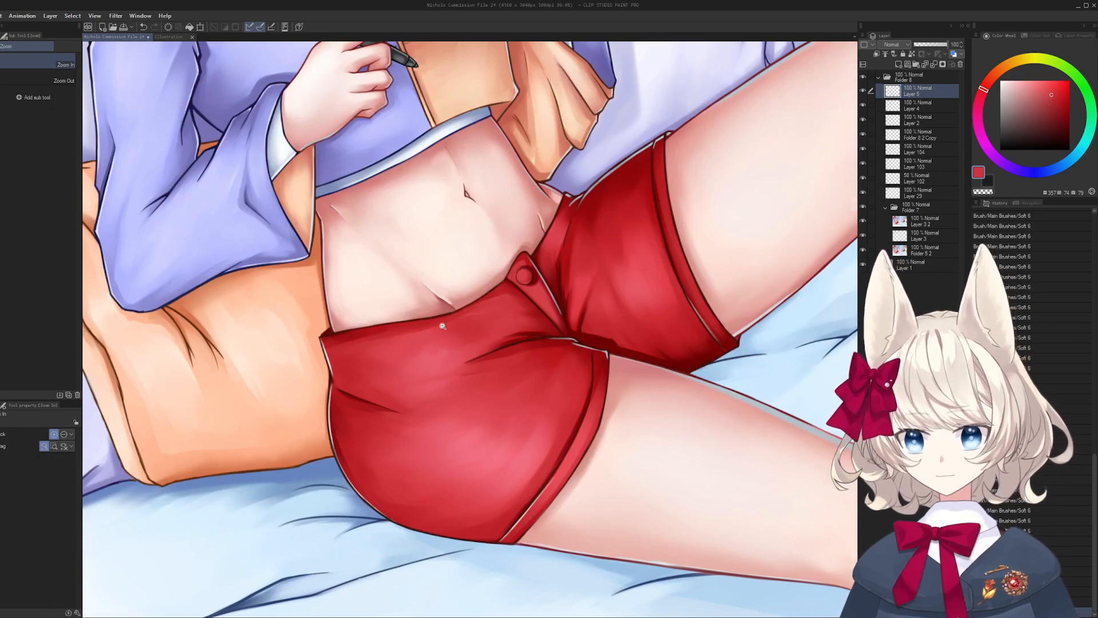
- Redraw the dark outline at the shorts' side notch in a sampled dark brown at brush size 3
{"action": "left_click_drag", "start_coordinate": [442, 326], "coordinate": [543, 286]}
{"action": "mouse_move", "coordinate": [543, 286]}
{"action": "left_mouse_down"}
{"action": "mouse_move", "coordinate": [479, 441]}
{"action": "mouse_move", "coordinate": [343, 424]}
{"action": "left_mouse_up"}
{"action": "mouse_move", "coordinate": [343, 424]}
{"action": "left_mouse_down"}
{"action": "mouse_move", "coordinate": [341, 321]}
{"action": "mouse_move", "coordinate": [464, 249]}
{"action": "mouse_move", "coordinate": [596, 222]}
{"action": "mouse_move", "coordinate": [585, 294]}
{"action": "left_mouse_up"}
{"action": "left_click", "coordinate": [350, 316], "text": "alt"}
{"action": "key", "text": "bracketleft"}
{"action": "key", "text": "bracketleft"}
{"action": "key", "text": "bracketleft"}
{"action": "key", "text": "ctrl+z"}
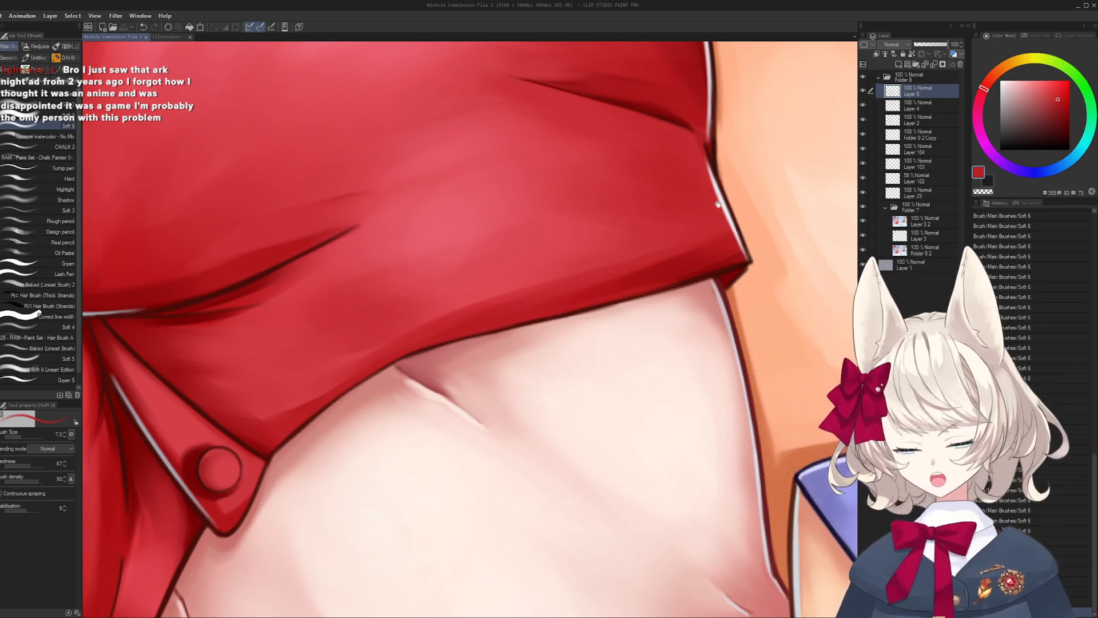
{"action": "left_click_drag", "start_coordinate": [585, 293], "coordinate": [452, 293]}
{"action": "left_click", "coordinate": [455, 288], "text": "alt"}
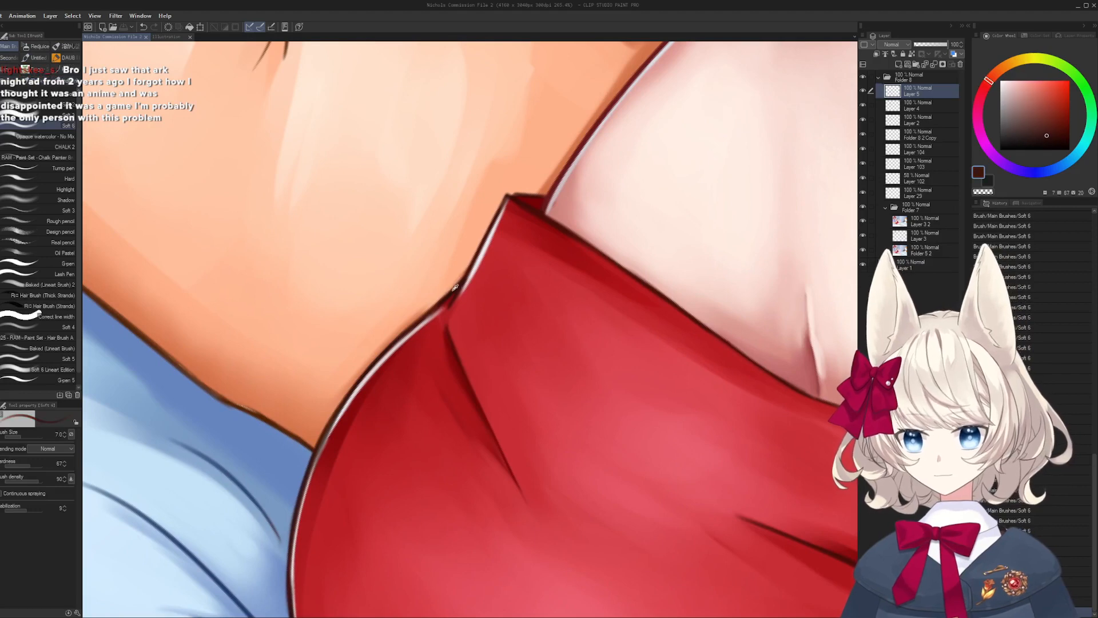
{"action": "key", "text": "["}
{"action": "left_click_drag", "start_coordinate": [373, 360], "coordinate": [442, 298]}
{"action": "key", "text": "ctrl+z"}
{"action": "mouse_move", "coordinate": [402, 336]}
{"action": "left_mouse_down"}
{"action": "mouse_move", "coordinate": [440, 306]}
{"action": "mouse_move", "coordinate": [429, 279]}
{"action": "mouse_move", "coordinate": [455, 241]}
{"action": "left_mouse_up"}
{"action": "left_click_drag", "start_coordinate": [433, 294], "coordinate": [430, 302]}
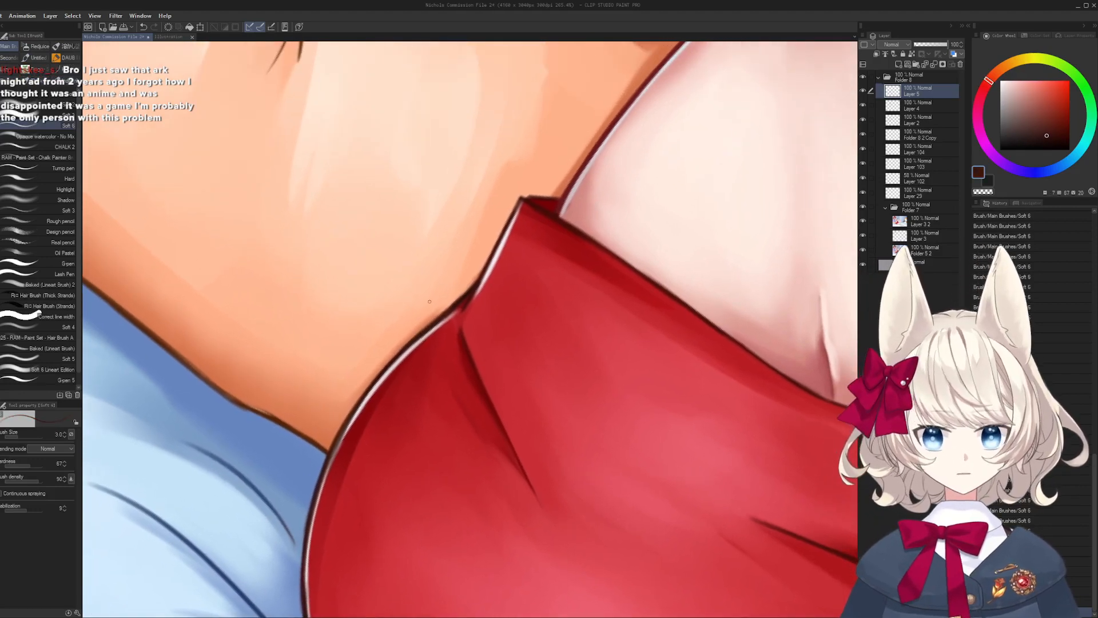
- Refine the notch's highlight with sampled light grey at brush size 4 and blend its inner side with sampled red at size 6
{"action": "left_click", "coordinate": [415, 343], "text": "alt"}
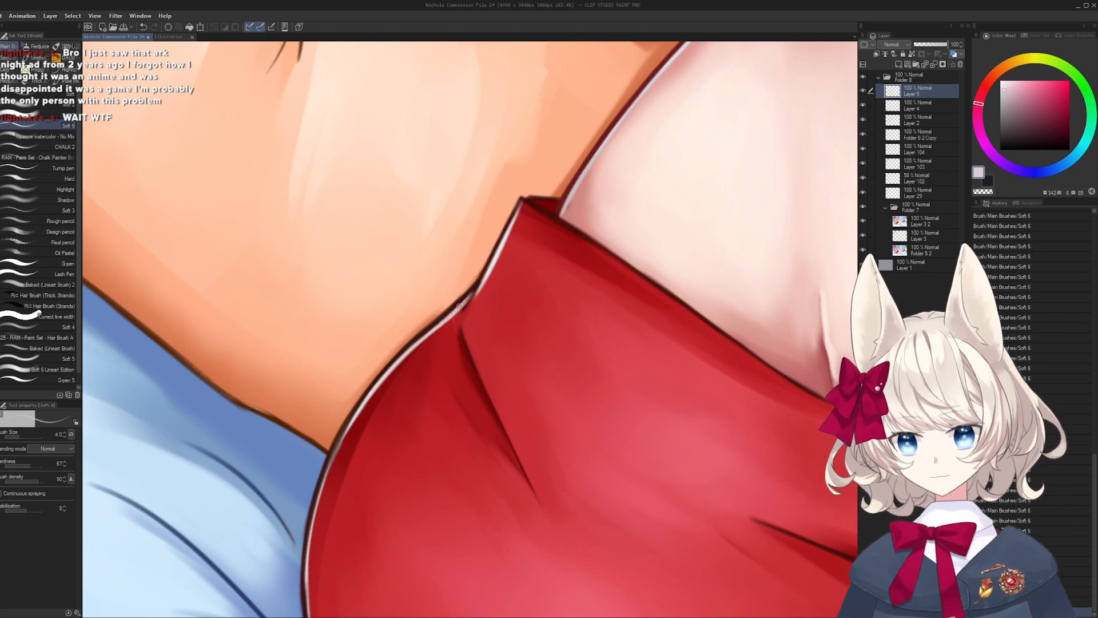
{"action": "left_click", "coordinate": [478, 285], "text": "alt"}
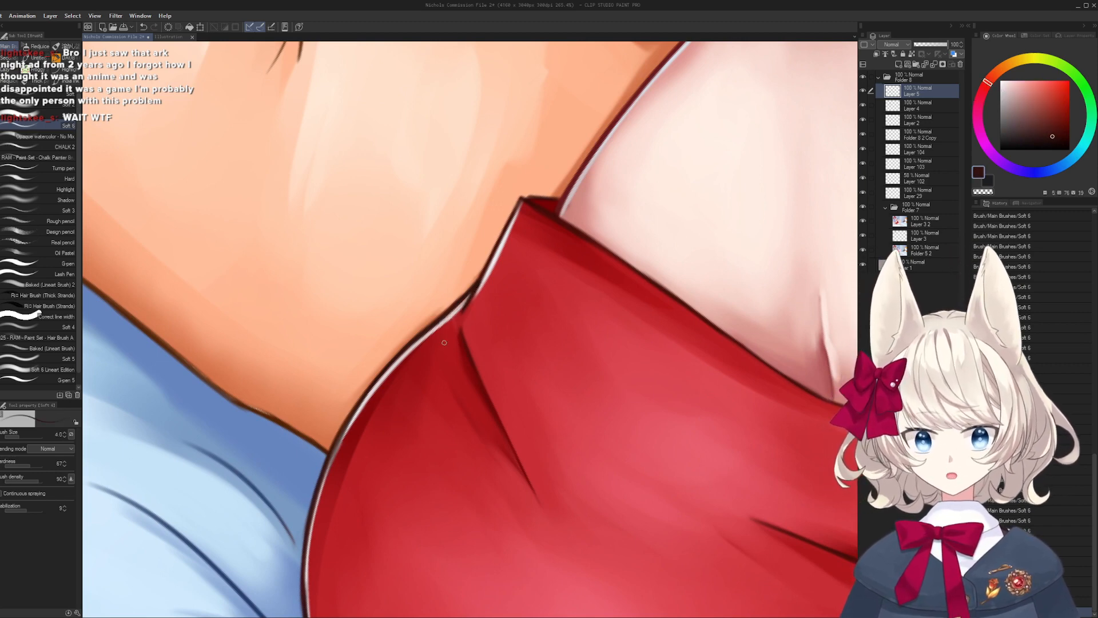
{"action": "left_click", "coordinate": [456, 325], "text": "alt"}
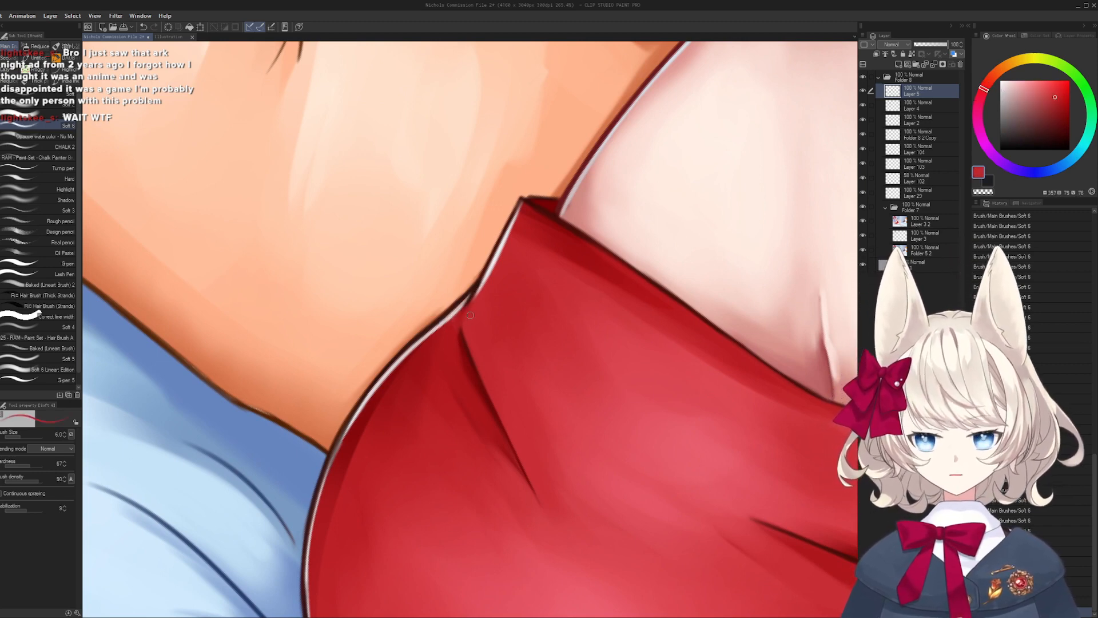
- Sharpen the waistband's side corner with sampled dark red and clean around it with the adjacent orange at brush size 5
{"action": "left_click_drag", "start_coordinate": [552, 220], "coordinate": [360, 321]}
{"action": "left_click", "coordinate": [341, 351], "text": "alt"}
{"action": "key", "text": "bracketleft"}
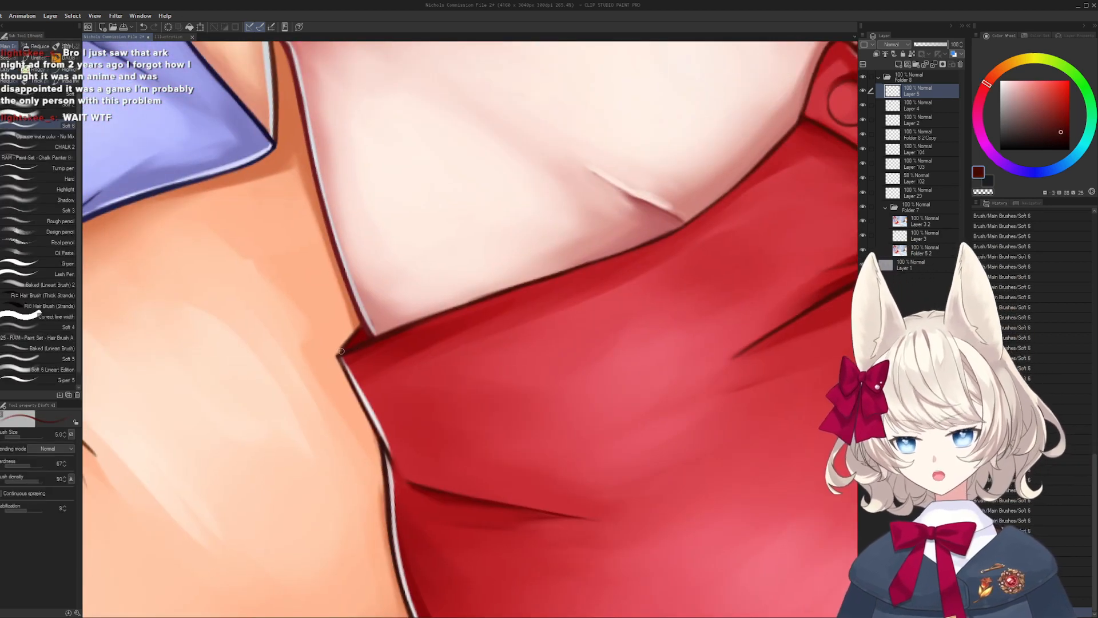
{"action": "left_click", "coordinate": [337, 347], "text": "alt"}
{"action": "key", "text": "bracketright"}
{"action": "left_click_drag", "start_coordinate": [310, 339], "coordinate": [367, 341]}
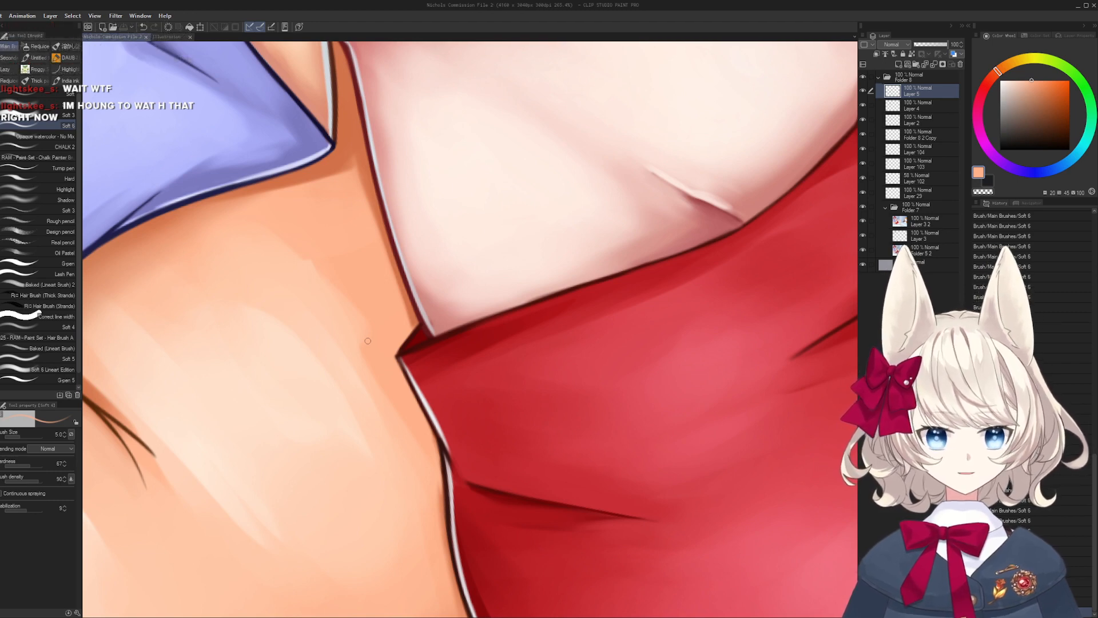
- Refine the dark outline of the crease where the two shorts legs meet, using sampled dark brown at brush size 2.5
{"action": "mouse_move", "coordinate": [595, 289]}
{"action": "left_mouse_down"}
{"action": "mouse_move", "coordinate": [537, 300]}
{"action": "mouse_move", "coordinate": [417, 400]}
{"action": "left_mouse_up"}
{"action": "mouse_move", "coordinate": [657, 408]}
{"action": "left_mouse_down"}
{"action": "mouse_move", "coordinate": [599, 400]}
{"action": "mouse_move", "coordinate": [564, 301]}
{"action": "left_mouse_up"}
{"action": "left_click", "coordinate": [800, 258], "text": "alt"}
{"action": "left_click_drag", "start_coordinate": [666, 262], "coordinate": [632, 248]}
{"action": "left_click_drag", "start_coordinate": [820, 195], "coordinate": [477, 282]}
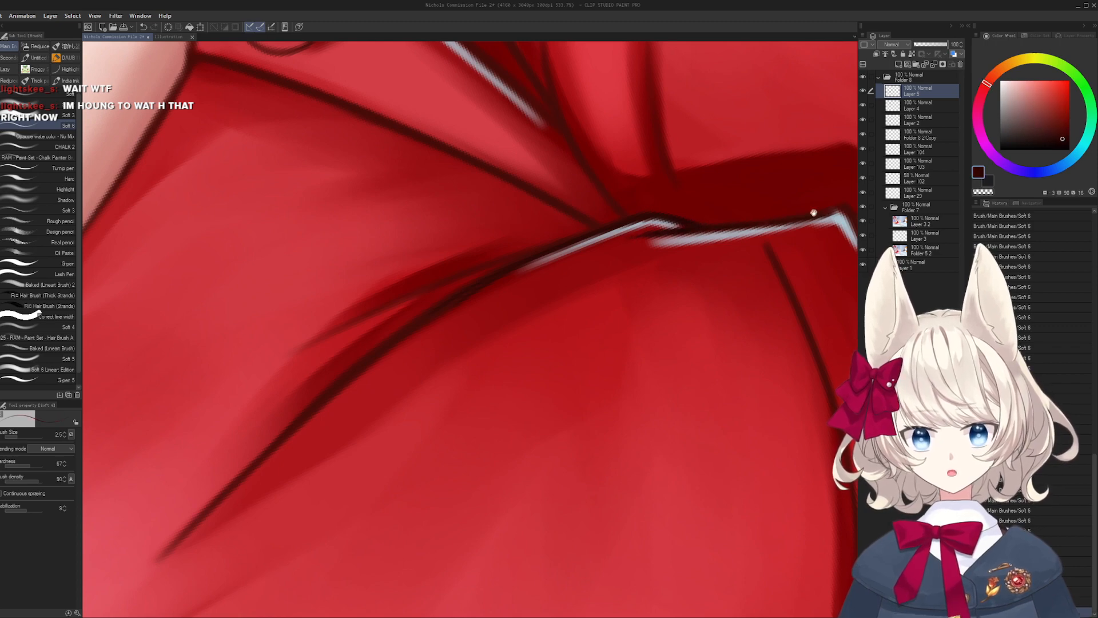
{"action": "mouse_move", "coordinate": [814, 213]}
{"action": "left_mouse_down"}
{"action": "mouse_move", "coordinate": [753, 233]}
{"action": "mouse_move", "coordinate": [466, 169]}
{"action": "mouse_move", "coordinate": [499, 239]}
{"action": "mouse_move", "coordinate": [381, 310]}
{"action": "left_mouse_up"}
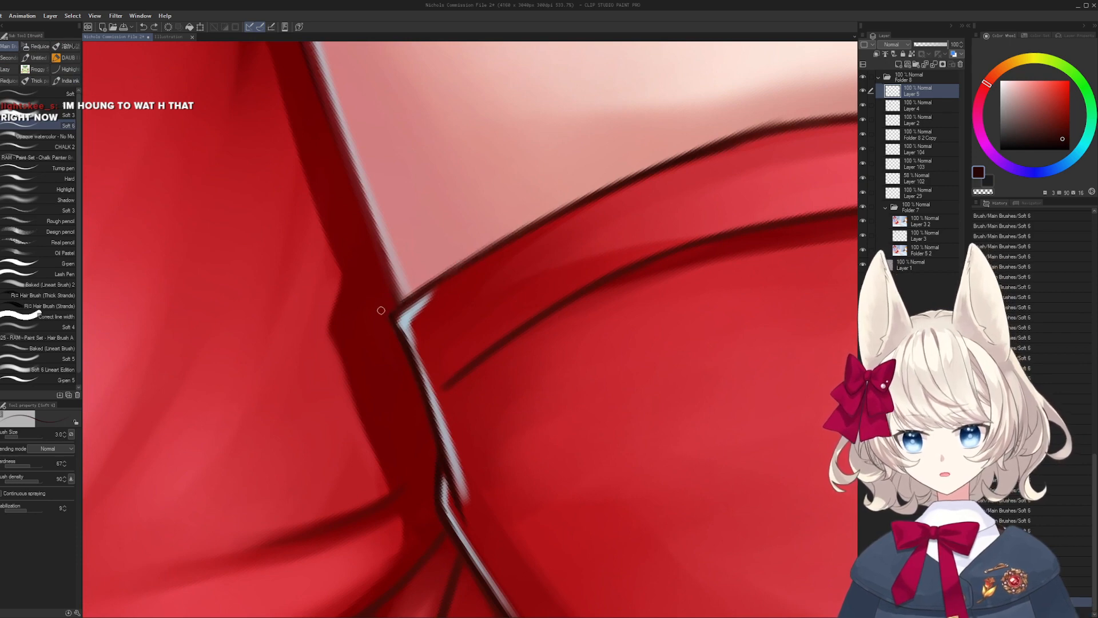
{"action": "left_click_drag", "start_coordinate": [395, 313], "coordinate": [572, 205]}
{"action": "key", "text": "ctrl+z"}
{"action": "mouse_move", "coordinate": [478, 257]}
{"action": "left_mouse_down"}
{"action": "mouse_move", "coordinate": [568, 213]}
{"action": "mouse_move", "coordinate": [506, 237]}
{"action": "mouse_move", "coordinate": [529, 235]}
{"action": "left_mouse_up"}
{"action": "key", "text": "ctrl+z"}
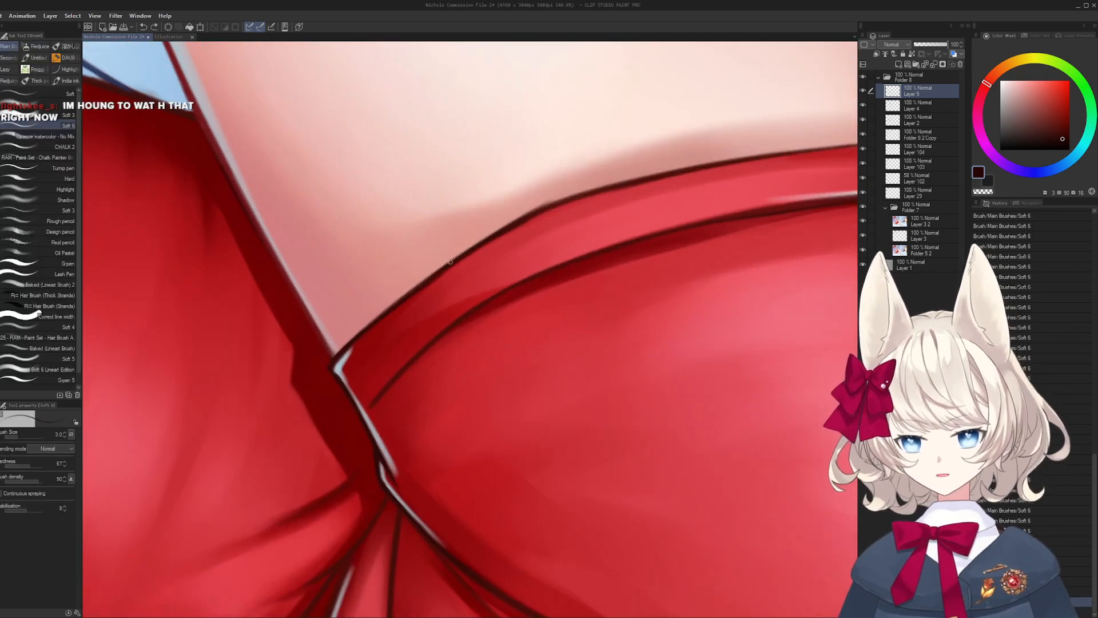
{"action": "mouse_move", "coordinate": [378, 313]}
{"action": "left_mouse_down"}
{"action": "mouse_move", "coordinate": [462, 254]}
{"action": "mouse_move", "coordinate": [572, 202]}
{"action": "left_mouse_up"}
{"action": "key", "text": "ctrl+z"}
{"action": "key", "text": "ctrl+z"}
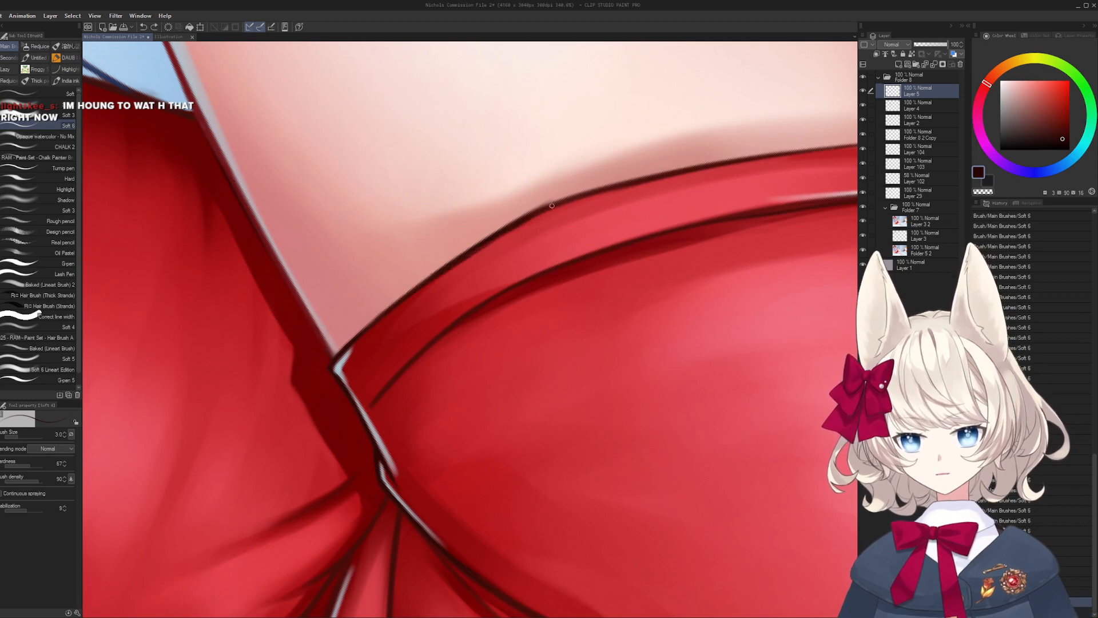
- Clean the skin side of the near leg cuff's outer outline with a sampled skin tone at brush size 5
{"action": "mouse_move", "coordinate": [448, 267]}
{"action": "left_mouse_down"}
{"action": "mouse_move", "coordinate": [537, 208]}
{"action": "mouse_move", "coordinate": [470, 217]}
{"action": "left_mouse_up"}
{"action": "left_click", "coordinate": [567, 192], "text": "alt"}
{"action": "key", "text": "bracketright"}
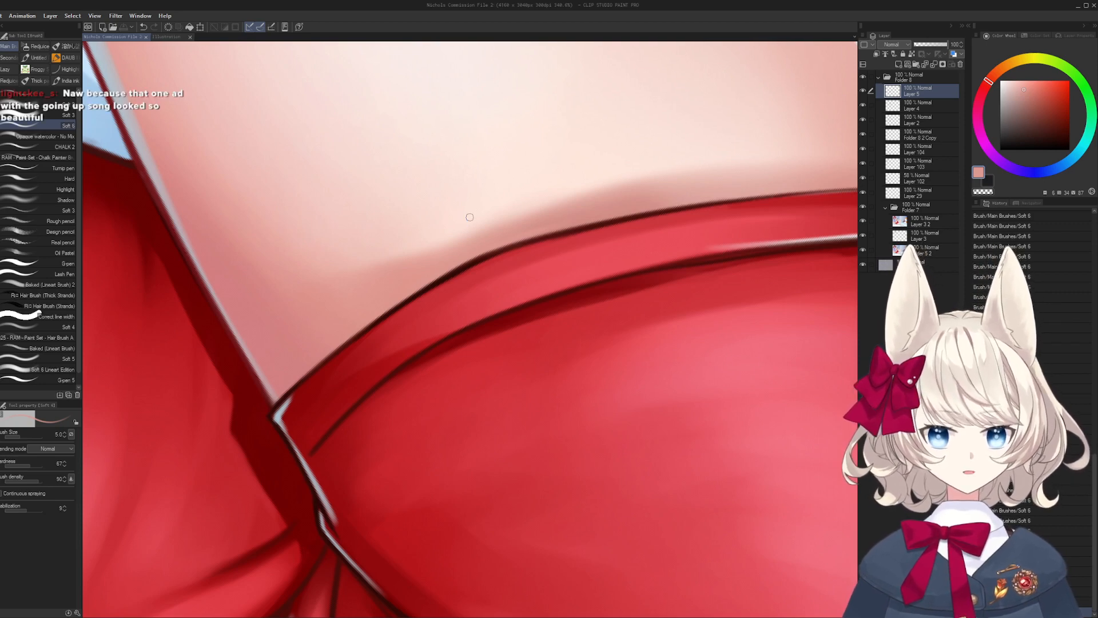
{"action": "left_click_drag", "start_coordinate": [469, 218], "coordinate": [433, 236]}
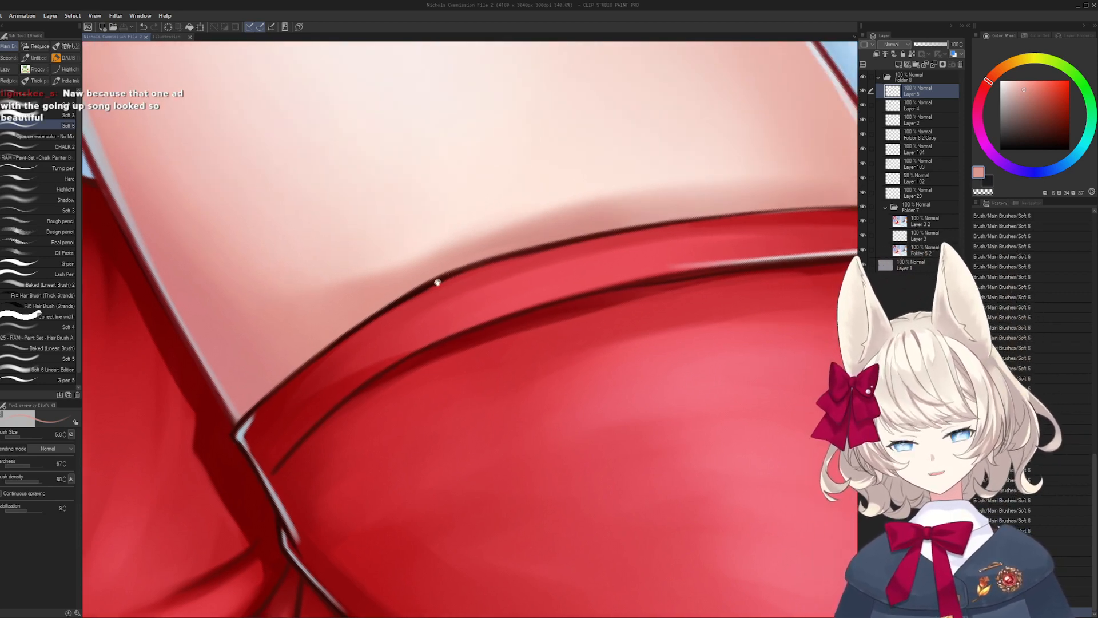
- Retrace the leg cuff's outer outline as a smooth curve in sampled dark brown at brush size 4
{"action": "left_click_drag", "start_coordinate": [437, 283], "coordinate": [429, 328]}
{"action": "left_click", "coordinate": [423, 298], "text": "alt"}
{"action": "key", "text": "["}
{"action": "left_click_drag", "start_coordinate": [372, 360], "coordinate": [589, 255]}
{"action": "key", "text": "ctrl+z"}
{"action": "mouse_move", "coordinate": [372, 361]}
{"action": "left_mouse_down"}
{"action": "mouse_move", "coordinate": [491, 293]}
{"action": "mouse_move", "coordinate": [690, 210]}
{"action": "left_mouse_up"}
{"action": "left_click_drag", "start_coordinate": [646, 234], "coordinate": [582, 256]}
{"action": "left_click_drag", "start_coordinate": [472, 295], "coordinate": [666, 223]}
{"action": "left_click_drag", "start_coordinate": [554, 262], "coordinate": [705, 211]}
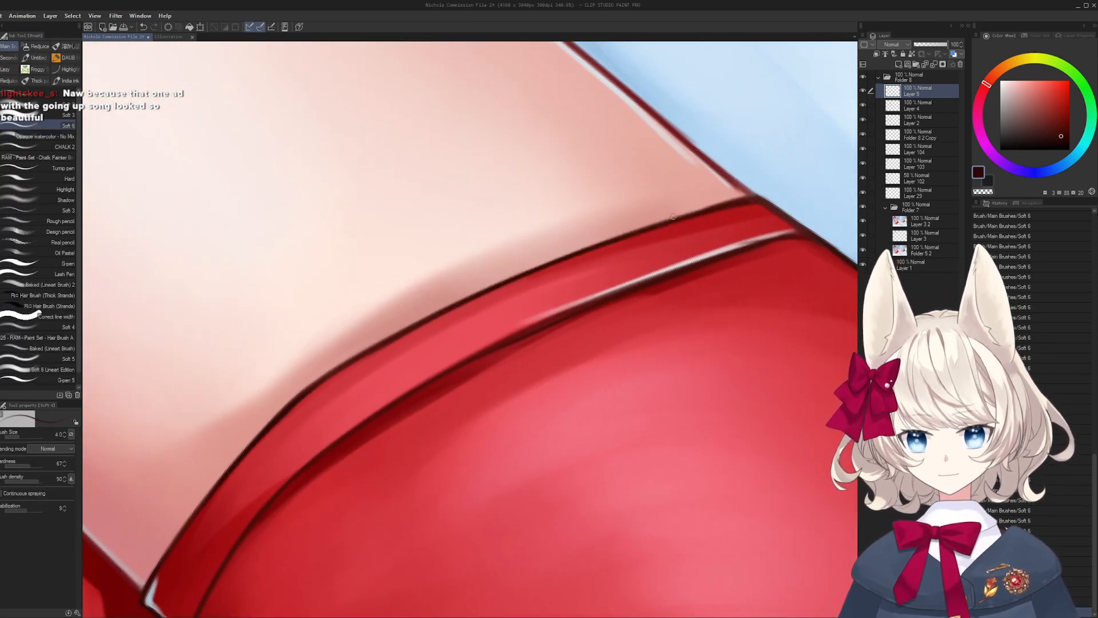
{"action": "left_click_drag", "start_coordinate": [610, 238], "coordinate": [705, 210]}
- Clean the underside of the cuff's seam line with sampled reds at brush size 6
{"action": "mouse_move", "coordinate": [681, 343]}
{"action": "left_mouse_down"}
{"action": "mouse_move", "coordinate": [640, 189]}
{"action": "mouse_move", "coordinate": [508, 282]}
{"action": "left_mouse_up"}
{"action": "left_click", "coordinate": [473, 288], "text": "alt"}
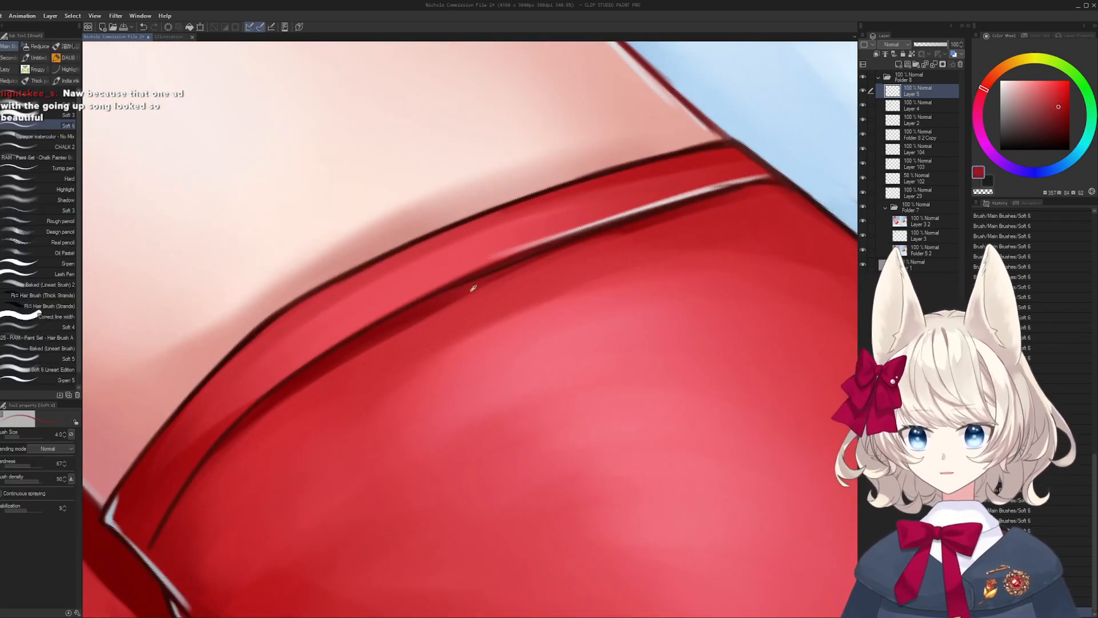
{"action": "key", "text": "]"}
{"action": "key", "text": "]"}
{"action": "key", "text": "]"}
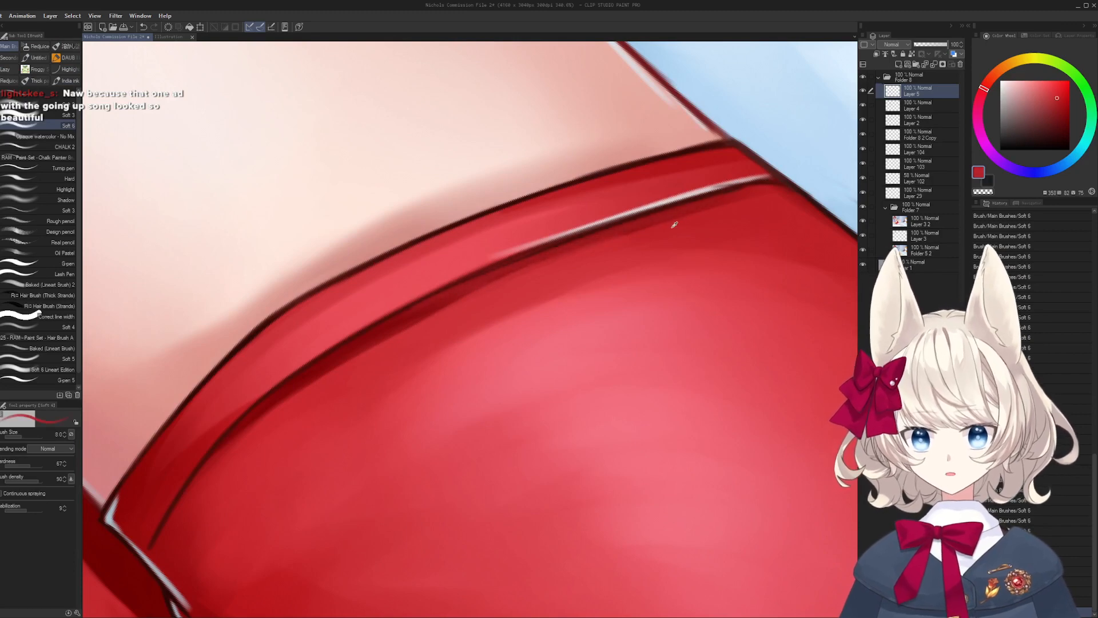
- Blend the shadow beneath the cuff seam into the shorts with sampled red at brush sizes 17 and 25
{"action": "key", "text": "]"}
{"action": "key", "text": "]"}
{"action": "key", "text": "]"}
{"action": "key", "text": "]"}
{"action": "left_click", "coordinate": [412, 322], "text": "alt"}
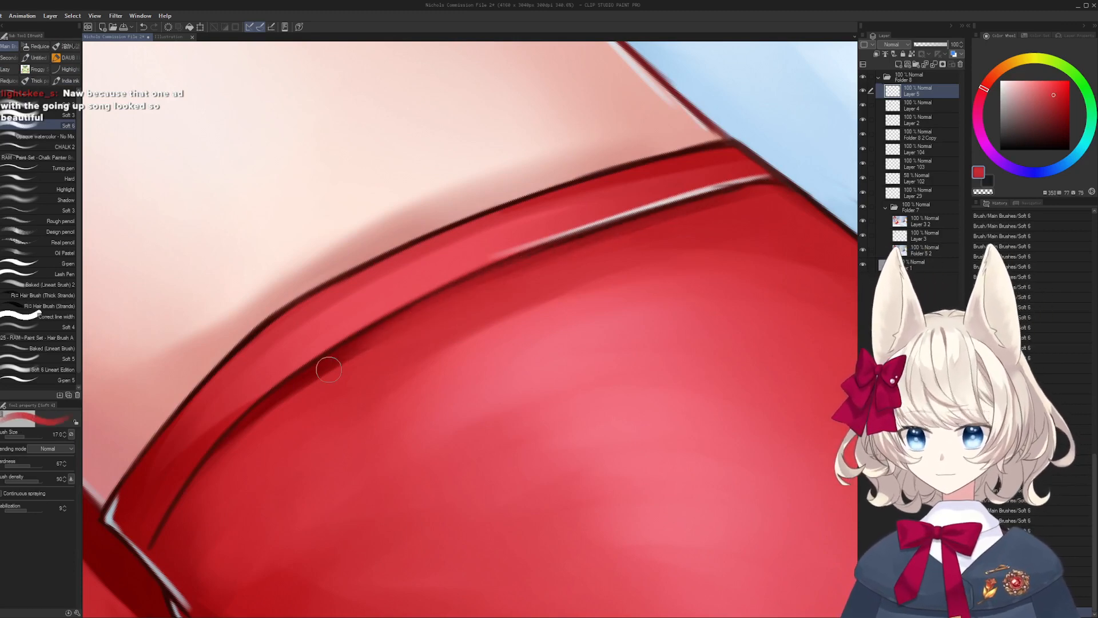
{"action": "key", "text": "]"}
{"action": "key", "text": "]"}
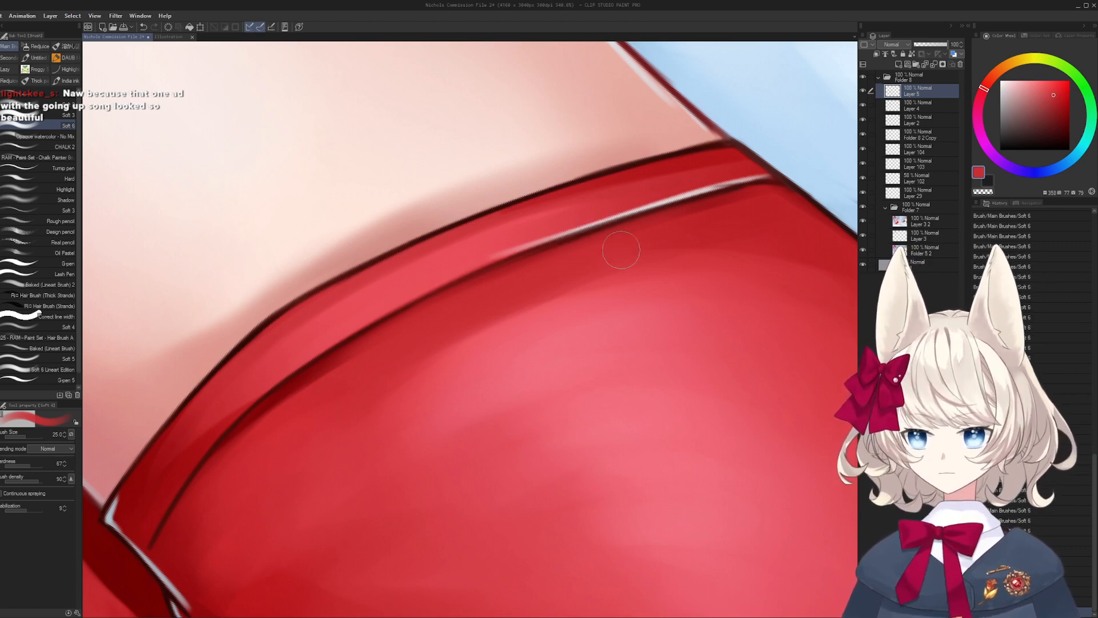
{"action": "left_click_drag", "start_coordinate": [268, 381], "coordinate": [442, 296]}
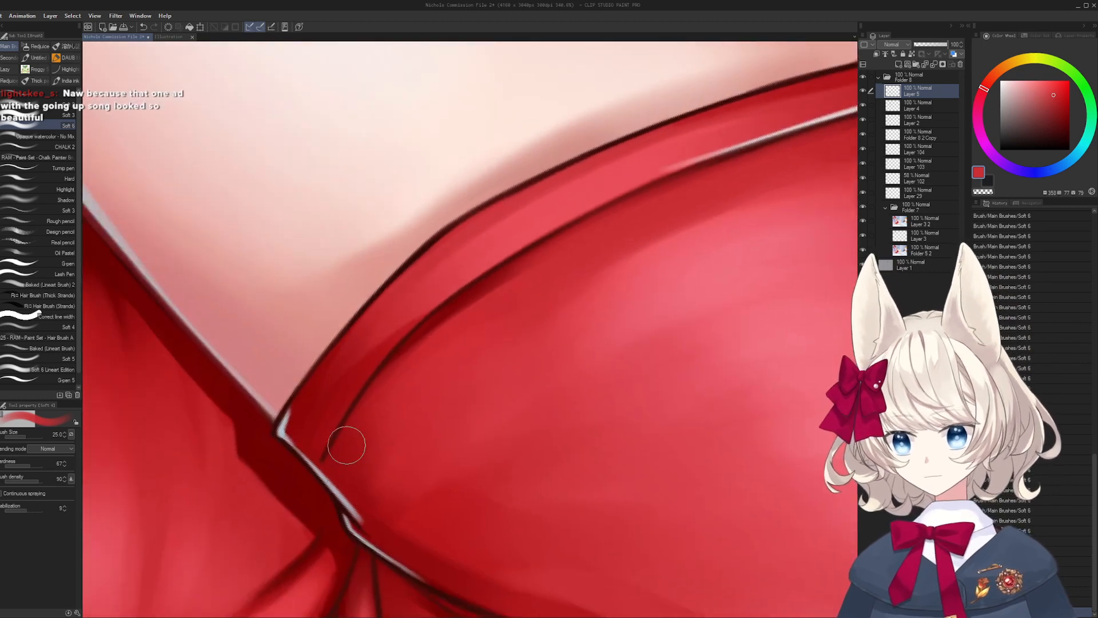
- Extend the cuff's seam line to meet the inner-leg outline in sampled dark brown at brush size 4
{"action": "left_click", "coordinate": [417, 242], "text": "alt"}
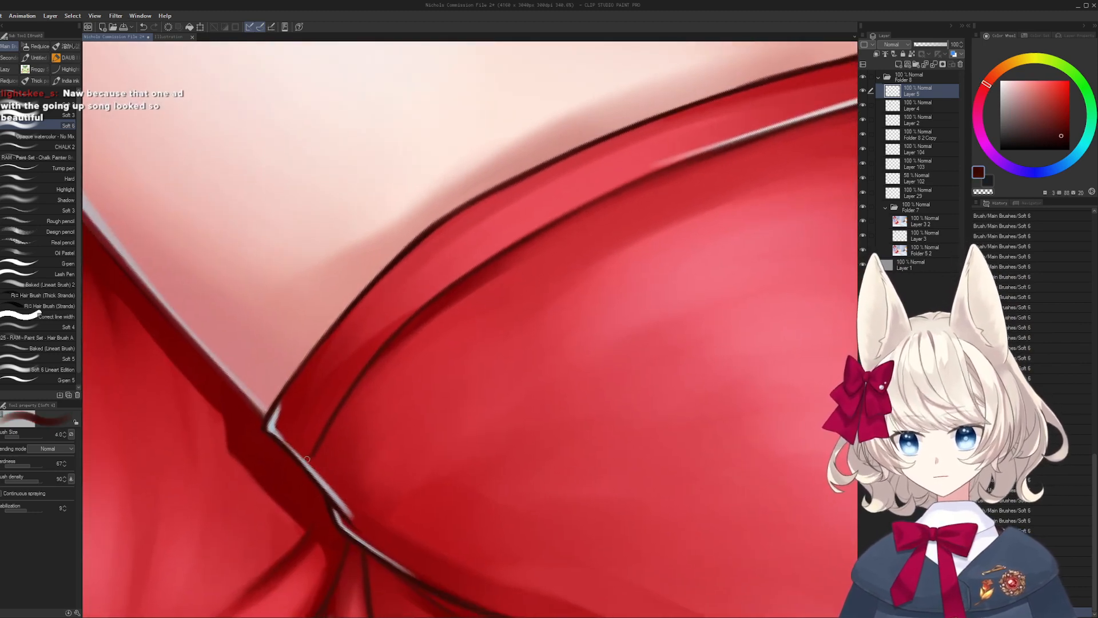
{"action": "key", "text": "["}
{"action": "key", "text": "["}
{"action": "key", "text": "["}
{"action": "key", "text": "["}
{"action": "key", "text": "["}
{"action": "key", "text": "["}
{"action": "key", "text": "["}
{"action": "key", "text": "["}
{"action": "key", "text": "["}
{"action": "key", "text": "ctrl+z"}
{"action": "key", "text": "bracketright"}
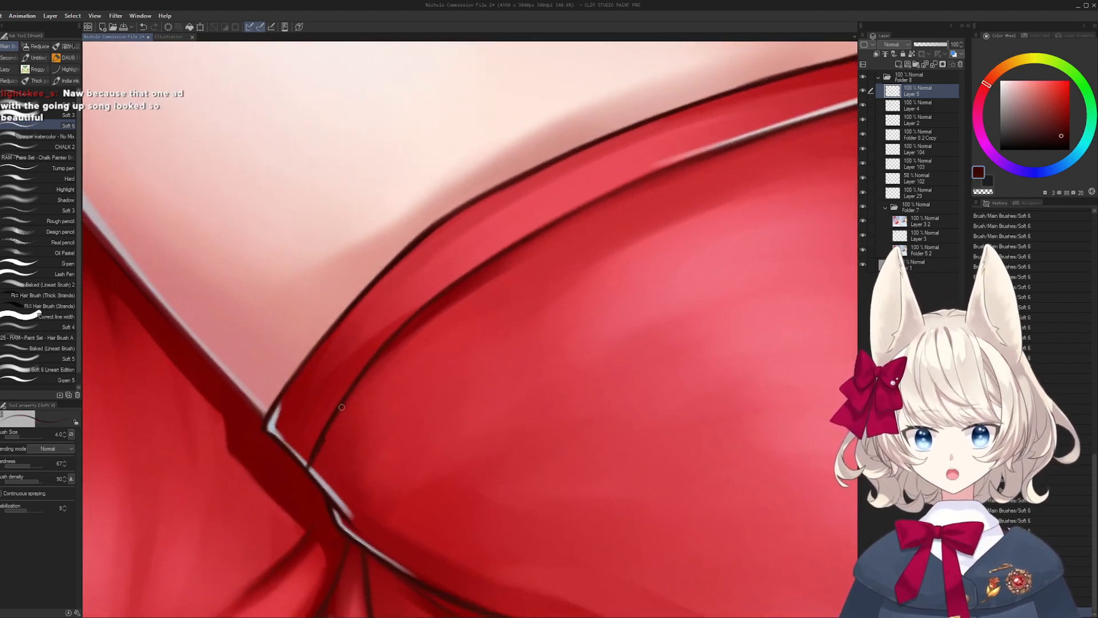
- Retrace the cuff's seam line from the inner-leg outline toward its highlight, smoothing the curve at brush size 4
{"action": "mouse_move", "coordinate": [356, 388]}
{"action": "left_mouse_down"}
{"action": "mouse_move", "coordinate": [390, 344]}
{"action": "mouse_move", "coordinate": [490, 266]}
{"action": "left_mouse_up"}
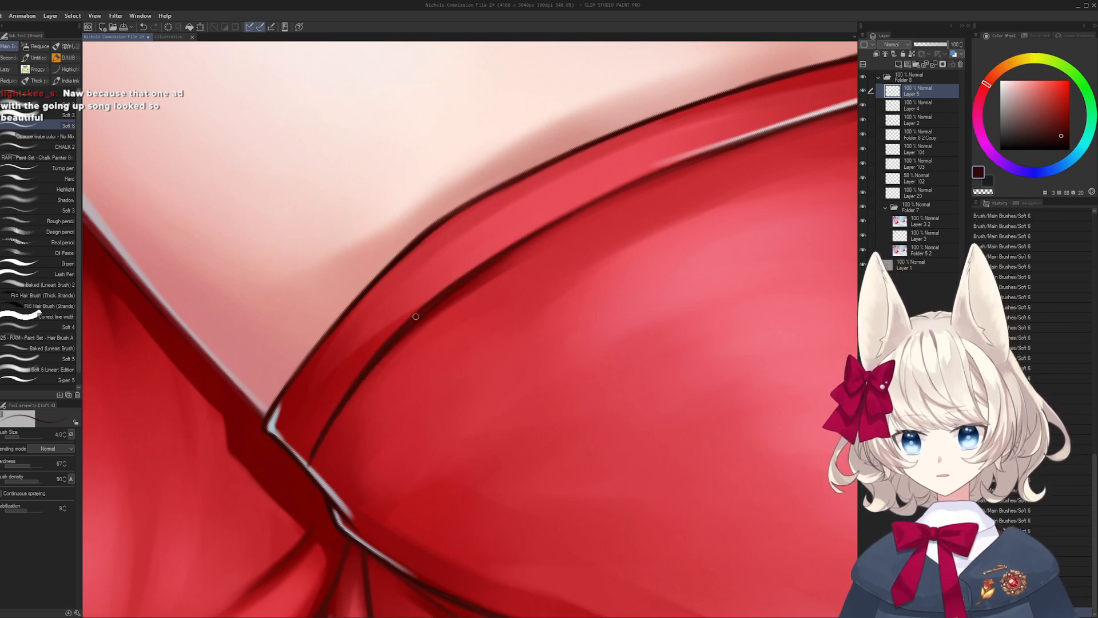
{"action": "left_click_drag", "start_coordinate": [405, 334], "coordinate": [477, 275]}
{"action": "left_click_drag", "start_coordinate": [342, 410], "coordinate": [387, 349]}
{"action": "left_click_drag", "start_coordinate": [301, 466], "coordinate": [361, 369]}
{"action": "key", "text": "ctrl+z"}
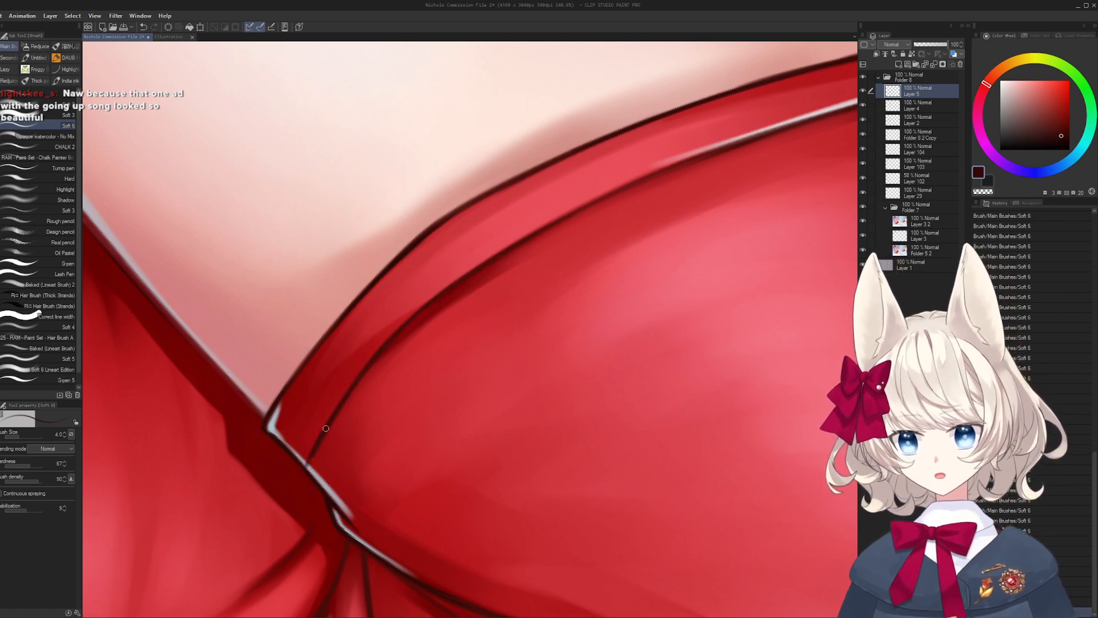
{"action": "left_click_drag", "start_coordinate": [361, 370], "coordinate": [521, 237]}
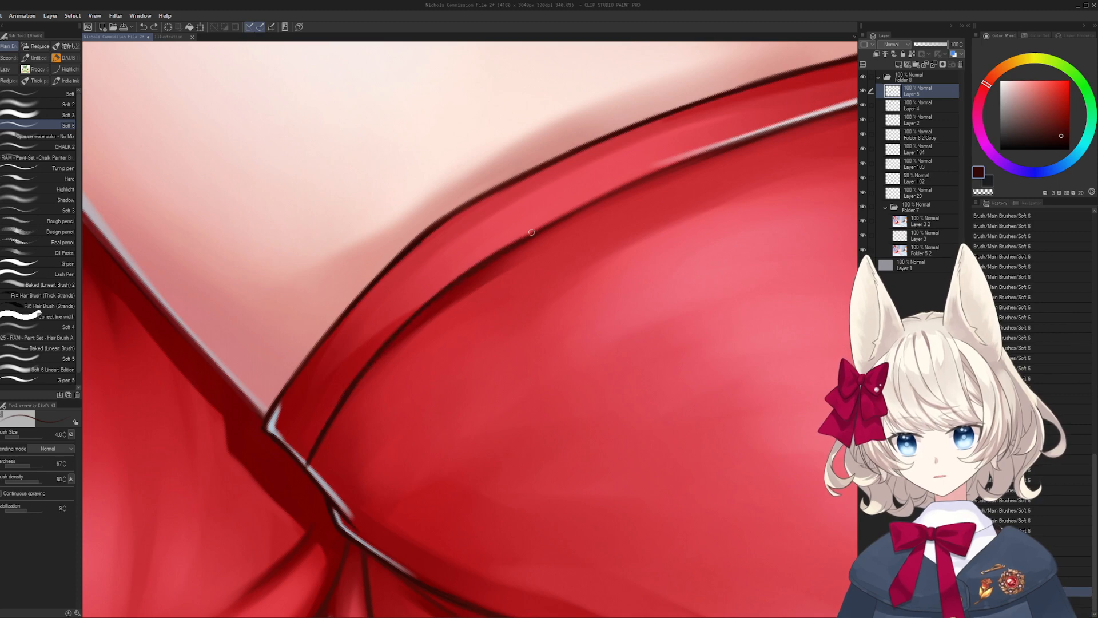
{"action": "key", "text": "ctrl+z"}
{"action": "left_click_drag", "start_coordinate": [657, 180], "coordinate": [540, 223]}
{"action": "mouse_move", "coordinate": [262, 389]}
{"action": "left_mouse_down"}
{"action": "mouse_move", "coordinate": [567, 202]}
{"action": "mouse_move", "coordinate": [722, 151]}
{"action": "left_mouse_up"}
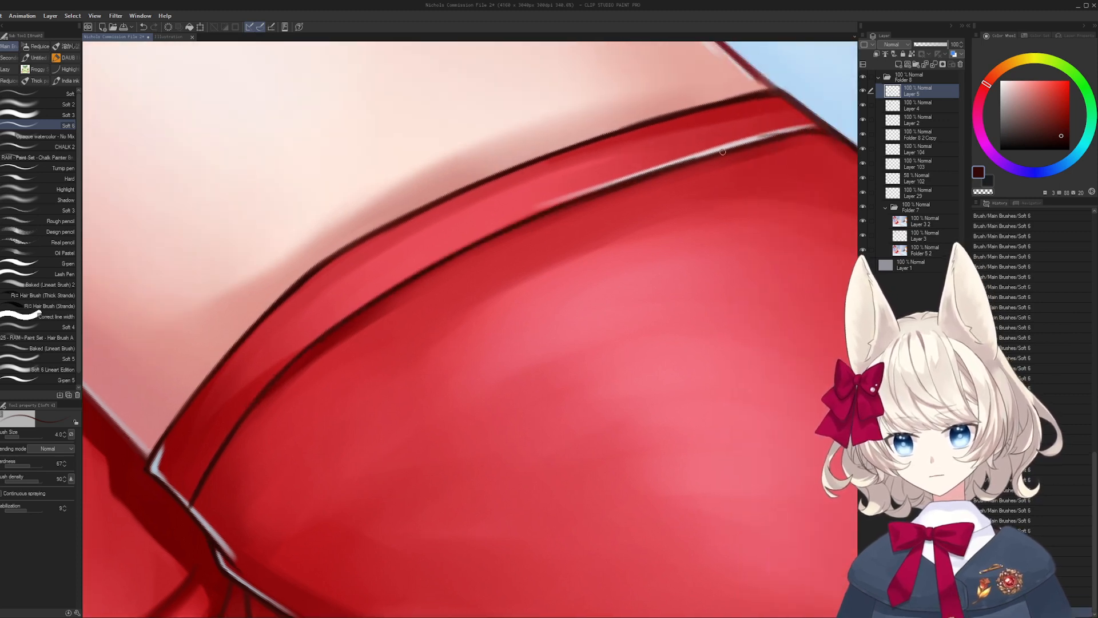
- Clean up the seam line's junction with the shorts' outer outline using sampled dark brown and red at brush size 4
{"action": "mouse_move", "coordinate": [804, 79]}
{"action": "left_mouse_down"}
{"action": "mouse_move", "coordinate": [642, 122]}
{"action": "mouse_move", "coordinate": [557, 186]}
{"action": "mouse_move", "coordinate": [473, 314]}
{"action": "mouse_move", "coordinate": [492, 259]}
{"action": "left_mouse_up"}
{"action": "left_click", "coordinate": [454, 325], "text": "alt"}
{"action": "mouse_move", "coordinate": [458, 321]}
{"action": "left_mouse_down"}
{"action": "mouse_move", "coordinate": [493, 257]}
{"action": "mouse_move", "coordinate": [503, 259]}
{"action": "left_mouse_up"}
{"action": "left_click", "coordinate": [499, 263], "text": "alt"}
{"action": "left_click", "coordinate": [497, 256], "text": "alt"}
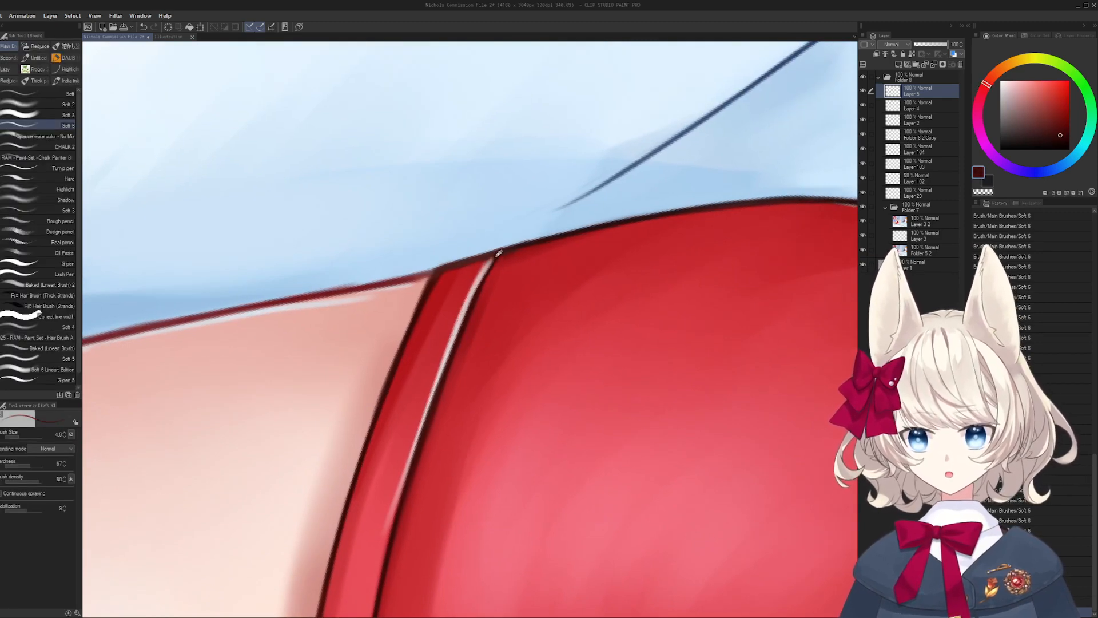
{"action": "mouse_move", "coordinate": [469, 301]}
{"action": "left_mouse_down"}
{"action": "mouse_move", "coordinate": [502, 251]}
{"action": "mouse_move", "coordinate": [467, 309]}
{"action": "left_mouse_up"}
{"action": "key", "text": "ctrl+z"}
{"action": "left_click", "coordinate": [503, 262], "text": "alt"}
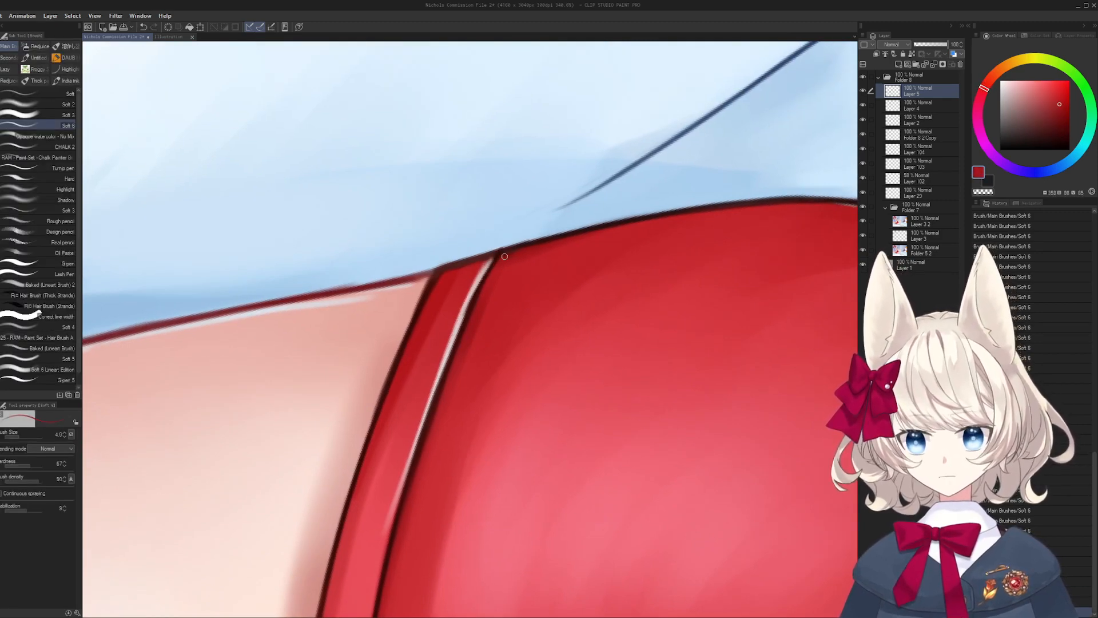
{"action": "mouse_move", "coordinate": [503, 261]}
{"action": "left_mouse_down"}
{"action": "mouse_move", "coordinate": [479, 296]}
{"action": "mouse_move", "coordinate": [484, 317]}
{"action": "left_mouse_up"}
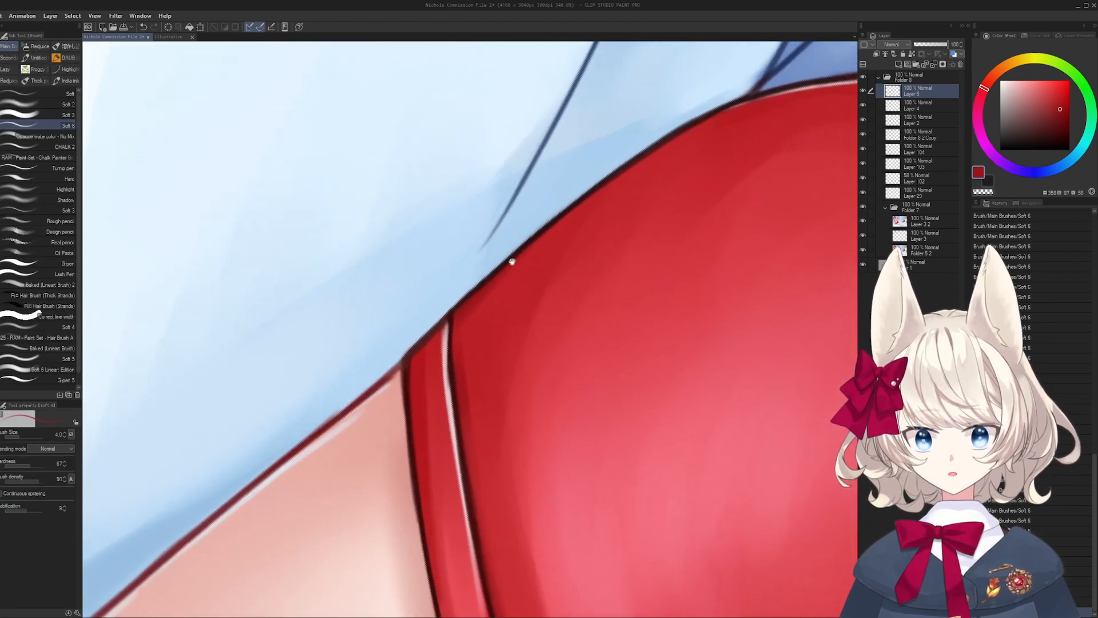
- Touch up the cuff's outer end, refining the seam highlight and inner edge with sampled reds and pale grey at brush size 4
{"action": "left_click", "coordinate": [468, 288], "text": "alt"}
{"action": "left_click", "coordinate": [435, 345], "text": "alt"}
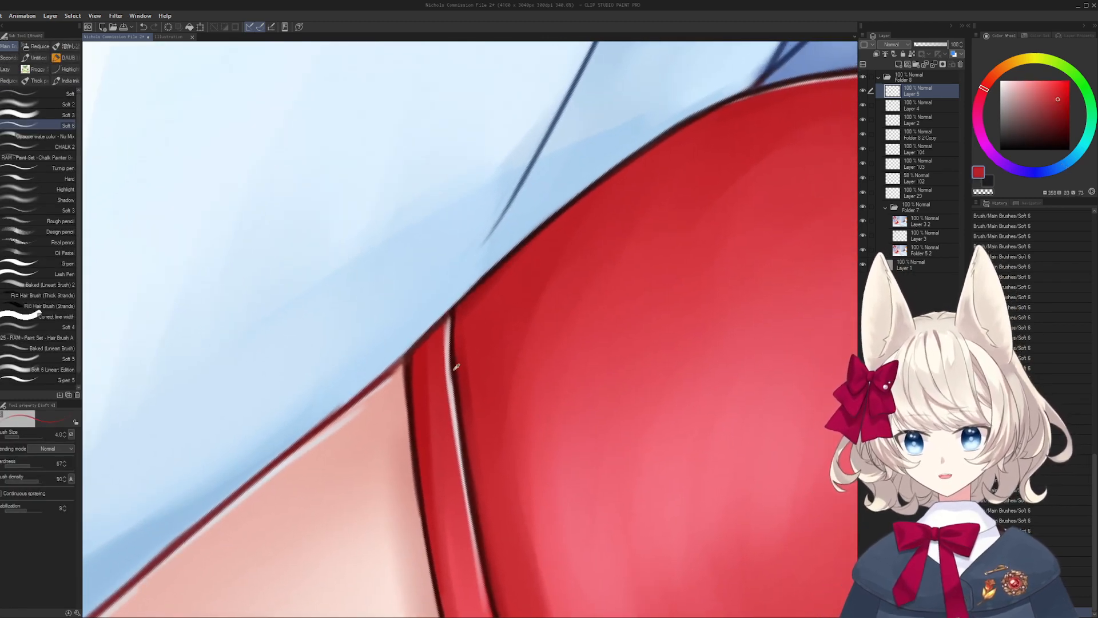
{"action": "key", "text": "ctrl+z"}
{"action": "left_click_drag", "start_coordinate": [449, 399], "coordinate": [451, 333]}
{"action": "left_click", "coordinate": [452, 395], "text": "alt"}
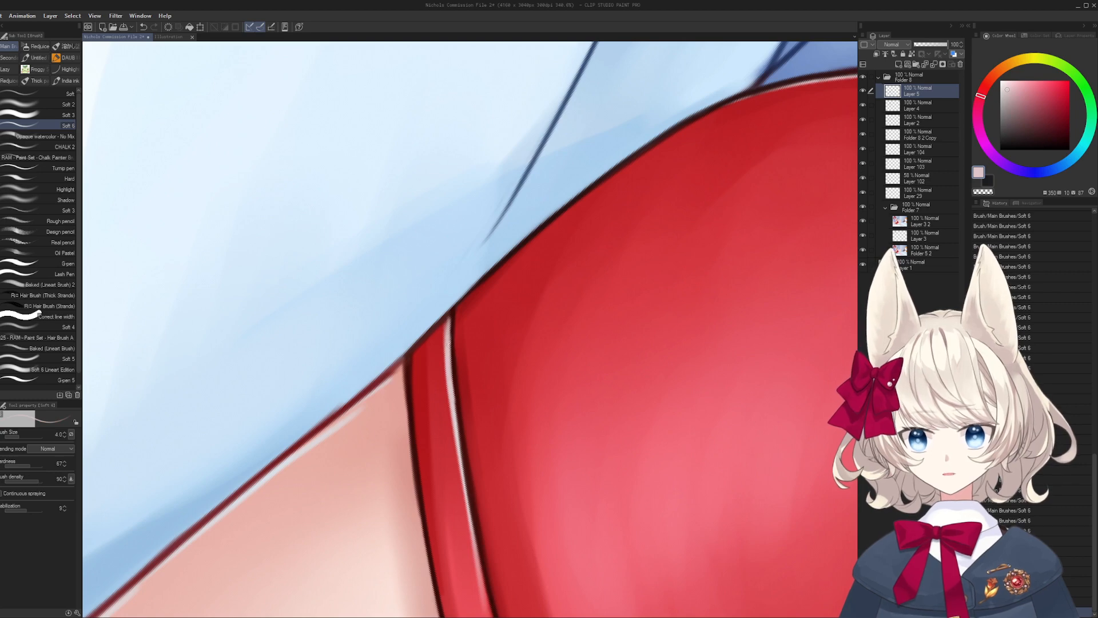
{"action": "left_click", "coordinate": [415, 371], "text": "alt"}
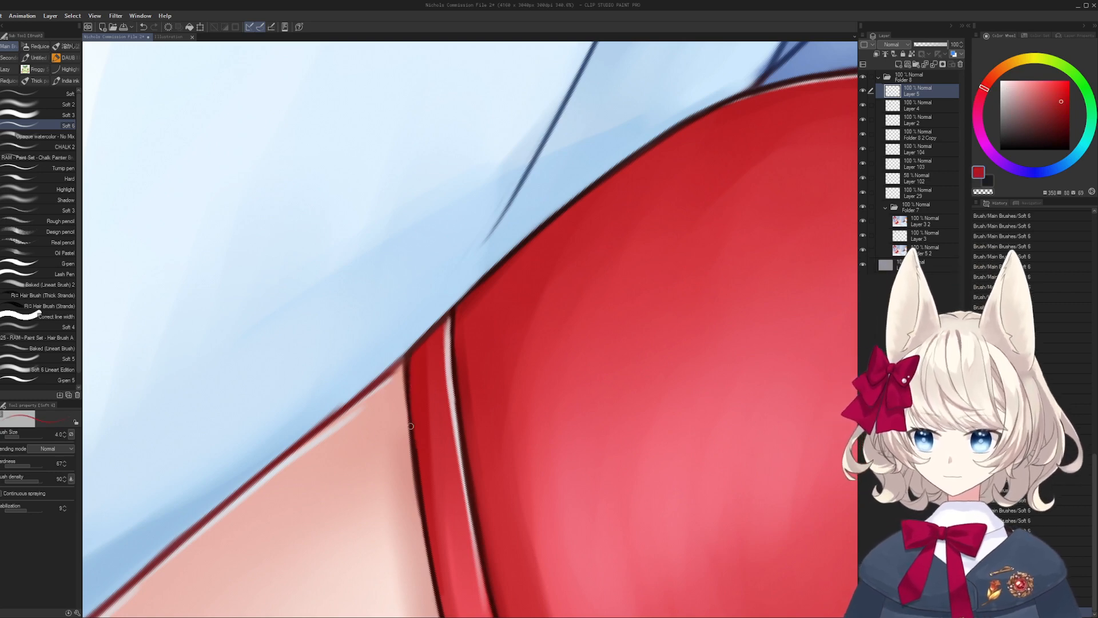
{"action": "left_click_drag", "start_coordinate": [413, 393], "coordinate": [508, 155]}
- Refine the highlight at the cuff's inner corner with sampled pale blue-grey at brush size 2.5
{"action": "mouse_move", "coordinate": [677, 277]}
{"action": "left_mouse_down"}
{"action": "mouse_move", "coordinate": [577, 299]}
{"action": "mouse_move", "coordinate": [603, 183]}
{"action": "mouse_move", "coordinate": [573, 335]}
{"action": "left_mouse_up"}
{"action": "left_click", "coordinate": [634, 254], "text": "alt"}
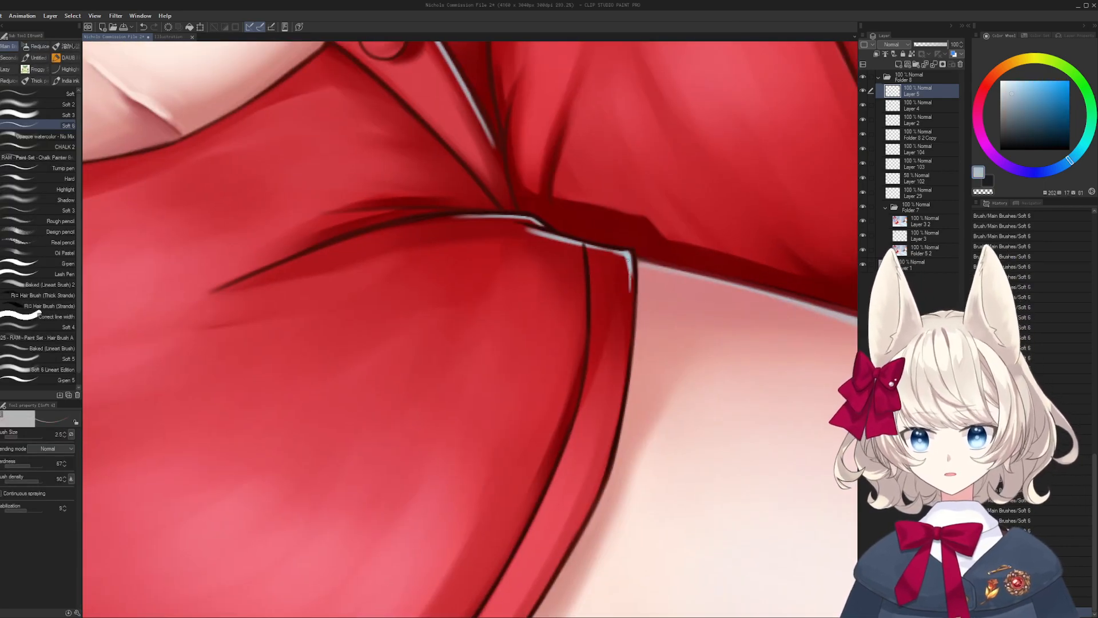
{"action": "mouse_move", "coordinate": [632, 283]}
{"action": "left_mouse_down"}
{"action": "mouse_move", "coordinate": [632, 298]}
{"action": "mouse_move", "coordinate": [599, 189]}
{"action": "left_mouse_up"}
- Touch up the extended thigh's outline beside the cuff corner with dark red at brush size 3
{"action": "left_click_drag", "start_coordinate": [599, 189], "coordinate": [552, 191]}
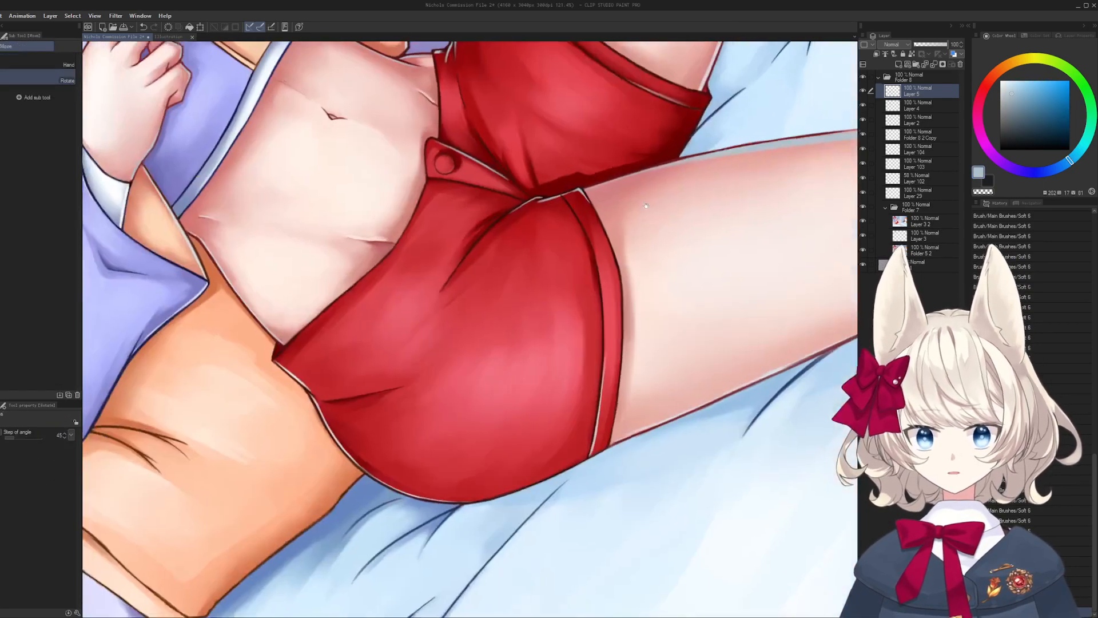
{"action": "left_click_drag", "start_coordinate": [686, 157], "coordinate": [707, 153]}
{"action": "mouse_move", "coordinate": [704, 153]}
{"action": "left_mouse_down"}
{"action": "mouse_move", "coordinate": [569, 262]}
{"action": "mouse_move", "coordinate": [674, 233]}
{"action": "mouse_move", "coordinate": [576, 362]}
{"action": "mouse_move", "coordinate": [483, 429]}
{"action": "mouse_move", "coordinate": [609, 281]}
{"action": "mouse_move", "coordinate": [686, 274]}
{"action": "mouse_move", "coordinate": [474, 291]}
{"action": "left_mouse_up"}
{"action": "left_click", "coordinate": [723, 269], "text": "alt"}
{"action": "left_click", "coordinate": [1061, 127]}
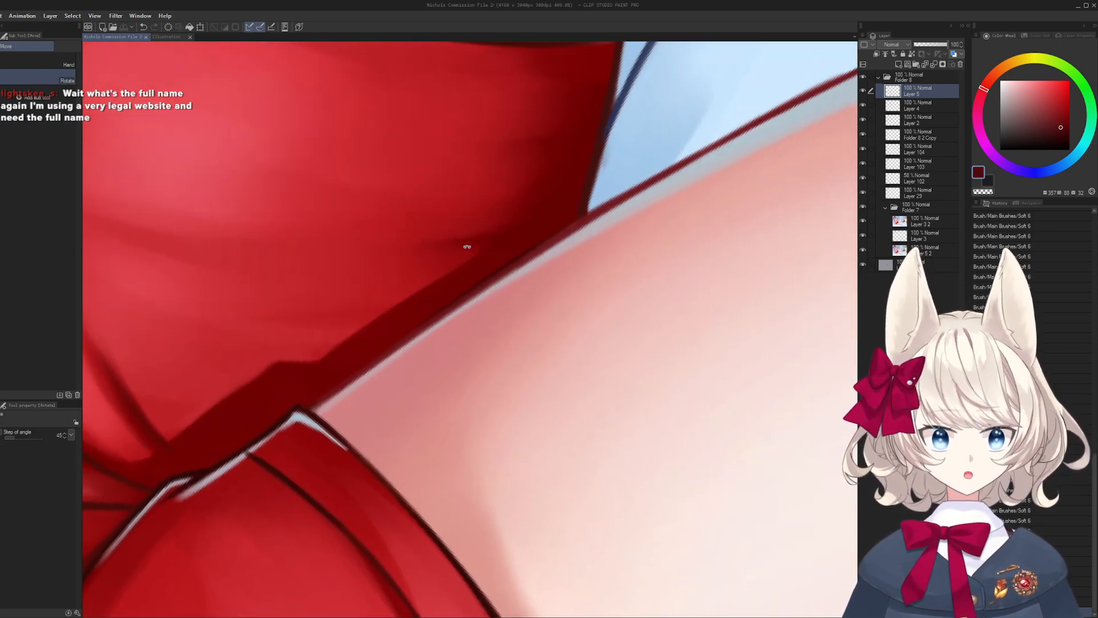
{"action": "left_click_drag", "start_coordinate": [467, 247], "coordinate": [414, 304]}
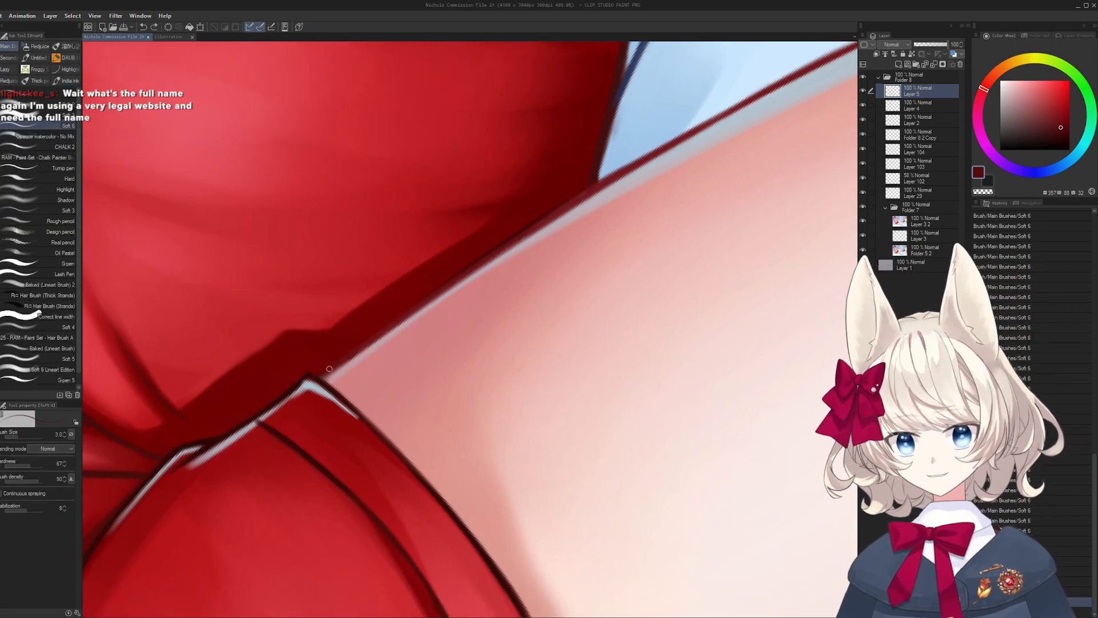
{"action": "left_click_drag", "start_coordinate": [329, 364], "coordinate": [381, 327]}
{"action": "key", "text": "shift+space"}
{"action": "left_click_drag", "start_coordinate": [382, 327], "coordinate": [384, 329]}
{"action": "left_click", "coordinate": [1062, 133]}
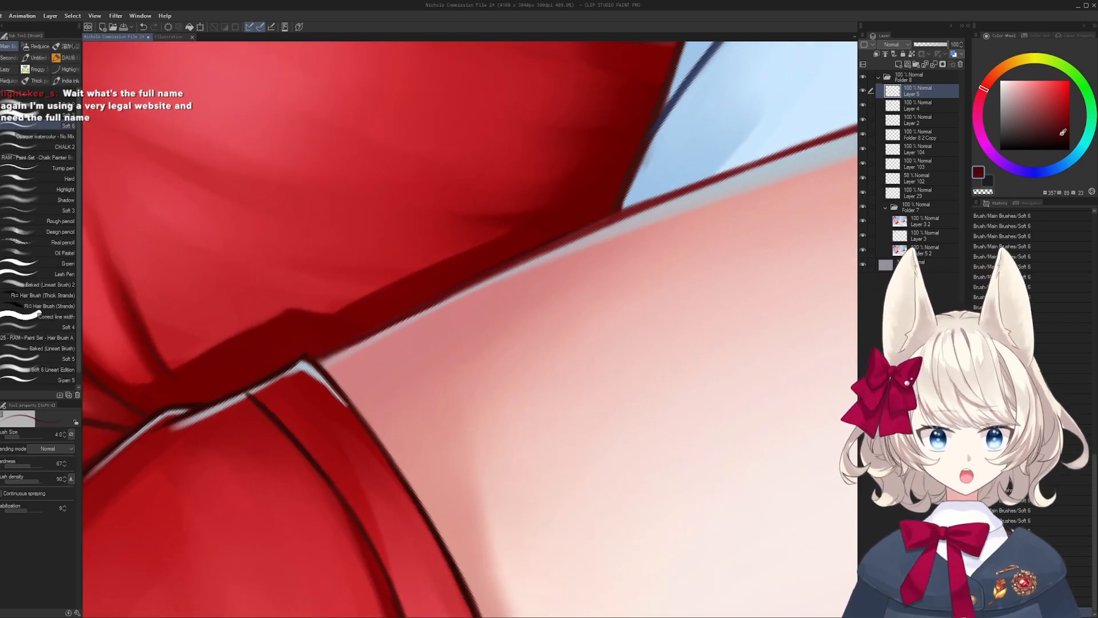
- Retrace the extended thigh's upper outline from the cuff corner to the bedsheet in darker red at brush size 4
{"action": "key", "text": "shift+space"}
{"action": "left_click_drag", "start_coordinate": [761, 234], "coordinate": [779, 284]}
{"action": "left_click_drag", "start_coordinate": [328, 321], "coordinate": [486, 281]}
{"action": "key", "text": "ctrl+z"}
{"action": "key", "text": "bracketright"}
{"action": "left_click_drag", "start_coordinate": [409, 302], "coordinate": [787, 206]}
{"action": "mouse_move", "coordinate": [483, 278]}
{"action": "left_mouse_down"}
{"action": "mouse_move", "coordinate": [767, 215]}
{"action": "mouse_move", "coordinate": [566, 259]}
{"action": "mouse_move", "coordinate": [812, 223]}
{"action": "left_mouse_up"}
{"action": "key", "text": "space"}
{"action": "key", "text": "ctrl+z"}
{"action": "left_click_drag", "start_coordinate": [592, 250], "coordinate": [819, 213]}
{"action": "key", "text": "space"}
{"action": "left_click_drag", "start_coordinate": [752, 217], "coordinate": [554, 252]}
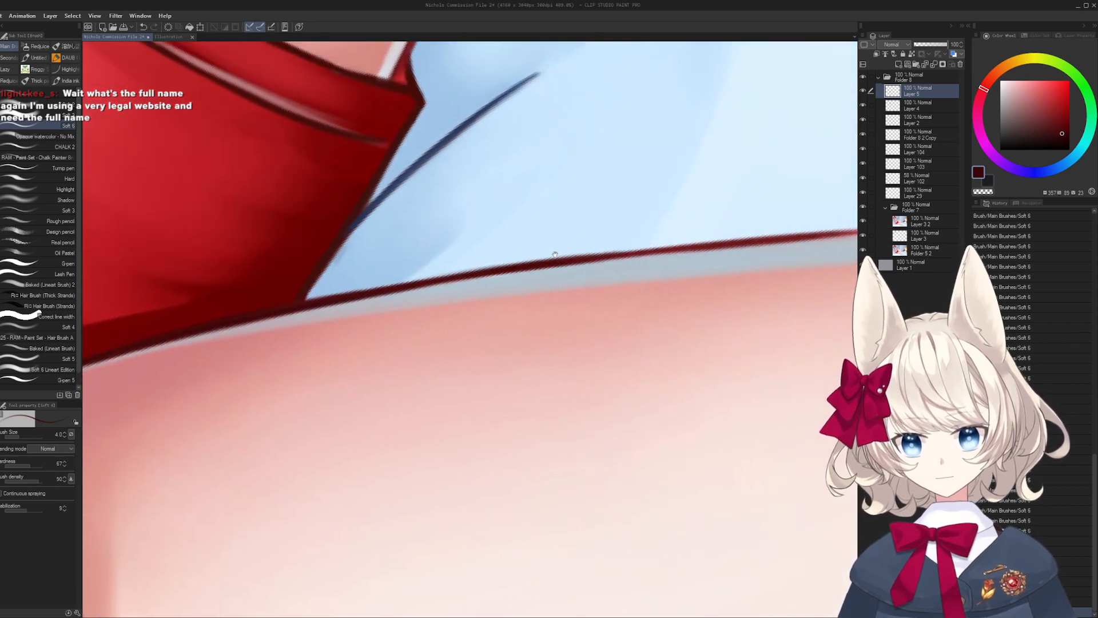
- Extend the dark red thigh outline farther along the pale blue bedsheet at brush size 4
{"action": "left_click_drag", "start_coordinate": [483, 269], "coordinate": [805, 232]}
{"action": "key", "text": "ctrl+z"}
{"action": "left_click_drag", "start_coordinate": [617, 254], "coordinate": [792, 235]}
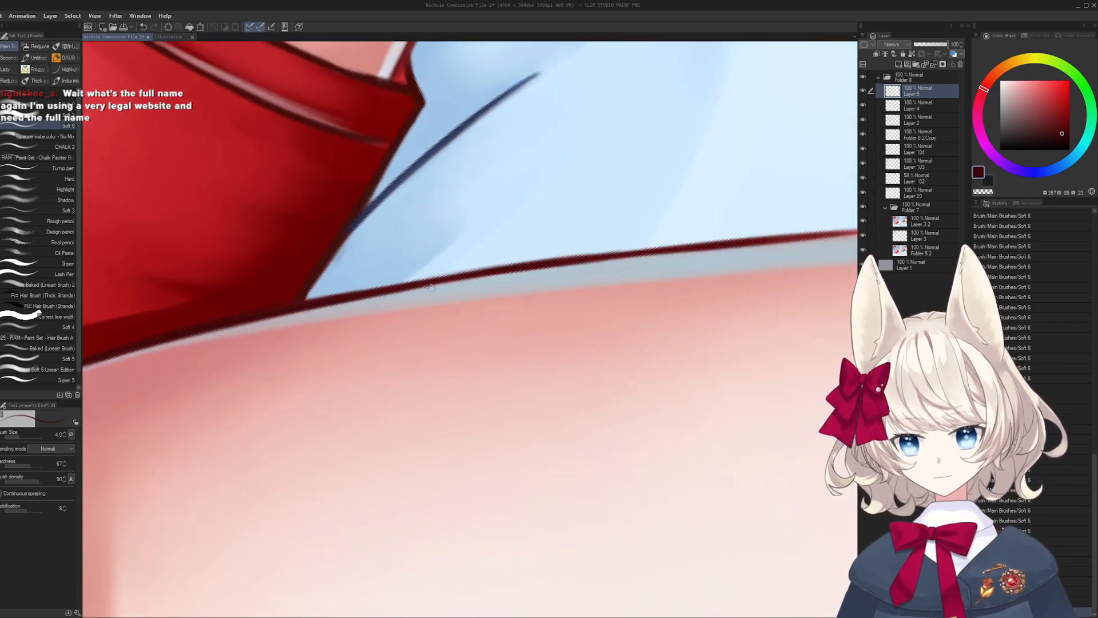
{"action": "key", "text": "space"}
{"action": "left_click_drag", "start_coordinate": [310, 310], "coordinate": [376, 390]}
{"action": "left_click", "coordinate": [376, 390], "text": "alt"}
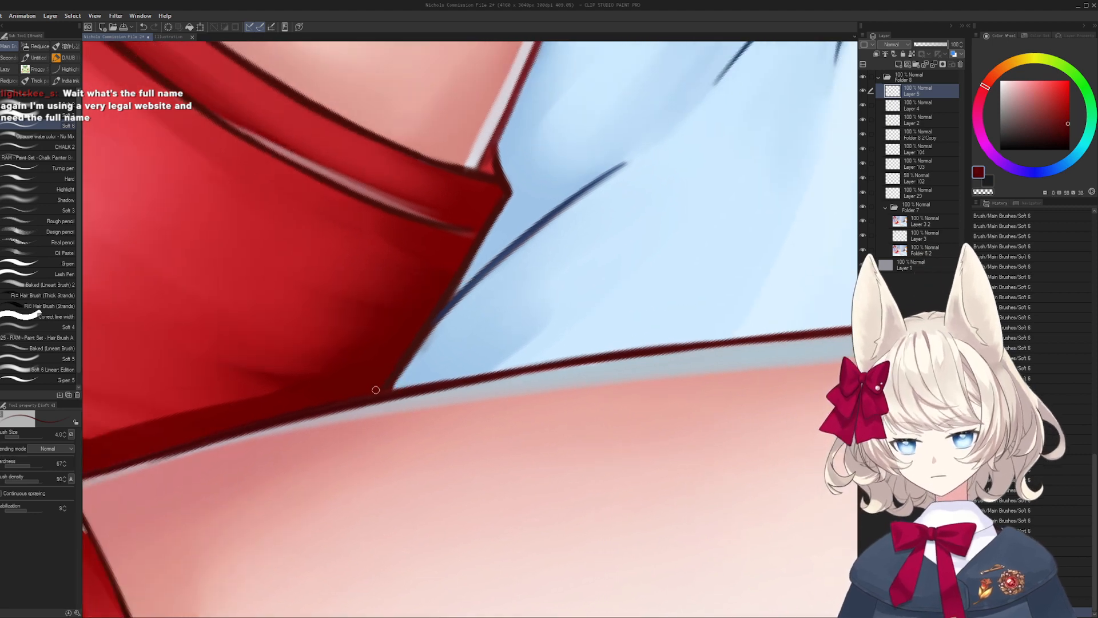
- Review the legs and shorts at a wider view and save the illustration
{"action": "key", "text": "shift+space"}
{"action": "mouse_move", "coordinate": [493, 214]}
{"action": "left_mouse_down"}
{"action": "mouse_move", "coordinate": [443, 444]}
{"action": "mouse_move", "coordinate": [484, 370]}
{"action": "left_mouse_up"}
{"action": "key", "text": "ctrl+space"}
{"action": "left_click_drag", "start_coordinate": [526, 320], "coordinate": [452, 326]}
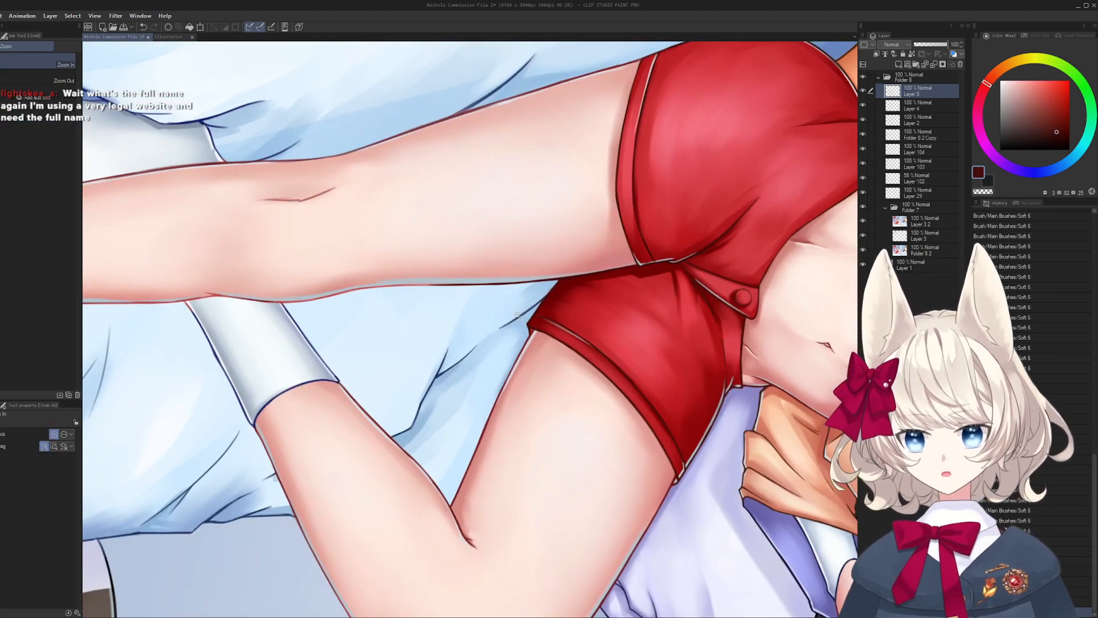
{"action": "key", "text": "ctrl+@"}
{"action": "key", "text": "ctrl+space"}
{"action": "left_click_drag", "start_coordinate": [529, 327], "coordinate": [501, 328]}
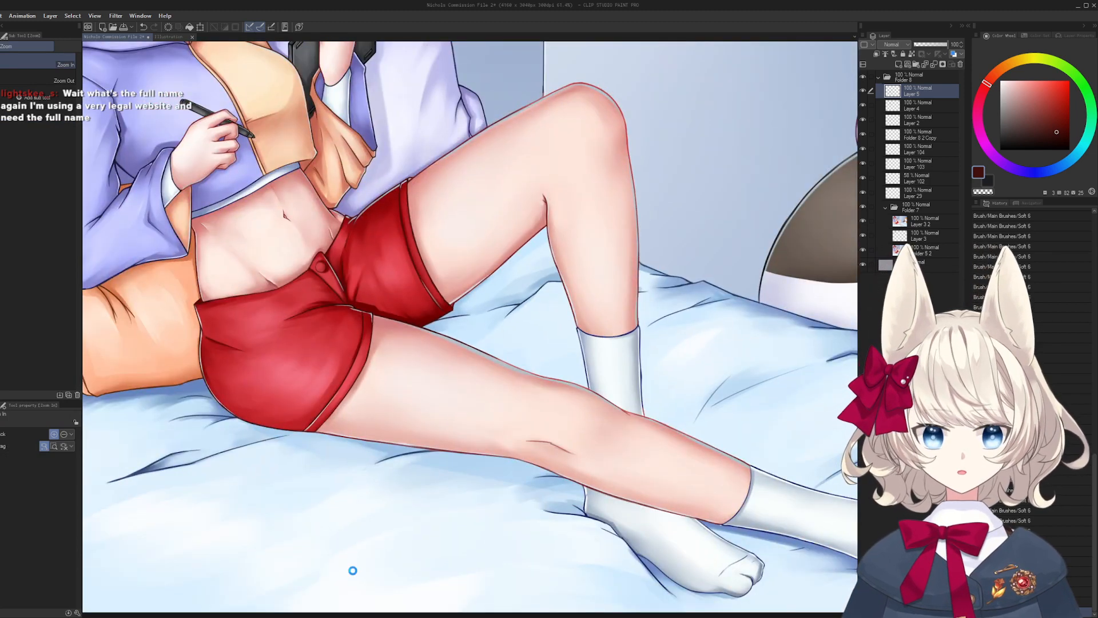
{"action": "key", "text": "ctrl+s"}
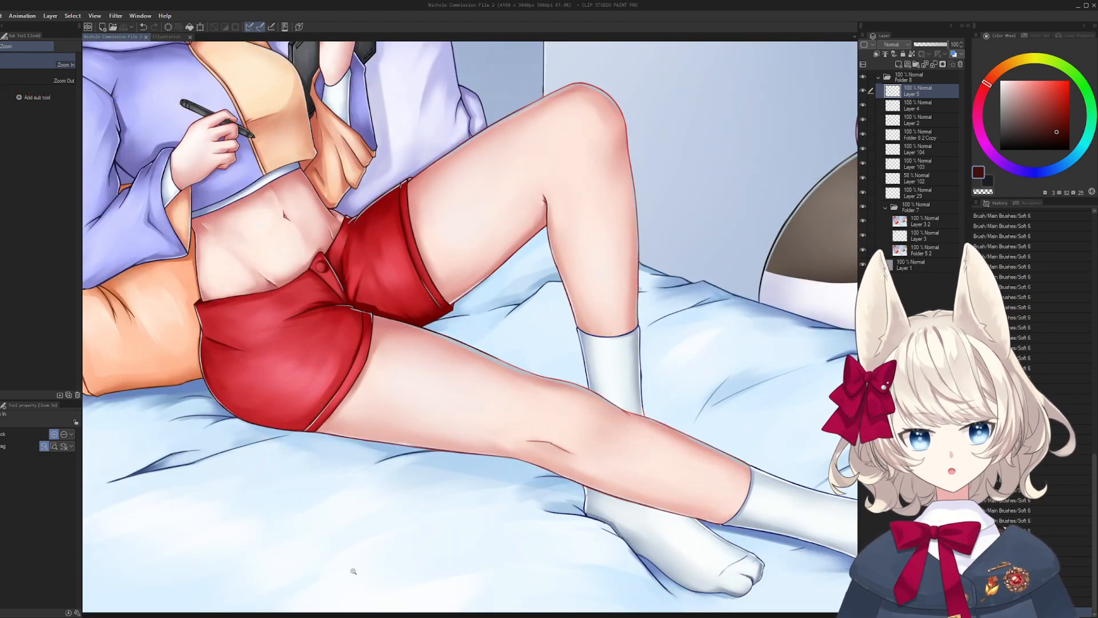
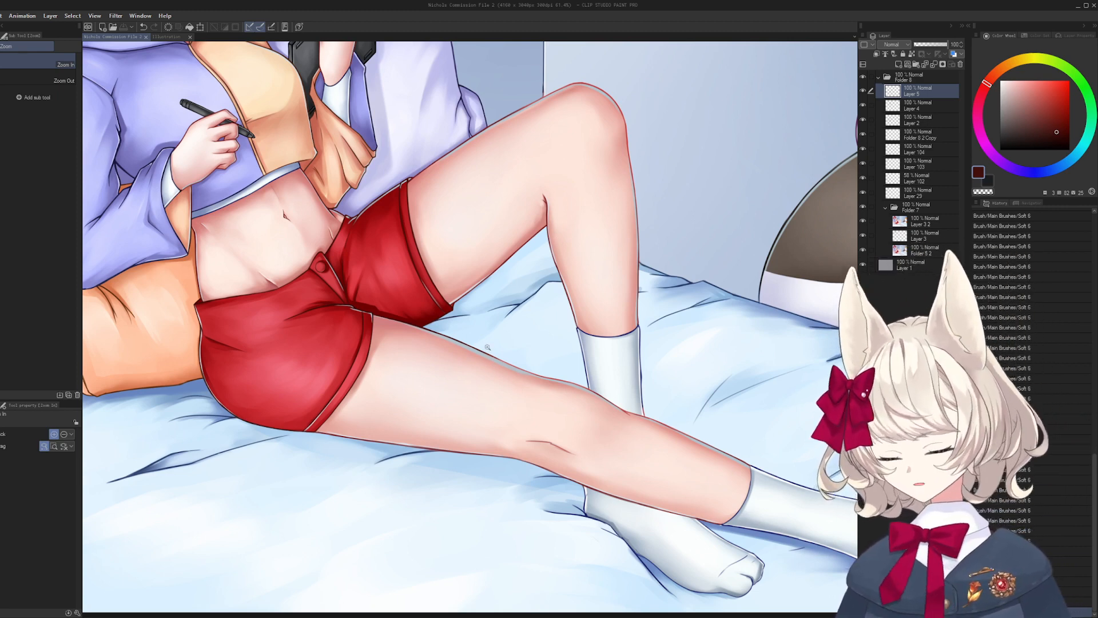
- Refine the extended thigh's outline just beyond the shorts with sampled dark red at brush size 4
{"action": "left_click_drag", "start_coordinate": [487, 348], "coordinate": [466, 347]}
{"action": "mouse_move", "coordinate": [549, 343]}
{"action": "left_mouse_down"}
{"action": "mouse_move", "coordinate": [547, 312]}
{"action": "mouse_move", "coordinate": [492, 241]}
{"action": "mouse_move", "coordinate": [514, 258]}
{"action": "mouse_move", "coordinate": [572, 246]}
{"action": "left_mouse_up"}
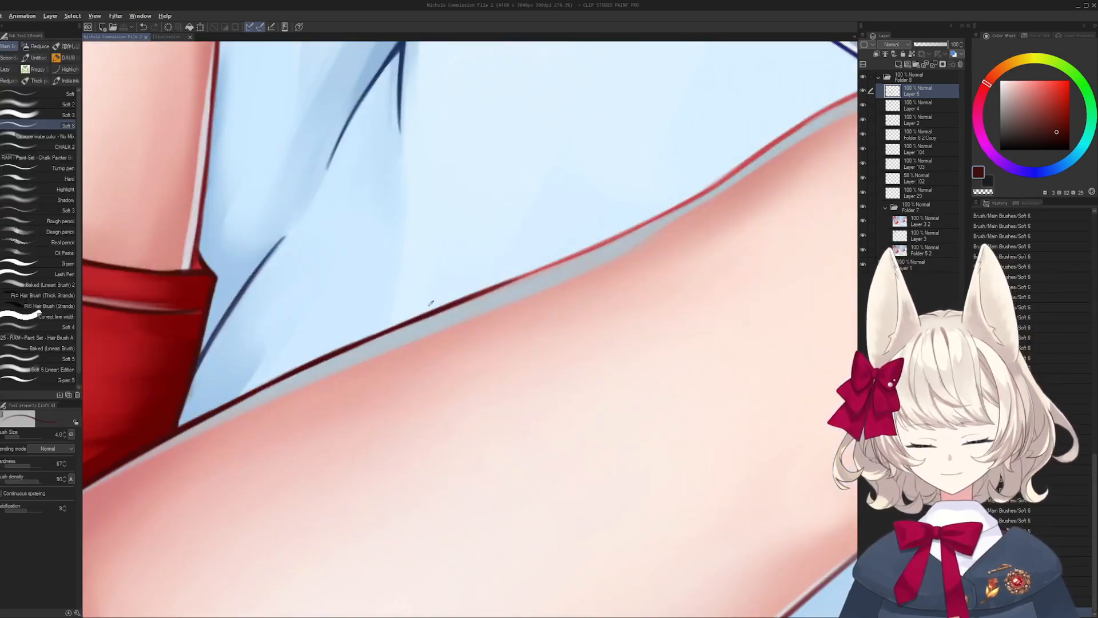
{"action": "left_click", "coordinate": [412, 312], "text": "alt"}
{"action": "left_click_drag", "start_coordinate": [383, 332], "coordinate": [329, 353]}
{"action": "mouse_move", "coordinate": [246, 394]}
{"action": "left_mouse_down"}
{"action": "mouse_move", "coordinate": [449, 306]}
{"action": "mouse_move", "coordinate": [418, 316]}
{"action": "left_mouse_up"}
{"action": "key", "text": "ctrl+z"}
- Touch up the pale rim along the thigh outline with sampled blue-grey, and resample the outline's dark red
{"action": "left_click", "coordinate": [503, 292], "text": "alt"}
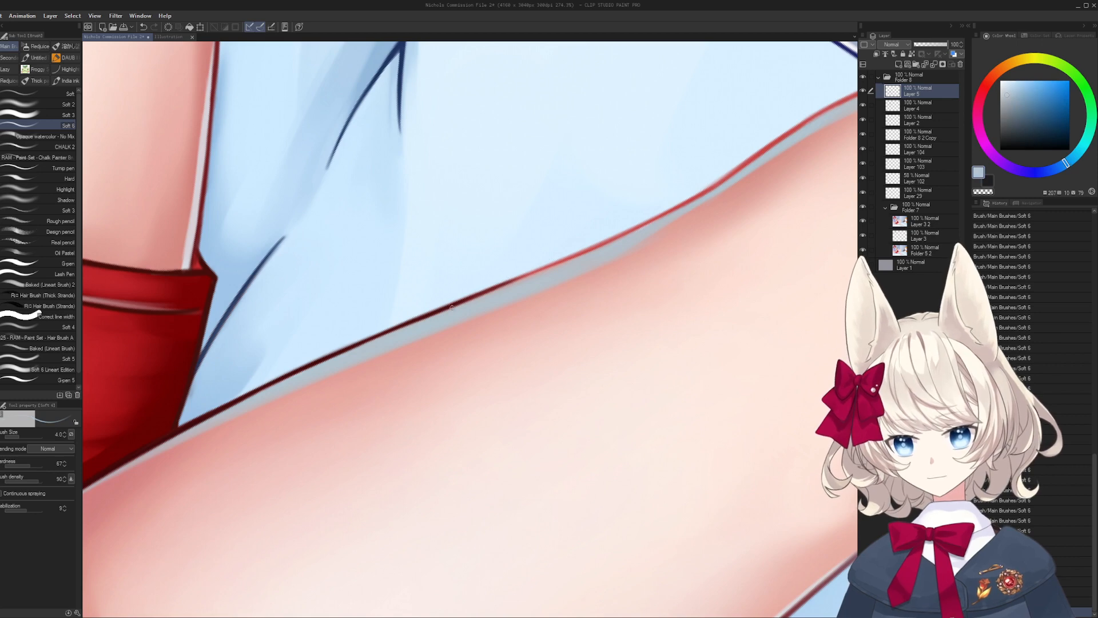
{"action": "key", "text": "shift+space"}
{"action": "mouse_move", "coordinate": [495, 291]}
{"action": "left_mouse_down"}
{"action": "mouse_move", "coordinate": [430, 315]}
{"action": "mouse_move", "coordinate": [459, 388]}
{"action": "left_mouse_up"}
{"action": "mouse_move", "coordinate": [652, 322]}
{"action": "left_mouse_down"}
{"action": "mouse_move", "coordinate": [640, 292]}
{"action": "mouse_move", "coordinate": [345, 347]}
{"action": "left_mouse_up"}
{"action": "left_click", "coordinate": [640, 294], "text": "alt"}
{"action": "key", "text": "shift+space"}
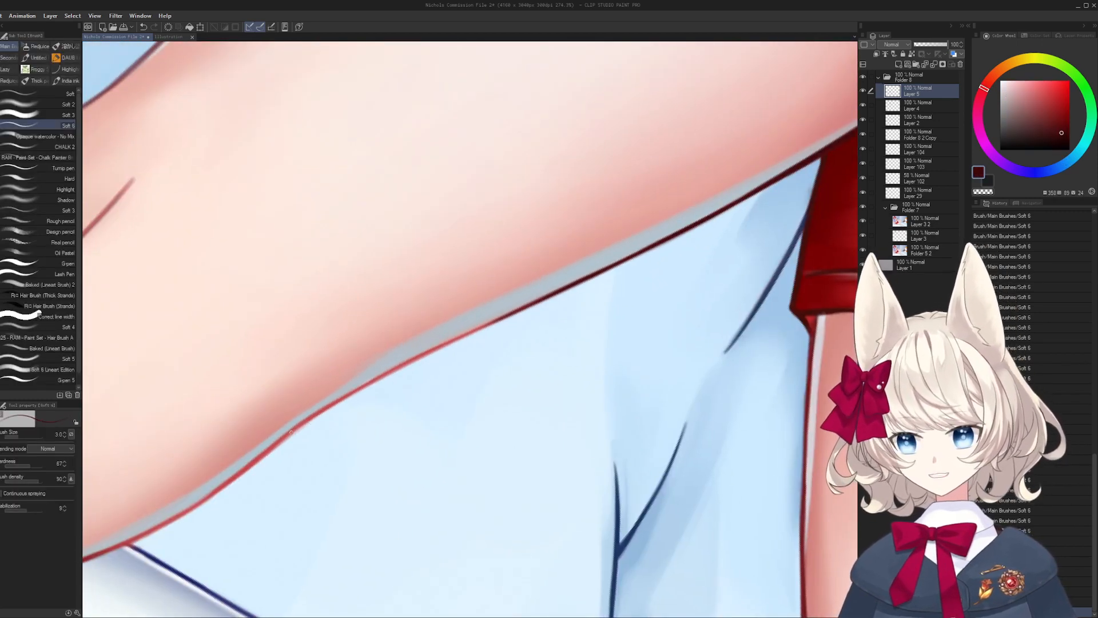
- Retrace the thigh outline's curve above the knee in dark red at brush size 3
{"action": "key", "text": "ctrl+z"}
{"action": "left_click_drag", "start_coordinate": [292, 433], "coordinate": [441, 345]}
{"action": "key", "text": "space"}
{"action": "key", "text": "shift+space"}
{"action": "mouse_move", "coordinate": [506, 324]}
{"action": "left_mouse_down"}
{"action": "mouse_move", "coordinate": [565, 336]}
{"action": "mouse_move", "coordinate": [561, 315]}
{"action": "mouse_move", "coordinate": [543, 346]}
{"action": "left_mouse_up"}
{"action": "key", "text": "ctrl+space"}
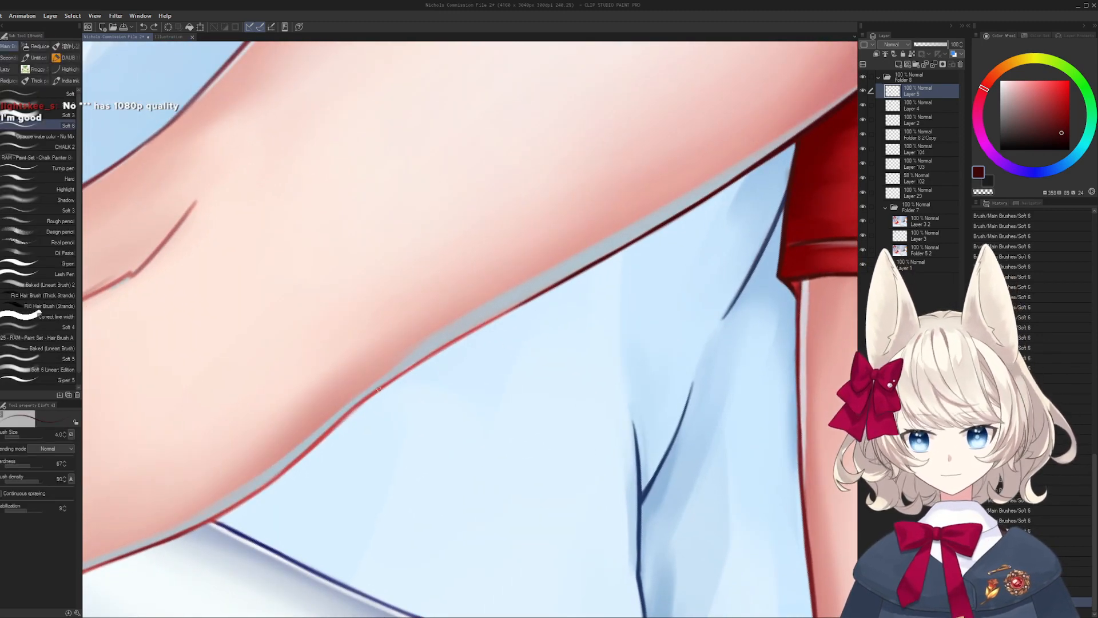
{"action": "key", "text": "ctrl+z"}
{"action": "left_click_drag", "start_coordinate": [357, 404], "coordinate": [510, 310]}
{"action": "key", "text": "ctrl+z"}
{"action": "key", "text": "ctrl+z"}
{"action": "left_click_drag", "start_coordinate": [385, 383], "coordinate": [517, 307]}
{"action": "key", "text": "ctrl+z"}
{"action": "key", "text": "ctrl+z"}
{"action": "key", "text": "ctrl+z"}
{"action": "mouse_move", "coordinate": [354, 405]}
{"action": "left_mouse_down"}
{"action": "mouse_move", "coordinate": [514, 309]}
{"action": "mouse_move", "coordinate": [616, 295]}
{"action": "mouse_move", "coordinate": [438, 375]}
{"action": "left_mouse_up"}
- Darken the thigh outline from the knee curve up to its existing dark section at brush size 3
{"action": "key", "text": "shift+space"}
{"action": "mouse_move", "coordinate": [385, 397]}
{"action": "left_mouse_down"}
{"action": "mouse_move", "coordinate": [532, 367]}
{"action": "mouse_move", "coordinate": [474, 389]}
{"action": "left_mouse_up"}
{"action": "left_click_drag", "start_coordinate": [405, 389], "coordinate": [587, 283]}
{"action": "key", "text": "ctrl+z"}
{"action": "key", "text": "ctrl+z"}
{"action": "left_click_drag", "start_coordinate": [496, 332], "coordinate": [644, 253]}
{"action": "key", "text": "ctrl+z"}
{"action": "key", "text": "ctrl+z"}
{"action": "left_click_drag", "start_coordinate": [526, 312], "coordinate": [640, 255]}
- Smooth the mid-thigh outline with another dark red pass at brush size 3
{"action": "key", "text": "shift+space"}
{"action": "mouse_move", "coordinate": [420, 361]}
{"action": "left_mouse_down"}
{"action": "mouse_move", "coordinate": [515, 362]}
{"action": "mouse_move", "coordinate": [527, 312]}
{"action": "mouse_move", "coordinate": [518, 339]}
{"action": "left_mouse_up"}
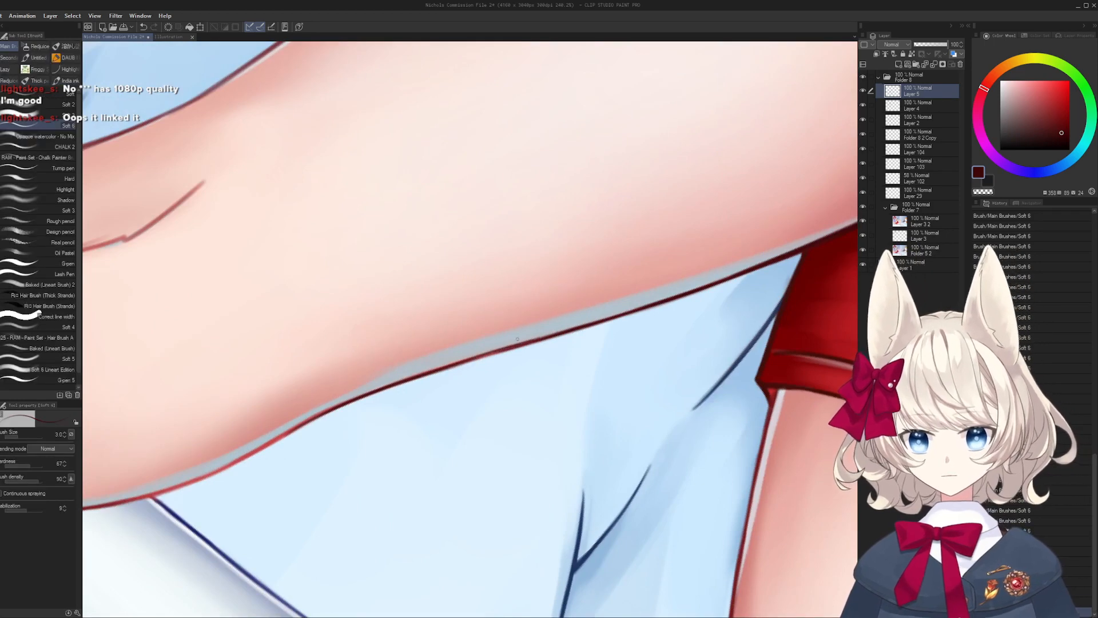
{"action": "key", "text": "ctrl+z"}
{"action": "left_click_drag", "start_coordinate": [405, 381], "coordinate": [547, 339]}
{"action": "key", "text": "ctrl+z"}
{"action": "left_click_drag", "start_coordinate": [451, 365], "coordinate": [555, 336]}
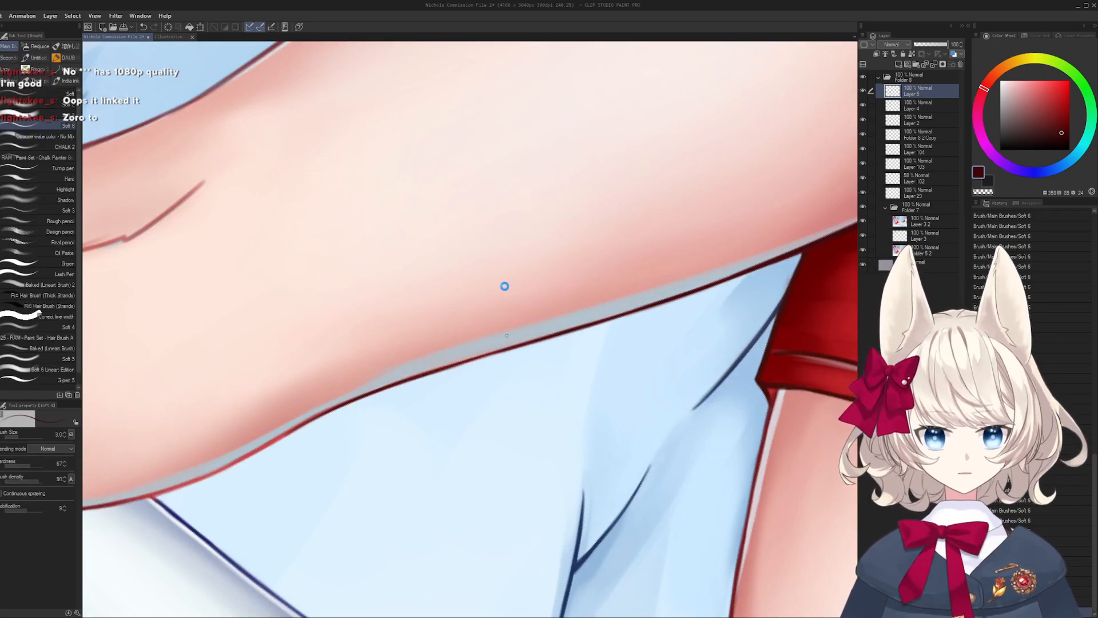
- Refine the rim highlight along the thigh outline with sampled pale blue-grey and a larger brush
{"action": "left_click_drag", "start_coordinate": [560, 307], "coordinate": [582, 299]}
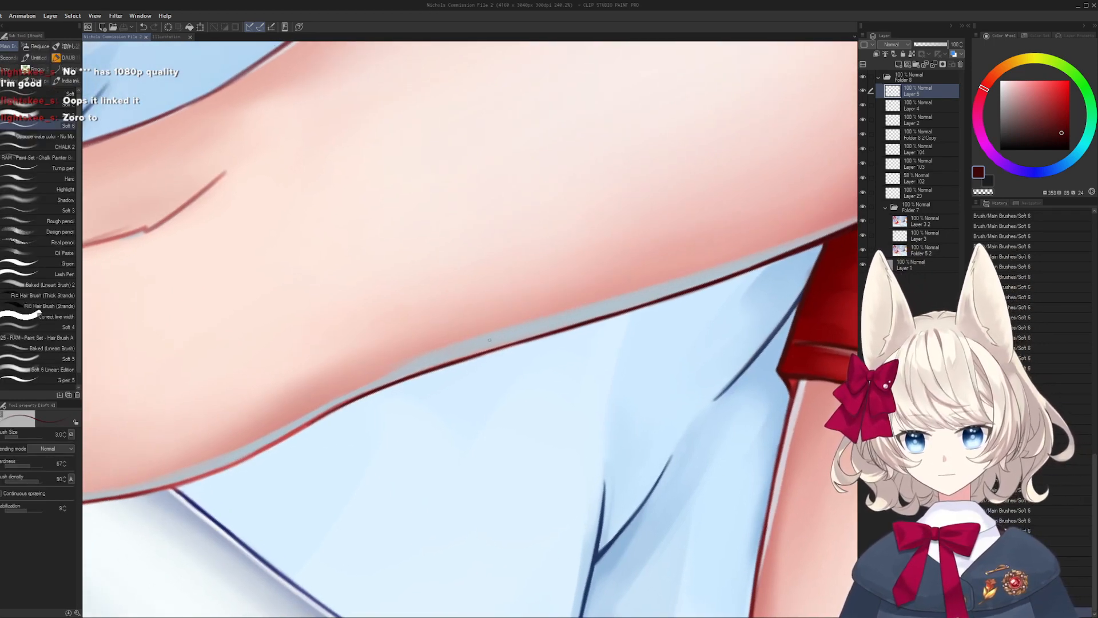
{"action": "left_click", "coordinate": [492, 338], "text": "alt"}
{"action": "key", "text": "]"}
{"action": "key", "text": "]"}
{"action": "mouse_move", "coordinate": [424, 369]}
{"action": "left_mouse_down"}
{"action": "mouse_move", "coordinate": [535, 336]}
{"action": "mouse_move", "coordinate": [423, 261]}
{"action": "mouse_move", "coordinate": [395, 330]}
{"action": "left_mouse_up"}
{"action": "key", "text": "ctrl+z"}
{"action": "left_click_drag", "start_coordinate": [474, 302], "coordinate": [610, 267]}
{"action": "left_click_drag", "start_coordinate": [645, 320], "coordinate": [464, 399]}
{"action": "left_click_drag", "start_coordinate": [475, 305], "coordinate": [514, 303]}
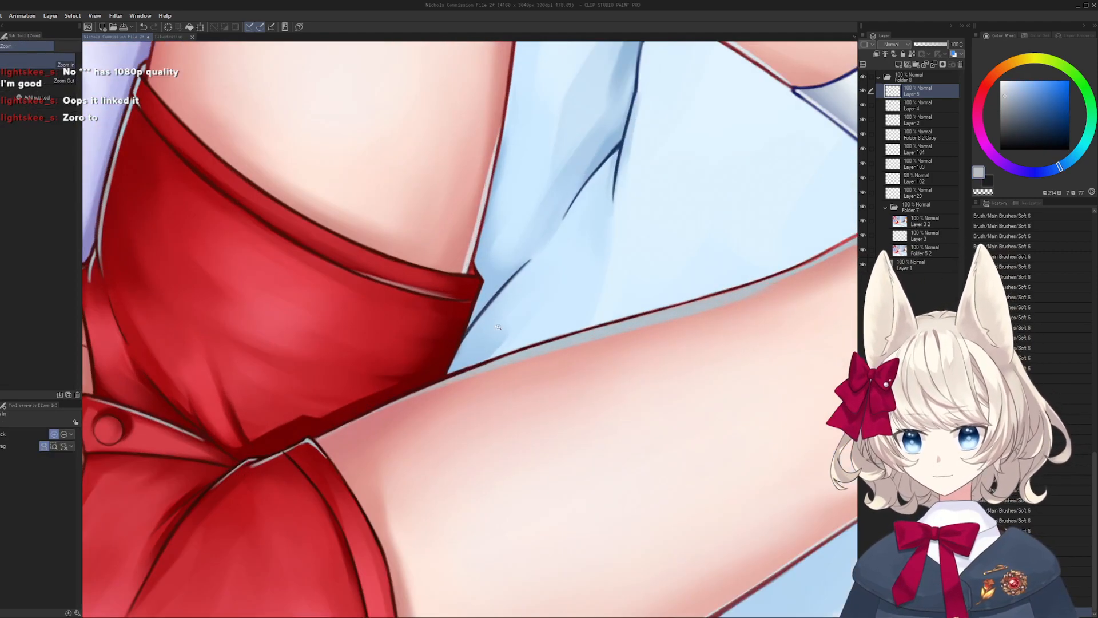
- Soften the bedsheet shading beside the shorts' outer corner with sampled light blue at brush size 17
{"action": "key", "text": "b"}
{"action": "left_click", "coordinate": [477, 328], "text": "alt"}
{"action": "left_click", "coordinate": [537, 278], "text": "alt"}
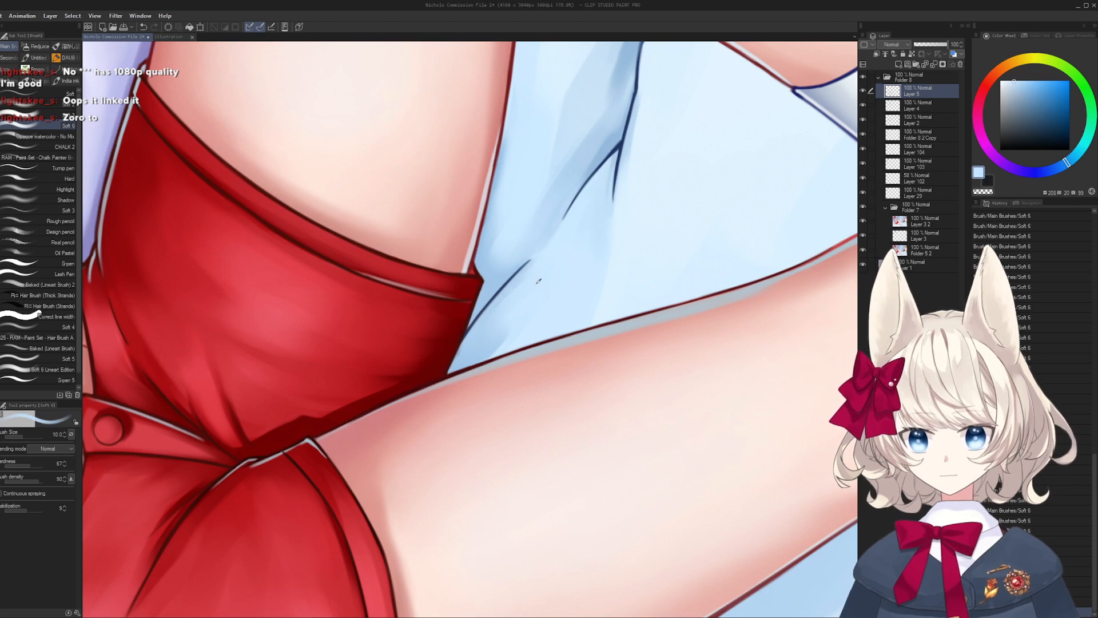
{"action": "key", "text": "]"}
{"action": "key", "text": "]"}
{"action": "key", "text": "]"}
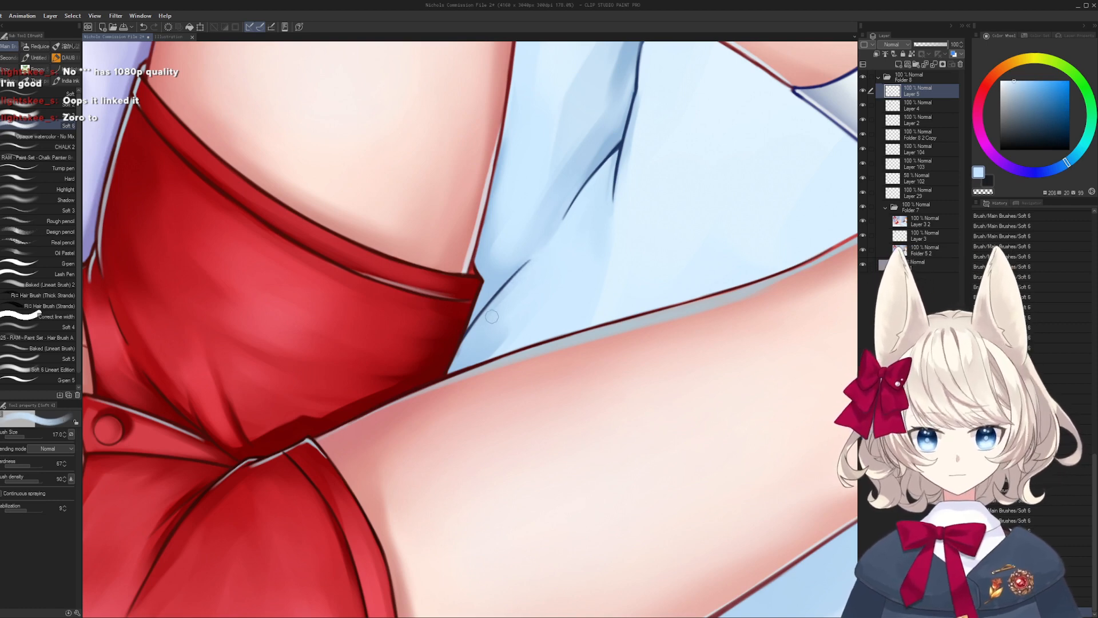
{"action": "left_click_drag", "start_coordinate": [492, 317], "coordinate": [486, 332]}
{"action": "left_click_drag", "start_coordinate": [548, 258], "coordinate": [470, 398]}
- Brighten the bedsheet below the fold between the legs with sampled very pale blue at brush size 20
{"action": "left_click", "coordinate": [571, 353], "text": "alt"}
{"action": "key", "text": "["}
{"action": "key", "text": "["}
{"action": "key", "text": "["}
{"action": "left_click_drag", "start_coordinate": [516, 334], "coordinate": [499, 374]}
{"action": "key", "text": "ctrl+z"}
{"action": "key", "text": "]"}
{"action": "key", "text": "]"}
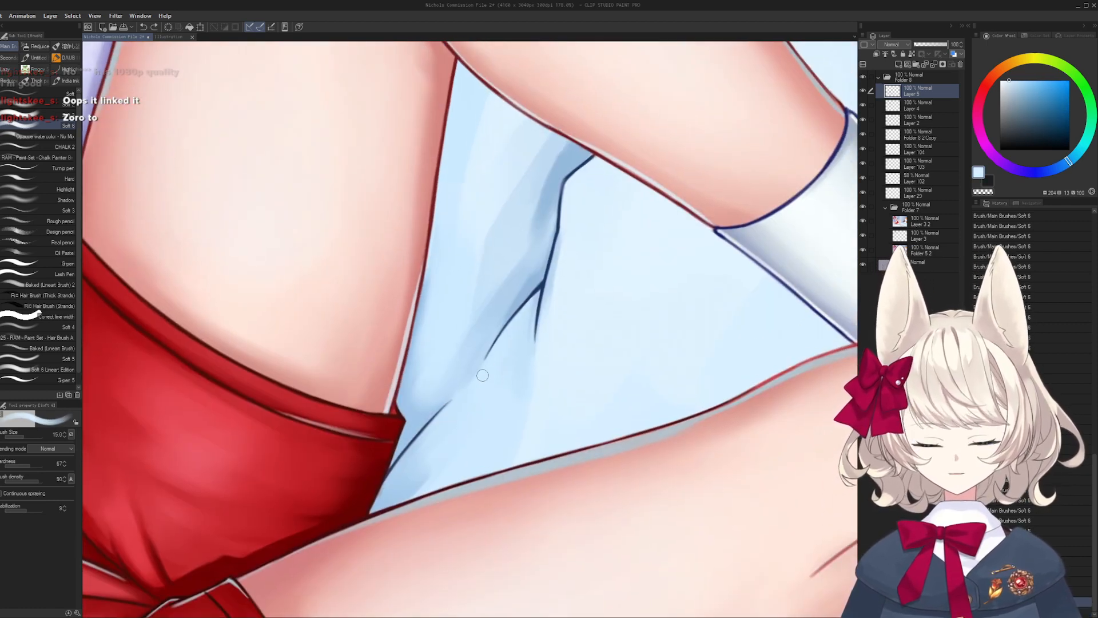
{"action": "key", "text": "]"}
{"action": "key", "text": "]"}
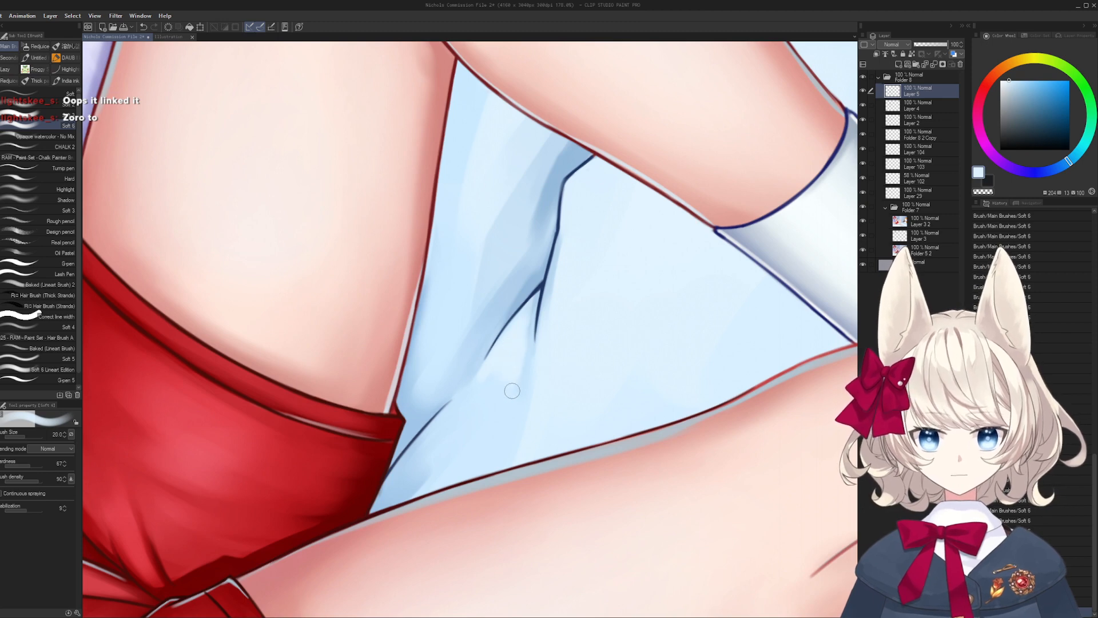
- Blend the bedsheet shading between the fold and the bent thigh with sampled light blues at brush size 25
{"action": "left_click", "coordinate": [491, 424], "text": "alt"}
{"action": "key", "text": "]"}
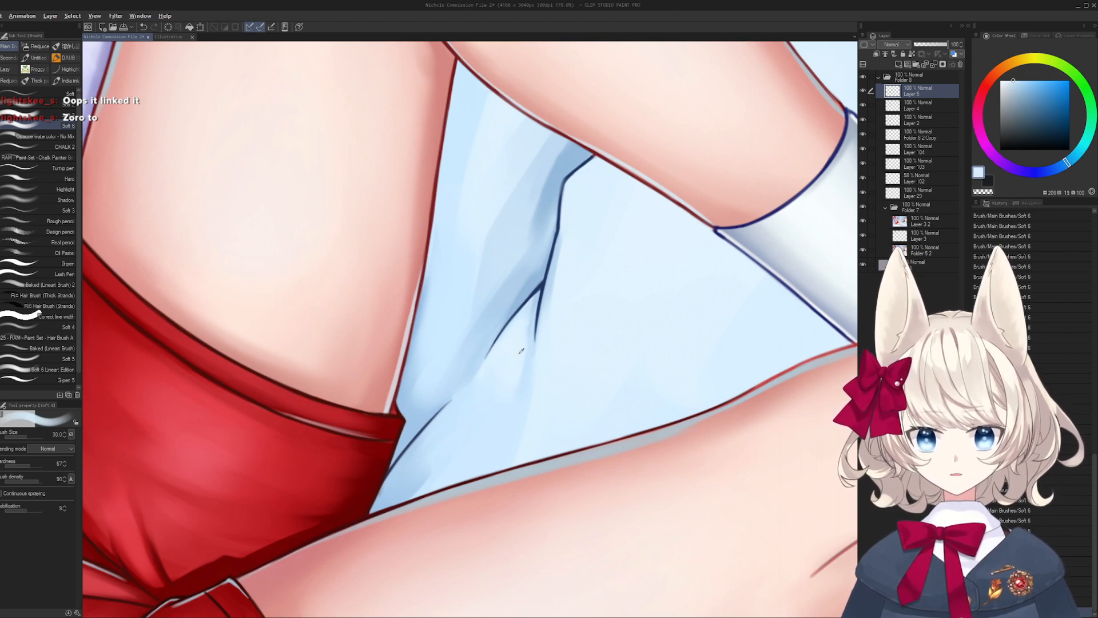
{"action": "left_click", "coordinate": [457, 369], "text": "alt"}
{"action": "left_click", "coordinate": [420, 407], "text": "alt"}
{"action": "mouse_move", "coordinate": [422, 398]}
{"action": "left_mouse_down"}
{"action": "mouse_move", "coordinate": [424, 365]}
{"action": "mouse_move", "coordinate": [428, 392]}
{"action": "mouse_move", "coordinate": [435, 375]}
{"action": "mouse_move", "coordinate": [420, 413]}
{"action": "left_mouse_up"}
{"action": "left_click", "coordinate": [451, 326], "text": "alt"}
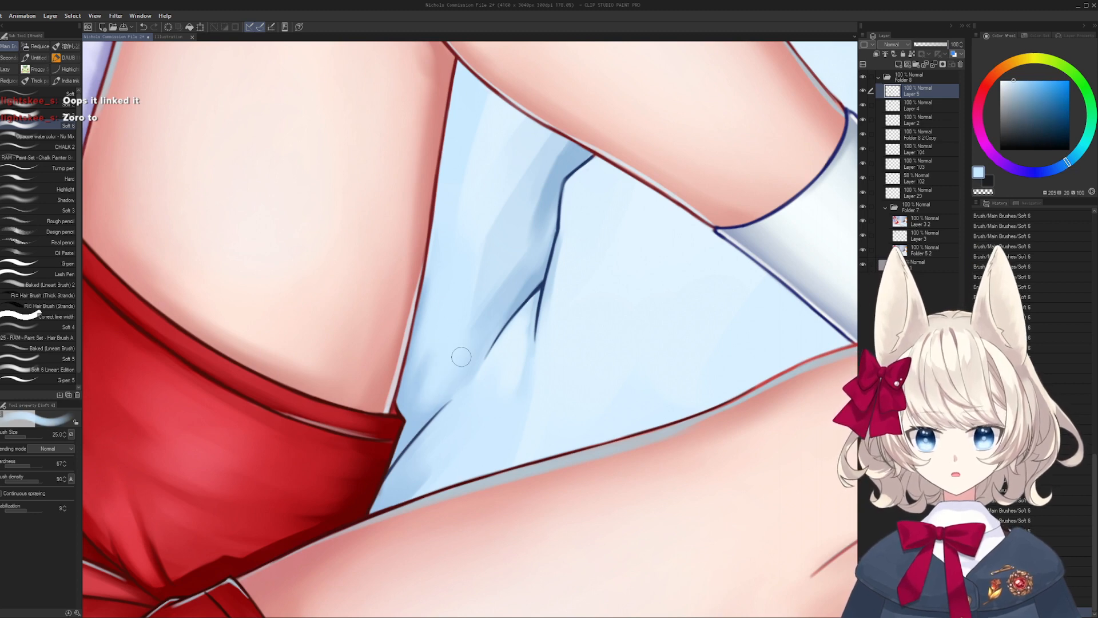
{"action": "left_click", "coordinate": [439, 351], "text": "alt"}
{"action": "left_click_drag", "start_coordinate": [507, 302], "coordinate": [518, 316]}
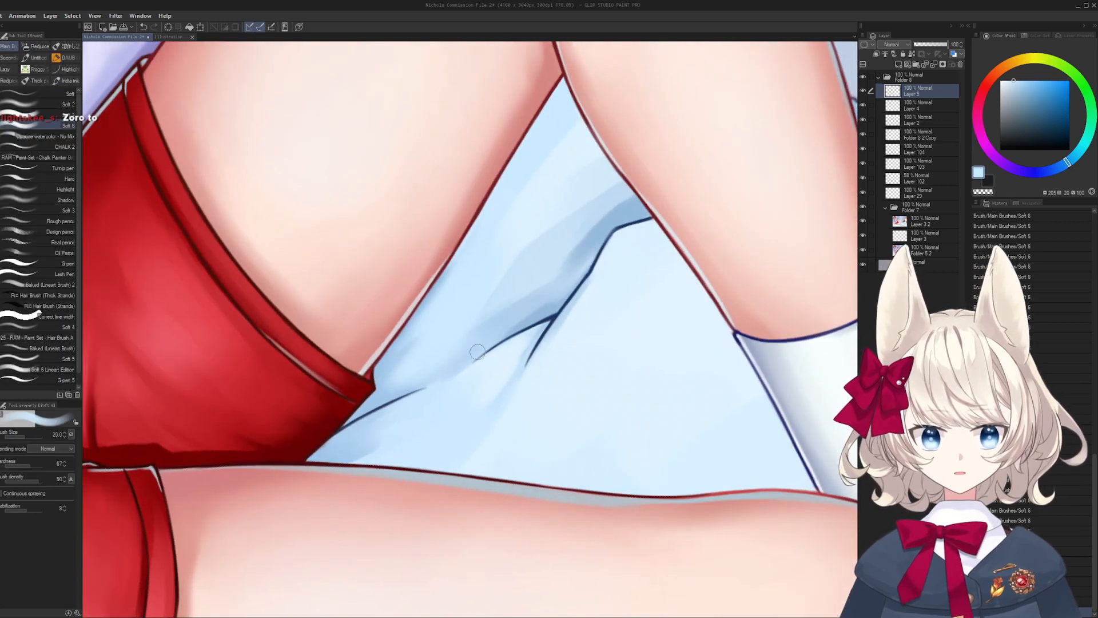
- Refine the fold's lower edge with sampled light blue at brush size 17 and its shadow with darker blue at 8
{"action": "key", "text": "bracketleft"}
{"action": "key", "text": "bracketleft"}
{"action": "left_click", "coordinate": [458, 363], "text": "alt"}
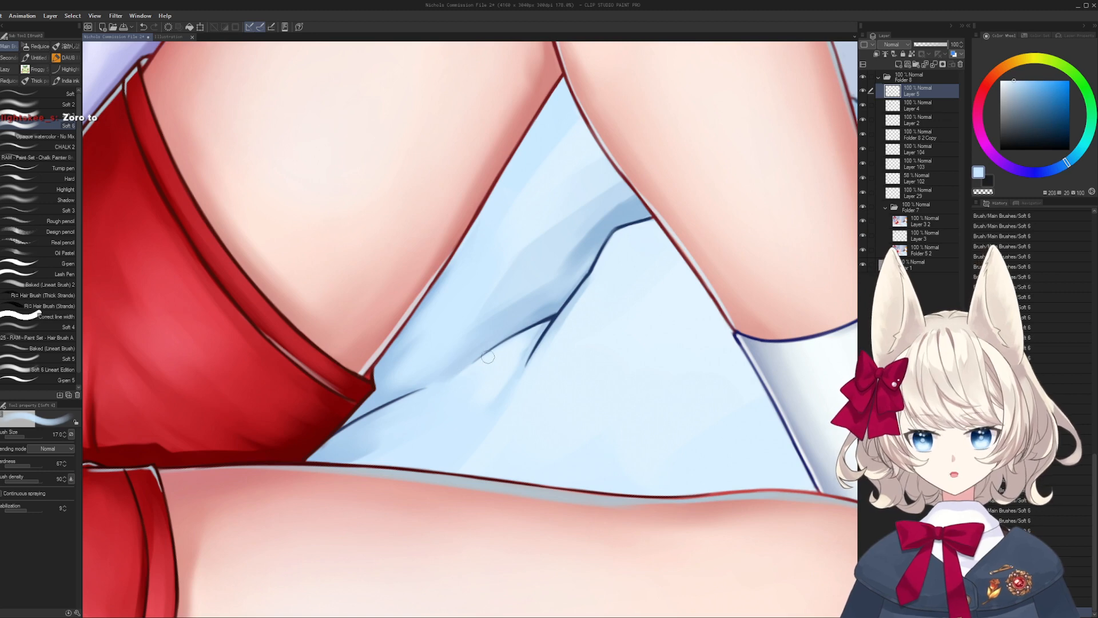
{"action": "left_click_drag", "start_coordinate": [488, 357], "coordinate": [522, 331]}
{"action": "left_click", "coordinate": [565, 294], "text": "alt"}
{"action": "key", "text": "bracketleft"}
{"action": "key", "text": "bracketleft"}
{"action": "key", "text": "bracketleft"}
{"action": "key", "text": "bracketleft"}
{"action": "key", "text": "bracketleft"}
{"action": "key", "text": "bracketleft"}
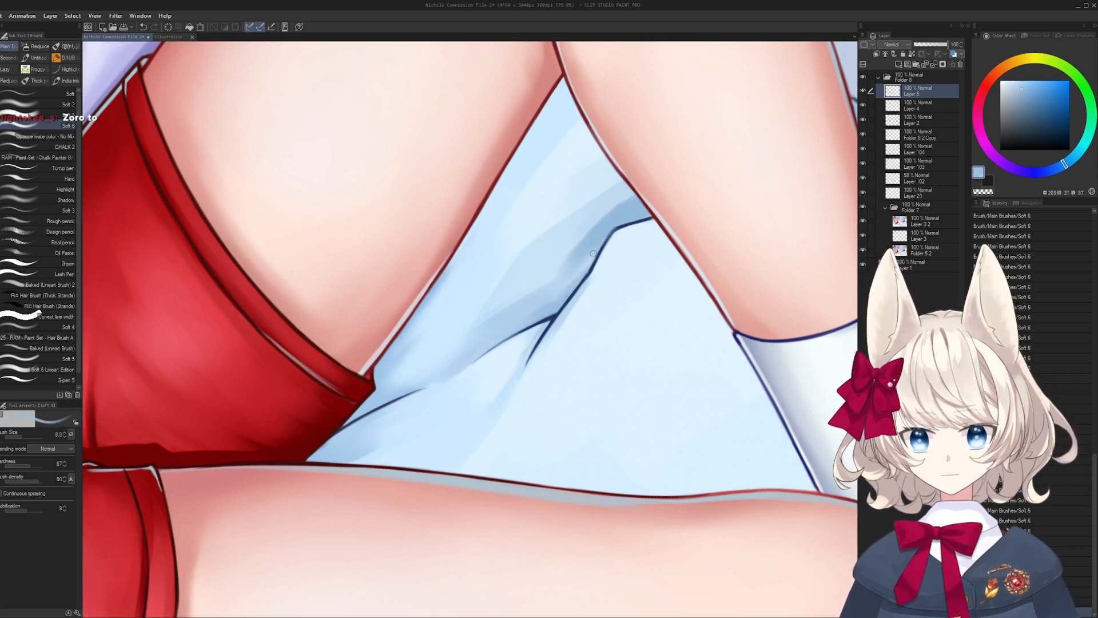
- Retrace the bedsheet fold line between the legs with sampled navy at brush size 4
{"action": "scroll", "coordinate": [594, 253], "scroll_direction": "up", "scroll_amount": 3}
{"action": "key", "text": "bracketleft"}
{"action": "key", "text": "bracketleft"}
{"action": "key", "text": "bracketleft"}
{"action": "key", "text": "bracketleft"}
{"action": "key", "text": "bracketleft"}
{"action": "left_click", "coordinate": [527, 356], "text": "alt"}
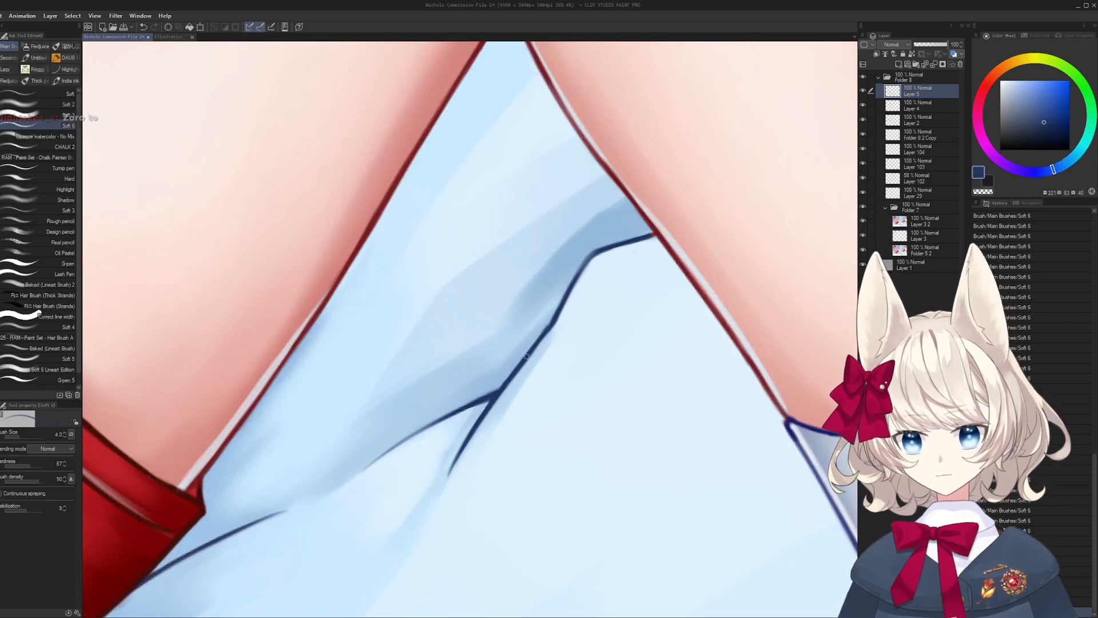
{"action": "left_click_drag", "start_coordinate": [556, 315], "coordinate": [599, 253]}
{"action": "key", "text": "ctrl+z"}
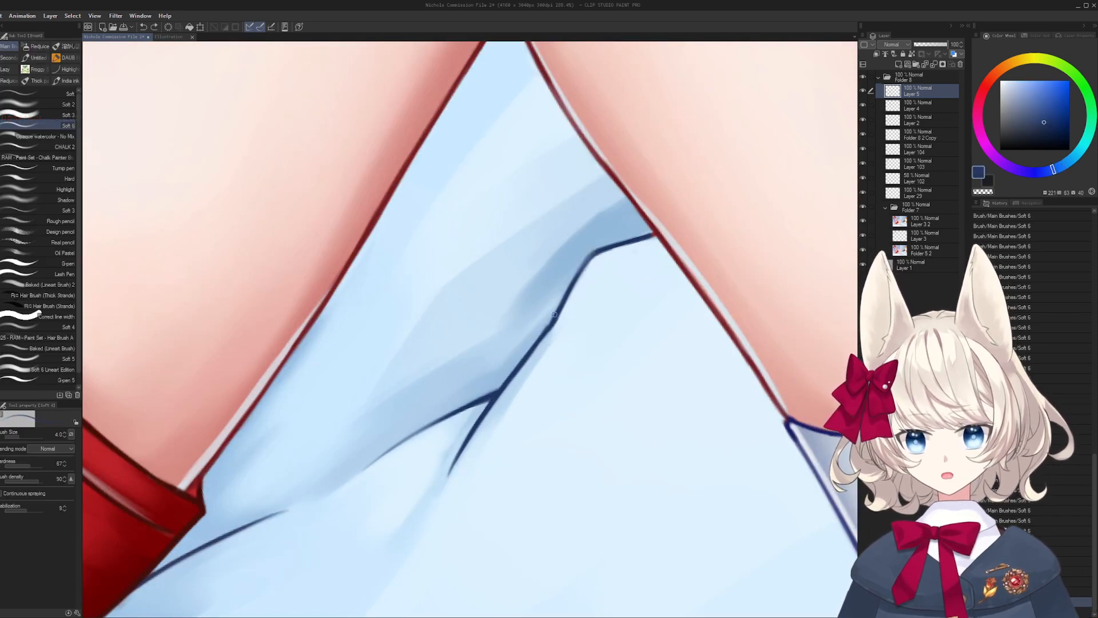
{"action": "mouse_move", "coordinate": [554, 315]}
{"action": "left_mouse_down"}
{"action": "mouse_move", "coordinate": [595, 253]}
{"action": "mouse_move", "coordinate": [453, 395]}
{"action": "left_mouse_up"}
- Clean up the bent thigh's outline against the bedsheet using sampled skin pink at brush size 5 and dark red at 4
{"action": "key", "text": "ctrl+space"}
{"action": "mouse_move", "coordinate": [402, 283]}
{"action": "left_mouse_down"}
{"action": "mouse_move", "coordinate": [544, 257]}
{"action": "mouse_move", "coordinate": [513, 294]}
{"action": "left_mouse_up"}
{"action": "left_click_drag", "start_coordinate": [439, 353], "coordinate": [417, 360]}
{"action": "key", "text": "space"}
{"action": "key", "text": "shift+space"}
{"action": "mouse_move", "coordinate": [546, 344]}
{"action": "left_mouse_down"}
{"action": "mouse_move", "coordinate": [451, 406]}
{"action": "mouse_move", "coordinate": [515, 315]}
{"action": "left_mouse_up"}
{"action": "left_click", "coordinate": [515, 313], "text": "alt"}
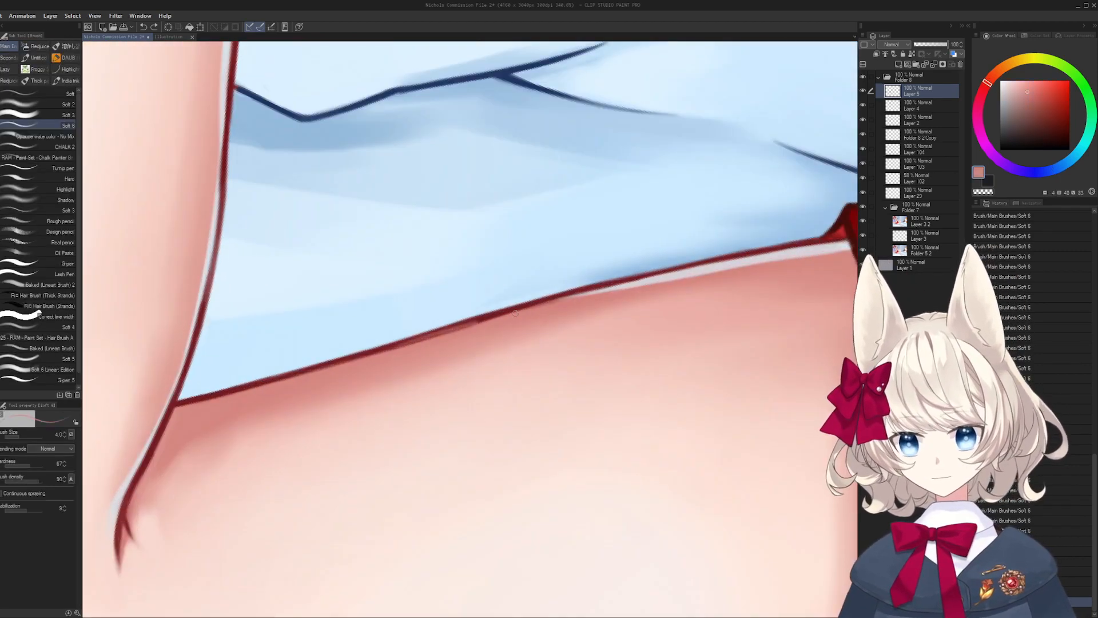
{"action": "key", "text": "bracketright"}
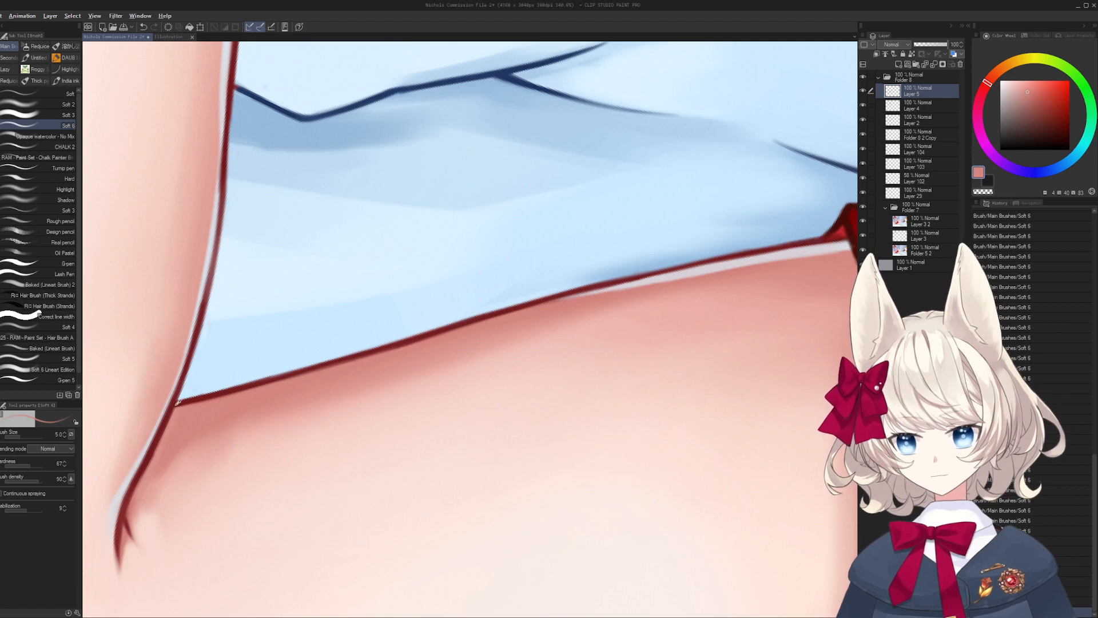
{"action": "left_click", "coordinate": [177, 403], "text": "alt"}
{"action": "key", "text": "bracketleft"}
{"action": "mouse_move", "coordinate": [177, 402]}
{"action": "left_mouse_down"}
{"action": "mouse_move", "coordinate": [790, 245]}
{"action": "mouse_move", "coordinate": [689, 267]}
{"action": "mouse_move", "coordinate": [426, 356]}
{"action": "left_mouse_up"}
{"action": "left_click", "coordinate": [688, 267], "text": "alt"}
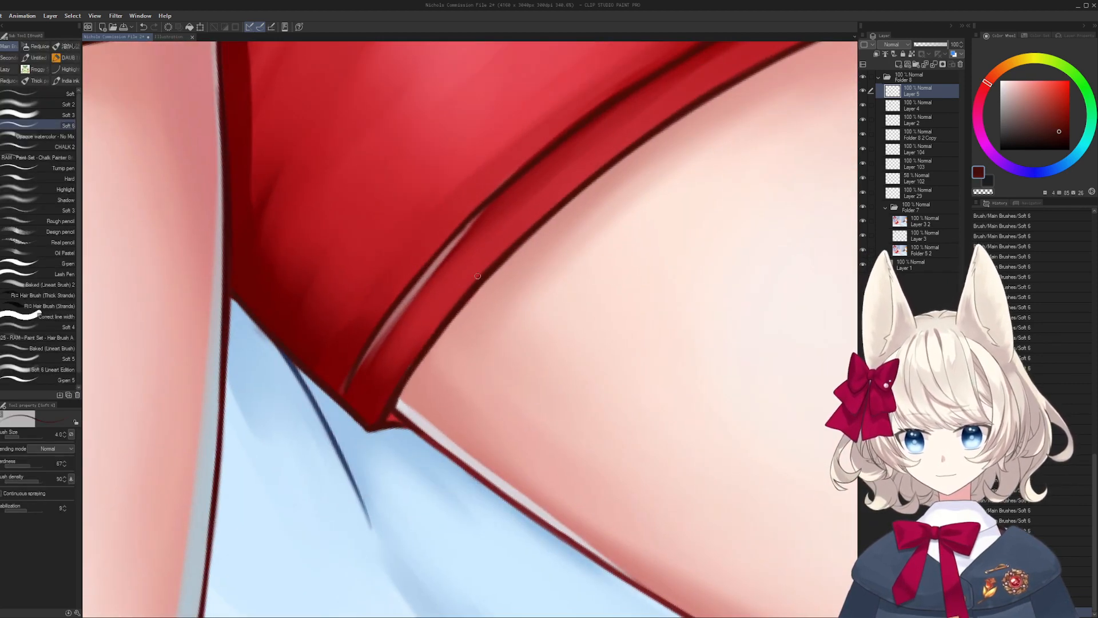
- Smooth the shading of the bent leg's shorts cuff with sampled red at brush size 25
{"action": "scroll", "coordinate": [515, 321], "scroll_direction": "down", "scroll_amount": 5}
{"action": "scroll", "coordinate": [526, 314], "scroll_direction": "up", "scroll_amount": 3}
{"action": "scroll", "coordinate": [526, 314], "scroll_direction": "up", "scroll_amount": 2}
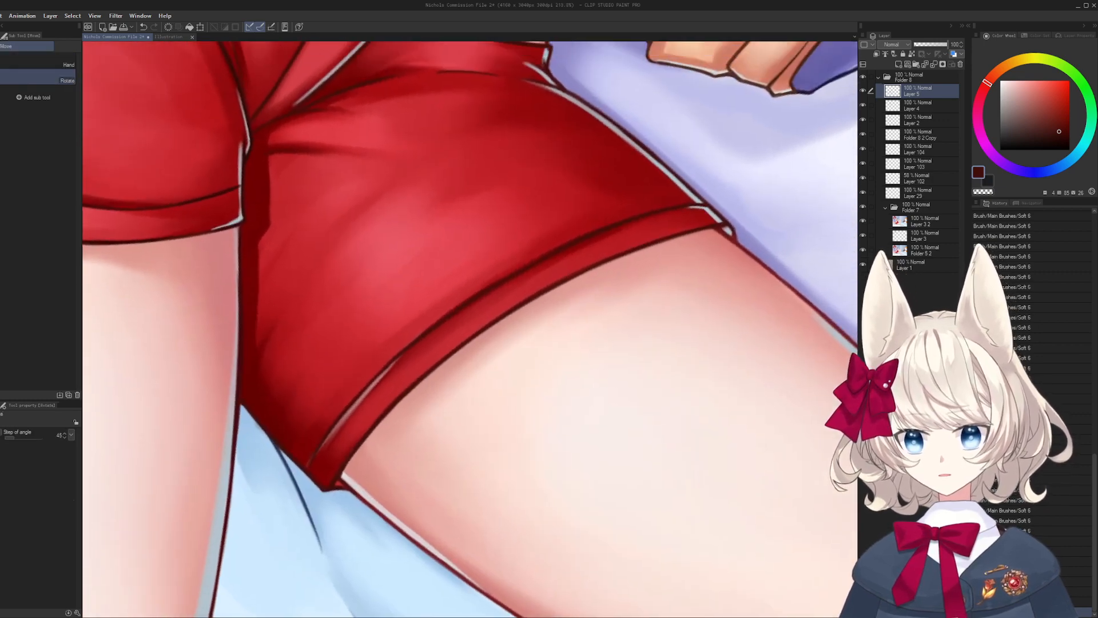
{"action": "key", "text": "b"}
{"action": "left_click", "coordinate": [581, 258], "text": "alt"}
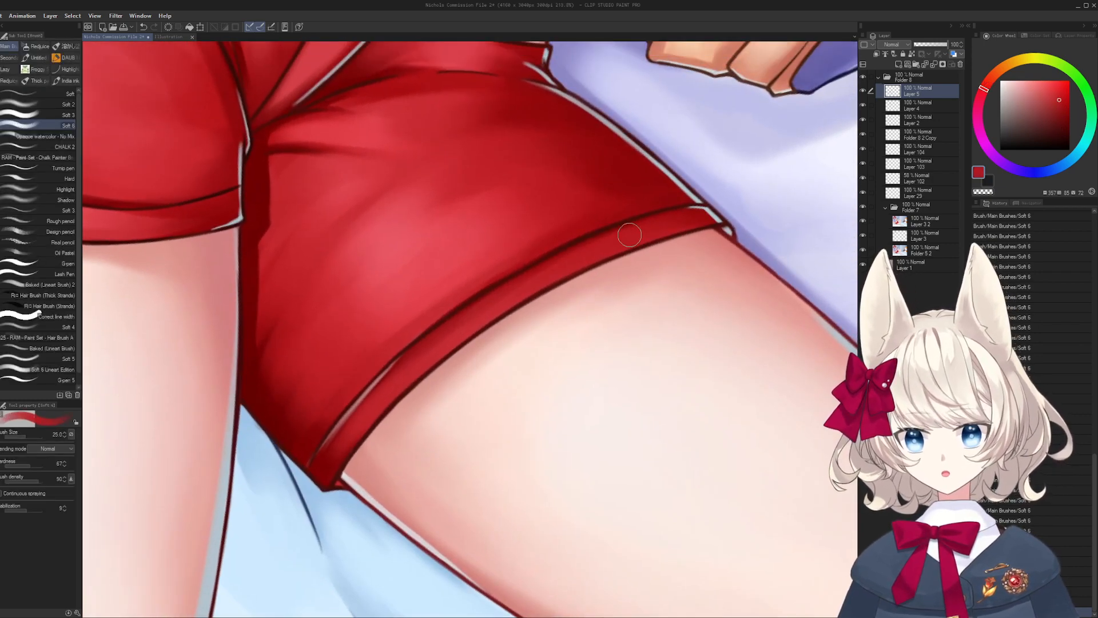
{"action": "left_click_drag", "start_coordinate": [536, 281], "coordinate": [524, 327]}
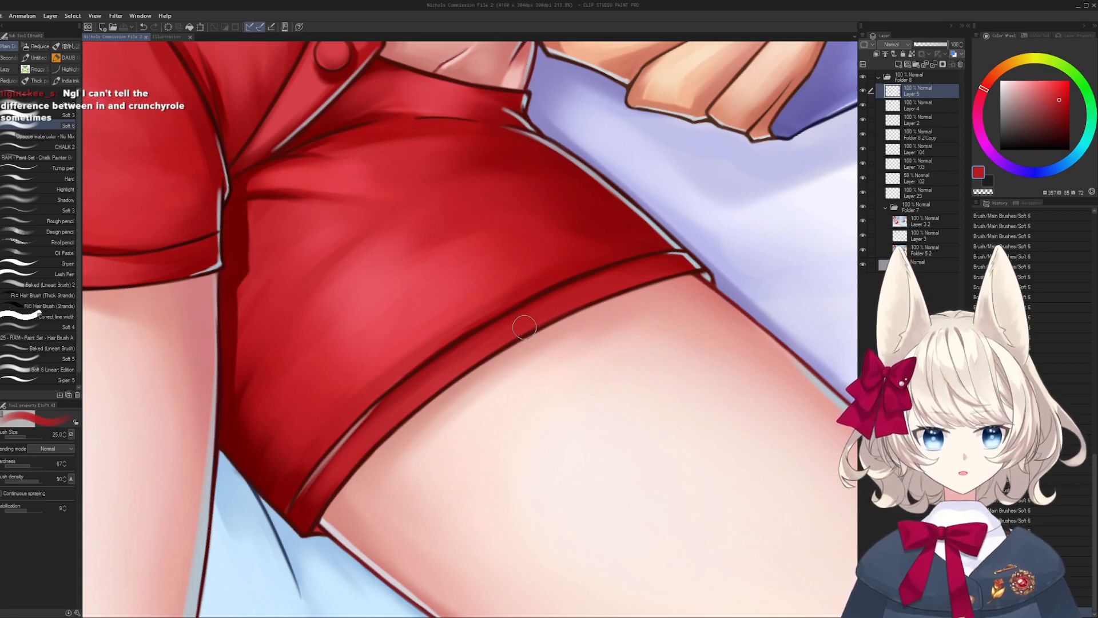
- Smooth the shading on the bent leg's shorts with sampled reds at brush size 50 and brighten the central highlight with a lighter pinkish red
{"action": "key", "text": "r"}
{"action": "mouse_move", "coordinate": [419, 263]}
{"action": "left_mouse_down"}
{"action": "mouse_move", "coordinate": [493, 302]}
{"action": "mouse_move", "coordinate": [512, 419]}
{"action": "mouse_move", "coordinate": [515, 388]}
{"action": "mouse_move", "coordinate": [556, 360]}
{"action": "left_mouse_up"}
{"action": "left_click", "coordinate": [536, 492], "text": "alt"}
{"action": "key", "text": "bracketright"}
{"action": "key", "text": "bracketright"}
{"action": "left_click", "coordinate": [576, 341], "text": "alt"}
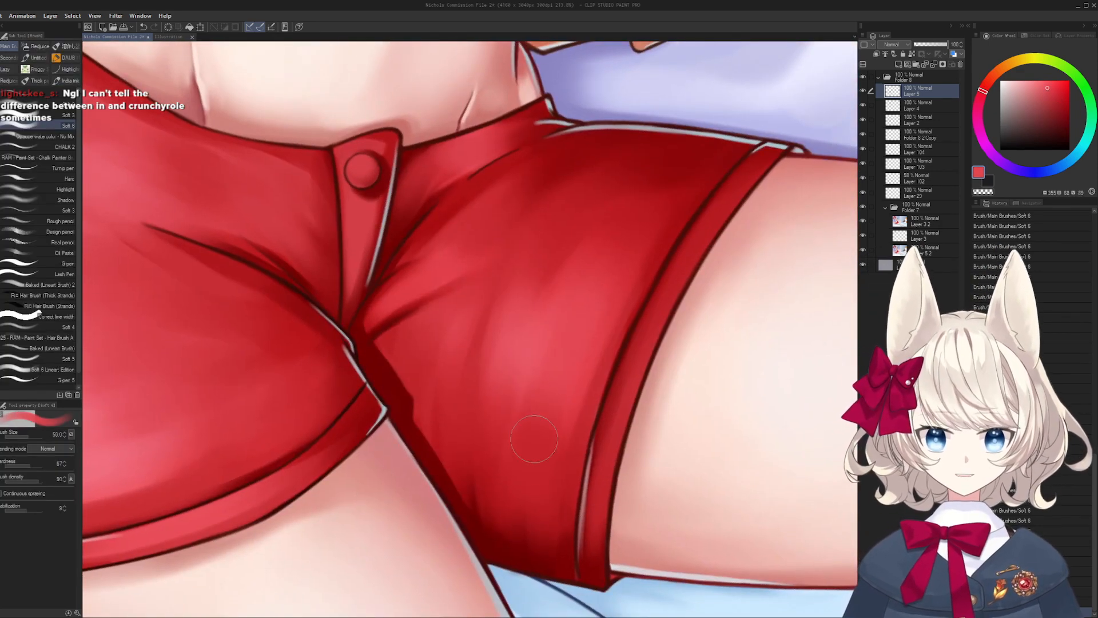
{"action": "left_click", "coordinate": [643, 210], "text": "alt"}
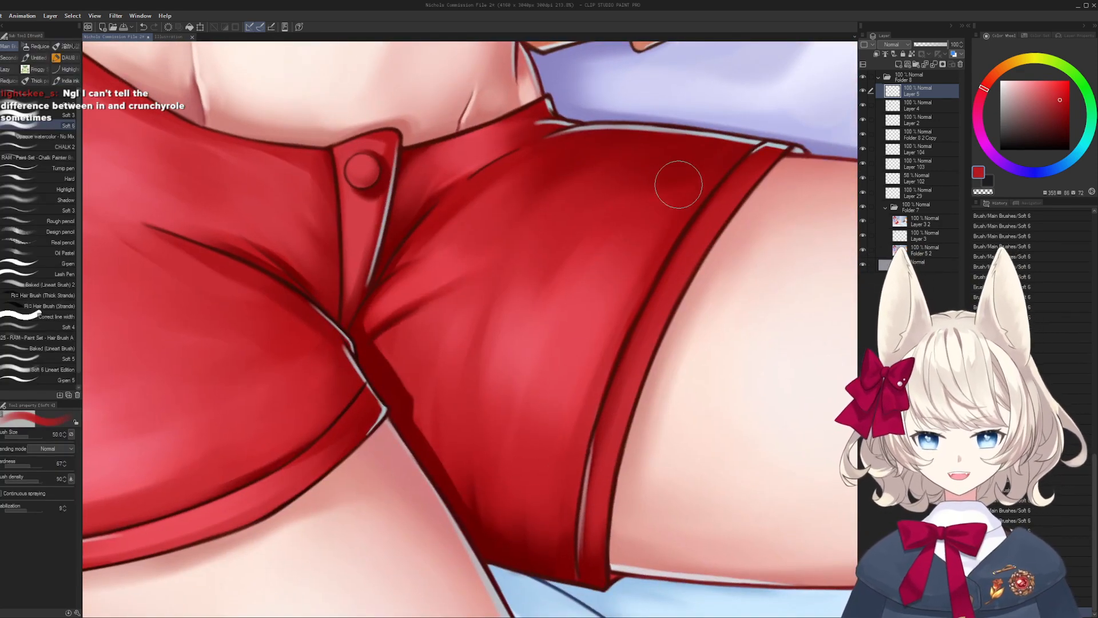
{"action": "left_click", "coordinate": [559, 363], "text": "alt"}
{"action": "left_click", "coordinate": [1045, 86]}
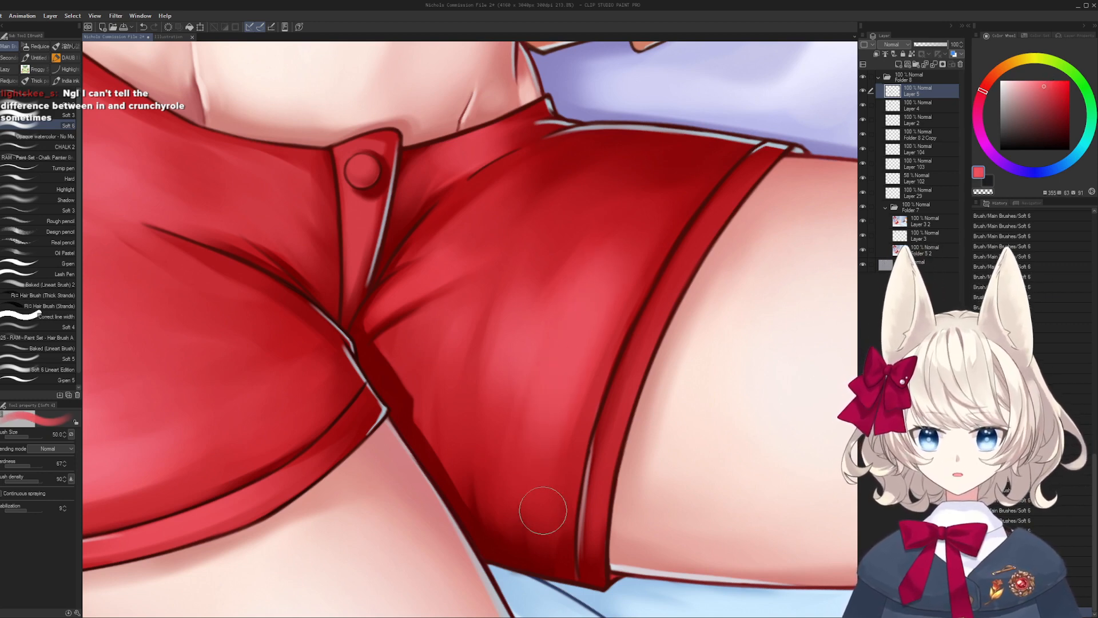
- Refine the light red shading on the shorts' lower leg beside the hem with a size 15 Soft brush
{"action": "left_click_drag", "start_coordinate": [673, 276], "coordinate": [599, 164]}
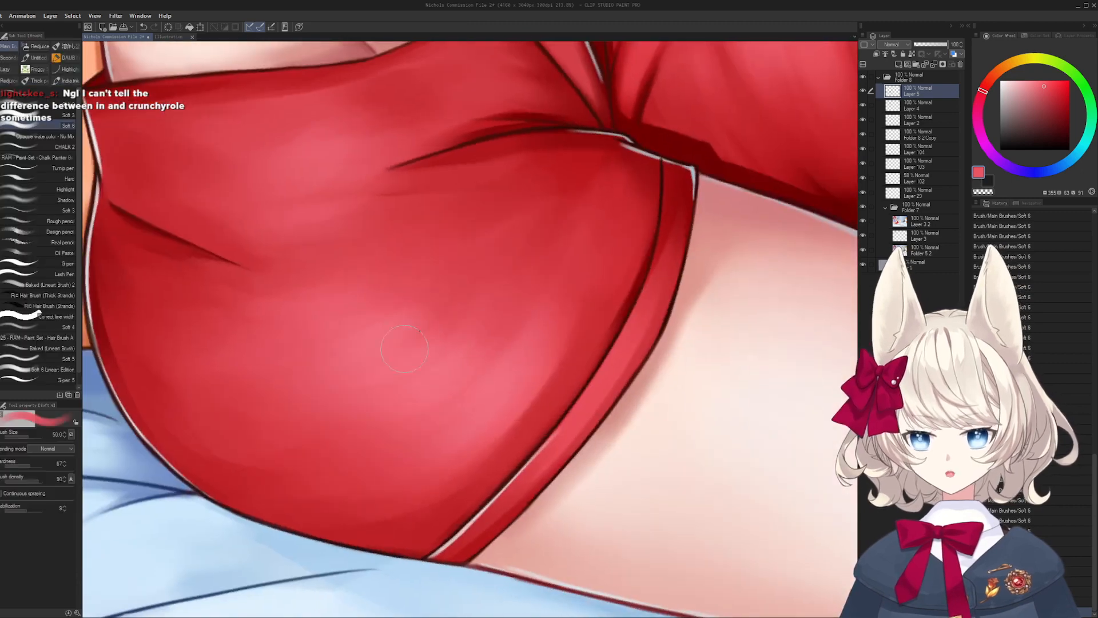
{"action": "mouse_move", "coordinate": [412, 438]}
{"action": "left_mouse_down"}
{"action": "mouse_move", "coordinate": [634, 273]}
{"action": "mouse_move", "coordinate": [470, 380]}
{"action": "left_mouse_up"}
{"action": "key", "text": "bracketleft"}
{"action": "key", "text": "bracketleft"}
{"action": "key", "text": "bracketleft"}
{"action": "key", "text": "bracketleft"}
{"action": "key", "text": "bracketleft"}
{"action": "key", "text": "bracketleft"}
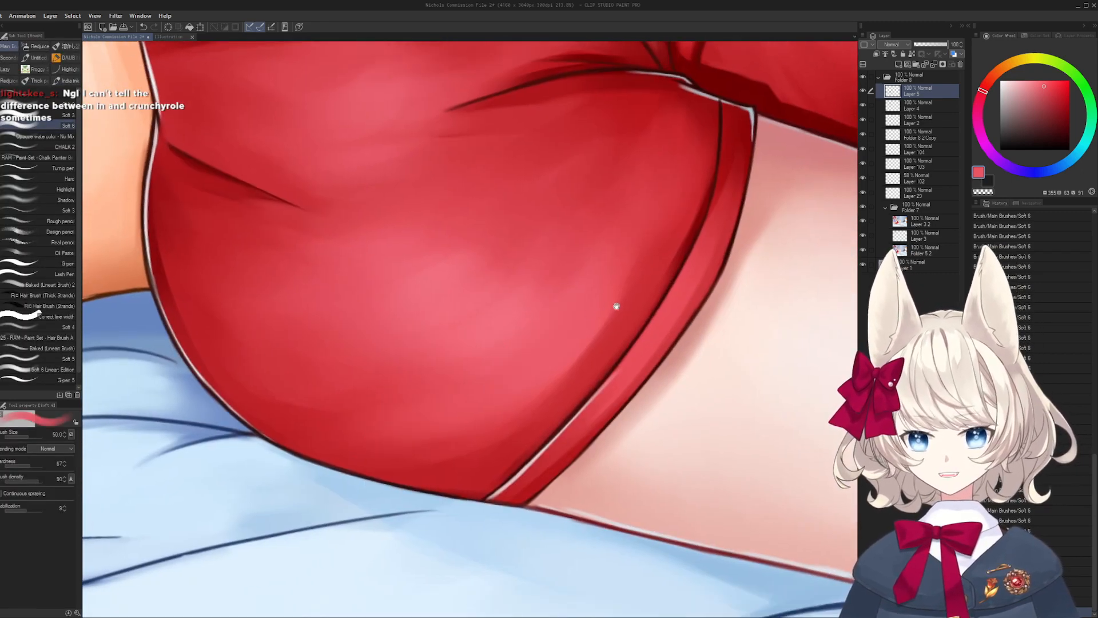
{"action": "left_click_drag", "start_coordinate": [613, 307], "coordinate": [563, 266]}
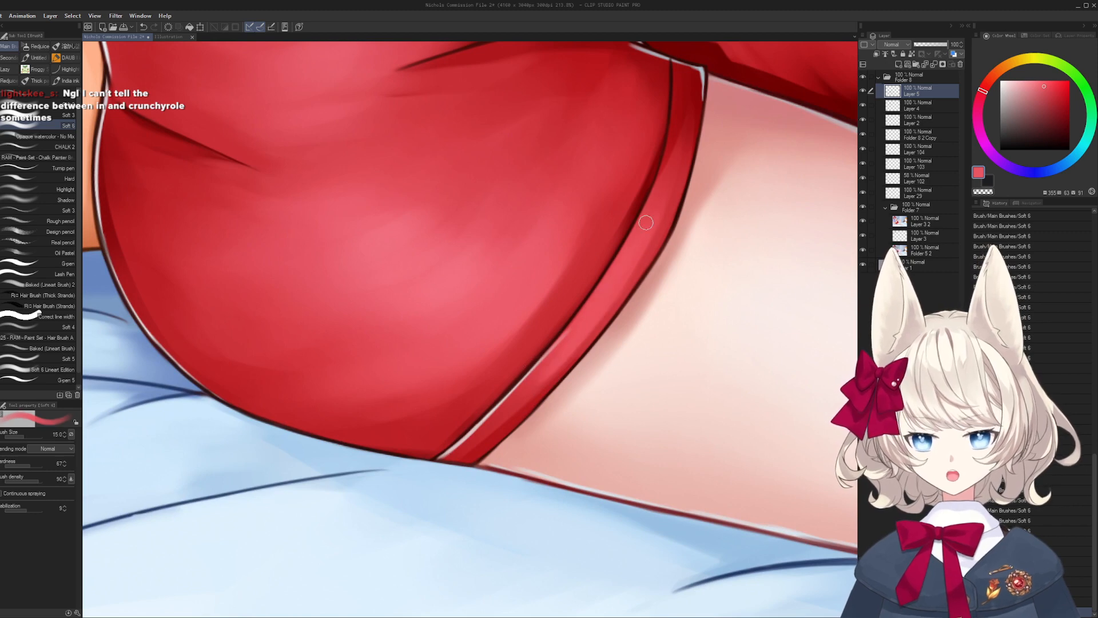
{"action": "mouse_move", "coordinate": [664, 192]}
{"action": "left_mouse_down"}
{"action": "mouse_move", "coordinate": [458, 400]}
{"action": "mouse_move", "coordinate": [556, 295]}
{"action": "left_mouse_up"}
- Sample dark and light reds from the shorts and blend the shading below the waistband with a size 50 brush
{"action": "key", "text": "bracketright"}
{"action": "key", "text": "bracketright"}
{"action": "key", "text": "bracketright"}
{"action": "key", "text": "bracketright"}
{"action": "key", "text": "bracketright"}
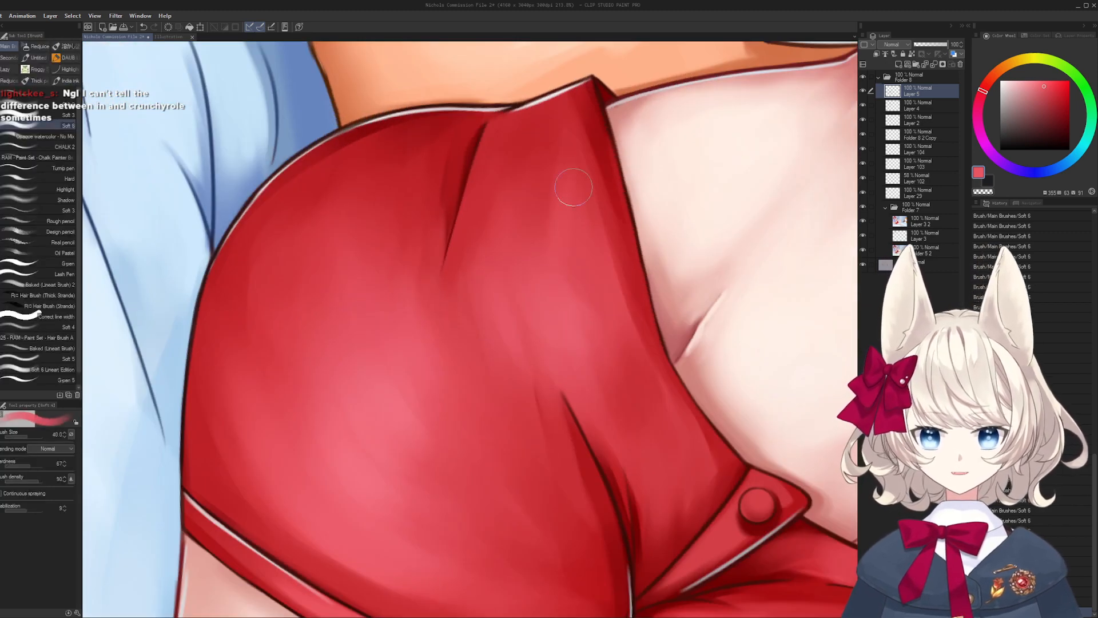
{"action": "left_click", "coordinate": [541, 121], "text": "alt"}
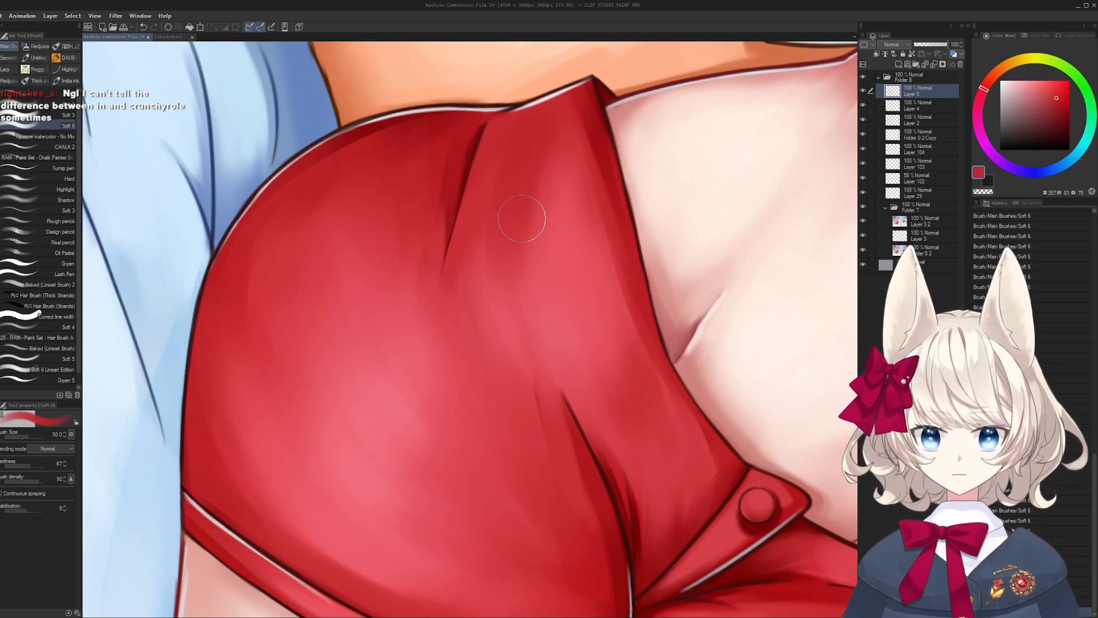
{"action": "left_click", "coordinate": [615, 385], "text": "alt"}
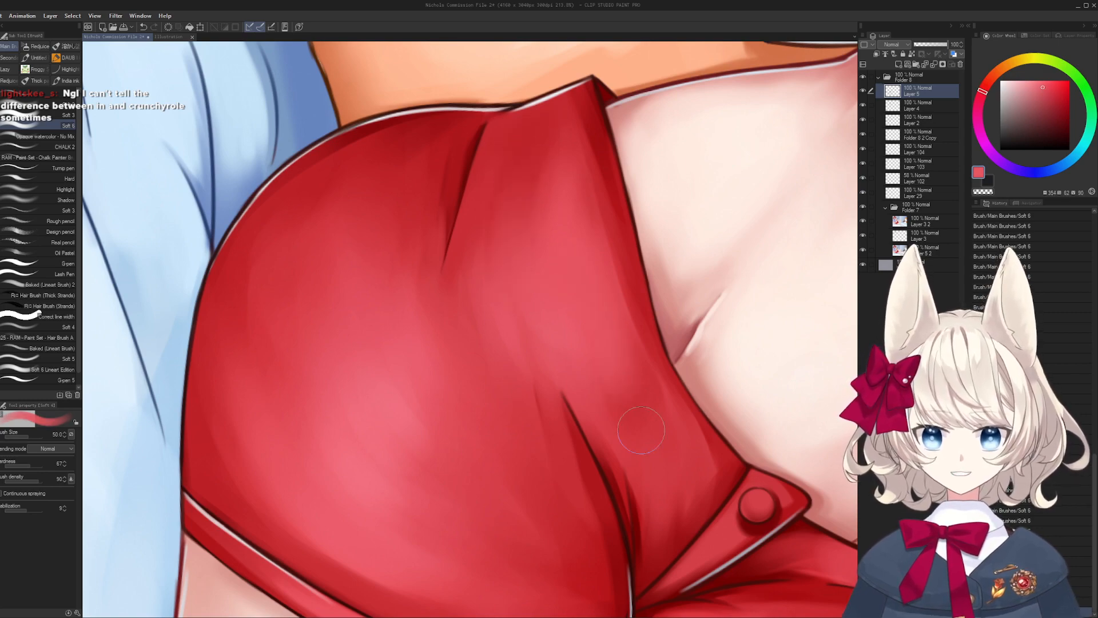
{"action": "mouse_move", "coordinate": [641, 429]}
{"action": "left_mouse_down"}
{"action": "mouse_move", "coordinate": [645, 392]}
{"action": "mouse_move", "coordinate": [500, 375]}
{"action": "left_mouse_up"}
- Compare the illustration with Folder 7 hidden and shown, both as a whole and close to the orange pillow
{"action": "key", "text": "ctrl+space"}
{"action": "key", "text": "ctrl+at"}
{"action": "key", "text": "ctrl+0"}
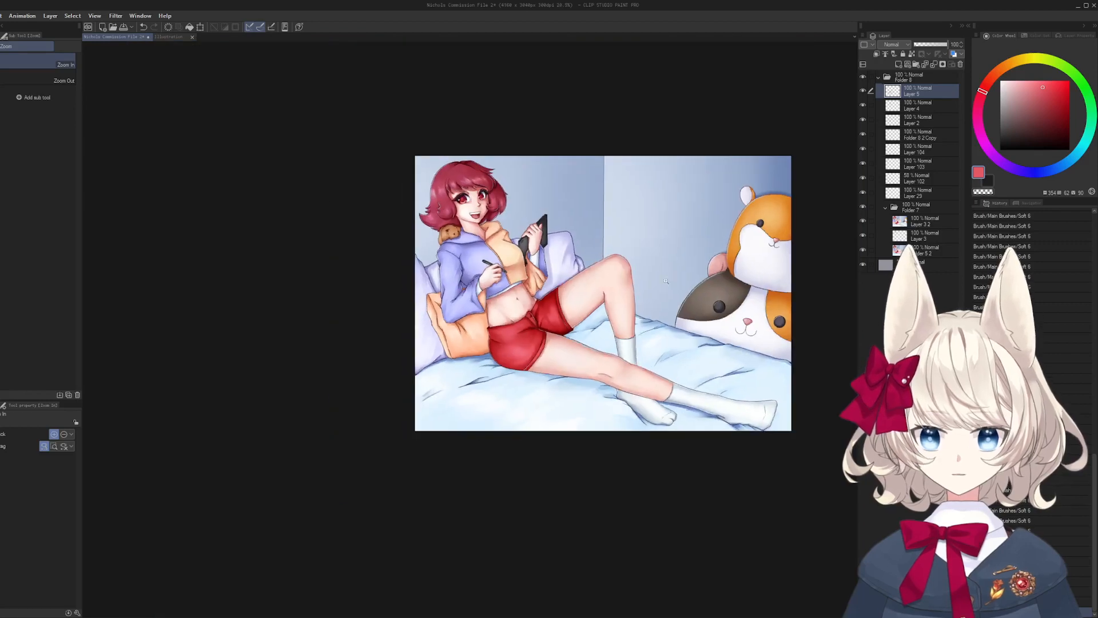
{"action": "left_click", "coordinate": [863, 208]}
{"action": "left_click", "coordinate": [862, 207]}
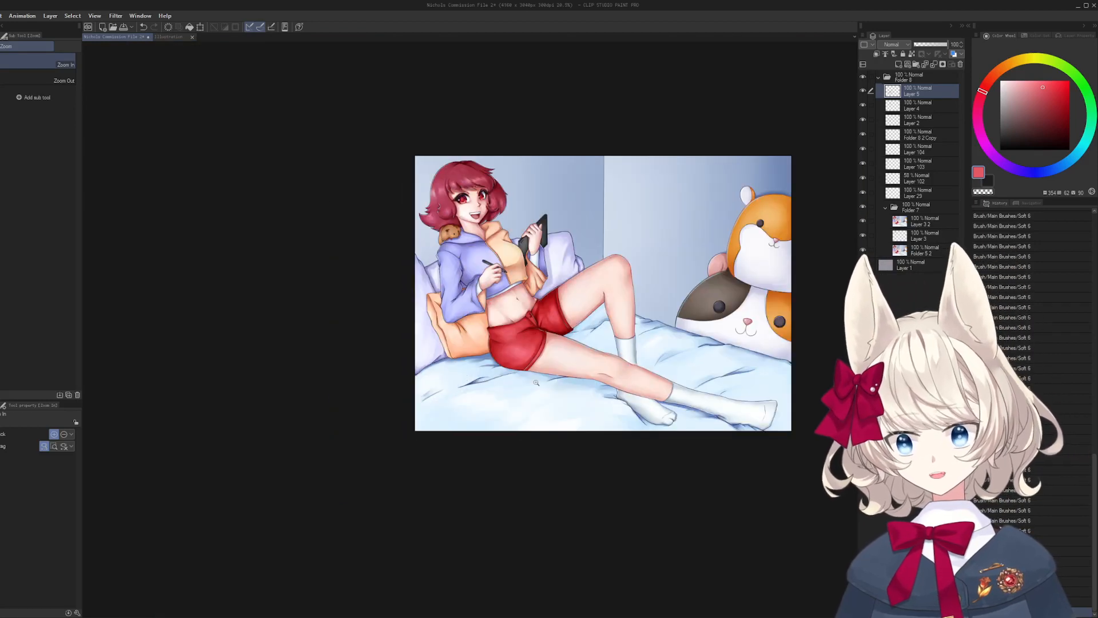
{"action": "left_click_drag", "start_coordinate": [492, 373], "coordinate": [511, 374]}
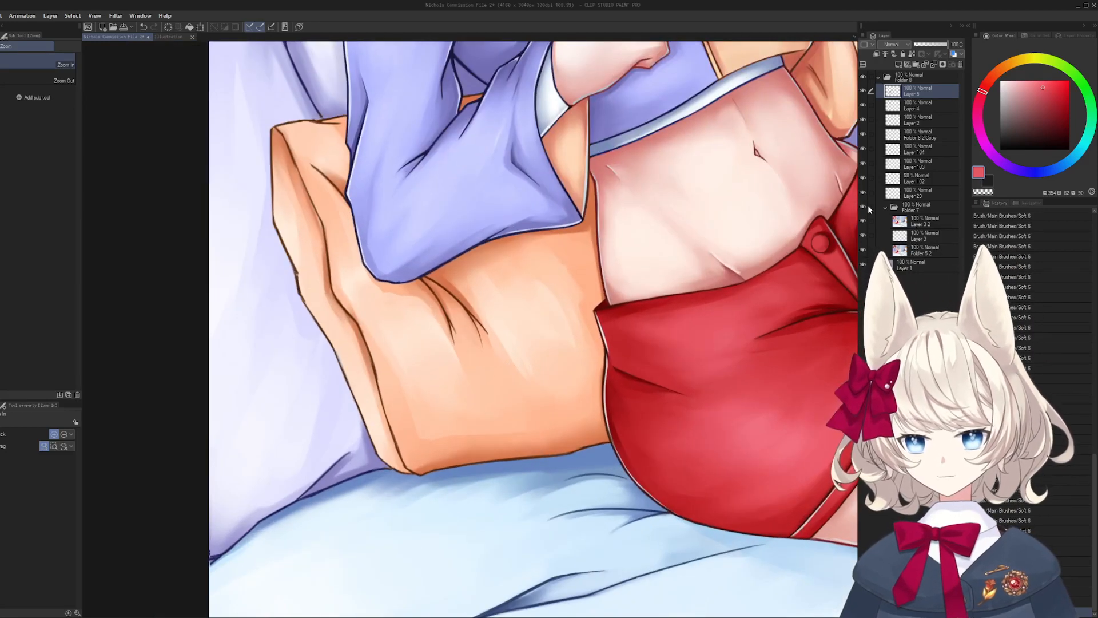
{"action": "left_click", "coordinate": [863, 207]}
{"action": "left_click", "coordinate": [862, 207]}
- Soften the middle highlight of the orange pillow with sampled peach tones at brush size 70, checking against Folder 7
{"action": "left_click", "coordinate": [515, 389]}
{"action": "key", "text": "b"}
{"action": "left_click", "coordinate": [543, 417], "text": "alt"}
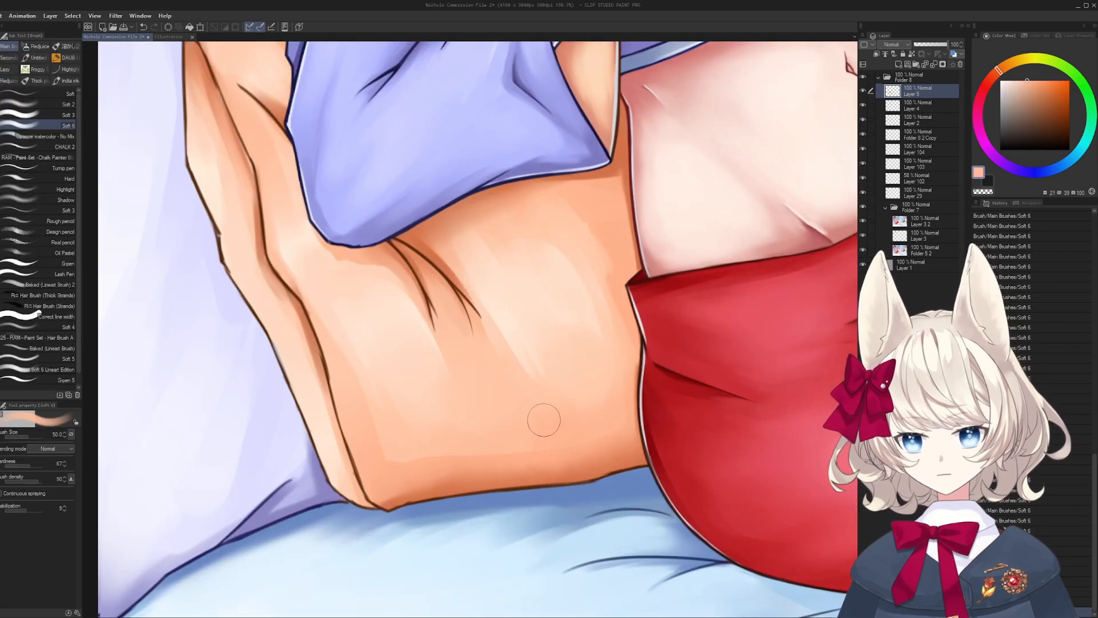
{"action": "key", "text": "bracketright"}
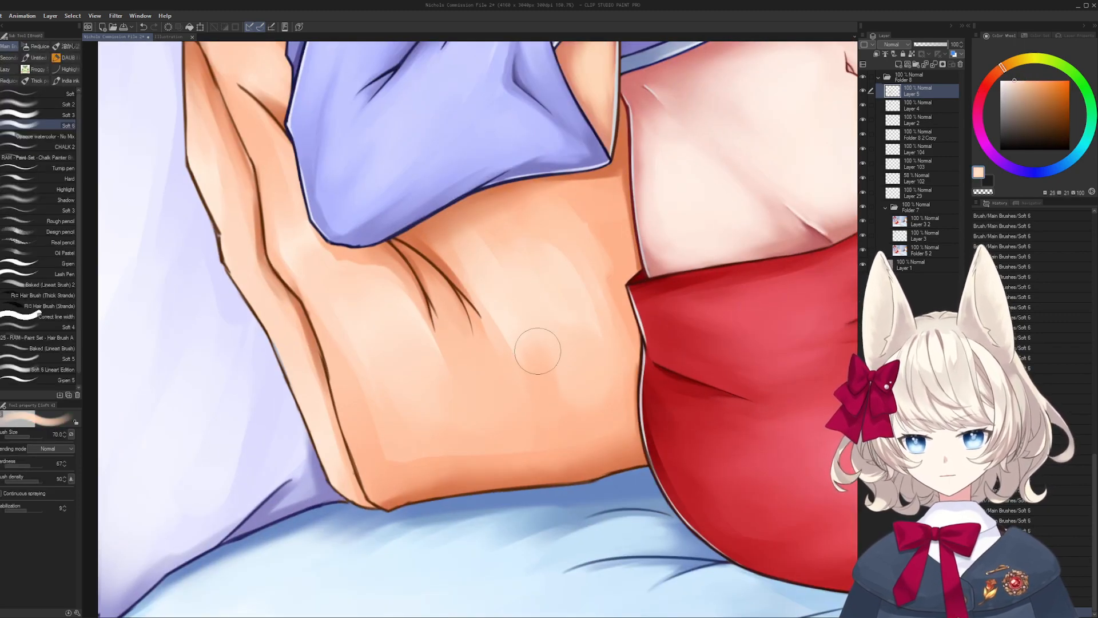
{"action": "left_click", "coordinate": [863, 208]}
{"action": "left_click", "coordinate": [863, 207]}
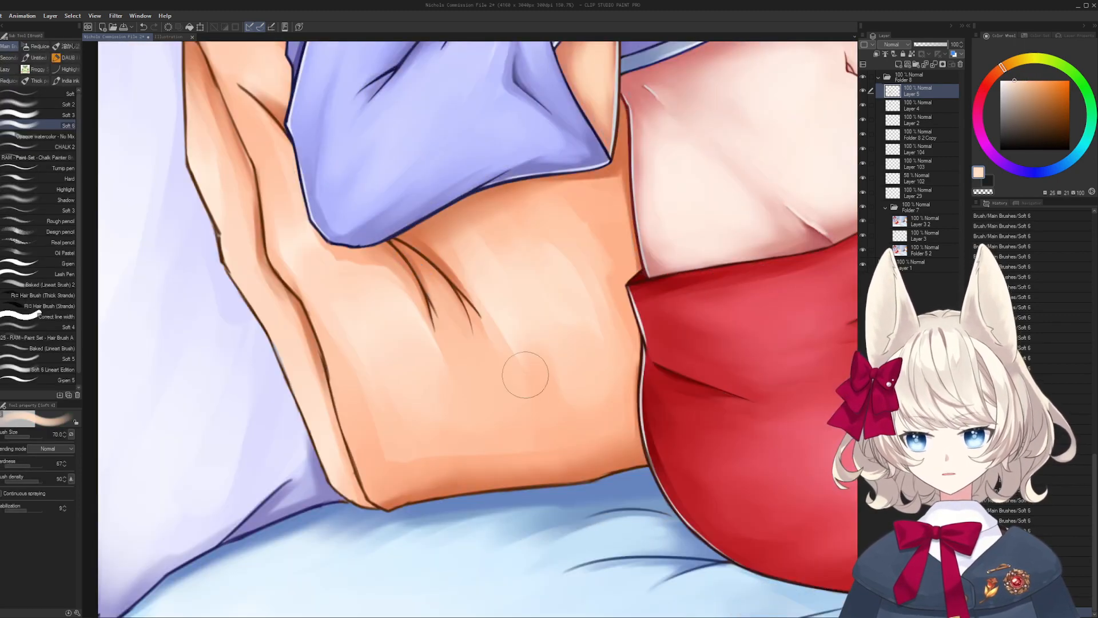
- Blend the highlight edges on the pillow near the shorts, alternating sampled mid and pale peach tones
{"action": "left_click_drag", "start_coordinate": [522, 372], "coordinate": [563, 381]}
{"action": "left_click", "coordinate": [585, 404], "text": "alt"}
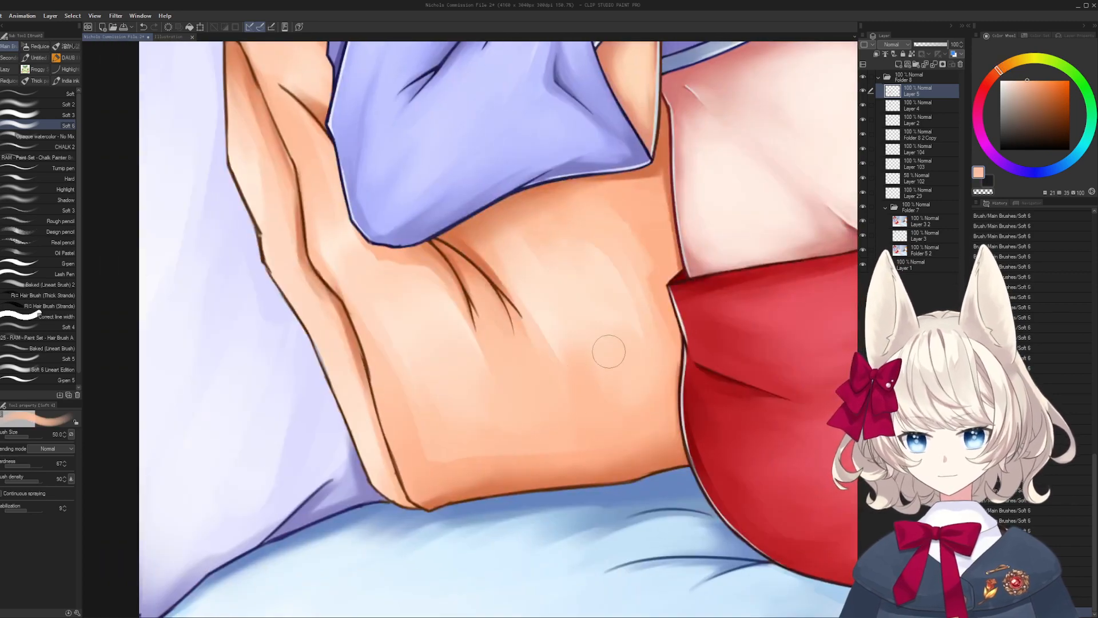
{"action": "key", "text": "bracketright"}
{"action": "key", "text": "bracketright"}
{"action": "left_click", "coordinate": [603, 385], "text": "alt"}
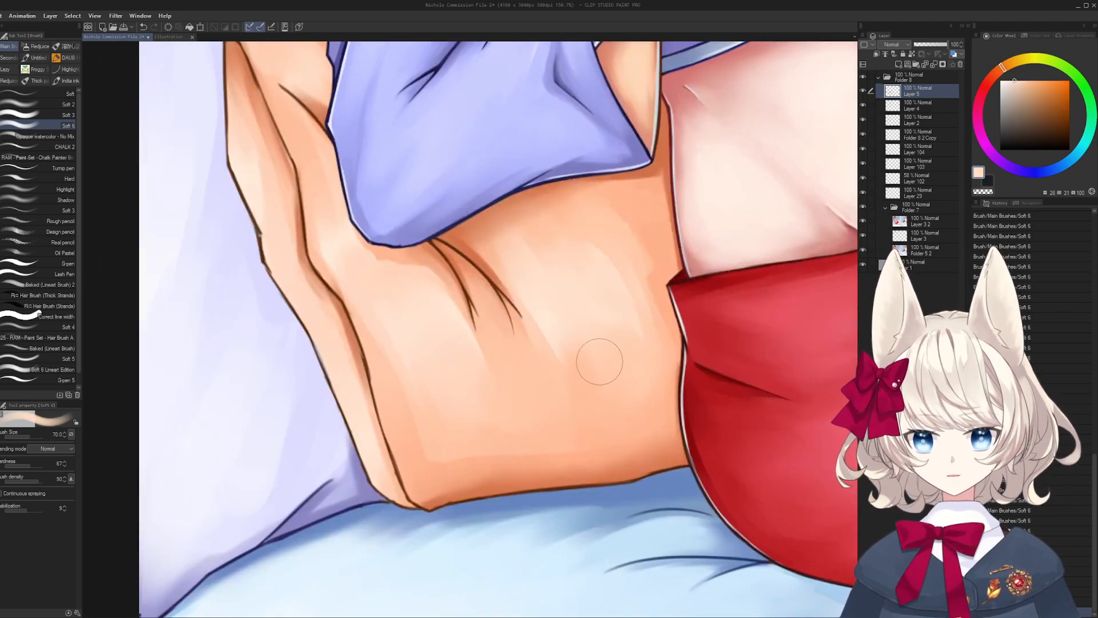
{"action": "left_click_drag", "start_coordinate": [613, 350], "coordinate": [583, 478]}
{"action": "left_click_drag", "start_coordinate": [565, 375], "coordinate": [593, 371]}
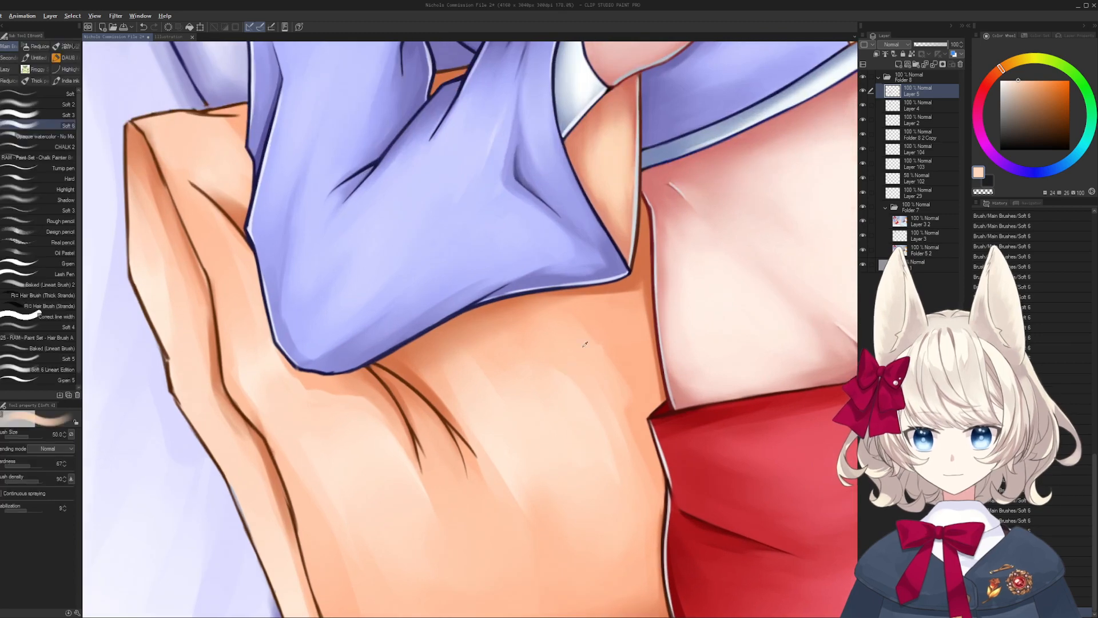
- Smooth the orange pillow's shading beneath the purple sleeve with sampled orange tones, and save the file
{"action": "left_click", "coordinate": [611, 341], "text": "alt"}
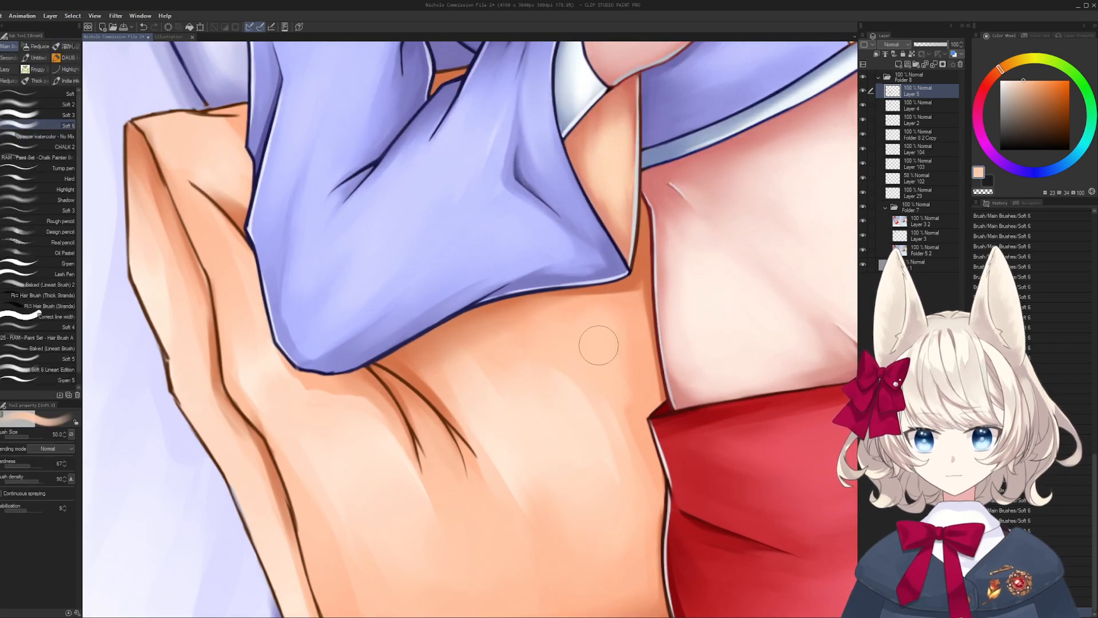
{"action": "left_click", "coordinate": [505, 339], "text": "alt"}
{"action": "left_click_drag", "start_coordinate": [558, 325], "coordinate": [549, 372]}
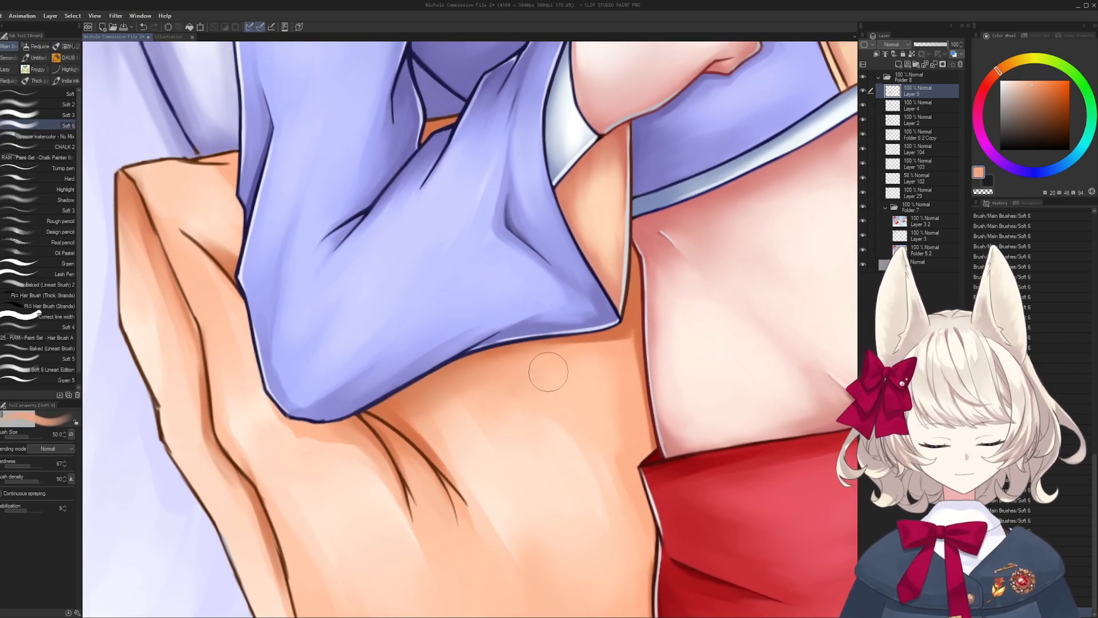
{"action": "left_click_drag", "start_coordinate": [534, 415], "coordinate": [527, 343]}
{"action": "key", "text": "bracketleft"}
{"action": "key", "text": "bracketleft"}
{"action": "left_click", "coordinate": [507, 301], "text": "alt"}
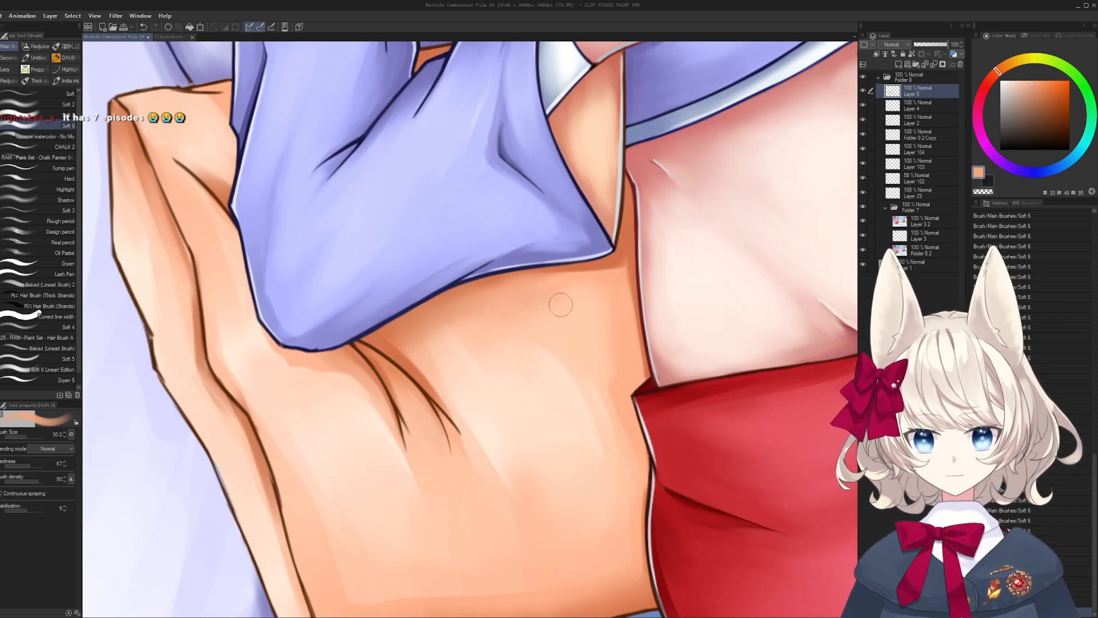
{"action": "key", "text": "bracketright"}
{"action": "key", "text": "bracketright"}
{"action": "key", "text": "bracketright"}
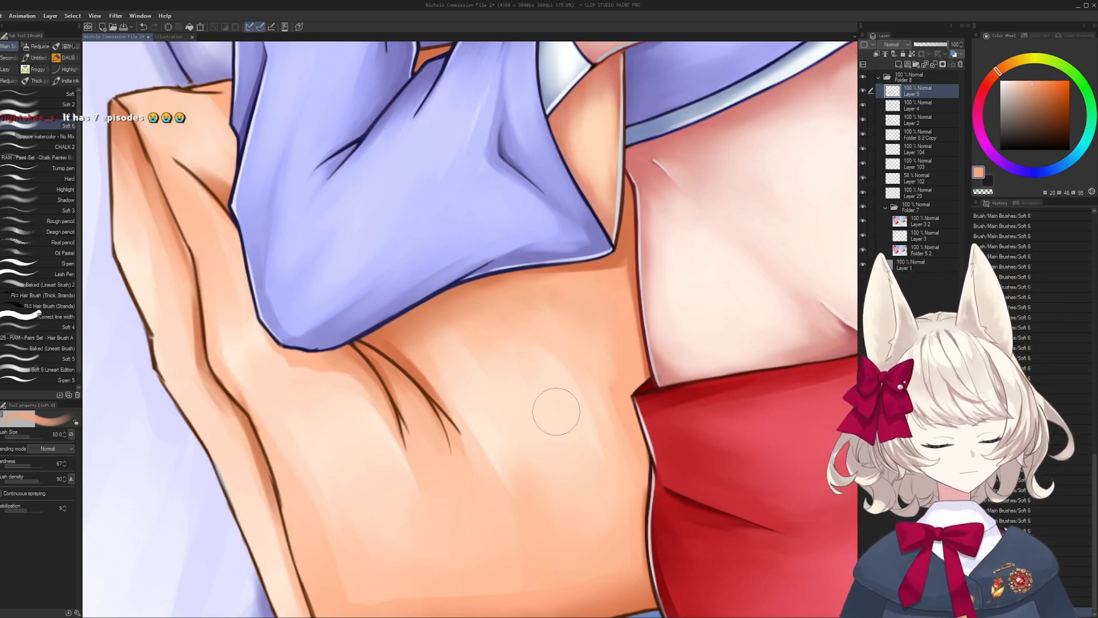
{"action": "key", "text": "ctrl+s"}
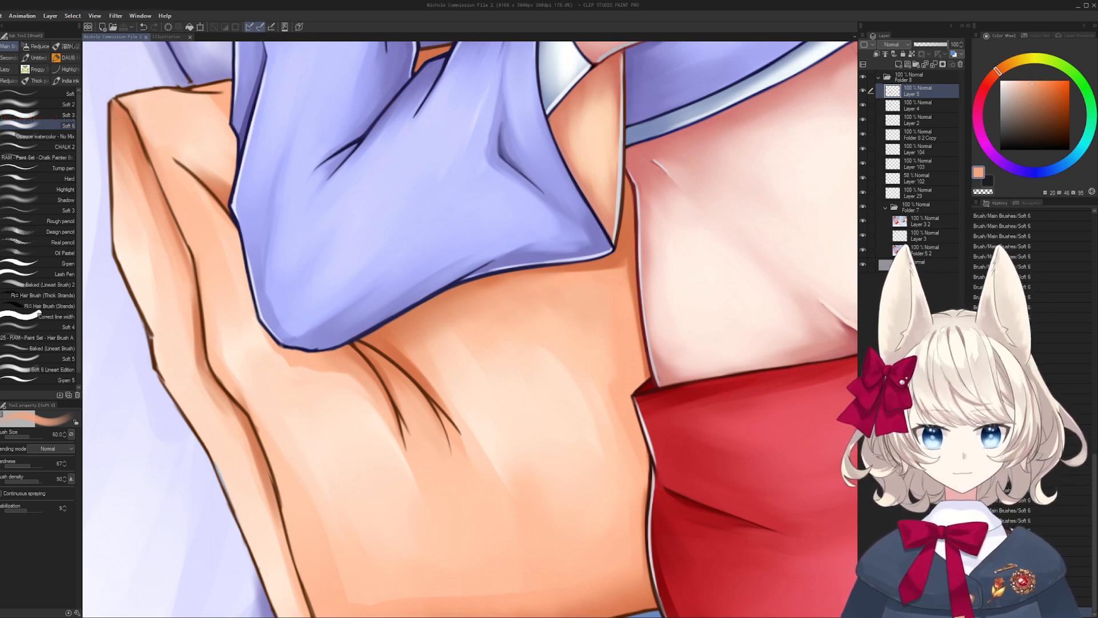
- Touch up the lower outline of the hanging orange sleeve lining between its folds with sampled dark brown and a fine brush
{"action": "left_click_drag", "start_coordinate": [566, 285], "coordinate": [218, 511]}
{"action": "left_click_drag", "start_coordinate": [475, 274], "coordinate": [414, 317]}
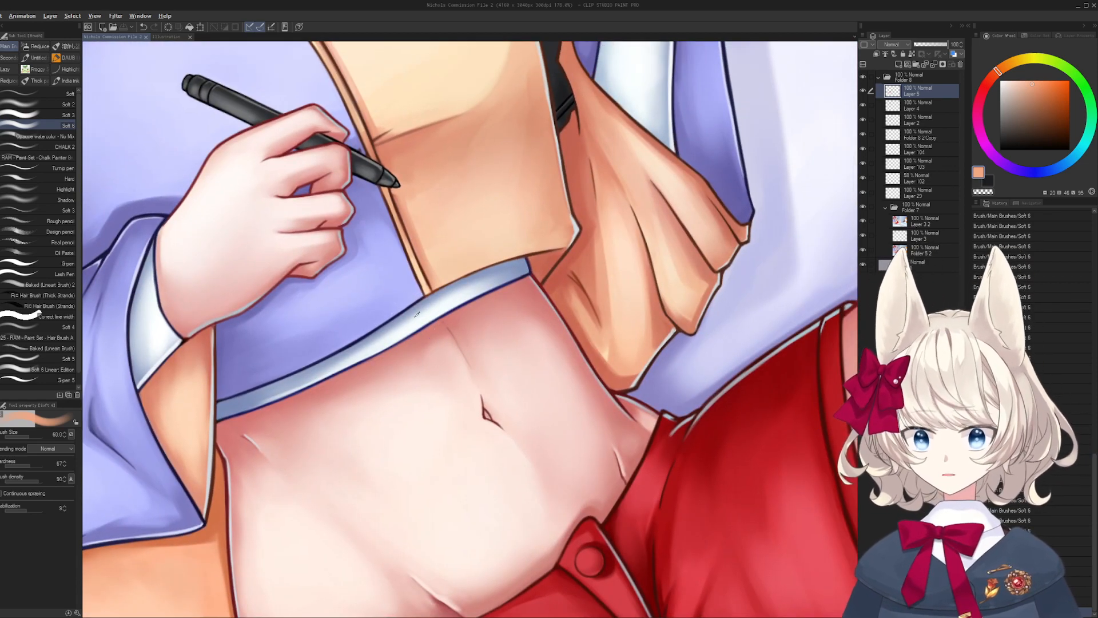
{"action": "left_click_drag", "start_coordinate": [571, 354], "coordinate": [497, 431]}
{"action": "left_click_drag", "start_coordinate": [553, 392], "coordinate": [609, 401]}
{"action": "left_click_drag", "start_coordinate": [603, 452], "coordinate": [575, 387]}
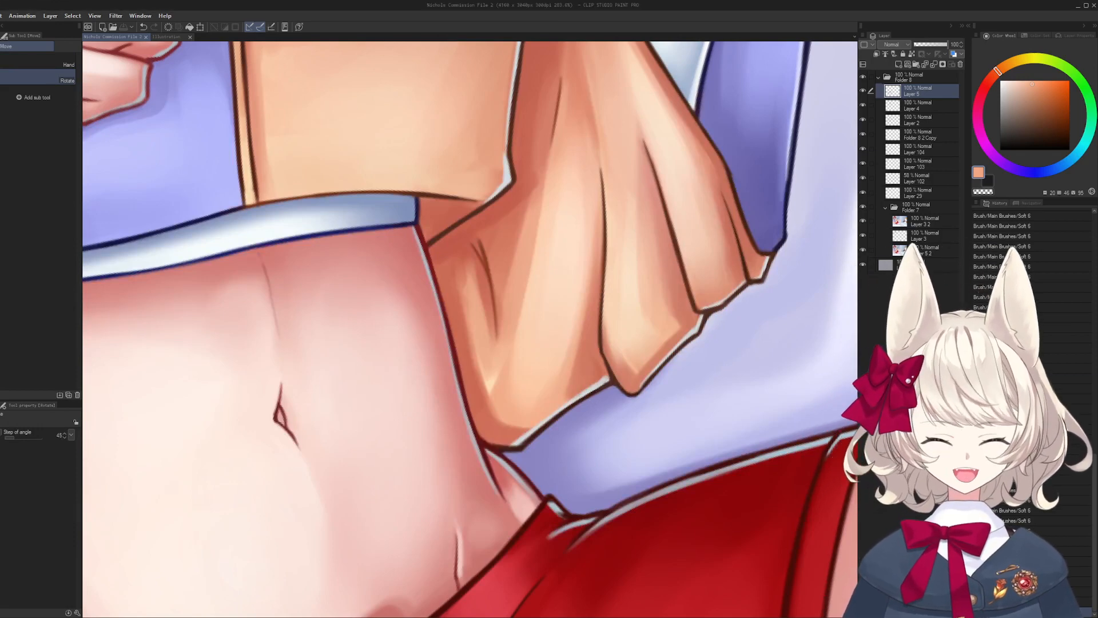
{"action": "scroll", "coordinate": [651, 373], "scroll_direction": "up", "scroll_amount": 3}
{"action": "key", "text": "b"}
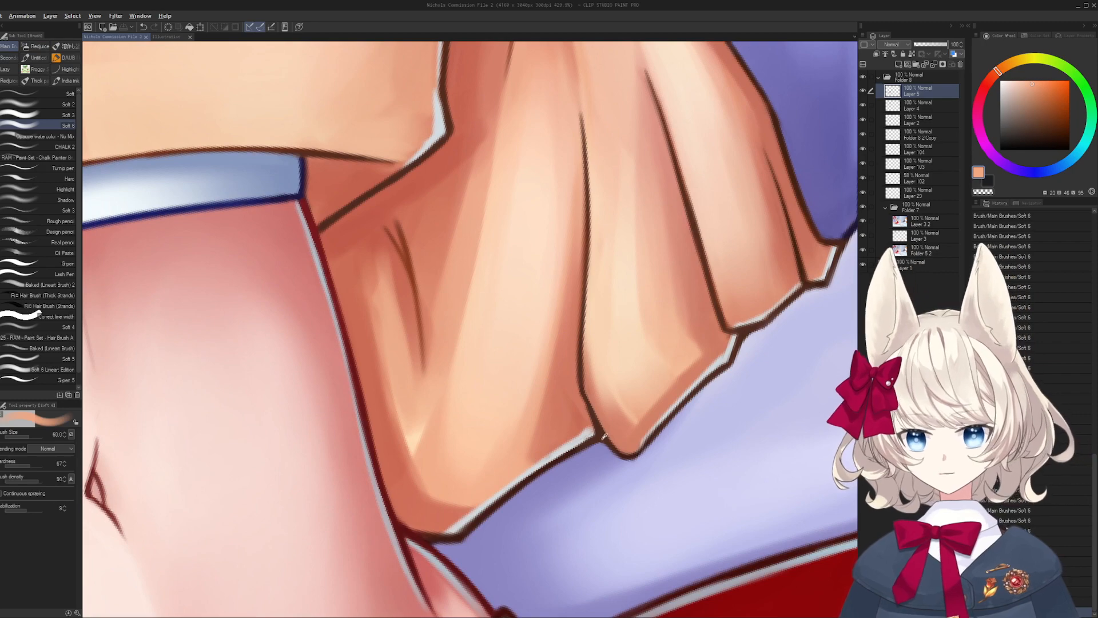
{"action": "left_click", "coordinate": [604, 436], "text": "alt"}
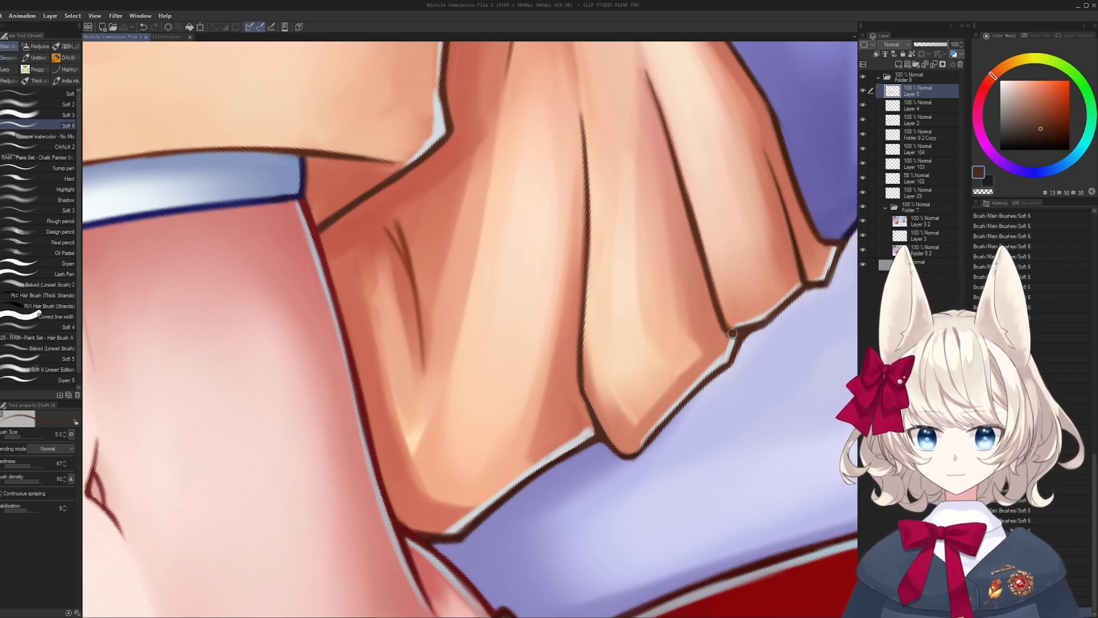
{"action": "key", "text": "bracketleft"}
{"action": "left_click_drag", "start_coordinate": [732, 333], "coordinate": [728, 331]}
- Refine the short crease line on the orange sleeve lining beside the waist using sampled salmon tones
{"action": "key", "text": "r"}
{"action": "scroll", "coordinate": [737, 337], "scroll_direction": "down", "scroll_amount": 6}
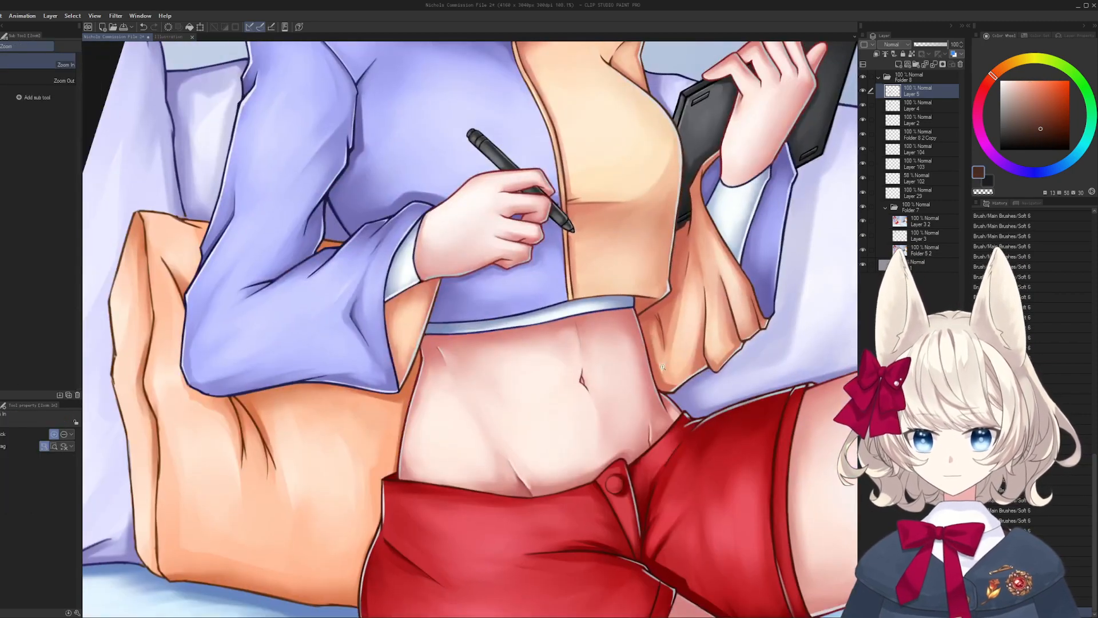
{"action": "scroll", "coordinate": [694, 380], "scroll_direction": "up", "scroll_amount": 4}
{"action": "left_click_drag", "start_coordinate": [468, 312], "coordinate": [438, 284]}
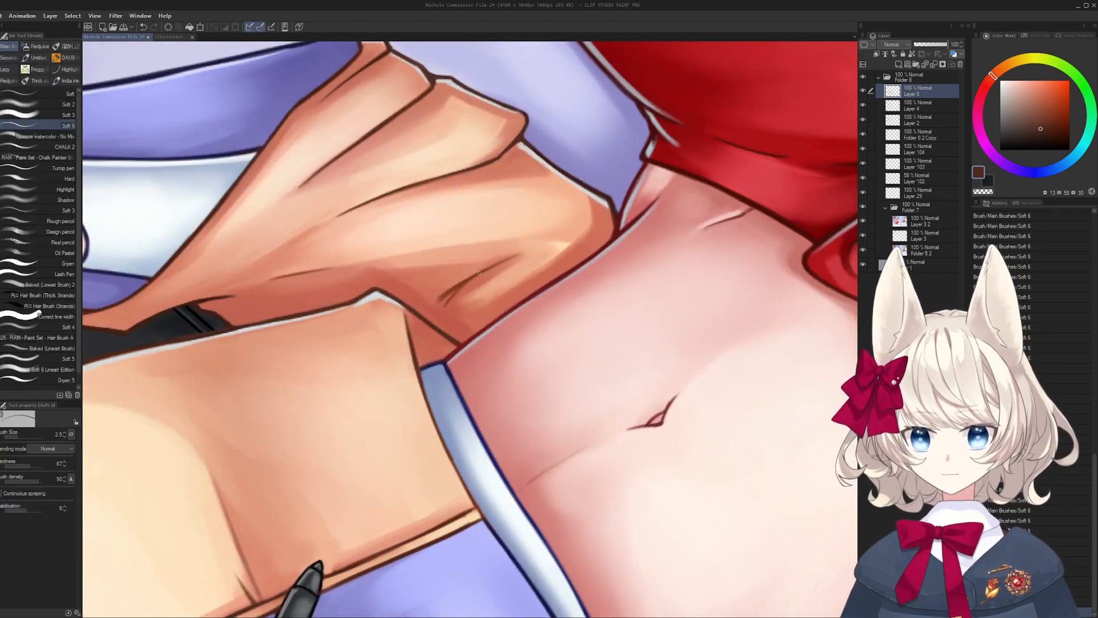
{"action": "left_click", "coordinate": [438, 292], "text": "alt"}
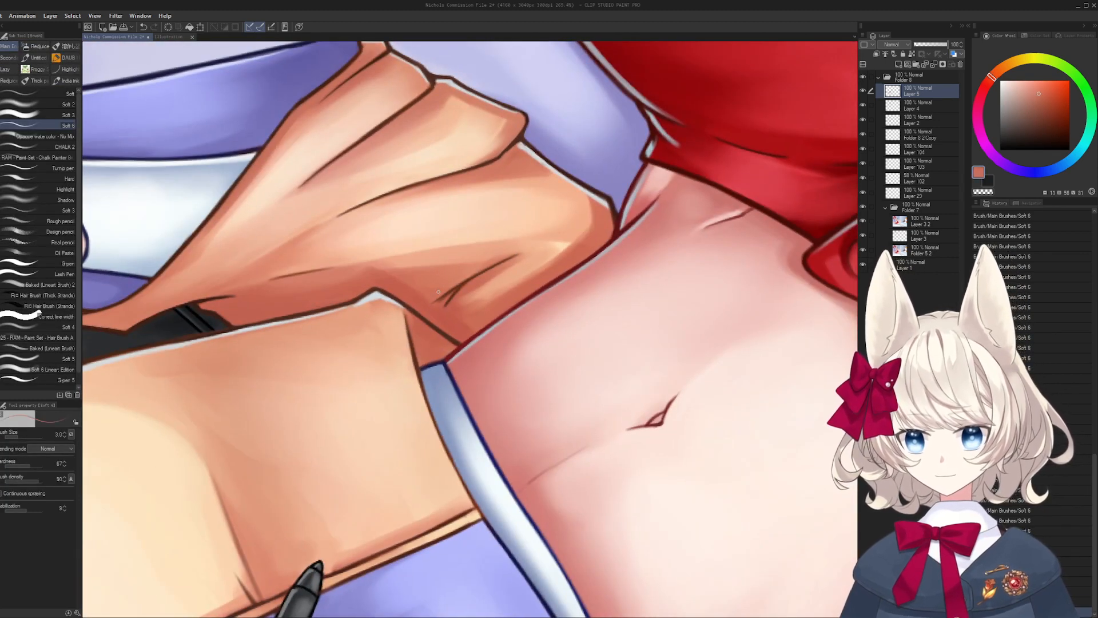
{"action": "left_click", "coordinate": [476, 267], "text": "alt"}
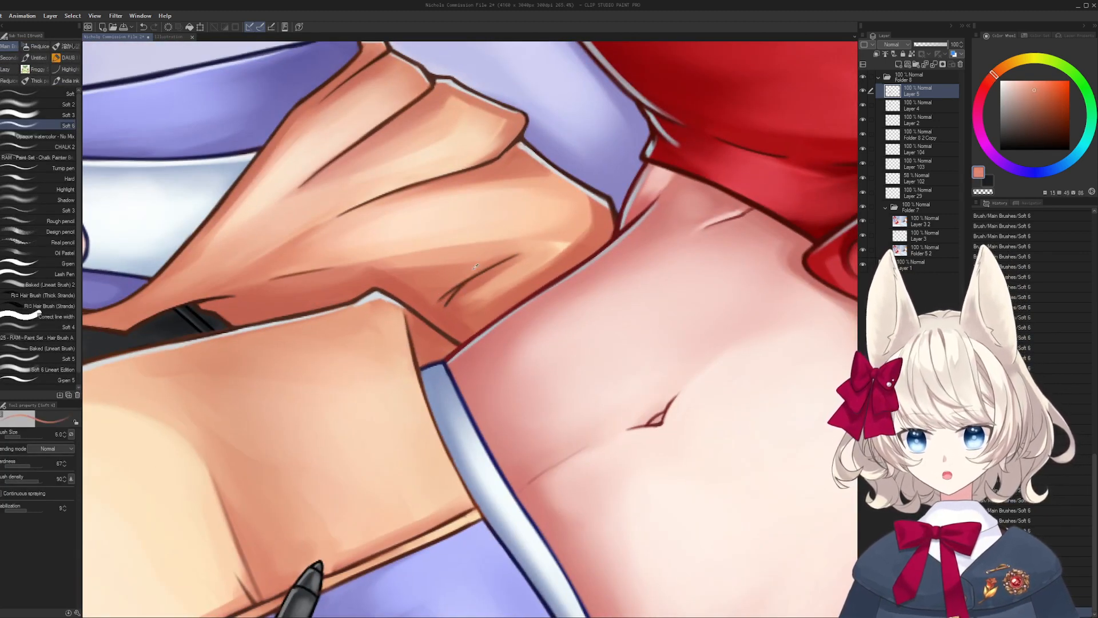
{"action": "left_click", "coordinate": [516, 252], "text": "alt"}
- Blend the sleeve lining around the short crease with sampled light orange tones at brush size 10
{"action": "mouse_move", "coordinate": [512, 250]}
{"action": "left_mouse_down"}
{"action": "mouse_move", "coordinate": [525, 393]}
{"action": "mouse_move", "coordinate": [513, 399]}
{"action": "mouse_move", "coordinate": [508, 389]}
{"action": "left_mouse_up"}
{"action": "key", "text": "]"}
{"action": "left_click", "coordinate": [528, 382], "text": "alt"}
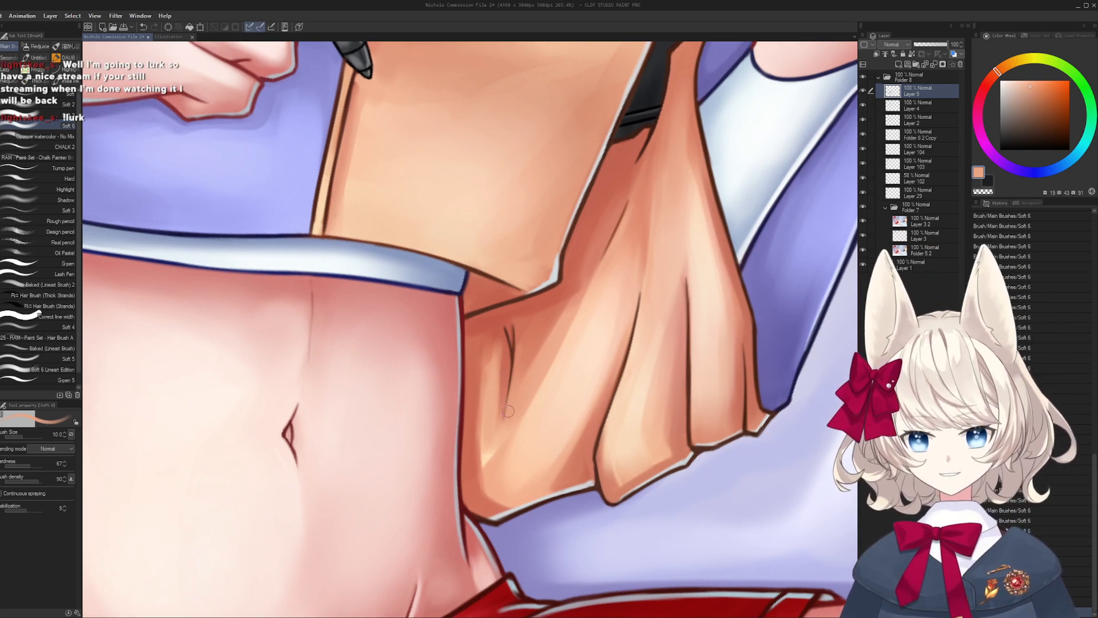
{"action": "left_click", "coordinate": [539, 387], "text": "alt"}
{"action": "left_click", "coordinate": [508, 445], "text": "alt"}
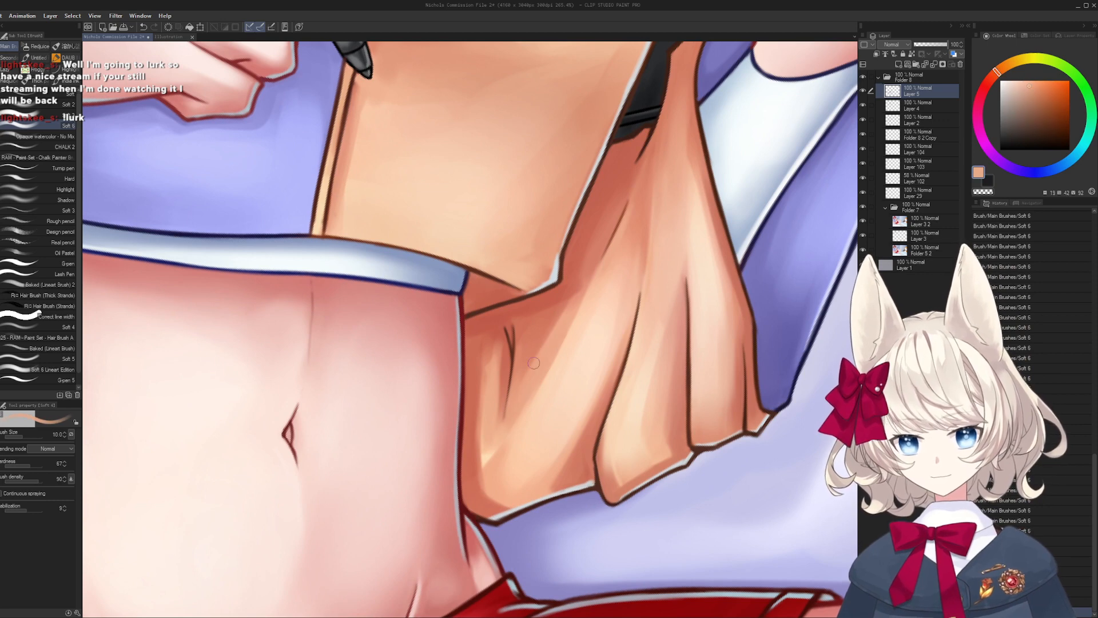
- Deepen the shadow on the sleeve lining below the jacket's corner with a sampled dark red-orange
{"action": "left_click", "coordinate": [477, 329], "text": "alt"}
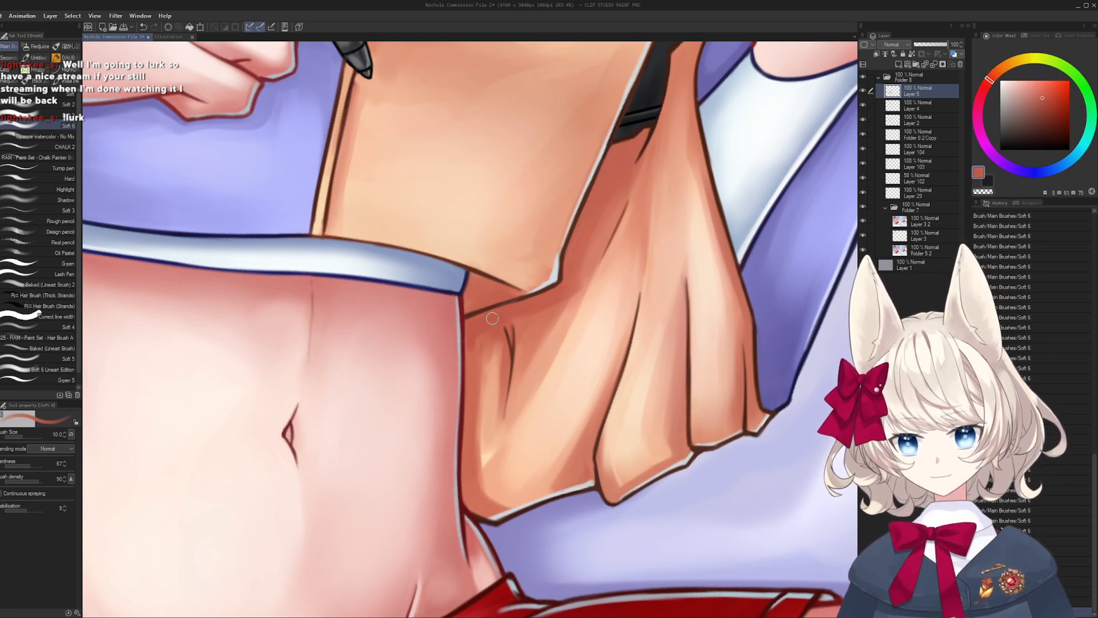
{"action": "left_click_drag", "start_coordinate": [541, 295], "coordinate": [507, 313]}
{"action": "left_click_drag", "start_coordinate": [572, 274], "coordinate": [516, 359]}
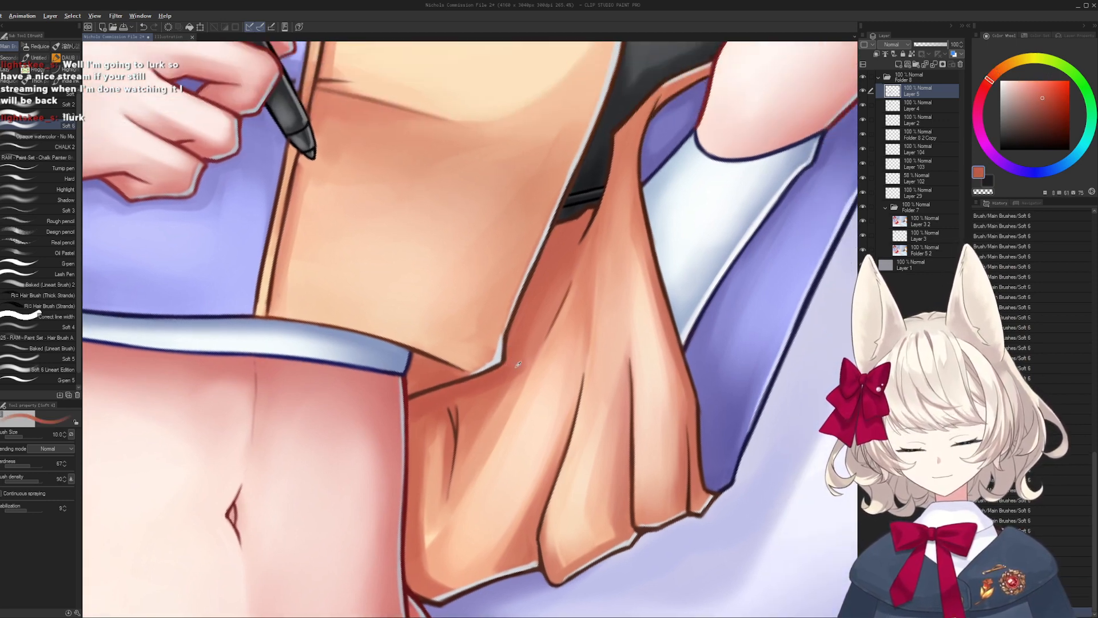
- Blend the shadow and highlight along the sleeve lining's central fold with sampled peach tones at brush size 20
{"action": "left_click", "coordinate": [531, 350], "text": "alt"}
{"action": "left_click", "coordinate": [573, 283], "text": "alt"}
{"action": "key", "text": "bracketleft"}
{"action": "key", "text": "bracketleft"}
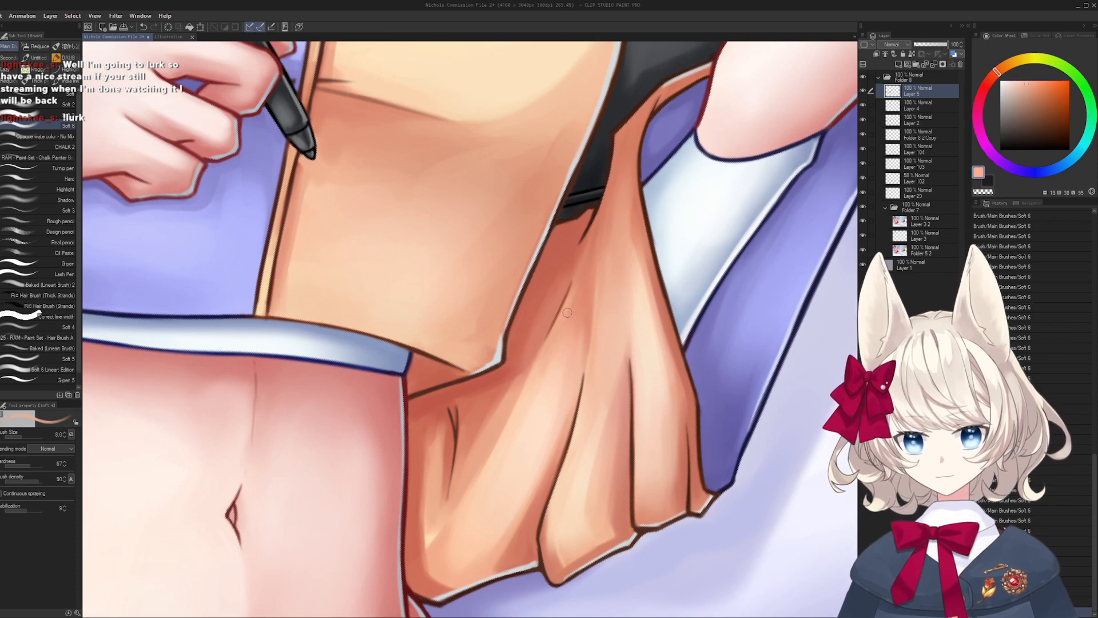
{"action": "key", "text": "bracketright"}
{"action": "key", "text": "bracketright"}
{"action": "key", "text": "bracketright"}
{"action": "key", "text": "bracketright"}
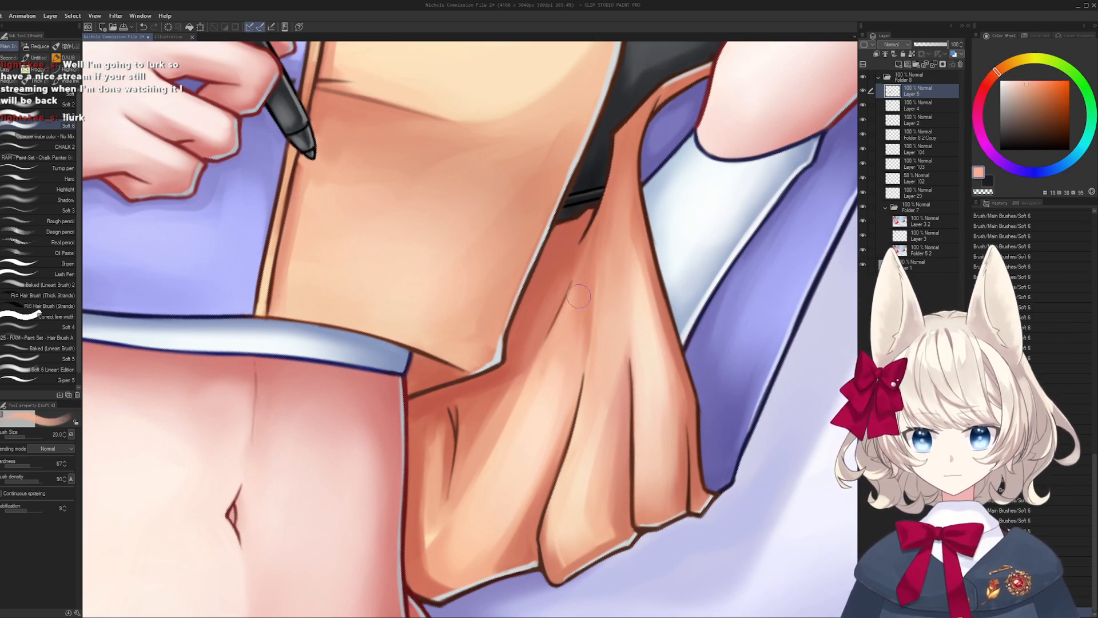
{"action": "mouse_move", "coordinate": [548, 371]}
{"action": "left_mouse_down"}
{"action": "mouse_move", "coordinate": [563, 266]}
{"action": "mouse_move", "coordinate": [554, 370]}
{"action": "left_mouse_up"}
{"action": "left_click", "coordinate": [545, 409], "text": "alt"}
{"action": "left_click_drag", "start_coordinate": [578, 320], "coordinate": [564, 376]}
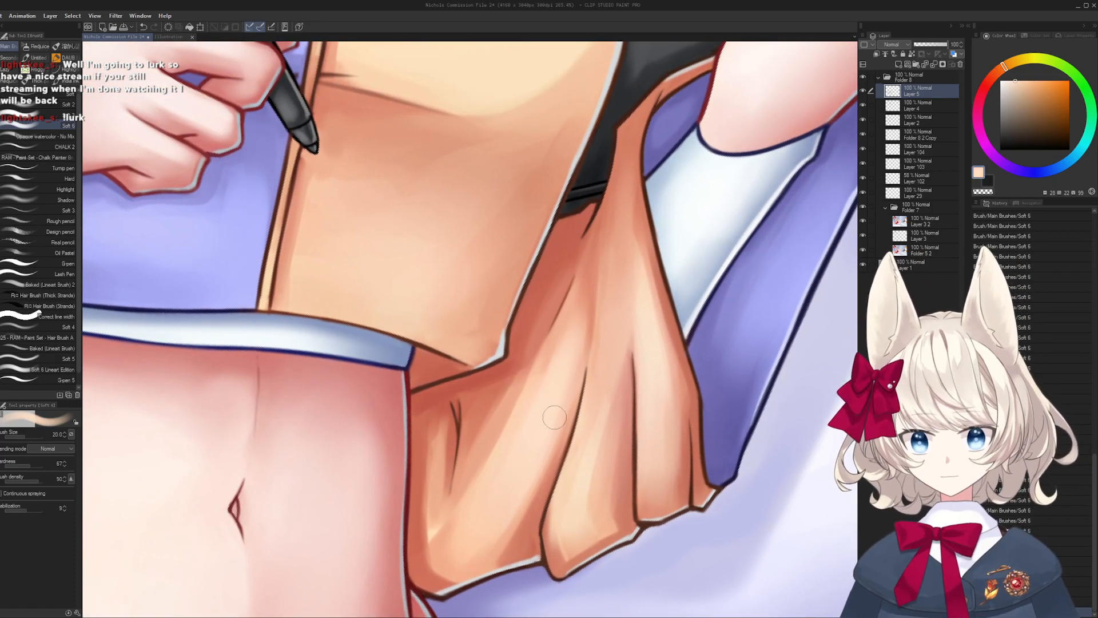
- Soften the shading on the upper part of the sleeve lining's middle fold with a sampled peach tone at brush size 20
{"action": "left_click", "coordinate": [606, 323], "text": "alt"}
{"action": "left_click", "coordinate": [606, 324], "text": "alt"}
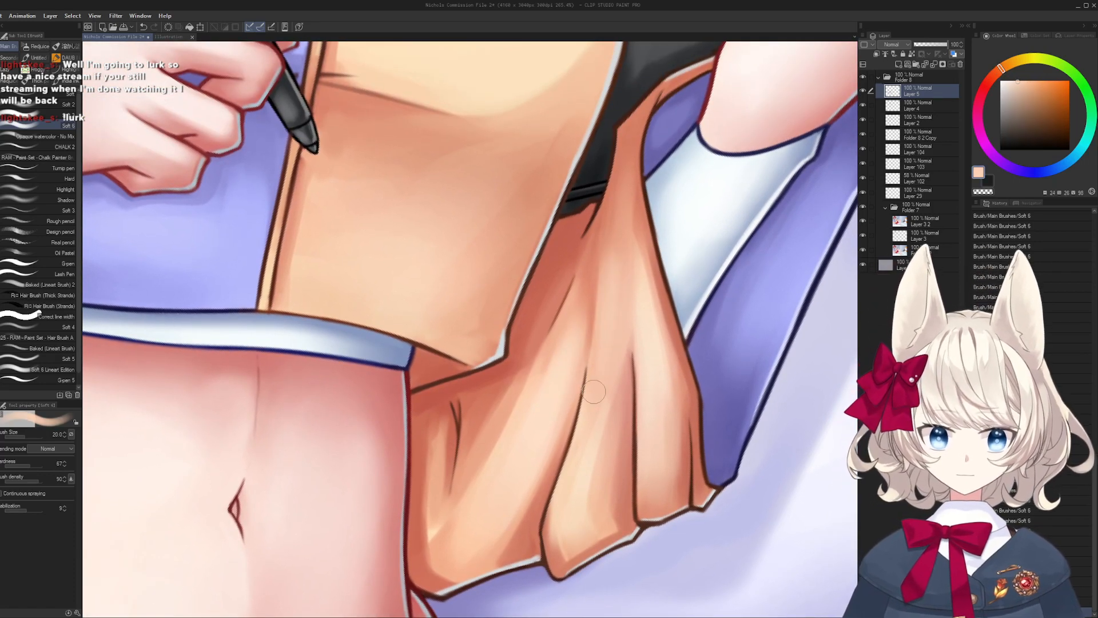
{"action": "left_click_drag", "start_coordinate": [615, 289], "coordinate": [613, 318]}
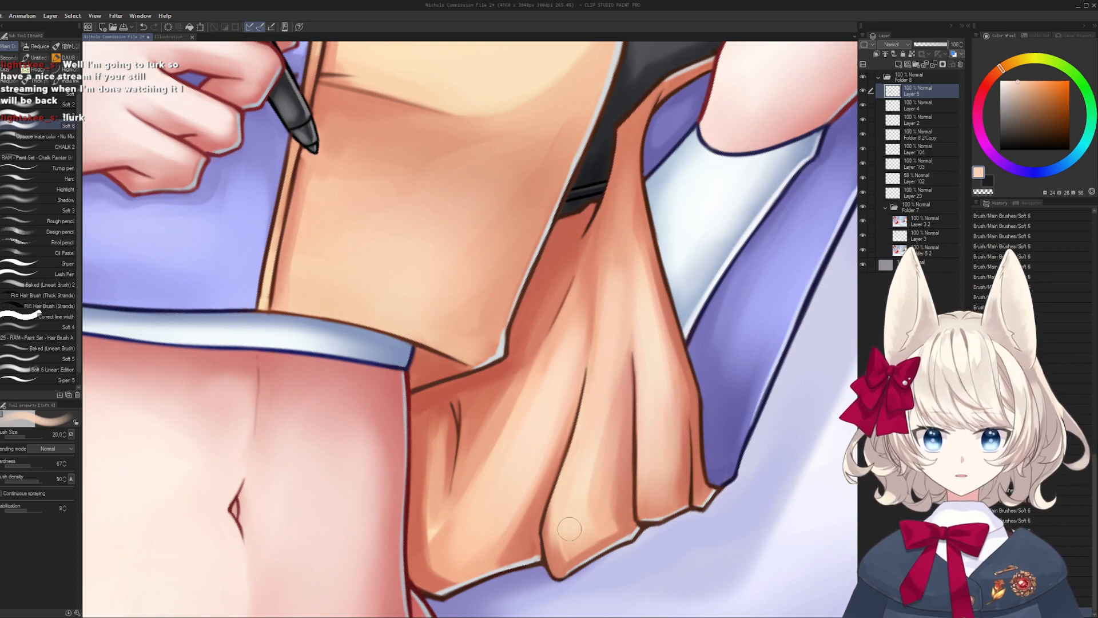
- Try to refine the edge of the sleeve lining's long fold line with a thin peach stroke
{"action": "left_click_drag", "start_coordinate": [600, 409], "coordinate": [581, 355]}
{"action": "key", "text": "bracketleft"}
{"action": "key", "text": "bracketleft"}
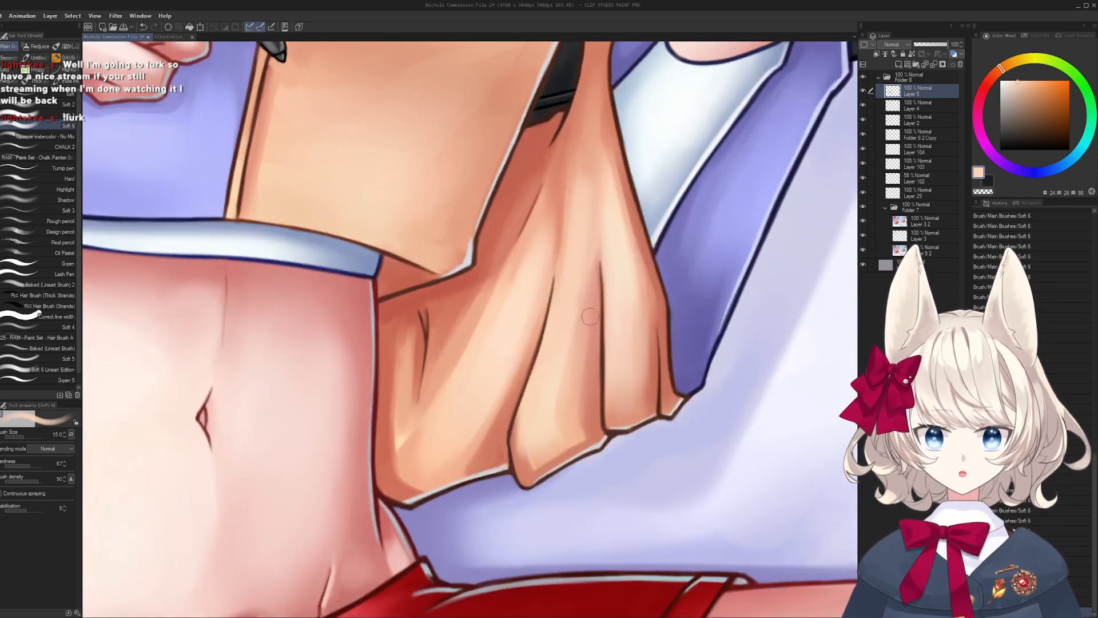
{"action": "key", "text": "bracketleft"}
{"action": "key", "text": "bracketleft"}
{"action": "key", "text": "bracketleft"}
{"action": "left_click_drag", "start_coordinate": [607, 302], "coordinate": [605, 418]}
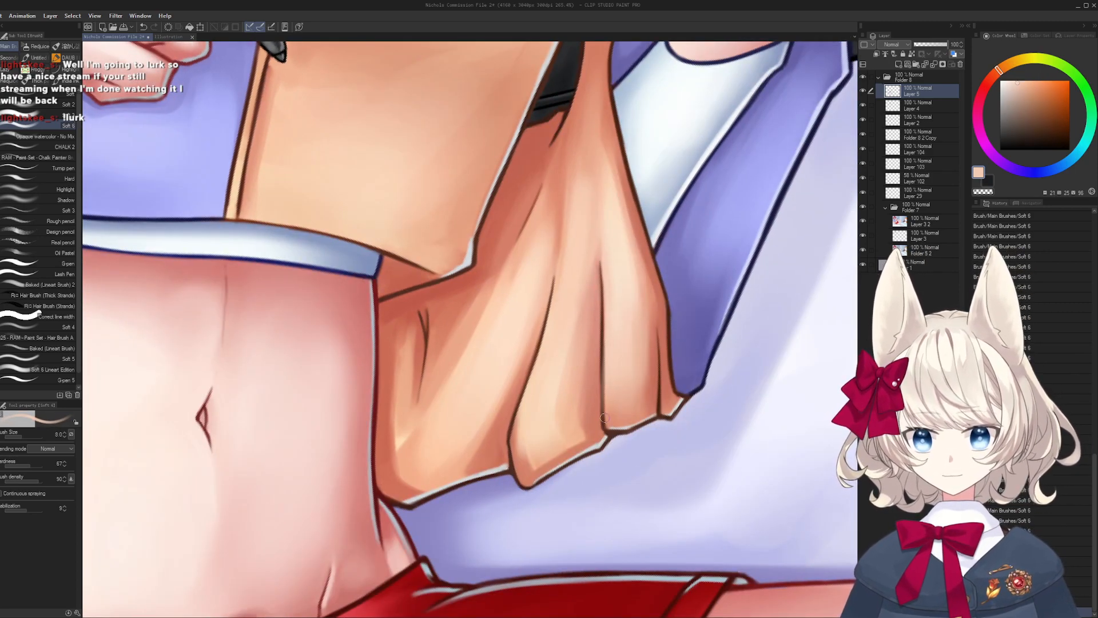
{"action": "key", "text": "ctrl+z"}
{"action": "left_click_drag", "start_coordinate": [607, 299], "coordinate": [606, 403]}
{"action": "key", "text": "ctrl+z"}
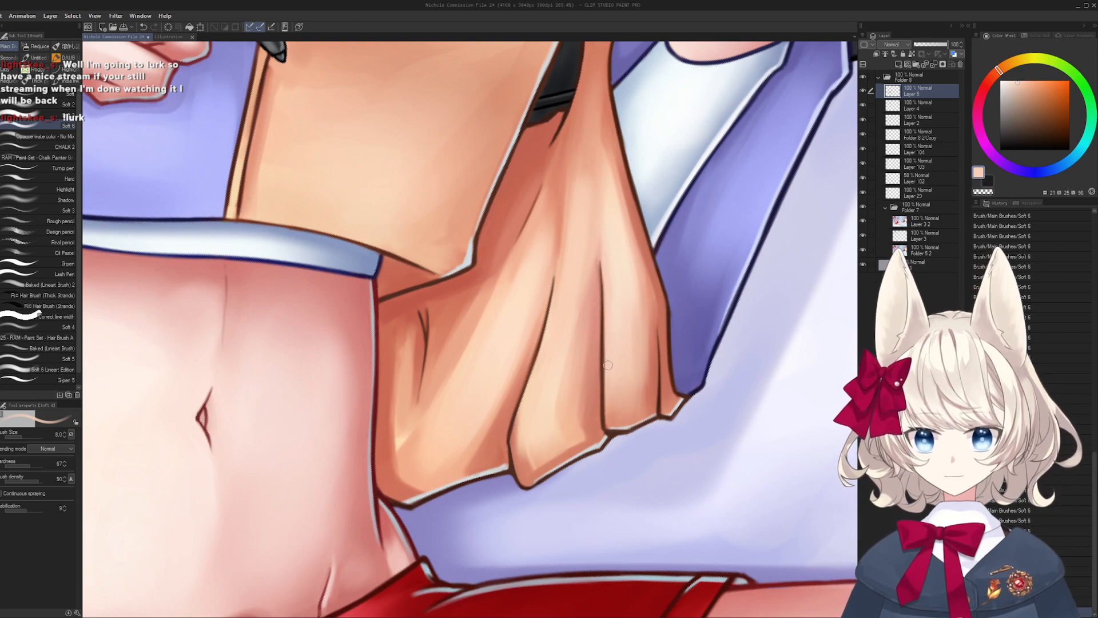
- Try to redraw the navy outline of the purple jacket panel beside the lavender pillow at brush size 5
{"action": "mouse_move", "coordinate": [687, 303]}
{"action": "left_mouse_down"}
{"action": "mouse_move", "coordinate": [589, 343]}
{"action": "mouse_move", "coordinate": [541, 331]}
{"action": "mouse_move", "coordinate": [552, 300]}
{"action": "left_mouse_up"}
{"action": "left_click", "coordinate": [676, 250], "text": "alt"}
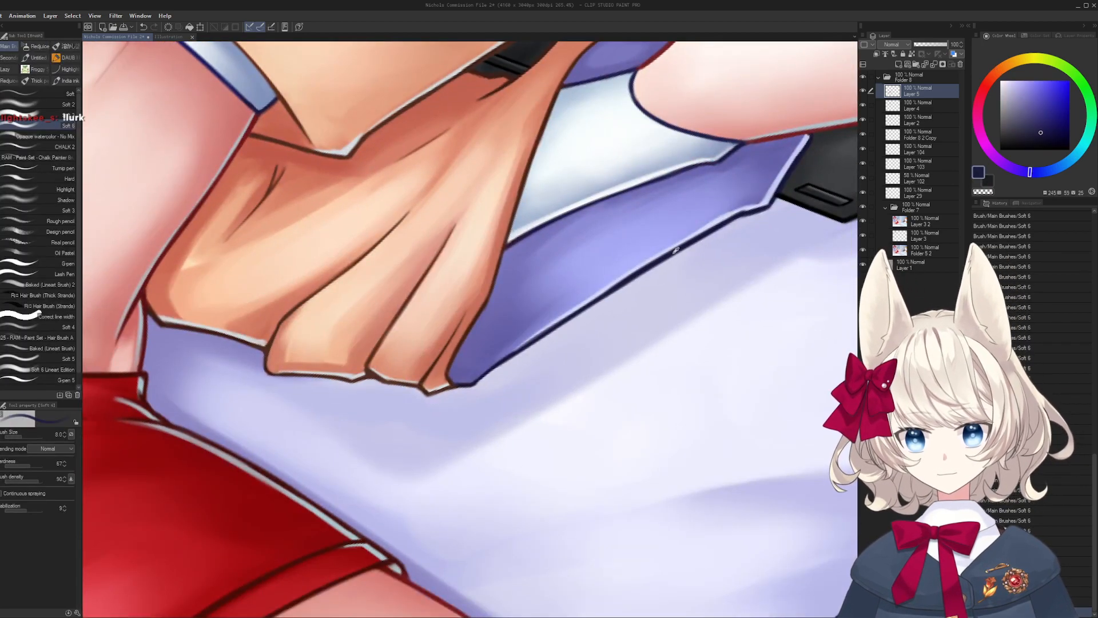
{"action": "key", "text": "["}
{"action": "key", "text": "["}
{"action": "key", "text": "ctrl+z"}
{"action": "left_click_drag", "start_coordinate": [512, 359], "coordinate": [476, 383]}
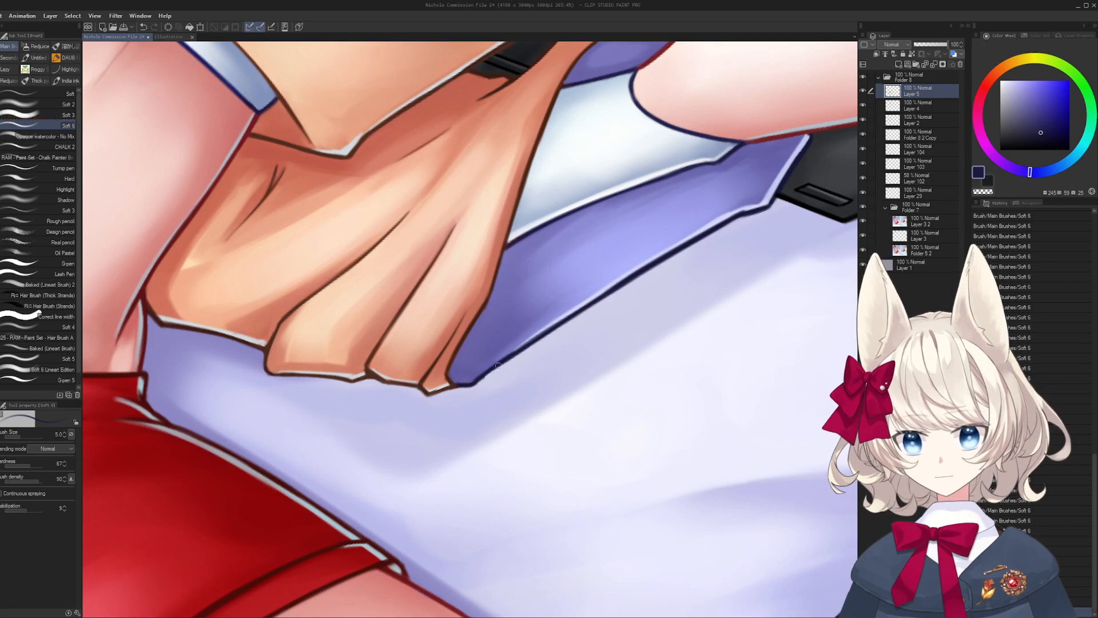
{"action": "key", "text": "ctrl+z"}
{"action": "key", "text": "ctrl+z"}
- Soften the shadow on the lavender pillow along the purple jacket panel with sampled lavender at brush size 40
{"action": "left_click", "coordinate": [486, 404], "text": "alt"}
{"action": "key", "text": "bracketright"}
{"action": "key", "text": "bracketright"}
{"action": "key", "text": "bracketright"}
{"action": "key", "text": "bracketright"}
{"action": "key", "text": "bracketright"}
{"action": "key", "text": "bracketright"}
{"action": "key", "text": "bracketright"}
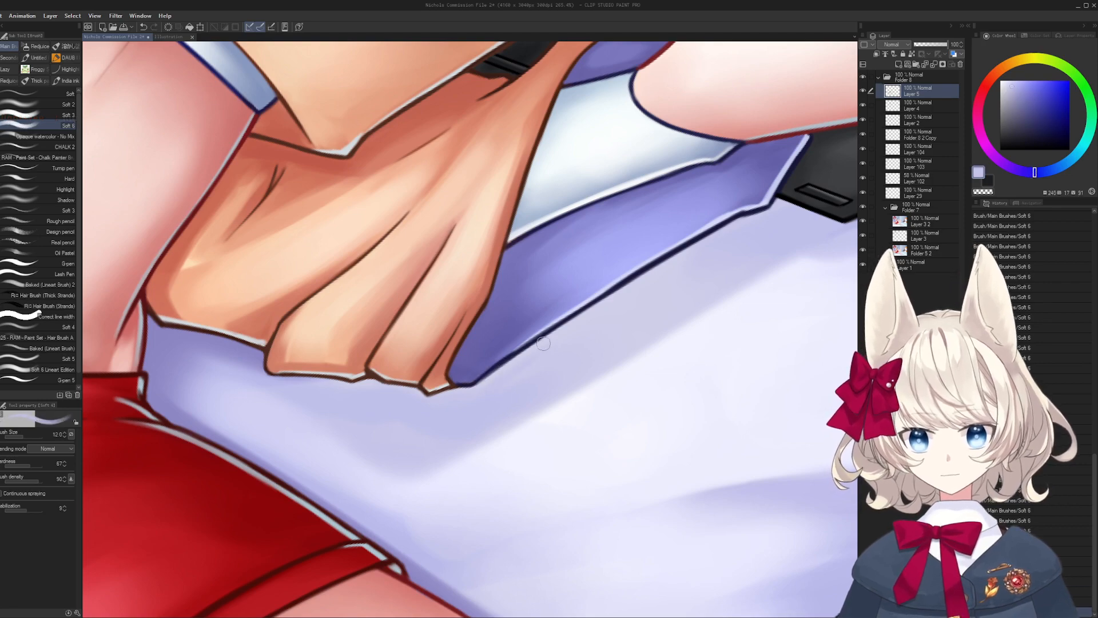
{"action": "key", "text": "bracketright"}
{"action": "key", "text": "bracketright"}
{"action": "key", "text": "bracketright"}
{"action": "key", "text": "bracketright"}
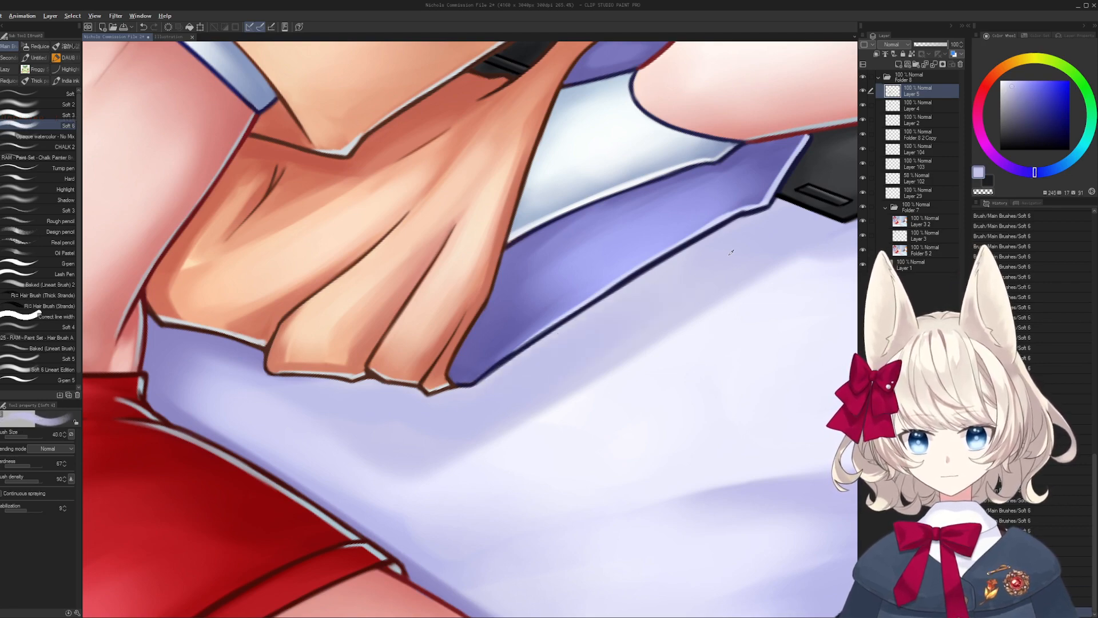
- Try to smooth the highlights on the orange pillow below the purple sleeve with sampled peach tones at brush size 70
{"action": "key", "text": "ctrl+space"}
{"action": "left_click_drag", "start_coordinate": [540, 323], "coordinate": [263, 349]}
{"action": "key", "text": "ctrl+at"}
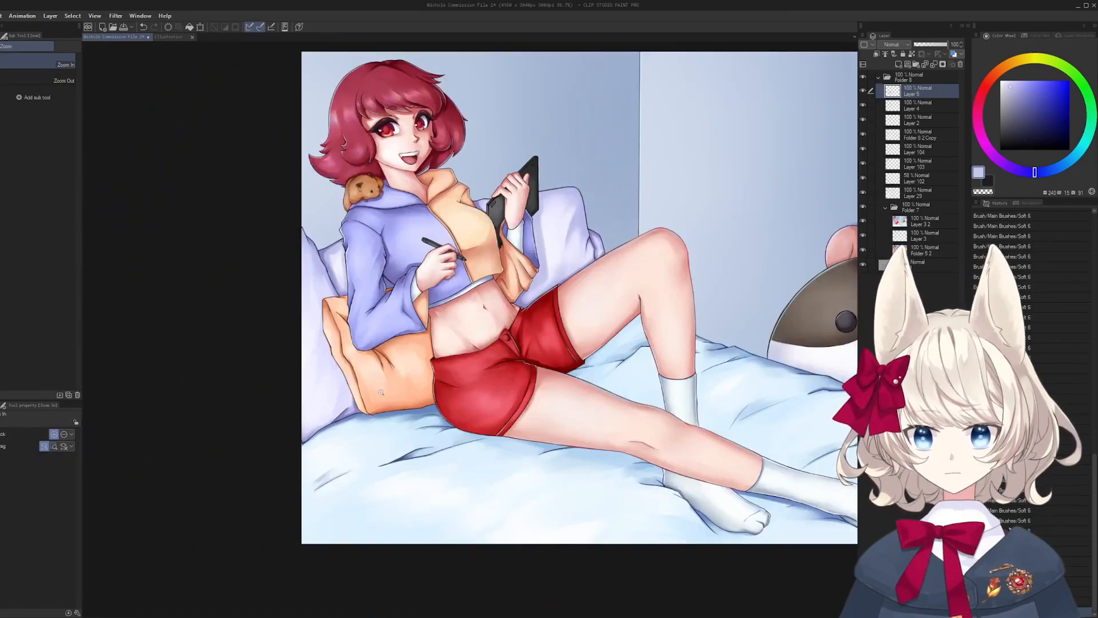
{"action": "left_click_drag", "start_coordinate": [400, 401], "coordinate": [485, 424]}
{"action": "key", "text": "h"}
{"action": "mouse_move", "coordinate": [520, 316]}
{"action": "left_mouse_down"}
{"action": "mouse_move", "coordinate": [509, 316]}
{"action": "mouse_move", "coordinate": [578, 314]}
{"action": "left_mouse_up"}
{"action": "left_click", "coordinate": [534, 314], "text": "alt"}
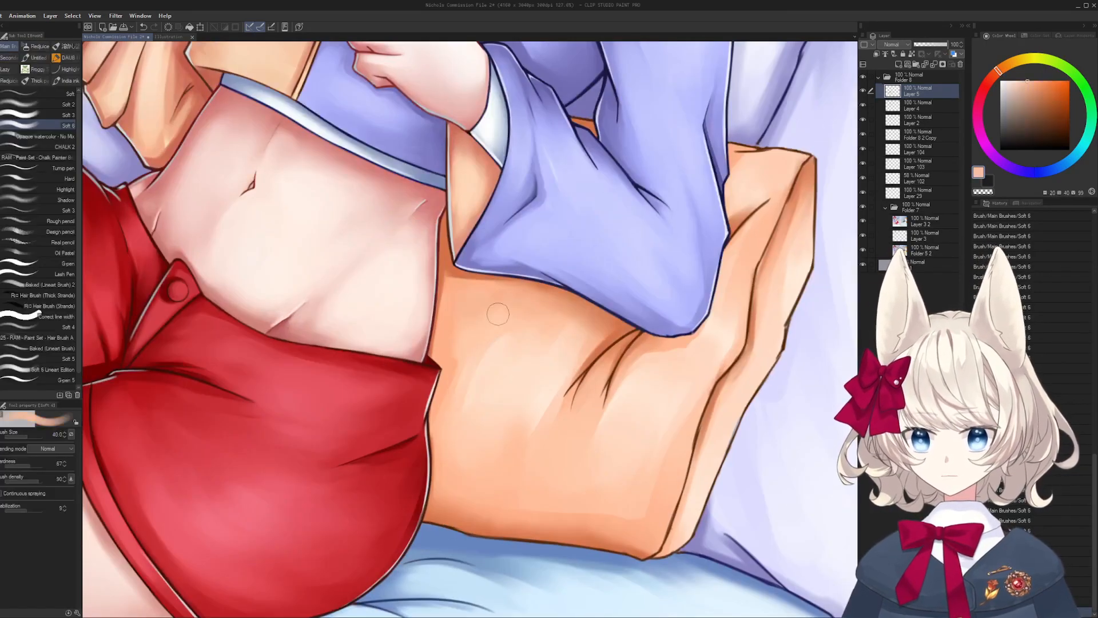
{"action": "key", "text": "bracketright"}
{"action": "left_click", "coordinate": [535, 312], "text": "alt"}
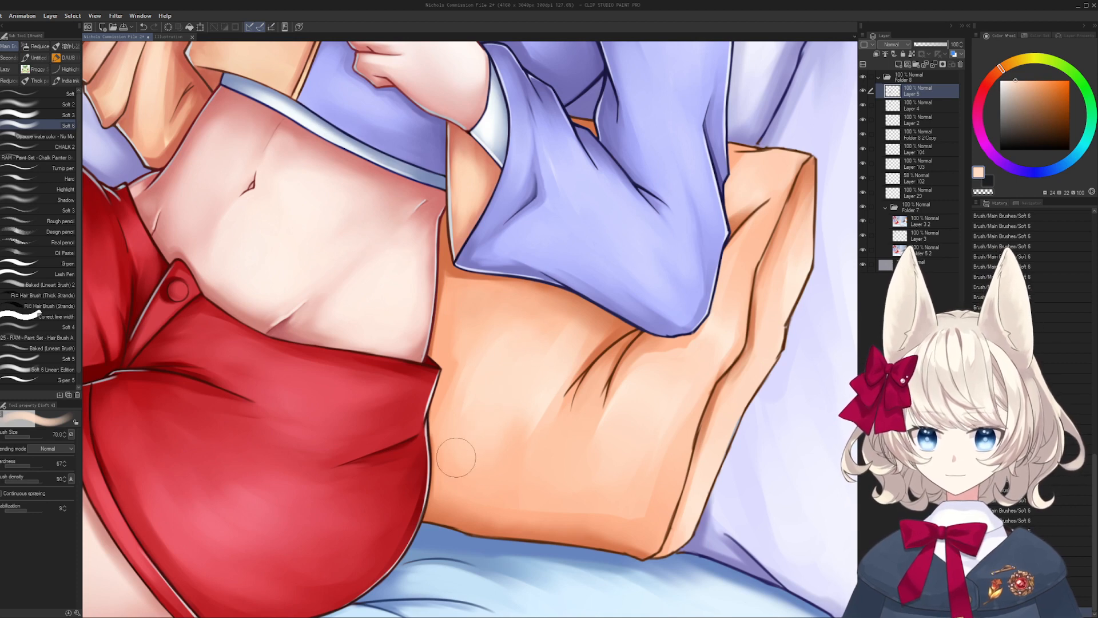
{"action": "key", "text": "bracketright"}
{"action": "key", "text": "bracketright"}
{"action": "key", "text": "ctrl+z"}
{"action": "key", "text": "ctrl+z"}
{"action": "key", "text": "ctrl+z"}
{"action": "key", "text": "ctrl+z"}
{"action": "key", "text": "ctrl+z"}
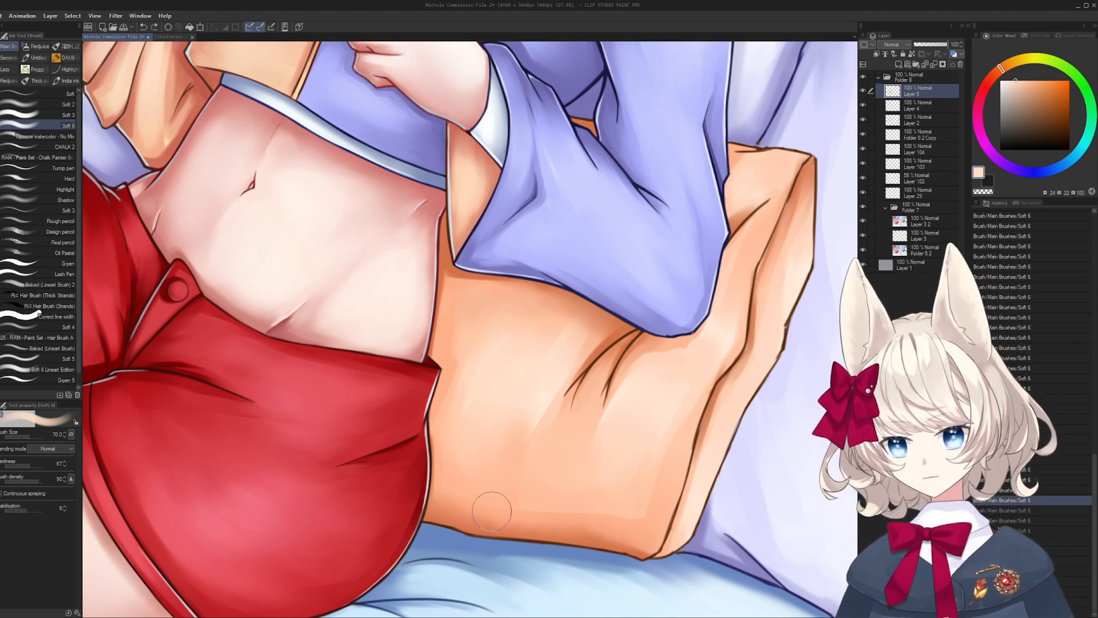
- Blend the orange pillow's lower area beside the red shorts with a sampled light orange at brush size 70
{"action": "left_click", "coordinate": [481, 453], "text": "alt"}
{"action": "left_click_drag", "start_coordinate": [480, 466], "coordinate": [510, 444]}
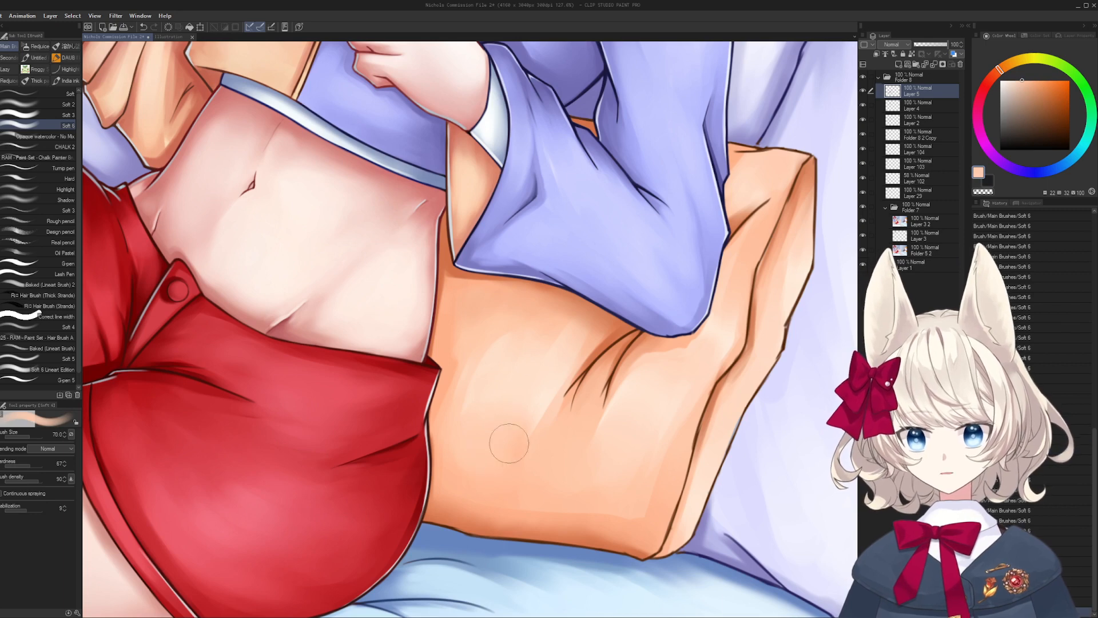
{"action": "left_click_drag", "start_coordinate": [616, 449], "coordinate": [590, 388]}
- Brighten the orange pillow around the two short creases with a sampled pale peach at brush size 30
{"action": "key", "text": "bracketleft"}
{"action": "key", "text": "bracketleft"}
{"action": "key", "text": "bracketleft"}
{"action": "key", "text": "bracketleft"}
{"action": "key", "text": "bracketleft"}
{"action": "key", "text": "bracketleft"}
{"action": "key", "text": "bracketleft"}
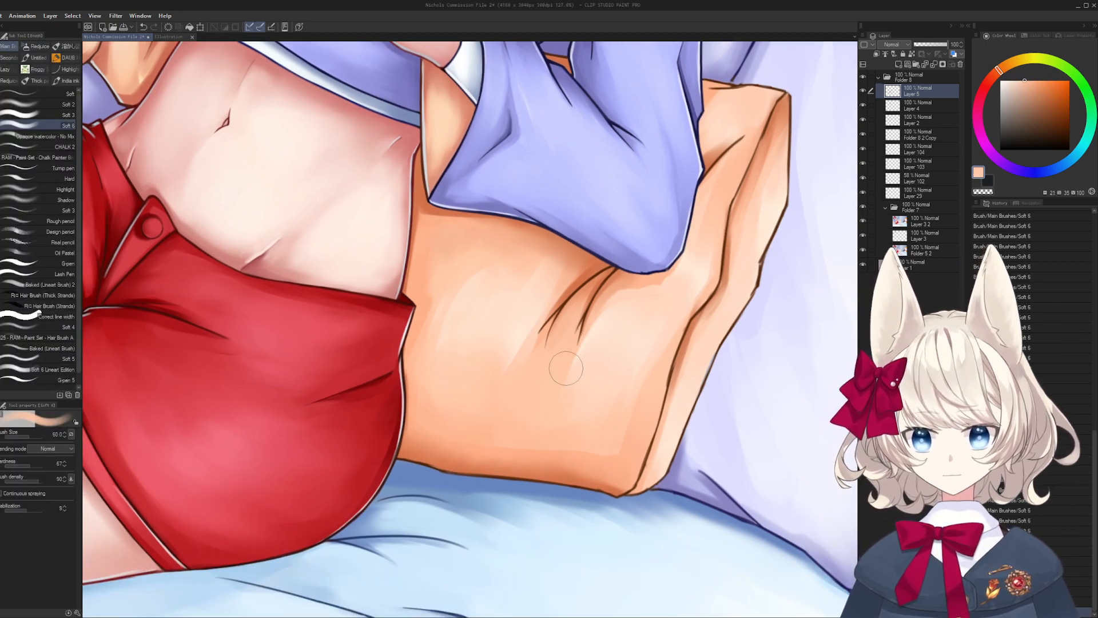
{"action": "left_click", "coordinate": [577, 338], "text": "alt"}
{"action": "key", "text": "bracketright"}
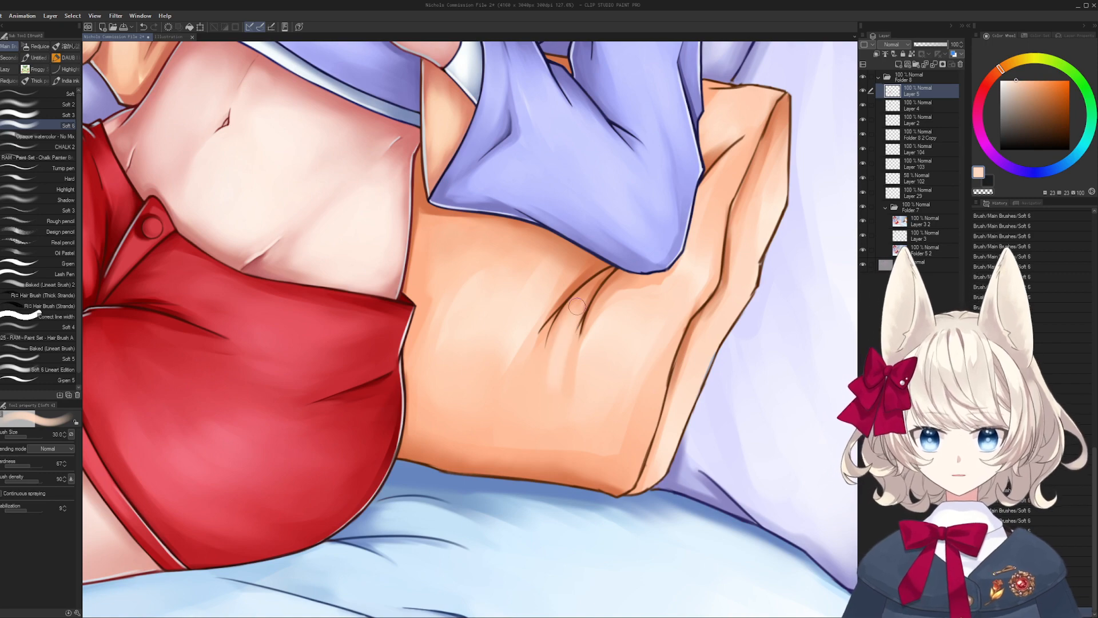
- Refine the orange pillow's highlight just below the purple sleeve's tip with sampled light peach tones at brush size 8
{"action": "key", "text": "slash"}
{"action": "mouse_move", "coordinate": [548, 412]}
{"action": "left_mouse_down"}
{"action": "mouse_move", "coordinate": [545, 484]}
{"action": "mouse_move", "coordinate": [564, 429]}
{"action": "left_mouse_up"}
{"action": "left_click_drag", "start_coordinate": [616, 331], "coordinate": [589, 312]}
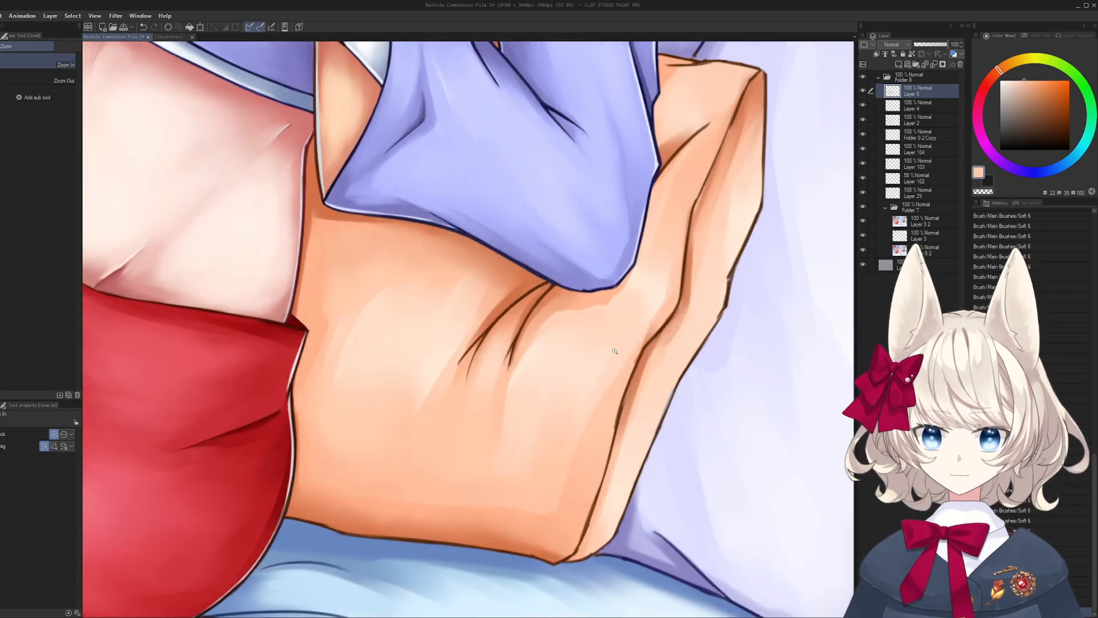
{"action": "key", "text": "bracketleft"}
{"action": "key", "text": "bracketleft"}
{"action": "key", "text": "bracketleft"}
{"action": "key", "text": "bracketleft"}
{"action": "key", "text": "bracketleft"}
{"action": "key", "text": "bracketleft"}
{"action": "key", "text": "bracketleft"}
{"action": "key", "text": "bracketleft"}
{"action": "key", "text": "bracketleft"}
{"action": "left_click", "coordinate": [563, 315], "text": "alt"}
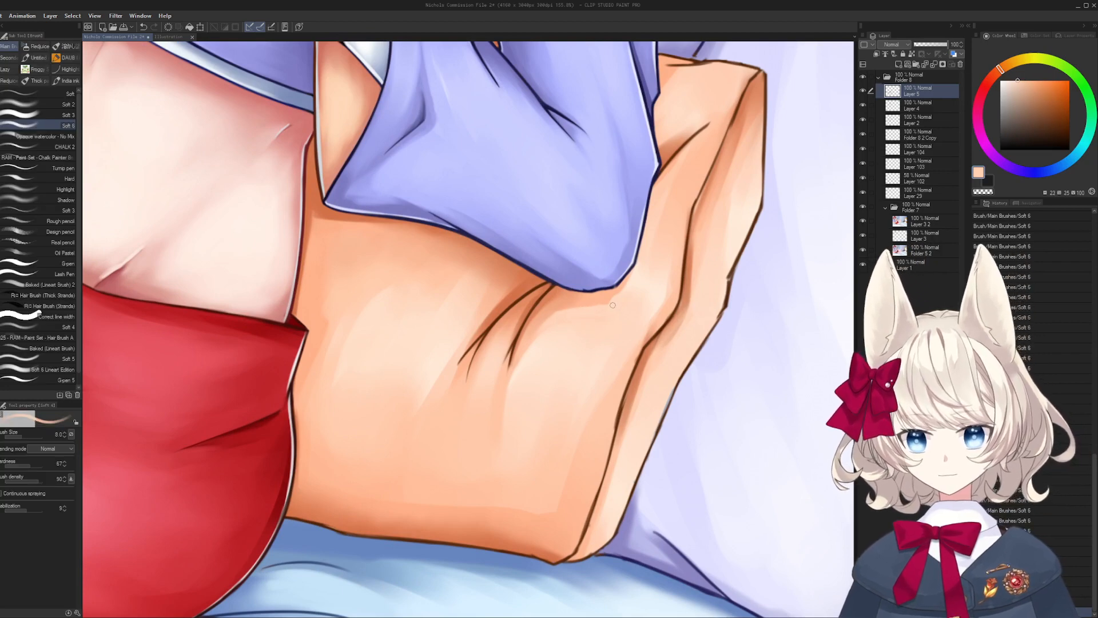
{"action": "left_click", "coordinate": [625, 287], "text": "alt"}
{"action": "mouse_move", "coordinate": [625, 287]}
{"action": "left_mouse_down"}
{"action": "mouse_move", "coordinate": [612, 277]}
{"action": "mouse_move", "coordinate": [524, 370]}
{"action": "mouse_move", "coordinate": [586, 303]}
{"action": "left_mouse_up"}
- Touch up the shading beside the purple sleeve's tip with sampled tones and a smaller brush
{"action": "key", "text": "bracketleft"}
{"action": "key", "text": "bracketleft"}
{"action": "key", "text": "bracketleft"}
{"action": "left_click", "coordinate": [597, 360], "text": "alt"}
{"action": "mouse_move", "coordinate": [462, 370]}
{"action": "left_mouse_down"}
{"action": "mouse_move", "coordinate": [532, 355]}
{"action": "mouse_move", "coordinate": [576, 318]}
{"action": "mouse_move", "coordinate": [491, 448]}
{"action": "mouse_move", "coordinate": [378, 406]}
{"action": "mouse_move", "coordinate": [365, 365]}
{"action": "mouse_move", "coordinate": [400, 335]}
{"action": "mouse_move", "coordinate": [378, 377]}
{"action": "mouse_move", "coordinate": [404, 364]}
{"action": "left_mouse_up"}
{"action": "left_click", "coordinate": [369, 371], "text": "alt"}
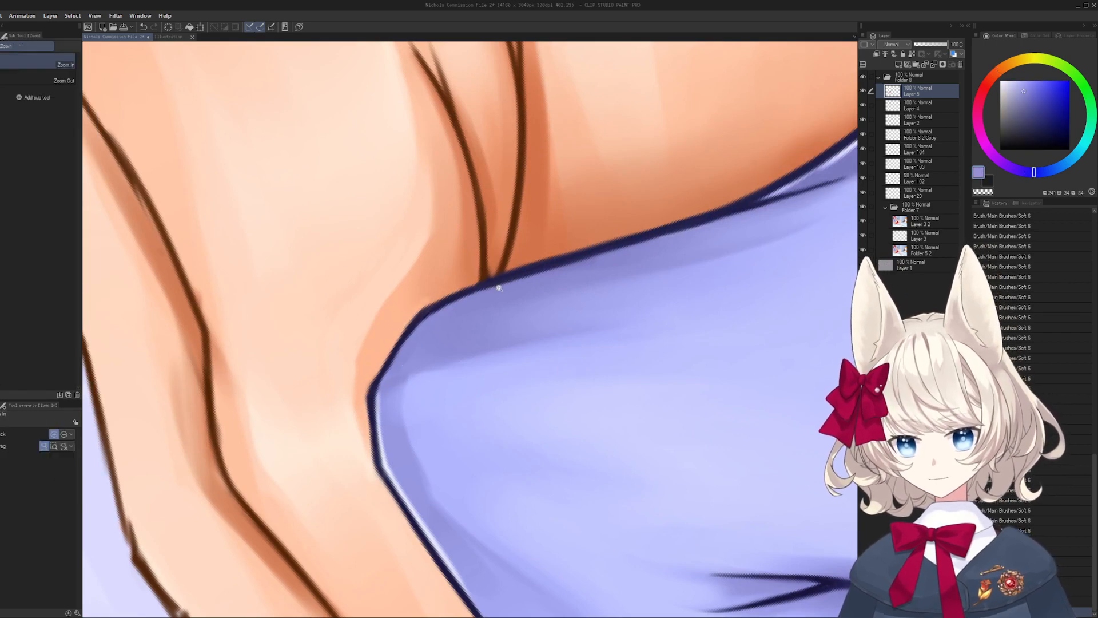
- Blend the shaded underside of the purple sleeve with sampled lavender and purple tones
{"action": "left_click_drag", "start_coordinate": [498, 286], "coordinate": [437, 292]}
{"action": "left_click_drag", "start_coordinate": [590, 289], "coordinate": [366, 320]}
{"action": "mouse_move", "coordinate": [446, 389]}
{"action": "left_mouse_down"}
{"action": "mouse_move", "coordinate": [499, 386]}
{"action": "mouse_move", "coordinate": [458, 360]}
{"action": "mouse_move", "coordinate": [469, 338]}
{"action": "mouse_move", "coordinate": [316, 392]}
{"action": "mouse_move", "coordinate": [465, 341]}
{"action": "left_mouse_up"}
{"action": "left_click", "coordinate": [432, 388], "text": "alt"}
{"action": "left_click", "coordinate": [469, 337], "text": "alt"}
{"action": "left_click", "coordinate": [299, 400], "text": "alt"}
- Repaint the shadow band along the purple sleeve's lower outline with a sampled blue-violet
{"action": "left_click_drag", "start_coordinate": [336, 398], "coordinate": [537, 314]}
{"action": "key", "text": "ctrl+z"}
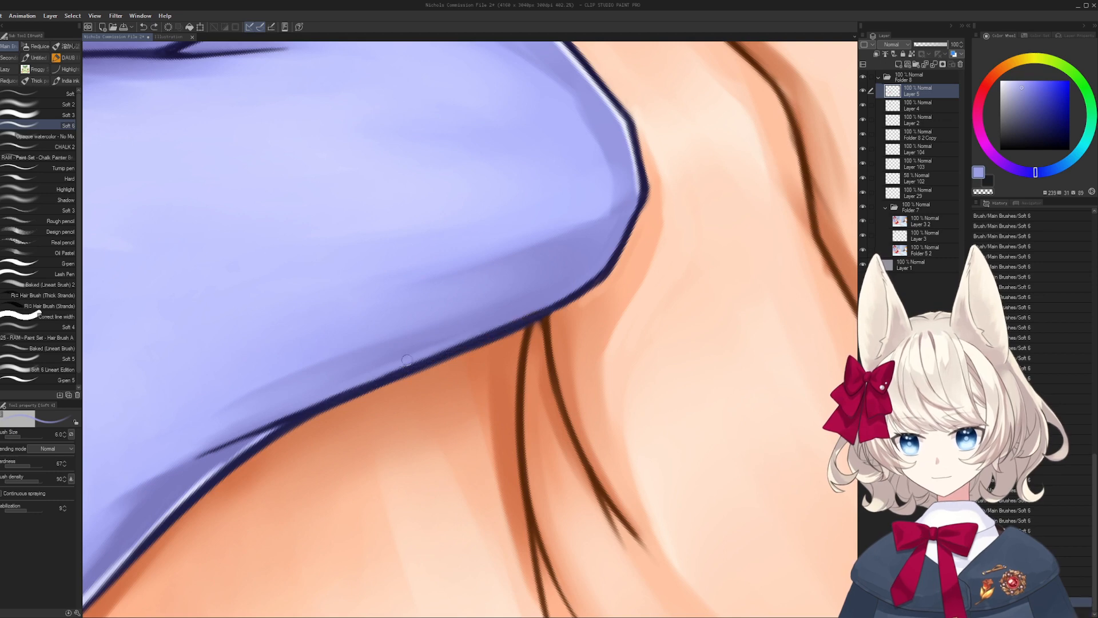
{"action": "key", "text": "ctrl+z"}
{"action": "left_click", "coordinate": [452, 341], "text": "alt"}
{"action": "left_click_drag", "start_coordinate": [443, 345], "coordinate": [508, 324]}
{"action": "left_click_drag", "start_coordinate": [404, 365], "coordinate": [552, 301]}
{"action": "left_click_drag", "start_coordinate": [479, 335], "coordinate": [562, 302]}
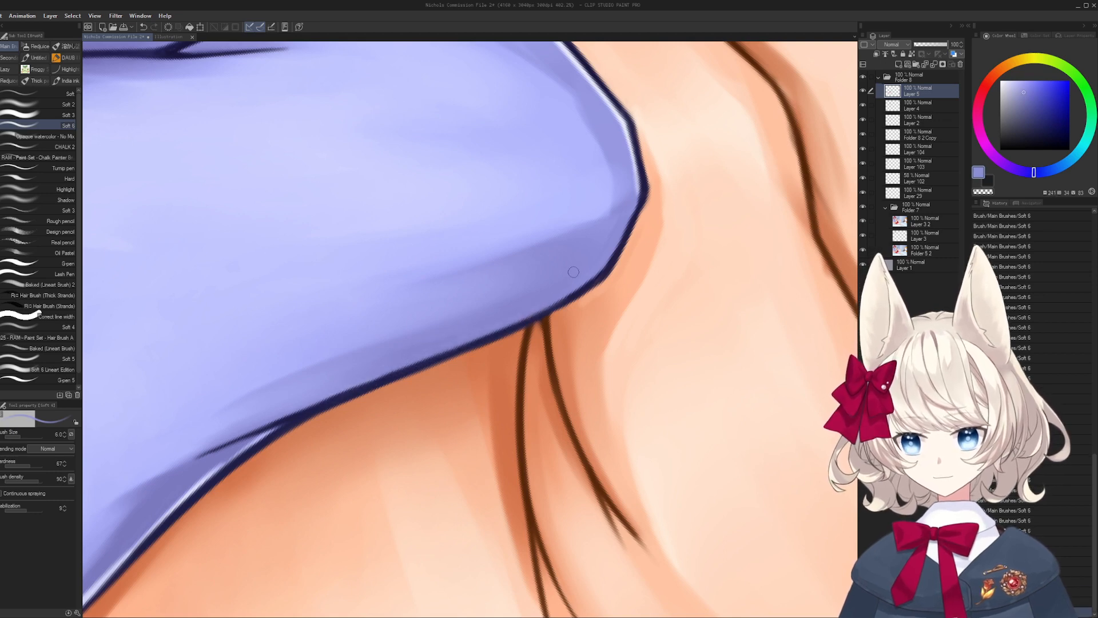
- Thin the orange pillow's crease line nearest the purple sleeve's tip with sampled dark orange tones and save the file
{"action": "left_click_drag", "start_coordinate": [525, 414], "coordinate": [464, 430]}
{"action": "left_click", "coordinate": [527, 366], "text": "alt"}
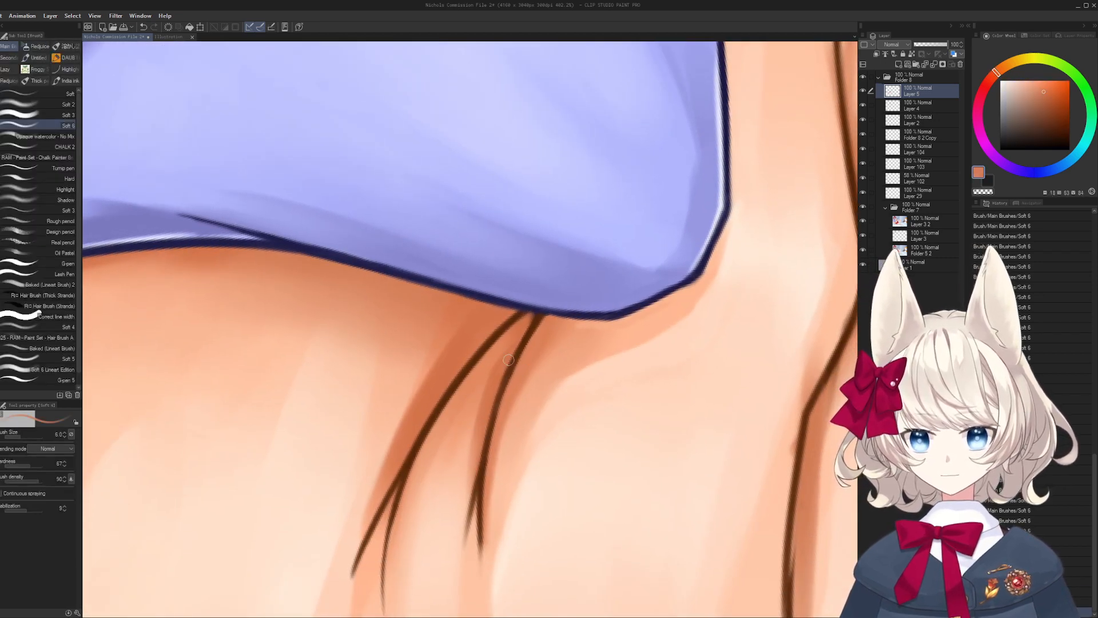
{"action": "mouse_move", "coordinate": [526, 329]}
{"action": "left_mouse_down"}
{"action": "mouse_move", "coordinate": [501, 378]}
{"action": "mouse_move", "coordinate": [529, 327]}
{"action": "left_mouse_up"}
{"action": "left_click", "coordinate": [507, 376], "text": "alt"}
{"action": "left_click", "coordinate": [500, 421], "text": "alt"}
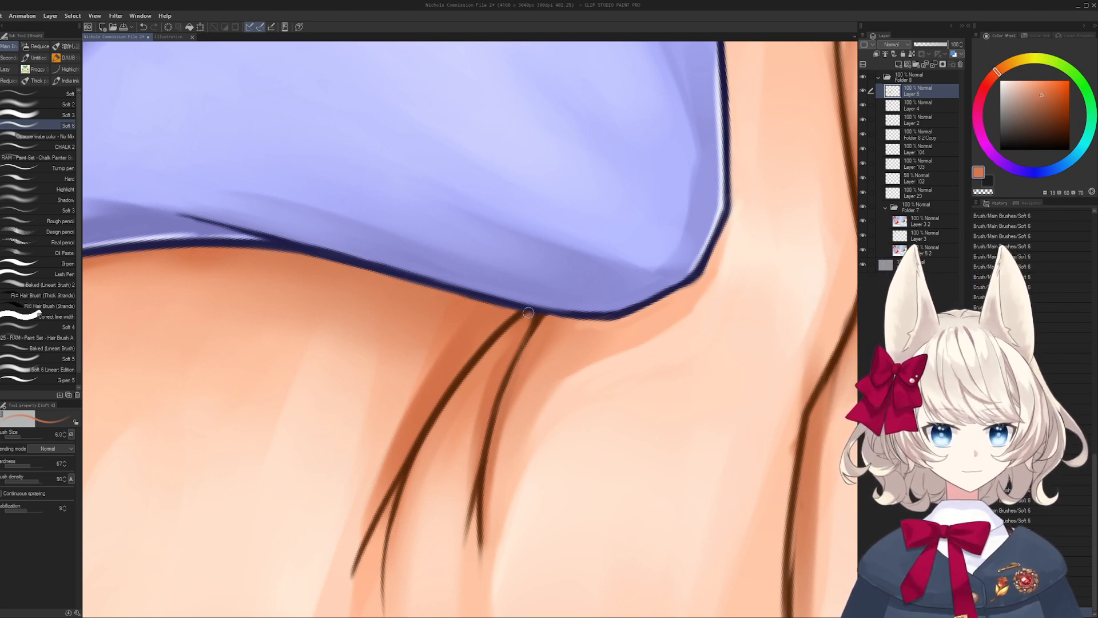
{"action": "key", "text": "ctrl+s"}
- Soften the orange pillow's shadow under the purple sleeve's tip with sampled orange at brush size 10 and save the file
{"action": "left_click_drag", "start_coordinate": [528, 312], "coordinate": [552, 343]}
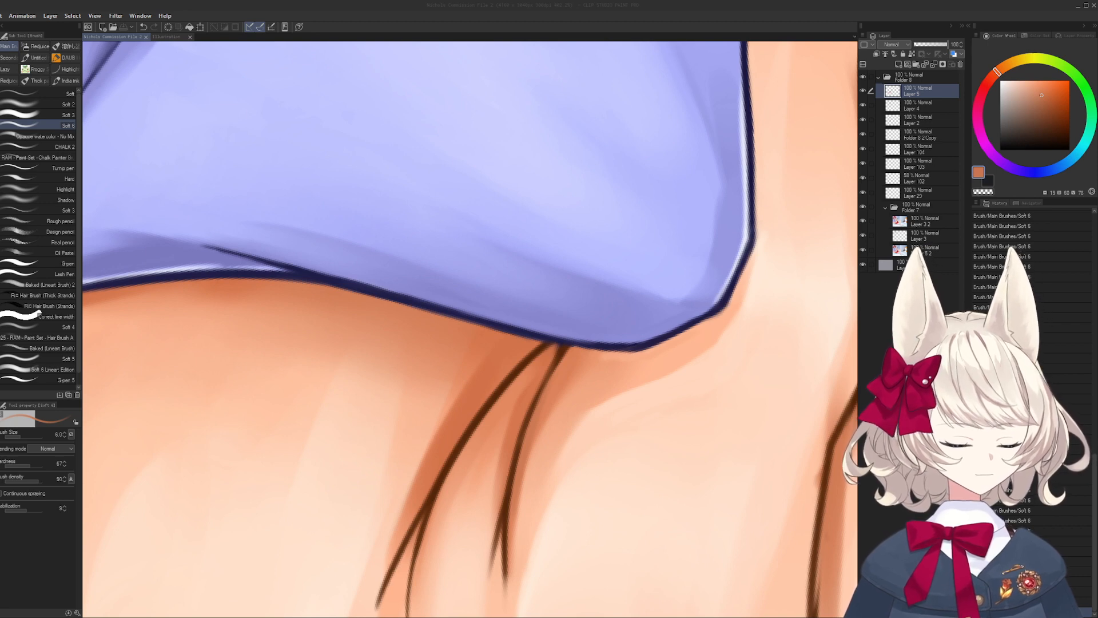
{"action": "scroll", "coordinate": [589, 347], "scroll_direction": "down", "scroll_amount": 2}
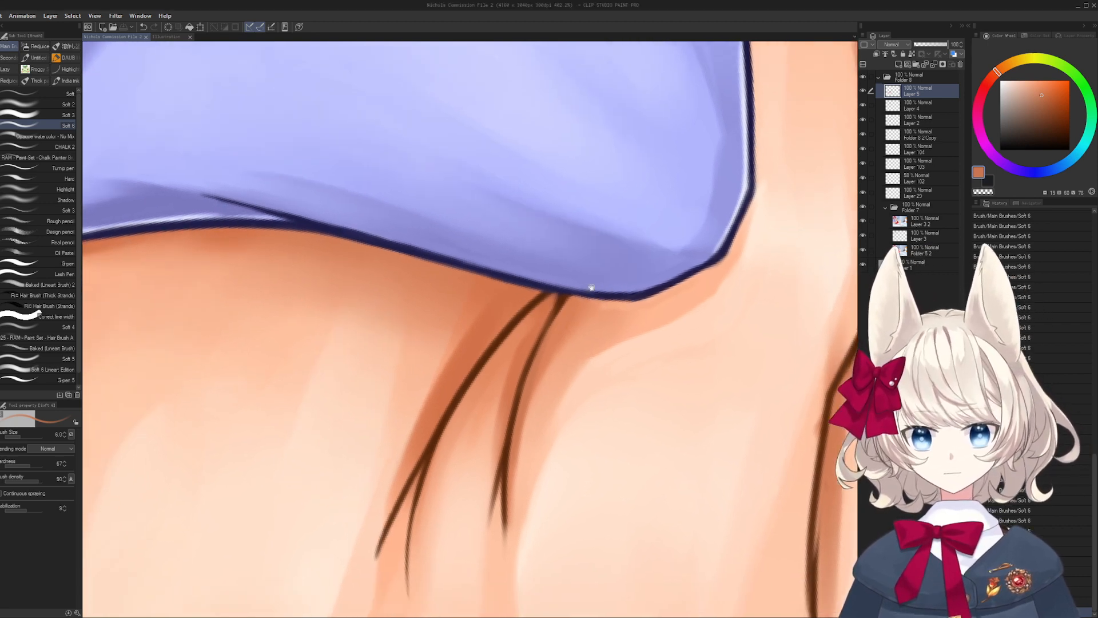
{"action": "left_click", "coordinate": [629, 312], "text": "alt"}
{"action": "mouse_move", "coordinate": [623, 315]}
{"action": "left_mouse_down"}
{"action": "mouse_move", "coordinate": [695, 294]}
{"action": "mouse_move", "coordinate": [609, 306]}
{"action": "mouse_move", "coordinate": [661, 303]}
{"action": "left_mouse_up"}
{"action": "key", "text": "]"}
{"action": "key", "text": "]"}
{"action": "key", "text": "]"}
{"action": "left_click", "coordinate": [611, 329], "text": "alt"}
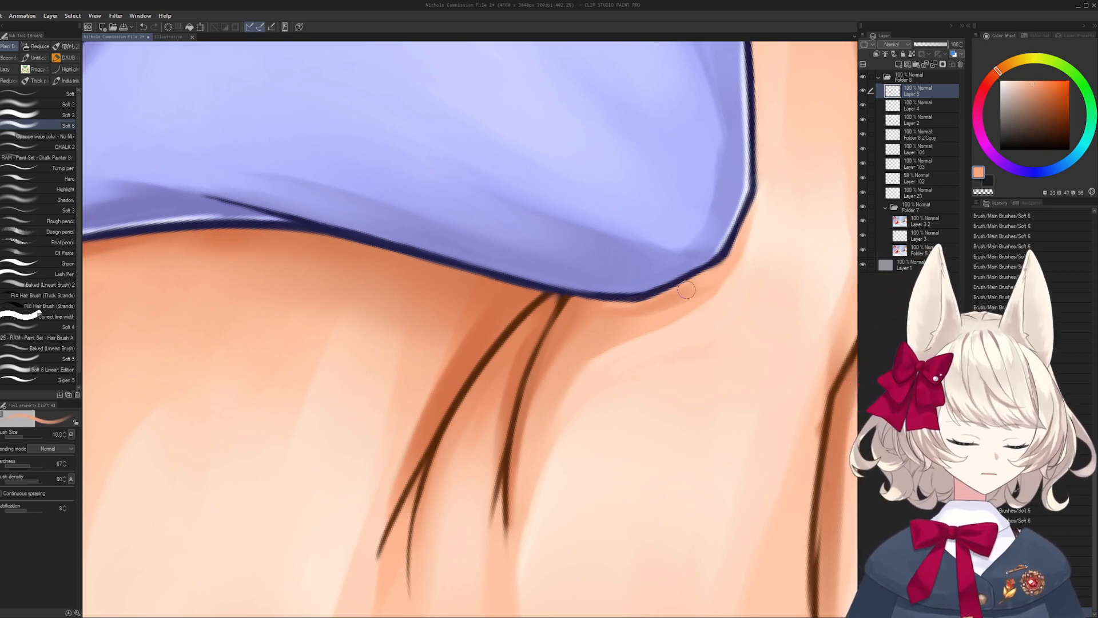
{"action": "key", "text": "ctrl+s"}
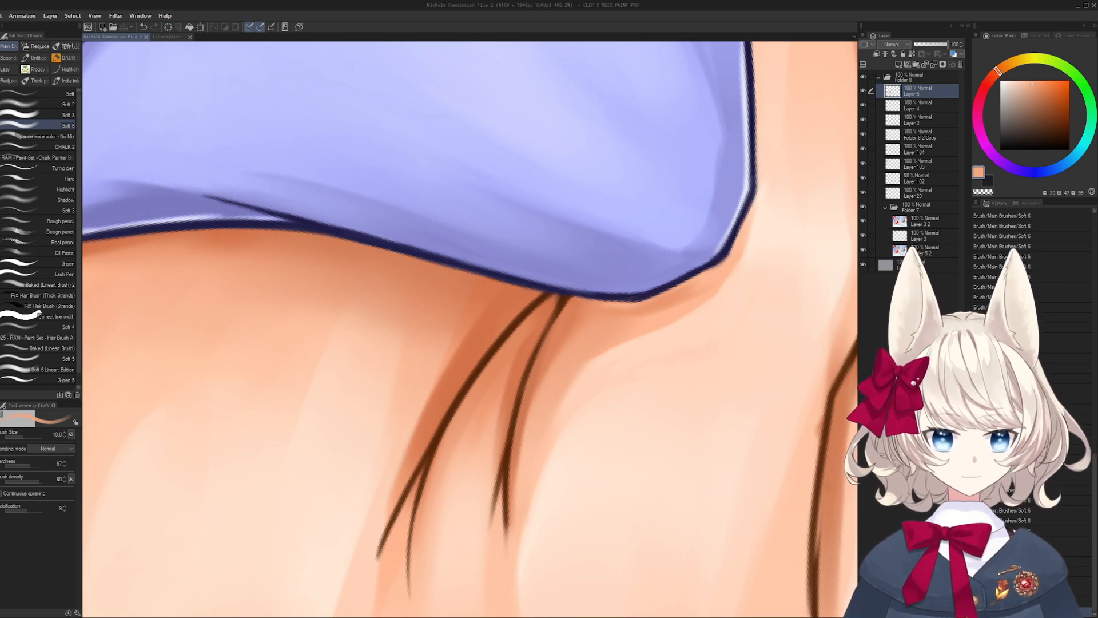
- Blend the orange pillow below the short creases and toward its long side crease with sampled peach at brush size 10
{"action": "left_click_drag", "start_coordinate": [490, 463], "coordinate": [503, 363]}
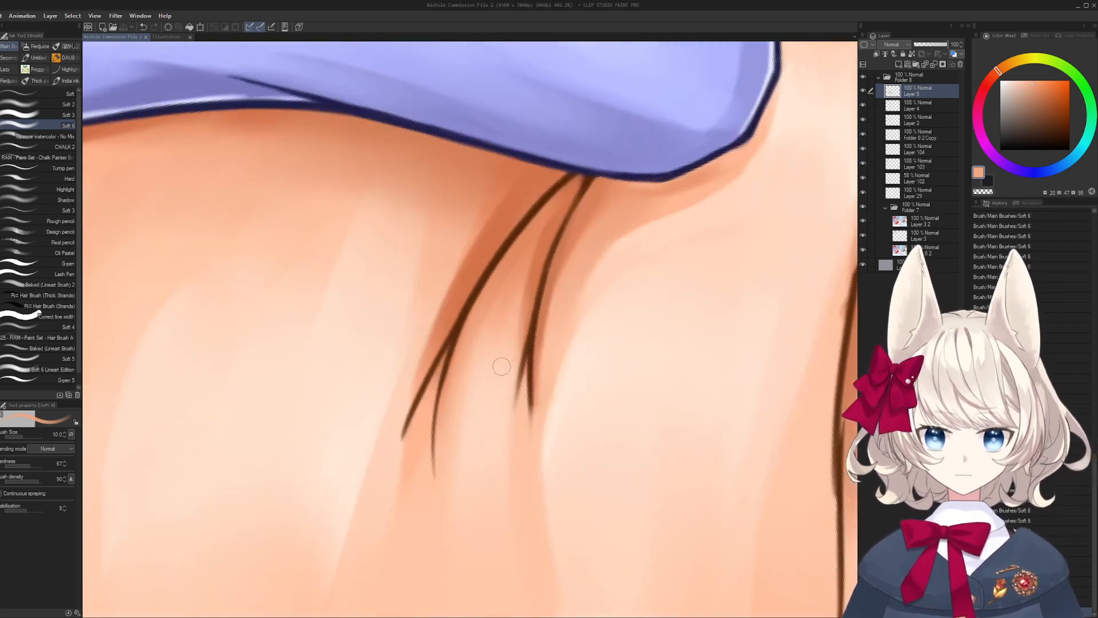
{"action": "left_click", "coordinate": [490, 404], "text": "alt"}
{"action": "left_click_drag", "start_coordinate": [490, 319], "coordinate": [577, 373]}
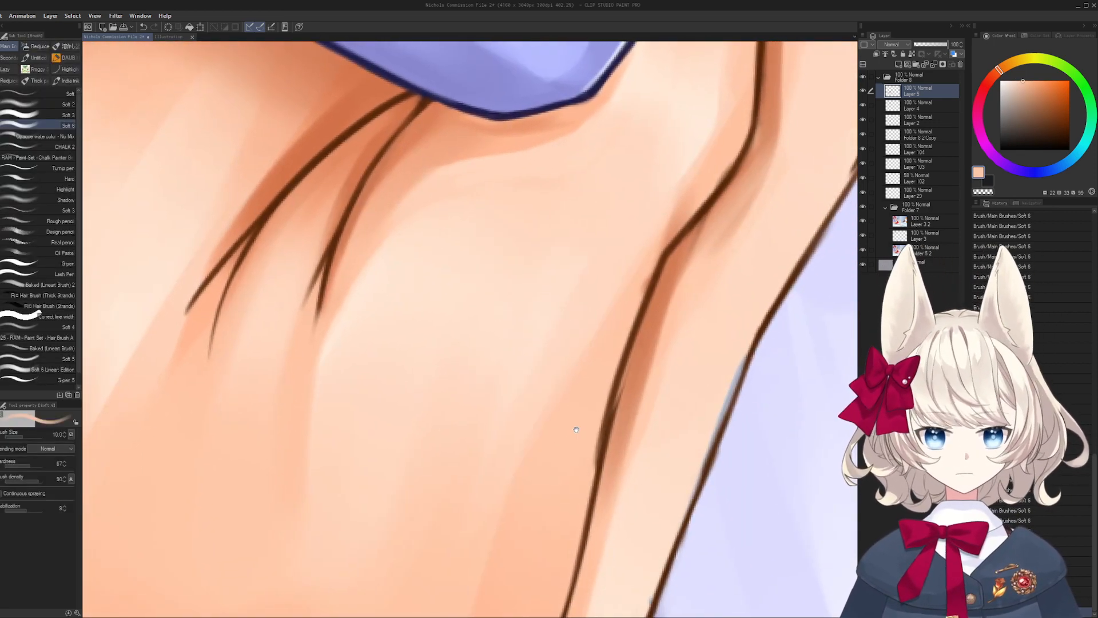
{"action": "left_click_drag", "start_coordinate": [489, 481], "coordinate": [463, 563]}
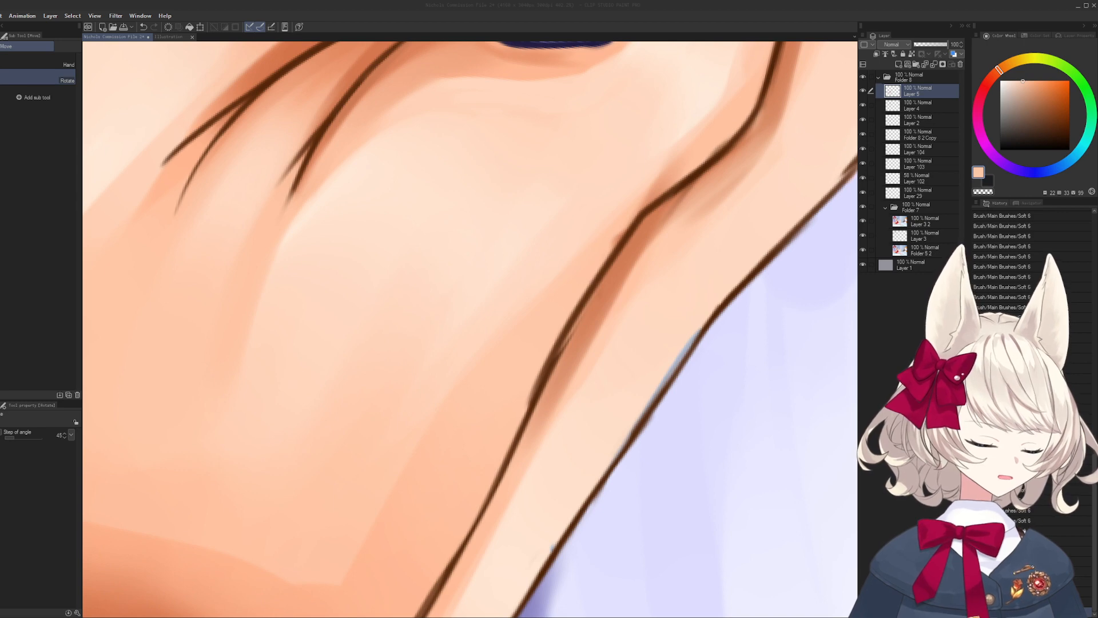
- Blend the orange pillow's side strip along the long crease with a sampled pale peach
{"action": "left_click_drag", "start_coordinate": [675, 435], "coordinate": [473, 313]}
{"action": "mouse_move", "coordinate": [635, 338]}
{"action": "left_mouse_down"}
{"action": "mouse_move", "coordinate": [623, 395]}
{"action": "mouse_move", "coordinate": [595, 438]}
{"action": "left_mouse_up"}
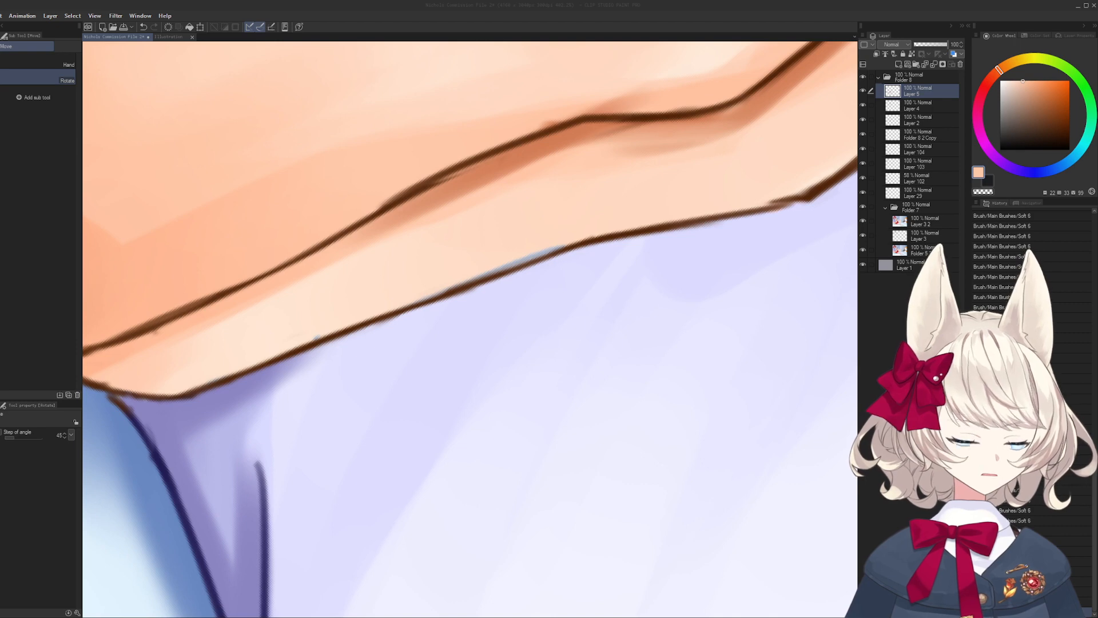
{"action": "left_click_drag", "start_coordinate": [424, 287], "coordinate": [416, 299]}
{"action": "mouse_move", "coordinate": [524, 328]}
{"action": "left_mouse_down"}
{"action": "mouse_move", "coordinate": [440, 326]}
{"action": "mouse_move", "coordinate": [550, 309]}
{"action": "left_mouse_up"}
{"action": "left_click_drag", "start_coordinate": [529, 308], "coordinate": [558, 312]}
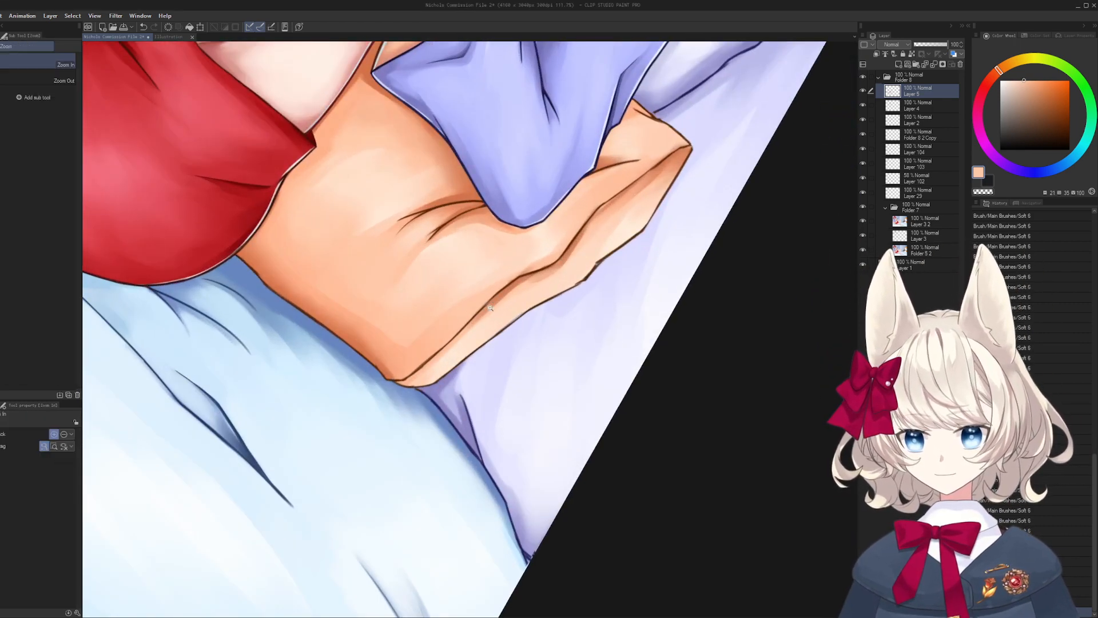
{"action": "left_click", "coordinate": [477, 316]}
{"action": "mouse_move", "coordinate": [493, 302]}
{"action": "left_mouse_down"}
{"action": "mouse_move", "coordinate": [514, 281]}
{"action": "mouse_move", "coordinate": [466, 334]}
{"action": "mouse_move", "coordinate": [558, 266]}
{"action": "mouse_move", "coordinate": [534, 276]}
{"action": "left_mouse_up"}
{"action": "left_click", "coordinate": [495, 321], "text": "alt"}
{"action": "key", "text": "bracketright"}
{"action": "key", "text": "bracketright"}
{"action": "key", "text": "bracketright"}
{"action": "key", "text": "bracketright"}
{"action": "left_click", "coordinate": [516, 291], "text": "ctrl"}
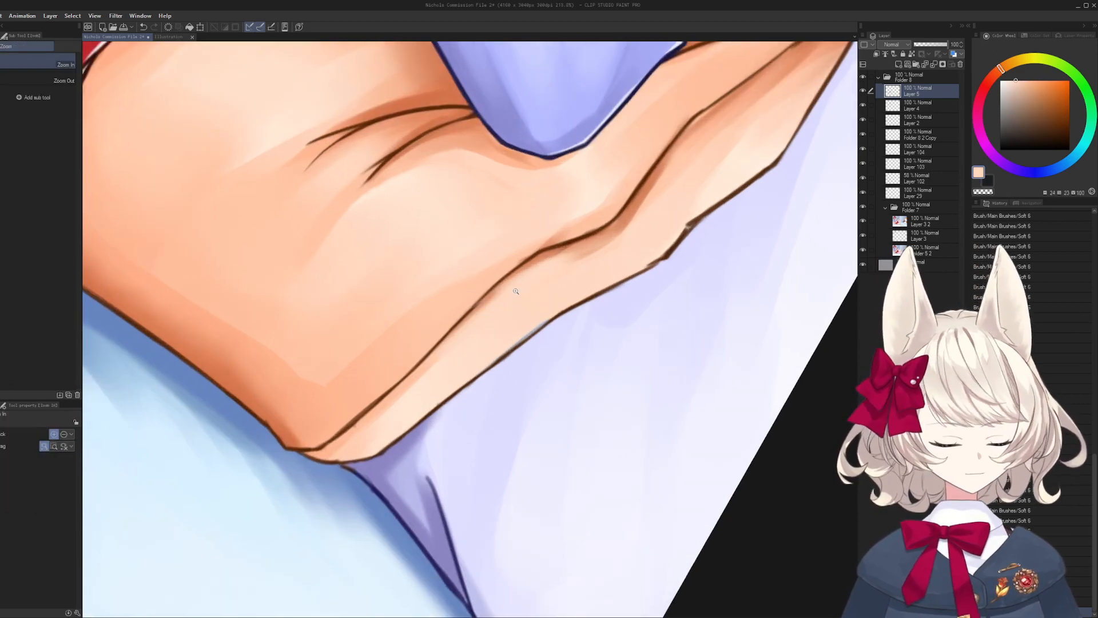
- Smooth the outer outline of the orange pillow's side strip with a sampled pale peach at brush size 7
{"action": "left_click_drag", "start_coordinate": [471, 370], "coordinate": [550, 316]}
{"action": "mouse_move", "coordinate": [494, 356]}
{"action": "left_mouse_down"}
{"action": "mouse_move", "coordinate": [560, 313]}
{"action": "mouse_move", "coordinate": [433, 426]}
{"action": "left_mouse_up"}
{"action": "key", "text": "bracketright"}
{"action": "left_click", "coordinate": [493, 347], "text": "alt"}
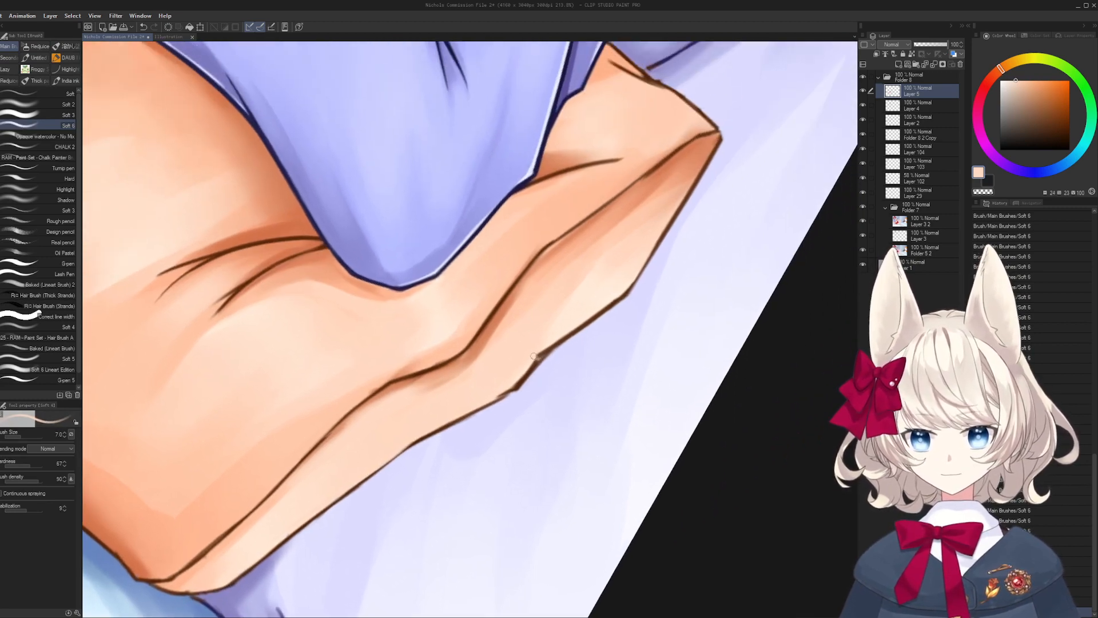
{"action": "left_click_drag", "start_coordinate": [504, 387], "coordinate": [630, 288]}
{"action": "left_click", "coordinate": [507, 383], "text": "alt"}
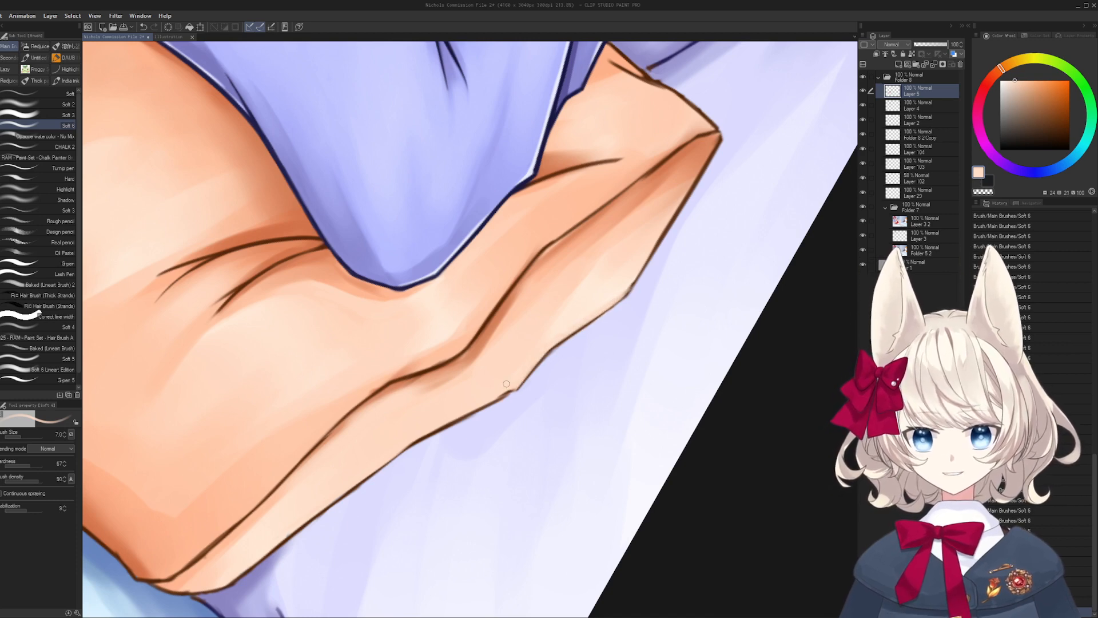
{"action": "left_click_drag", "start_coordinate": [503, 390], "coordinate": [569, 322]}
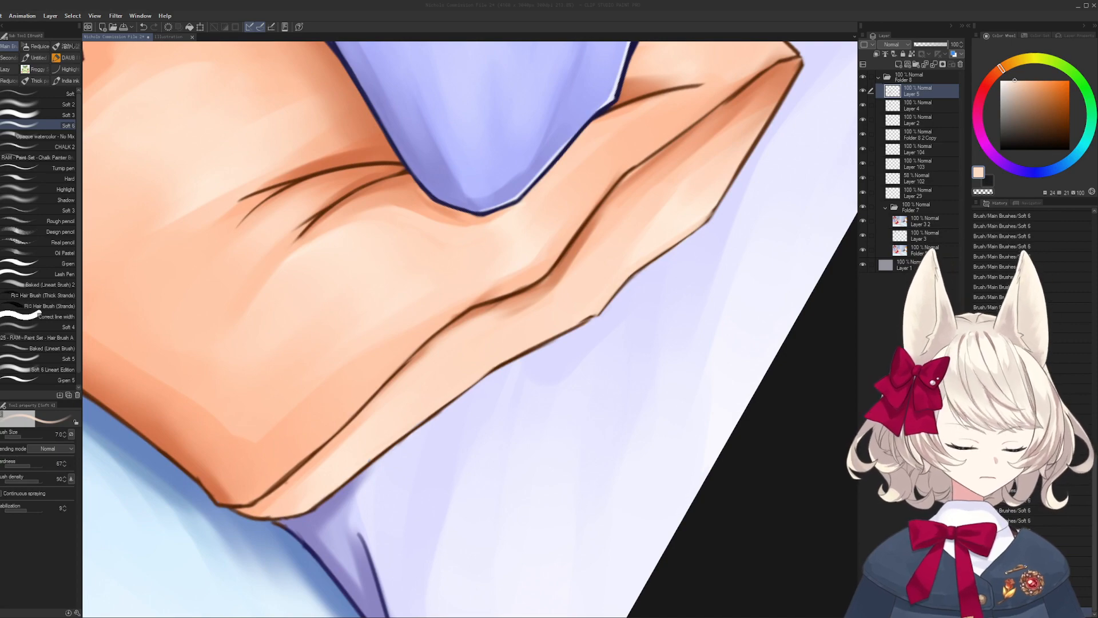
- Clean the orange pillow's short end outline beside the lavender pillow's seam with sampled lavender and dark brown at brush size 5
{"action": "mouse_move", "coordinate": [596, 245]}
{"action": "left_mouse_down"}
{"action": "mouse_move", "coordinate": [500, 353]}
{"action": "mouse_move", "coordinate": [437, 571]}
{"action": "mouse_move", "coordinate": [479, 341]}
{"action": "left_mouse_up"}
{"action": "key", "text": "r"}
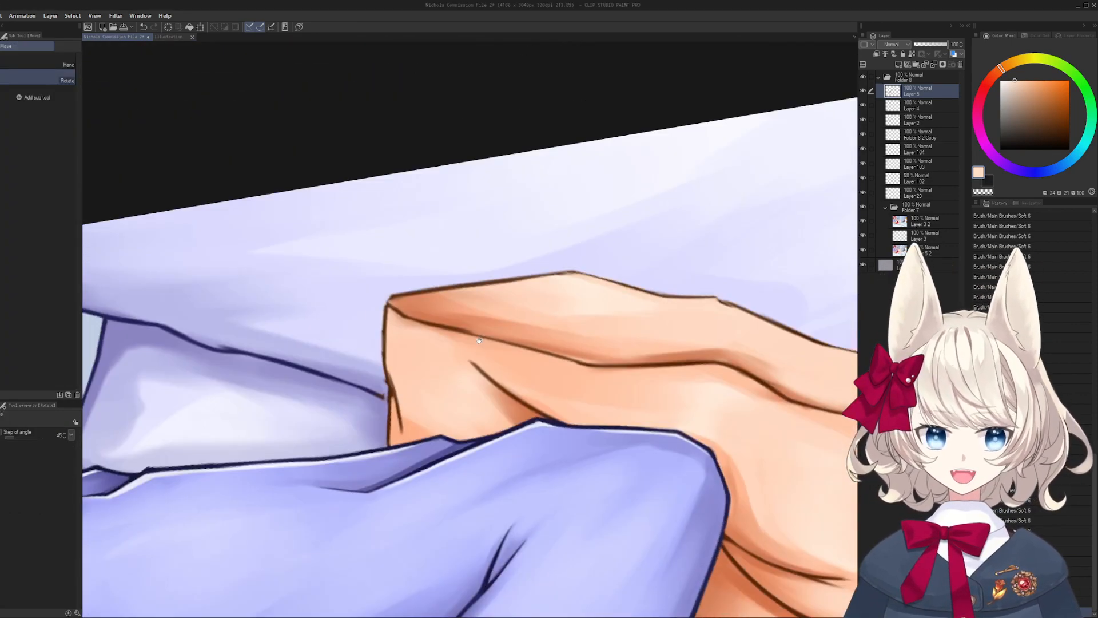
{"action": "scroll", "coordinate": [479, 341], "scroll_direction": "up", "scroll_amount": 3}
{"action": "key", "text": "b"}
{"action": "left_click", "coordinate": [347, 360], "text": "alt"}
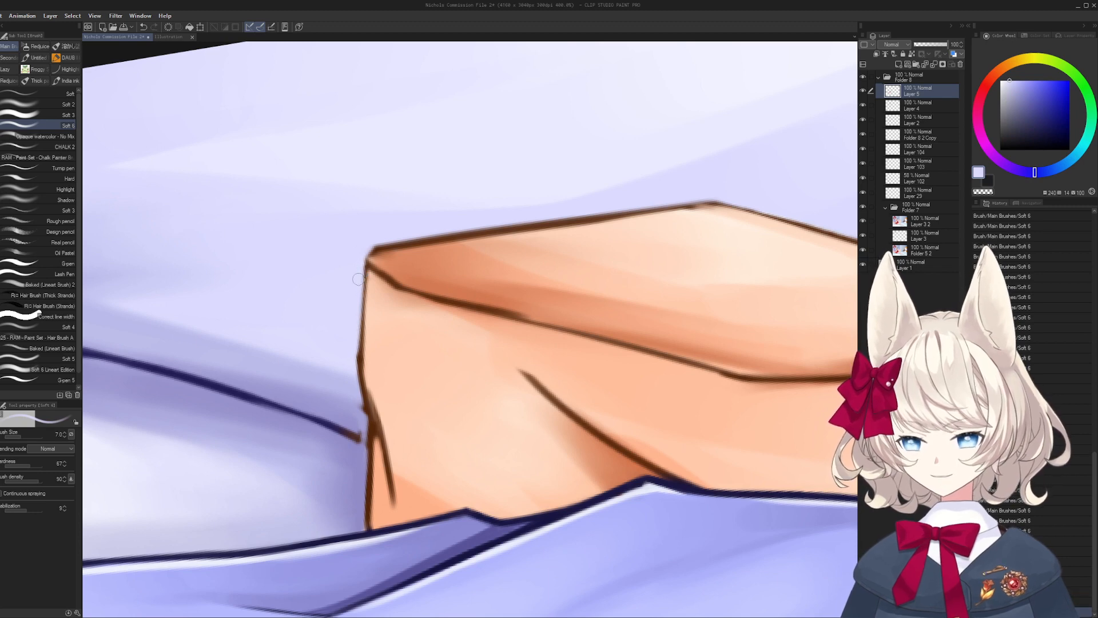
{"action": "key", "text": "r"}
{"action": "mouse_move", "coordinate": [358, 279]}
{"action": "left_mouse_down"}
{"action": "mouse_move", "coordinate": [429, 343]}
{"action": "mouse_move", "coordinate": [422, 332]}
{"action": "left_mouse_up"}
{"action": "key", "text": "b"}
{"action": "left_click", "coordinate": [416, 336], "text": "alt"}
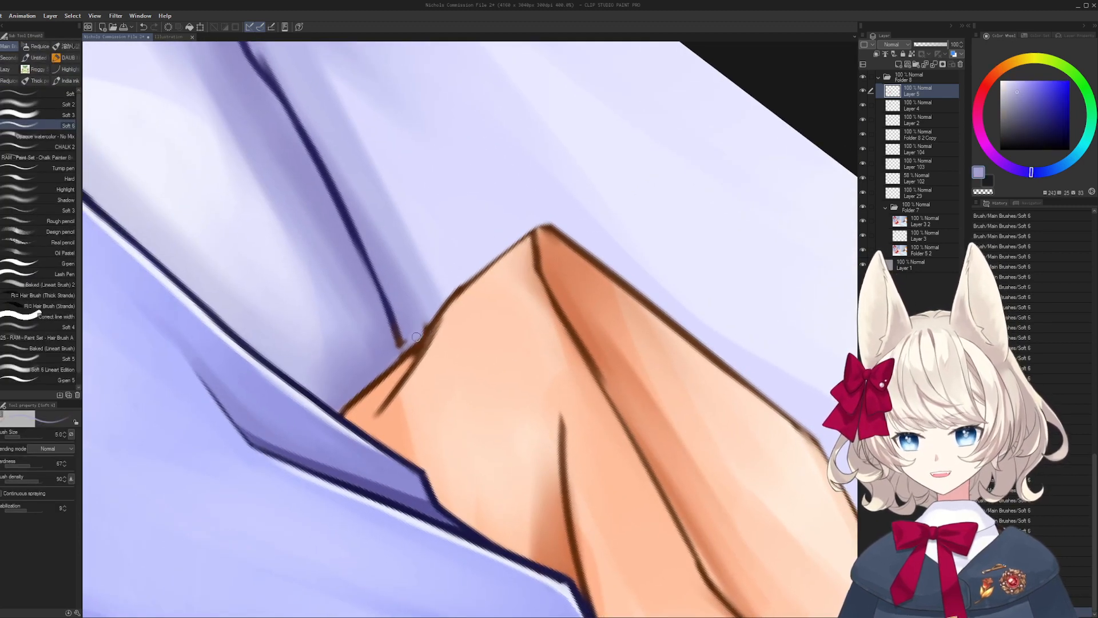
{"action": "left_click", "coordinate": [415, 352], "text": "alt"}
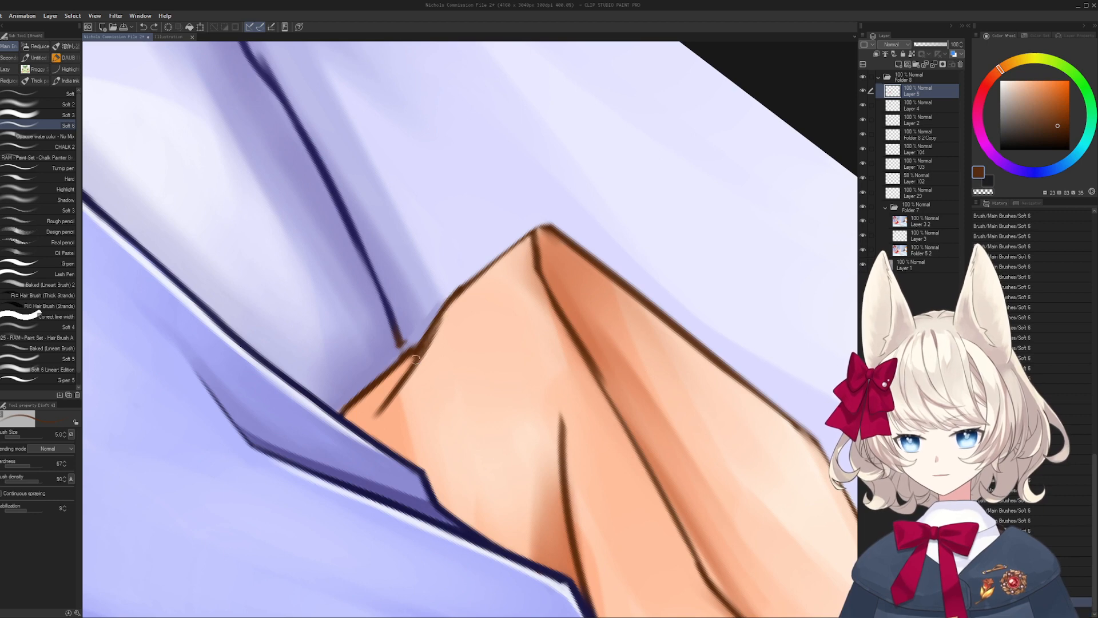
{"action": "mouse_move", "coordinate": [416, 358]}
{"action": "left_mouse_down"}
{"action": "mouse_move", "coordinate": [458, 295]}
{"action": "mouse_move", "coordinate": [550, 226]}
{"action": "mouse_move", "coordinate": [495, 323]}
{"action": "left_mouse_up"}
- Refine the start of the orange pillow's long crease at its corner with the sampled dark brown
{"action": "key", "text": "r"}
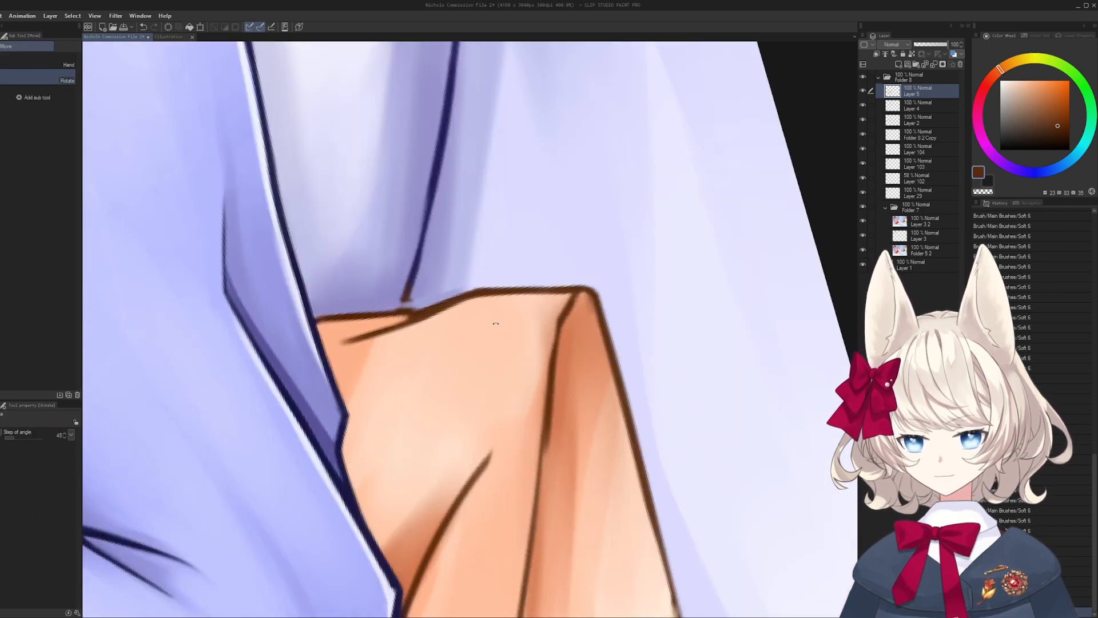
{"action": "left_click_drag", "start_coordinate": [574, 296], "coordinate": [573, 294]}
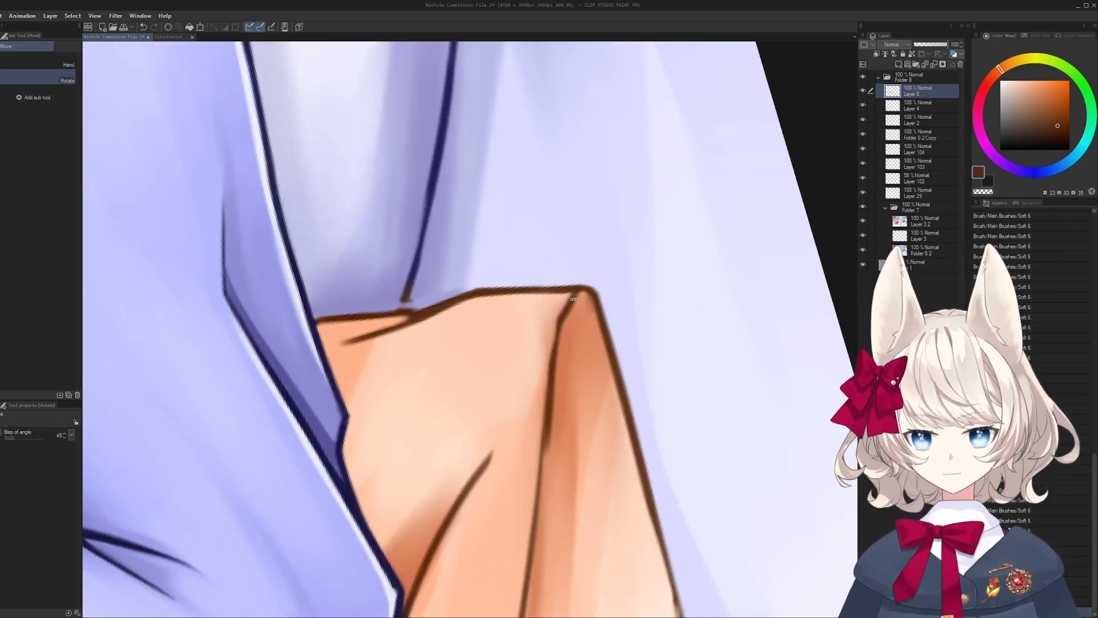
{"action": "key", "text": "b"}
{"action": "mouse_move", "coordinate": [553, 332]}
{"action": "left_mouse_down"}
{"action": "mouse_move", "coordinate": [571, 300]}
{"action": "mouse_move", "coordinate": [539, 389]}
{"action": "left_mouse_up"}
- Blend the orange pillow's side strip beside its outline near the corner with sampled peach tones at brush size 15
{"action": "key", "text": "r"}
{"action": "mouse_move", "coordinate": [539, 389]}
{"action": "left_mouse_down"}
{"action": "mouse_move", "coordinate": [503, 424]}
{"action": "mouse_move", "coordinate": [434, 412]}
{"action": "mouse_move", "coordinate": [369, 366]}
{"action": "mouse_move", "coordinate": [369, 343]}
{"action": "mouse_move", "coordinate": [435, 269]}
{"action": "mouse_move", "coordinate": [467, 250]}
{"action": "mouse_move", "coordinate": [394, 312]}
{"action": "mouse_move", "coordinate": [487, 255]}
{"action": "left_mouse_up"}
{"action": "key", "text": "b"}
{"action": "left_click", "coordinate": [369, 366], "text": "alt"}
{"action": "key", "text": "bracketright"}
{"action": "key", "text": "bracketright"}
{"action": "key", "text": "bracketright"}
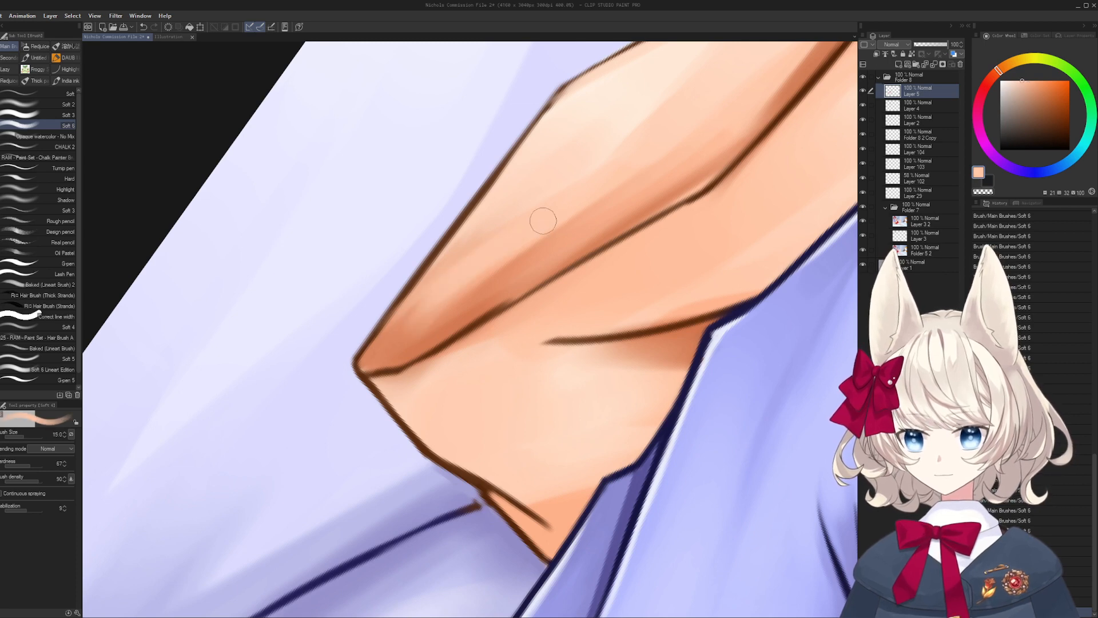
{"action": "left_click", "coordinate": [427, 315], "text": "alt"}
{"action": "left_click_drag", "start_coordinate": [386, 357], "coordinate": [432, 318]}
- Even out the shadow along the long crease near the orange pillow's corner with sampled orange at brush size 8 and save the file
{"action": "left_click", "coordinate": [587, 225], "text": "alt"}
{"action": "key", "text": "bracketleft"}
{"action": "key", "text": "bracketleft"}
{"action": "key", "text": "bracketleft"}
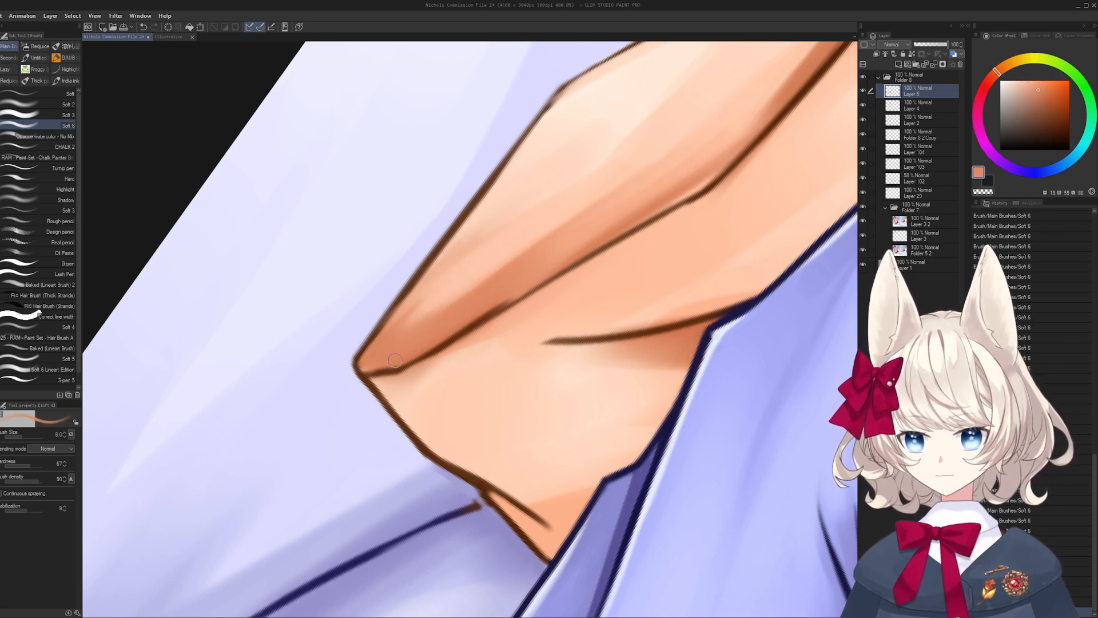
{"action": "left_click_drag", "start_coordinate": [395, 361], "coordinate": [513, 290]}
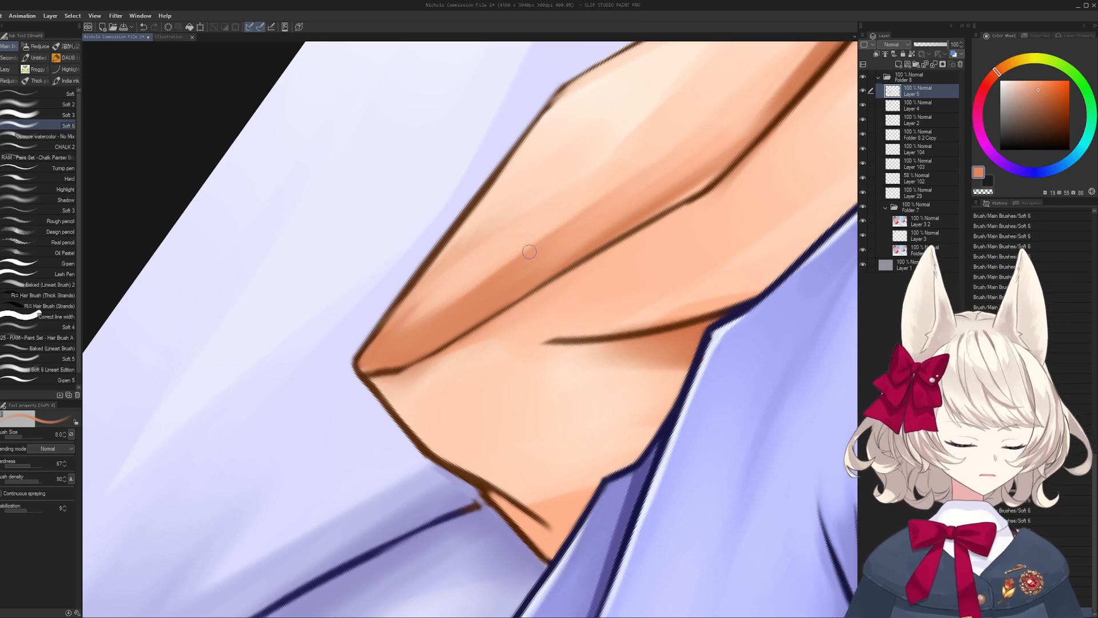
{"action": "key", "text": "ctrl+s"}
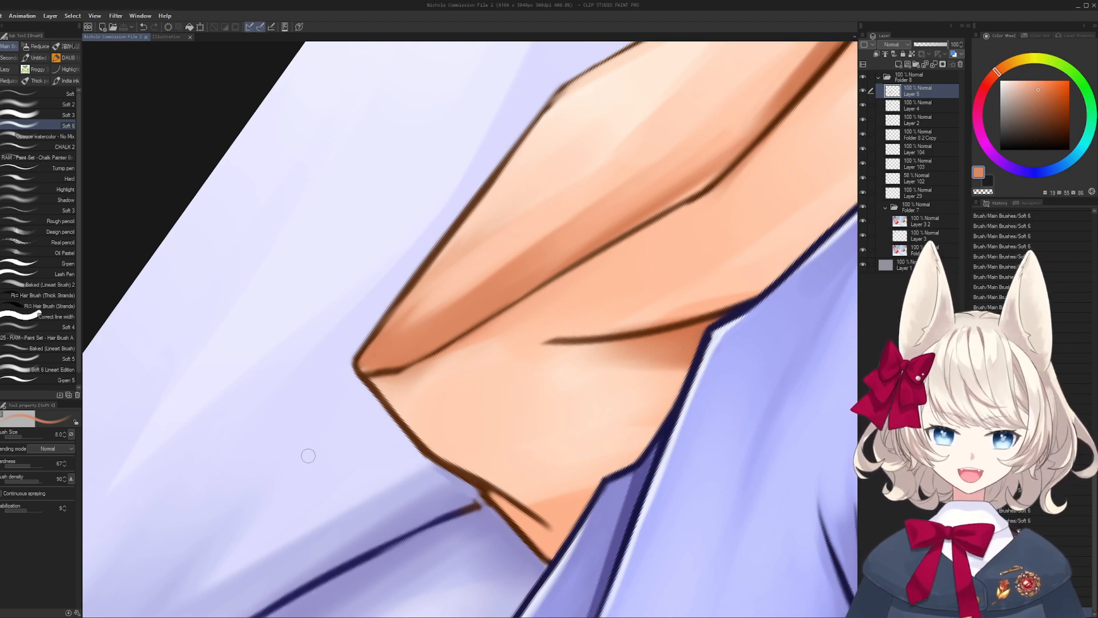
- Blend the orange pillow's surface below the long crease near the corner with a sampled peach at brush size 10 and save the file
{"action": "mouse_move", "coordinate": [472, 351]}
{"action": "left_mouse_down"}
{"action": "mouse_move", "coordinate": [345, 354]}
{"action": "mouse_move", "coordinate": [547, 229]}
{"action": "mouse_move", "coordinate": [463, 358]}
{"action": "mouse_move", "coordinate": [441, 359]}
{"action": "left_mouse_up"}
{"action": "left_click", "coordinate": [397, 391], "text": "alt"}
{"action": "key", "text": "]"}
{"action": "mouse_move", "coordinate": [397, 391]}
{"action": "left_mouse_down"}
{"action": "mouse_move", "coordinate": [433, 332]}
{"action": "mouse_move", "coordinate": [546, 212]}
{"action": "mouse_move", "coordinate": [479, 289]}
{"action": "mouse_move", "coordinate": [526, 228]}
{"action": "mouse_move", "coordinate": [412, 366]}
{"action": "mouse_move", "coordinate": [562, 220]}
{"action": "mouse_move", "coordinate": [490, 265]}
{"action": "left_mouse_up"}
{"action": "key", "text": "ctrl+space"}
{"action": "left_click_drag", "start_coordinate": [532, 234], "coordinate": [457, 240]}
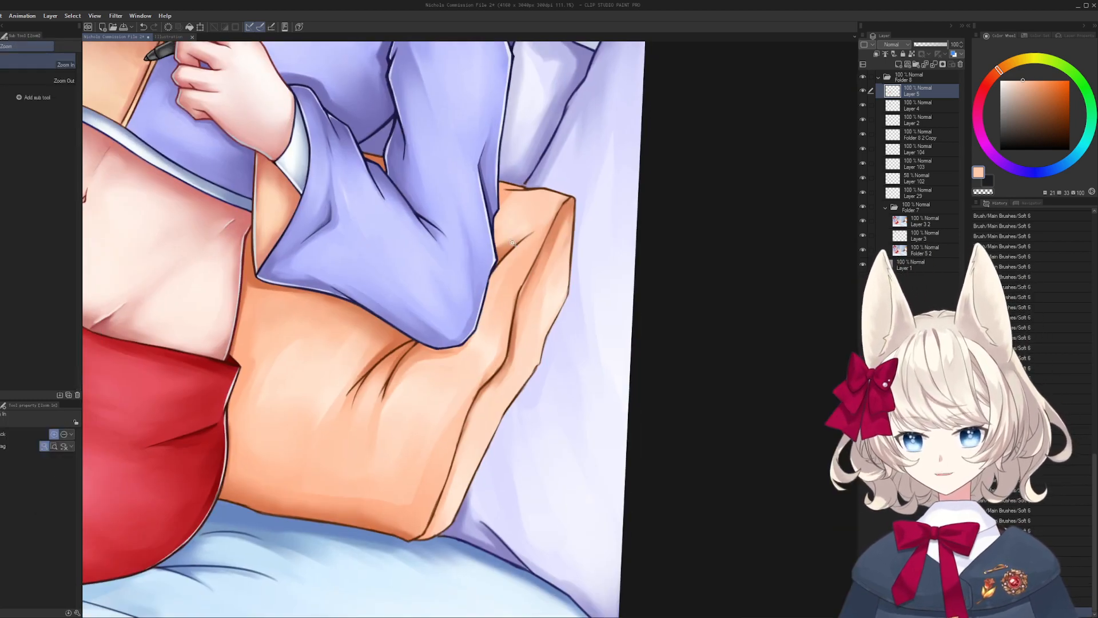
{"action": "mouse_move", "coordinate": [529, 175]}
{"action": "left_mouse_down"}
{"action": "mouse_move", "coordinate": [578, 71]}
{"action": "mouse_move", "coordinate": [484, 303]}
{"action": "left_mouse_up"}
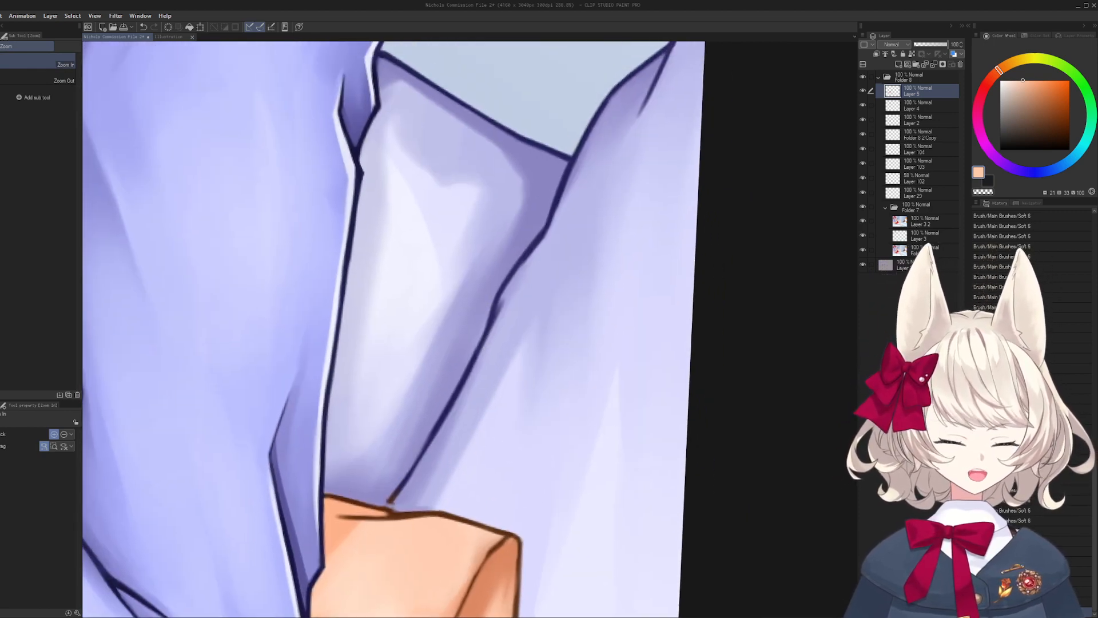
{"action": "key", "text": "ctrl+s"}
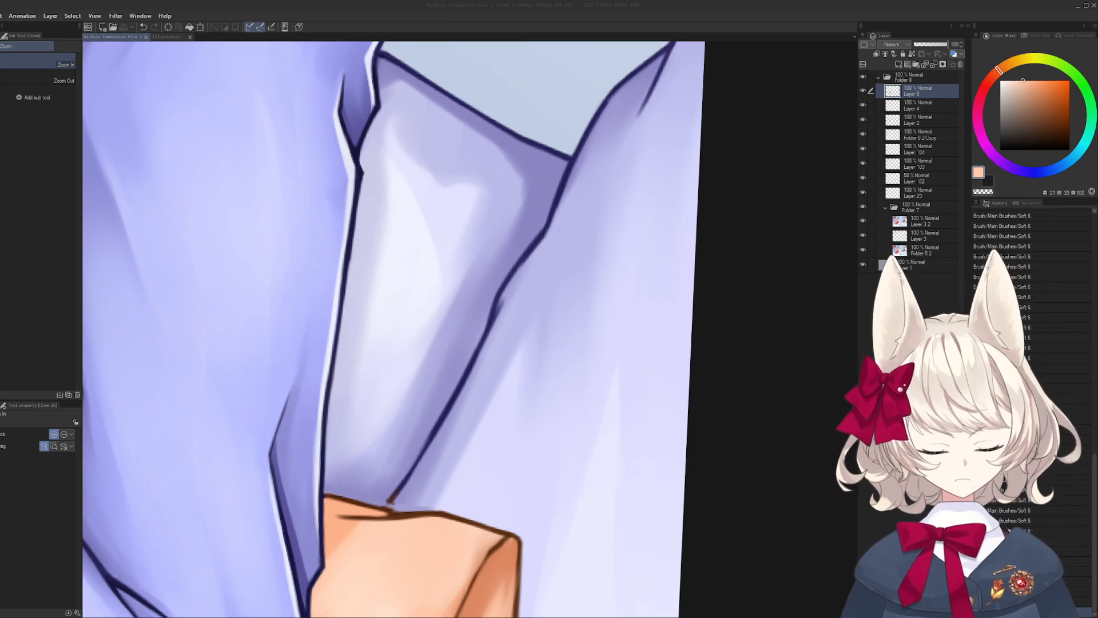
- Clean the lavender pillow's outline and seam shading beside the pale blue background with sampled tones at brush size 5
{"action": "mouse_move", "coordinate": [549, 222]}
{"action": "left_mouse_down"}
{"action": "mouse_move", "coordinate": [490, 365]}
{"action": "mouse_move", "coordinate": [538, 397]}
{"action": "left_mouse_up"}
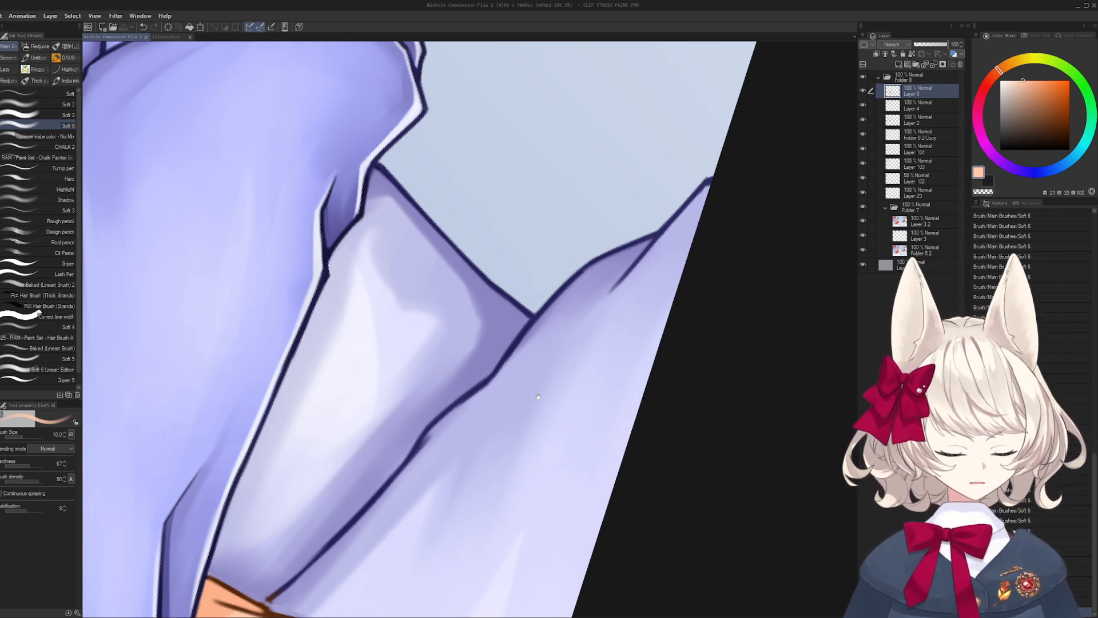
{"action": "mouse_move", "coordinate": [596, 294]}
{"action": "left_mouse_down"}
{"action": "mouse_move", "coordinate": [544, 314]}
{"action": "mouse_move", "coordinate": [523, 275]}
{"action": "left_mouse_up"}
{"action": "left_click_drag", "start_coordinate": [459, 339], "coordinate": [483, 436]}
{"action": "key", "text": "["}
{"action": "key", "text": "["}
{"action": "key", "text": "["}
{"action": "key", "text": "["}
{"action": "left_click", "coordinate": [489, 376], "text": "alt"}
{"action": "mouse_move", "coordinate": [492, 364]}
{"action": "left_mouse_down"}
{"action": "mouse_move", "coordinate": [484, 429]}
{"action": "mouse_move", "coordinate": [435, 377]}
{"action": "mouse_move", "coordinate": [526, 330]}
{"action": "mouse_move", "coordinate": [518, 296]}
{"action": "left_mouse_up"}
{"action": "mouse_move", "coordinate": [494, 335]}
{"action": "left_mouse_down"}
{"action": "mouse_move", "coordinate": [565, 283]}
{"action": "mouse_move", "coordinate": [509, 322]}
{"action": "mouse_move", "coordinate": [569, 281]}
{"action": "left_mouse_up"}
{"action": "key", "text": "ctrl+z"}
{"action": "left_click", "coordinate": [546, 286], "text": "alt"}
{"action": "left_click_drag", "start_coordinate": [492, 329], "coordinate": [558, 281]}
{"action": "mouse_move", "coordinate": [564, 224]}
{"action": "left_mouse_down"}
{"action": "mouse_move", "coordinate": [466, 187]}
{"action": "mouse_move", "coordinate": [410, 347]}
{"action": "mouse_move", "coordinate": [429, 346]}
{"action": "mouse_move", "coordinate": [509, 286]}
{"action": "mouse_move", "coordinate": [542, 319]}
{"action": "left_mouse_up"}
{"action": "left_click", "coordinate": [479, 325], "text": "alt"}
{"action": "left_click", "coordinate": [410, 347], "text": "alt"}
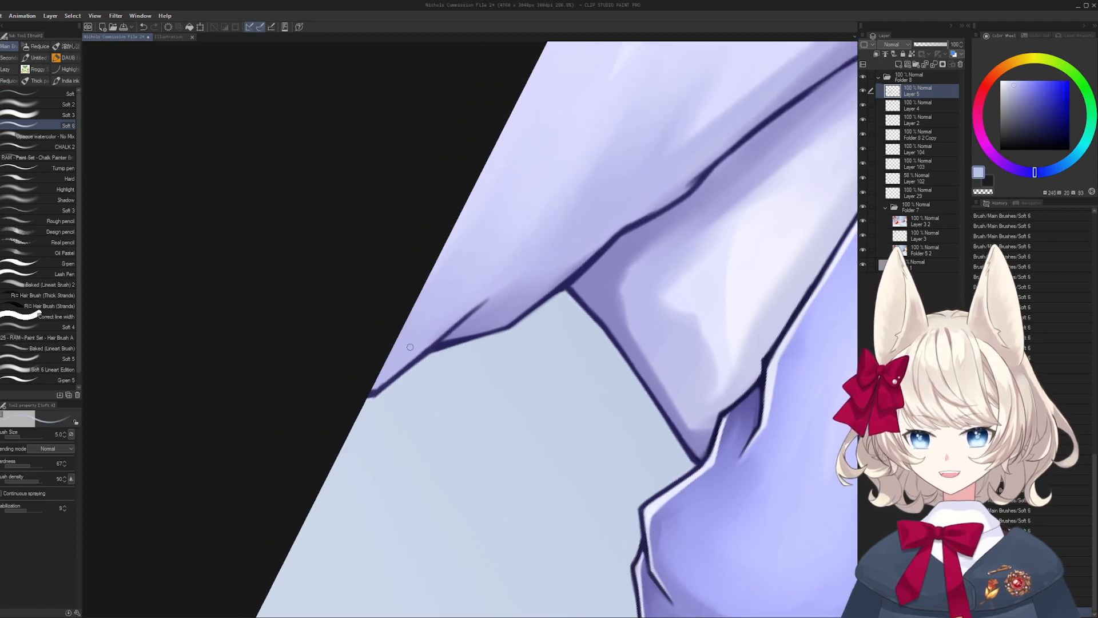
- Soften the lavender pillow's shading above its short edge crease with a sampled light lavender at brush size 25
{"action": "key", "text": "bracketright"}
{"action": "key", "text": "bracketright"}
{"action": "key", "text": "bracketright"}
{"action": "key", "text": "bracketright"}
{"action": "key", "text": "bracketright"}
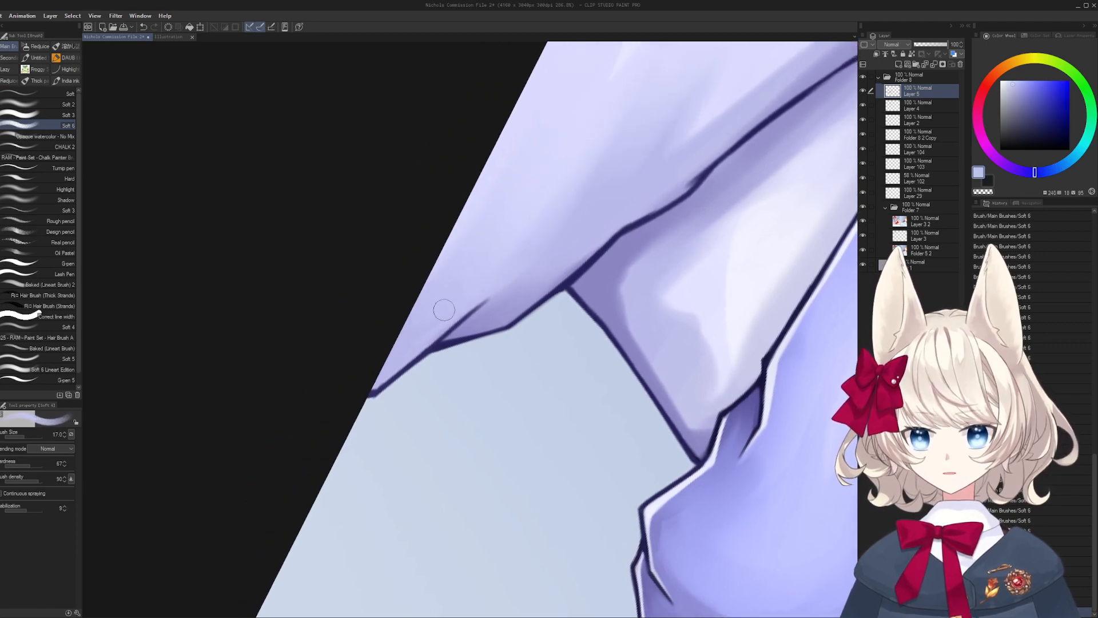
{"action": "key", "text": "bracketright"}
{"action": "key", "text": "bracketright"}
{"action": "key", "text": "bracketright"}
{"action": "key", "text": "bracketright"}
{"action": "left_click_drag", "start_coordinate": [485, 306], "coordinate": [532, 277]}
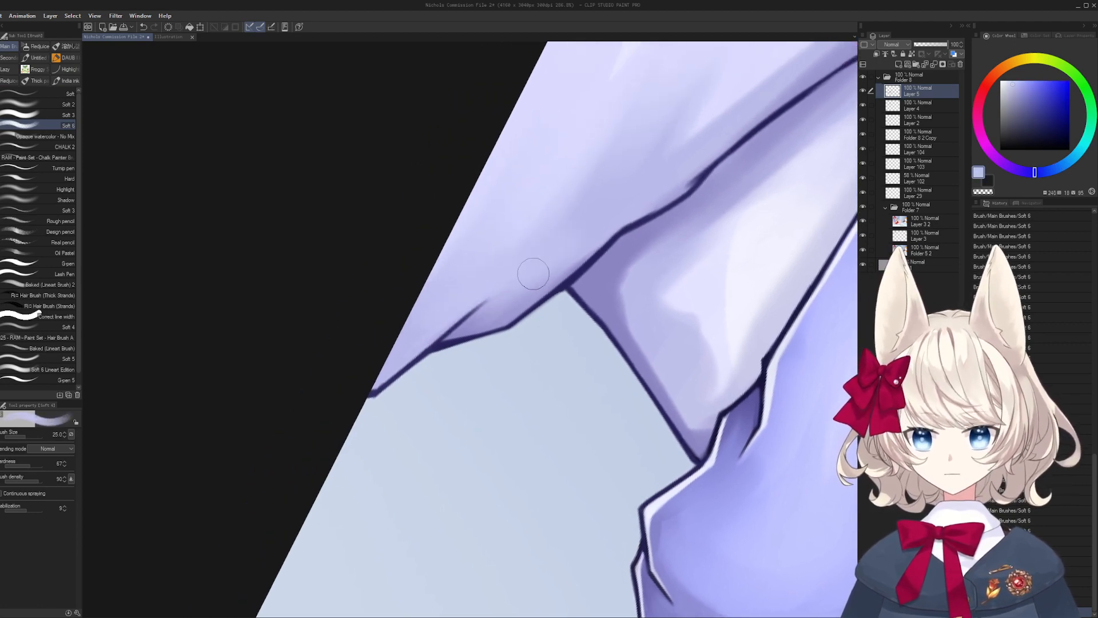
{"action": "left_click_drag", "start_coordinate": [705, 193], "coordinate": [548, 315]}
{"action": "key", "text": "bracketleft"}
{"action": "key", "text": "bracketleft"}
{"action": "key", "text": "bracketleft"}
{"action": "key", "text": "bracketleft"}
{"action": "key", "text": "bracketleft"}
{"action": "key", "text": "bracketleft"}
{"action": "key", "text": "bracketleft"}
{"action": "key", "text": "bracketleft"}
{"action": "key", "text": "ctrl+z"}
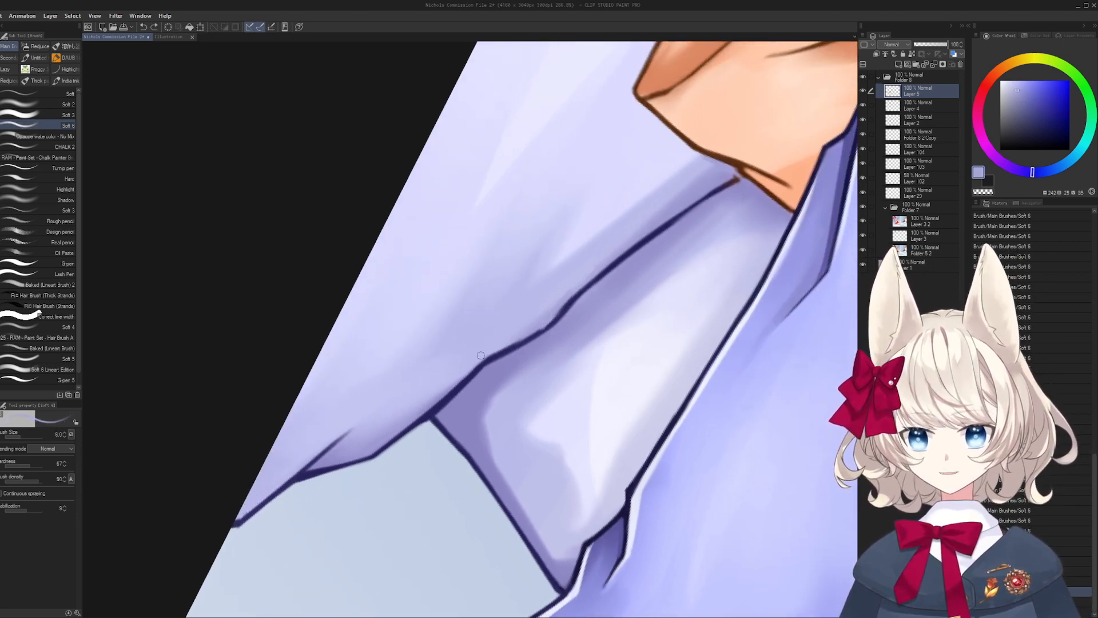
{"action": "left_click_drag", "start_coordinate": [463, 363], "coordinate": [548, 321]}
{"action": "mouse_move", "coordinate": [479, 364]}
{"action": "left_mouse_down"}
{"action": "mouse_move", "coordinate": [552, 314]}
{"action": "mouse_move", "coordinate": [598, 248]}
{"action": "left_mouse_up"}
{"action": "key", "text": "ctrl+z"}
{"action": "key", "text": "ctrl+z"}
{"action": "key", "text": "ctrl+z"}
- Smooth the bend in the lavender pillow's seam line with sampled lavender at brush size 8 and dark navy at size 6
{"action": "left_click", "coordinate": [489, 348], "text": "alt"}
{"action": "key", "text": "bracketright"}
{"action": "key", "text": "bracketright"}
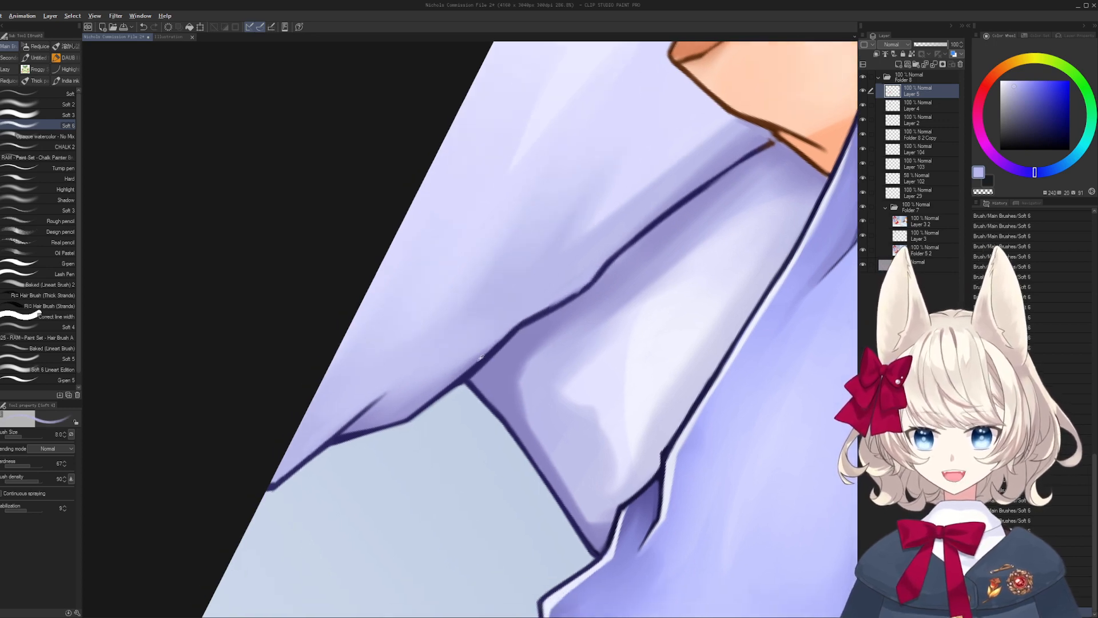
{"action": "left_click", "coordinate": [552, 309], "text": "alt"}
{"action": "key", "text": "bracketleft"}
{"action": "key", "text": "bracketleft"}
{"action": "mouse_move", "coordinate": [541, 314]}
{"action": "left_mouse_down"}
{"action": "mouse_move", "coordinate": [585, 292]}
{"action": "mouse_move", "coordinate": [564, 323]}
{"action": "left_mouse_up"}
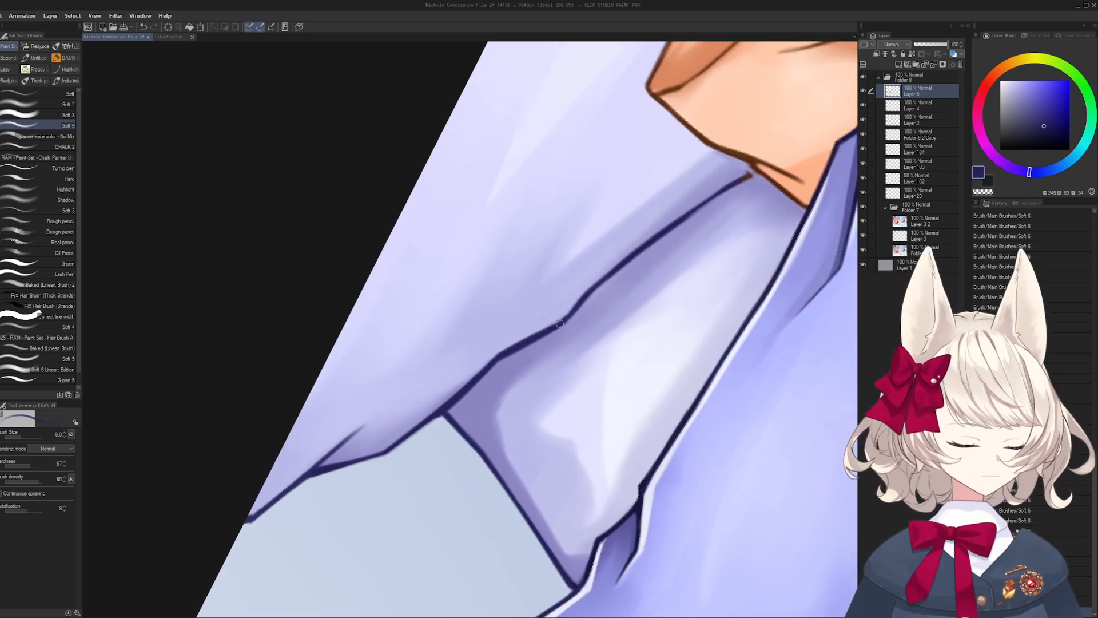
- Redraw the end of the lavender pillow's seam line in dark navy where it meets the orange pillow
{"action": "key", "text": "r"}
{"action": "left_click_drag", "start_coordinate": [744, 231], "coordinate": [651, 285]}
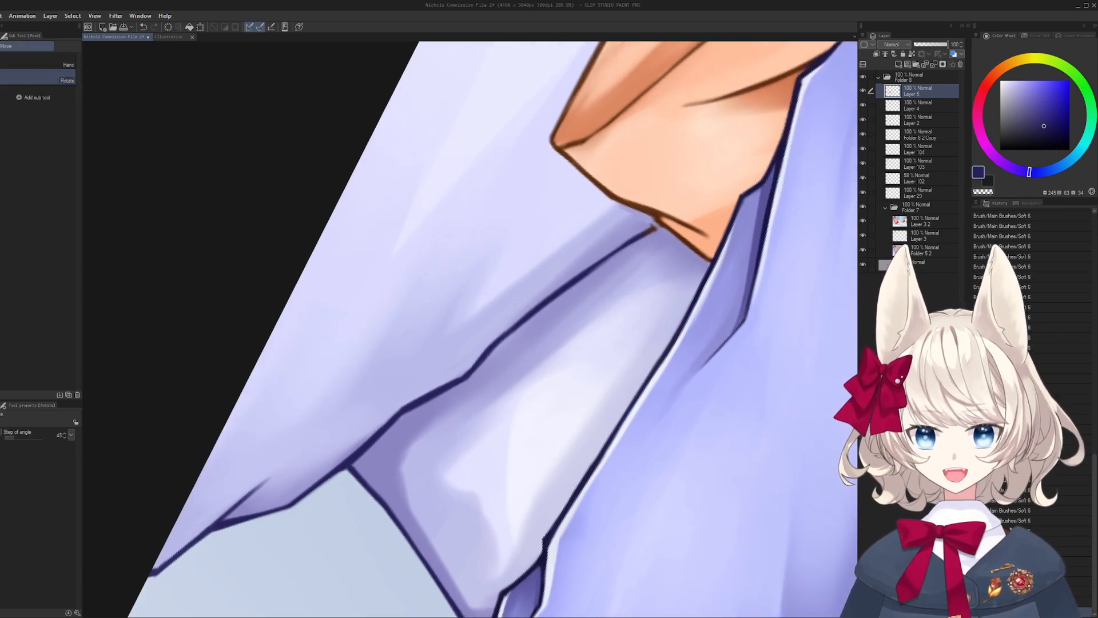
{"action": "key", "text": "b"}
{"action": "left_click_drag", "start_coordinate": [658, 224], "coordinate": [572, 275]}
{"action": "key", "text": "ctrl+z"}
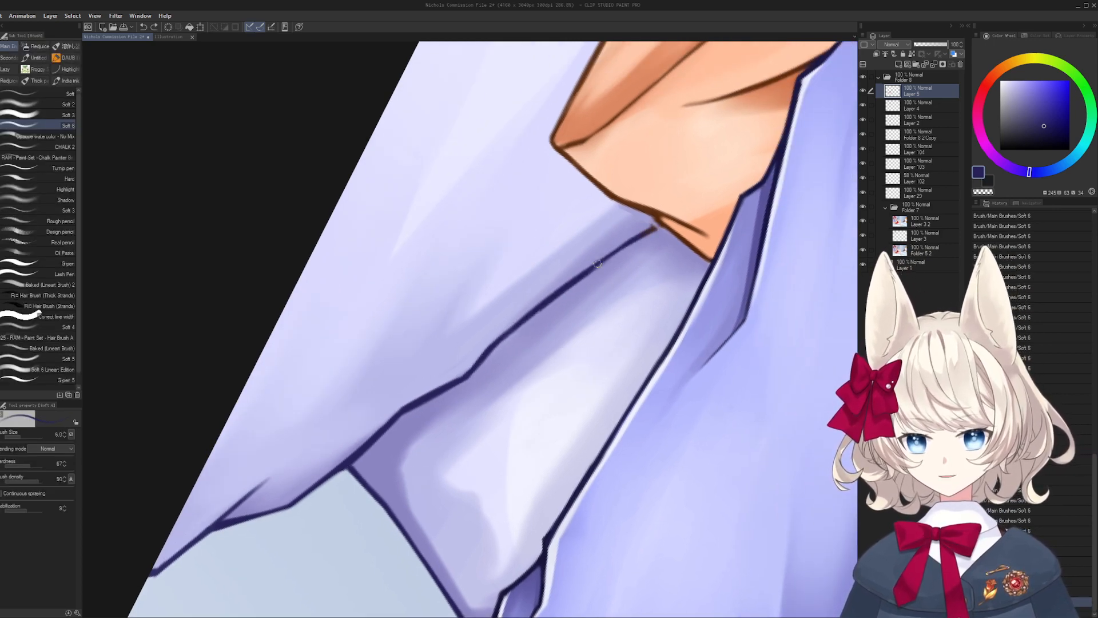
{"action": "mouse_move", "coordinate": [657, 224]}
{"action": "left_mouse_down"}
{"action": "mouse_move", "coordinate": [573, 277]}
{"action": "mouse_move", "coordinate": [642, 239]}
{"action": "mouse_move", "coordinate": [549, 370]}
{"action": "left_mouse_up"}
{"action": "key", "text": "r"}
{"action": "key", "text": "b"}
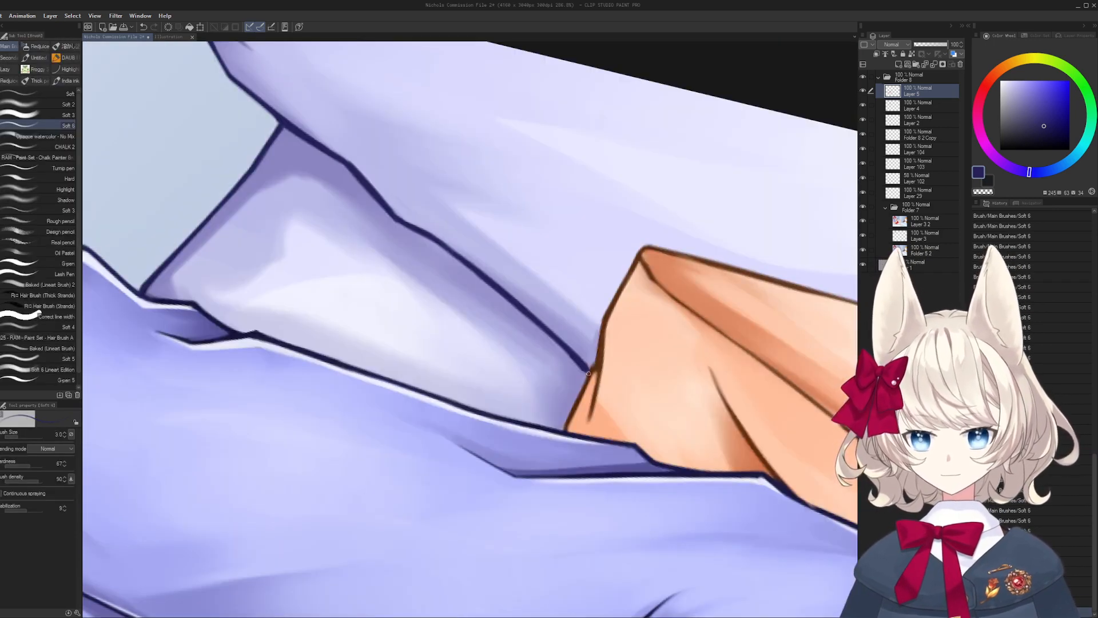
- Tidy the shadow beside the seam line's end with sampled muted purples at brush size 3 and save the file
{"action": "left_click", "coordinate": [574, 358], "text": "alt"}
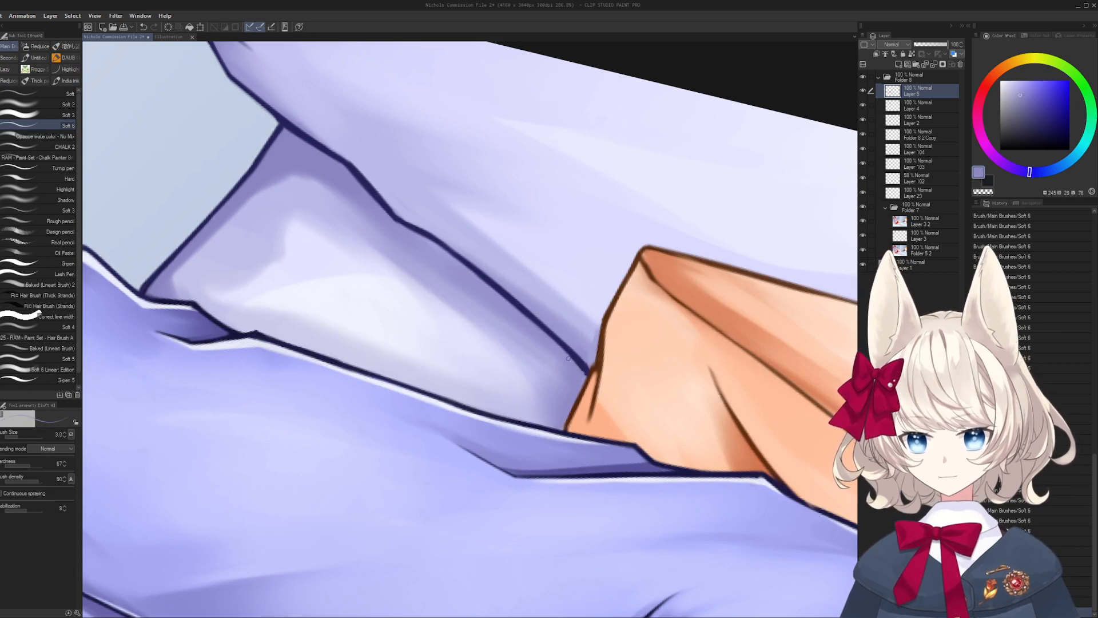
{"action": "left_click", "coordinate": [566, 350], "text": "alt"}
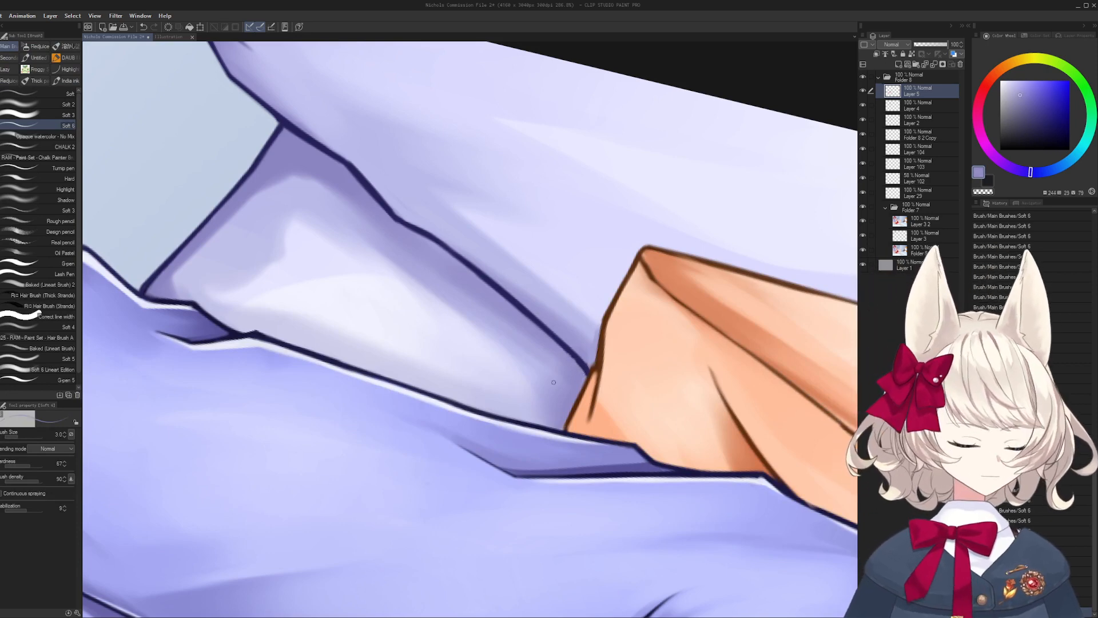
{"action": "key", "text": "ctrl+s"}
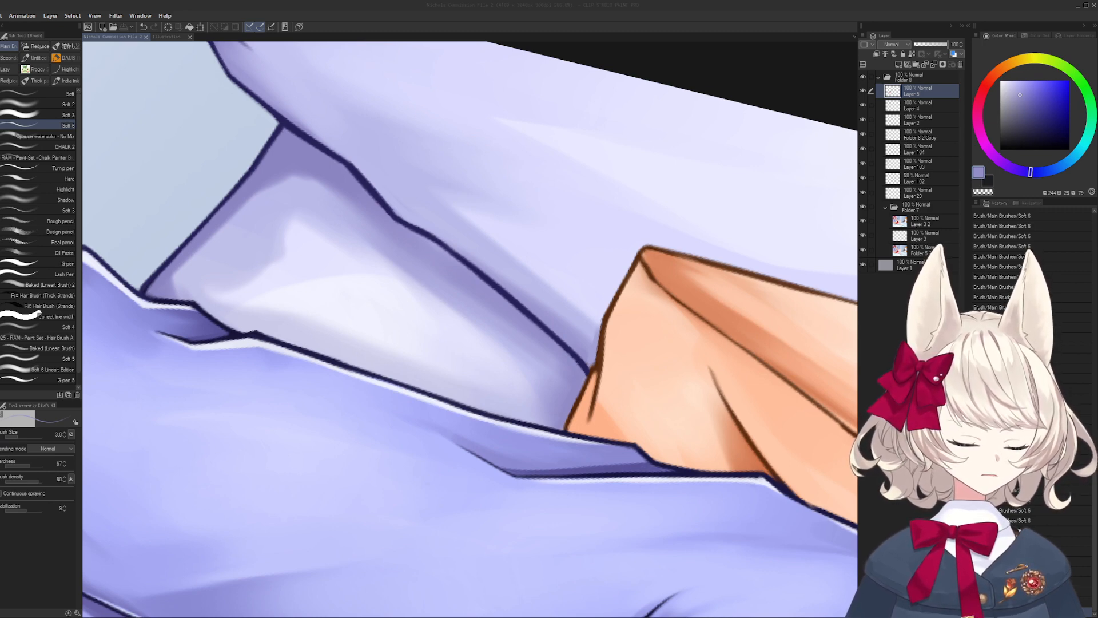
- Thin the orange pillow's crease line at its corner with sampled dark brown and peach at brush size 3 and save the file
{"action": "scroll", "coordinate": [539, 302], "scroll_direction": "up", "scroll_amount": 1}
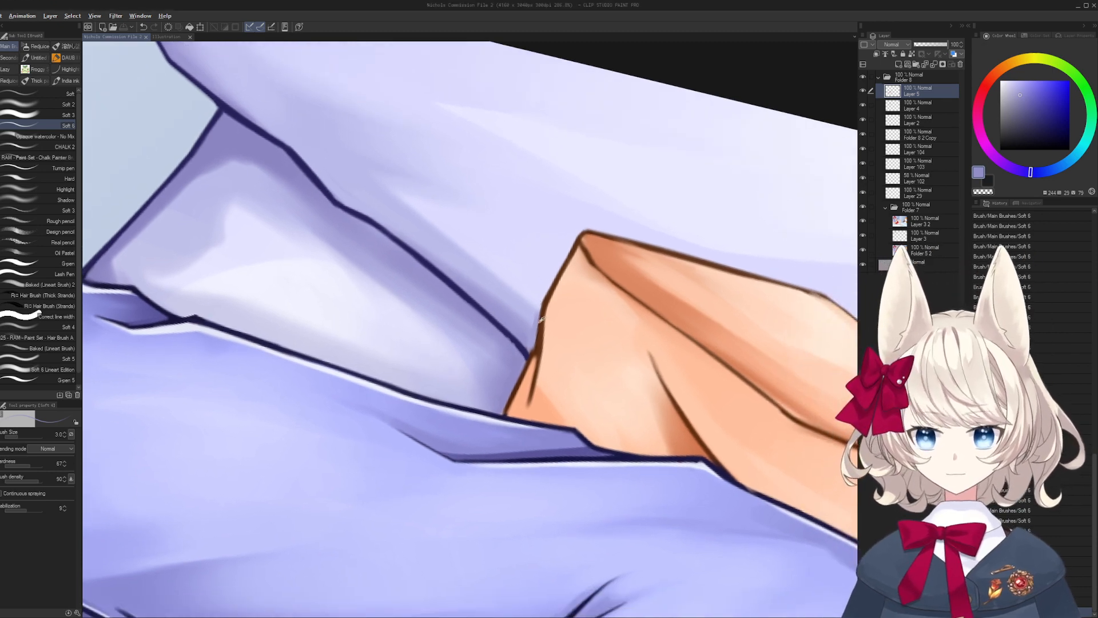
{"action": "left_click", "coordinate": [549, 296], "text": "alt"}
{"action": "mouse_move", "coordinate": [560, 278]}
{"action": "left_mouse_down"}
{"action": "mouse_move", "coordinate": [586, 254]}
{"action": "mouse_move", "coordinate": [606, 276]}
{"action": "left_mouse_up"}
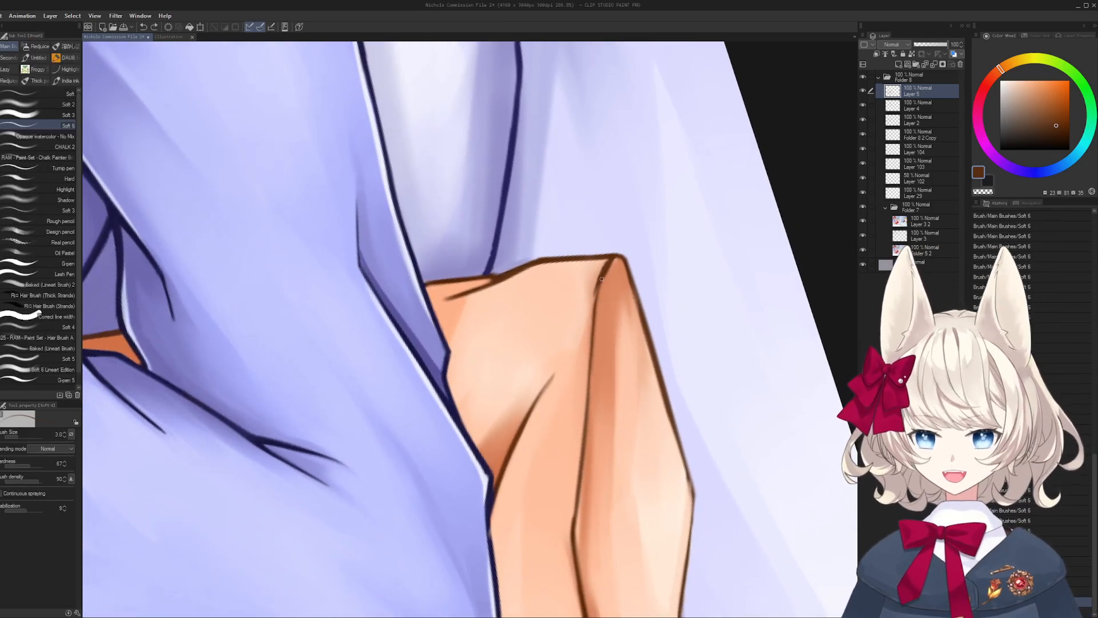
{"action": "key", "text": "ctrl+z"}
{"action": "left_click_drag", "start_coordinate": [604, 270], "coordinate": [603, 293]}
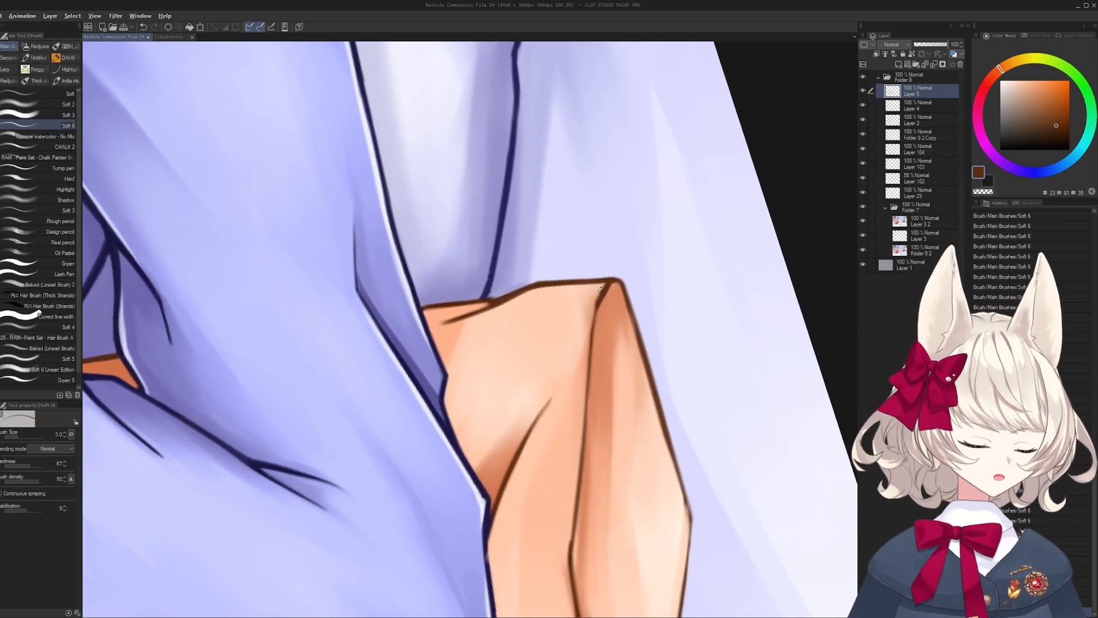
{"action": "left_click", "coordinate": [602, 286], "text": "alt"}
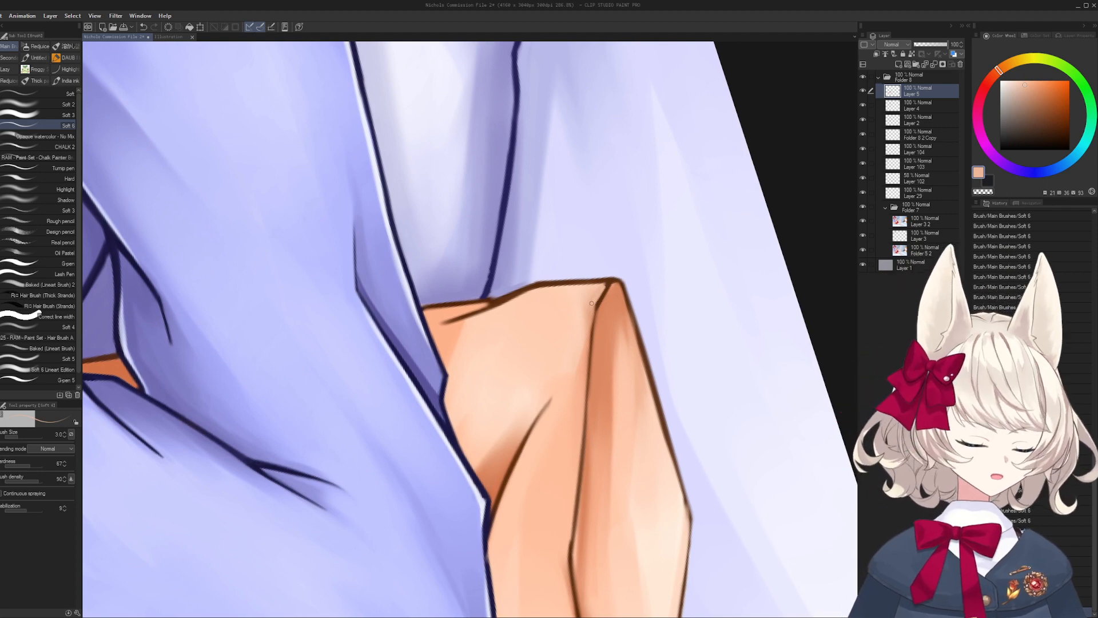
{"action": "key", "text": "alt+Tab"}
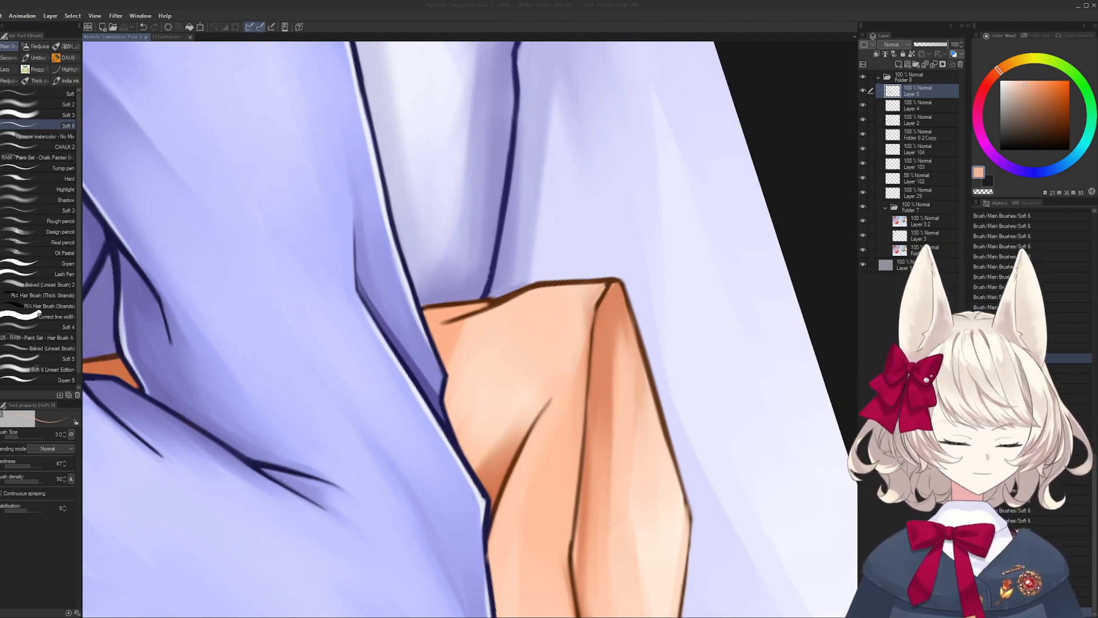
{"action": "key", "text": "alt+Tab"}
{"action": "mouse_move", "coordinate": [512, 460]}
{"action": "left_mouse_down"}
{"action": "mouse_move", "coordinate": [613, 441]}
{"action": "mouse_move", "coordinate": [616, 347]}
{"action": "left_mouse_up"}
{"action": "mouse_move", "coordinate": [720, 166]}
{"action": "left_mouse_down"}
{"action": "mouse_move", "coordinate": [641, 273]}
{"action": "mouse_move", "coordinate": [642, 410]}
{"action": "mouse_move", "coordinate": [572, 343]}
{"action": "left_mouse_up"}
{"action": "left_click", "coordinate": [641, 273], "text": "alt"}
{"action": "left_click_drag", "start_coordinate": [527, 314], "coordinate": [409, 356]}
{"action": "key", "text": "ctrl+z"}
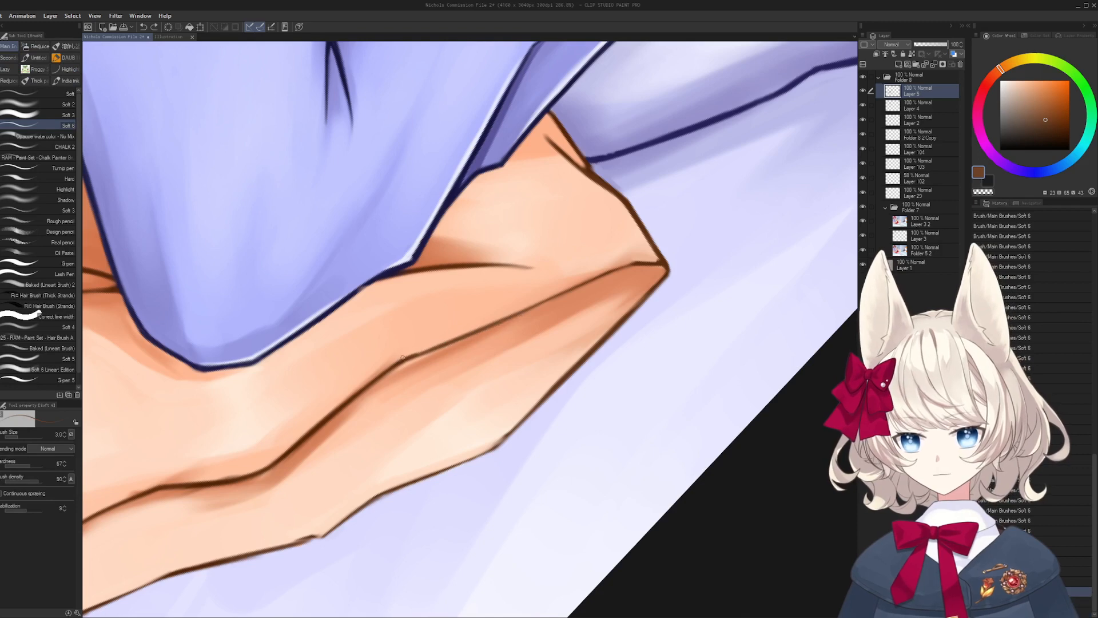
{"action": "left_click_drag", "start_coordinate": [470, 332], "coordinate": [568, 285]}
{"action": "key", "text": "ctrl+z"}
{"action": "left_click_drag", "start_coordinate": [398, 359], "coordinate": [558, 290]}
{"action": "key", "text": "ctrl+z"}
- Redraw the orange pillow's crease line between its upper bend and the corner in sampled dark brown at brush size 4
{"action": "left_click", "coordinate": [585, 359], "text": "alt"}
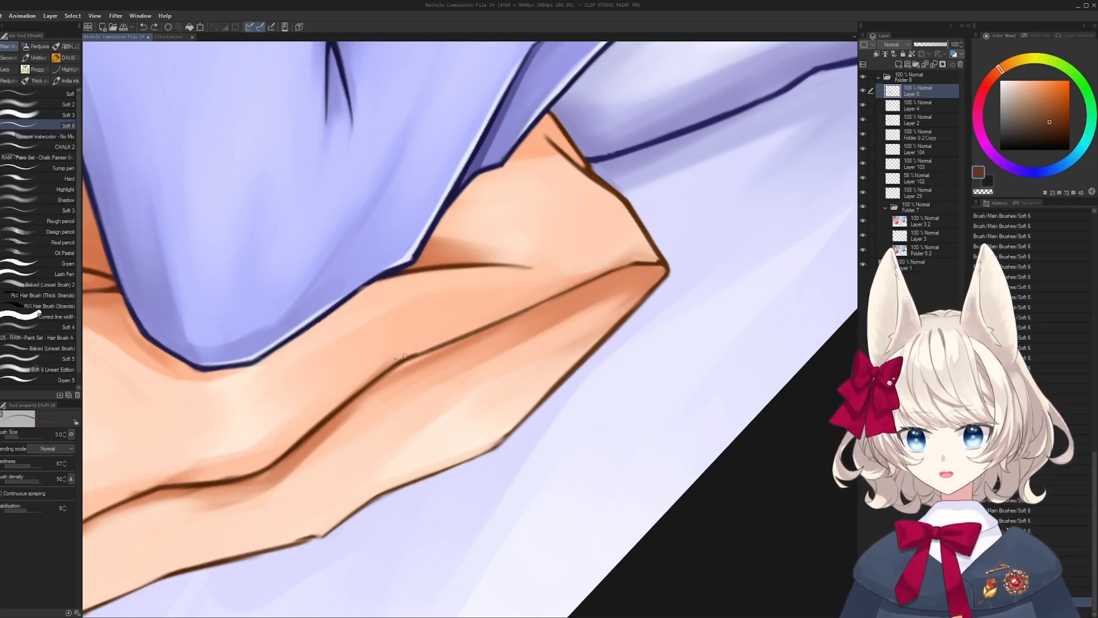
{"action": "key", "text": "ctrl+z"}
{"action": "left_click_drag", "start_coordinate": [405, 356], "coordinate": [630, 266]}
{"action": "key", "text": "ctrl+z"}
{"action": "key", "text": "ctrl+z"}
{"action": "key", "text": "]"}
{"action": "key", "text": "ctrl+z"}
{"action": "key", "text": "ctrl+z"}
{"action": "key", "text": "ctrl+z"}
{"action": "left_click_drag", "start_coordinate": [530, 311], "coordinate": [636, 263]}
{"action": "key", "text": "ctrl+z"}
- Clean the outer edge of the orange pillow's outline near its corner with sampled lavender at brush size 7
{"action": "key", "text": "shift+space"}
{"action": "mouse_move", "coordinate": [606, 343]}
{"action": "left_mouse_down"}
{"action": "mouse_move", "coordinate": [566, 413]}
{"action": "mouse_move", "coordinate": [605, 322]}
{"action": "mouse_move", "coordinate": [593, 313]}
{"action": "mouse_move", "coordinate": [675, 283]}
{"action": "left_mouse_up"}
{"action": "left_click", "coordinate": [604, 322], "text": "alt"}
{"action": "key", "text": "]"}
{"action": "key", "text": "]"}
{"action": "key", "text": "]"}
{"action": "key", "text": "ctrl+z"}
{"action": "mouse_move", "coordinate": [559, 328]}
{"action": "left_mouse_down"}
{"action": "mouse_move", "coordinate": [738, 266]}
{"action": "mouse_move", "coordinate": [670, 306]}
{"action": "left_mouse_up"}
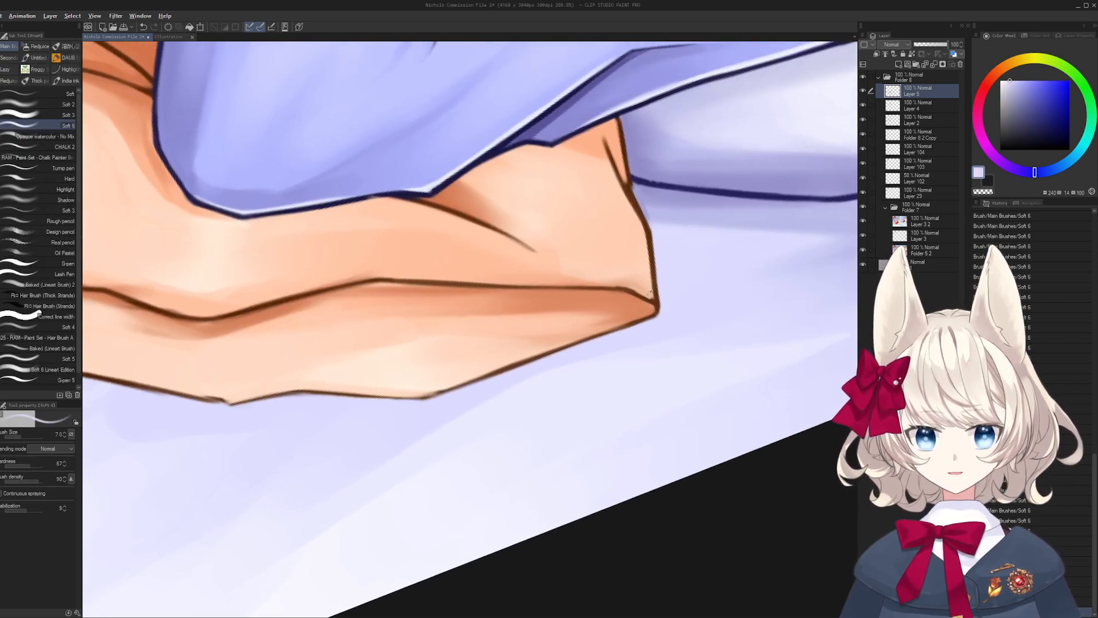
- Thin the inner edge of the orange pillow's outline at the corner with sampled peach at brush size 3
{"action": "left_click", "coordinate": [658, 301], "text": "alt"}
{"action": "key", "text": "["}
{"action": "key", "text": "["}
{"action": "key", "text": "["}
{"action": "key", "text": "["}
{"action": "left_click", "coordinate": [647, 293], "text": "alt"}
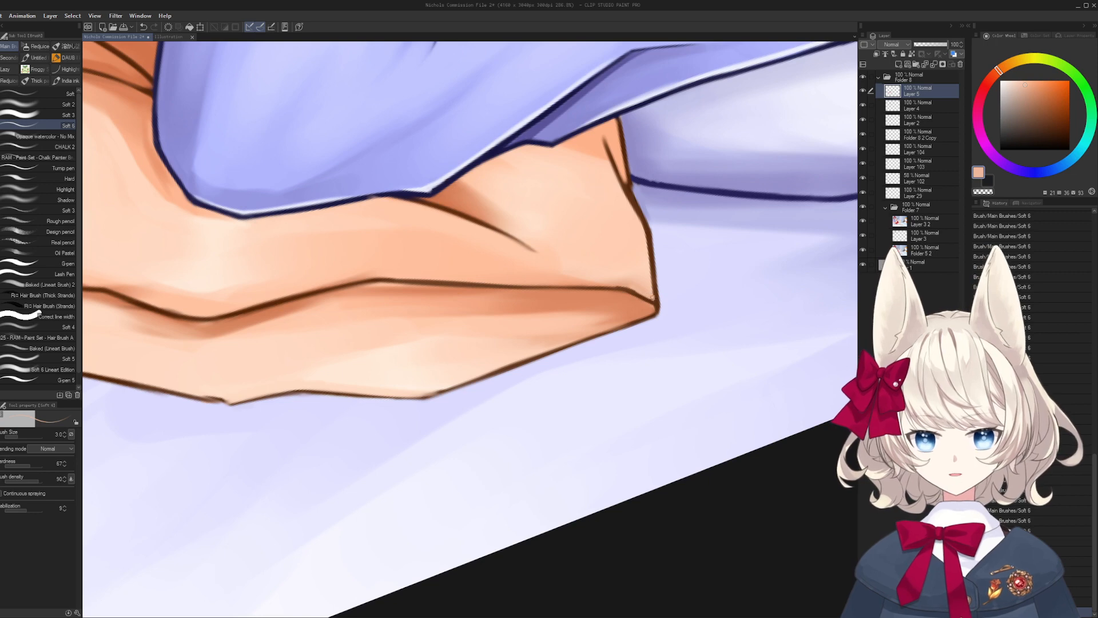
{"action": "left_click_drag", "start_coordinate": [654, 302], "coordinate": [654, 264]}
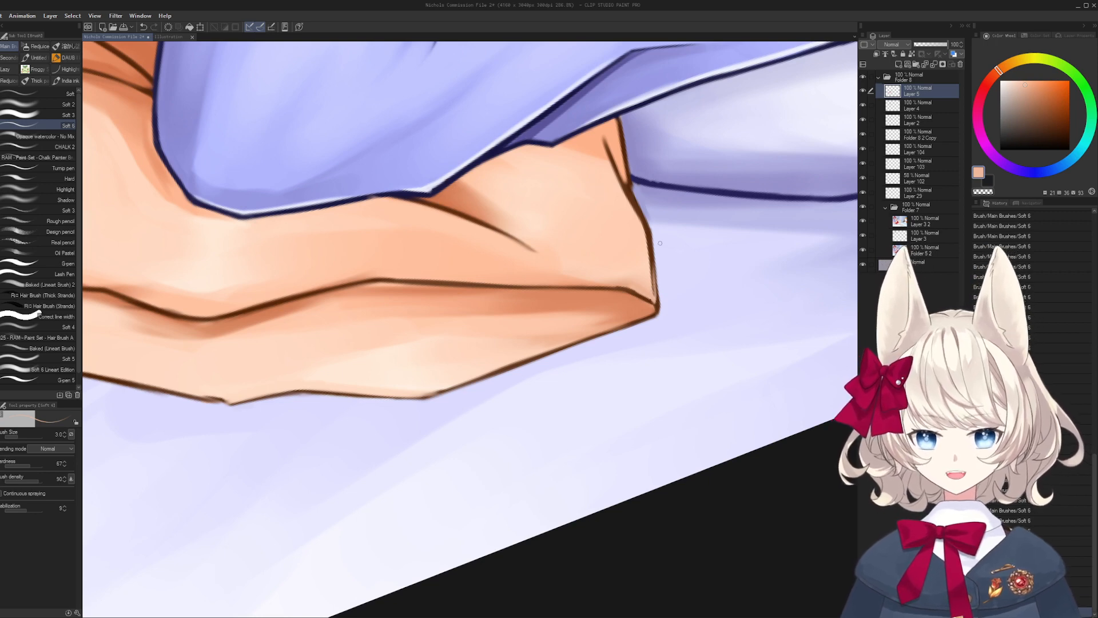
- Redraw the orange pillow's long outer outline starting from its corner in sampled dark brown at brush size 5
{"action": "mouse_move", "coordinate": [643, 369]}
{"action": "left_mouse_down"}
{"action": "mouse_move", "coordinate": [439, 154]}
{"action": "mouse_move", "coordinate": [369, 177]}
{"action": "left_mouse_up"}
{"action": "left_click_drag", "start_coordinate": [354, 229], "coordinate": [481, 297]}
{"action": "left_click", "coordinate": [399, 360], "text": "alt"}
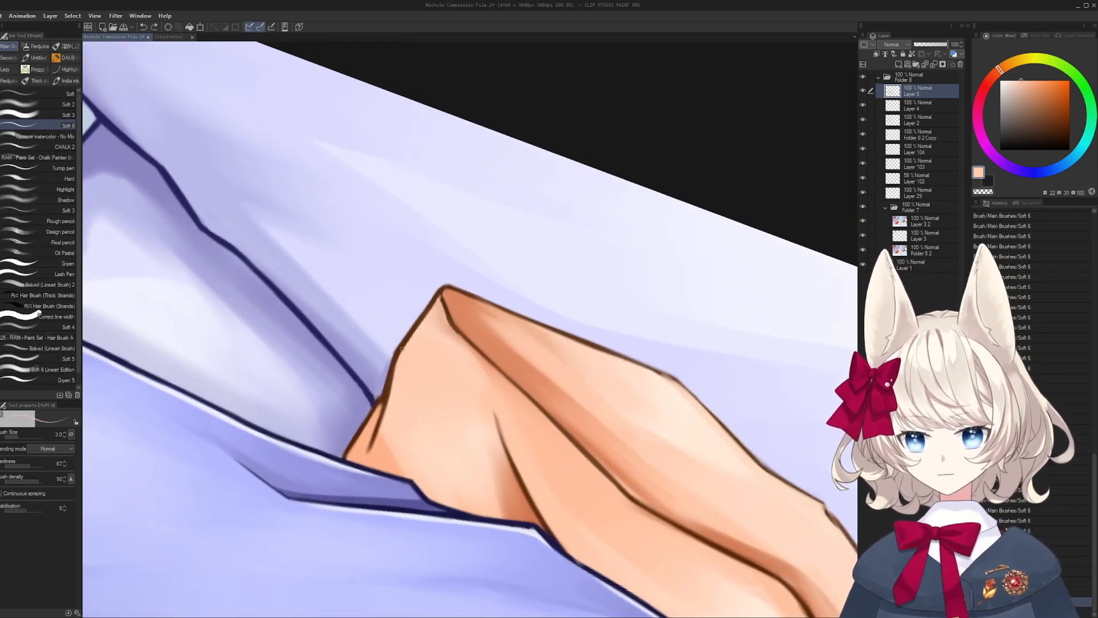
{"action": "left_click", "coordinate": [398, 352], "text": "alt"}
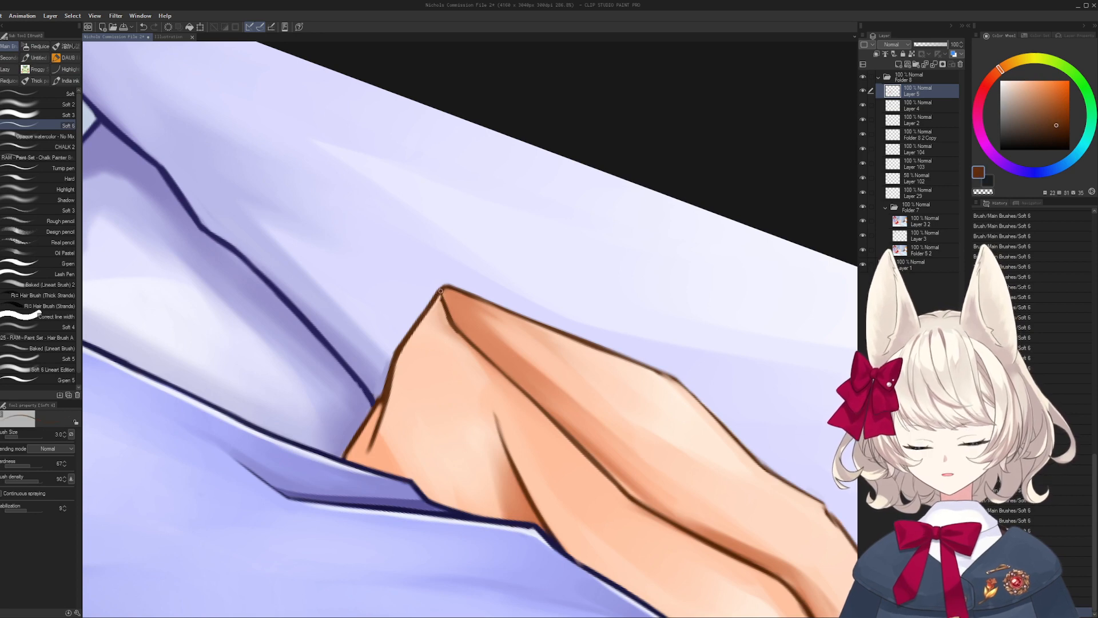
{"action": "mouse_move", "coordinate": [440, 291]}
{"action": "left_mouse_down"}
{"action": "mouse_move", "coordinate": [423, 320]}
{"action": "mouse_move", "coordinate": [484, 301]}
{"action": "left_mouse_up"}
{"action": "key", "text": "ctrl+z"}
{"action": "key", "text": "bracketright"}
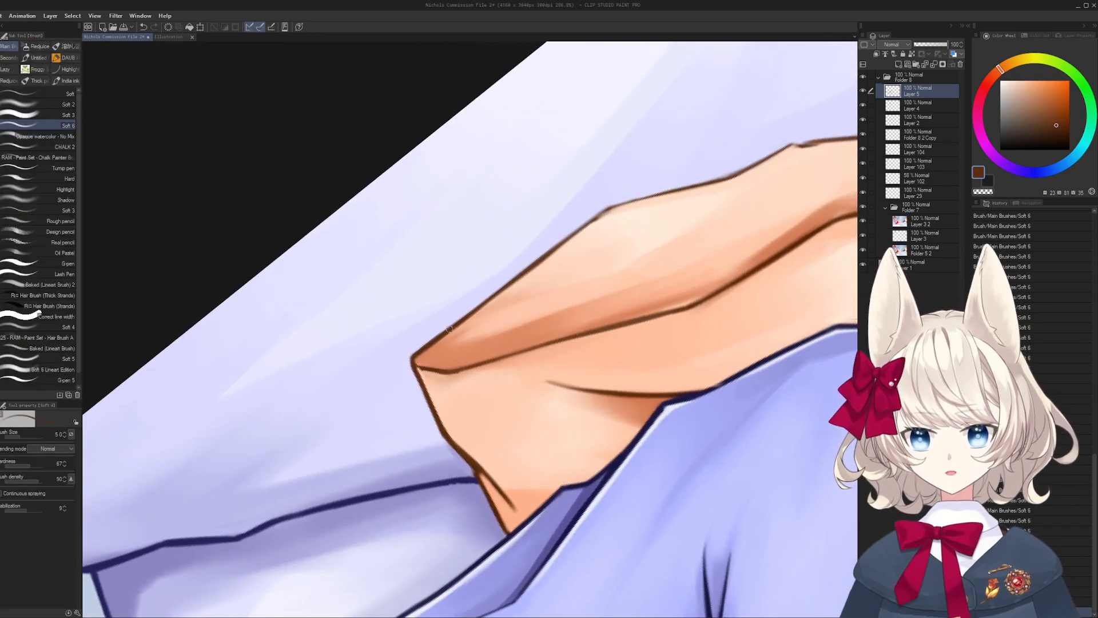
{"action": "key", "text": "bracketright"}
{"action": "left_click_drag", "start_coordinate": [437, 342], "coordinate": [594, 216]}
- Redraw the outer outline past its first bend toward the notch in dark brown at brush size 5
{"action": "mouse_move", "coordinate": [523, 278]}
{"action": "left_mouse_down"}
{"action": "mouse_move", "coordinate": [623, 204]}
{"action": "mouse_move", "coordinate": [396, 320]}
{"action": "mouse_move", "coordinate": [522, 269]}
{"action": "left_mouse_up"}
{"action": "key", "text": "ctrl+z"}
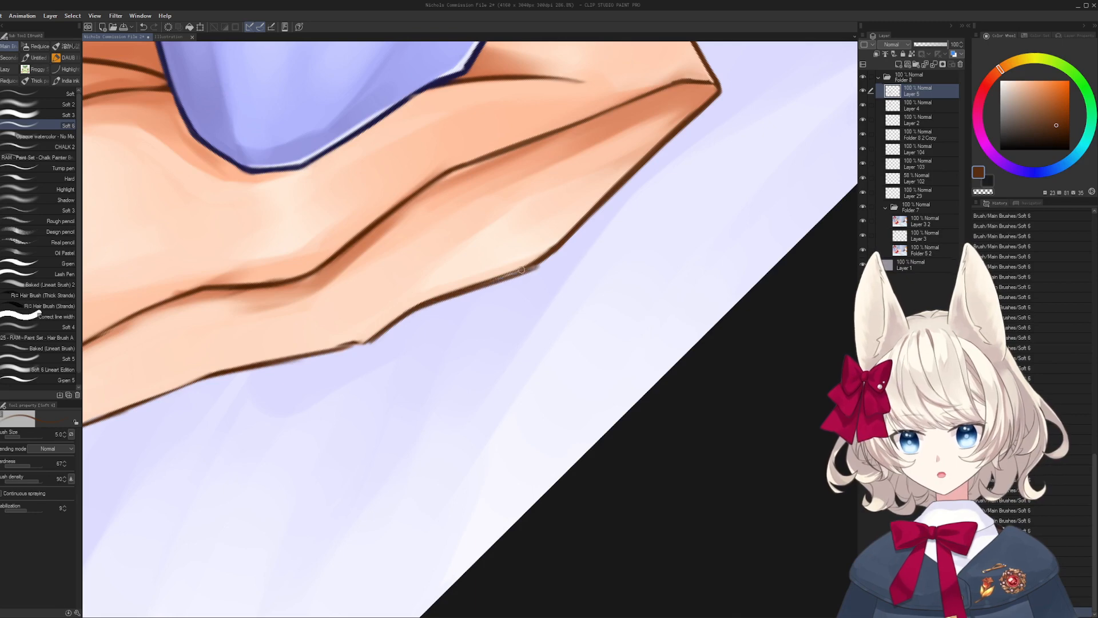
{"action": "key", "text": "ctrl+z"}
{"action": "left_click_drag", "start_coordinate": [423, 302], "coordinate": [541, 262]}
{"action": "key", "text": "ctrl+z"}
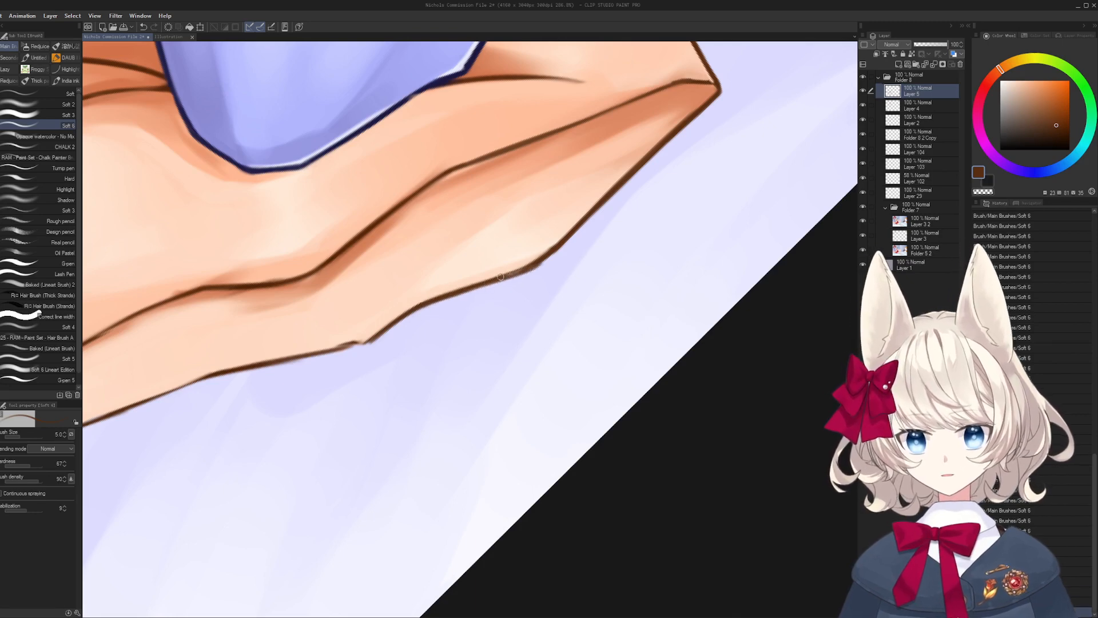
{"action": "key", "text": "ctrl+z"}
{"action": "mouse_move", "coordinate": [451, 294]}
{"action": "left_mouse_down"}
{"action": "mouse_move", "coordinate": [536, 263]}
{"action": "mouse_move", "coordinate": [487, 283]}
{"action": "left_mouse_up"}
- Thicken the outline stretch just below the notch with dark brown strokes, raising the brush size from 5 to 7
{"action": "left_click_drag", "start_coordinate": [428, 335], "coordinate": [562, 335]}
{"action": "mouse_move", "coordinate": [562, 335]}
{"action": "left_mouse_down"}
{"action": "mouse_move", "coordinate": [561, 316]}
{"action": "mouse_move", "coordinate": [549, 344]}
{"action": "mouse_move", "coordinate": [500, 337]}
{"action": "mouse_move", "coordinate": [589, 273]}
{"action": "left_mouse_up"}
{"action": "key", "text": "b"}
{"action": "left_click_drag", "start_coordinate": [487, 346], "coordinate": [589, 274]}
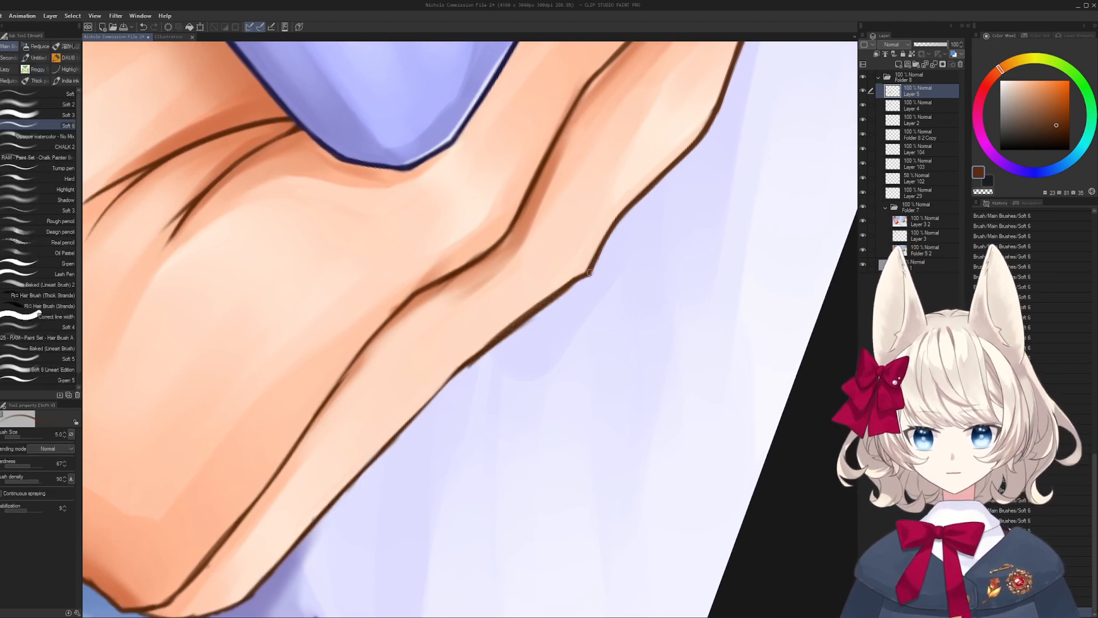
{"action": "left_click", "coordinate": [492, 351], "text": "alt"}
{"action": "key", "text": "bracketright"}
{"action": "key", "text": "bracketright"}
{"action": "left_click_drag", "start_coordinate": [481, 361], "coordinate": [569, 292]}
{"action": "left_click_drag", "start_coordinate": [528, 321], "coordinate": [584, 280]}
{"action": "key", "text": "ctrl+z"}
{"action": "mouse_move", "coordinate": [482, 361]}
{"action": "left_mouse_down"}
{"action": "mouse_move", "coordinate": [580, 283]}
{"action": "mouse_move", "coordinate": [469, 315]}
{"action": "mouse_move", "coordinate": [564, 282]}
{"action": "left_mouse_up"}
- Smooth the outer outline from the notch toward the orange pillow's lower end in sampled dark brown at brush size 7
{"action": "left_click", "coordinate": [531, 236], "text": "alt"}
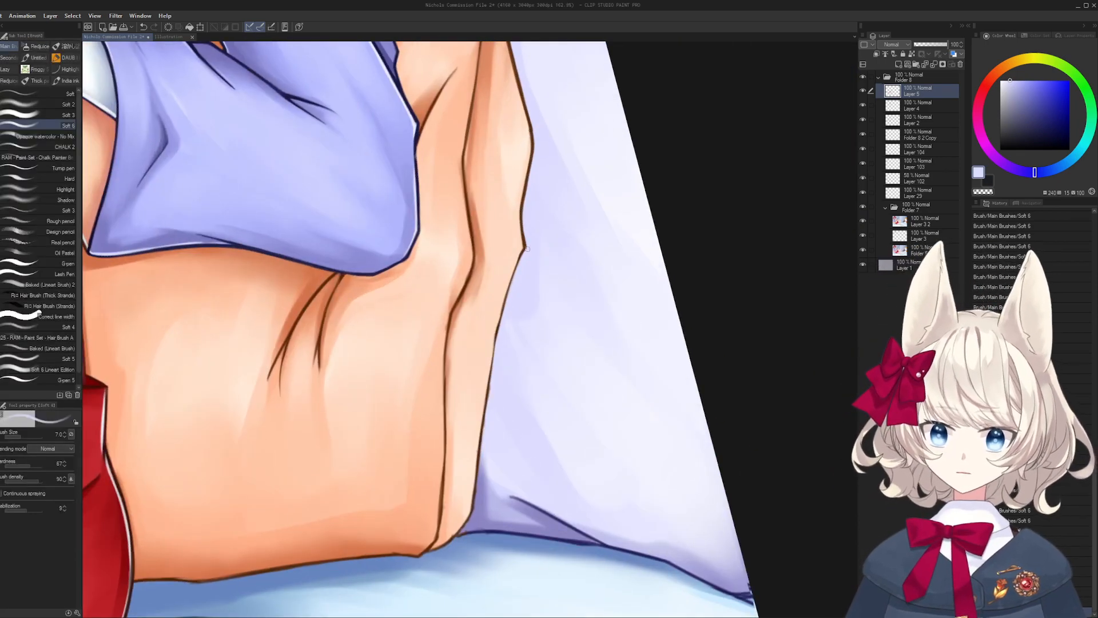
{"action": "left_click", "coordinate": [527, 248], "text": "alt"}
{"action": "mouse_move", "coordinate": [527, 246]}
{"action": "left_mouse_down"}
{"action": "mouse_move", "coordinate": [503, 285]}
{"action": "mouse_move", "coordinate": [497, 349]}
{"action": "left_mouse_up"}
{"action": "key", "text": "bracketleft"}
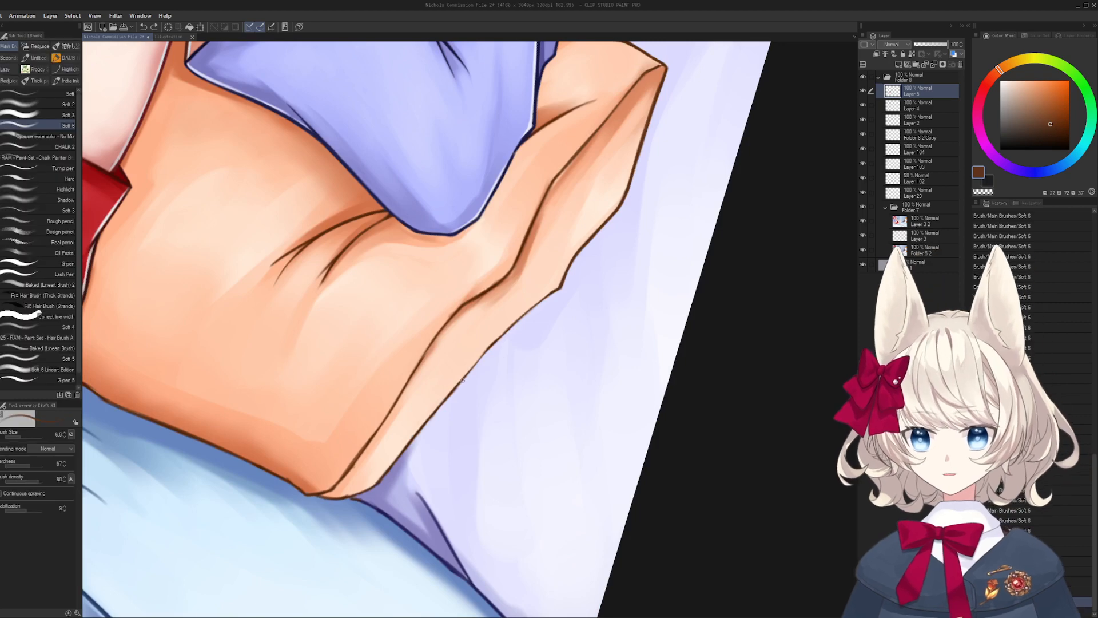
{"action": "key", "text": "ctrl+z"}
{"action": "left_click_drag", "start_coordinate": [445, 396], "coordinate": [549, 298]}
{"action": "key", "text": "bracketright"}
{"action": "key", "text": "ctrl+z"}
{"action": "key", "text": "ctrl+z"}
{"action": "mouse_move", "coordinate": [462, 380]}
{"action": "left_mouse_down"}
{"action": "mouse_move", "coordinate": [565, 286]}
{"action": "mouse_move", "coordinate": [530, 305]}
{"action": "left_mouse_up"}
- Clean the inner edge of the orange pillow's lower outline with sampled pale peach at brush size 6
{"action": "left_click", "coordinate": [567, 288], "text": "alt"}
{"action": "left_click", "coordinate": [583, 301], "text": "alt"}
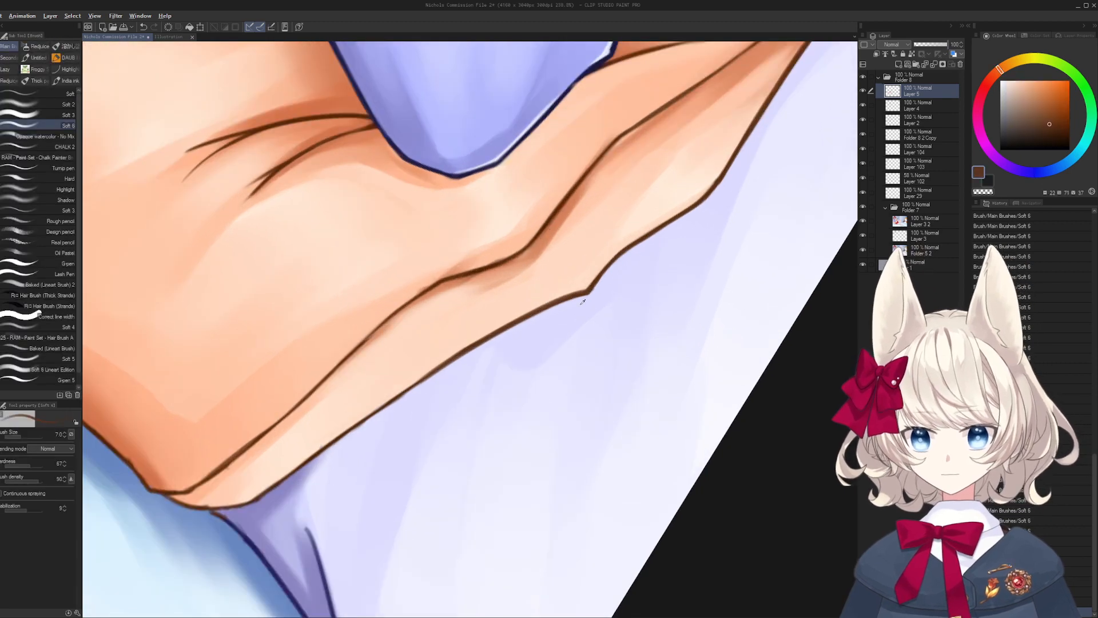
{"action": "left_click", "coordinate": [590, 291], "text": "alt"}
{"action": "left_click_drag", "start_coordinate": [391, 364], "coordinate": [442, 320]}
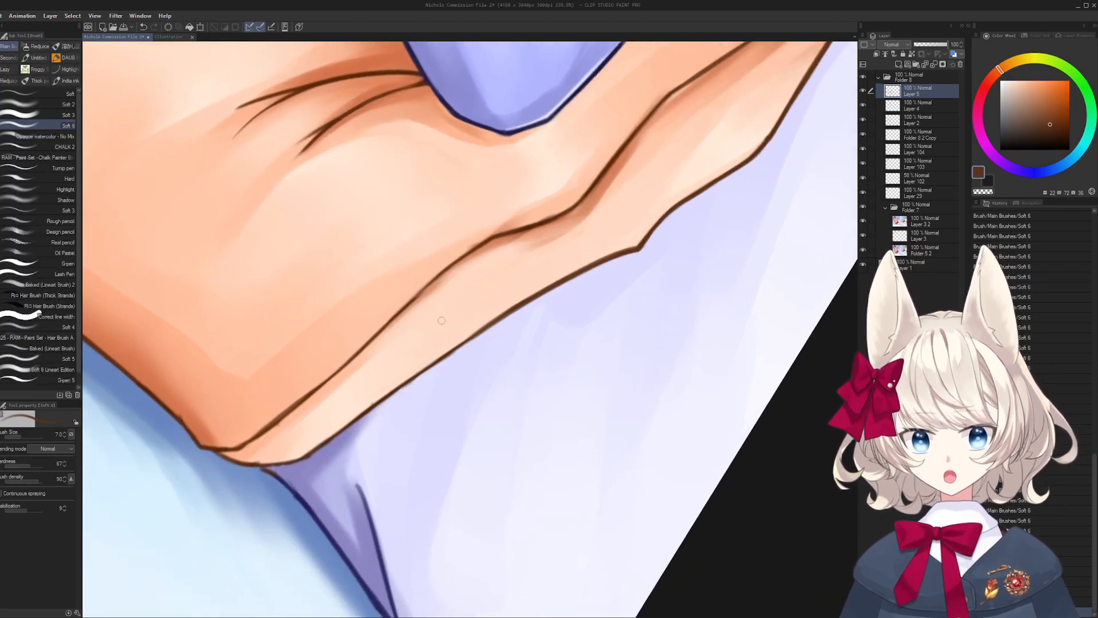
{"action": "left_click", "coordinate": [313, 442], "text": "alt"}
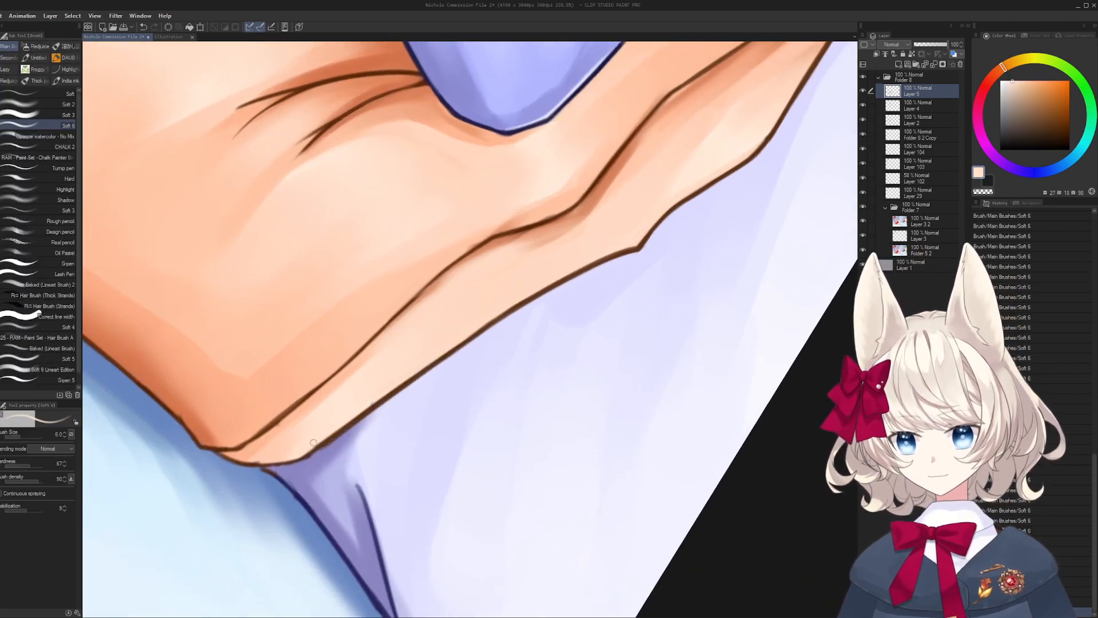
{"action": "left_click_drag", "start_coordinate": [312, 448], "coordinate": [499, 316]}
- Even out the edge beside the crease line's bend with sampled peach at brush sizes 10 and 12
{"action": "left_click_drag", "start_coordinate": [621, 274], "coordinate": [631, 291]}
{"action": "mouse_move", "coordinate": [472, 265]}
{"action": "left_mouse_down"}
{"action": "mouse_move", "coordinate": [324, 422]}
{"action": "mouse_move", "coordinate": [440, 492]}
{"action": "mouse_move", "coordinate": [507, 492]}
{"action": "left_mouse_up"}
{"action": "left_click", "coordinate": [462, 373], "text": "alt"}
{"action": "key", "text": "]"}
{"action": "key", "text": "]"}
{"action": "key", "text": "]"}
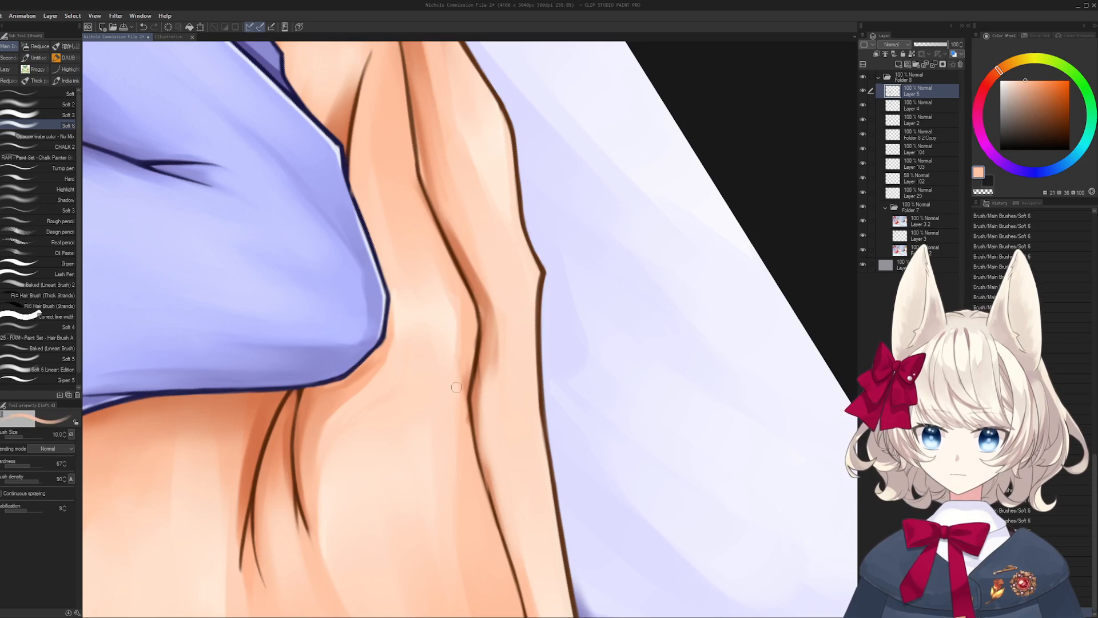
{"action": "left_click_drag", "start_coordinate": [468, 333], "coordinate": [459, 421]}
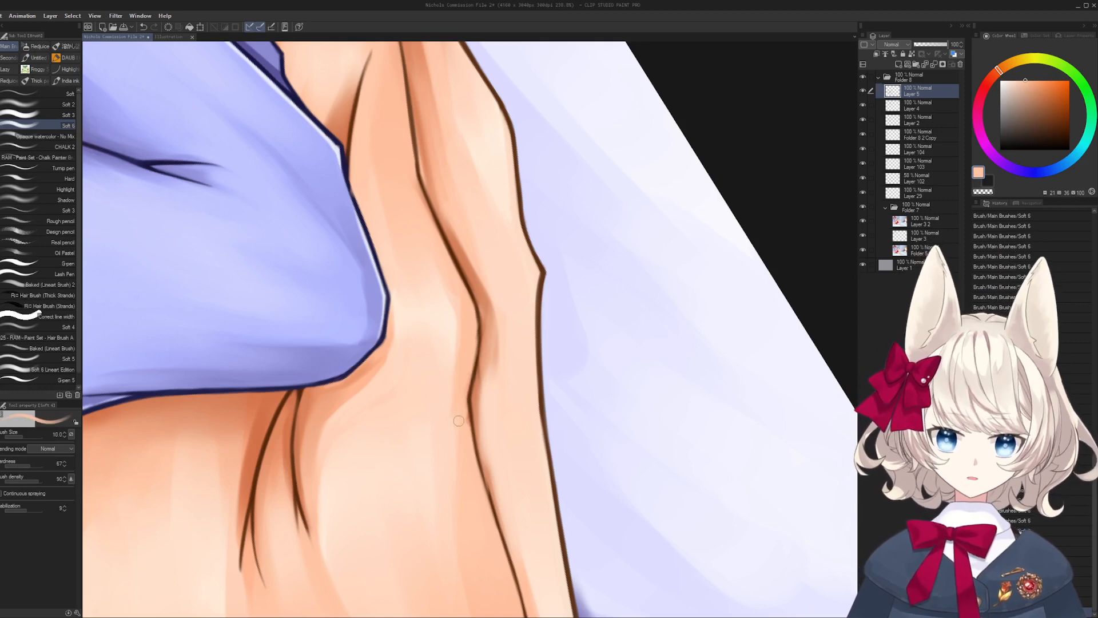
{"action": "key", "text": "]"}
{"action": "mouse_move", "coordinate": [452, 460]}
{"action": "left_mouse_down"}
{"action": "mouse_move", "coordinate": [435, 337]}
{"action": "mouse_move", "coordinate": [469, 321]}
{"action": "mouse_move", "coordinate": [470, 388]}
{"action": "left_mouse_up"}
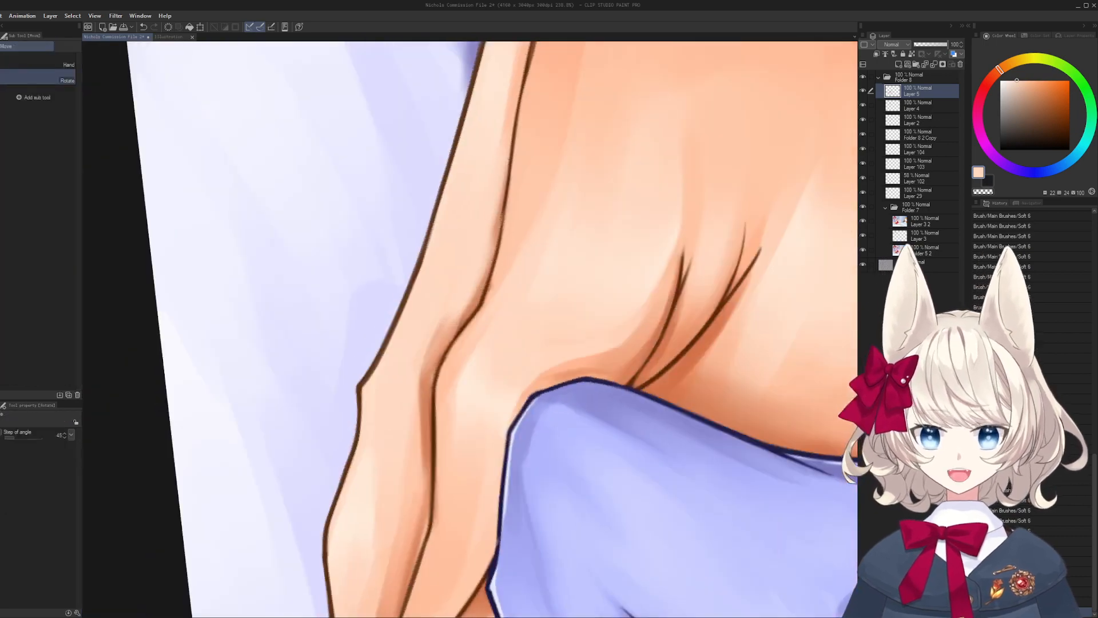
- Blend the highlight between the crease line and the blue-lavender fabric with sampled pale peach at brush sizes 20 and 30
{"action": "key", "text": "]"}
{"action": "key", "text": "]"}
{"action": "key", "text": "]"}
{"action": "key", "text": "]"}
{"action": "key", "text": "]"}
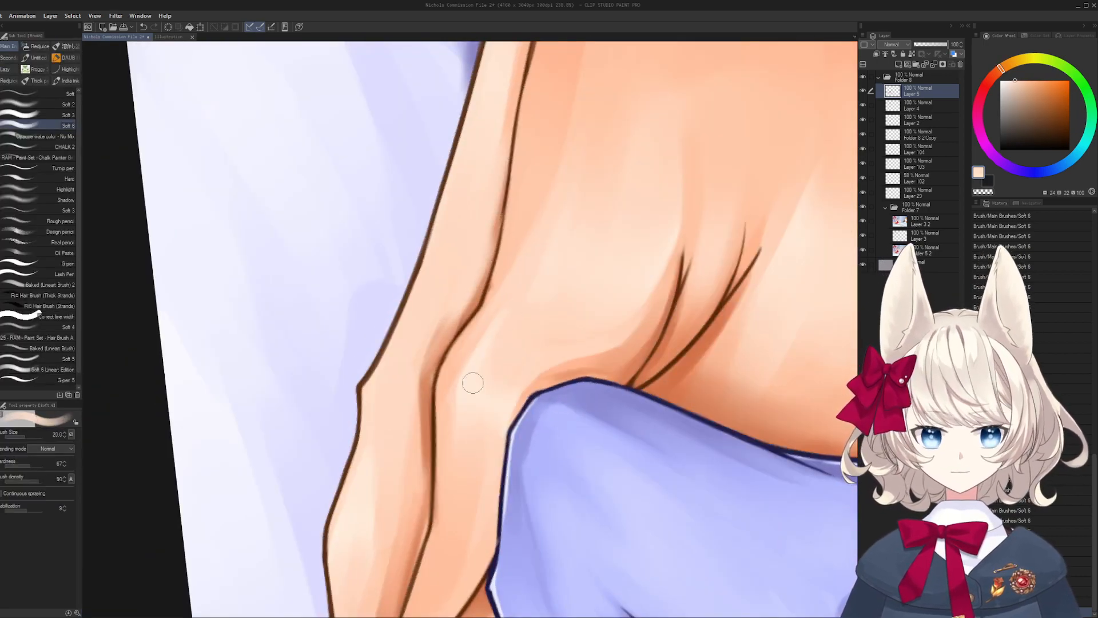
{"action": "left_click", "coordinate": [458, 422], "text": "alt"}
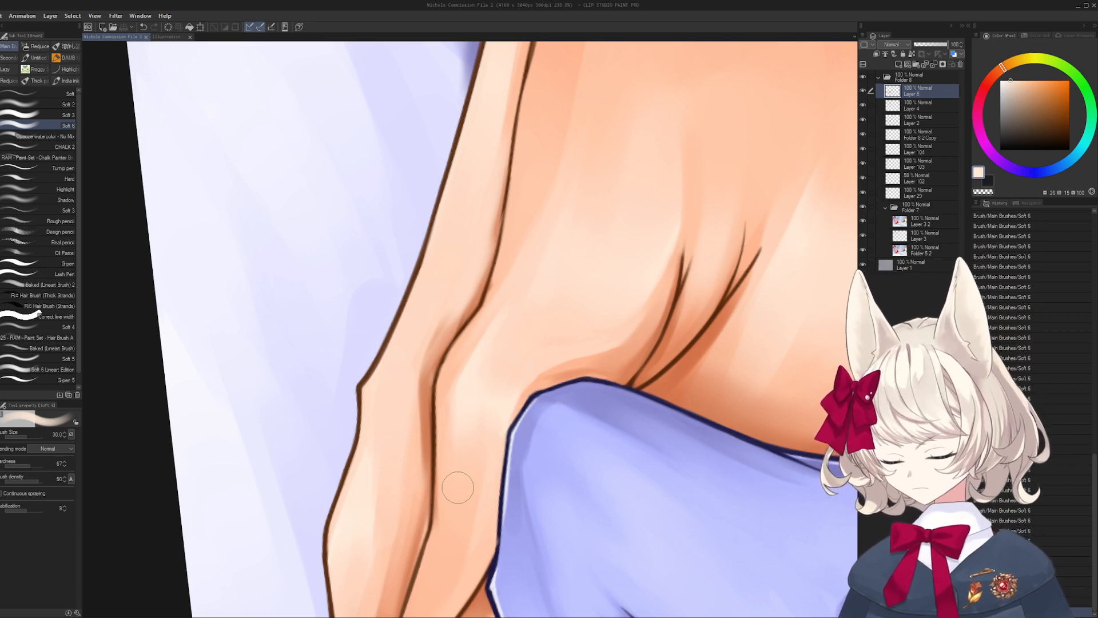
- Redraw the lower part of the crease line from the orange pillow's bottom corner in sampled dark brown at brush size 6
{"action": "key", "text": "r"}
{"action": "mouse_move", "coordinate": [535, 358]}
{"action": "left_mouse_down"}
{"action": "mouse_move", "coordinate": [456, 373]}
{"action": "mouse_move", "coordinate": [481, 521]}
{"action": "mouse_move", "coordinate": [429, 388]}
{"action": "mouse_move", "coordinate": [686, 343]}
{"action": "left_mouse_up"}
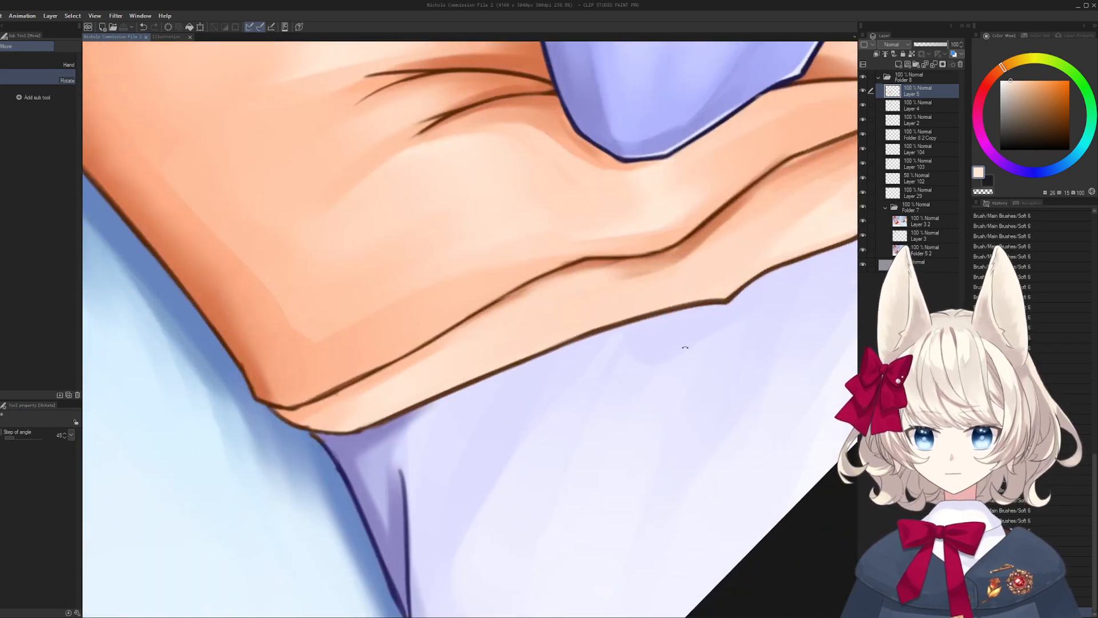
{"action": "left_click", "coordinate": [733, 299], "text": "alt"}
{"action": "key", "text": "bracketleft"}
{"action": "key", "text": "bracketleft"}
{"action": "key", "text": "bracketleft"}
{"action": "key", "text": "bracketleft"}
{"action": "key", "text": "bracketleft"}
{"action": "key", "text": "bracketleft"}
{"action": "key", "text": "bracketleft"}
{"action": "key", "text": "bracketleft"}
{"action": "key", "text": "bracketleft"}
{"action": "mouse_move", "coordinate": [292, 406]}
{"action": "left_mouse_down"}
{"action": "mouse_move", "coordinate": [413, 357]}
{"action": "mouse_move", "coordinate": [305, 398]}
{"action": "mouse_move", "coordinate": [509, 300]}
{"action": "left_mouse_up"}
{"action": "key", "text": "ctrl+z"}
{"action": "key", "text": "ctrl+z"}
{"action": "left_click_drag", "start_coordinate": [381, 371], "coordinate": [528, 280]}
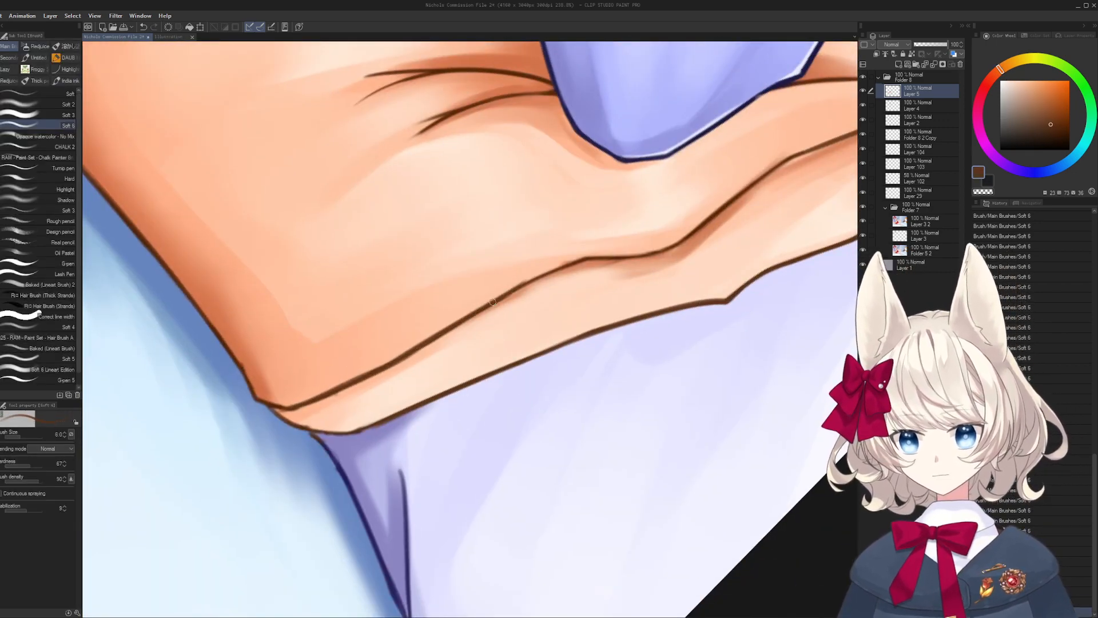
- Continue the thickened crease line up to its middle bend in the same dark brown at brush size 6
{"action": "left_click_drag", "start_coordinate": [420, 353], "coordinate": [574, 260]}
{"action": "key", "text": "ctrl+z"}
{"action": "mouse_move", "coordinate": [495, 299]}
{"action": "left_mouse_down"}
{"action": "mouse_move", "coordinate": [575, 260]}
{"action": "mouse_move", "coordinate": [546, 218]}
{"action": "left_mouse_up"}
{"action": "left_click_drag", "start_coordinate": [546, 218], "coordinate": [538, 312]}
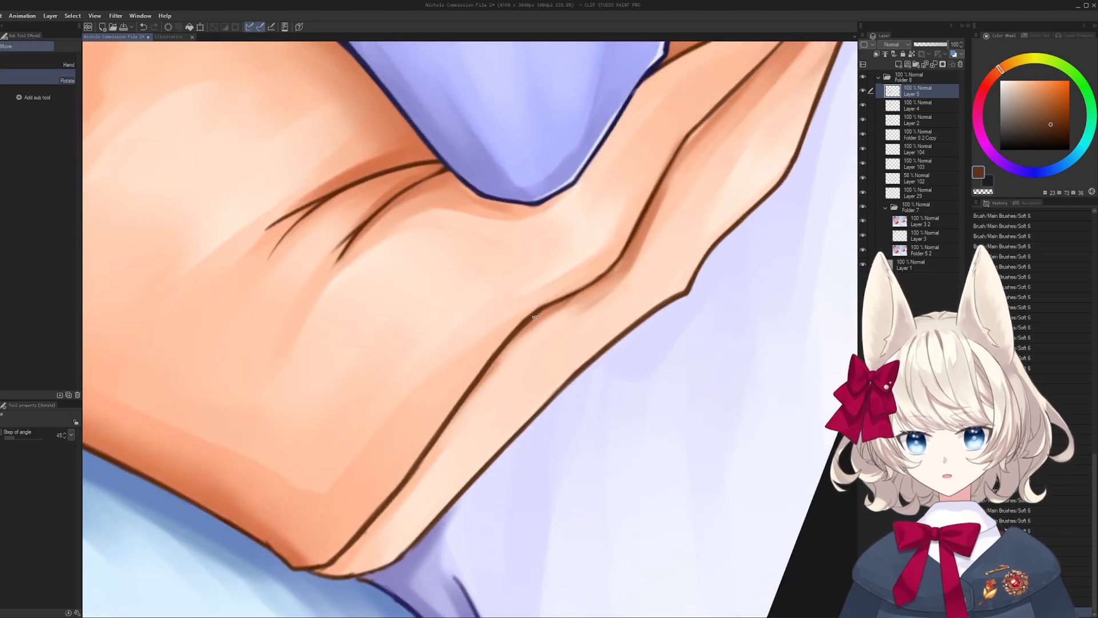
- Soften the shadow beneath the crease line's middle bend with sampled peach tones at brush sizes 10 and 15
{"action": "left_click", "coordinate": [572, 300], "text": "alt"}
{"action": "key", "text": "bracketright"}
{"action": "key", "text": "bracketright"}
{"action": "key", "text": "bracketright"}
{"action": "key", "text": "bracketright"}
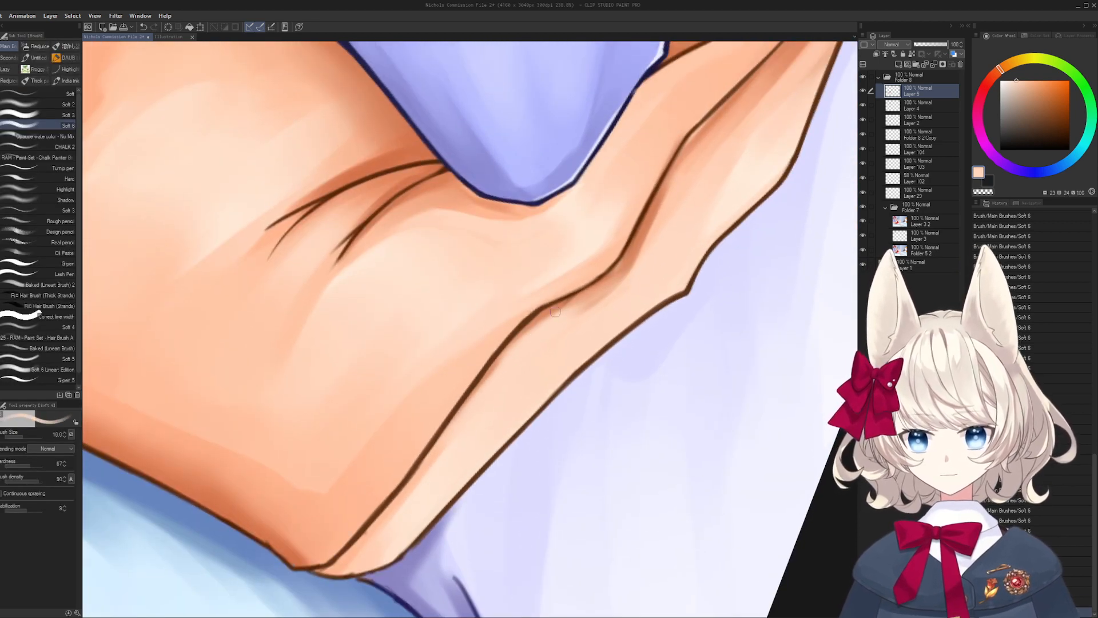
{"action": "mouse_move", "coordinate": [576, 305]}
{"action": "left_mouse_down"}
{"action": "mouse_move", "coordinate": [532, 329]}
{"action": "mouse_move", "coordinate": [606, 283]}
{"action": "left_mouse_up"}
{"action": "left_click", "coordinate": [548, 330], "text": "alt"}
{"action": "key", "text": "bracketright"}
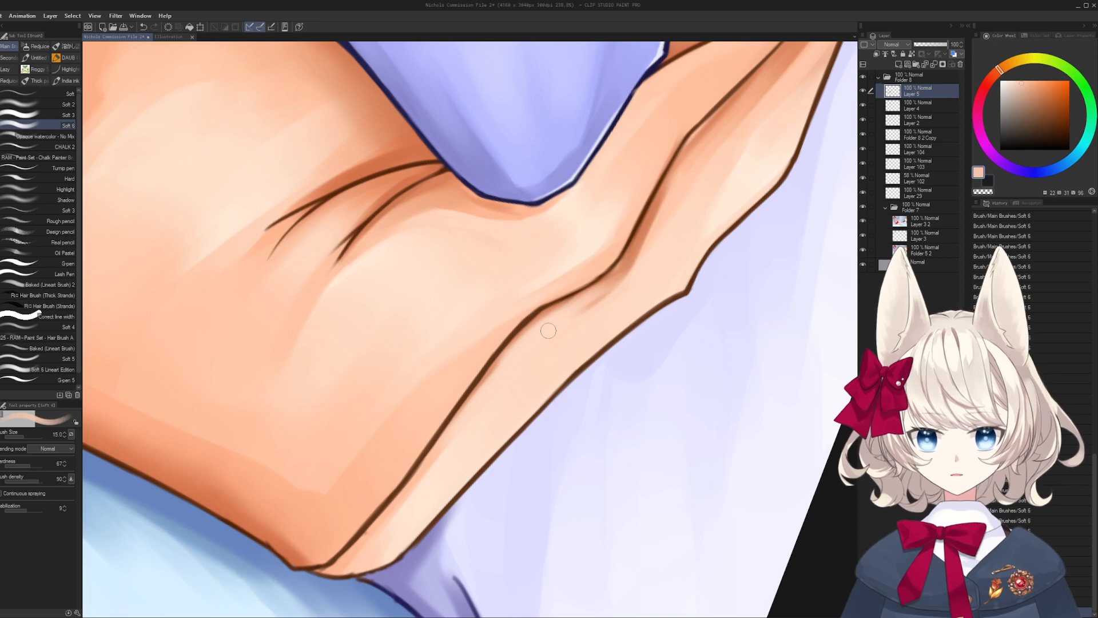
{"action": "mouse_move", "coordinate": [527, 342]}
{"action": "left_mouse_down"}
{"action": "mouse_move", "coordinate": [628, 273]}
{"action": "mouse_move", "coordinate": [615, 281]}
{"action": "mouse_move", "coordinate": [667, 260]}
{"action": "mouse_move", "coordinate": [628, 283]}
{"action": "mouse_move", "coordinate": [619, 269]}
{"action": "mouse_move", "coordinate": [627, 257]}
{"action": "mouse_move", "coordinate": [393, 239]}
{"action": "mouse_move", "coordinate": [448, 281]}
{"action": "mouse_move", "coordinate": [583, 303]}
{"action": "mouse_move", "coordinate": [478, 359]}
{"action": "left_mouse_up"}
{"action": "left_click", "coordinate": [666, 261], "text": "alt"}
{"action": "left_click", "coordinate": [622, 262], "text": "alt"}
{"action": "left_click", "coordinate": [612, 275], "text": "alt"}
{"action": "key", "text": "shift+space"}
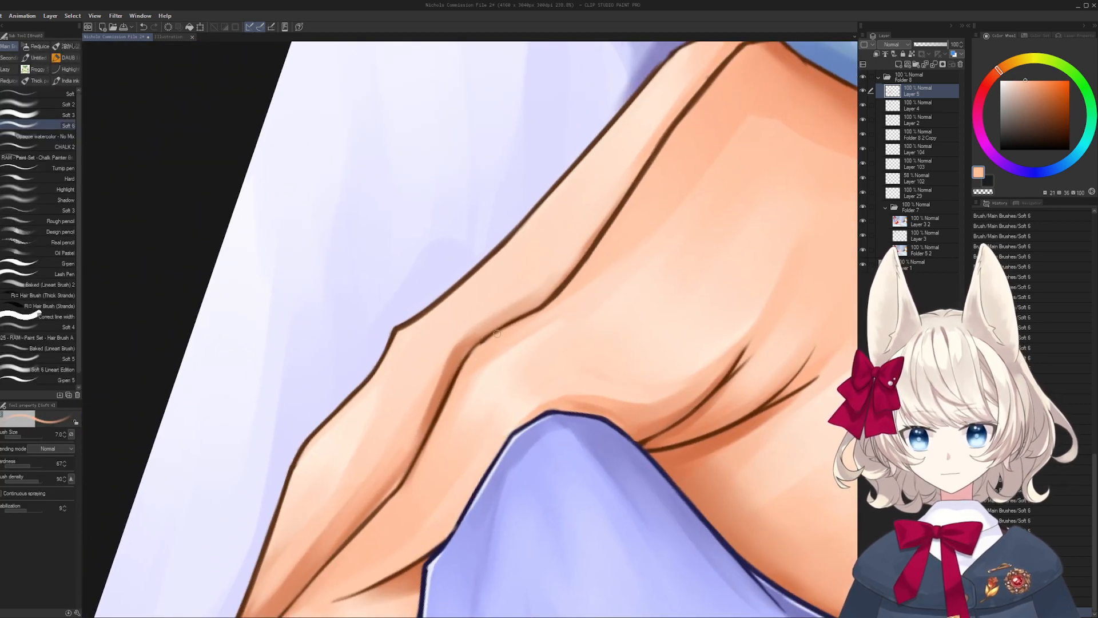
- Redraw the crease line through its middle bend in sampled dark brown at brush size 6
{"action": "left_click", "coordinate": [496, 334], "text": "alt"}
{"action": "key", "text": "bracketleft"}
{"action": "key", "text": "bracketleft"}
{"action": "key", "text": "bracketleft"}
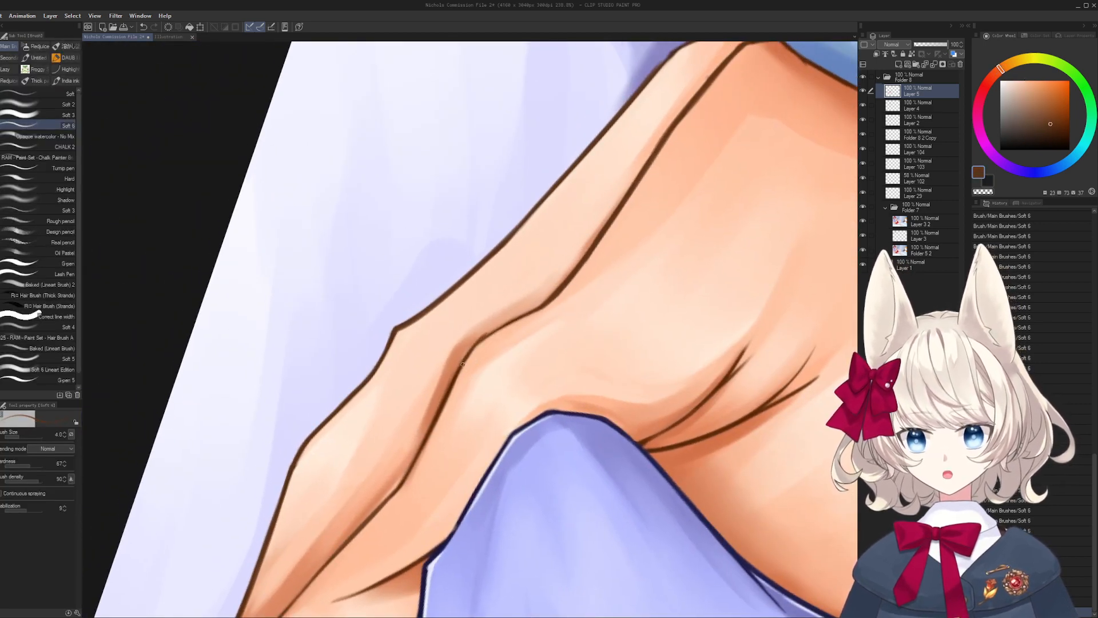
{"action": "key", "text": "bracketright"}
{"action": "left_click_drag", "start_coordinate": [476, 341], "coordinate": [527, 314]}
{"action": "key", "text": "bracketright"}
{"action": "key", "text": "ctrl+z"}
{"action": "mouse_move", "coordinate": [474, 343]}
{"action": "left_mouse_down"}
{"action": "mouse_move", "coordinate": [588, 267]}
{"action": "mouse_move", "coordinate": [549, 298]}
{"action": "left_mouse_up"}
- Tidy the edges along the upper crease line with sampled orange at brush size 6 and light peach at size 8
{"action": "left_click", "coordinate": [514, 329], "text": "alt"}
{"action": "left_click", "coordinate": [470, 354], "text": "alt"}
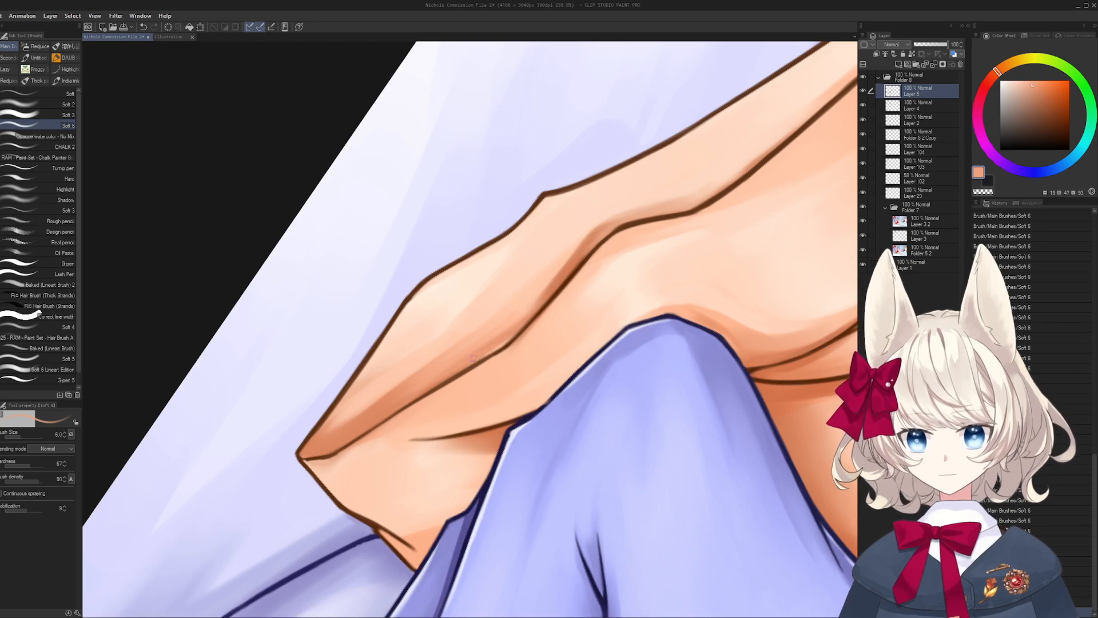
{"action": "left_click_drag", "start_coordinate": [513, 338], "coordinate": [496, 352]}
{"action": "mouse_move", "coordinate": [529, 329]}
{"action": "left_mouse_down"}
{"action": "mouse_move", "coordinate": [470, 389]}
{"action": "mouse_move", "coordinate": [409, 329]}
{"action": "left_mouse_up"}
{"action": "left_click", "coordinate": [375, 389], "text": "alt"}
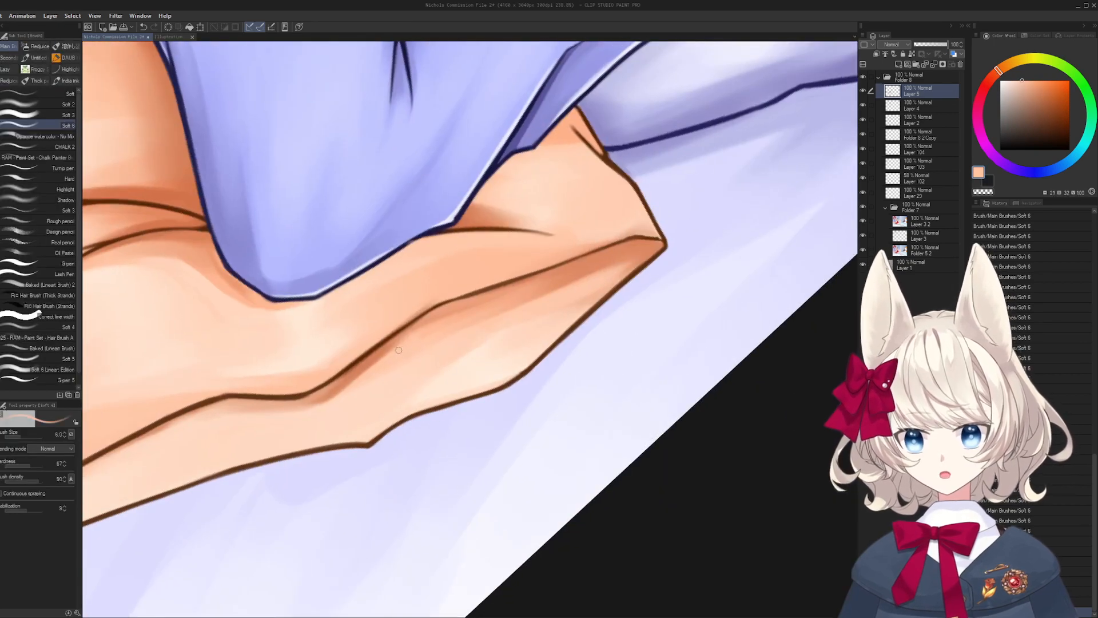
{"action": "key", "text": "bracketright"}
{"action": "key", "text": "bracketright"}
{"action": "mouse_move", "coordinate": [366, 391]}
{"action": "left_mouse_down"}
{"action": "mouse_move", "coordinate": [484, 339]}
{"action": "mouse_move", "coordinate": [443, 345]}
{"action": "left_mouse_up"}
- Shade the fold beneath the upper crease line with sampled peach and orange tones at brush size 12
{"action": "left_click", "coordinate": [439, 366], "text": "alt"}
{"action": "key", "text": "bracketright"}
{"action": "key", "text": "bracketright"}
{"action": "left_click", "coordinate": [444, 356], "text": "alt"}
{"action": "left_click", "coordinate": [455, 332], "text": "alt"}
{"action": "left_click_drag", "start_coordinate": [504, 302], "coordinate": [441, 347]}
{"action": "mouse_move", "coordinate": [541, 290]}
{"action": "left_mouse_down"}
{"action": "mouse_move", "coordinate": [467, 359]}
{"action": "mouse_move", "coordinate": [486, 344]}
{"action": "mouse_move", "coordinate": [451, 350]}
{"action": "mouse_move", "coordinate": [477, 357]}
{"action": "left_mouse_up"}
{"action": "left_click_drag", "start_coordinate": [575, 311], "coordinate": [568, 353]}
{"action": "key", "text": "ctrl+z"}
{"action": "mouse_move", "coordinate": [446, 349]}
{"action": "left_mouse_down"}
{"action": "mouse_move", "coordinate": [482, 358]}
{"action": "mouse_move", "coordinate": [484, 349]}
{"action": "left_mouse_up"}
- Deepen and blend the shadow along the upper crease line toward the corner in orange at brush size 17
{"action": "key", "text": "bracketright"}
{"action": "key", "text": "bracketright"}
{"action": "left_click_drag", "start_coordinate": [499, 309], "coordinate": [434, 358]}
{"action": "left_click_drag", "start_coordinate": [458, 326], "coordinate": [596, 252]}
{"action": "left_click_drag", "start_coordinate": [562, 273], "coordinate": [513, 302]}
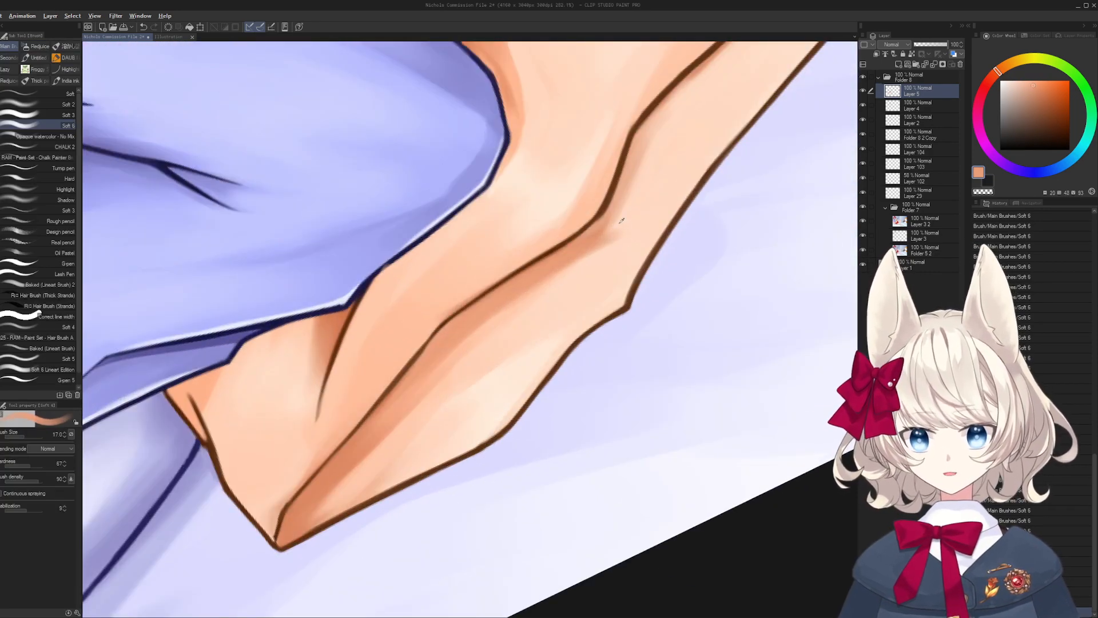
- Soften the shadow beneath the crease line with sampled light peach at brush size 30
{"action": "left_click", "coordinate": [621, 221], "text": "alt"}
{"action": "left_click_drag", "start_coordinate": [611, 238], "coordinate": [522, 287]}
{"action": "key", "text": "bracketright"}
{"action": "key", "text": "bracketright"}
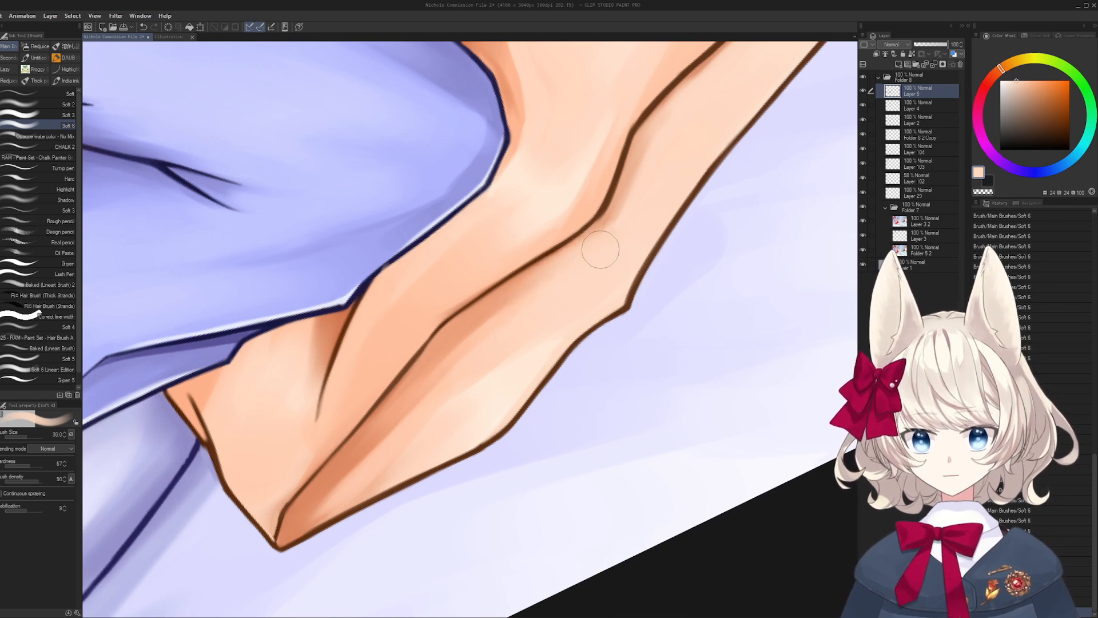
{"action": "left_click_drag", "start_coordinate": [460, 379], "coordinate": [516, 313]}
{"action": "left_click", "coordinate": [458, 375], "text": "alt"}
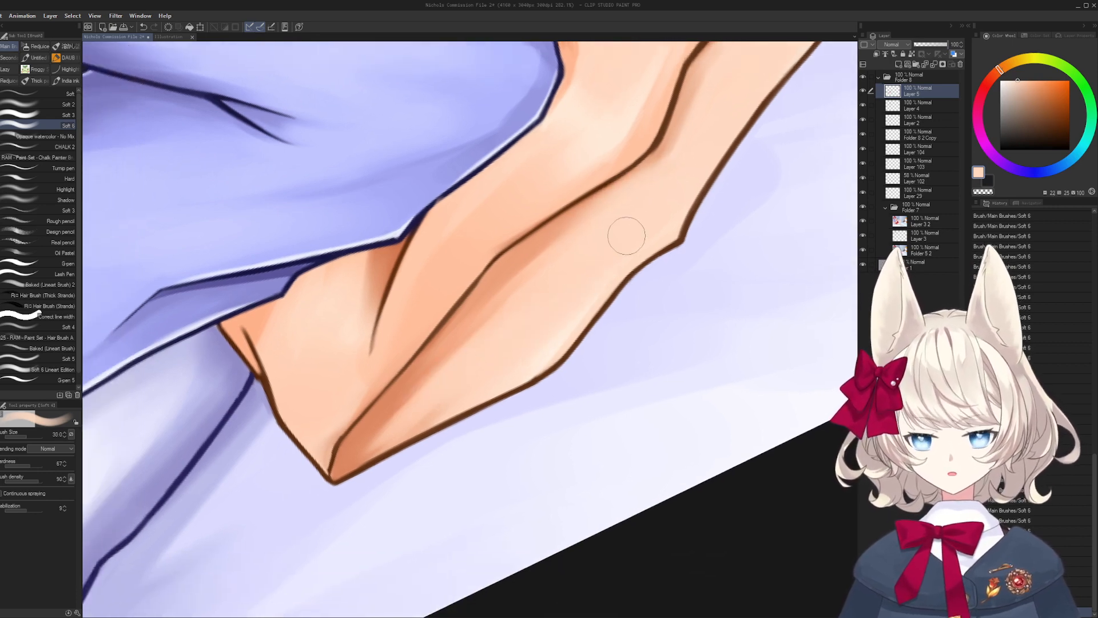
- Lighten the outer part of the fold toward the orange pillow's edge with sampled pale peach at brush size 30
{"action": "left_click", "coordinate": [540, 347], "text": "alt"}
{"action": "mouse_move", "coordinate": [443, 377]}
{"action": "left_mouse_down"}
{"action": "mouse_move", "coordinate": [503, 366]}
{"action": "mouse_move", "coordinate": [594, 279]}
{"action": "left_mouse_up"}
{"action": "left_click_drag", "start_coordinate": [592, 280], "coordinate": [509, 356]}
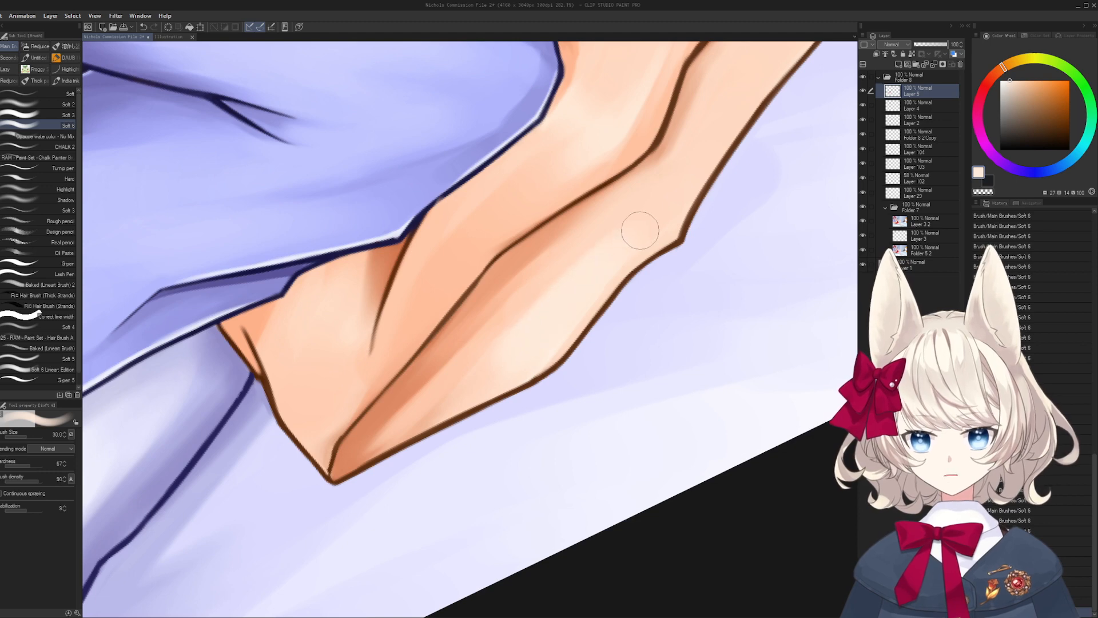
{"action": "mouse_move", "coordinate": [681, 244]}
{"action": "left_mouse_down"}
{"action": "mouse_move", "coordinate": [569, 482]}
{"action": "mouse_move", "coordinate": [405, 350]}
{"action": "left_mouse_up"}
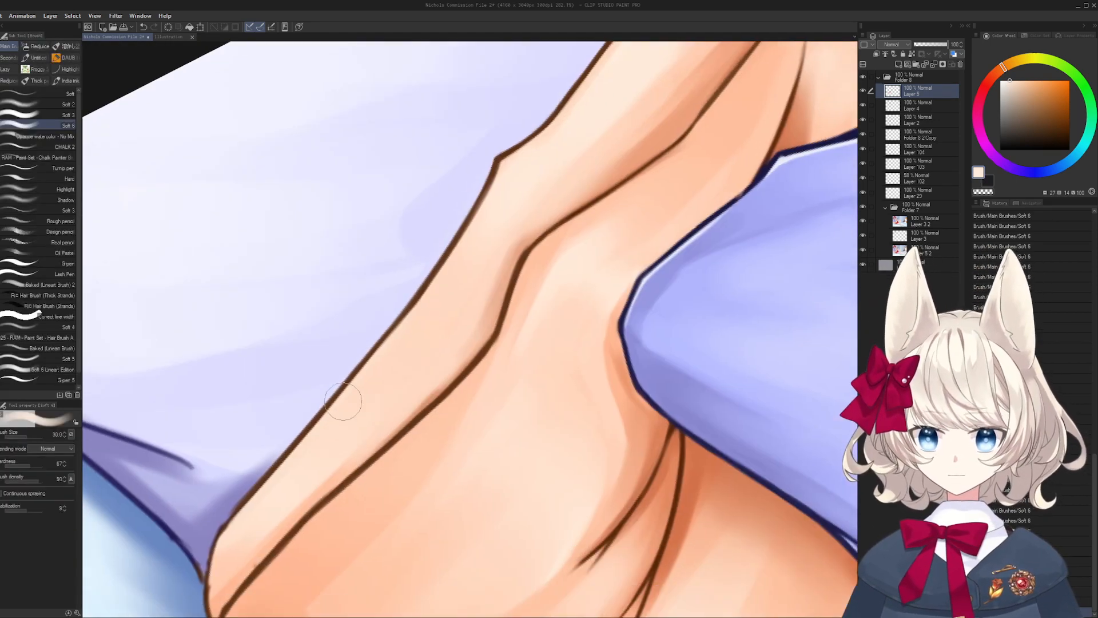
- Redraw the orange pillow's corner outline beside the lavender pillow in sampled dark brown at brush size 5
{"action": "mouse_move", "coordinate": [343, 401]}
{"action": "left_mouse_down"}
{"action": "mouse_move", "coordinate": [368, 380]}
{"action": "mouse_move", "coordinate": [351, 412]}
{"action": "mouse_move", "coordinate": [449, 318]}
{"action": "mouse_move", "coordinate": [503, 189]}
{"action": "mouse_move", "coordinate": [346, 396]}
{"action": "left_mouse_up"}
{"action": "key", "text": "["}
{"action": "key", "text": "["}
{"action": "key", "text": "["}
{"action": "key", "text": "["}
{"action": "key", "text": "["}
{"action": "key", "text": "["}
{"action": "key", "text": "["}
{"action": "left_click", "coordinate": [426, 384], "text": "alt"}
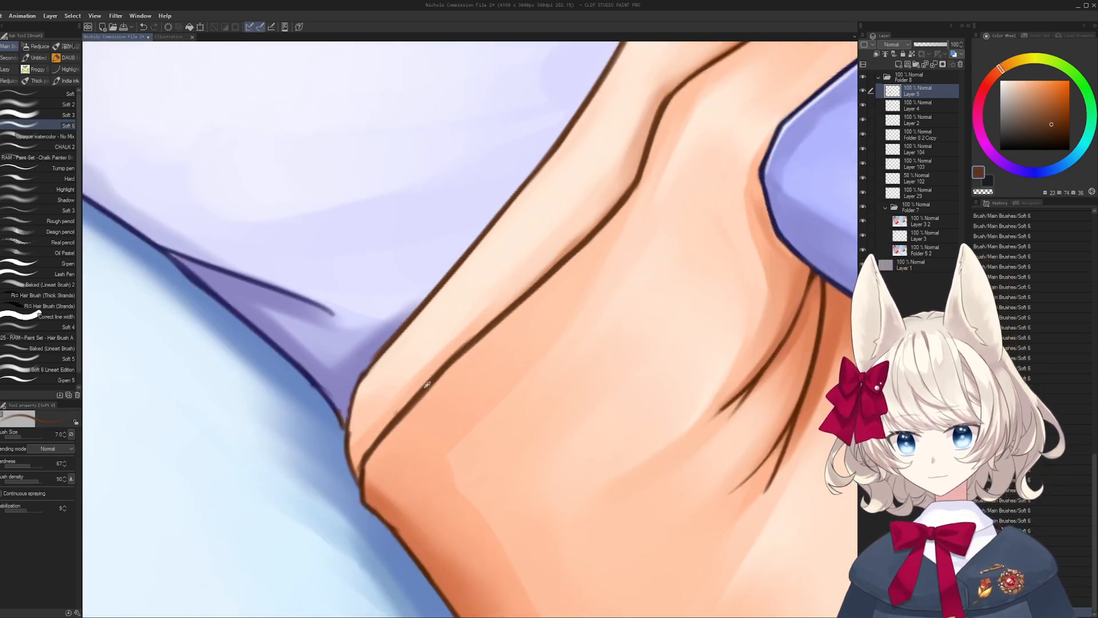
{"action": "key", "text": "["}
{"action": "key", "text": "["}
{"action": "key", "text": "["}
{"action": "left_click_drag", "start_coordinate": [347, 455], "coordinate": [368, 372]}
{"action": "key", "text": "ctrl+z"}
{"action": "left_click_drag", "start_coordinate": [350, 425], "coordinate": [376, 356]}
- Clean both sides of the corner outline and crease line with sampled lavender and peach at brush size 5
{"action": "left_click", "coordinate": [353, 377], "text": "alt"}
{"action": "left_click_drag", "start_coordinate": [345, 411], "coordinate": [368, 356]}
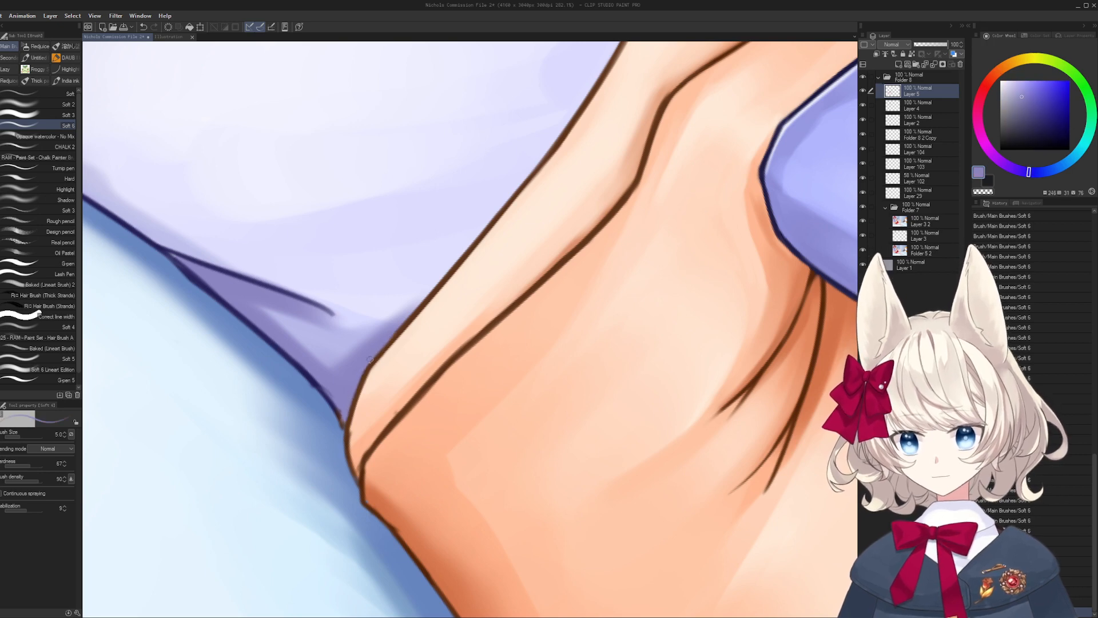
{"action": "left_click", "coordinate": [357, 423], "text": "alt"}
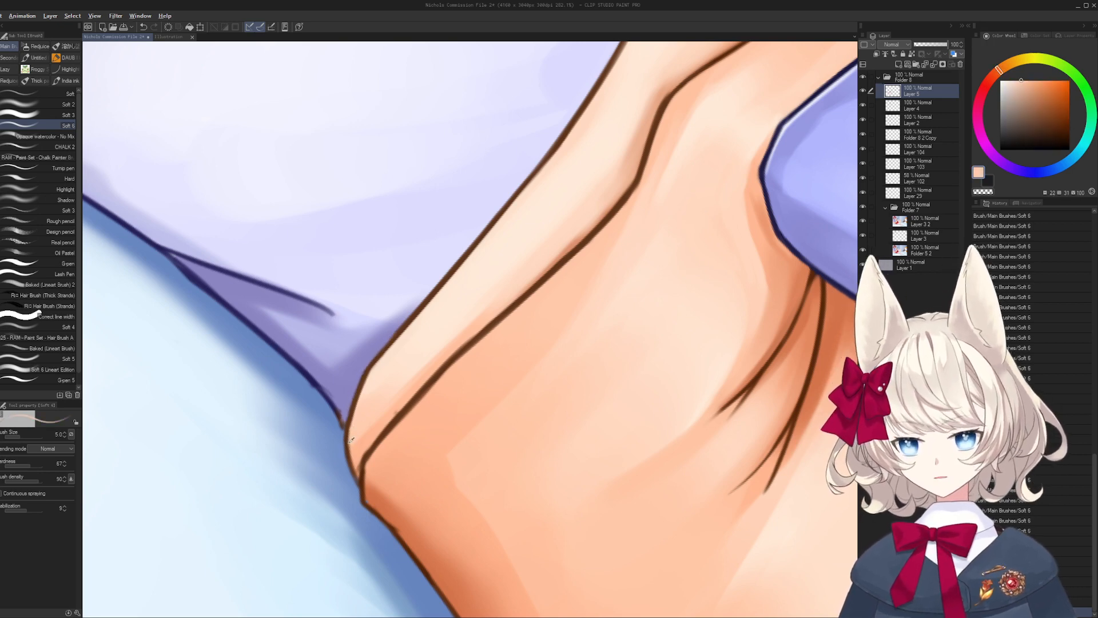
{"action": "left_click", "coordinate": [350, 439], "text": "alt"}
{"action": "left_click_drag", "start_coordinate": [347, 452], "coordinate": [358, 485]}
{"action": "key", "text": "ctrl+z"}
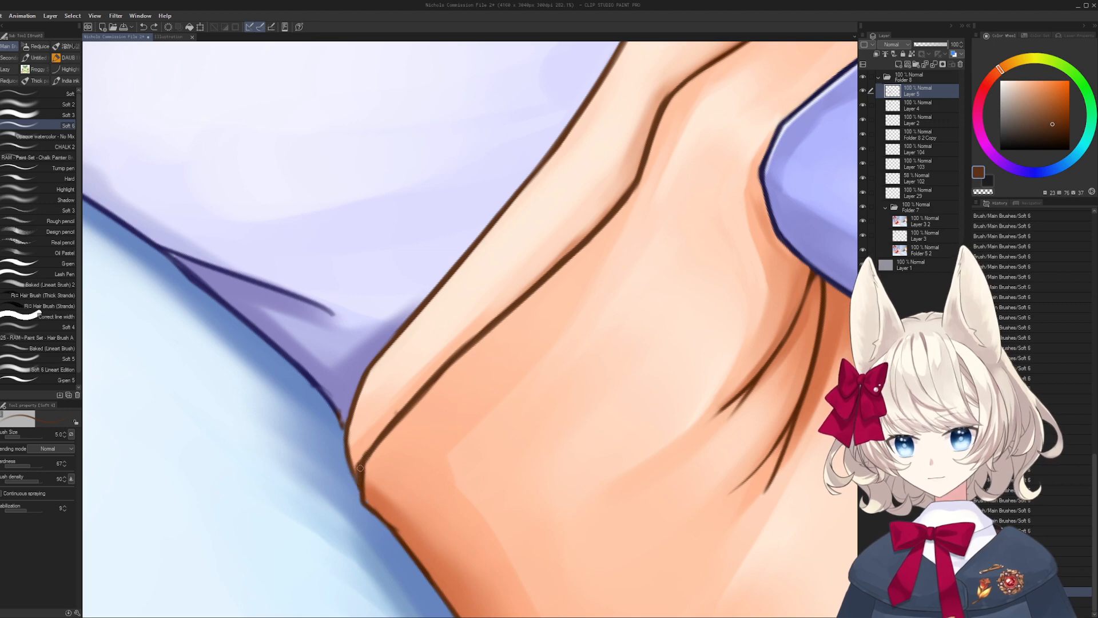
{"action": "left_click", "coordinate": [375, 436], "text": "alt"}
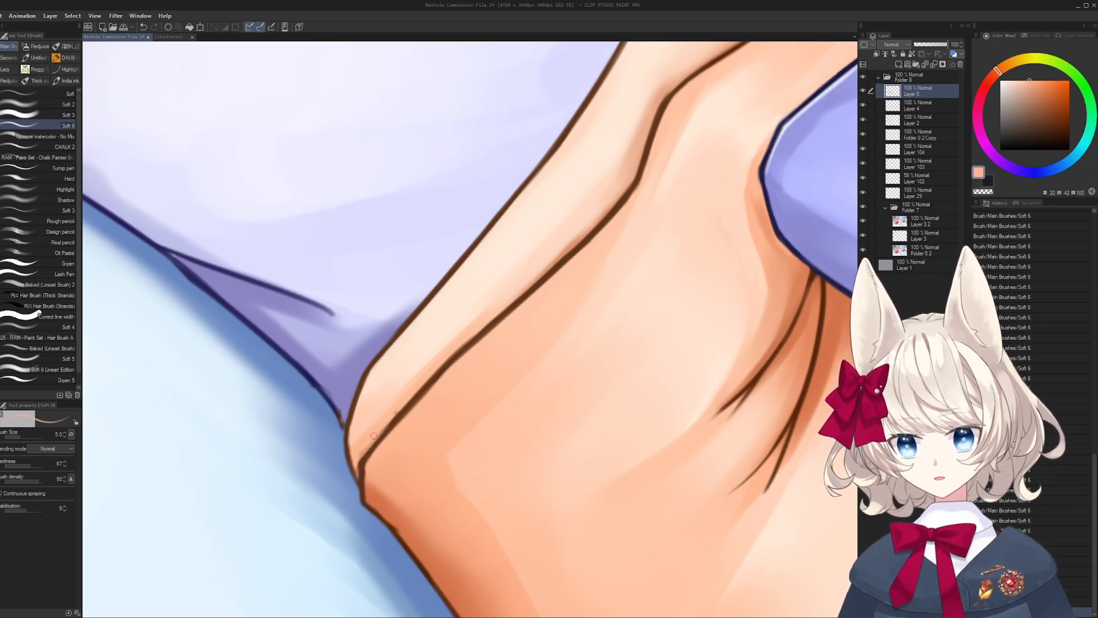
{"action": "mouse_move", "coordinate": [372, 438]}
{"action": "left_mouse_down"}
{"action": "mouse_move", "coordinate": [446, 360]}
{"action": "mouse_move", "coordinate": [449, 391]}
{"action": "mouse_move", "coordinate": [468, 392]}
{"action": "left_mouse_up"}
- Tidy the edge where the orange pillow meets the bed with sampled bedding blue
{"action": "key", "text": "r"}
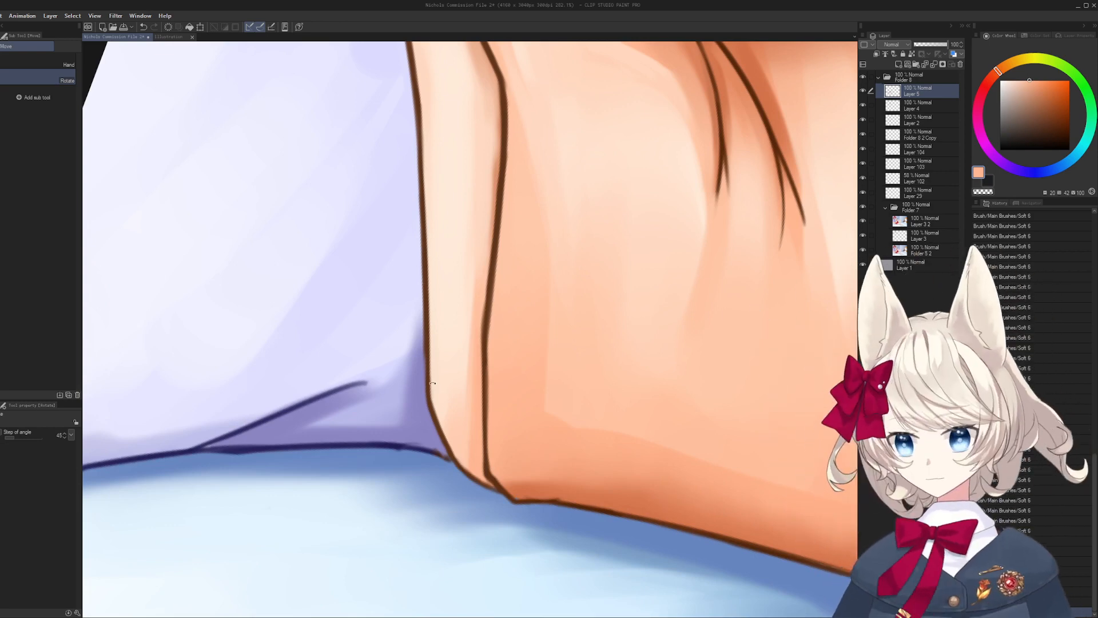
{"action": "mouse_move", "coordinate": [521, 467]}
{"action": "left_mouse_down"}
{"action": "mouse_move", "coordinate": [503, 397]}
{"action": "mouse_move", "coordinate": [507, 343]}
{"action": "mouse_move", "coordinate": [336, 402]}
{"action": "mouse_move", "coordinate": [524, 331]}
{"action": "left_mouse_up"}
{"action": "left_click", "coordinate": [336, 402], "text": "alt"}
{"action": "mouse_move", "coordinate": [376, 395]}
{"action": "left_mouse_down"}
{"action": "mouse_move", "coordinate": [681, 266]}
{"action": "mouse_move", "coordinate": [620, 310]}
{"action": "mouse_move", "coordinate": [446, 387]}
{"action": "mouse_move", "coordinate": [684, 233]}
{"action": "left_mouse_up"}
{"action": "left_click", "coordinate": [639, 313], "text": "alt"}
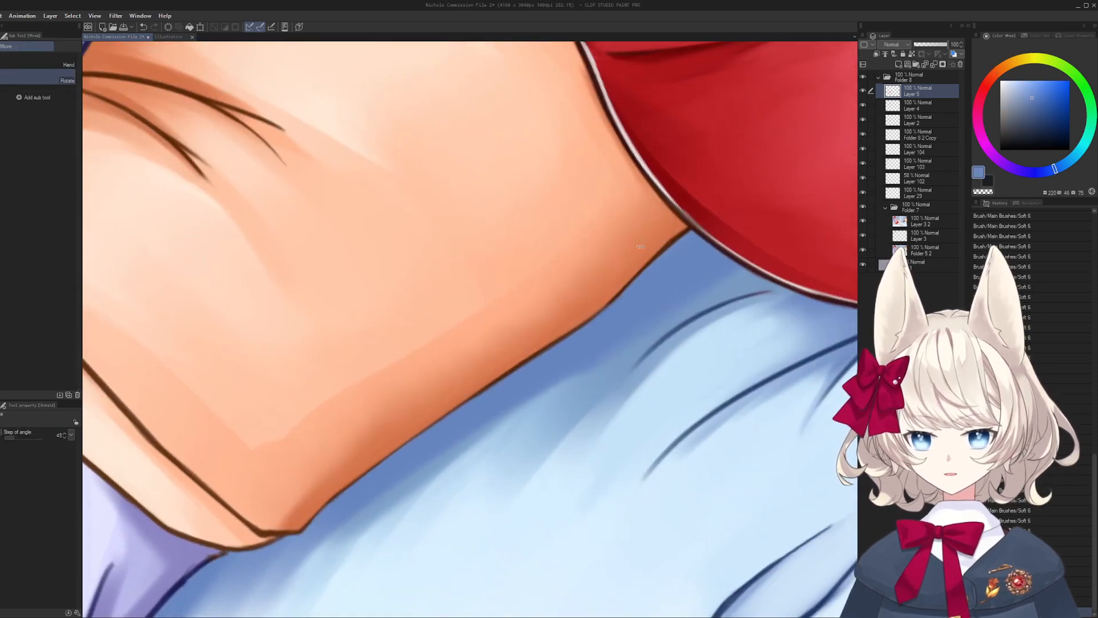
- Redraw the orange pillow's outline along the bed in a darker brown at brush size 5
{"action": "left_click", "coordinate": [684, 233], "text": "alt"}
{"action": "left_click", "coordinate": [1059, 133]}
{"action": "left_click_drag", "start_coordinate": [520, 348], "coordinate": [581, 275]}
{"action": "key", "text": "bracketleft"}
{"action": "left_click_drag", "start_coordinate": [339, 429], "coordinate": [494, 333]}
{"action": "key", "text": "ctrl+z"}
{"action": "key", "text": "ctrl+z"}
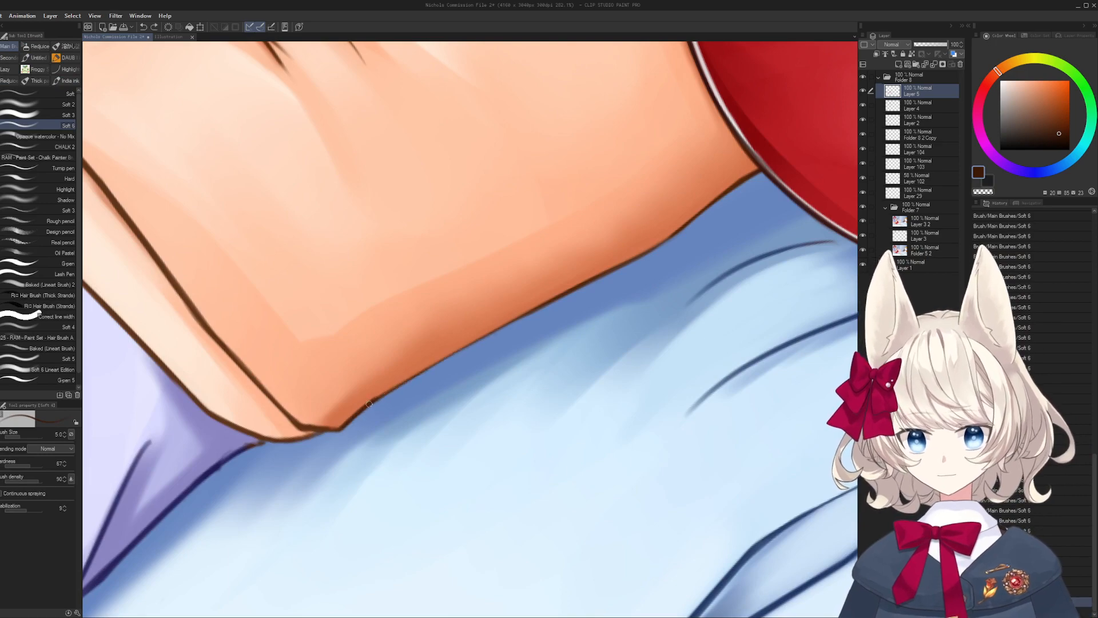
{"action": "left_click_drag", "start_coordinate": [369, 405], "coordinate": [550, 303]}
{"action": "mouse_move", "coordinate": [549, 420]}
{"action": "left_mouse_down"}
{"action": "mouse_move", "coordinate": [490, 434]}
{"action": "mouse_move", "coordinate": [384, 262]}
{"action": "left_mouse_up"}
{"action": "left_click_drag", "start_coordinate": [385, 262], "coordinate": [456, 178]}
{"action": "left_click_drag", "start_coordinate": [296, 452], "coordinate": [362, 371]}
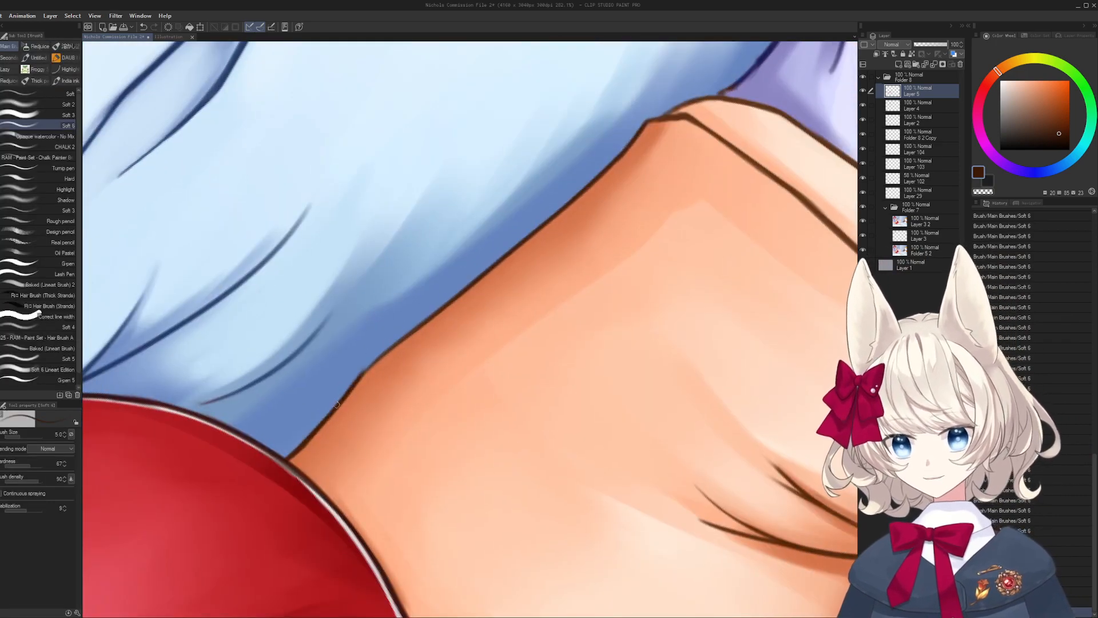
- Blend the shading along the orange pillow's bed-side edge with sampled peach-orange at brush size 50
{"action": "left_click_drag", "start_coordinate": [441, 312], "coordinate": [366, 309]}
{"action": "left_click_drag", "start_coordinate": [400, 280], "coordinate": [546, 364]}
{"action": "left_click_drag", "start_coordinate": [502, 407], "coordinate": [598, 384]}
{"action": "left_click_drag", "start_coordinate": [583, 347], "coordinate": [617, 347]}
{"action": "mouse_move", "coordinate": [538, 413]}
{"action": "left_mouse_down"}
{"action": "mouse_move", "coordinate": [411, 418]}
{"action": "mouse_move", "coordinate": [514, 412]}
{"action": "mouse_move", "coordinate": [434, 240]}
{"action": "mouse_move", "coordinate": [486, 289]}
{"action": "left_mouse_up"}
{"action": "left_click", "coordinate": [465, 410], "text": "alt"}
{"action": "key", "text": "bracketright"}
{"action": "key", "text": "bracketright"}
{"action": "key", "text": "bracketright"}
{"action": "key", "text": "bracketright"}
{"action": "key", "text": "bracketright"}
{"action": "key", "text": "bracketright"}
{"action": "key", "text": "bracketright"}
{"action": "key", "text": "bracketright"}
{"action": "key", "text": "bracketright"}
{"action": "left_click", "coordinate": [434, 236], "text": "alt"}
{"action": "left_click", "coordinate": [486, 289], "text": "alt"}
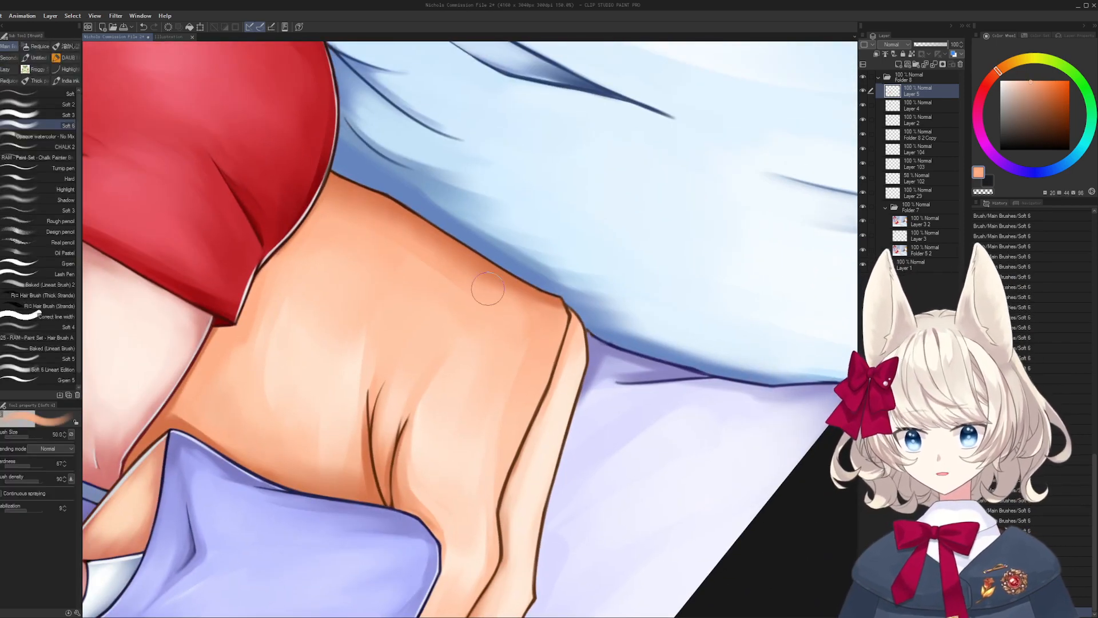
{"action": "left_click", "coordinate": [448, 258], "text": "alt"}
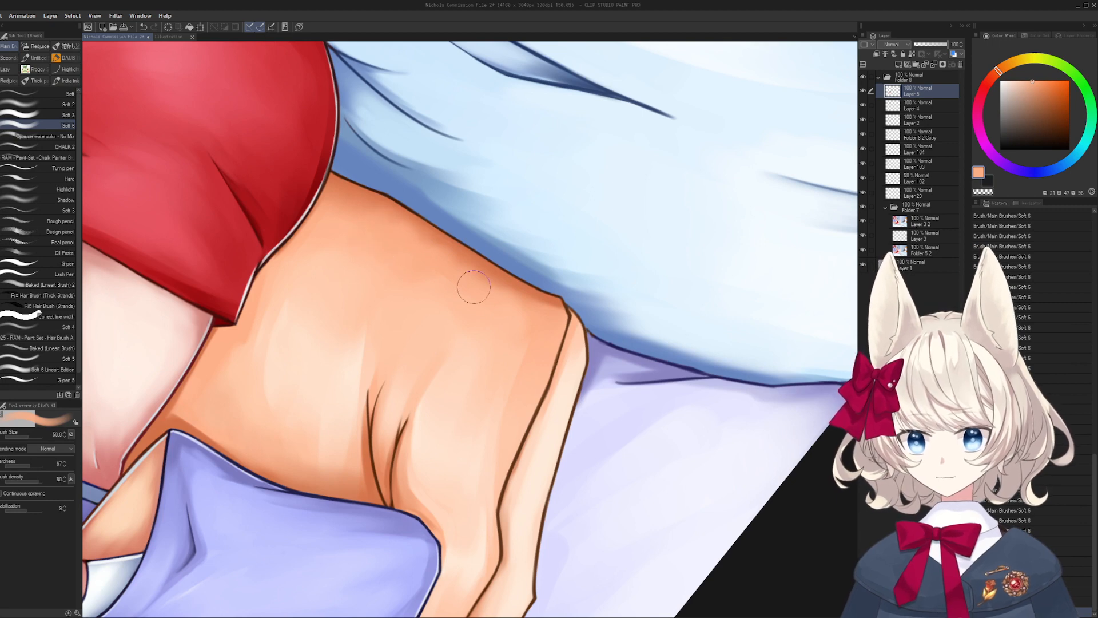
- Shade the pillow near the red shorts and its outer corner with sampled darker orange at brush size 50
{"action": "left_click", "coordinate": [384, 220], "text": "alt"}
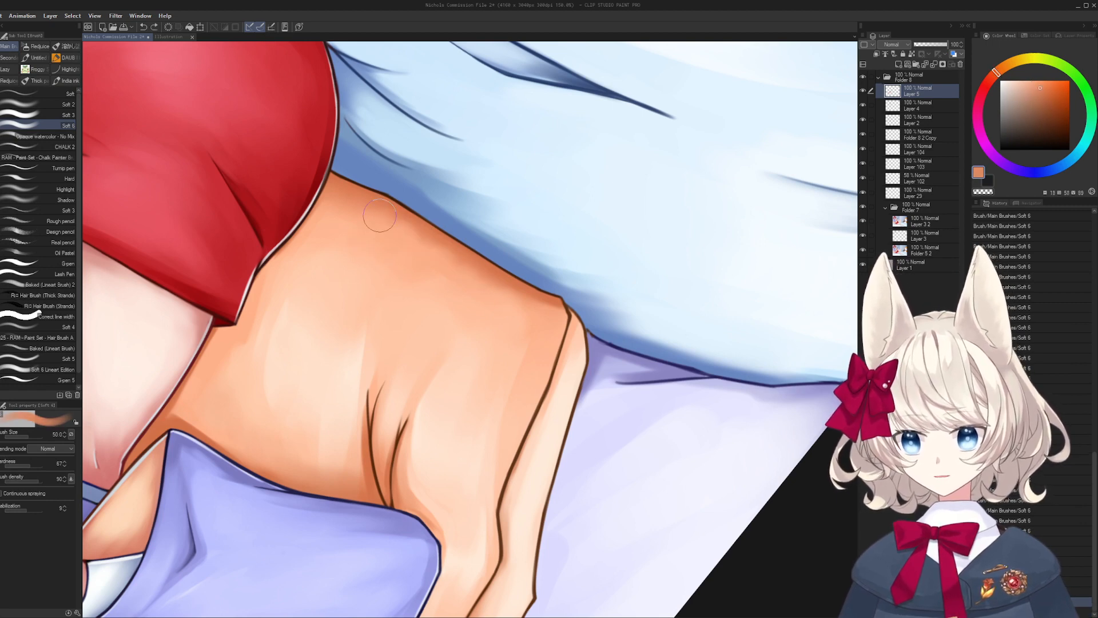
{"action": "left_click", "coordinate": [519, 308], "text": "alt"}
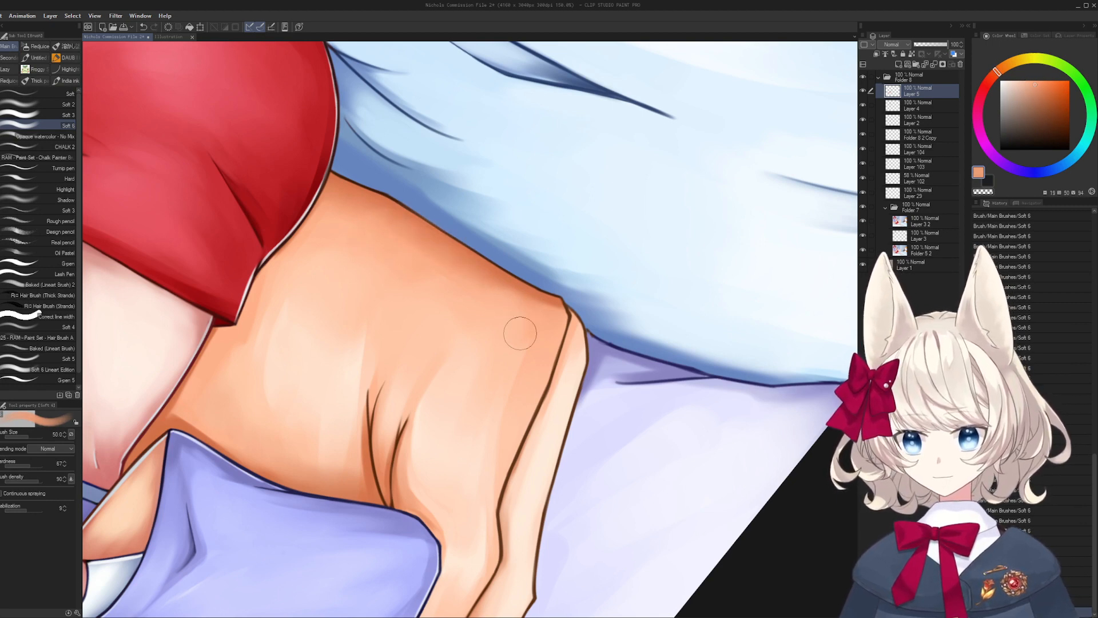
{"action": "left_click_drag", "start_coordinate": [483, 360], "coordinate": [556, 326]}
{"action": "left_click", "coordinate": [297, 364], "text": "alt"}
{"action": "left_click", "coordinate": [286, 364], "text": "alt"}
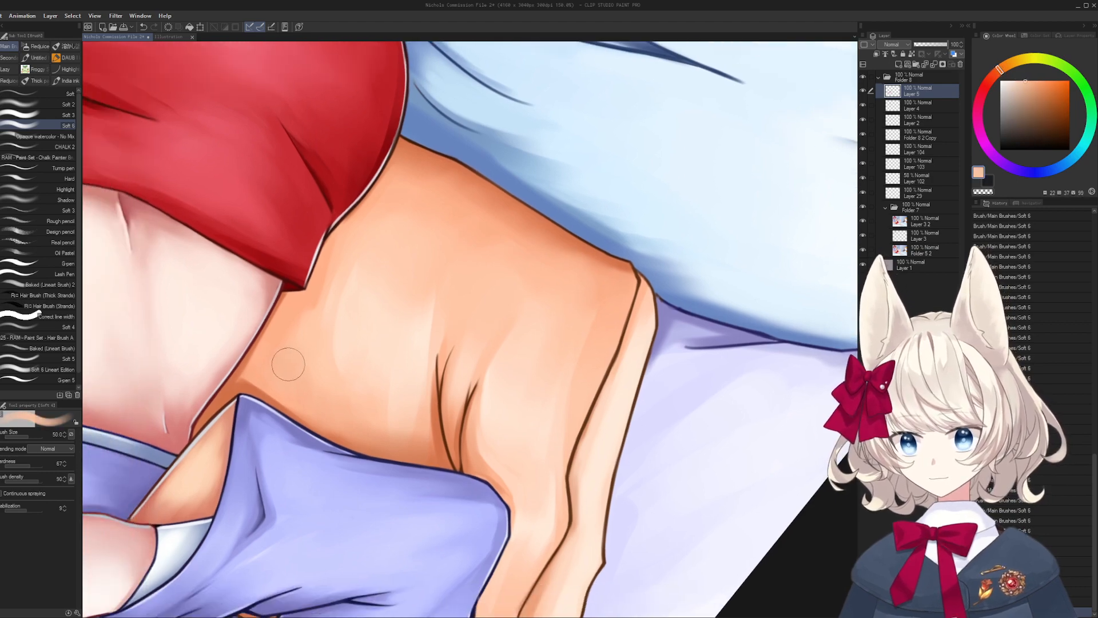
- Examine the pillow shading up close and across the whole illustration in mirrored view
{"action": "scroll", "coordinate": [297, 365], "scroll_direction": "down", "scroll_amount": 8}
{"action": "scroll", "coordinate": [468, 284], "scroll_direction": "up", "scroll_amount": 7}
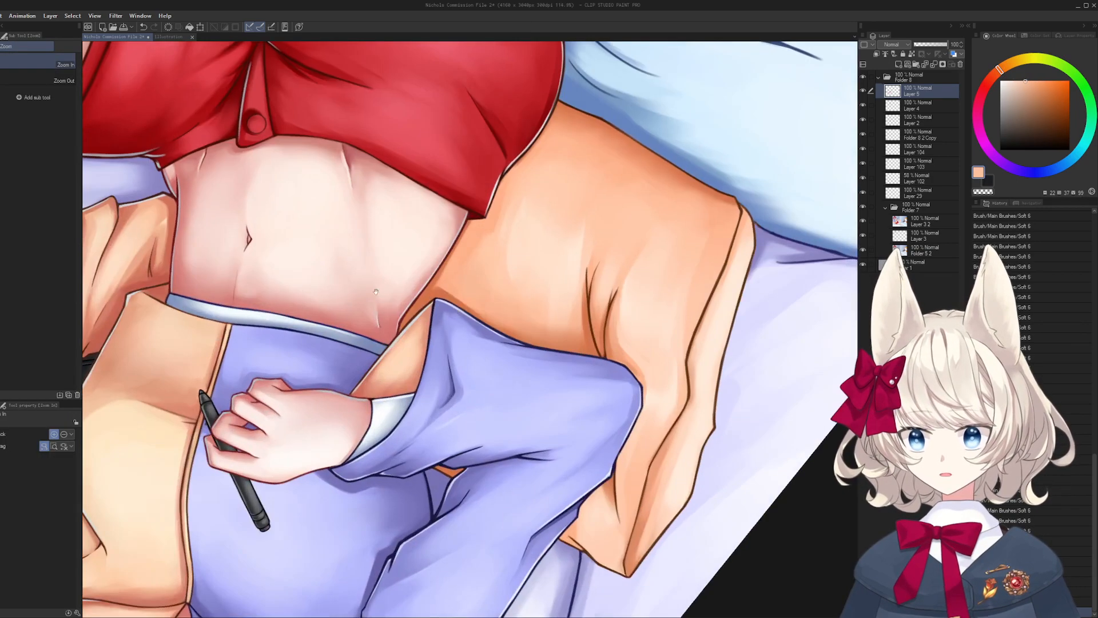
{"action": "left_click_drag", "start_coordinate": [276, 277], "coordinate": [481, 360]}
{"action": "left_click_drag", "start_coordinate": [529, 286], "coordinate": [299, 356]}
{"action": "key", "text": "ctrl+at"}
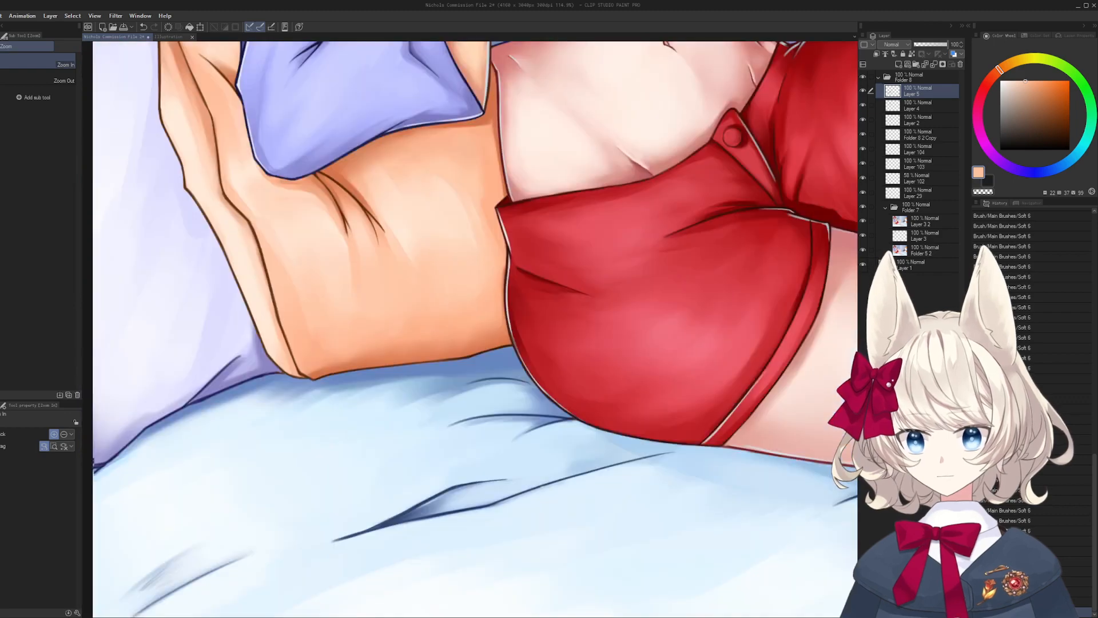
{"action": "left_click_drag", "start_coordinate": [446, 296], "coordinate": [418, 336]}
{"action": "key", "text": "h"}
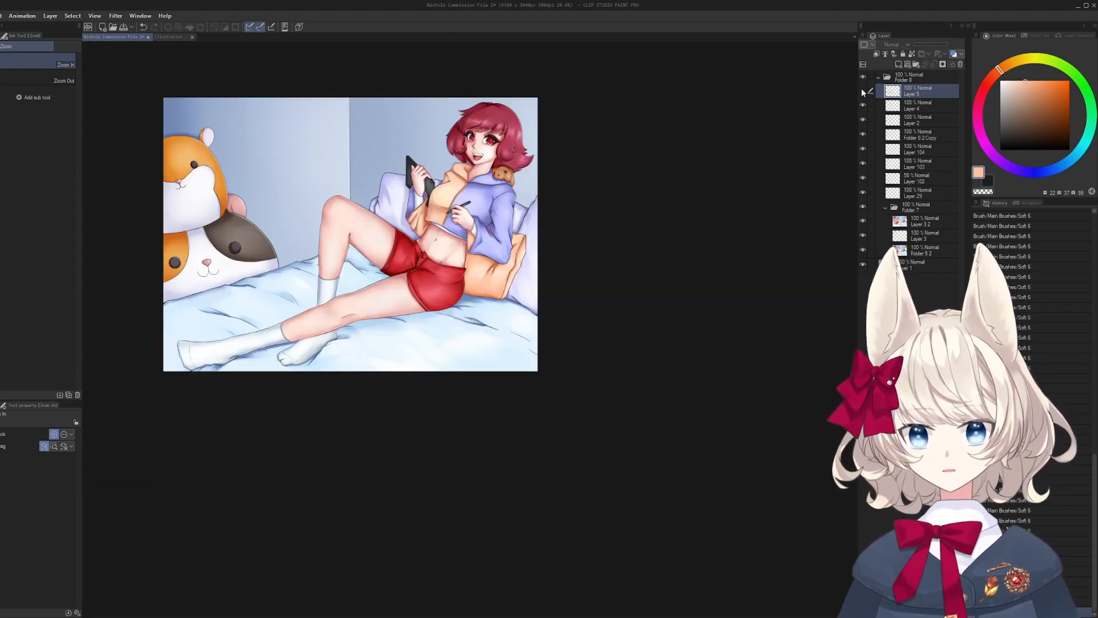
- Hide Folder 7 and toggle Layer 5, Layer 4 and Layer 2 to examine the strokes each contains
{"action": "left_click", "coordinate": [862, 206]}
{"action": "left_click", "coordinate": [863, 91]}
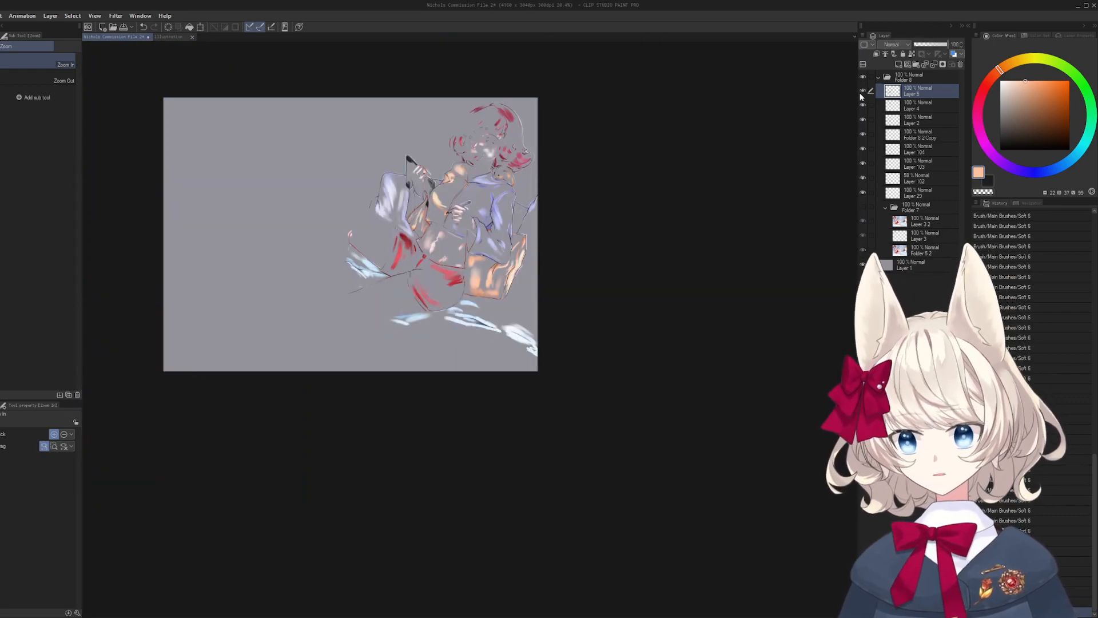
{"action": "left_click", "coordinate": [862, 92]}
{"action": "left_click", "coordinate": [863, 92]}
{"action": "left_click", "coordinate": [863, 106]}
{"action": "left_click", "coordinate": [862, 109]}
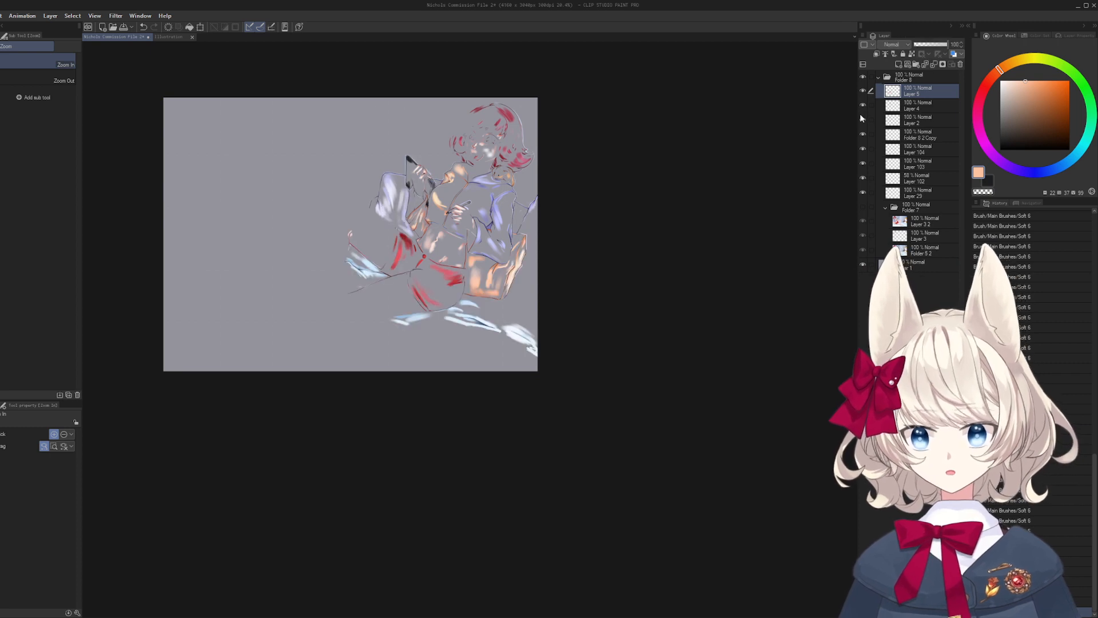
{"action": "left_click", "coordinate": [861, 120]}
{"action": "left_click", "coordinate": [861, 120]}
{"action": "left_click", "coordinate": [861, 120]}
{"action": "left_click", "coordinate": [861, 119]}
- Toggle Folder 8 2 Copy, Layer 104 and Layer 103 to compare their paint-over strokes
{"action": "left_click", "coordinate": [863, 135]}
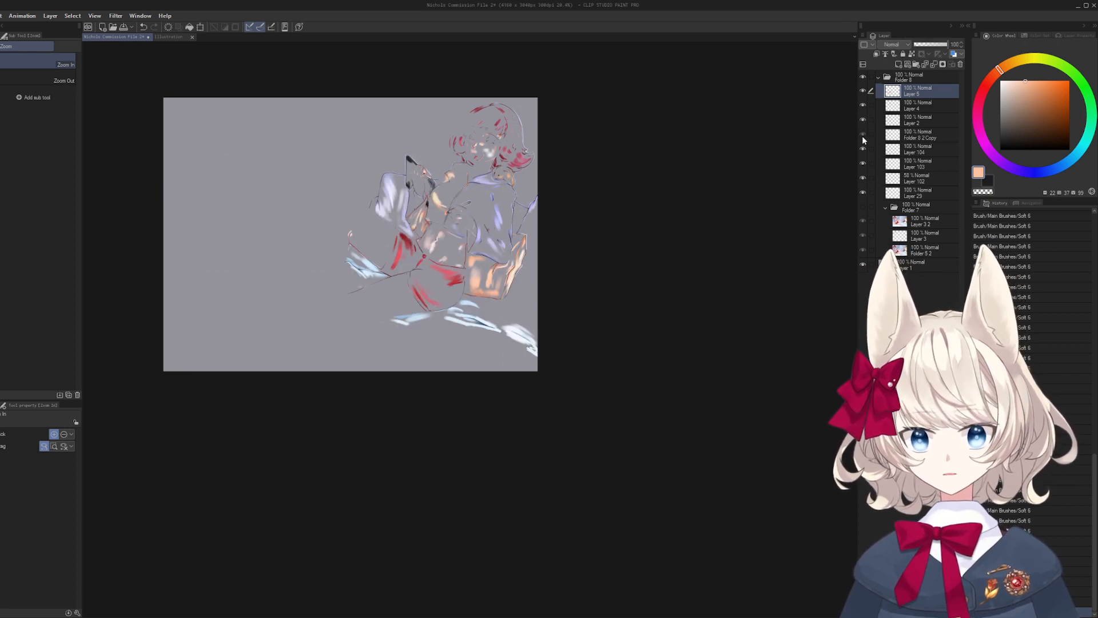
{"action": "left_click", "coordinate": [862, 135]}
{"action": "left_click", "coordinate": [863, 134]}
{"action": "left_click", "coordinate": [862, 134]}
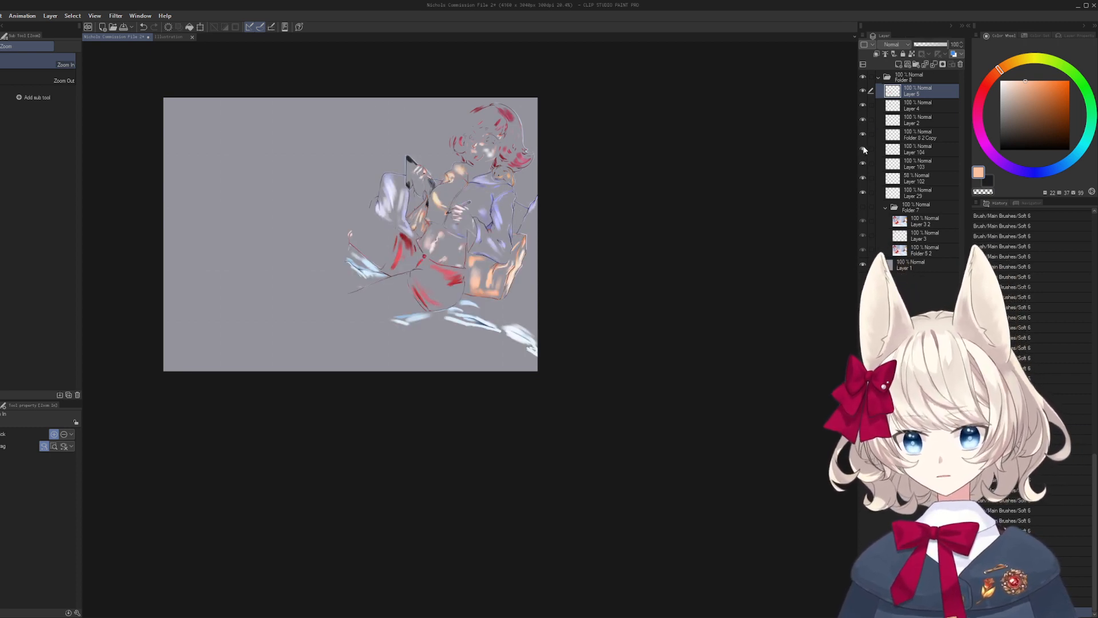
{"action": "left_click", "coordinate": [864, 150]}
{"action": "left_click", "coordinate": [864, 150]}
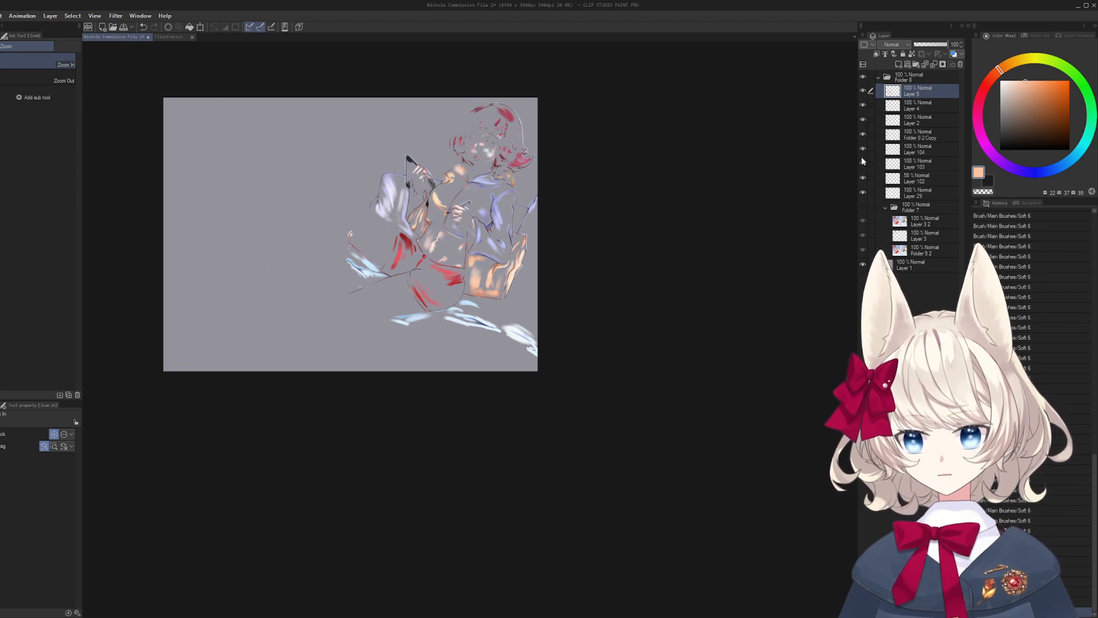
{"action": "left_click", "coordinate": [863, 150]}
{"action": "left_click", "coordinate": [862, 162]}
{"action": "left_click", "coordinate": [863, 163]}
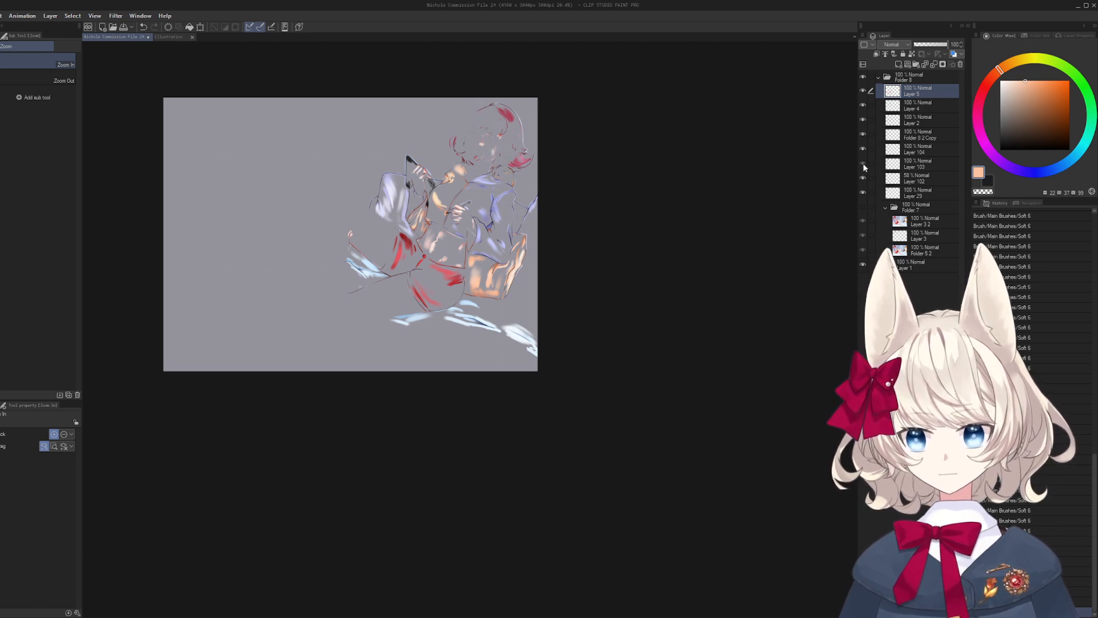
{"action": "left_click", "coordinate": [862, 163]}
{"action": "left_click", "coordinate": [864, 137]}
{"action": "left_click", "coordinate": [864, 138]}
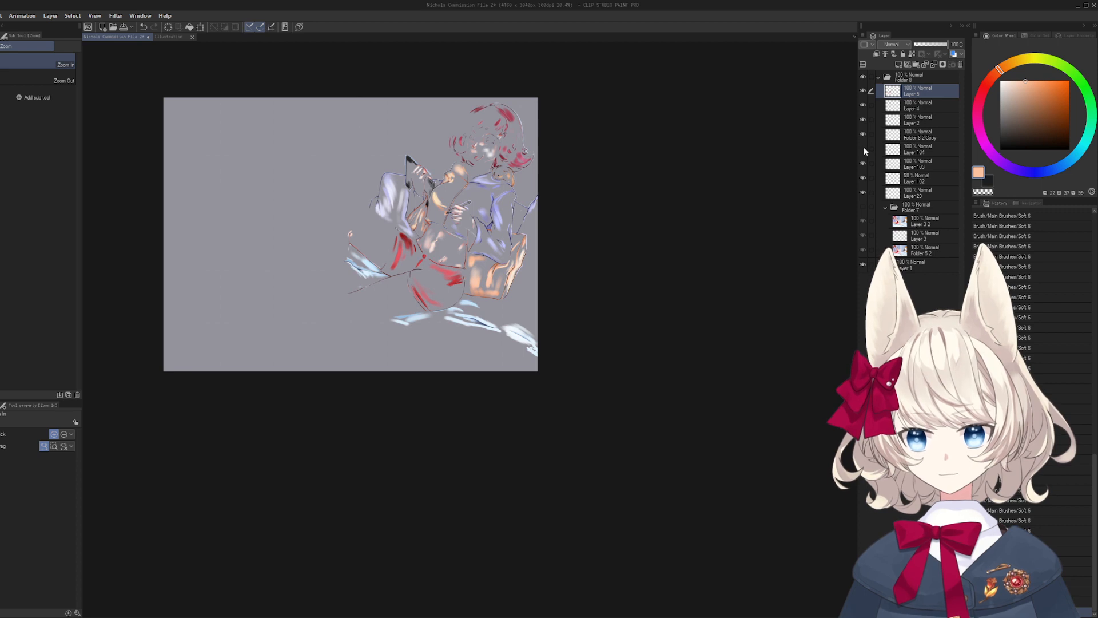
- Remove Layer 104 from the stack and merge Layer 103 down into Layer 102
{"action": "left_click", "coordinate": [867, 149]}
{"action": "key", "text": "Delete"}
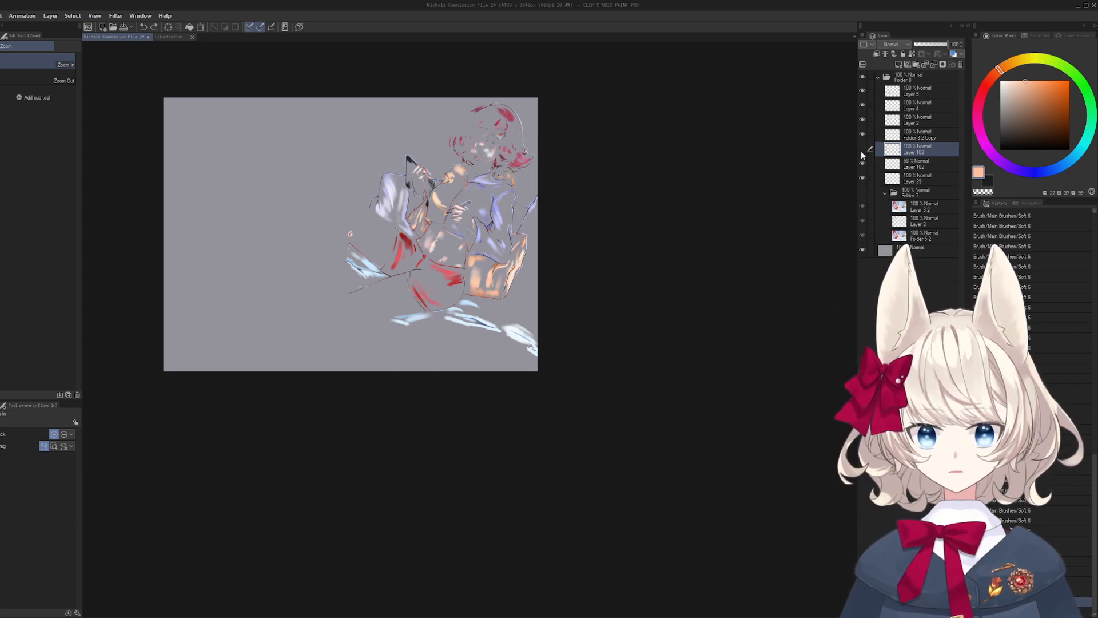
{"action": "key", "text": "ctrl+e"}
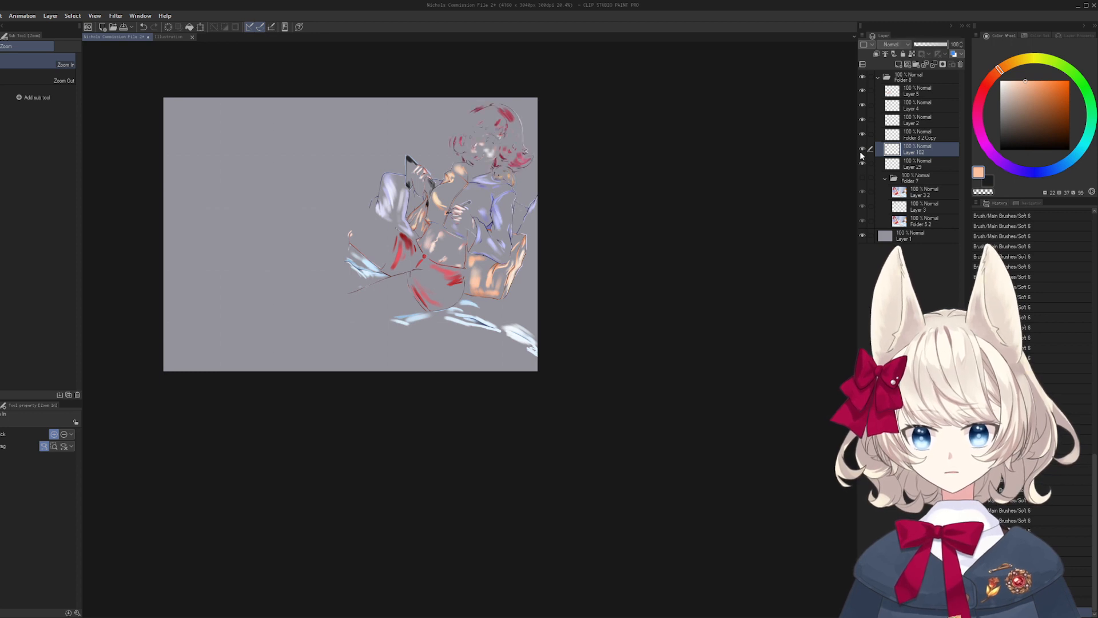
- Toggle Layer 29, Layer 102 and Layer 5 to check their contents, and return to the full, unmirrored illustration
{"action": "left_click", "coordinate": [863, 163]}
{"action": "left_click", "coordinate": [863, 163]}
{"action": "left_click", "coordinate": [862, 150]}
{"action": "left_click", "coordinate": [862, 150]}
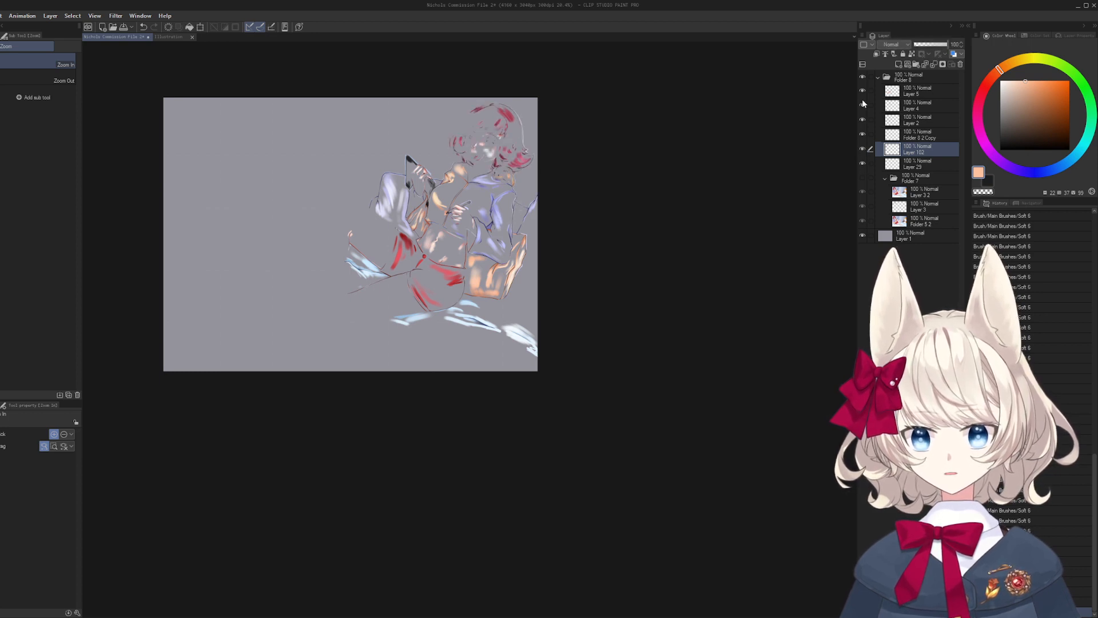
{"action": "left_click", "coordinate": [863, 91]}
{"action": "left_click", "coordinate": [863, 91]}
{"action": "key", "text": "h"}
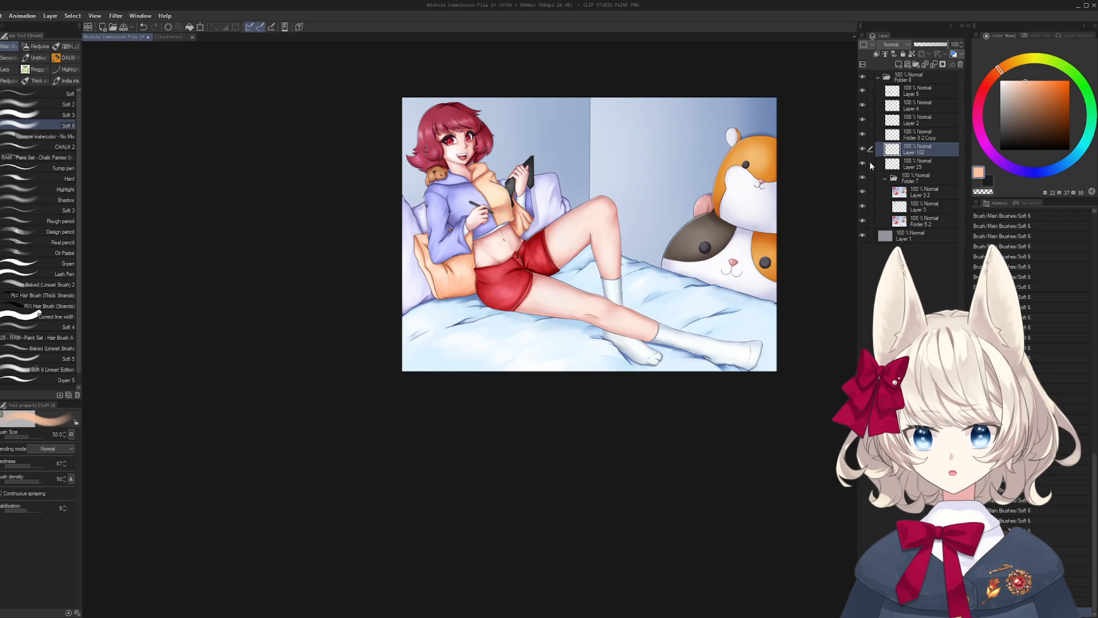
- Add a new layer above Layer 5 and smooth the midriff's shading around the navel with sampled skin tones
{"action": "left_click", "coordinate": [892, 91]}
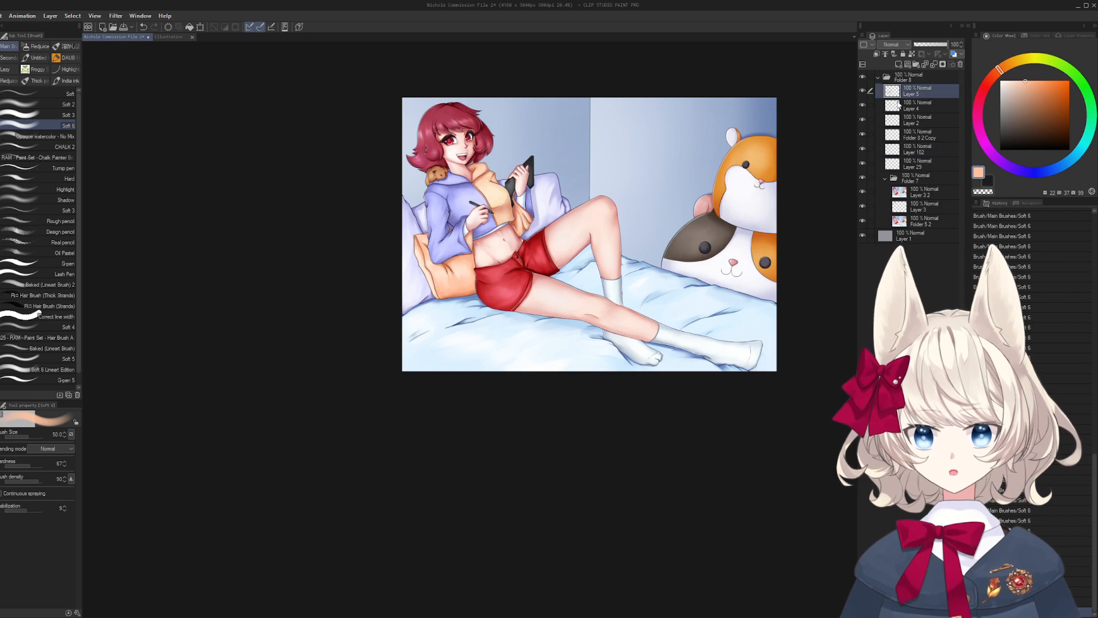
{"action": "key", "text": "ctrl+shift+n"}
{"action": "key", "text": "ctrl+space"}
{"action": "mouse_move", "coordinate": [467, 304]}
{"action": "left_mouse_down"}
{"action": "mouse_move", "coordinate": [500, 397]}
{"action": "mouse_move", "coordinate": [535, 420]}
{"action": "mouse_move", "coordinate": [541, 290]}
{"action": "mouse_move", "coordinate": [554, 287]}
{"action": "mouse_move", "coordinate": [536, 315]}
{"action": "mouse_move", "coordinate": [555, 308]}
{"action": "left_mouse_up"}
{"action": "left_click", "coordinate": [535, 290], "text": "alt"}
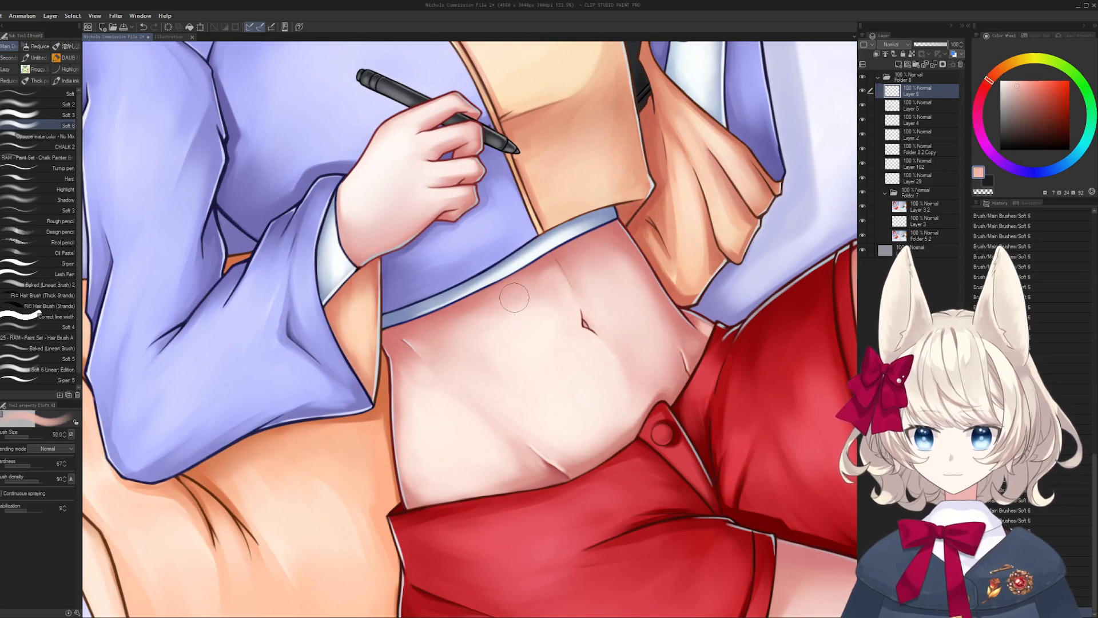
{"action": "left_click", "coordinate": [552, 289], "text": "alt"}
{"action": "left_click", "coordinate": [512, 319], "text": "alt"}
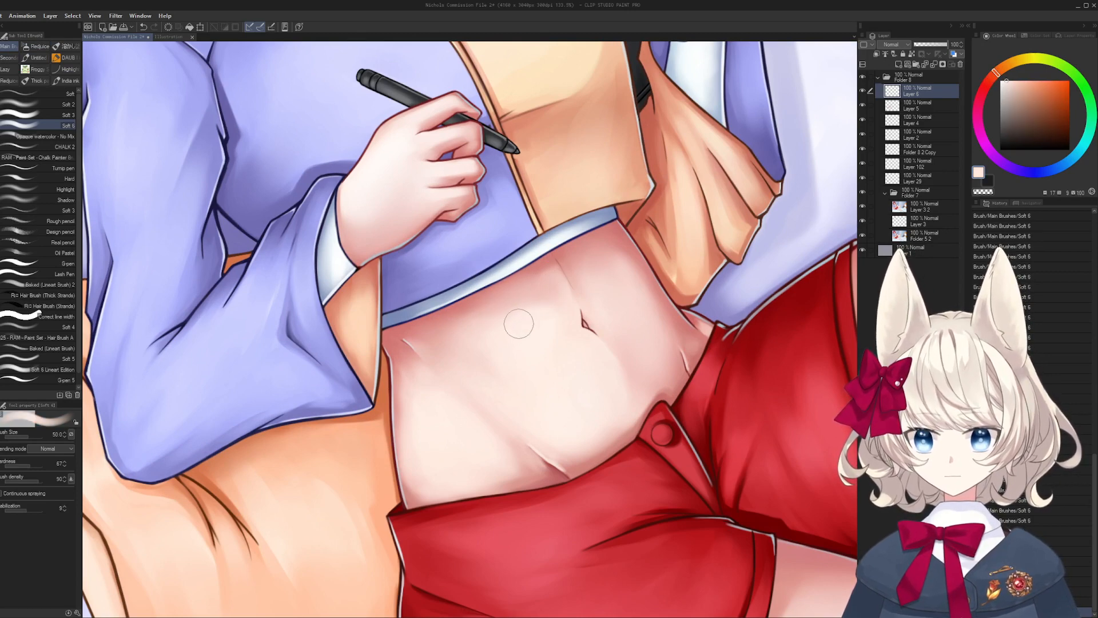
{"action": "left_click", "coordinate": [532, 307], "text": "alt"}
{"action": "key", "text": "bracketright"}
{"action": "key", "text": "bracketright"}
{"action": "left_click", "coordinate": [552, 375], "text": "alt"}
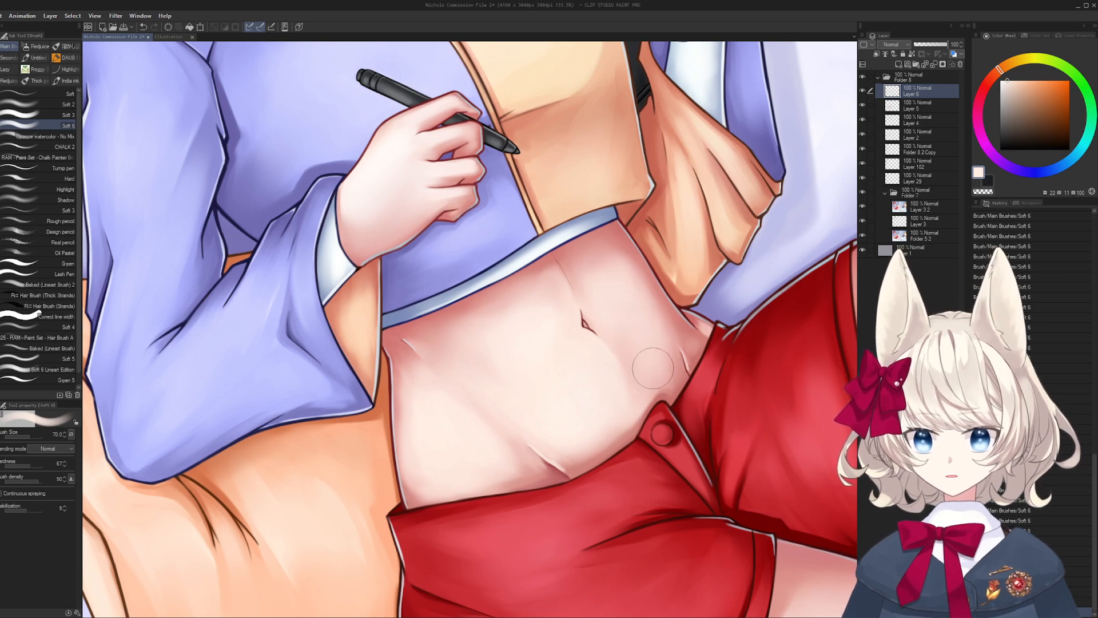
- Blend the skin shading on the side of the midriff beside the shorts' waistband, using smaller brush sizes
{"action": "key", "text": "bracketleft"}
{"action": "key", "text": "bracketleft"}
{"action": "key", "text": "bracketleft"}
{"action": "key", "text": "bracketleft"}
{"action": "key", "text": "bracketleft"}
{"action": "key", "text": "bracketleft"}
{"action": "left_click_drag", "start_coordinate": [669, 385], "coordinate": [668, 373]}
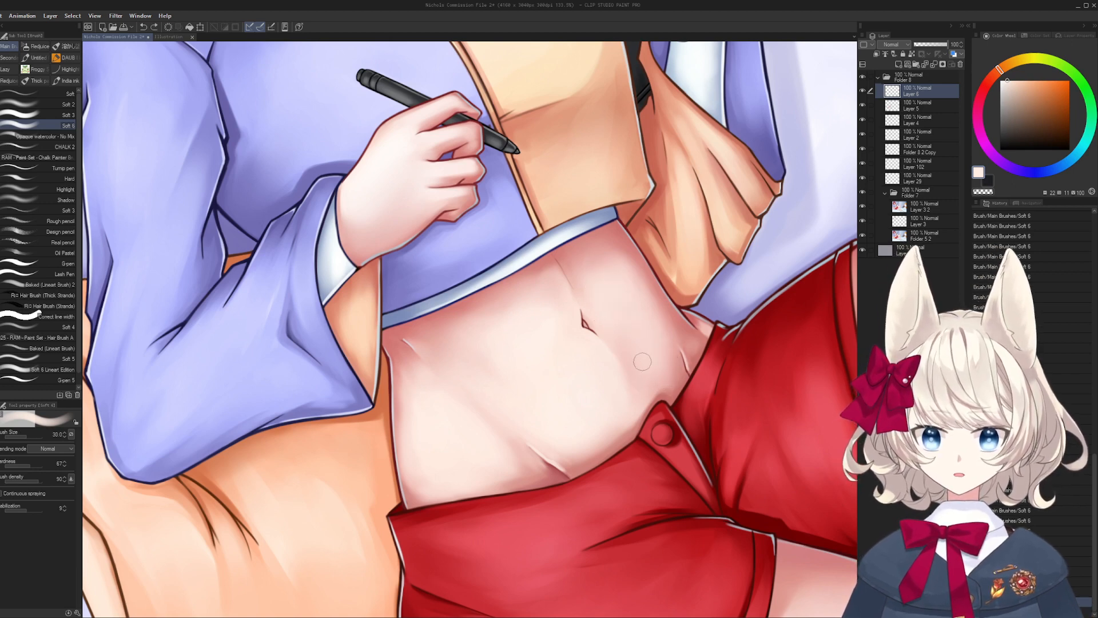
{"action": "key", "text": "bracketright"}
{"action": "key", "text": "bracketright"}
{"action": "key", "text": "bracketright"}
{"action": "key", "text": "bracketright"}
{"action": "key", "text": "bracketleft"}
{"action": "key", "text": "bracketleft"}
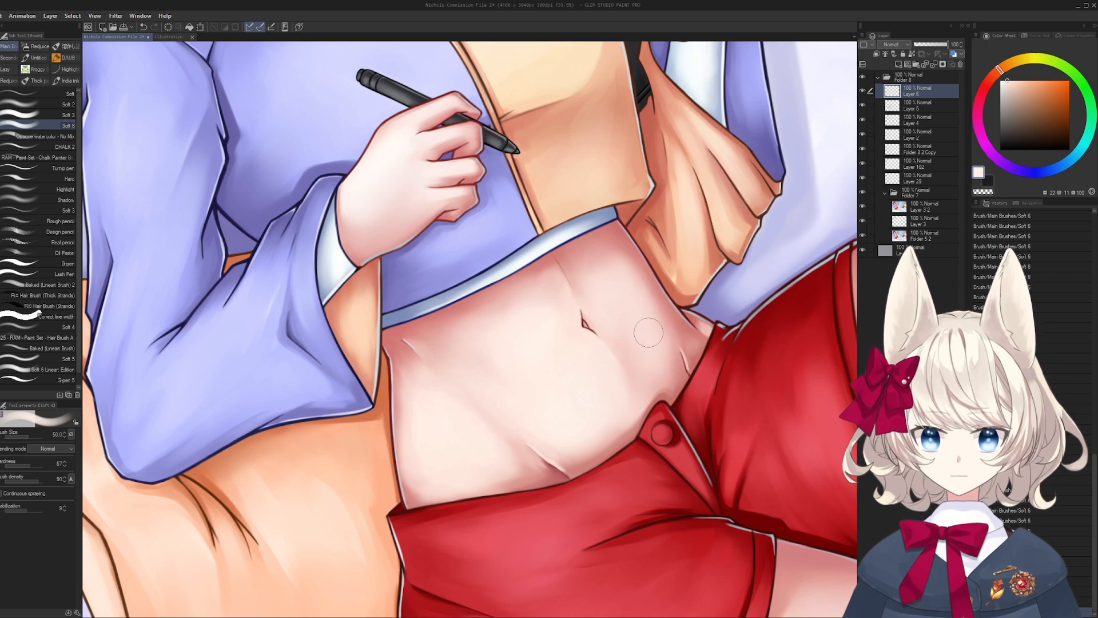
{"action": "left_click", "coordinate": [694, 347], "text": "alt"}
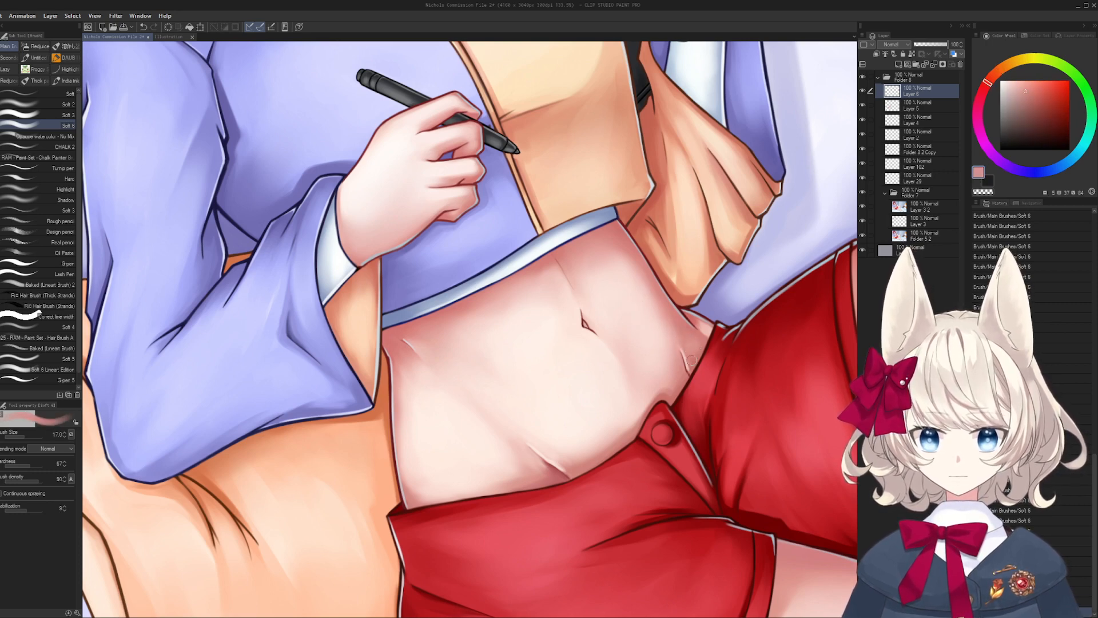
- Repaint the pale blue rim light at the waistband's outer corner with a size 5 brush
{"action": "scroll", "coordinate": [694, 363], "scroll_direction": "up", "scroll_amount": 5}
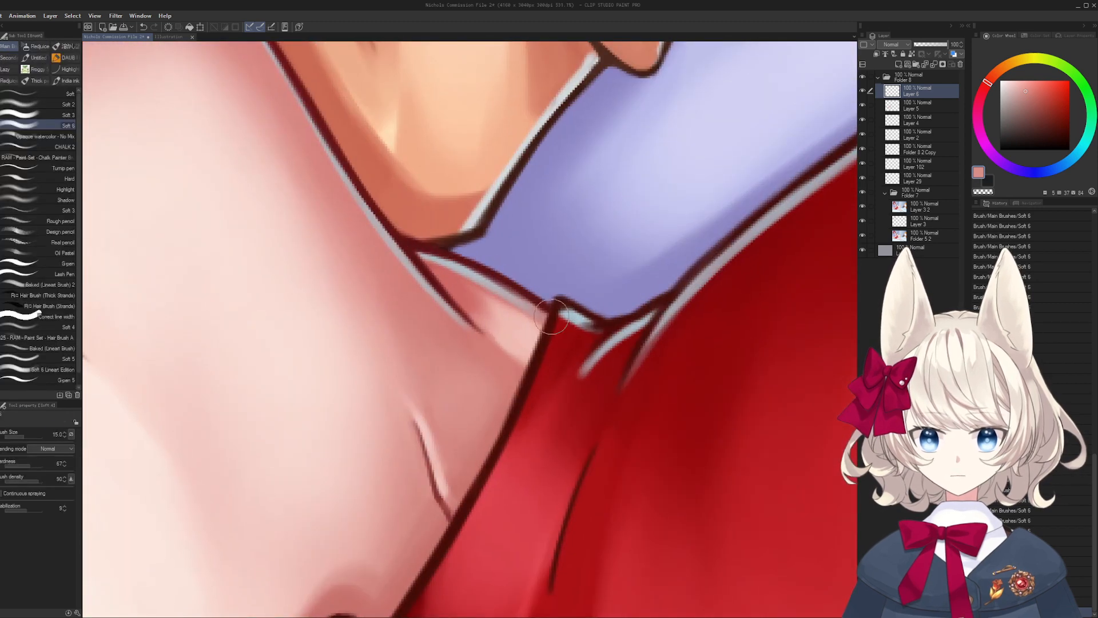
{"action": "key", "text": "bracketleft"}
{"action": "key", "text": "bracketleft"}
{"action": "key", "text": "bracketleft"}
{"action": "key", "text": "bracketleft"}
{"action": "key", "text": "bracketleft"}
{"action": "key", "text": "bracketleft"}
{"action": "key", "text": "bracketleft"}
{"action": "left_click", "coordinate": [577, 319], "text": "alt"}
{"action": "left_click_drag", "start_coordinate": [575, 319], "coordinate": [596, 328]}
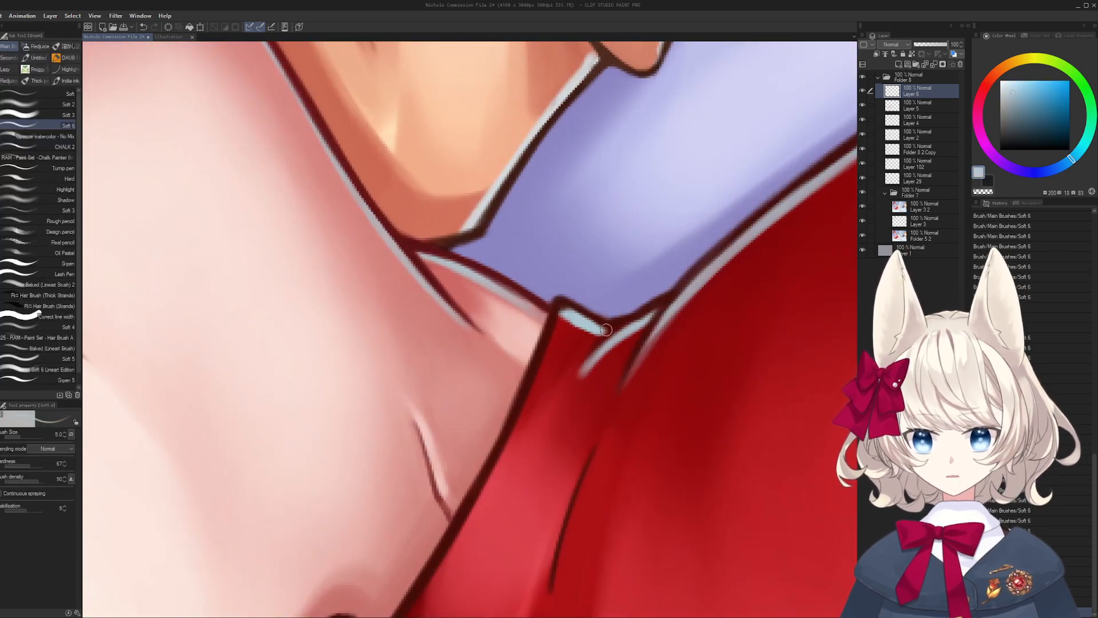
- Redraw the dark red outline at the waistband's outer corner and clean the adjoining edge with a finer brush
{"action": "left_click", "coordinate": [545, 338], "text": "alt"}
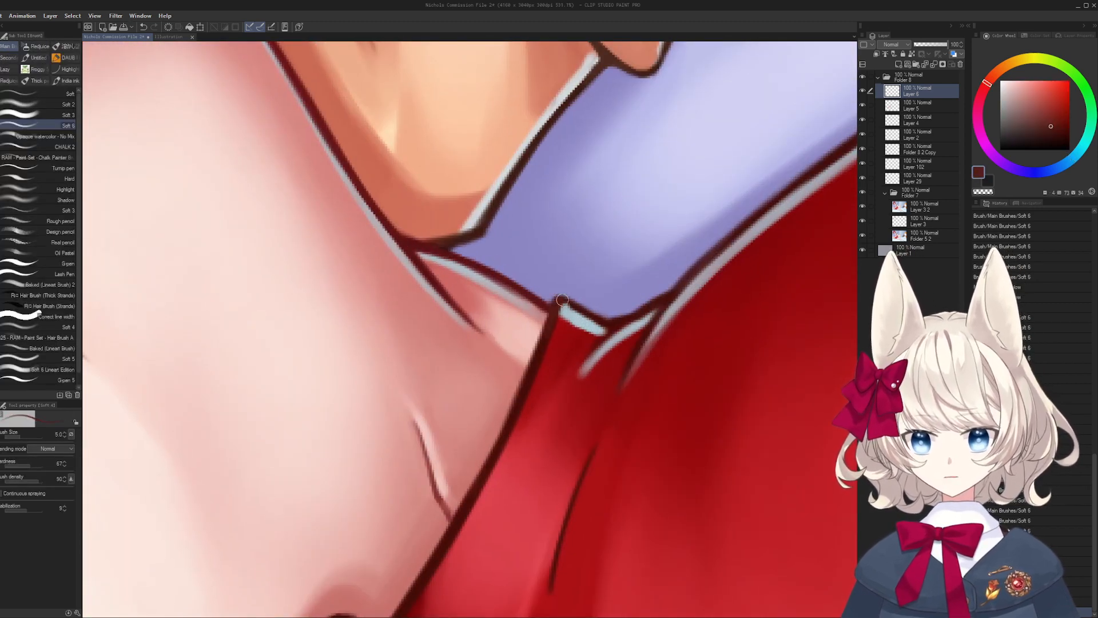
{"action": "left_click_drag", "start_coordinate": [563, 301], "coordinate": [559, 304]}
{"action": "mouse_move", "coordinate": [561, 302]}
{"action": "left_mouse_down"}
{"action": "mouse_move", "coordinate": [602, 328]}
{"action": "mouse_move", "coordinate": [591, 314]}
{"action": "left_mouse_up"}
{"action": "key", "text": "ctrl+z"}
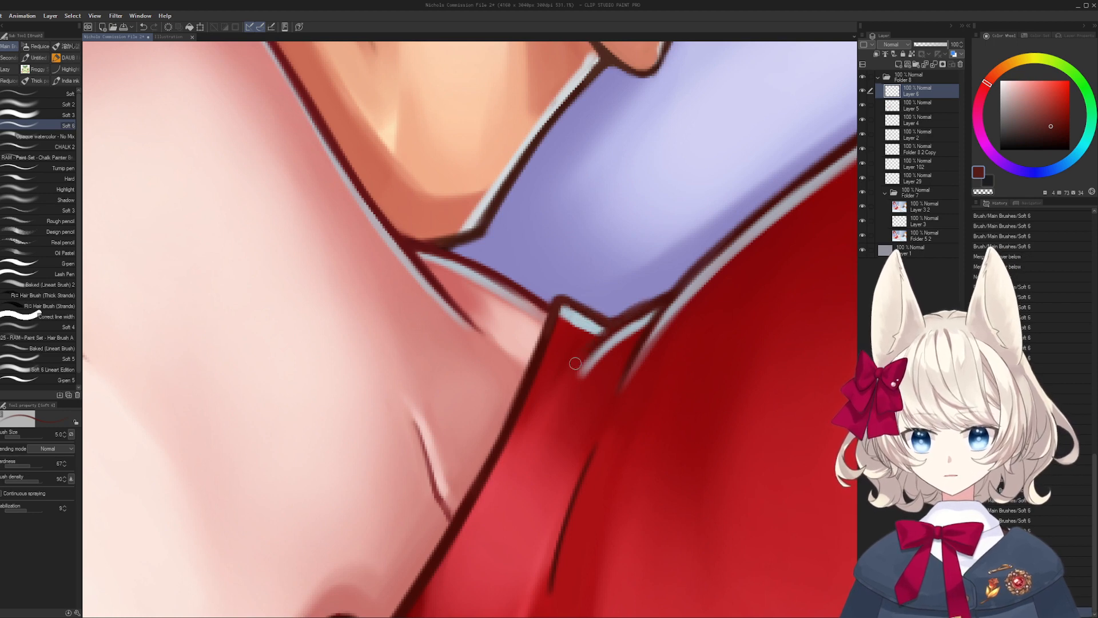
{"action": "key", "text": "bracketleft"}
{"action": "left_click_drag", "start_coordinate": [654, 310], "coordinate": [623, 304]}
{"action": "key", "text": "bracketleft"}
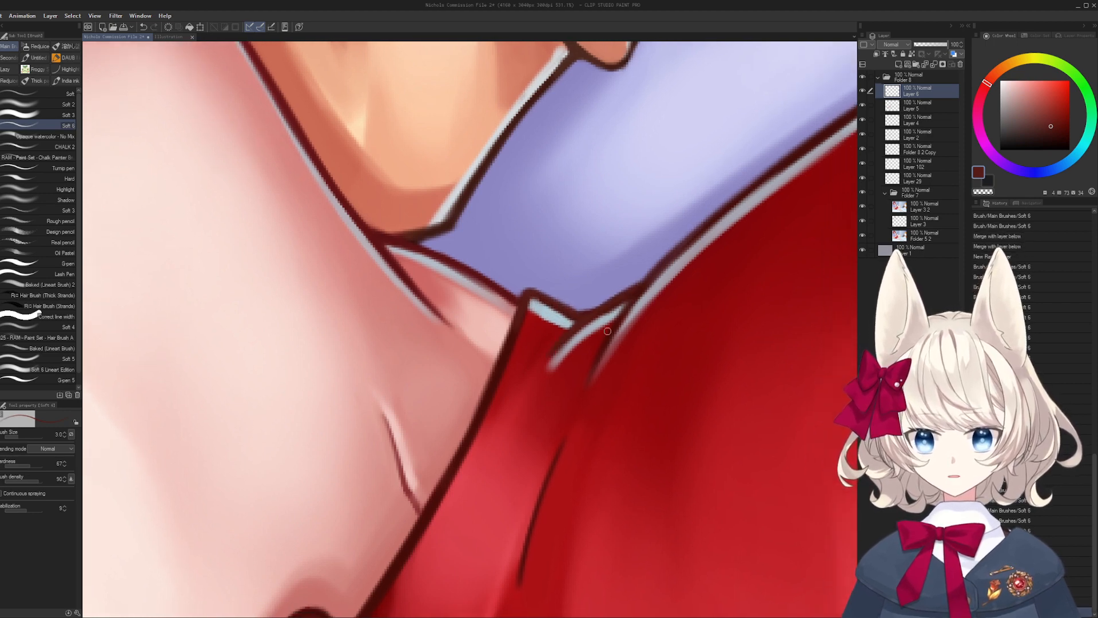
{"action": "left_click", "coordinate": [558, 339], "text": "alt"}
{"action": "mouse_move", "coordinate": [566, 332]}
{"action": "left_mouse_down"}
{"action": "mouse_move", "coordinate": [551, 366]}
{"action": "mouse_move", "coordinate": [596, 376]}
{"action": "left_mouse_up"}
- Touch up the crease lines around the shorts' fly with sampled reds, using a size 4 brush
{"action": "left_click_drag", "start_coordinate": [644, 332], "coordinate": [572, 287]}
{"action": "left_click", "coordinate": [560, 314], "text": "alt"}
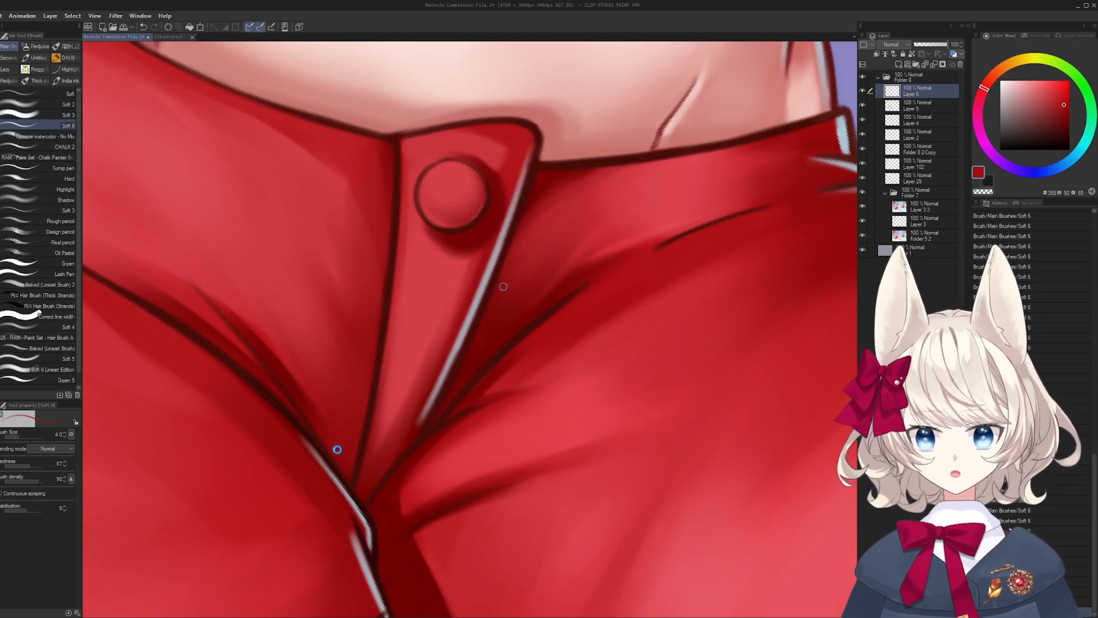
{"action": "left_click_drag", "start_coordinate": [370, 494], "coordinate": [499, 453]}
{"action": "left_click", "coordinate": [374, 336], "text": "alt"}
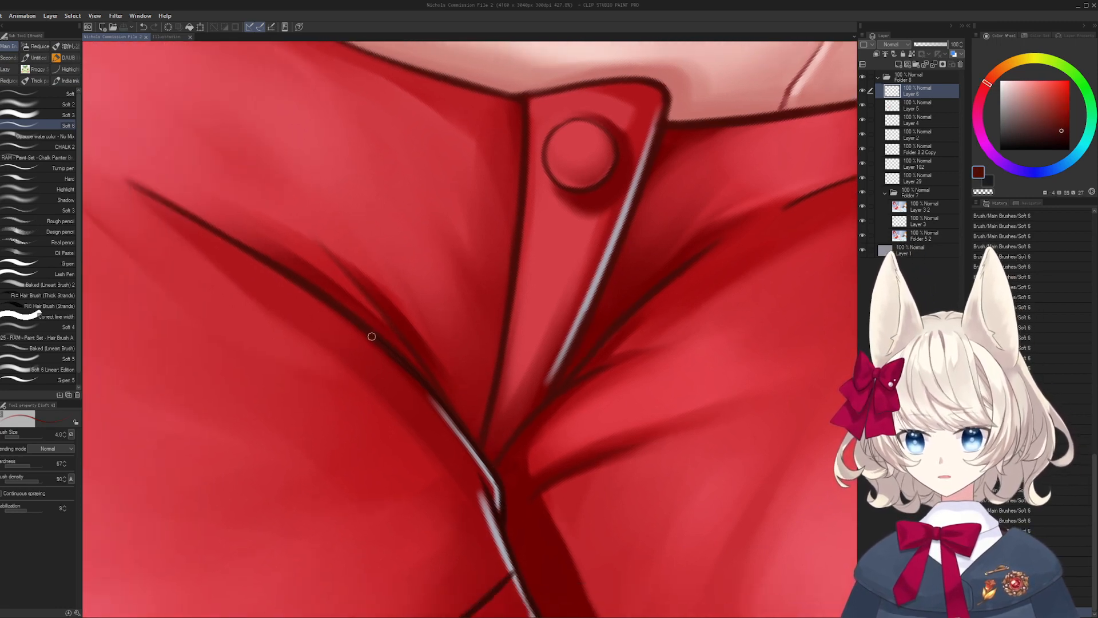
{"action": "mouse_move", "coordinate": [426, 399]}
{"action": "left_mouse_down"}
{"action": "mouse_move", "coordinate": [586, 330]}
{"action": "mouse_move", "coordinate": [367, 344]}
{"action": "mouse_move", "coordinate": [535, 228]}
{"action": "mouse_move", "coordinate": [566, 321]}
{"action": "mouse_move", "coordinate": [536, 400]}
{"action": "left_mouse_up"}
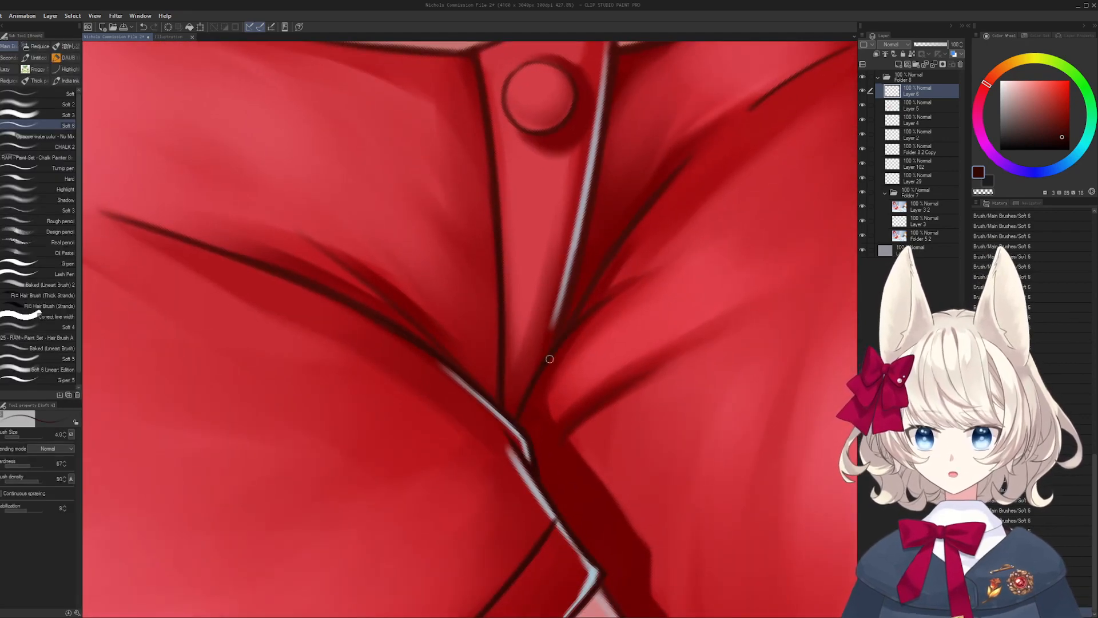
{"action": "left_click_drag", "start_coordinate": [693, 294], "coordinate": [530, 358]}
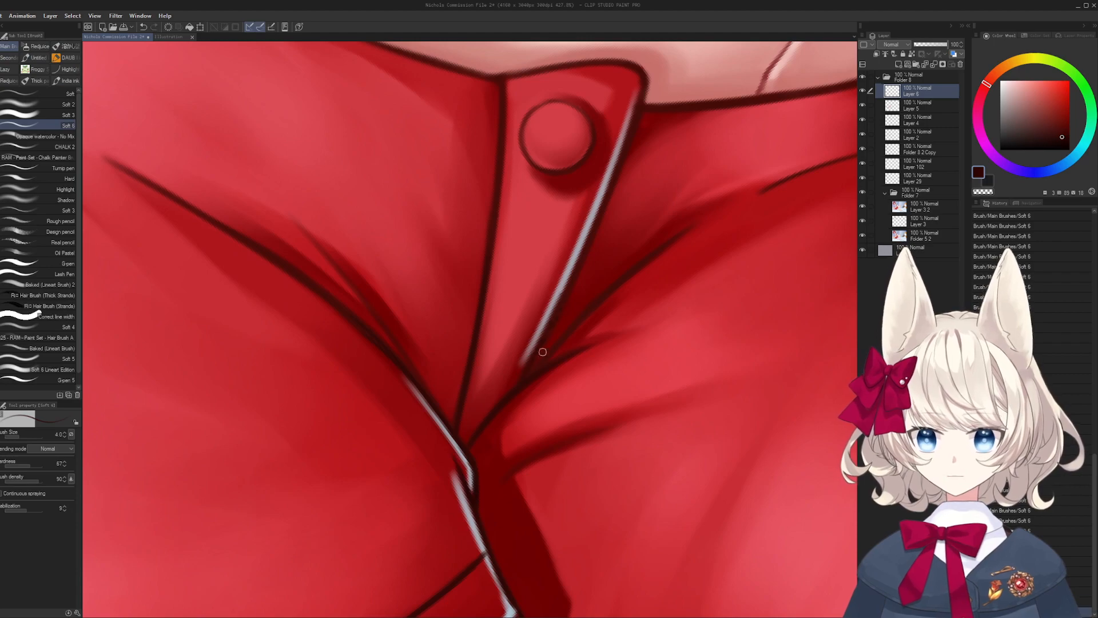
{"action": "scroll", "coordinate": [650, 255], "scroll_direction": "down", "scroll_amount": 8}
{"action": "left_click_drag", "start_coordinate": [646, 311], "coordinate": [637, 261]}
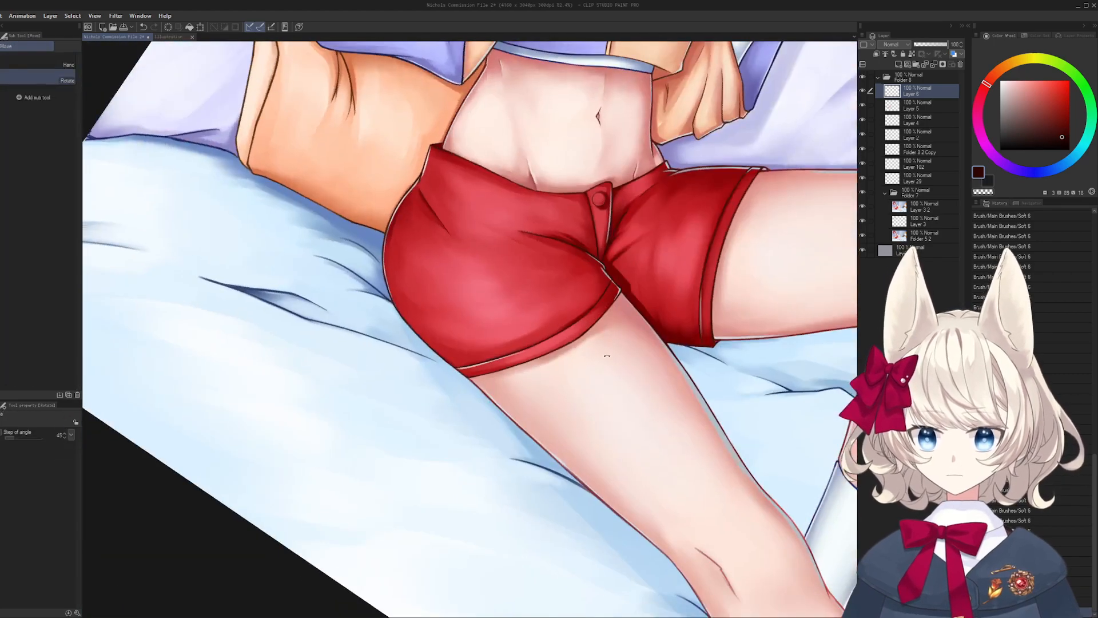
- Refine the brown crease line on the orange pillow where it meets the sleeve's elbow
{"action": "left_click_drag", "start_coordinate": [608, 366], "coordinate": [566, 319]}
{"action": "left_click_drag", "start_coordinate": [478, 295], "coordinate": [792, 457]}
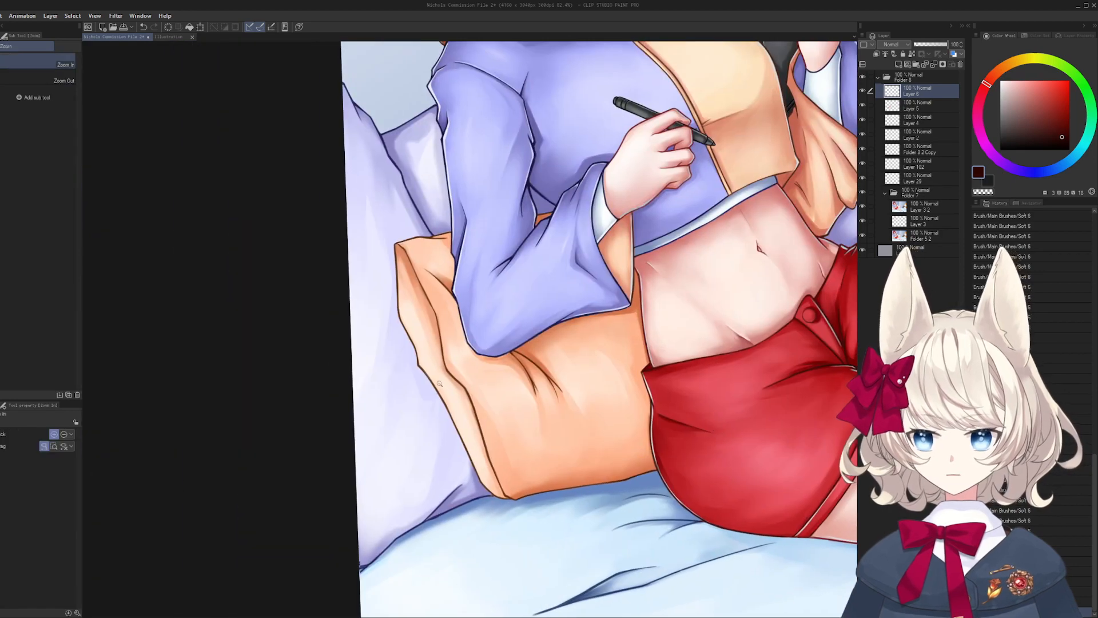
{"action": "left_click_drag", "start_coordinate": [432, 372], "coordinate": [440, 406]}
{"action": "left_click_drag", "start_coordinate": [681, 425], "coordinate": [555, 328]}
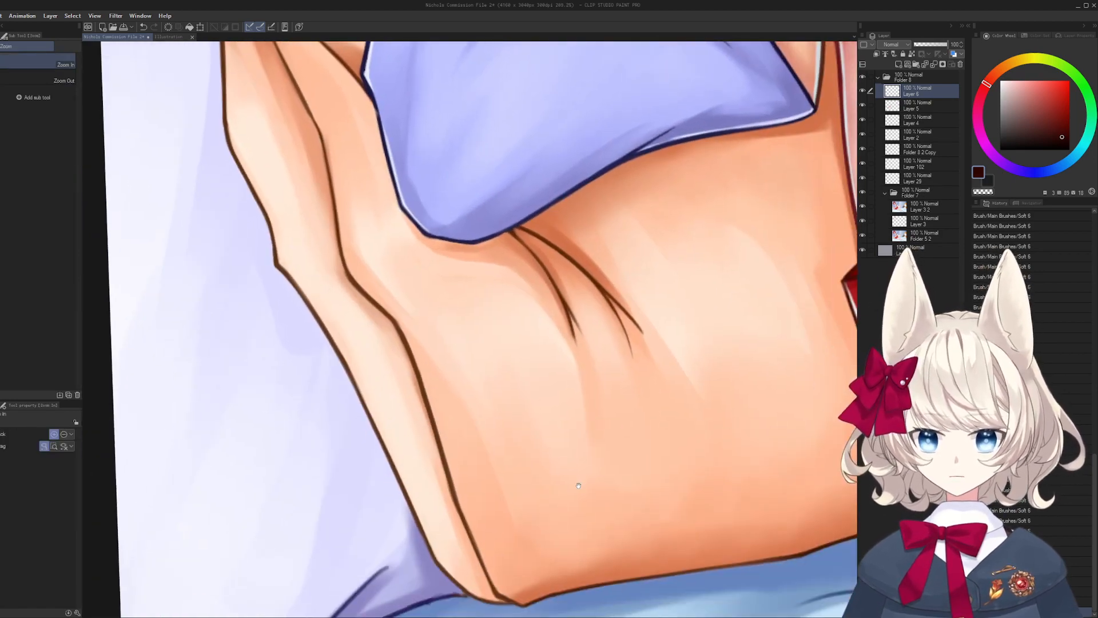
{"action": "mouse_move", "coordinate": [639, 230]}
{"action": "left_mouse_down"}
{"action": "mouse_move", "coordinate": [611, 396]}
{"action": "mouse_move", "coordinate": [586, 232]}
{"action": "mouse_move", "coordinate": [554, 203]}
{"action": "left_mouse_up"}
{"action": "left_click_drag", "start_coordinate": [552, 269], "coordinate": [572, 274]}
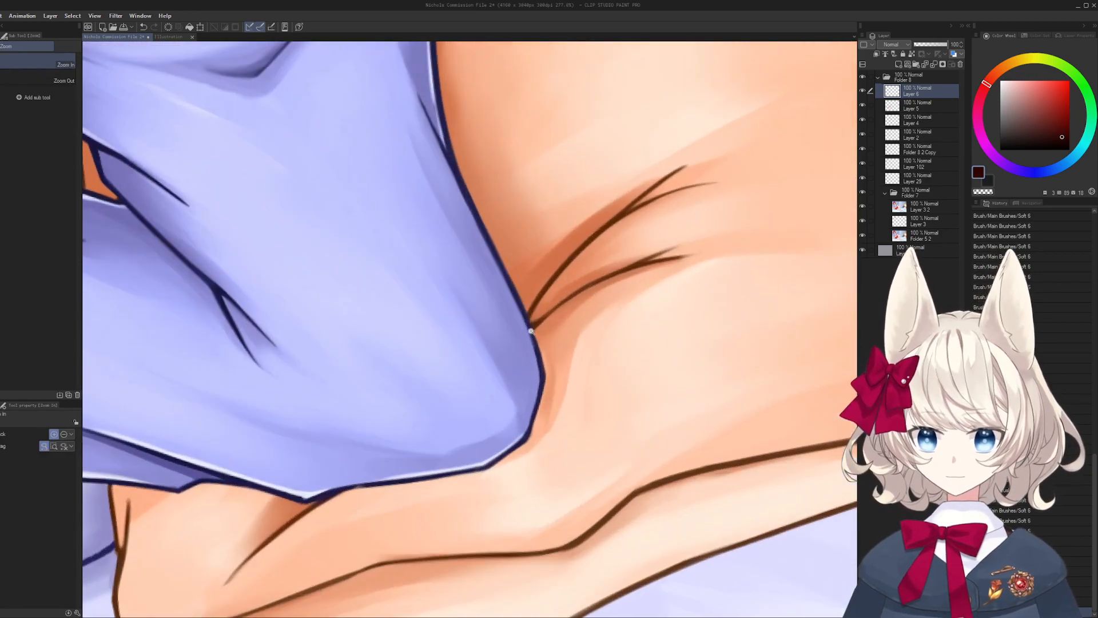
{"action": "left_click", "coordinate": [536, 326], "text": "alt"}
{"action": "left_click_drag", "start_coordinate": [535, 323], "coordinate": [561, 302]}
{"action": "left_click_drag", "start_coordinate": [595, 299], "coordinate": [532, 306]}
{"action": "left_click_drag", "start_coordinate": [626, 330], "coordinate": [502, 480]}
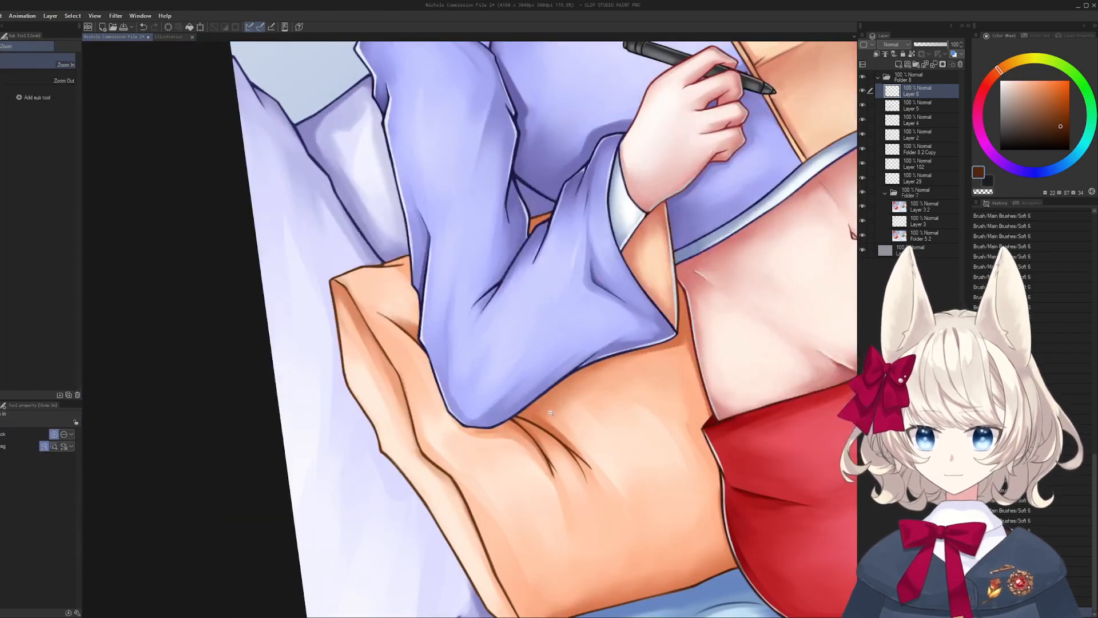
- Add a new raster layer above Layer 6 and set its blending mode to Multiply
{"action": "left_click", "coordinate": [899, 65]}
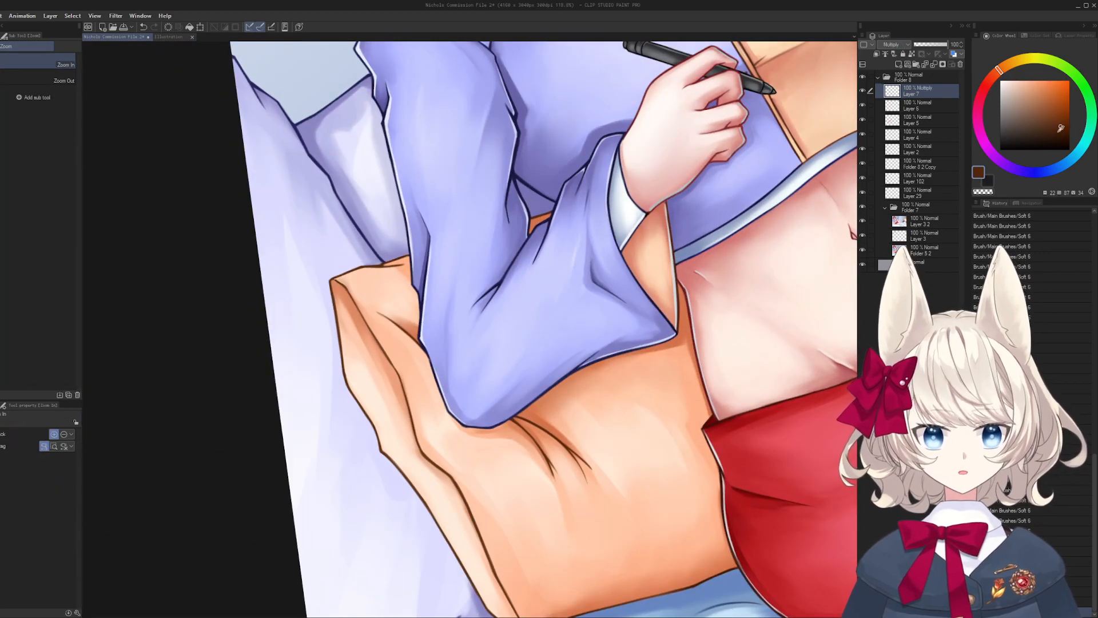
{"action": "key", "text": "b"}
{"action": "left_click_drag", "start_coordinate": [495, 433], "coordinate": [646, 343]}
{"action": "key", "text": "ctrl+z"}
{"action": "key", "text": "ctrl+z"}
{"action": "left_click", "coordinate": [1059, 106]}
{"action": "mouse_move", "coordinate": [492, 430]}
{"action": "left_mouse_down"}
{"action": "mouse_move", "coordinate": [629, 342]}
{"action": "mouse_move", "coordinate": [566, 382]}
{"action": "mouse_move", "coordinate": [664, 339]}
{"action": "left_mouse_up"}
{"action": "key", "text": "ctrl+z"}
{"action": "key", "text": "ctrl+z"}
- Paint a soft brown cast shadow on the orange pillow along the sleeve's lower edge, up to the cuff
{"action": "left_click", "coordinate": [1055, 112]}
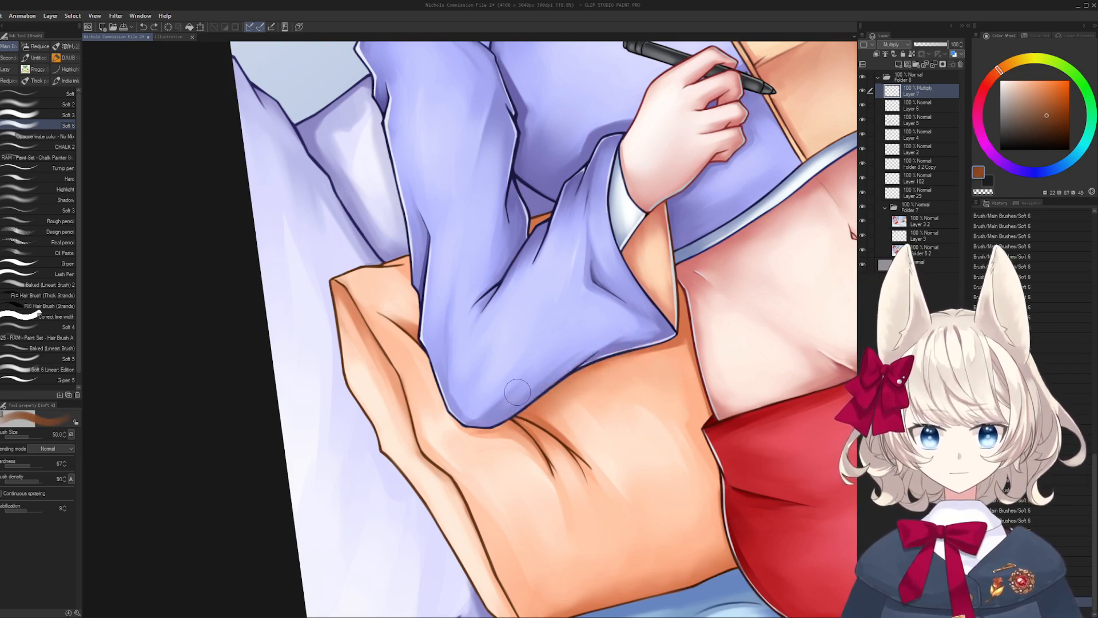
{"action": "left_click_drag", "start_coordinate": [495, 430], "coordinate": [652, 335]}
{"action": "left_click_drag", "start_coordinate": [520, 409], "coordinate": [630, 358]}
{"action": "mouse_move", "coordinate": [492, 429]}
{"action": "left_mouse_down"}
{"action": "mouse_move", "coordinate": [666, 342]}
{"action": "mouse_move", "coordinate": [515, 426]}
{"action": "mouse_move", "coordinate": [687, 332]}
{"action": "left_mouse_up"}
{"action": "mouse_move", "coordinate": [641, 366]}
{"action": "left_mouse_down"}
{"action": "mouse_move", "coordinate": [686, 328]}
{"action": "mouse_move", "coordinate": [692, 286]}
{"action": "left_mouse_up"}
{"action": "left_click_drag", "start_coordinate": [686, 343], "coordinate": [695, 283]}
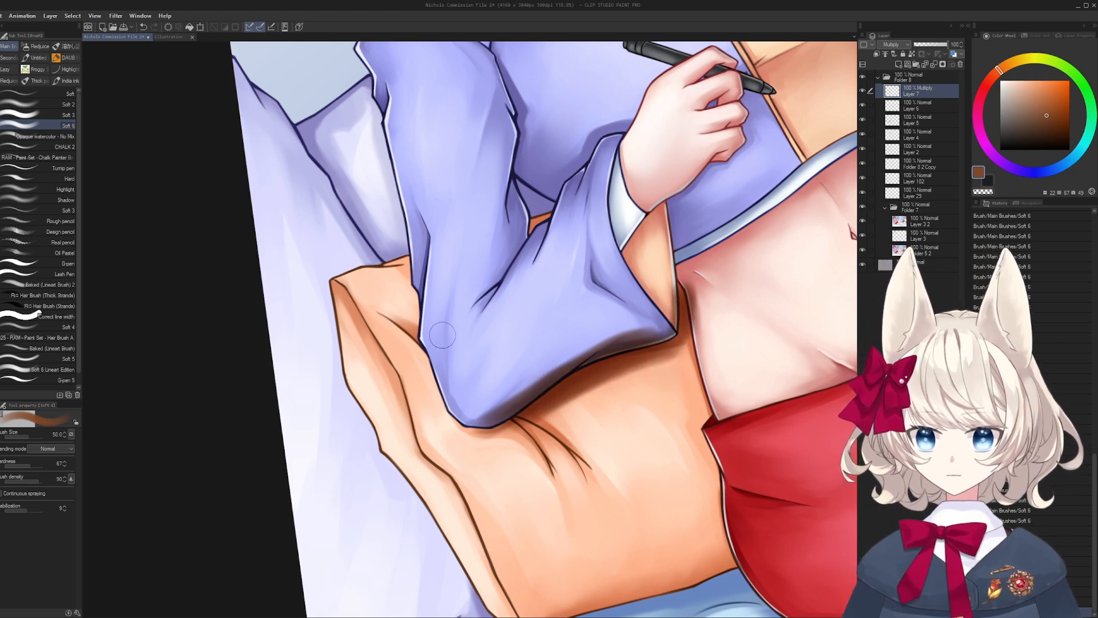
- Erase the stray Multiply shading from the sleeve around the inner elbow gap with the Soft eraser
{"action": "key", "text": "e"}
{"action": "scroll", "coordinate": [538, 221], "scroll_direction": "up", "scroll_amount": 3}
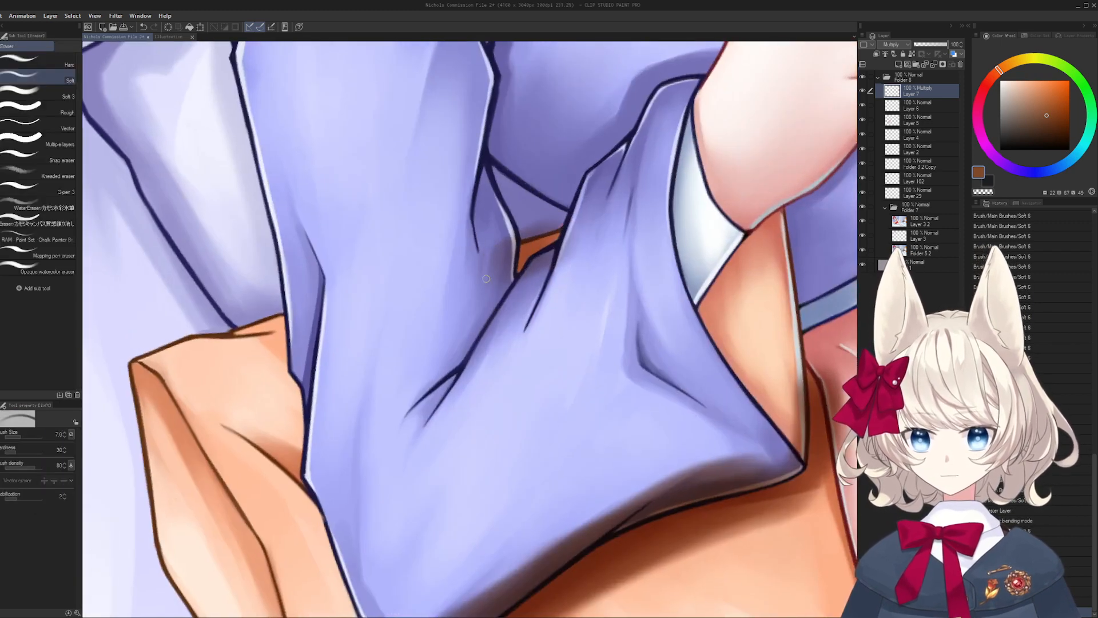
{"action": "mouse_move", "coordinate": [520, 229]}
{"action": "left_mouse_down"}
{"action": "mouse_move", "coordinate": [466, 314]}
{"action": "mouse_move", "coordinate": [515, 238]}
{"action": "left_mouse_up"}
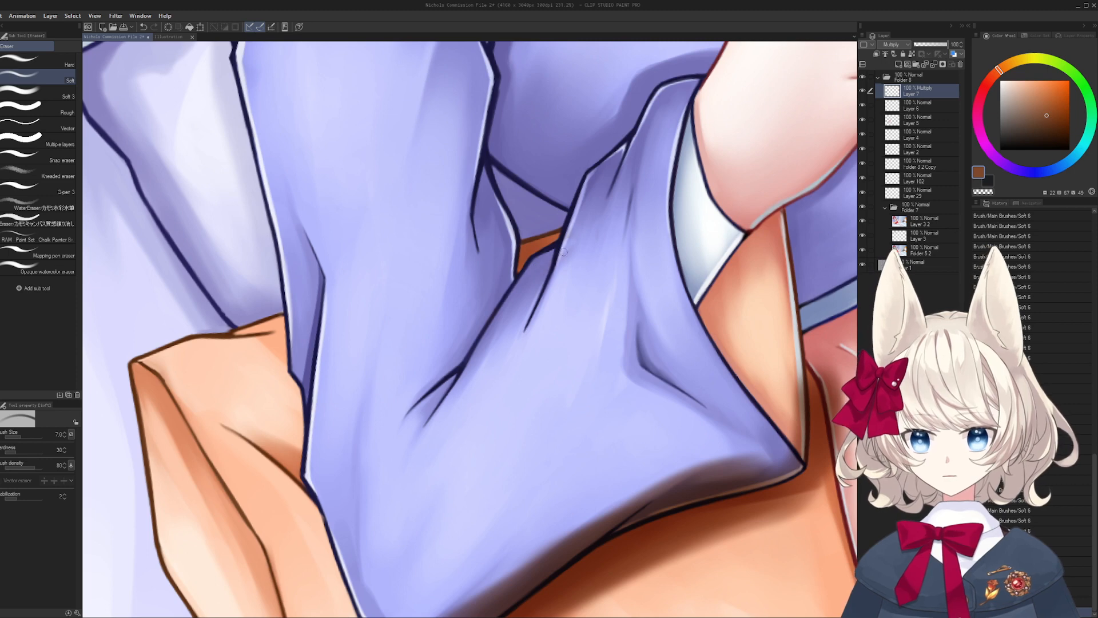
{"action": "left_click_drag", "start_coordinate": [803, 438], "coordinate": [594, 291]}
{"action": "left_click_drag", "start_coordinate": [610, 219], "coordinate": [631, 252]}
{"action": "mouse_move", "coordinate": [618, 210]}
{"action": "left_mouse_down"}
{"action": "mouse_move", "coordinate": [634, 260]}
{"action": "mouse_move", "coordinate": [607, 355]}
{"action": "left_mouse_up"}
- Lasso the sleeve's pointed corner and peach lining and delete the shadow covering them
{"action": "key", "text": "l"}
{"action": "left_click_drag", "start_coordinate": [500, 365], "coordinate": [583, 286]}
{"action": "key", "text": "e"}
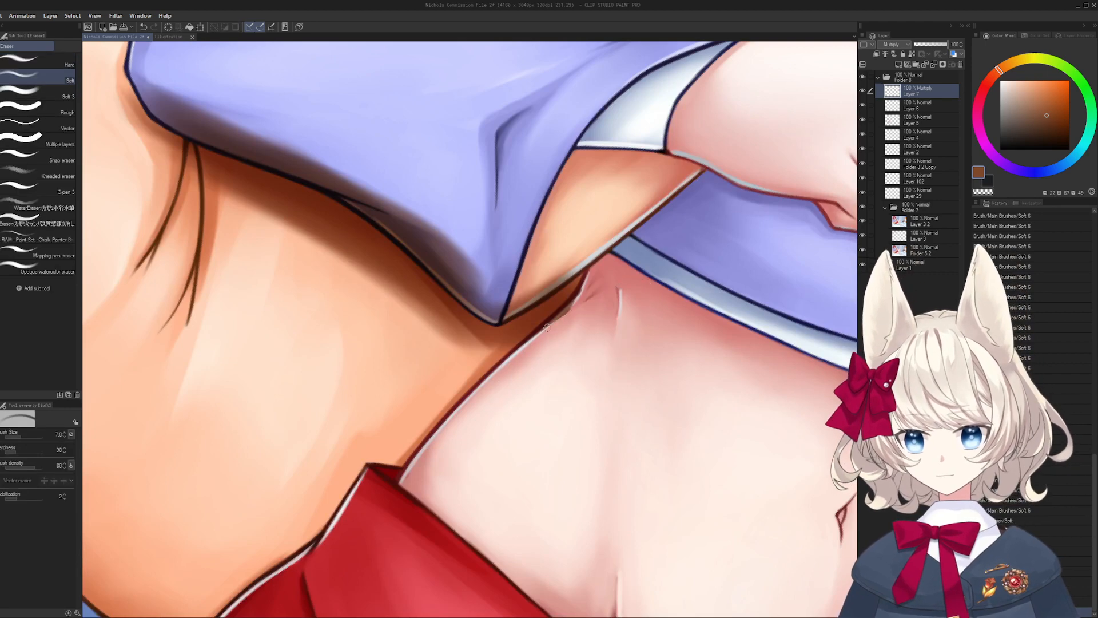
{"action": "key", "text": "l"}
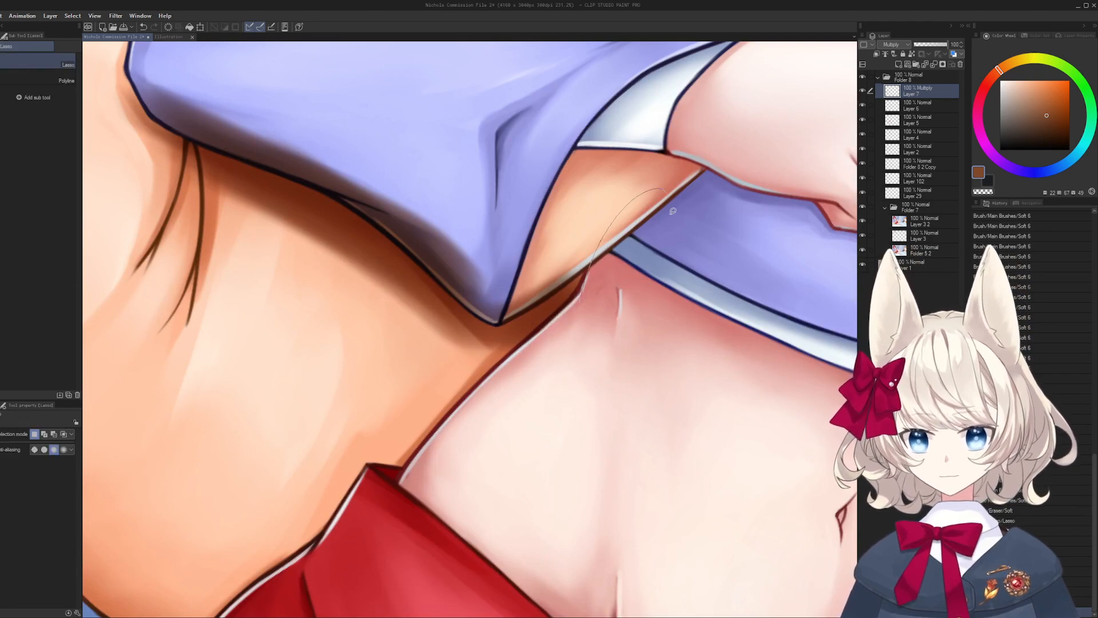
{"action": "left_click_drag", "start_coordinate": [579, 281], "coordinate": [500, 322]}
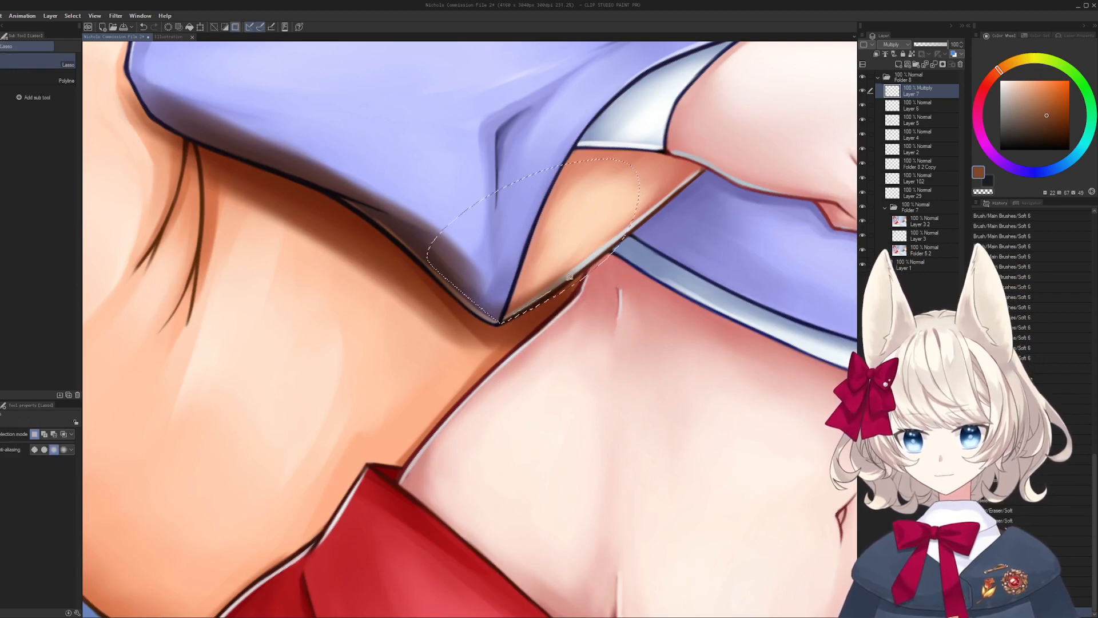
{"action": "key", "text": "ctrl+d"}
{"action": "key", "text": "e"}
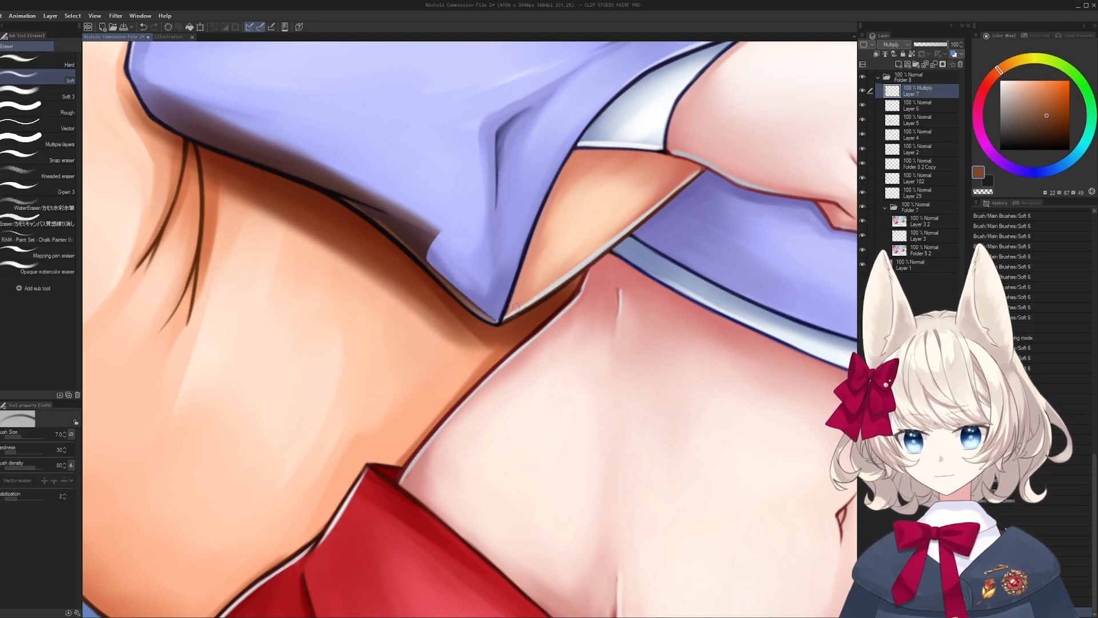
- Lasso the strip along the sleeve's lower edge and delete the shadow that overlaps it
{"action": "key", "text": "l"}
{"action": "left_click_drag", "start_coordinate": [486, 328], "coordinate": [503, 354]}
{"action": "key", "text": "Delete"}
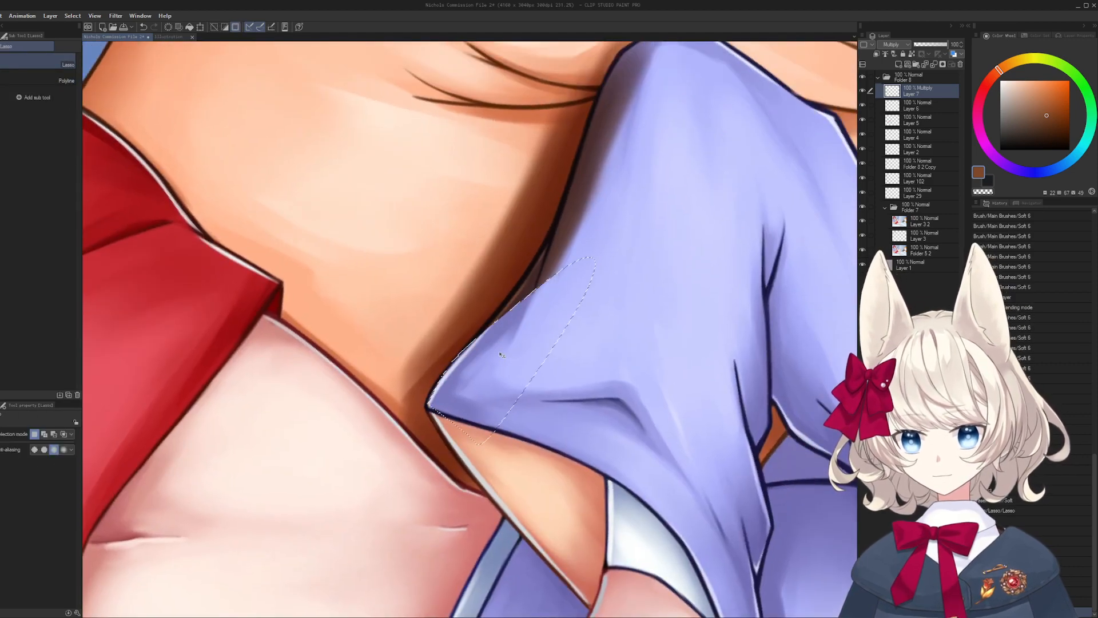
{"action": "key", "text": "ctrl+d"}
- Erase the remaining shadow spill along the sleeve's underside up to the elbow, enlarging the eraser to size 15
{"action": "key", "text": "r"}
{"action": "left_click_drag", "start_coordinate": [504, 286], "coordinate": [516, 319]}
{"action": "key", "text": "e"}
{"action": "left_click_drag", "start_coordinate": [457, 342], "coordinate": [579, 275]}
{"action": "key", "text": "bracketright"}
{"action": "key", "text": "bracketright"}
{"action": "mouse_move", "coordinate": [451, 346]}
{"action": "left_mouse_down"}
{"action": "mouse_move", "coordinate": [526, 324]}
{"action": "mouse_move", "coordinate": [663, 166]}
{"action": "mouse_move", "coordinate": [721, 133]}
{"action": "left_mouse_up"}
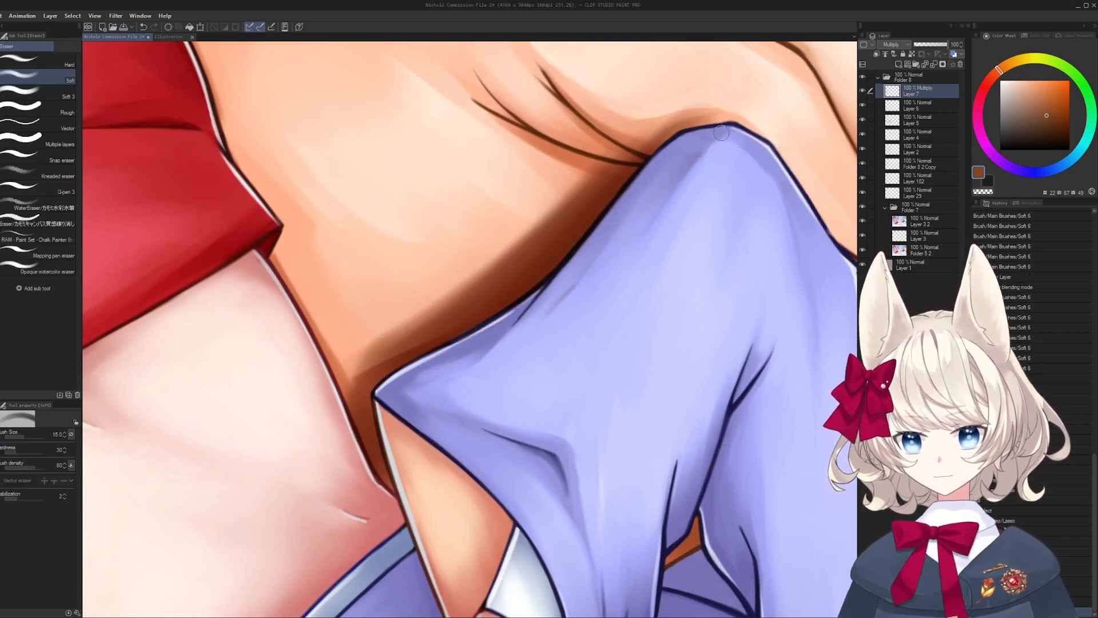
- Merge Layer 6 down into Layer 5 and reselect the Multiply shadow layer
{"action": "left_click", "coordinate": [919, 105]}
{"action": "key", "text": "ctrl+e"}
{"action": "left_click", "coordinate": [920, 91]}
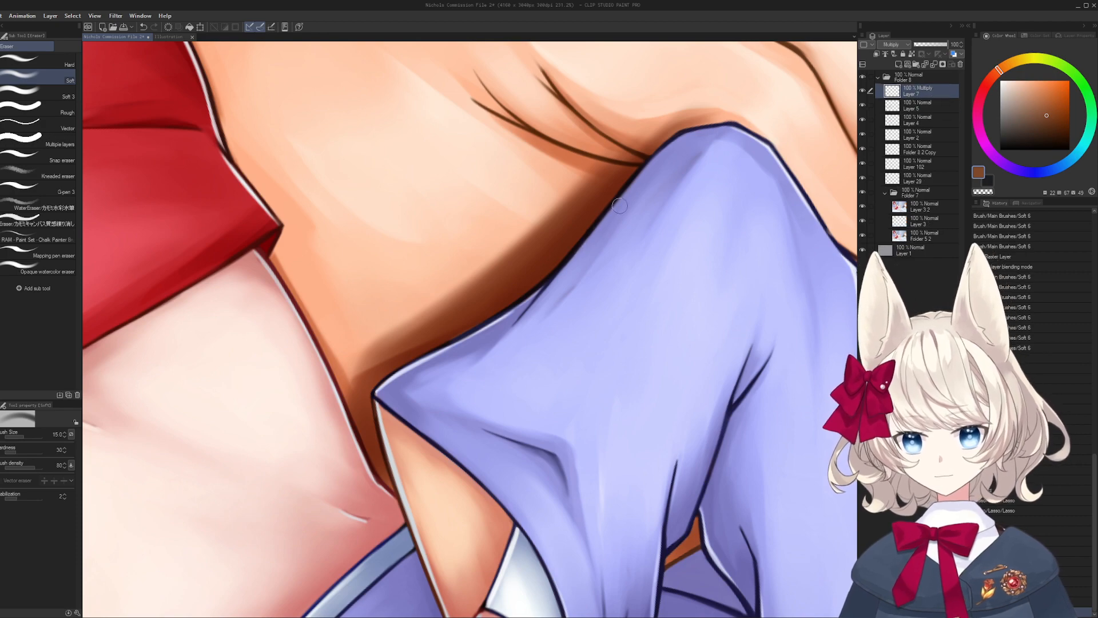
- Examine the cast shadow in the full illustration with the canvas unrotated and mirrored
{"action": "key", "text": "shift+space"}
{"action": "mouse_move", "coordinate": [641, 286]}
{"action": "left_mouse_down"}
{"action": "mouse_move", "coordinate": [423, 283]}
{"action": "mouse_move", "coordinate": [429, 329]}
{"action": "mouse_move", "coordinate": [415, 381]}
{"action": "left_mouse_up"}
{"action": "key", "text": "ctrl+space"}
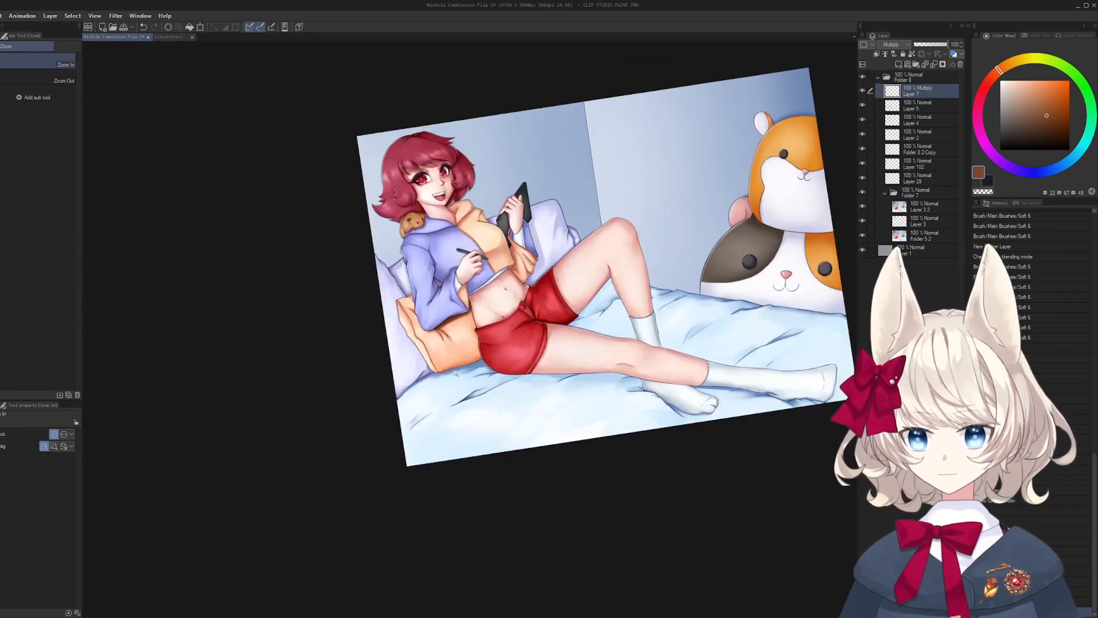
{"action": "key", "text": "ctrl+r"}
{"action": "key", "text": "h"}
{"action": "key", "text": "b"}
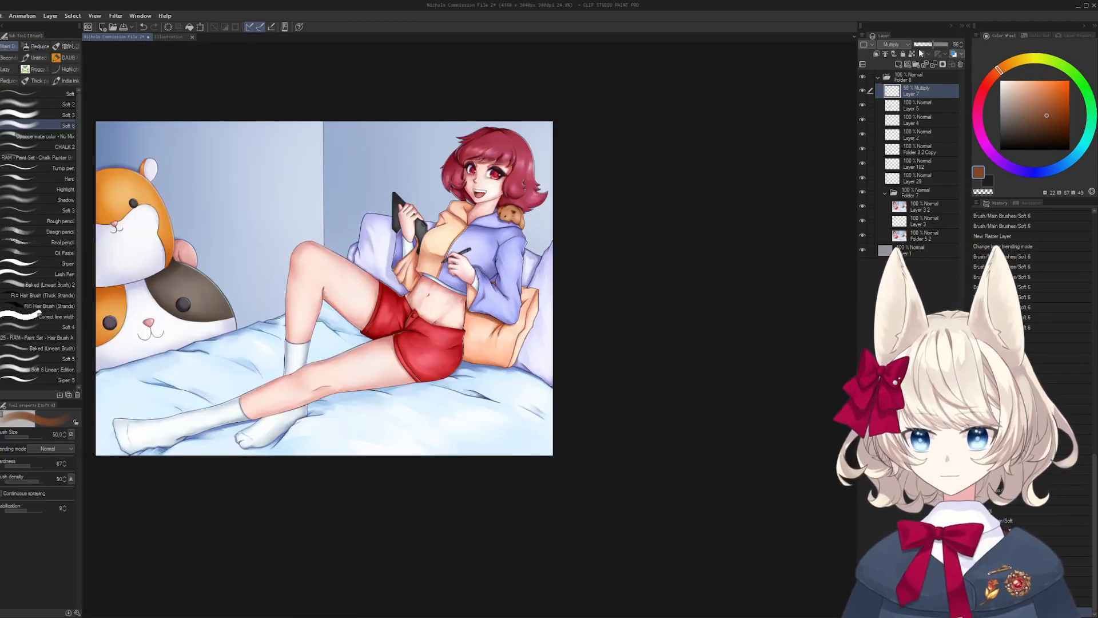
- Check and touch up the Multiply shadow on the orange pillow beneath the sleeve with the soft eraser and brush
{"action": "key", "text": "ctrl+space"}
{"action": "left_click_drag", "start_coordinate": [575, 225], "coordinate": [618, 212]}
{"action": "left_click", "coordinate": [863, 91]}
{"action": "left_click", "coordinate": [863, 91]}
{"action": "key", "text": "shift+space"}
{"action": "left_click_drag", "start_coordinate": [590, 340], "coordinate": [562, 255]}
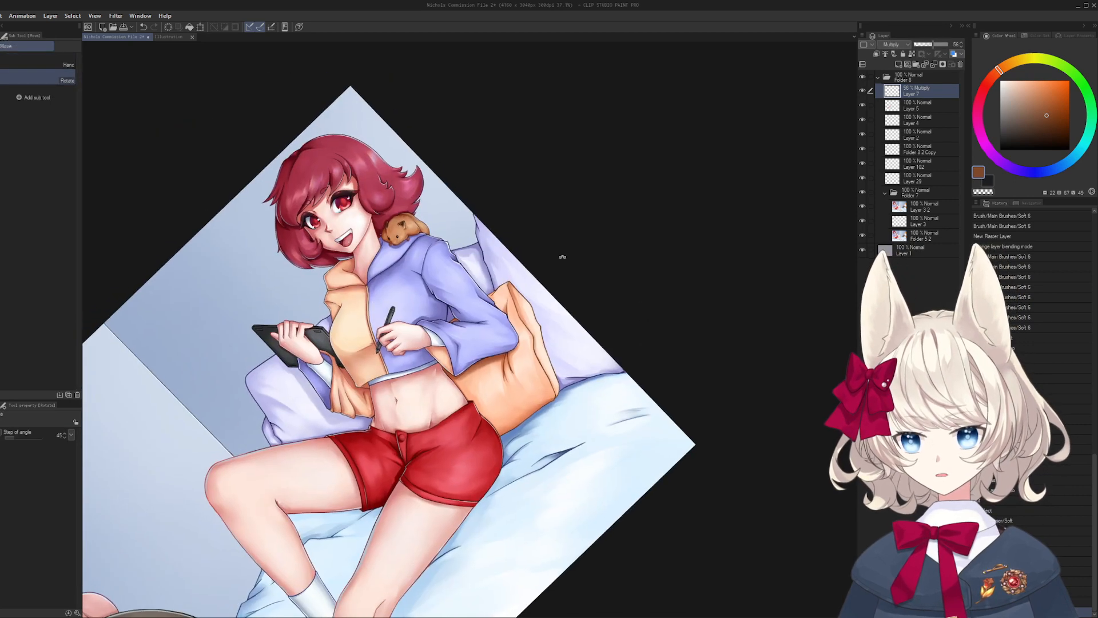
{"action": "key", "text": "ctrl+space"}
{"action": "left_click_drag", "start_coordinate": [431, 398], "coordinate": [527, 384]}
{"action": "key", "text": "e"}
{"action": "left_click", "coordinate": [985, 172]}
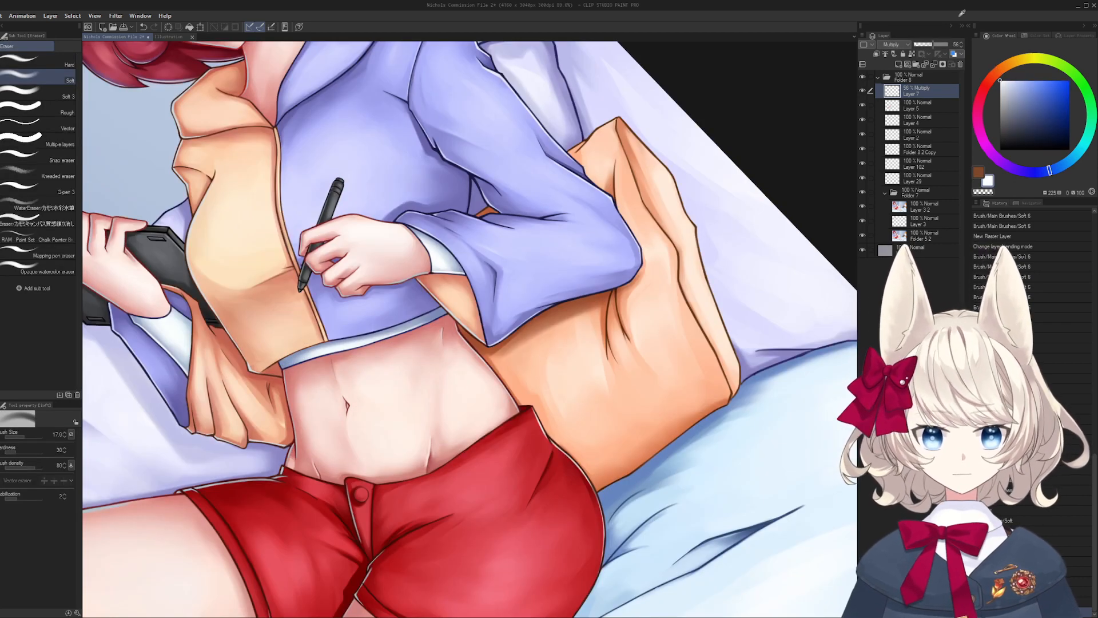
{"action": "key", "text": "b"}
{"action": "mouse_move", "coordinate": [541, 356]}
{"action": "left_mouse_down"}
{"action": "mouse_move", "coordinate": [564, 325]}
{"action": "mouse_move", "coordinate": [594, 321]}
{"action": "mouse_move", "coordinate": [507, 388]}
{"action": "mouse_move", "coordinate": [552, 395]}
{"action": "left_mouse_up"}
{"action": "key", "text": "ctrl+space"}
{"action": "key", "text": "ctrl+at"}
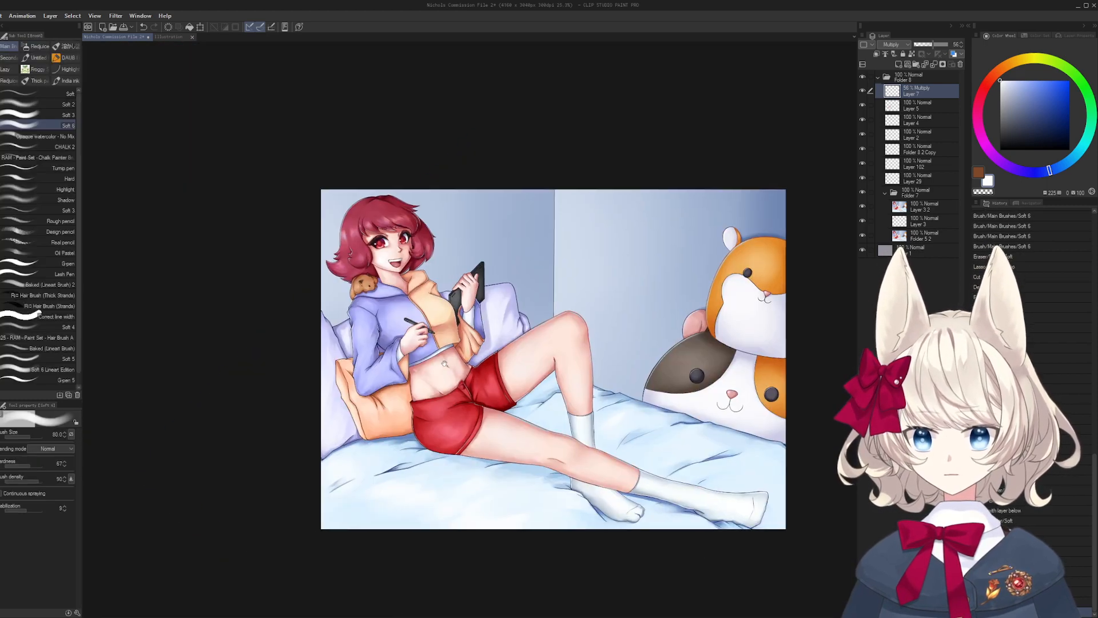
- Compare the mirrored full illustration with the Multiply shadow layer hidden and shown
{"action": "key", "text": "space"}
{"action": "left_click_drag", "start_coordinate": [557, 324], "coordinate": [692, 288]}
{"action": "left_click", "coordinate": [863, 92]}
{"action": "left_click", "coordinate": [863, 91]}
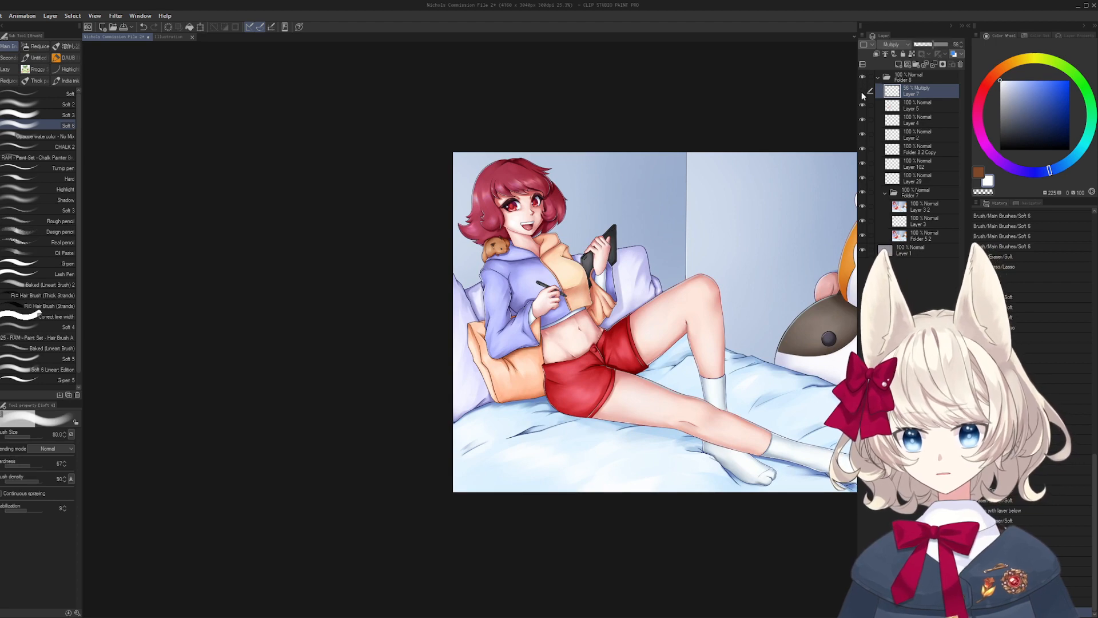
{"action": "left_click", "coordinate": [862, 91]}
{"action": "left_click", "coordinate": [863, 91]}
{"action": "left_click", "coordinate": [862, 91]}
{"action": "left_click", "coordinate": [862, 92]}
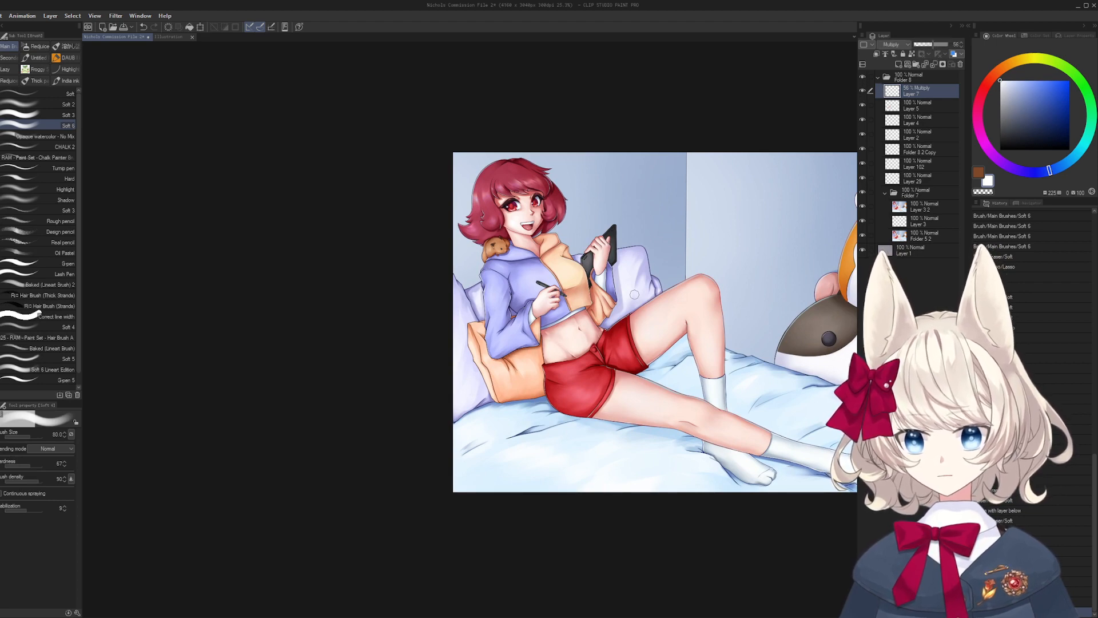
- Paint a brown cast shadow over the inner folds of the orange sleeve below the tablet at brush size 30, softening it with the eraser
{"action": "key", "text": "h"}
{"action": "key", "text": "ctrl+space"}
{"action": "left_click_drag", "start_coordinate": [333, 301], "coordinate": [396, 337]}
{"action": "key", "text": "space"}
{"action": "left_click_drag", "start_coordinate": [396, 337], "coordinate": [481, 430]}
{"action": "scroll", "coordinate": [482, 430], "scroll_direction": "up", "scroll_amount": 1}
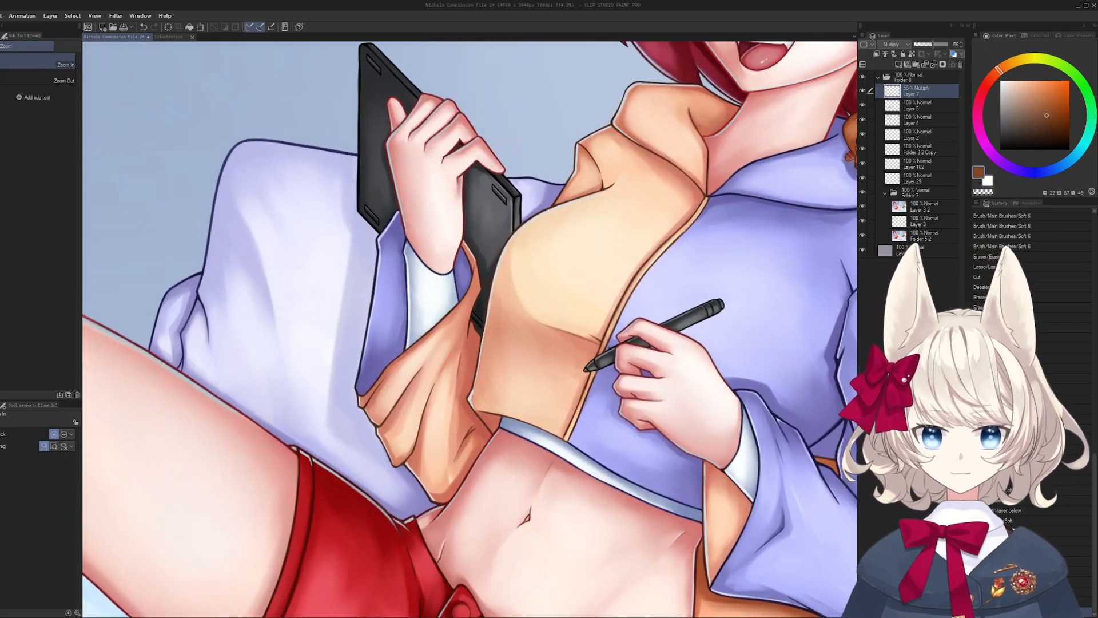
{"action": "key", "text": "bracketleft"}
{"action": "left_click_drag", "start_coordinate": [474, 341], "coordinate": [450, 441]}
{"action": "left_click_drag", "start_coordinate": [479, 338], "coordinate": [480, 431]}
{"action": "mouse_move", "coordinate": [479, 416]}
{"action": "left_mouse_down"}
{"action": "mouse_move", "coordinate": [482, 442]}
{"action": "mouse_move", "coordinate": [466, 453]}
{"action": "left_mouse_up"}
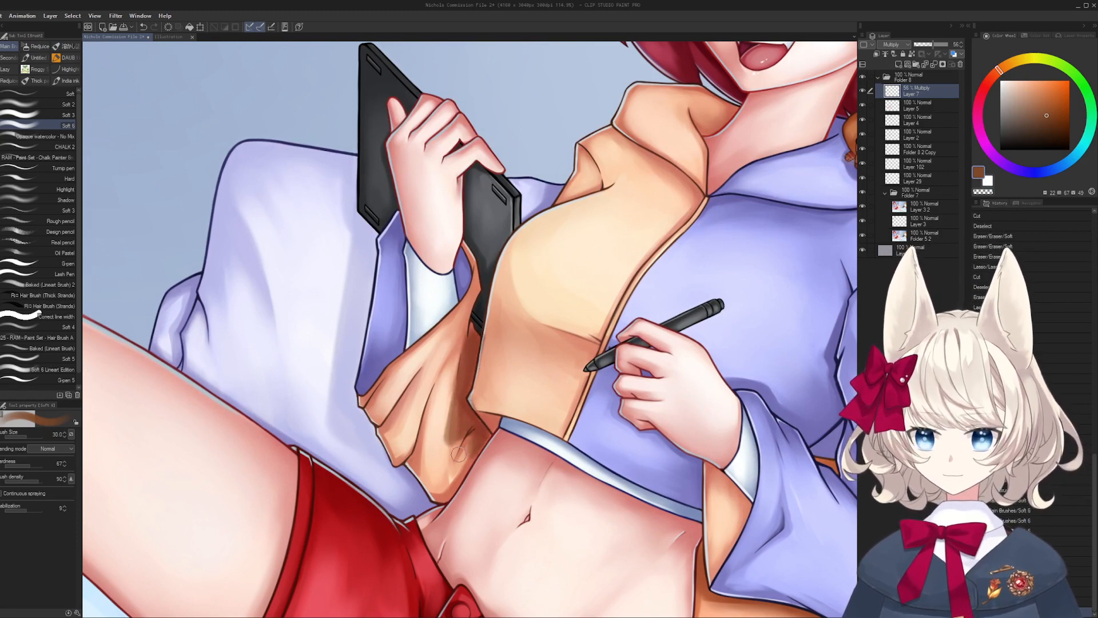
{"action": "key", "text": "e"}
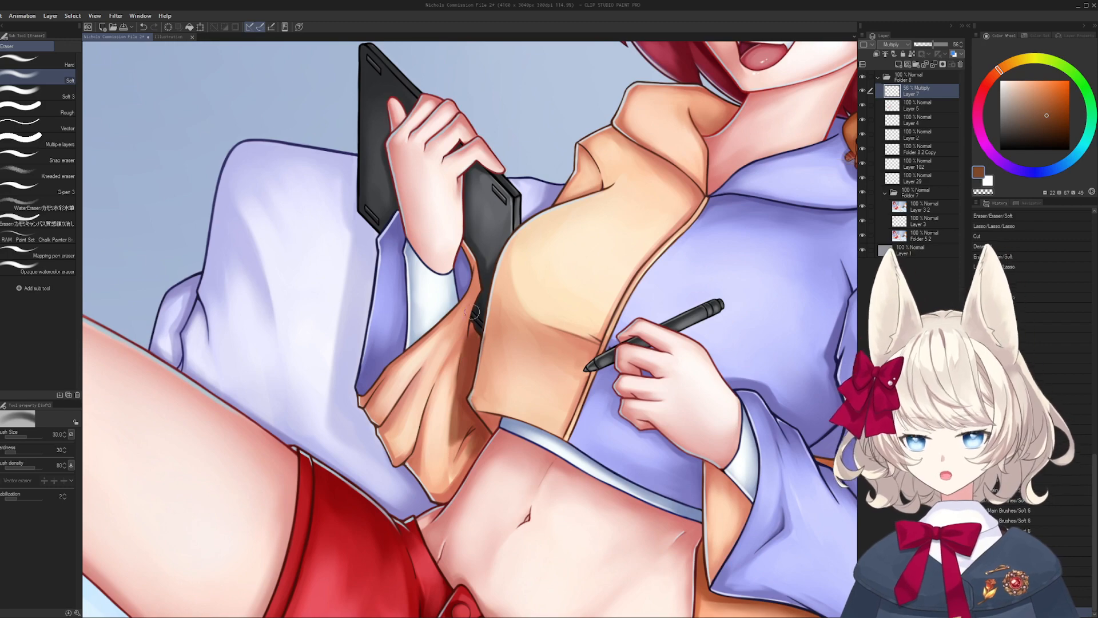
{"action": "mouse_move", "coordinate": [454, 423]}
{"action": "left_mouse_down"}
{"action": "mouse_move", "coordinate": [482, 328]}
{"action": "mouse_move", "coordinate": [450, 479]}
{"action": "mouse_move", "coordinate": [464, 423]}
{"action": "left_mouse_up"}
- Lasso the shadow spilling past the orange sleeve's edge and delete it
{"action": "key", "text": "r"}
{"action": "mouse_move", "coordinate": [426, 472]}
{"action": "left_mouse_down"}
{"action": "mouse_move", "coordinate": [341, 316]}
{"action": "mouse_move", "coordinate": [377, 258]}
{"action": "mouse_move", "coordinate": [337, 421]}
{"action": "left_mouse_up"}
{"action": "key", "text": "r"}
{"action": "key", "text": "l"}
{"action": "mouse_move", "coordinate": [327, 423]}
{"action": "left_mouse_down"}
{"action": "mouse_move", "coordinate": [342, 391]}
{"action": "mouse_move", "coordinate": [475, 429]}
{"action": "mouse_move", "coordinate": [538, 395]}
{"action": "left_mouse_up"}
{"action": "key", "text": "ctrl+x"}
{"action": "key", "text": "ctrl+d"}
{"action": "key", "text": "r"}
- Paint a saturated red shadow down the orange sleeve's inner folds, enlarging the brush to size 40, and erase the excess
{"action": "key", "text": "h"}
{"action": "key", "text": "b"}
{"action": "left_click_drag", "start_coordinate": [457, 286], "coordinate": [577, 283]}
{"action": "left_click", "coordinate": [986, 86]}
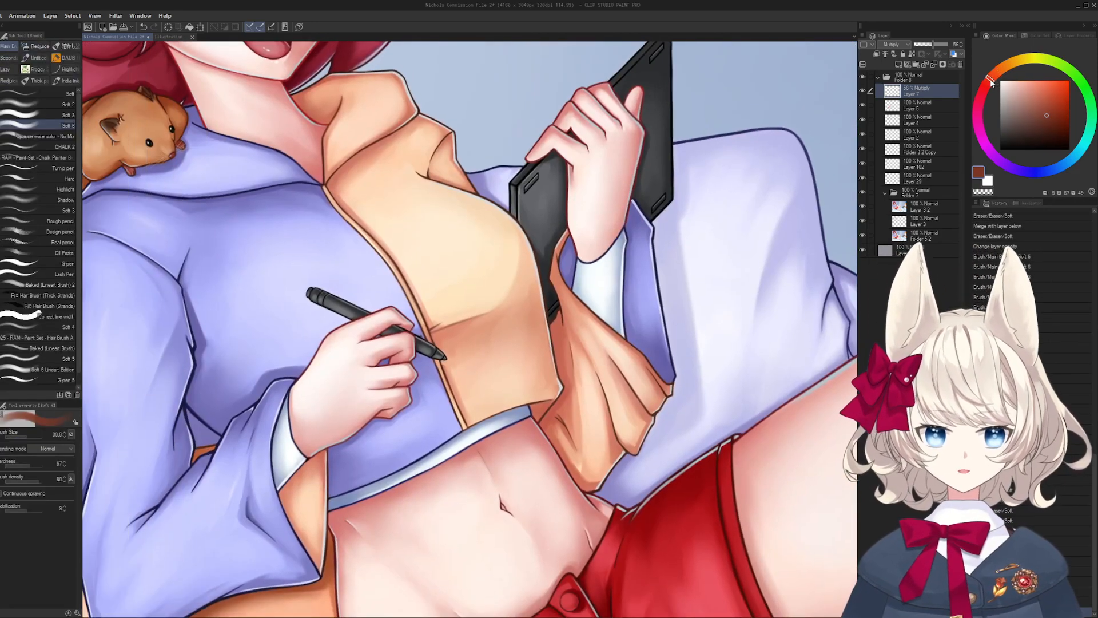
{"action": "left_click", "coordinate": [1063, 109]}
{"action": "left_click", "coordinate": [991, 78]}
{"action": "left_click", "coordinate": [1053, 109]}
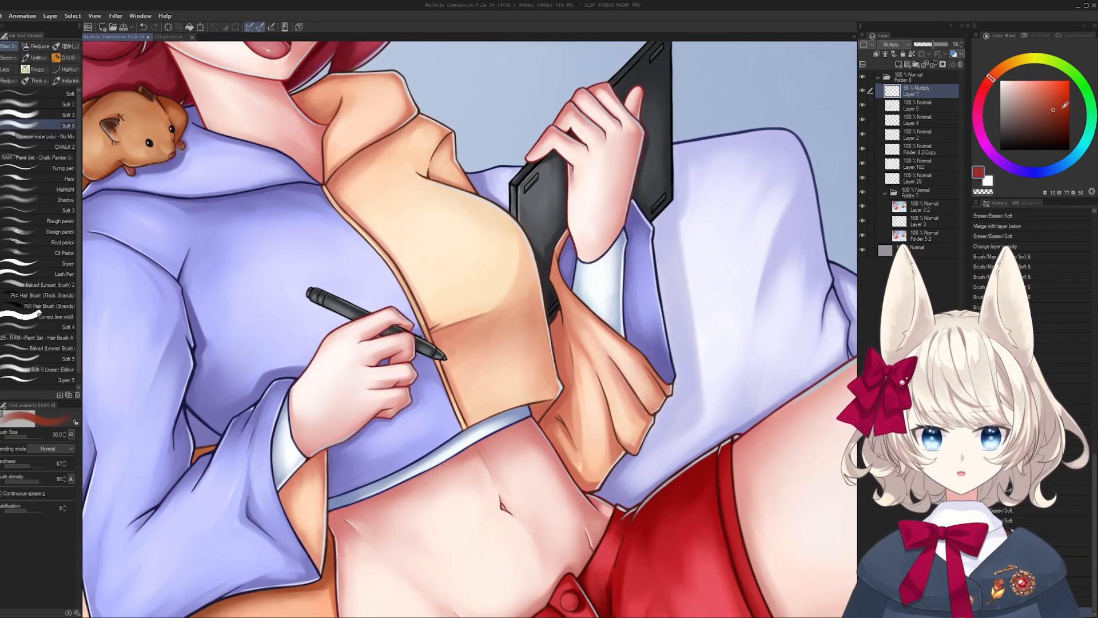
{"action": "left_click_drag", "start_coordinate": [562, 320], "coordinate": [562, 409]}
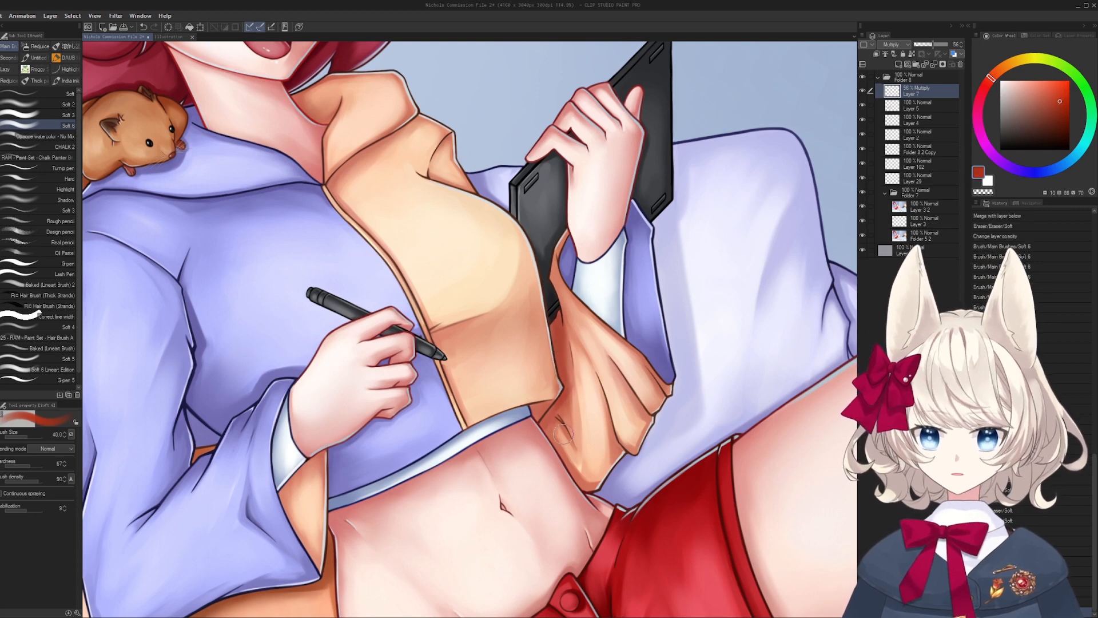
{"action": "key", "text": "bracketright"}
{"action": "left_click_drag", "start_coordinate": [558, 349], "coordinate": [553, 452]}
{"action": "mouse_move", "coordinate": [549, 412]}
{"action": "left_mouse_down"}
{"action": "mouse_move", "coordinate": [564, 329]}
{"action": "mouse_move", "coordinate": [551, 446]}
{"action": "mouse_move", "coordinate": [561, 465]}
{"action": "mouse_move", "coordinate": [530, 430]}
{"action": "mouse_move", "coordinate": [544, 377]}
{"action": "left_mouse_up"}
{"action": "key", "text": "e"}
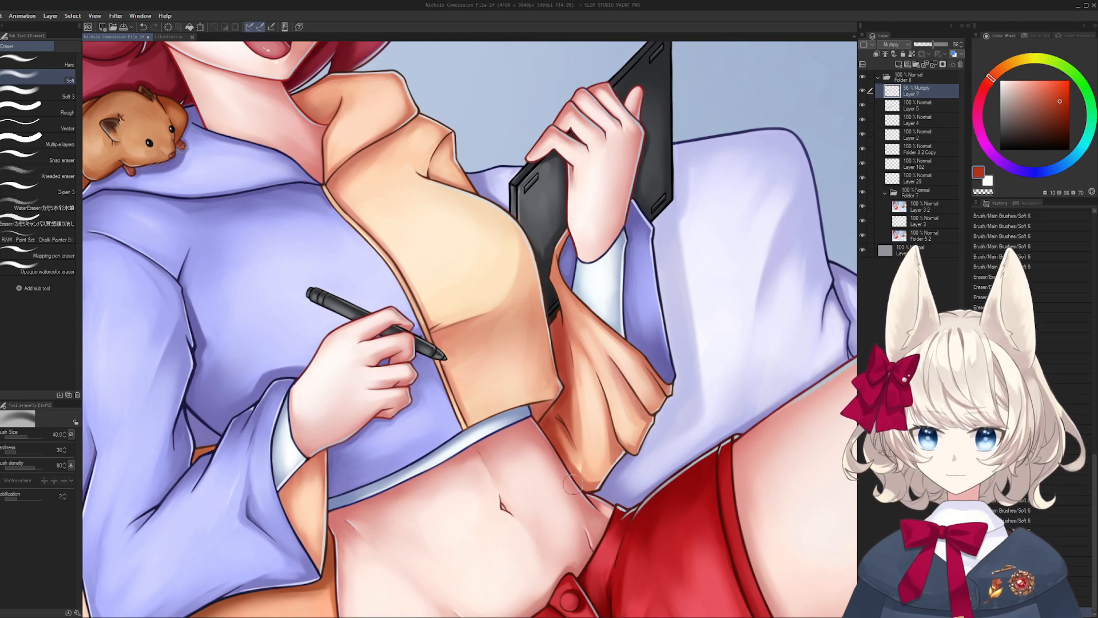
{"action": "mouse_move", "coordinate": [577, 462]}
{"action": "left_mouse_down"}
{"action": "mouse_move", "coordinate": [567, 400]}
{"action": "mouse_move", "coordinate": [532, 369]}
{"action": "left_mouse_up"}
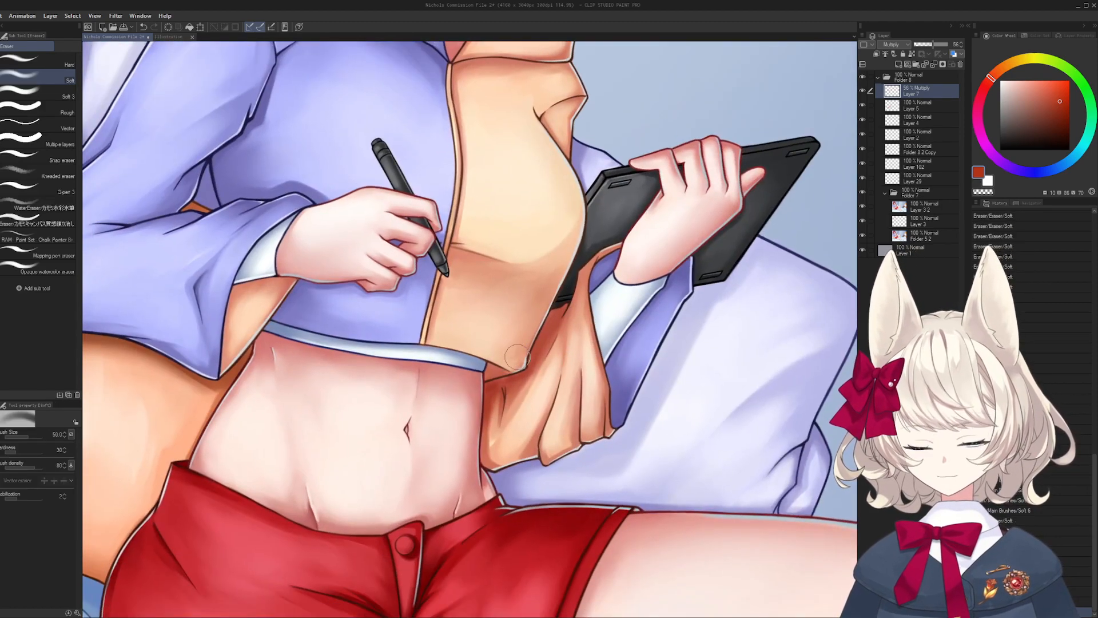
- Refine the shadow where the hoodie's front corner meets the orange sleeve, using a size 20 brush and a size 50 eraser
{"action": "key", "text": "b"}
{"action": "key", "text": "bracketleft"}
{"action": "key", "text": "bracketleft"}
{"action": "key", "text": "bracketleft"}
{"action": "key", "text": "bracketleft"}
{"action": "key", "text": "bracketleft"}
{"action": "key", "text": "bracketleft"}
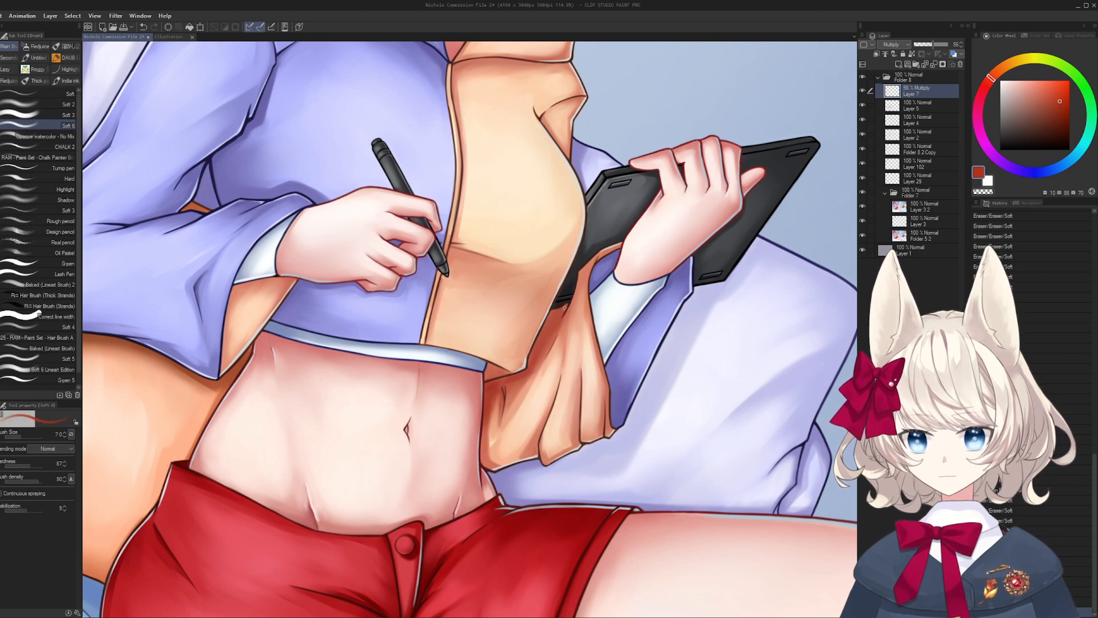
{"action": "key", "text": "bracketright"}
{"action": "key", "text": "bracketright"}
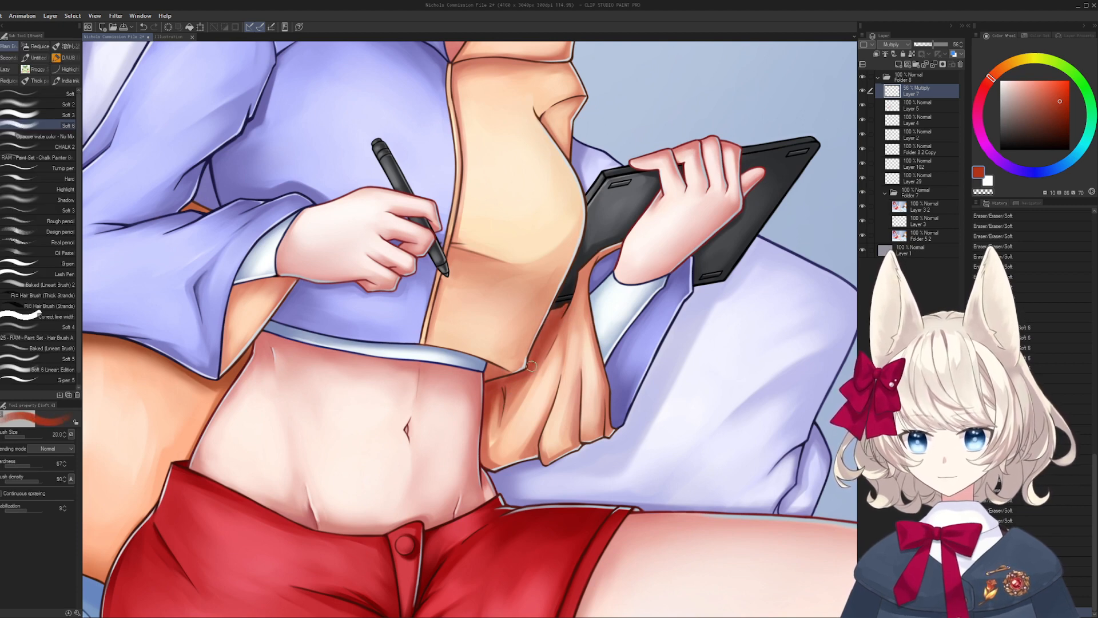
{"action": "key", "text": "e"}
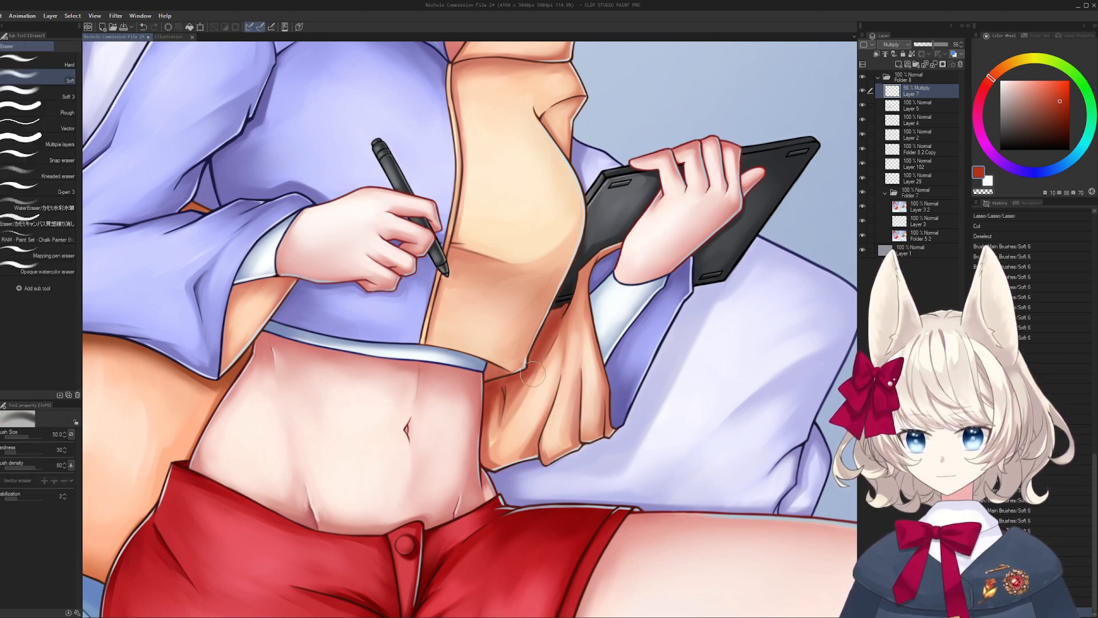
{"action": "left_click", "coordinate": [533, 373]}
{"action": "mouse_move", "coordinate": [564, 319]}
{"action": "left_mouse_down"}
{"action": "mouse_move", "coordinate": [528, 383]}
{"action": "mouse_move", "coordinate": [550, 361]}
{"action": "mouse_move", "coordinate": [449, 251]}
{"action": "mouse_move", "coordinate": [438, 255]}
{"action": "left_mouse_up"}
{"action": "mouse_move", "coordinate": [388, 260]}
{"action": "left_mouse_down"}
{"action": "mouse_move", "coordinate": [543, 316]}
{"action": "mouse_move", "coordinate": [605, 255]}
{"action": "mouse_move", "coordinate": [572, 280]}
{"action": "mouse_move", "coordinate": [589, 251]}
{"action": "mouse_move", "coordinate": [617, 273]}
{"action": "mouse_move", "coordinate": [601, 267]}
{"action": "mouse_move", "coordinate": [605, 279]}
{"action": "mouse_move", "coordinate": [501, 381]}
{"action": "left_mouse_up"}
{"action": "key", "text": "b"}
{"action": "key", "text": "e"}
{"action": "key", "text": "b"}
- Examine the full illustration unrotated and mirrored, comparing it with the Multiply shadow layer hidden and shown
{"action": "left_click_drag", "start_coordinate": [649, 298], "coordinate": [572, 300]}
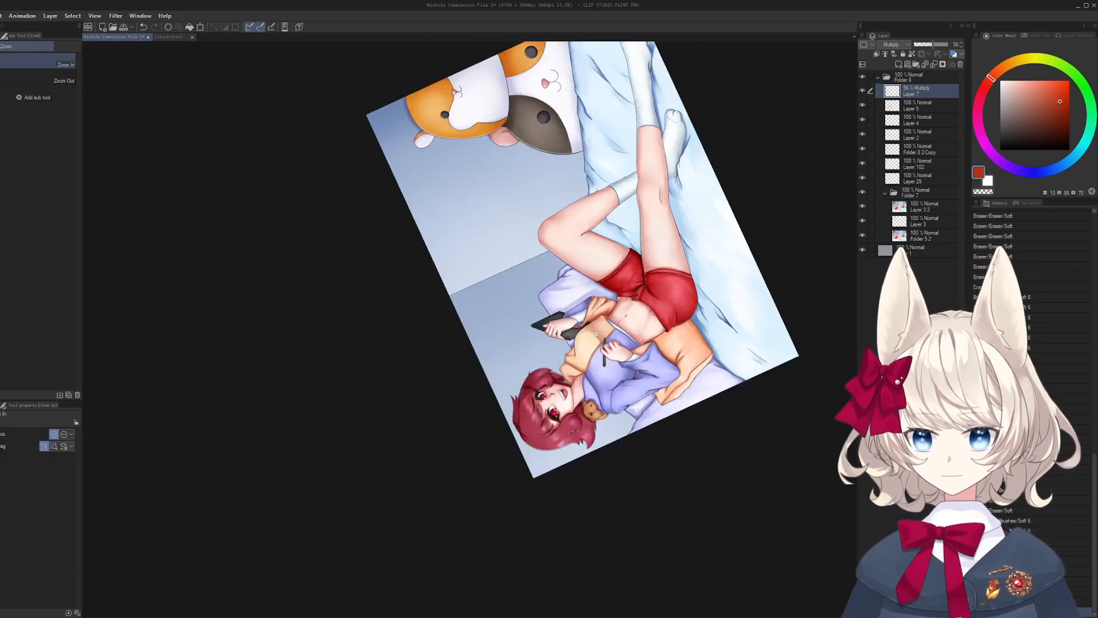
{"action": "key", "text": "ctrl+at"}
{"action": "left_click_drag", "start_coordinate": [493, 461], "coordinate": [610, 384]}
{"action": "key", "text": "h"}
{"action": "key", "text": "h"}
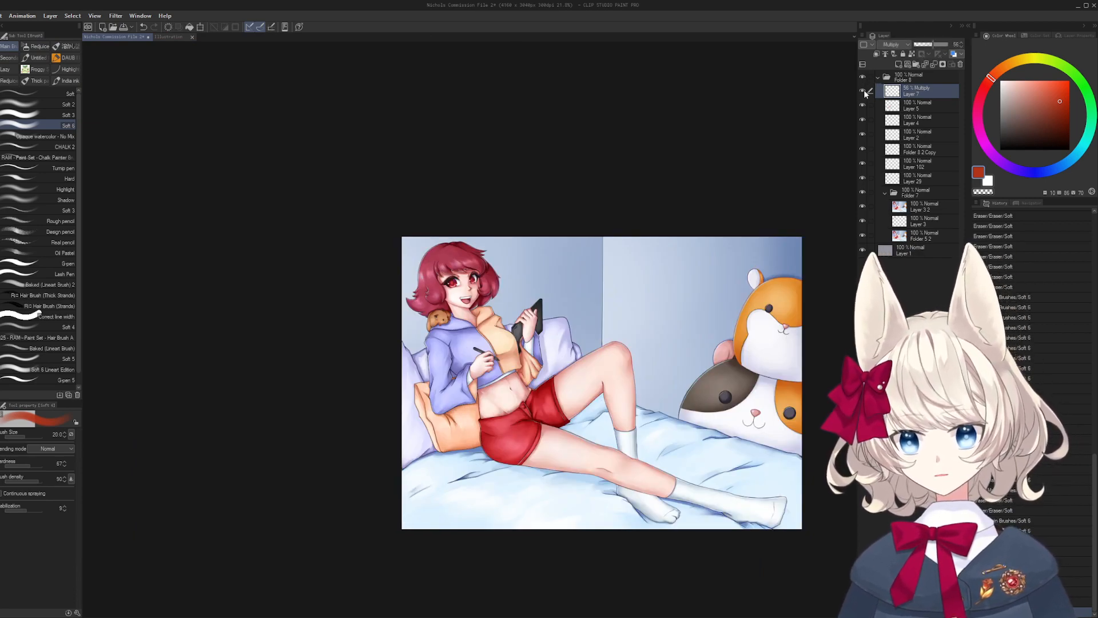
{"action": "key", "text": "h"}
{"action": "left_click", "coordinate": [864, 92]}
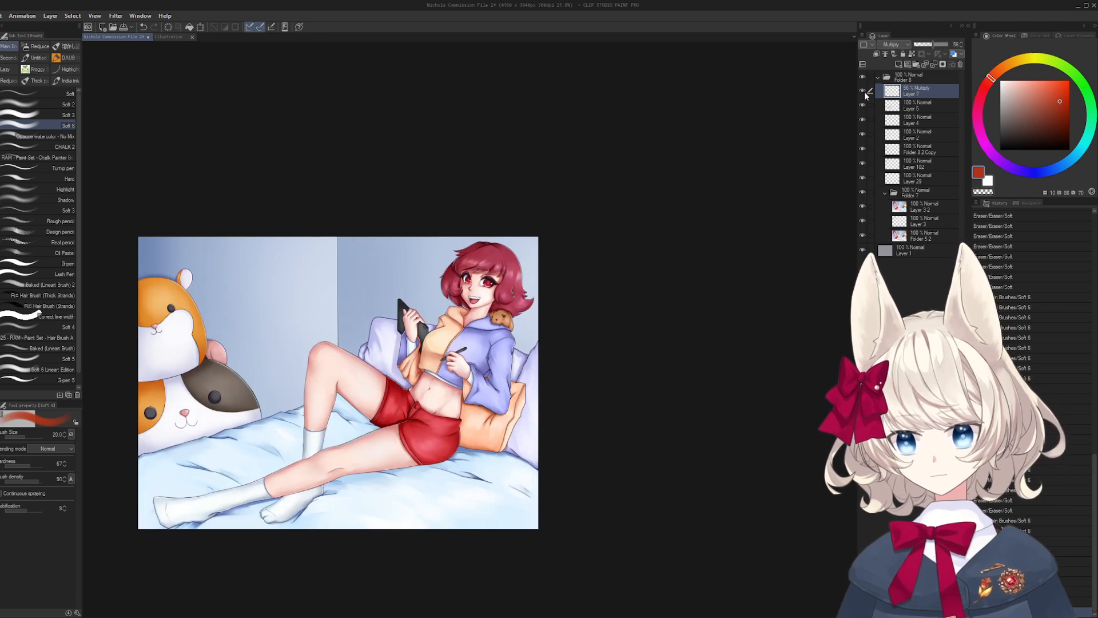
{"action": "left_click", "coordinate": [863, 91]}
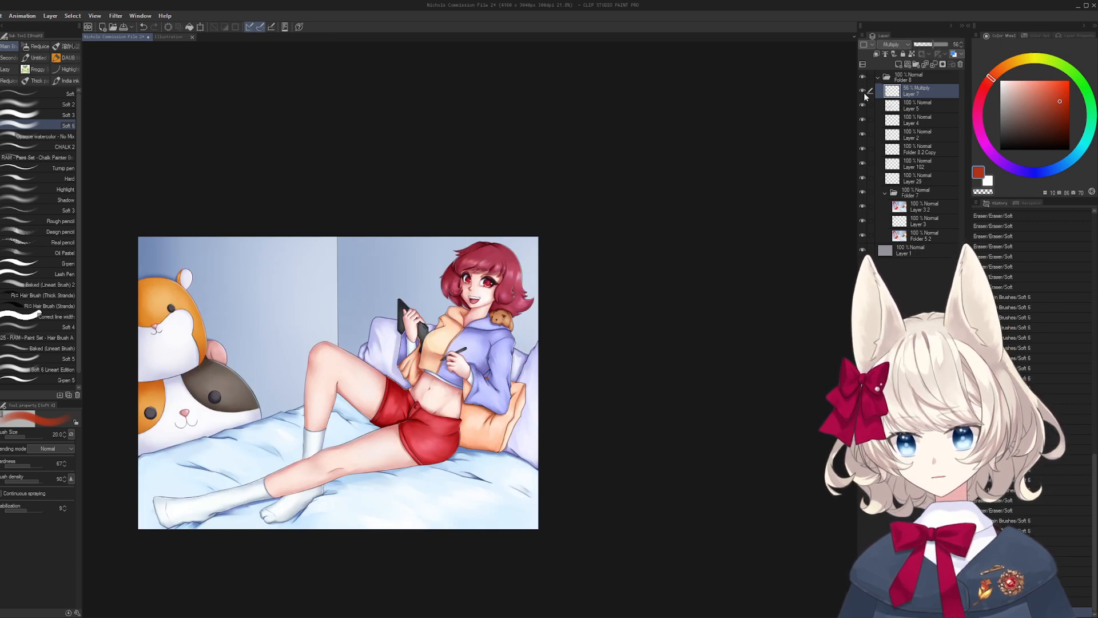
{"action": "left_click", "coordinate": [864, 92]}
{"action": "left_click", "coordinate": [863, 92]}
- Add a new raster layer above the Multiply shadow layer
{"action": "mouse_move", "coordinate": [410, 475]}
{"action": "left_mouse_down"}
{"action": "mouse_move", "coordinate": [511, 398]}
{"action": "mouse_move", "coordinate": [516, 357]}
{"action": "mouse_move", "coordinate": [531, 356]}
{"action": "left_mouse_up"}
{"action": "key", "text": "ctrl+shift+n"}
{"action": "key", "text": "h"}
{"action": "key", "text": "b"}
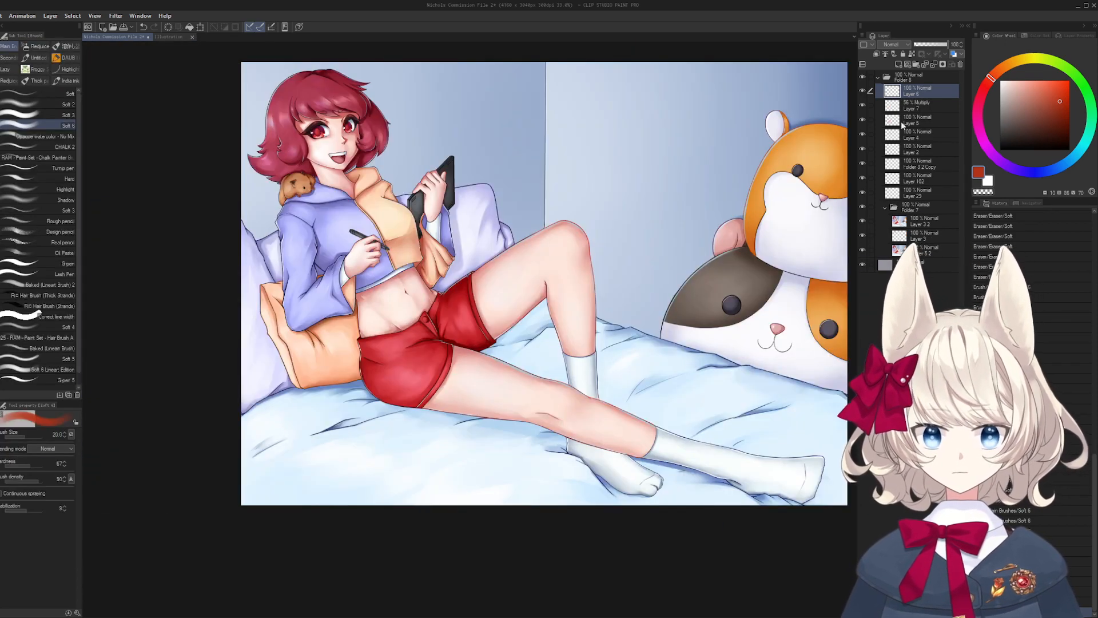
- Check what Layer 5 contributes, and merge Layer 5 and Layer 4 down into Layer 2
{"action": "left_click", "coordinate": [904, 121]}
{"action": "left_click", "coordinate": [863, 120]}
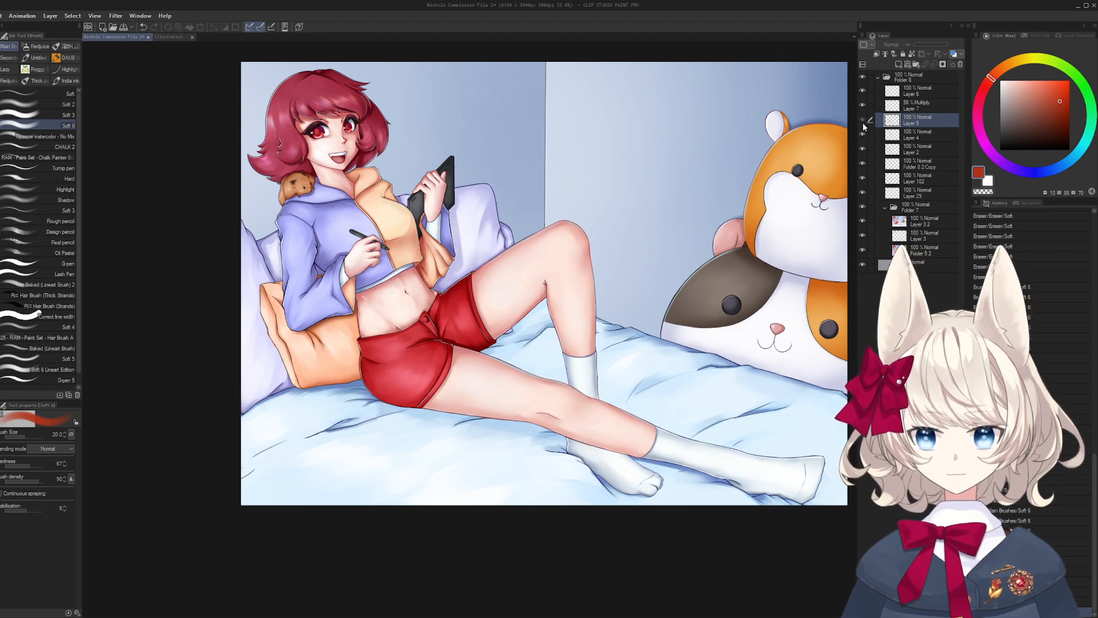
{"action": "left_click", "coordinate": [862, 120]}
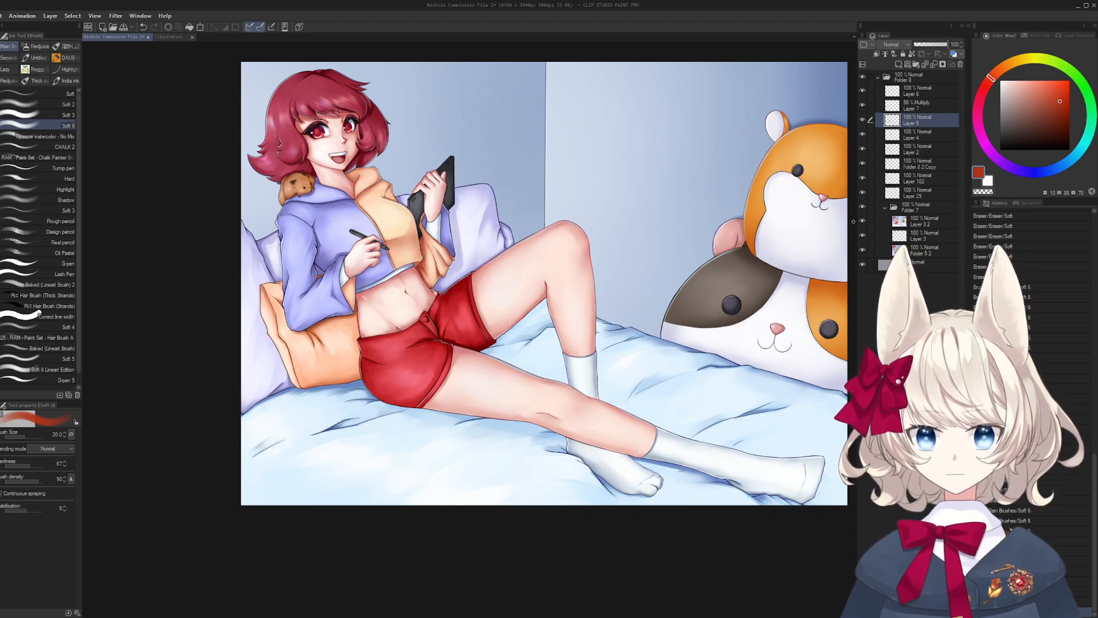
{"action": "left_click", "coordinate": [863, 208]}
{"action": "left_click", "coordinate": [862, 208]}
{"action": "left_click_drag", "start_coordinate": [836, 103], "coordinate": [869, 124]}
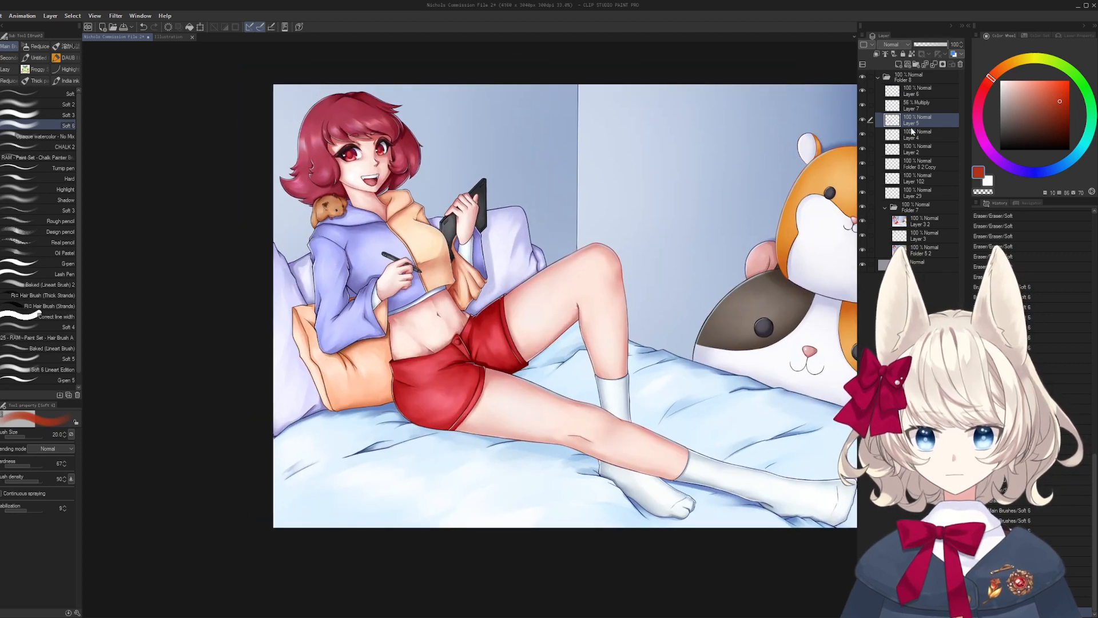
{"action": "key", "text": "ctrl+e"}
{"action": "key", "text": "ctrl+e"}
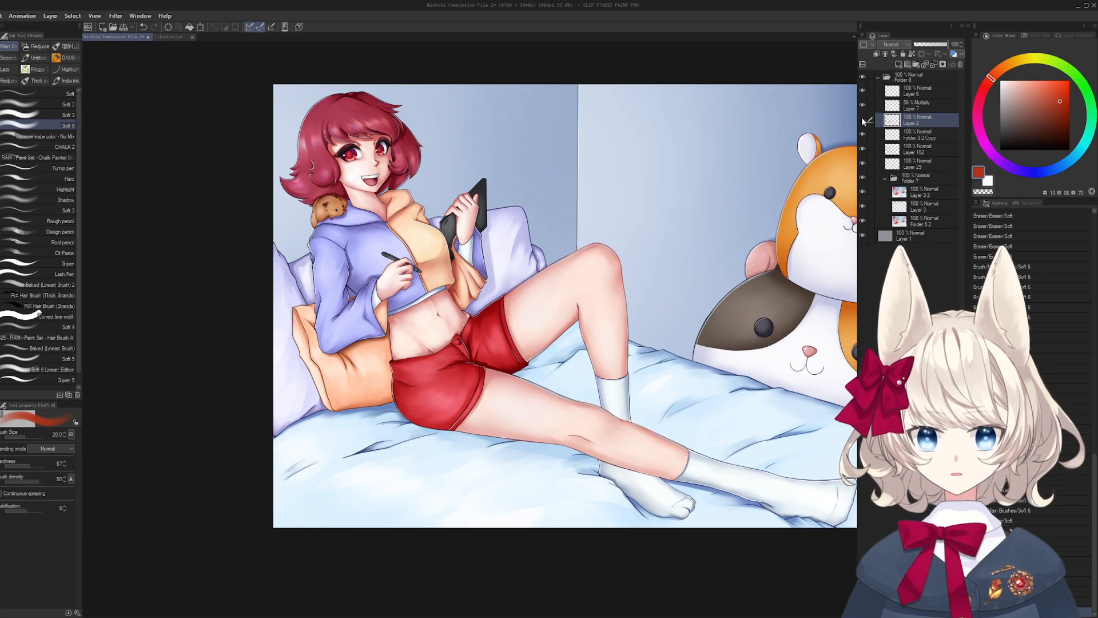
- Hide the base art folder to inspect the paint-over layers, and merge the folder copy and Layer 102 into the layer beneath
{"action": "left_click", "coordinate": [862, 179]}
{"action": "left_click", "coordinate": [862, 148]}
{"action": "left_click", "coordinate": [862, 149]}
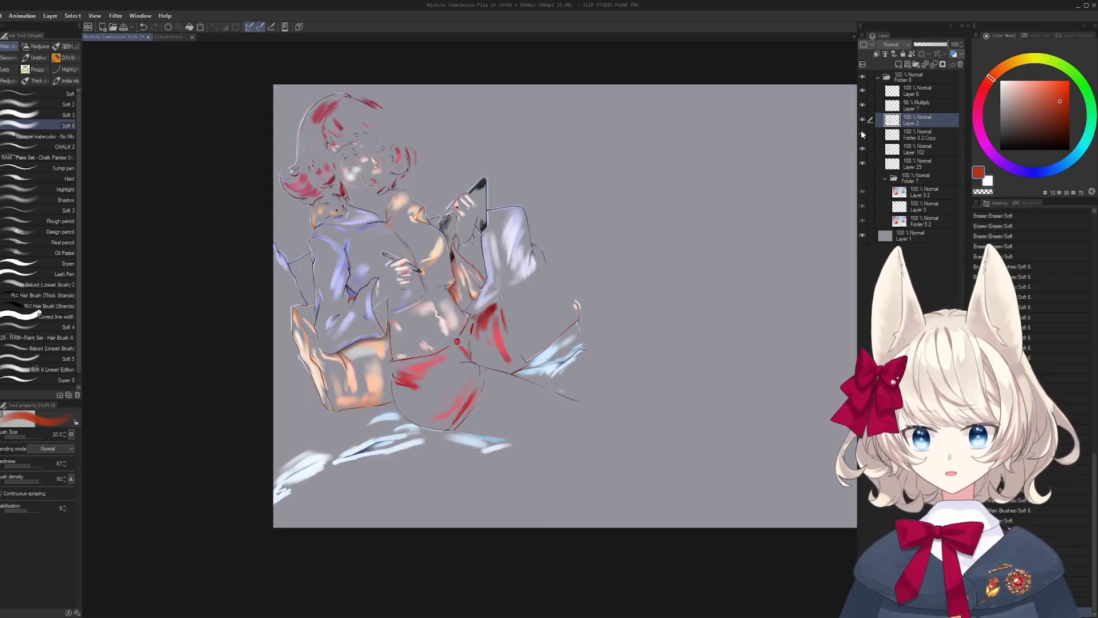
{"action": "left_click", "coordinate": [862, 134]}
{"action": "left_click", "coordinate": [863, 135]}
{"action": "left_click", "coordinate": [878, 137]}
{"action": "key", "text": "ctrl+e"}
{"action": "key", "text": "ctrl+e"}
- Compare the merged paint-over layers by toggling their visibility, and show the base art folder again
{"action": "left_click", "coordinate": [862, 135]}
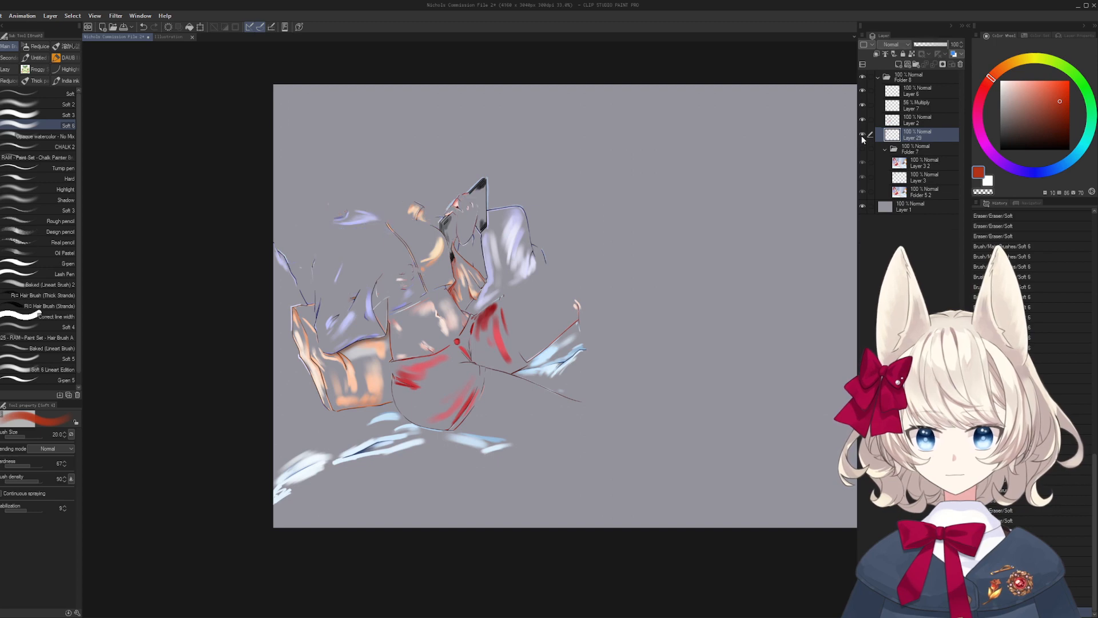
{"action": "left_click", "coordinate": [862, 135]}
{"action": "left_click", "coordinate": [863, 121]}
{"action": "left_click", "coordinate": [862, 148]}
{"action": "left_click", "coordinate": [862, 149]}
{"action": "left_click", "coordinate": [862, 149]}
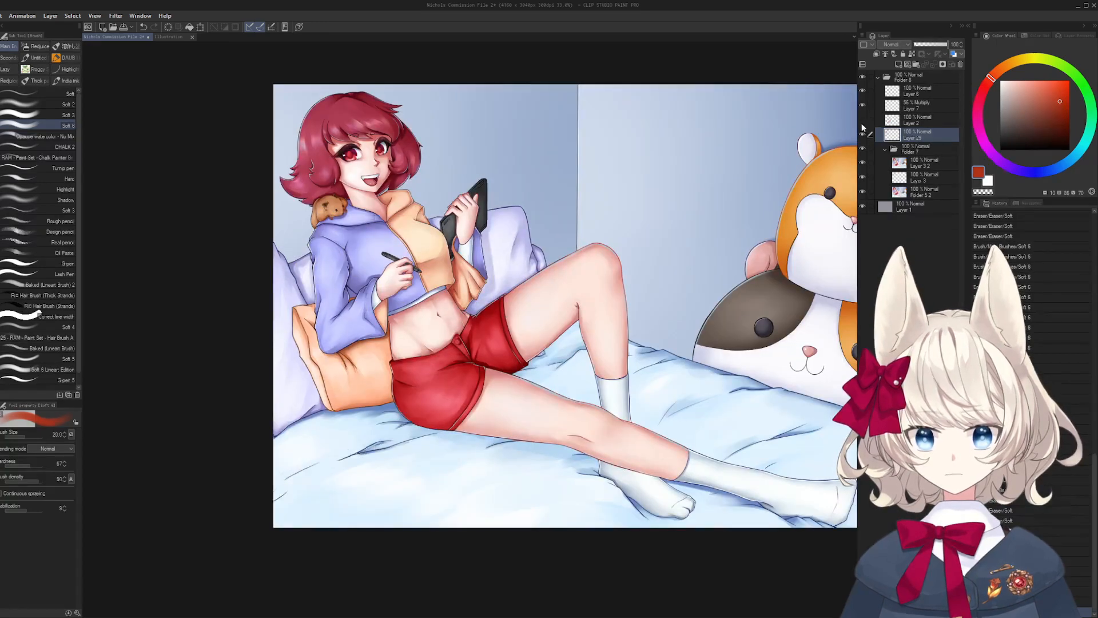
- Paint over the stray line under the lavender pillow's outer lower corner on Layer 6 with a sampled colour
{"action": "left_click", "coordinate": [907, 93]}
{"action": "left_click_drag", "start_coordinate": [467, 326], "coordinate": [572, 272]}
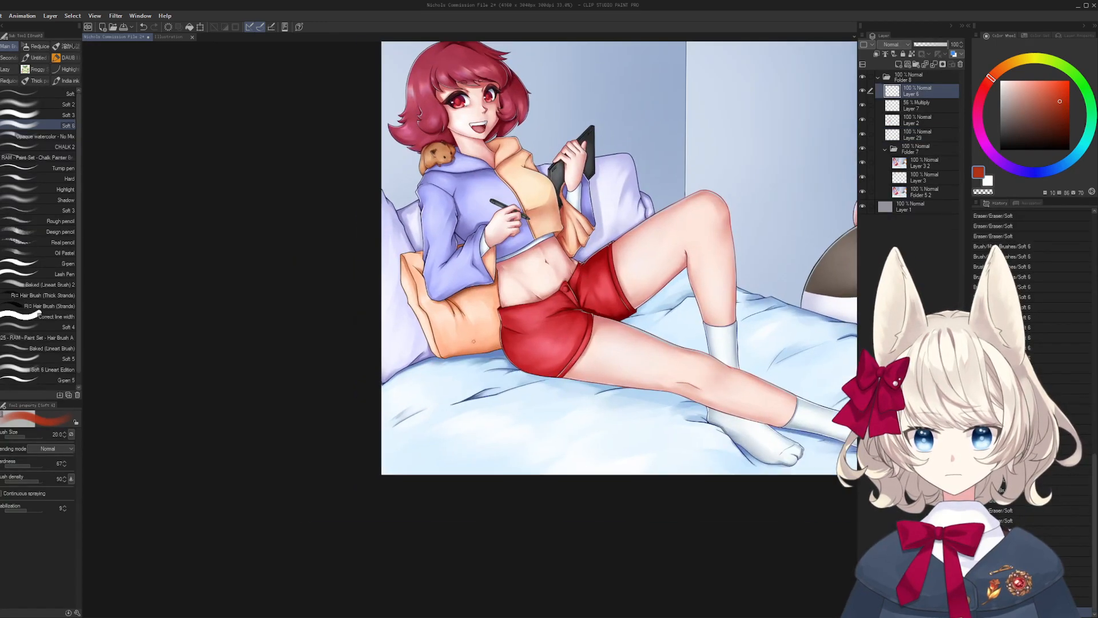
{"action": "left_click_drag", "start_coordinate": [438, 355], "coordinate": [504, 360]}
{"action": "left_click_drag", "start_coordinate": [422, 387], "coordinate": [505, 292]}
{"action": "scroll", "coordinate": [497, 280], "scroll_direction": "up", "scroll_amount": 2}
{"action": "key", "text": "b"}
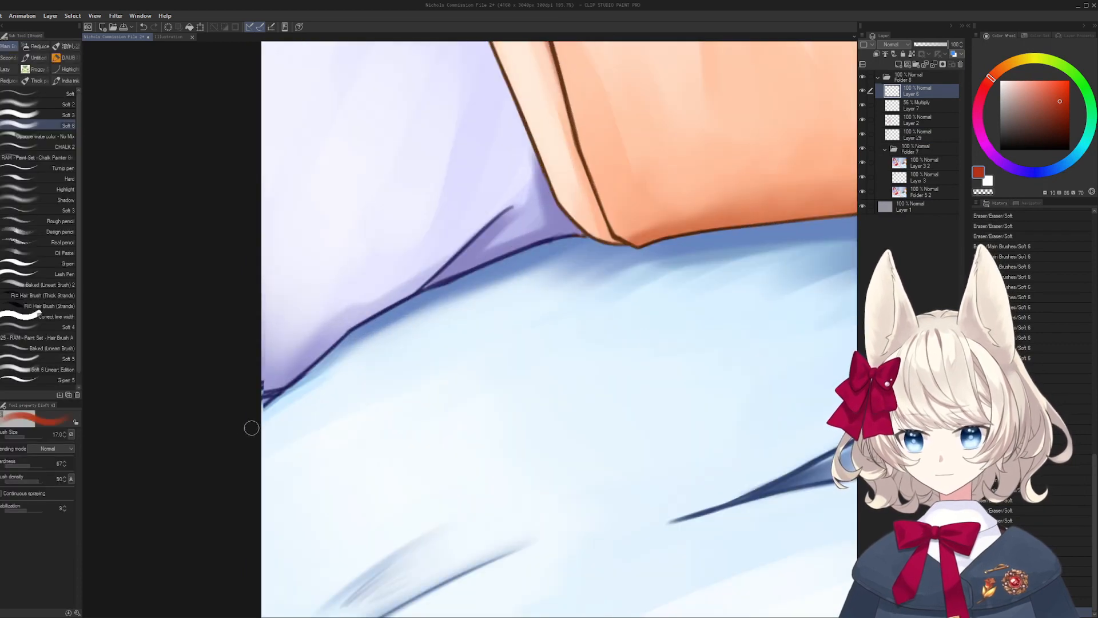
{"action": "left_click", "coordinate": [260, 406], "text": "alt"}
{"action": "mouse_move", "coordinate": [261, 407]}
{"action": "left_mouse_down"}
{"action": "mouse_move", "coordinate": [289, 394]}
{"action": "mouse_move", "coordinate": [280, 378]}
{"action": "mouse_move", "coordinate": [332, 372]}
{"action": "left_mouse_up"}
- Redraw the lavender pillow's lower outline near the canvas edge in sampled dark navy with the brush at size 5
{"action": "left_click", "coordinate": [271, 383], "text": "alt"}
{"action": "left_click", "coordinate": [615, 184], "text": "alt"}
{"action": "mouse_move", "coordinate": [227, 420]}
{"action": "left_mouse_down"}
{"action": "mouse_move", "coordinate": [352, 345]}
{"action": "mouse_move", "coordinate": [400, 331]}
{"action": "mouse_move", "coordinate": [363, 373]}
{"action": "left_mouse_up"}
{"action": "key", "text": "["}
{"action": "key", "text": "["}
{"action": "key", "text": "["}
{"action": "key", "text": "["}
{"action": "key", "text": "["}
{"action": "key", "text": "["}
{"action": "key", "text": "["}
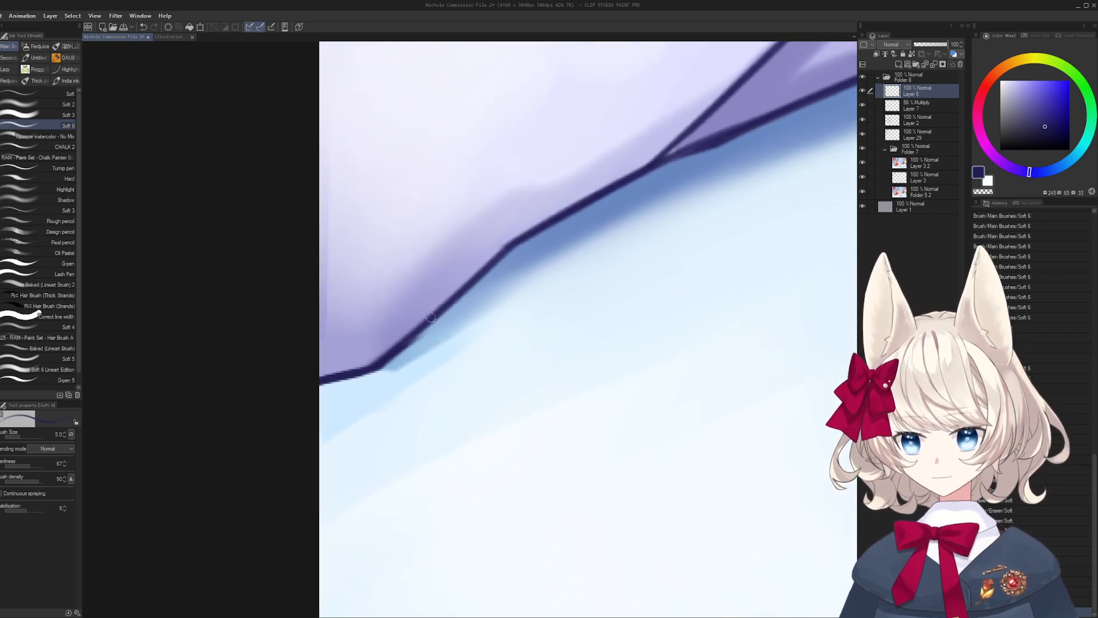
{"action": "left_click_drag", "start_coordinate": [403, 342], "coordinate": [493, 261]}
- Clean up the underside of the pillow's outline, alternating sampled bed and outline colours
{"action": "left_click", "coordinate": [470, 309], "text": "alt"}
{"action": "key", "text": "]"}
{"action": "mouse_move", "coordinate": [391, 370]}
{"action": "left_mouse_down"}
{"action": "mouse_move", "coordinate": [466, 288]}
{"action": "mouse_move", "coordinate": [516, 258]}
{"action": "mouse_move", "coordinate": [396, 371]}
{"action": "mouse_move", "coordinate": [529, 253]}
{"action": "mouse_move", "coordinate": [433, 337]}
{"action": "mouse_move", "coordinate": [458, 316]}
{"action": "left_mouse_up"}
{"action": "left_click", "coordinate": [529, 252], "text": "alt"}
{"action": "left_click_drag", "start_coordinate": [499, 272], "coordinate": [402, 360]}
{"action": "mouse_move", "coordinate": [523, 268]}
{"action": "left_mouse_down"}
{"action": "mouse_move", "coordinate": [379, 392]}
{"action": "mouse_move", "coordinate": [486, 297]}
{"action": "mouse_move", "coordinate": [449, 329]}
{"action": "left_mouse_up"}
- Blend the bed shading beneath the lavender pillow with sampled blues, enlarging the brush to size 25
{"action": "left_click", "coordinate": [408, 393], "text": "alt"}
{"action": "key", "text": "]"}
{"action": "key", "text": "]"}
{"action": "key", "text": "]"}
{"action": "key", "text": "]"}
{"action": "key", "text": "]"}
{"action": "left_click", "coordinate": [482, 312], "text": "alt"}
{"action": "left_click_drag", "start_coordinate": [563, 234], "coordinate": [394, 387]}
{"action": "key", "text": "]"}
{"action": "mouse_move", "coordinate": [523, 318]}
{"action": "left_mouse_down"}
{"action": "mouse_move", "coordinate": [400, 378]}
{"action": "mouse_move", "coordinate": [423, 363]}
{"action": "mouse_move", "coordinate": [412, 386]}
{"action": "mouse_move", "coordinate": [509, 323]}
{"action": "left_mouse_up"}
{"action": "left_click", "coordinate": [513, 346], "text": "alt"}
{"action": "key", "text": "]"}
{"action": "key", "text": "]"}
{"action": "left_click_drag", "start_coordinate": [572, 294], "coordinate": [386, 395]}
- Blend the bed shadow beneath the lavender pillow's lower outline with sampled blues, reducing the brush from size 25 to 17
{"action": "left_click", "coordinate": [506, 304], "text": "alt"}
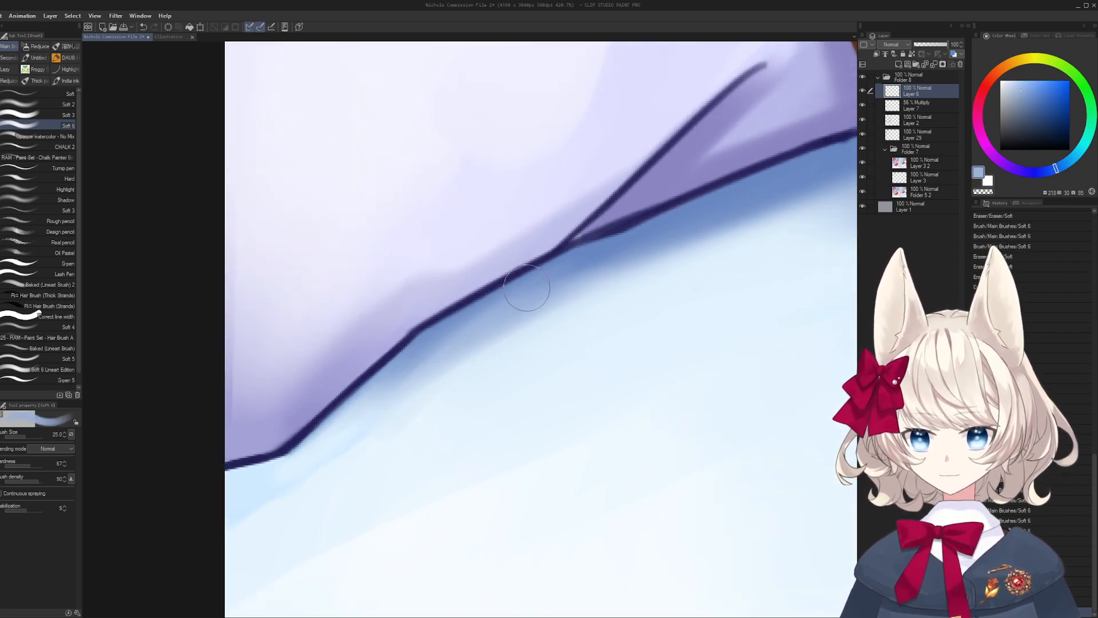
{"action": "mouse_move", "coordinate": [527, 288]}
{"action": "left_mouse_down"}
{"action": "mouse_move", "coordinate": [444, 368]}
{"action": "mouse_move", "coordinate": [350, 399]}
{"action": "mouse_move", "coordinate": [517, 280]}
{"action": "mouse_move", "coordinate": [502, 307]}
{"action": "mouse_move", "coordinate": [583, 260]}
{"action": "left_mouse_up"}
{"action": "left_click", "coordinate": [592, 273], "text": "alt"}
{"action": "key", "text": "["}
{"action": "key", "text": "["}
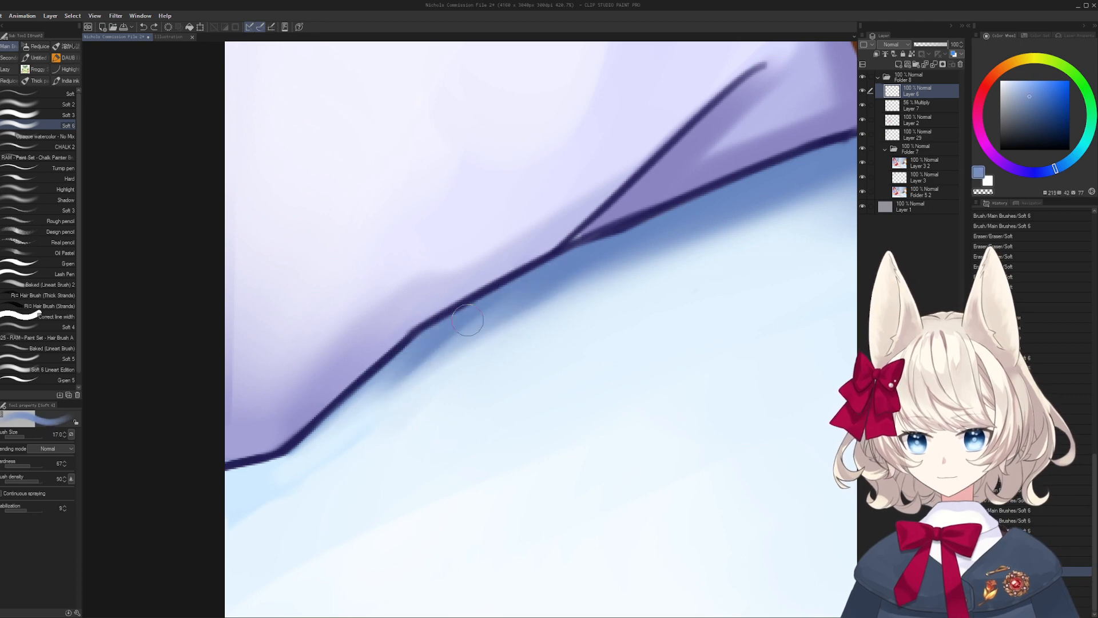
{"action": "left_click_drag", "start_coordinate": [468, 320], "coordinate": [298, 452]}
- Sample the navy outline colour and trim the stretch of outline near the pillow's outer corner with a small Soft eraser
{"action": "left_click", "coordinate": [281, 449], "text": "alt"}
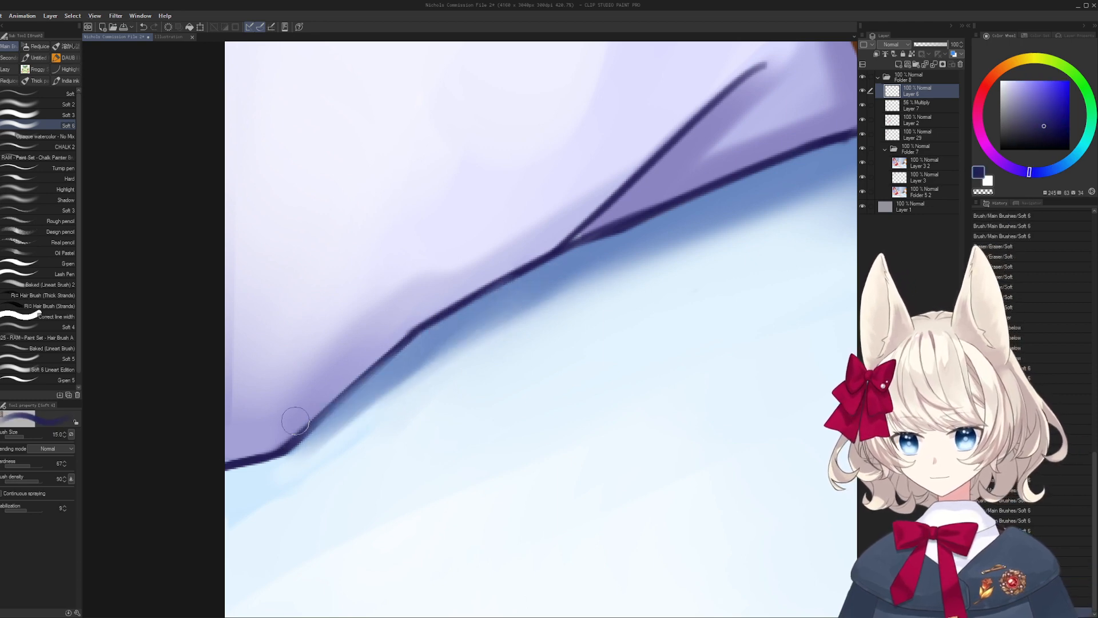
{"action": "key", "text": "e"}
{"action": "key", "text": "["}
{"action": "key", "text": "["}
{"action": "key", "text": "["}
{"action": "key", "text": "["}
{"action": "key", "text": "["}
{"action": "key", "text": "["}
{"action": "key", "text": "["}
{"action": "key", "text": "["}
{"action": "key", "text": "["}
{"action": "key", "text": "["}
{"action": "key", "text": "["}
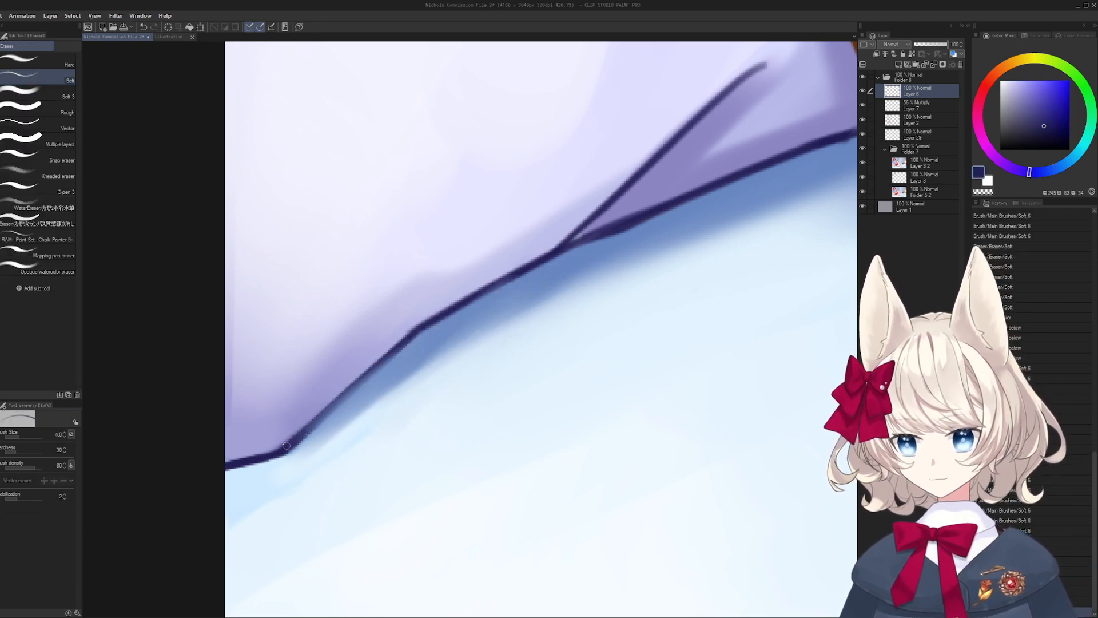
{"action": "left_click_drag", "start_coordinate": [287, 445], "coordinate": [365, 375]}
{"action": "key", "text": "ctrl+z"}
{"action": "left_click_drag", "start_coordinate": [296, 440], "coordinate": [388, 353]}
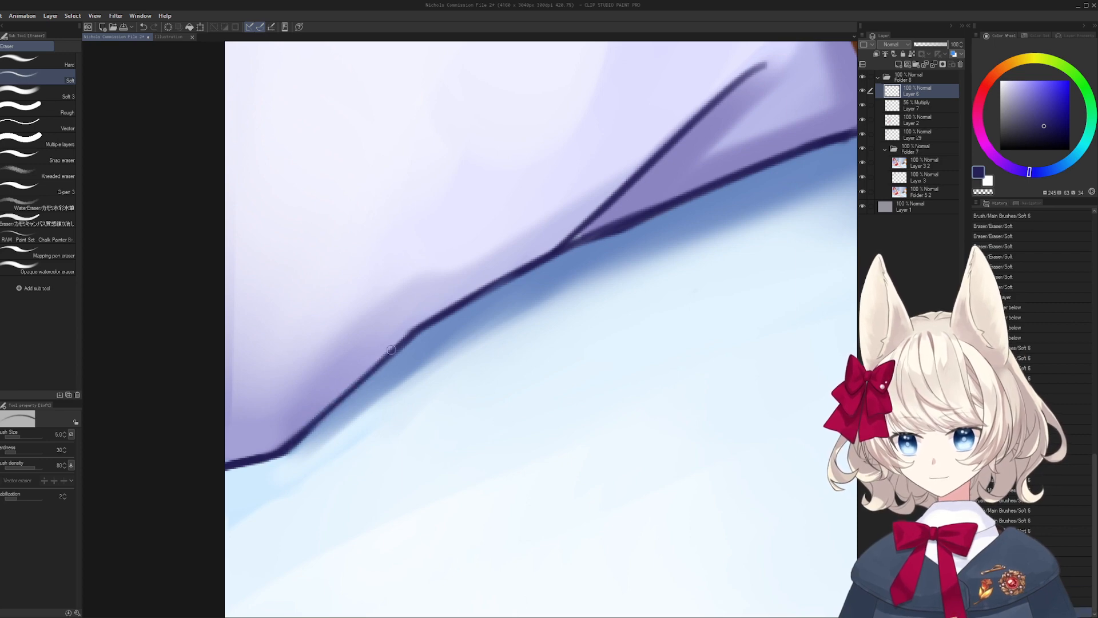
- Redraw the pillow's lower outline from the outer corner to beyond the crease in dark navy, ending at brush size 5
{"action": "key", "text": "b"}
{"action": "left_click_drag", "start_coordinate": [287, 446], "coordinate": [414, 328]}
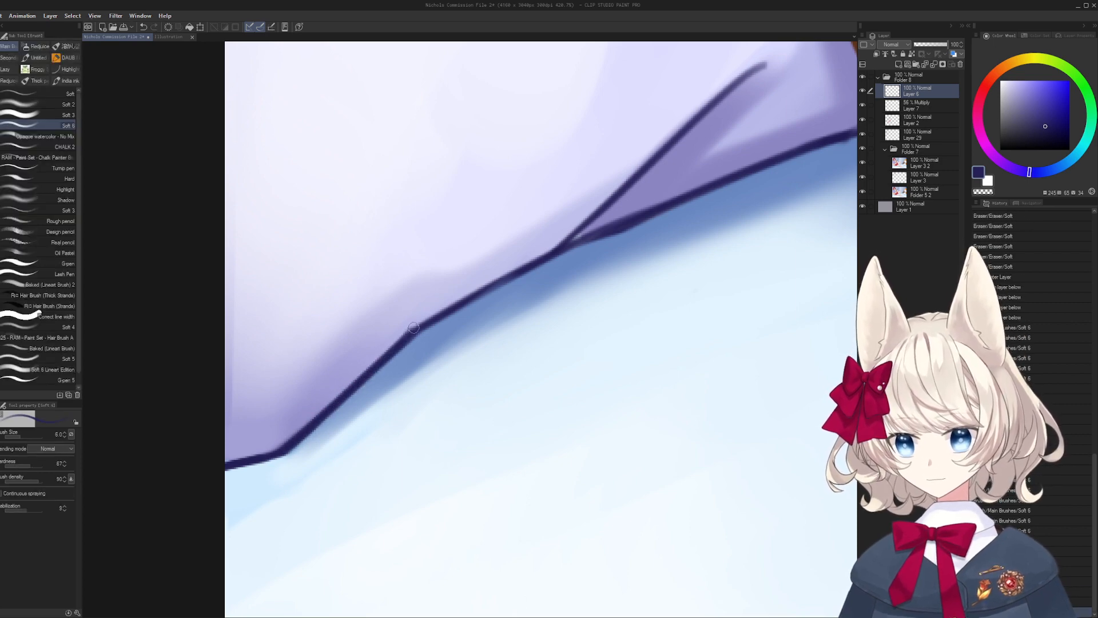
{"action": "mouse_move", "coordinate": [316, 429]}
{"action": "left_mouse_down"}
{"action": "mouse_move", "coordinate": [435, 315]}
{"action": "mouse_move", "coordinate": [523, 273]}
{"action": "mouse_move", "coordinate": [370, 357]}
{"action": "left_mouse_up"}
{"action": "key", "text": "ctrl+z"}
{"action": "key", "text": "["}
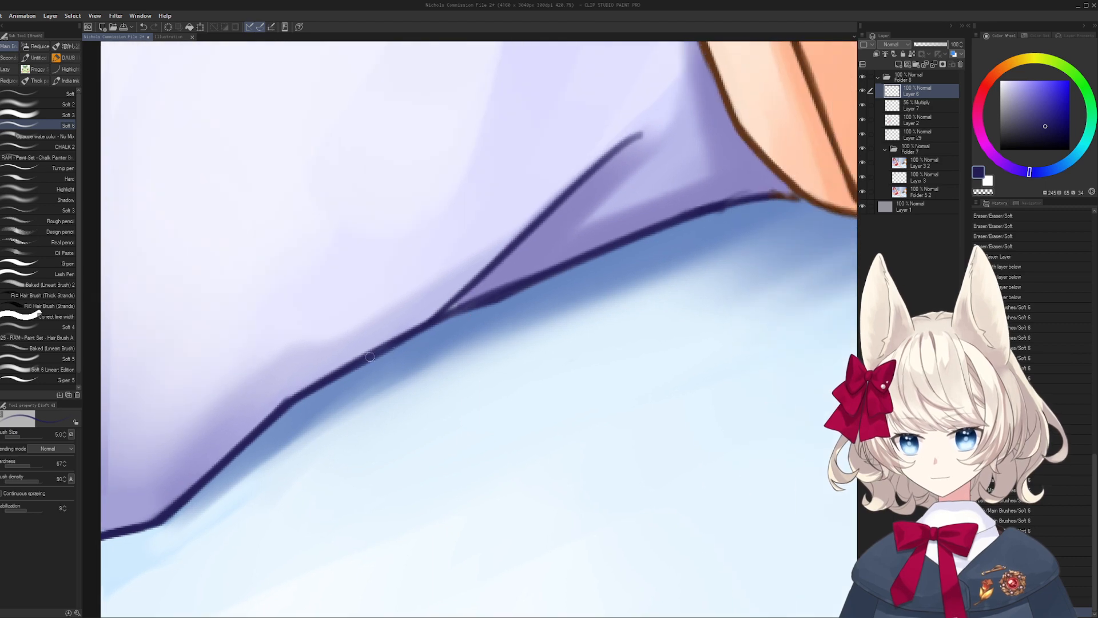
{"action": "left_click_drag", "start_coordinate": [444, 317], "coordinate": [615, 257]}
- Clean both sides of the outline between the crease and the orange pillow with sampled blue and lavender, brush size 6 to 7
{"action": "left_click", "coordinate": [529, 296], "text": "alt"}
{"action": "key", "text": "]"}
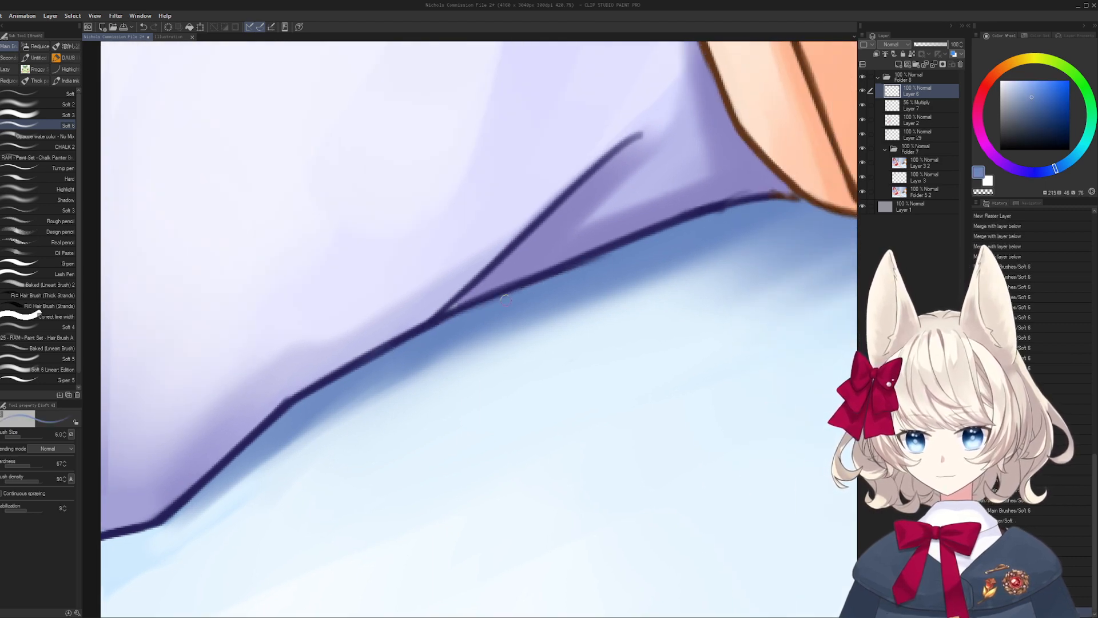
{"action": "mouse_move", "coordinate": [538, 283]}
{"action": "left_mouse_down"}
{"action": "mouse_move", "coordinate": [738, 204]}
{"action": "mouse_move", "coordinate": [607, 243]}
{"action": "left_mouse_up"}
{"action": "key", "text": "]"}
{"action": "left_click", "coordinate": [609, 235], "text": "alt"}
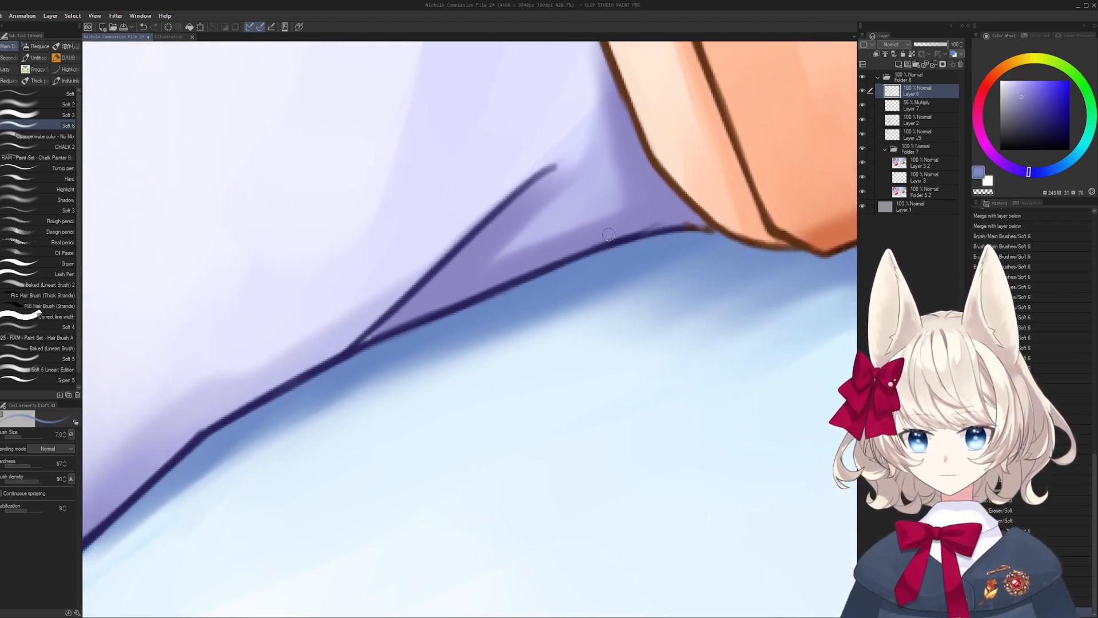
{"action": "mouse_move", "coordinate": [709, 217]}
{"action": "left_mouse_down"}
{"action": "mouse_move", "coordinate": [658, 225]}
{"action": "mouse_move", "coordinate": [695, 223]}
{"action": "left_mouse_up"}
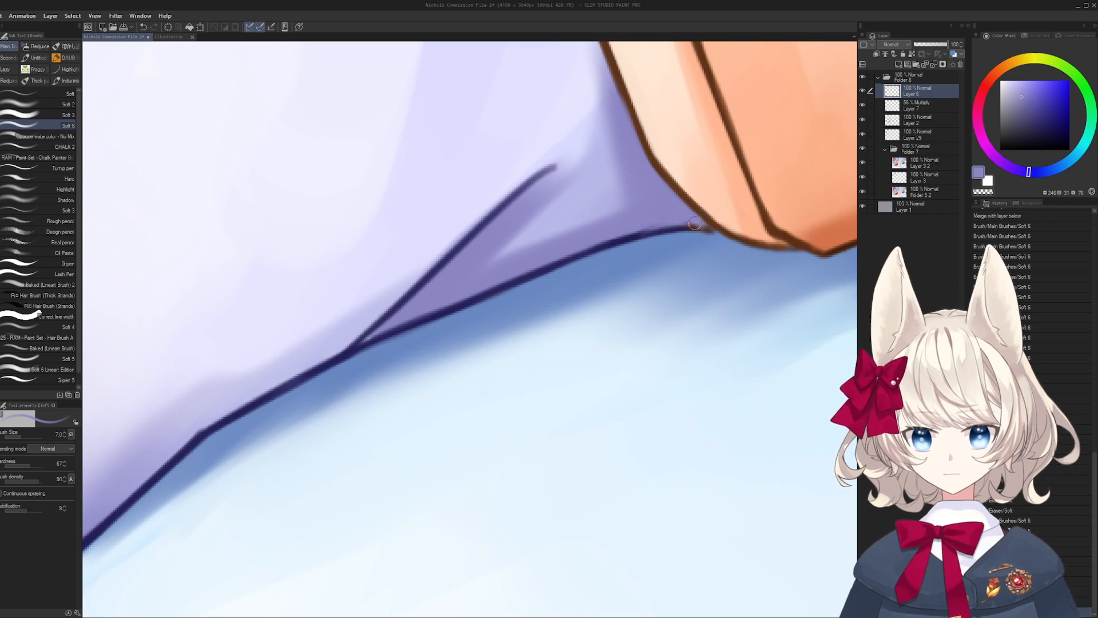
- Try touching up the outline's end beside the orange pillow, sampling the dark outline colour at brush size 4
{"action": "left_click", "coordinate": [547, 266], "text": "alt"}
{"action": "key", "text": "["}
{"action": "key", "text": "["}
{"action": "key", "text": "["}
{"action": "key", "text": "ctrl+z"}
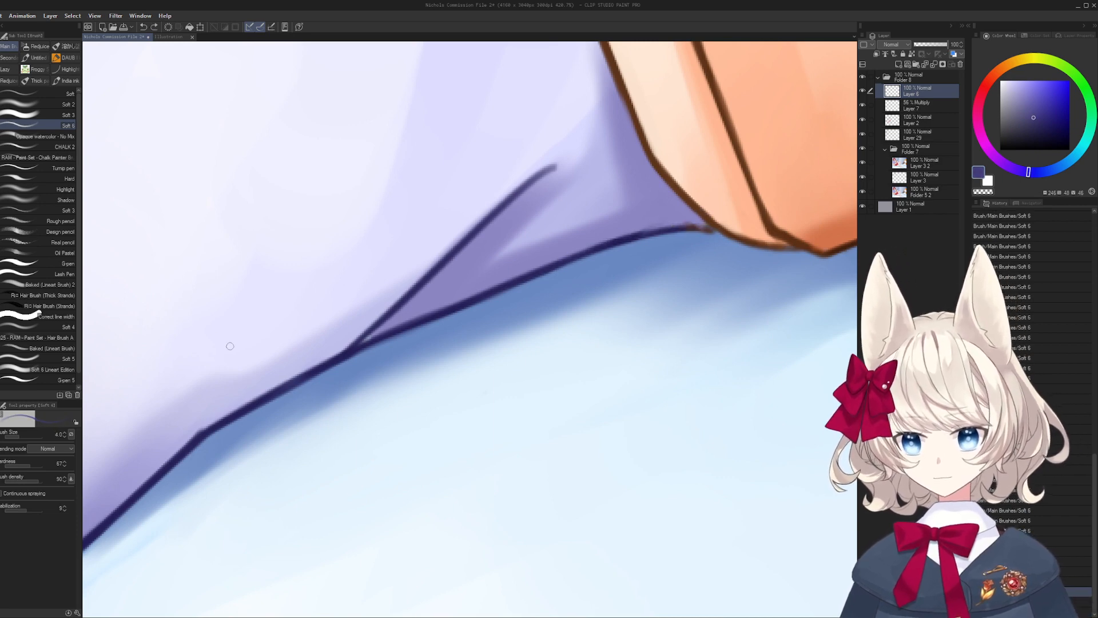
{"action": "scroll", "coordinate": [249, 379], "scroll_direction": "left", "scroll_amount": 1}
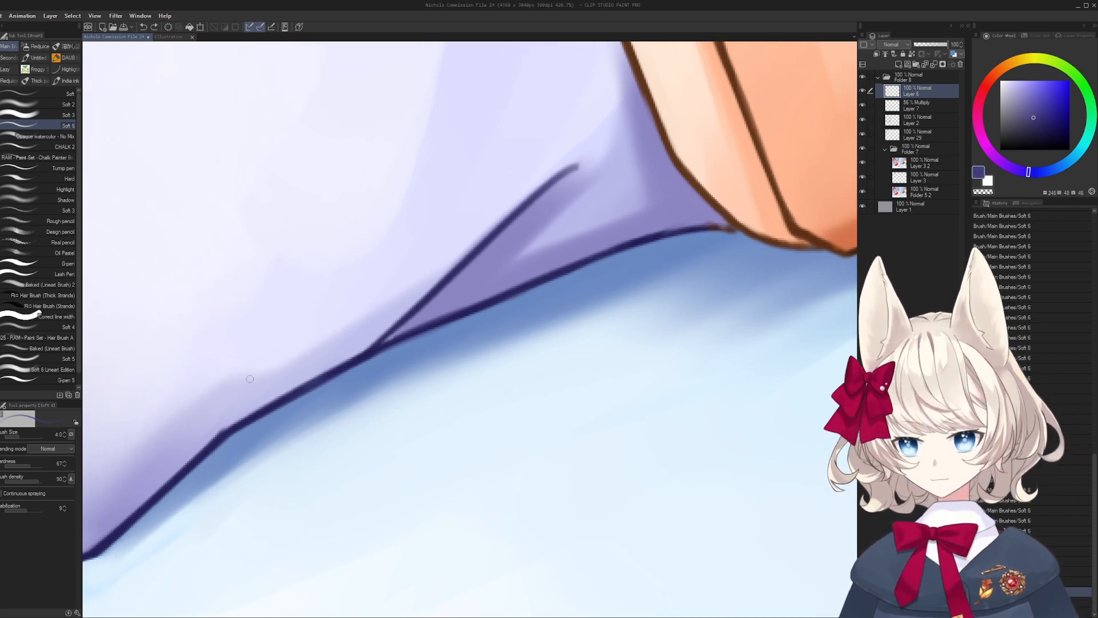
{"action": "scroll", "coordinate": [196, 393], "scroll_direction": "up", "scroll_amount": 1}
{"action": "scroll", "coordinate": [196, 393], "scroll_direction": "right", "scroll_amount": 1}
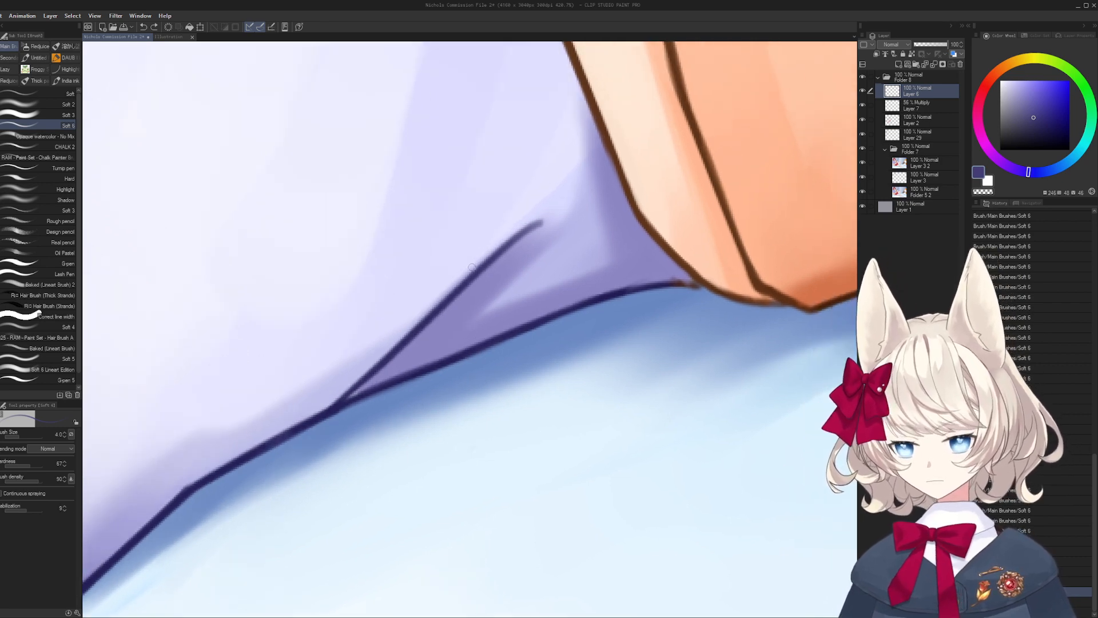
- Try softening the upper tip of the lavender pillow's crease with sampled lavender tones
{"action": "left_click", "coordinate": [547, 241], "text": "alt"}
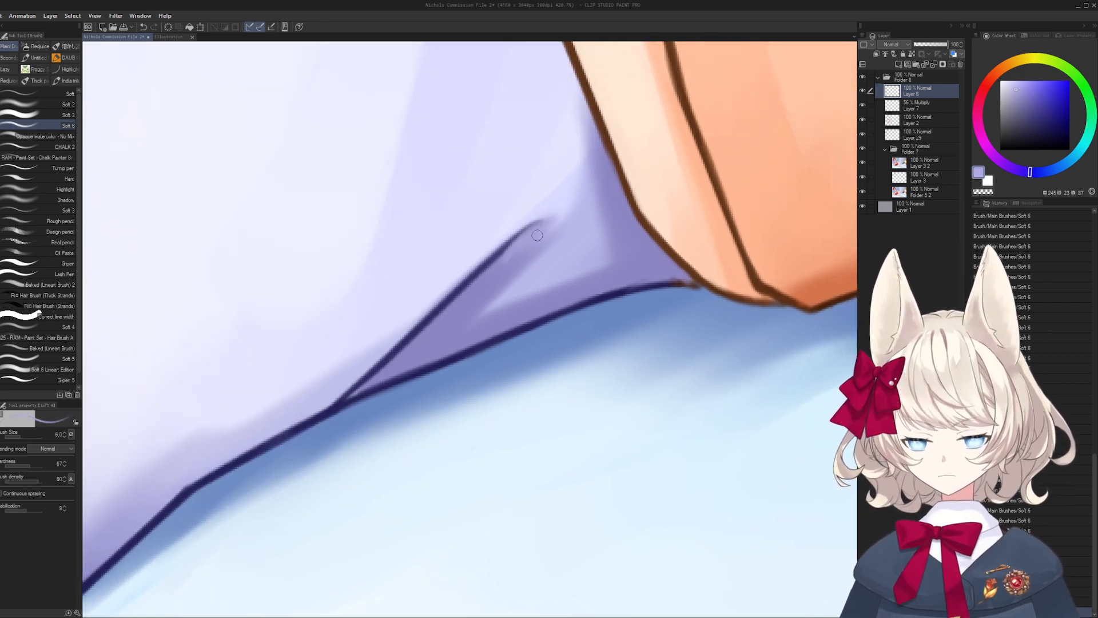
{"action": "key", "text": "ctrl+z"}
{"action": "left_click", "coordinate": [518, 251], "text": "alt"}
{"action": "key", "text": "]"}
{"action": "key", "text": "]"}
{"action": "mouse_move", "coordinate": [516, 247]}
{"action": "left_mouse_down"}
{"action": "mouse_move", "coordinate": [489, 277]}
{"action": "mouse_move", "coordinate": [560, 218]}
{"action": "left_mouse_up"}
{"action": "key", "text": "ctrl+z"}
{"action": "key", "text": "ctrl+z"}
{"action": "key", "text": "ctrl+z"}
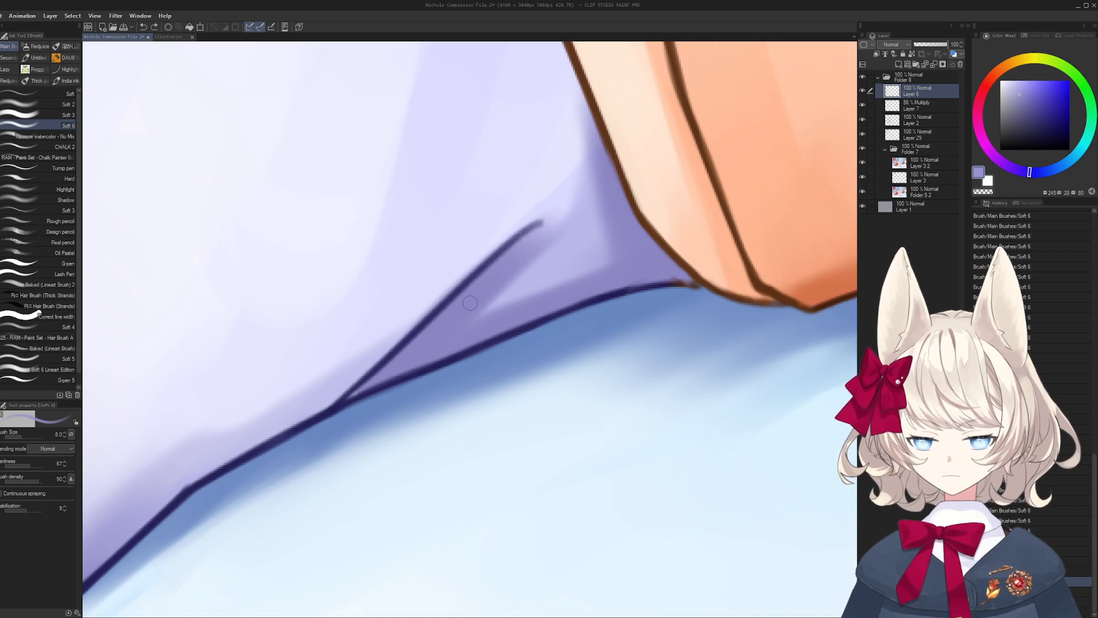
- Soften the shadow beside the crease and its upper tip with sampled lavenders, using the brush at up to size 12
{"action": "left_click_drag", "start_coordinate": [470, 303], "coordinate": [525, 238]}
{"action": "left_click", "coordinate": [571, 216], "text": "alt"}
{"action": "key", "text": "]"}
{"action": "key", "text": "]"}
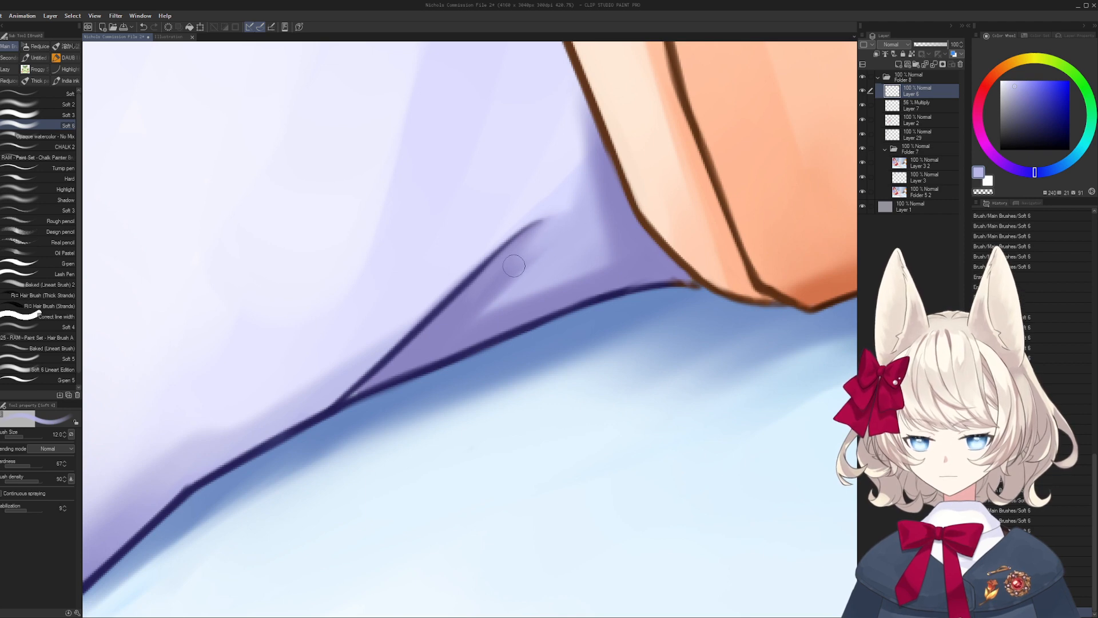
{"action": "key", "text": "["}
{"action": "key", "text": "["}
{"action": "key", "text": "["}
- Thin the crease line along its upper side with sampled pale lavender at brush size 7
{"action": "left_click_drag", "start_coordinate": [337, 394], "coordinate": [450, 294]}
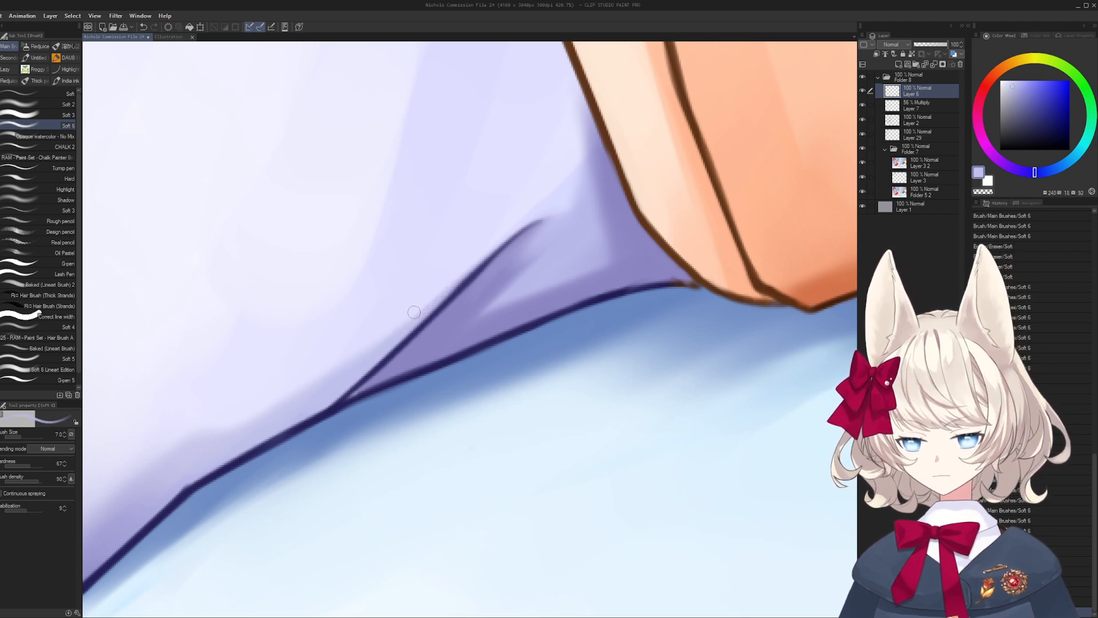
{"action": "left_click_drag", "start_coordinate": [401, 338], "coordinate": [506, 245]}
{"action": "left_click", "coordinate": [524, 222], "text": "alt"}
{"action": "left_click_drag", "start_coordinate": [460, 286], "coordinate": [588, 155]}
{"action": "key", "text": "]"}
{"action": "key", "text": "]"}
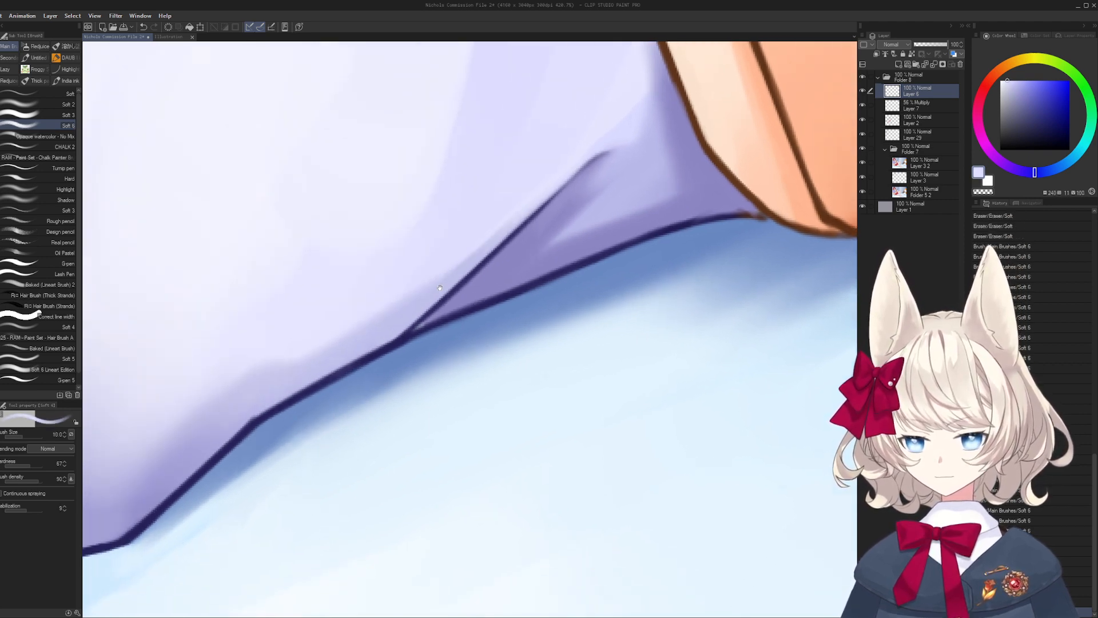
- Rework the junction where the crease meets the pillow's lower outline in sampled navy at brush size 4
{"action": "key", "text": "["}
{"action": "key", "text": "["}
{"action": "key", "text": "["}
{"action": "left_click", "coordinate": [404, 340], "text": "alt"}
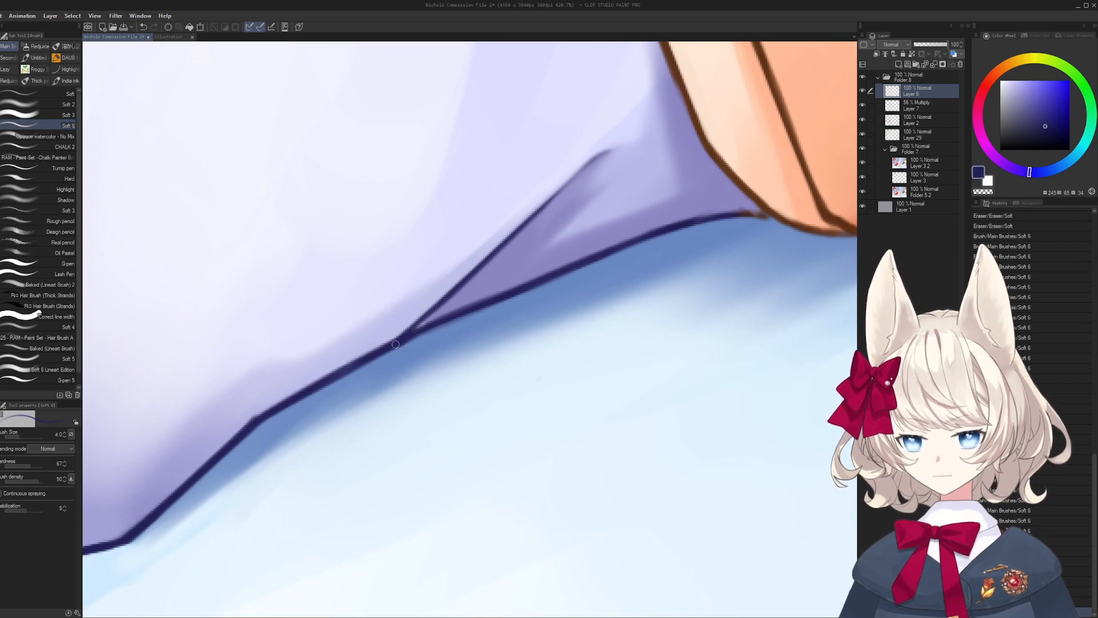
{"action": "key", "text": "ctrl+z"}
{"action": "mouse_move", "coordinate": [421, 326]}
{"action": "left_mouse_down"}
{"action": "mouse_move", "coordinate": [409, 338]}
{"action": "mouse_move", "coordinate": [417, 316]}
{"action": "left_mouse_up"}
{"action": "key", "text": "r"}
{"action": "key", "text": "ctrl+z"}
{"action": "mouse_move", "coordinate": [516, 249]}
{"action": "left_mouse_down"}
{"action": "mouse_move", "coordinate": [416, 324]}
{"action": "mouse_move", "coordinate": [534, 242]}
{"action": "mouse_move", "coordinate": [492, 197]}
{"action": "left_mouse_up"}
{"action": "key", "text": "shift+space"}
{"action": "key", "text": "space"}
{"action": "left_click_drag", "start_coordinate": [493, 197], "coordinate": [494, 225]}
- Trim the pillow side of the crease junction with sampled light lavender, using a slightly larger brush
{"action": "left_click", "coordinate": [392, 386], "text": "alt"}
{"action": "key", "text": "bracketright"}
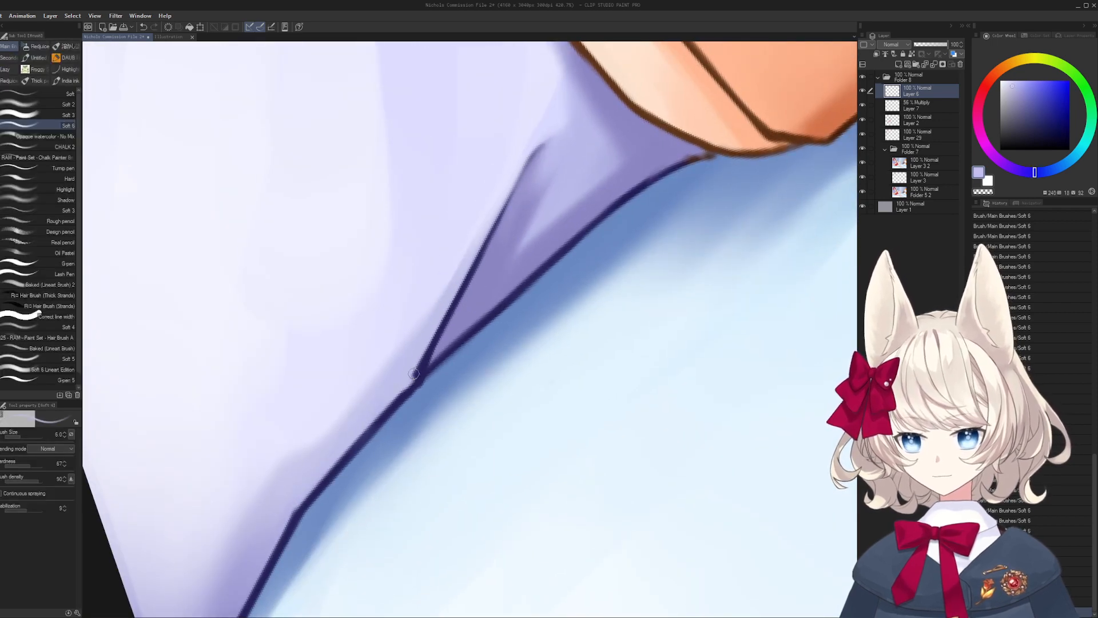
{"action": "left_click_drag", "start_coordinate": [411, 380], "coordinate": [443, 318]}
{"action": "key", "text": "ctrl+z"}
{"action": "key", "text": "shift+space"}
{"action": "mouse_move", "coordinate": [520, 282]}
{"action": "left_mouse_down"}
{"action": "mouse_move", "coordinate": [535, 308]}
{"action": "mouse_move", "coordinate": [483, 314]}
{"action": "left_mouse_up"}
- Thin the underside of the outline between the crease and the orange pillow with sampled bed-shadow blue at brush size 6
{"action": "left_click", "coordinate": [487, 332], "text": "alt"}
{"action": "mouse_move", "coordinate": [433, 380]}
{"action": "left_mouse_down"}
{"action": "mouse_move", "coordinate": [519, 292]}
{"action": "mouse_move", "coordinate": [616, 296]}
{"action": "left_mouse_up"}
{"action": "key", "text": "shift+space"}
{"action": "left_click_drag", "start_coordinate": [461, 337], "coordinate": [584, 295]}
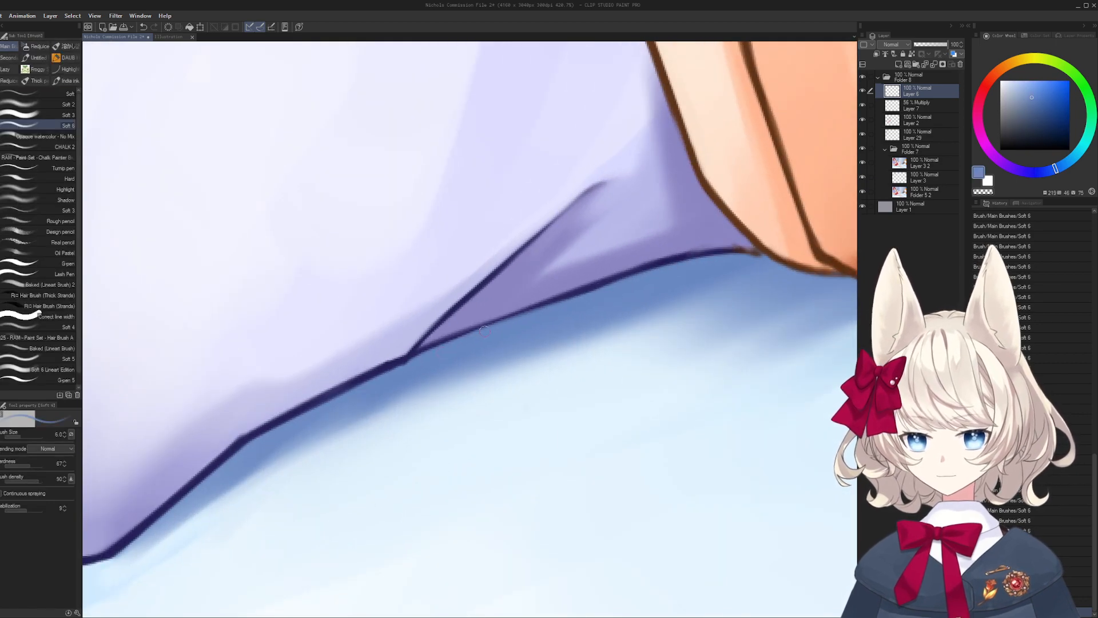
{"action": "left_click_drag", "start_coordinate": [495, 323], "coordinate": [637, 273]}
- Redraw the outline from the crease junction towards the orange pillow in sampled navy at brush size 3
{"action": "left_click", "coordinate": [394, 363], "text": "alt"}
{"action": "key", "text": "bracketleft"}
{"action": "key", "text": "bracketleft"}
{"action": "left_click_drag", "start_coordinate": [398, 364], "coordinate": [686, 258]}
{"action": "key", "text": "ctrl+z"}
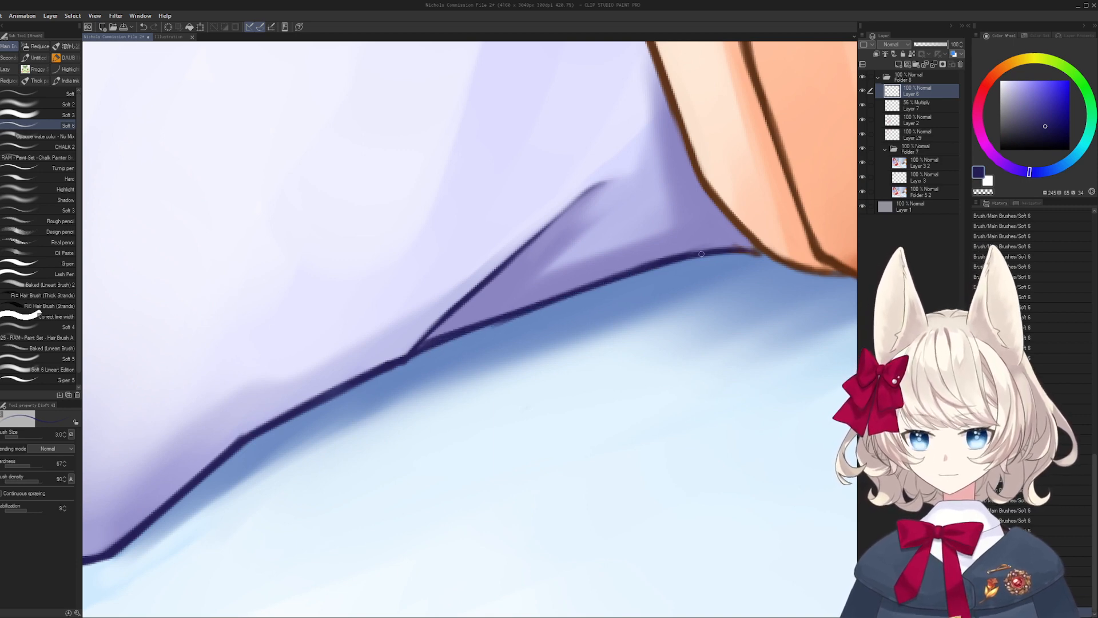
- Examine the outline's end at the orange pillow, and check the whole illustration at a reduced zoom
{"action": "key", "text": "shift+space"}
{"action": "mouse_move", "coordinate": [755, 252]}
{"action": "left_mouse_down"}
{"action": "mouse_move", "coordinate": [657, 515]}
{"action": "mouse_move", "coordinate": [366, 606]}
{"action": "left_mouse_up"}
{"action": "key", "text": "space"}
{"action": "left_click_drag", "start_coordinate": [366, 606], "coordinate": [441, 372]}
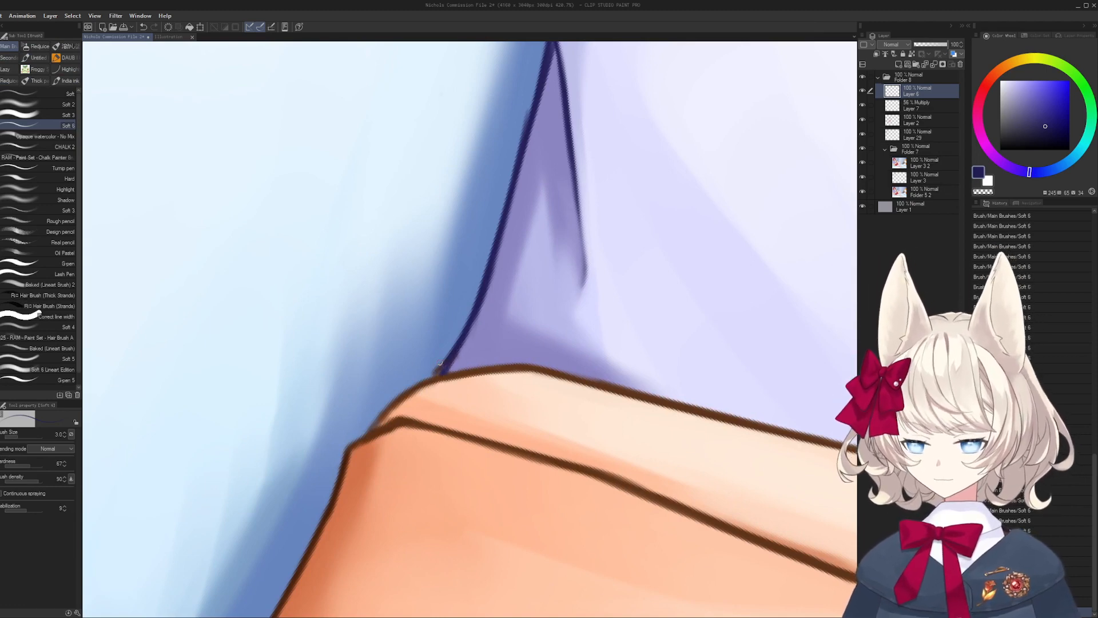
{"action": "key", "text": "ctrl+space"}
{"action": "left_click_drag", "start_coordinate": [432, 395], "coordinate": [426, 408]}
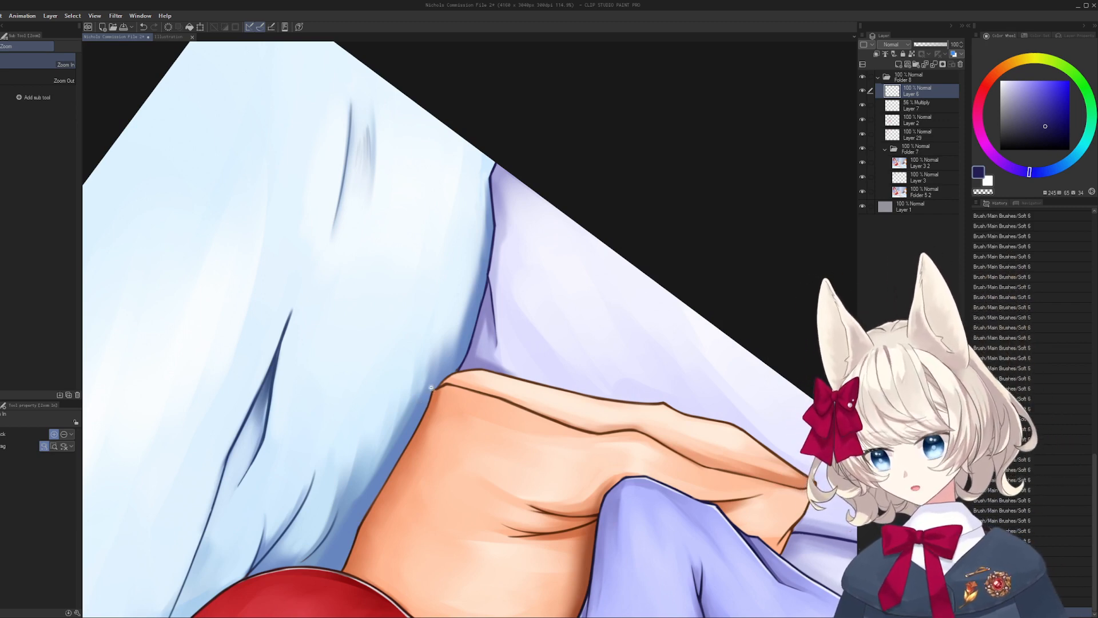
{"action": "left_click_drag", "start_coordinate": [432, 388], "coordinate": [370, 406]}
{"action": "key", "text": "ctrl+at"}
{"action": "left_click_drag", "start_coordinate": [480, 328], "coordinate": [426, 355]}
{"action": "key", "text": "h"}
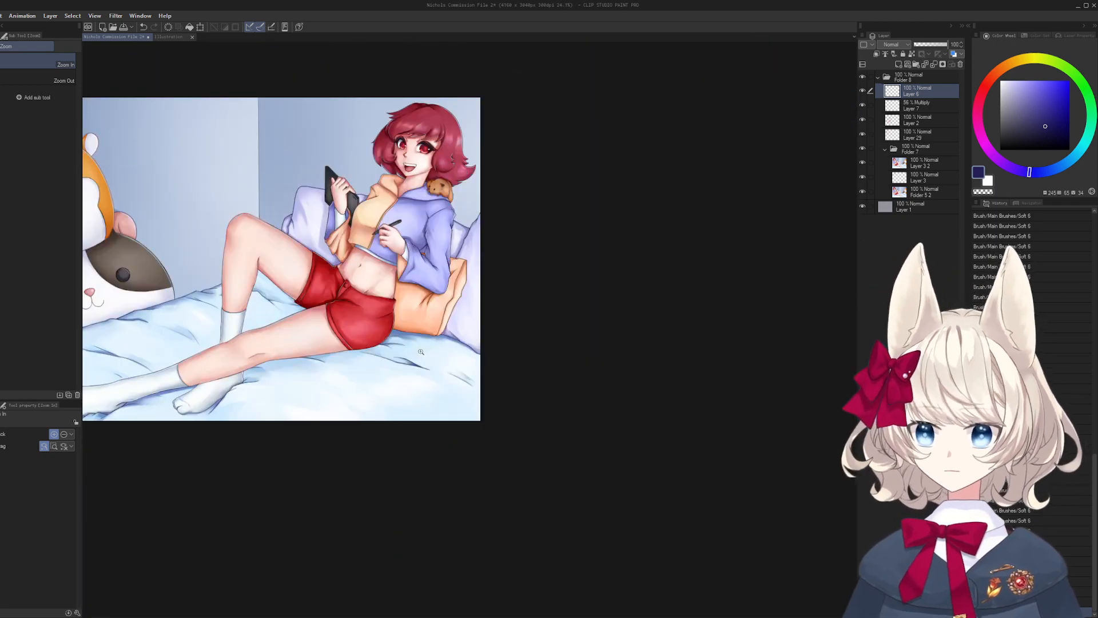
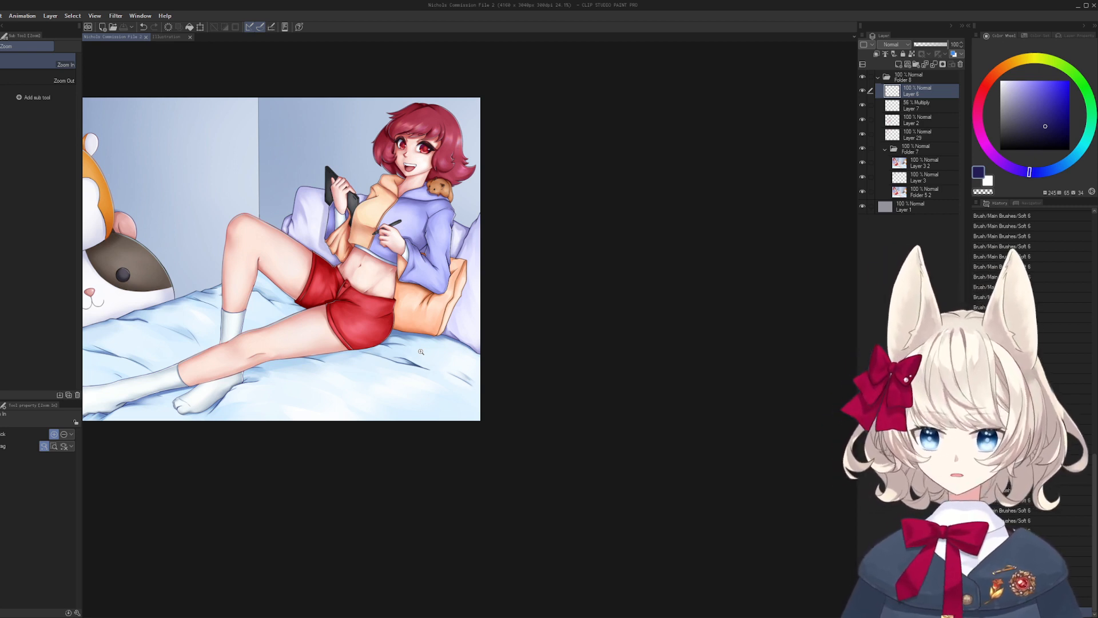
- Blend the upper shading of the lavender pillow near the canvas edge with sampled lavenders, enlarging the brush to size 40
{"action": "left_click_drag", "start_coordinate": [503, 322], "coordinate": [501, 337]}
{"action": "left_click_drag", "start_coordinate": [478, 247], "coordinate": [526, 311]}
{"action": "left_click_drag", "start_coordinate": [530, 312], "coordinate": [525, 360]}
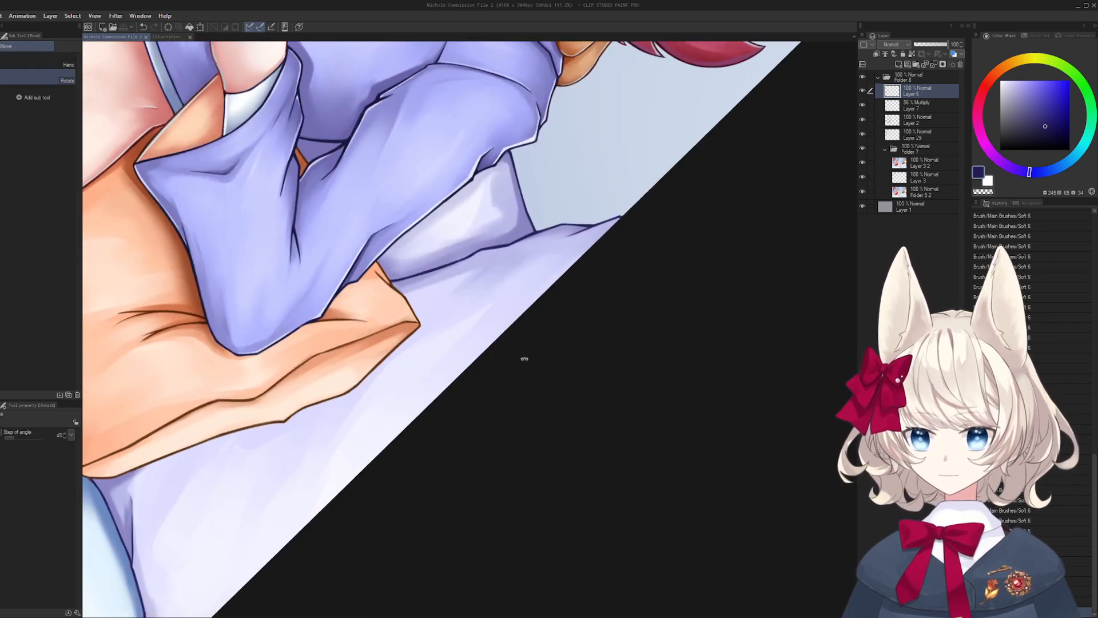
{"action": "mouse_move", "coordinate": [426, 326]}
{"action": "left_mouse_down"}
{"action": "mouse_move", "coordinate": [501, 345]}
{"action": "mouse_move", "coordinate": [507, 306]}
{"action": "left_mouse_up"}
{"action": "key", "text": "b"}
{"action": "left_click", "coordinate": [450, 377], "text": "alt"}
{"action": "key", "text": "]"}
{"action": "key", "text": "]"}
{"action": "key", "text": "]"}
{"action": "key", "text": "]"}
{"action": "key", "text": "]"}
{"action": "key", "text": "]"}
{"action": "key", "text": "]"}
{"action": "left_click", "coordinate": [498, 297], "text": "alt"}
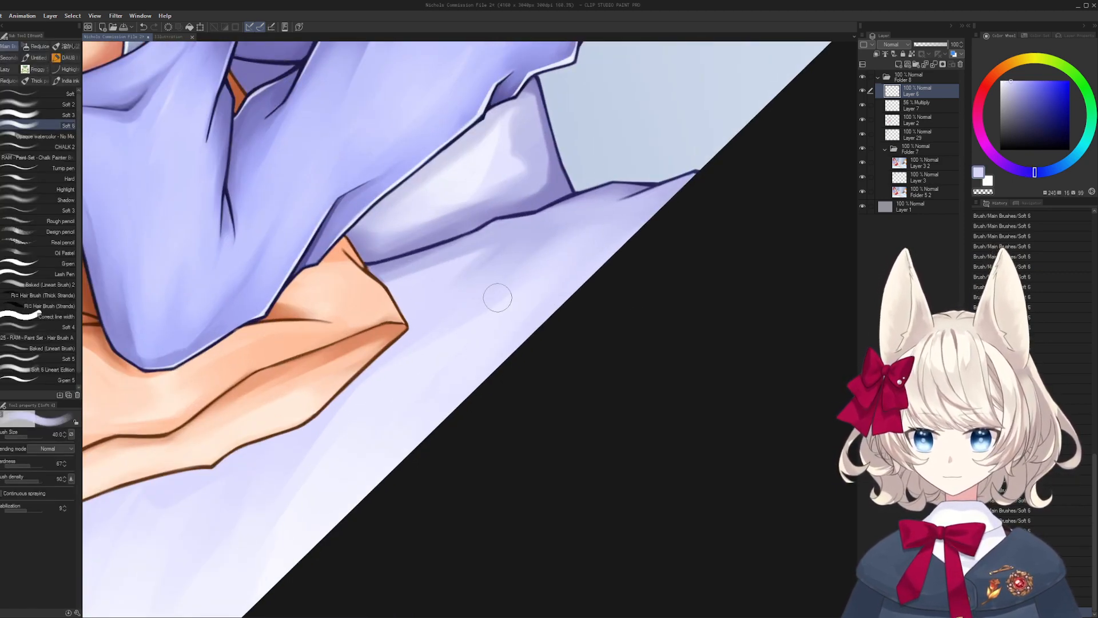
{"action": "scroll", "coordinate": [561, 240], "scroll_direction": "up", "scroll_amount": 2}
{"action": "key", "text": "bracketleft"}
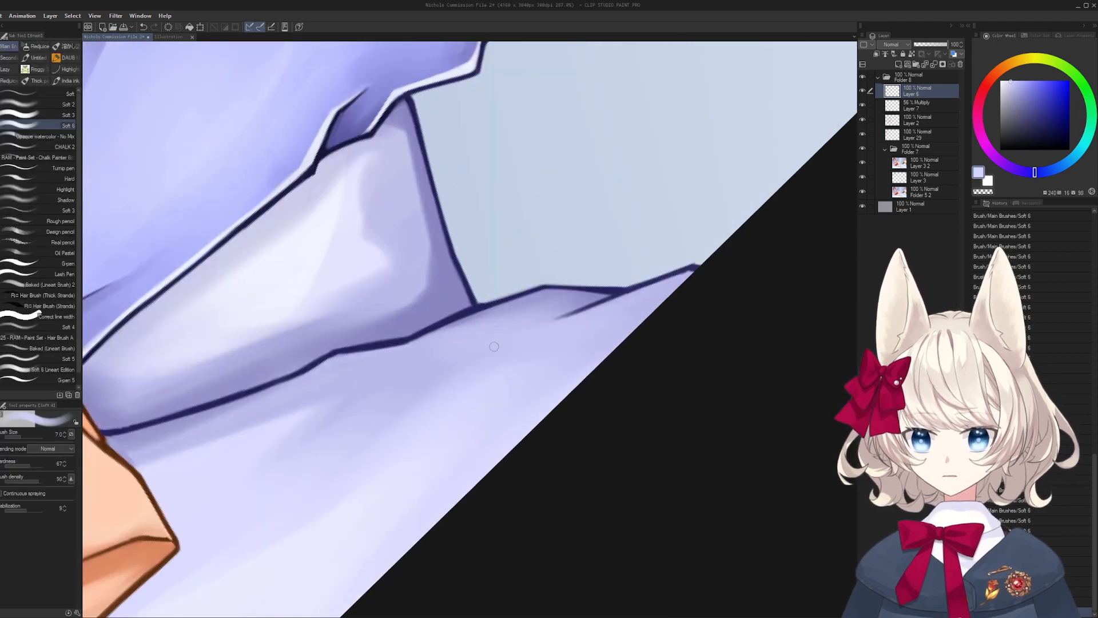
- Redraw the lavender pillow's upper outline from the white pillow's corner along the wall in sampled navy at brush size 4
{"action": "scroll", "coordinate": [494, 338], "scroll_direction": "up", "scroll_amount": 5}
{"action": "left_click", "coordinate": [453, 324], "text": "alt"}
{"action": "key", "text": "bracketleft"}
{"action": "key", "text": "bracketleft"}
{"action": "key", "text": "bracketleft"}
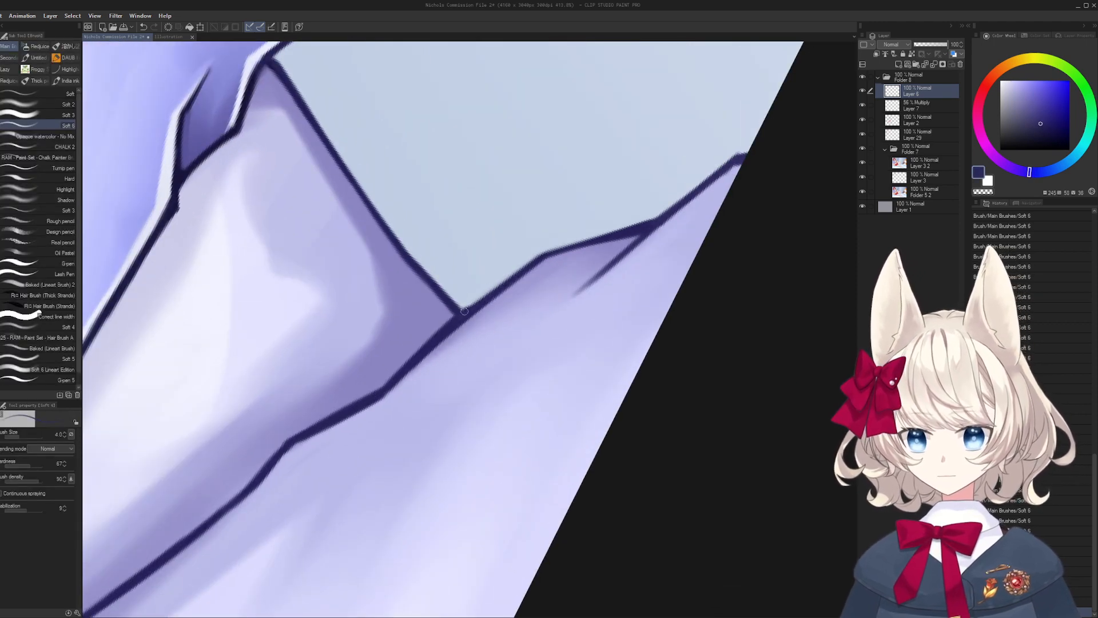
{"action": "left_click_drag", "start_coordinate": [464, 311], "coordinate": [543, 254]}
- Redraw the short crease below the pillow's upper outline in navy with the brush at size 2.5
{"action": "mouse_move", "coordinate": [606, 205]}
{"action": "left_mouse_down"}
{"action": "mouse_move", "coordinate": [593, 191]}
{"action": "mouse_move", "coordinate": [526, 229]}
{"action": "left_mouse_up"}
{"action": "key", "text": "bracketleft"}
{"action": "key", "text": "bracketleft"}
{"action": "left_click_drag", "start_coordinate": [524, 346], "coordinate": [577, 240]}
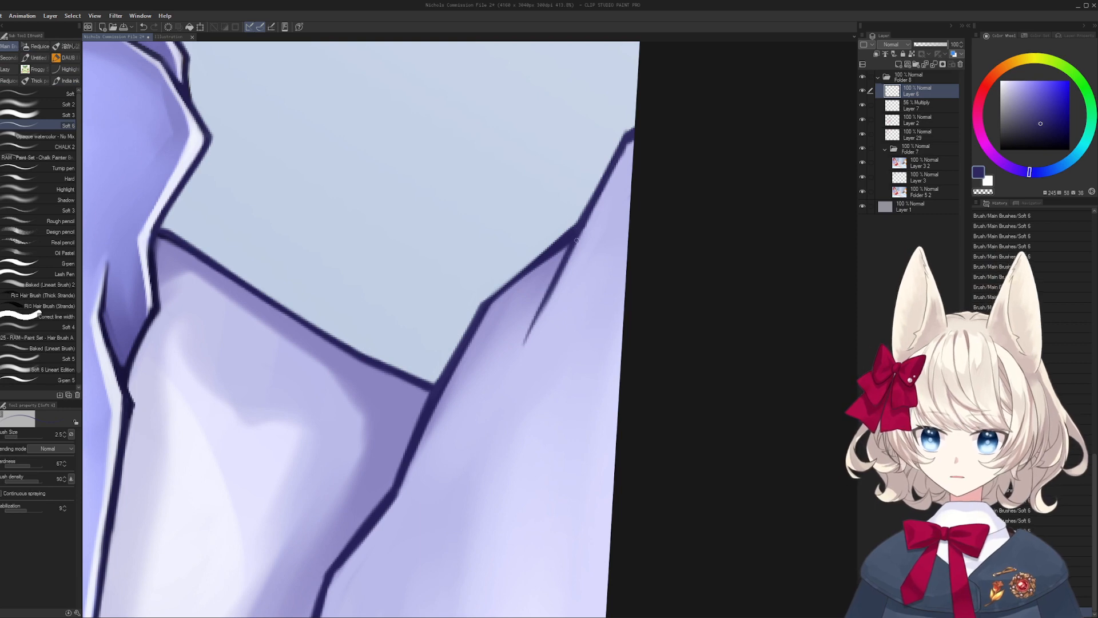
- Soften the shading beside the short upper crease with sampled lavender, using the brush at size 17 and then 12
{"action": "left_click", "coordinate": [508, 347], "text": "alt"}
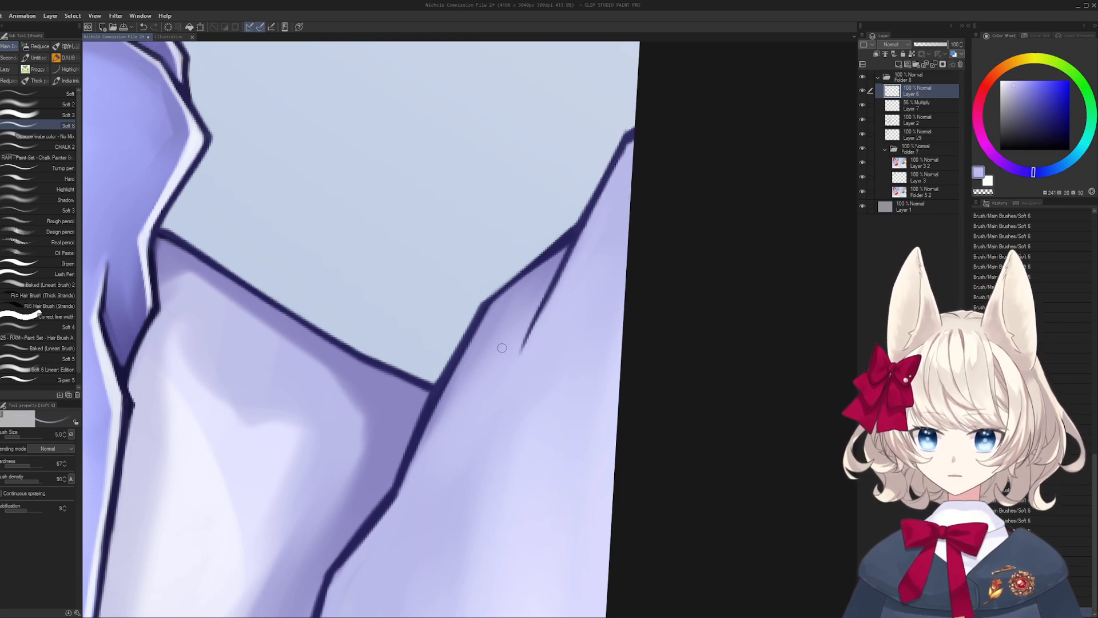
{"action": "key", "text": "bracketright"}
{"action": "key", "text": "bracketright"}
{"action": "key", "text": "bracketright"}
{"action": "key", "text": "bracketright"}
{"action": "key", "text": "bracketright"}
{"action": "key", "text": "bracketright"}
{"action": "key", "text": "bracketright"}
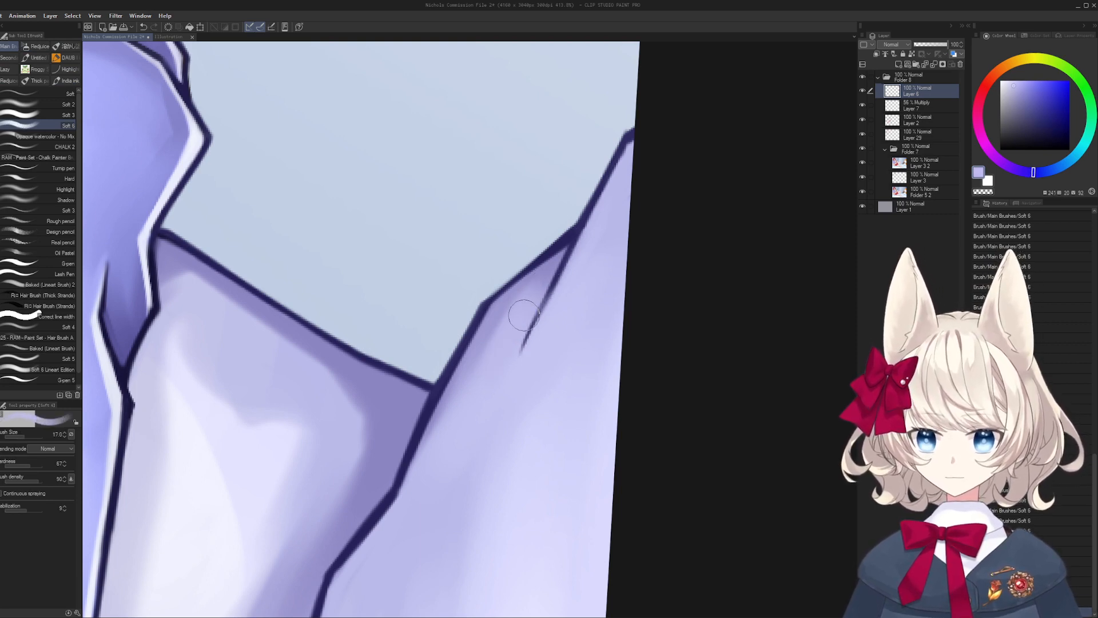
{"action": "key", "text": "bracketleft"}
{"action": "key", "text": "bracketleft"}
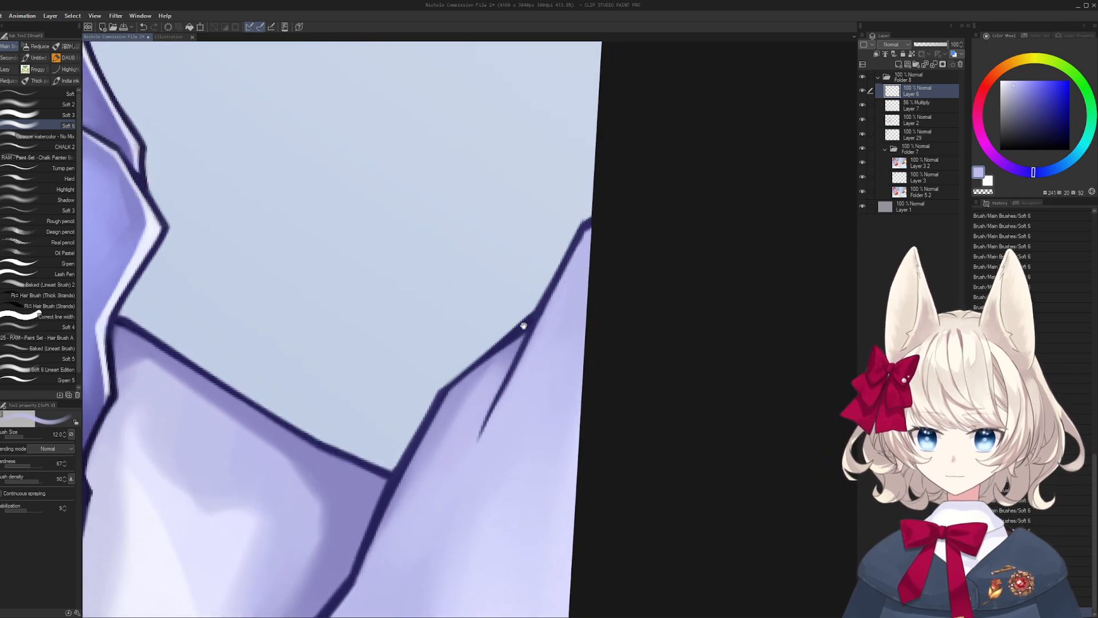
- Touch up the wall edge with sampled pale blue and brighten the white pillow's upper highlight in pale lavender at brush size 17
{"action": "left_click", "coordinate": [448, 364], "text": "alt"}
{"action": "left_click_drag", "start_coordinate": [423, 386], "coordinate": [528, 274]}
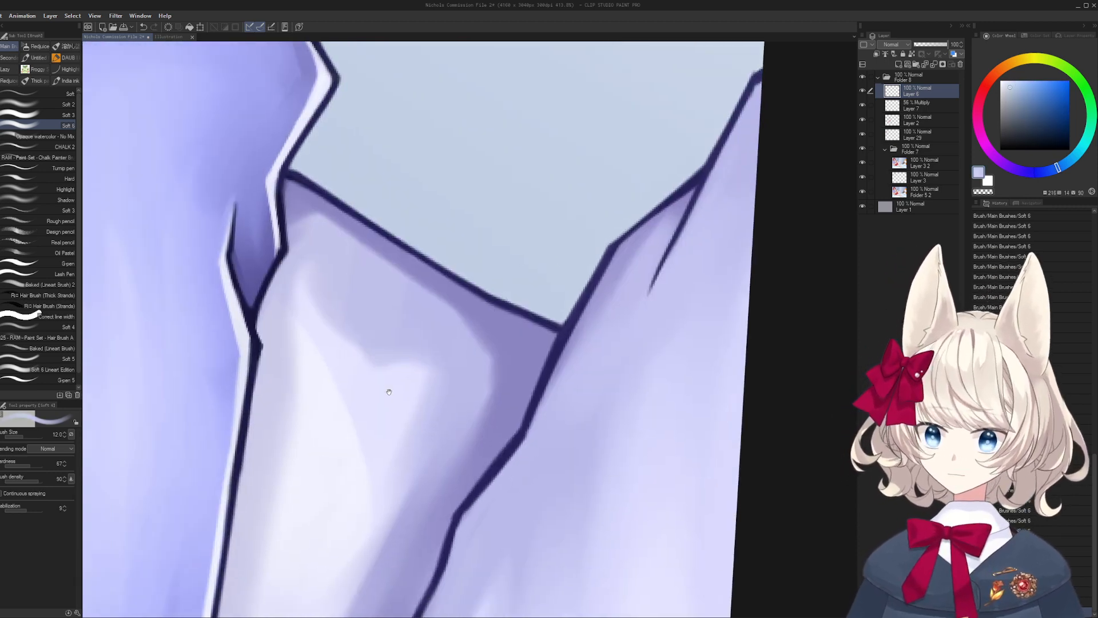
{"action": "mouse_move", "coordinate": [389, 391]}
{"action": "left_mouse_down"}
{"action": "mouse_move", "coordinate": [472, 346]}
{"action": "mouse_move", "coordinate": [493, 404]}
{"action": "left_mouse_up"}
{"action": "left_click", "coordinate": [487, 380], "text": "alt"}
{"action": "key", "text": "bracketright"}
{"action": "key", "text": "bracketright"}
{"action": "left_click_drag", "start_coordinate": [533, 346], "coordinate": [490, 419]}
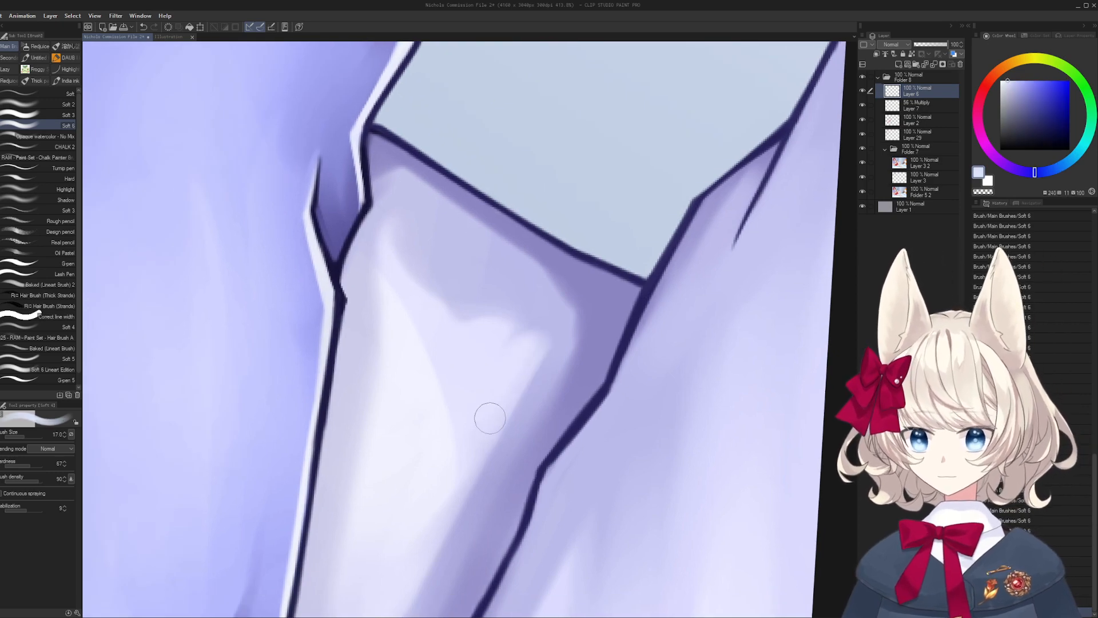
{"action": "left_click_drag", "start_coordinate": [540, 331], "coordinate": [524, 352]}
{"action": "left_click_drag", "start_coordinate": [413, 274], "coordinate": [458, 317]}
{"action": "key", "text": "ctrl+z"}
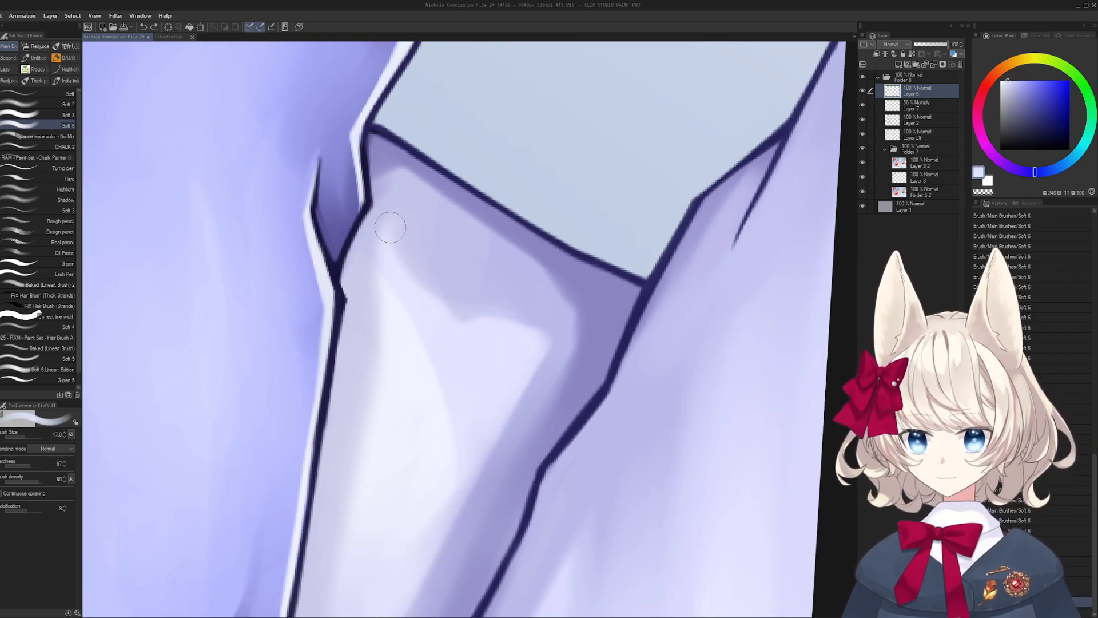
{"action": "left_click_drag", "start_coordinate": [390, 227], "coordinate": [438, 298]}
{"action": "left_click_drag", "start_coordinate": [449, 336], "coordinate": [383, 326]}
- Smooth the white pillow's highlight and upper shadow transition with sampled pale lavenders, enlarging the brush to size 30
{"action": "mouse_move", "coordinate": [395, 316]}
{"action": "left_mouse_down"}
{"action": "mouse_move", "coordinate": [507, 375]}
{"action": "mouse_move", "coordinate": [502, 294]}
{"action": "left_mouse_up"}
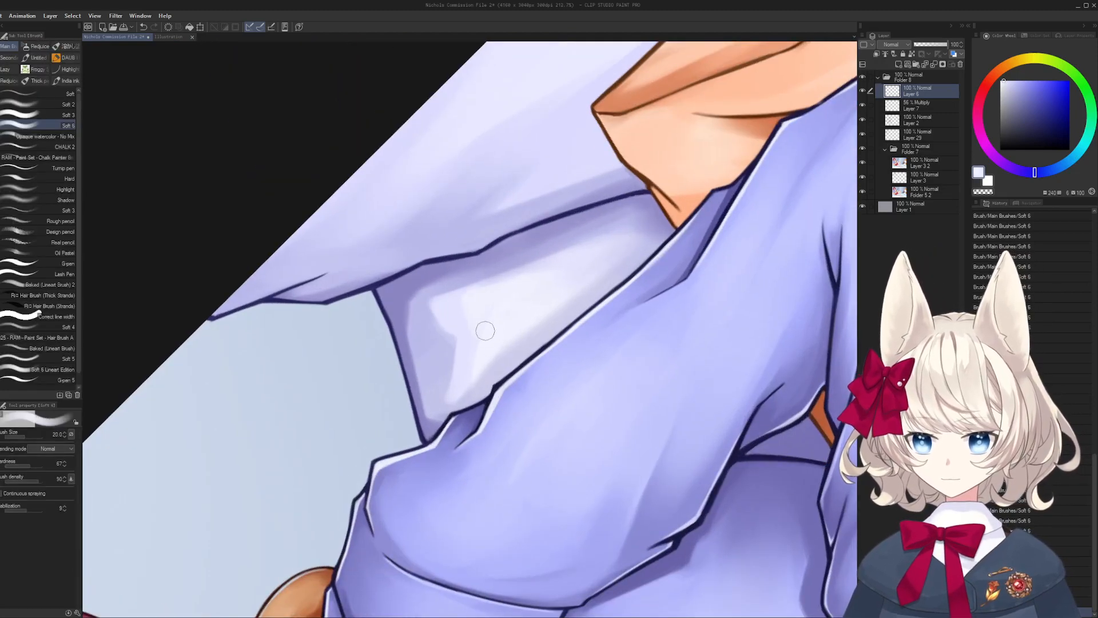
{"action": "key", "text": "]"}
{"action": "mouse_move", "coordinate": [484, 366]}
{"action": "left_mouse_down"}
{"action": "mouse_move", "coordinate": [599, 265]}
{"action": "mouse_move", "coordinate": [622, 262]}
{"action": "left_mouse_up"}
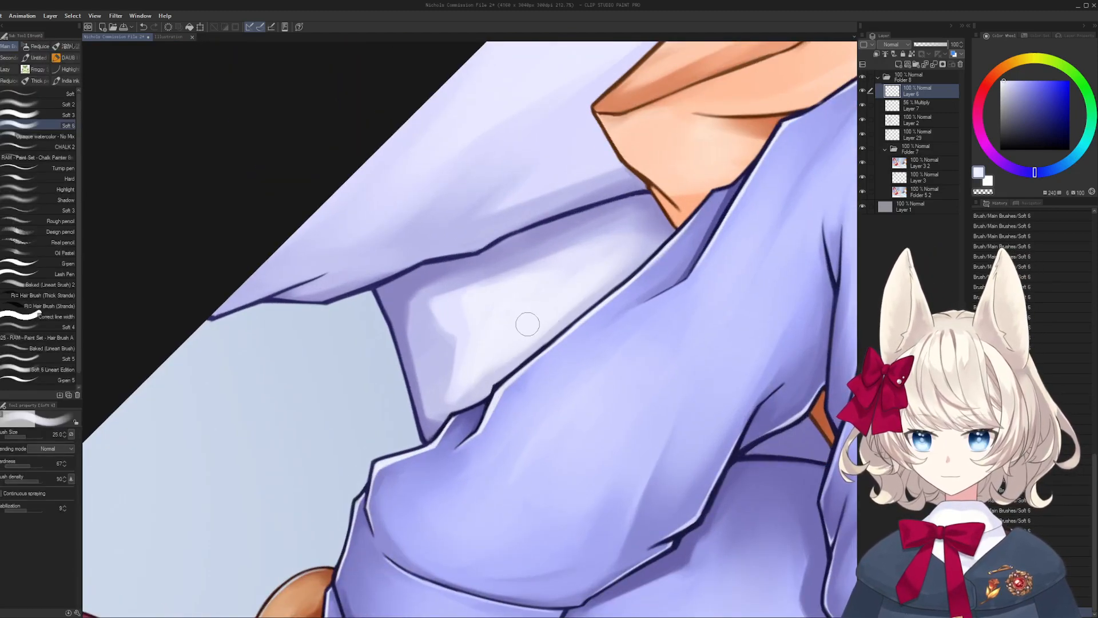
{"action": "key", "text": "]"}
{"action": "left_click", "coordinate": [494, 261], "text": "alt"}
{"action": "mouse_move", "coordinate": [503, 269]}
{"action": "left_mouse_down"}
{"action": "mouse_move", "coordinate": [554, 250]}
{"action": "mouse_move", "coordinate": [500, 279]}
{"action": "mouse_move", "coordinate": [640, 222]}
{"action": "left_mouse_up"}
{"action": "left_click", "coordinate": [556, 264], "text": "alt"}
{"action": "key", "text": "]"}
{"action": "key", "text": "]"}
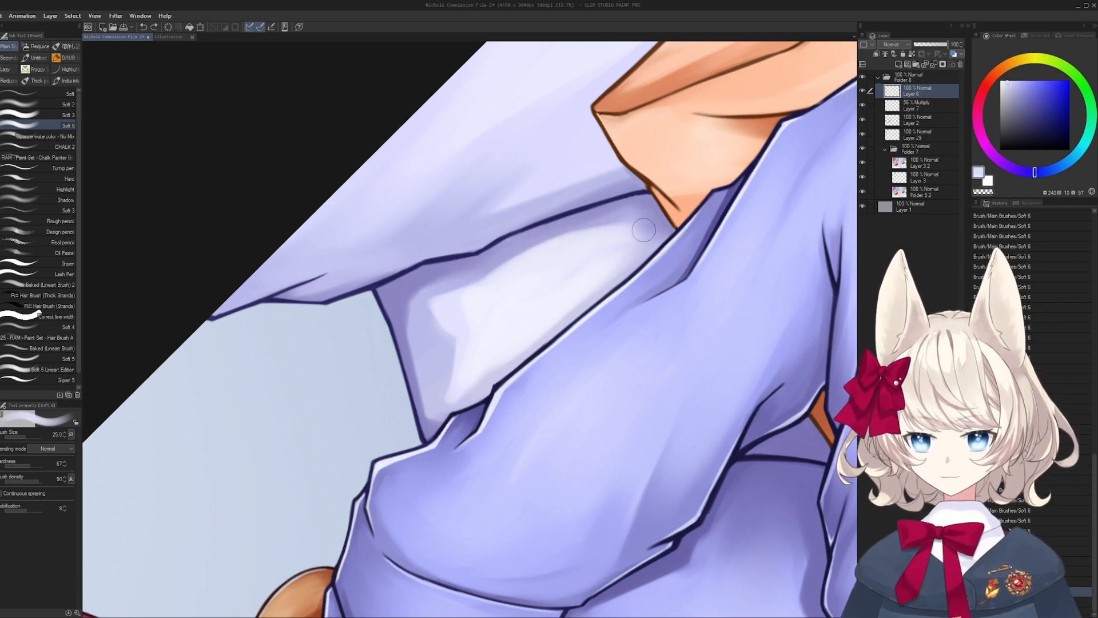
{"action": "key", "text": "bracketright"}
{"action": "left_click", "coordinate": [623, 229], "text": "alt"}
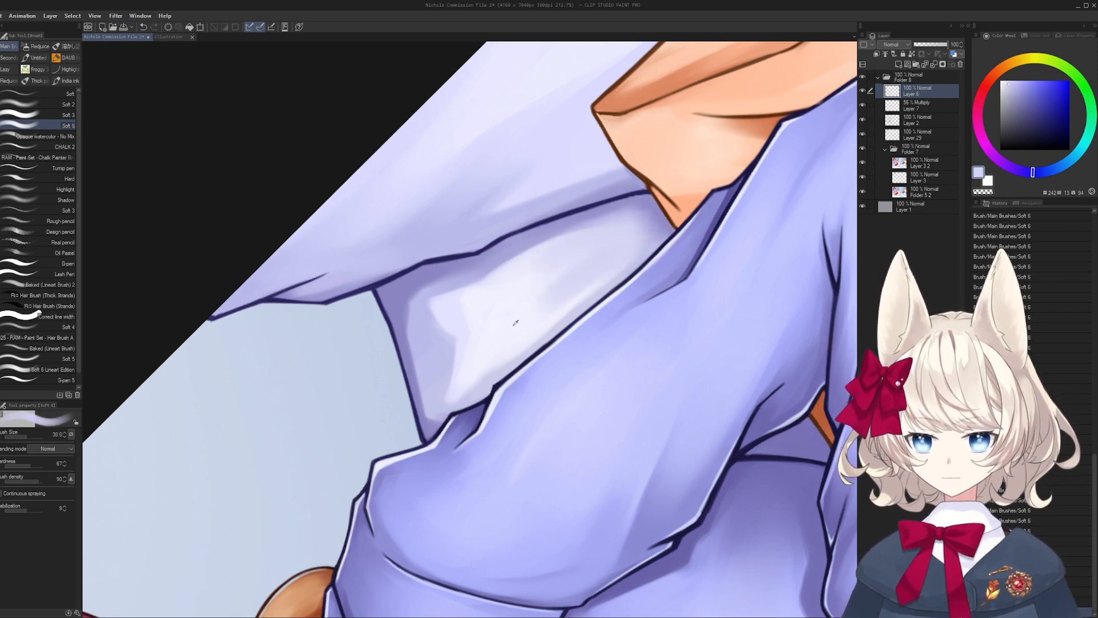
- Retrace the lavender pillow's upper outline and its junction with the short crease in sampled navy at brush size 4
{"action": "key", "text": "r"}
{"action": "left_click_drag", "start_coordinate": [537, 287], "coordinate": [518, 452]}
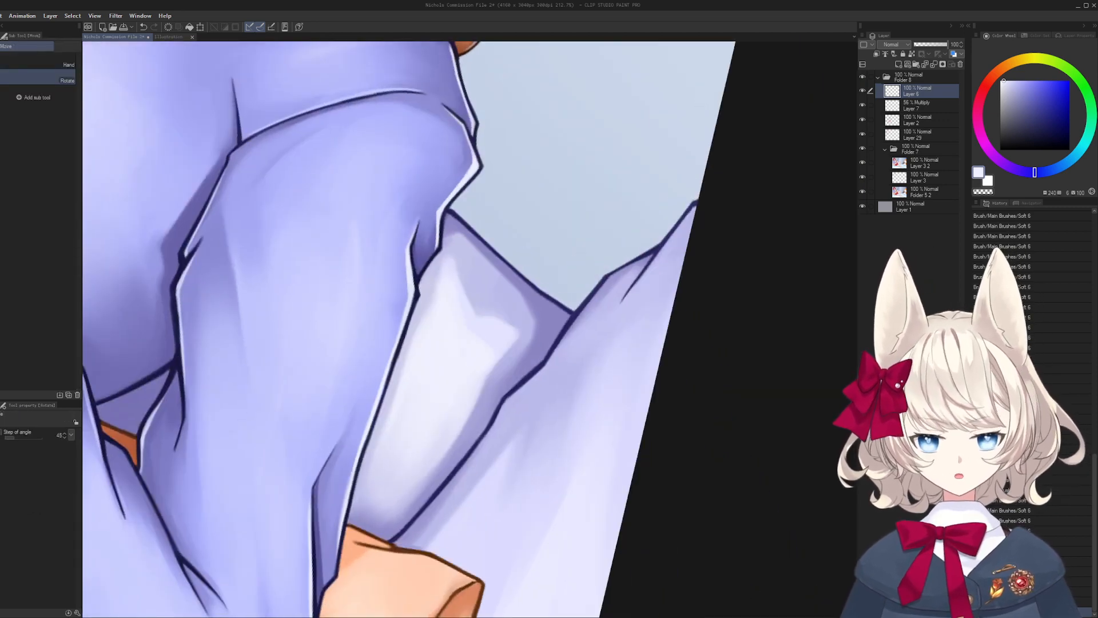
{"action": "left_click_drag", "start_coordinate": [610, 307], "coordinate": [598, 349]}
{"action": "mouse_move", "coordinate": [599, 349]}
{"action": "left_mouse_down", "text": "ctrl"}
{"action": "mouse_move", "coordinate": [613, 321]}
{"action": "mouse_move", "coordinate": [607, 344]}
{"action": "left_mouse_up", "text": "ctrl"}
{"action": "key", "text": "bracketleft"}
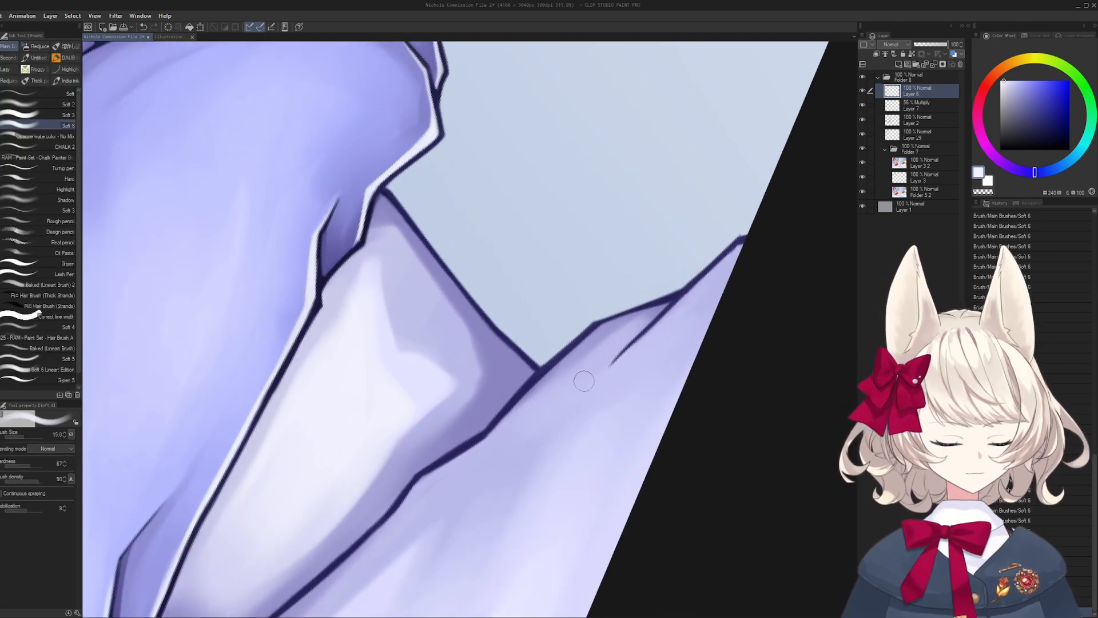
{"action": "key", "text": "bracketleft"}
{"action": "left_click_drag", "start_coordinate": [583, 378], "coordinate": [577, 392]}
{"action": "key", "text": "bracketleft"}
{"action": "key", "text": "bracketleft"}
{"action": "key", "text": "bracketleft"}
{"action": "key", "text": "bracketleft"}
{"action": "key", "text": "bracketleft"}
{"action": "key", "text": "bracketleft"}
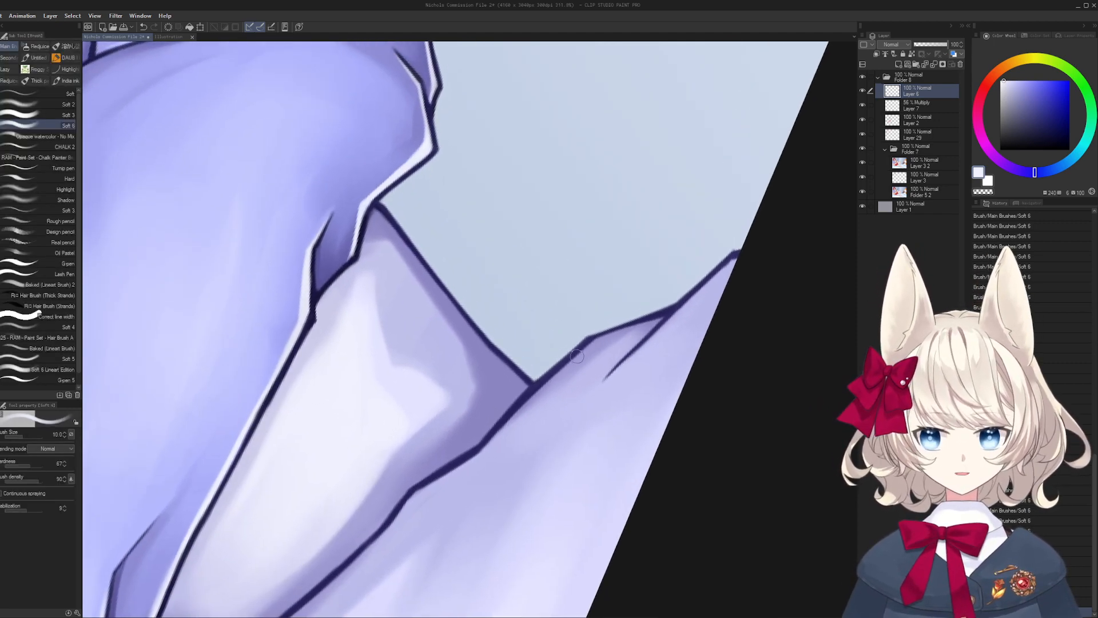
{"action": "left_click", "coordinate": [576, 351], "text": "alt"}
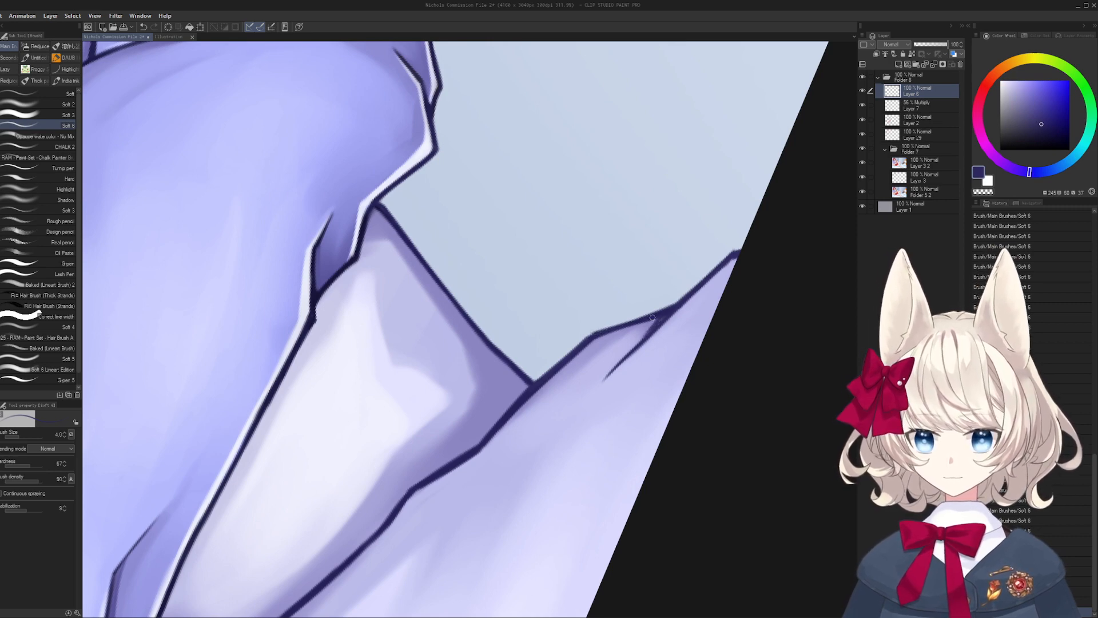
{"action": "left_click_drag", "start_coordinate": [691, 293], "coordinate": [664, 327]}
- Trim the wall side of the lavender pillow's upper outline with sampled wall blue at brush size 5
{"action": "key", "text": "bracketright"}
{"action": "key", "text": "bracketright"}
{"action": "left_click", "coordinate": [684, 299], "text": "alt"}
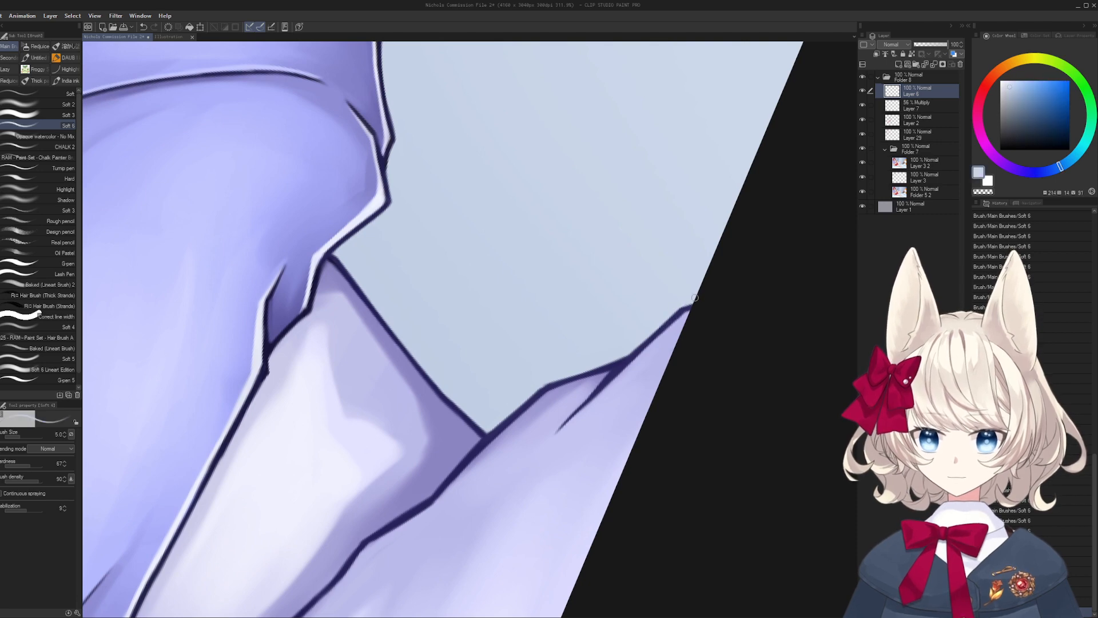
- Redraw the lavender sleeve's outer outline from the white pillow's corner up along the wall in sampled navy at brush size 4
{"action": "scroll", "coordinate": [560, 373], "scroll_direction": "up", "scroll_amount": 2}
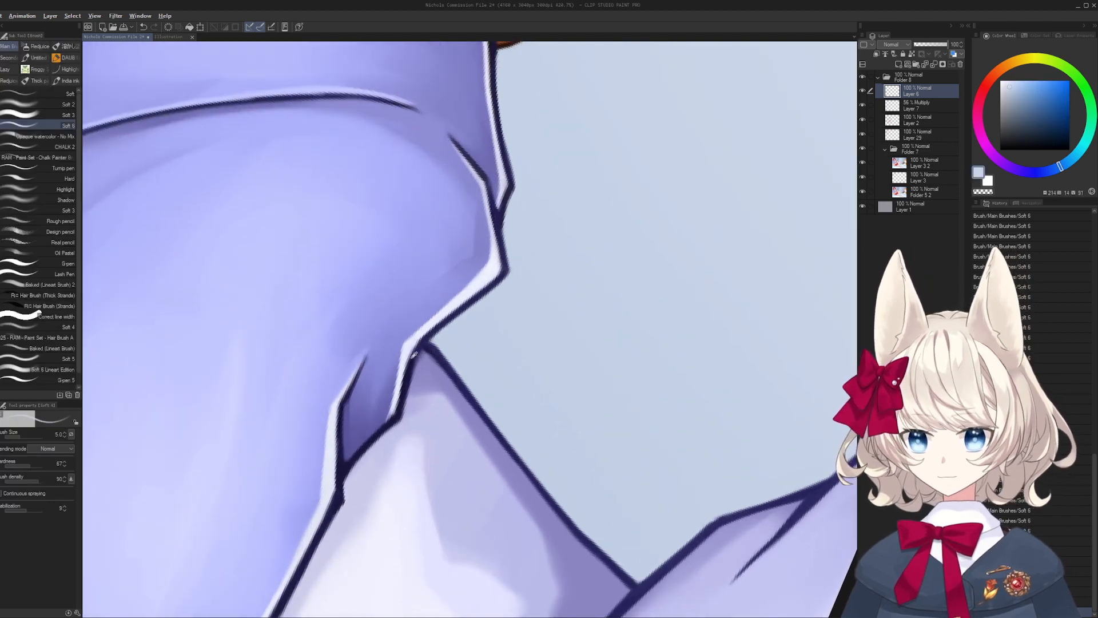
{"action": "left_click", "coordinate": [411, 365], "text": "alt"}
{"action": "left_click_drag", "start_coordinate": [416, 359], "coordinate": [441, 325]}
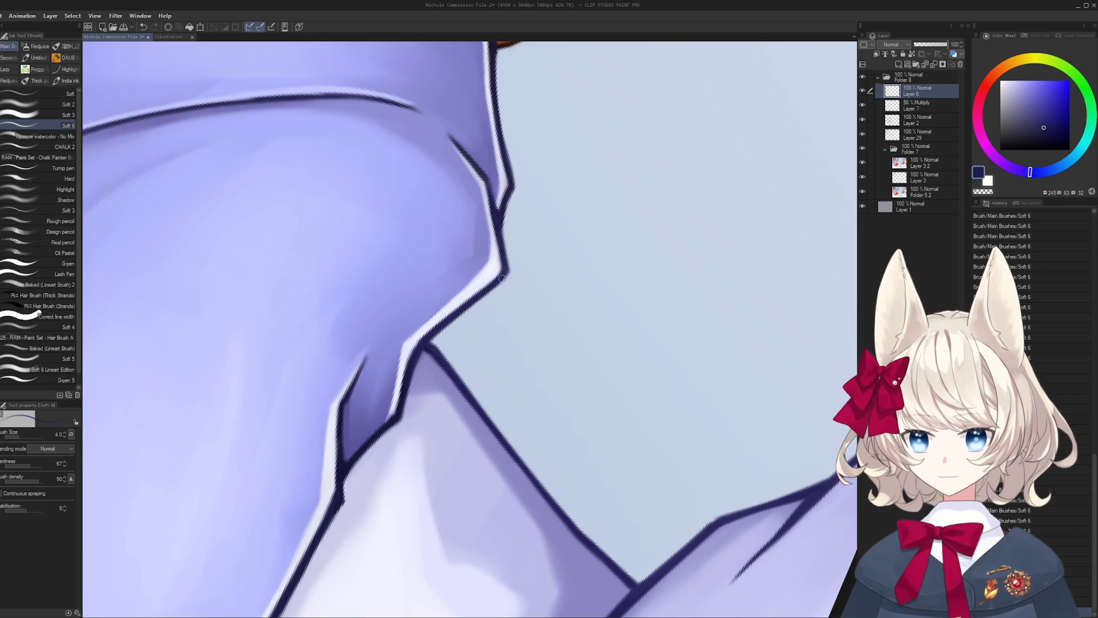
{"action": "left_click_drag", "start_coordinate": [502, 279], "coordinate": [501, 364]}
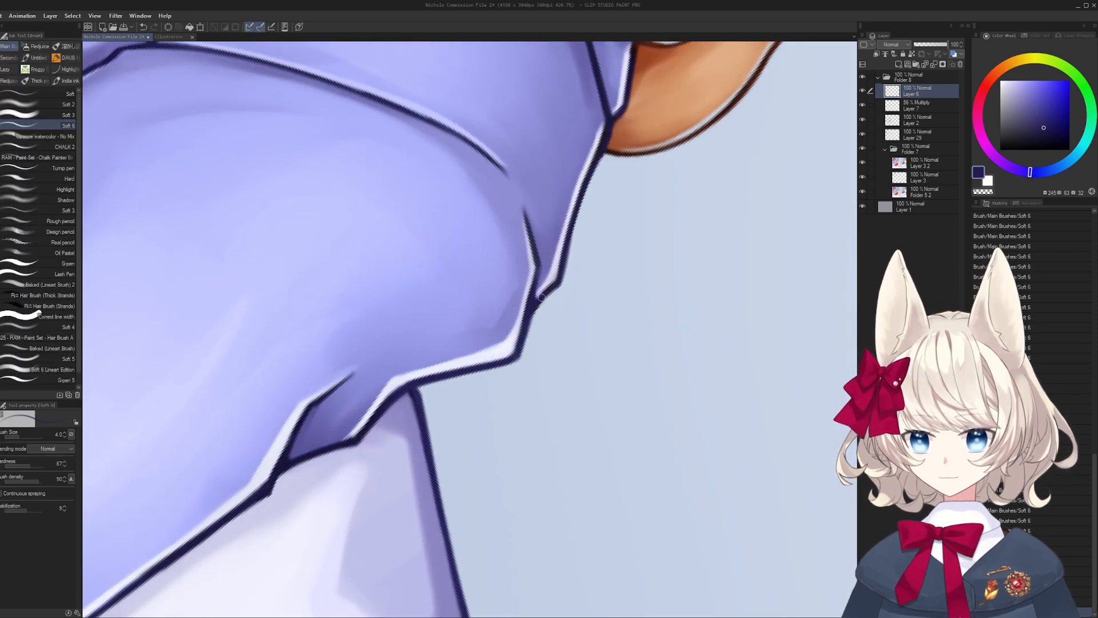
{"action": "left_click_drag", "start_coordinate": [498, 310], "coordinate": [573, 245]}
{"action": "left_click_drag", "start_coordinate": [573, 245], "coordinate": [364, 249]}
{"action": "left_click_drag", "start_coordinate": [461, 304], "coordinate": [465, 322]}
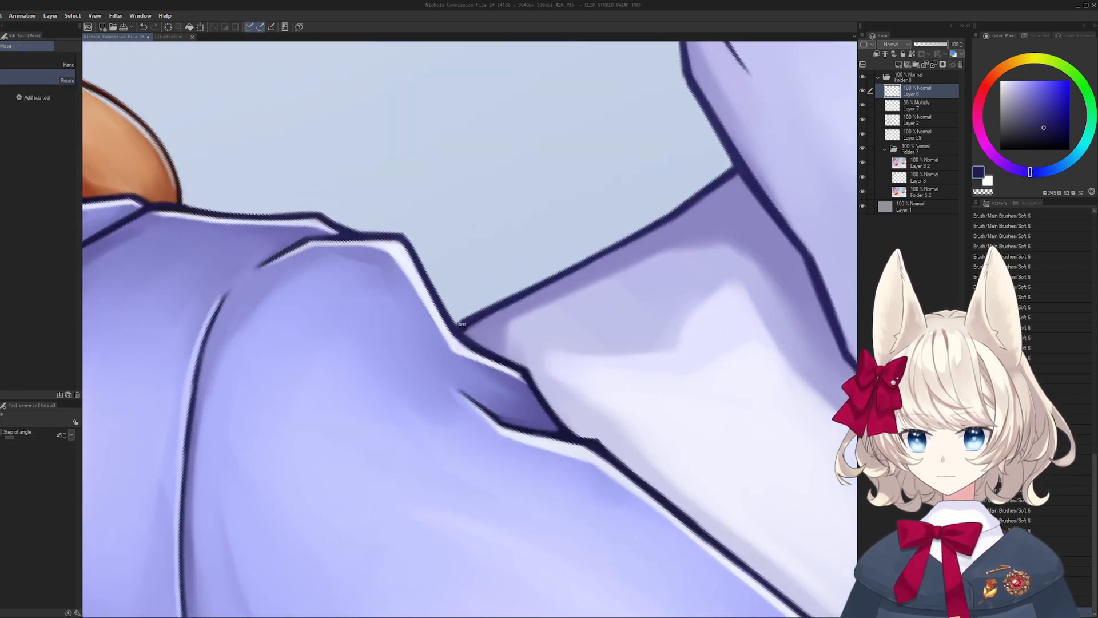
{"action": "left_click_drag", "start_coordinate": [554, 276], "coordinate": [492, 286]}
{"action": "left_click_drag", "start_coordinate": [626, 415], "coordinate": [531, 304]}
{"action": "left_click_drag", "start_coordinate": [530, 305], "coordinate": [533, 349]}
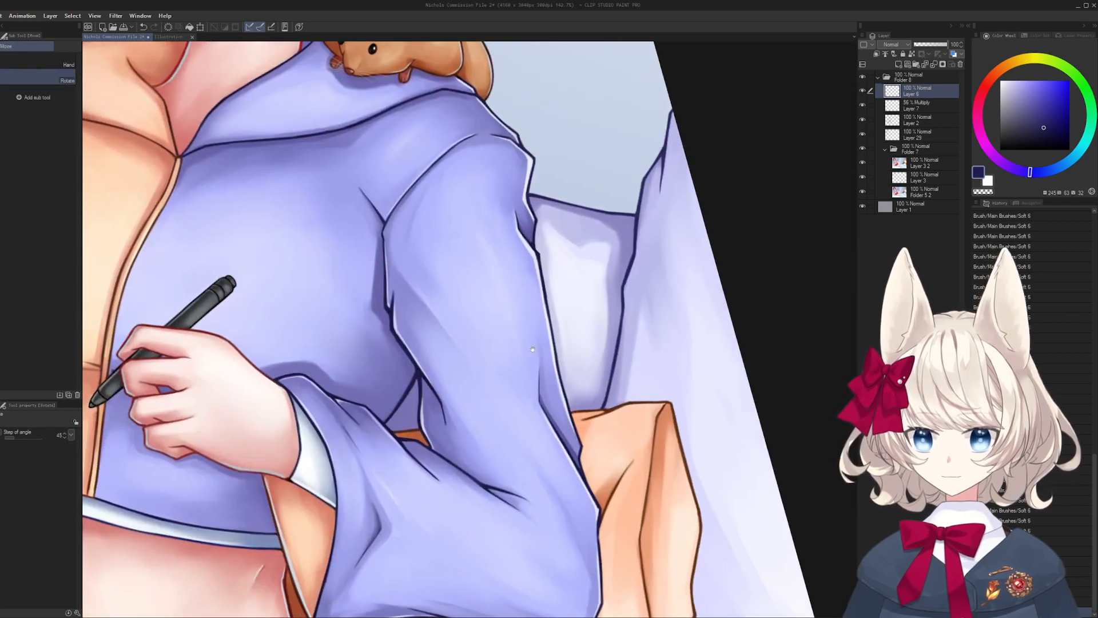
- Clean up the corner where the outline between the pillows meets the orange fabric, using sampled brown and lavender at brush size 4
{"action": "scroll", "coordinate": [522, 441], "scroll_direction": "up", "scroll_amount": 6}
{"action": "left_click", "coordinate": [668, 314], "text": "alt"}
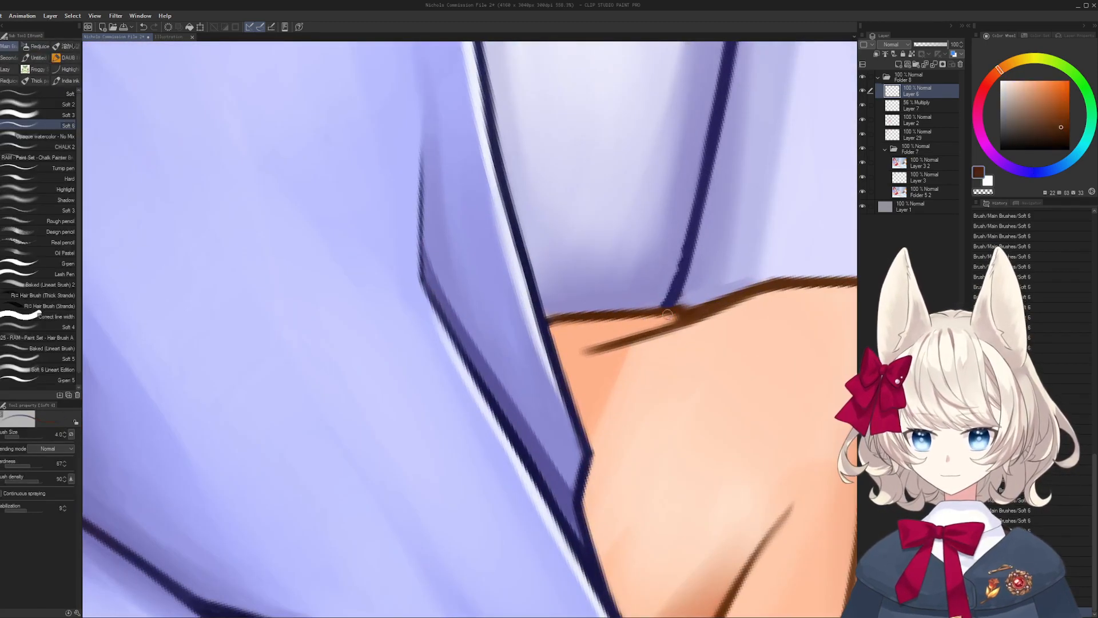
{"action": "left_click", "coordinate": [690, 304], "text": "alt"}
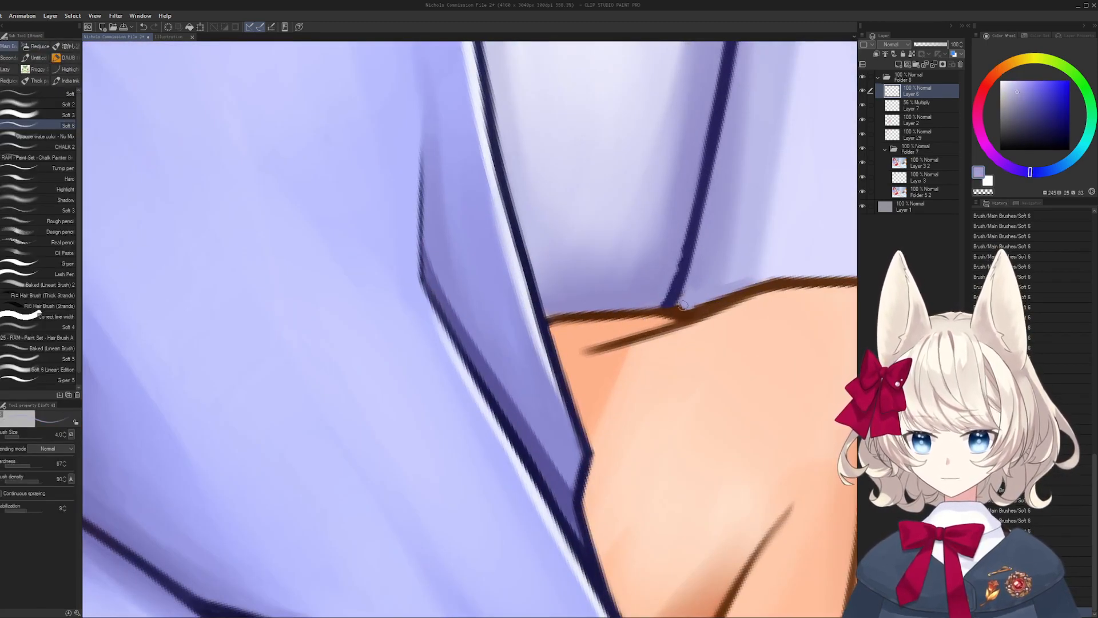
{"action": "left_click_drag", "start_coordinate": [732, 288], "coordinate": [520, 403]}
{"action": "left_click", "coordinate": [687, 311], "text": "alt"}
{"action": "key", "text": "bracketright"}
{"action": "key", "text": "bracketright"}
{"action": "key", "text": "bracketright"}
{"action": "key", "text": "bracketleft"}
{"action": "key", "text": "bracketleft"}
{"action": "key", "text": "bracketleft"}
{"action": "key", "text": "bracketleft"}
{"action": "key", "text": "bracketleft"}
{"action": "key", "text": "bracketleft"}
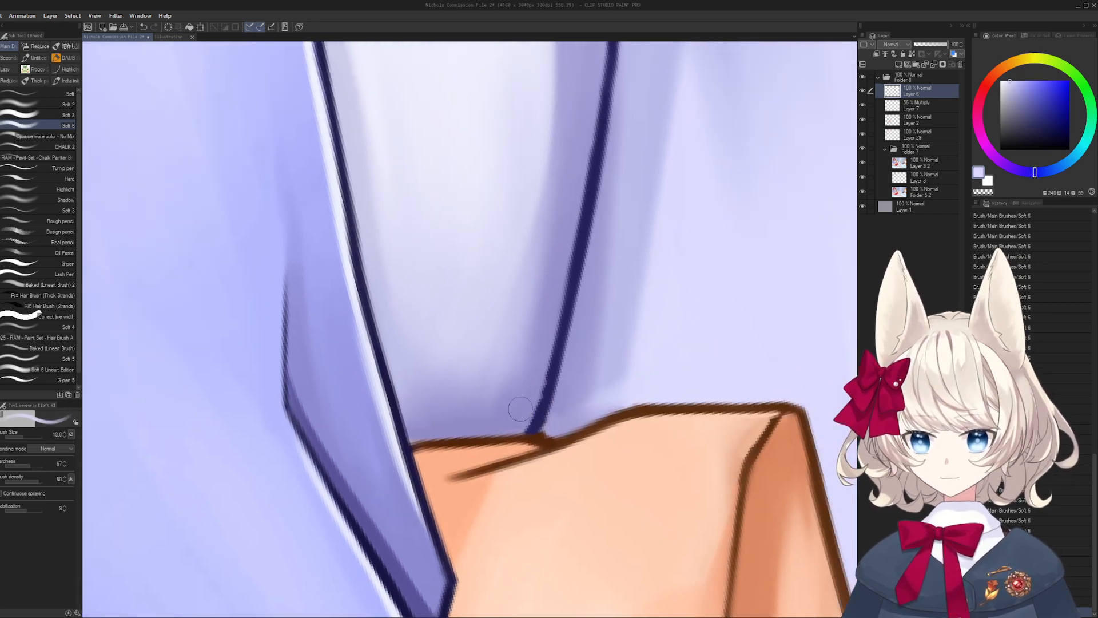
- Deepen the white pillow's shadow along the outline between the pillows with sampled purple at brush size 5
{"action": "left_click", "coordinate": [522, 423], "text": "alt"}
{"action": "key", "text": "bracketright"}
{"action": "key", "text": "bracketright"}
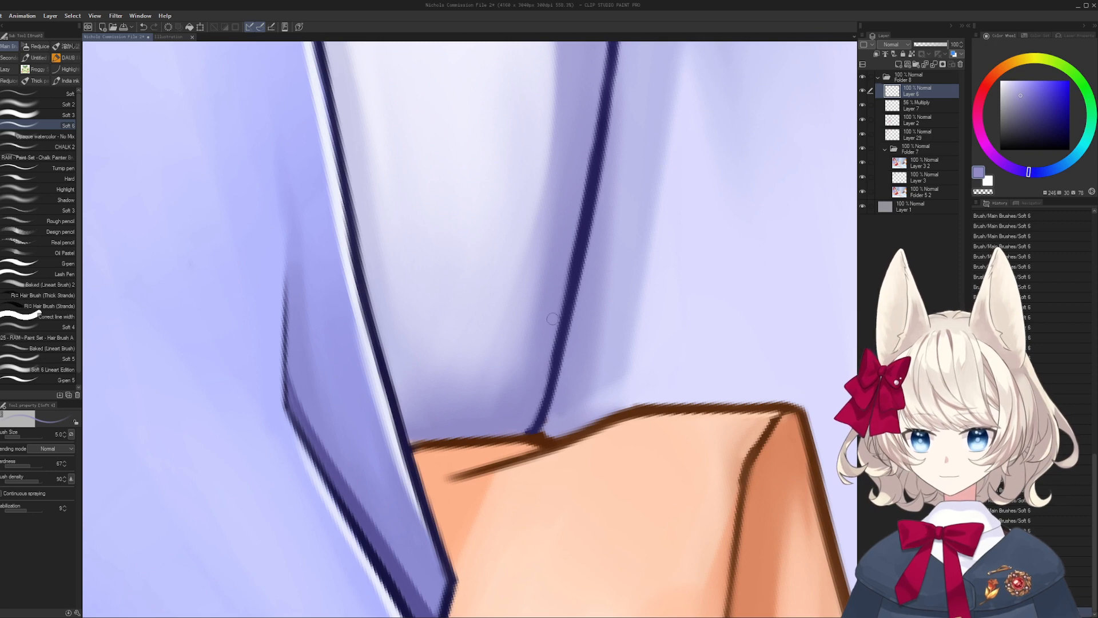
{"action": "mouse_move", "coordinate": [548, 350]}
{"action": "left_mouse_down"}
{"action": "mouse_move", "coordinate": [452, 251]}
{"action": "mouse_move", "coordinate": [601, 257]}
{"action": "left_mouse_up"}
{"action": "left_click", "coordinate": [332, 366], "text": "alt"}
{"action": "left_click_drag", "start_coordinate": [299, 361], "coordinate": [594, 268]}
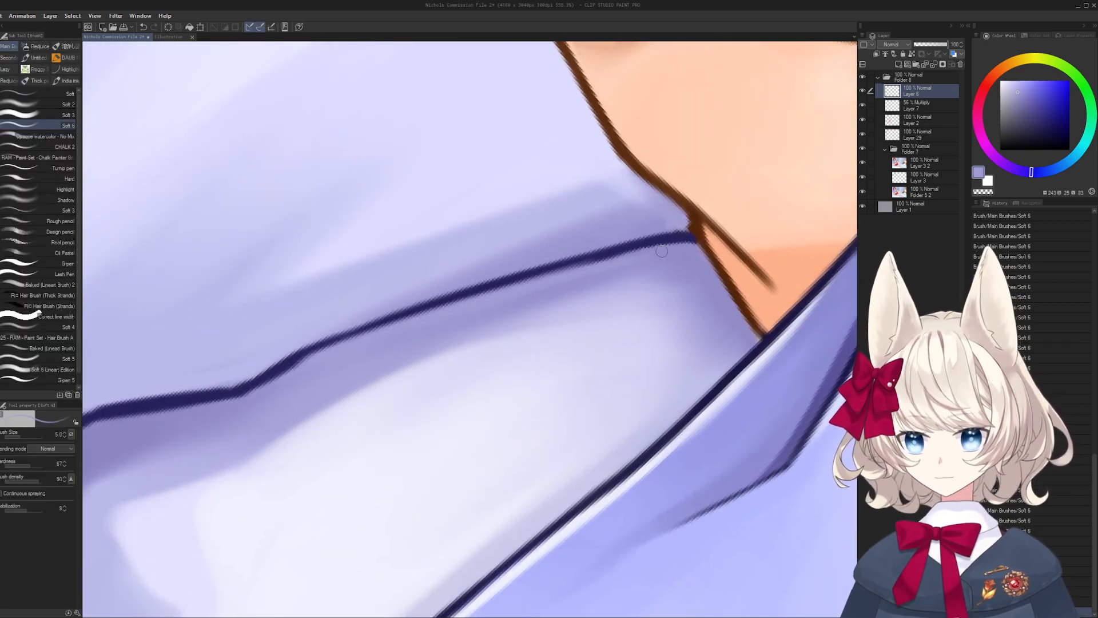
{"action": "left_click_drag", "start_coordinate": [412, 324], "coordinate": [644, 251]}
{"action": "mouse_move", "coordinate": [337, 357]}
{"action": "left_mouse_down"}
{"action": "mouse_move", "coordinate": [586, 297]}
{"action": "mouse_move", "coordinate": [575, 304]}
{"action": "left_mouse_up"}
{"action": "mouse_move", "coordinate": [511, 328]}
{"action": "left_mouse_down"}
{"action": "mouse_move", "coordinate": [540, 305]}
{"action": "mouse_move", "coordinate": [649, 288]}
{"action": "mouse_move", "coordinate": [514, 319]}
{"action": "mouse_move", "coordinate": [585, 306]}
{"action": "left_mouse_up"}
{"action": "key", "text": "ctrl+z"}
{"action": "key", "text": "ctrl+z"}
- Blend the edge of the white pillow's shadow band into its highlight with resampled lavenders
{"action": "left_click", "coordinate": [506, 295], "text": "alt"}
{"action": "left_click_drag", "start_coordinate": [495, 302], "coordinate": [634, 276]}
{"action": "left_click_drag", "start_coordinate": [248, 396], "coordinate": [514, 341]}
{"action": "left_click", "coordinate": [484, 346], "text": "alt"}
{"action": "left_click_drag", "start_coordinate": [571, 316], "coordinate": [513, 339]}
- Choose a darker violet based on the purple of the triangular hoodie gap between the sleeve and the torso
{"action": "key", "text": "ctrl+@"}
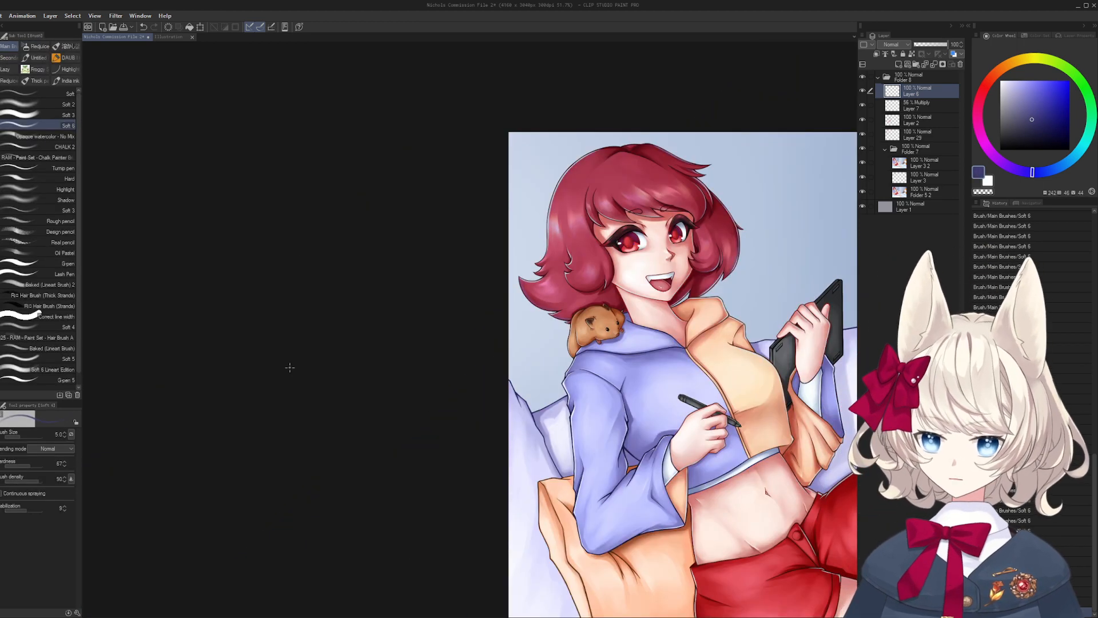
{"action": "left_click_drag", "start_coordinate": [289, 367], "coordinate": [533, 397]}
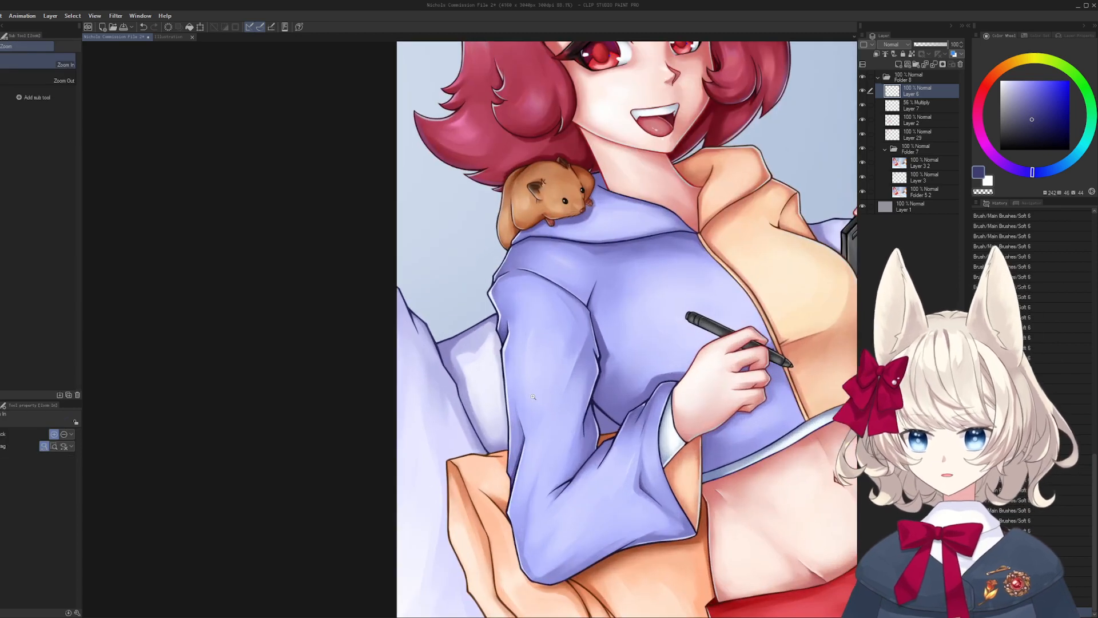
{"action": "left_click_drag", "start_coordinate": [613, 300], "coordinate": [523, 204]}
{"action": "left_click_drag", "start_coordinate": [438, 326], "coordinate": [546, 312]}
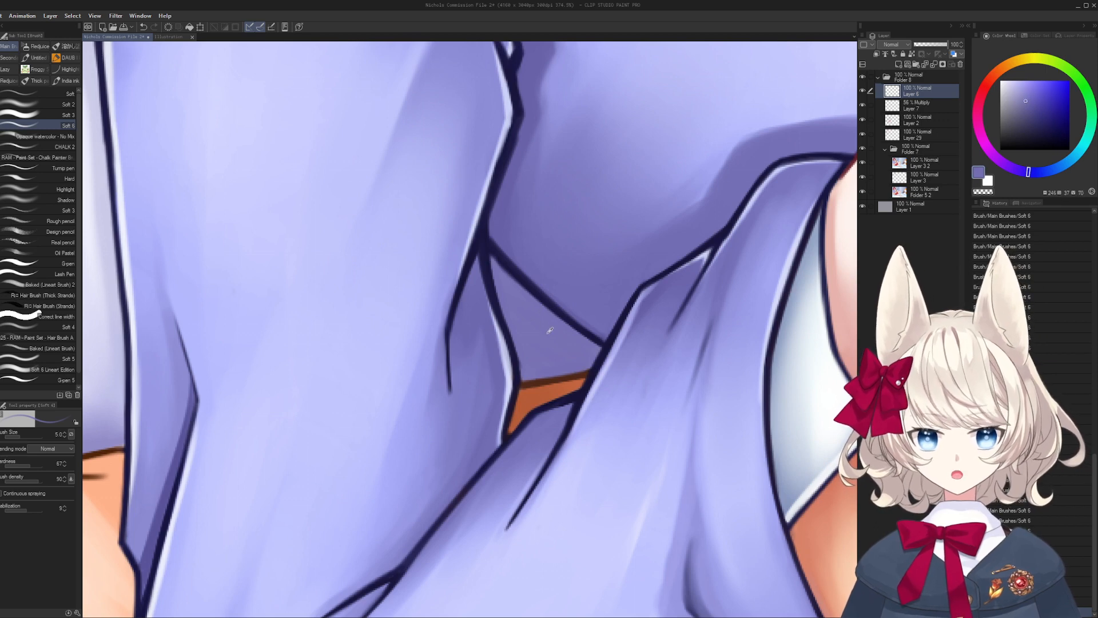
{"action": "left_click", "coordinate": [1033, 172]}
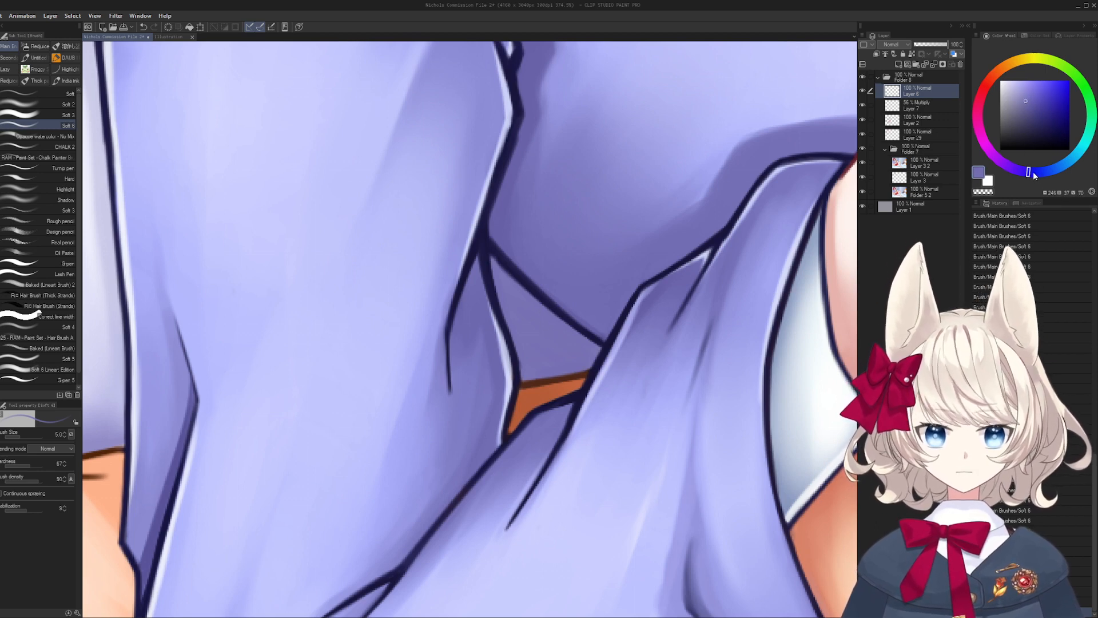
{"action": "left_click", "coordinate": [1033, 111]}
- Try to fill the triangular hoodie gap with the darker violet
{"action": "key", "text": "g"}
{"action": "left_click", "coordinate": [525, 320]}
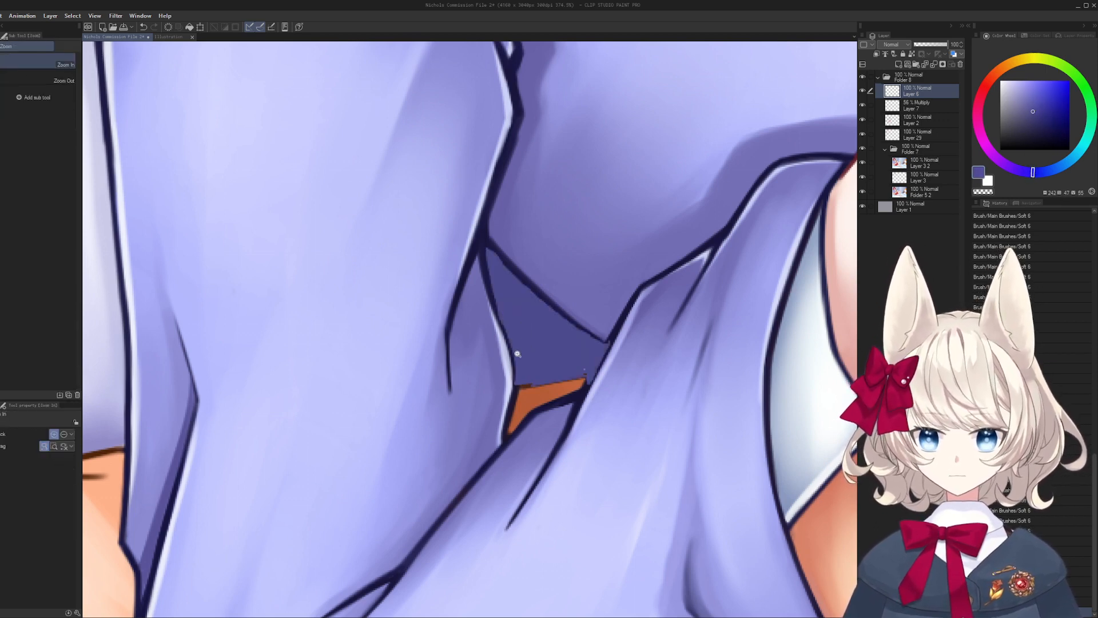
{"action": "left_click_drag", "start_coordinate": [517, 353], "coordinate": [509, 353]}
{"action": "key", "text": "ctrl+z"}
- Auto-select the triangular hoodie gap between sleeve and torso, shade it with the darker violet using an enlarged soft brush, and deselect
{"action": "key", "text": "b"}
{"action": "key", "text": "w"}
{"action": "left_click", "coordinate": [515, 311]}
{"action": "key", "text": "b"}
{"action": "key", "text": "bracketright"}
{"action": "key", "text": "bracketright"}
{"action": "key", "text": "bracketright"}
{"action": "key", "text": "bracketright"}
{"action": "key", "text": "bracketright"}
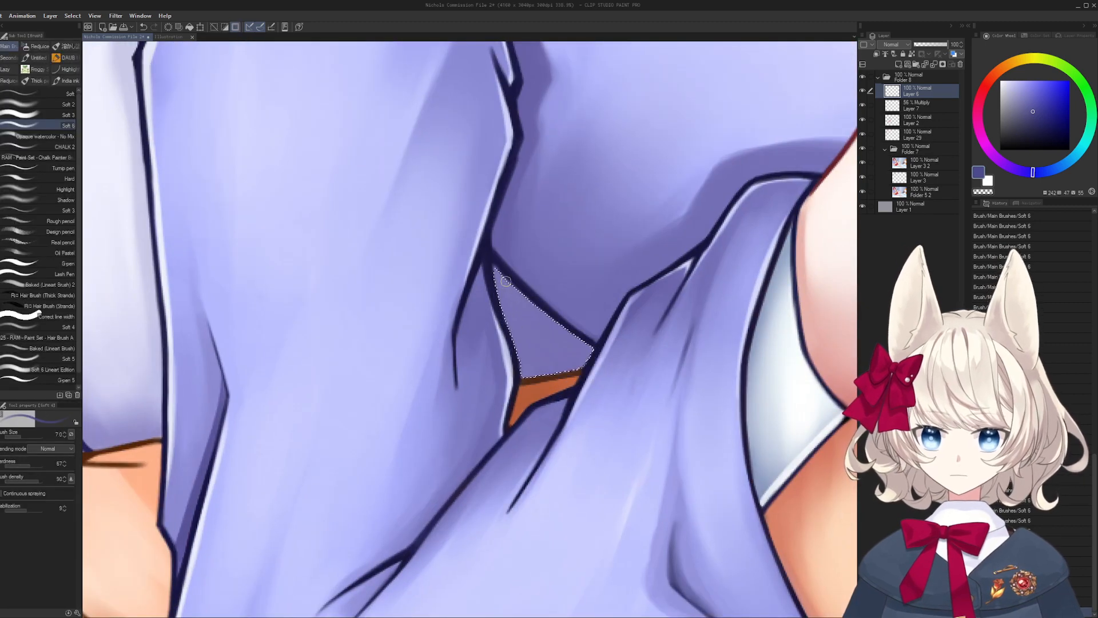
{"action": "key", "text": "bracketright"}
{"action": "key", "text": "bracketright"}
{"action": "mouse_move", "coordinate": [517, 274]}
{"action": "left_mouse_down"}
{"action": "mouse_move", "coordinate": [523, 349]}
{"action": "mouse_move", "coordinate": [537, 343]}
{"action": "mouse_move", "coordinate": [523, 322]}
{"action": "mouse_move", "coordinate": [508, 374]}
{"action": "mouse_move", "coordinate": [577, 313]}
{"action": "mouse_move", "coordinate": [583, 364]}
{"action": "mouse_move", "coordinate": [523, 429]}
{"action": "mouse_move", "coordinate": [590, 385]}
{"action": "left_mouse_up"}
{"action": "key", "text": "ctrl+d"}
- Draw a pale lavender rim highlight along the hoodie line bordering the triangular gap at brush size 5, redoing unsatisfactory strokes
{"action": "scroll", "coordinate": [538, 338], "scroll_direction": "up", "scroll_amount": 2}
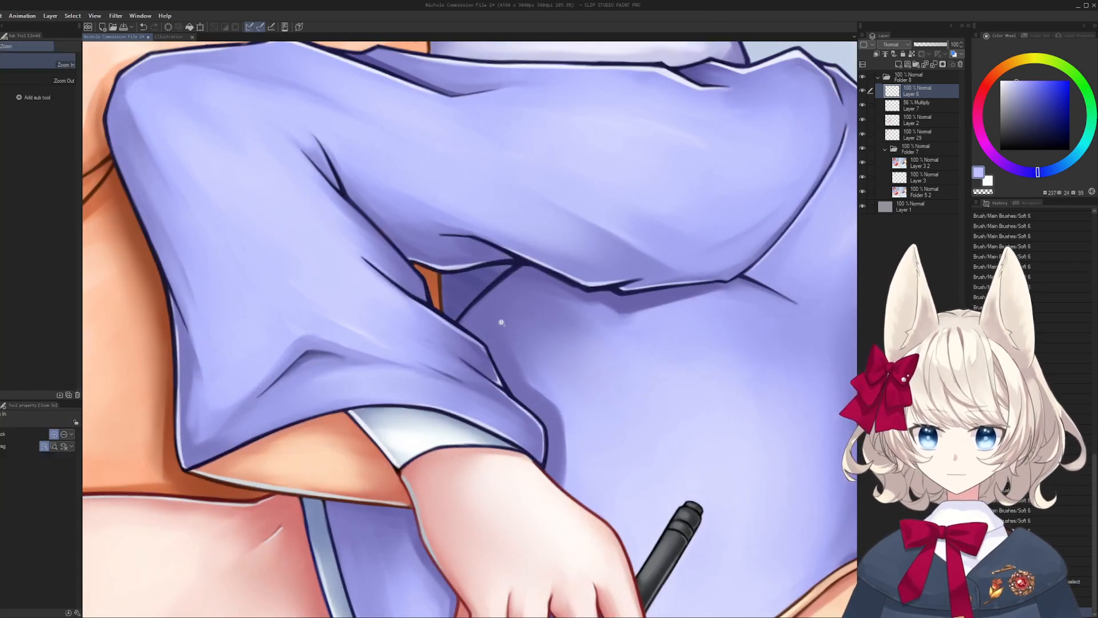
{"action": "scroll", "coordinate": [468, 283], "scroll_direction": "up", "scroll_amount": 2}
{"action": "key", "text": "bracketleft"}
{"action": "key", "text": "bracketleft"}
{"action": "key", "text": "bracketleft"}
{"action": "key", "text": "bracketleft"}
{"action": "key", "text": "bracketleft"}
{"action": "mouse_move", "coordinate": [447, 332]}
{"action": "left_mouse_down"}
{"action": "mouse_move", "coordinate": [518, 265]}
{"action": "mouse_move", "coordinate": [510, 274]}
{"action": "left_mouse_up"}
{"action": "key", "text": "ctrl+z"}
{"action": "key", "text": "ctrl+z"}
{"action": "key", "text": "ctrl+z"}
{"action": "key", "text": "ctrl+z"}
{"action": "key", "text": "bracketright"}
{"action": "mouse_move", "coordinate": [447, 332]}
{"action": "left_mouse_down"}
{"action": "mouse_move", "coordinate": [526, 259]}
{"action": "mouse_move", "coordinate": [462, 312]}
{"action": "left_mouse_up"}
{"action": "double_click", "coordinate": [463, 312]}
- Check the whole illustration in mirrored and normal view, comparing it with Layer 6 hidden and shown
{"action": "key", "text": "h"}
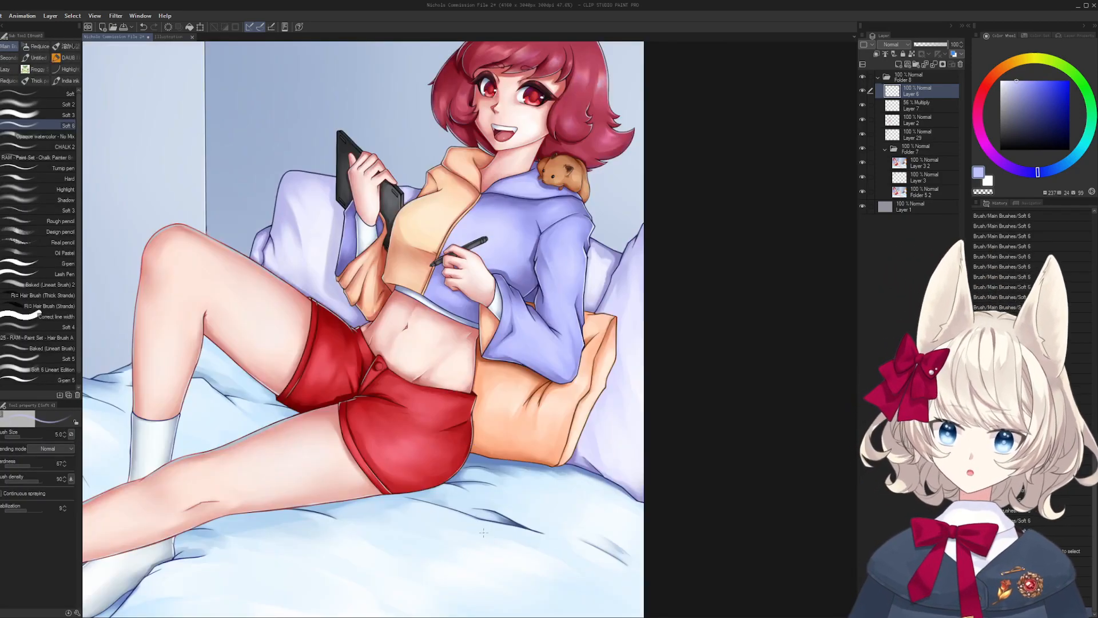
{"action": "left_click_drag", "start_coordinate": [561, 212], "coordinate": [606, 217]}
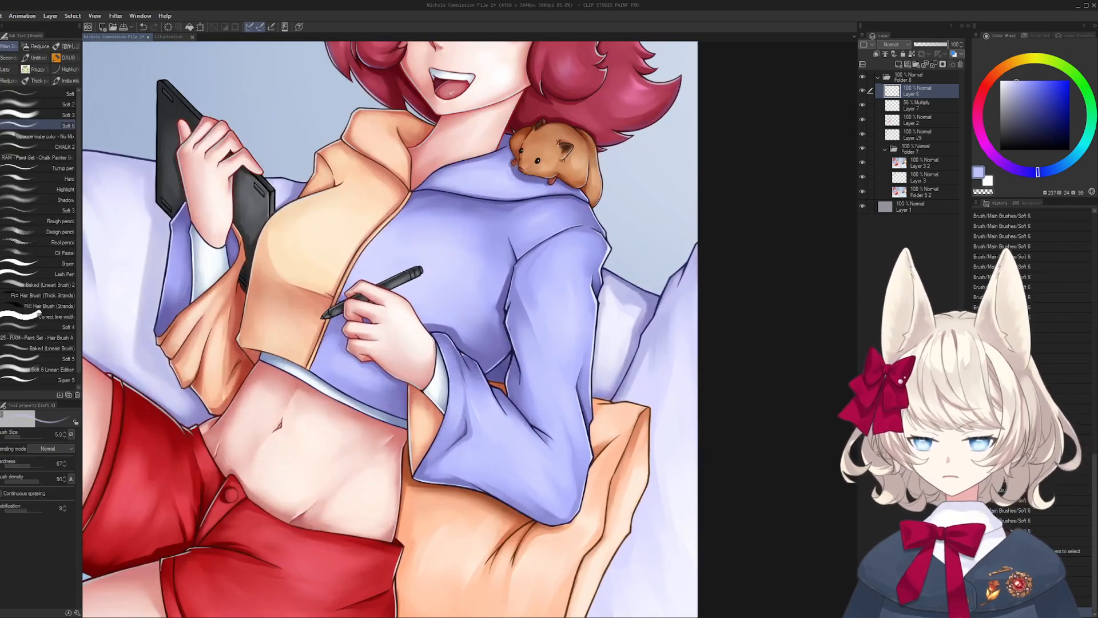
{"action": "left_click_drag", "start_coordinate": [530, 324], "coordinate": [611, 341]}
{"action": "mouse_move", "coordinate": [611, 341]}
{"action": "left_mouse_down"}
{"action": "mouse_move", "coordinate": [550, 447]}
{"action": "mouse_move", "coordinate": [456, 395]}
{"action": "mouse_move", "coordinate": [500, 334]}
{"action": "mouse_move", "coordinate": [478, 338]}
{"action": "mouse_move", "coordinate": [458, 376]}
{"action": "left_mouse_up"}
{"action": "key", "text": "h"}
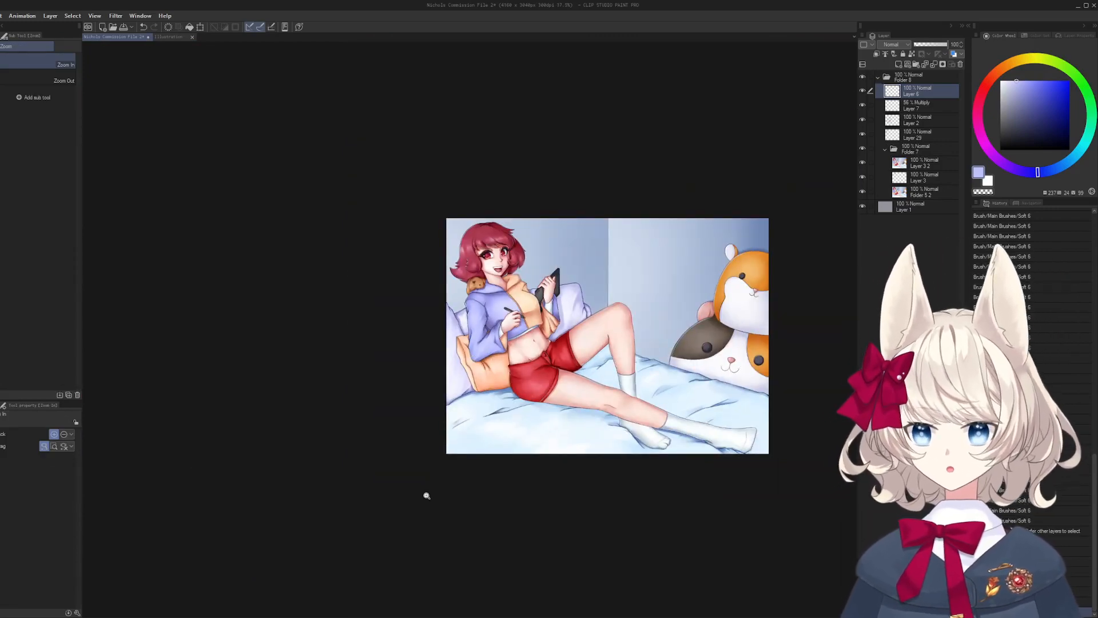
{"action": "left_click", "coordinate": [864, 93]}
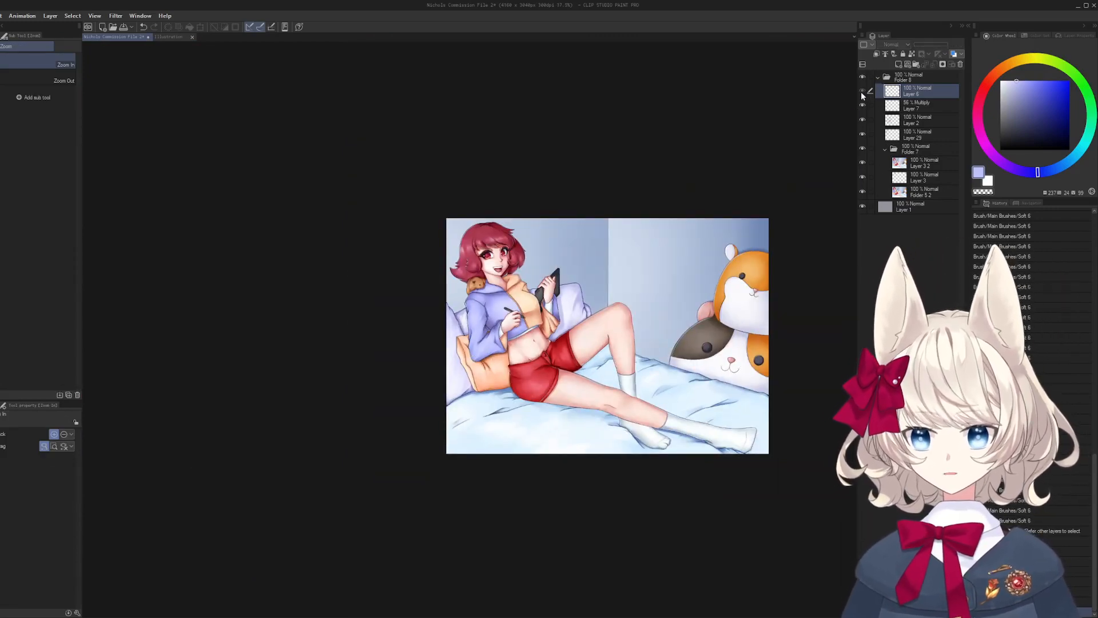
{"action": "left_click", "coordinate": [863, 94]}
{"action": "left_click_drag", "start_coordinate": [473, 410], "coordinate": [486, 442]}
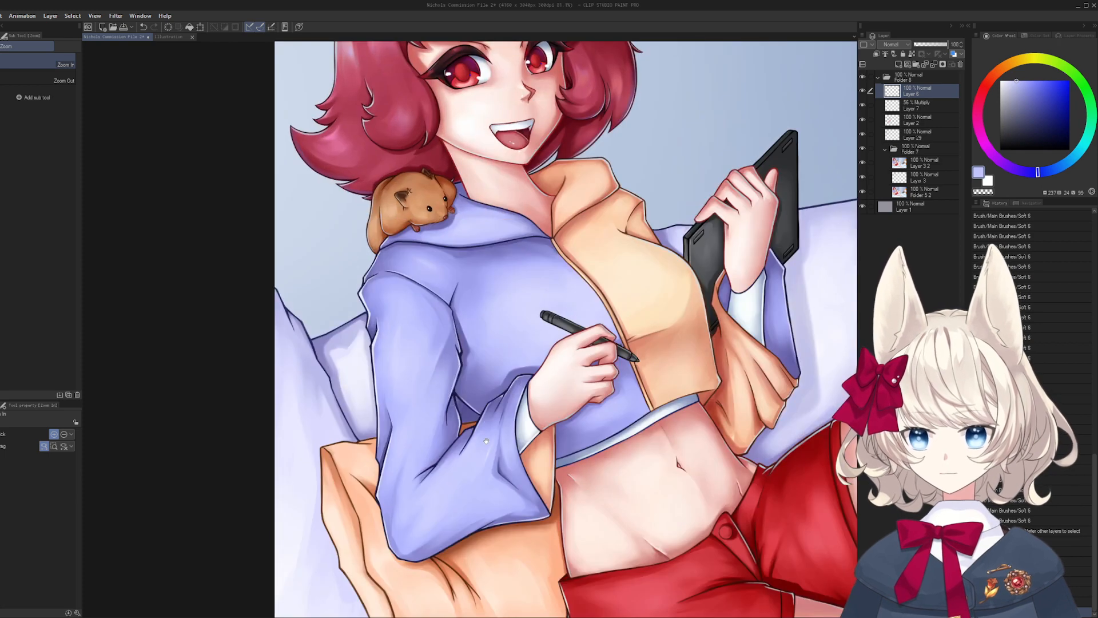
{"action": "left_click_drag", "start_coordinate": [456, 400], "coordinate": [531, 377]}
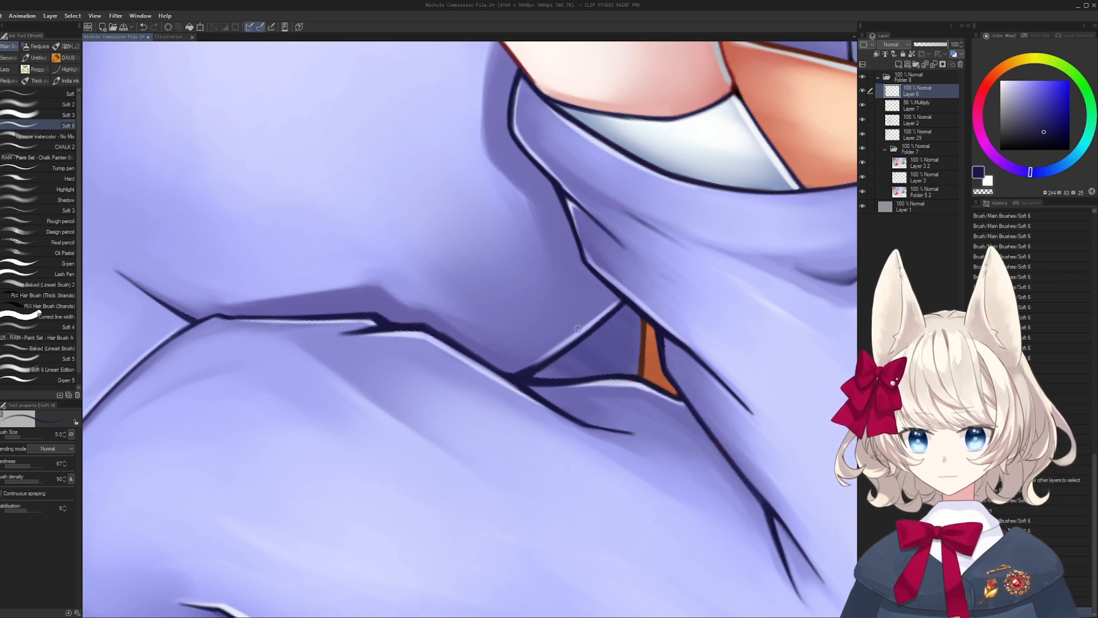
- Touch up the navy outline beside the triangular hoodie gap at brush size 4 and save the illustration
{"action": "mouse_move", "coordinate": [608, 352]}
{"action": "left_mouse_down"}
{"action": "mouse_move", "coordinate": [559, 345]}
{"action": "mouse_move", "coordinate": [536, 387]}
{"action": "left_mouse_up"}
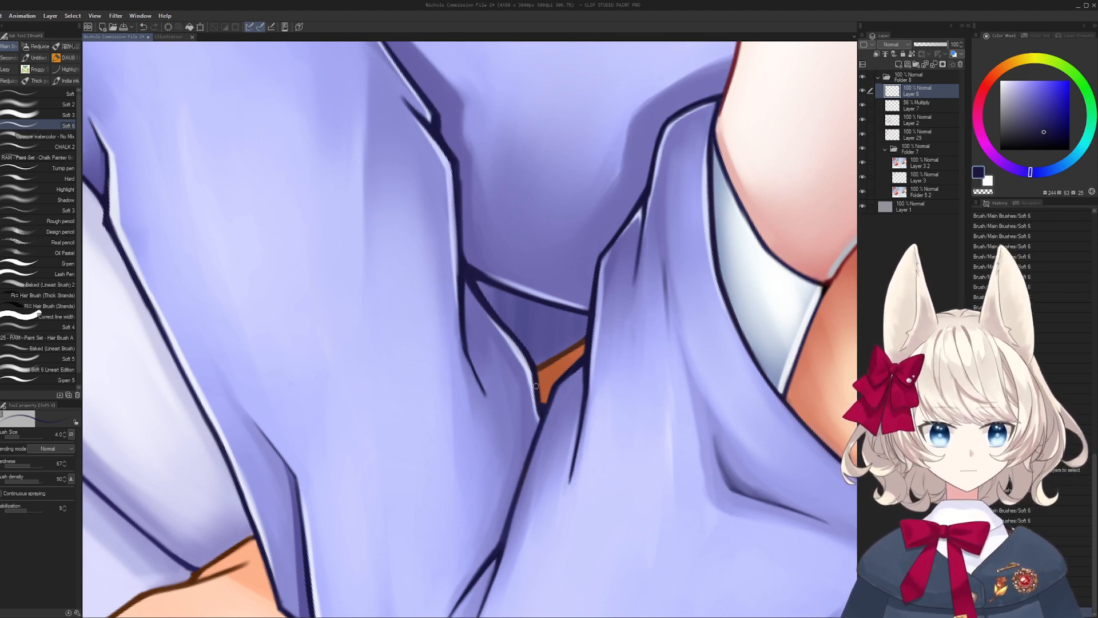
{"action": "key", "text": "ctrl+s"}
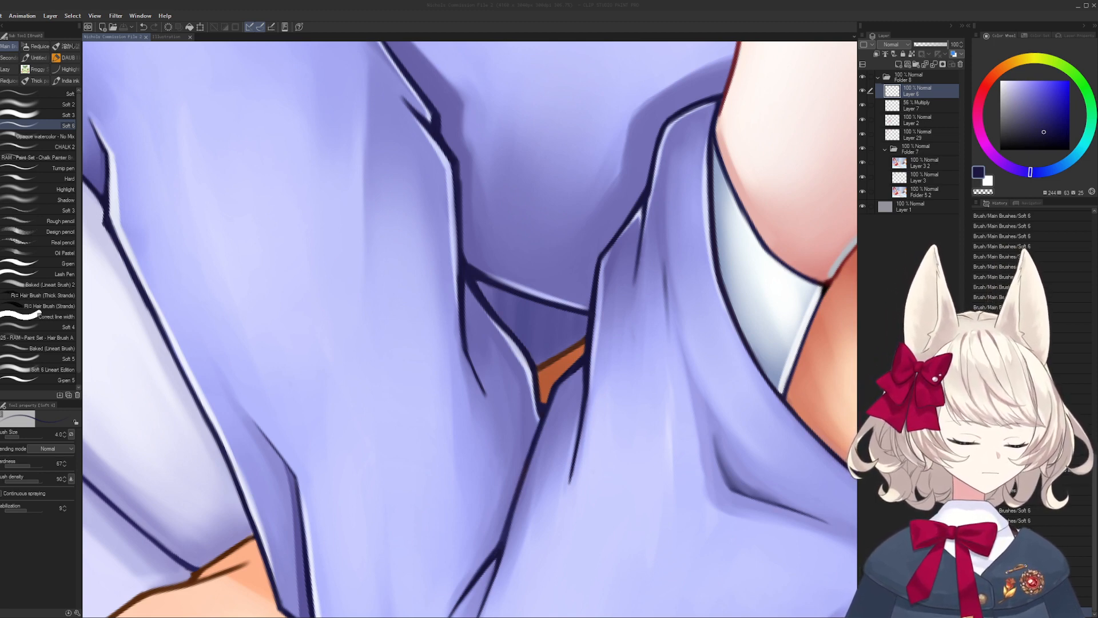
{"action": "mouse_move", "coordinate": [644, 370]}
{"action": "left_mouse_down"}
{"action": "mouse_move", "coordinate": [461, 353]}
{"action": "mouse_move", "coordinate": [433, 266]}
{"action": "left_mouse_up"}
{"action": "mouse_move", "coordinate": [518, 403]}
{"action": "left_mouse_down"}
{"action": "mouse_move", "coordinate": [584, 404]}
{"action": "mouse_move", "coordinate": [580, 431]}
{"action": "mouse_move", "coordinate": [609, 343]}
{"action": "left_mouse_up"}
- Try to retouch the navy outline around the white cuff using the sampled line colour
{"action": "left_click", "coordinate": [583, 436], "text": "alt"}
{"action": "left_click_drag", "start_coordinate": [446, 425], "coordinate": [481, 429]}
{"action": "key", "text": "ctrl+z"}
{"action": "left_click", "coordinate": [494, 277], "text": "alt"}
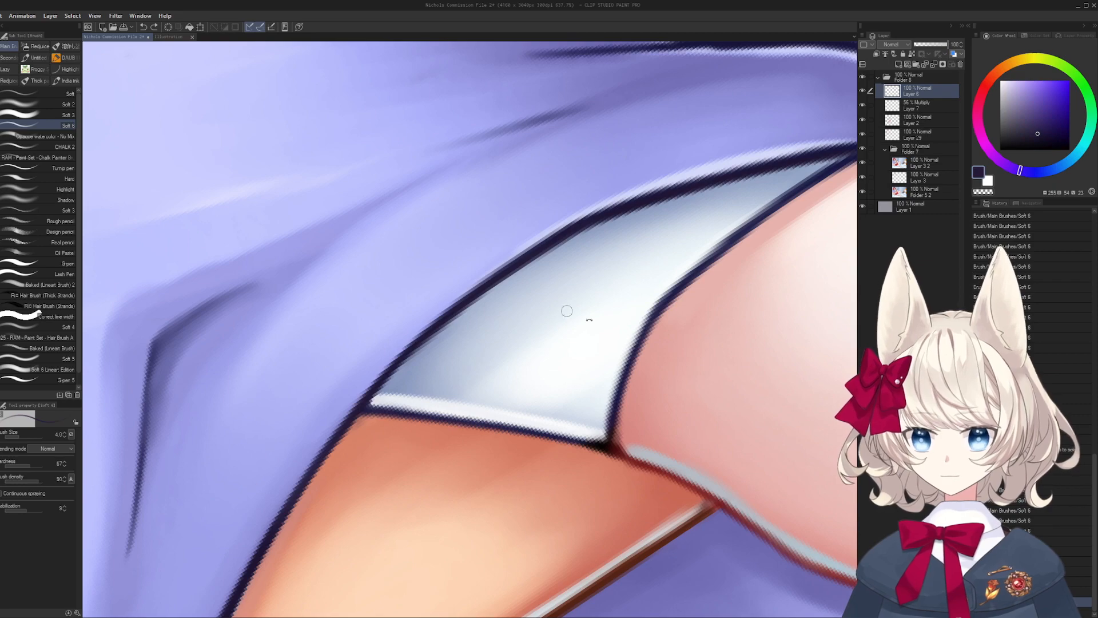
{"action": "left_click_drag", "start_coordinate": [589, 320], "coordinate": [584, 287]}
{"action": "left_click_drag", "start_coordinate": [584, 287], "coordinate": [578, 224]}
{"action": "mouse_move", "coordinate": [395, 367]}
{"action": "left_mouse_down"}
{"action": "mouse_move", "coordinate": [626, 342]}
{"action": "mouse_move", "coordinate": [520, 385]}
{"action": "mouse_move", "coordinate": [516, 411]}
{"action": "mouse_move", "coordinate": [549, 380]}
{"action": "mouse_move", "coordinate": [494, 435]}
{"action": "mouse_move", "coordinate": [551, 337]}
{"action": "left_mouse_up"}
{"action": "key", "text": "ctrl+z"}
- Redraw the navy outline between the white cuff and the wrist with a slightly enlarged brush
{"action": "key", "text": "r"}
{"action": "key", "text": "r"}
{"action": "left_click", "coordinate": [507, 386], "text": "alt"}
{"action": "key", "text": "bracketright"}
{"action": "key", "text": "bracketright"}
{"action": "mouse_move", "coordinate": [520, 376]}
{"action": "left_mouse_down"}
{"action": "mouse_move", "coordinate": [580, 312]}
{"action": "mouse_move", "coordinate": [681, 258]}
{"action": "left_mouse_up"}
- Sample the wrist's pink skin tone and paint it along the edge bordering the white cuff
{"action": "left_click", "coordinate": [628, 282], "text": "alt"}
{"action": "left_click", "coordinate": [597, 314], "text": "alt"}
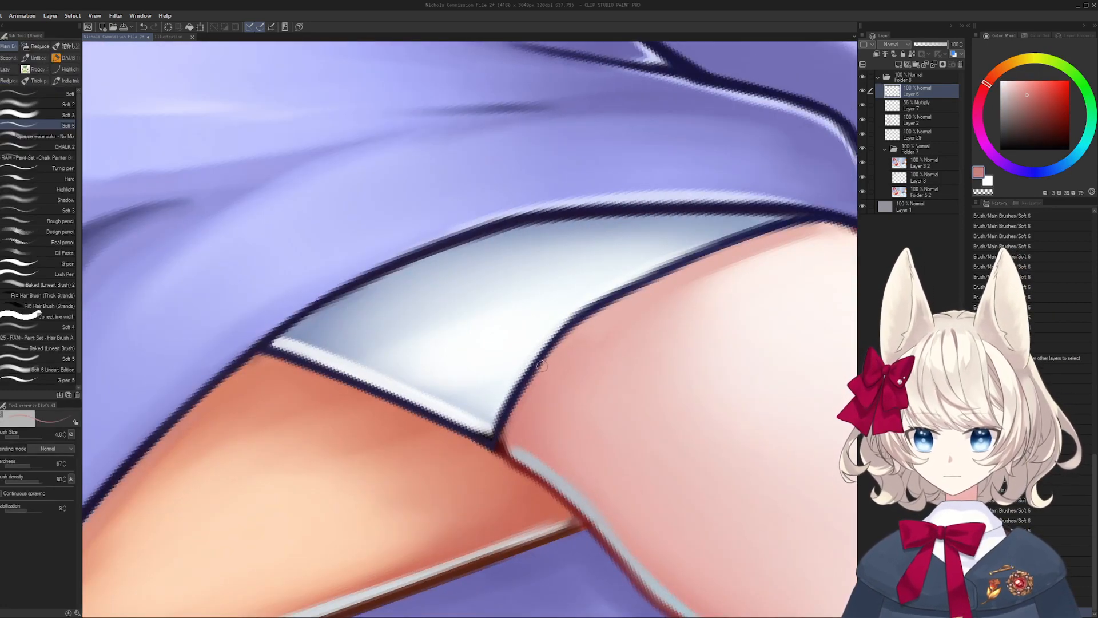
{"action": "left_click_drag", "start_coordinate": [498, 435], "coordinate": [566, 339]}
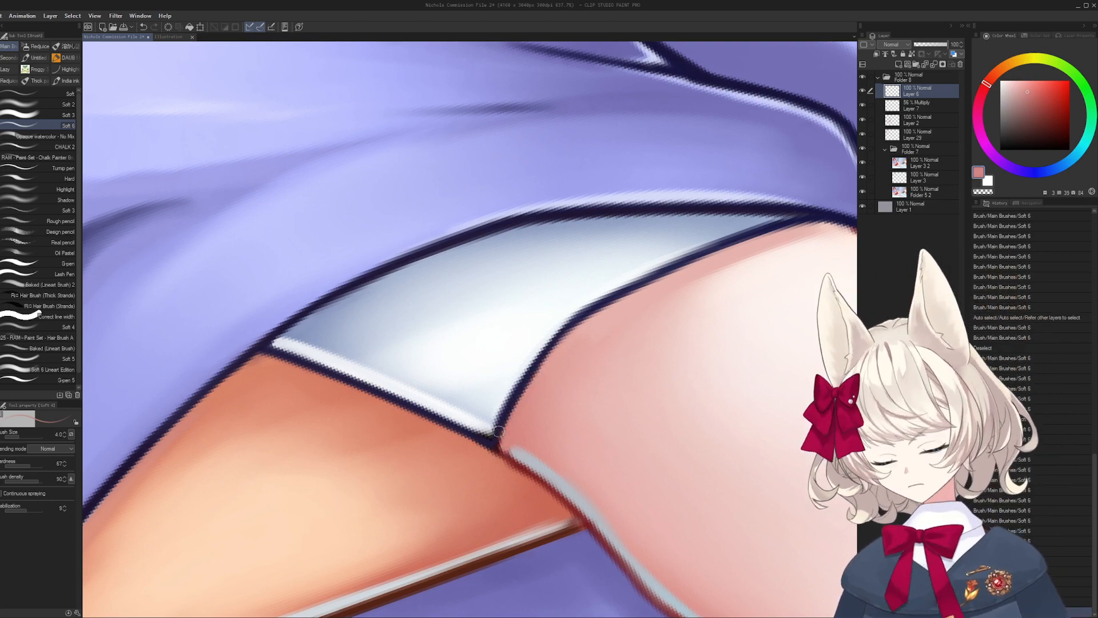
- Sample the pale grey-blue rim colour and retouch the rim highlight along the hand's outer edge near the cuff
{"action": "key", "text": "r"}
{"action": "left_click_drag", "start_coordinate": [564, 348], "coordinate": [522, 386]}
{"action": "left_click", "coordinate": [521, 386], "text": "alt"}
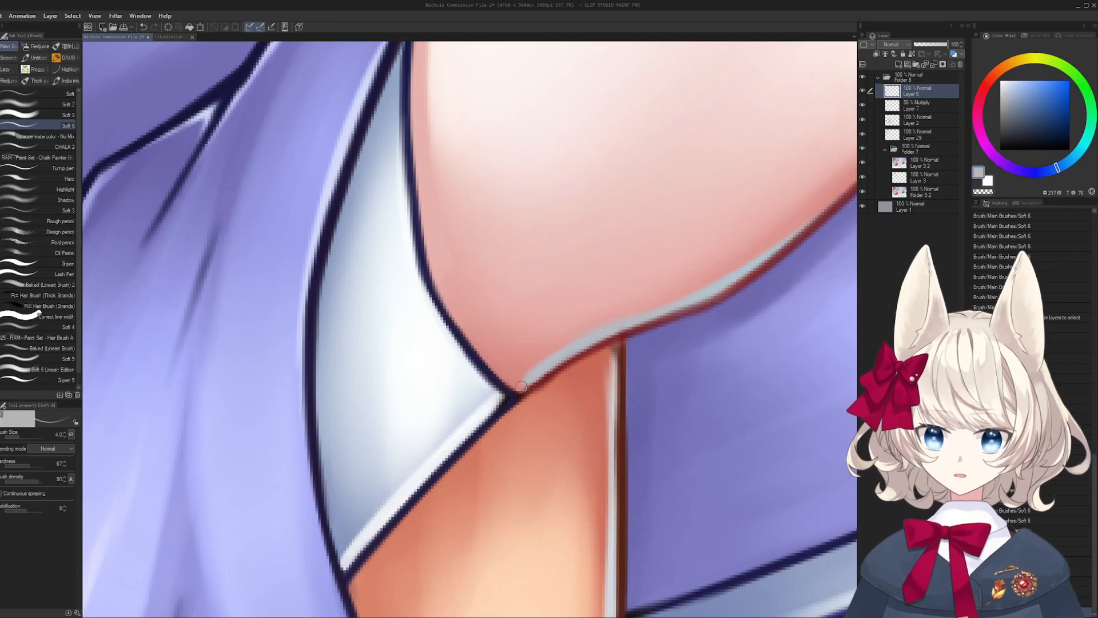
{"action": "left_click_drag", "start_coordinate": [618, 341], "coordinate": [501, 402]}
{"action": "left_click_drag", "start_coordinate": [812, 239], "coordinate": [644, 313]}
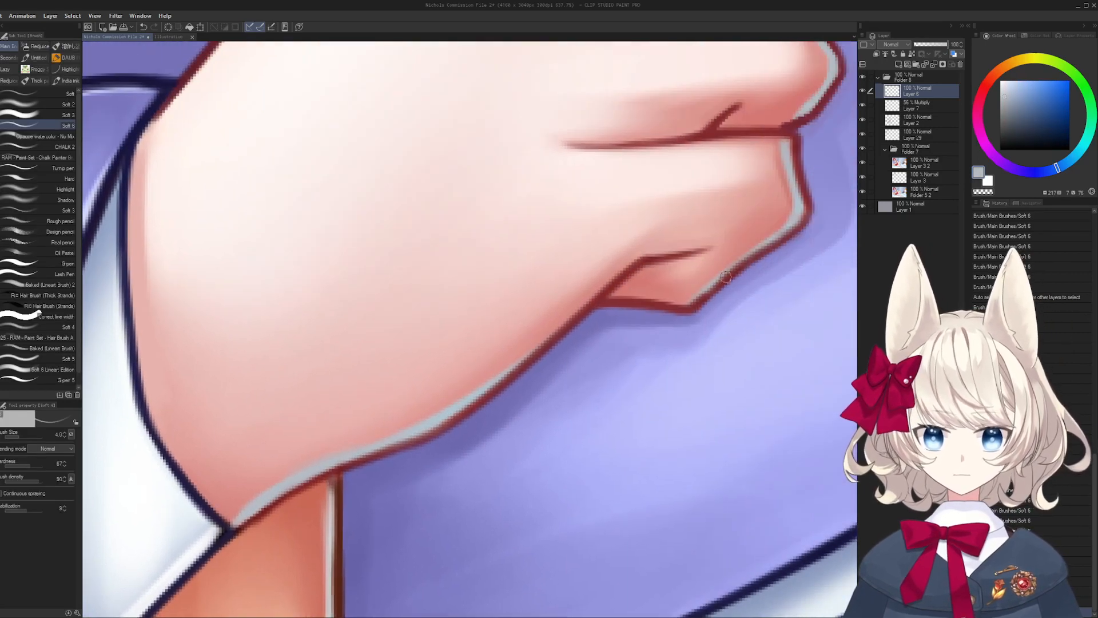
- Strengthen the outline from the cuff along the hand's outer edge to the little finger with a deeper dark red at brush size 4
{"action": "left_click", "coordinate": [799, 135], "text": "alt"}
{"action": "left_click", "coordinate": [1056, 123]}
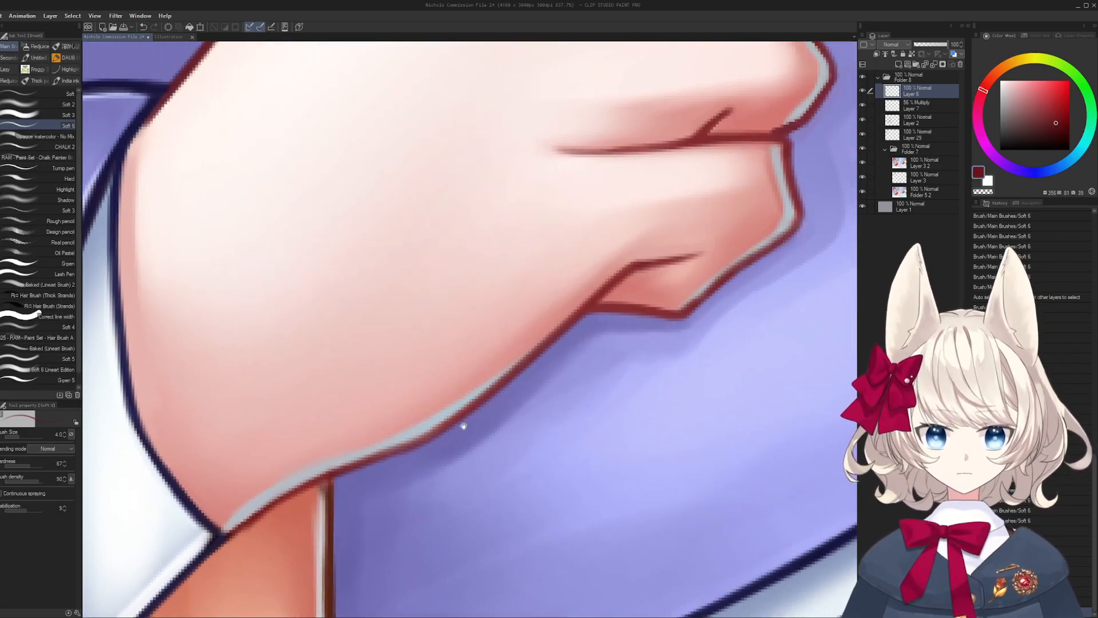
{"action": "mouse_move", "coordinate": [230, 521]}
{"action": "left_mouse_down"}
{"action": "mouse_move", "coordinate": [284, 416]}
{"action": "mouse_move", "coordinate": [424, 350]}
{"action": "left_mouse_up"}
{"action": "left_click_drag", "start_coordinate": [310, 409], "coordinate": [441, 346]}
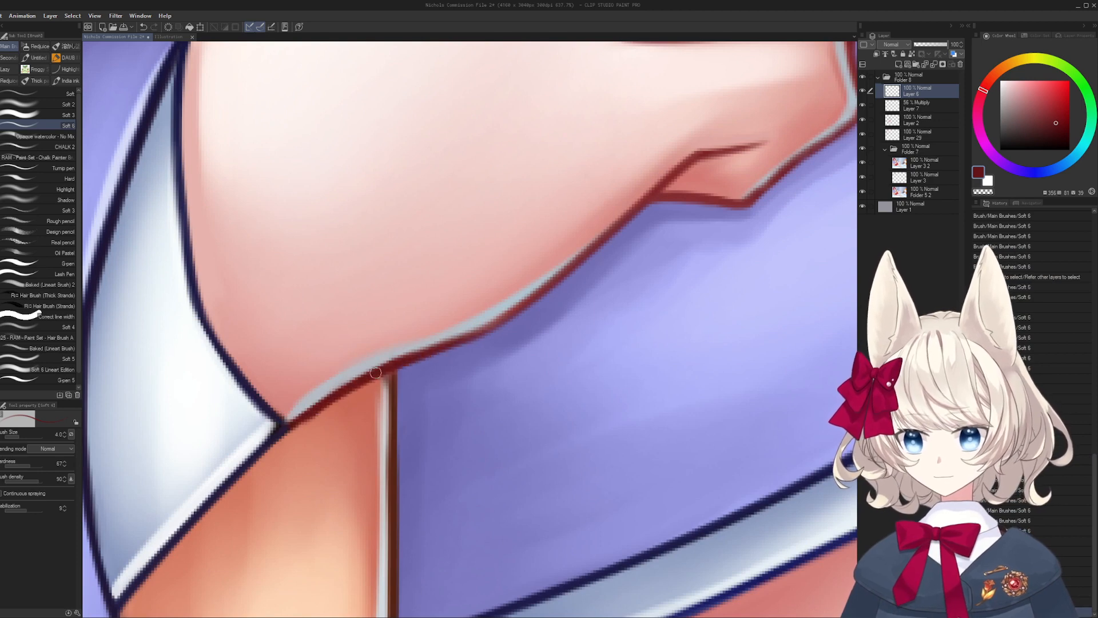
{"action": "left_click_drag", "start_coordinate": [376, 372], "coordinate": [499, 320]}
{"action": "left_click_drag", "start_coordinate": [533, 291], "coordinate": [456, 365]}
{"action": "left_click_drag", "start_coordinate": [400, 409], "coordinate": [555, 289]}
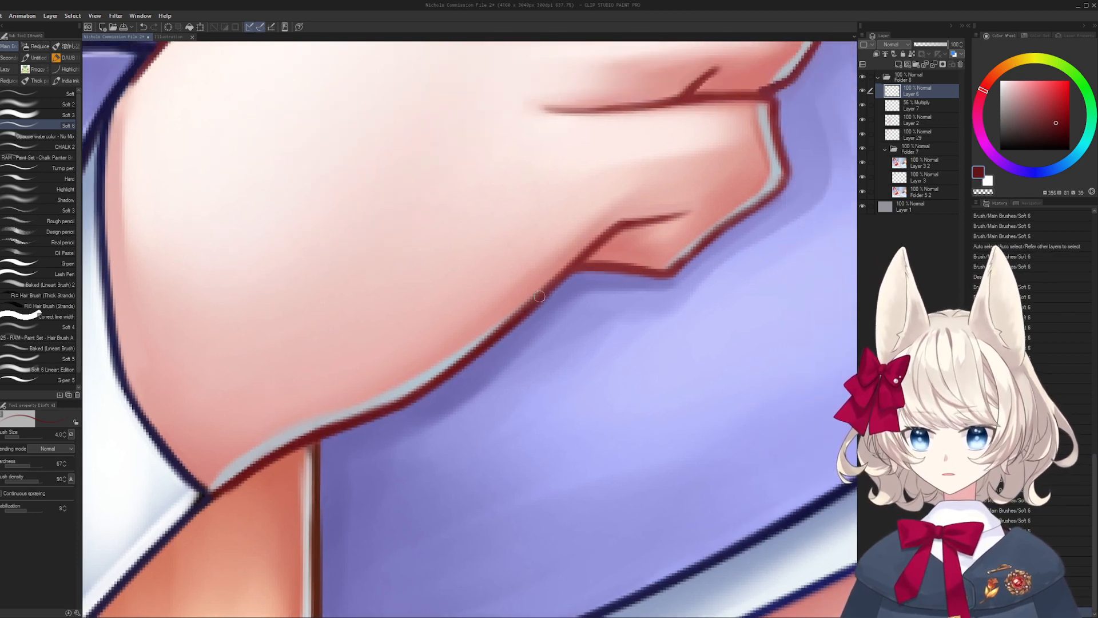
{"action": "mouse_move", "coordinate": [513, 318]}
{"action": "left_mouse_down"}
{"action": "mouse_move", "coordinate": [624, 229]}
{"action": "mouse_move", "coordinate": [567, 183]}
{"action": "left_mouse_up"}
{"action": "left_click_drag", "start_coordinate": [566, 183], "coordinate": [547, 298]}
{"action": "left_click_drag", "start_coordinate": [519, 349], "coordinate": [587, 327]}
{"action": "left_click_drag", "start_coordinate": [625, 295], "coordinate": [515, 449]}
{"action": "mouse_move", "coordinate": [455, 398]}
{"action": "left_mouse_down"}
{"action": "mouse_move", "coordinate": [497, 387]}
{"action": "mouse_move", "coordinate": [484, 268]}
{"action": "left_mouse_up"}
- Darken the outlines of the curled fingers in dark red at brush size 3, redoing unsatisfactory strokes
{"action": "key", "text": "["}
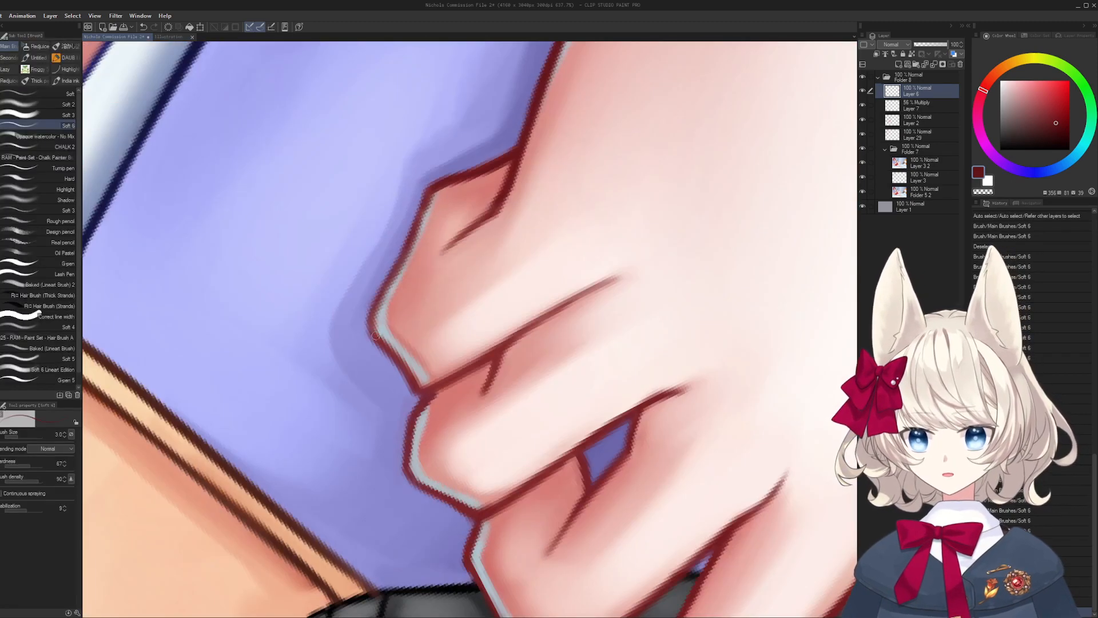
{"action": "left_click_drag", "start_coordinate": [376, 336], "coordinate": [410, 244]}
{"action": "key", "text": "ctrl+z"}
{"action": "left_click_drag", "start_coordinate": [388, 283], "coordinate": [428, 199]}
{"action": "left_click_drag", "start_coordinate": [438, 394], "coordinate": [406, 343]}
{"action": "left_click_drag", "start_coordinate": [416, 264], "coordinate": [395, 325]}
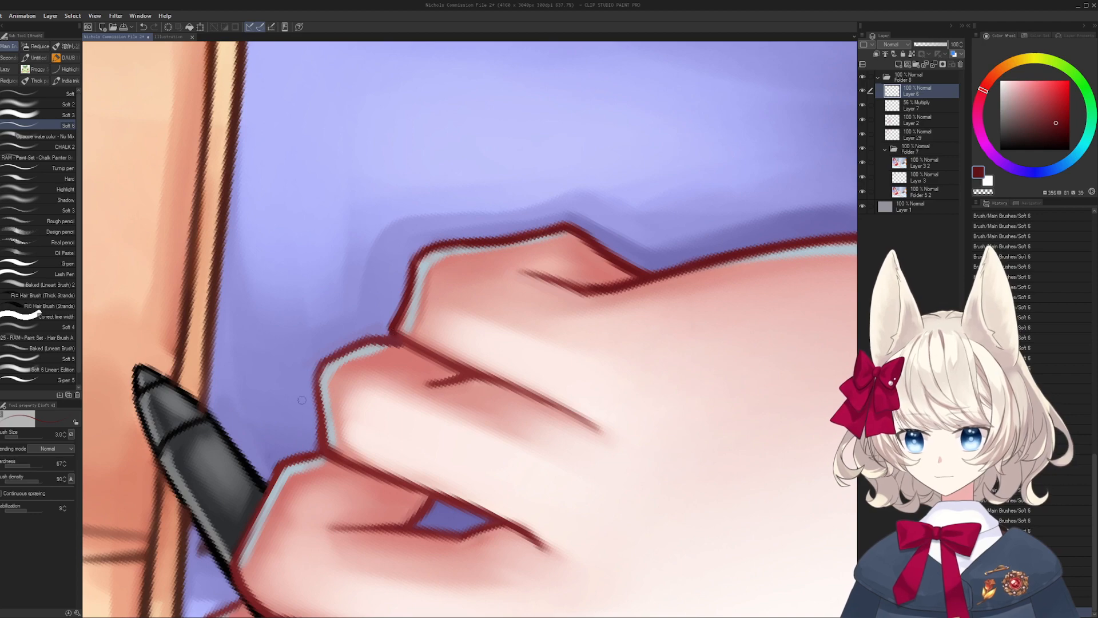
{"action": "mouse_move", "coordinate": [320, 378]}
{"action": "left_mouse_down"}
{"action": "mouse_move", "coordinate": [396, 340]}
{"action": "mouse_move", "coordinate": [450, 400]}
{"action": "left_mouse_up"}
{"action": "key", "text": "ctrl+z"}
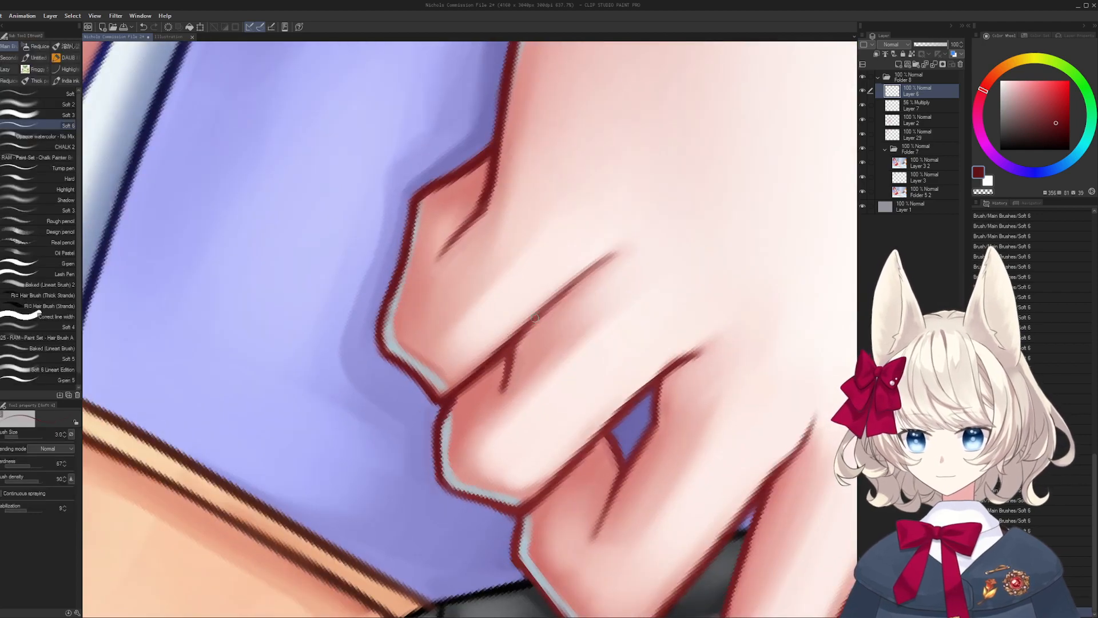
{"action": "mouse_move", "coordinate": [577, 283]}
{"action": "left_mouse_down"}
{"action": "mouse_move", "coordinate": [449, 394]}
{"action": "mouse_move", "coordinate": [433, 312]}
{"action": "left_mouse_up"}
{"action": "left_click_drag", "start_coordinate": [433, 313], "coordinate": [443, 298]}
{"action": "mouse_move", "coordinate": [404, 378]}
{"action": "left_mouse_down"}
{"action": "mouse_move", "coordinate": [448, 425]}
{"action": "mouse_move", "coordinate": [600, 382]}
{"action": "left_mouse_up"}
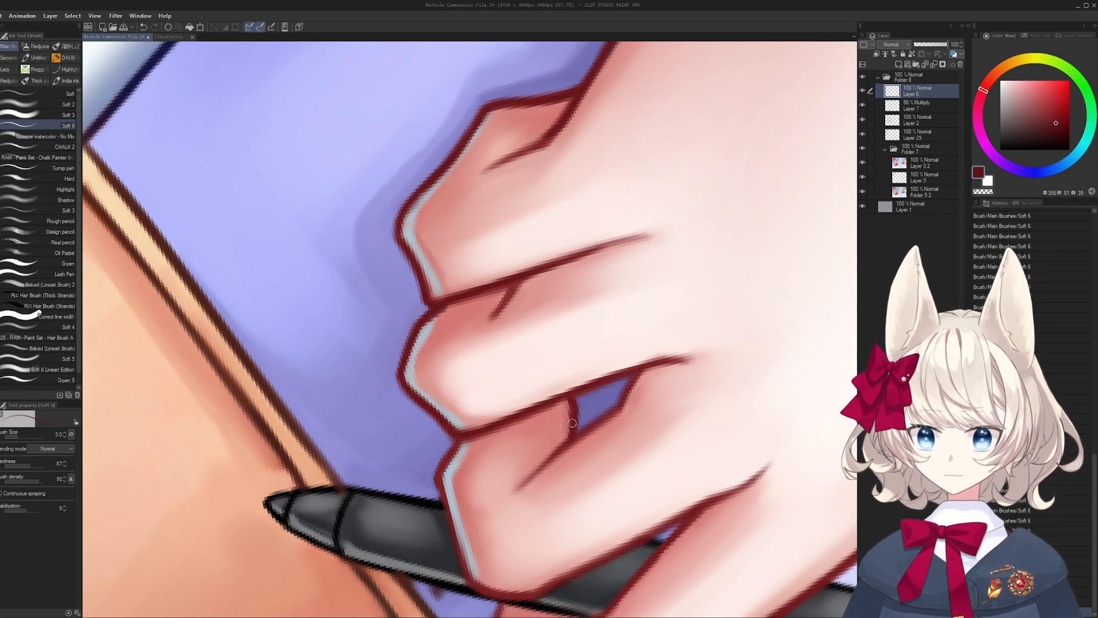
- Refine the dark red crease lines between the fingers and around the small gap, resampling the line colour
{"action": "mouse_move", "coordinate": [518, 492]}
{"action": "left_mouse_down"}
{"action": "mouse_move", "coordinate": [614, 413]}
{"action": "mouse_move", "coordinate": [641, 375]}
{"action": "mouse_move", "coordinate": [708, 358]}
{"action": "mouse_move", "coordinate": [692, 364]}
{"action": "left_mouse_up"}
{"action": "key", "text": "ctrl+z"}
{"action": "left_click", "coordinate": [675, 371], "text": "alt"}
{"action": "mouse_move", "coordinate": [697, 364]}
{"action": "left_mouse_down"}
{"action": "mouse_move", "coordinate": [668, 373]}
{"action": "mouse_move", "coordinate": [707, 356]}
{"action": "left_mouse_up"}
{"action": "left_click", "coordinate": [630, 373], "text": "alt"}
{"action": "key", "text": "r"}
{"action": "mouse_move", "coordinate": [706, 274]}
{"action": "left_mouse_down"}
{"action": "mouse_move", "coordinate": [509, 577]}
{"action": "mouse_move", "coordinate": [446, 566]}
{"action": "left_mouse_up"}
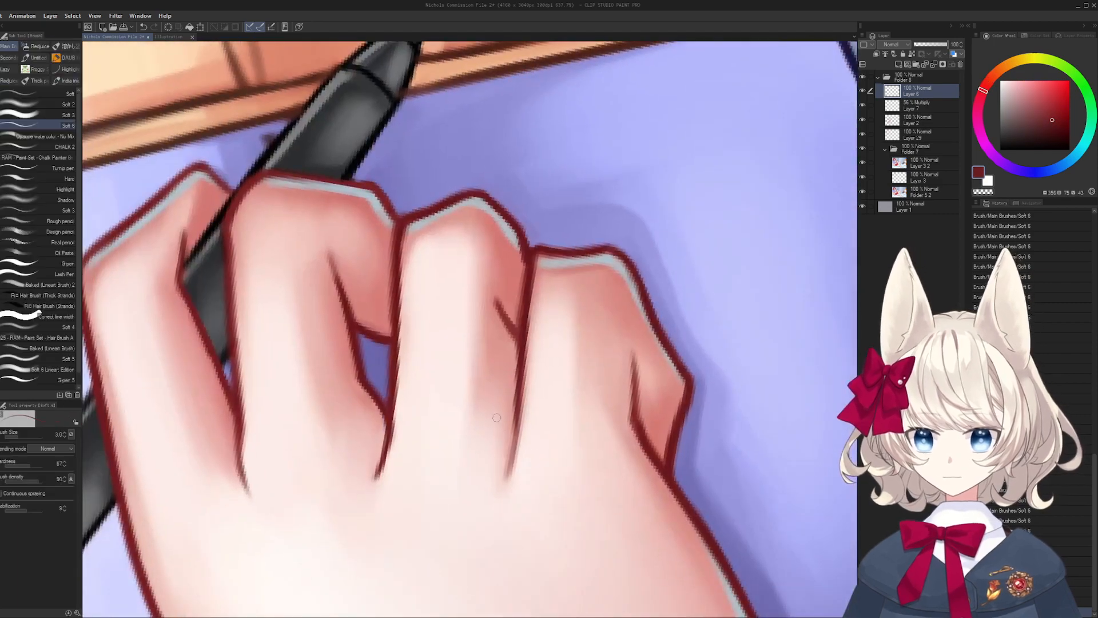
{"action": "left_click_drag", "start_coordinate": [521, 389], "coordinate": [494, 486]}
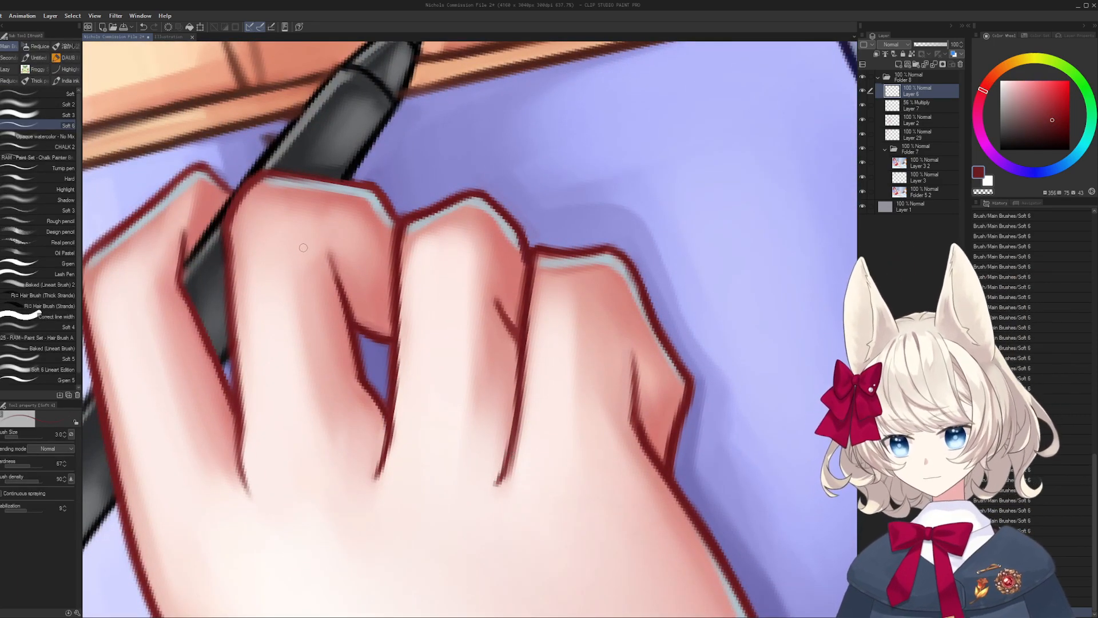
- Try to reinforce the dark red outline of the finger resting on the pen
{"action": "key", "text": "space"}
{"action": "left_click_drag", "start_coordinate": [304, 248], "coordinate": [416, 365]}
{"action": "key", "text": "r"}
{"action": "left_click_drag", "start_coordinate": [472, 269], "coordinate": [407, 351]}
{"action": "left_click_drag", "start_coordinate": [416, 409], "coordinate": [441, 328]}
{"action": "key", "text": "ctrl+z"}
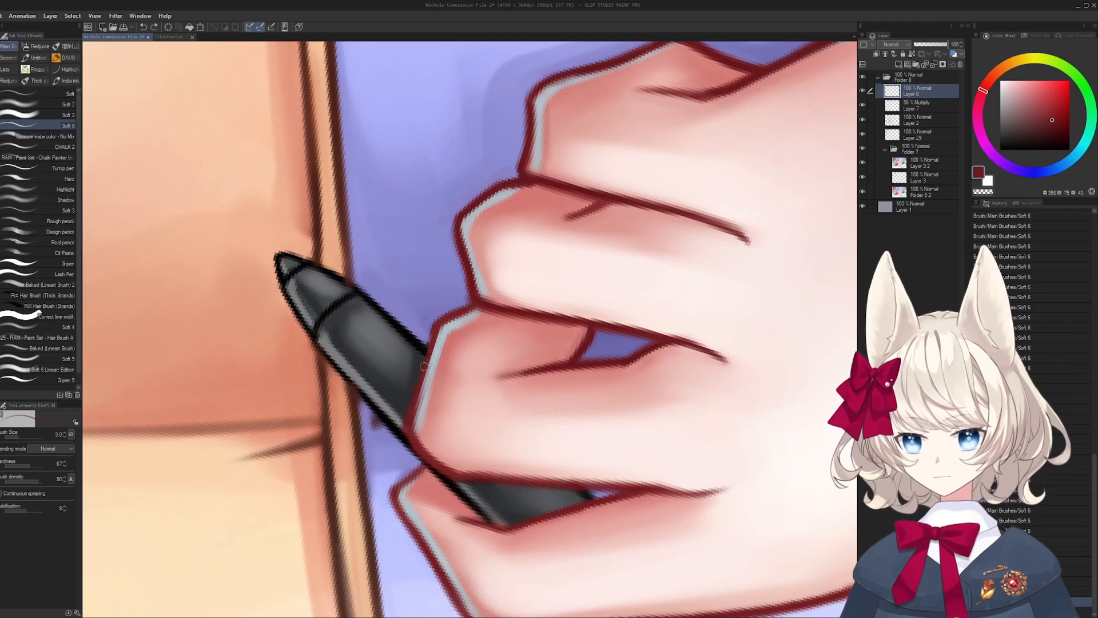
- Check the whole illustration in mirrored view, comparing it with Folder 7 hidden and shown
{"action": "key", "text": "ctrl+0"}
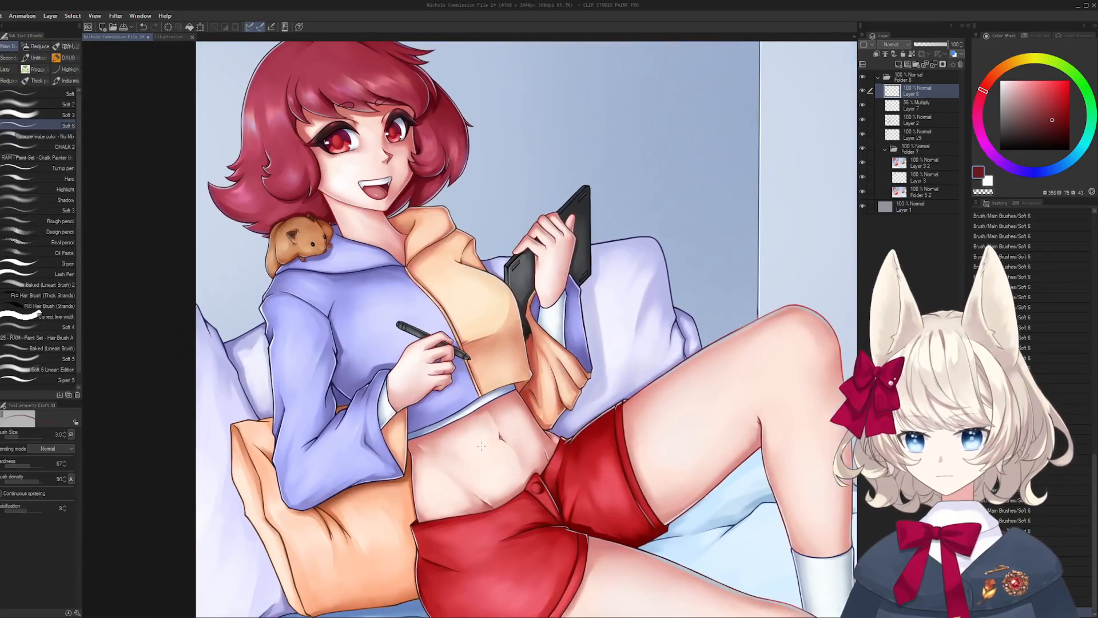
{"action": "key", "text": "h"}
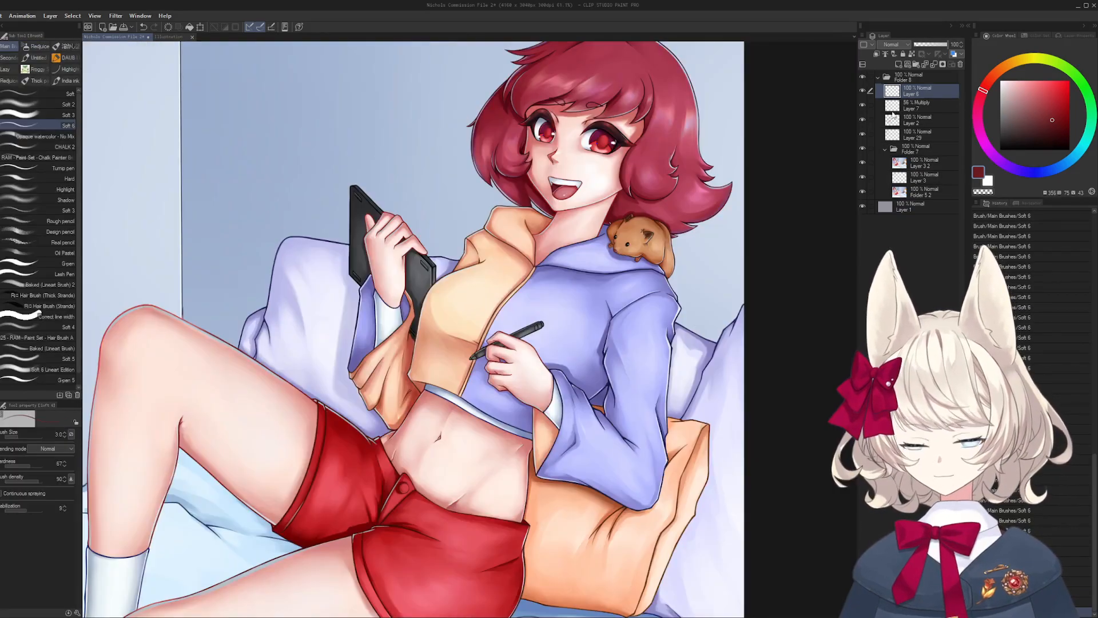
{"action": "left_click", "coordinate": [863, 147]}
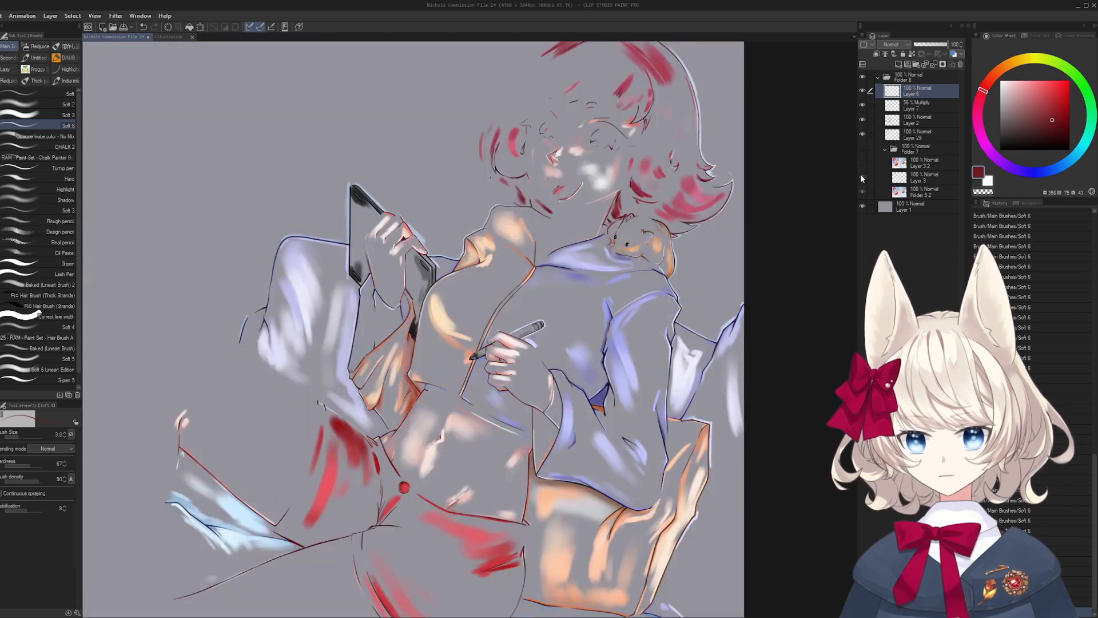
{"action": "left_click", "coordinate": [862, 148]}
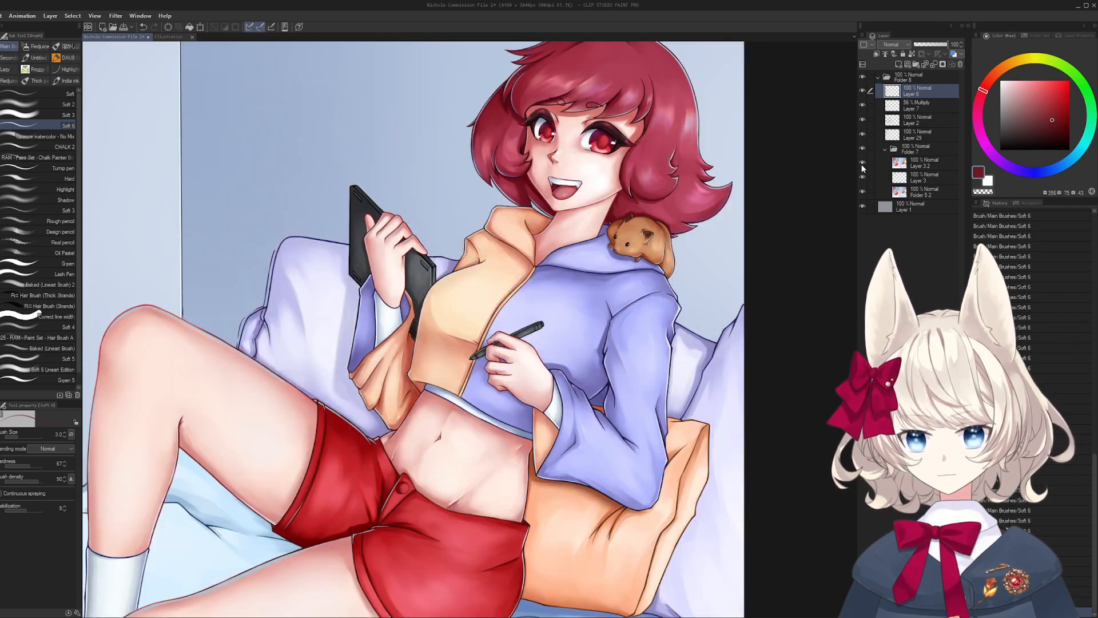
- Compare the mirrored illustration with Layer 3 2, Layer 3 and Folder 5 2 each hidden and shown
{"action": "left_click", "coordinate": [862, 162]}
{"action": "left_click", "coordinate": [862, 162]}
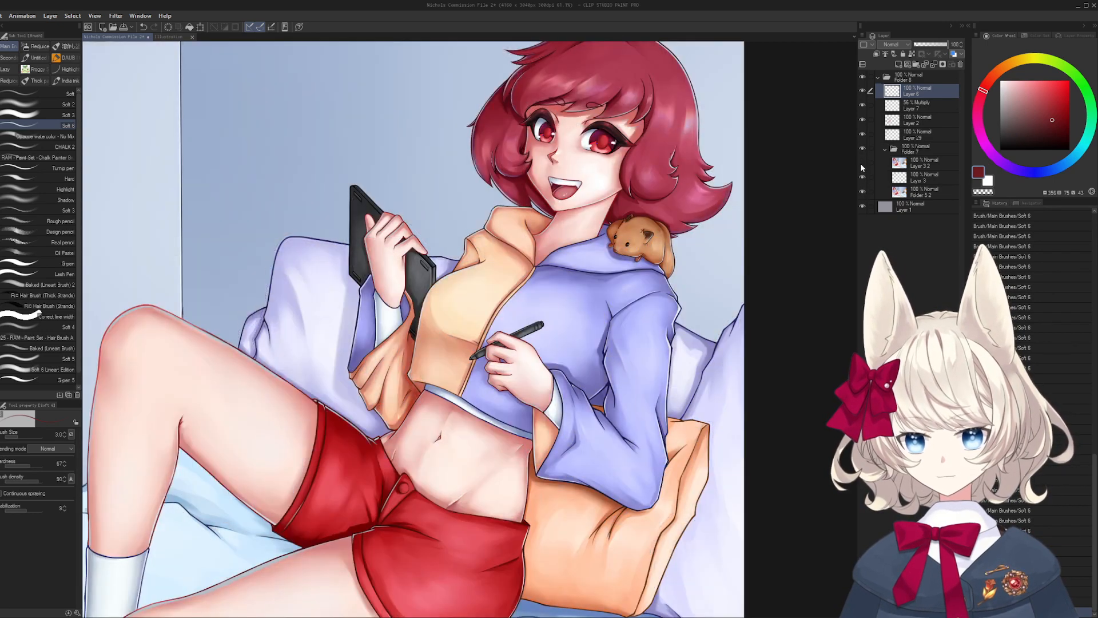
{"action": "left_click", "coordinate": [861, 165]}
{"action": "left_click", "coordinate": [861, 164]}
{"action": "left_click", "coordinate": [860, 165]}
{"action": "left_click", "coordinate": [860, 165]}
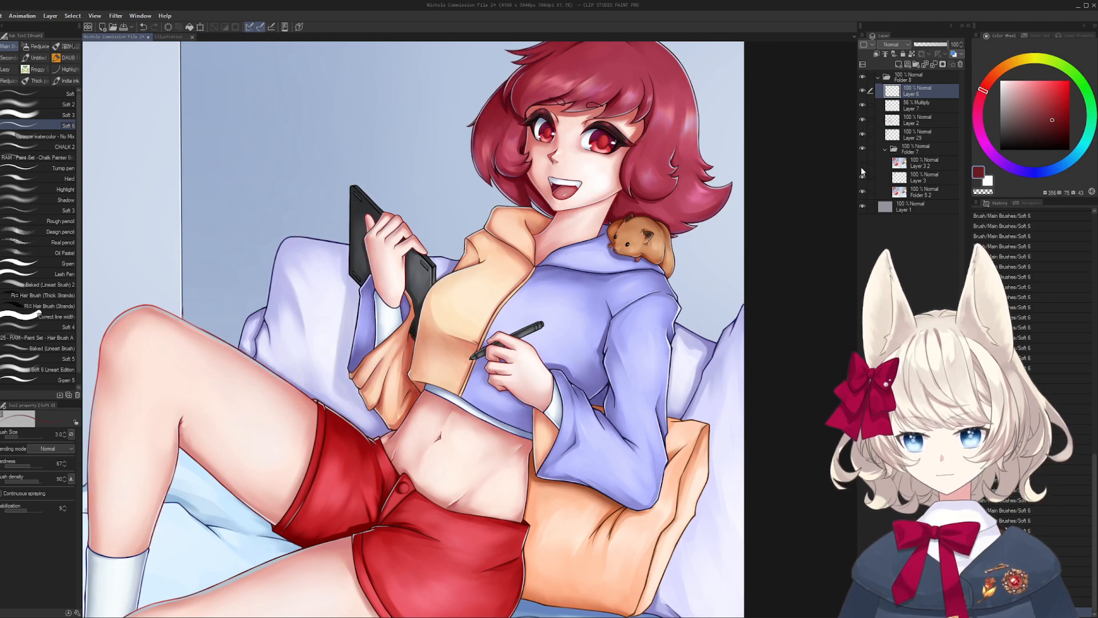
{"action": "left_click", "coordinate": [861, 169]}
{"action": "left_click", "coordinate": [861, 173]}
{"action": "left_click", "coordinate": [861, 173]}
{"action": "left_click", "coordinate": [862, 173]}
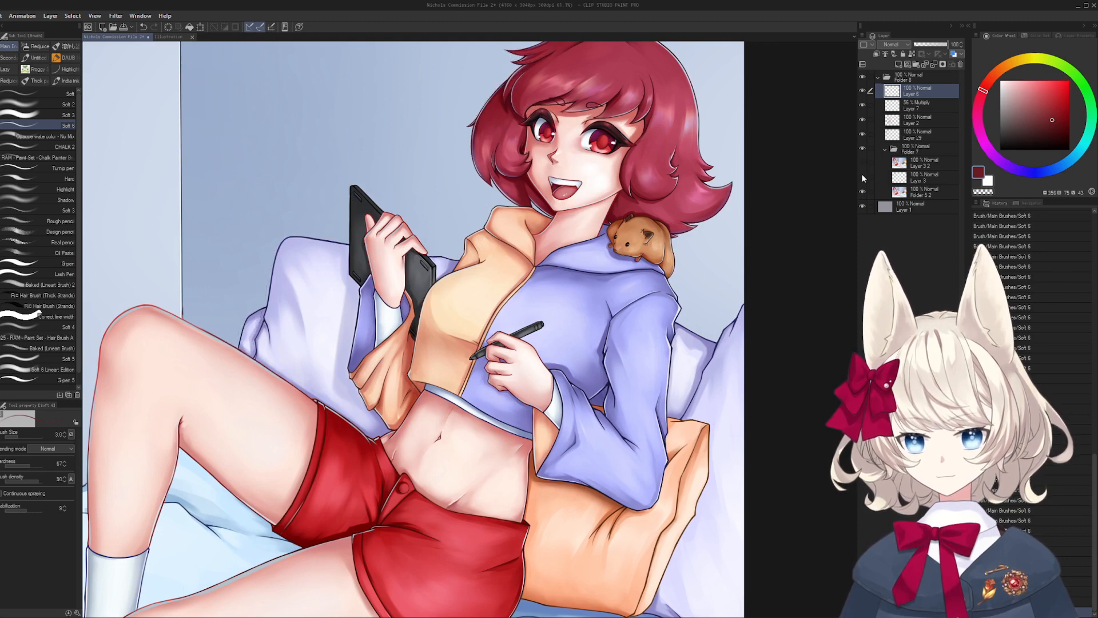
{"action": "left_click", "coordinate": [862, 176]}
{"action": "left_click", "coordinate": [862, 189]}
{"action": "left_click", "coordinate": [862, 176]}
{"action": "left_click", "coordinate": [862, 176]}
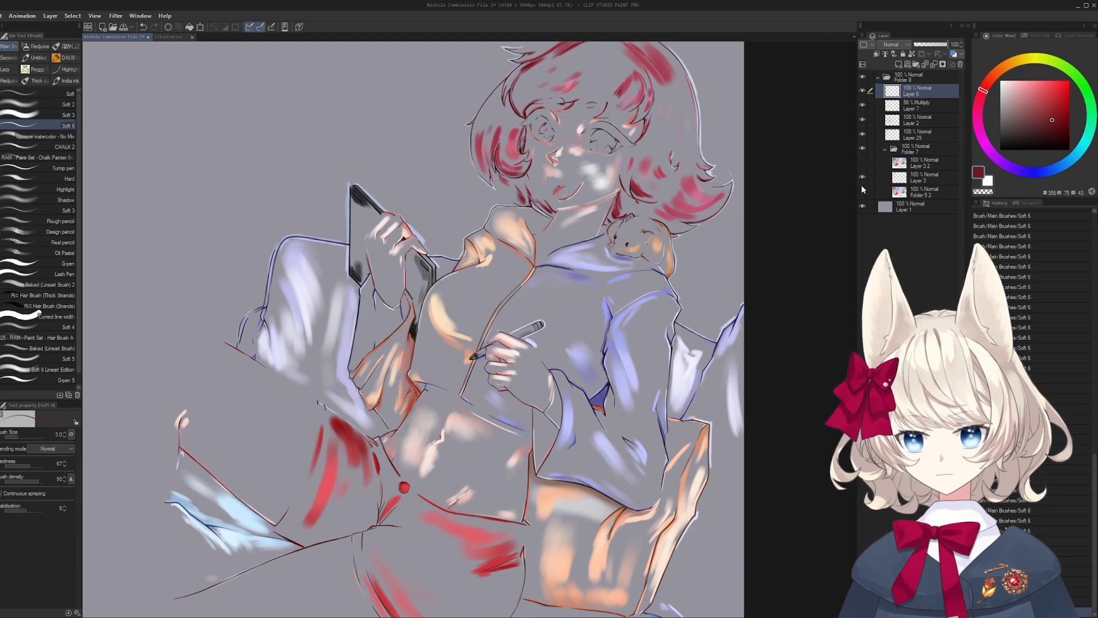
{"action": "left_click", "coordinate": [862, 192]}
{"action": "left_click", "coordinate": [863, 167]}
{"action": "left_click", "coordinate": [862, 168]}
{"action": "left_click", "coordinate": [862, 169]}
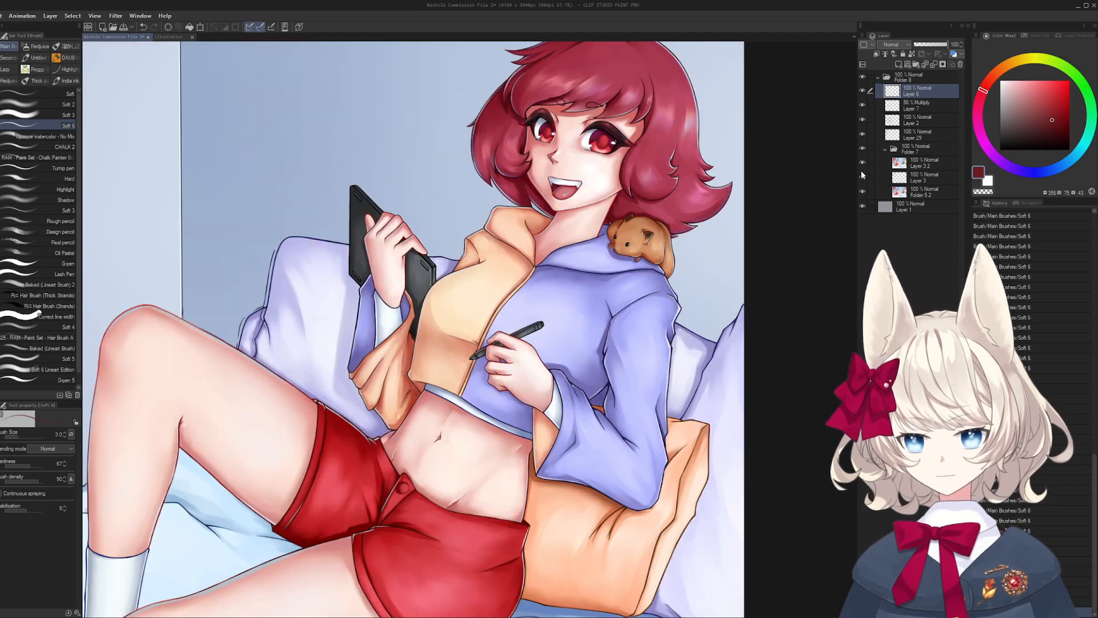
{"action": "left_click", "coordinate": [861, 169]}
{"action": "left_click", "coordinate": [861, 169]}
{"action": "left_click", "coordinate": [862, 175]}
{"action": "left_click", "coordinate": [862, 177]}
{"action": "left_click", "coordinate": [862, 177]}
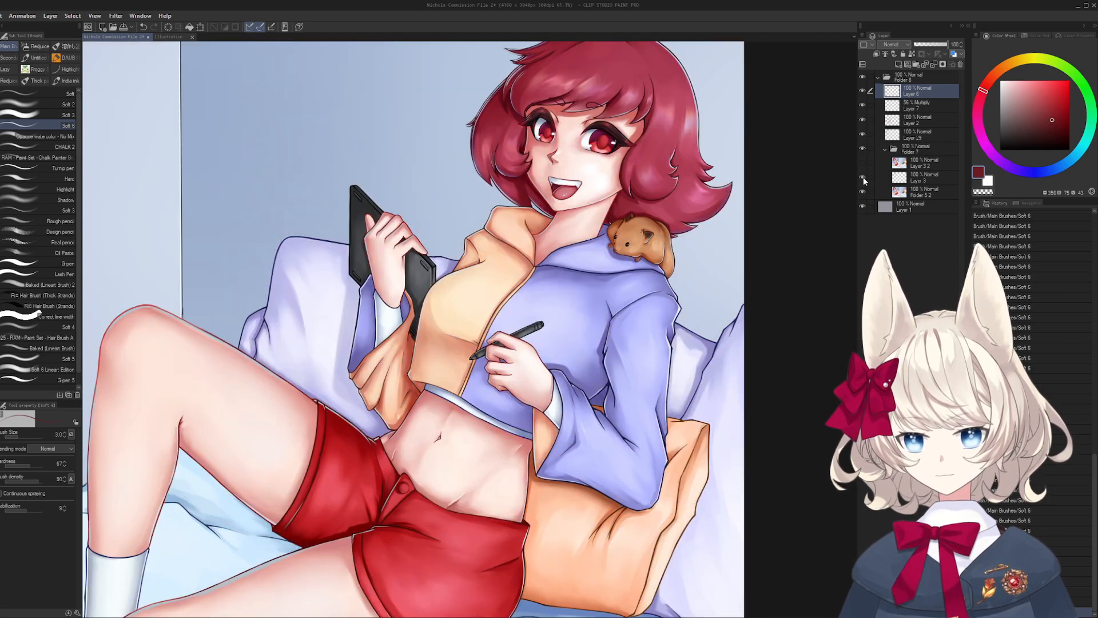
{"action": "left_click", "coordinate": [862, 177]}
{"action": "left_click", "coordinate": [863, 165]}
{"action": "left_click", "coordinate": [862, 165]}
{"action": "left_click", "coordinate": [862, 164]}
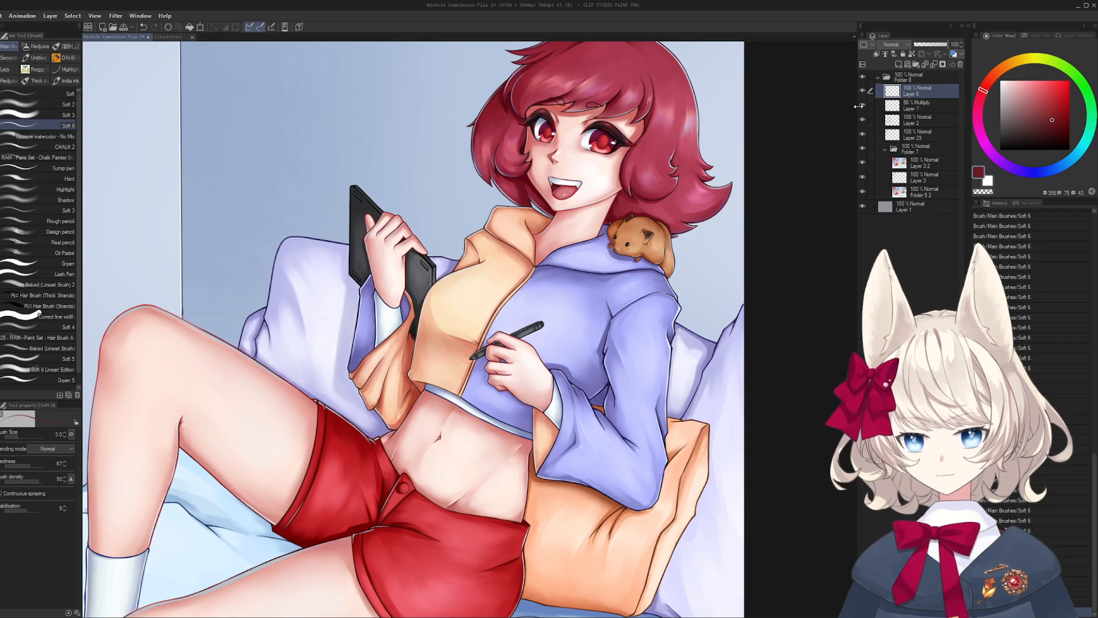
- Paint a soft fold shadow on the white pillow behind the sleeve with its sampled lavender at brush size 25
{"action": "key", "text": "ctrl+space"}
{"action": "left_click_drag", "start_coordinate": [689, 159], "coordinate": [652, 163]}
{"action": "left_click_drag", "start_coordinate": [540, 436], "coordinate": [387, 370]}
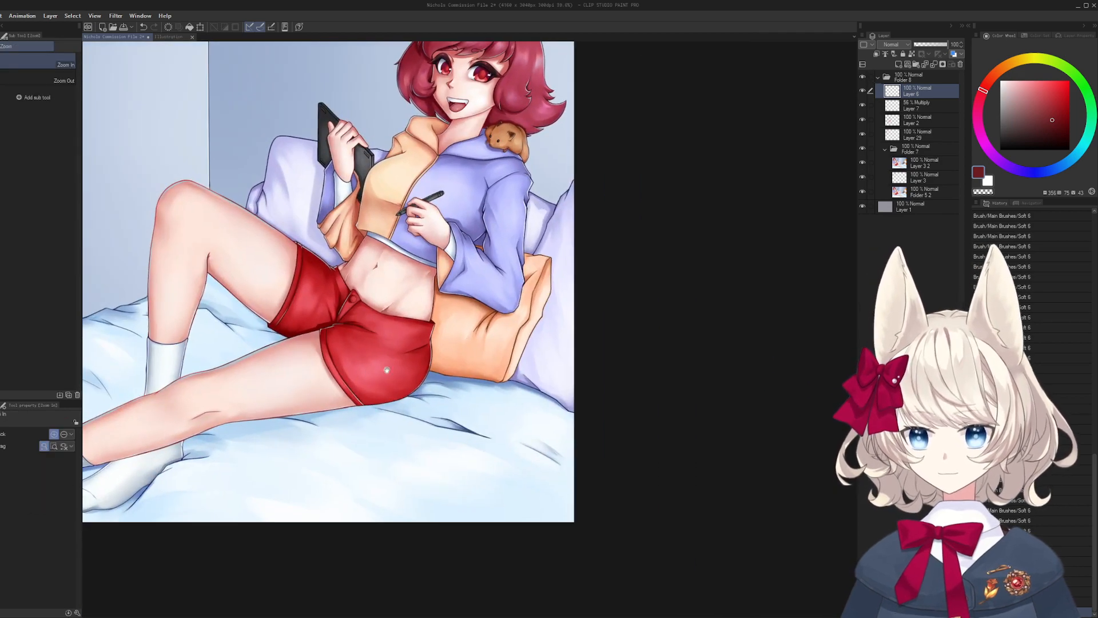
{"action": "mouse_move", "coordinate": [542, 246]}
{"action": "left_mouse_down"}
{"action": "mouse_move", "coordinate": [555, 273]}
{"action": "mouse_move", "coordinate": [544, 391]}
{"action": "left_mouse_up"}
{"action": "left_click_drag", "start_coordinate": [520, 271], "coordinate": [558, 270]}
{"action": "left_click", "coordinate": [525, 270], "text": "alt"}
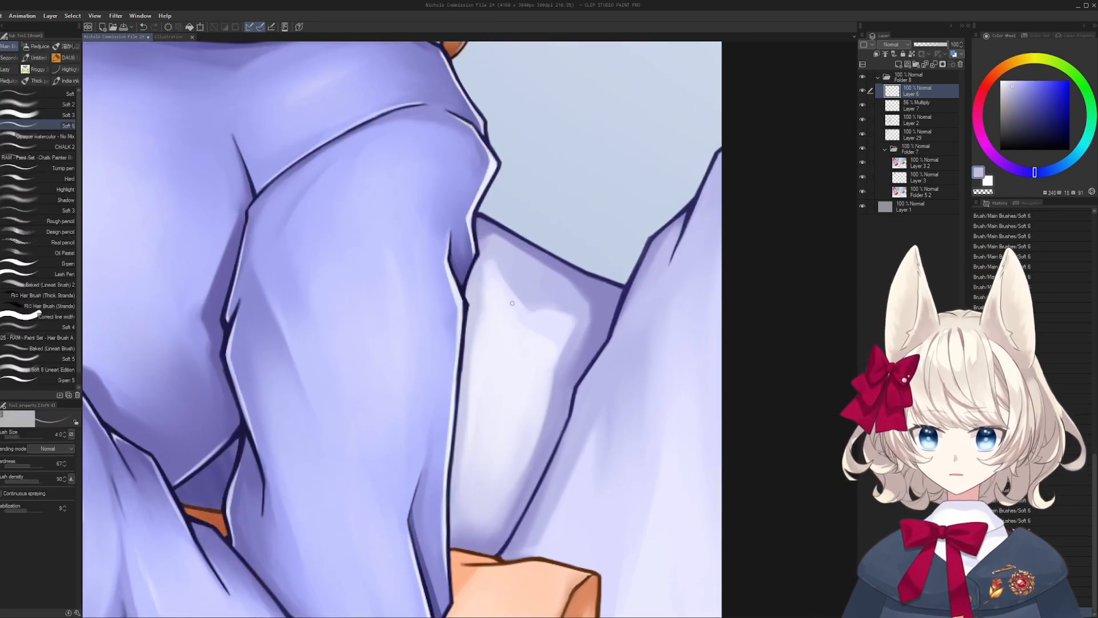
{"action": "key", "text": "bracketright"}
{"action": "key", "text": "bracketright"}
{"action": "key", "text": "bracketright"}
{"action": "key", "text": "bracketright"}
{"action": "key", "text": "bracketright"}
{"action": "key", "text": "bracketright"}
{"action": "key", "text": "bracketright"}
{"action": "key", "text": "bracketright"}
{"action": "key", "text": "bracketright"}
{"action": "key", "text": "bracketright"}
{"action": "left_click_drag", "start_coordinate": [495, 251], "coordinate": [535, 334]}
- Blend the white pillow's fold shading with sampled off-white and pale lavender tones
{"action": "left_click", "coordinate": [544, 356], "text": "alt"}
{"action": "mouse_move", "coordinate": [521, 284]}
{"action": "left_mouse_down"}
{"action": "mouse_move", "coordinate": [541, 329]}
{"action": "mouse_move", "coordinate": [528, 281]}
{"action": "left_mouse_up"}
{"action": "mouse_move", "coordinate": [538, 329]}
{"action": "left_mouse_down"}
{"action": "mouse_move", "coordinate": [531, 289]}
{"action": "mouse_move", "coordinate": [509, 276]}
{"action": "left_mouse_up"}
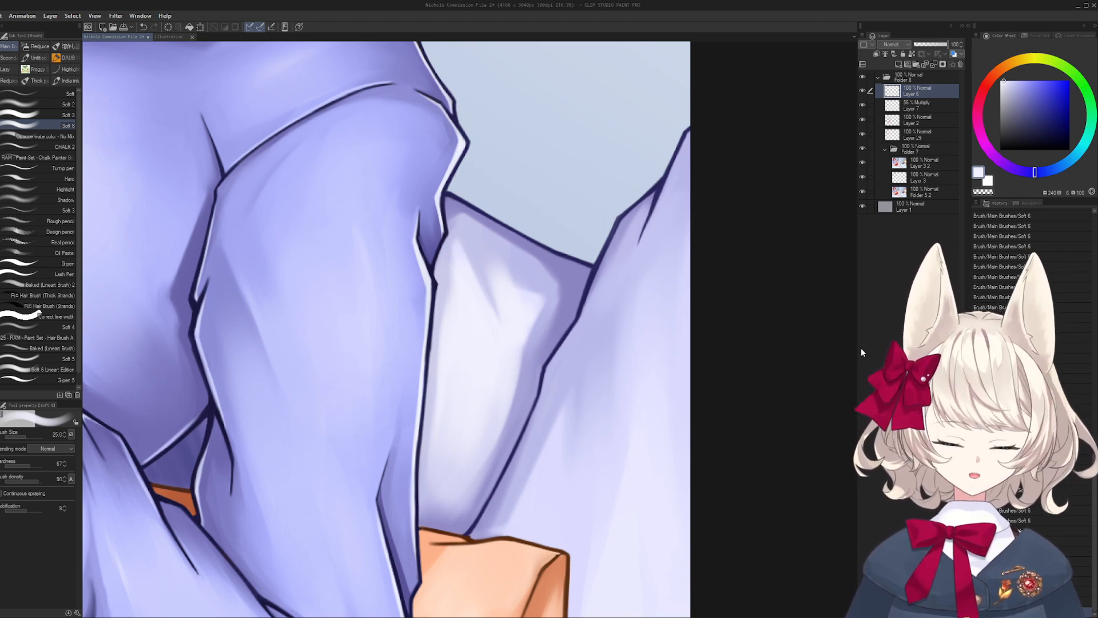
{"action": "left_click_drag", "start_coordinate": [523, 337], "coordinate": [489, 370]}
{"action": "key", "text": "b"}
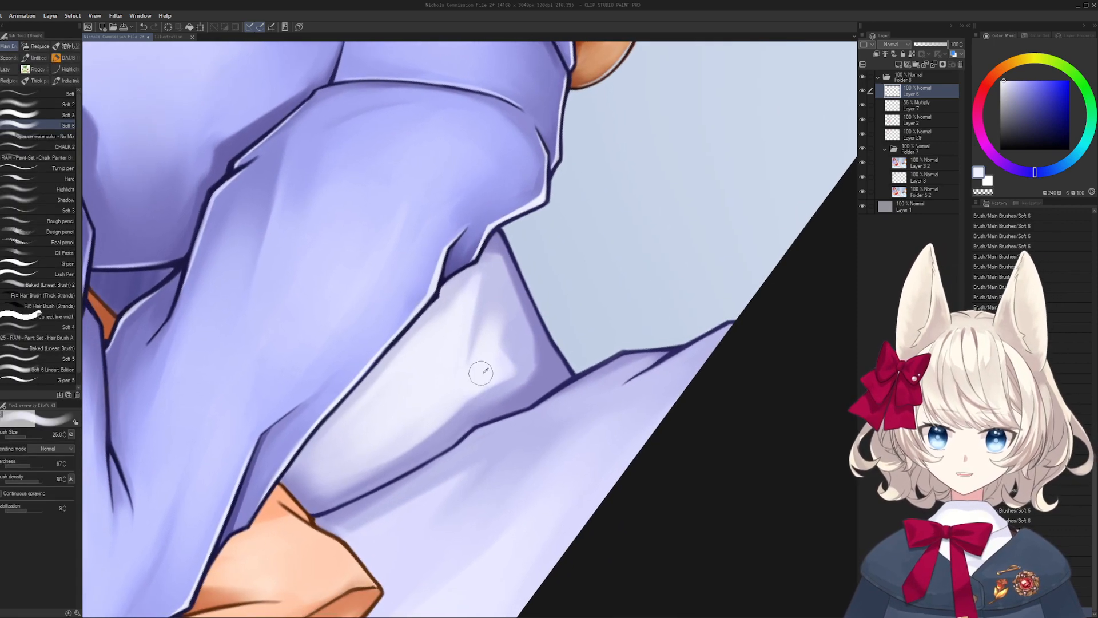
{"action": "left_click", "coordinate": [496, 269], "text": "alt"}
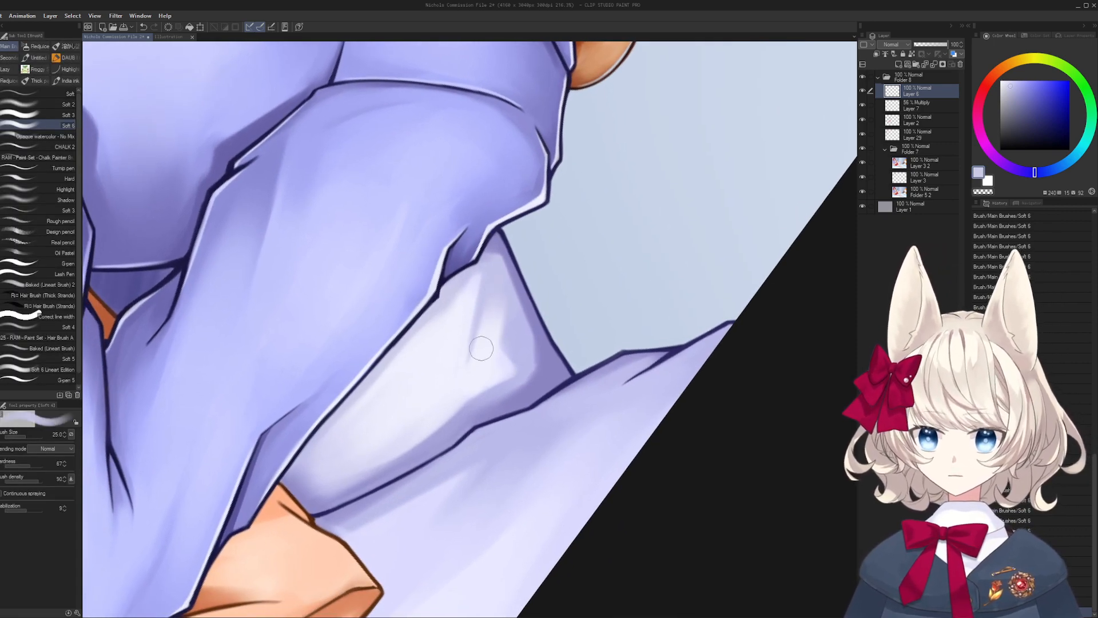
{"action": "left_click", "coordinate": [491, 333], "text": "alt"}
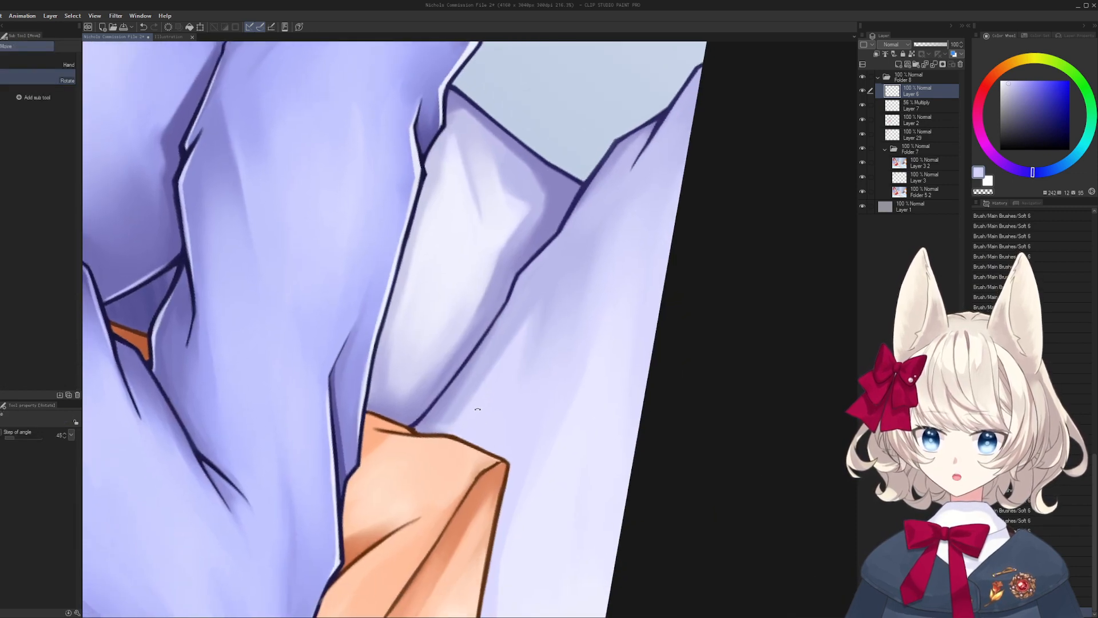
{"action": "key", "text": "b"}
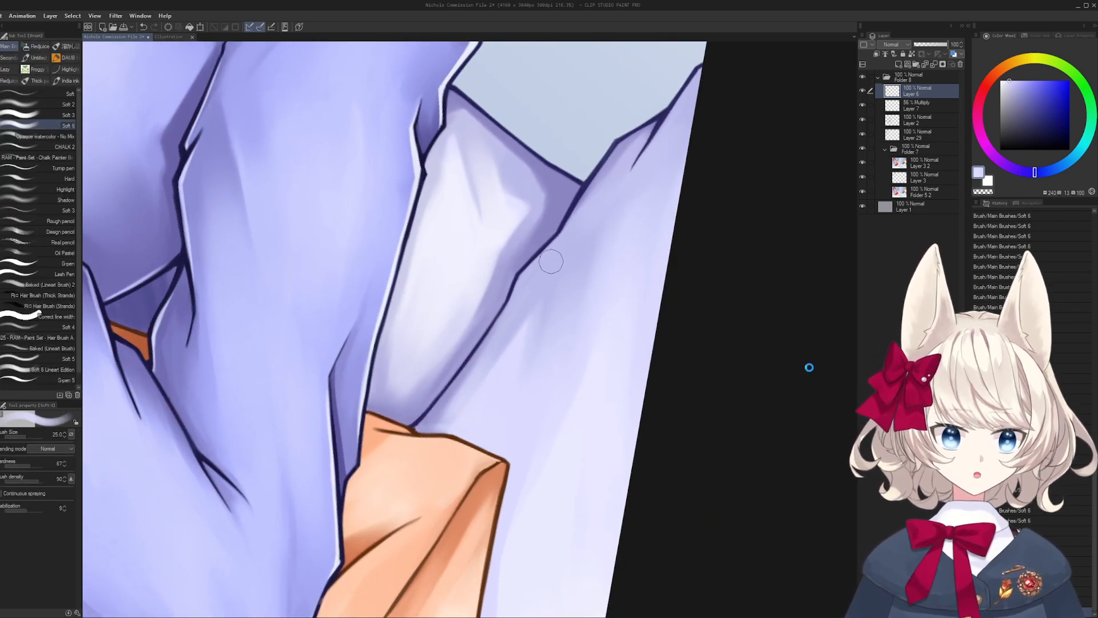
- Refine the navy outline between the white pillow and lavender fabric with its sampled navy at brush sizes 6 and 5
{"action": "left_click_drag", "start_coordinate": [561, 367], "coordinate": [530, 349]}
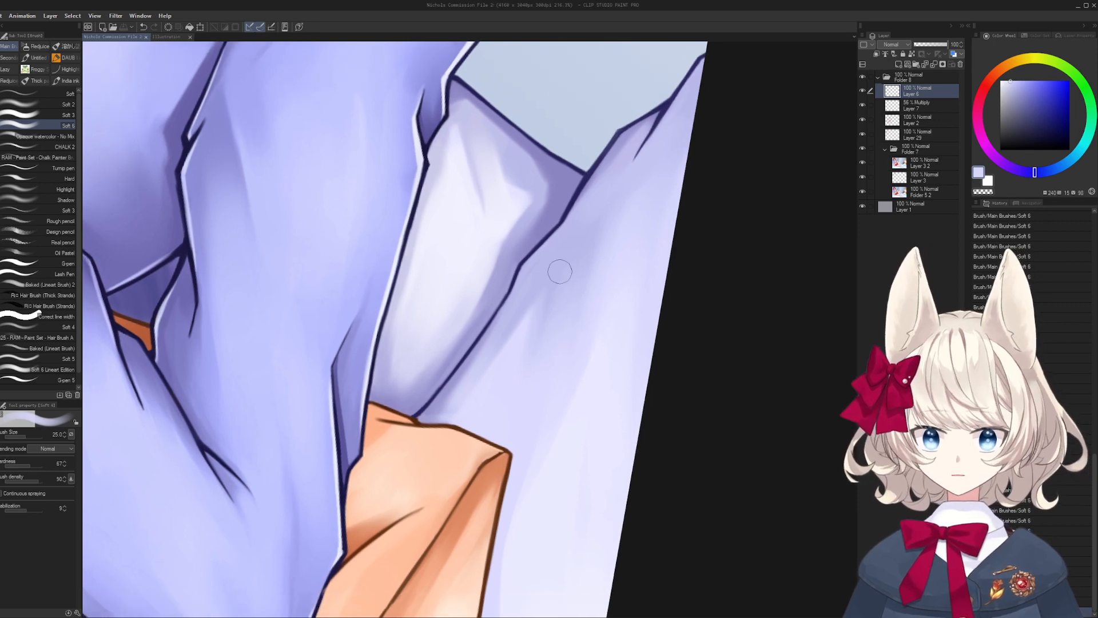
{"action": "left_click", "coordinate": [588, 171], "text": "alt"}
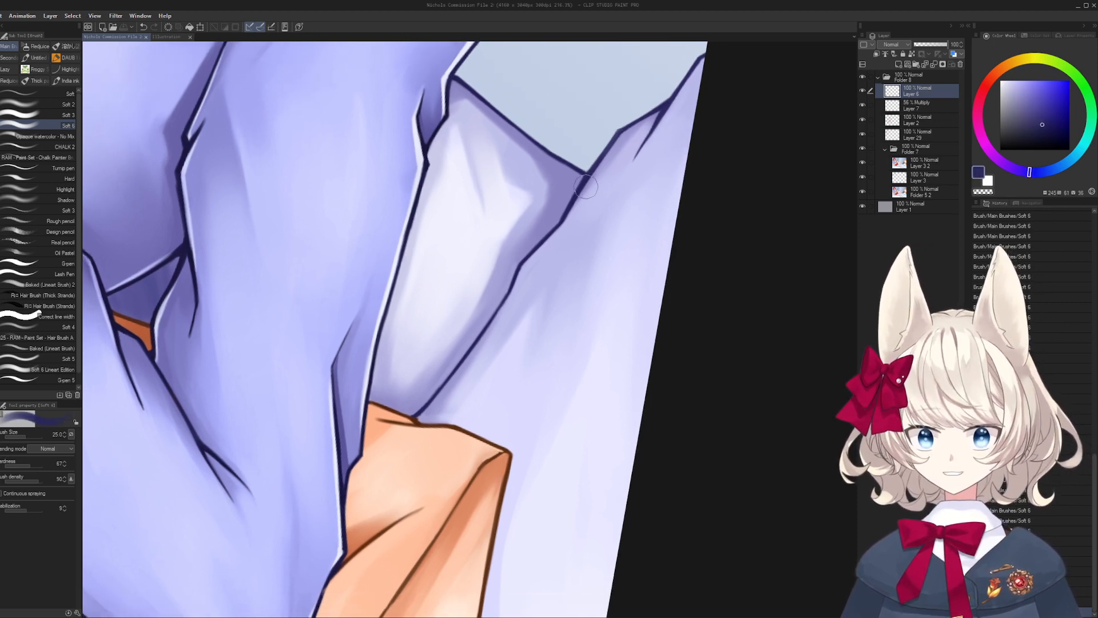
{"action": "key", "text": "bracketleft"}
{"action": "key", "text": "bracketleft"}
{"action": "key", "text": "bracketleft"}
{"action": "key", "text": "bracketleft"}
{"action": "key", "text": "bracketleft"}
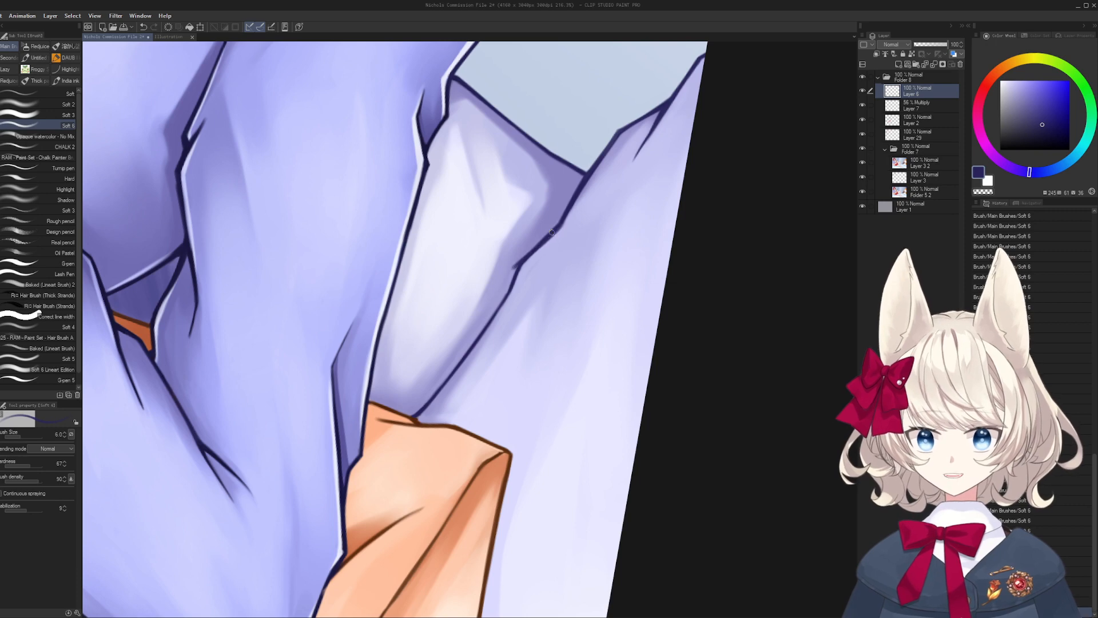
{"action": "mouse_move", "coordinate": [561, 219]}
{"action": "left_mouse_down"}
{"action": "mouse_move", "coordinate": [481, 377]}
{"action": "mouse_move", "coordinate": [441, 372]}
{"action": "mouse_move", "coordinate": [428, 342]}
{"action": "mouse_move", "coordinate": [558, 276]}
{"action": "left_mouse_up"}
{"action": "key", "text": "bracketleft"}
{"action": "key", "text": "ctrl+z"}
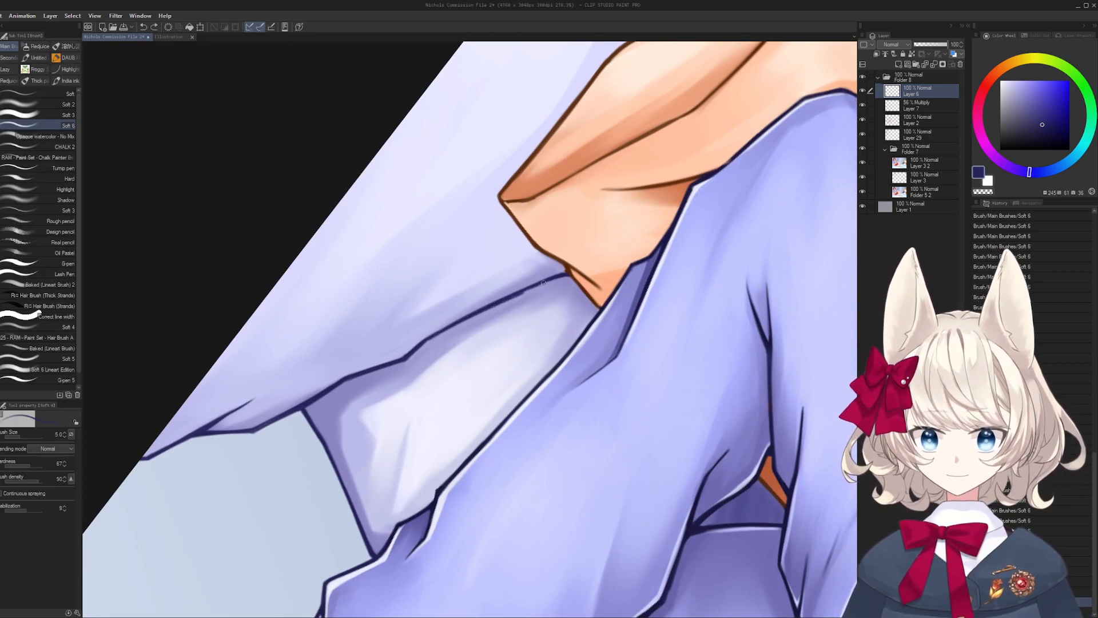
{"action": "left_click_drag", "start_coordinate": [544, 283], "coordinate": [555, 277]}
{"action": "mouse_move", "coordinate": [547, 281]}
{"action": "left_mouse_down"}
{"action": "mouse_move", "coordinate": [486, 263]}
{"action": "mouse_move", "coordinate": [534, 343]}
{"action": "mouse_move", "coordinate": [524, 246]}
{"action": "mouse_move", "coordinate": [521, 361]}
{"action": "mouse_move", "coordinate": [491, 418]}
{"action": "left_mouse_up"}
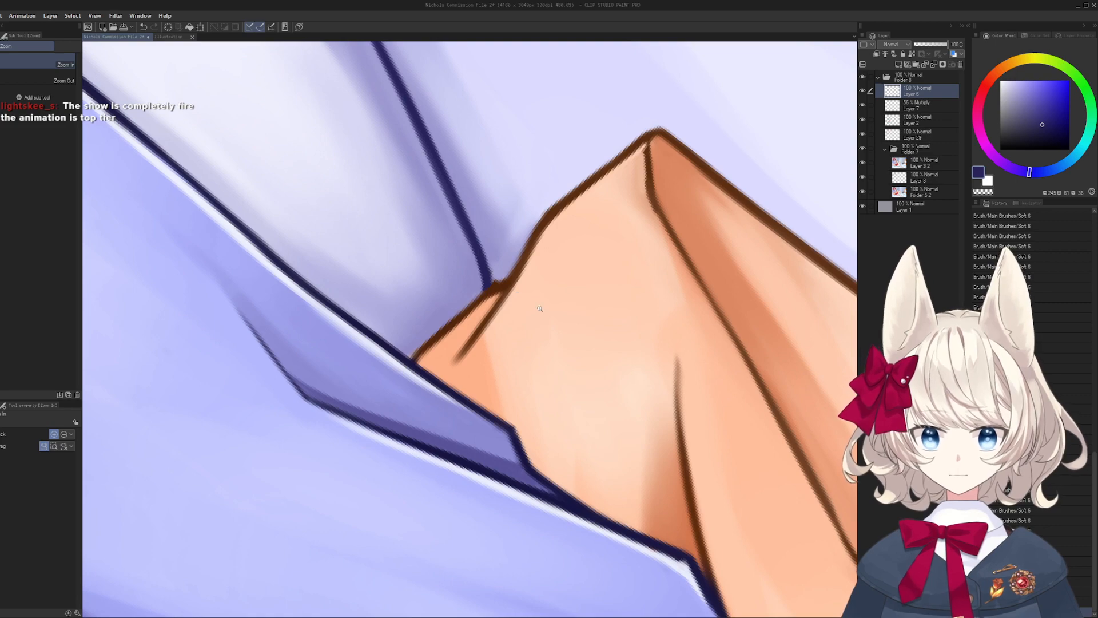
- Clean up the orange fabric's upper crease with sampled peach at brush size 5 and sampled dark brown at size 3
{"action": "scroll", "coordinate": [540, 308], "scroll_direction": "down", "scroll_amount": 3}
{"action": "key", "text": "b"}
{"action": "left_click", "coordinate": [557, 308], "text": "alt"}
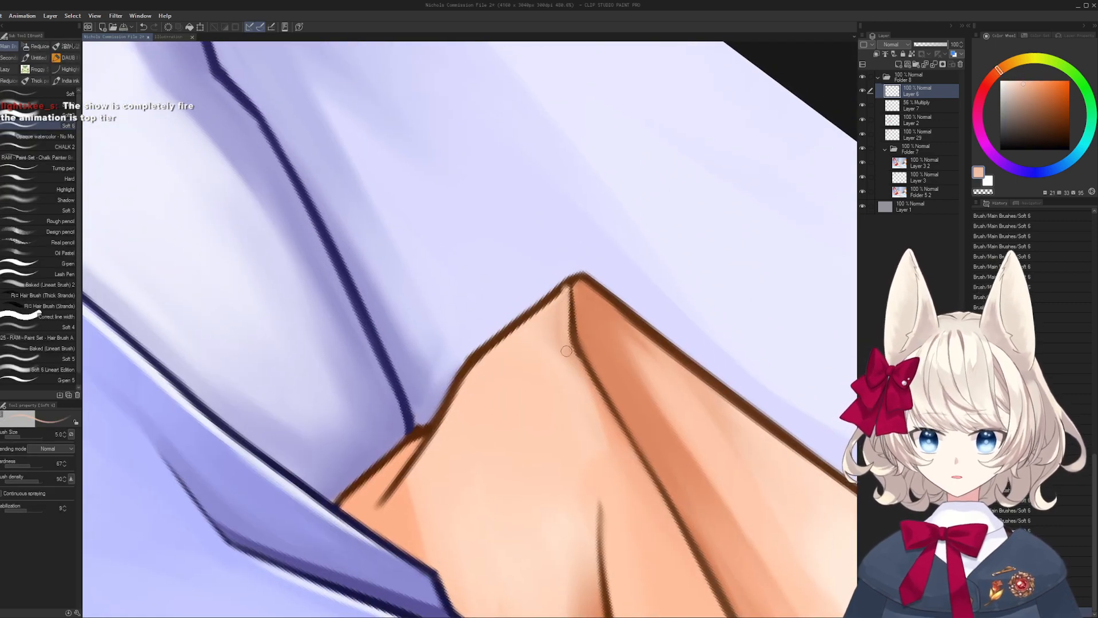
{"action": "left_click_drag", "start_coordinate": [568, 347], "coordinate": [583, 369]}
{"action": "mouse_move", "coordinate": [582, 369]}
{"action": "left_mouse_down"}
{"action": "mouse_move", "coordinate": [552, 287]}
{"action": "mouse_move", "coordinate": [510, 355]}
{"action": "mouse_move", "coordinate": [456, 366]}
{"action": "left_mouse_up"}
{"action": "left_click", "coordinate": [504, 344], "text": "alt"}
{"action": "key", "text": "bracketleft"}
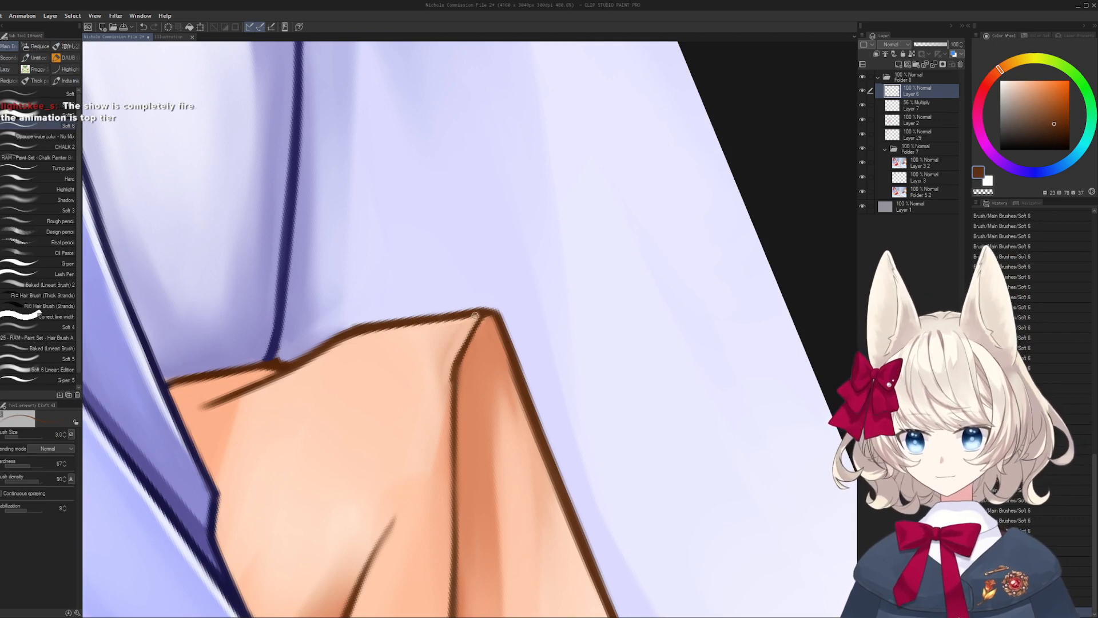
{"action": "left_click_drag", "start_coordinate": [481, 316], "coordinate": [448, 331]}
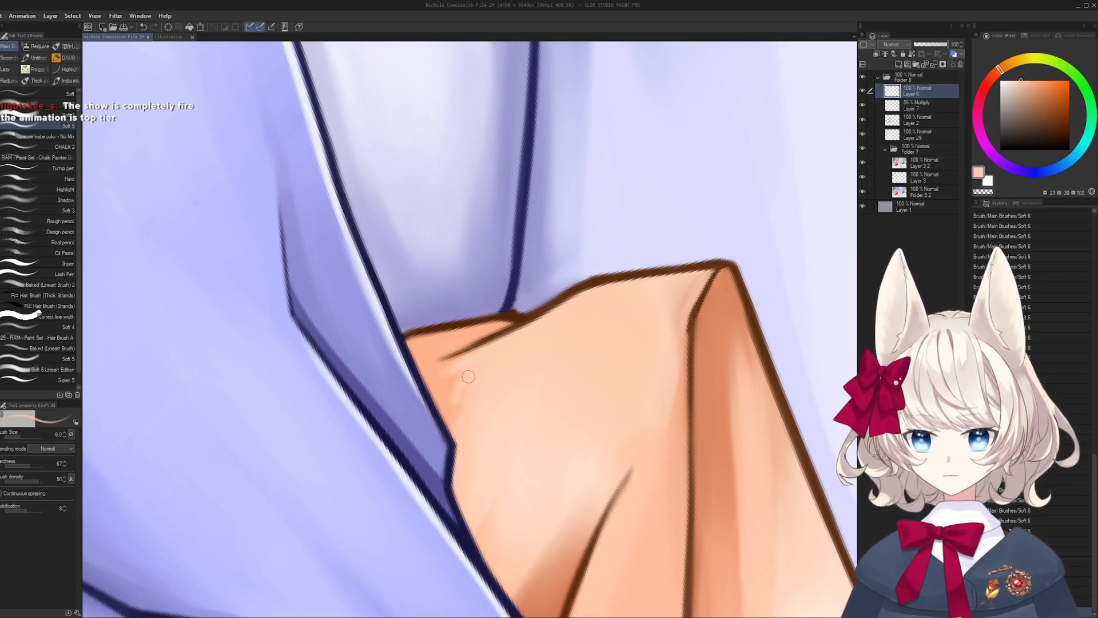
- Smooth the orange fabric beside the sleeve with peach at size 12 and tidy its brown outline junction using sampled brown and lavender
{"action": "key", "text": "bracketright"}
{"action": "key", "text": "bracketright"}
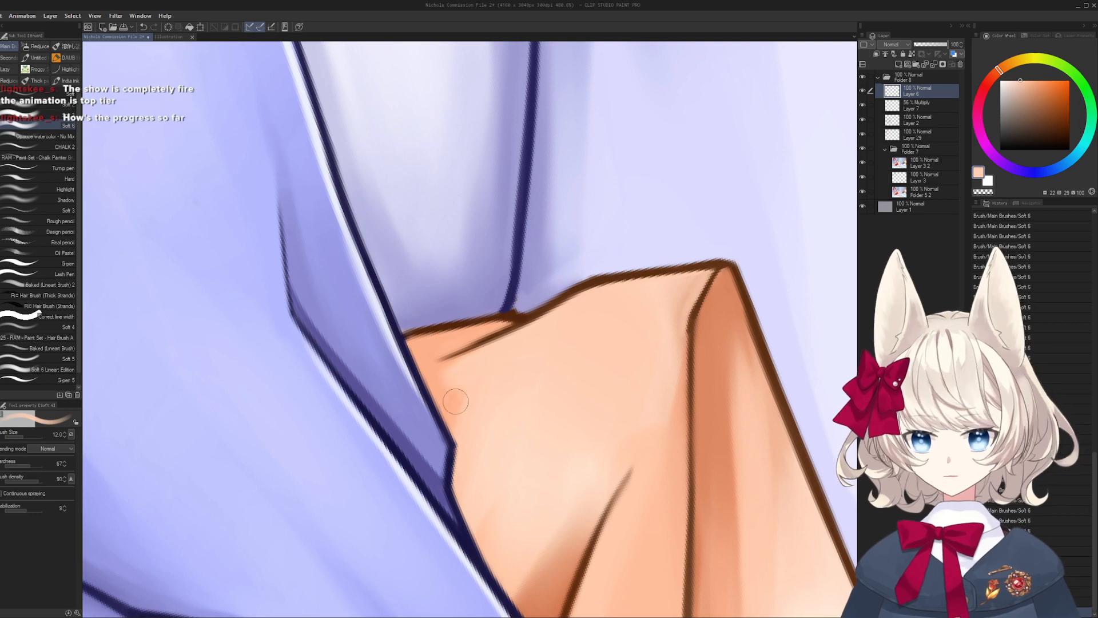
{"action": "key", "text": "ctrl+space"}
{"action": "left_click_drag", "start_coordinate": [470, 393], "coordinate": [554, 306]}
{"action": "mouse_move", "coordinate": [555, 306]}
{"action": "left_mouse_down"}
{"action": "mouse_move", "coordinate": [632, 304]}
{"action": "mouse_move", "coordinate": [608, 317]}
{"action": "mouse_move", "coordinate": [544, 311]}
{"action": "left_mouse_up"}
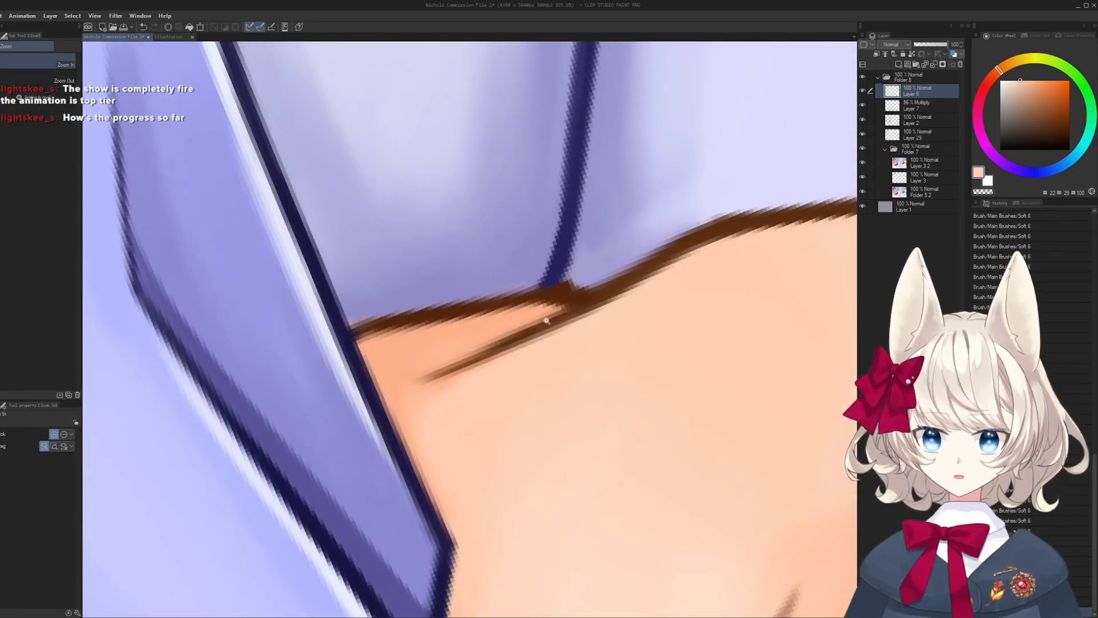
{"action": "left_click", "coordinate": [559, 294], "text": "alt"}
{"action": "left_click_drag", "start_coordinate": [558, 234], "coordinate": [535, 282]}
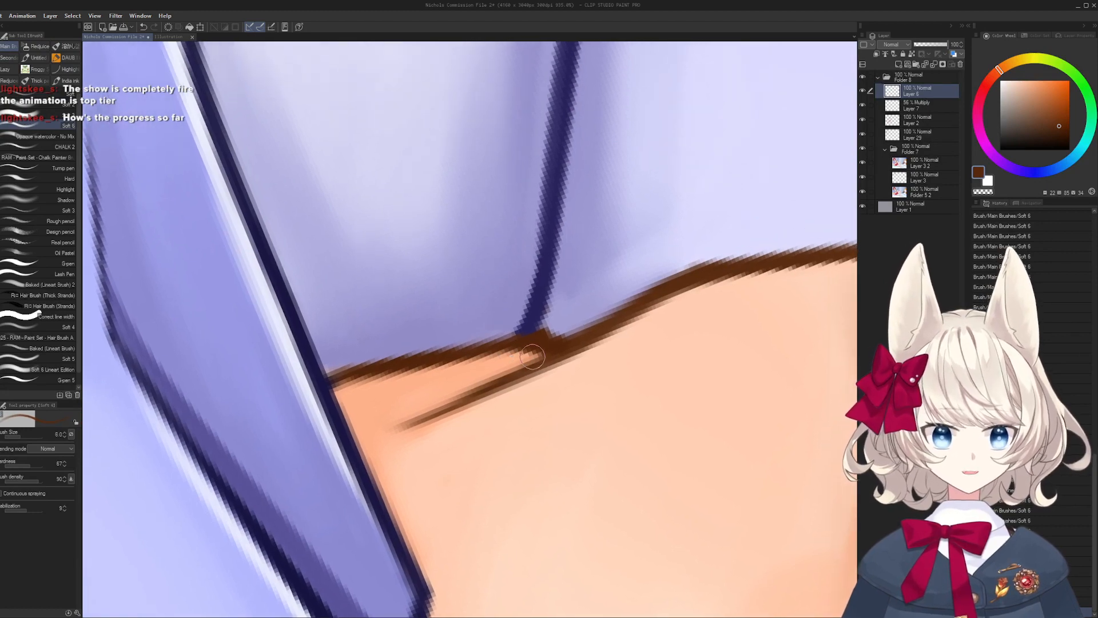
{"action": "left_click", "coordinate": [555, 314], "text": "alt"}
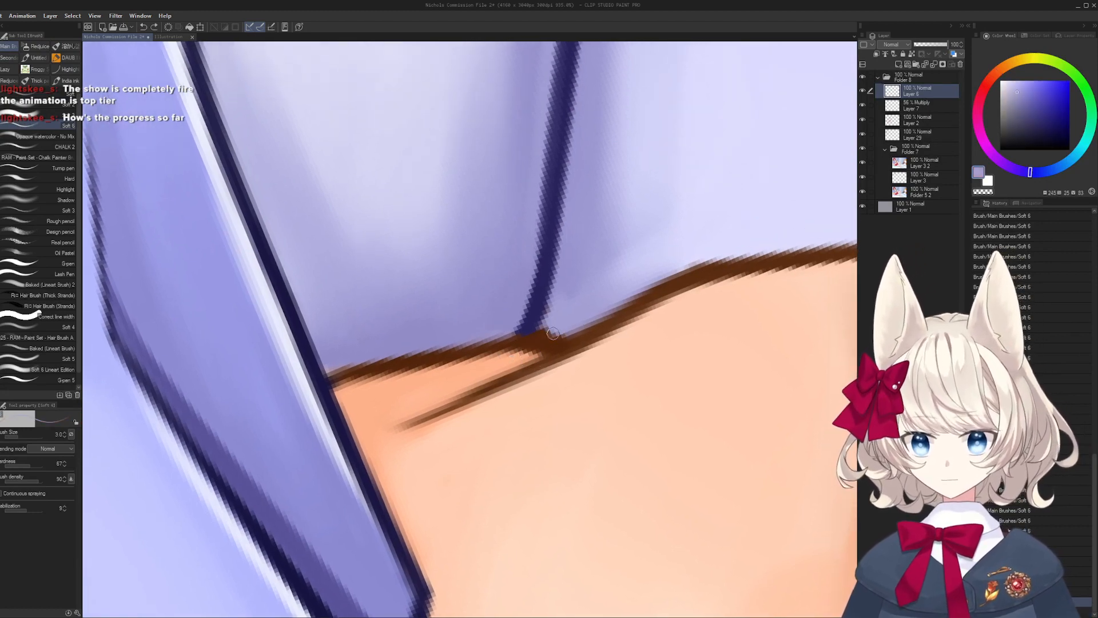
{"action": "left_click_drag", "start_coordinate": [618, 310], "coordinate": [801, 367]}
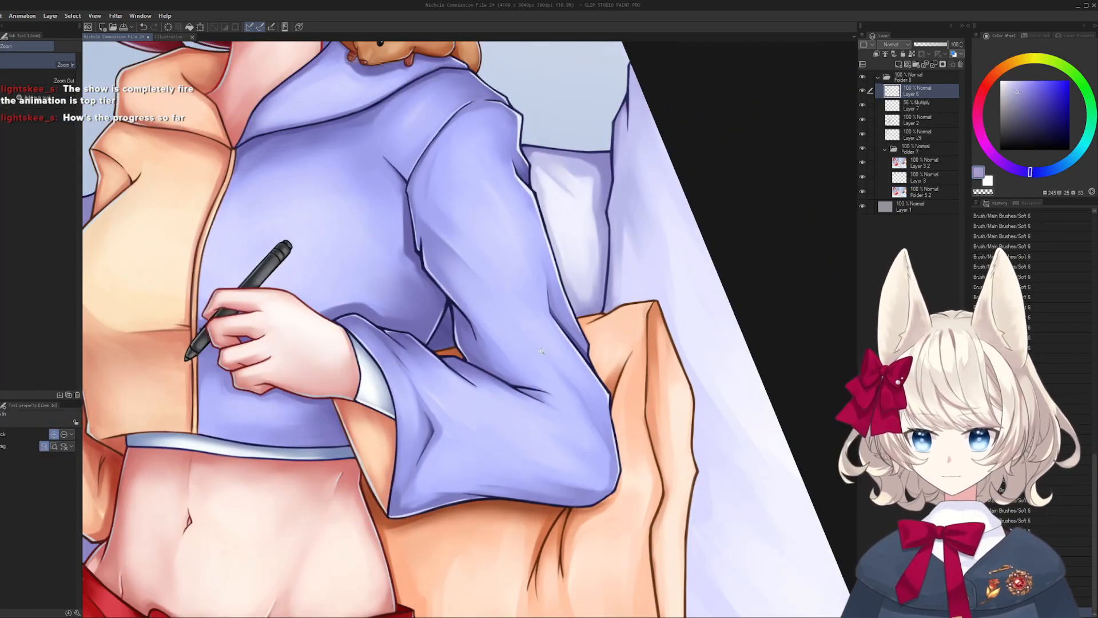
- Soften the shading on the lavender fabric along the orange fabric's edge with sampled pale lavenders at brush size 20 and larger
{"action": "mouse_move", "coordinate": [830, 418]}
{"action": "left_mouse_down"}
{"action": "mouse_move", "coordinate": [797, 358]}
{"action": "mouse_move", "coordinate": [655, 298]}
{"action": "mouse_move", "coordinate": [572, 432]}
{"action": "left_mouse_up"}
{"action": "left_click_drag", "start_coordinate": [440, 372], "coordinate": [483, 332]}
{"action": "left_click", "coordinate": [478, 313], "text": "alt"}
{"action": "key", "text": "bracketright"}
{"action": "key", "text": "bracketright"}
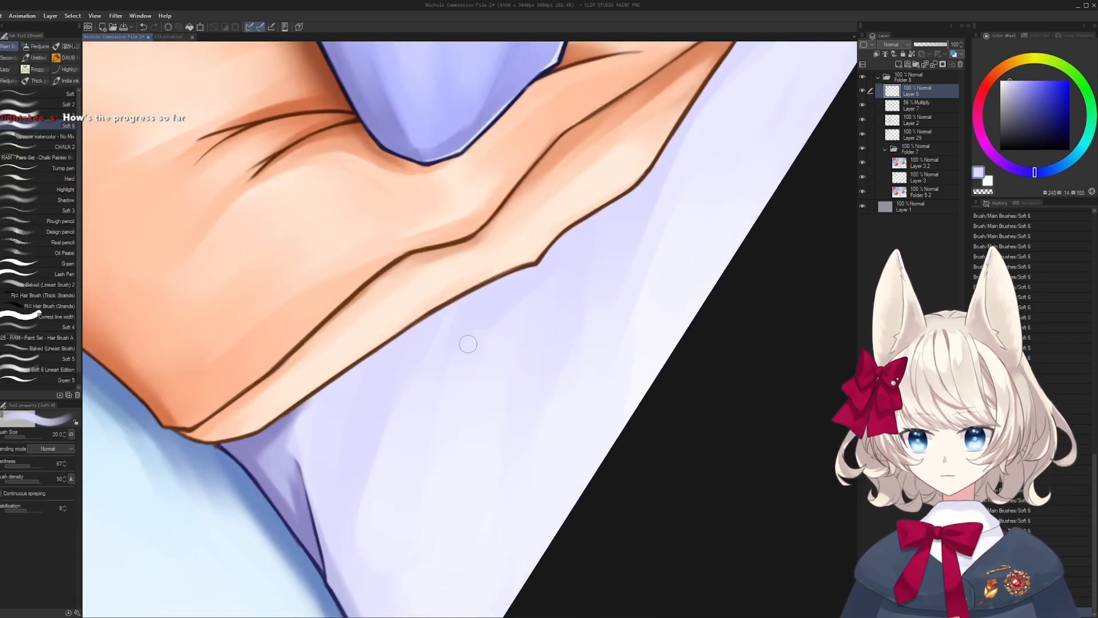
{"action": "key", "text": "bracketright"}
{"action": "key", "text": "bracketright"}
{"action": "left_click", "coordinate": [461, 402], "text": "alt"}
{"action": "mouse_move", "coordinate": [549, 331]}
{"action": "left_mouse_down"}
{"action": "mouse_move", "coordinate": [515, 392]}
{"action": "mouse_move", "coordinate": [540, 292]}
{"action": "left_mouse_up"}
{"action": "left_click_drag", "start_coordinate": [541, 297], "coordinate": [595, 297]}
{"action": "left_click_drag", "start_coordinate": [504, 403], "coordinate": [466, 412]}
- Clean the blue shadow under the lavender fabric's corner and redraw the corner's navy outline, finishing at brush size 5
{"action": "key", "text": "bracketleft"}
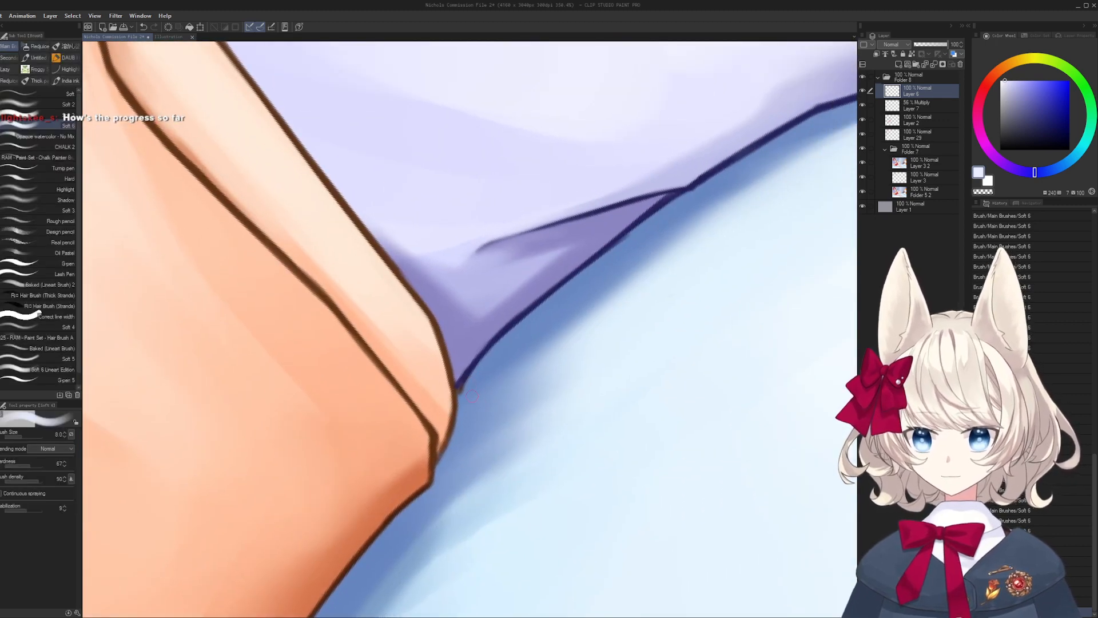
{"action": "key", "text": "bracketleft"}
{"action": "left_click", "coordinate": [470, 393], "text": "alt"}
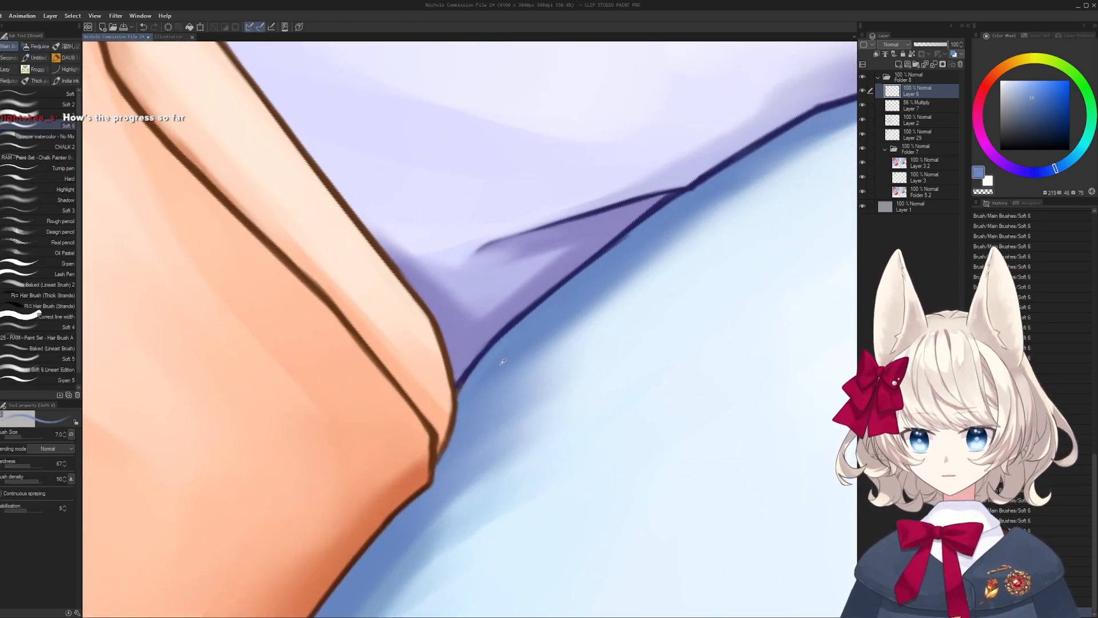
{"action": "left_click_drag", "start_coordinate": [531, 321], "coordinate": [495, 394]}
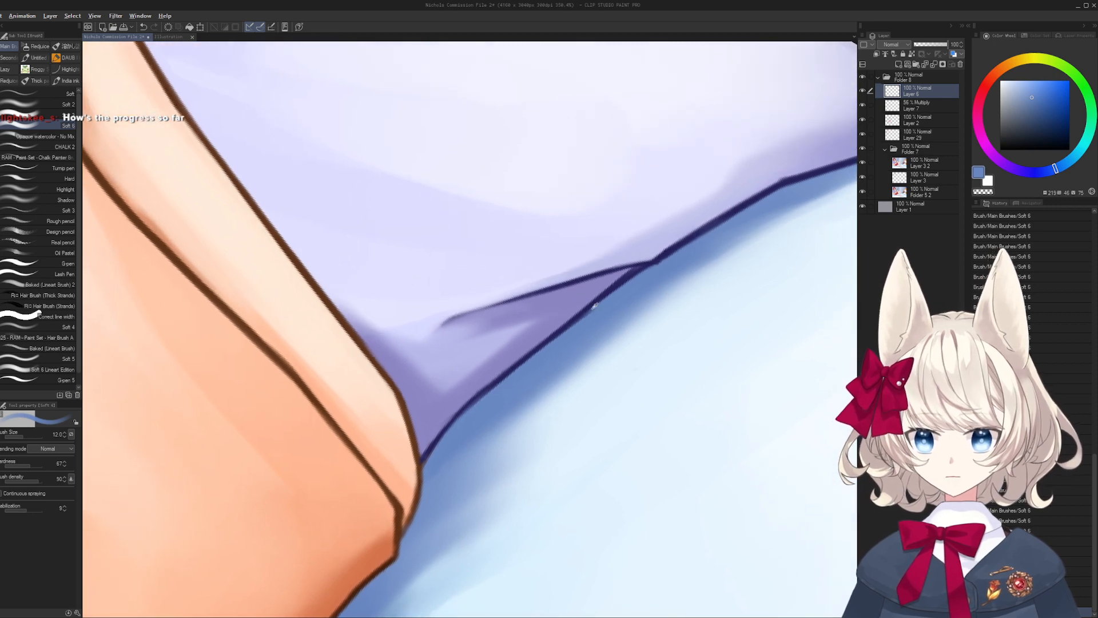
{"action": "left_click", "coordinate": [668, 257], "text": "alt"}
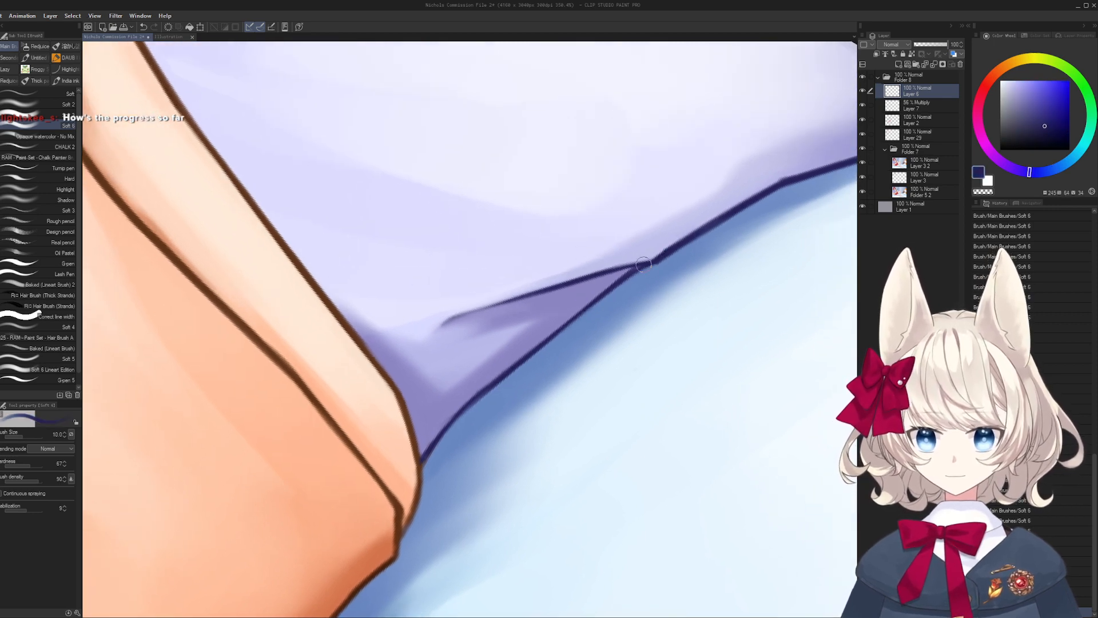
{"action": "left_click_drag", "start_coordinate": [459, 416], "coordinate": [580, 310]}
{"action": "key", "text": "bracketleft"}
{"action": "left_click_drag", "start_coordinate": [422, 459], "coordinate": [467, 397]}
{"action": "left_click_drag", "start_coordinate": [472, 396], "coordinate": [498, 354]}
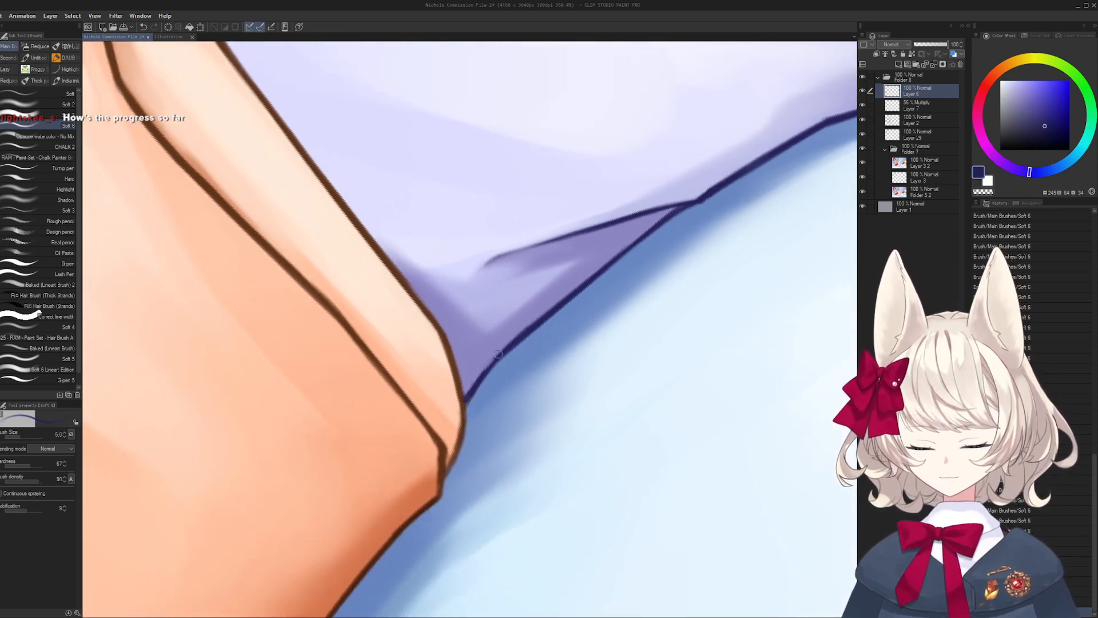
- Blend the orange fabric's lower corner beside the crease with sampled orange and peach tones, using brush size 10
{"action": "left_click", "coordinate": [441, 451], "text": "alt"}
{"action": "left_click_drag", "start_coordinate": [450, 461], "coordinate": [432, 395]}
{"action": "left_click", "coordinate": [429, 385], "text": "alt"}
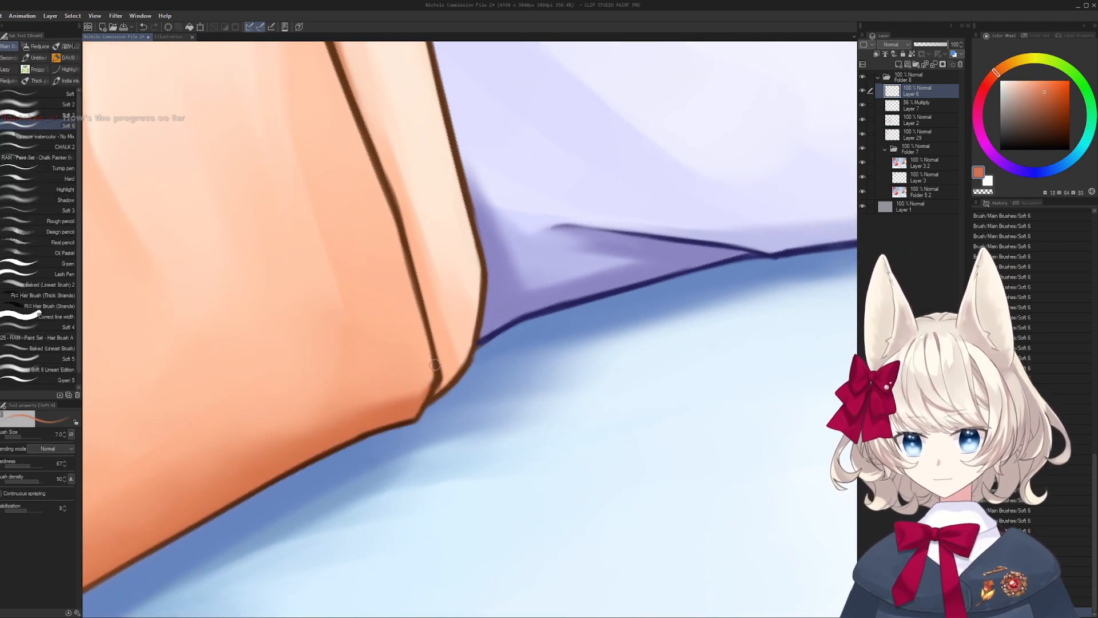
{"action": "key", "text": "bracketright"}
{"action": "key", "text": "bracketright"}
{"action": "key", "text": "bracketright"}
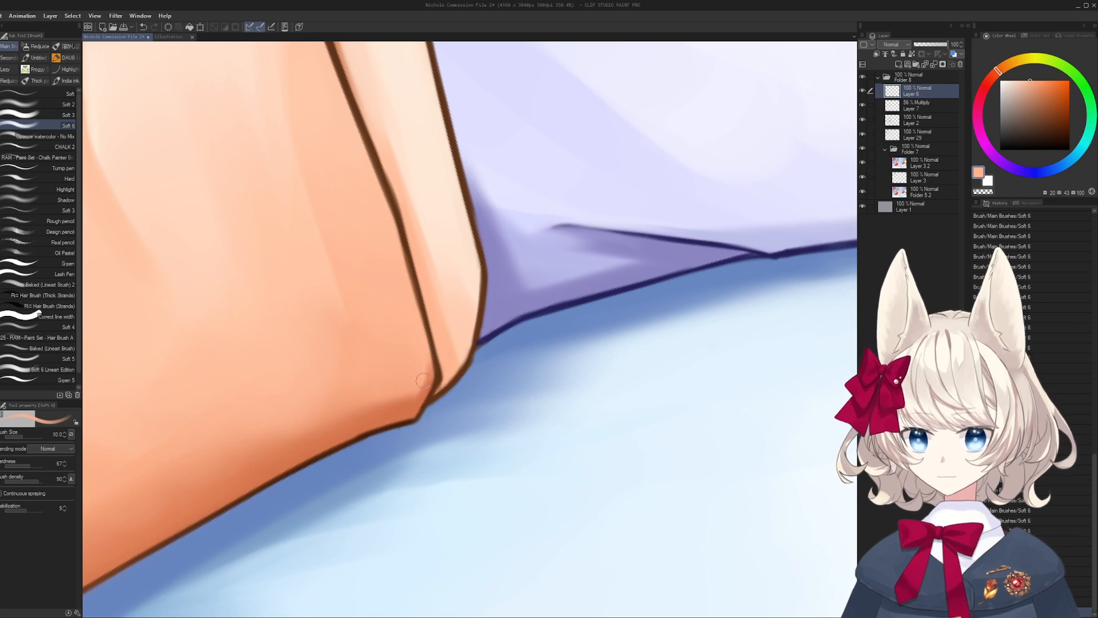
{"action": "left_click", "coordinate": [417, 407], "text": "alt"}
{"action": "mouse_move", "coordinate": [414, 397]}
{"action": "left_mouse_down"}
{"action": "mouse_move", "coordinate": [422, 357]}
{"action": "mouse_move", "coordinate": [388, 448]}
{"action": "mouse_move", "coordinate": [496, 290]}
{"action": "left_mouse_up"}
{"action": "key", "text": "bracketright"}
{"action": "key", "text": "bracketright"}
{"action": "left_click", "coordinate": [417, 384], "text": "alt"}
- Paint over the main fold crease on the light-blue bedding beside the red garment, sampling its colors and reducing the brush size
{"action": "key", "text": "ctrl+space"}
{"action": "key", "text": "ctrl+space"}
{"action": "left_click_drag", "start_coordinate": [444, 334], "coordinate": [476, 345]}
{"action": "left_click", "coordinate": [367, 360], "text": "alt"}
{"action": "left_click", "coordinate": [308, 399], "text": "alt"}
{"action": "mouse_move", "coordinate": [295, 412]}
{"action": "left_mouse_down"}
{"action": "mouse_move", "coordinate": [382, 350]}
{"action": "mouse_move", "coordinate": [292, 417]}
{"action": "mouse_move", "coordinate": [420, 318]}
{"action": "left_mouse_up"}
{"action": "key", "text": "bracketleft"}
{"action": "key", "text": "bracketleft"}
{"action": "key", "text": "bracketleft"}
{"action": "mouse_move", "coordinate": [313, 403]}
{"action": "left_mouse_down"}
{"action": "mouse_move", "coordinate": [404, 321]}
{"action": "mouse_move", "coordinate": [452, 302]}
{"action": "left_mouse_up"}
- Blend the light-blue bedding fold's shadow edge with sampled blues, including a periwinkle blue at brush size 15
{"action": "key", "text": "bracketright"}
{"action": "mouse_move", "coordinate": [338, 387]}
{"action": "left_mouse_down"}
{"action": "mouse_move", "coordinate": [403, 329]}
{"action": "mouse_move", "coordinate": [455, 309]}
{"action": "mouse_move", "coordinate": [374, 356]}
{"action": "left_mouse_up"}
{"action": "left_click", "coordinate": [378, 366], "text": "alt"}
{"action": "key", "text": "bracketright"}
{"action": "key", "text": "bracketright"}
{"action": "left_click_drag", "start_coordinate": [318, 397], "coordinate": [374, 356]}
{"action": "key", "text": "ctrl+z"}
{"action": "key", "text": "ctrl+z"}
{"action": "left_click", "coordinate": [395, 338], "text": "alt"}
{"action": "left_click", "coordinate": [369, 369], "text": "alt"}
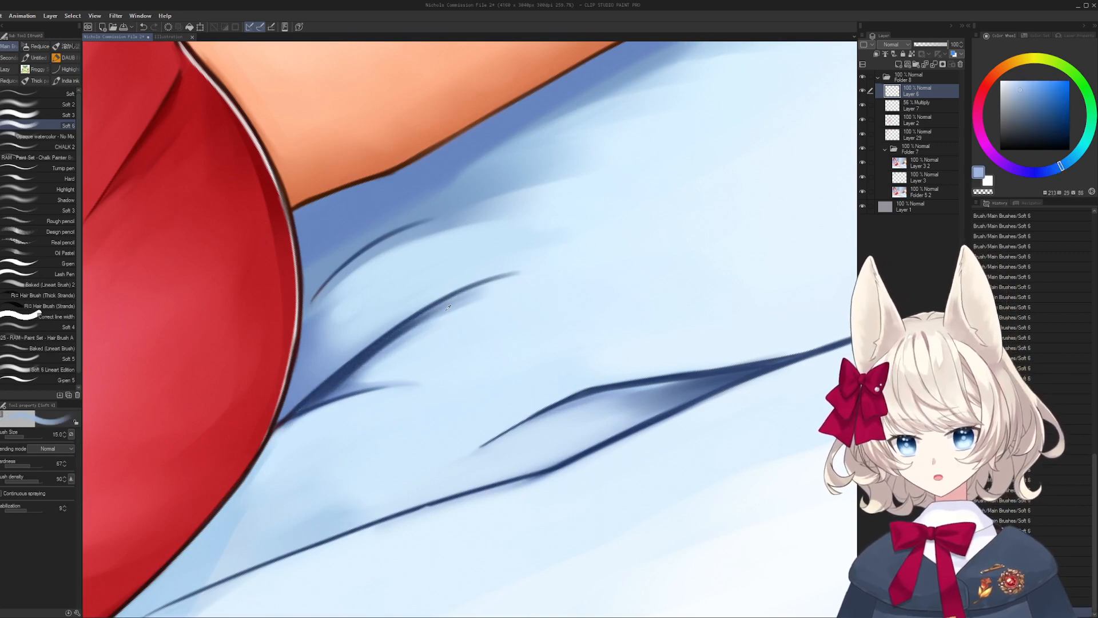
{"action": "mouse_move", "coordinate": [457, 311]}
{"action": "left_mouse_down"}
{"action": "mouse_move", "coordinate": [343, 374]}
{"action": "mouse_move", "coordinate": [404, 342]}
{"action": "left_mouse_up"}
{"action": "left_click", "coordinate": [343, 378], "text": "alt"}
{"action": "left_click_drag", "start_coordinate": [344, 384], "coordinate": [405, 339]}
- Deepen the shadow between the bedding fold's two creases with sampled navy, and soften it with a larger brush
{"action": "key", "text": "r"}
{"action": "left_click_drag", "start_coordinate": [575, 319], "coordinate": [549, 366]}
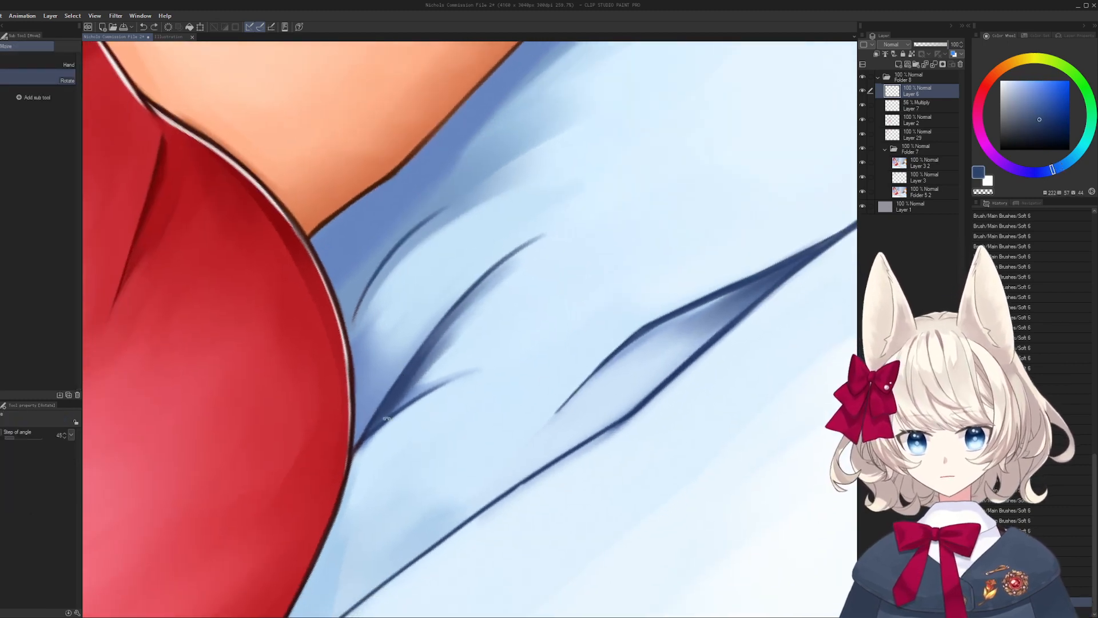
{"action": "key", "text": "b"}
{"action": "left_click_drag", "start_coordinate": [400, 403], "coordinate": [488, 289]}
{"action": "left_click", "coordinate": [452, 352], "text": "alt"}
{"action": "key", "text": "bracketright"}
{"action": "key", "text": "bracketright"}
{"action": "mouse_move", "coordinate": [398, 405]}
{"action": "left_mouse_down"}
{"action": "mouse_move", "coordinate": [479, 295]}
{"action": "mouse_move", "coordinate": [447, 333]}
{"action": "left_mouse_up"}
{"action": "left_click_drag", "start_coordinate": [385, 413], "coordinate": [419, 365]}
- Extend soft dark-blue shading along the bedding fold and its short side crease at brush size 15
{"action": "key", "text": "r"}
{"action": "mouse_move", "coordinate": [476, 326]}
{"action": "left_mouse_down"}
{"action": "mouse_move", "coordinate": [435, 263]}
{"action": "mouse_move", "coordinate": [452, 286]}
{"action": "left_mouse_up"}
{"action": "key", "text": "b"}
{"action": "key", "text": "bracketleft"}
{"action": "key", "text": "bracketleft"}
{"action": "left_click", "coordinate": [460, 269], "text": "alt"}
{"action": "left_click_drag", "start_coordinate": [474, 203], "coordinate": [451, 287]}
{"action": "left_click_drag", "start_coordinate": [468, 232], "coordinate": [460, 305]}
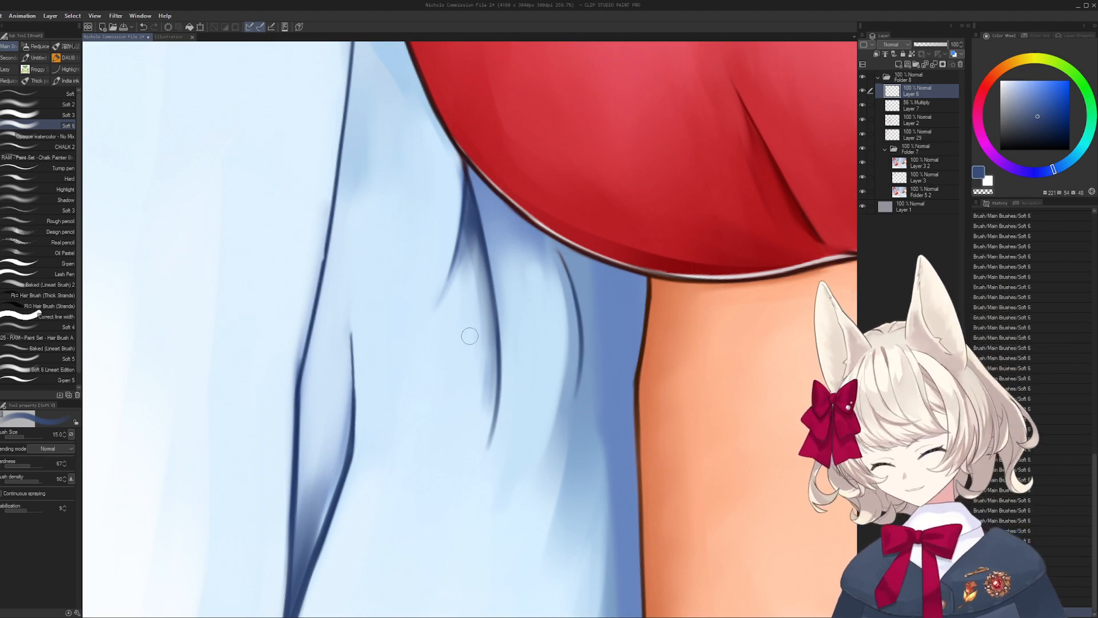
{"action": "left_click_drag", "start_coordinate": [469, 336], "coordinate": [475, 387]}
- Thin and taper the outer tip of the long bedding fold using sampled light blue and navy at brush sizes 7 to 5
{"action": "key", "text": "bracketleft"}
{"action": "key", "text": "bracketleft"}
{"action": "key", "text": "r"}
{"action": "mouse_move", "coordinate": [493, 515]}
{"action": "left_mouse_down"}
{"action": "mouse_move", "coordinate": [608, 309]}
{"action": "mouse_move", "coordinate": [503, 330]}
{"action": "left_mouse_up"}
{"action": "key", "text": "b"}
{"action": "left_click", "coordinate": [796, 252], "text": "alt"}
{"action": "left_click_drag", "start_coordinate": [795, 252], "coordinate": [658, 307]}
{"action": "key", "text": "bracketleft"}
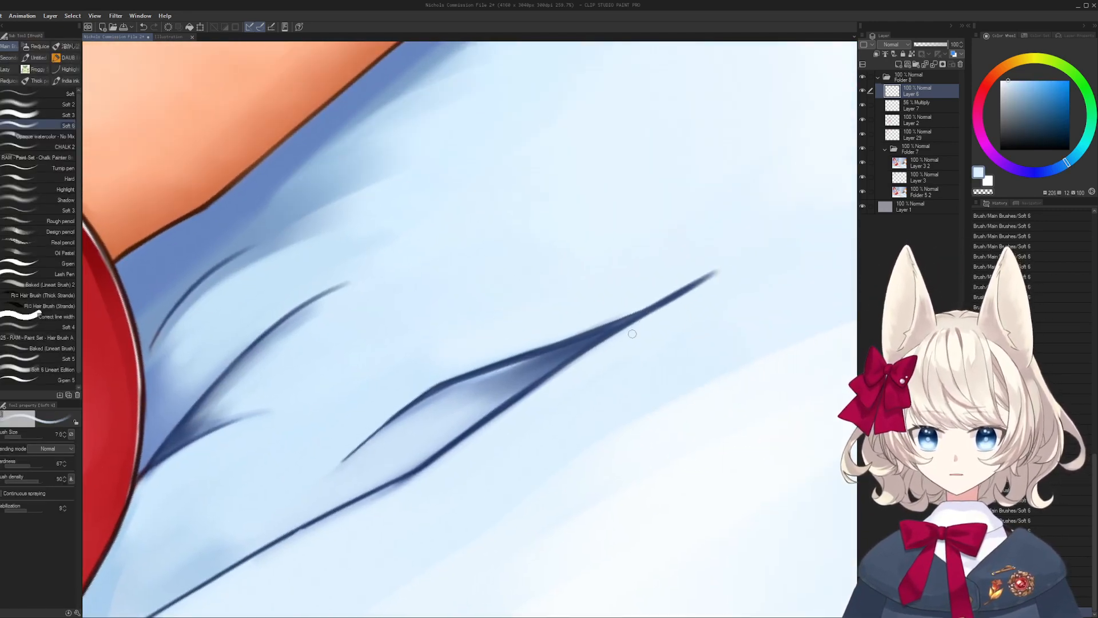
{"action": "left_click", "coordinate": [600, 327], "text": "alt"}
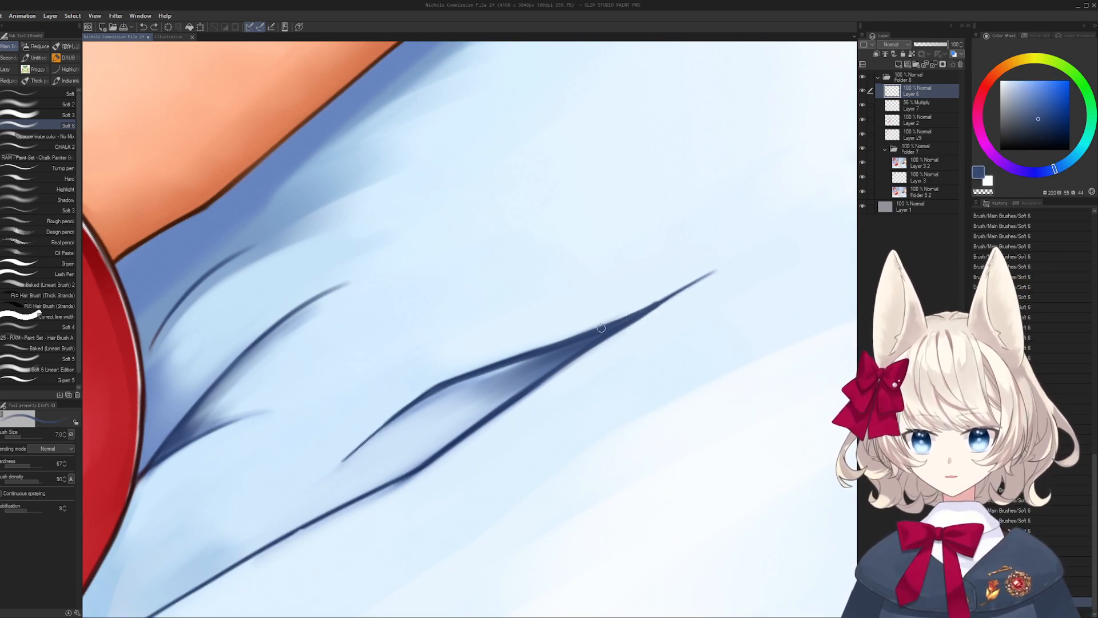
{"action": "left_click", "coordinate": [676, 285], "text": "alt"}
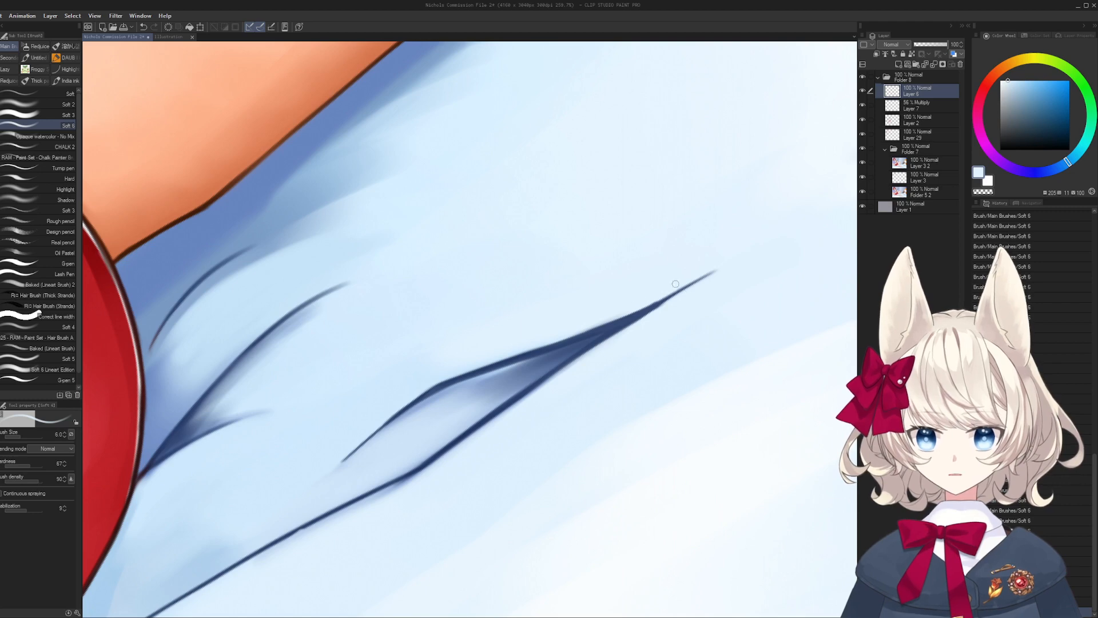
{"action": "left_click", "coordinate": [634, 315], "text": "alt"}
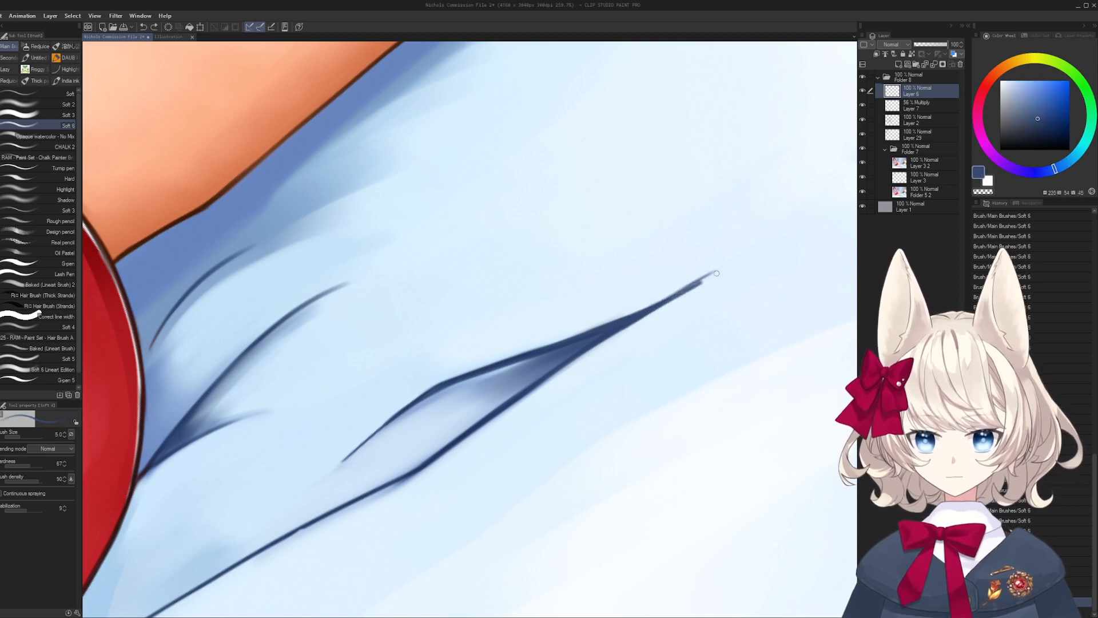
- Sharpen the base of the bedding crease where it meets the red garment, using its sampled color at brush size 4
{"action": "key", "text": "r"}
{"action": "mouse_move", "coordinate": [340, 389]}
{"action": "left_mouse_down"}
{"action": "mouse_move", "coordinate": [387, 475]}
{"action": "mouse_move", "coordinate": [429, 452]}
{"action": "mouse_move", "coordinate": [472, 394]}
{"action": "left_mouse_up"}
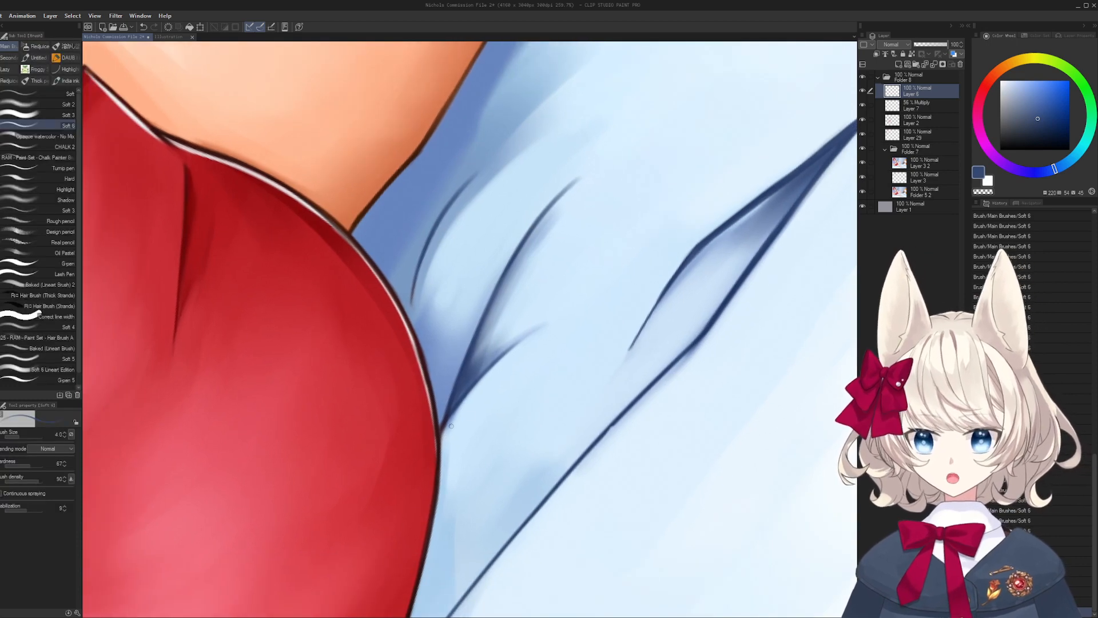
{"action": "left_click", "coordinate": [454, 425], "text": "alt"}
{"action": "left_click_drag", "start_coordinate": [446, 436], "coordinate": [461, 415]}
{"action": "mouse_move", "coordinate": [441, 457]}
{"action": "left_mouse_down"}
{"action": "mouse_move", "coordinate": [459, 426]}
{"action": "mouse_move", "coordinate": [539, 363]}
{"action": "left_mouse_up"}
- Rework the rim highlight along the red garment's edge beside the bedding folds with sampled off-white at brush size 3
{"action": "left_click", "coordinate": [449, 388], "text": "alt"}
{"action": "key", "text": "r"}
{"action": "scroll", "coordinate": [538, 363], "scroll_direction": "up", "scroll_amount": 4}
{"action": "key", "text": "b"}
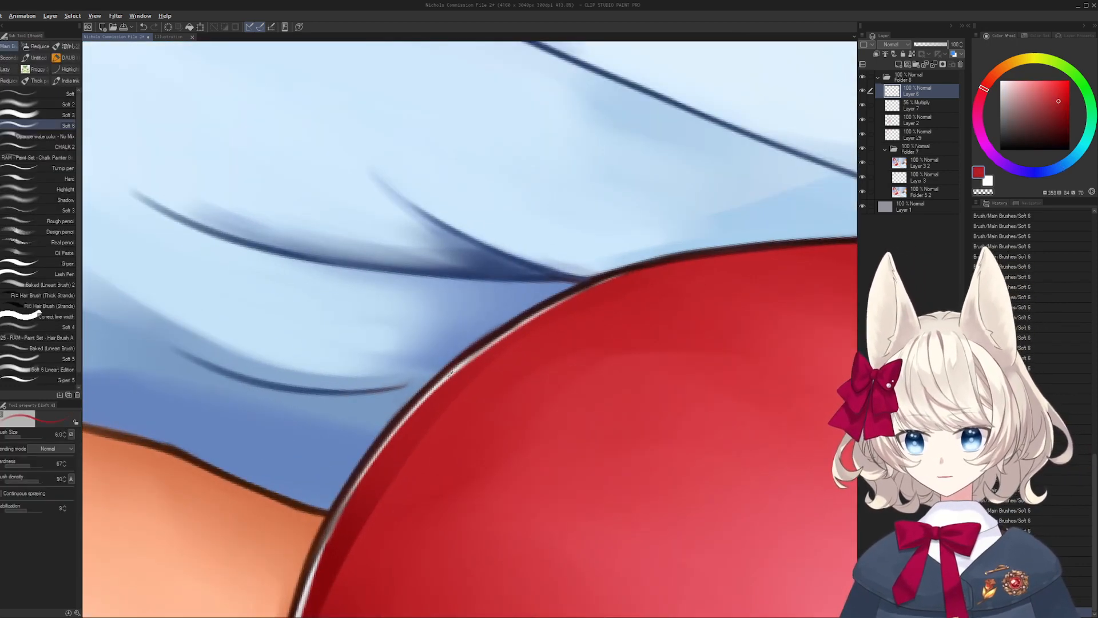
{"action": "left_click", "coordinate": [494, 347], "text": "alt"}
{"action": "key", "text": "bracketleft"}
{"action": "key", "text": "bracketleft"}
{"action": "mouse_move", "coordinate": [449, 379]}
{"action": "left_mouse_down"}
{"action": "mouse_move", "coordinate": [607, 279]}
{"action": "mouse_move", "coordinate": [705, 259]}
{"action": "mouse_move", "coordinate": [526, 294]}
{"action": "left_mouse_up"}
{"action": "key", "text": "ctrl+z"}
{"action": "key", "text": "ctrl+z"}
{"action": "key", "text": "ctrl+z"}
{"action": "key", "text": "r"}
{"action": "key", "text": "b"}
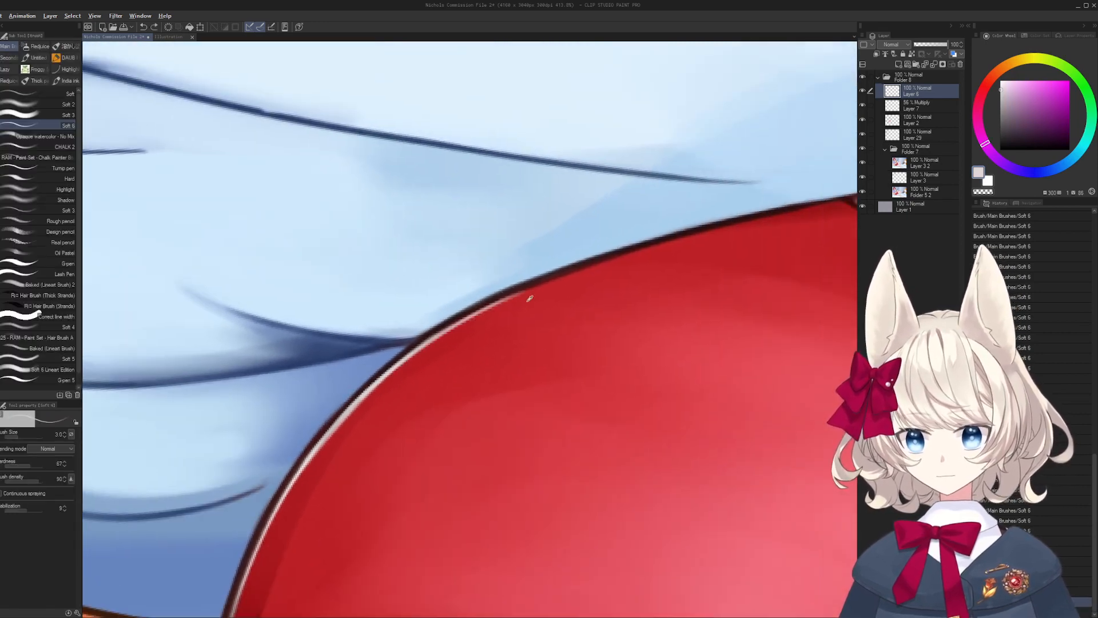
- Taper the end of the red garment's rim highlight with its sampled red at brush size 5
{"action": "left_click", "coordinate": [512, 309], "text": "alt"}
{"action": "key", "text": "bracketright"}
{"action": "key", "text": "bracketright"}
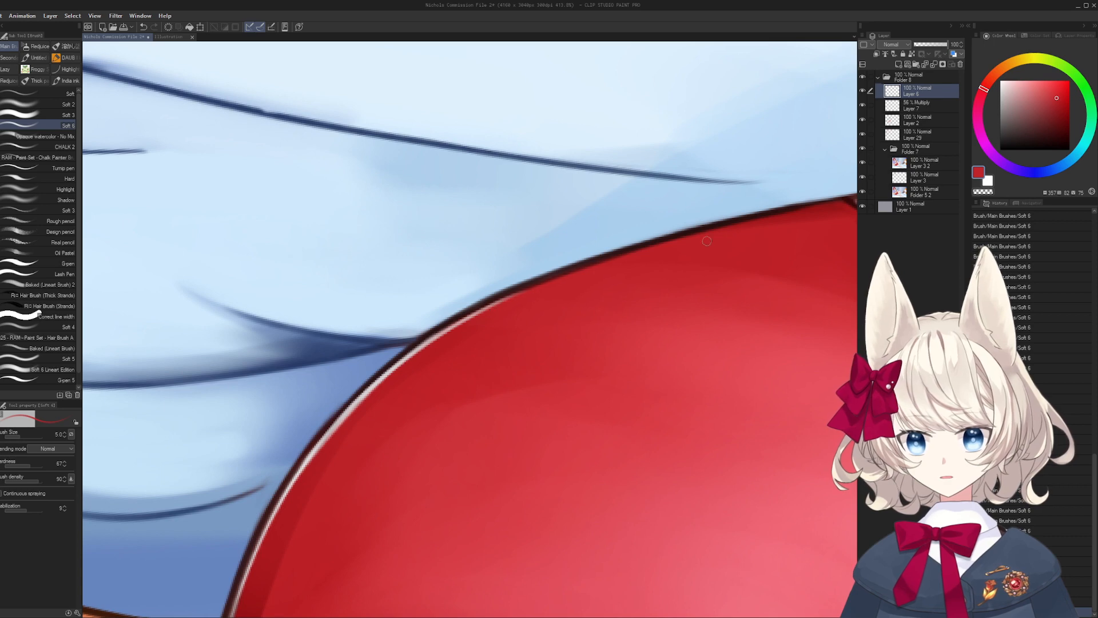
{"action": "left_click_drag", "start_coordinate": [707, 241], "coordinate": [523, 285]}
- Touch up the red garment's dark outline around its band with dark maroon at brush size 5
{"action": "key", "text": "r"}
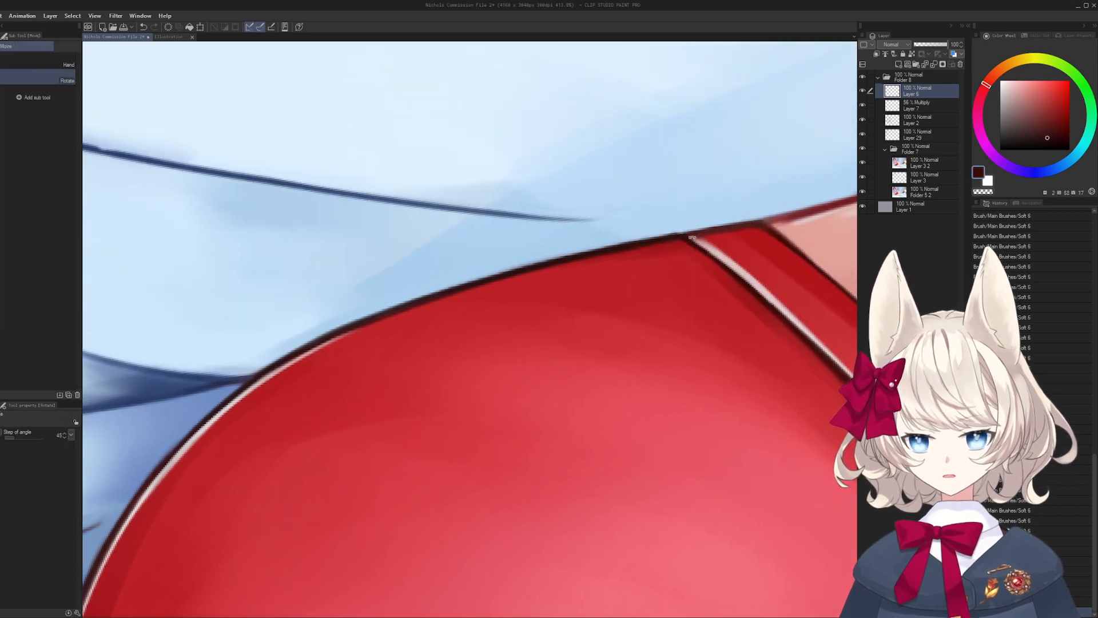
{"action": "left_click_drag", "start_coordinate": [671, 236], "coordinate": [569, 247]}
{"action": "key", "text": "b"}
{"action": "left_click_drag", "start_coordinate": [603, 212], "coordinate": [475, 337]}
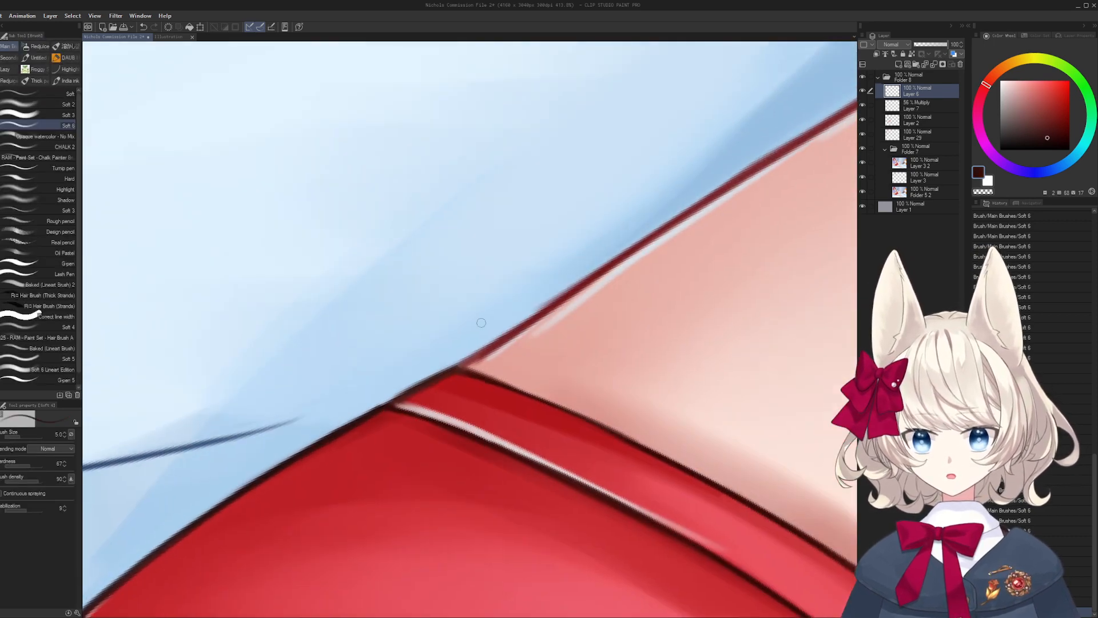
- Extend the off-white rim highlight along the thigh's edge up to the red shorts' hem, using its sampled color at brush size 6
{"action": "key", "text": "r"}
{"action": "left_click_drag", "start_coordinate": [641, 269], "coordinate": [567, 309]}
{"action": "key", "text": "b"}
{"action": "left_click", "coordinate": [548, 307], "text": "alt"}
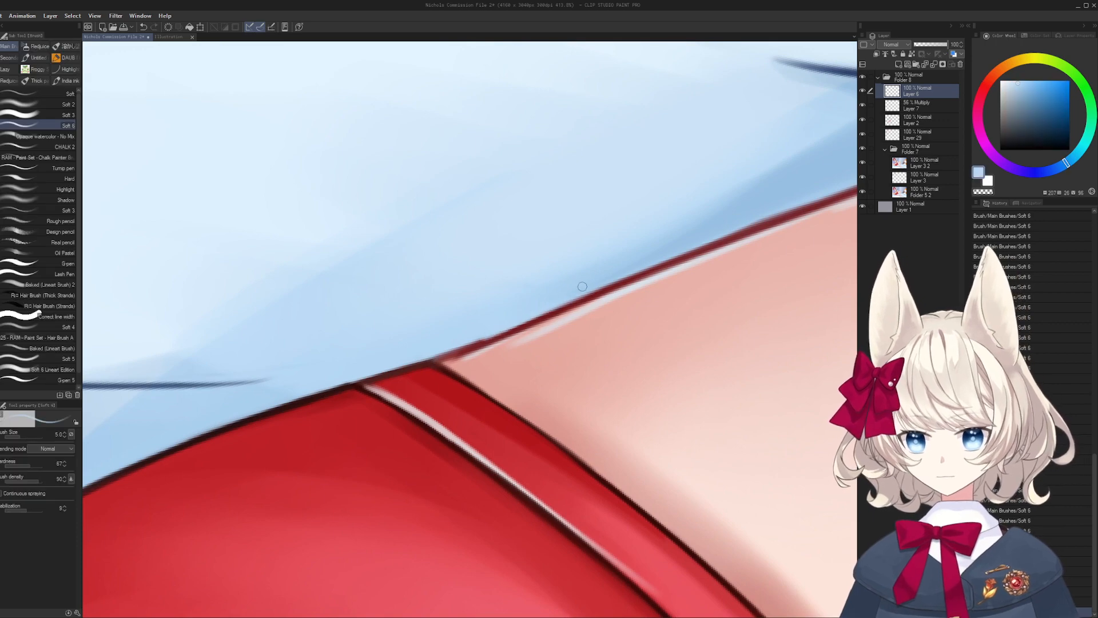
{"action": "left_click", "coordinate": [481, 352], "text": "alt"}
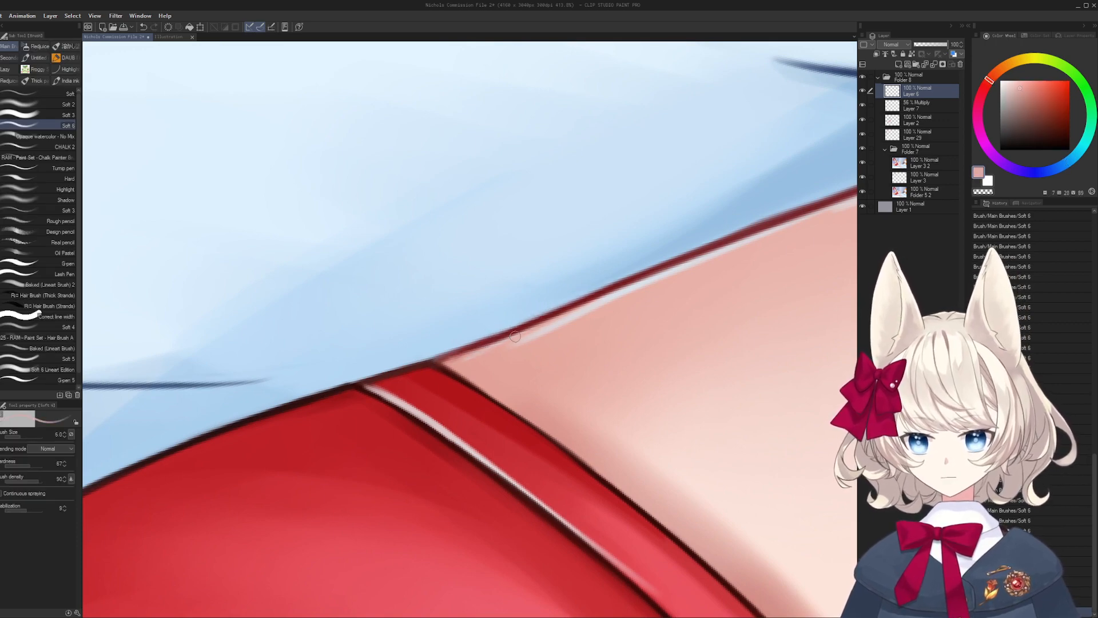
{"action": "left_click", "coordinate": [464, 355], "text": "alt"}
{"action": "left_click_drag", "start_coordinate": [452, 361], "coordinate": [614, 287]}
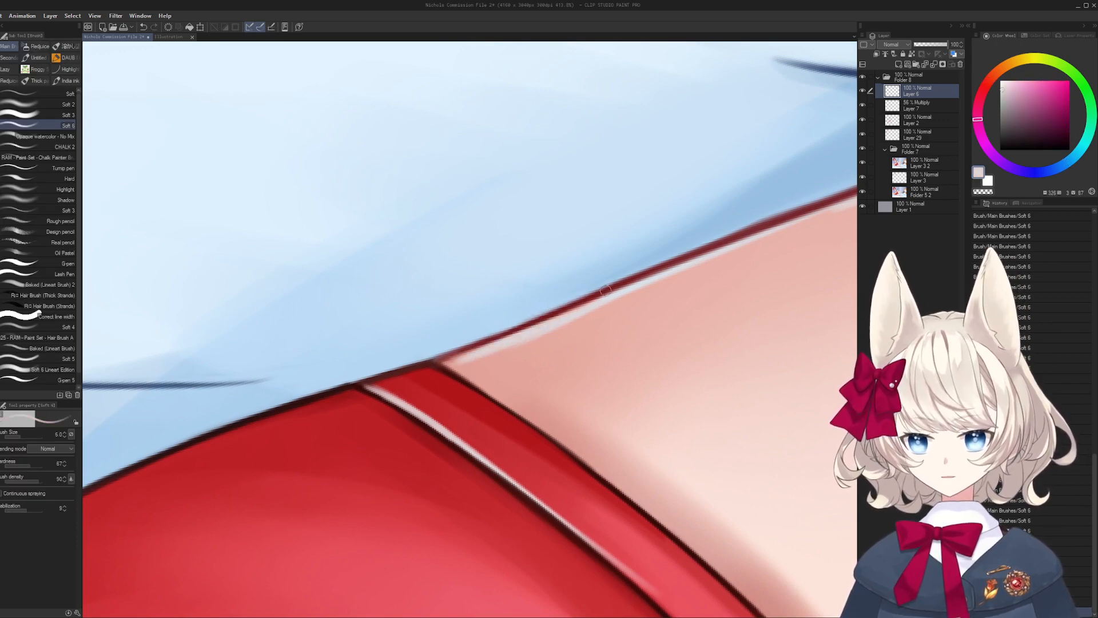
{"action": "key", "text": "r"}
{"action": "mouse_move", "coordinate": [543, 217]}
{"action": "left_mouse_down"}
{"action": "mouse_move", "coordinate": [532, 377]}
{"action": "mouse_move", "coordinate": [472, 395]}
{"action": "left_mouse_up"}
{"action": "left_click", "coordinate": [468, 323], "text": "alt"}
{"action": "left_click_drag", "start_coordinate": [503, 294], "coordinate": [480, 314]}
- Soften the skin shading on the upper thigh beside the red shorts' hem with sampled pinks at brush size 100
{"action": "key", "text": "ctrl+space"}
{"action": "mouse_move", "coordinate": [504, 298]}
{"action": "left_mouse_down"}
{"action": "mouse_move", "coordinate": [416, 375]}
{"action": "mouse_move", "coordinate": [394, 334]}
{"action": "mouse_move", "coordinate": [550, 257]}
{"action": "left_mouse_up"}
{"action": "key", "text": "h"}
{"action": "key", "text": "ctrl+space"}
{"action": "left_click", "coordinate": [411, 221], "text": "alt"}
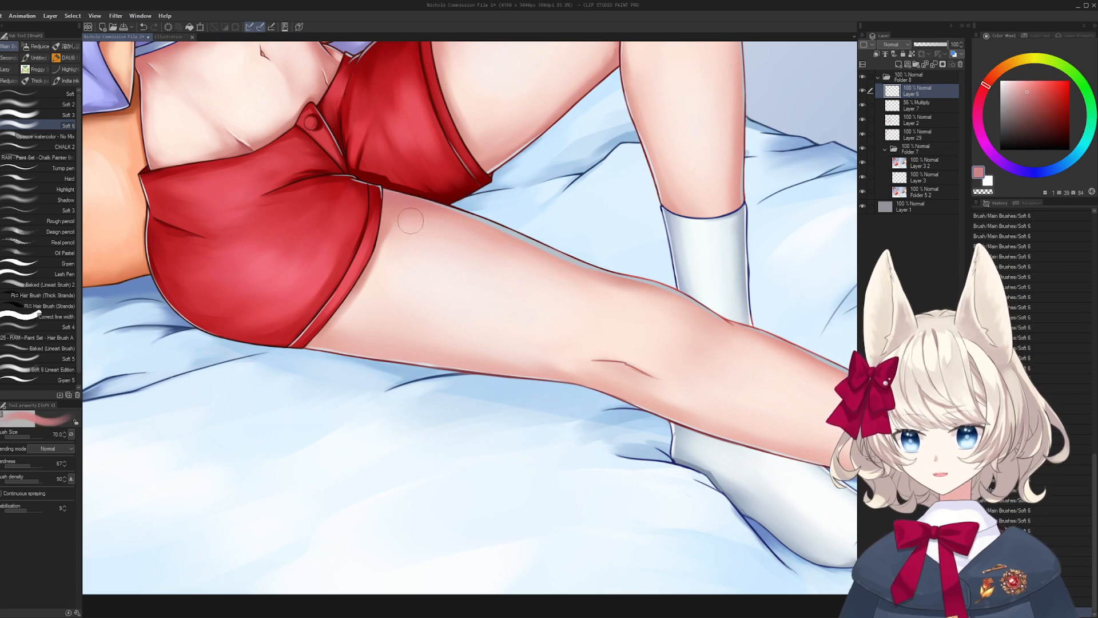
{"action": "key", "text": "bracketright"}
{"action": "key", "text": "bracketright"}
{"action": "left_click", "coordinate": [421, 233], "text": "alt"}
{"action": "left_click_drag", "start_coordinate": [421, 232], "coordinate": [406, 227]}
{"action": "left_click", "coordinate": [405, 217], "text": "alt"}
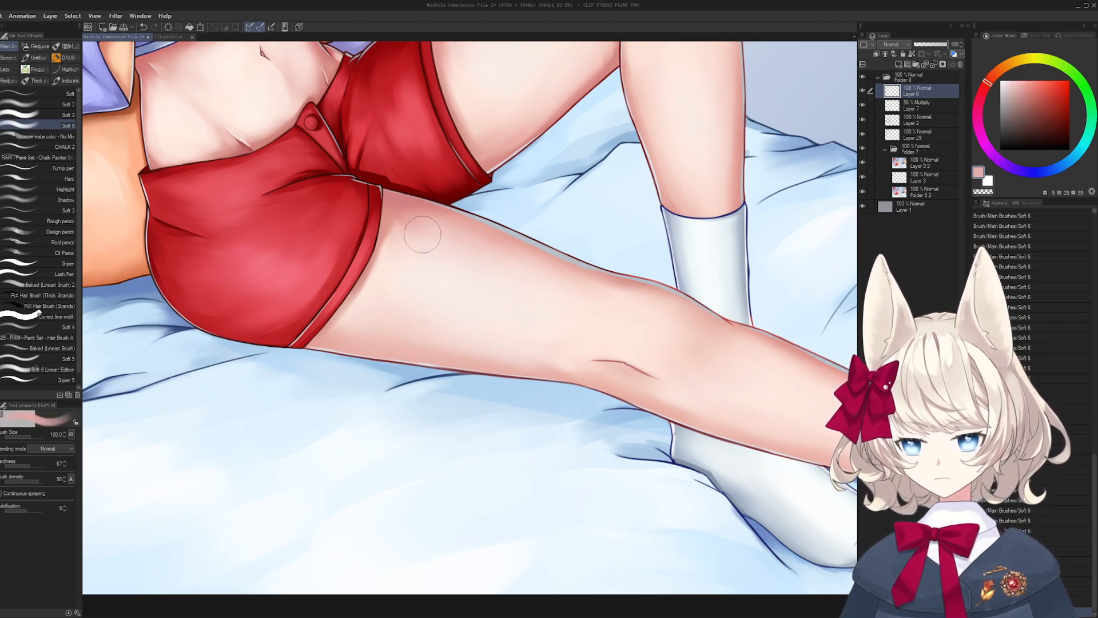
- Blend the middle of the thigh with sampled pale skin tones at brush size 100
{"action": "left_click", "coordinate": [457, 255], "text": "alt"}
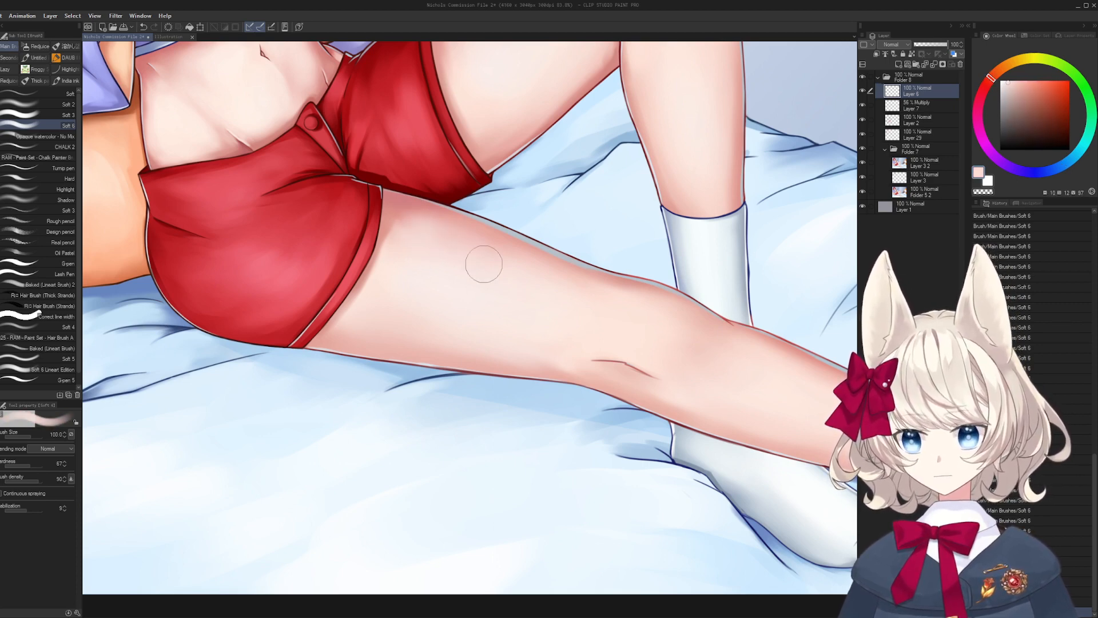
{"action": "left_click", "coordinate": [424, 222], "text": "alt"}
{"action": "left_click", "coordinate": [390, 277], "text": "alt"}
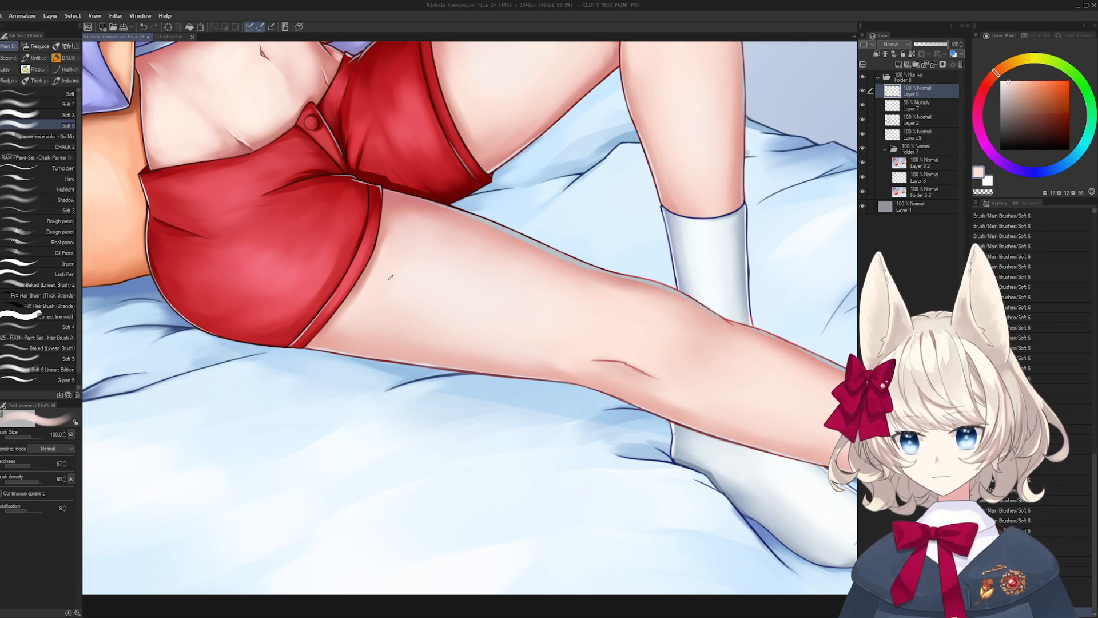
{"action": "left_click", "coordinate": [384, 332], "text": "alt"}
- Smooth the shading along the thigh's underside with sampled pink and pale skin tones at brush sizes 70 to 100
{"action": "left_click_drag", "start_coordinate": [448, 254], "coordinate": [521, 452]}
{"action": "left_click", "coordinate": [528, 440], "text": "alt"}
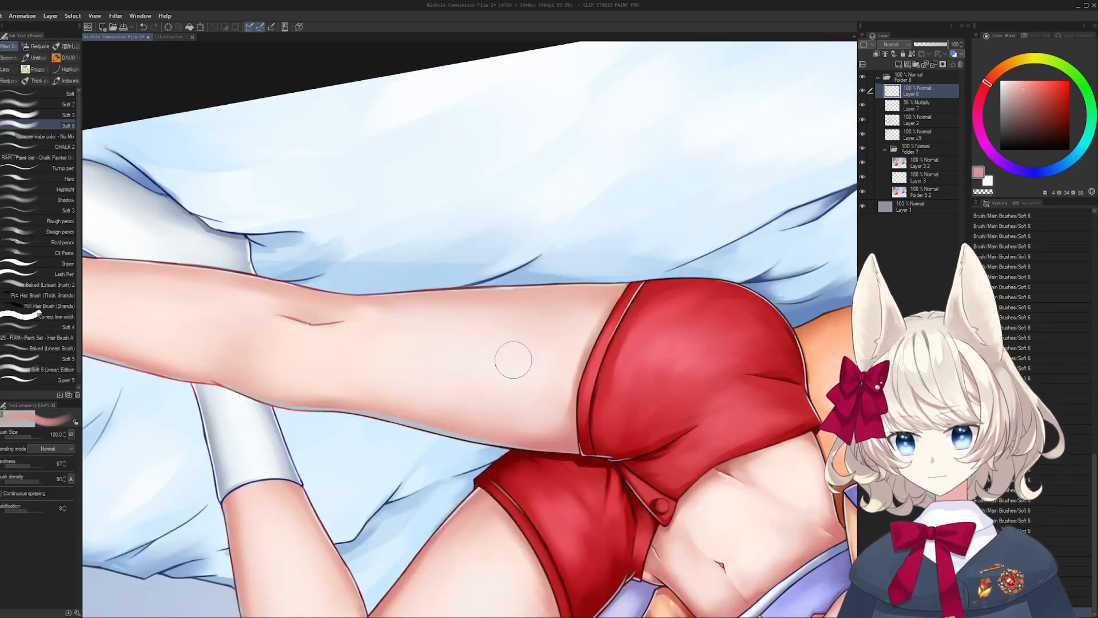
{"action": "mouse_move", "coordinate": [452, 311]}
{"action": "left_mouse_down"}
{"action": "mouse_move", "coordinate": [541, 305]}
{"action": "mouse_move", "coordinate": [510, 328]}
{"action": "left_mouse_up"}
{"action": "left_click", "coordinate": [469, 321], "text": "alt"}
{"action": "key", "text": "["}
{"action": "key", "text": "["}
{"action": "left_click", "coordinate": [520, 308], "text": "alt"}
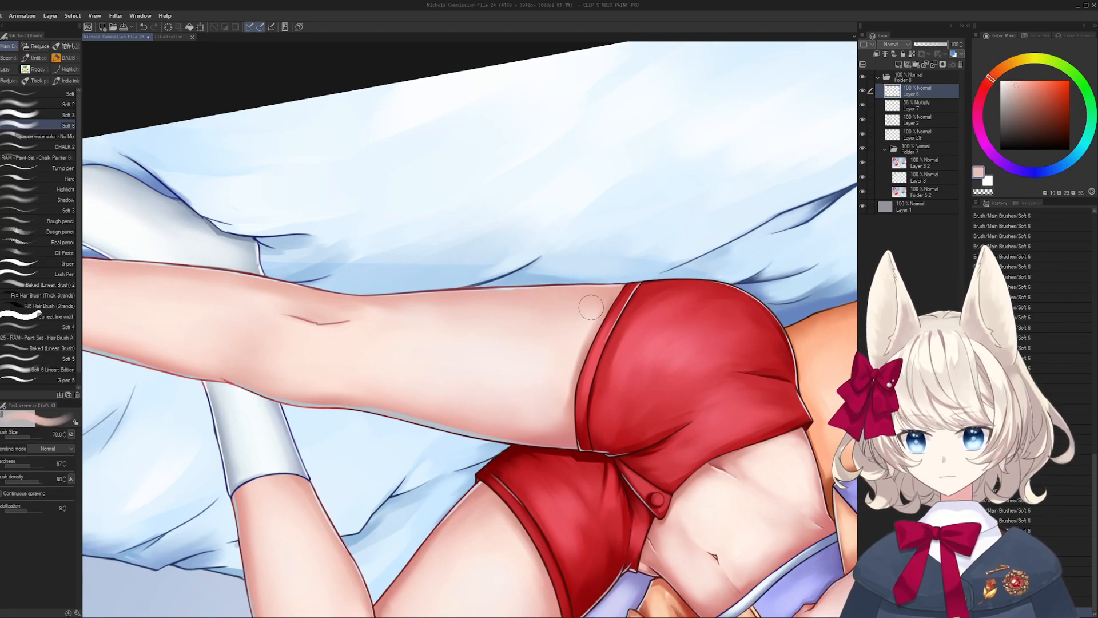
{"action": "left_click", "coordinate": [406, 327], "text": "alt"}
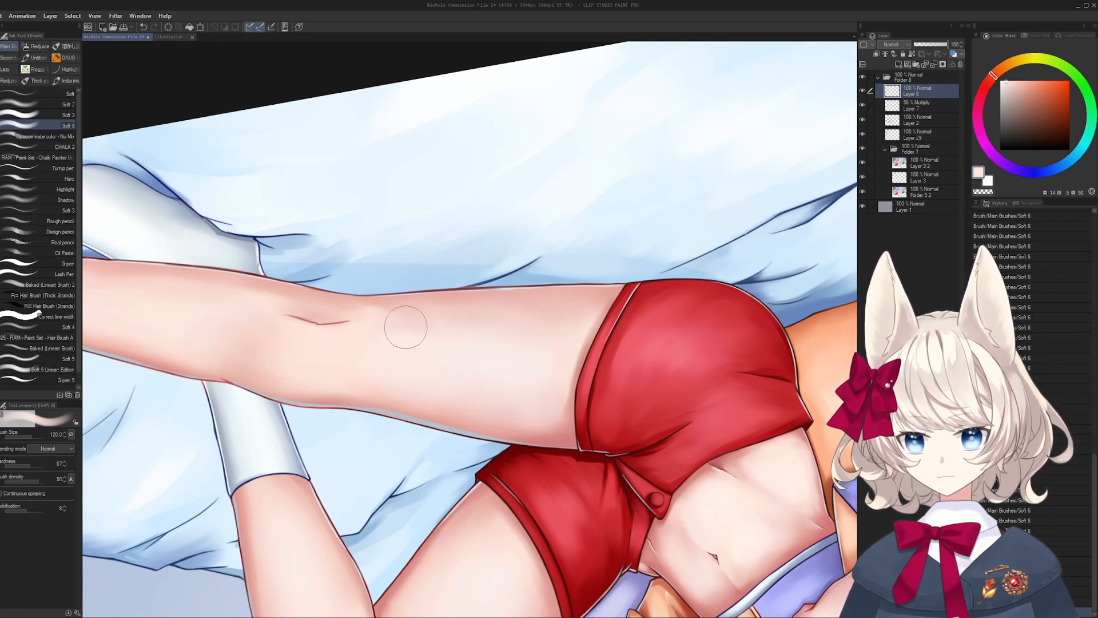
{"action": "mouse_move", "coordinate": [404, 354]}
{"action": "left_mouse_down"}
{"action": "mouse_move", "coordinate": [544, 347]}
{"action": "mouse_move", "coordinate": [431, 371]}
{"action": "mouse_move", "coordinate": [485, 351]}
{"action": "mouse_move", "coordinate": [577, 252]}
{"action": "mouse_move", "coordinate": [555, 300]}
{"action": "left_mouse_up"}
- Thin and lighten the dark crease line beside the knee with sampled skin tones at brush size 10
{"action": "key", "text": "["}
{"action": "key", "text": "["}
{"action": "key", "text": "["}
{"action": "key", "text": "["}
{"action": "key", "text": "["}
{"action": "key", "text": "["}
{"action": "key", "text": "["}
{"action": "key", "text": "["}
{"action": "key", "text": "["}
{"action": "key", "text": "["}
{"action": "key", "text": "["}
{"action": "key", "text": "["}
{"action": "key", "text": "["}
{"action": "left_click", "coordinate": [505, 314], "text": "alt"}
{"action": "left_click", "coordinate": [556, 251], "text": "alt"}
{"action": "left_click_drag", "start_coordinate": [517, 311], "coordinate": [534, 309]}
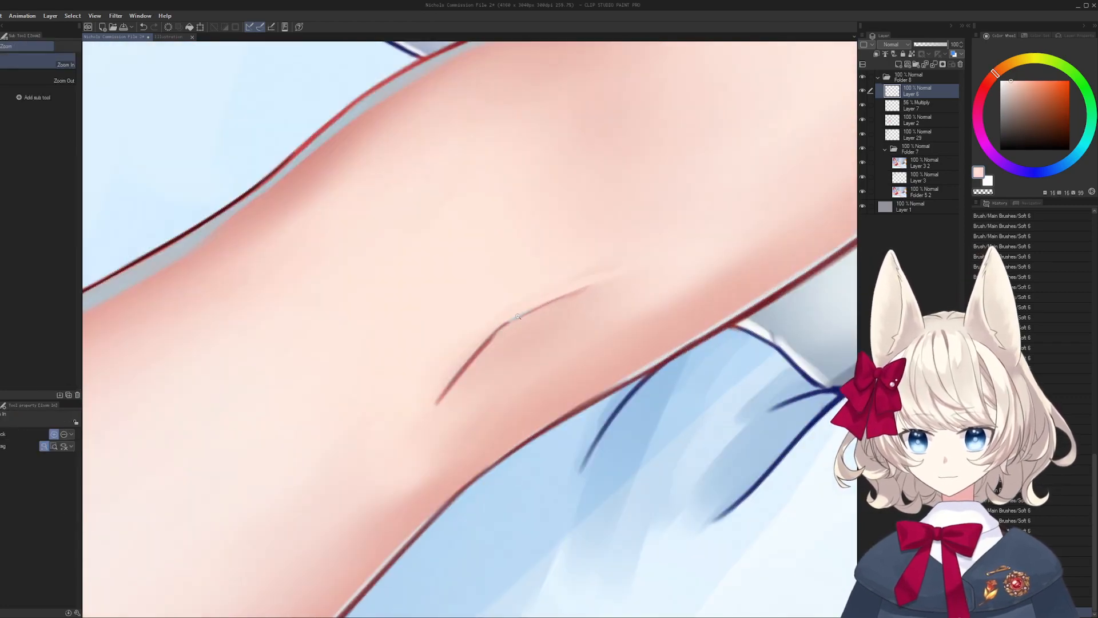
{"action": "mouse_move", "coordinate": [430, 402]}
{"action": "left_mouse_down"}
{"action": "mouse_move", "coordinate": [493, 326]}
{"action": "mouse_move", "coordinate": [496, 340]}
{"action": "mouse_move", "coordinate": [503, 333]}
{"action": "left_mouse_up"}
{"action": "left_click", "coordinate": [488, 366], "text": "alt"}
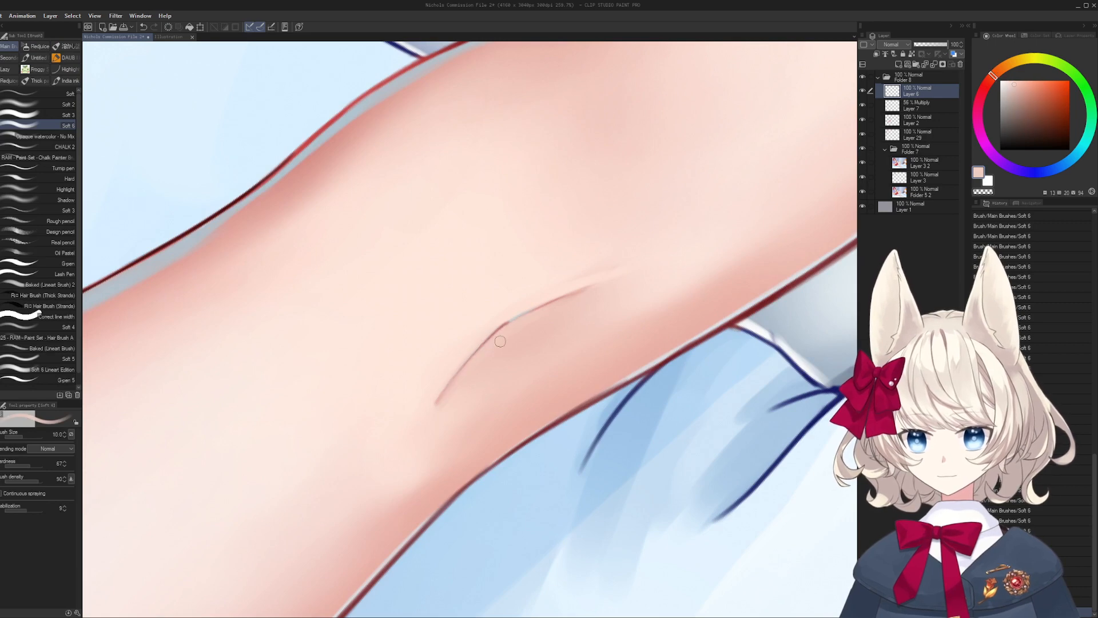
- Paint soft shading along the underside of the knee crease with its sampled dusky pink
{"action": "left_click", "coordinate": [494, 325], "text": "alt"}
{"action": "key", "text": "bracketright"}
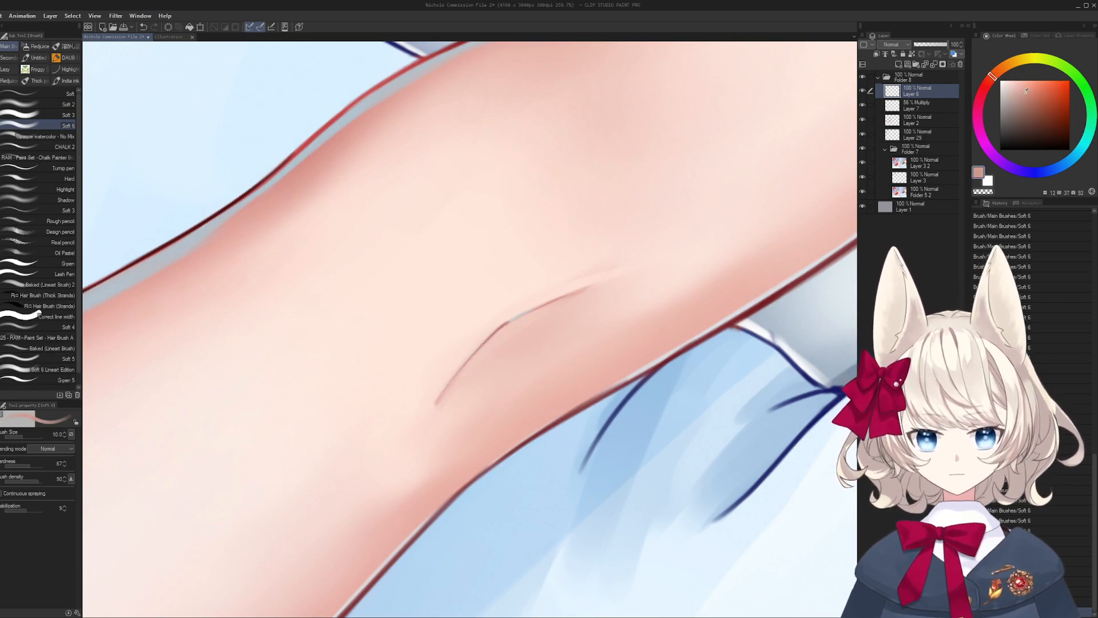
{"action": "key", "text": "bracketright"}
{"action": "key", "text": "bracketright"}
{"action": "key", "text": "bracketright"}
{"action": "mouse_move", "coordinate": [462, 386]}
{"action": "left_mouse_down"}
{"action": "mouse_move", "coordinate": [519, 330]}
{"action": "mouse_move", "coordinate": [542, 327]}
{"action": "left_mouse_up"}
- Blend the knee crease's middle and upper end into the skin with sampled skin tones at brush sizes 30 and 40
{"action": "left_click", "coordinate": [556, 311], "text": "alt"}
{"action": "key", "text": "bracketright"}
{"action": "key", "text": "bracketright"}
{"action": "left_click", "coordinate": [514, 343], "text": "alt"}
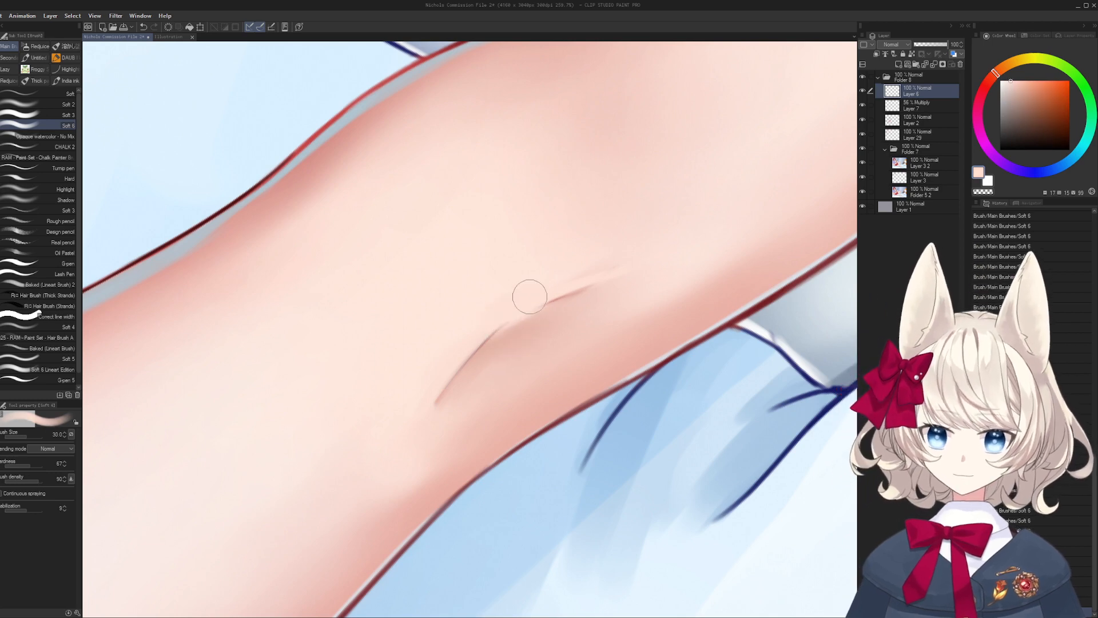
{"action": "key", "text": "bracketright"}
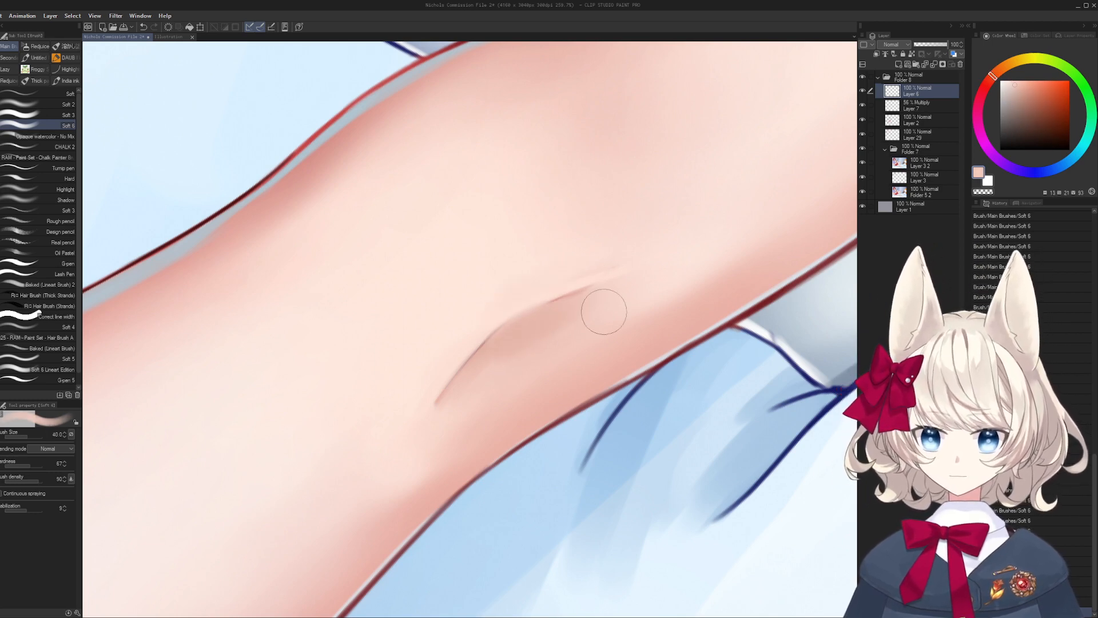
{"action": "left_click", "coordinate": [505, 381], "text": "alt"}
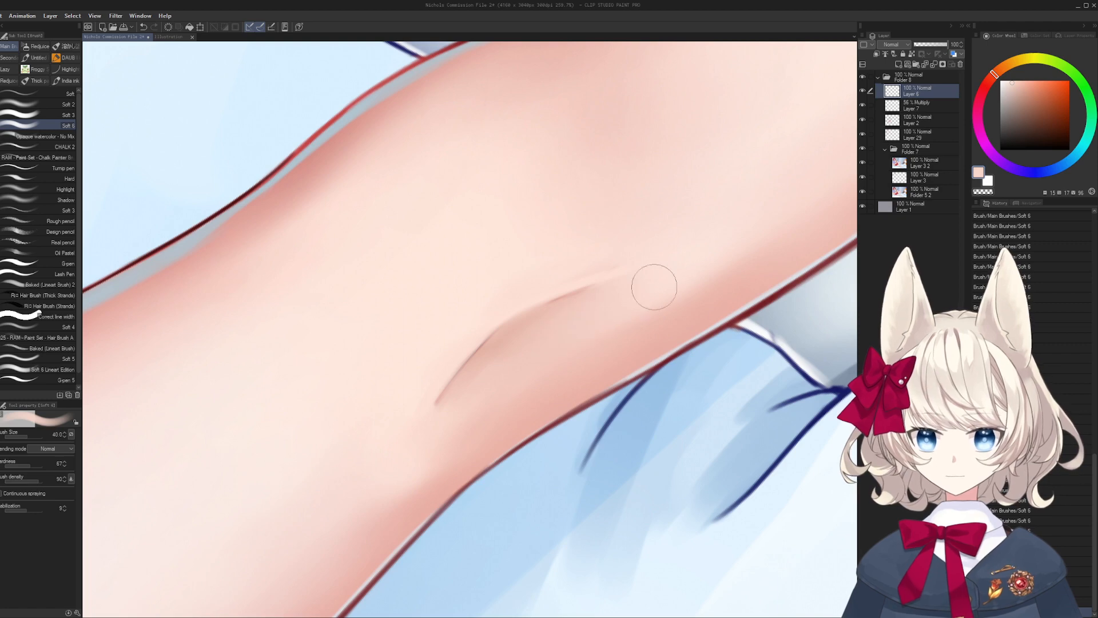
{"action": "left_click", "coordinate": [648, 257], "text": "alt"}
- Build up the soft shadow patch across the leg next to the knee crease with sampled pinkish skin tone at brush size 60
{"action": "left_click_drag", "start_coordinate": [556, 213], "coordinate": [503, 372]}
{"action": "key", "text": "bracketright"}
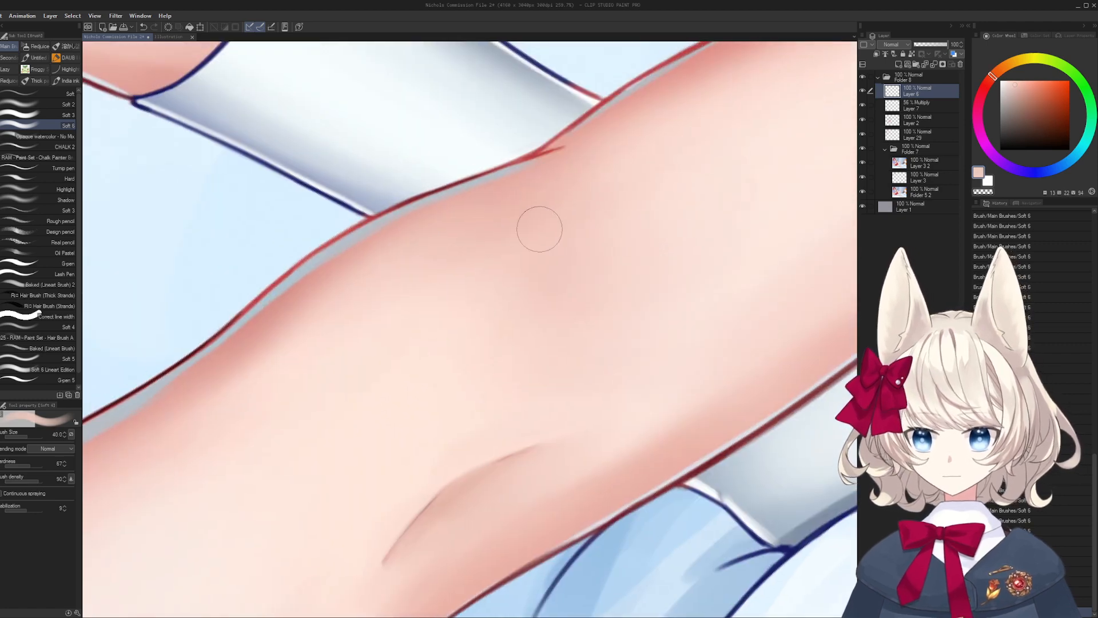
{"action": "left_click", "coordinate": [664, 235], "text": "alt"}
{"action": "key", "text": "bracketright"}
{"action": "left_click", "coordinate": [631, 299], "text": "alt"}
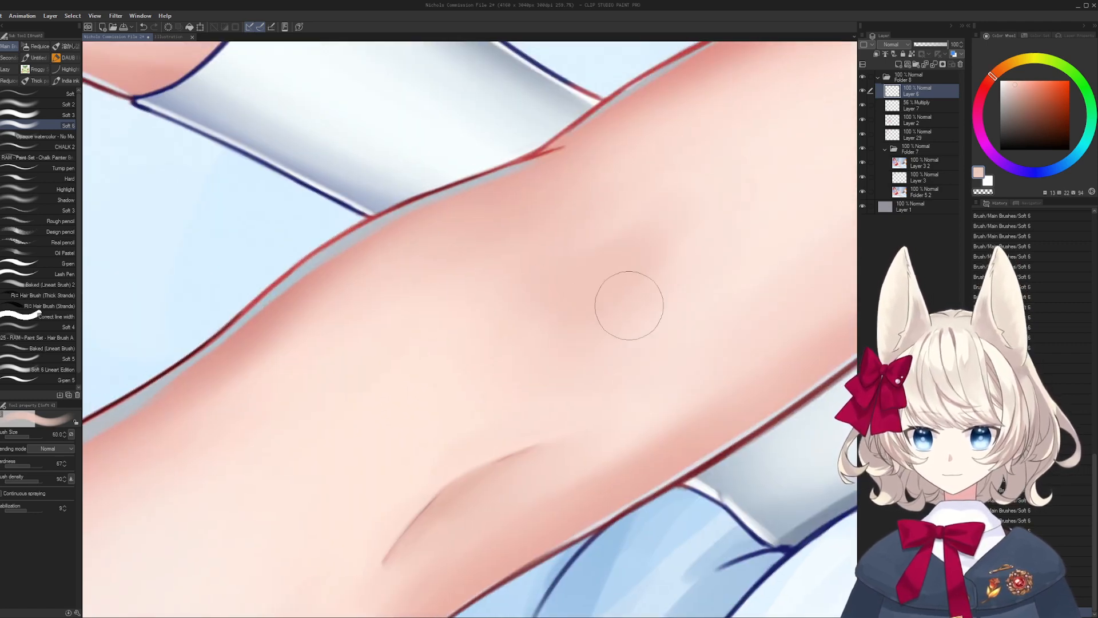
{"action": "key", "text": "bracketright"}
- Fade the lower end of the knee crease into the surrounding skin with sampled pale skin tone at brush sizes 25 and 50
{"action": "left_click_drag", "start_coordinate": [315, 535], "coordinate": [421, 363]}
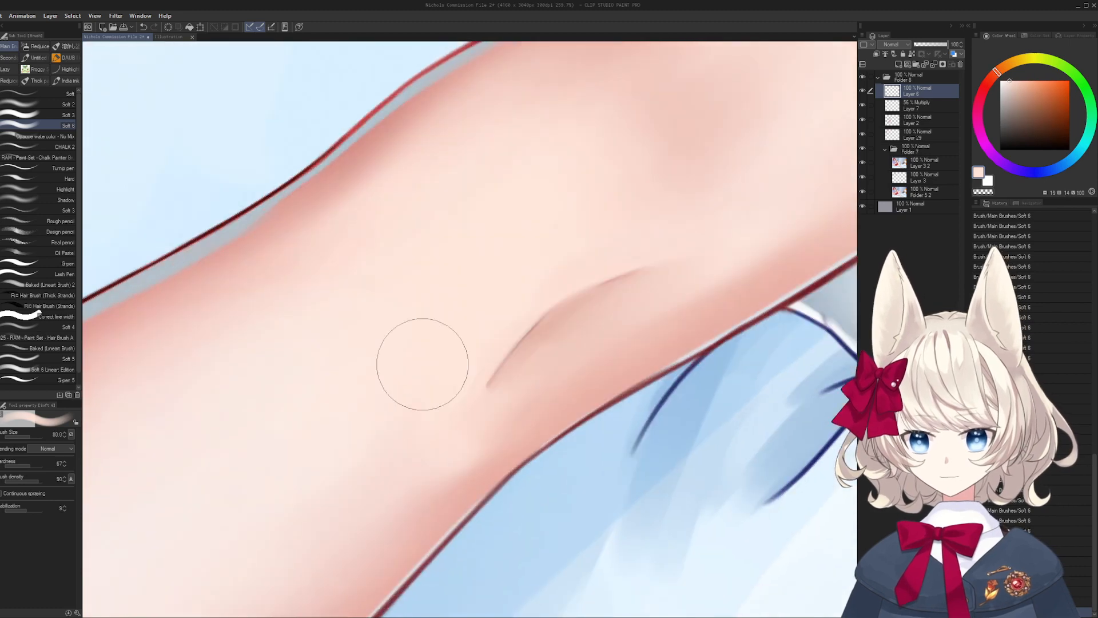
{"action": "key", "text": "bracketleft"}
{"action": "key", "text": "bracketleft"}
{"action": "left_click", "coordinate": [450, 421], "text": "alt"}
{"action": "key", "text": "bracketleft"}
{"action": "key", "text": "bracketleft"}
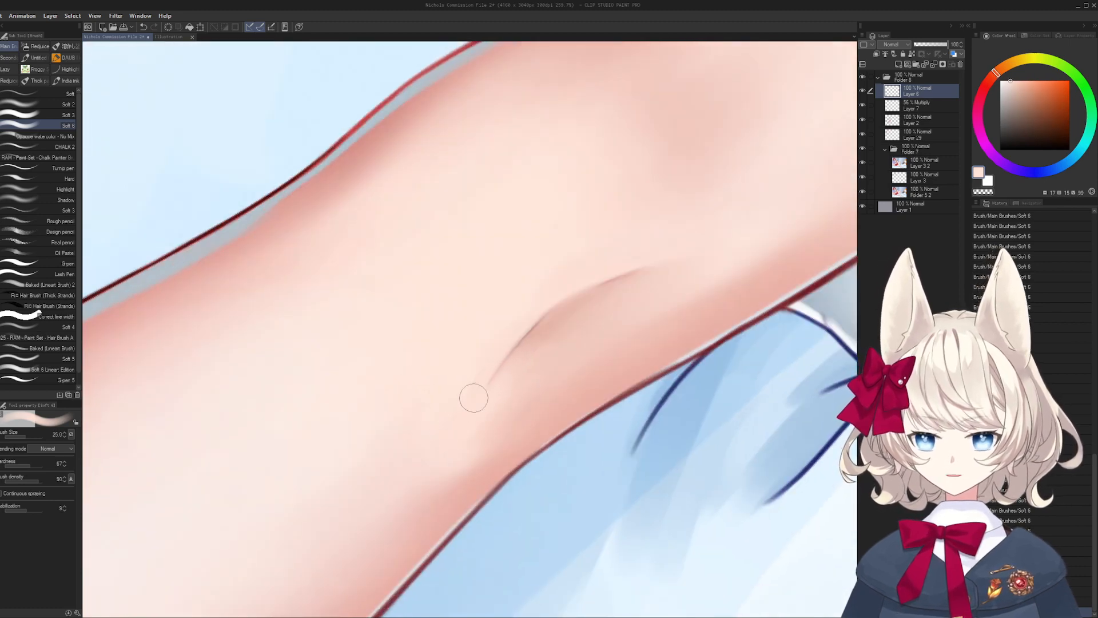
{"action": "key", "text": "bracketright"}
{"action": "key", "text": "bracketright"}
{"action": "key", "text": "bracketright"}
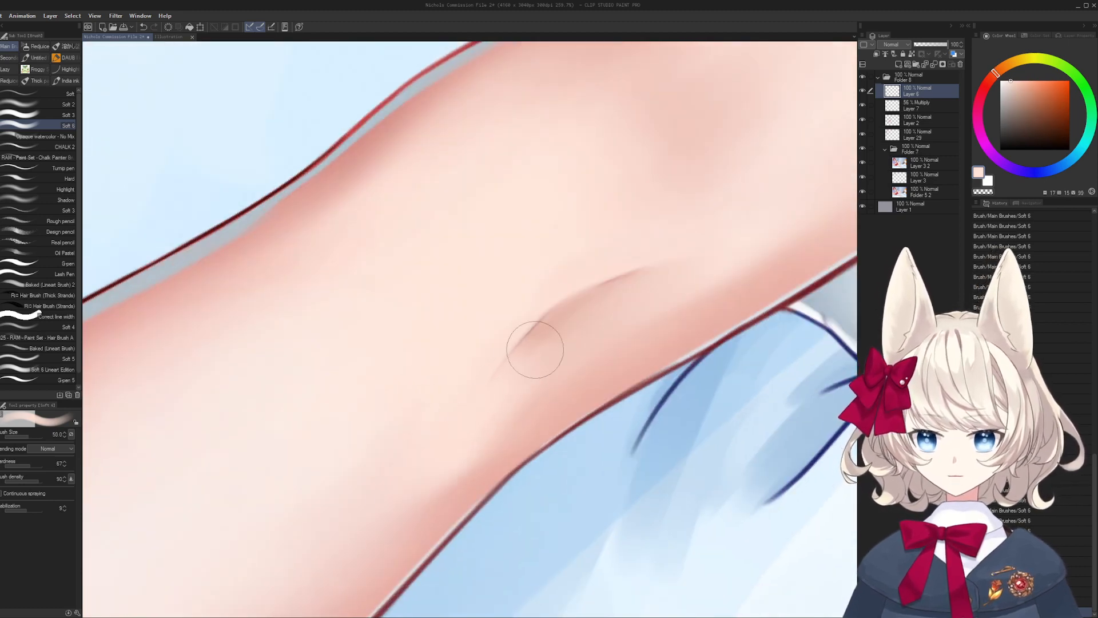
- Reduce the Soft 6 brush to size 5 and paint the grey rim along the thigh edge beside the red shorts' hem
{"action": "key", "text": "r"}
{"action": "mouse_move", "coordinate": [454, 478]}
{"action": "left_mouse_down"}
{"action": "mouse_move", "coordinate": [582, 351]}
{"action": "mouse_move", "coordinate": [393, 417]}
{"action": "mouse_move", "coordinate": [491, 261]}
{"action": "left_mouse_up"}
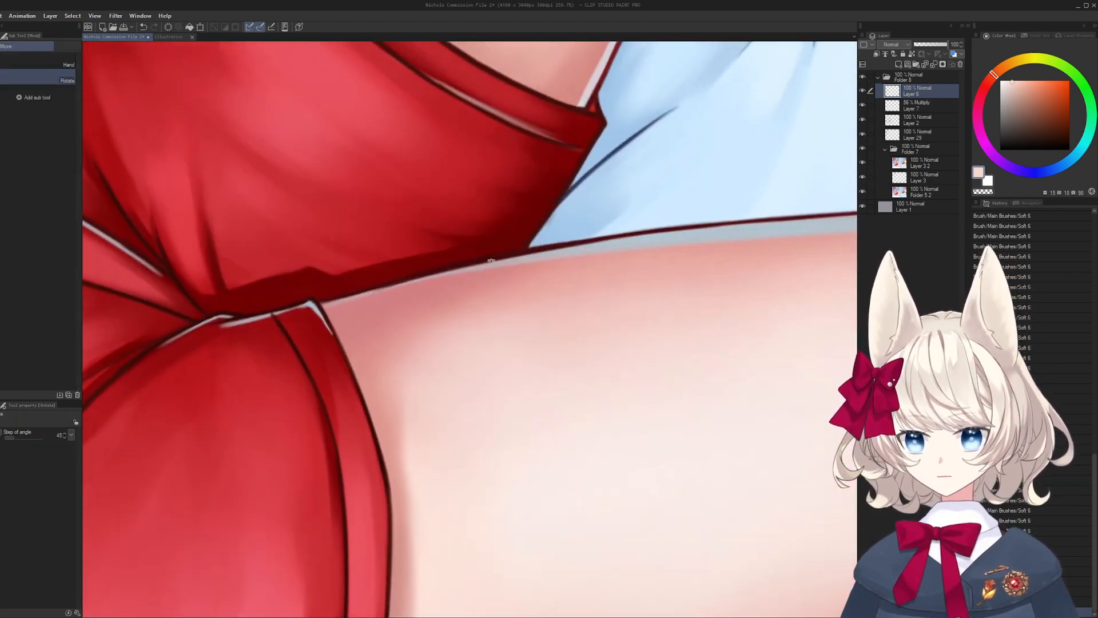
{"action": "key", "text": "b"}
{"action": "left_click", "coordinate": [508, 251], "text": "alt"}
{"action": "left_click_drag", "start_coordinate": [497, 410], "coordinate": [572, 369]}
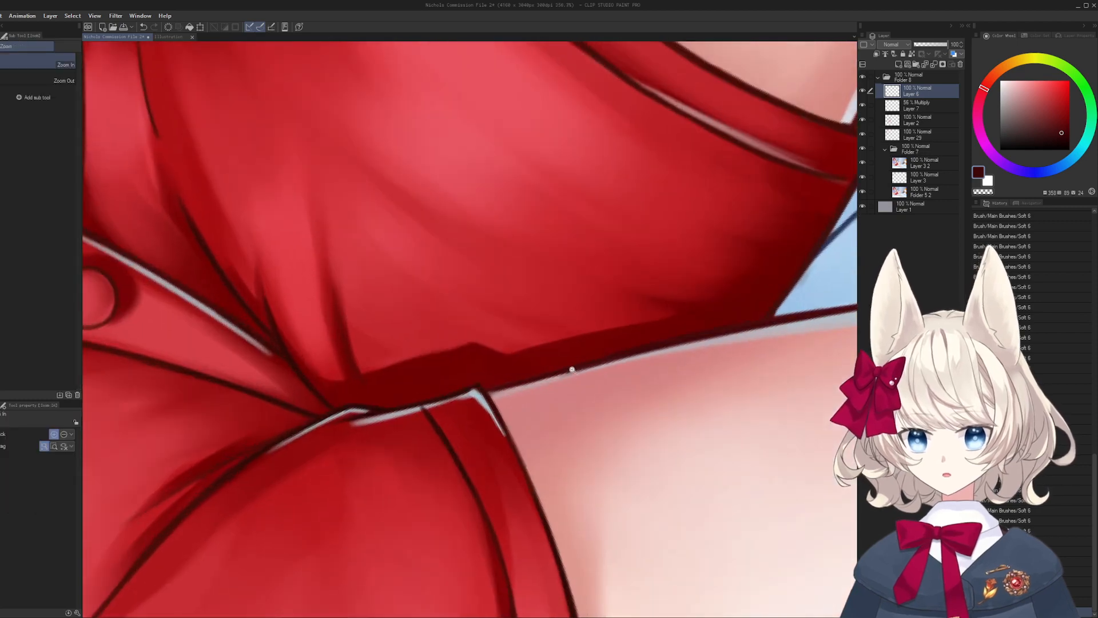
{"action": "key", "text": "x"}
{"action": "key", "text": "j"}
{"action": "key", "text": "b"}
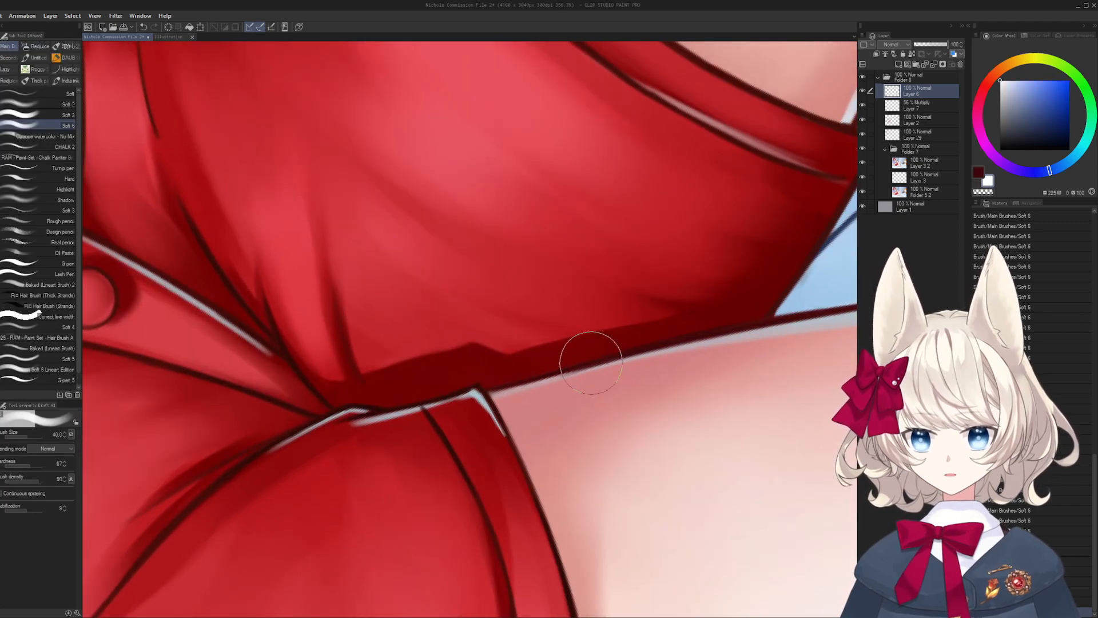
{"action": "key", "text": "bracketleft"}
{"action": "key", "text": "bracketleft"}
{"action": "key", "text": "bracketleft"}
{"action": "key", "text": "bracketleft"}
{"action": "key", "text": "bracketleft"}
{"action": "key", "text": "bracketleft"}
{"action": "key", "text": "bracketleft"}
{"action": "key", "text": "bracketleft"}
{"action": "key", "text": "bracketleft"}
{"action": "key", "text": "bracketleft"}
{"action": "key", "text": "bracketleft"}
{"action": "left_click", "coordinate": [531, 382], "text": "alt"}
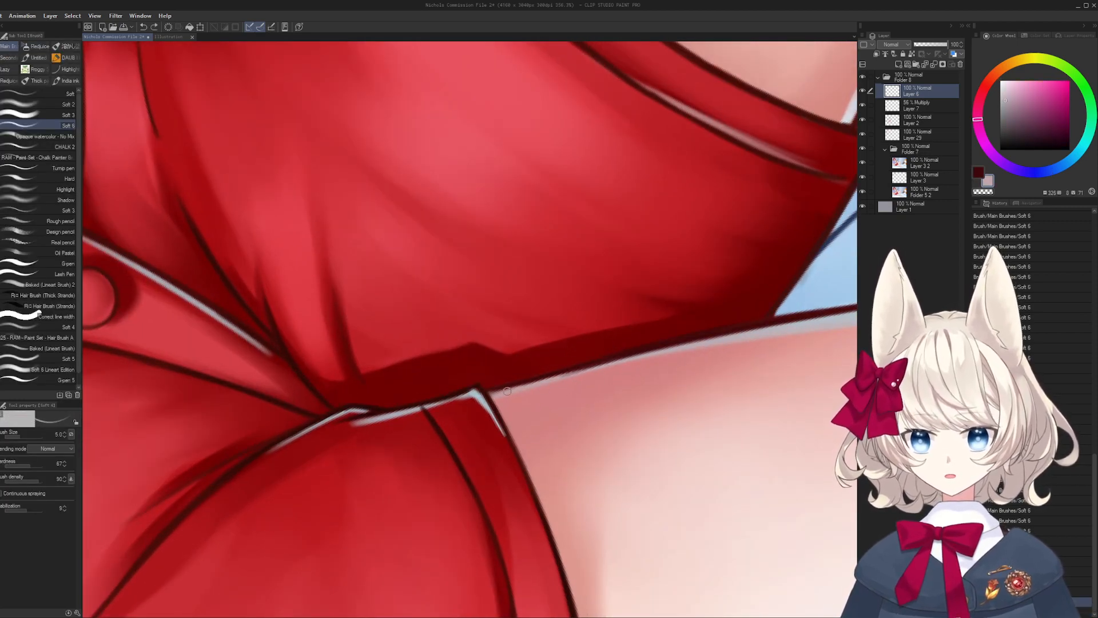
{"action": "left_click_drag", "start_coordinate": [507, 390], "coordinate": [567, 375]}
- Sample the blue-grey rim tone and smooth the rim light along the extended thigh towards the knee
{"action": "mouse_move", "coordinate": [708, 342]}
{"action": "left_mouse_down"}
{"action": "mouse_move", "coordinate": [423, 309]}
{"action": "mouse_move", "coordinate": [538, 298]}
{"action": "left_mouse_up"}
{"action": "left_click", "coordinate": [418, 308], "text": "alt"}
{"action": "left_click_drag", "start_coordinate": [726, 286], "coordinate": [385, 311]}
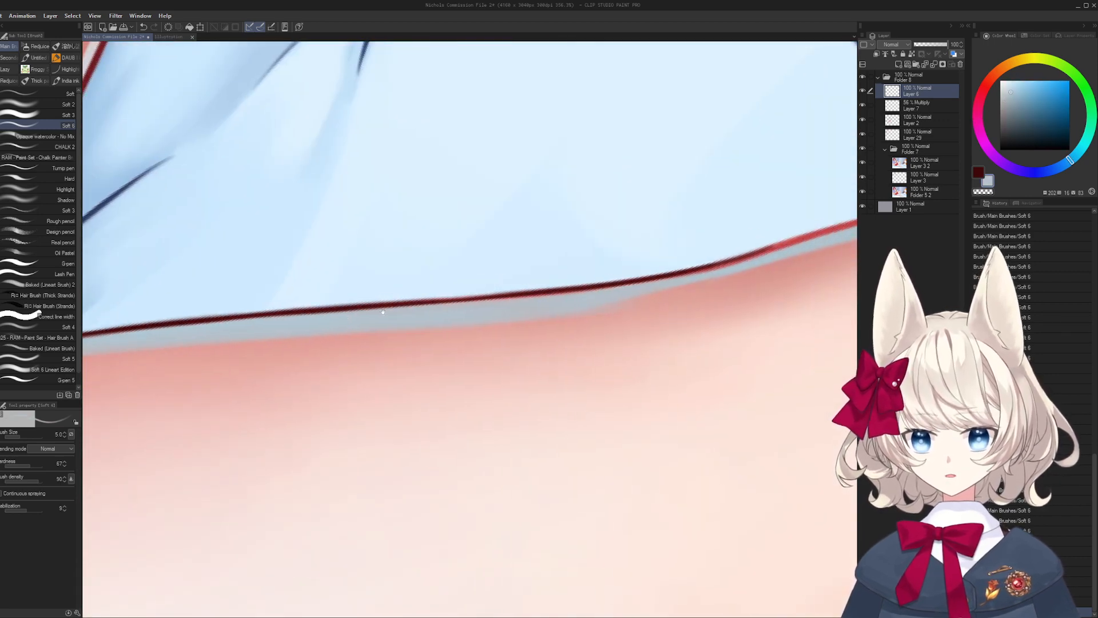
{"action": "left_click_drag", "start_coordinate": [593, 304], "coordinate": [496, 323]}
{"action": "left_click_drag", "start_coordinate": [739, 252], "coordinate": [558, 323]}
- Redraw the bright red stretch of the extended leg's outline in sampled dark red, with brush size 4, up to the rear sock
{"action": "left_click", "coordinate": [516, 347], "text": "alt"}
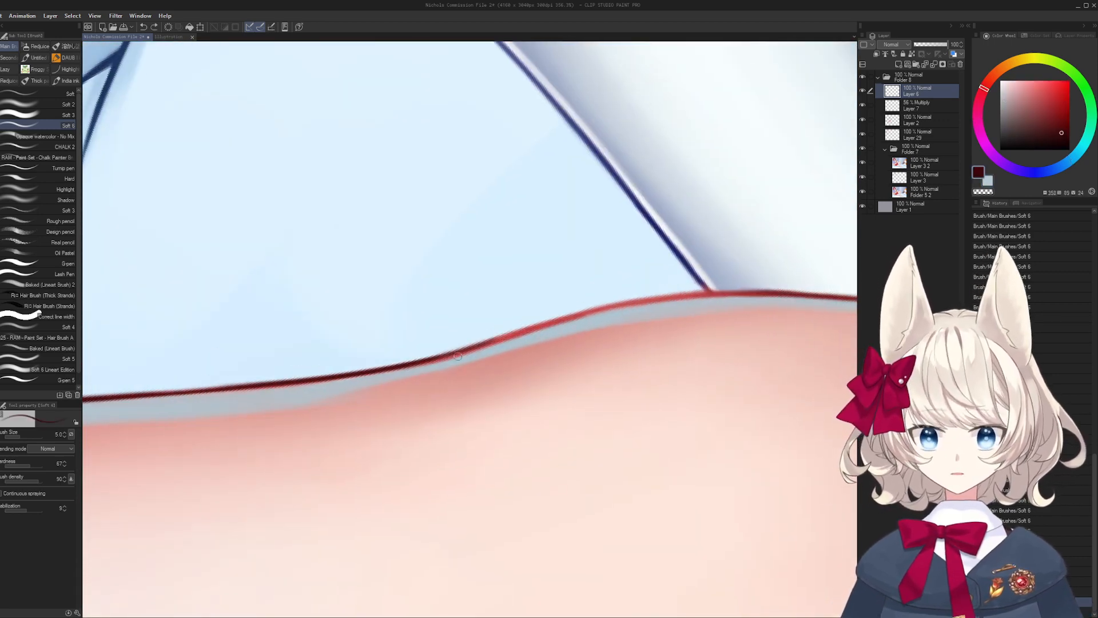
{"action": "mouse_move", "coordinate": [437, 359]}
{"action": "left_mouse_down"}
{"action": "mouse_move", "coordinate": [696, 294]}
{"action": "mouse_move", "coordinate": [698, 262]}
{"action": "left_mouse_up"}
{"action": "mouse_move", "coordinate": [698, 262]}
{"action": "left_mouse_down"}
{"action": "mouse_move", "coordinate": [654, 293]}
{"action": "mouse_move", "coordinate": [421, 381]}
{"action": "mouse_move", "coordinate": [643, 293]}
{"action": "left_mouse_up"}
{"action": "key", "text": "ctrl+z"}
{"action": "key", "text": "ctrl+z"}
{"action": "key", "text": "ctrl+z"}
{"action": "left_click_drag", "start_coordinate": [441, 373], "coordinate": [658, 288]}
{"action": "key", "text": "ctrl+z"}
{"action": "key", "text": "ctrl+z"}
{"action": "key", "text": "ctrl+z"}
{"action": "left_click_drag", "start_coordinate": [409, 389], "coordinate": [610, 299]}
{"action": "key", "text": "ctrl+z"}
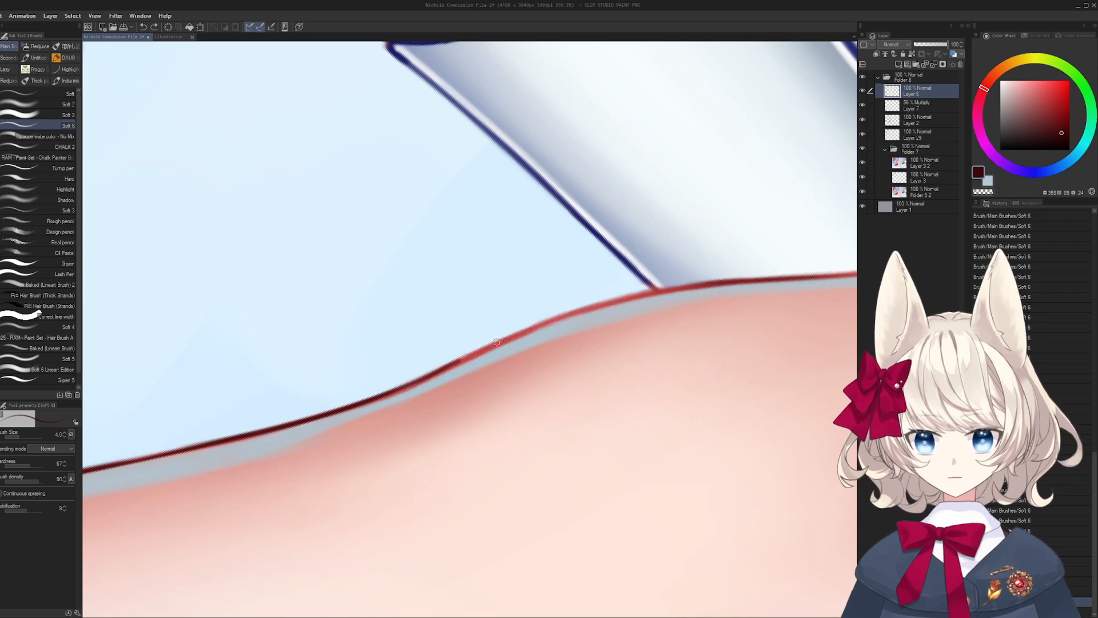
{"action": "left_click_drag", "start_coordinate": [461, 360], "coordinate": [673, 291]}
{"action": "left_click_drag", "start_coordinate": [519, 333], "coordinate": [733, 288]}
{"action": "left_click_drag", "start_coordinate": [694, 289], "coordinate": [629, 295]}
{"action": "key", "text": "ctrl+z"}
{"action": "mouse_move", "coordinate": [552, 310]}
{"action": "left_mouse_down"}
{"action": "mouse_move", "coordinate": [720, 278]}
{"action": "mouse_move", "coordinate": [438, 313]}
{"action": "left_mouse_up"}
{"action": "key", "text": "ctrl+z"}
{"action": "key", "text": "ctrl+z"}
- Extend the dark red leg outline across the rear white sock into the crease below the knee
{"action": "mouse_move", "coordinate": [458, 240]}
{"action": "left_mouse_down"}
{"action": "mouse_move", "coordinate": [525, 439]}
{"action": "mouse_move", "coordinate": [585, 386]}
{"action": "left_mouse_up"}
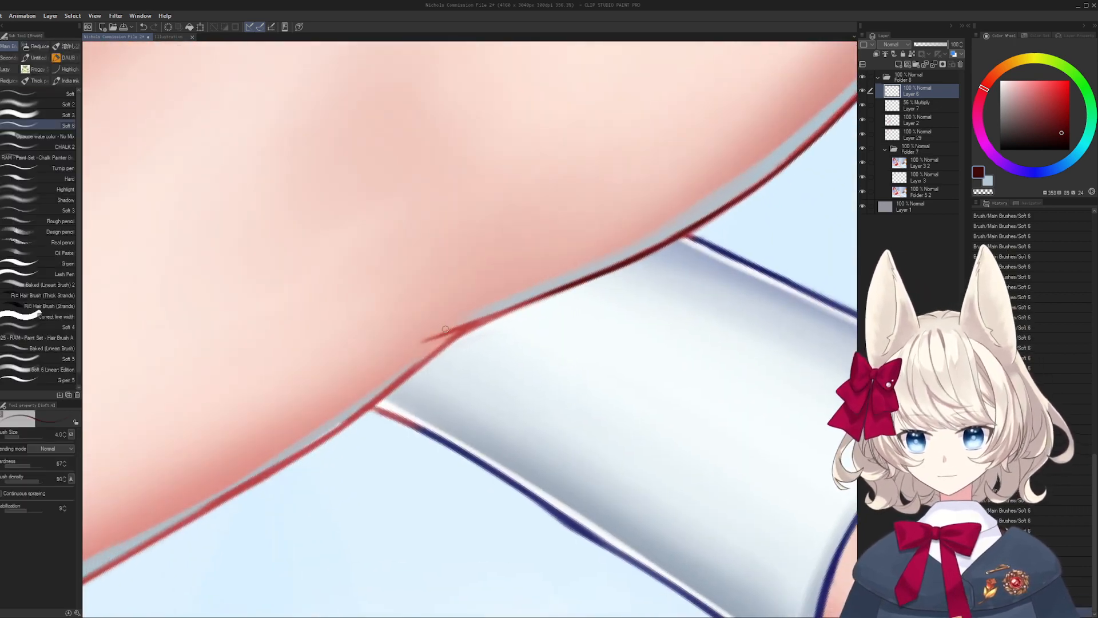
{"action": "left_click_drag", "start_coordinate": [411, 347], "coordinate": [582, 282]}
{"action": "key", "text": "ctrl+z"}
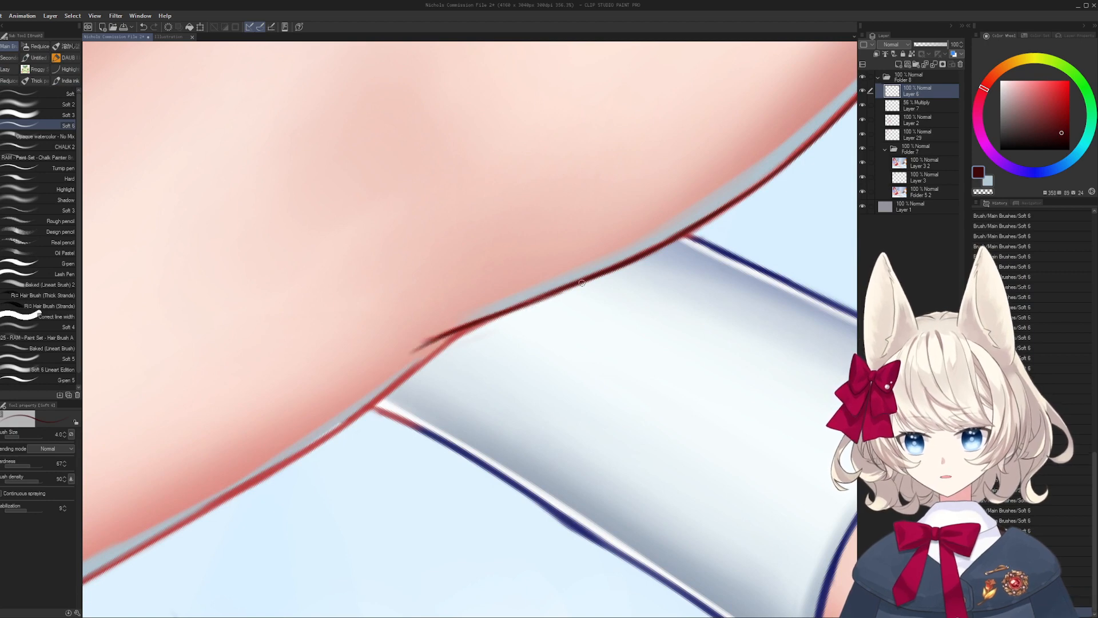
- Sample the rim grey and sock white and tidy the edge beside the leg outline with brush size 7
{"action": "left_click", "coordinate": [405, 351], "text": "alt"}
{"action": "key", "text": "bracketright"}
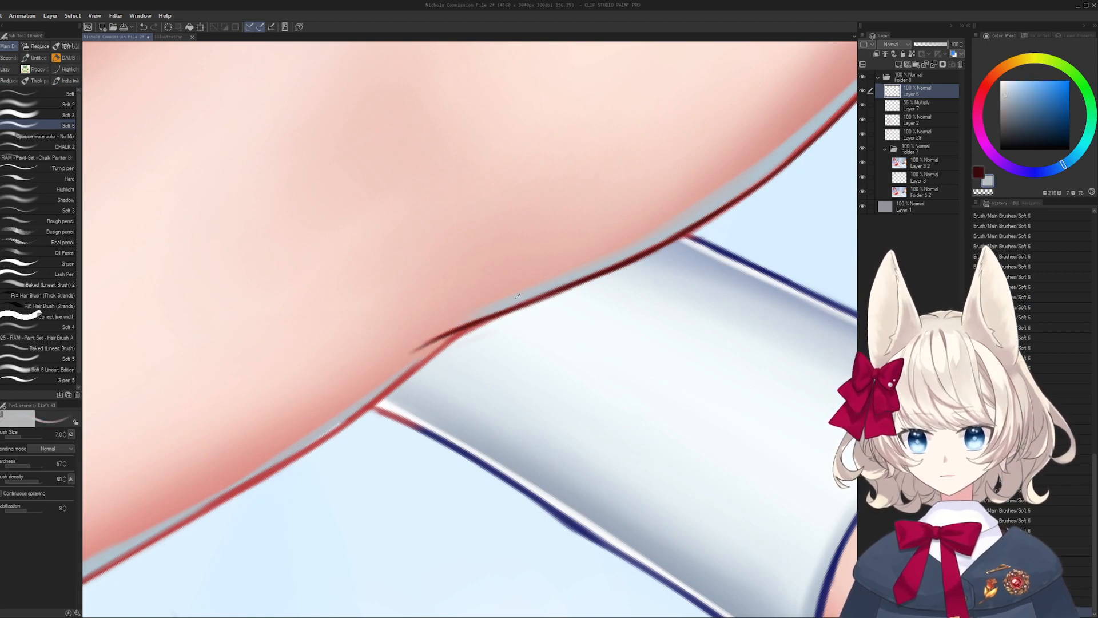
{"action": "left_click", "coordinate": [544, 311], "text": "alt"}
{"action": "mouse_move", "coordinate": [544, 311]}
{"action": "left_mouse_down"}
{"action": "mouse_move", "coordinate": [572, 400]}
{"action": "mouse_move", "coordinate": [549, 293]}
{"action": "mouse_move", "coordinate": [520, 268]}
{"action": "left_mouse_up"}
{"action": "left_click_drag", "start_coordinate": [517, 271], "coordinate": [505, 288]}
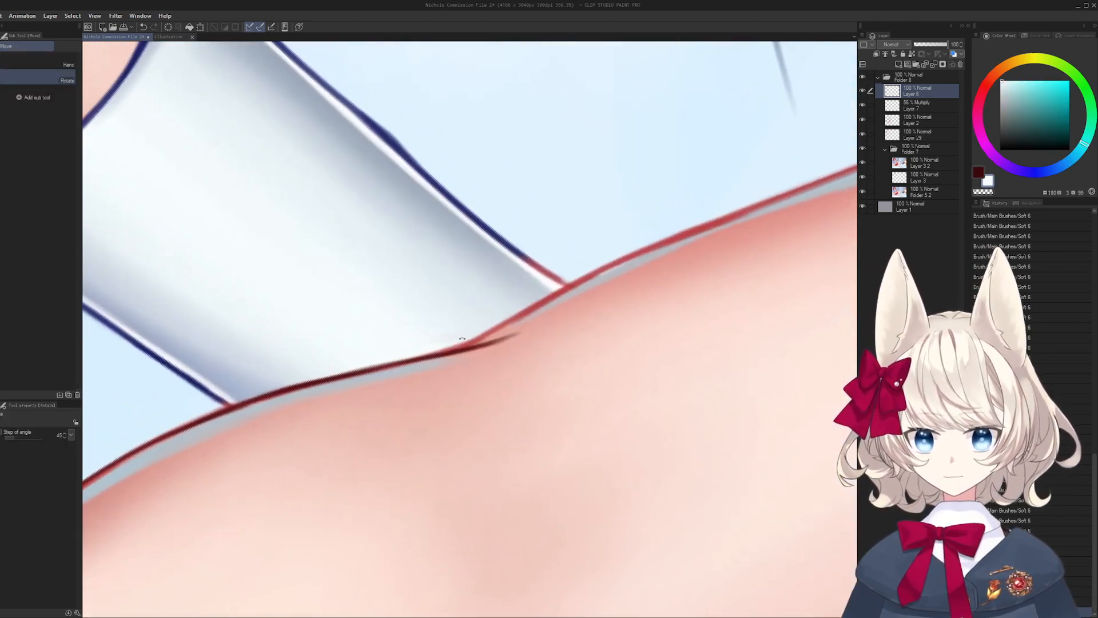
- Redraw the calf outline in dark red from the sock crossing onwards, using a finer brush
{"action": "left_click", "coordinate": [439, 345], "text": "alt"}
{"action": "left_click", "coordinate": [519, 327], "text": "alt"}
{"action": "key", "text": "bracketleft"}
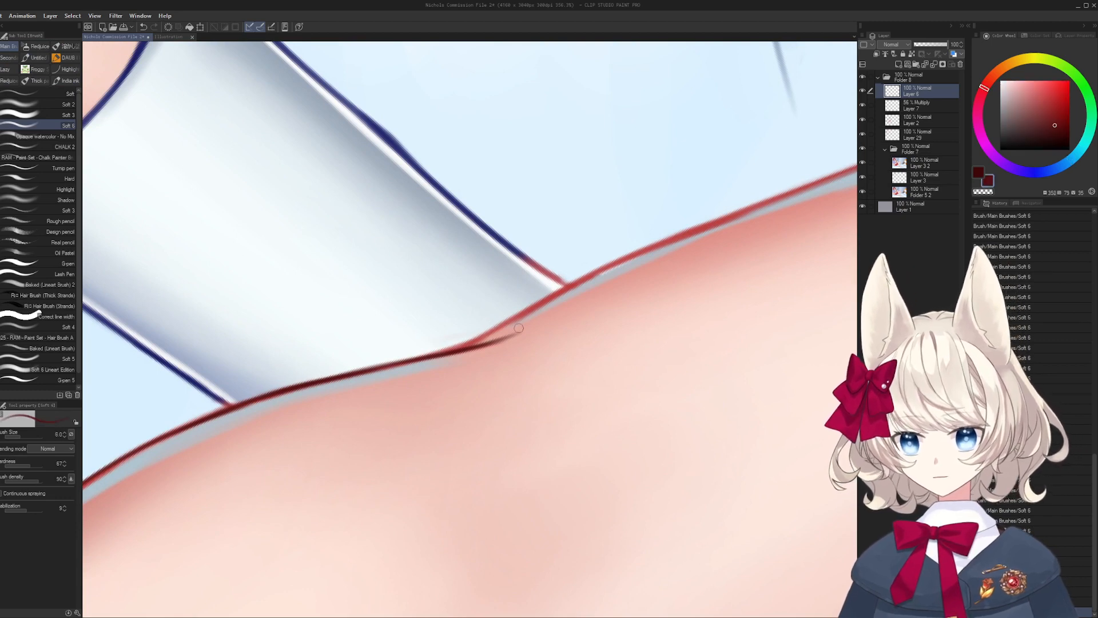
{"action": "left_click_drag", "start_coordinate": [475, 340], "coordinate": [635, 258]}
{"action": "mouse_move", "coordinate": [621, 266]}
{"action": "left_mouse_down"}
{"action": "mouse_move", "coordinate": [509, 327]}
{"action": "mouse_move", "coordinate": [538, 307]}
{"action": "left_mouse_up"}
{"action": "key", "text": "ctrl+z"}
{"action": "key", "text": "bracketleft"}
{"action": "key", "text": "ctrl+z"}
{"action": "mouse_move", "coordinate": [459, 344]}
{"action": "left_mouse_down"}
{"action": "mouse_move", "coordinate": [674, 257]}
{"action": "mouse_move", "coordinate": [728, 289]}
{"action": "mouse_move", "coordinate": [490, 321]}
{"action": "mouse_move", "coordinate": [598, 307]}
{"action": "left_mouse_up"}
{"action": "key", "text": "ctrl+z"}
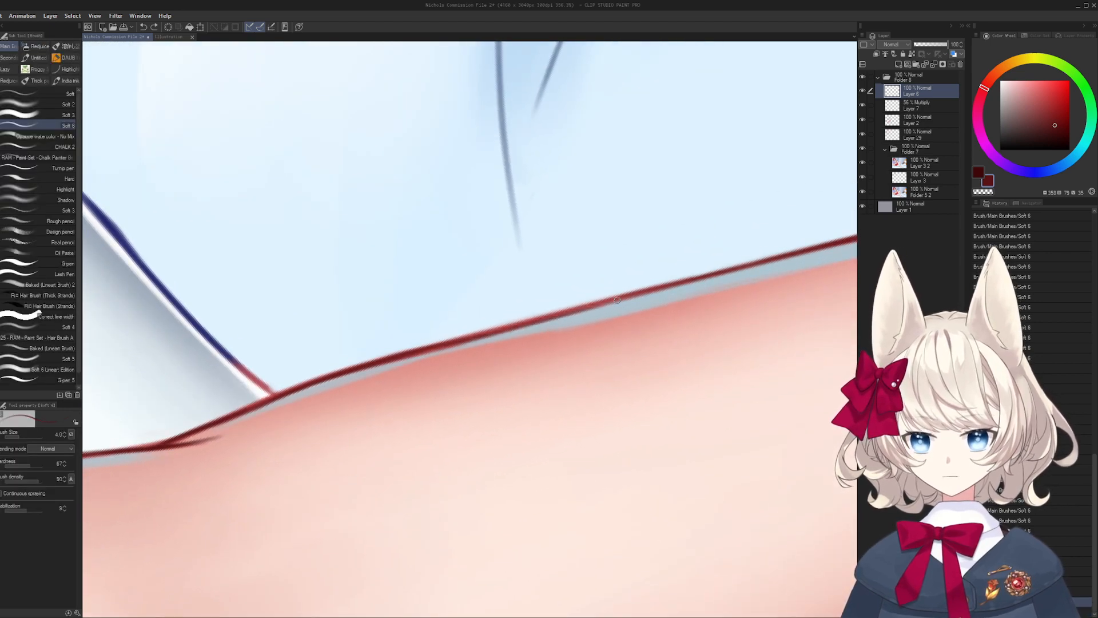
- Continue the dark red outline along the rest of the calf down to the front sock's cuff
{"action": "mouse_move", "coordinate": [491, 332]}
{"action": "left_mouse_down"}
{"action": "mouse_move", "coordinate": [773, 263]}
{"action": "mouse_move", "coordinate": [700, 281]}
{"action": "left_mouse_up"}
{"action": "mouse_move", "coordinate": [538, 336]}
{"action": "left_mouse_down"}
{"action": "mouse_move", "coordinate": [806, 258]}
{"action": "mouse_move", "coordinate": [738, 282]}
{"action": "mouse_move", "coordinate": [509, 321]}
{"action": "mouse_move", "coordinate": [639, 304]}
{"action": "left_mouse_up"}
{"action": "key", "text": "ctrl+z"}
{"action": "left_click_drag", "start_coordinate": [772, 280], "coordinate": [508, 291]}
{"action": "left_click_drag", "start_coordinate": [508, 292], "coordinate": [471, 407]}
- Clean up the outer edge of the calf outline at the cuff corner with the sampled pale blue background colour
{"action": "left_click", "coordinate": [477, 387], "text": "alt"}
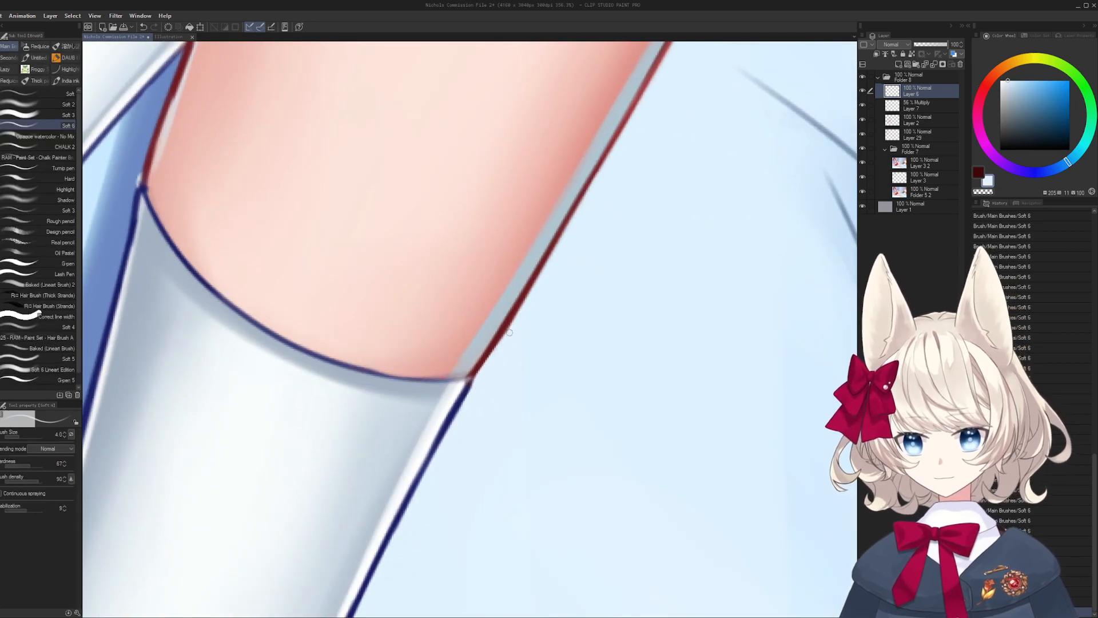
{"action": "mouse_move", "coordinate": [517, 325]}
{"action": "left_mouse_down"}
{"action": "mouse_move", "coordinate": [421, 337]}
{"action": "mouse_move", "coordinate": [452, 383]}
{"action": "left_mouse_up"}
{"action": "left_click_drag", "start_coordinate": [476, 348], "coordinate": [564, 320]}
- Redraw the curved cuff line of the front sock in sampled dark violet-blue with brush size 4
{"action": "left_click", "coordinate": [538, 233], "text": "alt"}
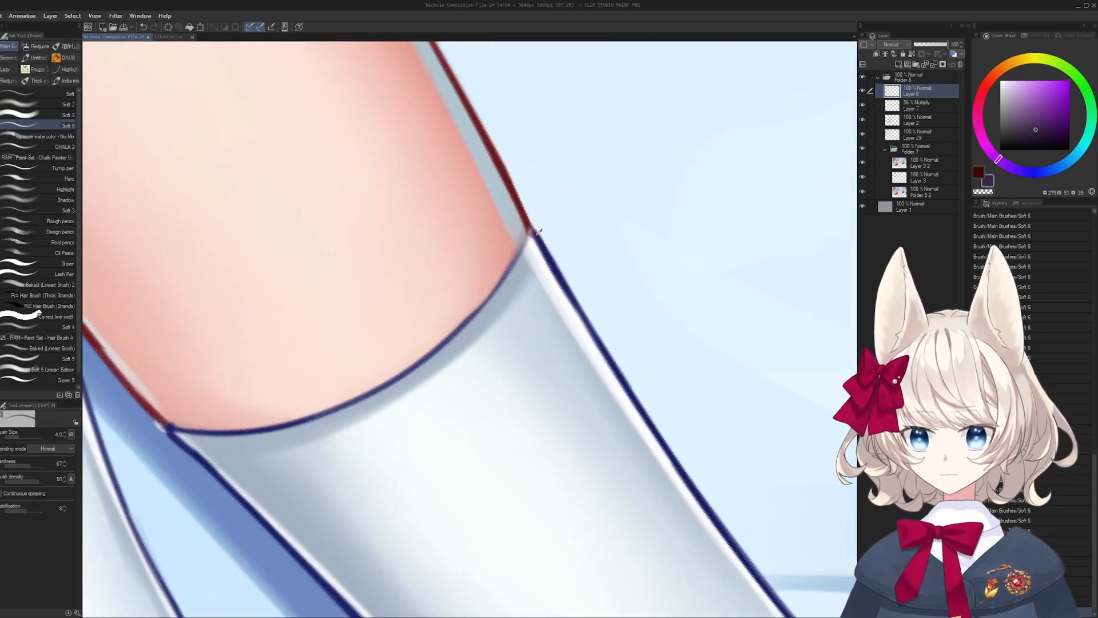
{"action": "mouse_move", "coordinate": [540, 231]}
{"action": "left_mouse_down"}
{"action": "mouse_move", "coordinate": [567, 389]}
{"action": "mouse_move", "coordinate": [417, 427]}
{"action": "mouse_move", "coordinate": [387, 416]}
{"action": "mouse_move", "coordinate": [401, 403]}
{"action": "left_mouse_up"}
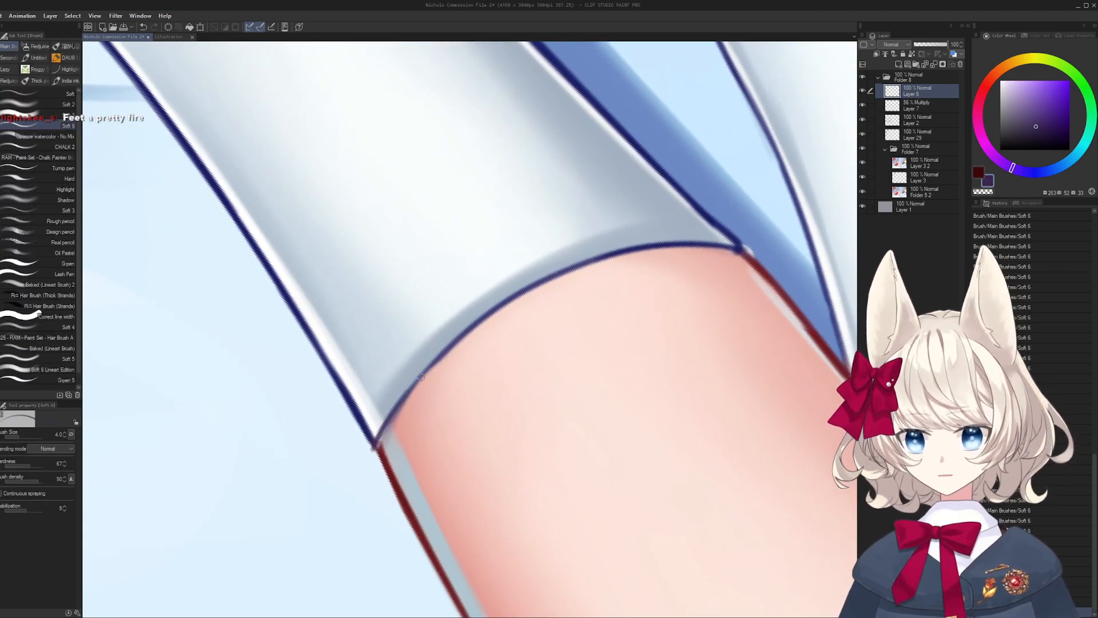
{"action": "key", "text": "ctrl+z"}
{"action": "mouse_move", "coordinate": [378, 445]}
{"action": "left_mouse_down"}
{"action": "mouse_move", "coordinate": [422, 375]}
{"action": "mouse_move", "coordinate": [488, 326]}
{"action": "left_mouse_up"}
{"action": "key", "text": "ctrl+z"}
{"action": "left_click_drag", "start_coordinate": [379, 446], "coordinate": [495, 309]}
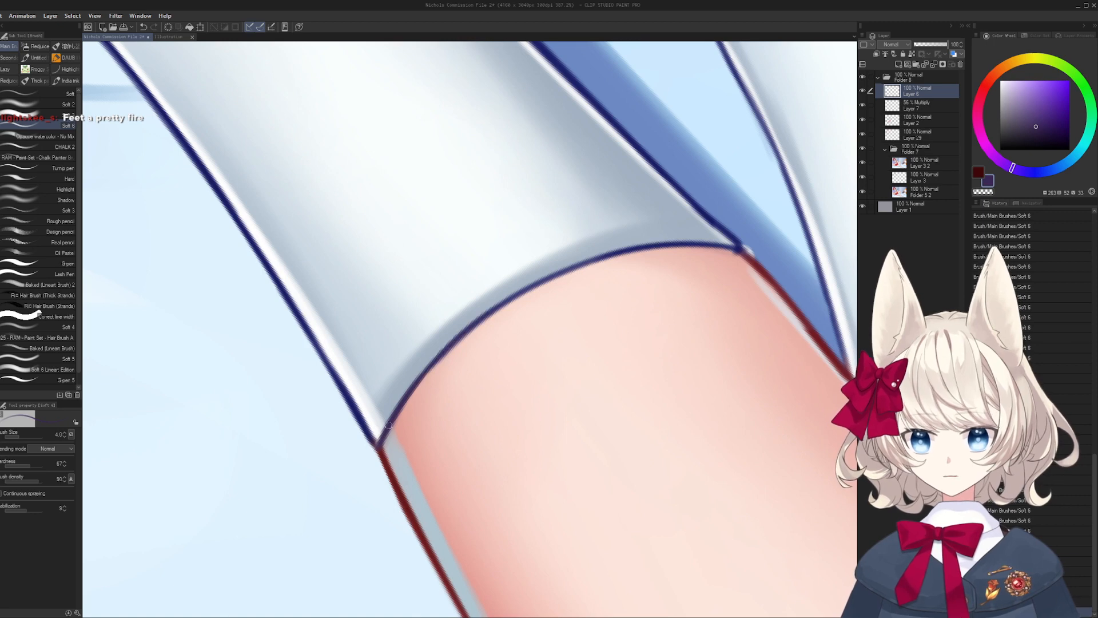
{"action": "left_click_drag", "start_coordinate": [388, 425], "coordinate": [607, 265]}
{"action": "key", "text": "ctrl+z"}
{"action": "left_click_drag", "start_coordinate": [435, 367], "coordinate": [675, 250]}
{"action": "key", "text": "ctrl+z"}
{"action": "left_click_drag", "start_coordinate": [494, 311], "coordinate": [680, 249]}
{"action": "key", "text": "ctrl+z"}
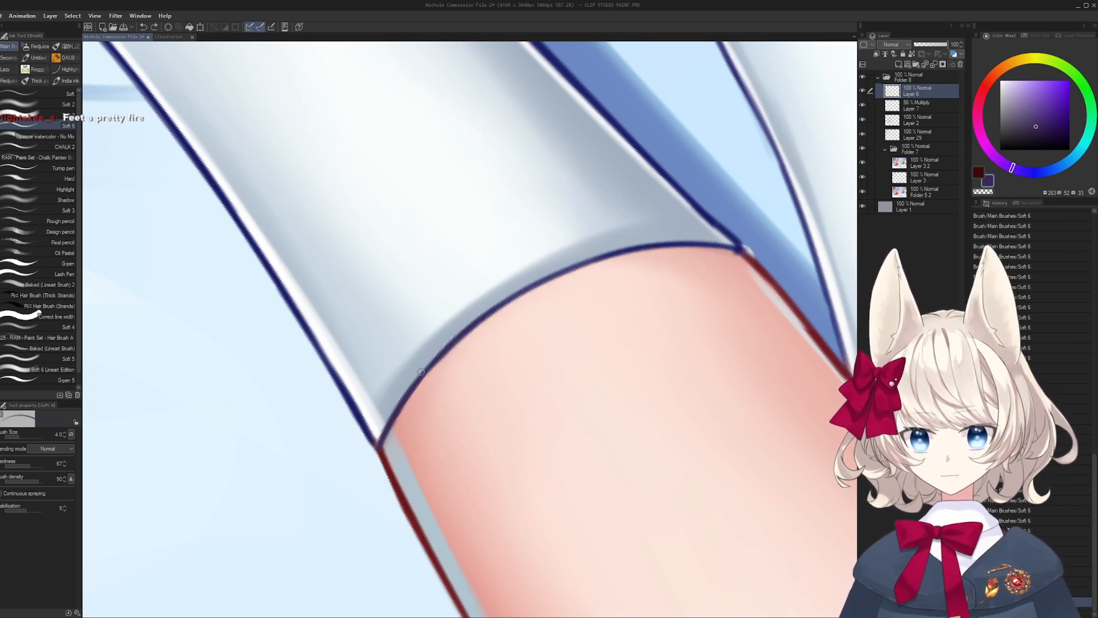
- Touch up the skin beside the inner corner of the front sock's cuff with the sampled pink
{"action": "mouse_move", "coordinate": [420, 372]}
{"action": "left_mouse_down"}
{"action": "mouse_move", "coordinate": [678, 246]}
{"action": "mouse_move", "coordinate": [515, 434]}
{"action": "mouse_move", "coordinate": [474, 463]}
{"action": "left_mouse_up"}
{"action": "left_click", "coordinate": [472, 462], "text": "alt"}
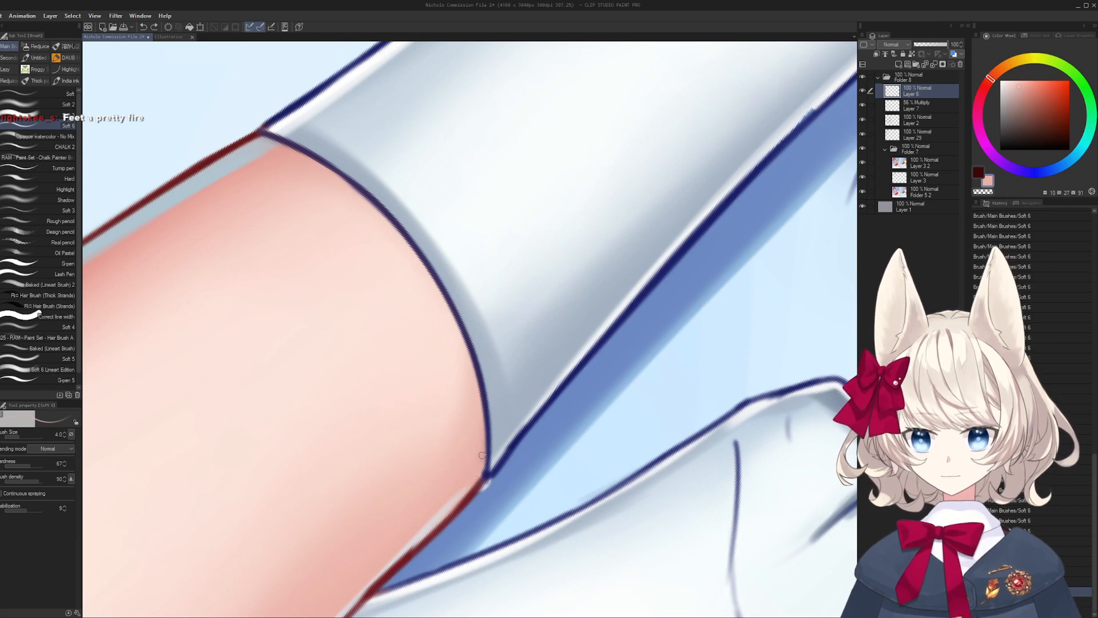
{"action": "left_click_drag", "start_coordinate": [491, 480], "coordinate": [540, 379]}
- Sample the navy line colour and redraw the rear foot's sock outline where it meets the extended leg
{"action": "left_click", "coordinate": [525, 330], "text": "alt"}
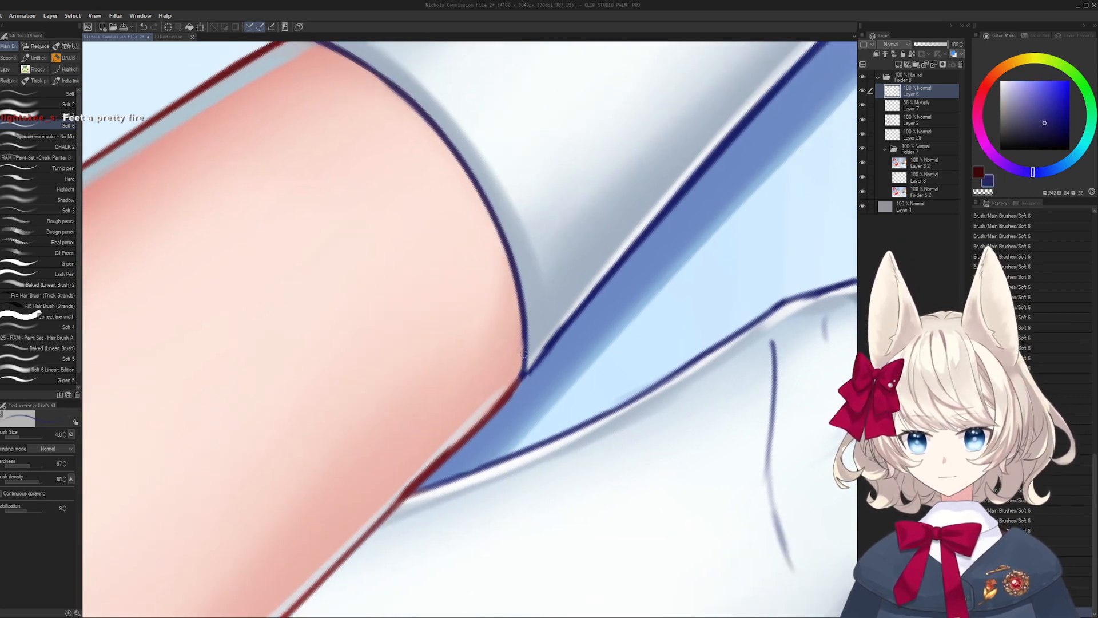
{"action": "key", "text": "r"}
{"action": "mouse_move", "coordinate": [567, 330]}
{"action": "left_mouse_down"}
{"action": "mouse_move", "coordinate": [555, 361]}
{"action": "mouse_move", "coordinate": [500, 412]}
{"action": "mouse_move", "coordinate": [426, 403]}
{"action": "mouse_move", "coordinate": [394, 361]}
{"action": "mouse_move", "coordinate": [362, 409]}
{"action": "left_mouse_up"}
{"action": "mouse_move", "coordinate": [272, 475]}
{"action": "left_mouse_down"}
{"action": "mouse_move", "coordinate": [484, 306]}
{"action": "mouse_move", "coordinate": [458, 313]}
{"action": "left_mouse_up"}
{"action": "key", "text": "ctrl+z"}
{"action": "key", "text": "r"}
{"action": "key", "text": "b"}
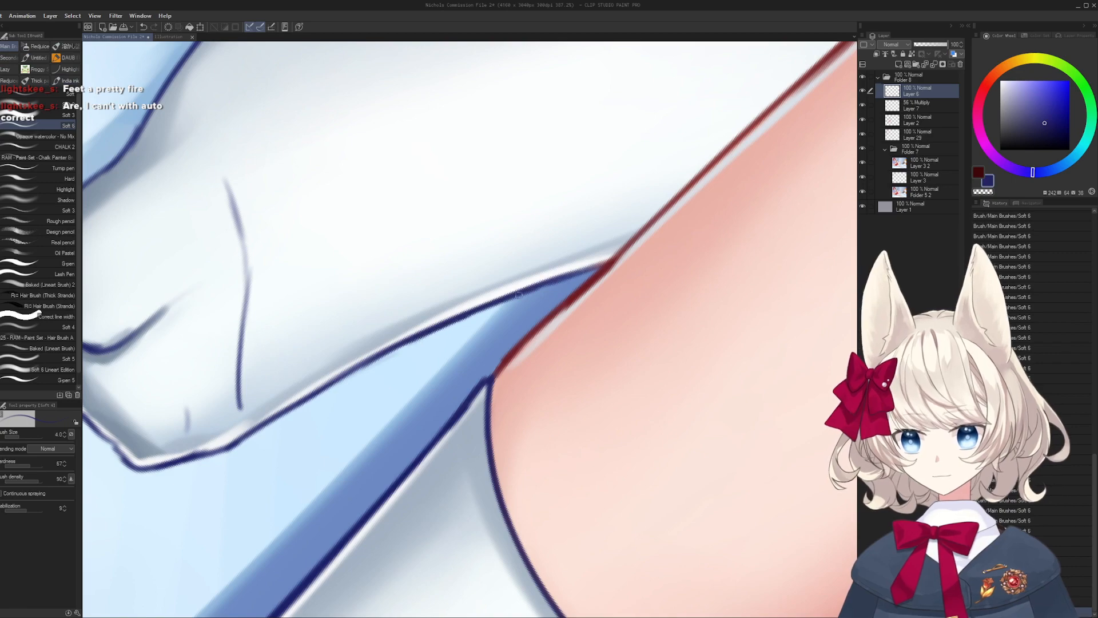
{"action": "key", "text": "ctrl+z"}
{"action": "mouse_move", "coordinate": [608, 262]}
{"action": "left_mouse_down"}
{"action": "mouse_move", "coordinate": [449, 325]}
{"action": "mouse_move", "coordinate": [372, 324]}
{"action": "left_mouse_up"}
- Toggle Folder 7's visibility off and on to compare the whole illustration with and without it
{"action": "key", "text": "ctrl+space"}
{"action": "key", "text": "r"}
{"action": "mouse_move", "coordinate": [514, 366]}
{"action": "left_mouse_down"}
{"action": "mouse_move", "coordinate": [487, 280]}
{"action": "mouse_move", "coordinate": [462, 309]}
{"action": "left_mouse_up"}
{"action": "left_click_drag", "start_coordinate": [658, 122], "coordinate": [838, 186]}
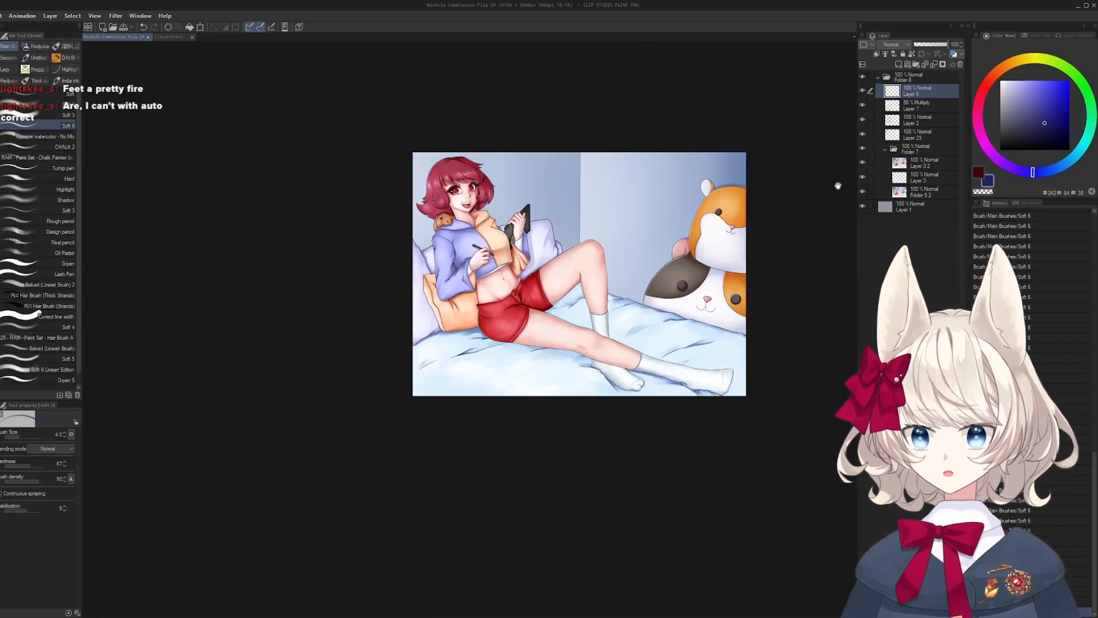
{"action": "left_click", "coordinate": [862, 149]}
{"action": "left_click", "coordinate": [862, 148]}
- Pick a near-white colour and paint a soft highlight along the extended thigh with the brush enlarged to 120
{"action": "key", "text": "ctrl+space"}
{"action": "left_click_drag", "start_coordinate": [590, 335], "coordinate": [669, 332]}
{"action": "key", "text": "r"}
{"action": "mouse_move", "coordinate": [549, 374]}
{"action": "left_mouse_down"}
{"action": "mouse_move", "coordinate": [560, 311]}
{"action": "mouse_move", "coordinate": [652, 307]}
{"action": "mouse_move", "coordinate": [462, 441]}
{"action": "left_mouse_up"}
{"action": "key", "text": "ctrl+space"}
{"action": "key", "text": "r"}
{"action": "key", "text": "space"}
{"action": "left_click_drag", "start_coordinate": [480, 395], "coordinate": [458, 430]}
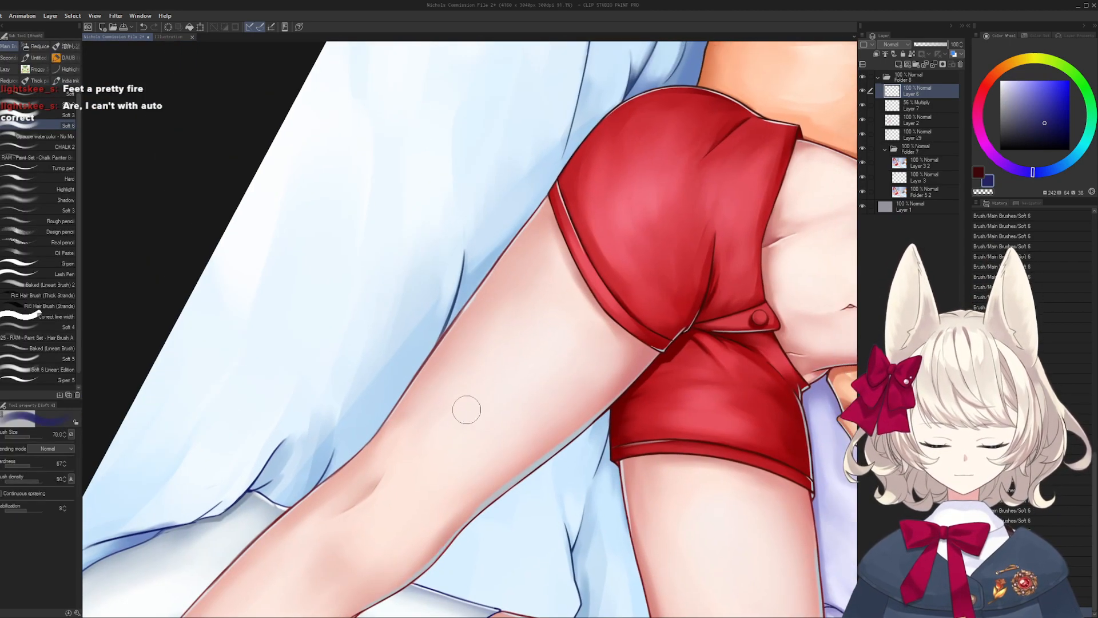
{"action": "left_click", "coordinate": [456, 407], "text": "alt"}
{"action": "key", "text": "bracketright"}
{"action": "key", "text": "bracketright"}
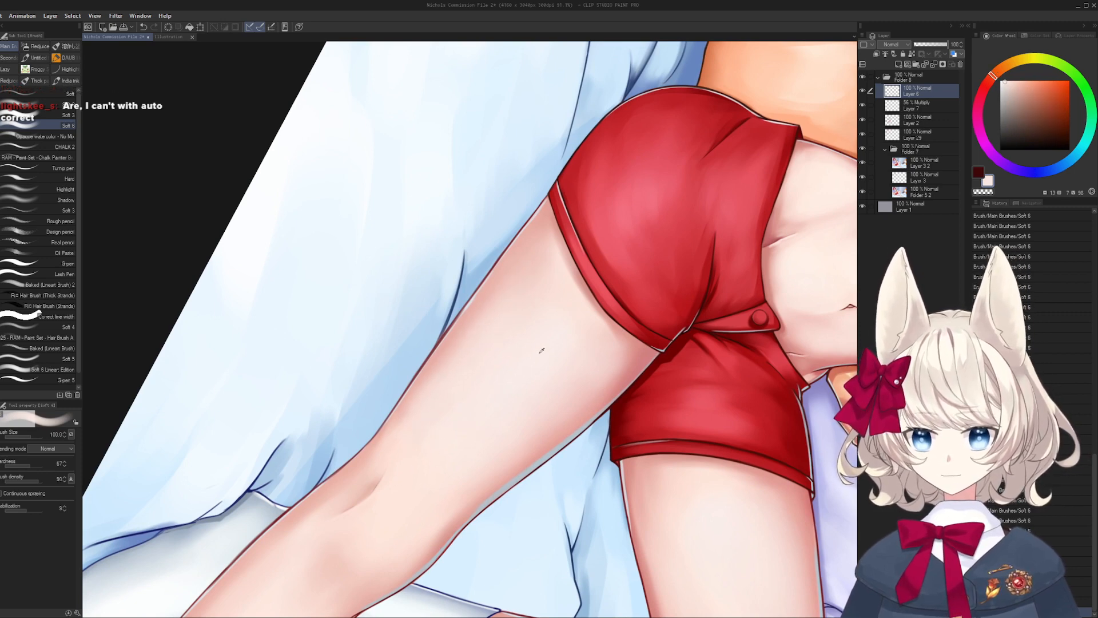
{"action": "left_click_drag", "start_coordinate": [1012, 86], "coordinate": [1000, 80]}
{"action": "key", "text": "bracketright"}
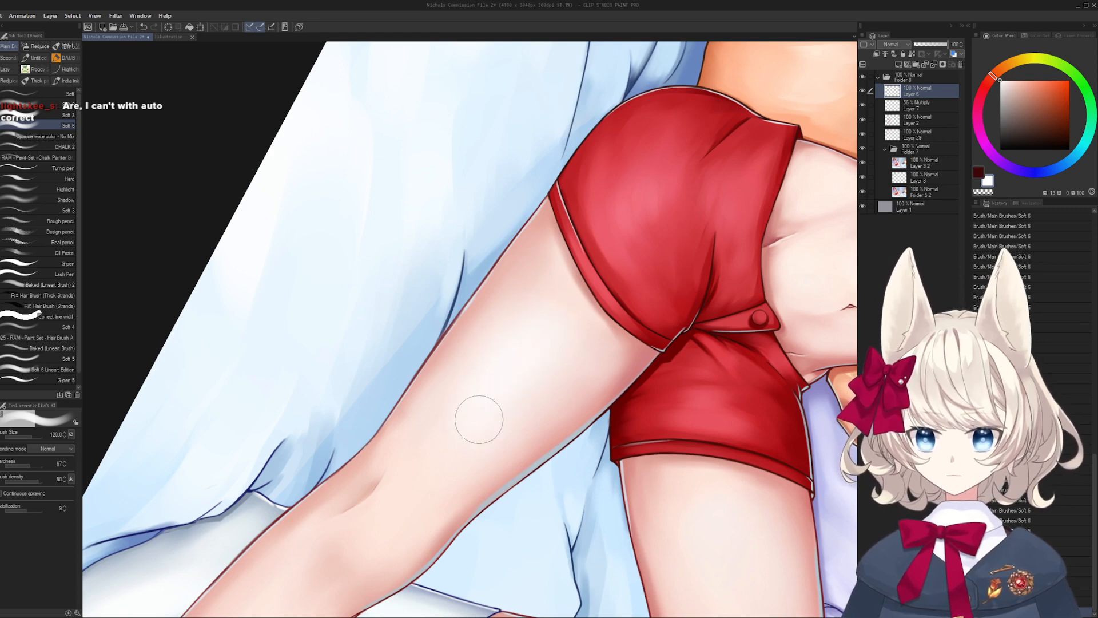
{"action": "mouse_move", "coordinate": [419, 483]}
{"action": "left_mouse_down"}
{"action": "mouse_move", "coordinate": [534, 309]}
{"action": "mouse_move", "coordinate": [571, 292]}
{"action": "mouse_move", "coordinate": [614, 216]}
{"action": "left_mouse_up"}
- Paint a soft near-white highlight along the extended leg's shin
{"action": "key", "text": "bracketleft"}
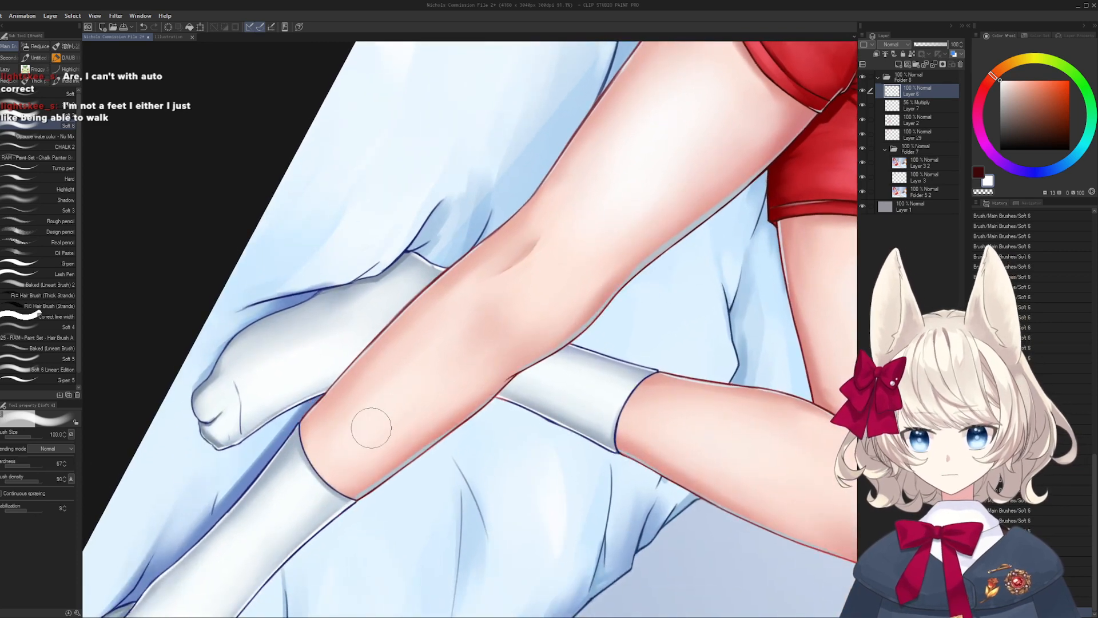
{"action": "key", "text": "ctrl+z"}
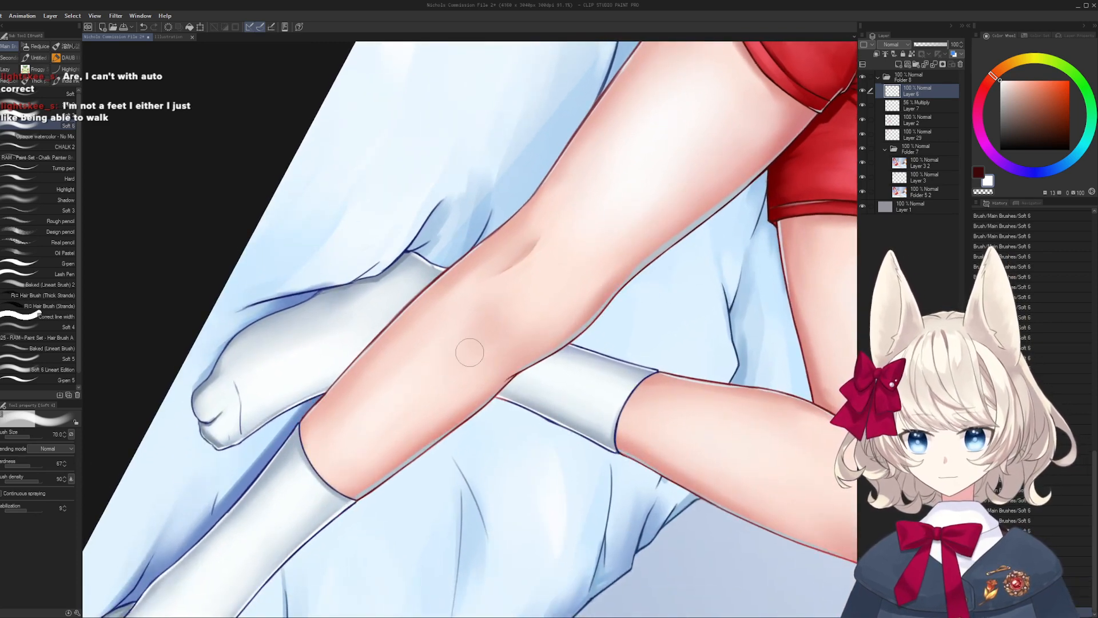
{"action": "key", "text": "r"}
{"action": "left_click_drag", "start_coordinate": [356, 442], "coordinate": [497, 326]}
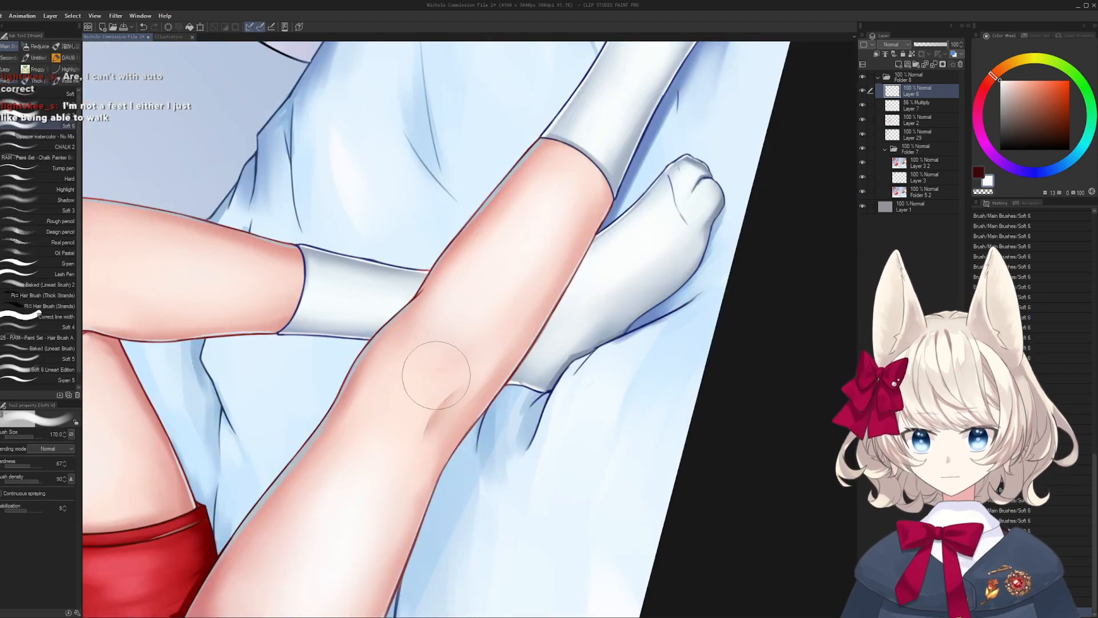
- Paint soft near-white highlights on the bent leg's calf and thigh with brush size 170
{"action": "left_click_drag", "start_coordinate": [401, 366], "coordinate": [676, 406]}
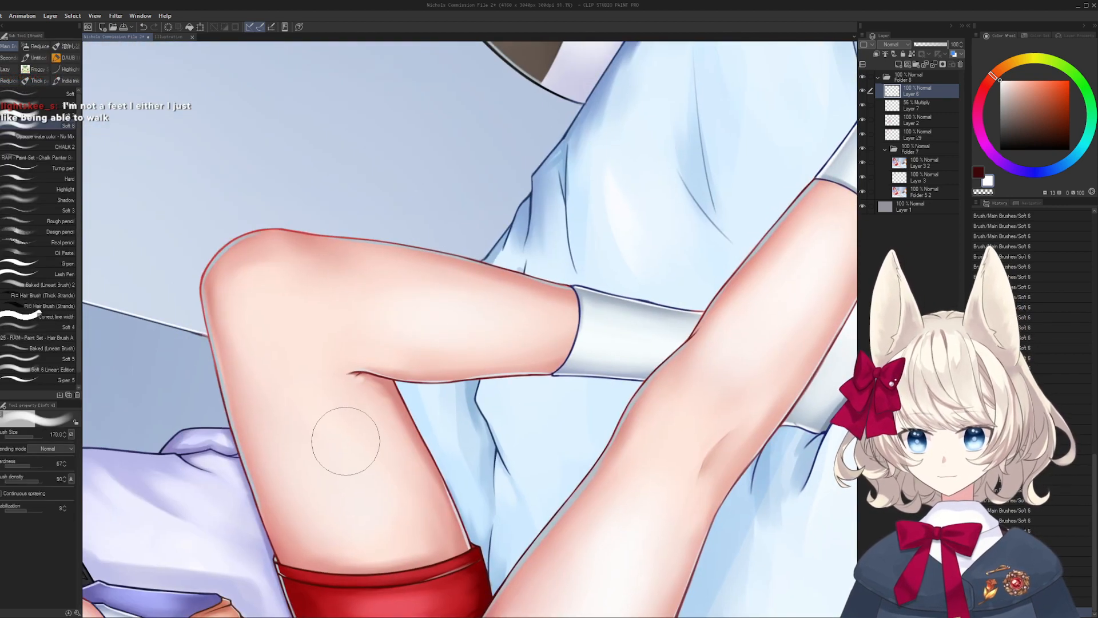
{"action": "mouse_move", "coordinate": [379, 437]}
{"action": "left_mouse_down"}
{"action": "mouse_move", "coordinate": [486, 458]}
{"action": "mouse_move", "coordinate": [507, 360]}
{"action": "left_mouse_up"}
{"action": "key", "text": "bracketleft"}
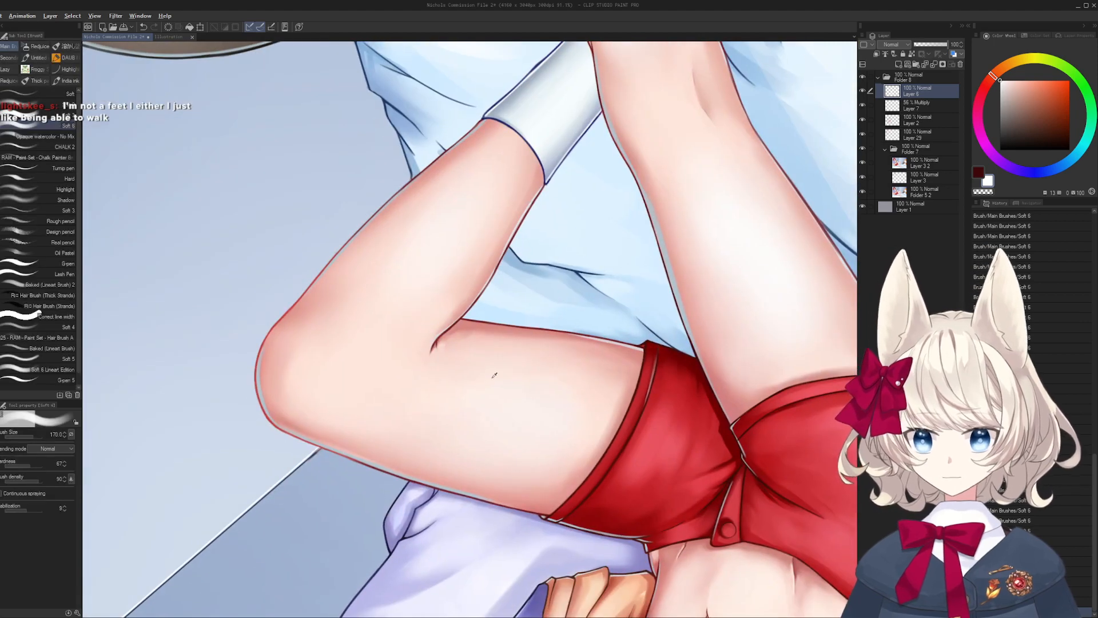
- Shade the bent thigh beside the knee crease with sampled skin pinks, using brush size 70, and blend the shadow's edge
{"action": "left_click", "coordinate": [507, 354], "text": "alt"}
{"action": "key", "text": "bracketleft"}
{"action": "key", "text": "bracketleft"}
{"action": "key", "text": "bracketleft"}
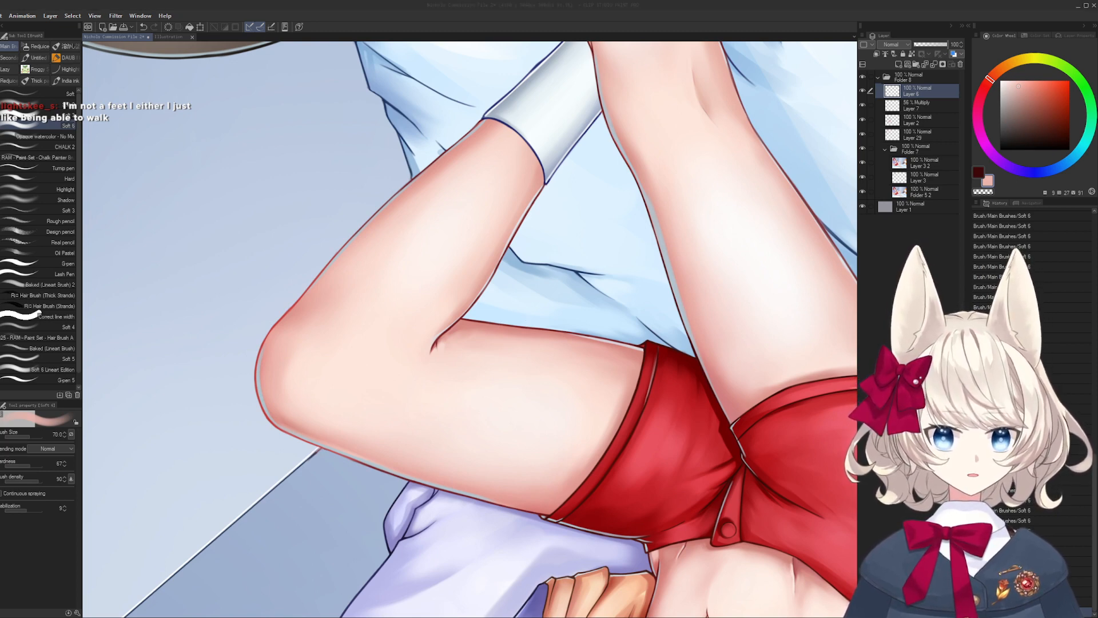
{"action": "left_click", "coordinate": [835, 424]}
{"action": "left_click_drag", "start_coordinate": [529, 397], "coordinate": [524, 387]}
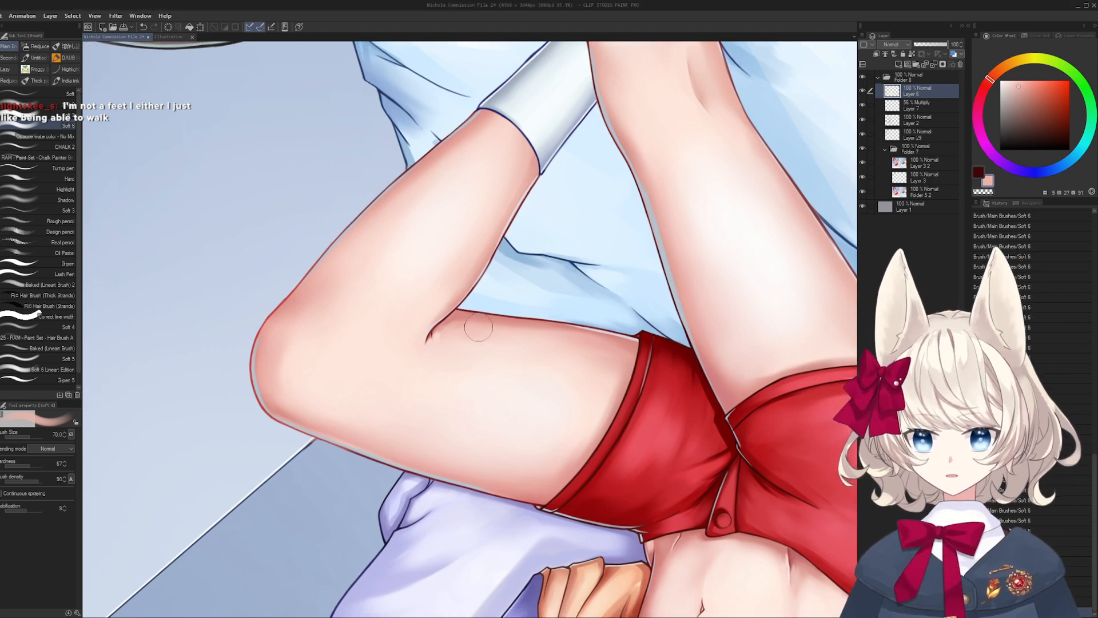
{"action": "left_click", "coordinate": [464, 319], "text": "alt"}
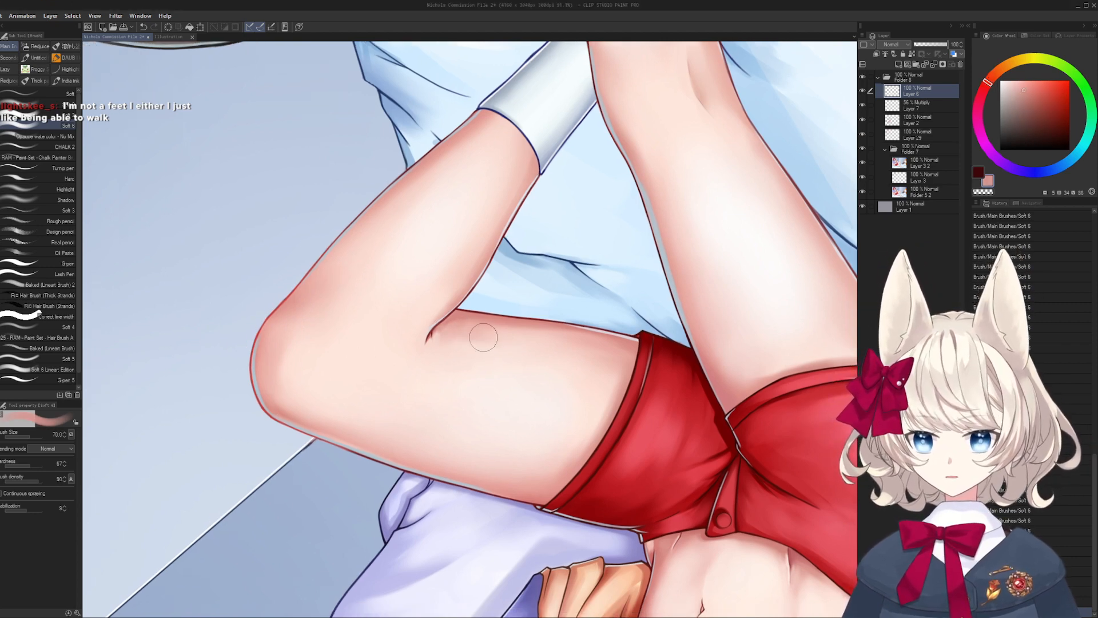
{"action": "left_click_drag", "start_coordinate": [481, 334], "coordinate": [517, 350]}
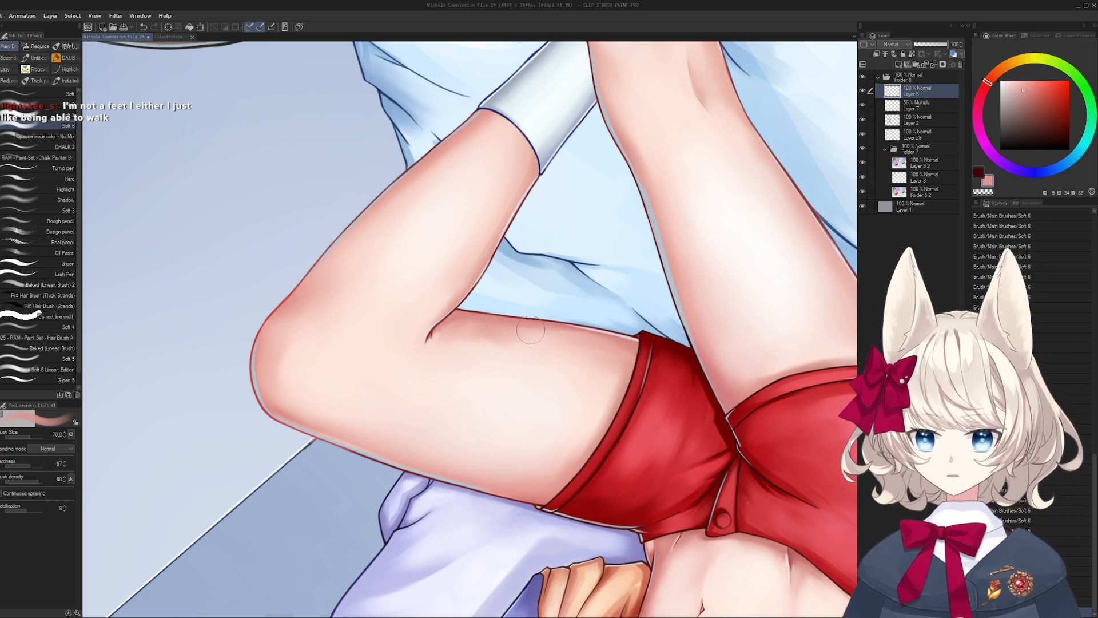
{"action": "left_click", "coordinate": [555, 339], "text": "alt"}
{"action": "mouse_move", "coordinate": [532, 341]}
{"action": "left_mouse_down"}
{"action": "mouse_move", "coordinate": [480, 341]}
{"action": "mouse_move", "coordinate": [469, 321]}
{"action": "left_mouse_up"}
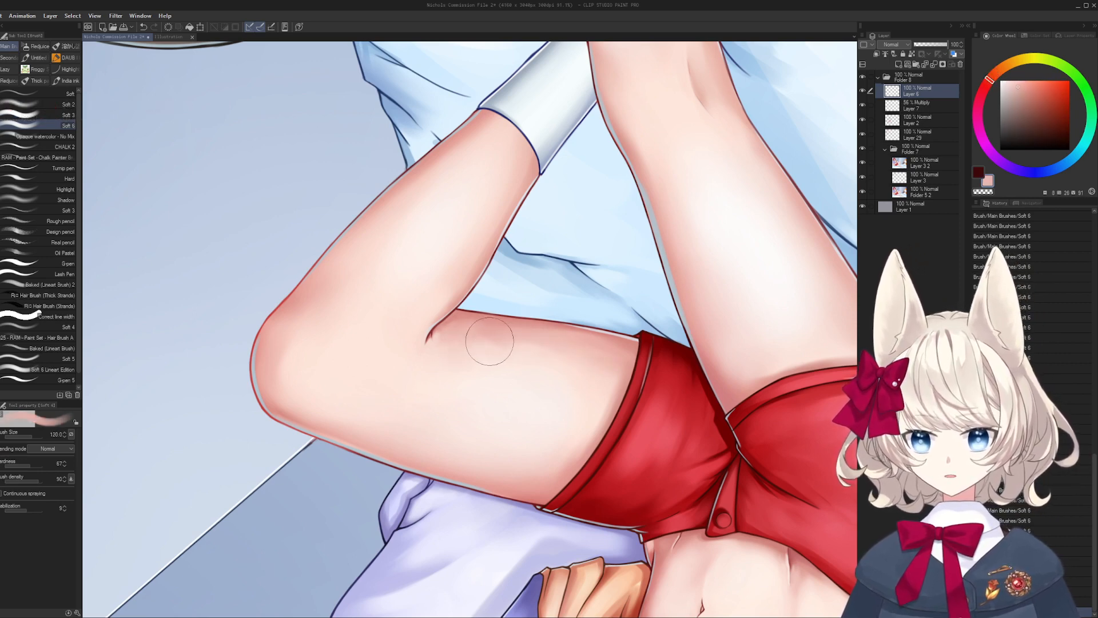
- Blend the bent thigh's shading beside the knee crease with sampled skin tones, using brush size 120
{"action": "key", "text": "bracketright"}
{"action": "key", "text": "bracketright"}
{"action": "left_click", "coordinate": [519, 382], "text": "alt"}
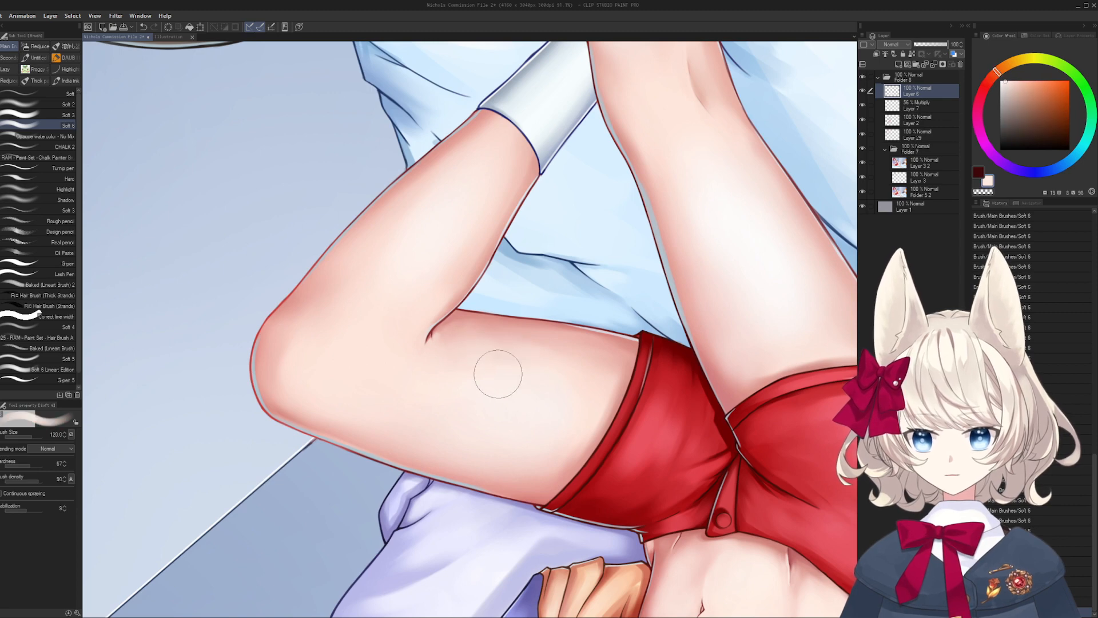
{"action": "left_click", "coordinate": [572, 370], "text": "alt"}
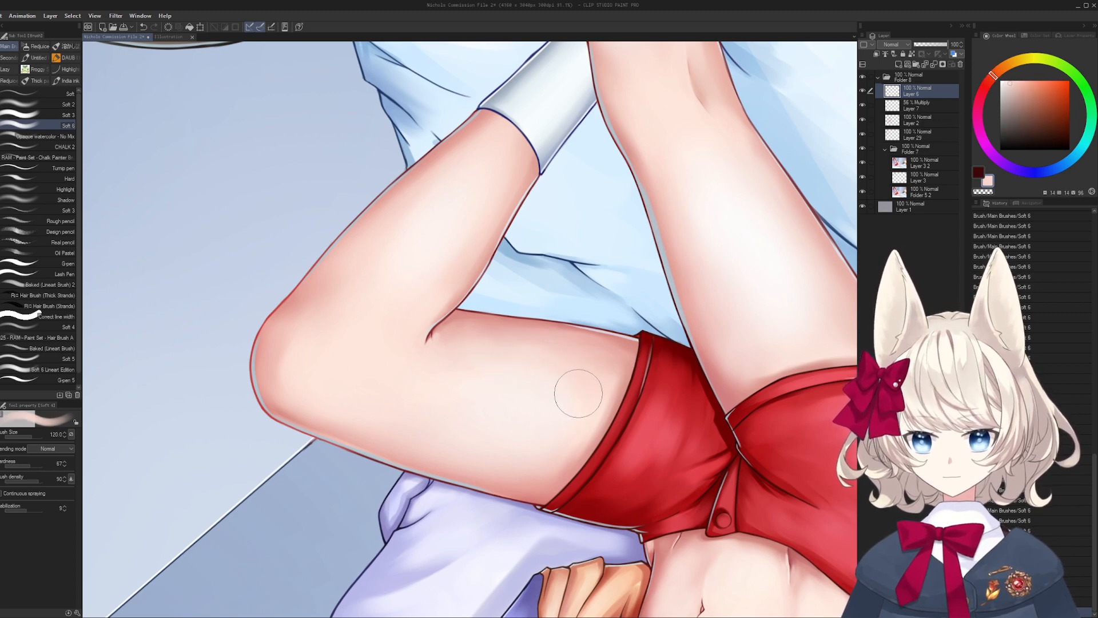
{"action": "left_click", "coordinate": [480, 340], "text": "alt"}
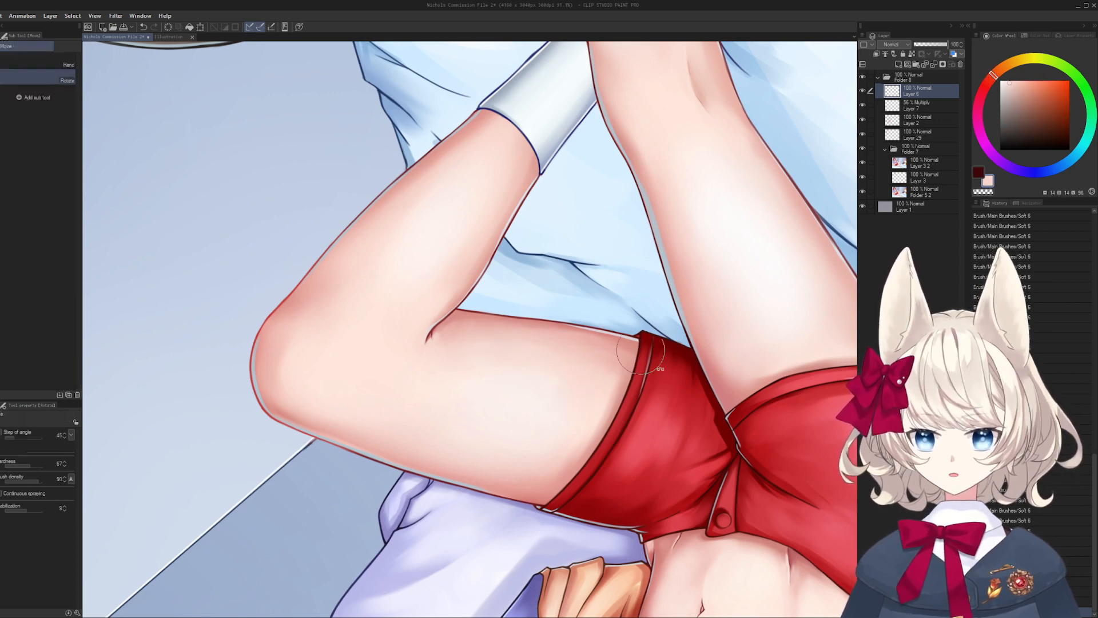
- Smooth the skin shading along the bent thigh's upper side and beside the shorts' hem with sampled skin tones
{"action": "mouse_move", "coordinate": [549, 363]}
{"action": "left_mouse_down"}
{"action": "mouse_move", "coordinate": [401, 303]}
{"action": "mouse_move", "coordinate": [394, 286]}
{"action": "left_mouse_up"}
{"action": "left_click", "coordinate": [420, 270], "text": "alt"}
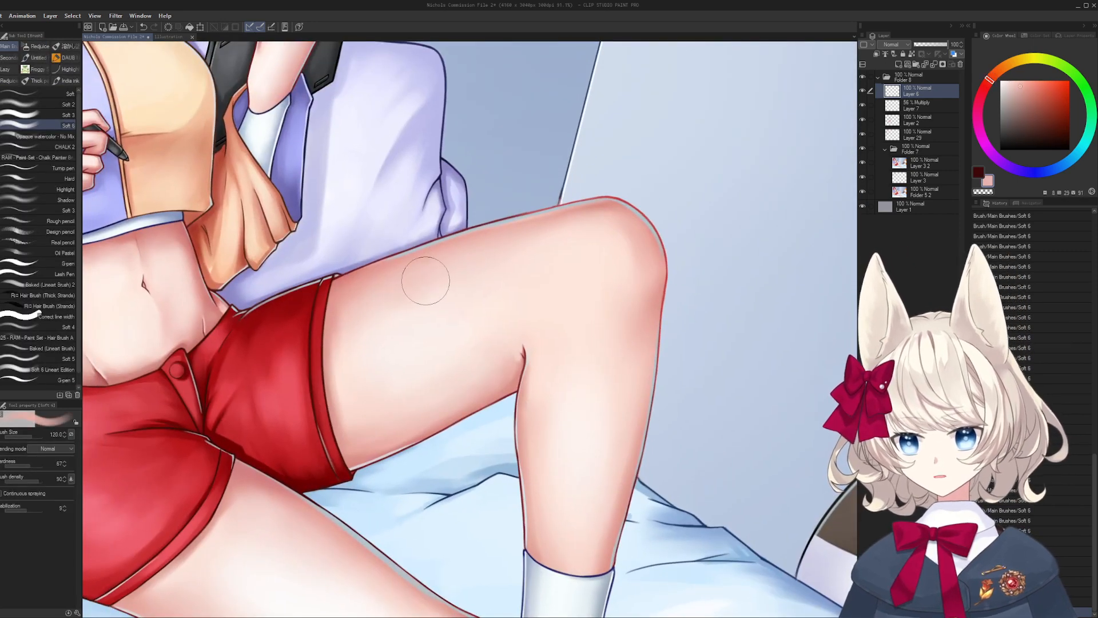
{"action": "left_click", "coordinate": [393, 304], "text": "alt"}
{"action": "left_click", "coordinate": [470, 302], "text": "alt"}
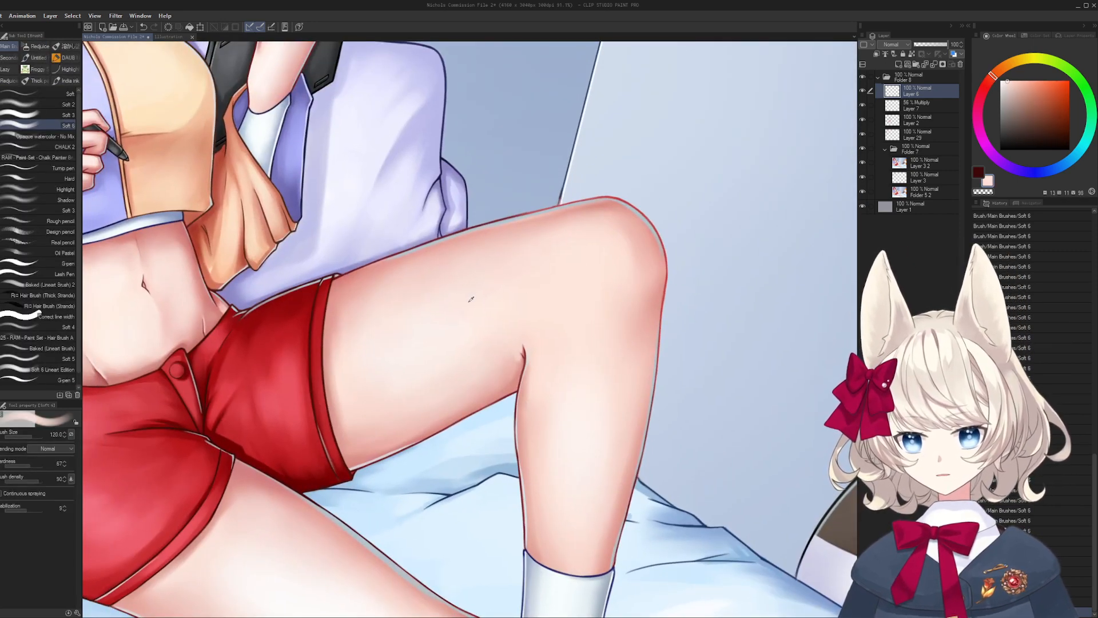
{"action": "left_click", "coordinate": [348, 326], "text": "alt"}
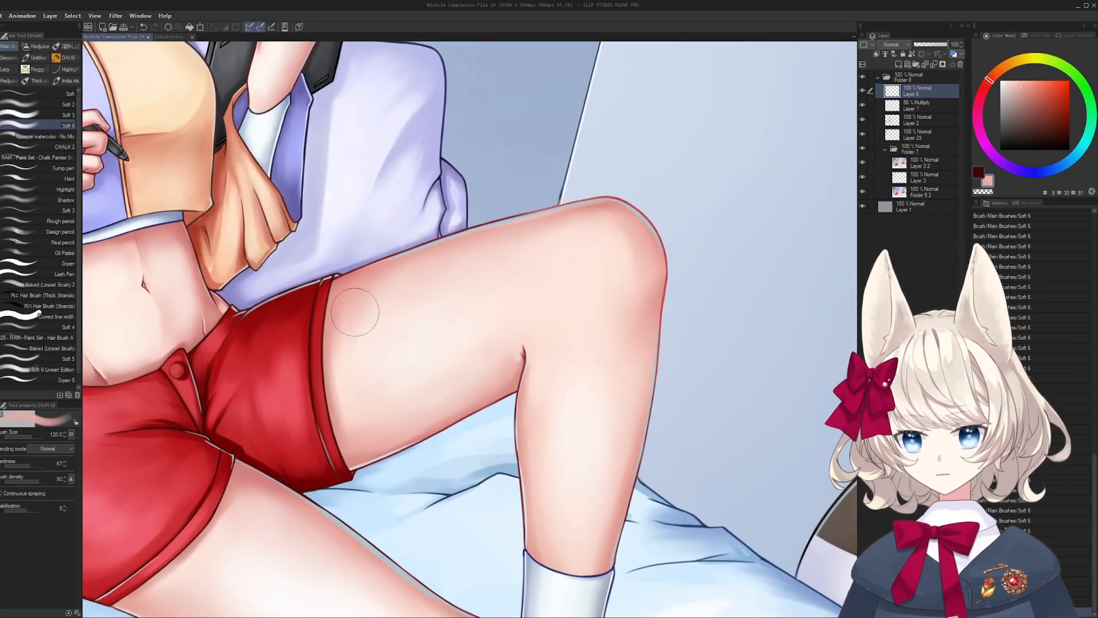
{"action": "left_click", "coordinate": [377, 369], "text": "alt"}
- Compare the illustration with Layer 6 hidden and shown, first on the unrotated full canvas and again close up on the legs
{"action": "key", "text": "ctrl+space"}
{"action": "left_click_drag", "start_coordinate": [472, 324], "coordinate": [400, 335]}
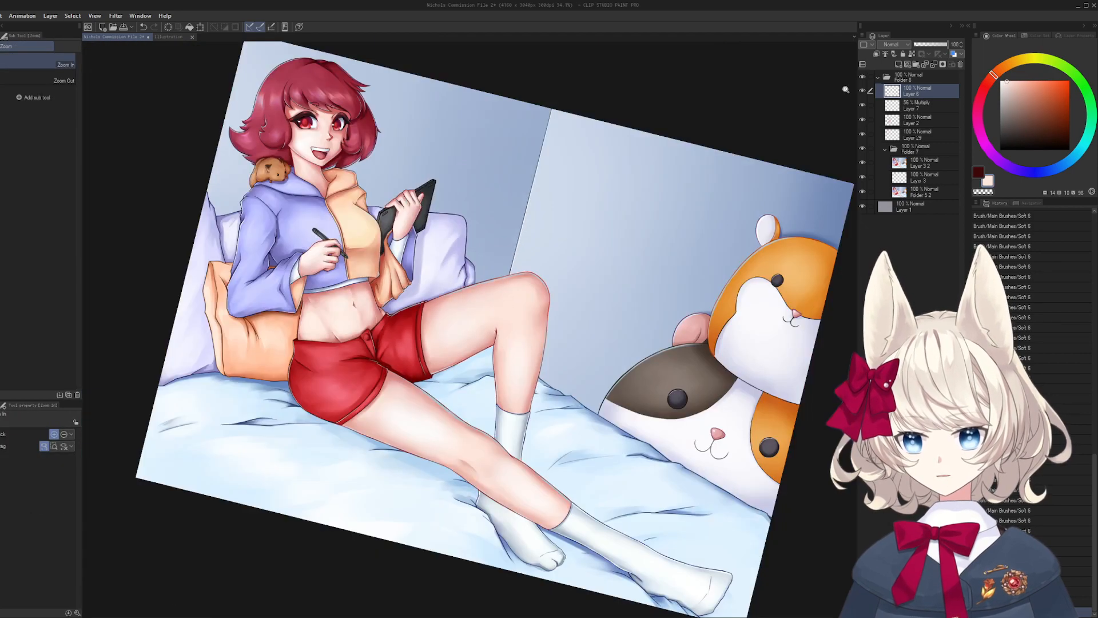
{"action": "key", "text": "ctrl+@"}
{"action": "left_click", "coordinate": [862, 92]}
{"action": "left_click", "coordinate": [862, 92]}
{"action": "key", "text": "h"}
{"action": "left_click", "coordinate": [862, 92]}
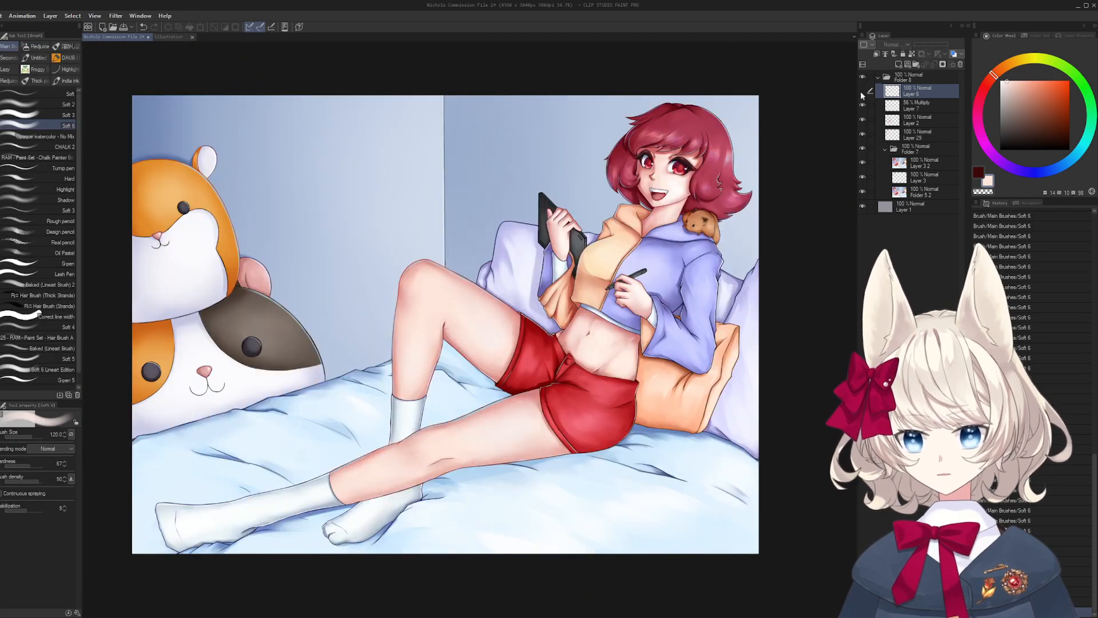
{"action": "left_click", "coordinate": [861, 92]}
{"action": "key", "text": "ctrl+space"}
{"action": "left_click_drag", "start_coordinate": [481, 333], "coordinate": [503, 341]}
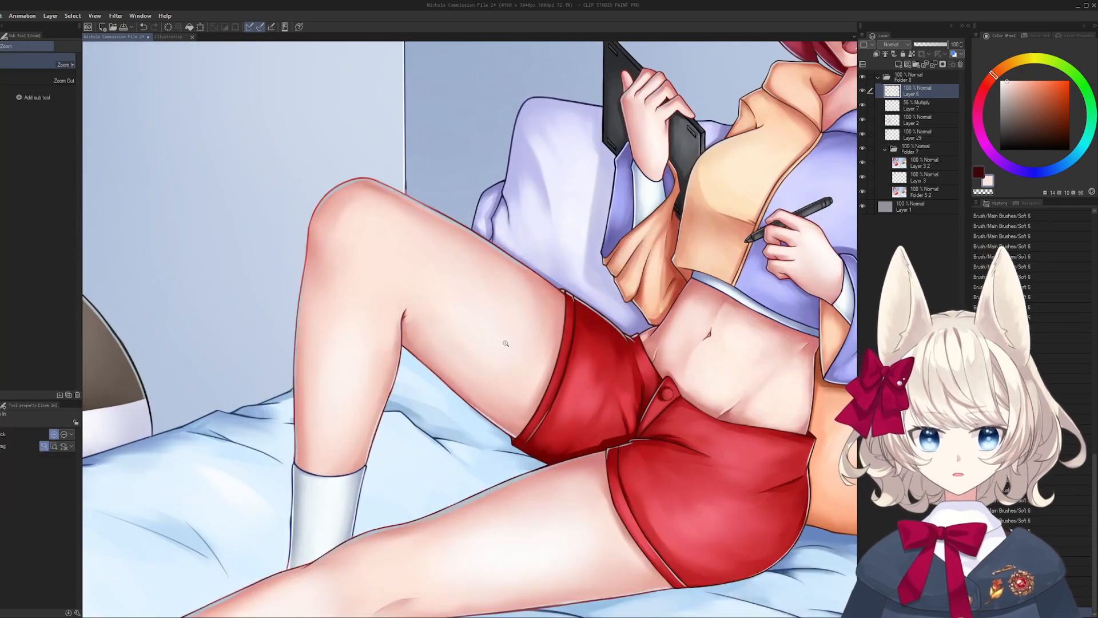
{"action": "left_click", "coordinate": [862, 92]}
{"action": "left_click", "coordinate": [862, 91]}
- Brighten the bent leg's knee and shin with soft near-white highlights, using brush size 170
{"action": "mouse_move", "coordinate": [550, 194]}
{"action": "left_mouse_down"}
{"action": "mouse_move", "coordinate": [532, 194]}
{"action": "mouse_move", "coordinate": [551, 193]}
{"action": "left_mouse_up"}
{"action": "key", "text": "b"}
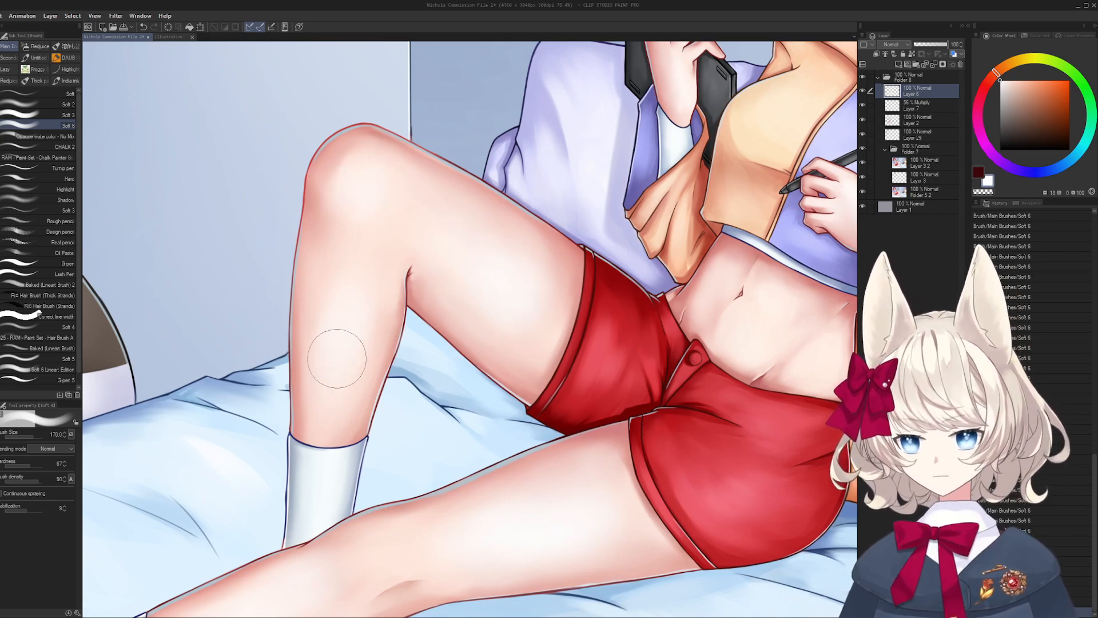
{"action": "scroll", "coordinate": [365, 299], "scroll_direction": "down", "scroll_amount": 6}
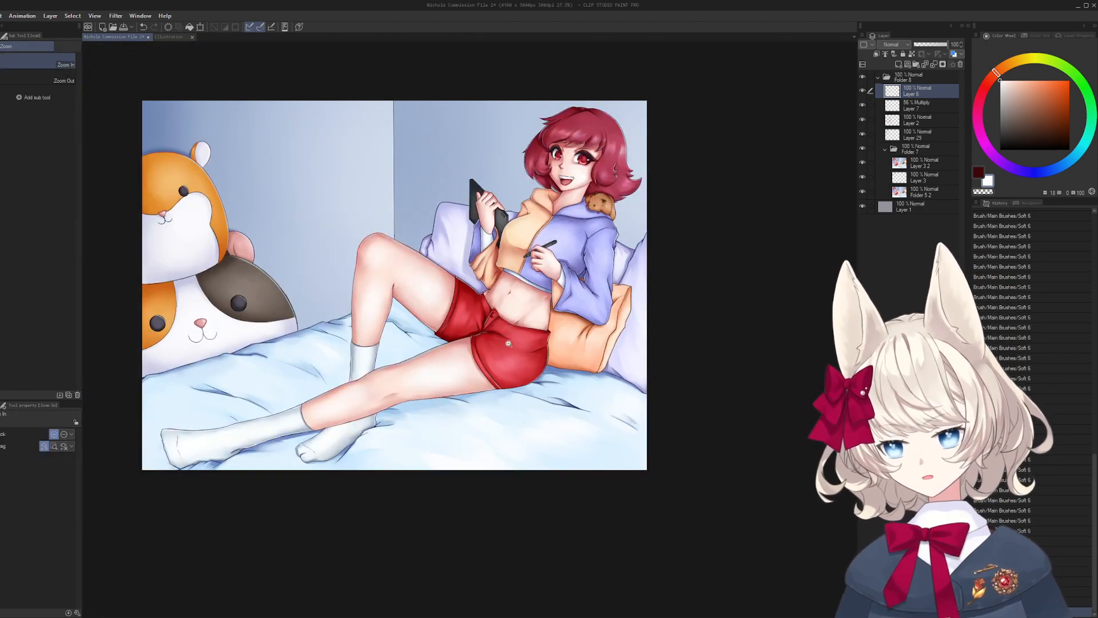
- Paint soft near-white highlights on the bare midriff with brush sizes 80 and 100
{"action": "mouse_move", "coordinate": [508, 343]}
{"action": "left_mouse_down"}
{"action": "mouse_move", "coordinate": [533, 322]}
{"action": "mouse_move", "coordinate": [519, 309]}
{"action": "left_mouse_up"}
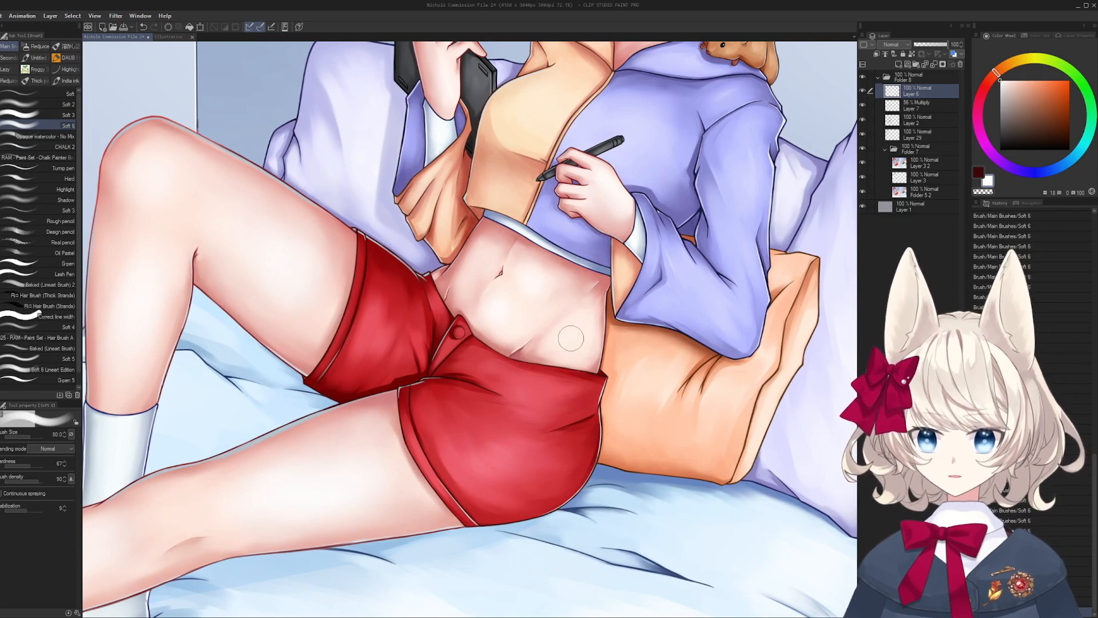
{"action": "scroll", "coordinate": [513, 332], "scroll_direction": "up", "scroll_amount": 2}
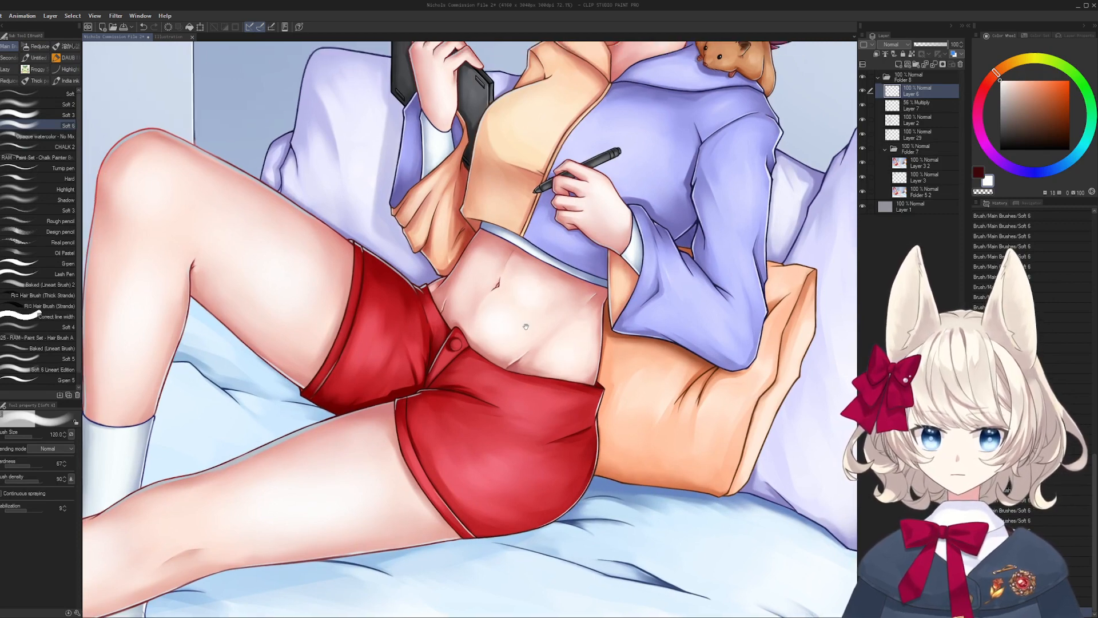
{"action": "key", "text": "bracketright"}
{"action": "scroll", "coordinate": [514, 334], "scroll_direction": "up", "scroll_amount": 4}
- Add soft near-white highlights to the neck and face with brush sizes 50 and 60, and save the file
{"action": "key", "text": "bracketleft"}
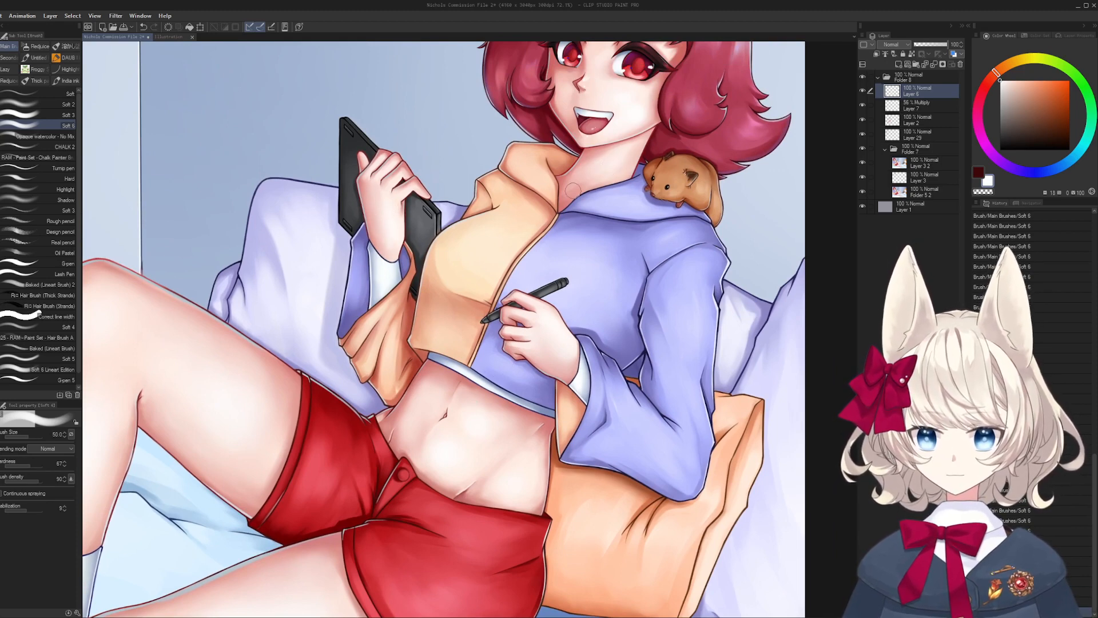
{"action": "scroll", "coordinate": [573, 190], "scroll_direction": "up", "scroll_amount": 4}
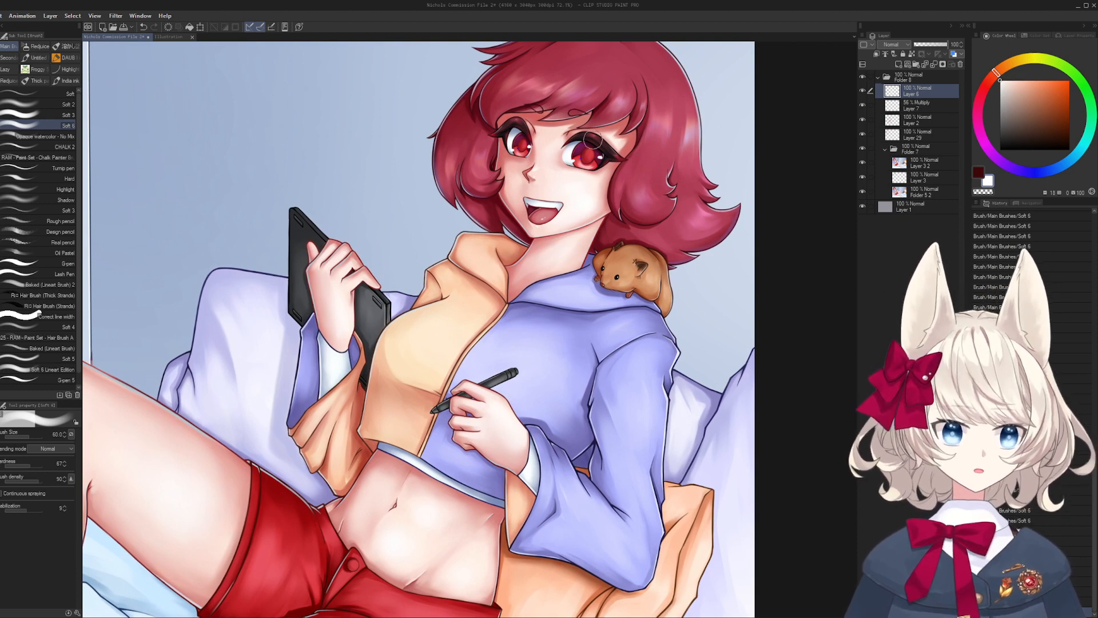
{"action": "key", "text": "ctrl+s"}
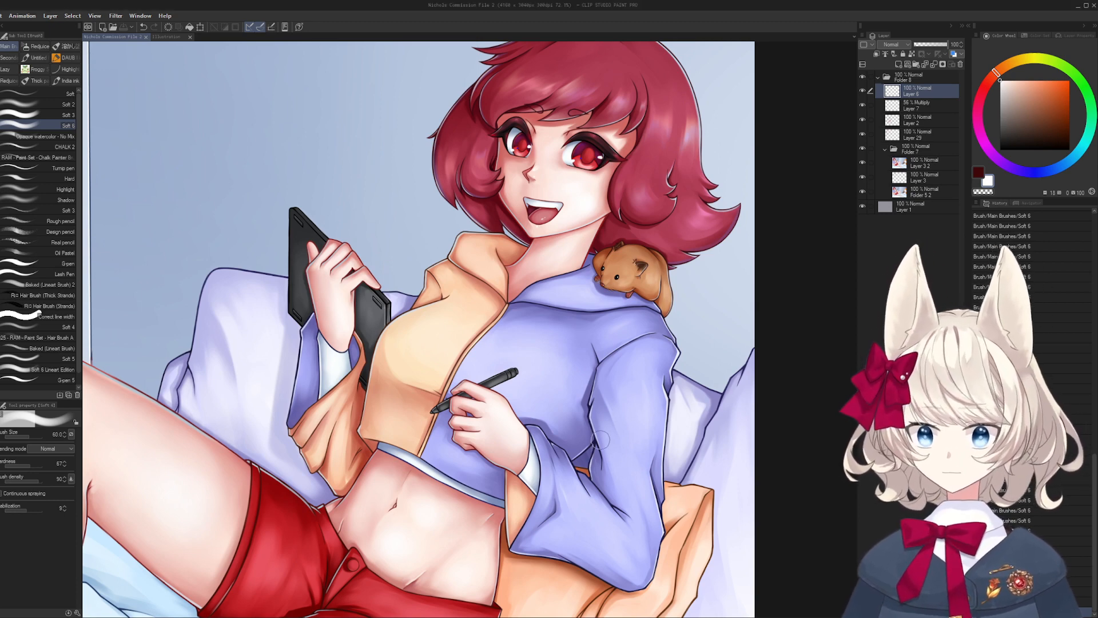
- Refine the near-white highlights on the face with brush size 60 and on the tablet-holding hand with brush size 25
{"action": "left_click_drag", "start_coordinate": [619, 436], "coordinate": [642, 389]}
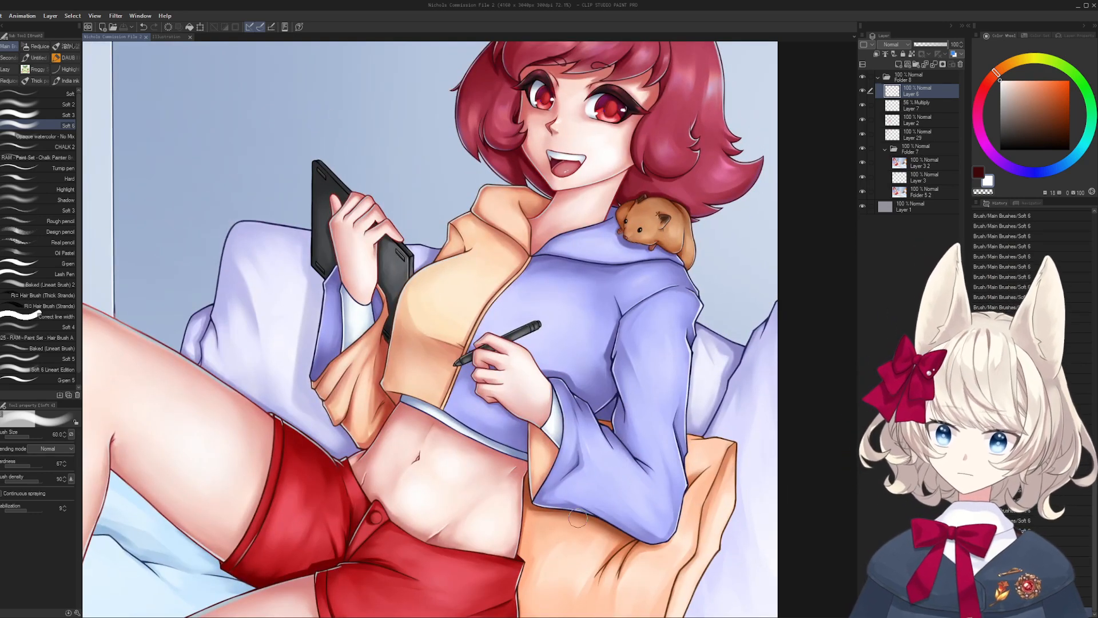
{"action": "left_click_drag", "start_coordinate": [606, 463], "coordinate": [573, 617]}
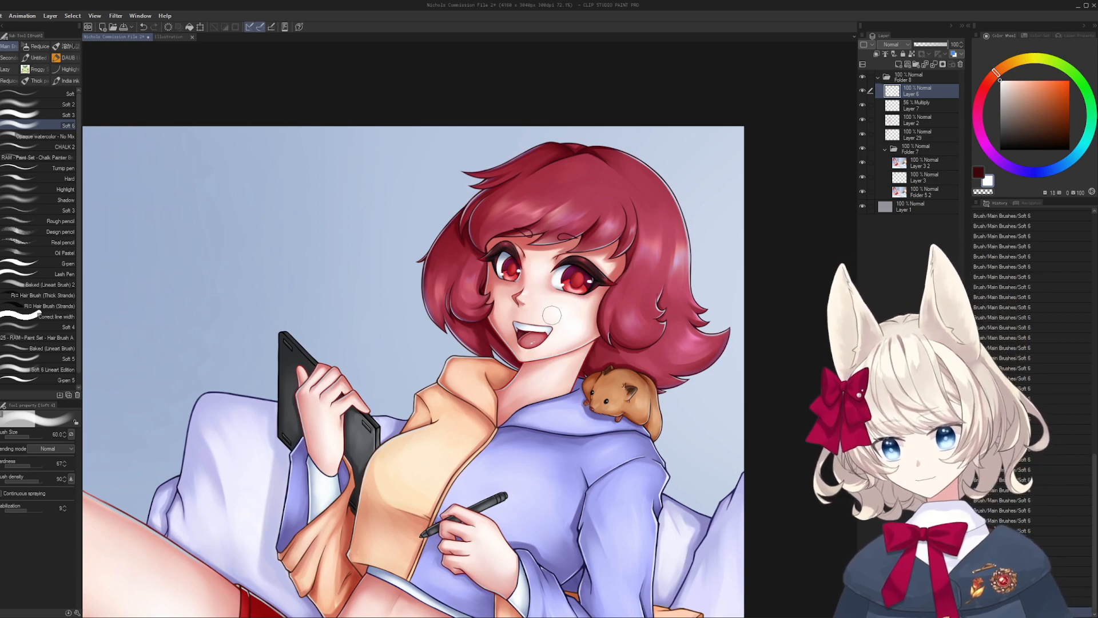
{"action": "left_click_drag", "start_coordinate": [310, 417], "coordinate": [360, 387]}
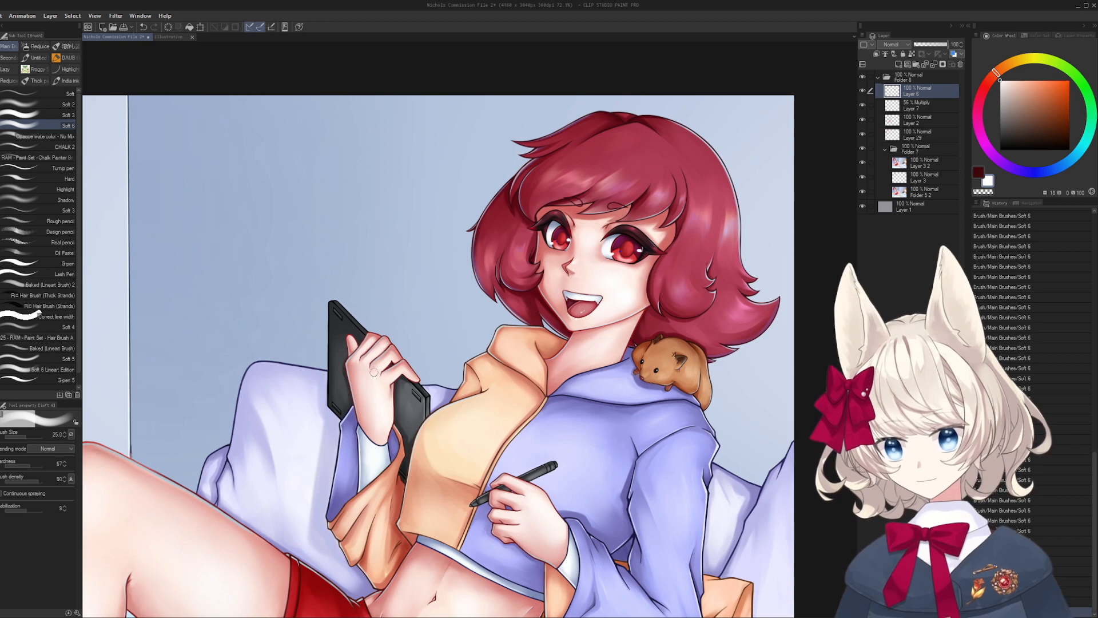
- Mirror the full canvas view and compare the illustration with Layer 6 hidden and shown
{"action": "scroll", "coordinate": [374, 373], "scroll_direction": "down", "scroll_amount": 3}
{"action": "key", "text": "h"}
{"action": "left_click", "coordinate": [863, 92]}
{"action": "left_click", "coordinate": [863, 91]}
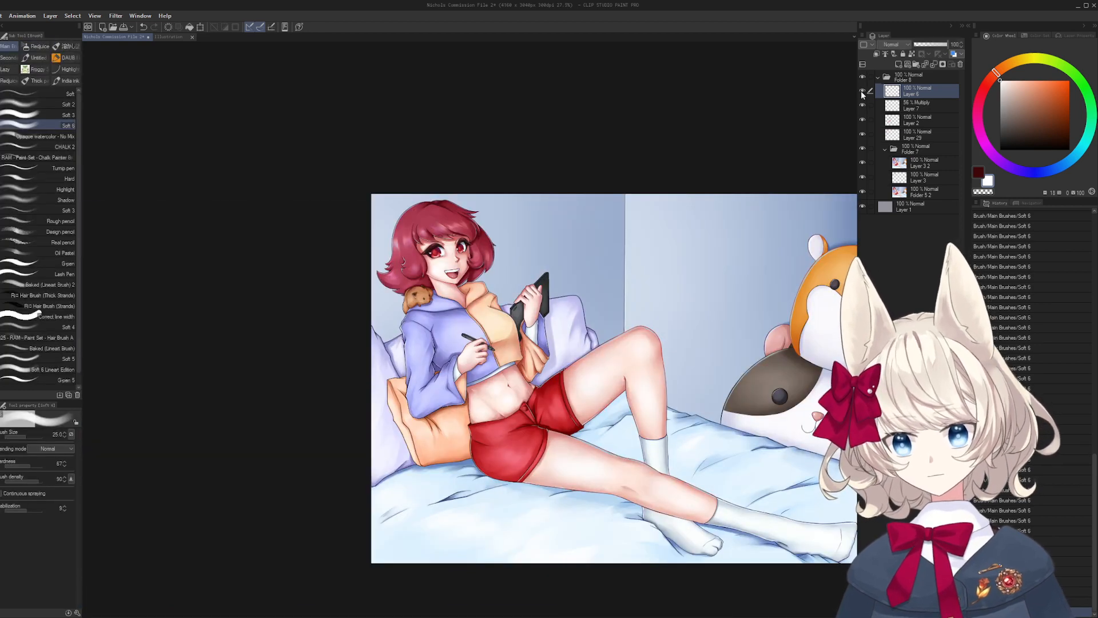
{"action": "left_click", "coordinate": [863, 92]}
{"action": "left_click", "coordinate": [862, 92]}
{"action": "left_click_drag", "start_coordinate": [766, 213], "coordinate": [588, 177]}
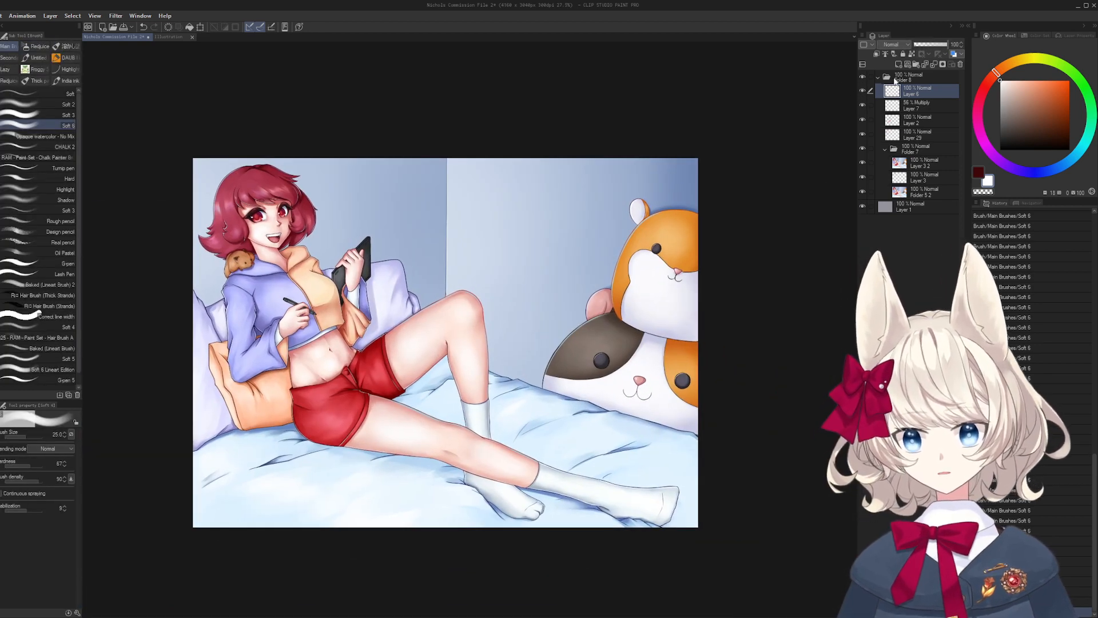
- Soften the bent leg's thigh and knee shading with sampled light skin tones, using brush size 170
{"action": "scroll", "coordinate": [431, 354], "scroll_direction": "up", "scroll_amount": 2}
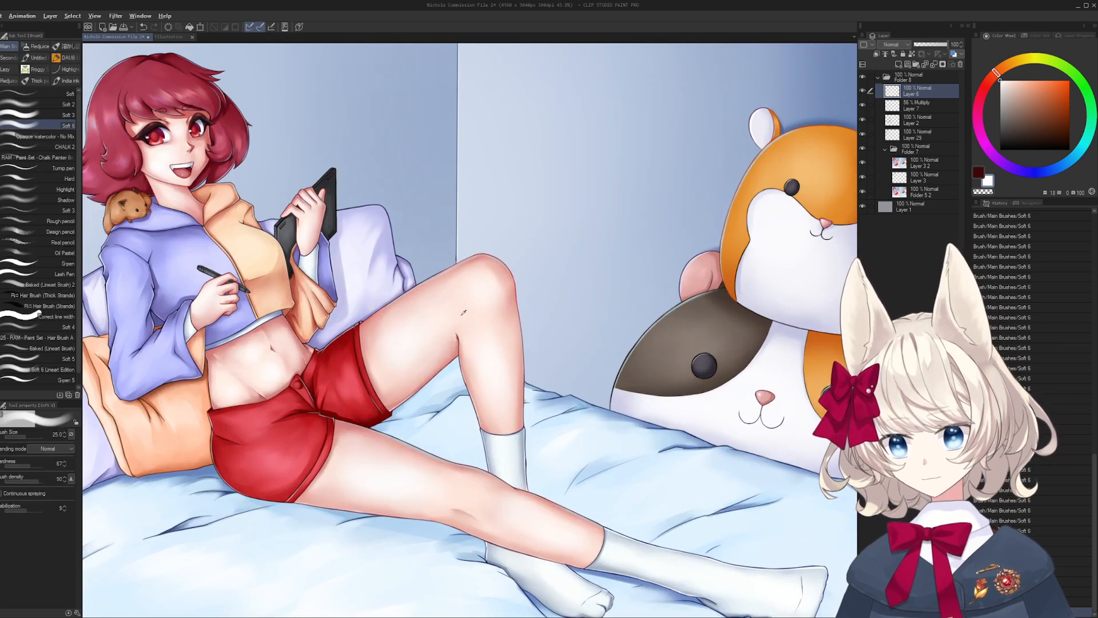
{"action": "left_click", "coordinate": [411, 312], "text": "alt"}
{"action": "key", "text": "bracketright"}
{"action": "key", "text": "bracketright"}
{"action": "key", "text": "bracketright"}
{"action": "key", "text": "bracketright"}
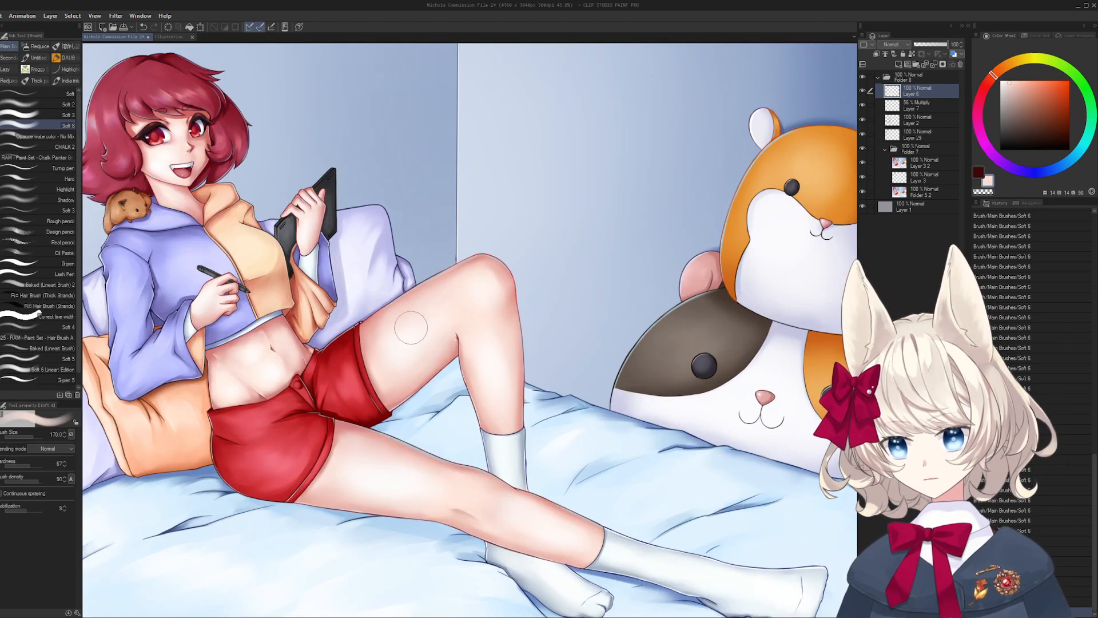
{"action": "left_click", "coordinate": [447, 324], "text": "alt"}
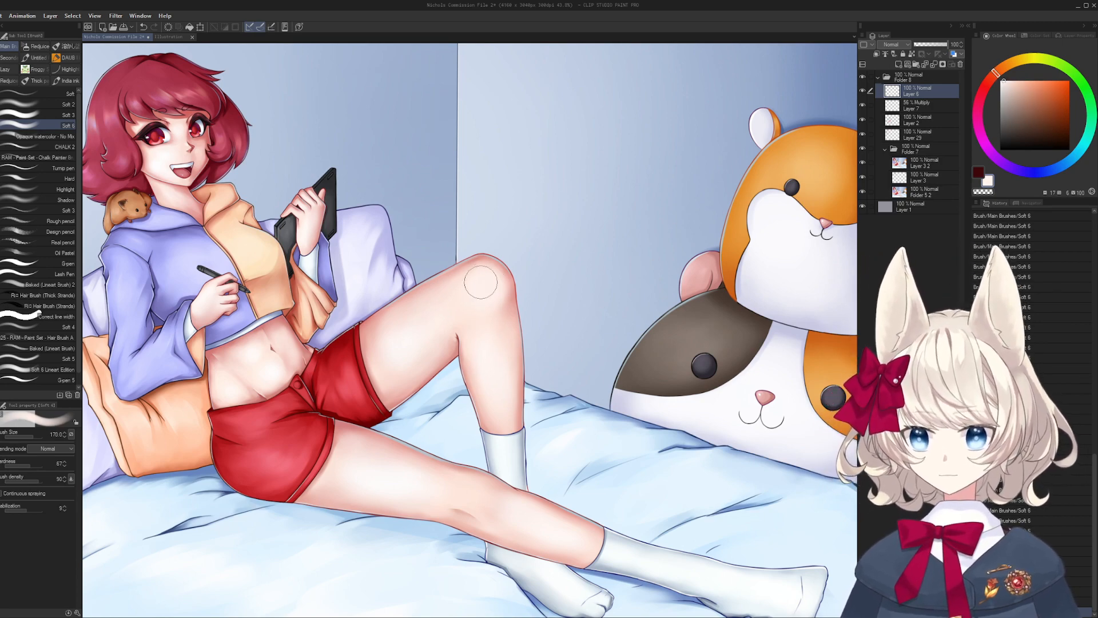
- Redraw the bent thigh's upper outline in a sampled dark red with brush size 5, joining the dark section to the red line near the knee
{"action": "scroll", "coordinate": [481, 282], "scroll_direction": "up", "scroll_amount": 8}
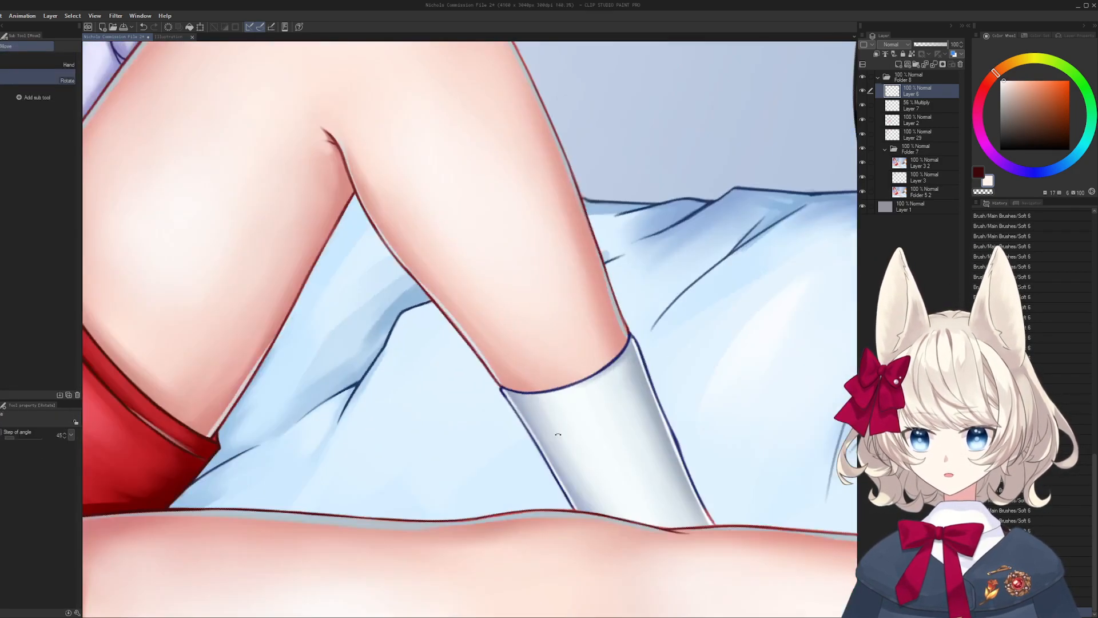
{"action": "left_click_drag", "start_coordinate": [559, 434], "coordinate": [338, 351]}
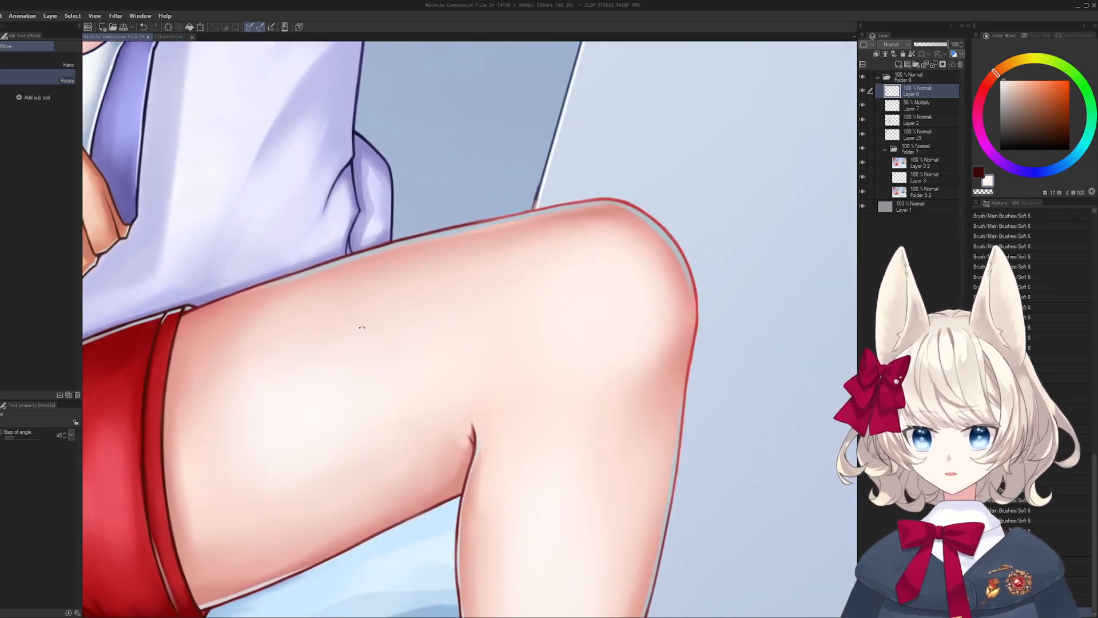
{"action": "scroll", "coordinate": [401, 257], "scroll_direction": "up", "scroll_amount": 4}
{"action": "key", "text": "b"}
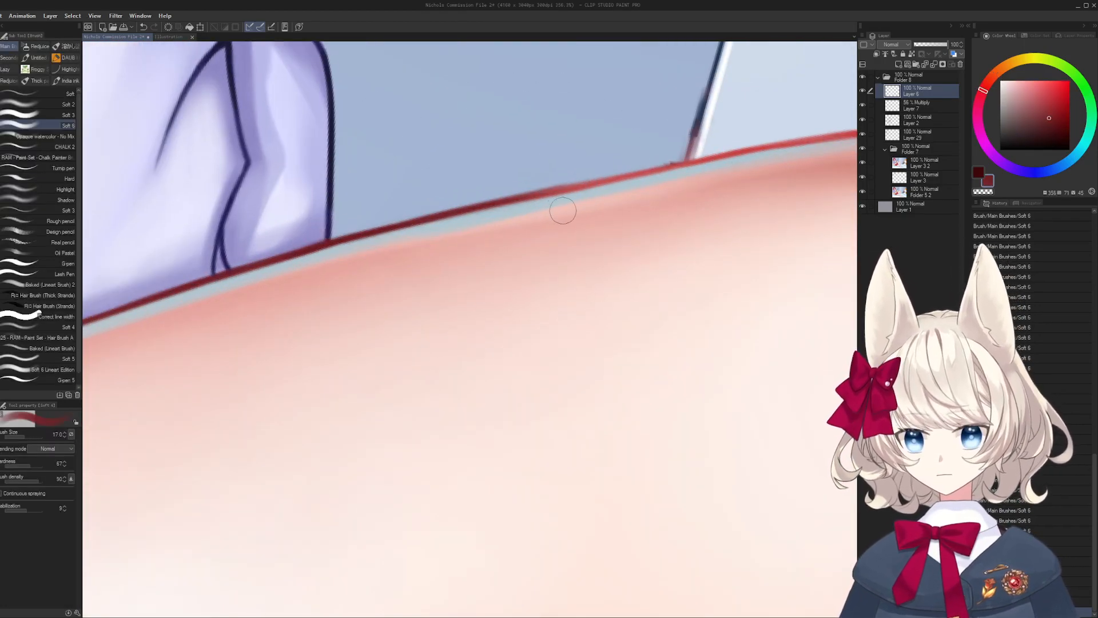
{"action": "key", "text": "bracketleft"}
{"action": "key", "text": "bracketleft"}
{"action": "key", "text": "bracketleft"}
{"action": "key", "text": "bracketleft"}
{"action": "key", "text": "bracketleft"}
{"action": "key", "text": "bracketleft"}
{"action": "key", "text": "bracketleft"}
{"action": "mouse_move", "coordinate": [489, 211]}
{"action": "left_mouse_down"}
{"action": "mouse_move", "coordinate": [703, 164]}
{"action": "mouse_move", "coordinate": [489, 313]}
{"action": "mouse_move", "coordinate": [411, 408]}
{"action": "left_mouse_up"}
{"action": "key", "text": "ctrl+z"}
{"action": "scroll", "coordinate": [698, 165], "scroll_direction": "up", "scroll_amount": 3}
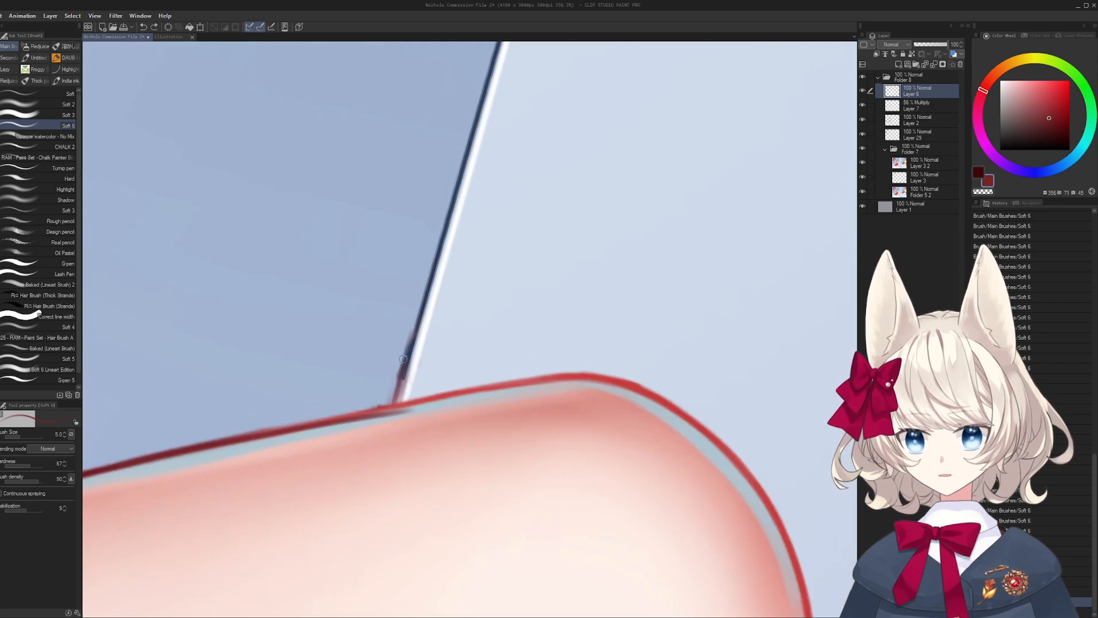
{"action": "mouse_move", "coordinate": [403, 358]}
{"action": "left_mouse_down"}
{"action": "mouse_move", "coordinate": [445, 309]}
{"action": "mouse_move", "coordinate": [399, 305]}
{"action": "mouse_move", "coordinate": [542, 269]}
{"action": "left_mouse_up"}
{"action": "key", "text": "ctrl+z"}
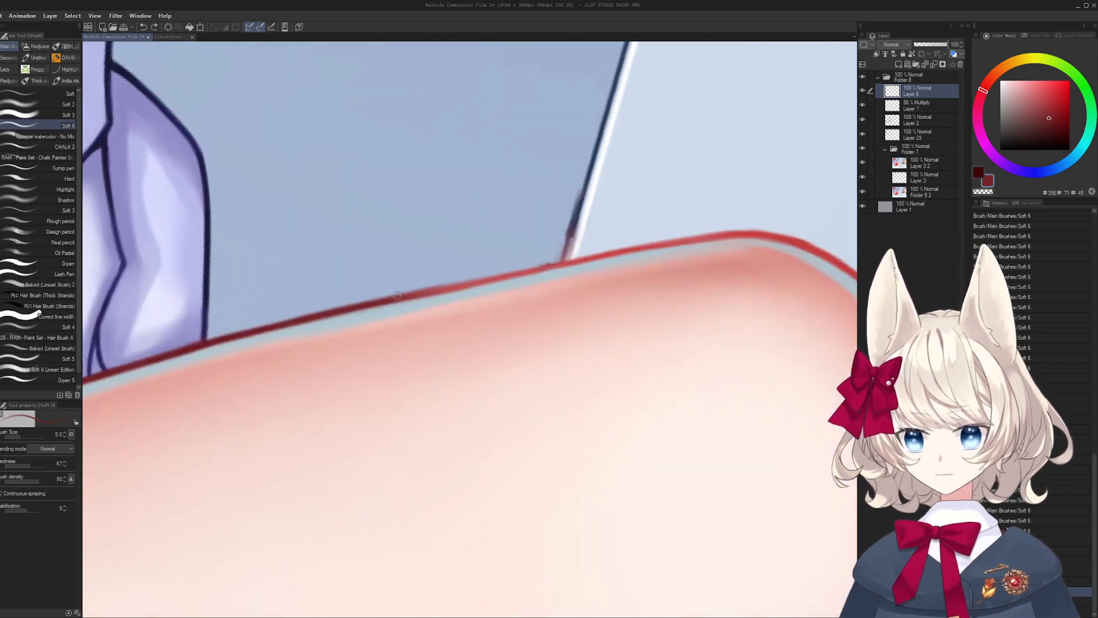
{"action": "key", "text": "ctrl+z"}
{"action": "left_click_drag", "start_coordinate": [397, 295], "coordinate": [629, 250]}
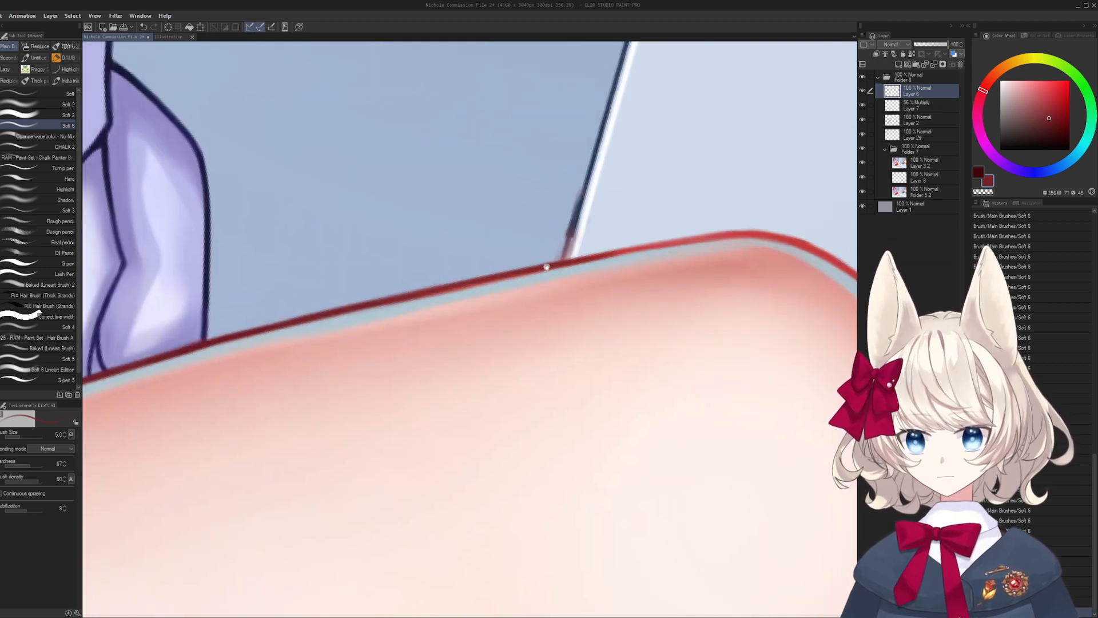
- Paint over the reddish smudge where the wall's corner line meets the bent thigh, using the sampled wall blue
{"action": "left_click_drag", "start_coordinate": [546, 267], "coordinate": [464, 369]}
{"action": "left_click", "coordinate": [464, 382], "text": "alt"}
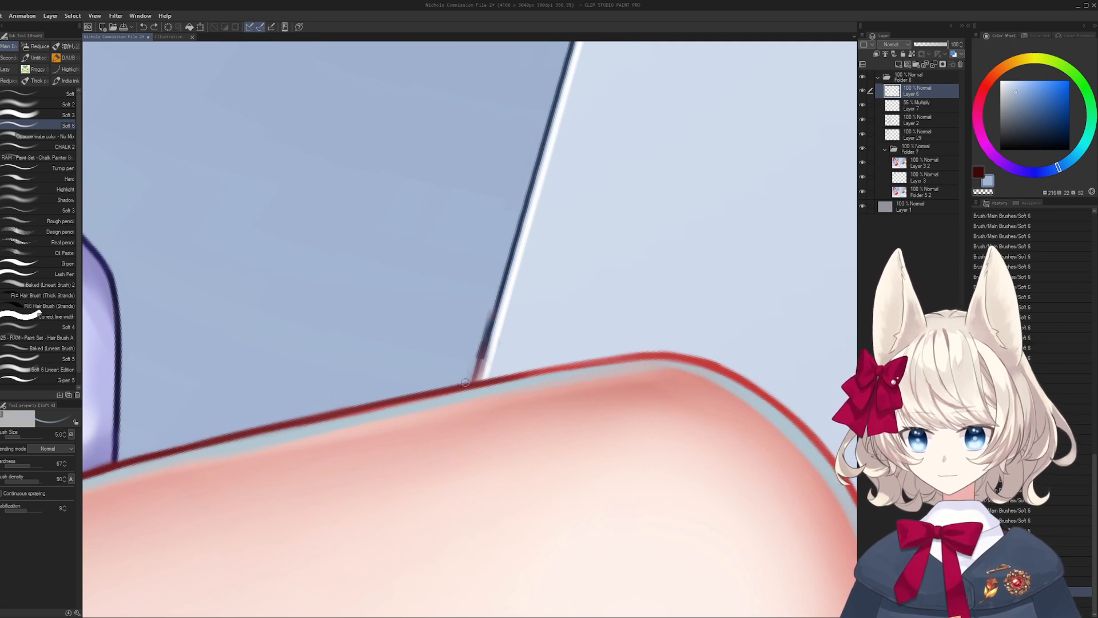
{"action": "left_click_drag", "start_coordinate": [495, 287], "coordinate": [469, 287]}
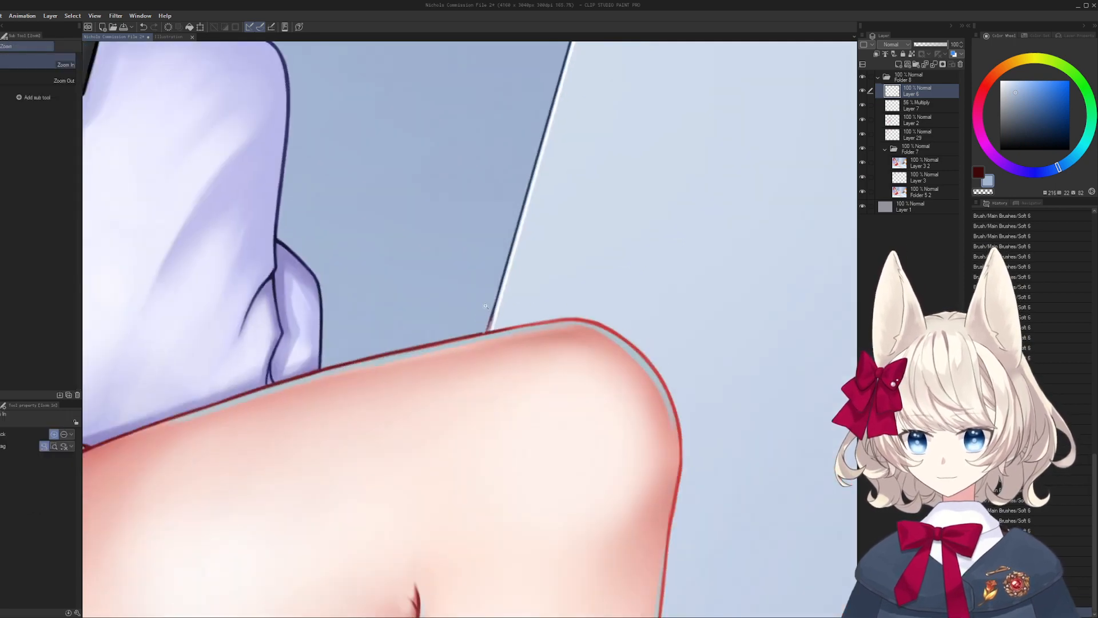
- Draw a straight vertical line in the sampled dark blue on a new layer, following the wall corner from the canvas edge past the knee
{"action": "left_click_drag", "start_coordinate": [526, 224], "coordinate": [493, 212]}
{"action": "left_click_drag", "start_coordinate": [494, 212], "coordinate": [465, 458]}
{"action": "left_click_drag", "start_coordinate": [449, 352], "coordinate": [484, 349]}
{"action": "left_click", "coordinate": [480, 311], "text": "alt"}
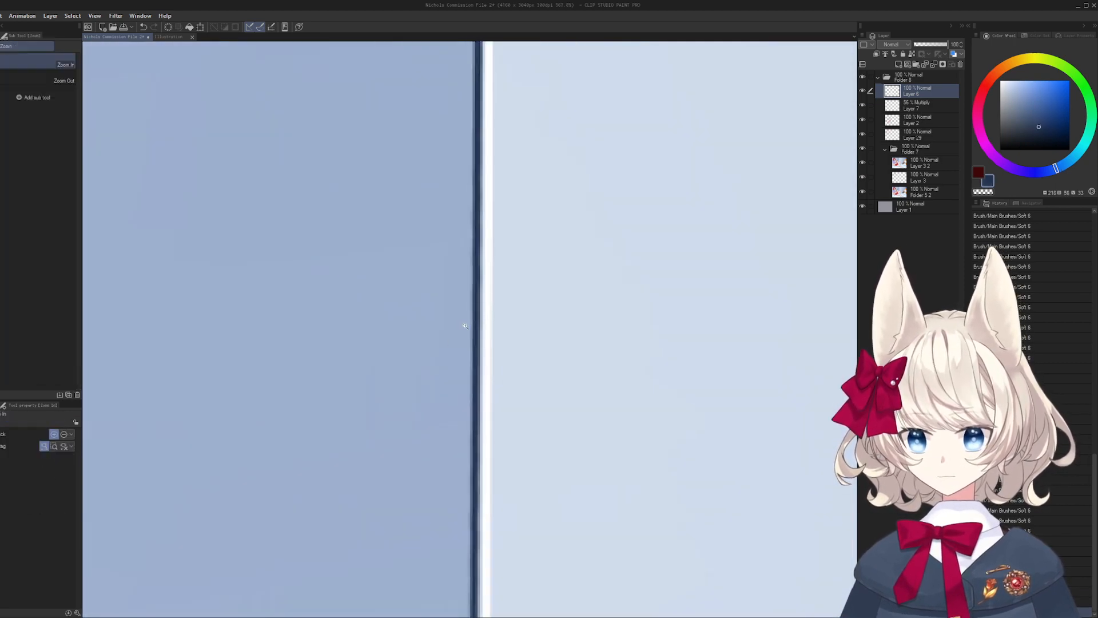
{"action": "left_click_drag", "start_coordinate": [480, 311], "coordinate": [450, 349]}
{"action": "key", "text": "ctrl+shift+n"}
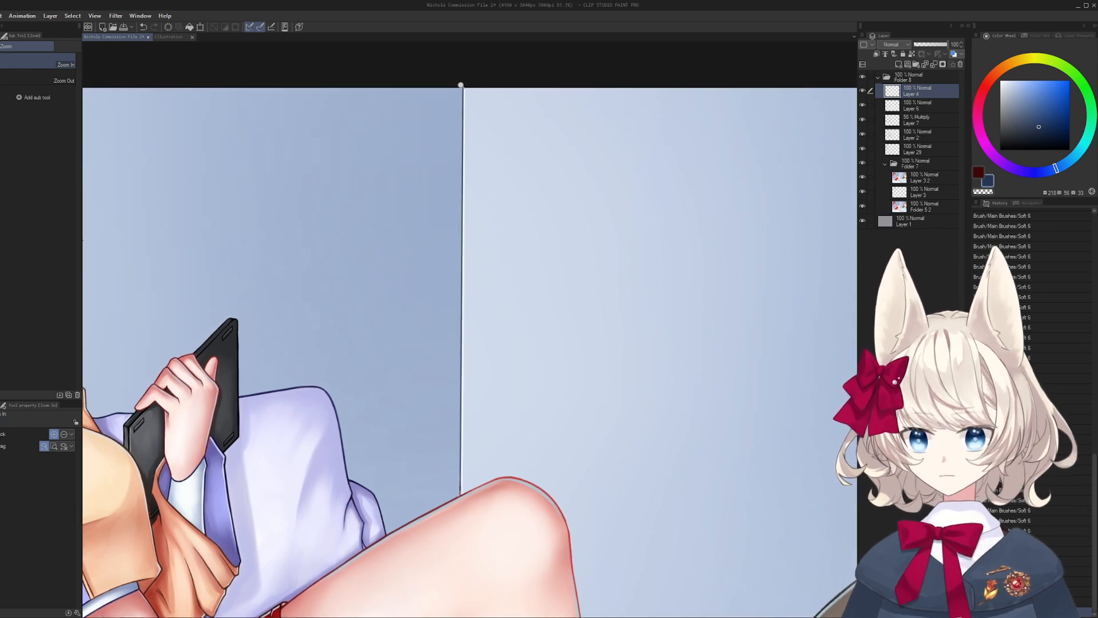
{"action": "key", "text": "u"}
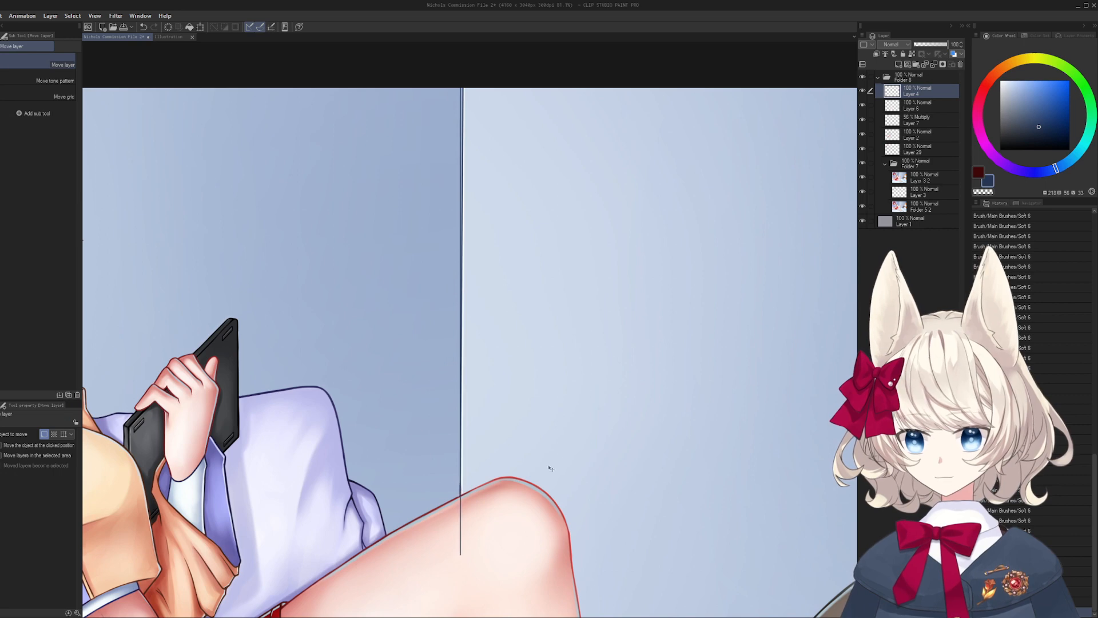
{"action": "key", "text": "ctrl+t"}
{"action": "left_click_drag", "start_coordinate": [575, 453], "coordinate": [587, 445]}
{"action": "key", "text": "Escape"}
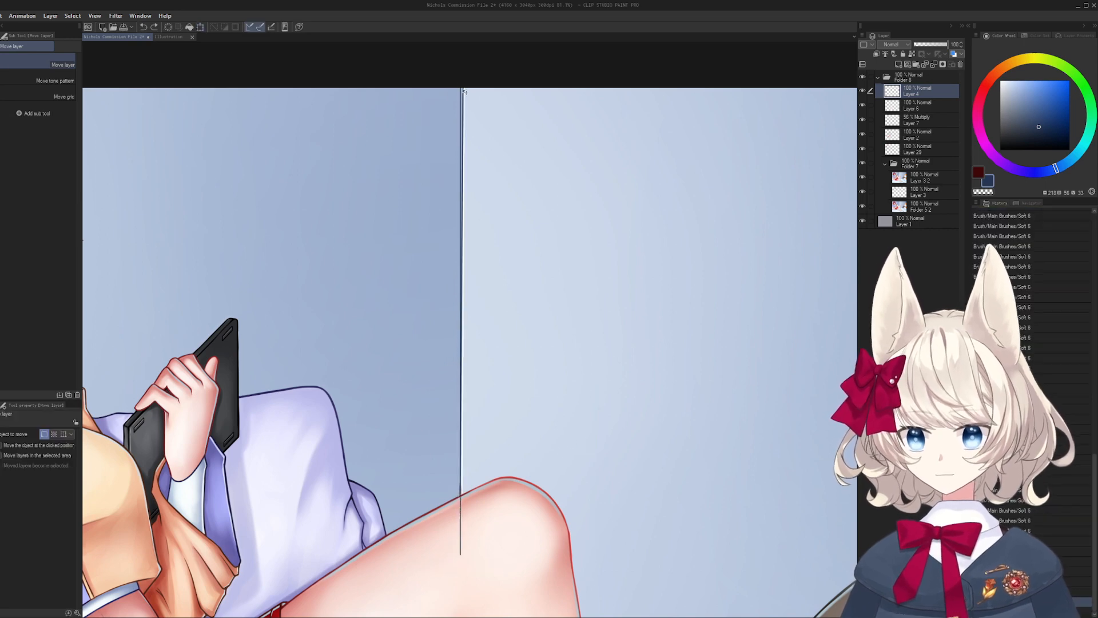
- Redraw the wall corner's straight dark blue line past the knee with brush size 2.0, and try to nudge it onto the corner
{"action": "key", "text": "u"}
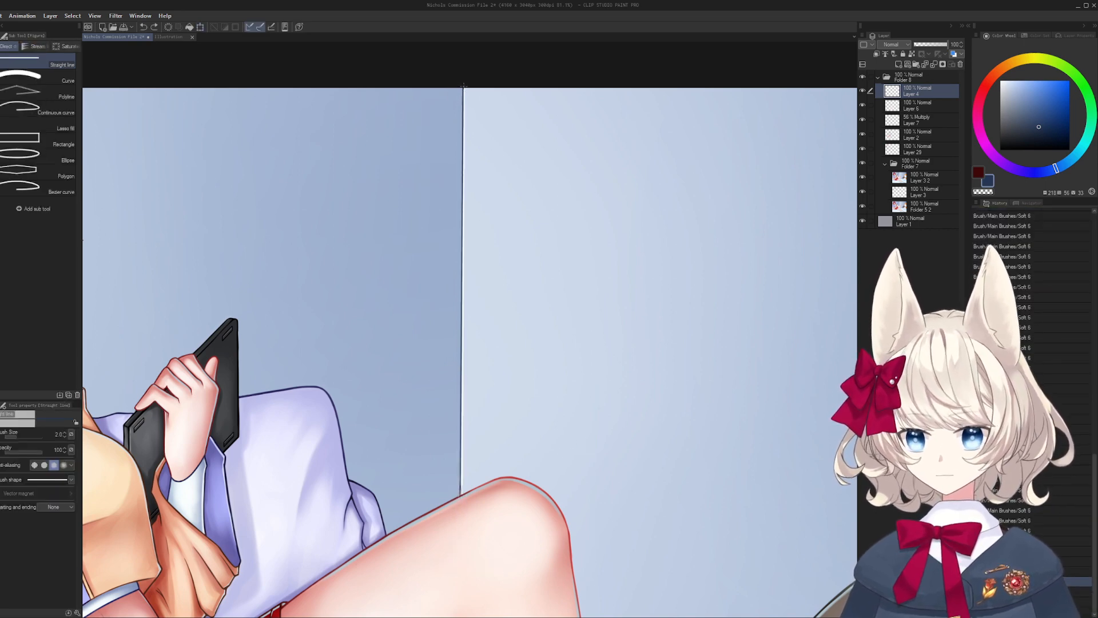
{"action": "left_click_drag", "start_coordinate": [463, 88], "coordinate": [488, 478]}
{"action": "left_click", "coordinate": [513, 461], "text": "ctrl"}
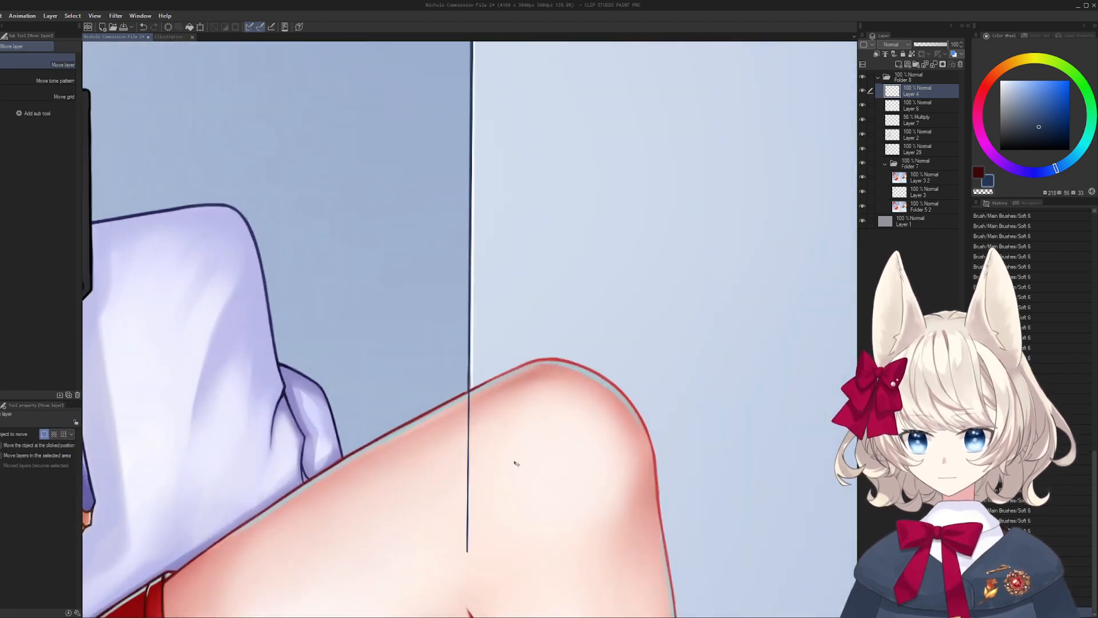
{"action": "scroll", "coordinate": [514, 453], "scroll_direction": "down", "scroll_amount": 2}
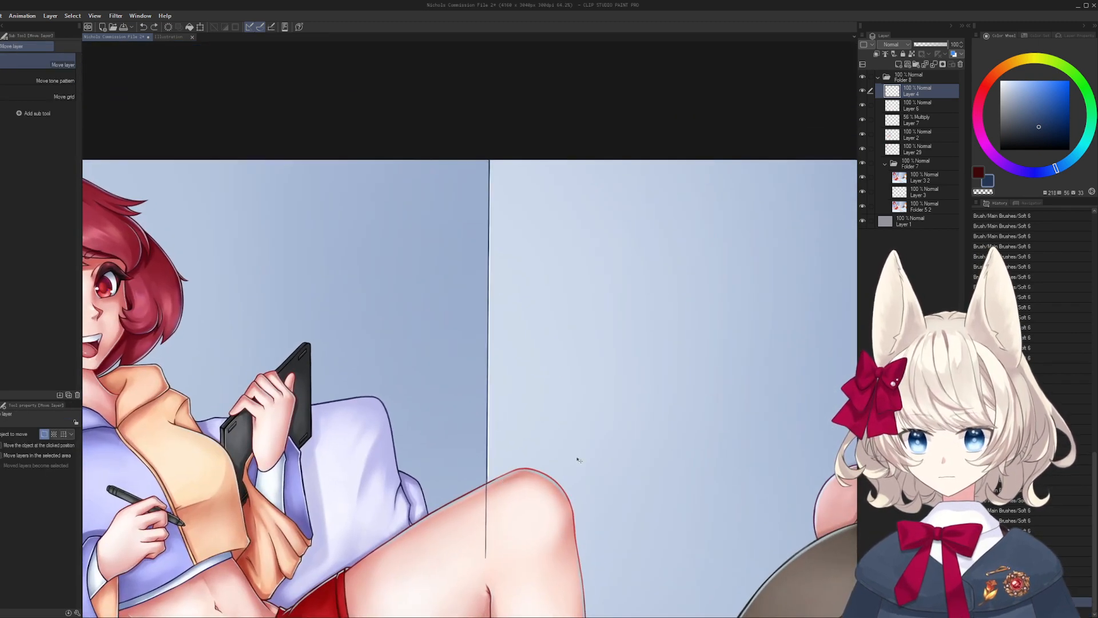
{"action": "key", "text": "ctrl+t"}
{"action": "left_click_drag", "start_coordinate": [640, 444], "coordinate": [637, 448]}
{"action": "key", "text": "Return"}
{"action": "left_click_drag", "start_coordinate": [509, 423], "coordinate": [522, 422]}
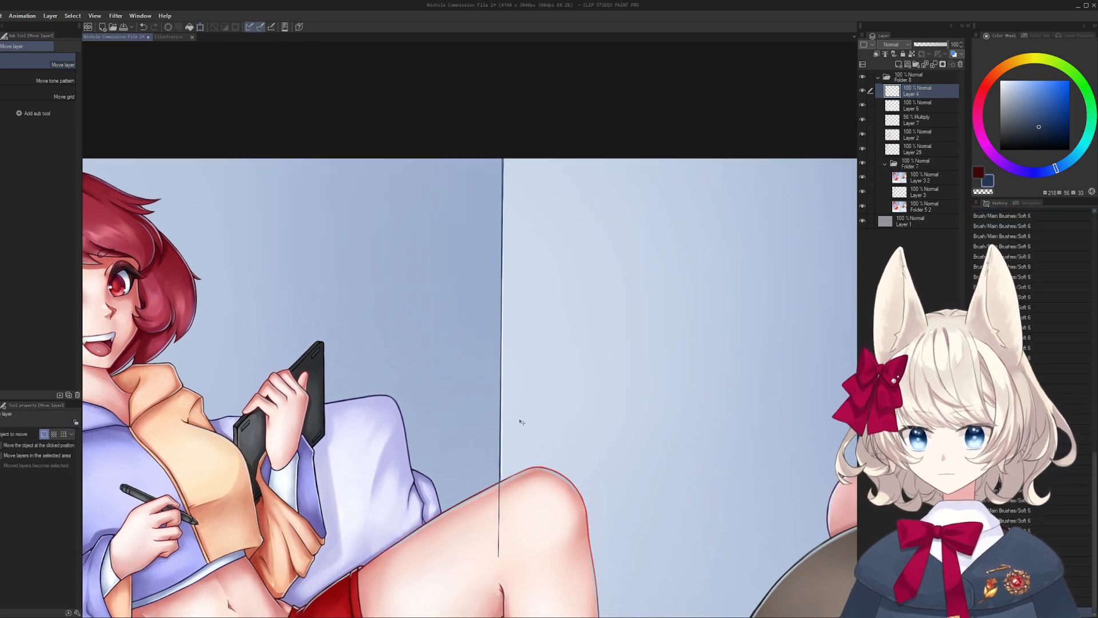
{"action": "left_click_drag", "start_coordinate": [508, 160], "coordinate": [494, 223]}
- Draw a straight dark blue line with size 2.5 along the wall corner from the canvas edge past the knee, and compare with it hidden
{"action": "key", "text": "u"}
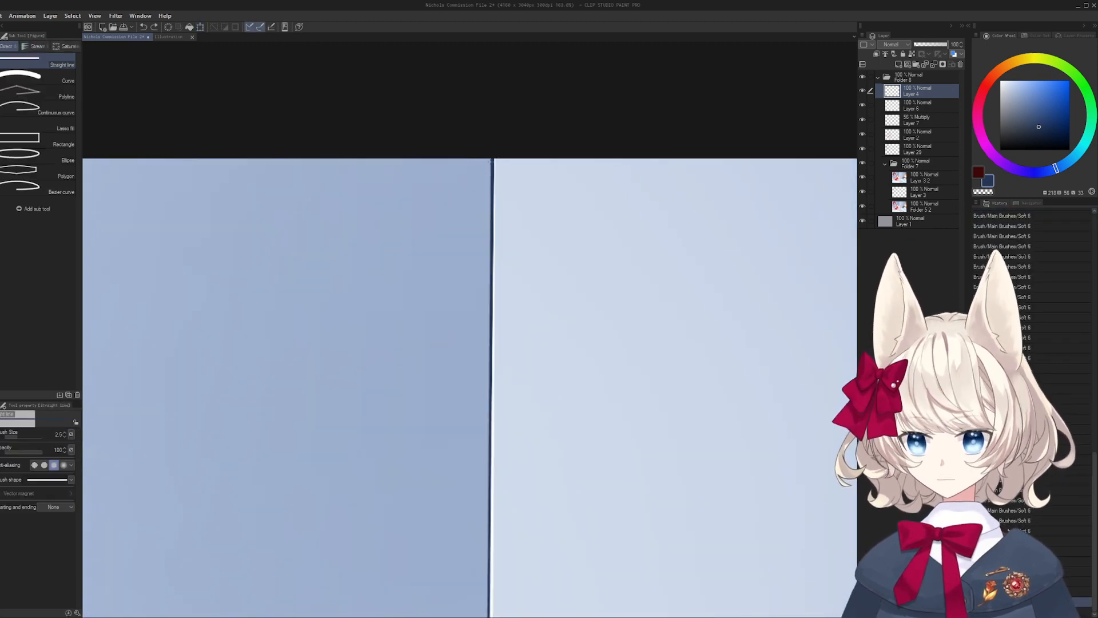
{"action": "left_click_drag", "start_coordinate": [493, 155], "coordinate": [489, 617]}
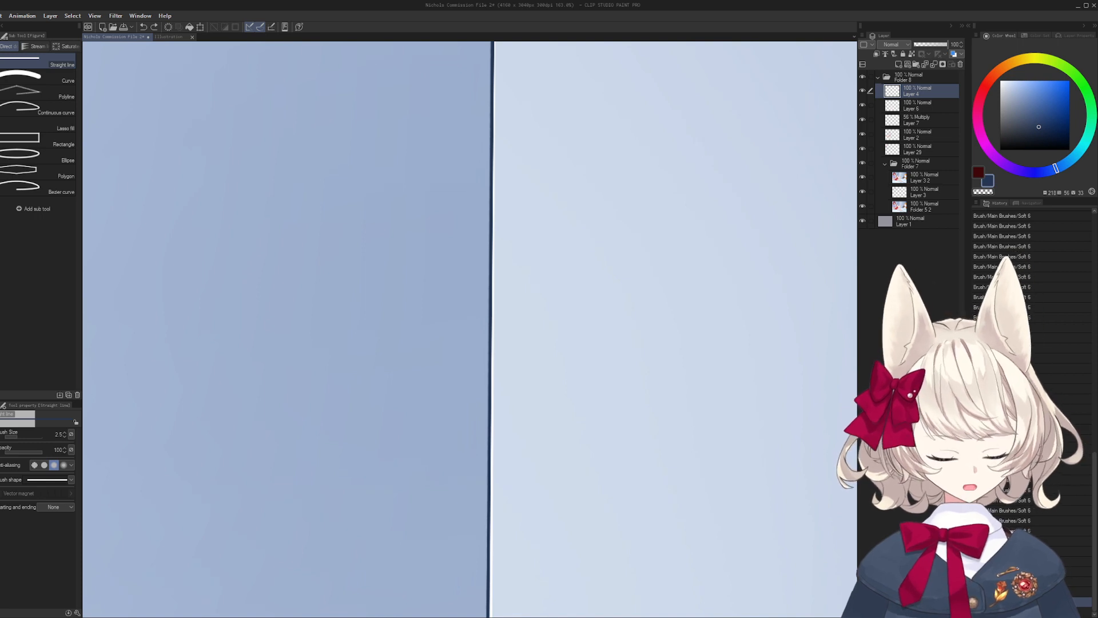
{"action": "left_click_drag", "start_coordinate": [488, 617], "coordinate": [484, 616]}
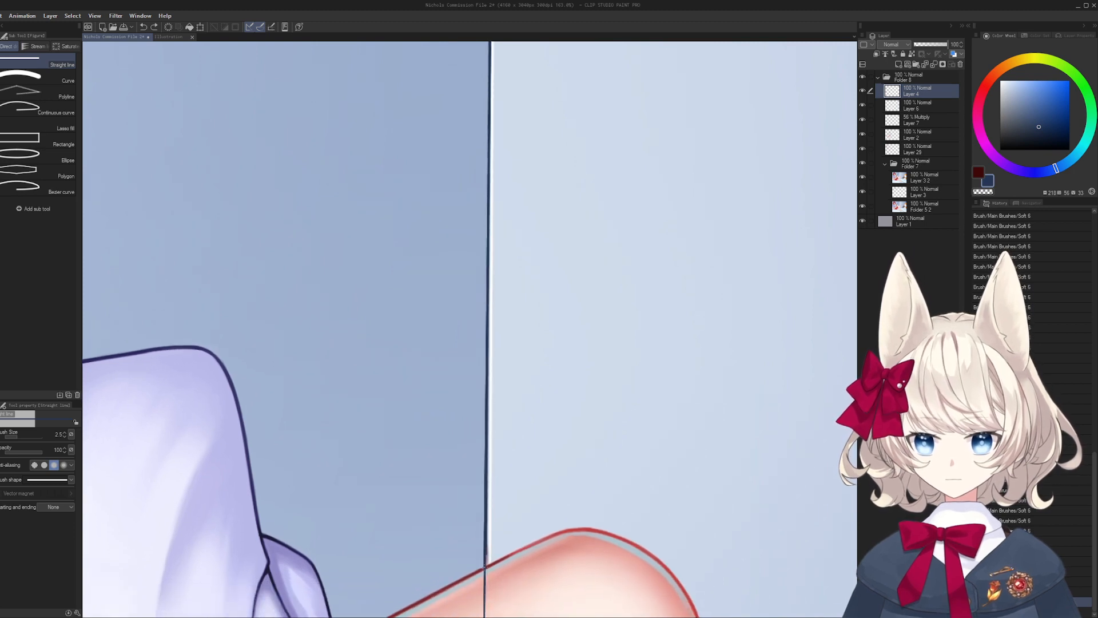
{"action": "left_click_drag", "start_coordinate": [493, 554], "coordinate": [519, 362]}
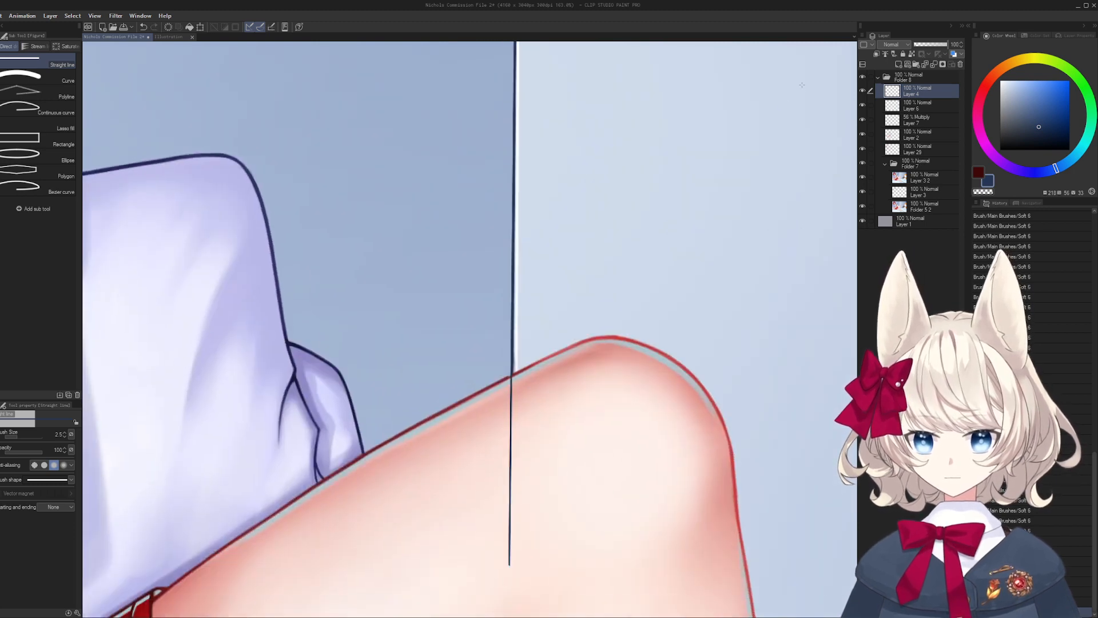
{"action": "left_click", "coordinate": [862, 91]}
{"action": "left_click", "coordinate": [863, 90]}
- Delete the part of the corner line overlapping the bent thigh, and erase the leftover at the thigh's outline
{"action": "key", "text": "b"}
{"action": "key", "text": "l"}
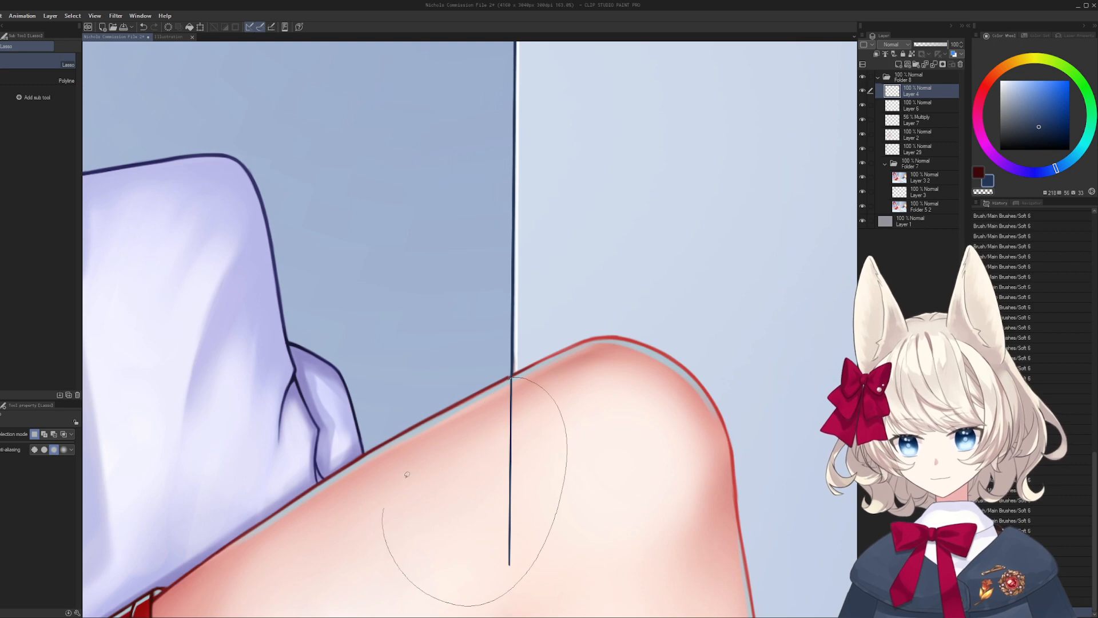
{"action": "left_click_drag", "start_coordinate": [406, 474], "coordinate": [460, 426]}
{"action": "key", "text": "Delete"}
{"action": "key", "text": "ctrl+d"}
{"action": "key", "text": "e"}
{"action": "mouse_move", "coordinate": [503, 378]}
{"action": "left_mouse_down"}
{"action": "mouse_move", "coordinate": [528, 377]}
{"action": "mouse_move", "coordinate": [515, 365]}
{"action": "left_mouse_up"}
{"action": "key", "text": "b"}
- Touch up the white highlight beside the corner line near the thigh on a new layer beneath the line, using brush size 6
{"action": "left_click", "coordinate": [927, 103]}
{"action": "key", "text": "ctrl+shift+n"}
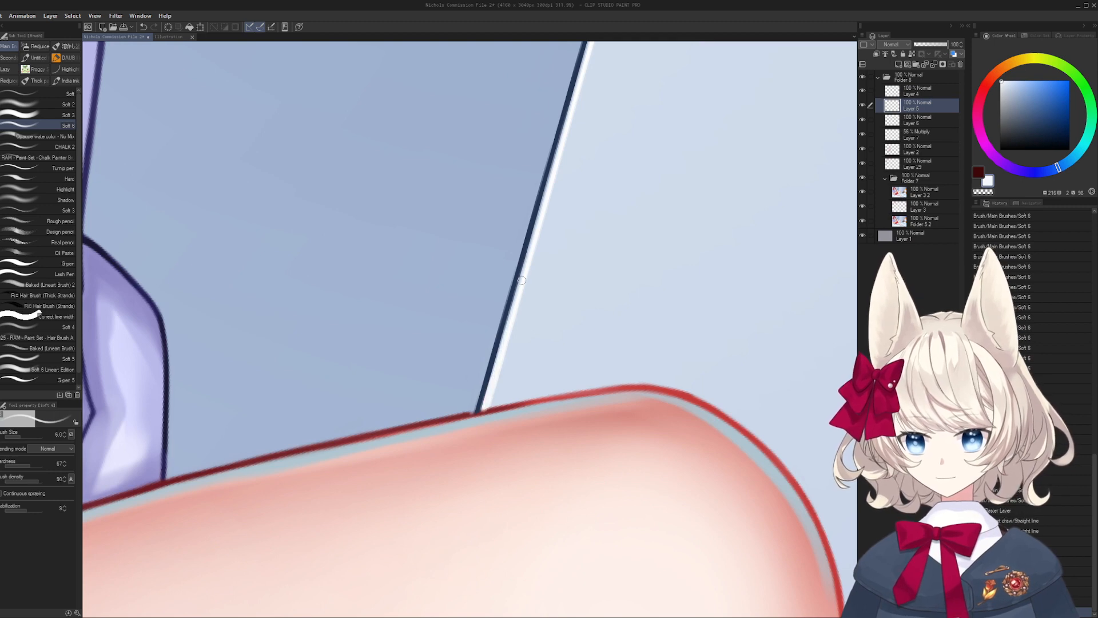
{"action": "mouse_move", "coordinate": [521, 280]}
{"action": "left_mouse_down"}
{"action": "mouse_move", "coordinate": [601, 292]}
{"action": "mouse_move", "coordinate": [589, 326]}
{"action": "mouse_move", "coordinate": [506, 251]}
{"action": "mouse_move", "coordinate": [526, 286]}
{"action": "left_mouse_up"}
{"action": "left_click", "coordinate": [515, 311], "text": "alt"}
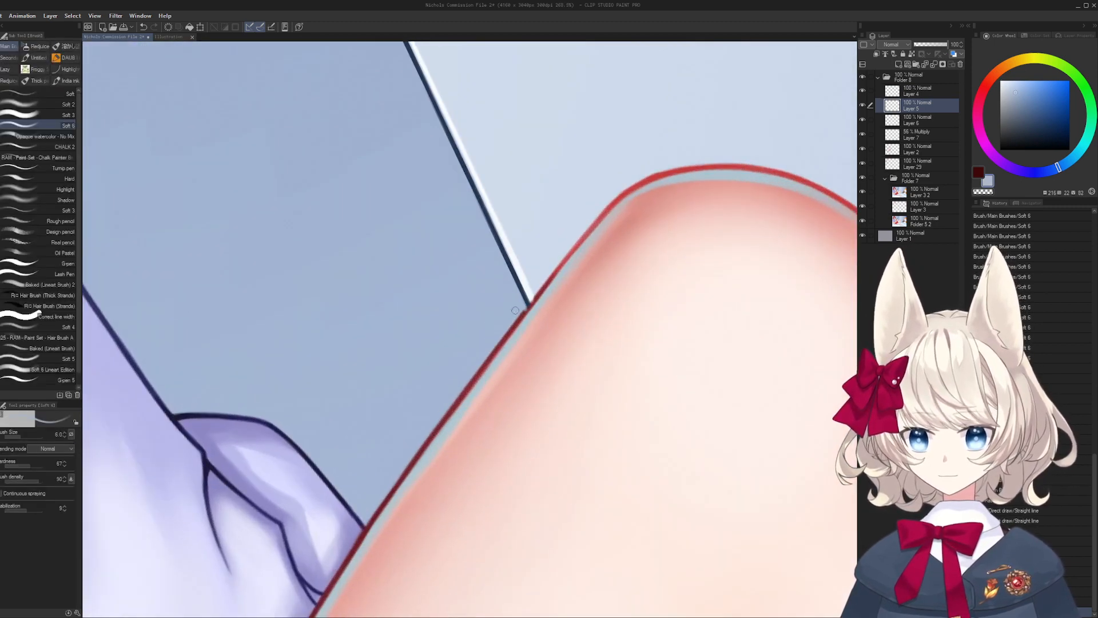
- Merge the corner line and highlight layers down into Layer 6, toggling their visibility to check the repair
{"action": "left_click", "coordinate": [918, 64]}
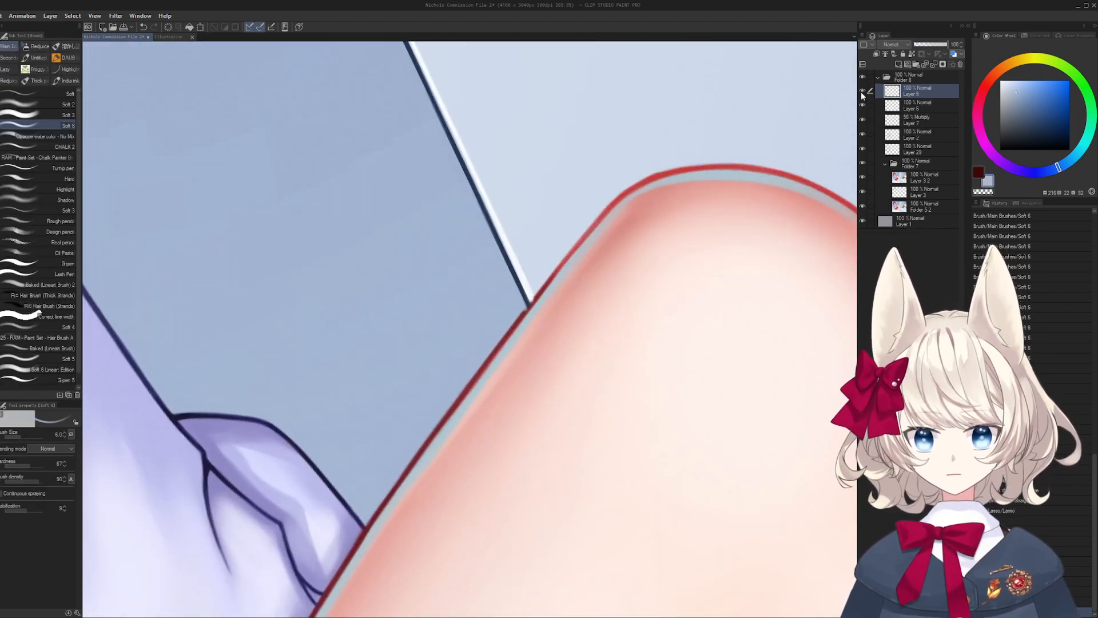
{"action": "left_click", "coordinate": [862, 92]}
{"action": "left_click", "coordinate": [863, 92]}
{"action": "key", "text": "ctrl+e"}
{"action": "left_click", "coordinate": [862, 92]}
{"action": "left_click", "coordinate": [863, 92]}
- Retrace the bent thigh's upper outline from the wall corner to the knee in the sampled dark red with brush size 5
{"action": "left_click_drag", "start_coordinate": [577, 269], "coordinate": [595, 337]}
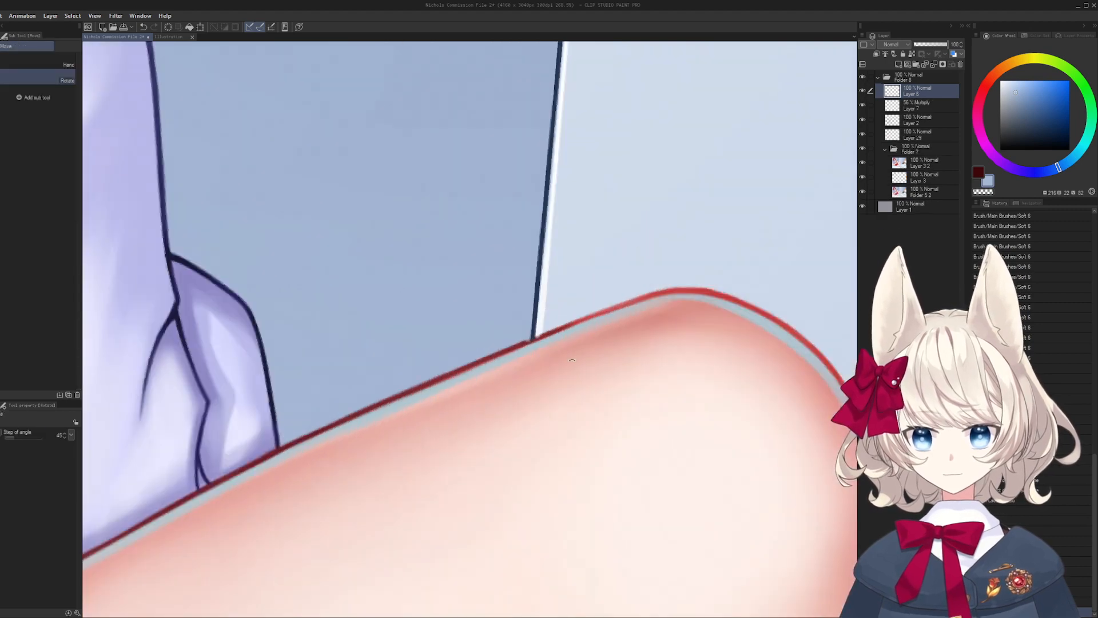
{"action": "mouse_move", "coordinate": [504, 343]}
{"action": "left_mouse_down"}
{"action": "mouse_move", "coordinate": [532, 346]}
{"action": "mouse_move", "coordinate": [642, 298]}
{"action": "left_mouse_up"}
{"action": "left_click", "coordinate": [517, 347], "text": "alt"}
{"action": "key", "text": "["}
{"action": "key", "text": "ctrl+z"}
{"action": "key", "text": "ctrl+z"}
{"action": "left_click_drag", "start_coordinate": [560, 327], "coordinate": [686, 284]}
{"action": "key", "text": "ctrl+z"}
{"action": "key", "text": "ctrl+z"}
{"action": "left_click_drag", "start_coordinate": [595, 311], "coordinate": [672, 283]}
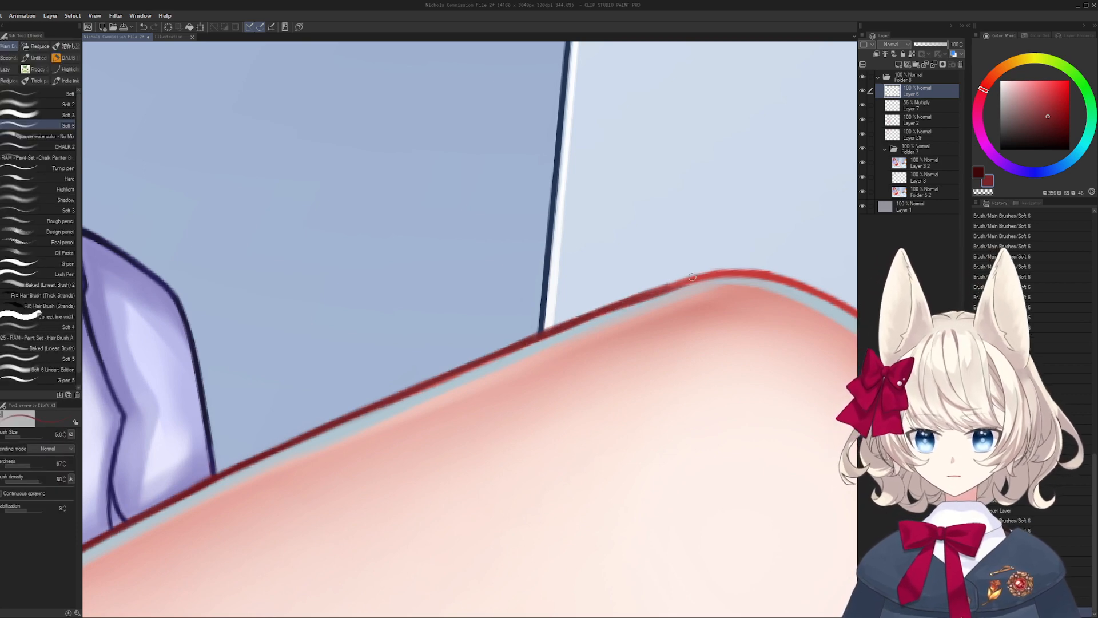
{"action": "key", "text": "ctrl+z"}
{"action": "mouse_move", "coordinate": [563, 329]}
{"action": "left_mouse_down"}
{"action": "mouse_move", "coordinate": [707, 273]}
{"action": "mouse_move", "coordinate": [657, 297]}
{"action": "mouse_move", "coordinate": [476, 285]}
{"action": "left_mouse_up"}
- Smooth the outline around the bent knee with repeated dark red strokes, matching sampled line colors
{"action": "left_click_drag", "start_coordinate": [655, 394], "coordinate": [537, 350]}
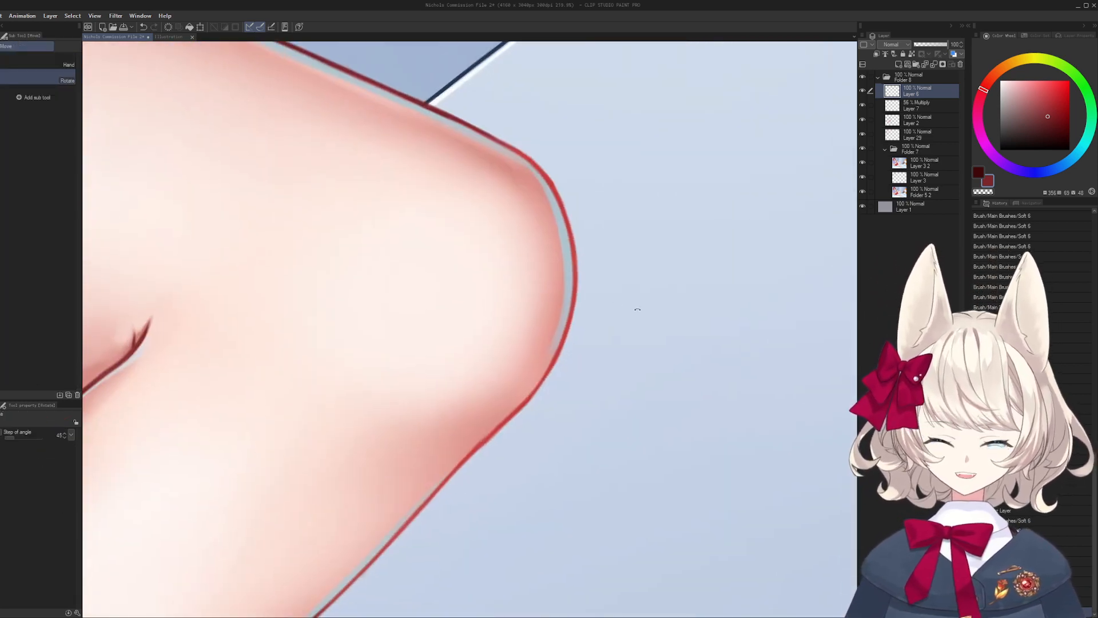
{"action": "mouse_move", "coordinate": [637, 309]}
{"action": "left_mouse_down"}
{"action": "mouse_move", "coordinate": [474, 219]}
{"action": "mouse_move", "coordinate": [316, 363]}
{"action": "mouse_move", "coordinate": [305, 330]}
{"action": "mouse_move", "coordinate": [419, 291]}
{"action": "left_mouse_up"}
{"action": "key", "text": "ctrl+z"}
{"action": "left_click_drag", "start_coordinate": [304, 331], "coordinate": [569, 253]}
{"action": "key", "text": "ctrl+z"}
{"action": "key", "text": "ctrl+z"}
{"action": "key", "text": "ctrl+z"}
{"action": "mouse_move", "coordinate": [465, 278]}
{"action": "left_mouse_down"}
{"action": "mouse_move", "coordinate": [646, 235]}
{"action": "mouse_move", "coordinate": [588, 262]}
{"action": "mouse_move", "coordinate": [646, 255]}
{"action": "left_mouse_up"}
{"action": "mouse_move", "coordinate": [491, 291]}
{"action": "left_mouse_down"}
{"action": "mouse_move", "coordinate": [722, 246]}
{"action": "mouse_move", "coordinate": [742, 262]}
{"action": "mouse_move", "coordinate": [658, 264]}
{"action": "left_mouse_up"}
{"action": "key", "text": "ctrl+z"}
{"action": "left_click_drag", "start_coordinate": [524, 280], "coordinate": [748, 229]}
{"action": "mouse_move", "coordinate": [578, 273]}
{"action": "left_mouse_down"}
{"action": "mouse_move", "coordinate": [744, 230]}
{"action": "mouse_move", "coordinate": [639, 259]}
{"action": "left_mouse_up"}
{"action": "left_click", "coordinate": [712, 220], "text": "alt"}
{"action": "mouse_move", "coordinate": [725, 228]}
{"action": "left_mouse_down"}
{"action": "mouse_move", "coordinate": [699, 236]}
{"action": "mouse_move", "coordinate": [742, 241]}
{"action": "mouse_move", "coordinate": [582, 274]}
{"action": "left_mouse_up"}
{"action": "key", "text": "ctrl+z"}
- Clean up the wall along the outside of the bent knee's outline with sampled wall blue, enlarging the brush to size 15
{"action": "key", "text": "]"}
{"action": "left_click", "coordinate": [709, 255], "text": "alt"}
{"action": "key", "text": "]"}
{"action": "key", "text": "]"}
{"action": "left_click_drag", "start_coordinate": [371, 324], "coordinate": [507, 307]}
{"action": "left_click", "coordinate": [607, 260], "text": "alt"}
{"action": "mouse_move", "coordinate": [607, 261]}
{"action": "left_mouse_down"}
{"action": "mouse_move", "coordinate": [617, 372]}
{"action": "mouse_move", "coordinate": [641, 339]}
{"action": "left_mouse_up"}
{"action": "key", "text": "]"}
{"action": "mouse_move", "coordinate": [607, 357]}
{"action": "left_mouse_down"}
{"action": "mouse_move", "coordinate": [638, 339]}
{"action": "mouse_move", "coordinate": [615, 389]}
{"action": "mouse_move", "coordinate": [648, 339]}
{"action": "mouse_move", "coordinate": [608, 363]}
{"action": "mouse_move", "coordinate": [631, 445]}
{"action": "left_mouse_up"}
{"action": "key", "text": "]"}
{"action": "key", "text": "]"}
{"action": "left_click", "coordinate": [646, 324], "text": "alt"}
{"action": "left_click", "coordinate": [446, 350], "text": "alt"}
{"action": "mouse_move", "coordinate": [445, 373]}
{"action": "left_mouse_down"}
{"action": "mouse_move", "coordinate": [432, 362]}
{"action": "mouse_move", "coordinate": [458, 294]}
{"action": "mouse_move", "coordinate": [441, 361]}
{"action": "mouse_move", "coordinate": [420, 354]}
{"action": "left_mouse_up"}
{"action": "key", "text": "ctrl+z"}
{"action": "mouse_move", "coordinate": [564, 159]}
{"action": "left_mouse_down"}
{"action": "mouse_move", "coordinate": [475, 343]}
{"action": "mouse_move", "coordinate": [487, 320]}
{"action": "mouse_move", "coordinate": [468, 398]}
{"action": "left_mouse_up"}
{"action": "left_click_drag", "start_coordinate": [672, 246], "coordinate": [385, 356]}
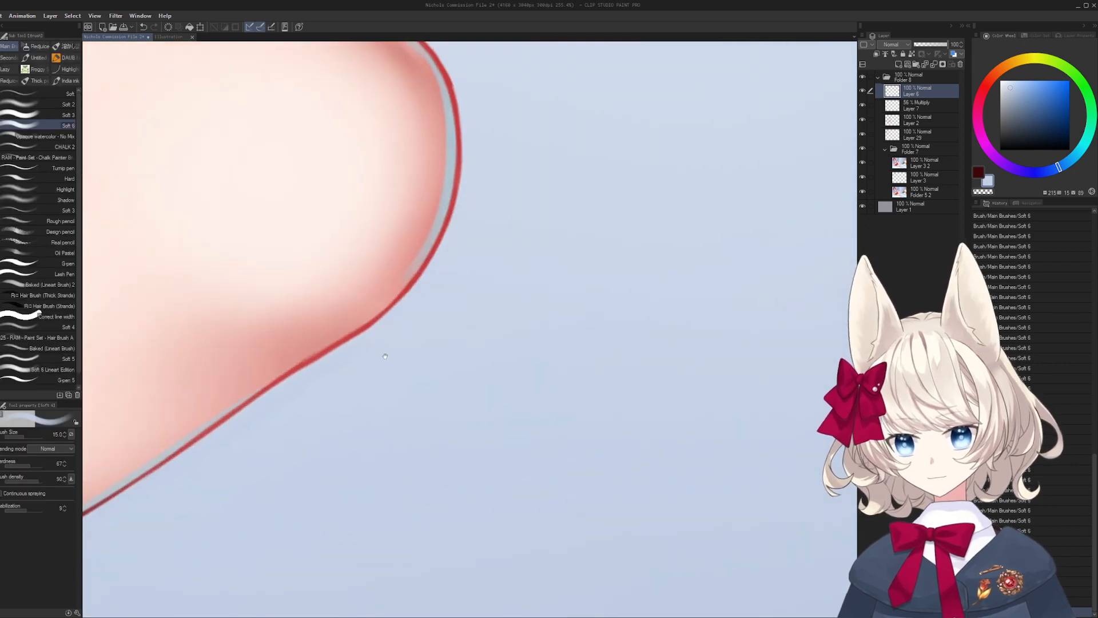
- Sample the dark red of the bent calf's upper outline over the blanket, and compare the retouching with Folder 7 hidden
{"action": "left_click_drag", "start_coordinate": [356, 423], "coordinate": [475, 503]}
{"action": "left_click_drag", "start_coordinate": [418, 309], "coordinate": [360, 380]}
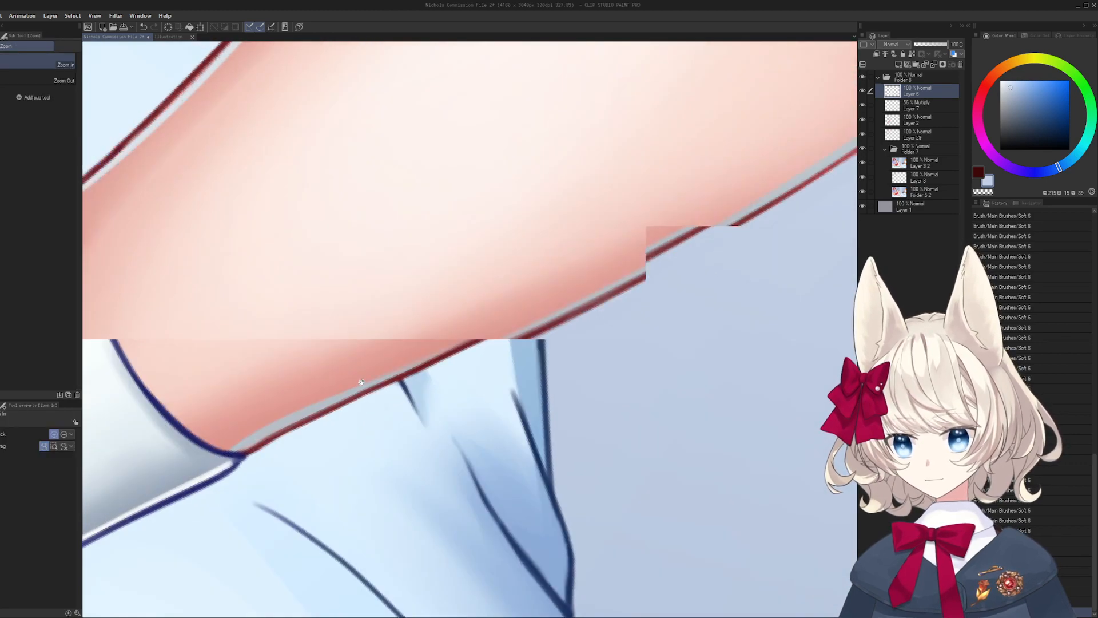
{"action": "left_click_drag", "start_coordinate": [263, 114], "coordinate": [444, 355]}
{"action": "left_click_drag", "start_coordinate": [515, 167], "coordinate": [487, 246]}
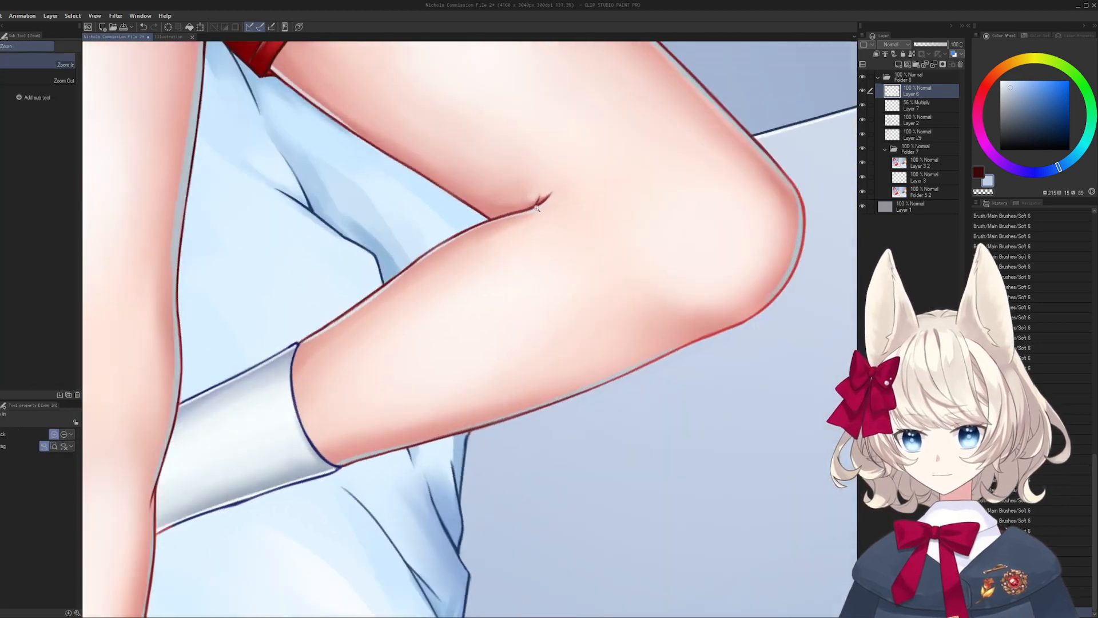
{"action": "left_click_drag", "start_coordinate": [532, 186], "coordinate": [607, 186]}
{"action": "left_click", "coordinate": [395, 282], "text": "alt"}
{"action": "left_click_drag", "start_coordinate": [390, 318], "coordinate": [685, 206]}
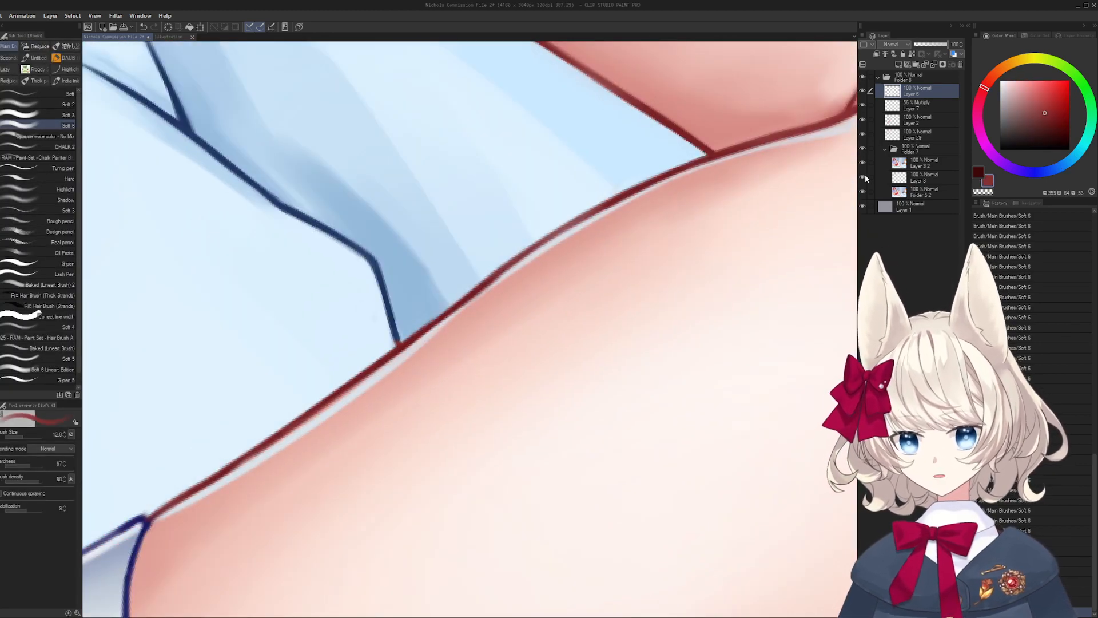
{"action": "left_click", "coordinate": [863, 148]}
{"action": "left_click", "coordinate": [862, 148]}
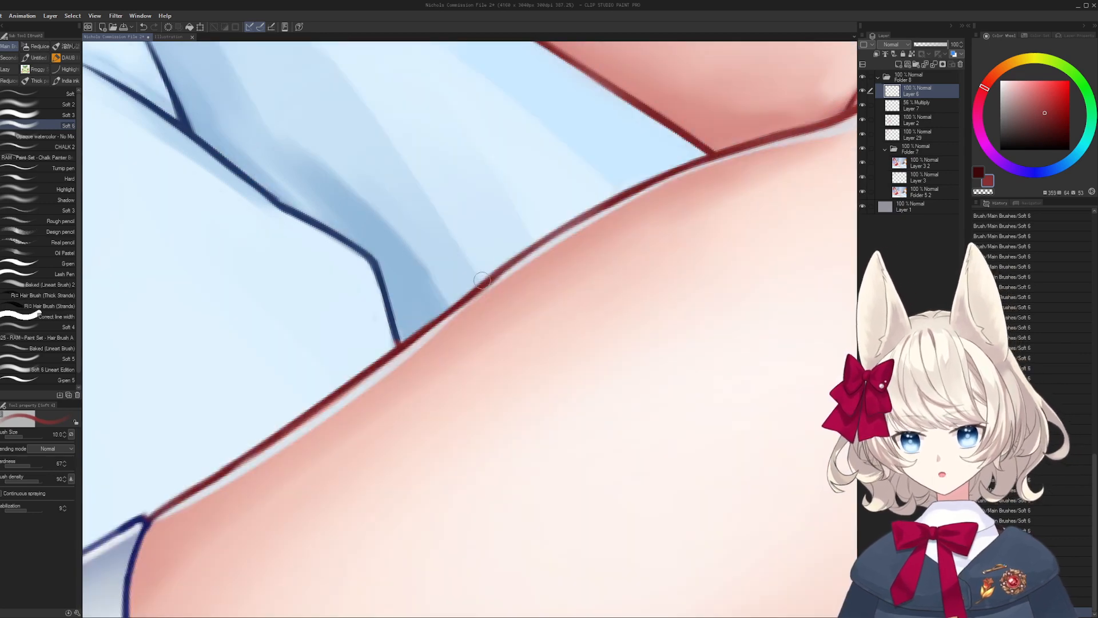
- Smooth the bent calf's upper outline over the blanket folds in the sampled dark red with brush size 5
{"action": "key", "text": "bracketleft"}
{"action": "key", "text": "bracketleft"}
{"action": "key", "text": "ctrl+z"}
{"action": "mouse_move", "coordinate": [461, 296]}
{"action": "left_mouse_down"}
{"action": "mouse_move", "coordinate": [625, 202]}
{"action": "mouse_move", "coordinate": [592, 219]}
{"action": "left_mouse_up"}
{"action": "key", "text": "ctrl+z"}
{"action": "key", "text": "ctrl+z"}
{"action": "left_click_drag", "start_coordinate": [532, 246], "coordinate": [608, 202]}
{"action": "left_click_drag", "start_coordinate": [504, 272], "coordinate": [578, 225]}
{"action": "left_click_drag", "start_coordinate": [685, 165], "coordinate": [720, 183]}
{"action": "left_click_drag", "start_coordinate": [430, 317], "coordinate": [543, 253]}
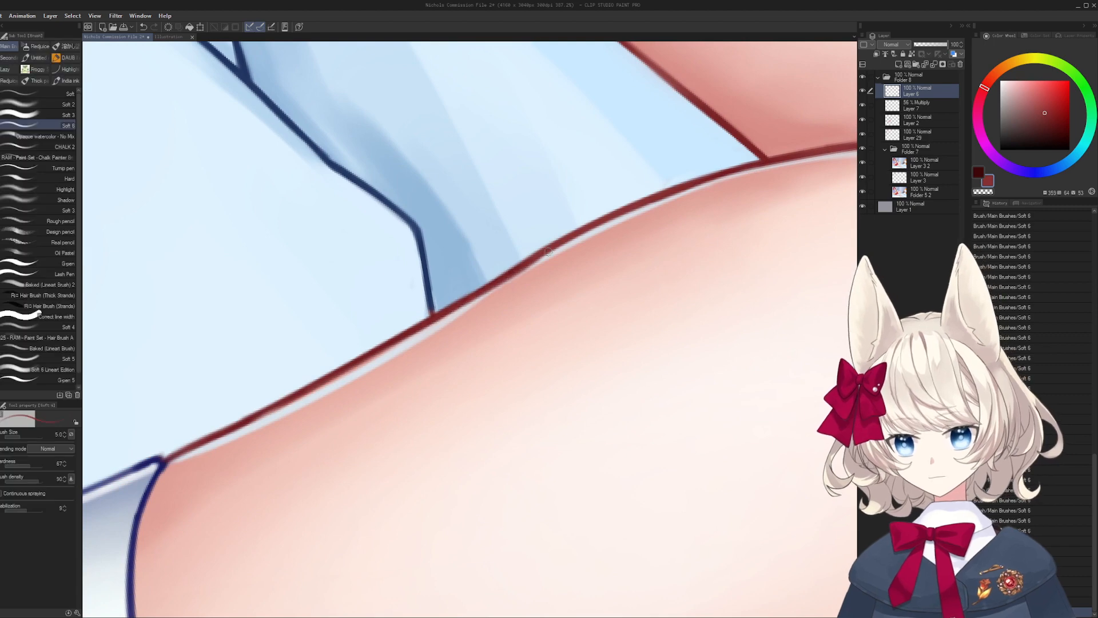
{"action": "key", "text": "ctrl+z"}
{"action": "left_click_drag", "start_coordinate": [467, 295], "coordinate": [529, 254]}
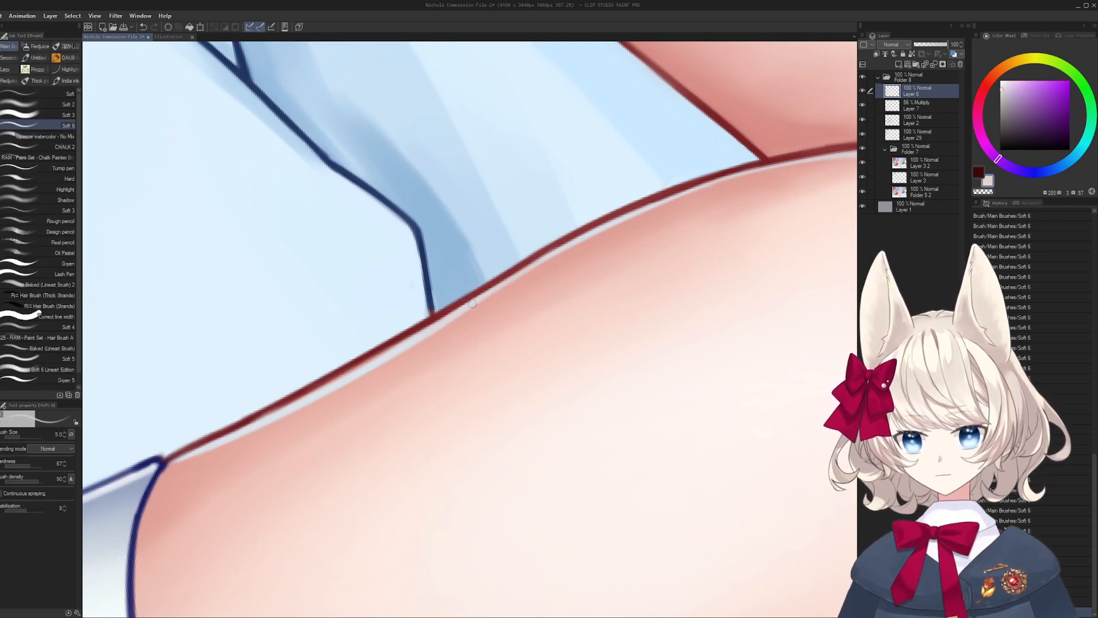
- Retrace the underside outline of the bent thigh over the blanket in dark red with brush size 5, and check it against Folder 7 hidden
{"action": "mouse_move", "coordinate": [634, 210]}
{"action": "left_mouse_down"}
{"action": "mouse_move", "coordinate": [632, 277]}
{"action": "mouse_move", "coordinate": [363, 240]}
{"action": "left_mouse_up"}
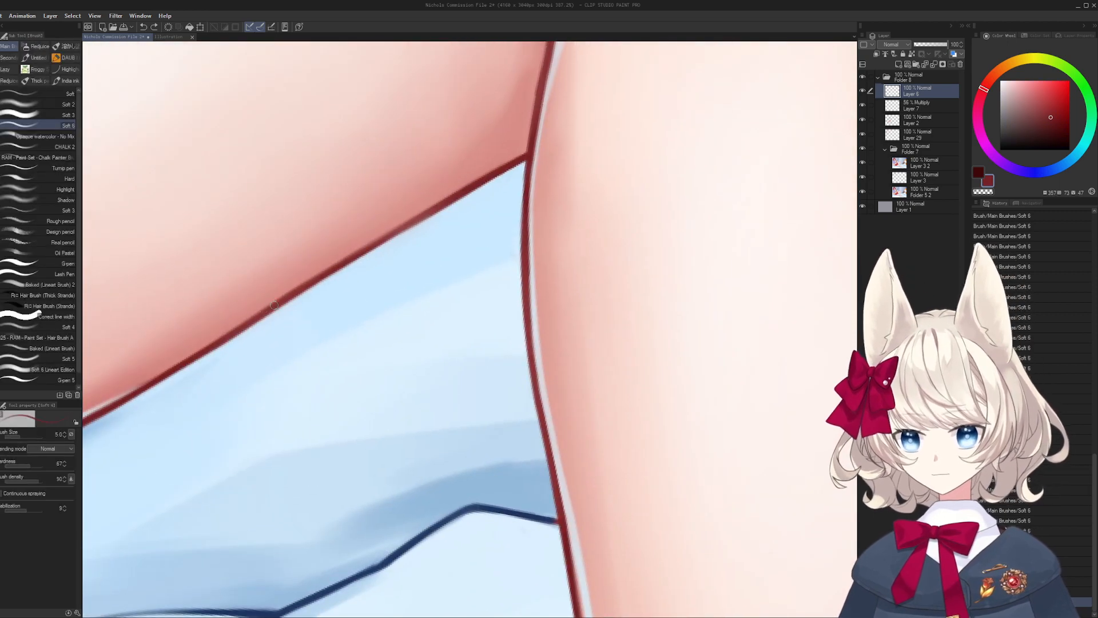
{"action": "left_click_drag", "start_coordinate": [273, 307], "coordinate": [421, 215]}
{"action": "left_click_drag", "start_coordinate": [282, 303], "coordinate": [460, 199]}
{"action": "left_click_drag", "start_coordinate": [465, 203], "coordinate": [440, 213]}
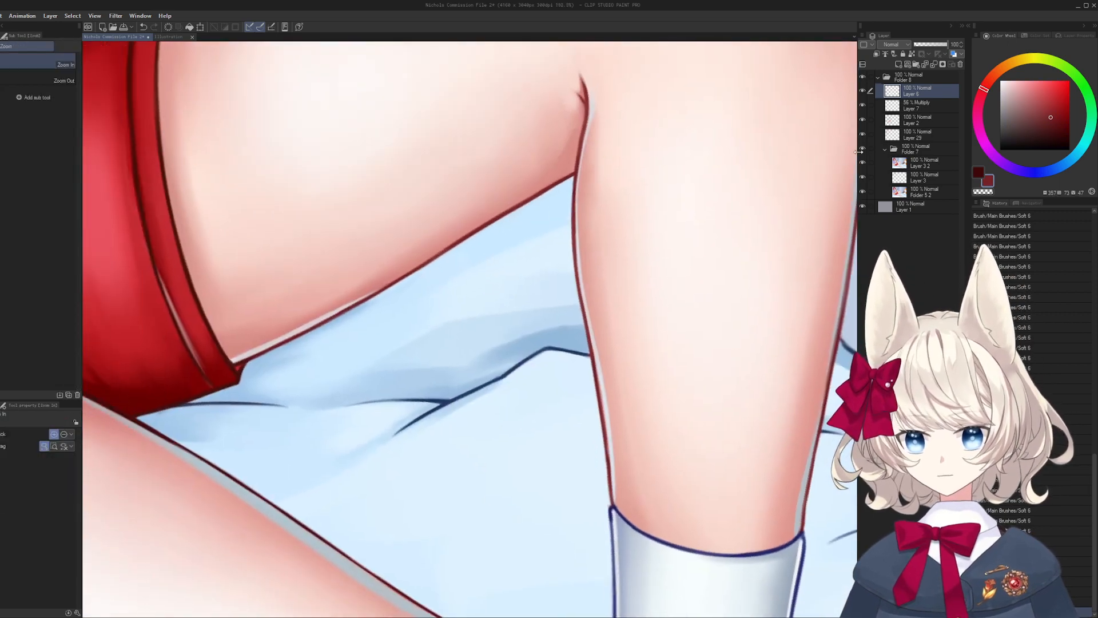
{"action": "left_click", "coordinate": [860, 150]}
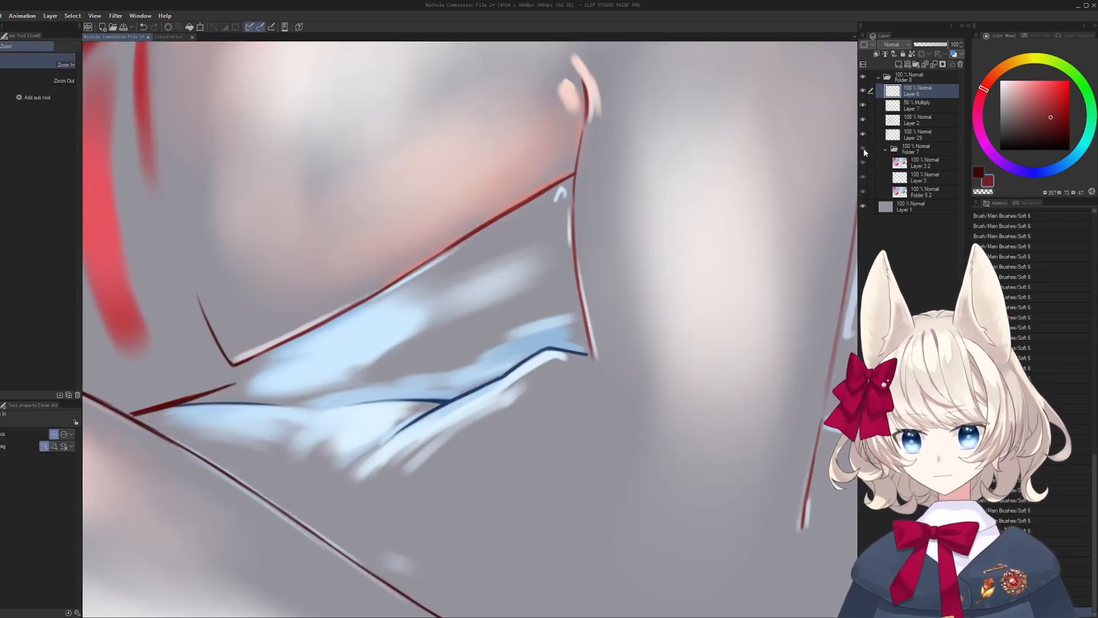
{"action": "left_click", "coordinate": [864, 150]}
- Sharpen the corner where the sock's upper edge meets the bent calf's outline, using the sampled dark blue and a small brush
{"action": "left_click_drag", "start_coordinate": [751, 439], "coordinate": [462, 434]}
{"action": "mouse_move", "coordinate": [556, 260]}
{"action": "left_mouse_down"}
{"action": "mouse_move", "coordinate": [380, 392]}
{"action": "mouse_move", "coordinate": [469, 355]}
{"action": "mouse_move", "coordinate": [452, 360]}
{"action": "left_mouse_up"}
{"action": "mouse_move", "coordinate": [403, 358]}
{"action": "left_mouse_down"}
{"action": "mouse_move", "coordinate": [481, 387]}
{"action": "mouse_move", "coordinate": [500, 364]}
{"action": "mouse_move", "coordinate": [621, 306]}
{"action": "mouse_move", "coordinate": [449, 373]}
{"action": "left_mouse_up"}
{"action": "key", "text": "ctrl+z"}
{"action": "left_click", "coordinate": [514, 310], "text": "alt"}
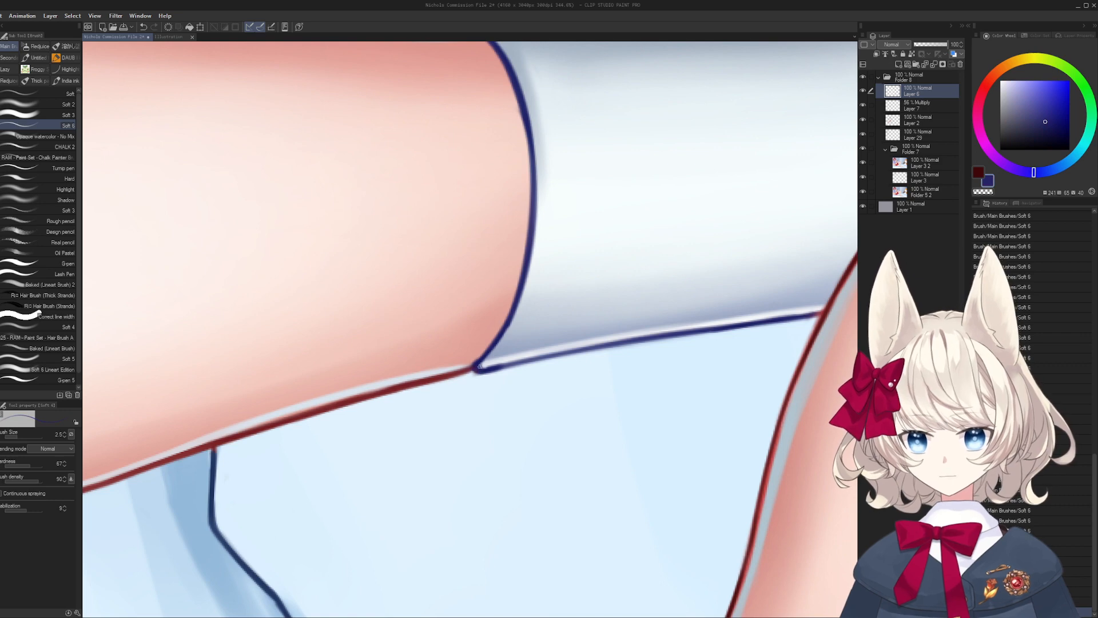
{"action": "key", "text": "bracketright"}
{"action": "left_click", "coordinate": [474, 377], "text": "alt"}
{"action": "left_click", "coordinate": [485, 369], "text": "alt"}
{"action": "key", "text": "bracketright"}
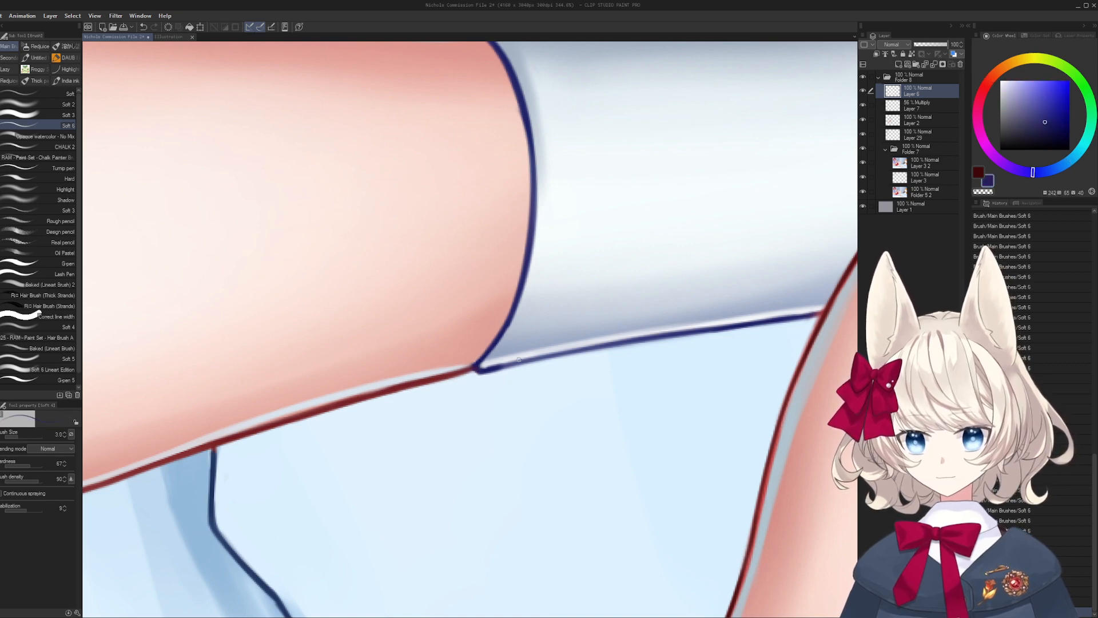
{"action": "left_click_drag", "start_coordinate": [485, 369], "coordinate": [470, 370]}
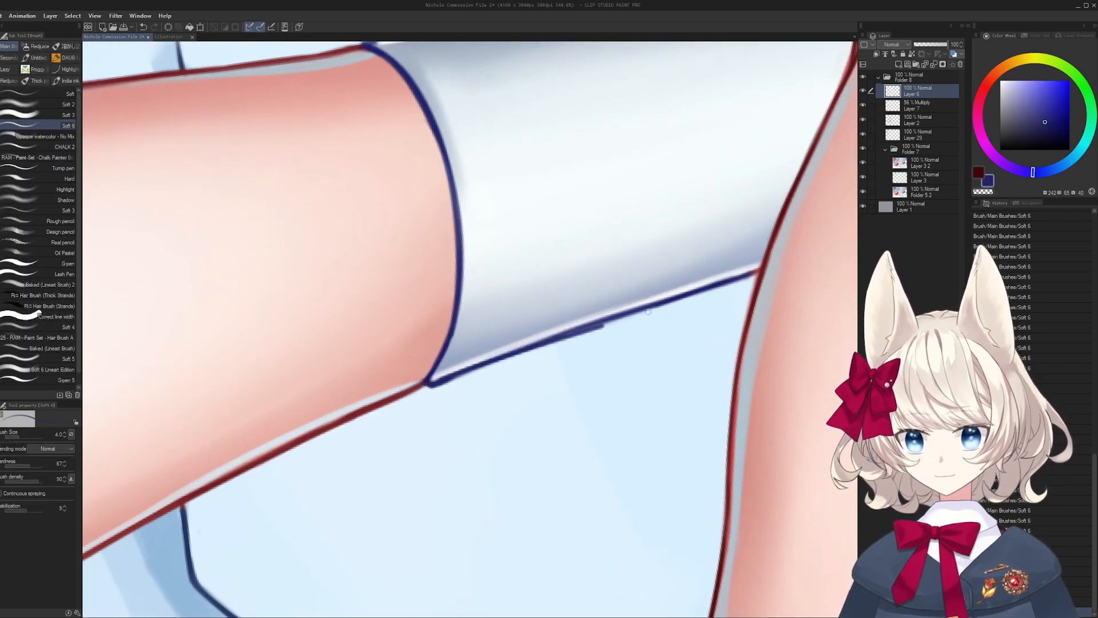
- Try to retrace the sock's upper outline toward the straight leg in dark blue
{"action": "left_click_drag", "start_coordinate": [648, 311], "coordinate": [675, 303]}
{"action": "key", "text": "ctrl+z"}
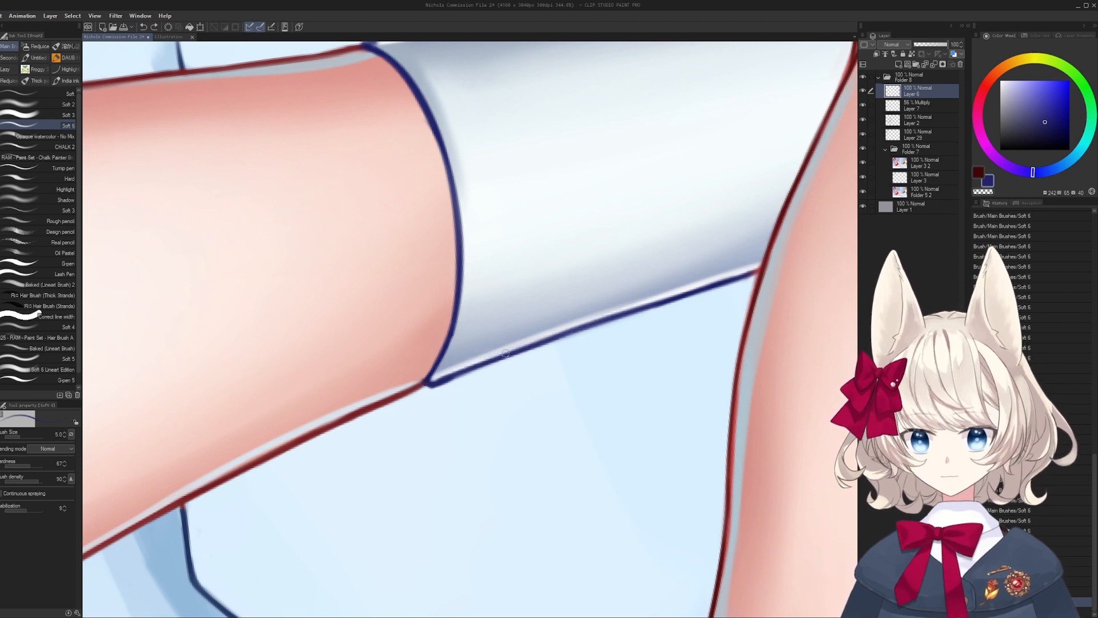
{"action": "key", "text": "bracketleft"}
{"action": "left_click_drag", "start_coordinate": [465, 370], "coordinate": [624, 311]}
{"action": "key", "text": "ctrl+z"}
- Redraw the sock's lower outline in sampled dark blue, covering the reddish end where it meets the straight leg
{"action": "mouse_move", "coordinate": [563, 335]}
{"action": "left_mouse_down"}
{"action": "mouse_move", "coordinate": [749, 273]}
{"action": "mouse_move", "coordinate": [509, 456]}
{"action": "mouse_move", "coordinate": [483, 404]}
{"action": "mouse_move", "coordinate": [505, 366]}
{"action": "mouse_move", "coordinate": [465, 341]}
{"action": "left_mouse_up"}
{"action": "key", "text": "r"}
{"action": "left_click", "coordinate": [465, 341], "text": "alt"}
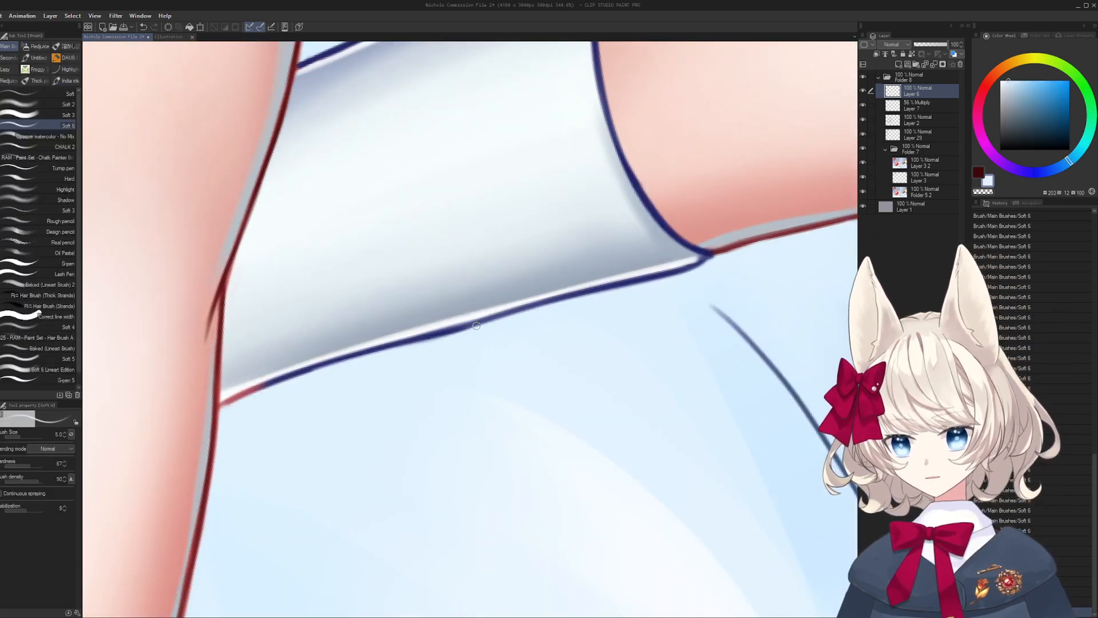
{"action": "left_click", "coordinate": [665, 226], "text": "alt"}
{"action": "key", "text": "bracketleft"}
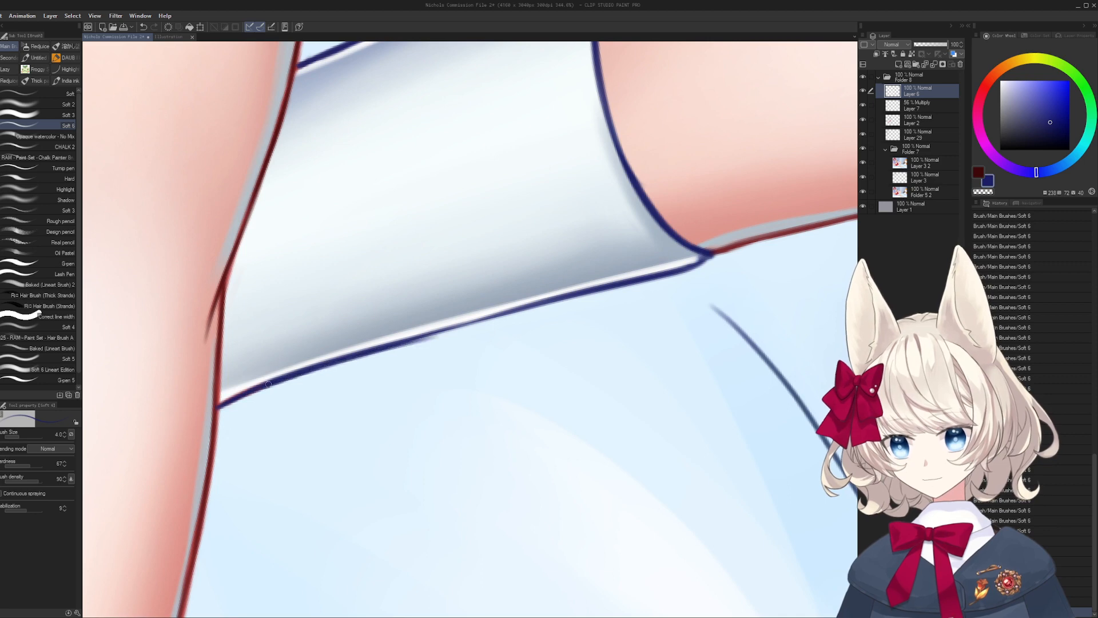
{"action": "key", "text": "bracketright"}
{"action": "key", "text": "ctrl+z"}
{"action": "left_click_drag", "start_coordinate": [248, 393], "coordinate": [488, 316]}
{"action": "key", "text": "ctrl+z"}
{"action": "left_click_drag", "start_coordinate": [314, 368], "coordinate": [565, 300]}
{"action": "key", "text": "ctrl+z"}
{"action": "mouse_move", "coordinate": [350, 358]}
{"action": "left_mouse_down"}
{"action": "mouse_move", "coordinate": [527, 308]}
{"action": "mouse_move", "coordinate": [520, 363]}
{"action": "left_mouse_up"}
- Reshape the corner where the bent leg's sock cuff meets the calf outline, using sampled sock white and dark blue
{"action": "key", "text": "ctrl+space"}
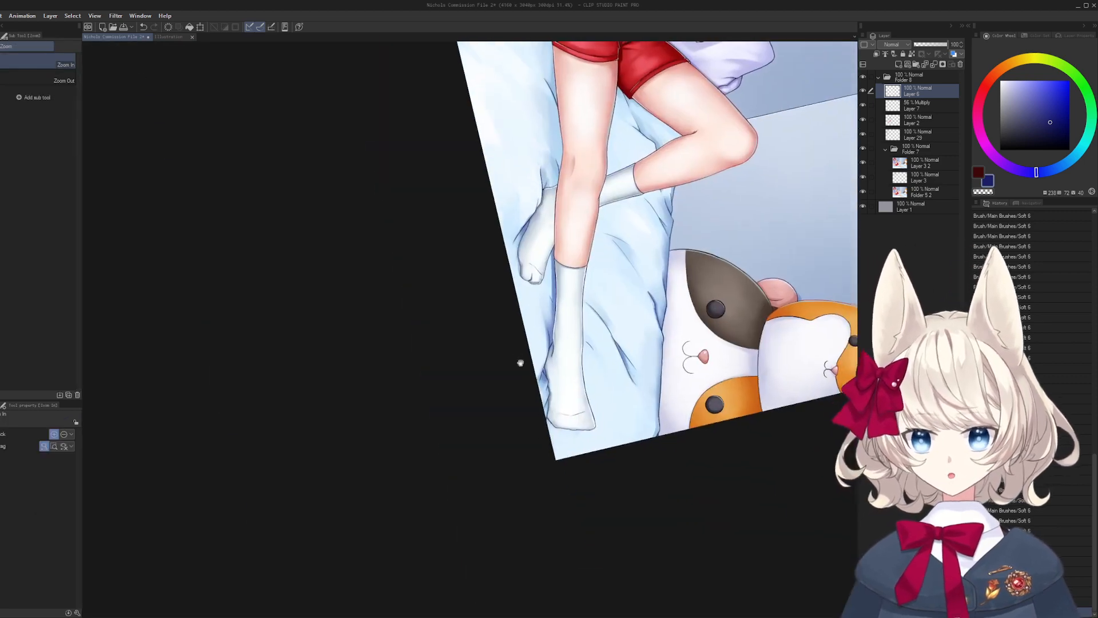
{"action": "left_click_drag", "start_coordinate": [555, 394], "coordinate": [452, 548]}
{"action": "key", "text": "ctrl+space"}
{"action": "left_click_drag", "start_coordinate": [481, 400], "coordinate": [527, 395]}
{"action": "key", "text": "shift+space"}
{"action": "left_click_drag", "start_coordinate": [532, 423], "coordinate": [571, 330]}
{"action": "key", "text": "ctrl+space"}
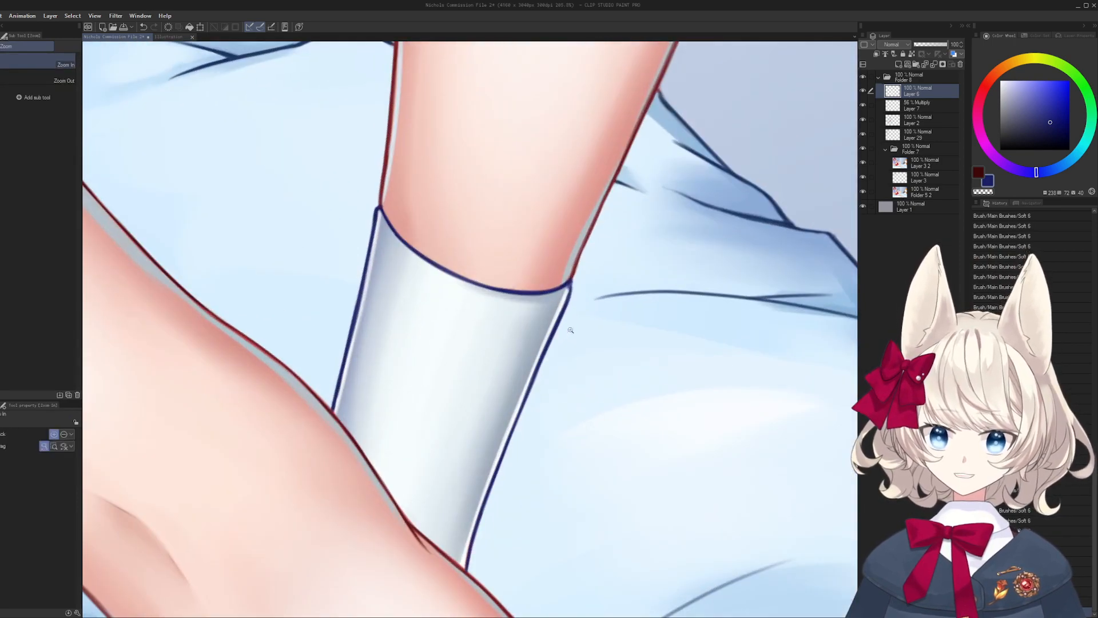
{"action": "key", "text": "ctrl+space"}
{"action": "left_click_drag", "start_coordinate": [572, 283], "coordinate": [574, 281]}
{"action": "key", "text": "ctrl+space"}
{"action": "left_click", "coordinate": [575, 279], "text": "alt"}
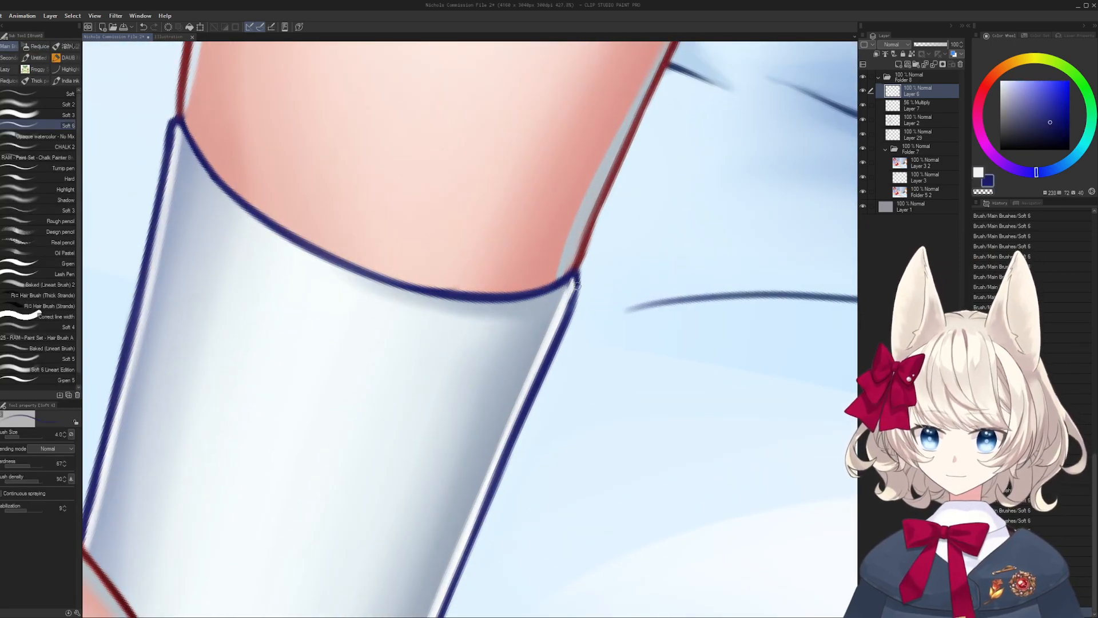
{"action": "left_click", "coordinate": [555, 321], "text": "alt"}
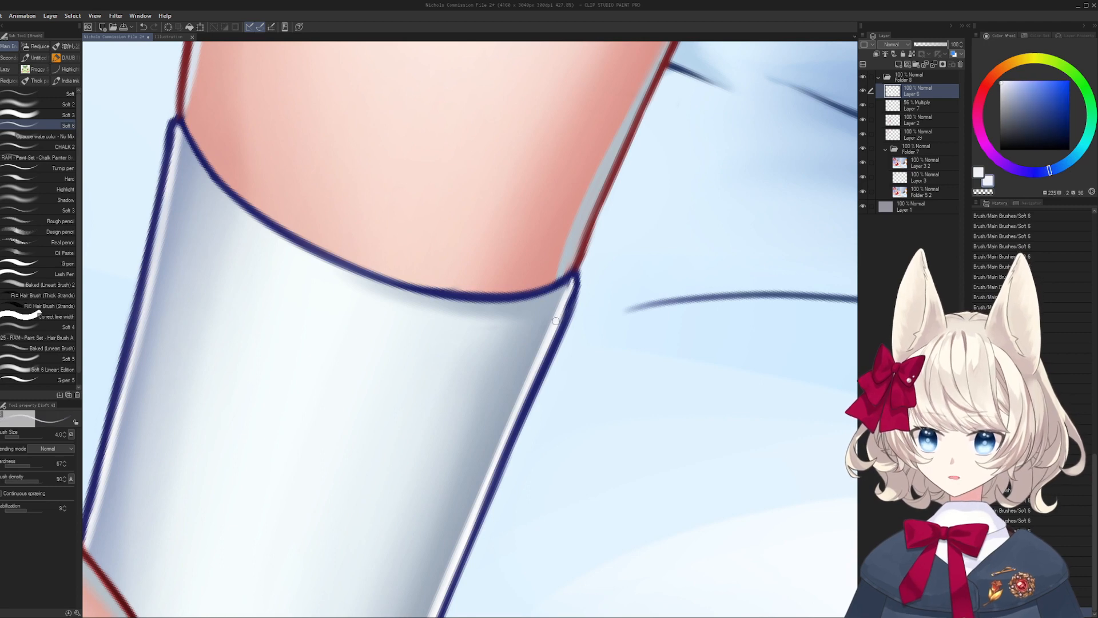
{"action": "left_click", "coordinate": [576, 260], "text": "alt"}
{"action": "left_click", "coordinate": [566, 280], "text": "alt"}
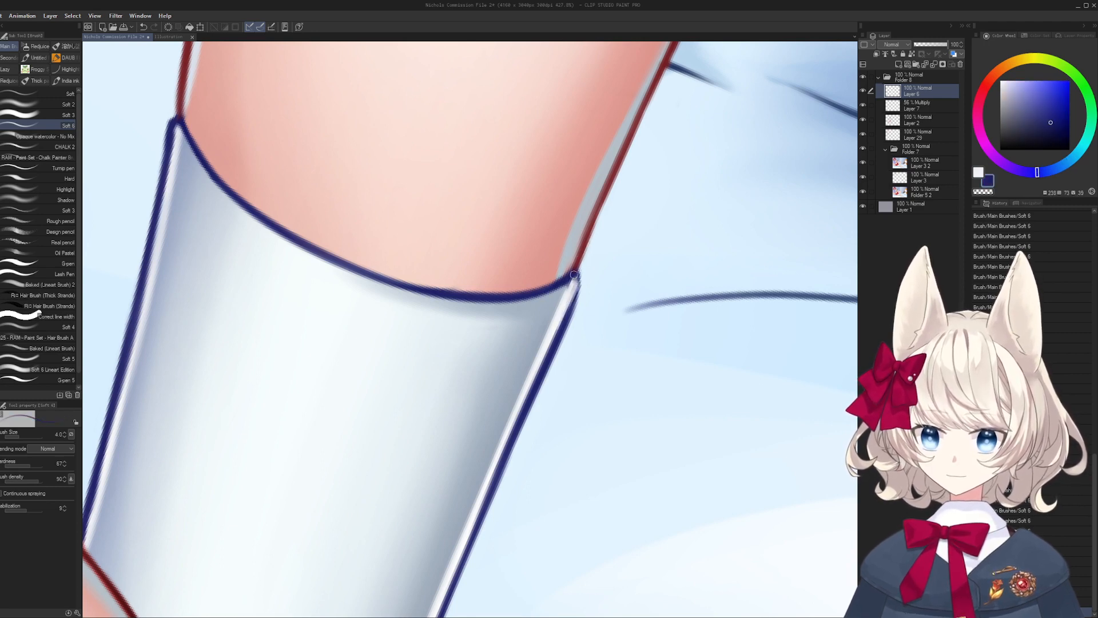
{"action": "left_click_drag", "start_coordinate": [576, 296], "coordinate": [576, 306]}
{"action": "mouse_move", "coordinate": [576, 305]}
{"action": "left_mouse_down"}
{"action": "mouse_move", "coordinate": [560, 269]}
{"action": "mouse_move", "coordinate": [548, 339]}
{"action": "left_mouse_up"}
- Try to touch up the calf's edge just above the sock cuff with the sampled skin colour
{"action": "left_click", "coordinate": [540, 331], "text": "alt"}
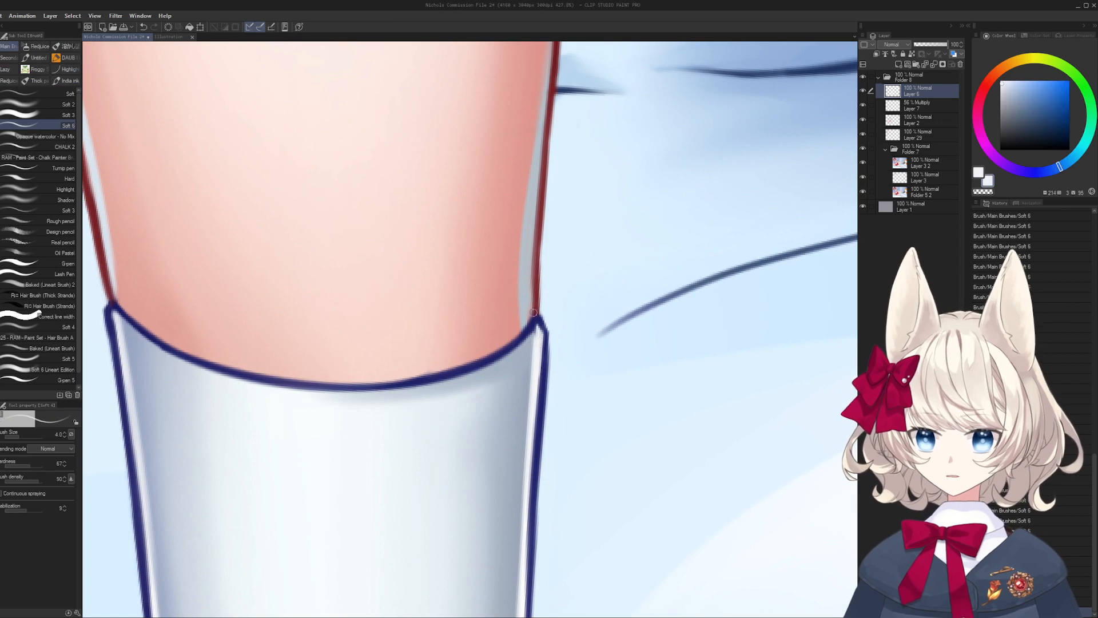
{"action": "left_click", "coordinate": [530, 314], "text": "alt"}
{"action": "left_click", "coordinate": [511, 301], "text": "alt"}
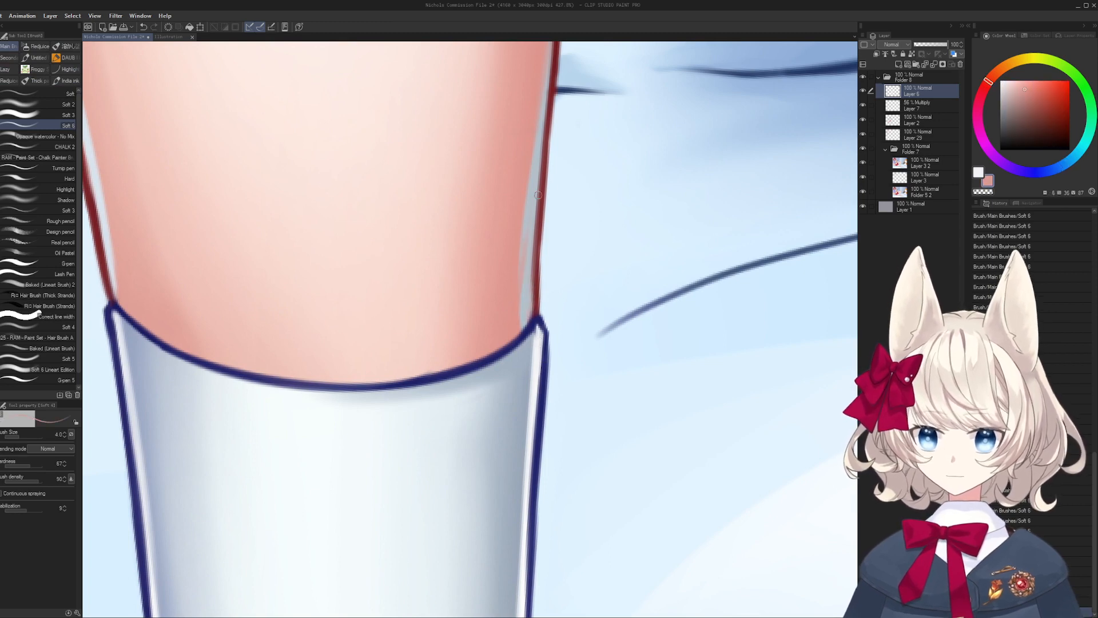
{"action": "mouse_move", "coordinate": [511, 301]}
{"action": "left_mouse_down"}
{"action": "mouse_move", "coordinate": [497, 368]}
{"action": "mouse_move", "coordinate": [719, 265]}
{"action": "mouse_move", "coordinate": [475, 333]}
{"action": "left_mouse_up"}
{"action": "left_click", "coordinate": [524, 361], "text": "alt"}
{"action": "key", "text": "ctrl+z"}
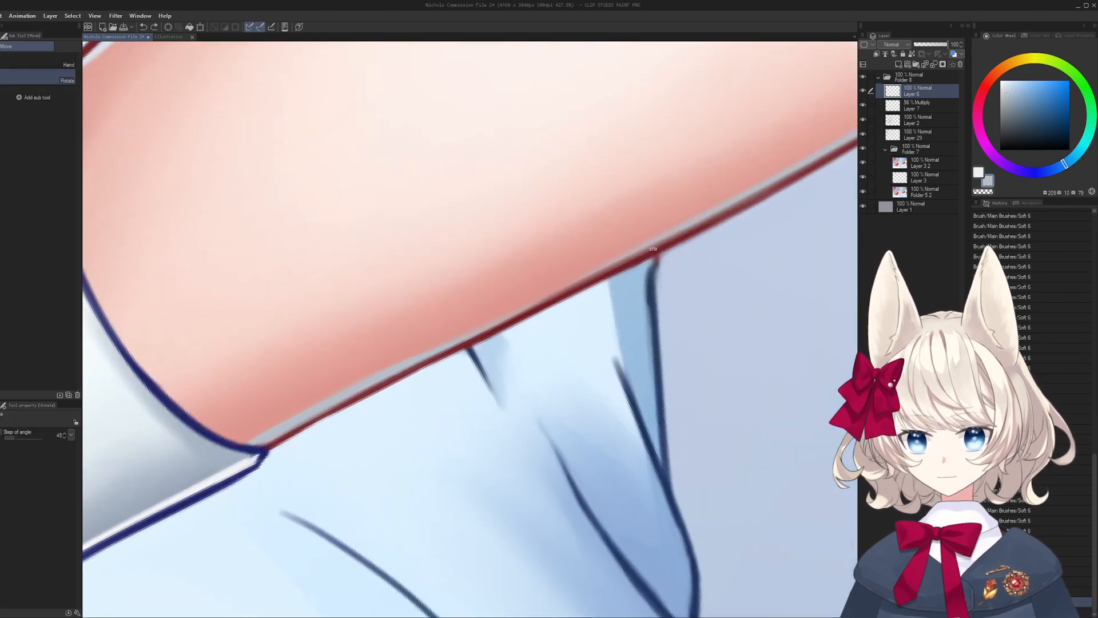
- Try to clean the bent calf's edge along the wall and blanket with a sampled grey-blue
{"action": "left_click_drag", "start_coordinate": [621, 271], "coordinate": [522, 342]}
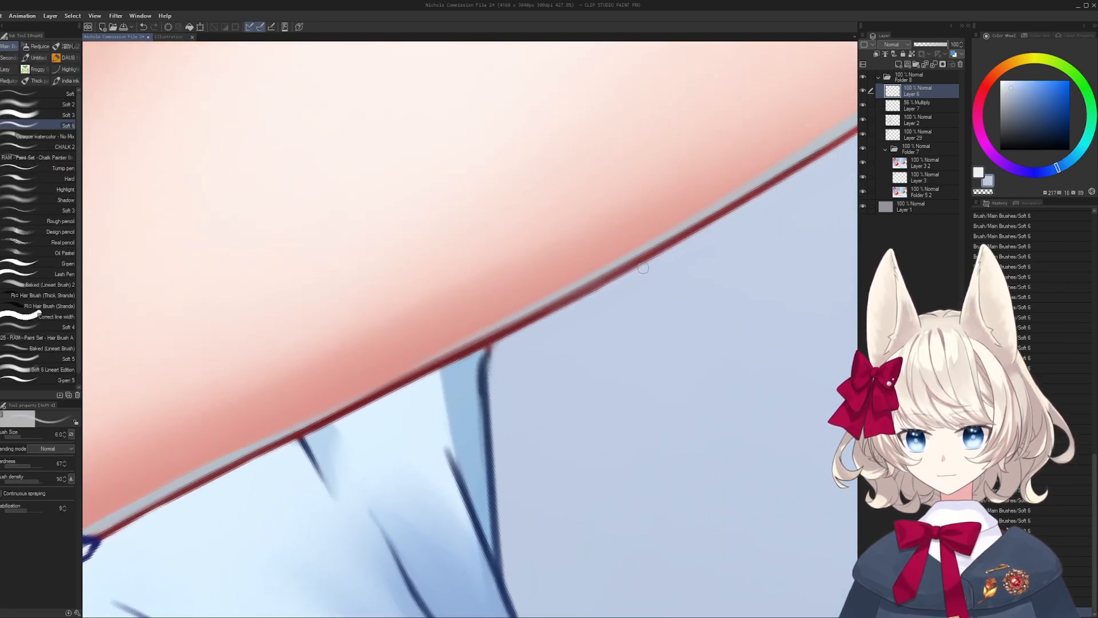
{"action": "key", "text": "r"}
{"action": "scroll", "coordinate": [404, 444], "scroll_direction": "down", "scroll_amount": 5}
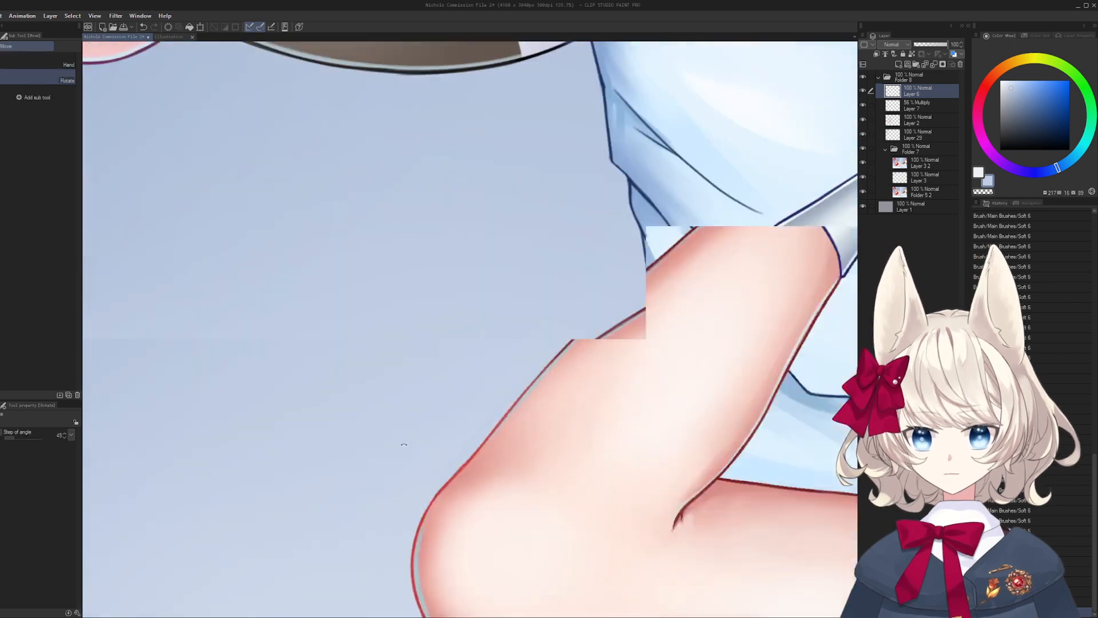
{"action": "left_click_drag", "start_coordinate": [404, 444], "coordinate": [369, 414]}
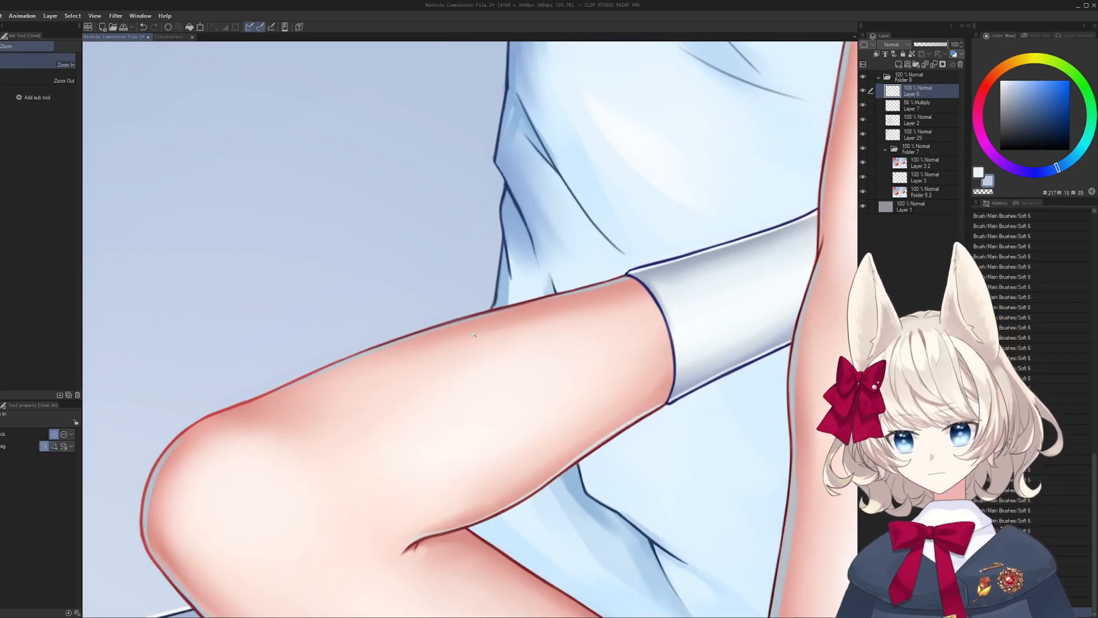
{"action": "left_click_drag", "start_coordinate": [435, 304], "coordinate": [486, 300]}
{"action": "left_click", "coordinate": [465, 296], "text": "alt"}
{"action": "left_click_drag", "start_coordinate": [413, 308], "coordinate": [672, 243]}
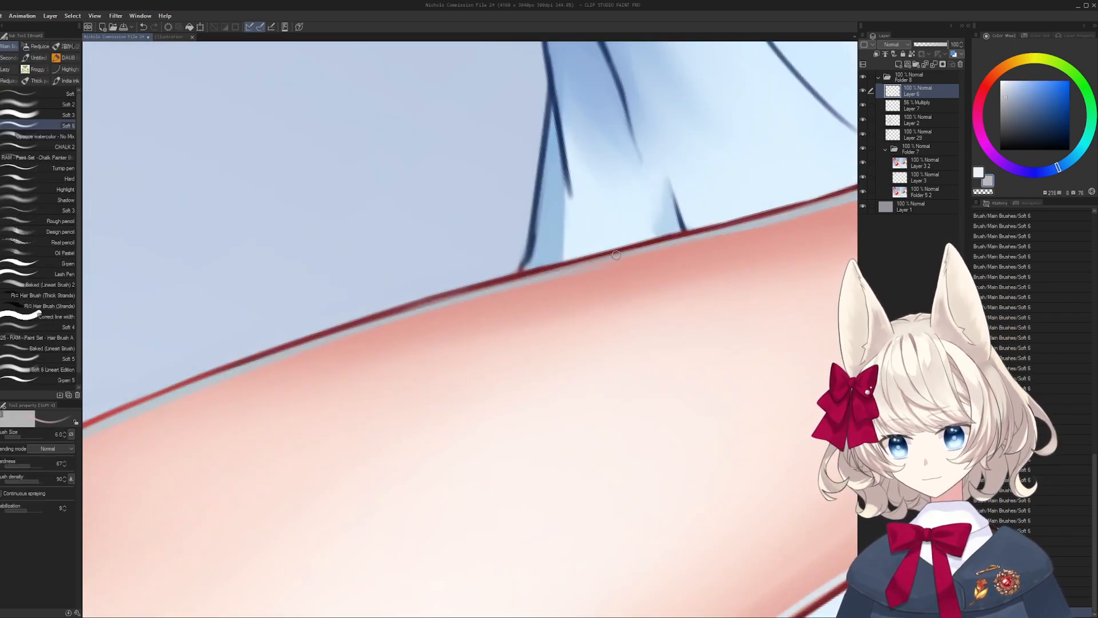
{"action": "key", "text": "ctrl+z"}
- Retrace the bent calf's outline between the sock and the knee in sampled dark red
{"action": "left_click_drag", "start_coordinate": [752, 220], "coordinate": [558, 286]}
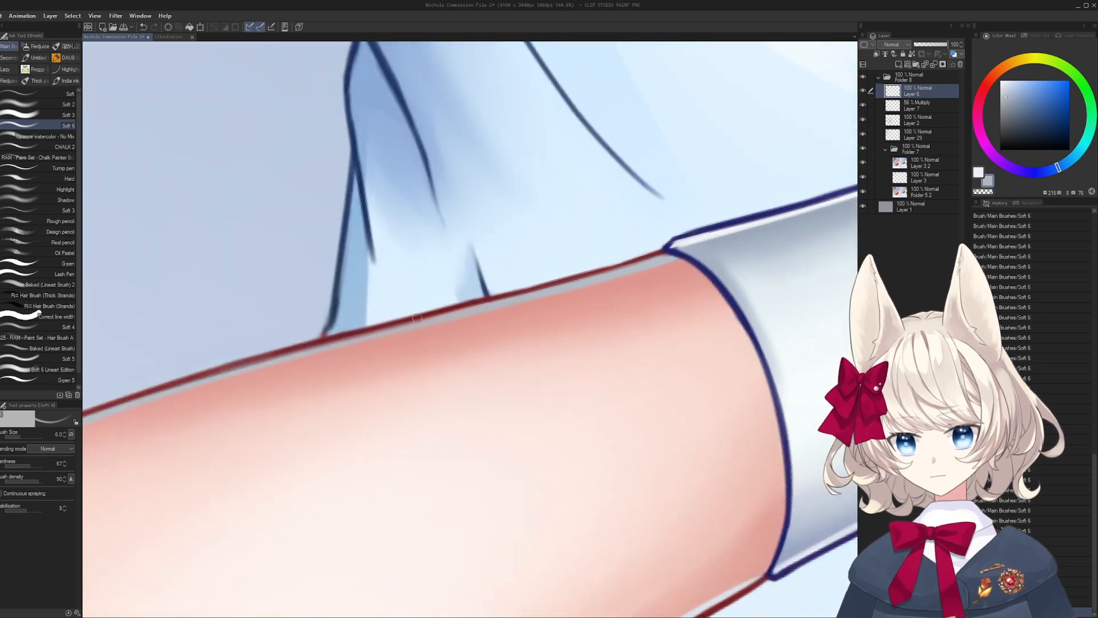
{"action": "left_click", "coordinate": [480, 298], "text": "alt"}
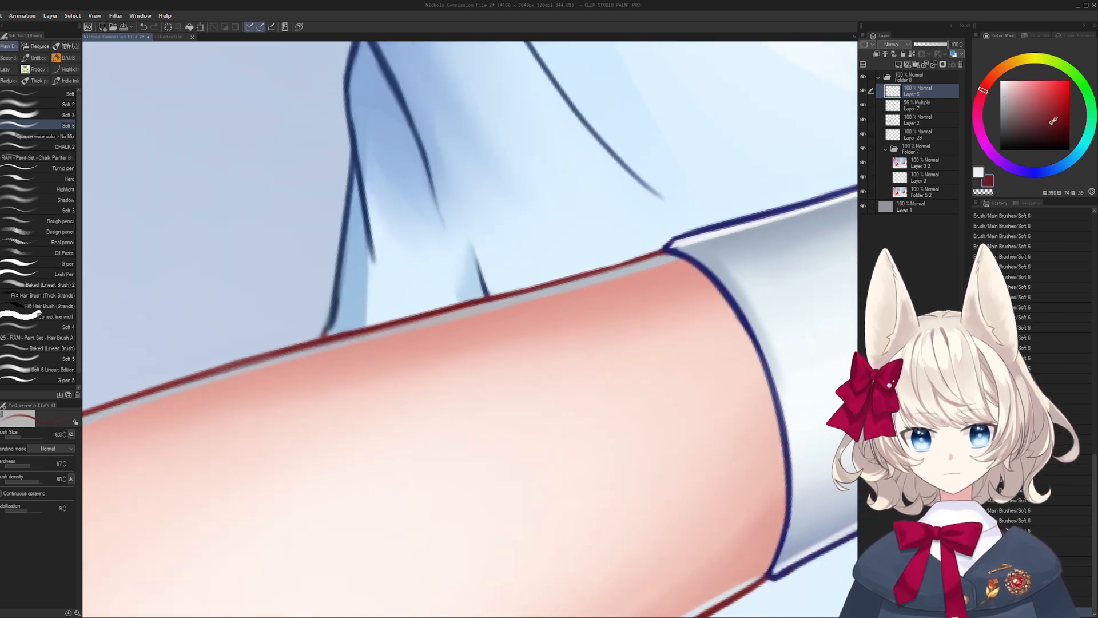
{"action": "left_click_drag", "start_coordinate": [441, 307], "coordinate": [650, 255]}
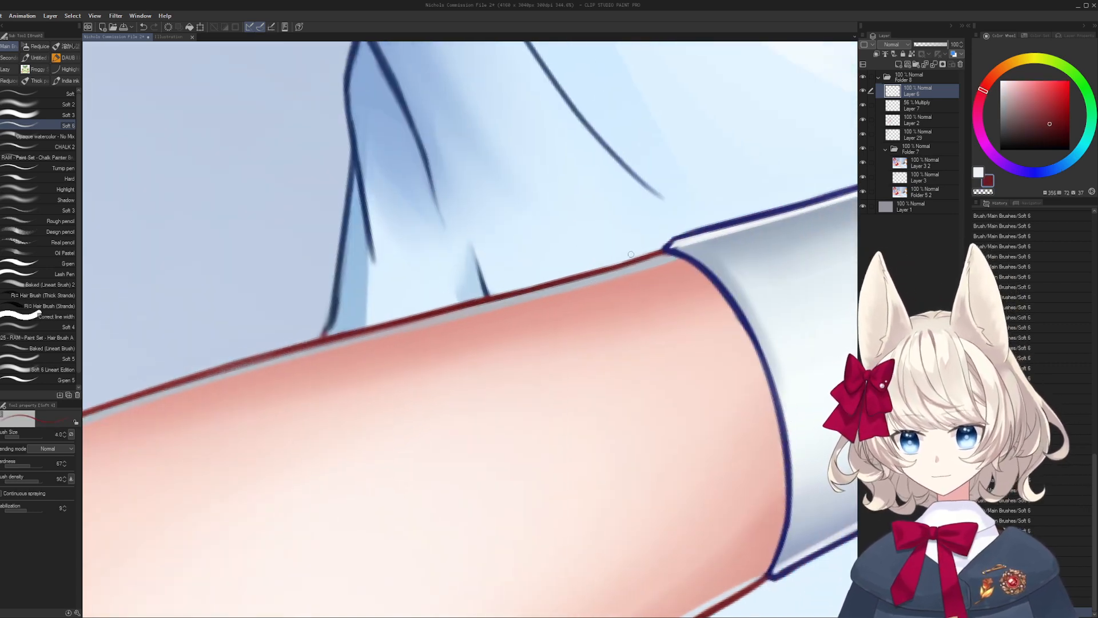
{"action": "left_click_drag", "start_coordinate": [509, 290], "coordinate": [658, 253]}
{"action": "left_click_drag", "start_coordinate": [413, 390], "coordinate": [623, 277]}
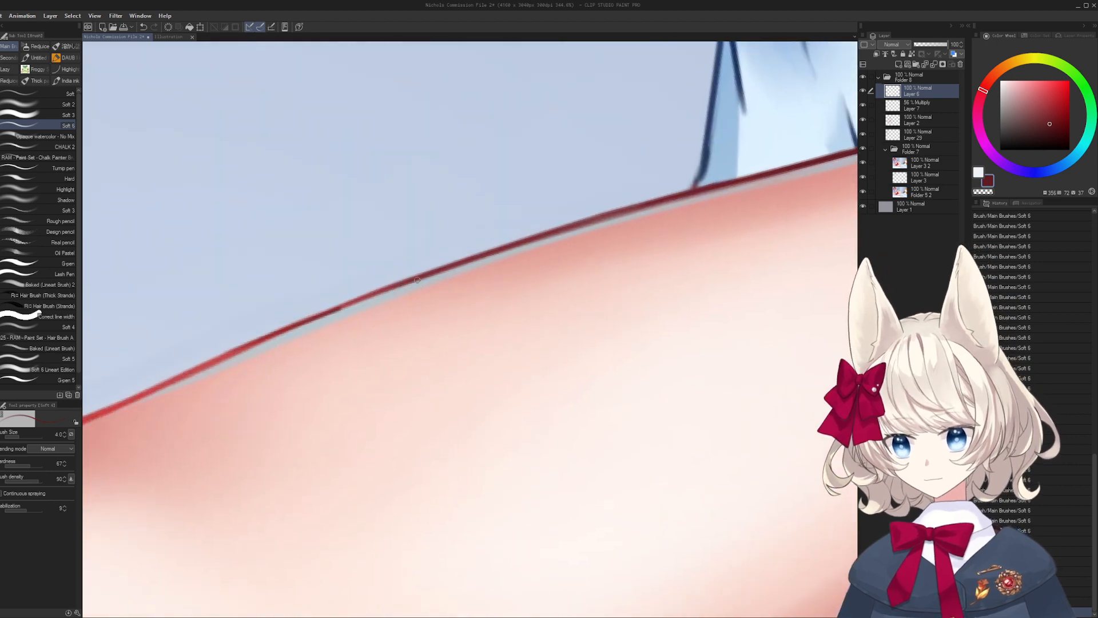
{"action": "mouse_move", "coordinate": [689, 198]}
{"action": "left_mouse_down"}
{"action": "mouse_move", "coordinate": [393, 373]}
{"action": "mouse_move", "coordinate": [415, 322]}
{"action": "left_mouse_up"}
- Tidy the blanket corner beside the bent calf and retrace the blanket's edge line against the wall in sampled dark blue
{"action": "left_click", "coordinate": [393, 373], "text": "alt"}
{"action": "left_click", "coordinate": [420, 321], "text": "alt"}
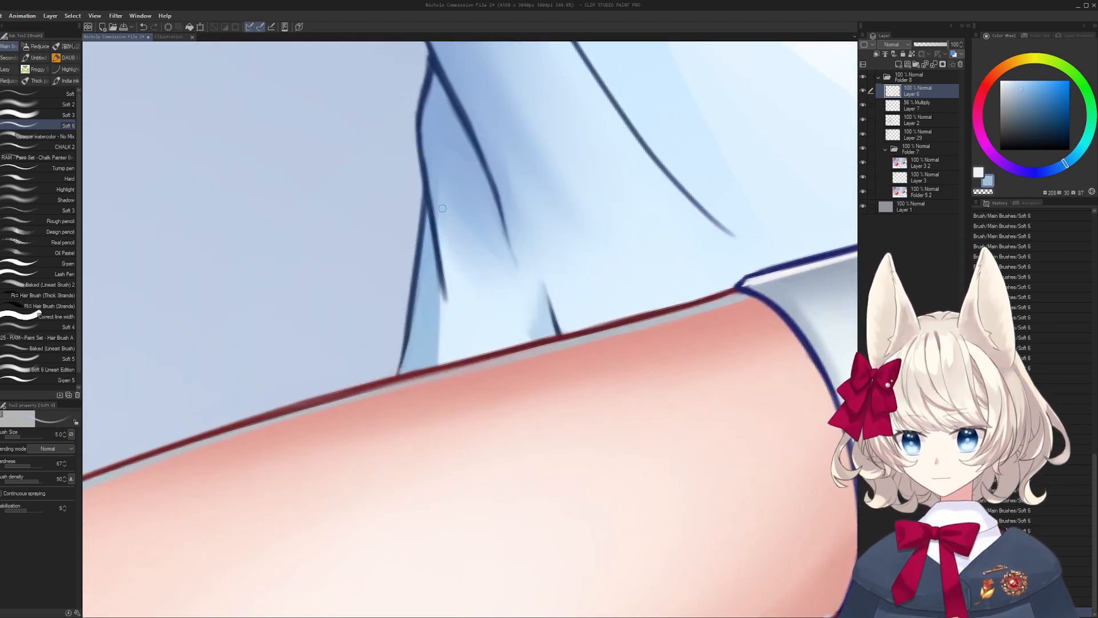
{"action": "left_click_drag", "start_coordinate": [443, 209], "coordinate": [540, 229]}
{"action": "left_click", "coordinate": [538, 273], "text": "alt"}
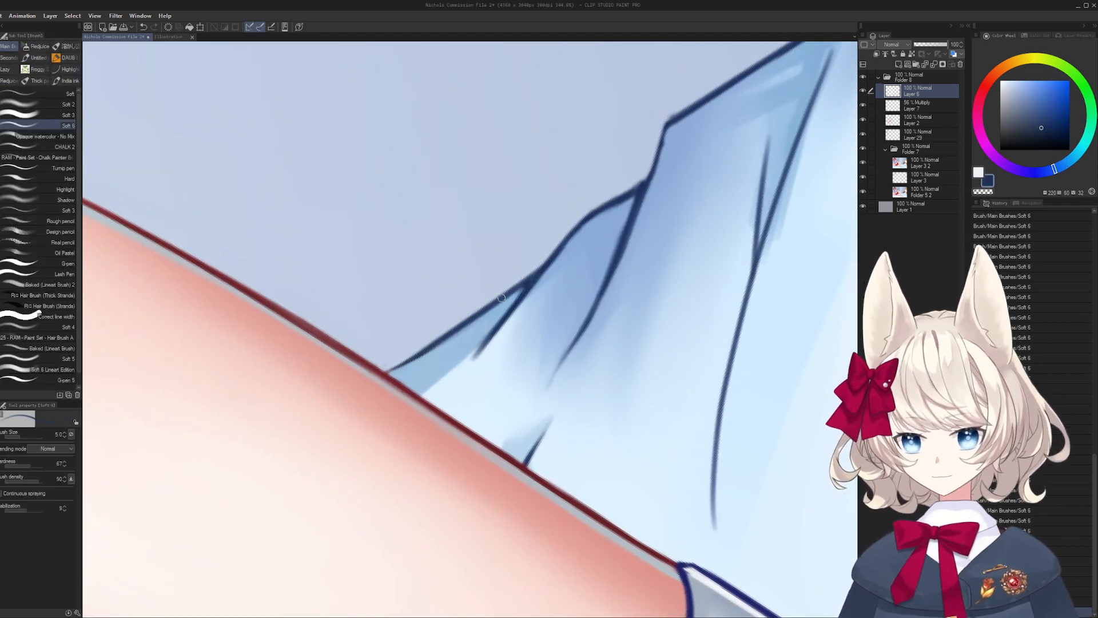
{"action": "key", "text": "]"}
{"action": "mouse_move", "coordinate": [389, 372]}
{"action": "left_mouse_down"}
{"action": "mouse_move", "coordinate": [506, 293]}
{"action": "mouse_move", "coordinate": [458, 280]}
{"action": "left_mouse_up"}
{"action": "left_click_drag", "start_coordinate": [632, 269], "coordinate": [643, 323]}
{"action": "left_click_drag", "start_coordinate": [589, 300], "coordinate": [664, 288]}
{"action": "mouse_move", "coordinate": [558, 277]}
{"action": "left_mouse_down"}
{"action": "mouse_move", "coordinate": [627, 255]}
{"action": "mouse_move", "coordinate": [575, 321]}
{"action": "mouse_move", "coordinate": [646, 276]}
{"action": "mouse_move", "coordinate": [664, 303]}
{"action": "mouse_move", "coordinate": [542, 302]}
{"action": "mouse_move", "coordinate": [553, 352]}
{"action": "left_mouse_up"}
{"action": "key", "text": "ctrl+z"}
{"action": "key", "text": "ctrl+z"}
- Blend the shading of the blanket folds below the wall with sampled light blue at brush size 15
{"action": "left_click", "coordinate": [602, 294], "text": "alt"}
{"action": "key", "text": "bracketright"}
{"action": "key", "text": "bracketright"}
{"action": "key", "text": "bracketright"}
{"action": "key", "text": "bracketright"}
{"action": "key", "text": "bracketright"}
{"action": "key", "text": "bracketright"}
{"action": "left_click", "coordinate": [573, 312], "text": "alt"}
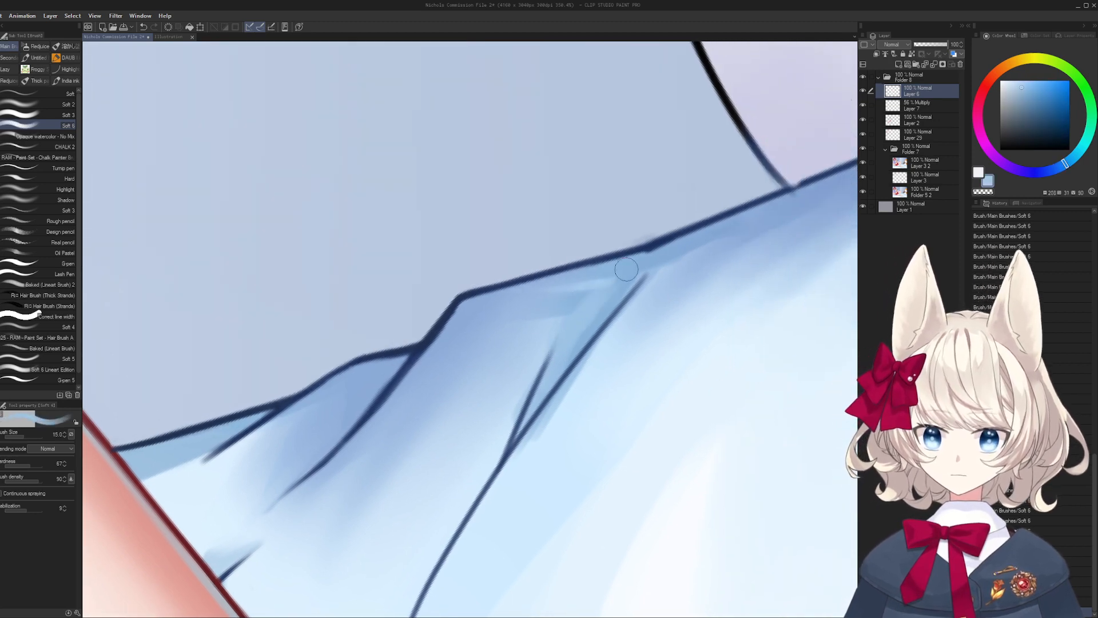
{"action": "mouse_move", "coordinate": [539, 311]}
{"action": "left_mouse_down"}
{"action": "mouse_move", "coordinate": [506, 357]}
{"action": "mouse_move", "coordinate": [515, 320]}
{"action": "mouse_move", "coordinate": [503, 409]}
{"action": "left_mouse_up"}
- Compare the whole illustration with Folder 7 hidden and shown, leaving the folder visible
{"action": "key", "text": "ctrl+space"}
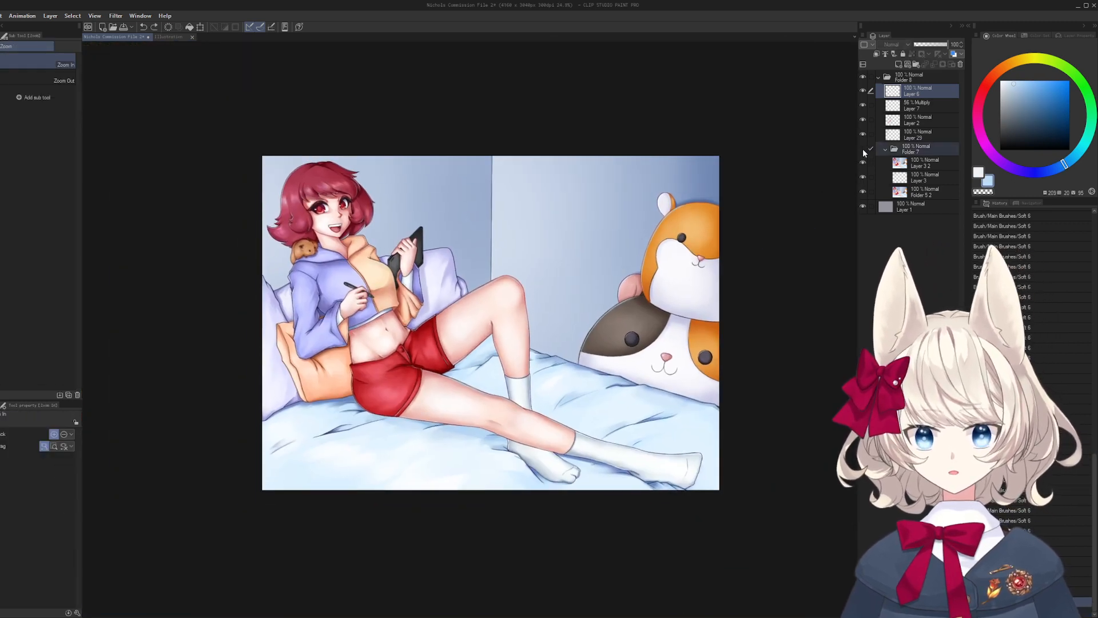
{"action": "left_click", "coordinate": [862, 149]}
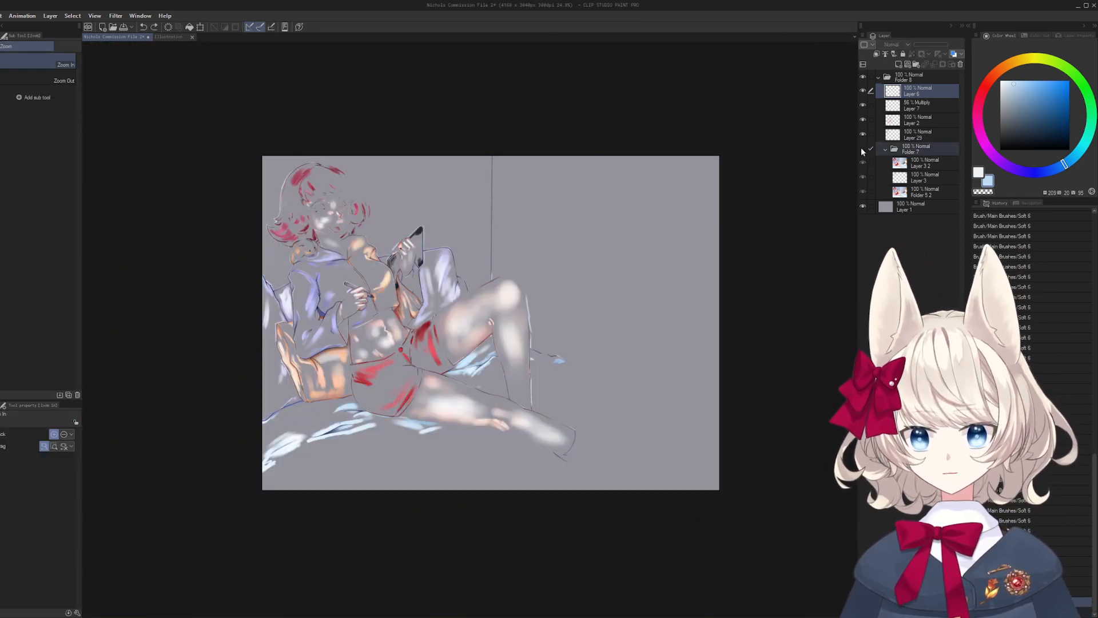
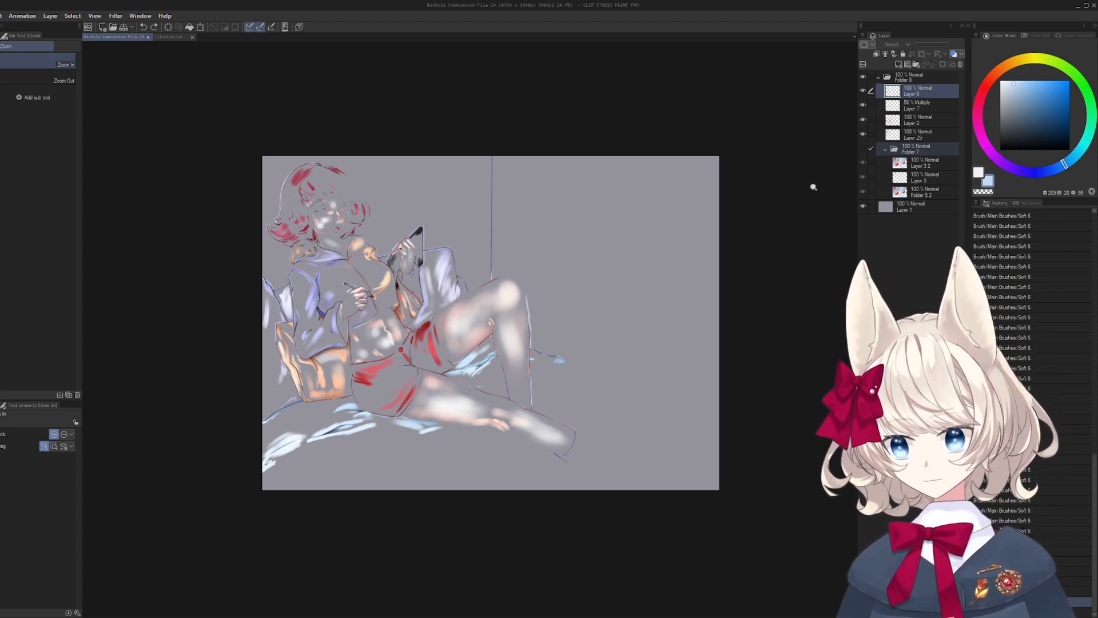
{"action": "left_click", "coordinate": [862, 148]}
{"action": "left_click", "coordinate": [863, 148]}
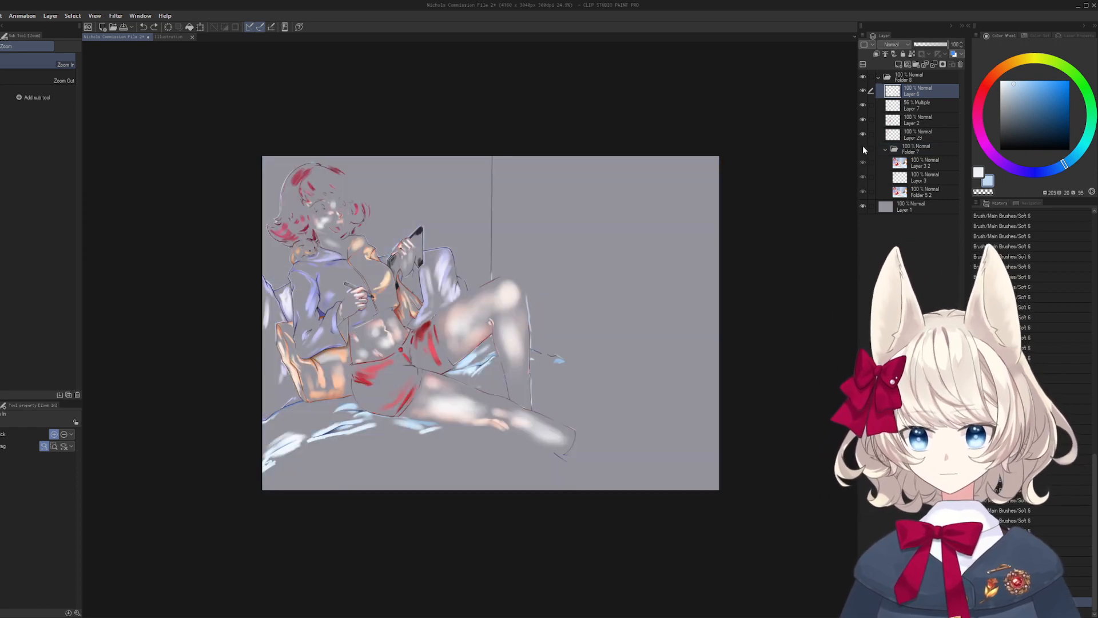
{"action": "left_click", "coordinate": [863, 148]}
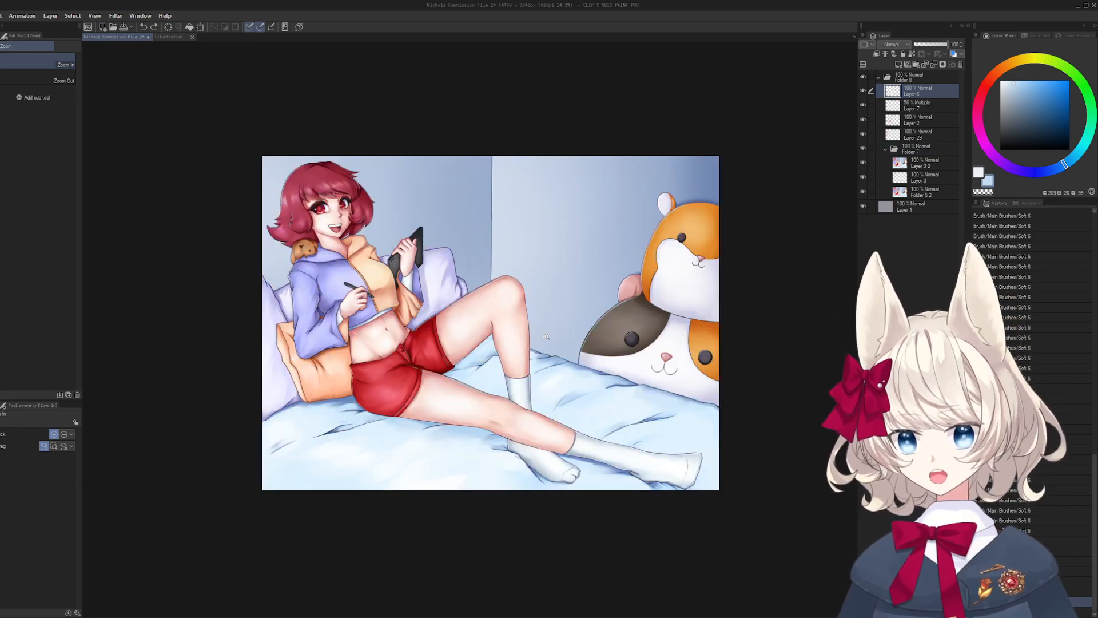
- Soften the shading on the pillow's small corner fold above the bent thigh with sampled pale lavender at brush size 10
{"action": "scroll", "coordinate": [435, 309], "scroll_direction": "up", "scroll_amount": 10}
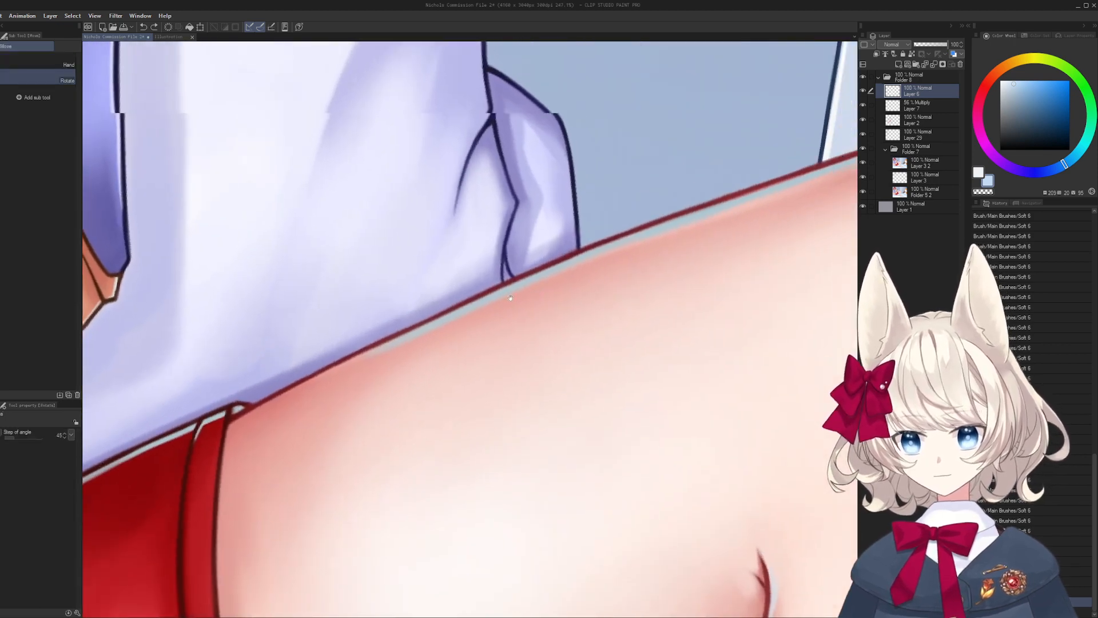
{"action": "left_click_drag", "start_coordinate": [493, 313], "coordinate": [464, 438]}
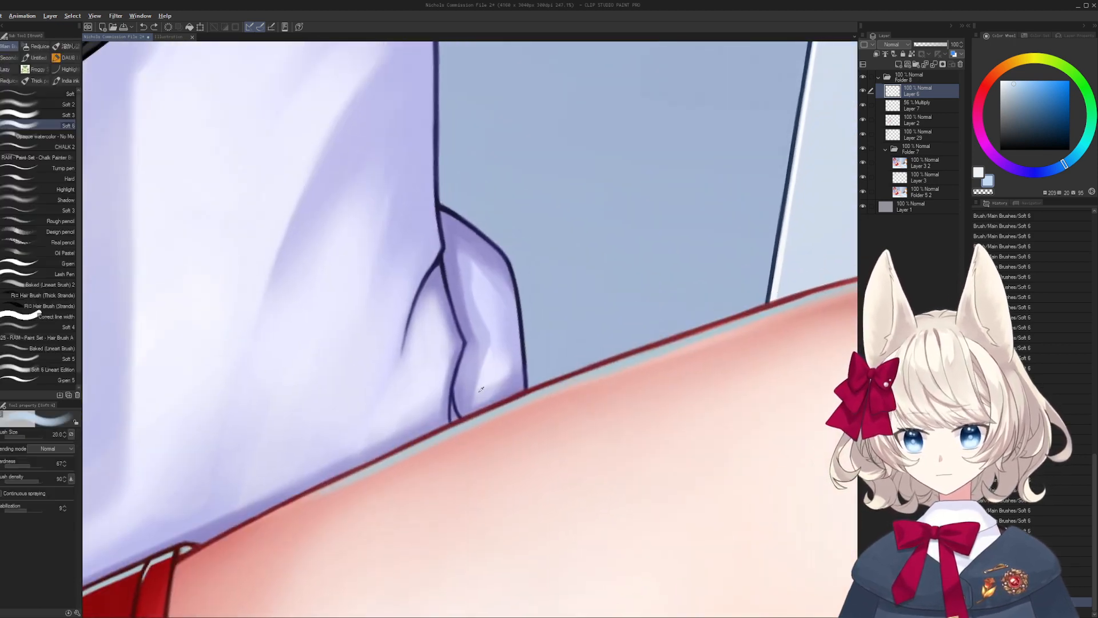
{"action": "left_click", "coordinate": [503, 347], "text": "alt"}
{"action": "key", "text": "bracketleft"}
{"action": "key", "text": "bracketleft"}
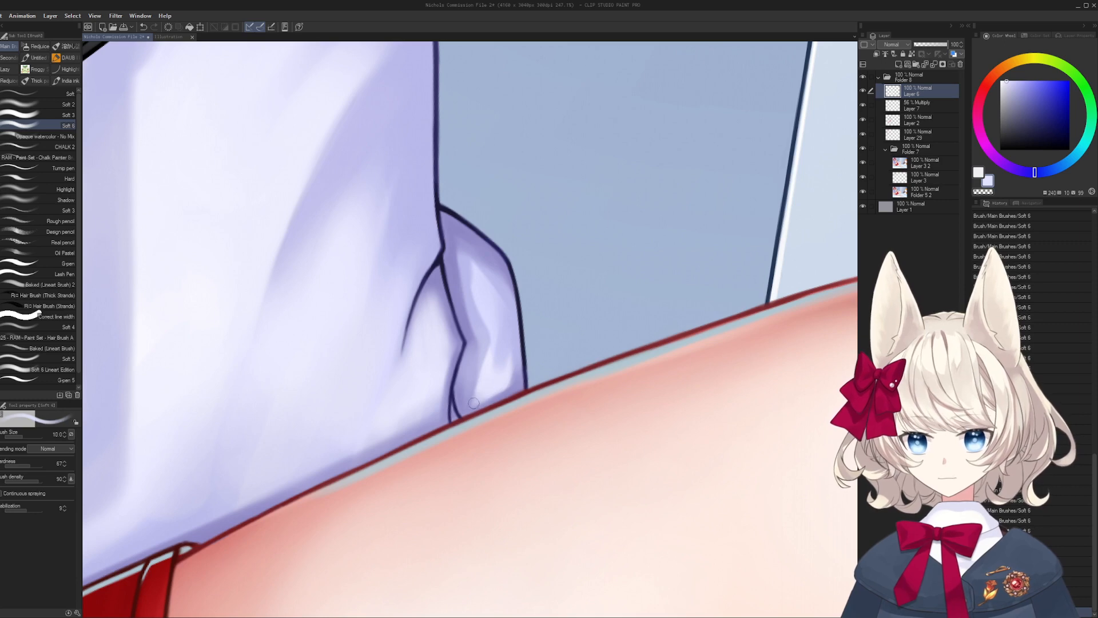
{"action": "left_click_drag", "start_coordinate": [508, 349], "coordinate": [457, 389]}
{"action": "key", "text": "bracketleft"}
{"action": "left_click", "coordinate": [440, 394], "text": "alt"}
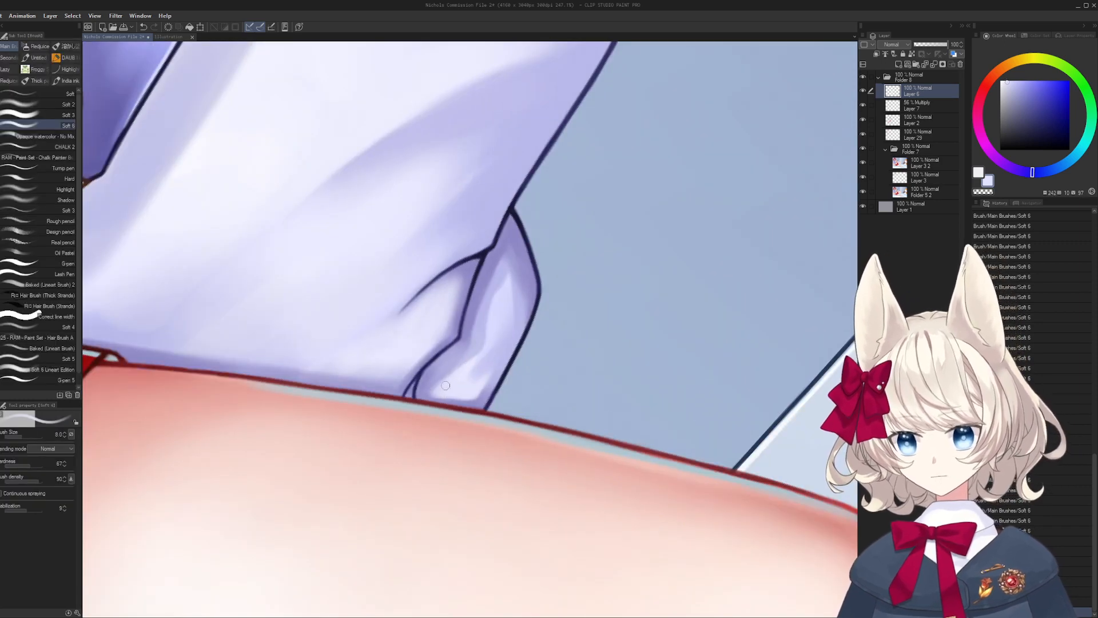
- Smooth the lavender pillow's shading above the shorts and thigh with sampled pillow tones, enlarging the brush to 30
{"action": "mouse_move", "coordinate": [359, 304]}
{"action": "left_mouse_down"}
{"action": "mouse_move", "coordinate": [454, 358]}
{"action": "mouse_move", "coordinate": [567, 325]}
{"action": "left_mouse_up"}
{"action": "left_click", "coordinate": [356, 353], "text": "alt"}
{"action": "key", "text": "bracketright"}
{"action": "key", "text": "bracketright"}
{"action": "key", "text": "bracketright"}
{"action": "key", "text": "bracketright"}
{"action": "key", "text": "bracketright"}
{"action": "key", "text": "bracketright"}
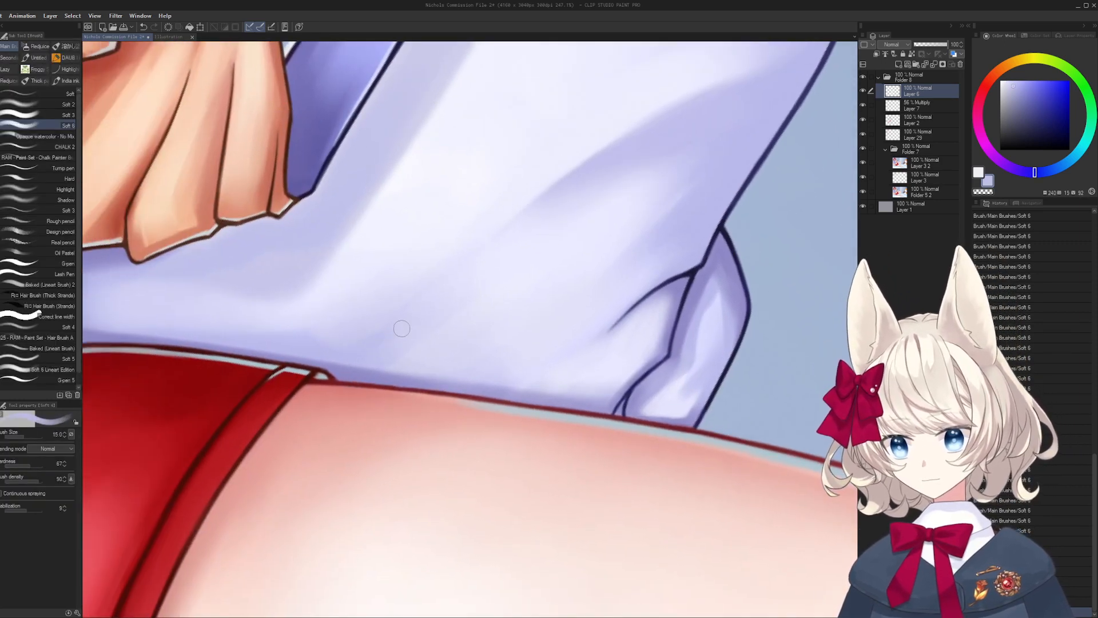
{"action": "left_click", "coordinate": [438, 305], "text": "alt"}
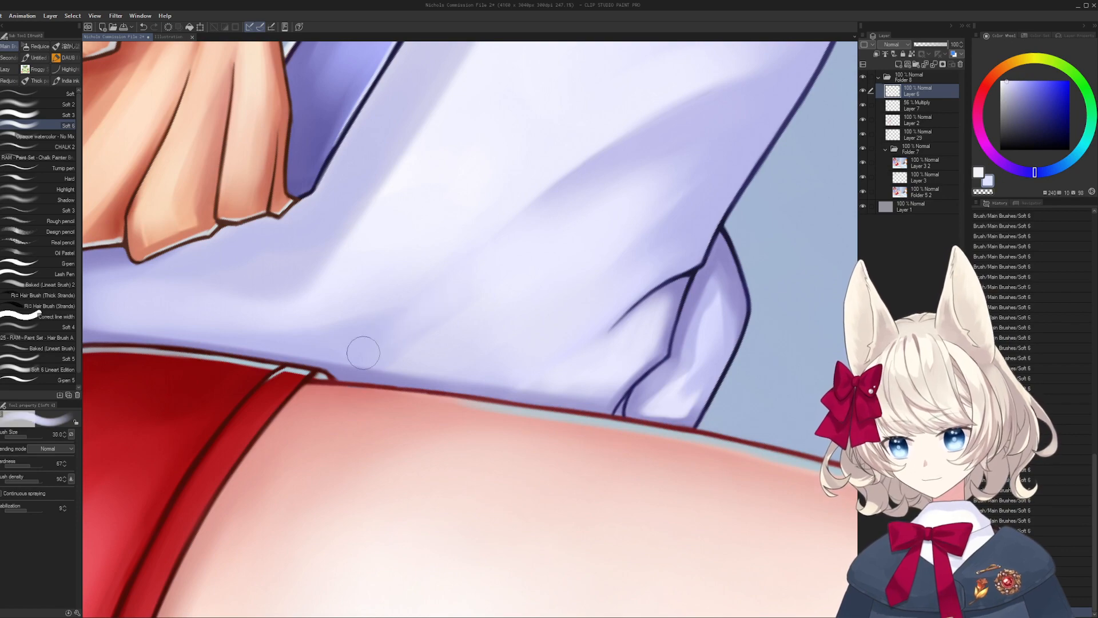
{"action": "left_click_drag", "start_coordinate": [380, 312], "coordinate": [400, 360]}
{"action": "left_click", "coordinate": [340, 374], "text": "alt"}
{"action": "left_click_drag", "start_coordinate": [512, 372], "coordinate": [542, 347]}
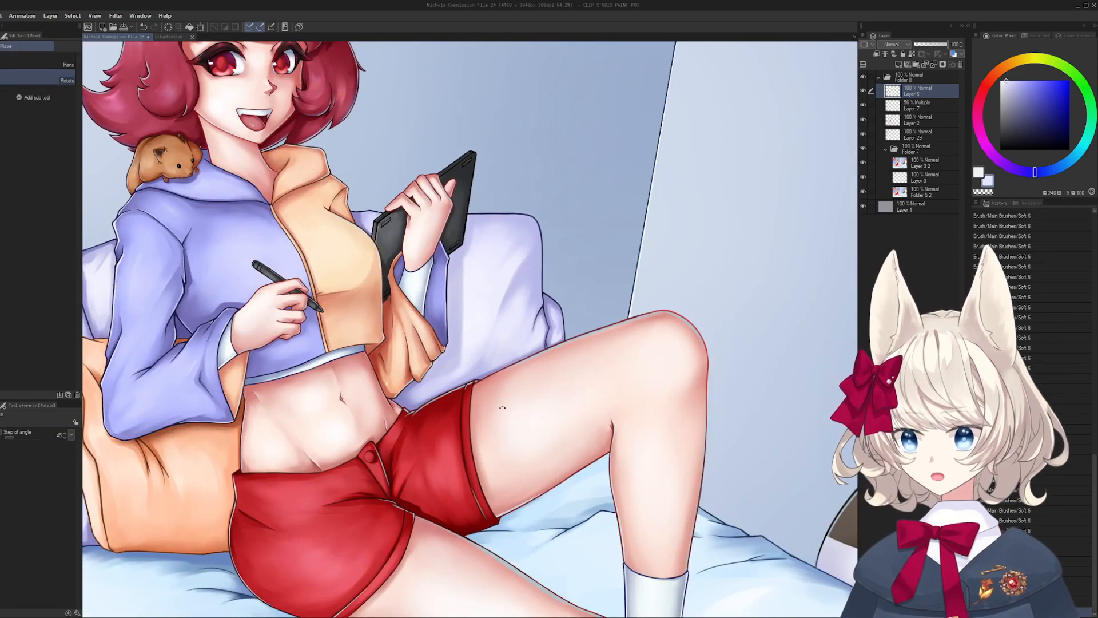
- Mirror the canvas view and touch up the purple jacket's chest shading with its sampled colour at brush size 50
{"action": "key", "text": "h"}
{"action": "left_click_drag", "start_coordinate": [691, 219], "coordinate": [571, 264]}
{"action": "left_click", "coordinate": [571, 264]}
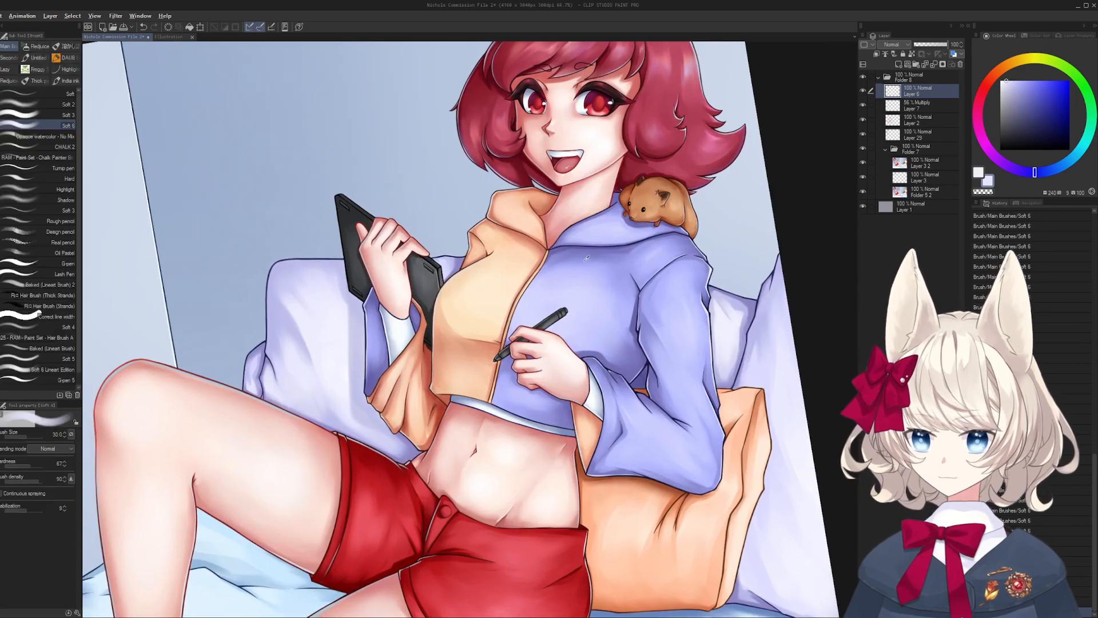
{"action": "left_click", "coordinate": [571, 264], "text": "alt"}
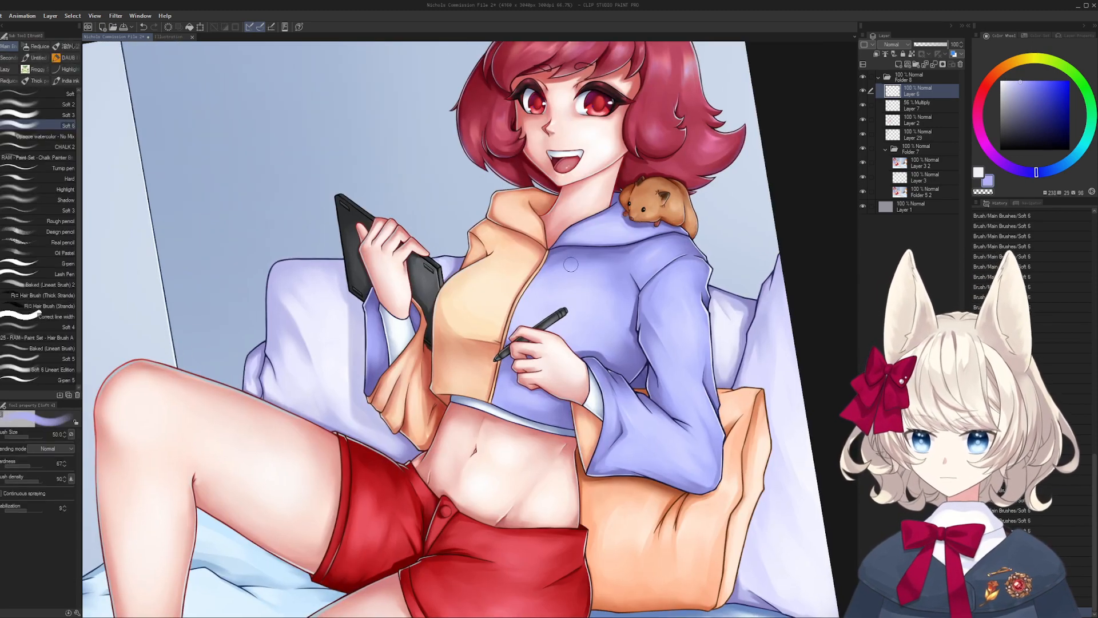
{"action": "left_click", "coordinate": [516, 243], "text": "alt"}
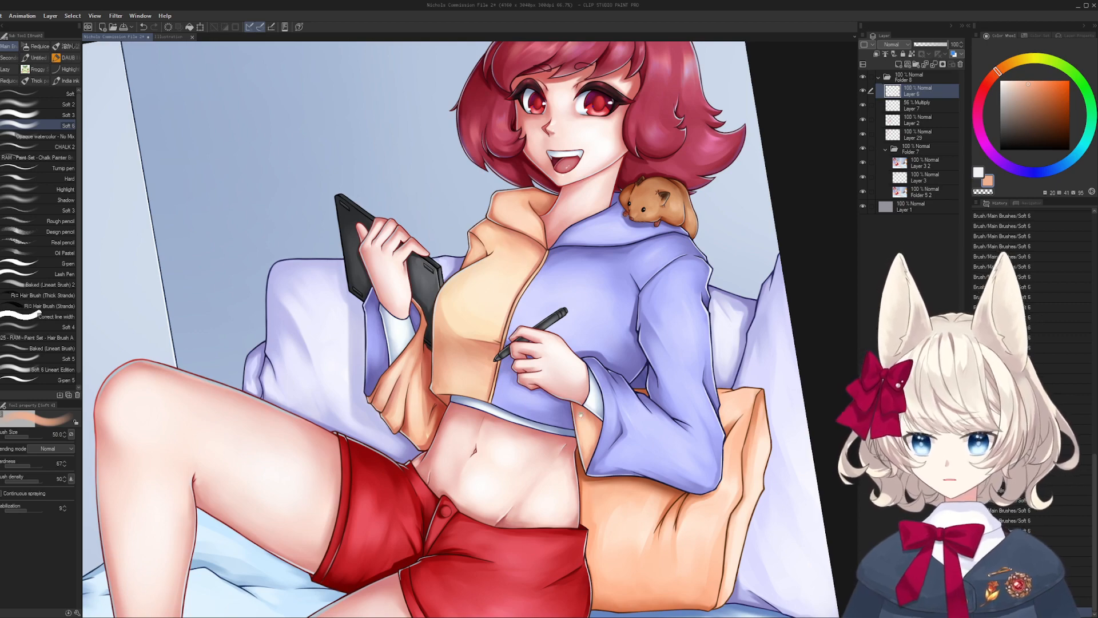
- Smooth the orange pillow's shading beside the hip with sampled light orange tones at brush size 50
{"action": "left_click_drag", "start_coordinate": [581, 415], "coordinate": [594, 330]}
{"action": "left_click", "coordinate": [593, 330], "text": "alt"}
{"action": "left_click_drag", "start_coordinate": [472, 398], "coordinate": [502, 316]}
{"action": "left_click_drag", "start_coordinate": [503, 372], "coordinate": [474, 312]}
{"action": "left_click_drag", "start_coordinate": [563, 328], "coordinate": [595, 346]}
{"action": "left_click", "coordinate": [589, 362], "text": "alt"}
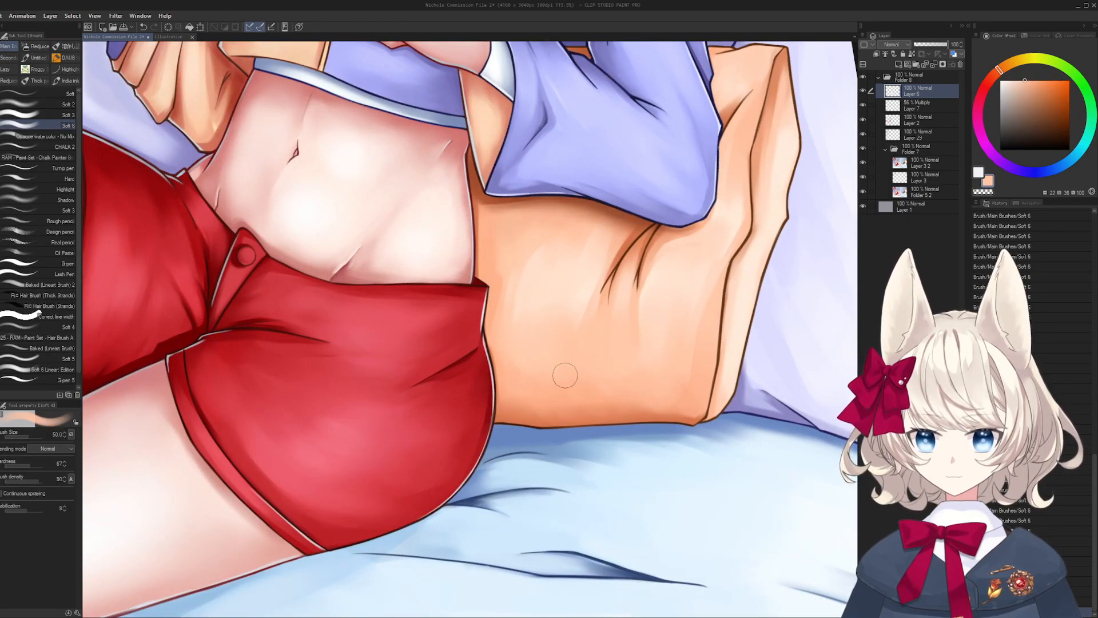
{"action": "scroll", "coordinate": [549, 372], "scroll_direction": "down", "scroll_amount": 3}
{"action": "left_click_drag", "start_coordinate": [545, 372], "coordinate": [490, 324]}
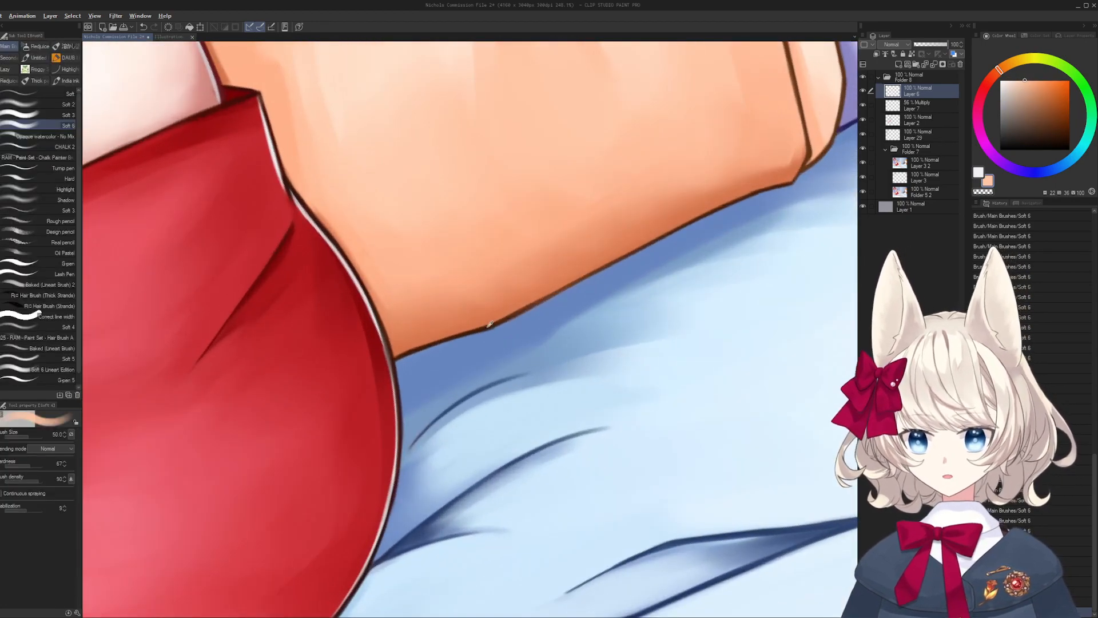
- Redraw the orange pillow's lower outline against the blanket with its sampled dark brown at brush size 5
{"action": "left_click", "coordinate": [488, 327], "text": "alt"}
{"action": "mouse_move", "coordinate": [596, 303]}
{"action": "left_mouse_down"}
{"action": "mouse_move", "coordinate": [601, 320]}
{"action": "mouse_move", "coordinate": [426, 343]}
{"action": "mouse_move", "coordinate": [450, 317]}
{"action": "left_mouse_up"}
{"action": "key", "text": "["}
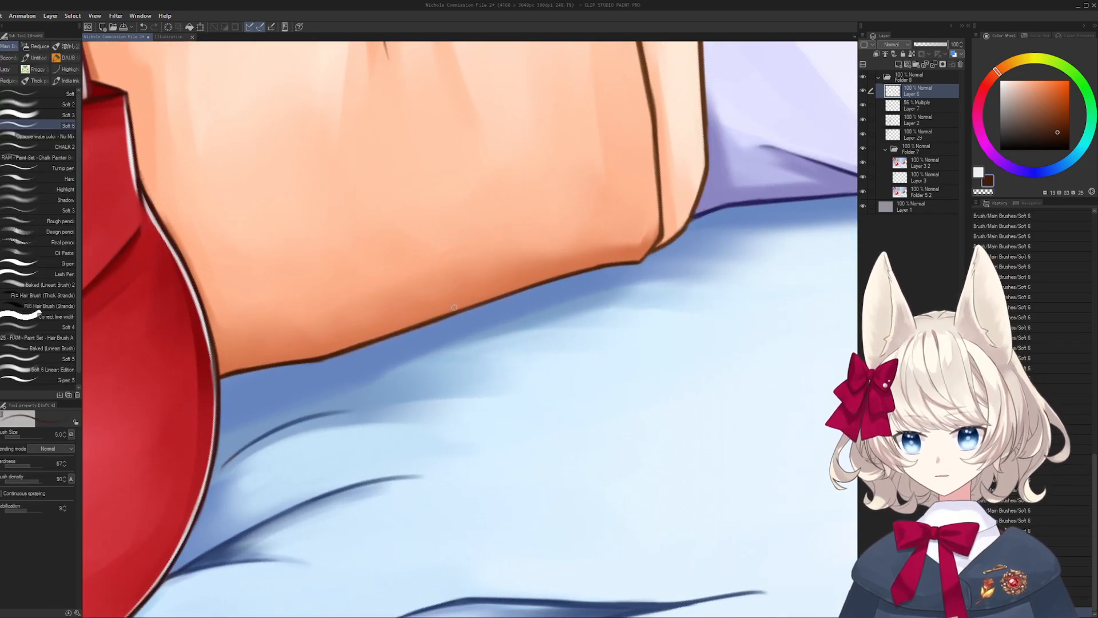
{"action": "mouse_move", "coordinate": [344, 351]}
{"action": "left_mouse_down"}
{"action": "mouse_move", "coordinate": [549, 284]}
{"action": "mouse_move", "coordinate": [486, 329]}
{"action": "left_mouse_up"}
{"action": "left_click_drag", "start_coordinate": [438, 356], "coordinate": [506, 331]}
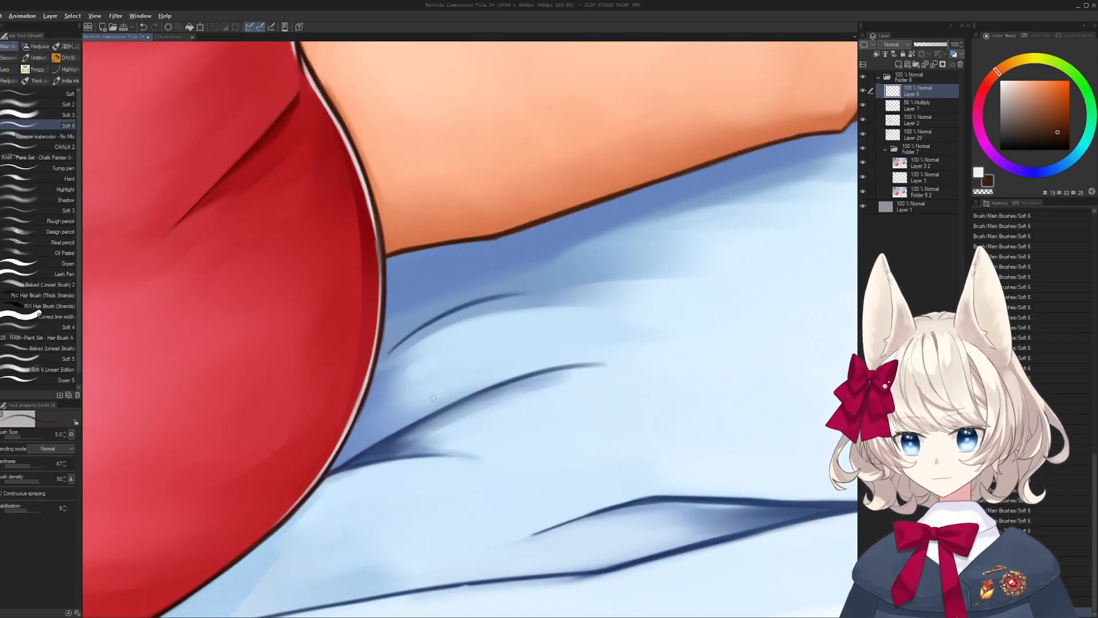
- Clean the blanket along the long fold line below the red shorts with sampled pale blue at brush size 15
{"action": "mouse_move", "coordinate": [553, 378]}
{"action": "left_mouse_down"}
{"action": "mouse_move", "coordinate": [566, 286]}
{"action": "mouse_move", "coordinate": [527, 293]}
{"action": "left_mouse_up"}
{"action": "left_click", "coordinate": [638, 277], "text": "alt"}
{"action": "key", "text": "]"}
{"action": "key", "text": "]"}
{"action": "key", "text": "]"}
{"action": "left_click_drag", "start_coordinate": [517, 349], "coordinate": [655, 154]}
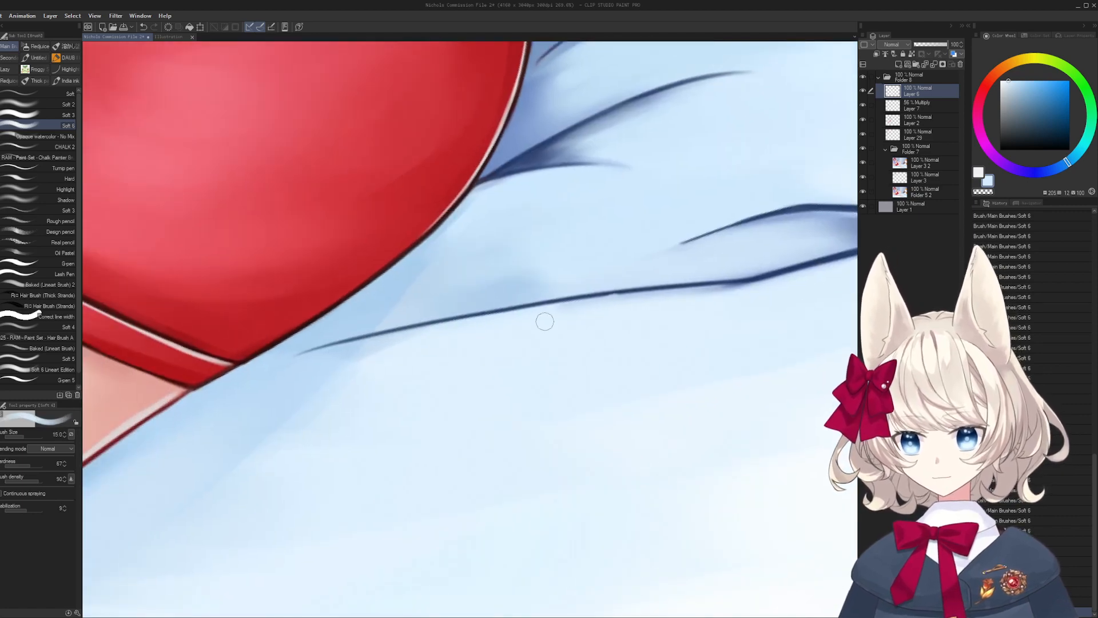
{"action": "mouse_move", "coordinate": [491, 328]}
{"action": "left_mouse_down"}
{"action": "mouse_move", "coordinate": [740, 290]}
{"action": "mouse_move", "coordinate": [645, 301]}
{"action": "left_mouse_up"}
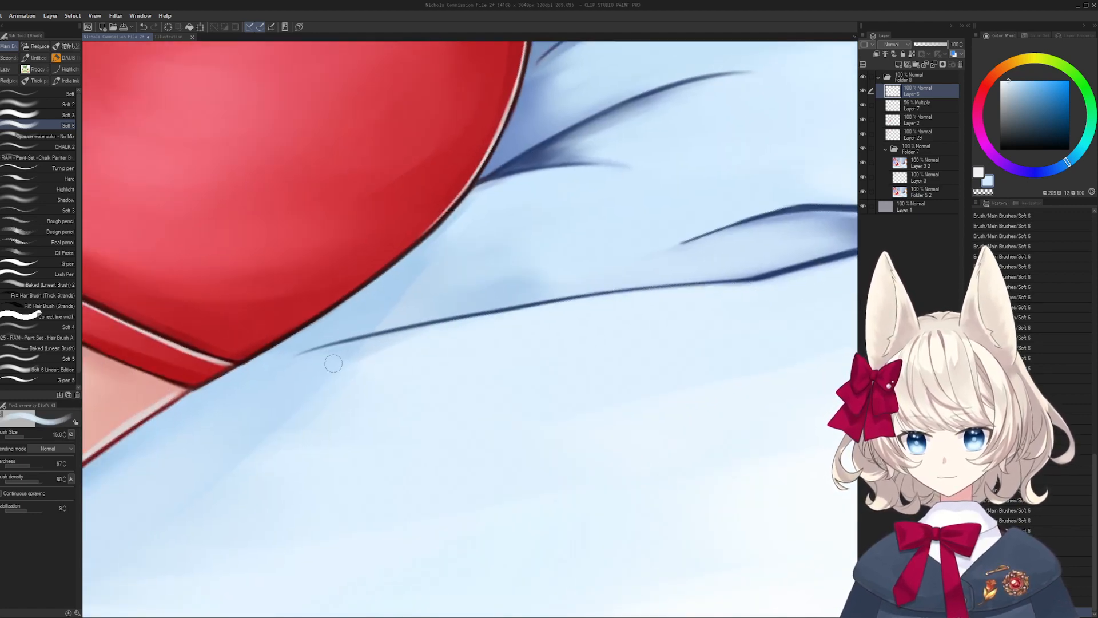
{"action": "mouse_move", "coordinate": [338, 359]}
{"action": "left_mouse_down"}
{"action": "mouse_move", "coordinate": [719, 297]}
{"action": "mouse_move", "coordinate": [412, 343]}
{"action": "left_mouse_up"}
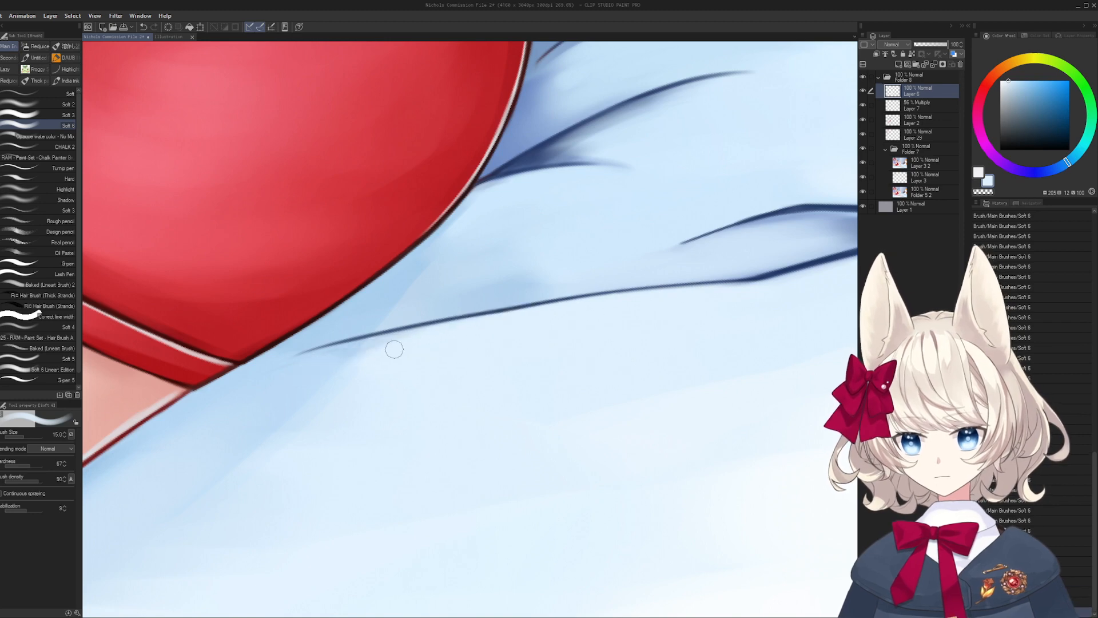
- Redraw the long blanket fold line below the shorts with its sampled dark blue at brush size 4
{"action": "left_click_drag", "start_coordinate": [827, 249], "coordinate": [610, 295]}
{"action": "left_click", "coordinate": [780, 251], "text": "alt"}
{"action": "left_click_drag", "start_coordinate": [550, 339], "coordinate": [722, 270]}
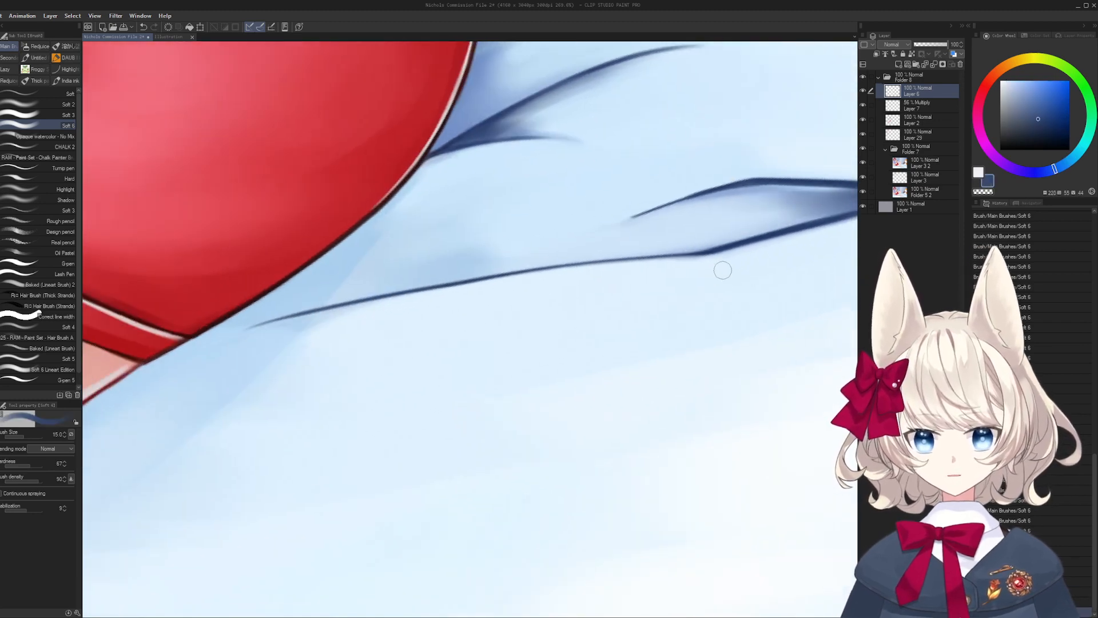
{"action": "key", "text": "bracketleft"}
{"action": "key", "text": "bracketleft"}
{"action": "key", "text": "bracketleft"}
{"action": "key", "text": "bracketleft"}
{"action": "key", "text": "bracketleft"}
{"action": "left_click_drag", "start_coordinate": [249, 328], "coordinate": [594, 264]}
{"action": "left_click_drag", "start_coordinate": [405, 293], "coordinate": [712, 258]}
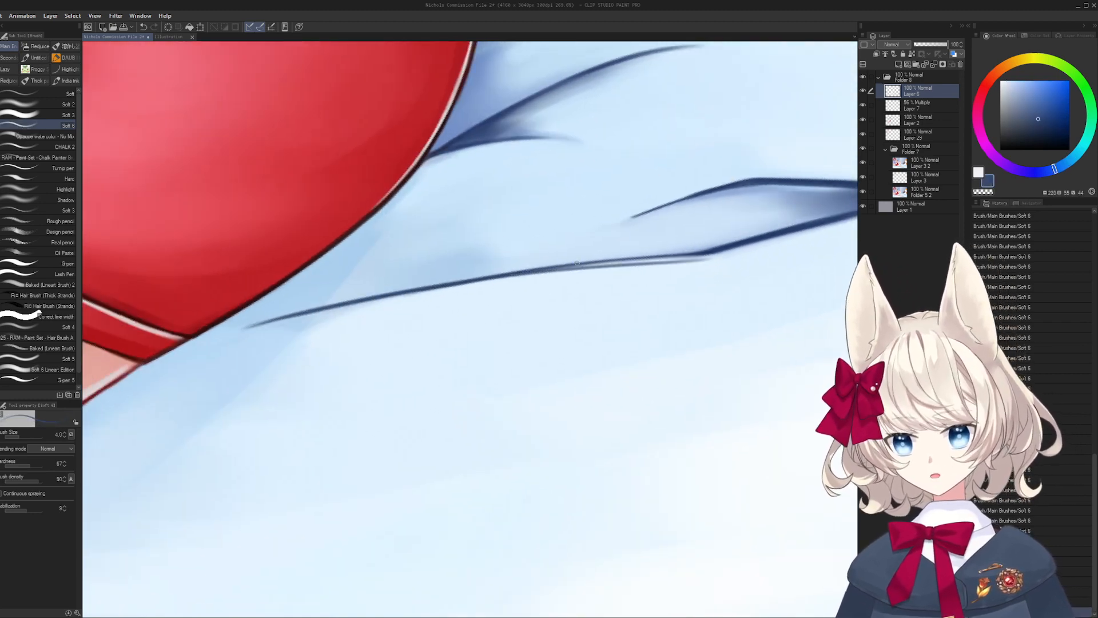
{"action": "key", "text": "ctrl+z"}
{"action": "left_click_drag", "start_coordinate": [481, 277], "coordinate": [713, 246]}
{"action": "left_click_drag", "start_coordinate": [378, 343], "coordinate": [487, 308]}
- Refine the fold line's tapered end beside the shorts, trimming its edge with sampled pale blue at brush size 10
{"action": "key", "text": "bracketleft"}
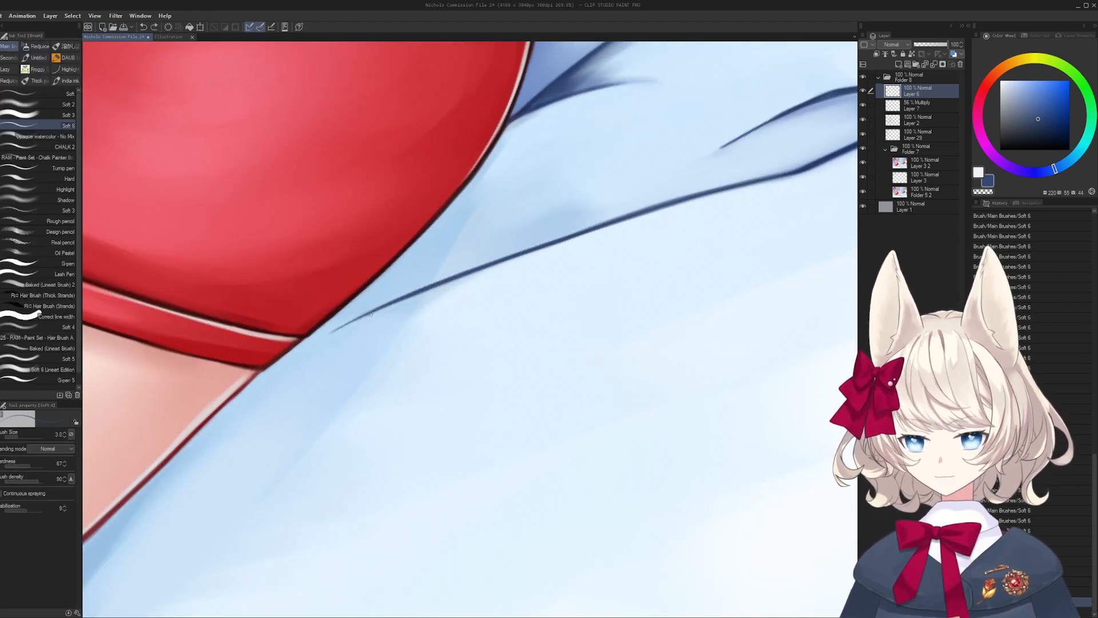
{"action": "key", "text": "ctrl+z"}
{"action": "key", "text": "bracketright"}
{"action": "left_click_drag", "start_coordinate": [332, 331], "coordinate": [529, 253]}
{"action": "key", "text": "bracketright"}
{"action": "key", "text": "ctrl+z"}
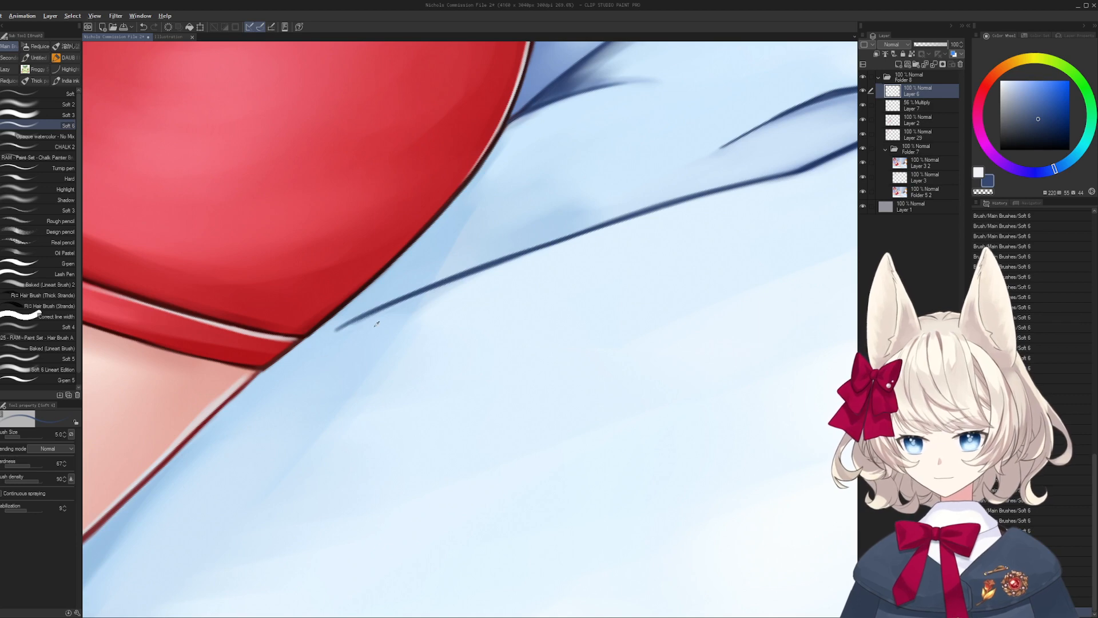
{"action": "left_click", "coordinate": [376, 324], "text": "alt"}
{"action": "key", "text": "bracketright"}
{"action": "key", "text": "bracketright"}
{"action": "key", "text": "bracketright"}
{"action": "key", "text": "bracketright"}
{"action": "left_click_drag", "start_coordinate": [333, 336], "coordinate": [466, 293]}
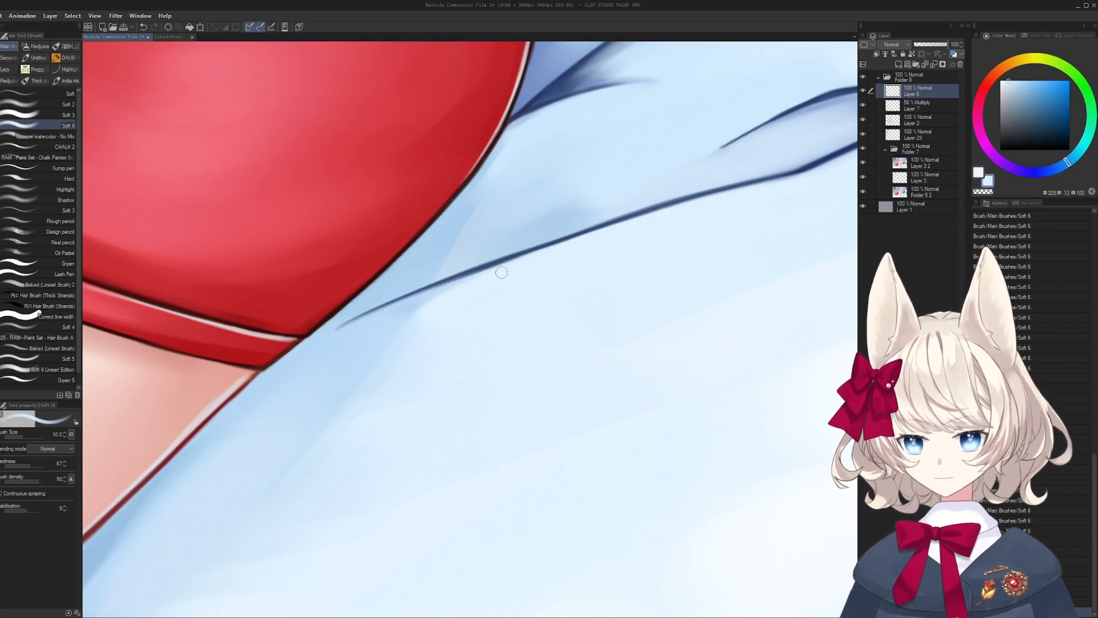
- Smooth the blanket's shadow beside the straight leg's thigh and knee with sampled light blues and an enlarged brush
{"action": "scroll", "coordinate": [501, 272], "scroll_direction": "down", "scroll_amount": 3}
{"action": "left_click_drag", "start_coordinate": [473, 368], "coordinate": [596, 252]}
{"action": "scroll", "coordinate": [596, 253], "scroll_direction": "up", "scroll_amount": 3}
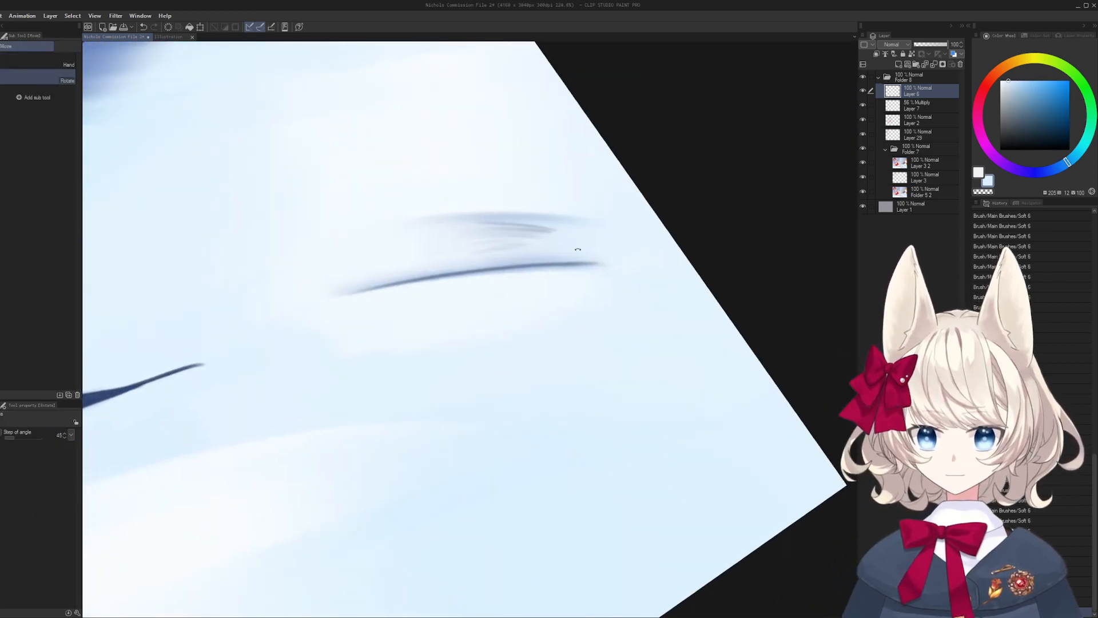
{"action": "scroll", "coordinate": [577, 250], "scroll_direction": "down", "scroll_amount": 10}
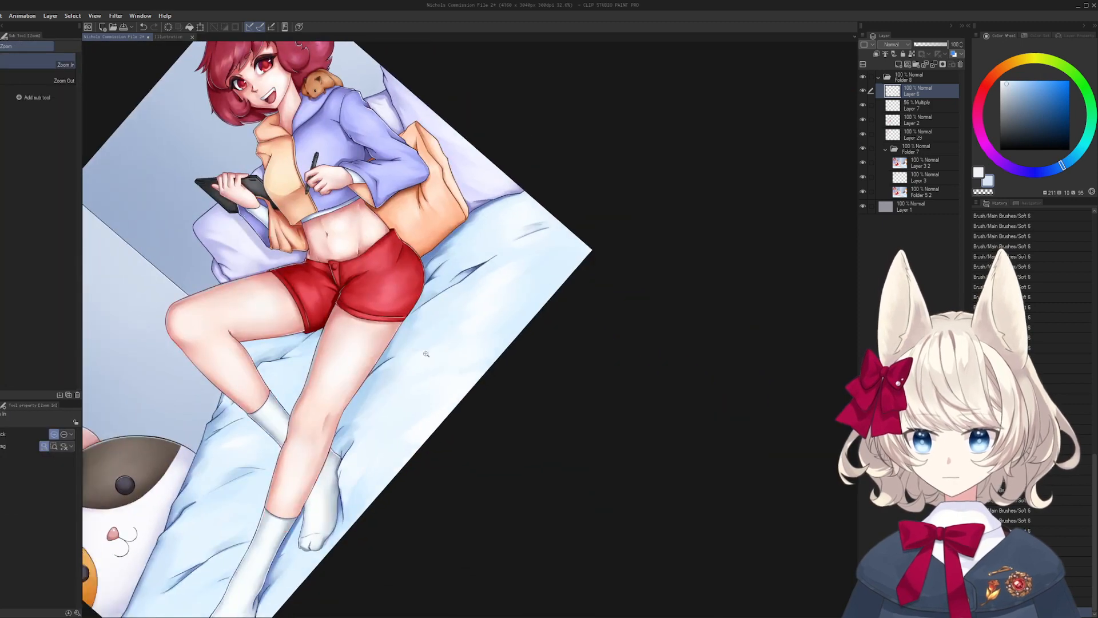
{"action": "scroll", "coordinate": [426, 354], "scroll_direction": "up", "scroll_amount": 6}
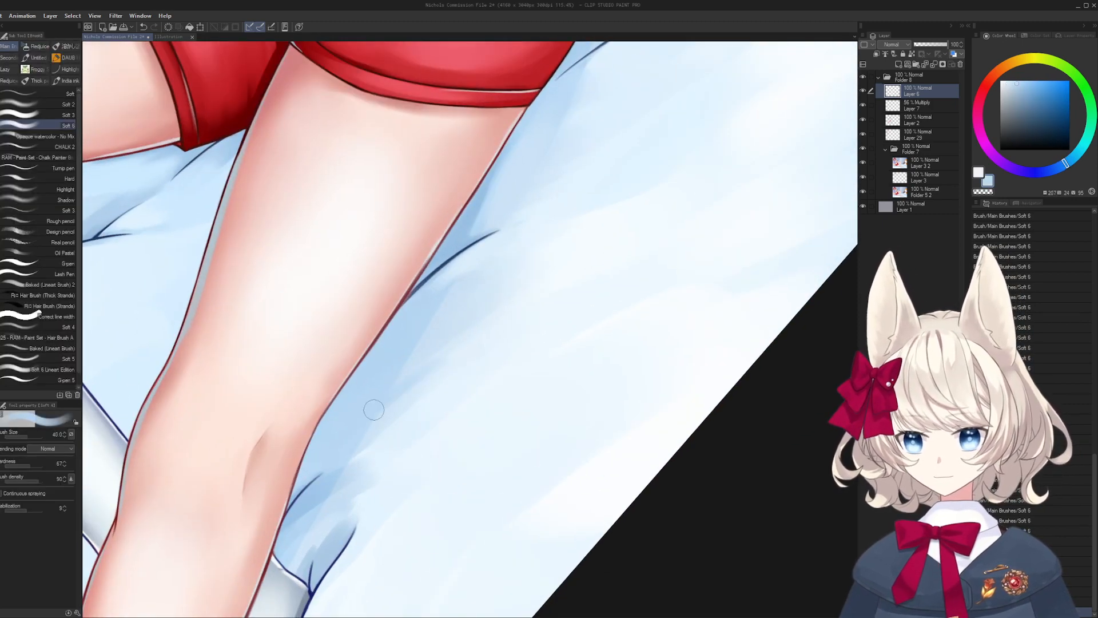
{"action": "key", "text": "bracketright"}
{"action": "key", "text": "bracketright"}
{"action": "key", "text": "bracketright"}
{"action": "key", "text": "bracketright"}
{"action": "left_click", "coordinate": [549, 243], "text": "alt"}
{"action": "left_click_drag", "start_coordinate": [572, 239], "coordinate": [479, 272]}
{"action": "left_click_drag", "start_coordinate": [573, 235], "coordinate": [455, 296]}
{"action": "left_click", "coordinate": [332, 436], "text": "alt"}
{"action": "left_click_drag", "start_coordinate": [445, 365], "coordinate": [367, 433]}
{"action": "left_click", "coordinate": [489, 366], "text": "alt"}
{"action": "left_click_drag", "start_coordinate": [340, 478], "coordinate": [424, 356]}
- Blend the blanket shadow below the knee into the lighter area with sampled blues and a smaller brush
{"action": "key", "text": "bracketleft"}
{"action": "key", "text": "bracketleft"}
{"action": "key", "text": "bracketleft"}
{"action": "left_click", "coordinate": [380, 428], "text": "alt"}
{"action": "mouse_move", "coordinate": [375, 435]}
{"action": "left_mouse_down"}
{"action": "mouse_move", "coordinate": [399, 378]}
{"action": "mouse_move", "coordinate": [405, 392]}
{"action": "mouse_move", "coordinate": [439, 356]}
{"action": "mouse_move", "coordinate": [382, 408]}
{"action": "mouse_move", "coordinate": [402, 370]}
{"action": "mouse_move", "coordinate": [393, 381]}
{"action": "mouse_move", "coordinate": [452, 332]}
{"action": "left_mouse_up"}
{"action": "left_click", "coordinate": [457, 367], "text": "alt"}
{"action": "key", "text": "bracketright"}
{"action": "key", "text": "bracketright"}
{"action": "left_click", "coordinate": [376, 425], "text": "alt"}
{"action": "left_click", "coordinate": [432, 362], "text": "alt"}
- Soften the shading of the small blanket fold above the sock cuff with sampled blues at brush sizes 30 and 40
{"action": "scroll", "coordinate": [404, 439], "scroll_direction": "up", "scroll_amount": 3}
{"action": "key", "text": "bracketleft"}
{"action": "key", "text": "bracketleft"}
{"action": "key", "text": "bracketleft"}
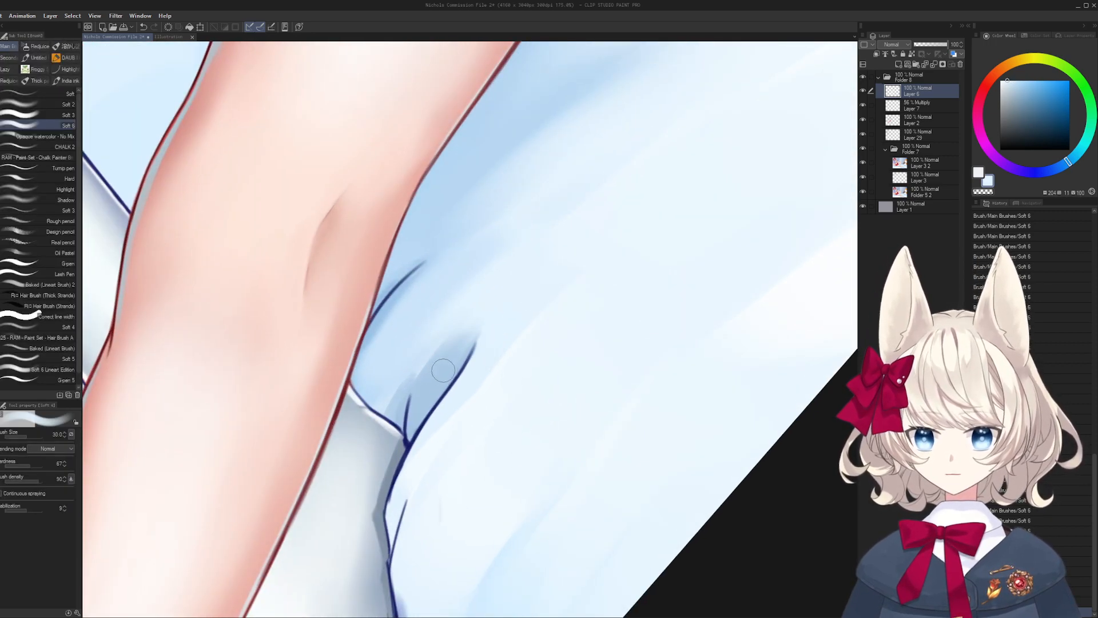
{"action": "left_click", "coordinate": [423, 389], "text": "alt"}
{"action": "left_click_drag", "start_coordinate": [421, 400], "coordinate": [475, 326]}
{"action": "key", "text": "bracketright"}
{"action": "key", "text": "bracketright"}
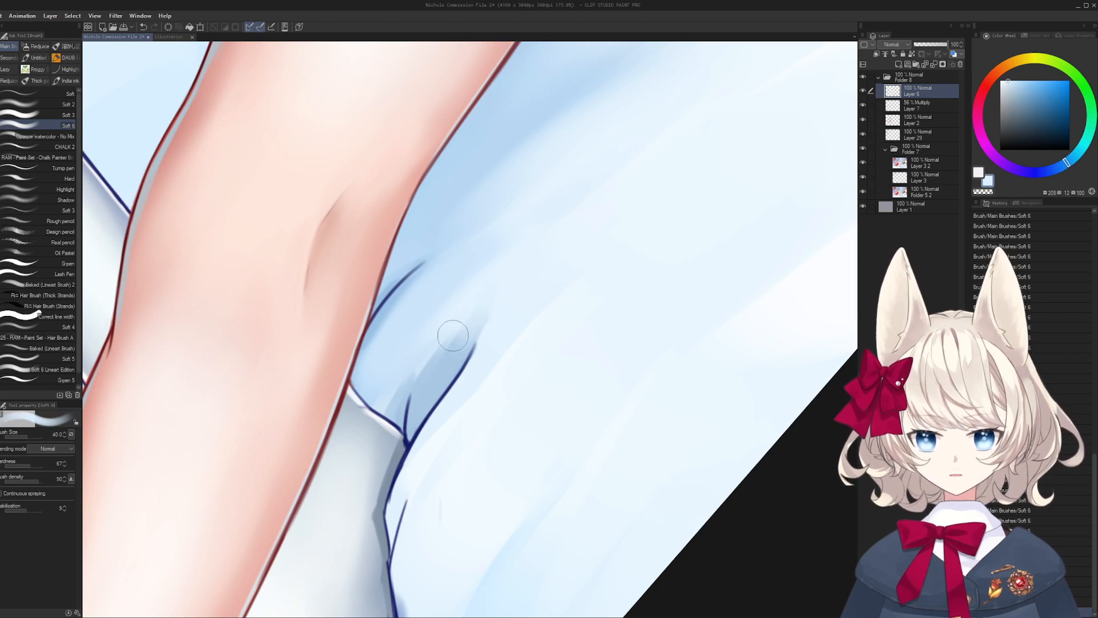
{"action": "left_click_drag", "start_coordinate": [424, 465], "coordinate": [432, 348]}
{"action": "left_click", "coordinate": [444, 421], "text": "alt"}
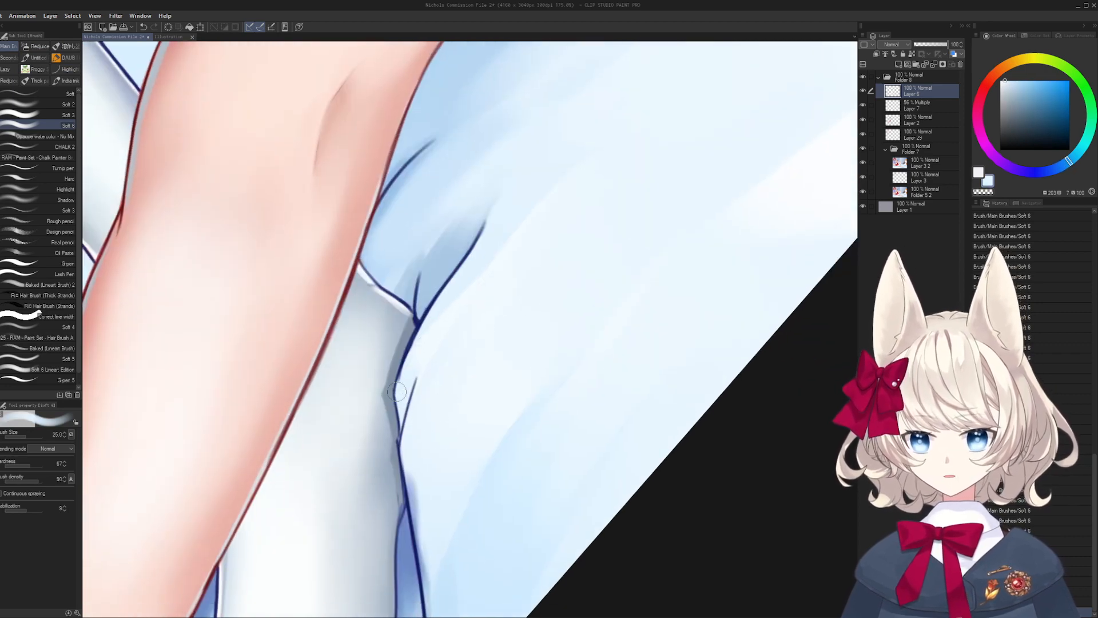
- Clean the blanket's edge along the fold and sock outline with pale blue at brush size 8
{"action": "key", "text": "bracketleft"}
{"action": "key", "text": "bracketleft"}
{"action": "key", "text": "bracketleft"}
{"action": "key", "text": "bracketleft"}
{"action": "key", "text": "bracketleft"}
{"action": "key", "text": "bracketleft"}
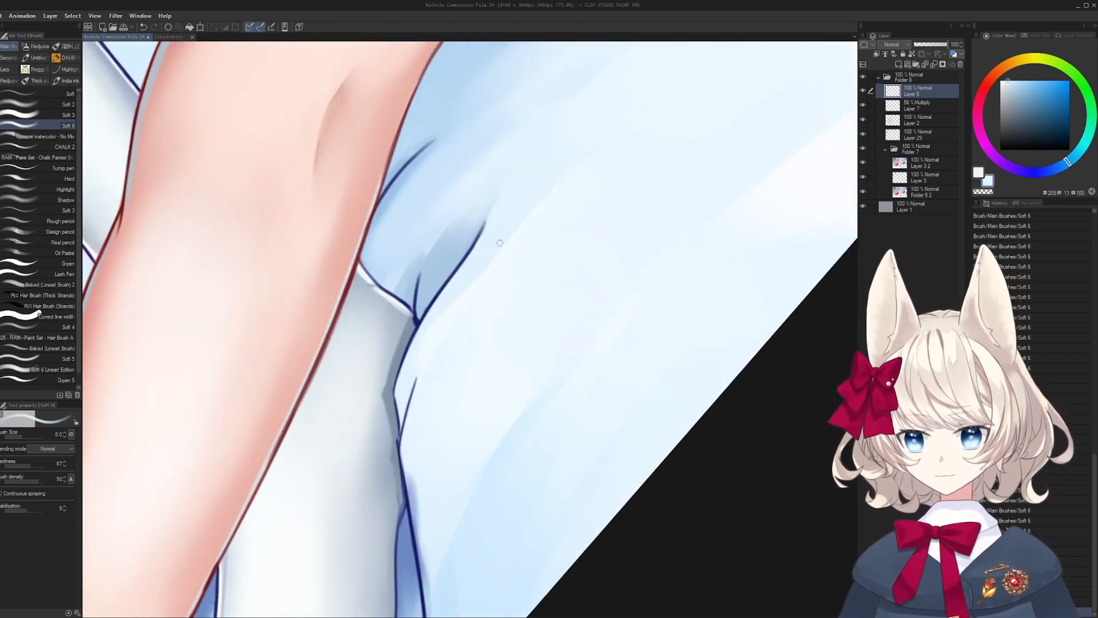
{"action": "left_click_drag", "start_coordinate": [500, 243], "coordinate": [533, 263]}
{"action": "left_click_drag", "start_coordinate": [427, 299], "coordinate": [446, 404]}
{"action": "left_click_drag", "start_coordinate": [420, 326], "coordinate": [446, 336]}
{"action": "mouse_move", "coordinate": [461, 422]}
{"action": "left_mouse_down"}
{"action": "mouse_move", "coordinate": [380, 352]}
{"action": "mouse_move", "coordinate": [432, 246]}
{"action": "mouse_move", "coordinate": [580, 288]}
{"action": "mouse_move", "coordinate": [479, 275]}
{"action": "left_mouse_up"}
- Repaint the white edge of the sock cuff behind the leg with a sampled near-white tone
{"action": "key", "text": "bracketleft"}
{"action": "key", "text": "bracketleft"}
{"action": "key", "text": "bracketleft"}
{"action": "left_click", "coordinate": [580, 288], "text": "alt"}
{"action": "key", "text": "ctrl+z"}
{"action": "left_click_drag", "start_coordinate": [432, 476], "coordinate": [518, 398]}
{"action": "left_click_drag", "start_coordinate": [486, 420], "coordinate": [525, 402]}
{"action": "left_click", "coordinate": [517, 399], "text": "alt"}
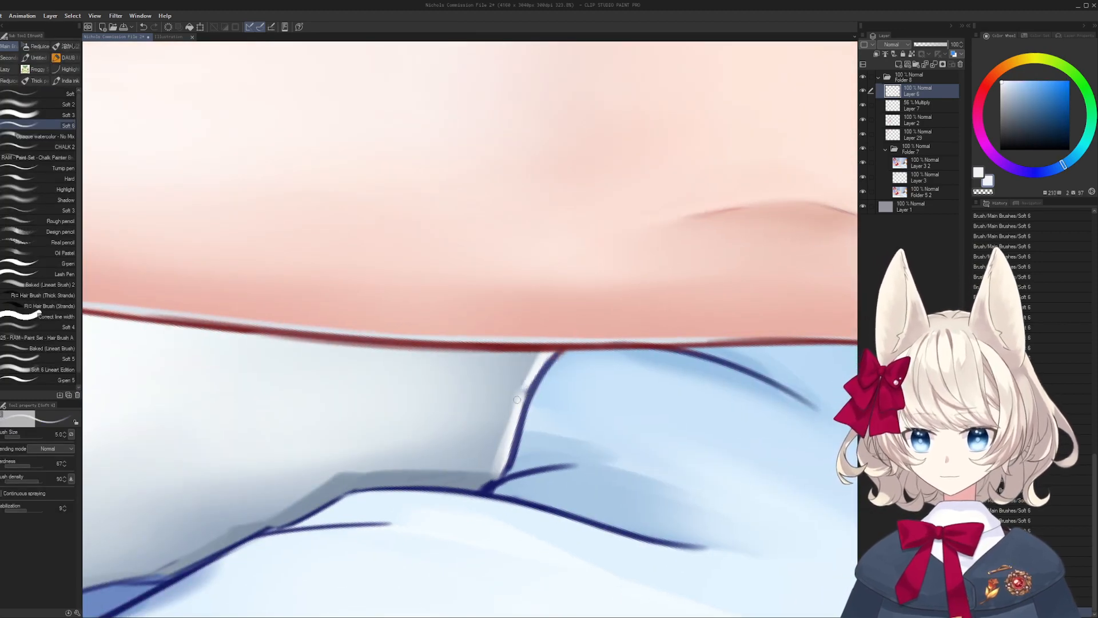
{"action": "key", "text": "bracketright"}
{"action": "key", "text": "bracketright"}
{"action": "mouse_move", "coordinate": [502, 452]}
{"action": "left_mouse_down"}
{"action": "mouse_move", "coordinate": [490, 481]}
{"action": "mouse_move", "coordinate": [519, 400]}
{"action": "left_mouse_up"}
{"action": "mouse_move", "coordinate": [504, 474]}
{"action": "left_mouse_down"}
{"action": "mouse_move", "coordinate": [528, 389]}
{"action": "mouse_move", "coordinate": [511, 448]}
{"action": "mouse_move", "coordinate": [527, 414]}
{"action": "left_mouse_up"}
- Retouch the sock cuff's outline with its sampled dark blue at brush size 5
{"action": "left_click", "coordinate": [536, 383], "text": "alt"}
{"action": "key", "text": "ctrl+z"}
{"action": "key", "text": "bracketleft"}
{"action": "key", "text": "bracketleft"}
{"action": "key", "text": "ctrl+z"}
{"action": "left_click_drag", "start_coordinate": [507, 465], "coordinate": [525, 410]}
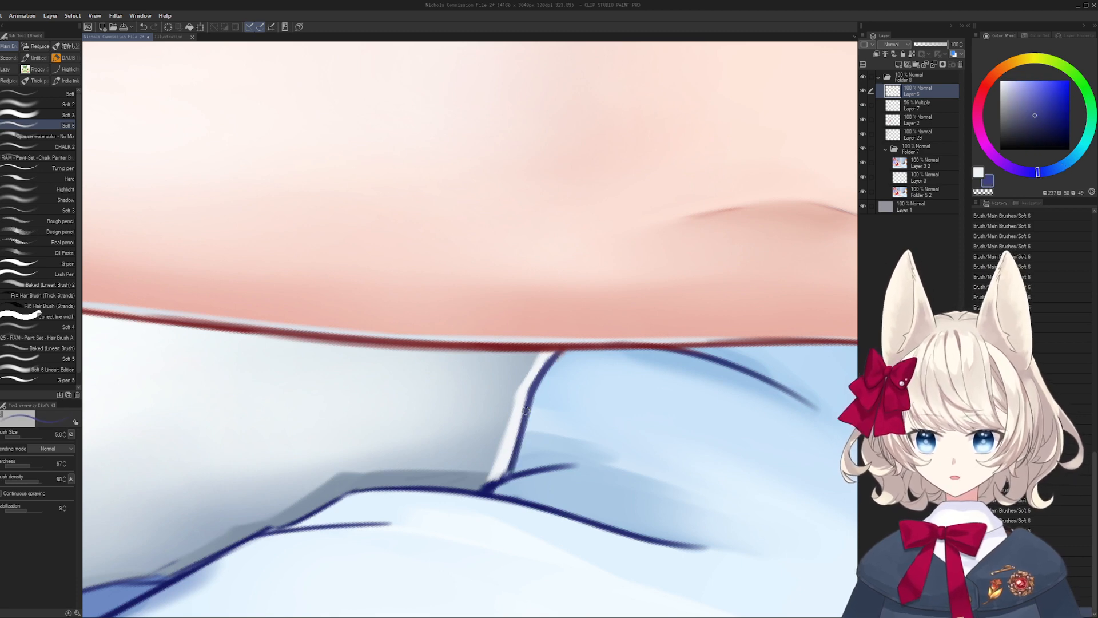
{"action": "left_click", "coordinate": [527, 373], "text": "alt"}
{"action": "left_click_drag", "start_coordinate": [528, 372], "coordinate": [426, 338]}
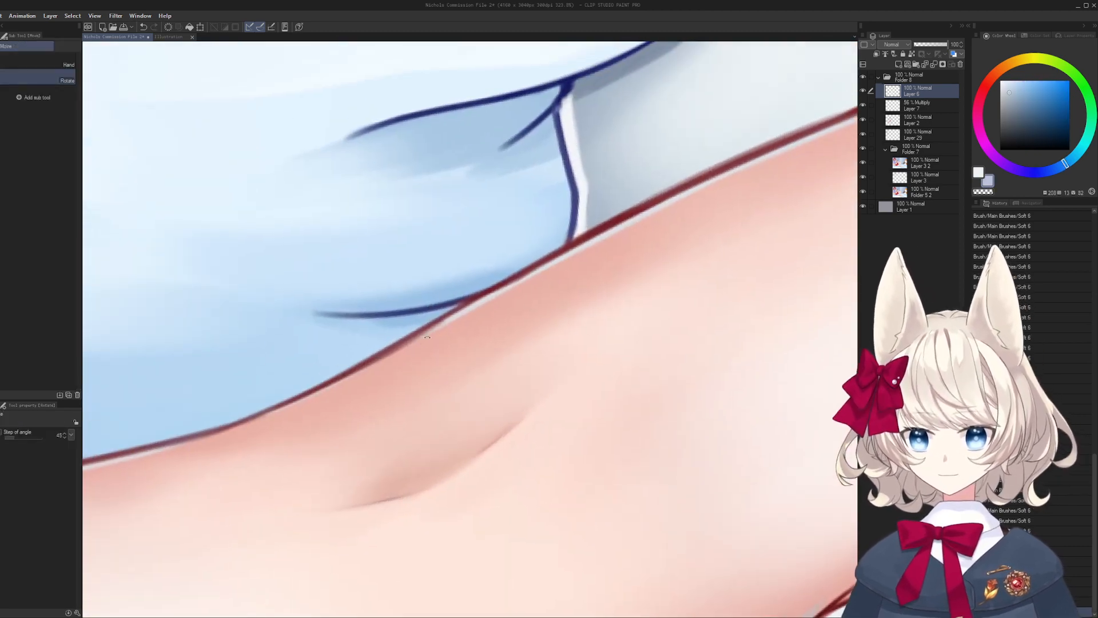
- Even out the pale rim along the leg's outline beside the blanket with sampled light grey at brush size 6
{"action": "left_click", "coordinate": [435, 331], "text": "alt"}
{"action": "key", "text": "ctrl+z"}
{"action": "left_click_drag", "start_coordinate": [295, 400], "coordinate": [439, 324]}
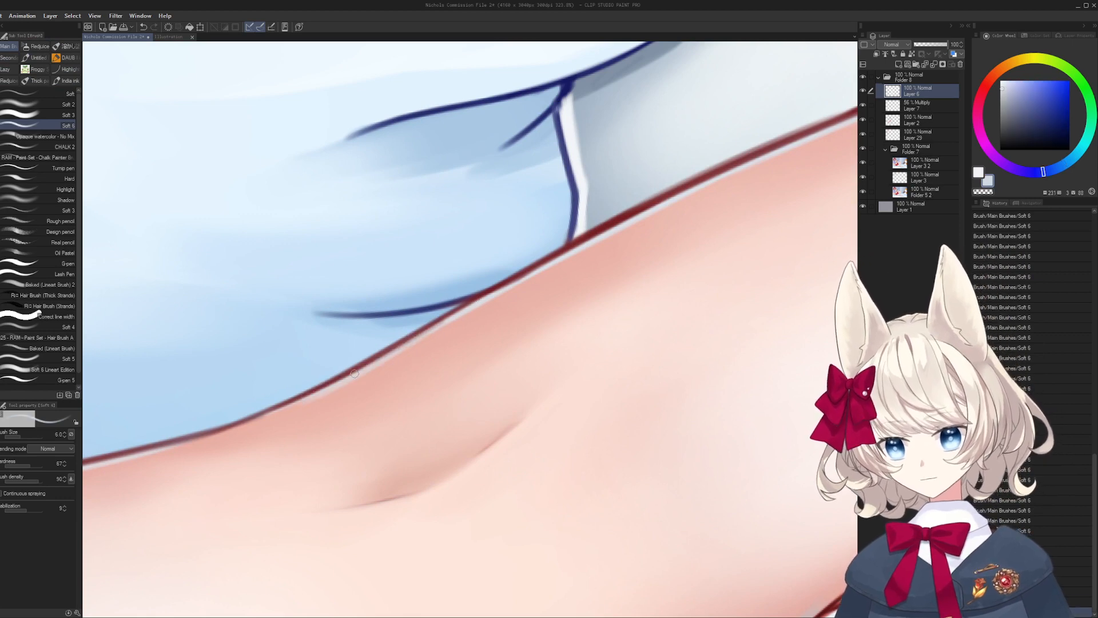
{"action": "left_click_drag", "start_coordinate": [355, 373], "coordinate": [474, 311]}
{"action": "mouse_move", "coordinate": [617, 268]}
{"action": "left_mouse_down"}
{"action": "mouse_move", "coordinate": [626, 290]}
{"action": "mouse_move", "coordinate": [469, 358]}
{"action": "left_mouse_up"}
{"action": "left_click_drag", "start_coordinate": [344, 359], "coordinate": [546, 283]}
{"action": "mouse_move", "coordinate": [674, 258]}
{"action": "left_mouse_down"}
{"action": "mouse_move", "coordinate": [517, 300]}
{"action": "mouse_move", "coordinate": [636, 258]}
{"action": "left_mouse_up"}
{"action": "key", "text": "ctrl+z"}
- Rework the leg's outline across the sock with a darker shade of its sampled red at brush size 5
{"action": "left_click", "coordinate": [352, 329], "text": "alt"}
{"action": "key", "text": "["}
{"action": "left_click_drag", "start_coordinate": [303, 350], "coordinate": [574, 259]}
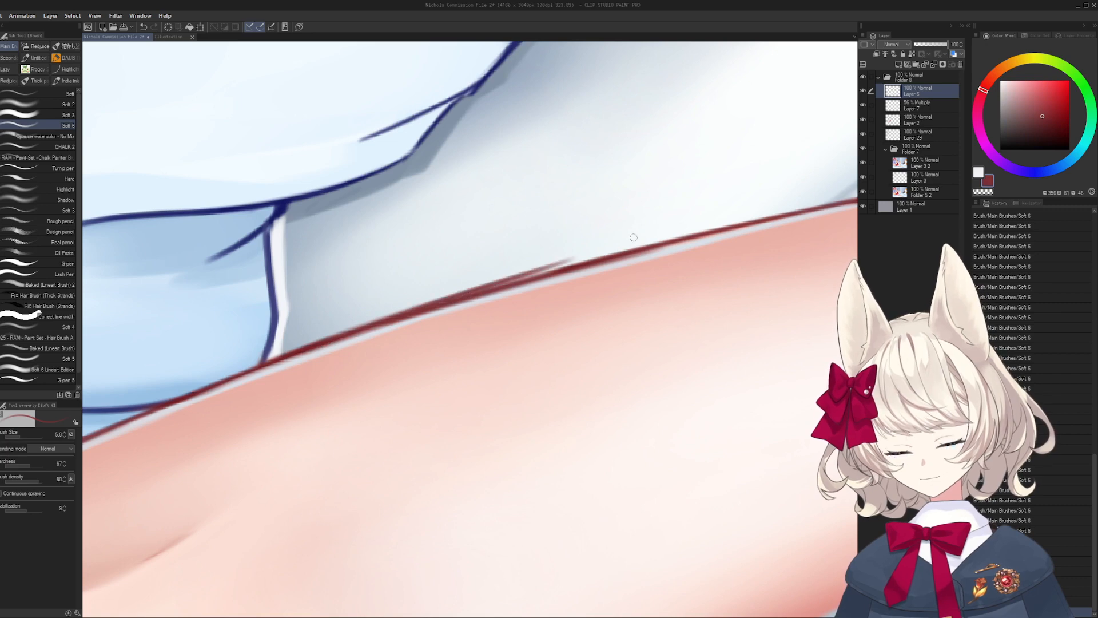
{"action": "key", "text": "ctrl+z"}
{"action": "left_click", "coordinate": [1041, 124]}
{"action": "left_click_drag", "start_coordinate": [759, 293], "coordinate": [761, 324]}
{"action": "mouse_move", "coordinate": [311, 334]}
{"action": "left_mouse_down"}
{"action": "mouse_move", "coordinate": [565, 290]}
{"action": "mouse_move", "coordinate": [600, 262]}
{"action": "mouse_move", "coordinate": [627, 268]}
{"action": "left_mouse_up"}
{"action": "key", "text": "ctrl+z"}
{"action": "key", "text": "ctrl+z"}
{"action": "key", "text": "ctrl+z"}
{"action": "mouse_move", "coordinate": [449, 301]}
{"action": "left_mouse_down"}
{"action": "mouse_move", "coordinate": [716, 267]}
{"action": "mouse_move", "coordinate": [594, 270]}
{"action": "left_mouse_up"}
{"action": "key", "text": "ctrl+z"}
{"action": "key", "text": "ctrl+z"}
{"action": "mouse_move", "coordinate": [475, 280]}
{"action": "left_mouse_down"}
{"action": "mouse_move", "coordinate": [758, 256]}
{"action": "mouse_move", "coordinate": [714, 258]}
{"action": "left_mouse_up"}
{"action": "key", "text": "ctrl+z"}
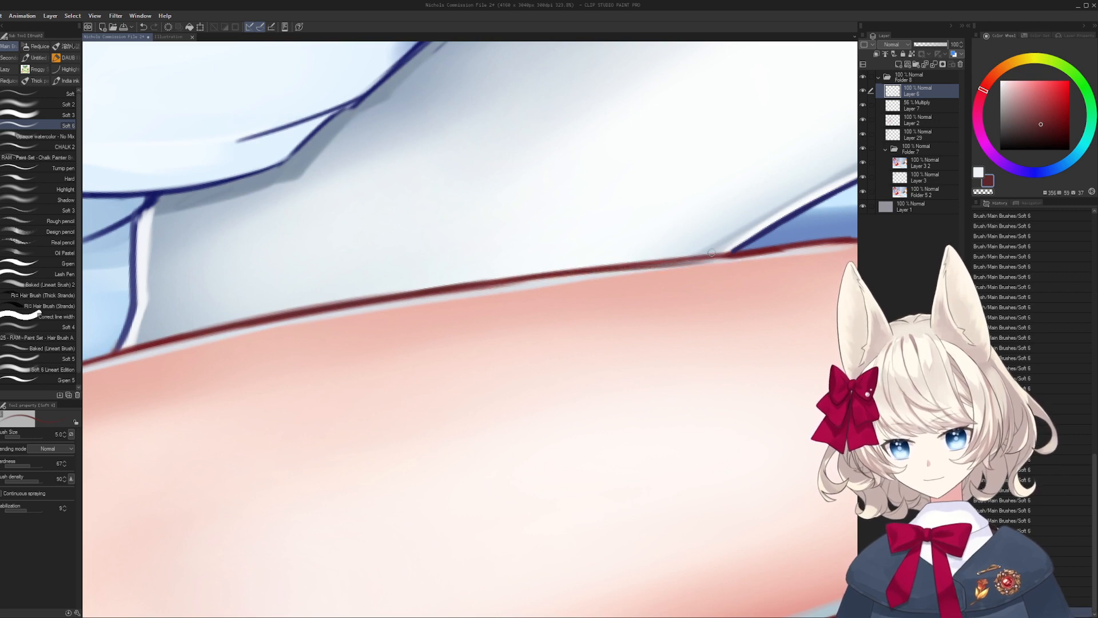
- Redraw the leg outline's far section where the sock meets the blue shadow in dark red at brush size 4
{"action": "key", "text": "ctrl+z"}
{"action": "left_click_drag", "start_coordinate": [486, 284], "coordinate": [777, 252]}
{"action": "key", "text": "ctrl+z"}
{"action": "key", "text": "ctrl+z"}
{"action": "key", "text": "bracketleft"}
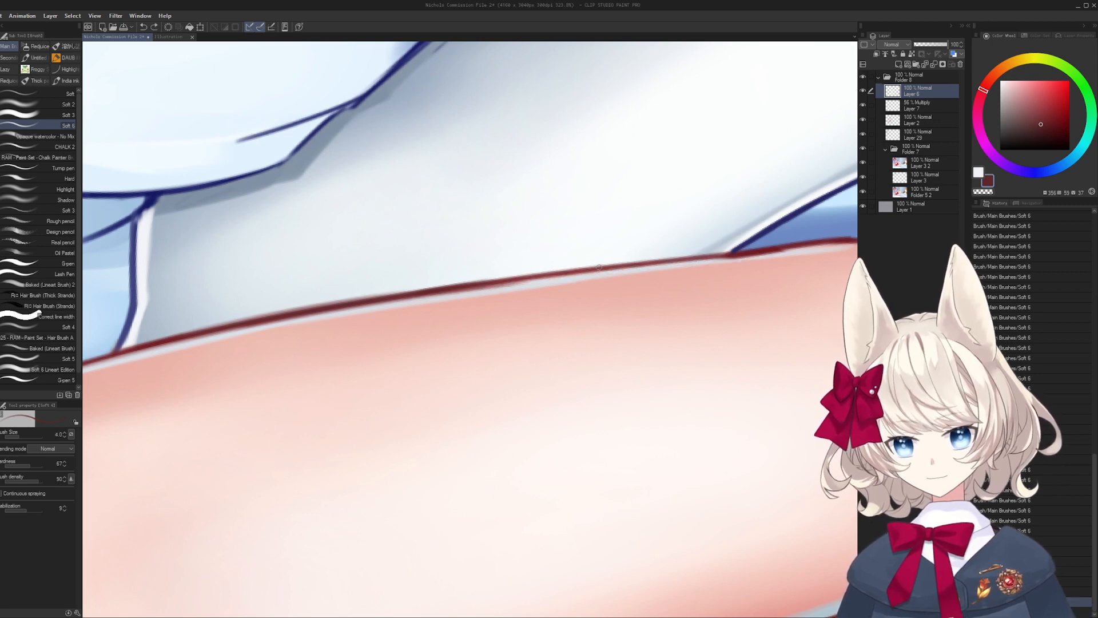
{"action": "left_click_drag", "start_coordinate": [578, 270], "coordinate": [725, 256]}
{"action": "mouse_move", "coordinate": [728, 258]}
{"action": "left_mouse_down"}
{"action": "mouse_move", "coordinate": [585, 282]}
{"action": "mouse_move", "coordinate": [722, 264]}
{"action": "left_mouse_up"}
- Tidy the pale rim beneath the leg's red outline with sampled light grey at brush sizes 4 and 6
{"action": "left_click", "coordinate": [642, 276], "text": "alt"}
{"action": "left_click_drag", "start_coordinate": [572, 312], "coordinate": [469, 318]}
{"action": "mouse_move", "coordinate": [657, 312]}
{"action": "left_mouse_down"}
{"action": "mouse_move", "coordinate": [652, 385]}
{"action": "mouse_move", "coordinate": [682, 354]}
{"action": "mouse_move", "coordinate": [567, 303]}
{"action": "mouse_move", "coordinate": [695, 298]}
{"action": "left_mouse_up"}
{"action": "left_click", "coordinate": [196, 362], "text": "alt"}
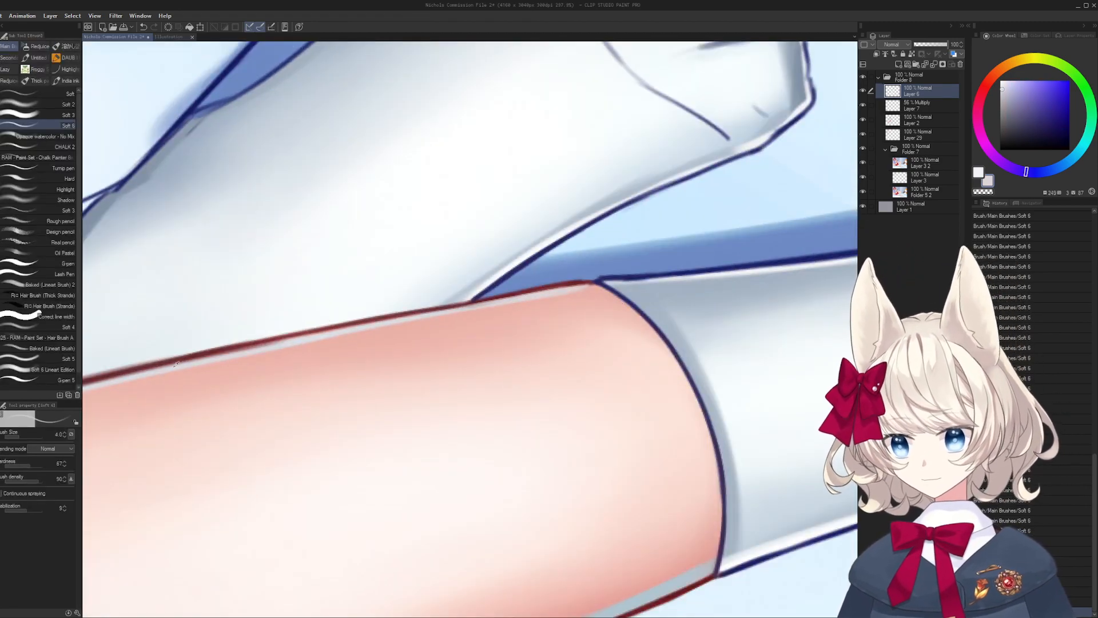
{"action": "left_click_drag", "start_coordinate": [175, 366], "coordinate": [309, 337]}
{"action": "left_click_drag", "start_coordinate": [238, 351], "coordinate": [273, 344]}
{"action": "mouse_move", "coordinate": [164, 356]}
{"action": "left_mouse_down"}
{"action": "mouse_move", "coordinate": [515, 316]}
{"action": "mouse_move", "coordinate": [345, 373]}
{"action": "left_mouse_up"}
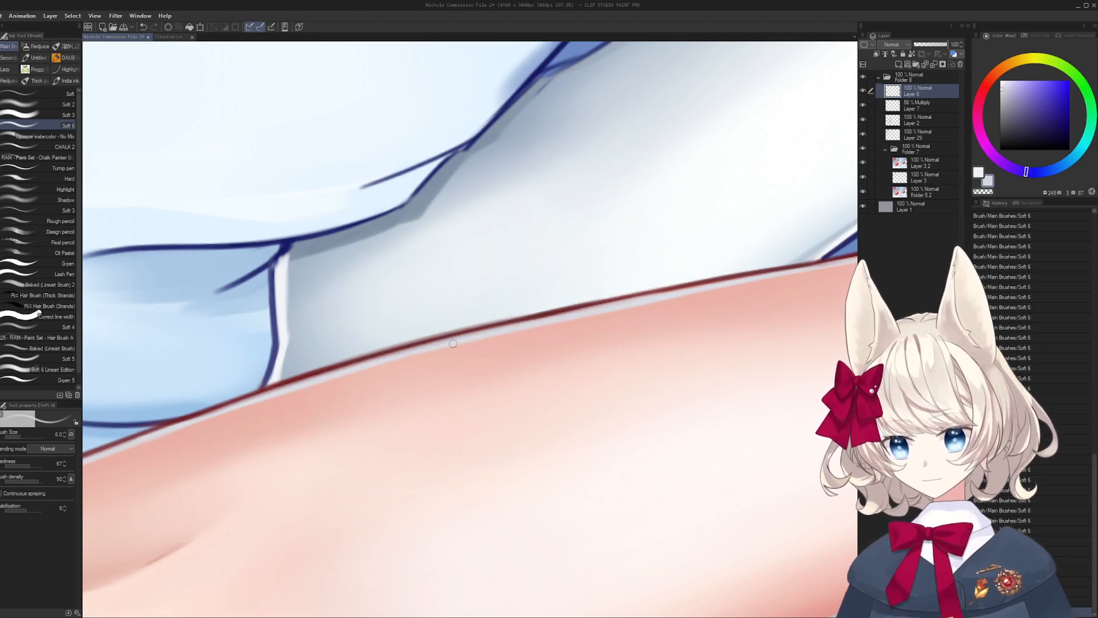
{"action": "left_click_drag", "start_coordinate": [453, 344], "coordinate": [578, 303]}
- Trim the upper edge of the leg's red outline with the sock's sampled grey at brush size 6
{"action": "left_click", "coordinate": [448, 321], "text": "alt"}
{"action": "left_click_drag", "start_coordinate": [440, 329], "coordinate": [592, 289]}
{"action": "left_click_drag", "start_coordinate": [473, 316], "coordinate": [666, 271]}
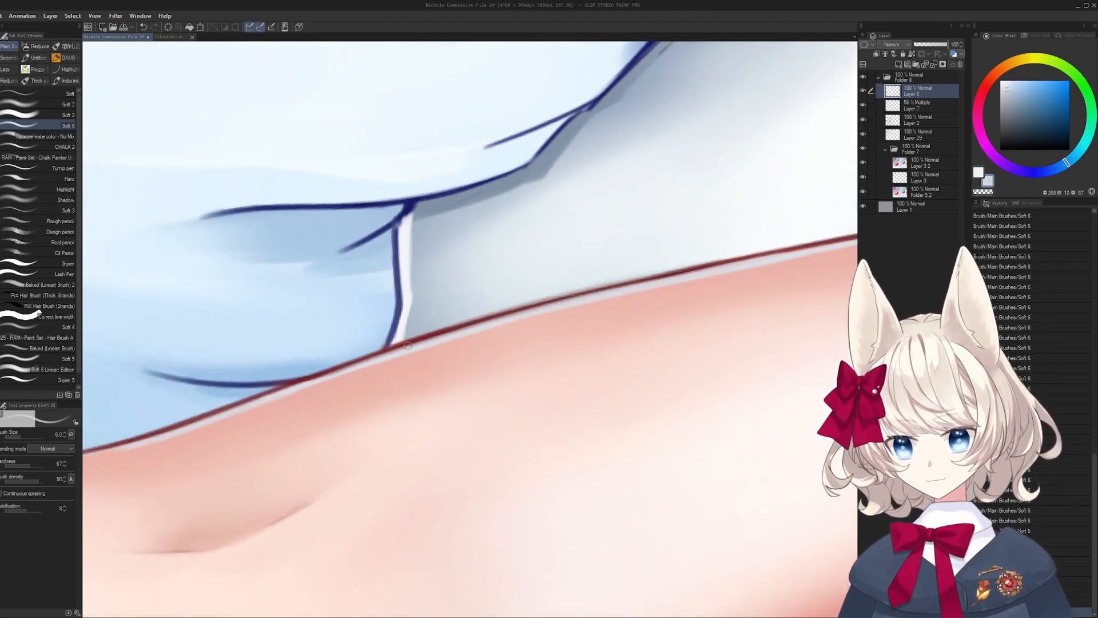
{"action": "key", "text": "ctrl+z"}
- Retrace the leg's red outline along the grey sock with its sampled dark red at brush sizes 3 and 6
{"action": "left_click", "coordinate": [411, 339], "text": "alt"}
{"action": "left_click_drag", "start_coordinate": [423, 335], "coordinate": [657, 275]}
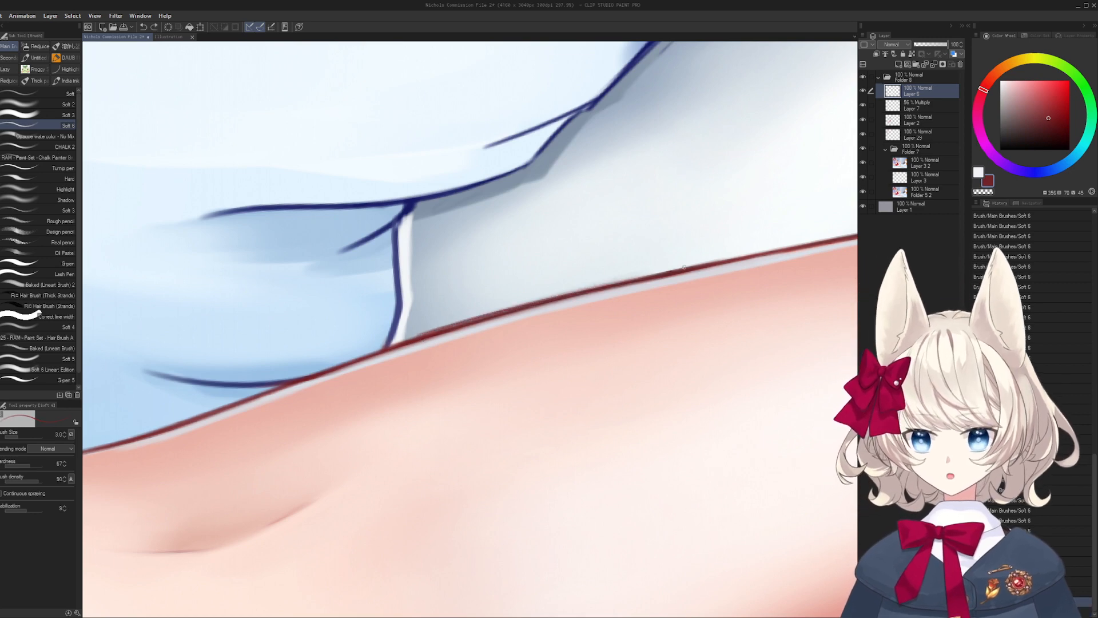
{"action": "key", "text": "ctrl+z"}
{"action": "mouse_move", "coordinate": [463, 328]}
{"action": "left_mouse_down"}
{"action": "mouse_move", "coordinate": [715, 262]}
{"action": "mouse_move", "coordinate": [559, 294]}
{"action": "mouse_move", "coordinate": [684, 261]}
{"action": "left_mouse_up"}
{"action": "key", "text": "bracketright"}
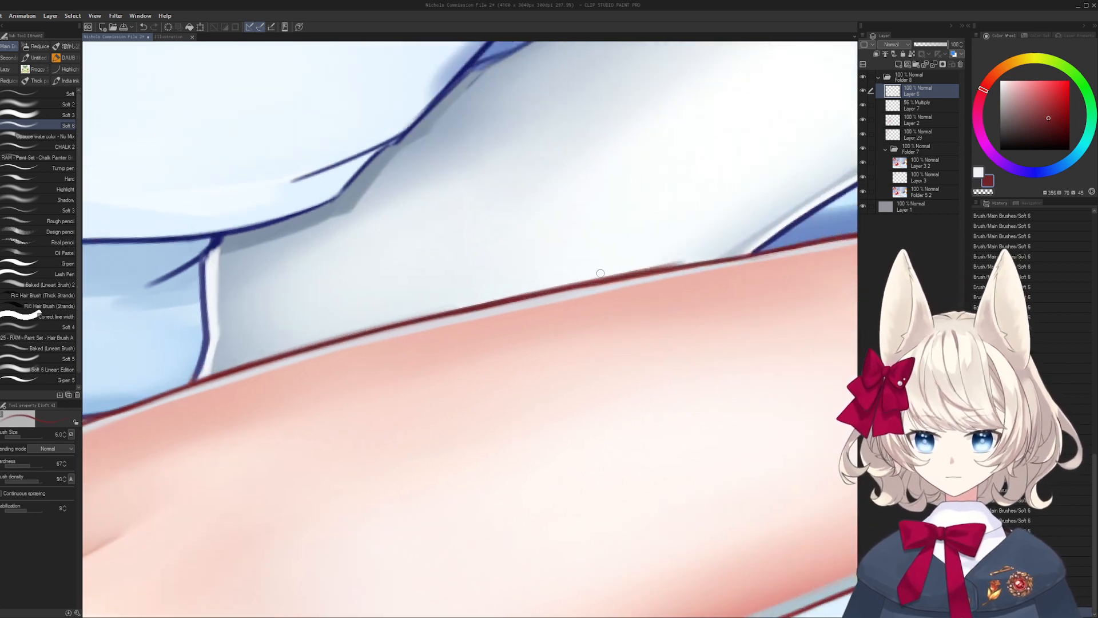
{"action": "key", "text": "ctrl+z"}
{"action": "mouse_move", "coordinate": [515, 301]}
{"action": "left_mouse_down"}
{"action": "mouse_move", "coordinate": [770, 253]}
{"action": "mouse_move", "coordinate": [557, 298]}
{"action": "left_mouse_up"}
{"action": "key", "text": "ctrl+z"}
{"action": "mouse_move", "coordinate": [489, 303]}
{"action": "left_mouse_down"}
{"action": "mouse_move", "coordinate": [656, 273]}
{"action": "mouse_move", "coordinate": [418, 464]}
{"action": "mouse_move", "coordinate": [455, 410]}
{"action": "mouse_move", "coordinate": [449, 396]}
{"action": "left_mouse_up"}
{"action": "key", "text": "ctrl+z"}
- Sample the off-white of the sock's rim as the brush colour
{"action": "key", "text": "shift+space"}
{"action": "left_click", "coordinate": [430, 418], "text": "alt"}
{"action": "left_click_drag", "start_coordinate": [214, 234], "coordinate": [410, 479]}
{"action": "left_click_drag", "start_coordinate": [506, 165], "coordinate": [410, 416]}
{"action": "key", "text": "shift+space"}
{"action": "mouse_move", "coordinate": [529, 265]}
{"action": "left_mouse_down"}
{"action": "mouse_move", "coordinate": [576, 336]}
{"action": "mouse_move", "coordinate": [341, 285]}
{"action": "mouse_move", "coordinate": [340, 475]}
{"action": "left_mouse_up"}
{"action": "mouse_move", "coordinate": [341, 475]}
{"action": "left_mouse_down"}
{"action": "mouse_move", "coordinate": [449, 306]}
{"action": "mouse_move", "coordinate": [472, 341]}
{"action": "mouse_move", "coordinate": [476, 302]}
{"action": "mouse_move", "coordinate": [458, 295]}
{"action": "left_mouse_up"}
{"action": "left_click", "coordinate": [466, 311], "text": "alt"}
{"action": "left_click", "coordinate": [467, 310], "text": "alt"}
{"action": "key", "text": "ctrl+z"}
- Paint the off-white rim light along the front sock's edge beside the blue shadow at brush size 5
{"action": "key", "text": "ctrl+space"}
{"action": "key", "text": "shift+space"}
{"action": "mouse_move", "coordinate": [589, 258]}
{"action": "left_mouse_down"}
{"action": "mouse_move", "coordinate": [623, 323]}
{"action": "mouse_move", "coordinate": [356, 366]}
{"action": "mouse_move", "coordinate": [303, 397]}
{"action": "left_mouse_up"}
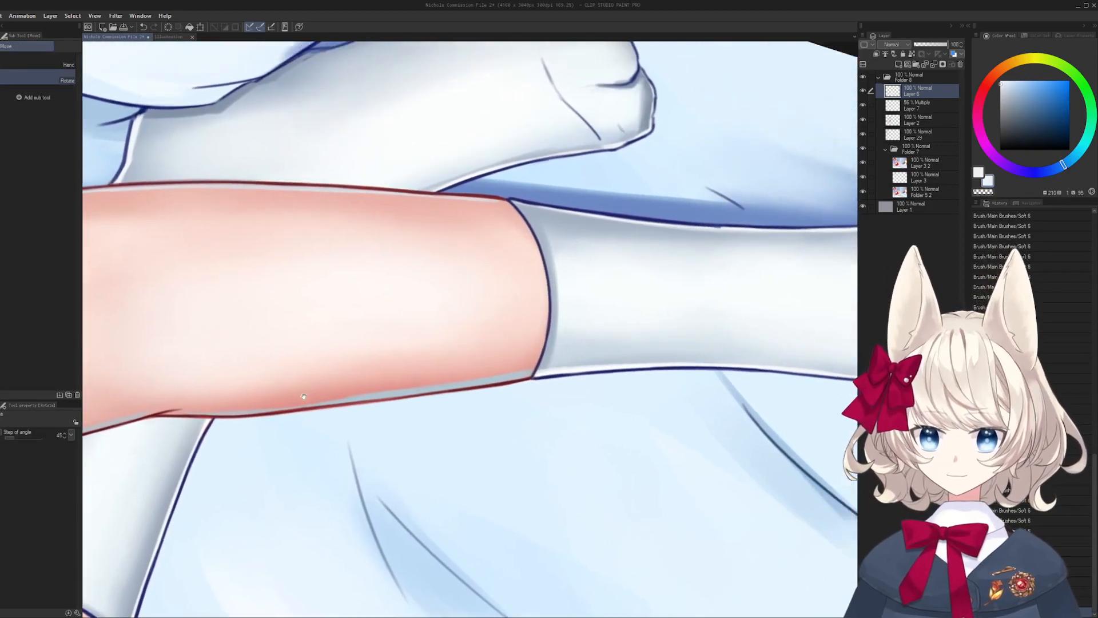
{"action": "left_click_drag", "start_coordinate": [535, 366], "coordinate": [406, 300]}
{"action": "left_click_drag", "start_coordinate": [321, 420], "coordinate": [429, 345]}
{"action": "key", "text": "ctrl+space"}
{"action": "left_click", "coordinate": [428, 345]}
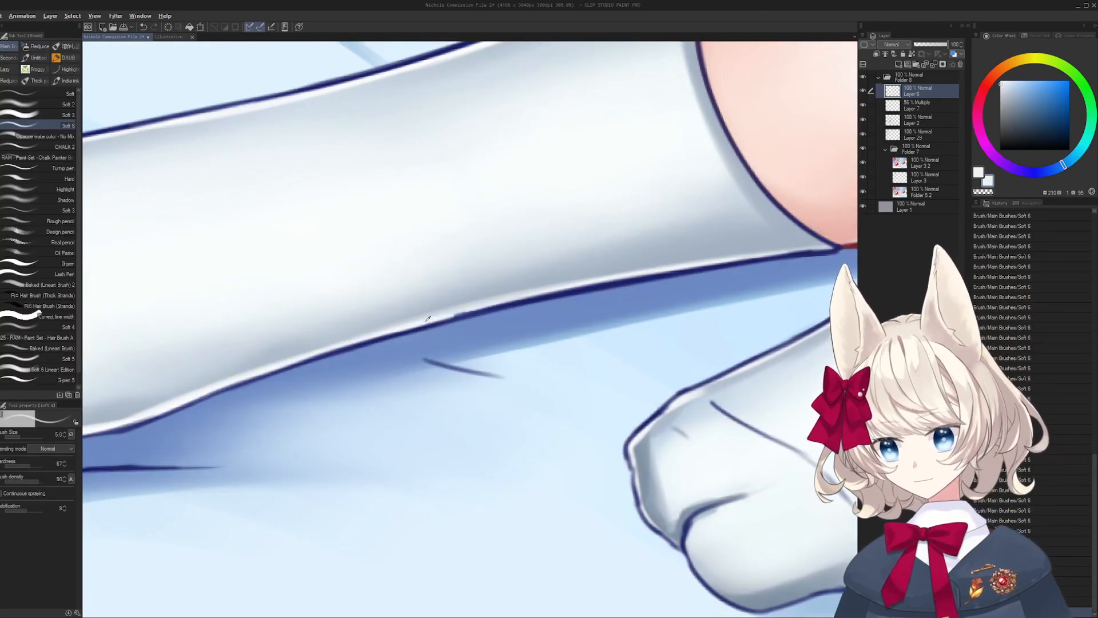
{"action": "left_click_drag", "start_coordinate": [468, 303], "coordinate": [778, 257]}
{"action": "key", "text": "ctrl+z"}
{"action": "left_click_drag", "start_coordinate": [629, 280], "coordinate": [824, 248]}
{"action": "key", "text": "ctrl+z"}
{"action": "left_click_drag", "start_coordinate": [594, 301], "coordinate": [711, 286]}
{"action": "mouse_move", "coordinate": [535, 309]}
{"action": "left_mouse_down"}
{"action": "mouse_move", "coordinate": [809, 256]}
{"action": "mouse_move", "coordinate": [794, 256]}
{"action": "left_mouse_up"}
{"action": "key", "text": "ctrl+z"}
{"action": "left_click_drag", "start_coordinate": [341, 366], "coordinate": [568, 303]}
- Shade the inside of the sock's small heel fold with sampled greys at brush sizes 6 and 12
{"action": "left_click", "coordinate": [324, 409], "text": "alt"}
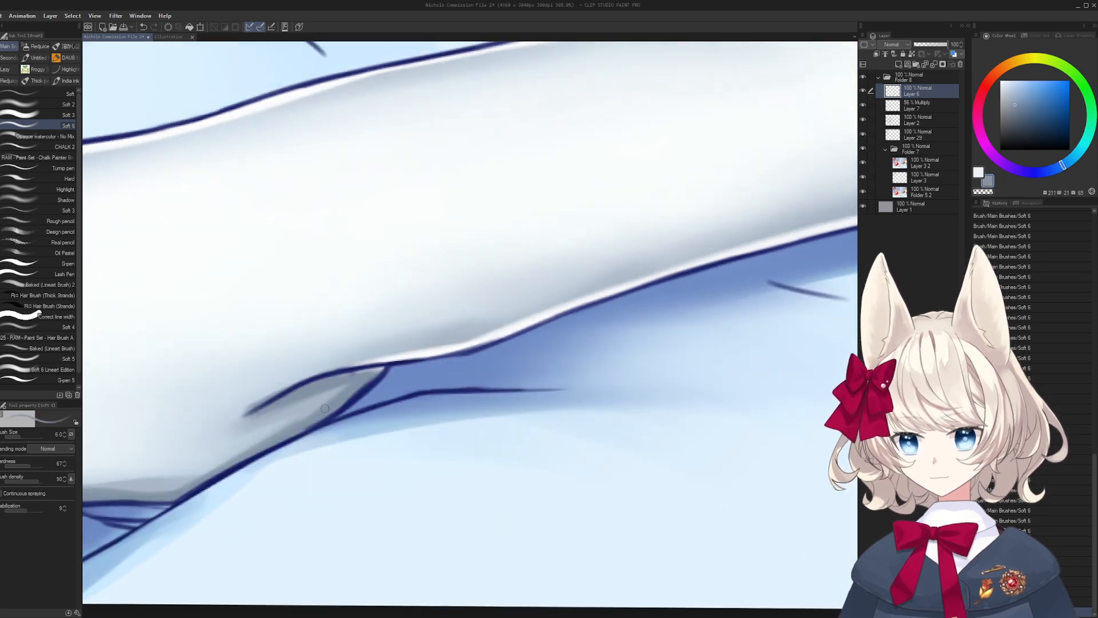
{"action": "left_click_drag", "start_coordinate": [361, 389], "coordinate": [379, 372]}
{"action": "left_click_drag", "start_coordinate": [542, 298], "coordinate": [527, 270]}
{"action": "left_click_drag", "start_coordinate": [386, 434], "coordinate": [475, 335]}
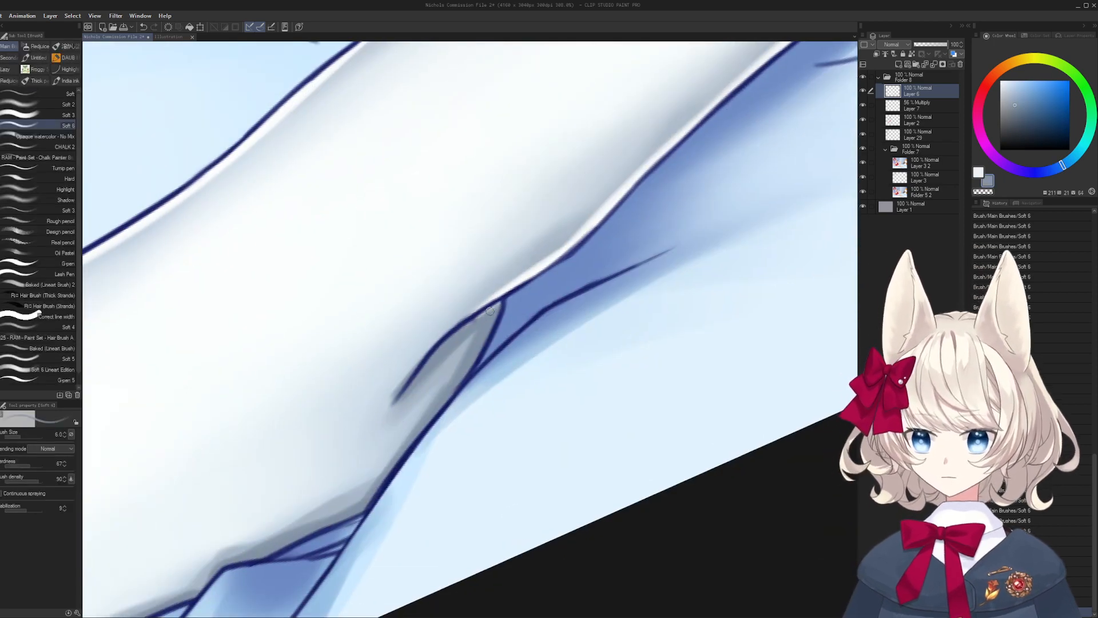
{"action": "left_click", "coordinate": [392, 395], "text": "alt"}
{"action": "key", "text": "bracketright"}
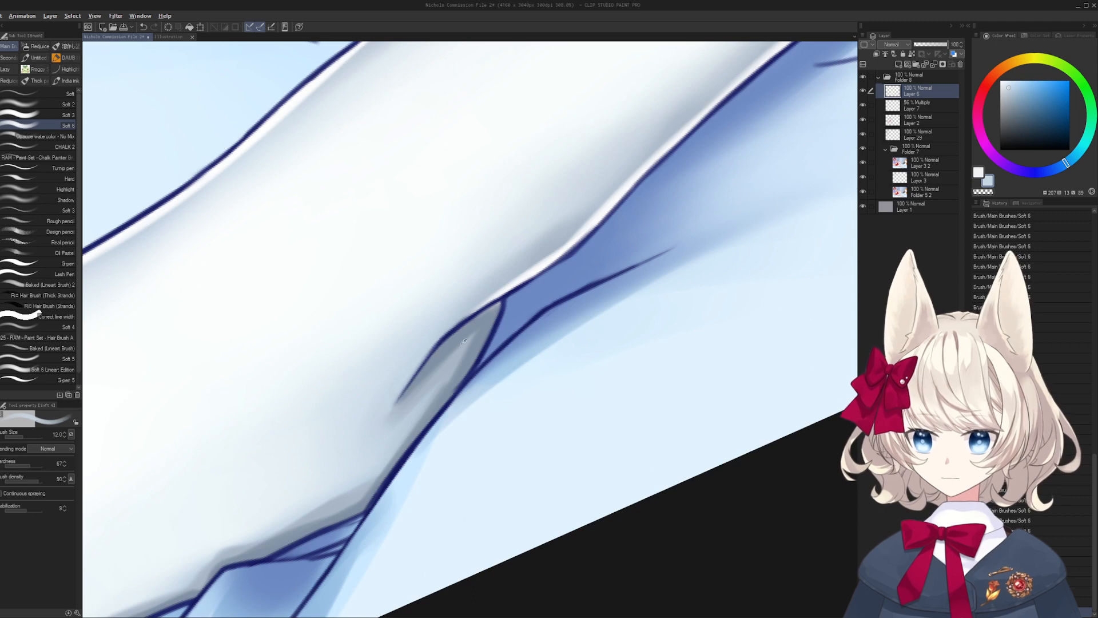
{"action": "left_click", "coordinate": [464, 342], "text": "alt"}
{"action": "left_click_drag", "start_coordinate": [485, 325], "coordinate": [475, 349]}
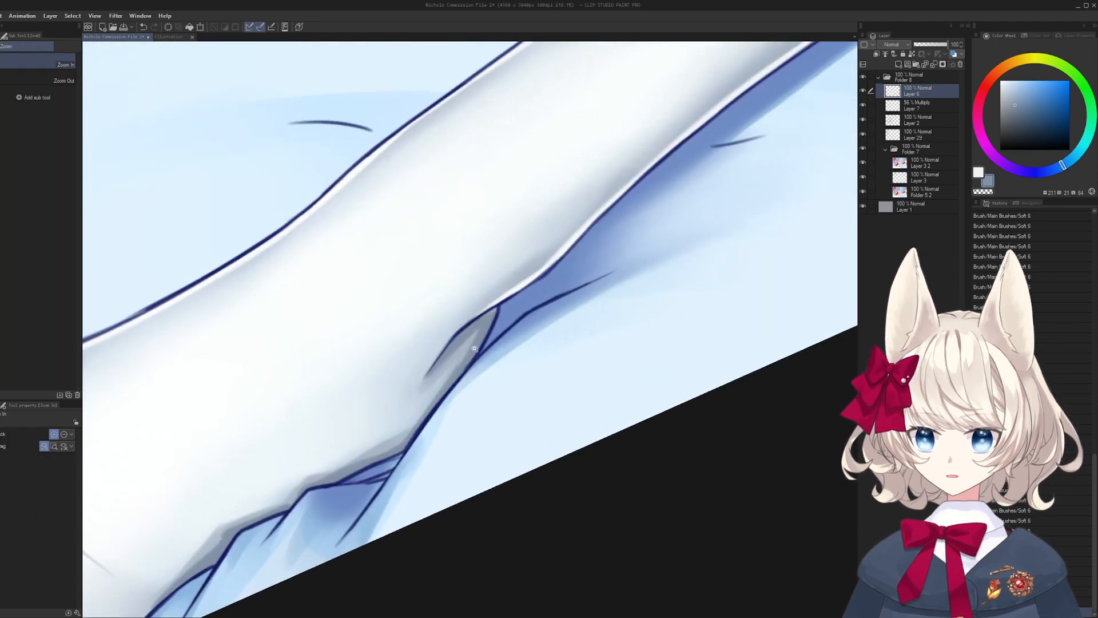
- Soften the sock's grey shading around and below the heel fold with sampled pale greys at brush sizes 20 and 17
{"action": "key", "text": "b"}
{"action": "left_click", "coordinate": [426, 394], "text": "alt"}
{"action": "key", "text": "bracketright"}
{"action": "left_click", "coordinate": [401, 428], "text": "alt"}
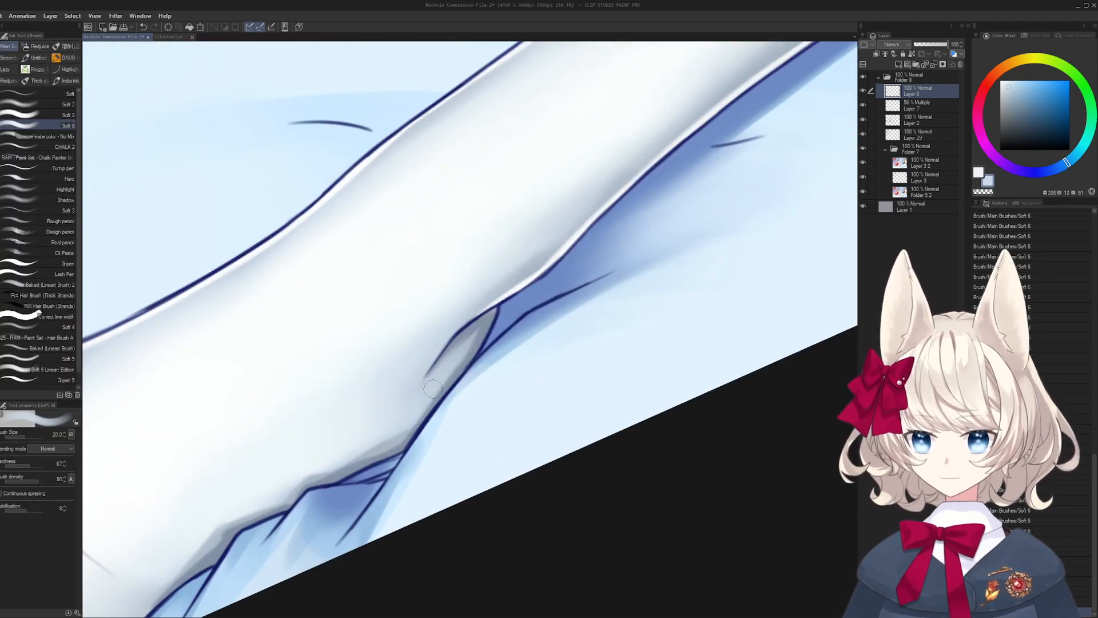
{"action": "mouse_move", "coordinate": [372, 450]}
{"action": "left_mouse_down"}
{"action": "mouse_move", "coordinate": [584, 275]}
{"action": "mouse_move", "coordinate": [484, 374]}
{"action": "left_mouse_up"}
{"action": "left_click", "coordinate": [449, 376], "text": "alt"}
{"action": "left_click", "coordinate": [502, 328], "text": "alt"}
{"action": "key", "text": "bracketleft"}
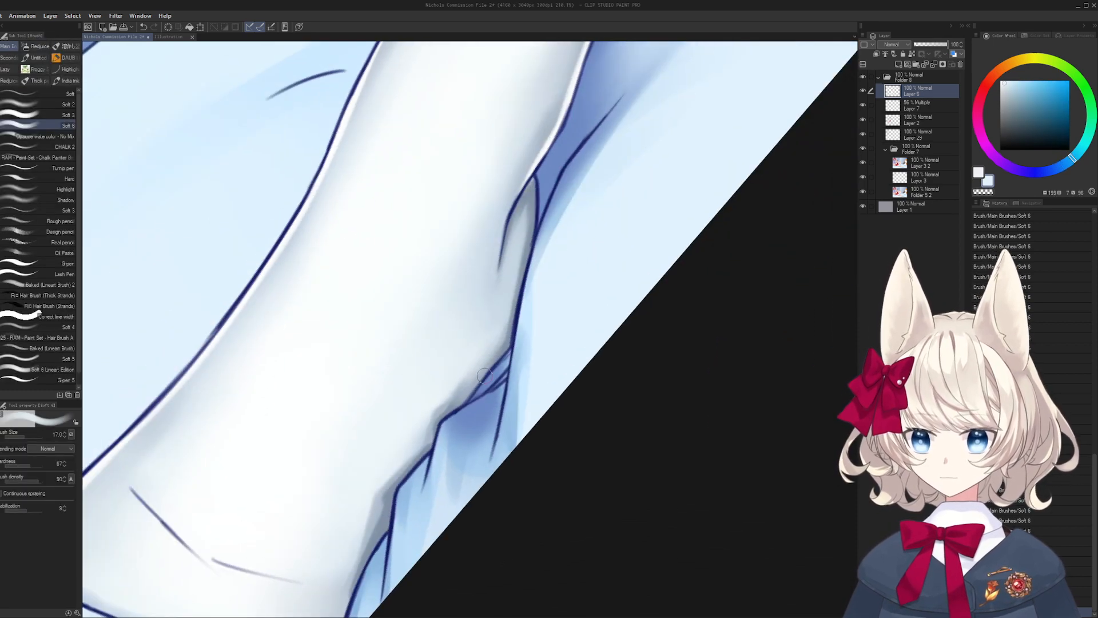
- Touch up the line of the sock's heel fold with its sampled navy at brush size 6
{"action": "key", "text": "bracketleft"}
{"action": "key", "text": "bracketleft"}
{"action": "key", "text": "bracketleft"}
{"action": "key", "text": "bracketleft"}
{"action": "key", "text": "bracketleft"}
{"action": "left_click", "coordinate": [533, 182], "text": "alt"}
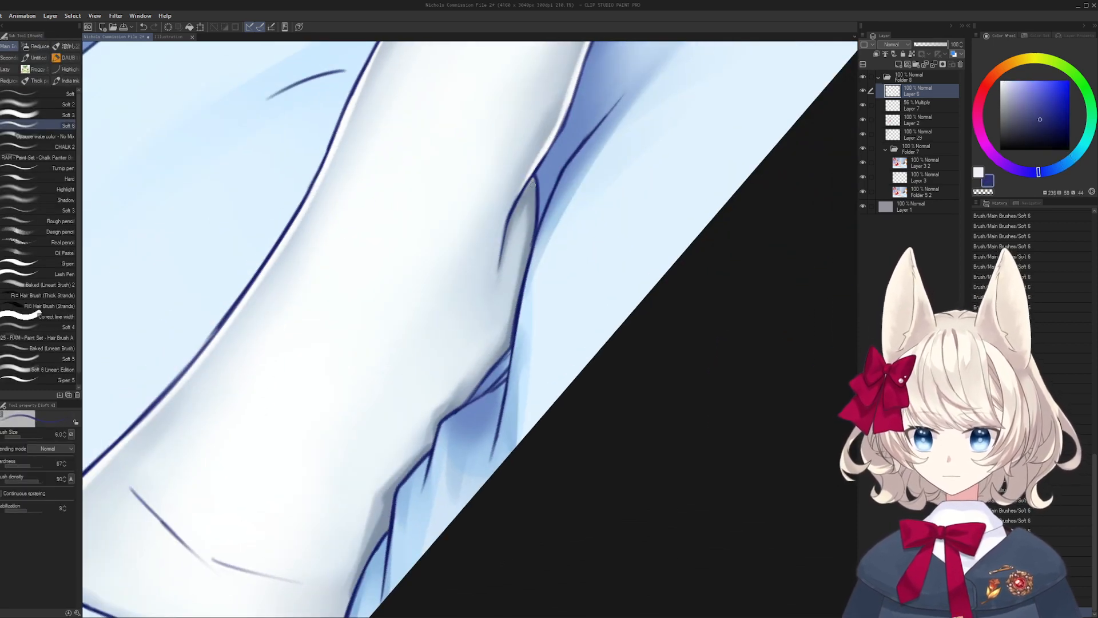
{"action": "left_click_drag", "start_coordinate": [530, 183], "coordinate": [447, 353]}
- Sample the slate blue of the blanket's crease lines as the colour for the Soft 6 brush
{"action": "left_click_drag", "start_coordinate": [631, 238], "coordinate": [528, 355]}
{"action": "left_click", "coordinate": [534, 253]}
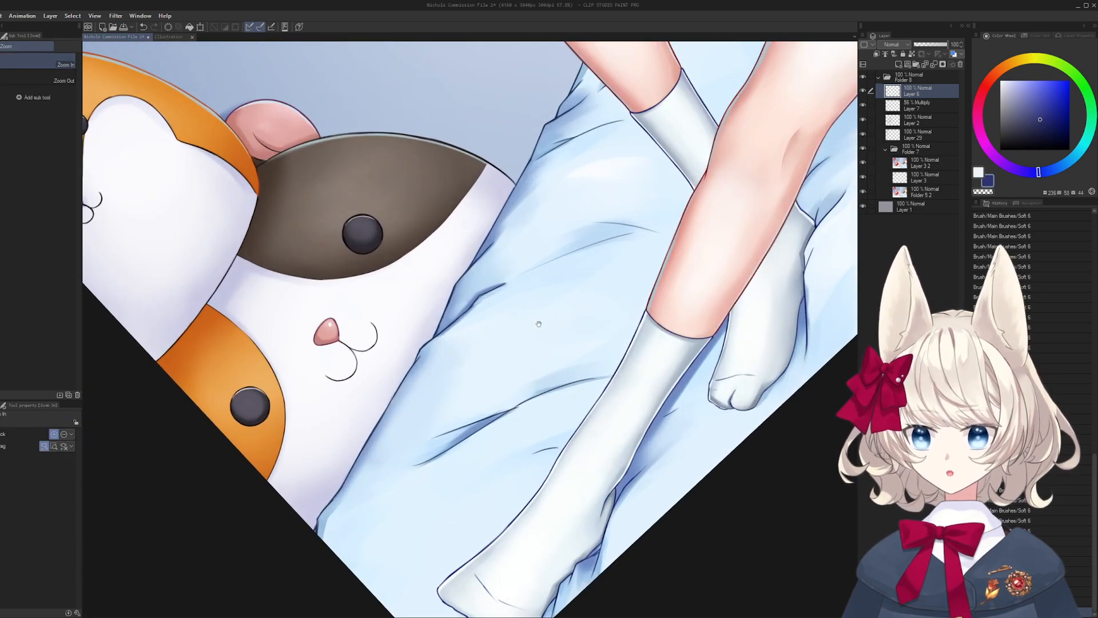
{"action": "left_click_drag", "start_coordinate": [642, 207], "coordinate": [264, 375]}
{"action": "left_click_drag", "start_coordinate": [401, 157], "coordinate": [231, 407]}
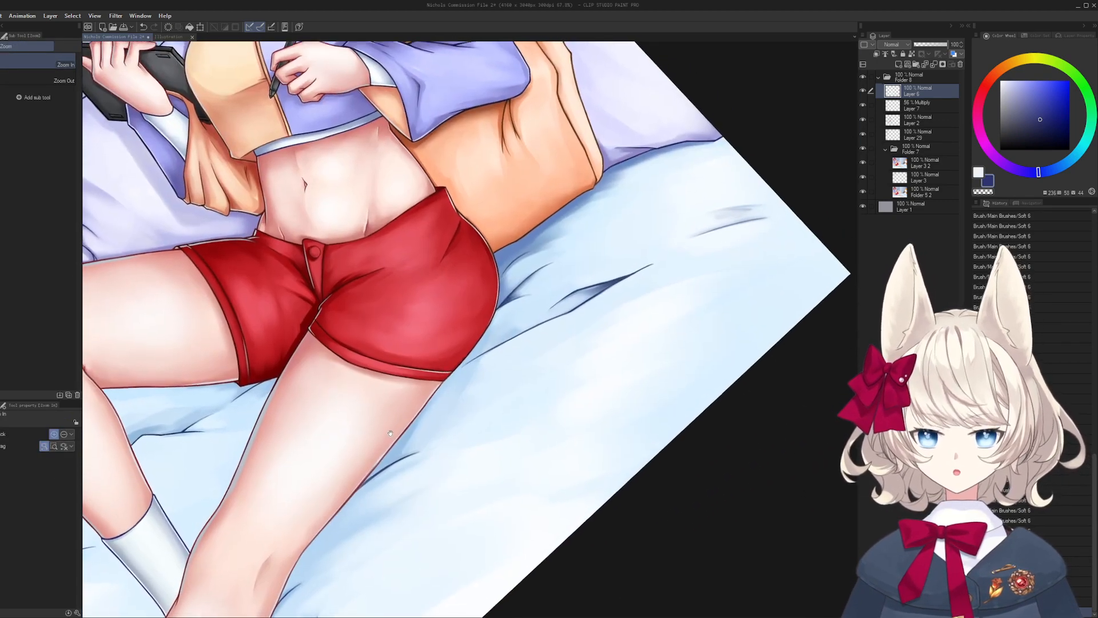
{"action": "left_click_drag", "start_coordinate": [584, 280], "coordinate": [572, 343]}
{"action": "left_click", "coordinate": [709, 204], "text": "alt"}
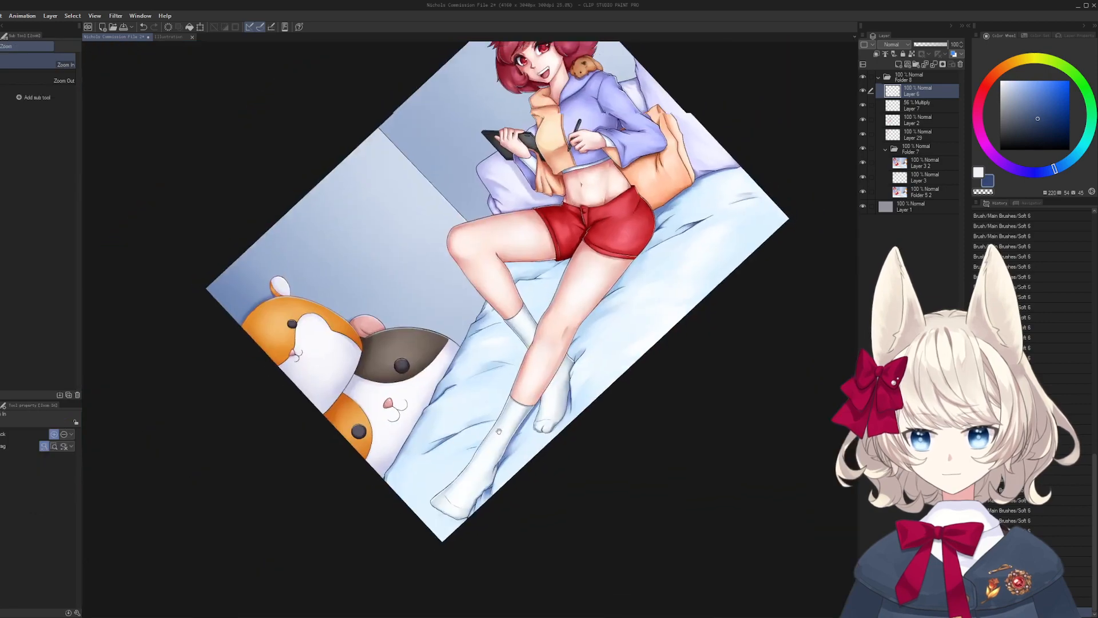
{"action": "left_click_drag", "start_coordinate": [499, 489], "coordinate": [500, 347]}
{"action": "mouse_move", "coordinate": [486, 343]}
{"action": "left_mouse_down"}
{"action": "mouse_move", "coordinate": [548, 337]}
{"action": "mouse_move", "coordinate": [375, 395]}
{"action": "left_mouse_up"}
{"action": "key", "text": "b"}
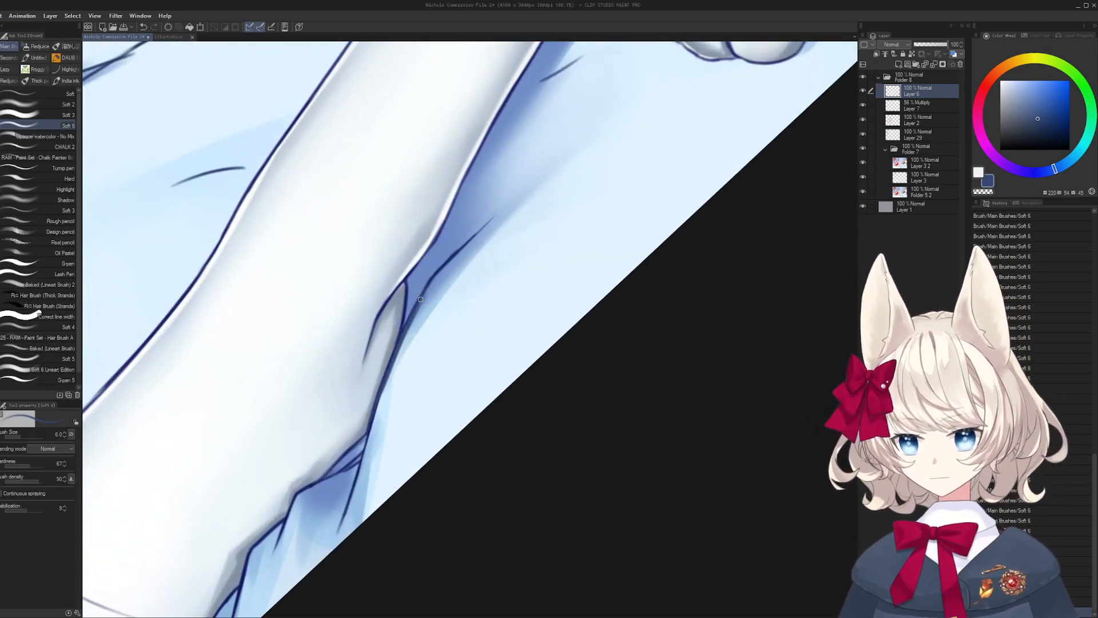
- Redraw the blanket crease line beside the sock's heel fold in slate blue at brush sizes 6 and 5
{"action": "left_click_drag", "start_coordinate": [507, 209], "coordinate": [544, 228]}
{"action": "left_click_drag", "start_coordinate": [398, 370], "coordinate": [441, 312]}
{"action": "key", "text": "ctrl+z"}
{"action": "left_click_drag", "start_coordinate": [509, 206], "coordinate": [572, 200]}
{"action": "key", "text": "["}
{"action": "left_click_drag", "start_coordinate": [465, 221], "coordinate": [620, 146]}
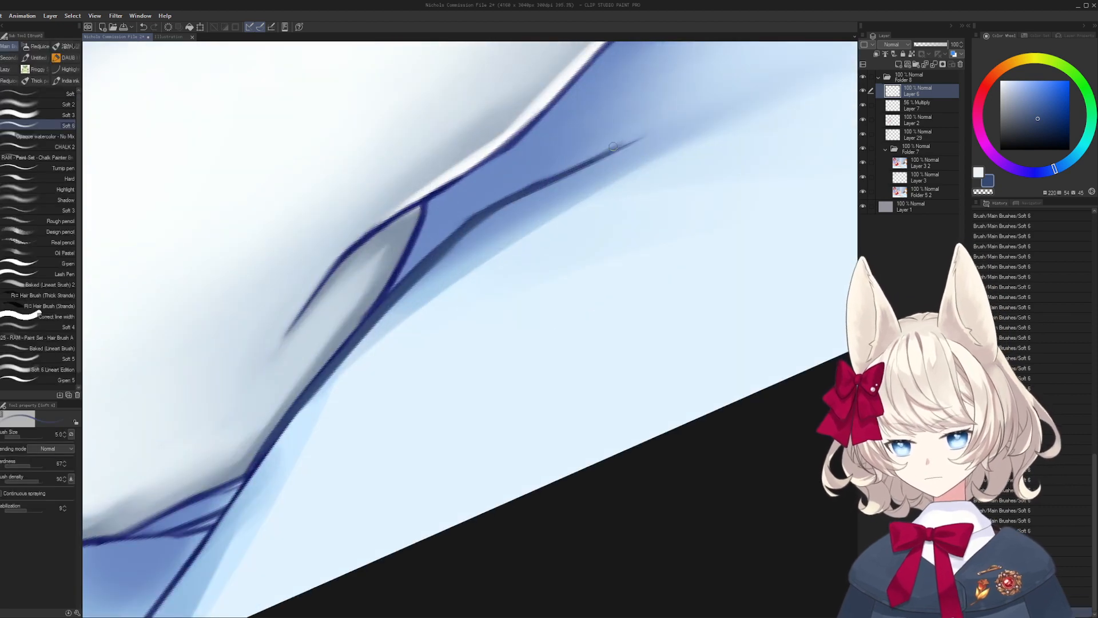
{"action": "left_click_drag", "start_coordinate": [547, 177], "coordinate": [654, 130]}
- Redraw the lines of the blanket folds beneath the sock's heel in slate blue at brush sizes 3 and 4
{"action": "mouse_move", "coordinate": [479, 235]}
{"action": "left_mouse_down"}
{"action": "mouse_move", "coordinate": [625, 367]}
{"action": "mouse_move", "coordinate": [606, 348]}
{"action": "left_mouse_up"}
{"action": "mouse_move", "coordinate": [260, 467]}
{"action": "left_mouse_down"}
{"action": "mouse_move", "coordinate": [422, 324]}
{"action": "mouse_move", "coordinate": [277, 419]}
{"action": "mouse_move", "coordinate": [223, 492]}
{"action": "left_mouse_up"}
{"action": "key", "text": "ctrl+z"}
{"action": "key", "text": "b"}
{"action": "left_click_drag", "start_coordinate": [478, 267], "coordinate": [517, 267]}
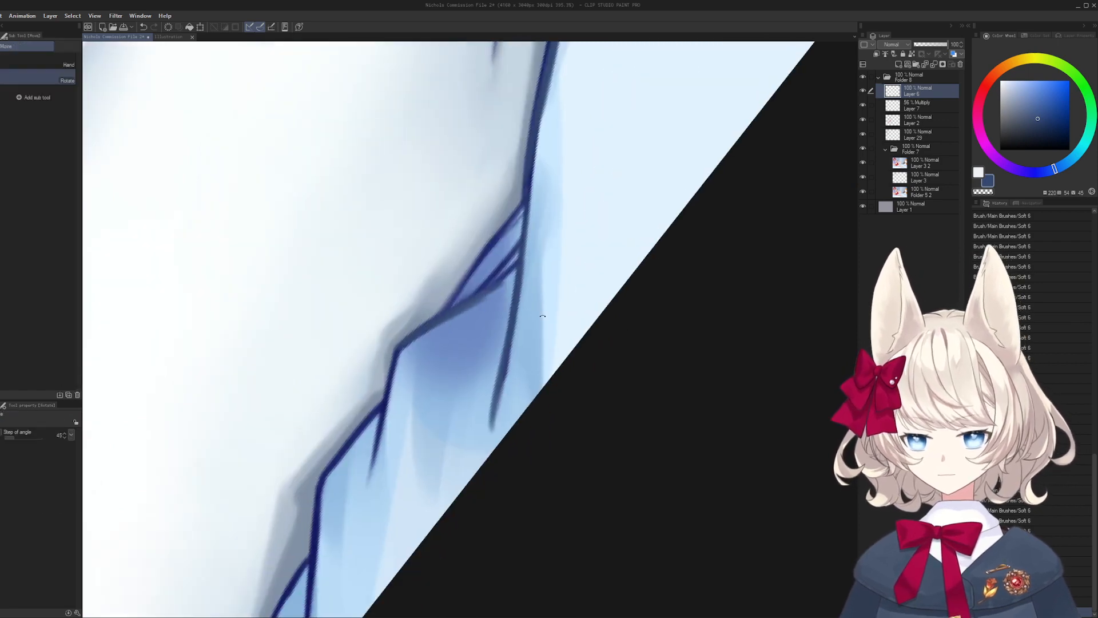
{"action": "left_click_drag", "start_coordinate": [476, 297], "coordinate": [334, 286]}
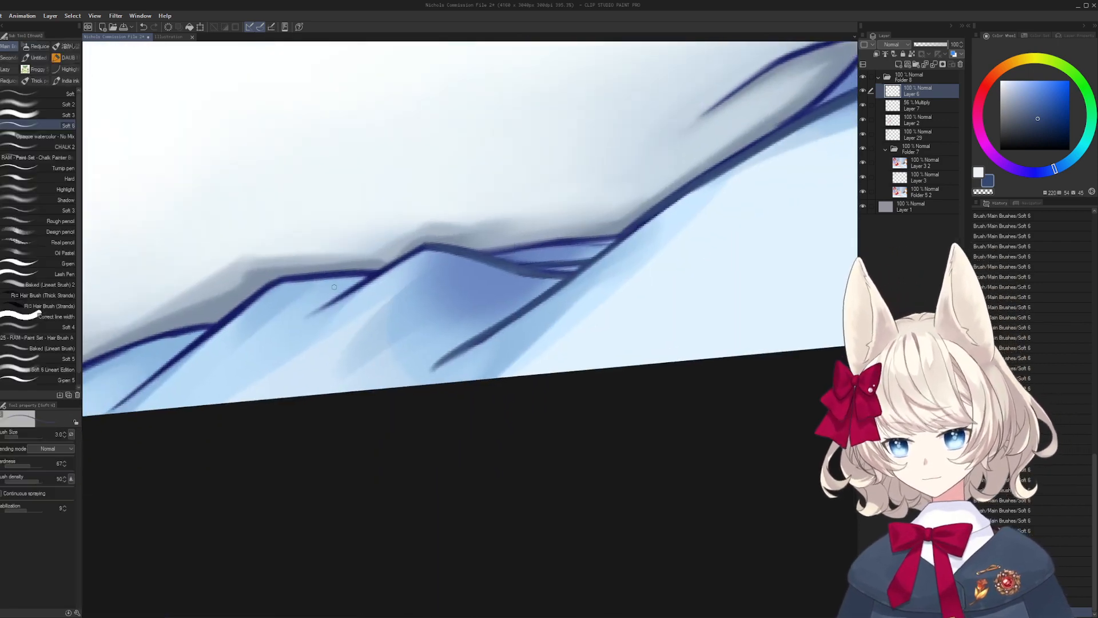
{"action": "key", "text": "bracketright"}
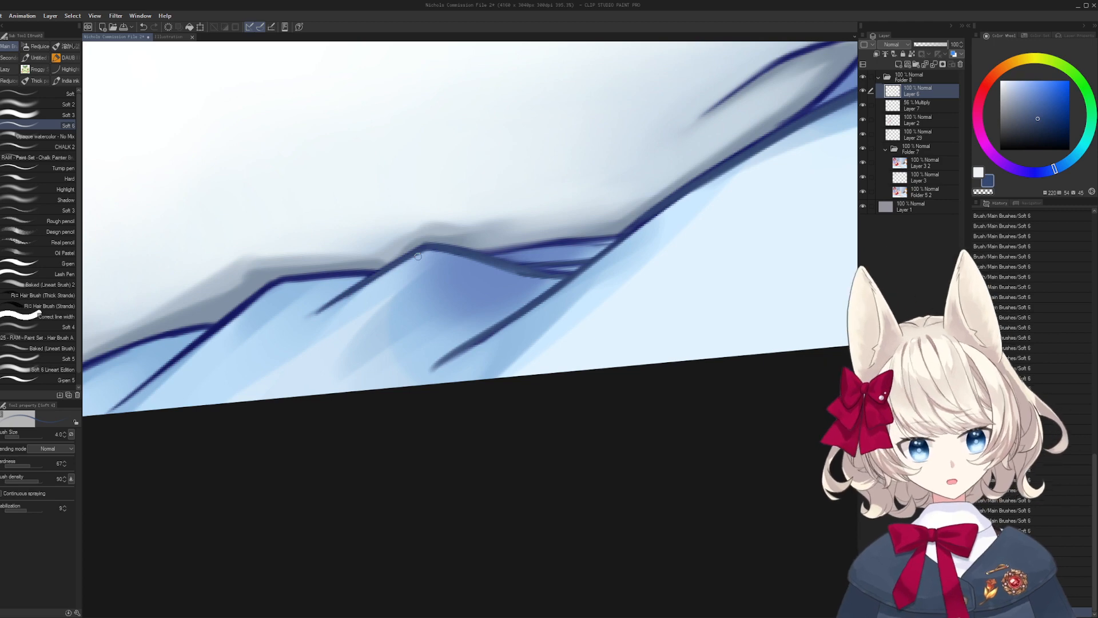
{"action": "left_click_drag", "start_coordinate": [417, 256], "coordinate": [437, 367]}
- Retrace the blanket's outline along the sole of the sock in slate blue at brush sizes 4 and 5
{"action": "key", "text": "bracketright"}
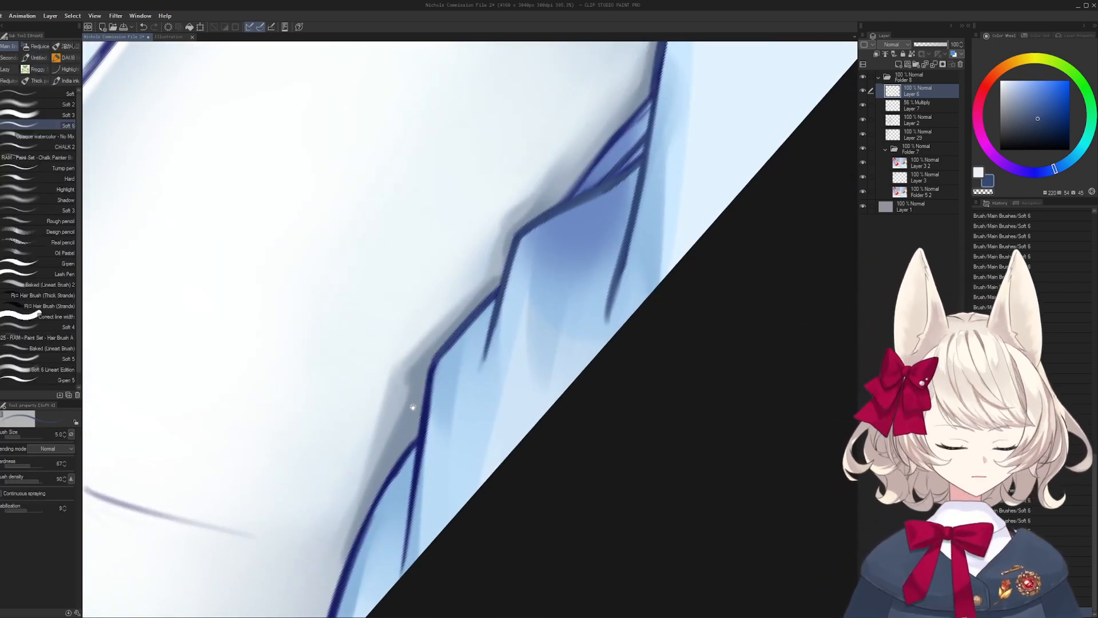
{"action": "left_click_drag", "start_coordinate": [412, 407], "coordinate": [507, 294]}
{"action": "key", "text": "bracketleft"}
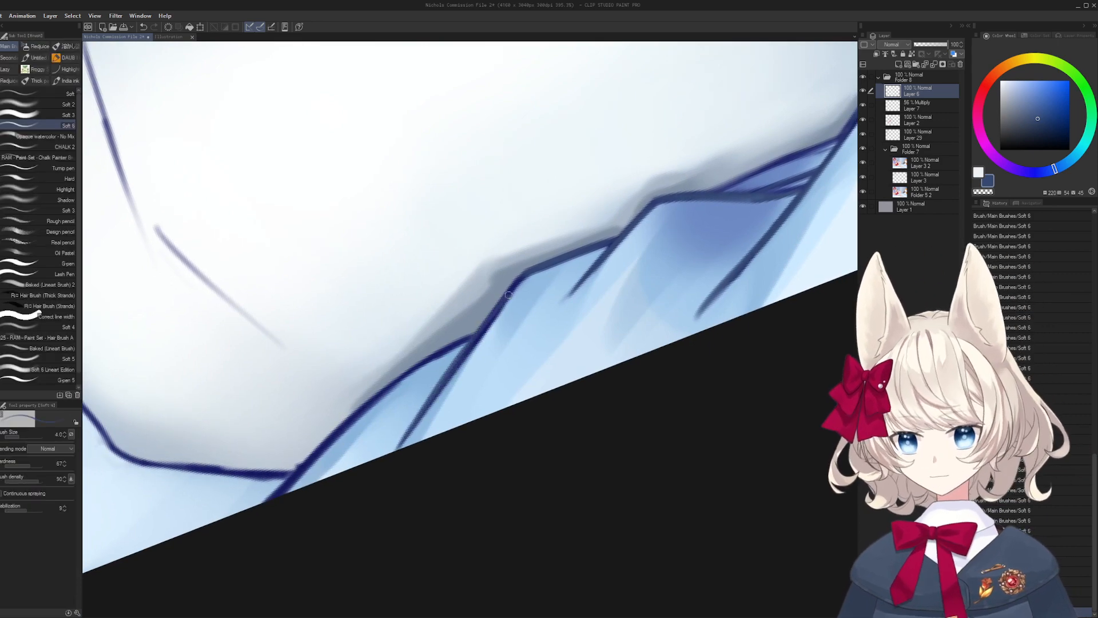
{"action": "left_click_drag", "start_coordinate": [470, 338], "coordinate": [515, 311]}
{"action": "key", "text": "bracketright"}
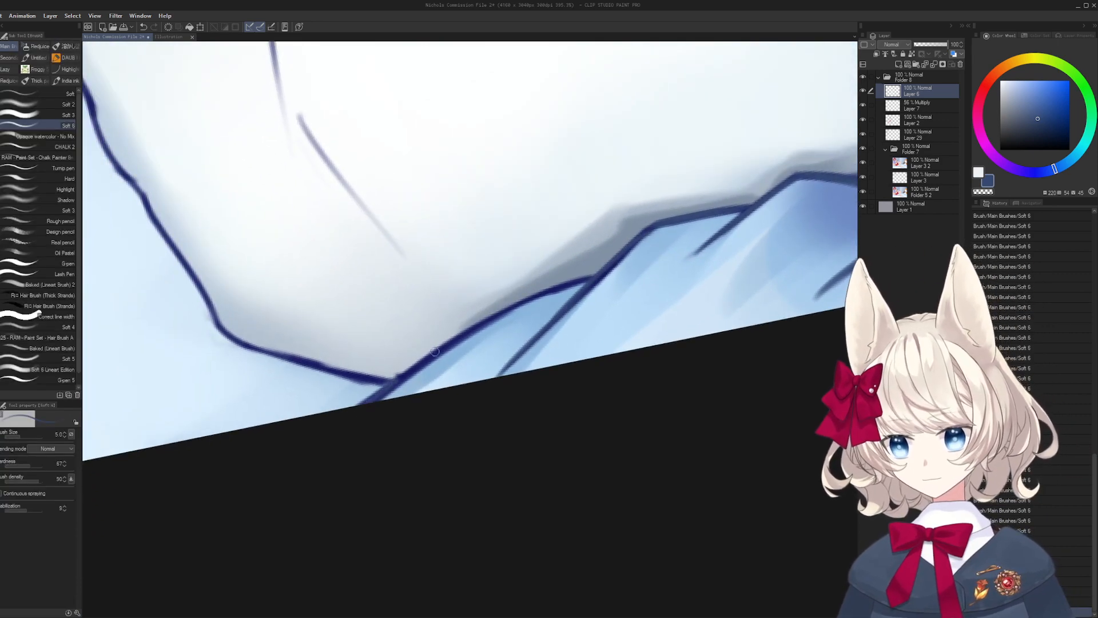
{"action": "key", "text": "ctrl+z"}
{"action": "key", "text": "ctrl+z"}
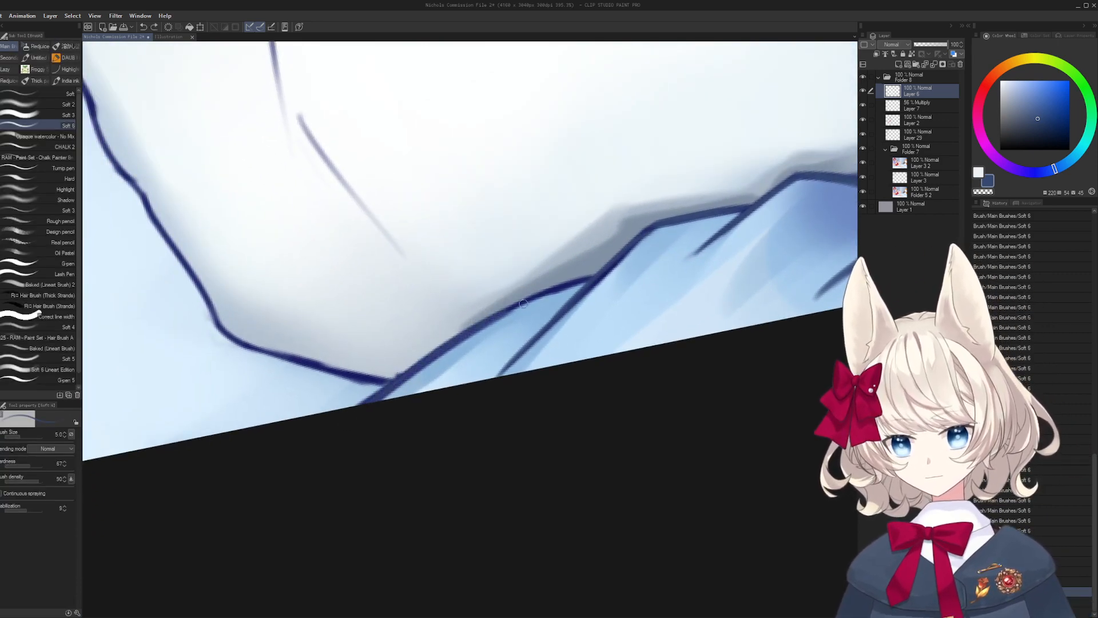
{"action": "left_click_drag", "start_coordinate": [419, 362], "coordinate": [556, 291]}
- Blend the blanket folds under the sole with sampled light blue at brush size 12, and sample the fold's mid blue at size 7
{"action": "left_click", "coordinate": [576, 316], "text": "alt"}
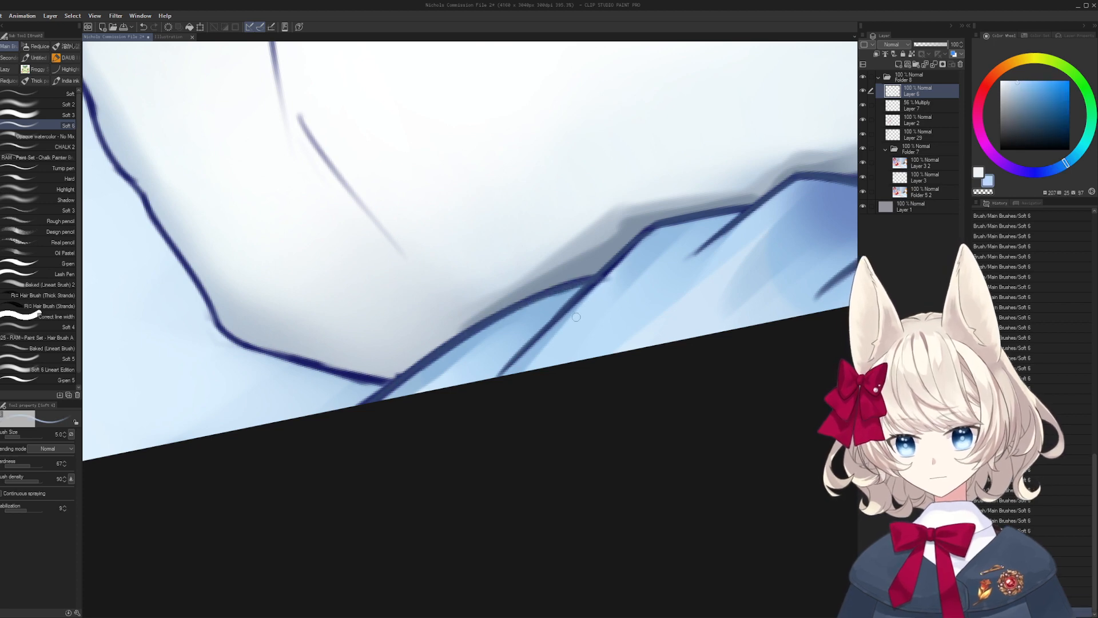
{"action": "key", "text": "bracketright"}
{"action": "key", "text": "bracketright"}
{"action": "key", "text": "bracketright"}
{"action": "mouse_move", "coordinate": [527, 373]}
{"action": "left_mouse_down"}
{"action": "mouse_move", "coordinate": [642, 251]}
{"action": "mouse_move", "coordinate": [299, 428]}
{"action": "left_mouse_up"}
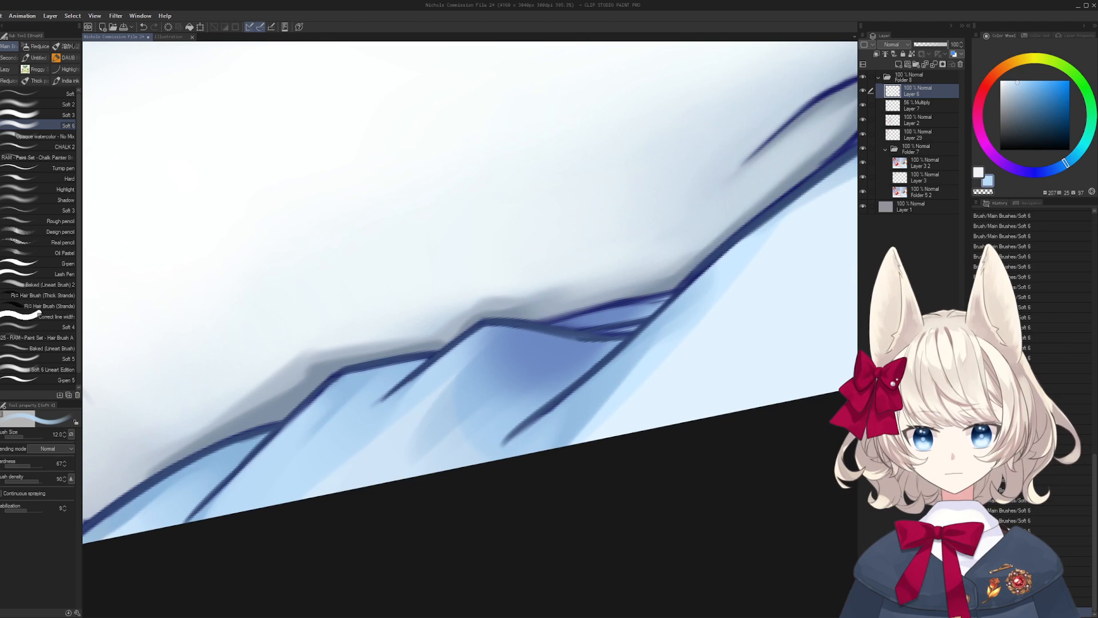
{"action": "key", "text": "bracketleft"}
{"action": "left_click", "coordinate": [609, 318], "text": "alt"}
{"action": "scroll", "coordinate": [601, 297], "scroll_direction": "up", "scroll_amount": 3}
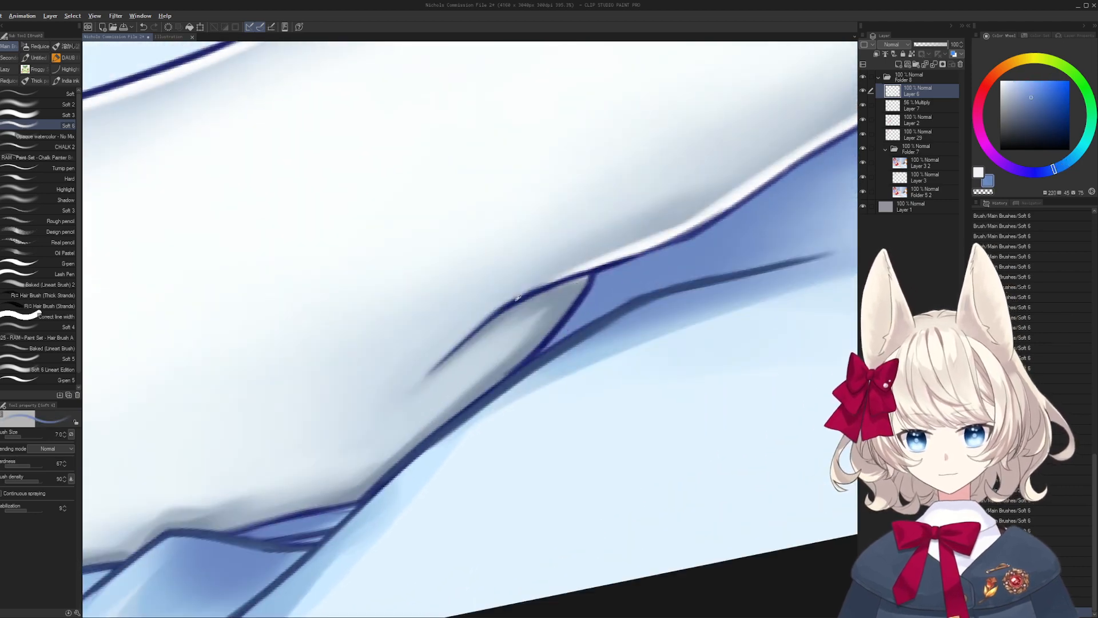
- Retrace the sock's outline above the heel fold with sampled navy at brush size 4, and sample the adjoining sock grey
{"action": "left_click", "coordinate": [518, 297], "text": "alt"}
{"action": "key", "text": "bracketleft"}
{"action": "key", "text": "bracketleft"}
{"action": "key", "text": "bracketleft"}
{"action": "mouse_move", "coordinate": [535, 296]}
{"action": "left_mouse_down"}
{"action": "mouse_move", "coordinate": [681, 241]}
{"action": "mouse_move", "coordinate": [528, 323]}
{"action": "left_mouse_up"}
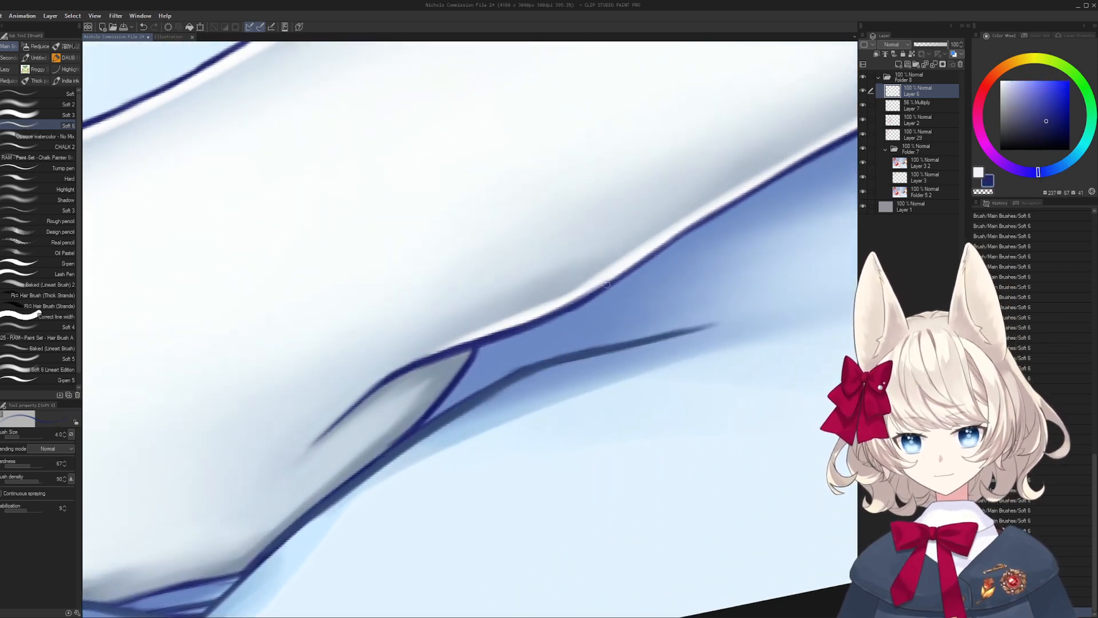
{"action": "left_click_drag", "start_coordinate": [583, 287], "coordinate": [466, 392]}
{"action": "left_click", "coordinate": [465, 392], "text": "alt"}
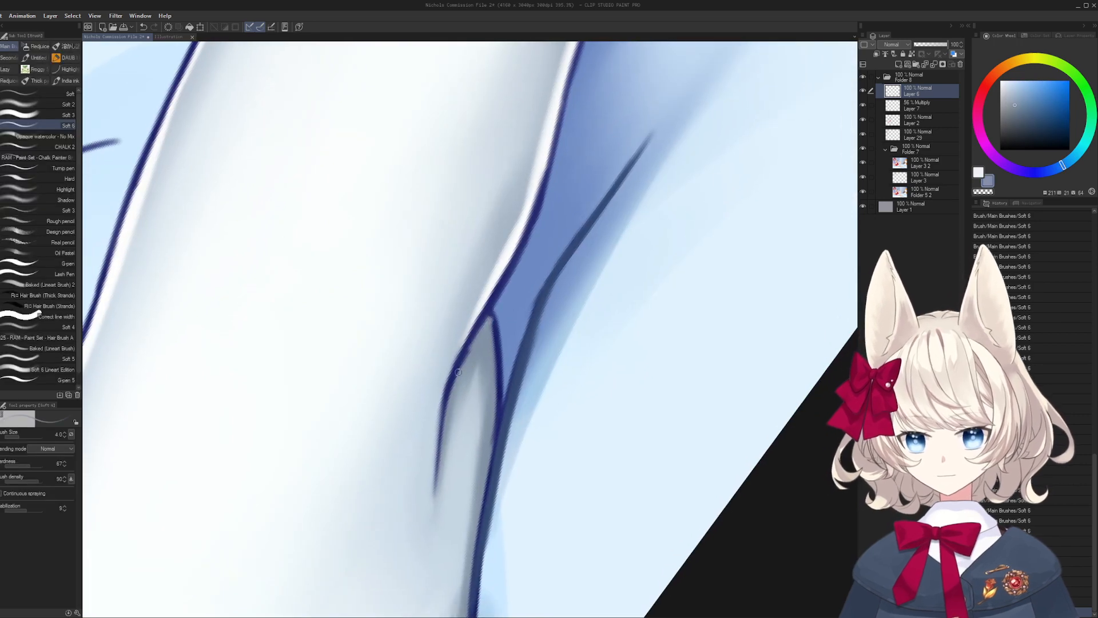
{"action": "left_click_drag", "start_coordinate": [559, 518], "coordinate": [503, 319]}
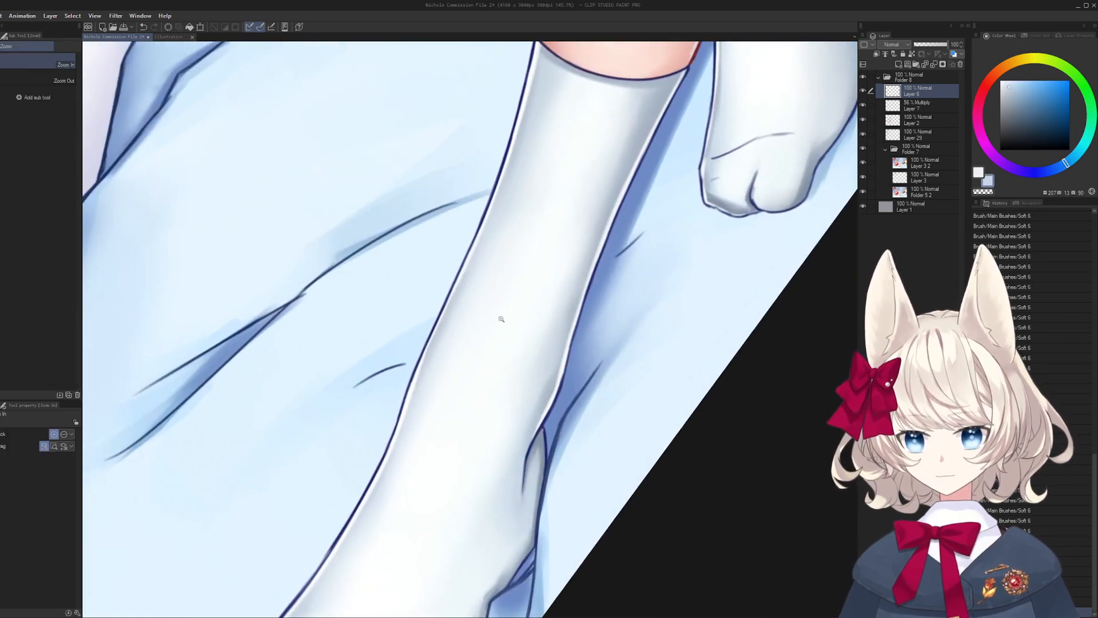
- Soften the shading along the blanket crease between the pillow and the sock with sampled light blue at brush sizes 17 and 25
{"action": "left_click_drag", "start_coordinate": [555, 217], "coordinate": [620, 235]}
{"action": "left_click_drag", "start_coordinate": [521, 342], "coordinate": [603, 264]}
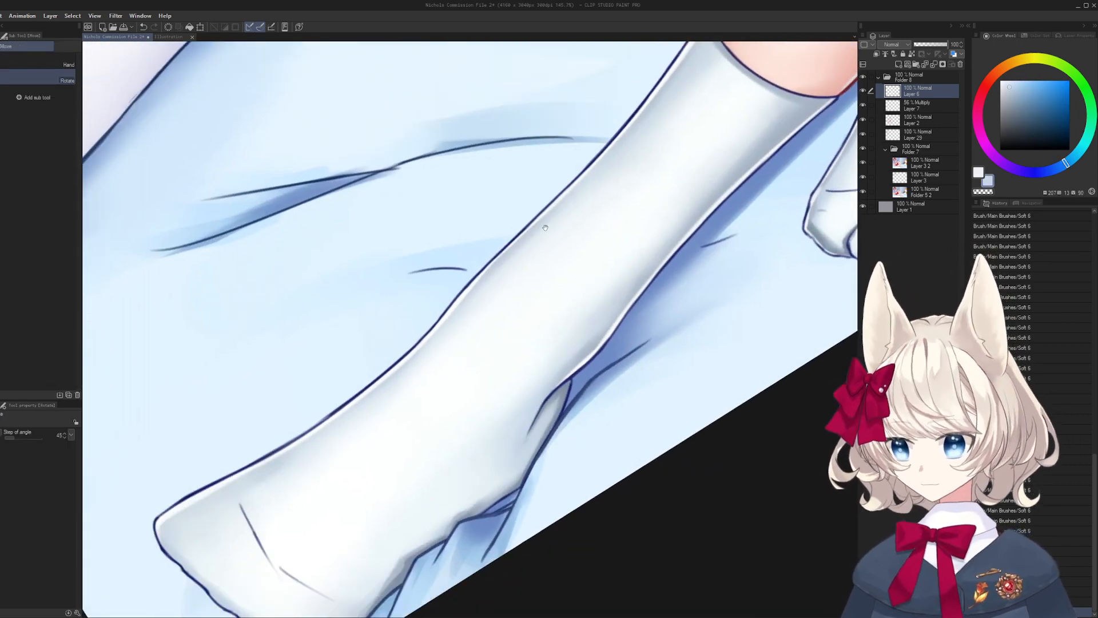
{"action": "left_click_drag", "start_coordinate": [545, 228], "coordinate": [497, 205]}
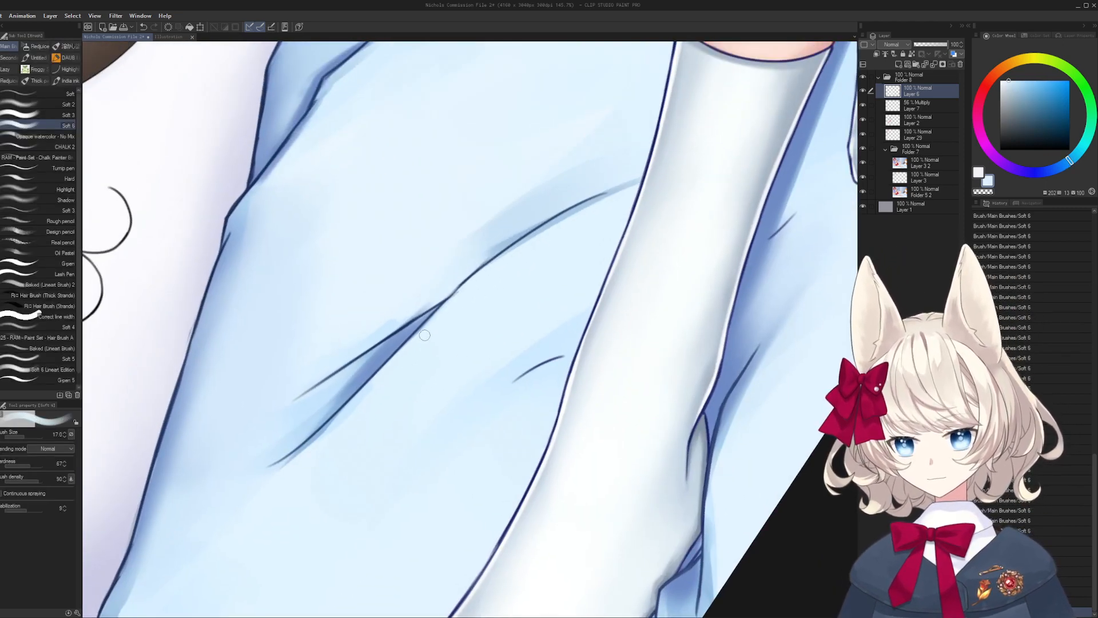
{"action": "left_click_drag", "start_coordinate": [551, 229], "coordinate": [596, 203]}
{"action": "key", "text": "]"}
{"action": "left_click", "coordinate": [488, 279], "text": "alt"}
{"action": "left_click_drag", "start_coordinate": [530, 234], "coordinate": [607, 200]}
{"action": "left_click_drag", "start_coordinate": [420, 365], "coordinate": [519, 245]}
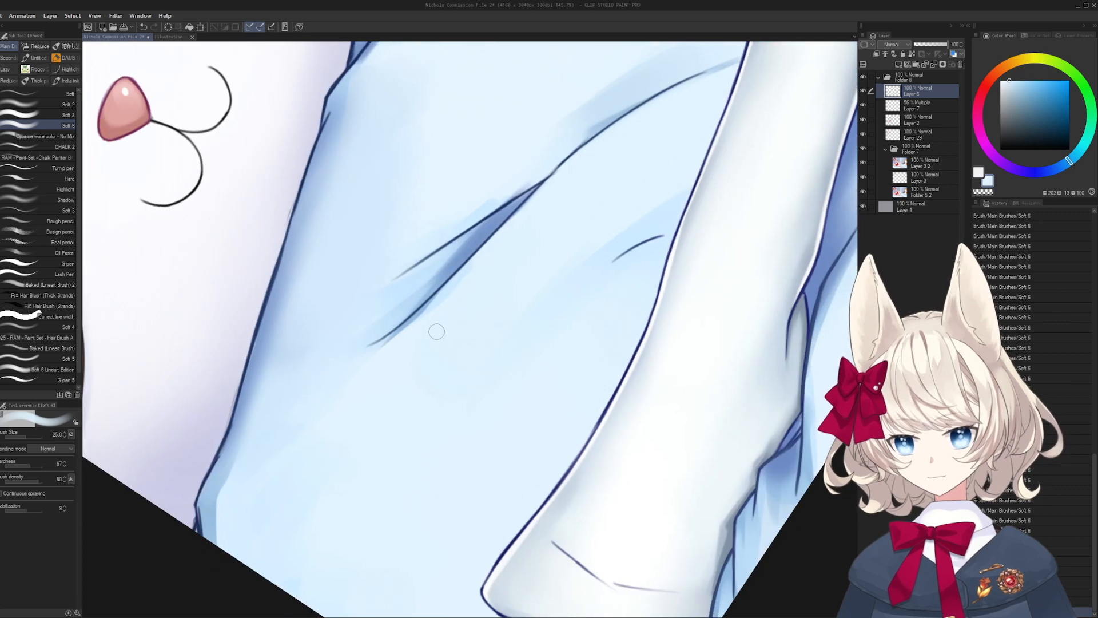
- Fade the lower end of the blanket crease line into the light blue at brush size 30
{"action": "left_click_drag", "start_coordinate": [339, 375], "coordinate": [497, 253]}
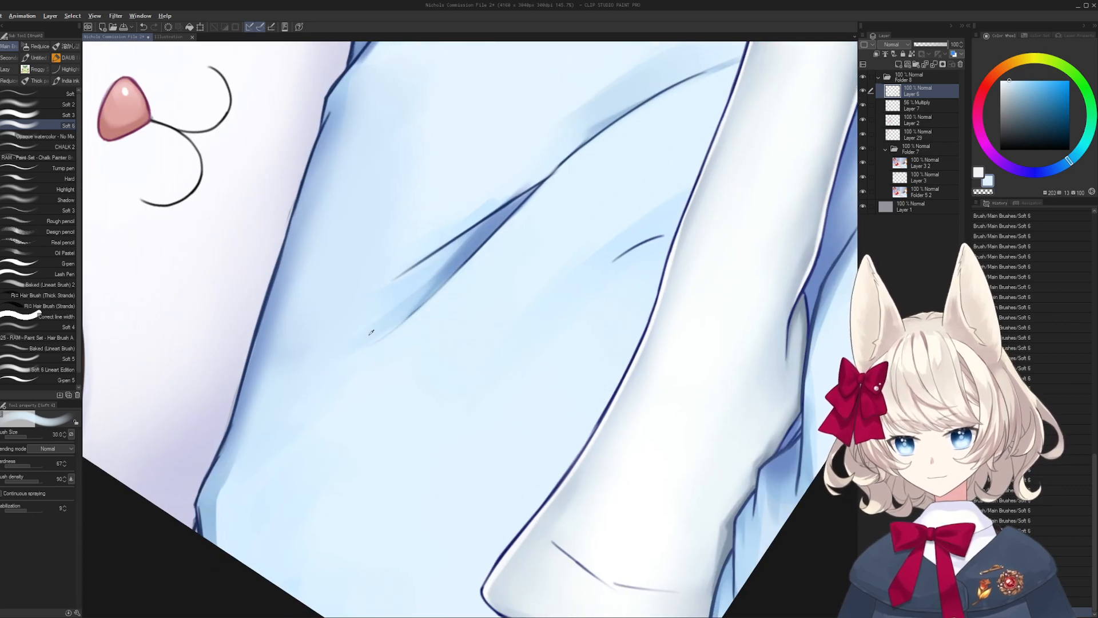
{"action": "left_click_drag", "start_coordinate": [365, 329], "coordinate": [448, 252]}
{"action": "left_click_drag", "start_coordinate": [422, 295], "coordinate": [398, 366]}
- Soften the shading inside the blanket crease between the pillow and sock with sampled blues, working at brush size 30
{"action": "left_click", "coordinate": [446, 313], "text": "alt"}
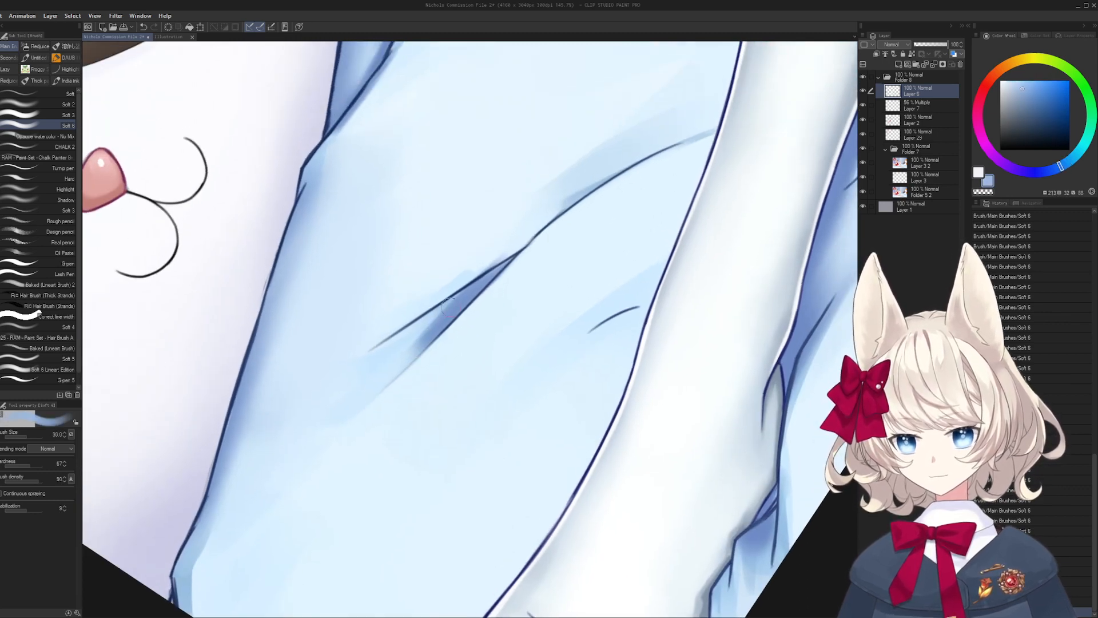
{"action": "left_click_drag", "start_coordinate": [447, 314], "coordinate": [368, 361]}
{"action": "left_click", "coordinate": [371, 384], "text": "alt"}
{"action": "key", "text": "]"}
{"action": "key", "text": "]"}
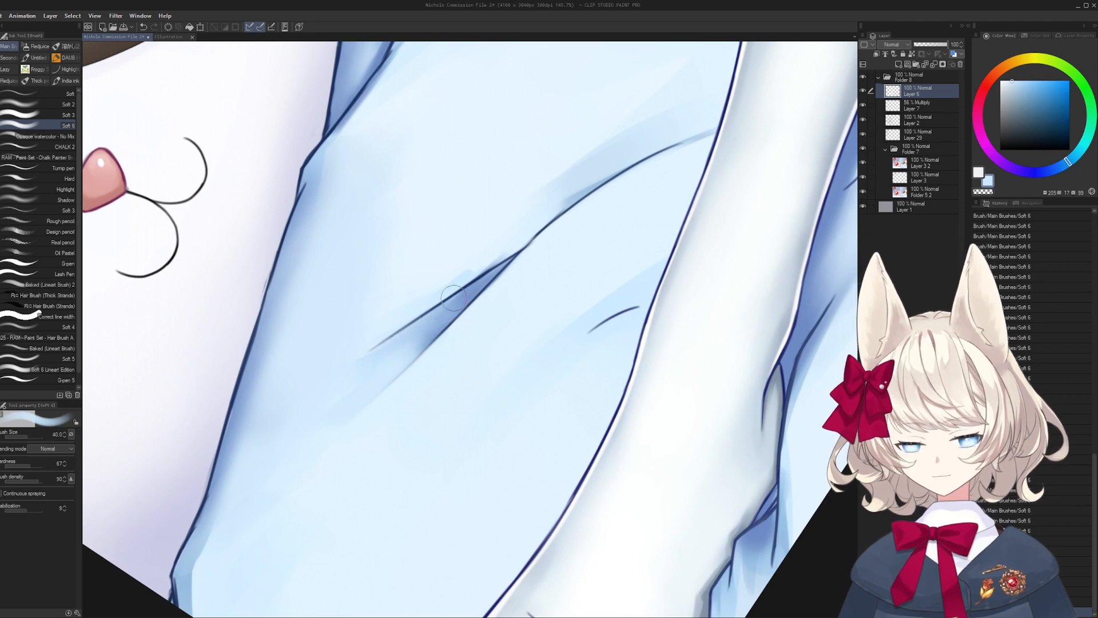
{"action": "key", "text": "["}
{"action": "key", "text": "["}
{"action": "left_click_drag", "start_coordinate": [454, 298], "coordinate": [408, 337]}
- Strengthen the lower edge of the blanket crease with sampled mid blue at brush size 12, and save the file
{"action": "left_click", "coordinate": [479, 283], "text": "alt"}
{"action": "key", "text": "["}
{"action": "key", "text": "["}
{"action": "key", "text": "["}
{"action": "key", "text": "["}
{"action": "left_click_drag", "start_coordinate": [456, 305], "coordinate": [384, 378]}
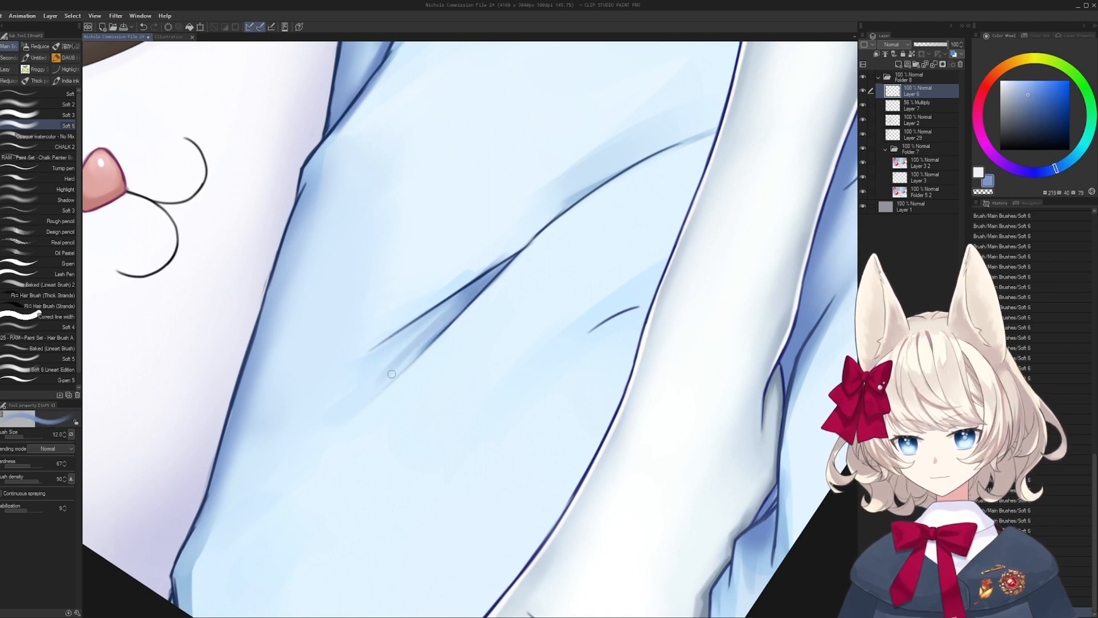
{"action": "key", "text": "ctrl+z"}
{"action": "key", "text": "ctrl+z"}
{"action": "mouse_move", "coordinate": [424, 340]}
{"action": "left_mouse_down"}
{"action": "mouse_move", "coordinate": [378, 389]}
{"action": "mouse_move", "coordinate": [431, 338]}
{"action": "left_mouse_up"}
{"action": "key", "text": "bracketright"}
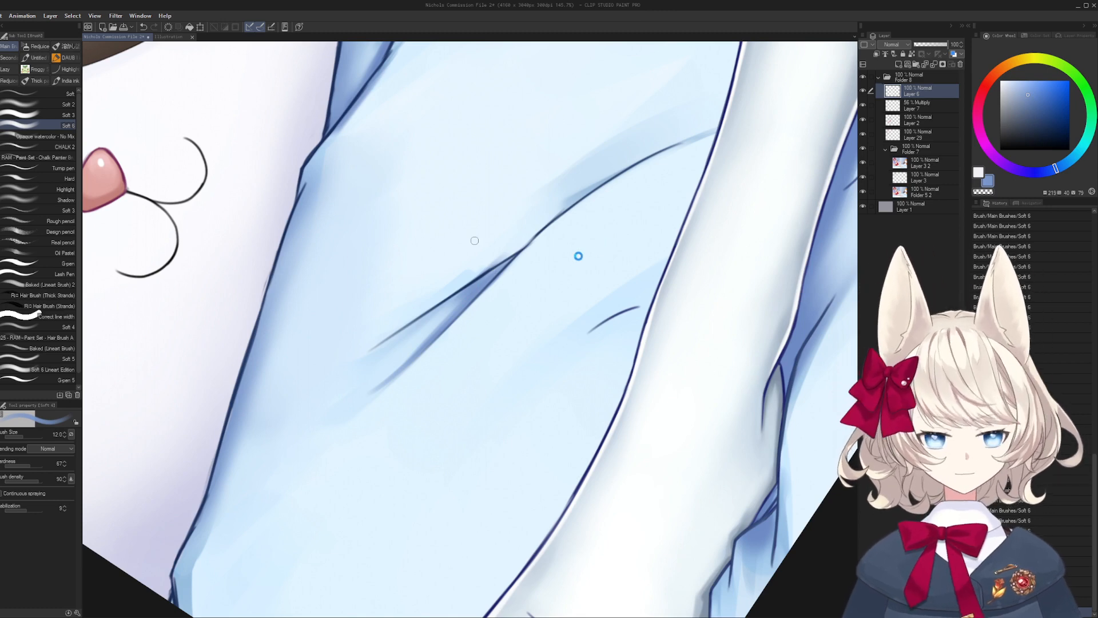
{"action": "key", "text": "ctrl+s"}
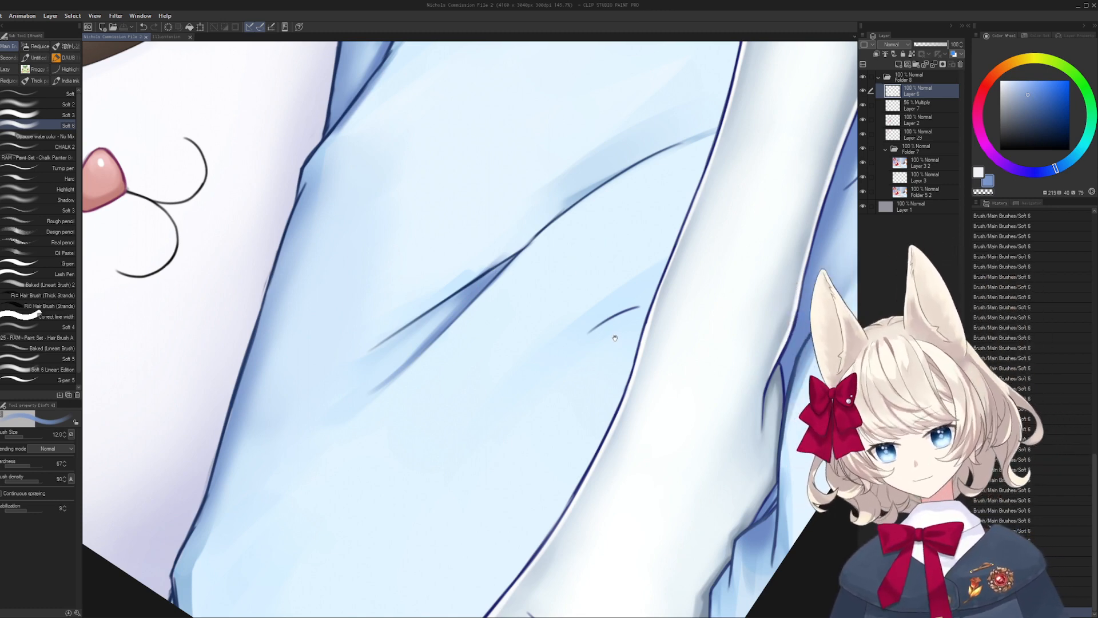
- Shade beneath the short fold line beside the sock with mid blue at brush sizes 12 and 17, blending it with sampled light blues
{"action": "mouse_move", "coordinate": [616, 336]}
{"action": "left_mouse_down"}
{"action": "mouse_move", "coordinate": [588, 360]}
{"action": "mouse_move", "coordinate": [557, 362]}
{"action": "left_mouse_up"}
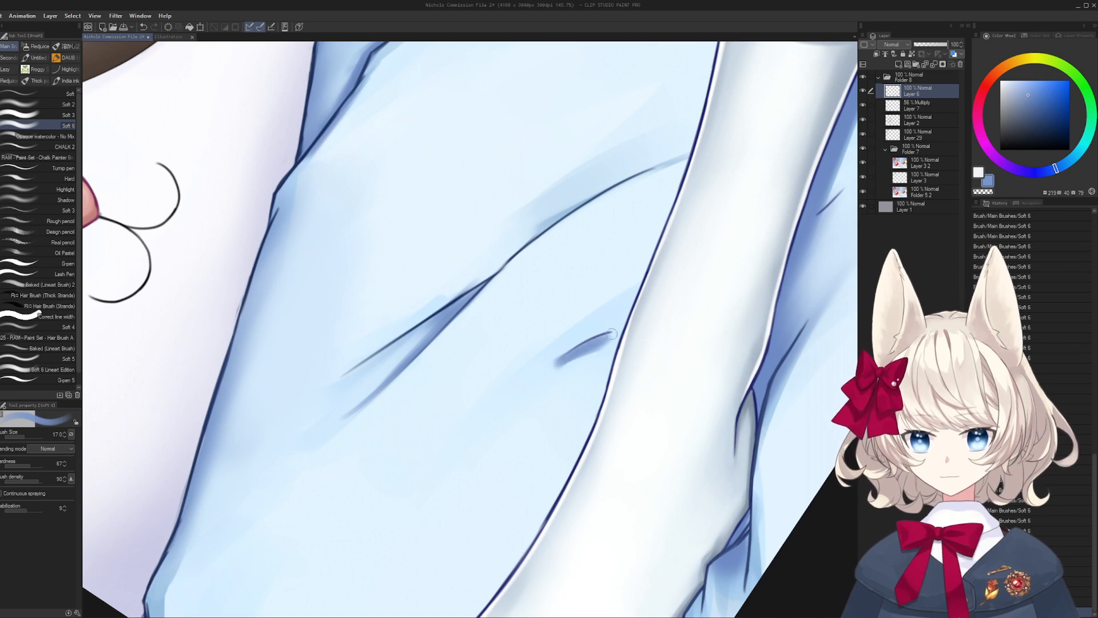
{"action": "mouse_move", "coordinate": [612, 334]}
{"action": "left_mouse_down"}
{"action": "mouse_move", "coordinate": [532, 349]}
{"action": "mouse_move", "coordinate": [562, 344]}
{"action": "mouse_move", "coordinate": [537, 407]}
{"action": "mouse_move", "coordinate": [543, 388]}
{"action": "mouse_move", "coordinate": [393, 392]}
{"action": "left_mouse_up"}
{"action": "left_click", "coordinate": [527, 352], "text": "alt"}
{"action": "key", "text": "]"}
{"action": "key", "text": "]"}
{"action": "left_click", "coordinate": [558, 346], "text": "alt"}
{"action": "left_click", "coordinate": [527, 455], "text": "alt"}
{"action": "key", "text": "["}
{"action": "left_click", "coordinate": [401, 394], "text": "alt"}
{"action": "key", "text": "["}
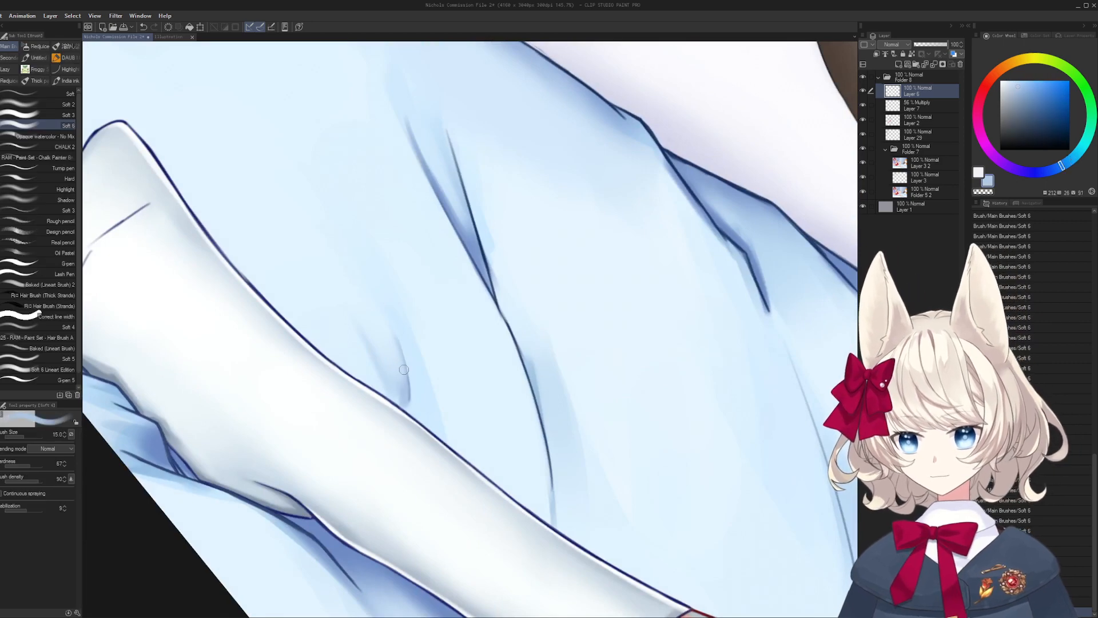
{"action": "key", "text": "["}
{"action": "key", "text": "["}
{"action": "key", "text": "["}
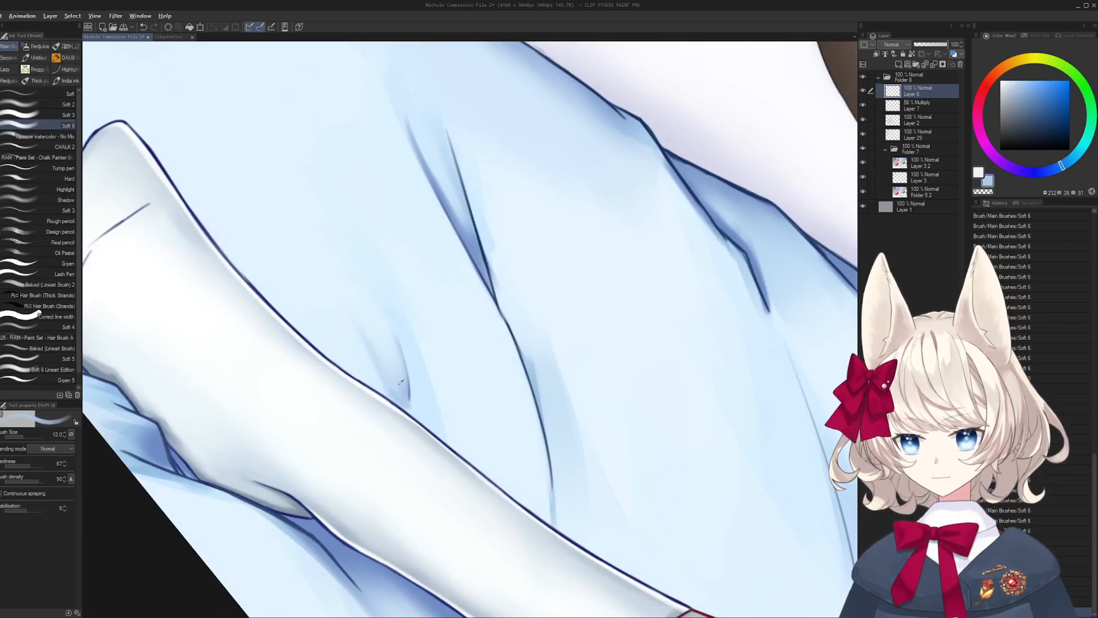
{"action": "left_click_drag", "start_coordinate": [403, 374], "coordinate": [369, 323]}
{"action": "key", "text": "ctrl+z"}
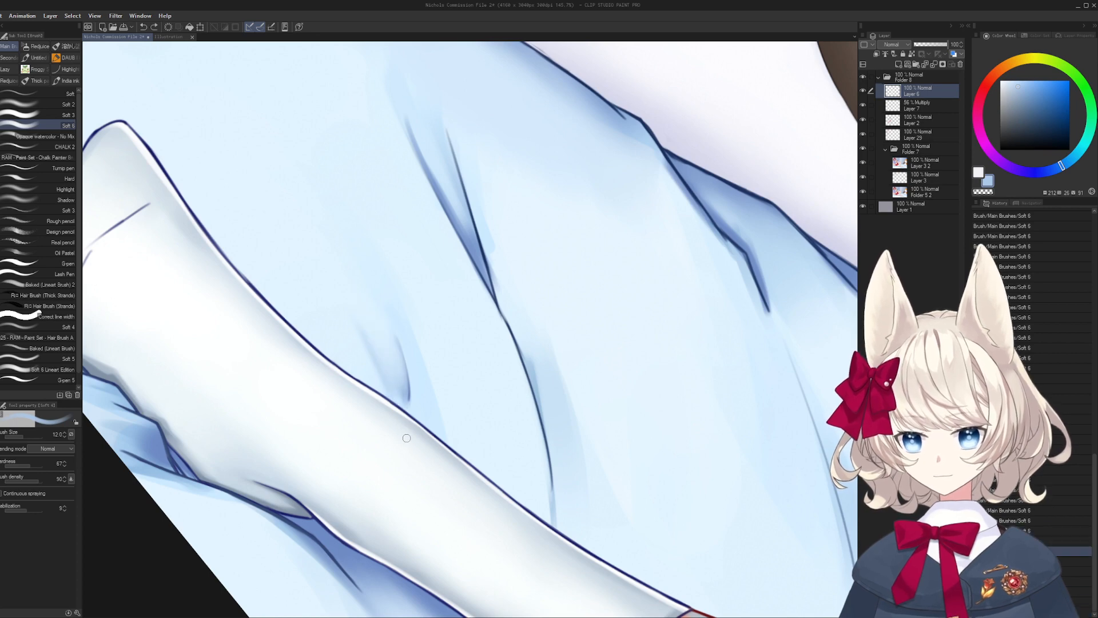
- On a new layer, fade the short fold's end with sampled light blue at brush size 20, and trim the spill over the sock
{"action": "key", "text": "ctrl+shift+n"}
{"action": "left_click", "coordinate": [394, 382], "text": "alt"}
{"action": "key", "text": "bracketright"}
{"action": "key", "text": "bracketright"}
{"action": "left_click_drag", "start_coordinate": [401, 384], "coordinate": [395, 420]}
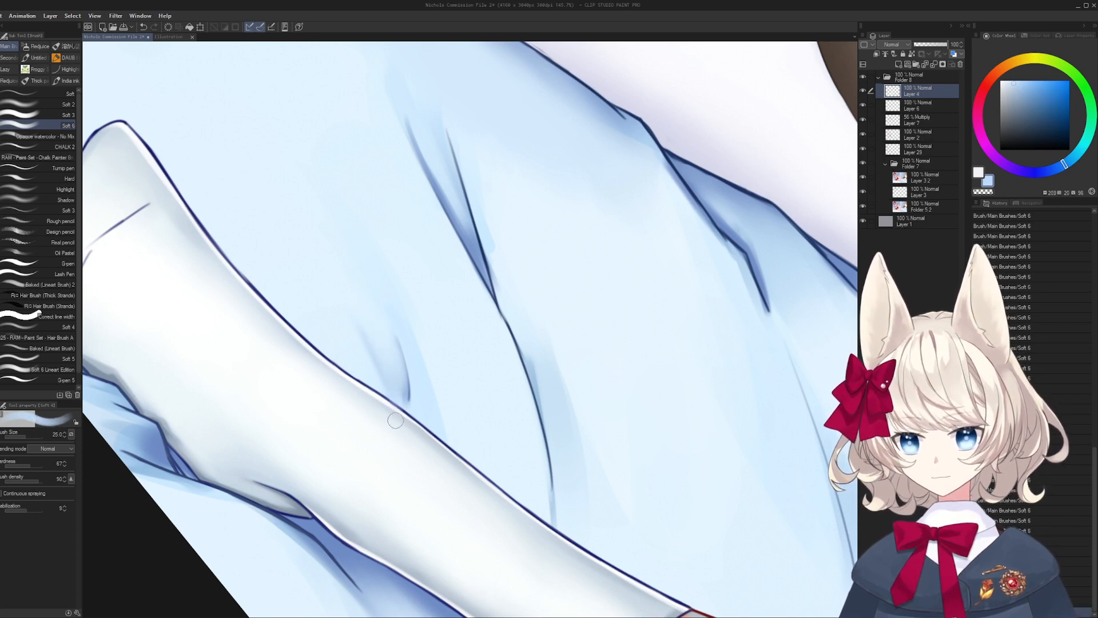
{"action": "key", "text": "e"}
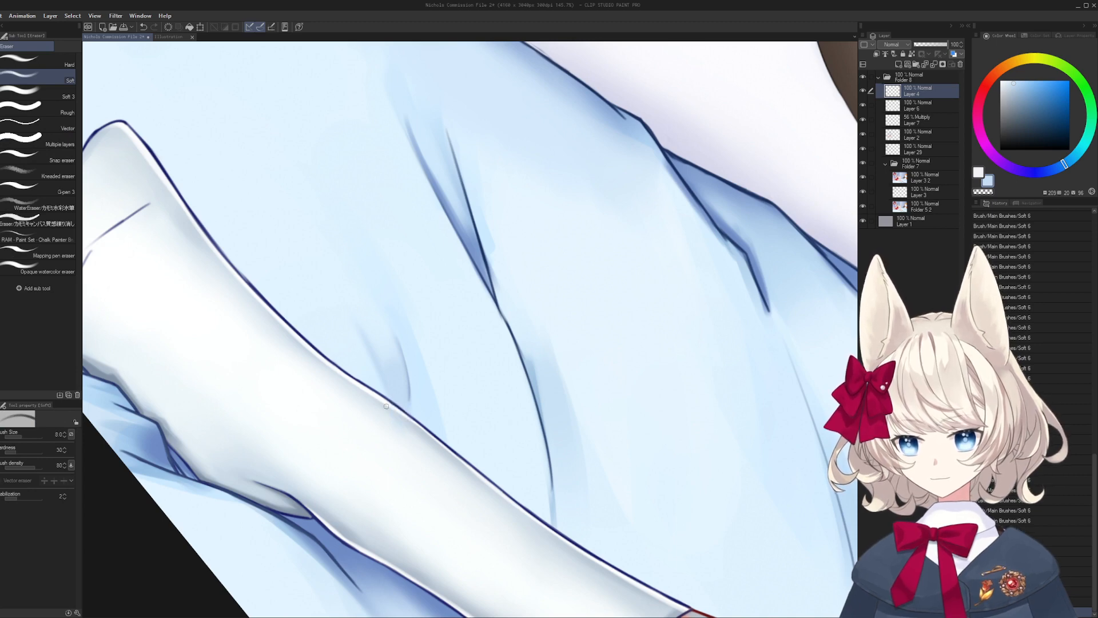
{"action": "key", "text": "m"}
{"action": "left_click_drag", "start_coordinate": [375, 401], "coordinate": [372, 438]}
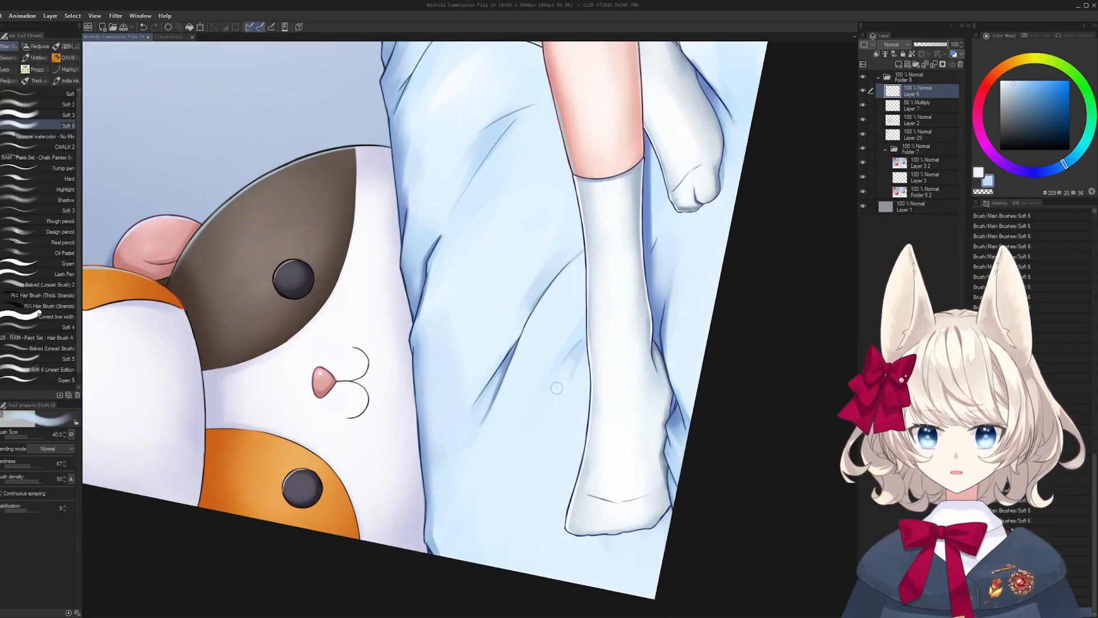
- Blend the blanket below the crease with sampled light blue at brush size 50, and refine the blanket at the pillow's lower corner at size 10
{"action": "left_click", "coordinate": [551, 402], "text": "alt"}
{"action": "key", "text": "bracketright"}
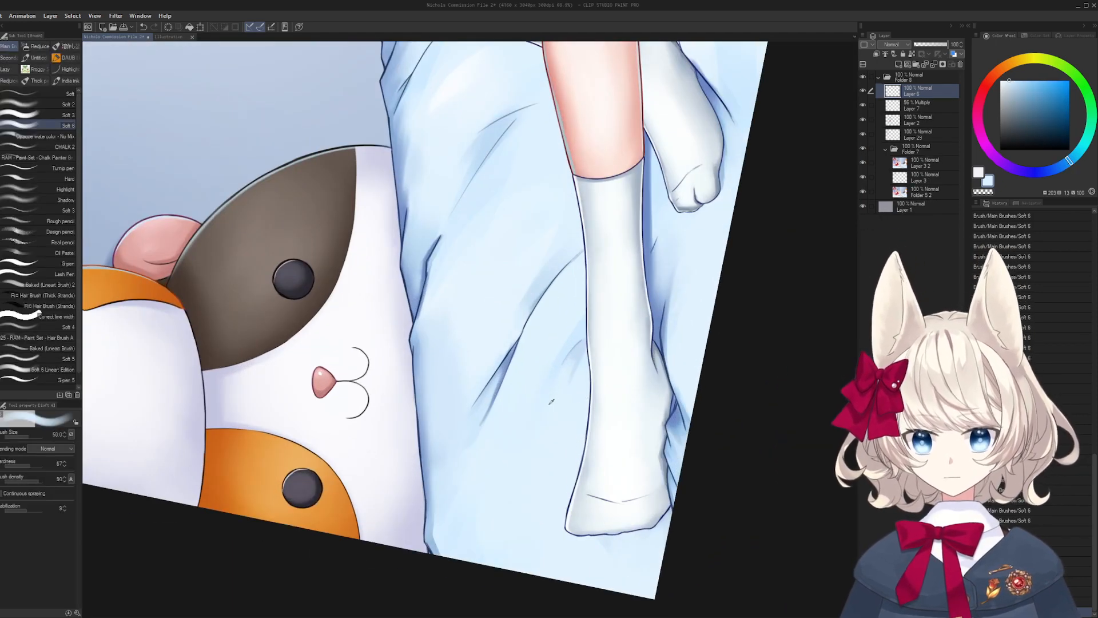
{"action": "left_click_drag", "start_coordinate": [514, 484], "coordinate": [516, 385]}
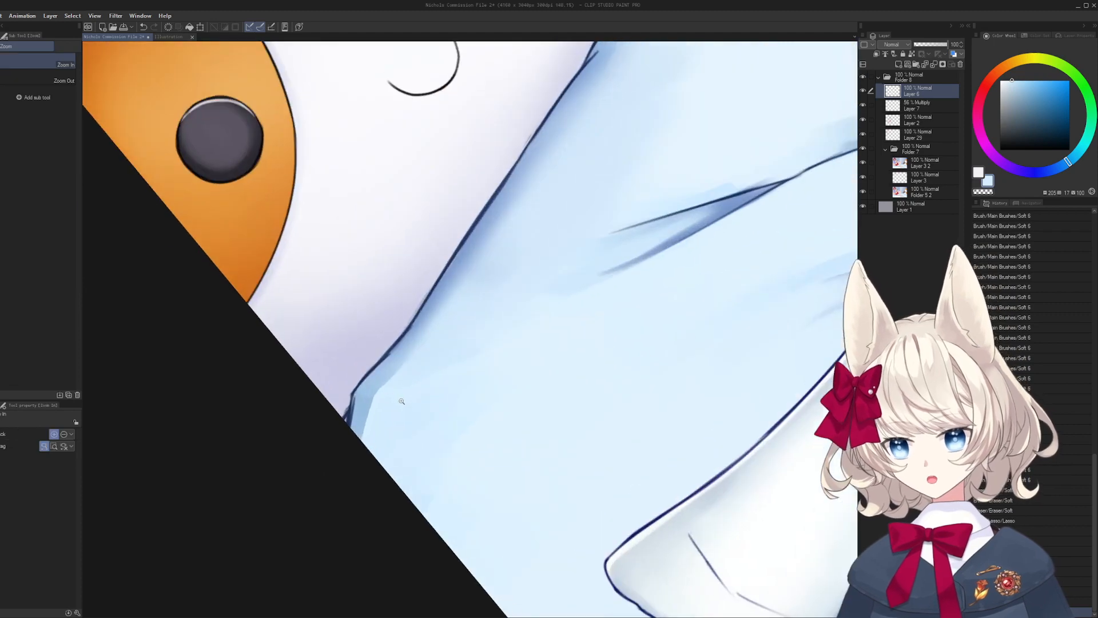
{"action": "key", "text": "bracketleft"}
{"action": "key", "text": "bracketleft"}
{"action": "key", "text": "bracketleft"}
{"action": "key", "text": "bracketleft"}
{"action": "key", "text": "bracketleft"}
{"action": "key", "text": "bracketleft"}
{"action": "key", "text": "bracketleft"}
{"action": "key", "text": "bracketleft"}
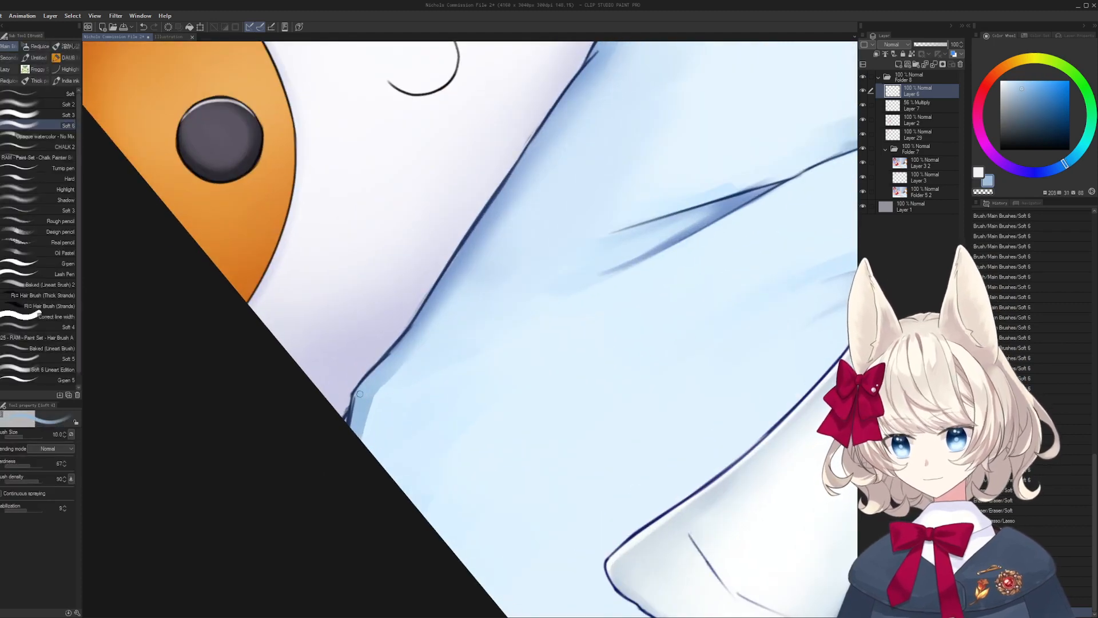
- Clean above the crease's upper line and lighten the crease's inside with sampled light blues at brush size 17
{"action": "scroll", "coordinate": [496, 289], "scroll_direction": "up", "scroll_amount": 5}
{"action": "left_click", "coordinate": [529, 302], "text": "alt"}
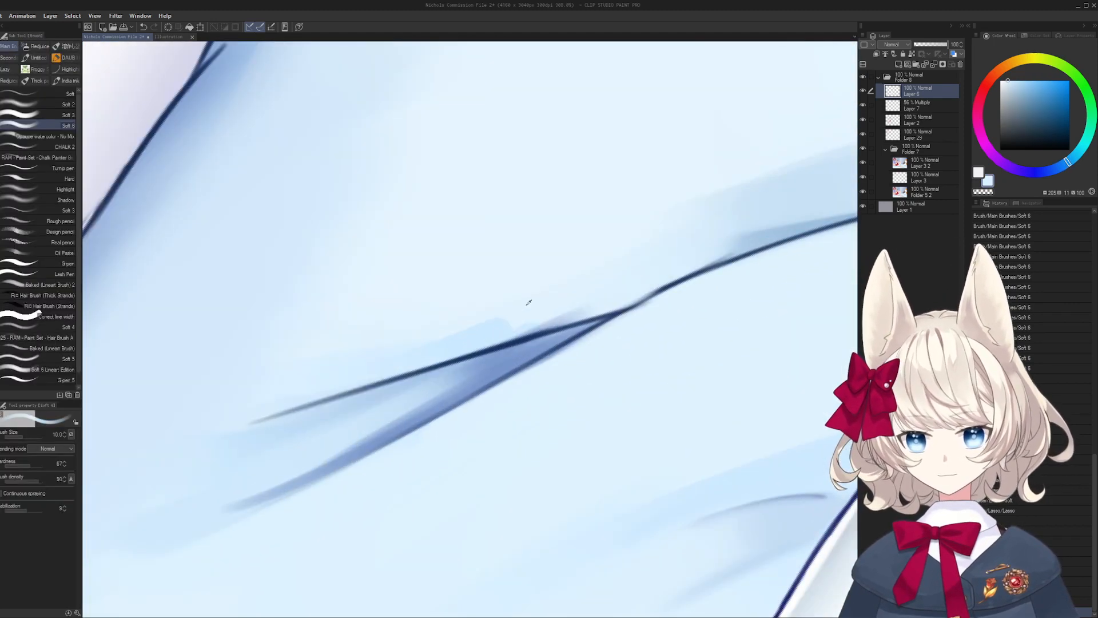
{"action": "left_click_drag", "start_coordinate": [394, 352], "coordinate": [601, 301]}
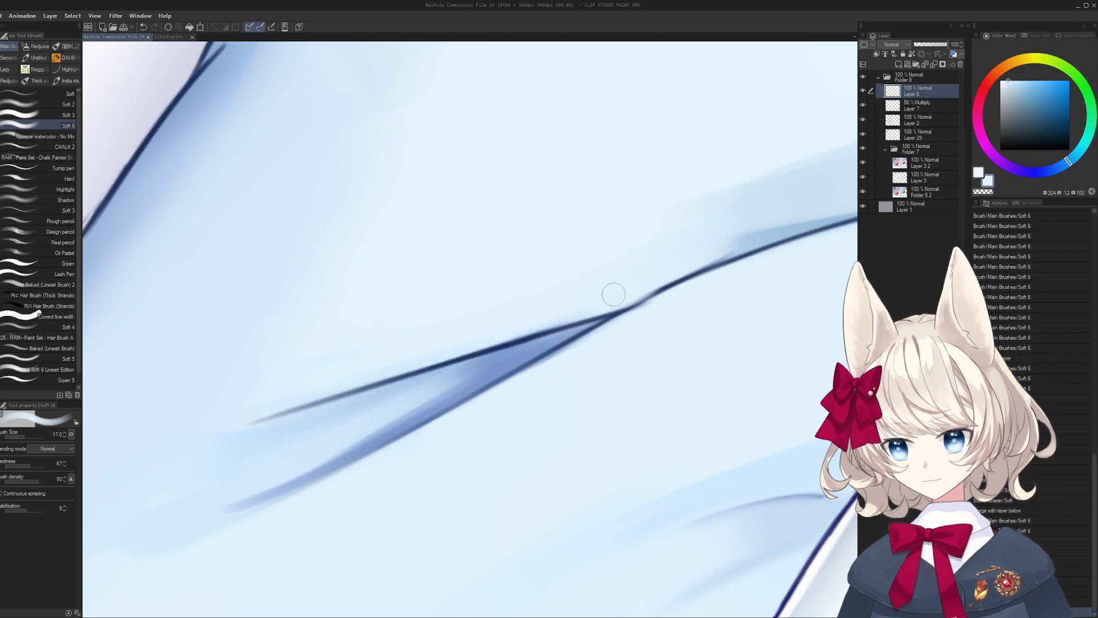
{"action": "left_click_drag", "start_coordinate": [448, 348], "coordinate": [610, 307]}
{"action": "left_click", "coordinate": [306, 424], "text": "alt"}
{"action": "left_click_drag", "start_coordinate": [466, 382], "coordinate": [398, 404]}
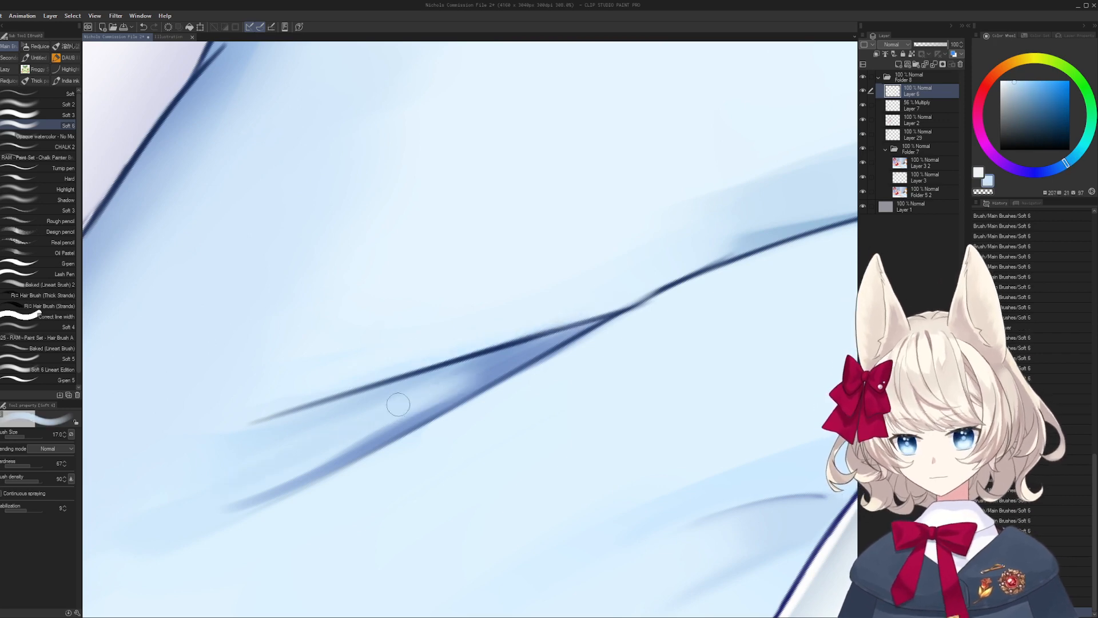
- Retrace the crease line from its lower edge toward the sock with sampled navy at brush sizes 4 and 5, undoing uneven strokes
{"action": "left_click", "coordinate": [510, 348], "text": "alt"}
{"action": "key", "text": "bracketleft"}
{"action": "key", "text": "bracketleft"}
{"action": "key", "text": "bracketleft"}
{"action": "key", "text": "bracketleft"}
{"action": "key", "text": "r"}
{"action": "left_click_drag", "start_coordinate": [542, 355], "coordinate": [552, 375]}
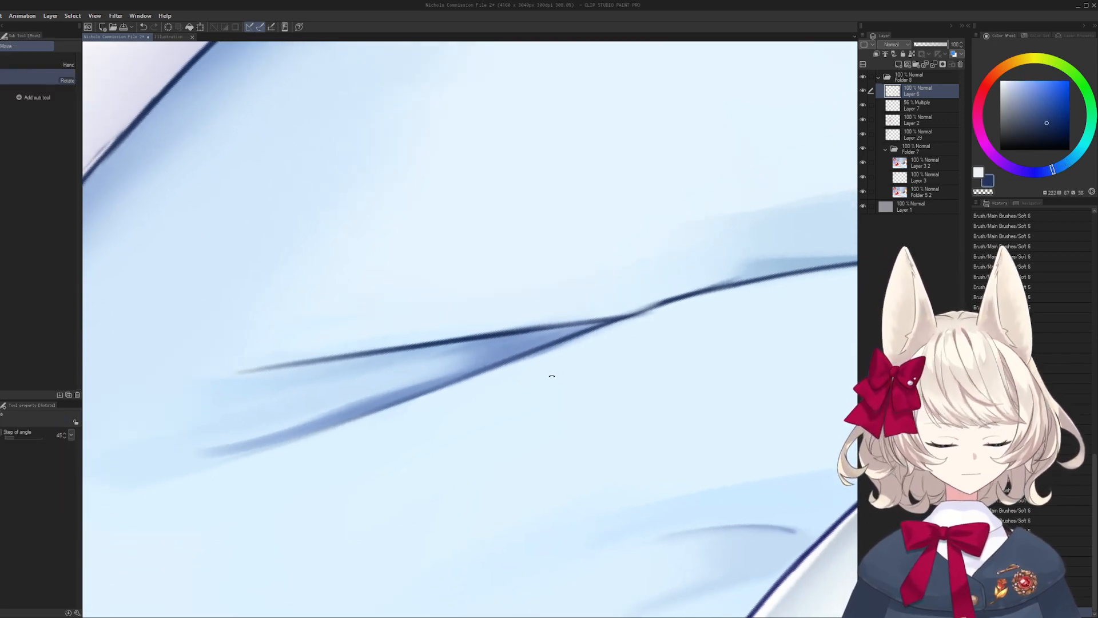
{"action": "key", "text": "bracketleft"}
{"action": "key", "text": "bracketleft"}
{"action": "key", "text": "bracketleft"}
{"action": "key", "text": "bracketleft"}
{"action": "key", "text": "bracketleft"}
{"action": "left_click_drag", "start_coordinate": [231, 454], "coordinate": [536, 352]}
{"action": "key", "text": "ctrl+z"}
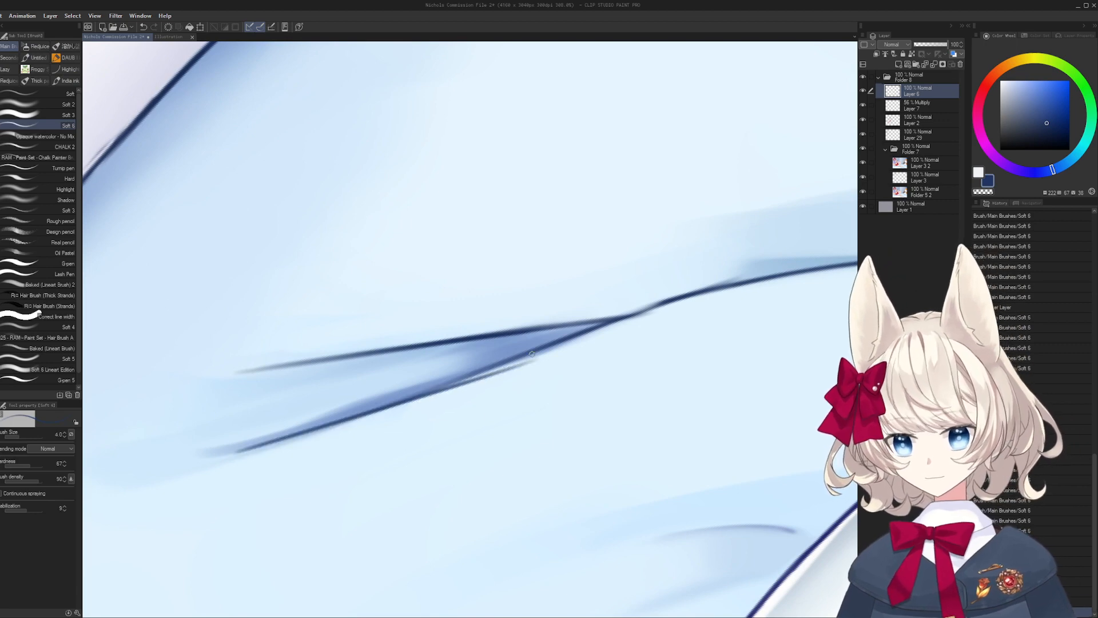
{"action": "key", "text": "ctrl+z"}
{"action": "left_click_drag", "start_coordinate": [323, 428], "coordinate": [602, 328]}
{"action": "key", "text": "ctrl+z"}
{"action": "key", "text": "bracketright"}
{"action": "left_click_drag", "start_coordinate": [445, 388], "coordinate": [744, 281]}
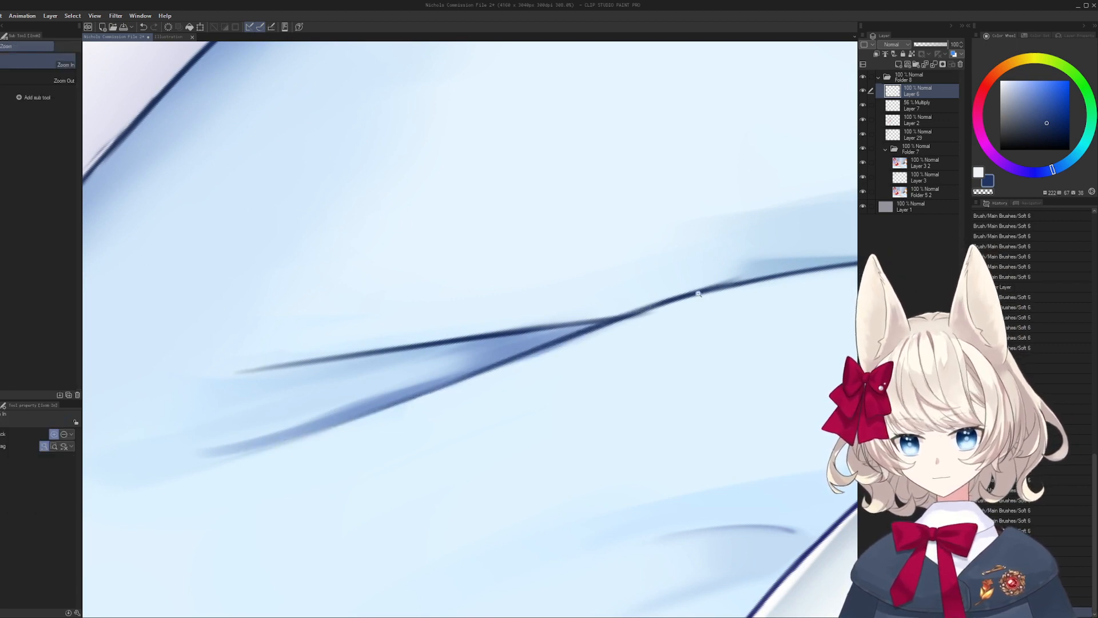
- Clean the underside of the blanket fold beside the pillow with sampled light blue, and undo the last strokes
{"action": "scroll", "coordinate": [744, 280], "scroll_direction": "down", "scroll_amount": 5}
{"action": "scroll", "coordinate": [581, 339], "scroll_direction": "up", "scroll_amount": 5}
{"action": "left_click", "coordinate": [580, 340], "text": "alt"}
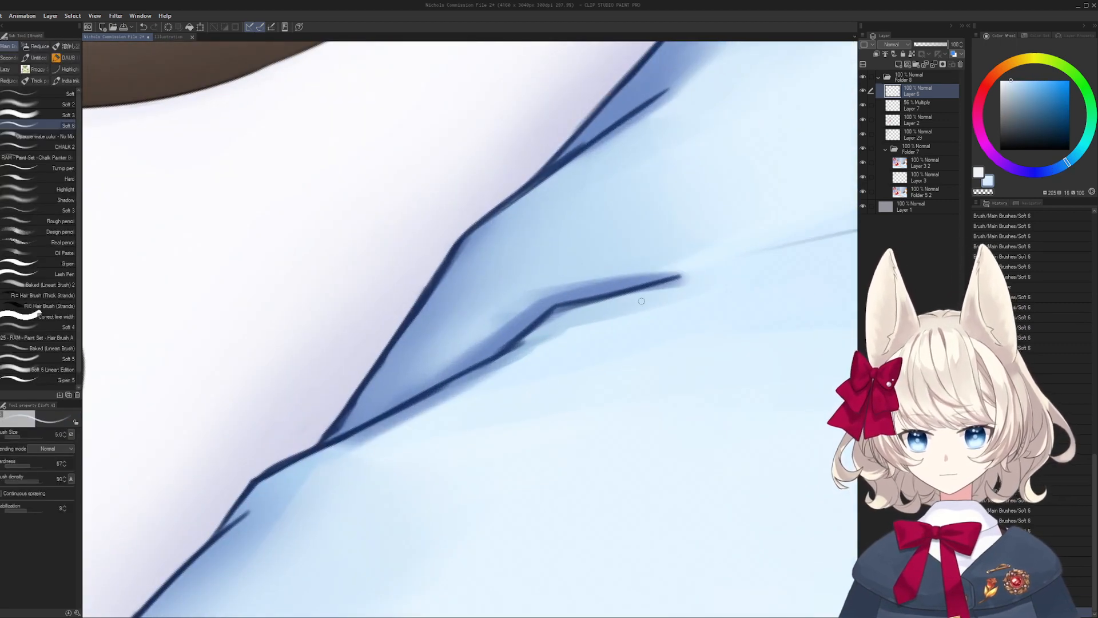
{"action": "key", "text": "bracketright"}
{"action": "key", "text": "bracketright"}
{"action": "key", "text": "bracketright"}
{"action": "key", "text": "bracketright"}
{"action": "key", "text": "bracketright"}
{"action": "key", "text": "bracketright"}
{"action": "key", "text": "bracketright"}
{"action": "key", "text": "bracketright"}
{"action": "mouse_move", "coordinate": [583, 318]}
{"action": "left_mouse_down"}
{"action": "mouse_move", "coordinate": [681, 287]}
{"action": "mouse_move", "coordinate": [541, 297]}
{"action": "mouse_move", "coordinate": [672, 277]}
{"action": "left_mouse_up"}
{"action": "left_click", "coordinate": [588, 270], "text": "alt"}
{"action": "key", "text": "ctrl+z"}
{"action": "key", "text": "ctrl+z"}
- Paint the shaded upper edge of the pillow-side fold with sampled mid blue at brush size 12
{"action": "left_click", "coordinate": [571, 295], "text": "alt"}
{"action": "key", "text": "bracketleft"}
{"action": "key", "text": "bracketleft"}
{"action": "key", "text": "bracketleft"}
{"action": "key", "text": "bracketleft"}
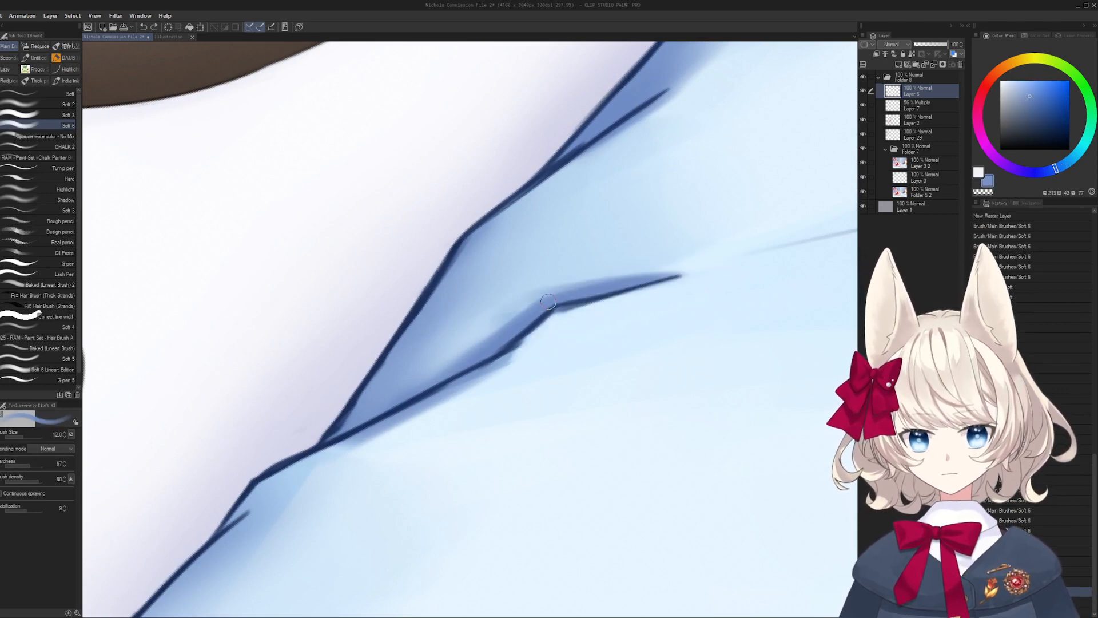
{"action": "left_click_drag", "start_coordinate": [575, 290], "coordinate": [715, 272]}
- Retrace the fold's outline with sampled navy at a finer brush size and extend it into a tapered tip
{"action": "left_click", "coordinate": [529, 330], "text": "alt"}
{"action": "key", "text": "bracketleft"}
{"action": "key", "text": "bracketleft"}
{"action": "mouse_move", "coordinate": [521, 338]}
{"action": "left_mouse_down"}
{"action": "mouse_move", "coordinate": [552, 312]}
{"action": "mouse_move", "coordinate": [660, 288]}
{"action": "left_mouse_up"}
{"action": "left_click_drag", "start_coordinate": [565, 310], "coordinate": [694, 282]}
{"action": "left_click_drag", "start_coordinate": [587, 305], "coordinate": [766, 266]}
- Fade the fold's tip and the shading above its outline with sampled light blues at brush sizes 15 and 17
{"action": "left_click", "coordinate": [561, 324], "text": "alt"}
{"action": "left_click", "coordinate": [706, 275], "text": "alt"}
{"action": "key", "text": "bracketright"}
{"action": "key", "text": "bracketright"}
{"action": "left_click", "coordinate": [776, 260], "text": "alt"}
{"action": "key", "text": "bracketright"}
{"action": "key", "text": "bracketright"}
{"action": "key", "text": "bracketright"}
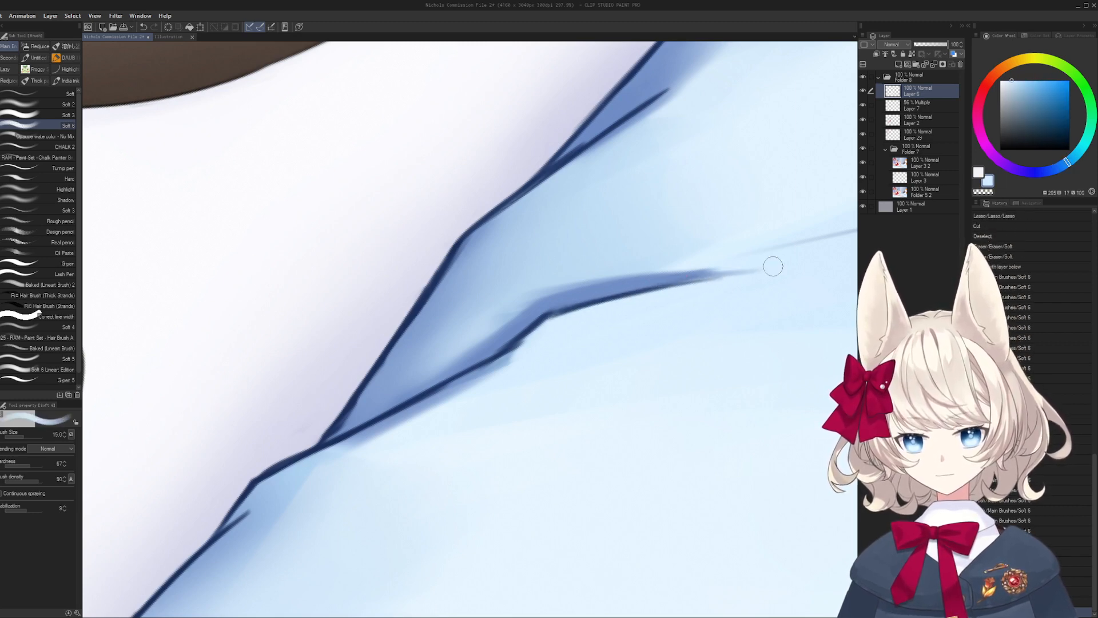
{"action": "mouse_move", "coordinate": [635, 276]}
{"action": "left_mouse_down"}
{"action": "mouse_move", "coordinate": [760, 255]}
{"action": "mouse_move", "coordinate": [572, 293]}
{"action": "left_mouse_up"}
{"action": "left_click_drag", "start_coordinate": [572, 292], "coordinate": [692, 265]}
{"action": "left_click_drag", "start_coordinate": [628, 280], "coordinate": [543, 300]}
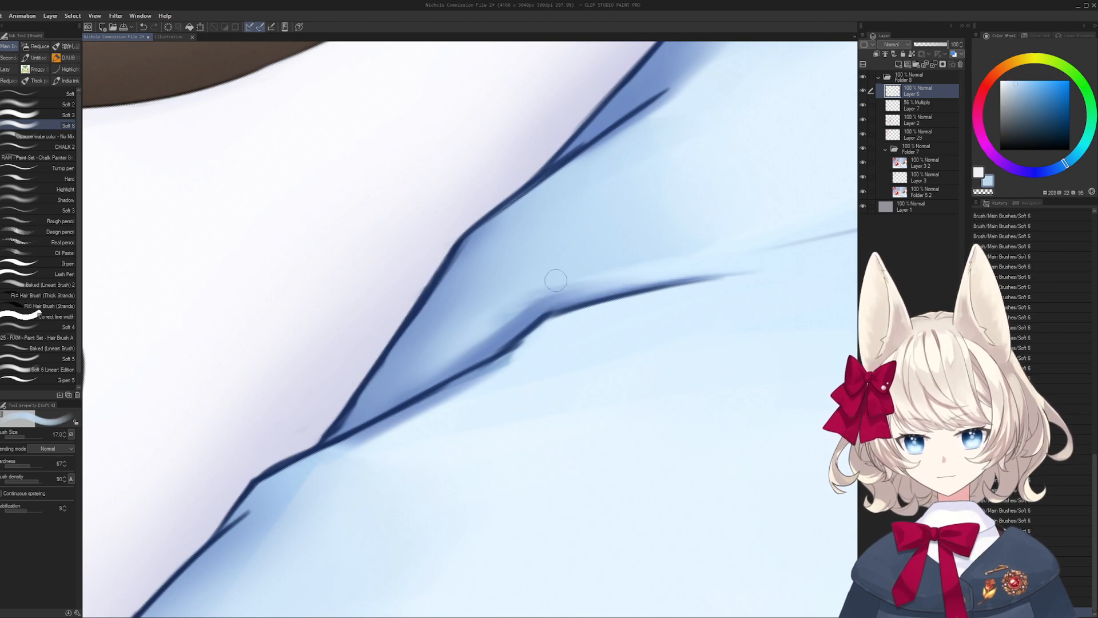
- Soften the fold's inner shading and clean beneath its lower edge with sampled light blues at brush size 17
{"action": "left_click_drag", "start_coordinate": [509, 341], "coordinate": [435, 375]}
{"action": "left_click", "coordinate": [525, 313], "text": "alt"}
{"action": "left_click", "coordinate": [535, 351], "text": "alt"}
{"action": "mouse_move", "coordinate": [520, 316]}
{"action": "left_mouse_down"}
{"action": "mouse_move", "coordinate": [441, 364]}
{"action": "mouse_move", "coordinate": [495, 374]}
{"action": "left_mouse_up"}
{"action": "left_click_drag", "start_coordinate": [529, 336], "coordinate": [493, 375]}
{"action": "left_click_drag", "start_coordinate": [501, 362], "coordinate": [376, 438]}
{"action": "left_click_drag", "start_coordinate": [376, 438], "coordinate": [458, 387]}
{"action": "left_click_drag", "start_coordinate": [487, 378], "coordinate": [356, 440]}
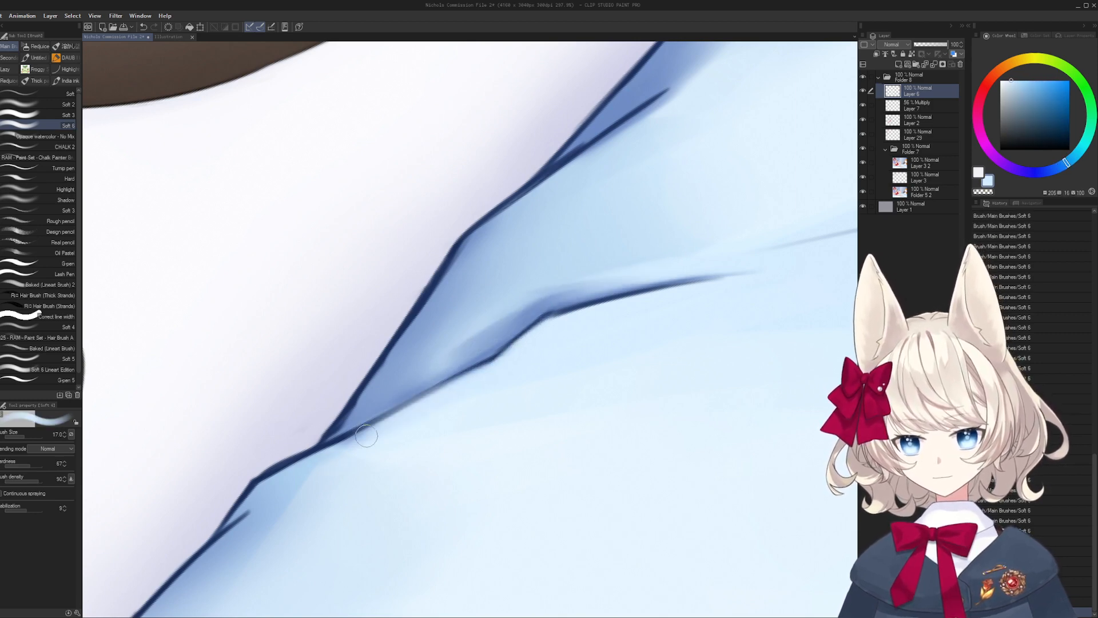
- Undo the last stroke and trim the fold's lower edge toward the pillow with sampled light blue
{"action": "key", "text": "ctrl+z"}
{"action": "left_click_drag", "start_coordinate": [449, 391], "coordinate": [303, 473]}
{"action": "left_click", "coordinate": [532, 358], "text": "alt"}
{"action": "left_click_drag", "start_coordinate": [485, 375], "coordinate": [442, 388]}
{"action": "left_click_drag", "start_coordinate": [353, 435], "coordinate": [456, 388]}
- Retrace the fold's lower outline up to the pillow with sampled navy at brush size 5
{"action": "key", "text": "bracketleft"}
{"action": "key", "text": "bracketleft"}
{"action": "key", "text": "bracketleft"}
{"action": "key", "text": "bracketleft"}
{"action": "key", "text": "bracketleft"}
{"action": "key", "text": "bracketleft"}
{"action": "key", "text": "bracketleft"}
{"action": "left_click", "coordinate": [452, 363], "text": "alt"}
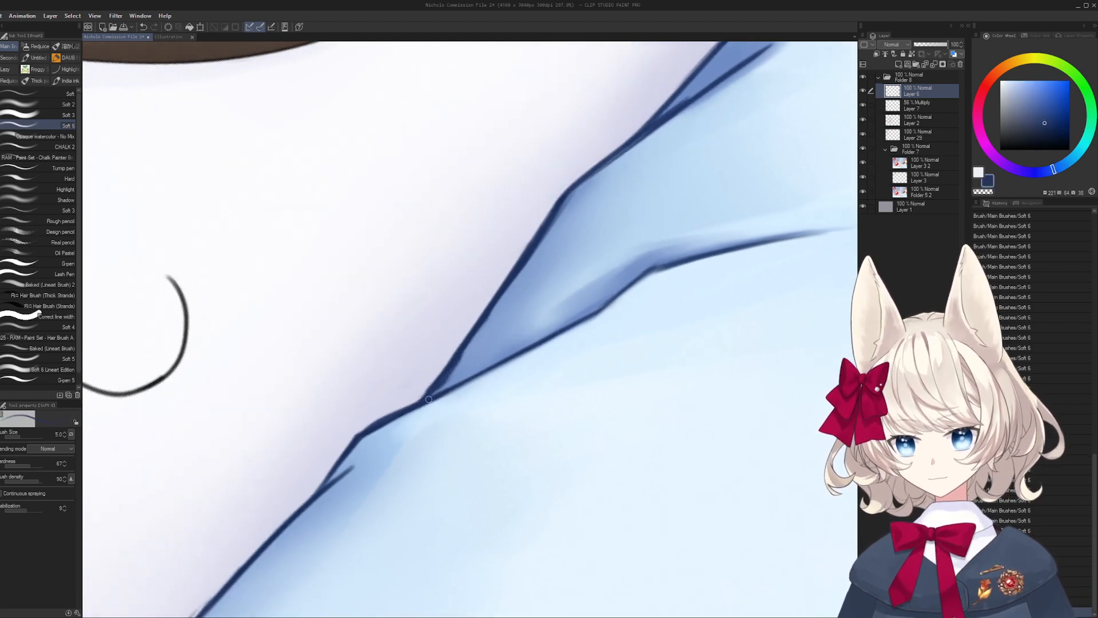
- Sample the pillow's pale lavender and clean the pillow edge beside the fold at brush size 17
{"action": "left_click", "coordinate": [402, 380], "text": "alt"}
{"action": "key", "text": "bracketright"}
{"action": "key", "text": "bracketright"}
{"action": "key", "text": "bracketright"}
{"action": "key", "text": "bracketright"}
{"action": "key", "text": "bracketright"}
{"action": "key", "text": "bracketright"}
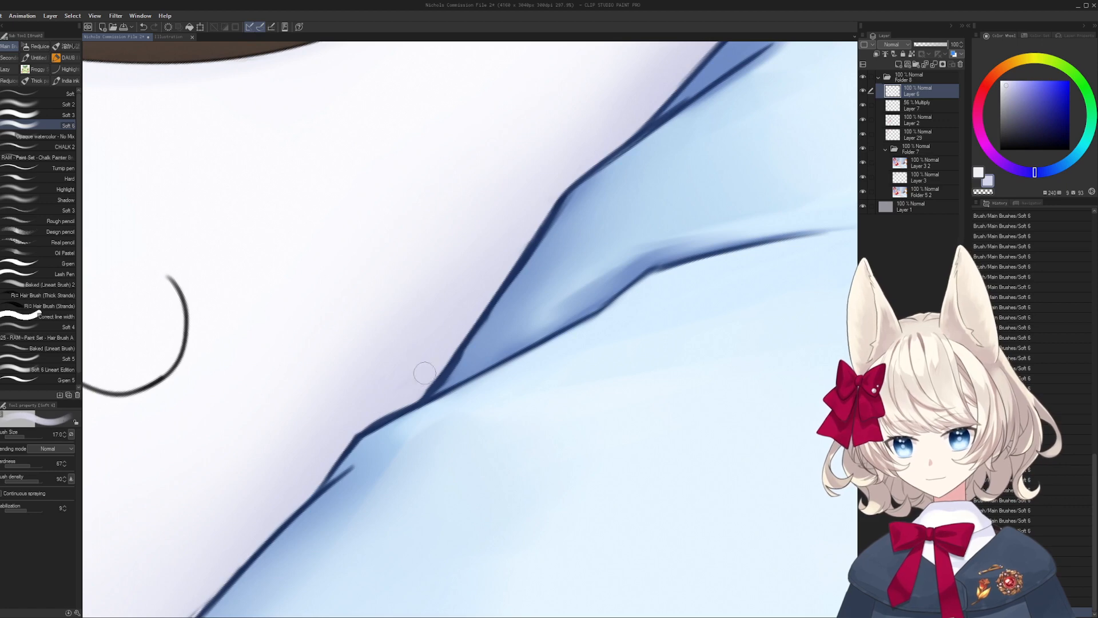
- Fill the narrow corner where the fold meets the pillow with sampled mid blues at brush sizes 3 and 5
{"action": "left_click", "coordinate": [462, 372], "text": "alt"}
{"action": "key", "text": "bracketleft"}
{"action": "key", "text": "bracketleft"}
{"action": "key", "text": "bracketleft"}
{"action": "key", "text": "bracketleft"}
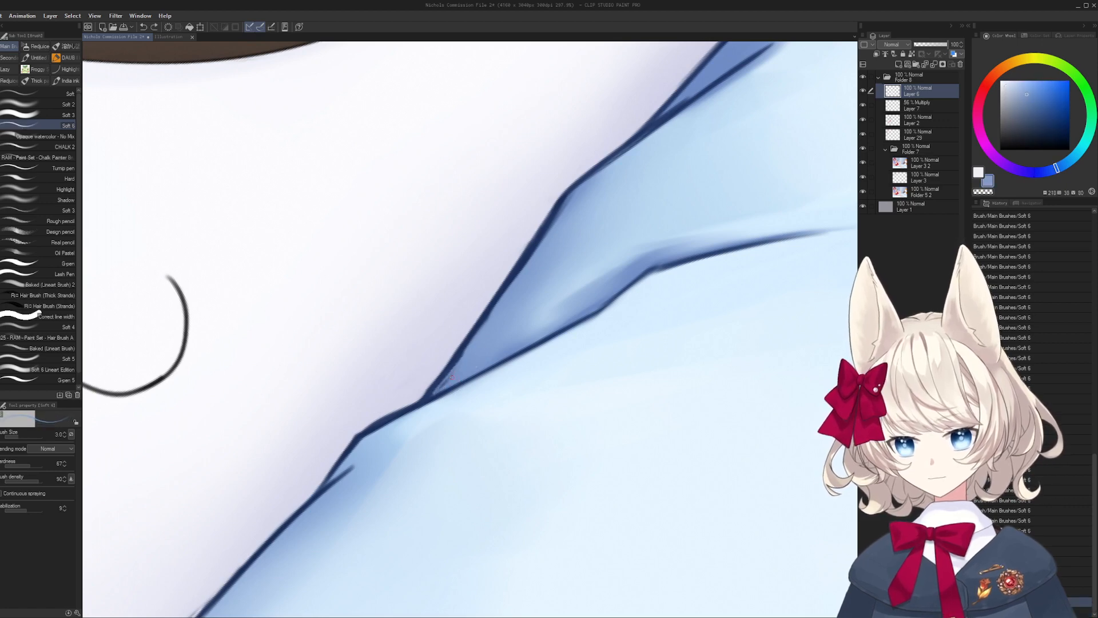
{"action": "left_click", "coordinate": [460, 360], "text": "alt"}
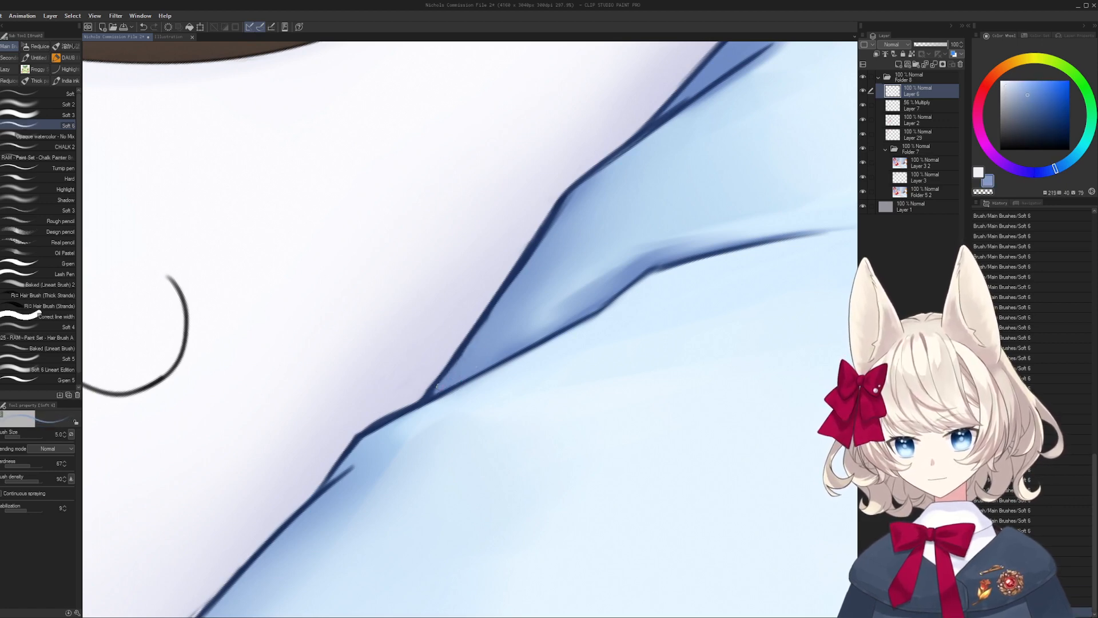
- Shade the blanket along the pillow's outline above the fold with sampled mid blue at brush size 7
{"action": "key", "text": "r"}
{"action": "left_click_drag", "start_coordinate": [460, 361], "coordinate": [519, 360]}
{"action": "left_click", "coordinate": [460, 394], "text": "alt"}
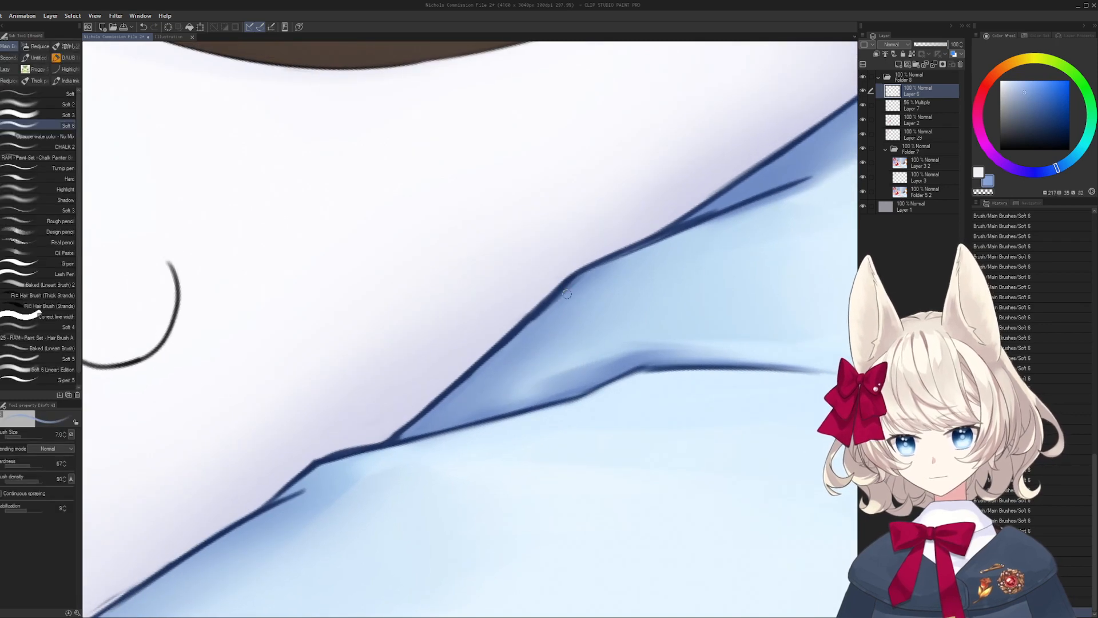
{"action": "mouse_move", "coordinate": [585, 278]}
{"action": "left_mouse_down"}
{"action": "mouse_move", "coordinate": [488, 330]}
{"action": "mouse_move", "coordinate": [651, 266]}
{"action": "left_mouse_up"}
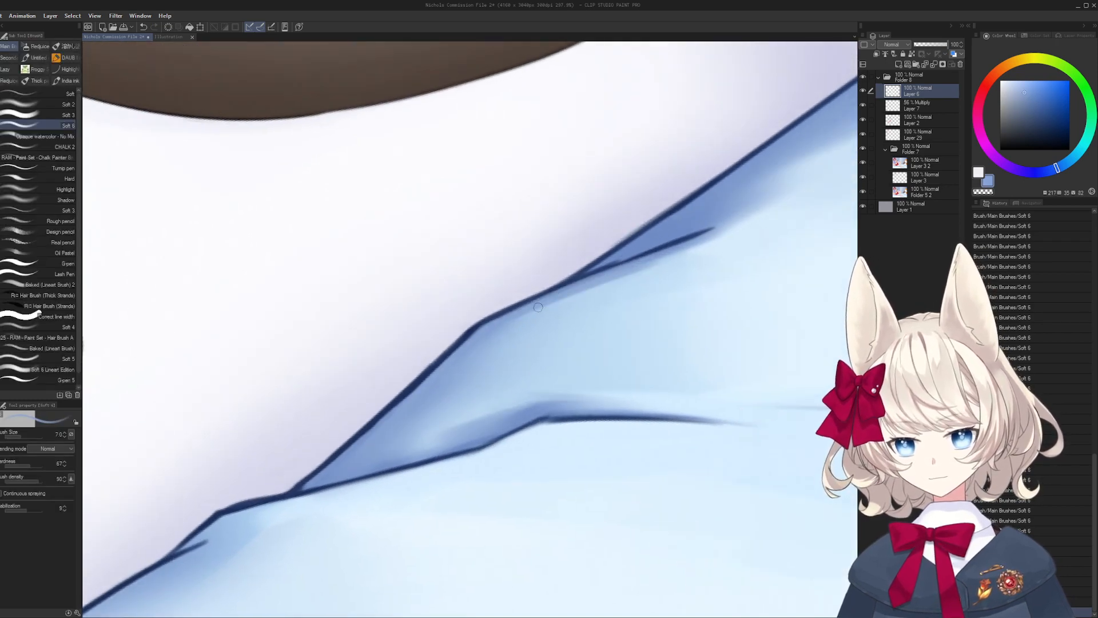
- Soften the blanket's light area beneath the fold outline with sampled light blue at brush size 17
{"action": "left_click", "coordinate": [620, 288], "text": "alt"}
{"action": "key", "text": "bracketright"}
{"action": "key", "text": "bracketright"}
{"action": "key", "text": "bracketright"}
{"action": "left_click_drag", "start_coordinate": [518, 325], "coordinate": [710, 236]}
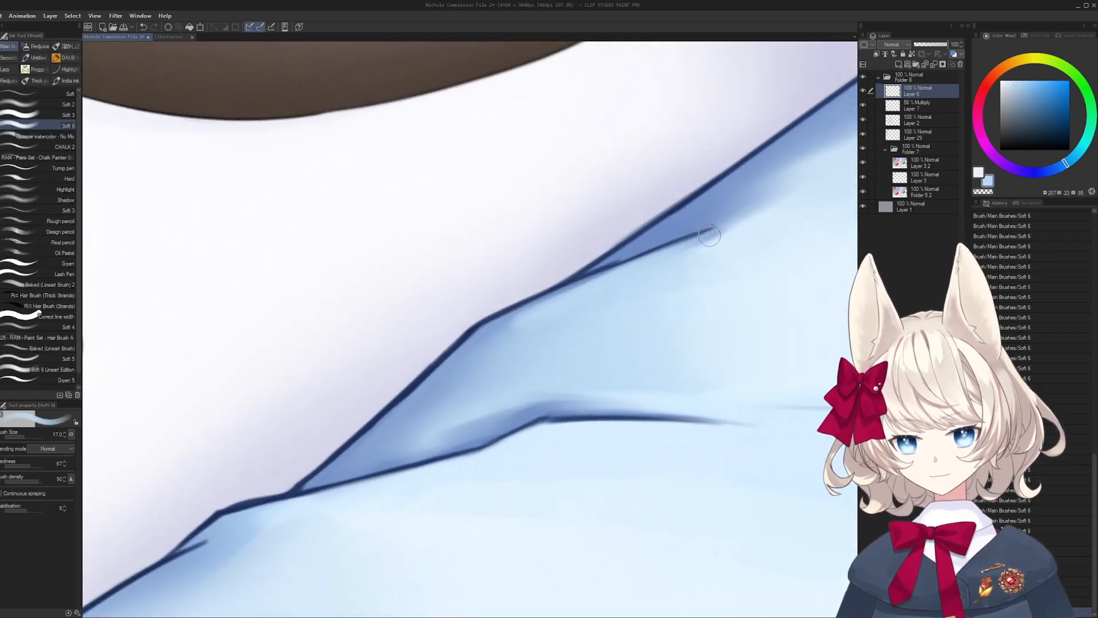
{"action": "left_click_drag", "start_coordinate": [569, 284], "coordinate": [430, 414]}
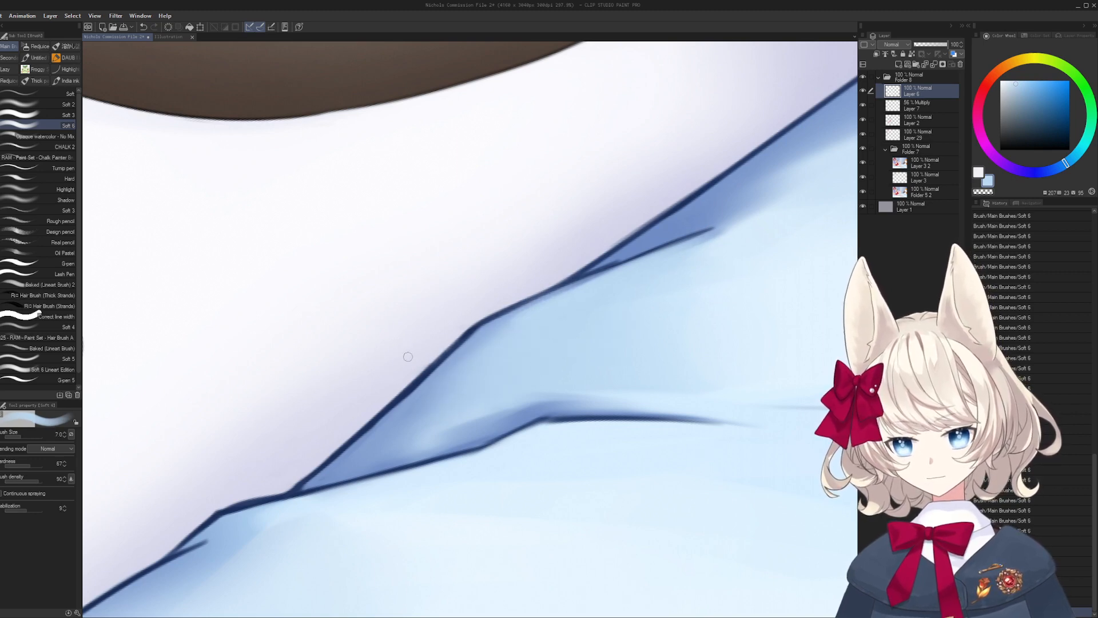
- Retrace the fold's pointed corner at the plush with sampled navy at brush size 5, and compare the whole picture with Folder 7 isolated
{"action": "left_click_drag", "start_coordinate": [408, 356], "coordinate": [551, 248]}
{"action": "left_click", "coordinate": [437, 386], "text": "alt"}
{"action": "key", "text": "bracketleft"}
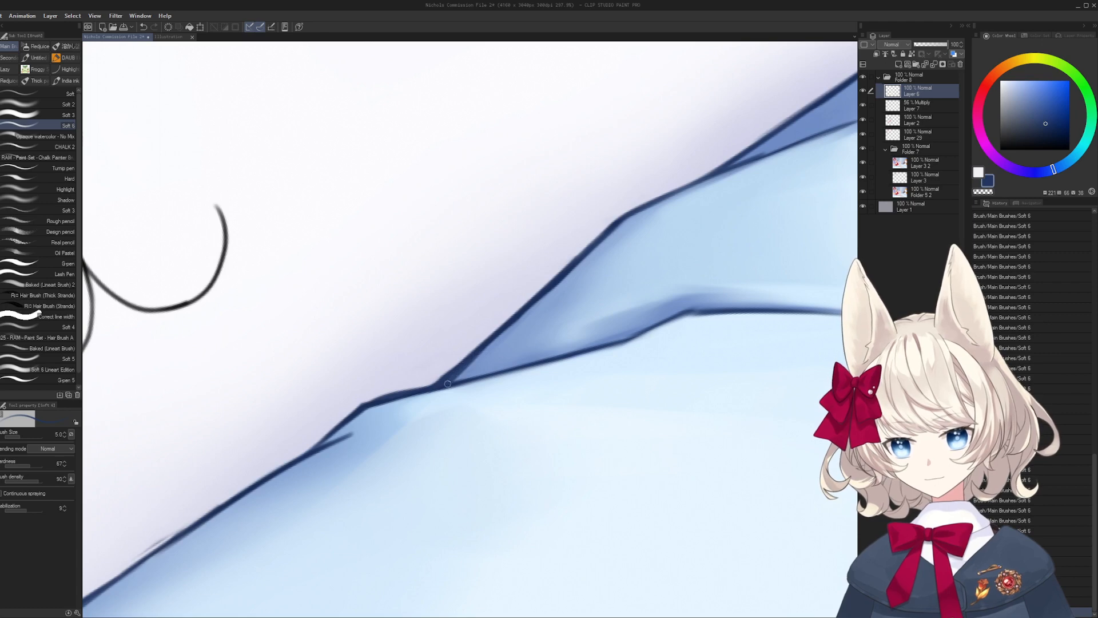
{"action": "left_click_drag", "start_coordinate": [441, 381], "coordinate": [470, 378]}
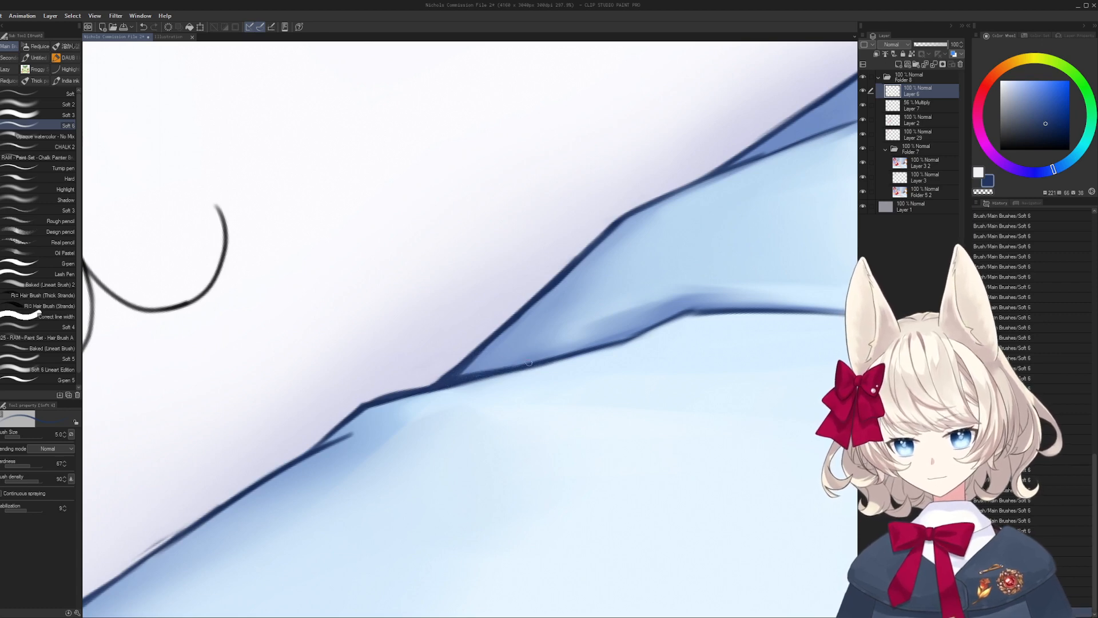
{"action": "key", "text": "ctrl+0"}
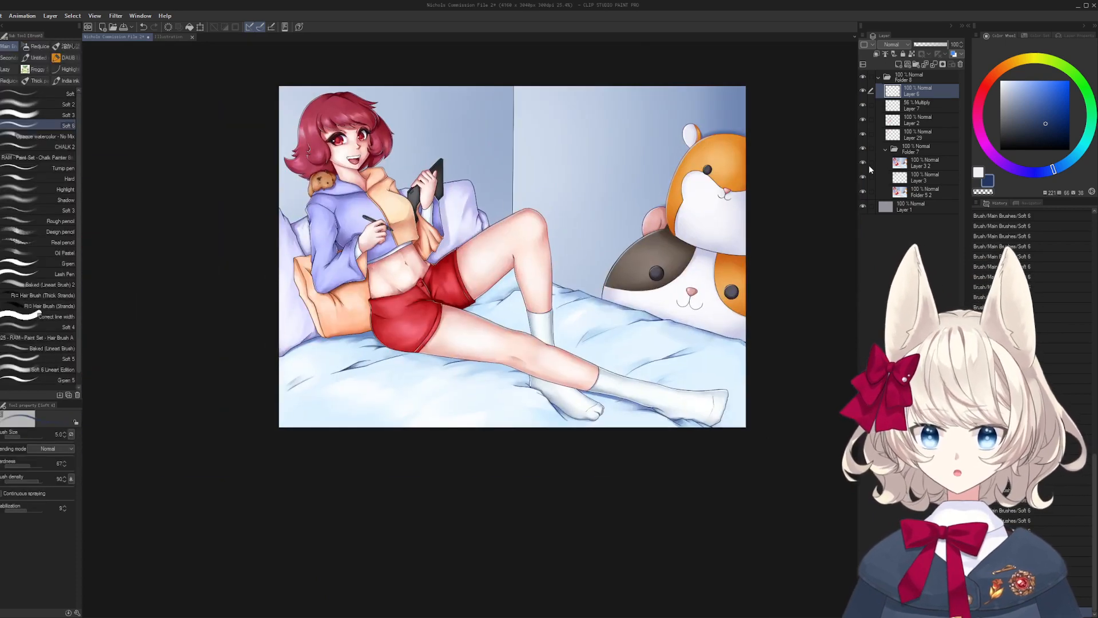
{"action": "left_click", "coordinate": [863, 149], "text": "alt"}
{"action": "left_click", "coordinate": [862, 149], "text": "alt"}
- Clean the blanket outline from the plush's base toward the raised leg with sampled colors at brush size 6
{"action": "scroll", "coordinate": [628, 329], "scroll_direction": "up", "scroll_amount": 6}
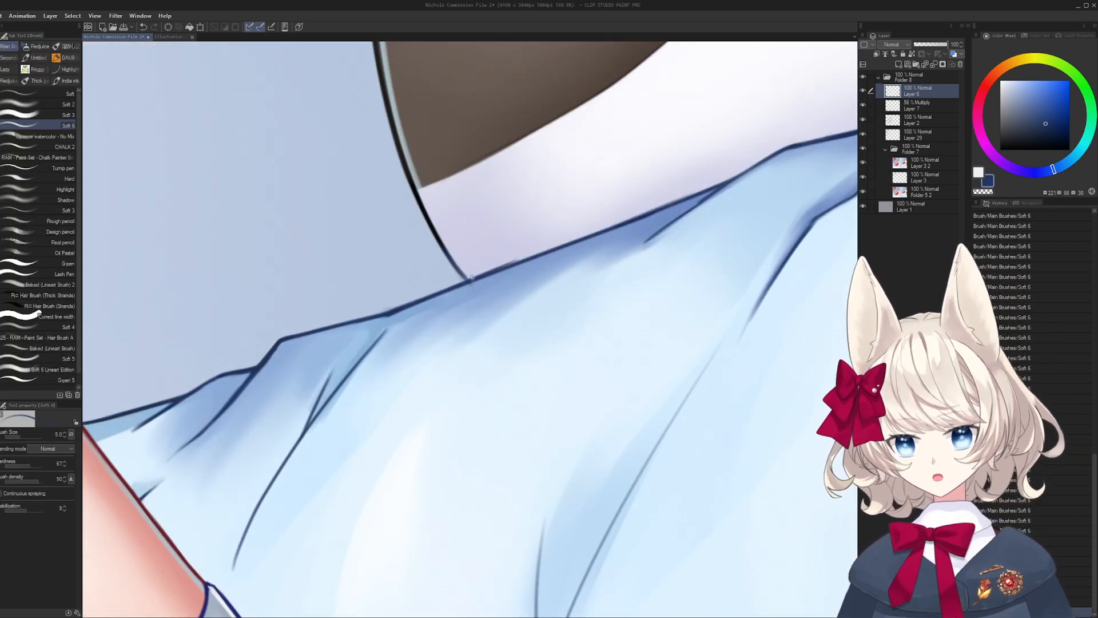
{"action": "key", "text": "bracketright"}
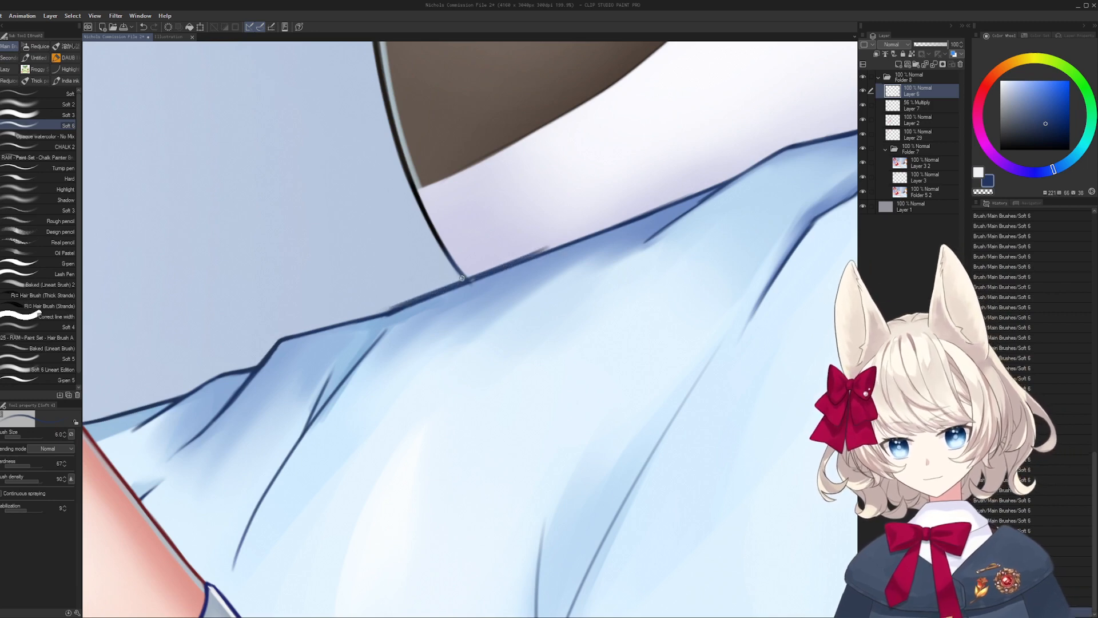
{"action": "scroll", "coordinate": [460, 282], "scroll_direction": "up", "scroll_amount": 2}
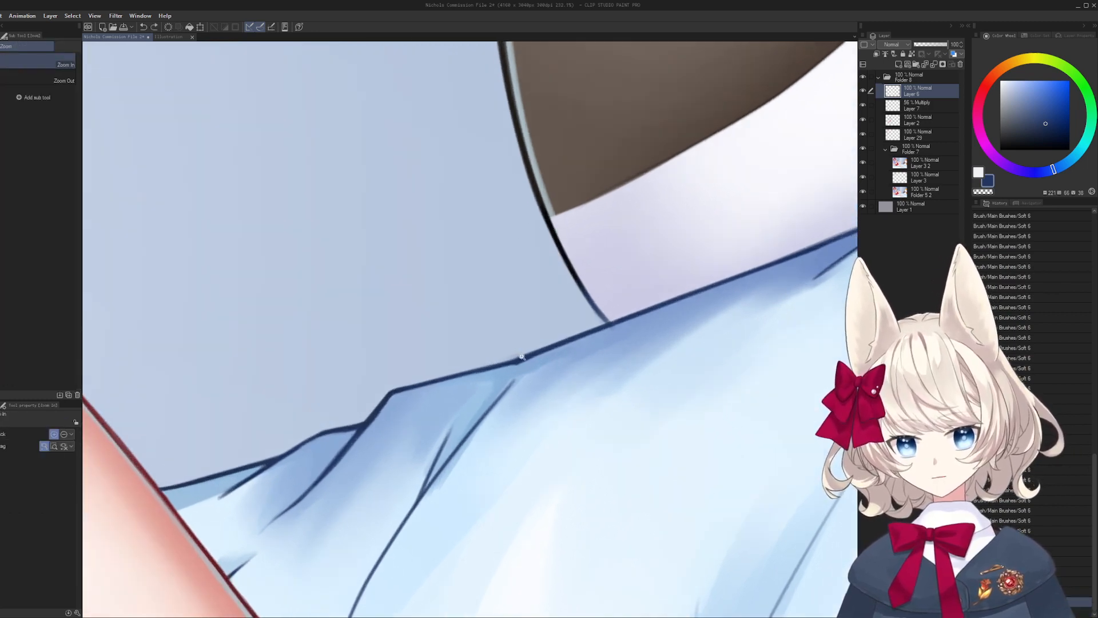
{"action": "key", "text": "bracketleft"}
{"action": "key", "text": "bracketleft"}
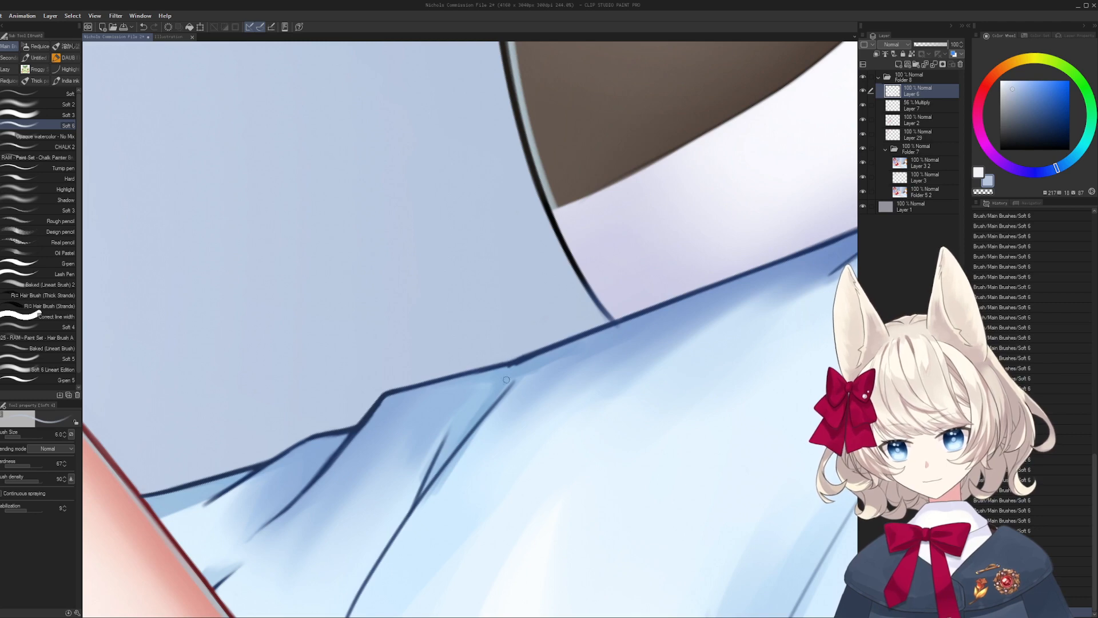
{"action": "left_click", "coordinate": [520, 359], "text": "alt"}
{"action": "mouse_move", "coordinate": [520, 360]}
{"action": "left_mouse_down"}
{"action": "mouse_move", "coordinate": [448, 358]}
{"action": "mouse_move", "coordinate": [439, 378]}
{"action": "left_mouse_up"}
- Smooth the blanket shading below the crease near the sock with sampled pale blues at brush sizes 30 and 60
{"action": "left_click", "coordinate": [440, 378], "text": "alt"}
{"action": "key", "text": "bracketright"}
{"action": "key", "text": "bracketright"}
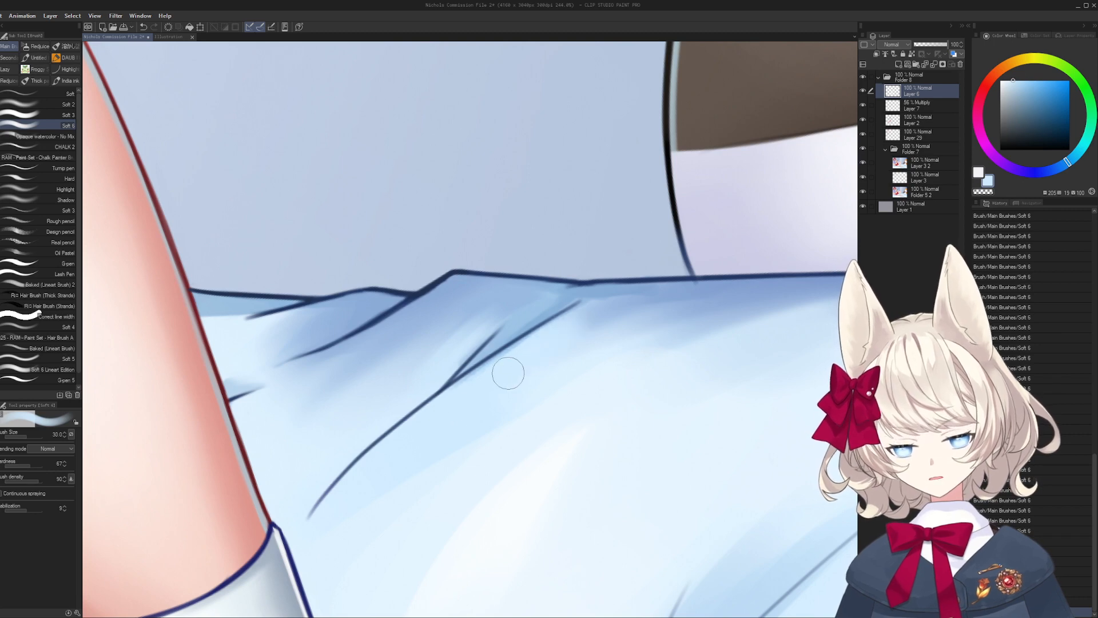
{"action": "left_click_drag", "start_coordinate": [507, 373], "coordinate": [509, 270]}
{"action": "key", "text": "bracketright"}
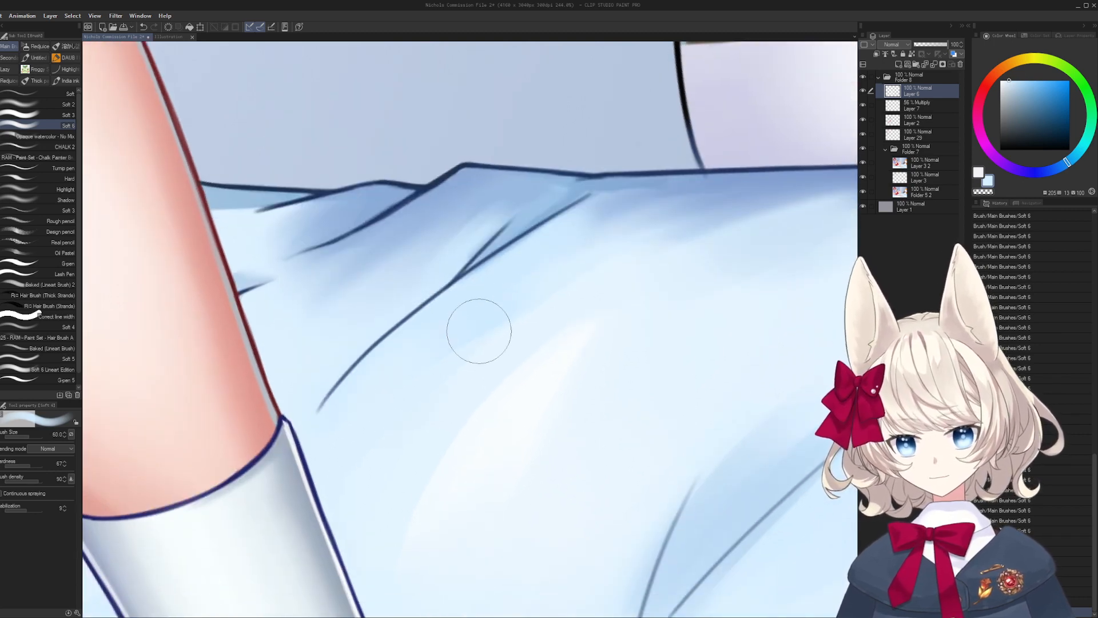
{"action": "left_click", "coordinate": [544, 360], "text": "alt"}
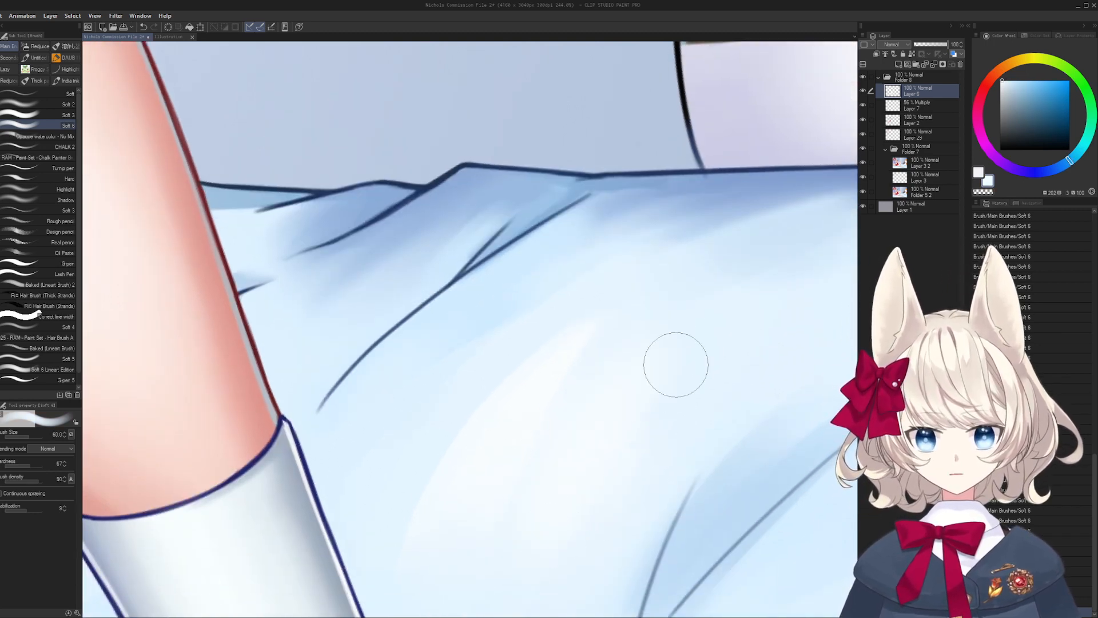
{"action": "left_click_drag", "start_coordinate": [652, 417], "coordinate": [580, 371]}
- Blend the edges of the white blanket highlight with sampled near-white blue
{"action": "left_click", "coordinate": [680, 256], "text": "alt"}
{"action": "left_click", "coordinate": [465, 399], "text": "alt"}
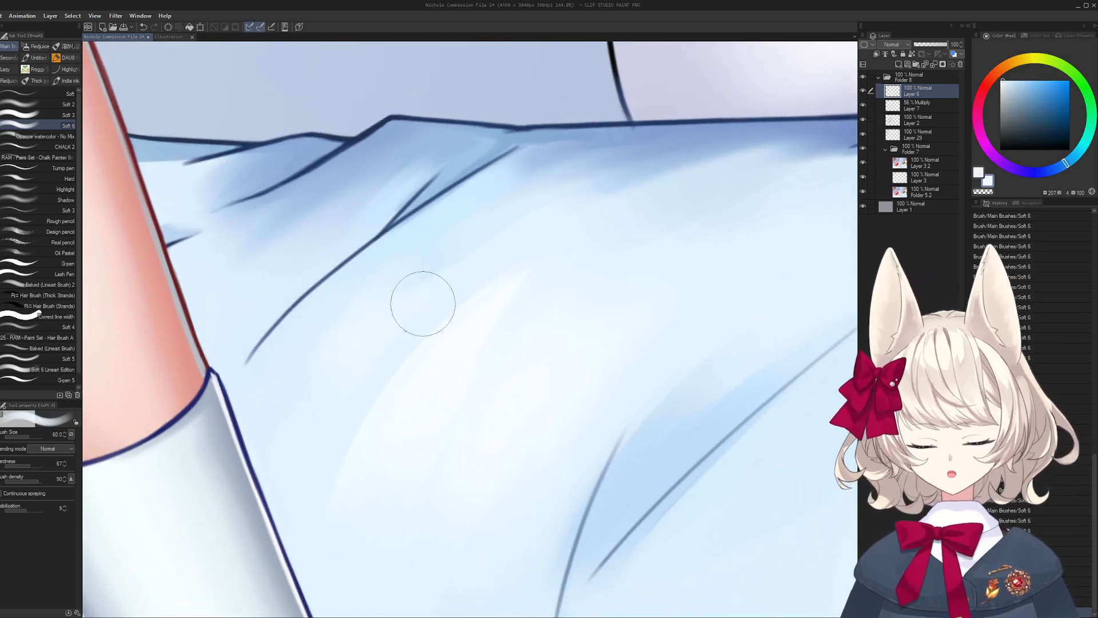
{"action": "key", "text": "bracketleft"}
{"action": "key", "text": "bracketleft"}
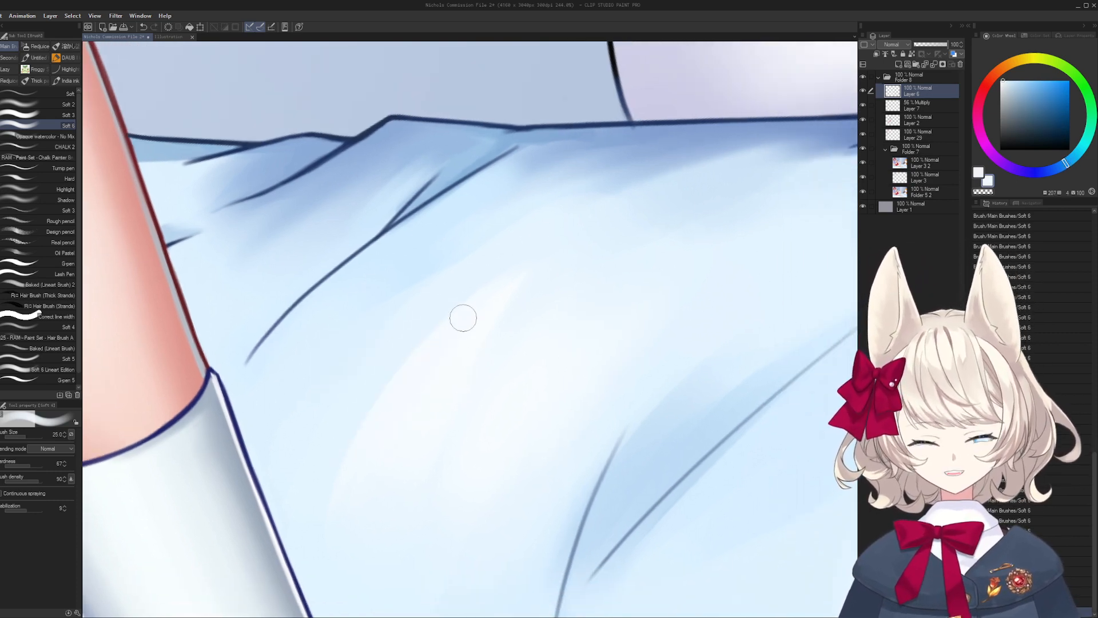
{"action": "key", "text": "bracketright"}
{"action": "left_click_drag", "start_coordinate": [491, 485], "coordinate": [513, 283]}
{"action": "mouse_move", "coordinate": [632, 326]}
{"action": "left_mouse_down"}
{"action": "mouse_move", "coordinate": [598, 392]}
{"action": "mouse_move", "coordinate": [455, 356]}
{"action": "left_mouse_up"}
- Try to repaint the edges of the small central blanket fold with sampled light blue at brush sizes 15 and 17
{"action": "left_click", "coordinate": [540, 296], "text": "alt"}
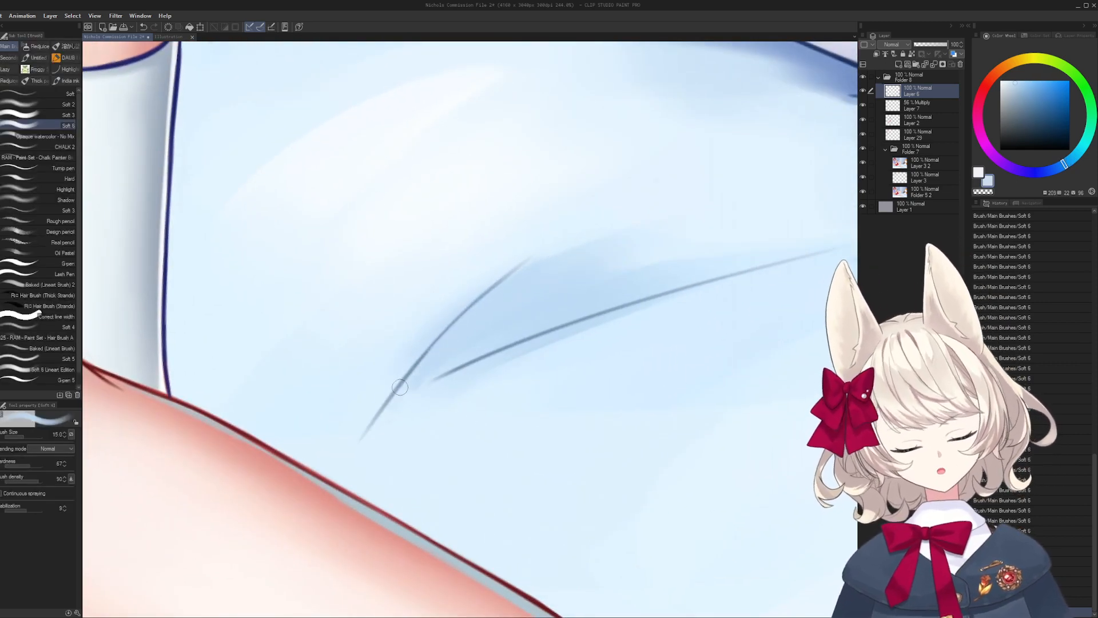
{"action": "mouse_move", "coordinate": [400, 388]}
{"action": "left_mouse_down"}
{"action": "mouse_move", "coordinate": [384, 405]}
{"action": "mouse_move", "coordinate": [566, 342]}
{"action": "left_mouse_up"}
{"action": "key", "text": "ctrl+z"}
{"action": "key", "text": "ctrl+z"}
{"action": "key", "text": "bracketright"}
{"action": "mouse_move", "coordinate": [431, 405]}
{"action": "left_mouse_down"}
{"action": "mouse_move", "coordinate": [680, 305]}
{"action": "mouse_move", "coordinate": [578, 329]}
{"action": "left_mouse_up"}
{"action": "key", "text": "ctrl+z"}
{"action": "key", "text": "ctrl+z"}
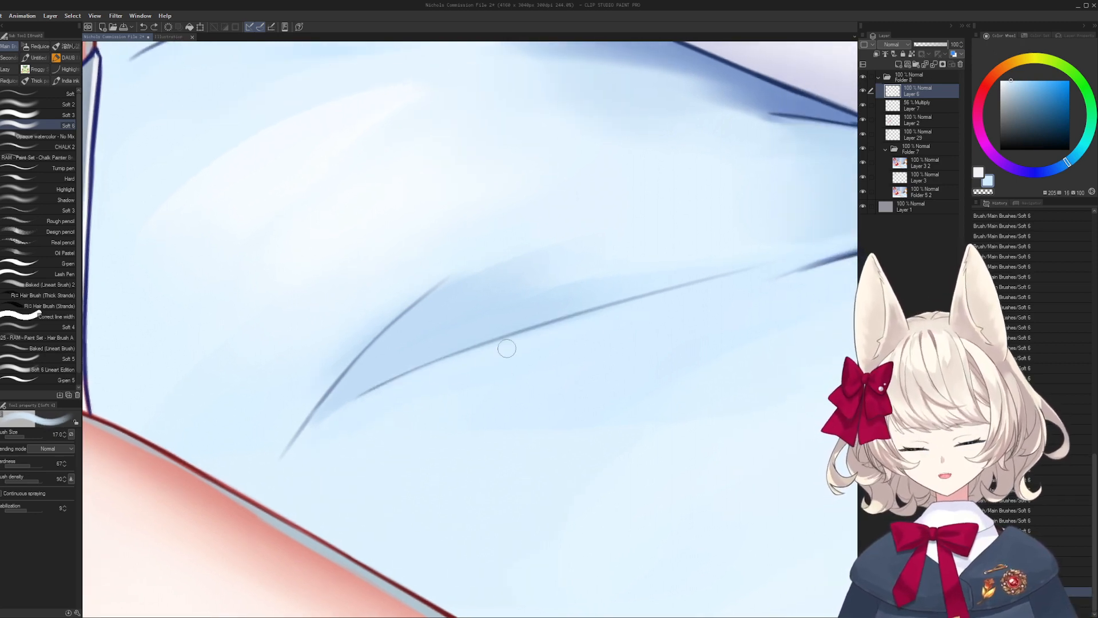
- Smooth the blanket beneath the small central fold's lower line with sampled pale blue at brush size 30
{"action": "left_click", "coordinate": [430, 401], "text": "alt"}
{"action": "key", "text": "bracketright"}
{"action": "key", "text": "bracketright"}
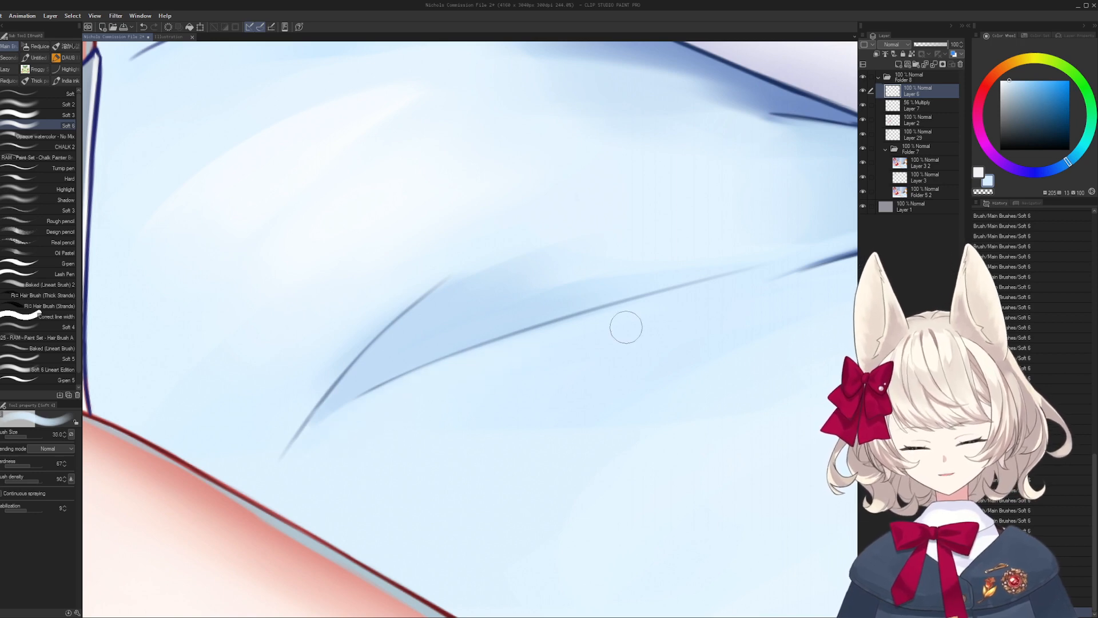
{"action": "left_click_drag", "start_coordinate": [626, 327], "coordinate": [506, 349]}
{"action": "left_click_drag", "start_coordinate": [416, 476], "coordinate": [463, 504]}
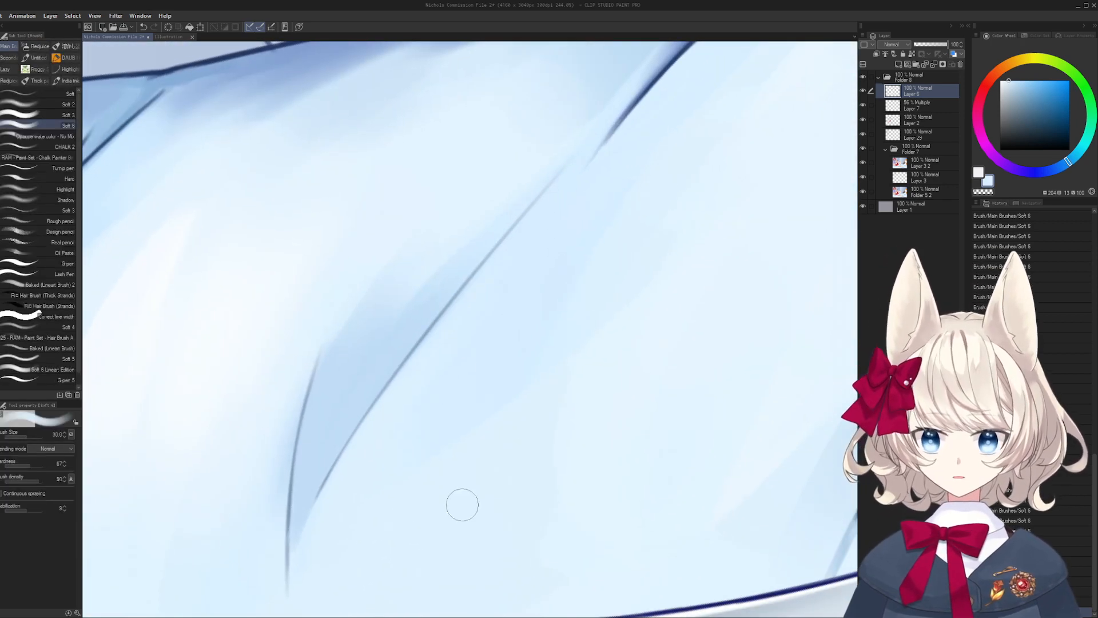
{"action": "mouse_move", "coordinate": [581, 345]}
{"action": "left_mouse_down"}
{"action": "mouse_move", "coordinate": [505, 274]}
{"action": "mouse_move", "coordinate": [383, 331]}
{"action": "mouse_move", "coordinate": [638, 275]}
{"action": "mouse_move", "coordinate": [409, 382]}
{"action": "left_mouse_up"}
- Retrace the folded corner's outline against the plush with sampled navy at brush sizes 8 and 7
{"action": "key", "text": "bracketright"}
{"action": "left_click", "coordinate": [383, 331], "text": "alt"}
{"action": "left_click", "coordinate": [561, 328], "text": "alt"}
{"action": "key", "text": "bracketleft"}
{"action": "key", "text": "bracketleft"}
{"action": "key", "text": "bracketleft"}
{"action": "key", "text": "bracketleft"}
{"action": "key", "text": "bracketleft"}
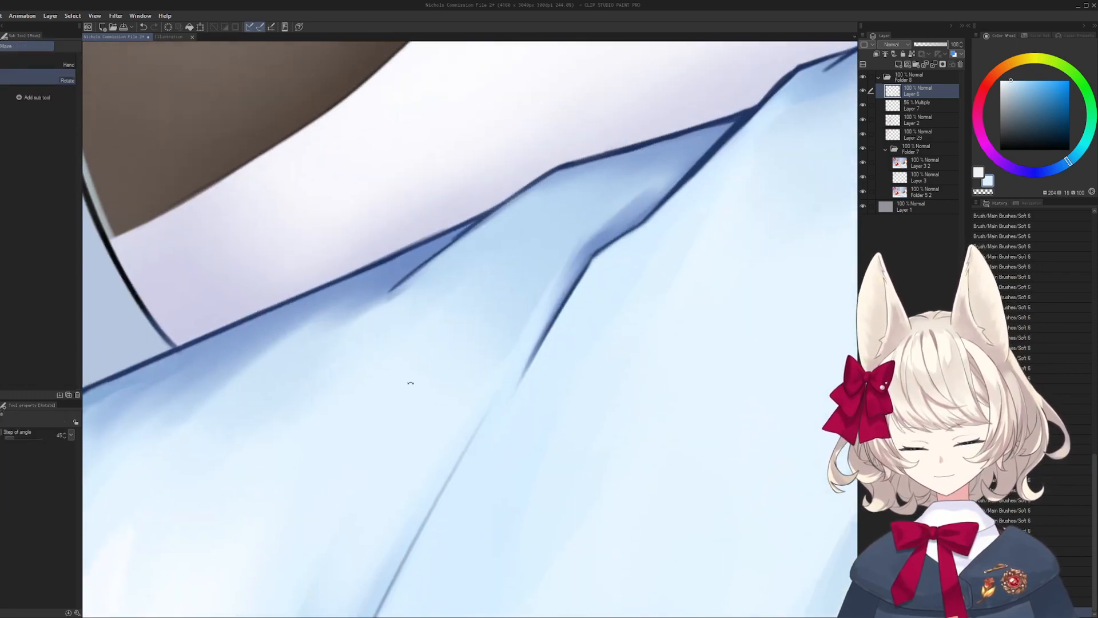
{"action": "mouse_move", "coordinate": [448, 228]}
{"action": "left_mouse_down"}
{"action": "mouse_move", "coordinate": [560, 235]}
{"action": "mouse_move", "coordinate": [515, 326]}
{"action": "mouse_move", "coordinate": [438, 346]}
{"action": "left_mouse_up"}
{"action": "left_click", "coordinate": [389, 332], "text": "alt"}
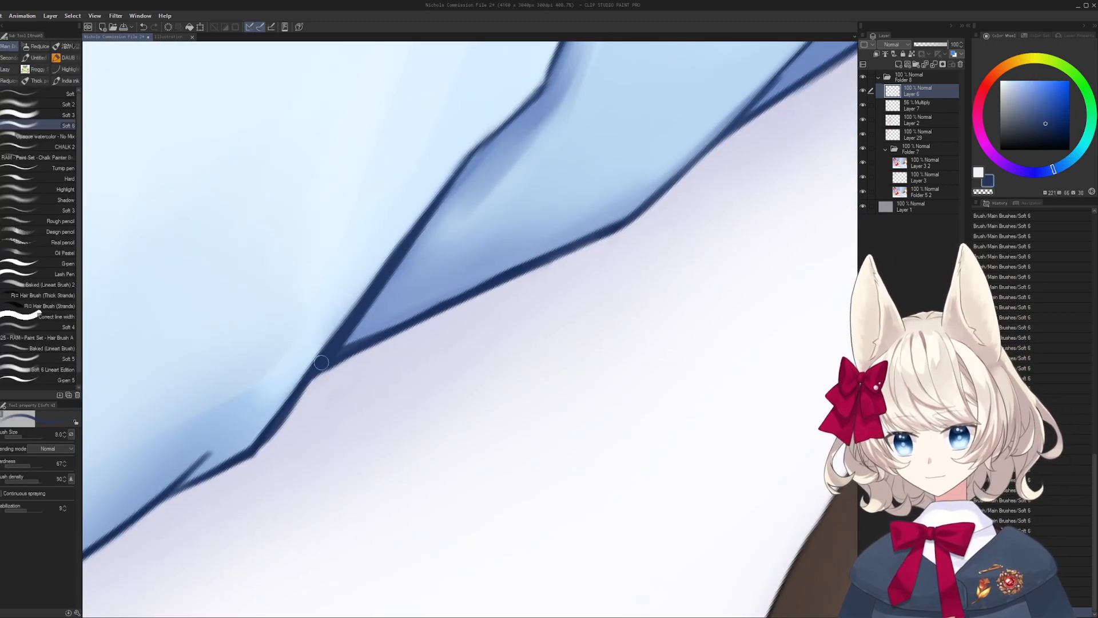
{"action": "left_click_drag", "start_coordinate": [320, 361], "coordinate": [592, 235]}
{"action": "key", "text": "ctrl+z"}
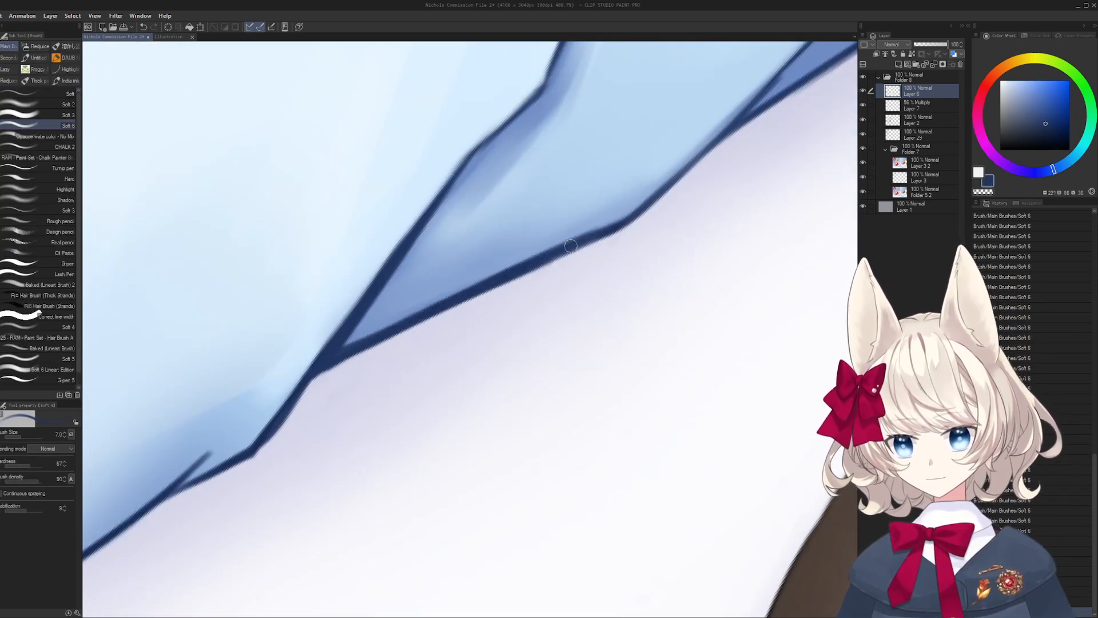
- Trim the plush side of the folded corner's outline with sampled lavender at brush size 7
{"action": "left_click", "coordinate": [355, 373], "text": "alt"}
{"action": "key", "text": "["}
{"action": "left_click_drag", "start_coordinate": [309, 386], "coordinate": [540, 271]}
{"action": "left_click_drag", "start_coordinate": [375, 345], "coordinate": [503, 282]}
{"action": "left_click_drag", "start_coordinate": [440, 306], "coordinate": [643, 225]}
{"action": "left_click_drag", "start_coordinate": [483, 290], "coordinate": [630, 234]}
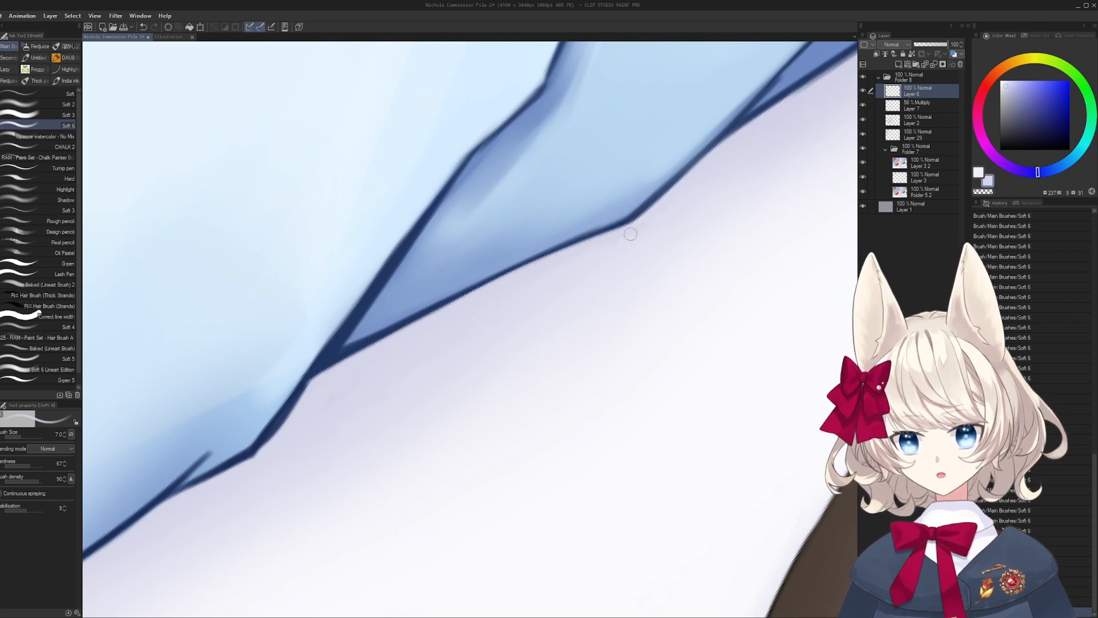
- Clean the plush edge around the next bend in the blanket outline with sampled lavender at brush size 6
{"action": "left_click", "coordinate": [330, 352], "text": "alt"}
{"action": "left_click_drag", "start_coordinate": [330, 353], "coordinate": [491, 254]}
{"action": "left_click", "coordinate": [439, 346], "text": "alt"}
{"action": "key", "text": "["}
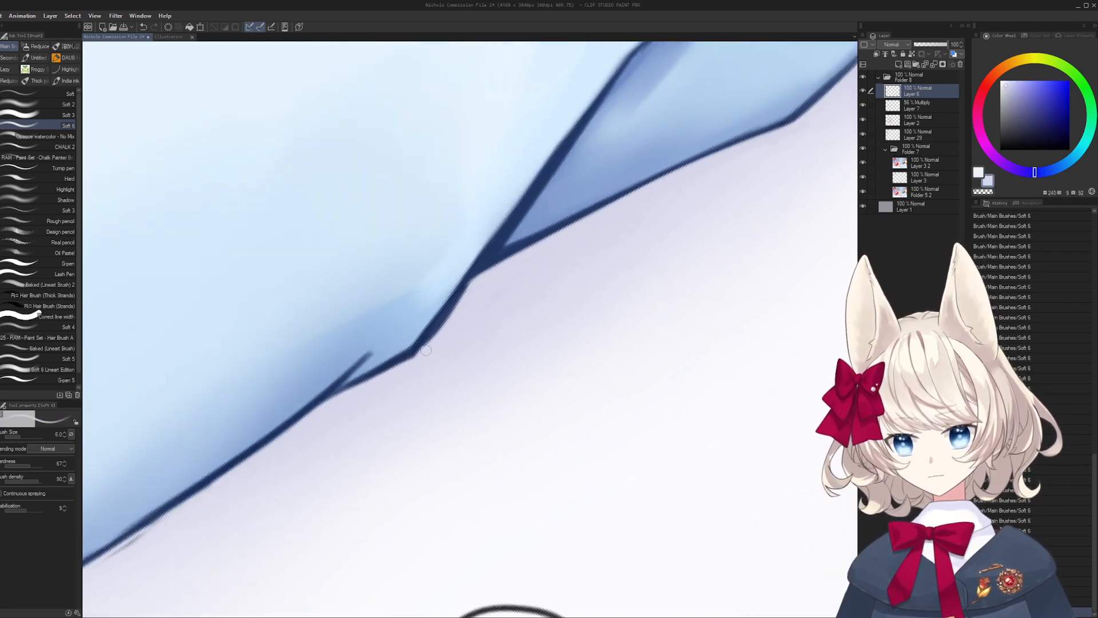
{"action": "mouse_move", "coordinate": [427, 349]}
{"action": "left_mouse_down"}
{"action": "mouse_move", "coordinate": [491, 255]}
{"action": "mouse_move", "coordinate": [421, 348]}
{"action": "left_mouse_up"}
- Retrace the blanket outline under the plush's mouth, beyond the small crease, with sampled navy
{"action": "left_click", "coordinate": [491, 255], "text": "alt"}
{"action": "mouse_move", "coordinate": [494, 211]}
{"action": "left_mouse_down", "text": "shift"}
{"action": "mouse_move", "coordinate": [471, 209]}
{"action": "mouse_move", "coordinate": [366, 281]}
{"action": "left_mouse_up", "text": "shift"}
{"action": "left_click_drag", "start_coordinate": [521, 333], "coordinate": [491, 334], "text": "ctrl"}
{"action": "left_click_drag", "start_coordinate": [509, 332], "coordinate": [516, 199], "text": "shift"}
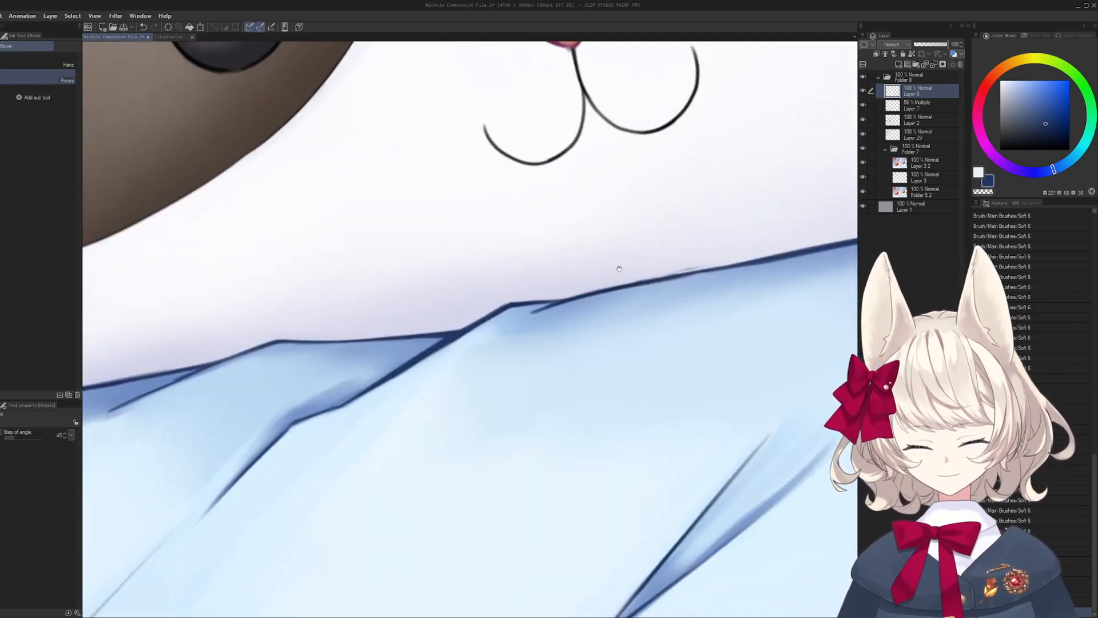
{"action": "left_click_drag", "start_coordinate": [619, 269], "coordinate": [603, 239], "text": "shift"}
{"action": "mouse_move", "coordinate": [603, 239]}
{"action": "left_mouse_down"}
{"action": "mouse_move", "coordinate": [471, 309]}
{"action": "mouse_move", "coordinate": [580, 281]}
{"action": "left_mouse_up"}
{"action": "left_click", "coordinate": [503, 304], "text": "alt"}
{"action": "left_click_drag", "start_coordinate": [482, 326], "coordinate": [588, 278]}
{"action": "mouse_move", "coordinate": [603, 263]}
{"action": "left_mouse_down"}
{"action": "mouse_move", "coordinate": [407, 350]}
{"action": "mouse_move", "coordinate": [627, 285]}
{"action": "left_mouse_up"}
{"action": "left_click", "coordinate": [426, 375], "text": "alt"}
{"action": "key", "text": "ctrl+z"}
- Trim the underside of the thickened blanket outline with sampled mid blues at brush size 10
{"action": "left_click", "coordinate": [547, 328], "text": "alt"}
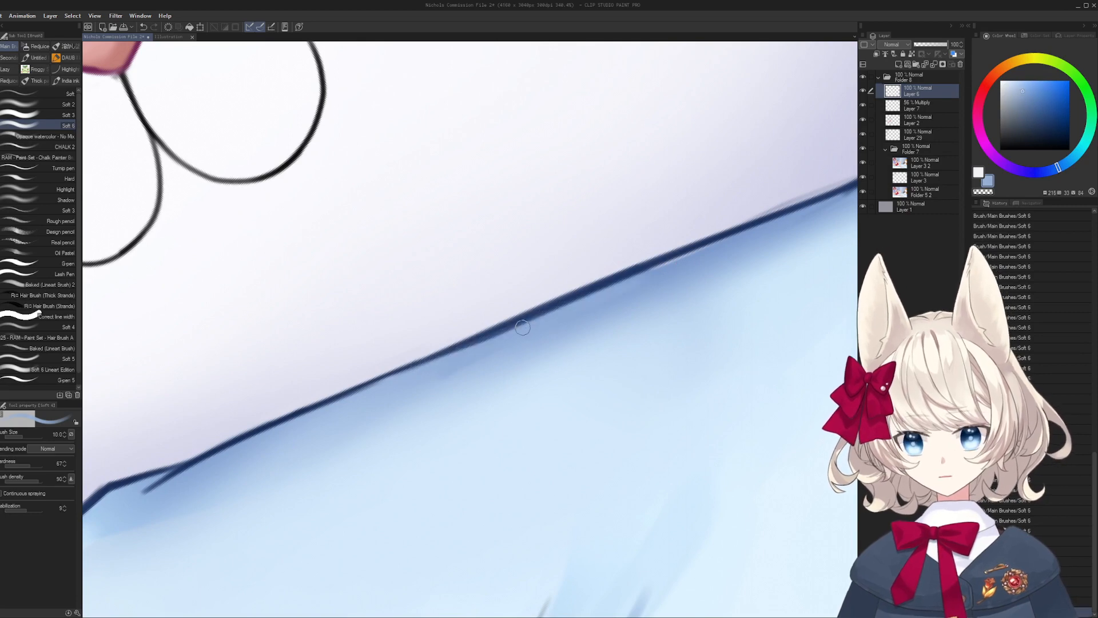
{"action": "left_click_drag", "start_coordinate": [513, 331], "coordinate": [696, 262]}
{"action": "key", "text": "ctrl+z"}
{"action": "left_click", "coordinate": [650, 280], "text": "alt"}
{"action": "mouse_move", "coordinate": [636, 279]}
{"action": "left_mouse_down"}
{"action": "mouse_move", "coordinate": [499, 337]}
{"action": "mouse_move", "coordinate": [622, 274]}
{"action": "mouse_move", "coordinate": [679, 260]}
{"action": "left_mouse_up"}
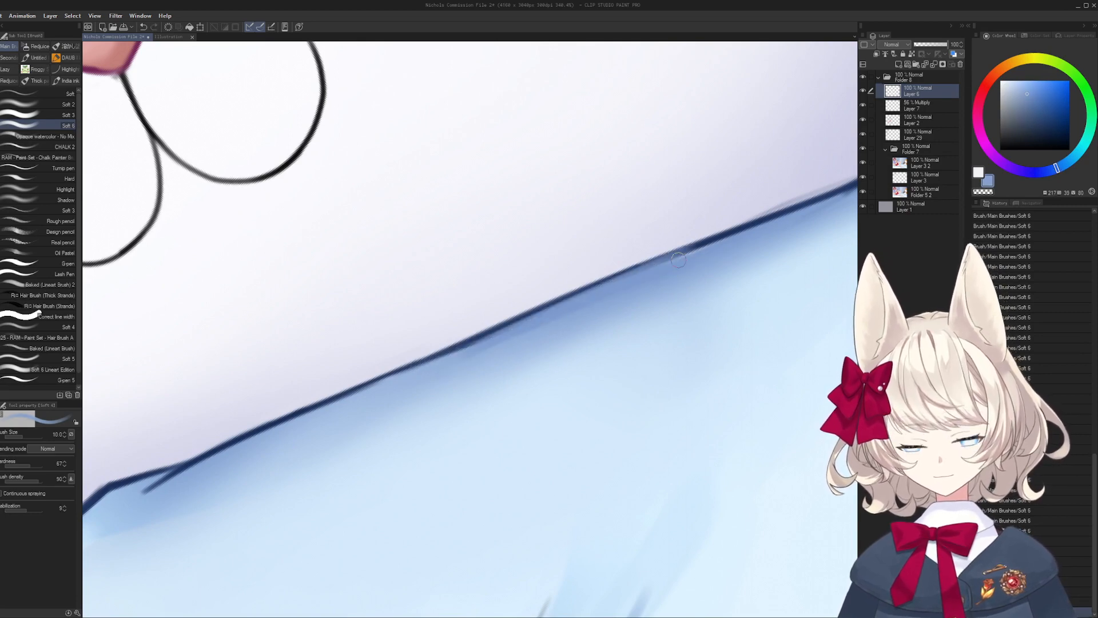
{"action": "key", "text": "ctrl+z"}
{"action": "left_click_drag", "start_coordinate": [447, 355], "coordinate": [649, 270]}
{"action": "key", "text": "ctrl+z"}
- Continue refining the outline and the shadow beneath it toward the canvas edge with a newly sampled color
{"action": "left_click_drag", "start_coordinate": [688, 261], "coordinate": [534, 310]}
{"action": "mouse_move", "coordinate": [469, 330]}
{"action": "left_mouse_down"}
{"action": "mouse_move", "coordinate": [675, 250]}
{"action": "mouse_move", "coordinate": [632, 269]}
{"action": "left_mouse_up"}
{"action": "left_click", "coordinate": [541, 292], "text": "alt"}
{"action": "left_click_drag", "start_coordinate": [534, 309], "coordinate": [653, 257]}
{"action": "mouse_move", "coordinate": [570, 295]}
{"action": "left_mouse_down"}
{"action": "mouse_move", "coordinate": [676, 252]}
{"action": "mouse_move", "coordinate": [583, 304]}
{"action": "mouse_move", "coordinate": [602, 323]}
{"action": "mouse_move", "coordinate": [698, 251]}
{"action": "left_mouse_up"}
- Clean the outline's underside near the canvas edge with sampled lighter blue at brush size 10
{"action": "left_click", "coordinate": [578, 318], "text": "alt"}
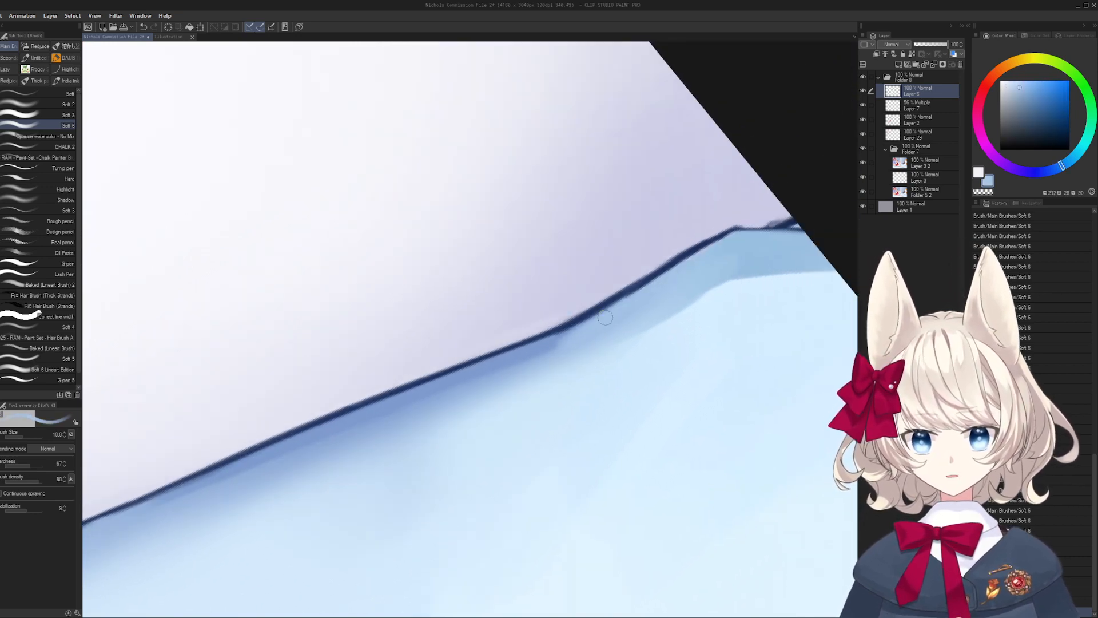
{"action": "left_click_drag", "start_coordinate": [606, 318], "coordinate": [706, 248]}
{"action": "left_click_drag", "start_coordinate": [520, 332], "coordinate": [562, 315]}
- Redraw the last stretch of the blanket outline near the canvas edge with sampled navy at brush size 7
{"action": "left_click", "coordinate": [632, 298], "text": "alt"}
{"action": "key", "text": "bracketleft"}
{"action": "key", "text": "bracketleft"}
{"action": "key", "text": "bracketleft"}
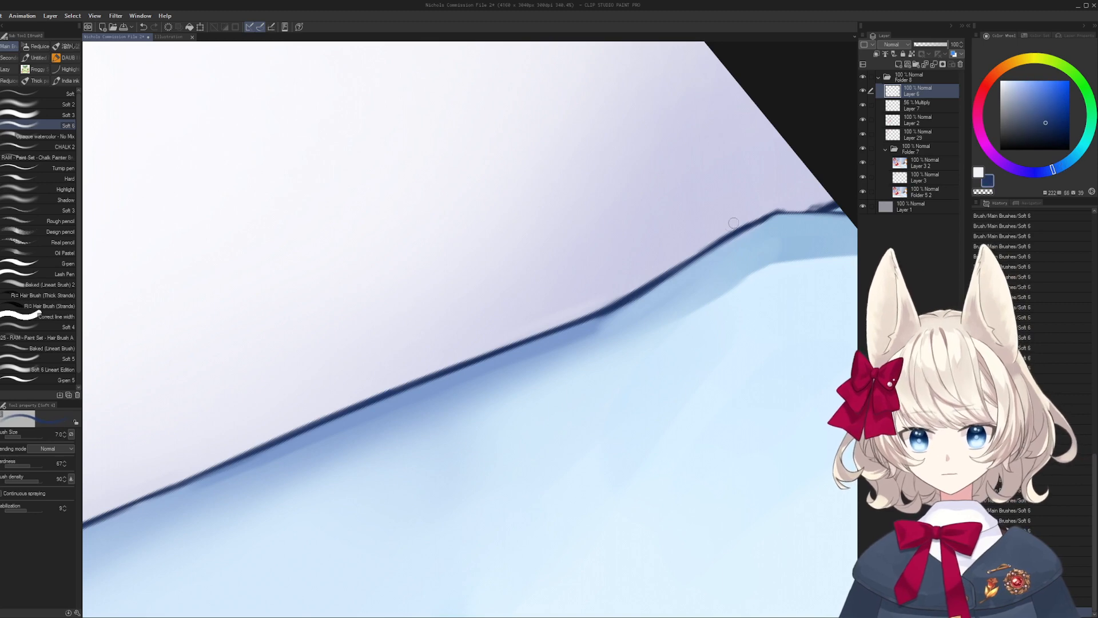
{"action": "mouse_move", "coordinate": [639, 288]}
{"action": "left_mouse_down"}
{"action": "mouse_move", "coordinate": [734, 227]}
{"action": "mouse_move", "coordinate": [663, 272]}
{"action": "mouse_move", "coordinate": [774, 212]}
{"action": "mouse_move", "coordinate": [780, 219]}
{"action": "mouse_move", "coordinate": [704, 99]}
{"action": "left_mouse_up"}
{"action": "key", "text": "ctrl+z"}
{"action": "mouse_move", "coordinate": [704, 99]}
{"action": "left_mouse_down"}
{"action": "mouse_move", "coordinate": [652, 238]}
{"action": "mouse_move", "coordinate": [701, 223]}
{"action": "left_mouse_up"}
{"action": "key", "text": "ctrl+z"}
{"action": "left_click_drag", "start_coordinate": [606, 257], "coordinate": [677, 225]}
- Clean the plush side of the outline near the canvas edge with sampled lavender at brush size 6
{"action": "left_click", "coordinate": [623, 237], "text": "alt"}
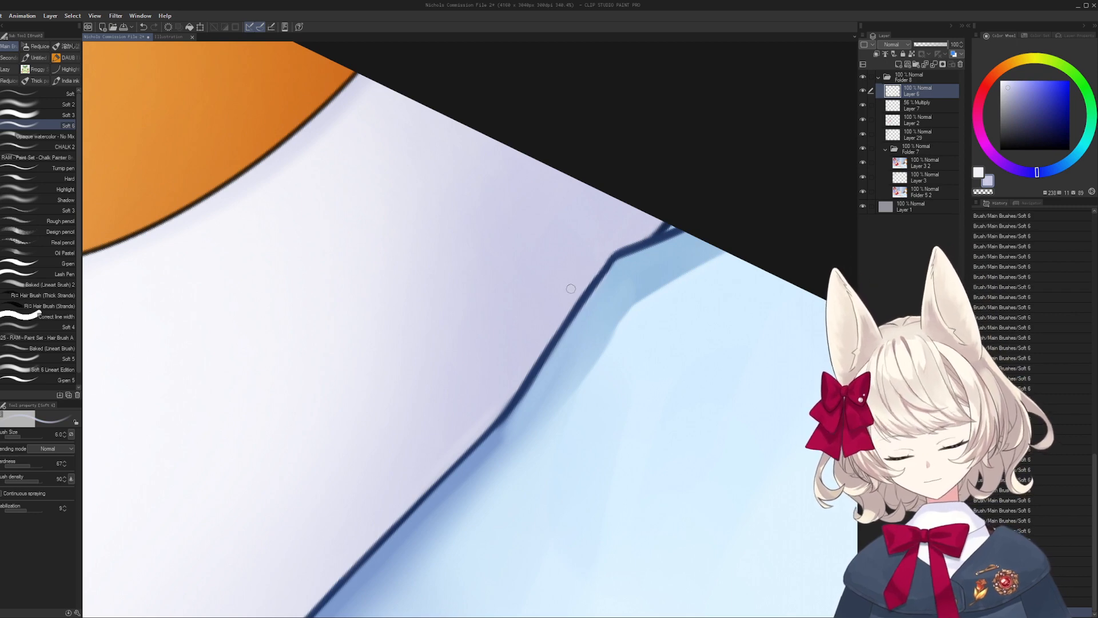
{"action": "left_click_drag", "start_coordinate": [571, 289], "coordinate": [578, 315]}
{"action": "left_click_drag", "start_coordinate": [574, 318], "coordinate": [747, 178]}
- Try to blend the blanket shadow near the canvas edge with a sampled color and a larger brush
{"action": "left_click", "coordinate": [634, 309], "text": "alt"}
{"action": "key", "text": "bracketright"}
{"action": "key", "text": "bracketright"}
{"action": "key", "text": "bracketright"}
{"action": "key", "text": "bracketright"}
{"action": "key", "text": "bracketright"}
{"action": "mouse_move", "coordinate": [620, 305]}
{"action": "left_mouse_down"}
{"action": "mouse_move", "coordinate": [682, 279]}
{"action": "mouse_move", "coordinate": [654, 266]}
{"action": "left_mouse_up"}
{"action": "key", "text": "ctrl+z"}
{"action": "key", "text": "ctrl+z"}
- Touch up the outline junction at the small crease with sampled navy at brush size 6
{"action": "key", "text": "bracketleft"}
{"action": "key", "text": "bracketleft"}
{"action": "left_click", "coordinate": [684, 280], "text": "alt"}
{"action": "key", "text": "ctrl+space"}
{"action": "left_click_drag", "start_coordinate": [502, 412], "coordinate": [546, 297]}
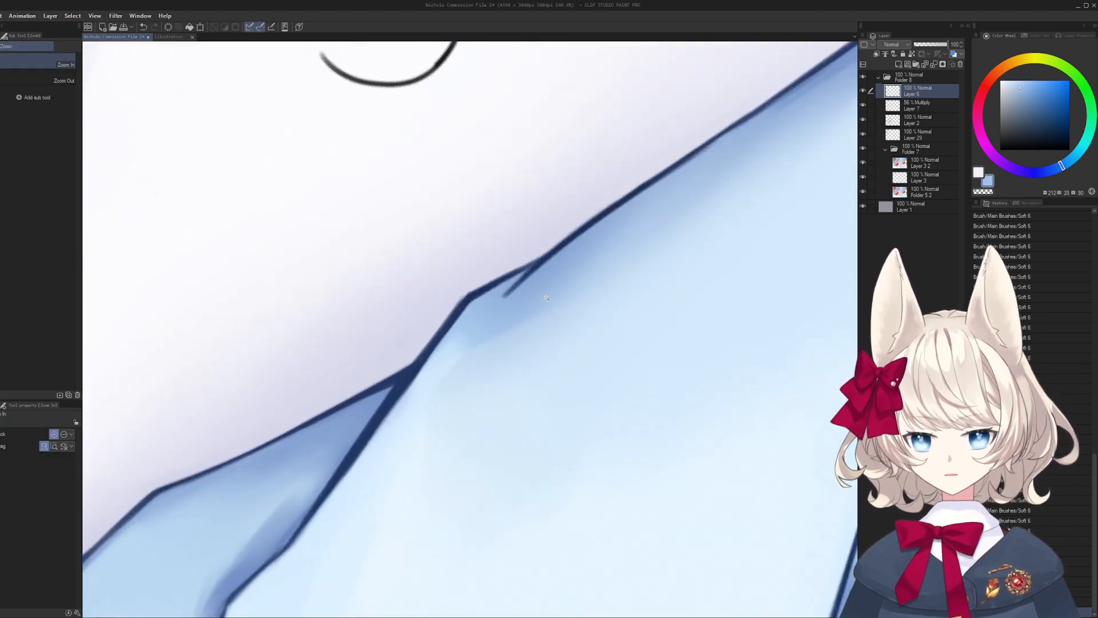
{"action": "left_click", "coordinate": [472, 296], "text": "alt"}
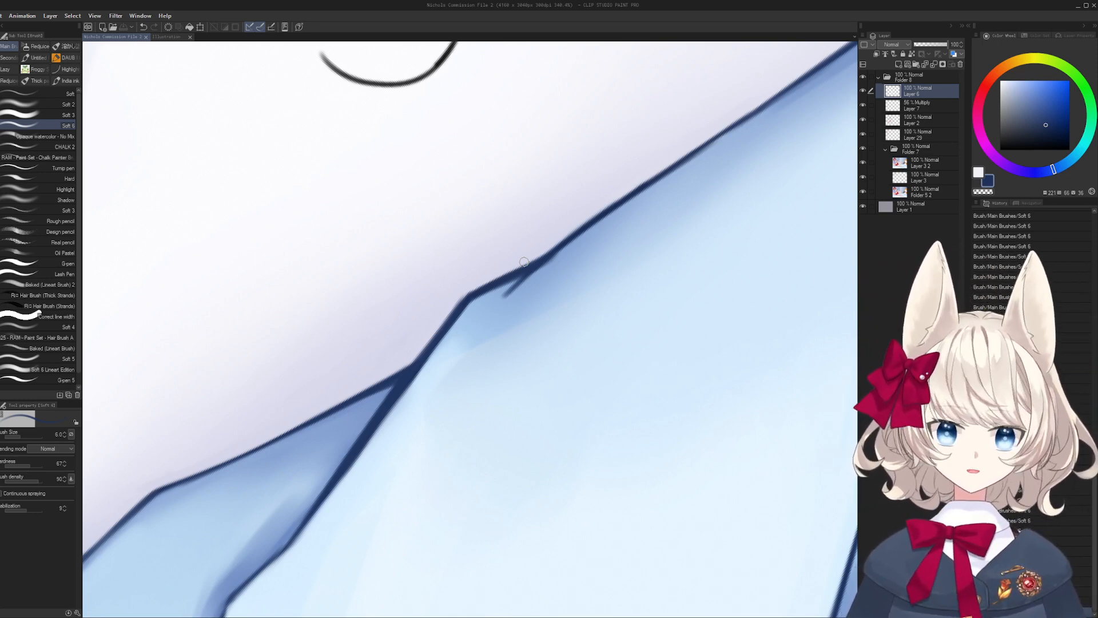
- Soften the end of the short crease line beside the dark blue fold with sampled light blue at brush size 8
{"action": "key", "text": "space"}
{"action": "left_click_drag", "start_coordinate": [433, 264], "coordinate": [610, 105]}
{"action": "key", "text": "ctrl+space"}
{"action": "mouse_move", "coordinate": [300, 402]}
{"action": "left_mouse_down"}
{"action": "mouse_move", "coordinate": [330, 388]}
{"action": "mouse_move", "coordinate": [356, 348]}
{"action": "left_mouse_up"}
{"action": "left_click", "coordinate": [343, 383], "text": "alt"}
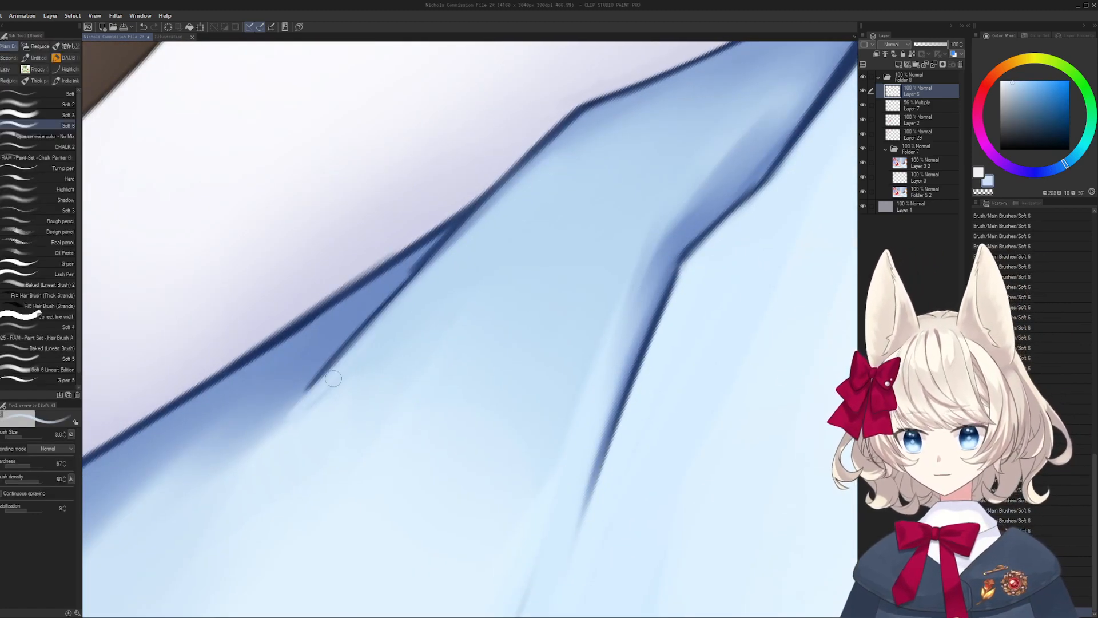
- Refine the blanket outline and the shadow along the plush's base with sampled colors
{"action": "key", "text": "shift+space"}
{"action": "mouse_move", "coordinate": [556, 179]}
{"action": "left_mouse_down"}
{"action": "mouse_move", "coordinate": [624, 300]}
{"action": "mouse_move", "coordinate": [496, 308]}
{"action": "left_mouse_up"}
{"action": "key", "text": "space"}
{"action": "mouse_move", "coordinate": [522, 425]}
{"action": "left_mouse_down"}
{"action": "mouse_move", "coordinate": [466, 375]}
{"action": "mouse_move", "coordinate": [436, 367]}
{"action": "mouse_move", "coordinate": [552, 292]}
{"action": "left_mouse_up"}
{"action": "left_click", "coordinate": [457, 337], "text": "alt"}
{"action": "left_click_drag", "start_coordinate": [411, 345], "coordinate": [681, 245]}
{"action": "left_click", "coordinate": [523, 275], "text": "alt"}
{"action": "left_click_drag", "start_coordinate": [519, 289], "coordinate": [638, 244]}
{"action": "key", "text": "ctrl+space"}
{"action": "key", "text": "space"}
{"action": "left_click_drag", "start_coordinate": [638, 244], "coordinate": [453, 292]}
{"action": "left_click", "coordinate": [537, 264], "text": "alt"}
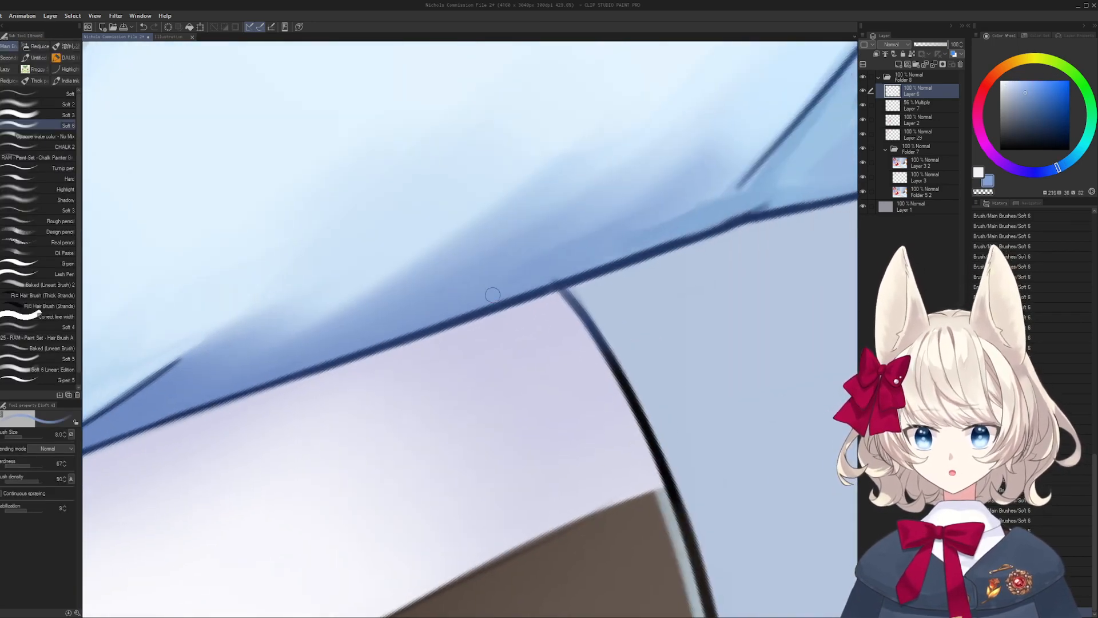
- Clean the wall side of the blanket outline beyond the plush with sampled wall blue at brush size 6
{"action": "key", "text": "space"}
{"action": "mouse_move", "coordinate": [729, 210]}
{"action": "left_mouse_down"}
{"action": "mouse_move", "coordinate": [667, 228]}
{"action": "mouse_move", "coordinate": [581, 286]}
{"action": "mouse_move", "coordinate": [453, 289]}
{"action": "mouse_move", "coordinate": [518, 279]}
{"action": "mouse_move", "coordinate": [487, 280]}
{"action": "mouse_move", "coordinate": [476, 294]}
{"action": "mouse_move", "coordinate": [495, 283]}
{"action": "left_mouse_up"}
{"action": "left_click", "coordinate": [594, 285], "text": "alt"}
{"action": "key", "text": "r"}
{"action": "left_click", "coordinate": [527, 274], "text": "alt"}
{"action": "key", "text": "ctrl+z"}
{"action": "key", "text": "["}
{"action": "key", "text": "r"}
{"action": "mouse_move", "coordinate": [495, 278]}
{"action": "left_mouse_down"}
{"action": "mouse_move", "coordinate": [482, 273]}
{"action": "mouse_move", "coordinate": [518, 255]}
{"action": "mouse_move", "coordinate": [429, 284]}
{"action": "left_mouse_up"}
{"action": "key", "text": "space"}
{"action": "key", "text": "r"}
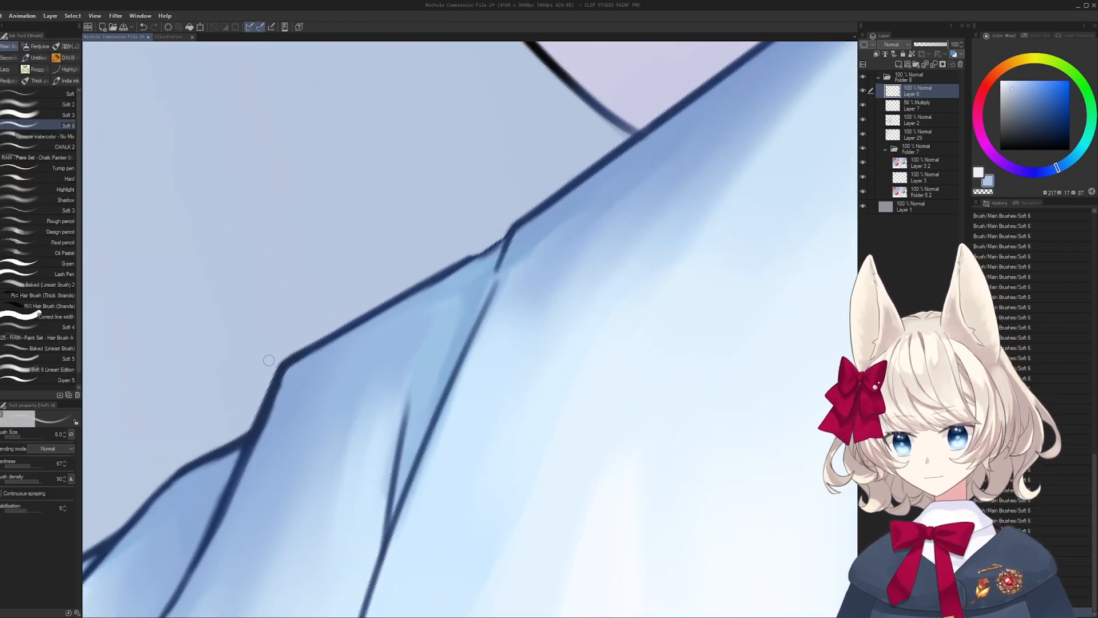
- Try to trim the outline between the blanket's peak and the plush with wall blue
{"action": "left_click_drag", "start_coordinate": [359, 316], "coordinate": [472, 257]}
{"action": "left_click_drag", "start_coordinate": [351, 320], "coordinate": [522, 224]}
{"action": "key", "text": "ctrl+z"}
{"action": "key", "text": "ctrl+z"}
- Redraw the outline between the blanket's peak and the plush with sampled navy at brush size 5
{"action": "left_click", "coordinate": [288, 364], "text": "alt"}
{"action": "key", "text": "["}
{"action": "left_click_drag", "start_coordinate": [309, 346], "coordinate": [479, 249]}
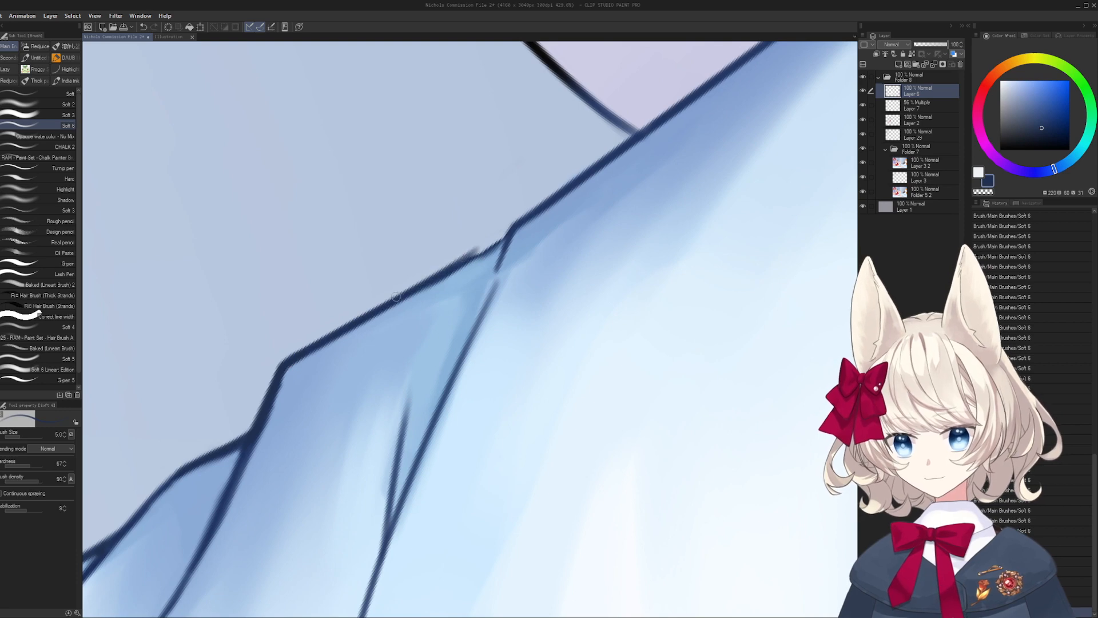
{"action": "key", "text": "ctrl+z"}
{"action": "left_click_drag", "start_coordinate": [338, 327], "coordinate": [515, 240]}
{"action": "key", "text": "r"}
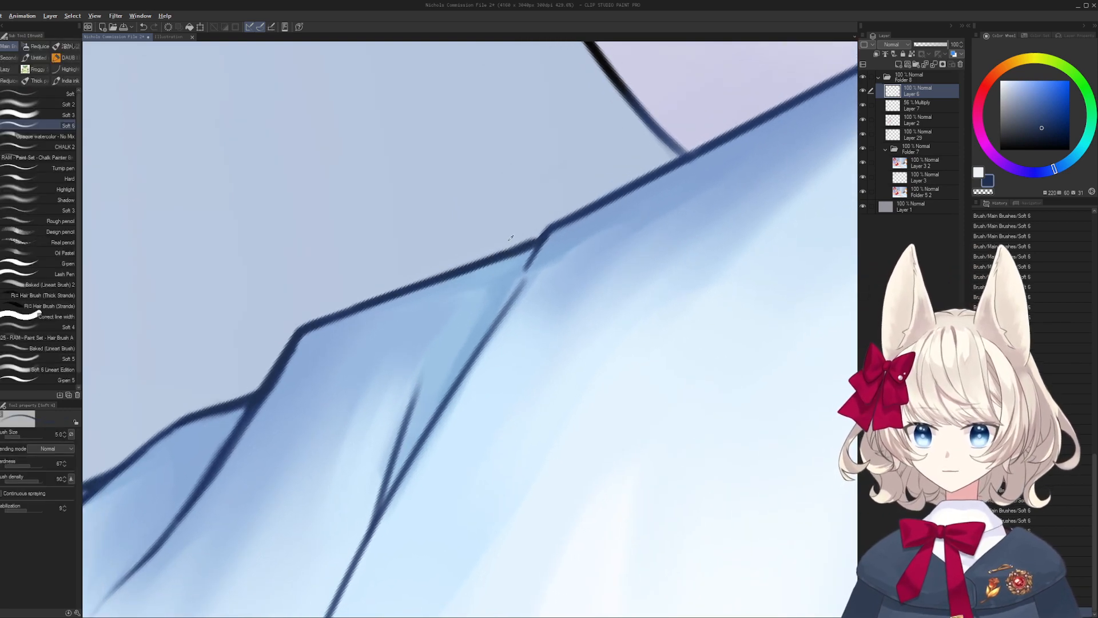
{"action": "left_click", "coordinate": [510, 237], "text": "alt"}
{"action": "left_click", "coordinate": [480, 362], "text": "alt"}
{"action": "left_click_drag", "start_coordinate": [485, 346], "coordinate": [526, 280]}
{"action": "key", "text": "r"}
{"action": "mouse_move", "coordinate": [531, 334]}
{"action": "left_mouse_down"}
{"action": "mouse_move", "coordinate": [525, 358]}
{"action": "mouse_move", "coordinate": [526, 292]}
{"action": "mouse_move", "coordinate": [548, 246]}
{"action": "left_mouse_up"}
{"action": "key", "text": "space"}
{"action": "key", "text": "ctrl+z"}
{"action": "key", "text": "ctrl+z"}
- Soften the blanket shading beside the diagonal crease below the outline with sampled light blues at brush sizes 15 and 17
{"action": "left_click", "coordinate": [488, 316], "text": "alt"}
{"action": "mouse_move", "coordinate": [448, 324]}
{"action": "left_mouse_down"}
{"action": "mouse_move", "coordinate": [548, 250]}
{"action": "mouse_move", "coordinate": [626, 226]}
{"action": "left_mouse_up"}
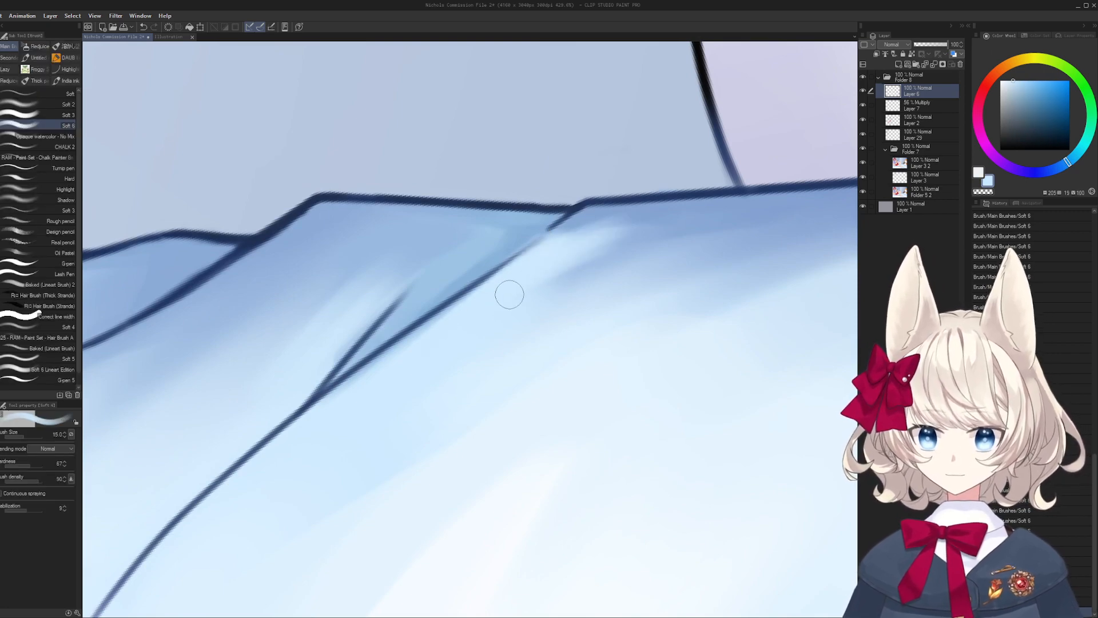
{"action": "left_click_drag", "start_coordinate": [507, 291], "coordinate": [643, 220]}
{"action": "left_click", "coordinate": [646, 216], "text": "alt"}
{"action": "mouse_move", "coordinate": [548, 243]}
{"action": "left_mouse_down"}
{"action": "mouse_move", "coordinate": [642, 215]}
{"action": "mouse_move", "coordinate": [567, 252]}
{"action": "mouse_move", "coordinate": [609, 239]}
{"action": "left_mouse_up"}
{"action": "key", "text": "]"}
{"action": "key", "text": "]"}
{"action": "left_click", "coordinate": [507, 316], "text": "alt"}
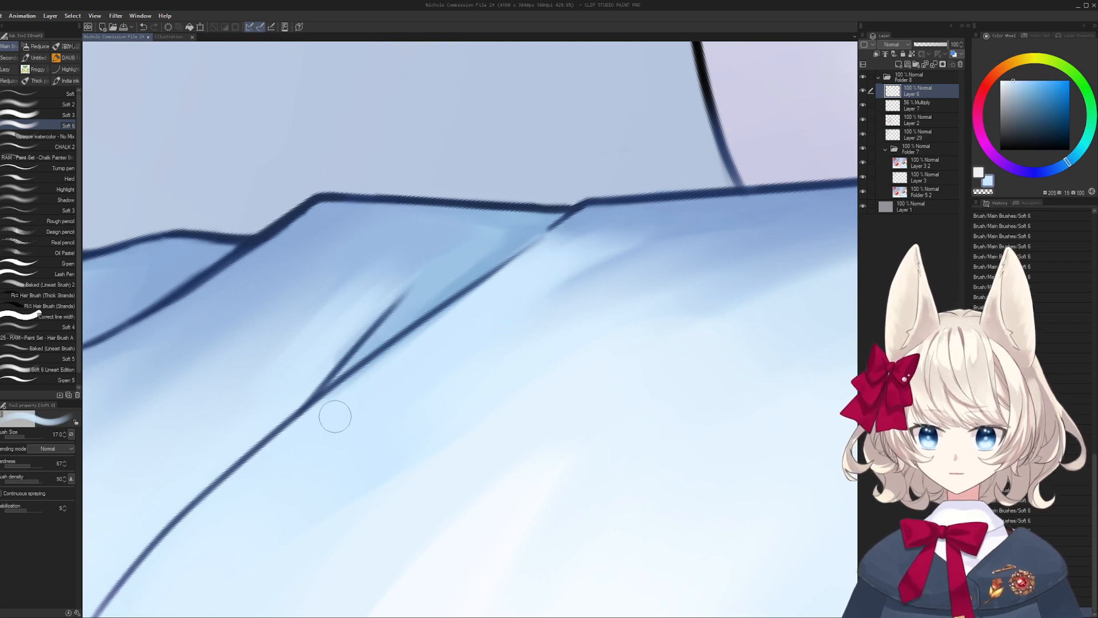
- Blend the blanket shadow beneath the plush with sampled blues, and save the file
{"action": "left_click_drag", "start_coordinate": [335, 417], "coordinate": [221, 431]}
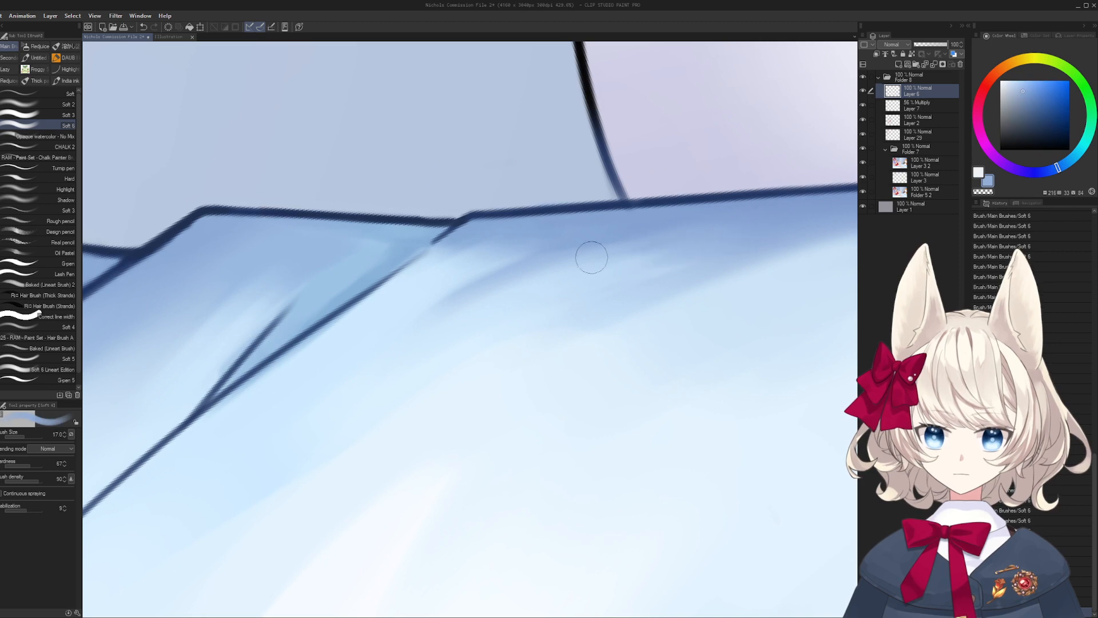
{"action": "left_click", "coordinate": [431, 335], "text": "alt"}
{"action": "left_click_drag", "start_coordinate": [641, 261], "coordinate": [718, 244]}
{"action": "key", "text": "ctrl+z"}
{"action": "mouse_move", "coordinate": [643, 297]}
{"action": "left_mouse_down"}
{"action": "mouse_move", "coordinate": [554, 279]}
{"action": "mouse_move", "coordinate": [551, 294]}
{"action": "mouse_move", "coordinate": [571, 287]}
{"action": "mouse_move", "coordinate": [580, 255]}
{"action": "left_mouse_up"}
{"action": "left_click", "coordinate": [525, 257], "text": "alt"}
{"action": "key", "text": "]"}
{"action": "key", "text": "]"}
{"action": "key", "text": "ctrl+space"}
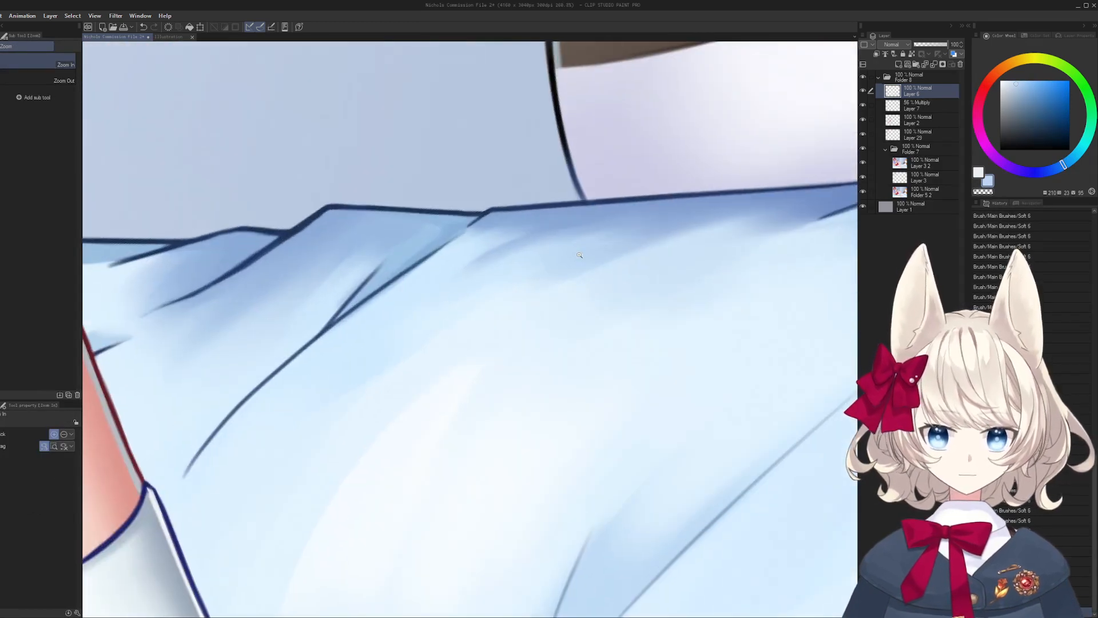
{"action": "key", "text": "ctrl+s"}
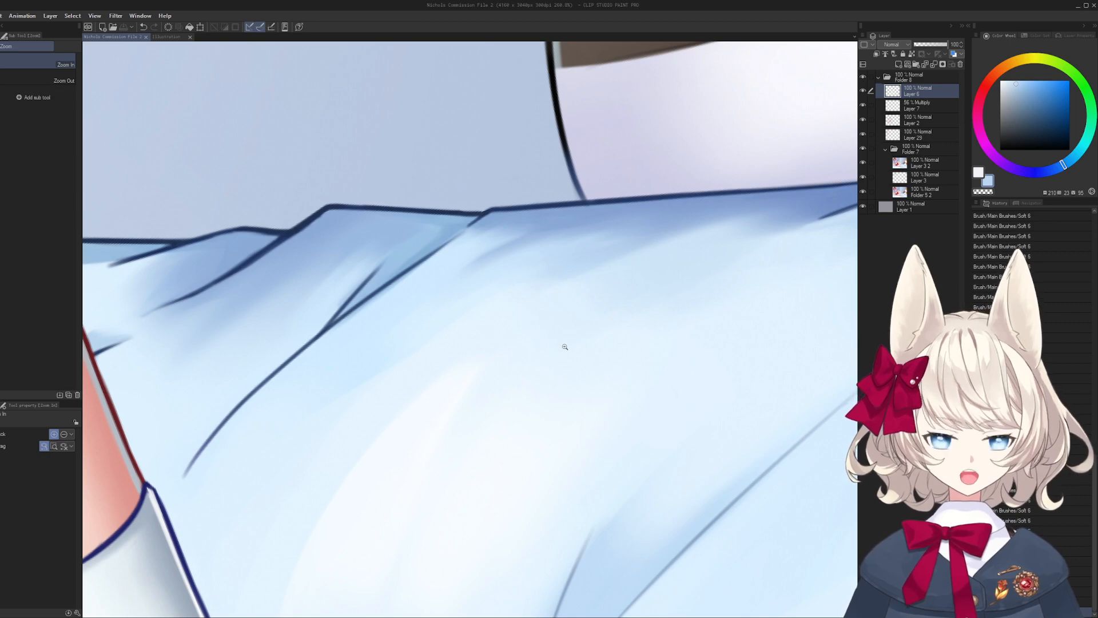
- Smooth the edge of the shadow beneath the plush with sampled blue at brush size 30
{"action": "mouse_move", "coordinate": [564, 345]}
{"action": "left_mouse_down"}
{"action": "mouse_move", "coordinate": [498, 348]}
{"action": "mouse_move", "coordinate": [617, 335]}
{"action": "mouse_move", "coordinate": [589, 243]}
{"action": "mouse_move", "coordinate": [611, 286]}
{"action": "mouse_move", "coordinate": [458, 278]}
{"action": "mouse_move", "coordinate": [409, 330]}
{"action": "left_mouse_up"}
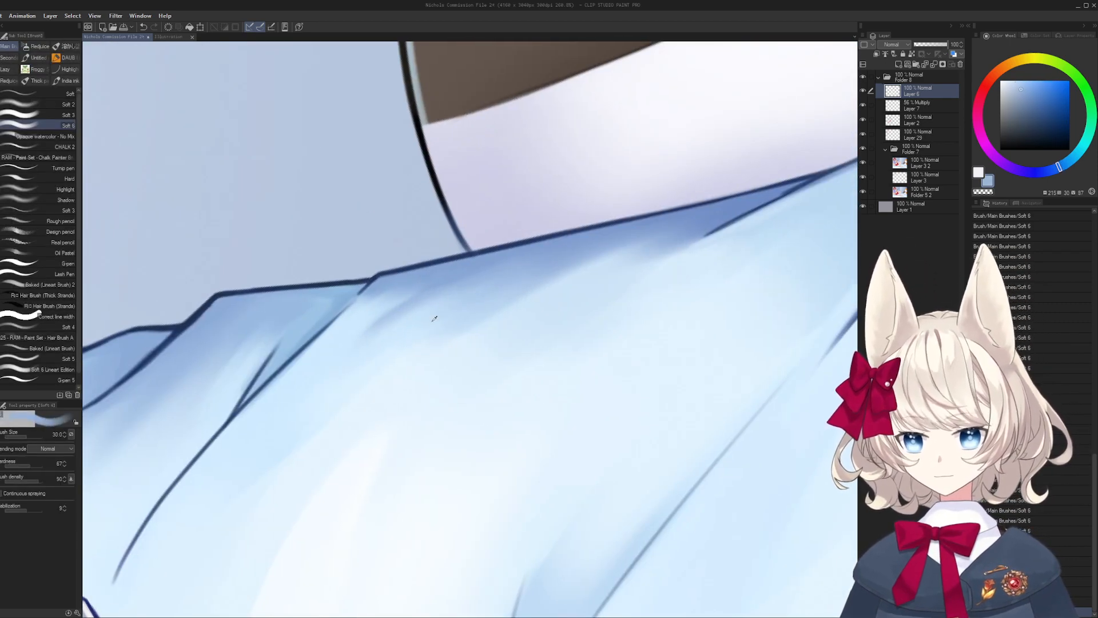
{"action": "left_click", "coordinate": [436, 317], "text": "alt"}
{"action": "left_click_drag", "start_coordinate": [457, 302], "coordinate": [441, 314]}
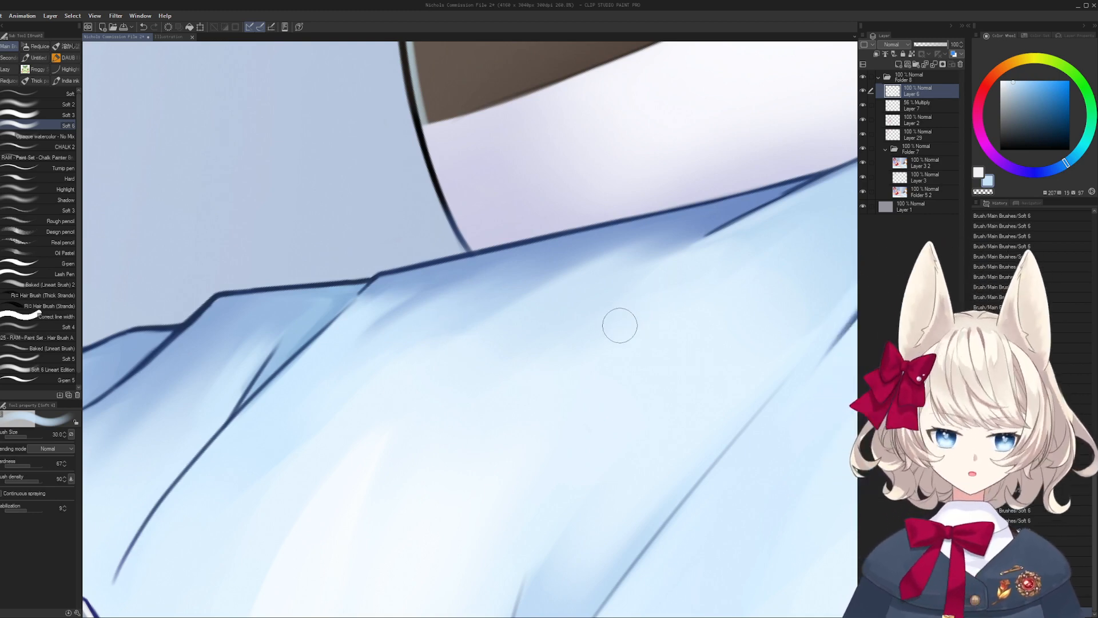
- Refine the dark crease of the small fold near the leg with navy at size 5 and sampled blue at size 6
{"action": "left_click_drag", "start_coordinate": [319, 410], "coordinate": [502, 372]}
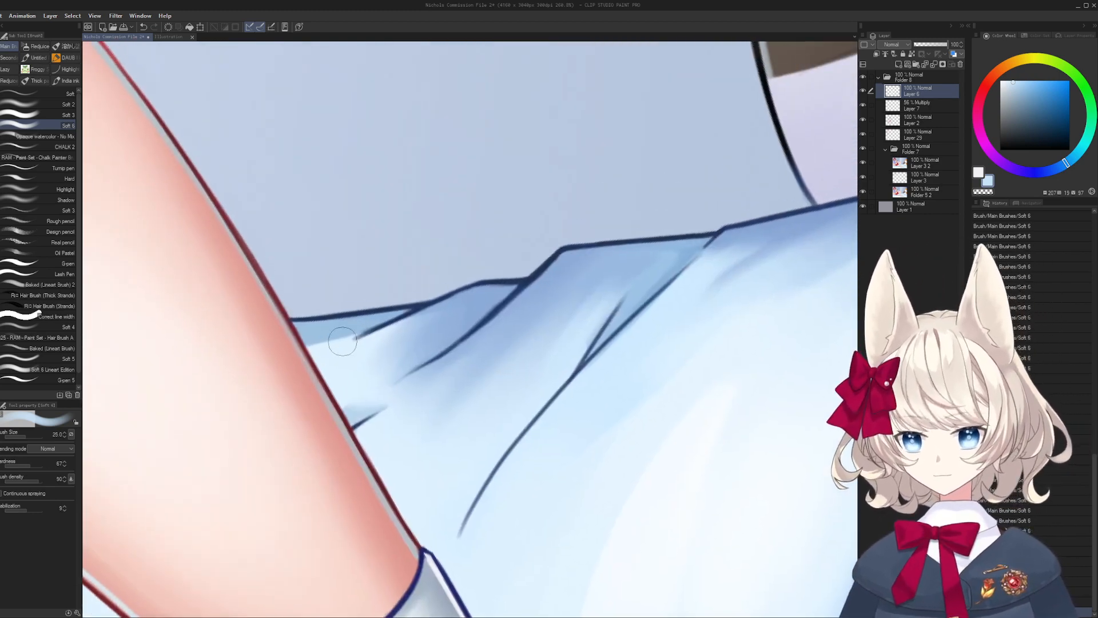
{"action": "mouse_move", "coordinate": [411, 321]}
{"action": "left_mouse_down"}
{"action": "mouse_move", "coordinate": [441, 429]}
{"action": "mouse_move", "coordinate": [491, 379]}
{"action": "left_mouse_up"}
{"action": "left_click", "coordinate": [456, 407], "text": "alt"}
{"action": "key", "text": "bracketleft"}
{"action": "key", "text": "bracketleft"}
{"action": "key", "text": "bracketleft"}
{"action": "left_click_drag", "start_coordinate": [526, 335], "coordinate": [519, 360]}
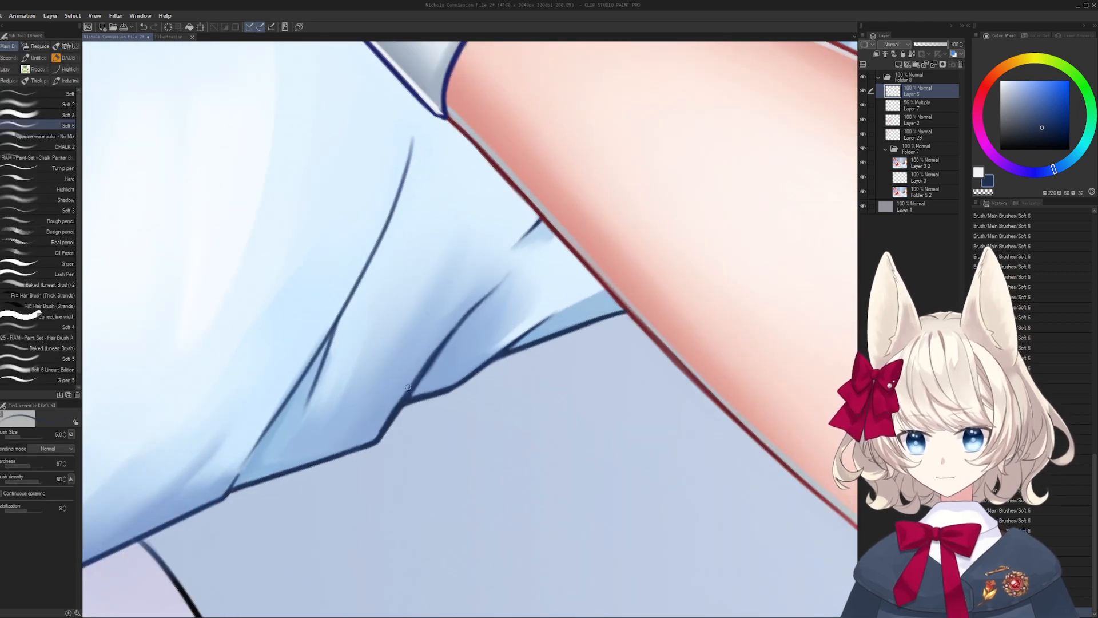
{"action": "left_click", "coordinate": [429, 345], "text": "alt"}
{"action": "key", "text": "bracketright"}
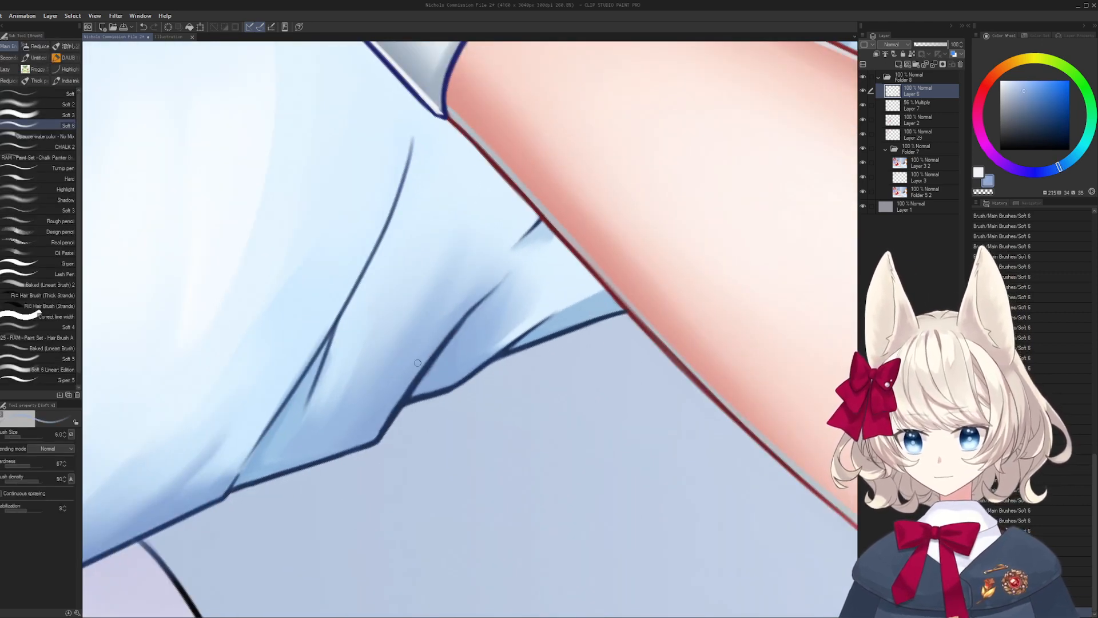
{"action": "left_click_drag", "start_coordinate": [457, 340], "coordinate": [471, 303]}
- Trim and taper the end of the long blanket crease above the sock with sampled light blue at brush size 10
{"action": "left_click", "coordinate": [493, 391], "text": "alt"}
{"action": "key", "text": "bracketright"}
{"action": "left_click", "coordinate": [499, 395], "text": "alt"}
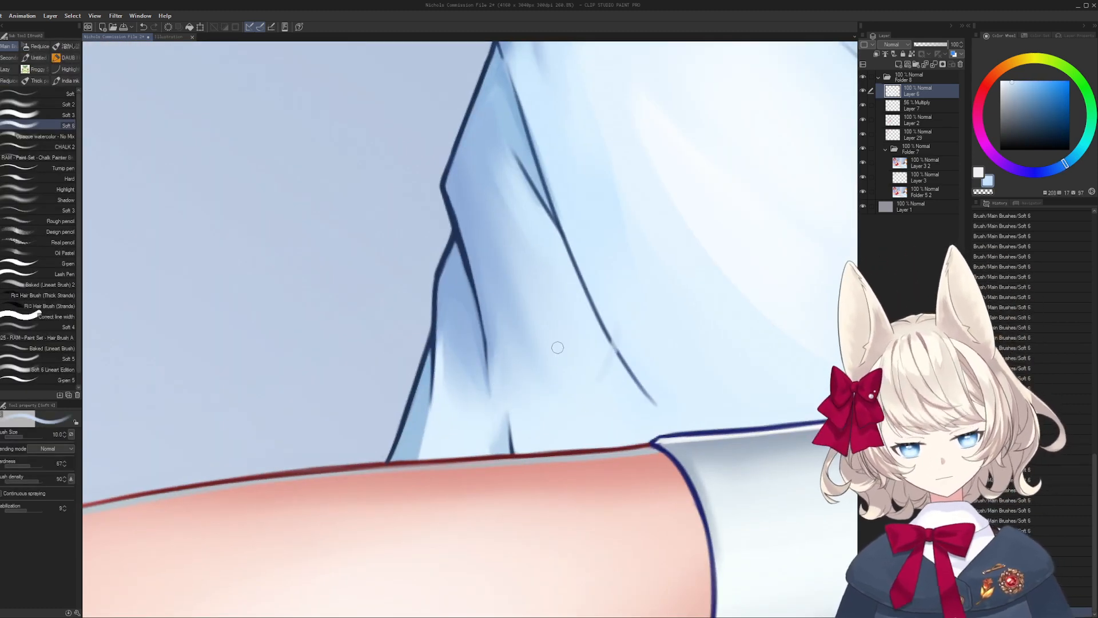
{"action": "left_click_drag", "start_coordinate": [614, 346], "coordinate": [572, 515]}
{"action": "left_click", "coordinate": [455, 346], "text": "alt"}
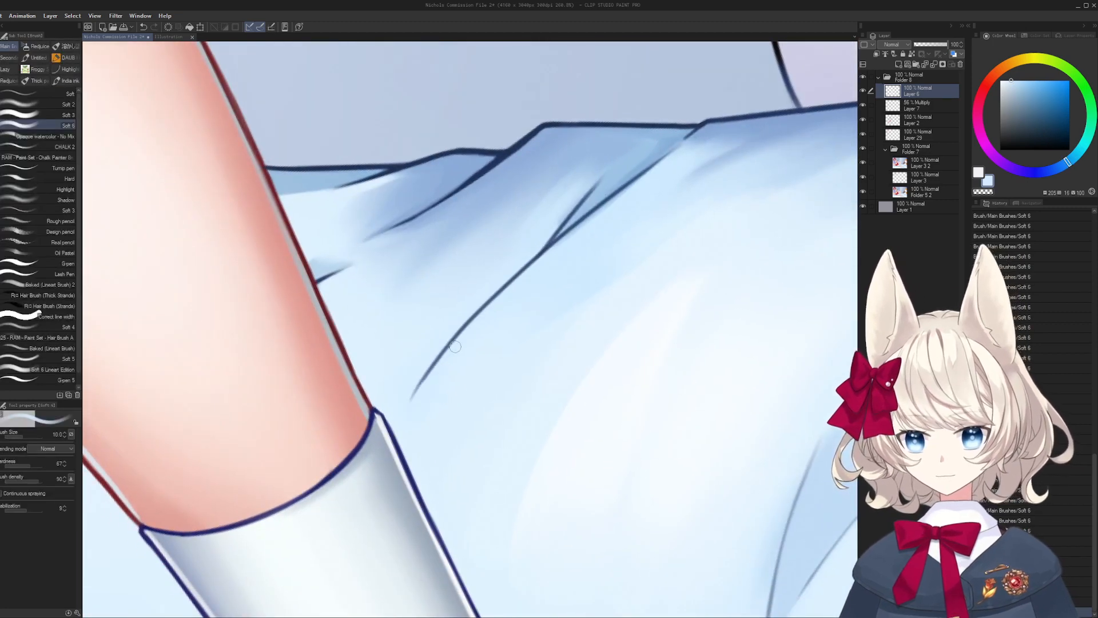
{"action": "mouse_move", "coordinate": [455, 346]}
{"action": "left_mouse_down"}
{"action": "mouse_move", "coordinate": [637, 318]}
{"action": "mouse_move", "coordinate": [552, 429]}
{"action": "left_mouse_up"}
- Paint a pale highlight on the blanket below the long crease beside the sock, enlarging the brush up to 50
{"action": "key", "text": "bracketright"}
{"action": "key", "text": "bracketright"}
{"action": "key", "text": "bracketright"}
{"action": "key", "text": "bracketright"}
{"action": "left_click", "coordinate": [520, 353], "text": "alt"}
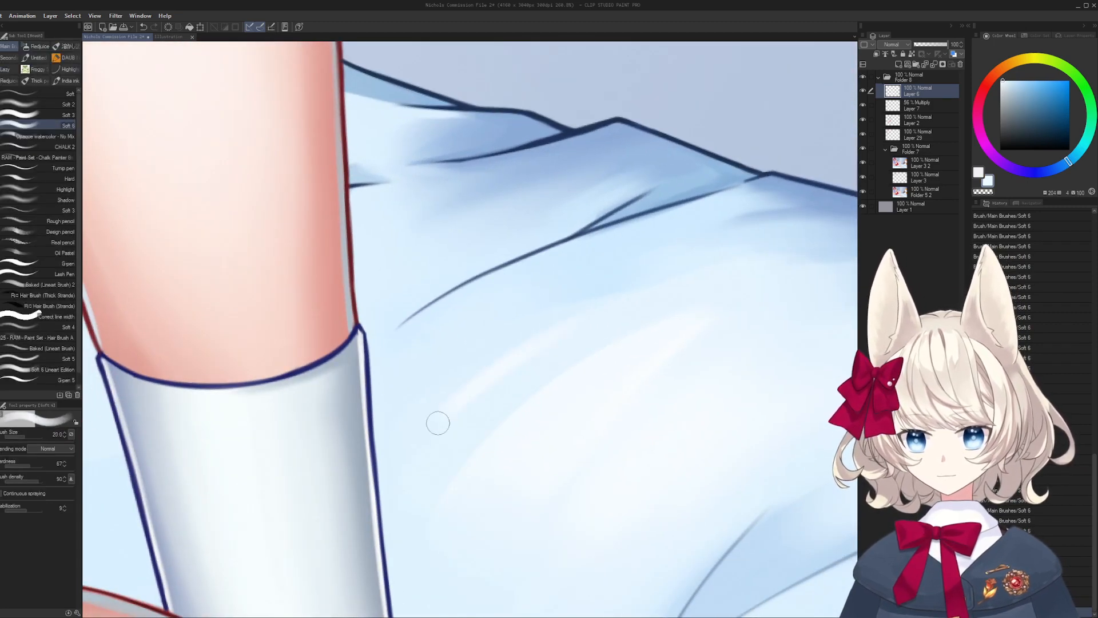
{"action": "key", "text": "bracketright"}
{"action": "key", "text": "bracketright"}
{"action": "left_click_drag", "start_coordinate": [596, 299], "coordinate": [449, 352]}
{"action": "key", "text": "bracketright"}
{"action": "key", "text": "bracketleft"}
{"action": "key", "text": "bracketleft"}
{"action": "left_click_drag", "start_coordinate": [651, 275], "coordinate": [480, 380]}
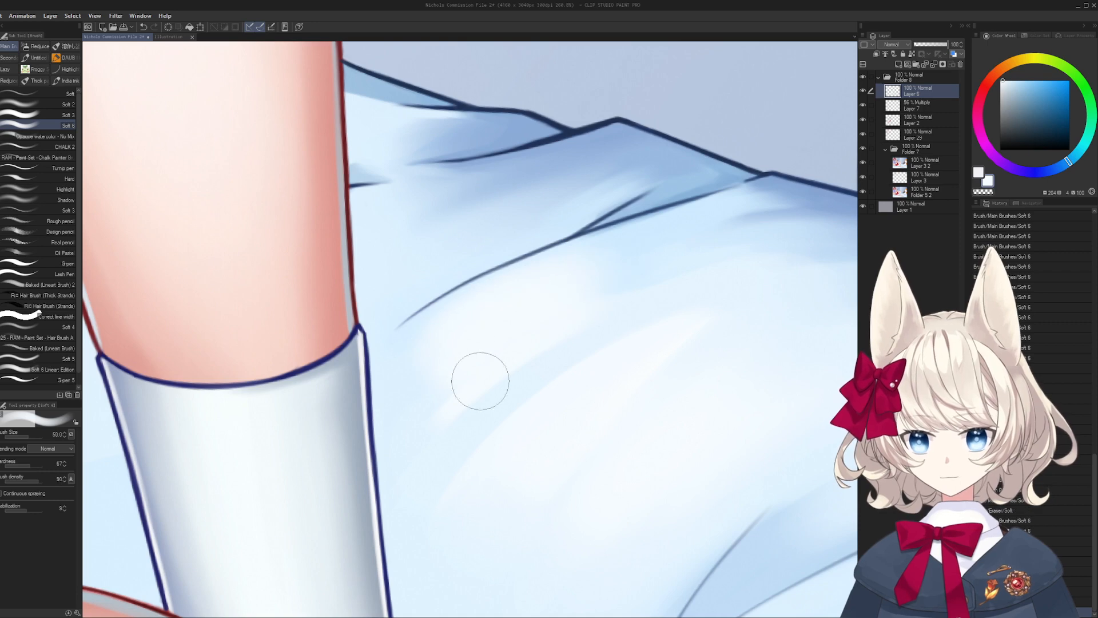
- Blend the new highlight's edges into the surrounding blanket with sampled light blues at brush size 50
{"action": "key", "text": "bracketleft"}
{"action": "left_click", "coordinate": [420, 424], "text": "alt"}
{"action": "key", "text": "bracketright"}
{"action": "key", "text": "bracketright"}
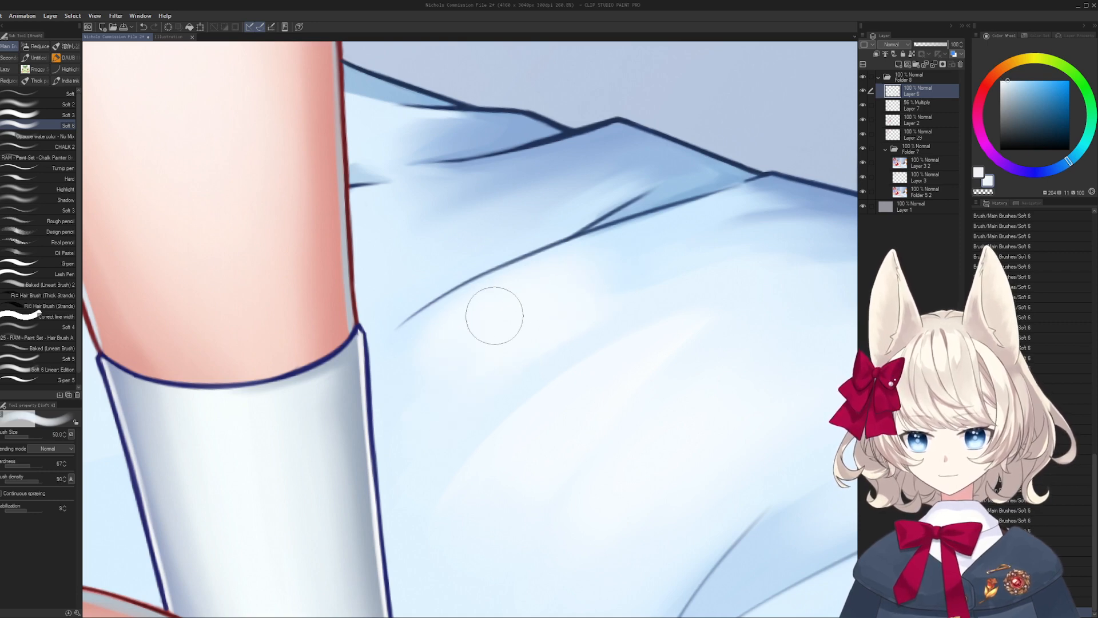
{"action": "left_click_drag", "start_coordinate": [493, 316], "coordinate": [450, 355]}
{"action": "left_click", "coordinate": [698, 270], "text": "alt"}
{"action": "mouse_move", "coordinate": [640, 270]}
{"action": "left_mouse_down"}
{"action": "mouse_move", "coordinate": [702, 257]}
{"action": "mouse_move", "coordinate": [681, 283]}
{"action": "left_mouse_up"}
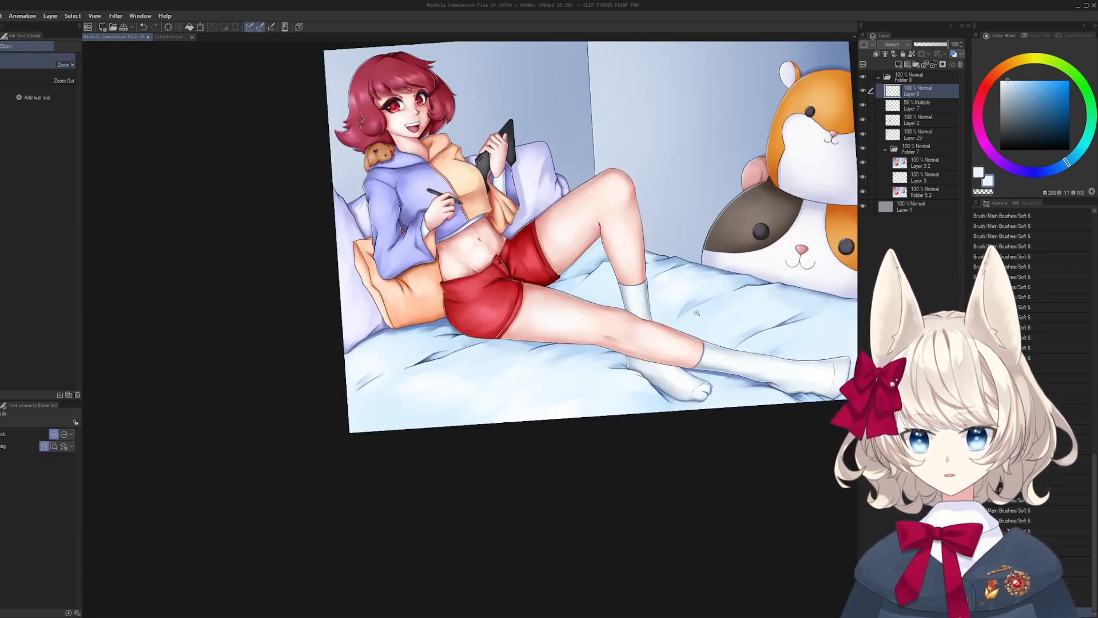
- Smooth the broad highlights of the foreground blanket with sampled pale blues at brush sizes 170 and 200
{"action": "left_click_drag", "start_coordinate": [590, 405], "coordinate": [588, 360]}
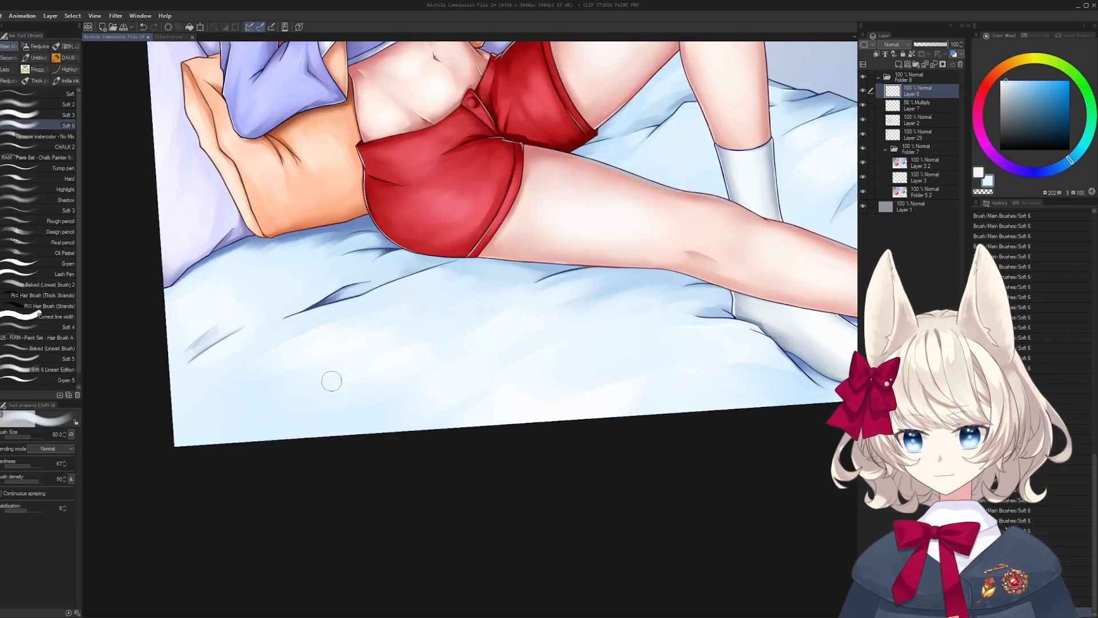
{"action": "left_click", "coordinate": [561, 375], "text": "alt"}
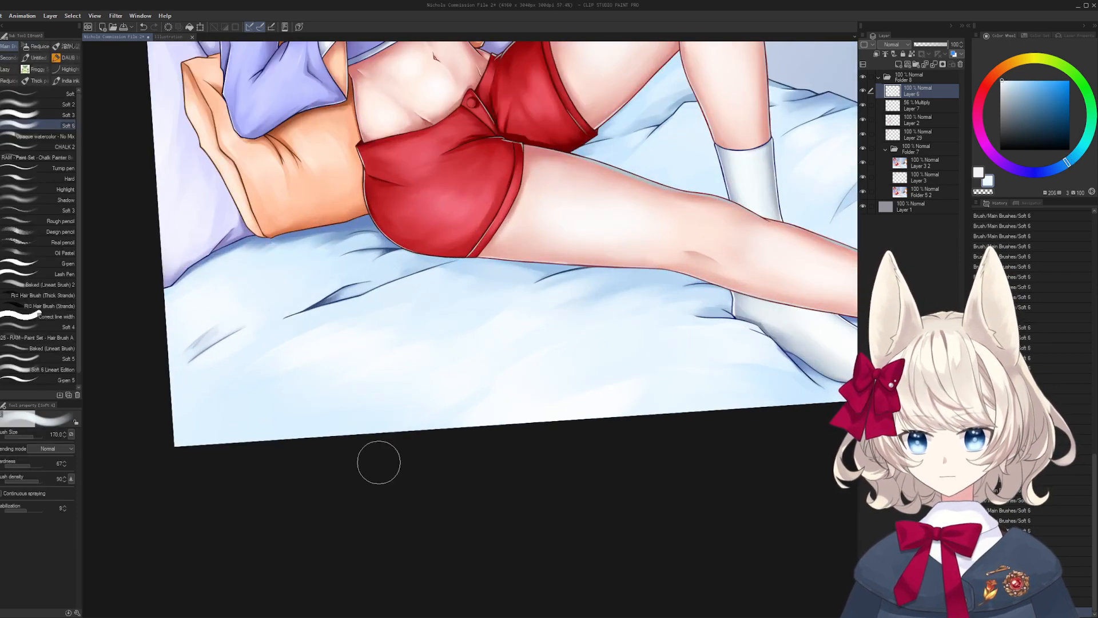
{"action": "left_click", "coordinate": [266, 357], "text": "alt"}
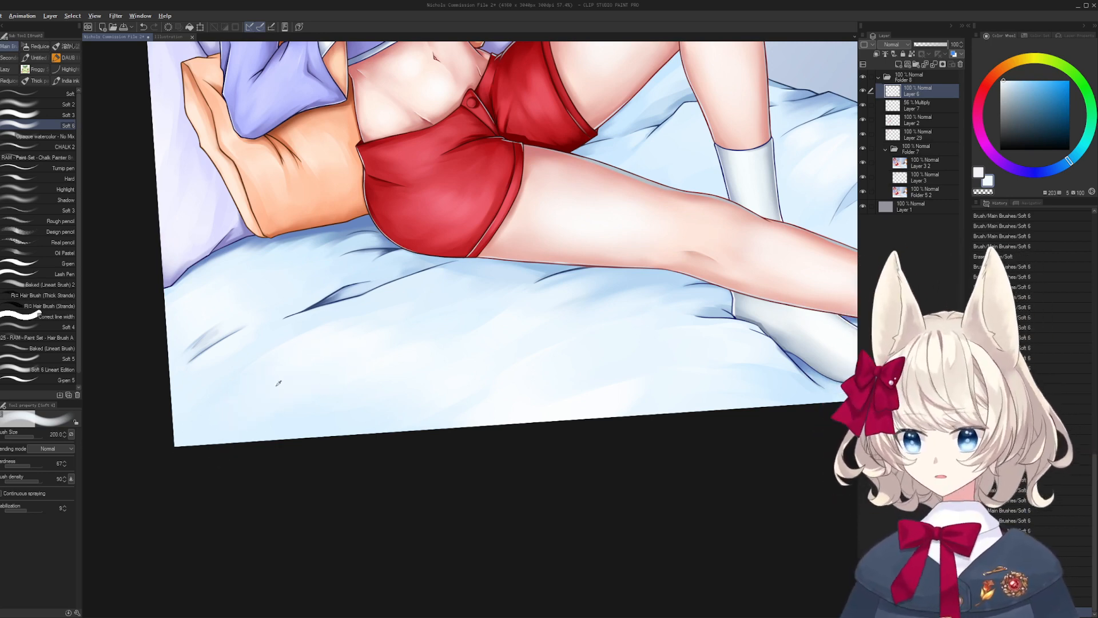
- Soften the blanket shadow beneath the red shorts and thigh with sampled blues at brush size 70
{"action": "left_click", "coordinate": [478, 262], "text": "alt"}
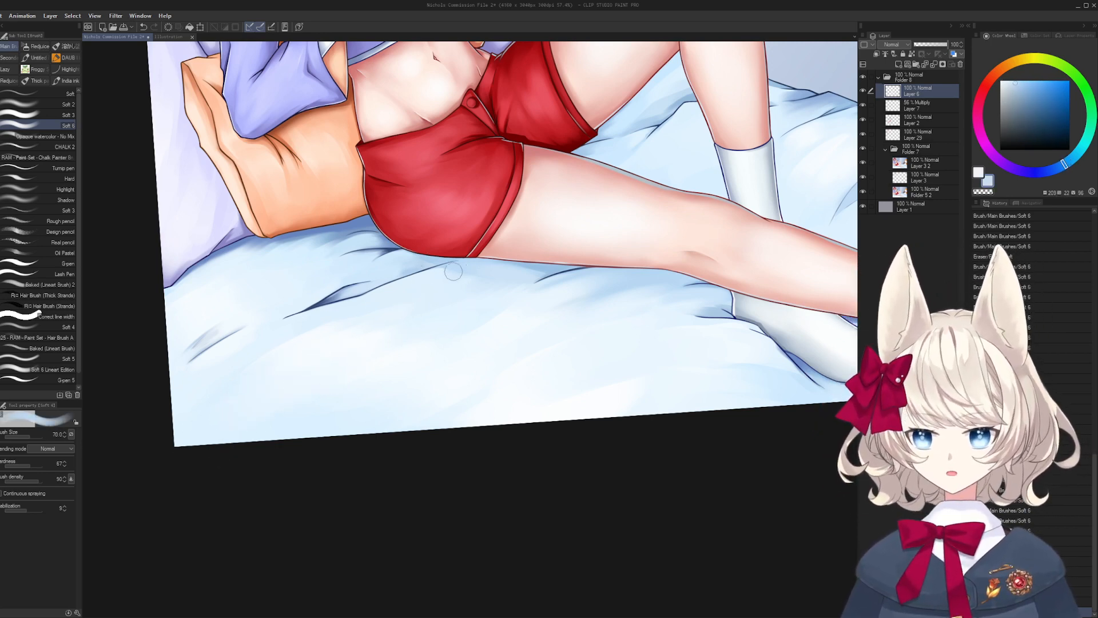
{"action": "left_click", "coordinate": [455, 296], "text": "alt"}
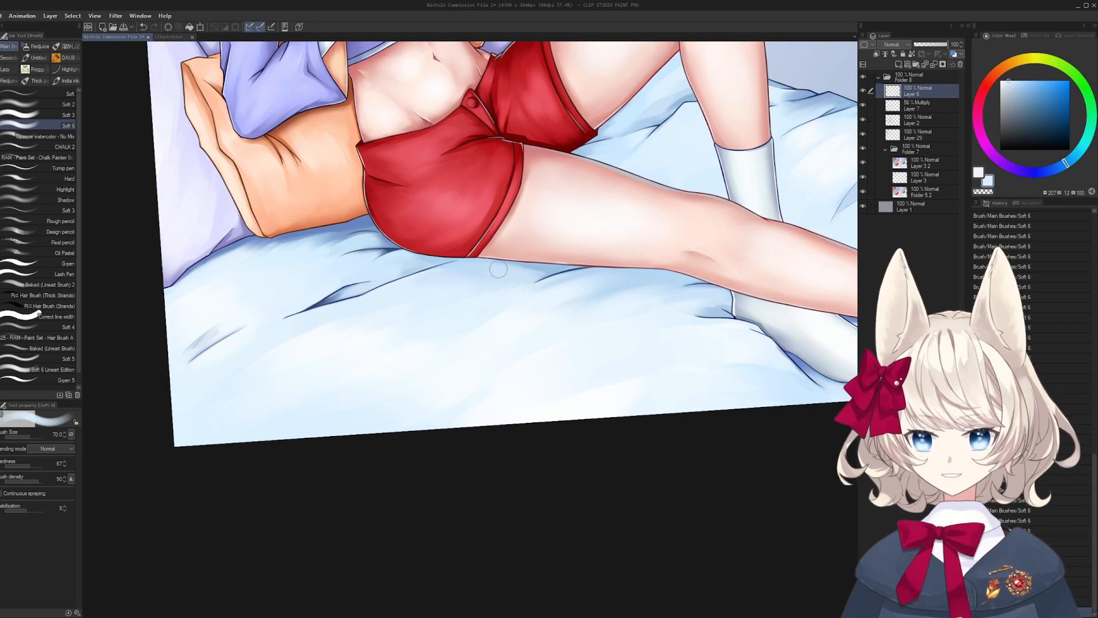
{"action": "left_click", "coordinate": [452, 308], "text": "alt"}
- Thin the pale rim line under the thigh with sampled skin color at brush size 8, and sample the rim's pale color at size 6
{"action": "scroll", "coordinate": [518, 286], "scroll_direction": "up", "scroll_amount": 5}
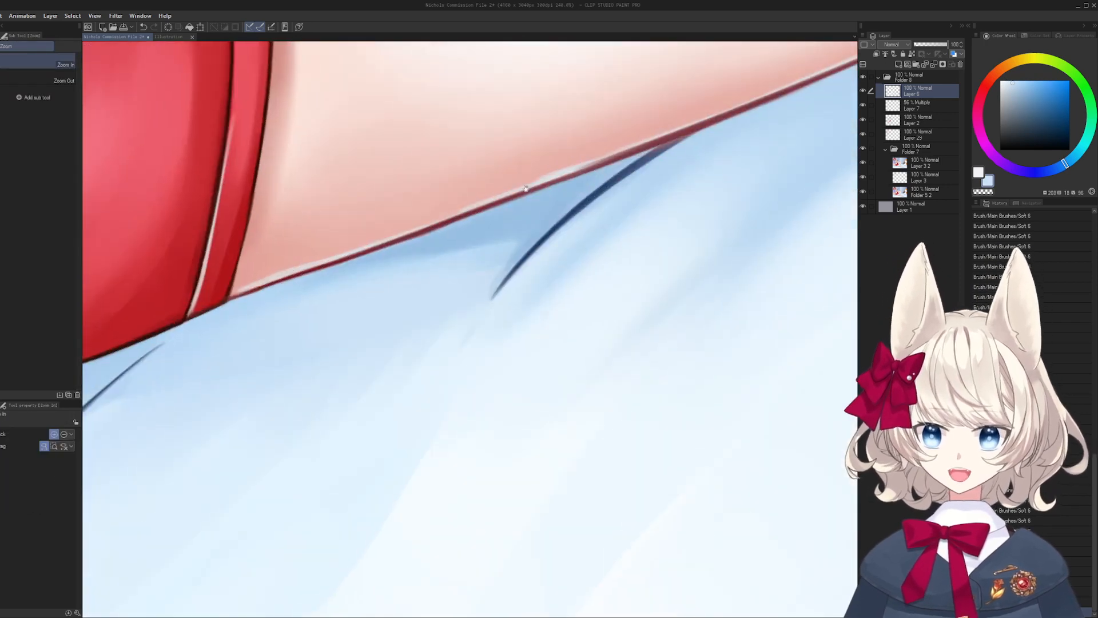
{"action": "key", "text": "bracketleft"}
{"action": "left_click", "coordinate": [498, 256], "text": "alt"}
{"action": "key", "text": "bracketleft"}
{"action": "key", "text": "bracketleft"}
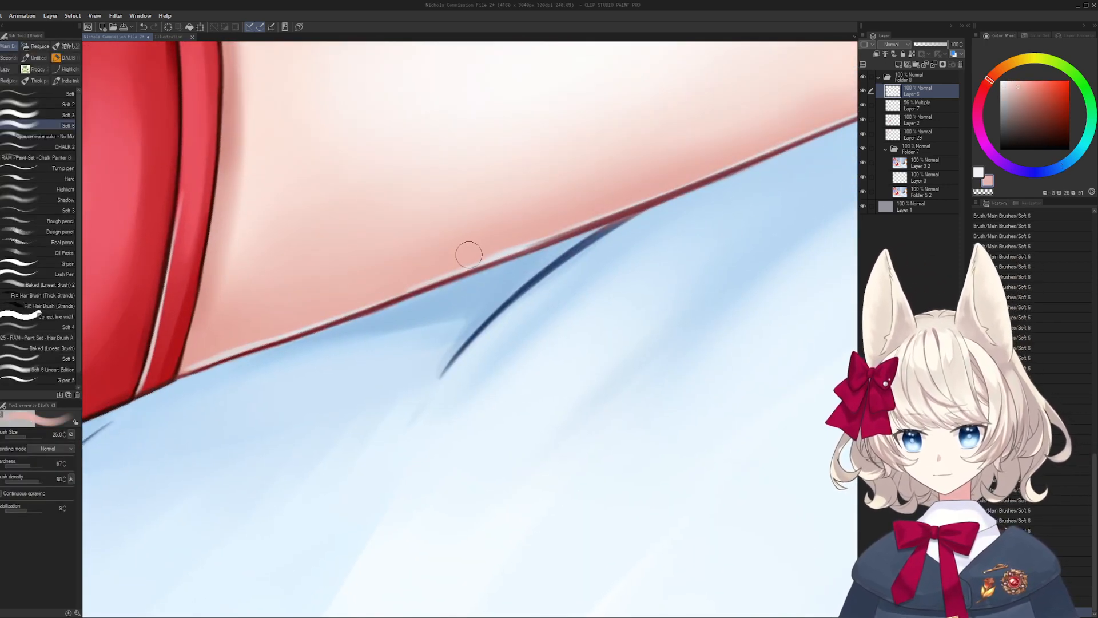
{"action": "key", "text": "bracketleft"}
{"action": "key", "text": "bracketleft"}
{"action": "key", "text": "bracketleft"}
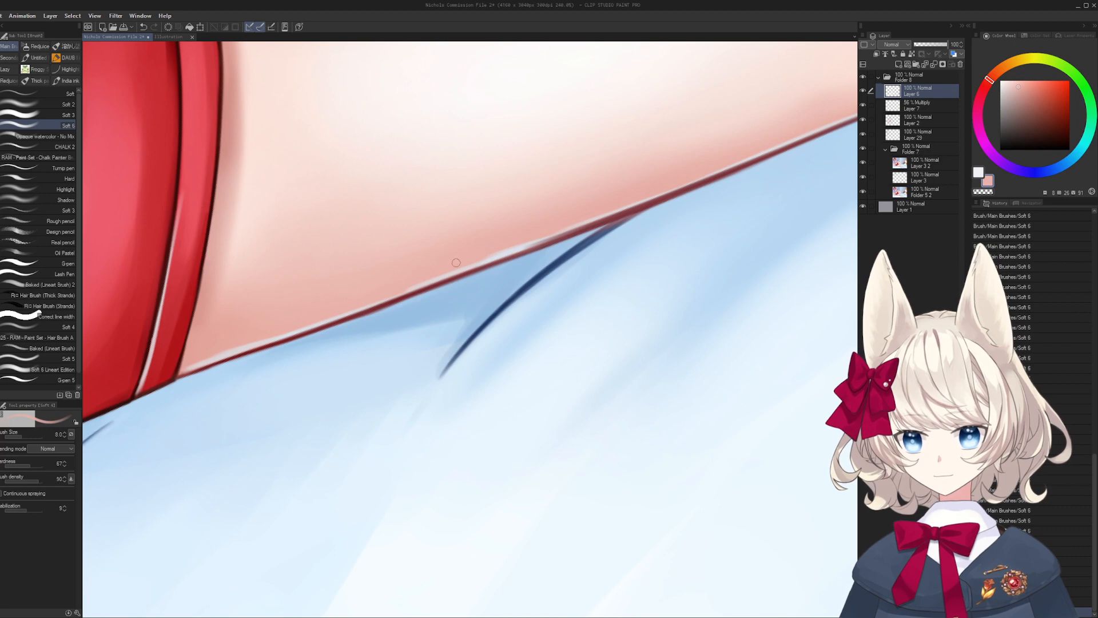
{"action": "left_click", "coordinate": [512, 249], "text": "alt"}
{"action": "key", "text": "bracketleft"}
{"action": "left_click_drag", "start_coordinate": [498, 258], "coordinate": [614, 218]}
{"action": "left_click_drag", "start_coordinate": [506, 255], "coordinate": [614, 217]}
{"action": "key", "text": "ctrl+z"}
{"action": "key", "text": "ctrl+z"}
{"action": "left_click_drag", "start_coordinate": [507, 254], "coordinate": [606, 221]}
{"action": "key", "text": "ctrl+z"}
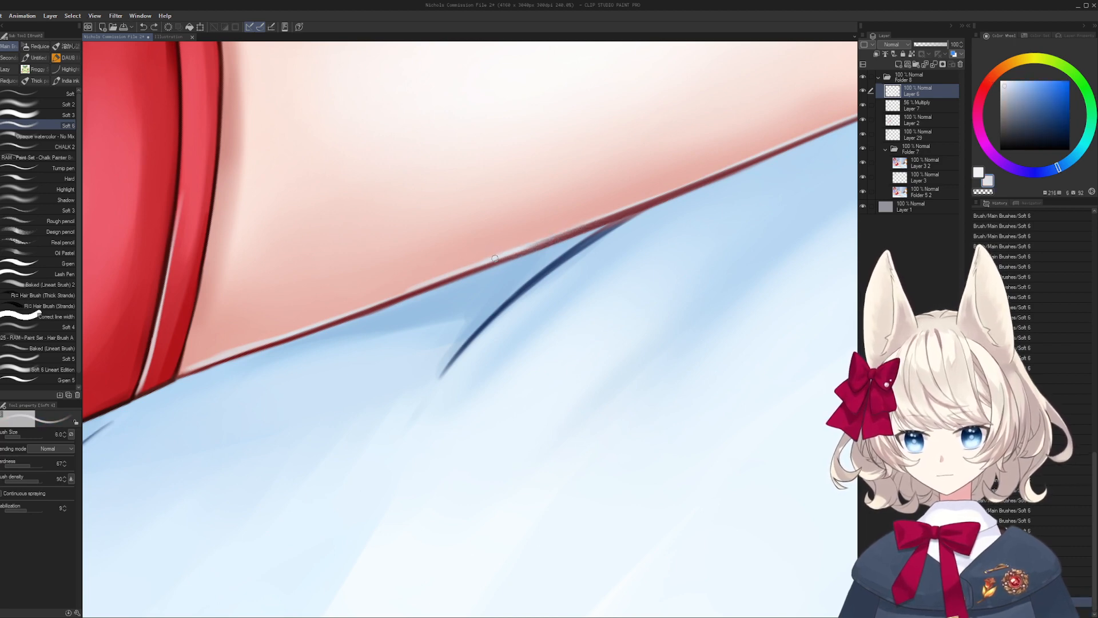
- Redraw the pale rim line along the underside of the thigh toward the knee at brush size 6
{"action": "left_click_drag", "start_coordinate": [542, 240], "coordinate": [645, 204]}
{"action": "left_click_drag", "start_coordinate": [644, 203], "coordinate": [481, 277]}
{"action": "key", "text": "ctrl+z"}
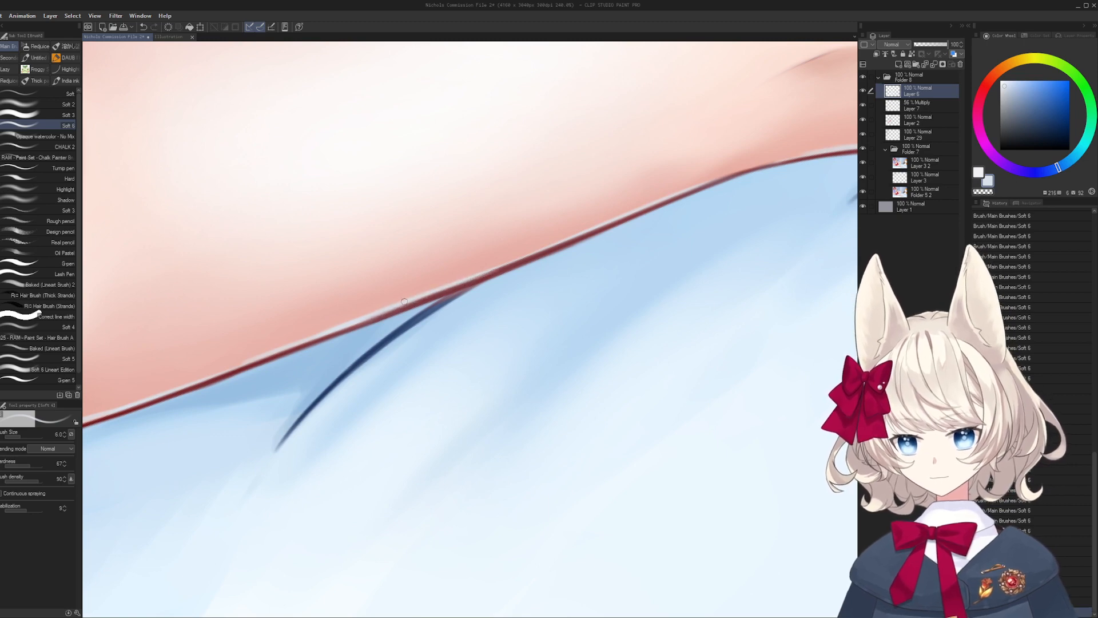
{"action": "left_click_drag", "start_coordinate": [393, 307], "coordinate": [562, 246]}
{"action": "key", "text": "ctrl+z"}
{"action": "left_click_drag", "start_coordinate": [479, 273], "coordinate": [576, 239]}
{"action": "left_click_drag", "start_coordinate": [686, 198], "coordinate": [464, 301]}
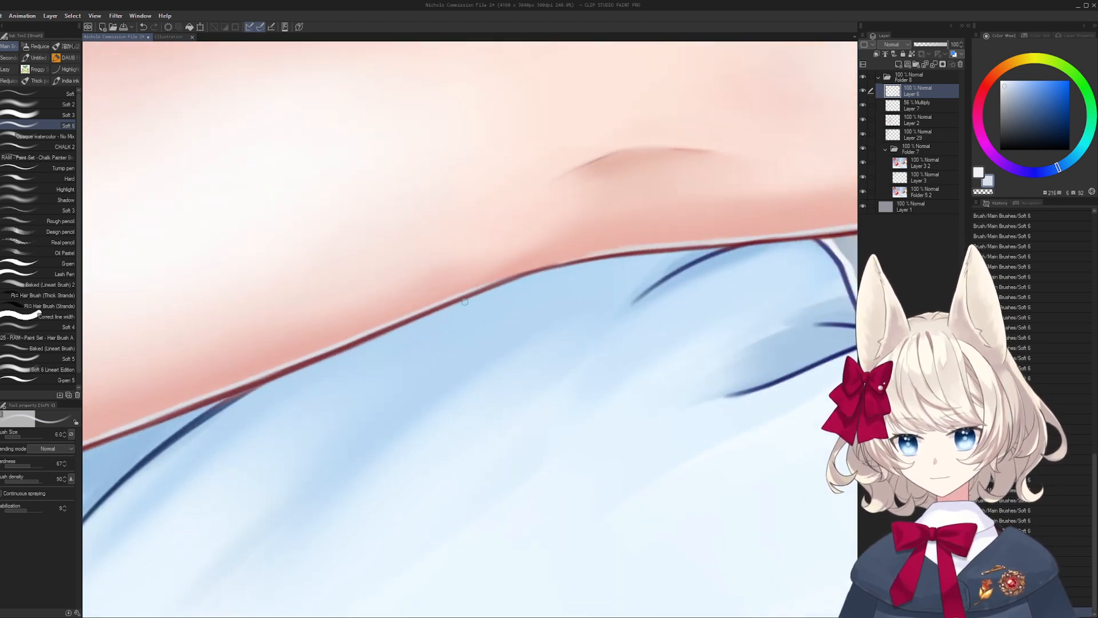
{"action": "left_click_drag", "start_coordinate": [211, 380], "coordinate": [405, 303]}
- Clean the dark red outline under the thigh past the blanket creases with sampled outline colors at brush sizes 5 and 4
{"action": "left_click", "coordinate": [410, 331], "text": "alt"}
{"action": "key", "text": "bracketleft"}
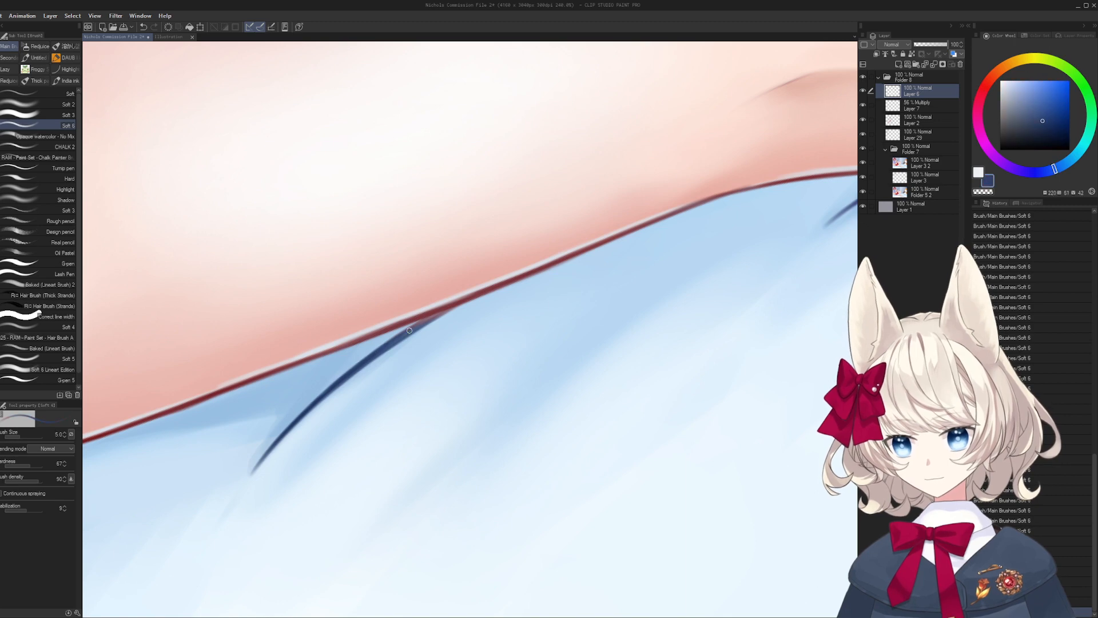
{"action": "left_click", "coordinate": [444, 312], "text": "alt"}
{"action": "left_click_drag", "start_coordinate": [417, 316], "coordinate": [363, 342]}
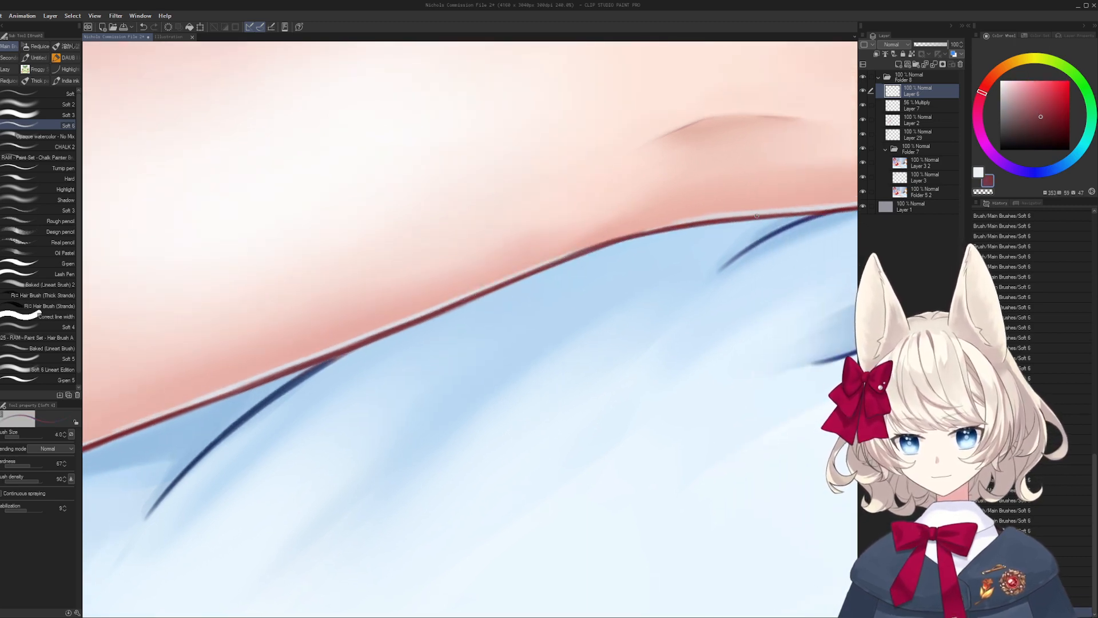
{"action": "left_click_drag", "start_coordinate": [756, 215], "coordinate": [645, 235]}
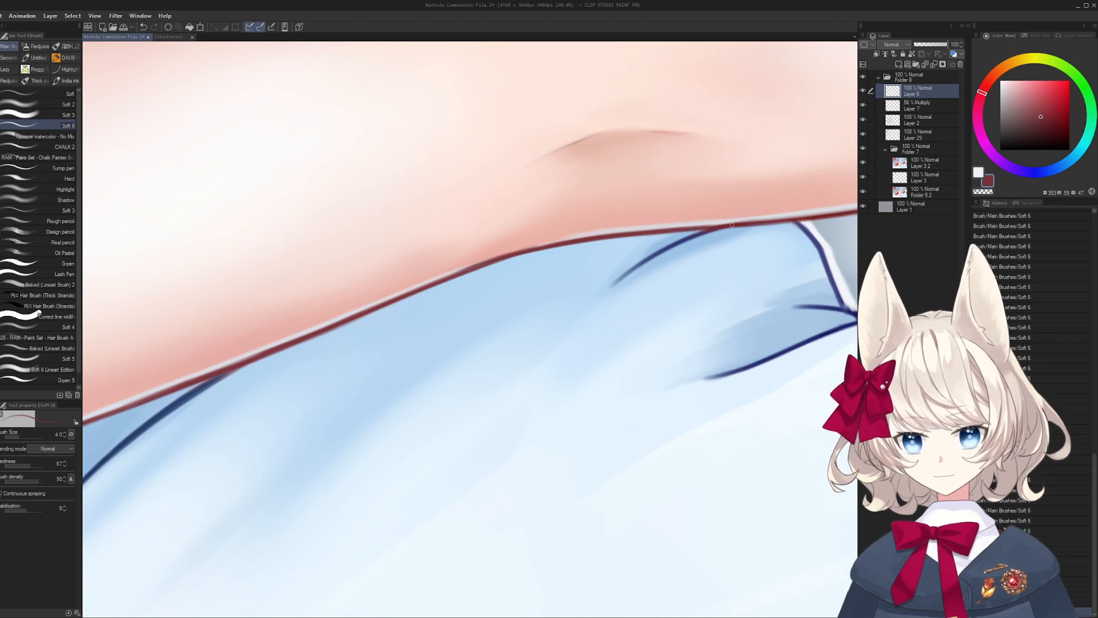
{"action": "left_click_drag", "start_coordinate": [732, 226], "coordinate": [546, 247]}
- Blend the blanket shading around the fold beside the sock cuff with sampled light blues at brush size 20
{"action": "left_click", "coordinate": [454, 310], "text": "alt"}
{"action": "key", "text": "bracketright"}
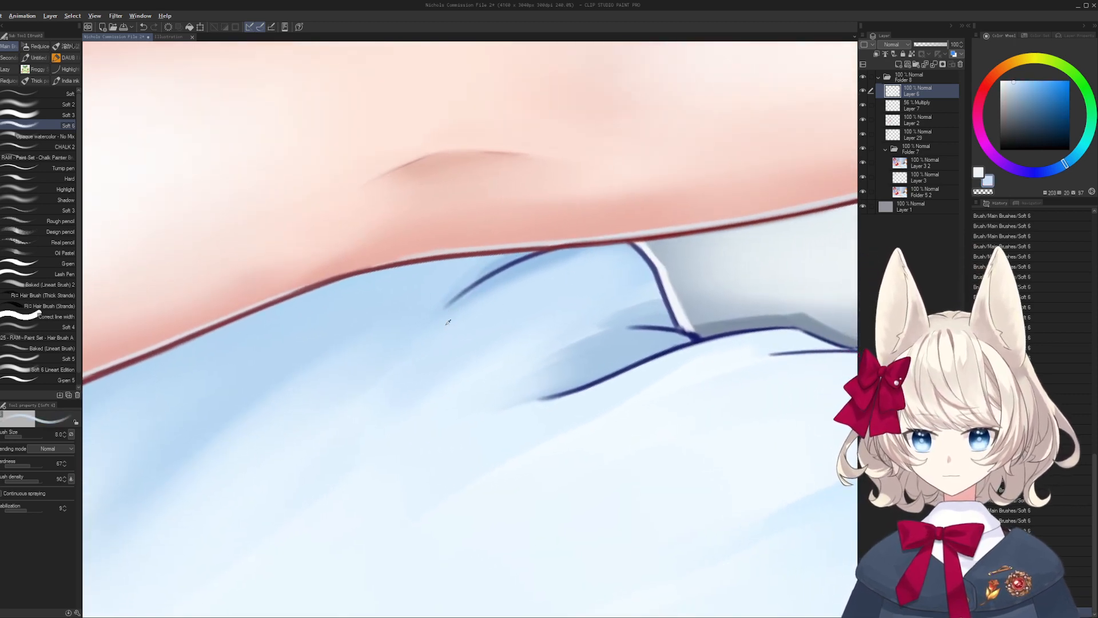
{"action": "left_click", "coordinate": [503, 400], "text": "alt"}
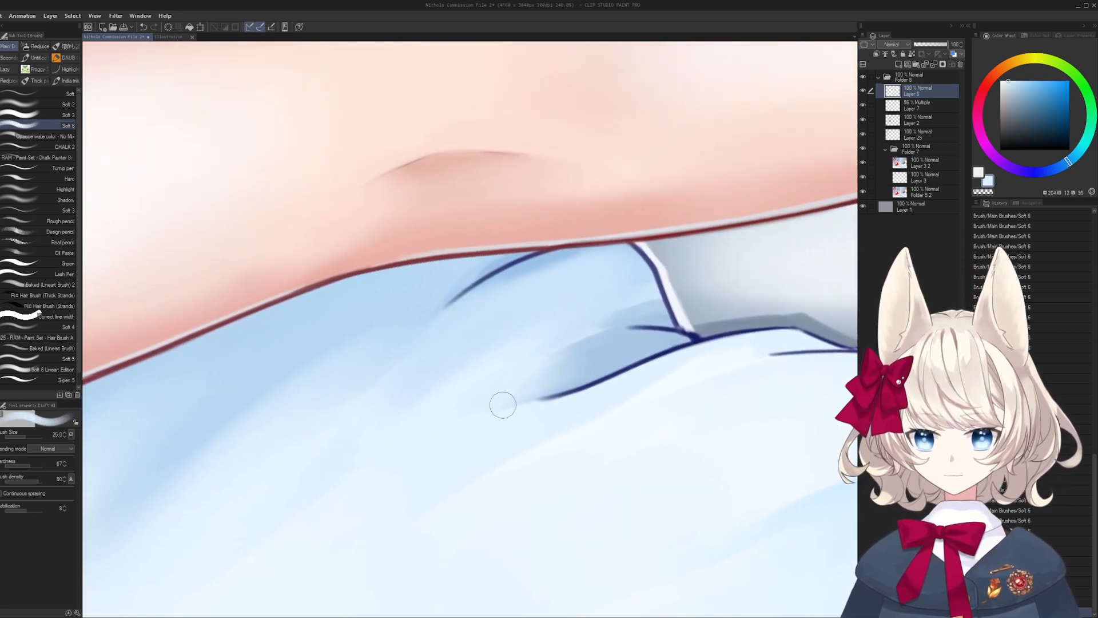
{"action": "mouse_move", "coordinate": [520, 397]}
{"action": "left_mouse_down"}
{"action": "mouse_move", "coordinate": [595, 361]}
{"action": "mouse_move", "coordinate": [471, 356]}
{"action": "left_mouse_up"}
{"action": "mouse_move", "coordinate": [528, 366]}
{"action": "left_mouse_down"}
{"action": "mouse_move", "coordinate": [452, 400]}
{"action": "mouse_move", "coordinate": [466, 402]}
{"action": "left_mouse_up"}
- Blend the blanket shading between the creases beside the sock cuff with sampled light blues at brush size 10
{"action": "key", "text": "bracketleft"}
{"action": "key", "text": "bracketleft"}
{"action": "key", "text": "bracketleft"}
{"action": "key", "text": "bracketleft"}
{"action": "key", "text": "bracketleft"}
{"action": "left_click", "coordinate": [455, 375], "text": "alt"}
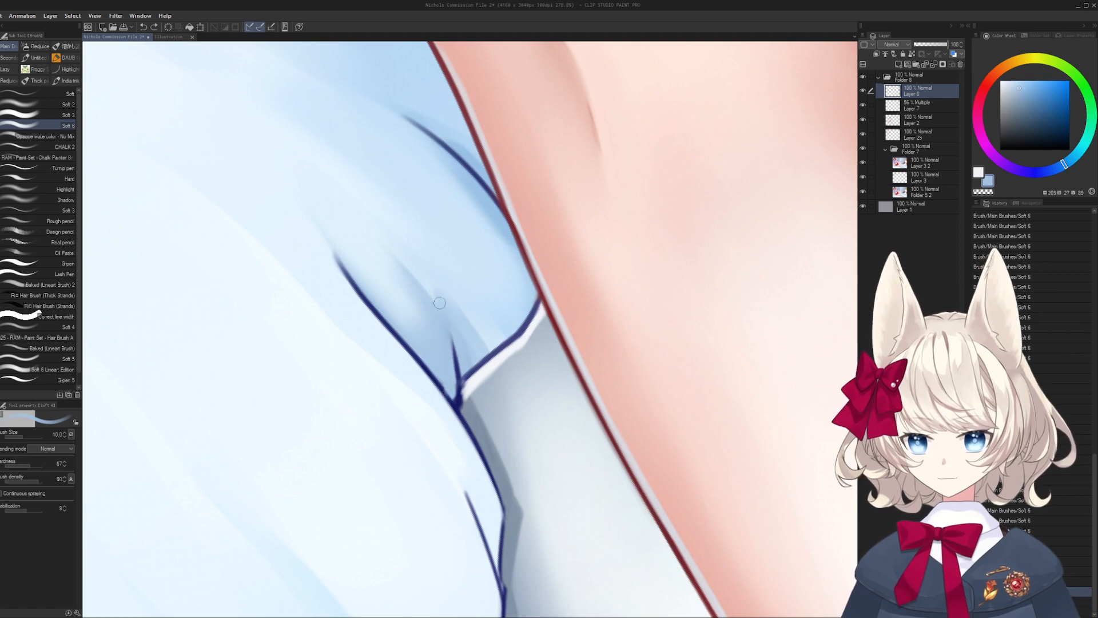
{"action": "mouse_move", "coordinate": [440, 302]}
{"action": "left_mouse_down"}
{"action": "mouse_move", "coordinate": [418, 367]}
{"action": "mouse_move", "coordinate": [446, 383]}
{"action": "left_mouse_up"}
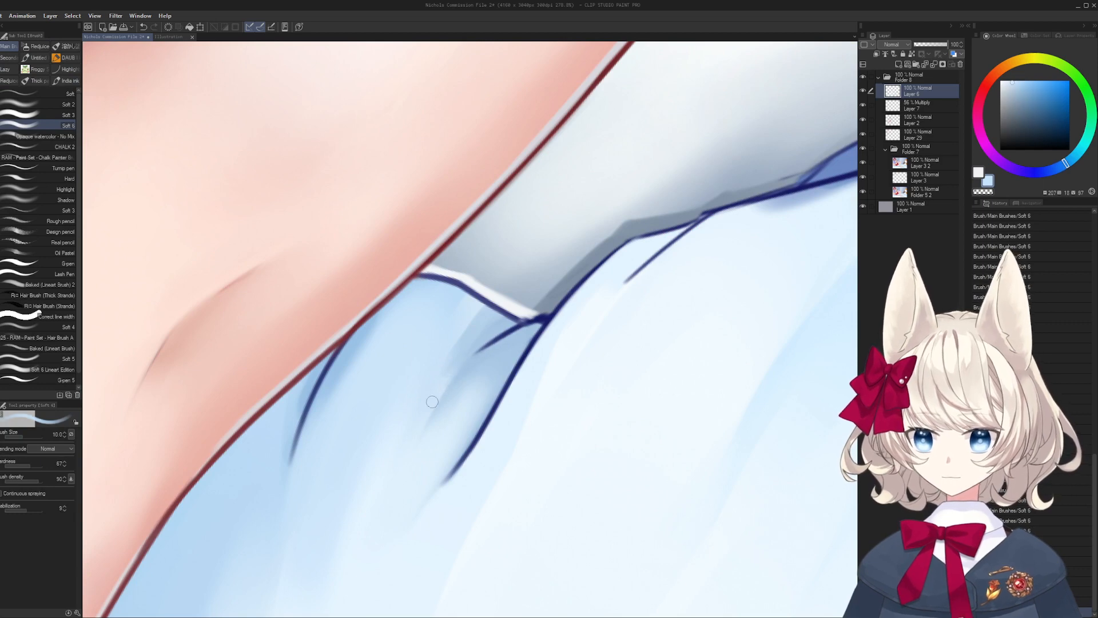
{"action": "mouse_move", "coordinate": [495, 329]}
{"action": "left_mouse_down"}
{"action": "mouse_move", "coordinate": [520, 306]}
{"action": "mouse_move", "coordinate": [462, 361]}
{"action": "mouse_move", "coordinate": [531, 296]}
{"action": "mouse_move", "coordinate": [513, 299]}
{"action": "mouse_move", "coordinate": [558, 289]}
{"action": "mouse_move", "coordinate": [472, 351]}
{"action": "left_mouse_up"}
- Retouch the short crease line at the sock cuff's corner with sampled outline blues at brush size 6
{"action": "key", "text": "bracketleft"}
{"action": "key", "text": "bracketleft"}
{"action": "key", "text": "bracketleft"}
{"action": "key", "text": "bracketleft"}
{"action": "key", "text": "bracketleft"}
{"action": "left_click", "coordinate": [552, 310], "text": "alt"}
{"action": "left_click", "coordinate": [500, 345], "text": "alt"}
{"action": "left_click", "coordinate": [513, 301], "text": "alt"}
{"action": "left_click", "coordinate": [548, 287], "text": "alt"}
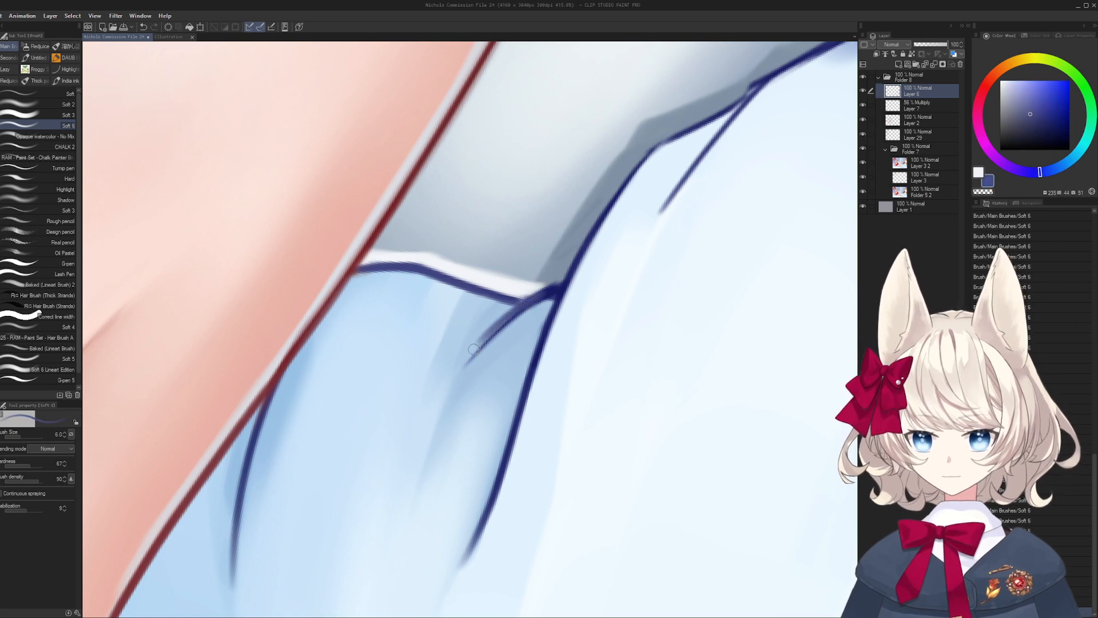
- Undo the last crease stroke and redraw the short tapering crease from the cuff's corner in sampled navy at brush size 4
{"action": "key", "text": "ctrl+z"}
{"action": "key", "text": "bracketleft"}
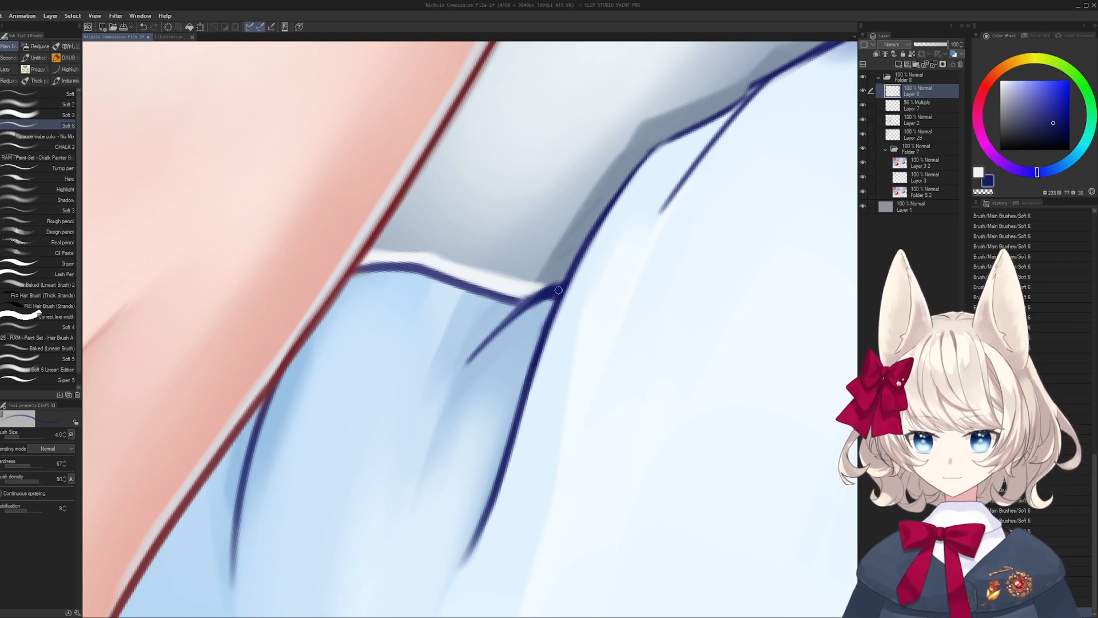
{"action": "left_click", "coordinate": [503, 322], "text": "alt"}
{"action": "key", "text": "r"}
{"action": "mouse_move", "coordinate": [504, 318]}
{"action": "left_mouse_down"}
{"action": "mouse_move", "coordinate": [465, 363]}
{"action": "mouse_move", "coordinate": [477, 356]}
{"action": "left_mouse_up"}
{"action": "left_click", "coordinate": [516, 286], "text": "alt"}
{"action": "left_click_drag", "start_coordinate": [517, 286], "coordinate": [399, 383]}
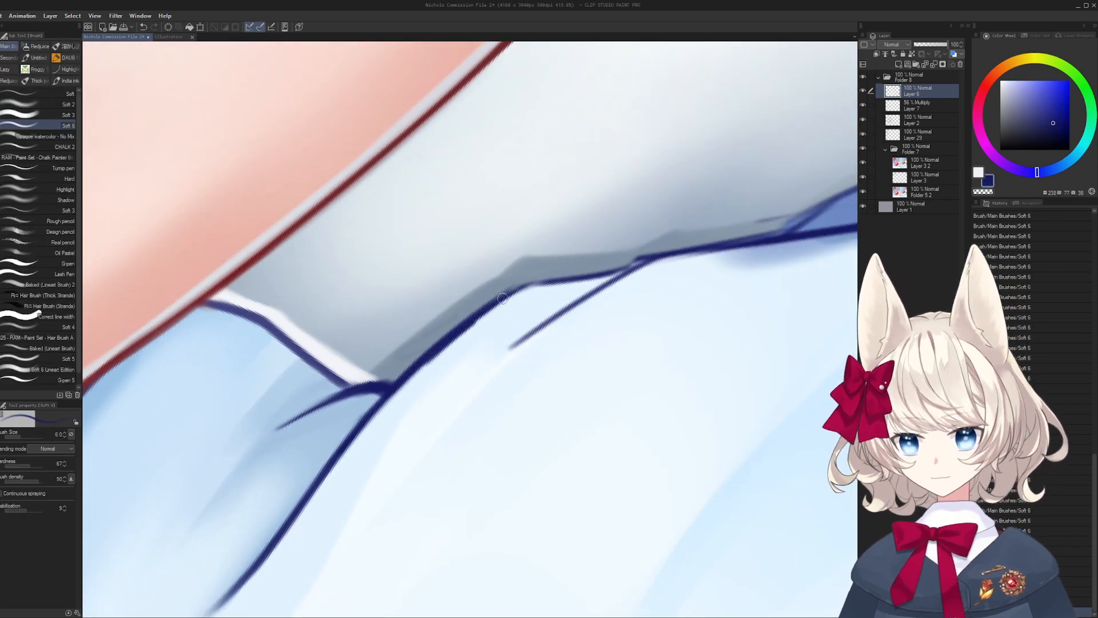
- Trim the blanket side of the outline beneath the sock with sampled pale blue at brush size 6
{"action": "key", "text": "r"}
{"action": "mouse_move", "coordinate": [529, 315]}
{"action": "left_mouse_down"}
{"action": "mouse_move", "coordinate": [523, 301]}
{"action": "mouse_move", "coordinate": [596, 256]}
{"action": "mouse_move", "coordinate": [498, 360]}
{"action": "mouse_move", "coordinate": [536, 319]}
{"action": "left_mouse_up"}
{"action": "left_click", "coordinate": [470, 386], "text": "alt"}
{"action": "key", "text": "]"}
{"action": "left_click_drag", "start_coordinate": [487, 379], "coordinate": [530, 329]}
{"action": "left_click_drag", "start_coordinate": [633, 260], "coordinate": [561, 293]}
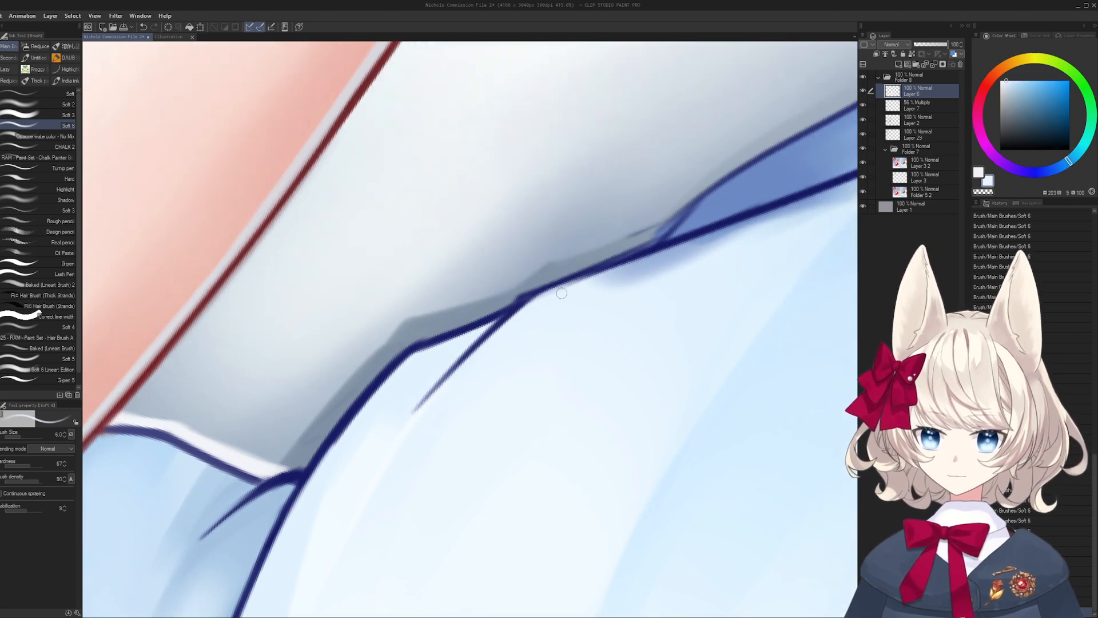
- Refine the outline and the grey shadow along the sock's underside with sampled colors, up to brush size 10
{"action": "left_click", "coordinate": [523, 302], "text": "alt"}
{"action": "left_click_drag", "start_coordinate": [648, 246], "coordinate": [532, 303]}
{"action": "left_click_drag", "start_coordinate": [707, 237], "coordinate": [395, 336]}
{"action": "left_click", "coordinate": [472, 274], "text": "alt"}
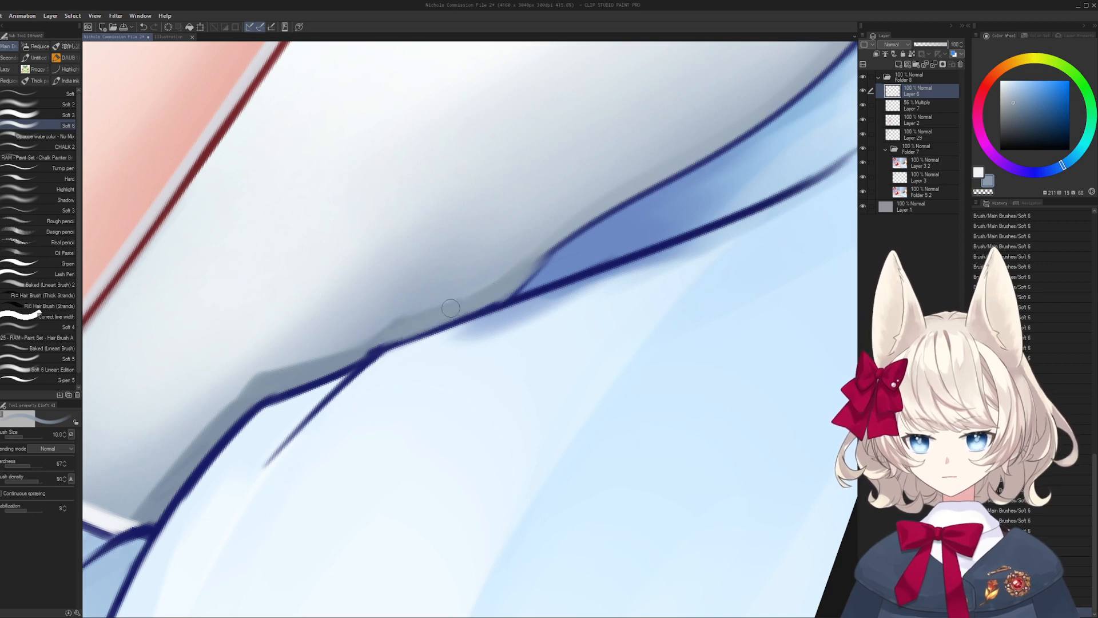
{"action": "mouse_move", "coordinate": [469, 252]}
{"action": "left_mouse_down"}
{"action": "mouse_move", "coordinate": [498, 478]}
{"action": "mouse_move", "coordinate": [570, 372]}
{"action": "left_mouse_up"}
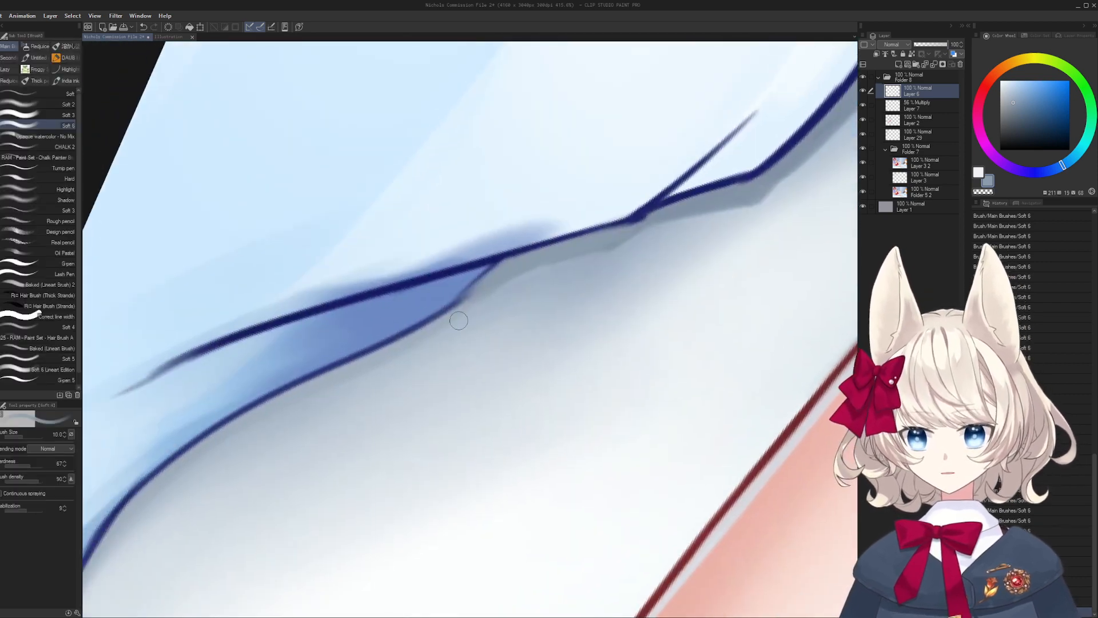
- Redraw the sock outline around the tip of the dark blue blanket gap in sampled navy at brush size 4
{"action": "left_click", "coordinate": [472, 263], "text": "alt"}
{"action": "key", "text": "bracketleft"}
{"action": "key", "text": "bracketleft"}
{"action": "key", "text": "bracketleft"}
{"action": "left_click_drag", "start_coordinate": [447, 307], "coordinate": [502, 260]}
{"action": "key", "text": "ctrl+z"}
{"action": "key", "text": "bracketleft"}
{"action": "key", "text": "bracketleft"}
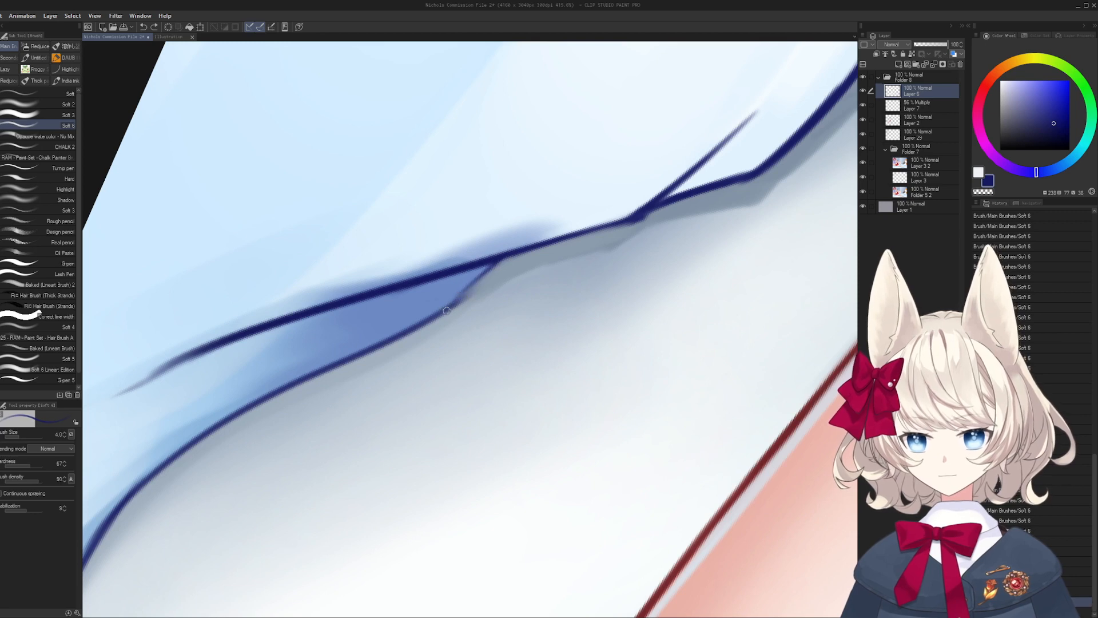
{"action": "left_click_drag", "start_coordinate": [446, 311], "coordinate": [509, 258]}
{"action": "left_click_drag", "start_coordinate": [463, 300], "coordinate": [531, 247]}
{"action": "key", "text": "ctrl+z"}
{"action": "key", "text": "ctrl+z"}
{"action": "mouse_move", "coordinate": [551, 259]}
{"action": "left_mouse_down"}
{"action": "mouse_move", "coordinate": [561, 267]}
{"action": "mouse_move", "coordinate": [659, 185]}
{"action": "left_mouse_up"}
{"action": "left_click_drag", "start_coordinate": [290, 327], "coordinate": [502, 253]}
{"action": "key", "text": "ctrl+z"}
{"action": "mouse_move", "coordinate": [427, 271]}
{"action": "left_mouse_down"}
{"action": "mouse_move", "coordinate": [536, 232]}
{"action": "mouse_move", "coordinate": [548, 253]}
{"action": "left_mouse_up"}
- Blend the shadow inside the dark blue blanket gap with sampled blues at brush sizes 6 and 10
{"action": "left_click", "coordinate": [506, 247], "text": "alt"}
{"action": "key", "text": "bracketright"}
{"action": "left_click_drag", "start_coordinate": [459, 261], "coordinate": [518, 254]}
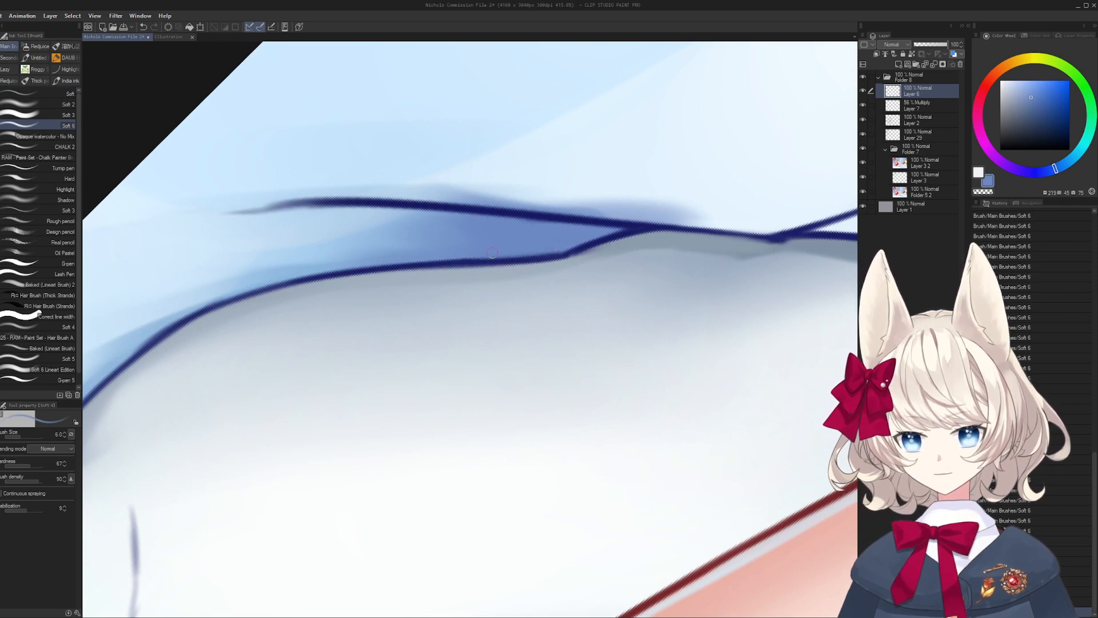
{"action": "mouse_move", "coordinate": [366, 165]}
{"action": "left_mouse_down"}
{"action": "mouse_move", "coordinate": [235, 319]}
{"action": "mouse_move", "coordinate": [266, 335]}
{"action": "left_mouse_up"}
{"action": "left_click", "coordinate": [267, 500], "text": "alt"}
{"action": "key", "text": "bracketright"}
{"action": "key", "text": "bracketright"}
{"action": "left_click_drag", "start_coordinate": [294, 497], "coordinate": [315, 429]}
{"action": "key", "text": "bracketright"}
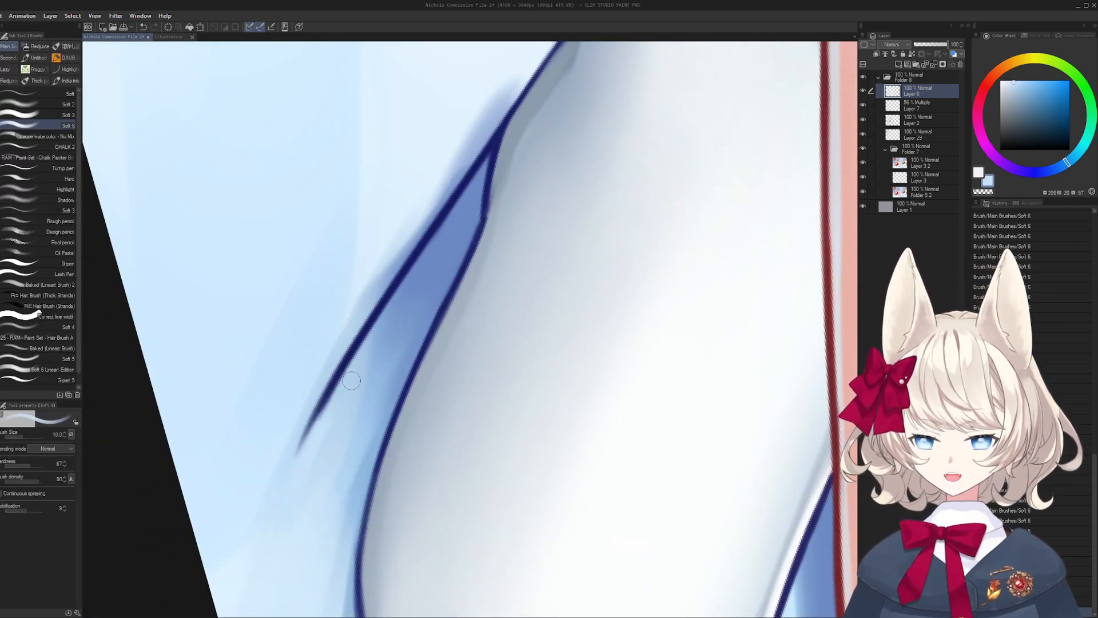
- Smooth the light blue blanket shading around the gap's open end with sampled color at brush size 20
{"action": "left_click_drag", "start_coordinate": [351, 380], "coordinate": [338, 257]}
{"action": "left_click", "coordinate": [338, 258], "text": "alt"}
{"action": "key", "text": "bracketright"}
{"action": "key", "text": "bracketright"}
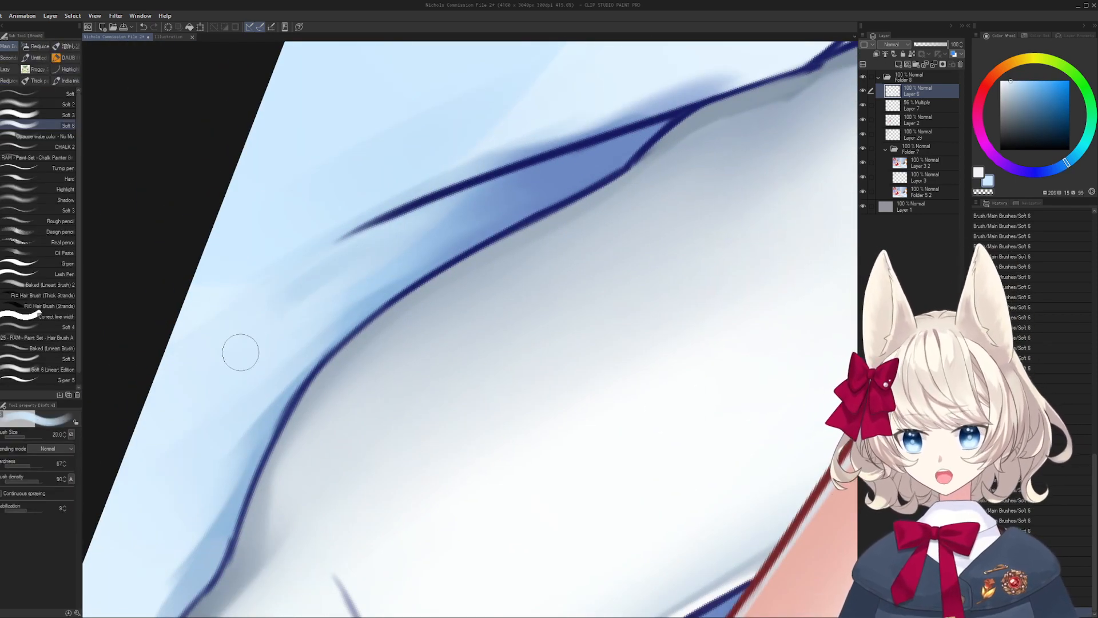
{"action": "mouse_move", "coordinate": [288, 297]}
{"action": "left_mouse_down"}
{"action": "mouse_move", "coordinate": [438, 211]}
{"action": "mouse_move", "coordinate": [503, 343]}
{"action": "mouse_move", "coordinate": [564, 355]}
{"action": "left_mouse_up"}
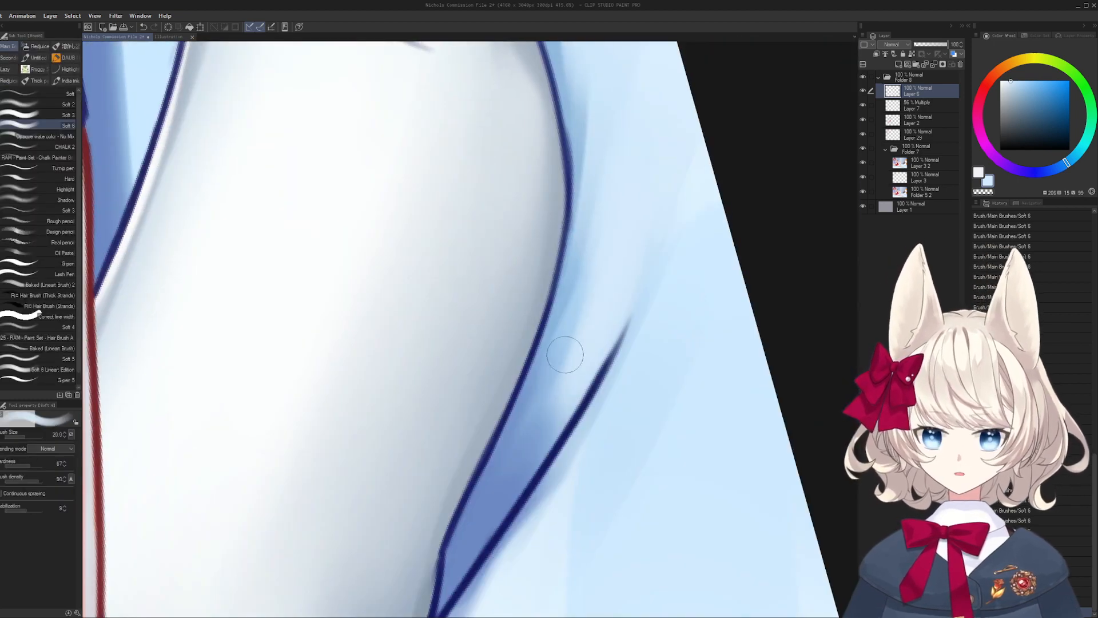
{"action": "left_click_drag", "start_coordinate": [608, 283], "coordinate": [526, 378]}
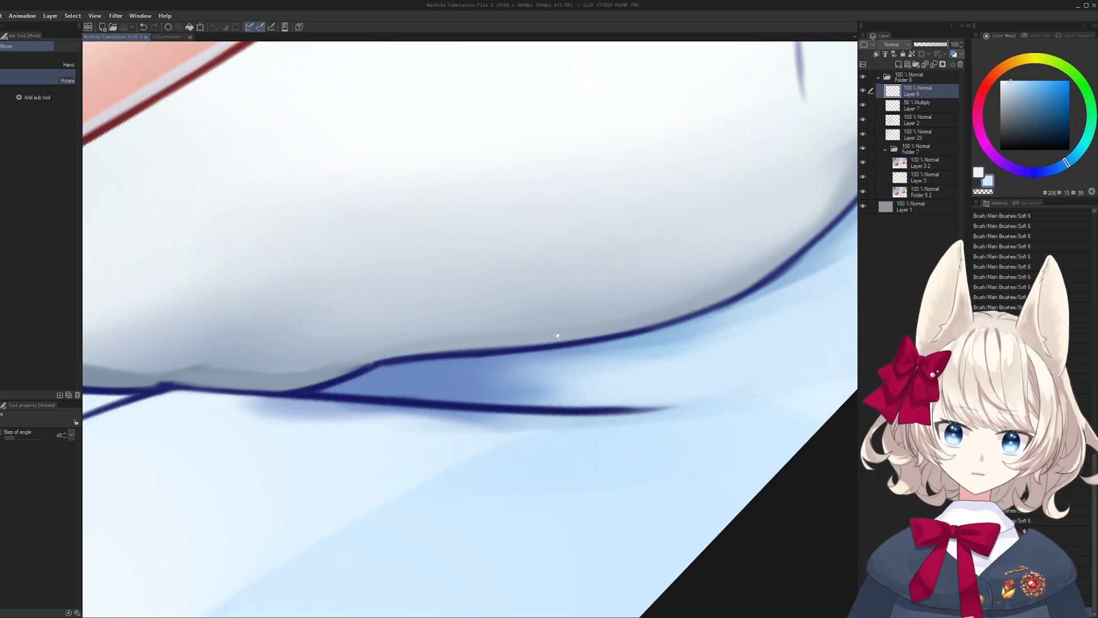
- Clean the outline along the sock's sole toward the toes with sampled blues, down to brush size 4
{"action": "left_click_drag", "start_coordinate": [557, 335], "coordinate": [553, 313]}
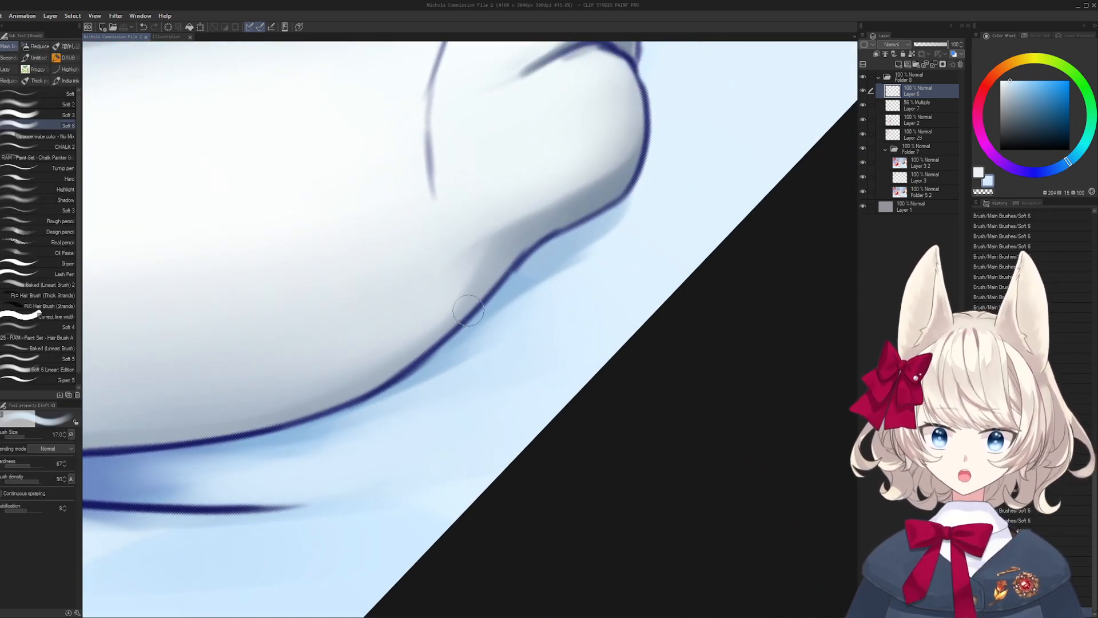
{"action": "left_click", "coordinate": [515, 284], "text": "alt"}
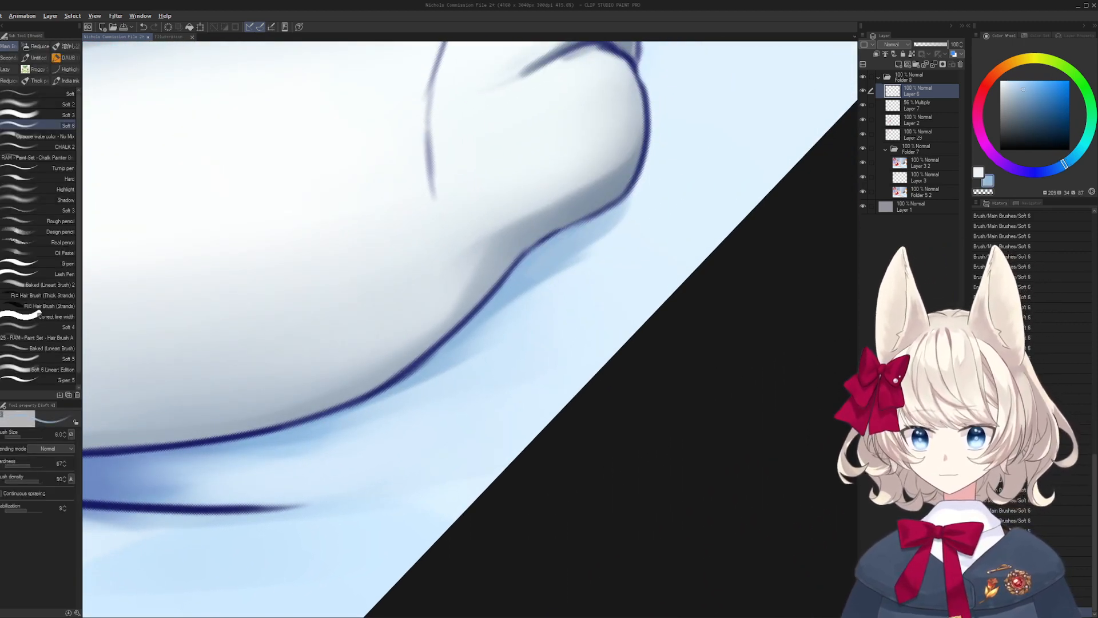
{"action": "mouse_move", "coordinate": [486, 270]}
{"action": "left_mouse_down"}
{"action": "mouse_move", "coordinate": [733, 170]}
{"action": "mouse_move", "coordinate": [491, 305]}
{"action": "mouse_move", "coordinate": [550, 280]}
{"action": "left_mouse_up"}
{"action": "left_click", "coordinate": [502, 320], "text": "alt"}
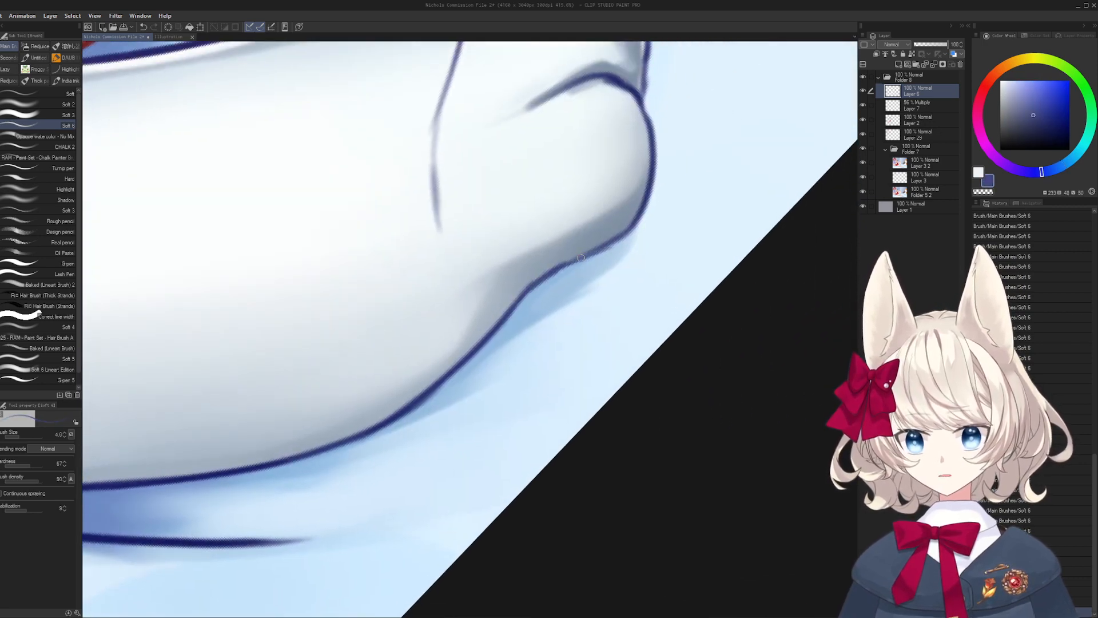
- Redraw the outline between sock and blanket at brush size 5 in the navy sampled from the background blanket fold
{"action": "scroll", "coordinate": [610, 244], "scroll_direction": "down", "scroll_amount": 5}
{"action": "left_click_drag", "start_coordinate": [610, 244], "coordinate": [478, 363]}
{"action": "mouse_move", "coordinate": [678, 317]}
{"action": "left_mouse_down"}
{"action": "mouse_move", "coordinate": [291, 325]}
{"action": "mouse_move", "coordinate": [658, 297]}
{"action": "mouse_move", "coordinate": [529, 272]}
{"action": "mouse_move", "coordinate": [372, 336]}
{"action": "mouse_move", "coordinate": [633, 351]}
{"action": "mouse_move", "coordinate": [555, 321]}
{"action": "left_mouse_up"}
{"action": "key", "text": "b"}
{"action": "left_click", "coordinate": [614, 257], "text": "alt"}
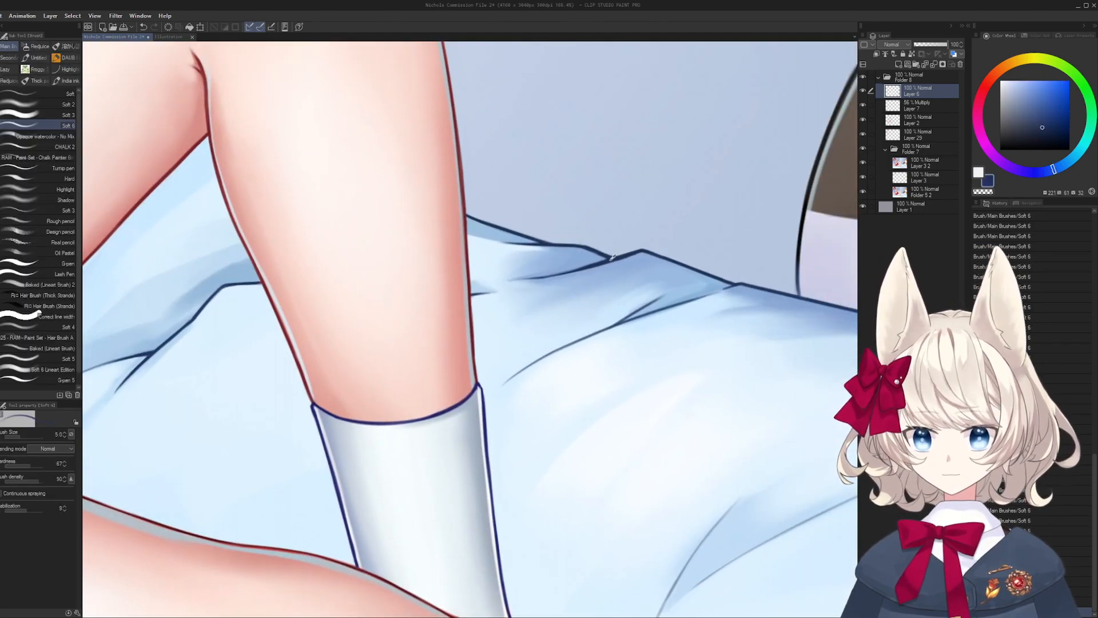
{"action": "mouse_move", "coordinate": [435, 555]}
{"action": "left_mouse_down"}
{"action": "mouse_move", "coordinate": [437, 248]}
{"action": "mouse_move", "coordinate": [463, 253]}
{"action": "left_mouse_up"}
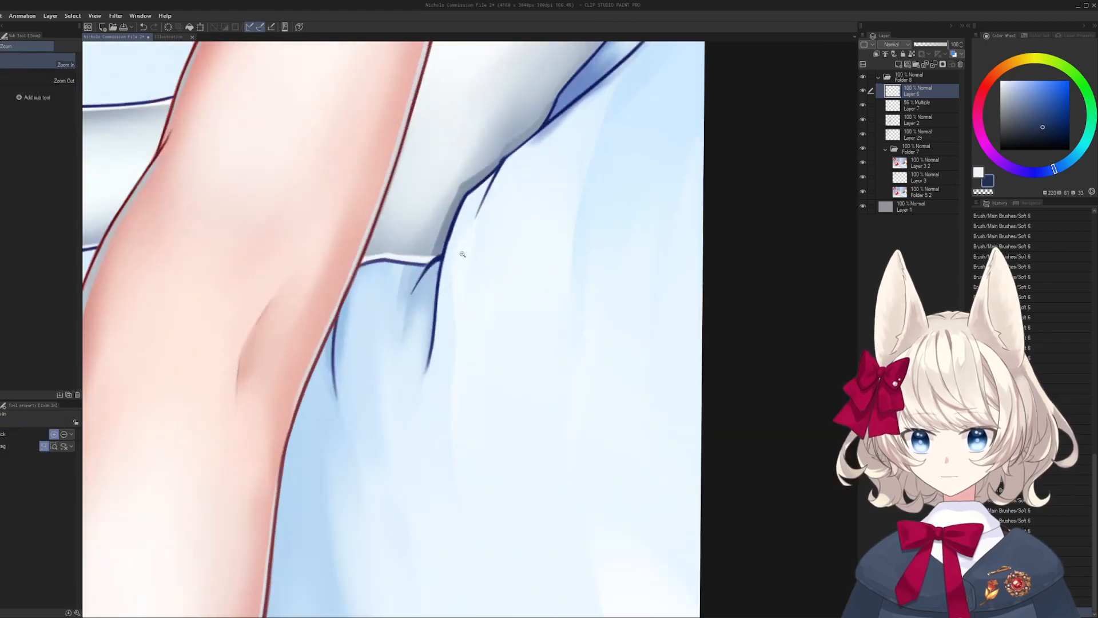
{"action": "scroll", "coordinate": [466, 264], "scroll_direction": "up", "scroll_amount": 2}
{"action": "scroll", "coordinate": [467, 263], "scroll_direction": "up", "scroll_amount": 3}
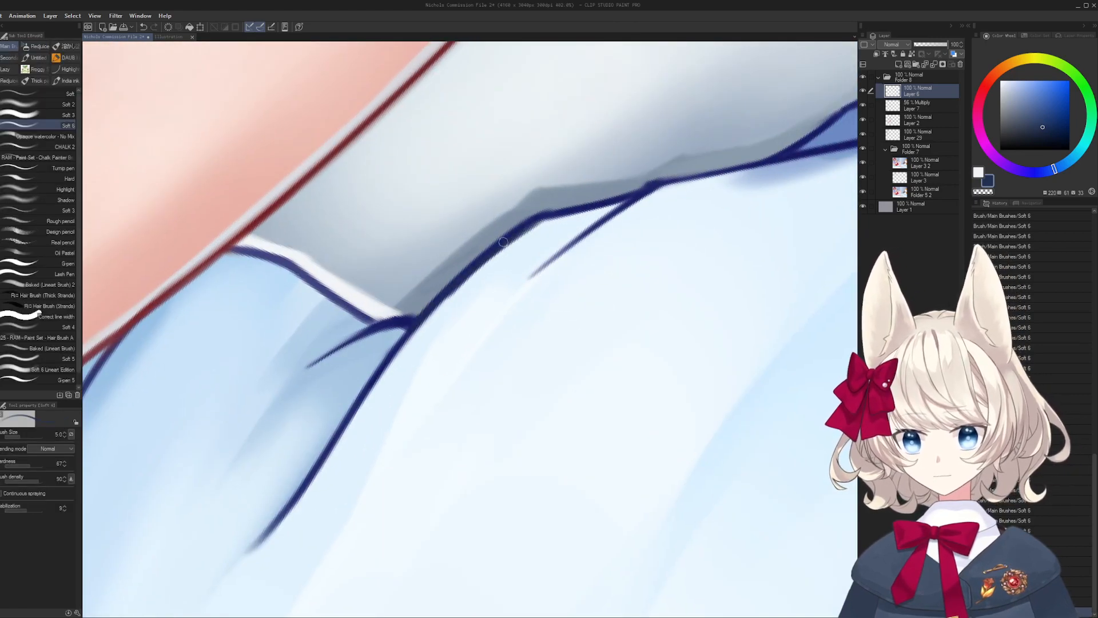
{"action": "mouse_move", "coordinate": [589, 212]}
{"action": "left_mouse_down"}
{"action": "mouse_move", "coordinate": [654, 190]}
{"action": "mouse_move", "coordinate": [641, 174]}
{"action": "left_mouse_up"}
{"action": "left_click_drag", "start_coordinate": [642, 173], "coordinate": [573, 230]}
{"action": "mouse_move", "coordinate": [519, 265]}
{"action": "left_mouse_down"}
{"action": "mouse_move", "coordinate": [642, 217]}
{"action": "mouse_move", "coordinate": [521, 266]}
{"action": "mouse_move", "coordinate": [515, 221]}
{"action": "mouse_move", "coordinate": [278, 455]}
{"action": "left_mouse_up"}
{"action": "left_click_drag", "start_coordinate": [537, 262], "coordinate": [563, 332]}
{"action": "key", "text": "ctrl+z"}
- Redraw the crease lines below the sock cuff and under the thigh in the sampled navy at brush size 4
{"action": "key", "text": "bracketleft"}
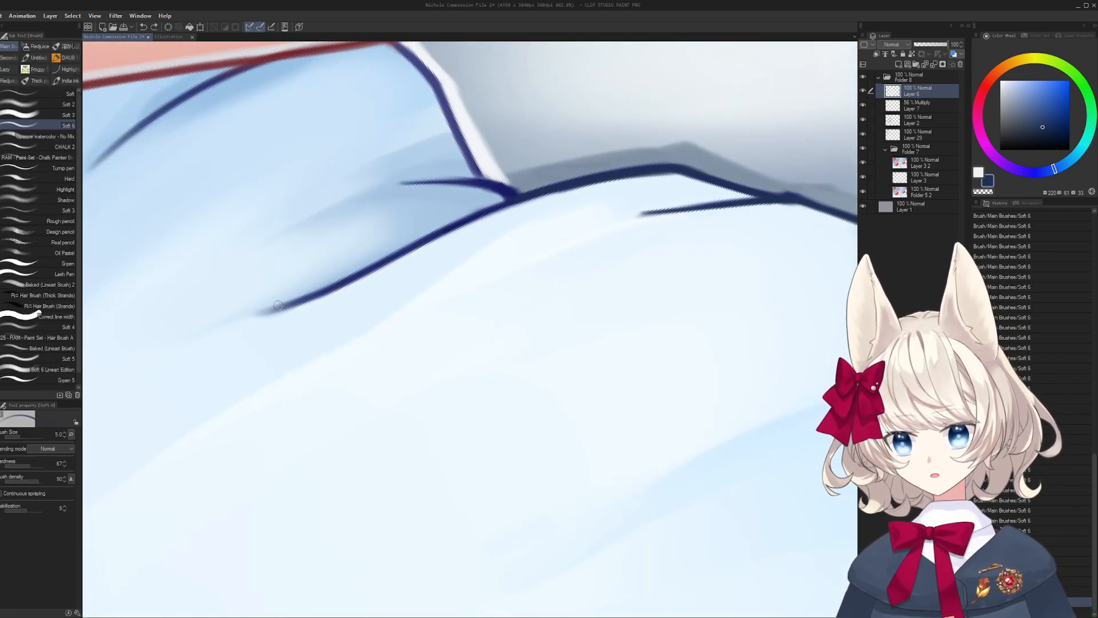
{"action": "mouse_move", "coordinate": [263, 314]}
{"action": "left_mouse_down"}
{"action": "mouse_move", "coordinate": [532, 196]}
{"action": "mouse_move", "coordinate": [424, 190]}
{"action": "mouse_move", "coordinate": [445, 210]}
{"action": "left_mouse_up"}
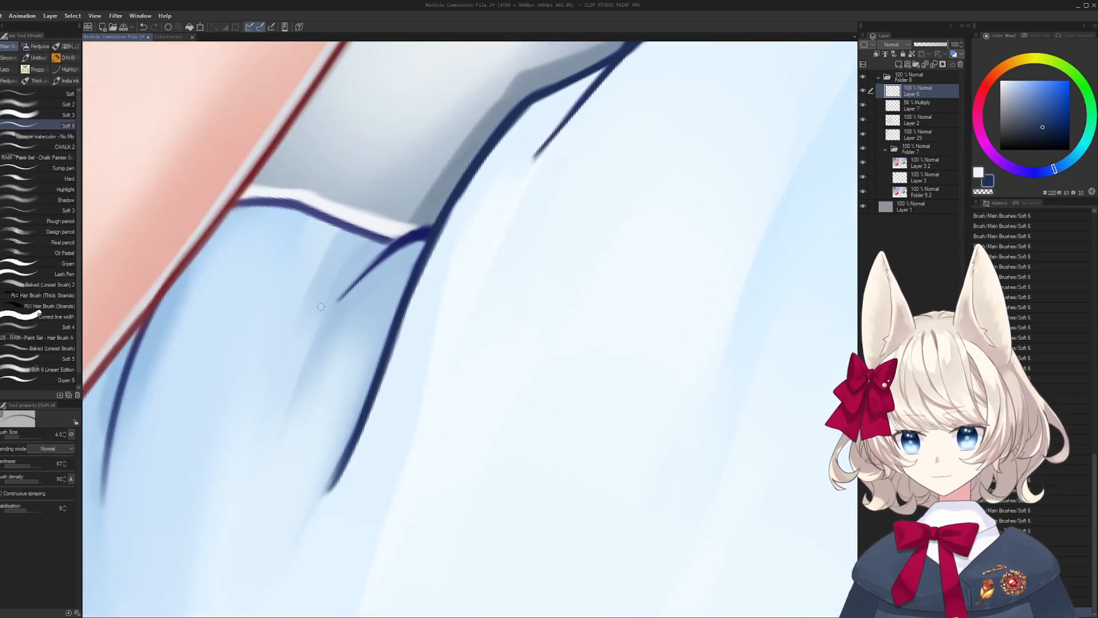
{"action": "left_click_drag", "start_coordinate": [321, 309], "coordinate": [418, 233]}
{"action": "key", "text": "ctrl+z"}
{"action": "left_click_drag", "start_coordinate": [286, 372], "coordinate": [522, 306]}
{"action": "left_click_drag", "start_coordinate": [521, 306], "coordinate": [534, 334]}
{"action": "left_click_drag", "start_coordinate": [302, 358], "coordinate": [427, 227]}
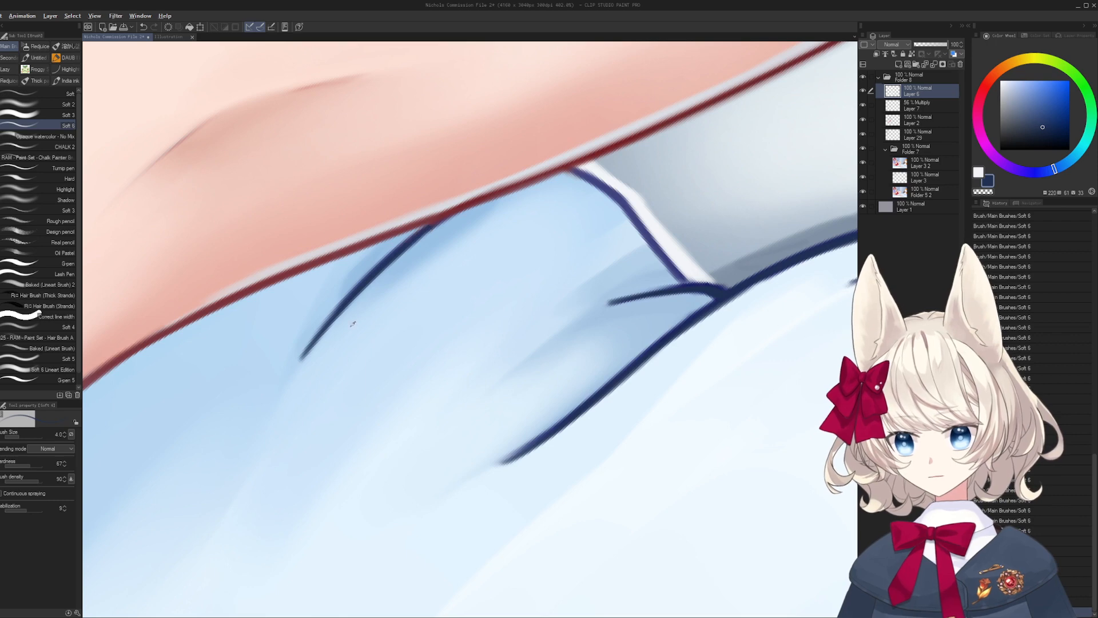
- Thin and taper the crease under the thigh by painting along its edge with sampled light blue
{"action": "left_click", "coordinate": [352, 324], "text": "alt"}
{"action": "left_click_drag", "start_coordinate": [306, 363], "coordinate": [425, 235]}
{"action": "key", "text": "bracketright"}
{"action": "key", "text": "bracketright"}
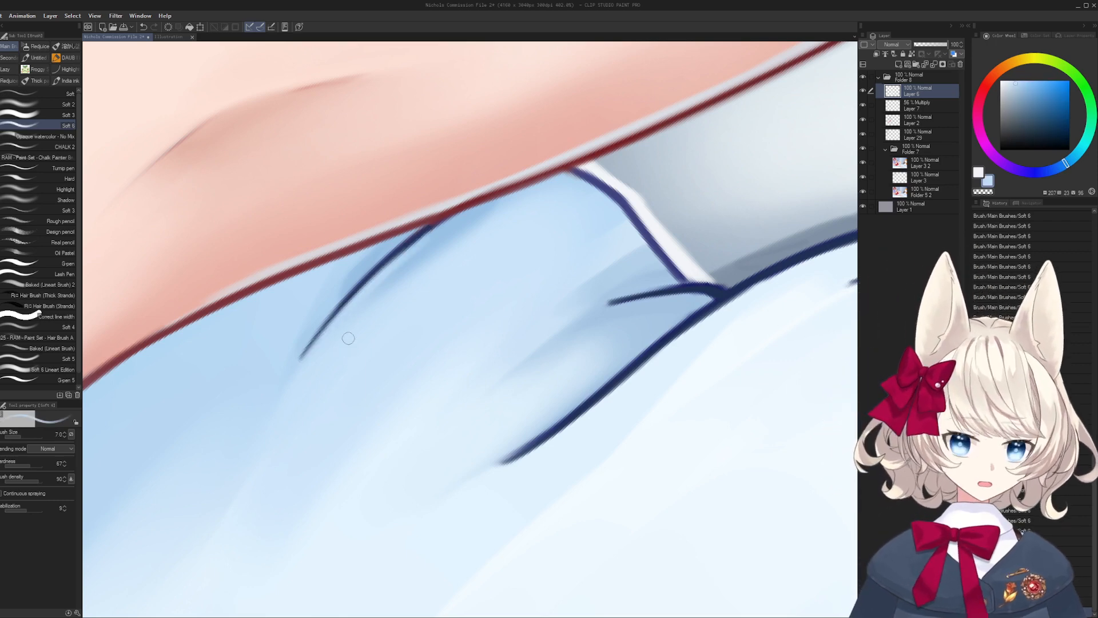
{"action": "left_click", "coordinate": [408, 268], "text": "alt"}
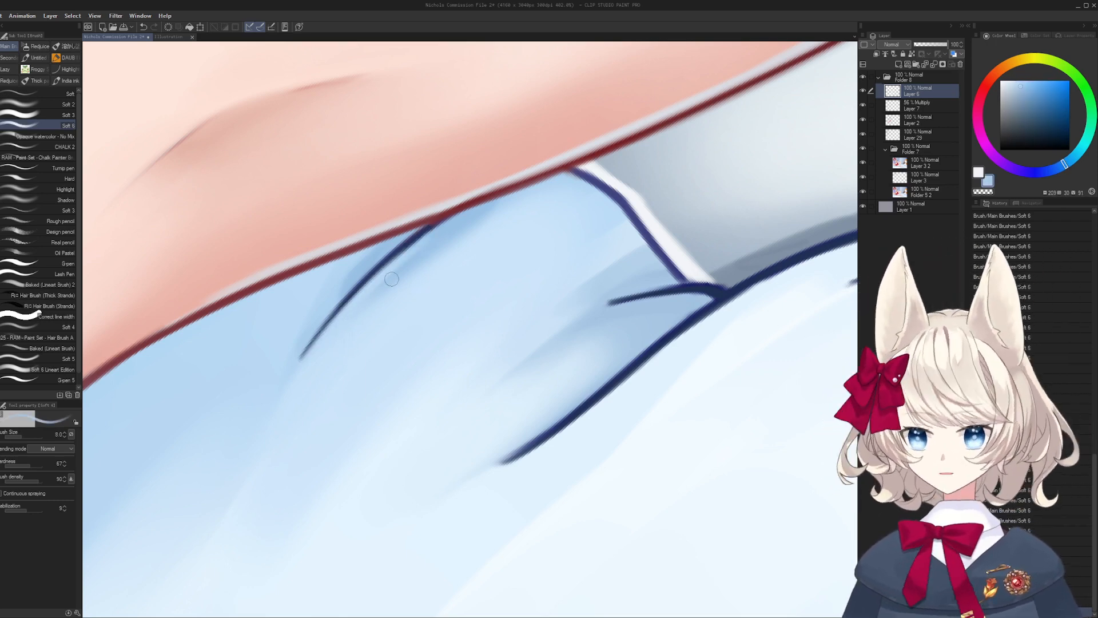
- Blend the blanket shading beside the thigh crease with sampled light blue at brush size 15
{"action": "key", "text": "bracketright"}
{"action": "key", "text": "bracketright"}
{"action": "key", "text": "bracketright"}
{"action": "key", "text": "bracketright"}
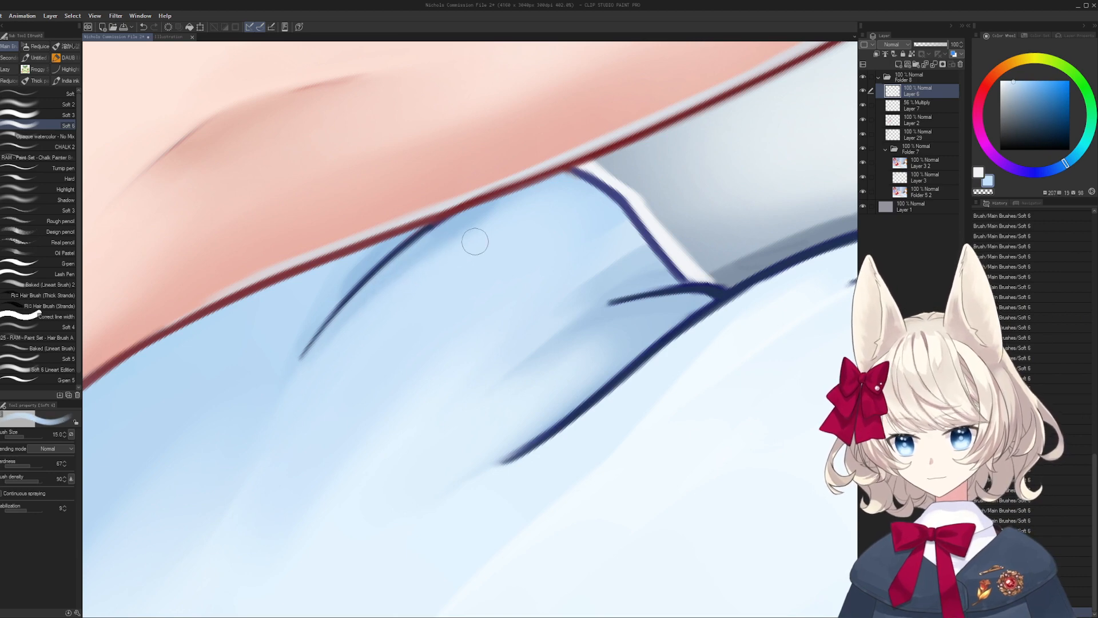
{"action": "left_click", "coordinate": [465, 304], "text": "alt"}
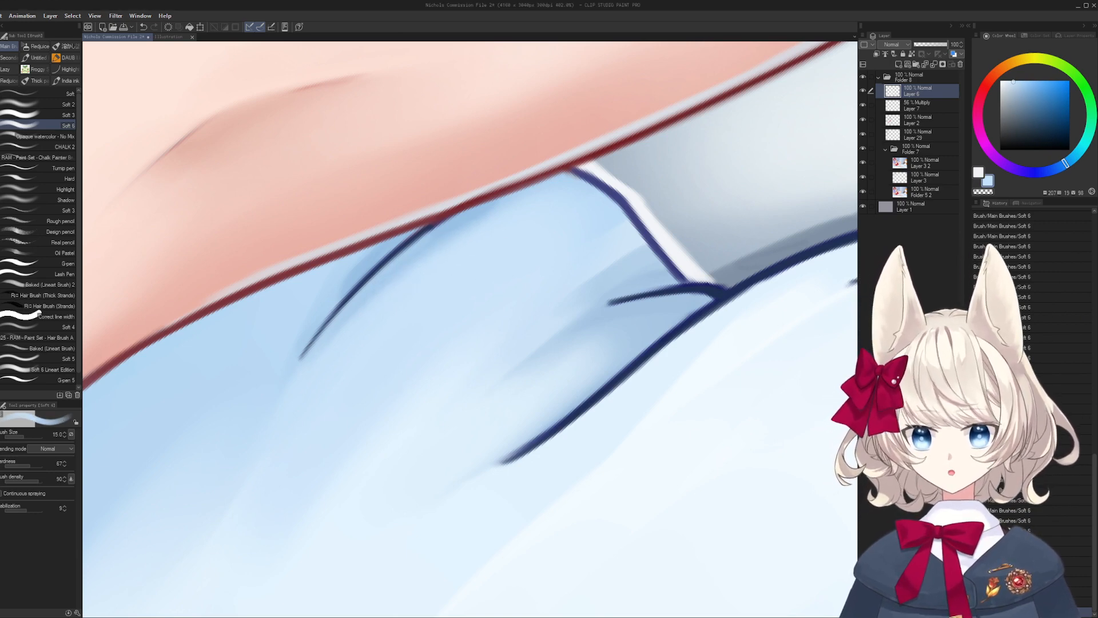
- Taper the end of the long crease below the sock cuff with sampled pale blue at brush size 15
{"action": "left_click_drag", "start_coordinate": [592, 401], "coordinate": [426, 347]}
{"action": "left_click", "coordinate": [306, 432], "text": "alt"}
{"action": "left_click_drag", "start_coordinate": [307, 431], "coordinate": [456, 336]}
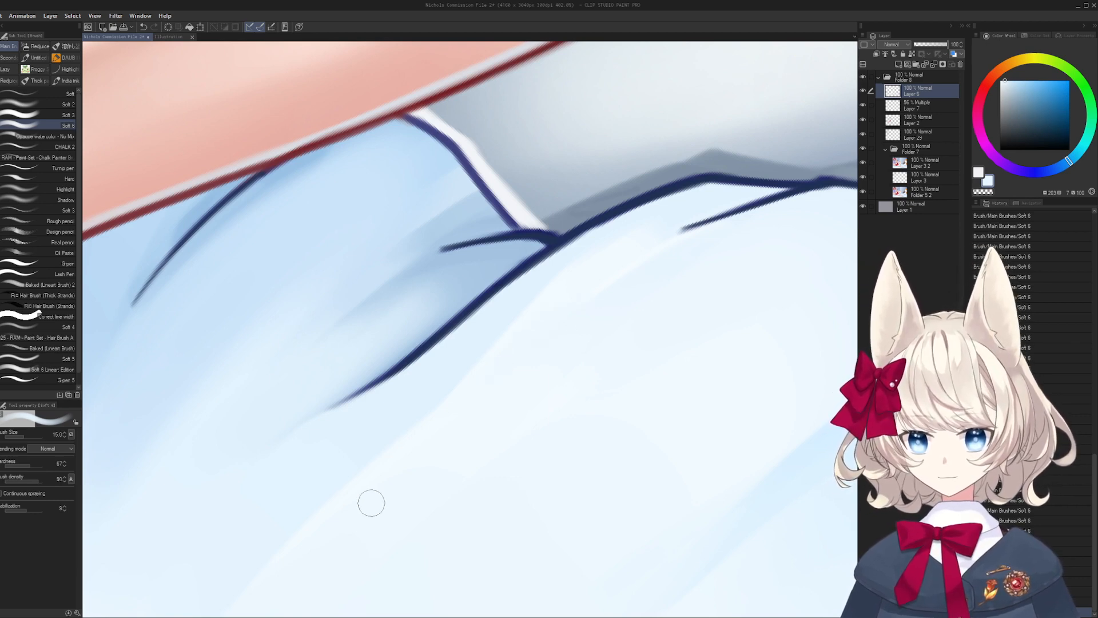
{"action": "left_click_drag", "start_coordinate": [437, 223], "coordinate": [426, 256]}
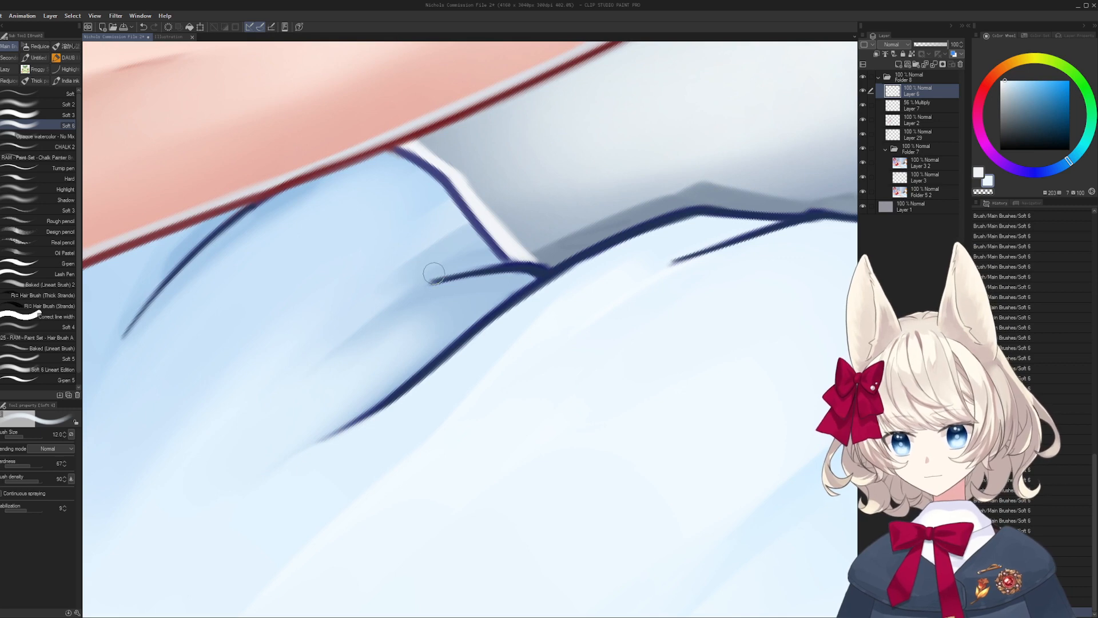
- Soften the tip of the short cuff crease and its surrounding shading with sampled light blues at brush size 7
{"action": "left_click", "coordinate": [422, 280], "text": "alt"}
{"action": "key", "text": "["}
{"action": "key", "text": "["}
{"action": "key", "text": "["}
{"action": "key", "text": "["}
{"action": "key", "text": "["}
{"action": "key", "text": "["}
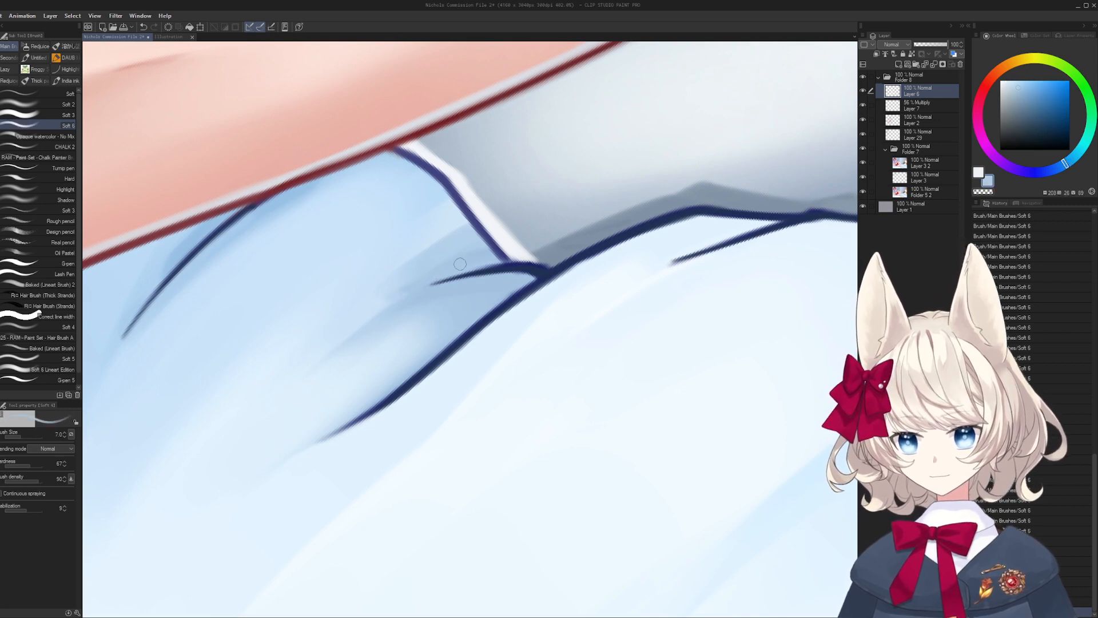
{"action": "left_click", "coordinate": [422, 269], "text": "alt"}
{"action": "key", "text": "bracketright"}
{"action": "key", "text": "bracketright"}
- Paint over the blurry shadow on the blanket beneath the dark blue gap's outline with pale blue at brush size 17
{"action": "scroll", "coordinate": [469, 251], "scroll_direction": "down", "scroll_amount": 10}
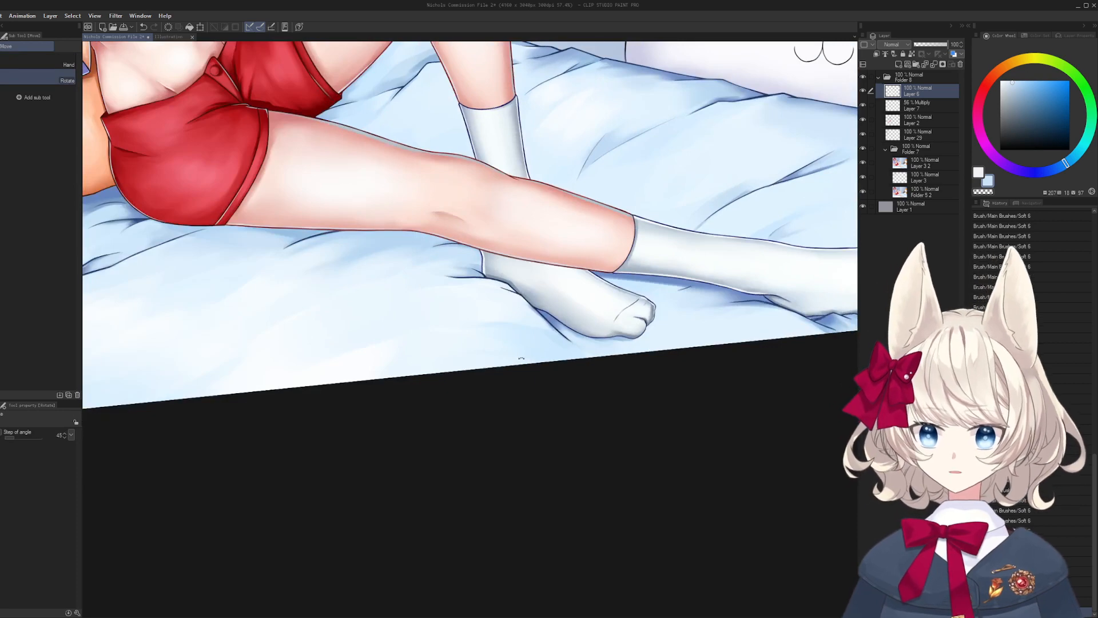
{"action": "left_click_drag", "start_coordinate": [521, 359], "coordinate": [560, 315]}
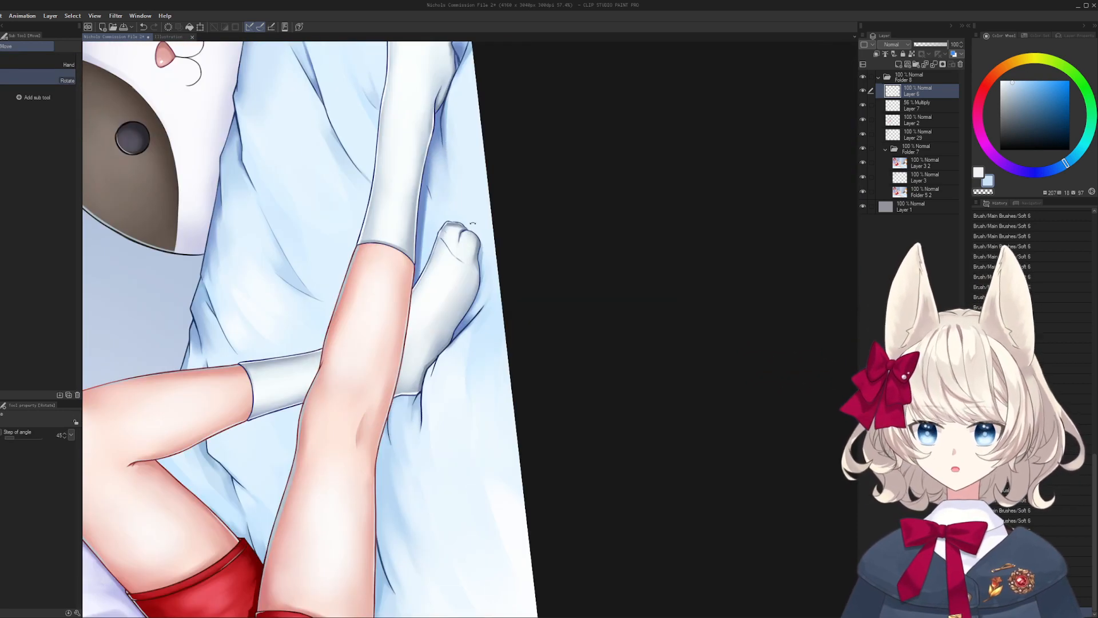
{"action": "scroll", "coordinate": [461, 360], "scroll_direction": "up", "scroll_amount": 10}
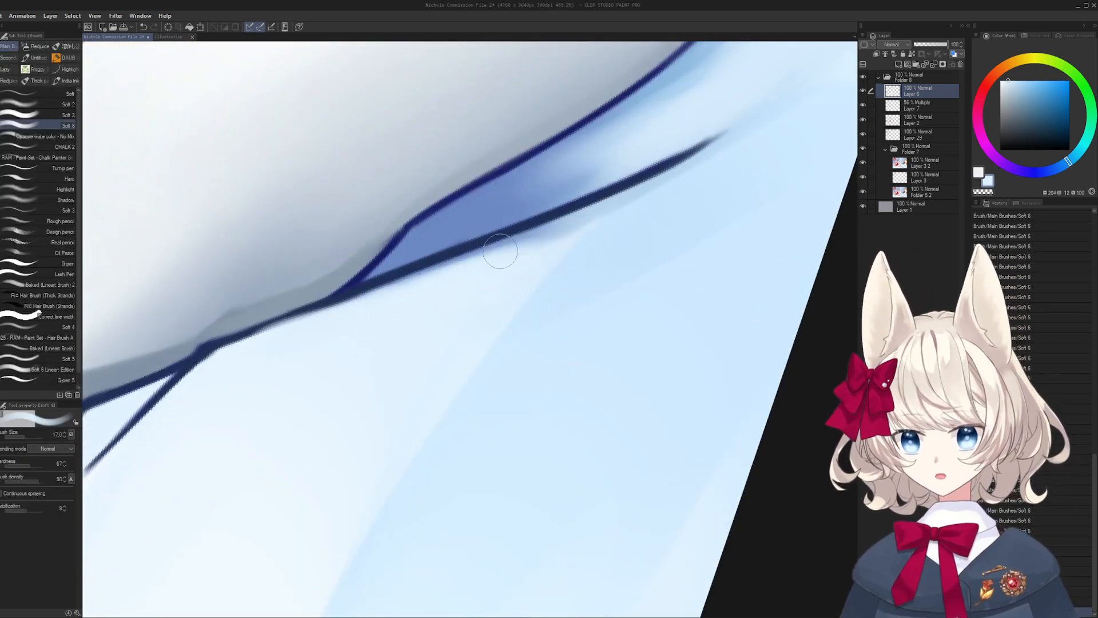
{"action": "mouse_move", "coordinate": [572, 232]}
{"action": "left_mouse_down"}
{"action": "mouse_move", "coordinate": [514, 256]}
{"action": "mouse_move", "coordinate": [634, 249]}
{"action": "left_mouse_up"}
- Clean the blanket side of the outline and small crease beneath the sock with sampled colors at brush size 4
{"action": "key", "text": "bracketleft"}
{"action": "key", "text": "bracketleft"}
{"action": "key", "text": "bracketleft"}
{"action": "key", "text": "bracketleft"}
{"action": "key", "text": "bracketleft"}
{"action": "key", "text": "bracketleft"}
{"action": "key", "text": "bracketleft"}
{"action": "key", "text": "bracketleft"}
{"action": "left_click", "coordinate": [719, 234], "text": "alt"}
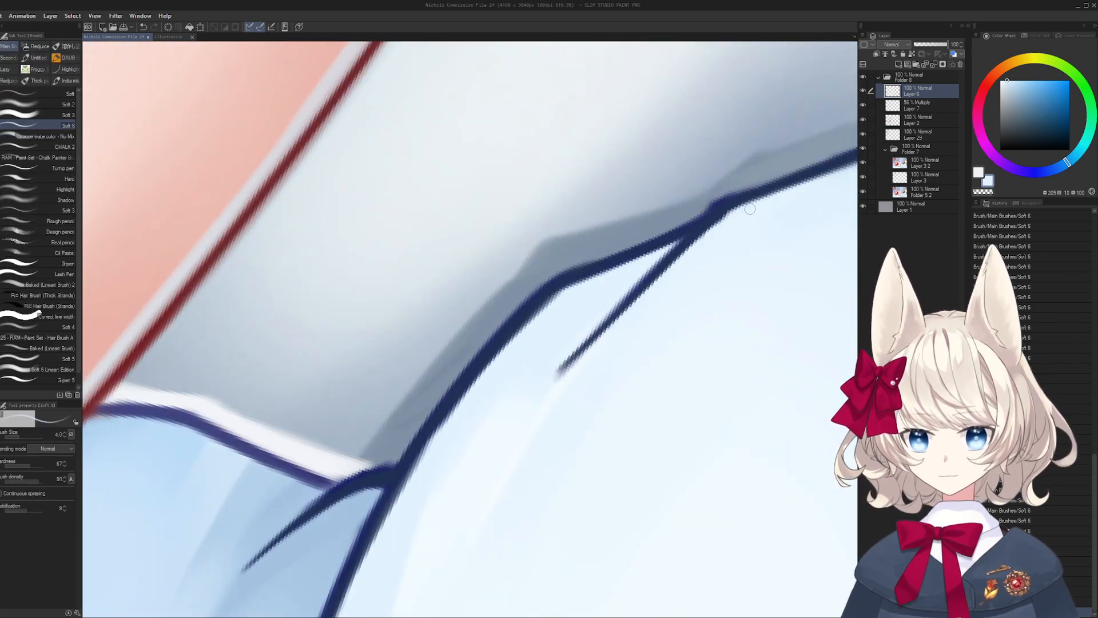
{"action": "left_click", "coordinate": [743, 195], "text": "alt"}
{"action": "left_click_drag", "start_coordinate": [738, 194], "coordinate": [554, 298]}
{"action": "mouse_move", "coordinate": [538, 357]}
{"action": "left_mouse_down"}
{"action": "mouse_move", "coordinate": [539, 387]}
{"action": "mouse_move", "coordinate": [398, 315]}
{"action": "mouse_move", "coordinate": [481, 373]}
{"action": "left_mouse_up"}
- Smooth the shading of the folded leg's sock below the blanket edge with sampled pale greys, increasing the brush size from 17 to 70
{"action": "key", "text": "bracketright"}
{"action": "key", "text": "bracketright"}
{"action": "key", "text": "bracketright"}
{"action": "left_click", "coordinate": [503, 370], "text": "alt"}
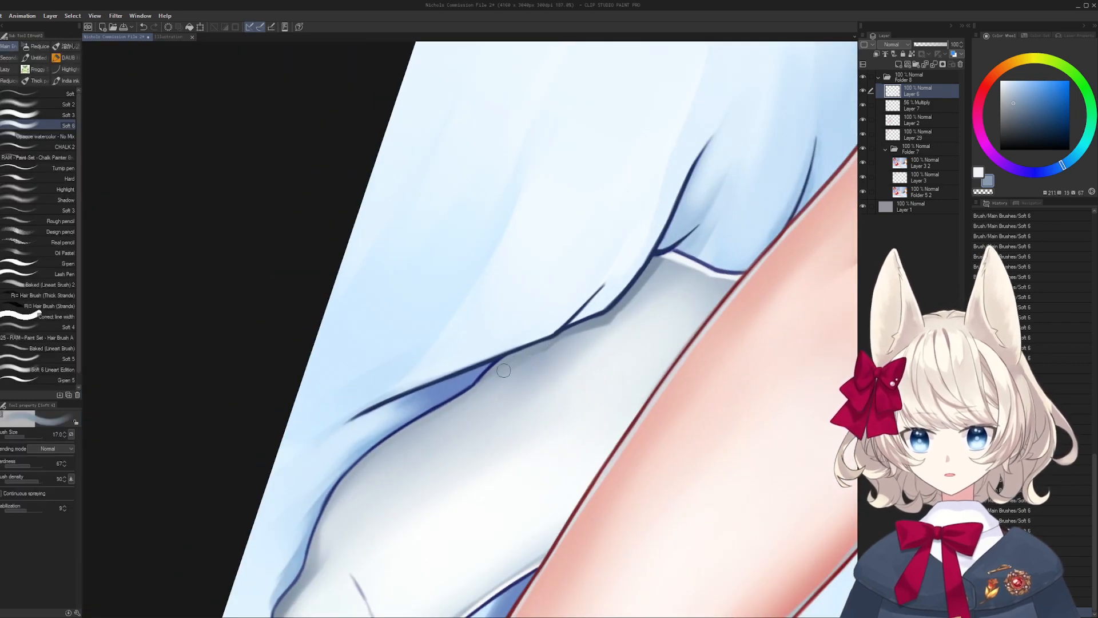
{"action": "left_click", "coordinate": [497, 398], "text": "alt"}
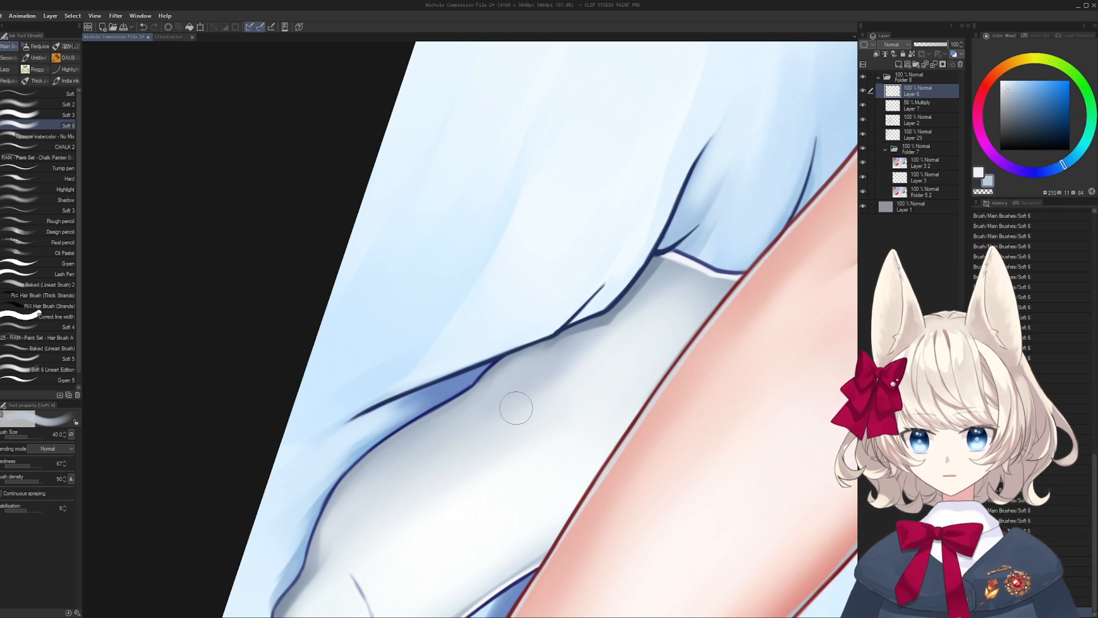
{"action": "left_click", "coordinate": [589, 377], "text": "alt"}
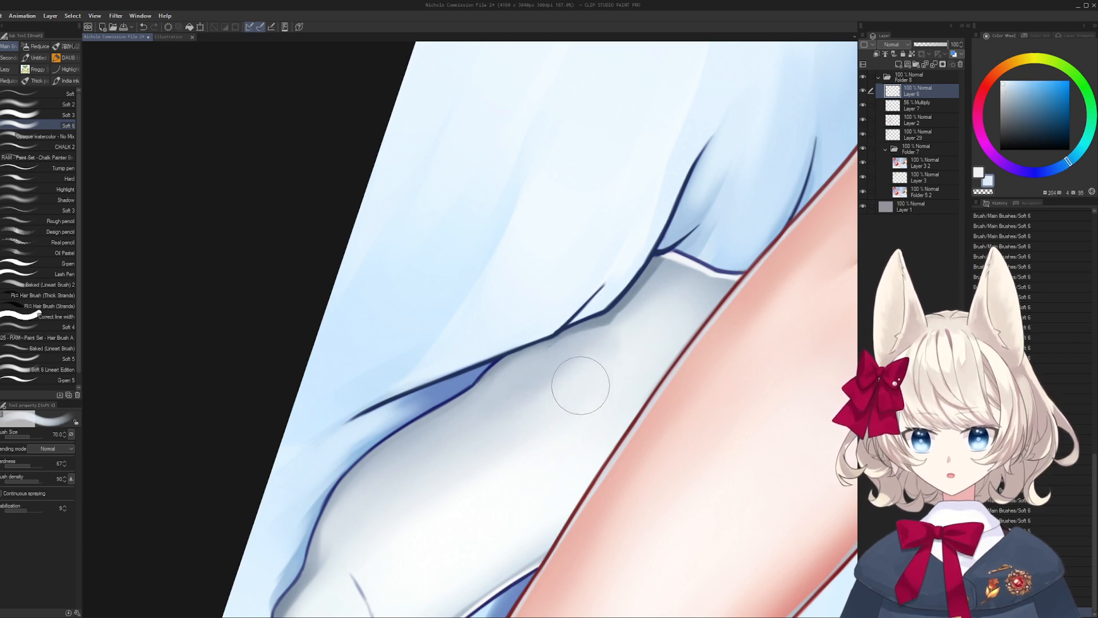
{"action": "scroll", "coordinate": [502, 436], "scroll_direction": "down", "scroll_amount": 3}
{"action": "left_click", "coordinate": [601, 311], "text": "alt"}
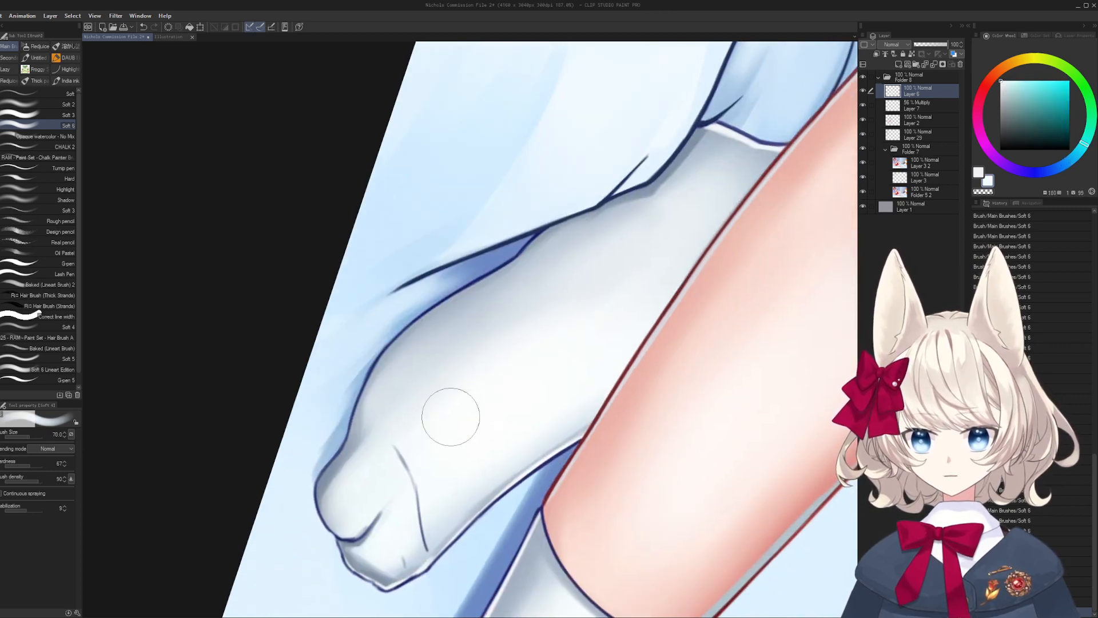
{"action": "left_click_drag", "start_coordinate": [451, 417], "coordinate": [563, 371]}
- Clean the edges of the crease between the toes with sampled off-white at brush size 10
{"action": "left_click_drag", "start_coordinate": [715, 324], "coordinate": [758, 324]}
{"action": "left_click_drag", "start_coordinate": [686, 366], "coordinate": [629, 246]}
{"action": "left_click_drag", "start_coordinate": [534, 293], "coordinate": [584, 291]}
{"action": "key", "text": "bracketleft"}
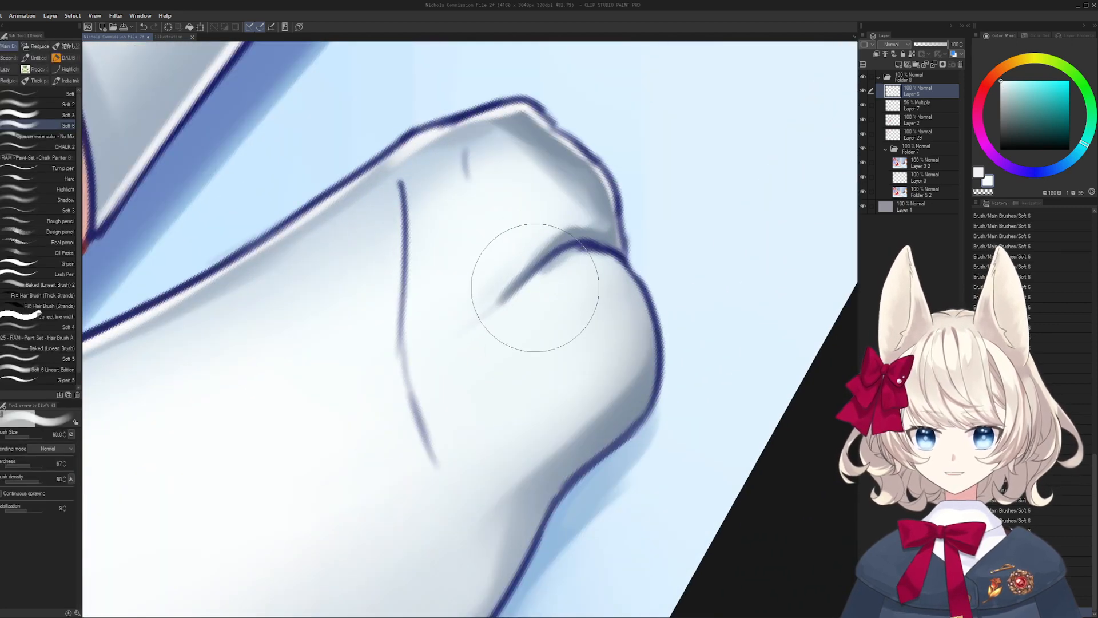
{"action": "key", "text": "bracketleft"}
{"action": "key", "text": "bracketleft"}
{"action": "key", "text": "bracketleft"}
{"action": "key", "text": "bracketleft"}
{"action": "key", "text": "bracketleft"}
{"action": "key", "text": "bracketleft"}
{"action": "left_click", "coordinate": [530, 314], "text": "alt"}
{"action": "key", "text": "bracketleft"}
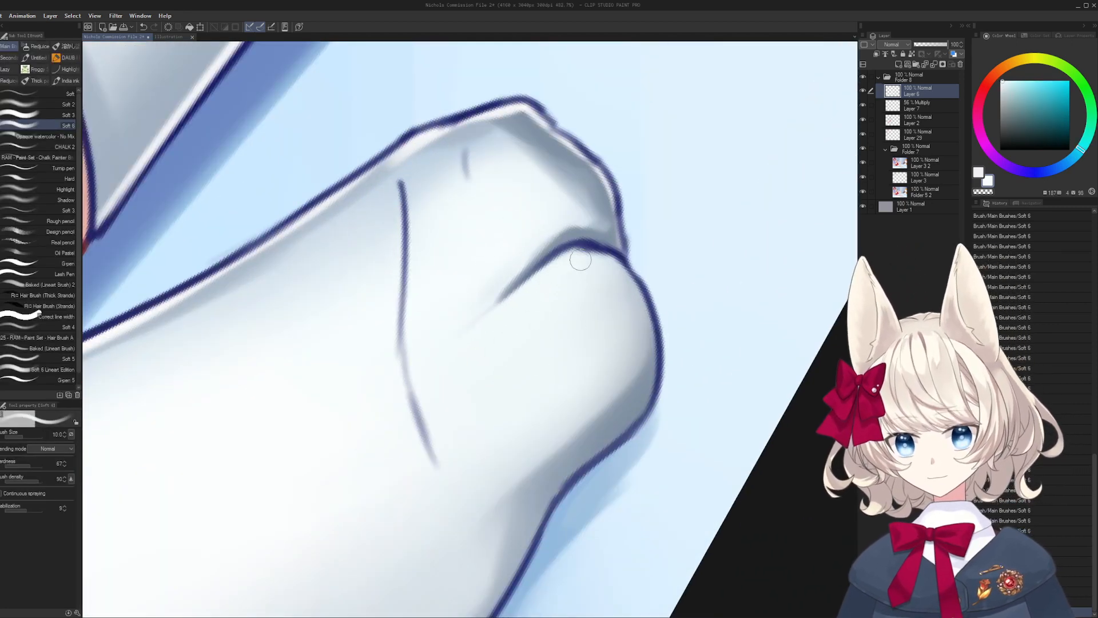
- Extend the toe crease to a sharp tapered tip with sampled navy at brush size 2.5
{"action": "left_click", "coordinate": [593, 246], "text": "alt"}
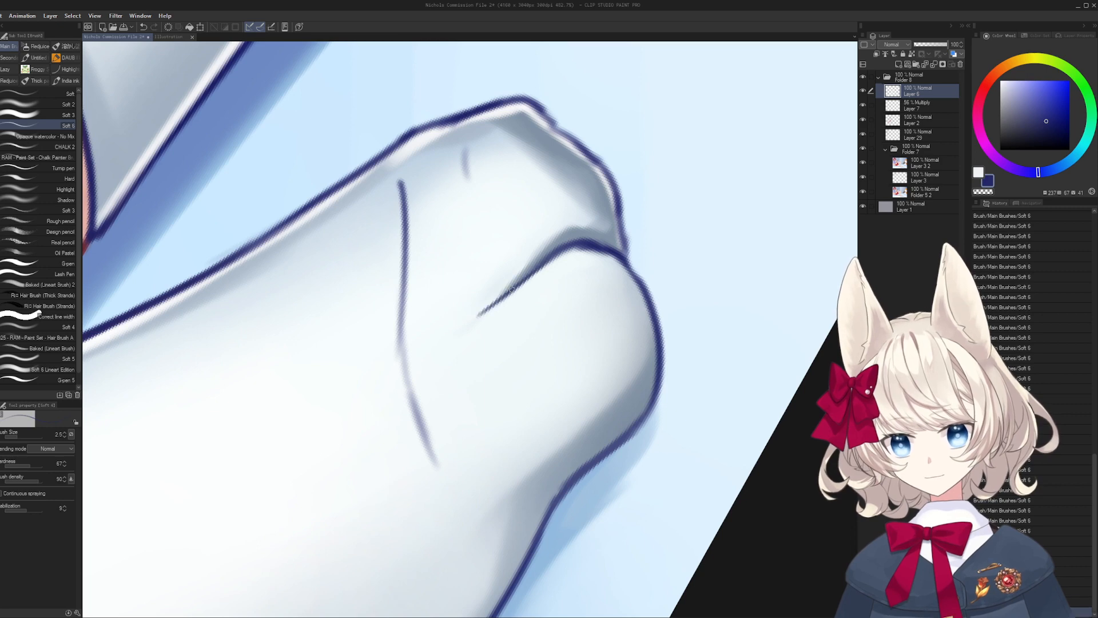
{"action": "mouse_move", "coordinate": [579, 242]}
{"action": "left_mouse_down"}
{"action": "mouse_move", "coordinate": [606, 246]}
{"action": "mouse_move", "coordinate": [530, 255]}
{"action": "mouse_move", "coordinate": [541, 255]}
{"action": "mouse_move", "coordinate": [455, 295]}
{"action": "mouse_move", "coordinate": [522, 251]}
{"action": "left_mouse_up"}
{"action": "left_click", "coordinate": [459, 300], "text": "alt"}
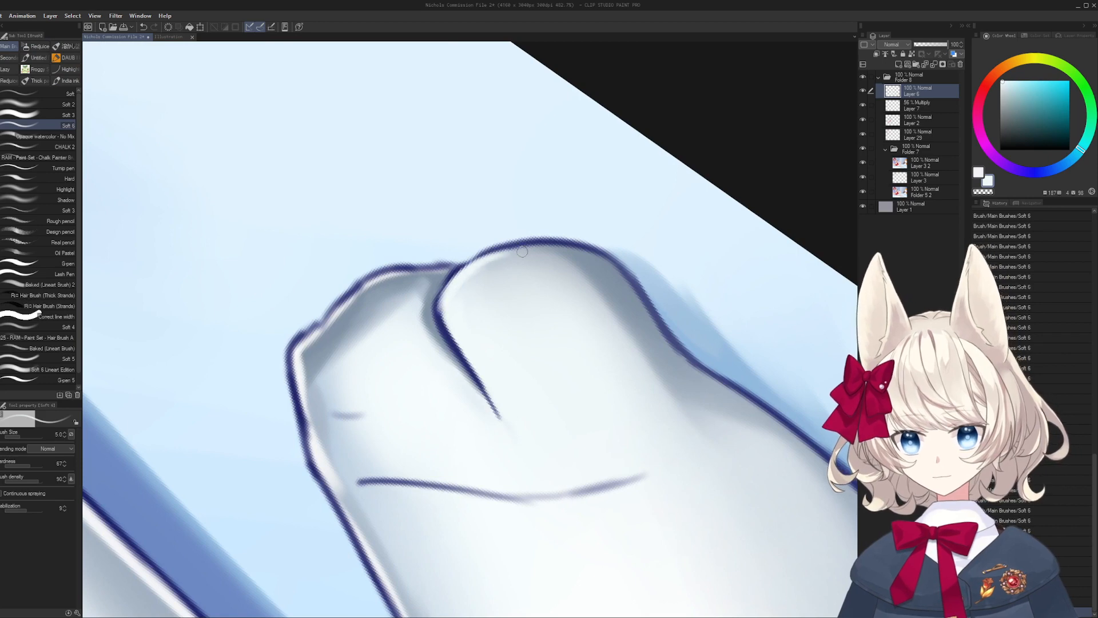
- Redraw the outline around the big toe and its join with the toe crease in sampled navy
{"action": "left_click", "coordinate": [444, 310], "text": "alt"}
{"action": "key", "text": "bracketleft"}
{"action": "key", "text": "bracketleft"}
{"action": "left_click_drag", "start_coordinate": [442, 311], "coordinate": [481, 247]}
{"action": "key", "text": "r"}
{"action": "left_click_drag", "start_coordinate": [469, 252], "coordinate": [483, 233]}
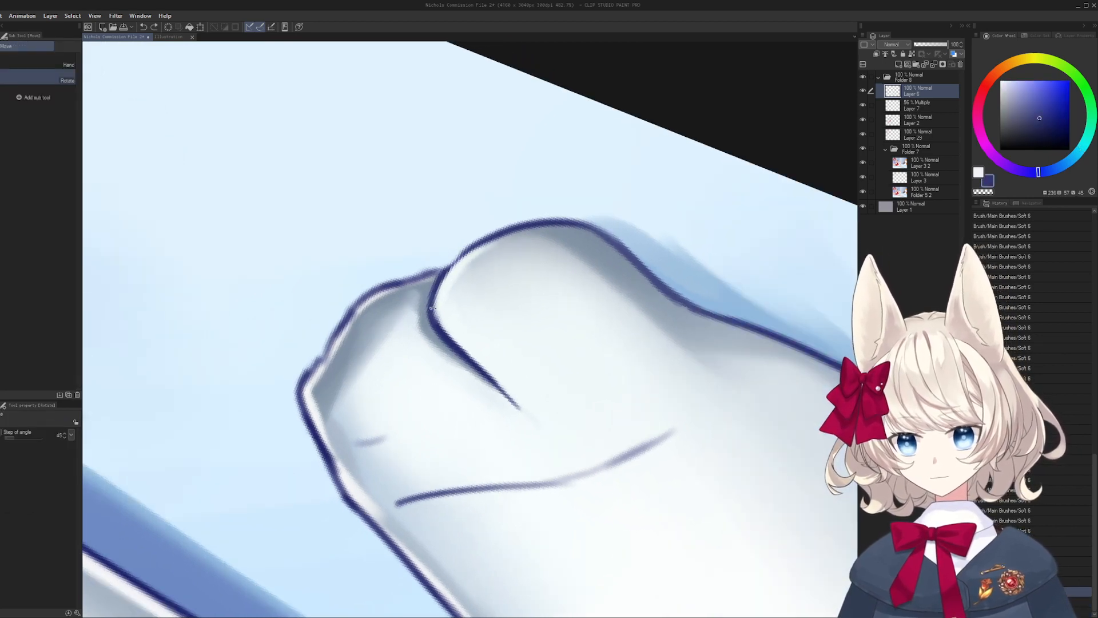
{"action": "left_click_drag", "start_coordinate": [445, 280], "coordinate": [490, 242]}
{"action": "left_click_drag", "start_coordinate": [430, 308], "coordinate": [549, 226]}
{"action": "key", "text": "r"}
{"action": "mouse_move", "coordinate": [506, 315]}
{"action": "left_mouse_down"}
{"action": "mouse_move", "coordinate": [468, 349]}
{"action": "mouse_move", "coordinate": [457, 340]}
{"action": "mouse_move", "coordinate": [544, 355]}
{"action": "mouse_move", "coordinate": [469, 327]}
{"action": "mouse_move", "coordinate": [529, 312]}
{"action": "mouse_move", "coordinate": [427, 357]}
{"action": "mouse_move", "coordinate": [511, 304]}
{"action": "left_mouse_up"}
{"action": "key", "text": "r"}
- Clean the grey shading inside the big toe's outline with sampled blue-grey at brush size 8 and save the file
{"action": "left_click", "coordinate": [428, 340], "text": "alt"}
{"action": "key", "text": "bracketright"}
{"action": "key", "text": "bracketright"}
{"action": "left_click", "coordinate": [545, 289], "text": "alt"}
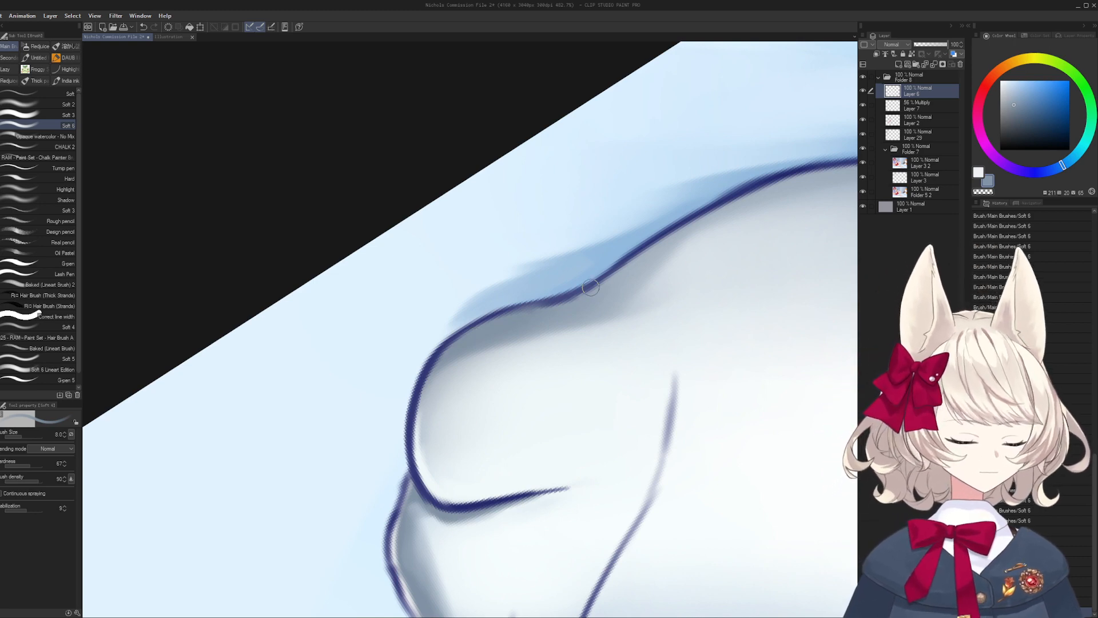
{"action": "key", "text": "ctrl+s"}
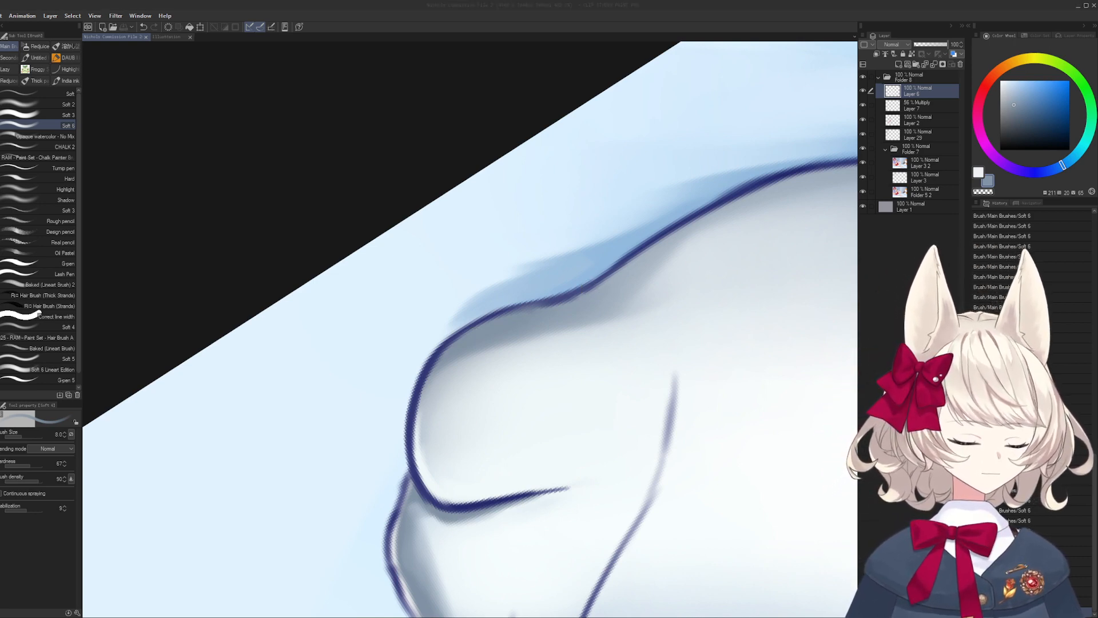
- Smooth the jagged outline around the small toes and the adjoining sock edge with sampled navy at brush size 4
{"action": "mouse_move", "coordinate": [488, 349]}
{"action": "left_mouse_down"}
{"action": "mouse_move", "coordinate": [558, 311]}
{"action": "mouse_move", "coordinate": [582, 317]}
{"action": "mouse_move", "coordinate": [573, 295]}
{"action": "mouse_move", "coordinate": [548, 312]}
{"action": "mouse_move", "coordinate": [567, 315]}
{"action": "mouse_move", "coordinate": [551, 274]}
{"action": "mouse_move", "coordinate": [429, 241]}
{"action": "mouse_move", "coordinate": [378, 357]}
{"action": "left_mouse_up"}
{"action": "left_click", "coordinate": [508, 369], "text": "alt"}
{"action": "key", "text": "bracketleft"}
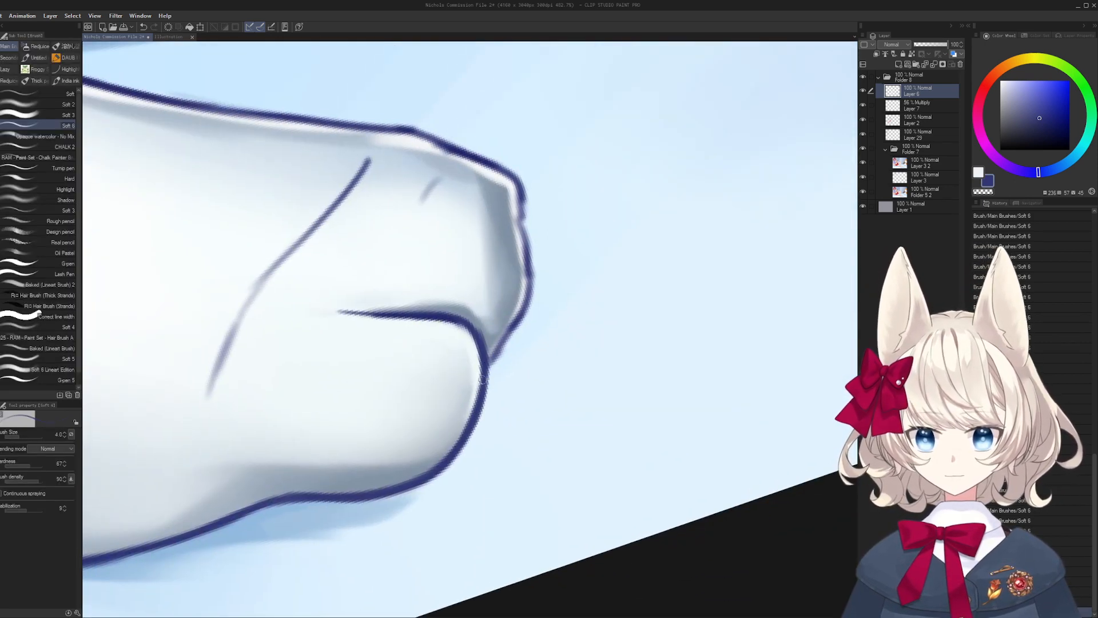
{"action": "left_click_drag", "start_coordinate": [527, 285], "coordinate": [538, 326]}
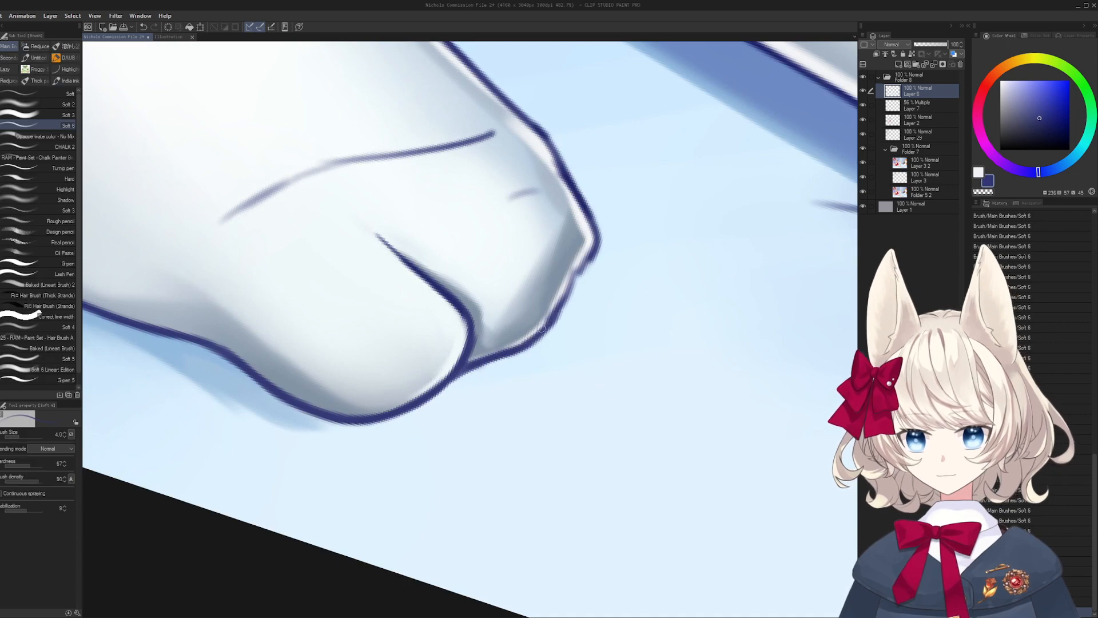
{"action": "left_click_drag", "start_coordinate": [576, 282], "coordinate": [368, 350]}
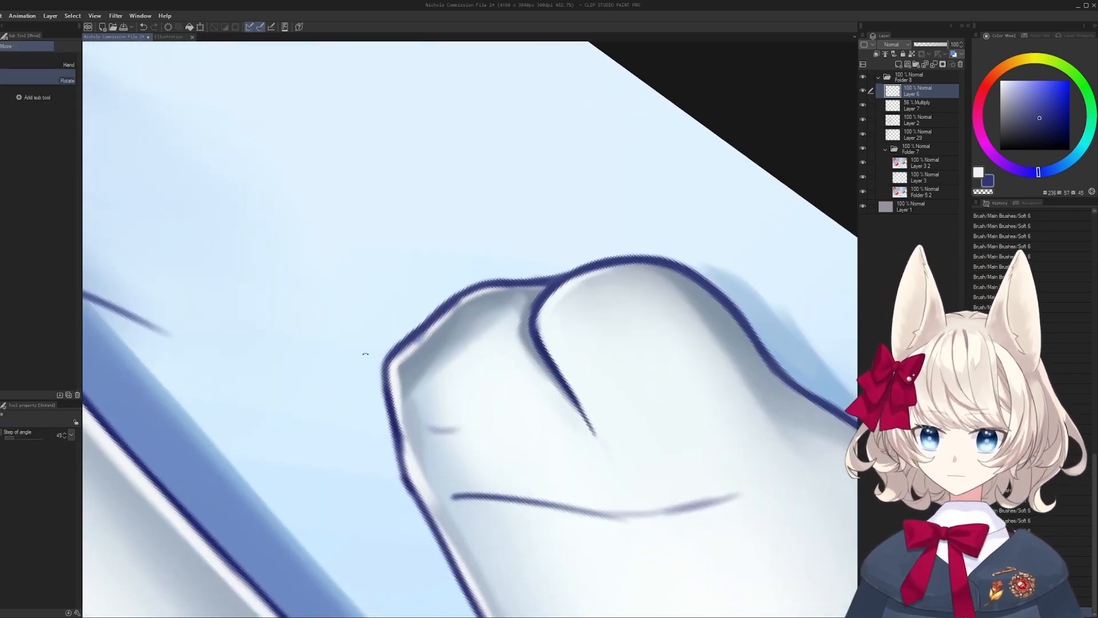
{"action": "left_click_drag", "start_coordinate": [394, 466], "coordinate": [408, 324]}
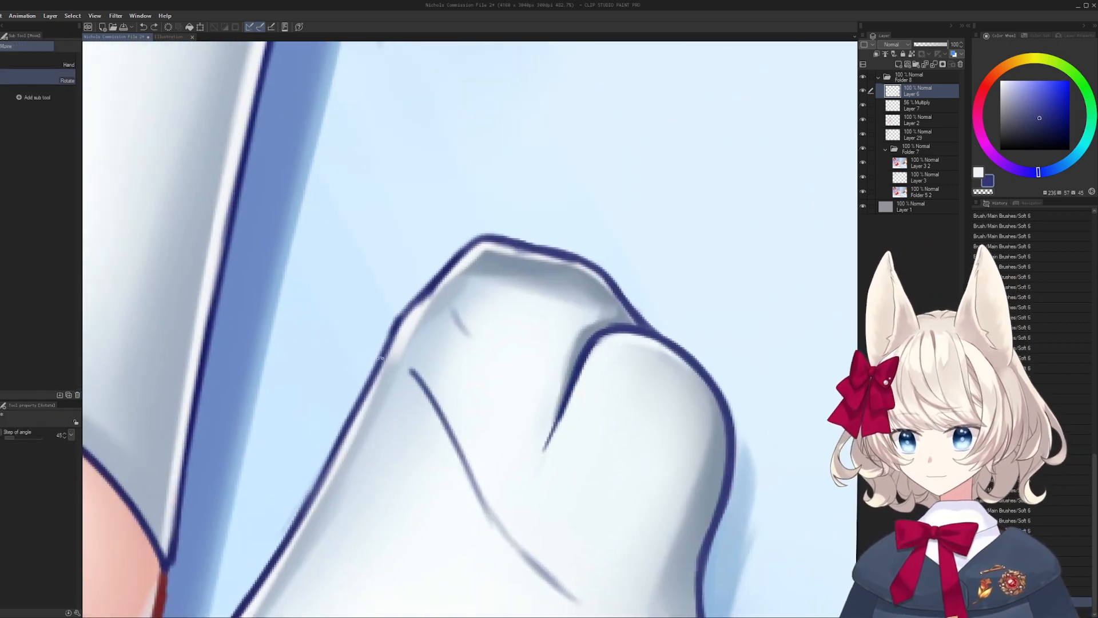
- Clean the white rim inside the toe outline and paint over the small stray line on the toes with sampled off-whites
{"action": "left_click", "coordinate": [408, 323], "text": "alt"}
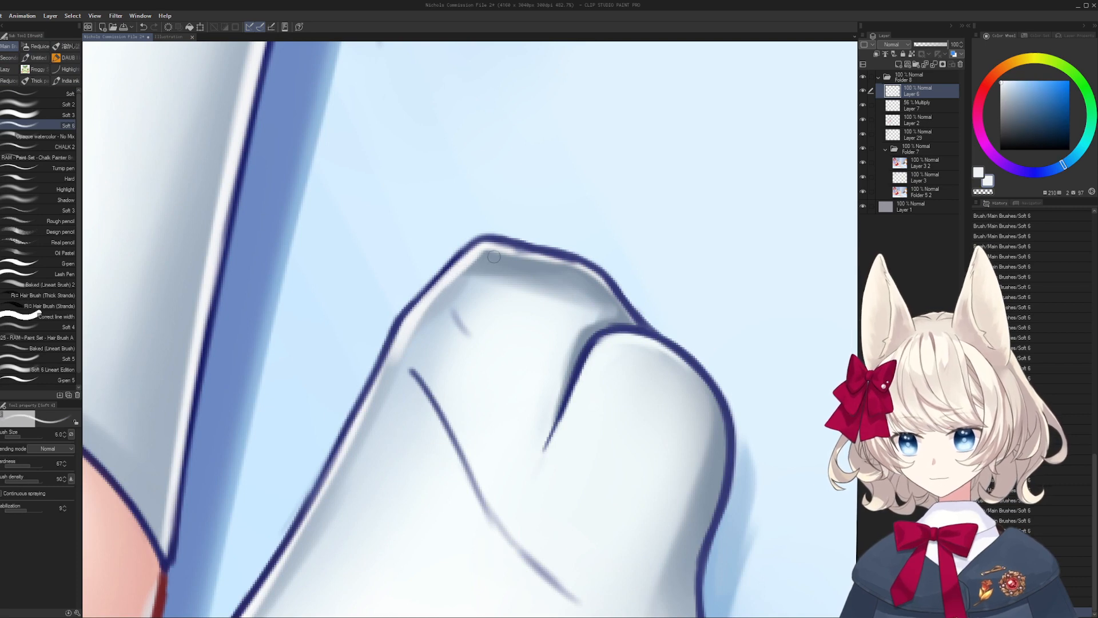
{"action": "mouse_move", "coordinate": [497, 315]}
{"action": "left_mouse_down"}
{"action": "mouse_move", "coordinate": [499, 335]}
{"action": "mouse_move", "coordinate": [473, 326]}
{"action": "left_mouse_up"}
{"action": "left_click", "coordinate": [484, 345], "text": "alt"}
{"action": "key", "text": "]"}
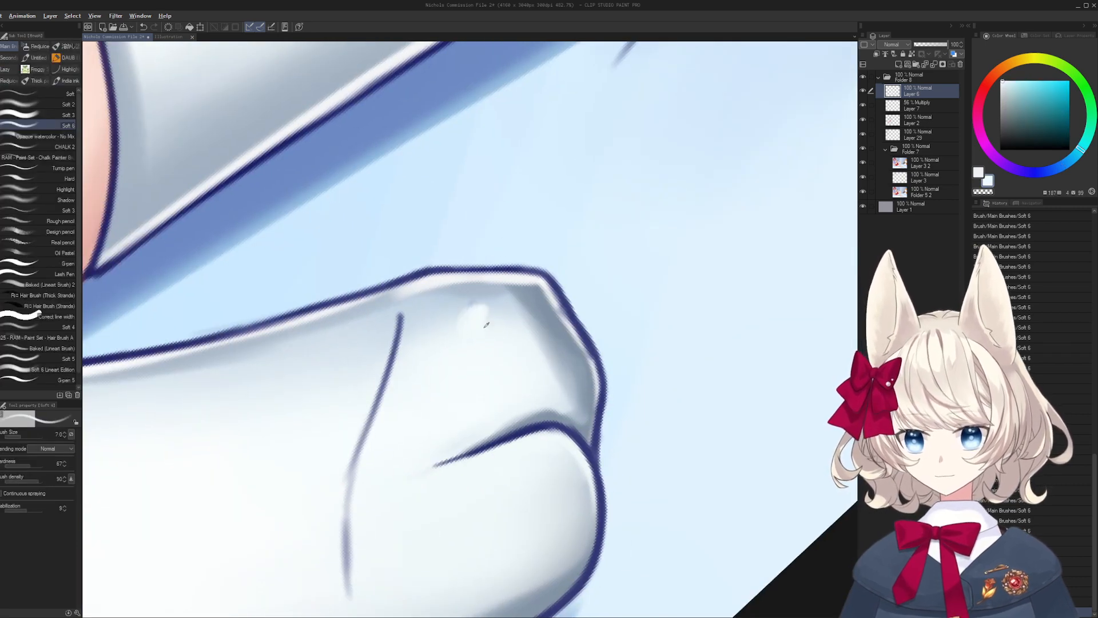
{"action": "left_click", "coordinate": [486, 324], "text": "alt"}
{"action": "key", "text": "]"}
{"action": "key", "text": "]"}
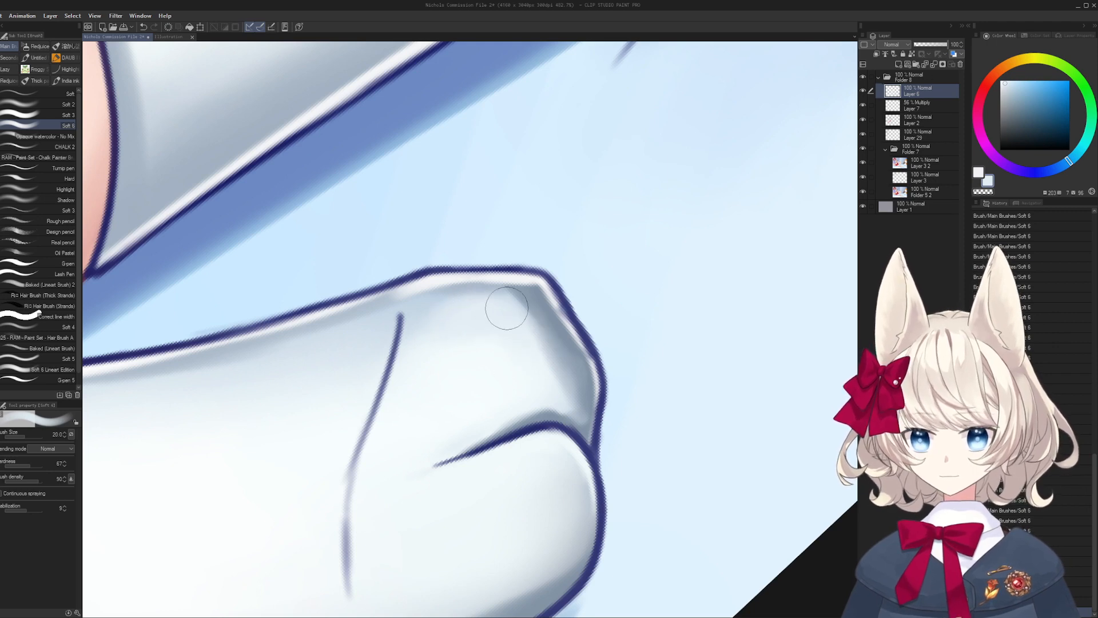
- Blend the grey shading at the tip of the small toes with sampled pale greys at brush sizes 20 and 15
{"action": "left_click", "coordinate": [522, 294], "text": "alt"}
{"action": "left_click", "coordinate": [561, 412], "text": "alt"}
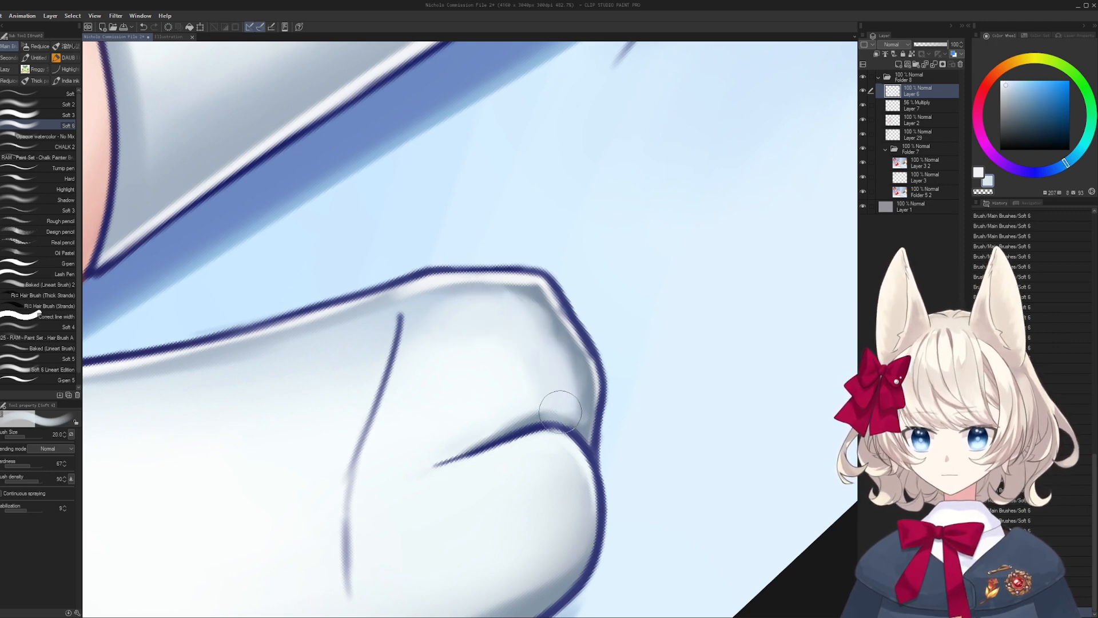
{"action": "left_click_drag", "start_coordinate": [561, 412], "coordinate": [550, 344]}
{"action": "left_click", "coordinate": [568, 411], "text": "alt"}
{"action": "key", "text": "bracketleft"}
{"action": "key", "text": "bracketleft"}
{"action": "left_click", "coordinate": [566, 391], "text": "alt"}
{"action": "mouse_move", "coordinate": [566, 386]}
{"action": "left_mouse_down"}
{"action": "mouse_move", "coordinate": [561, 371]}
{"action": "mouse_move", "coordinate": [536, 376]}
{"action": "left_mouse_up"}
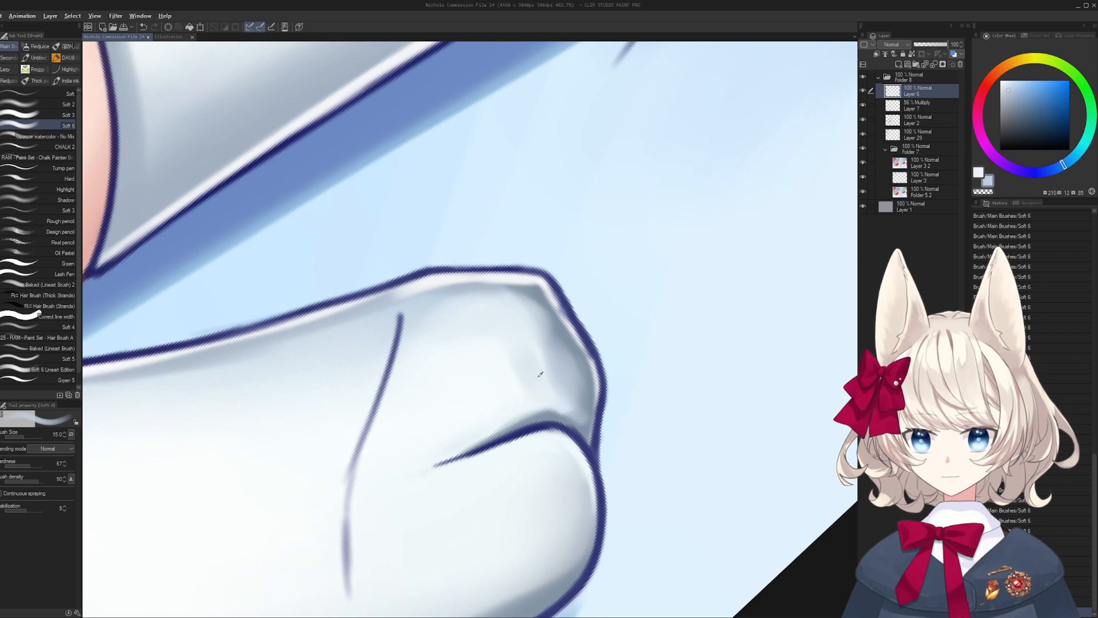
{"action": "left_click", "coordinate": [540, 375], "text": "alt"}
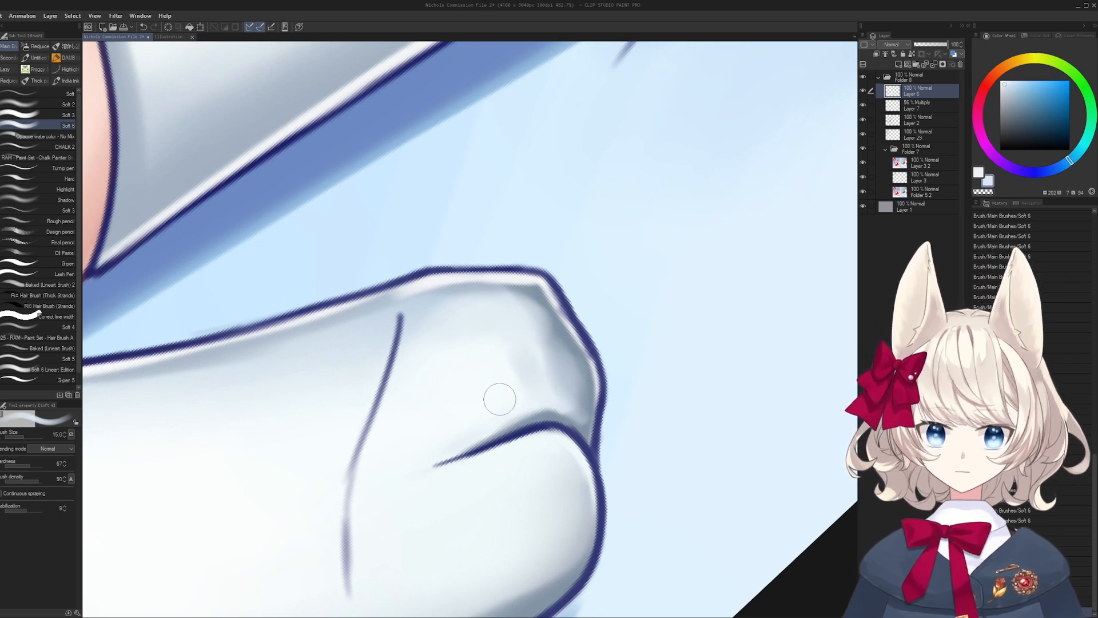
{"action": "left_click_drag", "start_coordinate": [499, 399], "coordinate": [615, 252]}
- Try to shorten and fade the lower end of the crease across the foot with sampled off-whites, starting at brush size 10
{"action": "mouse_move", "coordinate": [615, 252]}
{"action": "left_mouse_down"}
{"action": "mouse_move", "coordinate": [576, 368]}
{"action": "mouse_move", "coordinate": [549, 395]}
{"action": "left_mouse_up"}
{"action": "key", "text": "bracketleft"}
{"action": "key", "text": "bracketleft"}
{"action": "left_click", "coordinate": [458, 363], "text": "alt"}
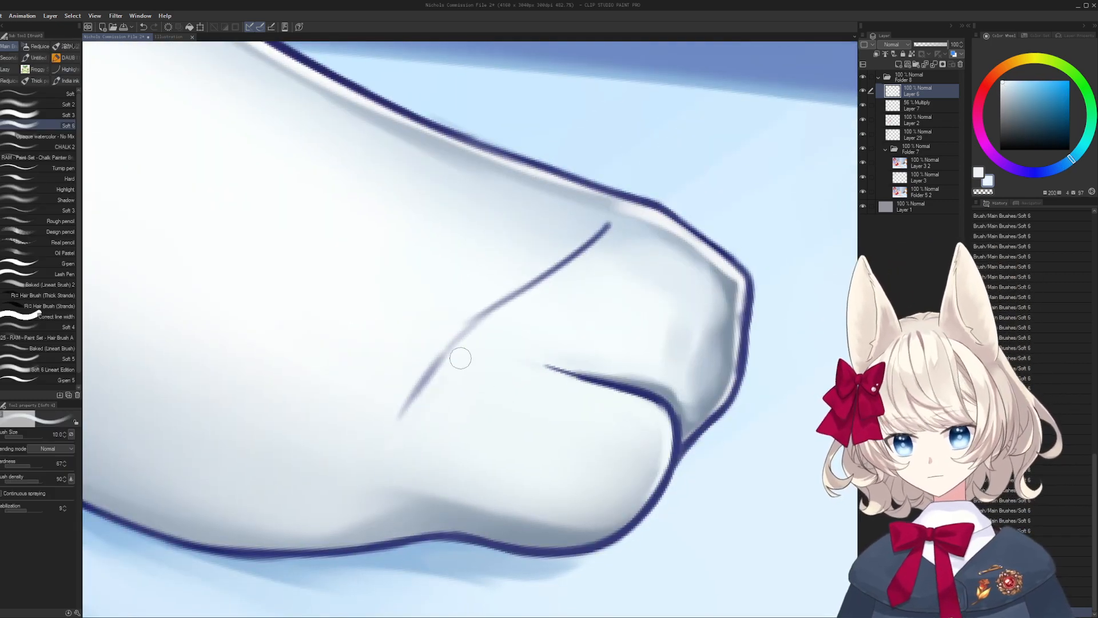
{"action": "left_click", "coordinate": [394, 410], "text": "alt"}
{"action": "mouse_move", "coordinate": [389, 412]}
{"action": "left_mouse_down"}
{"action": "mouse_move", "coordinate": [484, 299]}
{"action": "mouse_move", "coordinate": [463, 358]}
{"action": "mouse_move", "coordinate": [551, 291]}
{"action": "mouse_move", "coordinate": [596, 234]}
{"action": "left_mouse_up"}
{"action": "key", "text": "bracketright"}
{"action": "key", "text": "bracketright"}
{"action": "left_click", "coordinate": [404, 413], "text": "alt"}
{"action": "key", "text": "bracketright"}
{"action": "mouse_move", "coordinate": [537, 349]}
{"action": "left_mouse_down"}
{"action": "mouse_move", "coordinate": [532, 326]}
{"action": "mouse_move", "coordinate": [480, 390]}
{"action": "left_mouse_up"}
{"action": "left_click_drag", "start_coordinate": [497, 302], "coordinate": [606, 299]}
{"action": "left_click", "coordinate": [503, 284], "text": "alt"}
{"action": "key", "text": "ctrl+z"}
- Try to paint out the entire crease across the foot with sampled off-whites at brush size 25
{"action": "left_click", "coordinate": [502, 283]}
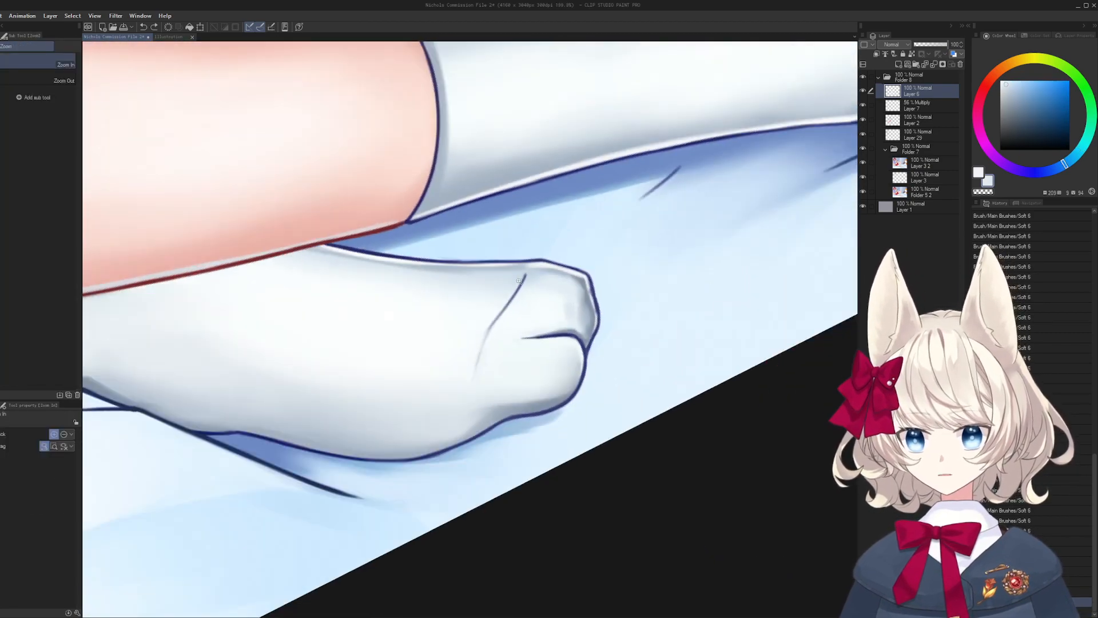
{"action": "left_click", "coordinate": [498, 289]}
{"action": "key", "text": "b"}
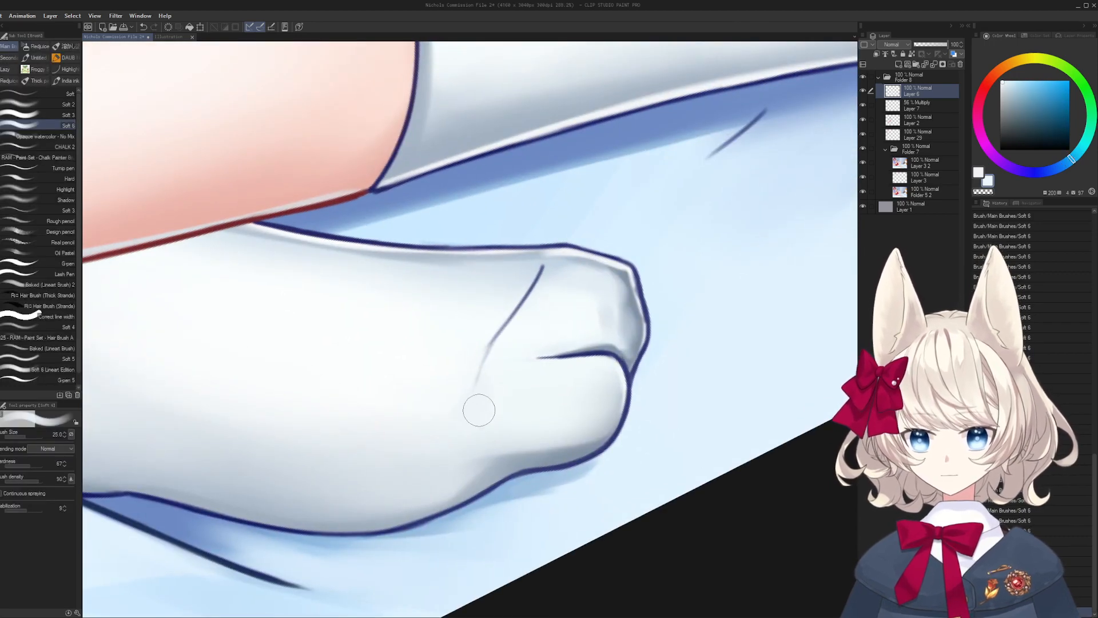
{"action": "mouse_move", "coordinate": [488, 364]}
{"action": "left_mouse_down"}
{"action": "mouse_move", "coordinate": [470, 389]}
{"action": "mouse_move", "coordinate": [524, 283]}
{"action": "mouse_move", "coordinate": [555, 276]}
{"action": "mouse_move", "coordinate": [499, 283]}
{"action": "mouse_move", "coordinate": [535, 277]}
{"action": "left_mouse_up"}
{"action": "left_click", "coordinate": [473, 382], "text": "alt"}
{"action": "left_click", "coordinate": [522, 285], "text": "alt"}
{"action": "left_click", "coordinate": [503, 282], "text": "alt"}
{"action": "left_click", "coordinate": [538, 291], "text": "alt"}
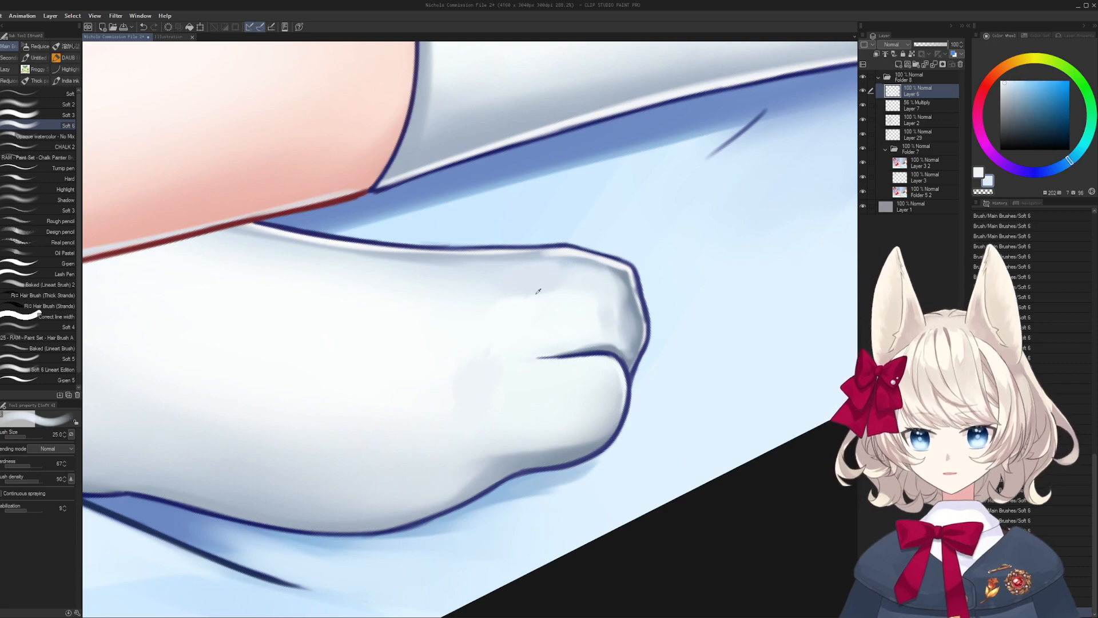
{"action": "left_click", "coordinate": [463, 346], "text": "alt"}
{"action": "left_click_drag", "start_coordinate": [510, 353], "coordinate": [531, 463]}
{"action": "left_click", "coordinate": [448, 325], "text": "alt"}
{"action": "key", "text": "h"}
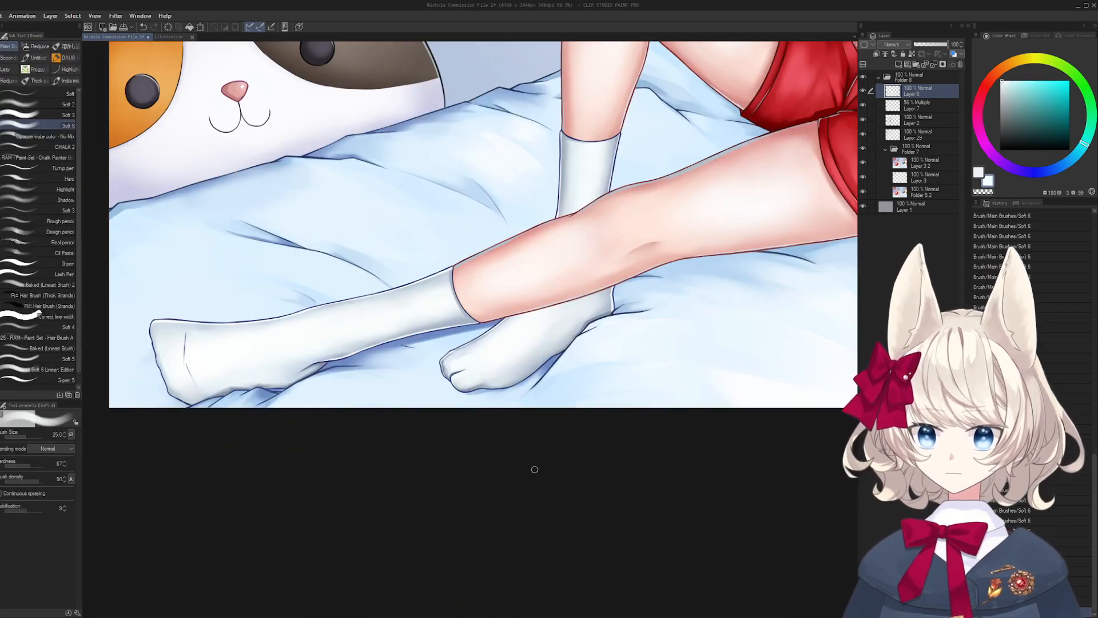
{"action": "left_click_drag", "start_coordinate": [495, 381], "coordinate": [509, 418]}
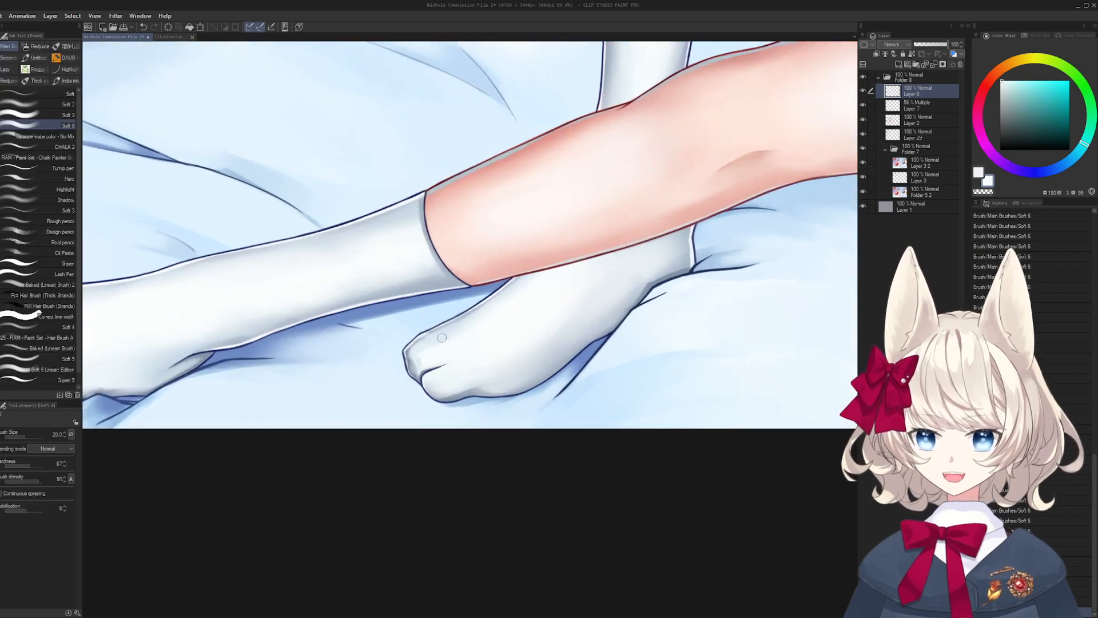
{"action": "mouse_move", "coordinate": [496, 373]}
{"action": "left_mouse_down"}
{"action": "mouse_move", "coordinate": [608, 373]}
{"action": "mouse_move", "coordinate": [451, 377]}
{"action": "left_mouse_up"}
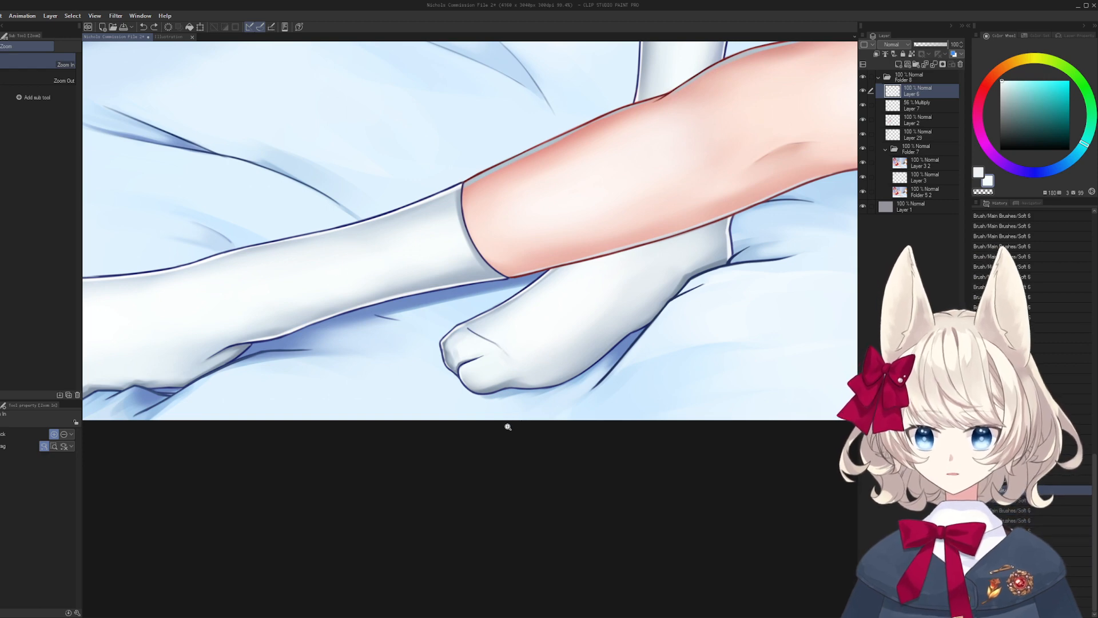
- Paint over the faint far half of the crease across the foot with sampled off-white at brush size 40
{"action": "left_click_drag", "start_coordinate": [557, 334], "coordinate": [524, 263]}
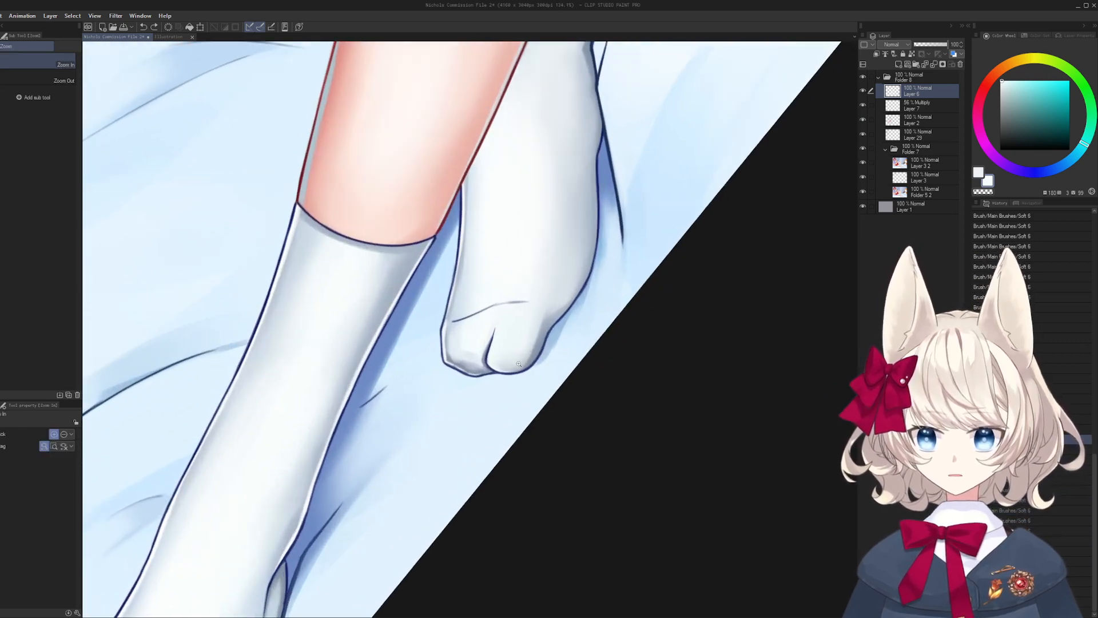
{"action": "left_click_drag", "start_coordinate": [477, 356], "coordinate": [538, 349]}
{"action": "left_click", "coordinate": [543, 289], "text": "alt"}
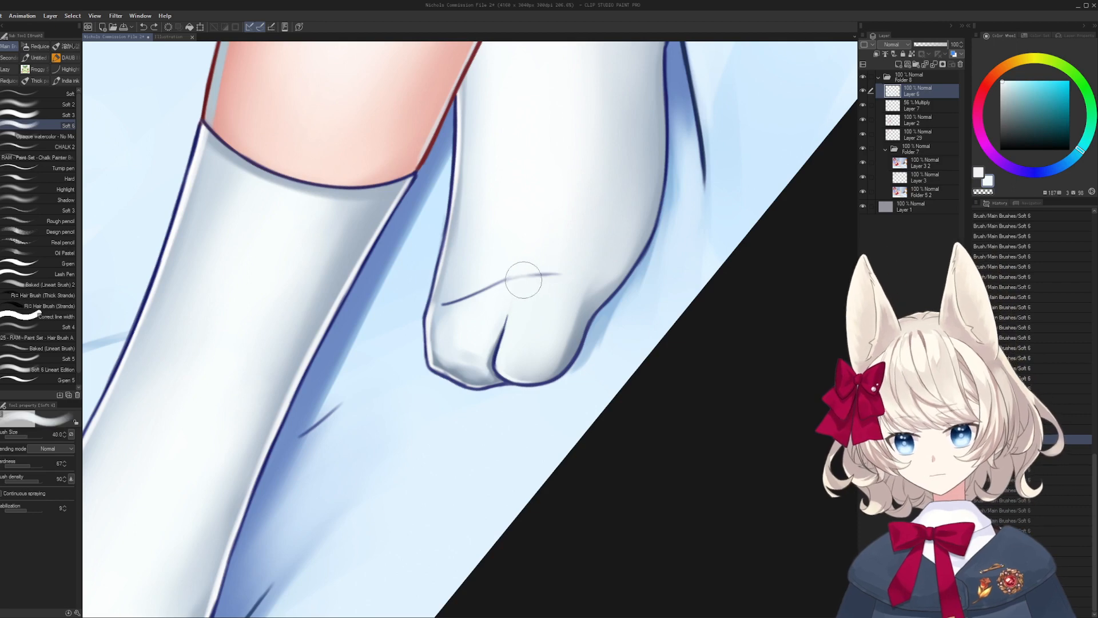
{"action": "left_click_drag", "start_coordinate": [522, 275], "coordinate": [549, 263]}
{"action": "left_click", "coordinate": [525, 330], "text": "alt"}
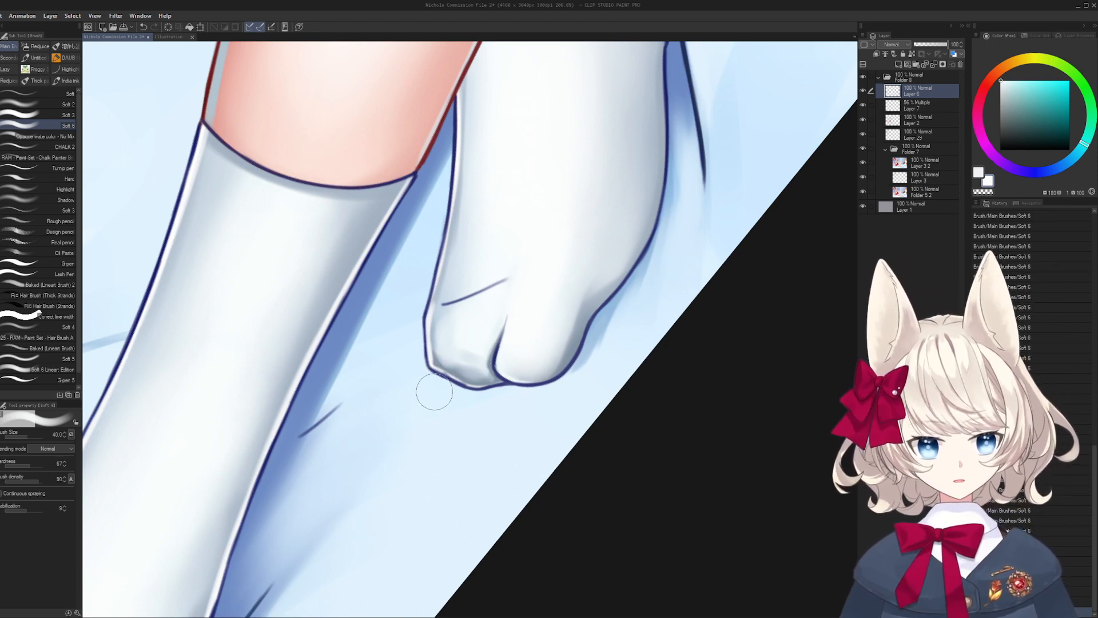
- Shade along the remaining foot crease with sampled blue-grey at brush size 10
{"action": "key", "text": "bracketleft"}
{"action": "left_click", "coordinate": [454, 361], "text": "alt"}
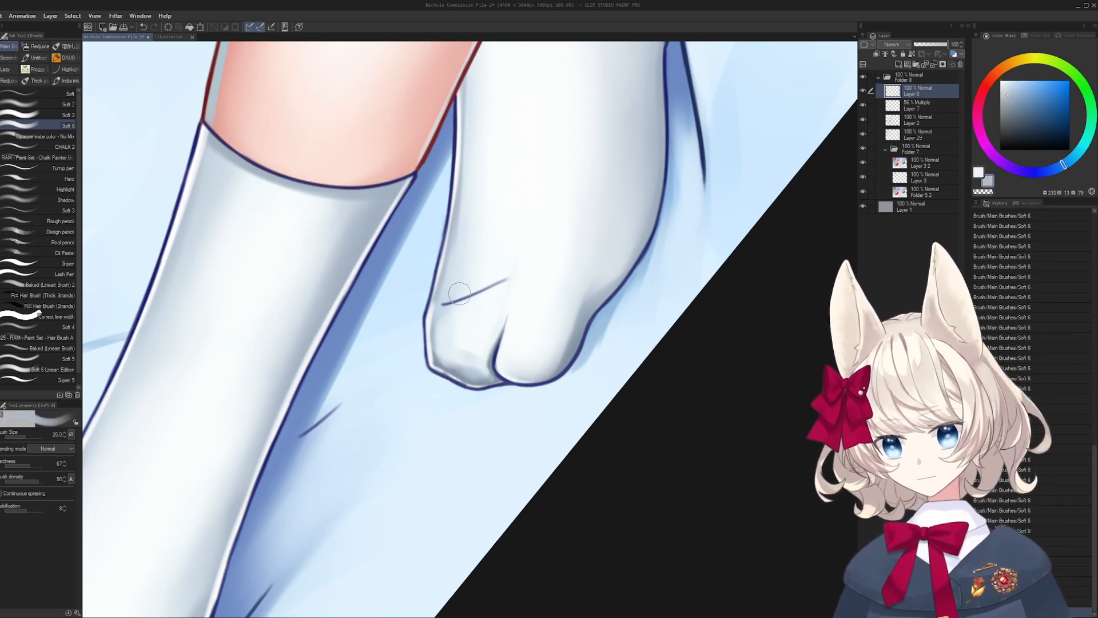
{"action": "key", "text": "bracketleft"}
{"action": "key", "text": "bracketleft"}
{"action": "key", "text": "bracketleft"}
{"action": "key", "text": "bracketleft"}
{"action": "key", "text": "bracketleft"}
{"action": "left_click_drag", "start_coordinate": [444, 304], "coordinate": [511, 272]}
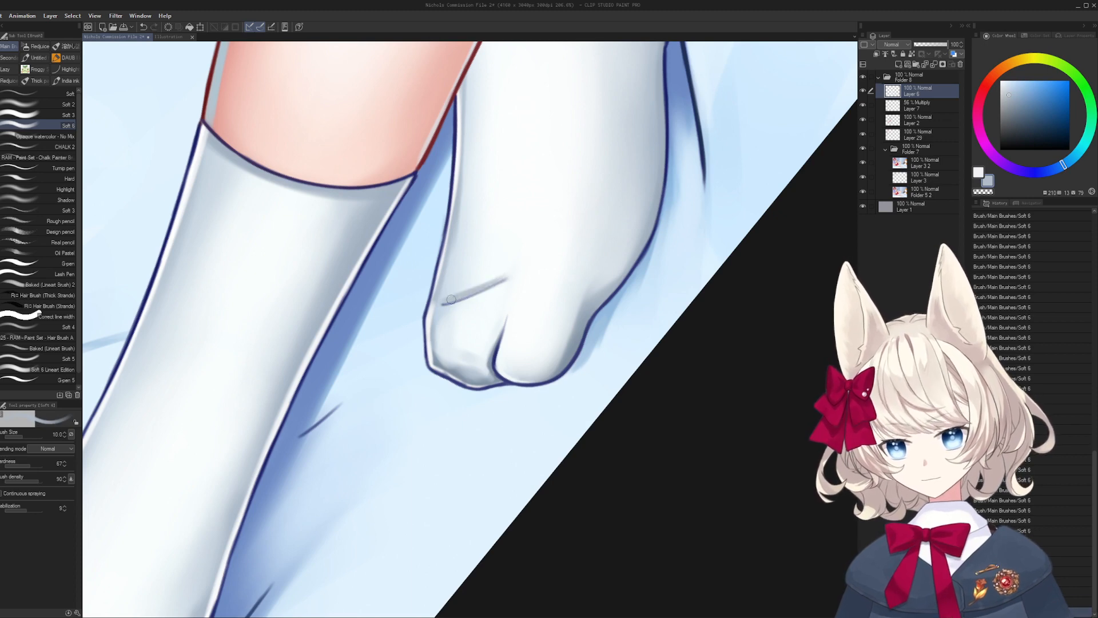
- Soften the grey shading above the foot crease with sampled pale greys at brush size 15
{"action": "left_click", "coordinate": [462, 283], "text": "alt"}
{"action": "key", "text": "bracketright"}
{"action": "key", "text": "bracketright"}
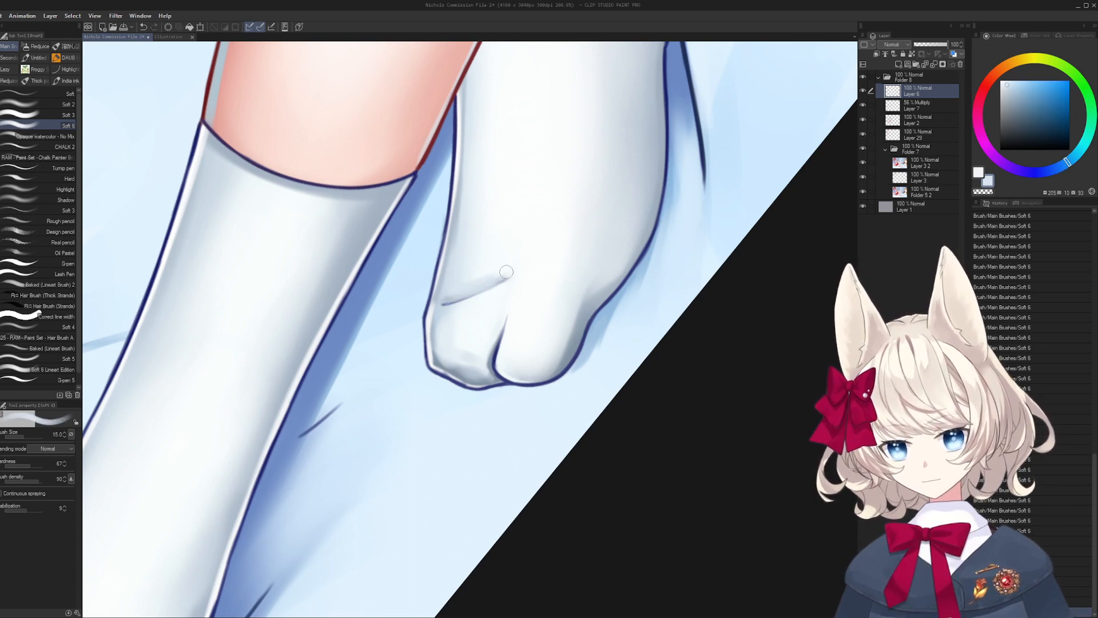
{"action": "left_click", "coordinate": [506, 268], "text": "alt"}
{"action": "left_click", "coordinate": [457, 286], "text": "alt"}
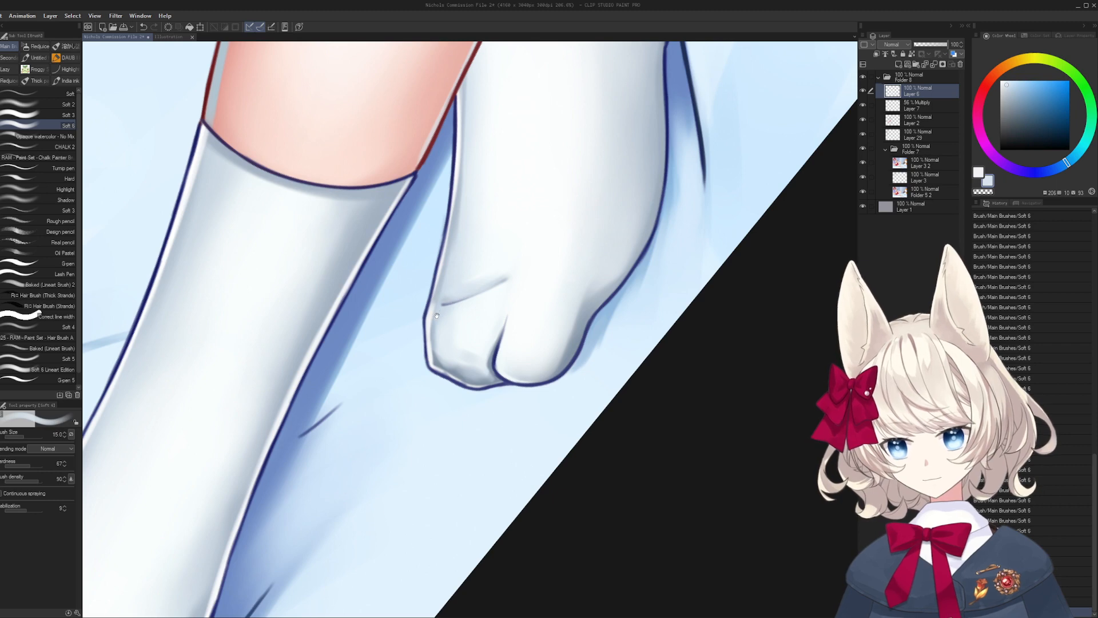
- Shade the lower edge of the toe with sampled blue-greys at brush size 12
{"action": "scroll", "coordinate": [436, 315], "scroll_direction": "up", "scroll_amount": 3}
{"action": "key", "text": "bracketleft"}
{"action": "key", "text": "bracketleft"}
{"action": "left_click", "coordinate": [449, 419], "text": "alt"}
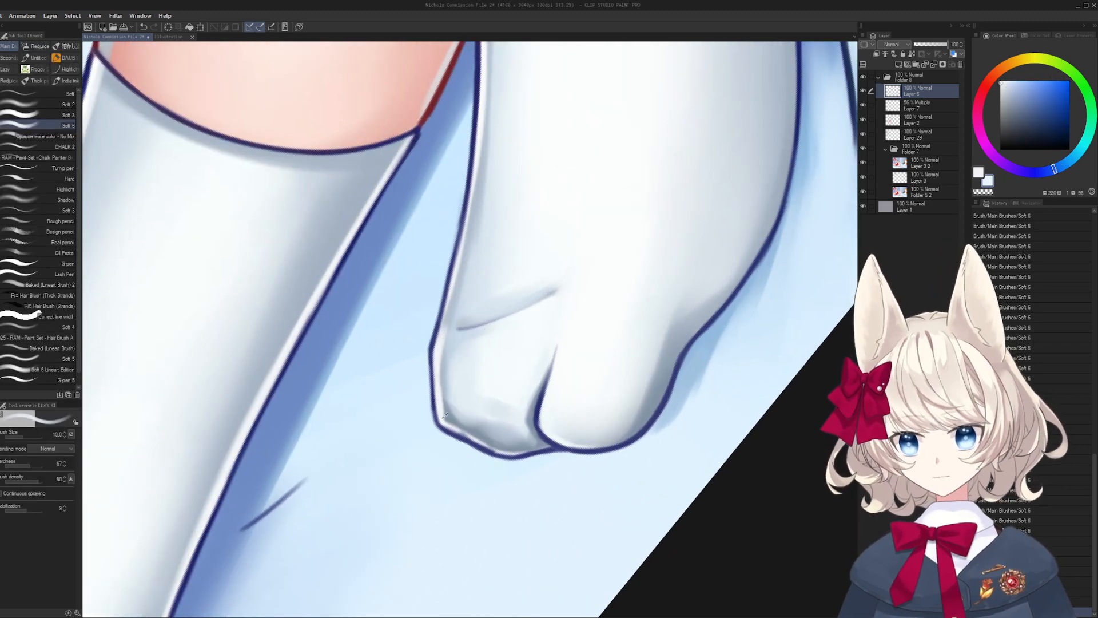
{"action": "left_click", "coordinate": [453, 419], "text": "alt"}
{"action": "key", "text": "bracketright"}
{"action": "mouse_move", "coordinate": [451, 407]}
{"action": "left_mouse_down"}
{"action": "mouse_move", "coordinate": [462, 422]}
{"action": "mouse_move", "coordinate": [386, 379]}
{"action": "left_mouse_up"}
{"action": "key", "text": "r"}
{"action": "key", "text": "ctrl+z"}
{"action": "left_click", "coordinate": [401, 390], "text": "alt"}
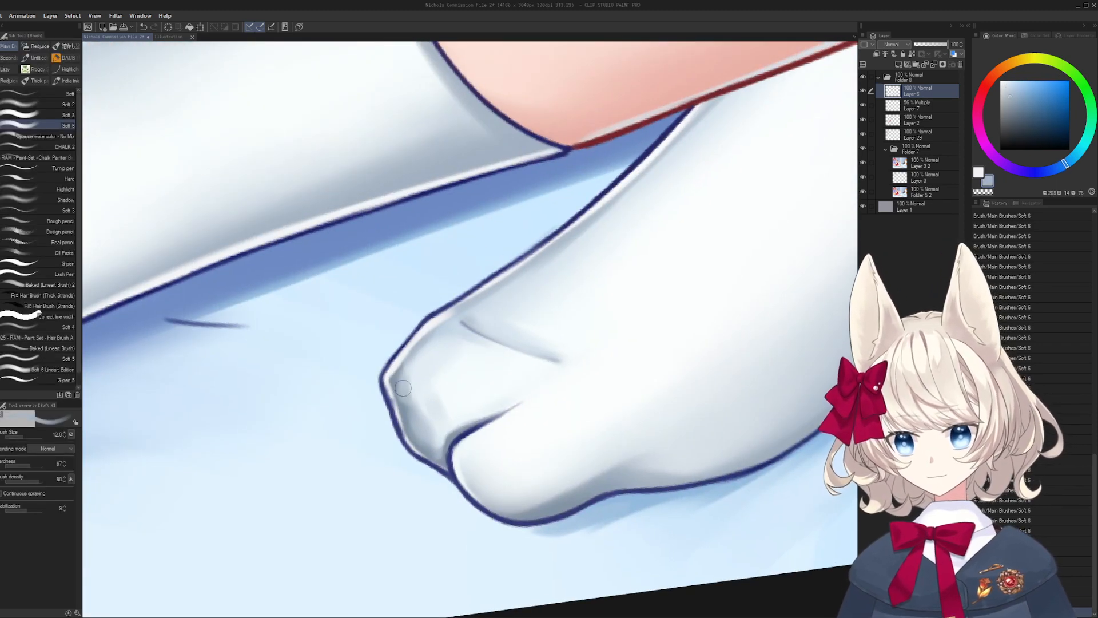
- Clean the thin light rim along the inside of the toe outline with sampled off-white at brush size 4
{"action": "key", "text": "bracketleft"}
{"action": "key", "text": "bracketleft"}
{"action": "key", "text": "bracketleft"}
{"action": "key", "text": "bracketleft"}
{"action": "key", "text": "bracketleft"}
{"action": "key", "text": "bracketleft"}
{"action": "key", "text": "bracketleft"}
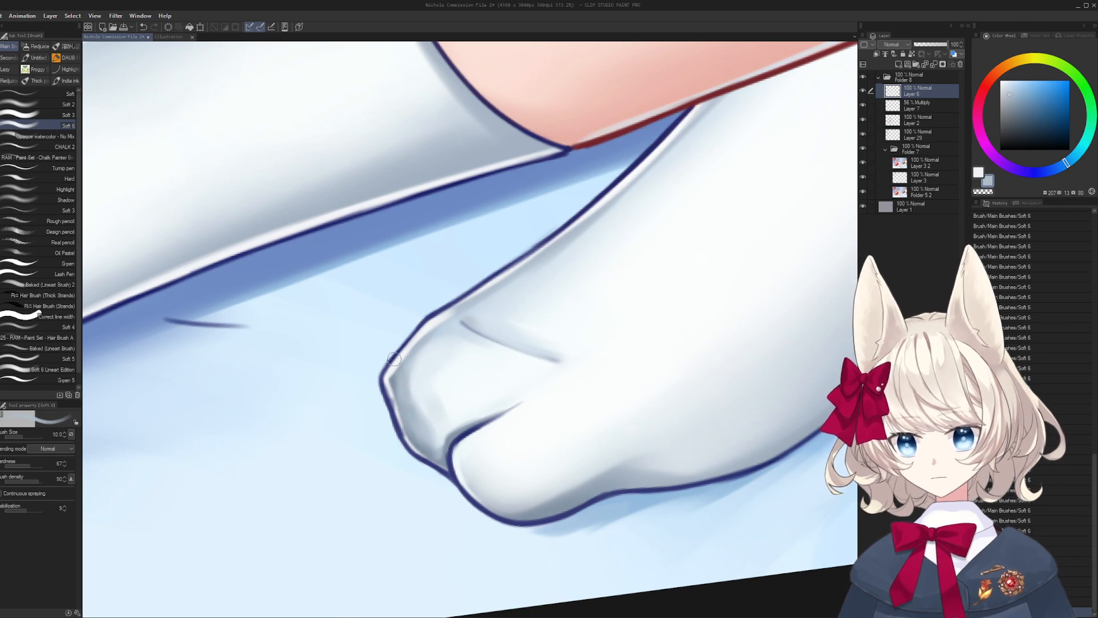
{"action": "left_click", "coordinate": [392, 369], "text": "alt"}
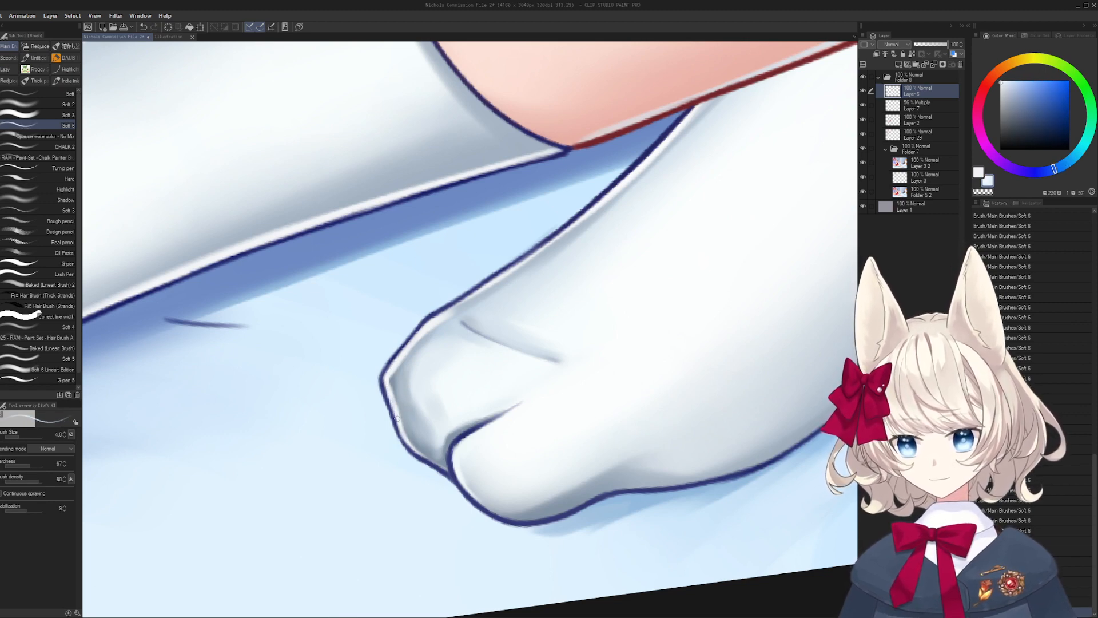
{"action": "key", "text": "r"}
{"action": "left_click_drag", "start_coordinate": [397, 420], "coordinate": [607, 338]}
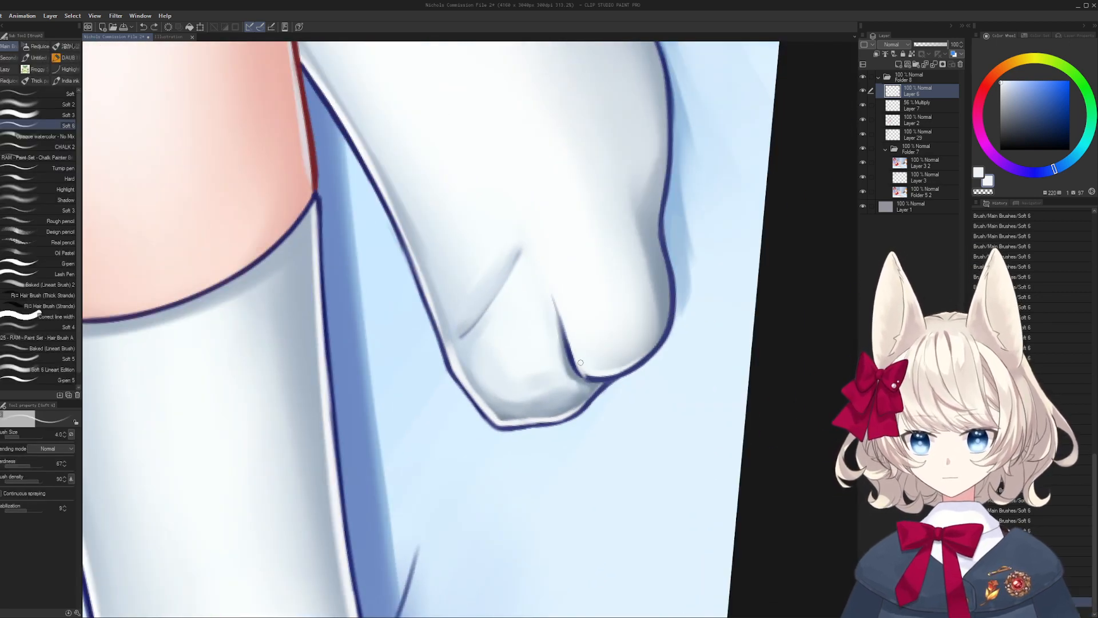
- Touch up the navy outline between the tucked foot and the neighbouring sock at brush size 4
{"action": "key", "text": "r"}
{"action": "mouse_move", "coordinate": [648, 353]}
{"action": "left_mouse_down"}
{"action": "mouse_move", "coordinate": [579, 426]}
{"action": "mouse_move", "coordinate": [392, 385]}
{"action": "mouse_move", "coordinate": [568, 311]}
{"action": "mouse_move", "coordinate": [488, 410]}
{"action": "mouse_move", "coordinate": [521, 276]}
{"action": "mouse_move", "coordinate": [318, 421]}
{"action": "left_mouse_up"}
{"action": "left_click", "coordinate": [544, 255], "text": "alt"}
{"action": "left_click", "coordinate": [454, 337], "text": "alt"}
{"action": "left_click_drag", "start_coordinate": [123, 268], "coordinate": [677, 230]}
{"action": "mouse_move", "coordinate": [171, 365]}
{"action": "left_mouse_down"}
{"action": "mouse_move", "coordinate": [495, 267]}
{"action": "mouse_move", "coordinate": [540, 194]}
{"action": "mouse_move", "coordinate": [530, 223]}
{"action": "mouse_move", "coordinate": [563, 327]}
{"action": "mouse_move", "coordinate": [553, 243]}
{"action": "left_mouse_up"}
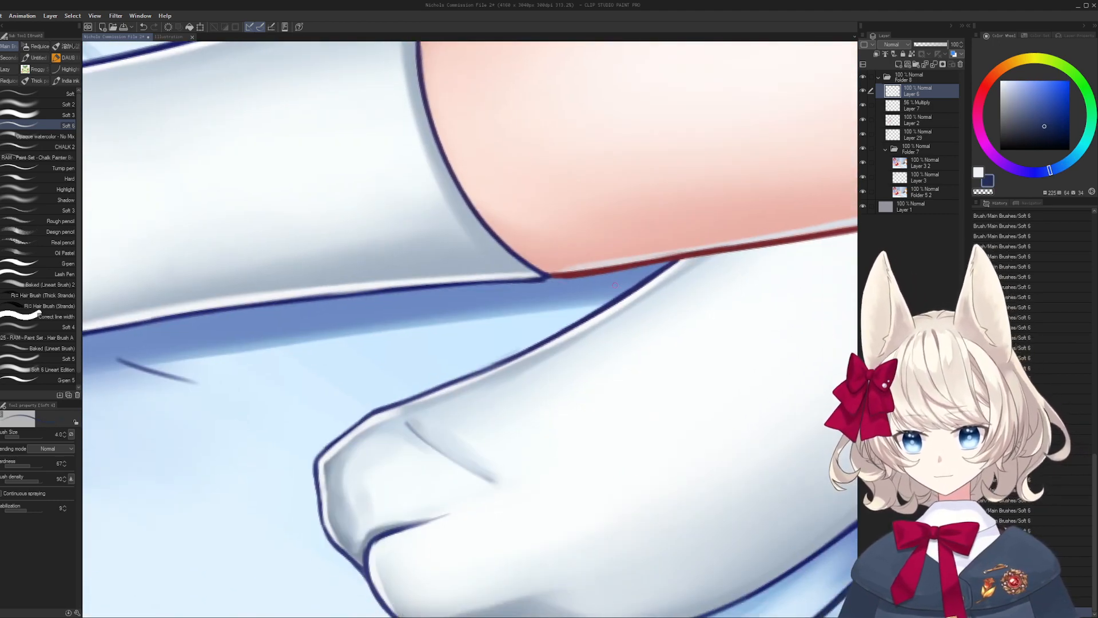
{"action": "left_click", "coordinate": [625, 295], "text": "alt"}
{"action": "left_click_drag", "start_coordinate": [626, 295], "coordinate": [445, 294]}
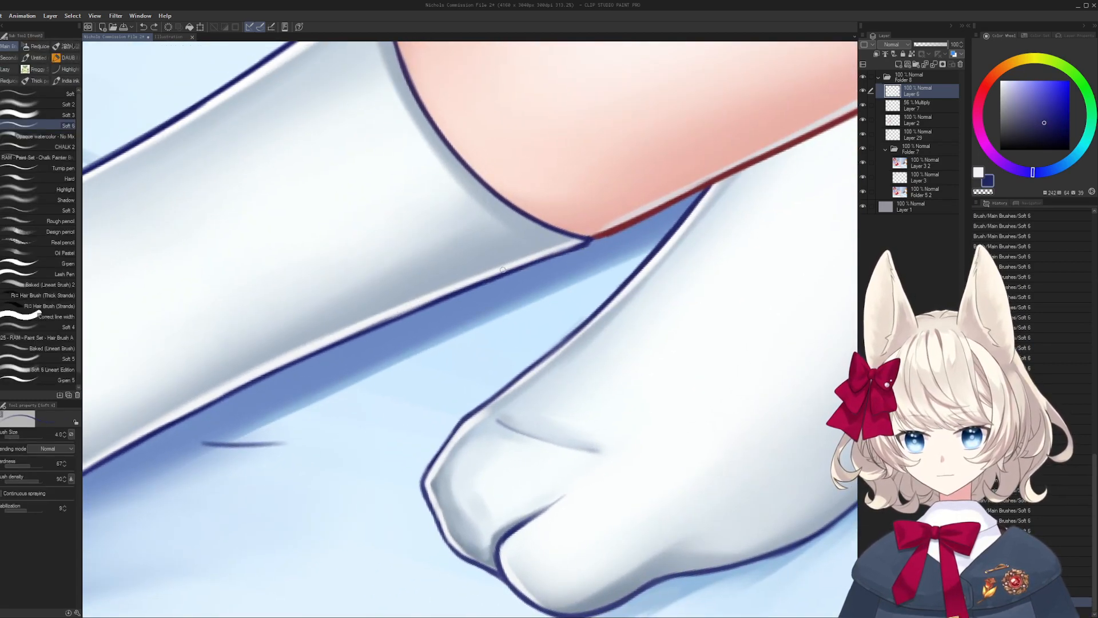
- Refine the outline edges with a slightly larger brush and sampled colours, moving on to the extended sock's toe end
{"action": "mouse_move", "coordinate": [590, 243]}
{"action": "left_mouse_down"}
{"action": "mouse_move", "coordinate": [505, 255]}
{"action": "mouse_move", "coordinate": [458, 303]}
{"action": "mouse_move", "coordinate": [544, 300]}
{"action": "mouse_move", "coordinate": [425, 352]}
{"action": "mouse_move", "coordinate": [457, 373]}
{"action": "mouse_move", "coordinate": [541, 328]}
{"action": "left_mouse_up"}
{"action": "key", "text": "bracketright"}
{"action": "key", "text": "bracketright"}
{"action": "left_click", "coordinate": [481, 374], "text": "alt"}
{"action": "mouse_move", "coordinate": [478, 363]}
{"action": "left_mouse_down"}
{"action": "mouse_move", "coordinate": [518, 339]}
{"action": "mouse_move", "coordinate": [473, 365]}
{"action": "left_mouse_up"}
{"action": "left_click", "coordinate": [557, 318], "text": "alt"}
{"action": "key", "text": "ctrl+z"}
{"action": "left_click_drag", "start_coordinate": [563, 309], "coordinate": [462, 374]}
{"action": "left_click", "coordinate": [551, 331], "text": "alt"}
{"action": "mouse_move", "coordinate": [552, 323]}
{"action": "left_mouse_down"}
{"action": "mouse_move", "coordinate": [534, 334]}
{"action": "mouse_move", "coordinate": [433, 320]}
{"action": "mouse_move", "coordinate": [451, 314]}
{"action": "left_mouse_up"}
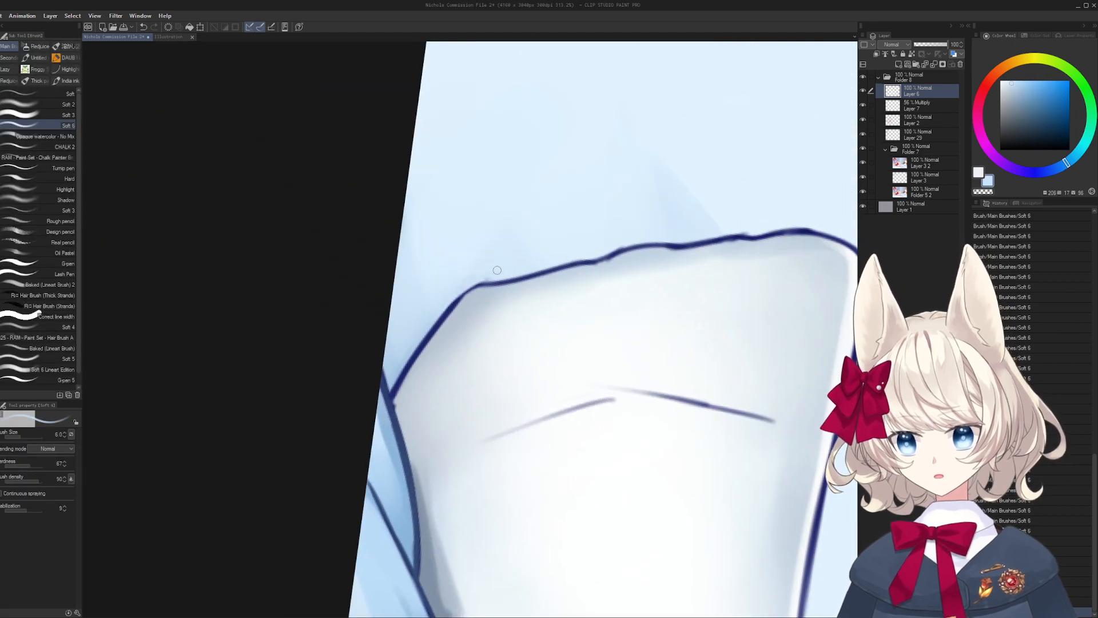
- Round the angular corner of the extended sock's toe outline and even its wavy edge at brush size 5
{"action": "left_click_drag", "start_coordinate": [404, 382], "coordinate": [460, 300]}
{"action": "left_click_drag", "start_coordinate": [428, 336], "coordinate": [482, 289]}
{"action": "mouse_move", "coordinate": [495, 309]}
{"action": "left_mouse_down"}
{"action": "mouse_move", "coordinate": [338, 283]}
{"action": "mouse_move", "coordinate": [247, 352]}
{"action": "left_mouse_up"}
{"action": "key", "text": "bracketright"}
{"action": "left_click", "coordinate": [688, 351], "text": "alt"}
{"action": "key", "text": "bracketleft"}
{"action": "key", "text": "bracketleft"}
{"action": "key", "text": "bracketleft"}
{"action": "key", "text": "ctrl+z"}
{"action": "mouse_move", "coordinate": [303, 274]}
{"action": "left_mouse_down"}
{"action": "mouse_move", "coordinate": [405, 238]}
{"action": "mouse_move", "coordinate": [517, 219]}
{"action": "left_mouse_up"}
{"action": "left_click", "coordinate": [472, 230], "text": "alt"}
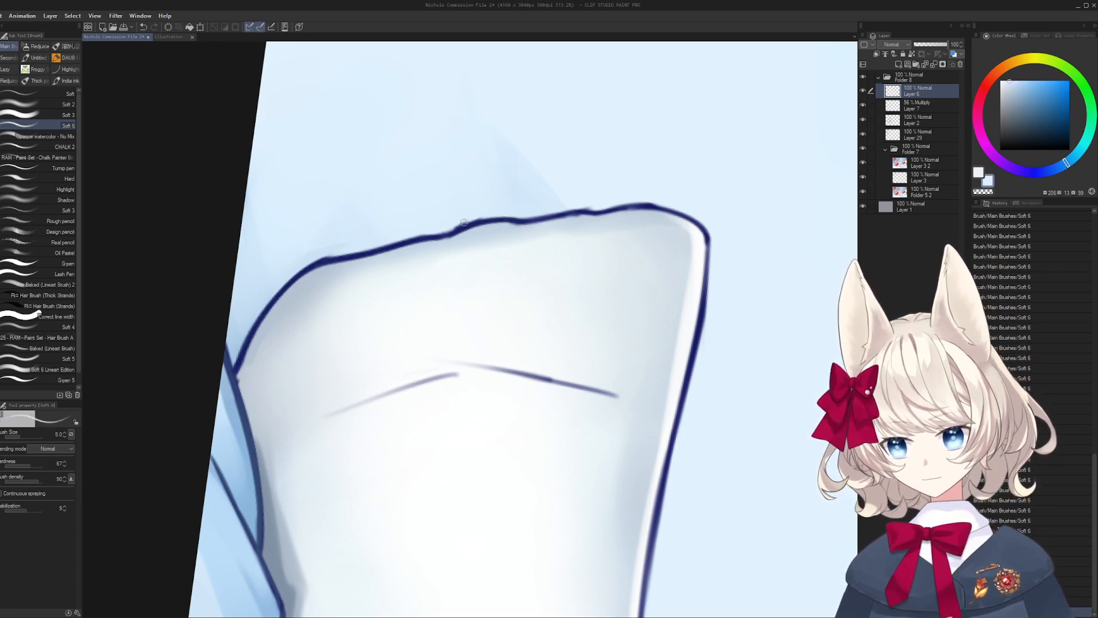
{"action": "left_click", "coordinate": [471, 230], "text": "alt"}
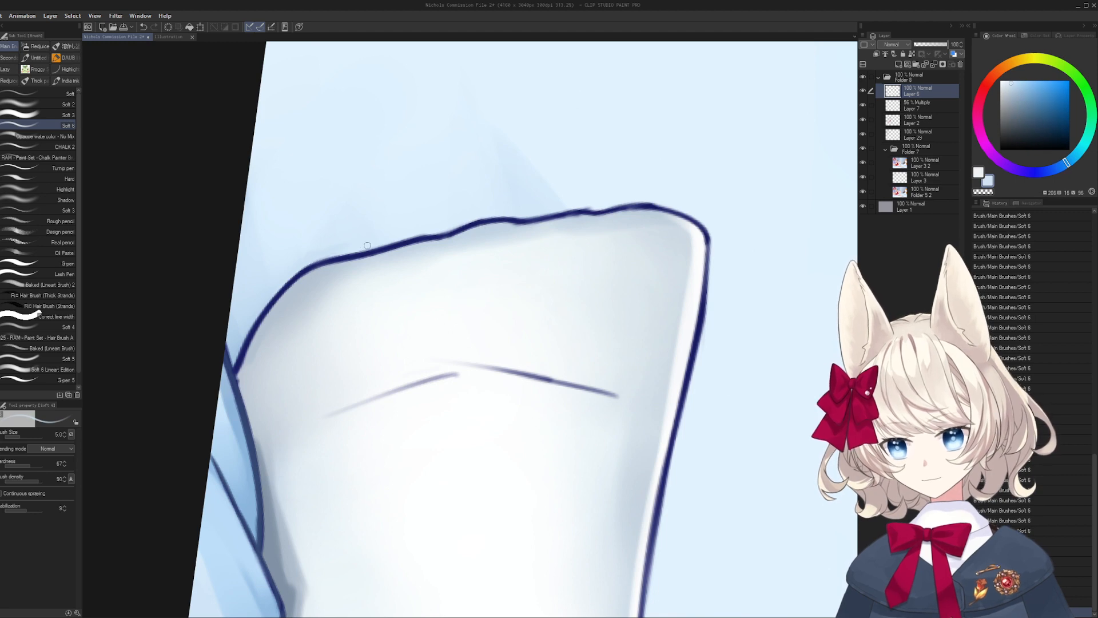
- Trim the bumps along the toe-end outline with sampled pale blanket blue at brush size 5
{"action": "key", "text": "r"}
{"action": "left_click_drag", "start_coordinate": [472, 230], "coordinate": [584, 236]}
{"action": "left_click", "coordinate": [492, 253], "text": "alt"}
{"action": "left_click_drag", "start_coordinate": [491, 255], "coordinate": [499, 251]}
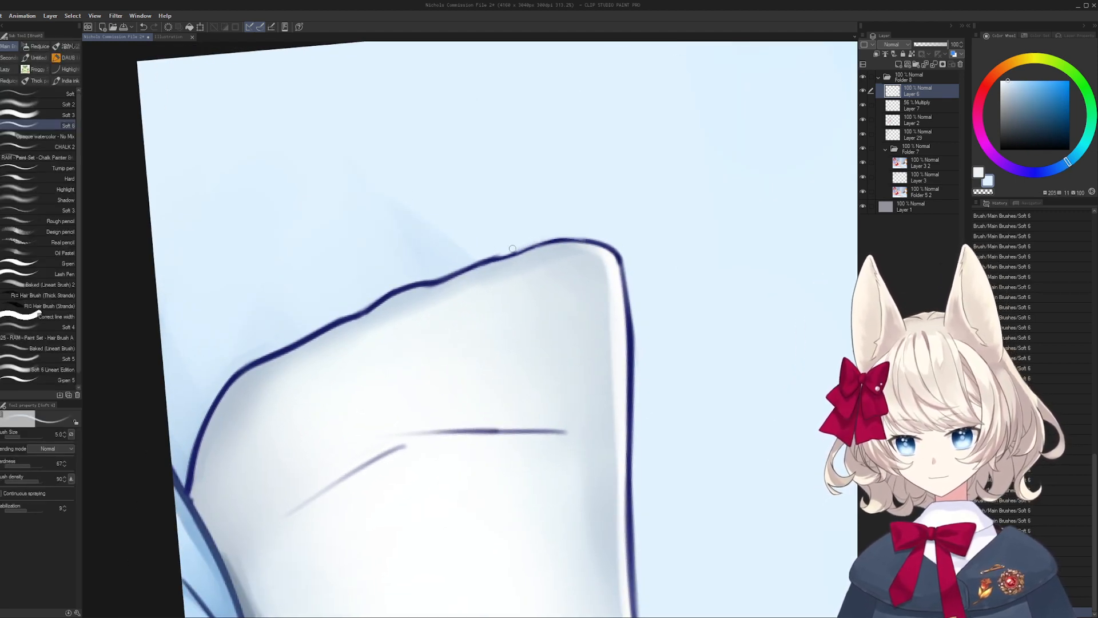
{"action": "left_click", "coordinate": [435, 276], "text": "alt"}
{"action": "mouse_move", "coordinate": [435, 278]}
{"action": "left_mouse_down"}
{"action": "mouse_move", "coordinate": [541, 245]}
{"action": "mouse_move", "coordinate": [282, 277]}
{"action": "mouse_move", "coordinate": [412, 379]}
{"action": "mouse_move", "coordinate": [343, 343]}
{"action": "mouse_move", "coordinate": [305, 373]}
{"action": "mouse_move", "coordinate": [321, 366]}
{"action": "left_mouse_up"}
{"action": "key", "text": "ctrl+z"}
{"action": "key", "text": "r"}
{"action": "key", "text": "b"}
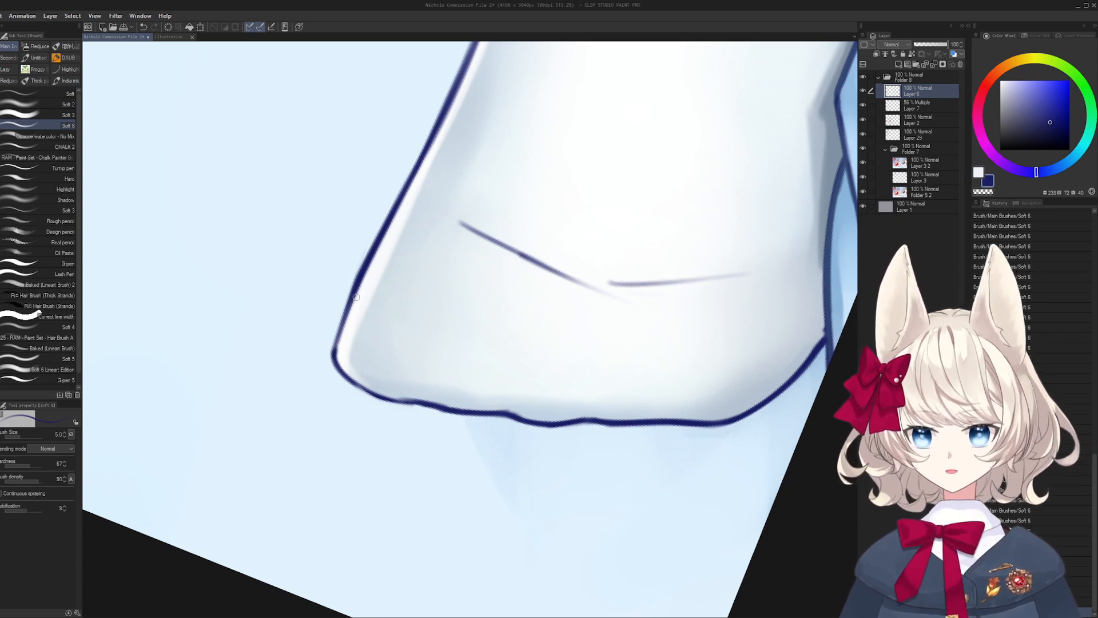
- Redraw the sharp far corner of the sock's toe end as a rounder navy curve at brush size 5
{"action": "left_click_drag", "start_coordinate": [356, 297], "coordinate": [338, 367]}
{"action": "key", "text": "ctrl+z"}
{"action": "key", "text": "ctrl+z"}
{"action": "mouse_move", "coordinate": [356, 293]}
{"action": "left_mouse_down"}
{"action": "mouse_move", "coordinate": [336, 364]}
{"action": "mouse_move", "coordinate": [348, 373]}
{"action": "left_mouse_up"}
{"action": "key", "text": "ctrl+z"}
{"action": "key", "text": "ctrl+z"}
{"action": "left_click", "coordinate": [368, 284], "text": "alt"}
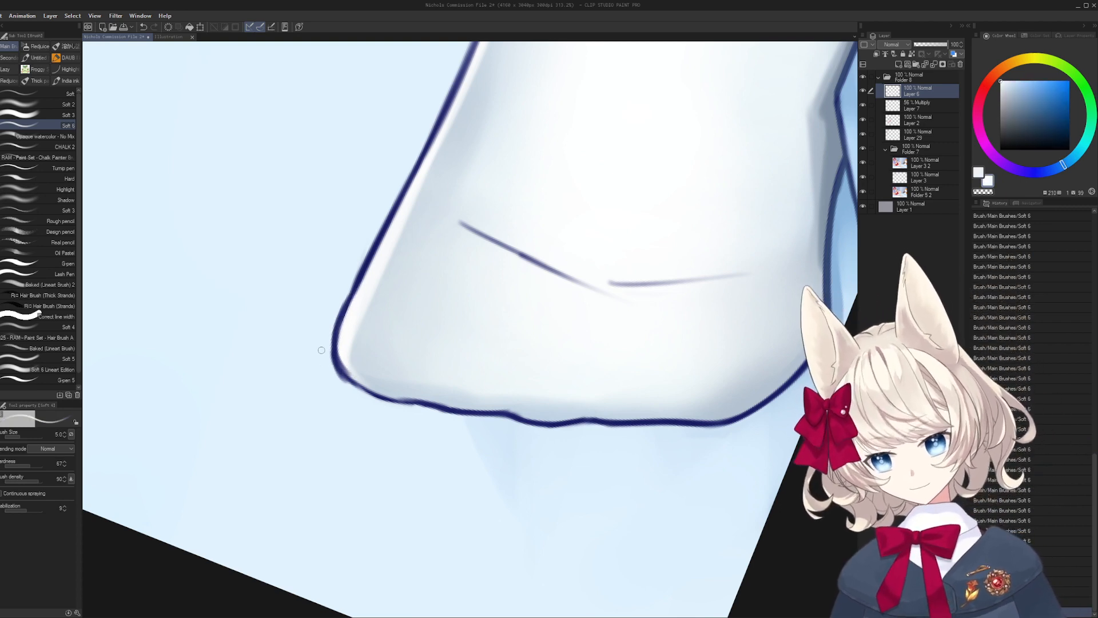
- Trim the overshooting line around the rounded sock corner with sampled pale blue at brush size 6
{"action": "mouse_move", "coordinate": [348, 392]}
{"action": "left_mouse_down"}
{"action": "mouse_move", "coordinate": [451, 354]}
{"action": "mouse_move", "coordinate": [422, 329]}
{"action": "left_mouse_up"}
{"action": "left_click", "coordinate": [452, 283], "text": "alt"}
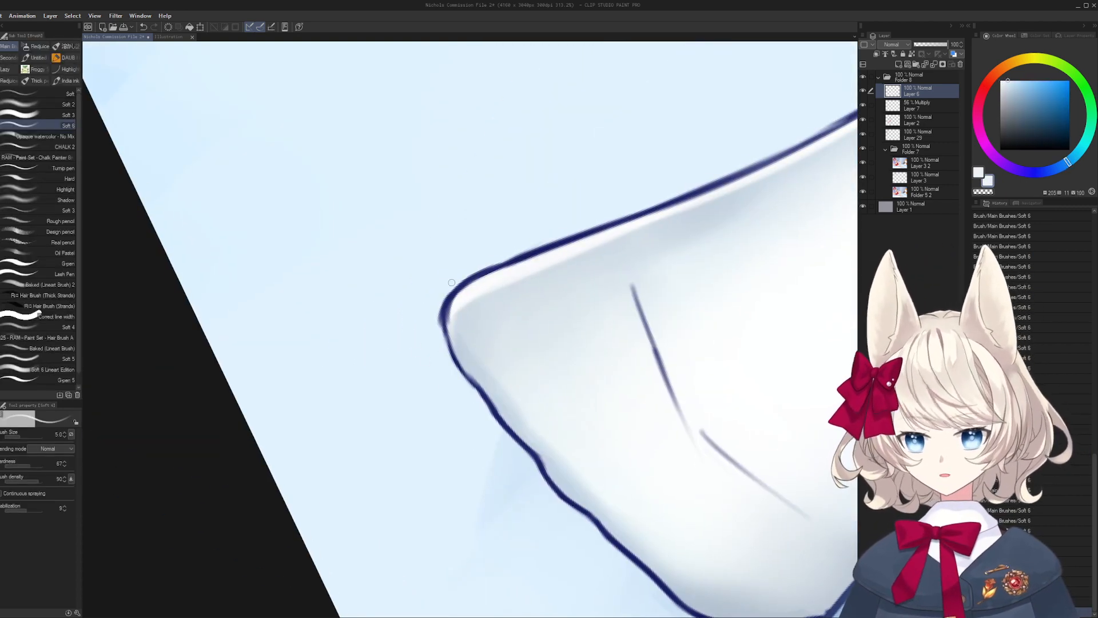
{"action": "left_click", "coordinate": [459, 297], "text": "alt"}
{"action": "left_click_drag", "start_coordinate": [456, 297], "coordinate": [448, 328]}
{"action": "left_click_drag", "start_coordinate": [454, 295], "coordinate": [448, 330]}
{"action": "left_click", "coordinate": [440, 341], "text": "alt"}
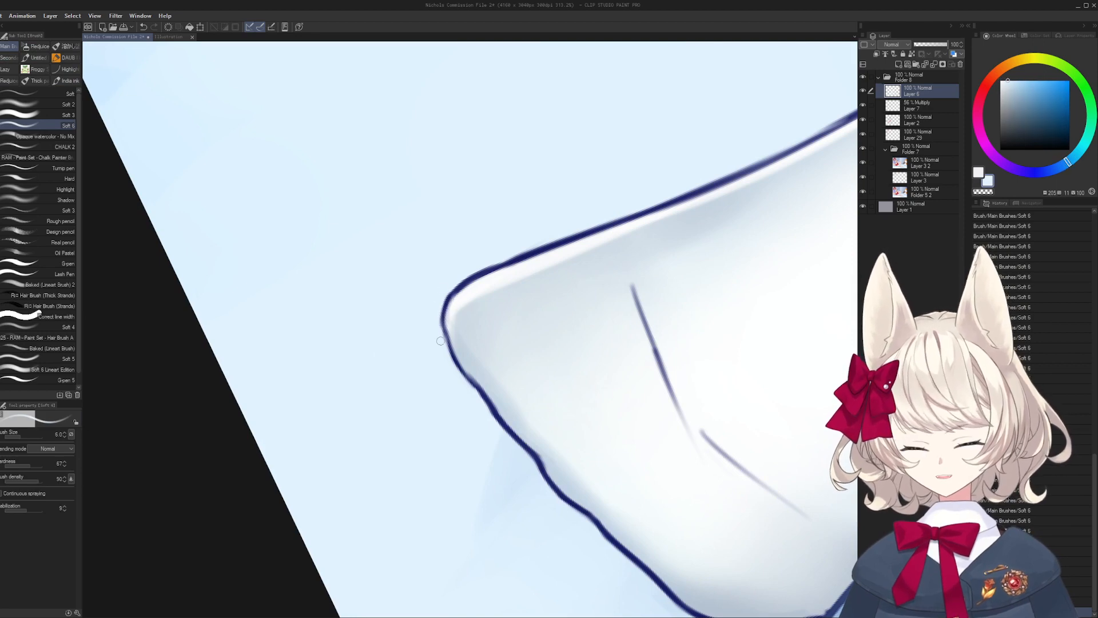
- Strengthen the outline from the rounded corner along the sock's long edge with sampled navy at brush size 5
{"action": "left_click_drag", "start_coordinate": [481, 293], "coordinate": [558, 251]}
{"action": "left_click", "coordinate": [554, 264], "text": "alt"}
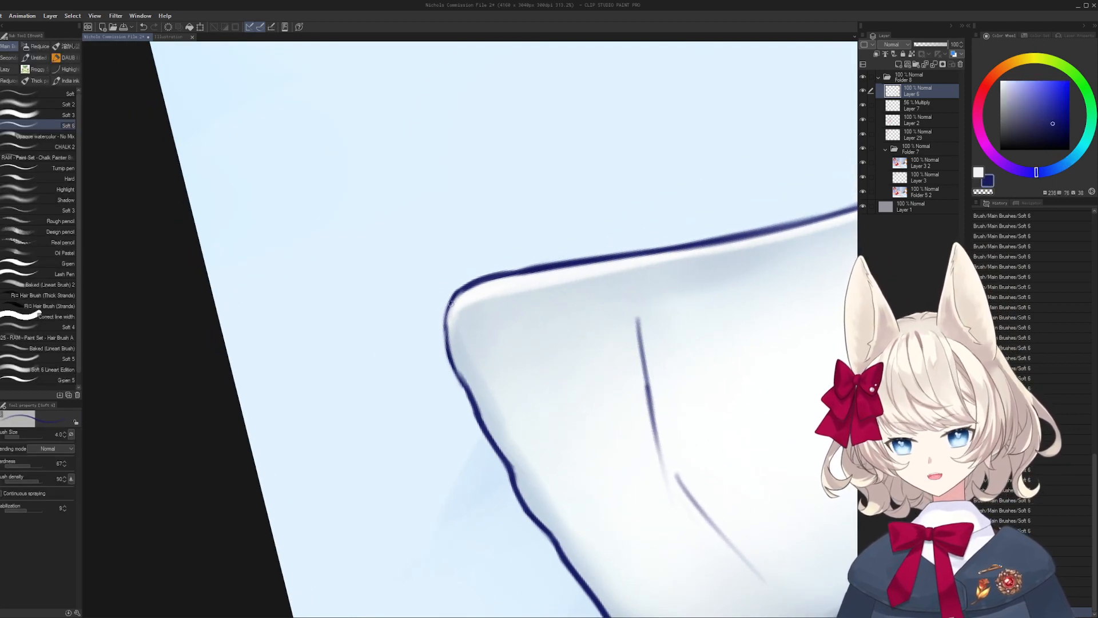
{"action": "left_click_drag", "start_coordinate": [464, 296], "coordinate": [464, 277]}
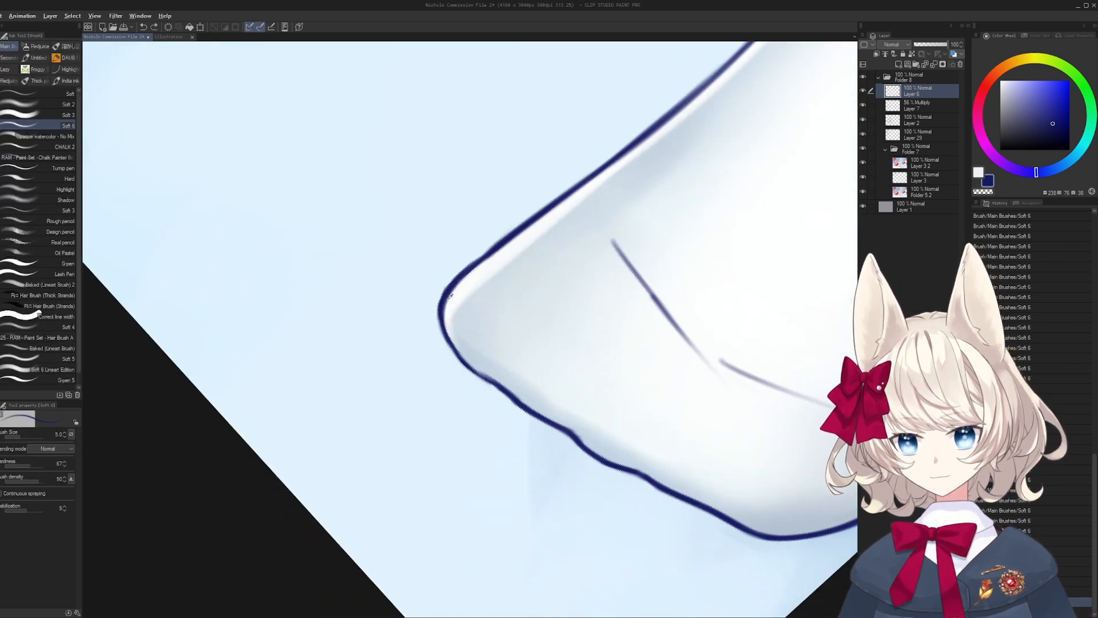
{"action": "left_click", "coordinate": [450, 296], "text": "alt"}
{"action": "key", "text": "r"}
{"action": "left_click_drag", "start_coordinate": [450, 296], "coordinate": [527, 236]}
{"action": "scroll", "coordinate": [528, 235], "scroll_direction": "down", "scroll_amount": 3}
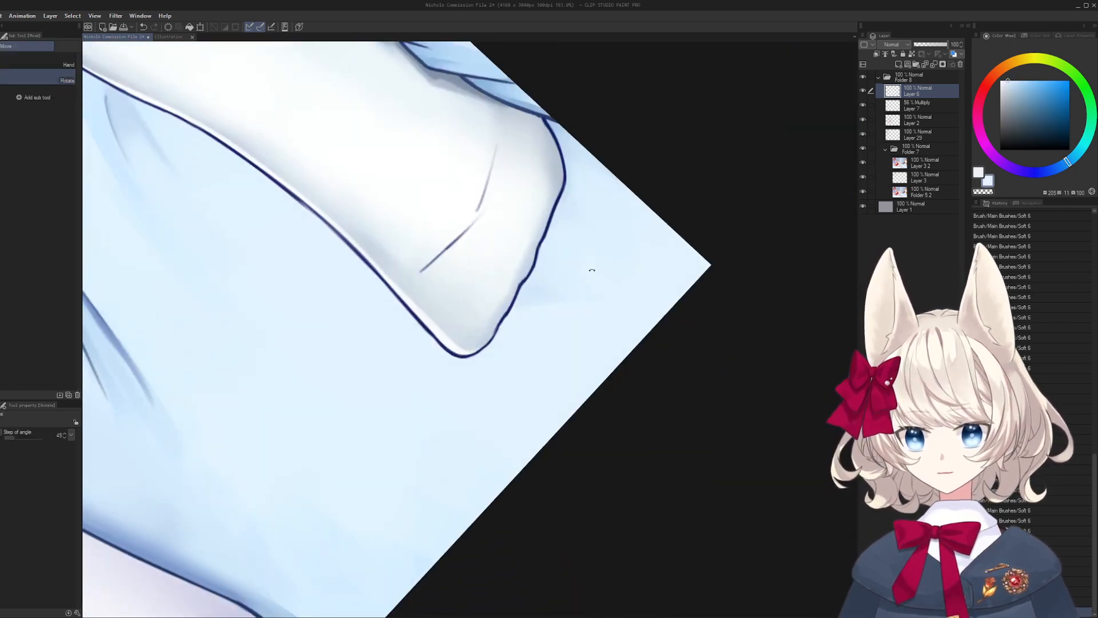
- Soften the blanket fold shading above the extended leg with sampled pale blue at brush size 100
{"action": "left_click_drag", "start_coordinate": [592, 270], "coordinate": [518, 369]}
{"action": "left_click_drag", "start_coordinate": [518, 369], "coordinate": [540, 395]}
{"action": "key", "text": "h"}
{"action": "left_click_drag", "start_coordinate": [541, 396], "coordinate": [583, 347]}
{"action": "left_click_drag", "start_coordinate": [529, 355], "coordinate": [548, 340]}
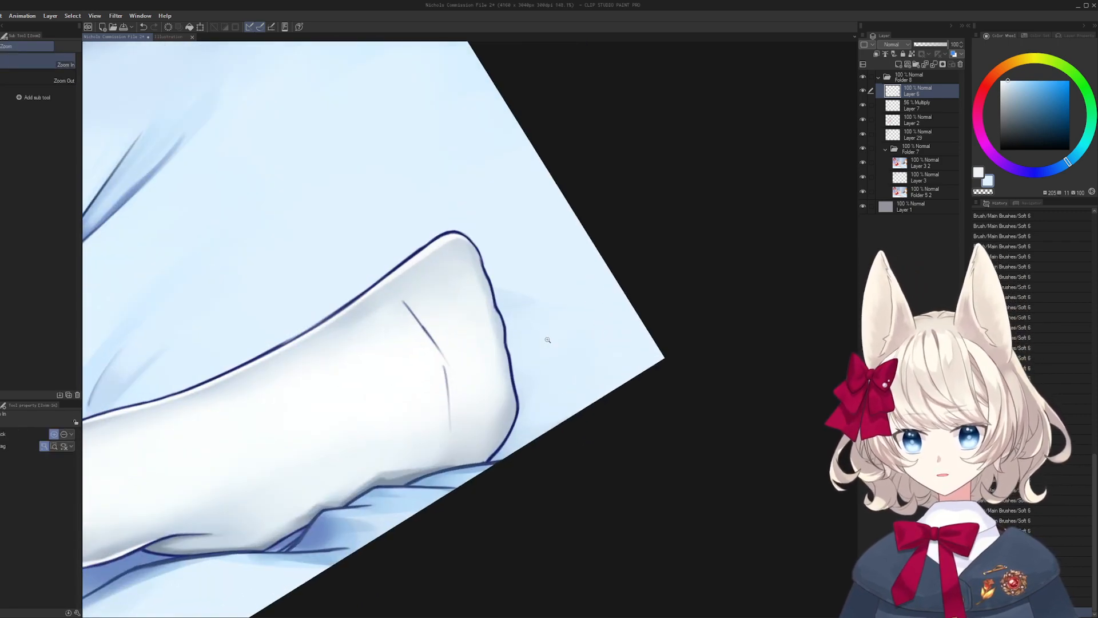
{"action": "key", "text": "b"}
{"action": "key", "text": "bracketright"}
{"action": "key", "text": "bracketright"}
{"action": "key", "text": "bracketright"}
{"action": "key", "text": "bracketright"}
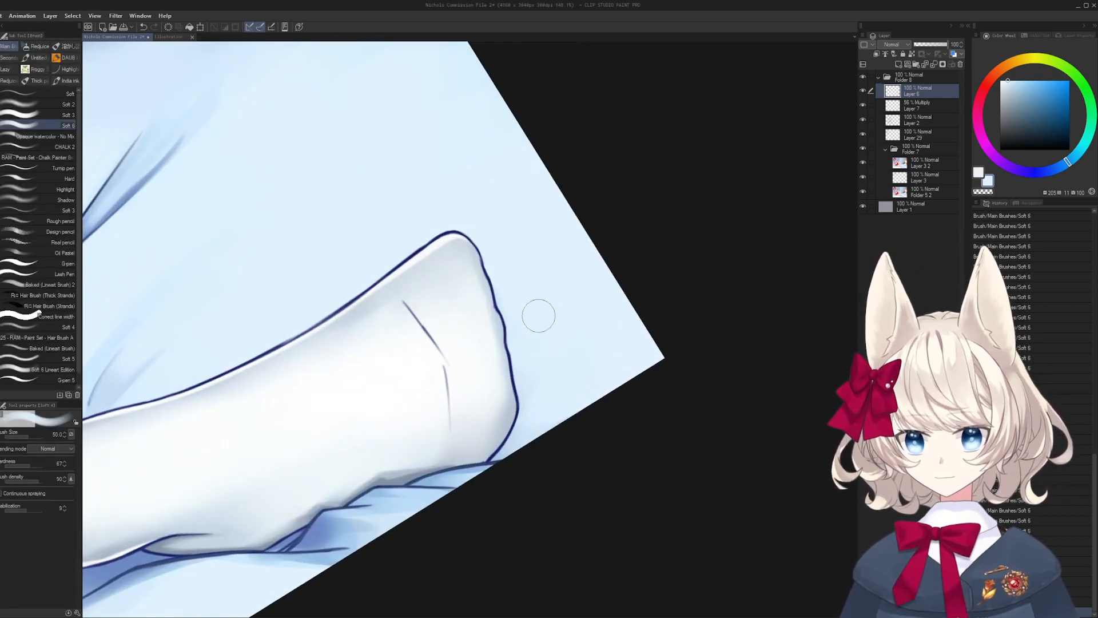
{"action": "left_click_drag", "start_coordinate": [605, 371], "coordinate": [848, 393]}
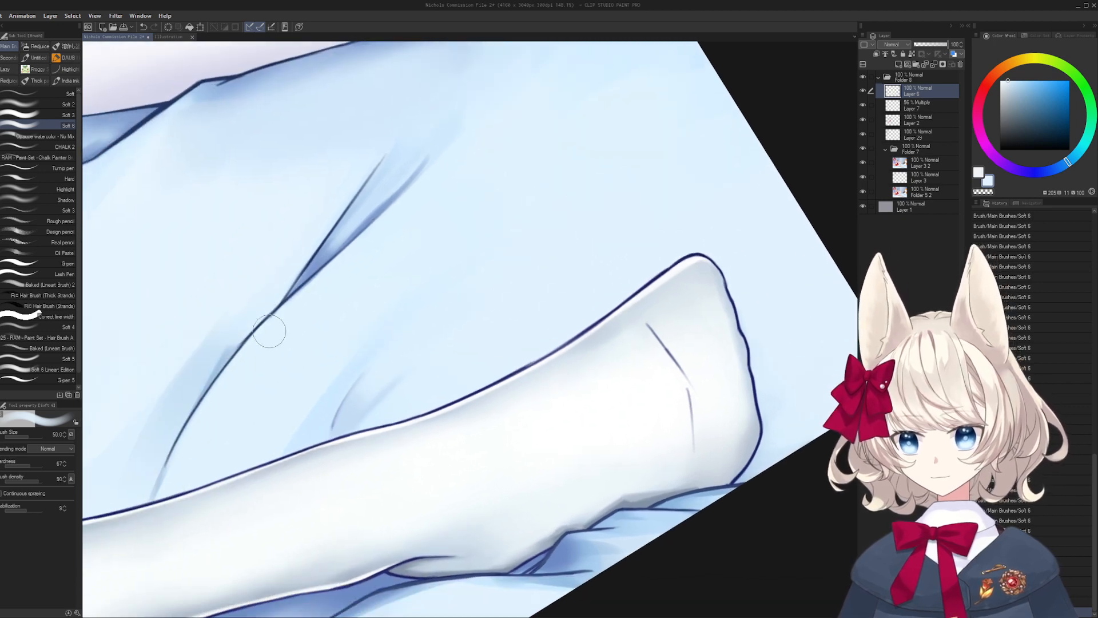
{"action": "mouse_move", "coordinate": [394, 265]}
{"action": "left_mouse_down"}
{"action": "mouse_move", "coordinate": [630, 265]}
{"action": "mouse_move", "coordinate": [219, 326]}
{"action": "left_mouse_up"}
{"action": "scroll", "coordinate": [129, 266], "scroll_direction": "down", "scroll_amount": 5}
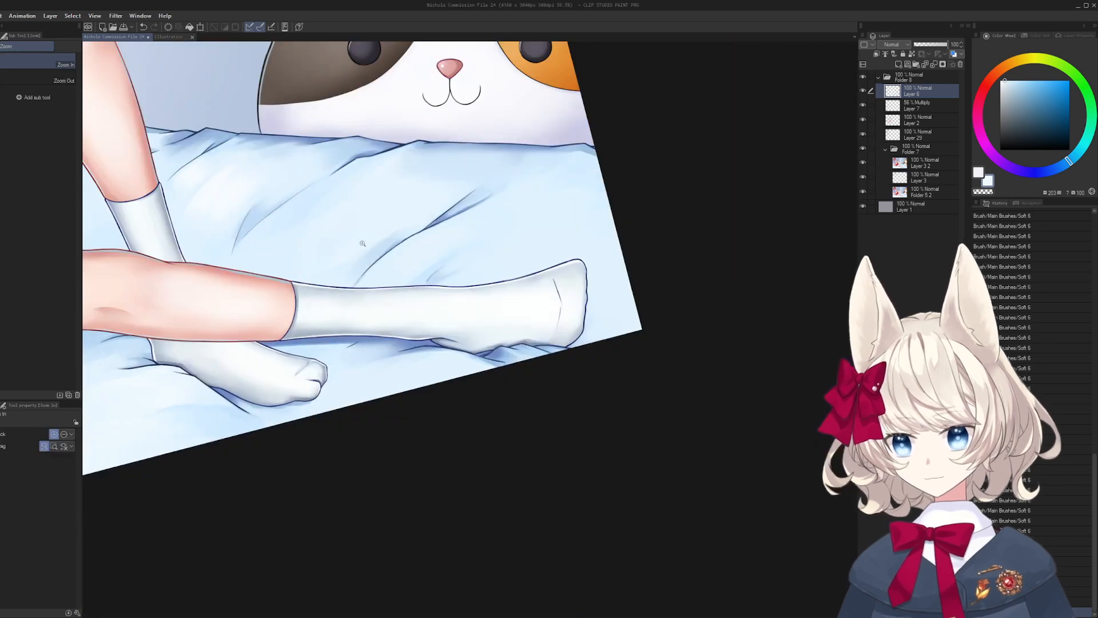
{"action": "key", "text": "bracketright"}
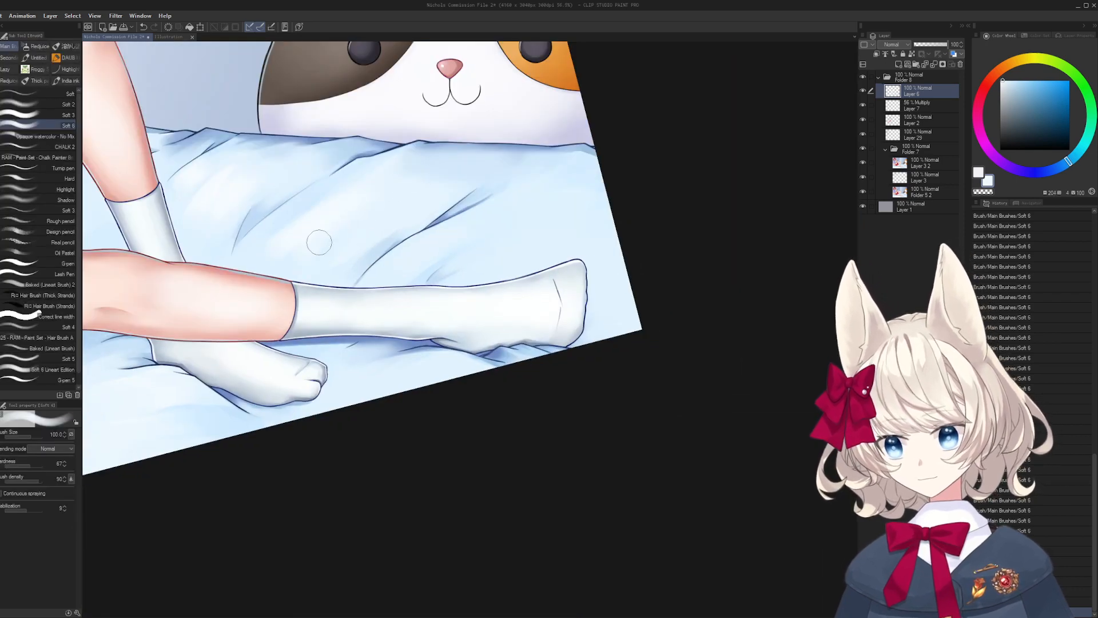
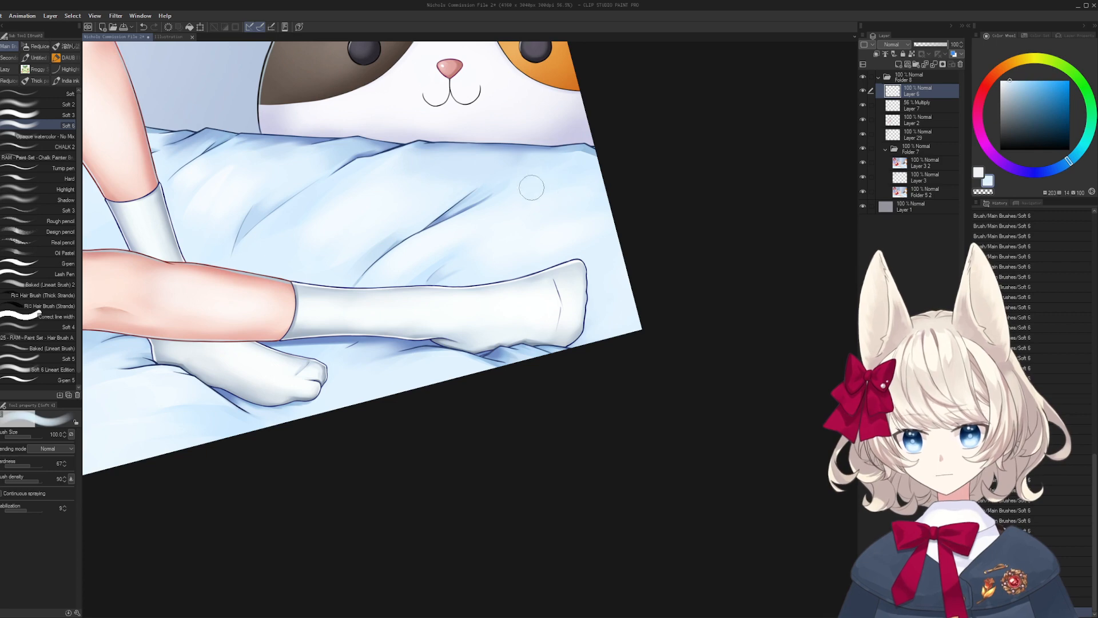
- Soften the faint bedsheet crease in the painting's lower-left corner with sampled light blue, using smaller Soft 6 brush sizes
{"action": "left_click_drag", "start_coordinate": [271, 363], "coordinate": [706, 239]}
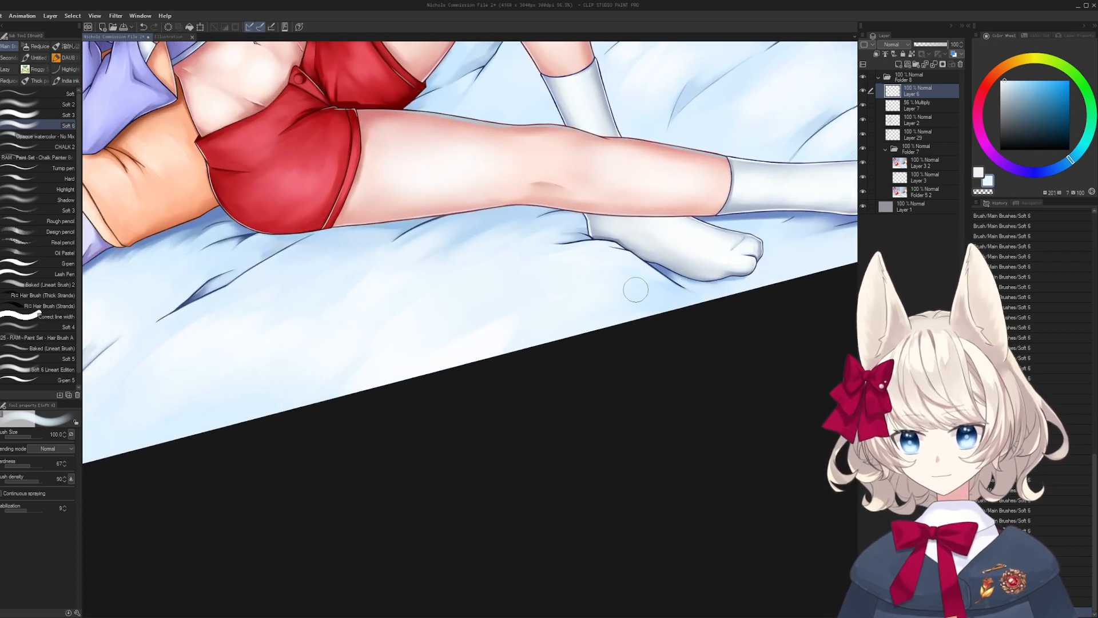
{"action": "left_click_drag", "start_coordinate": [471, 339], "coordinate": [761, 293]}
{"action": "left_click", "coordinate": [496, 300], "text": "alt"}
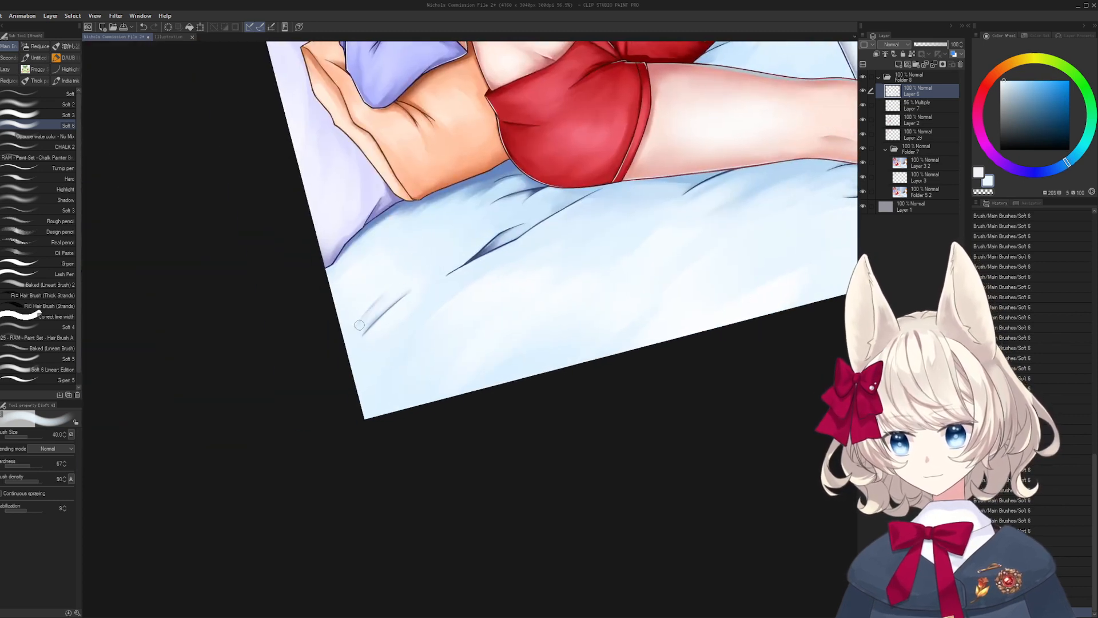
{"action": "key", "text": "ctrl+space"}
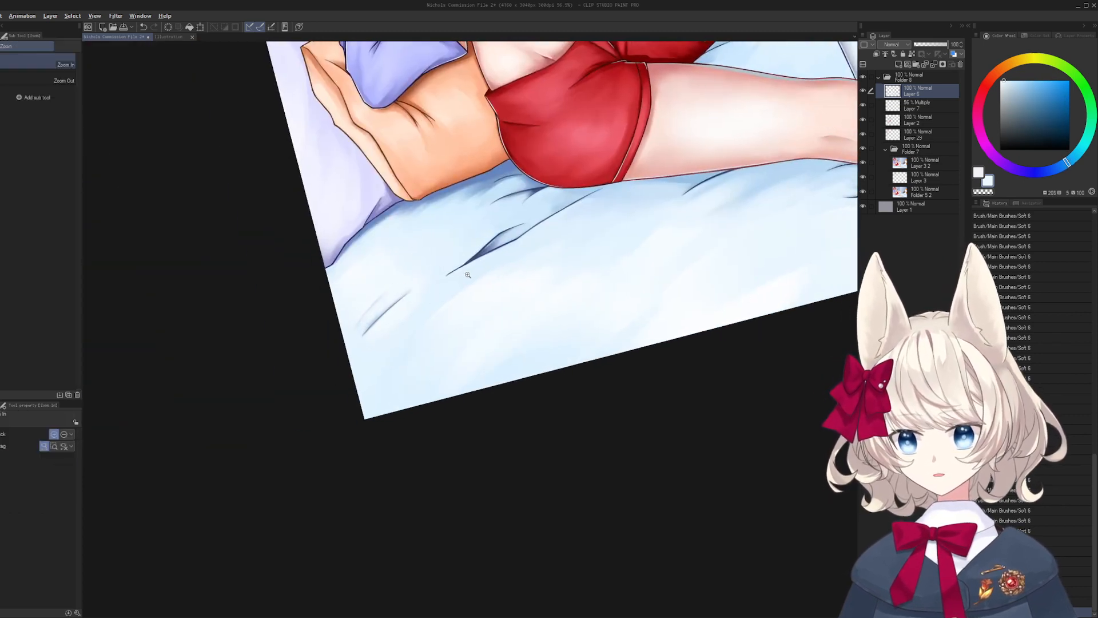
{"action": "left_click_drag", "start_coordinate": [464, 277], "coordinate": [451, 283]}
{"action": "left_click", "coordinate": [398, 296], "text": "alt"}
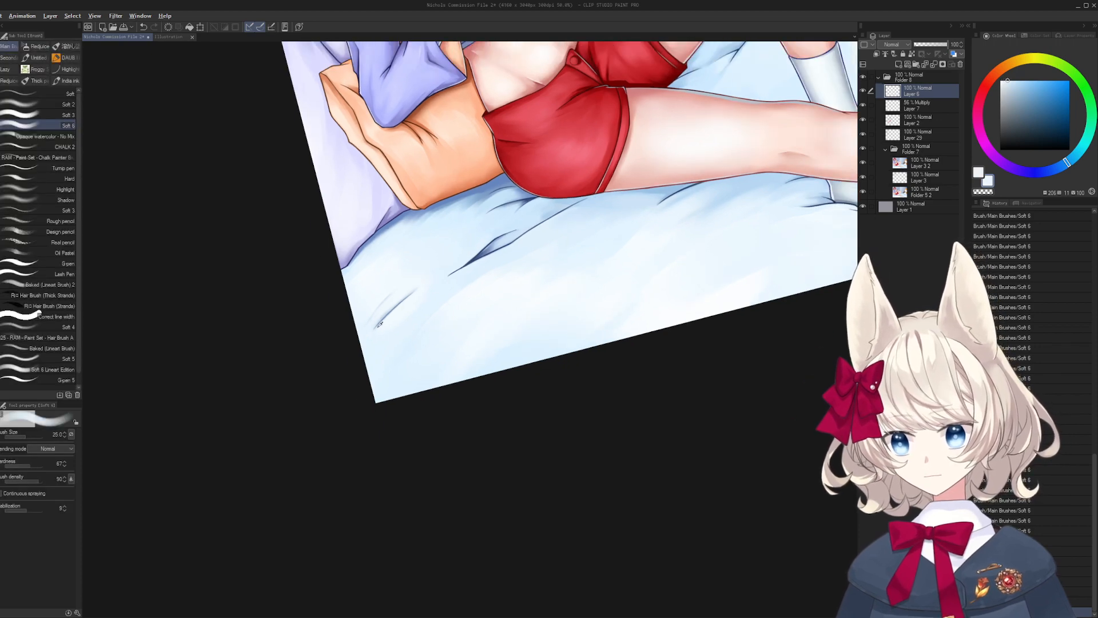
{"action": "key", "text": "bracketright"}
{"action": "key", "text": "bracketright"}
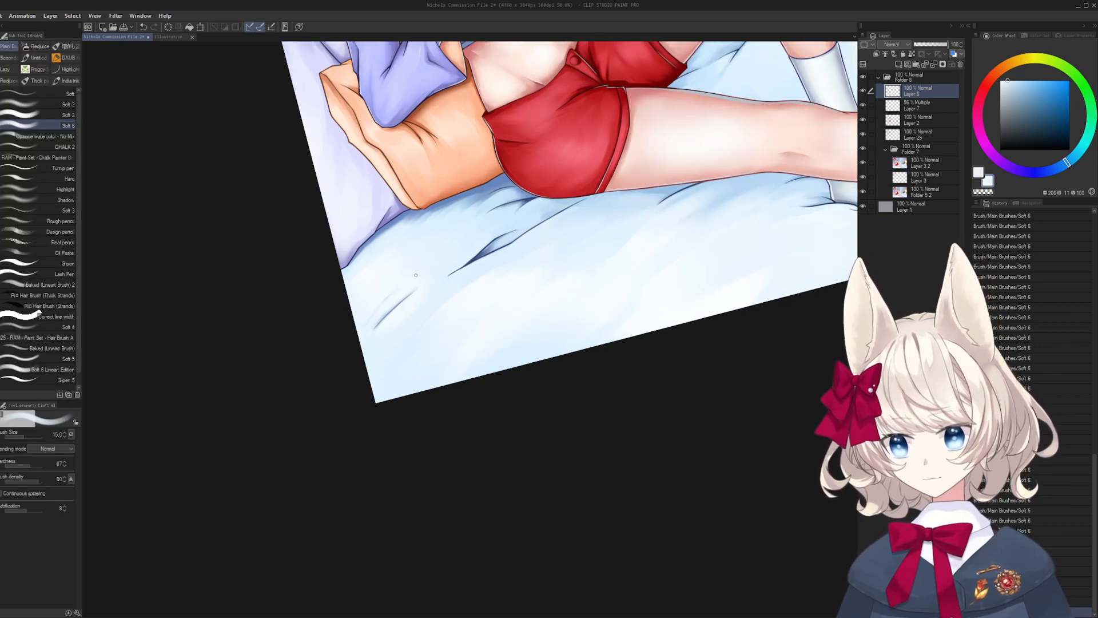
- Review the whole painting, mirror the canvas view, and compare it with Folder 7 hidden and shown
{"action": "key", "text": "ctrl+space"}
{"action": "left_click_drag", "start_coordinate": [497, 258], "coordinate": [370, 358]}
{"action": "key", "text": "space"}
{"action": "left_click_drag", "start_coordinate": [813, 192], "coordinate": [732, 207]}
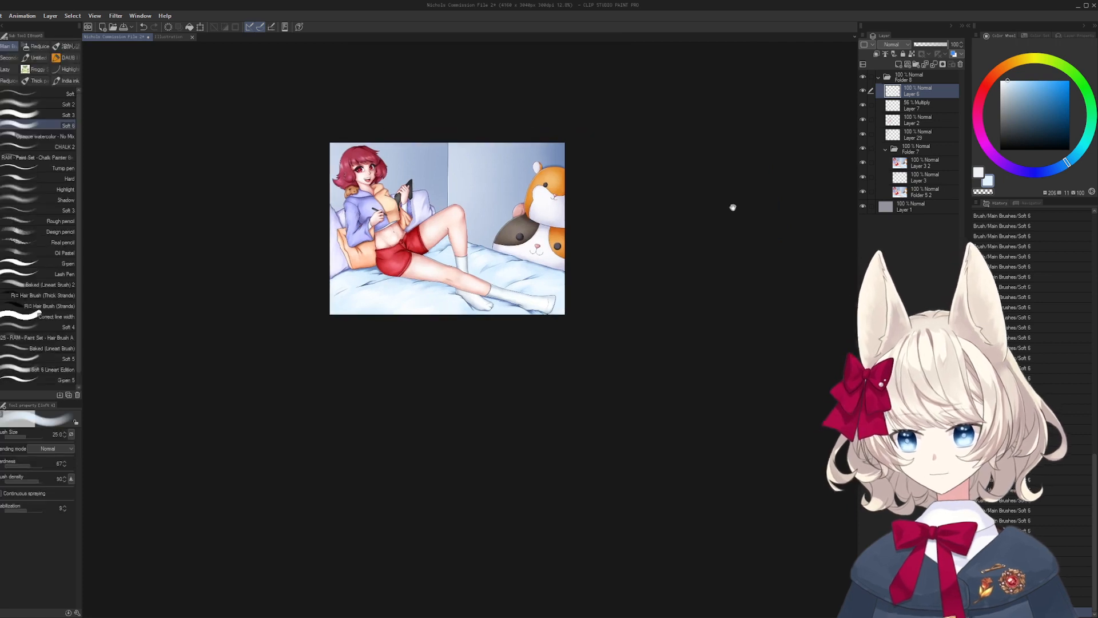
{"action": "left_click", "coordinate": [864, 151]}
{"action": "key", "text": "h"}
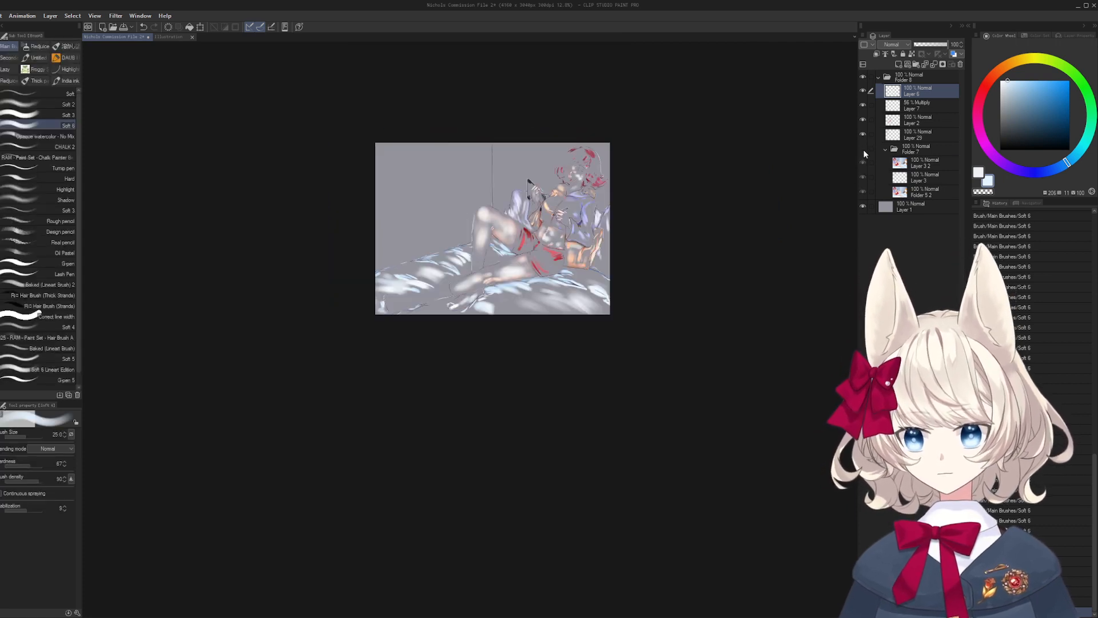
{"action": "left_click", "coordinate": [863, 150]}
{"action": "left_click", "coordinate": [863, 150]}
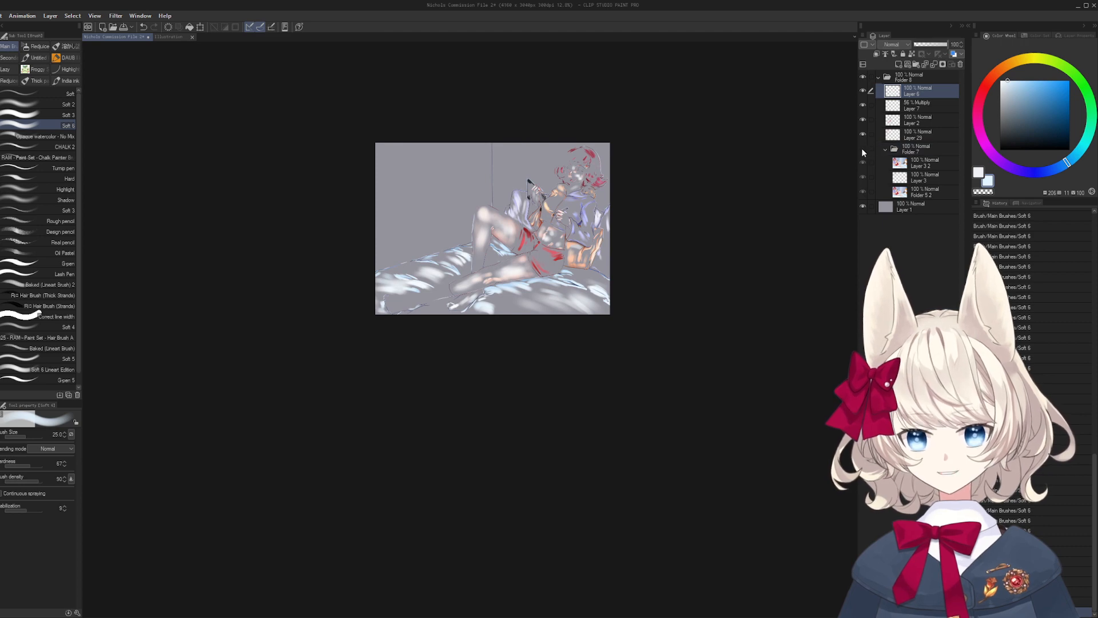
{"action": "left_click", "coordinate": [864, 151]}
- Refine the bedsheet ridge outline below the cat plush with sampled dark blue at brush size 4 to 5
{"action": "key", "text": "ctrl+space"}
{"action": "left_click_drag", "start_coordinate": [403, 273], "coordinate": [546, 247]}
{"action": "key", "text": "shift+space"}
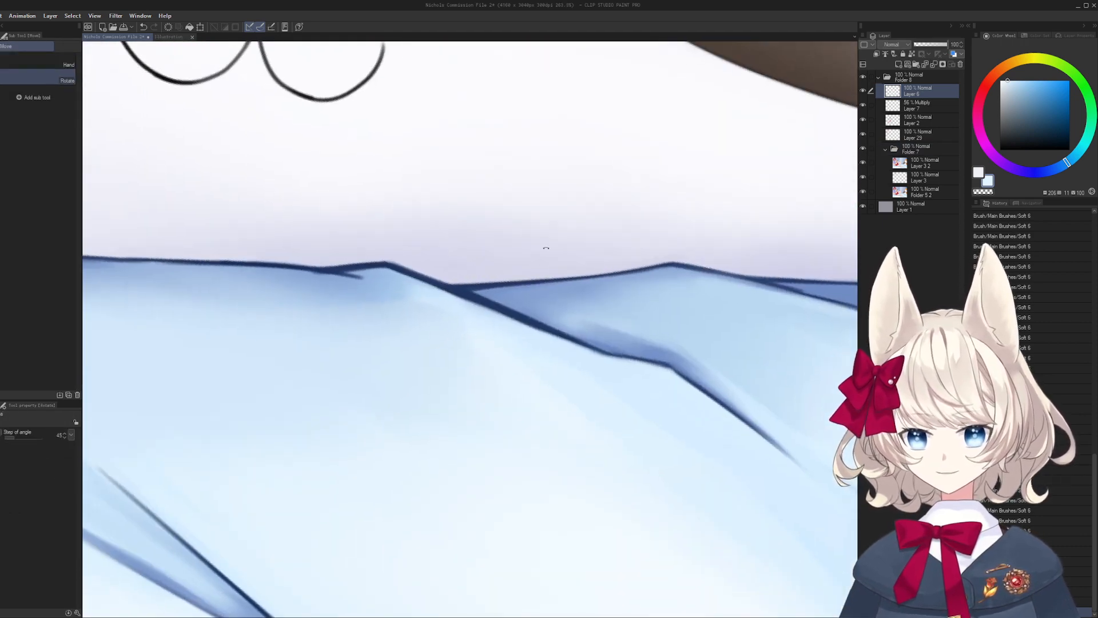
{"action": "key", "text": "space"}
{"action": "mouse_move", "coordinate": [699, 291]}
{"action": "left_mouse_down"}
{"action": "mouse_move", "coordinate": [414, 282]}
{"action": "mouse_move", "coordinate": [402, 300]}
{"action": "mouse_move", "coordinate": [487, 272]}
{"action": "left_mouse_up"}
{"action": "key", "text": "shift+space"}
{"action": "key", "text": "ctrl+space"}
{"action": "left_click", "coordinate": [489, 259], "text": "alt"}
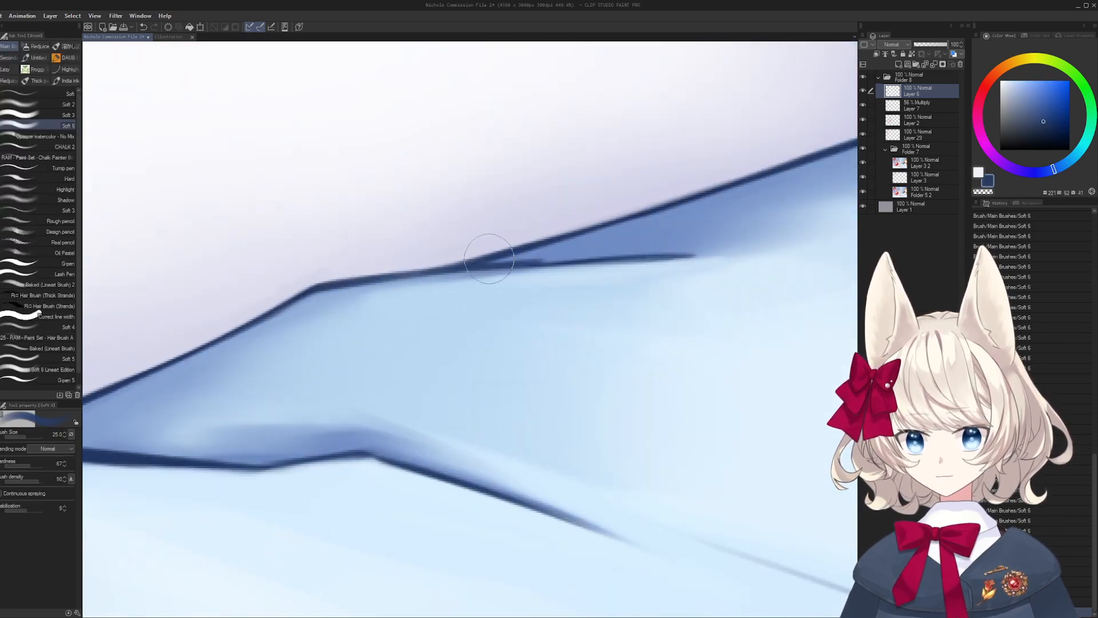
{"action": "key", "text": "bracketleft"}
{"action": "key", "text": "bracketleft"}
{"action": "key", "text": "bracketleft"}
{"action": "key", "text": "bracketleft"}
{"action": "key", "text": "bracketleft"}
{"action": "key", "text": "bracketleft"}
{"action": "key", "text": "bracketleft"}
{"action": "key", "text": "bracketleft"}
{"action": "key", "text": "bracketleft"}
{"action": "key", "text": "bracketleft"}
{"action": "key", "text": "bracketleft"}
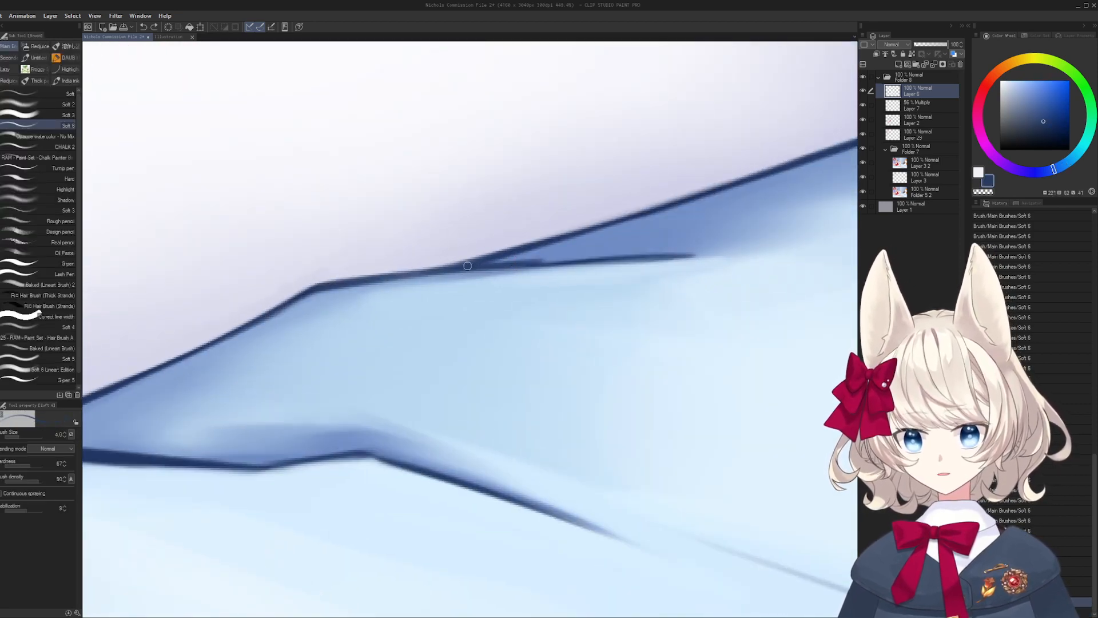
{"action": "mouse_move", "coordinate": [489, 260]}
{"action": "left_mouse_down"}
{"action": "mouse_move", "coordinate": [683, 256]}
{"action": "mouse_move", "coordinate": [599, 326]}
{"action": "left_mouse_up"}
{"action": "key", "text": "shift+space"}
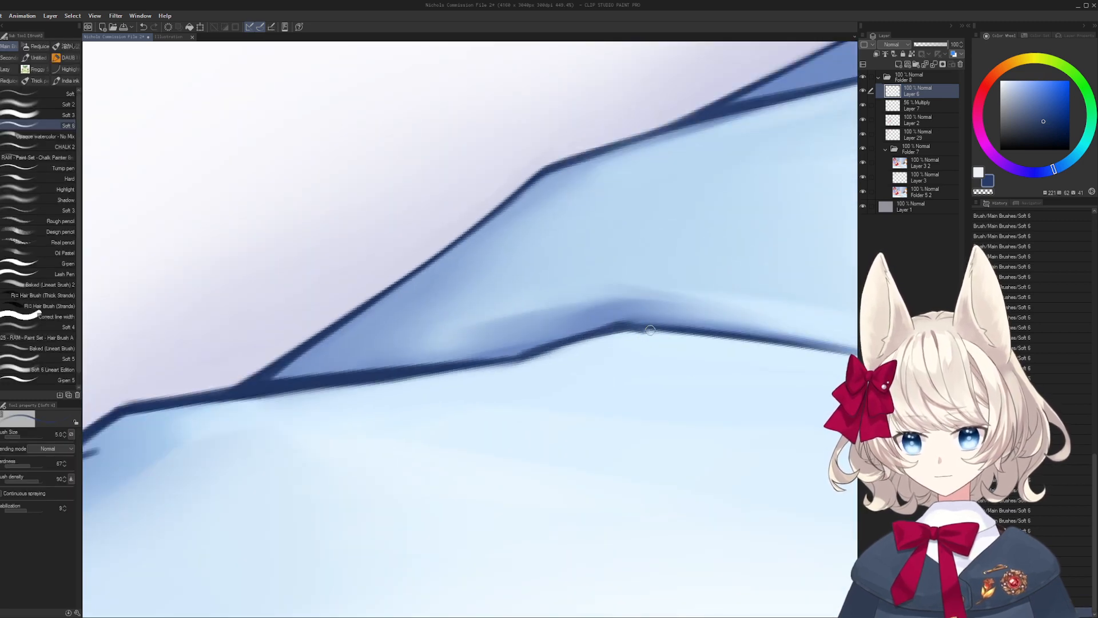
{"action": "key", "text": "ctrl+z"}
{"action": "left_click_drag", "start_coordinate": [599, 330], "coordinate": [653, 334]}
- Clean up the dark bedsheet fold line branching off the ridge with a size 4 brush
{"action": "key", "text": "ctrl+space"}
{"action": "mouse_move", "coordinate": [653, 337]}
{"action": "left_mouse_down"}
{"action": "mouse_move", "coordinate": [513, 368]}
{"action": "mouse_move", "coordinate": [529, 330]}
{"action": "left_mouse_up"}
{"action": "key", "text": "shift+space"}
{"action": "key", "text": "ctrl+space"}
{"action": "left_click_drag", "start_coordinate": [643, 270], "coordinate": [687, 278]}
{"action": "mouse_move", "coordinate": [569, 290]}
{"action": "left_mouse_down"}
{"action": "mouse_move", "coordinate": [642, 255]}
{"action": "mouse_move", "coordinate": [713, 245]}
{"action": "left_mouse_up"}
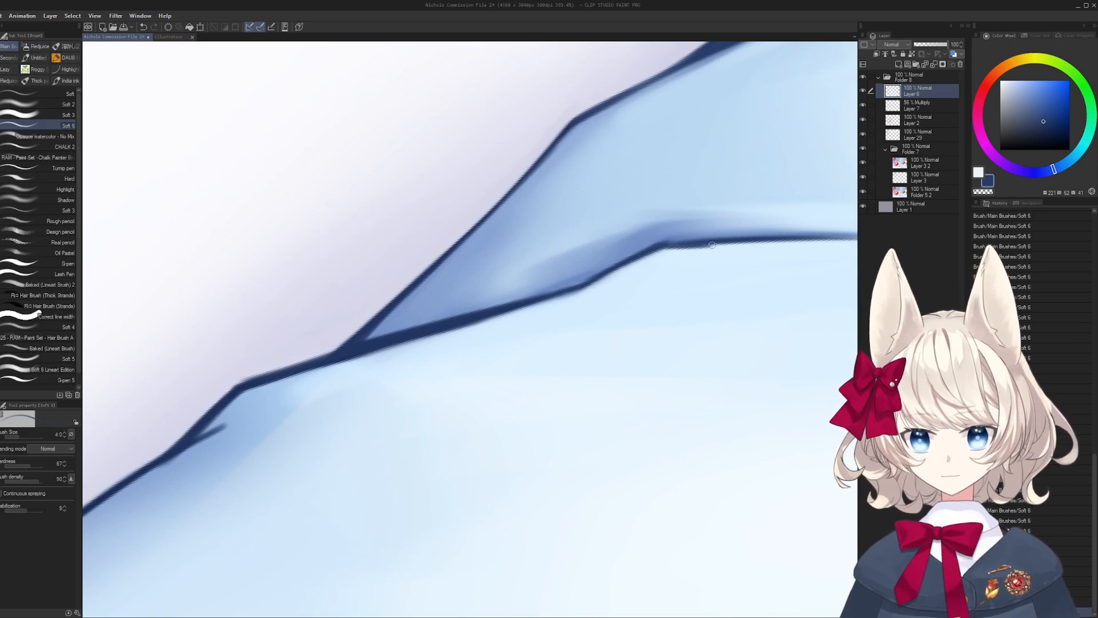
{"action": "left_click_drag", "start_coordinate": [537, 329], "coordinate": [722, 183]}
- Rework the short crease where the bedsheet ridge bends below the plush, using sampled blue at brush size 5
{"action": "mouse_move", "coordinate": [398, 315]}
{"action": "left_mouse_down"}
{"action": "mouse_move", "coordinate": [474, 270]}
{"action": "mouse_move", "coordinate": [511, 227]}
{"action": "left_mouse_up"}
{"action": "left_click", "coordinate": [444, 267], "text": "alt"}
{"action": "left_click_drag", "start_coordinate": [420, 275], "coordinate": [509, 230]}
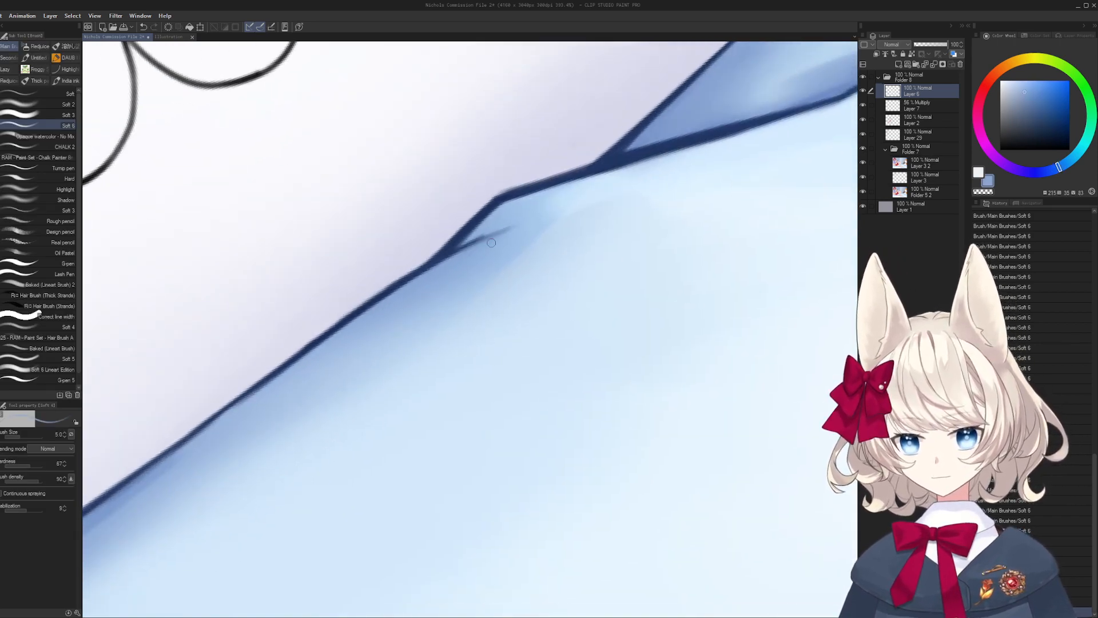
{"action": "key", "text": "ctrl+z"}
{"action": "left_click", "coordinate": [492, 182], "text": "alt"}
{"action": "mouse_move", "coordinate": [544, 174]}
{"action": "left_mouse_down"}
{"action": "mouse_move", "coordinate": [400, 274]}
{"action": "mouse_move", "coordinate": [524, 201]}
{"action": "mouse_move", "coordinate": [538, 178]}
{"action": "left_mouse_up"}
- Fade the tails of the two converging bedsheet creases beside the leg with sampled light blues at brush size 17 to 25
{"action": "left_click_drag", "start_coordinate": [497, 267], "coordinate": [264, 260]}
{"action": "mouse_move", "coordinate": [556, 289]}
{"action": "left_mouse_down"}
{"action": "mouse_move", "coordinate": [504, 277]}
{"action": "mouse_move", "coordinate": [564, 286]}
{"action": "left_mouse_up"}
{"action": "left_click", "coordinate": [501, 297], "text": "alt"}
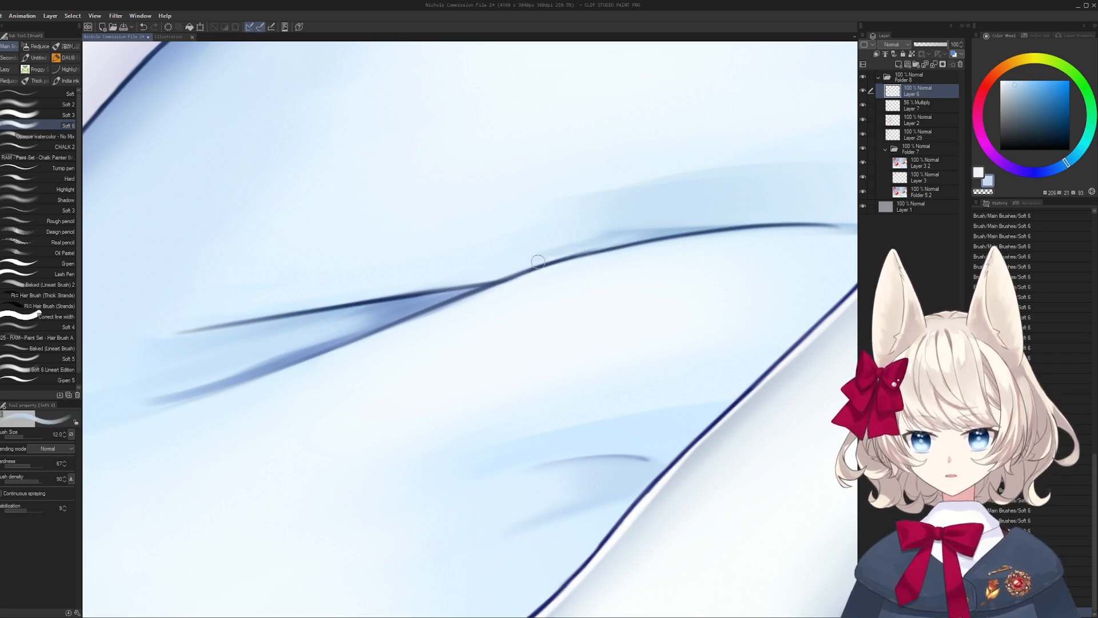
{"action": "key", "text": "r"}
{"action": "mouse_move", "coordinate": [589, 233]}
{"action": "left_mouse_down"}
{"action": "mouse_move", "coordinate": [470, 295]}
{"action": "mouse_move", "coordinate": [698, 242]}
{"action": "left_mouse_up"}
{"action": "left_click", "coordinate": [394, 306], "text": "alt"}
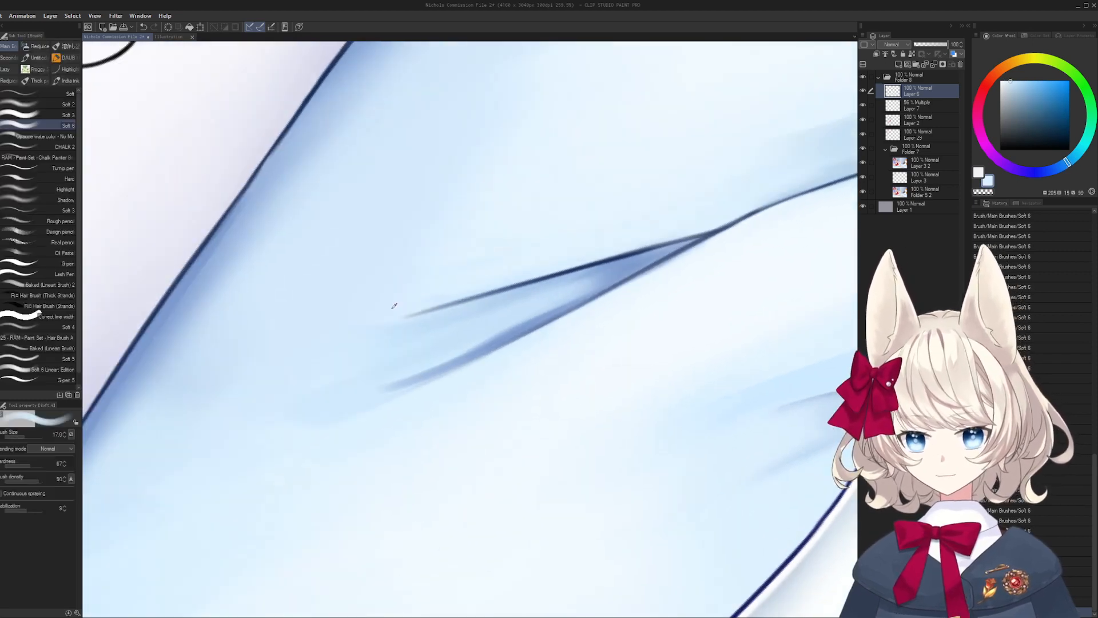
{"action": "left_click_drag", "start_coordinate": [413, 313], "coordinate": [525, 280]}
{"action": "mouse_move", "coordinate": [476, 289]}
{"action": "left_mouse_down"}
{"action": "mouse_move", "coordinate": [604, 249]}
{"action": "mouse_move", "coordinate": [518, 269]}
{"action": "left_mouse_up"}
{"action": "left_click", "coordinate": [585, 247], "text": "alt"}
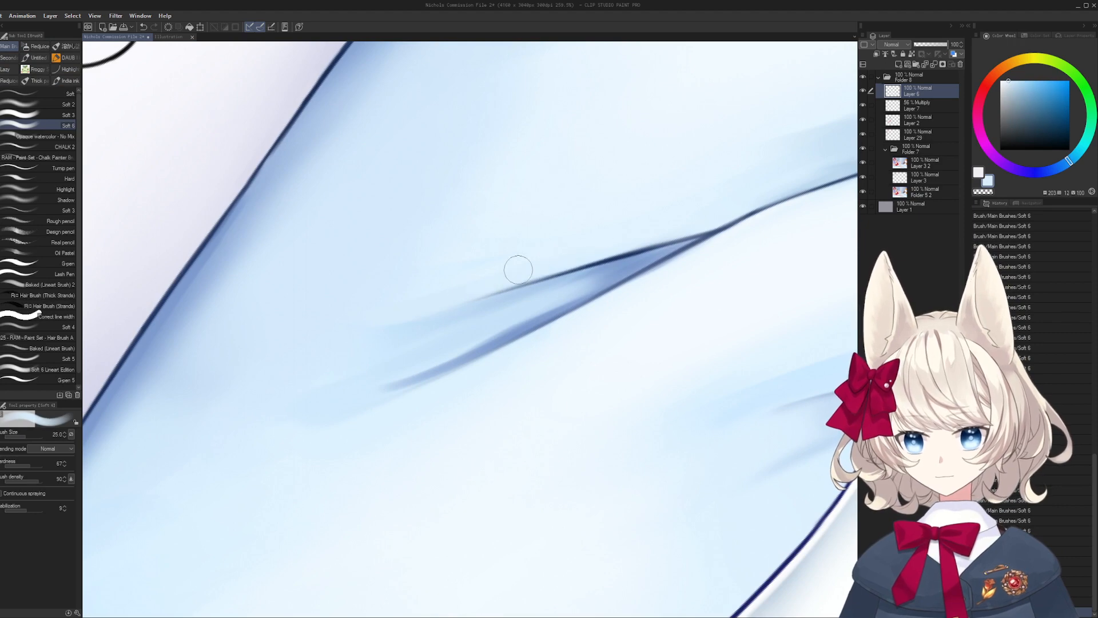
{"action": "left_click_drag", "start_coordinate": [351, 394], "coordinate": [519, 324]}
{"action": "left_click_drag", "start_coordinate": [466, 349], "coordinate": [572, 309]}
- Soften the tip of the long bedsheet fold where it approaches the sock, using sampled light blue
{"action": "mouse_move", "coordinate": [715, 224]}
{"action": "left_mouse_down"}
{"action": "mouse_move", "coordinate": [496, 255]}
{"action": "mouse_move", "coordinate": [336, 300]}
{"action": "left_mouse_up"}
{"action": "mouse_move", "coordinate": [670, 235]}
{"action": "left_mouse_down"}
{"action": "mouse_move", "coordinate": [545, 293]}
{"action": "mouse_move", "coordinate": [578, 273]}
{"action": "left_mouse_up"}
{"action": "left_click", "coordinate": [573, 277], "text": "alt"}
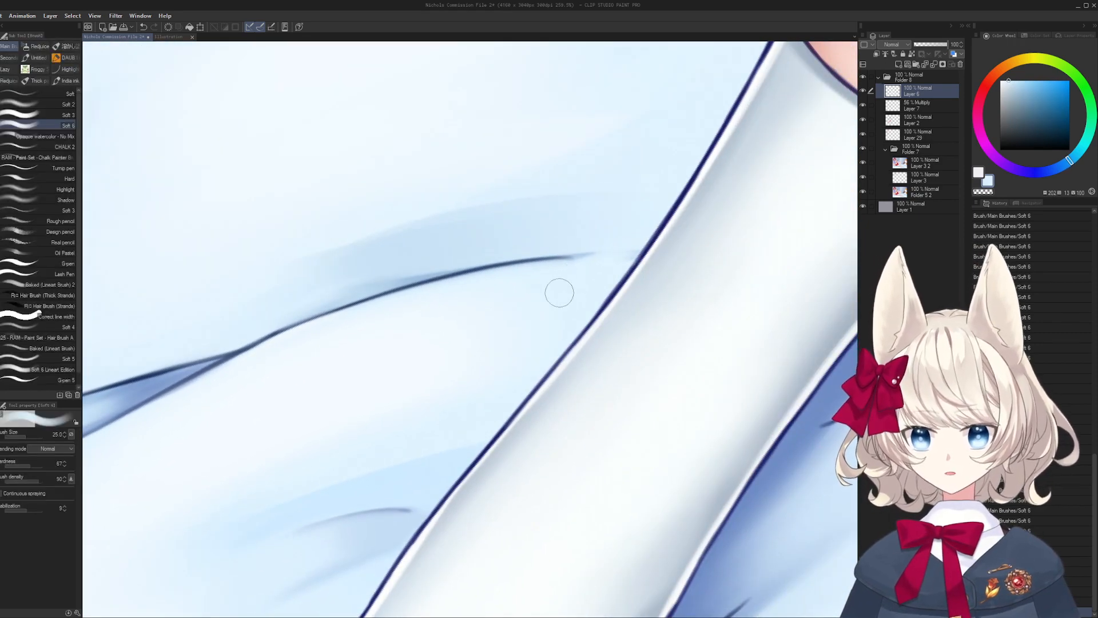
{"action": "mouse_move", "coordinate": [481, 287]}
{"action": "left_mouse_down"}
{"action": "mouse_move", "coordinate": [608, 321]}
{"action": "mouse_move", "coordinate": [542, 238]}
{"action": "mouse_move", "coordinate": [485, 305]}
{"action": "mouse_move", "coordinate": [434, 303]}
{"action": "left_mouse_up"}
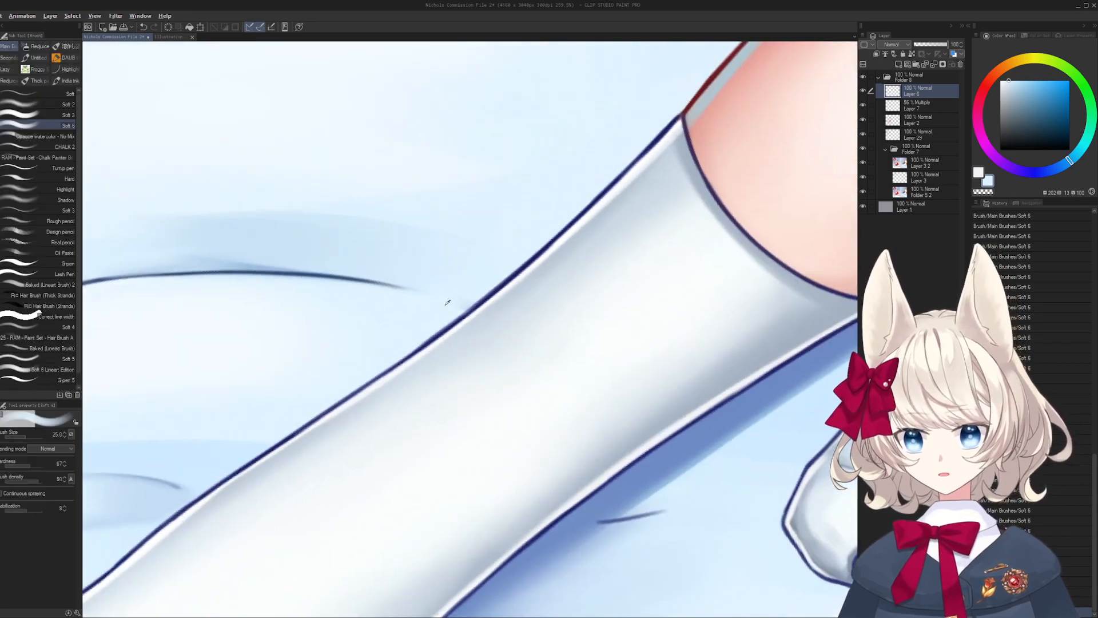
{"action": "mouse_move", "coordinate": [488, 275]}
{"action": "left_mouse_down"}
{"action": "mouse_move", "coordinate": [559, 397]}
{"action": "mouse_move", "coordinate": [401, 303]}
{"action": "mouse_move", "coordinate": [338, 336]}
{"action": "left_mouse_up"}
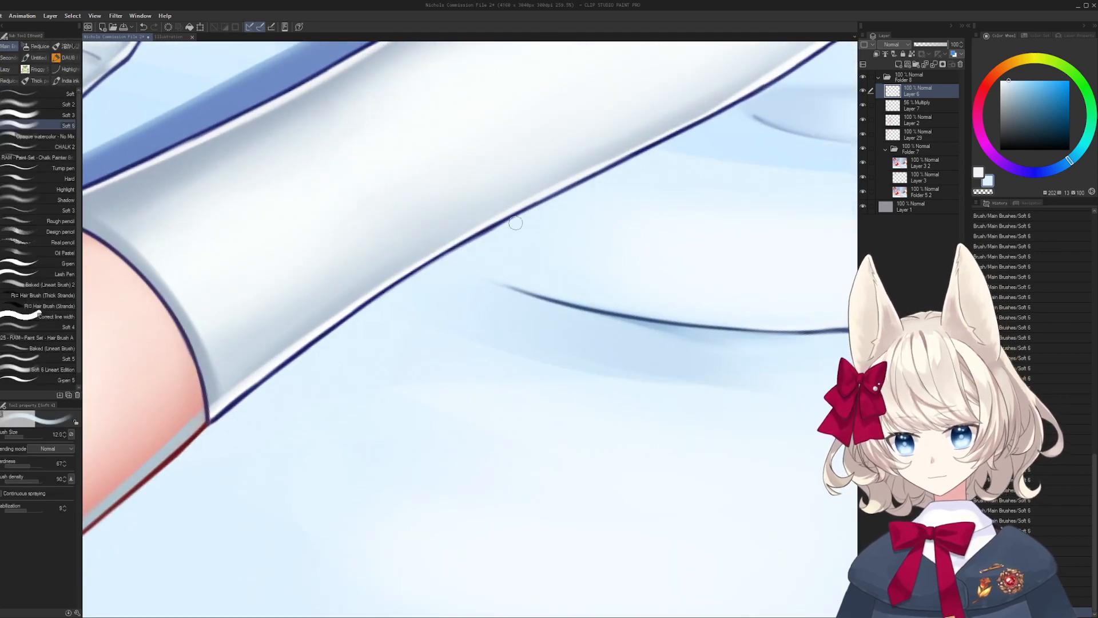
{"action": "mouse_move", "coordinate": [414, 284]}
{"action": "left_mouse_down"}
{"action": "mouse_move", "coordinate": [661, 260]}
{"action": "mouse_move", "coordinate": [314, 326]}
{"action": "mouse_move", "coordinate": [412, 257]}
{"action": "left_mouse_up"}
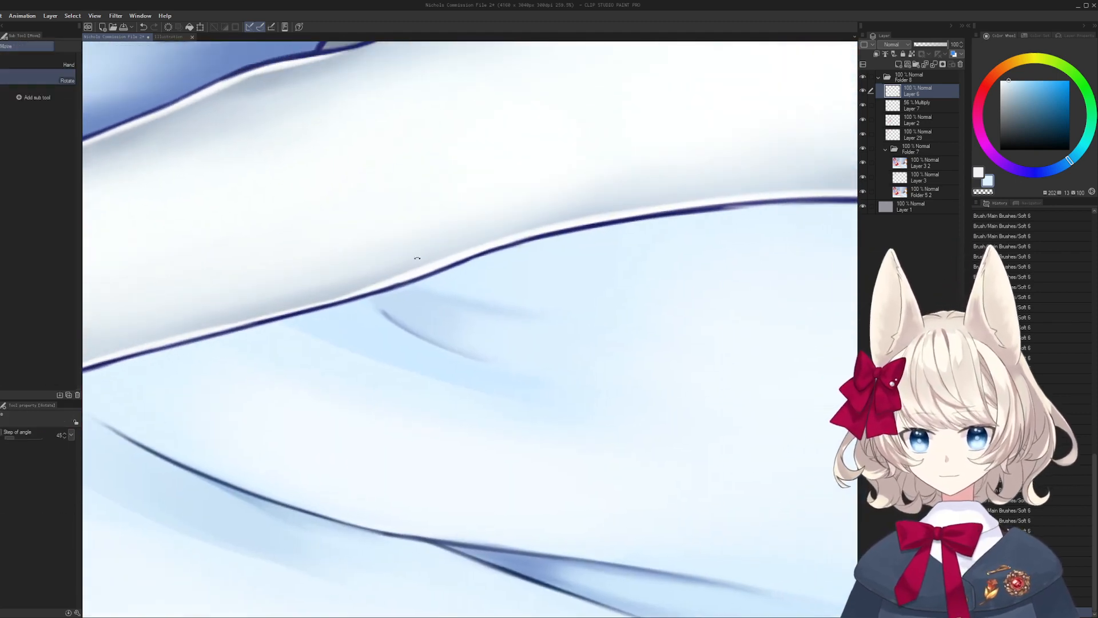
- Clean up the white rim along the sock's edge with a near-white tone at brush size 6 to 7
{"action": "mouse_move", "coordinate": [542, 251]}
{"action": "left_mouse_down"}
{"action": "mouse_move", "coordinate": [400, 456]}
{"action": "mouse_move", "coordinate": [441, 307]}
{"action": "mouse_move", "coordinate": [489, 310]}
{"action": "mouse_move", "coordinate": [534, 283]}
{"action": "left_mouse_up"}
{"action": "key", "text": "bracketleft"}
{"action": "key", "text": "bracketleft"}
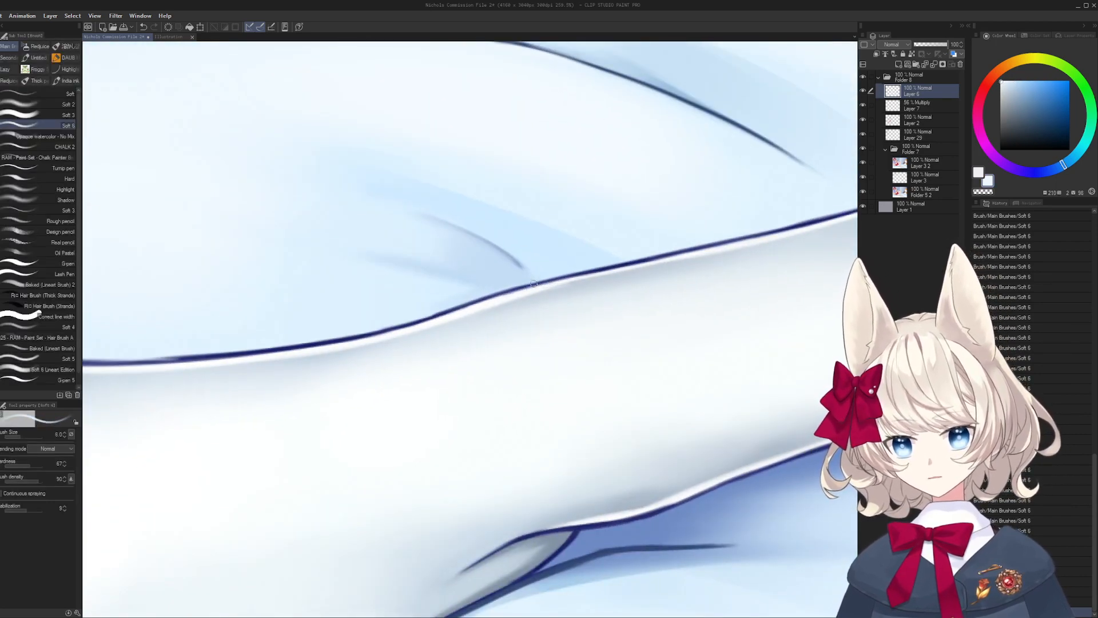
{"action": "key", "text": "bracketright"}
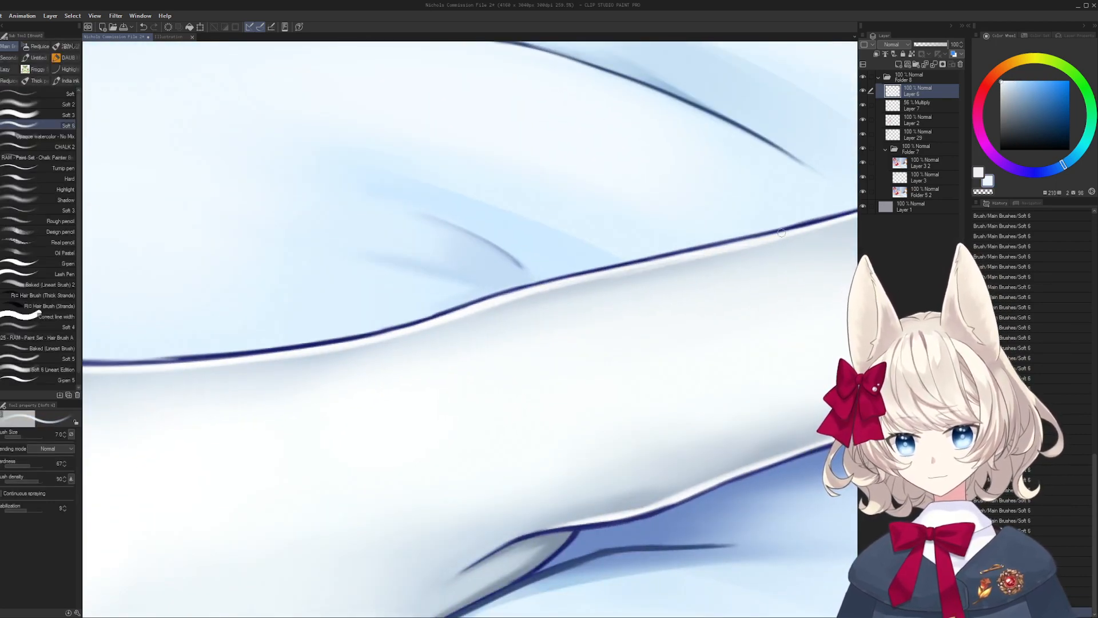
{"action": "mouse_move", "coordinate": [414, 309]}
{"action": "left_mouse_down"}
{"action": "mouse_move", "coordinate": [617, 258]}
{"action": "mouse_move", "coordinate": [410, 297]}
{"action": "mouse_move", "coordinate": [433, 307]}
{"action": "left_mouse_up"}
- Refine the outline along the sock's foot with sampled bedsheet blue and dark blue, using a size 4 brush for the line
{"action": "left_click", "coordinate": [364, 318], "text": "alt"}
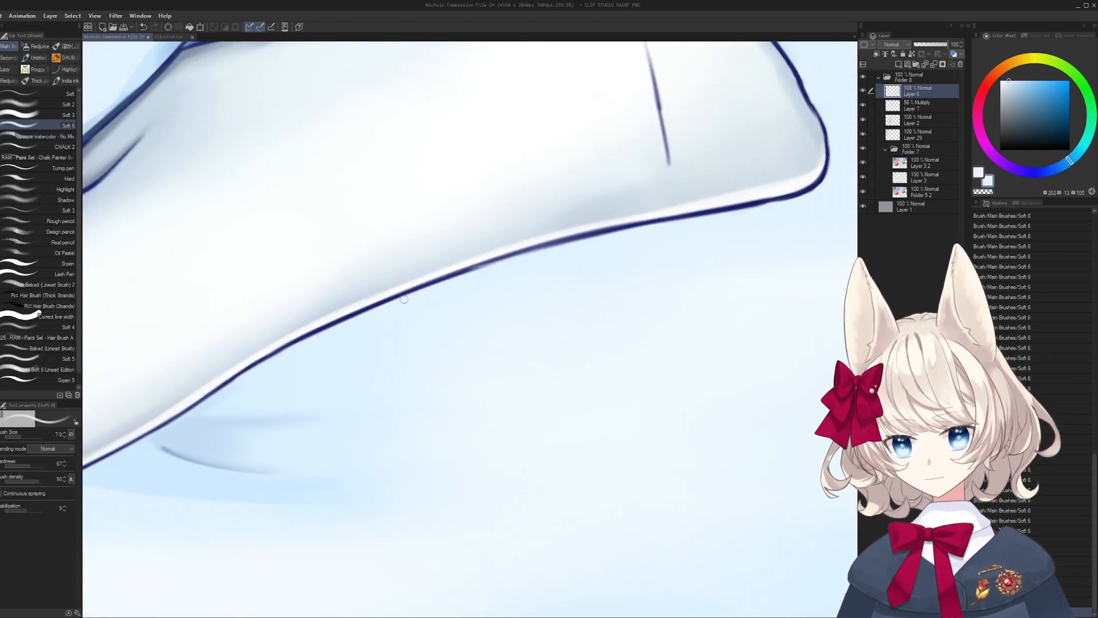
{"action": "left_click", "coordinate": [460, 268], "text": "alt"}
{"action": "left_click_drag", "start_coordinate": [550, 246], "coordinate": [442, 280]}
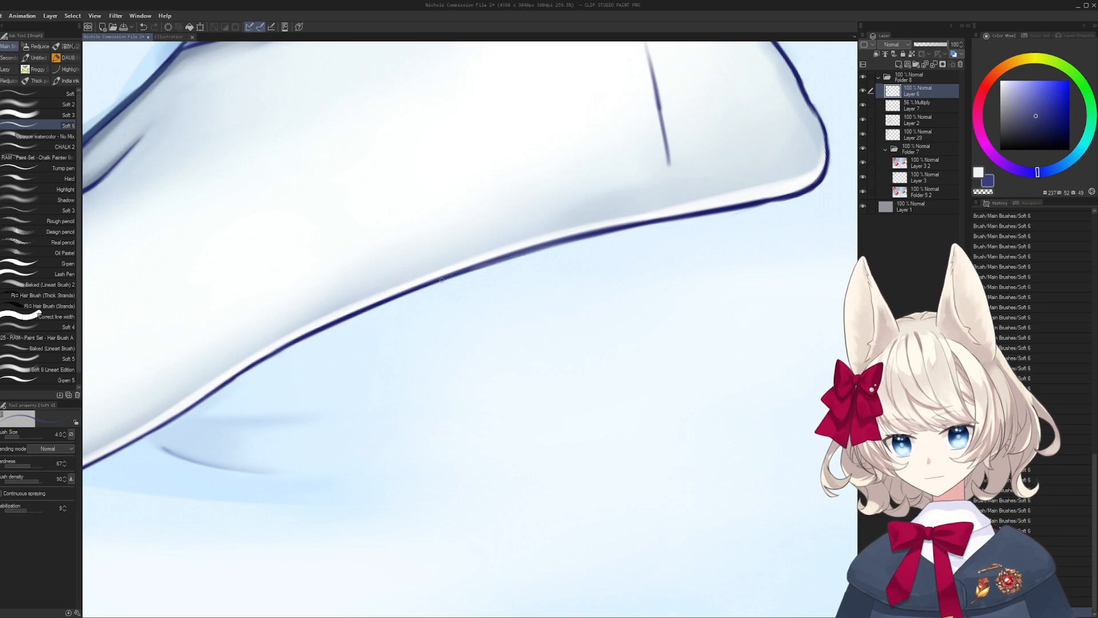
{"action": "mouse_move", "coordinate": [569, 241]}
{"action": "left_mouse_down"}
{"action": "mouse_move", "coordinate": [551, 417]}
{"action": "mouse_move", "coordinate": [407, 406]}
{"action": "mouse_move", "coordinate": [483, 358]}
{"action": "mouse_move", "coordinate": [396, 337]}
{"action": "mouse_move", "coordinate": [508, 259]}
{"action": "left_mouse_up"}
{"action": "mouse_move", "coordinate": [401, 321]}
{"action": "left_mouse_down"}
{"action": "mouse_move", "coordinate": [507, 257]}
{"action": "mouse_move", "coordinate": [470, 263]}
{"action": "mouse_move", "coordinate": [493, 255]}
{"action": "mouse_move", "coordinate": [466, 284]}
{"action": "mouse_move", "coordinate": [505, 261]}
{"action": "left_mouse_up"}
- Blend along the crease line near the sock's toes with sampled light tones at brush size 10
{"action": "key", "text": "bracketright"}
{"action": "key", "text": "bracketright"}
{"action": "key", "text": "bracketright"}
{"action": "left_click", "coordinate": [411, 292], "text": "alt"}
{"action": "left_click", "coordinate": [546, 250], "text": "alt"}
{"action": "key", "text": "bracketright"}
{"action": "key", "text": "bracketright"}
{"action": "left_click_drag", "start_coordinate": [503, 263], "coordinate": [416, 324]}
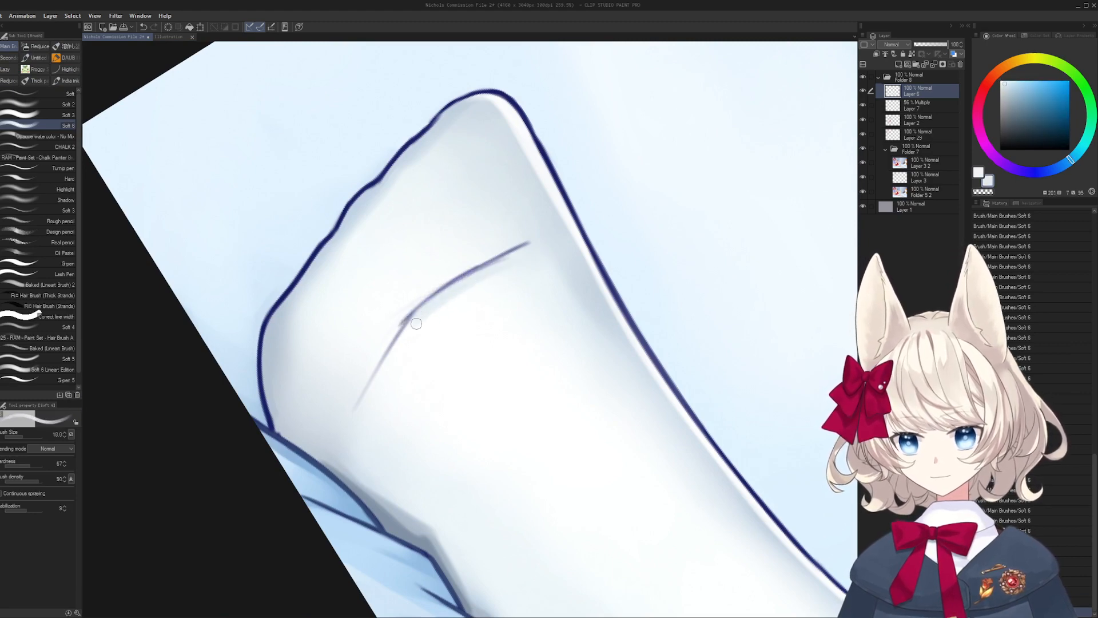
{"action": "mouse_move", "coordinate": [499, 261]}
{"action": "left_mouse_down"}
{"action": "mouse_move", "coordinate": [418, 314]}
{"action": "mouse_move", "coordinate": [395, 303]}
{"action": "left_mouse_up"}
{"action": "left_click", "coordinate": [395, 303], "text": "alt"}
- Smooth the shading on the sock's toe area with sampled pale tones, enlarging the brush to size 50
{"action": "key", "text": "bracketright"}
{"action": "key", "text": "bracketright"}
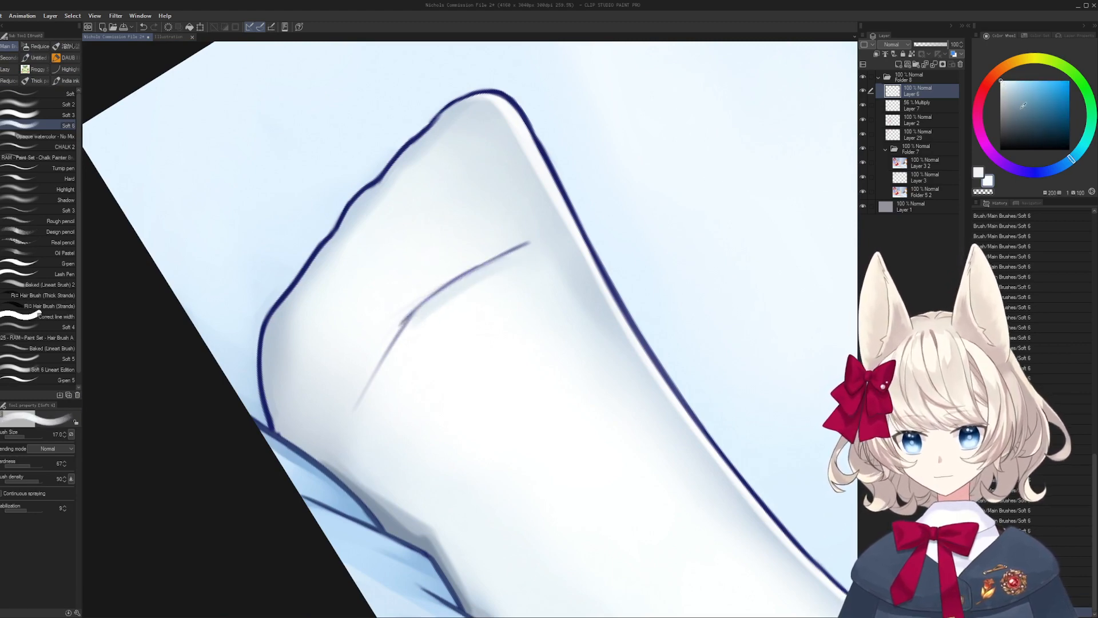
{"action": "key", "text": "bracketright"}
{"action": "left_click", "coordinate": [434, 218], "text": "alt"}
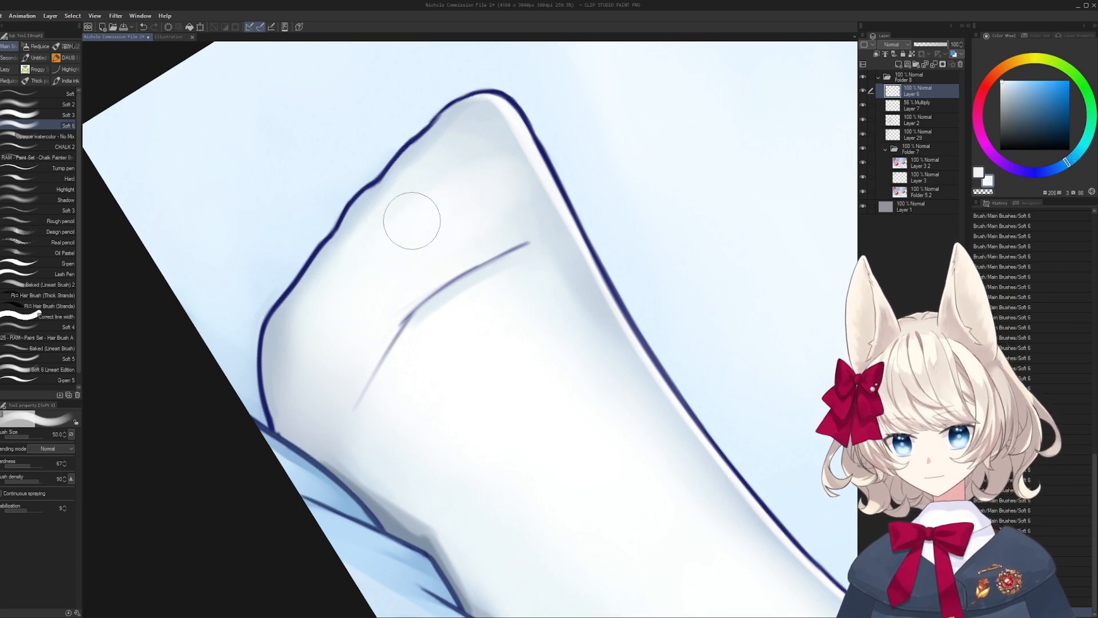
{"action": "key", "text": "bracketright"}
{"action": "key", "text": "bracketright"}
{"action": "left_click", "coordinate": [385, 412], "text": "alt"}
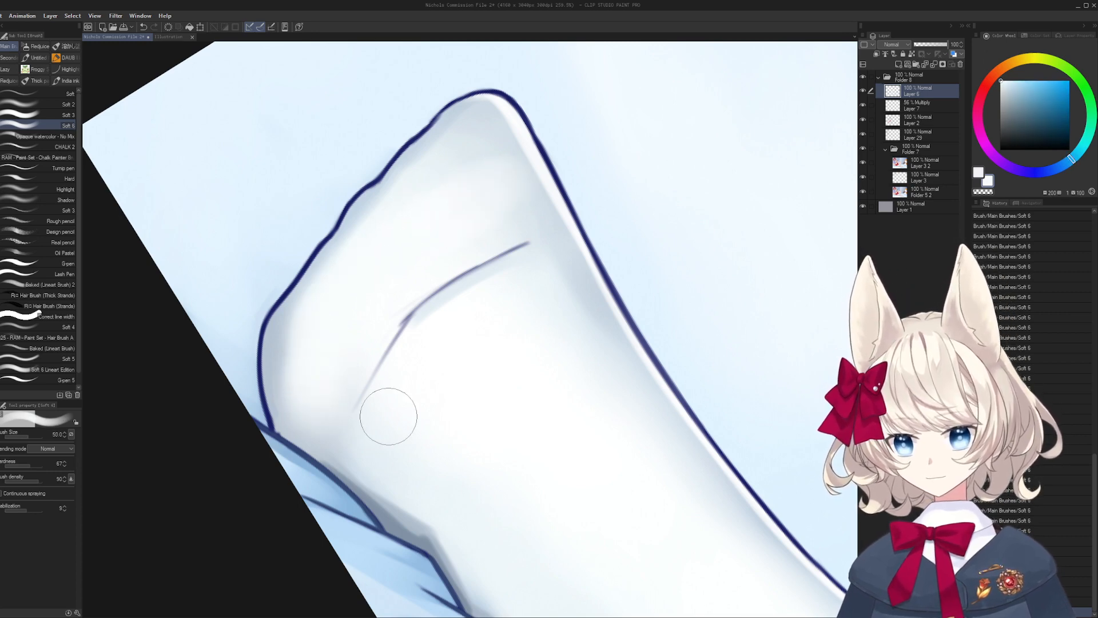
- Paint a soft shadow beside the toe crease and lighten its line with sampled sock tones at brush size 40
{"action": "key", "text": "bracketleft"}
{"action": "left_click", "coordinate": [535, 265], "text": "alt"}
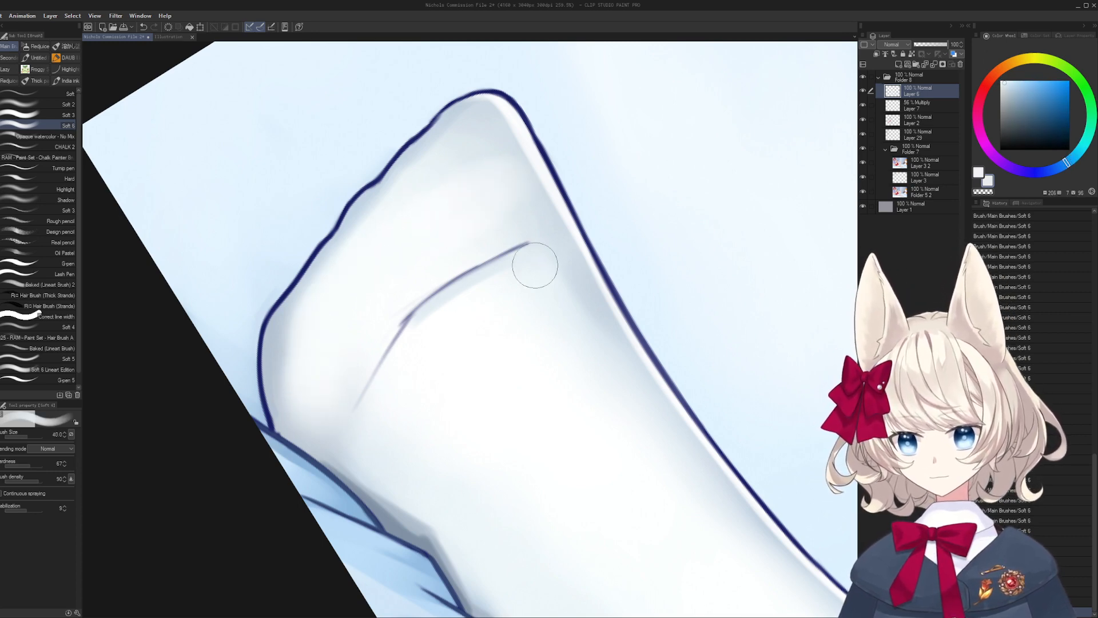
{"action": "left_click", "coordinate": [400, 373], "text": "alt"}
{"action": "left_click", "coordinate": [376, 402], "text": "alt"}
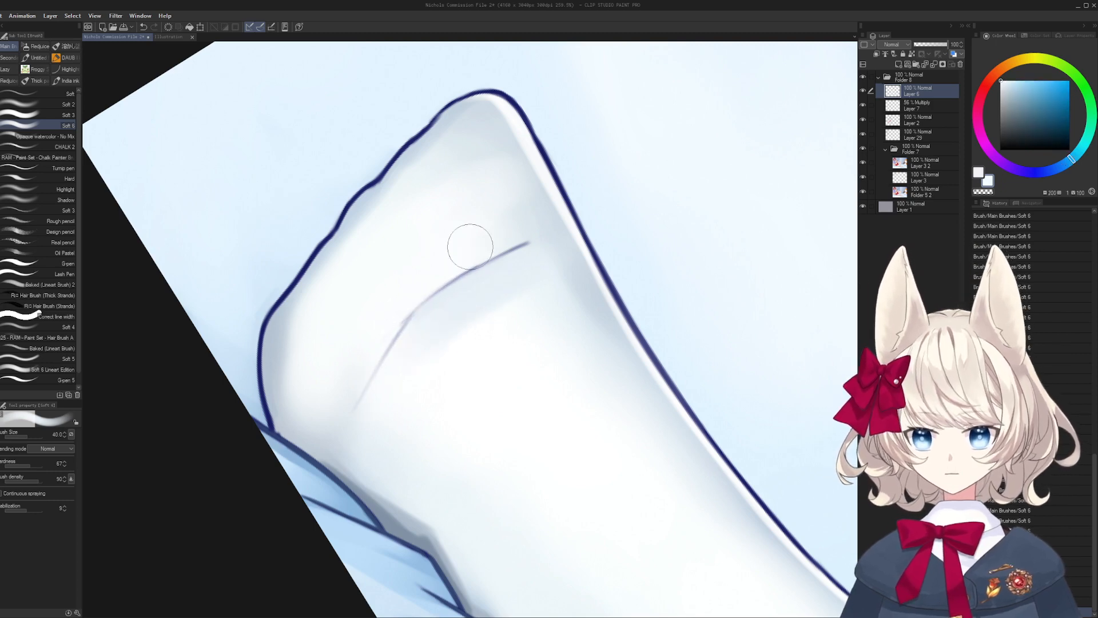
- Smooth the shading on both sides of the sock's toe crease with sampled pale tones at brush size 50
{"action": "left_click", "coordinate": [491, 177], "text": "alt"}
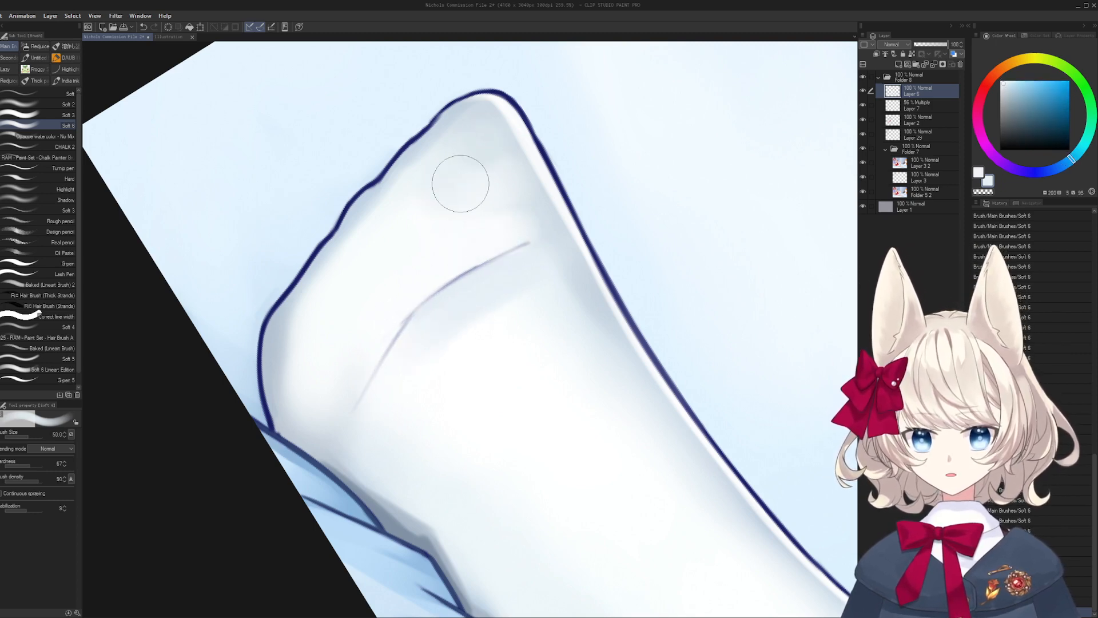
{"action": "key", "text": "bracketright"}
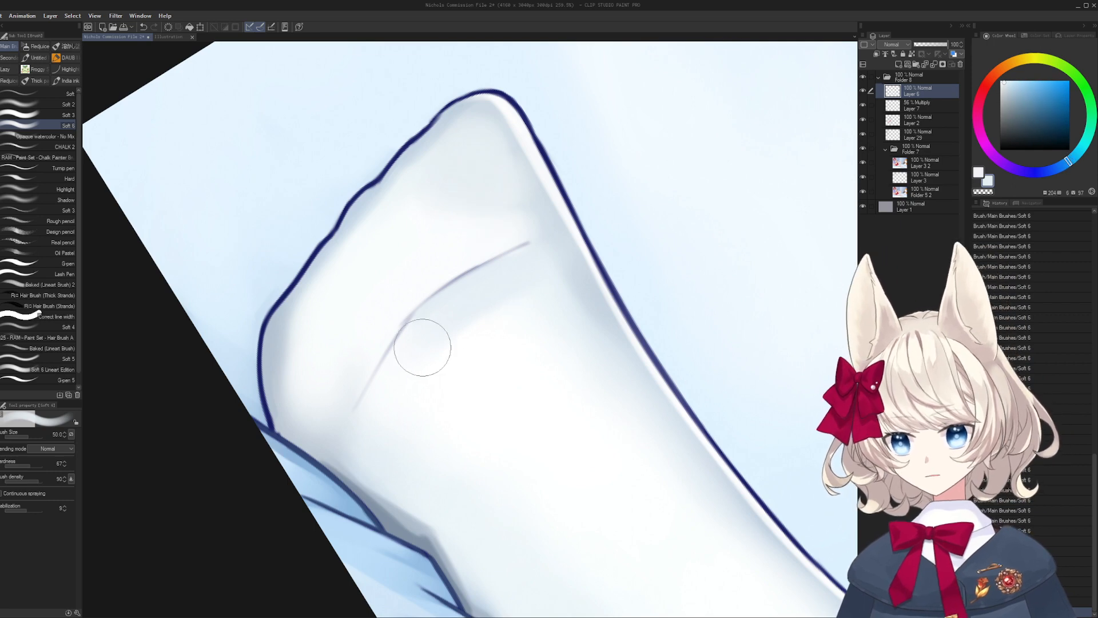
{"action": "left_click", "coordinate": [441, 368], "text": "alt"}
{"action": "left_click", "coordinate": [429, 394], "text": "alt"}
{"action": "left_click", "coordinate": [397, 374], "text": "alt"}
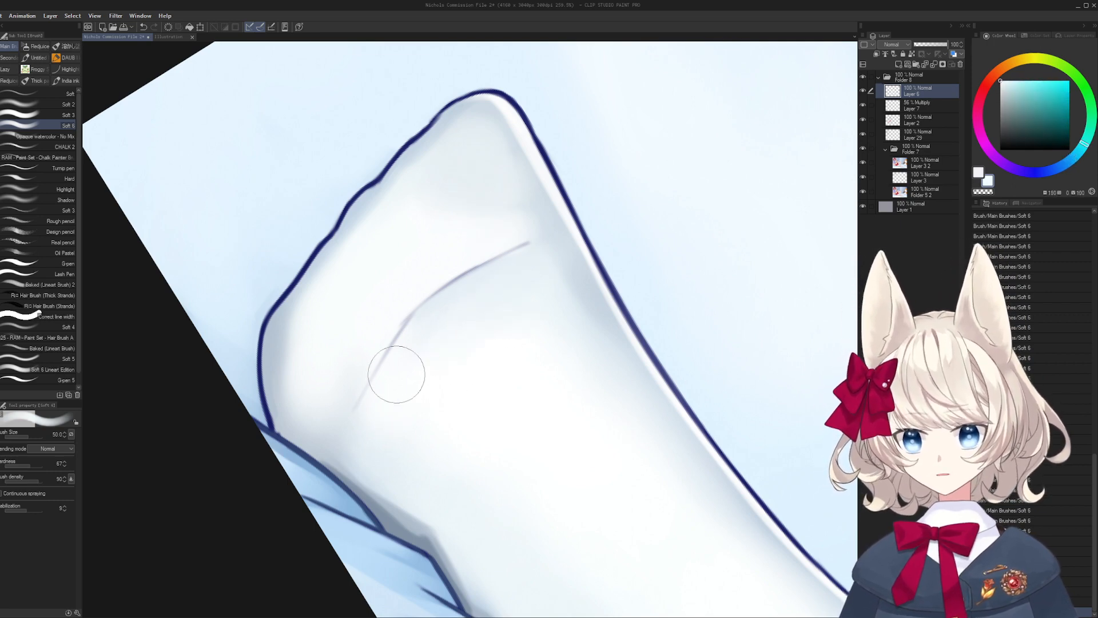
- Soften the grey shadow along the sock's edge beside the bedsheet folds with sampled sock tones at brush size 15
{"action": "key", "text": "r"}
{"action": "left_click_drag", "start_coordinate": [540, 283], "coordinate": [395, 297]}
{"action": "left_click", "coordinate": [458, 336], "text": "alt"}
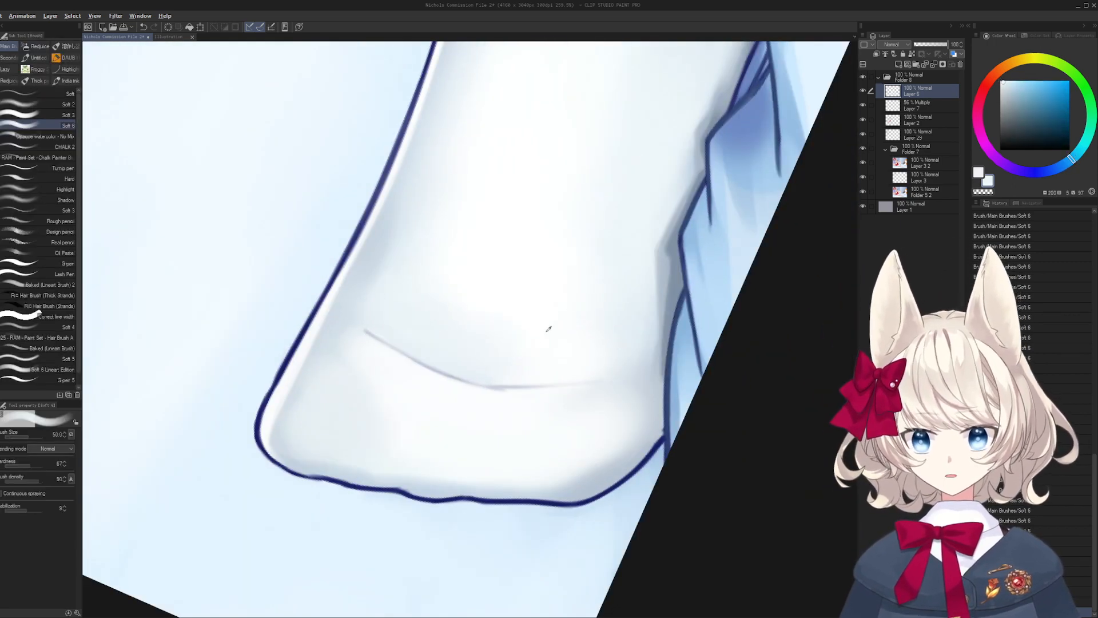
{"action": "left_click", "coordinate": [552, 329], "text": "alt"}
{"action": "left_click", "coordinate": [663, 305], "text": "alt"}
{"action": "key", "text": "bracketleft"}
{"action": "key", "text": "bracketleft"}
{"action": "key", "text": "bracketleft"}
{"action": "key", "text": "bracketleft"}
{"action": "key", "text": "bracketleft"}
{"action": "key", "text": "bracketleft"}
{"action": "key", "text": "bracketleft"}
{"action": "key", "text": "bracketleft"}
{"action": "key", "text": "bracketleft"}
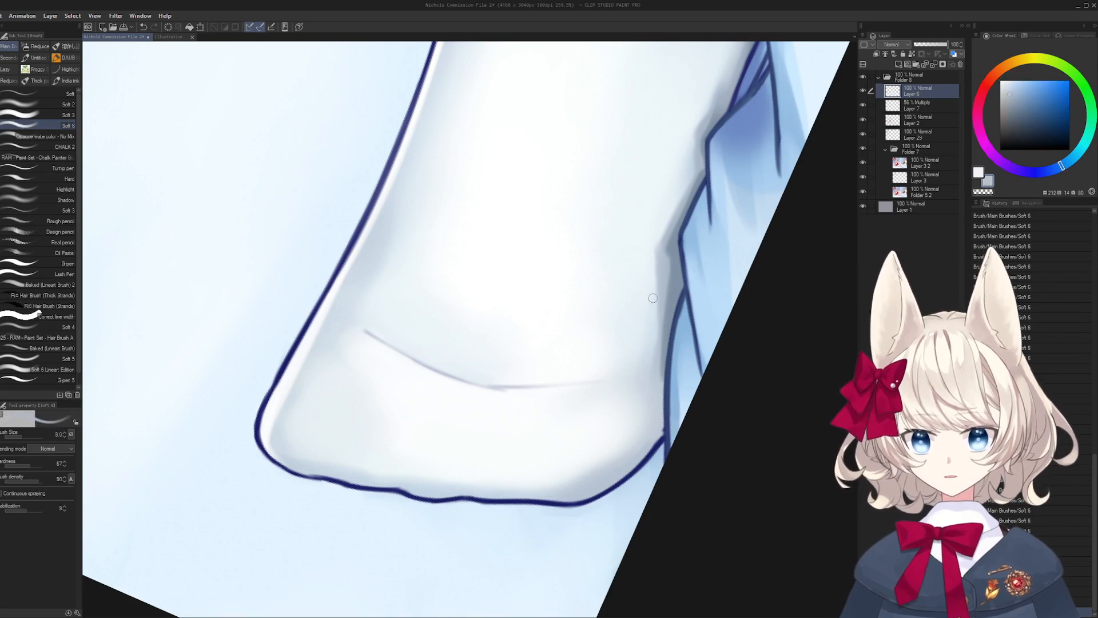
{"action": "key", "text": "bracketright"}
{"action": "key", "text": "bracketright"}
{"action": "key", "text": "bracketright"}
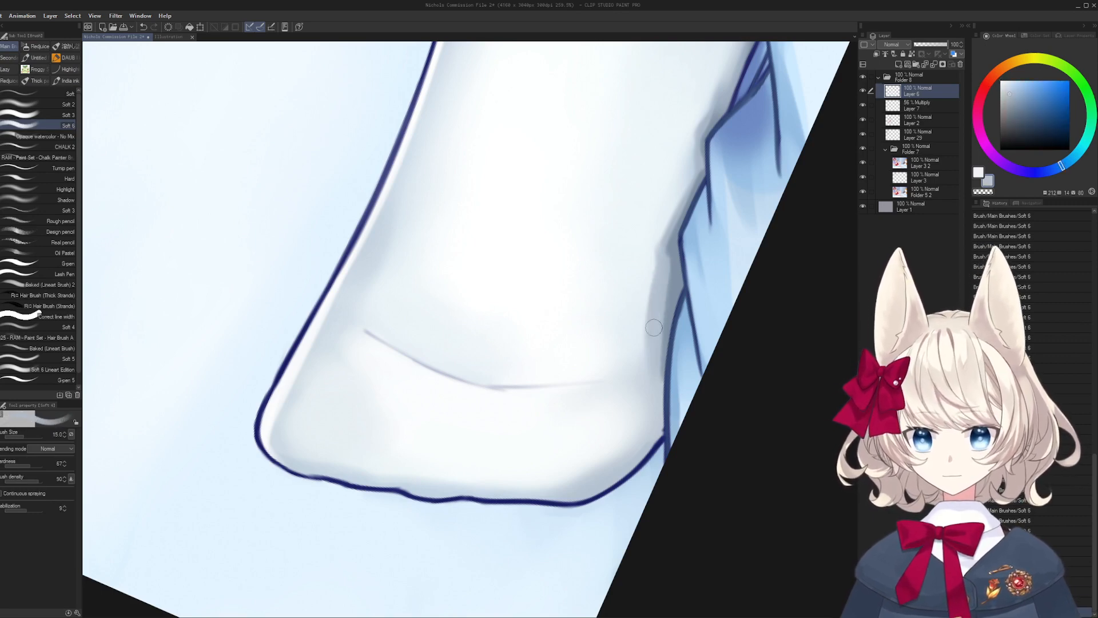
{"action": "key", "text": "ctrl+z"}
{"action": "key", "text": "ctrl+z"}
{"action": "key", "text": "ctrl+z"}
{"action": "left_click", "coordinate": [645, 421], "text": "alt"}
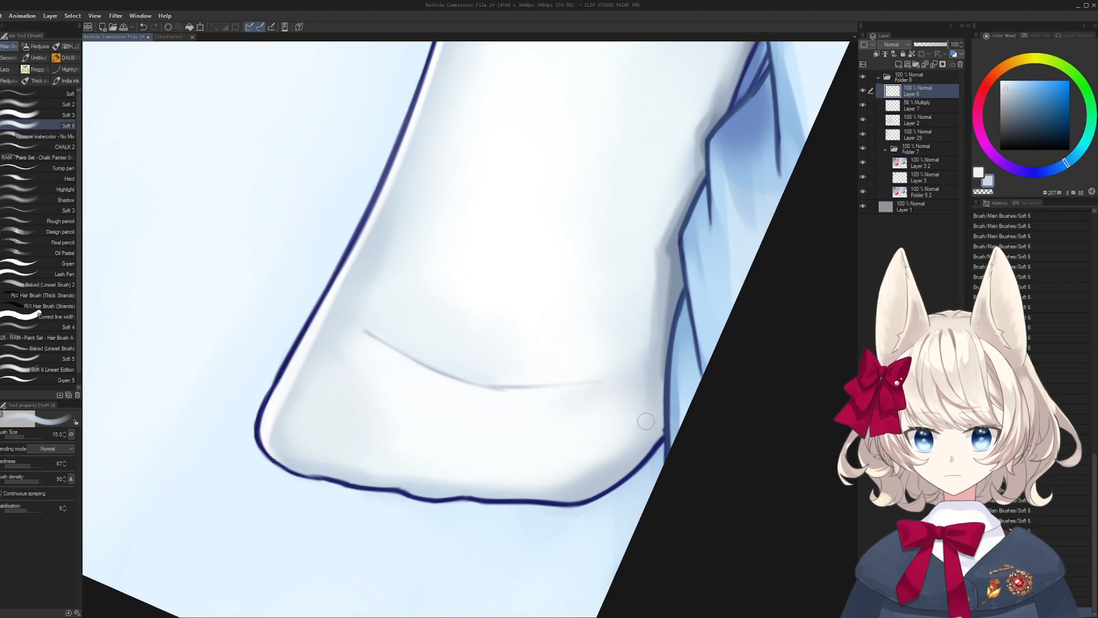
- Blend the soft shading between the toe crease and the foot with sampled pale tones, enlarging the brush to size 60
{"action": "left_click", "coordinate": [434, 343], "text": "alt"}
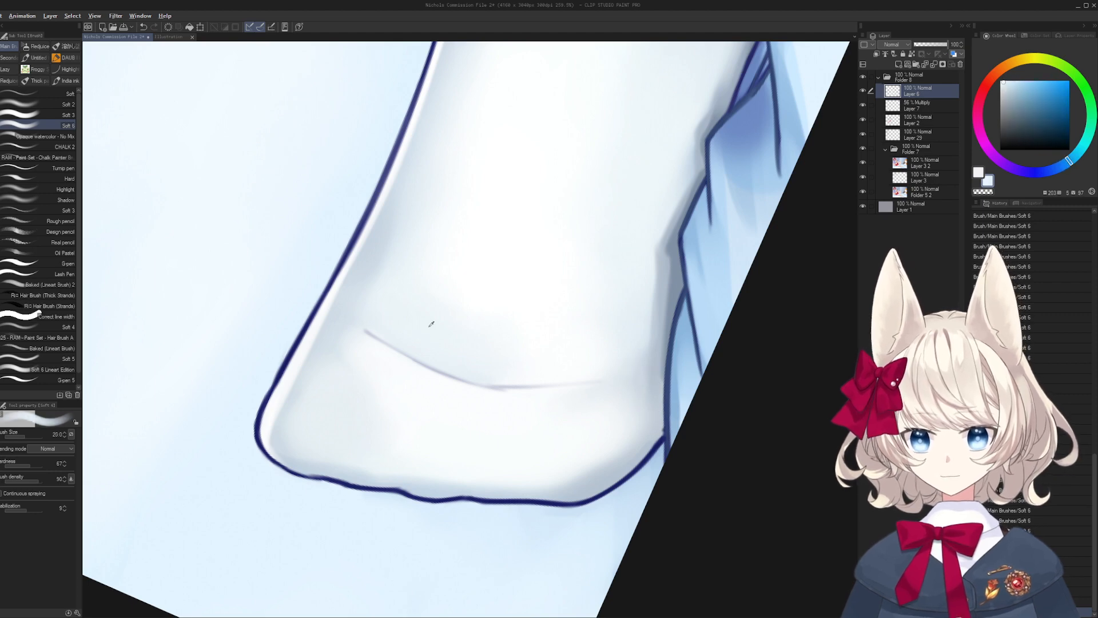
{"action": "left_click", "coordinate": [383, 327], "text": "alt"}
{"action": "key", "text": "bracketright"}
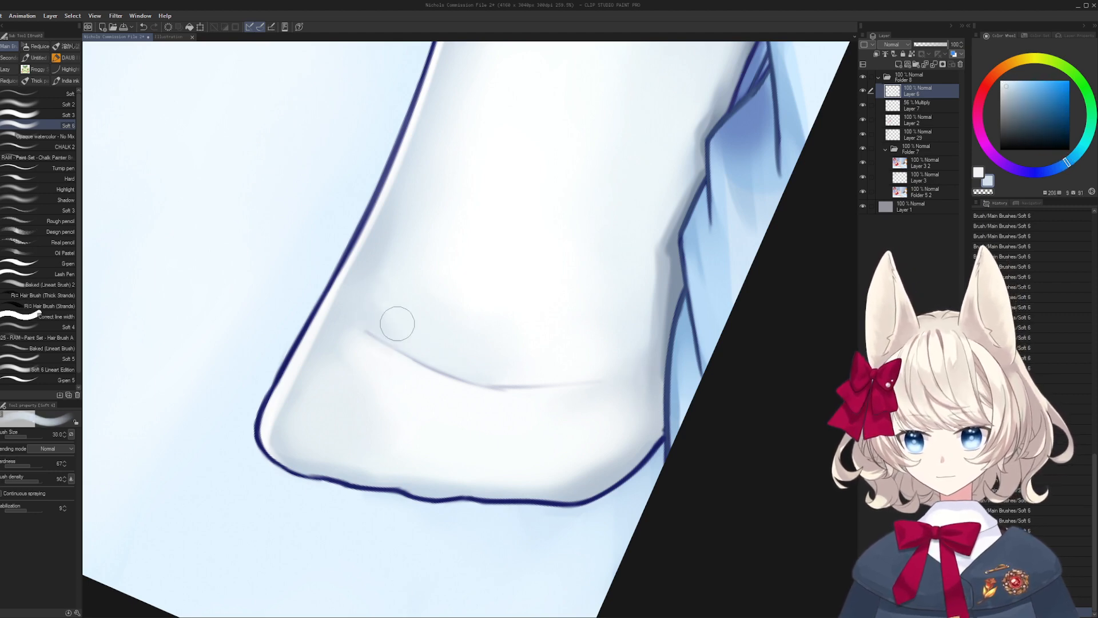
{"action": "key", "text": "bracketright"}
{"action": "key", "text": "bracketright"}
{"action": "key", "text": "bracketright"}
{"action": "left_click", "coordinate": [520, 332], "text": "alt"}
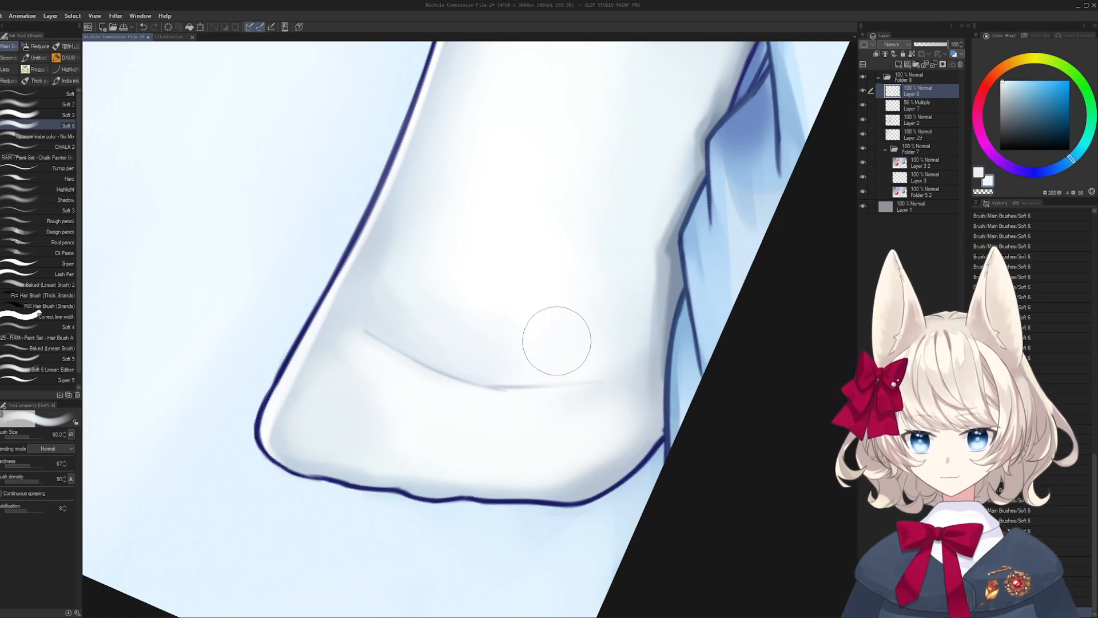
{"action": "left_click_drag", "start_coordinate": [546, 374], "coordinate": [553, 334]}
{"action": "left_click_drag", "start_coordinate": [553, 335], "coordinate": [409, 397]}
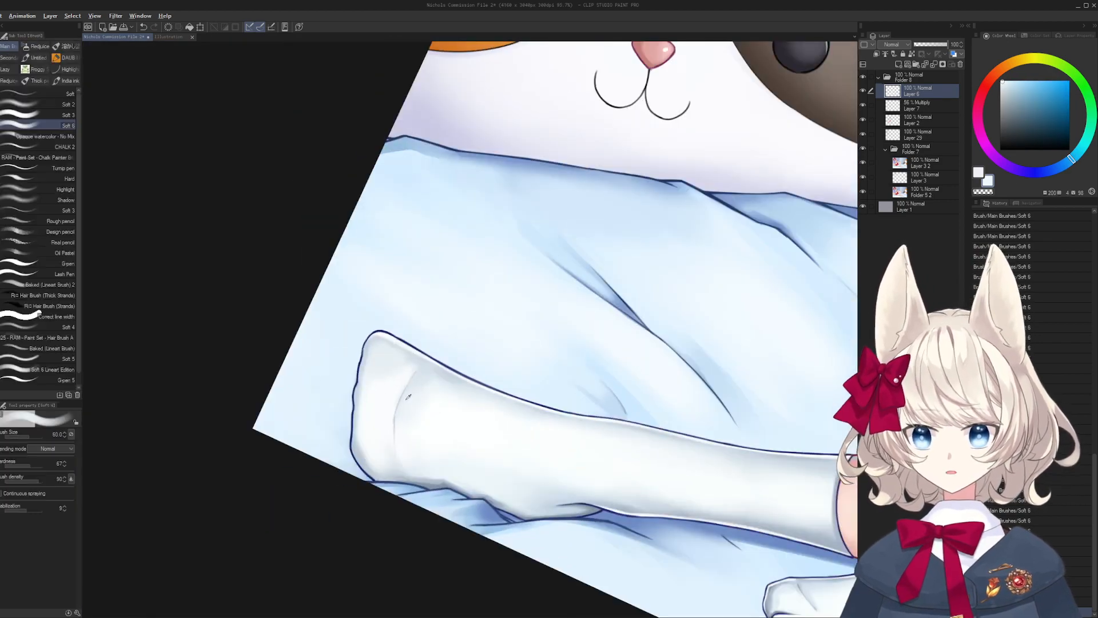
- Even out the toe shading around the crease with sampled pale tones at brush size 60
{"action": "left_click_drag", "start_coordinate": [392, 441], "coordinate": [589, 293]}
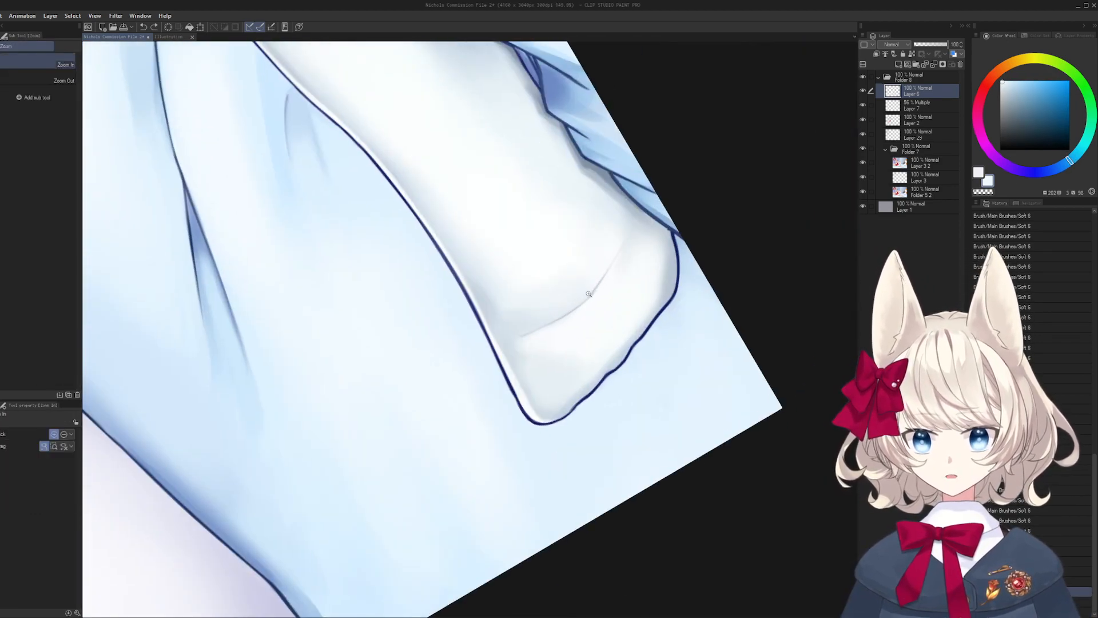
{"action": "left_click", "coordinate": [527, 316], "text": "alt"}
{"action": "mouse_move", "coordinate": [527, 316]}
{"action": "left_mouse_down"}
{"action": "mouse_move", "coordinate": [541, 311]}
{"action": "mouse_move", "coordinate": [546, 283]}
{"action": "left_mouse_up"}
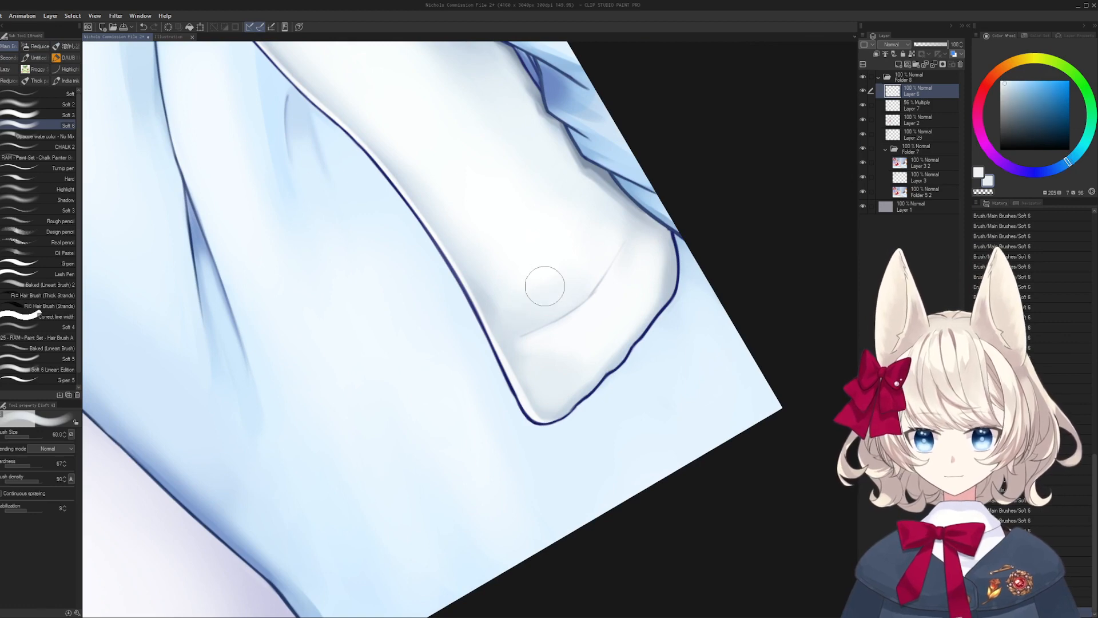
{"action": "left_click", "coordinate": [578, 339], "text": "alt"}
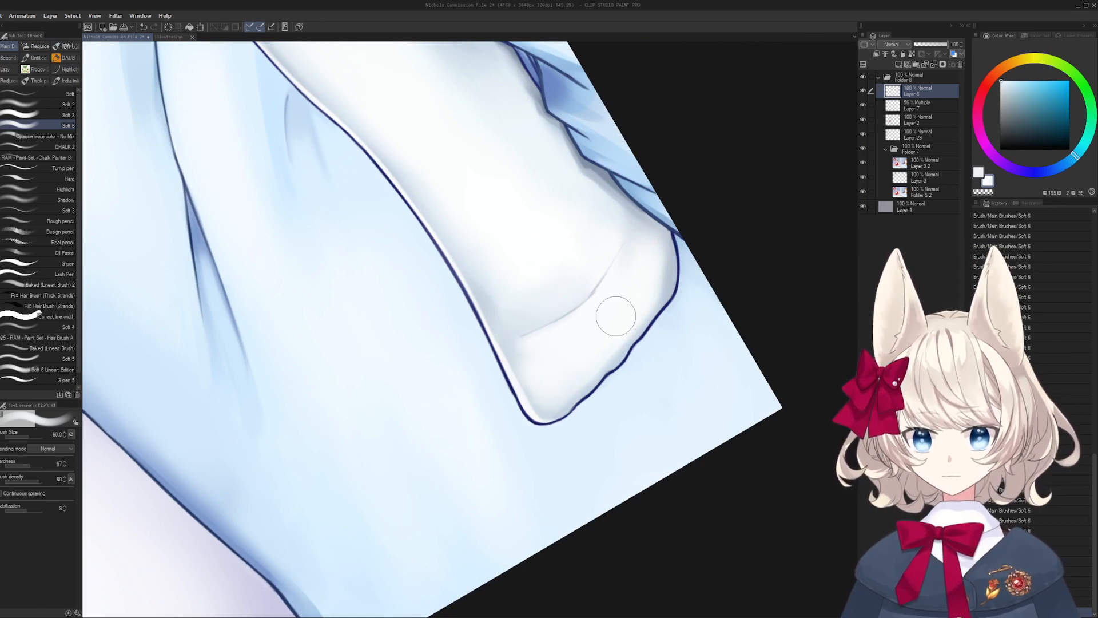
{"action": "left_click_drag", "start_coordinate": [616, 316], "coordinate": [537, 439]}
{"action": "left_click_drag", "start_coordinate": [589, 366], "coordinate": [473, 333]}
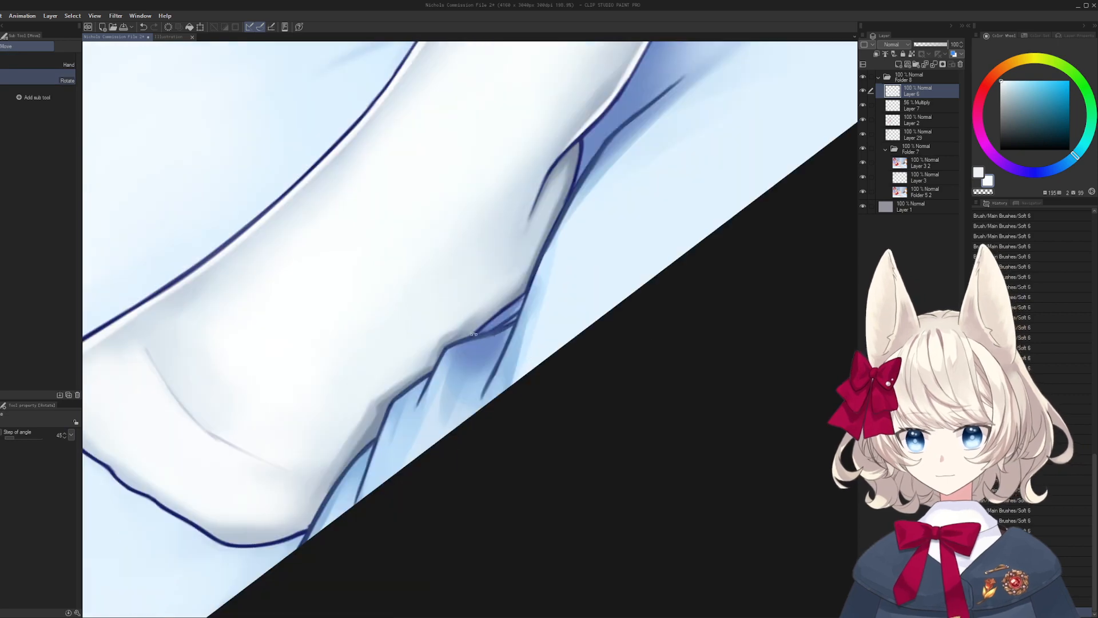
- Refine the small dark fold line beside the sock's toes with sampled dark and light blues, using brush sizes 3 to 7
{"action": "key", "text": "["}
{"action": "key", "text": "["}
{"action": "mouse_move", "coordinate": [443, 386]}
{"action": "left_mouse_down"}
{"action": "mouse_move", "coordinate": [544, 268]}
{"action": "mouse_move", "coordinate": [445, 348]}
{"action": "left_mouse_up"}
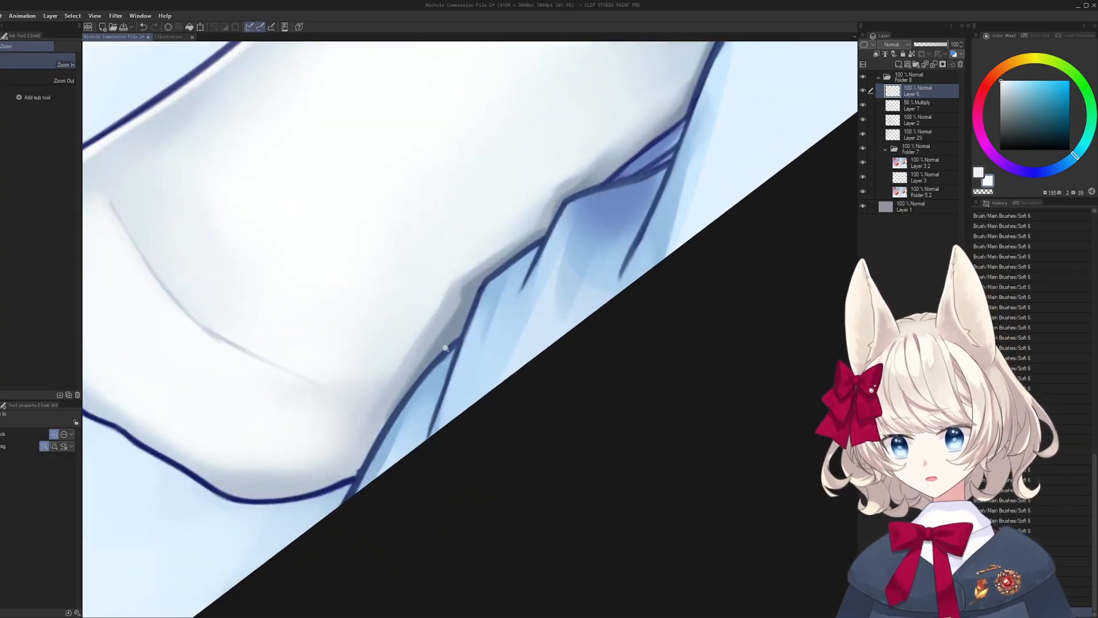
{"action": "left_click", "coordinate": [451, 346], "text": "alt"}
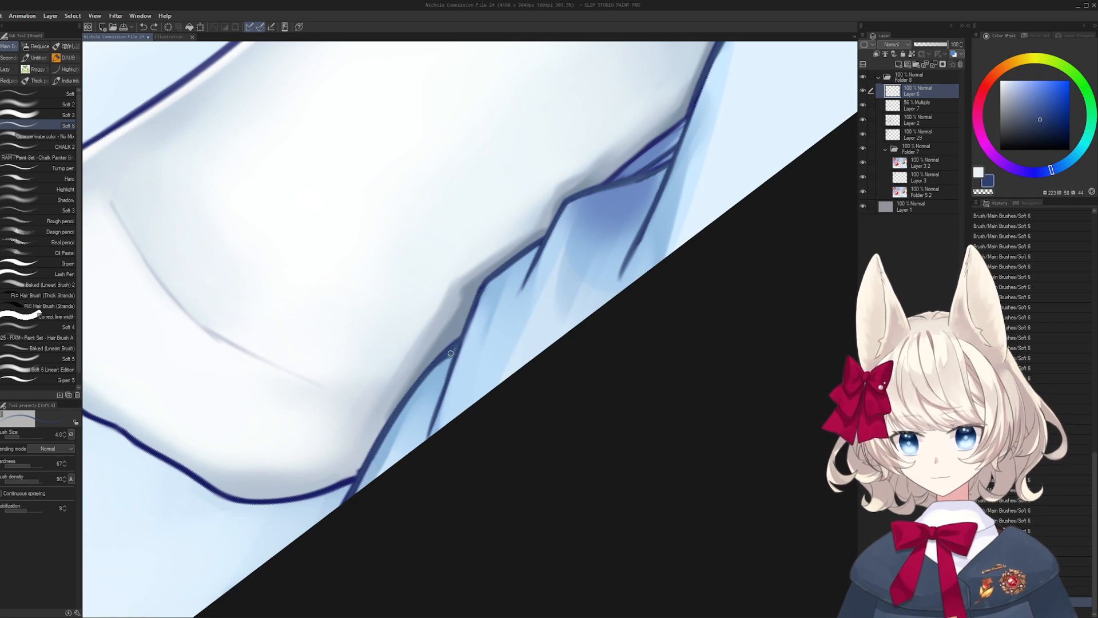
{"action": "left_click", "coordinate": [422, 426], "text": "alt"}
{"action": "key", "text": "]"}
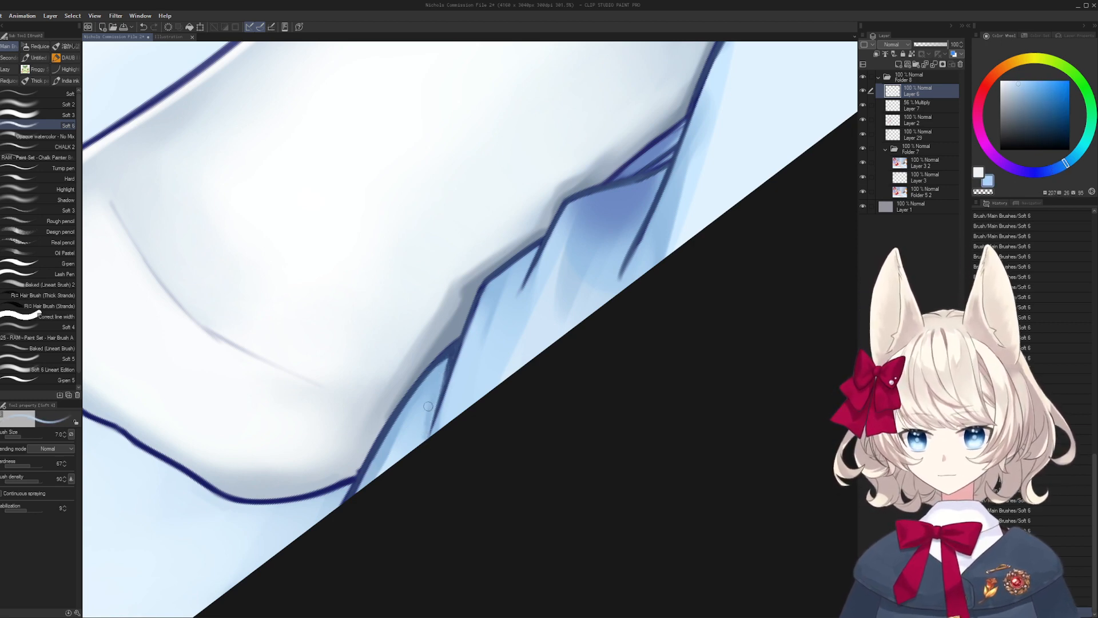
{"action": "left_click", "coordinate": [449, 359], "text": "alt"}
{"action": "key", "text": "["}
{"action": "key", "text": "["}
{"action": "key", "text": "["}
{"action": "key", "text": "["}
{"action": "key", "text": "["}
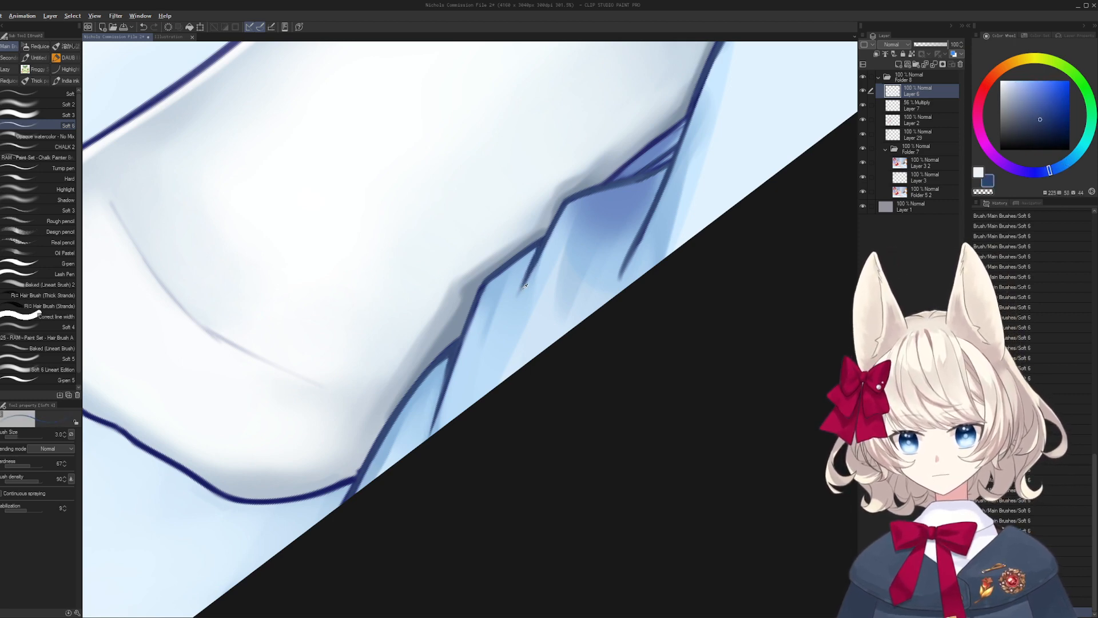
- Paint over the bedsheet folds beside the sock with sampled light and medium blues, enlarging the brush to size 17
{"action": "left_click", "coordinate": [525, 286], "text": "alt"}
{"action": "key", "text": "]"}
{"action": "key", "text": "]"}
{"action": "key", "text": "]"}
{"action": "left_click_drag", "start_coordinate": [526, 285], "coordinate": [548, 305]}
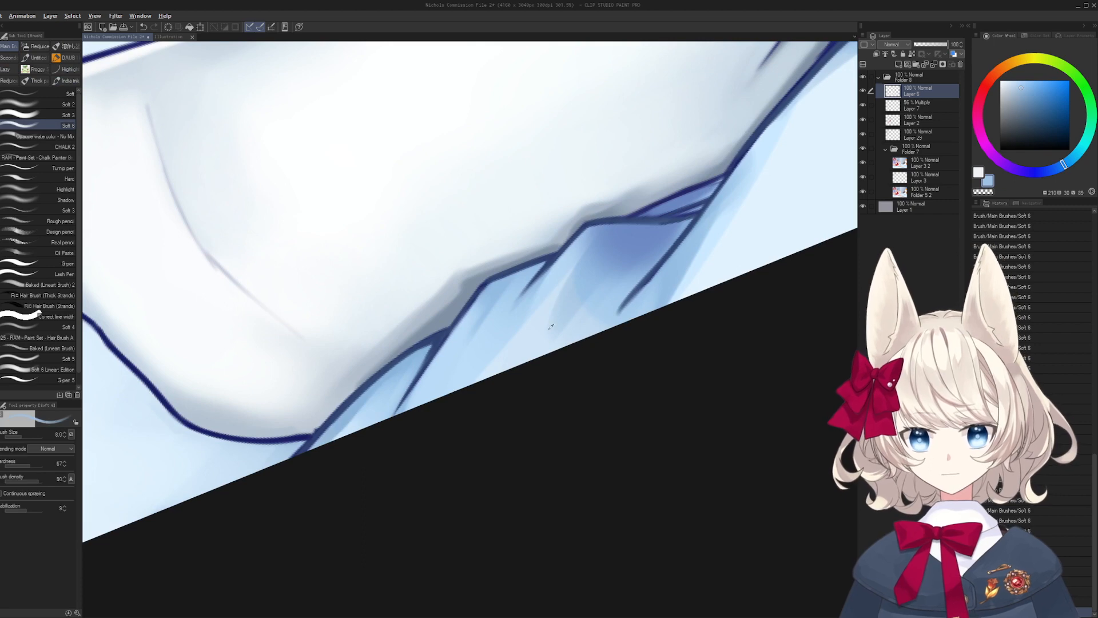
{"action": "key", "text": "]"}
{"action": "key", "text": "]"}
{"action": "key", "text": "]"}
{"action": "key", "text": "]"}
{"action": "left_click", "coordinate": [657, 233], "text": "alt"}
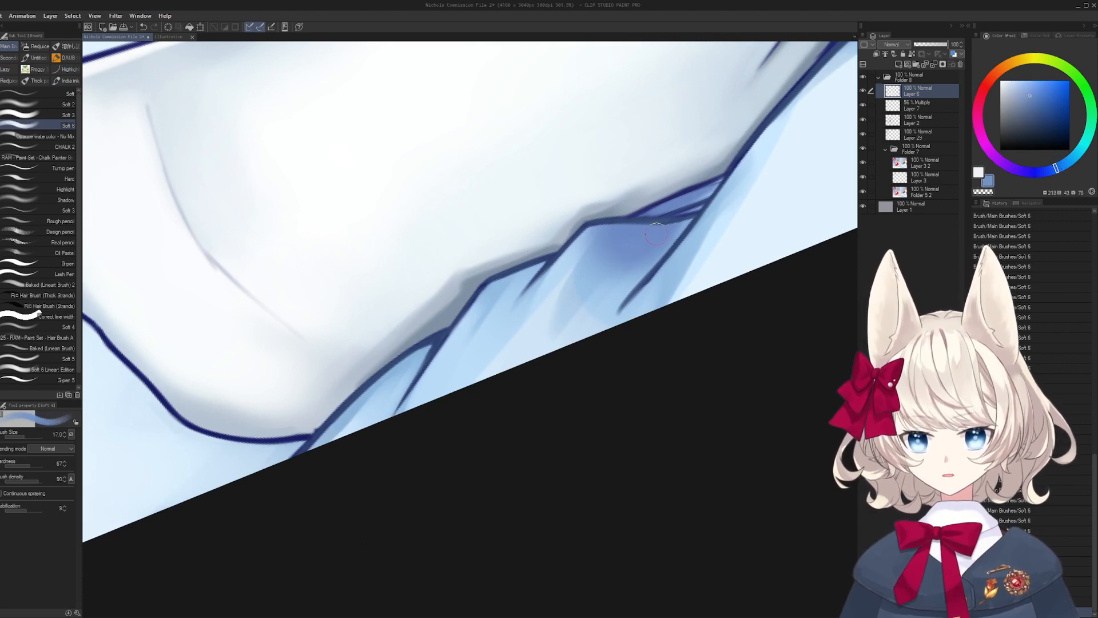
{"action": "left_click_drag", "start_coordinate": [657, 234], "coordinate": [671, 239]}
{"action": "left_click", "coordinate": [592, 314], "text": "alt"}
{"action": "key", "text": "]"}
{"action": "left_click_drag", "start_coordinate": [592, 314], "coordinate": [622, 272]}
{"action": "mouse_move", "coordinate": [543, 355]}
{"action": "left_mouse_down"}
{"action": "mouse_move", "coordinate": [561, 298]}
{"action": "mouse_move", "coordinate": [595, 269]}
{"action": "mouse_move", "coordinate": [629, 275]}
{"action": "mouse_move", "coordinate": [622, 245]}
{"action": "mouse_move", "coordinate": [613, 252]}
{"action": "mouse_move", "coordinate": [642, 243]}
{"action": "mouse_move", "coordinate": [652, 254]}
{"action": "mouse_move", "coordinate": [615, 302]}
{"action": "mouse_move", "coordinate": [655, 252]}
{"action": "left_mouse_up"}
- Lighten the dark shadow patch inside the bedsheet fold with sampled blues at brush size 15
{"action": "left_click", "coordinate": [527, 332], "text": "alt"}
{"action": "key", "text": "]"}
{"action": "key", "text": "]"}
{"action": "key", "text": "["}
{"action": "key", "text": "["}
{"action": "key", "text": "["}
{"action": "key", "text": "["}
{"action": "key", "text": "["}
{"action": "key", "text": "["}
{"action": "key", "text": "["}
{"action": "left_click", "coordinate": [614, 227], "text": "alt"}
{"action": "left_click", "coordinate": [613, 303], "text": "alt"}
{"action": "key", "text": "]"}
{"action": "key", "text": "]"}
{"action": "key", "text": "]"}
{"action": "left_click", "coordinate": [582, 245], "text": "alt"}
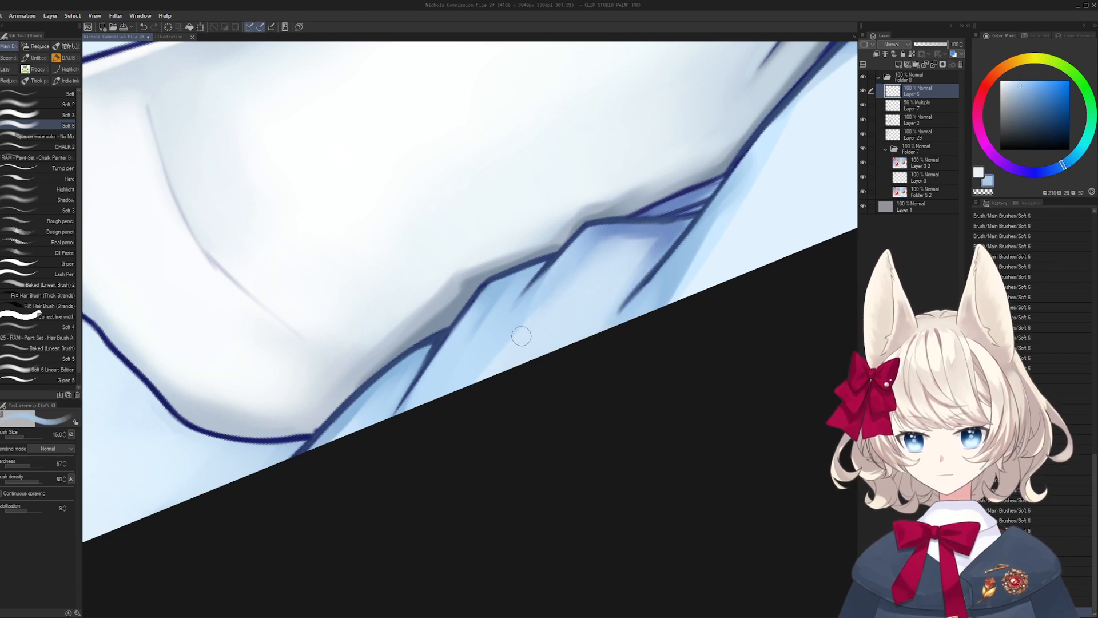
- Blend the fold's upper shadow into its pale lower area with sampled blues and a larger brush
{"action": "left_click", "coordinate": [632, 231], "text": "alt"}
{"action": "key", "text": "]"}
{"action": "mouse_move", "coordinate": [632, 234]}
{"action": "left_mouse_down"}
{"action": "mouse_move", "coordinate": [601, 253]}
{"action": "mouse_move", "coordinate": [592, 290]}
{"action": "mouse_move", "coordinate": [622, 275]}
{"action": "mouse_move", "coordinate": [588, 180]}
{"action": "left_mouse_up"}
{"action": "left_click", "coordinate": [547, 342], "text": "alt"}
{"action": "key", "text": "]"}
{"action": "key", "text": "]"}
{"action": "mouse_move", "coordinate": [588, 180]}
{"action": "left_mouse_down"}
{"action": "mouse_move", "coordinate": [497, 342]}
{"action": "mouse_move", "coordinate": [528, 289]}
{"action": "mouse_move", "coordinate": [566, 412]}
{"action": "left_mouse_up"}
- Touch up the fold's dark lines and soften its inner shading with sampled blue at brush size 20
{"action": "key", "text": "["}
{"action": "left_click", "coordinate": [537, 232], "text": "alt"}
{"action": "key", "text": "r"}
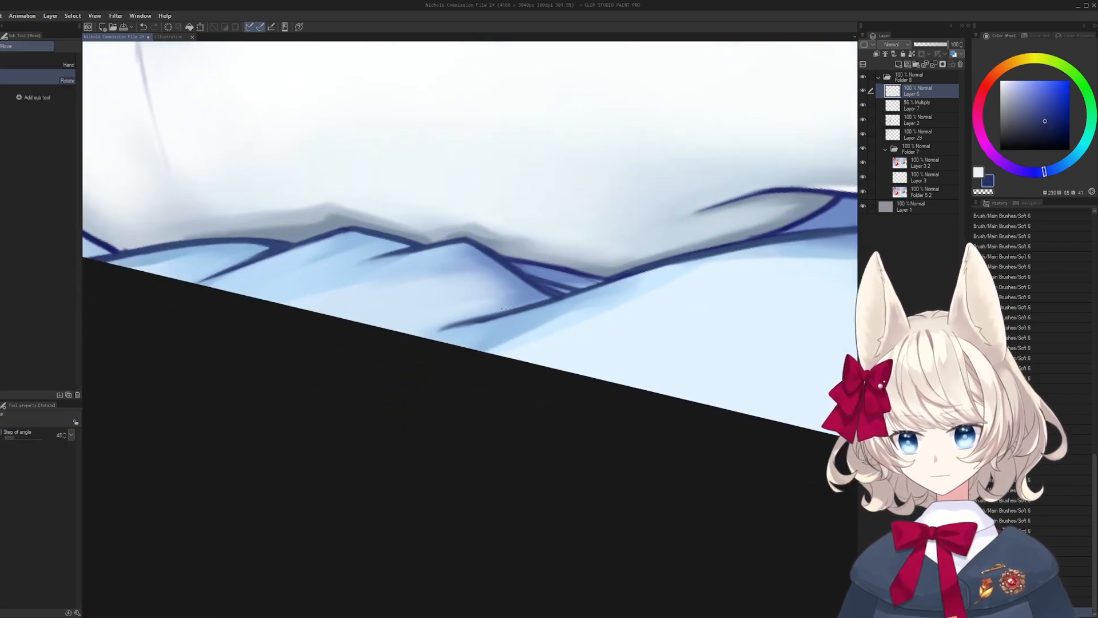
{"action": "left_click", "coordinate": [484, 334], "text": "alt"}
{"action": "key", "text": "]"}
{"action": "mouse_move", "coordinate": [420, 340]}
{"action": "left_mouse_down"}
{"action": "mouse_move", "coordinate": [574, 296]}
{"action": "mouse_move", "coordinate": [518, 260]}
{"action": "left_mouse_up"}
{"action": "key", "text": "]"}
{"action": "key", "text": "]"}
{"action": "key", "text": "]"}
{"action": "key", "text": "r"}
{"action": "key", "text": "ctrl+z"}
{"action": "key", "text": "]"}
{"action": "key", "text": "]"}
{"action": "key", "text": "]"}
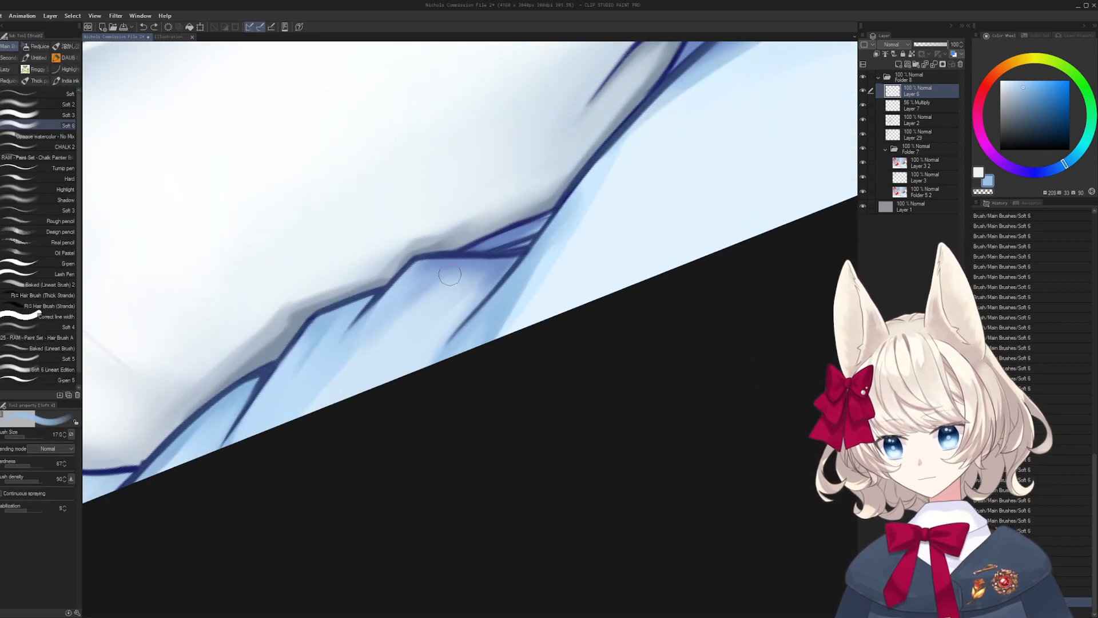
{"action": "left_click_drag", "start_coordinate": [448, 279], "coordinate": [456, 279]}
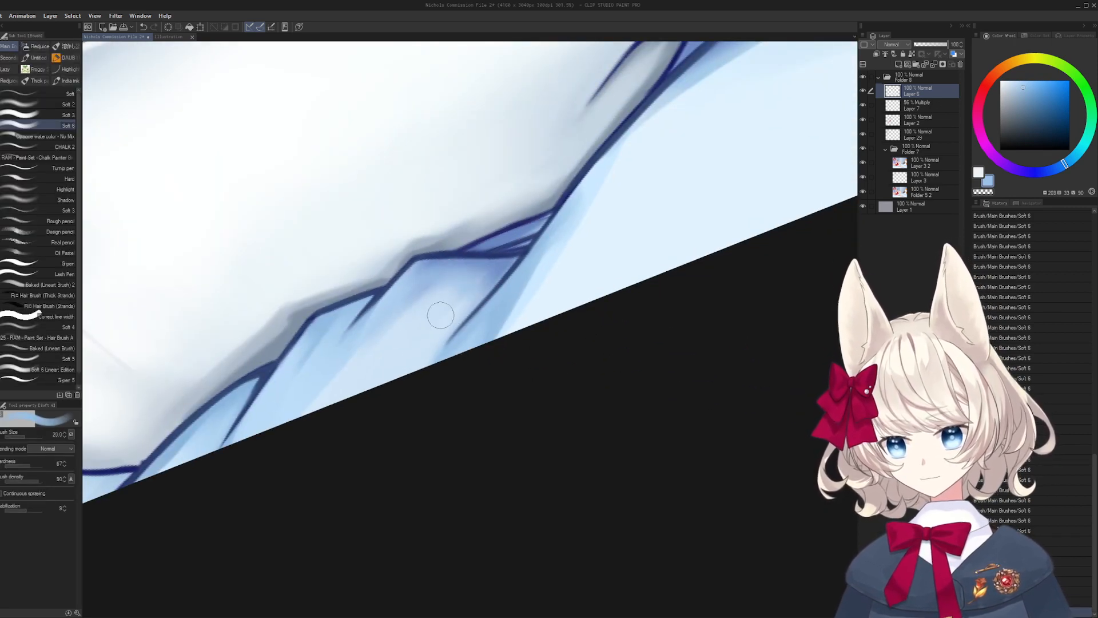
- Soften the bedsheet shadow beside the sock's heel with sampled light blue at brush size 30
{"action": "key", "text": "r"}
{"action": "mouse_move", "coordinate": [501, 328]}
{"action": "left_mouse_down"}
{"action": "mouse_move", "coordinate": [515, 326]}
{"action": "mouse_move", "coordinate": [544, 283]}
{"action": "mouse_move", "coordinate": [480, 306]}
{"action": "left_mouse_up"}
{"action": "left_click", "coordinate": [582, 287], "text": "alt"}
{"action": "key", "text": "ctrl+space"}
{"action": "key", "text": "r"}
{"action": "mouse_move", "coordinate": [515, 306]}
{"action": "left_mouse_down"}
{"action": "mouse_move", "coordinate": [524, 291]}
{"action": "mouse_move", "coordinate": [534, 298]}
{"action": "left_mouse_up"}
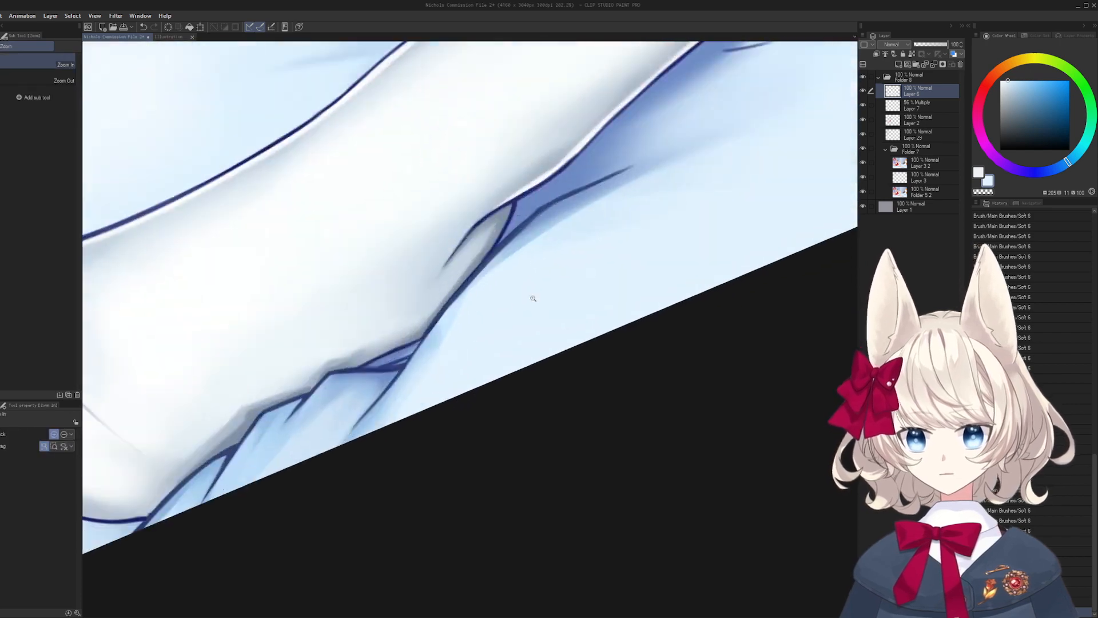
{"action": "left_click_drag", "start_coordinate": [461, 300], "coordinate": [572, 207]}
{"action": "key", "text": "bracketright"}
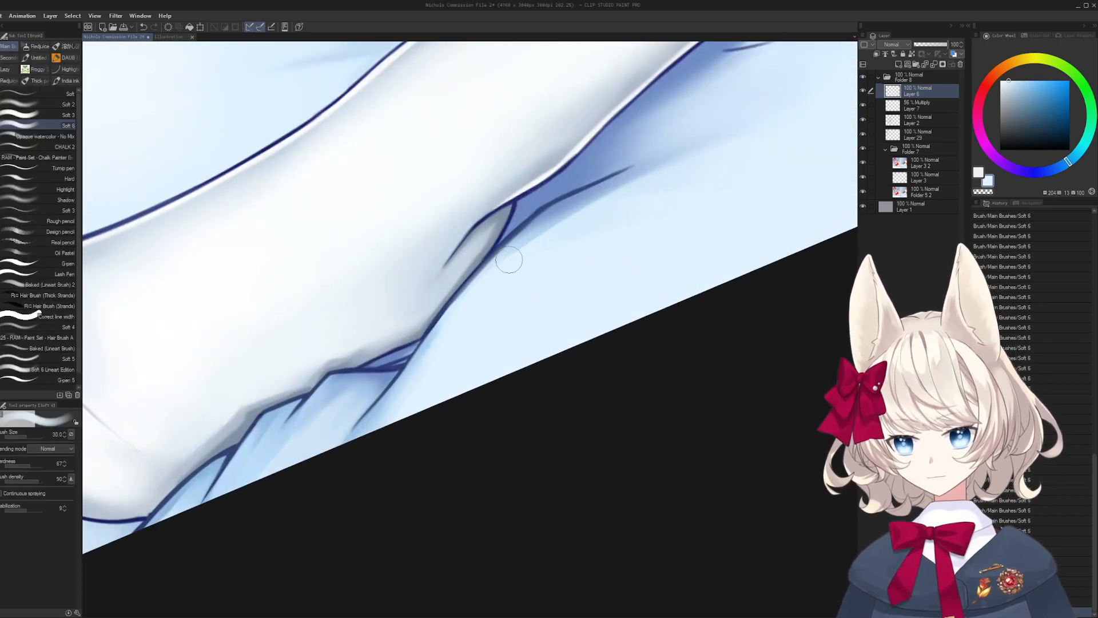
{"action": "left_click_drag", "start_coordinate": [509, 260], "coordinate": [566, 213]}
{"action": "mouse_move", "coordinate": [490, 287]}
{"action": "left_mouse_down"}
{"action": "mouse_move", "coordinate": [586, 208]}
{"action": "mouse_move", "coordinate": [637, 189]}
{"action": "mouse_move", "coordinate": [527, 234]}
{"action": "left_mouse_up"}
{"action": "left_click", "coordinate": [621, 176], "text": "alt"}
- Undo the last heel-shadow strokes and blend the bedsheet under the fold line with sampled light blue at brush size 50
{"action": "key", "text": "ctrl+z"}
{"action": "key", "text": "ctrl+z"}
{"action": "key", "text": "ctrl+z"}
{"action": "key", "text": "ctrl+z"}
{"action": "key", "text": "ctrl+z"}
{"action": "key", "text": "bracketright"}
{"action": "key", "text": "bracketright"}
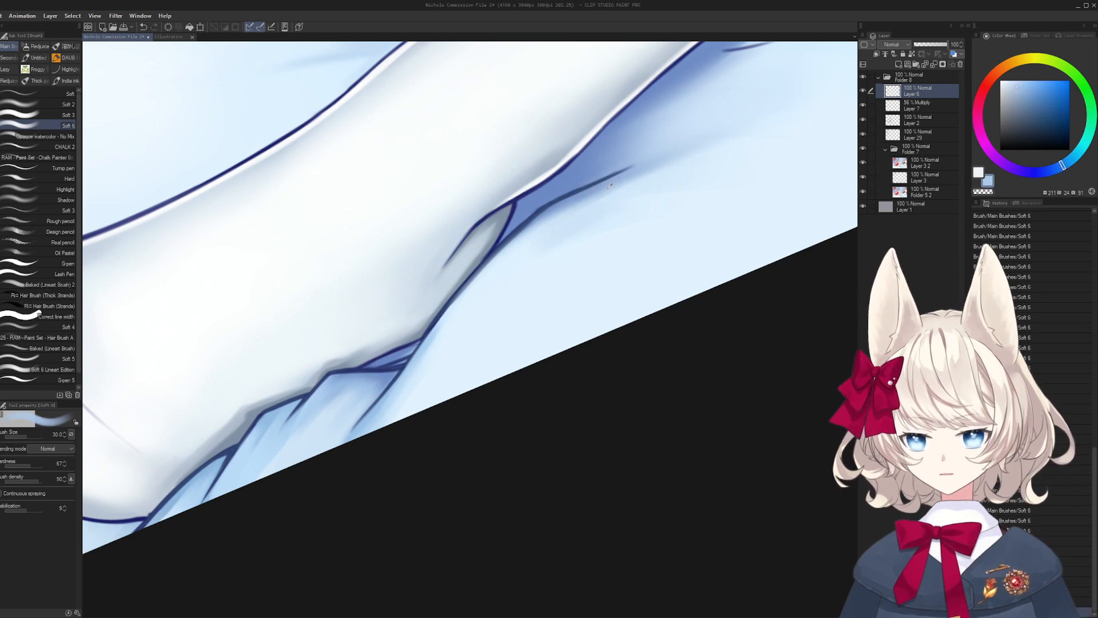
{"action": "left_click", "coordinate": [554, 262], "text": "alt"}
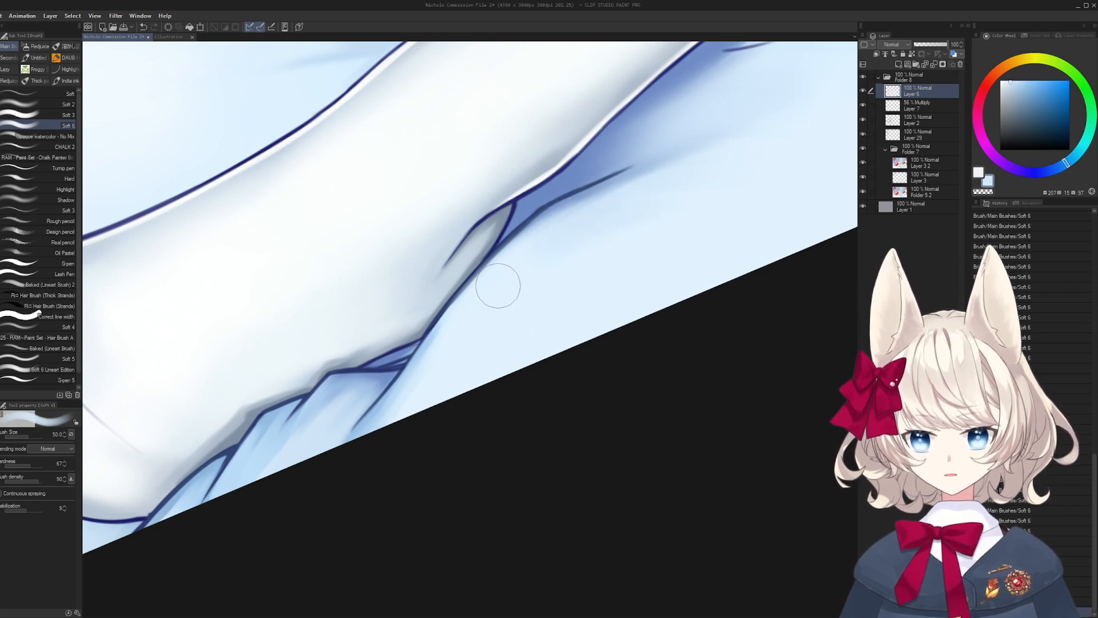
{"action": "left_click_drag", "start_coordinate": [444, 343], "coordinate": [549, 291]}
- Try to redraw the outline around the sock's toe corner with sampled dark blue at brush size 6
{"action": "key", "text": "bracketleft"}
{"action": "key", "text": "bracketleft"}
{"action": "key", "text": "bracketleft"}
{"action": "key", "text": "bracketleft"}
{"action": "key", "text": "bracketleft"}
{"action": "key", "text": "bracketleft"}
{"action": "key", "text": "bracketleft"}
{"action": "mouse_move", "coordinate": [315, 419]}
{"action": "left_mouse_down"}
{"action": "mouse_move", "coordinate": [512, 312]}
{"action": "mouse_move", "coordinate": [594, 291]}
{"action": "left_mouse_up"}
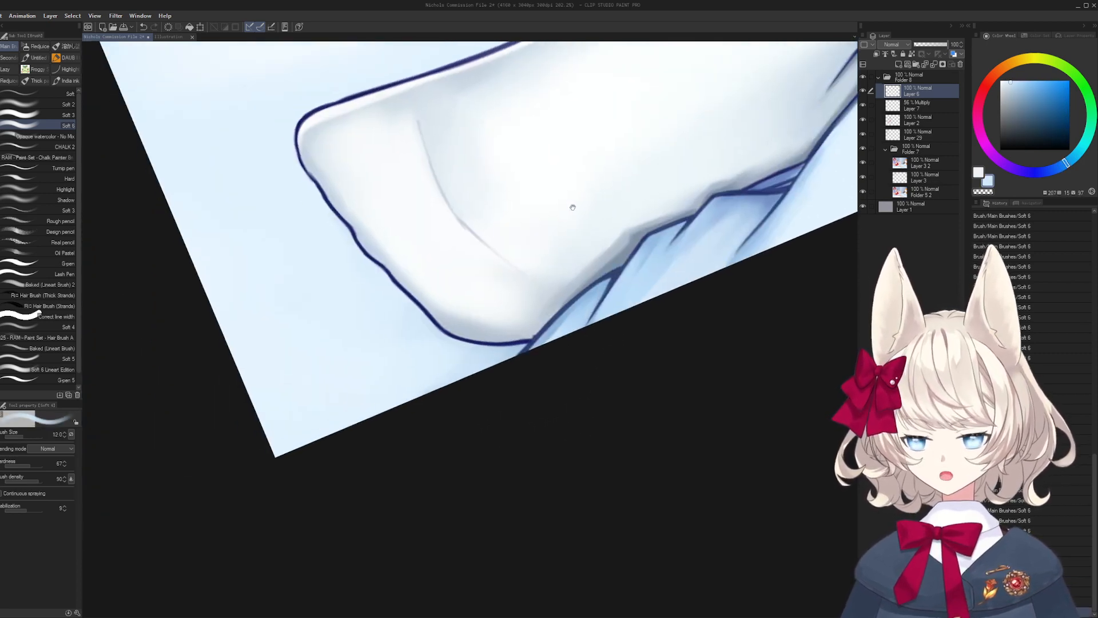
{"action": "left_click_drag", "start_coordinate": [574, 206], "coordinate": [686, 409]}
{"action": "left_click_drag", "start_coordinate": [586, 370], "coordinate": [582, 280]}
{"action": "left_click_drag", "start_coordinate": [444, 334], "coordinate": [486, 334]}
{"action": "key", "text": "bracketleft"}
{"action": "key", "text": "bracketleft"}
{"action": "key", "text": "bracketleft"}
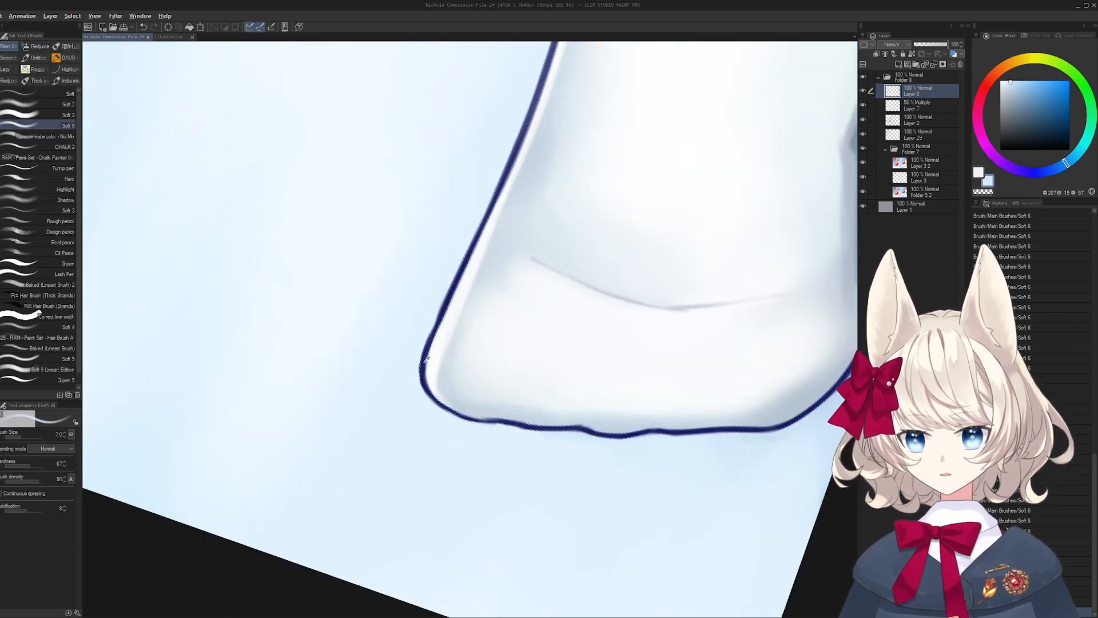
{"action": "left_click", "coordinate": [423, 359], "text": "alt"}
{"action": "mouse_move", "coordinate": [423, 359]}
{"action": "left_mouse_down"}
{"action": "mouse_move", "coordinate": [371, 345]}
{"action": "mouse_move", "coordinate": [403, 285]}
{"action": "left_mouse_up"}
{"action": "key", "text": "ctrl+z"}
{"action": "key", "text": "bracketleft"}
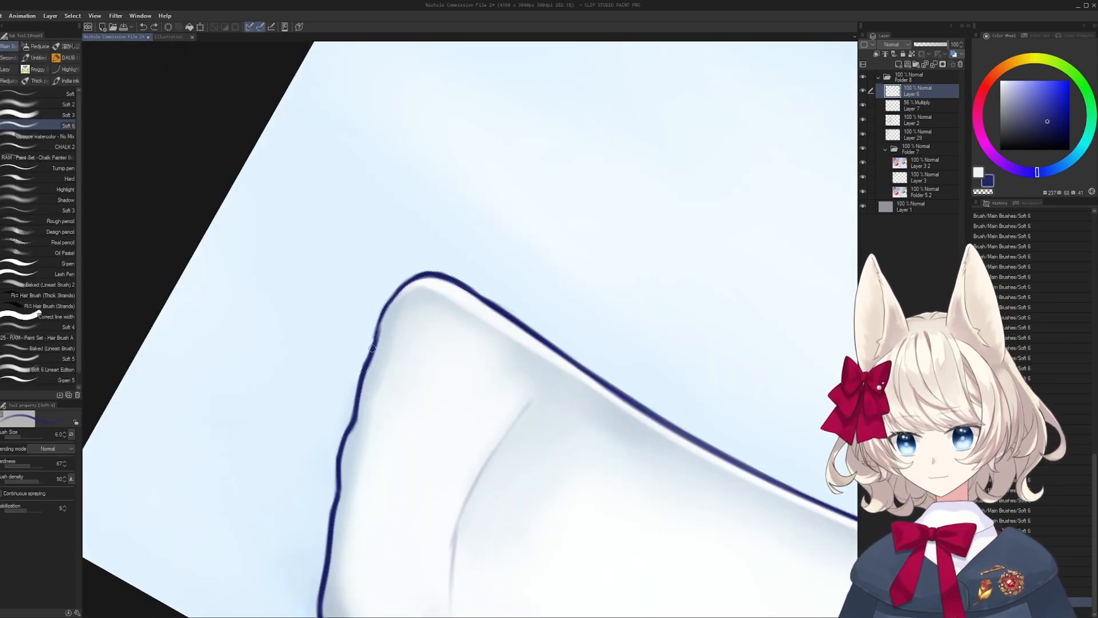
{"action": "left_click_drag", "start_coordinate": [371, 349], "coordinate": [429, 272]}
{"action": "key", "text": "ctrl+z"}
{"action": "key", "text": "ctrl+z"}
{"action": "key", "text": "ctrl+z"}
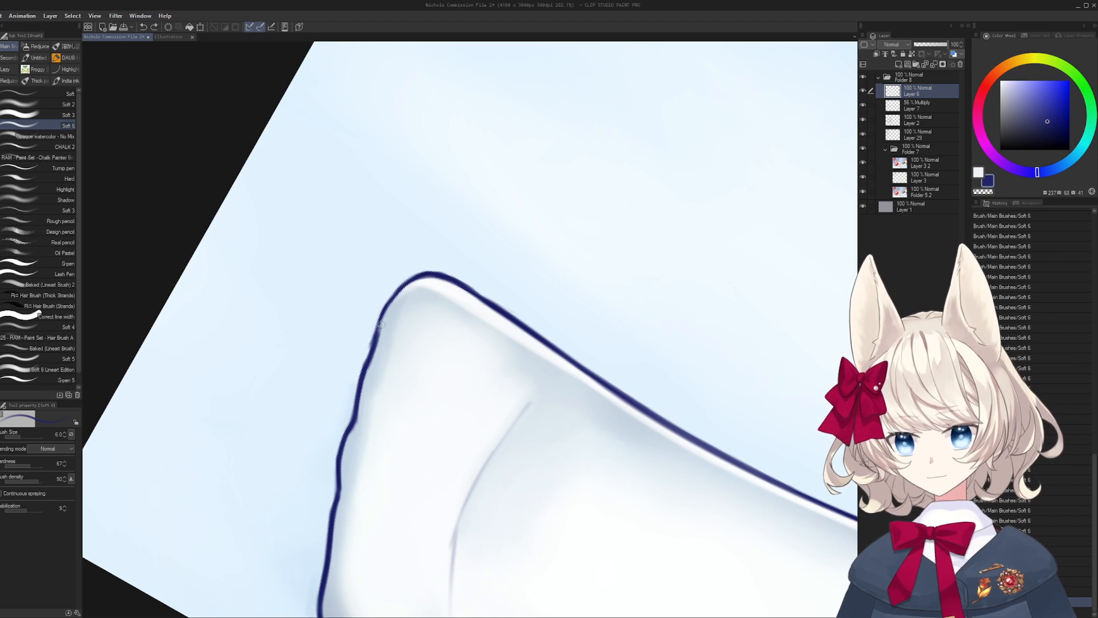
{"action": "key", "text": "ctrl+z"}
{"action": "mouse_move", "coordinate": [371, 343]}
{"action": "left_mouse_down"}
{"action": "mouse_move", "coordinate": [426, 273]}
{"action": "mouse_move", "coordinate": [409, 280]}
{"action": "mouse_move", "coordinate": [424, 277]}
{"action": "left_mouse_up"}
{"action": "key", "text": "ctrl+z"}
{"action": "key", "text": "shift+space"}
{"action": "mouse_move", "coordinate": [553, 227]}
{"action": "left_mouse_down"}
{"action": "mouse_move", "coordinate": [537, 216]}
{"action": "mouse_move", "coordinate": [394, 222]}
{"action": "left_mouse_up"}
{"action": "key", "text": "ctrl+space"}
{"action": "left_click_drag", "start_coordinate": [464, 264], "coordinate": [448, 274]}
{"action": "left_click_drag", "start_coordinate": [499, 201], "coordinate": [385, 361]}
{"action": "mouse_move", "coordinate": [491, 247]}
{"action": "left_mouse_down"}
{"action": "mouse_move", "coordinate": [351, 382]}
{"action": "mouse_move", "coordinate": [394, 227]}
{"action": "left_mouse_up"}
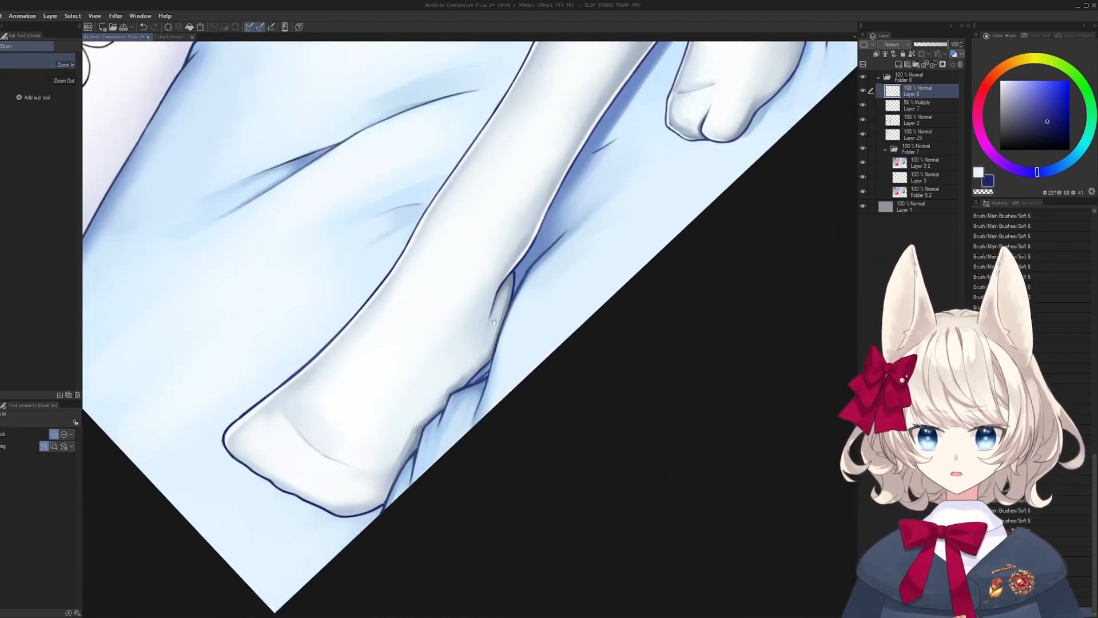
{"action": "left_click_drag", "start_coordinate": [534, 256], "coordinate": [439, 410]}
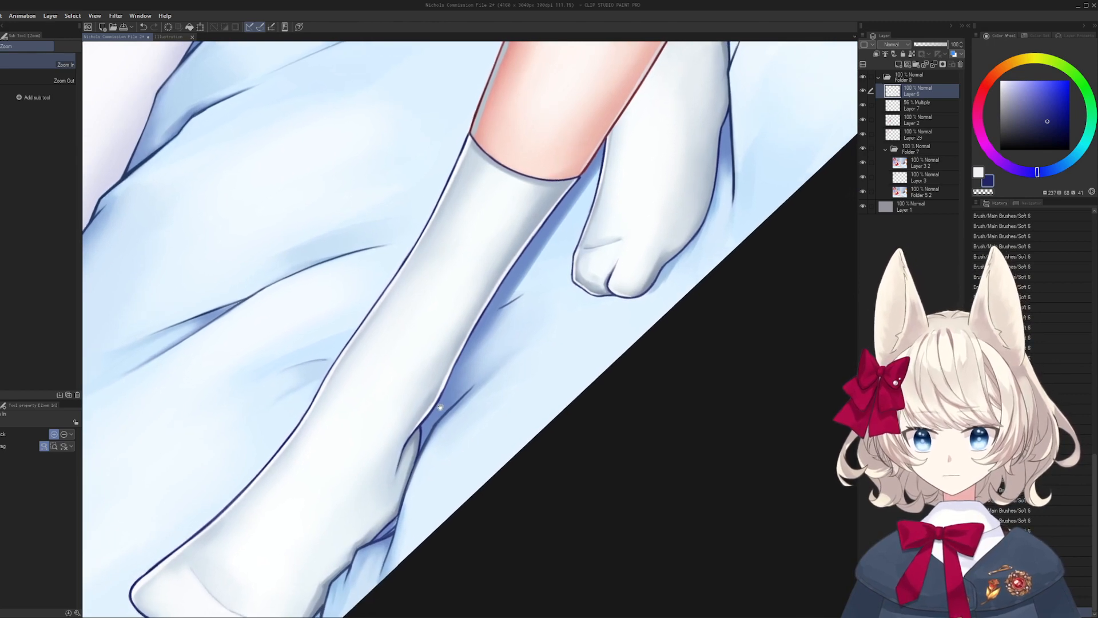
- Redraw the bedsheet fold line beside the shorts' hem in dark blue at brush size 6, undoing the unsatisfactory strokes
{"action": "left_click_drag", "start_coordinate": [652, 237], "coordinate": [451, 406]}
{"action": "left_click_drag", "start_coordinate": [568, 246], "coordinate": [447, 446]}
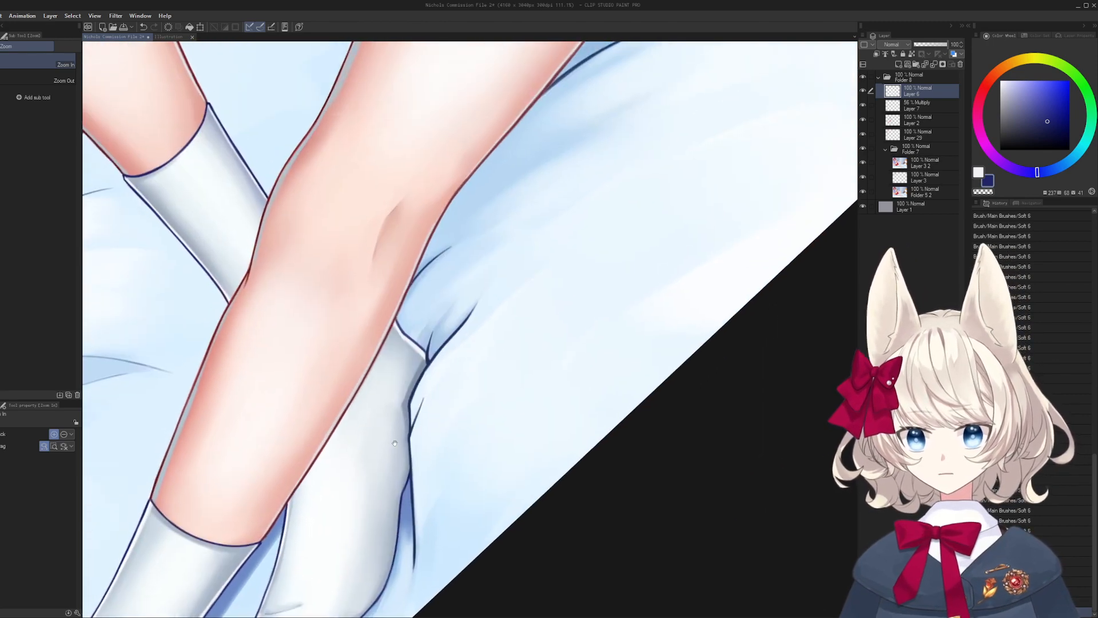
{"action": "left_click_drag", "start_coordinate": [497, 335], "coordinate": [543, 303]}
{"action": "mouse_move", "coordinate": [457, 271]}
{"action": "left_mouse_down"}
{"action": "mouse_move", "coordinate": [511, 316]}
{"action": "mouse_move", "coordinate": [527, 243]}
{"action": "left_mouse_up"}
{"action": "key", "text": "b"}
{"action": "left_click_drag", "start_coordinate": [543, 250], "coordinate": [415, 259]}
{"action": "left_click_drag", "start_coordinate": [730, 240], "coordinate": [474, 415]}
{"action": "scroll", "coordinate": [471, 295], "scroll_direction": "up", "scroll_amount": 4}
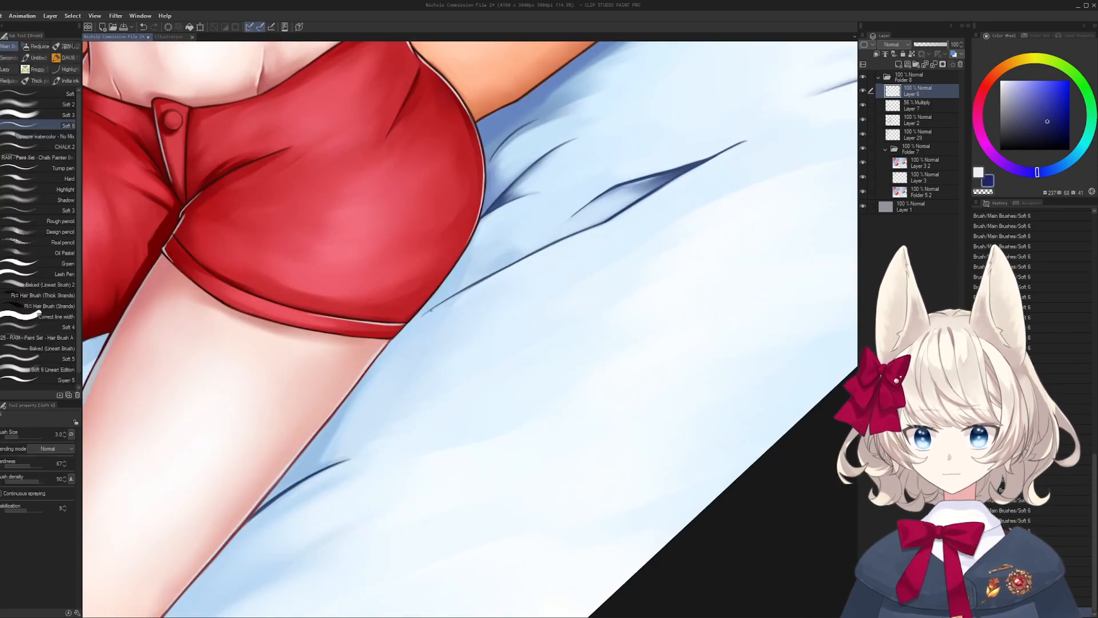
{"action": "key", "text": "ctrl+z"}
{"action": "left_click_drag", "start_coordinate": [423, 315], "coordinate": [536, 269]}
{"action": "key", "text": "ctrl+z"}
{"action": "key", "text": "ctrl+z"}
{"action": "key", "text": "ctrl+z"}
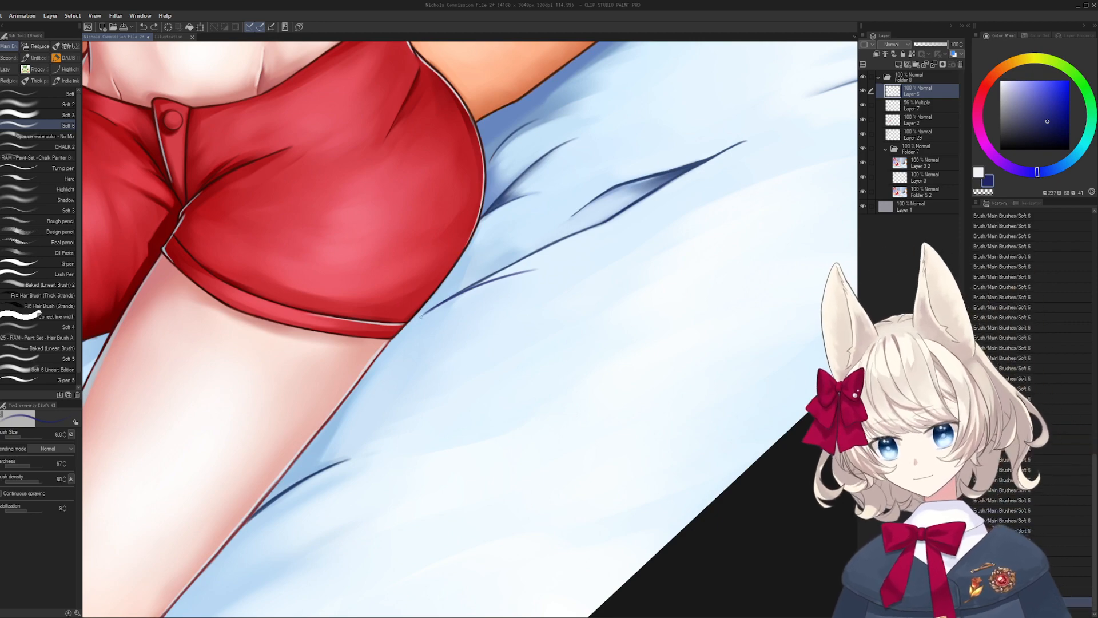
{"action": "left_click_drag", "start_coordinate": [422, 315], "coordinate": [523, 273]}
- Clean up the bedsheet fold between the legs with sampled light blue at brush size 12
{"action": "scroll", "coordinate": [441, 320], "scroll_direction": "down", "scroll_amount": 7}
{"action": "key", "text": "ctrl+at"}
{"action": "left_click_drag", "start_coordinate": [477, 354], "coordinate": [550, 333]}
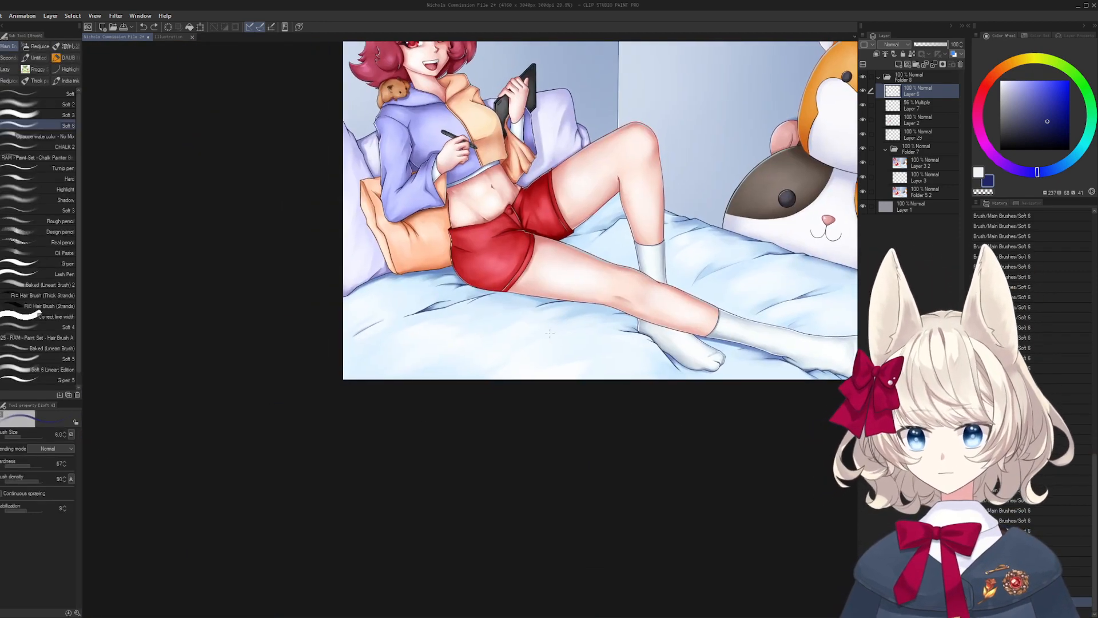
{"action": "key", "text": "-"}
{"action": "scroll", "coordinate": [541, 303], "scroll_direction": "up", "scroll_amount": 4}
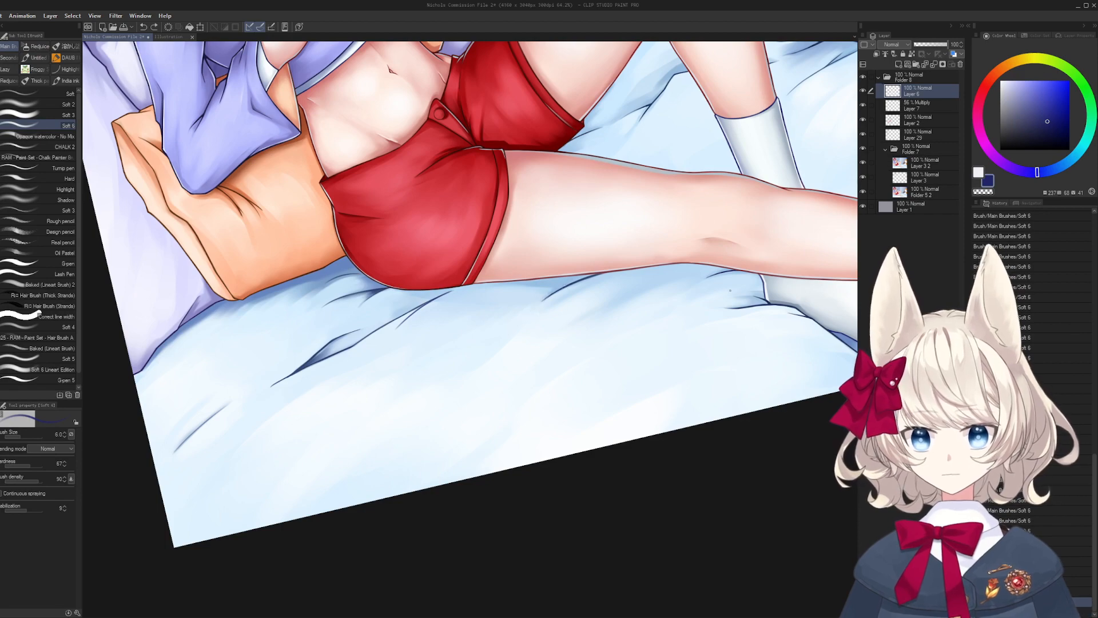
{"action": "left_click_drag", "start_coordinate": [703, 166], "coordinate": [549, 343]}
{"action": "mouse_move", "coordinate": [503, 326]}
{"action": "left_mouse_down"}
{"action": "mouse_move", "coordinate": [492, 329]}
{"action": "mouse_move", "coordinate": [554, 317]}
{"action": "mouse_move", "coordinate": [574, 300]}
{"action": "mouse_move", "coordinate": [548, 341]}
{"action": "left_mouse_up"}
{"action": "left_click", "coordinate": [587, 292], "text": "alt"}
{"action": "key", "text": "bracketright"}
{"action": "key", "text": "bracketright"}
{"action": "key", "text": "bracketright"}
{"action": "mouse_move", "coordinate": [582, 299]}
{"action": "left_mouse_down"}
{"action": "mouse_move", "coordinate": [537, 358]}
{"action": "mouse_move", "coordinate": [609, 326]}
{"action": "left_mouse_up"}
{"action": "left_click", "coordinate": [527, 366], "text": "alt"}
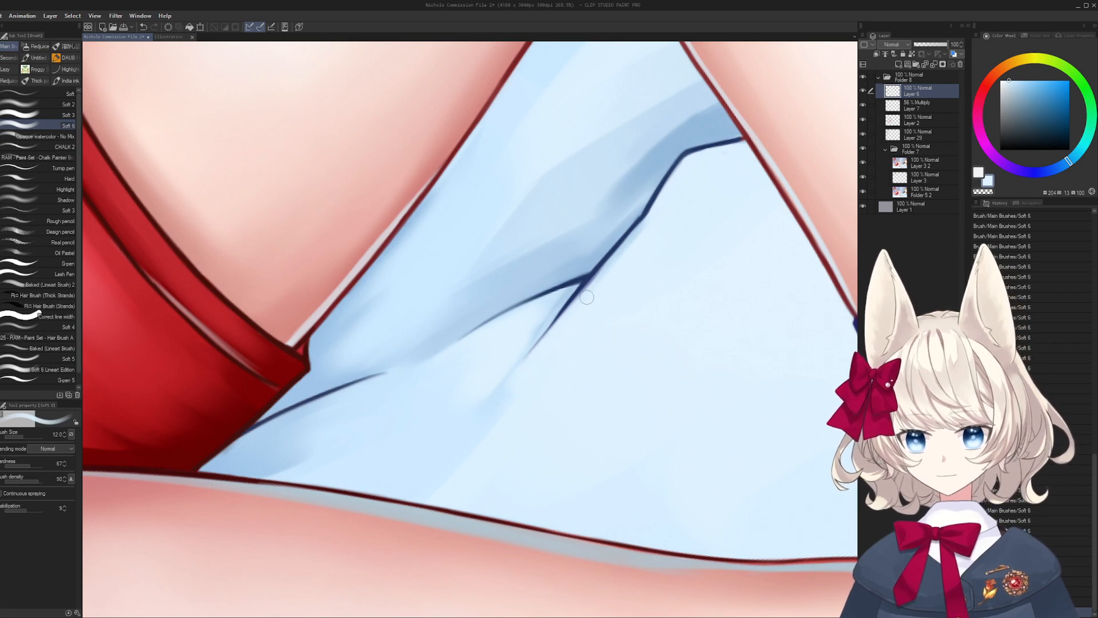
- Retouch the short fold line between the legs with sampled dark blue at brush size 3, undoing the failed strokes
{"action": "left_click", "coordinate": [583, 278], "text": "alt"}
{"action": "key", "text": "bracketleft"}
{"action": "left_click_drag", "start_coordinate": [556, 318], "coordinate": [523, 358]}
{"action": "key", "text": "ctrl+z"}
{"action": "key", "text": "bracketleft"}
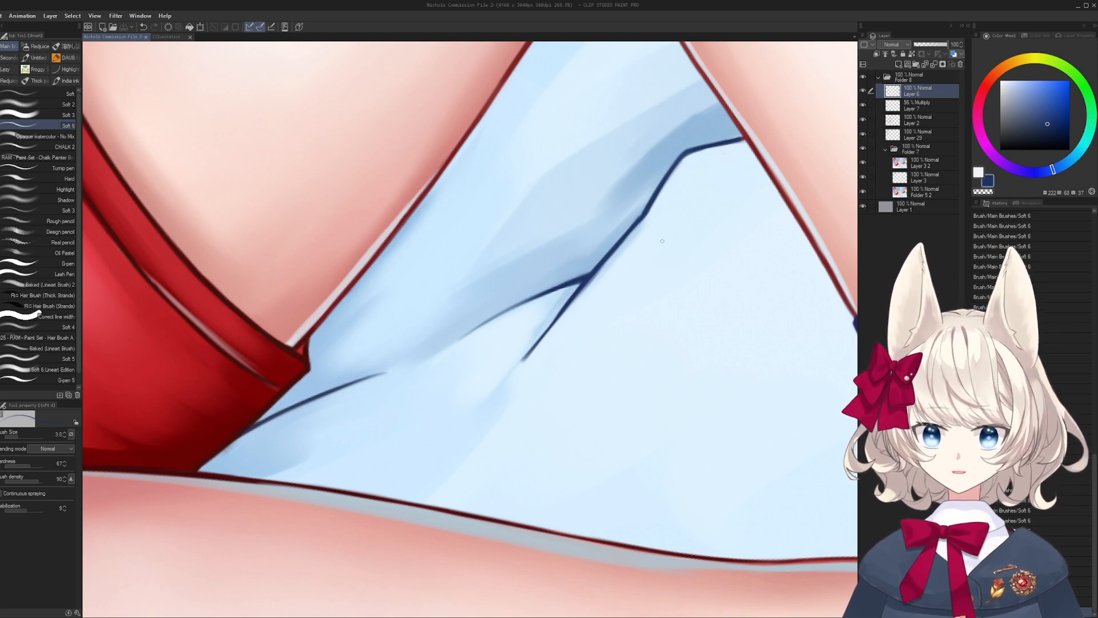
{"action": "key", "text": "ctrl+z"}
{"action": "left_click_drag", "start_coordinate": [590, 292], "coordinate": [559, 322]}
{"action": "left_click_drag", "start_coordinate": [418, 376], "coordinate": [508, 323]}
- Smooth the shading on the small pillow corner behind the raised thigh with sampled lavender at brush sizes 12 and 20
{"action": "left_click_drag", "start_coordinate": [522, 320], "coordinate": [497, 317]}
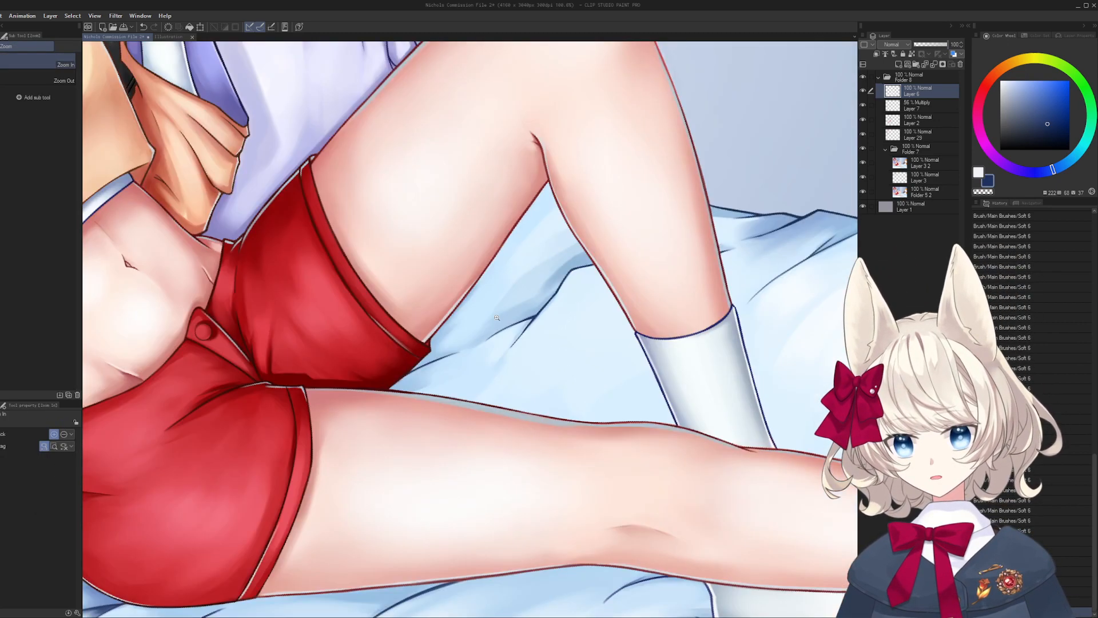
{"action": "left_click_drag", "start_coordinate": [444, 190], "coordinate": [451, 559]}
{"action": "left_click_drag", "start_coordinate": [453, 561], "coordinate": [515, 563]}
{"action": "left_click_drag", "start_coordinate": [538, 572], "coordinate": [383, 365]}
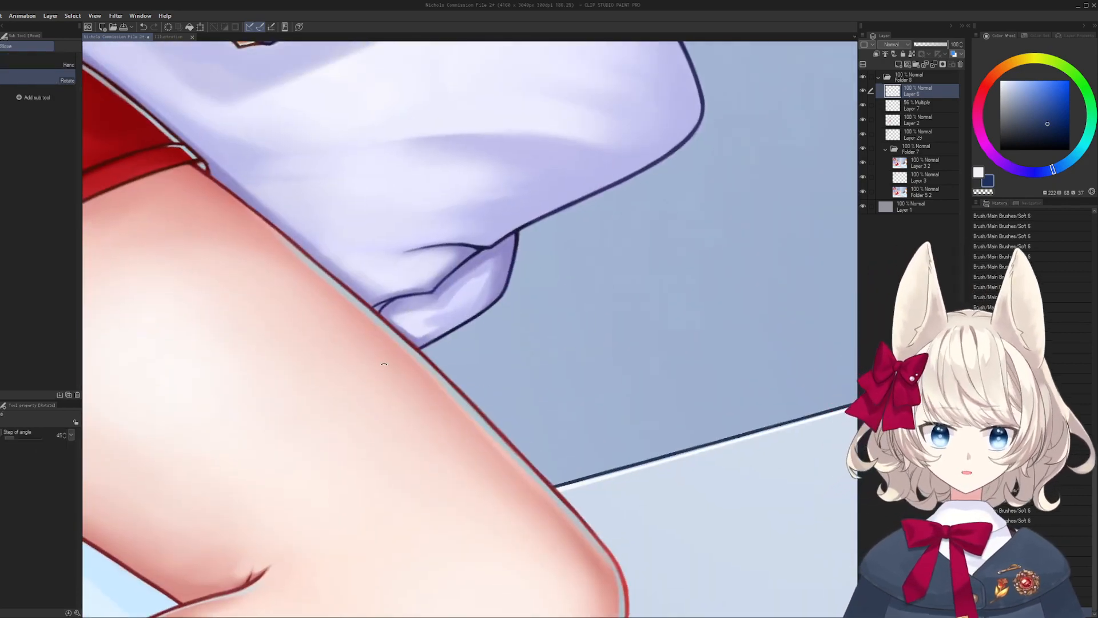
{"action": "left_click_drag", "start_coordinate": [480, 279], "coordinate": [478, 337]}
{"action": "left_click", "coordinate": [455, 327], "text": "alt"}
{"action": "key", "text": "bracketright"}
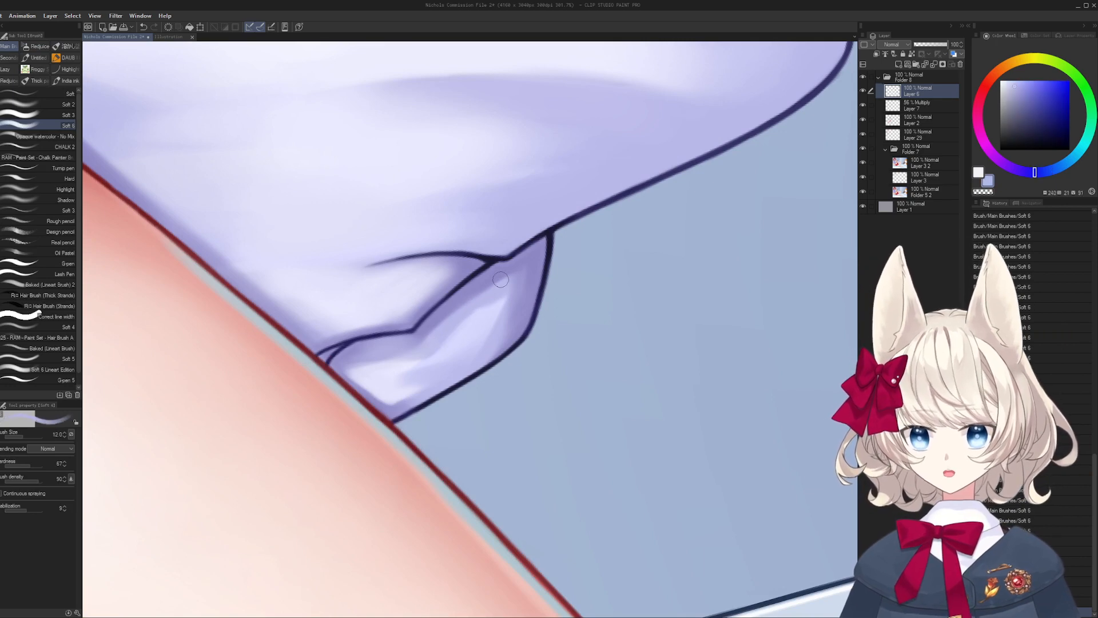
{"action": "left_click", "coordinate": [453, 354], "text": "alt"}
{"action": "key", "text": "bracketright"}
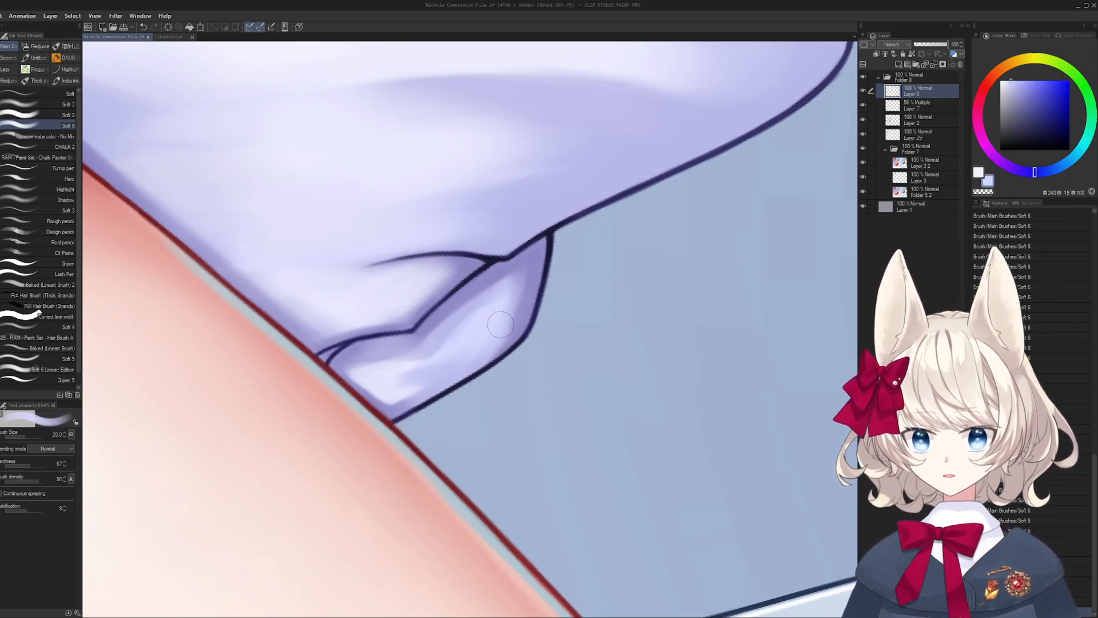
{"action": "mouse_move", "coordinate": [450, 325]}
{"action": "left_mouse_down"}
{"action": "mouse_move", "coordinate": [517, 280]}
{"action": "mouse_move", "coordinate": [461, 252]}
{"action": "left_mouse_up"}
- Soften the shading on the pillow beside the tablet with sampled pale lavender at brush size 50
{"action": "scroll", "coordinate": [524, 277], "scroll_direction": "down", "scroll_amount": 6}
{"action": "key", "text": "shift+space"}
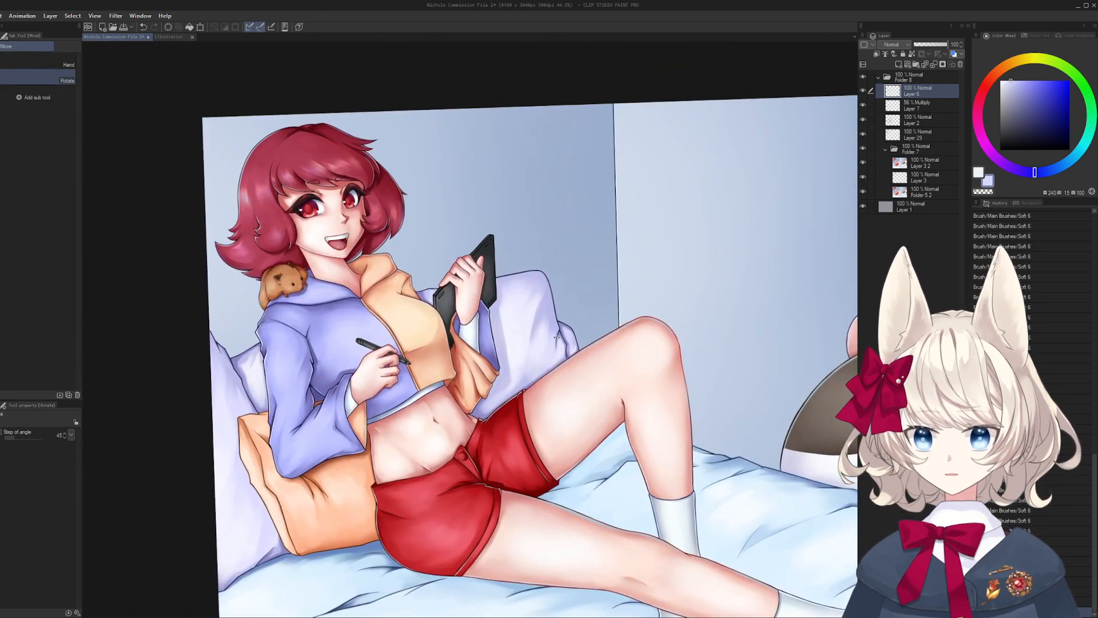
{"action": "scroll", "coordinate": [536, 302], "scroll_direction": "up", "scroll_amount": 6}
{"action": "left_click", "coordinate": [498, 344], "text": "alt"}
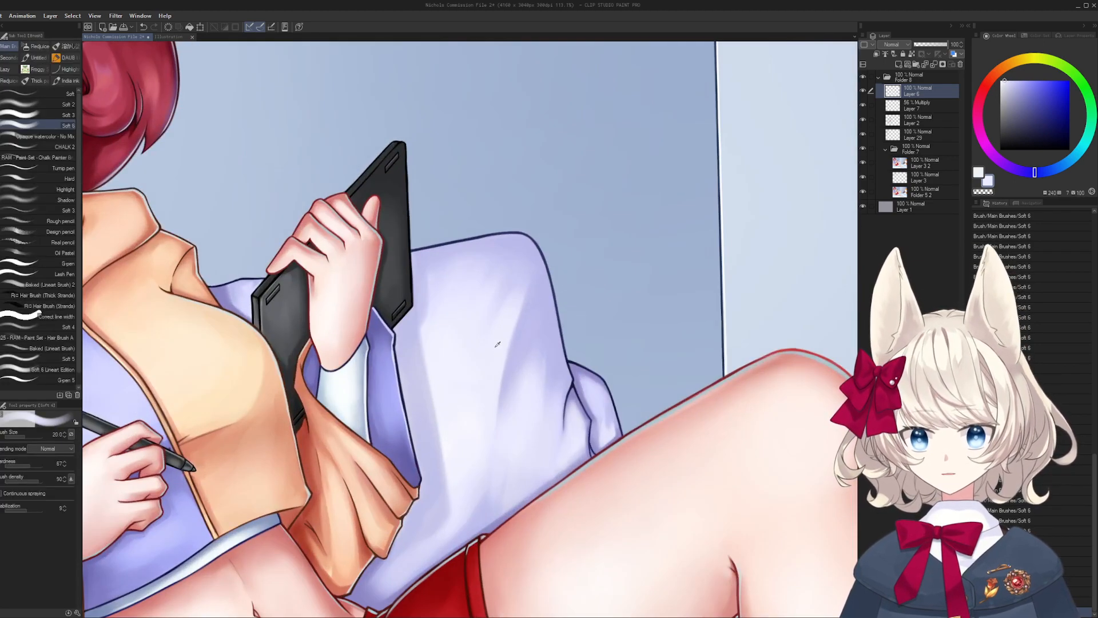
{"action": "left_click", "coordinate": [499, 383], "text": "alt"}
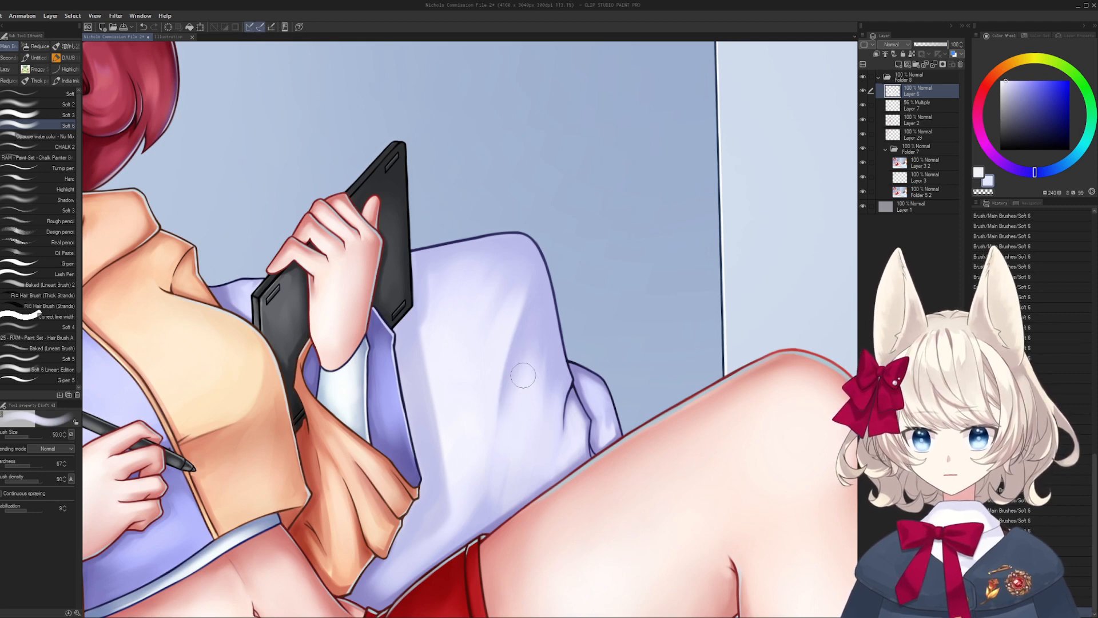
- Blend the front area of the bedsheet with sampled pale blue at brush size 200, and toggle the visibility of Folder 7
{"action": "scroll", "coordinate": [524, 375], "scroll_direction": "down", "scroll_amount": 6}
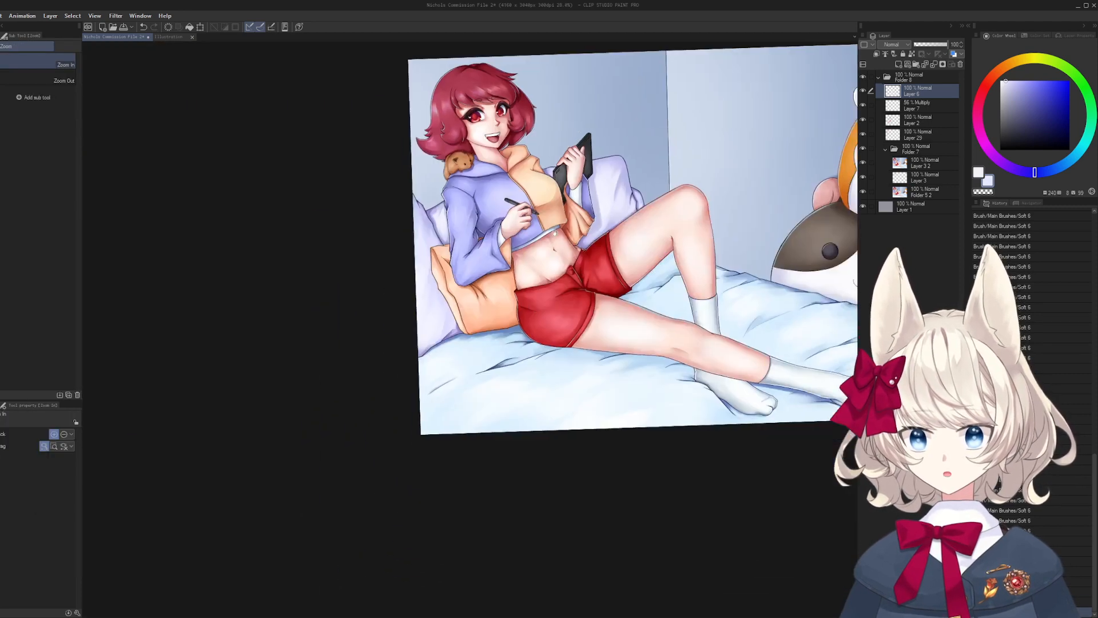
{"action": "mouse_move", "coordinate": [727, 435]}
{"action": "left_mouse_down"}
{"action": "mouse_move", "coordinate": [736, 439]}
{"action": "mouse_move", "coordinate": [633, 328]}
{"action": "mouse_move", "coordinate": [523, 350]}
{"action": "mouse_move", "coordinate": [597, 357]}
{"action": "mouse_move", "coordinate": [539, 372]}
{"action": "left_mouse_up"}
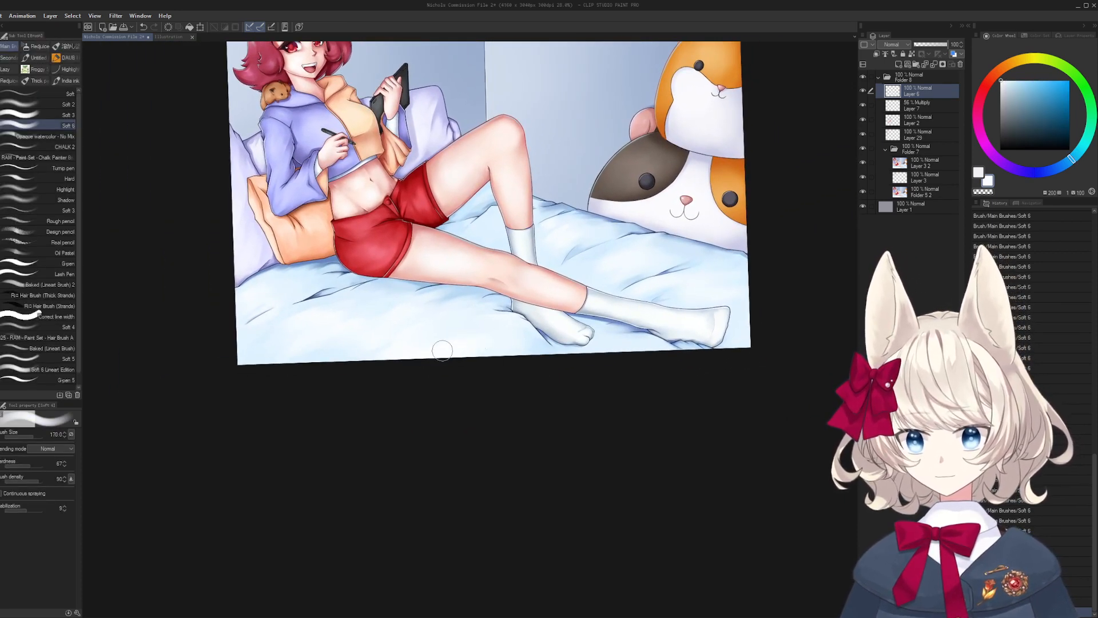
{"action": "left_click", "coordinate": [379, 328], "text": "alt"}
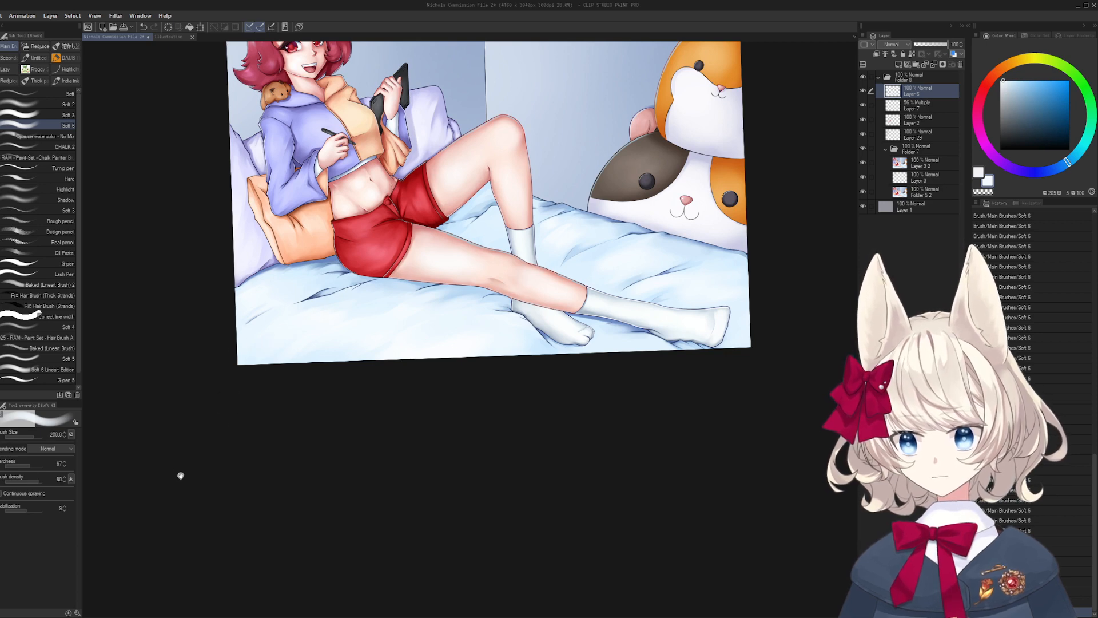
{"action": "left_click_drag", "start_coordinate": [274, 331], "coordinate": [224, 448]}
{"action": "key", "text": "ctrl+space"}
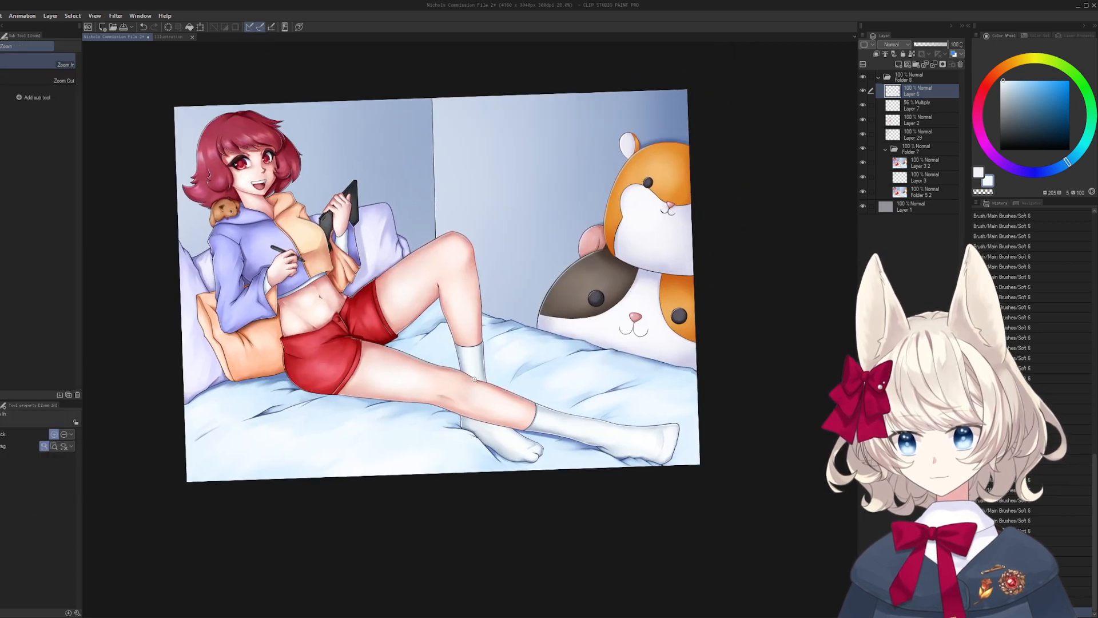
{"action": "left_click", "coordinate": [861, 149]}
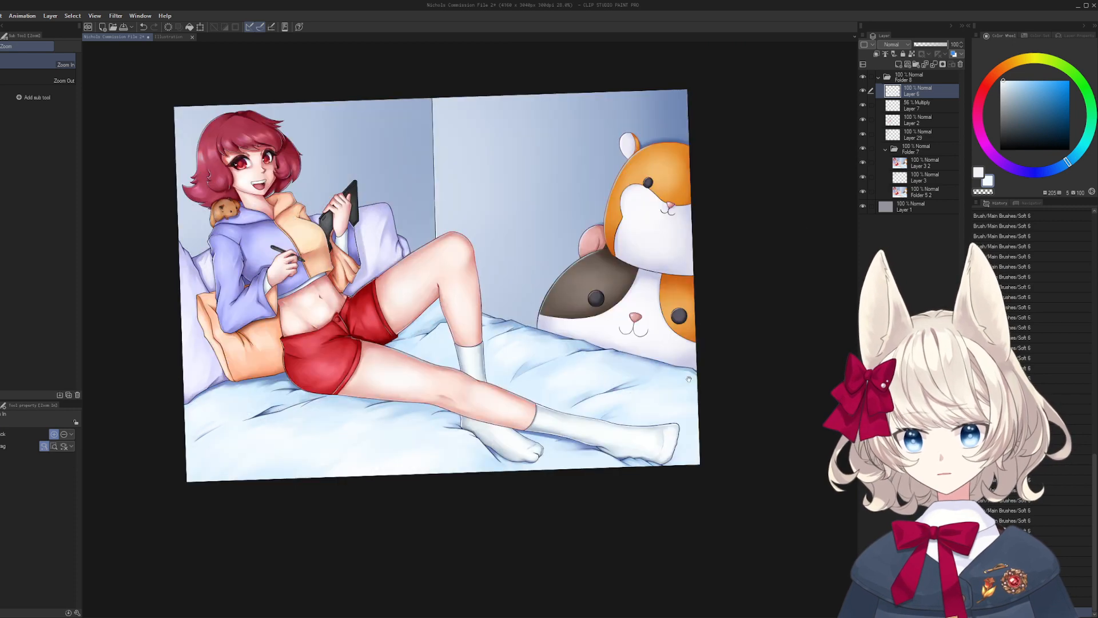
- Touch up the outline along the underside of the outstretched leg's sock with sampled dark blue at brush size 3
{"action": "scroll", "coordinate": [515, 435], "scroll_direction": "up", "scroll_amount": 10}
{"action": "mouse_move", "coordinate": [568, 338]}
{"action": "left_mouse_down"}
{"action": "mouse_move", "coordinate": [524, 353]}
{"action": "mouse_move", "coordinate": [662, 289]}
{"action": "mouse_move", "coordinate": [527, 280]}
{"action": "left_mouse_up"}
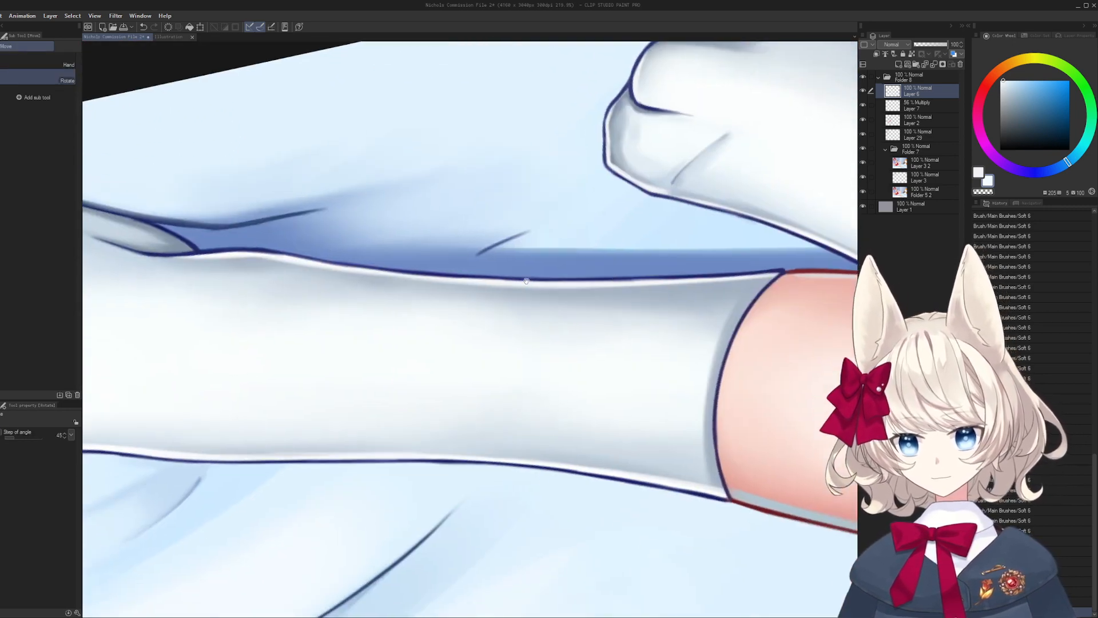
{"action": "left_click", "coordinate": [783, 269], "text": "alt"}
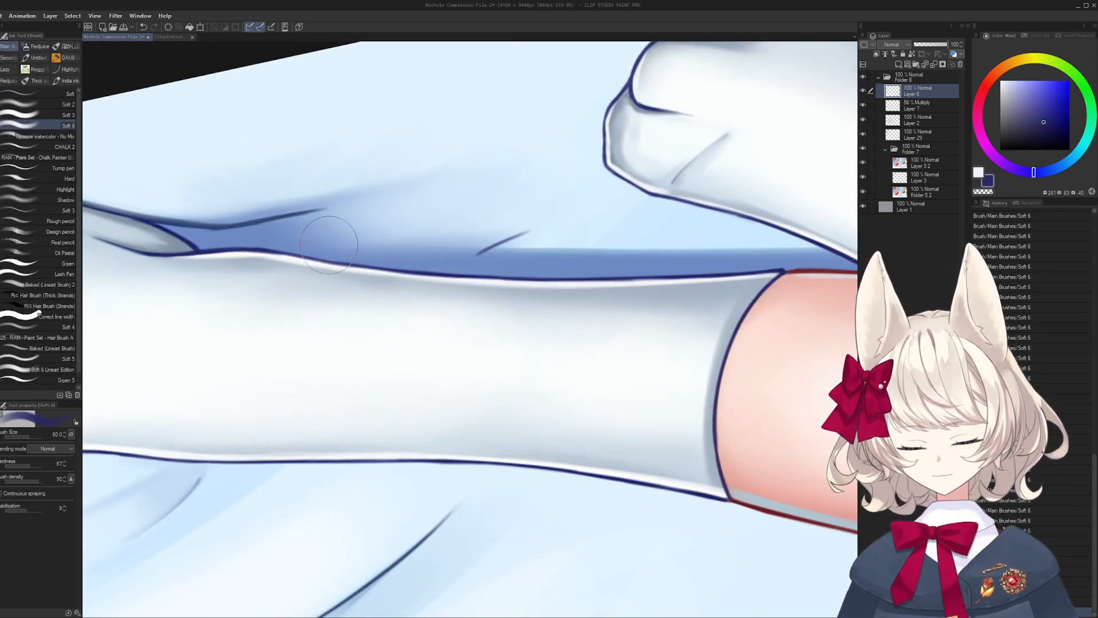
{"action": "mouse_move", "coordinate": [344, 234]}
{"action": "left_mouse_down"}
{"action": "mouse_move", "coordinate": [378, 324]}
{"action": "mouse_move", "coordinate": [478, 302]}
{"action": "left_mouse_up"}
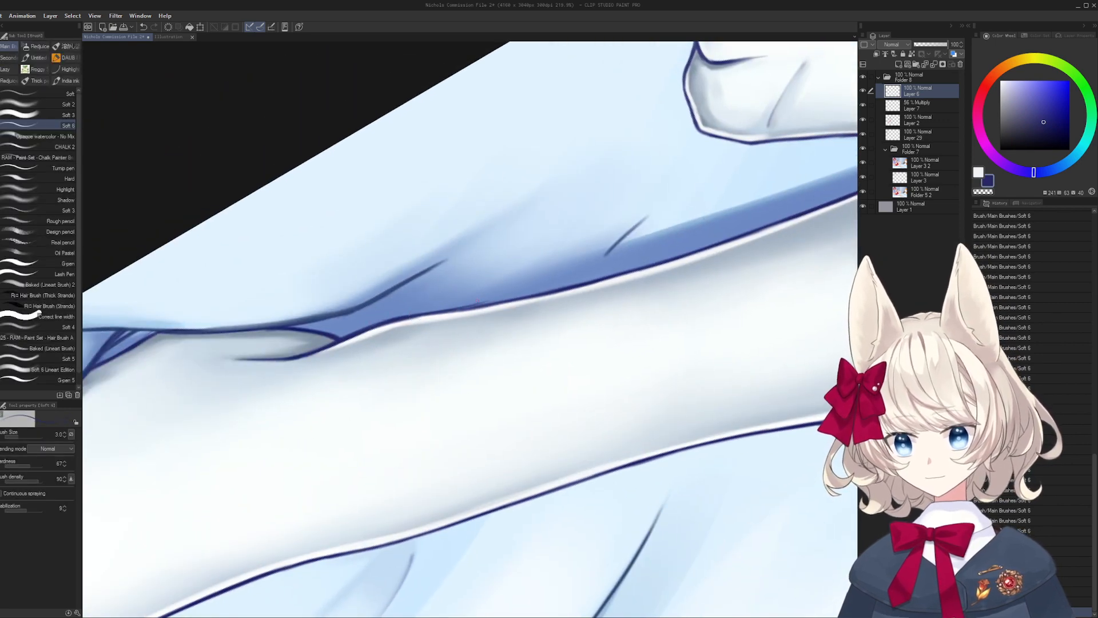
{"action": "left_click_drag", "start_coordinate": [394, 321], "coordinate": [591, 287]}
{"action": "key", "text": "ctrl+z"}
{"action": "left_click_drag", "start_coordinate": [449, 314], "coordinate": [536, 295]}
{"action": "key", "text": "ctrl+z"}
{"action": "mouse_move", "coordinate": [628, 265]}
{"action": "left_mouse_down"}
{"action": "mouse_move", "coordinate": [471, 315]}
{"action": "mouse_move", "coordinate": [506, 301]}
{"action": "left_mouse_up"}
- Blend the dark bedsheet shadow against the sock's outline with sampled blues and a gradually larger brush
{"action": "left_click", "coordinate": [471, 316], "text": "alt"}
{"action": "key", "text": "bracketright"}
{"action": "key", "text": "bracketright"}
{"action": "key", "text": "bracketright"}
{"action": "key", "text": "bracketright"}
{"action": "left_click", "coordinate": [517, 304], "text": "alt"}
{"action": "left_click_drag", "start_coordinate": [474, 318], "coordinate": [521, 288]}
{"action": "mouse_move", "coordinate": [507, 301]}
{"action": "left_mouse_down"}
{"action": "mouse_move", "coordinate": [542, 272]}
{"action": "mouse_move", "coordinate": [629, 261]}
{"action": "mouse_move", "coordinate": [591, 285]}
{"action": "mouse_move", "coordinate": [612, 268]}
{"action": "left_mouse_up"}
{"action": "key", "text": "bracketright"}
{"action": "left_click", "coordinate": [556, 269], "text": "alt"}
- Soften the outer edge of the shadow beneath the outstretched sock with sampled light blues at brush sizes 25 and 50
{"action": "mouse_move", "coordinate": [606, 269]}
{"action": "left_mouse_down"}
{"action": "mouse_move", "coordinate": [386, 212]}
{"action": "mouse_move", "coordinate": [344, 389]}
{"action": "left_mouse_up"}
{"action": "mouse_move", "coordinate": [412, 361]}
{"action": "left_mouse_down"}
{"action": "mouse_move", "coordinate": [526, 326]}
{"action": "mouse_move", "coordinate": [490, 351]}
{"action": "mouse_move", "coordinate": [424, 358]}
{"action": "mouse_move", "coordinate": [535, 318]}
{"action": "mouse_move", "coordinate": [401, 352]}
{"action": "mouse_move", "coordinate": [330, 385]}
{"action": "mouse_move", "coordinate": [414, 352]}
{"action": "left_mouse_up"}
{"action": "left_click", "coordinate": [535, 315], "text": "alt"}
{"action": "key", "text": "bracketright"}
{"action": "left_click", "coordinate": [526, 329], "text": "alt"}
{"action": "left_click", "coordinate": [475, 345], "text": "alt"}
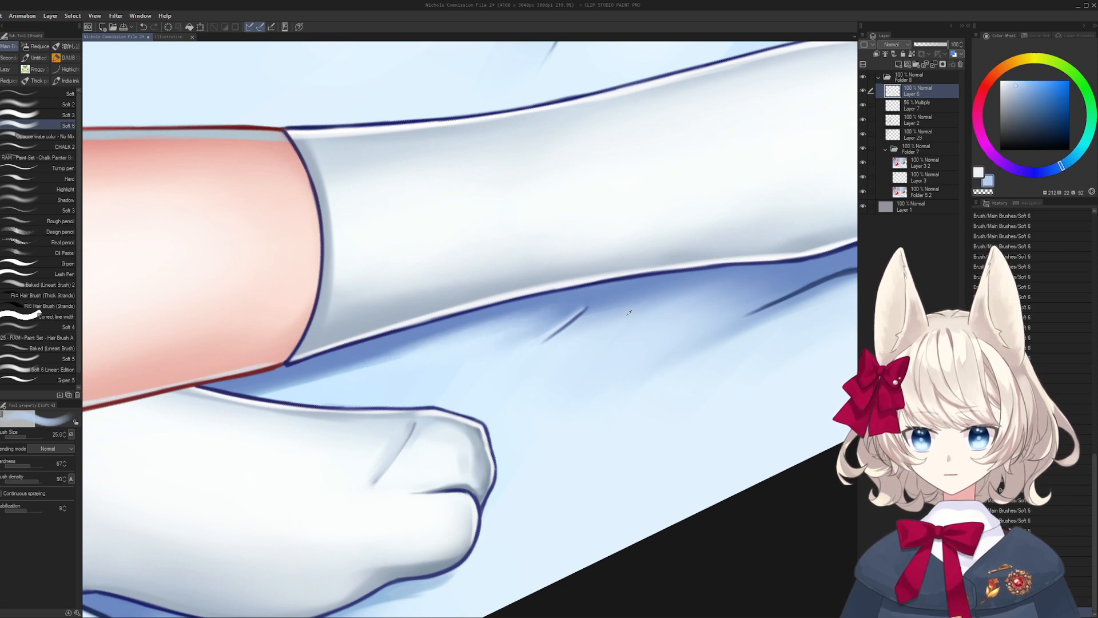
{"action": "key", "text": "bracketright"}
{"action": "left_click", "coordinate": [684, 295], "text": "alt"}
{"action": "key", "text": "bracketright"}
{"action": "key", "text": "bracketright"}
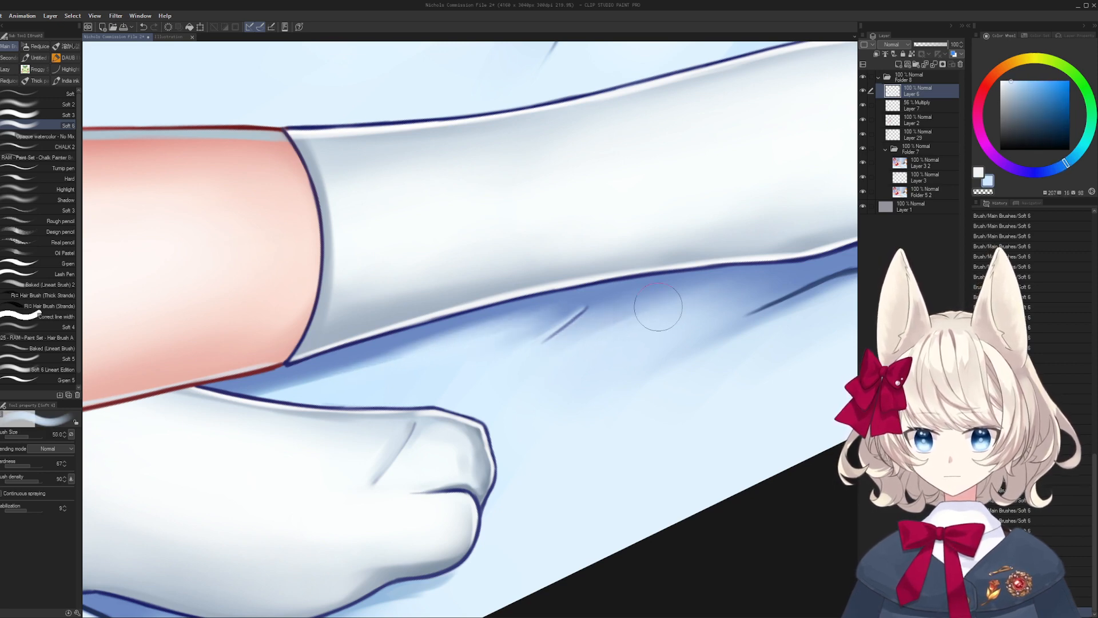
{"action": "left_click_drag", "start_coordinate": [730, 300], "coordinate": [698, 274]}
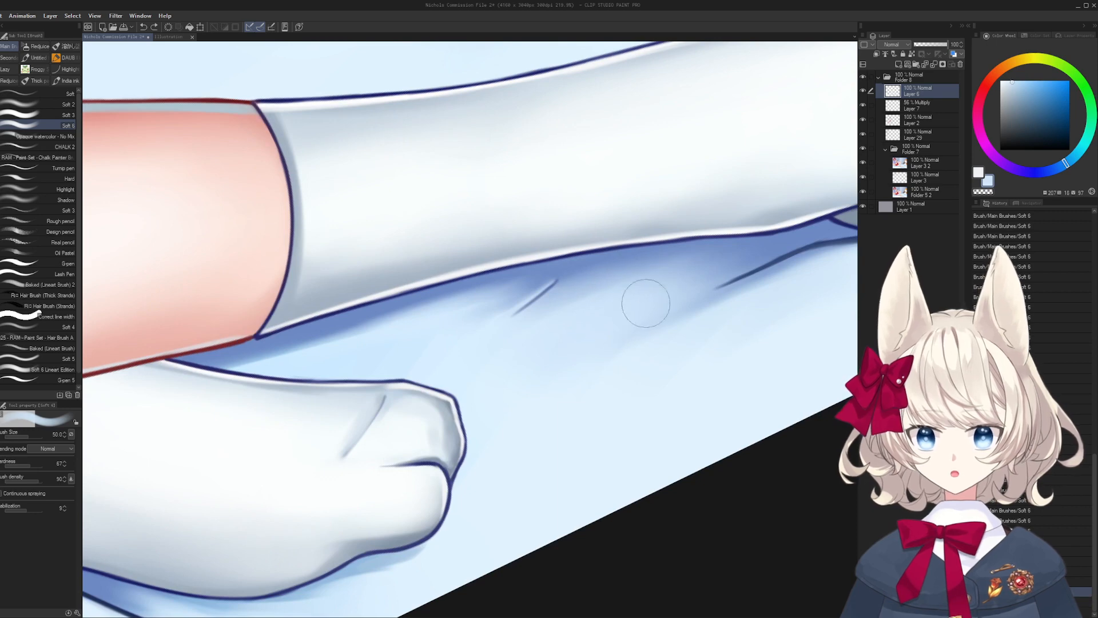
- Even out the bedsheet between the sock shadow and the nearby fold line with sampled pale blue at brush size 40
{"action": "left_click", "coordinate": [664, 355], "text": "alt"}
{"action": "key", "text": "bracketleft"}
{"action": "left_click_drag", "start_coordinate": [702, 323], "coordinate": [661, 320]}
{"action": "left_click", "coordinate": [647, 312], "text": "alt"}
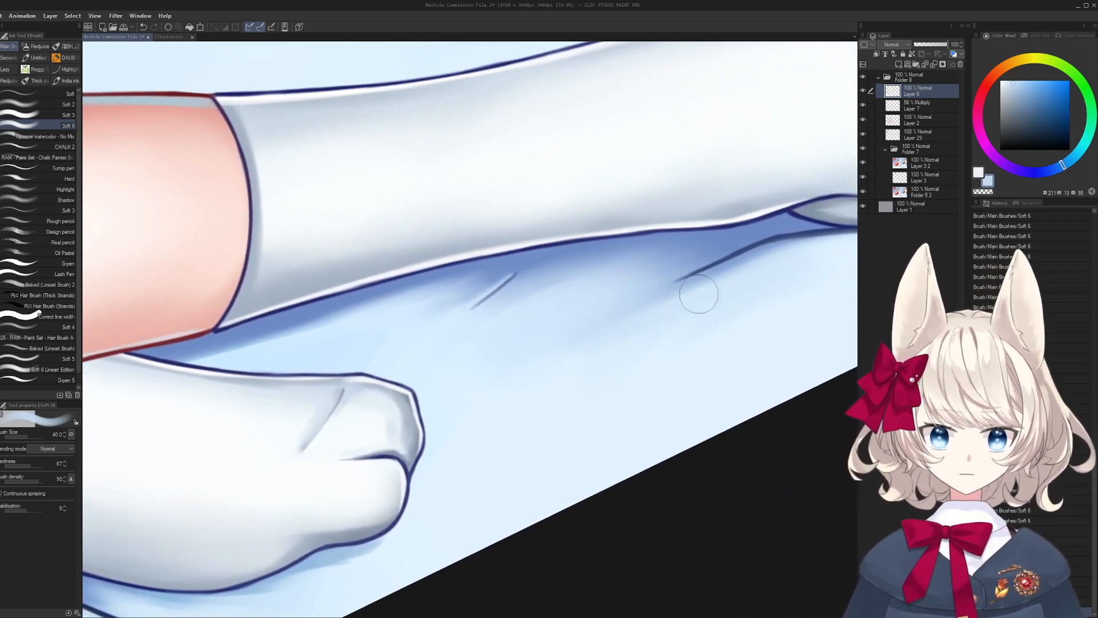
- Clean up the bedsheet shadow beneath the other foot with sampled light blue at brush size 40 and refine its edge at size 4
{"action": "left_click", "coordinate": [503, 429], "text": "alt"}
{"action": "left_click_drag", "start_coordinate": [502, 429], "coordinate": [817, 160]}
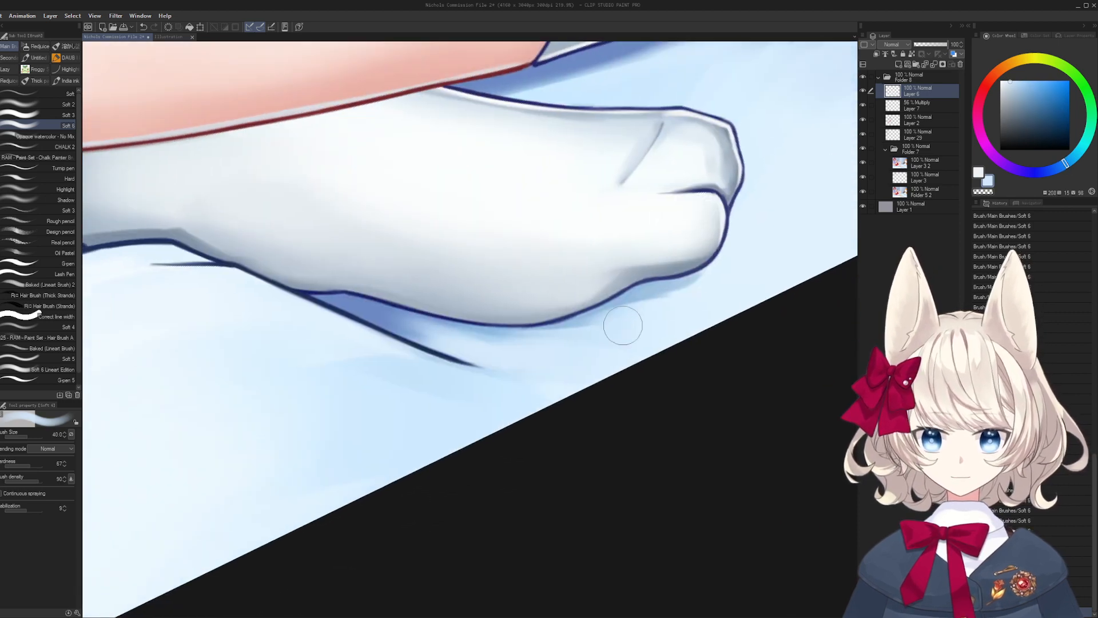
{"action": "left_click", "coordinate": [658, 298], "text": "alt"}
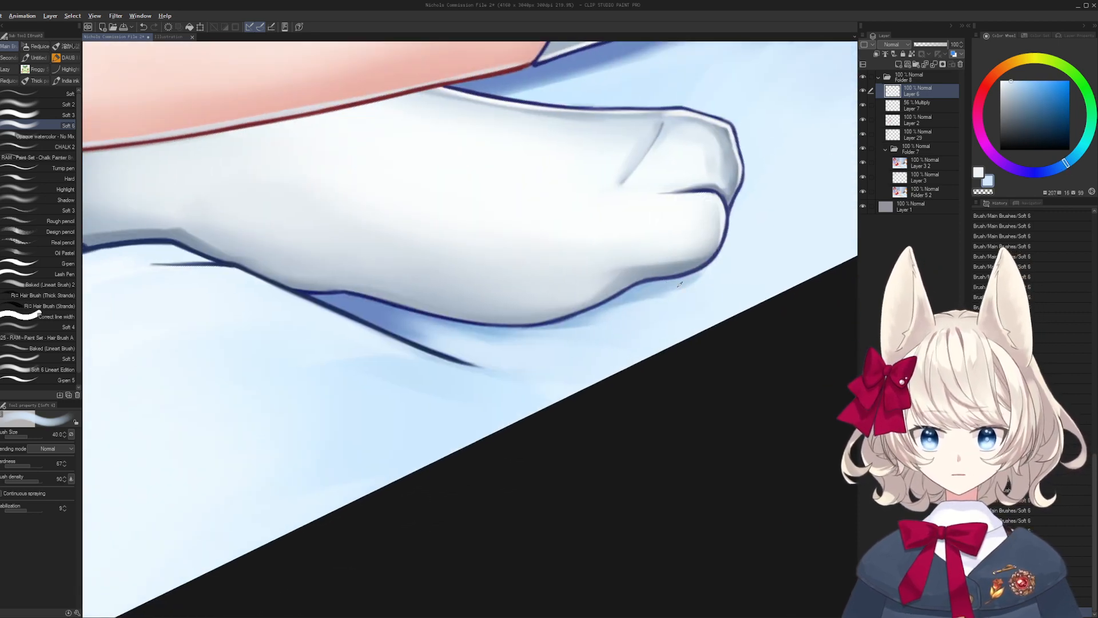
{"action": "key", "text": "bracketleft"}
{"action": "key", "text": "bracketleft"}
{"action": "key", "text": "bracketleft"}
{"action": "key", "text": "bracketleft"}
{"action": "key", "text": "bracketleft"}
{"action": "key", "text": "bracketleft"}
{"action": "key", "text": "bracketleft"}
{"action": "key", "text": "bracketleft"}
{"action": "key", "text": "bracketleft"}
{"action": "key", "text": "bracketleft"}
{"action": "key", "text": "bracketleft"}
{"action": "key", "text": "bracketleft"}
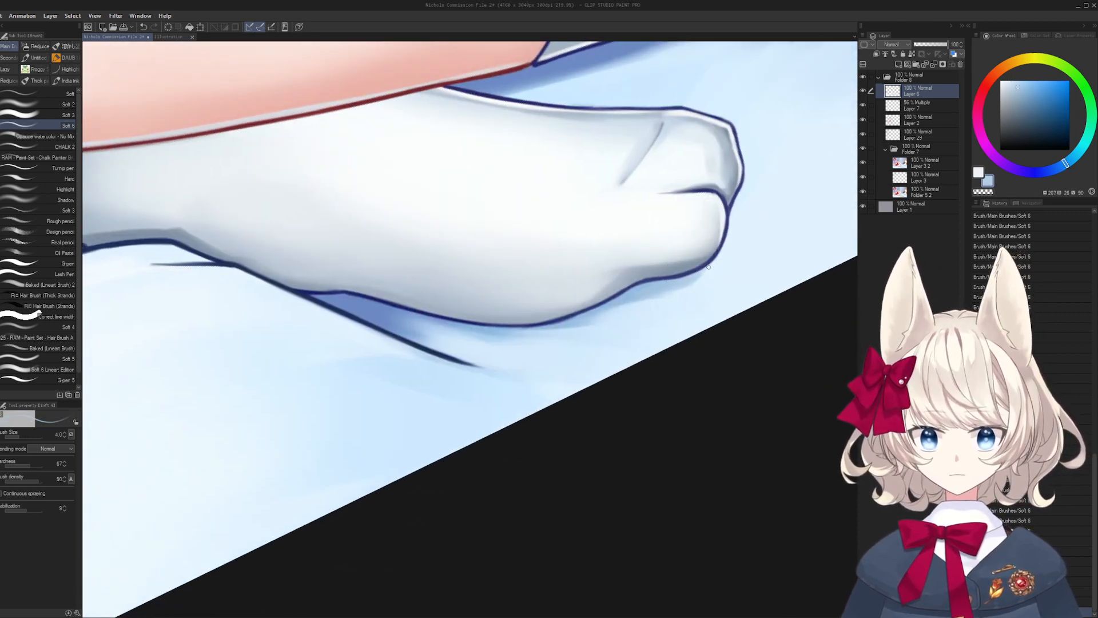
{"action": "left_click_drag", "start_coordinate": [658, 299], "coordinate": [657, 307]}
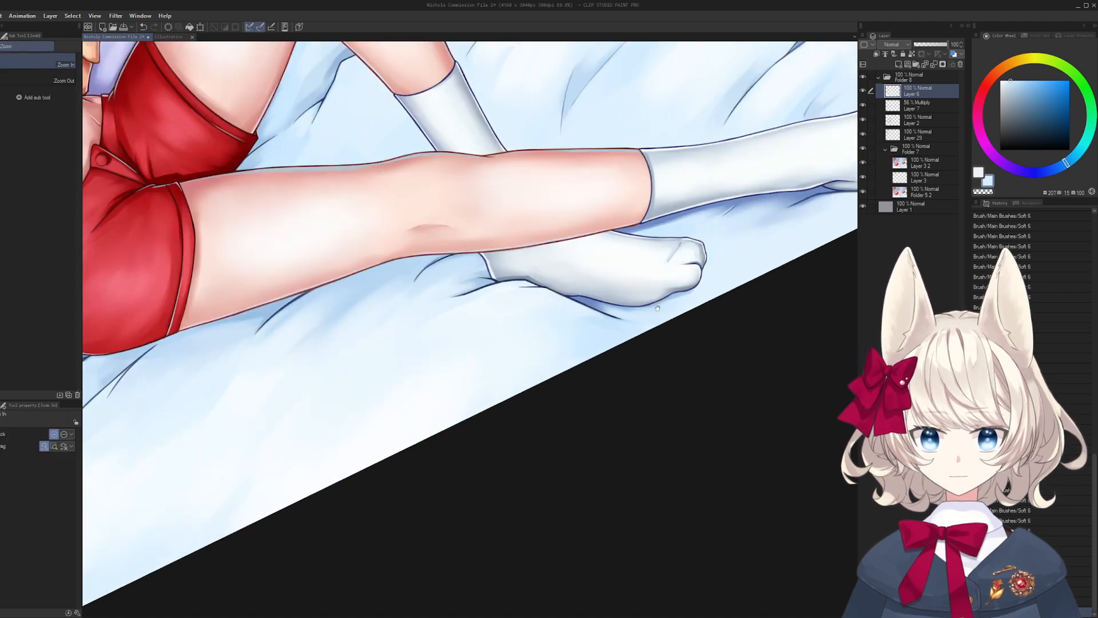
- Soften the bedsheet folds beneath the outstretched thigh with sampled light blues at brush sizes 20 to 40
{"action": "left_click_drag", "start_coordinate": [572, 364], "coordinate": [816, 314]}
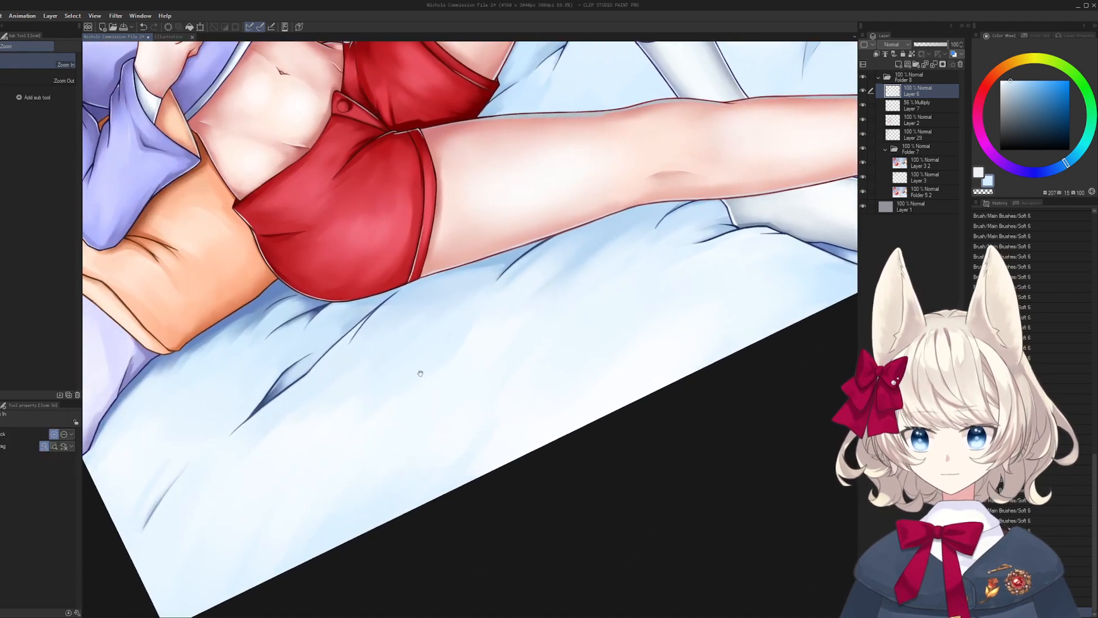
{"action": "mouse_move", "coordinate": [419, 373]}
{"action": "left_mouse_down"}
{"action": "mouse_move", "coordinate": [551, 368]}
{"action": "mouse_move", "coordinate": [360, 424]}
{"action": "left_mouse_up"}
{"action": "left_click", "coordinate": [528, 323], "text": "alt"}
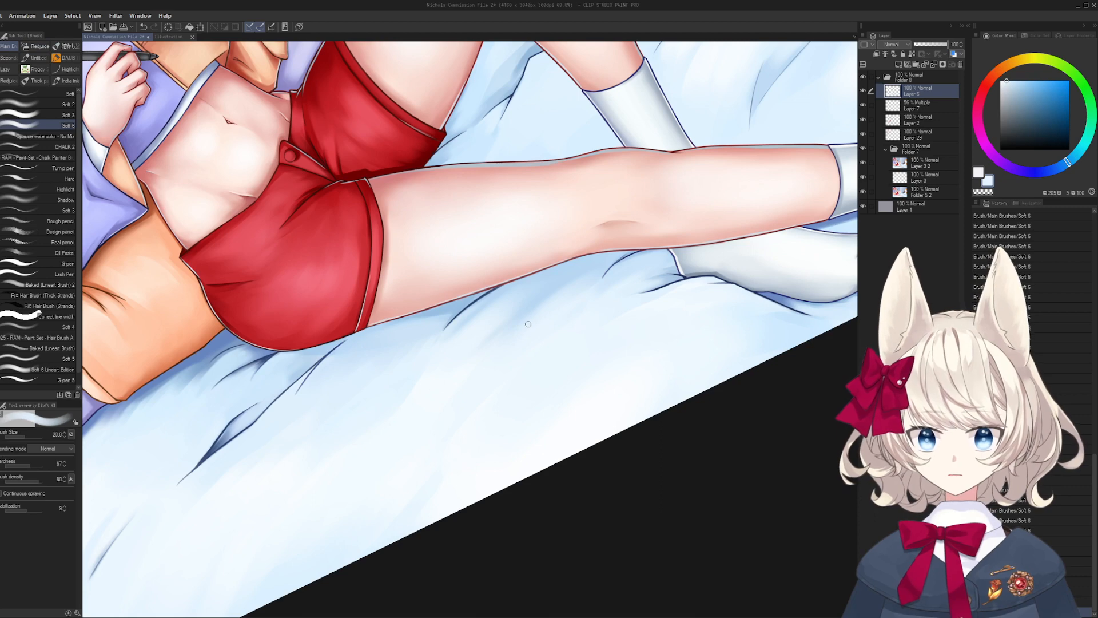
{"action": "left_click", "coordinate": [493, 321], "text": "alt"}
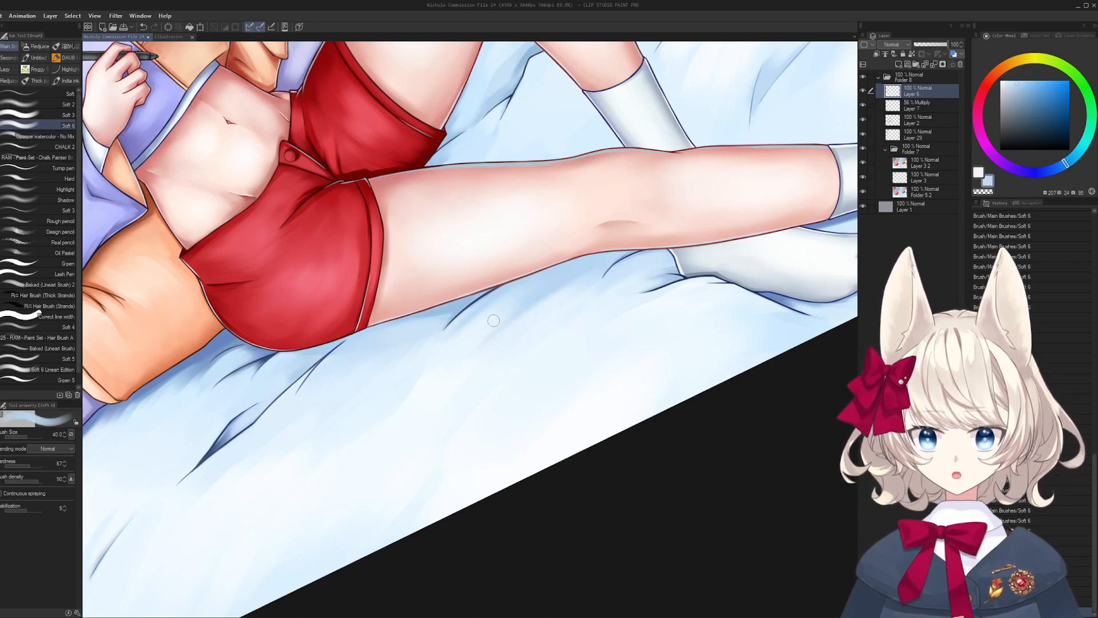
{"action": "left_click", "coordinate": [458, 349], "text": "alt"}
{"action": "key", "text": "bracketright"}
{"action": "key", "text": "bracketright"}
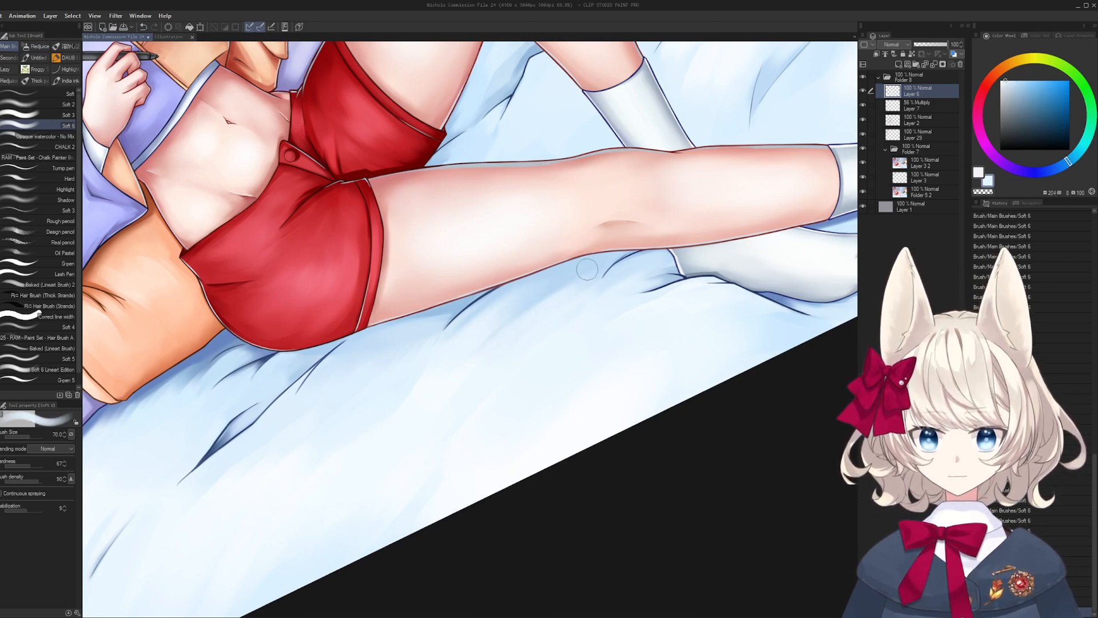
{"action": "left_click_drag", "start_coordinate": [629, 272], "coordinate": [521, 300]}
- Reduce the brush to size 15 and touch up the bedsheet fold lines beside the other foot with sampled dark blue
{"action": "left_click_drag", "start_coordinate": [498, 313], "coordinate": [559, 314]}
{"action": "key", "text": "bracketleft"}
{"action": "key", "text": "bracketleft"}
{"action": "key", "text": "bracketleft"}
{"action": "key", "text": "bracketleft"}
{"action": "key", "text": "bracketleft"}
{"action": "key", "text": "bracketleft"}
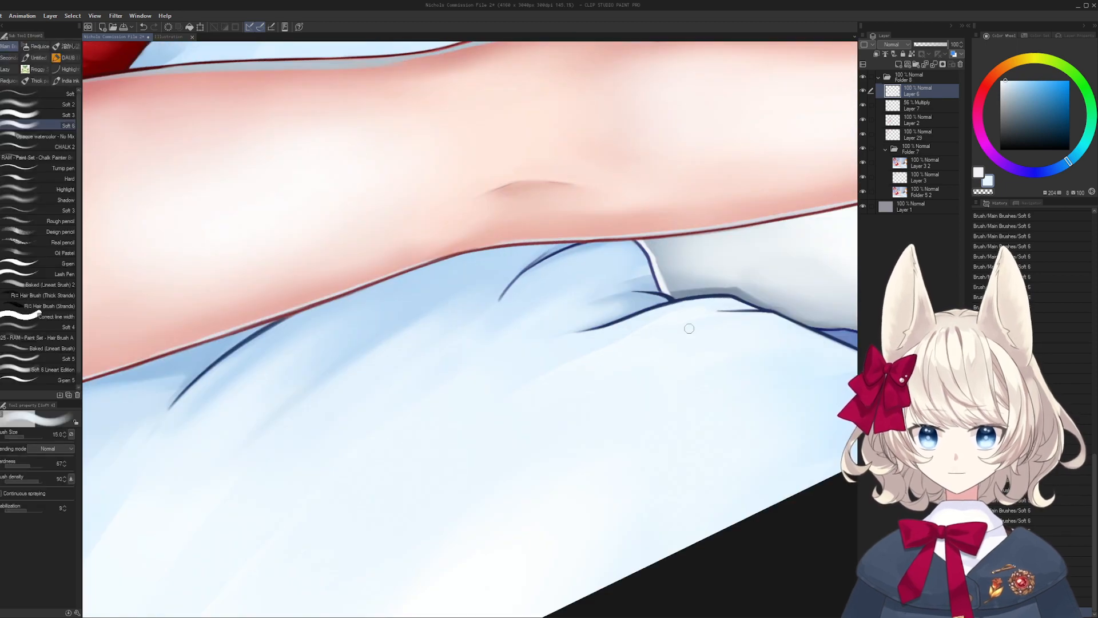
{"action": "left_click_drag", "start_coordinate": [629, 304], "coordinate": [671, 307]}
{"action": "left_click", "coordinate": [671, 306], "text": "alt"}
{"action": "left_click_drag", "start_coordinate": [456, 233], "coordinate": [363, 393]}
{"action": "key", "text": "ctrl+z"}
{"action": "left_click_drag", "start_coordinate": [425, 325], "coordinate": [363, 393]}
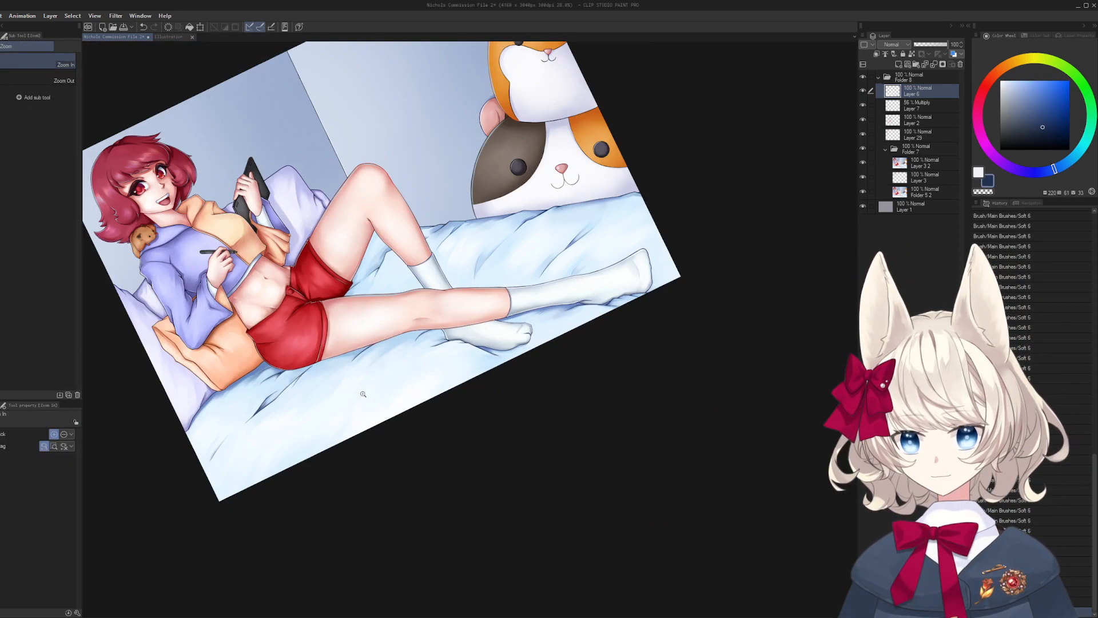
- Compare the legs and bedsheet with Folder 7 and Layer 6 hidden and shown
{"action": "mouse_move", "coordinate": [476, 412]}
{"action": "left_mouse_down"}
{"action": "mouse_move", "coordinate": [486, 397]}
{"action": "mouse_move", "coordinate": [525, 394]}
{"action": "left_mouse_up"}
{"action": "key", "text": "ctrl+at"}
{"action": "left_click_drag", "start_coordinate": [616, 286], "coordinate": [685, 345]}
{"action": "scroll", "coordinate": [538, 265], "scroll_direction": "up", "scroll_amount": 10}
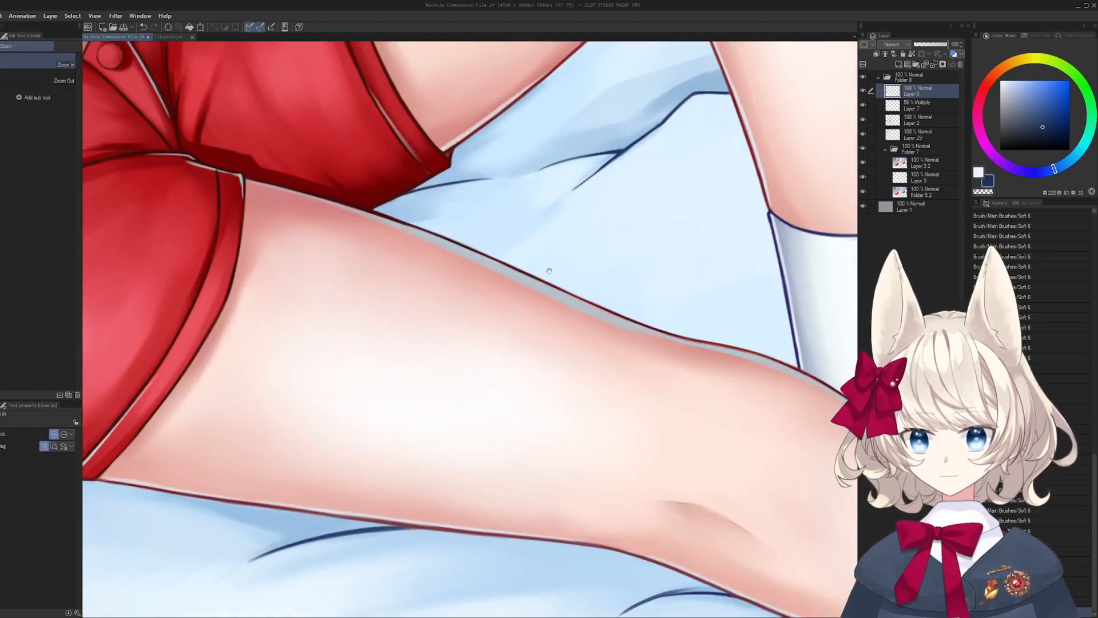
{"action": "scroll", "coordinate": [609, 285], "scroll_direction": "down", "scroll_amount": 4}
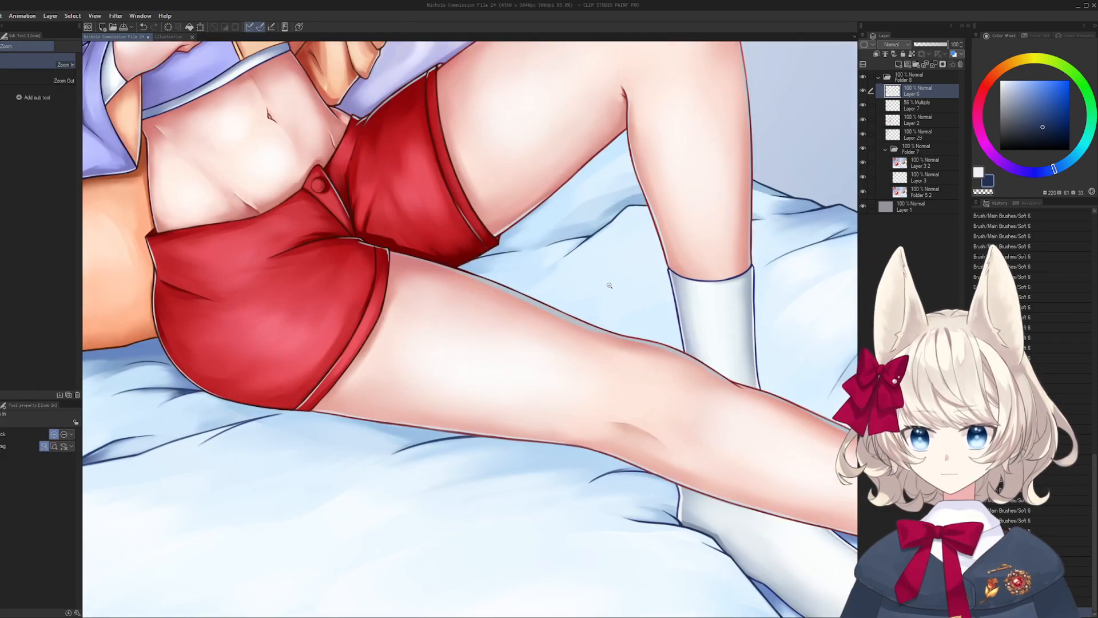
{"action": "left_click", "coordinate": [862, 148]}
{"action": "left_click", "coordinate": [862, 149]}
{"action": "left_click", "coordinate": [863, 91]}
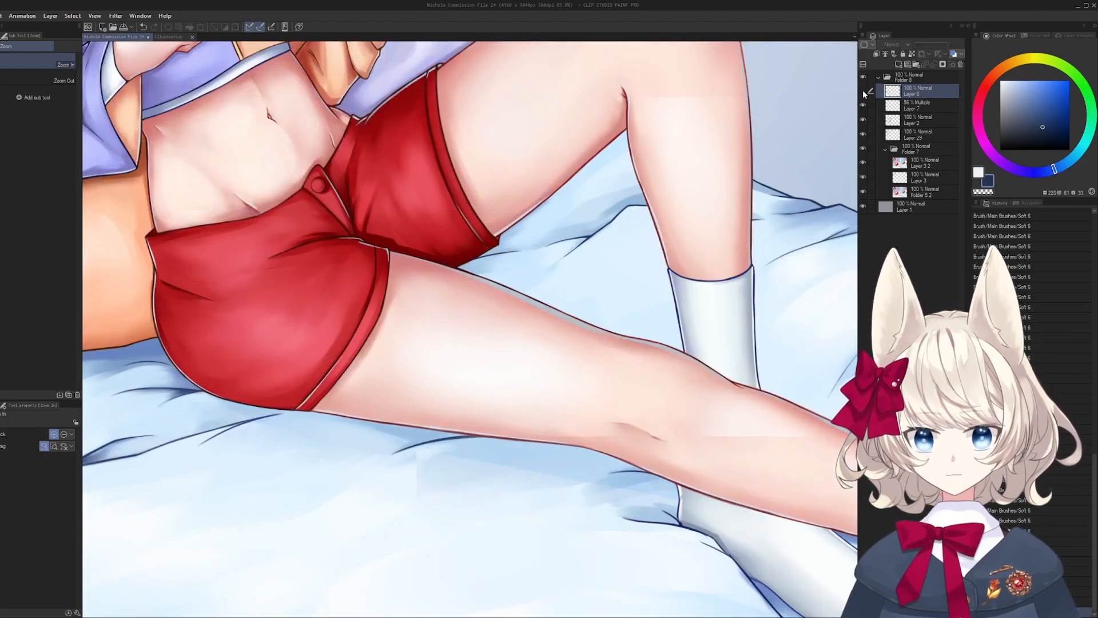
{"action": "left_click", "coordinate": [863, 91]}
- Darken the start of the knee crease on the outstretched leg with sampled dark red at brush size 2.5
{"action": "left_click_drag", "start_coordinate": [818, 323], "coordinate": [616, 243]}
{"action": "left_click_drag", "start_coordinate": [641, 256], "coordinate": [556, 172], "text": "shift"}
{"action": "mouse_move", "coordinate": [405, 351]}
{"action": "left_mouse_down", "text": "ctrl"}
{"action": "mouse_move", "coordinate": [429, 380]}
{"action": "mouse_move", "coordinate": [450, 320]}
{"action": "left_mouse_up", "text": "ctrl"}
{"action": "left_click_drag", "start_coordinate": [458, 409], "coordinate": [479, 405], "text": "ctrl"}
{"action": "left_click", "coordinate": [448, 404], "text": "alt"}
{"action": "left_click_drag", "start_coordinate": [492, 324], "coordinate": [447, 422]}
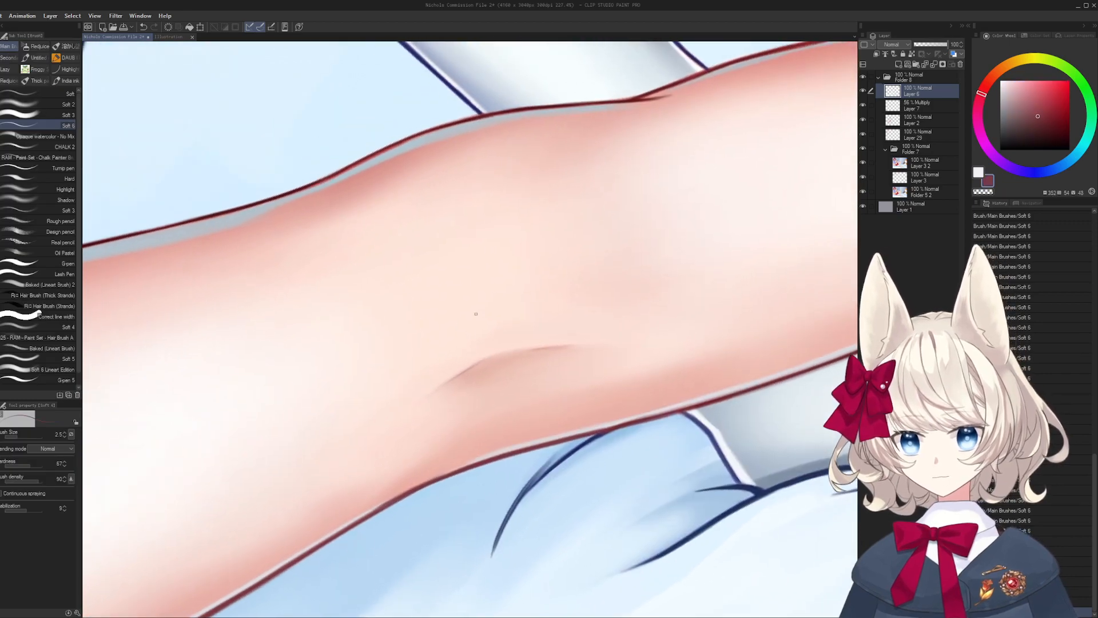
{"action": "left_click_drag", "start_coordinate": [447, 375], "coordinate": [478, 372], "text": "ctrl"}
{"action": "key", "text": "bracketleft"}
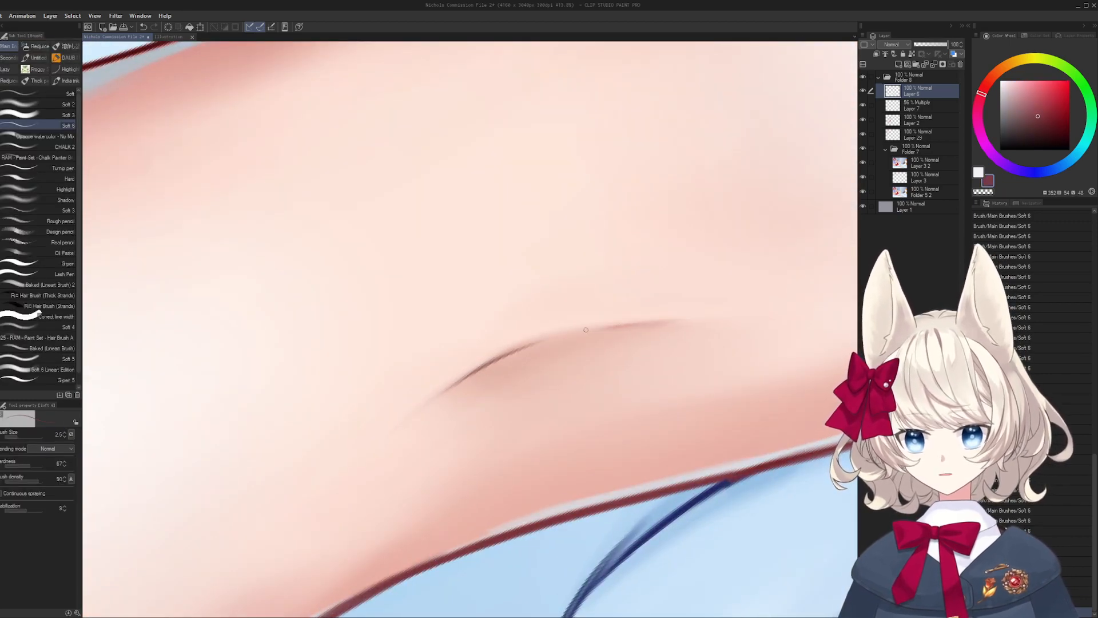
- Refine the knee crease into a thin tapered line with dark red at brush size 3, undoing unwanted strokes
{"action": "mouse_move", "coordinate": [507, 355]}
{"action": "left_mouse_down"}
{"action": "mouse_move", "coordinate": [547, 342]}
{"action": "mouse_move", "coordinate": [488, 367]}
{"action": "mouse_move", "coordinate": [633, 327]}
{"action": "left_mouse_up"}
{"action": "key", "text": "ctrl+z"}
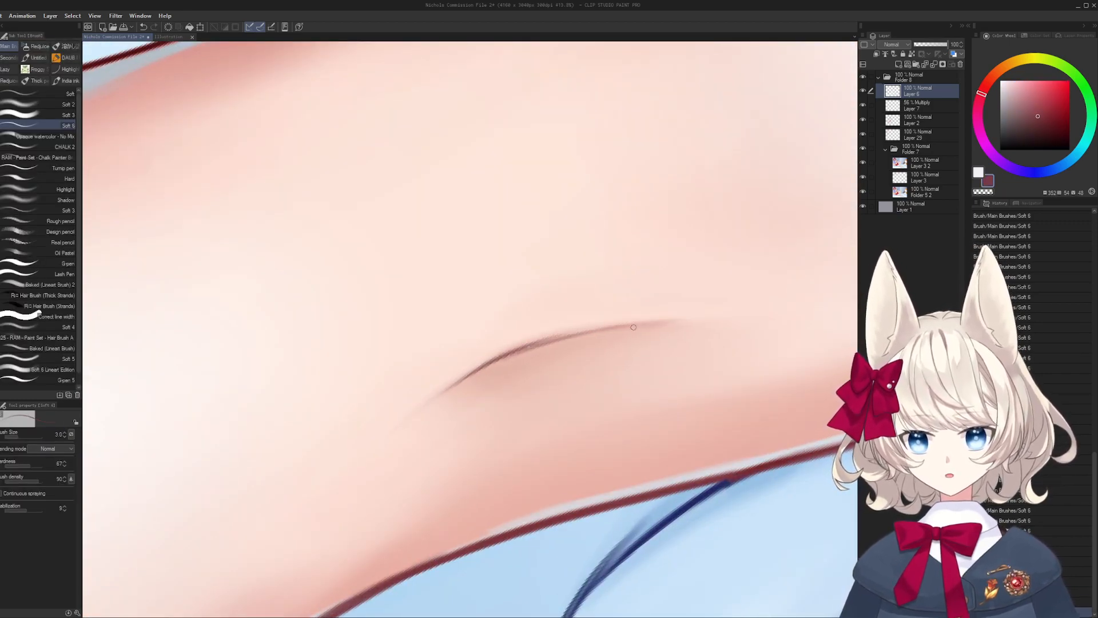
{"action": "mouse_move", "coordinate": [540, 342]}
{"action": "left_mouse_down"}
{"action": "mouse_move", "coordinate": [620, 323]}
{"action": "mouse_move", "coordinate": [513, 353]}
{"action": "mouse_move", "coordinate": [660, 323]}
{"action": "mouse_move", "coordinate": [478, 367]}
{"action": "mouse_move", "coordinate": [631, 326]}
{"action": "left_mouse_up"}
{"action": "key", "text": "ctrl+z"}
{"action": "key", "text": "ctrl+z"}
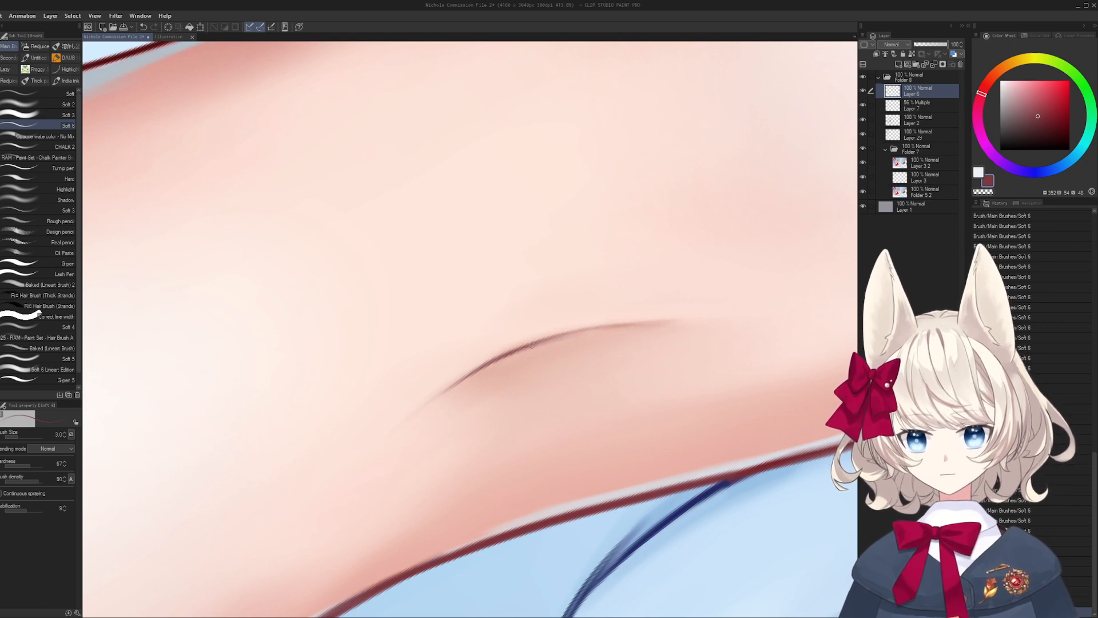
{"action": "key", "text": "ctrl+z"}
{"action": "key", "text": "ctrl+z"}
{"action": "mouse_move", "coordinate": [531, 345]}
{"action": "left_mouse_down"}
{"action": "mouse_move", "coordinate": [639, 324]}
{"action": "mouse_move", "coordinate": [488, 367]}
{"action": "mouse_move", "coordinate": [533, 344]}
{"action": "mouse_move", "coordinate": [469, 341]}
{"action": "left_mouse_up"}
- Check the knee crease against the underlying painting by toggling the visibility of Folder 7 and Layer 6
{"action": "key", "text": "ctrl+space"}
{"action": "key", "text": "shift+space"}
{"action": "left_click_drag", "start_coordinate": [584, 311], "coordinate": [440, 460]}
{"action": "key", "text": "ctrl+space"}
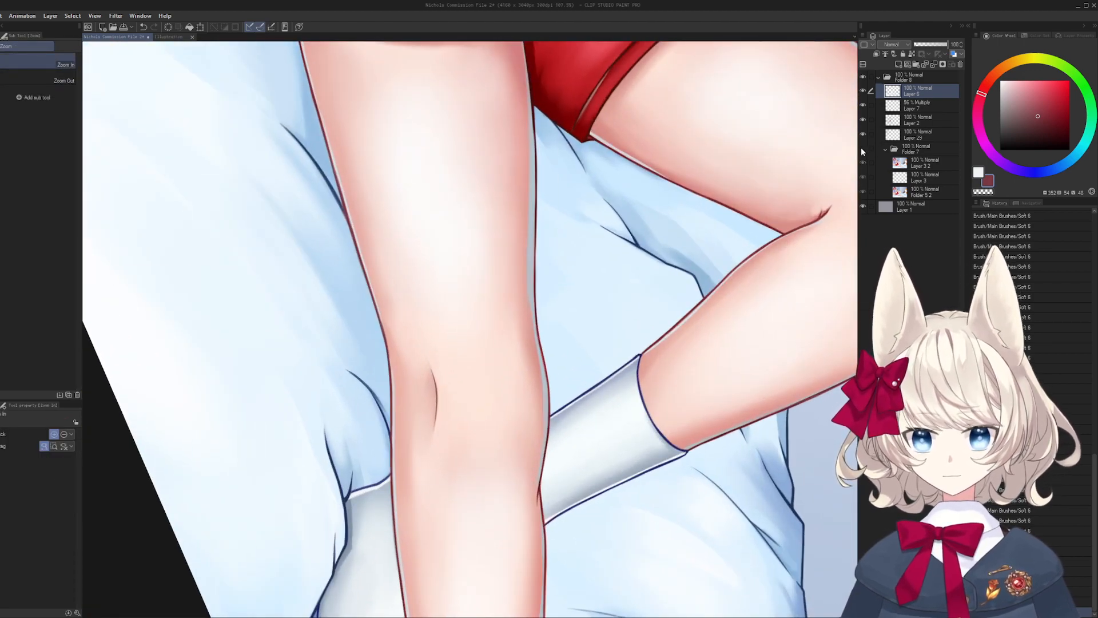
{"action": "left_click", "coordinate": [862, 150]}
{"action": "left_click", "coordinate": [864, 149]}
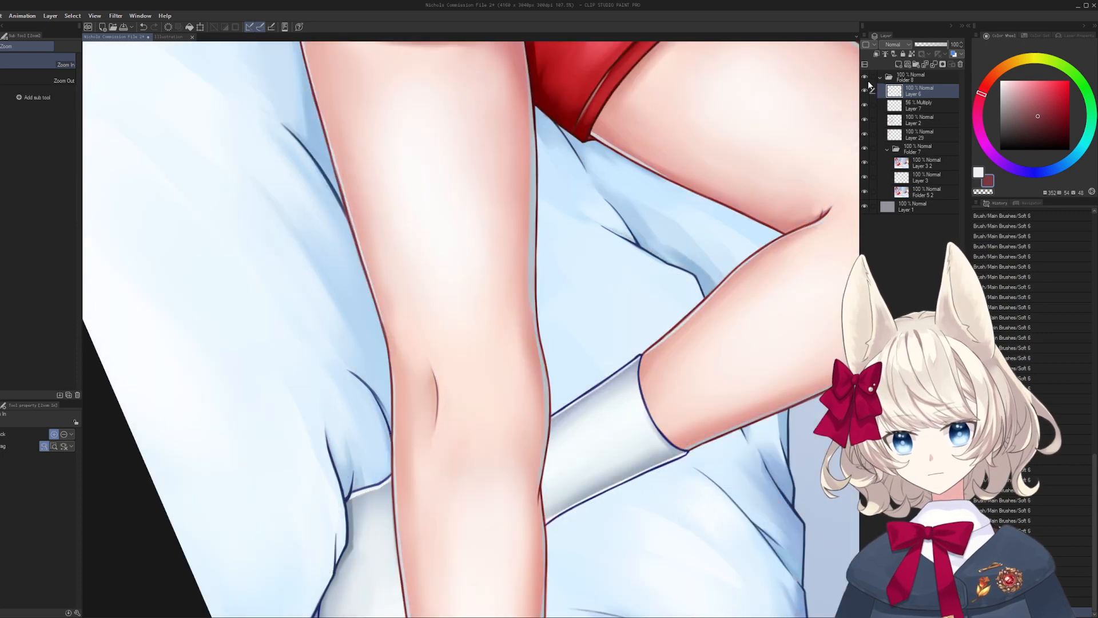
{"action": "left_click", "coordinate": [863, 91]}
{"action": "left_click", "coordinate": [864, 92]}
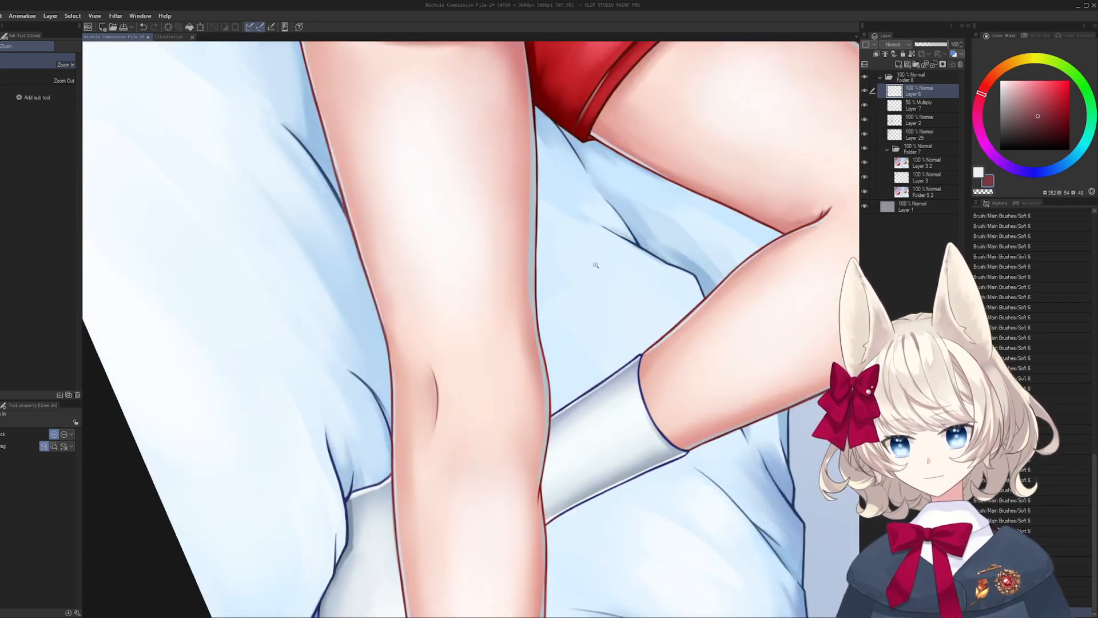
- Try a shading stroke on the skin just below the knee crease, and undo it
{"action": "key", "text": "b"}
{"action": "key", "text": "/"}
{"action": "left_click_drag", "start_coordinate": [439, 422], "coordinate": [403, 476]}
{"action": "key", "text": "ctrl+z"}
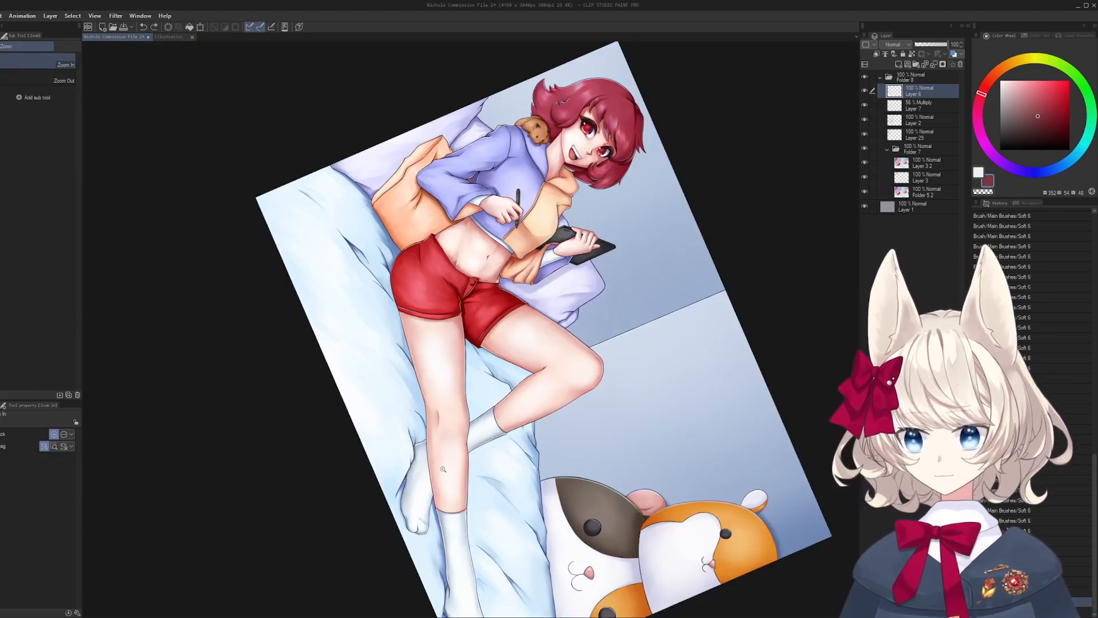
- Try to blend the outstretched leg's shin with sampled skin tones using the Soft 6 brush at size 70
{"action": "scroll", "coordinate": [442, 470], "scroll_direction": "down", "scroll_amount": 2}
{"action": "left_click", "coordinate": [449, 414]}
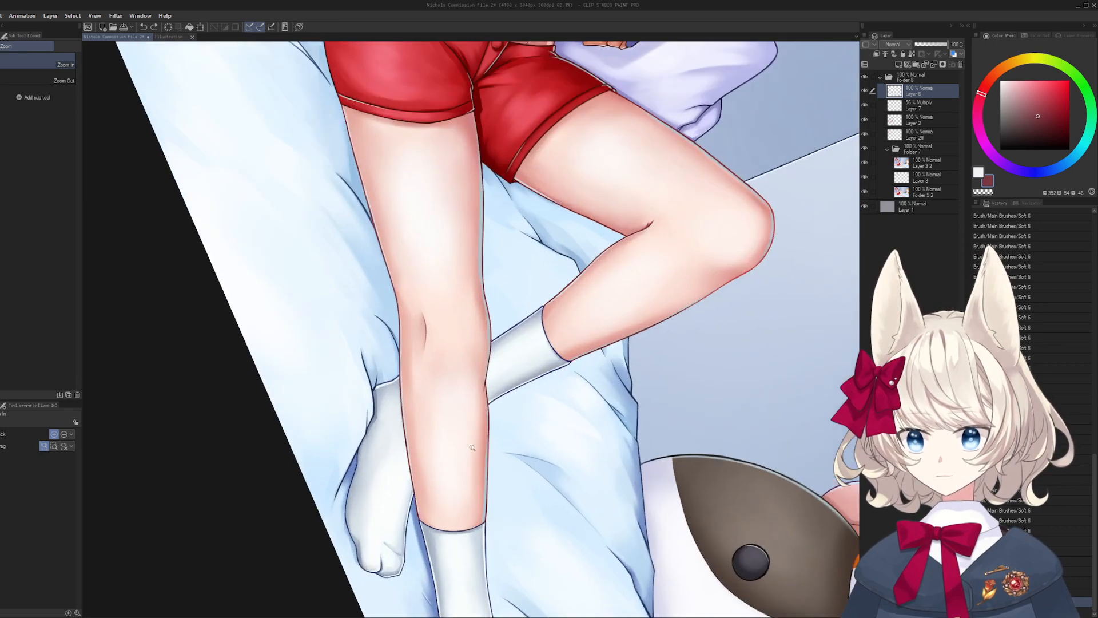
{"action": "key", "text": "b"}
{"action": "left_click_drag", "start_coordinate": [447, 386], "coordinate": [440, 366]}
{"action": "left_click", "coordinate": [439, 351], "text": "alt"}
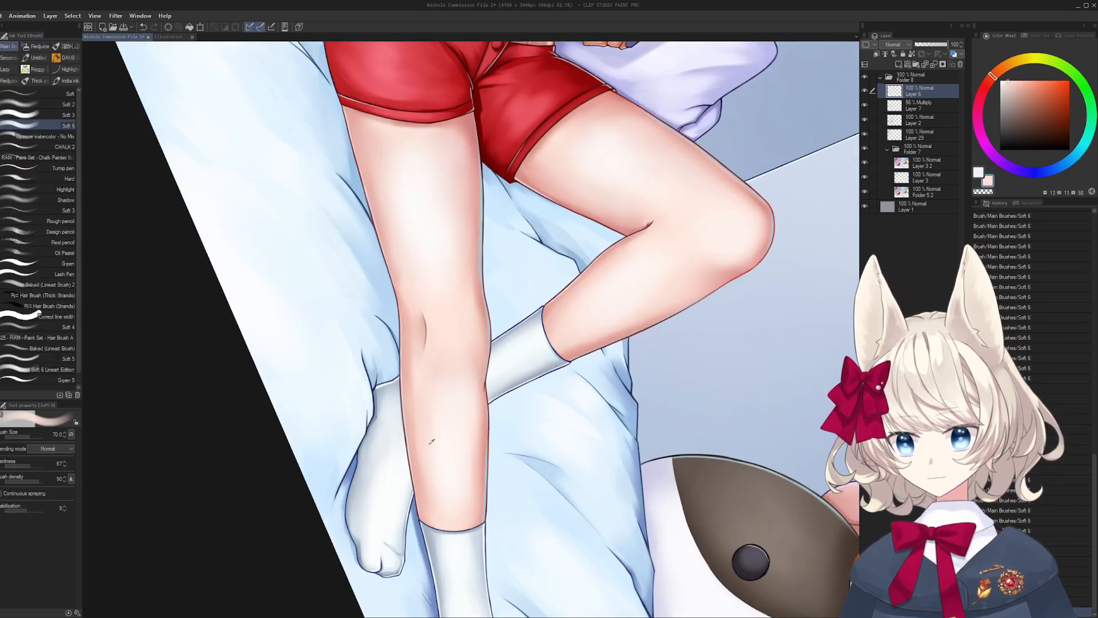
{"action": "left_click", "coordinate": [432, 500], "text": "alt"}
{"action": "left_click", "coordinate": [437, 480], "text": "alt"}
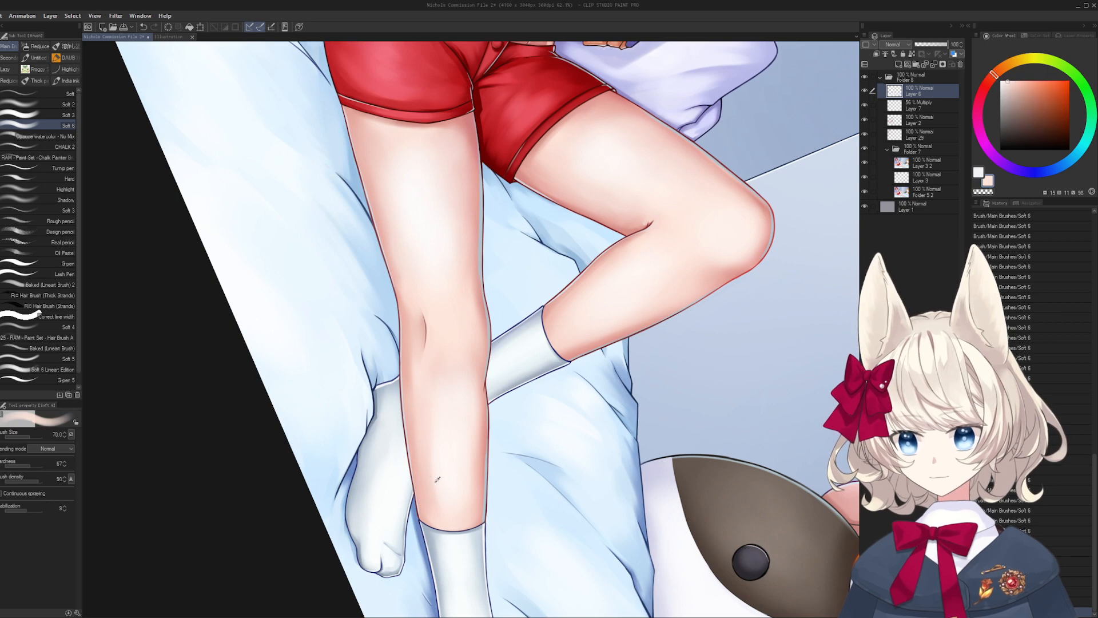
- Smooth the highlight on the outstretched leg's shin with sampled pale skin tone using the Soft 2 brush at sizes 170 and 130
{"action": "left_click", "coordinate": [39, 106]}
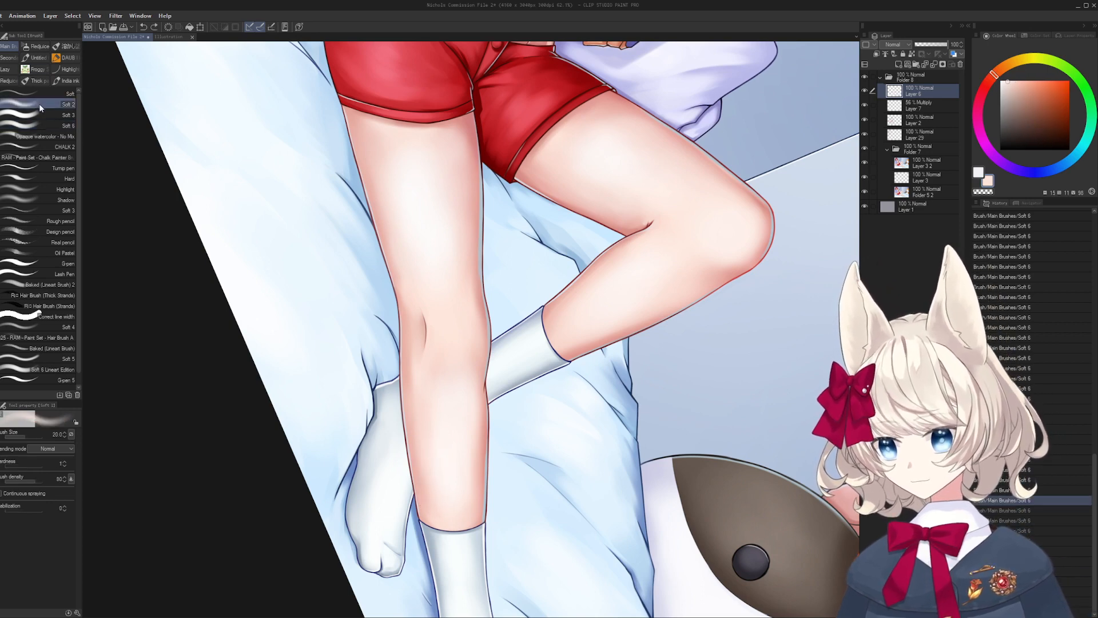
{"action": "left_click", "coordinate": [435, 486], "text": "alt"}
{"action": "left_click_drag", "start_coordinate": [435, 486], "coordinate": [447, 497]}
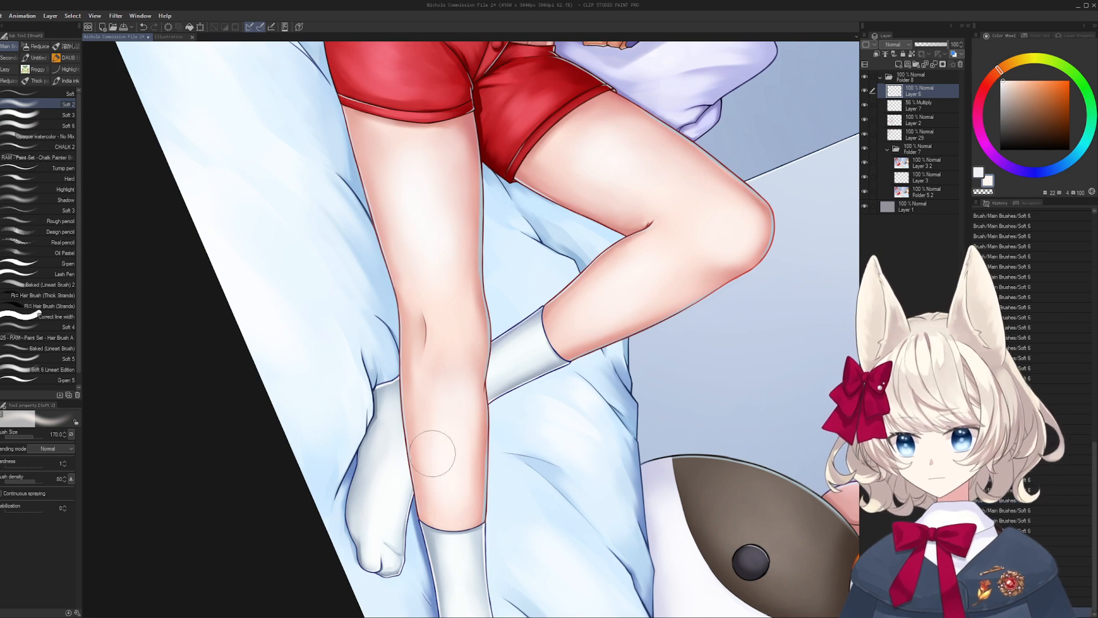
{"action": "left_click_drag", "start_coordinate": [432, 453], "coordinate": [437, 503]}
{"action": "key", "text": "bracketleft"}
{"action": "key", "text": "bracketleft"}
{"action": "left_click_drag", "start_coordinate": [426, 456], "coordinate": [458, 511]}
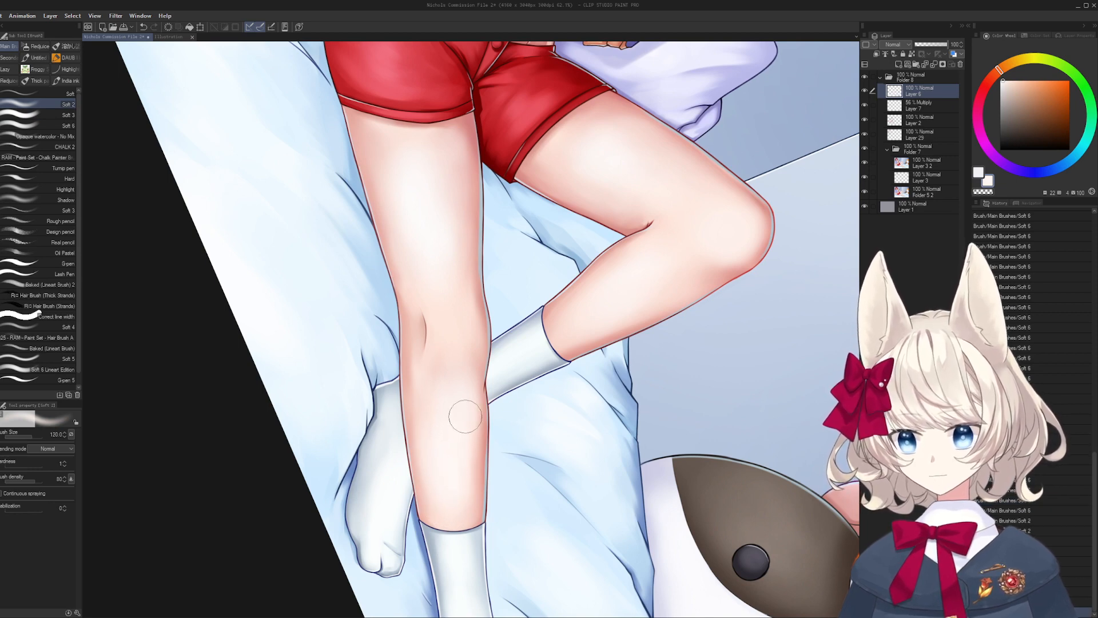
{"action": "mouse_move", "coordinate": [466, 416]}
{"action": "left_mouse_down"}
{"action": "mouse_move", "coordinate": [466, 498]}
{"action": "mouse_move", "coordinate": [470, 413]}
{"action": "left_mouse_up"}
- Blend the skin below the outstretched knee and on the bent leg's calf with sampled skin tones using the Soft 2 brush
{"action": "left_click", "coordinate": [466, 499], "text": "alt"}
{"action": "left_click", "coordinate": [424, 392], "text": "alt"}
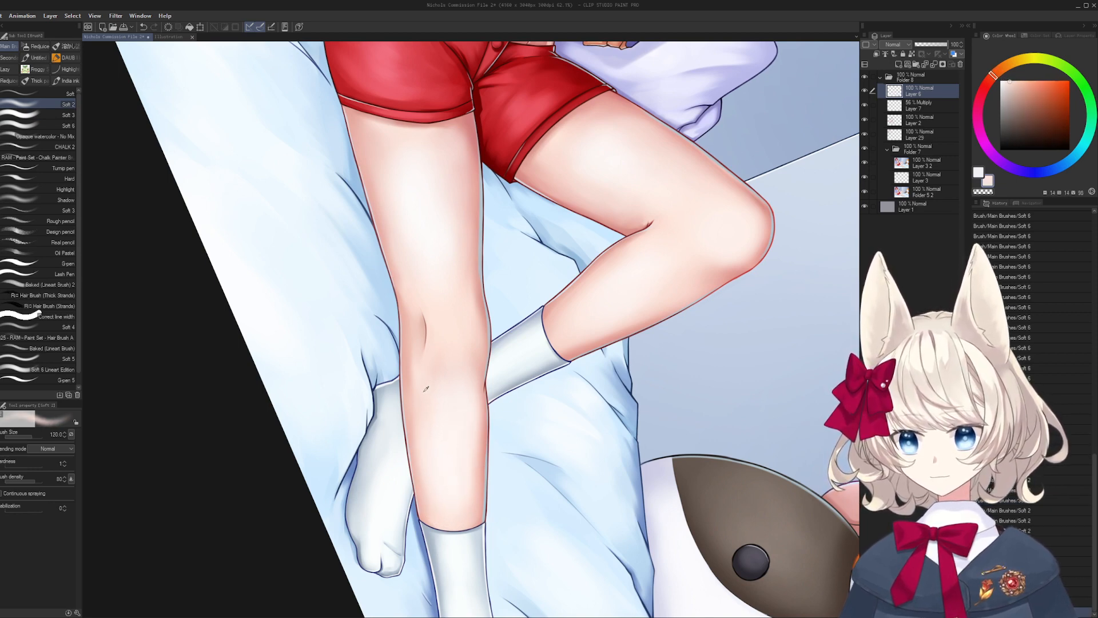
{"action": "left_click", "coordinate": [416, 375], "text": "alt"}
{"action": "scroll", "coordinate": [577, 356], "scroll_direction": "up", "scroll_amount": 2}
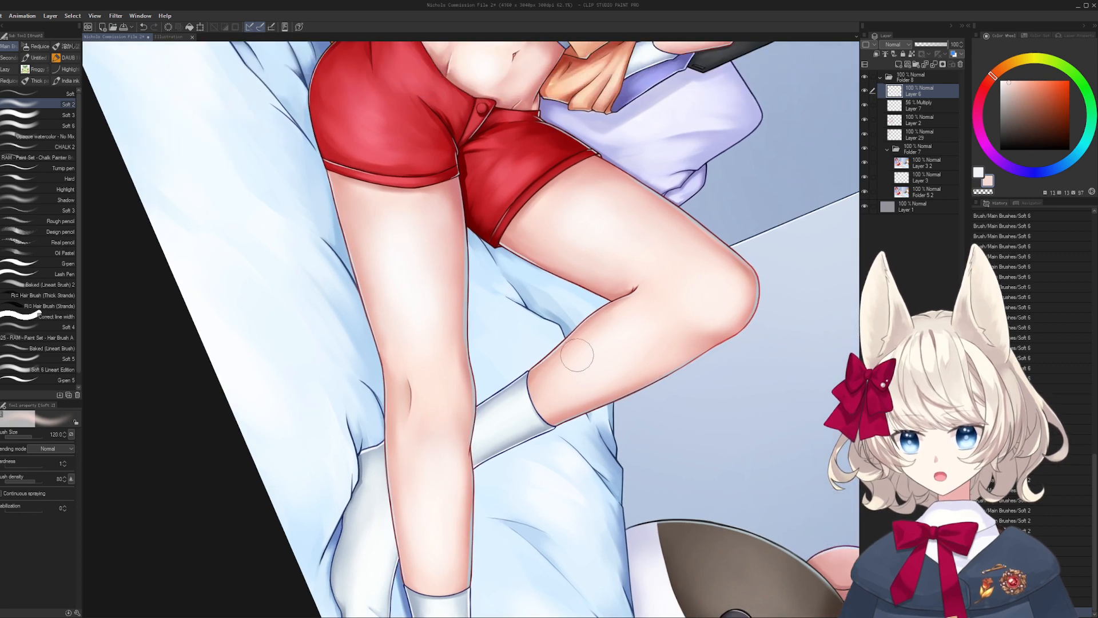
{"action": "left_click", "coordinate": [588, 342], "text": "alt"}
{"action": "key", "text": "bracketright"}
{"action": "key", "text": "bracketright"}
{"action": "left_click", "coordinate": [625, 348], "text": "alt"}
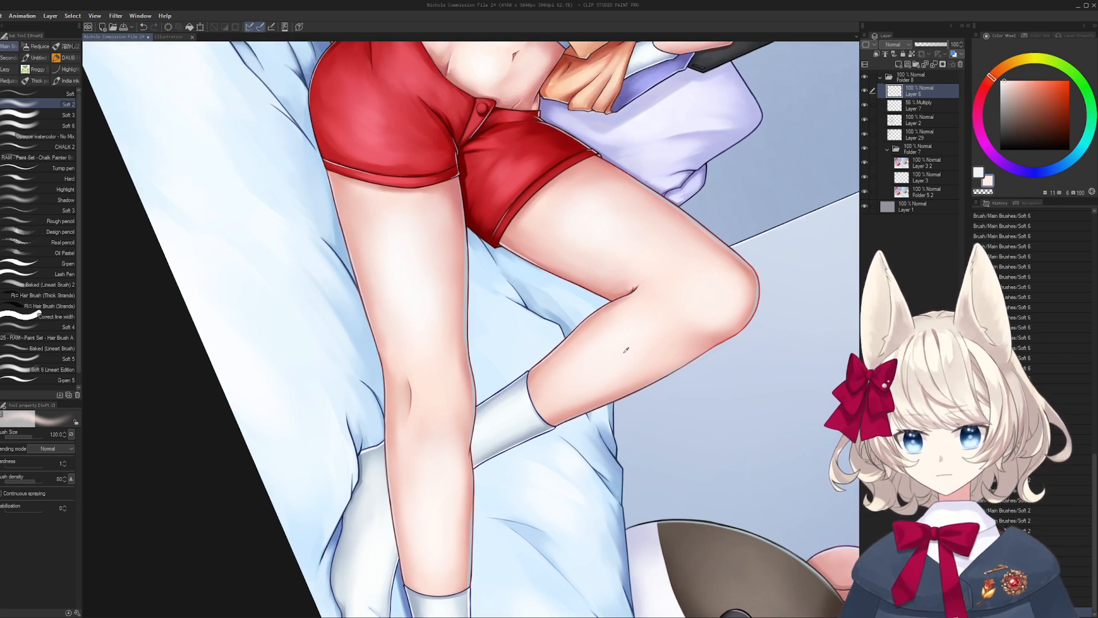
- Shade the outstretched thigh along the shorts hem with sampled pink at brush sizes 80 to 25
{"action": "mouse_move", "coordinate": [417, 294]}
{"action": "left_mouse_down"}
{"action": "mouse_move", "coordinate": [420, 329]}
{"action": "mouse_move", "coordinate": [539, 189]}
{"action": "left_mouse_up"}
{"action": "left_click", "coordinate": [506, 305], "text": "alt"}
{"action": "key", "text": "bracketleft"}
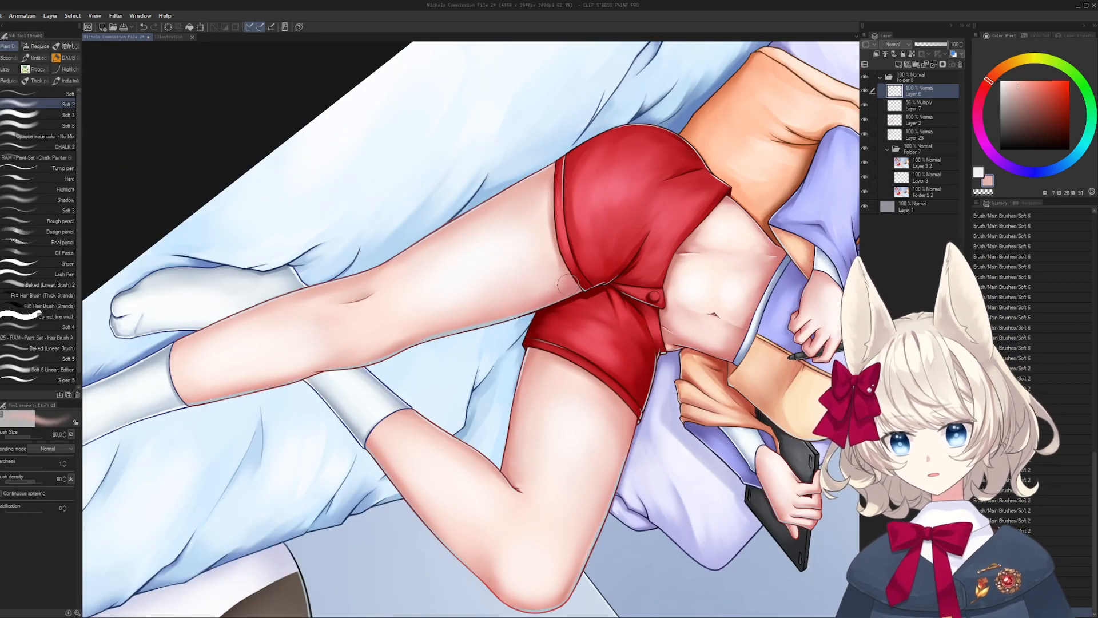
{"action": "scroll", "coordinate": [521, 263], "scroll_direction": "up", "scroll_amount": 1}
{"action": "key", "text": "bracketleft"}
{"action": "key", "text": "bracketleft"}
{"action": "key", "text": "bracketleft"}
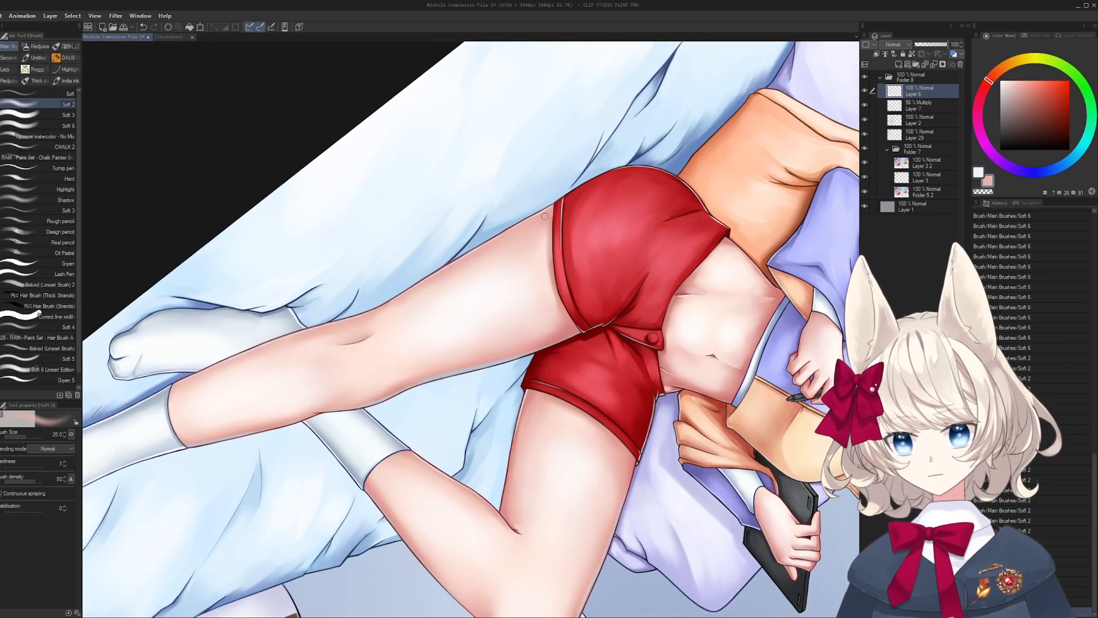
- Deepen the thigh shadow beside the shorts hem with a sampled darker red at brush sizes 50 and 100
{"action": "left_click", "coordinate": [566, 331], "text": "alt"}
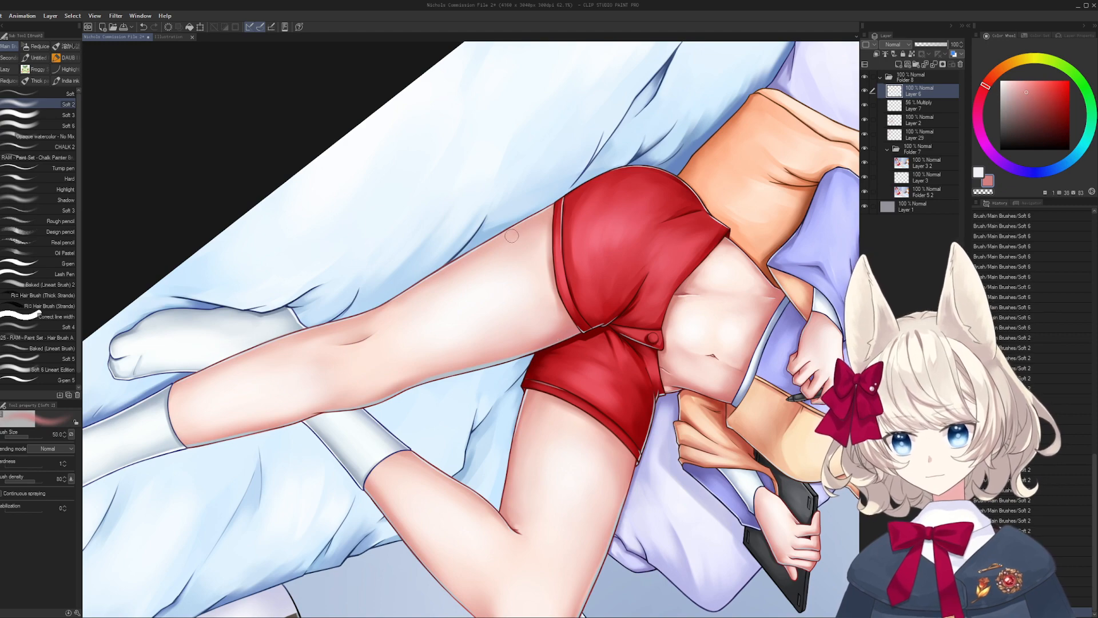
{"action": "mouse_move", "coordinate": [518, 254]}
{"action": "left_mouse_down"}
{"action": "mouse_move", "coordinate": [563, 355]}
{"action": "mouse_move", "coordinate": [572, 283]}
{"action": "mouse_move", "coordinate": [554, 252]}
{"action": "left_mouse_up"}
{"action": "key", "text": "bracketleft"}
{"action": "key", "text": "bracketleft"}
{"action": "key", "text": "bracketright"}
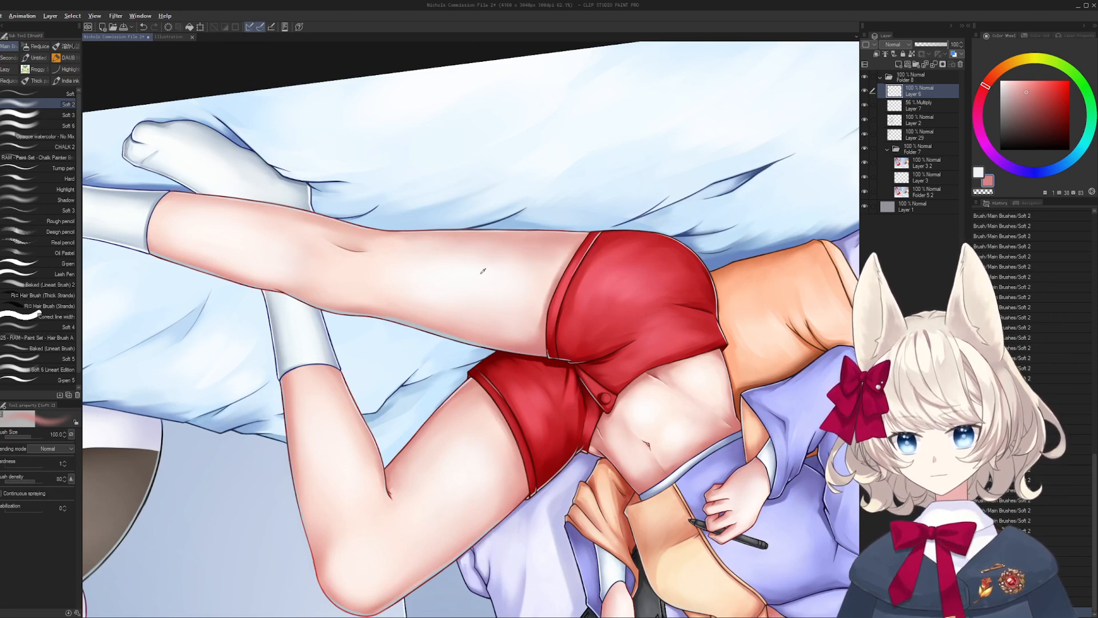
- Soften the thigh shading between the shorts hem and the knee with sampled skin tones at brush size 70
{"action": "left_click", "coordinate": [485, 252], "text": "alt"}
{"action": "key", "text": "bracketright"}
{"action": "key", "text": "bracketleft"}
{"action": "key", "text": "bracketleft"}
{"action": "key", "text": "bracketleft"}
{"action": "left_click", "coordinate": [561, 239], "text": "alt"}
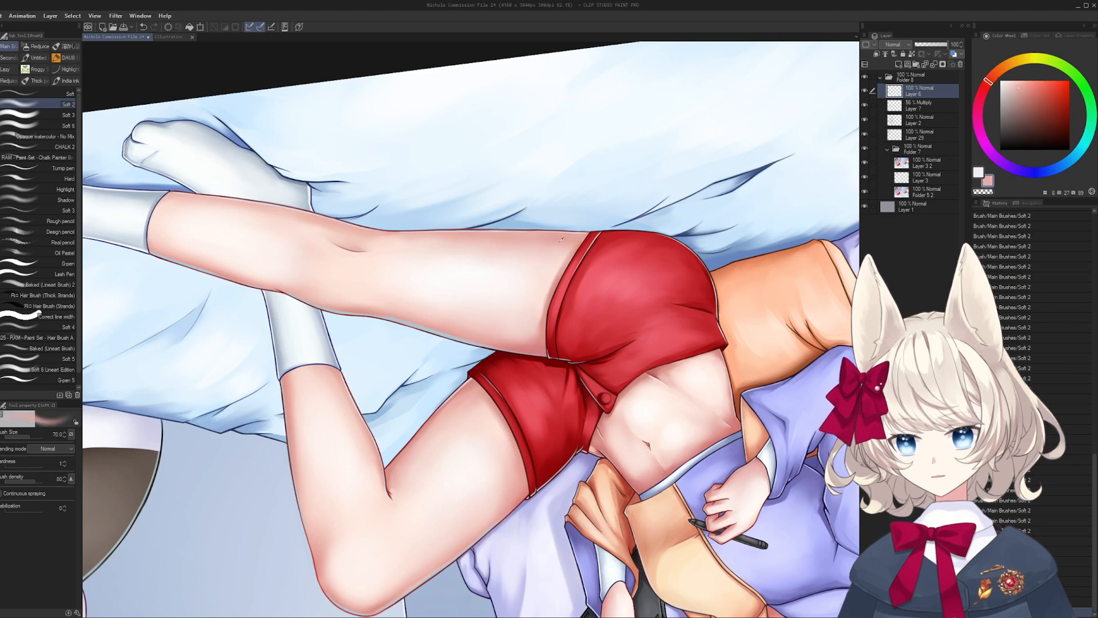
{"action": "left_click_drag", "start_coordinate": [440, 243], "coordinate": [367, 354]}
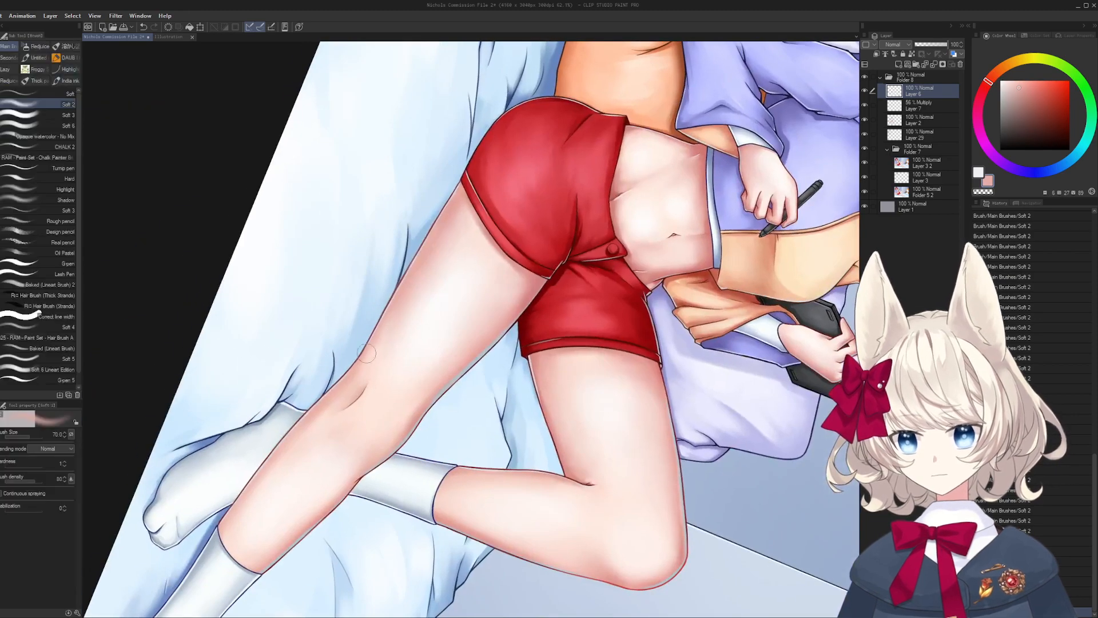
{"action": "left_click", "coordinate": [413, 314], "text": "alt"}
{"action": "left_click", "coordinate": [421, 289], "text": "alt"}
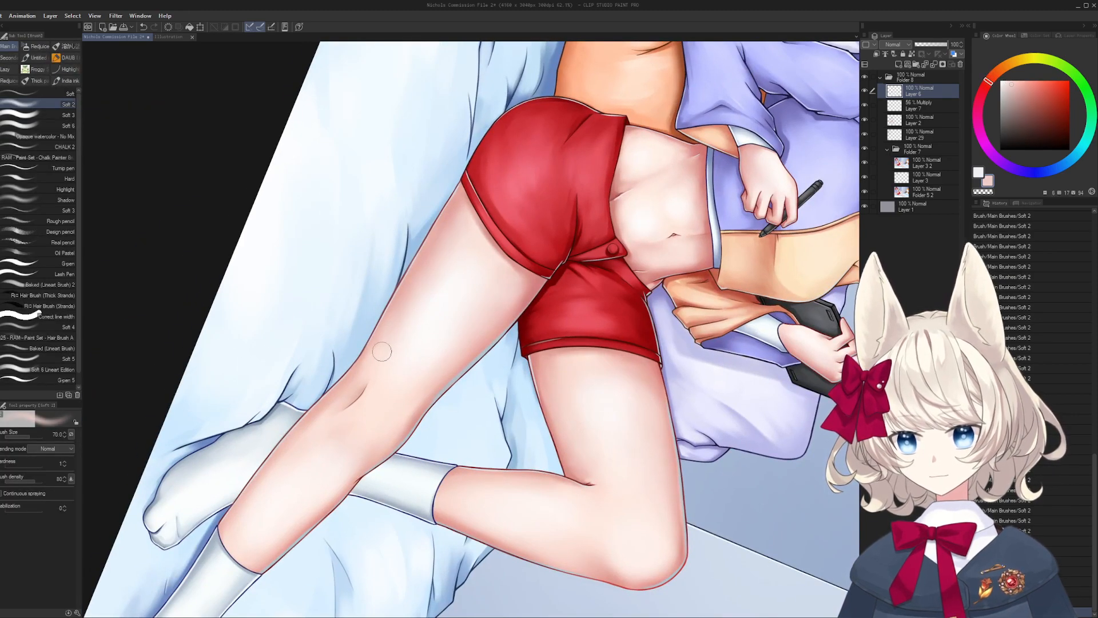
- Blend the outstretched leg's lower shin above the sock with sampled skin tone at brush size 150
{"action": "key", "text": "bracketright"}
{"action": "key", "text": "bracketright"}
{"action": "key", "text": "bracketright"}
{"action": "key", "text": "bracketright"}
{"action": "left_click_drag", "start_coordinate": [274, 521], "coordinate": [395, 360]}
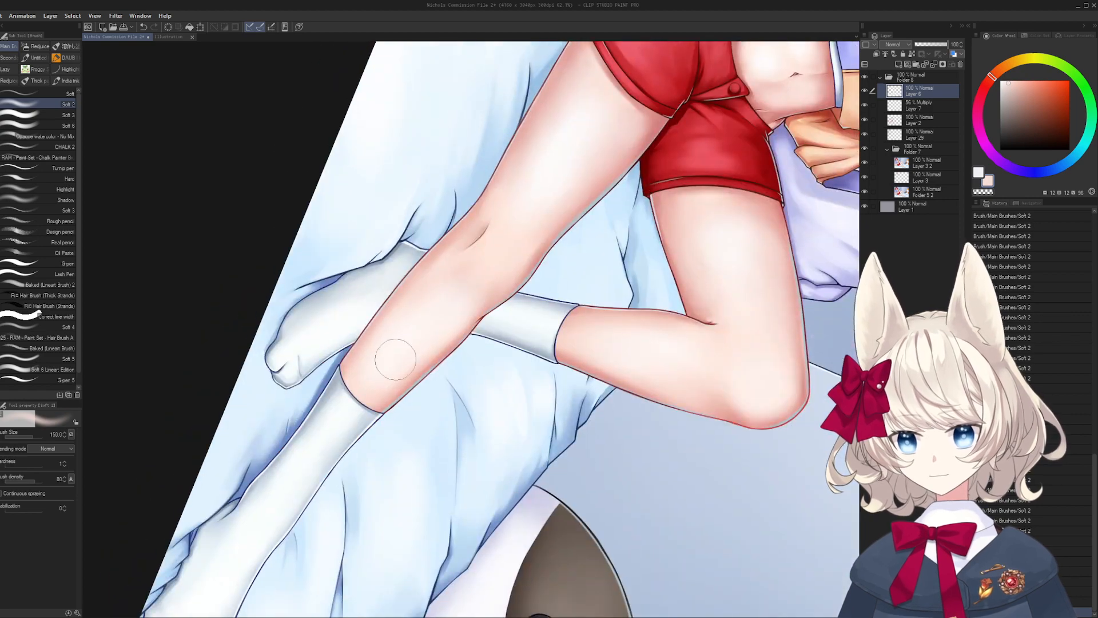
{"action": "left_click", "coordinate": [380, 373], "text": "alt"}
- Even out the shading on the bent leg's shin below the knee with sampled skin tones
{"action": "key", "text": "r"}
{"action": "mouse_move", "coordinate": [572, 347]}
{"action": "left_mouse_down"}
{"action": "mouse_move", "coordinate": [458, 218]}
{"action": "mouse_move", "coordinate": [450, 379]}
{"action": "left_mouse_up"}
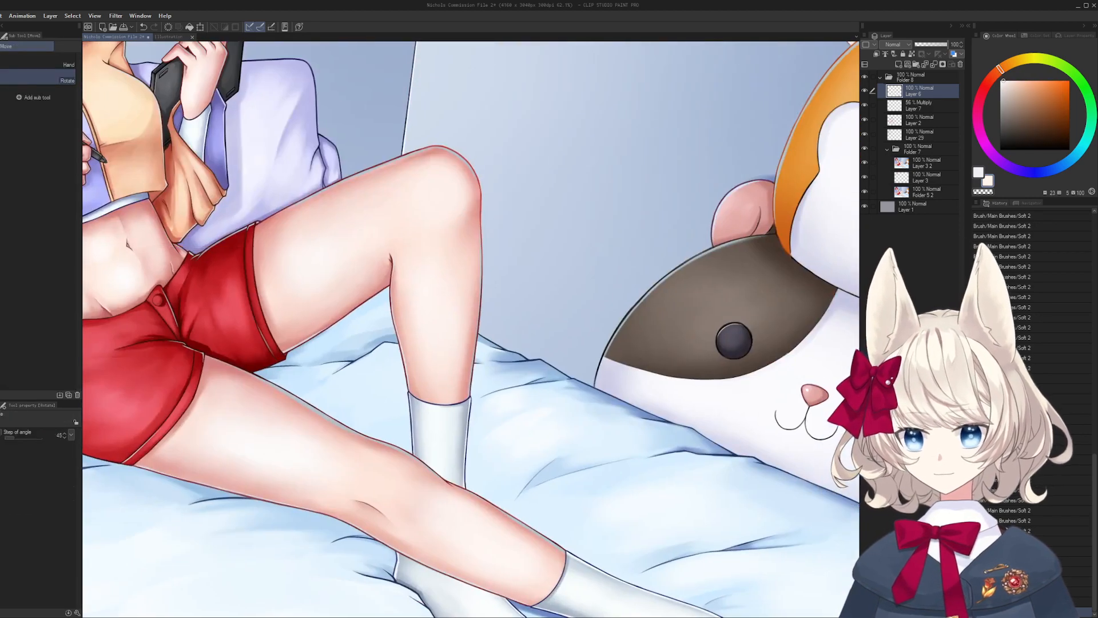
{"action": "left_click", "coordinate": [433, 287], "text": "alt"}
{"action": "mouse_move", "coordinate": [436, 276]}
{"action": "left_mouse_down"}
{"action": "mouse_move", "coordinate": [484, 391]}
{"action": "mouse_move", "coordinate": [596, 328]}
{"action": "mouse_move", "coordinate": [614, 397]}
{"action": "left_mouse_up"}
{"action": "left_click", "coordinate": [463, 373], "text": "alt"}
- Switch to the Soft 6 brush at size 80 for working on the bare waist beside the orange jacket
{"action": "key", "text": "ctrl+space"}
{"action": "left_click_drag", "start_coordinate": [517, 341], "coordinate": [554, 339]}
{"action": "key", "text": "r"}
{"action": "left_click_drag", "start_coordinate": [554, 339], "coordinate": [524, 394]}
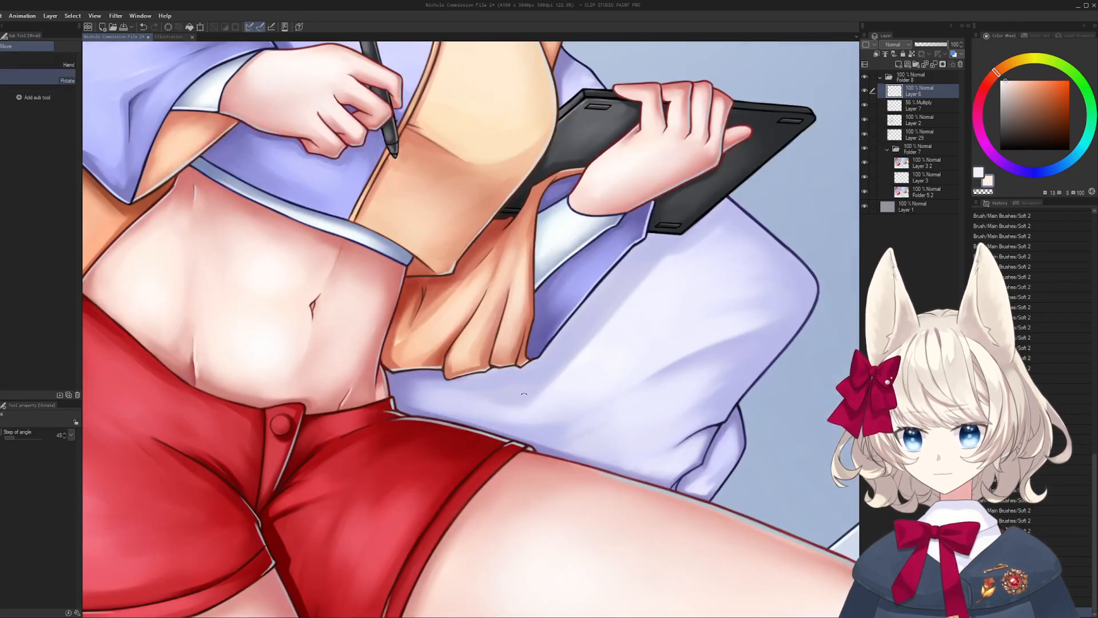
{"action": "key", "text": "ctrl+space"}
{"action": "left_click_drag", "start_coordinate": [437, 339], "coordinate": [475, 337]}
{"action": "key", "text": "b"}
{"action": "left_click", "coordinate": [42, 126]}
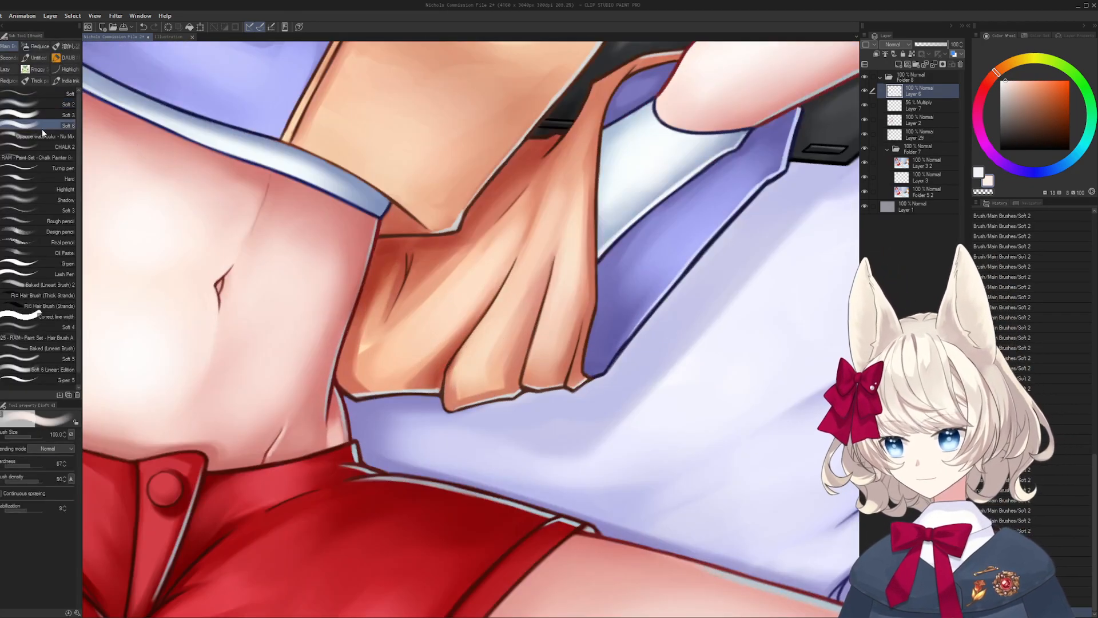
{"action": "left_click_drag", "start_coordinate": [401, 229], "coordinate": [392, 301]}
{"action": "key", "text": "bracketleft"}
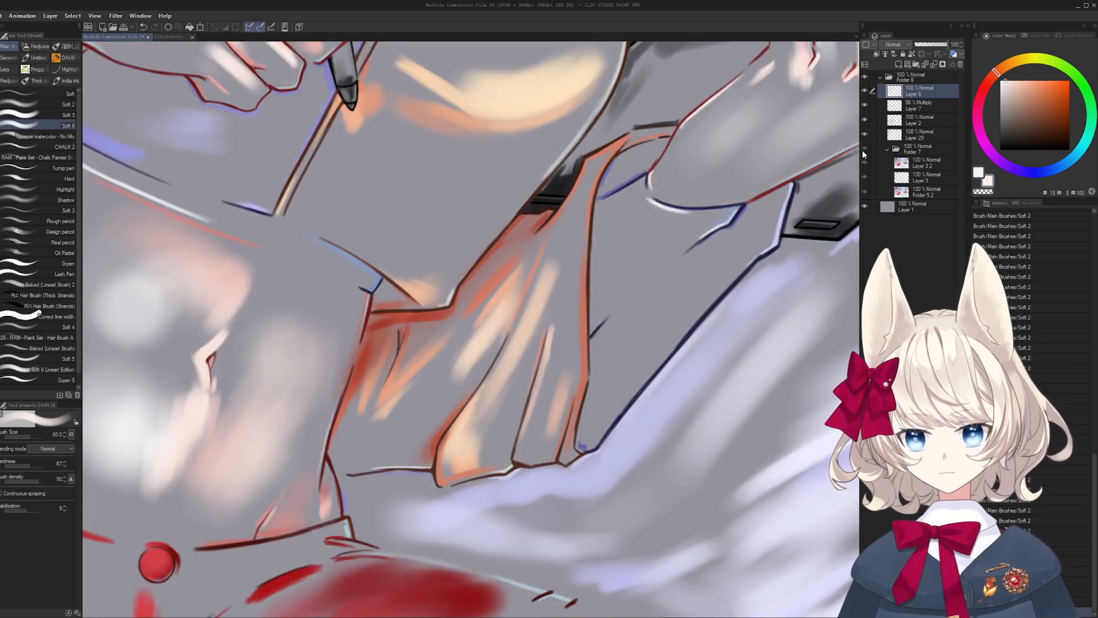
- Hide and show Folder 7 to inspect the paint-over strokes around the waist and jacket hem
{"action": "left_click", "coordinate": [864, 149]}
{"action": "left_click", "coordinate": [864, 149]}
{"action": "left_click", "coordinate": [863, 149]}
{"action": "left_click_drag", "start_coordinate": [328, 476], "coordinate": [409, 379]}
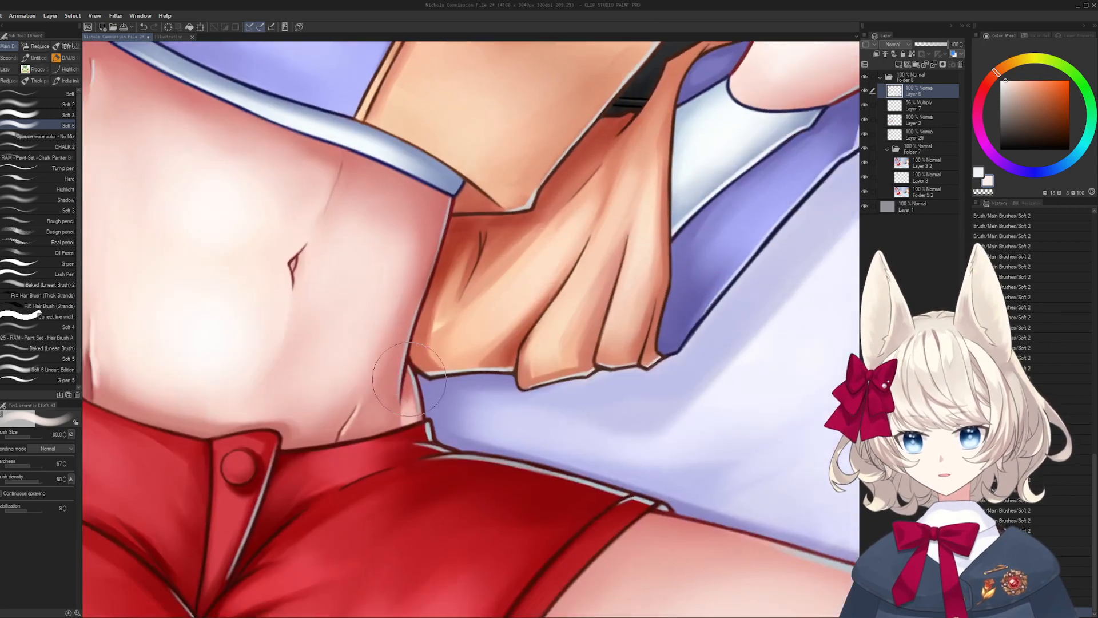
- Touch up the dark outline where the orange jacket hem meets the waist, using sampled line and jacket colours at brush size 2.5
{"action": "scroll", "coordinate": [409, 379], "scroll_direction": "up", "scroll_amount": 2}
{"action": "left_click", "coordinate": [433, 345], "text": "alt"}
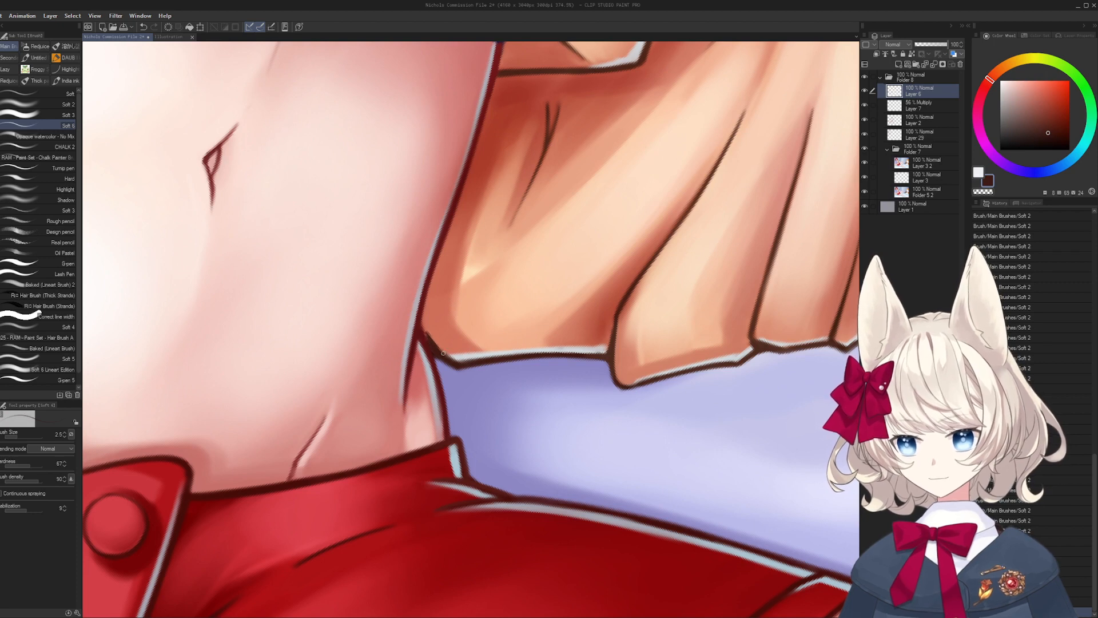
{"action": "left_click", "coordinate": [440, 333], "text": "alt"}
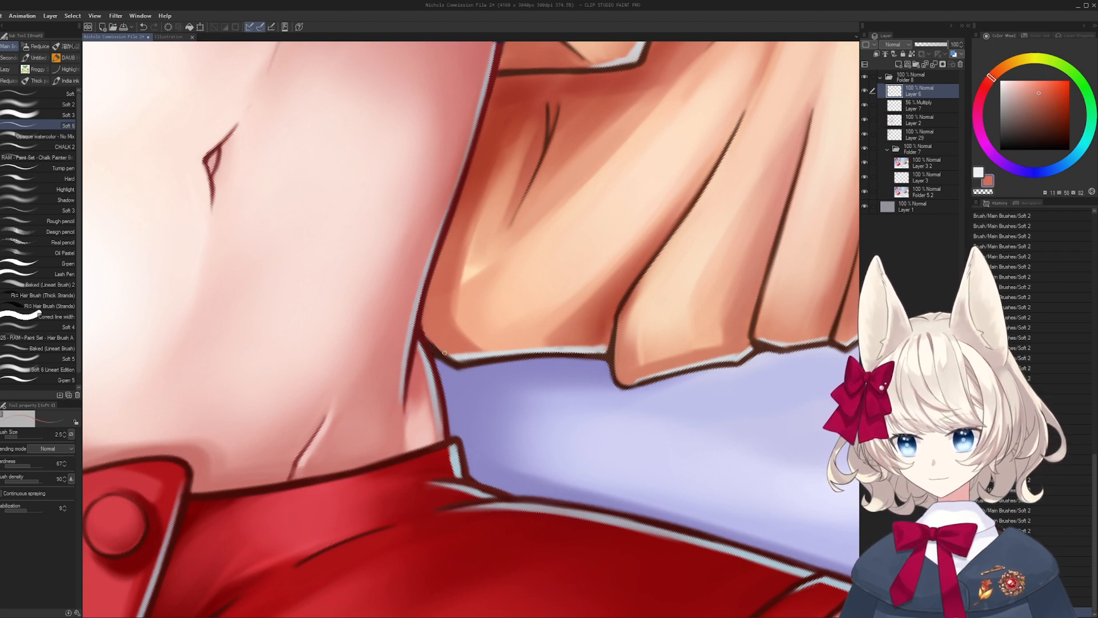
{"action": "scroll", "coordinate": [444, 353], "scroll_direction": "down", "scroll_amount": 2}
- Paint thin near-white highlights along the skin edges beside the navel with a sampled light tone at brush size 2.5
{"action": "left_click_drag", "start_coordinate": [229, 217], "coordinate": [446, 312]}
{"action": "scroll", "coordinate": [446, 312], "scroll_direction": "up", "scroll_amount": 5}
{"action": "left_click", "coordinate": [456, 299], "text": "alt"}
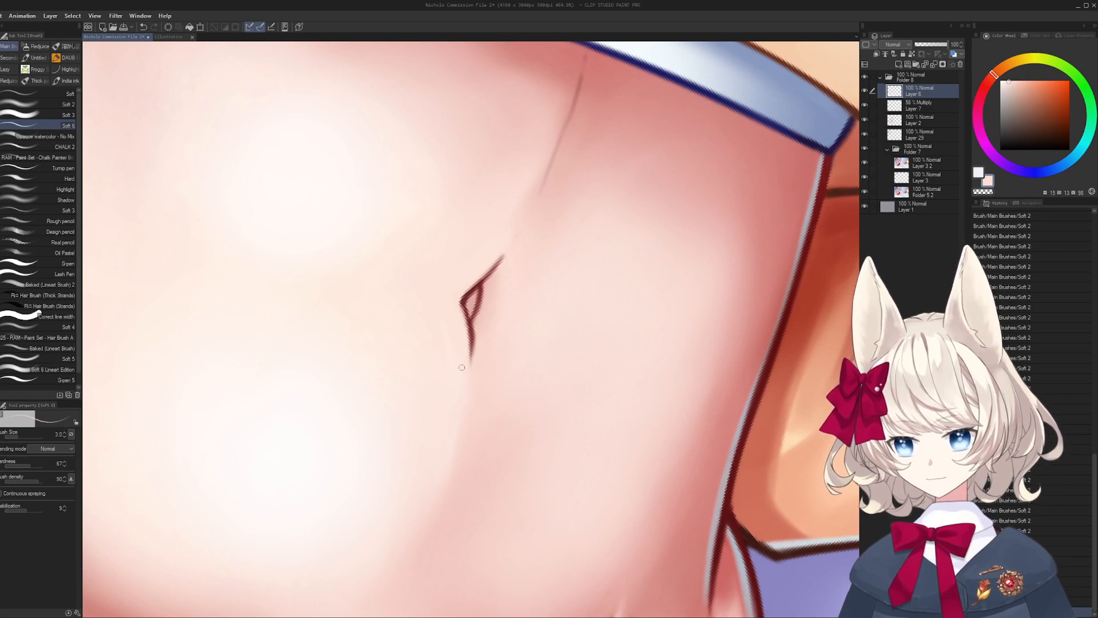
{"action": "mouse_move", "coordinate": [453, 438]}
{"action": "left_mouse_down"}
{"action": "mouse_move", "coordinate": [491, 256]}
{"action": "mouse_move", "coordinate": [514, 289]}
{"action": "left_mouse_up"}
{"action": "key", "text": "bracketright"}
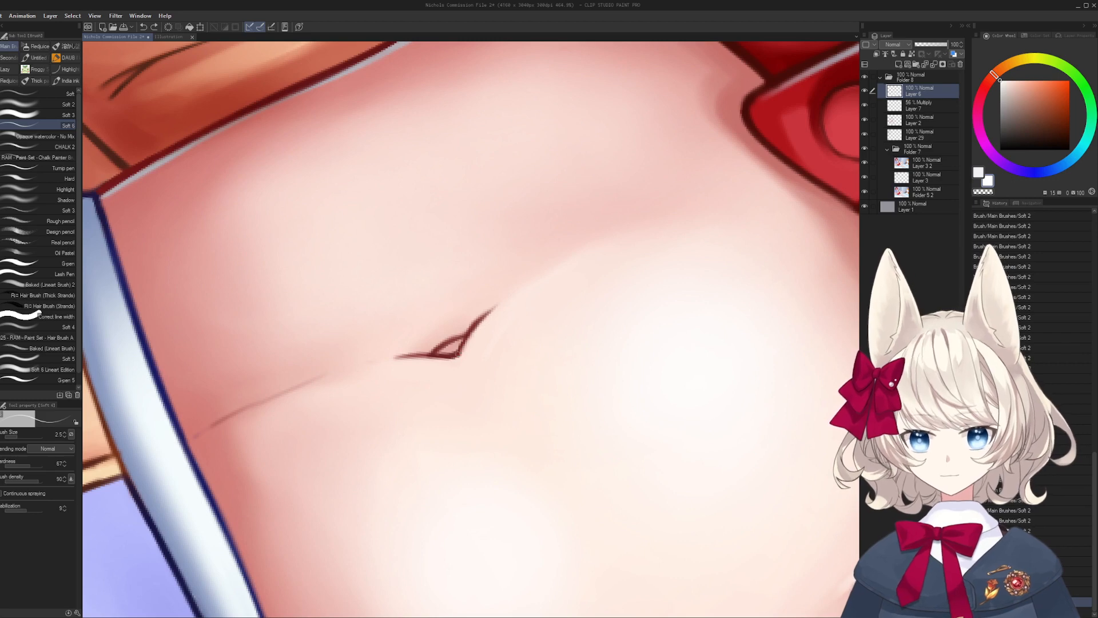
{"action": "left_click_drag", "start_coordinate": [476, 326], "coordinate": [476, 340]}
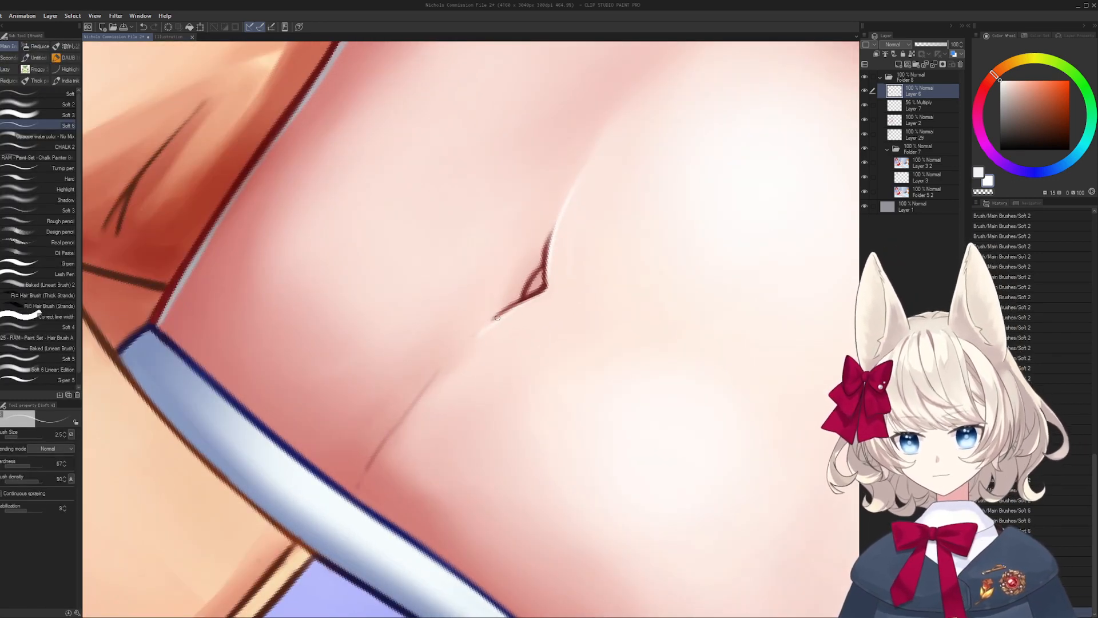
{"action": "left_click_drag", "start_coordinate": [543, 291], "coordinate": [516, 396]}
{"action": "left_click_drag", "start_coordinate": [516, 396], "coordinate": [641, 262]}
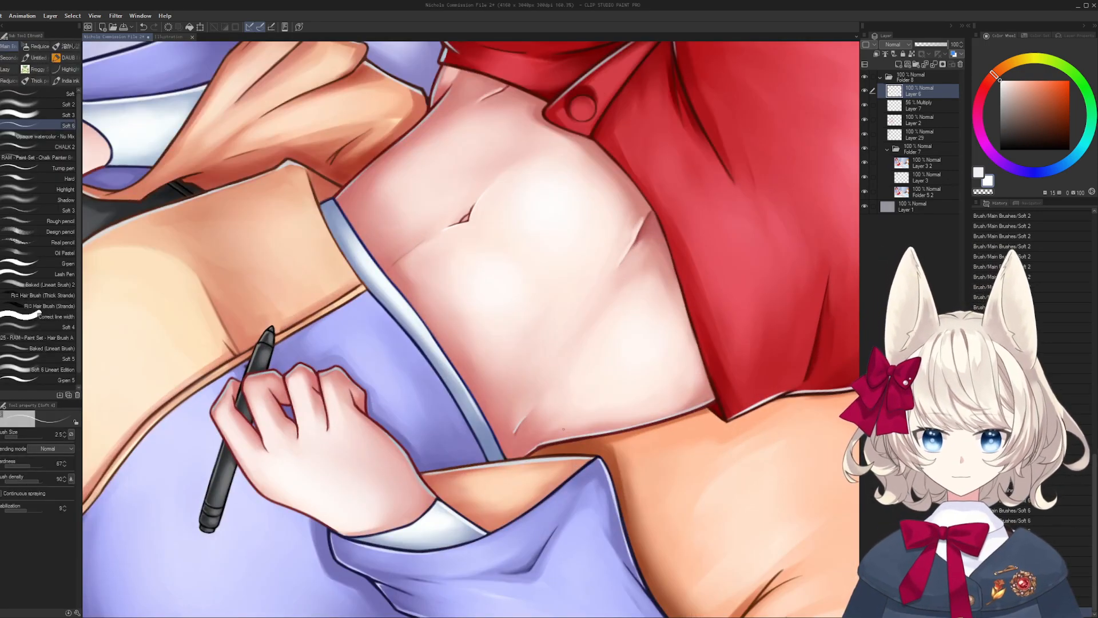
- Inspect the whole illustration and the paint-over strokes with Folder 7 hidden and shown
{"action": "left_click_drag", "start_coordinate": [496, 369], "coordinate": [409, 371]}
{"action": "key", "text": "ctrl+at"}
{"action": "left_click_drag", "start_coordinate": [564, 355], "coordinate": [493, 310]}
{"action": "left_click", "coordinate": [864, 149]}
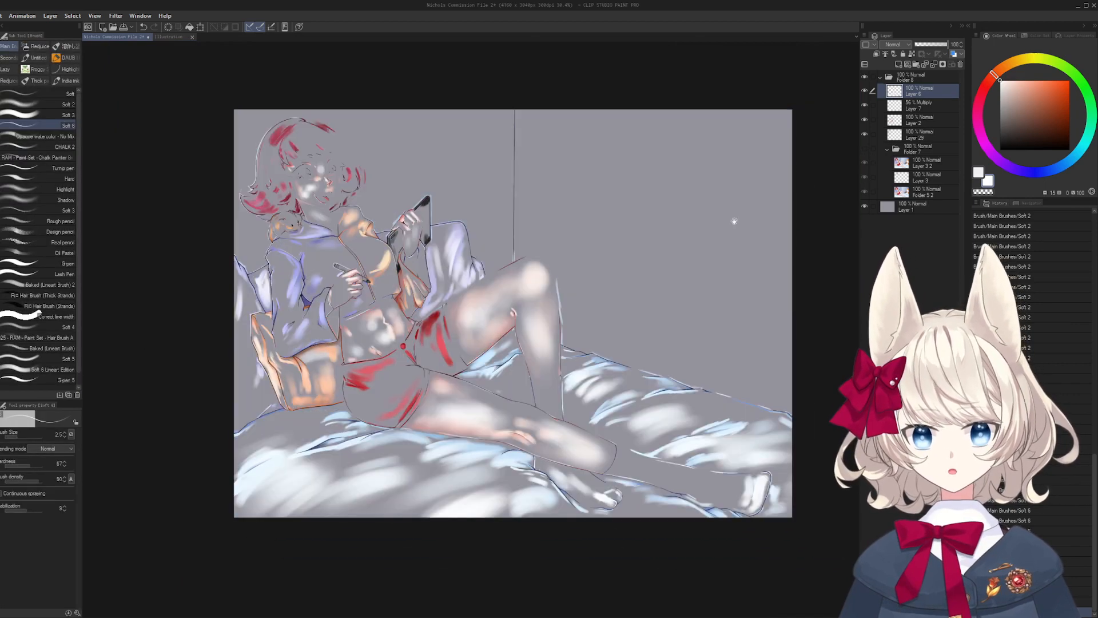
{"action": "left_click_drag", "start_coordinate": [730, 220], "coordinate": [674, 220]}
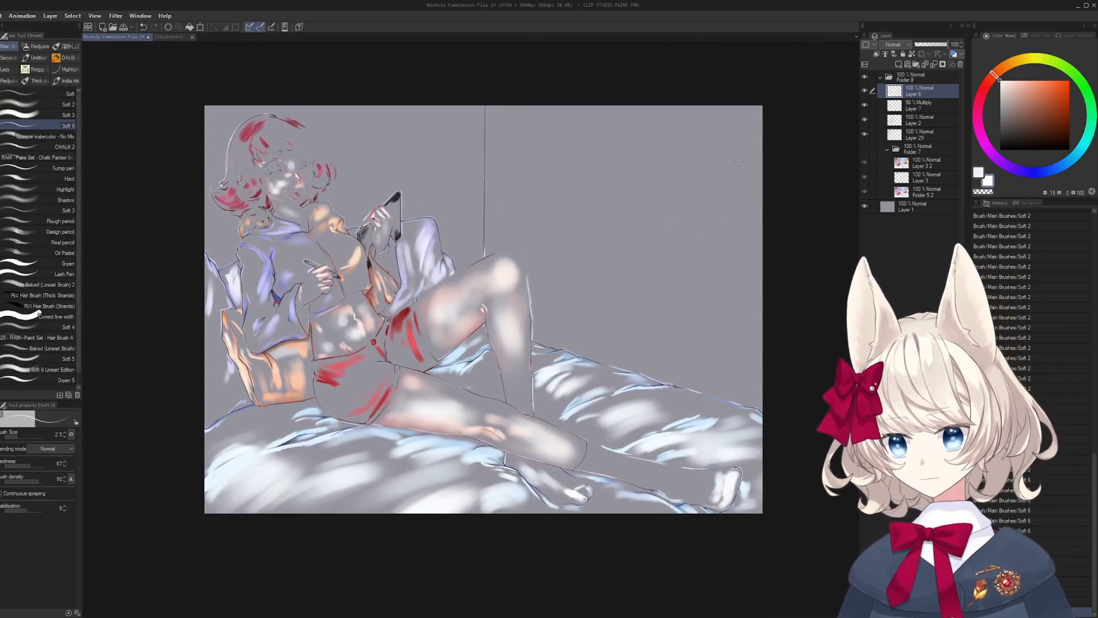
{"action": "left_click", "coordinate": [864, 149]}
- Clean up the pointed waistband corner beside the orange jacket with sampled dark outline and red tones, up to brush size 8
{"action": "mouse_move", "coordinate": [360, 430]}
{"action": "left_mouse_down"}
{"action": "mouse_move", "coordinate": [318, 323]}
{"action": "mouse_move", "coordinate": [395, 291]}
{"action": "left_mouse_up"}
{"action": "left_click", "coordinate": [396, 257], "text": "alt"}
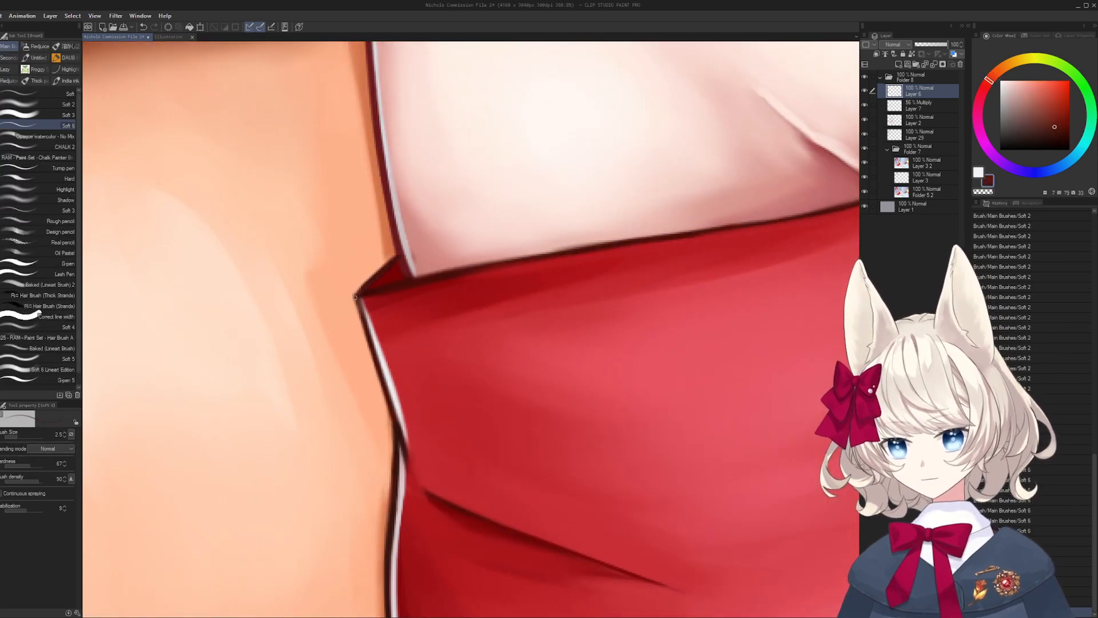
{"action": "left_click", "coordinate": [394, 286], "text": "alt"}
{"action": "key", "text": "bracketright"}
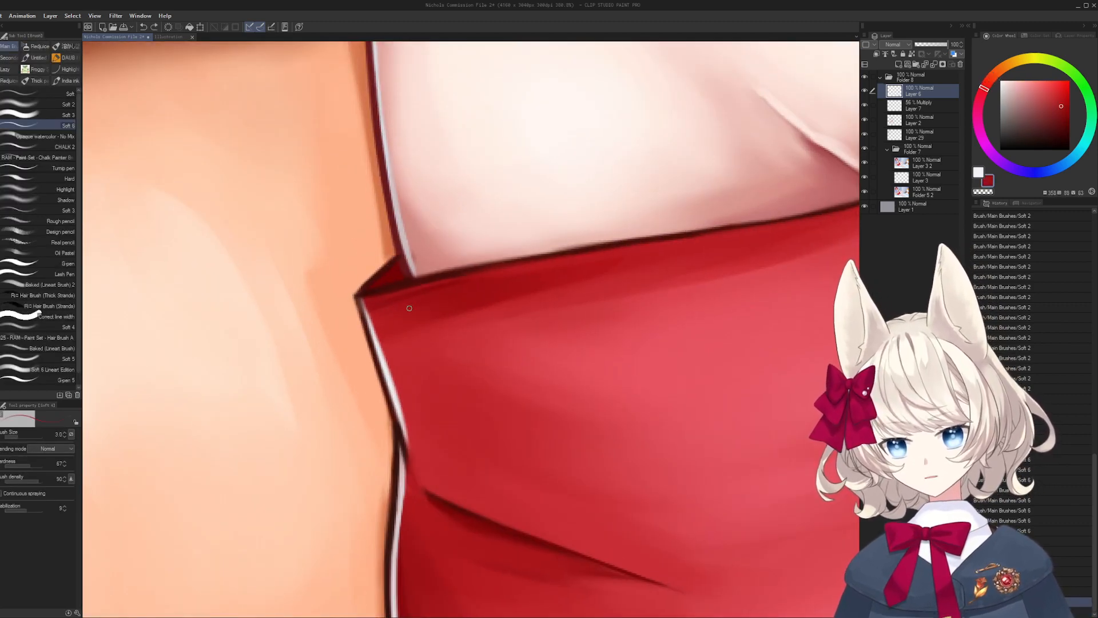
{"action": "left_click", "coordinate": [409, 309], "text": "alt"}
{"action": "key", "text": "bracketright"}
{"action": "key", "text": "bracketright"}
{"action": "key", "text": "bracketright"}
{"action": "key", "text": "bracketright"}
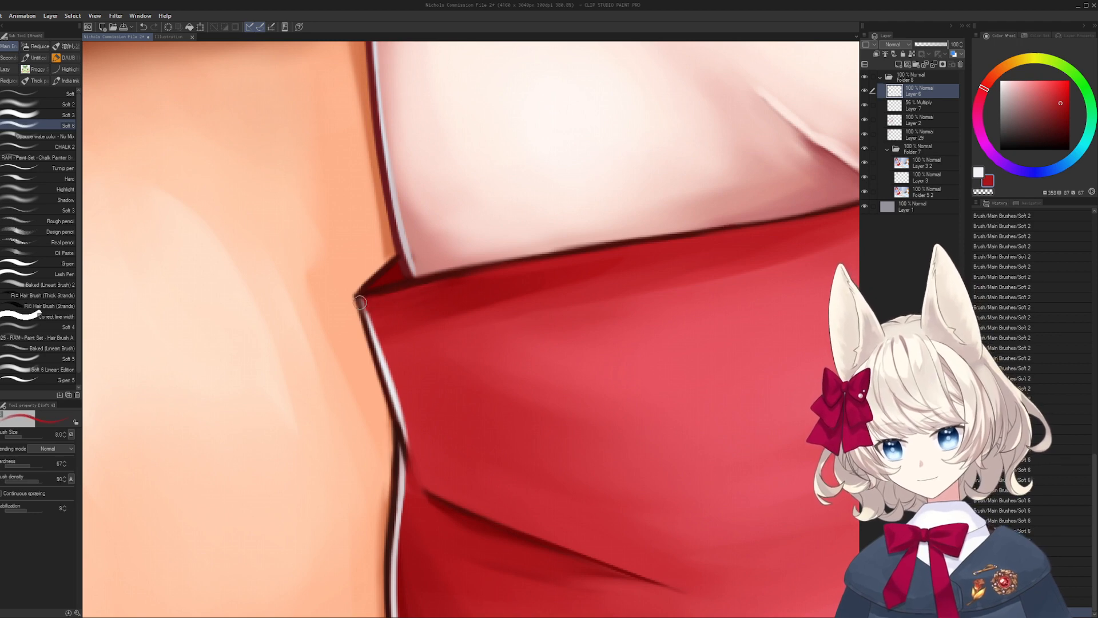
- Paint sampled red along the waistband's upper edge at brush size 15 to smooth its border with the skin
{"action": "left_click", "coordinate": [421, 294], "text": "alt"}
{"action": "key", "text": "bracketright"}
{"action": "key", "text": "bracketright"}
{"action": "key", "text": "bracketright"}
{"action": "left_click_drag", "start_coordinate": [466, 281], "coordinate": [416, 291]}
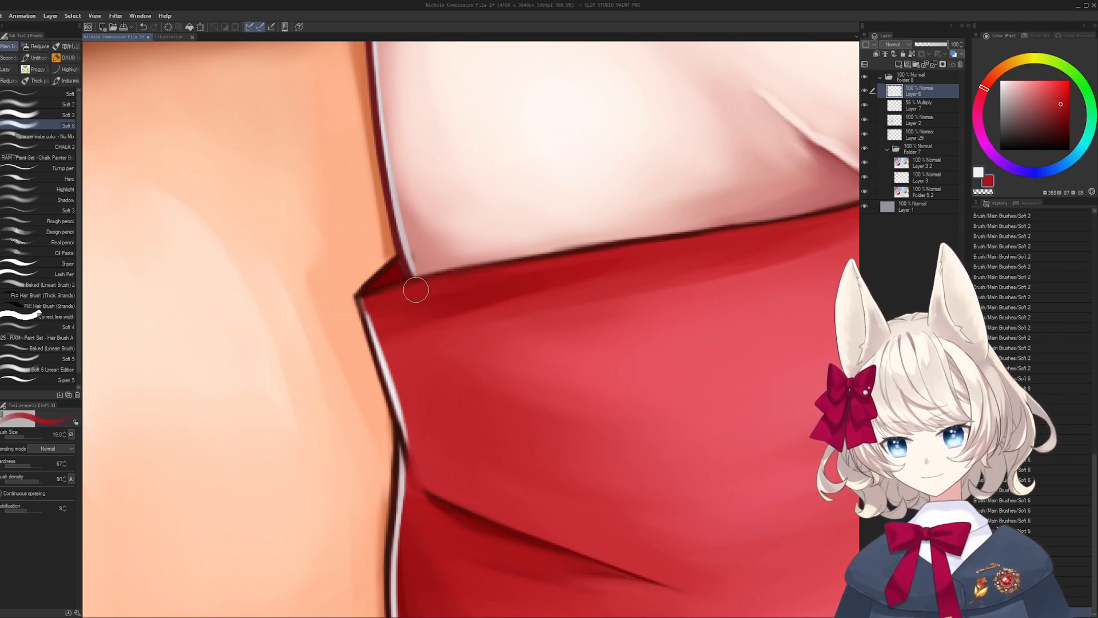
{"action": "left_click_drag", "start_coordinate": [616, 261], "coordinate": [398, 306]}
- Redraw the waistband outline from the jacket-side corner toward the hip crease in a darker red-brown at brush size 5
{"action": "left_click", "coordinate": [618, 253], "text": "alt"}
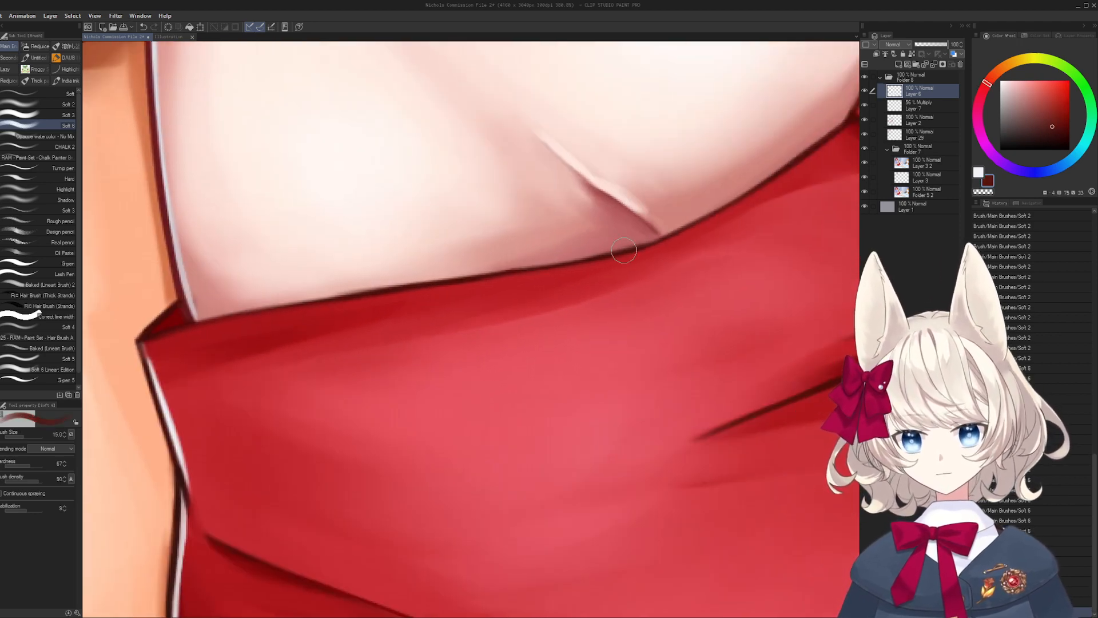
{"action": "left_click_drag", "start_coordinate": [617, 254], "coordinate": [542, 314]}
{"action": "left_click", "coordinate": [863, 147]}
{"action": "left_click", "coordinate": [863, 147]}
{"action": "left_click_drag", "start_coordinate": [604, 261], "coordinate": [774, 223]}
{"action": "left_click", "coordinate": [1051, 137]}
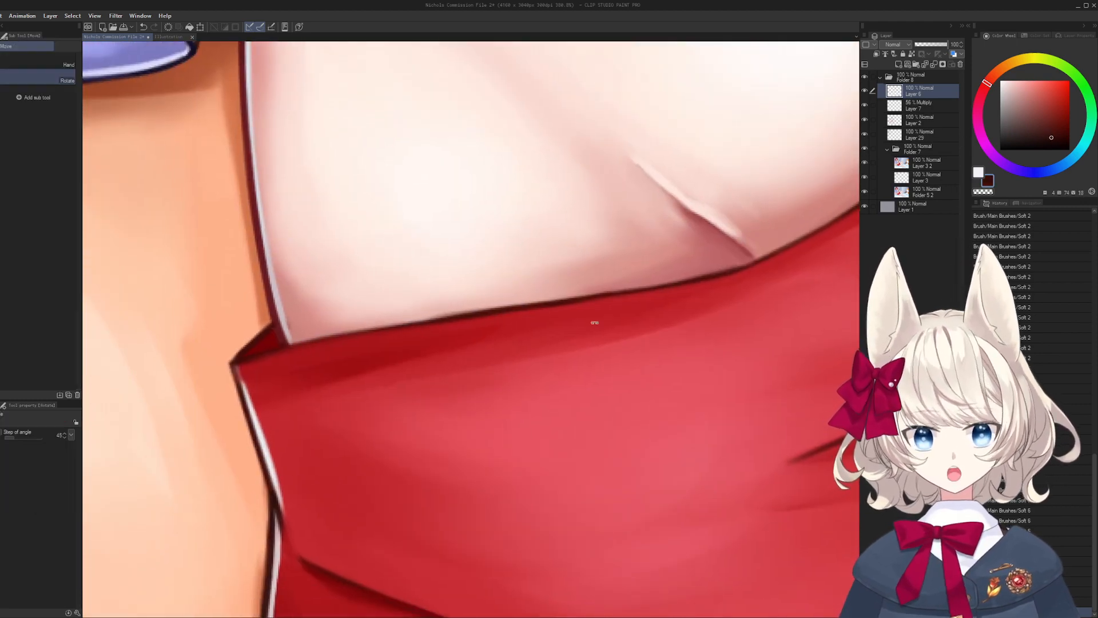
{"action": "left_click_drag", "start_coordinate": [593, 321], "coordinate": [580, 273]}
{"action": "key", "text": "["}
{"action": "mouse_move", "coordinate": [275, 452]}
{"action": "left_mouse_down"}
{"action": "mouse_move", "coordinate": [311, 412]}
{"action": "mouse_move", "coordinate": [429, 339]}
{"action": "left_mouse_up"}
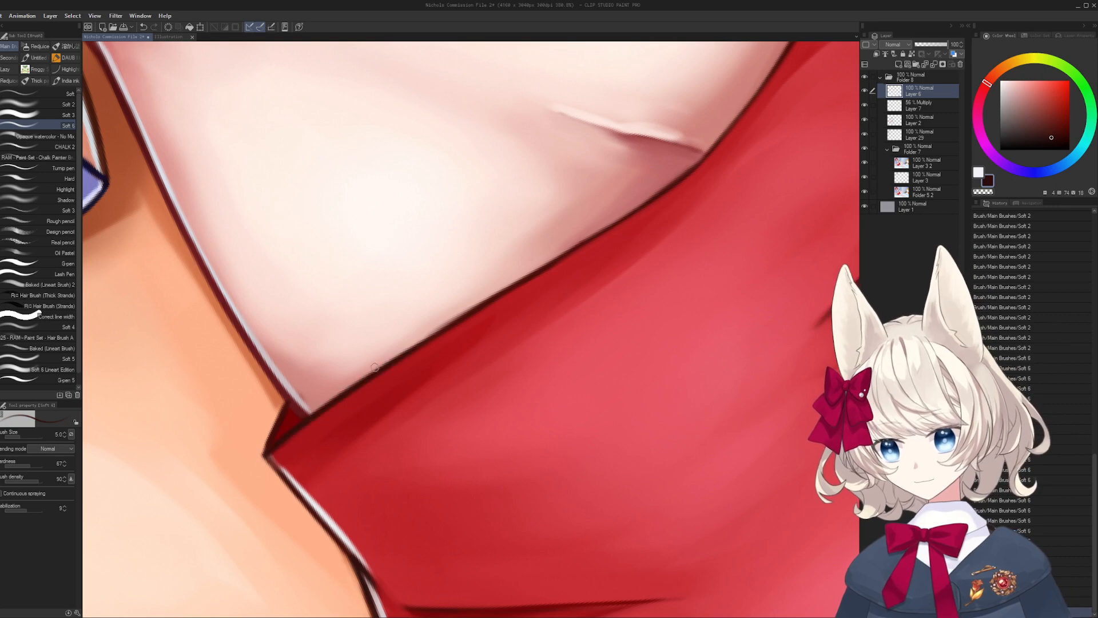
{"action": "left_click_drag", "start_coordinate": [314, 413], "coordinate": [492, 295]}
- Smooth the waistband outline between the hip crease and the button flap with sampled red and dark red-brown at brush size 5
{"action": "key", "text": "r"}
{"action": "mouse_move", "coordinate": [572, 241]}
{"action": "left_mouse_down"}
{"action": "mouse_move", "coordinate": [515, 502]}
{"action": "mouse_move", "coordinate": [354, 387]}
{"action": "mouse_move", "coordinate": [302, 363]}
{"action": "mouse_move", "coordinate": [229, 449]}
{"action": "mouse_move", "coordinate": [346, 317]}
{"action": "mouse_move", "coordinate": [501, 250]}
{"action": "left_mouse_up"}
{"action": "key", "text": "b"}
{"action": "left_click", "coordinate": [315, 335], "text": "alt"}
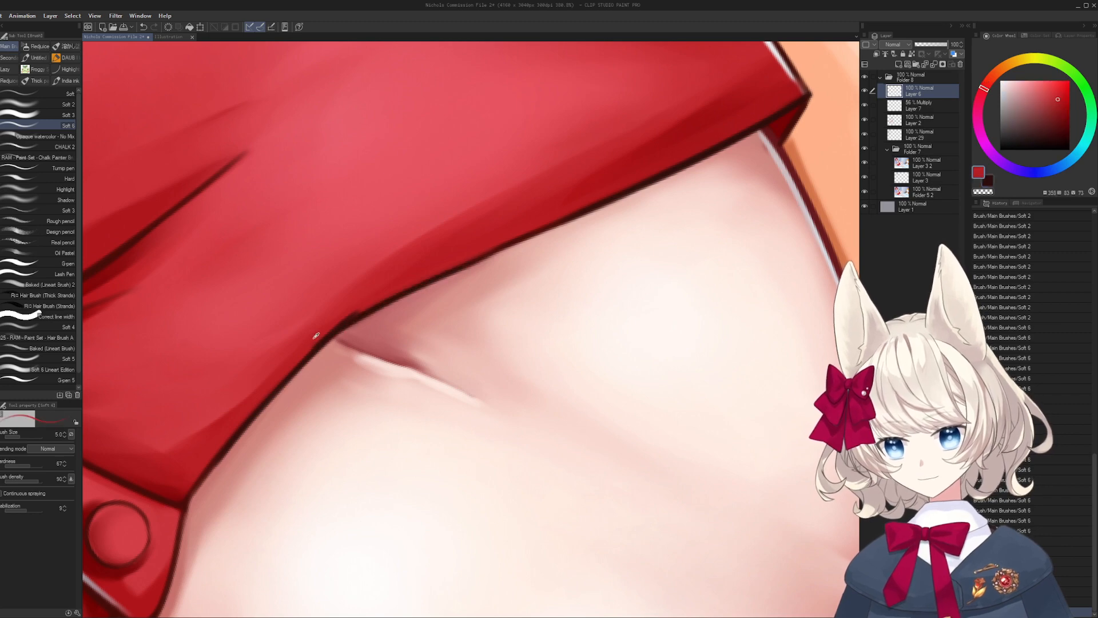
{"action": "left_click", "coordinate": [423, 277], "text": "alt"}
{"action": "left_click_drag", "start_coordinate": [423, 277], "coordinate": [535, 229]}
{"action": "mouse_move", "coordinate": [343, 332]}
{"action": "left_mouse_down"}
{"action": "mouse_move", "coordinate": [537, 225]}
{"action": "mouse_move", "coordinate": [509, 318]}
{"action": "mouse_move", "coordinate": [522, 287]}
{"action": "mouse_move", "coordinate": [520, 390]}
{"action": "mouse_move", "coordinate": [588, 285]}
{"action": "left_mouse_up"}
{"action": "key", "text": "r"}
{"action": "key", "text": "ctrl+z"}
{"action": "mouse_move", "coordinate": [515, 399]}
{"action": "left_mouse_down"}
{"action": "mouse_move", "coordinate": [581, 288]}
{"action": "mouse_move", "coordinate": [506, 351]}
{"action": "mouse_move", "coordinate": [582, 302]}
{"action": "left_mouse_up"}
{"action": "key", "text": "ctrl+z"}
- Refine the dark outlines around the shorts button and along the waistband on the raised-leg side at brush size 4
{"action": "key", "text": "r"}
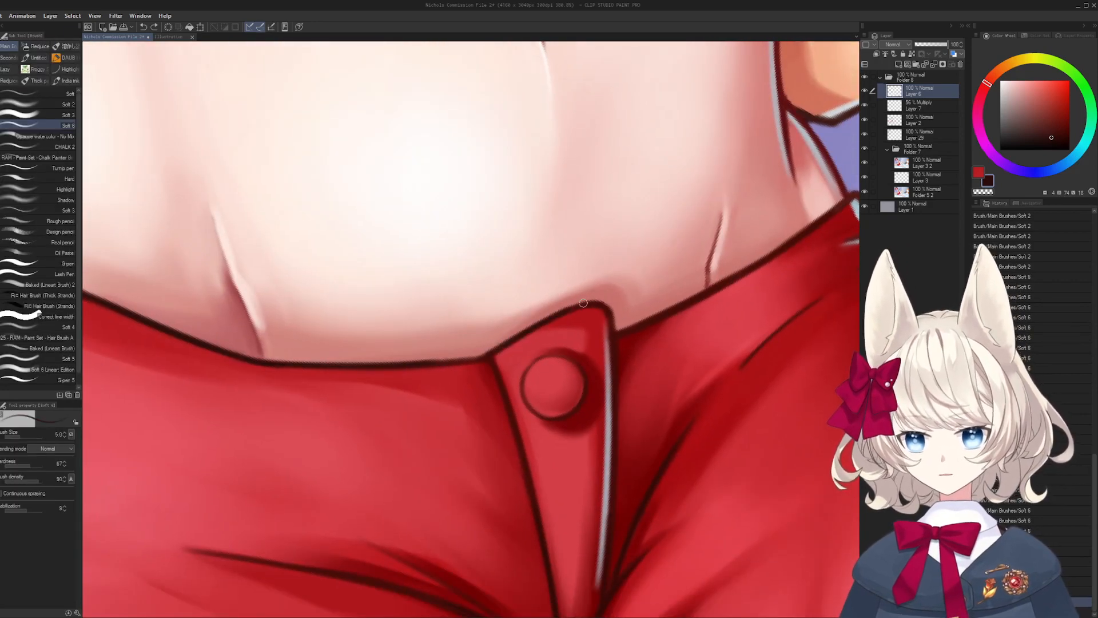
{"action": "key", "text": "bracketright"}
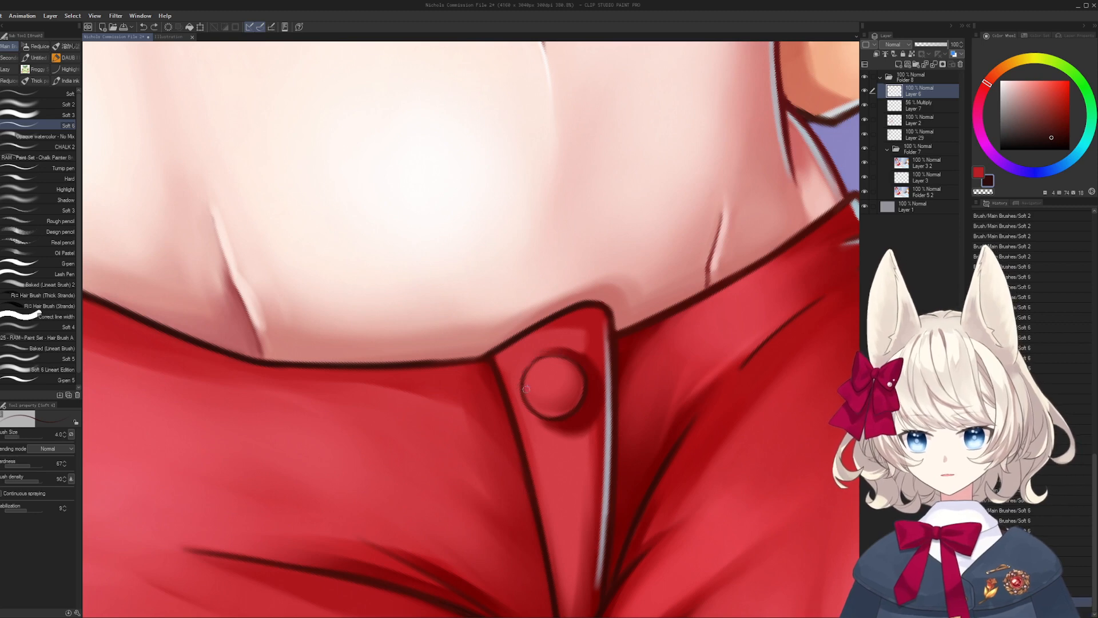
{"action": "left_click_drag", "start_coordinate": [710, 272], "coordinate": [538, 332]}
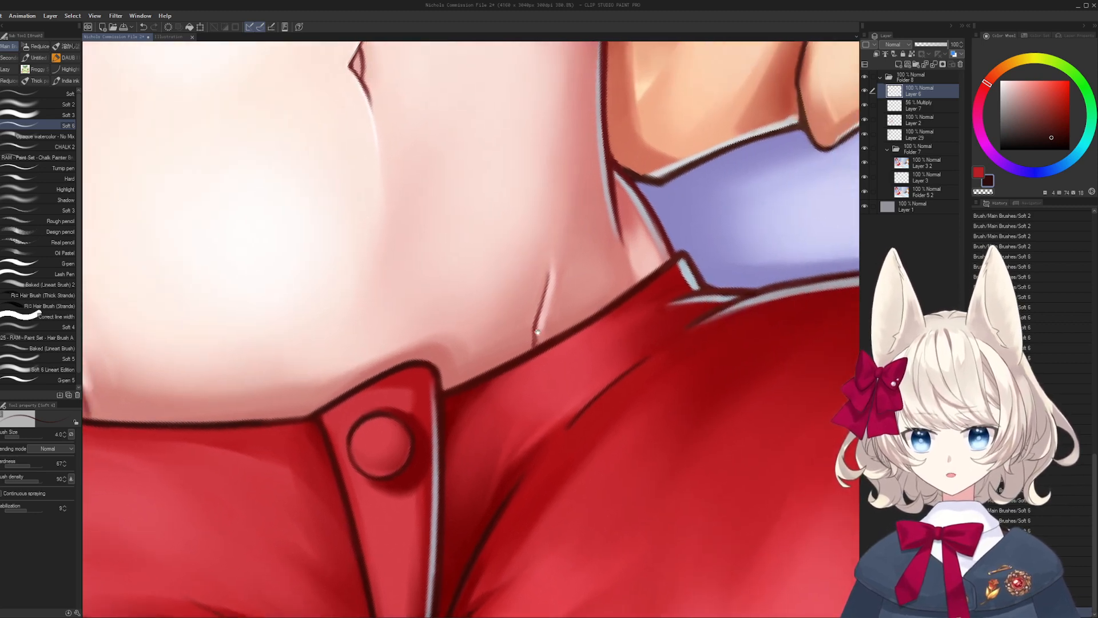
{"action": "left_click_drag", "start_coordinate": [702, 315], "coordinate": [561, 294]}
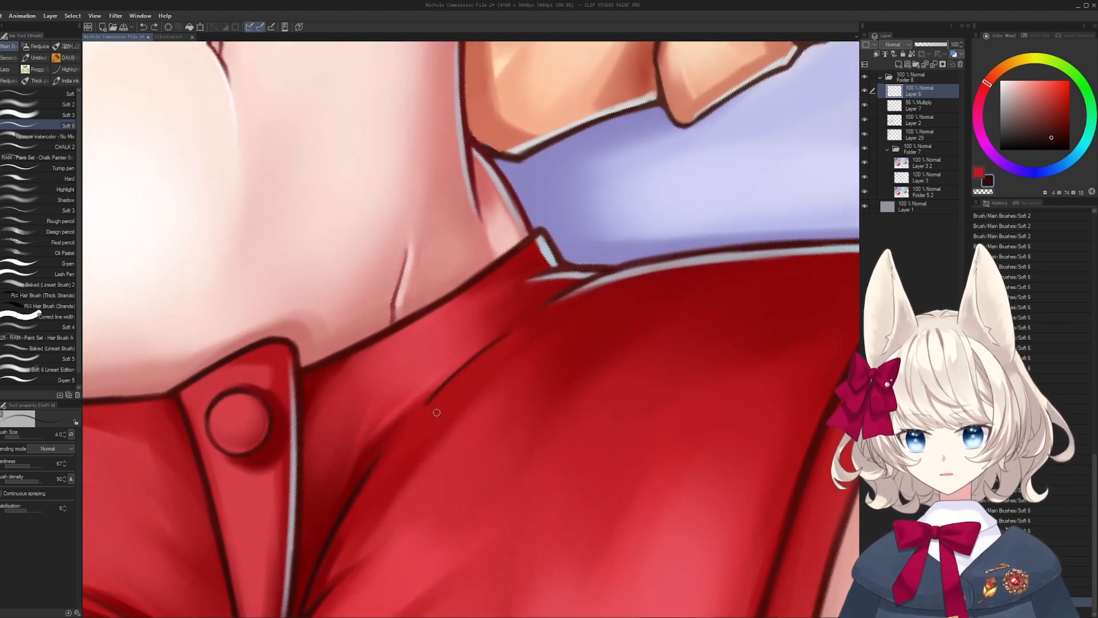
- Strengthen the dark fold line beside the shorts' fly with sampled outline and dark red colours
{"action": "left_click_drag", "start_coordinate": [310, 552], "coordinate": [465, 394]}
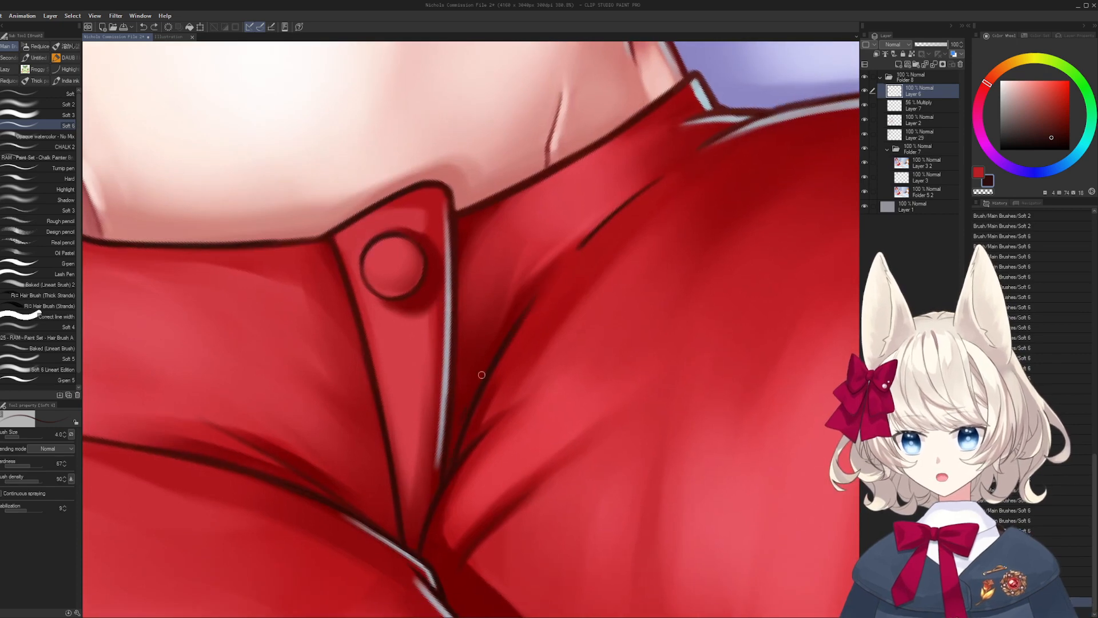
{"action": "left_click", "coordinate": [484, 395], "text": "alt"}
{"action": "key", "text": "ctrl+z"}
{"action": "left_click", "coordinate": [477, 401], "text": "alt"}
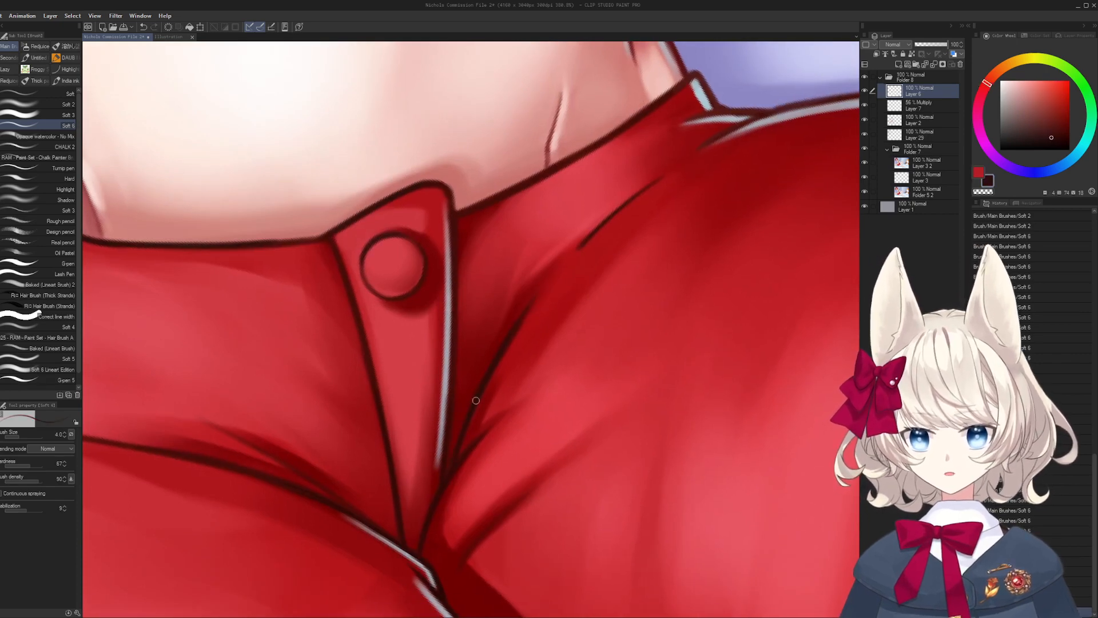
{"action": "left_click", "coordinate": [543, 291], "text": "alt"}
{"action": "key", "text": "bracketright"}
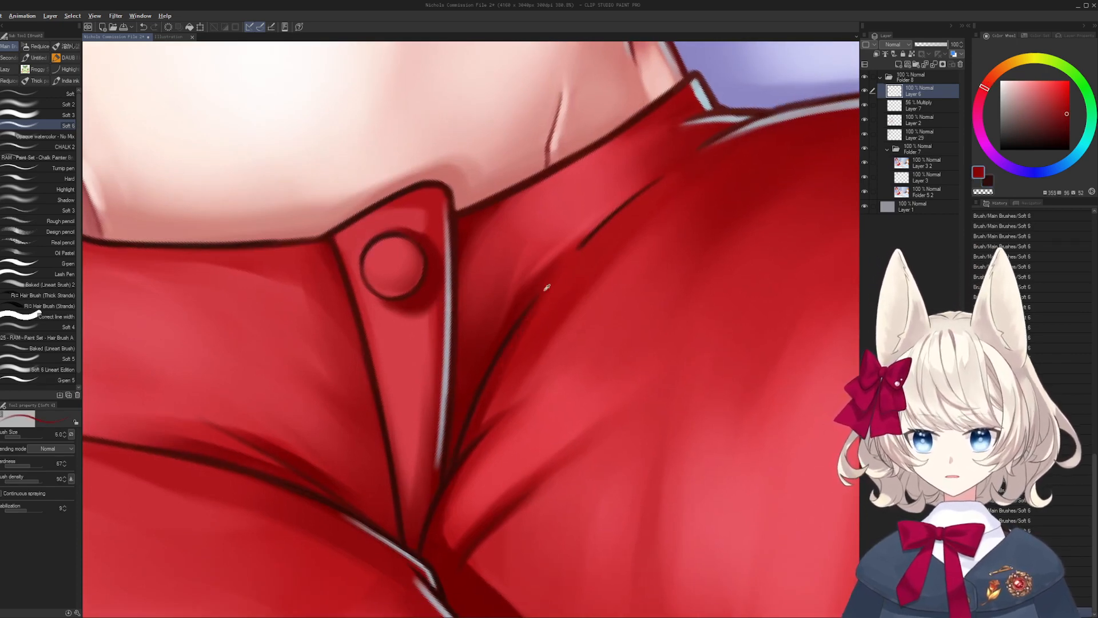
- Blend the shading around the fold lines on both sides of the fly with sampled red at brush size 8
{"action": "left_click", "coordinate": [541, 298], "text": "alt"}
{"action": "key", "text": "bracketright"}
{"action": "key", "text": "bracketright"}
{"action": "key", "text": "bracketright"}
{"action": "left_click_drag", "start_coordinate": [467, 433], "coordinate": [596, 263]}
{"action": "left_click_drag", "start_coordinate": [567, 338], "coordinate": [581, 229]}
{"action": "left_click_drag", "start_coordinate": [549, 297], "coordinate": [585, 254]}
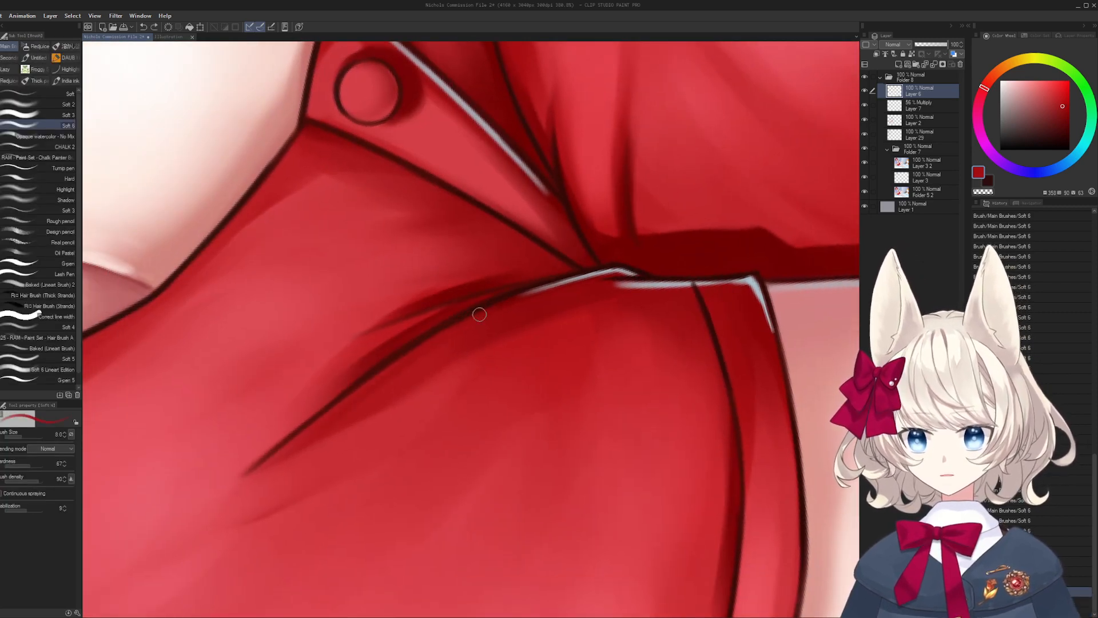
{"action": "left_click_drag", "start_coordinate": [493, 310], "coordinate": [425, 370]}
{"action": "left_click_drag", "start_coordinate": [387, 404], "coordinate": [408, 376]}
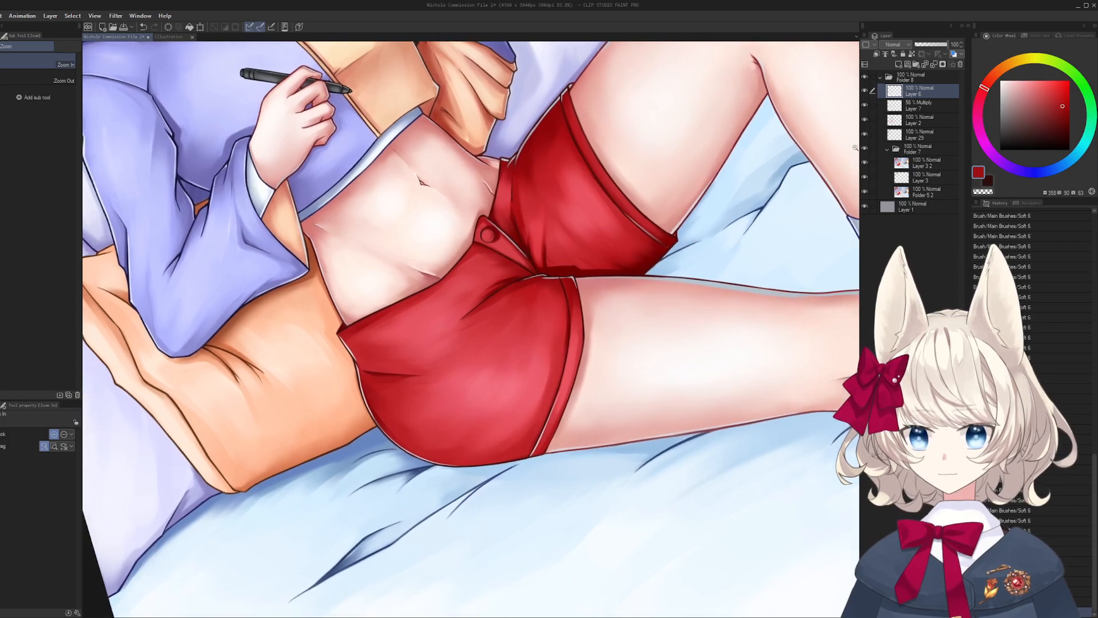
- Check the paint-over strokes on the shorts with Folder 7 hidden and shown, and save the file
{"action": "left_click", "coordinate": [865, 148]}
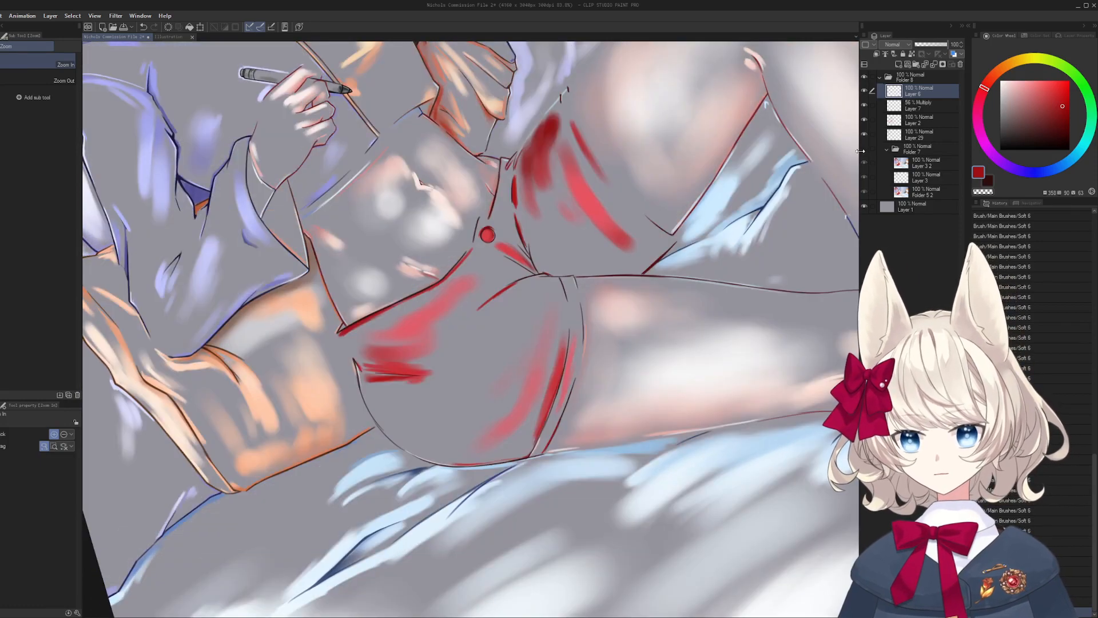
{"action": "left_click", "coordinate": [864, 149]}
{"action": "left_click_drag", "start_coordinate": [811, 322], "coordinate": [758, 225]}
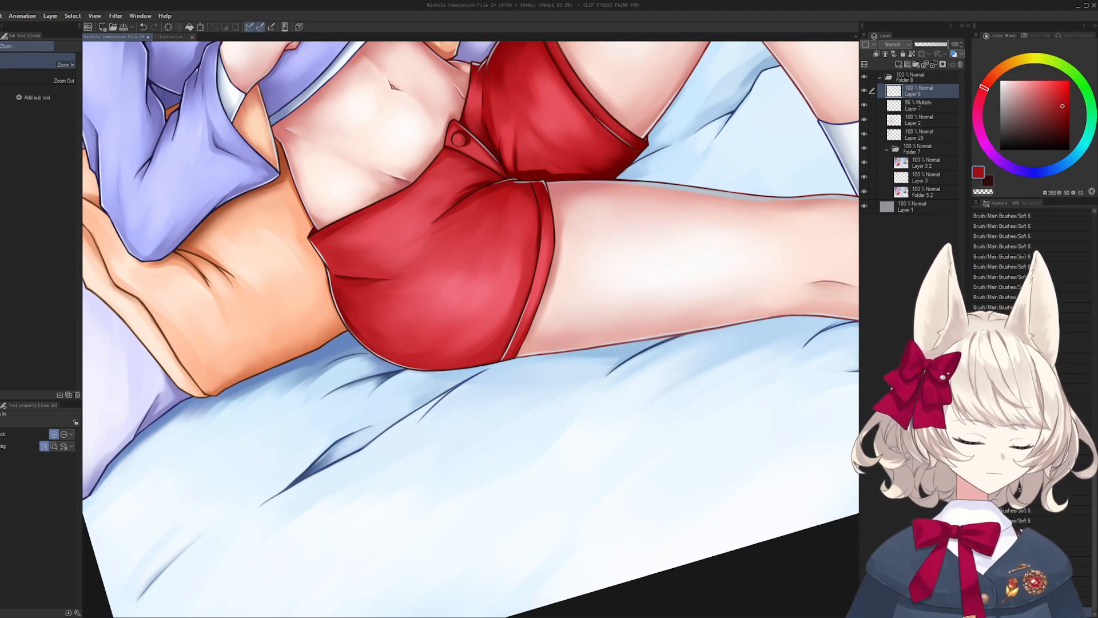
{"action": "key", "text": "ctrl+s"}
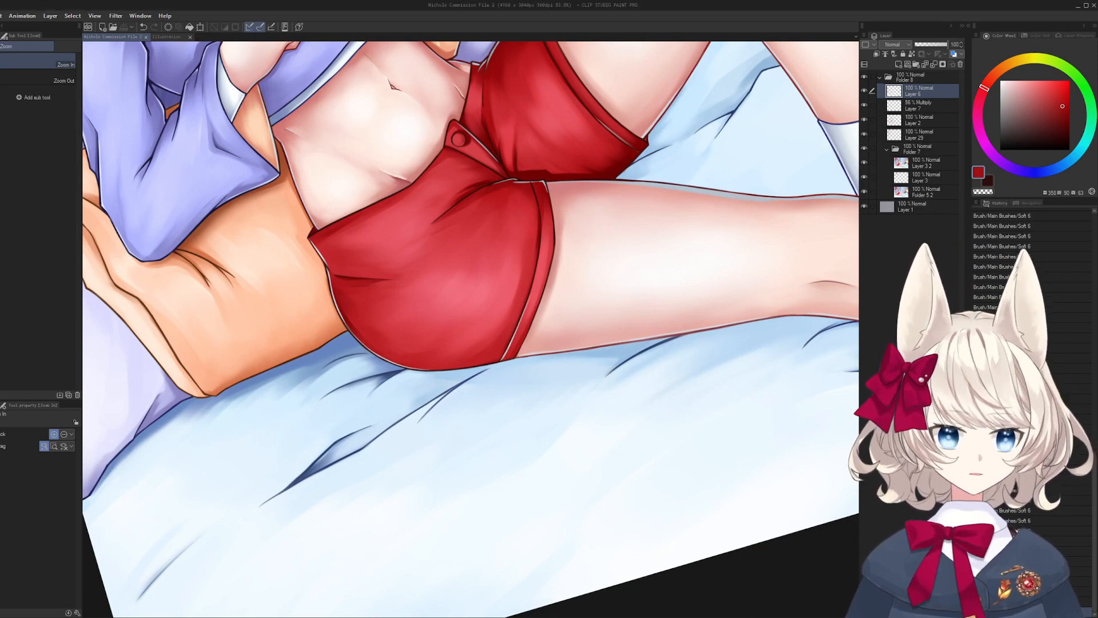
- Refine the dark seam line of the shorts' cuff on the raised thigh at brush size 3
{"action": "left_click_drag", "start_coordinate": [591, 273], "coordinate": [553, 212]}
{"action": "left_click_drag", "start_coordinate": [553, 212], "coordinate": [354, 266]}
{"action": "mouse_move", "coordinate": [454, 475]}
{"action": "left_mouse_down"}
{"action": "mouse_move", "coordinate": [453, 426]}
{"action": "mouse_move", "coordinate": [531, 304]}
{"action": "left_mouse_up"}
{"action": "mouse_move", "coordinate": [294, 303]}
{"action": "left_mouse_down"}
{"action": "mouse_move", "coordinate": [337, 301]}
{"action": "mouse_move", "coordinate": [429, 242]}
{"action": "left_mouse_up"}
{"action": "key", "text": "x"}
{"action": "key", "text": "ctrl+z"}
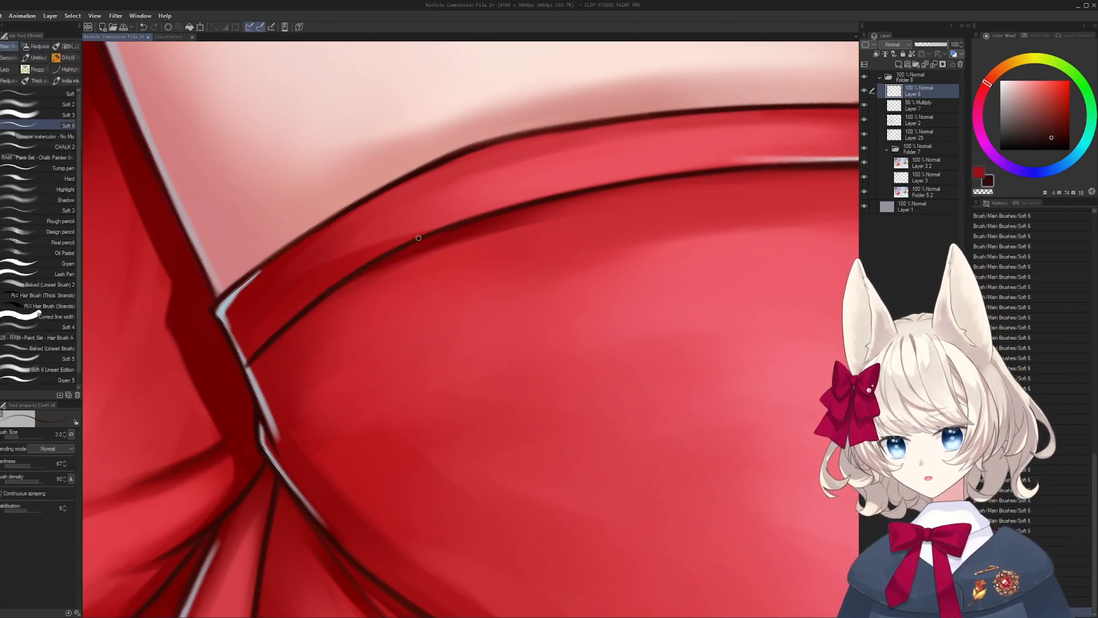
{"action": "left_click_drag", "start_coordinate": [532, 204], "coordinate": [502, 211]}
- Redraw the outer edge outline of the shorts' cuff against the raised thigh at brush size 4
{"action": "left_click_drag", "start_coordinate": [405, 232], "coordinate": [575, 177]}
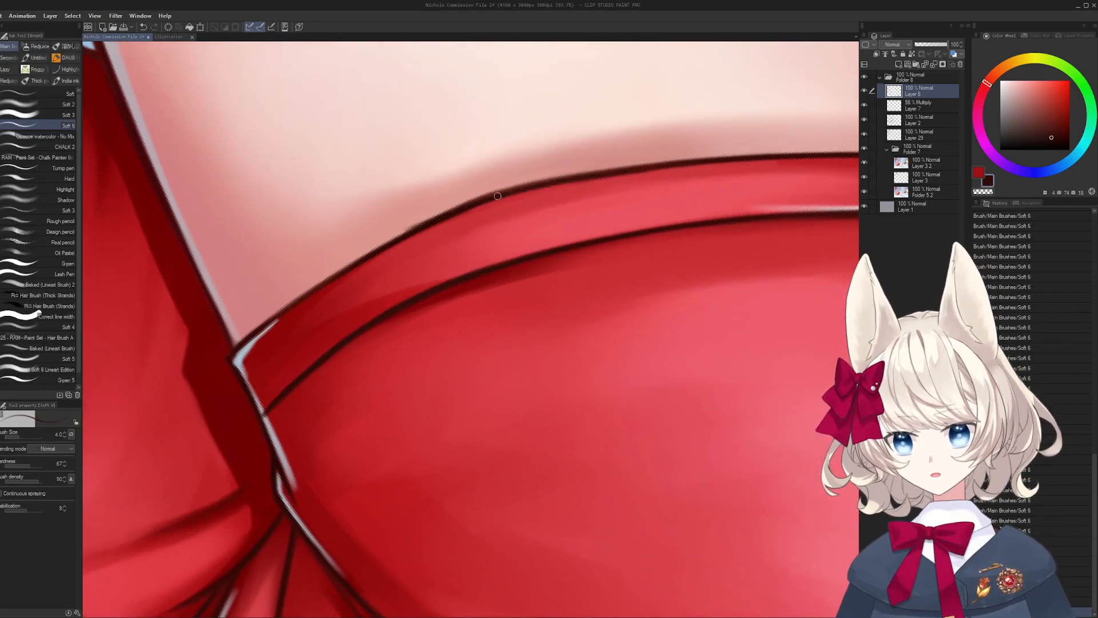
{"action": "key", "text": "ctrl+z"}
{"action": "left_click_drag", "start_coordinate": [470, 208], "coordinate": [640, 164]}
{"action": "left_click_drag", "start_coordinate": [561, 196], "coordinate": [578, 249]}
- Trim the cuff's outer outline with sampled skin tone along the thigh at brush sizes 5 and 6
{"action": "key", "text": "x"}
{"action": "left_click", "coordinate": [461, 256], "text": "alt"}
{"action": "key", "text": "]"}
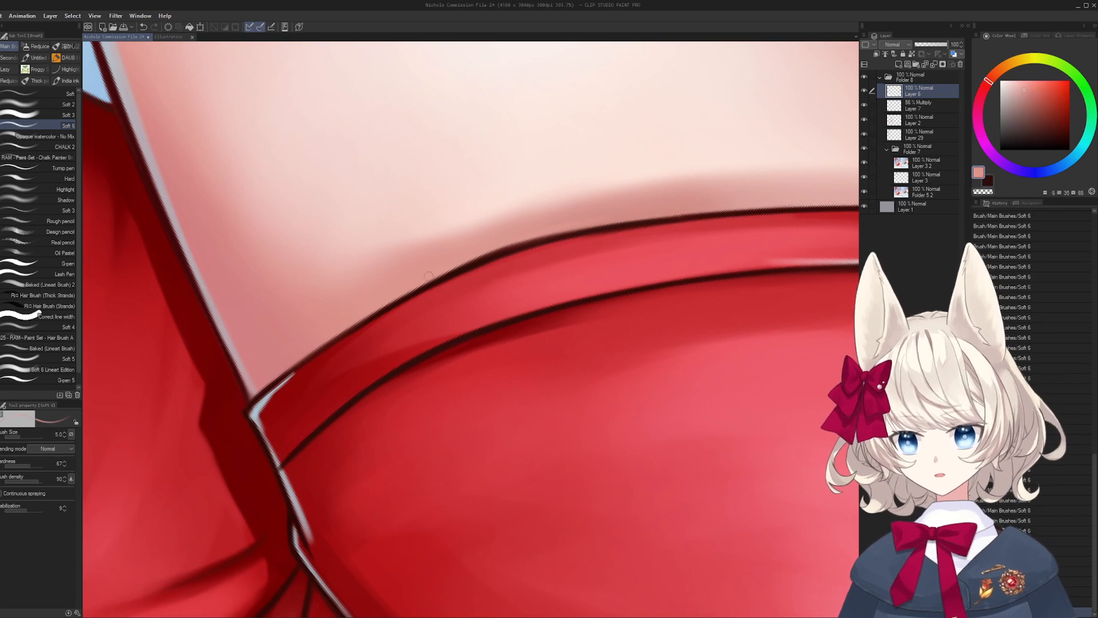
{"action": "mouse_move", "coordinate": [414, 290]}
{"action": "left_mouse_down"}
{"action": "mouse_move", "coordinate": [519, 245]}
{"action": "mouse_move", "coordinate": [648, 215]}
{"action": "left_mouse_up"}
{"action": "left_click", "coordinate": [541, 228], "text": "alt"}
{"action": "key", "text": "]"}
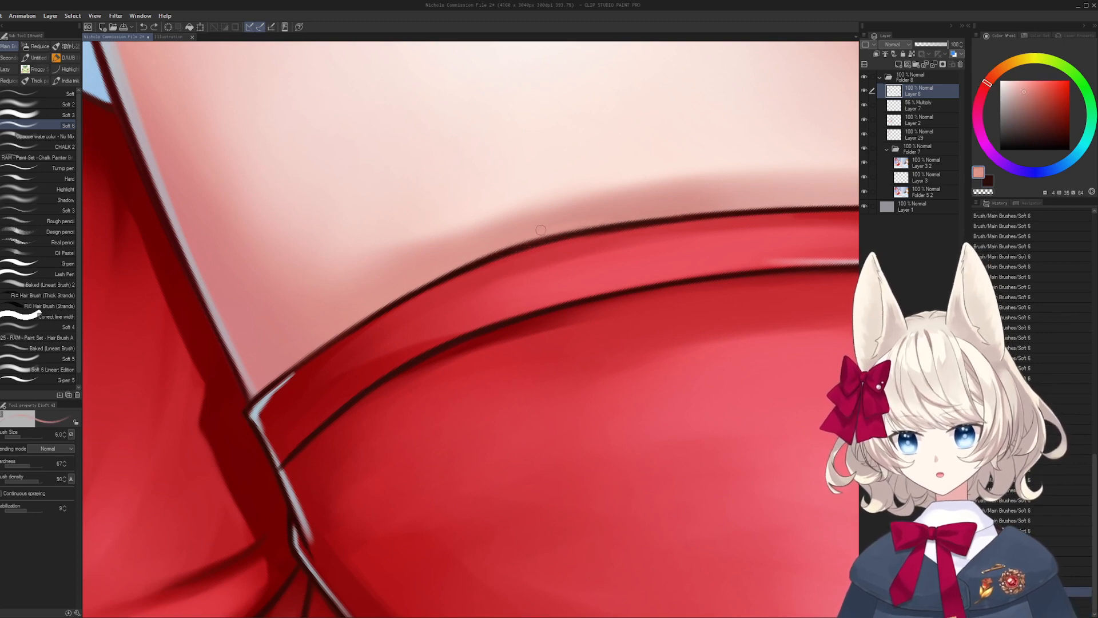
{"action": "left_click_drag", "start_coordinate": [496, 250], "coordinate": [571, 231]}
- Try skin-toned strokes along the hoodie sleeve's inner edge beside the torso
{"action": "key", "text": "ctrl+space"}
{"action": "mouse_move", "coordinate": [629, 188]}
{"action": "left_mouse_down"}
{"action": "mouse_move", "coordinate": [553, 279]}
{"action": "mouse_move", "coordinate": [529, 379]}
{"action": "left_mouse_up"}
{"action": "key", "text": "ctrl+at"}
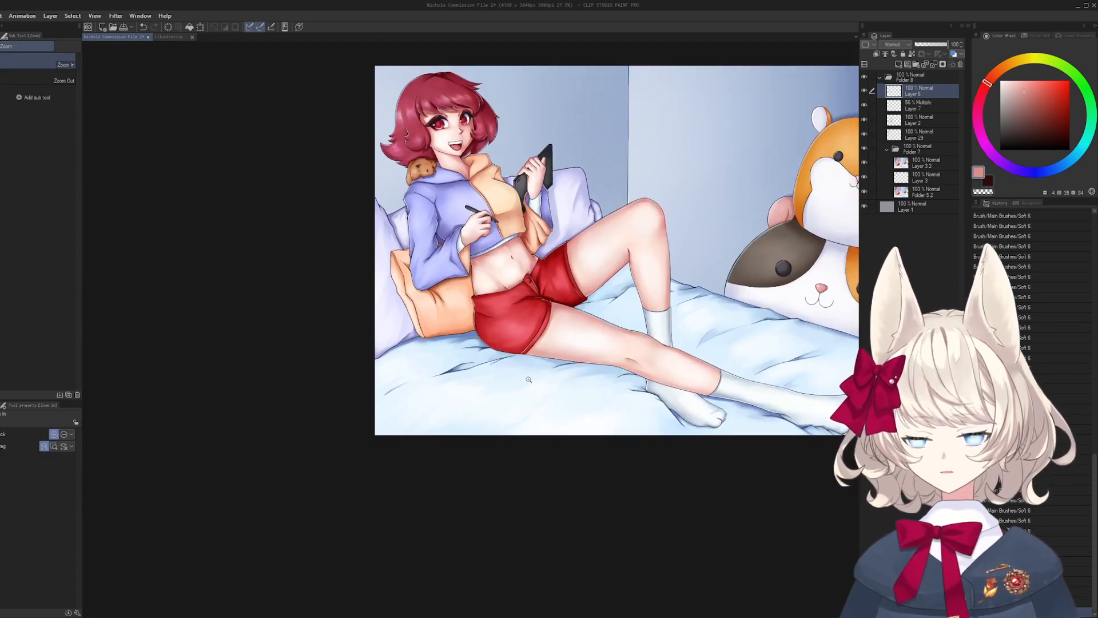
{"action": "left_click_drag", "start_coordinate": [456, 339], "coordinate": [429, 381]}
{"action": "left_click_drag", "start_coordinate": [388, 461], "coordinate": [412, 435]}
{"action": "left_click_drag", "start_coordinate": [382, 401], "coordinate": [411, 344]}
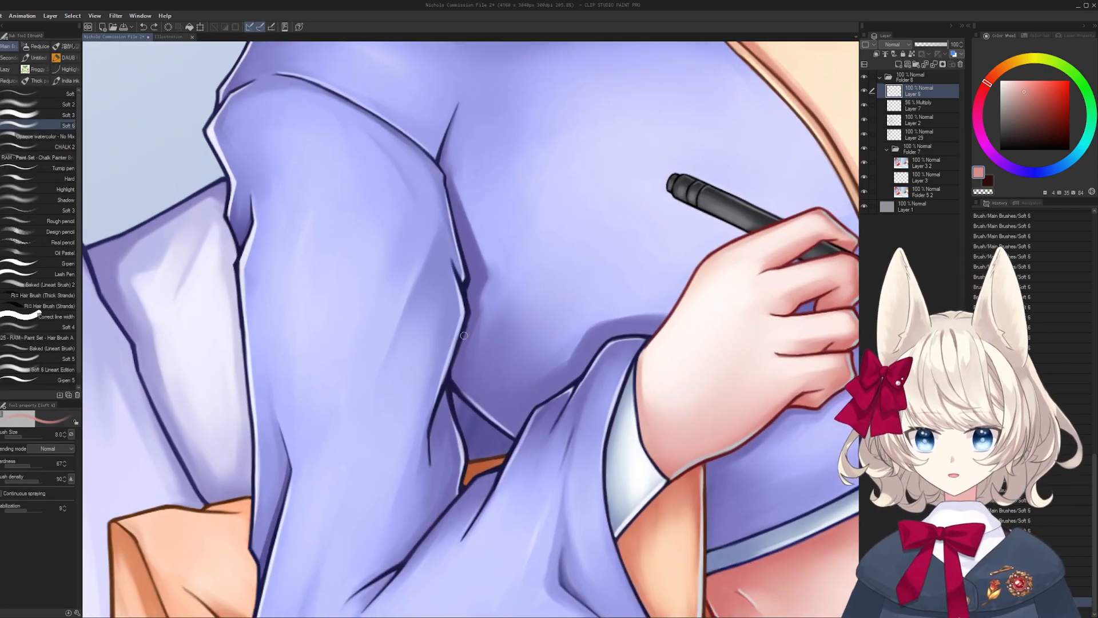
{"action": "key", "text": "bracketleft"}
{"action": "key", "text": "bracketleft"}
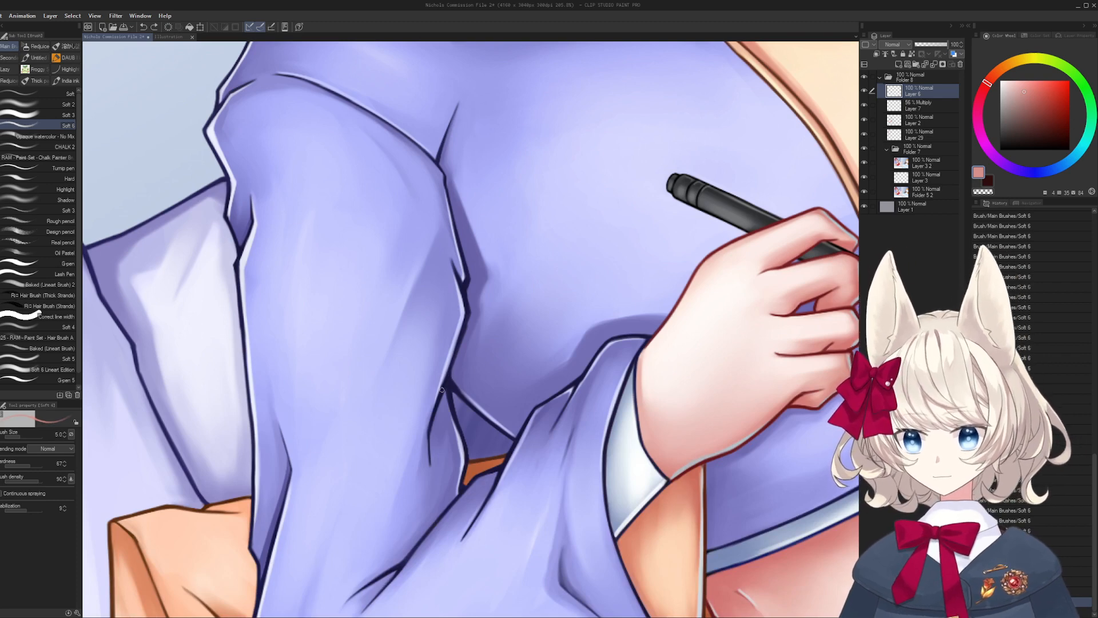
{"action": "key", "text": "ctrl+z"}
{"action": "left_click_drag", "start_coordinate": [441, 390], "coordinate": [459, 339]}
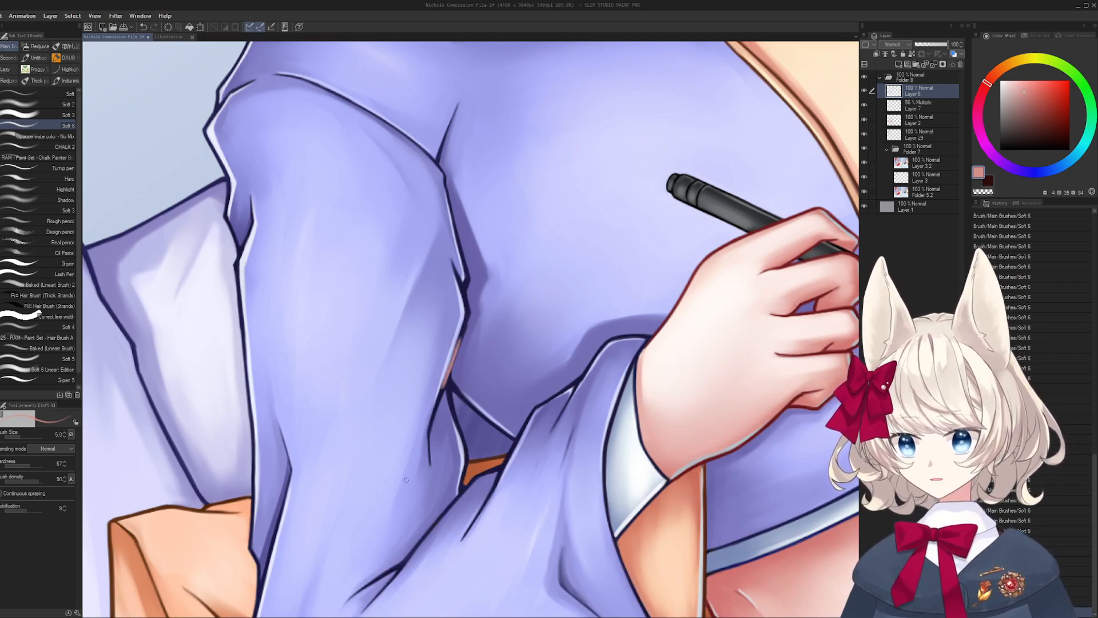
{"action": "key", "text": "ctrl+z"}
{"action": "key", "text": "bracketright"}
{"action": "mouse_move", "coordinate": [442, 391]}
{"action": "left_mouse_down"}
{"action": "mouse_move", "coordinate": [454, 353]}
{"action": "mouse_move", "coordinate": [439, 397]}
{"action": "mouse_move", "coordinate": [463, 328]}
{"action": "left_mouse_up"}
{"action": "key", "text": "ctrl+z"}
{"action": "key", "text": "ctrl+z"}
{"action": "key", "text": "ctrl+z"}
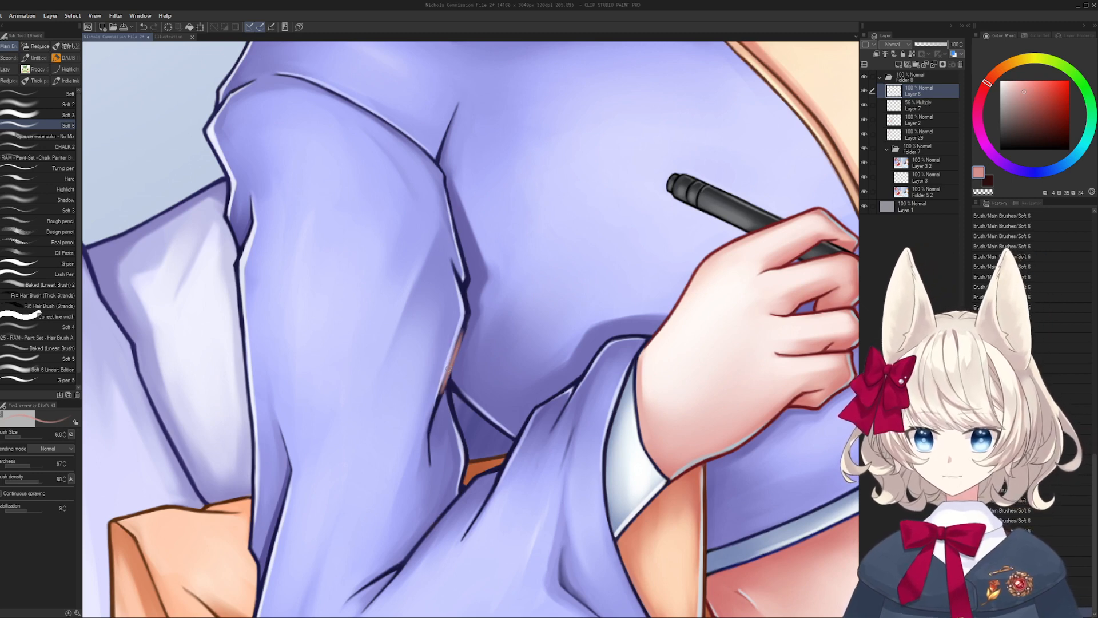
{"action": "key", "text": "ctrl+z"}
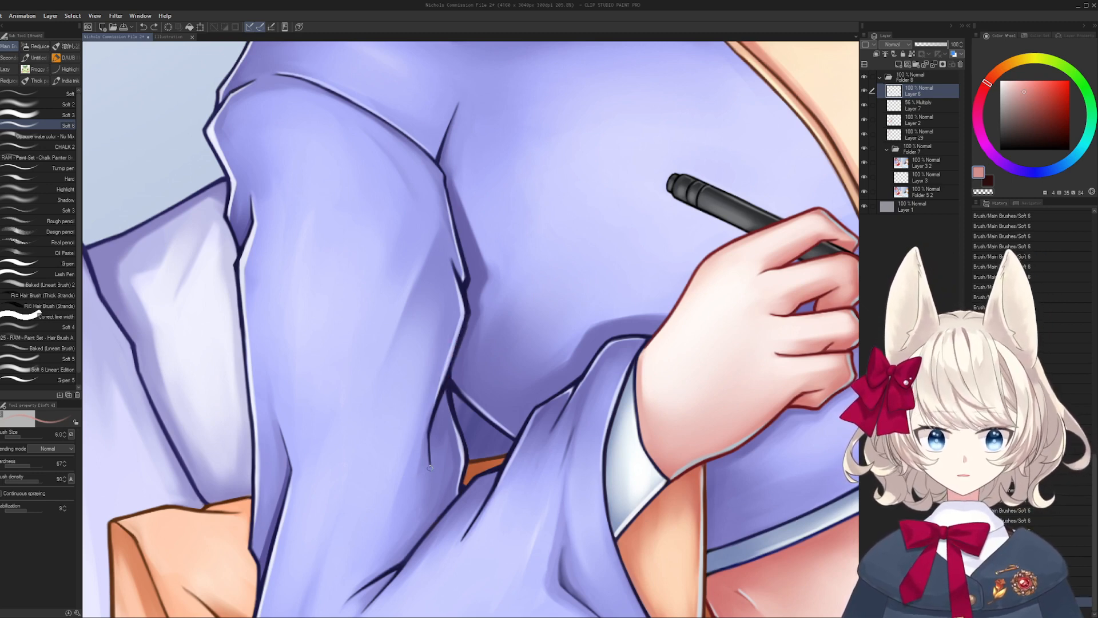
- Try to redraw the sleeve's outer outline against the white pillow in sampled dark navy at brush sizes 4 and 3
{"action": "left_click_drag", "start_coordinate": [312, 340], "coordinate": [580, 409]}
{"action": "scroll", "coordinate": [581, 410], "scroll_direction": "up", "scroll_amount": 3}
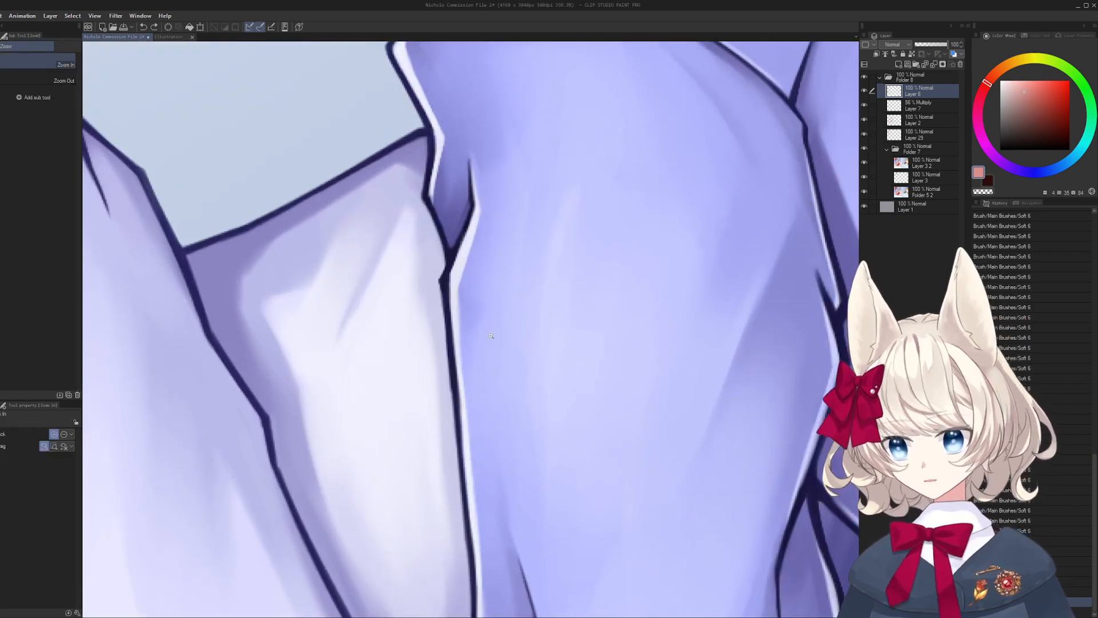
{"action": "left_click", "coordinate": [445, 277], "text": "alt"}
{"action": "left_click_drag", "start_coordinate": [443, 277], "coordinate": [445, 328]}
{"action": "left_click_drag", "start_coordinate": [465, 401], "coordinate": [546, 295]}
{"action": "key", "text": "ctrl+z"}
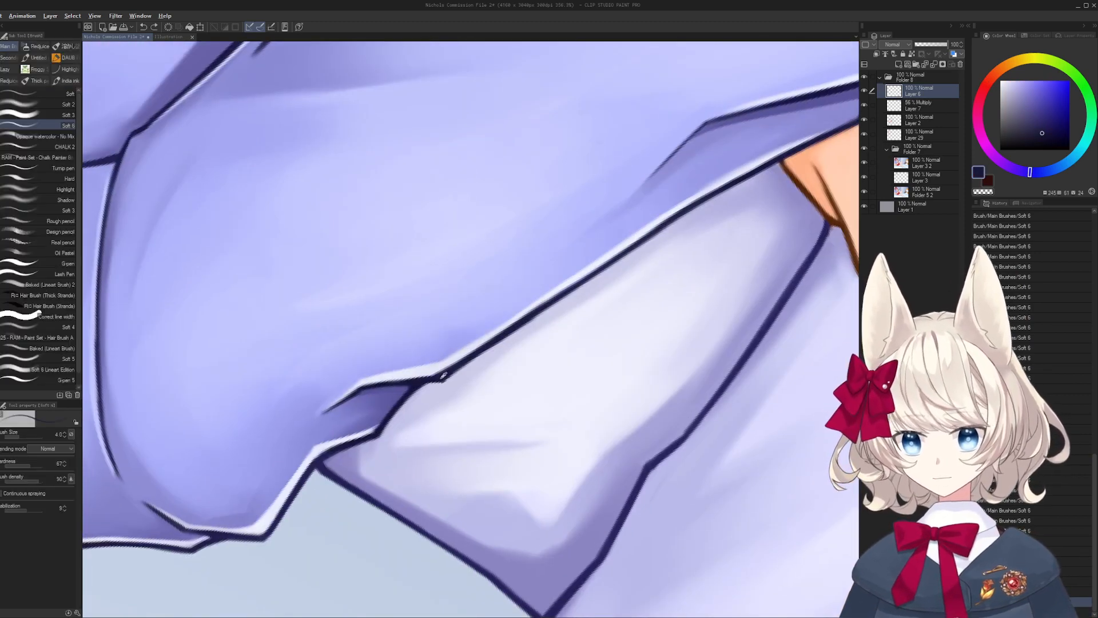
{"action": "mouse_move", "coordinate": [490, 340]}
{"action": "left_mouse_down"}
{"action": "mouse_move", "coordinate": [715, 286]}
{"action": "mouse_move", "coordinate": [572, 308]}
{"action": "mouse_move", "coordinate": [443, 348]}
{"action": "left_mouse_up"}
{"action": "key", "text": "bracketleft"}
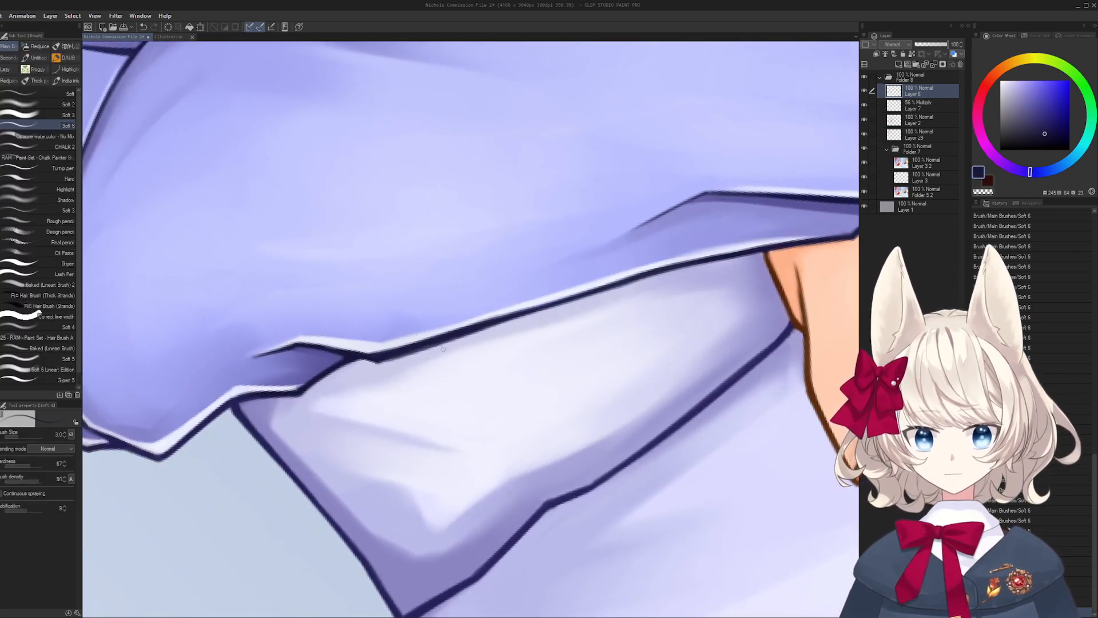
{"action": "left_click_drag", "start_coordinate": [588, 296], "coordinate": [649, 280]}
{"action": "key", "text": "ctrl+z"}
{"action": "left_click_drag", "start_coordinate": [472, 335], "coordinate": [672, 273]}
{"action": "key", "text": "ctrl+z"}
{"action": "left_click_drag", "start_coordinate": [576, 336], "coordinate": [554, 343]}
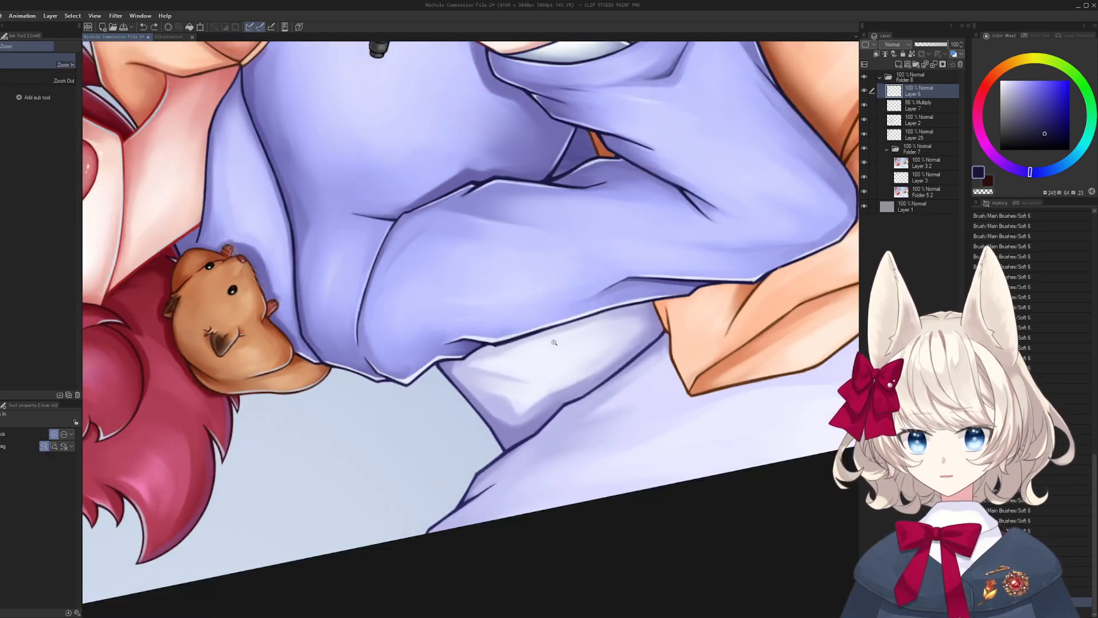
- Try to redraw the mouth's outline along the upper teeth in sampled dark red at brush sizes 2.5 and 3
{"action": "left_click_drag", "start_coordinate": [435, 360], "coordinate": [650, 319]}
{"action": "left_click_drag", "start_coordinate": [525, 350], "coordinate": [439, 401]}
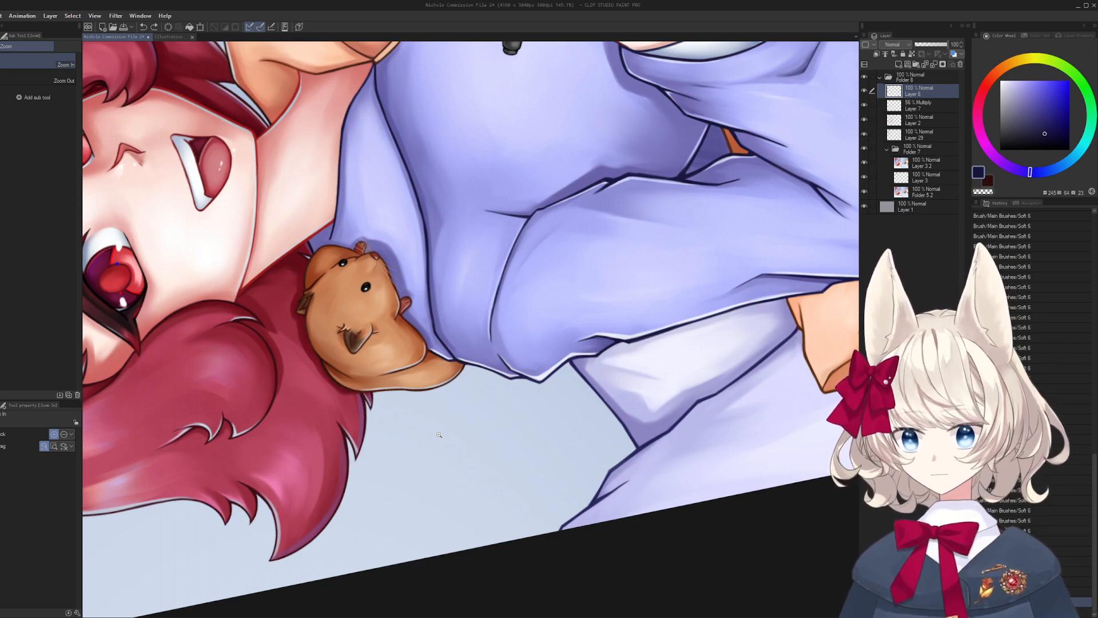
{"action": "mouse_move", "coordinate": [222, 218]}
{"action": "left_mouse_down"}
{"action": "mouse_move", "coordinate": [452, 330]}
{"action": "mouse_move", "coordinate": [529, 392]}
{"action": "mouse_move", "coordinate": [449, 426]}
{"action": "left_mouse_up"}
{"action": "left_click_drag", "start_coordinate": [443, 438], "coordinate": [529, 406]}
{"action": "left_click", "coordinate": [515, 180], "text": "alt"}
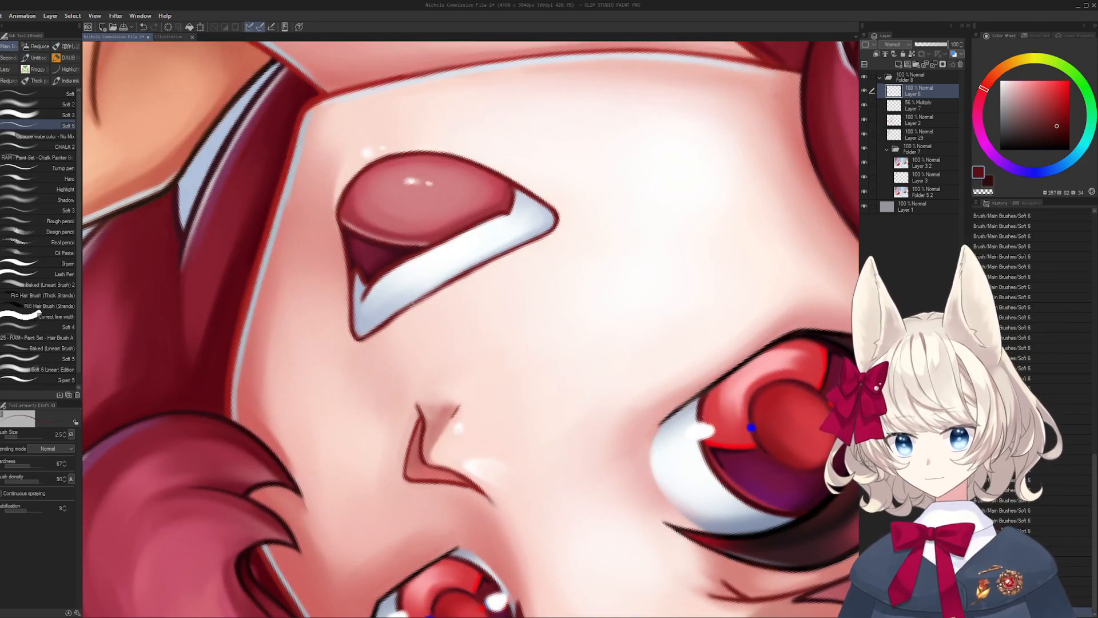
{"action": "key", "text": "ctrl+z"}
{"action": "mouse_move", "coordinate": [367, 336]}
{"action": "left_mouse_down"}
{"action": "mouse_move", "coordinate": [485, 258]}
{"action": "mouse_move", "coordinate": [464, 274]}
{"action": "left_mouse_up"}
{"action": "key", "text": "ctrl+z"}
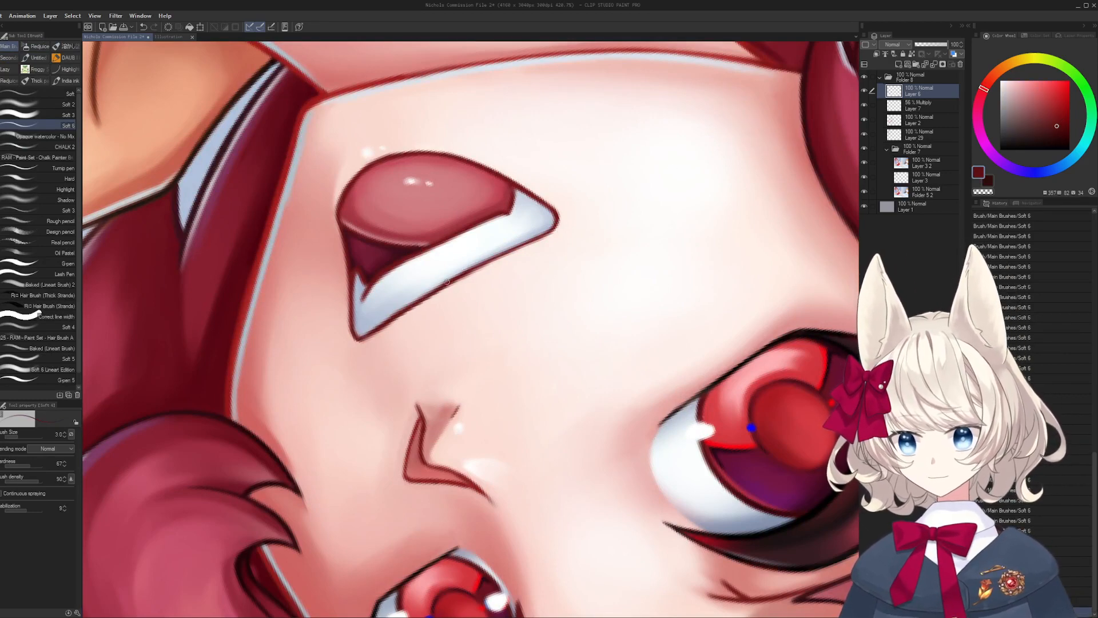
{"action": "mouse_move", "coordinate": [408, 310]}
{"action": "left_mouse_down"}
{"action": "mouse_move", "coordinate": [528, 243]}
{"action": "mouse_move", "coordinate": [559, 361]}
{"action": "mouse_move", "coordinate": [454, 422]}
{"action": "mouse_move", "coordinate": [366, 363]}
{"action": "mouse_move", "coordinate": [459, 306]}
{"action": "left_mouse_up"}
{"action": "key", "text": "r"}
{"action": "key", "text": "r"}
{"action": "mouse_move", "coordinate": [572, 374]}
{"action": "left_mouse_down"}
{"action": "mouse_move", "coordinate": [594, 294]}
{"action": "mouse_move", "coordinate": [628, 319]}
{"action": "left_mouse_up"}
{"action": "key", "text": "ctrl+z"}
- Refine the mouth's outline at the corner of the upper teeth with a sampled red tone at brush size 2.5
{"action": "key", "text": "r"}
{"action": "key", "text": "b"}
{"action": "left_click", "coordinate": [363, 295], "text": "alt"}
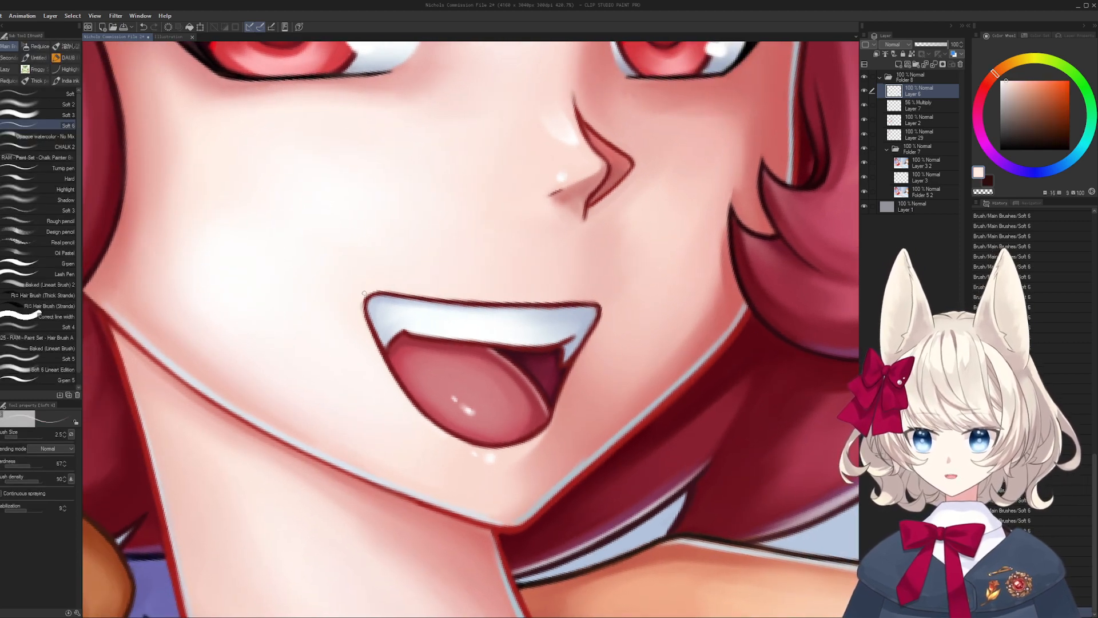
{"action": "left_click", "coordinate": [371, 324], "text": "alt"}
{"action": "left_click_drag", "start_coordinate": [371, 324], "coordinate": [369, 293]}
- Line the lower edge of the upper teeth, including the corner tooth, in dark navy blue at brush size 2.5
{"action": "key", "text": "r"}
{"action": "left_click_drag", "start_coordinate": [443, 343], "coordinate": [450, 352]}
{"action": "key", "text": "ctrl+space"}
{"action": "left_click_drag", "start_coordinate": [450, 352], "coordinate": [480, 327]}
{"action": "key", "text": "b"}
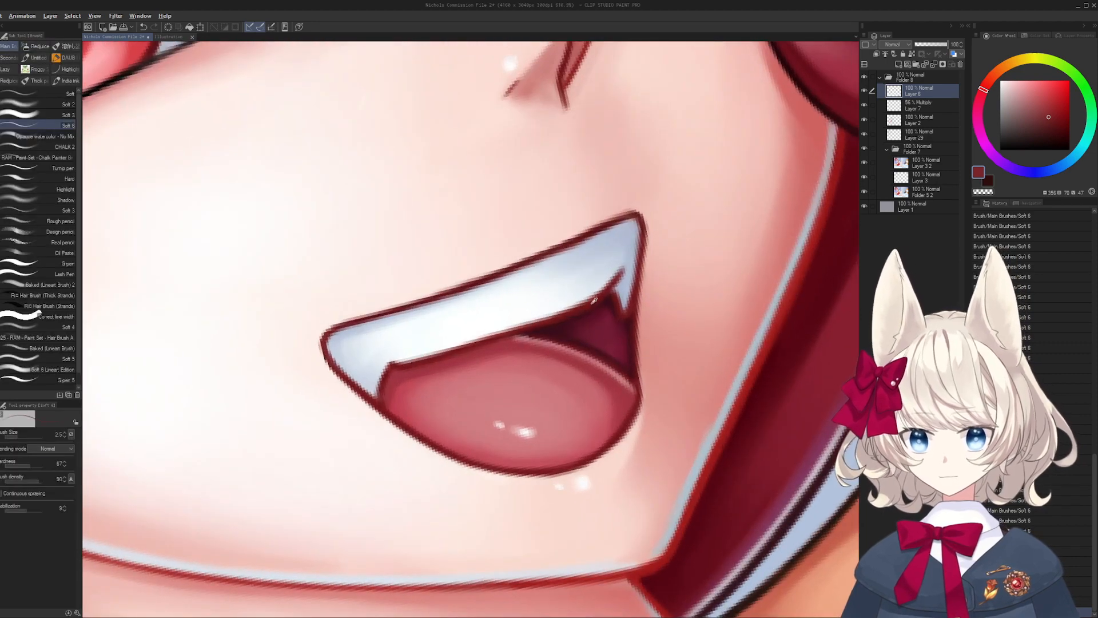
{"action": "left_click", "coordinate": [1030, 172]}
{"action": "left_click", "coordinate": [1059, 128]}
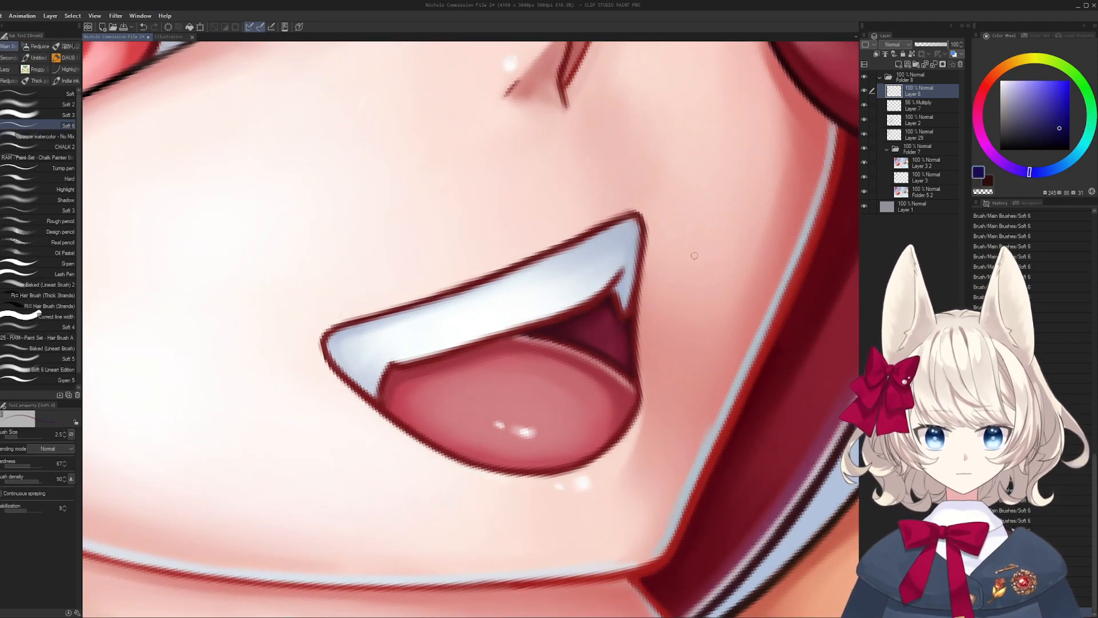
{"action": "mouse_move", "coordinate": [378, 403]}
{"action": "left_mouse_down"}
{"action": "mouse_move", "coordinate": [385, 377]}
{"action": "mouse_move", "coordinate": [343, 394]}
{"action": "left_mouse_up"}
{"action": "key", "text": "r"}
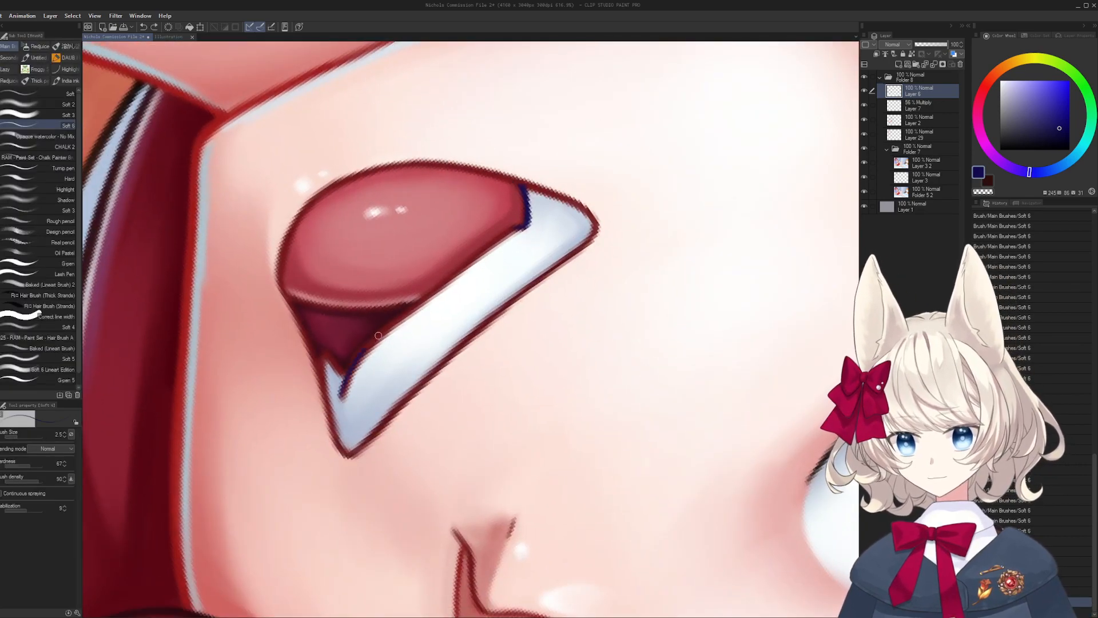
{"action": "mouse_move", "coordinate": [378, 336]}
{"action": "left_mouse_down"}
{"action": "mouse_move", "coordinate": [509, 228]}
{"action": "mouse_move", "coordinate": [559, 375]}
{"action": "left_mouse_up"}
{"action": "key", "text": "r"}
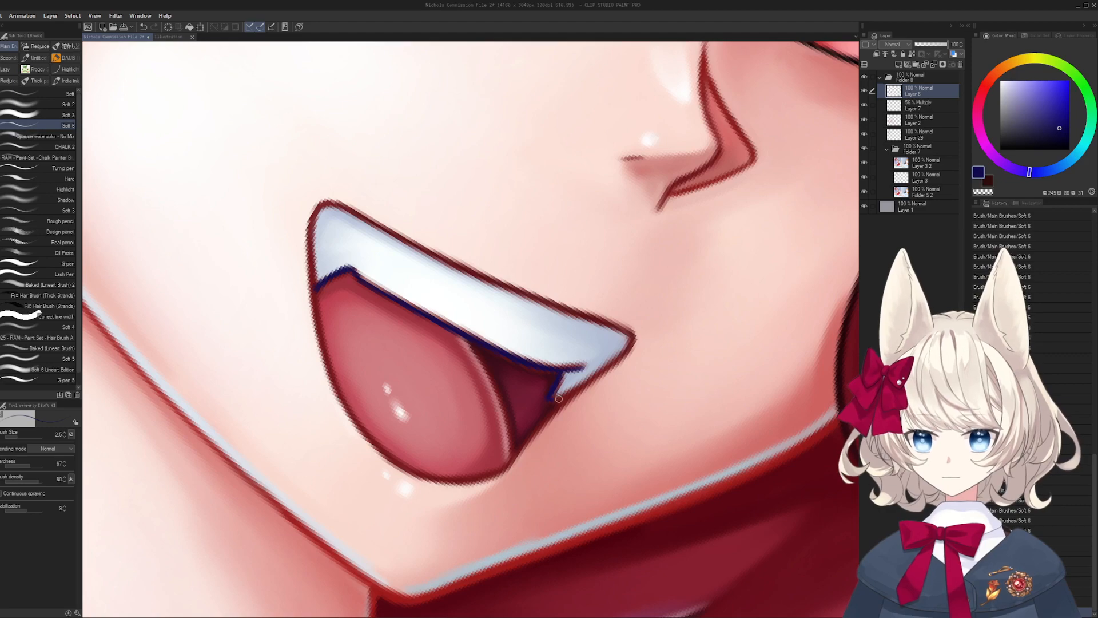
- Paint sampled near-white tones over the upper teeth along the navy line with a larger brush
{"action": "left_click", "coordinate": [565, 378], "text": "alt"}
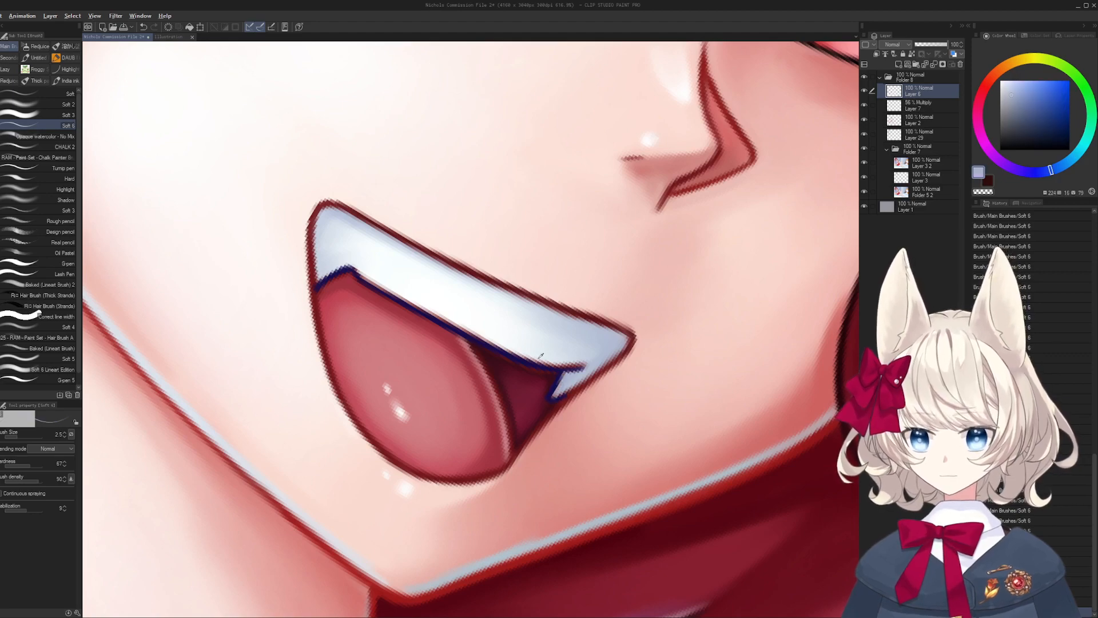
{"action": "left_click", "coordinate": [541, 356], "text": "alt"}
{"action": "mouse_move", "coordinate": [541, 356]}
{"action": "left_mouse_down"}
{"action": "mouse_move", "coordinate": [405, 385]}
{"action": "mouse_move", "coordinate": [518, 284]}
{"action": "left_mouse_up"}
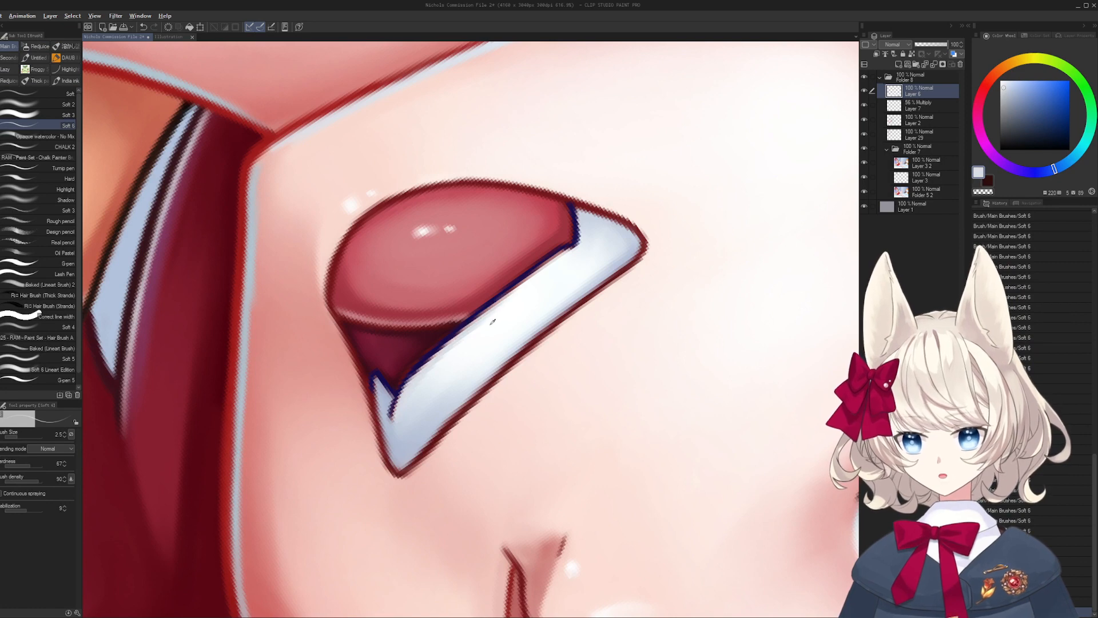
{"action": "left_click", "coordinate": [492, 323], "text": "alt"}
{"action": "key", "text": "]"}
{"action": "key", "text": "]"}
{"action": "key", "text": "]"}
{"action": "left_click_drag", "start_coordinate": [564, 250], "coordinate": [479, 337]}
{"action": "mouse_move", "coordinate": [567, 253]}
{"action": "left_mouse_down"}
{"action": "mouse_move", "coordinate": [403, 396]}
{"action": "mouse_move", "coordinate": [395, 430]}
{"action": "left_mouse_up"}
- Blend sampled pale blue across the upper teeth with a larger brush
{"action": "key", "text": "r"}
{"action": "mouse_move", "coordinate": [606, 307]}
{"action": "left_mouse_down"}
{"action": "mouse_move", "coordinate": [554, 214]}
{"action": "mouse_move", "coordinate": [355, 257]}
{"action": "left_mouse_up"}
{"action": "left_click", "coordinate": [581, 292], "text": "alt"}
{"action": "key", "text": "]"}
{"action": "key", "text": "]"}
{"action": "mouse_move", "coordinate": [563, 312]}
{"action": "left_mouse_down"}
{"action": "mouse_move", "coordinate": [598, 284]}
{"action": "mouse_move", "coordinate": [563, 314]}
{"action": "mouse_move", "coordinate": [411, 315]}
{"action": "left_mouse_up"}
{"action": "key", "text": "]"}
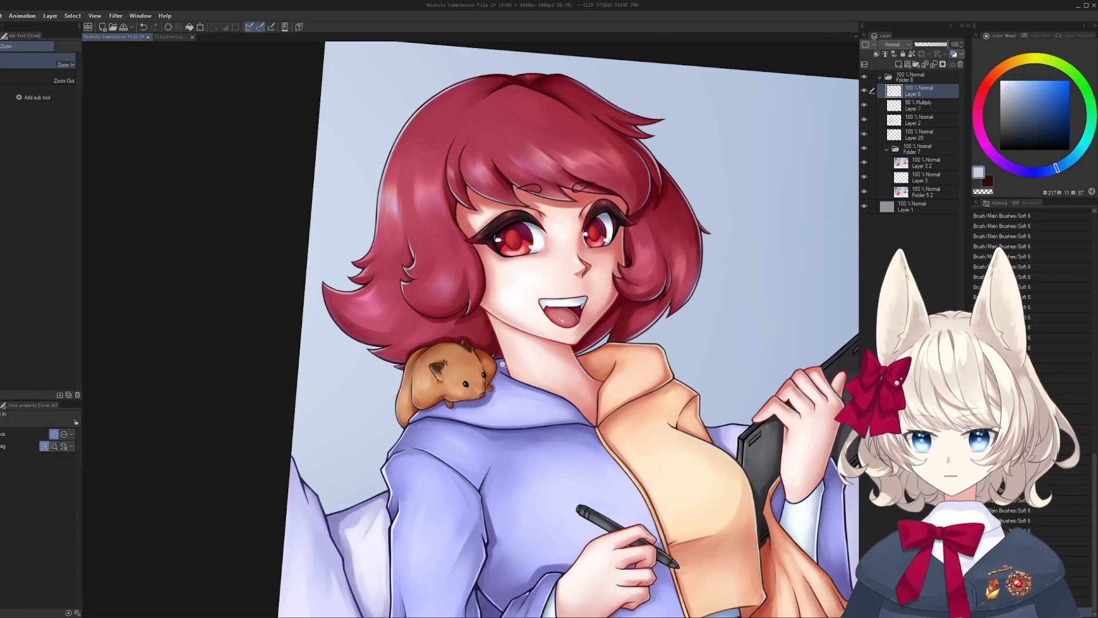
- Check the mirrored figure and its paint-over strokes with Folder 7 shown and hidden
{"action": "key", "text": "ctrl+at"}
{"action": "left_click_drag", "start_coordinate": [704, 323], "coordinate": [525, 265]}
{"action": "key", "text": "h"}
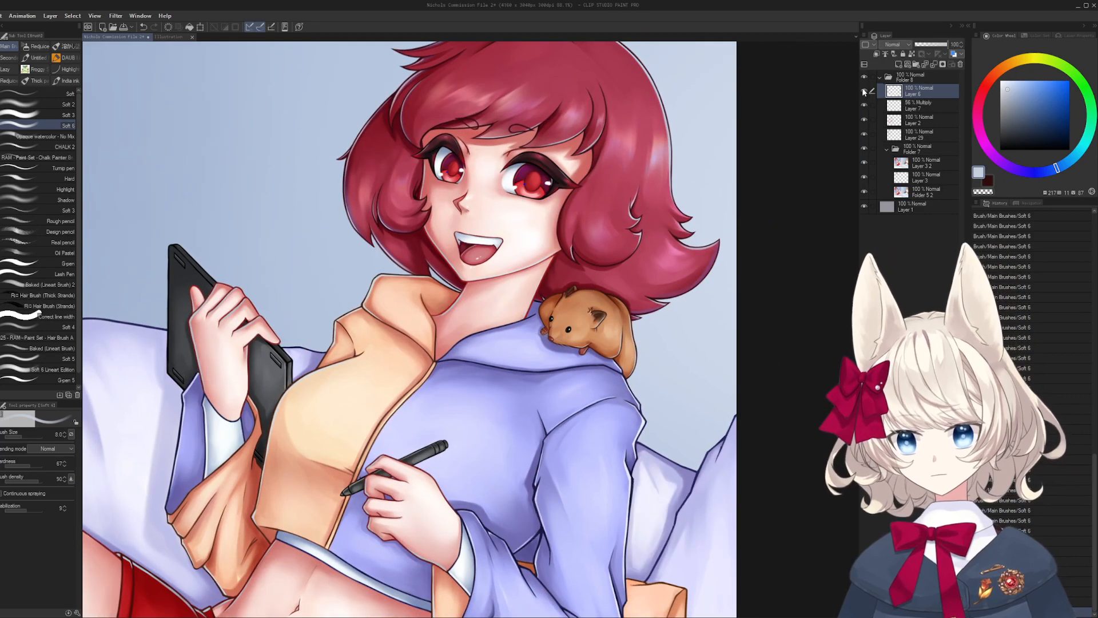
{"action": "mouse_move", "coordinate": [772, 164]}
{"action": "left_mouse_down"}
{"action": "mouse_move", "coordinate": [753, 172]}
{"action": "mouse_move", "coordinate": [746, 205]}
{"action": "mouse_move", "coordinate": [739, 124]}
{"action": "left_mouse_up"}
{"action": "left_click", "coordinate": [863, 148]}
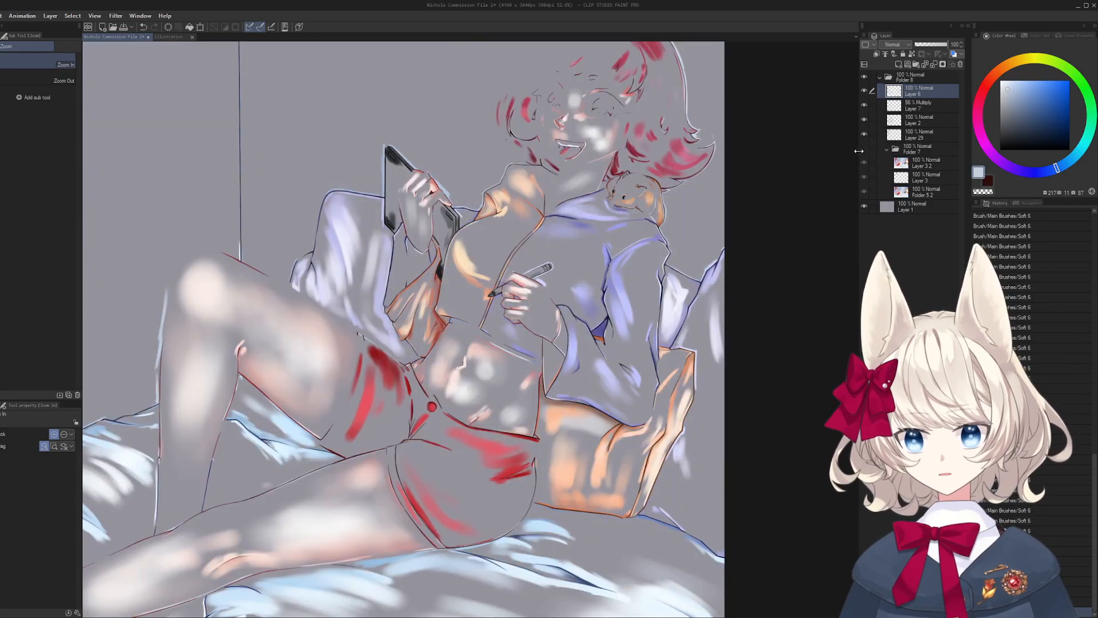
{"action": "left_click", "coordinate": [864, 149]}
{"action": "left_click", "coordinate": [863, 149]}
{"action": "mouse_move", "coordinate": [524, 49]}
{"action": "left_mouse_down"}
{"action": "mouse_move", "coordinate": [514, 82]}
{"action": "mouse_move", "coordinate": [523, 138]}
{"action": "mouse_move", "coordinate": [486, 225]}
{"action": "mouse_move", "coordinate": [578, 190]}
{"action": "left_mouse_up"}
{"action": "key", "text": "b"}
{"action": "key", "text": "slash"}
{"action": "left_click_drag", "start_coordinate": [519, 164], "coordinate": [630, 163]}
{"action": "key", "text": "ctrl+z"}
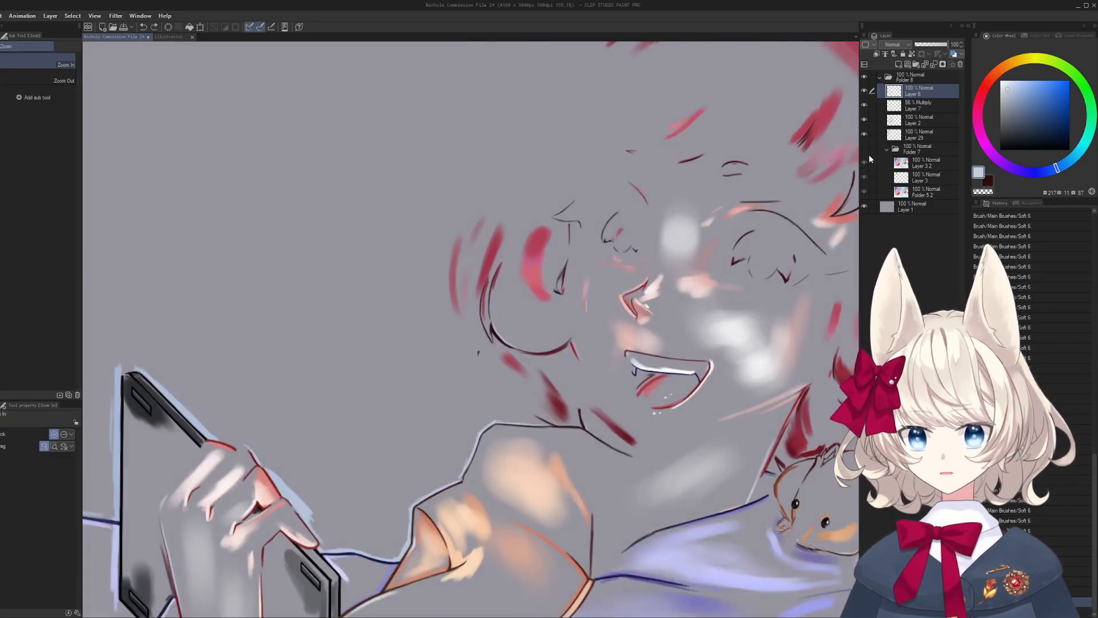
- Check the face and hair strokes with Folder 7 shown while hiding and showing its top and bottom layers
{"action": "left_click", "coordinate": [864, 149]}
{"action": "left_click", "coordinate": [863, 163]}
{"action": "left_click", "coordinate": [864, 192]}
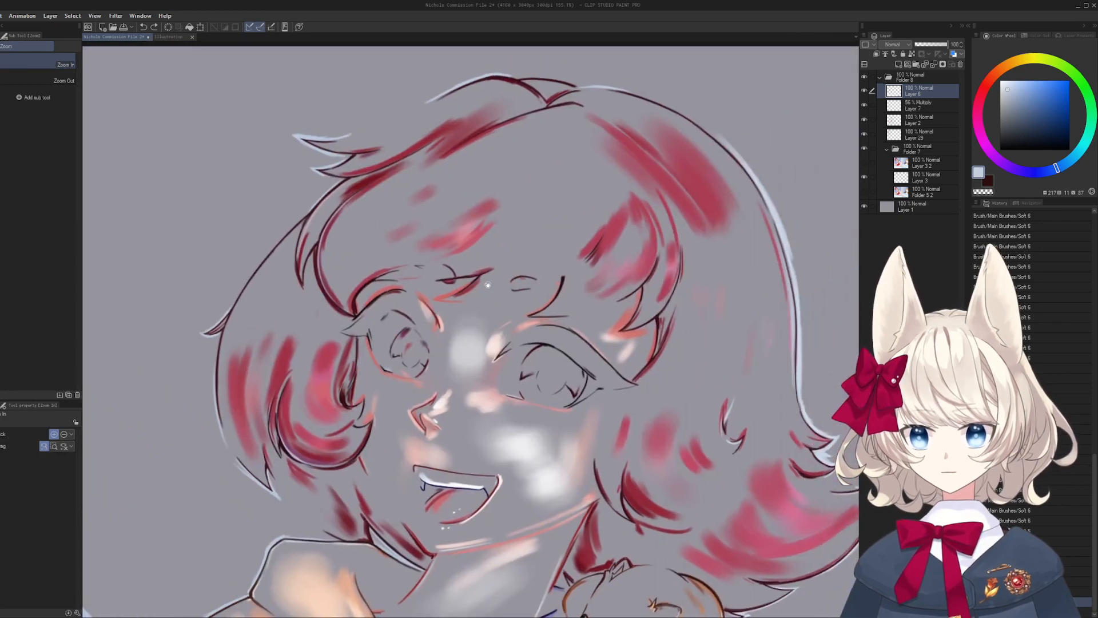
{"action": "left_click", "coordinate": [864, 164]}
{"action": "left_click", "coordinate": [863, 192]}
- Redraw the outer outline of the pointed hair tuft at the crown in sampled dark maroon at brush size 2.5
{"action": "left_click_drag", "start_coordinate": [378, 235], "coordinate": [410, 235]}
{"action": "left_click_drag", "start_coordinate": [432, 186], "coordinate": [515, 153]}
{"action": "key", "text": "b"}
{"action": "left_click", "coordinate": [677, 75], "text": "alt"}
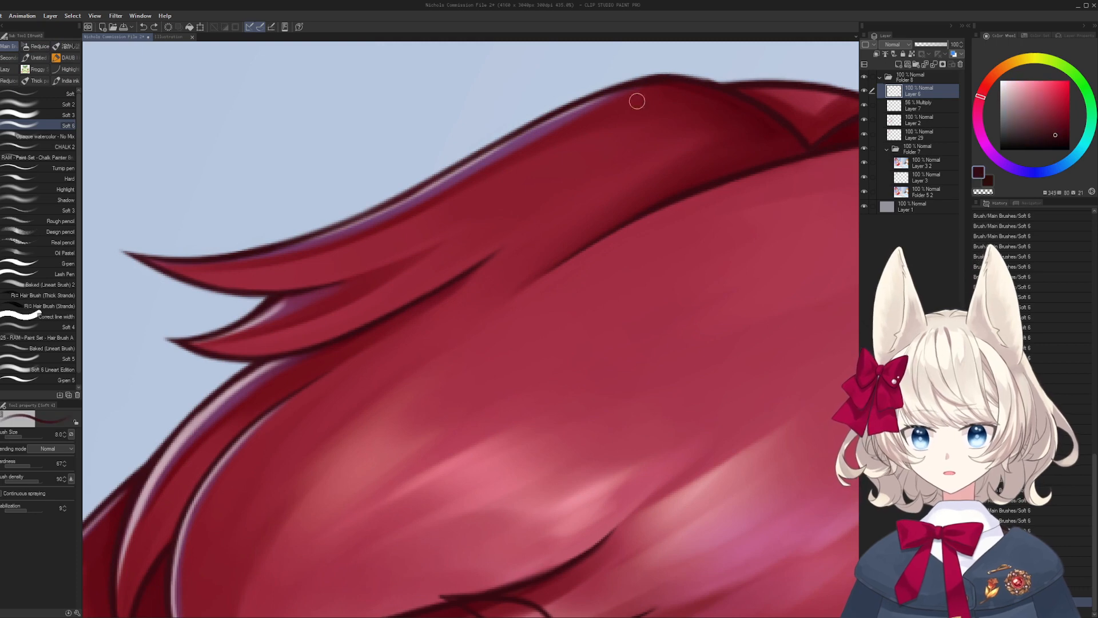
{"action": "key", "text": "r"}
{"action": "mouse_move", "coordinate": [343, 261]}
{"action": "left_mouse_down"}
{"action": "mouse_move", "coordinate": [613, 392]}
{"action": "mouse_move", "coordinate": [543, 267]}
{"action": "left_mouse_up"}
{"action": "left_click_drag", "start_coordinate": [593, 297], "coordinate": [598, 332]}
{"action": "key", "text": "b"}
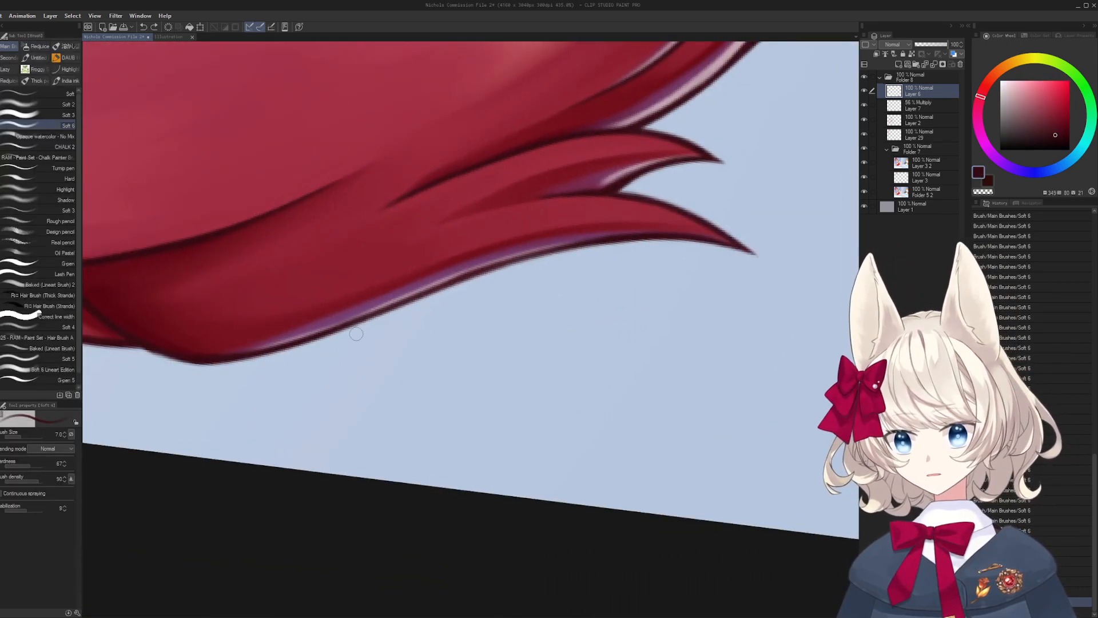
{"action": "key", "text": "["}
{"action": "left_click_drag", "start_coordinate": [330, 334], "coordinate": [563, 252]}
{"action": "key", "text": "ctrl+z"}
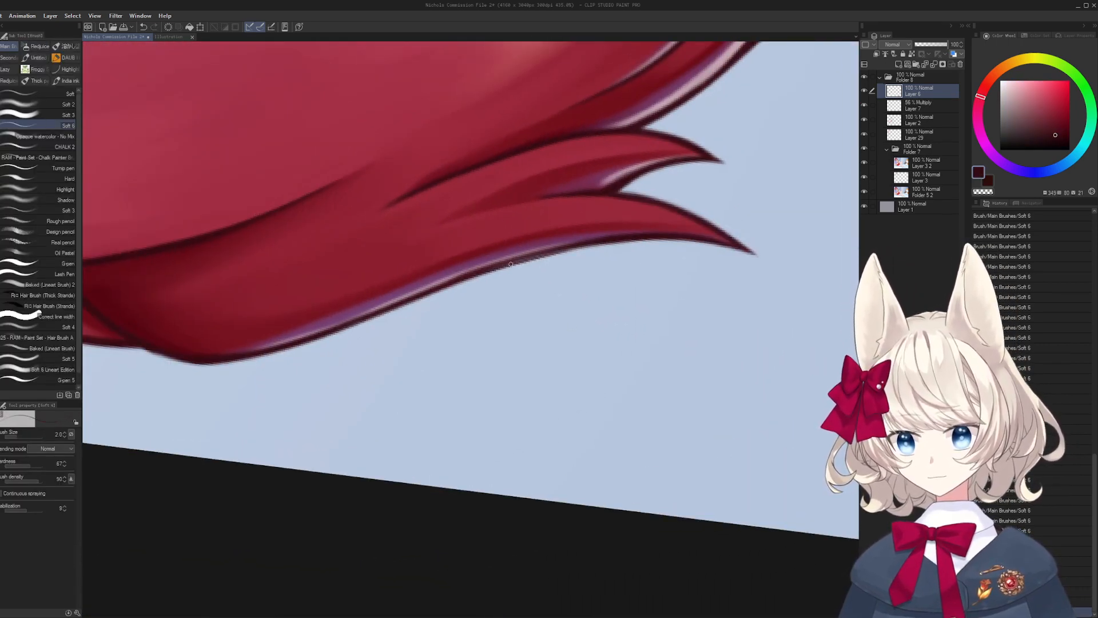
{"action": "key", "text": "ctrl+z"}
{"action": "left_click_drag", "start_coordinate": [488, 269], "coordinate": [622, 242]}
{"action": "left_click_drag", "start_coordinate": [441, 290], "coordinate": [675, 240]}
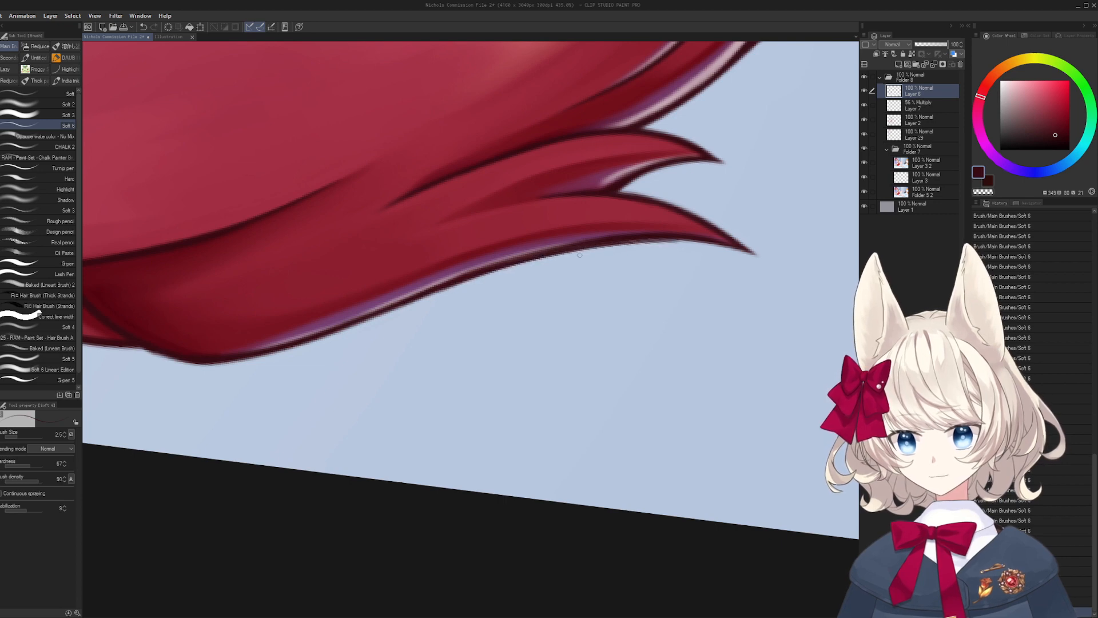
- Trim the outer side of the hair tuft's outline with sampled background blue at brush size 4, undoing the last strokes
{"action": "left_click", "coordinate": [414, 310], "text": "alt"}
{"action": "key", "text": "]"}
{"action": "key", "text": "]"}
{"action": "mouse_move", "coordinate": [440, 296]}
{"action": "left_mouse_down"}
{"action": "mouse_move", "coordinate": [649, 242]}
{"action": "mouse_move", "coordinate": [691, 244]}
{"action": "left_mouse_up"}
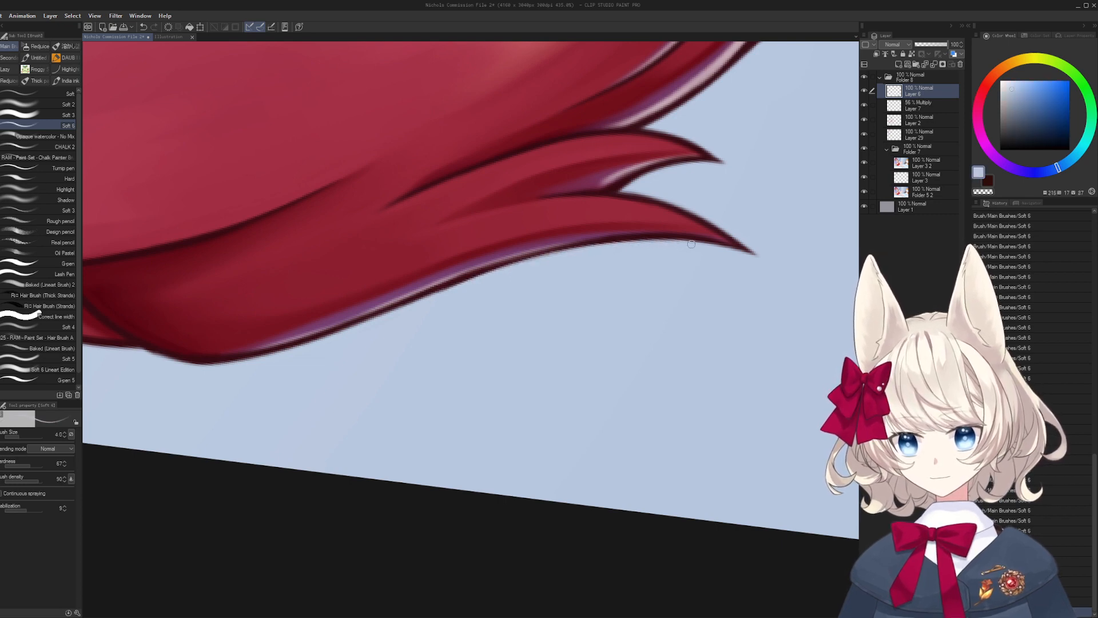
{"action": "left_click_drag", "start_coordinate": [545, 257], "coordinate": [597, 246]}
{"action": "left_click_drag", "start_coordinate": [550, 269], "coordinate": [560, 265]}
{"action": "left_click_drag", "start_coordinate": [404, 313], "coordinate": [588, 248]}
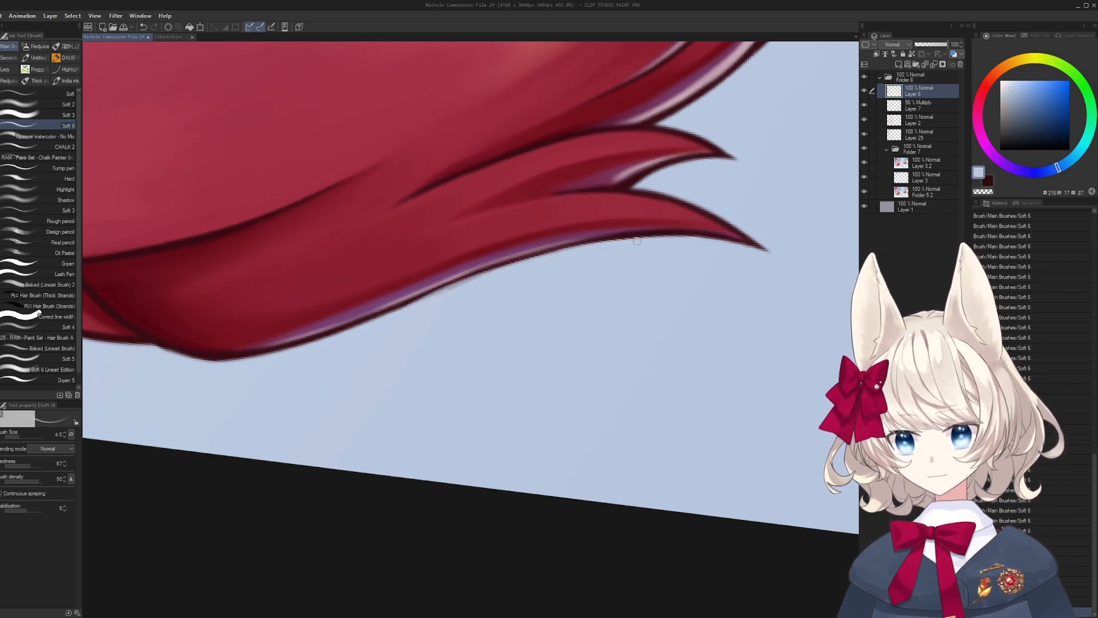
{"action": "key", "text": "ctrl+z"}
{"action": "key", "text": "ctrl+z"}
- Rework the hair tuft's outer outline in sampled dark maroon, trying brush size 5 and finishing at size 4
{"action": "left_click", "coordinate": [626, 185], "text": "alt"}
{"action": "left_click_drag", "start_coordinate": [481, 276], "coordinate": [606, 240]}
{"action": "key", "text": "ctrl+z"}
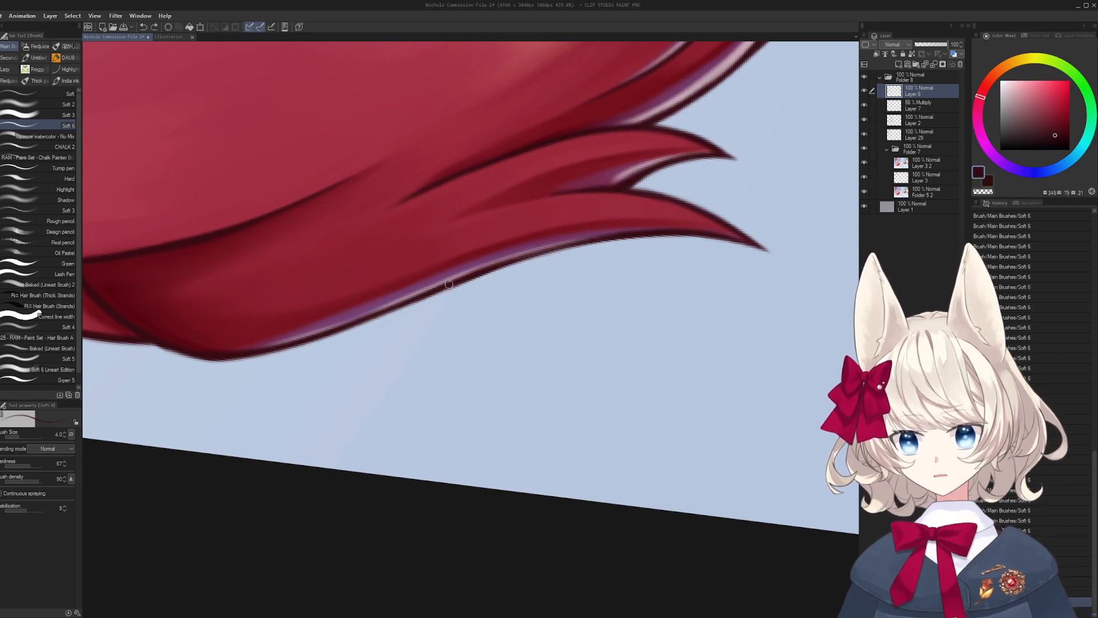
{"action": "key", "text": "]"}
{"action": "left_click_drag", "start_coordinate": [446, 284], "coordinate": [585, 241]}
{"action": "key", "text": "ctrl+z"}
{"action": "key", "text": "ctrl+z"}
{"action": "left_click_drag", "start_coordinate": [493, 266], "coordinate": [676, 235]}
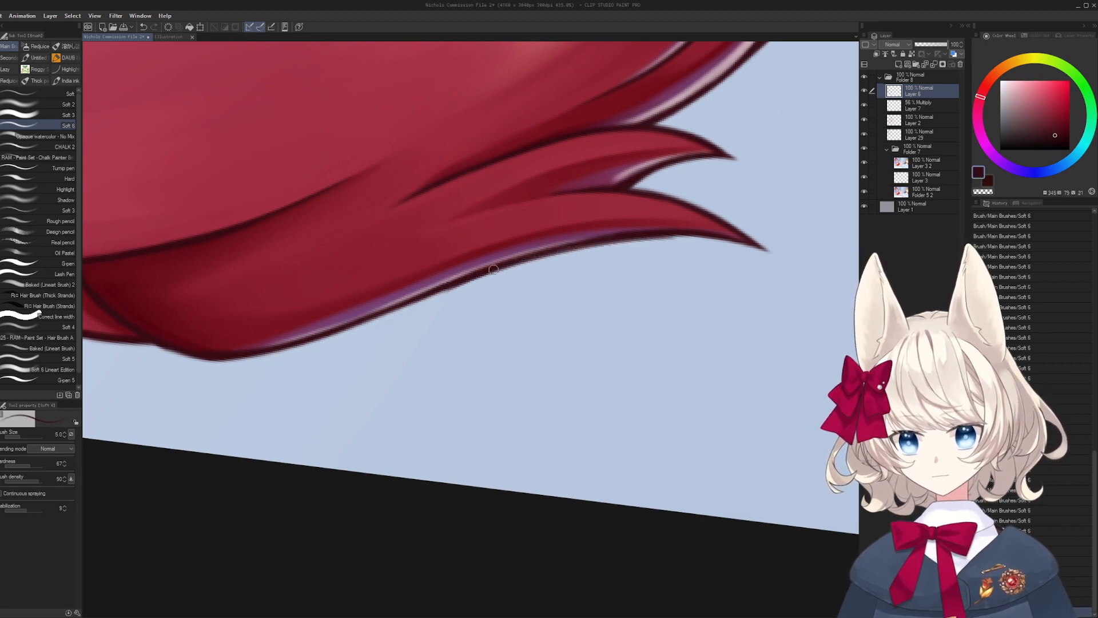
{"action": "key", "text": "ctrl+z"}
{"action": "key", "text": "["}
{"action": "left_click_drag", "start_coordinate": [455, 289], "coordinate": [623, 235]}
{"action": "key", "text": "ctrl+z"}
{"action": "left_click_drag", "start_coordinate": [497, 269], "coordinate": [674, 231]}
- Thin the reworked outline toward the hair tuft's tip with sampled background blue at brush size 4
{"action": "mouse_move", "coordinate": [529, 279]}
{"action": "left_mouse_down"}
{"action": "mouse_move", "coordinate": [496, 278]}
{"action": "mouse_move", "coordinate": [490, 318]}
{"action": "left_mouse_up"}
{"action": "left_click_drag", "start_coordinate": [640, 268], "coordinate": [635, 255]}
{"action": "left_click", "coordinate": [624, 276], "text": "alt"}
{"action": "left_click_drag", "start_coordinate": [427, 327], "coordinate": [587, 271]}
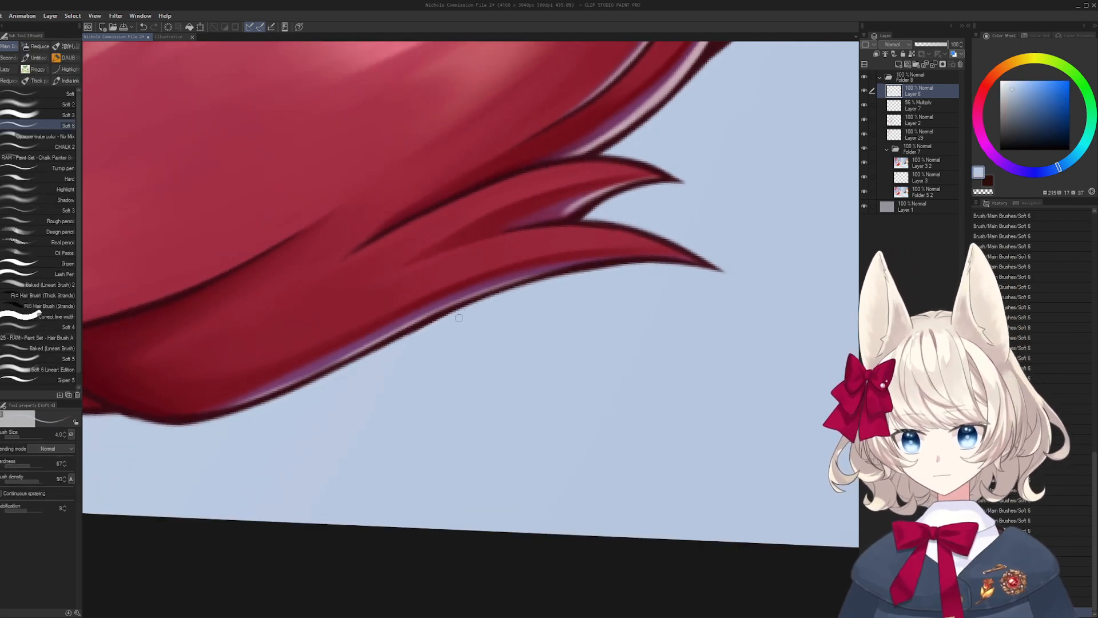
{"action": "key", "text": "ctrl+z"}
{"action": "key", "text": "ctrl+z"}
{"action": "mouse_move", "coordinate": [460, 318]}
{"action": "left_mouse_down"}
{"action": "mouse_move", "coordinate": [617, 270]}
{"action": "mouse_move", "coordinate": [714, 222]}
{"action": "mouse_move", "coordinate": [566, 271]}
{"action": "left_mouse_up"}
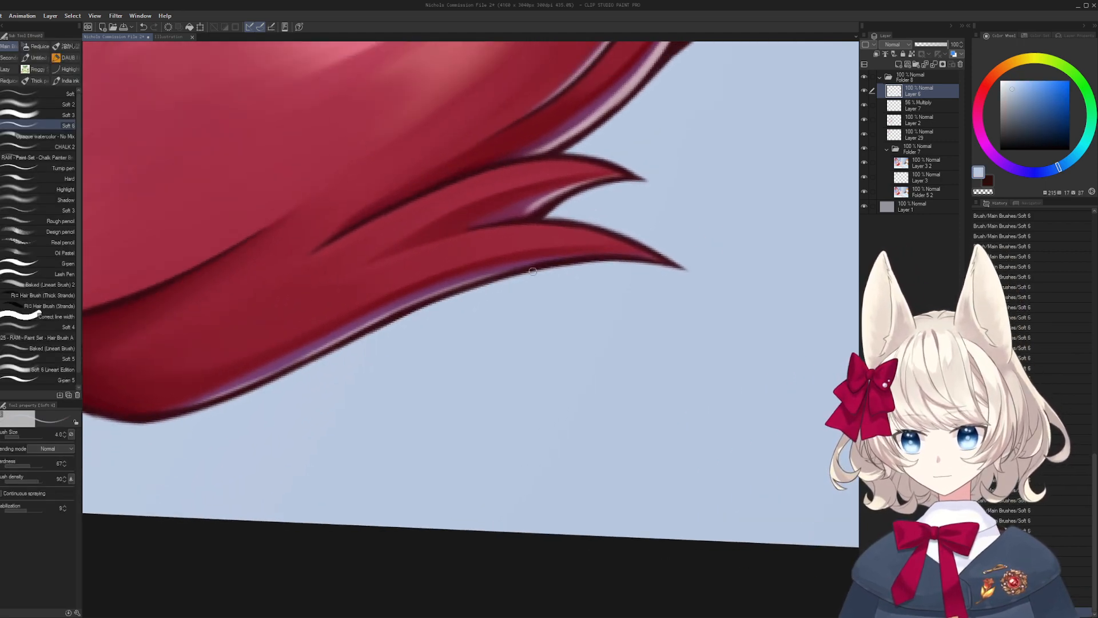
- Try refining the outline at the pointed hair tuft's tip in sampled dark maroon at brush size 2.5, undoing the last stroke
{"action": "left_click", "coordinate": [548, 209], "text": "alt"}
{"action": "left_click_drag", "start_coordinate": [584, 229], "coordinate": [542, 195]}
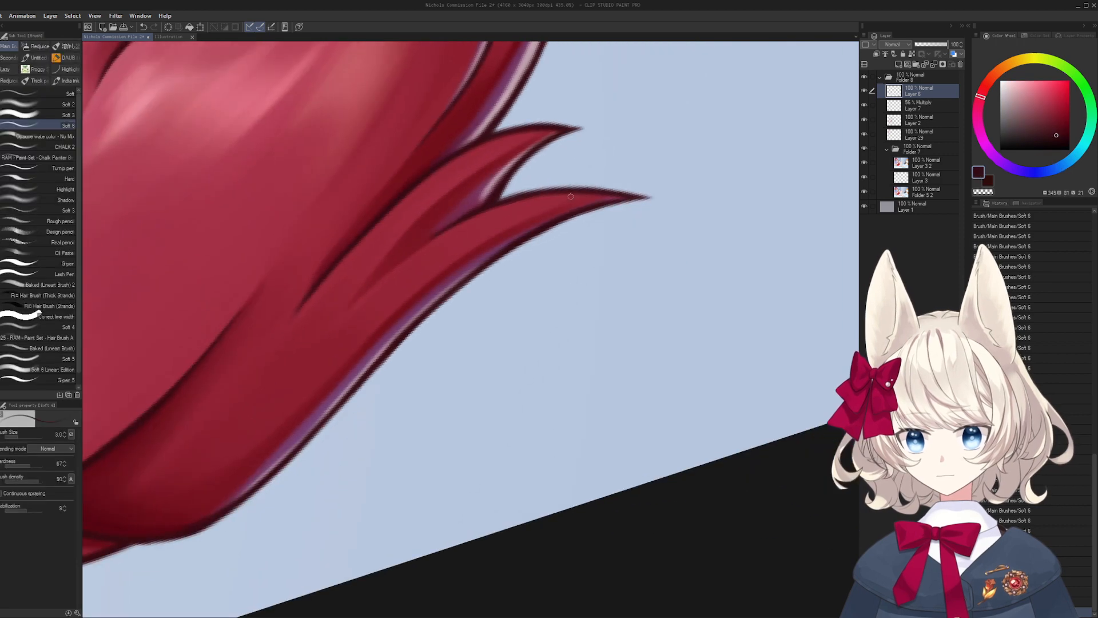
{"action": "key", "text": "bracketleft"}
{"action": "key", "text": "bracketleft"}
{"action": "mouse_move", "coordinate": [636, 200]}
{"action": "left_mouse_down"}
{"action": "mouse_move", "coordinate": [530, 238]}
{"action": "mouse_move", "coordinate": [602, 206]}
{"action": "left_mouse_up"}
{"action": "key", "text": "ctrl+z"}
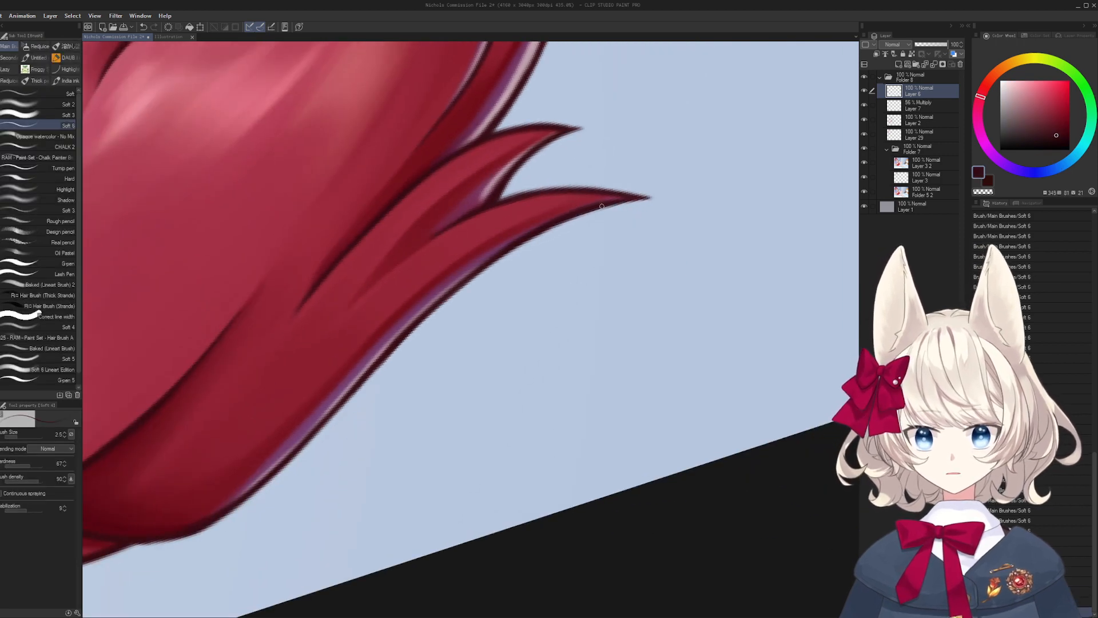
- Trim the edge of the hair tuft's tip with sampled background blue at brush size 2.5
{"action": "left_click_drag", "start_coordinate": [444, 309], "coordinate": [584, 462]}
{"action": "left_click", "coordinate": [585, 462], "text": "alt"}
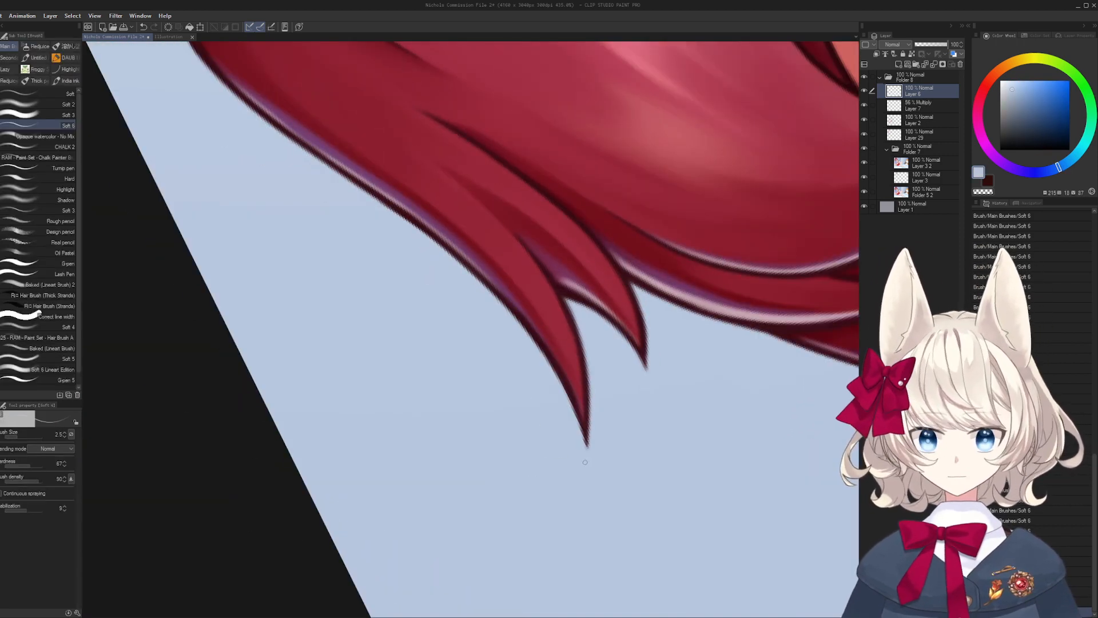
{"action": "left_click_drag", "start_coordinate": [576, 323], "coordinate": [522, 441]}
{"action": "mouse_move", "coordinate": [260, 271]}
{"action": "left_mouse_down"}
{"action": "mouse_move", "coordinate": [473, 411]}
{"action": "mouse_move", "coordinate": [524, 481]}
{"action": "left_mouse_up"}
{"action": "left_click_drag", "start_coordinate": [584, 306], "coordinate": [526, 397]}
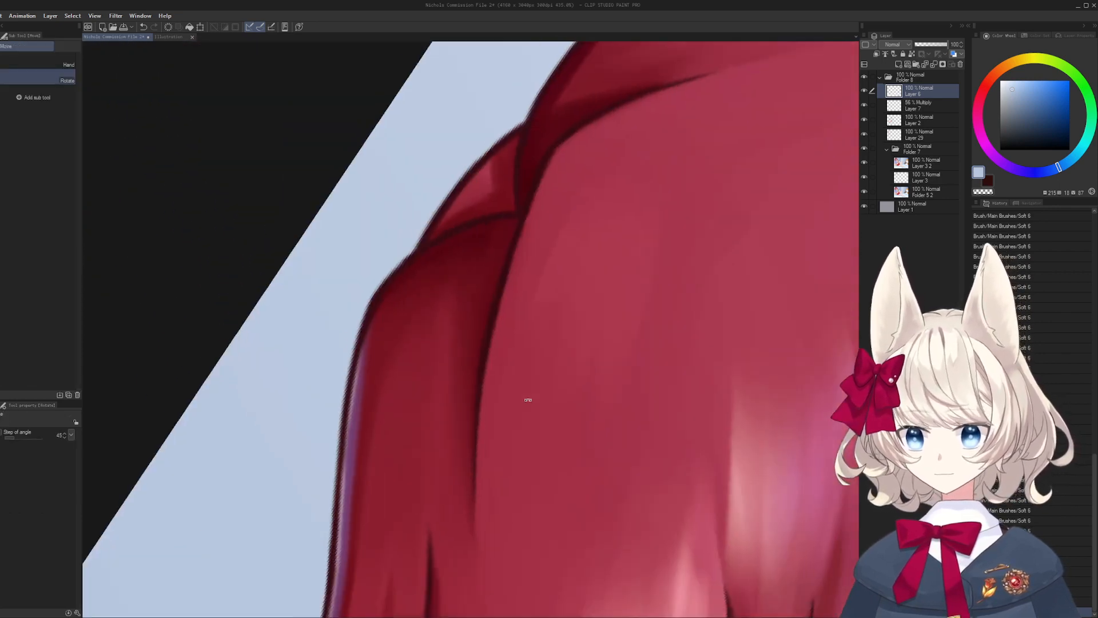
- Touch up the outer outline of the hair bump at the crown in sampled dark red at brush size 3
{"action": "left_click", "coordinate": [379, 315], "text": "alt"}
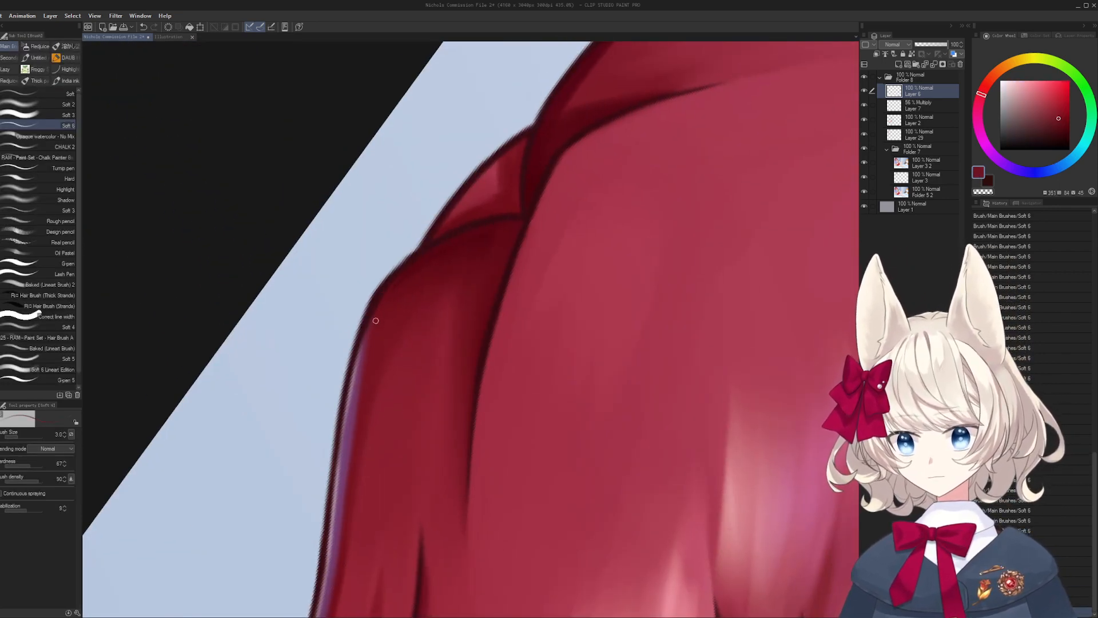
{"action": "left_click_drag", "start_coordinate": [376, 321], "coordinate": [281, 323]}
{"action": "key", "text": "ctrl+at"}
- Clean the edges of the lower plush's black mouth curves with sampled white at brush size 6
{"action": "left_click_drag", "start_coordinate": [469, 343], "coordinate": [412, 346]}
{"action": "left_click_drag", "start_coordinate": [703, 413], "coordinate": [484, 355]}
{"action": "mouse_move", "coordinate": [483, 354]}
{"action": "left_mouse_down"}
{"action": "mouse_move", "coordinate": [524, 359]}
{"action": "mouse_move", "coordinate": [510, 362]}
{"action": "mouse_move", "coordinate": [589, 349]}
{"action": "left_mouse_up"}
{"action": "left_click_drag", "start_coordinate": [623, 290], "coordinate": [599, 417]}
{"action": "left_click_drag", "start_coordinate": [514, 349], "coordinate": [549, 354]}
{"action": "left_click", "coordinate": [489, 386], "text": "alt"}
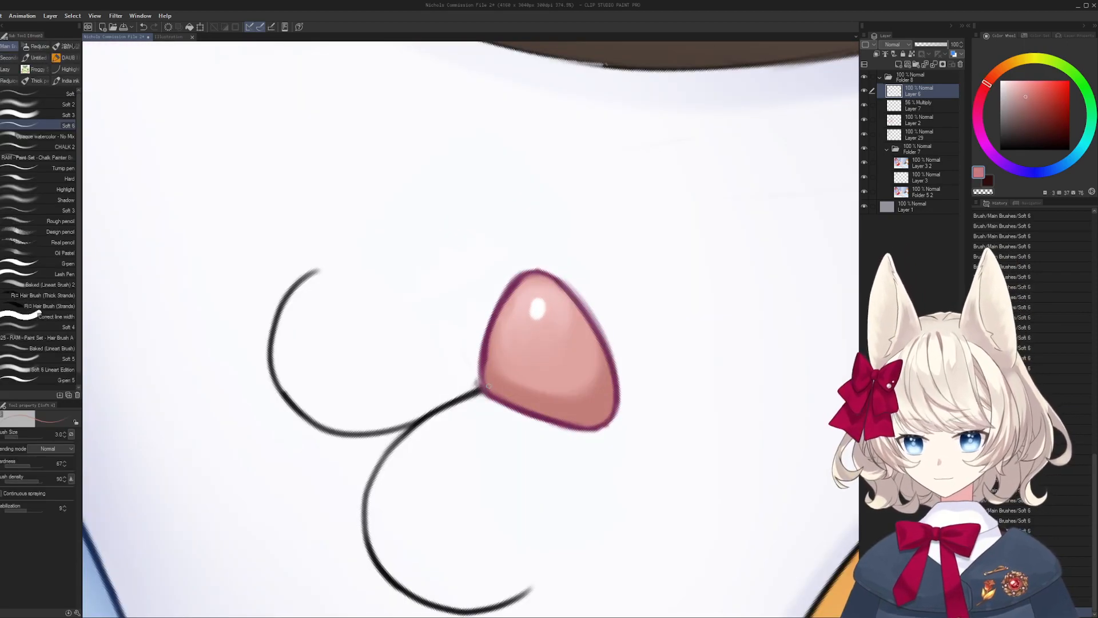
{"action": "key", "text": "bracketright"}
{"action": "left_click_drag", "start_coordinate": [313, 321], "coordinate": [378, 311]}
{"action": "left_click", "coordinate": [322, 334], "text": "alt"}
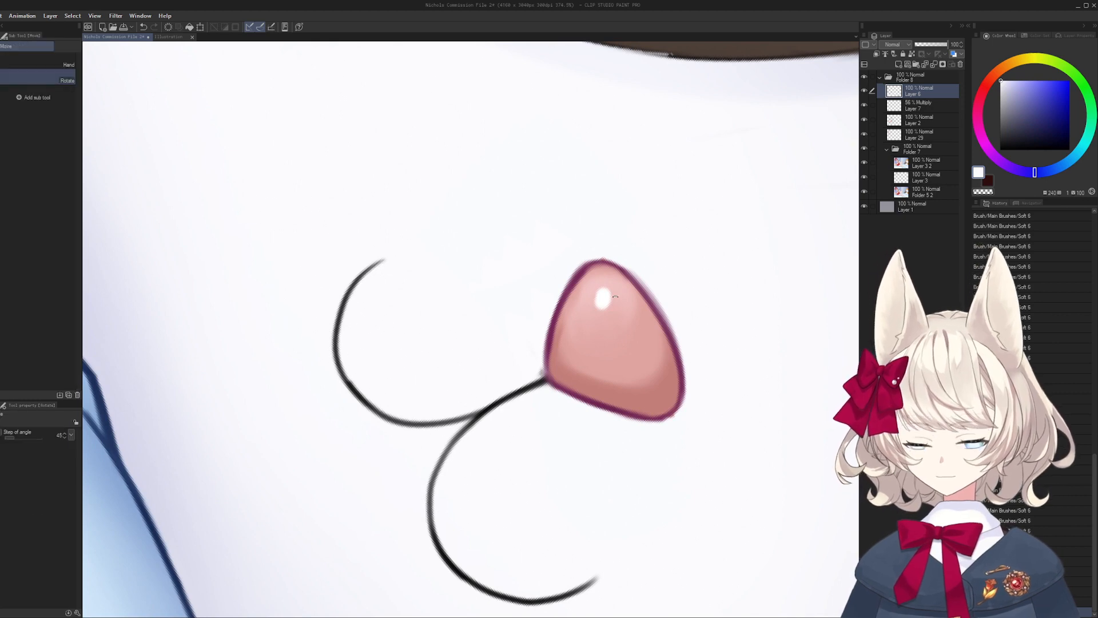
{"action": "left_click_drag", "start_coordinate": [366, 344], "coordinate": [484, 240]}
{"action": "left_click_drag", "start_coordinate": [425, 217], "coordinate": [457, 202]}
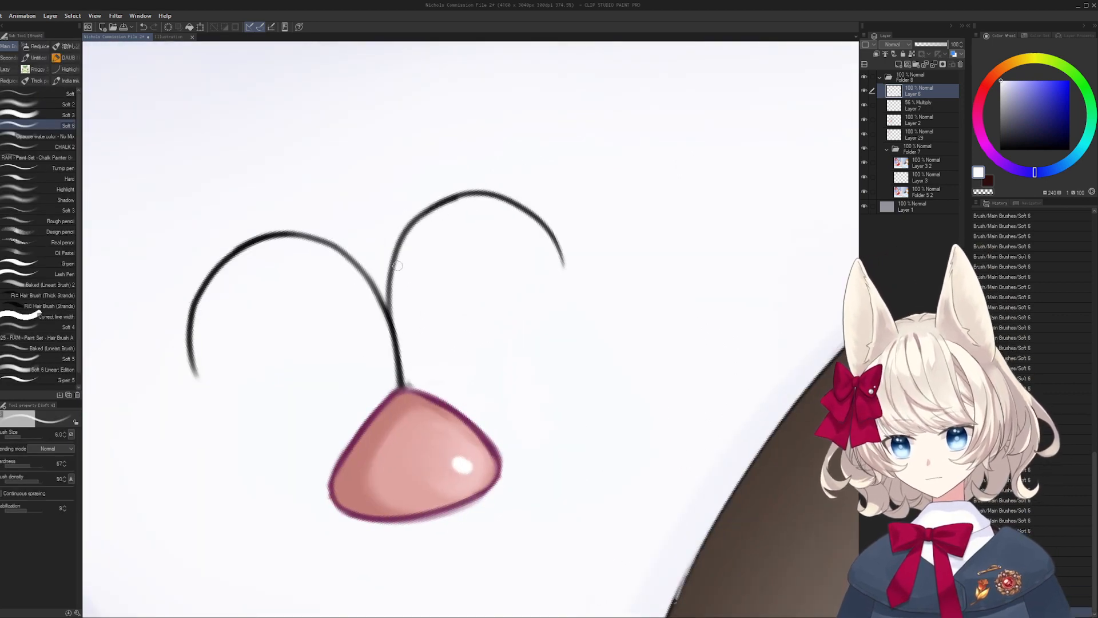
- Redraw the plush's mouth curve on the nose highlight's side in black, undoing the stroke at brush size 6 and reducing to 5
{"action": "key", "text": "r"}
{"action": "left_click_drag", "start_coordinate": [506, 205], "coordinate": [985, 164]}
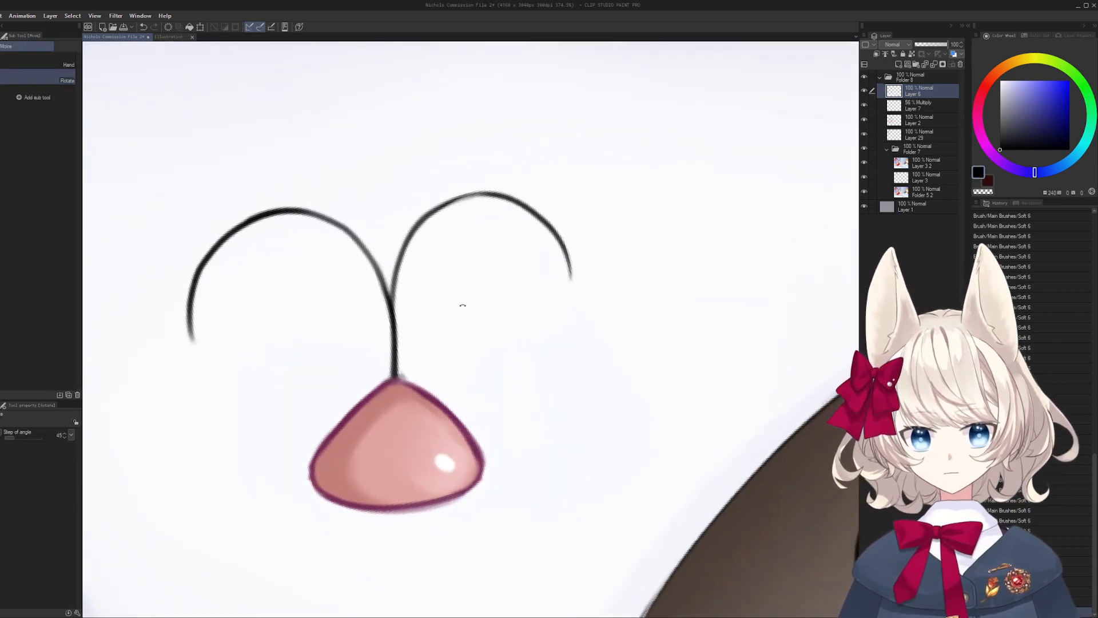
{"action": "key", "text": "b"}
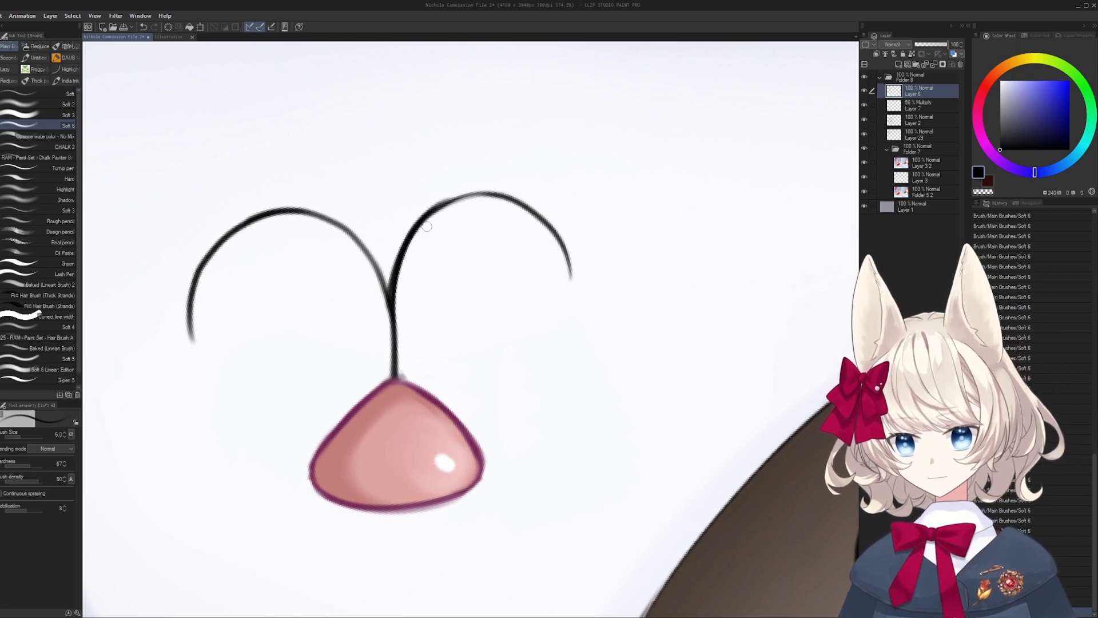
{"action": "key", "text": "ctrl+z"}
{"action": "mouse_move", "coordinate": [390, 297]}
{"action": "left_mouse_down"}
{"action": "mouse_move", "coordinate": [486, 193]}
{"action": "mouse_move", "coordinate": [274, 348]}
{"action": "mouse_move", "coordinate": [458, 363]}
{"action": "mouse_move", "coordinate": [499, 251]}
{"action": "mouse_move", "coordinate": [530, 257]}
{"action": "left_mouse_up"}
{"action": "key", "text": "ctrl+z"}
{"action": "key", "text": "["}
{"action": "key", "text": "r"}
{"action": "key", "text": "/"}
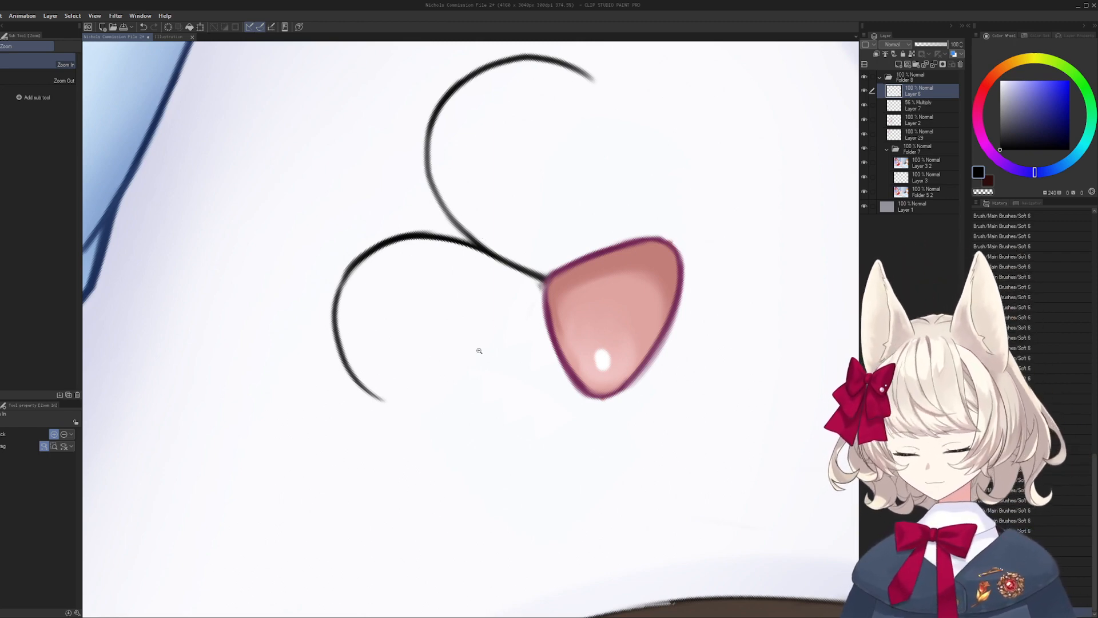
- Thicken and smooth the highlight-side mouth curve toward its outer end in black at brush size 5, undoing uneven strokes
{"action": "mouse_move", "coordinate": [397, 317]}
{"action": "left_mouse_down"}
{"action": "mouse_move", "coordinate": [513, 404]}
{"action": "mouse_move", "coordinate": [477, 415]}
{"action": "left_mouse_up"}
{"action": "mouse_move", "coordinate": [365, 313]}
{"action": "left_mouse_down"}
{"action": "mouse_move", "coordinate": [452, 241]}
{"action": "mouse_move", "coordinate": [472, 242]}
{"action": "left_mouse_up"}
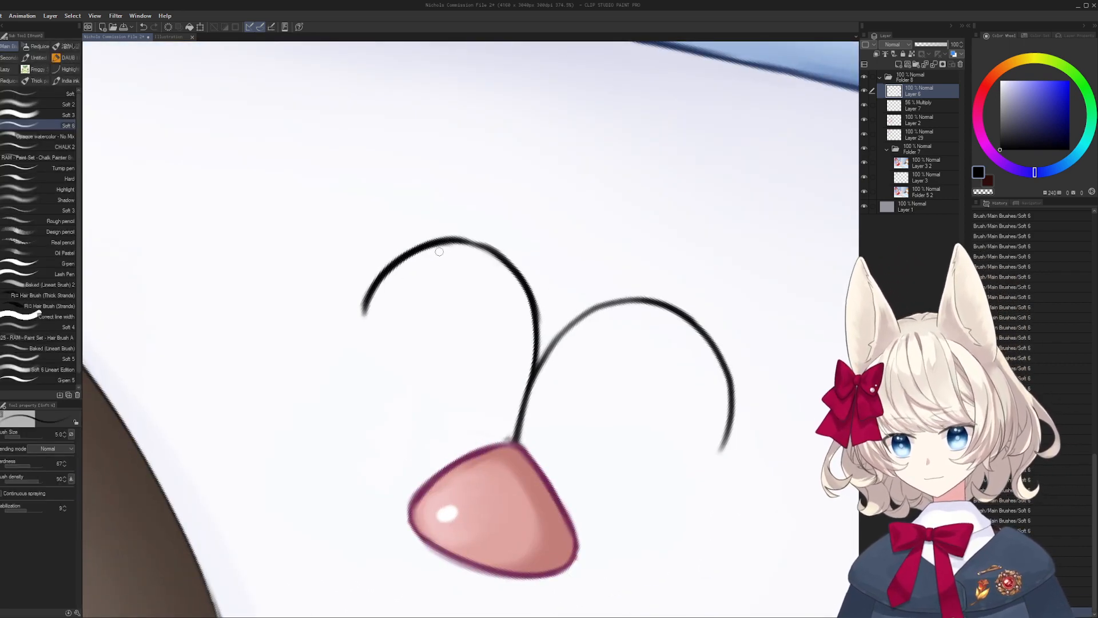
{"action": "key", "text": "ctrl+z"}
{"action": "mouse_move", "coordinate": [382, 277]}
{"action": "left_mouse_down"}
{"action": "mouse_move", "coordinate": [483, 246]}
{"action": "mouse_move", "coordinate": [424, 250]}
{"action": "mouse_move", "coordinate": [485, 247]}
{"action": "left_mouse_up"}
{"action": "key", "text": "ctrl+z"}
{"action": "key", "text": "ctrl+z"}
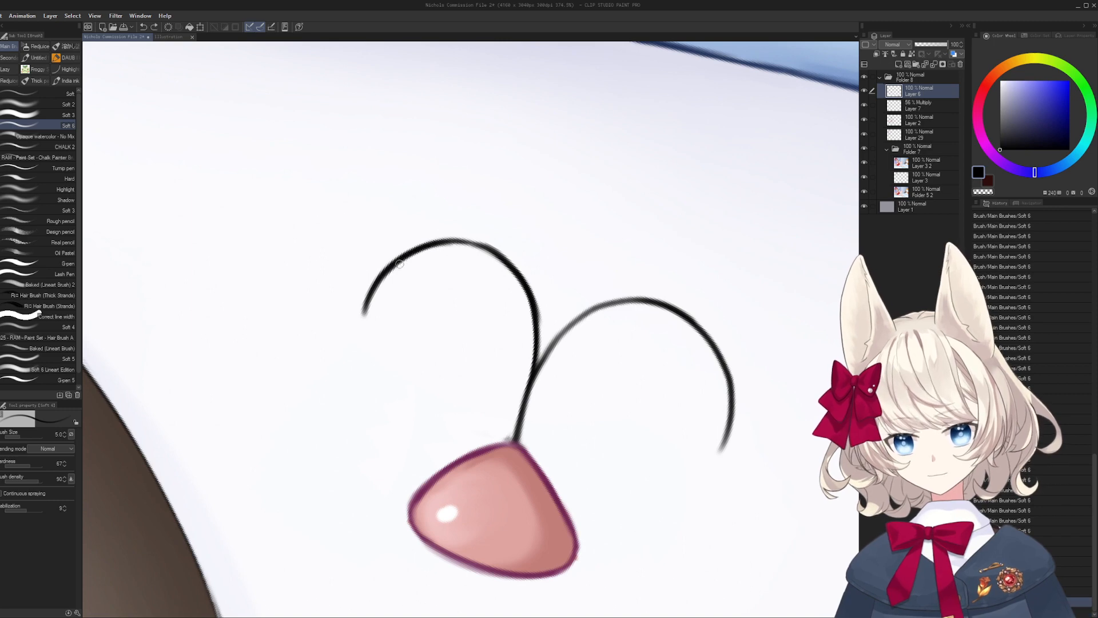
{"action": "left_click_drag", "start_coordinate": [411, 253], "coordinate": [510, 422]}
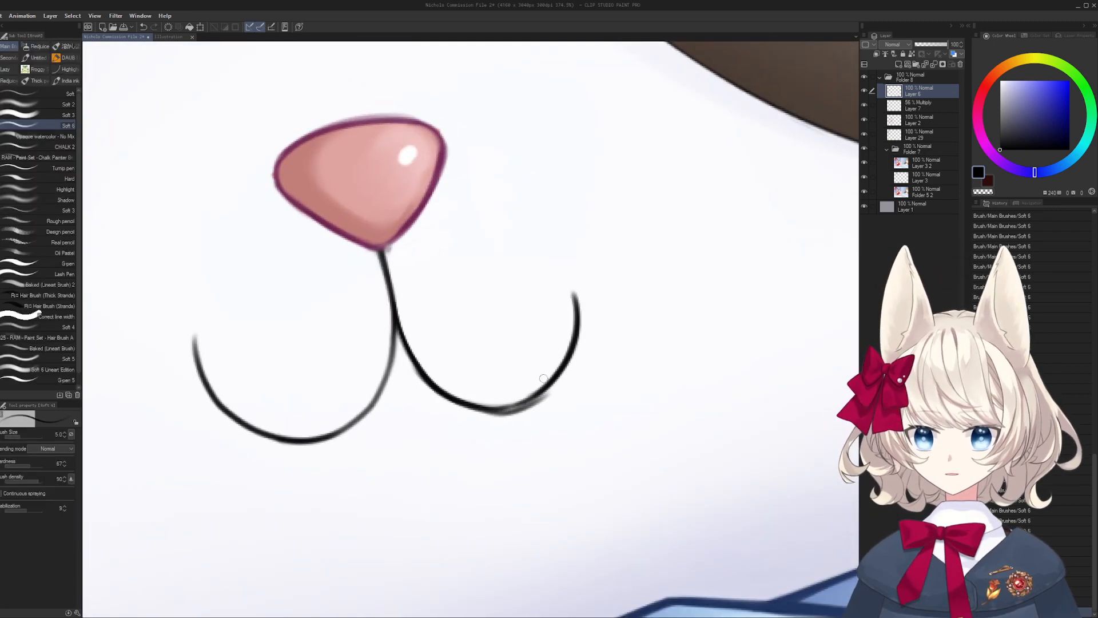
{"action": "mouse_move", "coordinate": [408, 376]}
{"action": "left_mouse_down"}
{"action": "mouse_move", "coordinate": [633, 358]}
{"action": "mouse_move", "coordinate": [429, 410]}
{"action": "left_mouse_up"}
- Redraw the plush's opposite mouth curve and the short line up to the nose in black at brush size 5
{"action": "left_click_drag", "start_coordinate": [381, 380], "coordinate": [455, 266]}
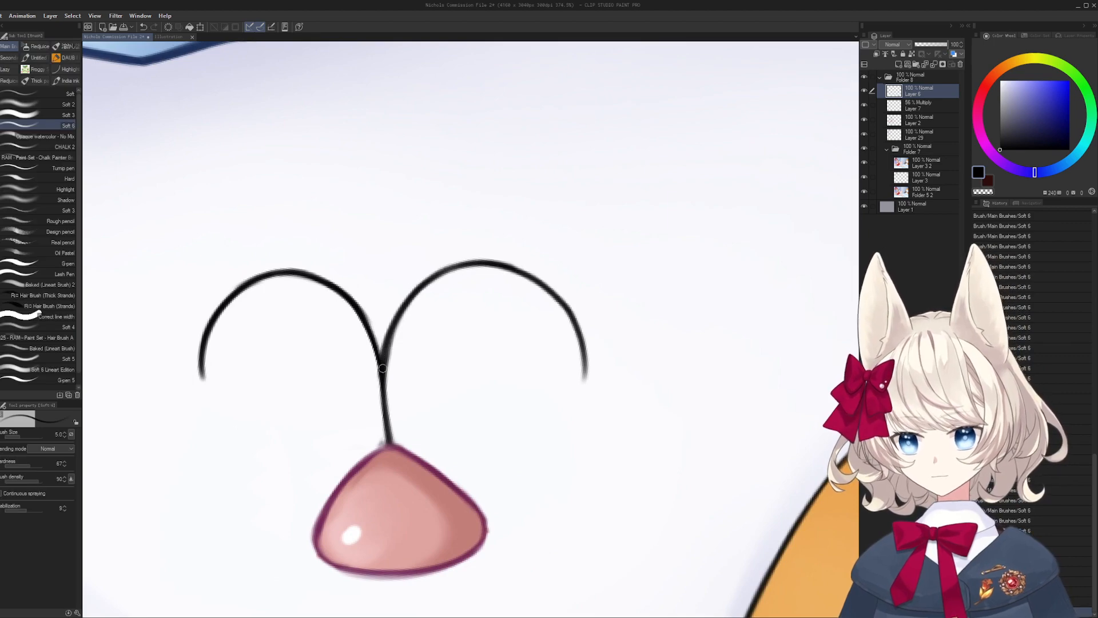
{"action": "left_click_drag", "start_coordinate": [381, 358], "coordinate": [479, 263]}
{"action": "key", "text": "ctrl+z"}
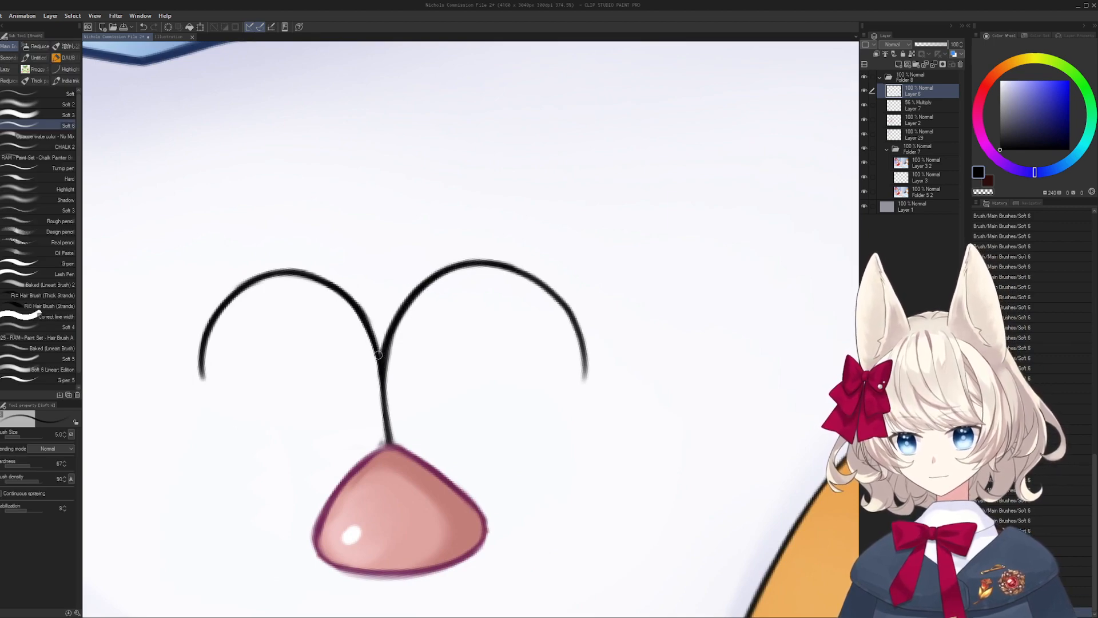
{"action": "mouse_move", "coordinate": [486, 404]}
{"action": "left_mouse_down"}
{"action": "mouse_move", "coordinate": [442, 401]}
{"action": "mouse_move", "coordinate": [469, 379]}
{"action": "left_mouse_up"}
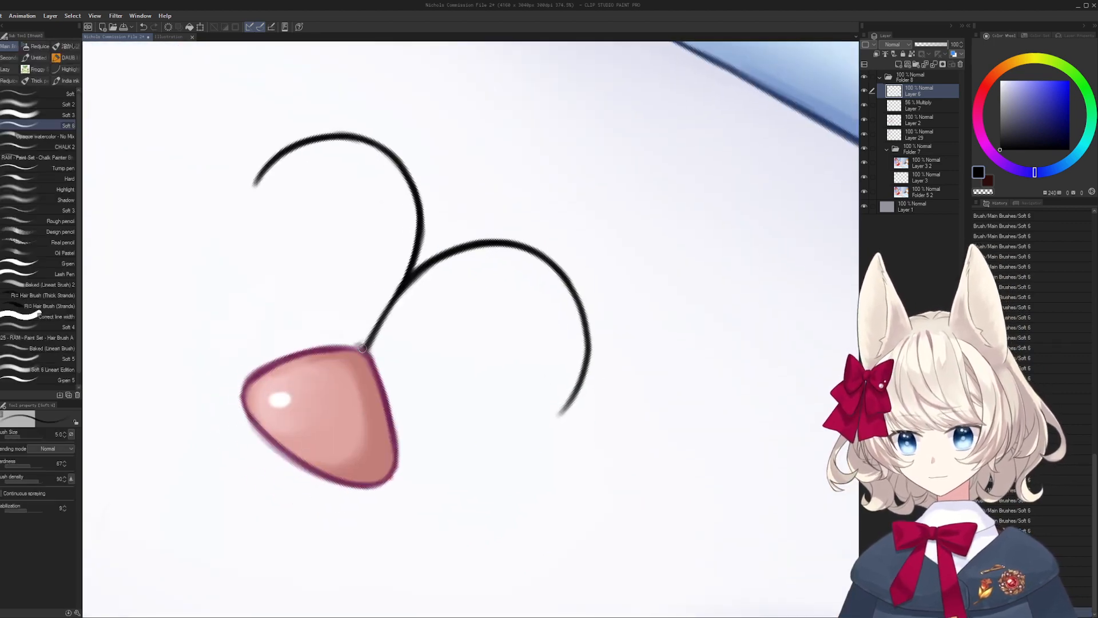
{"action": "key", "text": "ctrl+z"}
{"action": "left_click_drag", "start_coordinate": [364, 348], "coordinate": [403, 293]}
- Trim the mouth line beside the nose's tip with sampled near-white at brush size 5
{"action": "key", "text": "x"}
{"action": "left_click", "coordinate": [387, 329], "text": "alt"}
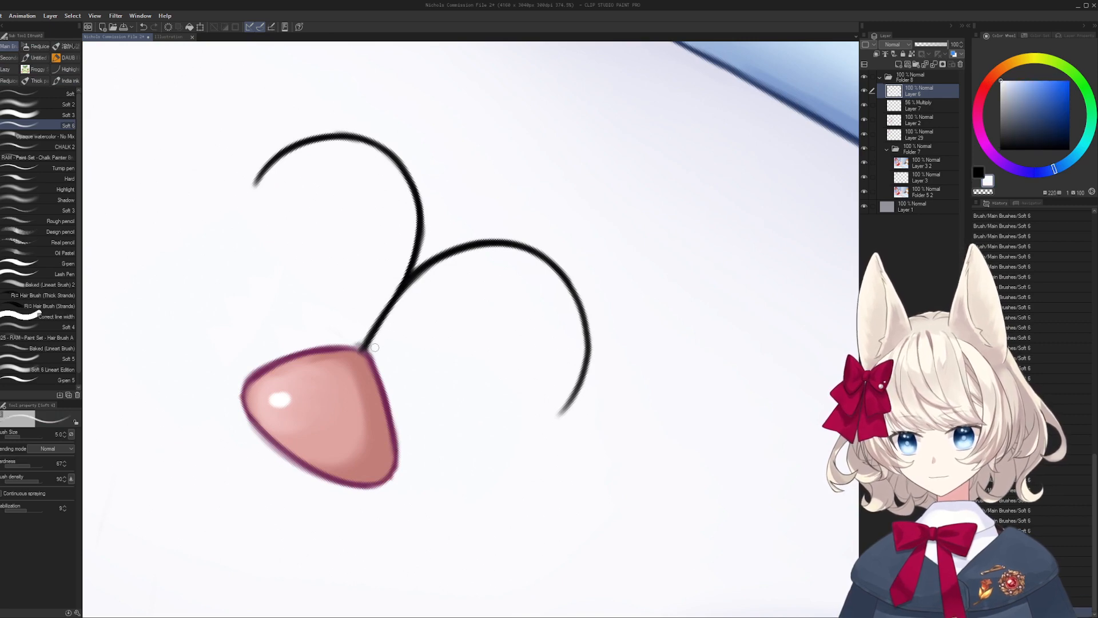
{"action": "mouse_move", "coordinate": [375, 347]}
{"action": "left_mouse_down"}
{"action": "mouse_move", "coordinate": [416, 499]}
{"action": "mouse_move", "coordinate": [373, 319]}
{"action": "mouse_move", "coordinate": [374, 250]}
{"action": "left_mouse_up"}
- Clean up the outer end of the opposite mouth curve with white, and redraw it in black at brush size 4
{"action": "key", "text": "x"}
{"action": "key", "text": "bracketleft"}
{"action": "key", "text": "ctrl+z"}
{"action": "left_click_drag", "start_coordinate": [354, 301], "coordinate": [382, 245]}
{"action": "key", "text": "ctrl+z"}
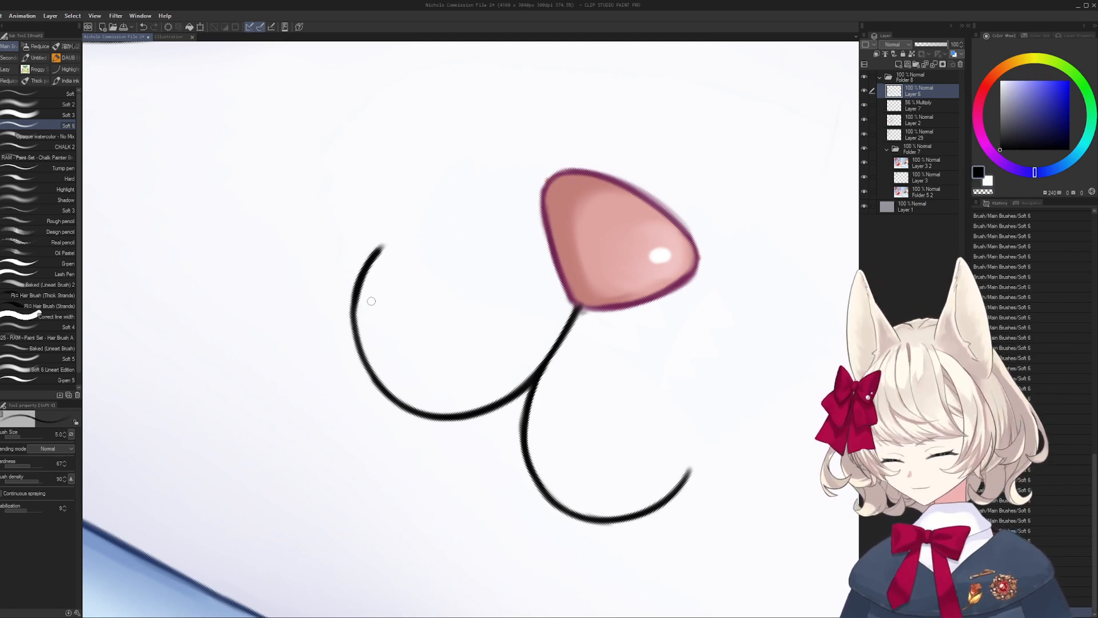
{"action": "key", "text": "x"}
{"action": "key", "text": "bracketright"}
{"action": "mouse_move", "coordinate": [355, 308]}
{"action": "left_mouse_down"}
{"action": "mouse_move", "coordinate": [380, 252]}
{"action": "mouse_move", "coordinate": [356, 286]}
{"action": "left_mouse_up"}
{"action": "key", "text": "x"}
{"action": "key", "text": "bracketleft"}
{"action": "key", "text": "bracketleft"}
{"action": "left_click_drag", "start_coordinate": [380, 249], "coordinate": [356, 297]}
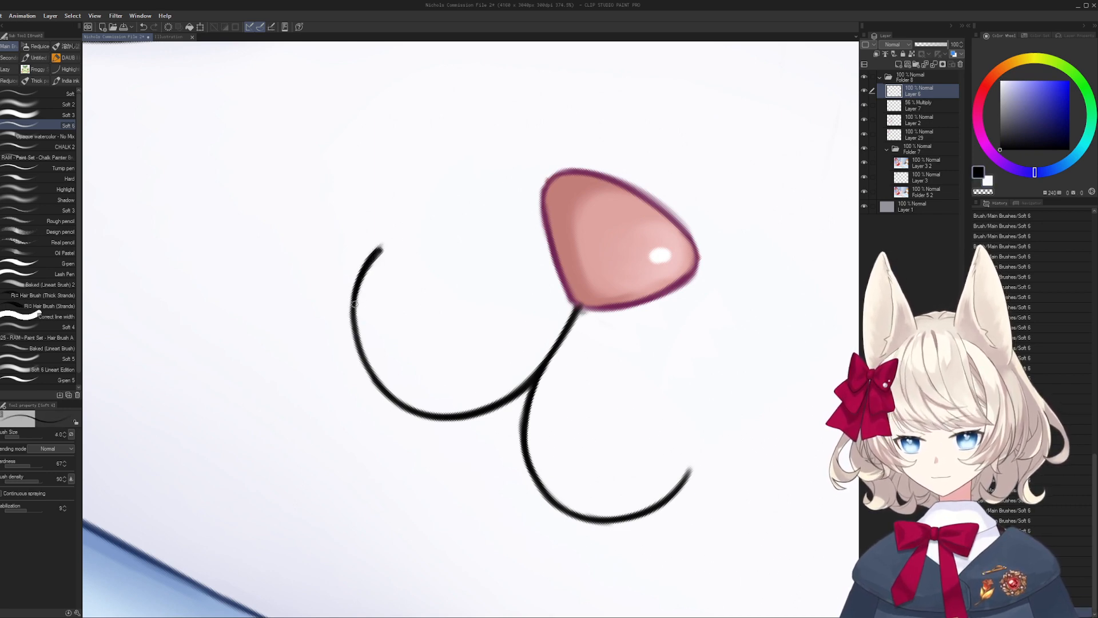
- Round off the outer end of the highlight-side mouth curve in black at brush size 4
{"action": "key", "text": "r"}
{"action": "left_click_drag", "start_coordinate": [434, 255], "coordinate": [561, 317]}
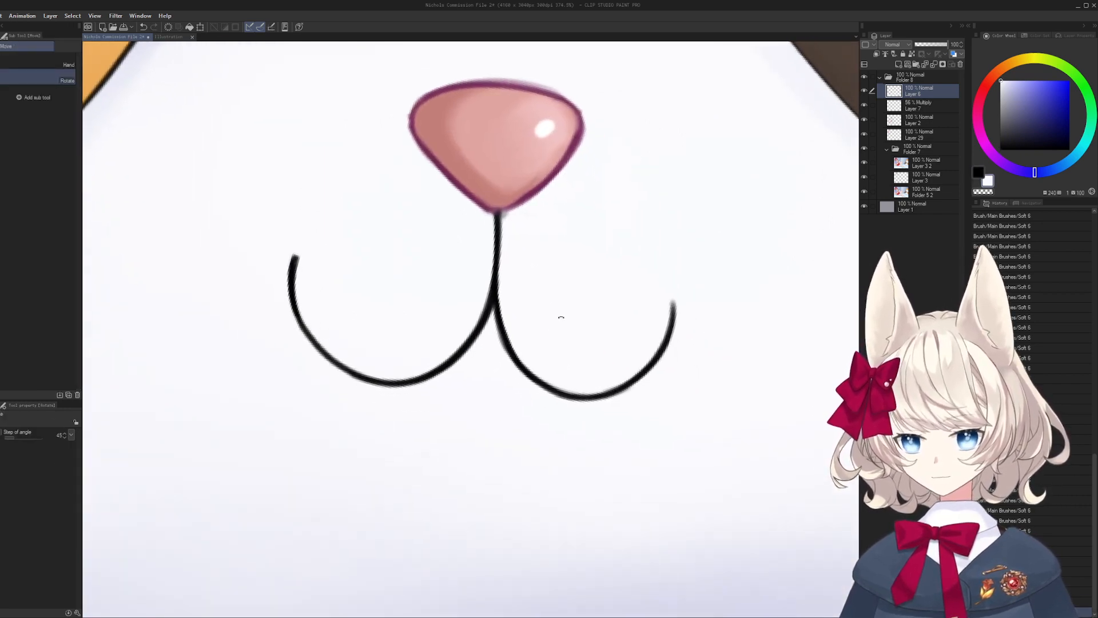
{"action": "key", "text": "x"}
{"action": "key", "text": "b"}
{"action": "key", "text": "r"}
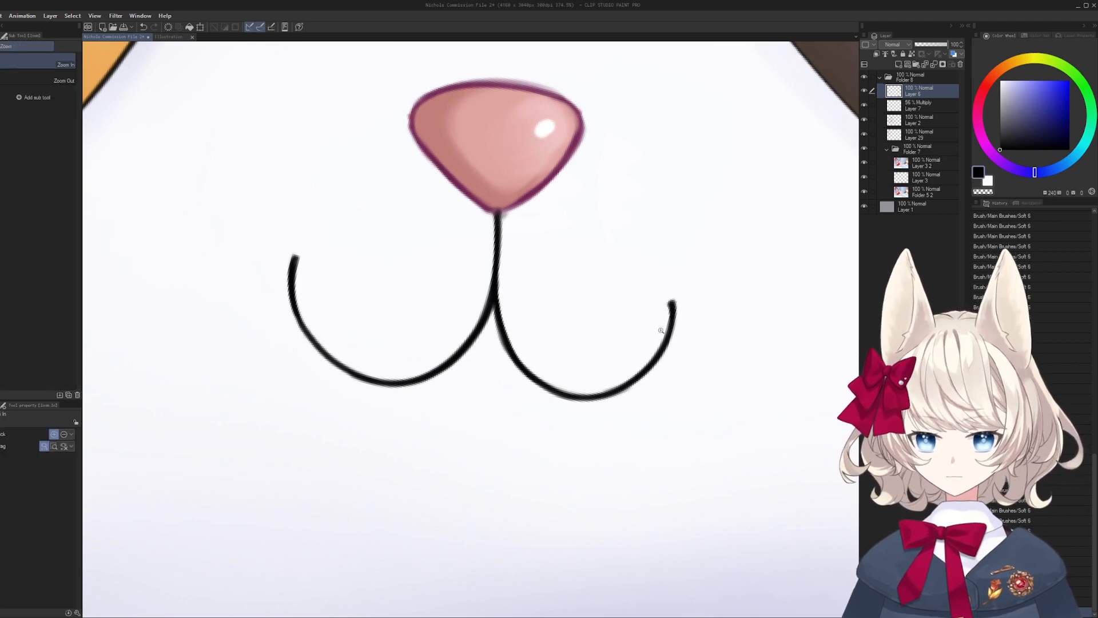
{"action": "scroll", "coordinate": [687, 309], "scroll_direction": "down", "scroll_amount": 10}
{"action": "mouse_move", "coordinate": [738, 295]}
{"action": "left_mouse_down"}
{"action": "mouse_move", "coordinate": [666, 390]}
{"action": "mouse_move", "coordinate": [507, 405]}
{"action": "left_mouse_up"}
{"action": "key", "text": "ctrl+space"}
{"action": "left_click_drag", "start_coordinate": [508, 404], "coordinate": [635, 401]}
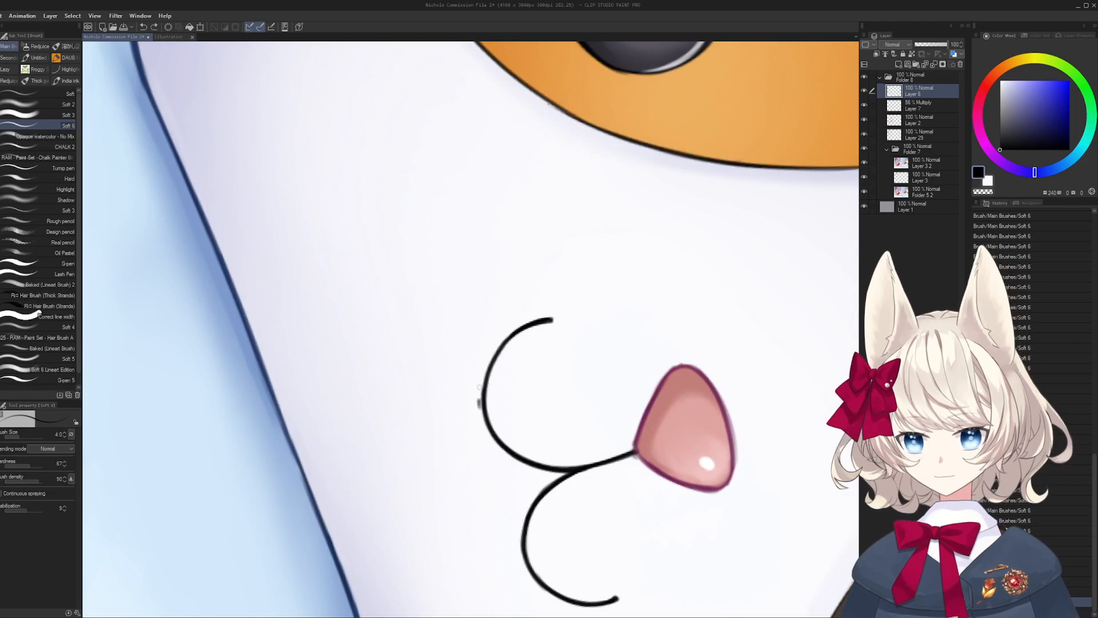
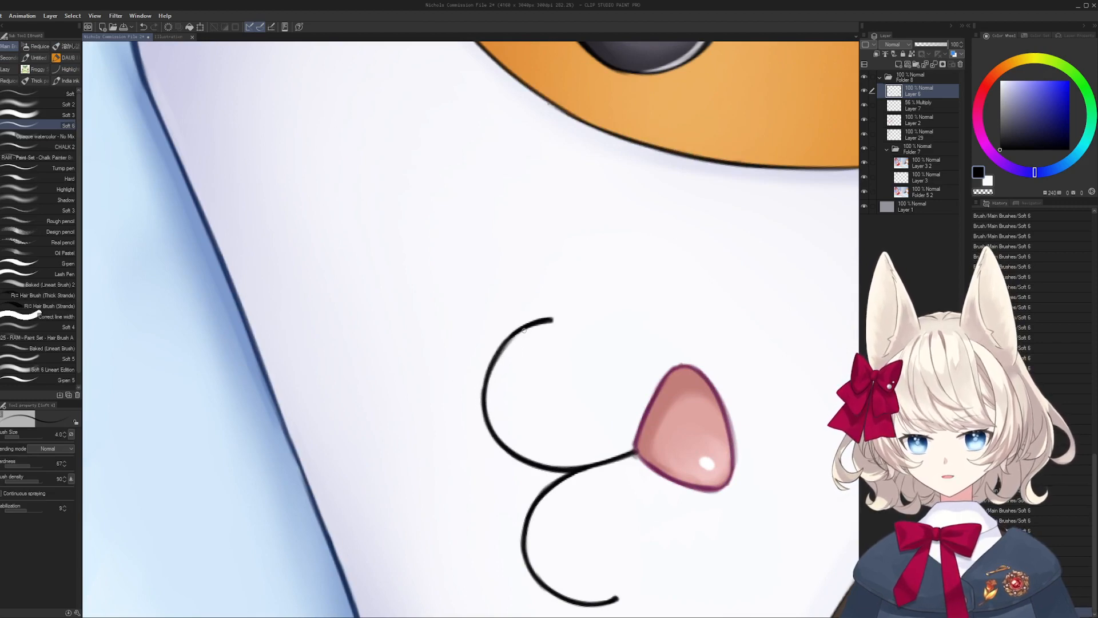
- Redraw the outline of the plush's orange eye patch upward from its lower corner in black at brush size 4
{"action": "key", "text": "r"}
{"action": "scroll", "coordinate": [526, 324], "scroll_direction": "down", "scroll_amount": 5}
{"action": "mouse_move", "coordinate": [635, 274]}
{"action": "left_mouse_down"}
{"action": "mouse_move", "coordinate": [583, 446]}
{"action": "mouse_move", "coordinate": [389, 458]}
{"action": "left_mouse_up"}
{"action": "key", "text": "ctrl+space"}
{"action": "left_click_drag", "start_coordinate": [352, 415], "coordinate": [377, 421]}
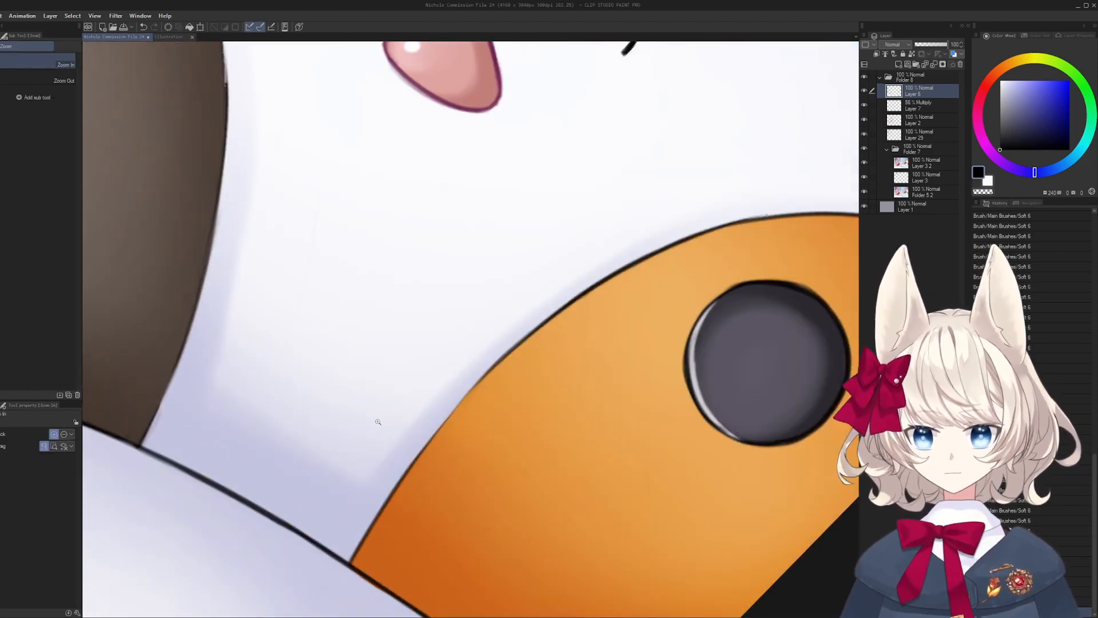
{"action": "mouse_move", "coordinate": [558, 358]}
{"action": "left_mouse_down"}
{"action": "mouse_move", "coordinate": [503, 302]}
{"action": "mouse_move", "coordinate": [511, 314]}
{"action": "left_mouse_up"}
{"action": "key", "text": "r"}
{"action": "left_click_drag", "start_coordinate": [228, 422], "coordinate": [376, 317]}
{"action": "key", "text": "ctrl+z"}
{"action": "key", "text": "ctrl+z"}
{"action": "mouse_move", "coordinate": [229, 423]}
{"action": "left_mouse_down"}
{"action": "mouse_move", "coordinate": [353, 327]}
{"action": "mouse_move", "coordinate": [269, 389]}
{"action": "mouse_move", "coordinate": [324, 347]}
{"action": "left_mouse_up"}
{"action": "left_click_drag", "start_coordinate": [479, 271], "coordinate": [559, 245]}
{"action": "key", "text": "ctrl+z"}
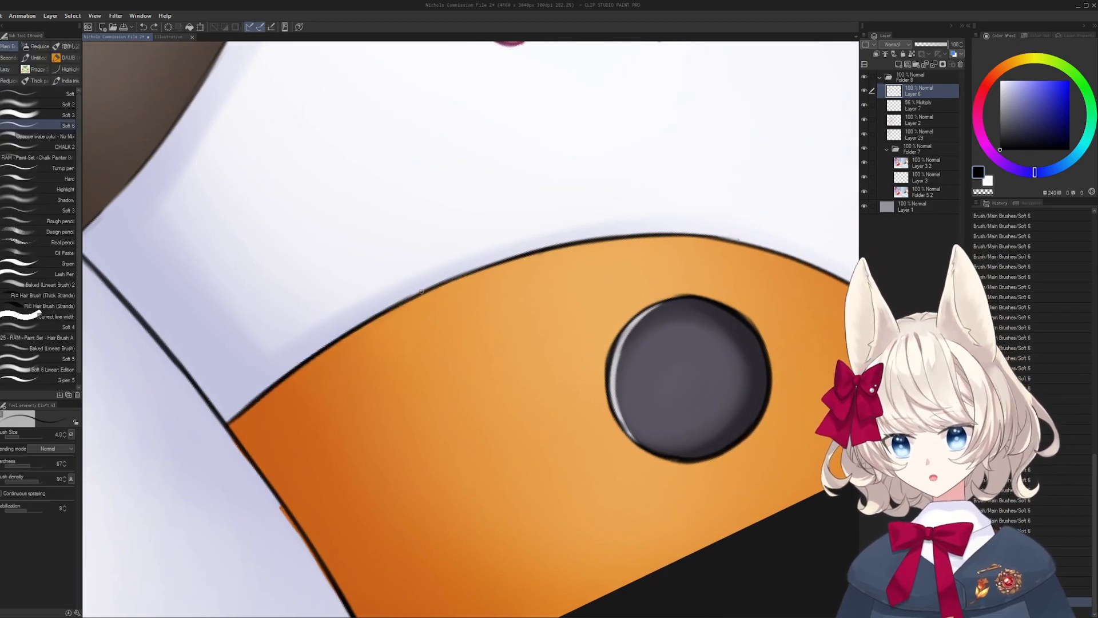
{"action": "left_click_drag", "start_coordinate": [389, 308], "coordinate": [626, 237]}
{"action": "key", "text": "ctrl+z"}
{"action": "key", "text": "r"}
{"action": "mouse_move", "coordinate": [545, 248]}
{"action": "left_mouse_down"}
{"action": "mouse_move", "coordinate": [520, 231]}
{"action": "mouse_move", "coordinate": [452, 273]}
{"action": "left_mouse_up"}
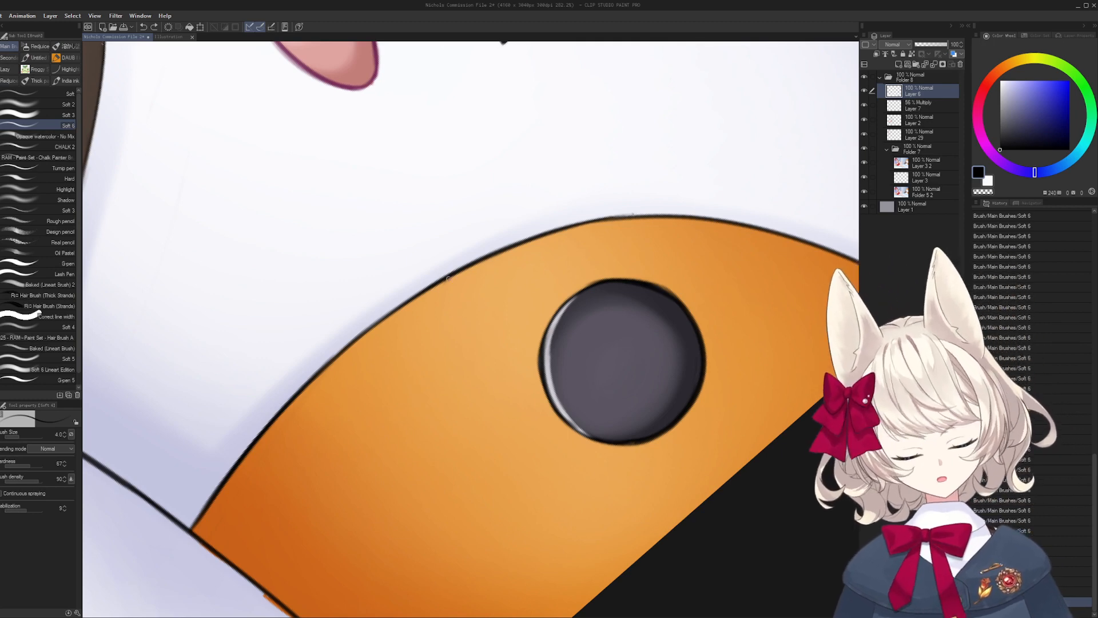
{"action": "left_click_drag", "start_coordinate": [449, 279], "coordinate": [642, 217]}
{"action": "key", "text": "ctrl+z"}
{"action": "key", "text": "r"}
{"action": "left_click_drag", "start_coordinate": [514, 246], "coordinate": [472, 236]}
{"action": "mouse_move", "coordinate": [472, 236]}
{"action": "left_mouse_down"}
{"action": "mouse_move", "coordinate": [436, 297]}
{"action": "mouse_move", "coordinate": [524, 219]}
{"action": "mouse_move", "coordinate": [625, 180]}
{"action": "left_mouse_up"}
{"action": "key", "text": "ctrl+z"}
{"action": "key", "text": "ctrl+z"}
- Redraw the orange patch's outline past the eye to the canvas edge in black at brush size 5
{"action": "key", "text": "r"}
{"action": "mouse_move", "coordinate": [545, 209]}
{"action": "left_mouse_down"}
{"action": "mouse_move", "coordinate": [518, 196]}
{"action": "mouse_move", "coordinate": [442, 272]}
{"action": "mouse_move", "coordinate": [616, 191]}
{"action": "left_mouse_up"}
{"action": "key", "text": "ctrl+z"}
{"action": "key", "text": "b"}
{"action": "key", "text": "ctrl+z"}
{"action": "left_click_drag", "start_coordinate": [471, 250], "coordinate": [706, 173]}
{"action": "key", "text": "ctrl+z"}
{"action": "left_click_drag", "start_coordinate": [510, 232], "coordinate": [678, 174]}
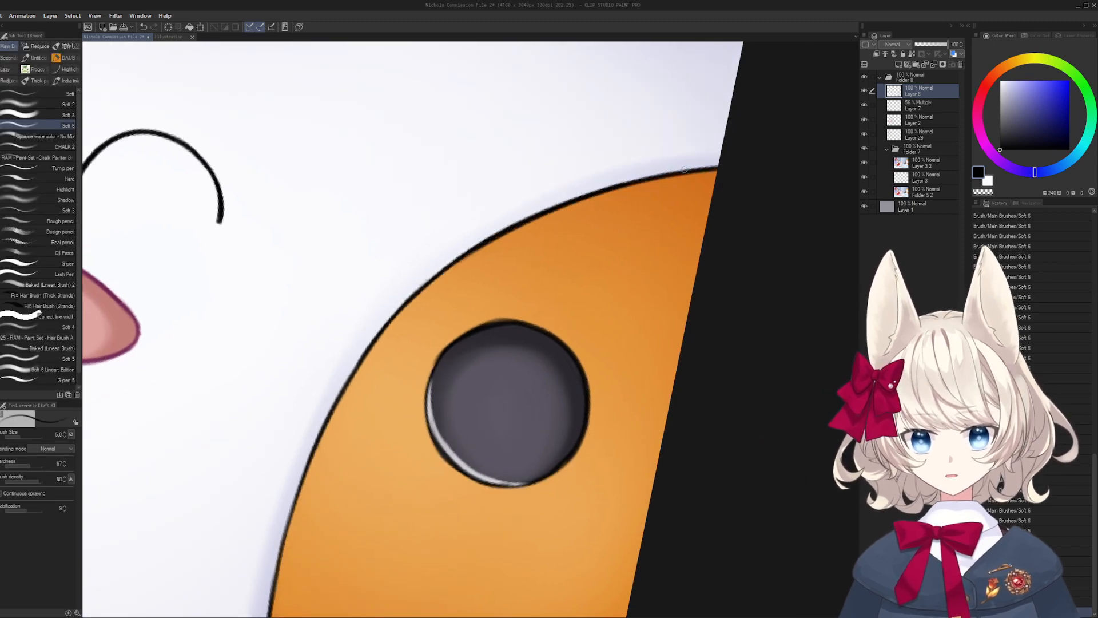
- Thicken the orange patch's outline near its lower corner in black at brush size 5, undoing the last stroke
{"action": "key", "text": "r"}
{"action": "mouse_move", "coordinate": [489, 297]}
{"action": "left_mouse_down"}
{"action": "mouse_move", "coordinate": [495, 316]}
{"action": "mouse_move", "coordinate": [492, 274]}
{"action": "mouse_move", "coordinate": [664, 171]}
{"action": "left_mouse_up"}
{"action": "mouse_move", "coordinate": [392, 518]}
{"action": "left_mouse_down"}
{"action": "mouse_move", "coordinate": [427, 392]}
{"action": "mouse_move", "coordinate": [436, 301]}
{"action": "left_mouse_up"}
{"action": "key", "text": "b"}
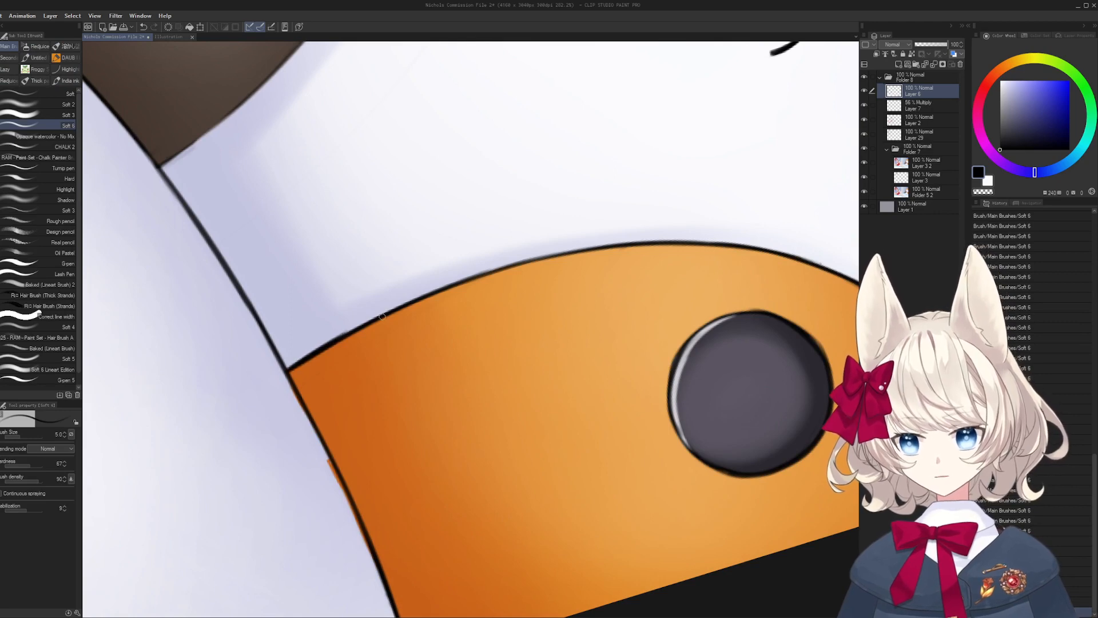
{"action": "mouse_move", "coordinate": [296, 363]}
{"action": "left_mouse_down"}
{"action": "mouse_move", "coordinate": [473, 273]}
{"action": "mouse_move", "coordinate": [762, 250]}
{"action": "left_mouse_up"}
{"action": "key", "text": "ctrl+z"}
- Check both plushes from a distance and compare them with Layer 6's visibility toggled
{"action": "scroll", "coordinate": [608, 326], "scroll_direction": "down", "scroll_amount": 6}
{"action": "key", "text": "r"}
{"action": "double_click", "coordinate": [608, 327]}
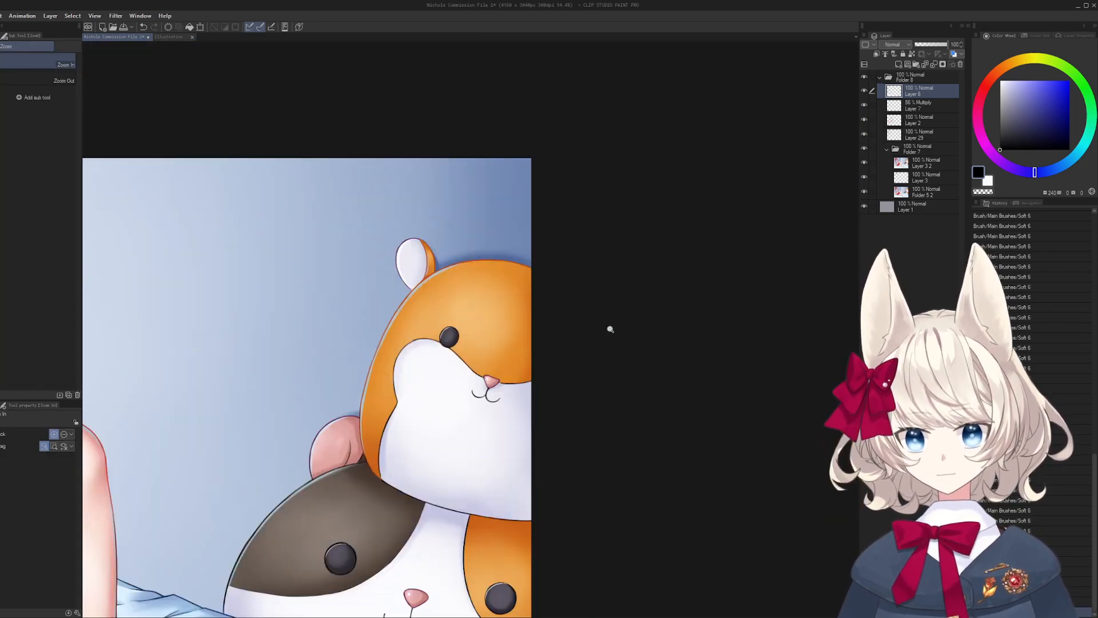
{"action": "key", "text": "b"}
{"action": "left_click_drag", "start_coordinate": [507, 452], "coordinate": [524, 363]}
{"action": "left_click", "coordinate": [865, 91]}
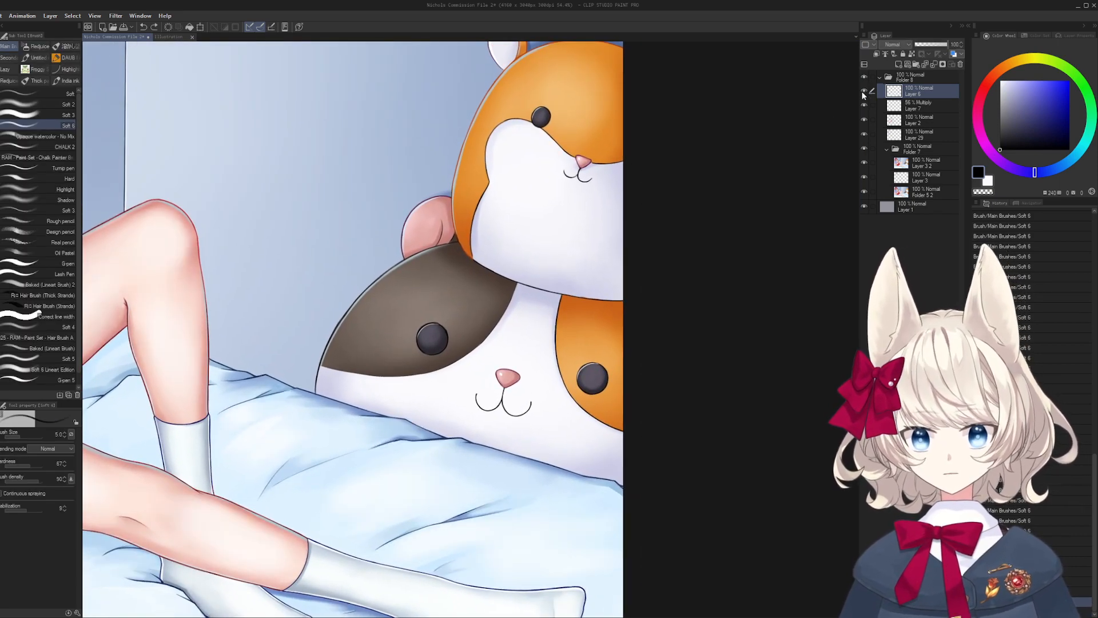
- Redraw the outline of the plush's brown eye patch from its corner toward the eye in black at brush size 5
{"action": "key", "text": "shift+space"}
{"action": "left_click_drag", "start_coordinate": [601, 246], "coordinate": [458, 346]}
{"action": "key", "text": "ctrl+space"}
{"action": "key", "text": "shift+space"}
{"action": "mouse_move", "coordinate": [344, 356]}
{"action": "left_mouse_down"}
{"action": "mouse_move", "coordinate": [361, 398]}
{"action": "mouse_move", "coordinate": [292, 403]}
{"action": "left_mouse_up"}
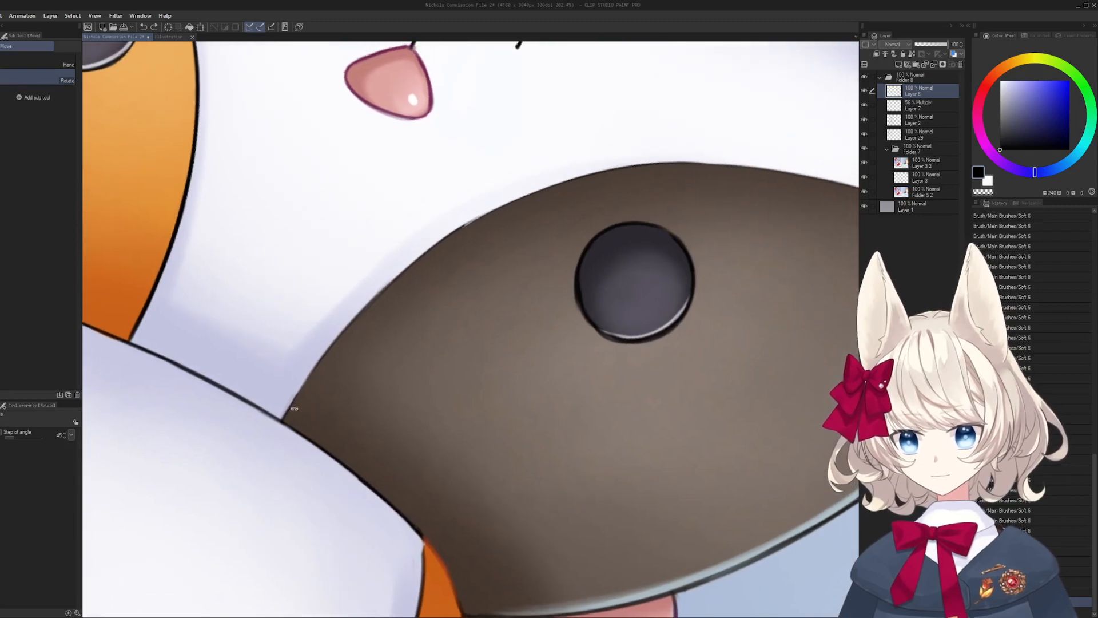
{"action": "key", "text": "ctrl+z"}
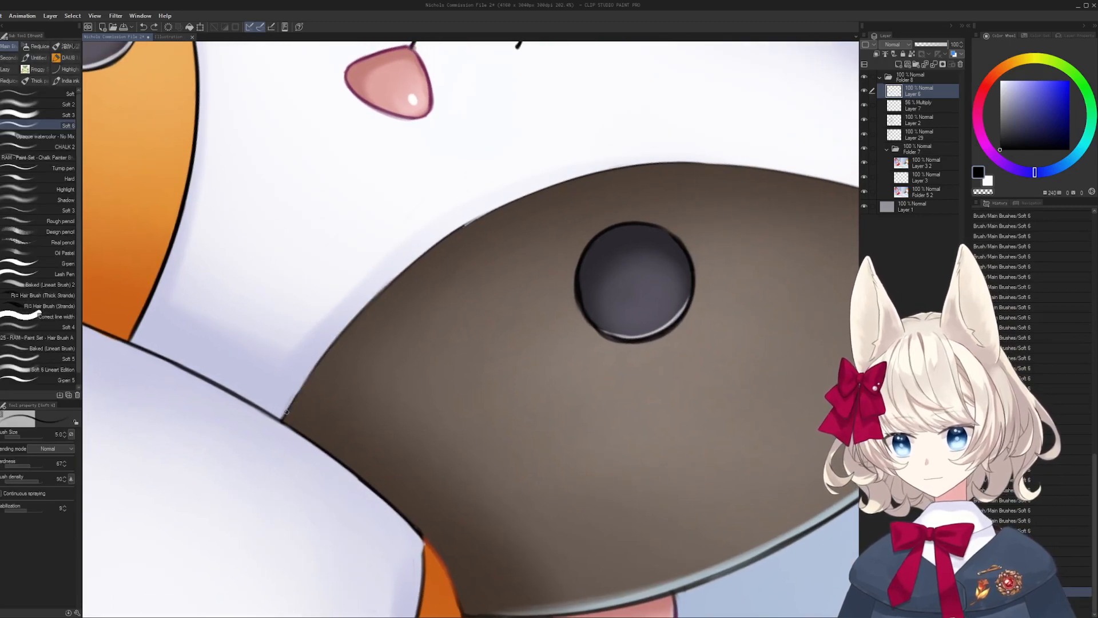
{"action": "key", "text": "shift+space"}
{"action": "left_click_drag", "start_coordinate": [389, 320], "coordinate": [415, 296]}
{"action": "key", "text": "ctrl+z"}
{"action": "mouse_move", "coordinate": [284, 388]}
{"action": "left_mouse_down"}
{"action": "mouse_move", "coordinate": [410, 277]}
{"action": "mouse_move", "coordinate": [310, 360]}
{"action": "mouse_move", "coordinate": [498, 233]}
{"action": "mouse_move", "coordinate": [373, 302]}
{"action": "mouse_move", "coordinate": [633, 211]}
{"action": "left_mouse_up"}
- Continue smoothing the brown patch's black outline between its corner and the eye, undoing the last stroke
{"action": "key", "text": "shift+space"}
{"action": "mouse_move", "coordinate": [440, 260]}
{"action": "left_mouse_down"}
{"action": "mouse_move", "coordinate": [417, 278]}
{"action": "mouse_move", "coordinate": [585, 196]}
{"action": "left_mouse_up"}
{"action": "key", "text": "ctrl+z"}
{"action": "key", "text": "shift+space"}
{"action": "mouse_move", "coordinate": [664, 187]}
{"action": "left_mouse_down"}
{"action": "mouse_move", "coordinate": [572, 200]}
{"action": "mouse_move", "coordinate": [474, 253]}
{"action": "left_mouse_up"}
{"action": "key", "text": "shift+space"}
{"action": "key", "text": "ctrl+z"}
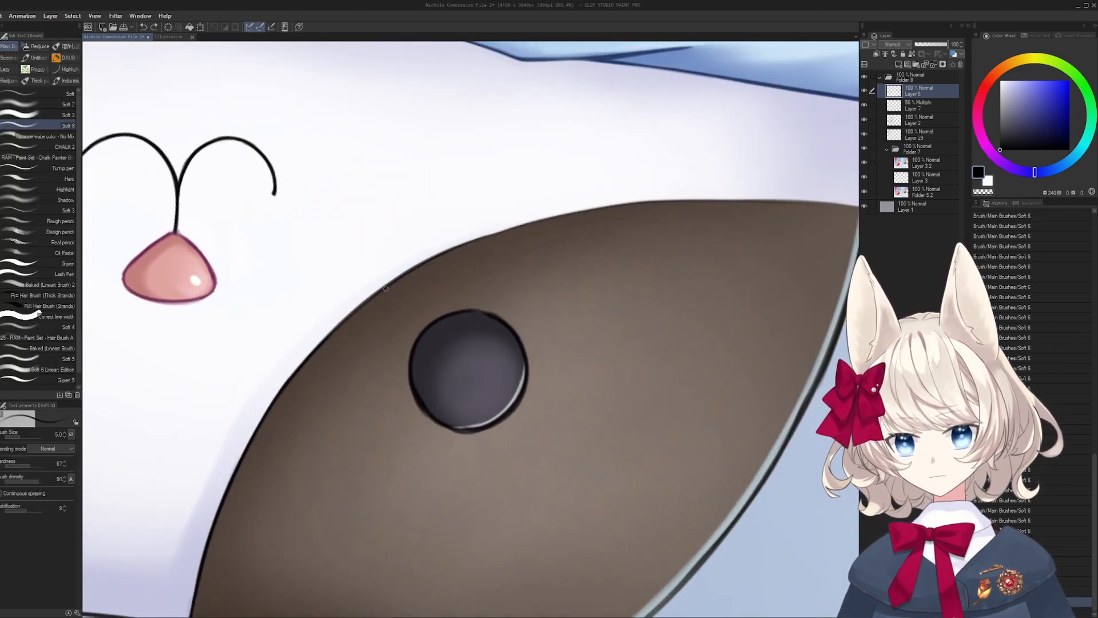
- Redraw the brown patch's outline above the eye in black at brush size 5, repeating the stroke until it is smooth
{"action": "left_click_drag", "start_coordinate": [386, 287], "coordinate": [620, 208]}
{"action": "key", "text": "ctrl+z"}
{"action": "mouse_move", "coordinate": [439, 254]}
{"action": "left_mouse_down"}
{"action": "mouse_move", "coordinate": [653, 206]}
{"action": "mouse_move", "coordinate": [612, 208]}
{"action": "left_mouse_up"}
{"action": "key", "text": "ctrl+z"}
{"action": "key", "text": "ctrl+z"}
{"action": "left_click_drag", "start_coordinate": [402, 274], "coordinate": [664, 203]}
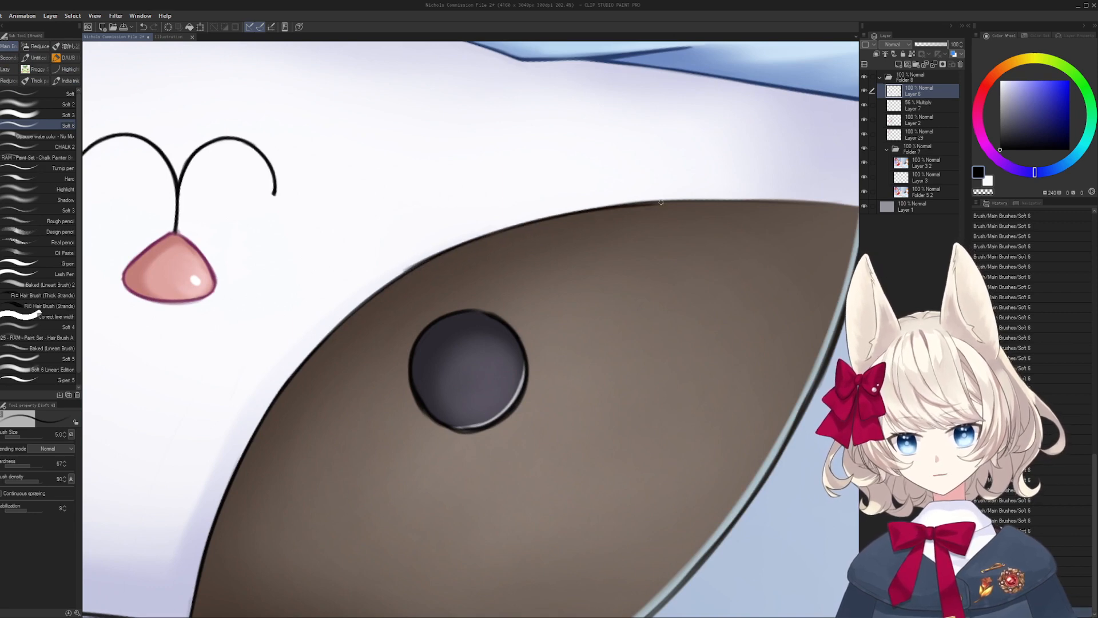
- Redraw the brown patch's black outline from above the eye to the plush's outer edge at brush size 5, retrying uneven strokes
{"action": "key", "text": "ctrl+z"}
{"action": "left_click_drag", "start_coordinate": [454, 252], "coordinate": [737, 200]}
{"action": "key", "text": "shift+space"}
{"action": "mouse_move", "coordinate": [710, 199]}
{"action": "left_mouse_down"}
{"action": "mouse_move", "coordinate": [702, 184]}
{"action": "mouse_move", "coordinate": [620, 200]}
{"action": "left_mouse_up"}
{"action": "key", "text": "ctrl+z"}
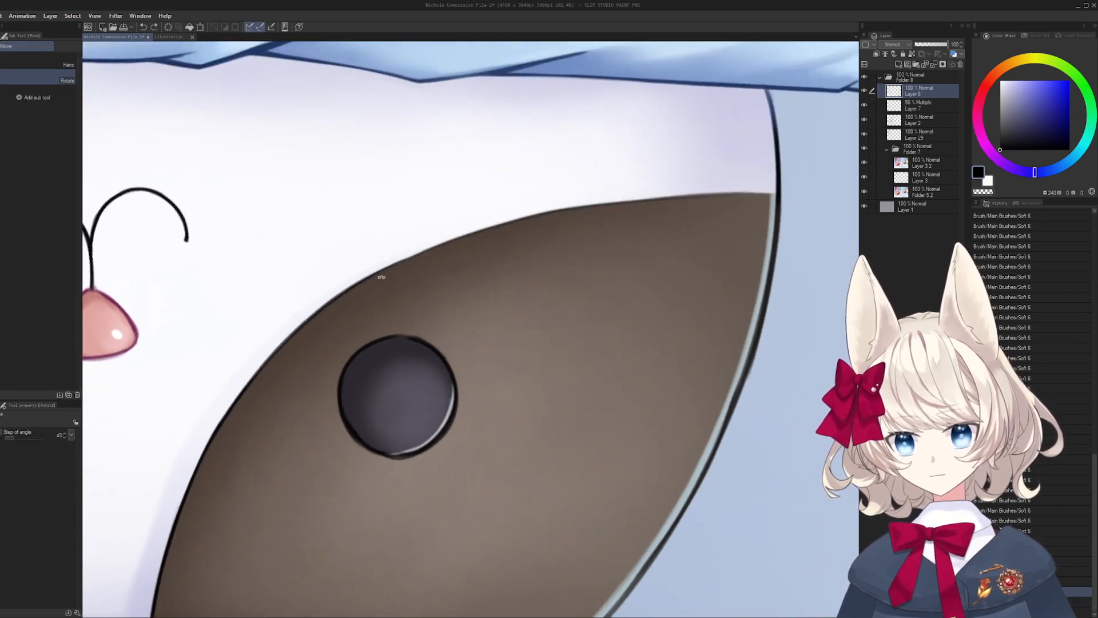
{"action": "left_click_drag", "start_coordinate": [326, 298], "coordinate": [538, 214]}
{"action": "key", "text": "ctrl+z"}
{"action": "mouse_move", "coordinate": [357, 284]}
{"action": "left_mouse_down"}
{"action": "mouse_move", "coordinate": [554, 211]}
{"action": "mouse_move", "coordinate": [744, 194]}
{"action": "left_mouse_up"}
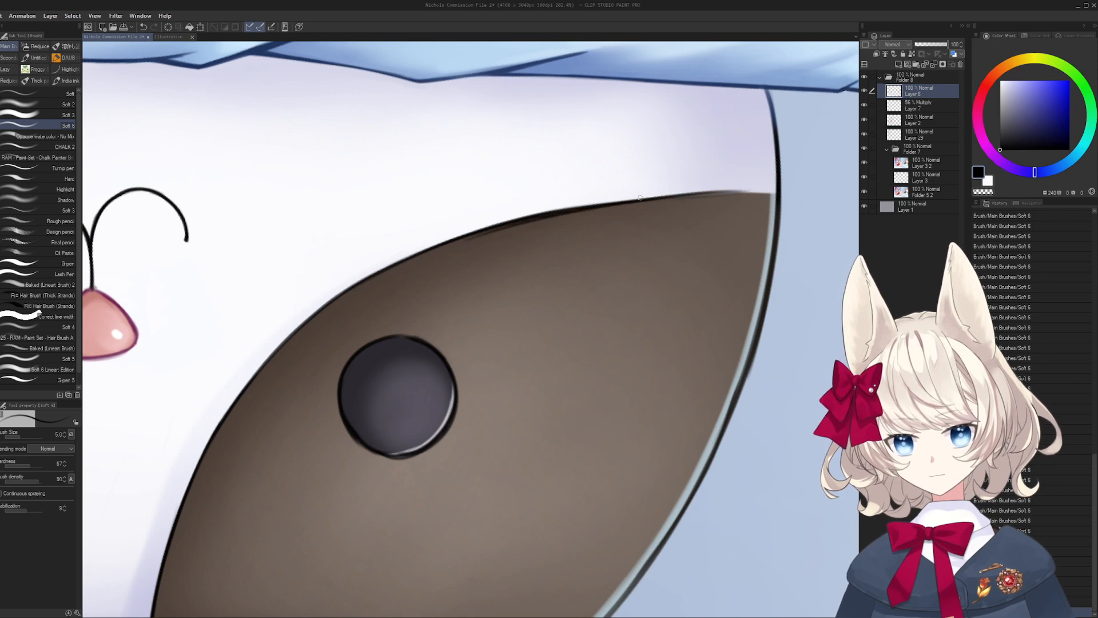
{"action": "key", "text": "ctrl+z"}
{"action": "mouse_move", "coordinate": [518, 229]}
{"action": "left_mouse_down"}
{"action": "mouse_move", "coordinate": [750, 193]}
{"action": "mouse_move", "coordinate": [678, 195]}
{"action": "left_mouse_up"}
{"action": "key", "text": "ctrl+z"}
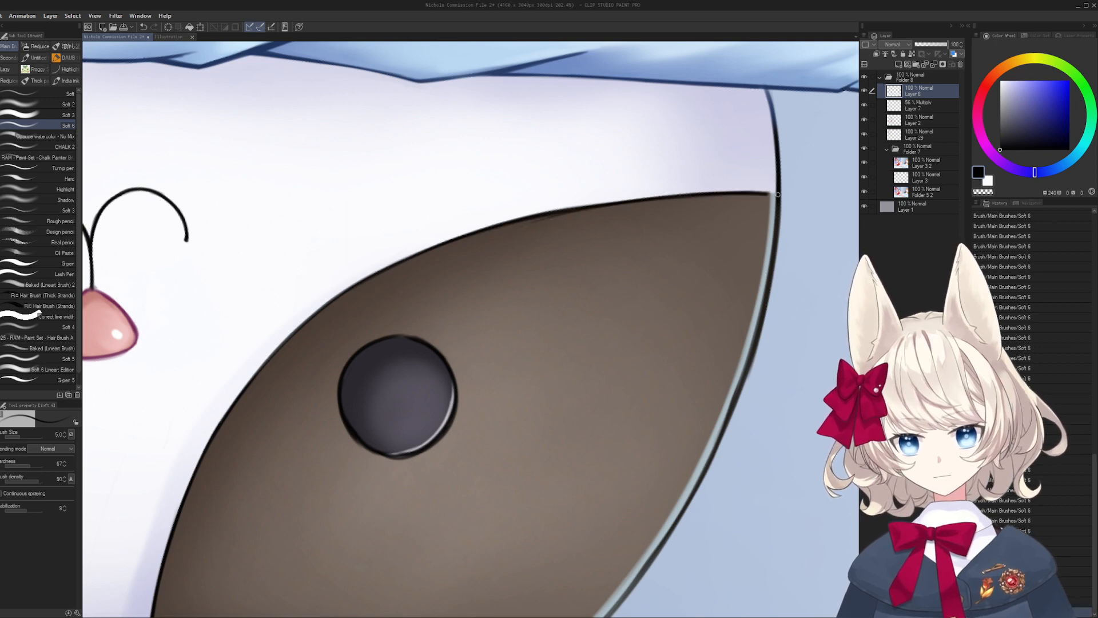
- Redraw the plush's black outer outline between the brown patch's corner and the blue clothing at brush size 5
{"action": "key", "text": "shift+space"}
{"action": "left_click_drag", "start_coordinate": [778, 195], "coordinate": [439, 355]}
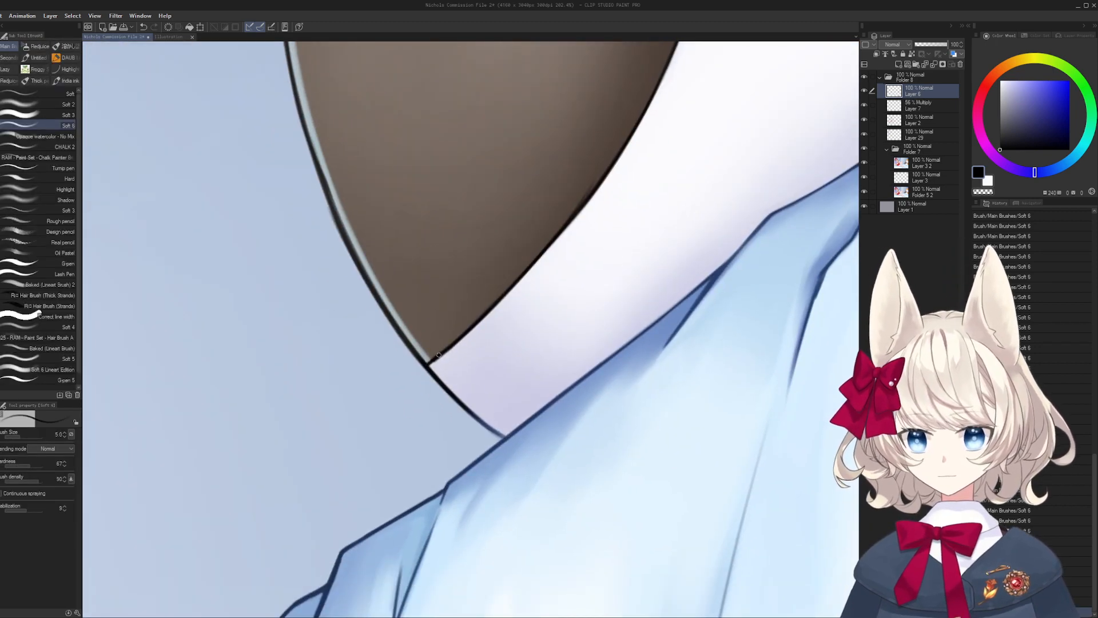
{"action": "key", "text": "shift+space"}
{"action": "left_click_drag", "start_coordinate": [584, 302], "coordinate": [498, 441]}
{"action": "scroll", "coordinate": [360, 349], "scroll_direction": "up", "scroll_amount": 3}
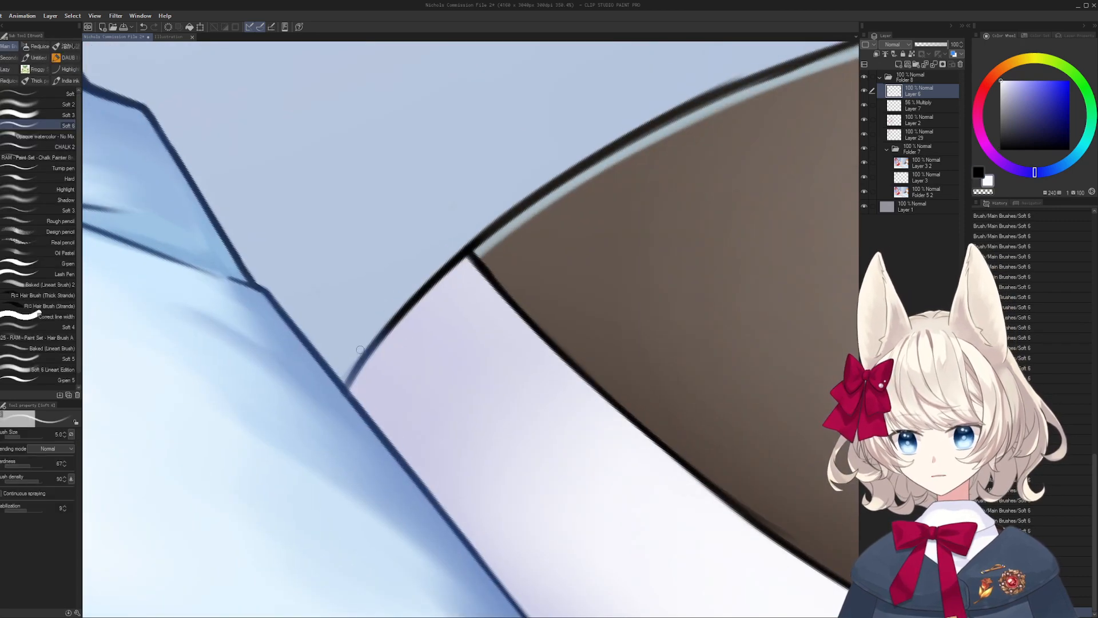
{"action": "key", "text": "ctrl+z"}
{"action": "left_click_drag", "start_coordinate": [350, 380], "coordinate": [413, 297]}
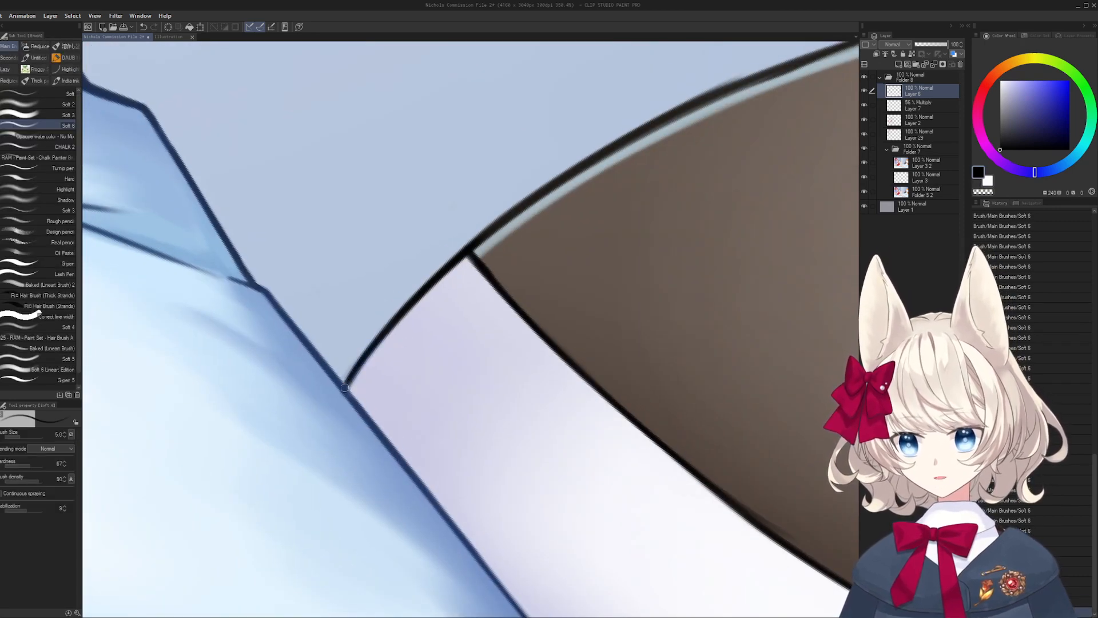
- Touch up the clothing's outline where it meets the plush with sampled dark blue at brush size 3
{"action": "left_click", "coordinate": [341, 359], "text": "alt"}
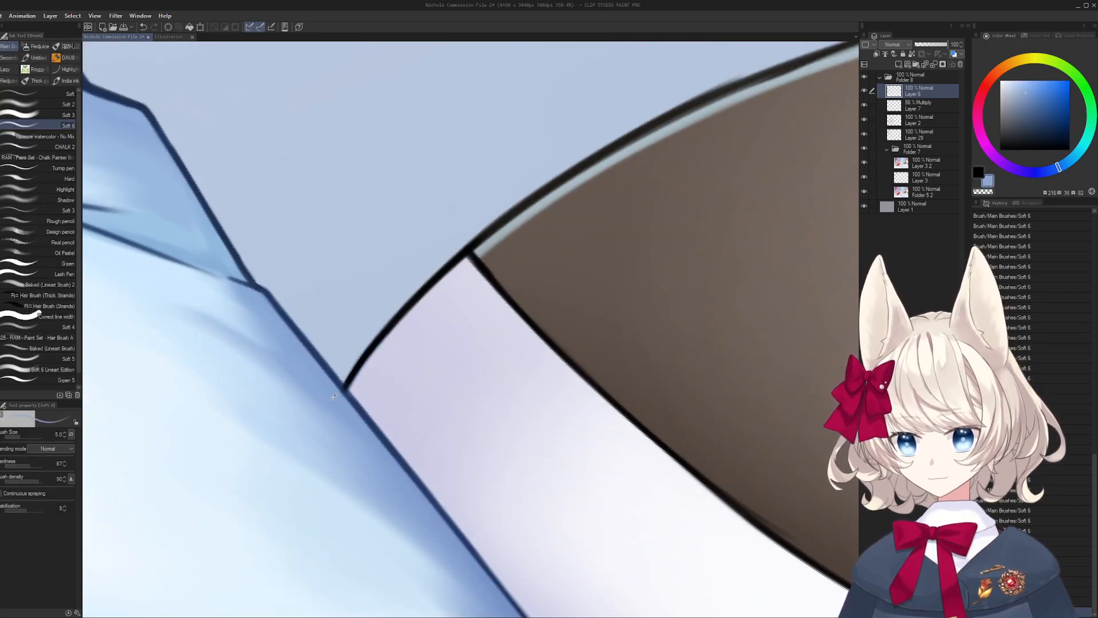
{"action": "left_click", "coordinate": [337, 379], "text": "alt"}
{"action": "key", "text": "ctrl+z"}
{"action": "key", "text": "shift+space"}
{"action": "mouse_move", "coordinate": [624, 361]}
{"action": "left_mouse_down"}
{"action": "mouse_move", "coordinate": [623, 375]}
{"action": "mouse_move", "coordinate": [477, 487]}
{"action": "left_mouse_up"}
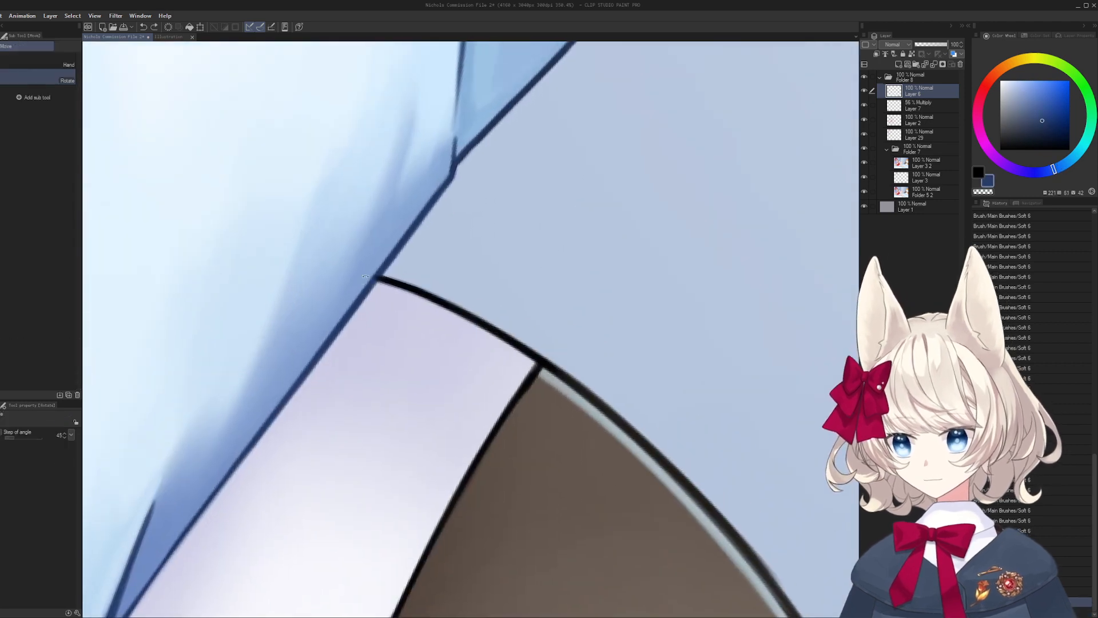
{"action": "key", "text": "bracketleft"}
{"action": "key", "text": "bracketleft"}
{"action": "key", "text": "shift+space"}
{"action": "scroll", "coordinate": [381, 269], "scroll_direction": "down", "scroll_amount": 3}
{"action": "mouse_move", "coordinate": [380, 269]}
{"action": "left_mouse_down"}
{"action": "mouse_move", "coordinate": [487, 212]}
{"action": "mouse_move", "coordinate": [496, 244]}
{"action": "left_mouse_up"}
{"action": "scroll", "coordinate": [506, 273], "scroll_direction": "up", "scroll_amount": 3}
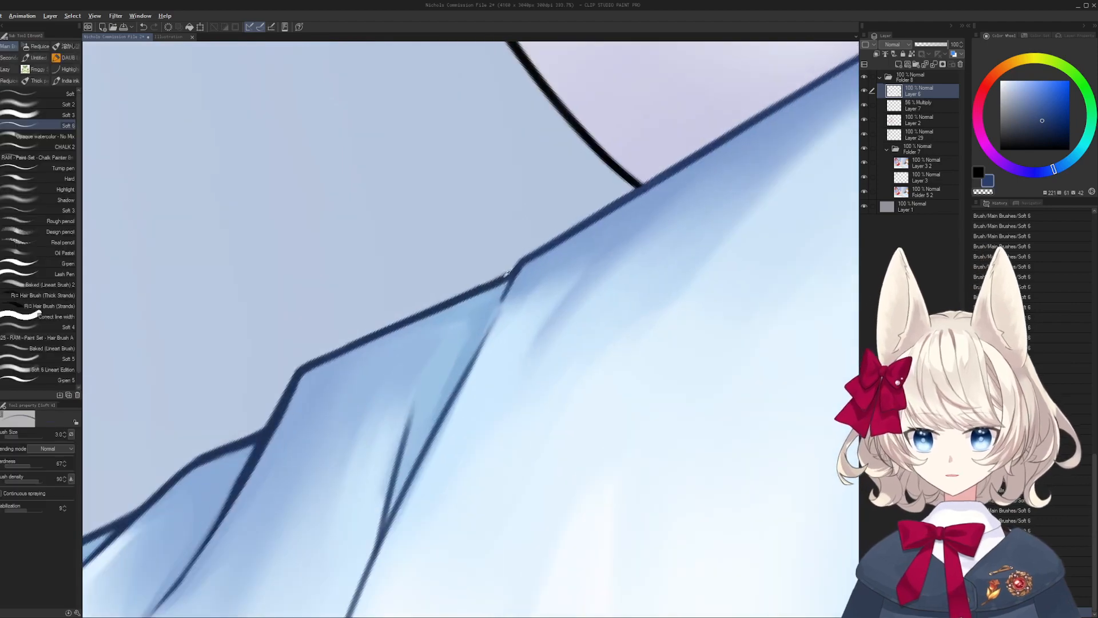
- Refine the clothing's upper edge and folds beside the plush with sampled light blue fabric color
{"action": "left_click", "coordinate": [499, 325], "text": "alt"}
{"action": "key", "text": "ctrl+space"}
{"action": "mouse_move", "coordinate": [499, 311]}
{"action": "left_mouse_down"}
{"action": "mouse_move", "coordinate": [476, 362]}
{"action": "mouse_move", "coordinate": [400, 375]}
{"action": "left_mouse_up"}
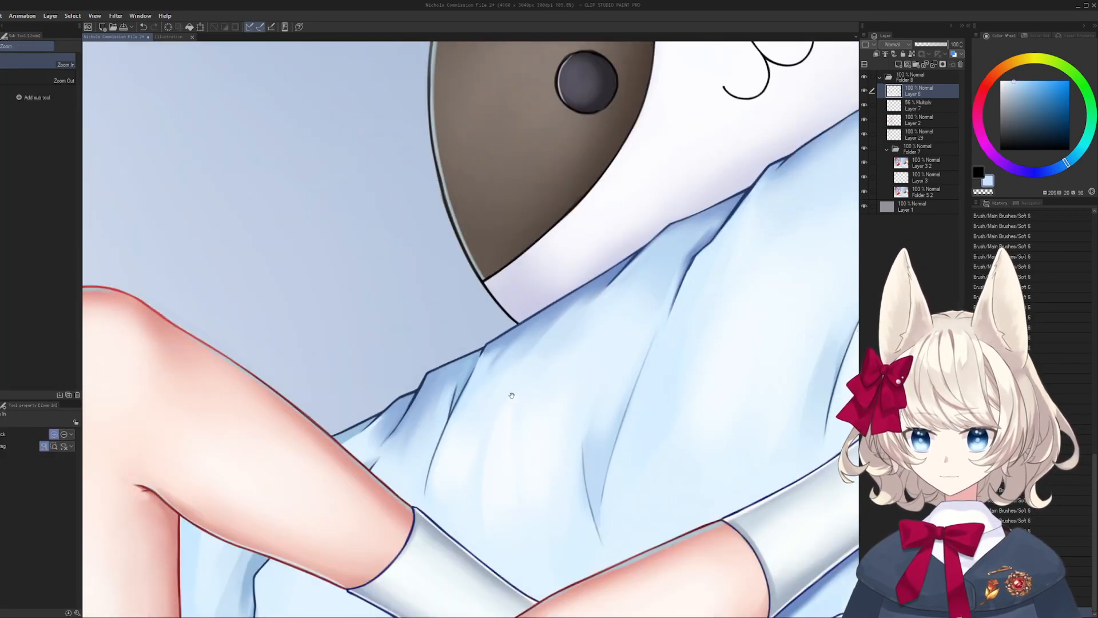
{"action": "left_click_drag", "start_coordinate": [510, 394], "coordinate": [360, 376]}
{"action": "left_click_drag", "start_coordinate": [527, 294], "coordinate": [435, 385]}
{"action": "left_click", "coordinate": [439, 344], "text": "alt"}
{"action": "left_click_drag", "start_coordinate": [632, 139], "coordinate": [412, 263]}
- Smooth the clothing's outline along the plush's chin with sampled dark blue at brush size 5, undoing uneven strokes
{"action": "left_click", "coordinate": [350, 369], "text": "alt"}
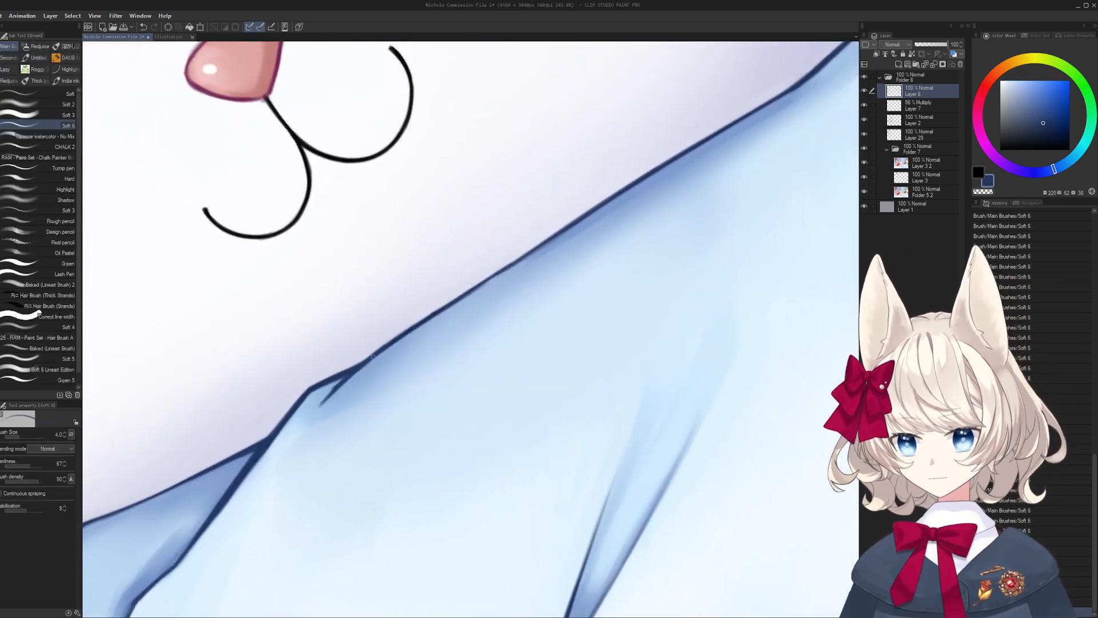
{"action": "left_click_drag", "start_coordinate": [537, 252], "coordinate": [536, 328]}
{"action": "key", "text": "b"}
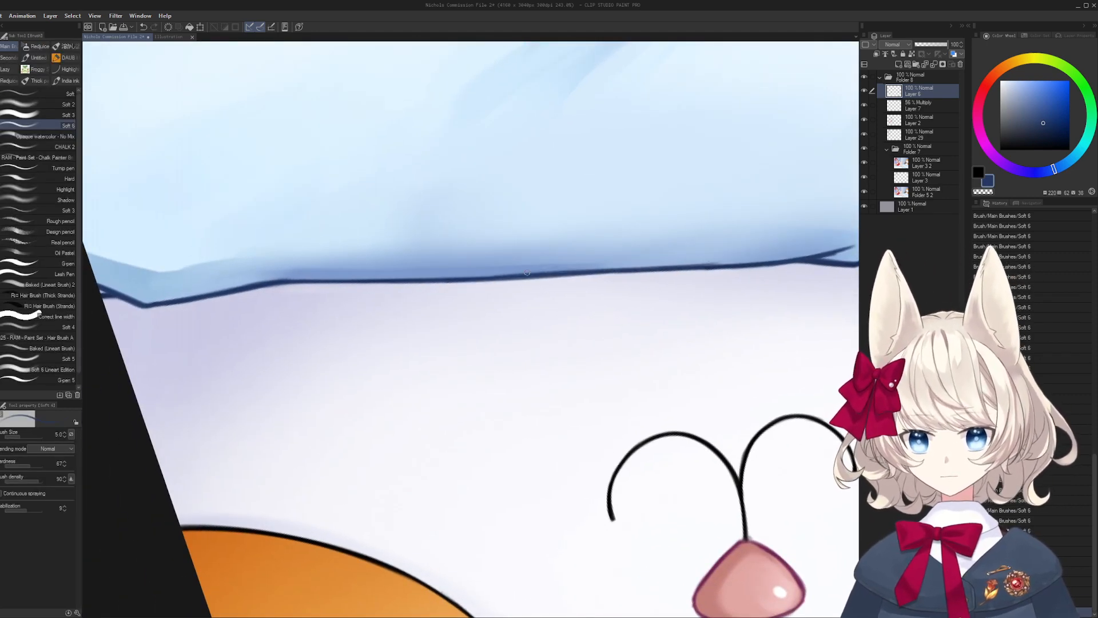
{"action": "key", "text": "ctrl+z"}
{"action": "left_click_drag", "start_coordinate": [527, 272], "coordinate": [405, 294]}
{"action": "key", "text": "r"}
{"action": "key", "text": "b"}
{"action": "left_click_drag", "start_coordinate": [546, 264], "coordinate": [453, 284]}
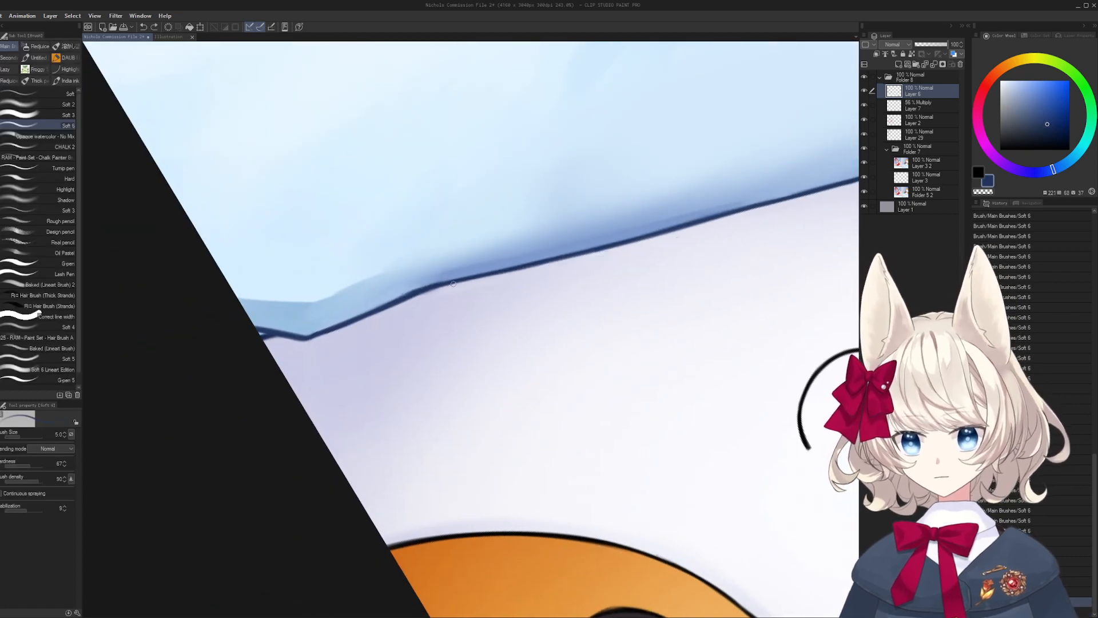
{"action": "key", "text": "ctrl+z"}
- Clean the fur around the edge of the plush's pink nose with sampled white at brush size 5
{"action": "mouse_move", "coordinate": [365, 379]}
{"action": "left_mouse_down"}
{"action": "mouse_move", "coordinate": [380, 373]}
{"action": "mouse_move", "coordinate": [350, 162]}
{"action": "left_mouse_up"}
{"action": "left_click_drag", "start_coordinate": [306, 269], "coordinate": [157, 194]}
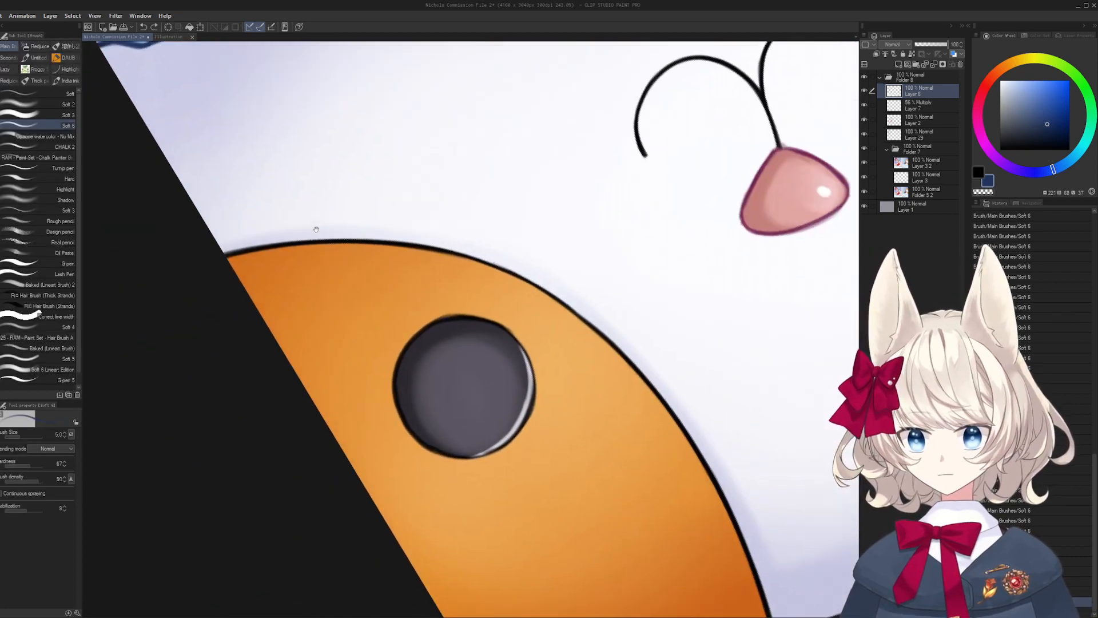
{"action": "left_click_drag", "start_coordinate": [314, 229], "coordinate": [181, 248]}
{"action": "key", "text": "r"}
{"action": "left_click_drag", "start_coordinate": [252, 400], "coordinate": [503, 492]}
{"action": "mouse_move", "coordinate": [421, 181]}
{"action": "left_mouse_down"}
{"action": "mouse_move", "coordinate": [441, 368]}
{"action": "mouse_move", "coordinate": [509, 358]}
{"action": "left_mouse_up"}
{"action": "left_click_drag", "start_coordinate": [376, 352], "coordinate": [434, 311]}
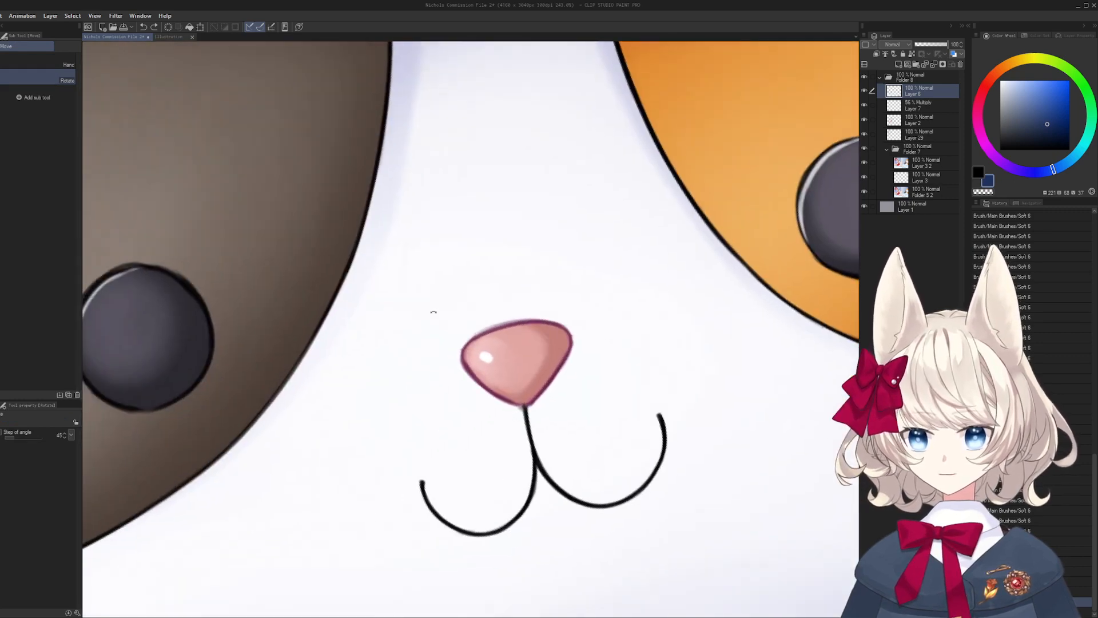
{"action": "left_click_drag", "start_coordinate": [526, 374], "coordinate": [388, 415]}
{"action": "key", "text": "b"}
{"action": "scroll", "coordinate": [378, 376], "scroll_direction": "up", "scroll_amount": 3}
{"action": "left_click", "coordinate": [391, 367], "text": "alt"}
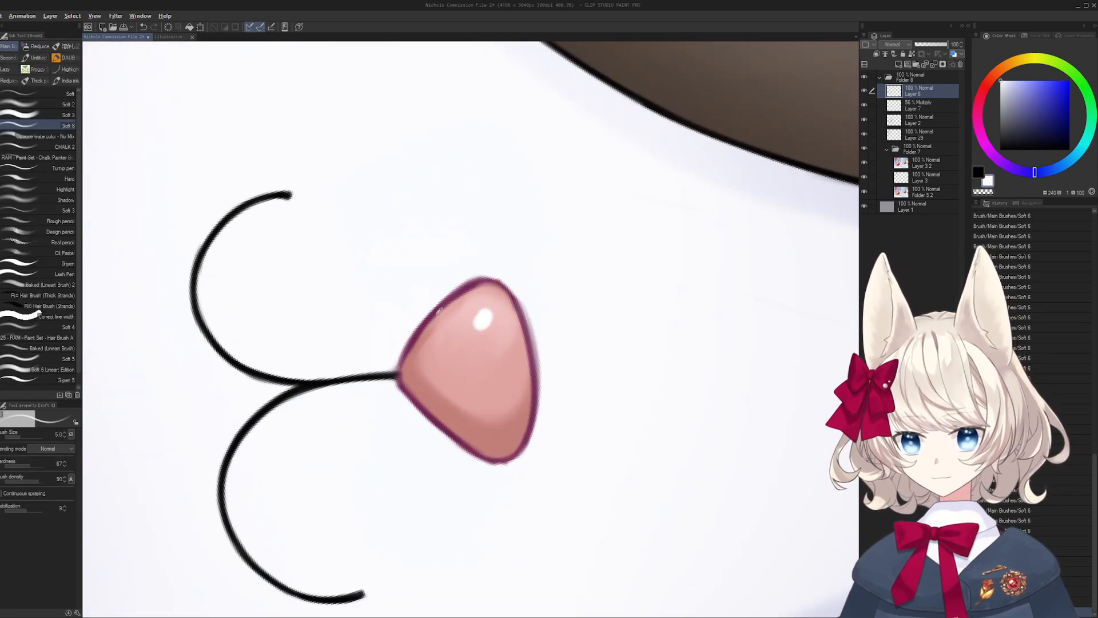
- Redraw the outline around the plush's nose with sampled dark purple at brush size 5
{"action": "left_click", "coordinate": [492, 276], "text": "alt"}
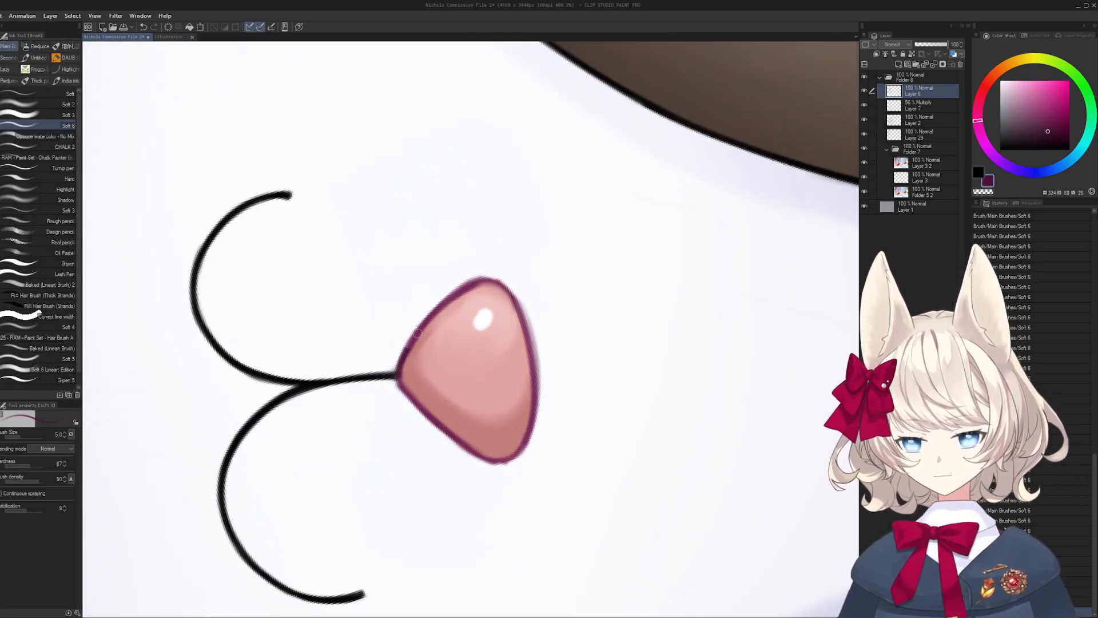
{"action": "key", "text": "r"}
{"action": "mouse_move", "coordinate": [530, 290]}
{"action": "left_mouse_down"}
{"action": "mouse_move", "coordinate": [442, 273]}
{"action": "mouse_move", "coordinate": [429, 291]}
{"action": "left_mouse_up"}
{"action": "key", "text": "b"}
{"action": "mouse_move", "coordinate": [411, 343]}
{"action": "left_mouse_down"}
{"action": "mouse_move", "coordinate": [425, 316]}
{"action": "mouse_move", "coordinate": [537, 255]}
{"action": "mouse_move", "coordinate": [578, 309]}
{"action": "left_mouse_up"}
{"action": "key", "text": "r"}
{"action": "key", "text": "b"}
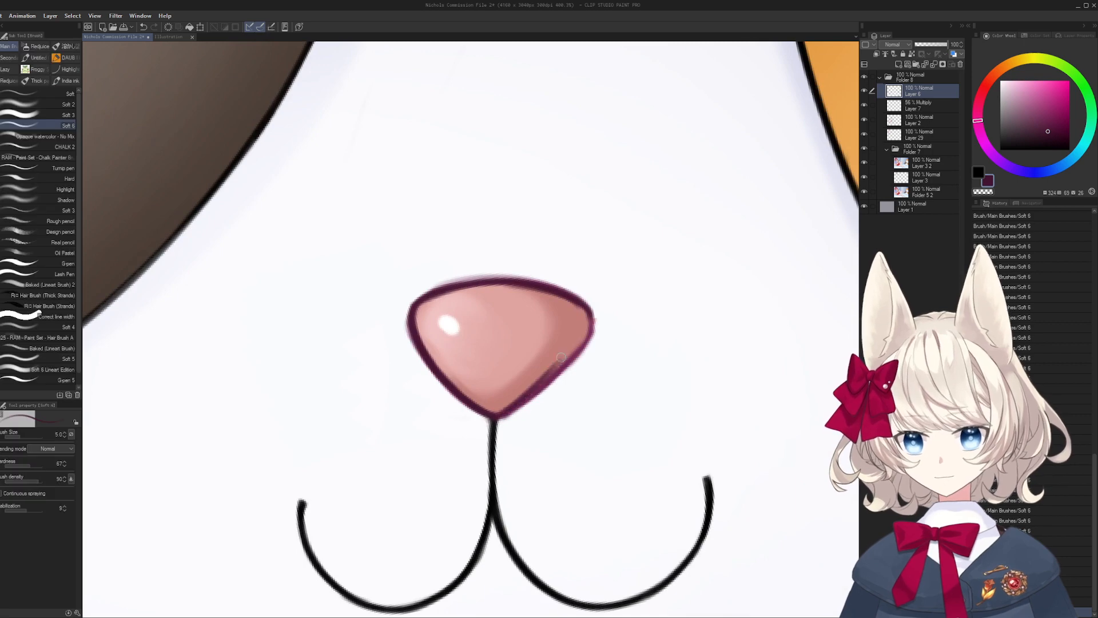
{"action": "left_click_drag", "start_coordinate": [497, 418], "coordinate": [583, 322]}
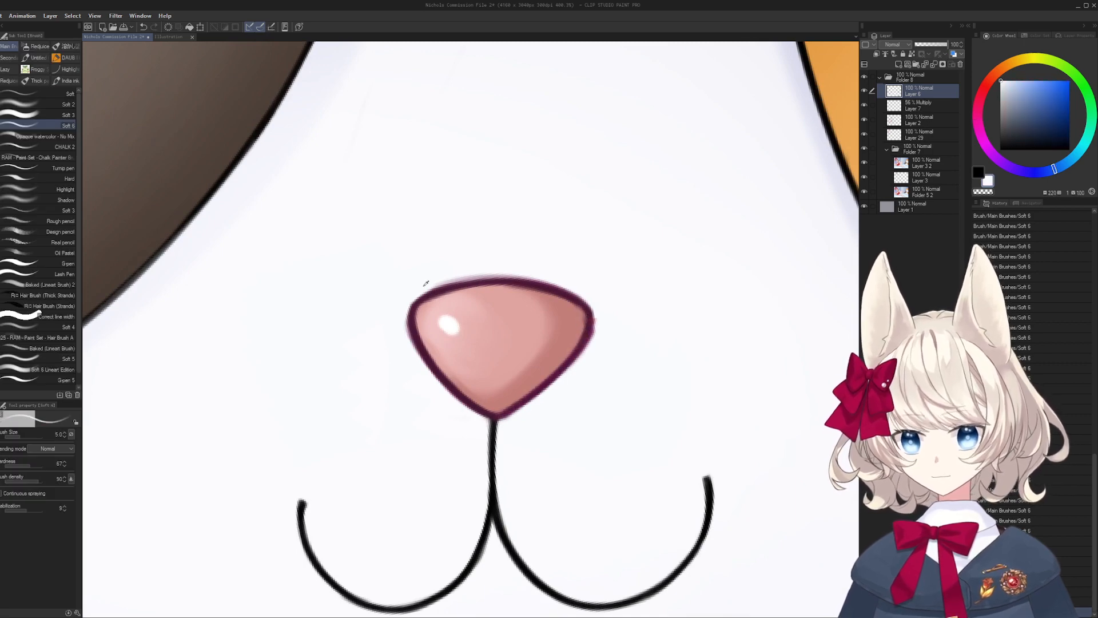
- Trim the outer edge of the nose's purple outline with sampled white at brush size 5
{"action": "key", "text": "r"}
{"action": "mouse_move", "coordinate": [426, 283]}
{"action": "left_mouse_down"}
{"action": "mouse_move", "coordinate": [441, 282]}
{"action": "mouse_move", "coordinate": [521, 404]}
{"action": "left_mouse_up"}
{"action": "key", "text": "b"}
{"action": "key", "text": "r"}
{"action": "key", "text": "b"}
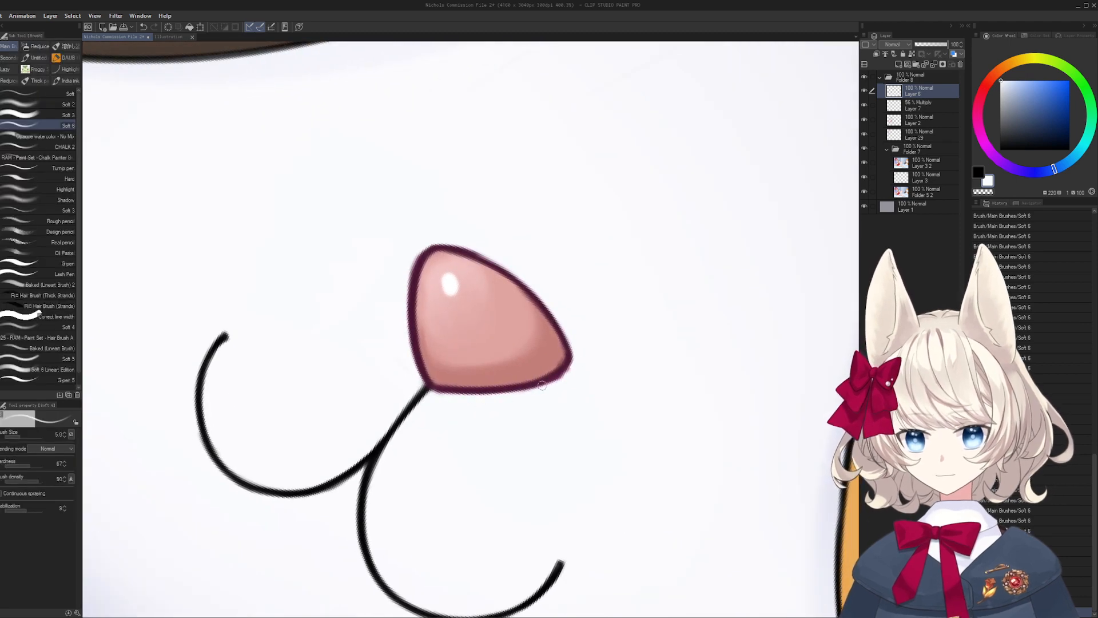
- Refine the nose outline's inner edge with sampled pink and its outer edge with sampled white, undoing one stroke
{"action": "key", "text": "r"}
{"action": "left_click_drag", "start_coordinate": [559, 357], "coordinate": [412, 328]}
{"action": "key", "text": "b"}
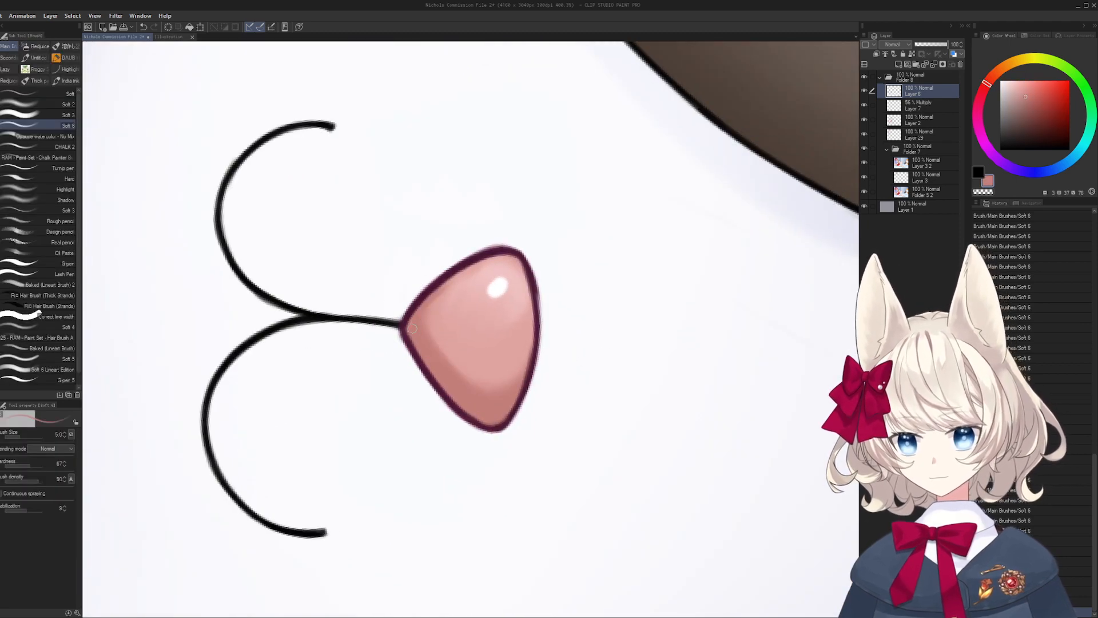
{"action": "left_click", "coordinate": [442, 272], "text": "alt"}
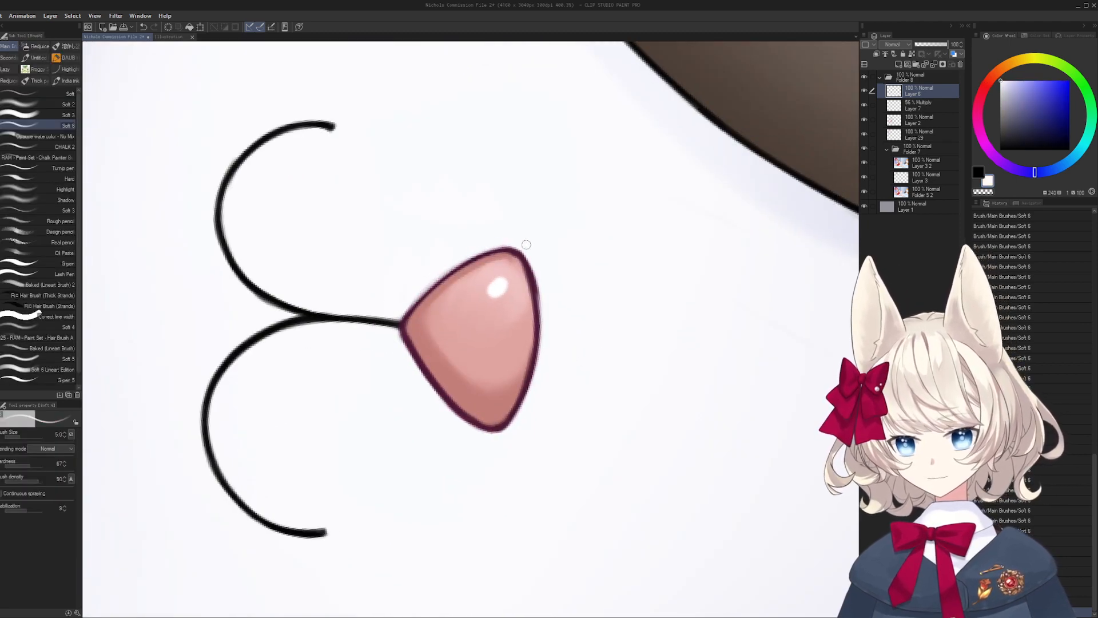
{"action": "key", "text": "ctrl+z"}
{"action": "key", "text": "r"}
{"action": "left_click_drag", "start_coordinate": [527, 242], "coordinate": [442, 285]}
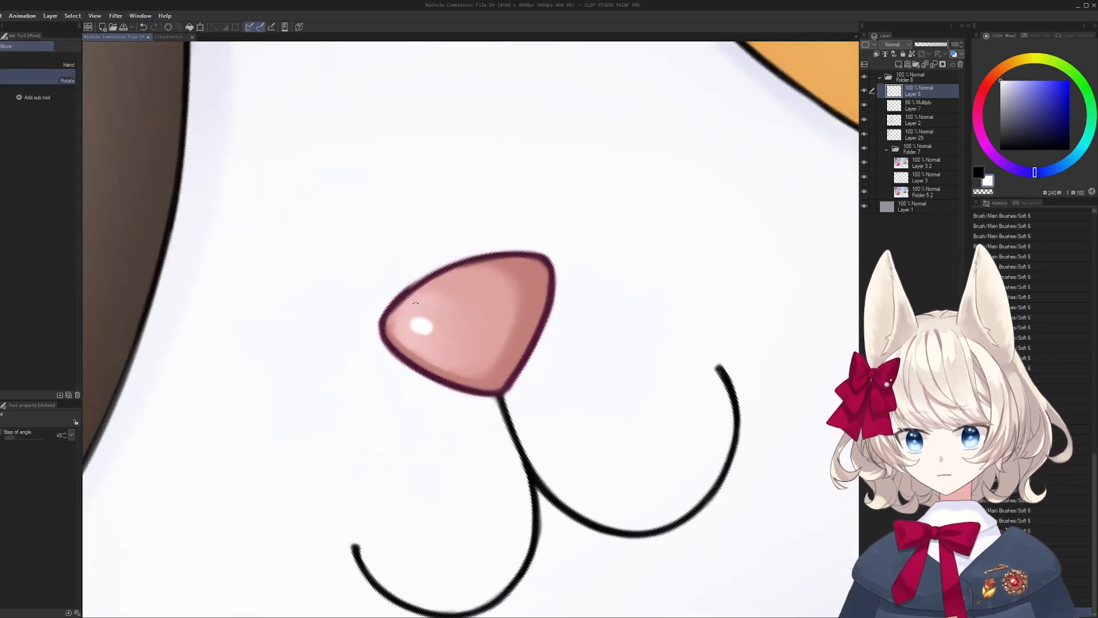
{"action": "key", "text": "b"}
{"action": "left_click", "coordinate": [415, 303], "text": "alt"}
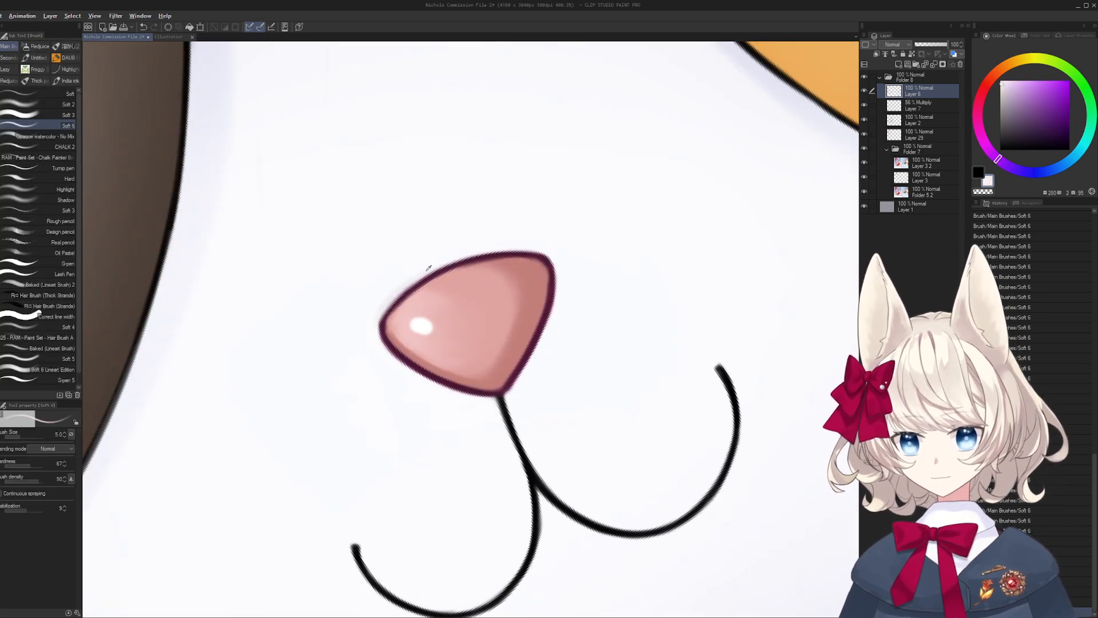
- Smooth the white fur between the brown and orange patches with sampled white, using brush sizes 25 and 70
{"action": "scroll", "coordinate": [398, 288], "scroll_direction": "down", "scroll_amount": 4}
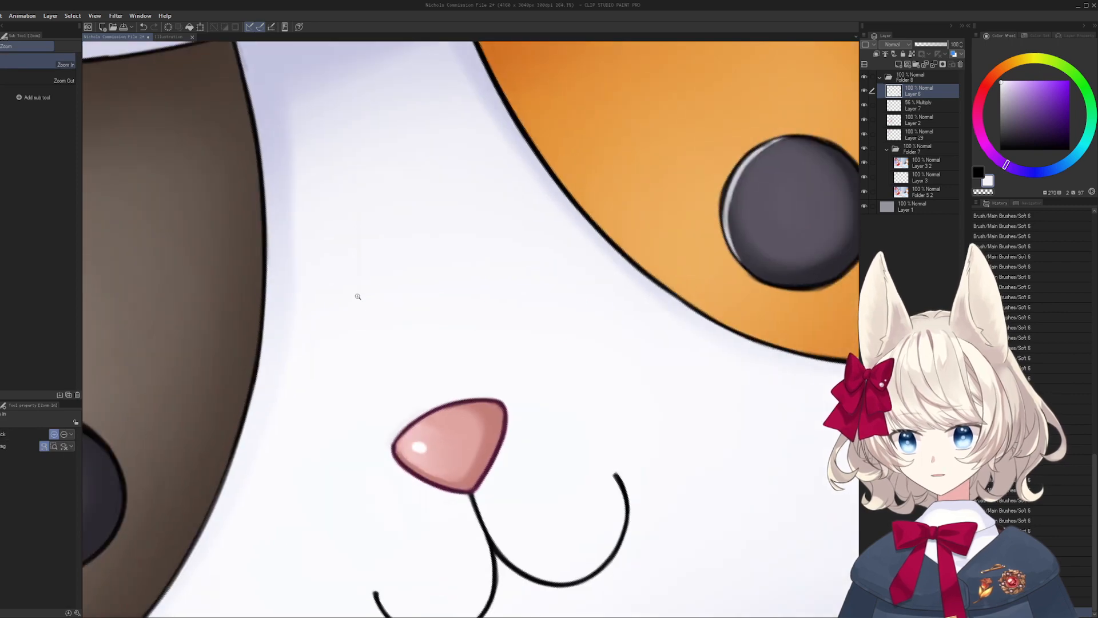
{"action": "left_click", "coordinate": [393, 249], "text": "alt"}
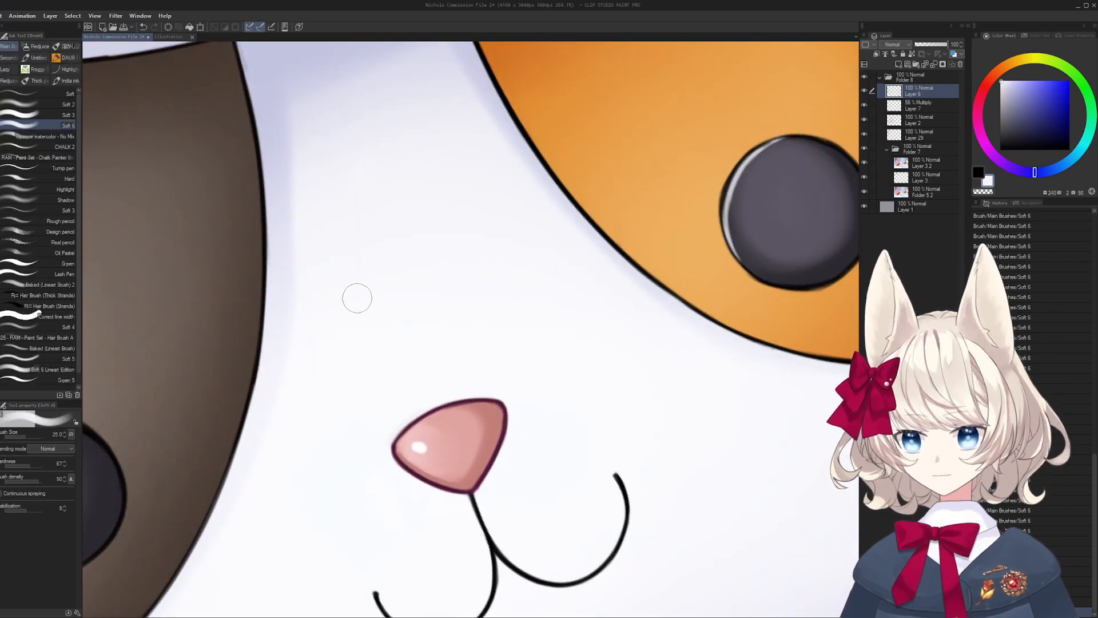
{"action": "left_click_drag", "start_coordinate": [360, 244], "coordinate": [472, 438]}
{"action": "key", "text": "r"}
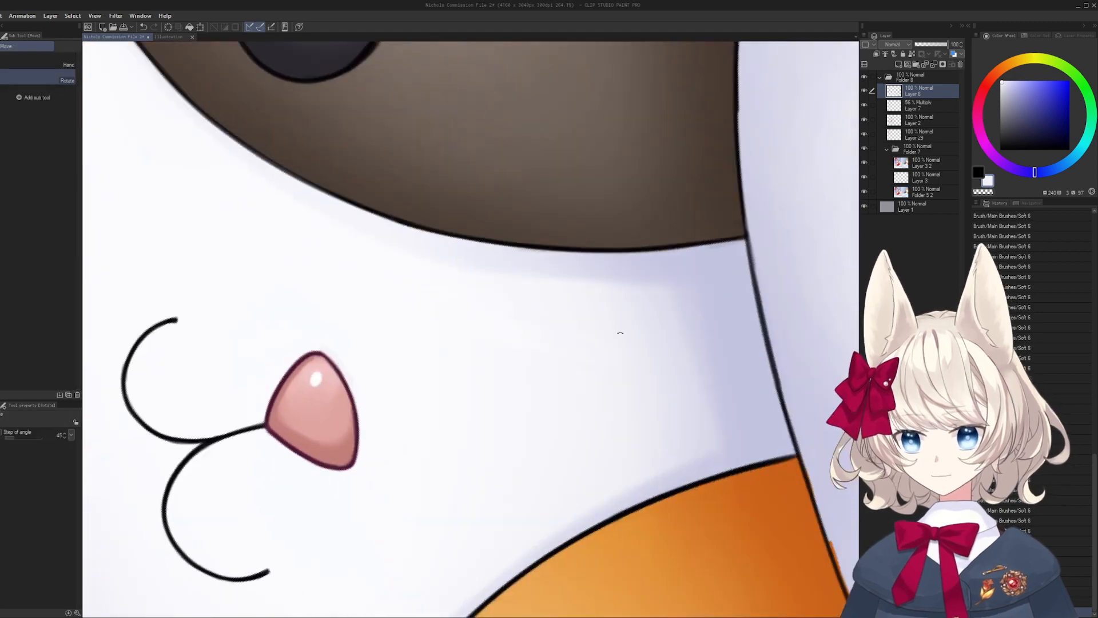
{"action": "left_click_drag", "start_coordinate": [620, 331], "coordinate": [522, 421]}
{"action": "scroll", "coordinate": [470, 377], "scroll_direction": "down", "scroll_amount": 6}
{"action": "key", "text": "b"}
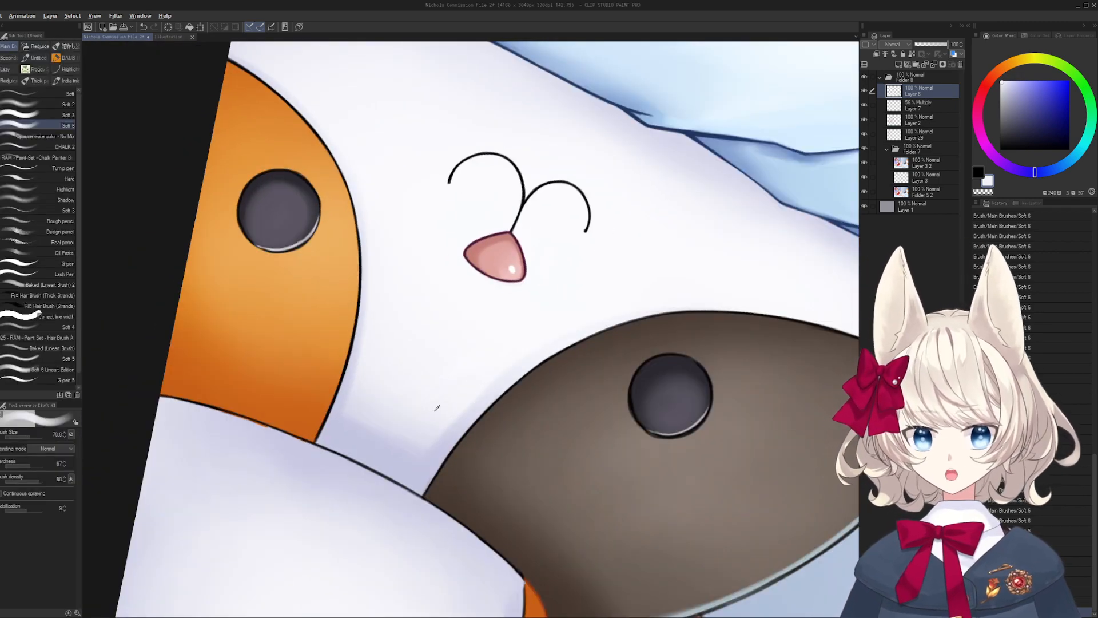
- Clean the outer edge of the eye outline on the brown patch with sampled brown at brush size 7
{"action": "key", "text": "shift+space"}
{"action": "mouse_move", "coordinate": [547, 421]}
{"action": "left_mouse_down"}
{"action": "mouse_move", "coordinate": [566, 248]}
{"action": "mouse_move", "coordinate": [372, 260]}
{"action": "left_mouse_up"}
{"action": "key", "text": "space"}
{"action": "left_click_drag", "start_coordinate": [326, 328], "coordinate": [441, 365]}
{"action": "key", "text": "ctrl+space"}
{"action": "left_click_drag", "start_coordinate": [374, 352], "coordinate": [412, 338]}
{"action": "key", "text": "["}
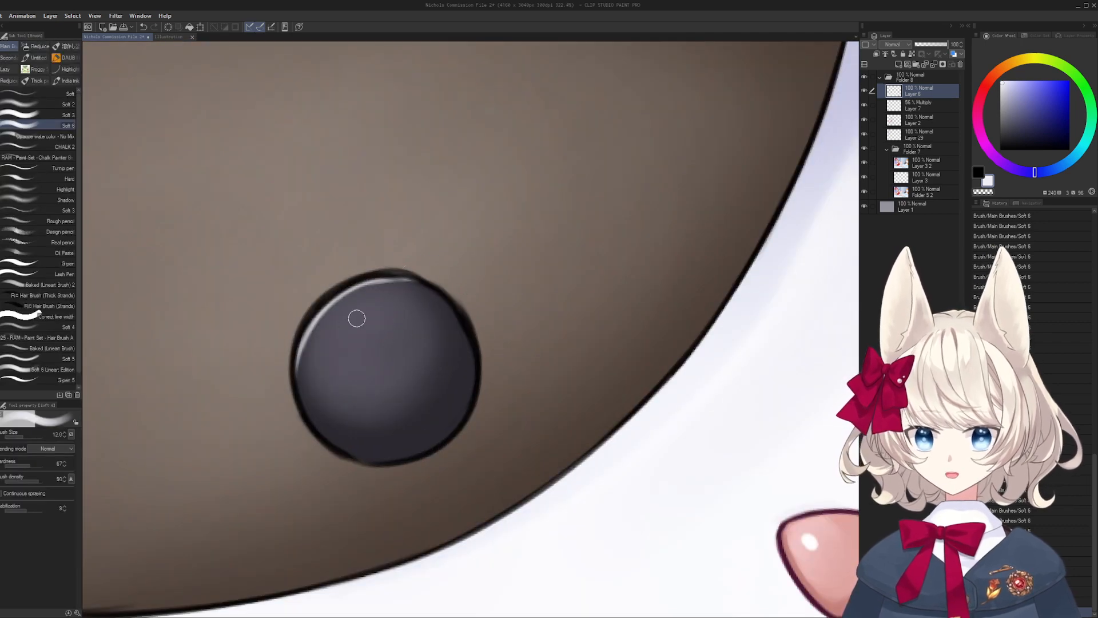
{"action": "left_click", "coordinate": [286, 321], "text": "alt"}
{"action": "key", "text": "]"}
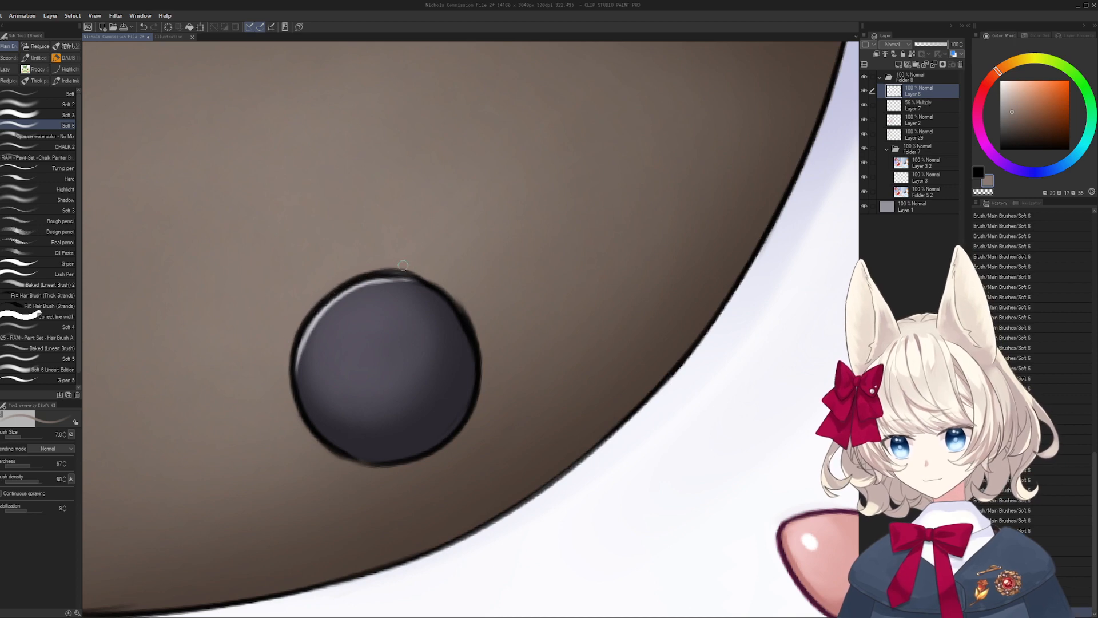
- Continue rounding the outside of the eye outline with patch brown at brush size 10
{"action": "key", "text": "shift+space"}
{"action": "mouse_move", "coordinate": [434, 275]}
{"action": "left_mouse_down"}
{"action": "mouse_move", "coordinate": [358, 319]}
{"action": "mouse_move", "coordinate": [387, 332]}
{"action": "left_mouse_up"}
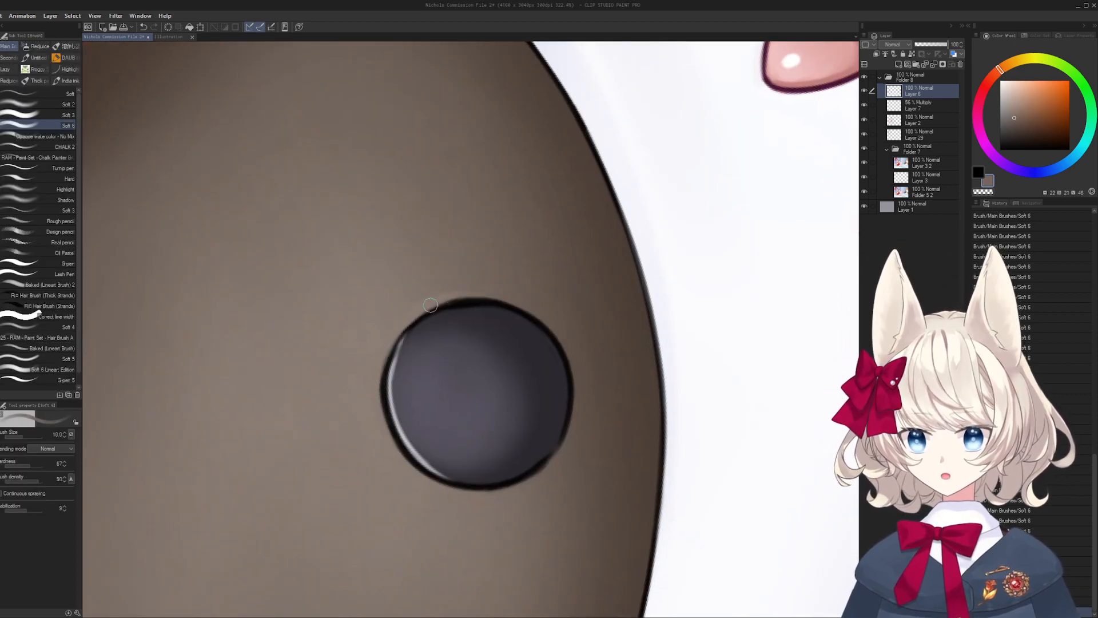
{"action": "key", "text": "shift+space"}
{"action": "left_click_drag", "start_coordinate": [446, 293], "coordinate": [507, 365]}
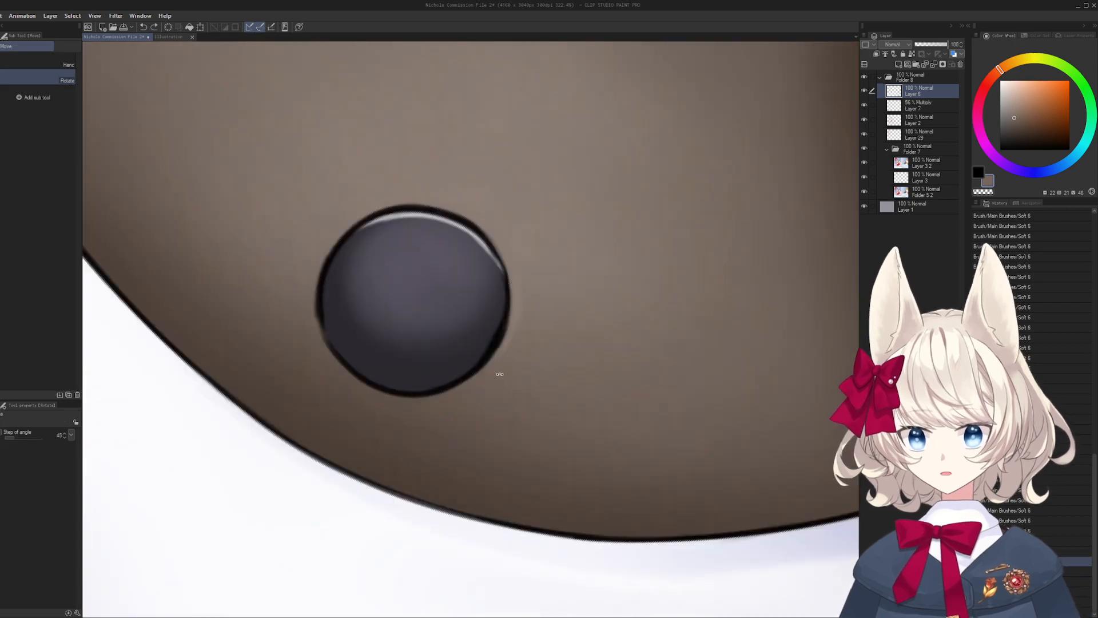
- Even out the black eye outline on the brown patch with sampled dark colours, using brush sizes 15, 12 and 8
{"action": "left_click", "coordinate": [464, 232], "text": "alt"}
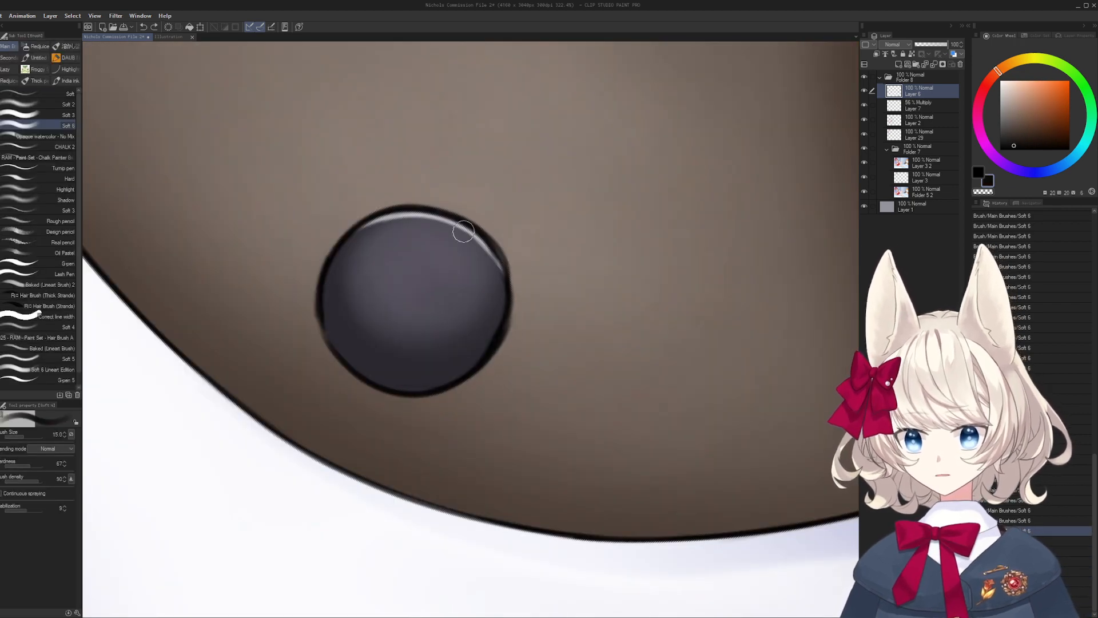
{"action": "left_click", "coordinate": [330, 279], "text": "alt"}
{"action": "left_click_drag", "start_coordinate": [319, 267], "coordinate": [316, 314]}
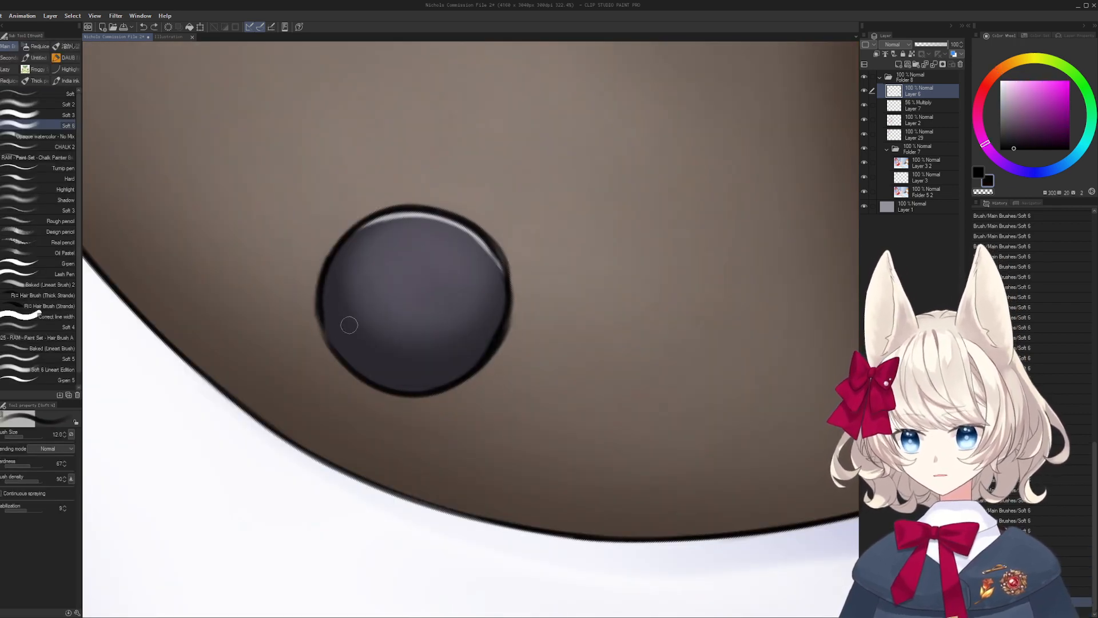
{"action": "key", "text": "shift+space"}
{"action": "mouse_move", "coordinate": [608, 310]}
{"action": "left_mouse_down"}
{"action": "mouse_move", "coordinate": [611, 341]}
{"action": "mouse_move", "coordinate": [588, 406]}
{"action": "left_mouse_up"}
{"action": "key", "text": "["}
{"action": "key", "text": "["}
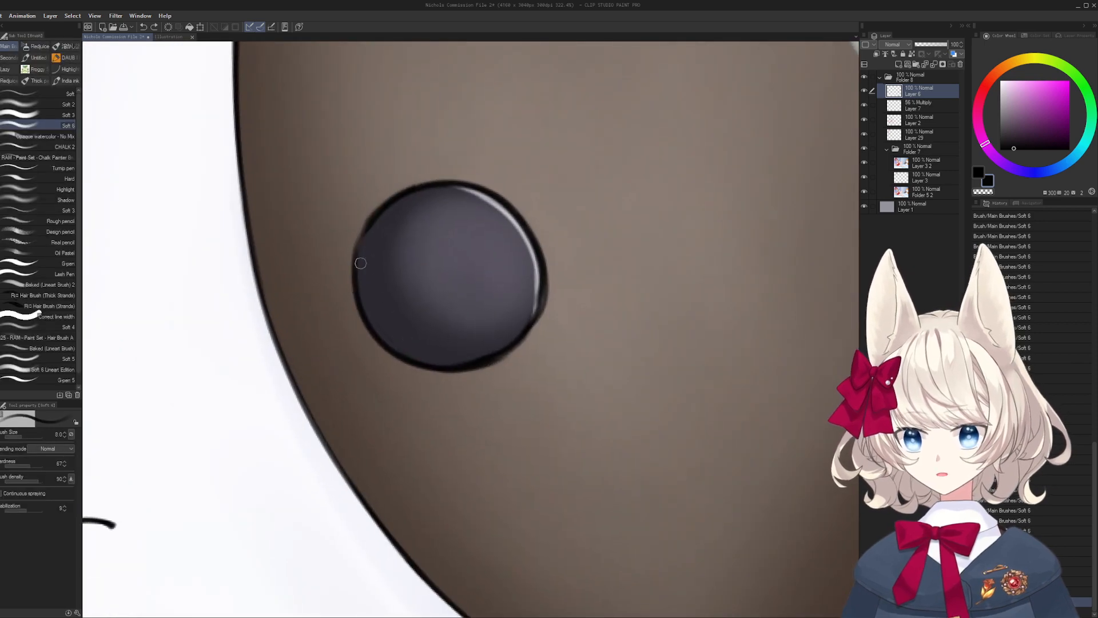
{"action": "key", "text": "shift+space"}
{"action": "left_click_drag", "start_coordinate": [358, 275], "coordinate": [476, 288]}
- Switch to the Ellipse figure tool and add a new raster layer above Layer 6
{"action": "key", "text": "u"}
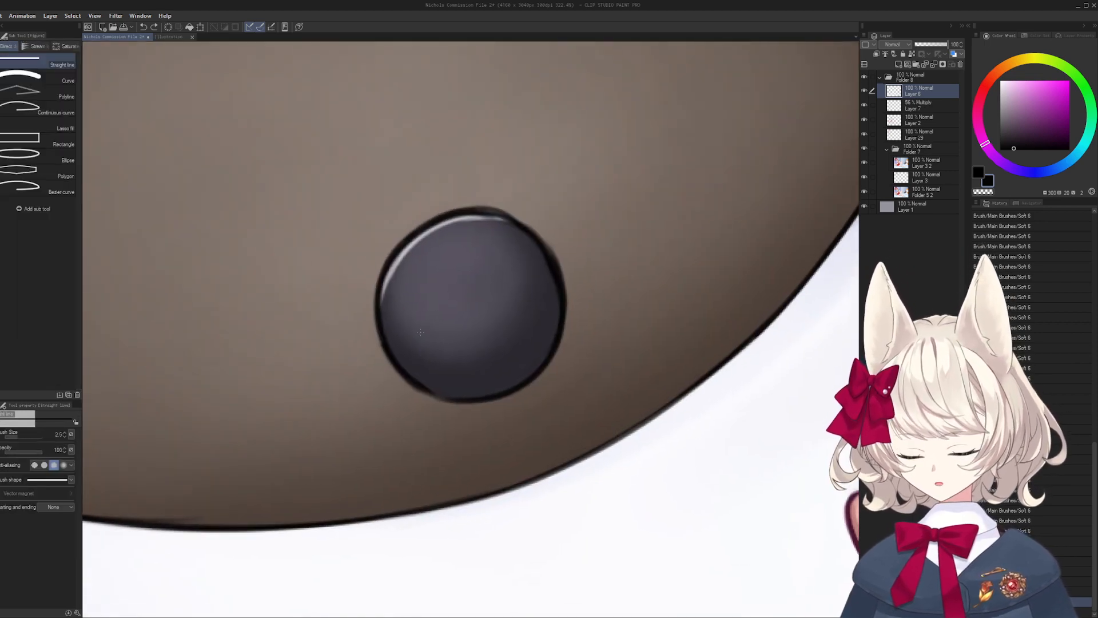
{"action": "left_click", "coordinate": [58, 160]}
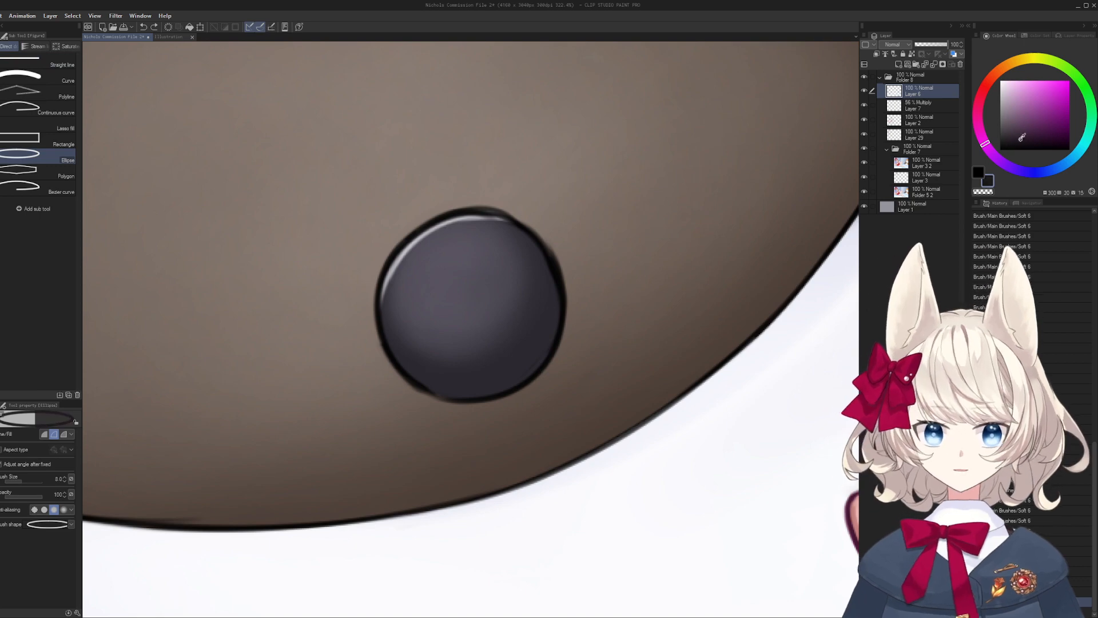
{"action": "key", "text": "ctrl+shift+n"}
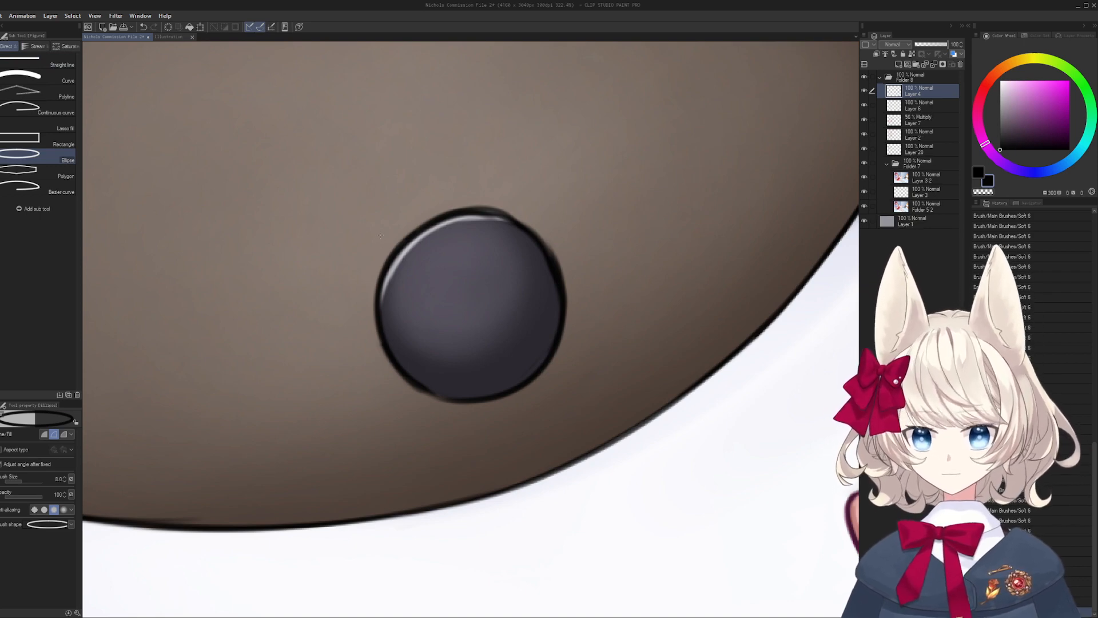
- Try to outline the eye on the brown patch with a black ellipse at brush size 8, nudging it into place
{"action": "left_click_drag", "start_coordinate": [370, 207], "coordinate": [565, 398]}
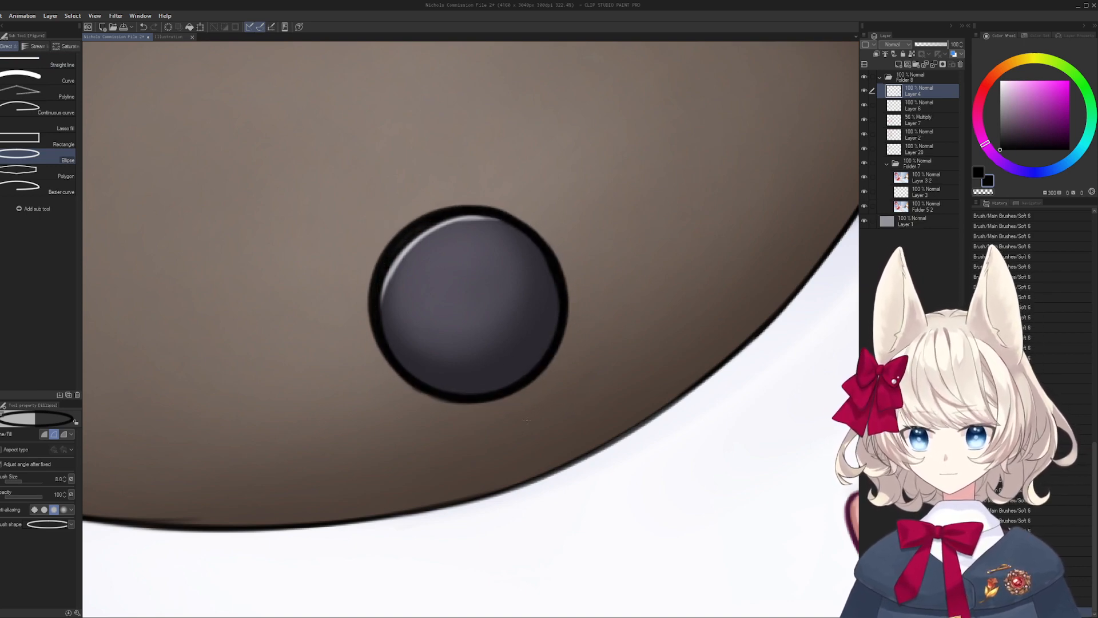
{"action": "key", "text": "k"}
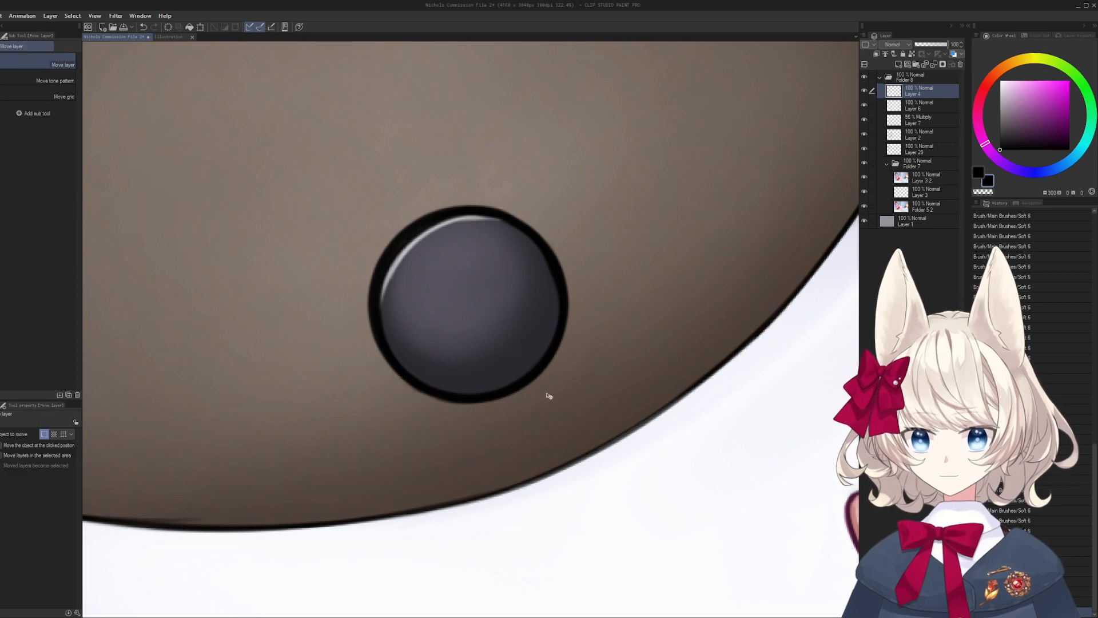
{"action": "mouse_move", "coordinate": [547, 392]}
{"action": "left_mouse_down"}
{"action": "mouse_move", "coordinate": [559, 400]}
{"action": "mouse_move", "coordinate": [554, 392]}
{"action": "left_mouse_up"}
{"action": "scroll", "coordinate": [555, 392], "scroll_direction": "down", "scroll_amount": 6}
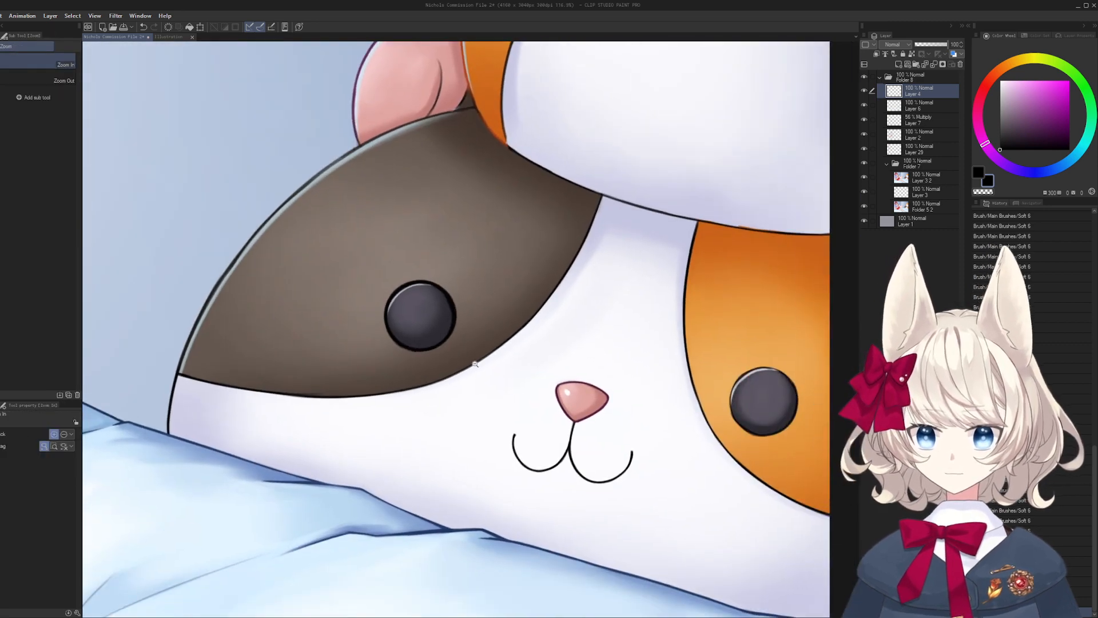
{"action": "key", "text": "b"}
{"action": "left_click_drag", "start_coordinate": [423, 320], "coordinate": [408, 299]}
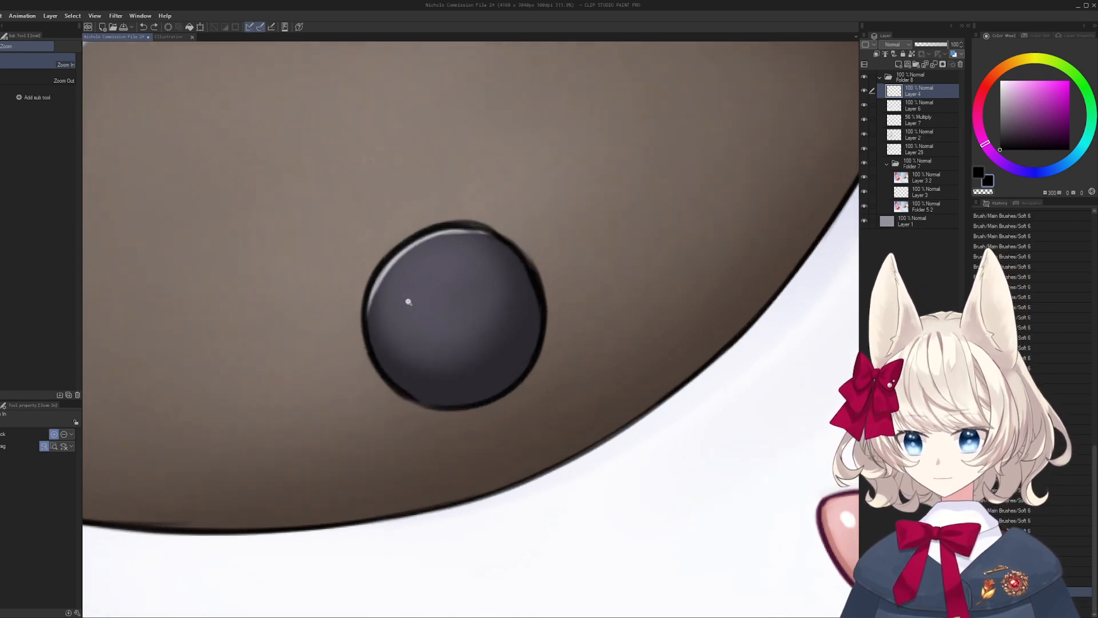
- Draw a black ellipse ring around the eye at brush size 5, redrawing it once, and scale it to fit the existing outline
{"action": "key", "text": "u"}
{"action": "left_click", "coordinate": [44, 154]}
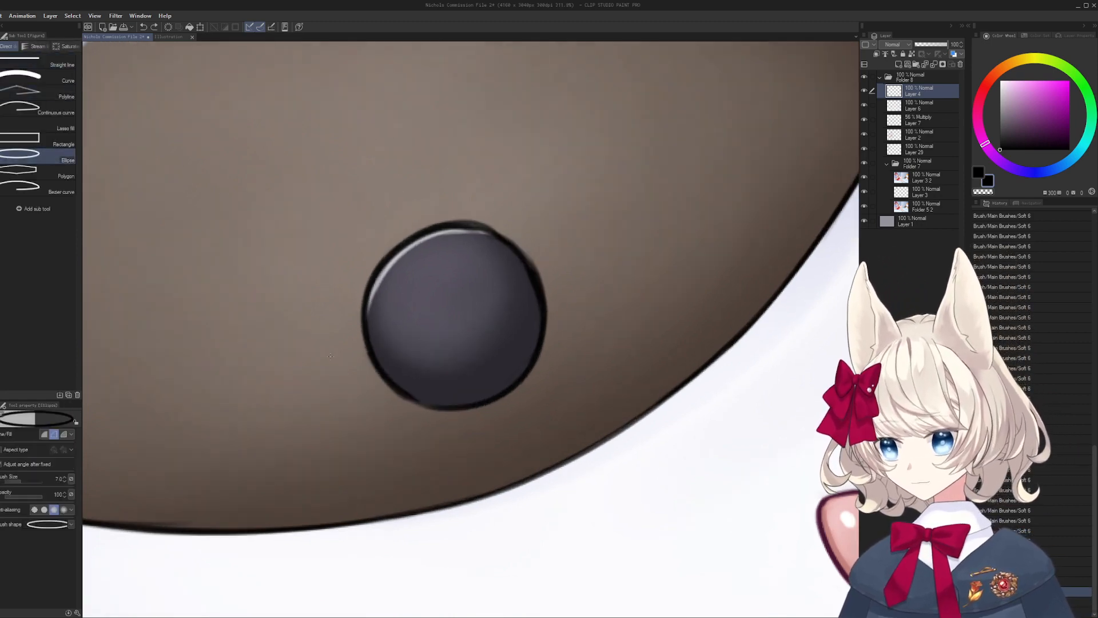
{"action": "left_click_drag", "start_coordinate": [354, 207], "coordinate": [544, 404]}
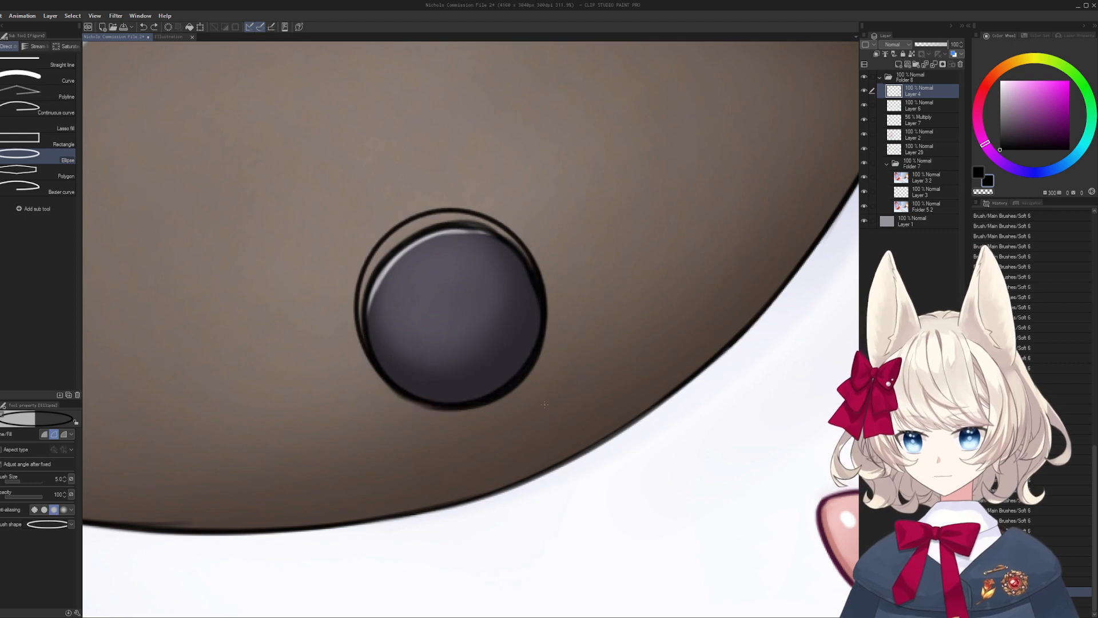
{"action": "key", "text": "ctrl+z"}
{"action": "mouse_move", "coordinate": [352, 222]}
{"action": "left_mouse_down"}
{"action": "mouse_move", "coordinate": [551, 423]}
{"action": "mouse_move", "coordinate": [536, 398]}
{"action": "left_mouse_up"}
{"action": "key", "text": "k"}
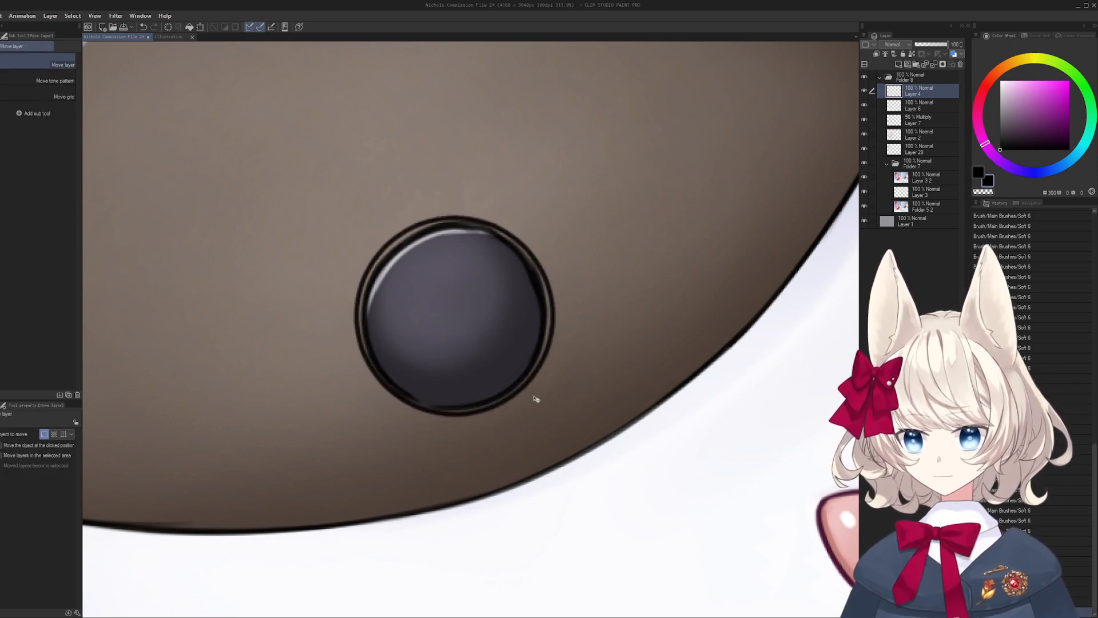
{"action": "key", "text": "ctrl+t"}
{"action": "left_click_drag", "start_coordinate": [556, 213], "coordinate": [545, 220]}
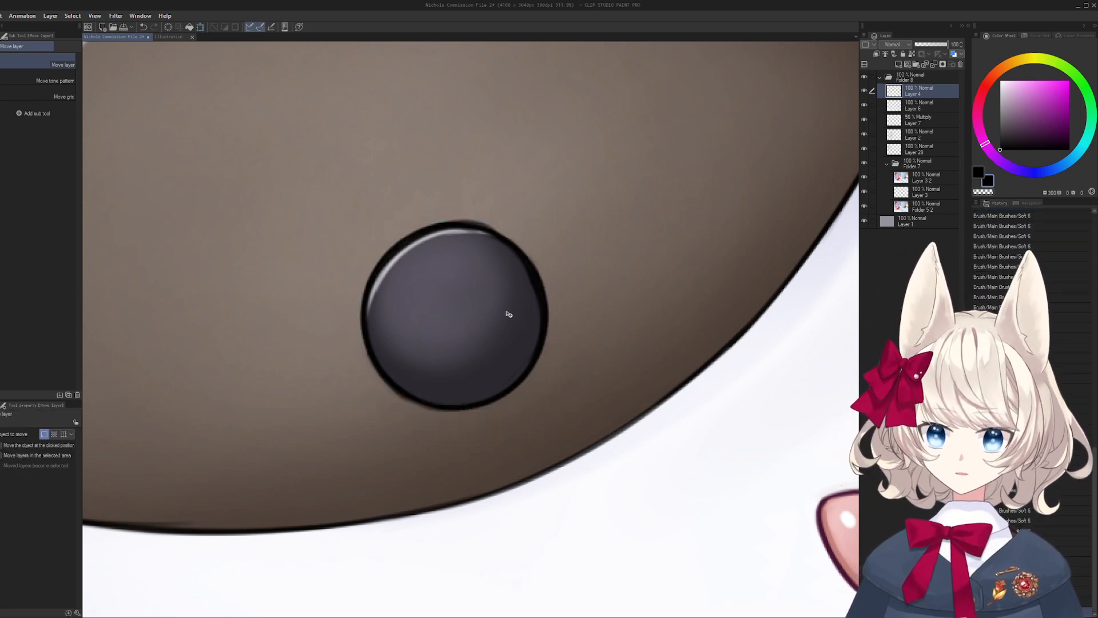
{"action": "scroll", "coordinate": [498, 307], "scroll_direction": "down", "scroll_amount": 5}
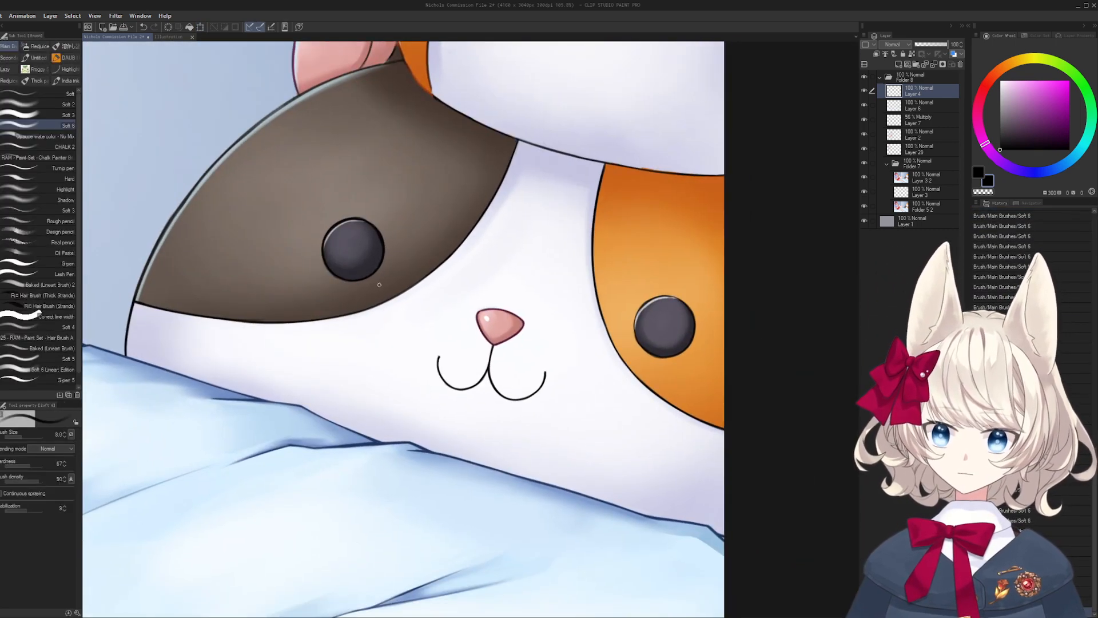
{"action": "left_click_drag", "start_coordinate": [380, 284], "coordinate": [617, 355]}
- Sample the eye's grey-purple on Layer 6 and compare the eye with the new ring layer hidden and shown
{"action": "left_click", "coordinate": [870, 107]}
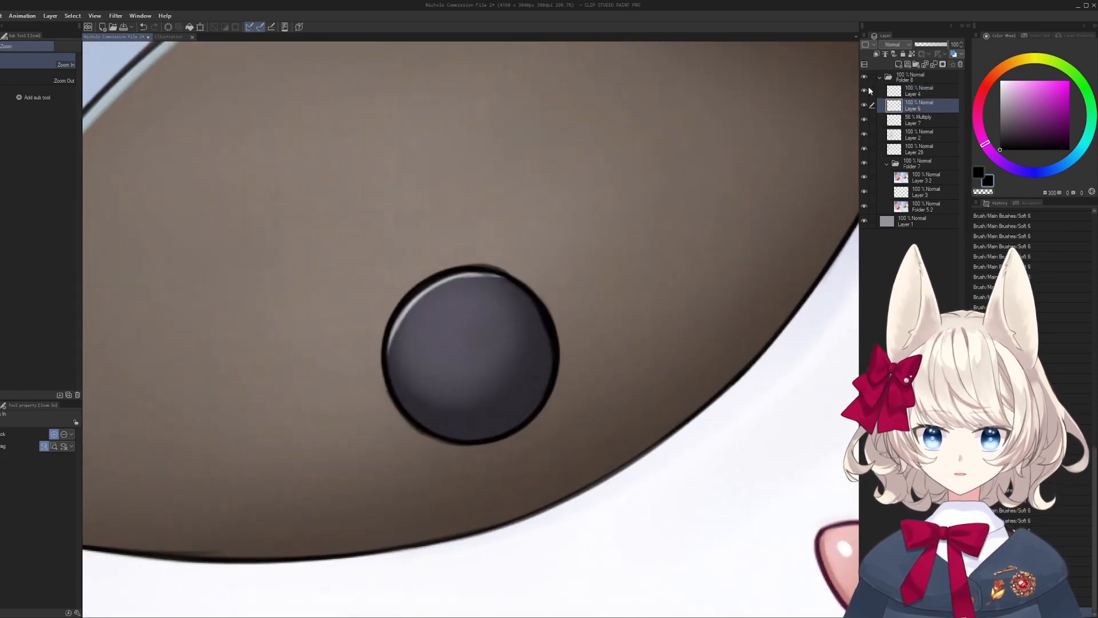
{"action": "key", "text": "b"}
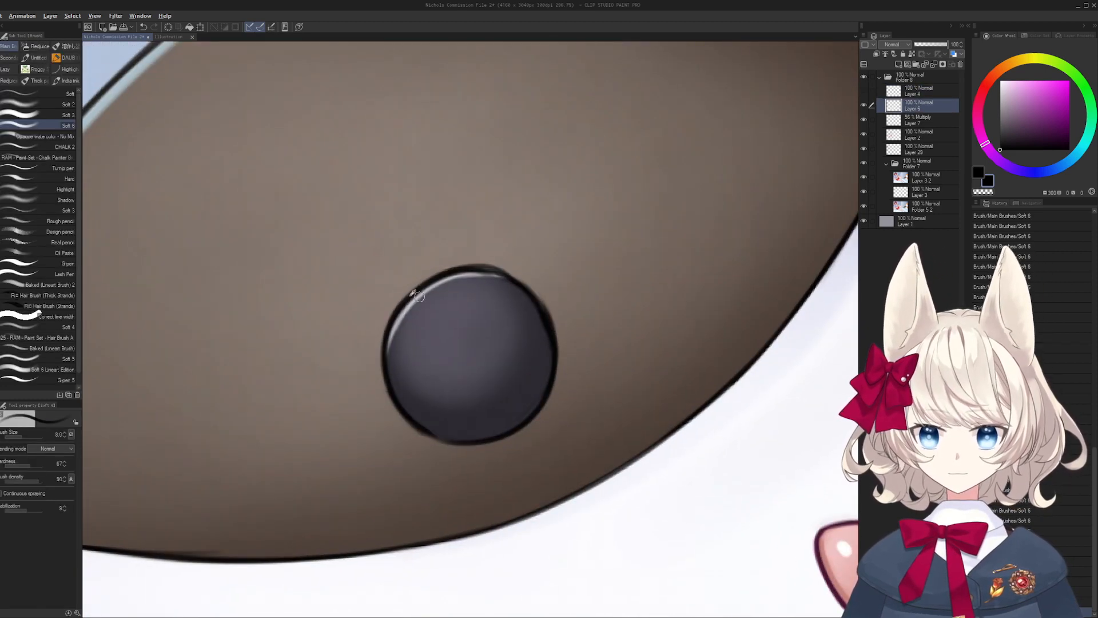
{"action": "left_click", "coordinate": [377, 320], "text": "alt"}
{"action": "key", "text": "bracketright"}
{"action": "left_click", "coordinate": [466, 346], "text": "alt"}
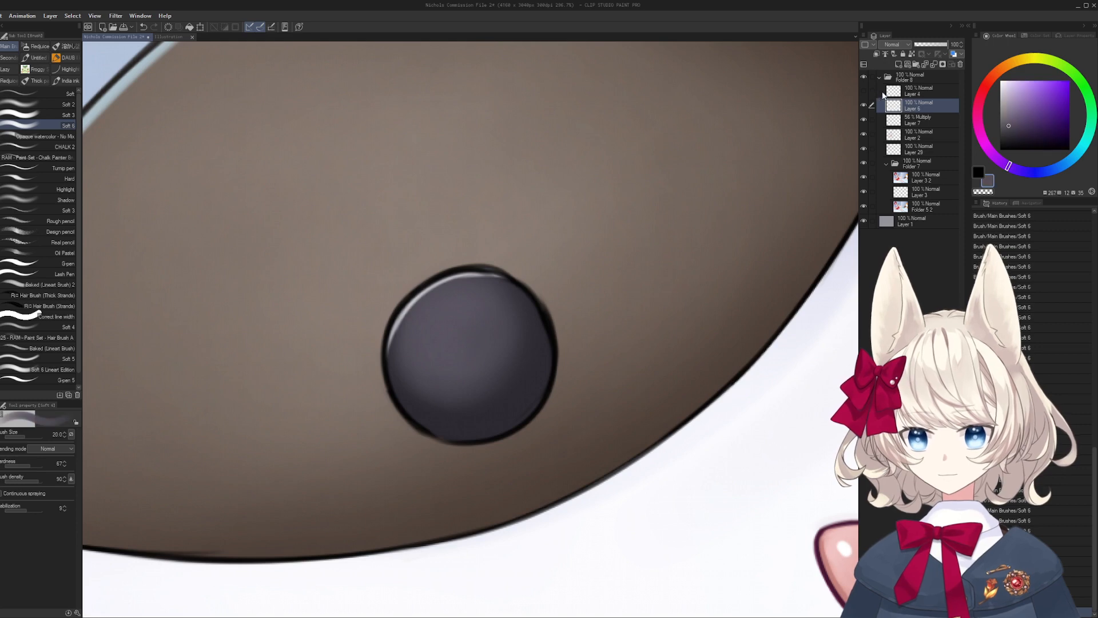
{"action": "left_click", "coordinate": [864, 105]}
{"action": "left_click", "coordinate": [863, 105]}
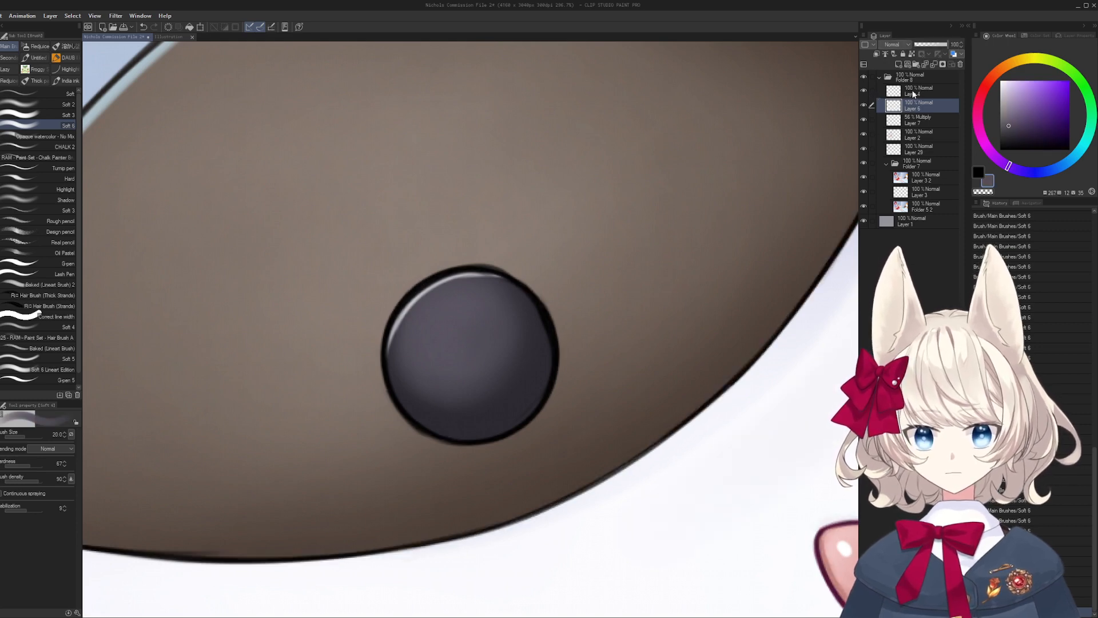
- Fill the ring's interior with the sampled grey-purple on Layer 6 while Folder 7 is hidden, undoing a fill on Layer 4
{"action": "left_click", "coordinate": [864, 164]}
{"action": "key", "text": "g"}
{"action": "left_click", "coordinate": [448, 358]}
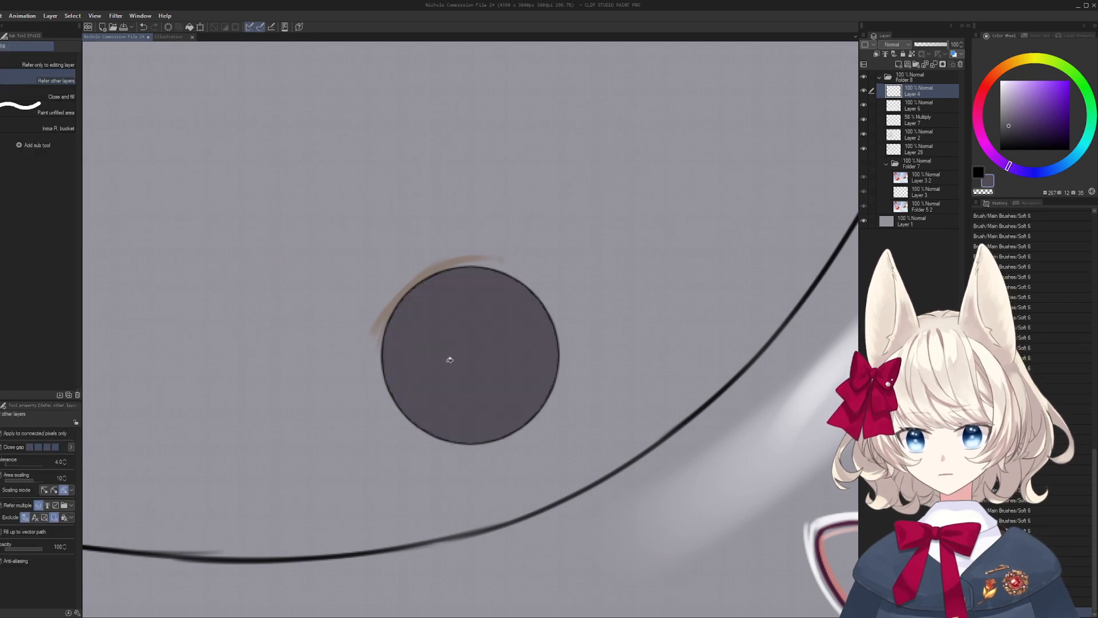
{"action": "key", "text": "ctrl+z"}
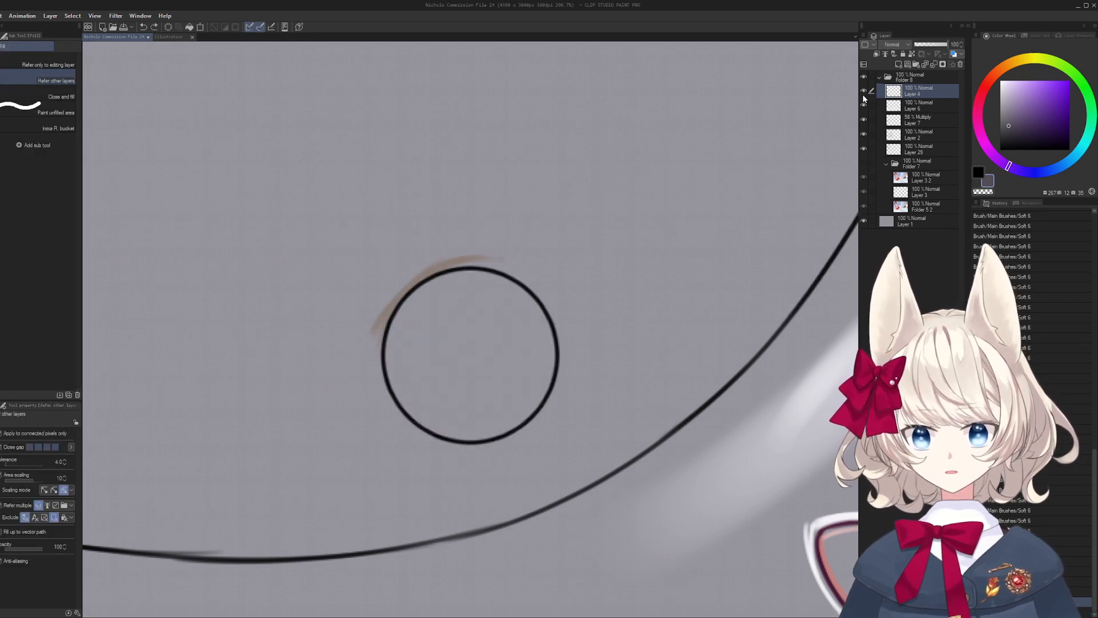
{"action": "left_click", "coordinate": [918, 105]}
{"action": "left_click", "coordinate": [468, 346]}
{"action": "left_click", "coordinate": [882, 90]}
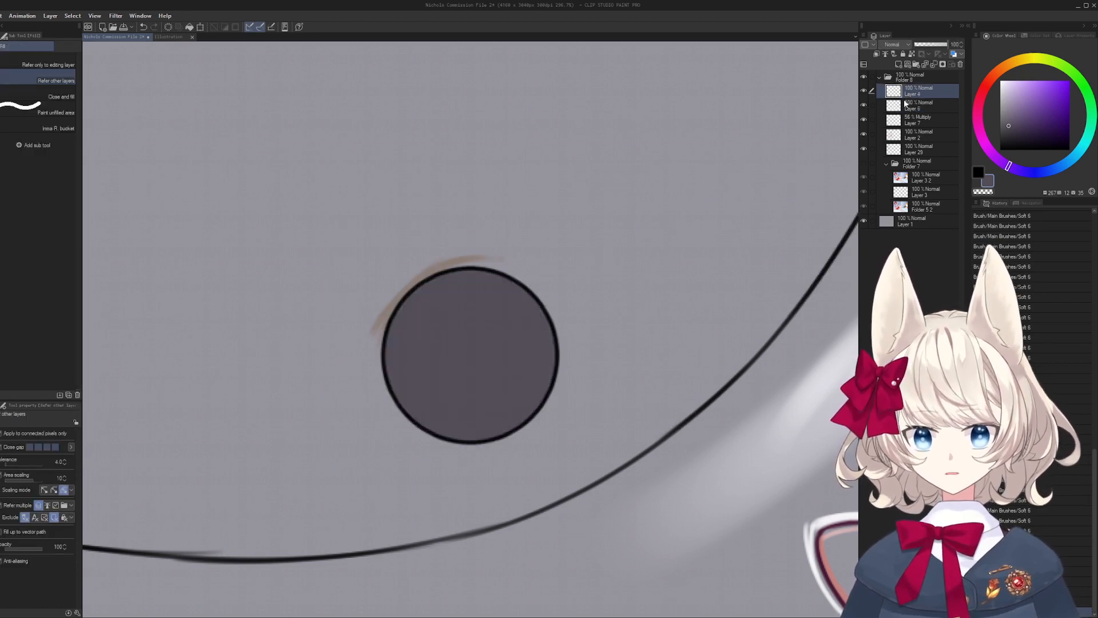
{"action": "key", "text": "/"}
{"action": "scroll", "coordinate": [727, 147], "scroll_direction": "down", "scroll_amount": 2}
{"action": "left_click", "coordinate": [863, 164]}
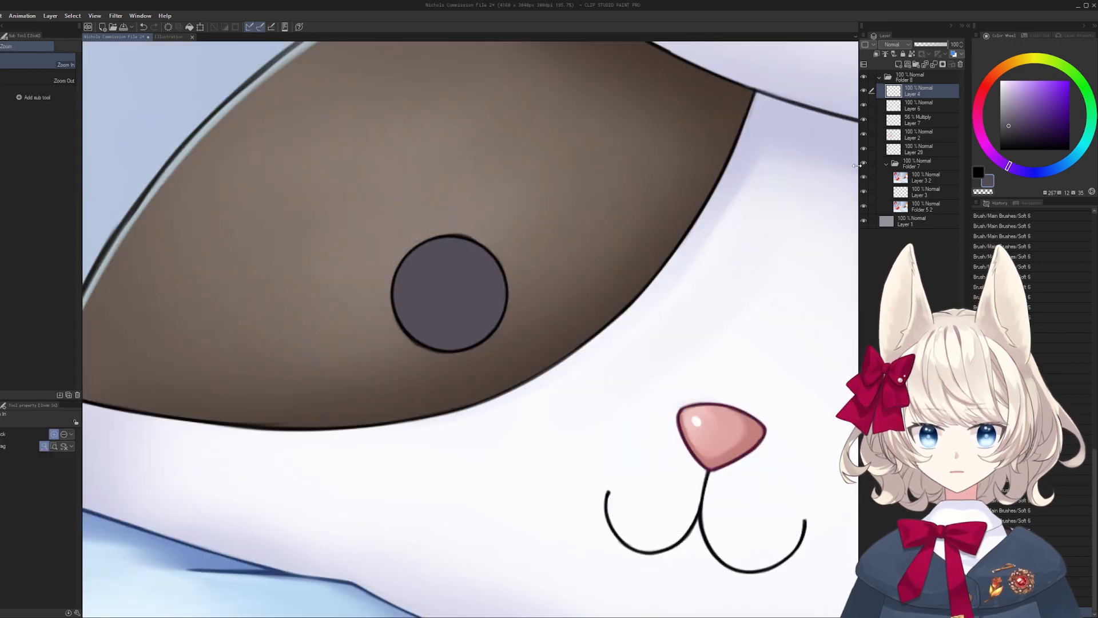
- Add a new layer beneath Layer 6 and cover the old outline remnants around the ring with sampled brown at brush size 30
{"action": "left_click", "coordinate": [453, 264]}
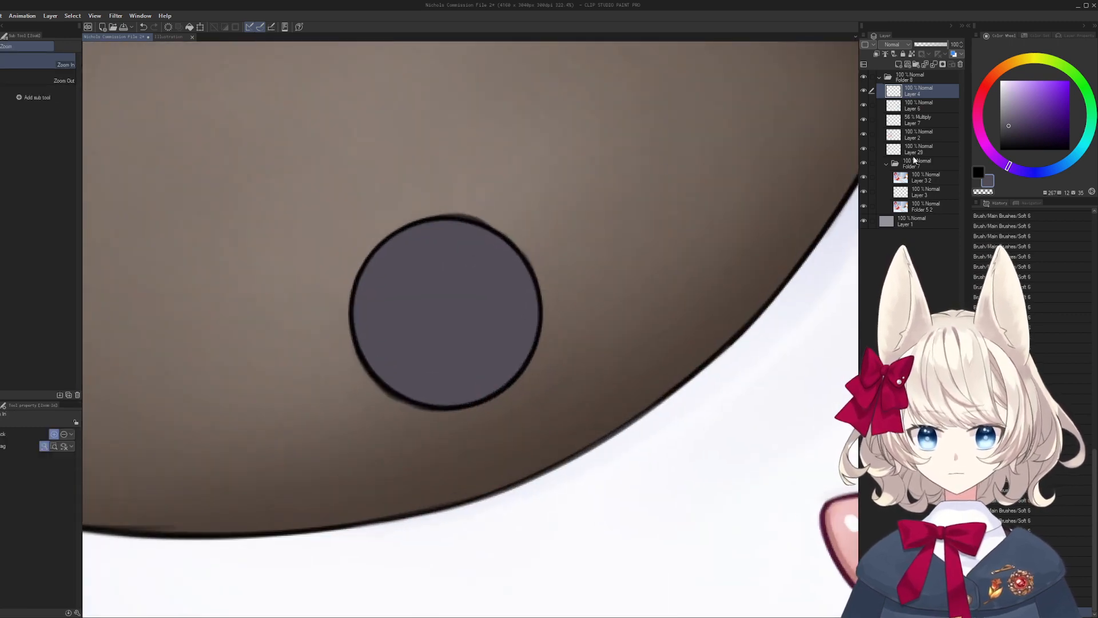
{"action": "left_click", "coordinate": [918, 108]}
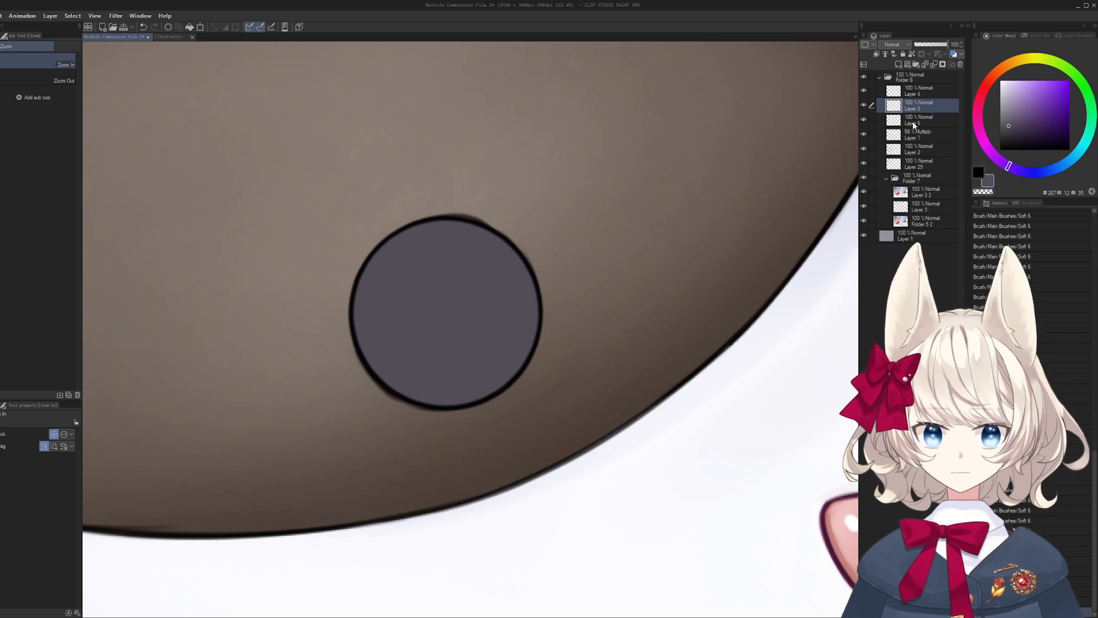
{"action": "key", "text": "ctrl+shift+n"}
{"action": "key", "text": "b"}
{"action": "left_click", "coordinate": [501, 207], "text": "alt"}
{"action": "key", "text": "bracketright"}
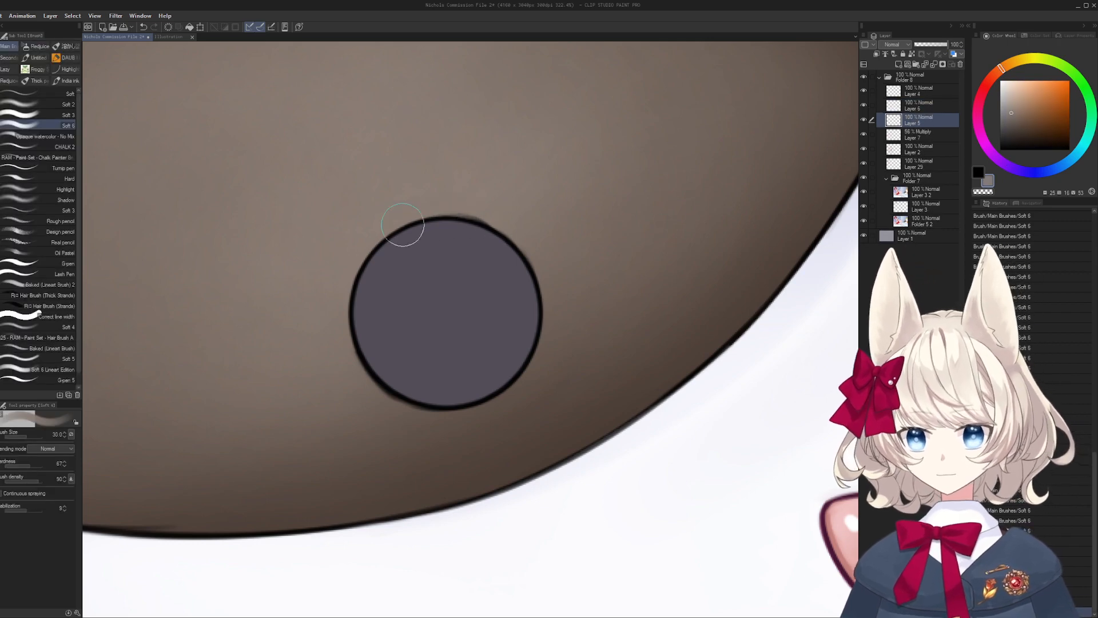
{"action": "left_click_drag", "start_coordinate": [358, 337], "coordinate": [427, 363]}
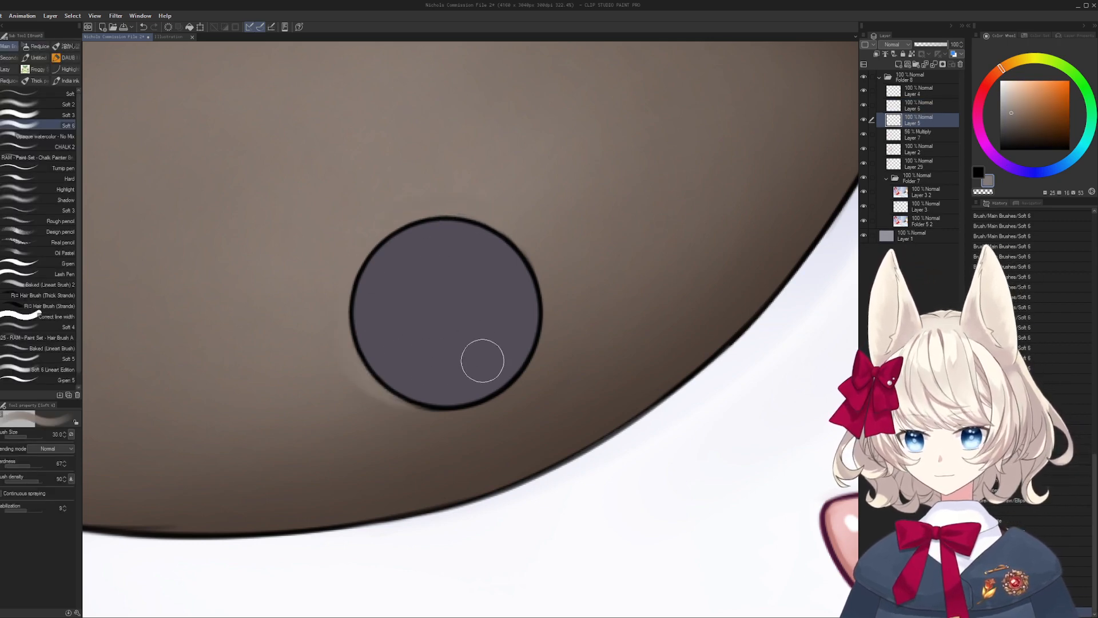
{"action": "left_click", "coordinate": [335, 374], "text": "alt"}
- Blend the brown shading around the eye with sampled patch browns at brush size 60
{"action": "key", "text": "r"}
{"action": "mouse_move", "coordinate": [430, 197]}
{"action": "left_mouse_down"}
{"action": "mouse_move", "coordinate": [611, 346]}
{"action": "mouse_move", "coordinate": [539, 446]}
{"action": "left_mouse_up"}
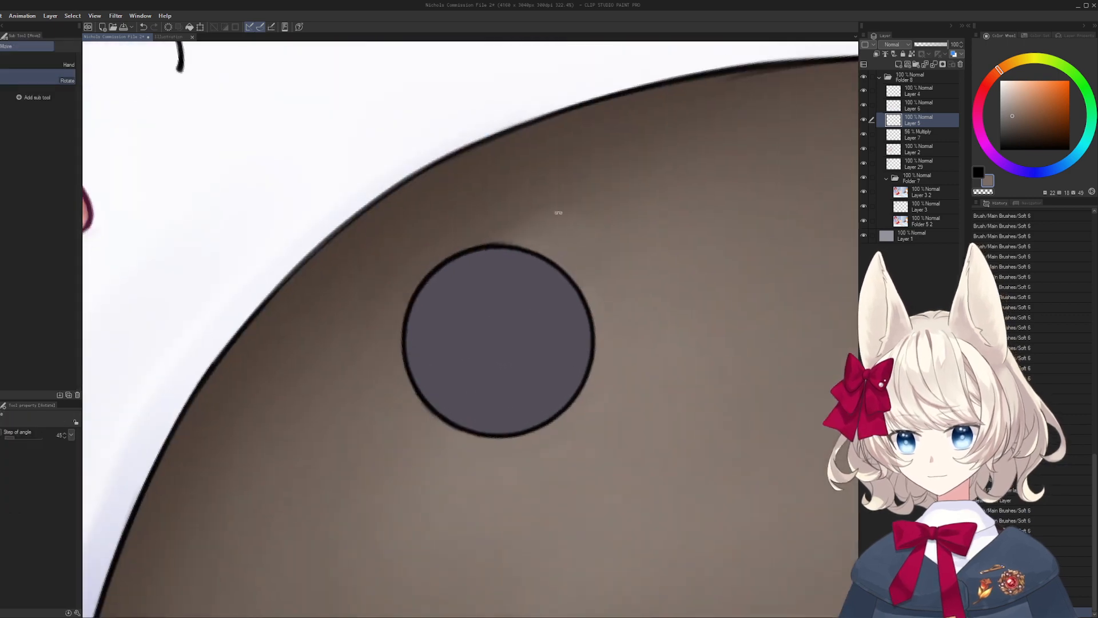
{"action": "left_click", "coordinate": [559, 212], "text": "alt"}
{"action": "key", "text": "bracketright"}
{"action": "mouse_move", "coordinate": [540, 197]}
{"action": "left_mouse_down"}
{"action": "mouse_move", "coordinate": [620, 179]}
{"action": "mouse_move", "coordinate": [597, 195]}
{"action": "left_mouse_up"}
{"action": "left_click", "coordinate": [645, 236], "text": "alt"}
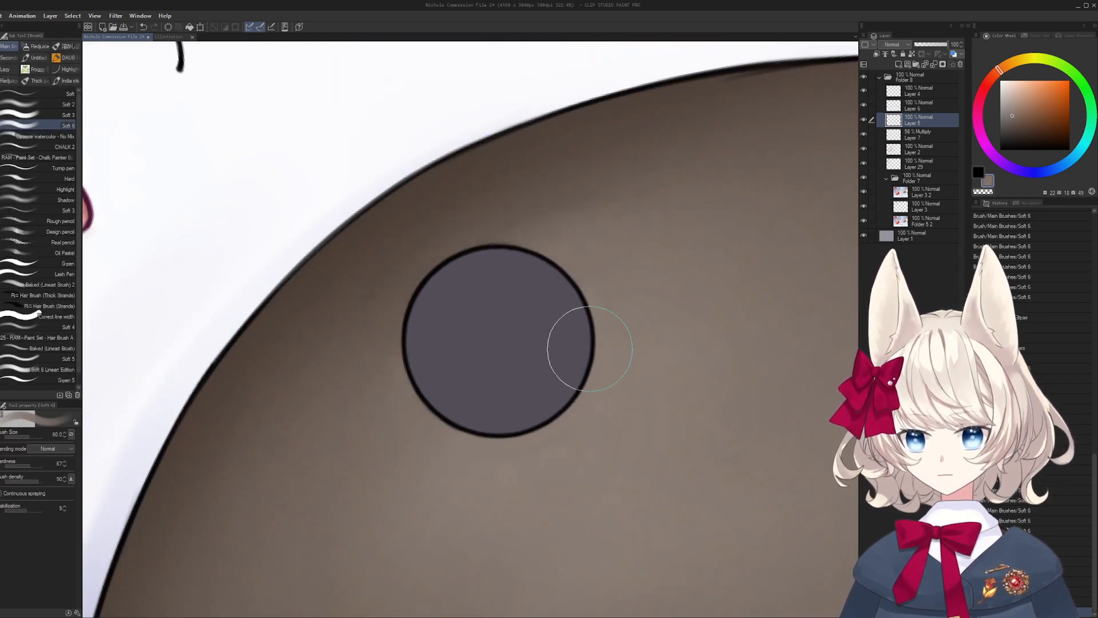
{"action": "left_click", "coordinate": [587, 386], "text": "alt"}
{"action": "left_click_drag", "start_coordinate": [423, 372], "coordinate": [475, 405]}
{"action": "mouse_move", "coordinate": [481, 274]}
{"action": "left_mouse_down"}
{"action": "mouse_move", "coordinate": [588, 335]}
{"action": "mouse_move", "coordinate": [408, 382]}
{"action": "left_mouse_up"}
{"action": "key", "text": "ctrl+at"}
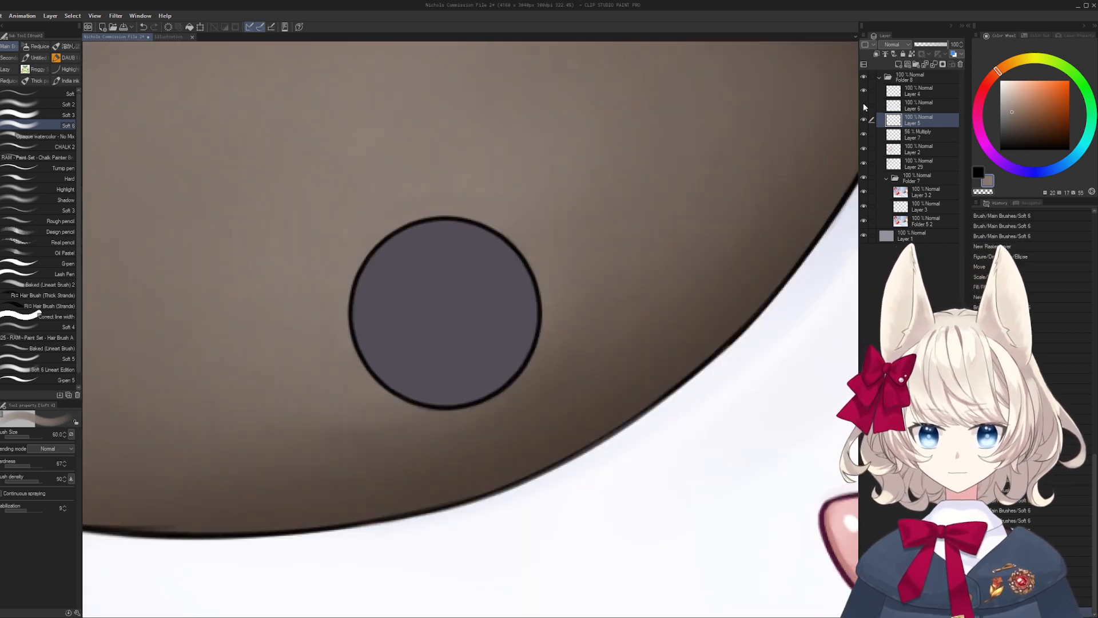
- Hide Folder 7 and toggle the eye layers' visibility to check what each one contains
{"action": "left_click", "coordinate": [863, 119]}
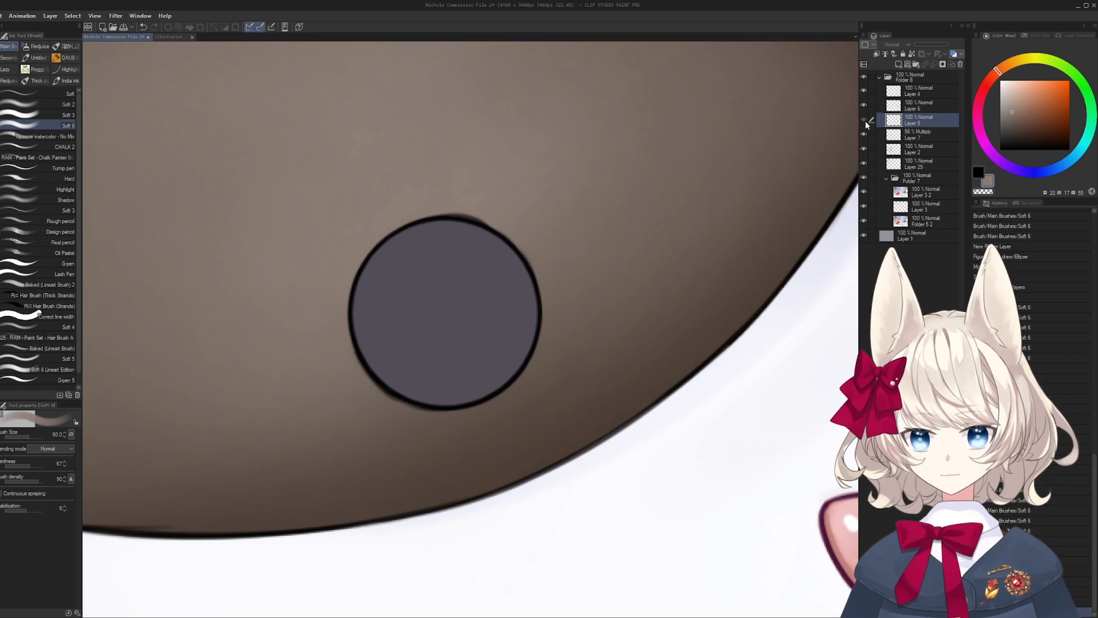
{"action": "left_click", "coordinate": [865, 120]}
{"action": "left_click", "coordinate": [864, 177]}
{"action": "left_click", "coordinate": [864, 105]}
{"action": "left_click", "coordinate": [864, 106]}
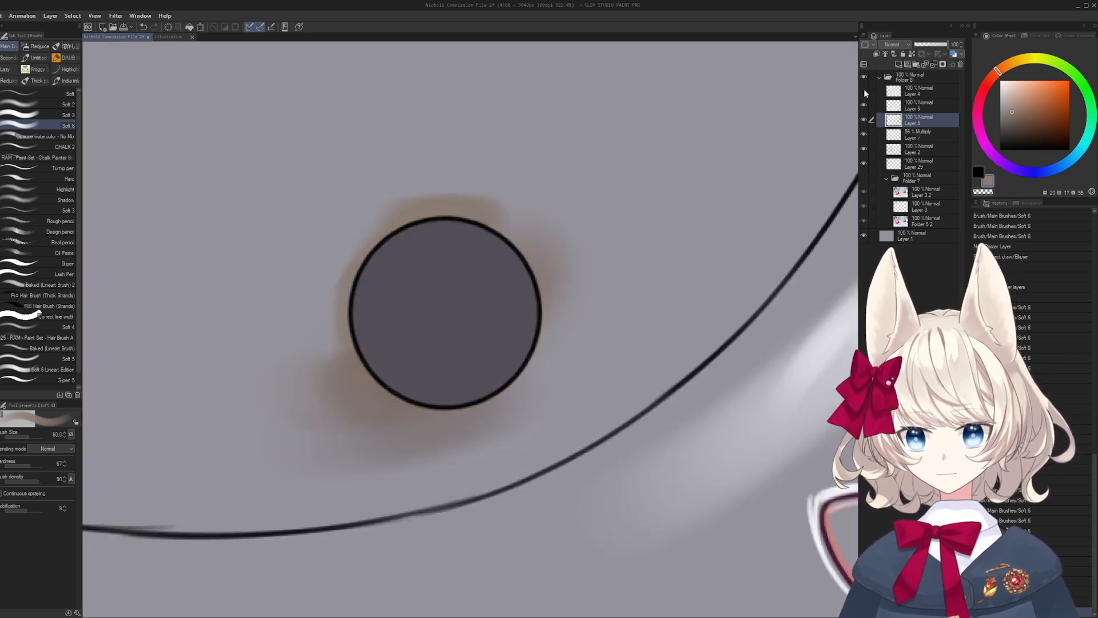
{"action": "left_click", "coordinate": [863, 106]}
{"action": "left_click", "coordinate": [863, 105]}
- Select Layer 6 and toggle Layers 5 and 6 to compare what each contains around the brown patch's eye
{"action": "left_click", "coordinate": [903, 105]}
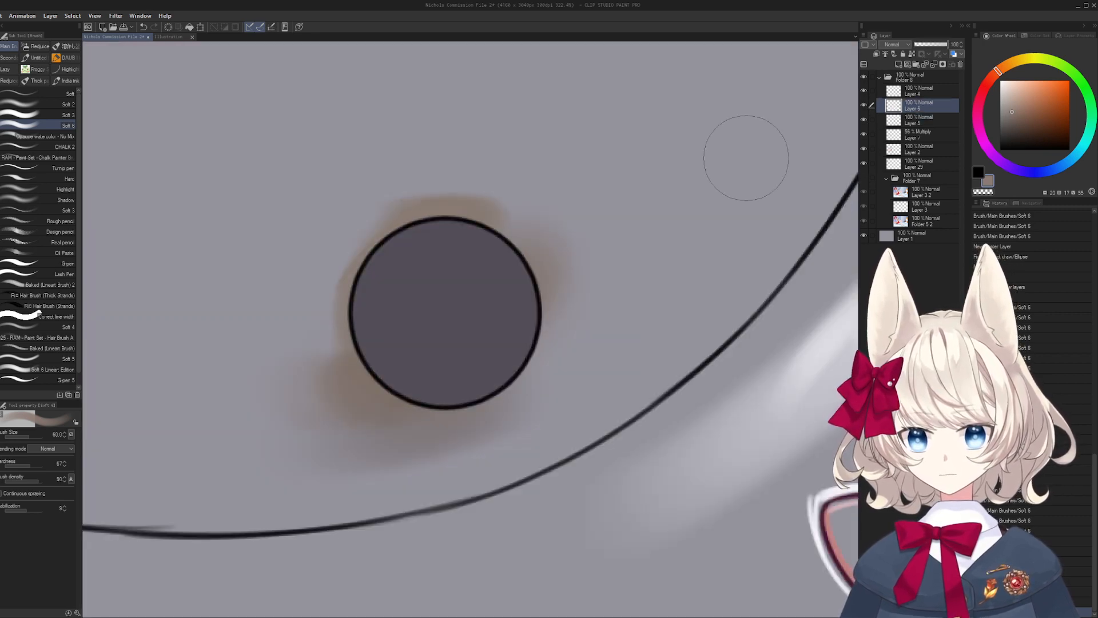
{"action": "key", "text": "e"}
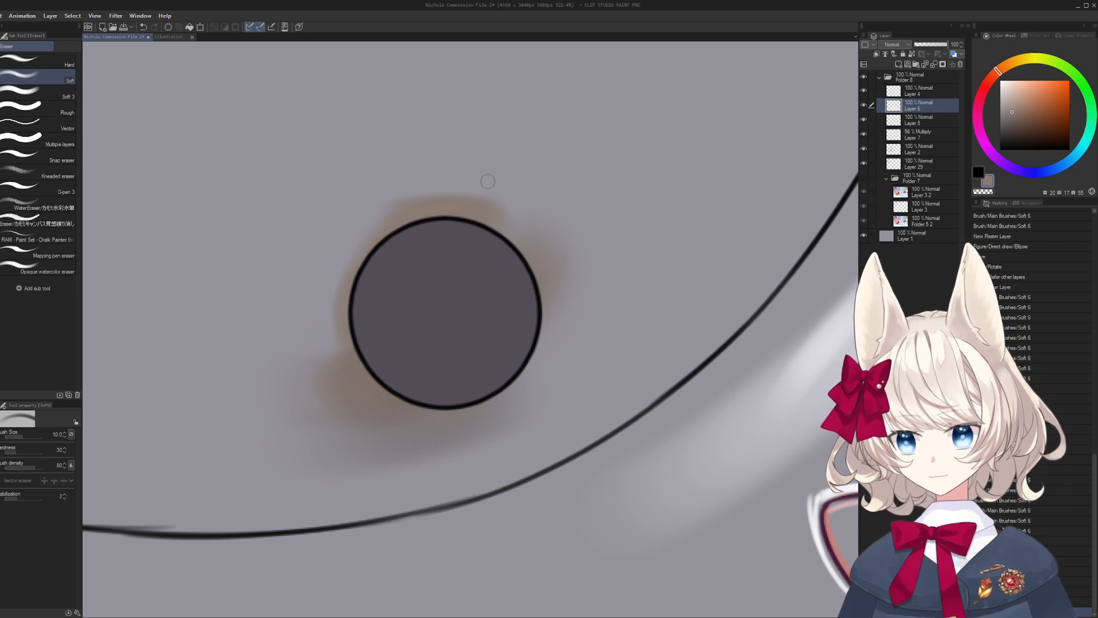
{"action": "left_click", "coordinate": [864, 120]}
{"action": "left_click", "coordinate": [864, 106]}
{"action": "left_click", "coordinate": [864, 106]}
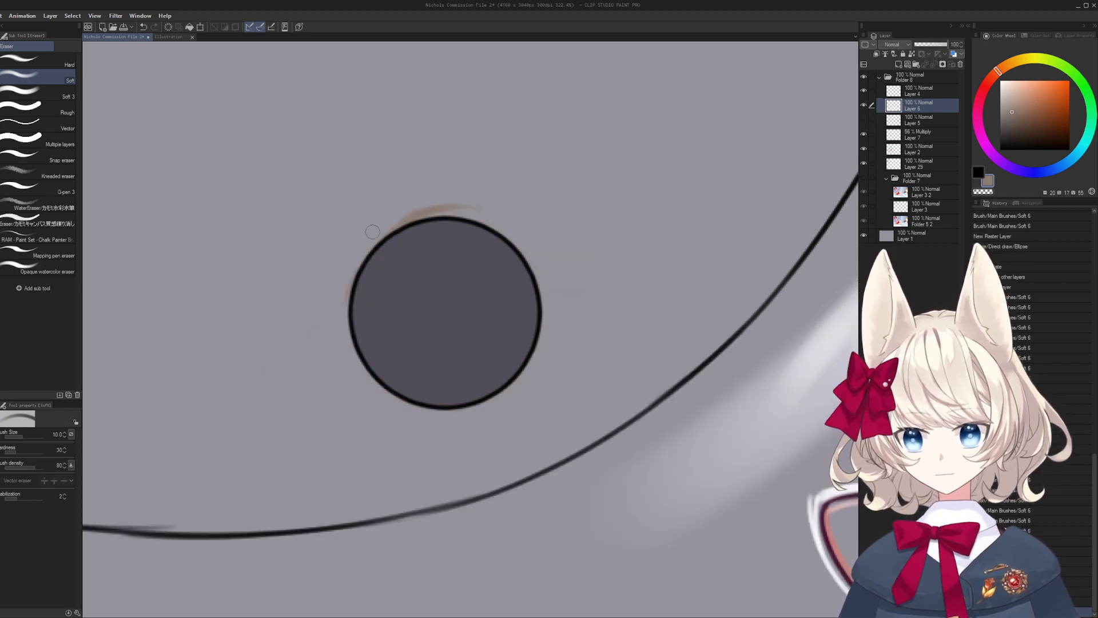
{"action": "left_click", "coordinate": [864, 120]}
- Show Folder 7 again and merge Layer 4 into Layer 6, toggling the layers to check the eye
{"action": "left_click", "coordinate": [863, 177]}
{"action": "mouse_move", "coordinate": [686, 264]}
{"action": "left_mouse_down"}
{"action": "mouse_move", "coordinate": [564, 305]}
{"action": "mouse_move", "coordinate": [461, 304]}
{"action": "left_mouse_up"}
{"action": "left_click_drag", "start_coordinate": [585, 268], "coordinate": [741, 229]}
{"action": "left_click", "coordinate": [865, 91]}
{"action": "left_click", "coordinate": [864, 91]}
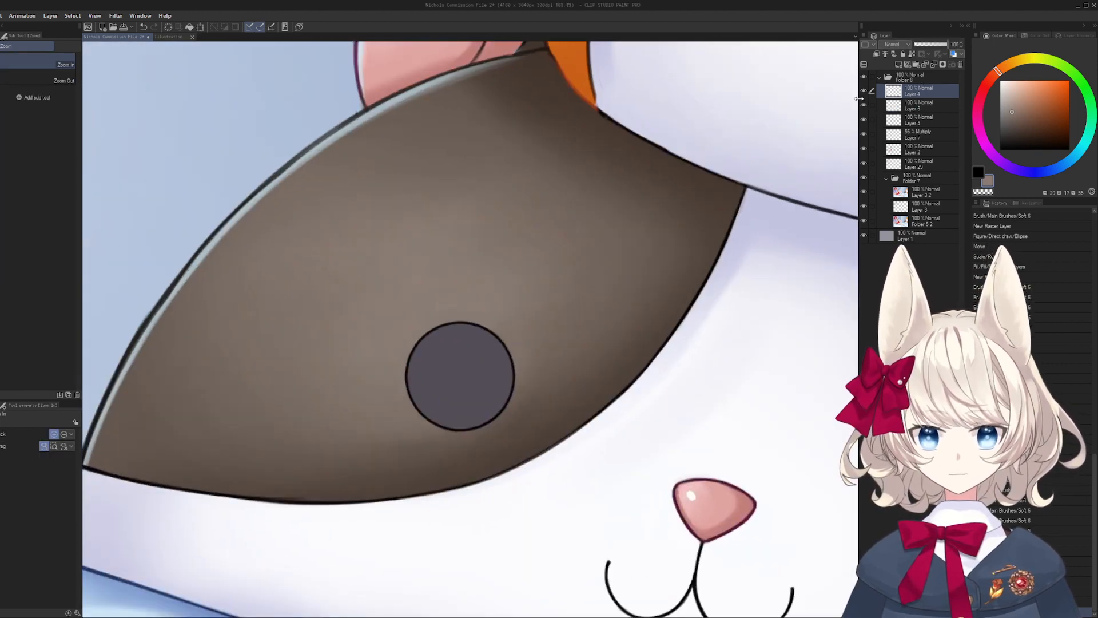
{"action": "key", "text": "ctrl+e"}
{"action": "left_click", "coordinate": [863, 91]}
{"action": "left_click", "coordinate": [864, 90]}
- Lasso the finished round eye on Layer 6, paste a copy as a new layer, and clear the selection
{"action": "key", "text": "l"}
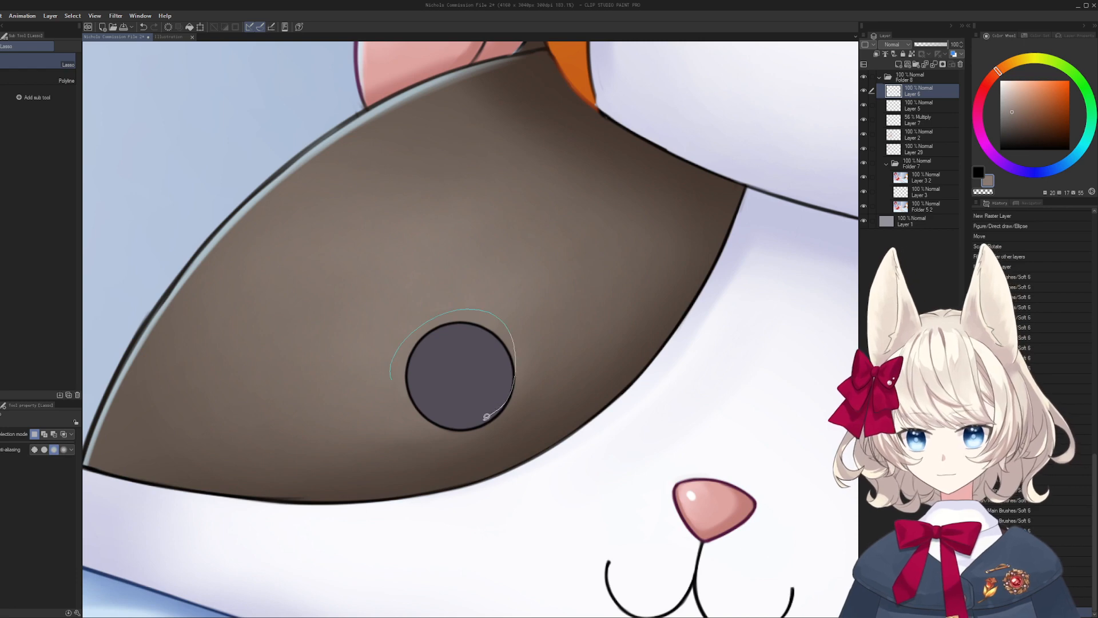
{"action": "left_click_drag", "start_coordinate": [487, 416], "coordinate": [407, 391]}
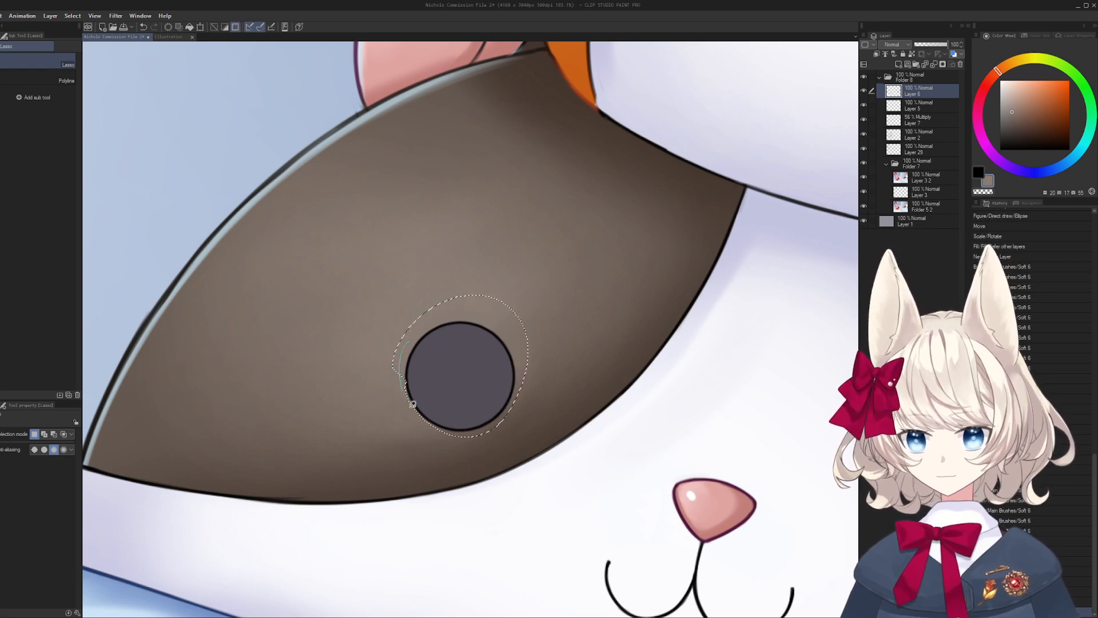
{"action": "key", "text": "ctrl+c"}
{"action": "key", "text": "ctrl+v"}
{"action": "key", "text": "ctrl+d"}
- Move the copied eye onto the plush's orange patch so that it covers the old eye there
{"action": "key", "text": "k"}
{"action": "mouse_move", "coordinate": [512, 411]}
{"action": "left_mouse_down"}
{"action": "mouse_move", "coordinate": [429, 362]}
{"action": "mouse_move", "coordinate": [667, 431]}
{"action": "mouse_move", "coordinate": [656, 417]}
{"action": "mouse_move", "coordinate": [663, 431]}
{"action": "left_mouse_up"}
{"action": "scroll", "coordinate": [656, 416], "scroll_direction": "up", "scroll_amount": 5}
{"action": "key", "text": "e"}
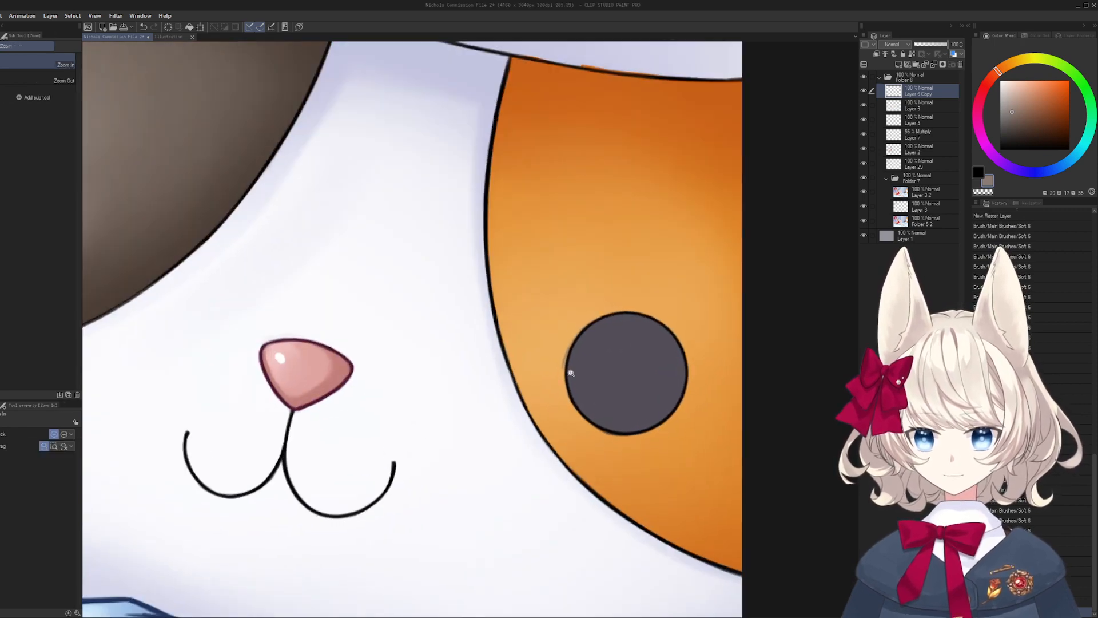
{"action": "scroll", "coordinate": [568, 368], "scroll_direction": "up", "scroll_amount": 2}
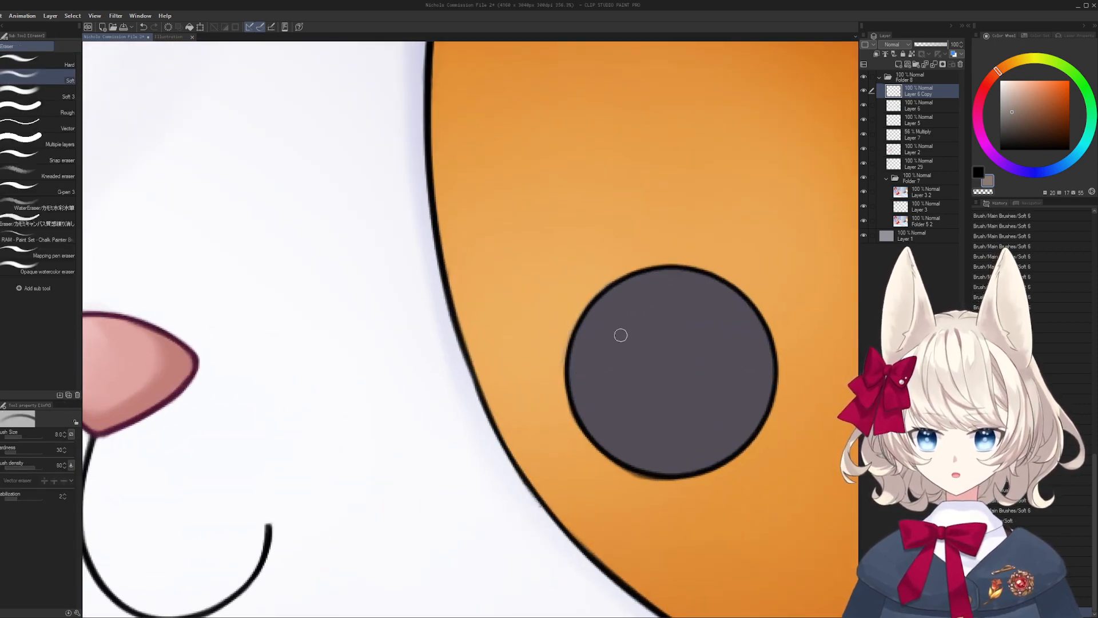
{"action": "key", "text": "r"}
{"action": "left_click_drag", "start_coordinate": [640, 475], "coordinate": [710, 392]}
{"action": "key", "text": "k"}
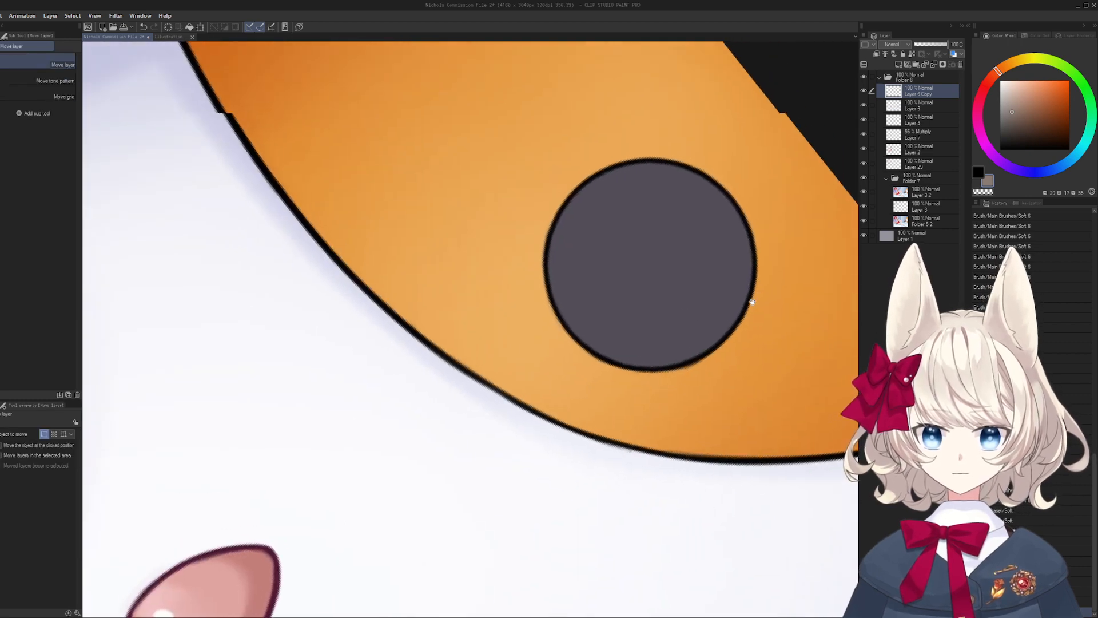
{"action": "key", "text": "ctrl+@"}
- Cover the old eye remnants around the orange patch's eye on Layer 5 with sampled orange at brush size 60
{"action": "key", "text": "b"}
{"action": "left_click", "coordinate": [921, 120]}
{"action": "left_click", "coordinate": [442, 235], "text": "alt"}
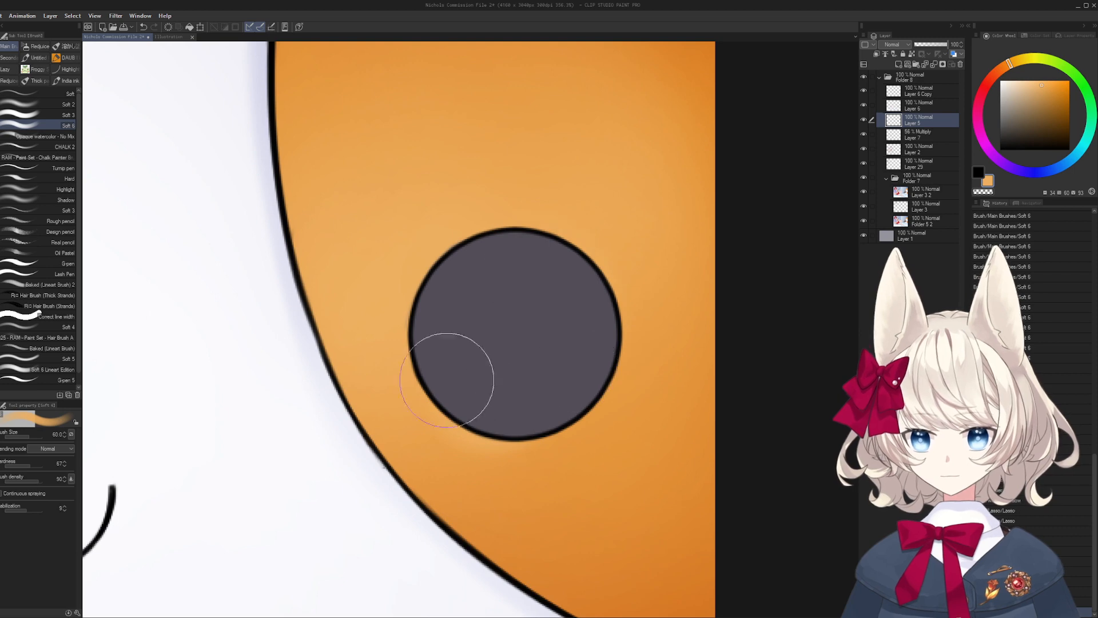
- Merge Layer 6 Copy into Layer 6 and toggle the merged layer to check both eyes
{"action": "key", "text": "ctrl+space"}
{"action": "mouse_move", "coordinate": [493, 312]}
{"action": "left_mouse_down"}
{"action": "mouse_move", "coordinate": [537, 360]}
{"action": "mouse_move", "coordinate": [557, 410]}
{"action": "mouse_move", "coordinate": [538, 416]}
{"action": "left_mouse_up"}
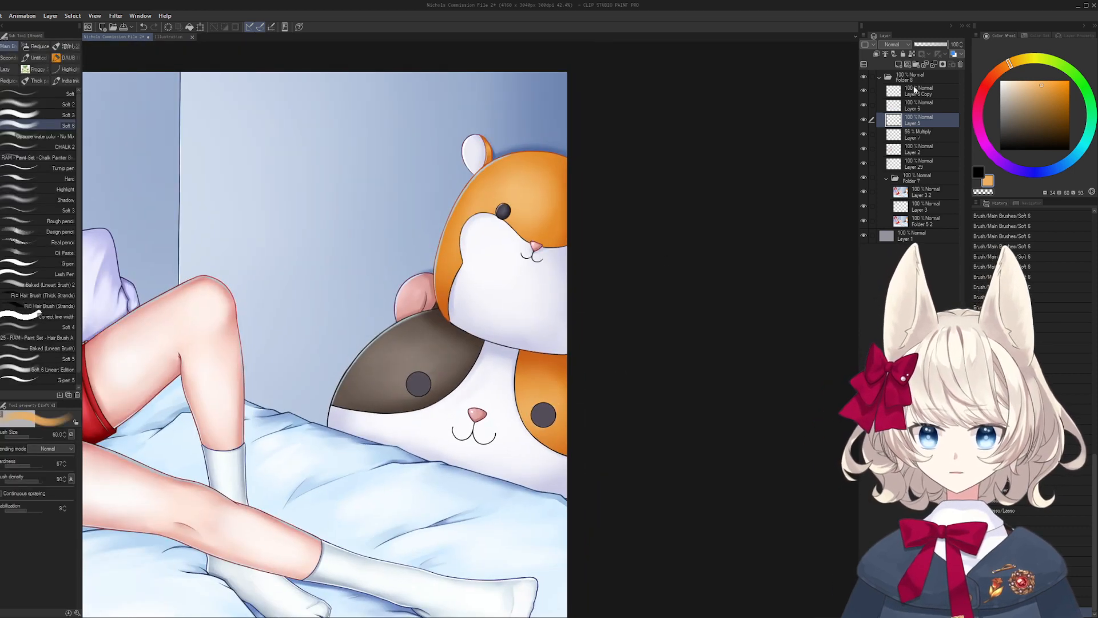
{"action": "left_click", "coordinate": [916, 93]}
{"action": "key", "text": "ctrl+e"}
{"action": "left_click", "coordinate": [865, 91]}
{"action": "left_click", "coordinate": [864, 91]}
- Lasso the brown patch's eye on Layer 6 and paste a copy of it as a new layer
{"action": "key", "text": "ctrl+space"}
{"action": "left_click_drag", "start_coordinate": [400, 371], "coordinate": [420, 385]}
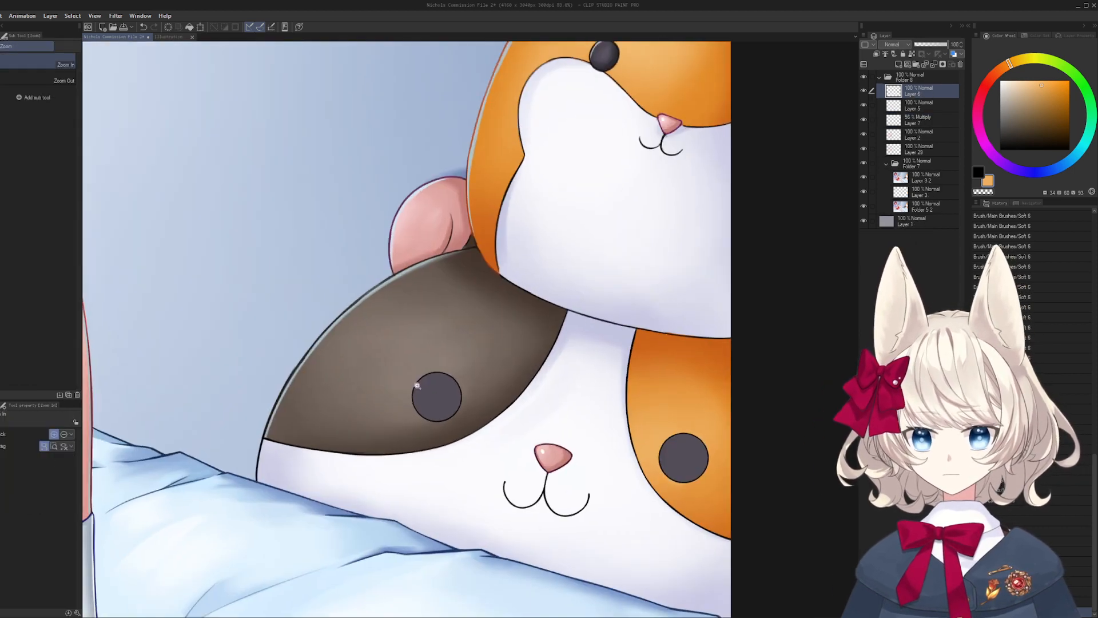
{"action": "key", "text": "l"}
{"action": "left_click", "coordinate": [864, 91]}
{"action": "left_click", "coordinate": [864, 91]}
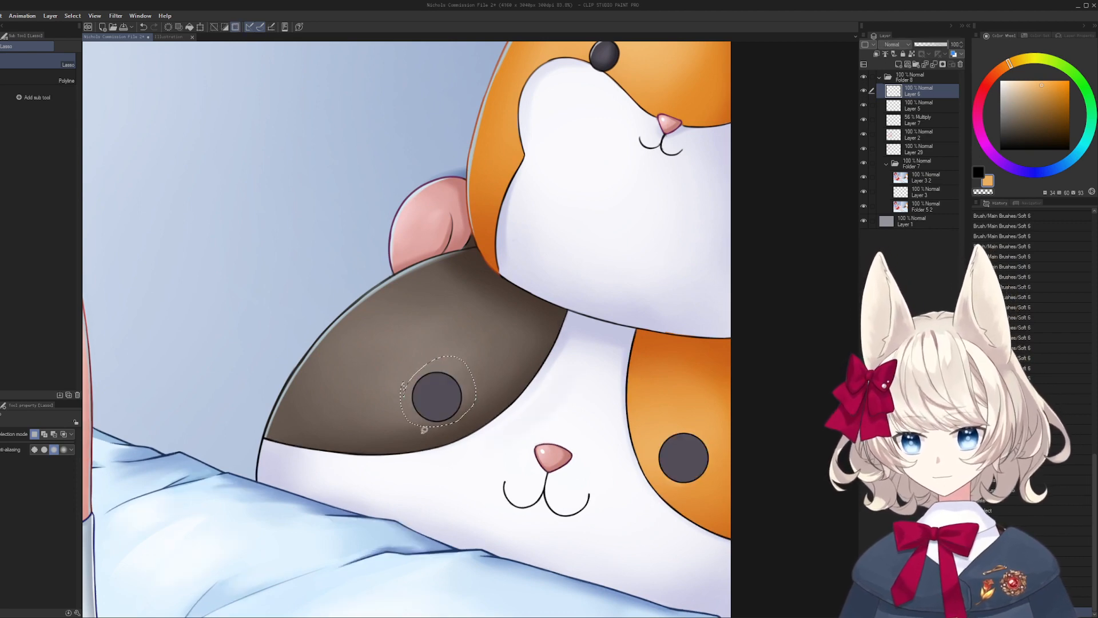
{"action": "key", "text": "ctrl+v"}
- Try moving the pasted eye up to the orange plush's eye, and undo the move
{"action": "key", "text": "k"}
{"action": "mouse_move", "coordinate": [454, 357]}
{"action": "left_mouse_down"}
{"action": "mouse_move", "coordinate": [397, 441]}
{"action": "mouse_move", "coordinate": [572, 118]}
{"action": "left_mouse_up"}
{"action": "key", "text": "ctrl+space"}
{"action": "mouse_move", "coordinate": [548, 159]}
{"action": "left_mouse_down"}
{"action": "mouse_move", "coordinate": [531, 311]}
{"action": "mouse_move", "coordinate": [550, 279]}
{"action": "mouse_move", "coordinate": [542, 287]}
{"action": "left_mouse_up"}
{"action": "left_click", "coordinate": [531, 311]}
{"action": "key", "text": "ctrl+z"}
{"action": "key", "text": "ctrl+z"}
{"action": "key", "text": "ctrl+z"}
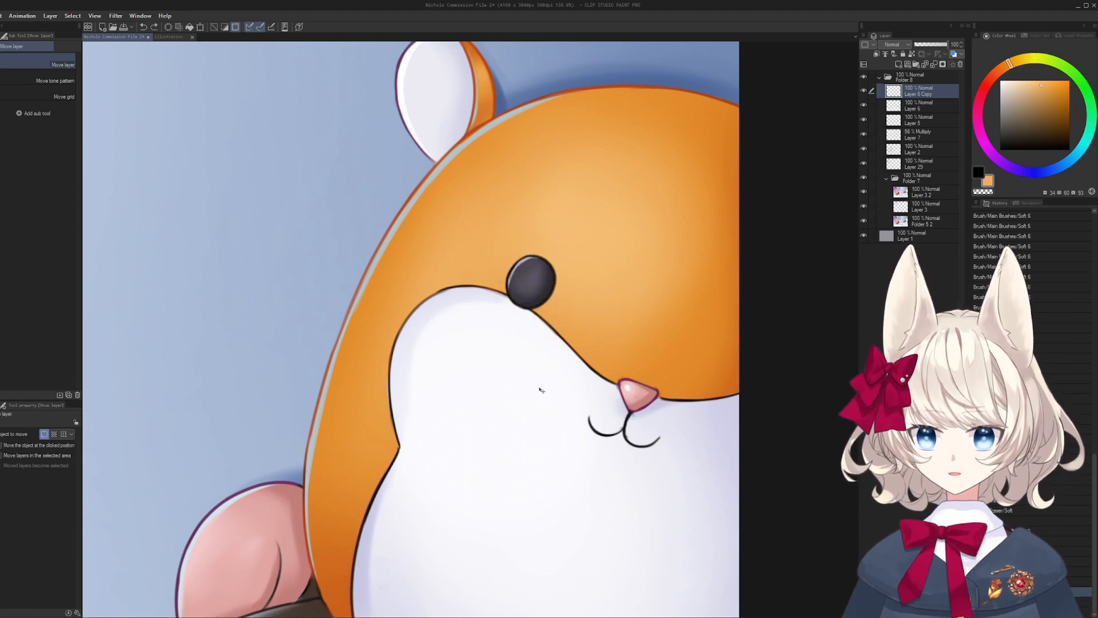
- Lasso the orange patch's eye, try pasting and moving a copy of it, and undo the attempt
{"action": "left_click_drag", "start_coordinate": [518, 561], "coordinate": [534, 43]}
{"action": "key", "text": "ctrl+d"}
{"action": "key", "text": "m"}
{"action": "left_click_drag", "start_coordinate": [632, 428], "coordinate": [737, 380]}
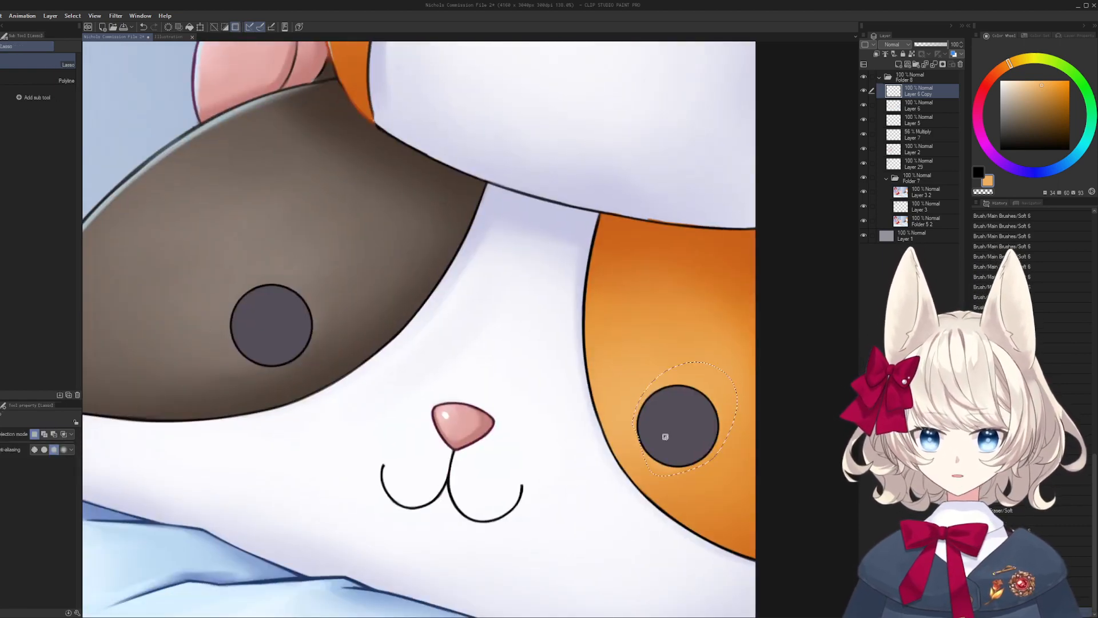
{"action": "key", "text": "ctrl+c"}
{"action": "key", "text": "ctrl+v"}
{"action": "key", "text": "k"}
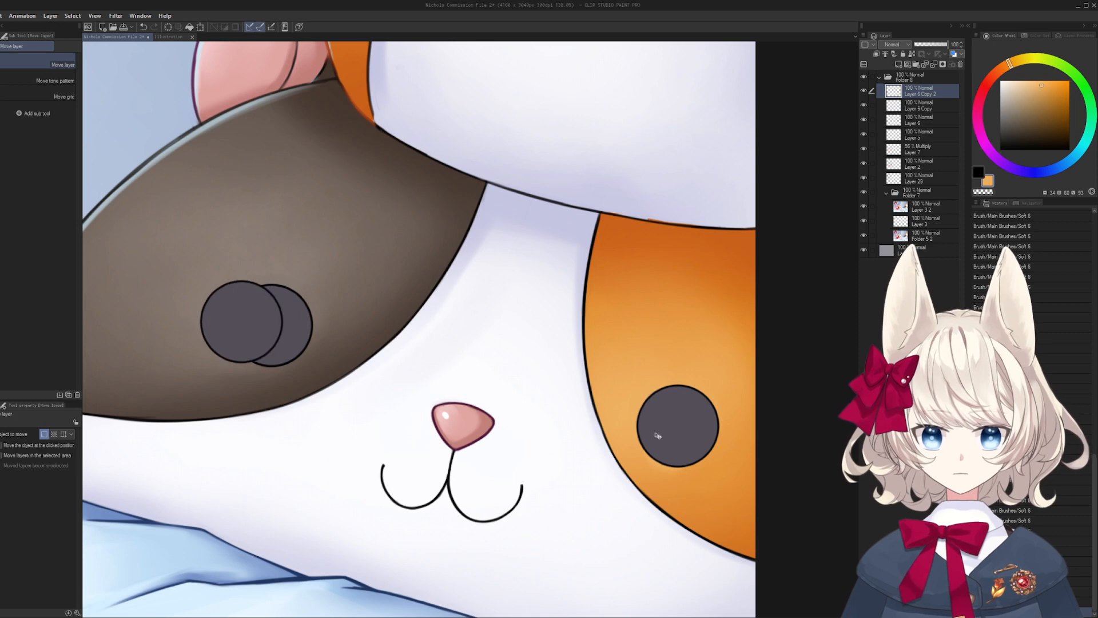
{"action": "left_click_drag", "start_coordinate": [649, 434], "coordinate": [637, 483]}
{"action": "key", "text": "ctrl+z"}
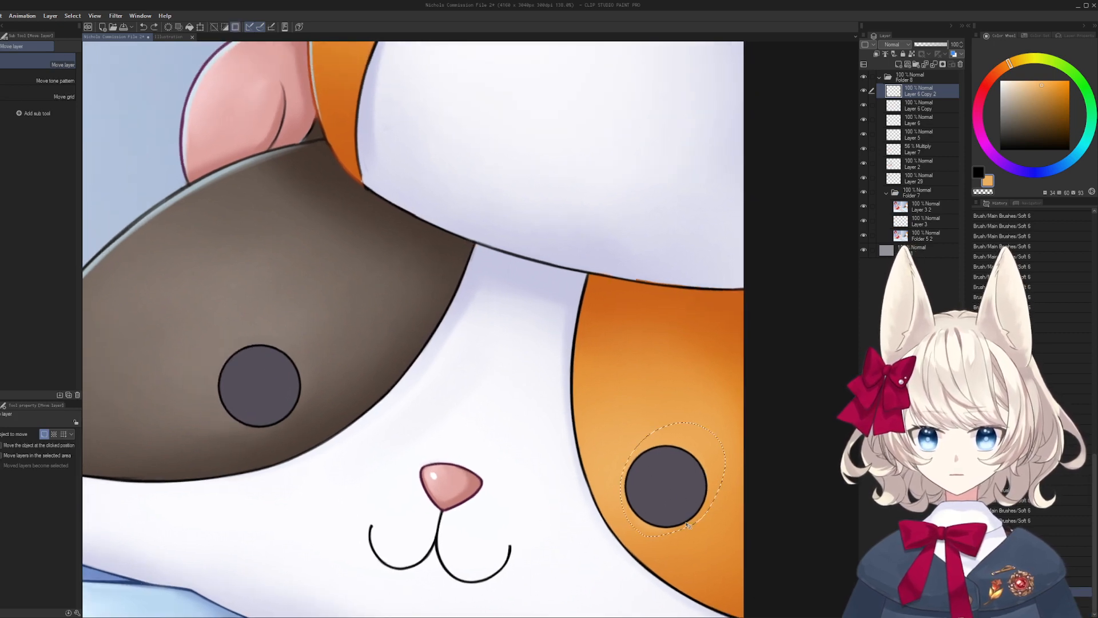
{"action": "key", "text": "ctrl+z"}
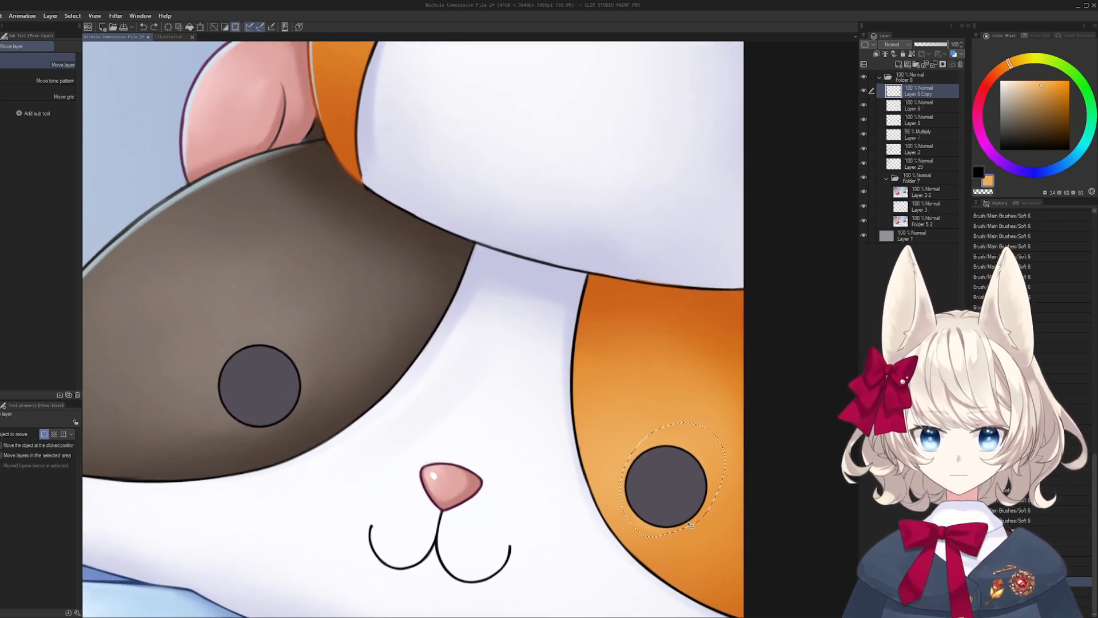
- Toggle Layer 6 Copy and Layer 6 to check which layer holds each eye
{"action": "left_click", "coordinate": [862, 101]}
{"action": "left_click", "coordinate": [862, 101]}
{"action": "left_click", "coordinate": [862, 101]}
{"action": "left_click", "coordinate": [862, 101]}
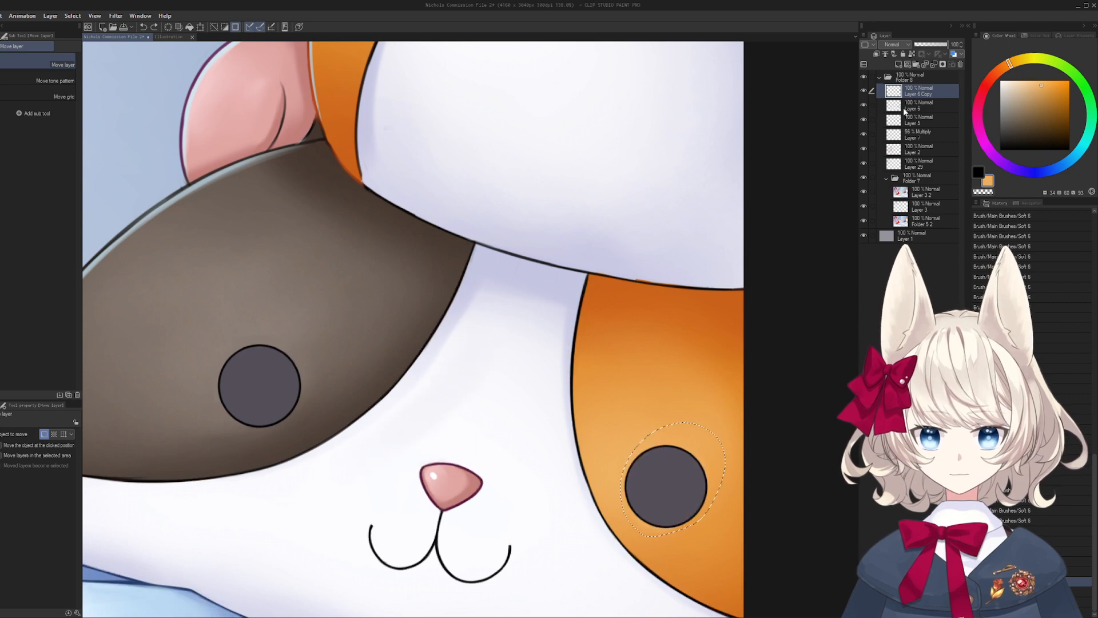
{"action": "left_click", "coordinate": [864, 105]}
{"action": "left_click", "coordinate": [864, 106]}
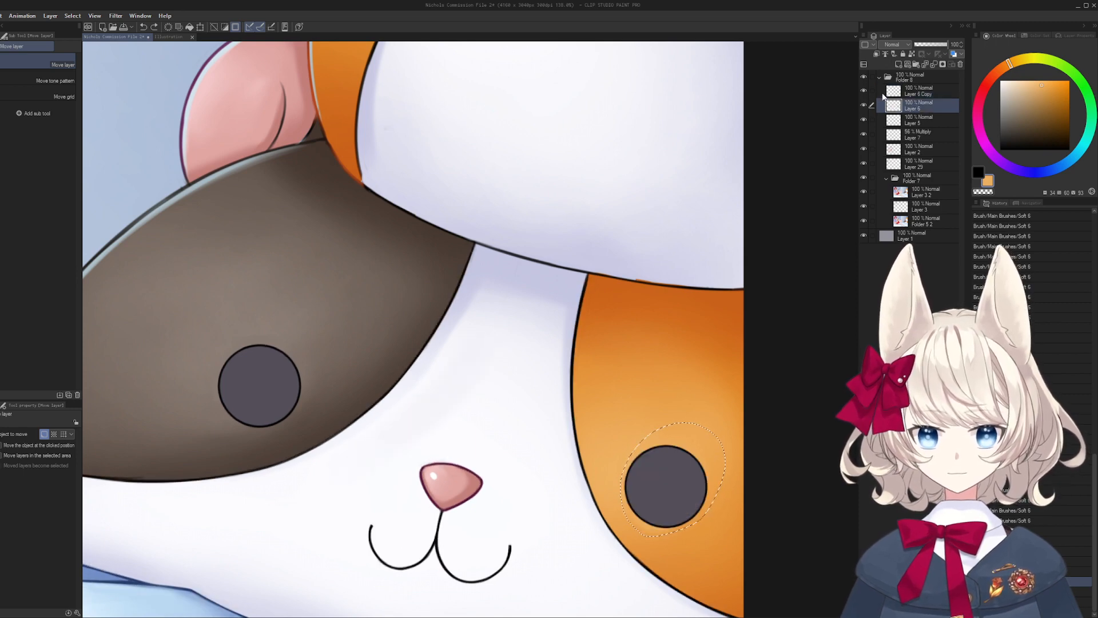
- Copy the orange patch's eye from Layer 6 to a new layer and move it up to the orange plush's eye
{"action": "left_click", "coordinate": [903, 94]}
{"action": "left_click", "coordinate": [908, 109]}
{"action": "key", "text": "ctrl+c"}
{"action": "key", "text": "ctrl+v"}
{"action": "left_click_drag", "start_coordinate": [657, 498], "coordinate": [579, 119]}
{"action": "left_click_drag", "start_coordinate": [553, 149], "coordinate": [562, 501]}
{"action": "left_click_drag", "start_coordinate": [573, 518], "coordinate": [528, 230]}
{"action": "key", "text": "ctrl+space"}
{"action": "left_click_drag", "start_coordinate": [530, 161], "coordinate": [565, 191]}
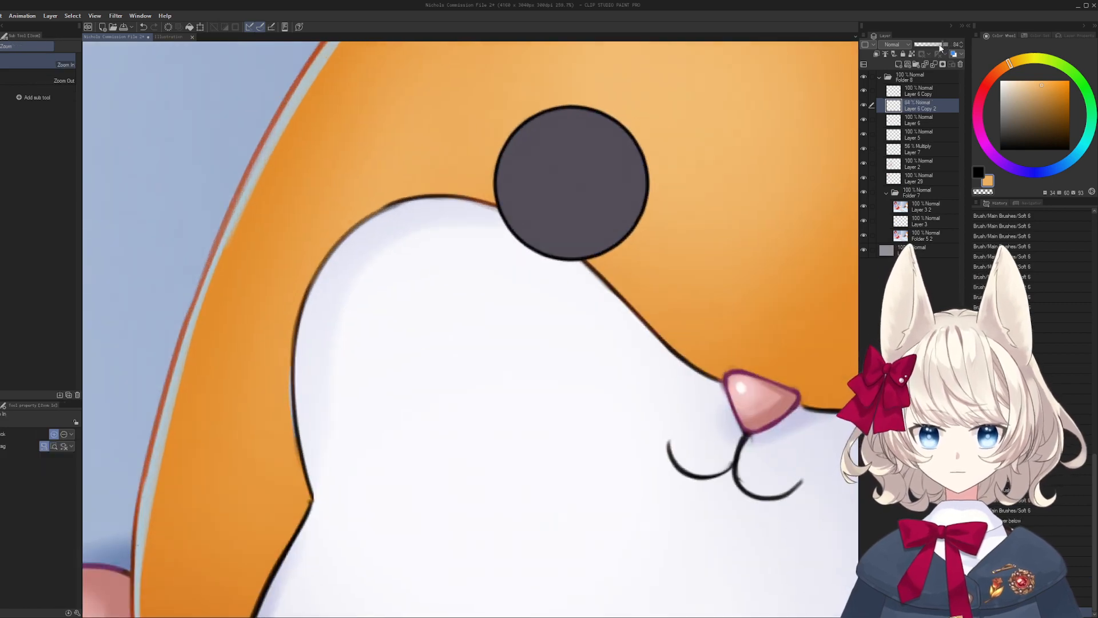
- Try fitting the semi-transparent copied eye over the orange plush's old eye, and delete the copied layer
{"action": "left_click_drag", "start_coordinate": [570, 238], "coordinate": [524, 321]}
{"action": "key", "text": "ctrl+t"}
{"action": "mouse_move", "coordinate": [604, 292]}
{"action": "left_mouse_down"}
{"action": "mouse_move", "coordinate": [628, 302]}
{"action": "mouse_move", "coordinate": [618, 318]}
{"action": "mouse_move", "coordinate": [610, 299]}
{"action": "left_mouse_up"}
{"action": "key", "text": "Return"}
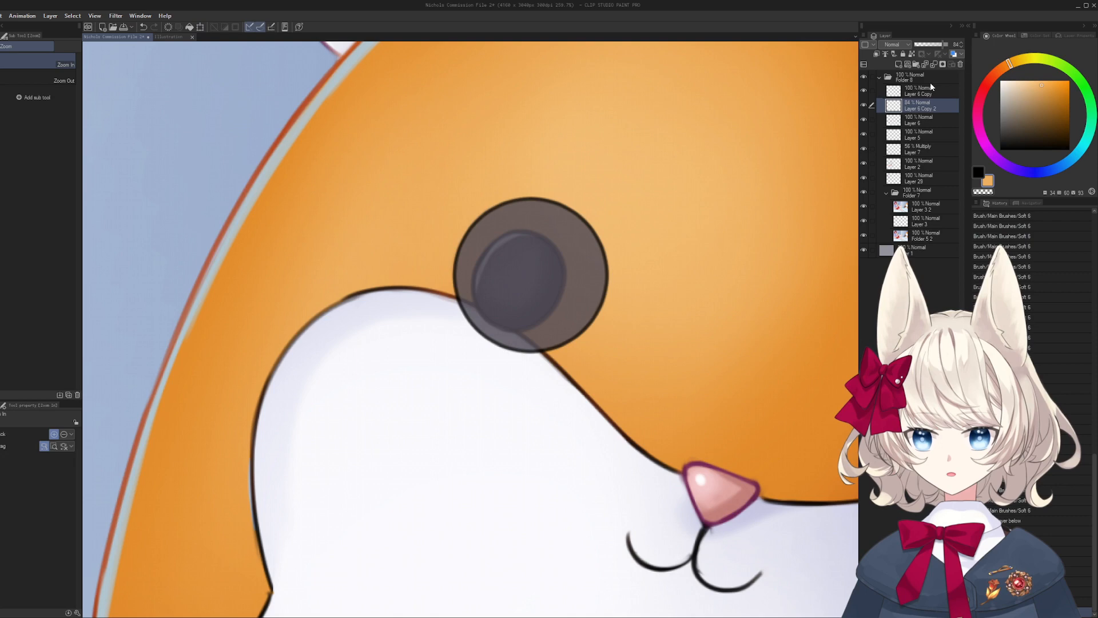
{"action": "left_click", "coordinate": [960, 65]}
- Delete Layer 6 Copy, check the remaining eyes with Folder 7 hidden, and undo the deletion
{"action": "scroll", "coordinate": [623, 156], "scroll_direction": "down", "scroll_amount": 10}
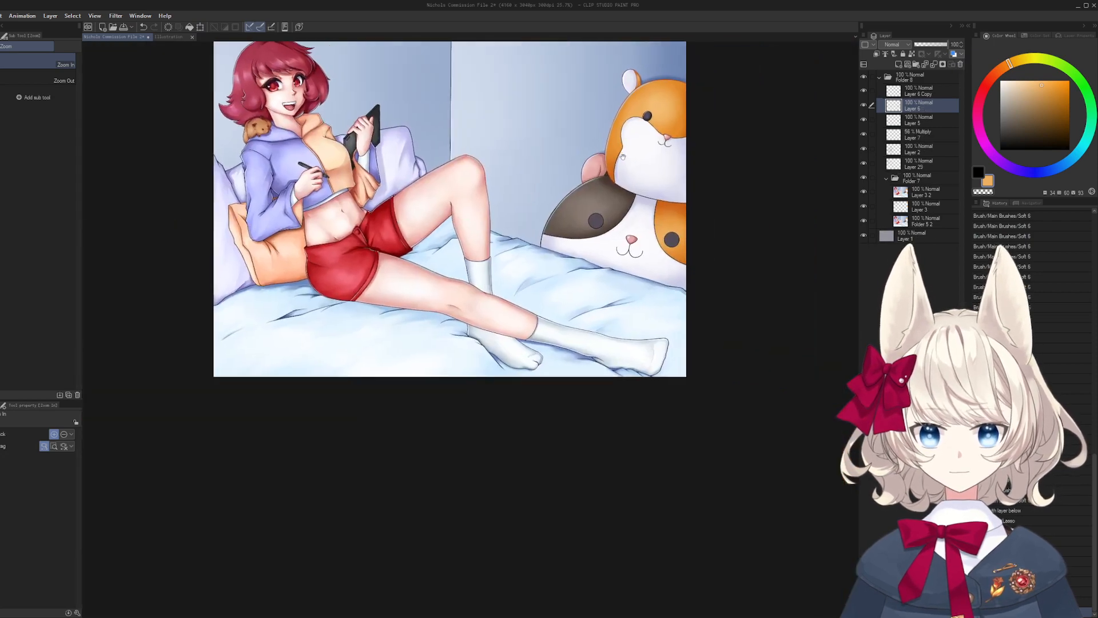
{"action": "left_click_drag", "start_coordinate": [930, 92], "coordinate": [961, 65]}
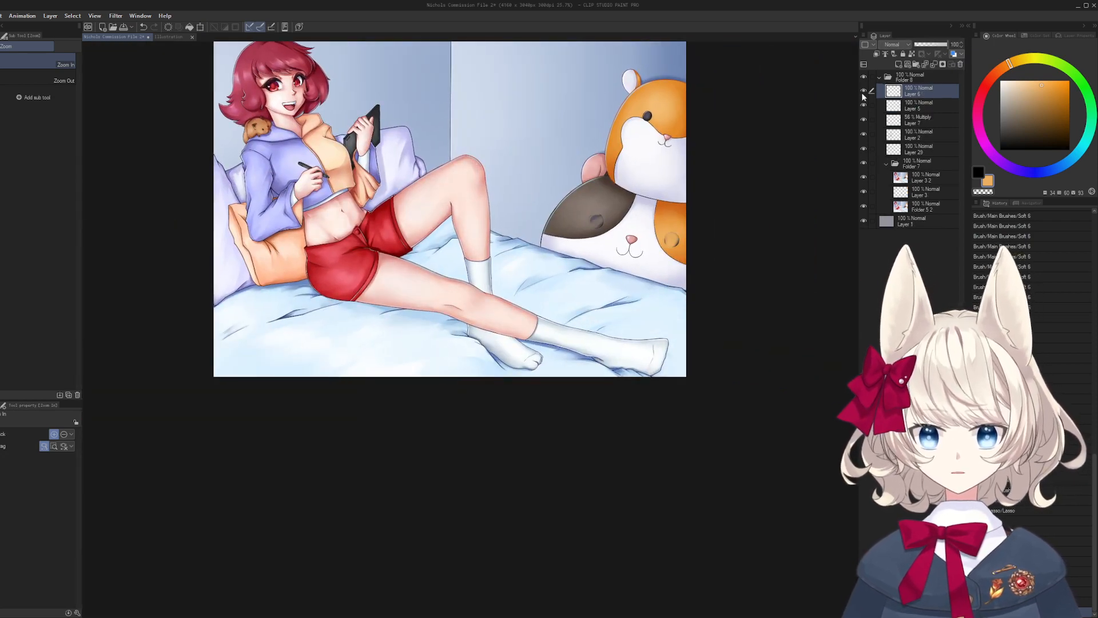
{"action": "key", "text": "ctrl+z"}
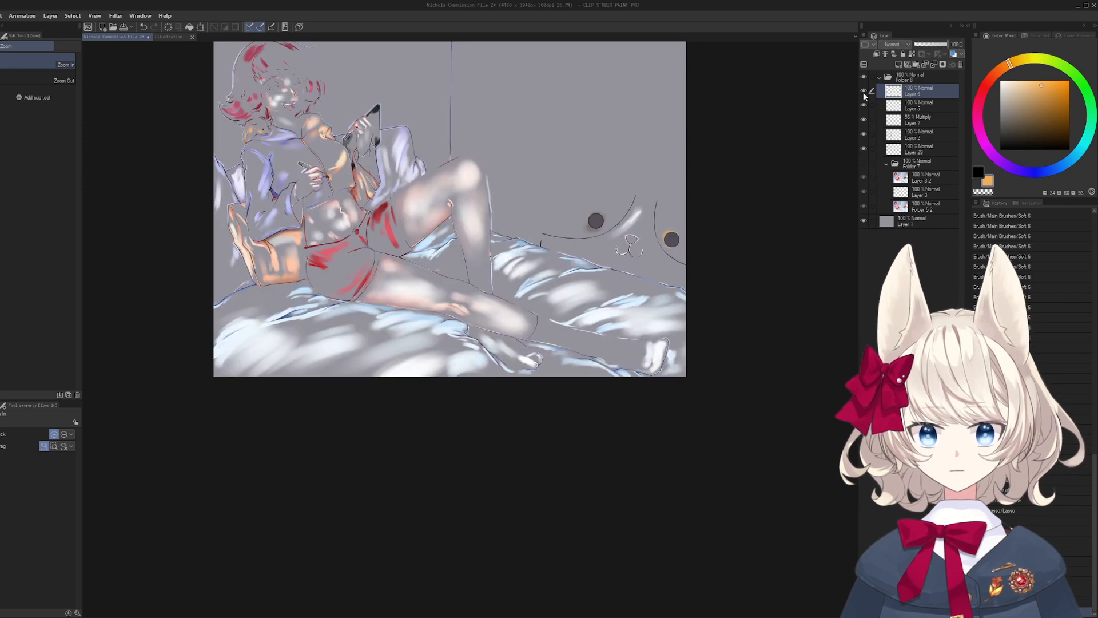
{"action": "left_click", "coordinate": [864, 91]}
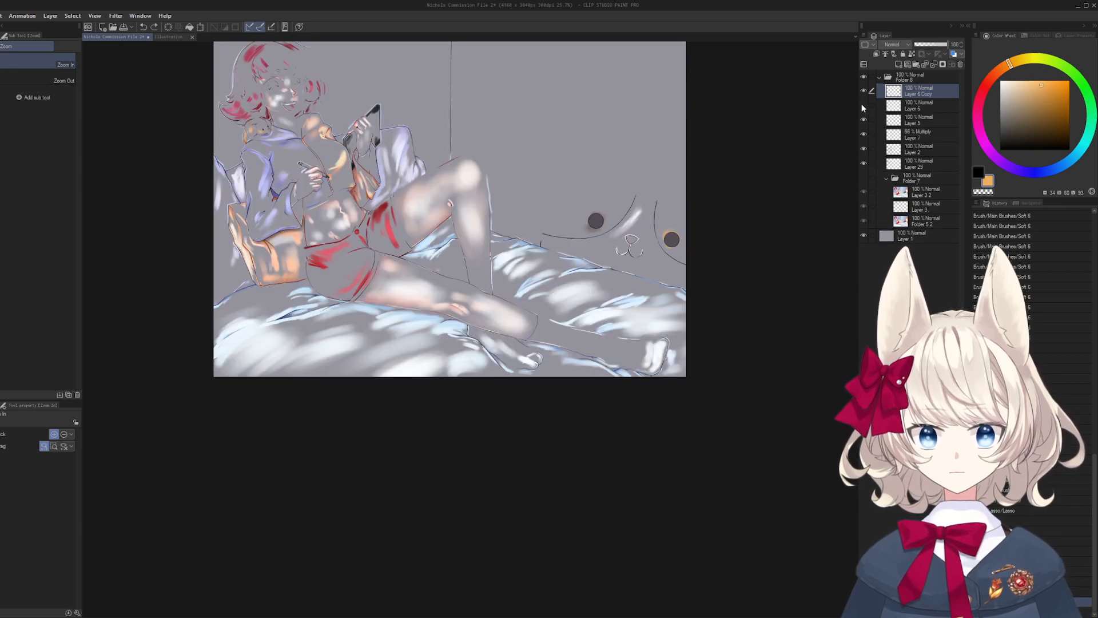
- Toggle Layer 6 while Folder 7 is hidden to compare its contents with Layer 6 Copy
{"action": "left_click", "coordinate": [863, 106]}
{"action": "left_click", "coordinate": [863, 105]}
{"action": "left_click", "coordinate": [863, 105]}
{"action": "left_click", "coordinate": [862, 106]}
{"action": "left_click", "coordinate": [863, 104]}
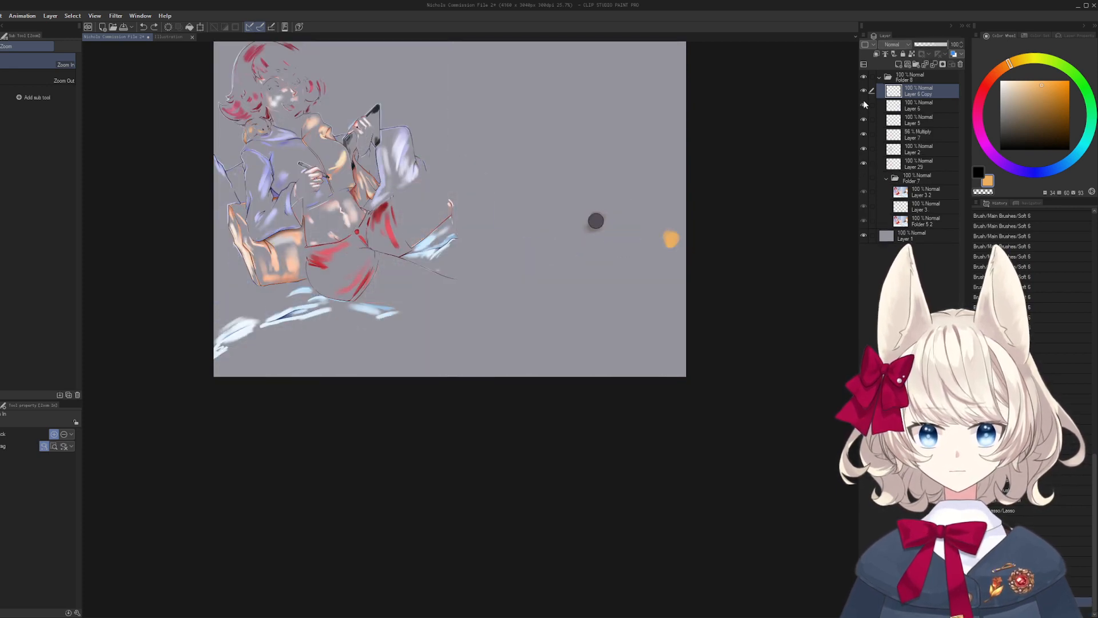
- Redo the deletion of Layer 6 Copy, toggle Layer 6 to inspect both eyes, and undo the deletion again
{"action": "left_click", "coordinate": [862, 92]}
{"action": "key", "text": "ctrl+y"}
{"action": "left_click", "coordinate": [863, 90]}
{"action": "left_click", "coordinate": [864, 90]}
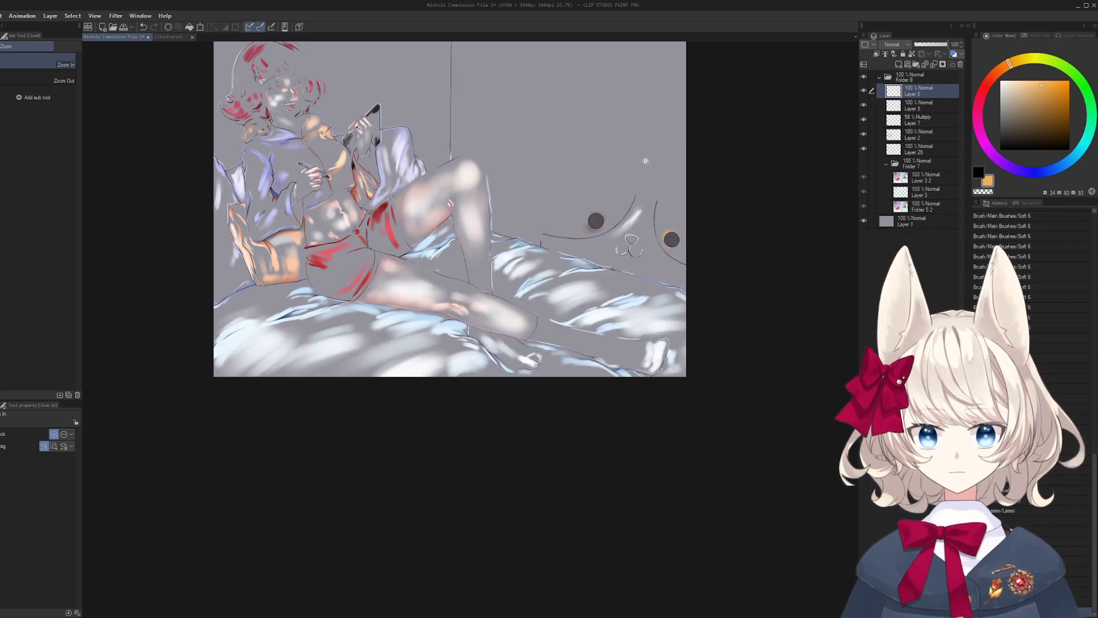
{"action": "mouse_move", "coordinate": [646, 162]}
{"action": "left_mouse_down"}
{"action": "mouse_move", "coordinate": [675, 201]}
{"action": "mouse_move", "coordinate": [652, 170]}
{"action": "left_mouse_up"}
{"action": "key", "text": "ctrl+z"}
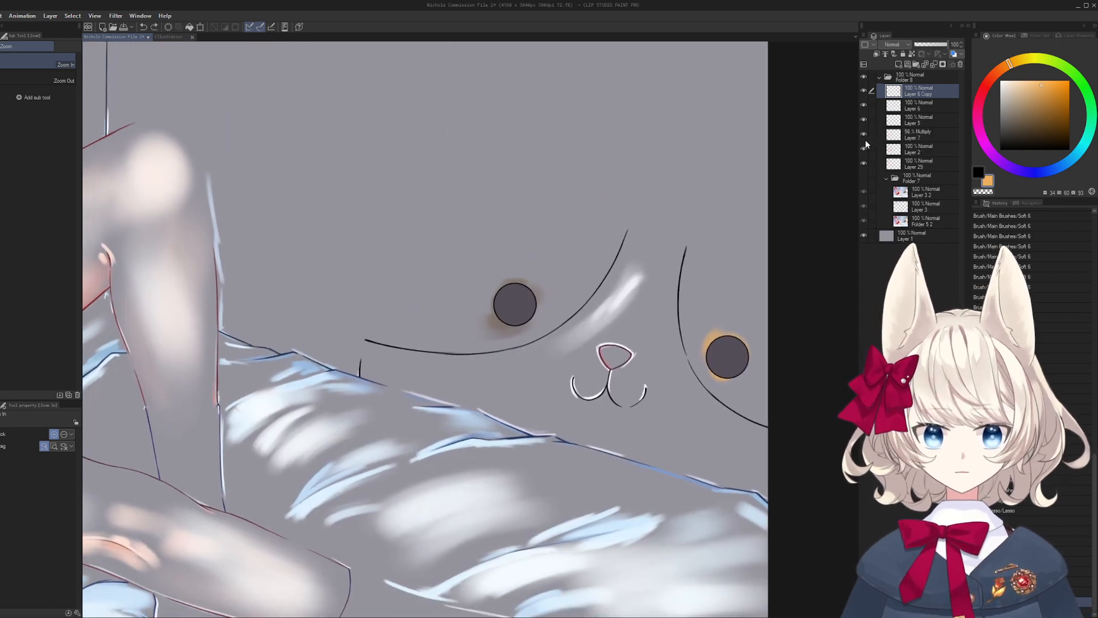
- Undo the deletion, fitting and pasting of the eye copy made for the orange plush, checking Layer 6 in between
{"action": "key", "text": "ctrl+z"}
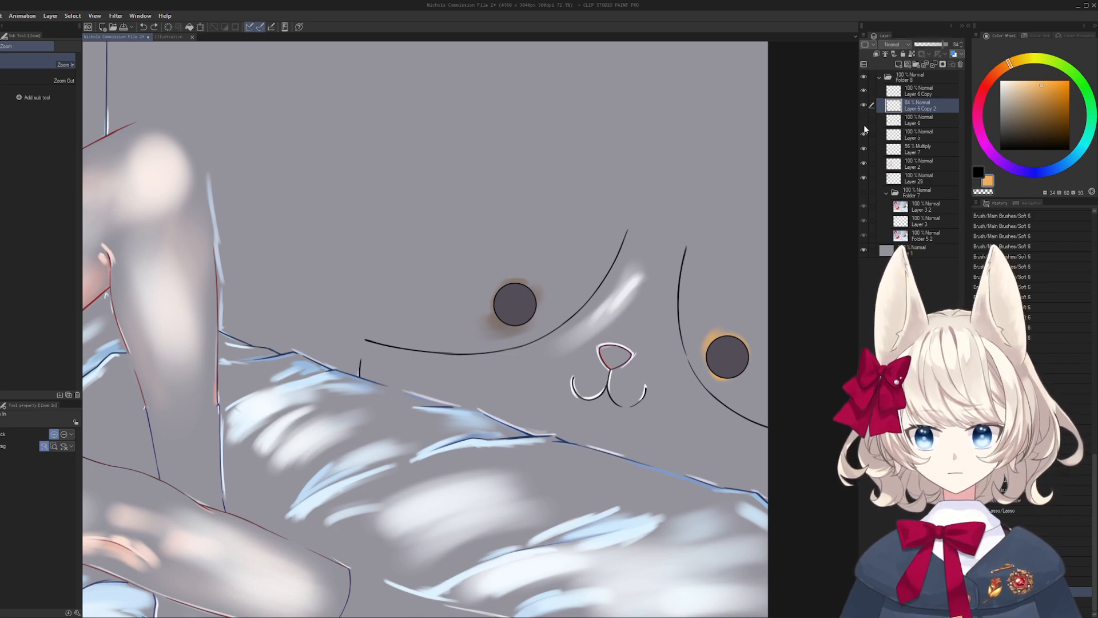
{"action": "left_click", "coordinate": [863, 121]}
{"action": "left_click", "coordinate": [864, 122]}
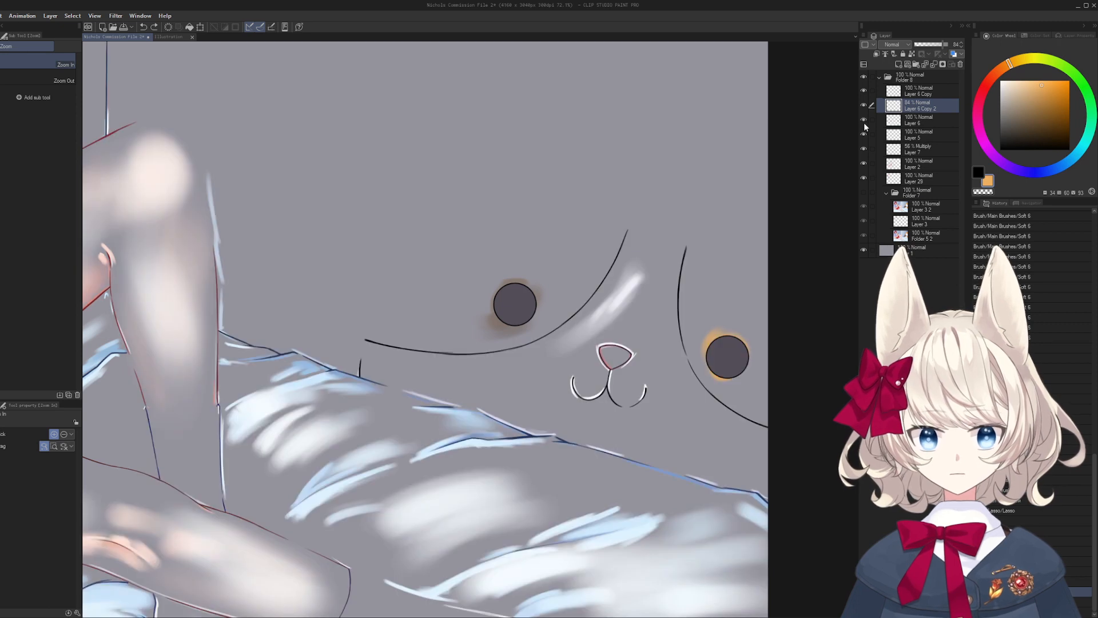
{"action": "key", "text": "ctrl+z"}
{"action": "key", "text": "ctrl+z"}
{"action": "key", "text": "ctrl+z"}
{"action": "key", "text": "ctrl+z"}
{"action": "key", "text": "ctrl+z"}
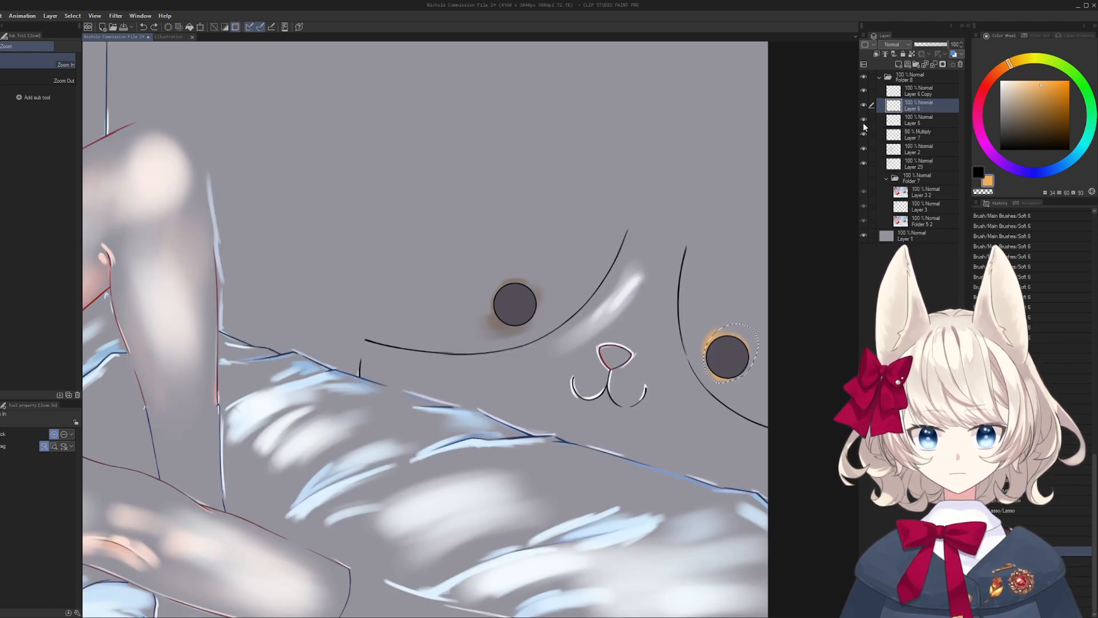
- Check Layer 6's visibility without a selection and undo back past the pasted copy of the brown patch's eye
{"action": "key", "text": "ctrl+d"}
{"action": "left_click", "coordinate": [863, 107]}
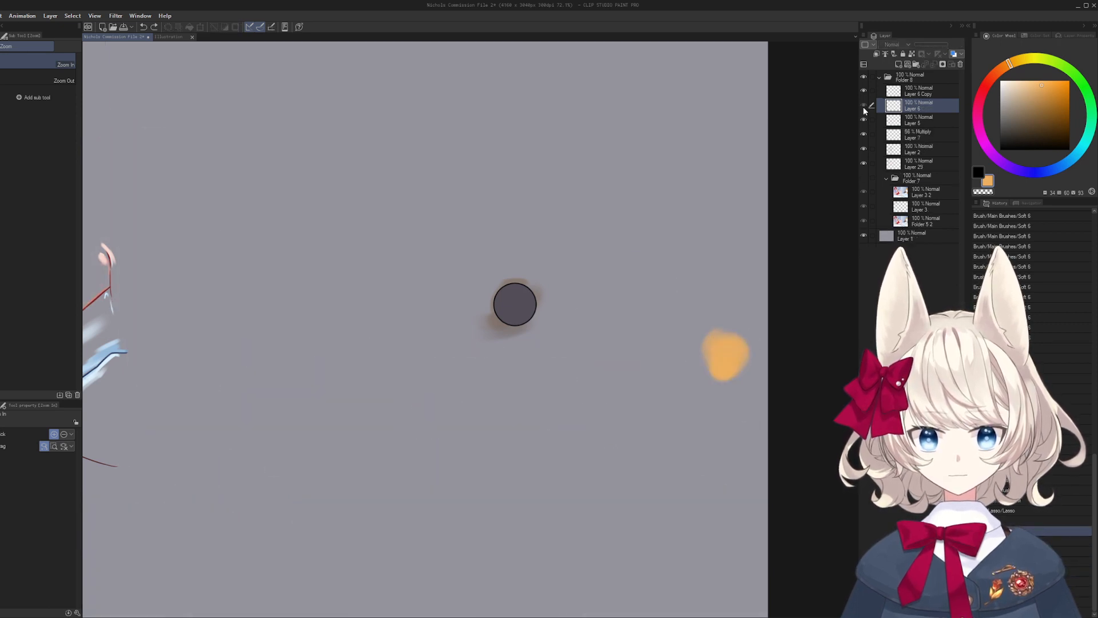
{"action": "key", "text": "ctrl+z"}
{"action": "key", "text": "ctrl+z"}
{"action": "key", "text": "ctrl+z"}
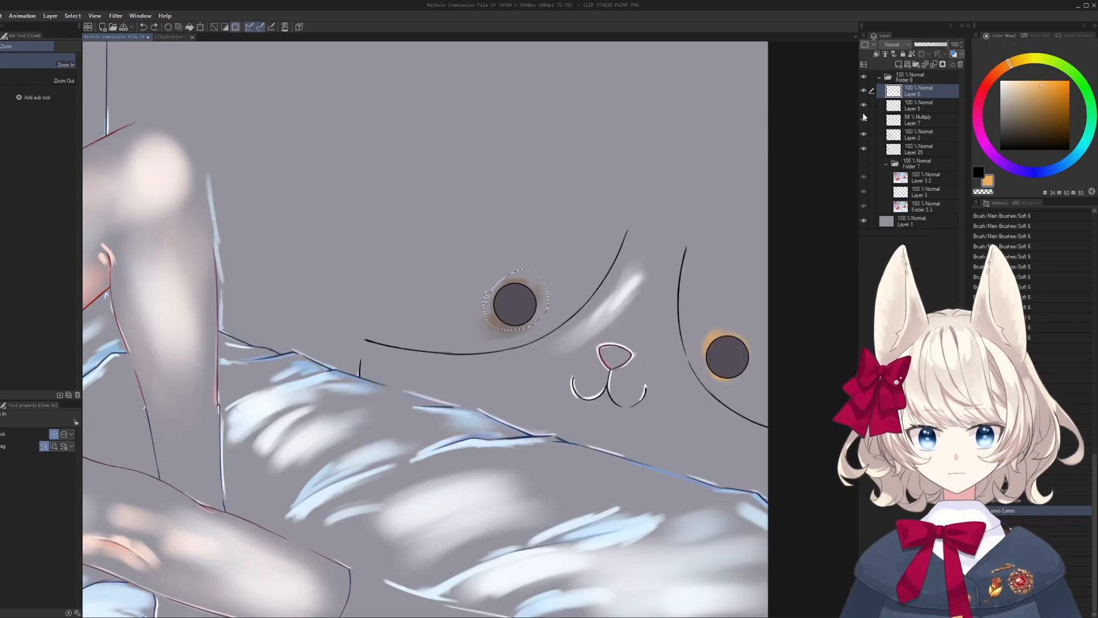
- Undo the merge of Layer 6 Copy into Layer 6 and toggle both layers to check their contents
{"action": "key", "text": "ctrl+z"}
{"action": "left_click", "coordinate": [864, 91]}
{"action": "left_click", "coordinate": [864, 92]}
{"action": "left_click", "coordinate": [864, 107]}
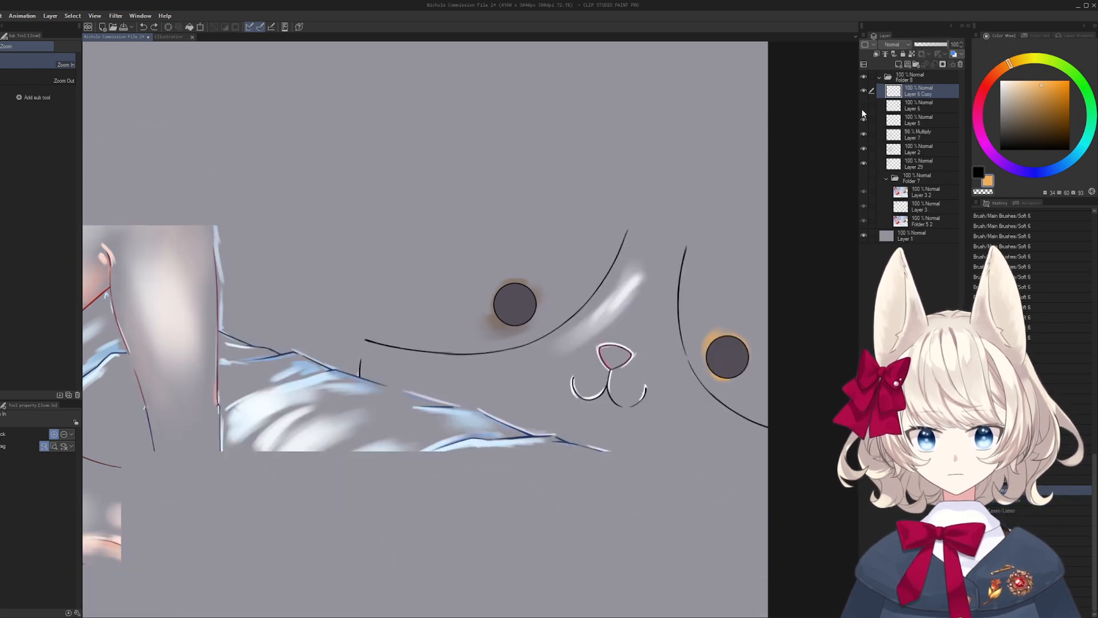
- Toggle Layers 6 and 5 to inspect them, and step through the history to the state with only the brown patch's eye
{"action": "left_click", "coordinate": [864, 107]}
{"action": "left_click", "coordinate": [864, 118]}
{"action": "left_click", "coordinate": [863, 118]}
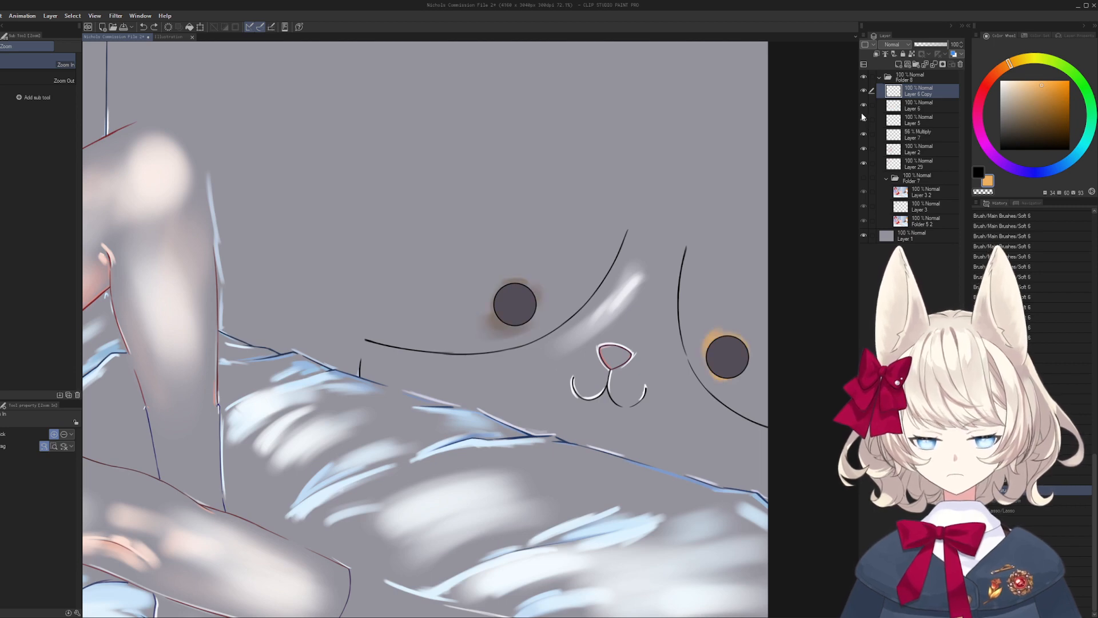
{"action": "key", "text": "ctrl+y"}
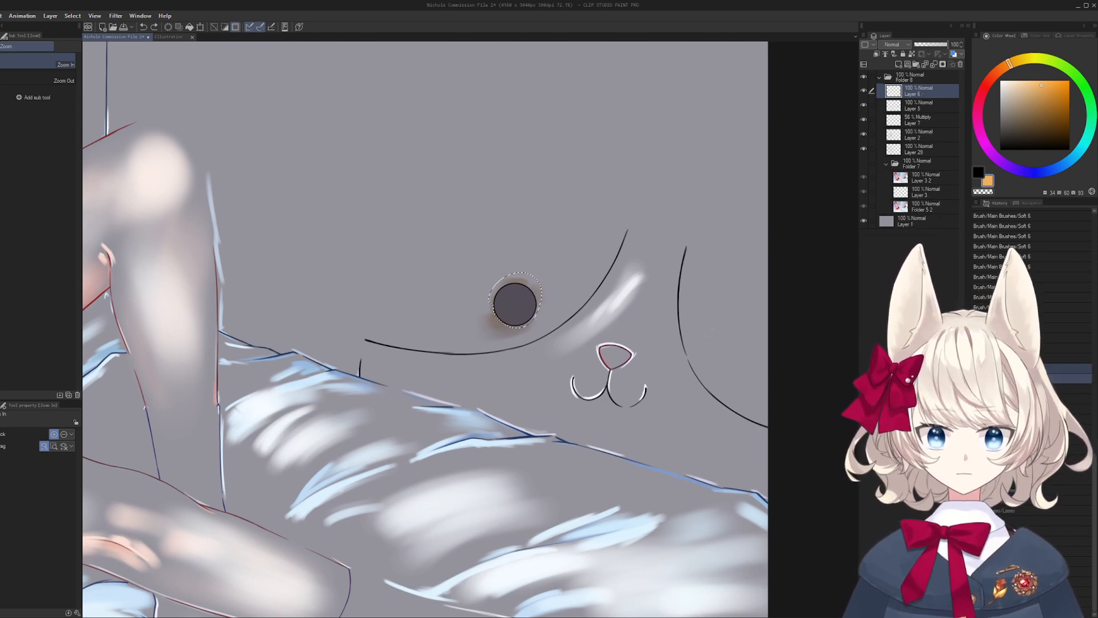
{"action": "key", "text": "ctrl+y"}
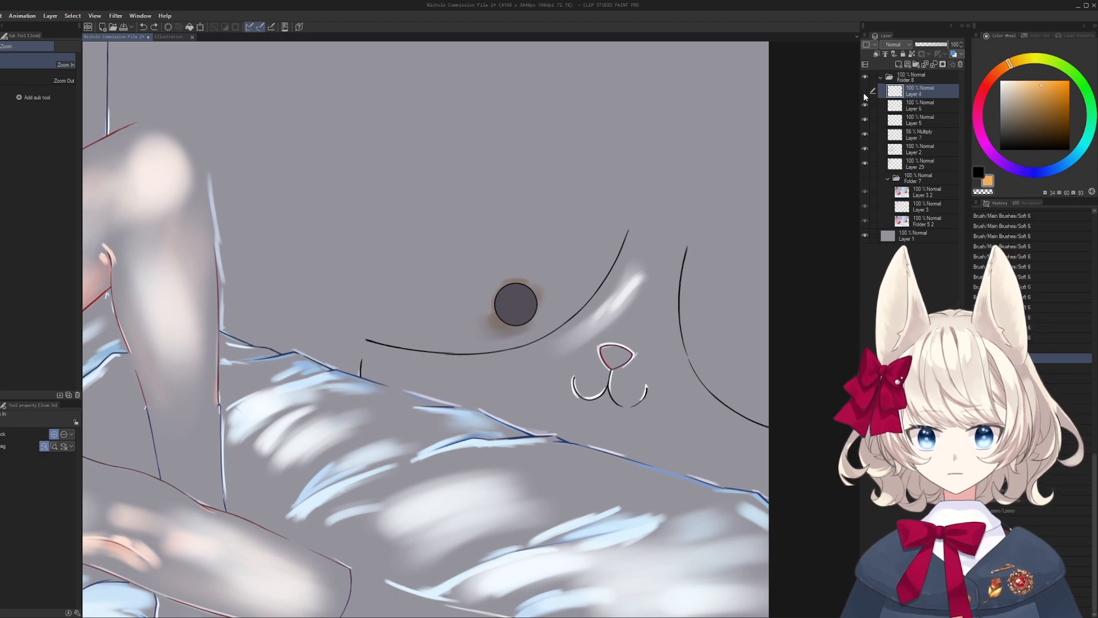
{"action": "key", "text": "ctrl+y"}
{"action": "key", "text": "ctrl+z"}
{"action": "key", "text": "ctrl+plus"}
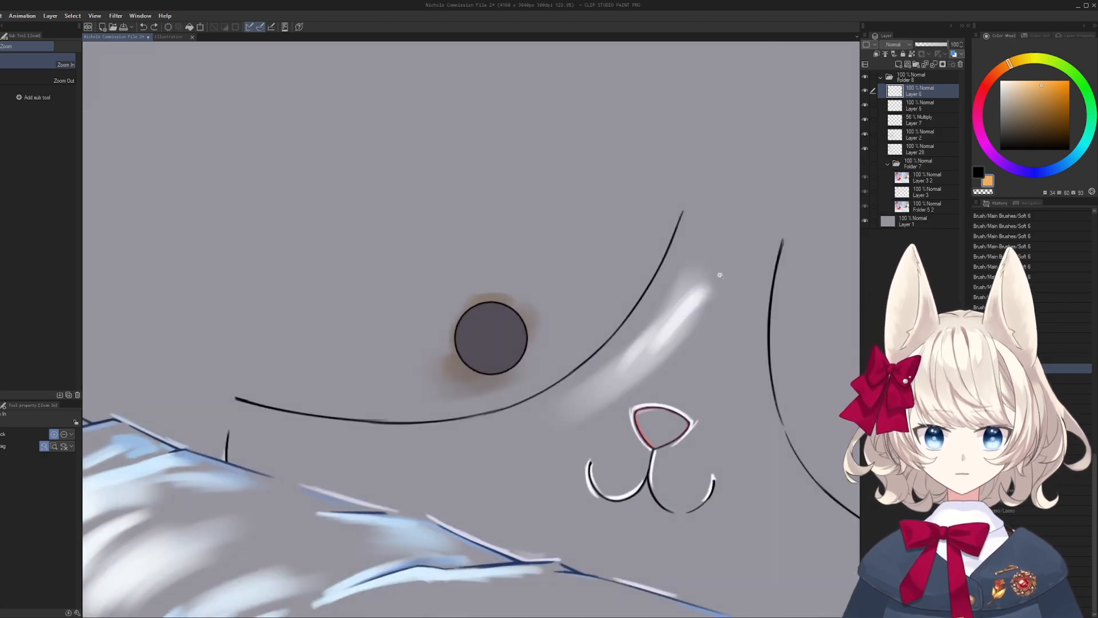
- Check what Layer 6 holds by switching its visibility, and redo up to the selection around the brown patch's eye
{"action": "left_click", "coordinate": [864, 90], "text": "alt"}
{"action": "left_click", "coordinate": [864, 90], "text": "alt"}
{"action": "left_click", "coordinate": [864, 90], "text": "alt"}
{"action": "left_click", "coordinate": [864, 89], "text": "alt"}
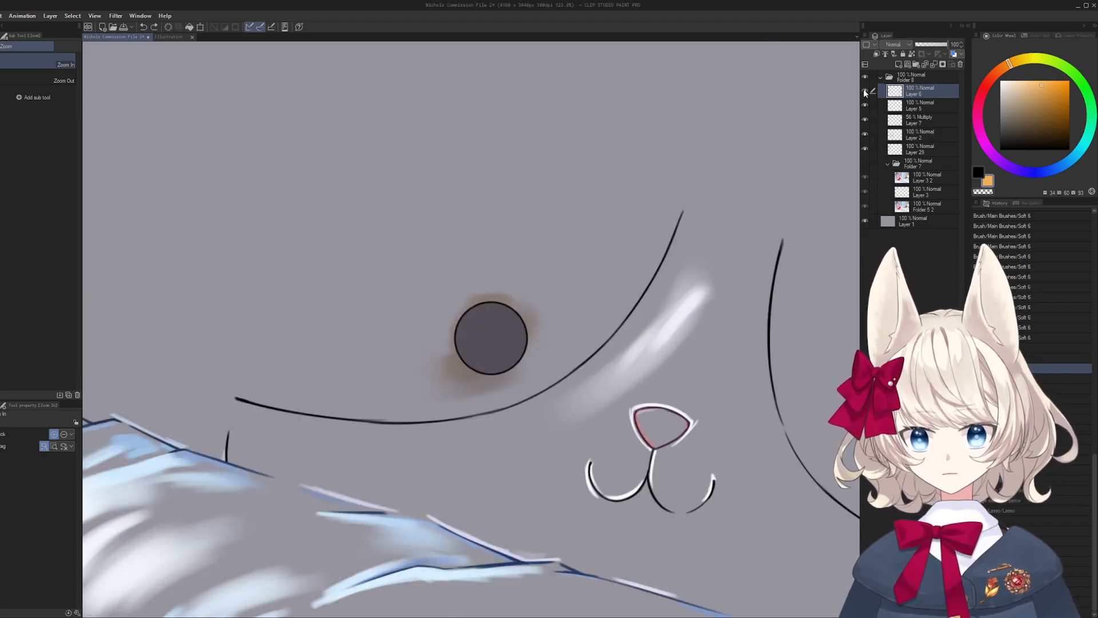
{"action": "key", "text": "ctrl+y"}
{"action": "key", "text": "ctrl+y"}
{"action": "left_click_drag", "start_coordinate": [801, 163], "coordinate": [719, 173]}
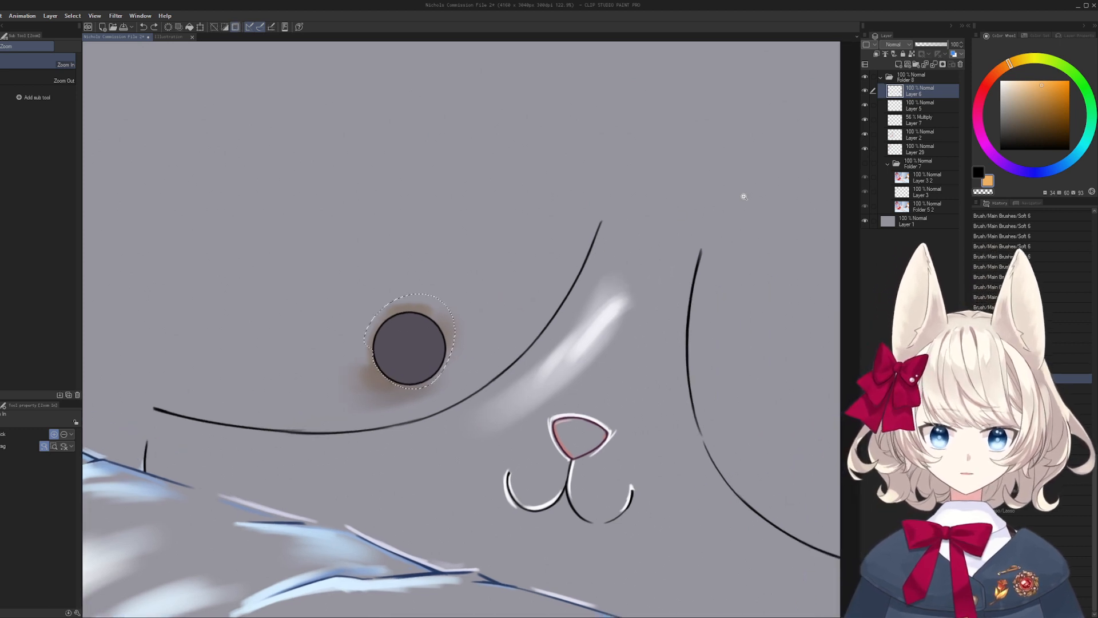
- Redo the pasted eye for the orange patch and its merge, restoring a single Layer 6 with both eyes
{"action": "key", "text": "ctrl+y"}
{"action": "key", "text": "ctrl+y"}
{"action": "key", "text": "ctrl+y"}
{"action": "key", "text": "ctrl+y"}
{"action": "key", "text": "ctrl+y"}
{"action": "key", "text": "ctrl+y"}
{"action": "key", "text": "ctrl+y"}
{"action": "key", "text": "ctrl+z"}
{"action": "key", "text": "ctrl+z"}
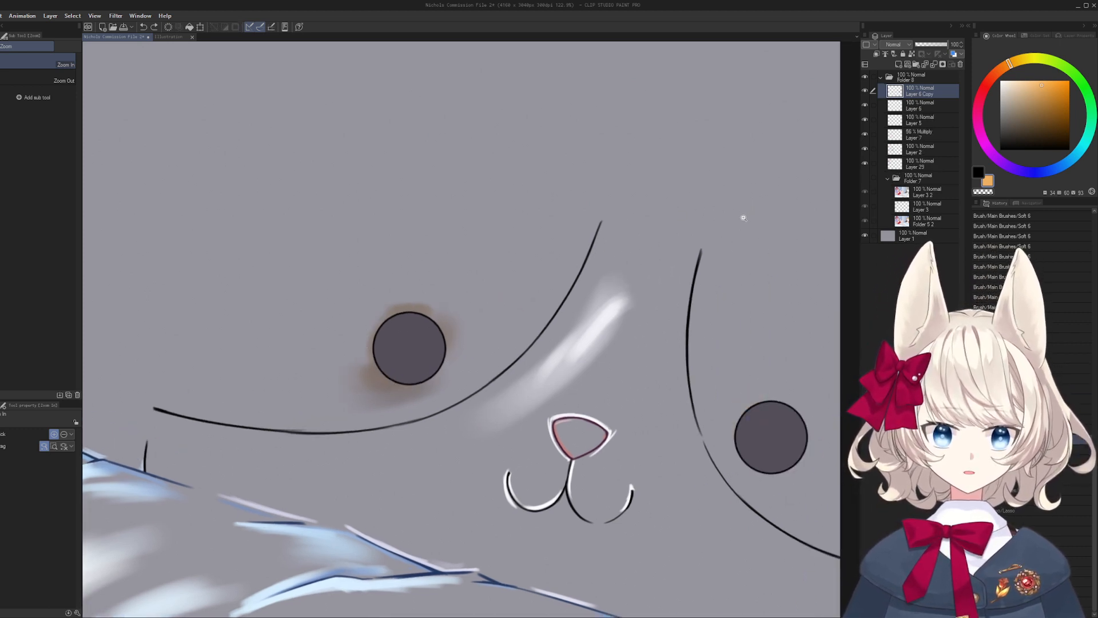
{"action": "key", "text": "ctrl+y"}
{"action": "key", "text": "ctrl+y"}
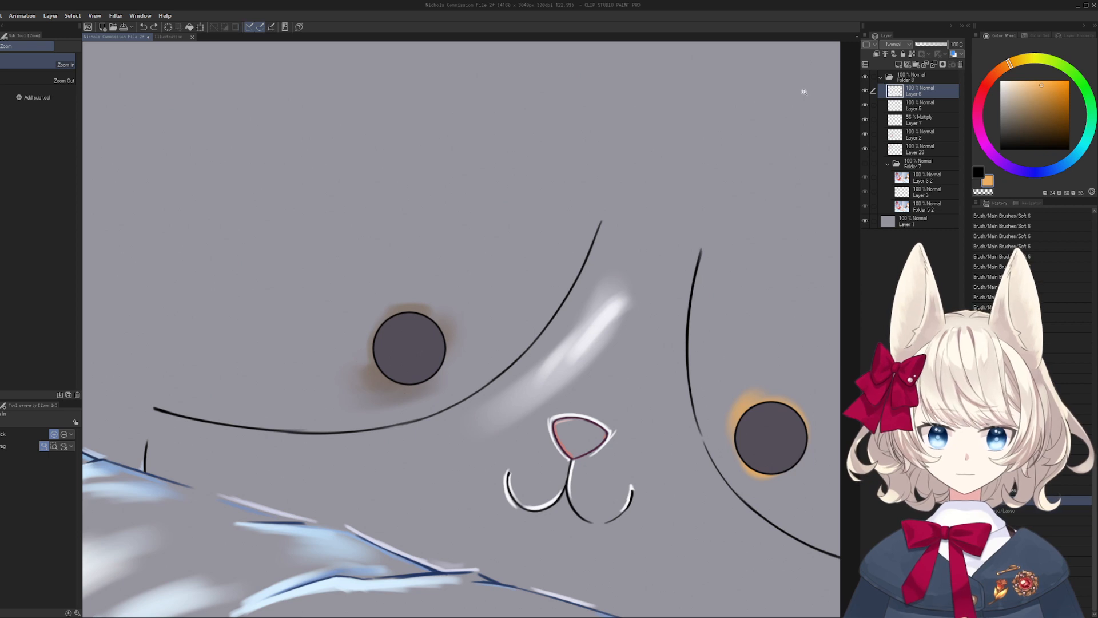
- Check Layer 6, lasso both of the lower plush's eyes and transfer them to a separate Layer 6 Copy
{"action": "left_click", "coordinate": [864, 90]}
{"action": "left_click", "coordinate": [864, 90]}
{"action": "left_click", "coordinate": [864, 90]}
{"action": "left_click", "coordinate": [864, 90]}
{"action": "key", "text": "l"}
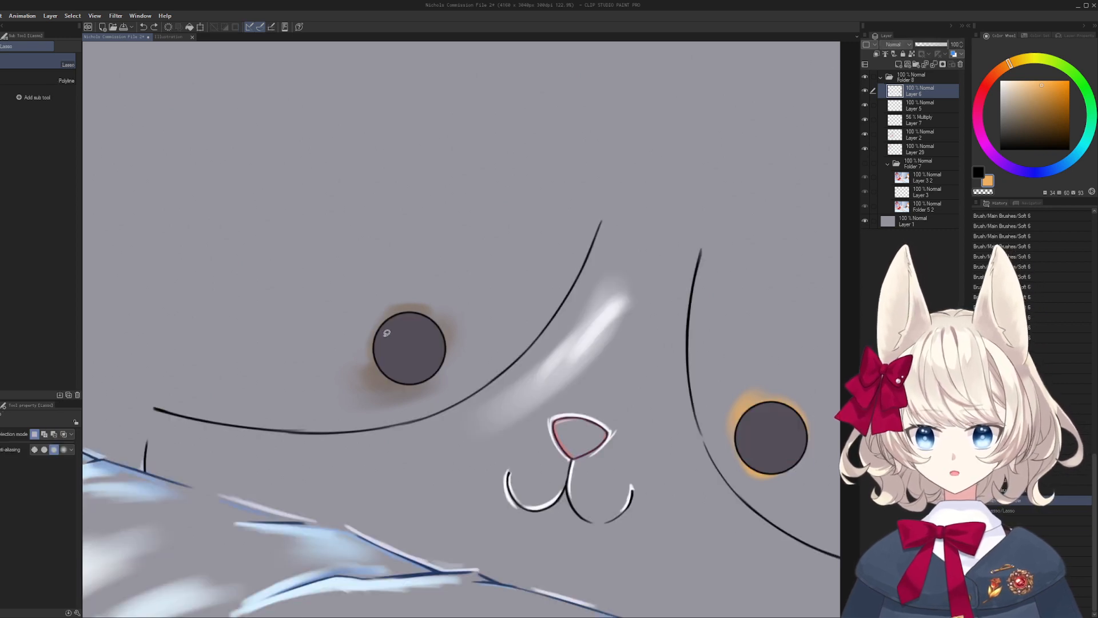
{"action": "left_click_drag", "start_coordinate": [361, 372], "coordinate": [408, 387]}
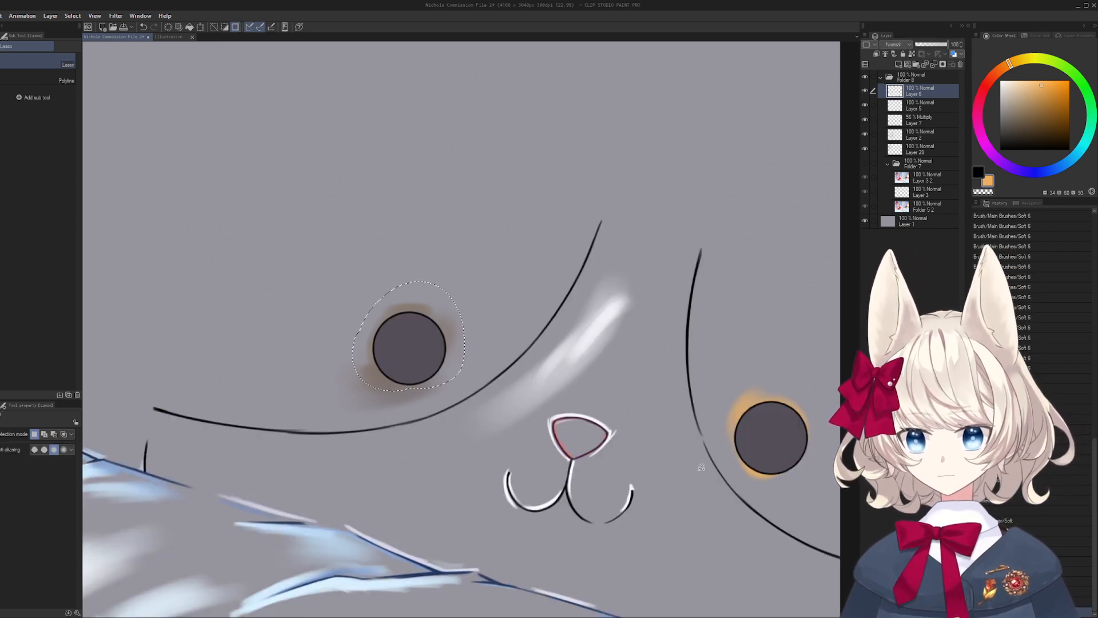
{"action": "left_click_drag", "start_coordinate": [754, 442], "coordinate": [620, 404]}
{"action": "key", "text": "ctrl+x"}
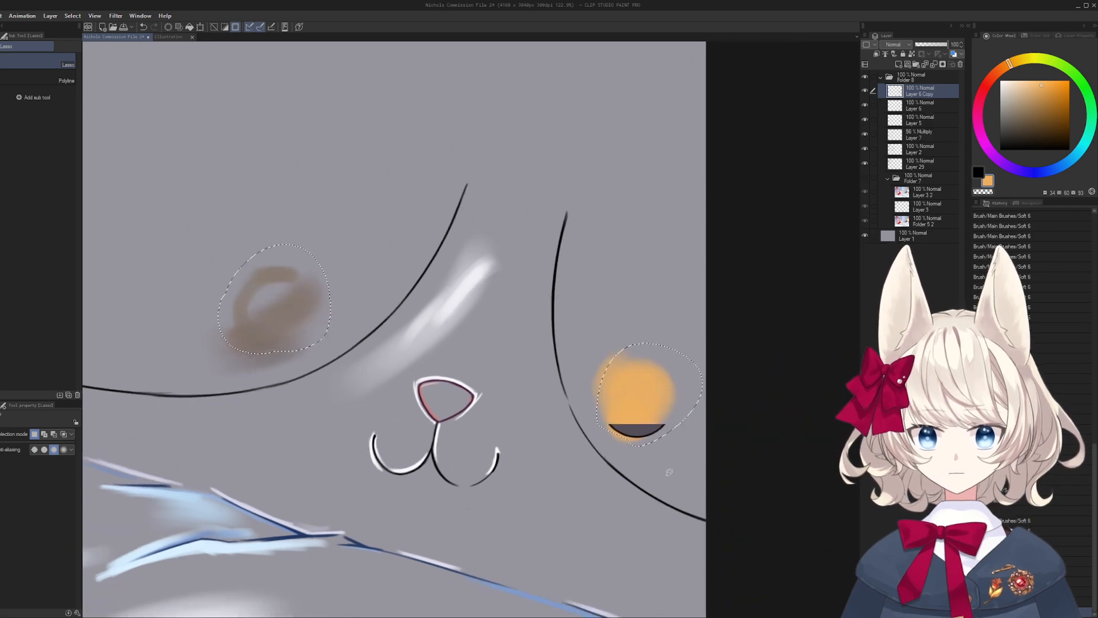
{"action": "key", "text": "ctrl+v"}
{"action": "left_click_drag", "start_coordinate": [604, 270], "coordinate": [682, 338]}
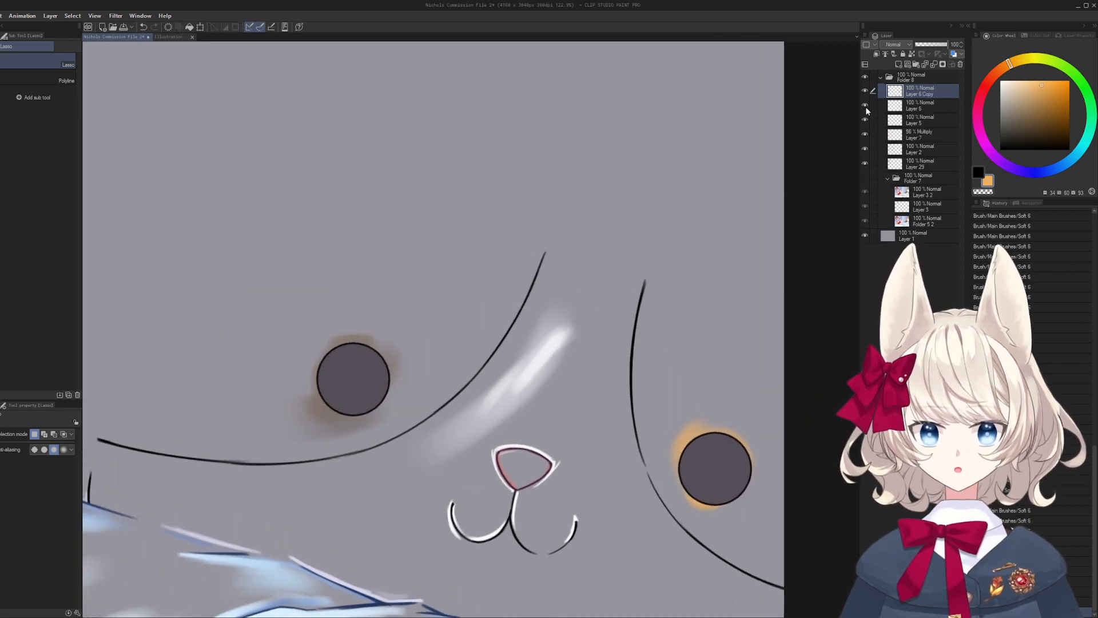
- Show Folder 7 again and add a new layer above Layer 6 Copy for the upper orange plush's eye
{"action": "left_click", "coordinate": [865, 177]}
{"action": "mouse_move", "coordinate": [746, 217]}
{"action": "left_mouse_down"}
{"action": "mouse_move", "coordinate": [702, 267]}
{"action": "mouse_move", "coordinate": [641, 540]}
{"action": "left_mouse_up"}
{"action": "left_click_drag", "start_coordinate": [533, 249], "coordinate": [544, 299]}
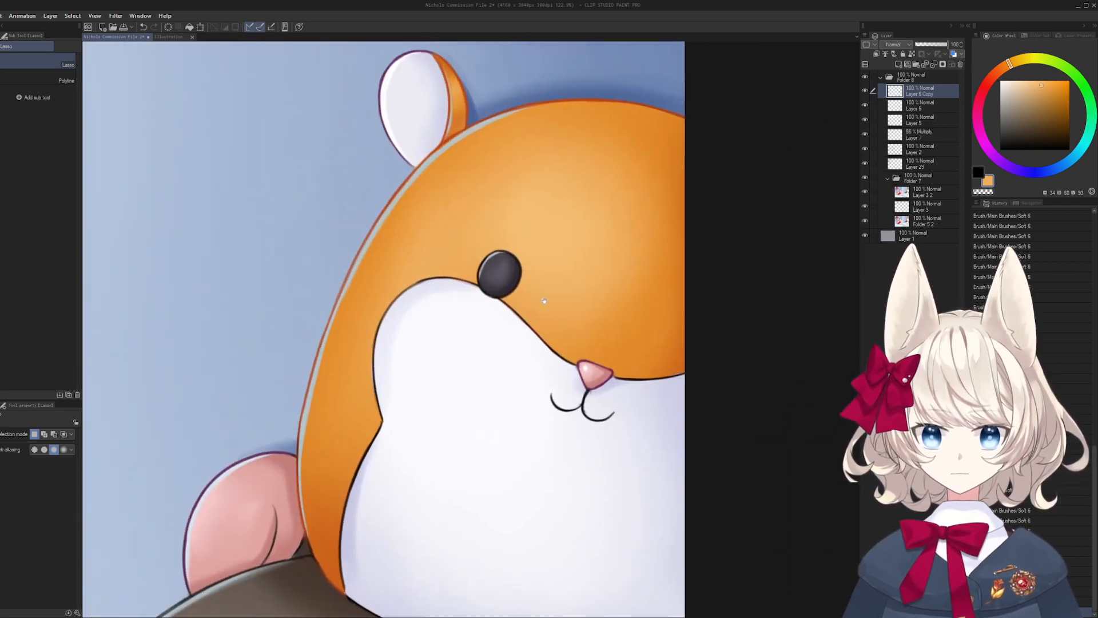
{"action": "left_click_drag", "start_coordinate": [446, 243], "coordinate": [461, 272]}
{"action": "key", "text": "ctrl+shift+n"}
{"action": "key", "text": "u"}
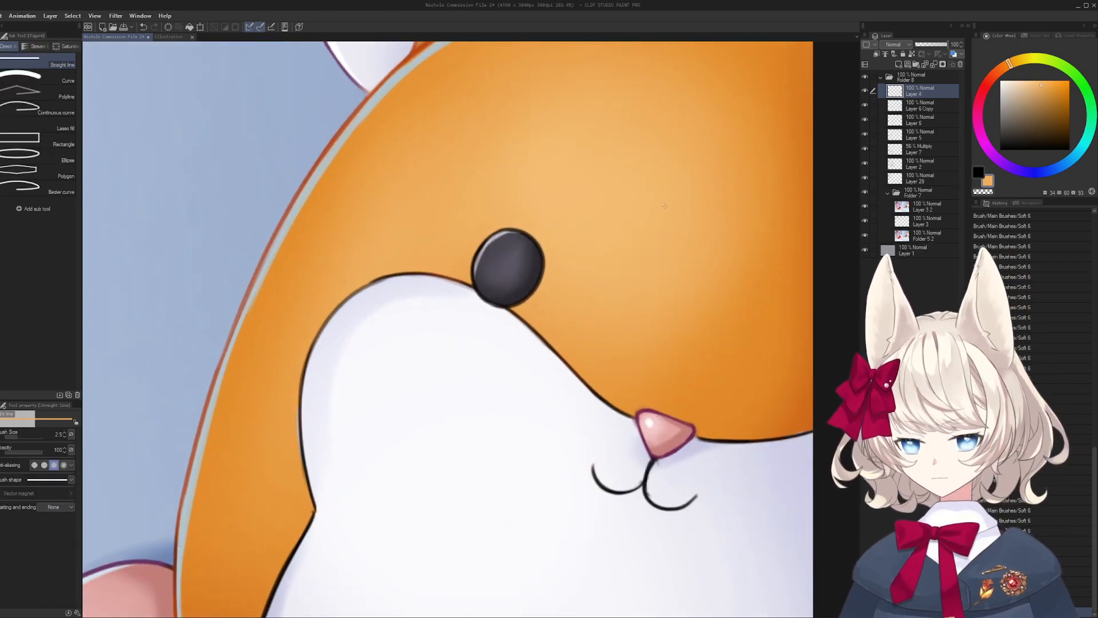
- Draw a near-black ellipse outline around the upper plush's eye on the new layer with brush size 5
{"action": "key", "text": "x"}
{"action": "key", "text": "r"}
{"action": "left_click_drag", "start_coordinate": [530, 296], "coordinate": [510, 267]}
{"action": "key", "text": "ctrl+space"}
{"action": "left_click_drag", "start_coordinate": [467, 204], "coordinate": [475, 290]}
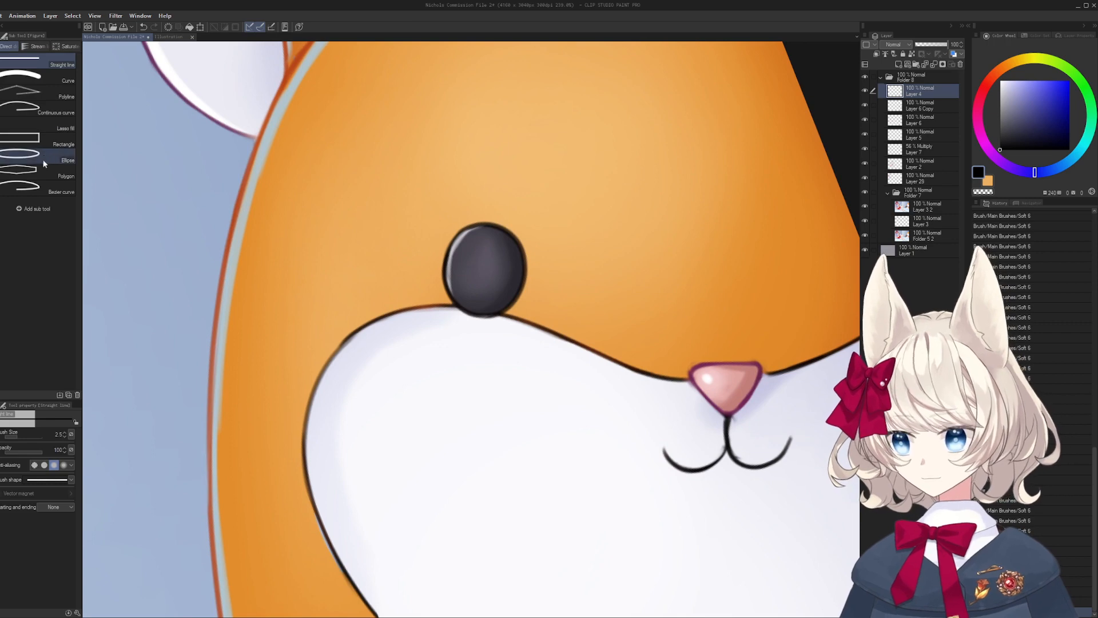
{"action": "left_click", "coordinate": [43, 158]}
{"action": "left_click_drag", "start_coordinate": [445, 224], "coordinate": [523, 319]}
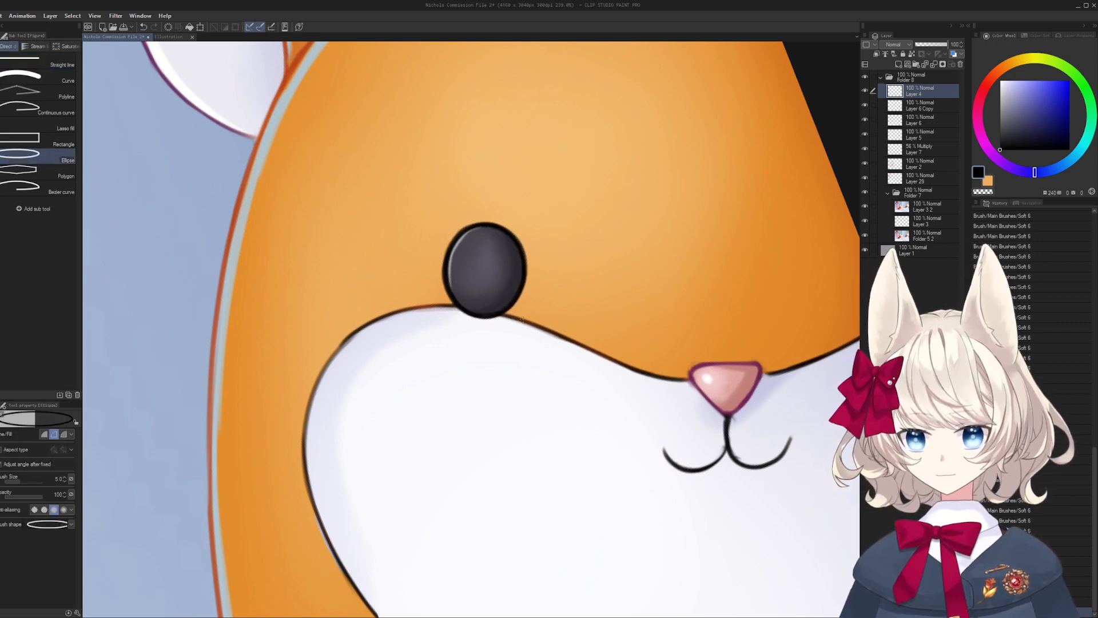
{"action": "key", "text": "k"}
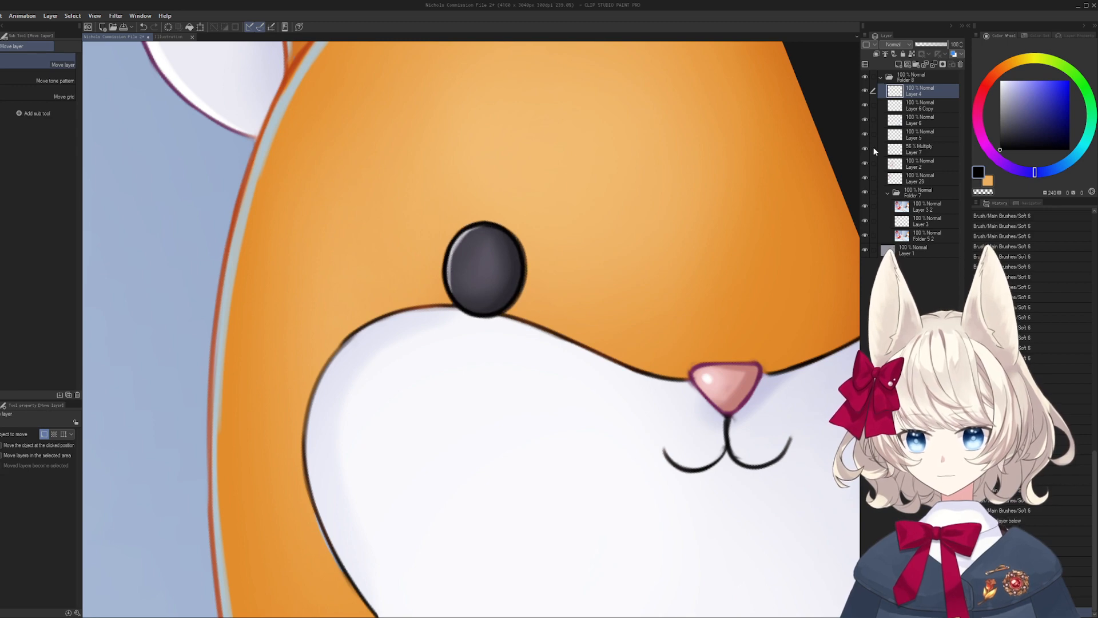
- Hide Folder 7 and sample the dark grey-purple fill colour from the brown patch's eye
{"action": "left_click", "coordinate": [865, 192]}
{"action": "left_click_drag", "start_coordinate": [684, 247], "coordinate": [449, 183]}
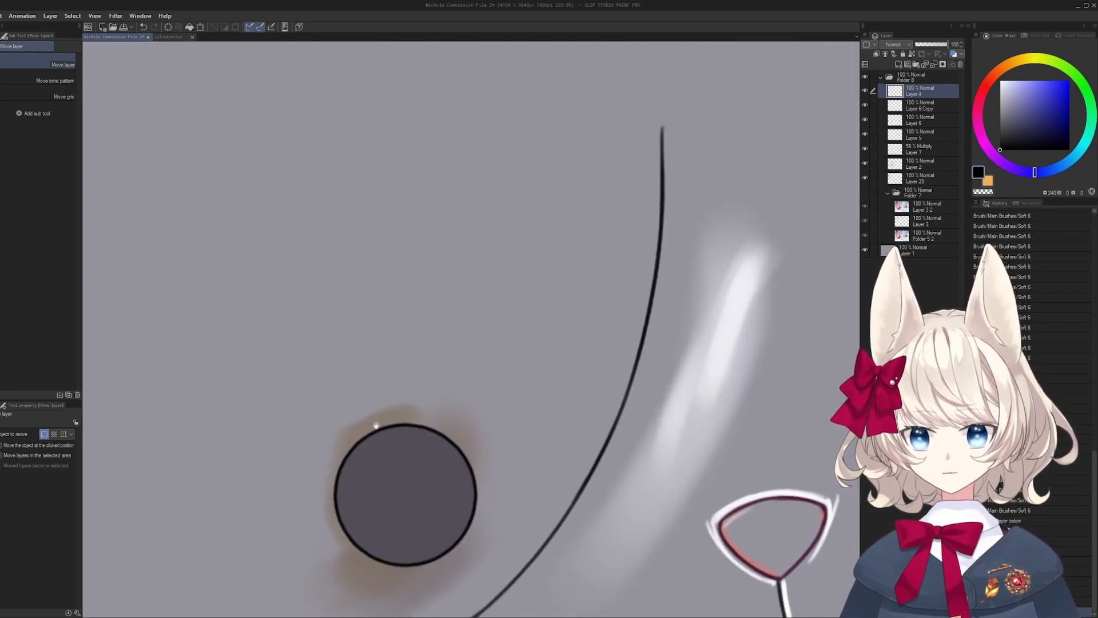
{"action": "key", "text": "b"}
{"action": "left_click", "coordinate": [413, 259], "text": "alt"}
{"action": "left_click_drag", "start_coordinate": [413, 259], "coordinate": [404, 390]}
- Fill the ellipse with dark grey-purple on a new layer beneath the outline and merge the outline into it
{"action": "key", "text": "g"}
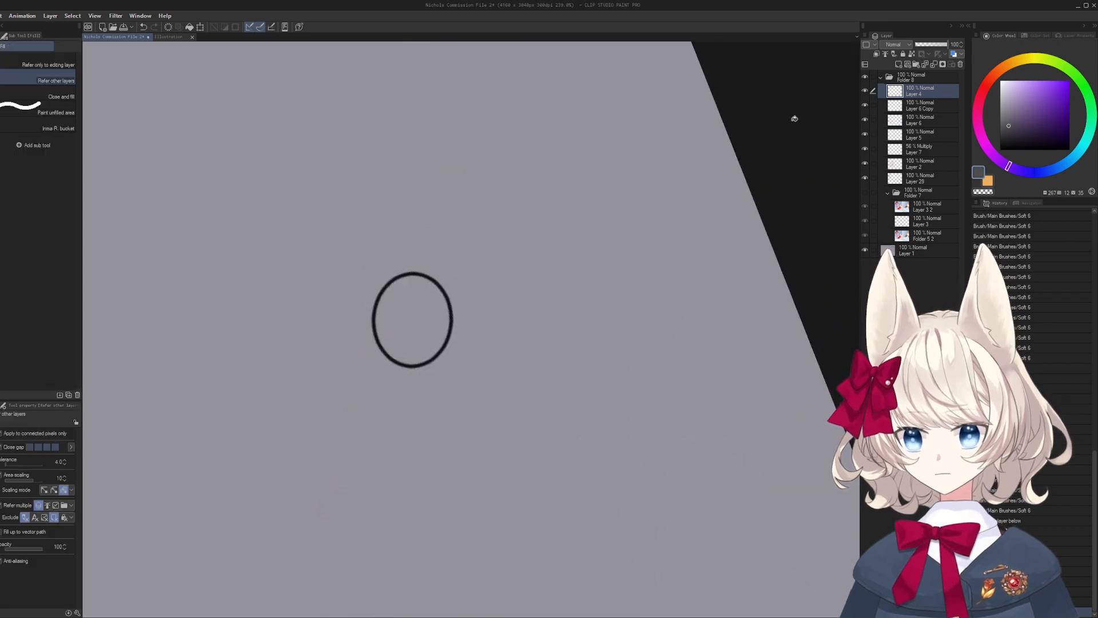
{"action": "left_click", "coordinate": [904, 111]}
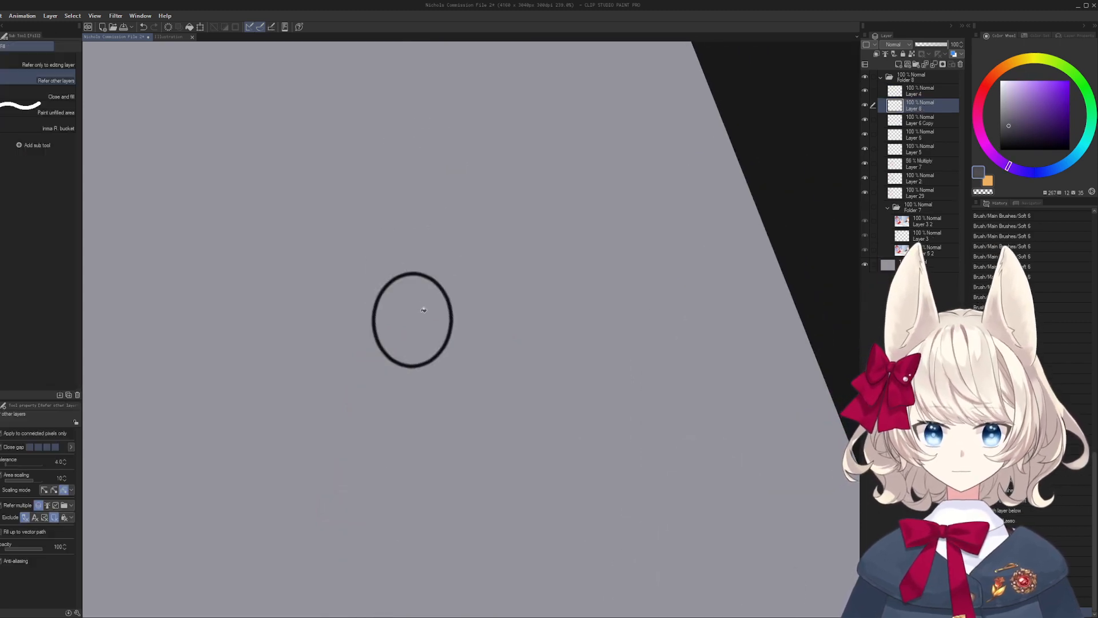
{"action": "left_click", "coordinate": [412, 319]}
{"action": "left_click", "coordinate": [918, 91]}
{"action": "key", "text": "slash"}
{"action": "scroll", "coordinate": [758, 190], "scroll_direction": "down", "scroll_amount": 2}
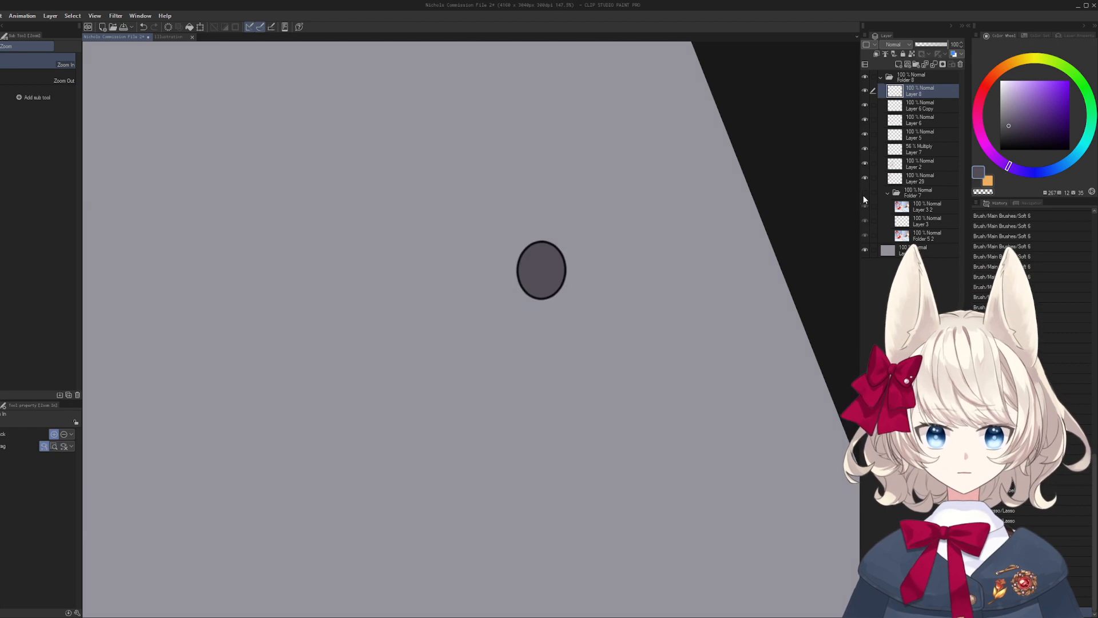
- Show Folder 7 and compare the upper plush's new eye with the old one by toggling Layer 8
{"action": "left_click", "coordinate": [865, 192]}
{"action": "left_click", "coordinate": [865, 91]}
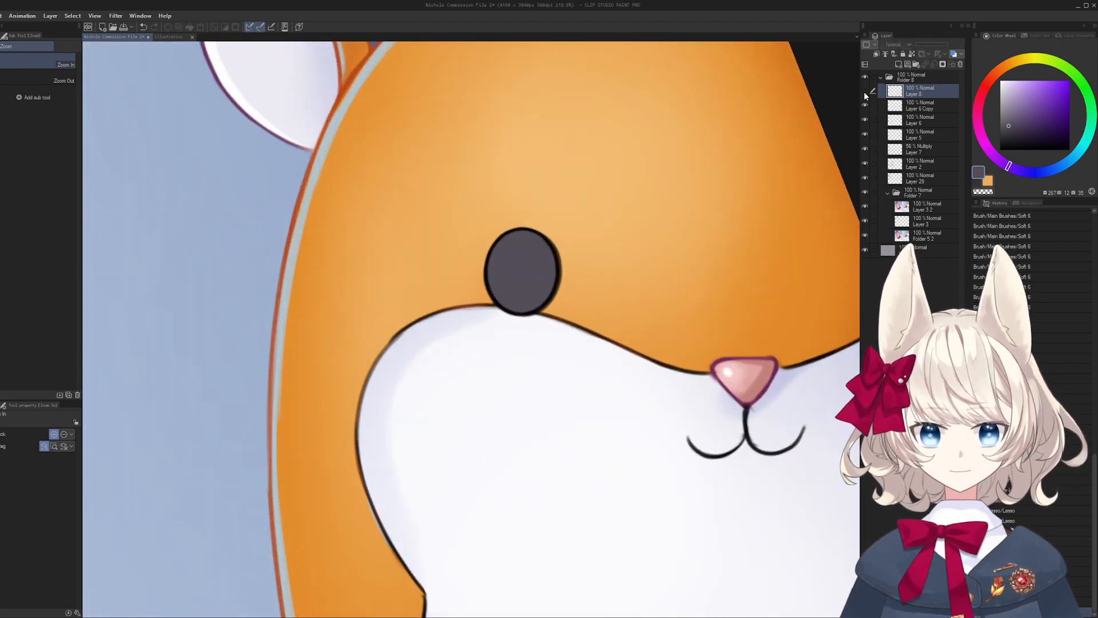
{"action": "left_click", "coordinate": [864, 91]}
{"action": "left_click_drag", "start_coordinate": [792, 214], "coordinate": [698, 217]}
{"action": "key", "text": "ctrl+at"}
{"action": "key", "text": "b"}
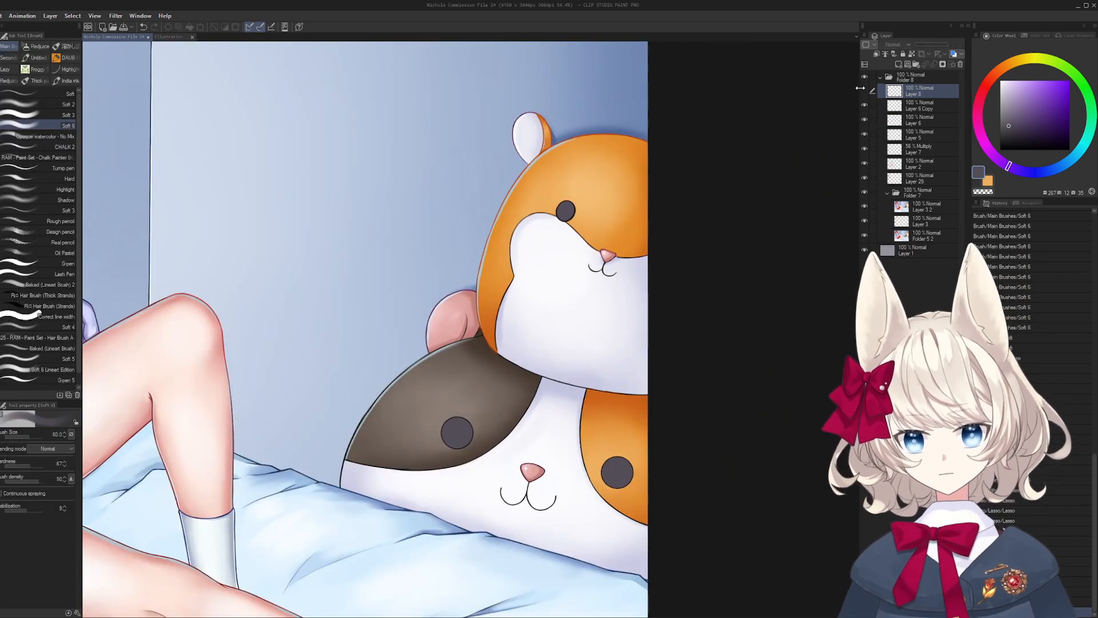
- Check the eye layers' visibility and merge the upper plush's eye from Layer 8 into Layer 6 Copy
{"action": "left_click", "coordinate": [865, 93]}
{"action": "left_click", "coordinate": [865, 105]}
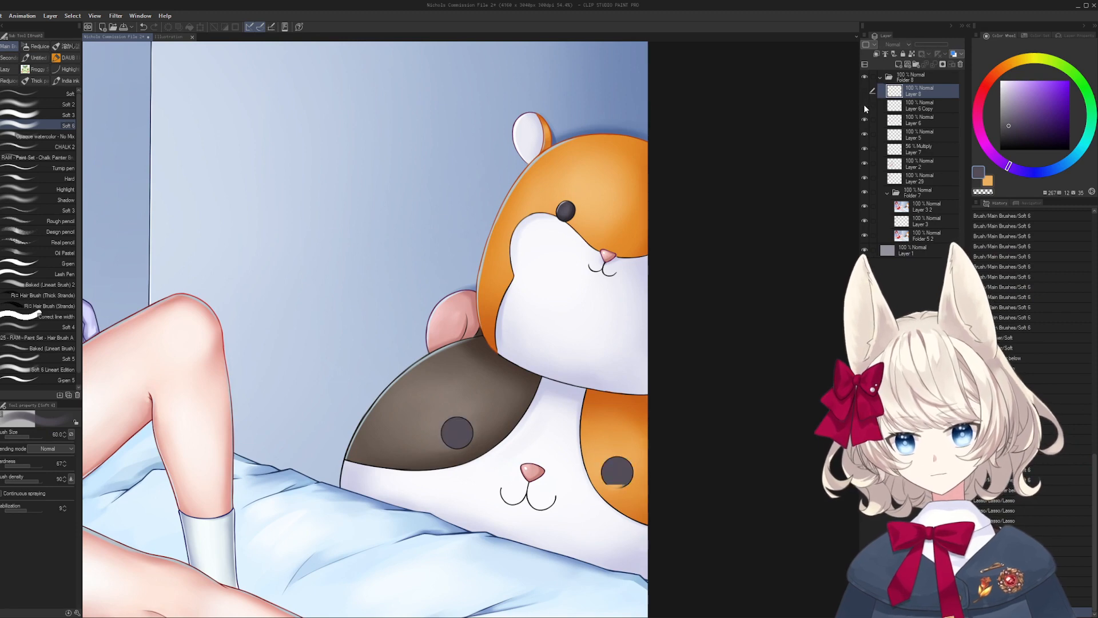
{"action": "left_click", "coordinate": [865, 105]}
{"action": "left_click", "coordinate": [865, 105]}
{"action": "left_click", "coordinate": [866, 91]}
{"action": "left_click", "coordinate": [866, 92]}
{"action": "left_click", "coordinate": [865, 91]}
{"action": "key", "text": "ctrl+e"}
{"action": "left_click", "coordinate": [866, 92]}
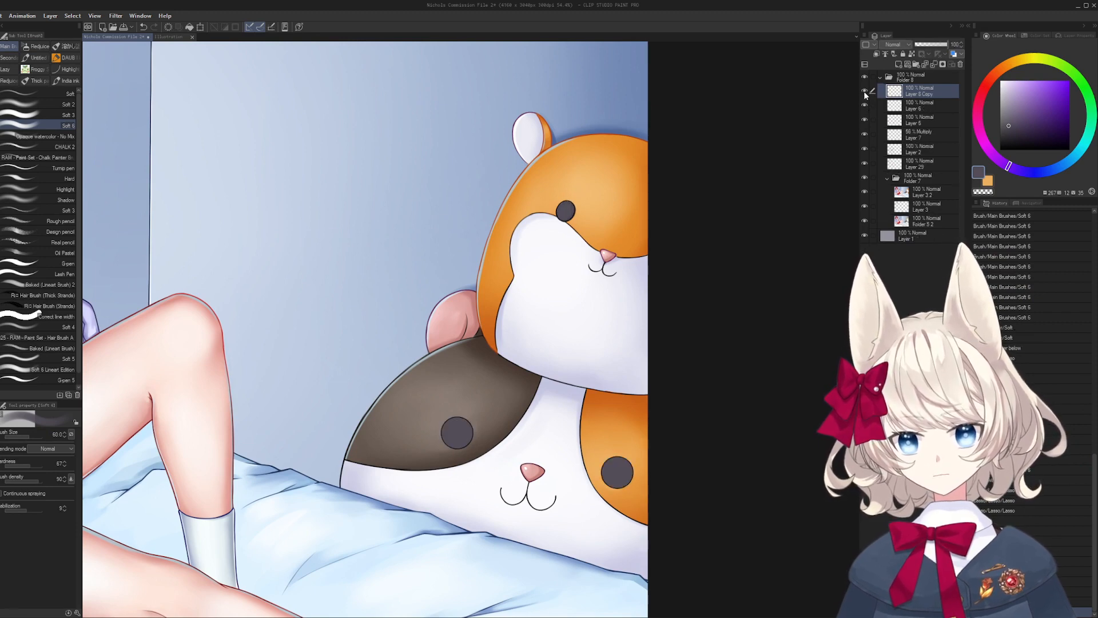
- Paint sampled orange on Layer 6 over the old eye's remnants along the orange side of the upper plush's new eye
{"action": "key", "text": "slash"}
{"action": "mouse_move", "coordinate": [546, 211]}
{"action": "left_mouse_down"}
{"action": "mouse_move", "coordinate": [601, 247]}
{"action": "mouse_move", "coordinate": [480, 275]}
{"action": "mouse_move", "coordinate": [439, 356]}
{"action": "left_mouse_up"}
{"action": "left_click", "coordinate": [947, 109]}
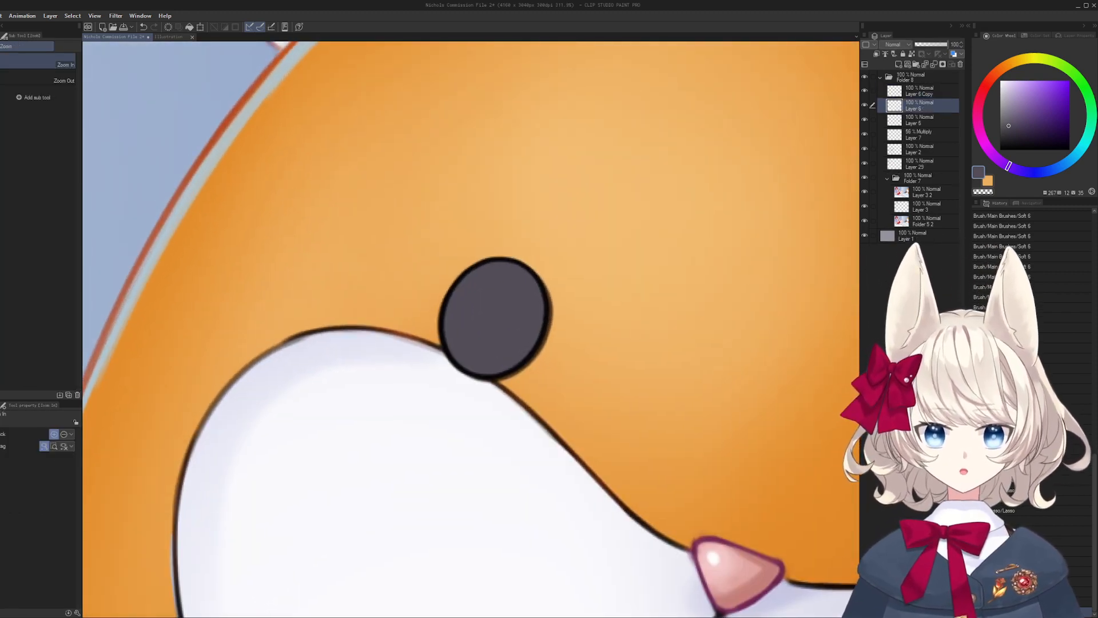
{"action": "key", "text": "b"}
{"action": "left_click_drag", "start_coordinate": [540, 300], "coordinate": [527, 324]}
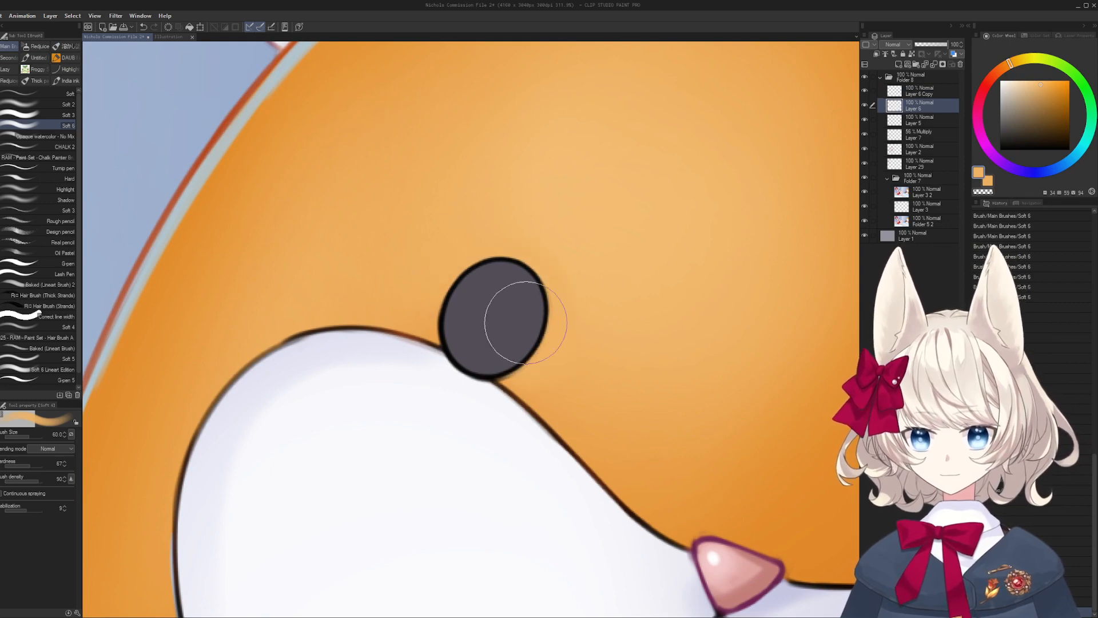
{"action": "mouse_move", "coordinate": [478, 378]}
{"action": "left_mouse_down"}
{"action": "mouse_move", "coordinate": [461, 447]}
{"action": "mouse_move", "coordinate": [511, 374]}
{"action": "mouse_move", "coordinate": [486, 378]}
{"action": "mouse_move", "coordinate": [583, 368]}
{"action": "left_mouse_up"}
- Touch up the white muzzle edge beside the upper plush's eye with sampled pale lavender and white at brush size 20
{"action": "left_click", "coordinate": [522, 443], "text": "alt"}
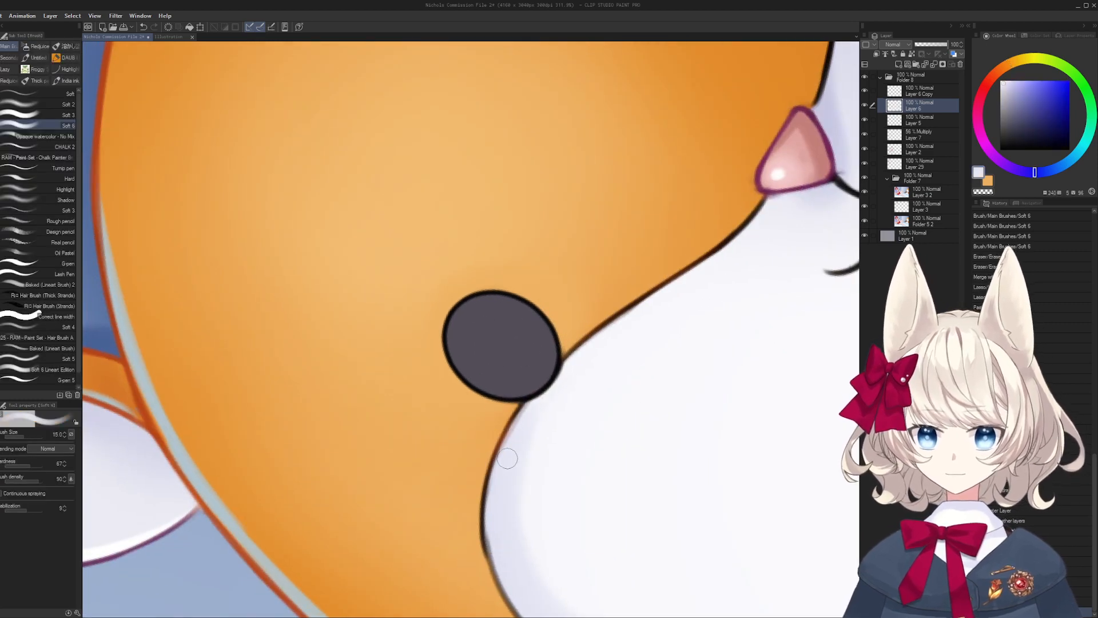
{"action": "left_click_drag", "start_coordinate": [506, 459], "coordinate": [572, 364]}
{"action": "left_click", "coordinate": [565, 420], "text": "alt"}
{"action": "key", "text": "]"}
{"action": "key", "text": "]"}
{"action": "mouse_move", "coordinate": [568, 406]}
{"action": "left_mouse_down"}
{"action": "mouse_move", "coordinate": [617, 333]}
{"action": "mouse_move", "coordinate": [611, 353]}
{"action": "left_mouse_up"}
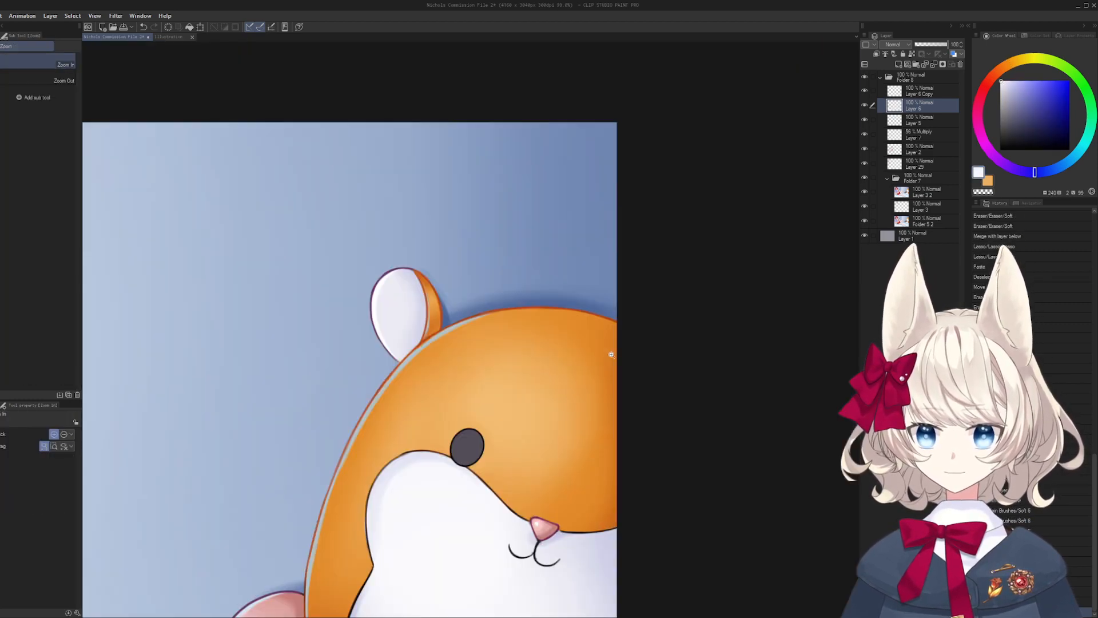
- Compare the plushes with Folder 8 and Layer 6 switched off and on, and merge Layer 6 into Layer 5
{"action": "mouse_move", "coordinate": [492, 572]}
{"action": "left_mouse_down"}
{"action": "mouse_move", "coordinate": [586, 286]}
{"action": "mouse_move", "coordinate": [559, 262]}
{"action": "left_mouse_up"}
{"action": "left_click", "coordinate": [864, 77]}
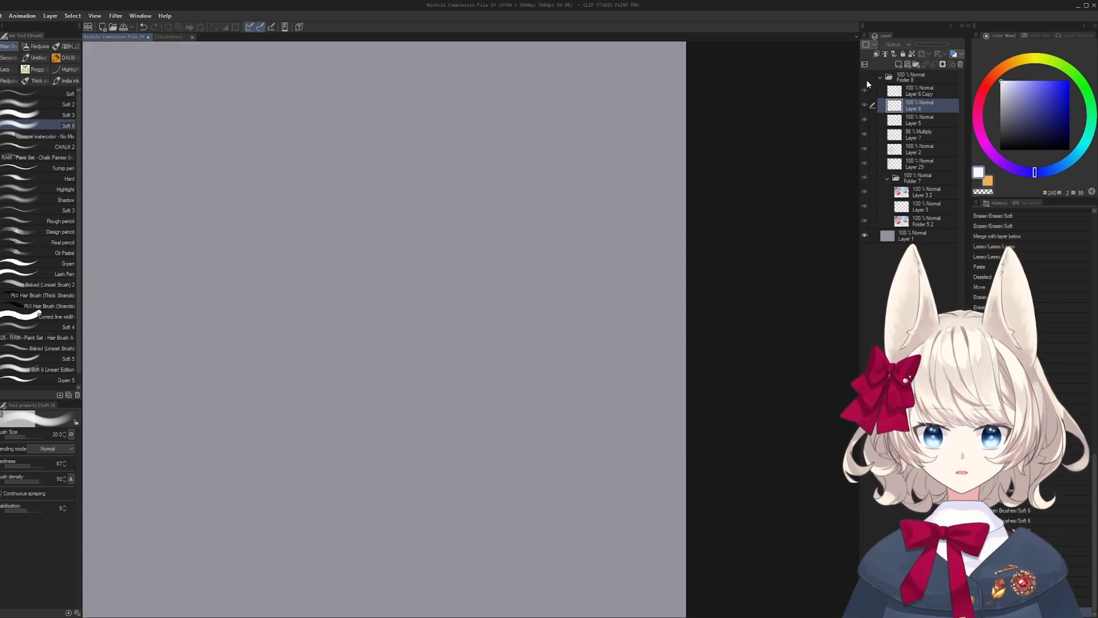
{"action": "left_click", "coordinate": [864, 78]}
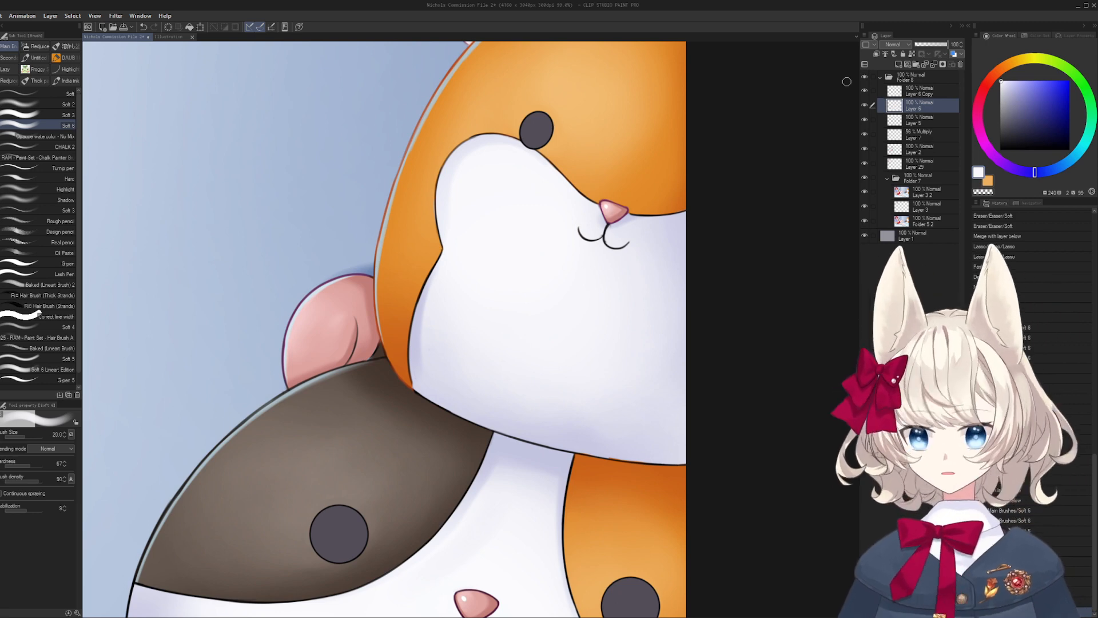
{"action": "left_click", "coordinate": [864, 105]}
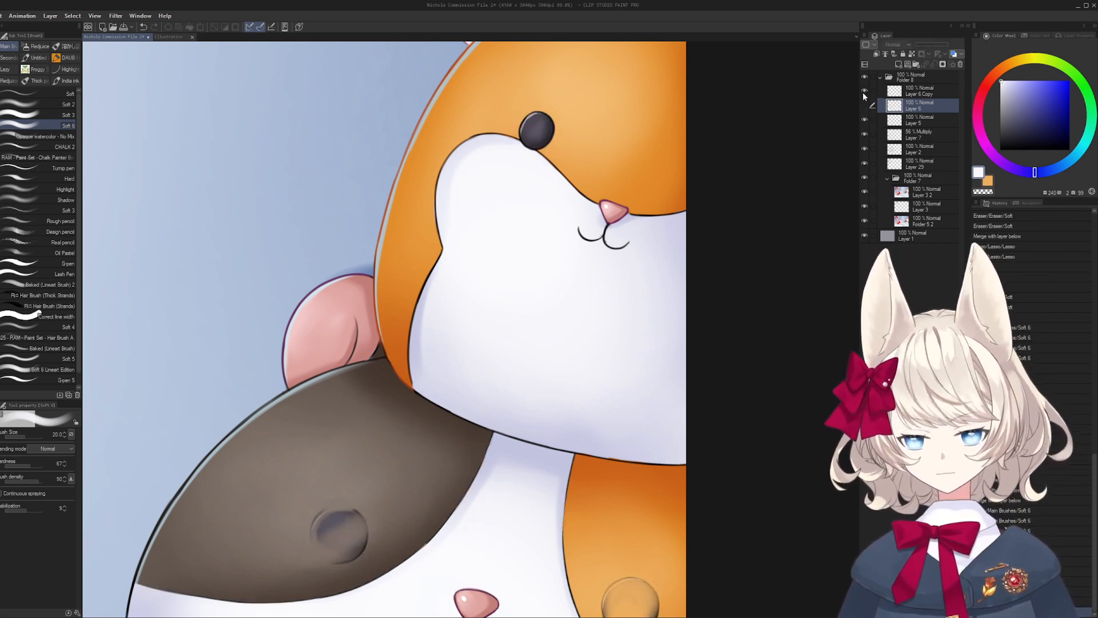
{"action": "left_click", "coordinate": [864, 105]}
{"action": "left_click", "coordinate": [864, 105]}
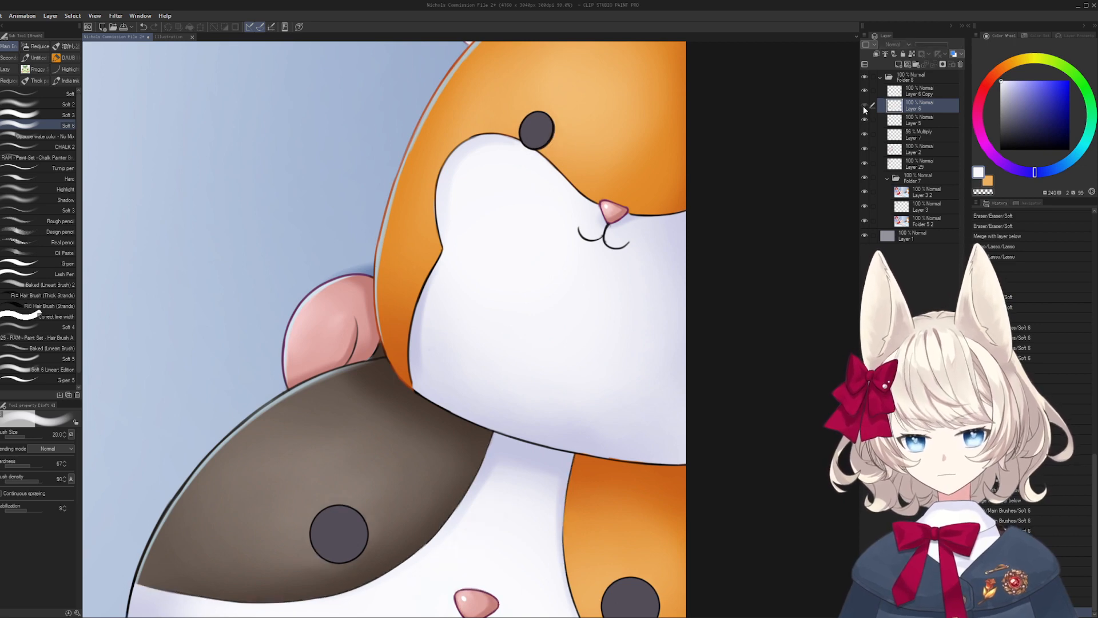
{"action": "left_click", "coordinate": [864, 105]}
{"action": "key", "text": "ctrl+e"}
- Toggle Layer 5 and Layer 6 Copy to check the merge, and create a new layer above Layer 6 Copy
{"action": "left_click", "coordinate": [864, 105]}
{"action": "left_click", "coordinate": [864, 91]}
{"action": "left_click", "coordinate": [864, 91]}
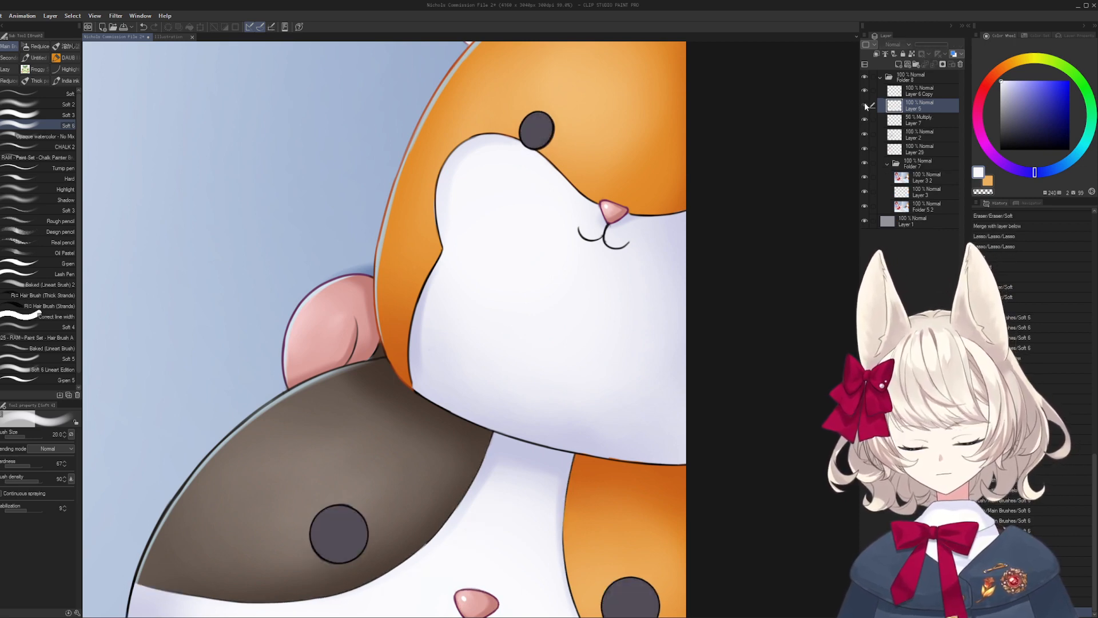
{"action": "left_click", "coordinate": [864, 104]}
{"action": "left_click_drag", "start_coordinate": [775, 163], "coordinate": [780, 227]}
{"action": "left_click", "coordinate": [864, 91]}
{"action": "left_click", "coordinate": [864, 91]}
{"action": "key", "text": "ctrl+shift+n"}
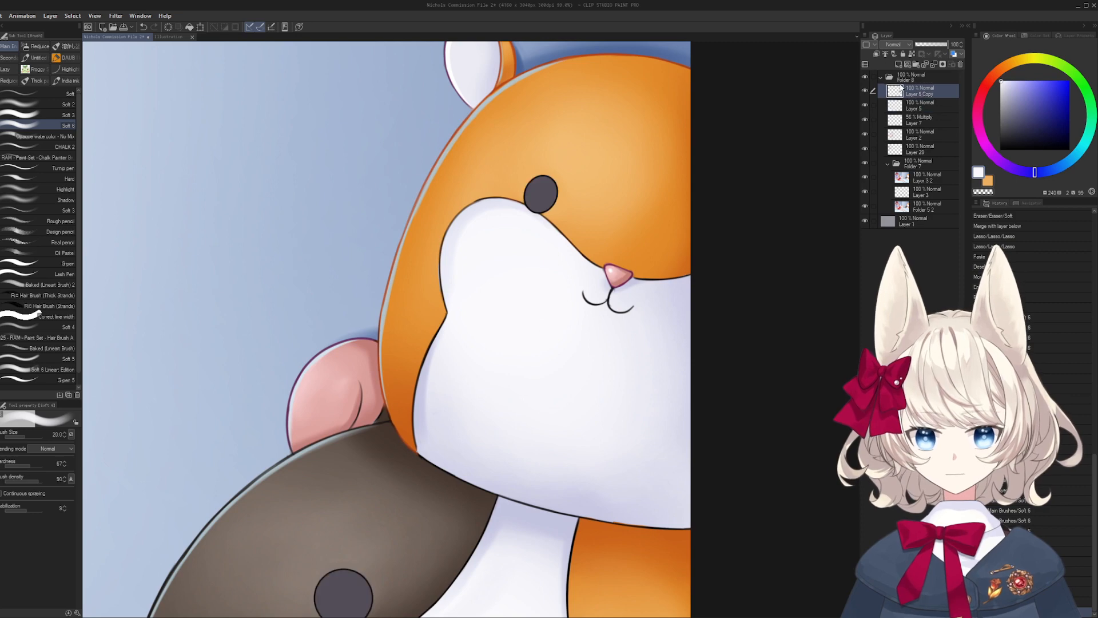
- Clip the new Layer 4 to Layer 6 Copy, set it to Multiply, and sample the upper plush eye's dark purple-grey
{"action": "left_click", "coordinate": [876, 55]}
{"action": "mouse_move", "coordinate": [489, 411]}
{"action": "left_mouse_down"}
{"action": "mouse_move", "coordinate": [490, 382]}
{"action": "mouse_move", "coordinate": [466, 434]}
{"action": "left_mouse_up"}
{"action": "left_click", "coordinate": [515, 216], "text": "alt"}
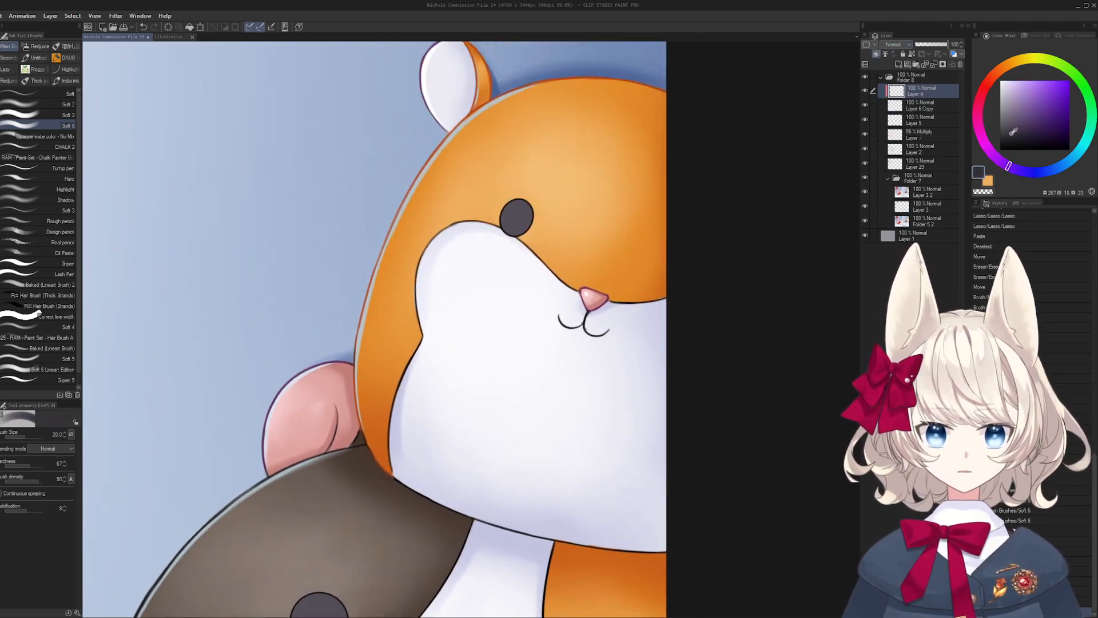
{"action": "left_click", "coordinate": [876, 54]}
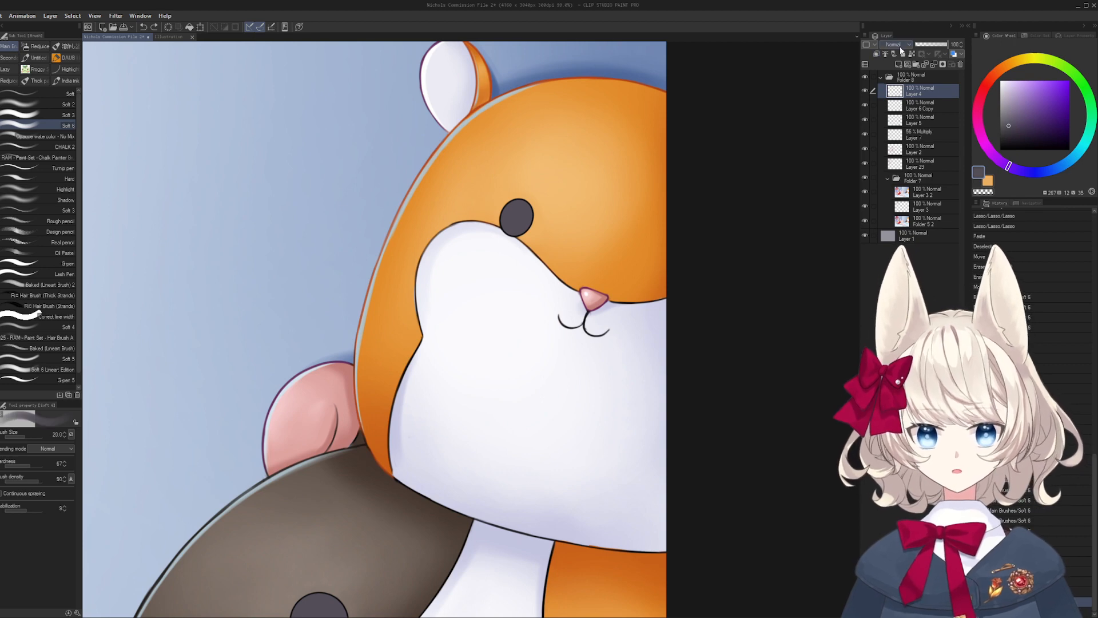
- Shade the edge of the upper plush's eye on Layer 4 using the Soft 6 brush at size 80
{"action": "key", "text": "bracketright"}
{"action": "key", "text": "bracketright"}
{"action": "key", "text": "bracketright"}
{"action": "key", "text": "bracketright"}
{"action": "key", "text": "bracketright"}
{"action": "key", "text": "bracketright"}
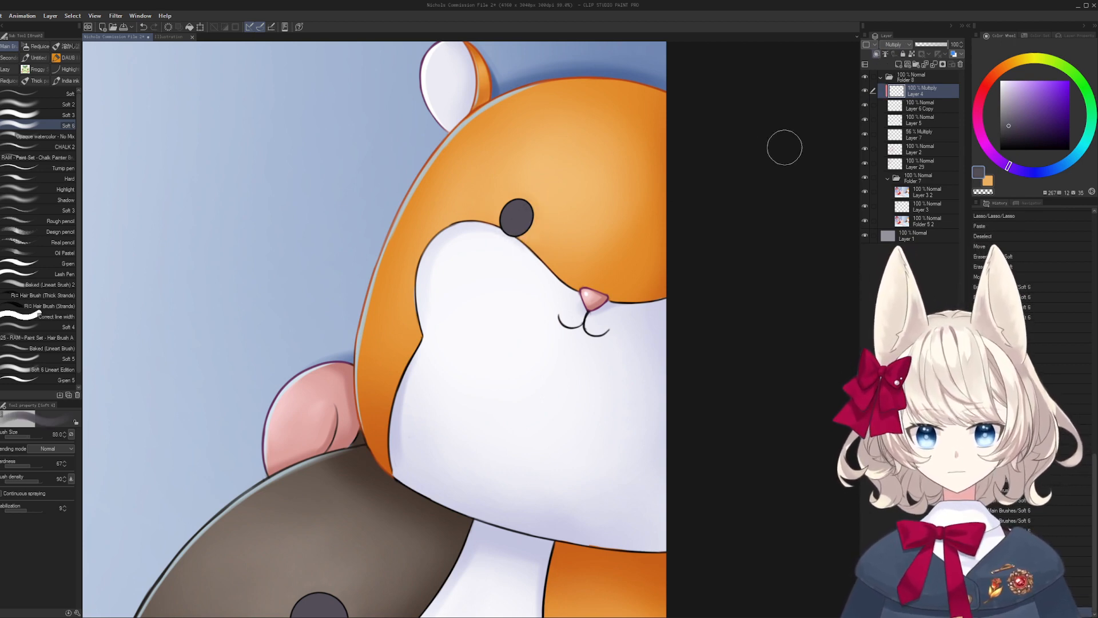
{"action": "mouse_move", "coordinate": [512, 238]}
{"action": "left_mouse_down"}
{"action": "mouse_move", "coordinate": [538, 218]}
{"action": "mouse_move", "coordinate": [522, 241]}
{"action": "mouse_move", "coordinate": [535, 191]}
{"action": "left_mouse_up"}
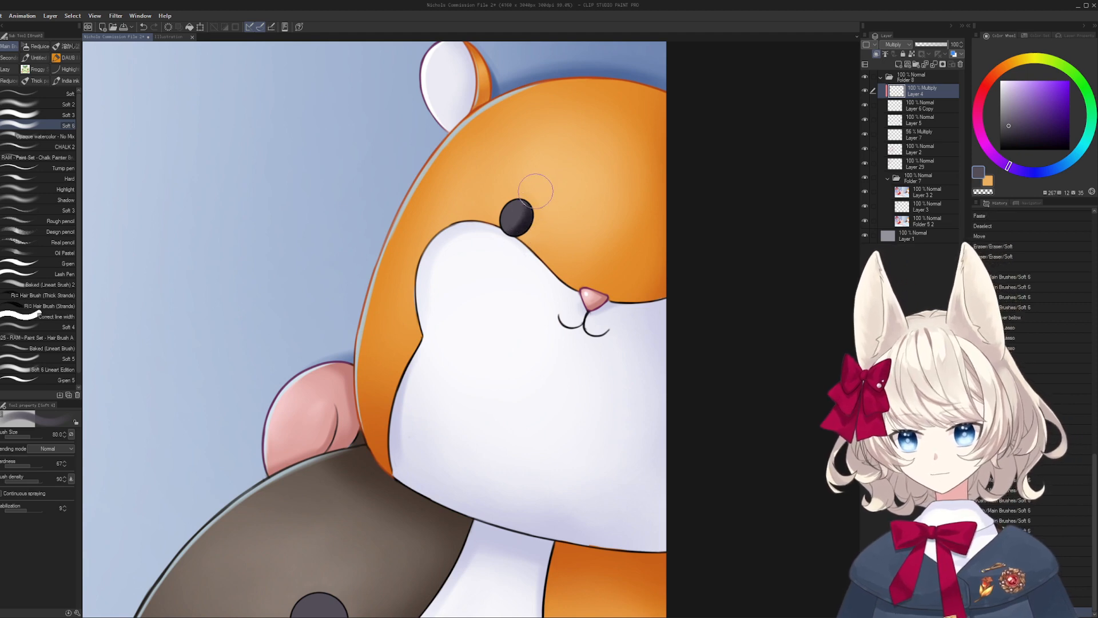
- Shade the lower edges of both lower plush eyes in purple-grey on Layer 4, softening the shadow with white
{"action": "scroll", "coordinate": [372, 367], "scroll_direction": "down", "scroll_amount": 5}
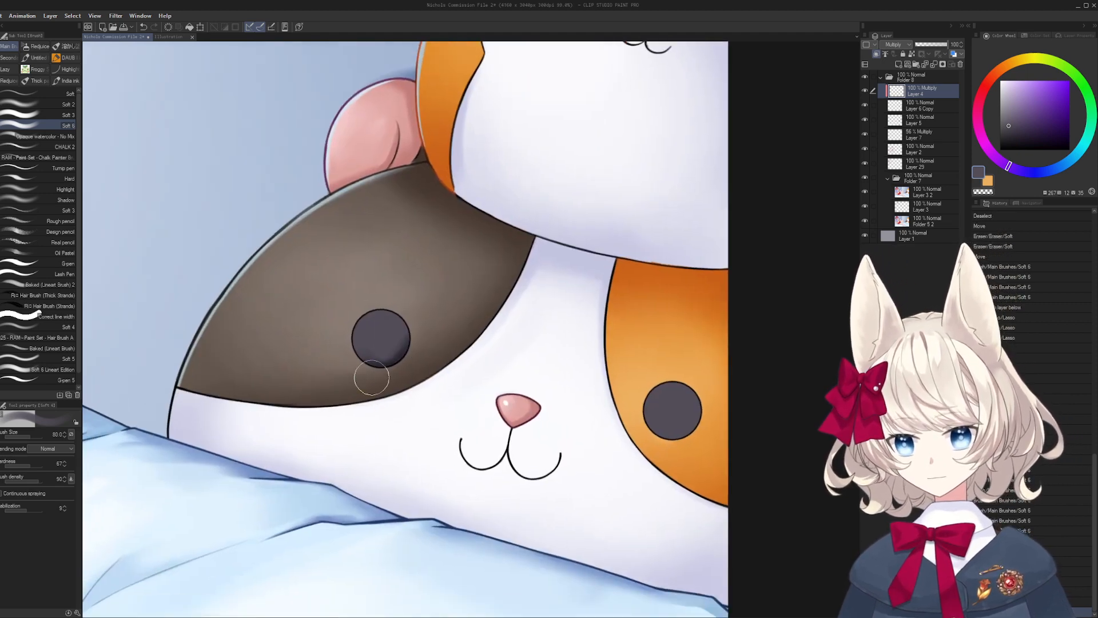
{"action": "mouse_move", "coordinate": [372, 378]}
{"action": "left_mouse_down"}
{"action": "mouse_move", "coordinate": [412, 338]}
{"action": "mouse_move", "coordinate": [377, 374]}
{"action": "mouse_move", "coordinate": [358, 363]}
{"action": "mouse_move", "coordinate": [409, 333]}
{"action": "mouse_move", "coordinate": [368, 364]}
{"action": "left_mouse_up"}
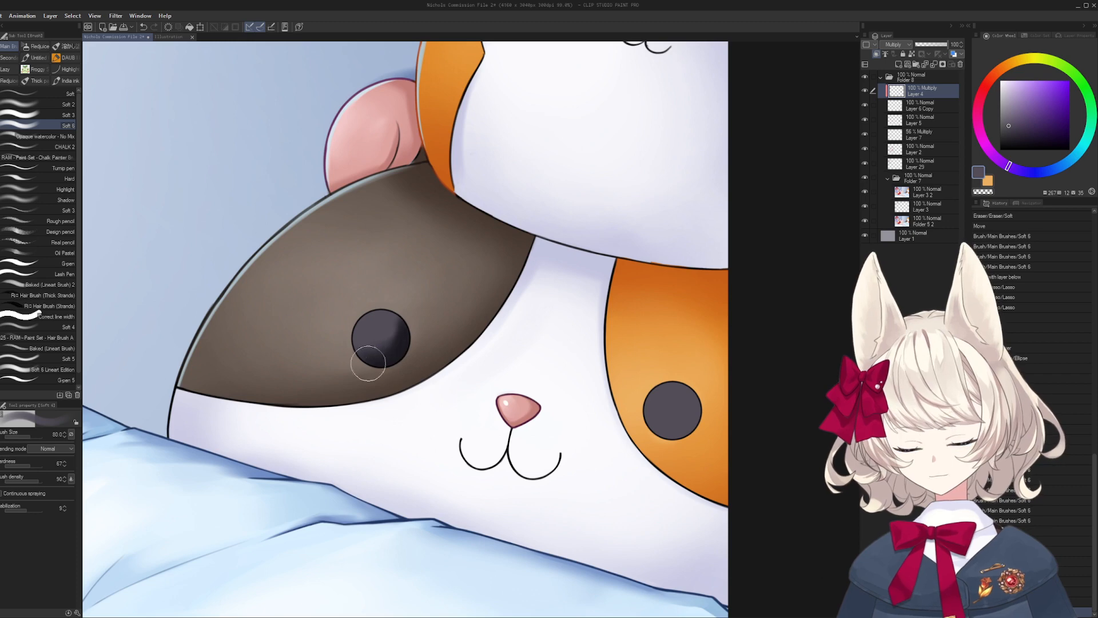
{"action": "mouse_move", "coordinate": [652, 455]}
{"action": "left_mouse_down"}
{"action": "mouse_move", "coordinate": [704, 413]}
{"action": "mouse_move", "coordinate": [684, 443]}
{"action": "mouse_move", "coordinate": [667, 446]}
{"action": "mouse_move", "coordinate": [691, 417]}
{"action": "mouse_move", "coordinate": [661, 438]}
{"action": "mouse_move", "coordinate": [684, 397]}
{"action": "mouse_move", "coordinate": [664, 409]}
{"action": "mouse_move", "coordinate": [681, 395]}
{"action": "left_mouse_up"}
{"action": "key", "text": "x"}
{"action": "left_click_drag", "start_coordinate": [383, 327], "coordinate": [381, 328]}
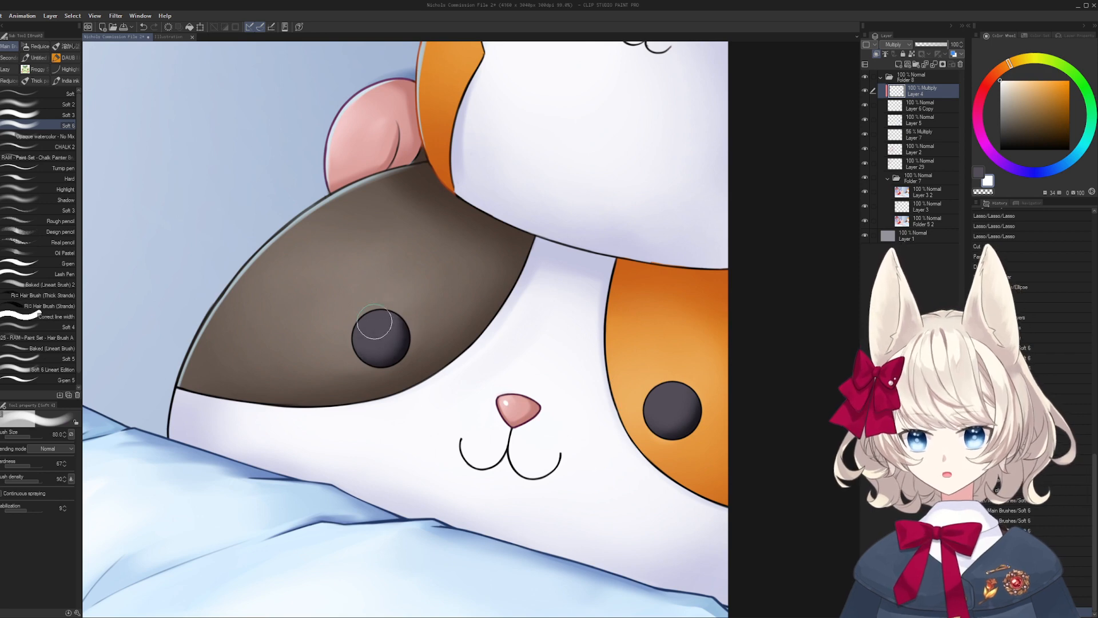
- Refine the eye shading on the lower plush with the purple-grey Soft 6 brush at size 60
{"action": "scroll", "coordinate": [417, 245], "scroll_direction": "up", "scroll_amount": 5}
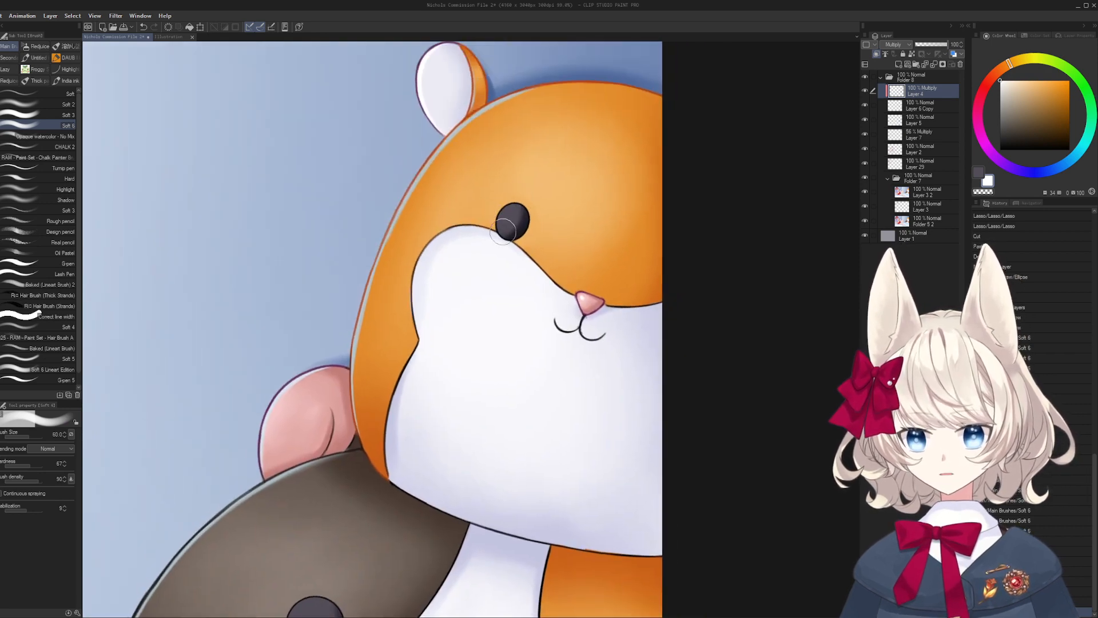
{"action": "key", "text": "x"}
{"action": "scroll", "coordinate": [405, 375], "scroll_direction": "down", "scroll_amount": 5}
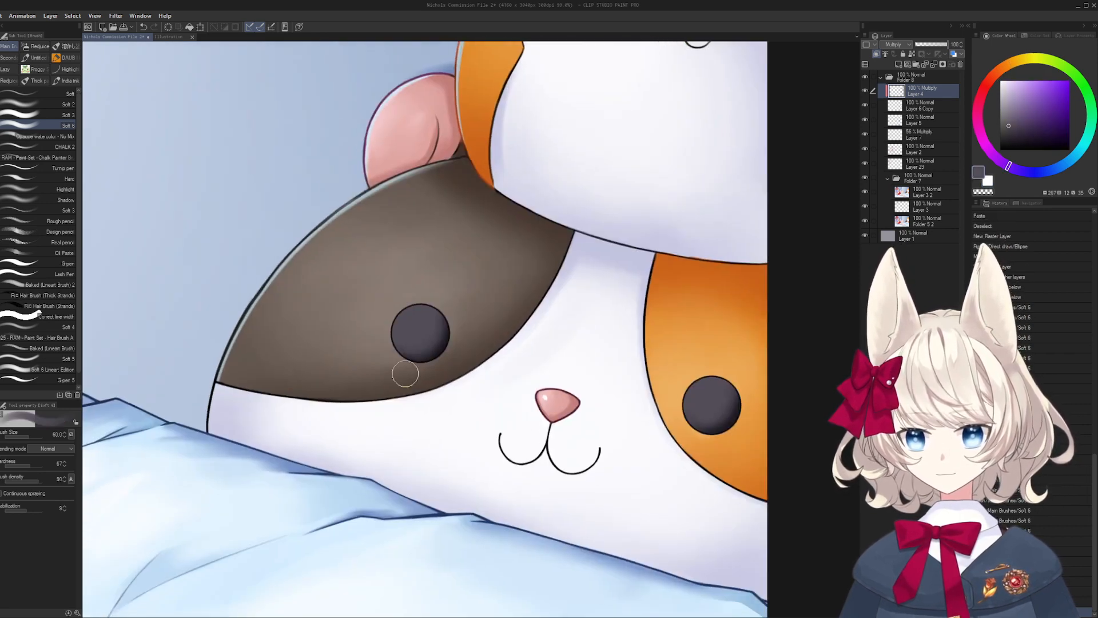
{"action": "mouse_move", "coordinate": [456, 328]}
{"action": "left_mouse_down"}
{"action": "mouse_move", "coordinate": [437, 357]}
{"action": "mouse_move", "coordinate": [447, 354]}
{"action": "left_mouse_up"}
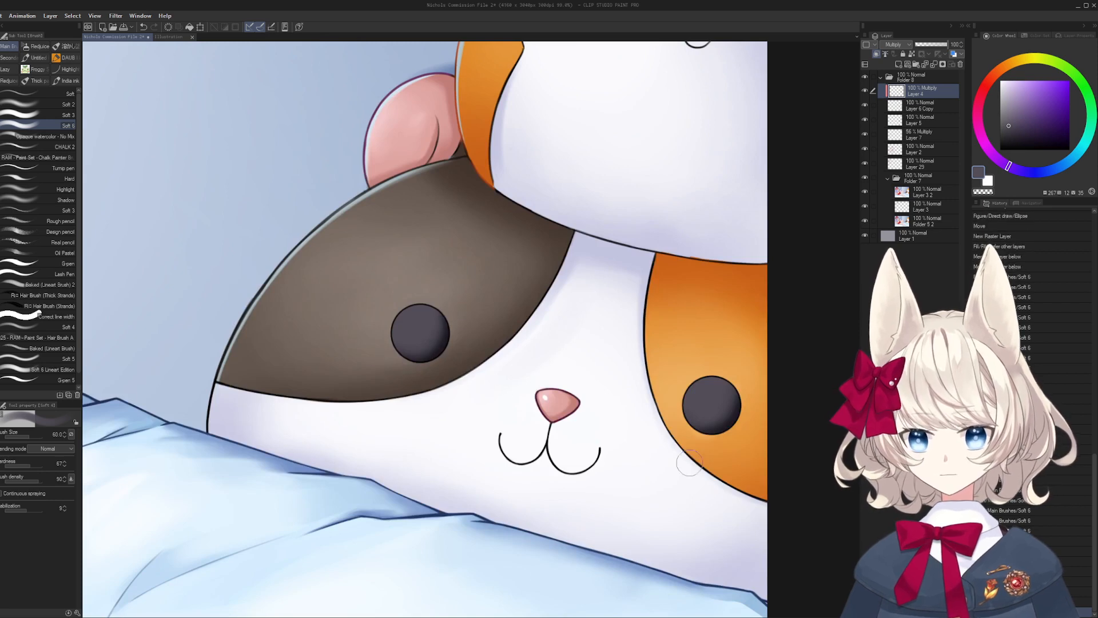
{"action": "scroll", "coordinate": [736, 366], "scroll_direction": "up", "scroll_amount": 2}
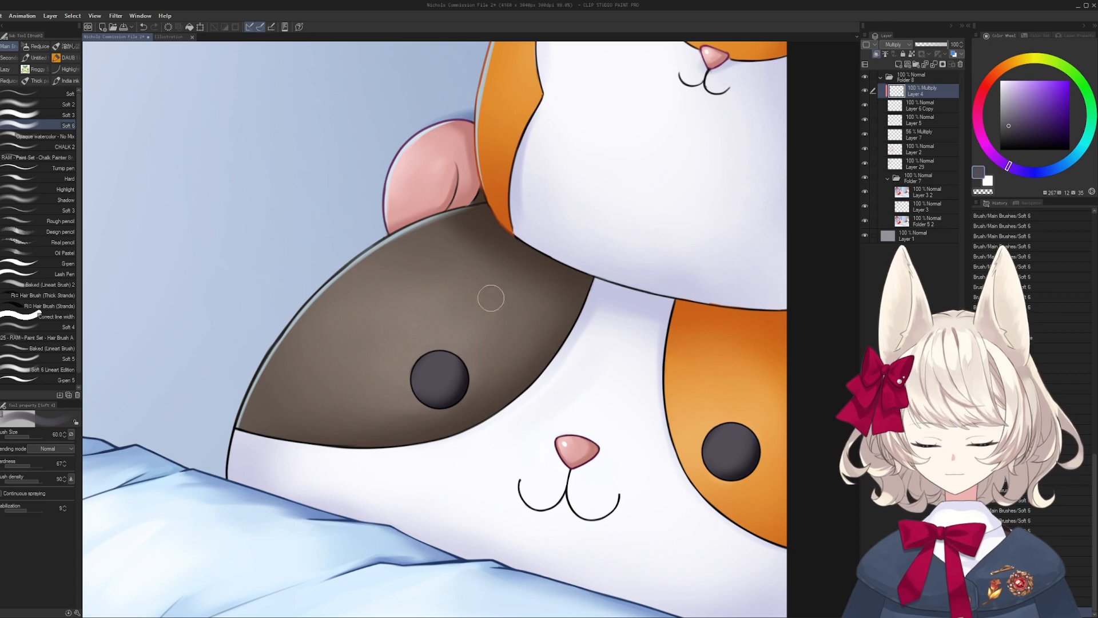
- Clean up the outline of the lower plush's brown-side eye on Layer 6 Copy with the Soft eraser
{"action": "scroll", "coordinate": [490, 309], "scroll_direction": "up", "scroll_amount": 2}
{"action": "left_click", "coordinate": [921, 106]}
{"action": "key", "text": "e"}
{"action": "scroll", "coordinate": [412, 467], "scroll_direction": "up", "scroll_amount": 4}
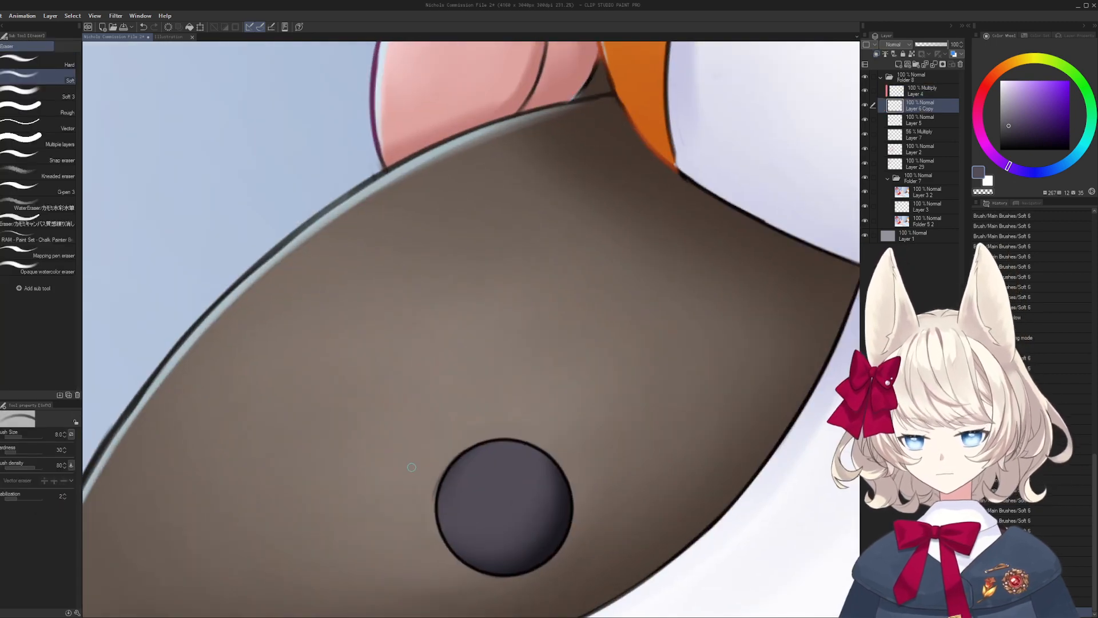
{"action": "scroll", "coordinate": [431, 495], "scroll_direction": "down", "scroll_amount": 6}
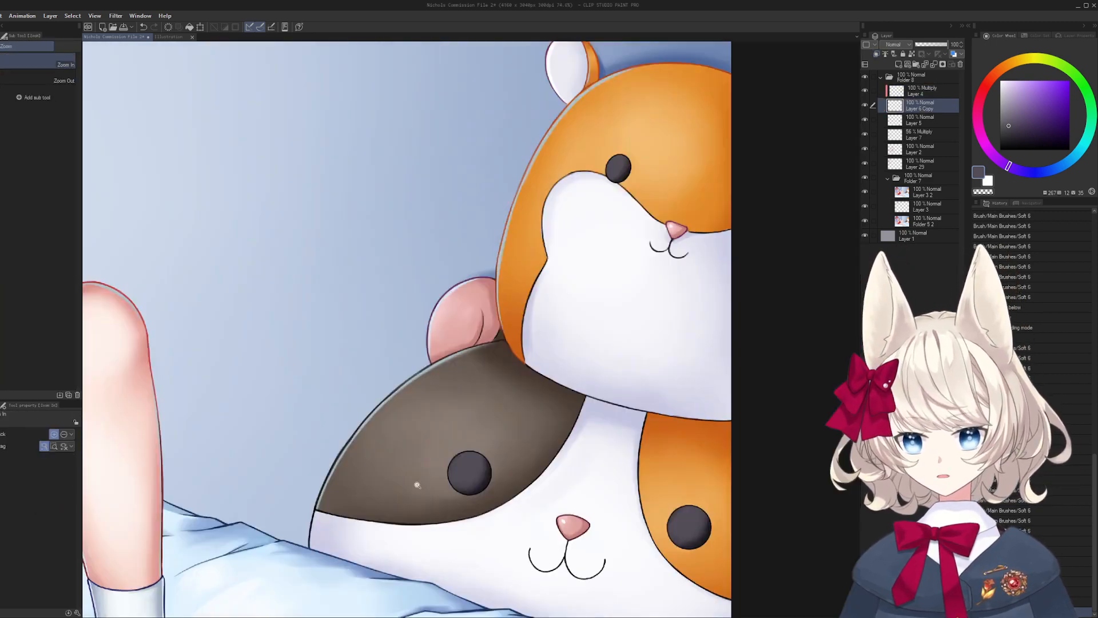
- Mirror the canvas view and add a clipped layer above Layer 4 with its blending mode set to Screen
{"action": "scroll", "coordinate": [433, 407], "scroll_direction": "up", "scroll_amount": 2}
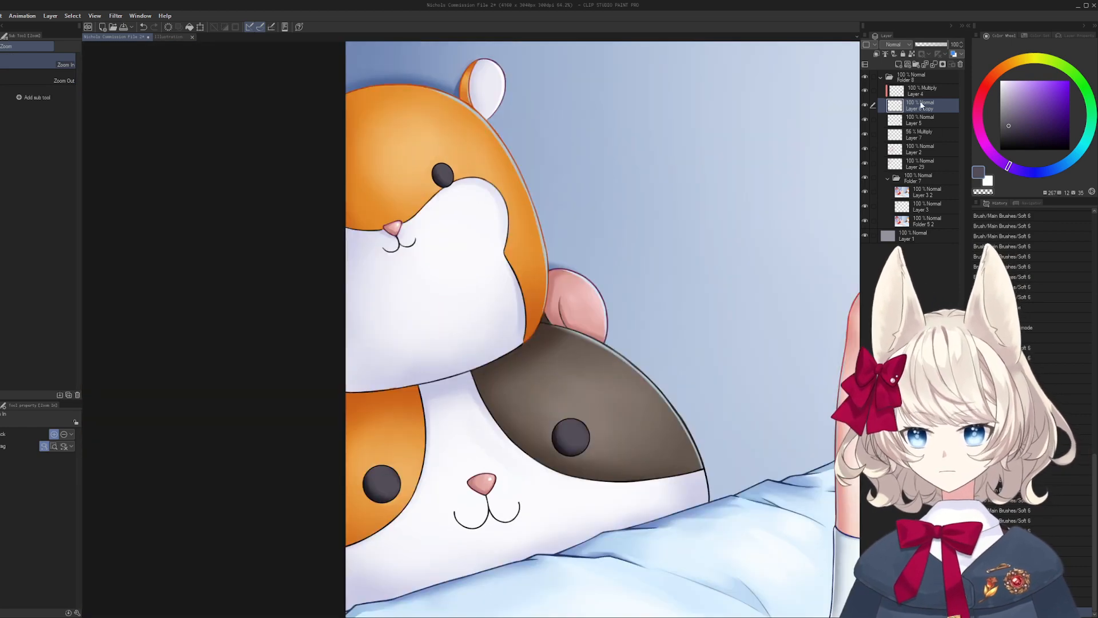
{"action": "left_click", "coordinate": [883, 54]}
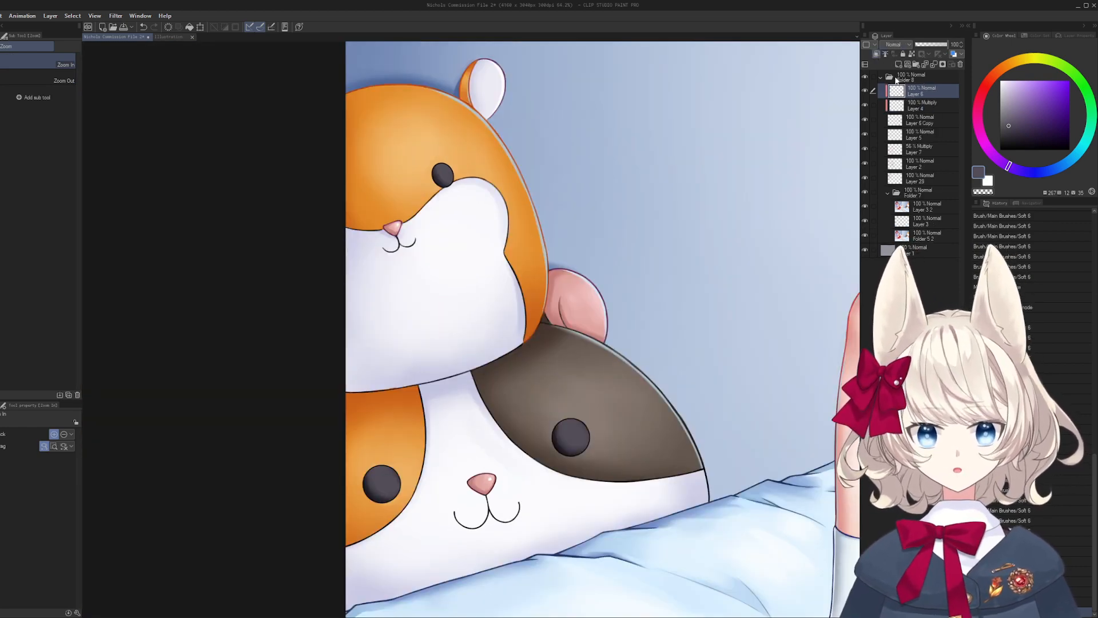
{"action": "left_click", "coordinate": [897, 117]}
- Paint a soft purple-grey highlight on the lower plush's orange-side eye on the Screen layer, and switch to black for blending
{"action": "key", "text": "x"}
{"action": "key", "text": "x"}
{"action": "key", "text": "b"}
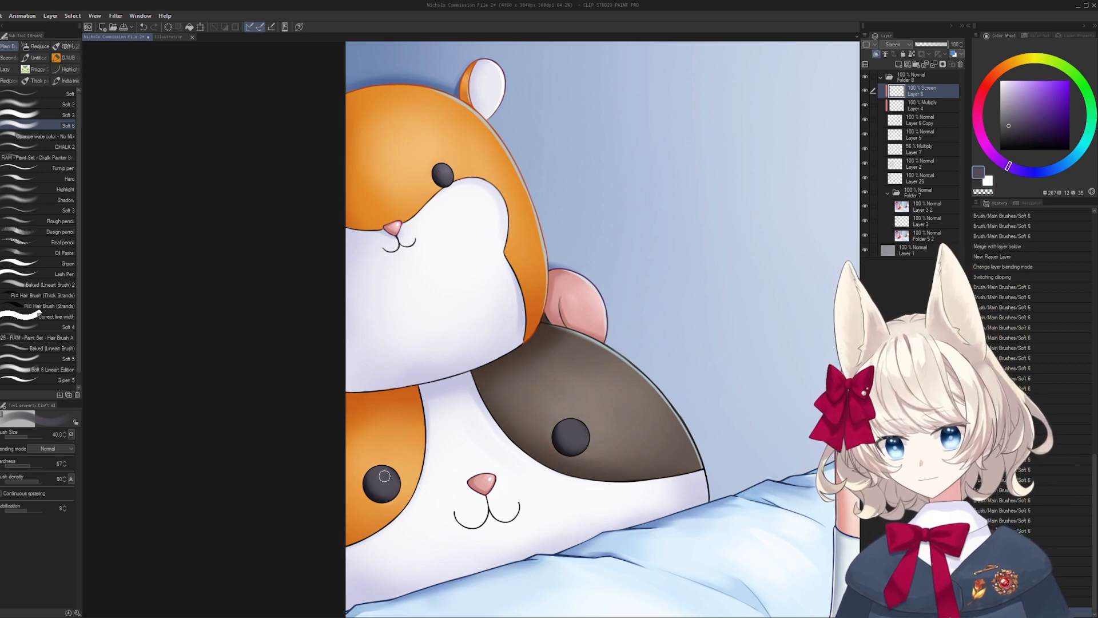
{"action": "left_click_drag", "start_coordinate": [386, 468], "coordinate": [392, 472]}
{"action": "left_click", "coordinate": [417, 418], "text": "alt"}
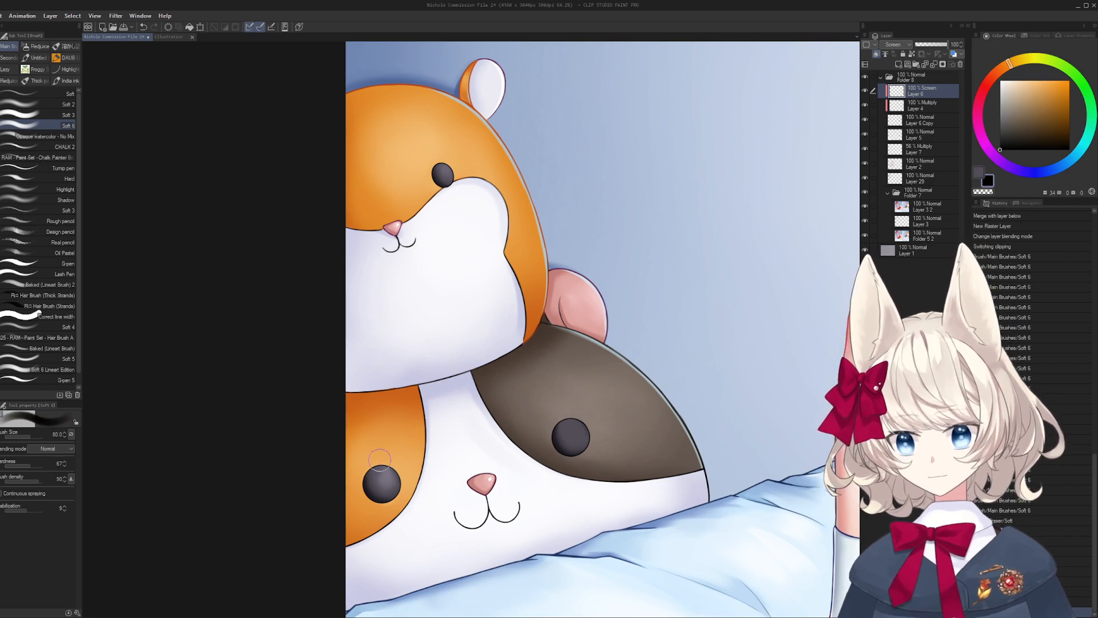
- Build up a soft highlight on the lower plush's brown-side eye, alternating between purple-grey and black on the Screen layer
{"action": "key", "text": "x"}
{"action": "mouse_move", "coordinate": [572, 436]}
{"action": "left_mouse_down"}
{"action": "mouse_move", "coordinate": [576, 413]}
{"action": "mouse_move", "coordinate": [570, 436]}
{"action": "left_mouse_up"}
{"action": "key", "text": "x"}
{"action": "key", "text": "x"}
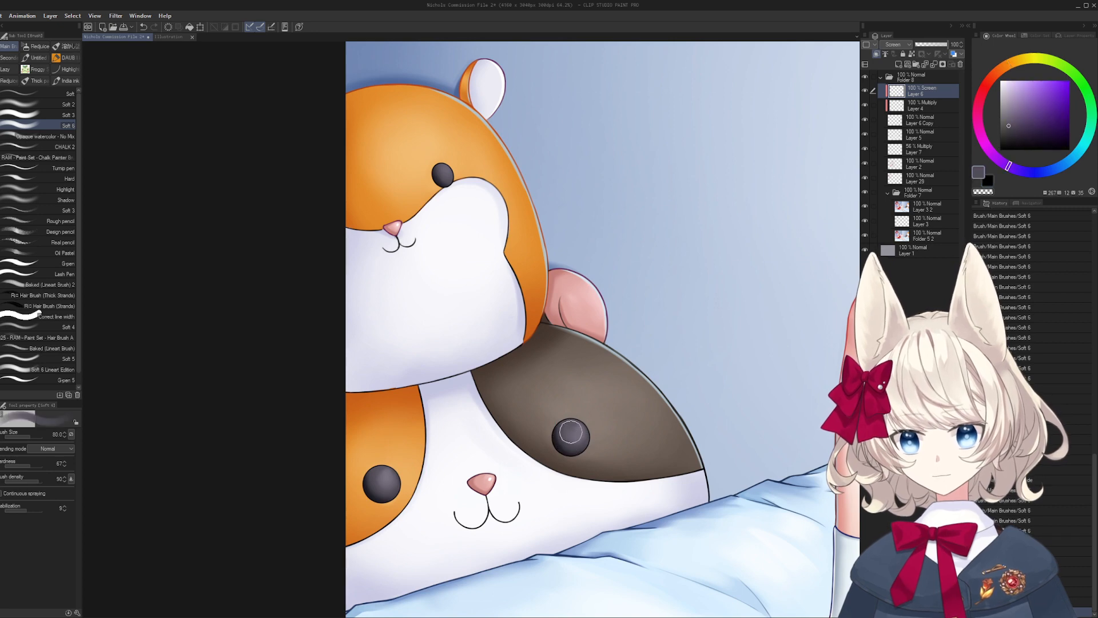
{"action": "key", "text": "x"}
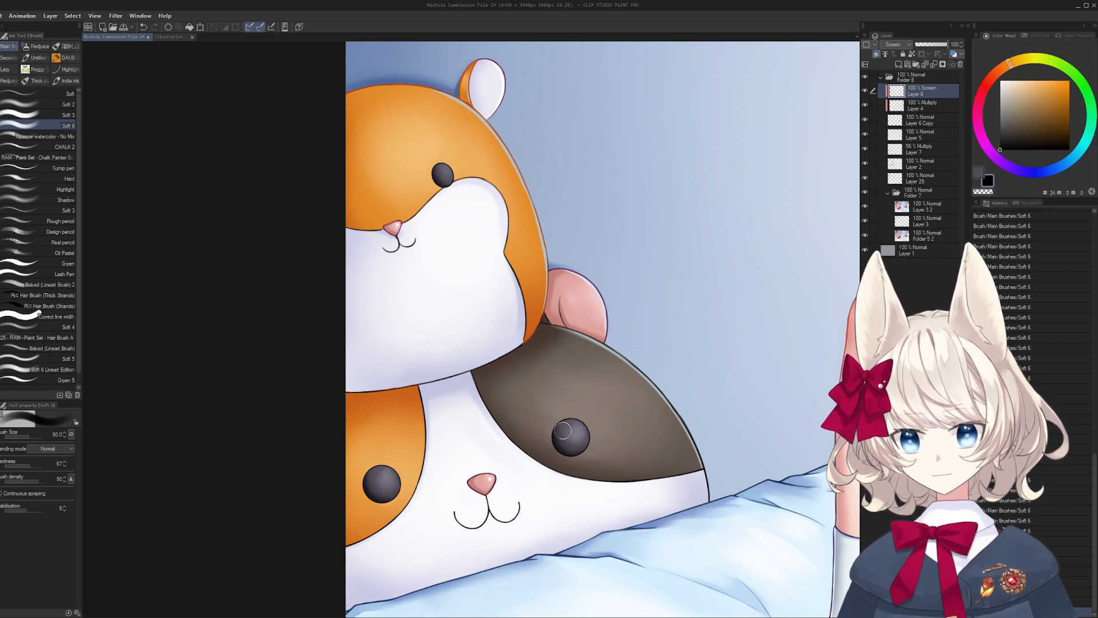
{"action": "key", "text": "x"}
{"action": "left_click_drag", "start_coordinate": [566, 426], "coordinate": [572, 429]}
{"action": "key", "text": "x"}
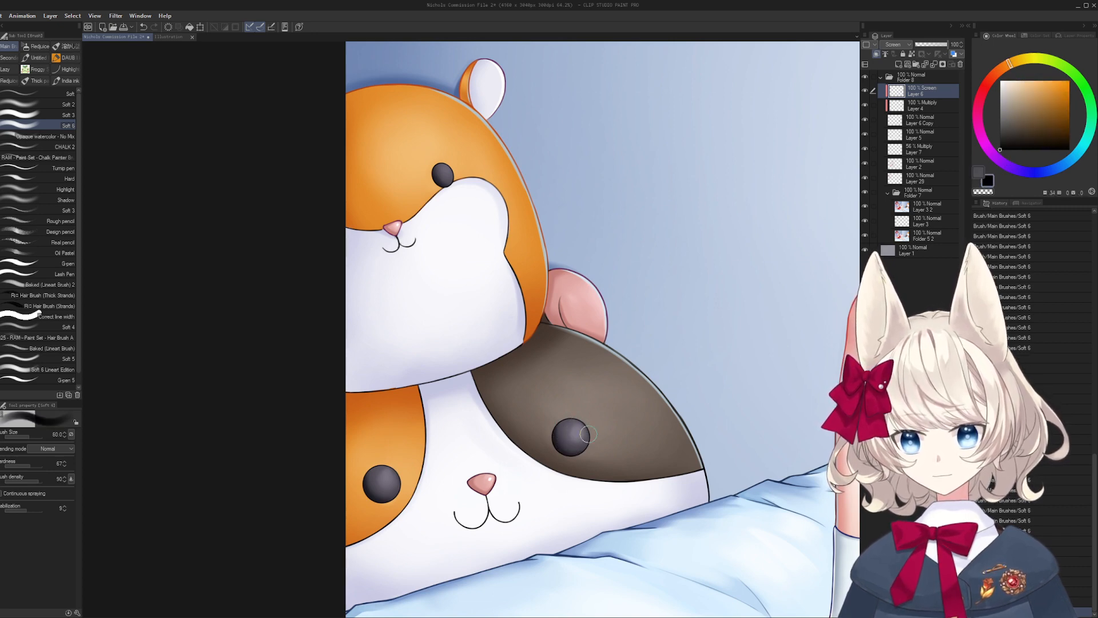
- Dab soft highlights onto the dark eyes of the stacked plush toys on the Screen layer with the Soft 6 brush
{"action": "key", "text": "x"}
{"action": "key", "text": "x"}
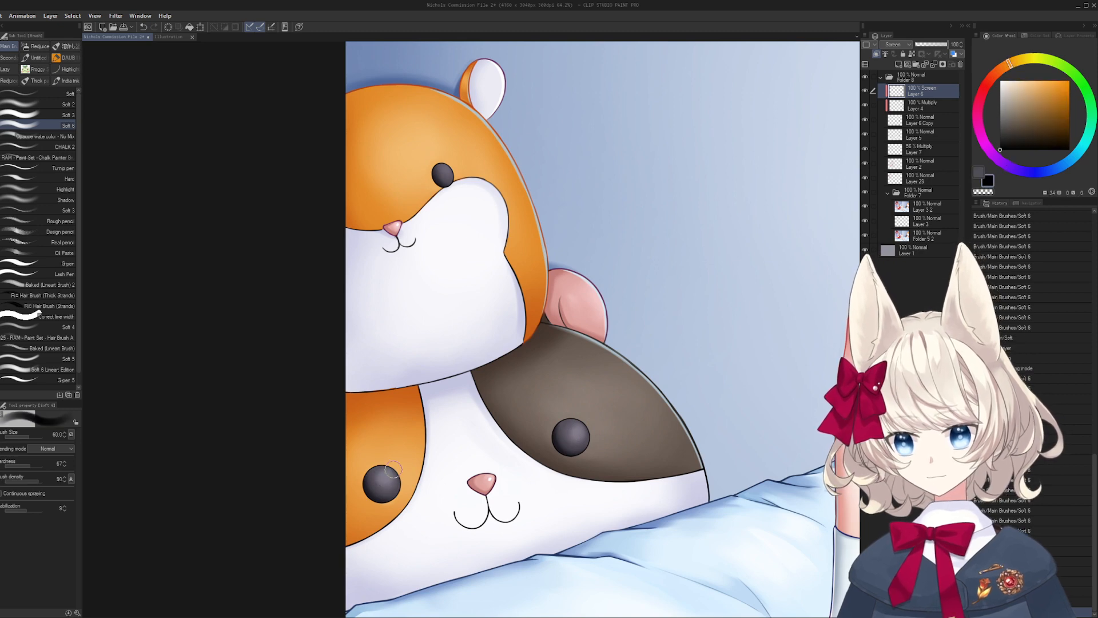
{"action": "key", "text": "x"}
{"action": "left_click_drag", "start_coordinate": [375, 472], "coordinate": [382, 476]}
{"action": "key", "text": "x"}
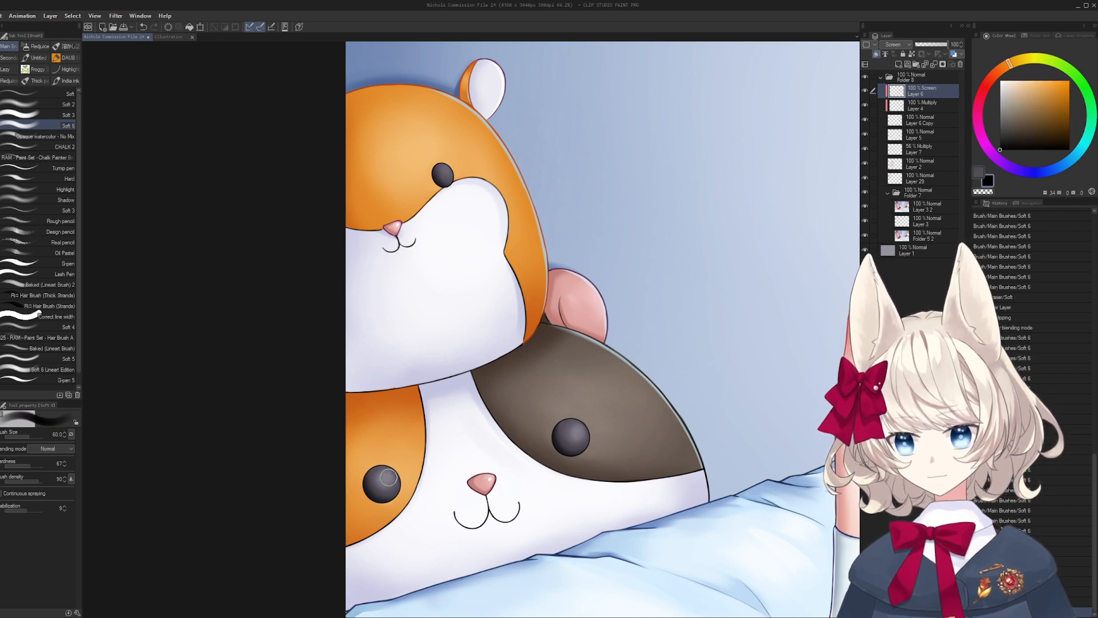
{"action": "key", "text": "x"}
{"action": "left_click", "coordinate": [443, 175]}
{"action": "key", "text": "x"}
{"action": "key", "text": "x"}
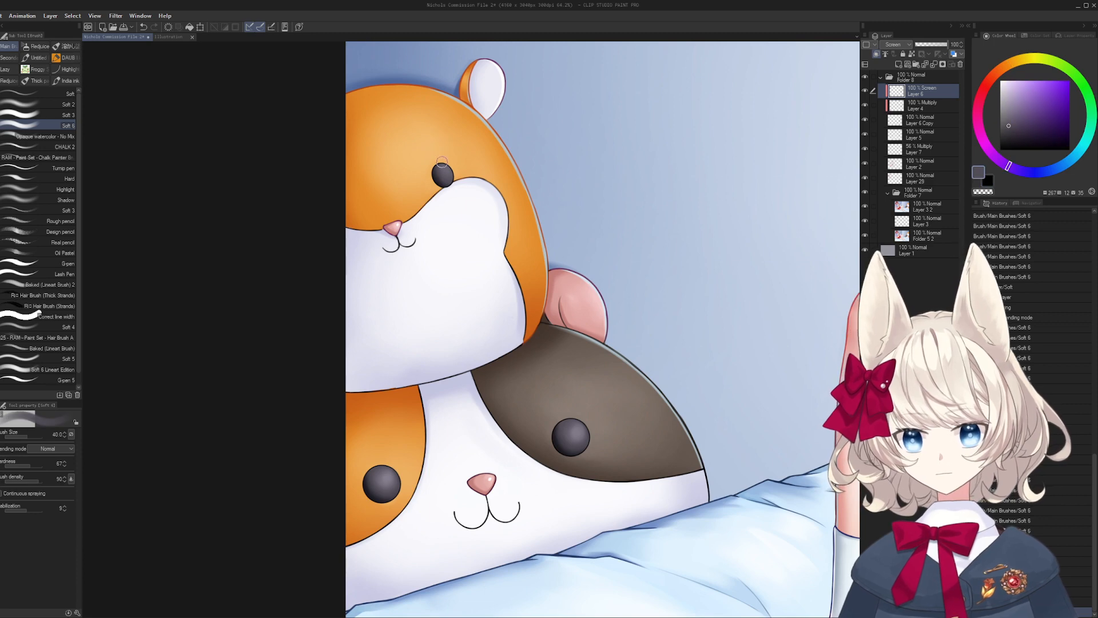
{"action": "key", "text": "x"}
{"action": "mouse_move", "coordinate": [443, 183]}
{"action": "left_mouse_down"}
{"action": "mouse_move", "coordinate": [449, 165]}
{"action": "mouse_move", "coordinate": [409, 373]}
{"action": "left_mouse_up"}
{"action": "key", "text": "h"}
{"action": "left_click_drag", "start_coordinate": [532, 332], "coordinate": [557, 373]}
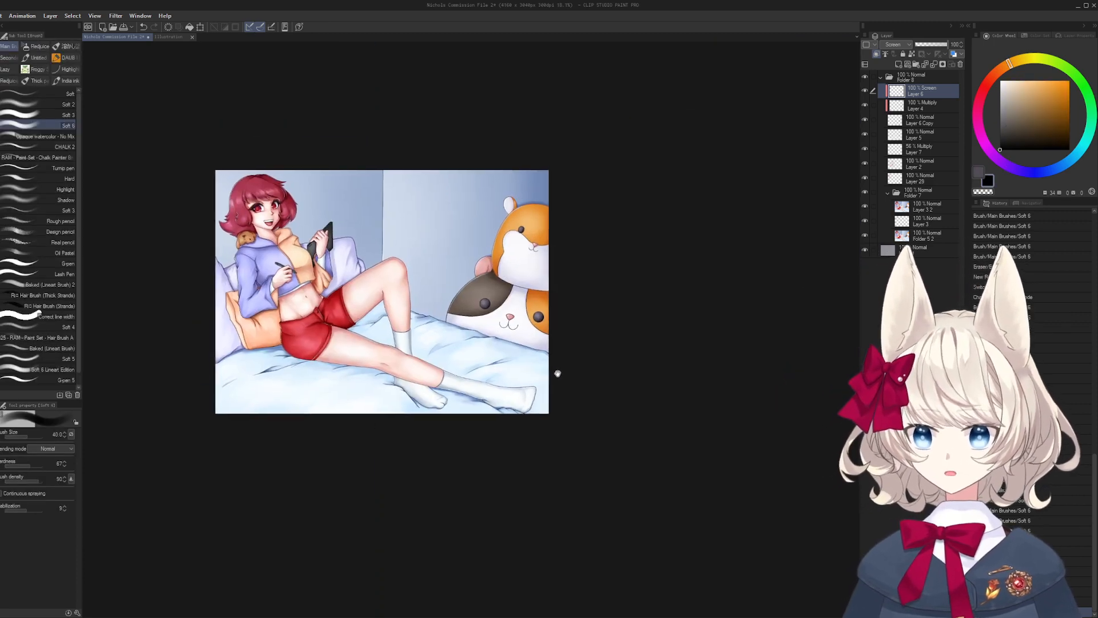
- Sample the pale blue of the plush rim light and add a new clipped layer above the Screen layer
{"action": "mouse_move", "coordinate": [503, 224]}
{"action": "left_mouse_down"}
{"action": "mouse_move", "coordinate": [511, 275]}
{"action": "mouse_move", "coordinate": [527, 266]}
{"action": "mouse_move", "coordinate": [446, 171]}
{"action": "left_mouse_up"}
{"action": "left_click", "coordinate": [508, 247], "text": "alt"}
{"action": "left_click", "coordinate": [898, 64]}
{"action": "left_click", "coordinate": [893, 52]}
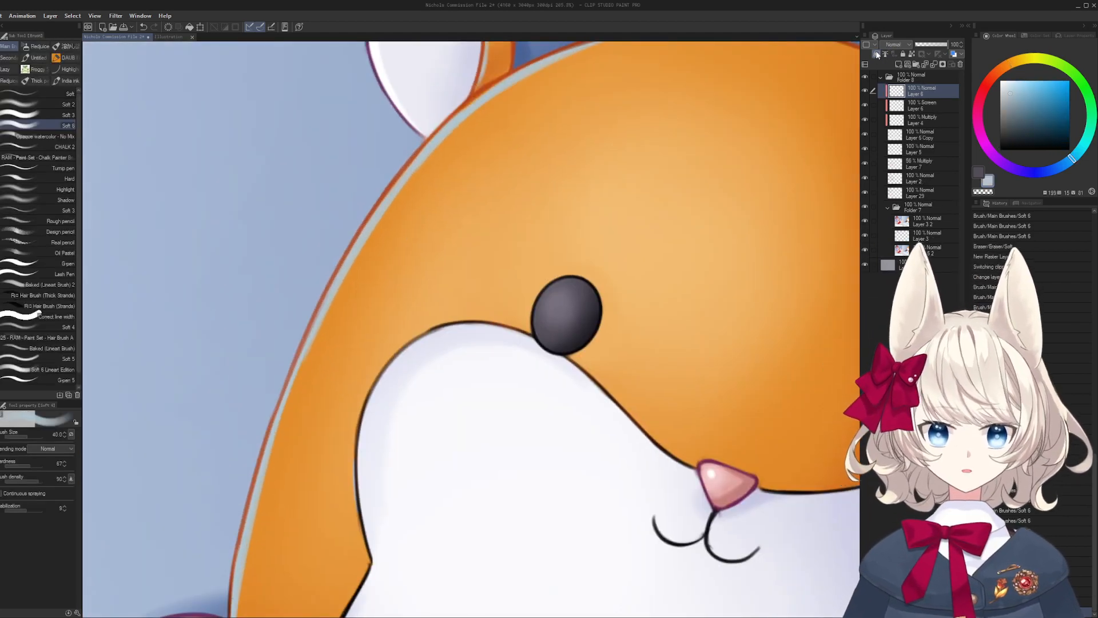
- Paint a thin pale blue rim light along the outer edge of the top plush's eye
{"action": "mouse_move", "coordinate": [529, 323]}
{"action": "left_mouse_down"}
{"action": "mouse_move", "coordinate": [549, 320]}
{"action": "mouse_move", "coordinate": [543, 292]}
{"action": "left_mouse_up"}
{"action": "key", "text": "ctrl+z"}
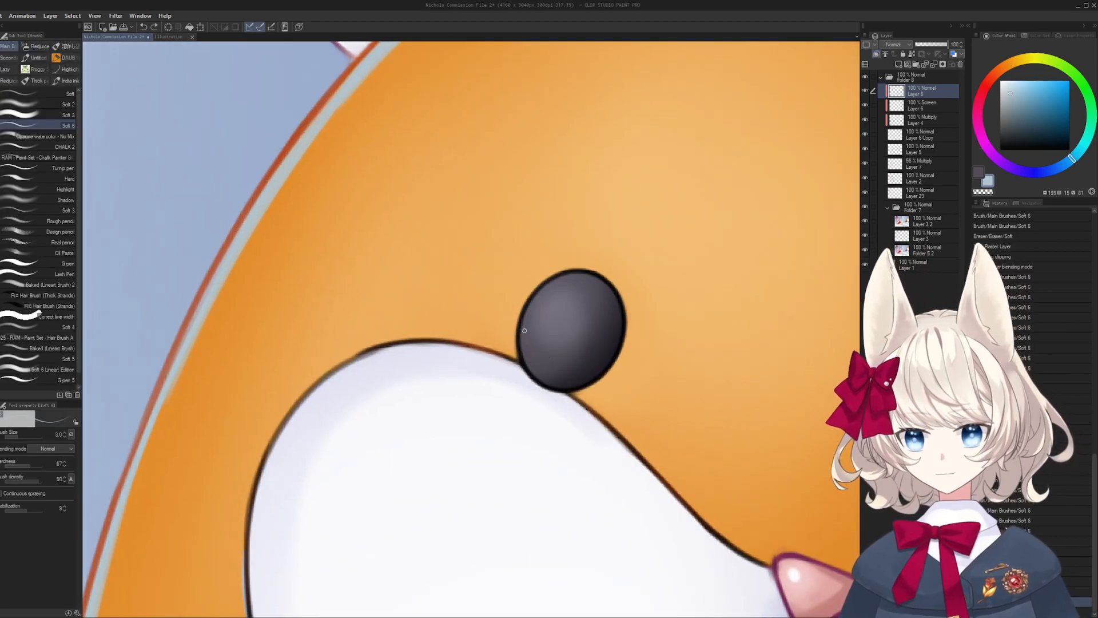
{"action": "key", "text": "bracketright"}
{"action": "left_click_drag", "start_coordinate": [522, 347], "coordinate": [545, 286]}
{"action": "left_click_drag", "start_coordinate": [534, 300], "coordinate": [578, 275]}
{"action": "left_click_drag", "start_coordinate": [612, 263], "coordinate": [522, 338]}
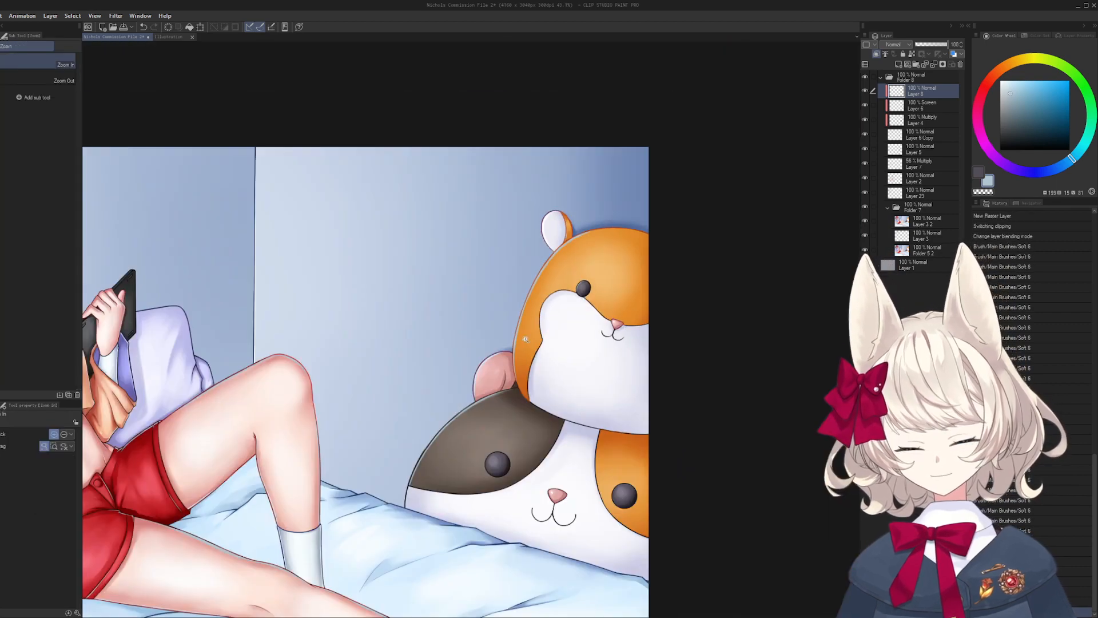
- Paint a thin pale blue rim light on the lower plush's eye inside the dark grey patch
{"action": "mouse_move", "coordinate": [507, 420]}
{"action": "left_mouse_down"}
{"action": "mouse_move", "coordinate": [488, 334]}
{"action": "mouse_move", "coordinate": [566, 343]}
{"action": "left_mouse_up"}
{"action": "left_click_drag", "start_coordinate": [412, 429], "coordinate": [448, 272]}
{"action": "left_click_drag", "start_coordinate": [425, 369], "coordinate": [453, 314]}
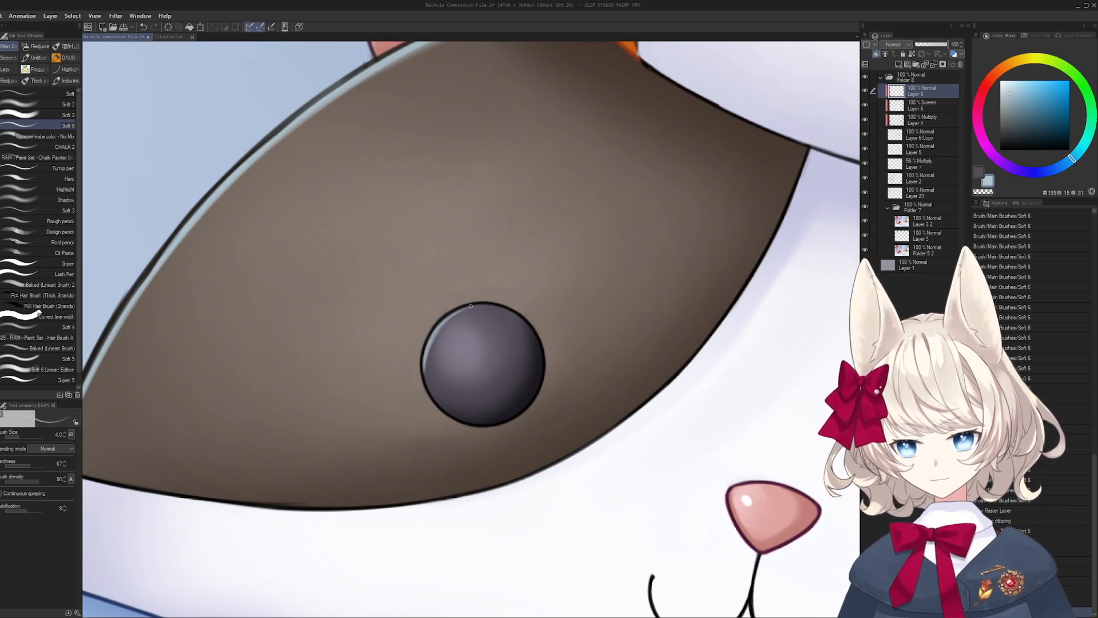
{"action": "scroll", "coordinate": [471, 306], "scroll_direction": "down", "scroll_amount": 4}
{"action": "scroll", "coordinate": [652, 317], "scroll_direction": "up", "scroll_amount": 5}
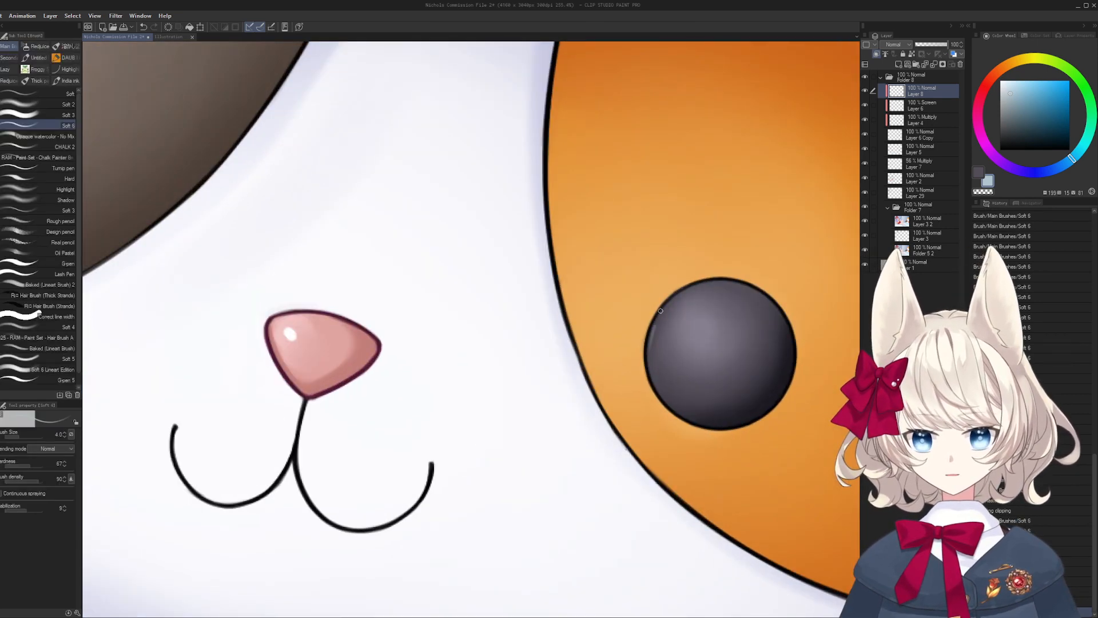
- Try to paint a pale blue rim light on the lower plush's eye in the orange patch
{"action": "mouse_move", "coordinate": [649, 347]}
{"action": "left_mouse_down"}
{"action": "mouse_move", "coordinate": [683, 289]}
{"action": "mouse_move", "coordinate": [713, 283]}
{"action": "left_mouse_up"}
{"action": "key", "text": "ctrl+z"}
{"action": "left_click_drag", "start_coordinate": [650, 337], "coordinate": [709, 283]}
{"action": "left_click_drag", "start_coordinate": [663, 310], "coordinate": [709, 282]}
{"action": "key", "text": "ctrl+z"}
{"action": "key", "text": "ctrl+z"}
{"action": "mouse_move", "coordinate": [647, 336]}
{"action": "left_mouse_down"}
{"action": "mouse_move", "coordinate": [648, 351]}
{"action": "mouse_move", "coordinate": [602, 396]}
{"action": "left_mouse_up"}
- Add a new layer on top and group the plush shading layers beneath it, down to Layer 6 Copy, into a folder
{"action": "key", "text": "ctrl+space"}
{"action": "key", "text": "ctrl+shift+n"}
{"action": "left_click_drag", "start_coordinate": [683, 294], "coordinate": [643, 309]}
{"action": "left_click_drag", "start_coordinate": [647, 309], "coordinate": [598, 331]}
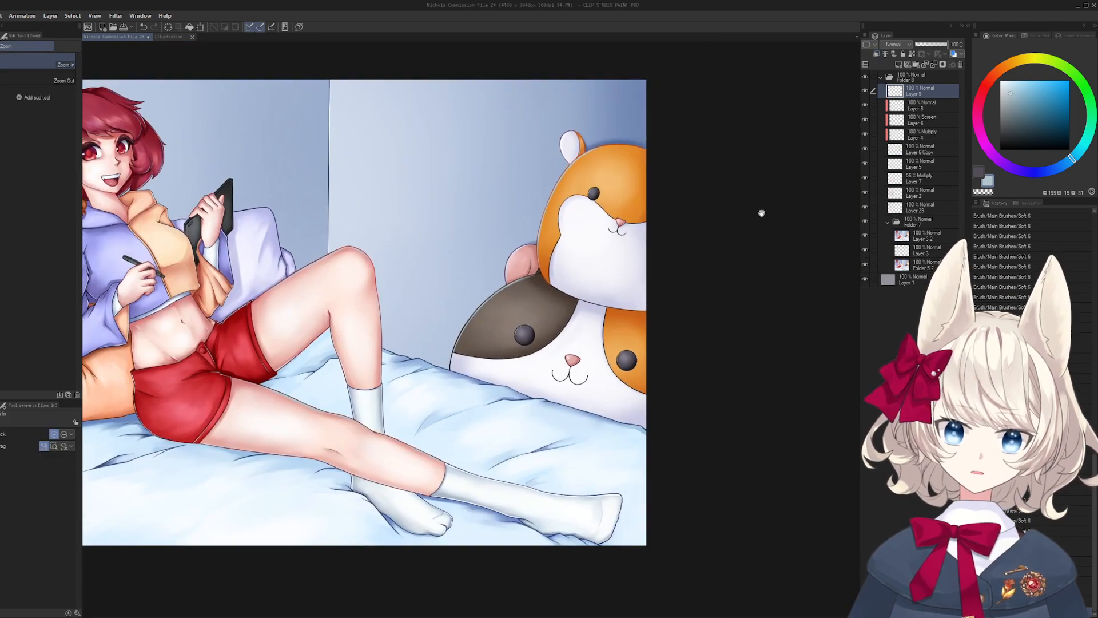
{"action": "left_click", "coordinate": [920, 107]}
{"action": "left_click", "coordinate": [913, 149], "text": "shift"}
{"action": "key", "text": "ctrl+g"}
{"action": "left_click", "coordinate": [889, 104]}
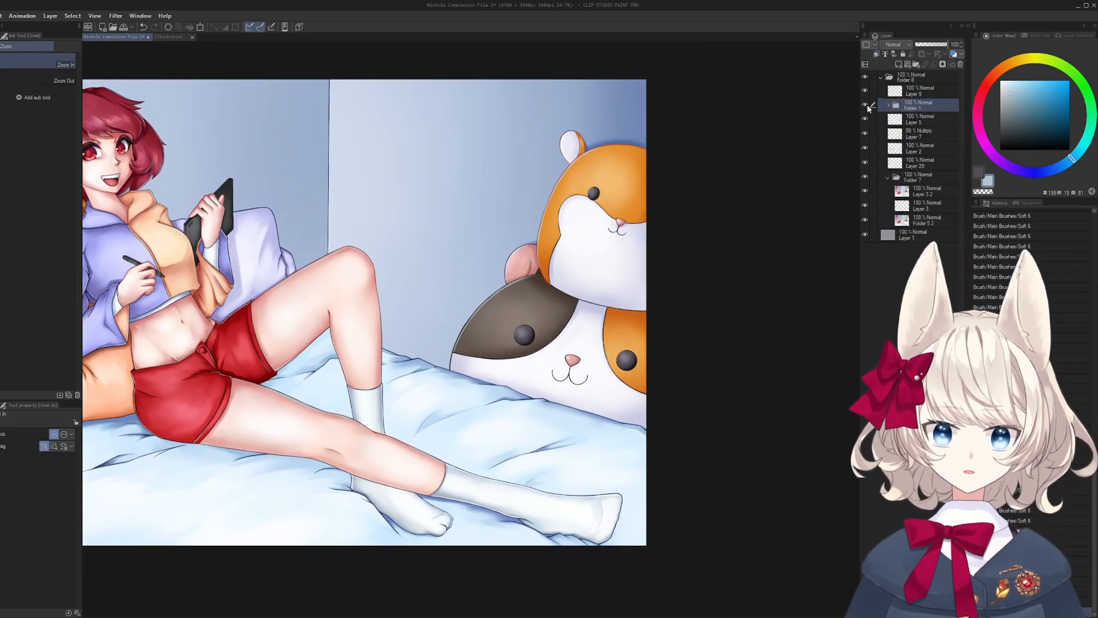
- Mirror the view and temporarily hide Folder 7 to inspect the paint layers on their own
{"action": "key", "text": "h"}
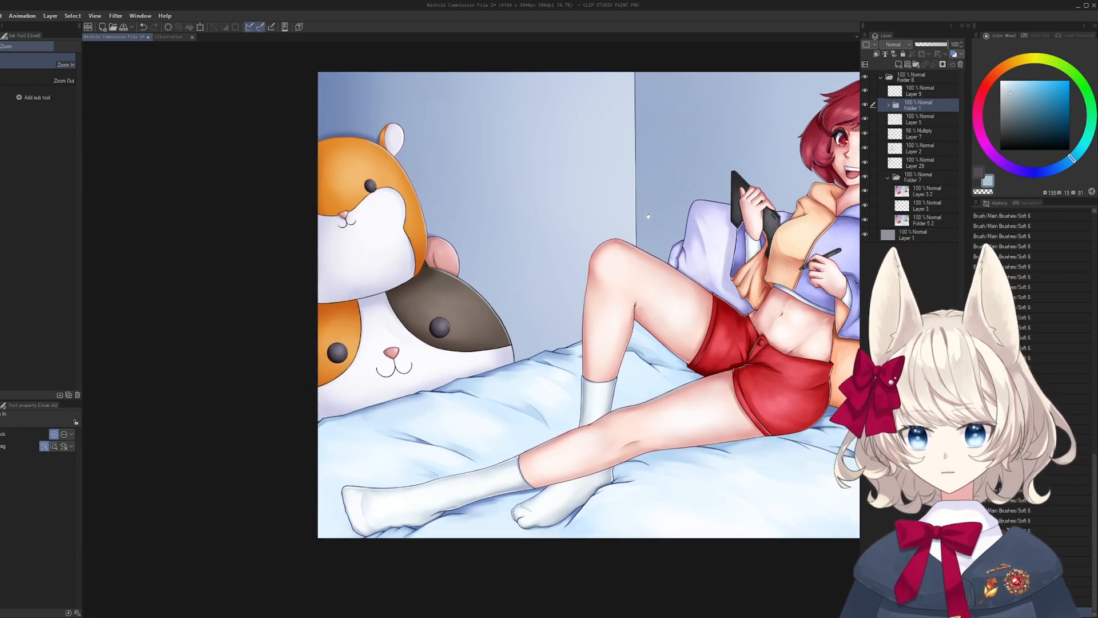
{"action": "left_click", "coordinate": [865, 177]}
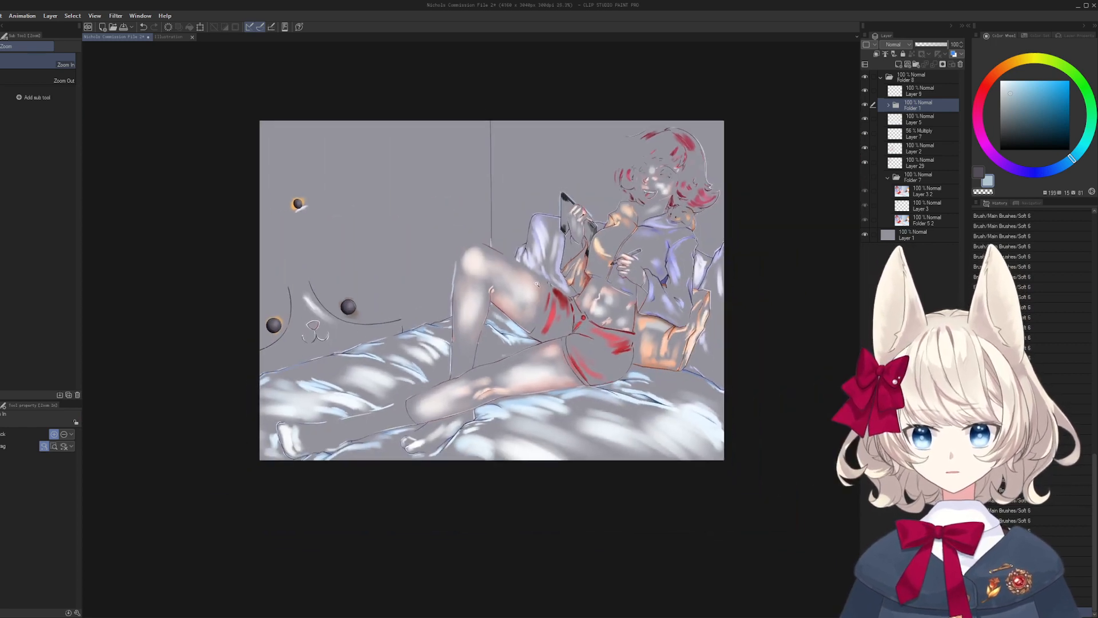
{"action": "key", "text": "h"}
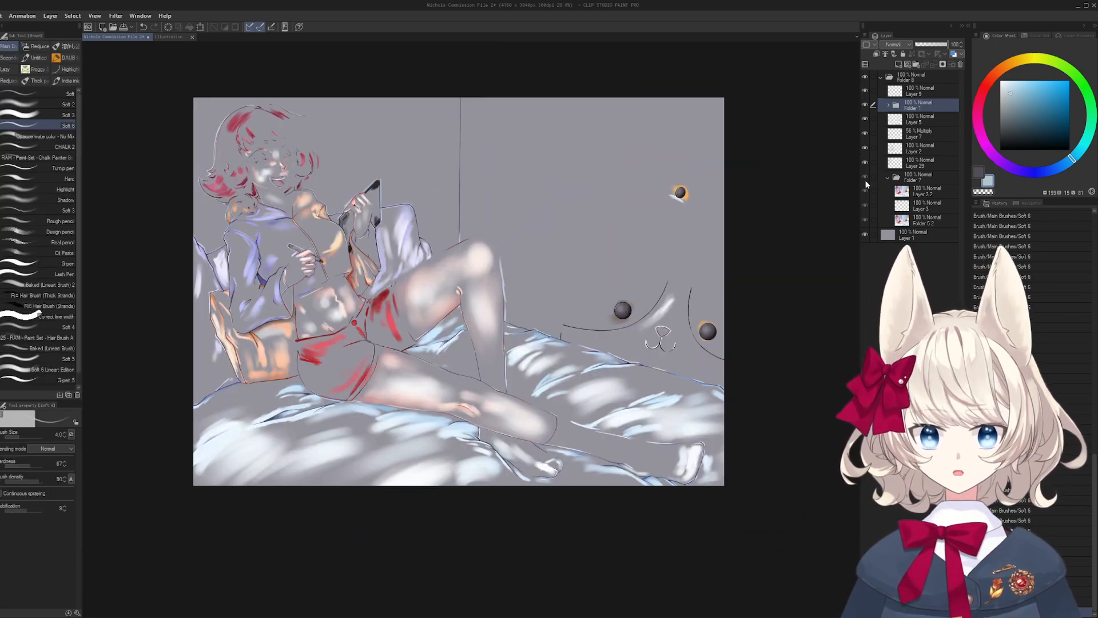
{"action": "left_click", "coordinate": [865, 178]}
- Redraw the upper edge of the top plush's nose outline on the top layer, using dark purple sampled from the lower plush's nose
{"action": "mouse_move", "coordinate": [710, 295]}
{"action": "left_mouse_down"}
{"action": "mouse_move", "coordinate": [531, 290]}
{"action": "mouse_move", "coordinate": [627, 311]}
{"action": "left_mouse_up"}
{"action": "key", "text": "b"}
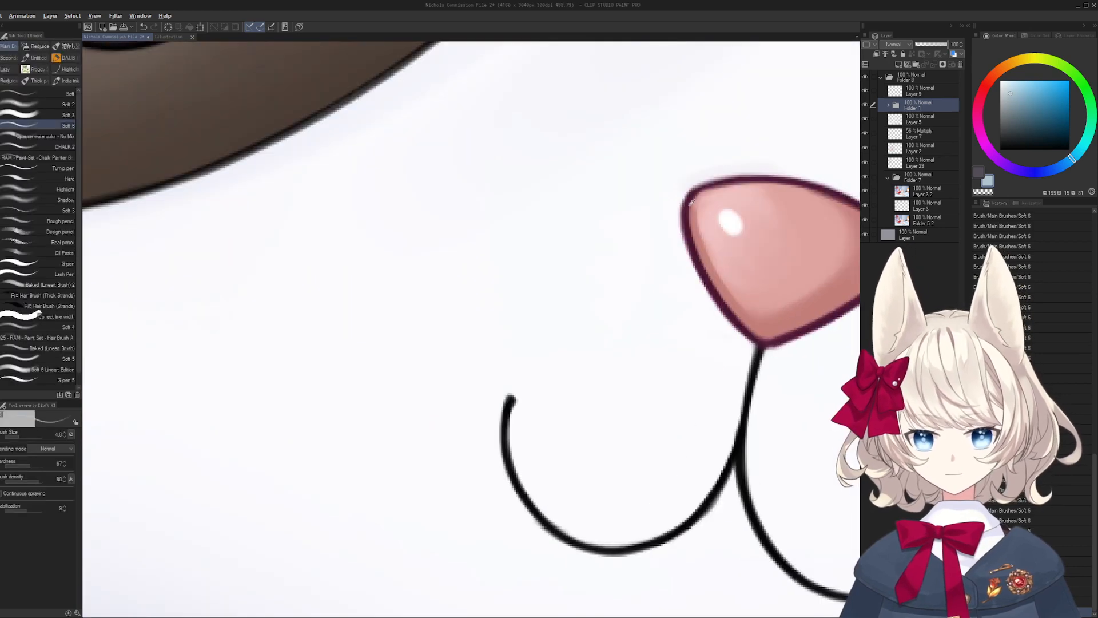
{"action": "left_click", "coordinate": [691, 201], "text": "alt"}
{"action": "left_click_drag", "start_coordinate": [690, 201], "coordinate": [445, 309]}
{"action": "key", "text": "slash"}
{"action": "left_click_drag", "start_coordinate": [577, 261], "coordinate": [504, 263]}
{"action": "left_click_drag", "start_coordinate": [584, 194], "coordinate": [431, 413]}
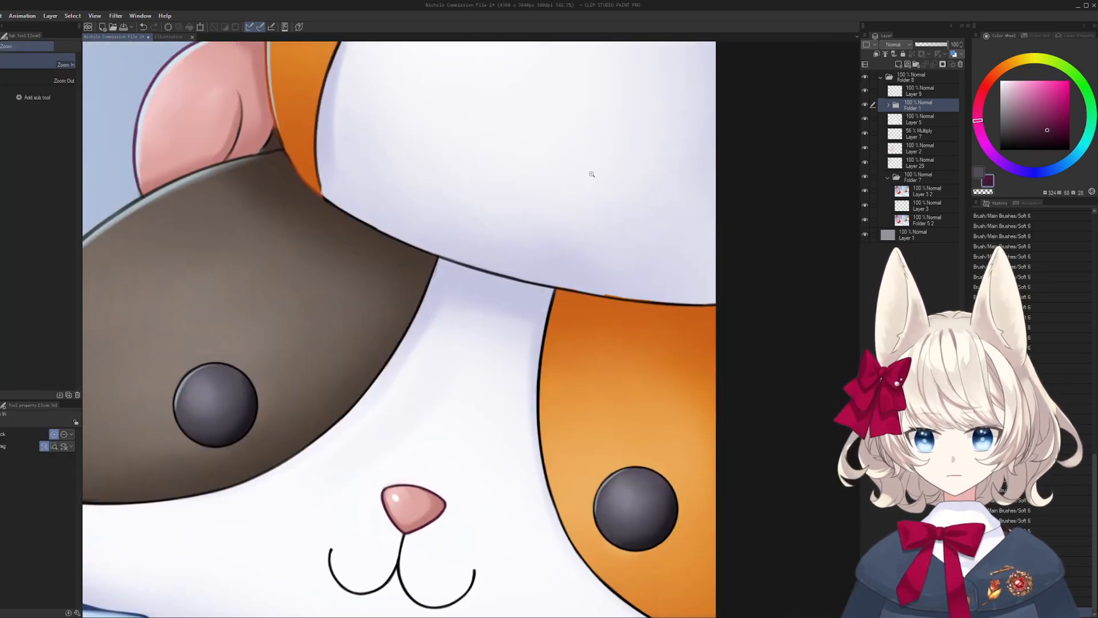
{"action": "left_click_drag", "start_coordinate": [563, 148], "coordinate": [491, 530]}
{"action": "left_click_drag", "start_coordinate": [545, 275], "coordinate": [581, 275]}
{"action": "key", "text": "b"}
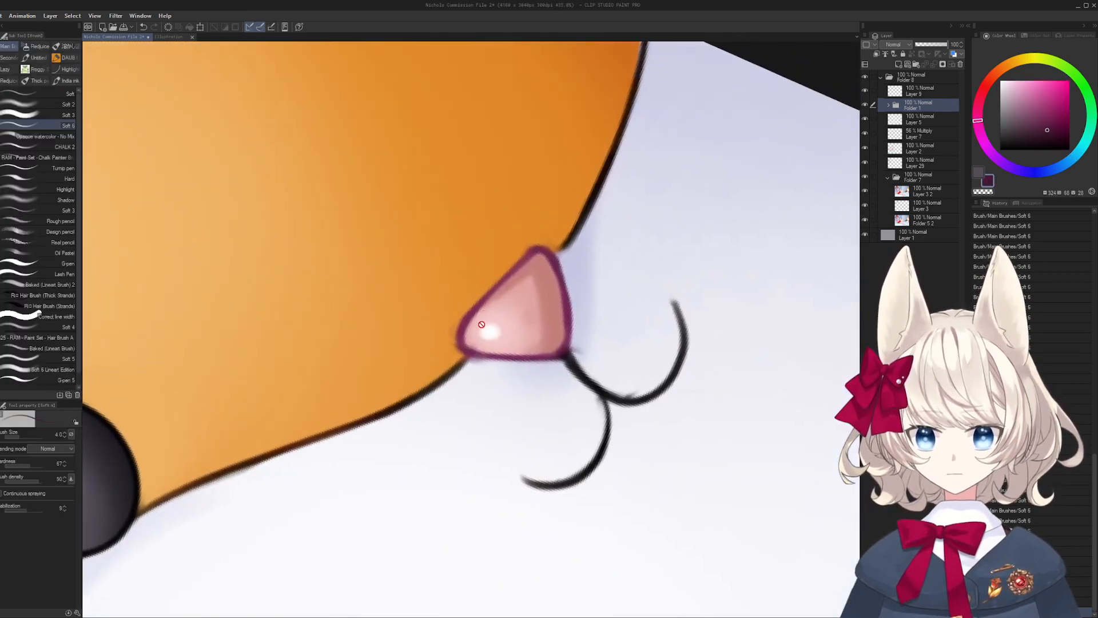
{"action": "left_click", "coordinate": [926, 96]}
{"action": "key", "text": "bracketleft"}
{"action": "left_click_drag", "start_coordinate": [457, 340], "coordinate": [524, 259]}
{"action": "key", "text": "ctrl+z"}
{"action": "mouse_move", "coordinate": [483, 297]}
{"action": "left_mouse_down"}
{"action": "mouse_move", "coordinate": [533, 252]}
{"action": "mouse_move", "coordinate": [495, 288]}
{"action": "mouse_move", "coordinate": [526, 263]}
{"action": "mouse_move", "coordinate": [495, 292]}
{"action": "left_mouse_up"}
- Redraw the lower edge of the top plush's nose outline in dark purple and sample the nose's pink as second color
{"action": "key", "text": "x"}
{"action": "left_click", "coordinate": [516, 276], "text": "alt"}
{"action": "key", "text": "bracketright"}
{"action": "key", "text": "bracketright"}
{"action": "key", "text": "x"}
{"action": "left_click_drag", "start_coordinate": [465, 352], "coordinate": [551, 357]}
{"action": "key", "text": "r"}
{"action": "left_click_drag", "start_coordinate": [584, 323], "coordinate": [435, 444]}
{"action": "key", "text": "ctrl+z"}
{"action": "key", "text": "ctrl+z"}
{"action": "key", "text": "["}
{"action": "mouse_move", "coordinate": [433, 364]}
{"action": "left_mouse_down"}
{"action": "mouse_move", "coordinate": [452, 323]}
{"action": "mouse_move", "coordinate": [572, 321]}
{"action": "left_mouse_up"}
- Sample the nose's light pink and thicken the dark purple outline where the nose meets the orange fur
{"action": "key", "text": "r"}
{"action": "mouse_move", "coordinate": [362, 340]}
{"action": "left_mouse_down"}
{"action": "mouse_move", "coordinate": [397, 270]}
{"action": "mouse_move", "coordinate": [369, 334]}
{"action": "mouse_move", "coordinate": [401, 350]}
{"action": "left_mouse_up"}
{"action": "left_click", "coordinate": [359, 318], "text": "alt"}
{"action": "left_click", "coordinate": [399, 278], "text": "alt"}
{"action": "key", "text": "r"}
{"action": "left_click_drag", "start_coordinate": [549, 334], "coordinate": [398, 354]}
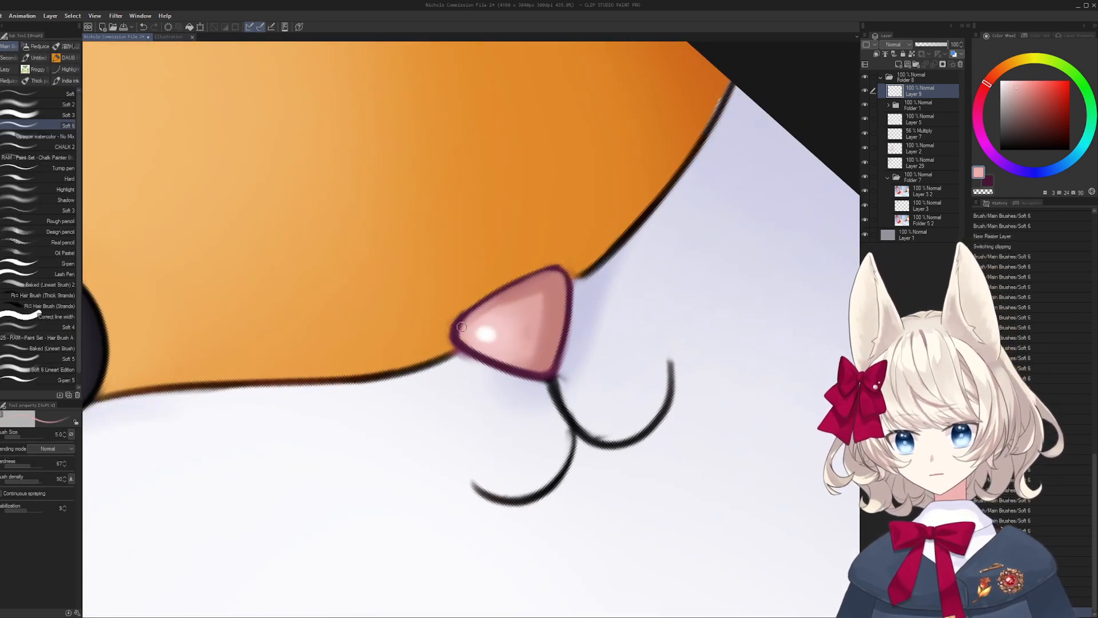
{"action": "key", "text": "x"}
{"action": "left_click_drag", "start_coordinate": [462, 326], "coordinate": [540, 276]}
{"action": "left_click_drag", "start_coordinate": [469, 314], "coordinate": [560, 267]}
- Smooth the pink shading inside the top plush's nose with sampled pinks, enlarging the brush to size 12
{"action": "left_click", "coordinate": [548, 284], "text": "alt"}
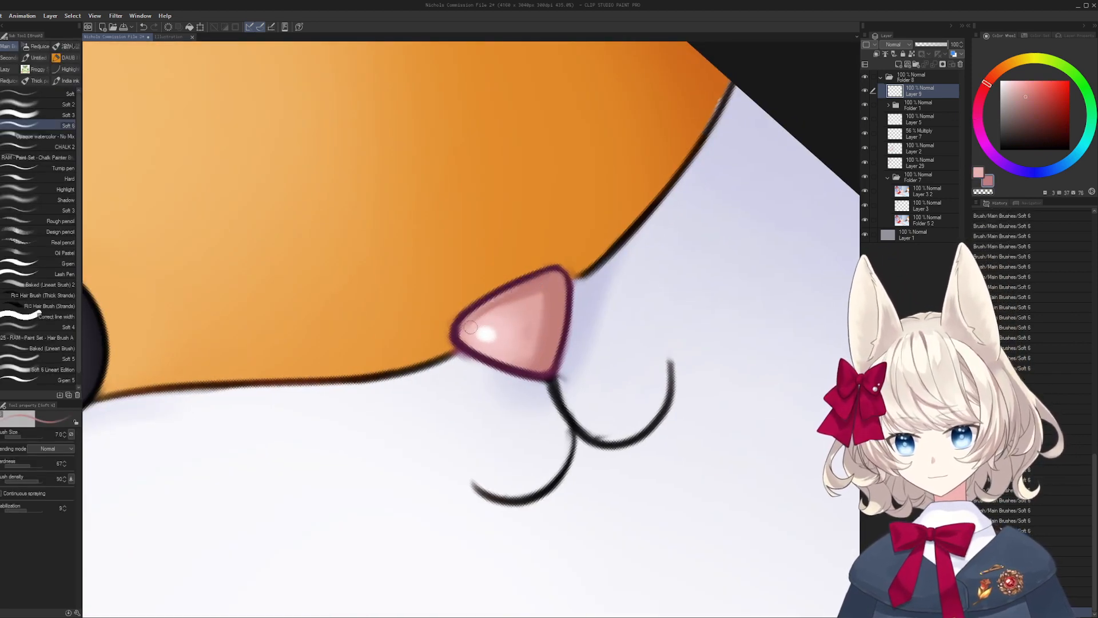
{"action": "left_click", "coordinate": [509, 315], "text": "alt"}
{"action": "key", "text": "bracketright"}
{"action": "key", "text": "bracketright"}
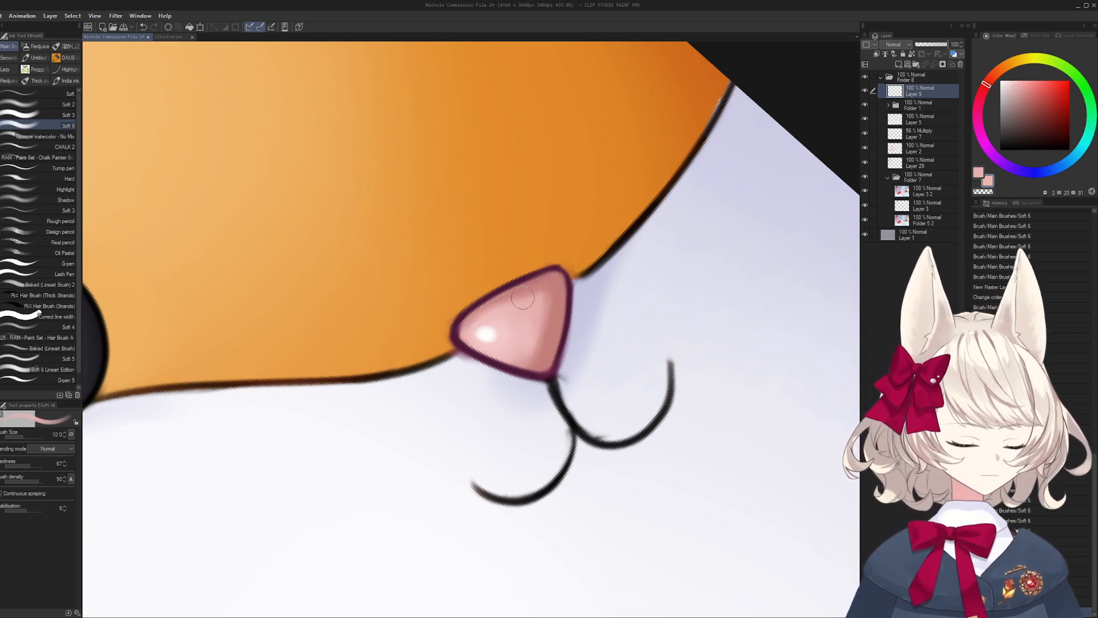
- Clean up the fur along the nose's lower edge with sampled off-white and retouch the pink around the nose highlight
{"action": "left_click", "coordinate": [473, 382], "text": "alt"}
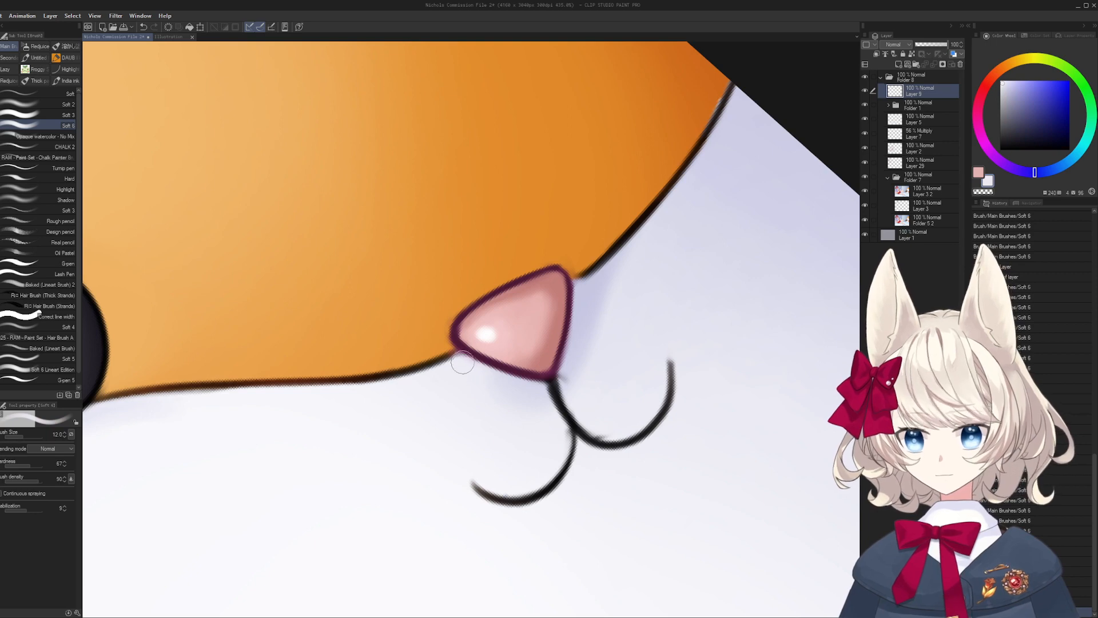
{"action": "mouse_move", "coordinate": [518, 359]}
{"action": "left_mouse_down"}
{"action": "mouse_move", "coordinate": [504, 489]}
{"action": "mouse_move", "coordinate": [508, 375]}
{"action": "left_mouse_up"}
{"action": "key", "text": "bracketleft"}
{"action": "key", "text": "bracketleft"}
{"action": "left_click", "coordinate": [498, 327], "text": "alt"}
{"action": "mouse_move", "coordinate": [499, 312]}
{"action": "left_mouse_down"}
{"action": "mouse_move", "coordinate": [457, 355]}
{"action": "mouse_move", "coordinate": [498, 319]}
{"action": "mouse_move", "coordinate": [492, 356]}
{"action": "mouse_move", "coordinate": [491, 345]}
{"action": "mouse_move", "coordinate": [505, 372]}
{"action": "mouse_move", "coordinate": [483, 363]}
{"action": "left_mouse_up"}
{"action": "left_click", "coordinate": [475, 353], "text": "alt"}
{"action": "key", "text": "bracketright"}
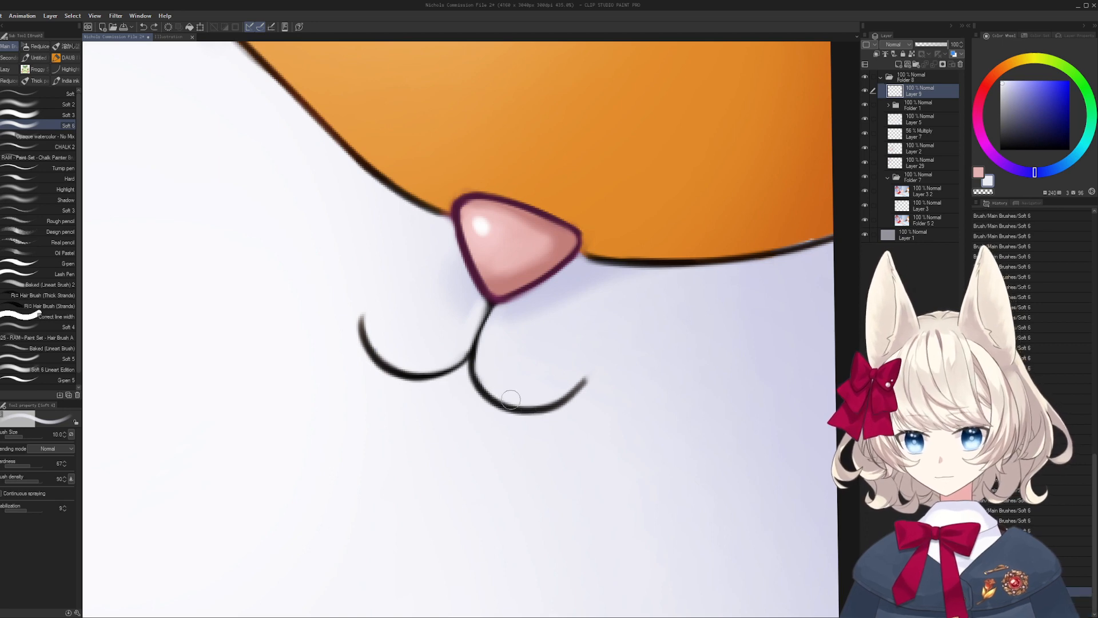
- Reinforce the top plush's mouth lines with sampled black at brush size 4
{"action": "left_click", "coordinate": [504, 410], "text": "alt"}
{"action": "key", "text": "bracketleft"}
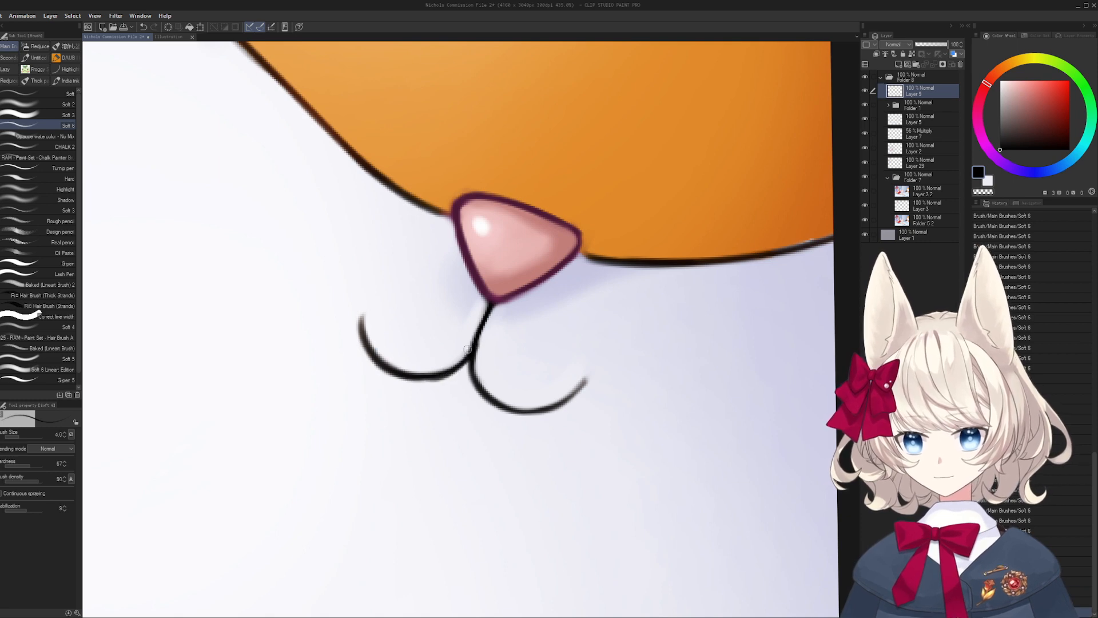
{"action": "key", "text": "ctrl+z"}
{"action": "left_click_drag", "start_coordinate": [623, 343], "coordinate": [434, 489]}
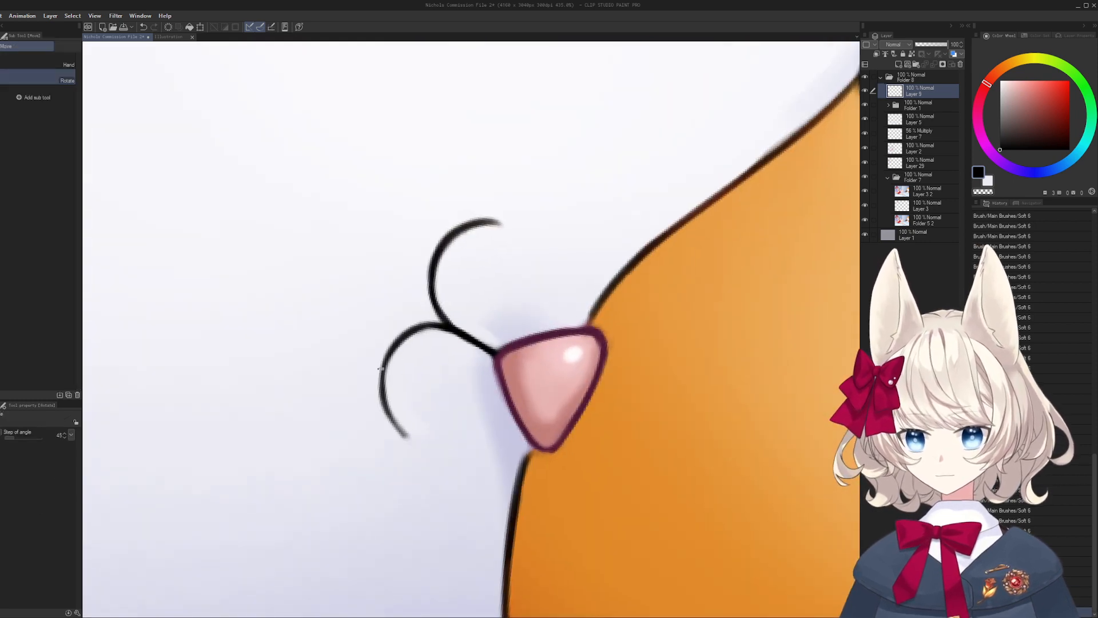
- Extend and thicken the ends of both mouth curves on the top plush in black
{"action": "left_click_drag", "start_coordinate": [382, 362], "coordinate": [381, 389]}
{"action": "key", "text": "ctrl+z"}
{"action": "left_click_drag", "start_coordinate": [551, 263], "coordinate": [572, 353]}
{"action": "left_click_drag", "start_coordinate": [358, 297], "coordinate": [395, 298]}
{"action": "key", "text": "b"}
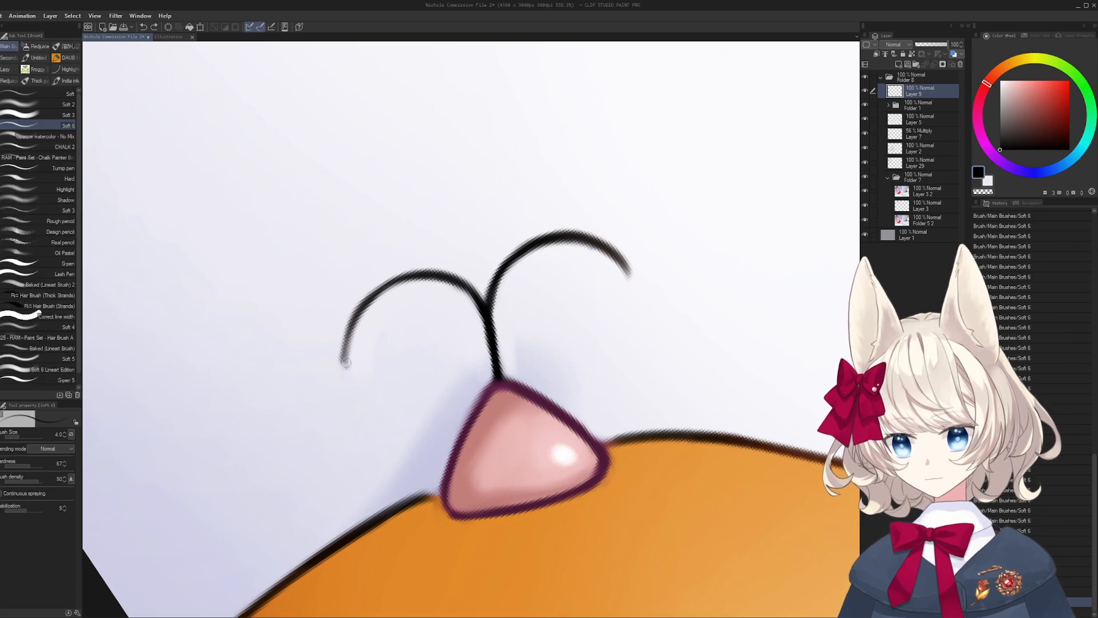
{"action": "key", "text": "r"}
{"action": "left_click_drag", "start_coordinate": [589, 268], "coordinate": [634, 344]}
{"action": "key", "text": "b"}
{"action": "key", "text": "ctrl+z"}
{"action": "left_click_drag", "start_coordinate": [619, 293], "coordinate": [636, 347]}
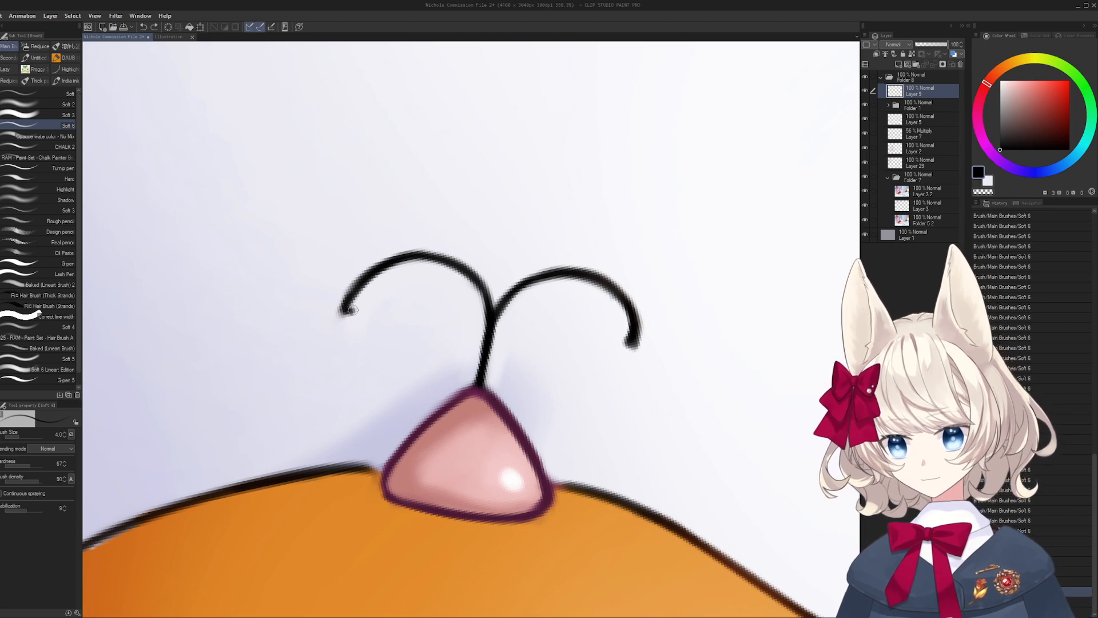
- Trim the mouth curves and smooth the surrounding fur with sampled off-white using a larger brush
{"action": "key", "text": "x"}
{"action": "left_click_drag", "start_coordinate": [389, 267], "coordinate": [360, 304]}
{"action": "key", "text": "]"}
{"action": "key", "text": "]"}
{"action": "key", "text": "]"}
{"action": "key", "text": "]"}
{"action": "key", "text": "r"}
{"action": "mouse_move", "coordinate": [537, 312]}
{"action": "left_mouse_down"}
{"action": "mouse_move", "coordinate": [532, 299]}
{"action": "mouse_move", "coordinate": [507, 312]}
{"action": "mouse_move", "coordinate": [592, 281]}
{"action": "mouse_move", "coordinate": [599, 293]}
{"action": "left_mouse_up"}
{"action": "key", "text": "b"}
{"action": "left_click_drag", "start_coordinate": [599, 275], "coordinate": [619, 299]}
{"action": "mouse_move", "coordinate": [552, 278]}
{"action": "left_mouse_down"}
{"action": "mouse_move", "coordinate": [615, 307]}
{"action": "mouse_move", "coordinate": [351, 253]}
{"action": "mouse_move", "coordinate": [372, 314]}
{"action": "left_mouse_up"}
{"action": "key", "text": "ctrl+z"}
{"action": "key", "text": "r"}
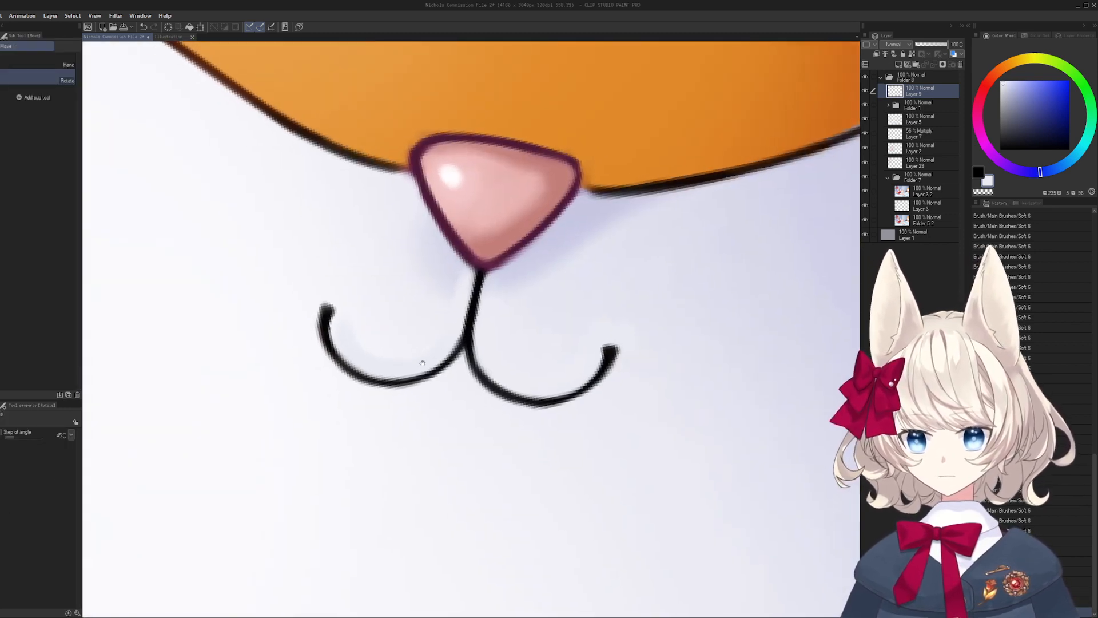
{"action": "key", "text": "b"}
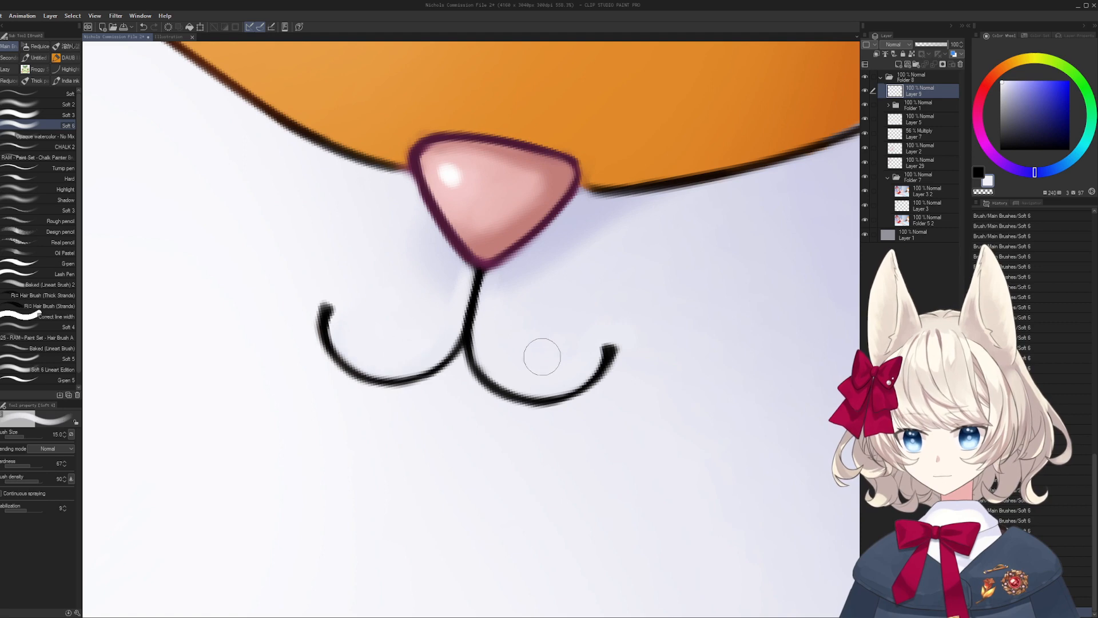
{"action": "key", "text": "bracketright"}
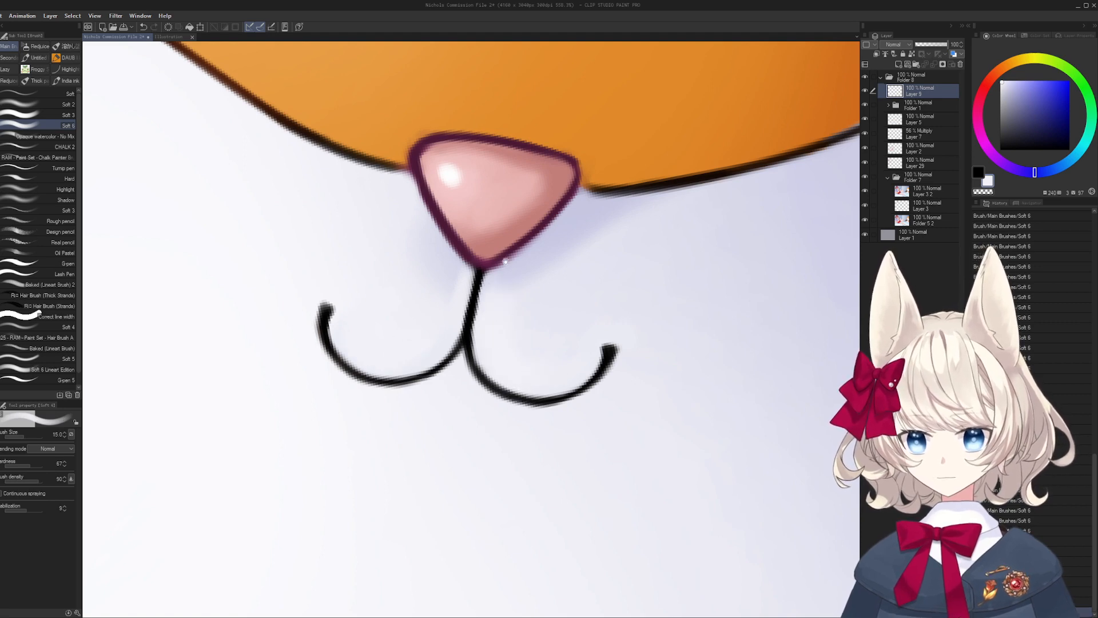
- Tidy the fur boundary line beside the top plush's nose with sampled orange
{"action": "left_click_drag", "start_coordinate": [505, 262], "coordinate": [488, 349]}
{"action": "left_click", "coordinate": [602, 244], "text": "alt"}
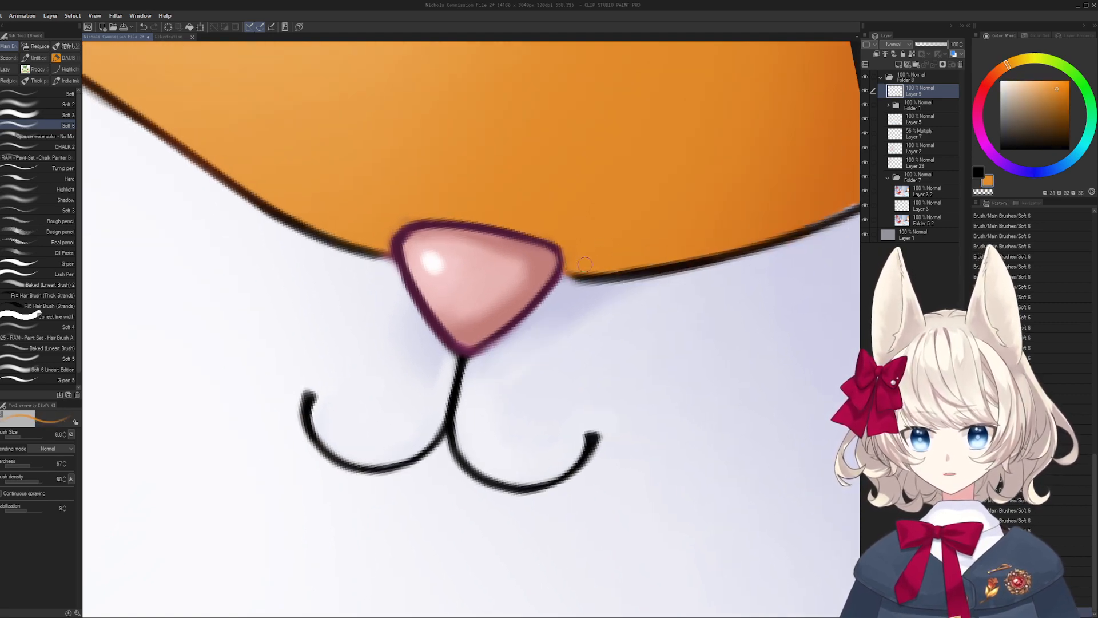
{"action": "left_click_drag", "start_coordinate": [635, 261], "coordinate": [573, 271]}
- Copy the top plush's eye from Folder 1 and place it rotated at the canvas edge as a second eye
{"action": "key", "text": "slash"}
{"action": "mouse_move", "coordinate": [661, 246]}
{"action": "left_mouse_down"}
{"action": "mouse_move", "coordinate": [557, 306]}
{"action": "mouse_move", "coordinate": [665, 349]}
{"action": "left_mouse_up"}
{"action": "left_click", "coordinate": [892, 107]}
{"action": "key", "text": "m"}
{"action": "mouse_move", "coordinate": [357, 261]}
{"action": "left_mouse_down"}
{"action": "mouse_move", "coordinate": [377, 166]}
{"action": "mouse_move", "coordinate": [402, 305]}
{"action": "left_mouse_up"}
{"action": "key", "text": "ctrl+c"}
{"action": "key", "text": "ctrl+v"}
{"action": "key", "text": "k"}
{"action": "left_click_drag", "start_coordinate": [433, 268], "coordinate": [829, 347]}
{"action": "key", "text": "ctrl+t"}
{"action": "left_click_drag", "start_coordinate": [853, 258], "coordinate": [725, 187]}
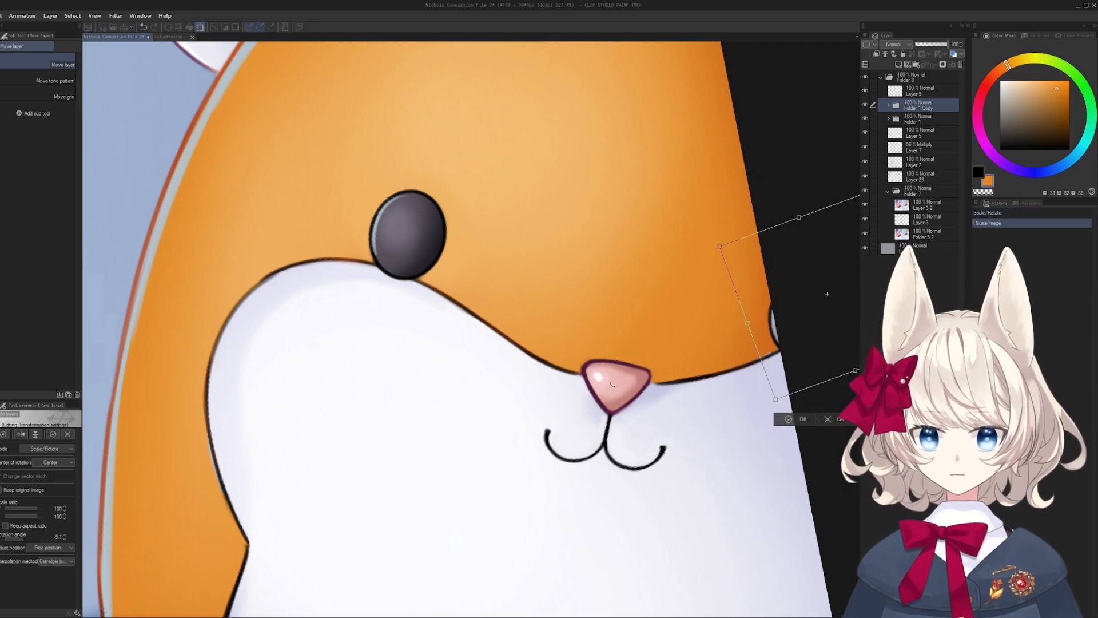
{"action": "key", "text": "Return"}
- Delete the pasted copy of Folder 1
{"action": "left_click_drag", "start_coordinate": [653, 338], "coordinate": [655, 419]}
{"action": "left_click_drag", "start_coordinate": [655, 419], "coordinate": [540, 327]}
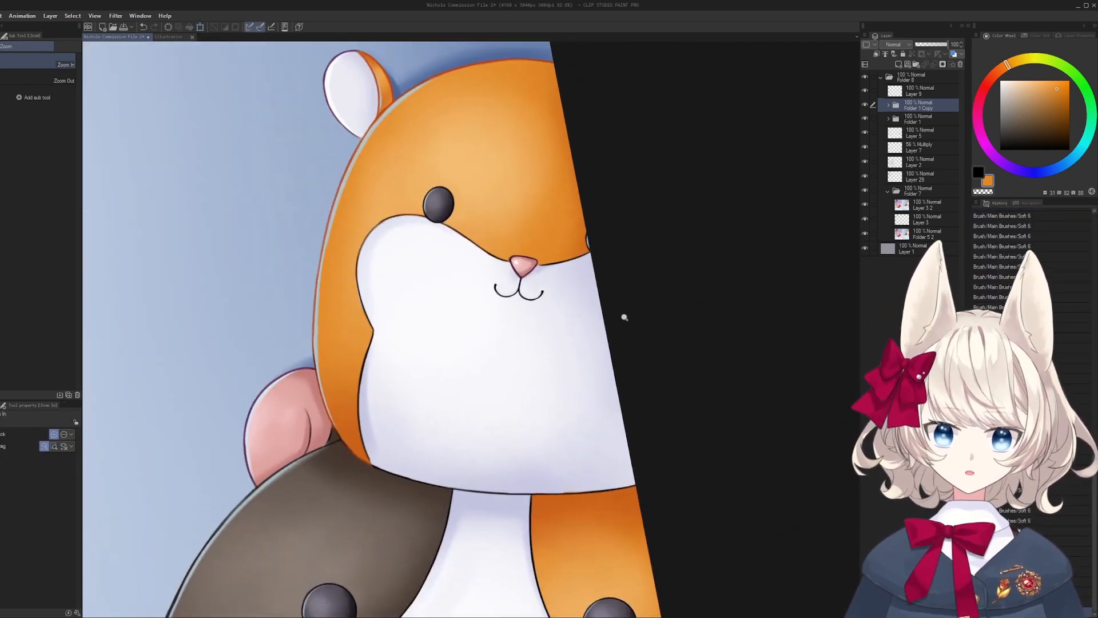
{"action": "key", "text": "k"}
{"action": "left_click", "coordinate": [960, 64]}
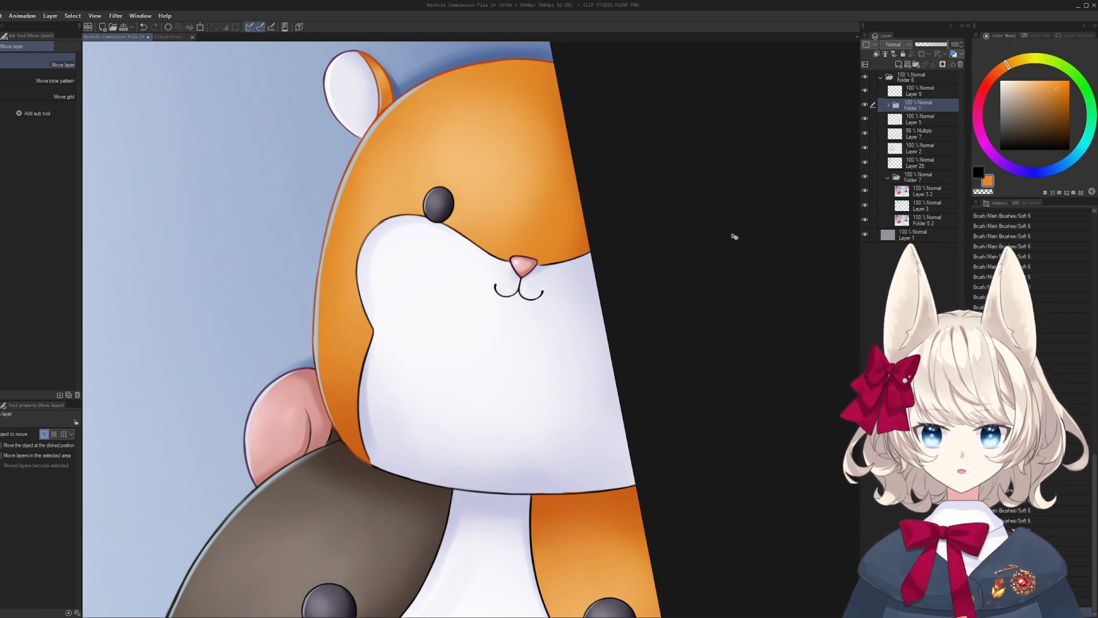
- Check the plush face in mirrored view and make Layer 8 the active layer
{"action": "key", "text": "h"}
{"action": "key", "text": "h"}
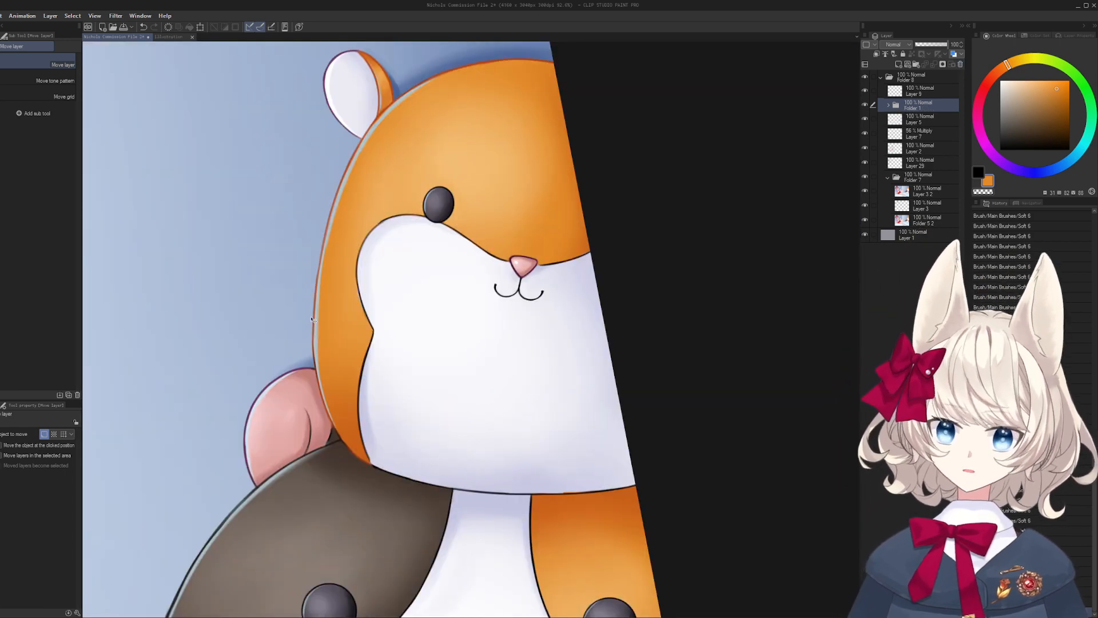
{"action": "left_click_drag", "start_coordinate": [311, 318], "coordinate": [303, 364]}
{"action": "left_click", "coordinate": [920, 91]}
{"action": "left_click_drag", "start_coordinate": [433, 283], "coordinate": [572, 282]}
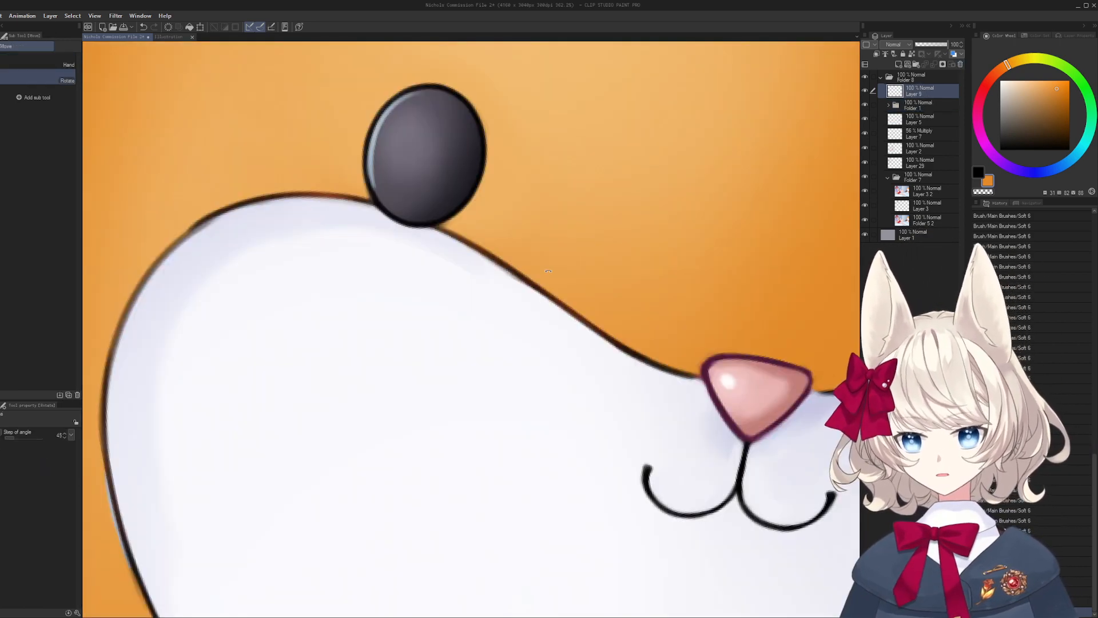
- Try to touch up the edge of the white cheek patch with sampled lavender-white
{"action": "left_click_drag", "start_coordinate": [246, 223], "coordinate": [397, 241]}
{"action": "left_click_drag", "start_coordinate": [397, 241], "coordinate": [368, 314]}
{"action": "left_click", "coordinate": [333, 355], "text": "alt"}
{"action": "left_click_drag", "start_coordinate": [333, 355], "coordinate": [329, 422]}
{"action": "key", "text": "ctrl+z"}
{"action": "left_click_drag", "start_coordinate": [576, 223], "coordinate": [617, 297]}
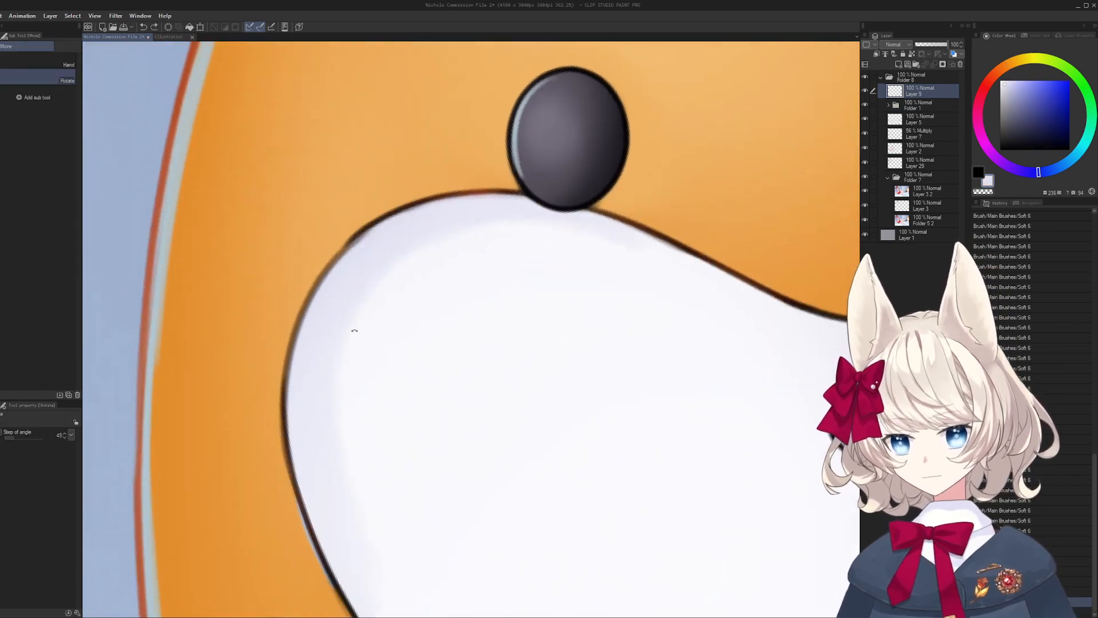
- Re-ink the outer edge of the top plush's white cheek patch in black with the Soft brush at size 4
{"action": "left_click_drag", "start_coordinate": [1018, 107], "coordinate": [999, 151]}
{"action": "left_click_drag", "start_coordinate": [716, 263], "coordinate": [664, 162]}
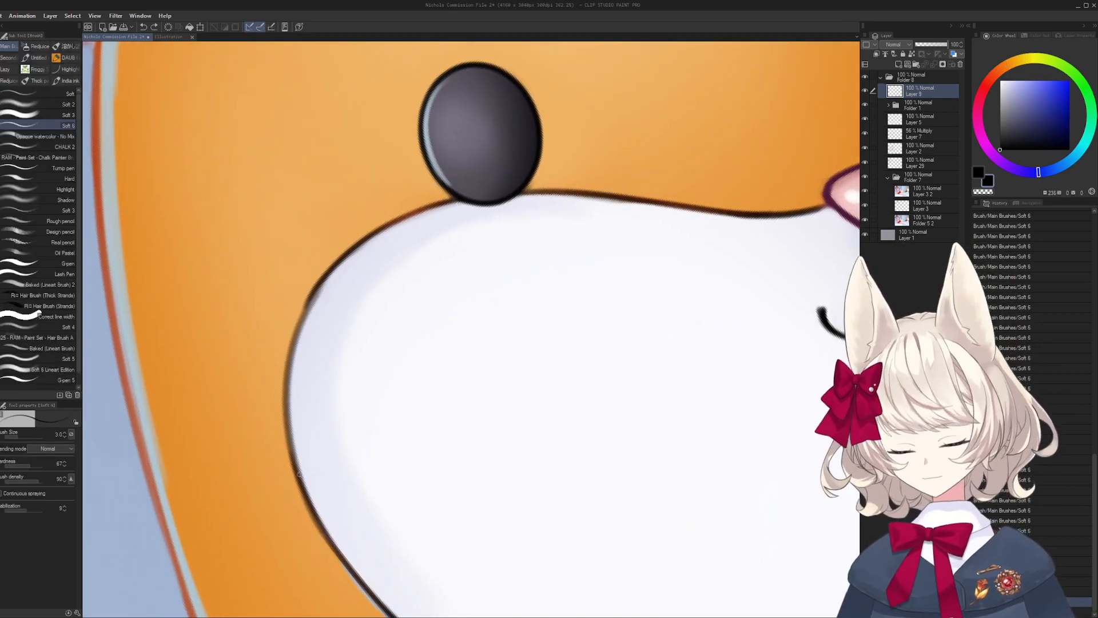
{"action": "mouse_move", "coordinate": [293, 355]}
{"action": "left_mouse_down"}
{"action": "mouse_move", "coordinate": [293, 472]}
{"action": "mouse_move", "coordinate": [299, 320]}
{"action": "left_mouse_up"}
{"action": "key", "text": "ctrl+z"}
{"action": "key", "text": "bracketright"}
{"action": "key", "text": "ctrl+z"}
{"action": "left_click_drag", "start_coordinate": [294, 470], "coordinate": [307, 298]}
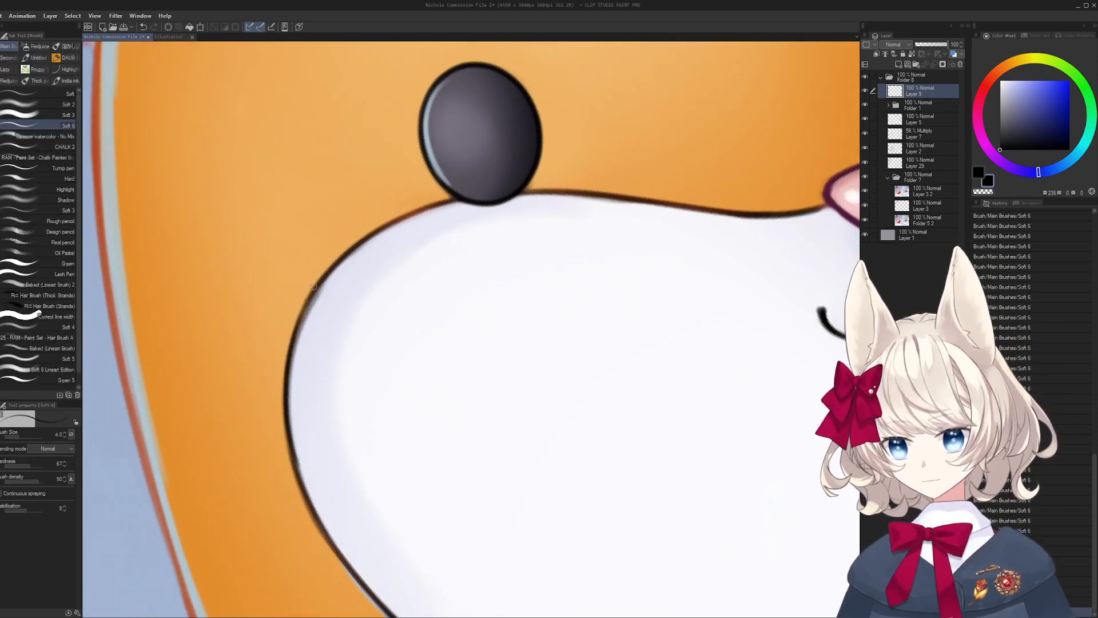
{"action": "left_click_drag", "start_coordinate": [287, 413], "coordinate": [369, 235]}
{"action": "key", "text": "ctrl+z"}
{"action": "key", "text": "ctrl+z"}
{"action": "mouse_move", "coordinate": [288, 388]}
{"action": "left_mouse_down"}
{"action": "mouse_move", "coordinate": [355, 249]}
{"action": "mouse_move", "coordinate": [345, 259]}
{"action": "left_mouse_up"}
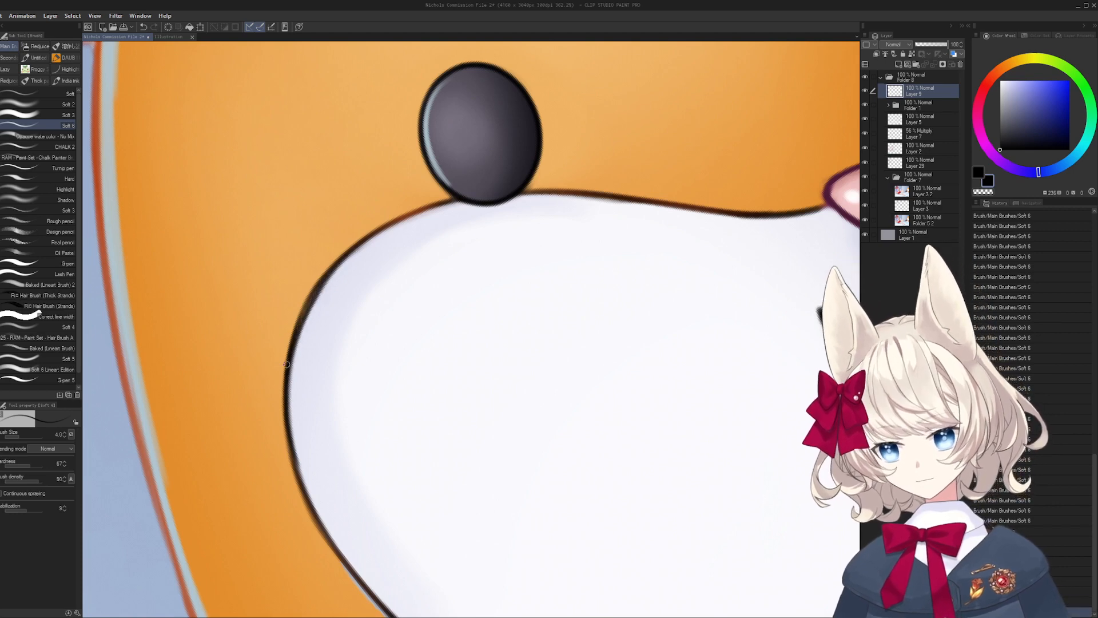
{"action": "key", "text": "ctrl+z"}
{"action": "left_click_drag", "start_coordinate": [290, 352], "coordinate": [371, 236]}
- Re-ink the cheek patch outline in black from the notch up around its rounded top
{"action": "mouse_move", "coordinate": [300, 318]}
{"action": "left_mouse_down"}
{"action": "mouse_move", "coordinate": [380, 231]}
{"action": "mouse_move", "coordinate": [539, 246]}
{"action": "mouse_move", "coordinate": [284, 274]}
{"action": "mouse_move", "coordinate": [443, 165]}
{"action": "left_mouse_up"}
{"action": "key", "text": "r"}
{"action": "key", "text": "b"}
{"action": "key", "text": "ctrl+z"}
{"action": "left_click_drag", "start_coordinate": [268, 260], "coordinate": [485, 149]}
{"action": "left_click_drag", "start_coordinate": [350, 202], "coordinate": [561, 148]}
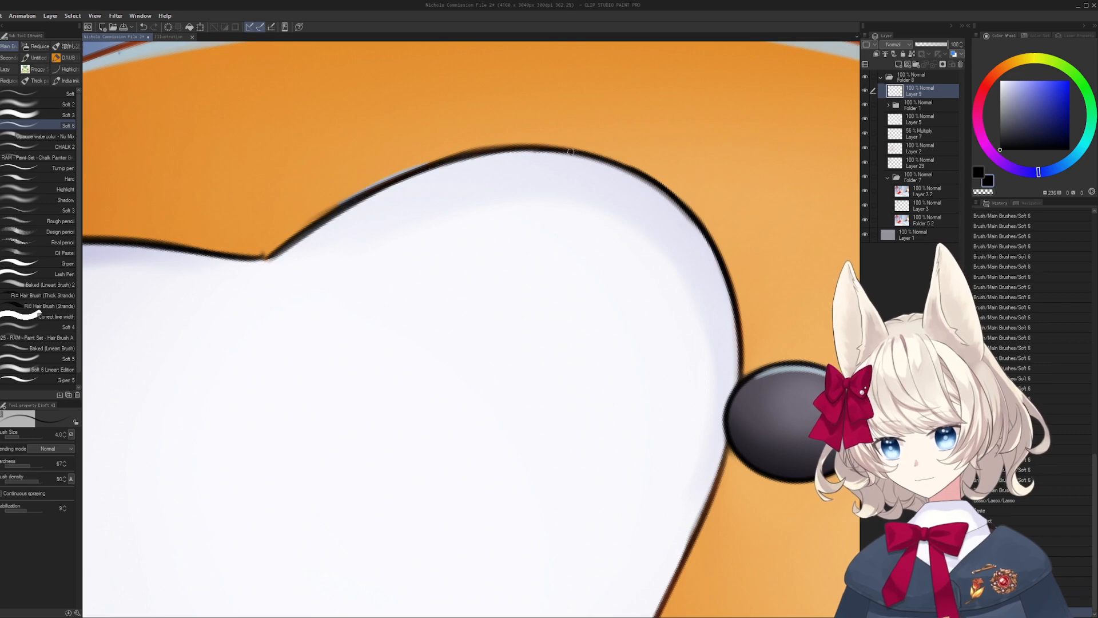
- Clean both sides of the cheek outline near the notch with sampled orange and off-white
{"action": "key", "text": "r"}
{"action": "left_click_drag", "start_coordinate": [369, 239], "coordinate": [351, 248]}
{"action": "left_click", "coordinate": [353, 226], "text": "alt"}
{"action": "key", "text": "b"}
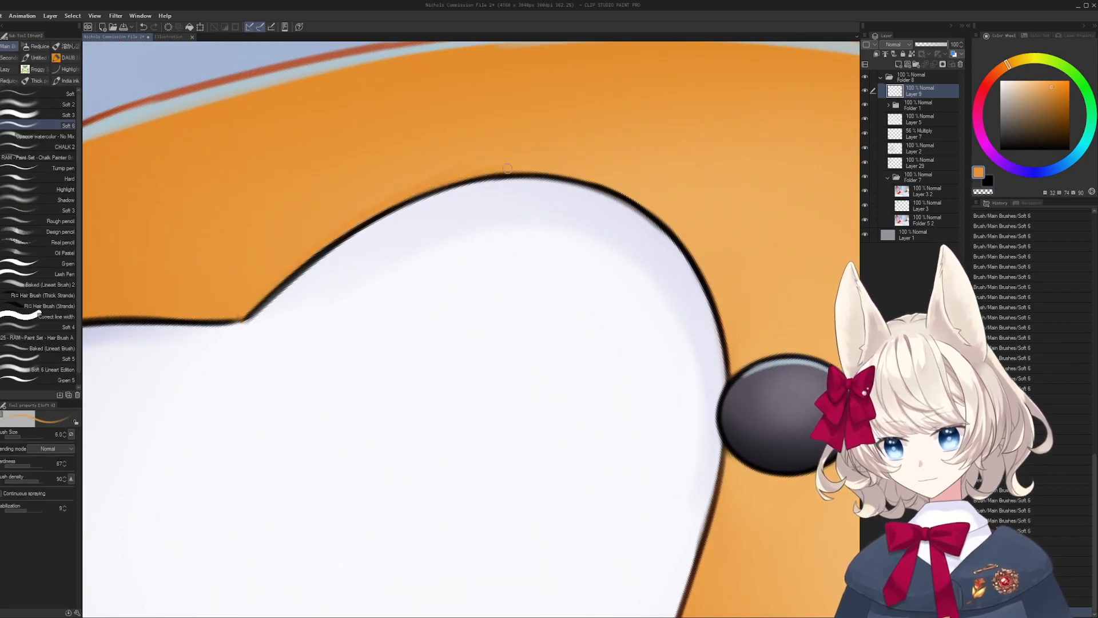
{"action": "left_click", "coordinate": [418, 172], "text": "alt"}
{"action": "mouse_move", "coordinate": [297, 289]}
{"action": "left_mouse_down"}
{"action": "mouse_move", "coordinate": [498, 251]}
{"action": "mouse_move", "coordinate": [441, 302]}
{"action": "mouse_move", "coordinate": [525, 225]}
{"action": "left_mouse_up"}
{"action": "left_click", "coordinate": [489, 275], "text": "alt"}
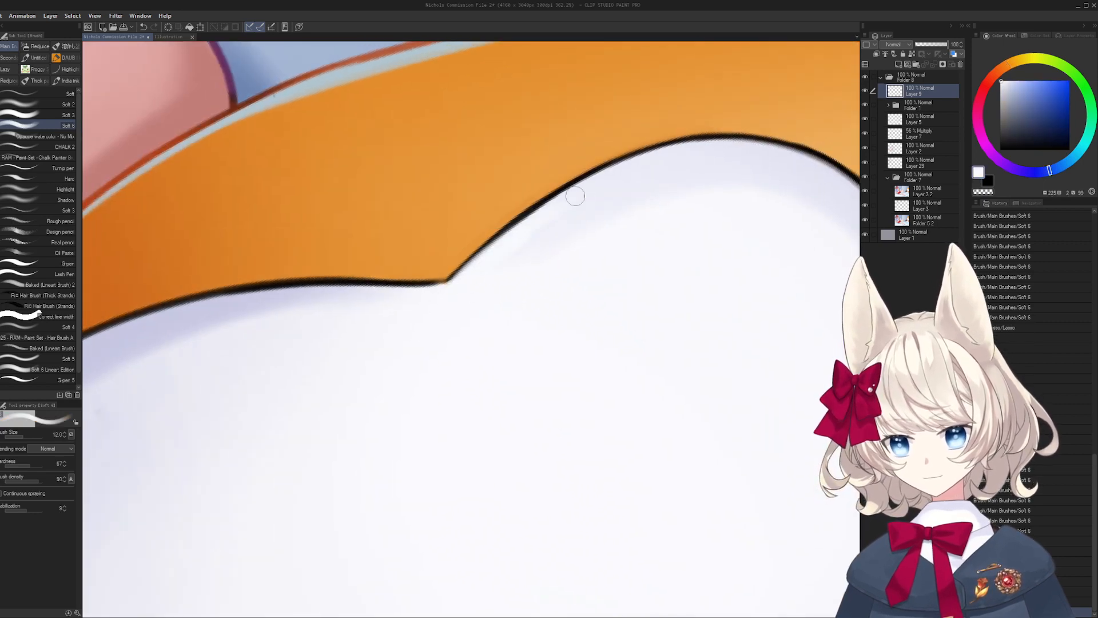
{"action": "left_click", "coordinate": [498, 306], "text": "alt"}
- Ink the lower cheek boundary in black from the notch toward the chin corner with brush size 5
{"action": "key", "text": "r"}
{"action": "left_click_drag", "start_coordinate": [632, 216], "coordinate": [472, 246]}
{"action": "key", "text": "x"}
{"action": "key", "text": "b"}
{"action": "key", "text": "["}
{"action": "key", "text": "["}
{"action": "key", "text": "["}
{"action": "key", "text": "["}
{"action": "key", "text": "["}
{"action": "left_click_drag", "start_coordinate": [293, 283], "coordinate": [578, 196]}
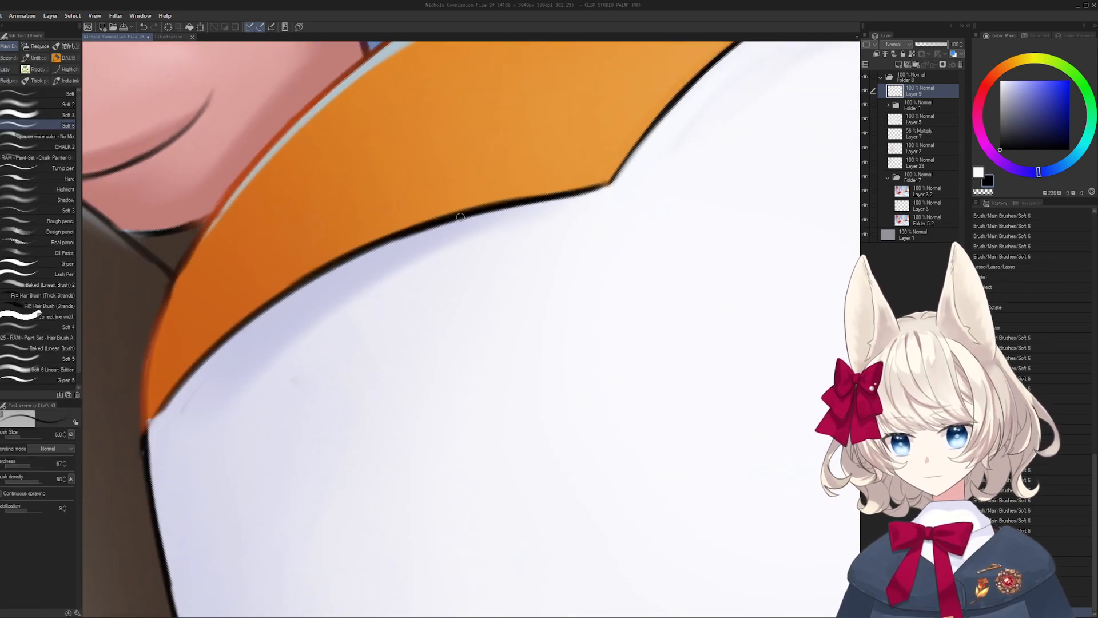
{"action": "mouse_move", "coordinate": [402, 238]}
{"action": "left_mouse_down"}
{"action": "mouse_move", "coordinate": [596, 186]}
{"action": "mouse_move", "coordinate": [453, 276]}
{"action": "mouse_move", "coordinate": [575, 190]}
{"action": "mouse_move", "coordinate": [479, 274]}
{"action": "mouse_move", "coordinate": [541, 214]}
{"action": "left_mouse_up"}
{"action": "key", "text": "ctrl+z"}
- Thicken the black cheek boundary at its lower end, up to the corner beside the grey plush
{"action": "key", "text": "r"}
{"action": "key", "text": "b"}
{"action": "key", "text": "ctrl+z"}
{"action": "key", "text": "r"}
{"action": "left_click_drag", "start_coordinate": [515, 234], "coordinate": [469, 225]}
{"action": "left_click_drag", "start_coordinate": [258, 475], "coordinate": [424, 294]}
- Smooth the fur shading below the cheek boundary with lavender-white and a brush of size 25
{"action": "key", "text": "x"}
{"action": "key", "text": "b"}
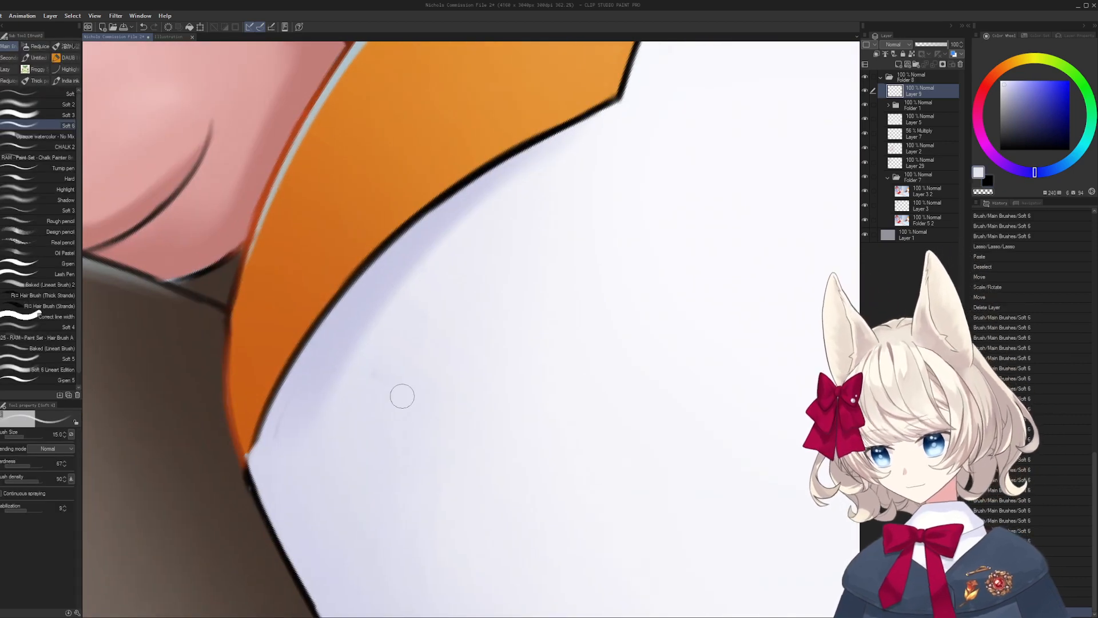
{"action": "key", "text": "]"}
{"action": "key", "text": "]"}
{"action": "key", "text": "]"}
{"action": "left_click_drag", "start_coordinate": [301, 400], "coordinate": [313, 373]}
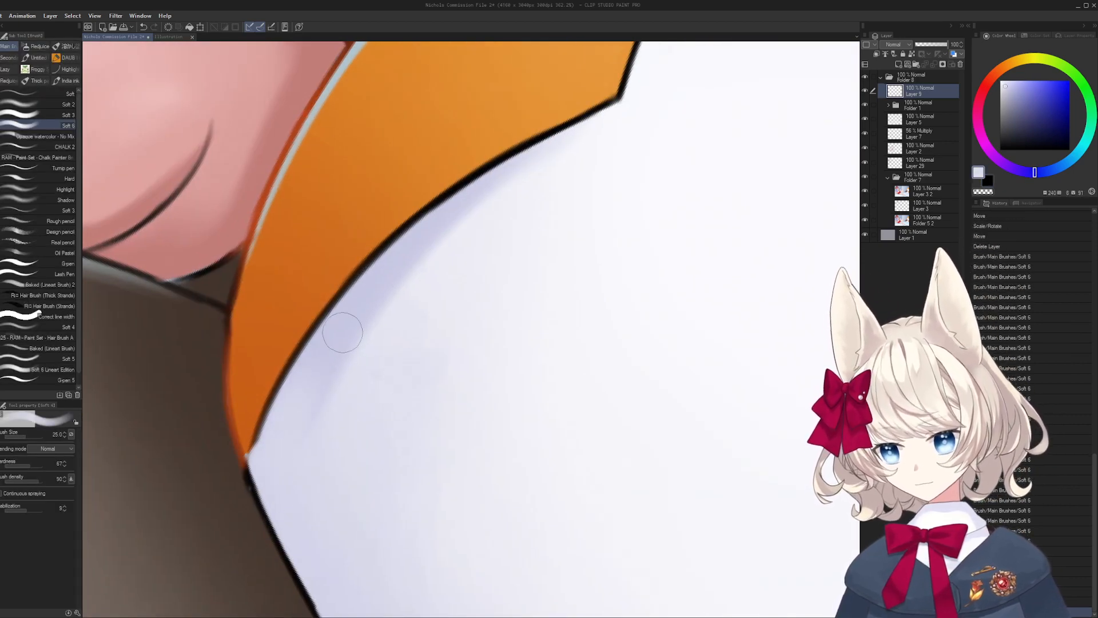
- Ink the chin corner in black with a smaller brush where the orange fur meets the white fur
{"action": "key", "text": "r"}
{"action": "left_click_drag", "start_coordinate": [343, 332], "coordinate": [355, 276]}
{"action": "left_click_drag", "start_coordinate": [355, 276], "coordinate": [433, 248]}
{"action": "key", "text": "x"}
{"action": "key", "text": "b"}
{"action": "key", "text": "["}
{"action": "key", "text": "["}
{"action": "key", "text": "["}
{"action": "key", "text": "["}
{"action": "mouse_move", "coordinate": [292, 335]}
{"action": "left_mouse_down"}
{"action": "mouse_move", "coordinate": [328, 290]}
{"action": "mouse_move", "coordinate": [449, 215]}
{"action": "left_mouse_up"}
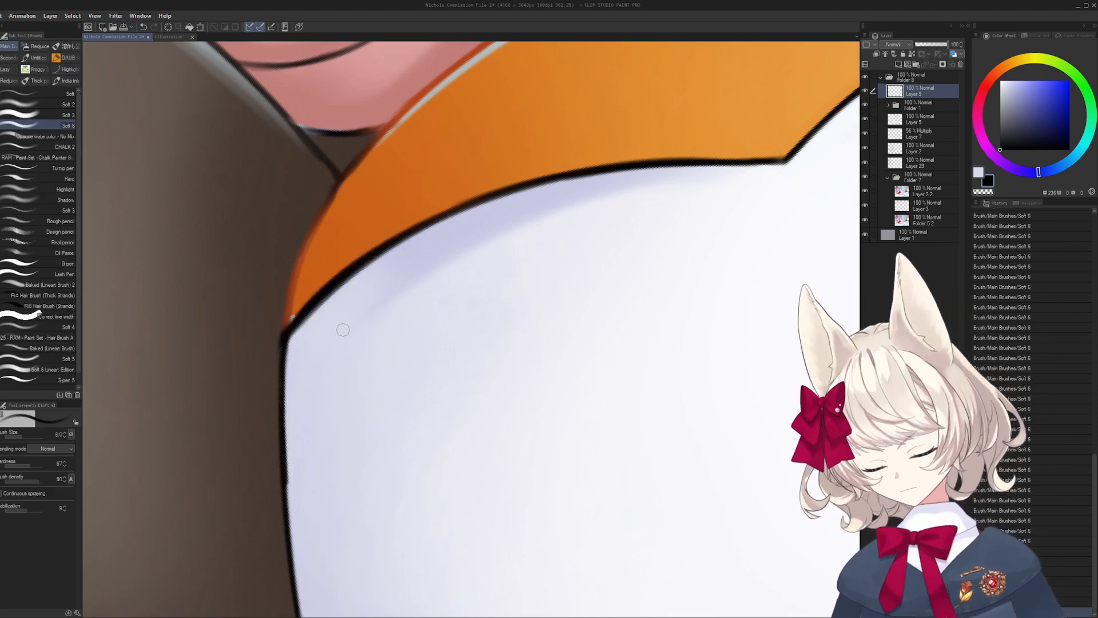
- Re-ink the top plush's chin outline in black along the grey plush below it
{"action": "key", "text": "r"}
{"action": "mouse_move", "coordinate": [347, 319]}
{"action": "left_mouse_down"}
{"action": "mouse_move", "coordinate": [527, 411]}
{"action": "mouse_move", "coordinate": [534, 290]}
{"action": "mouse_move", "coordinate": [475, 213]}
{"action": "mouse_move", "coordinate": [501, 210]}
{"action": "left_mouse_up"}
{"action": "key", "text": "b"}
{"action": "key", "text": "["}
{"action": "key", "text": "ctrl+z"}
{"action": "left_click_drag", "start_coordinate": [243, 267], "coordinate": [542, 207]}
{"action": "key", "text": "ctrl+z"}
{"action": "key", "text": "["}
{"action": "left_click_drag", "start_coordinate": [283, 256], "coordinate": [622, 203]}
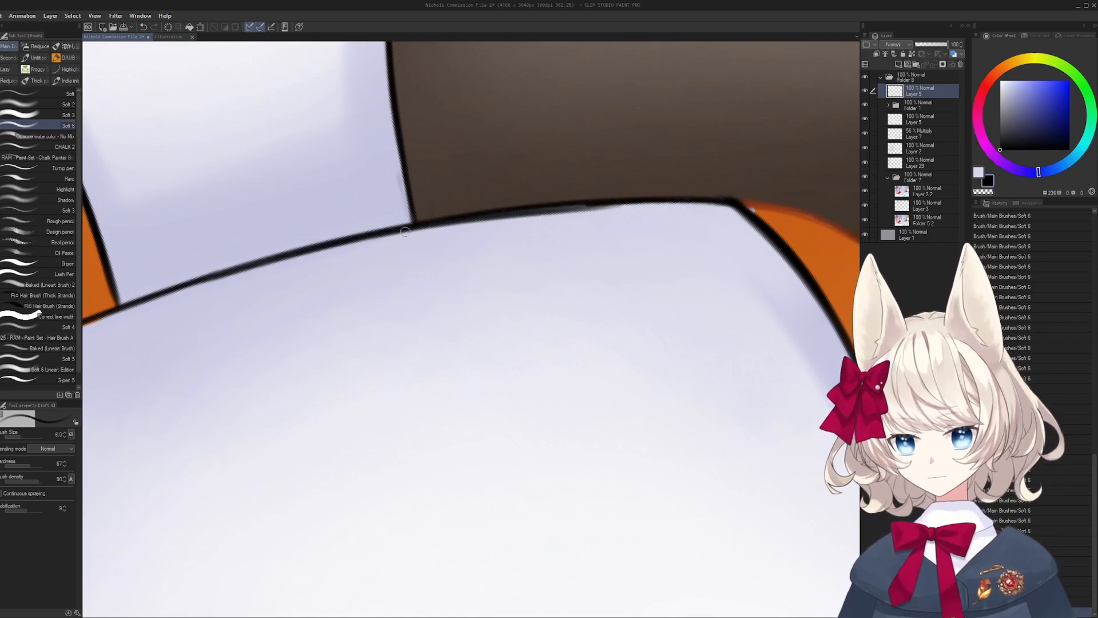
{"action": "key", "text": "ctrl+z"}
{"action": "left_click_drag", "start_coordinate": [438, 220], "coordinate": [650, 199]}
- Tidy the outside of the chin corner with brown sampled from the grey plush
{"action": "key", "text": "r"}
{"action": "mouse_move", "coordinate": [548, 212]}
{"action": "left_mouse_down"}
{"action": "mouse_move", "coordinate": [737, 202]}
{"action": "mouse_move", "coordinate": [372, 277]}
{"action": "left_mouse_up"}
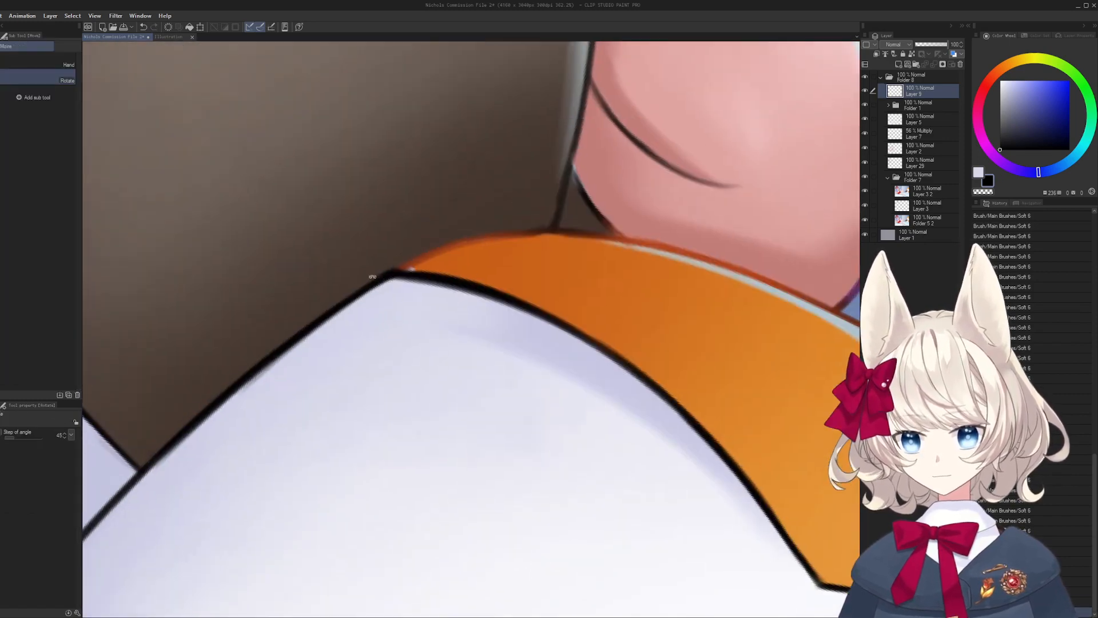
{"action": "left_click", "coordinate": [461, 231], "text": "alt"}
{"action": "left_click_drag", "start_coordinate": [608, 274], "coordinate": [229, 344]}
{"action": "key", "text": "r"}
- Inspect the outlines of the orange and grey plushes for remaining uneven or faded lines
{"action": "mouse_move", "coordinate": [646, 74]}
{"action": "left_mouse_down"}
{"action": "mouse_move", "coordinate": [595, 211]}
{"action": "mouse_move", "coordinate": [375, 411]}
{"action": "left_mouse_up"}
{"action": "left_click_drag", "start_coordinate": [275, 393], "coordinate": [212, 395]}
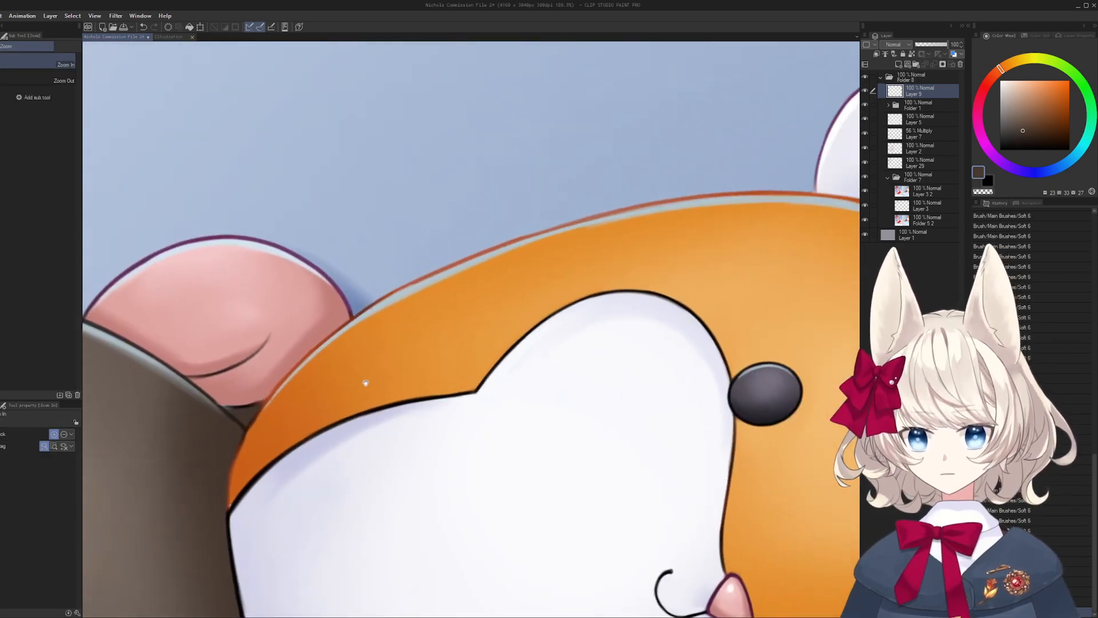
{"action": "left_click_drag", "start_coordinate": [462, 340], "coordinate": [216, 325]}
{"action": "left_click_drag", "start_coordinate": [275, 367], "coordinate": [624, 337]}
{"action": "left_click_drag", "start_coordinate": [379, 393], "coordinate": [821, 203]}
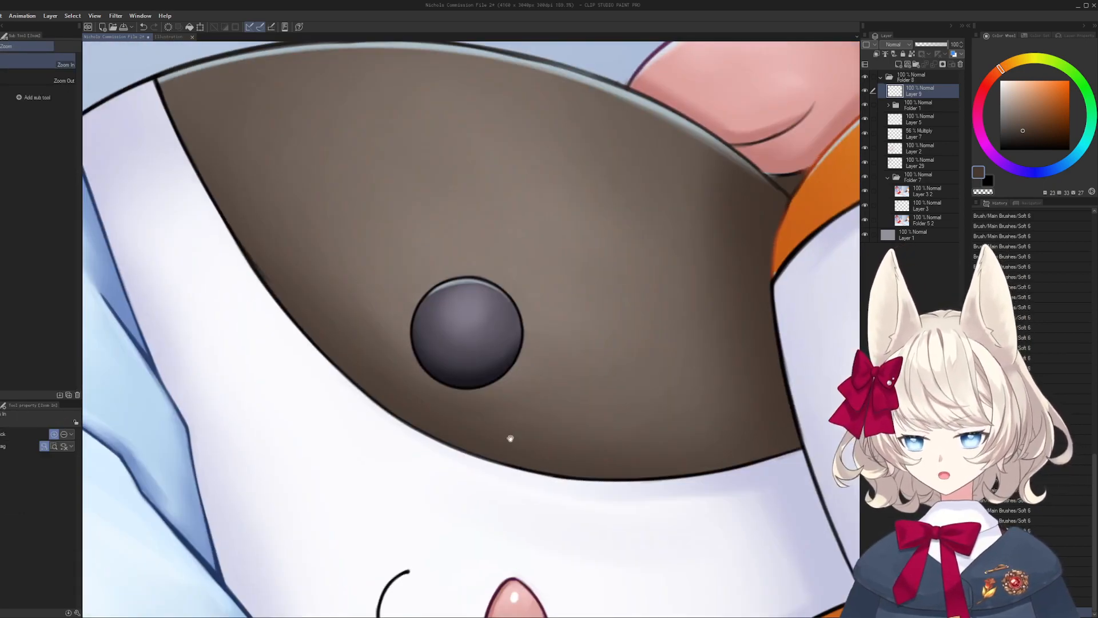
{"action": "left_click_drag", "start_coordinate": [510, 439], "coordinate": [502, 206]}
{"action": "mouse_move", "coordinate": [588, 470]}
{"action": "left_mouse_down"}
{"action": "mouse_move", "coordinate": [355, 133]}
{"action": "mouse_move", "coordinate": [308, 464]}
{"action": "left_mouse_up"}
{"action": "left_click_drag", "start_coordinate": [481, 160], "coordinate": [331, 514]}
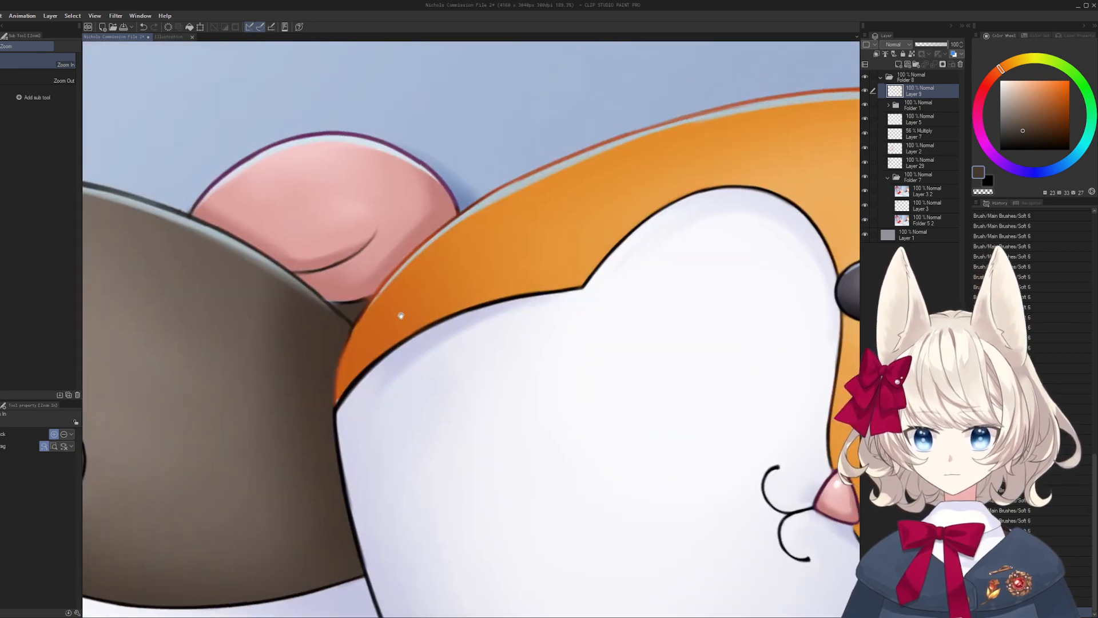
{"action": "left_click_drag", "start_coordinate": [400, 314], "coordinate": [400, 428]}
{"action": "left_click_drag", "start_coordinate": [463, 288], "coordinate": [528, 290]}
- Redraw the orange cheek's outer outline beside the grey plush in dark reddish-brown with brush size 5
{"action": "left_click", "coordinate": [416, 370], "text": "alt"}
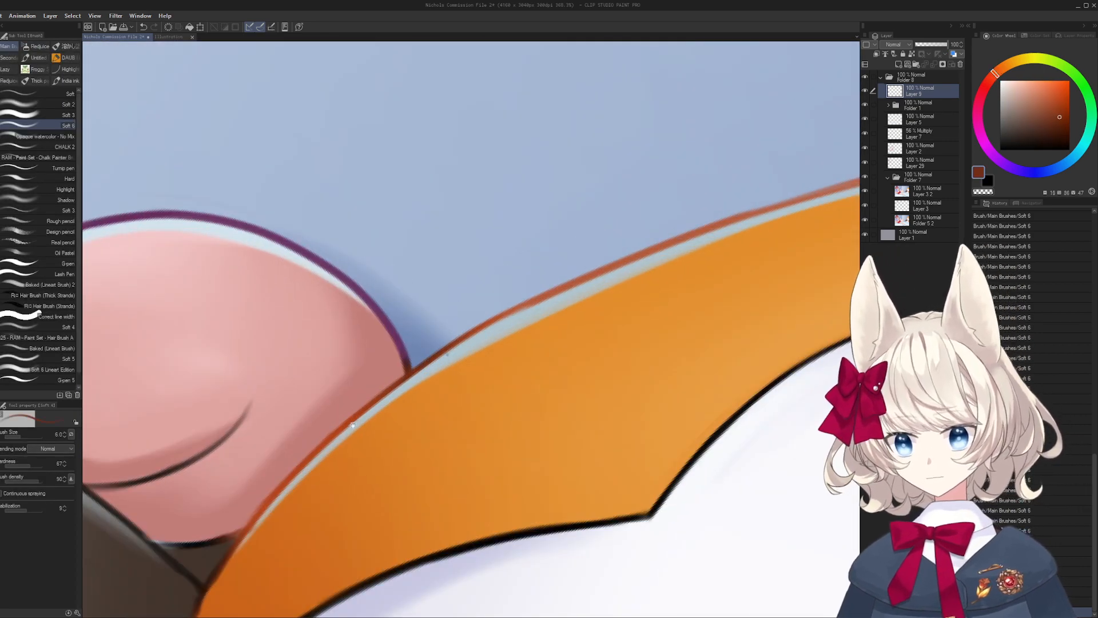
{"action": "mouse_move", "coordinate": [352, 426]}
{"action": "left_mouse_down"}
{"action": "mouse_move", "coordinate": [368, 331]}
{"action": "mouse_move", "coordinate": [212, 474]}
{"action": "left_mouse_up"}
{"action": "key", "text": "ctrl+z"}
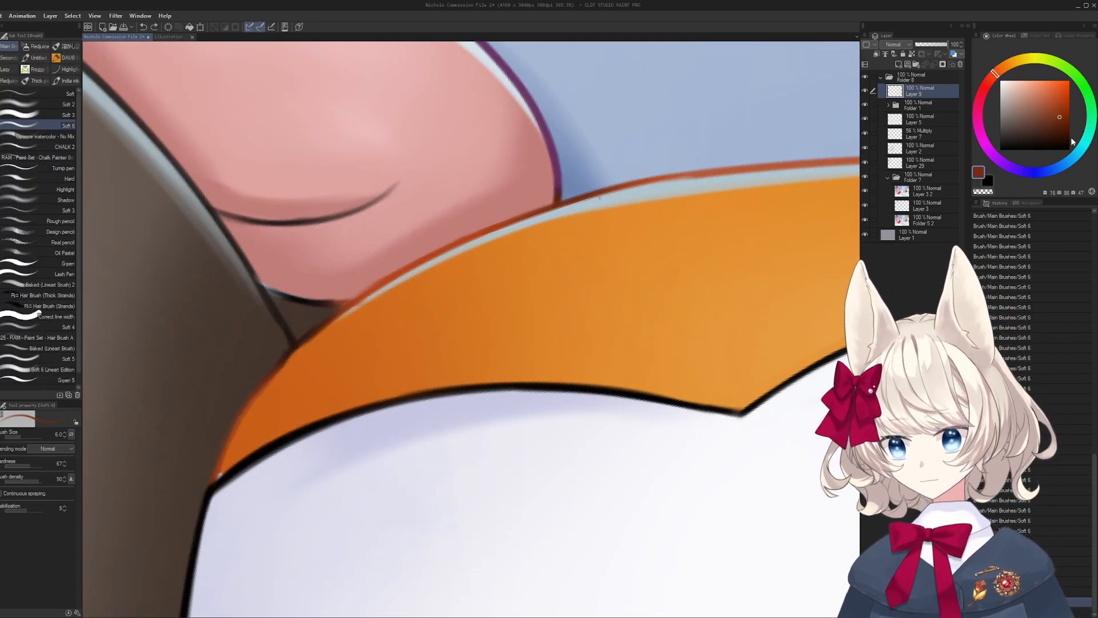
{"action": "mouse_move", "coordinate": [260, 410]}
{"action": "left_mouse_down"}
{"action": "mouse_move", "coordinate": [460, 396]}
{"action": "mouse_move", "coordinate": [429, 412]}
{"action": "mouse_move", "coordinate": [463, 412]}
{"action": "left_mouse_up"}
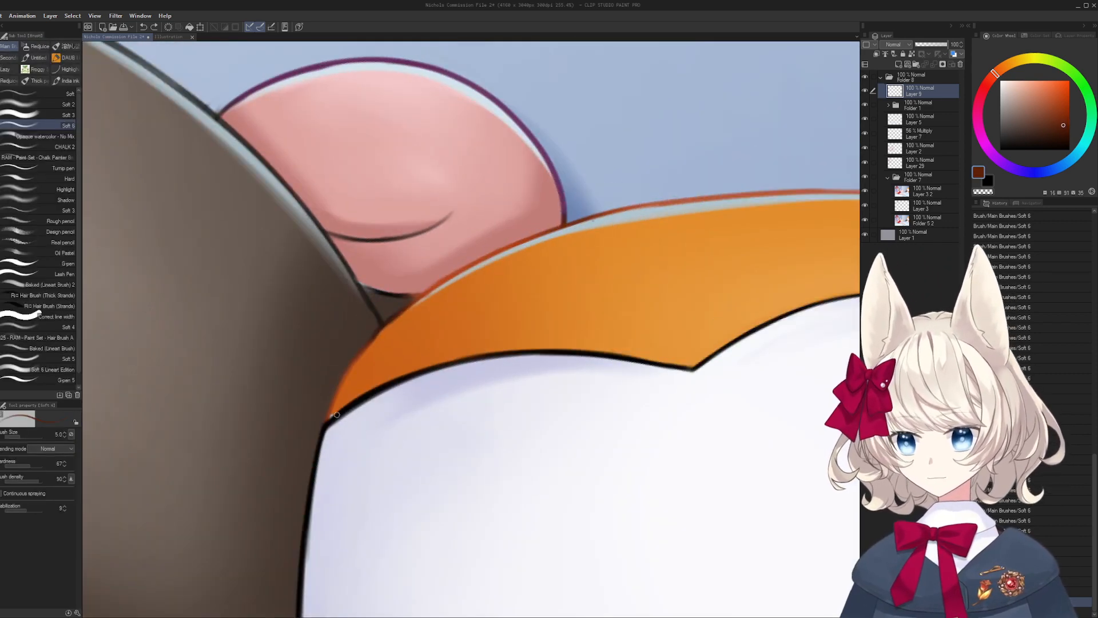
{"action": "mouse_move", "coordinate": [328, 423]}
{"action": "left_mouse_down"}
{"action": "mouse_move", "coordinate": [357, 367]}
{"action": "mouse_move", "coordinate": [328, 423]}
{"action": "left_mouse_up"}
{"action": "key", "text": "ctrl+z"}
{"action": "key", "text": "ctrl+z"}
{"action": "mouse_move", "coordinate": [365, 348]}
{"action": "left_mouse_down"}
{"action": "mouse_move", "coordinate": [332, 401]}
{"action": "mouse_move", "coordinate": [347, 373]}
{"action": "left_mouse_up"}
{"action": "key", "text": "ctrl+z"}
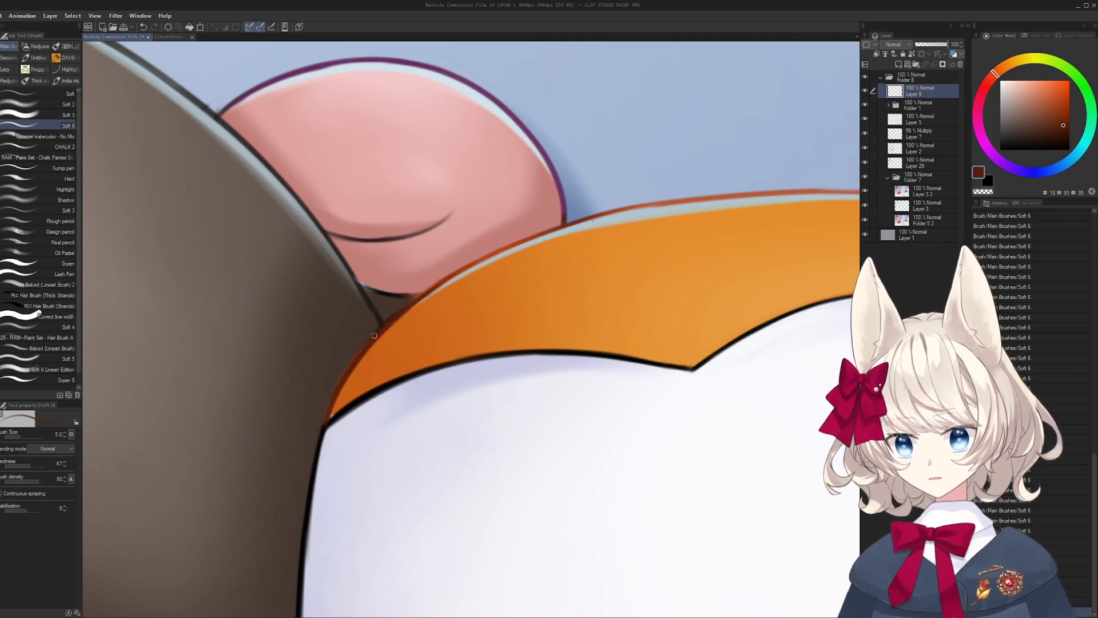
- Darken the orange head outline from the pink ear toward the white ear with dark reddish-brown
{"action": "left_click_drag", "start_coordinate": [517, 240], "coordinate": [531, 251]}
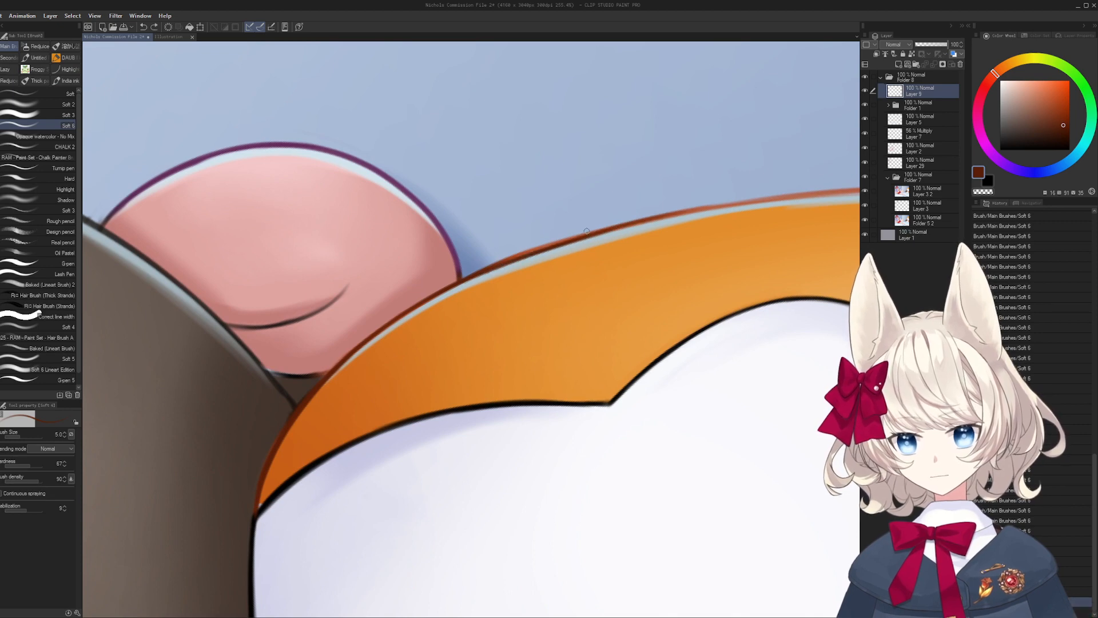
{"action": "mouse_move", "coordinate": [586, 231]}
{"action": "left_mouse_down"}
{"action": "mouse_move", "coordinate": [484, 257]}
{"action": "mouse_move", "coordinate": [694, 230]}
{"action": "left_mouse_up"}
{"action": "mouse_move", "coordinate": [462, 271]}
{"action": "left_mouse_down"}
{"action": "mouse_move", "coordinate": [715, 229]}
{"action": "mouse_move", "coordinate": [703, 230]}
{"action": "left_mouse_up"}
{"action": "key", "text": "ctrl+z"}
{"action": "key", "text": "ctrl+z"}
{"action": "mouse_move", "coordinate": [512, 257]}
{"action": "left_mouse_down"}
{"action": "mouse_move", "coordinate": [767, 231]}
{"action": "mouse_move", "coordinate": [623, 243]}
{"action": "left_mouse_up"}
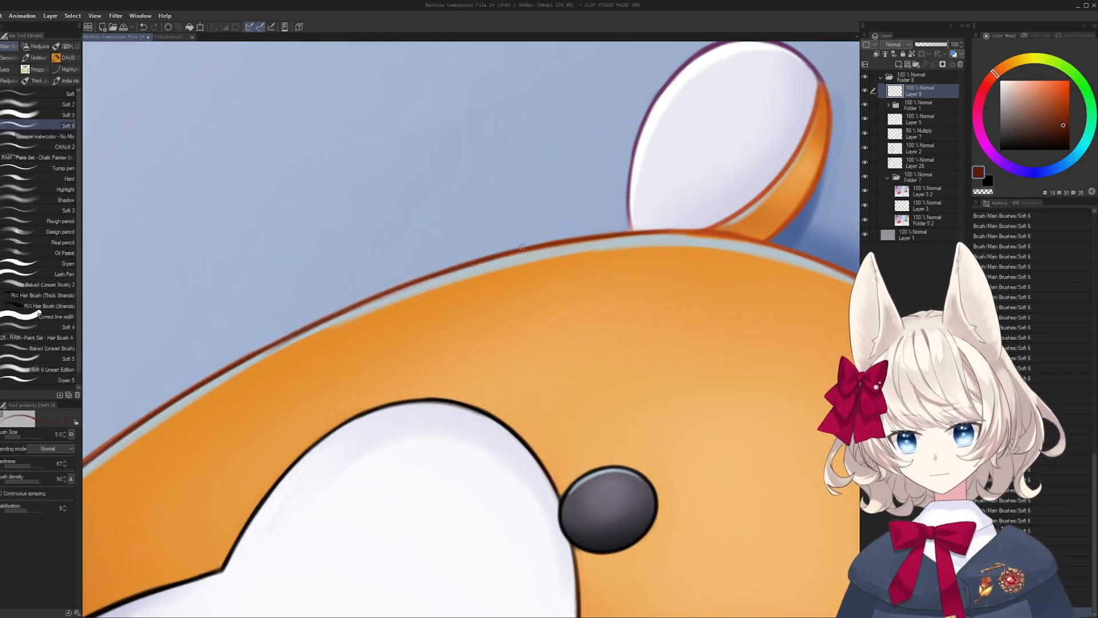
- Extend the dark reddish-brown head outline past the base of the white ear
{"action": "left_click_drag", "start_coordinate": [502, 252], "coordinate": [665, 231]}
{"action": "mouse_move", "coordinate": [572, 240]}
{"action": "left_mouse_down"}
{"action": "mouse_move", "coordinate": [695, 231]}
{"action": "mouse_move", "coordinate": [531, 276]}
{"action": "left_mouse_up"}
{"action": "mouse_move", "coordinate": [531, 275]}
{"action": "left_mouse_down"}
{"action": "mouse_move", "coordinate": [491, 261]}
{"action": "mouse_move", "coordinate": [537, 247]}
{"action": "left_mouse_up"}
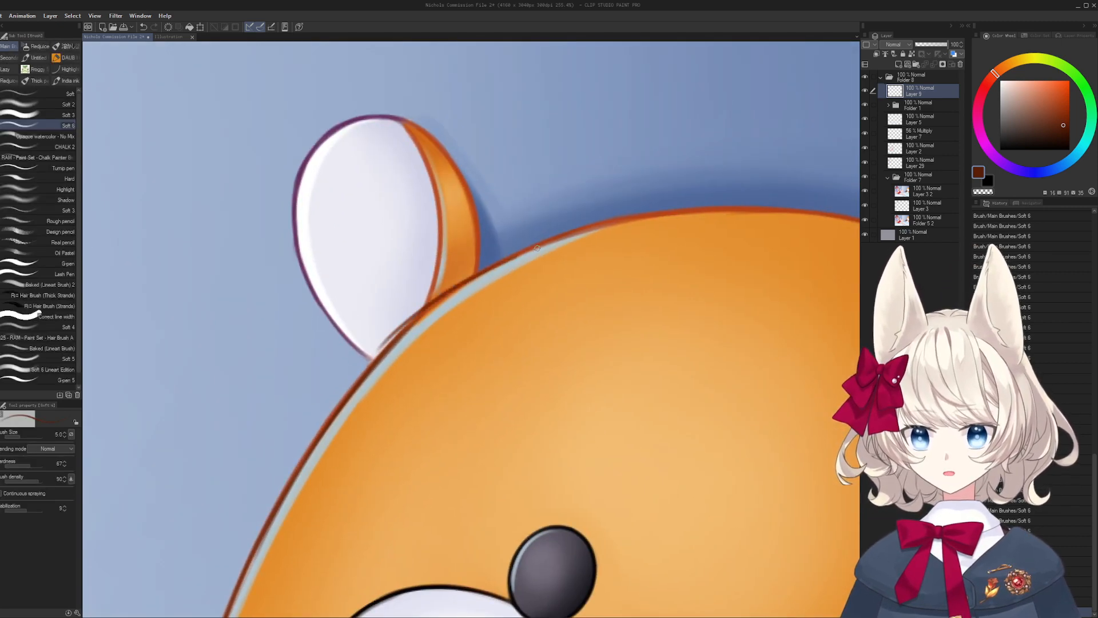
- Ink the top of the orange head up to the canvas edge in dark reddish-brown with brush size 6
{"action": "left_click_drag", "start_coordinate": [665, 217], "coordinate": [401, 325]}
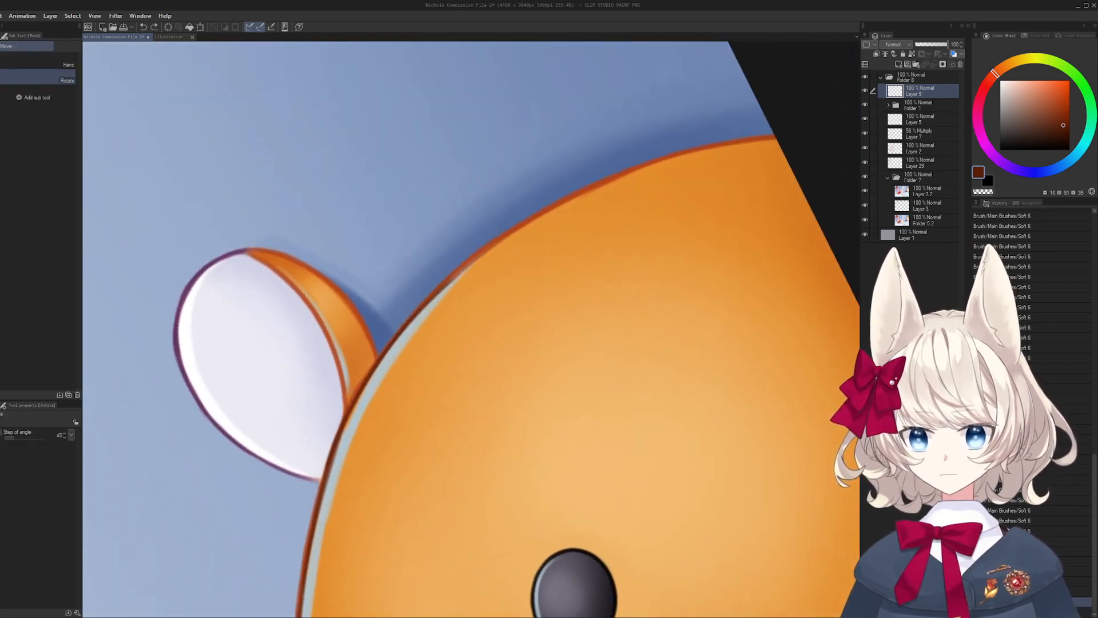
{"action": "left_click_drag", "start_coordinate": [495, 235], "coordinate": [689, 151]}
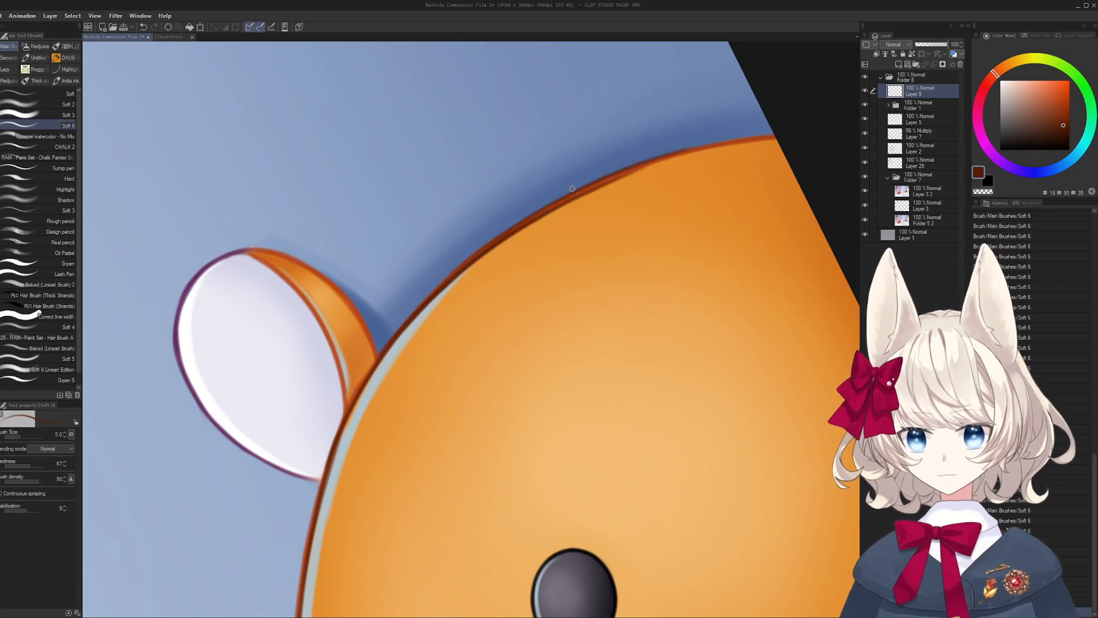
{"action": "key", "text": "ctrl+z"}
{"action": "key", "text": "]"}
{"action": "mouse_move", "coordinate": [571, 191]}
{"action": "left_mouse_down"}
{"action": "mouse_move", "coordinate": [726, 143]}
{"action": "mouse_move", "coordinate": [789, 142]}
{"action": "left_mouse_up"}
{"action": "key", "text": "ctrl+z"}
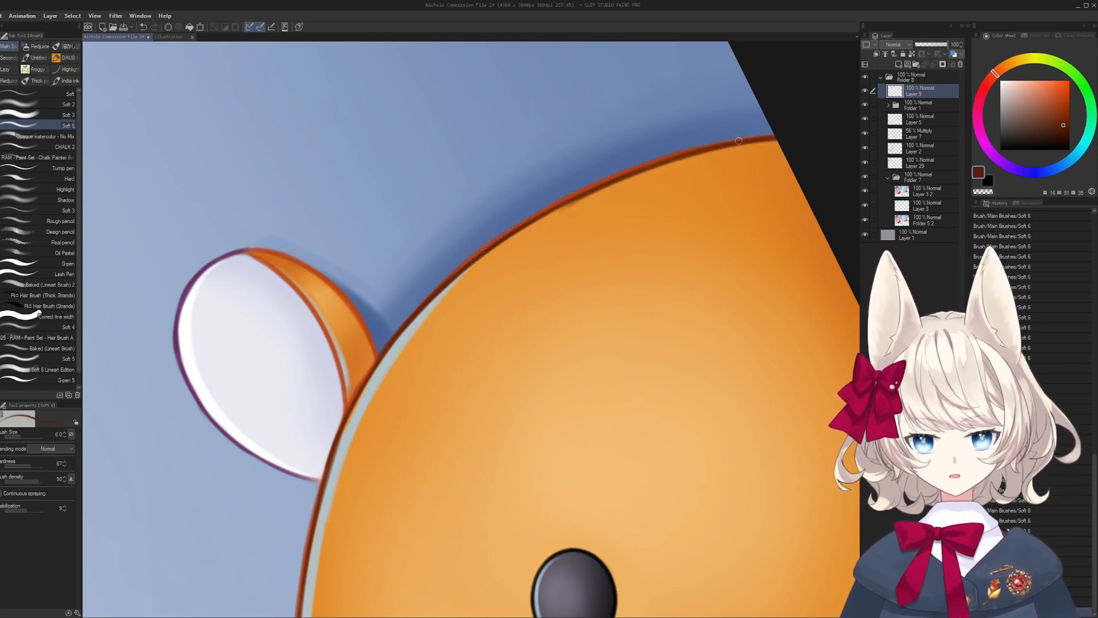
{"action": "left_click_drag", "start_coordinate": [619, 177], "coordinate": [753, 145]}
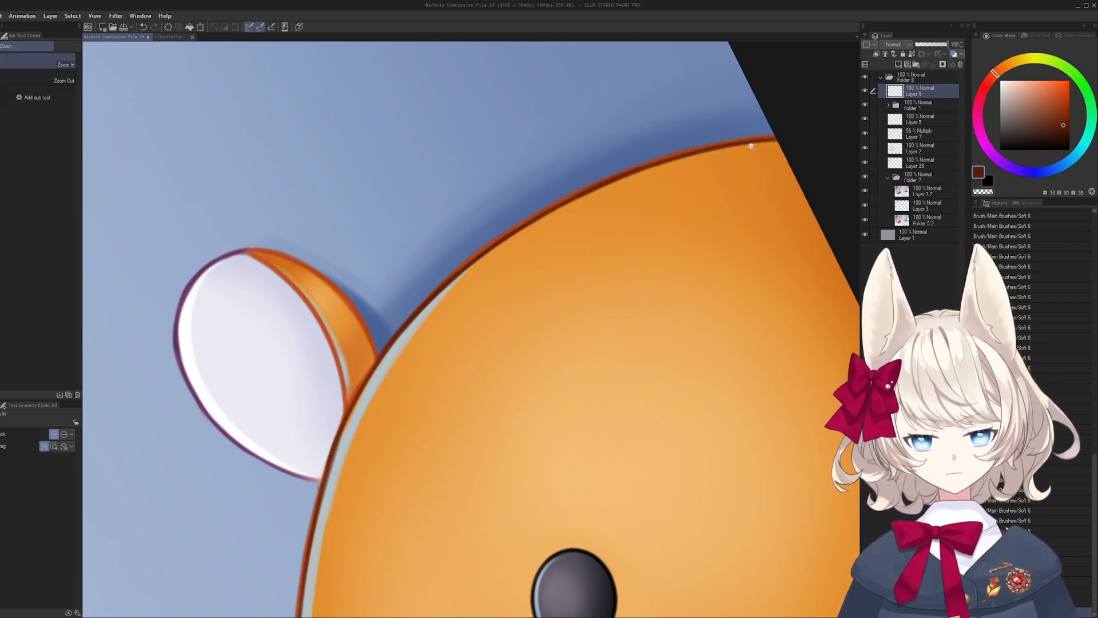
- Inspect the darkened head outline and the white ear from different angles
{"action": "left_click_drag", "start_coordinate": [555, 146], "coordinate": [459, 211]}
{"action": "key", "text": "ctrl+@"}
{"action": "left_click_drag", "start_coordinate": [592, 246], "coordinate": [665, 255]}
{"action": "left_click_drag", "start_coordinate": [599, 212], "coordinate": [608, 304]}
{"action": "left_click_drag", "start_coordinate": [701, 291], "coordinate": [620, 323]}
{"action": "left_click_drag", "start_coordinate": [512, 367], "coordinate": [618, 277]}
{"action": "left_click_drag", "start_coordinate": [309, 412], "coordinate": [572, 309]}
{"action": "left_click_drag", "start_coordinate": [378, 429], "coordinate": [594, 223]}
{"action": "mouse_move", "coordinate": [572, 286]}
{"action": "left_mouse_down"}
{"action": "mouse_move", "coordinate": [411, 316]}
{"action": "mouse_move", "coordinate": [314, 446]}
{"action": "mouse_move", "coordinate": [454, 339]}
{"action": "mouse_move", "coordinate": [392, 535]}
{"action": "mouse_move", "coordinate": [482, 358]}
{"action": "mouse_move", "coordinate": [409, 393]}
{"action": "left_mouse_up"}
- Ink the orange outer edge of the top plush's white ear in dark reddish-brown with brush size 4
{"action": "key", "text": "r"}
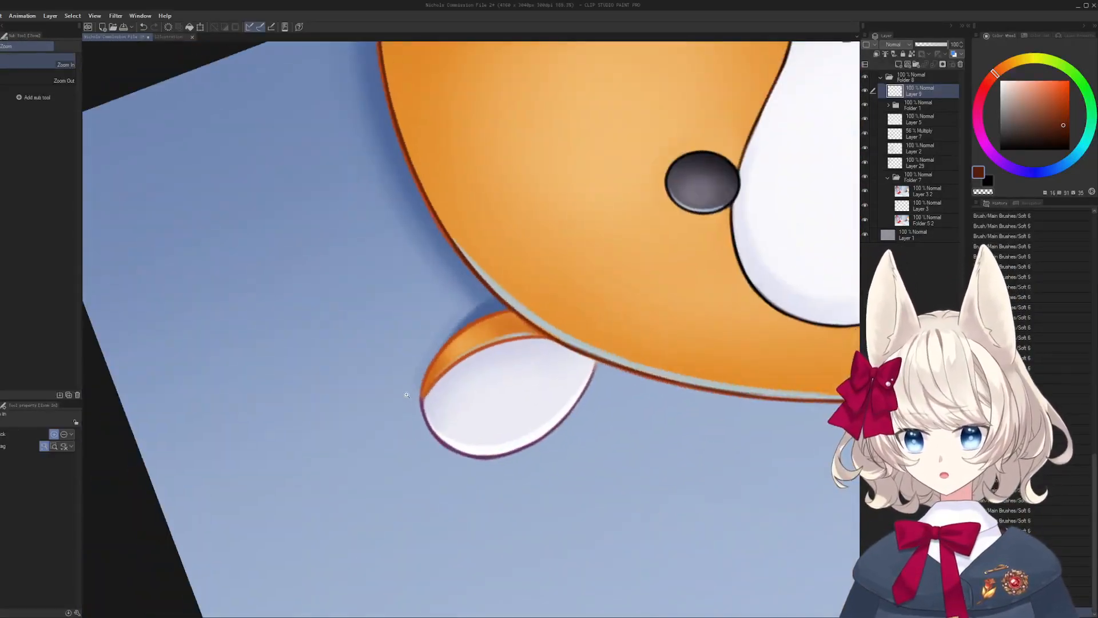
{"action": "scroll", "coordinate": [434, 399], "scroll_direction": "up", "scroll_amount": 3}
{"action": "key", "text": "b"}
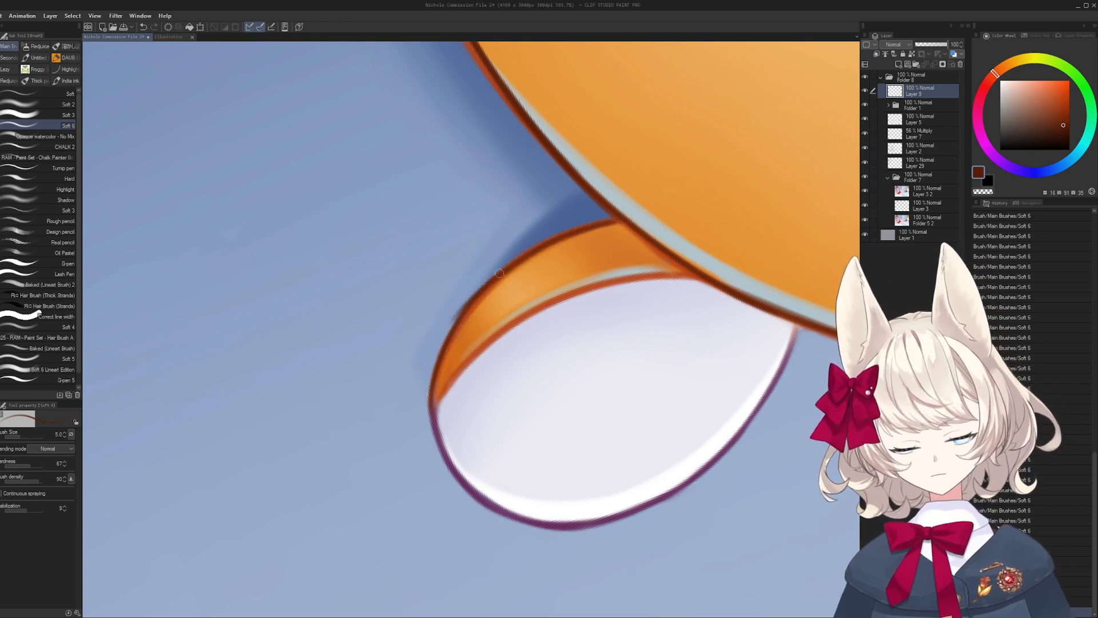
{"action": "key", "text": "r"}
{"action": "left_click_drag", "start_coordinate": [585, 229], "coordinate": [574, 219]}
{"action": "key", "text": "ctrl+z"}
{"action": "key", "text": "b"}
{"action": "key", "text": "["}
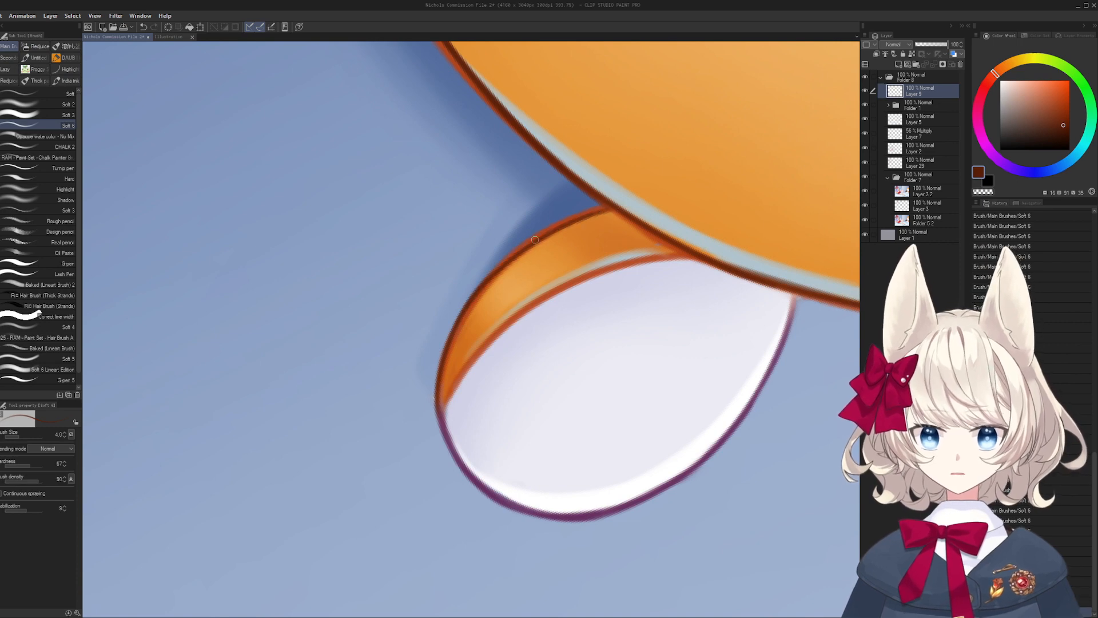
{"action": "mouse_move", "coordinate": [492, 274]}
{"action": "left_mouse_down"}
{"action": "mouse_move", "coordinate": [563, 222]}
{"action": "mouse_move", "coordinate": [610, 209]}
{"action": "left_mouse_up"}
{"action": "key", "text": "ctrl+z"}
{"action": "left_click_drag", "start_coordinate": [445, 363], "coordinate": [599, 209]}
{"action": "key", "text": "ctrl+z"}
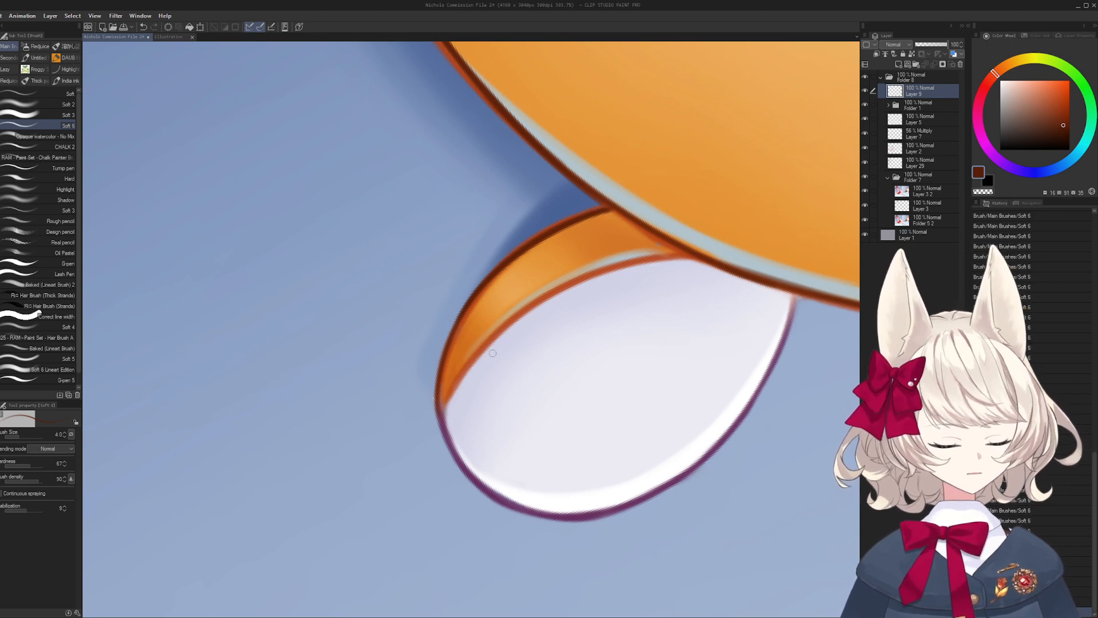
- Redraw the line between the ear's orange rim and white interior in dark reddish-brown
{"action": "mouse_move", "coordinate": [486, 395]}
{"action": "left_mouse_down"}
{"action": "mouse_move", "coordinate": [463, 354]}
{"action": "mouse_move", "coordinate": [501, 282]}
{"action": "left_mouse_up"}
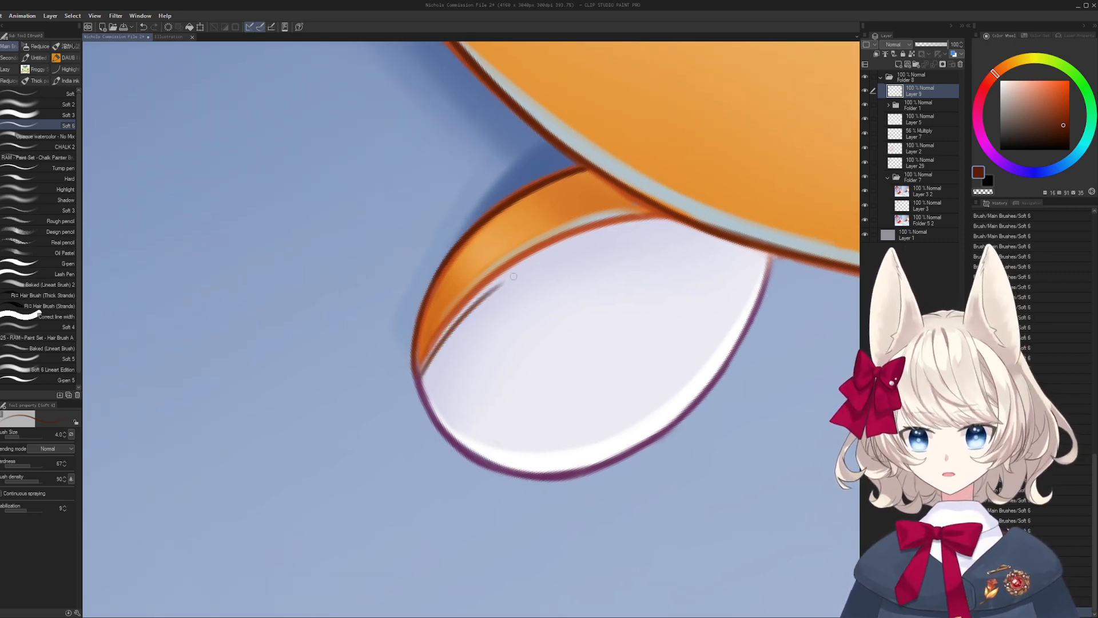
{"action": "key", "text": "ctrl+z"}
{"action": "mouse_move", "coordinate": [420, 373]}
{"action": "left_mouse_down"}
{"action": "mouse_move", "coordinate": [504, 272]}
{"action": "mouse_move", "coordinate": [605, 219]}
{"action": "mouse_move", "coordinate": [658, 212]}
{"action": "left_mouse_up"}
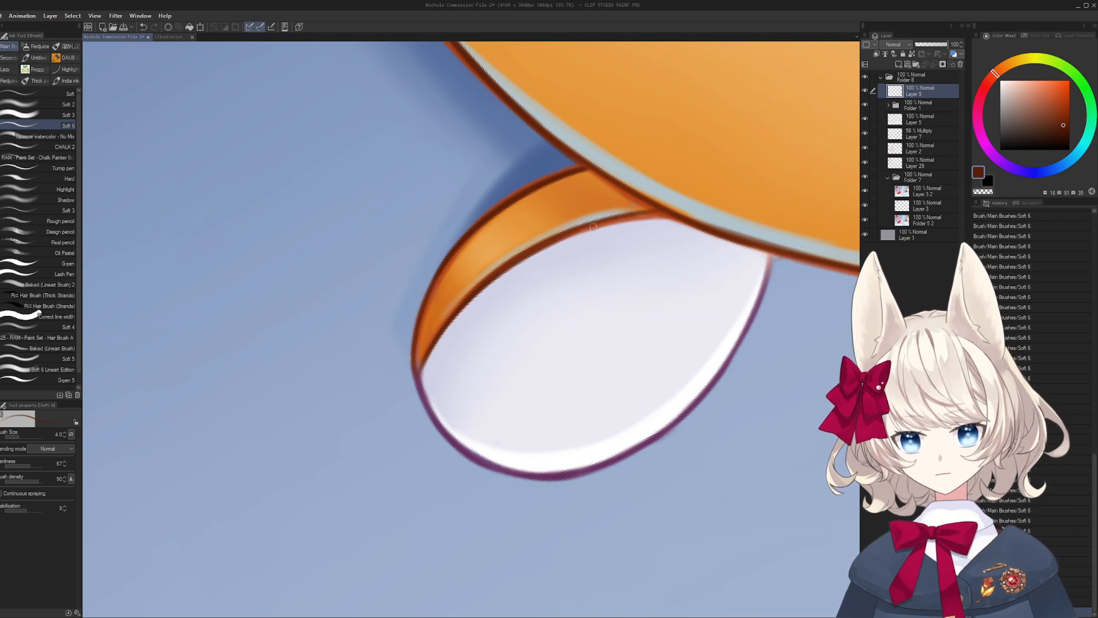
- Undo the last stroke on the top plush's white ear line
{"action": "key", "text": "ctrl+z"}
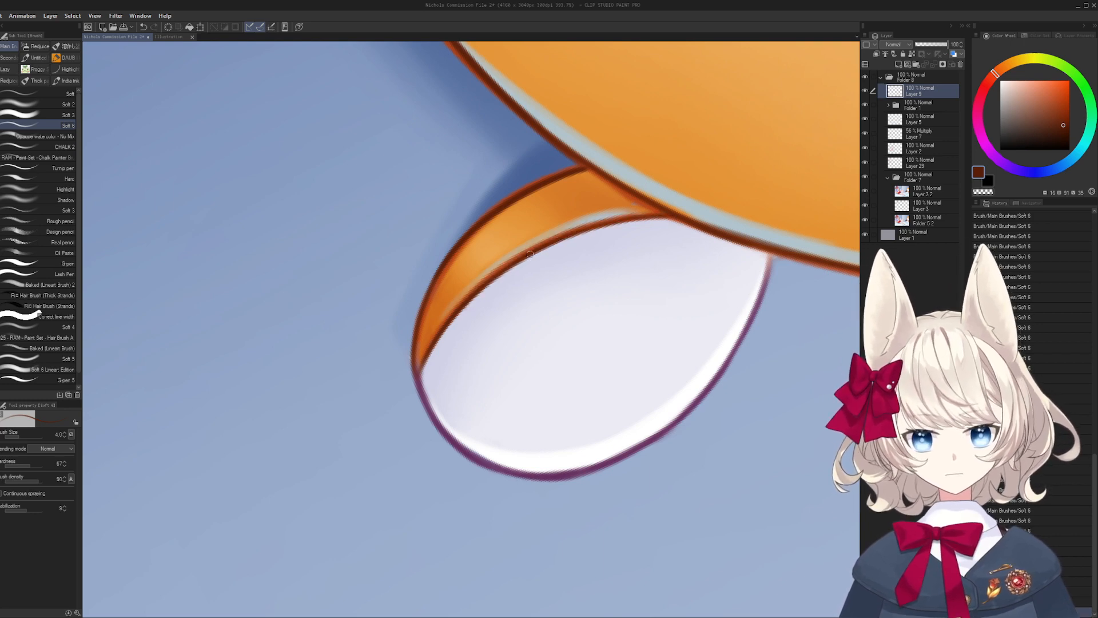
{"action": "key", "text": "r"}
{"action": "left_click_drag", "start_coordinate": [699, 269], "coordinate": [365, 268]}
{"action": "scroll", "coordinate": [365, 269], "scroll_direction": "down", "scroll_amount": 8}
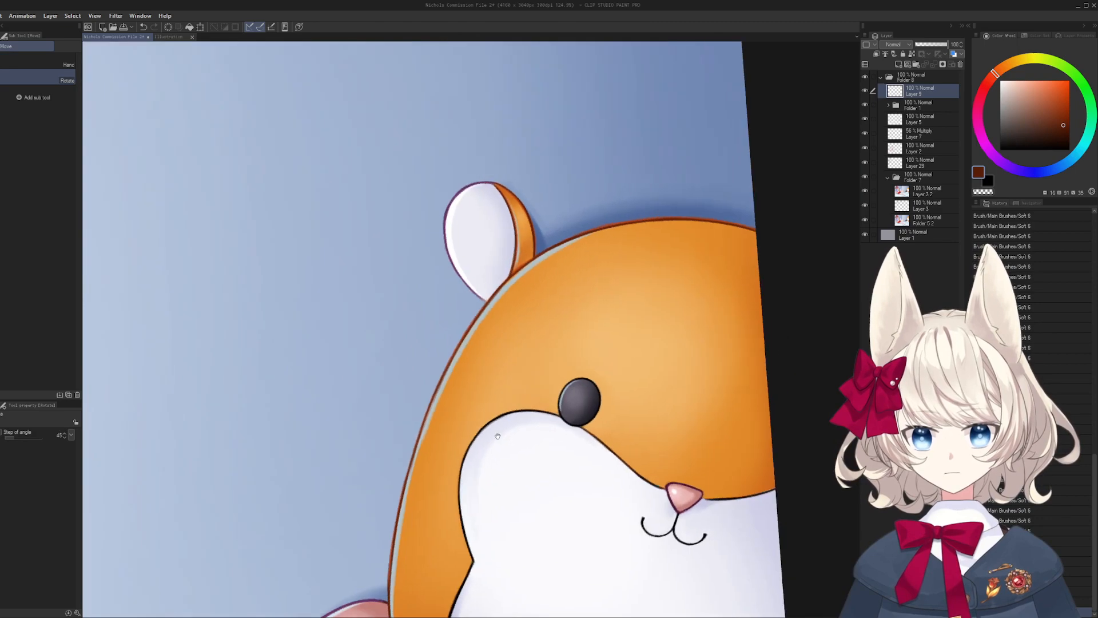
- Ink the muzzle line between the top plush's nose and eye in black, closing it at the nose with brush size 3
{"action": "left_click_drag", "start_coordinate": [498, 436], "coordinate": [604, 282]}
{"action": "left_click_drag", "start_coordinate": [417, 561], "coordinate": [565, 320]}
{"action": "mouse_move", "coordinate": [626, 270]}
{"action": "left_mouse_down"}
{"action": "mouse_move", "coordinate": [619, 301]}
{"action": "mouse_move", "coordinate": [407, 294]}
{"action": "mouse_move", "coordinate": [514, 312]}
{"action": "mouse_move", "coordinate": [566, 304]}
{"action": "mouse_move", "coordinate": [561, 290]}
{"action": "mouse_move", "coordinate": [593, 327]}
{"action": "mouse_move", "coordinate": [505, 316]}
{"action": "mouse_move", "coordinate": [417, 367]}
{"action": "mouse_move", "coordinate": [576, 253]}
{"action": "left_mouse_up"}
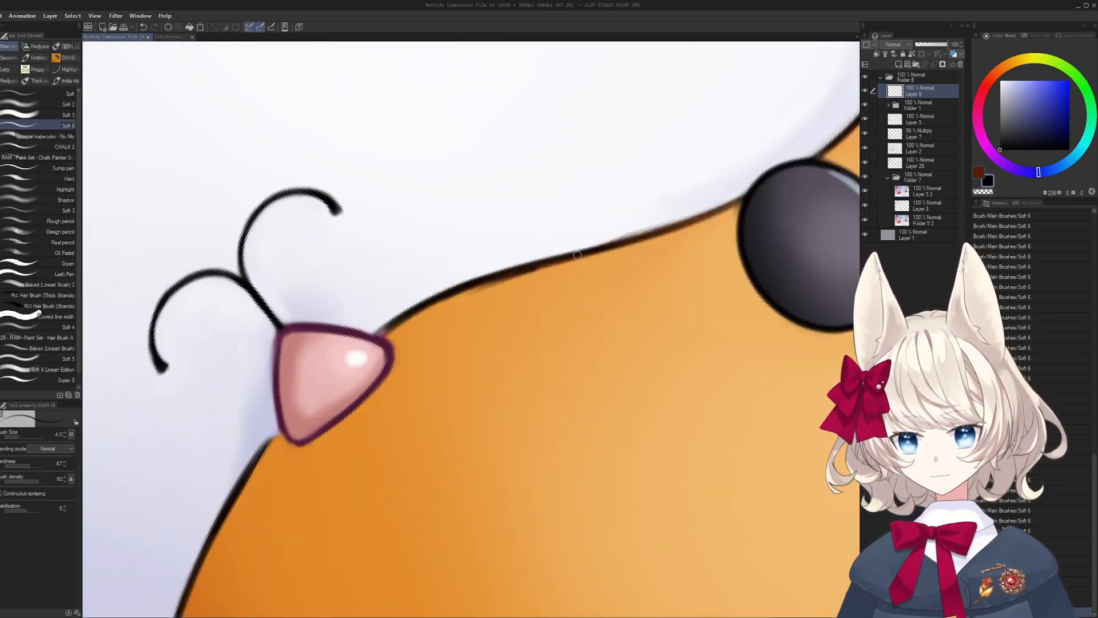
{"action": "left_click", "coordinate": [626, 227], "text": "alt"}
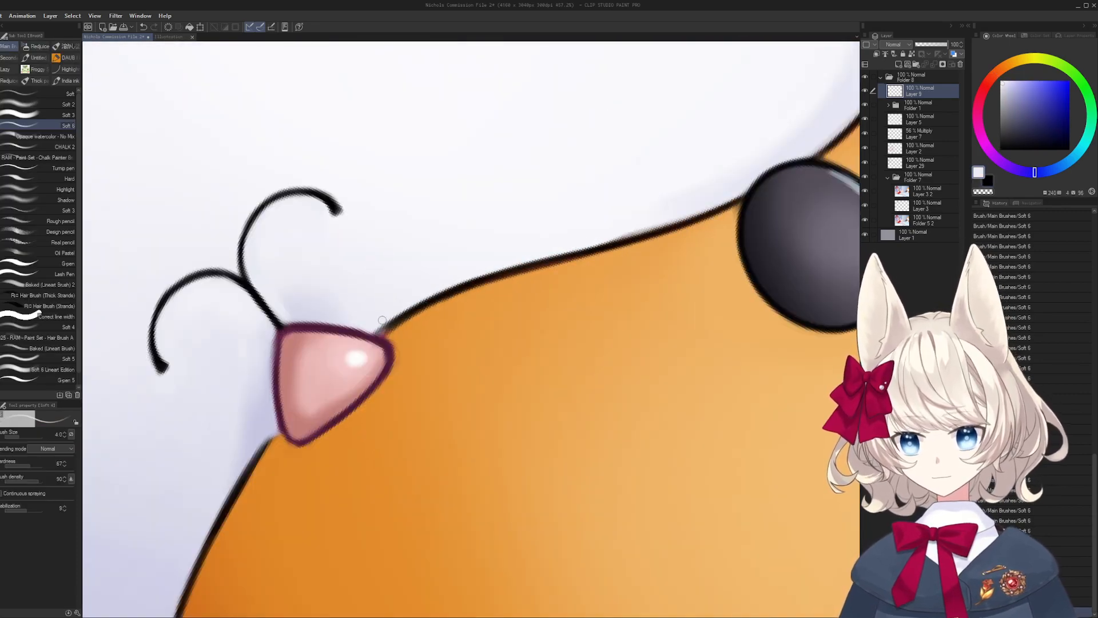
{"action": "left_click", "coordinate": [390, 333], "text": "alt"}
{"action": "key", "text": "x"}
{"action": "key", "text": "bracketleft"}
{"action": "key", "text": "bracketleft"}
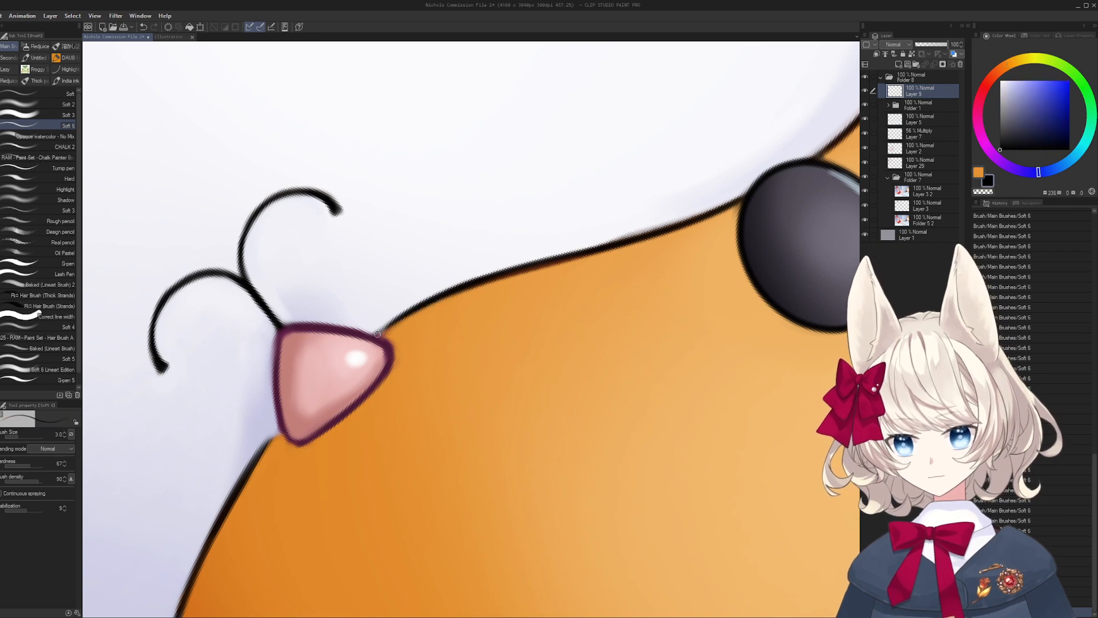
{"action": "key", "text": "x"}
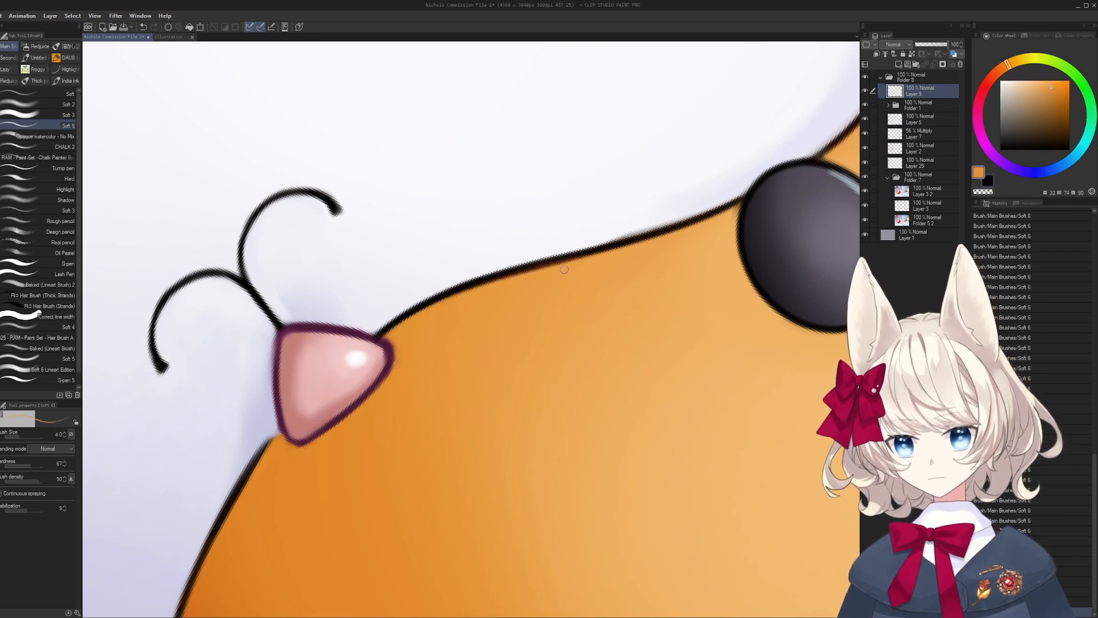
{"action": "key", "text": "bracketright"}
- Clean the white fur edge along the muzzle line between the nose and the eye using sampled pale white
{"action": "left_click", "coordinate": [402, 301], "text": "alt"}
{"action": "left_click_drag", "start_coordinate": [432, 292], "coordinate": [635, 235]}
{"action": "left_click_drag", "start_coordinate": [540, 261], "coordinate": [649, 226]}
{"action": "mouse_move", "coordinate": [649, 226]}
{"action": "left_mouse_down"}
{"action": "mouse_move", "coordinate": [566, 385]}
{"action": "mouse_move", "coordinate": [373, 324]}
{"action": "mouse_move", "coordinate": [326, 344]}
{"action": "mouse_move", "coordinate": [586, 242]}
{"action": "left_mouse_up"}
{"action": "key", "text": "bracketright"}
{"action": "key", "text": "bracketright"}
{"action": "key", "text": "bracketright"}
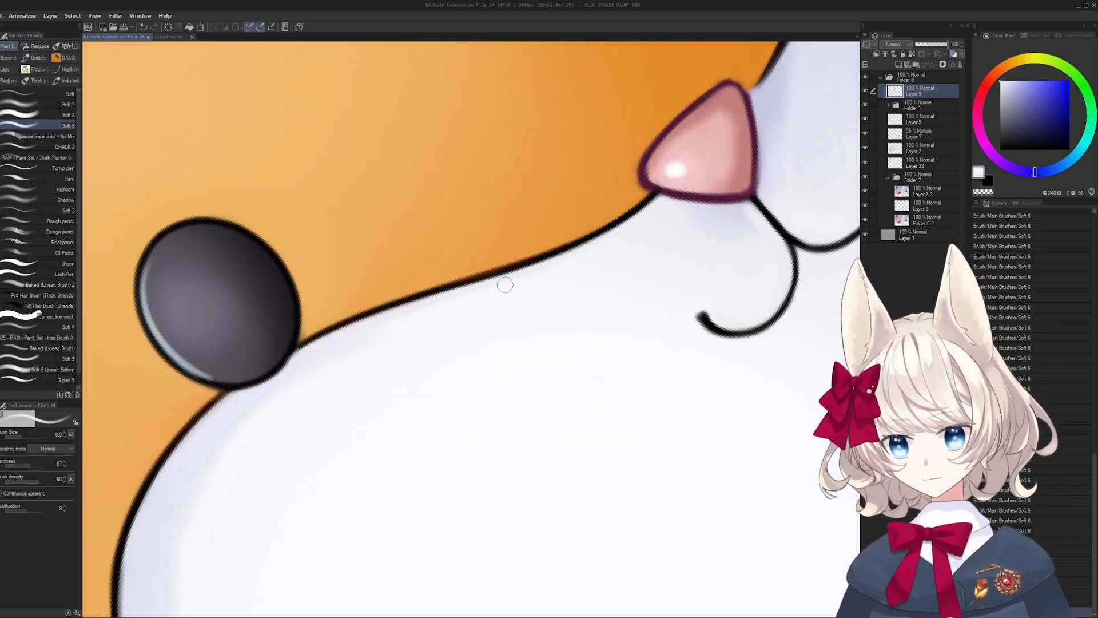
- Tidy the inside edge of the upper cheek outline with pale lavender at brush size 8
{"action": "mouse_move", "coordinate": [206, 500]}
{"action": "left_mouse_down"}
{"action": "mouse_move", "coordinate": [454, 332]}
{"action": "mouse_move", "coordinate": [339, 336]}
{"action": "left_mouse_up"}
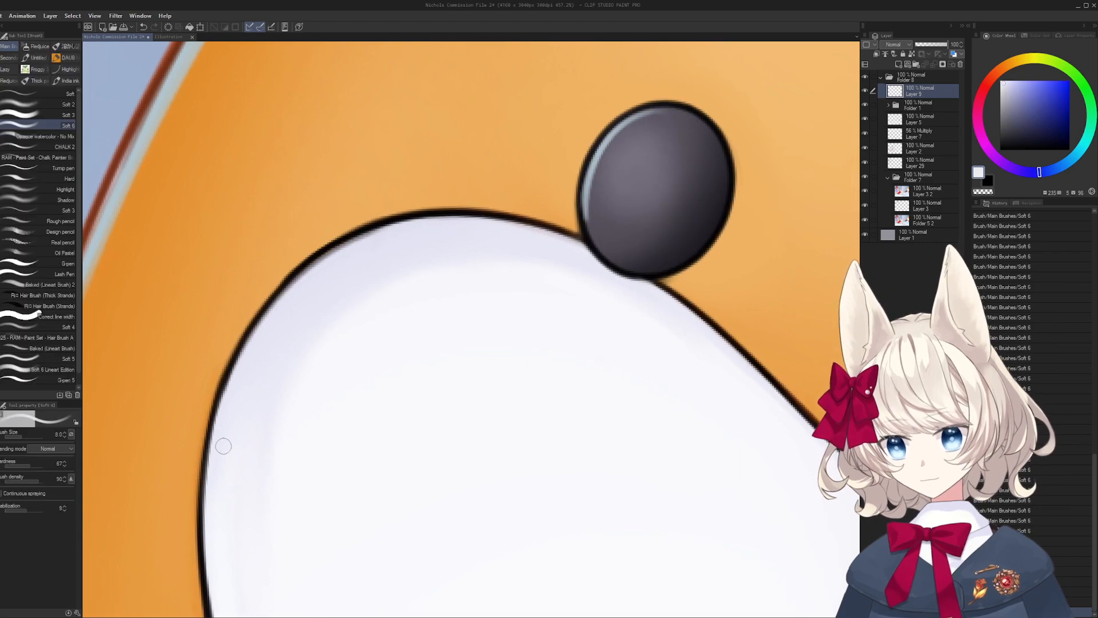
{"action": "mouse_move", "coordinate": [239, 369]}
{"action": "left_mouse_down"}
{"action": "mouse_move", "coordinate": [339, 257]}
{"action": "mouse_move", "coordinate": [329, 278]}
{"action": "mouse_move", "coordinate": [434, 228]}
{"action": "mouse_move", "coordinate": [289, 296]}
{"action": "mouse_move", "coordinate": [407, 235]}
{"action": "mouse_move", "coordinate": [333, 259]}
{"action": "mouse_move", "coordinate": [437, 232]}
{"action": "left_mouse_up"}
{"action": "left_click_drag", "start_coordinate": [515, 306], "coordinate": [539, 331]}
{"action": "left_click_drag", "start_coordinate": [244, 269], "coordinate": [289, 267]}
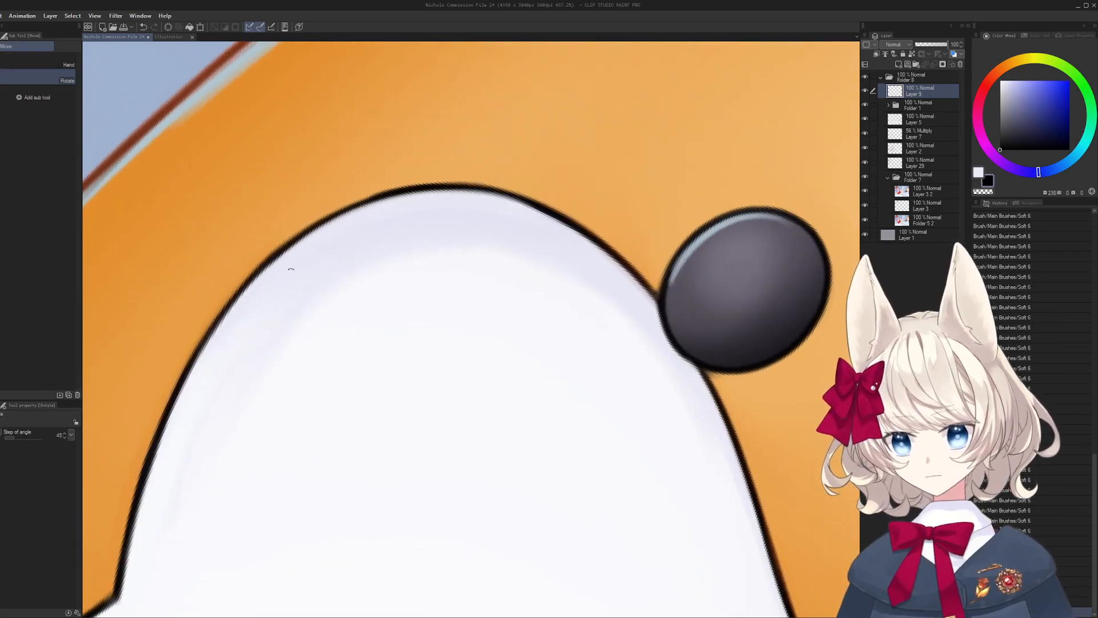
- Reinforce the top of the white cheek's outline in black with brush size 4
{"action": "key", "text": "x"}
{"action": "key", "text": "bracketleft"}
{"action": "key", "text": "bracketleft"}
{"action": "left_click_drag", "start_coordinate": [244, 296], "coordinate": [365, 207]}
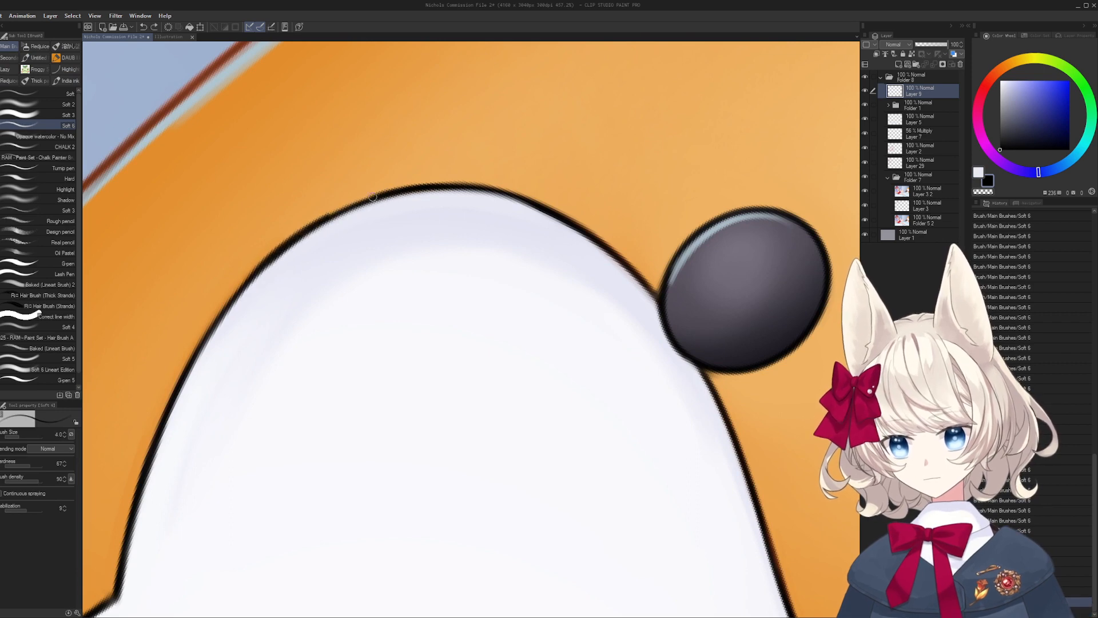
- Sharpen the notch in the cheek outline with sampled white at brush size 5
{"action": "key", "text": "r"}
{"action": "mouse_move", "coordinate": [492, 320]}
{"action": "left_mouse_down"}
{"action": "mouse_move", "coordinate": [593, 230]}
{"action": "mouse_move", "coordinate": [412, 318]}
{"action": "left_mouse_up"}
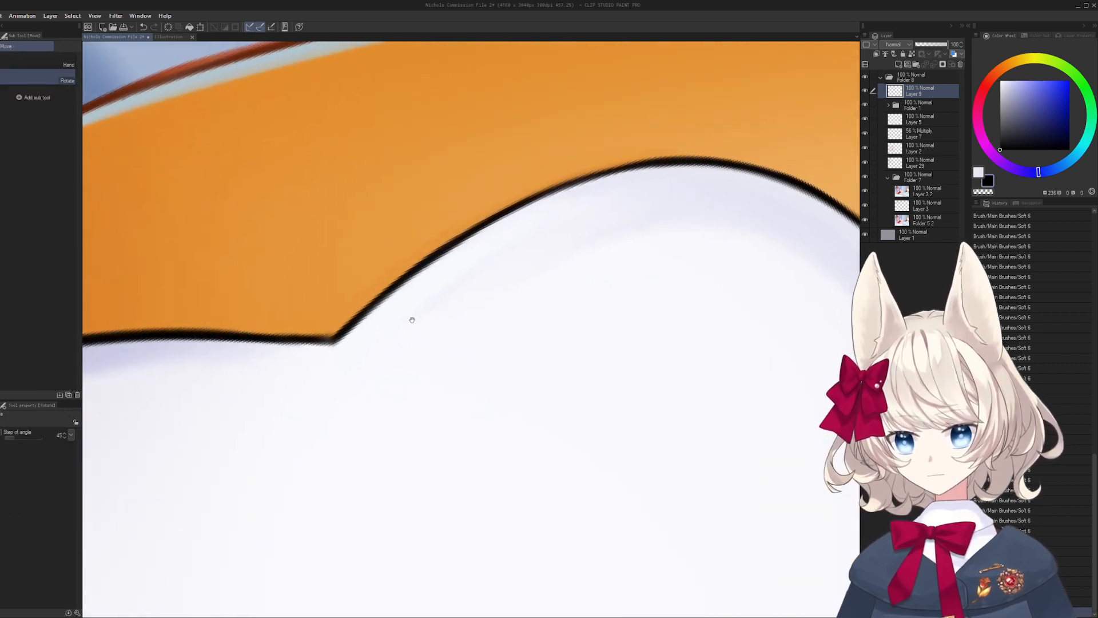
{"action": "key", "text": "b"}
{"action": "key", "text": "r"}
{"action": "mouse_move", "coordinate": [318, 336]}
{"action": "left_mouse_down"}
{"action": "mouse_move", "coordinate": [531, 290]}
{"action": "mouse_move", "coordinate": [632, 319]}
{"action": "mouse_move", "coordinate": [553, 223]}
{"action": "left_mouse_up"}
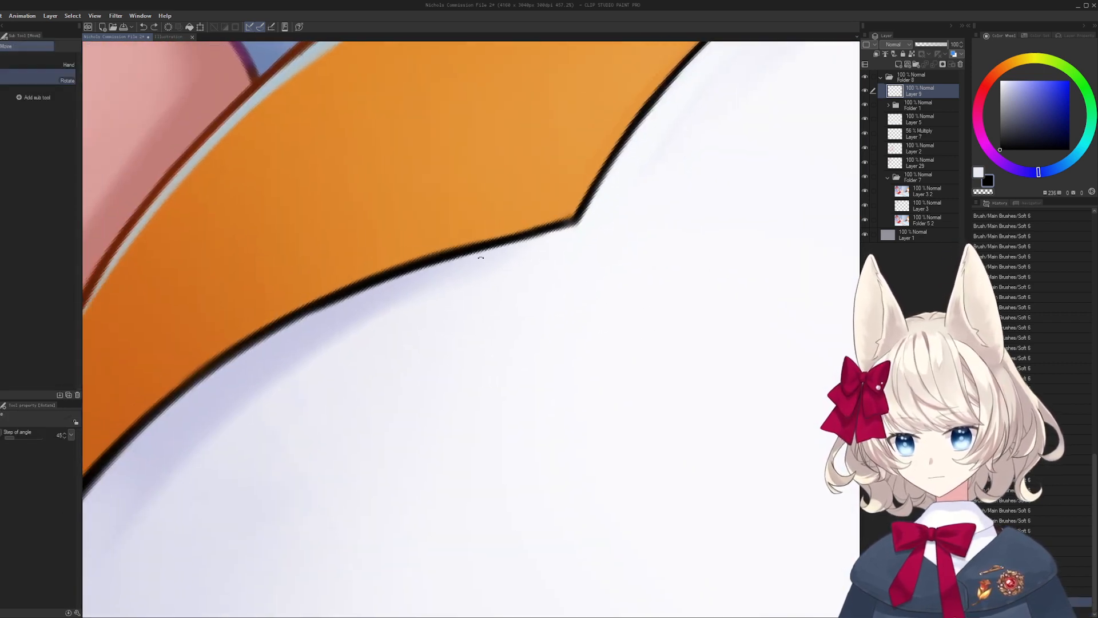
{"action": "key", "text": "b"}
{"action": "key", "text": "bracketright"}
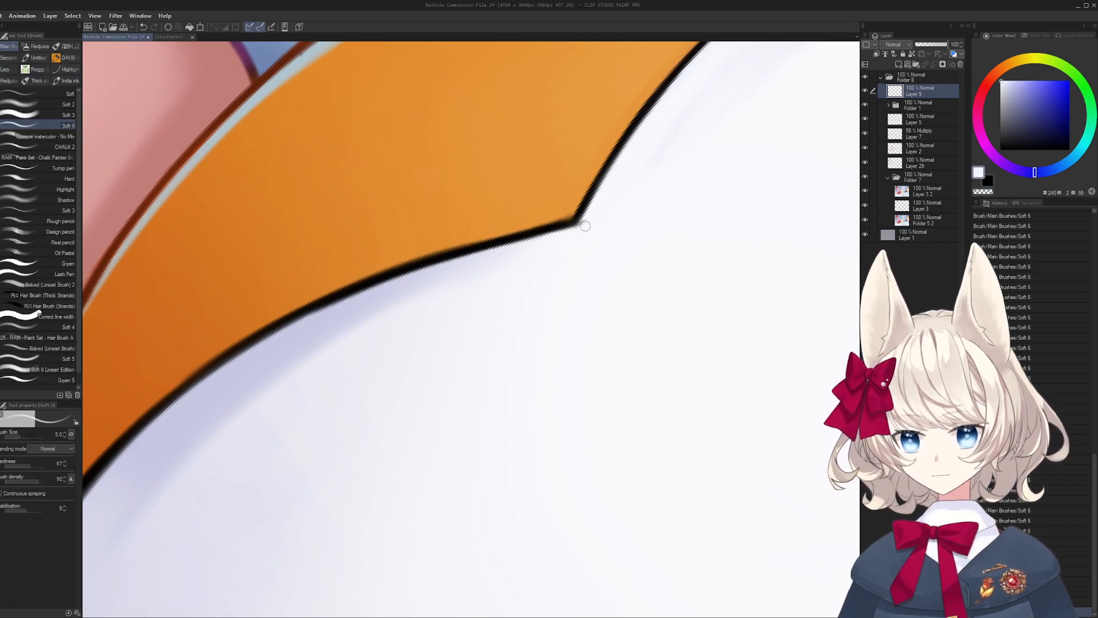
{"action": "left_click", "coordinate": [567, 214], "text": "alt"}
{"action": "left_click", "coordinate": [578, 228], "text": "alt"}
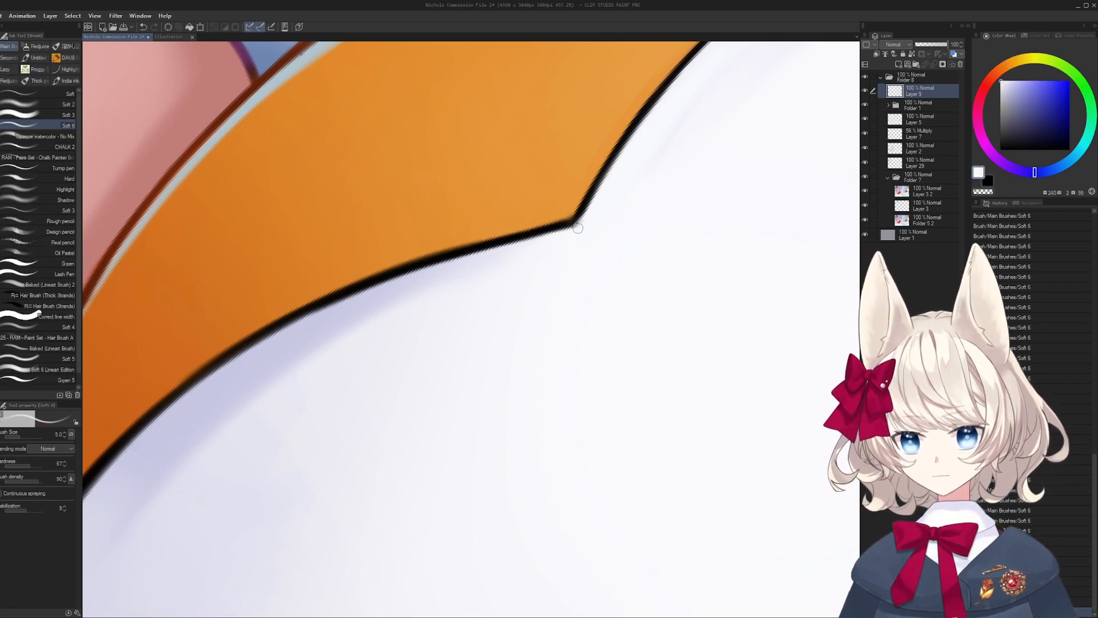
- Paint sampled lavender shading along the white side of the lower cheek outline, below the orange fur
{"action": "left_click", "coordinate": [353, 313], "text": "alt"}
{"action": "left_click_drag", "start_coordinate": [324, 309], "coordinate": [495, 250]}
{"action": "left_click_drag", "start_coordinate": [389, 278], "coordinate": [511, 245]}
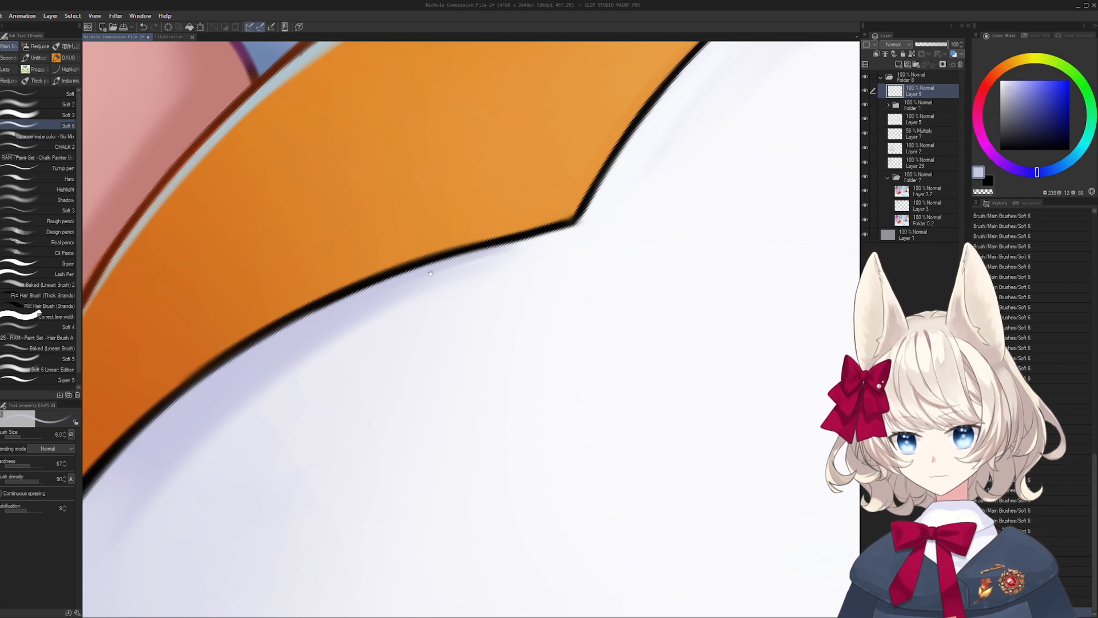
{"action": "key", "text": "r"}
{"action": "left_click_drag", "start_coordinate": [286, 327], "coordinate": [357, 300]}
{"action": "scroll", "coordinate": [357, 299], "scroll_direction": "down", "scroll_amount": 2}
{"action": "key", "text": "b"}
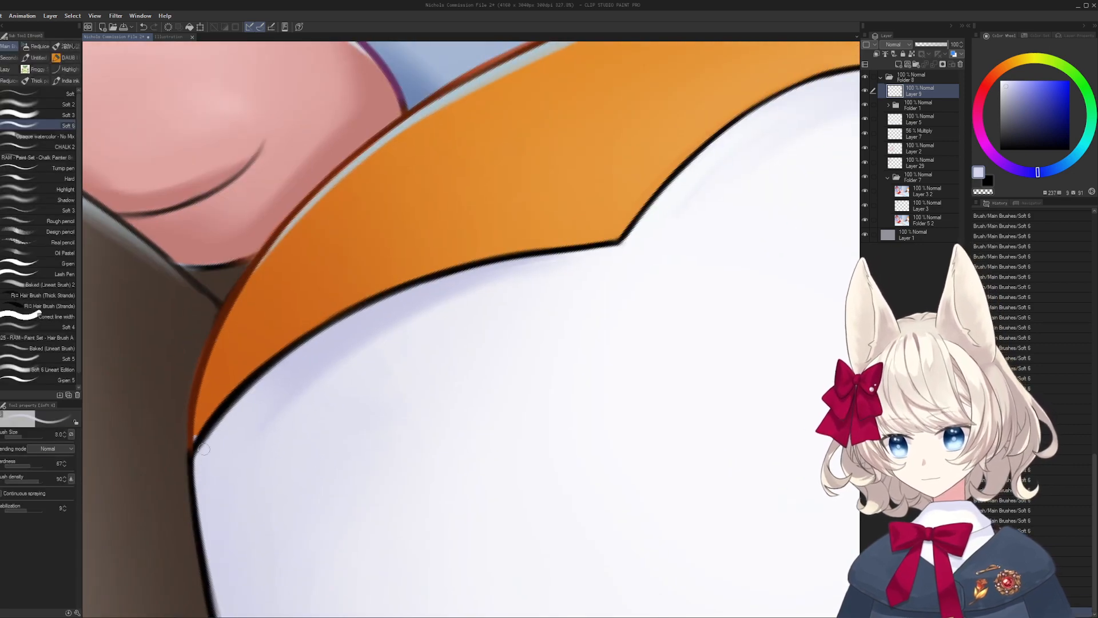
{"action": "left_click_drag", "start_coordinate": [257, 380], "coordinate": [329, 331]}
{"action": "left_click_drag", "start_coordinate": [272, 369], "coordinate": [375, 310]}
{"action": "left_click", "coordinate": [343, 345], "text": "alt"}
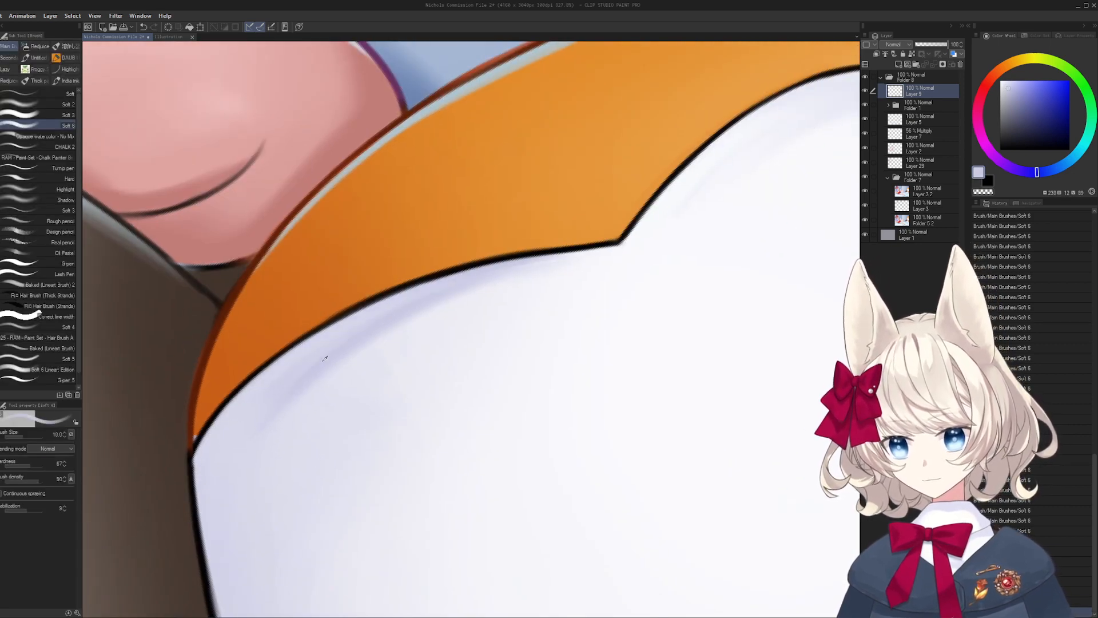
- Blend the lower cheek's lavender shadow into the white fur, enlarging the brush from size 10 to 40
{"action": "key", "text": "bracketright"}
{"action": "key", "text": "bracketright"}
{"action": "left_click_drag", "start_coordinate": [334, 354], "coordinate": [249, 421]}
{"action": "key", "text": "bracketright"}
{"action": "key", "text": "bracketright"}
{"action": "left_click", "coordinate": [394, 332], "text": "alt"}
{"action": "key", "text": "bracketright"}
{"action": "key", "text": "bracketright"}
{"action": "left_click_drag", "start_coordinate": [331, 367], "coordinate": [278, 413]}
{"action": "left_click_drag", "start_coordinate": [404, 324], "coordinate": [277, 403]}
{"action": "key", "text": "bracketright"}
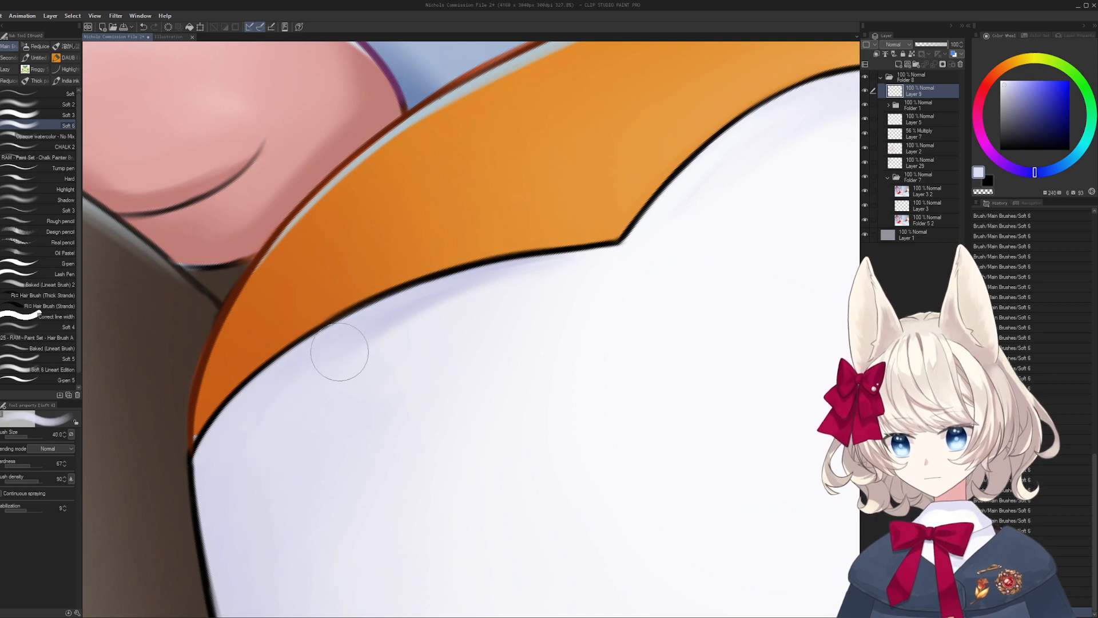
{"action": "left_click_drag", "start_coordinate": [340, 352], "coordinate": [284, 426]}
- Soften the cheek shadow near the notch with sampled near-white at brush size 50
{"action": "left_click", "coordinate": [588, 275], "text": "alt"}
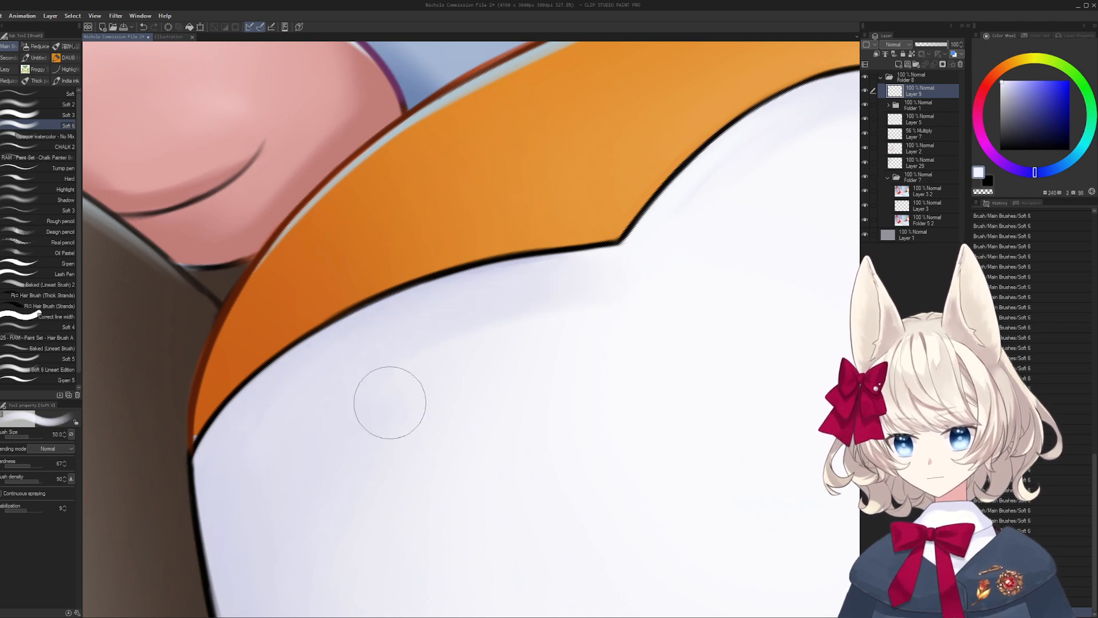
{"action": "key", "text": "bracketright"}
{"action": "left_click_drag", "start_coordinate": [441, 365], "coordinate": [597, 296]}
{"action": "left_click_drag", "start_coordinate": [592, 327], "coordinate": [564, 423]}
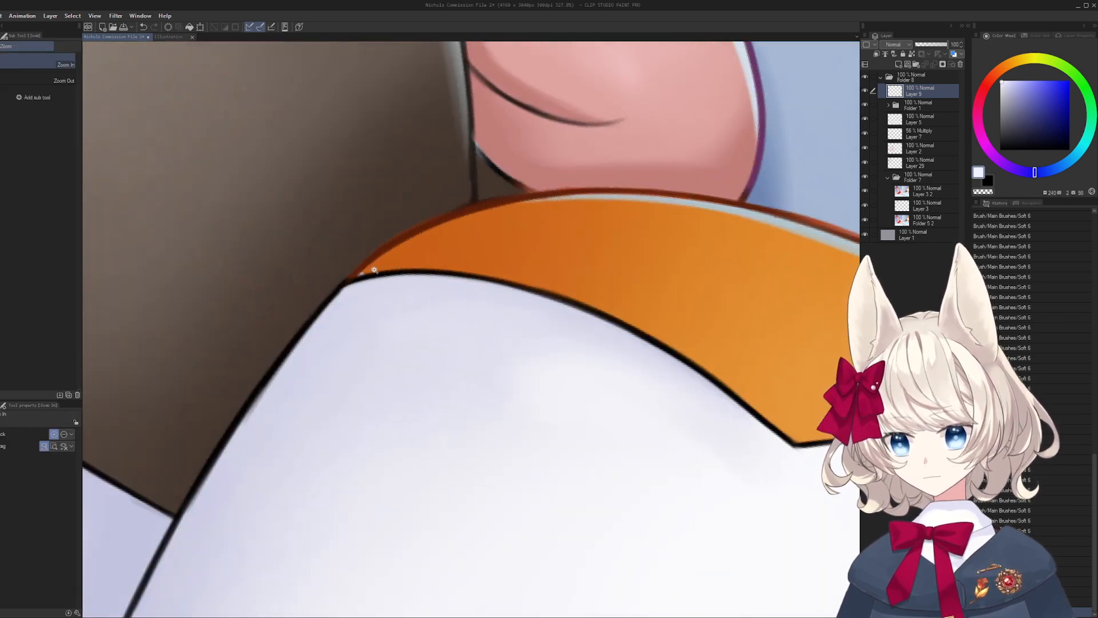
- Ink the cheek corner where the orange fur tapers off in black with brush size 5
{"action": "left_click_drag", "start_coordinate": [370, 263], "coordinate": [424, 263]}
{"action": "key", "text": "x"}
{"action": "key", "text": "b"}
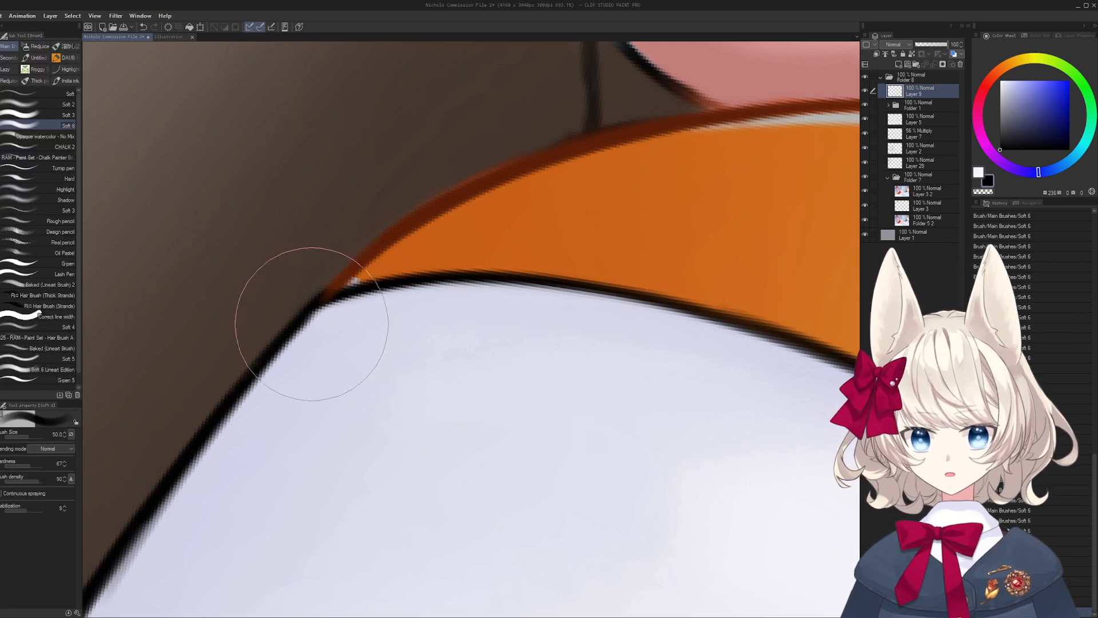
{"action": "key", "text": "bracketleft"}
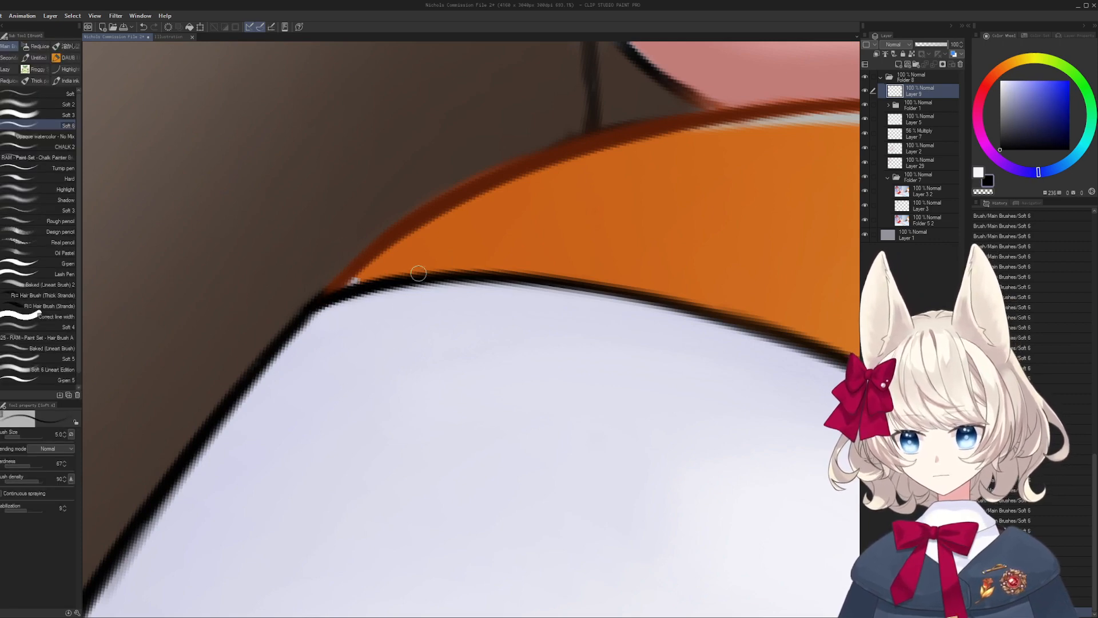
{"action": "left_click_drag", "start_coordinate": [418, 274], "coordinate": [334, 343]}
- Cover the pale speck at the tapered tip of the orange fur with sampled orange
{"action": "left_click", "coordinate": [427, 227], "text": "alt"}
{"action": "left_click", "coordinate": [385, 280], "text": "alt"}
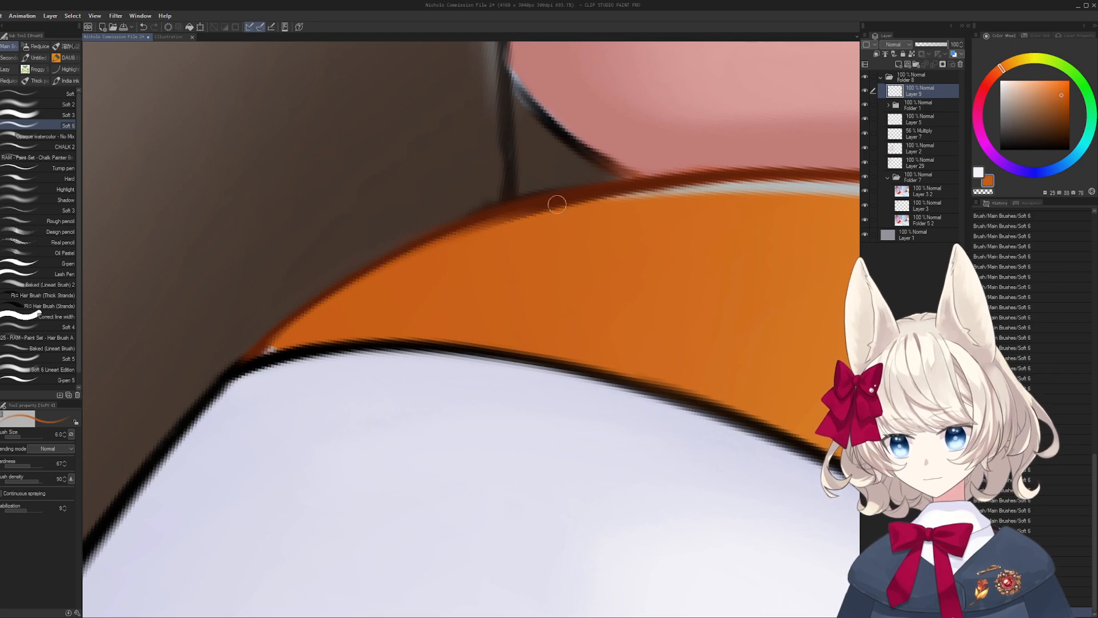
{"action": "left_click_drag", "start_coordinate": [383, 293], "coordinate": [527, 219]}
{"action": "left_click", "coordinate": [438, 267], "text": "alt"}
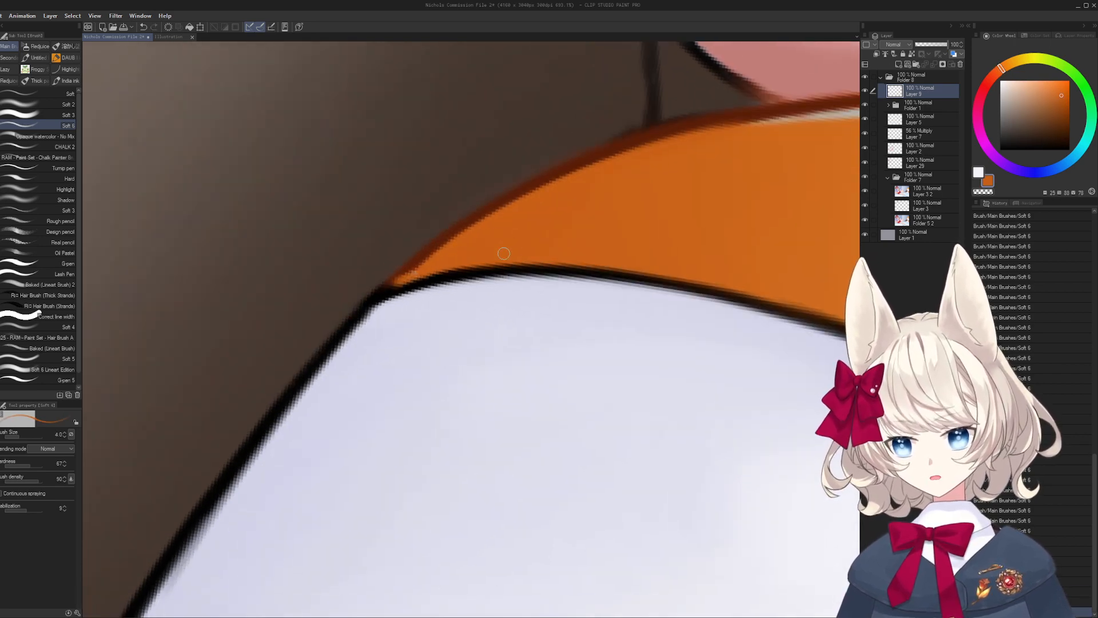
- Refine the outline at the orange fur's tip with sampled dark reddish-brown and background brown at brush size 4
{"action": "left_click", "coordinate": [376, 299], "text": "alt"}
{"action": "left_click", "coordinate": [393, 282], "text": "alt"}
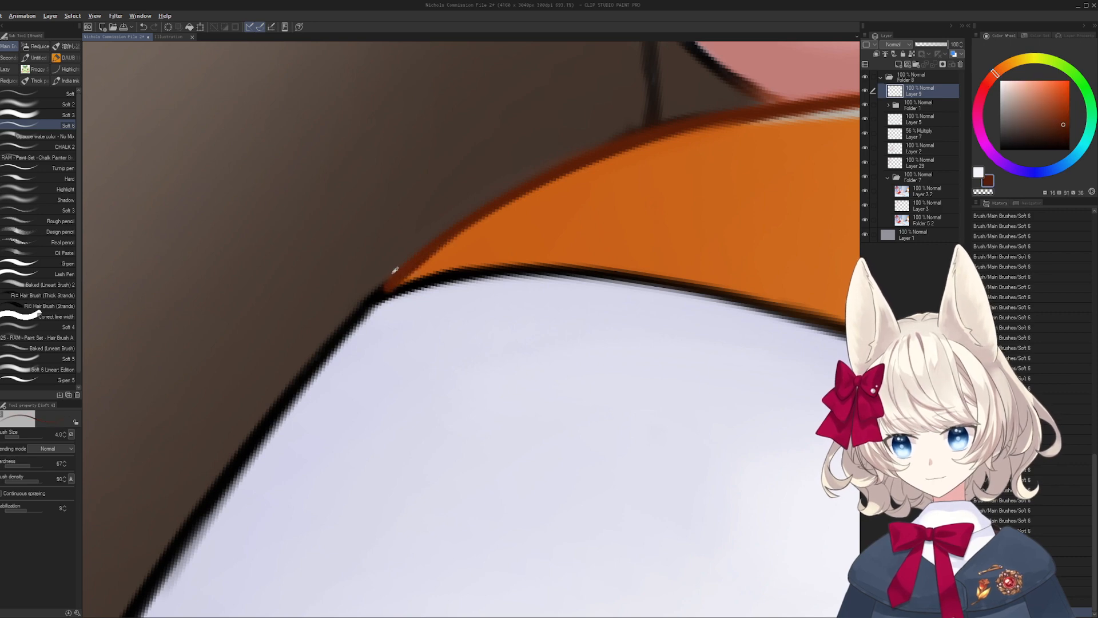
{"action": "left_click", "coordinate": [393, 273], "text": "alt"}
{"action": "left_click", "coordinate": [385, 277], "text": "alt"}
{"action": "left_click_drag", "start_coordinate": [395, 271], "coordinate": [360, 304], "text": "ctrl"}
{"action": "key", "text": "ctrl+at"}
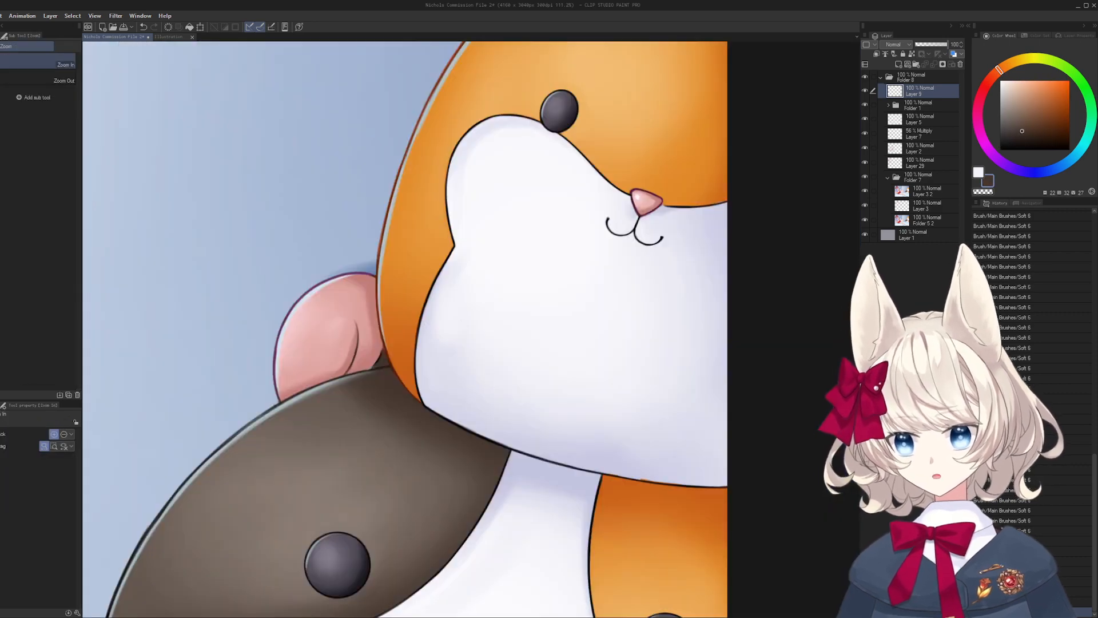
- Cover the orange spill on the white side of the top plush's chin outline with pale lavender at brush size 6
{"action": "left_click_drag", "start_coordinate": [470, 403], "coordinate": [270, 262]}
{"action": "left_click_drag", "start_coordinate": [543, 295], "coordinate": [447, 452], "text": "shift"}
{"action": "left_click_drag", "start_coordinate": [483, 347], "coordinate": [474, 350], "text": "ctrl"}
{"action": "left_click_drag", "start_coordinate": [479, 328], "coordinate": [498, 320], "text": "ctrl"}
{"action": "left_click", "coordinate": [461, 301], "text": "alt"}
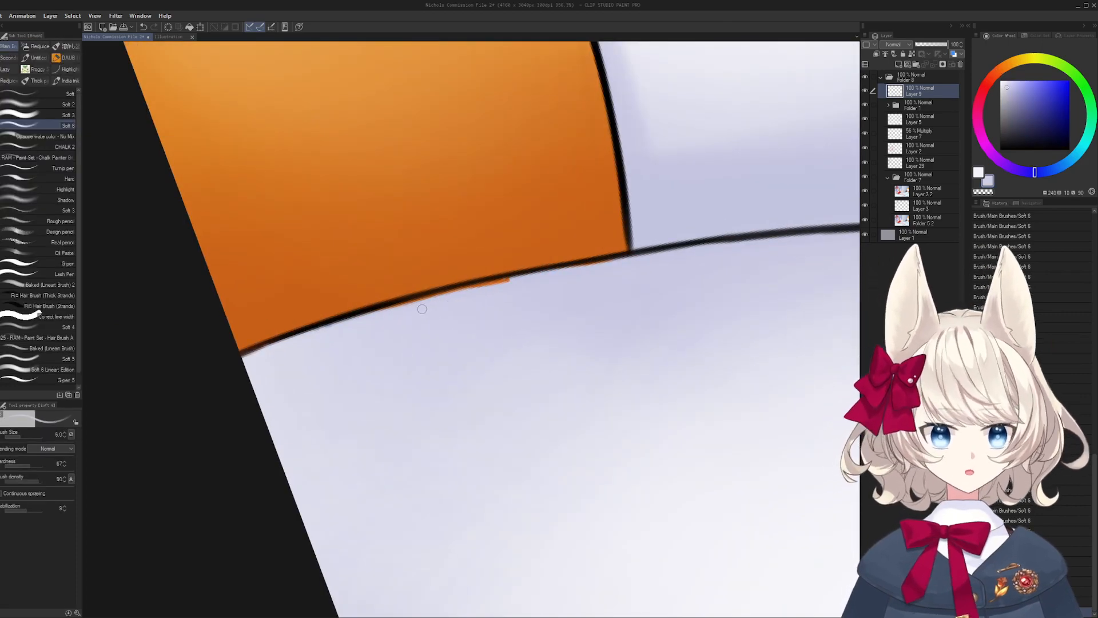
{"action": "left_click_drag", "start_coordinate": [422, 309], "coordinate": [423, 307]}
{"action": "key", "text": "]"}
{"action": "left_click", "coordinate": [320, 341], "text": "alt"}
{"action": "mouse_move", "coordinate": [243, 356]}
{"action": "left_mouse_down"}
{"action": "mouse_move", "coordinate": [372, 313]}
{"action": "mouse_move", "coordinate": [569, 272]}
{"action": "mouse_move", "coordinate": [474, 289]}
{"action": "left_mouse_up"}
{"action": "key", "text": "ctrl+z"}
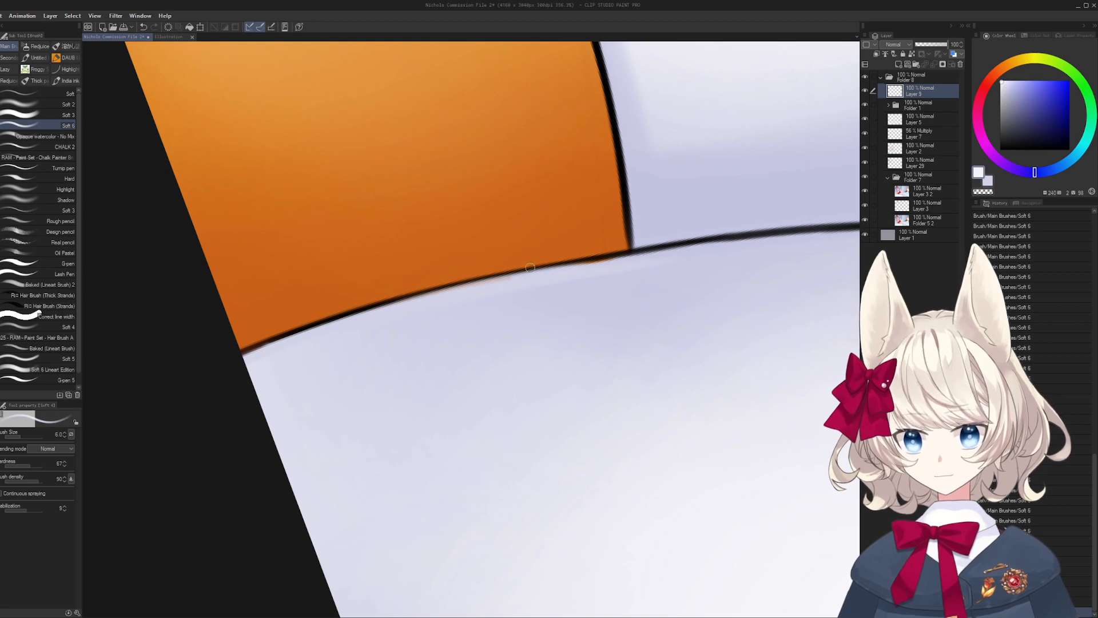
- Redraw the chin outline along the lower plush's orange patch in black with brush size 5, undoing unsatisfactory strokes
{"action": "left_click_drag", "start_coordinate": [244, 352], "coordinate": [440, 295]}
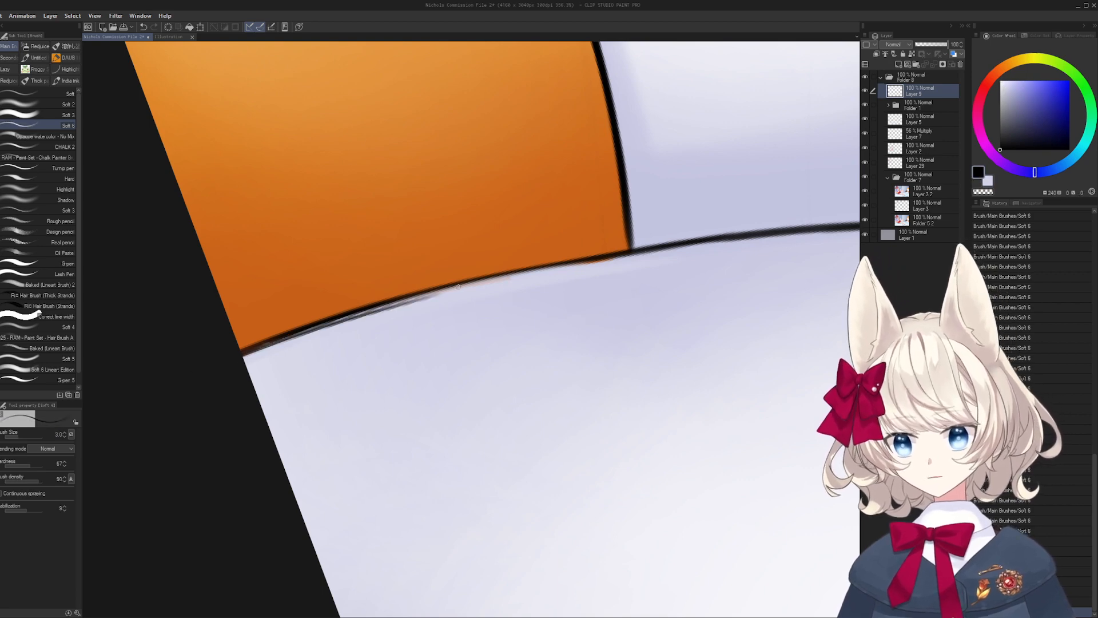
{"action": "key", "text": "ctrl+z"}
{"action": "mouse_move", "coordinate": [243, 352]}
{"action": "left_mouse_down"}
{"action": "mouse_move", "coordinate": [464, 284]}
{"action": "mouse_move", "coordinate": [686, 247]}
{"action": "left_mouse_up"}
{"action": "key", "text": "ctrl+z"}
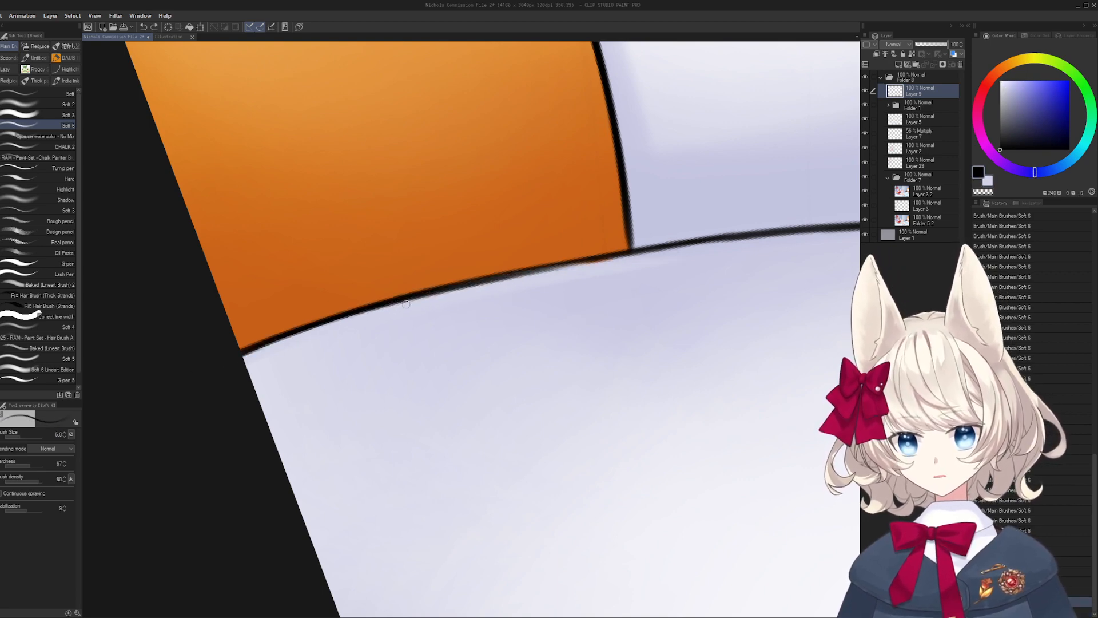
{"action": "left_click_drag", "start_coordinate": [414, 300], "coordinate": [677, 242]}
{"action": "key", "text": "ctrl+z"}
{"action": "key", "text": "ctrl+z"}
{"action": "mouse_move", "coordinate": [487, 281]}
{"action": "left_mouse_down"}
{"action": "mouse_move", "coordinate": [674, 247]}
{"action": "mouse_move", "coordinate": [647, 250]}
{"action": "left_mouse_up"}
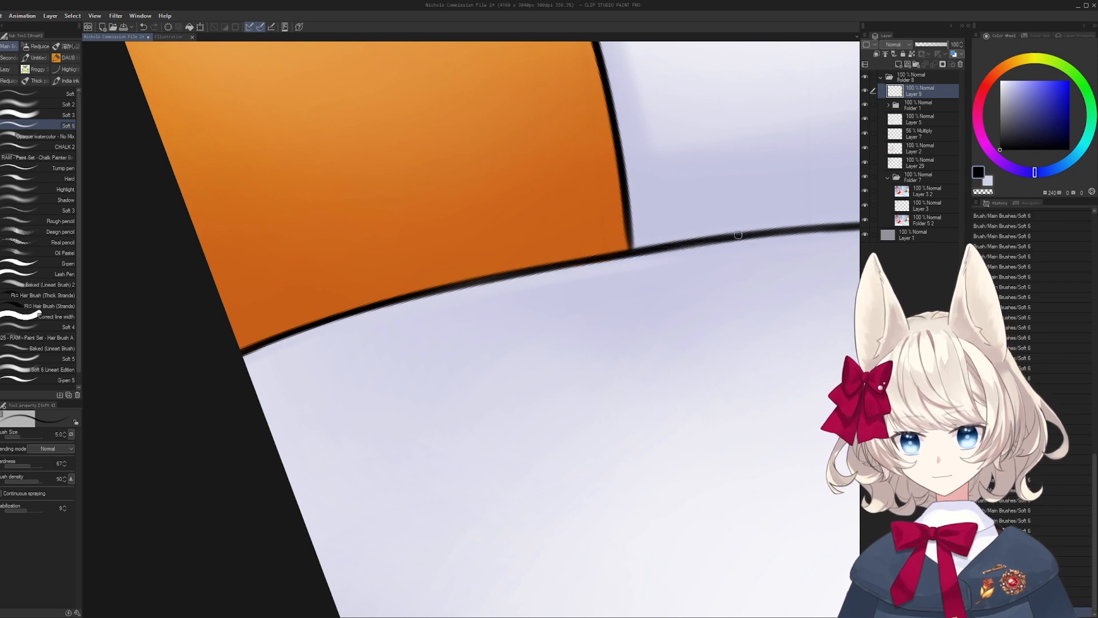
- Clean the edges of the chin outline beside the lower plush's brown and white patches with sampled lavender at brush size 8
{"action": "key", "text": "r"}
{"action": "mouse_move", "coordinate": [525, 270]}
{"action": "left_mouse_down"}
{"action": "mouse_move", "coordinate": [705, 244]}
{"action": "mouse_move", "coordinate": [563, 267]}
{"action": "left_mouse_up"}
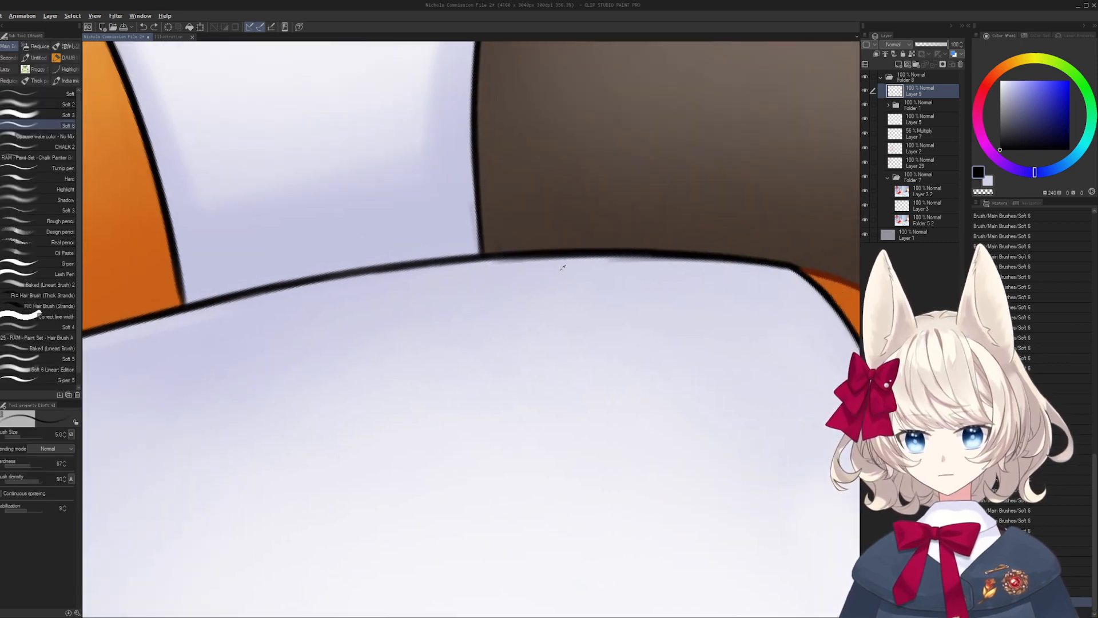
{"action": "key", "text": "bracketright"}
{"action": "key", "text": "bracketright"}
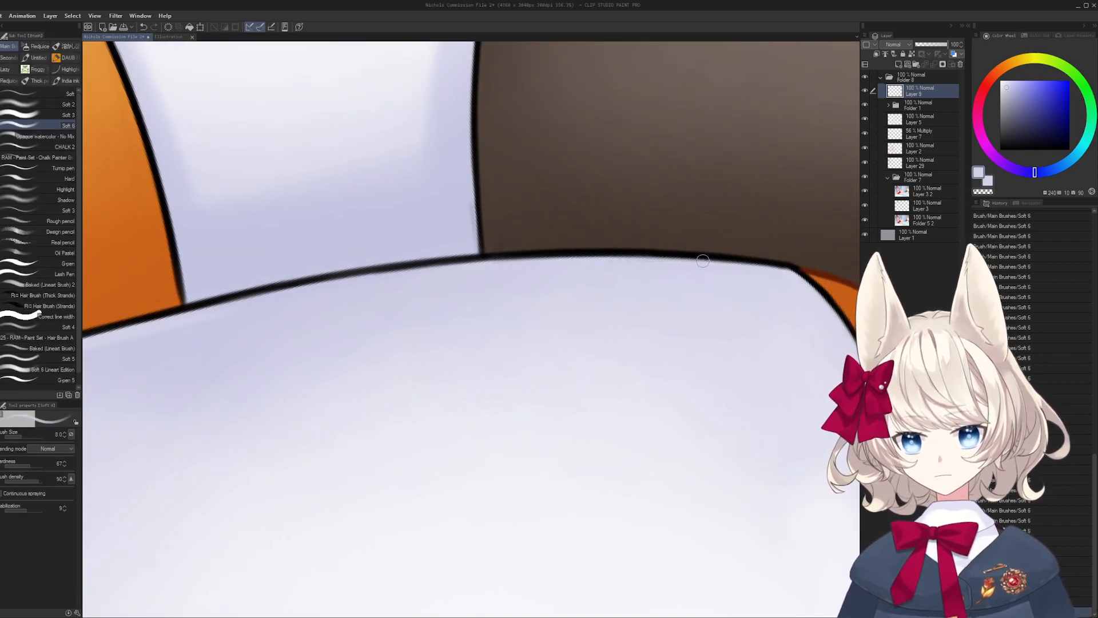
{"action": "key", "text": "r"}
{"action": "left_click_drag", "start_coordinate": [703, 261], "coordinate": [546, 338]}
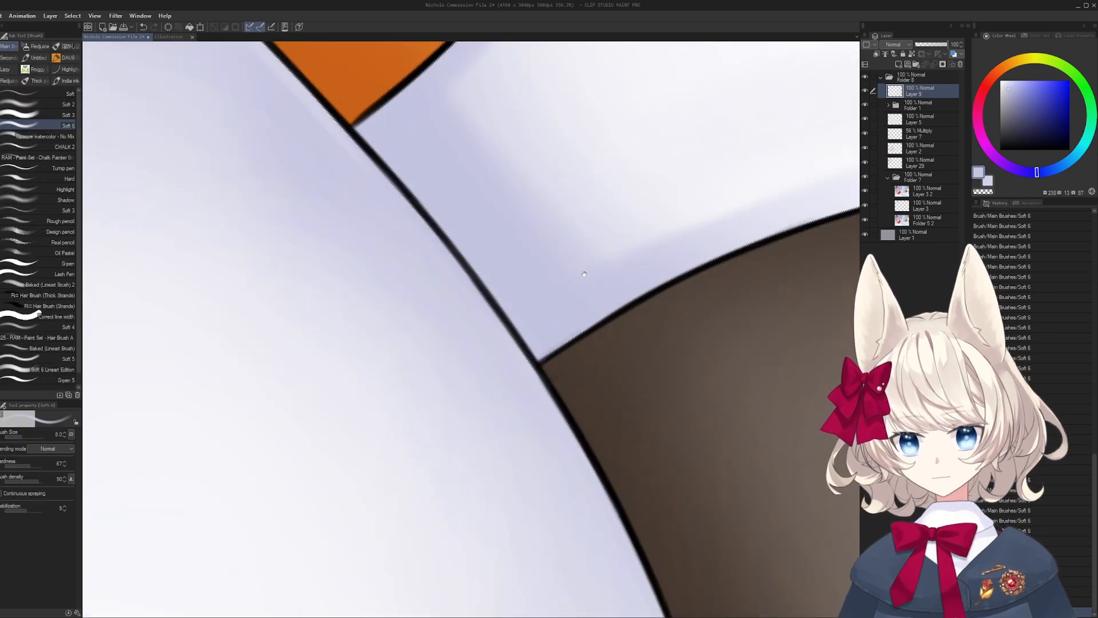
{"action": "left_click_drag", "start_coordinate": [584, 273], "coordinate": [505, 439]}
{"action": "key", "text": "ctrl+at"}
{"action": "left_click_drag", "start_coordinate": [400, 388], "coordinate": [409, 390]}
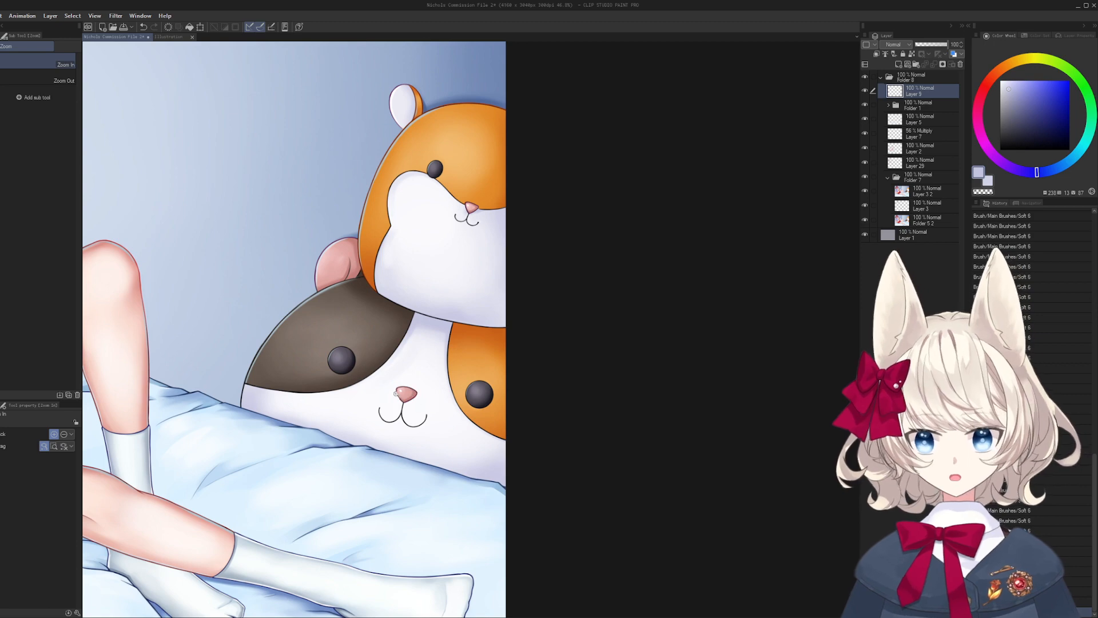
- Extend the black fur outline up to the top plush's nose at brush size 3 and clean its lower edge with sampled orange at size 7
{"action": "left_click_drag", "start_coordinate": [406, 255], "coordinate": [420, 329]}
{"action": "left_click_drag", "start_coordinate": [439, 289], "coordinate": [547, 274]}
{"action": "mouse_move", "coordinate": [547, 229]}
{"action": "left_mouse_down"}
{"action": "mouse_move", "coordinate": [498, 186]}
{"action": "mouse_move", "coordinate": [463, 312]}
{"action": "left_mouse_up"}
{"action": "key", "text": "bracketright"}
{"action": "left_click", "coordinate": [428, 327], "text": "alt"}
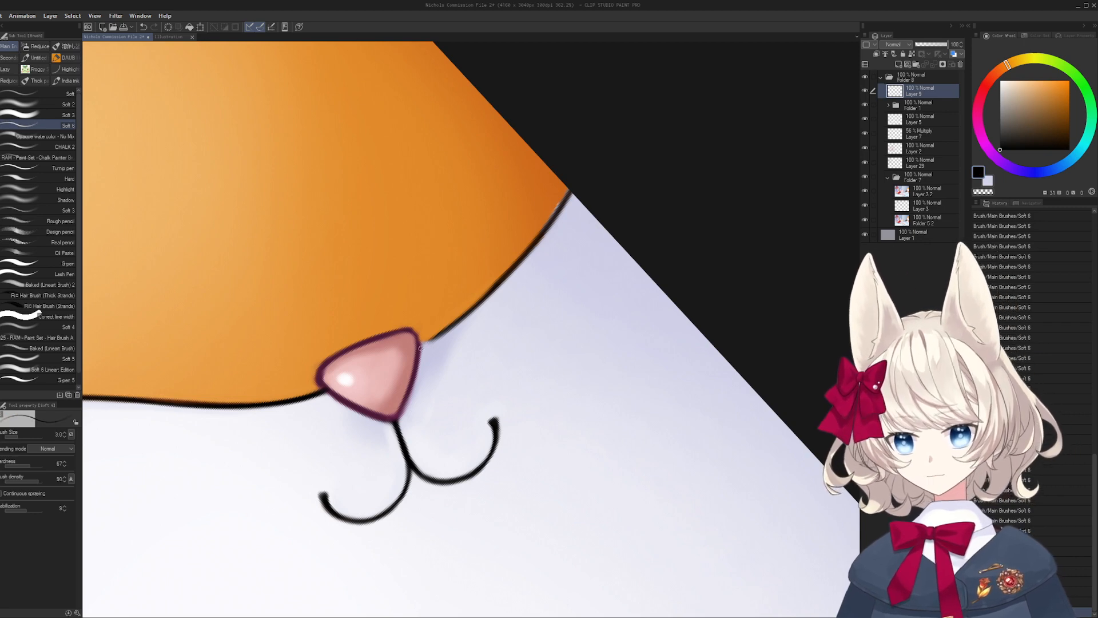
{"action": "left_click_drag", "start_coordinate": [509, 275], "coordinate": [551, 277]}
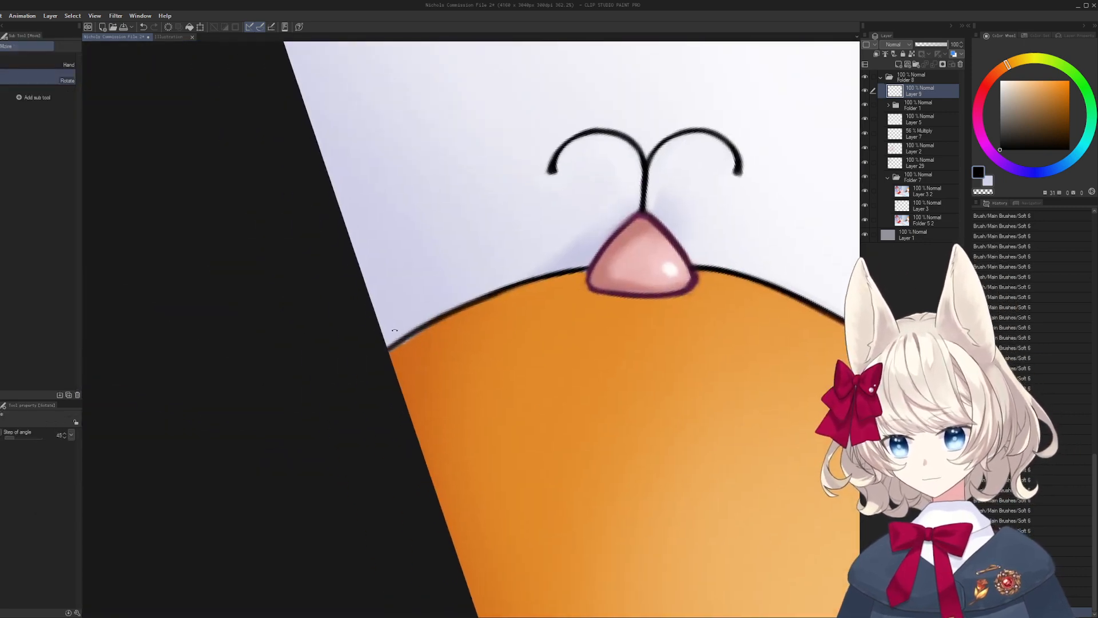
{"action": "key", "text": "bracketright"}
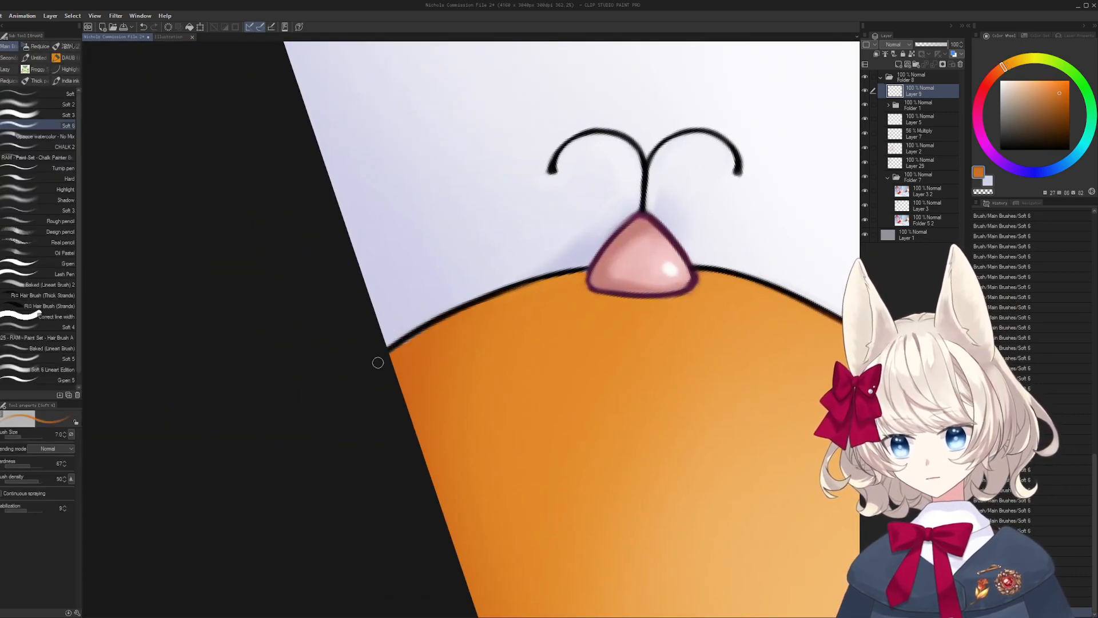
{"action": "key", "text": "r"}
{"action": "mouse_move", "coordinate": [377, 362]}
{"action": "left_mouse_down"}
{"action": "mouse_move", "coordinate": [426, 283]}
{"action": "mouse_move", "coordinate": [421, 300]}
{"action": "mouse_move", "coordinate": [453, 305]}
{"action": "left_mouse_up"}
- Touch up the inner edges of the top plush's nose with sampled light and darker pinks
{"action": "left_click", "coordinate": [471, 325], "text": "alt"}
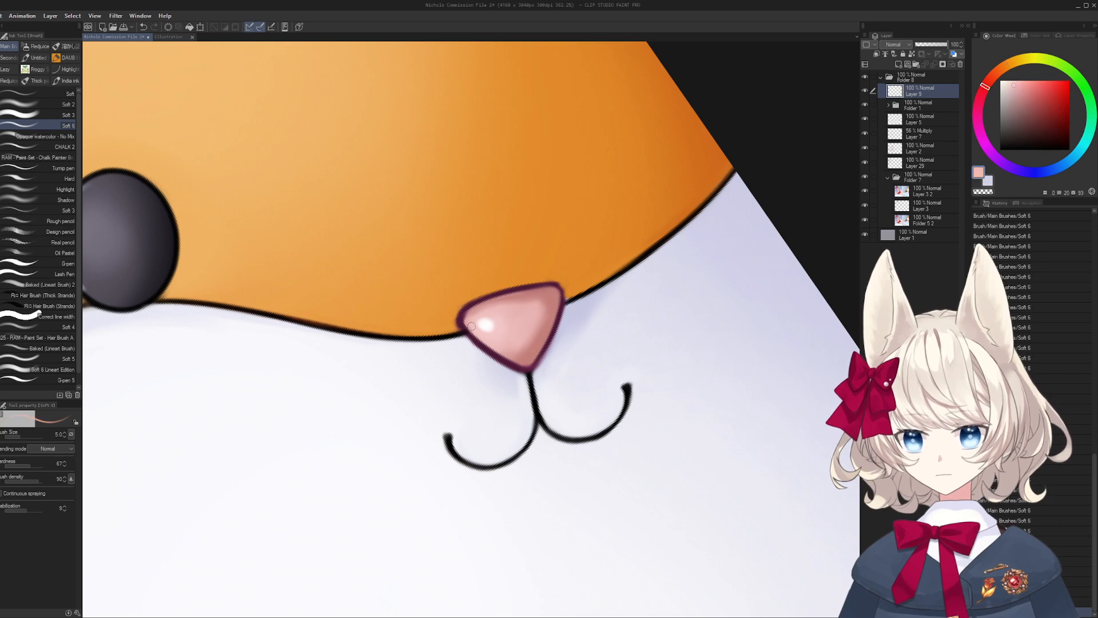
{"action": "left_click_drag", "start_coordinate": [476, 314], "coordinate": [428, 356]}
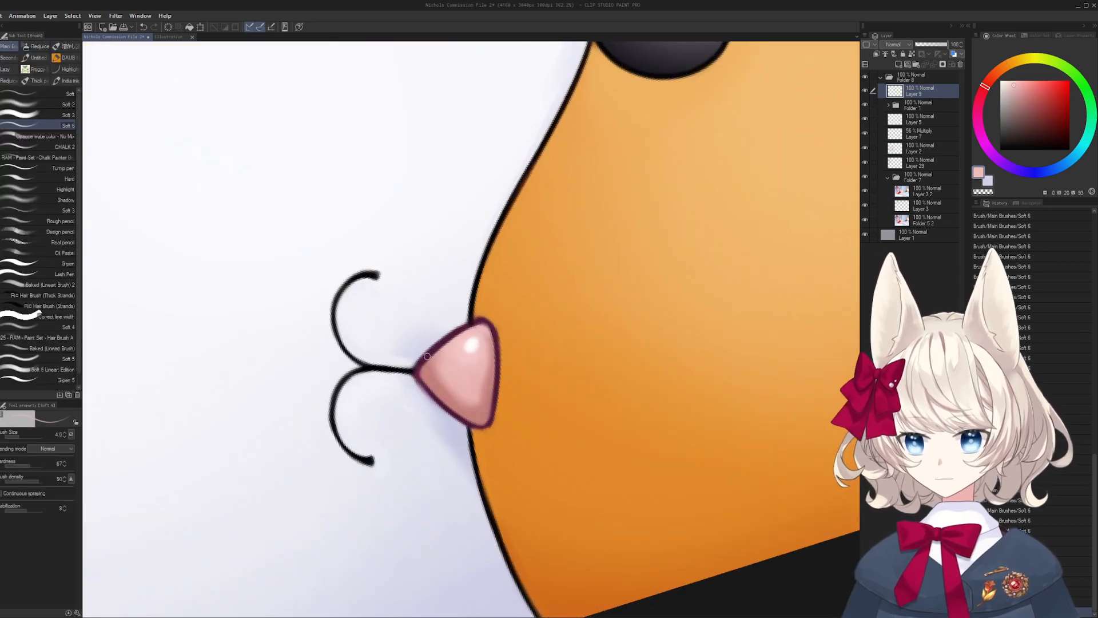
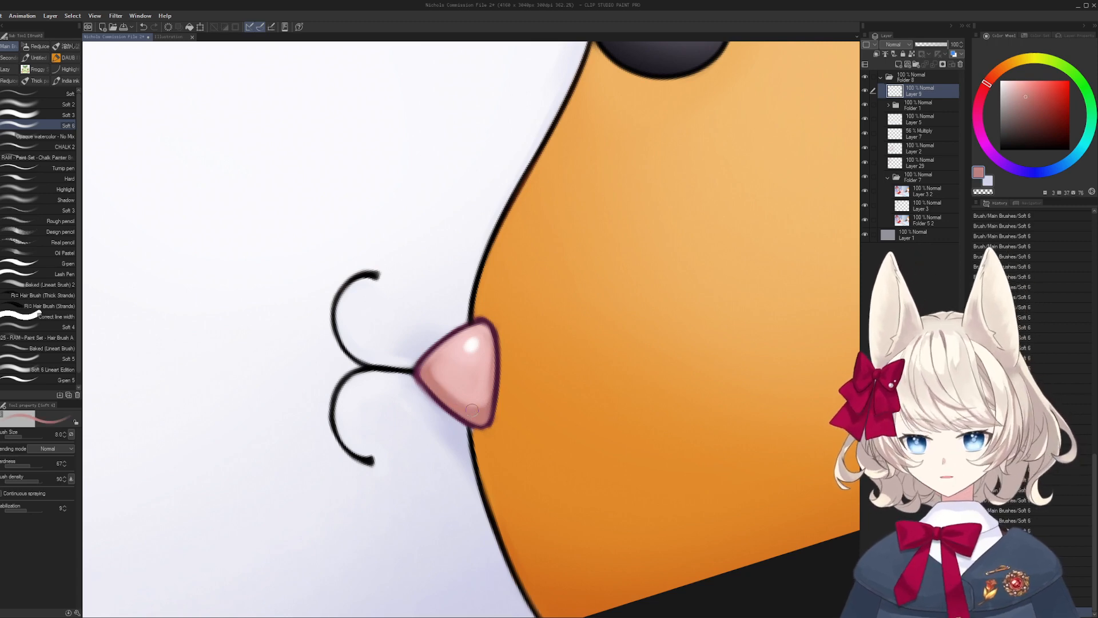
{"action": "key", "text": "ctrl+space"}
{"action": "left_click_drag", "start_coordinate": [552, 361], "coordinate": [400, 366]}
{"action": "left_click_drag", "start_coordinate": [401, 366], "coordinate": [472, 418]}
{"action": "key", "text": "ctrl+@"}
{"action": "left_click_drag", "start_coordinate": [463, 252], "coordinate": [492, 253]}
- Toggle the visibility of Folder 7 to check the painted corrections over the whole plush area
{"action": "key", "text": "ctrl+space"}
{"action": "left_click_drag", "start_coordinate": [634, 228], "coordinate": [667, 240]}
{"action": "key", "text": "space"}
{"action": "left_click_drag", "start_coordinate": [641, 228], "coordinate": [549, 295]}
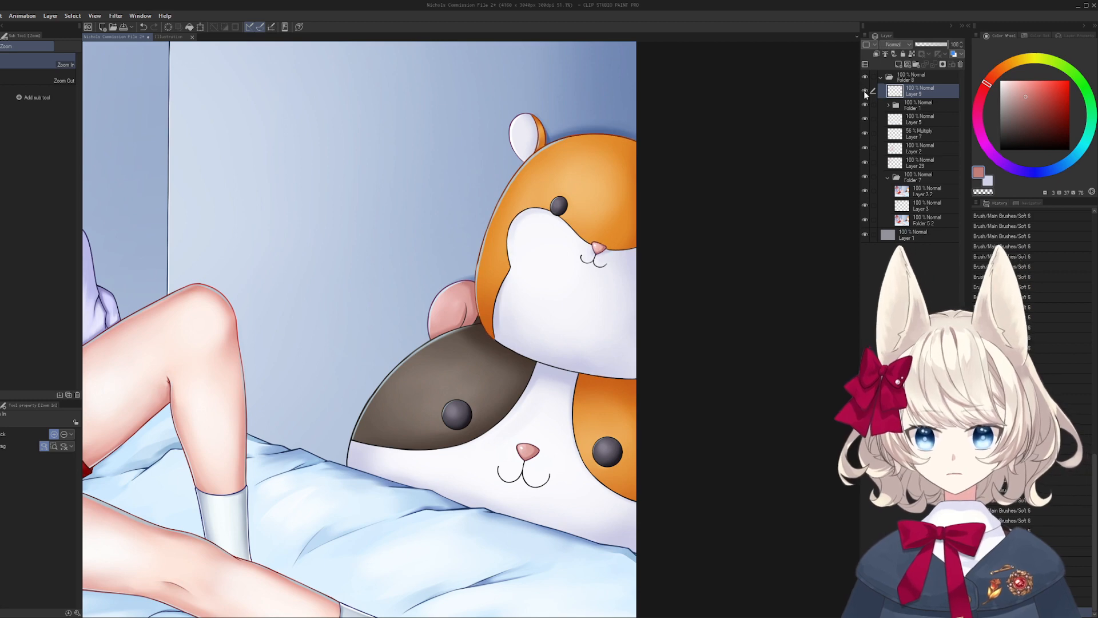
{"action": "left_click", "coordinate": [865, 176]}
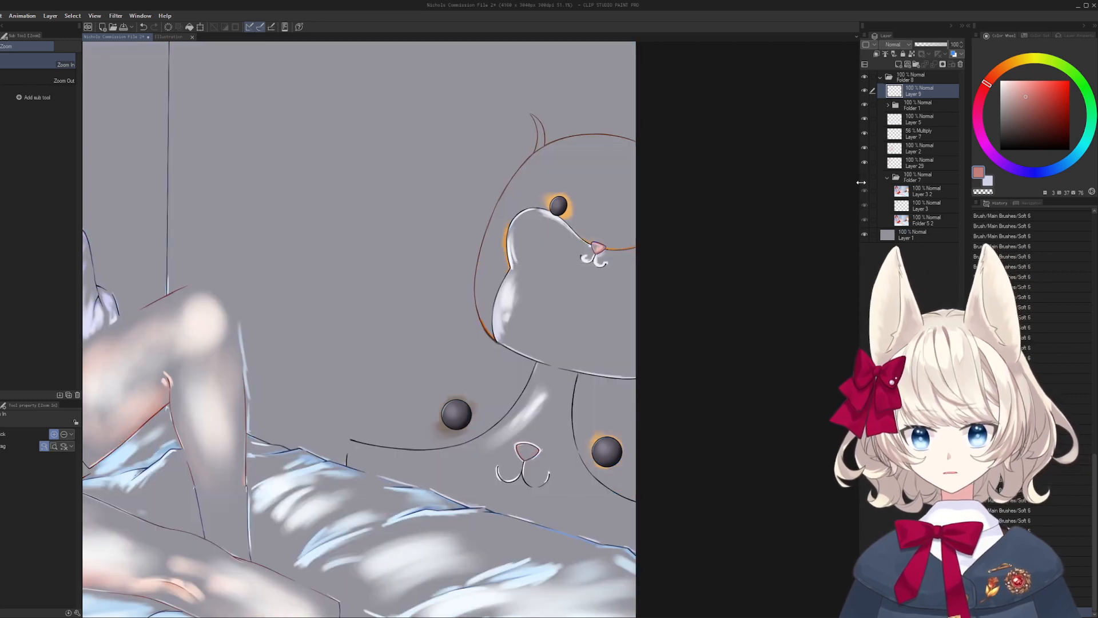
{"action": "left_click", "coordinate": [866, 181]}
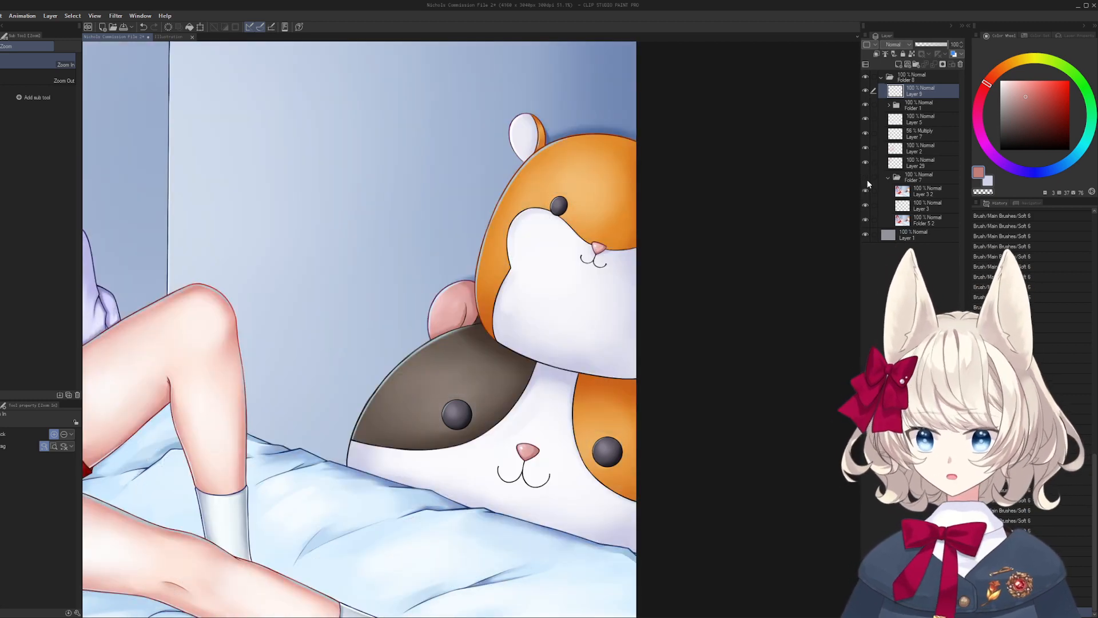
{"action": "left_click", "coordinate": [865, 181]}
{"action": "left_click", "coordinate": [865, 181]}
- Clean the outer edge of the lower plush's brown patch outline with background blue sampled beside it
{"action": "key", "text": "space"}
{"action": "left_click_drag", "start_coordinate": [338, 419], "coordinate": [366, 386]}
{"action": "mouse_move", "coordinate": [572, 220]}
{"action": "left_mouse_down"}
{"action": "mouse_move", "coordinate": [613, 258]}
{"action": "mouse_move", "coordinate": [411, 327]}
{"action": "mouse_move", "coordinate": [486, 228]}
{"action": "mouse_move", "coordinate": [257, 386]}
{"action": "mouse_move", "coordinate": [399, 271]}
{"action": "left_mouse_up"}
{"action": "left_click", "coordinate": [243, 376], "text": "alt"}
{"action": "key", "text": "ctrl+z"}
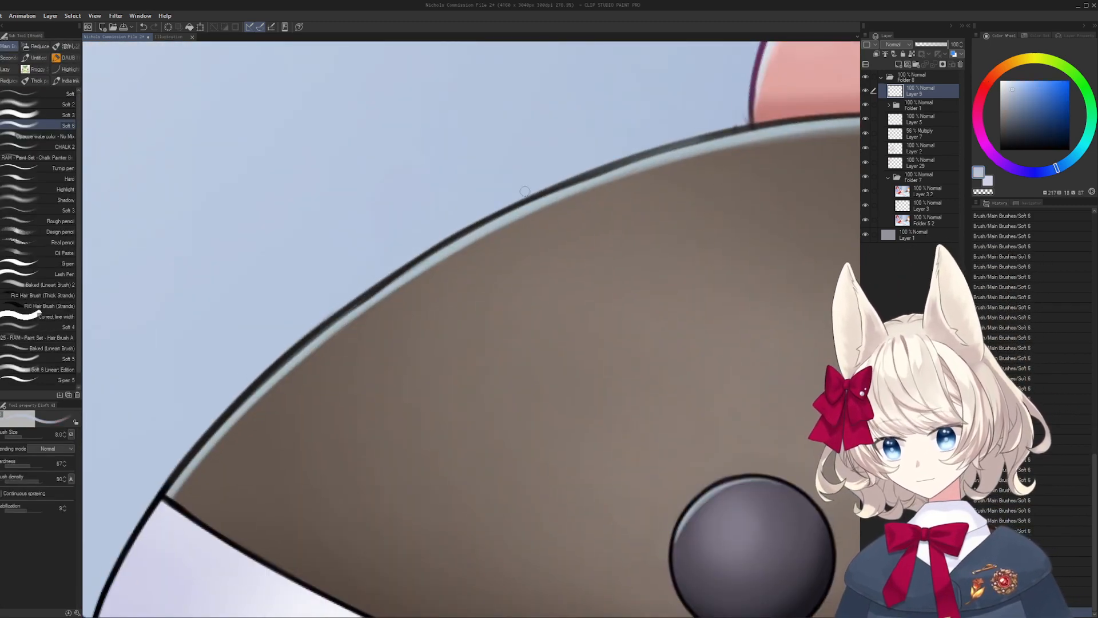
{"action": "left_click_drag", "start_coordinate": [525, 191], "coordinate": [551, 229]}
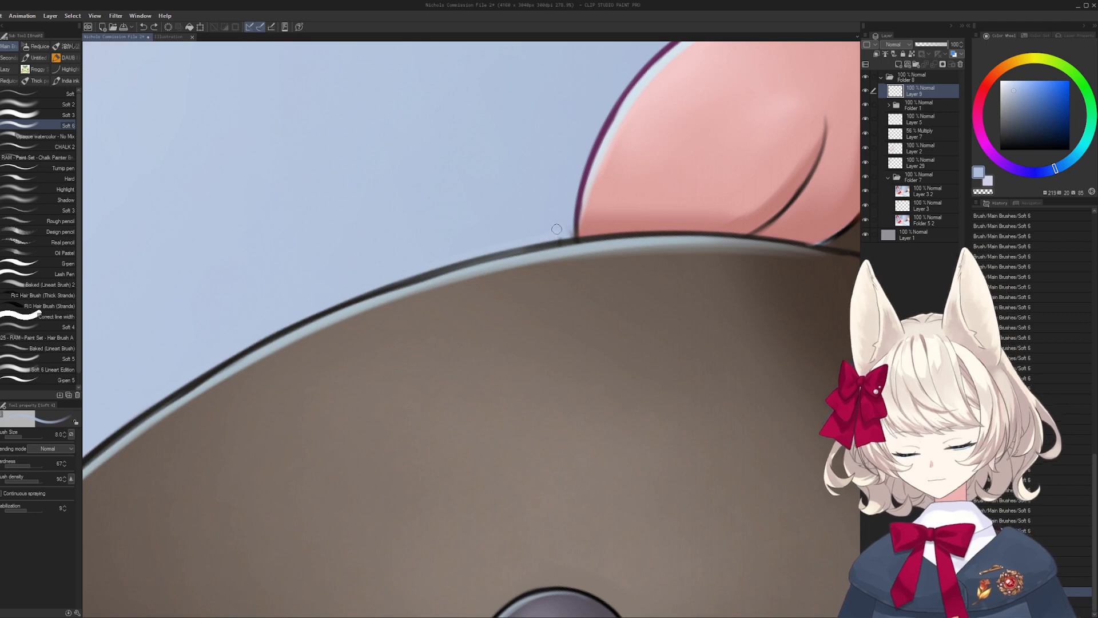
{"action": "mouse_move", "coordinate": [565, 214]}
{"action": "left_mouse_down"}
{"action": "mouse_move", "coordinate": [503, 196]}
{"action": "mouse_move", "coordinate": [495, 255]}
{"action": "left_mouse_up"}
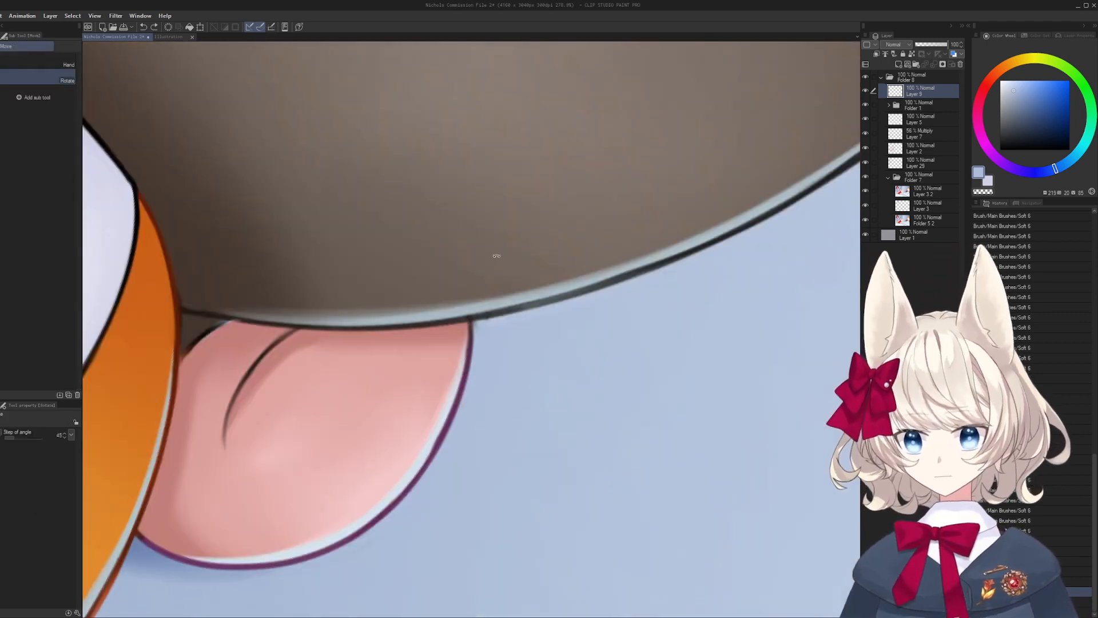
- Redraw the black outline where the pink ear meets the brown patch at brush size 5, undoing unsatisfactory strokes
{"action": "left_click_drag", "start_coordinate": [482, 323], "coordinate": [511, 294]}
{"action": "left_click", "coordinate": [555, 286], "text": "alt"}
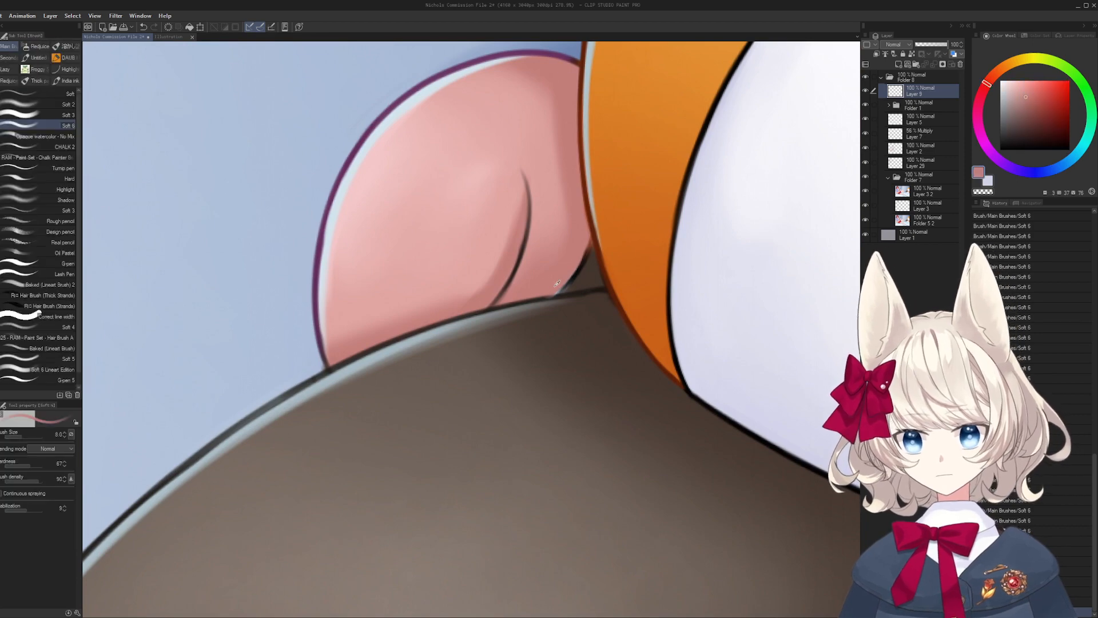
{"action": "left_click", "coordinate": [567, 290], "text": "alt"}
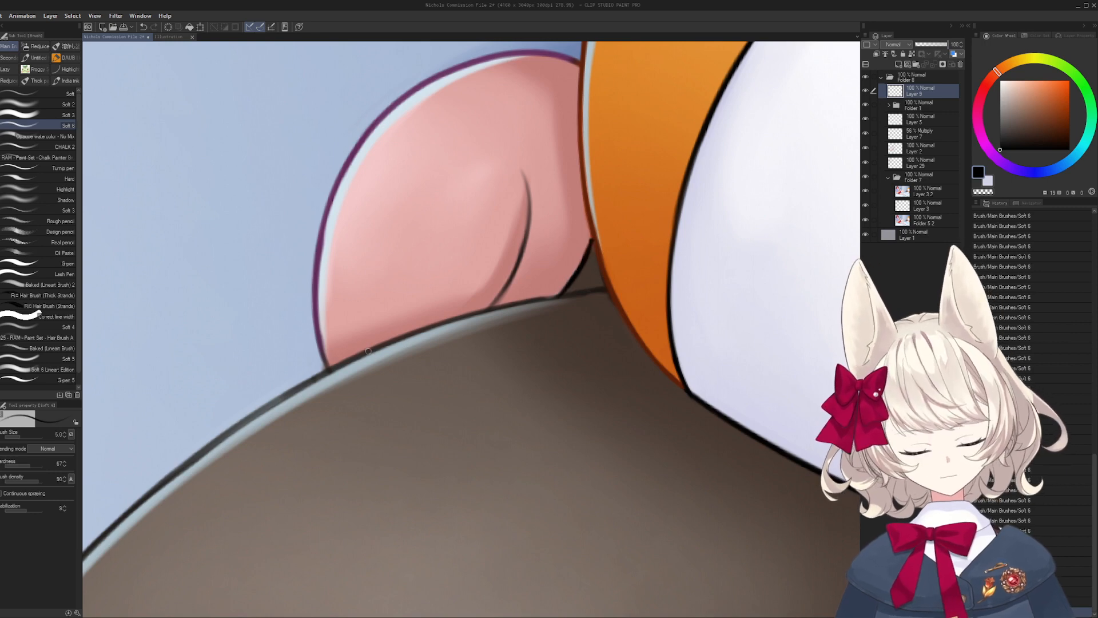
{"action": "key", "text": "ctrl+z"}
{"action": "left_click_drag", "start_coordinate": [367, 350], "coordinate": [573, 295]}
{"action": "key", "text": "ctrl+z"}
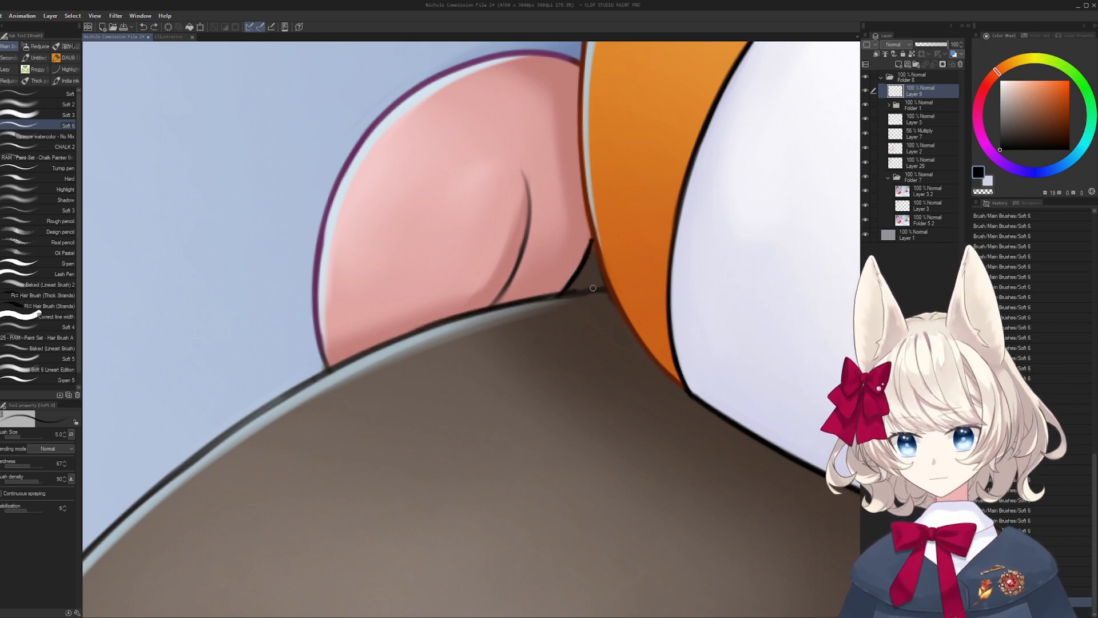
{"action": "left_click_drag", "start_coordinate": [400, 336], "coordinate": [574, 292]}
{"action": "left_click", "coordinate": [509, 306], "text": "alt"}
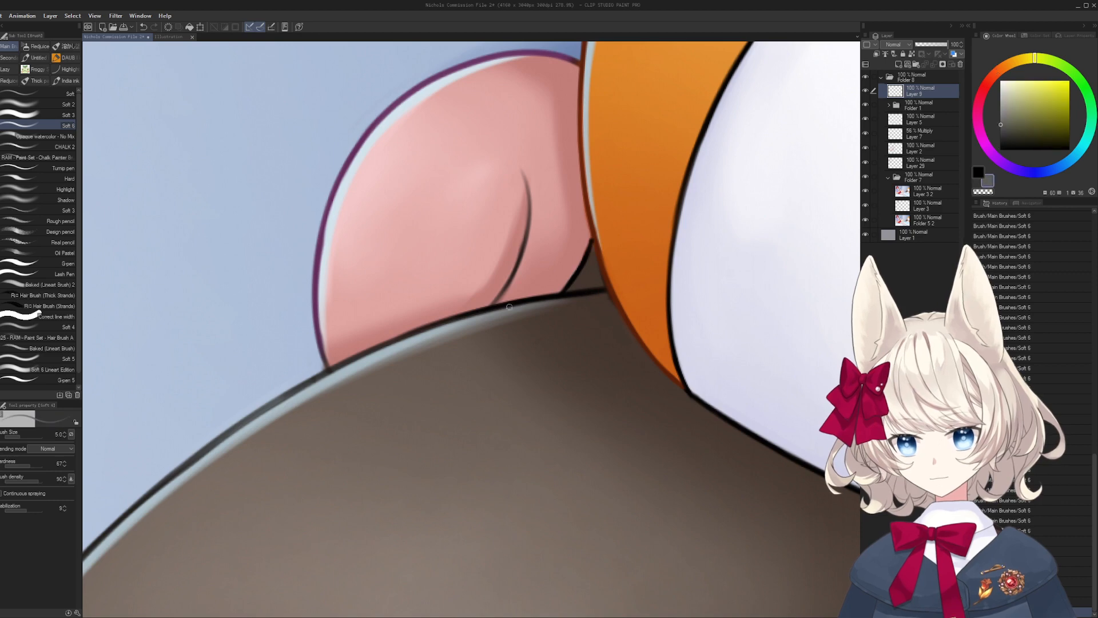
{"action": "left_click_drag", "start_coordinate": [500, 310], "coordinate": [584, 297]}
{"action": "mouse_move", "coordinate": [500, 310]}
{"action": "left_mouse_down"}
{"action": "mouse_move", "coordinate": [608, 255]}
{"action": "mouse_move", "coordinate": [622, 286]}
{"action": "left_mouse_up"}
- Darken the faded outline along the brown patch below and beside the pink ear in black at brush size 5, undoing uneven strokes
{"action": "key", "text": "x"}
{"action": "key", "text": "bracketleft"}
{"action": "key", "text": "bracketleft"}
{"action": "left_click_drag", "start_coordinate": [184, 426], "coordinate": [321, 353]}
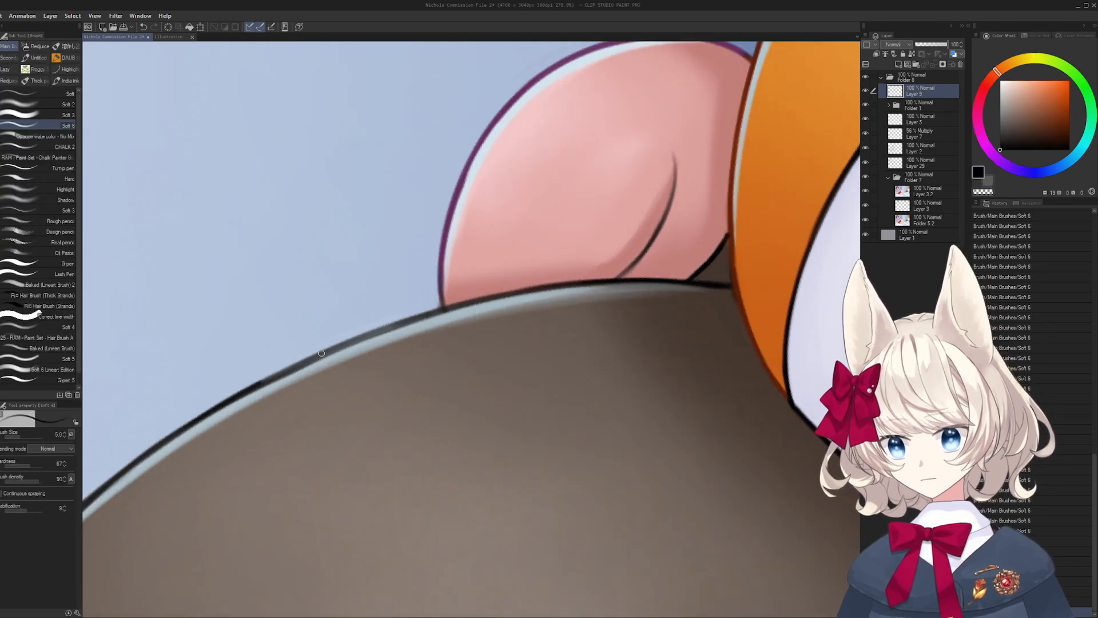
{"action": "left_click_drag", "start_coordinate": [378, 332], "coordinate": [468, 305]}
{"action": "key", "text": "ctrl+z"}
{"action": "left_click_drag", "start_coordinate": [212, 412], "coordinate": [433, 318]}
{"action": "key", "text": "ctrl+z"}
{"action": "left_click_drag", "start_coordinate": [310, 361], "coordinate": [444, 314]}
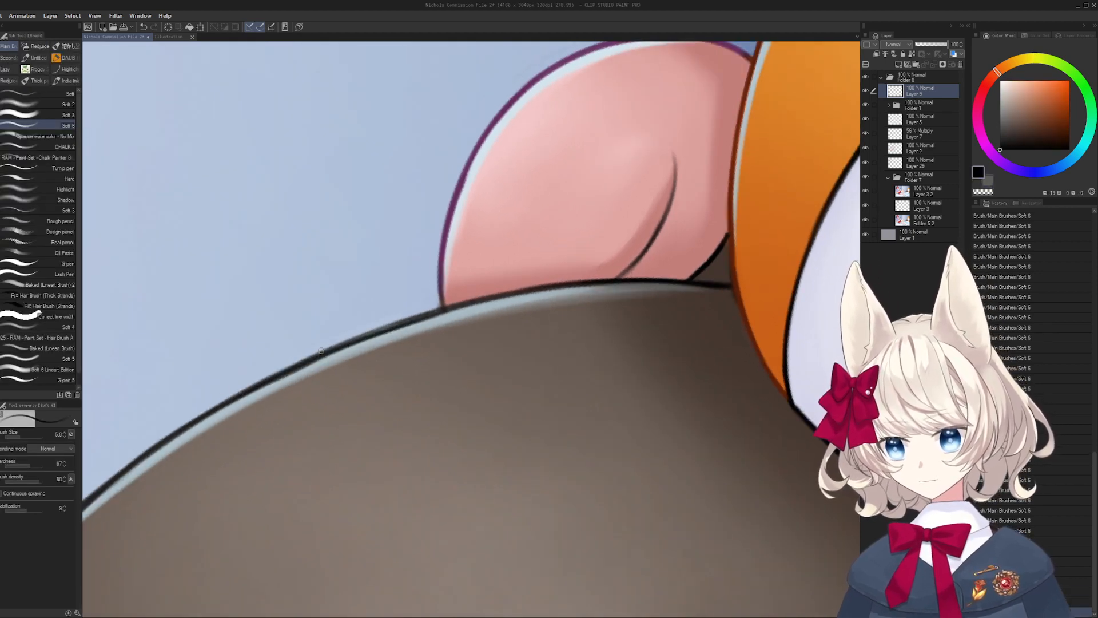
{"action": "left_click_drag", "start_coordinate": [270, 376], "coordinate": [520, 294]}
{"action": "key", "text": "ctrl+z"}
{"action": "left_click_drag", "start_coordinate": [452, 308], "coordinate": [626, 283]}
- Recolour the pink ear's inner fold line in sampled dark purple and blend around its tip with sampled pink at brush size 15
{"action": "left_click_drag", "start_coordinate": [541, 288], "coordinate": [471, 252]}
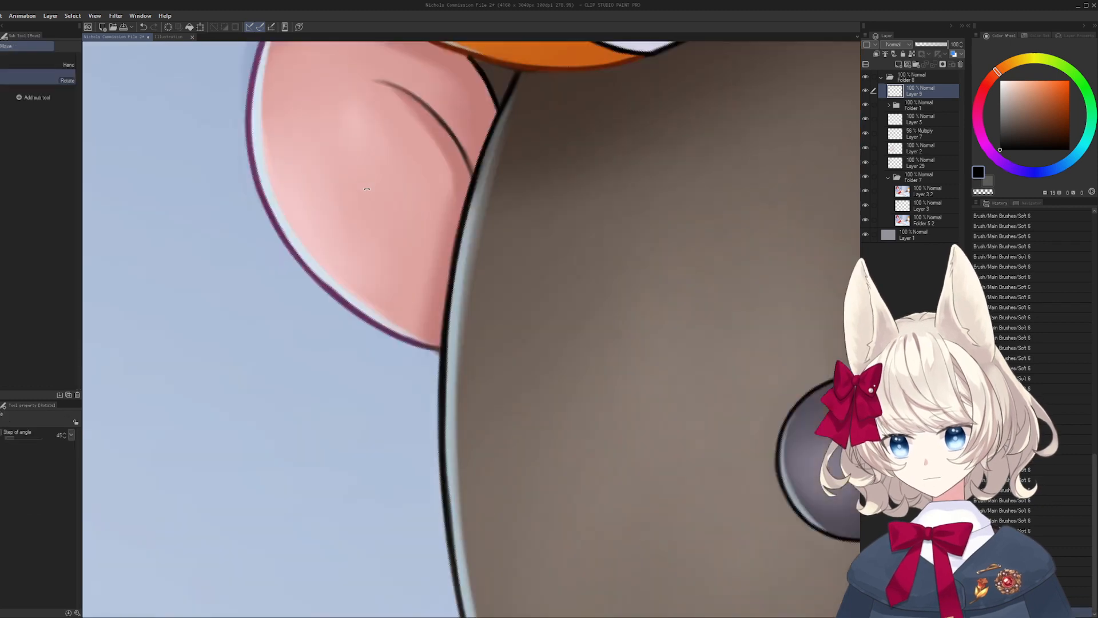
{"action": "left_click_drag", "start_coordinate": [349, 344], "coordinate": [498, 345]}
{"action": "left_click_drag", "start_coordinate": [499, 269], "coordinate": [511, 368]}
{"action": "left_click_drag", "start_coordinate": [715, 546], "coordinate": [213, 230]}
{"action": "mouse_move", "coordinate": [743, 143]}
{"action": "left_mouse_down"}
{"action": "mouse_move", "coordinate": [454, 234]}
{"action": "mouse_move", "coordinate": [461, 250]}
{"action": "mouse_move", "coordinate": [542, 229]}
{"action": "mouse_move", "coordinate": [272, 485]}
{"action": "mouse_move", "coordinate": [323, 486]}
{"action": "mouse_move", "coordinate": [484, 270]}
{"action": "mouse_move", "coordinate": [503, 275]}
{"action": "mouse_move", "coordinate": [544, 252]}
{"action": "left_mouse_up"}
{"action": "left_click", "coordinate": [468, 238], "text": "alt"}
{"action": "left_click", "coordinate": [461, 244], "text": "alt"}
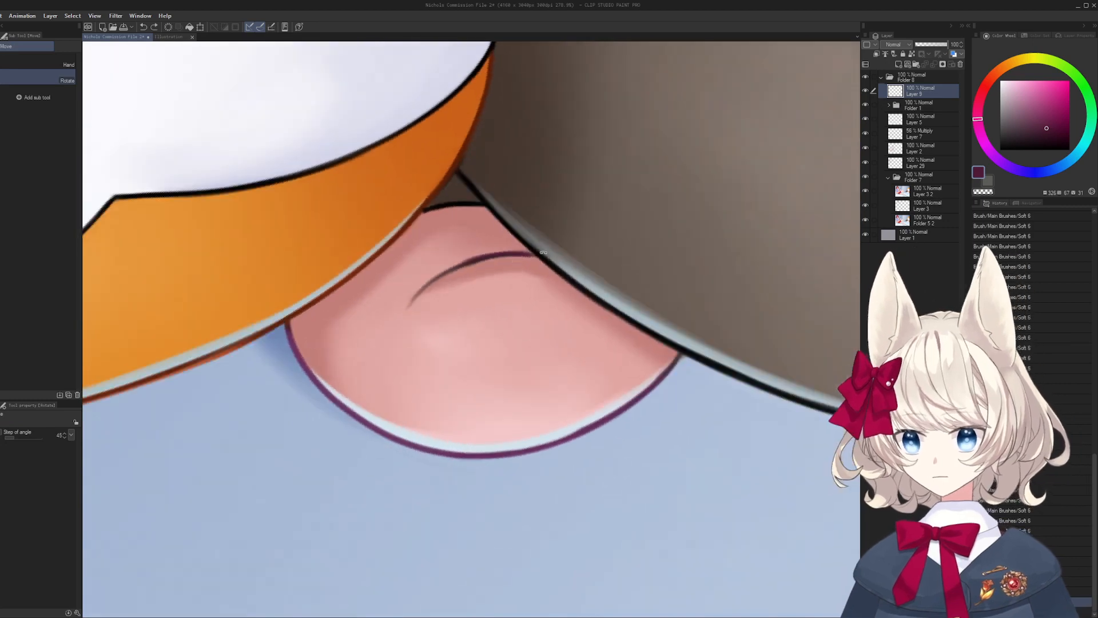
{"action": "scroll", "coordinate": [440, 277], "scroll_direction": "up", "scroll_amount": 1}
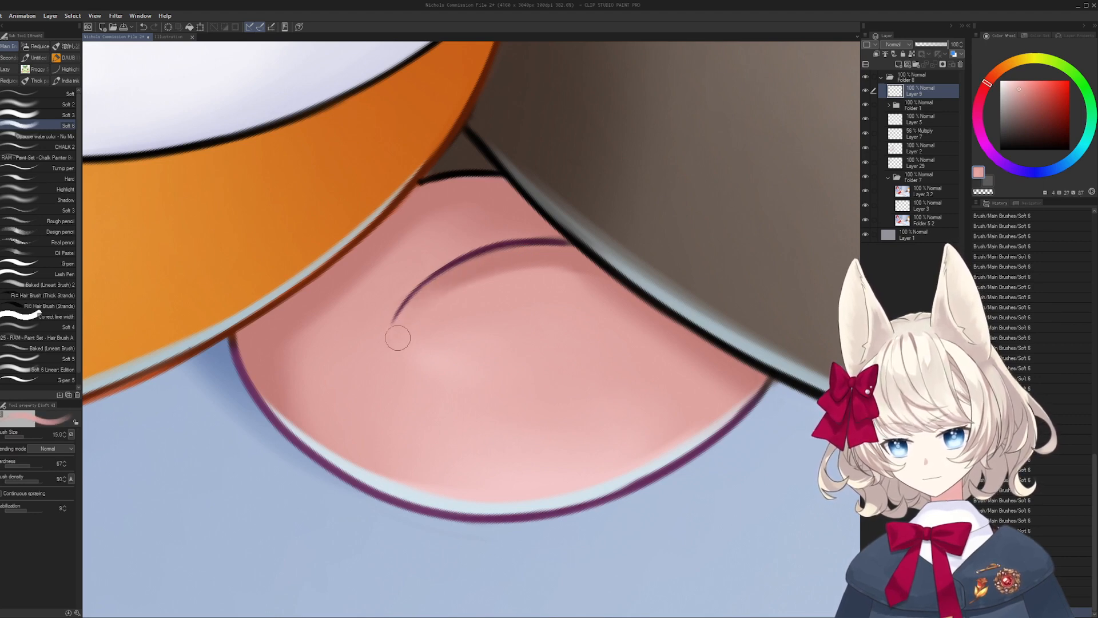
{"action": "left_click_drag", "start_coordinate": [564, 262], "coordinate": [366, 389]}
- Refine the pale rim highlight along the pink ear's outline with sampled pale blue at brush size 7
{"action": "left_click_drag", "start_coordinate": [260, 206], "coordinate": [298, 308]}
{"action": "key", "text": "["}
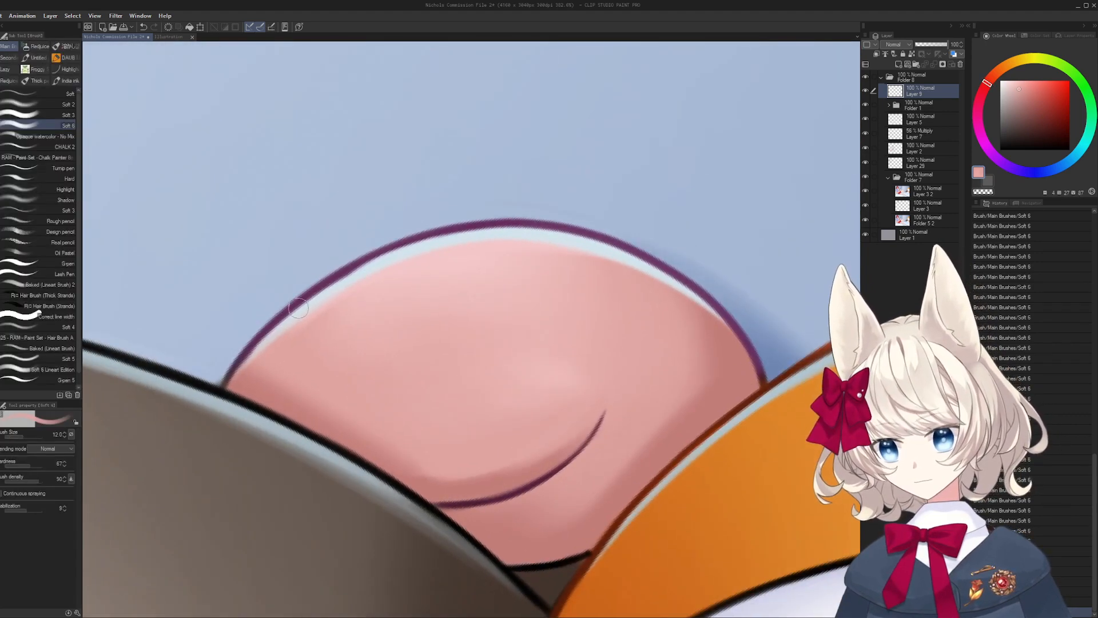
{"action": "left_click", "coordinate": [335, 292], "text": "alt"}
{"action": "key", "text": "["}
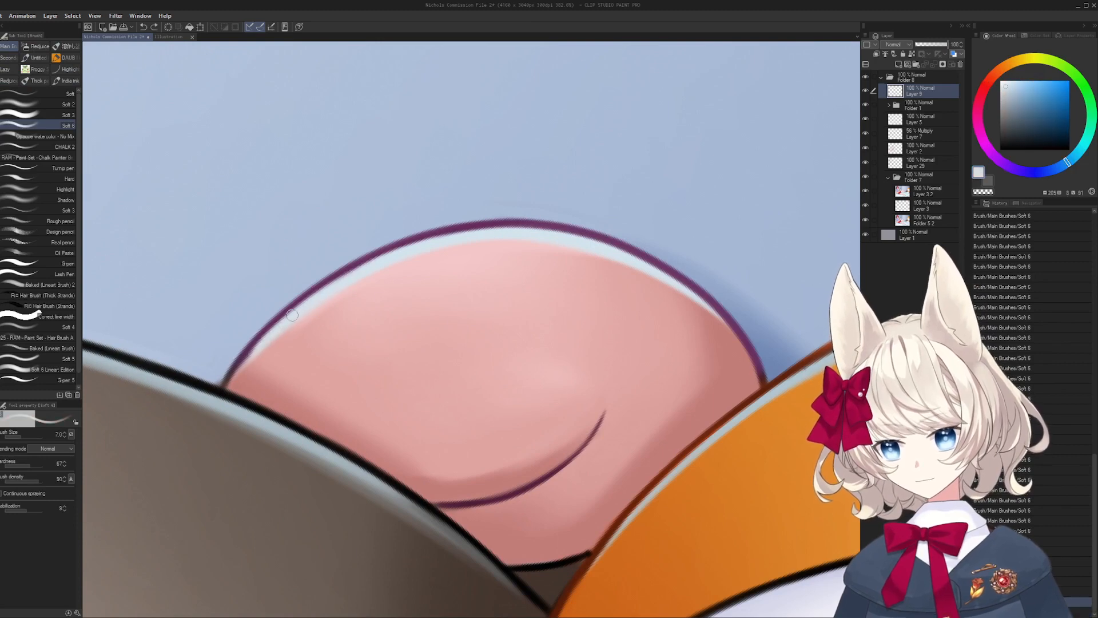
{"action": "key", "text": "["}
{"action": "mouse_move", "coordinate": [558, 240]}
{"action": "left_mouse_down"}
{"action": "mouse_move", "coordinate": [554, 194]}
{"action": "mouse_move", "coordinate": [532, 228]}
{"action": "mouse_move", "coordinate": [561, 312]}
{"action": "left_mouse_up"}
- Clean the background edge where the pink ear meets the top plush's reddish-brown outline with sampled blues
{"action": "left_click", "coordinate": [555, 194], "text": "alt"}
{"action": "key", "text": "["}
{"action": "key", "text": "["}
{"action": "key", "text": "["}
{"action": "key", "text": "["}
{"action": "left_click", "coordinate": [413, 327], "text": "alt"}
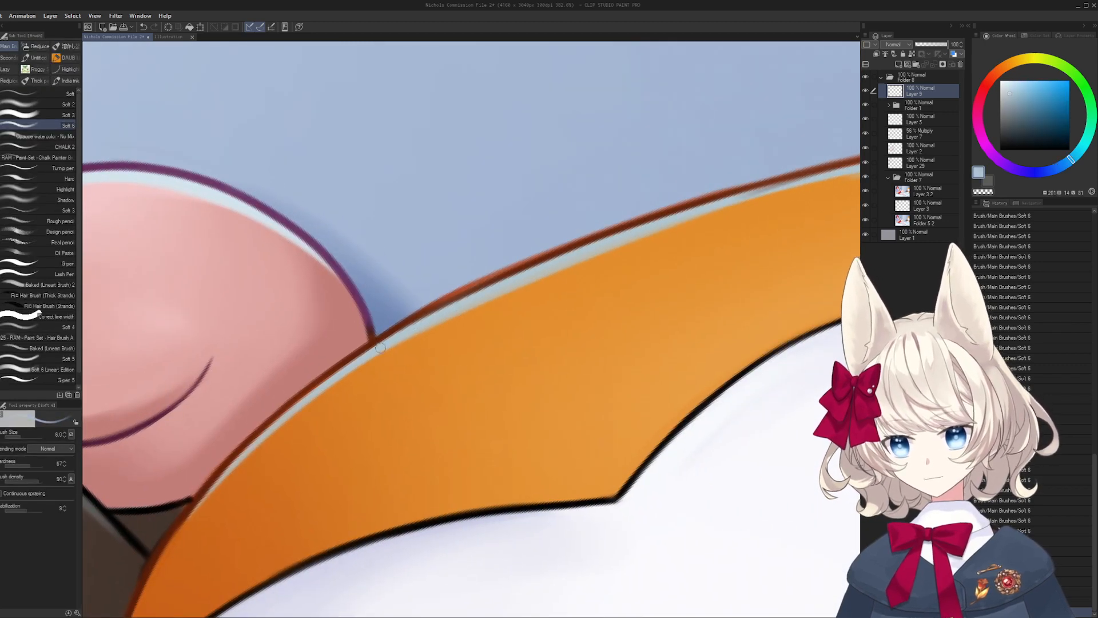
{"action": "left_click", "coordinate": [385, 322], "text": "alt"}
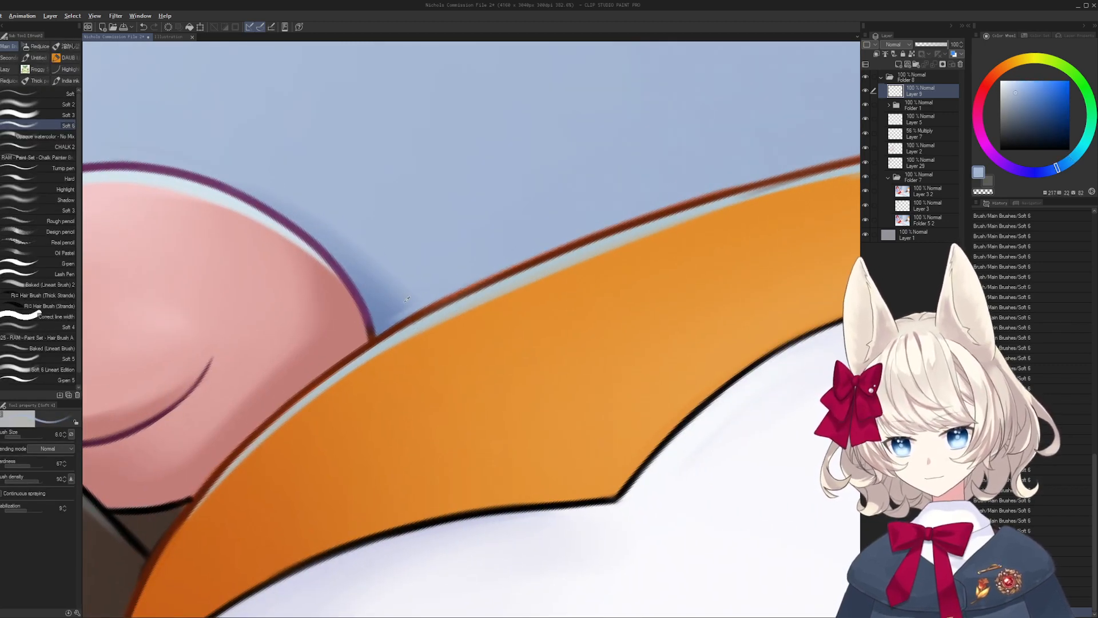
{"action": "left_click_drag", "start_coordinate": [396, 311], "coordinate": [267, 357]}
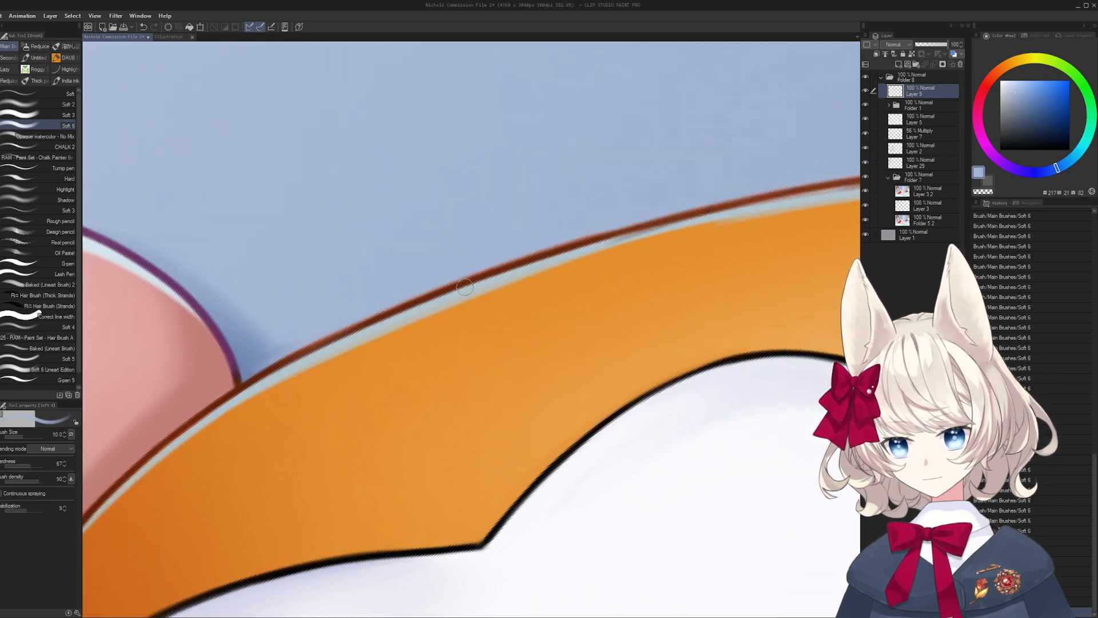
- Even out the rim highlight along the top plush's orange head with grey-blue sampled from it
{"action": "mouse_move", "coordinate": [477, 281]}
{"action": "left_mouse_down"}
{"action": "mouse_move", "coordinate": [401, 286]}
{"action": "mouse_move", "coordinate": [503, 288]}
{"action": "left_mouse_up"}
{"action": "left_click", "coordinate": [459, 291], "text": "alt"}
{"action": "key", "text": "["}
{"action": "key", "text": "["}
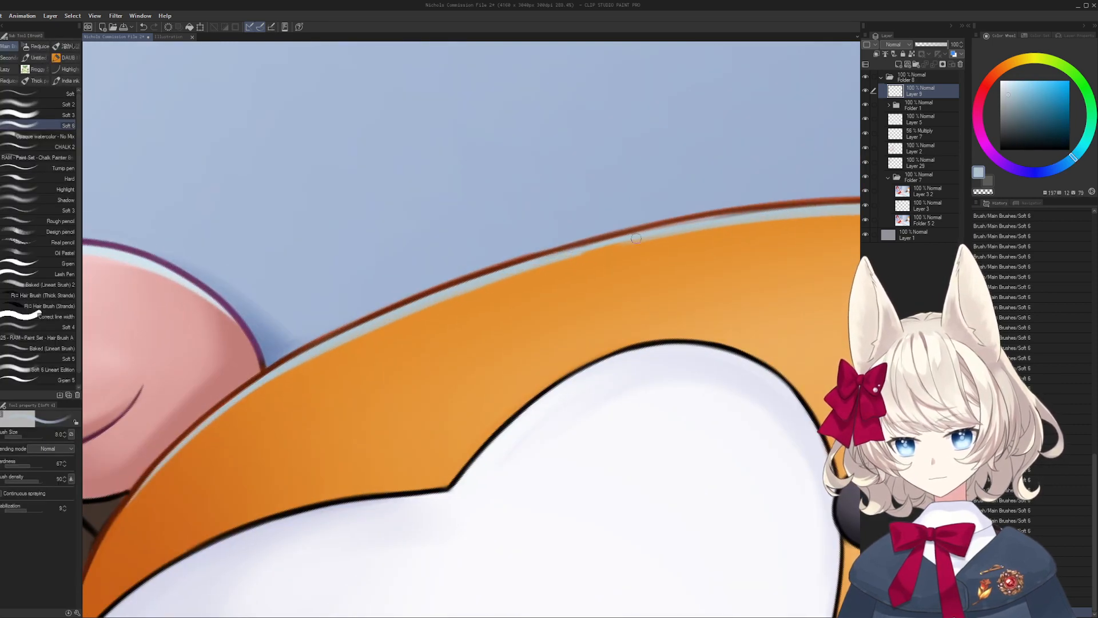
{"action": "left_click_drag", "start_coordinate": [821, 213], "coordinate": [545, 235]}
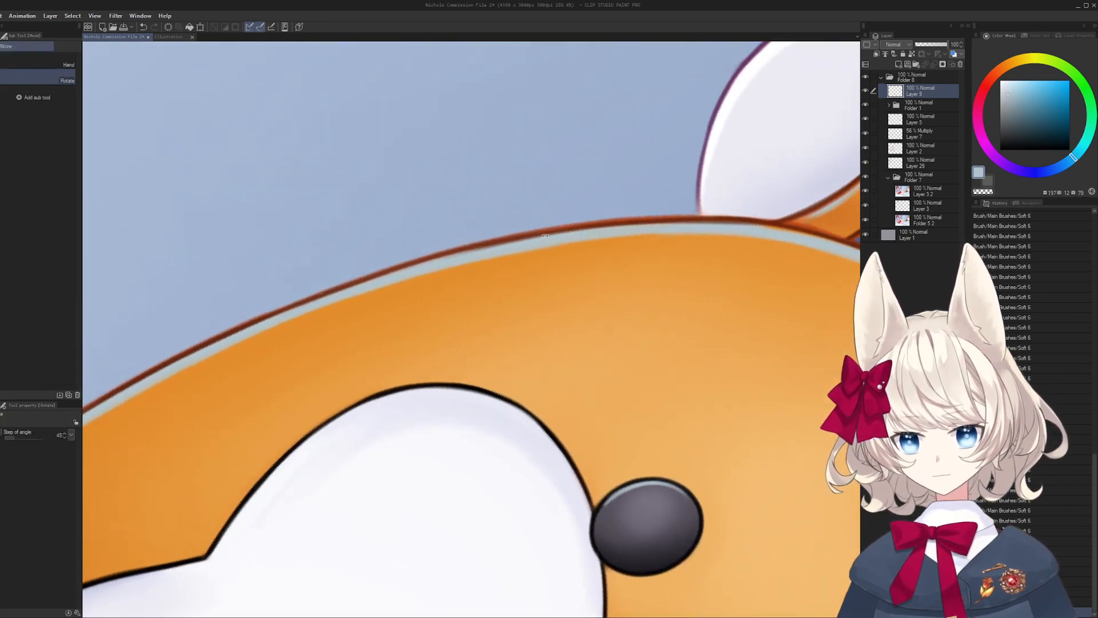
{"action": "left_click_drag", "start_coordinate": [664, 206], "coordinate": [476, 353]}
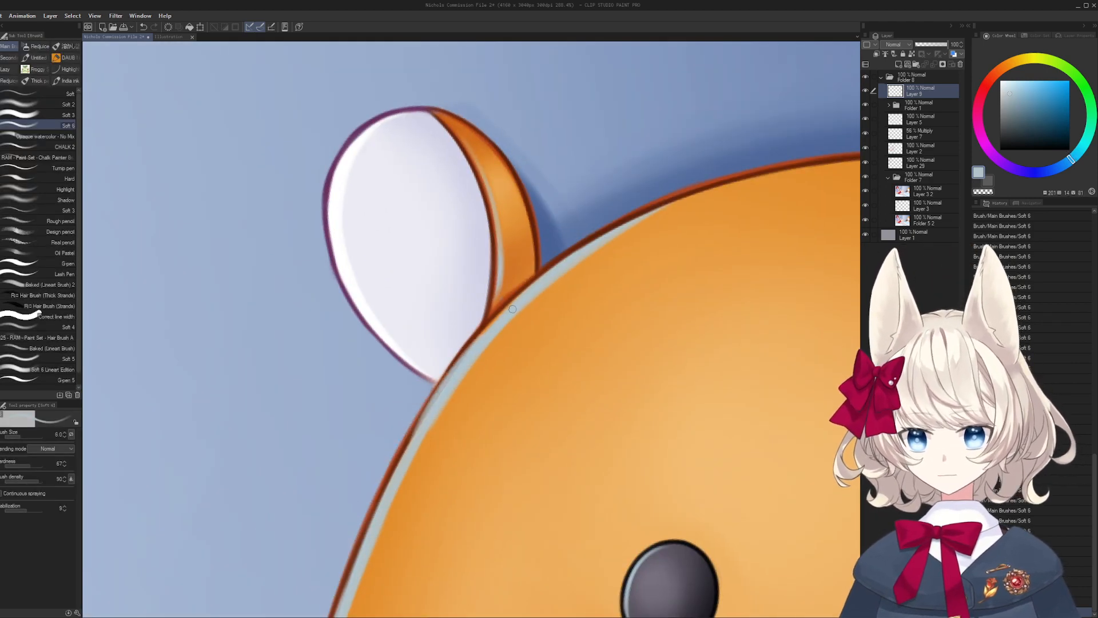
- Clean the edges around the orange part of the top plush's ear with sampled shadow blue and orange
{"action": "mouse_move", "coordinate": [672, 247]}
{"action": "left_mouse_down"}
{"action": "mouse_move", "coordinate": [297, 401]}
{"action": "mouse_move", "coordinate": [332, 395]}
{"action": "left_mouse_up"}
{"action": "left_click", "coordinate": [344, 380], "text": "alt"}
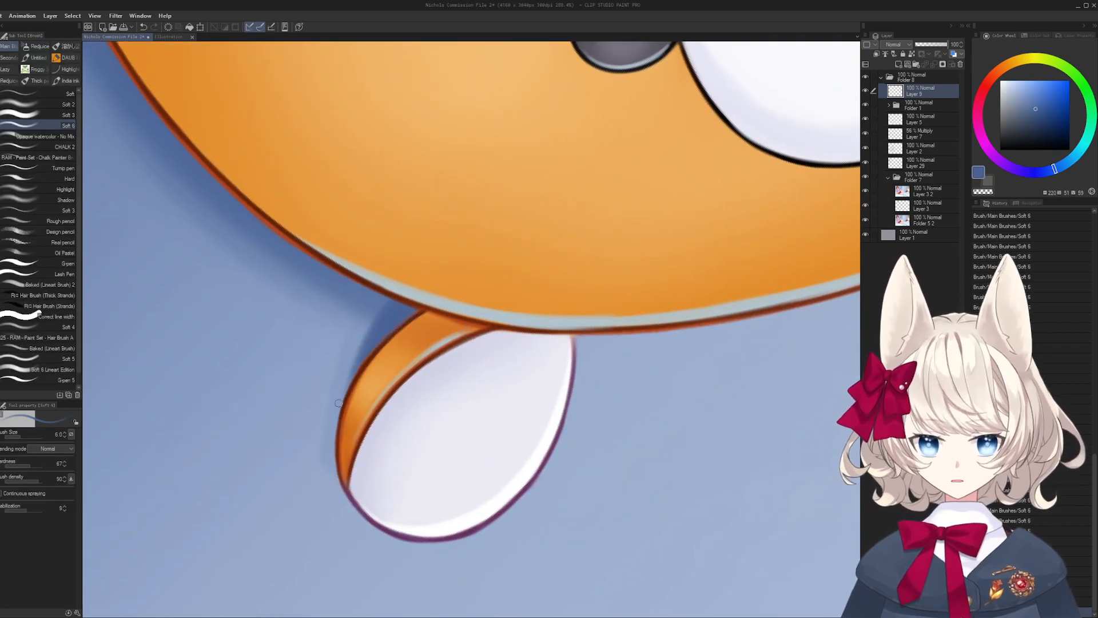
{"action": "left_click_drag", "start_coordinate": [454, 330], "coordinate": [470, 301]}
{"action": "left_click", "coordinate": [470, 302], "text": "alt"}
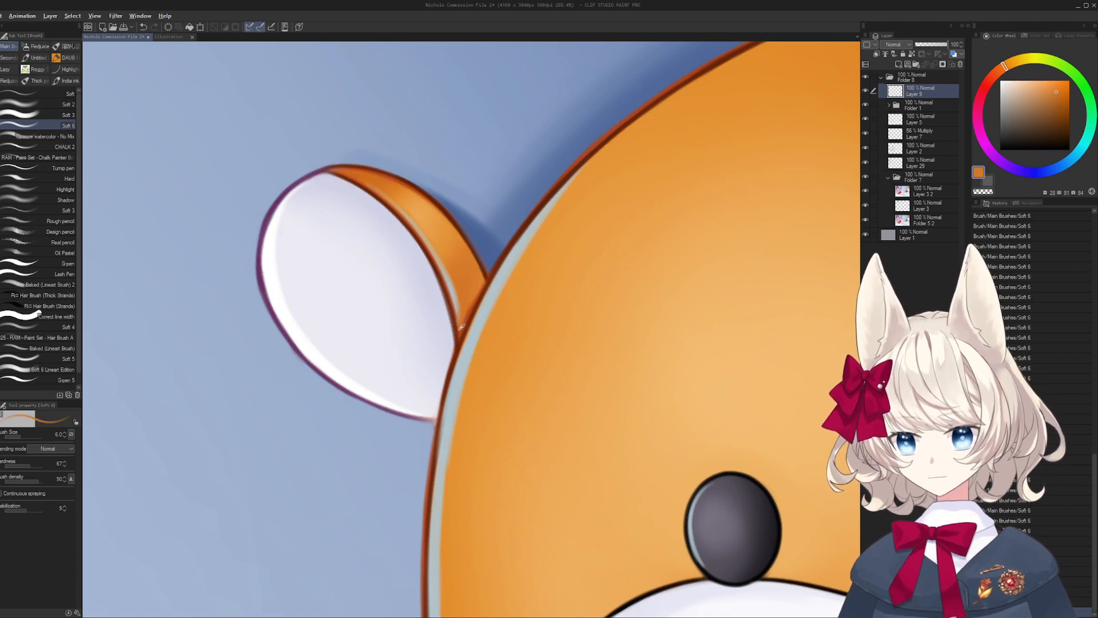
- Smooth the outer edge at the tip of the top plush's ear with sampled background blue at brush size 12
{"action": "mouse_move", "coordinate": [532, 403]}
{"action": "left_mouse_down"}
{"action": "mouse_move", "coordinate": [435, 380]}
{"action": "mouse_move", "coordinate": [451, 401]}
{"action": "mouse_move", "coordinate": [405, 396]}
{"action": "mouse_move", "coordinate": [379, 324]}
{"action": "left_mouse_up"}
{"action": "left_click", "coordinate": [433, 379], "text": "alt"}
{"action": "left_click", "coordinate": [403, 372], "text": "alt"}
{"action": "left_click", "coordinate": [366, 374], "text": "alt"}
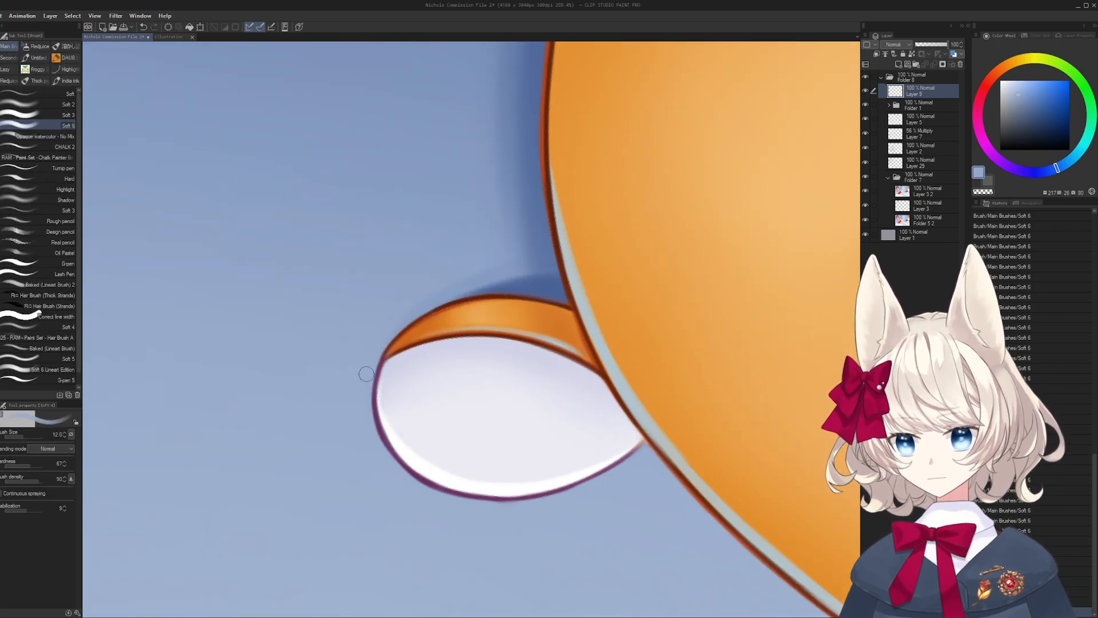
- Rework the purple outline of the top plush's white ear, undoing unsatisfactory strokes, and trim its outer edge with sampled background blue
{"action": "left_click_drag", "start_coordinate": [353, 423], "coordinate": [372, 404]}
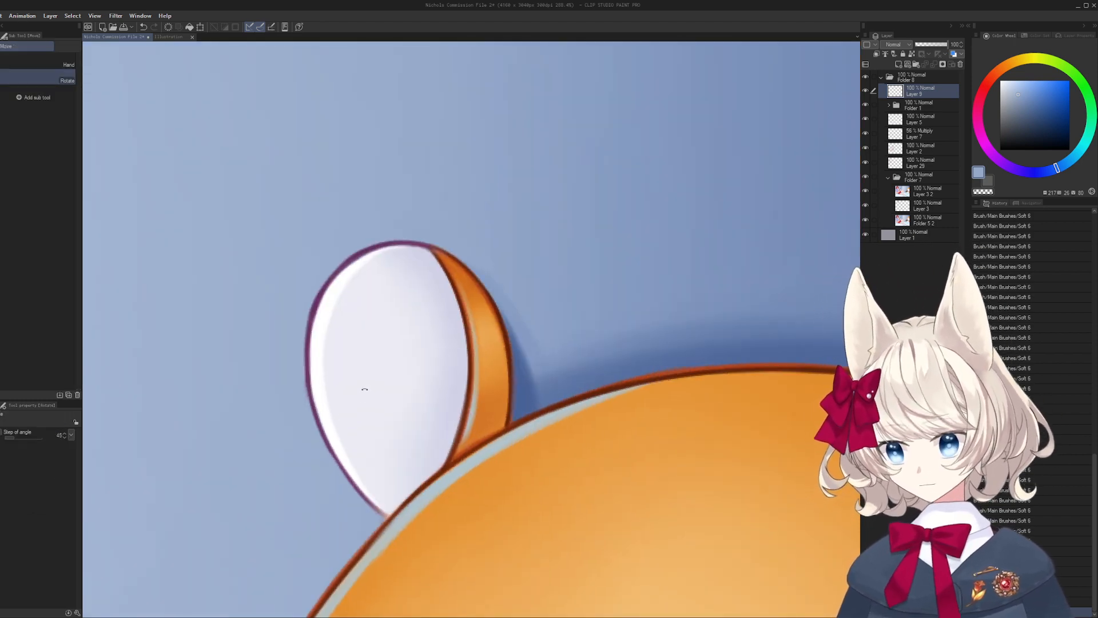
{"action": "scroll", "coordinate": [363, 280], "scroll_direction": "up", "scroll_amount": 2}
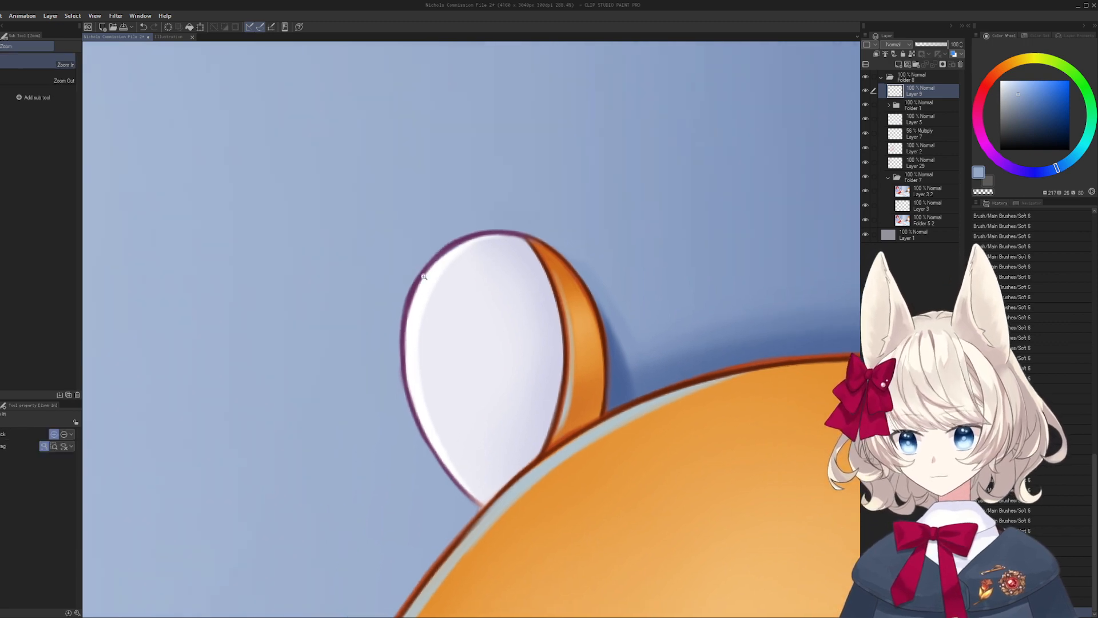
{"action": "left_click", "coordinate": [418, 300], "text": "alt"}
{"action": "key", "text": "ctrl+z"}
{"action": "left_click_drag", "start_coordinate": [400, 388], "coordinate": [429, 267]}
{"action": "key", "text": "ctrl+z"}
{"action": "left_click", "coordinate": [396, 309], "text": "alt"}
{"action": "left_click_drag", "start_coordinate": [402, 313], "coordinate": [434, 253]}
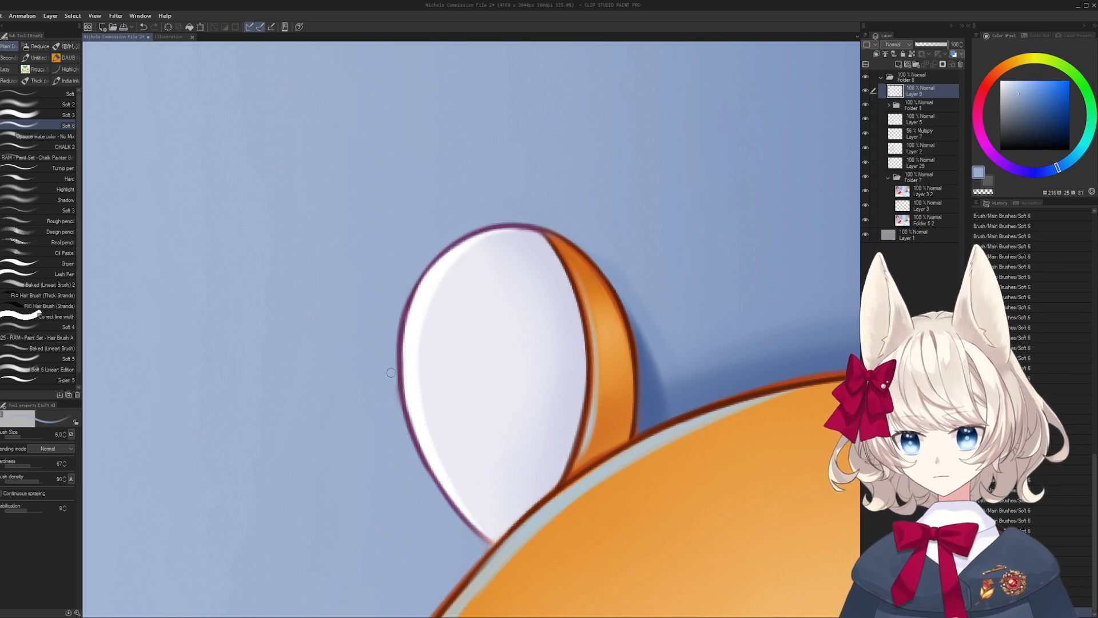
- Re-ink the lower outer outline of the top plush's white ear with purple sampled from its nose outline at brush size 5
{"action": "left_click_drag", "start_coordinate": [390, 372], "coordinate": [331, 387]}
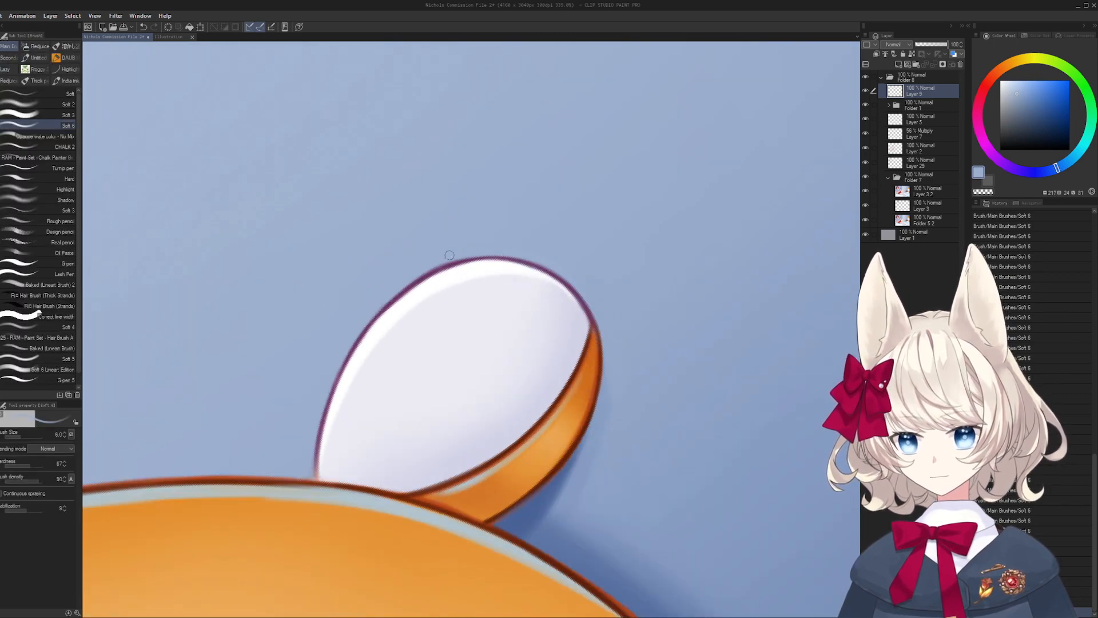
{"action": "scroll", "coordinate": [449, 255], "scroll_direction": "down", "scroll_amount": 5}
{"action": "scroll", "coordinate": [474, 395], "scroll_direction": "up", "scroll_amount": 9}
{"action": "left_click", "coordinate": [487, 324], "text": "alt"}
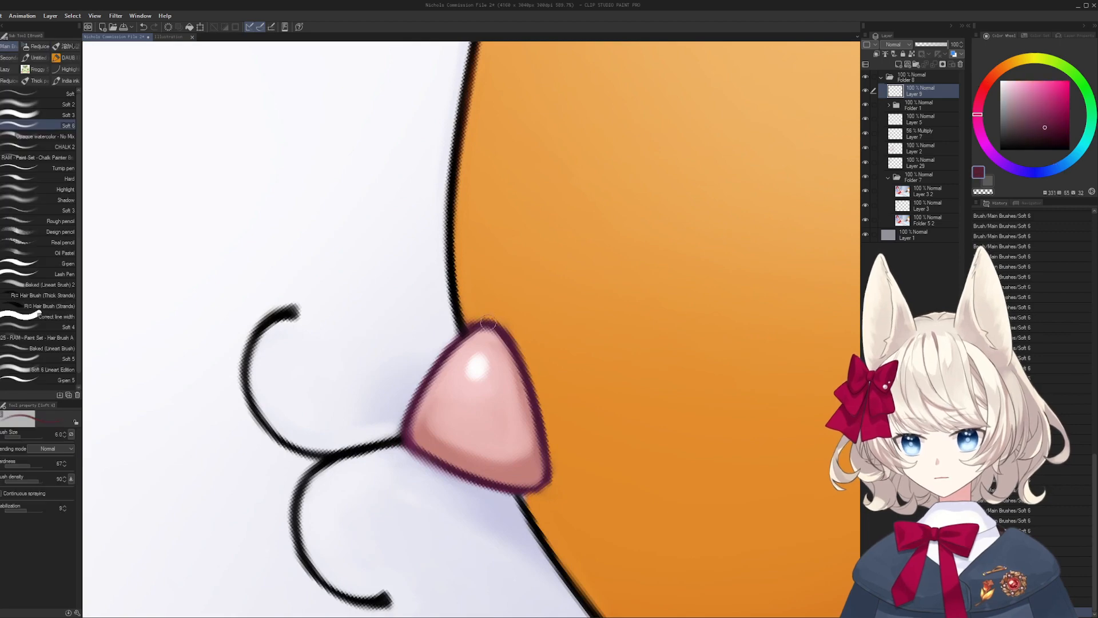
{"action": "scroll", "coordinate": [488, 323], "scroll_direction": "down", "scroll_amount": 6}
{"action": "scroll", "coordinate": [348, 431], "scroll_direction": "up", "scroll_amount": 4}
{"action": "key", "text": "bracketleft"}
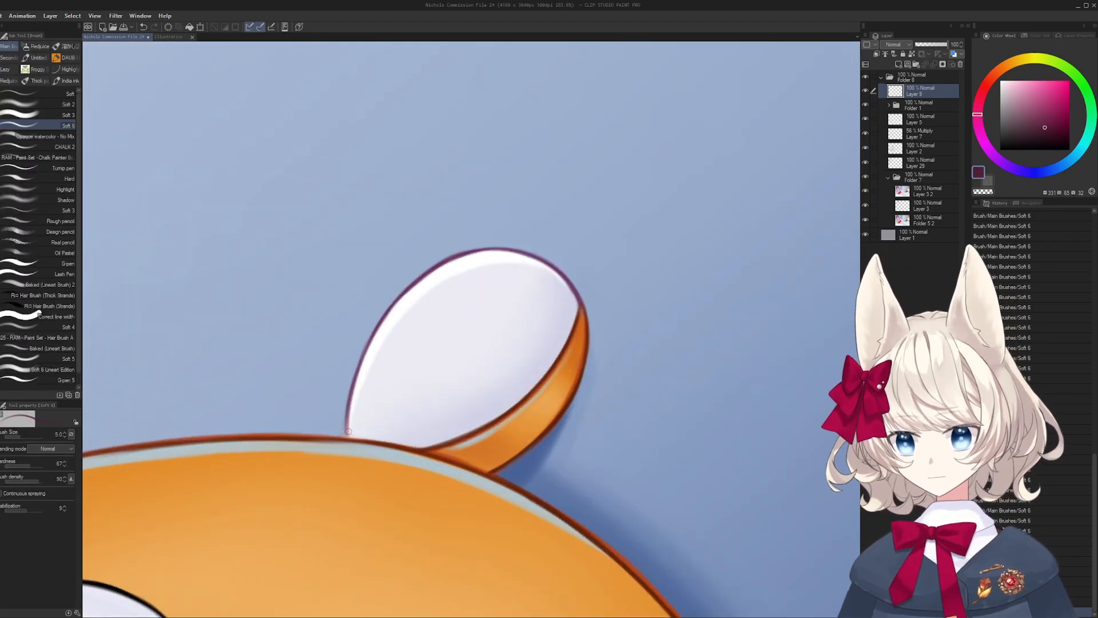
{"action": "left_click_drag", "start_coordinate": [348, 431], "coordinate": [364, 366]}
{"action": "key", "text": "ctrl+z"}
{"action": "key", "text": "ctrl+z"}
{"action": "left_click_drag", "start_coordinate": [346, 439], "coordinate": [393, 309]}
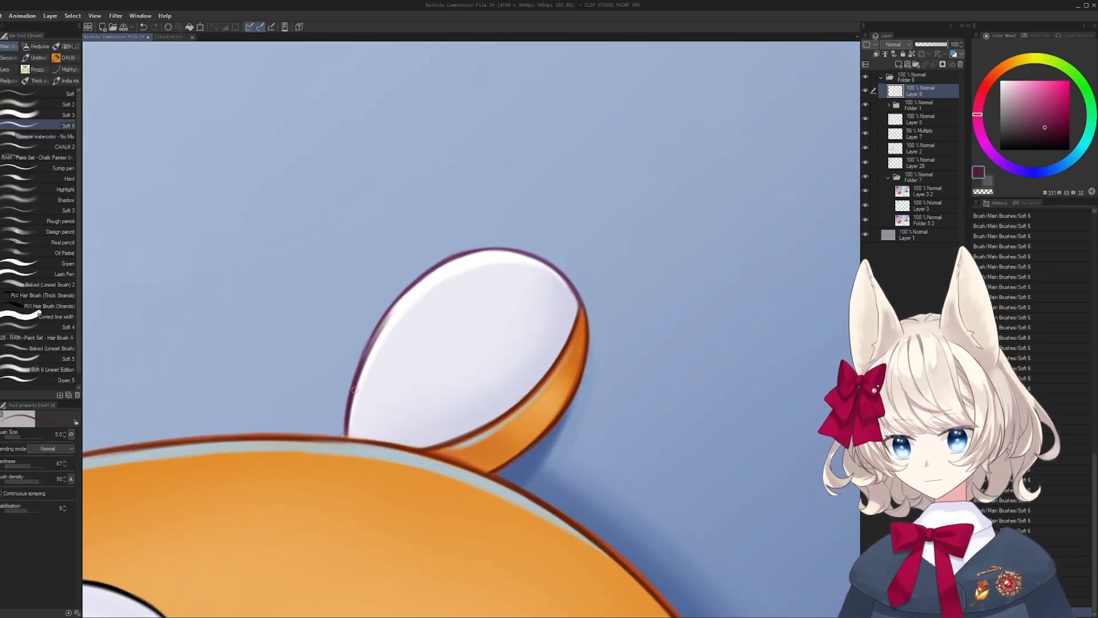
- Refine the purple outline around the upper curve of the white ear, undoing unsatisfactory strokes along the way
{"action": "key", "text": "ctrl+z"}
{"action": "left_click_drag", "start_coordinate": [351, 393], "coordinate": [396, 298]}
{"action": "key", "text": "r"}
{"action": "left_click_drag", "start_coordinate": [362, 372], "coordinate": [436, 260]}
{"action": "key", "text": "ctrl+z"}
{"action": "key", "text": "bracketleft"}
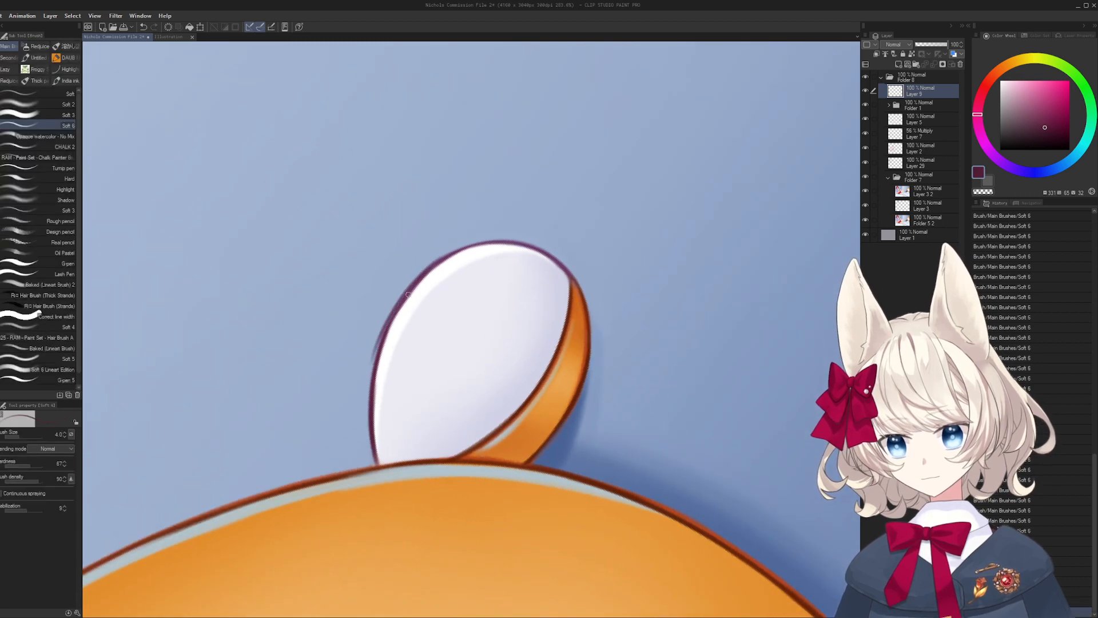
{"action": "key", "text": "r"}
{"action": "left_click_drag", "start_coordinate": [408, 294], "coordinate": [404, 321]}
{"action": "key", "text": "r"}
{"action": "mouse_move", "coordinate": [439, 258]}
{"action": "left_mouse_down"}
{"action": "mouse_move", "coordinate": [464, 225]}
{"action": "mouse_move", "coordinate": [402, 295]}
{"action": "left_mouse_up"}
{"action": "key", "text": "ctrl+z"}
{"action": "key", "text": "ctrl+z"}
{"action": "left_click_drag", "start_coordinate": [482, 227], "coordinate": [509, 225]}
{"action": "left_click_drag", "start_coordinate": [451, 244], "coordinate": [509, 226]}
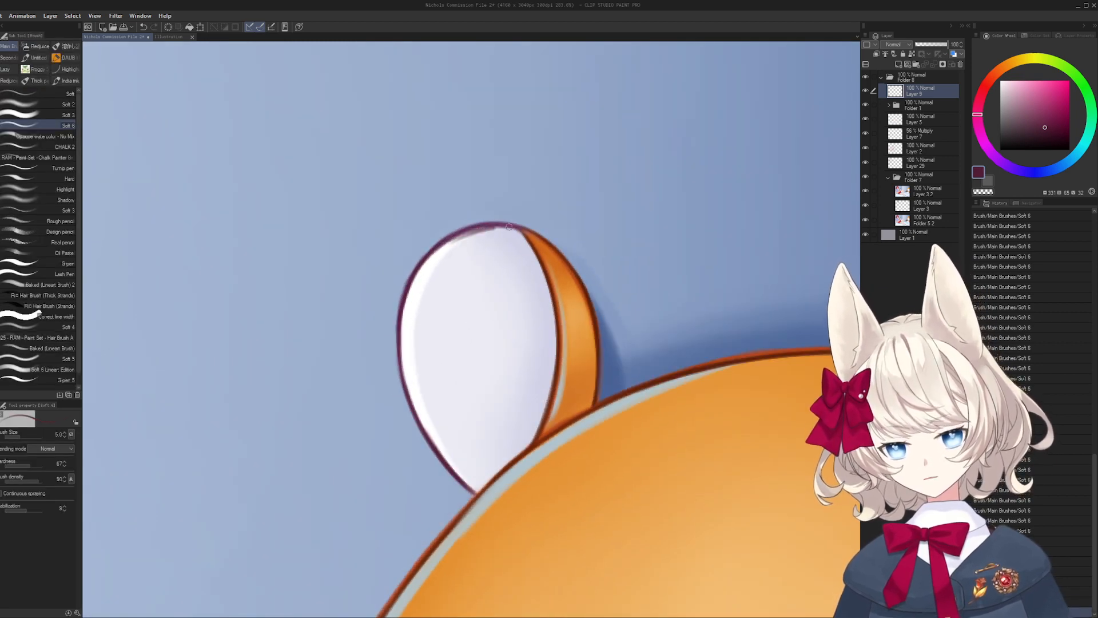
- Touch up the rim highlight on the top plush's head beneath the ear with sampled grey-blue at brush size 7
{"action": "key", "text": "r"}
{"action": "left_click_drag", "start_coordinate": [610, 233], "coordinate": [632, 277]}
{"action": "key", "text": "space"}
{"action": "mouse_move", "coordinate": [458, 427]}
{"action": "left_mouse_down"}
{"action": "mouse_move", "coordinate": [559, 253]}
{"action": "mouse_move", "coordinate": [514, 277]}
{"action": "left_mouse_up"}
{"action": "left_click", "coordinate": [507, 268], "text": "alt"}
{"action": "left_click", "coordinate": [507, 286], "text": "alt"}
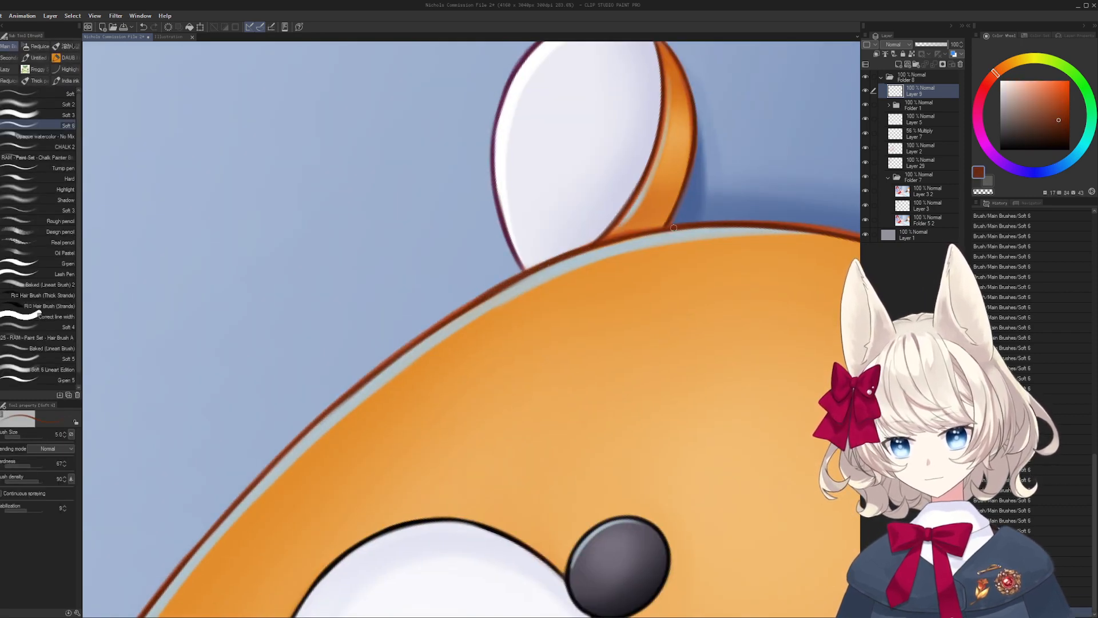
{"action": "left_click", "coordinate": [502, 295], "text": "alt"}
{"action": "left_click_drag", "start_coordinate": [423, 337], "coordinate": [578, 254]}
{"action": "key", "text": "ctrl+z"}
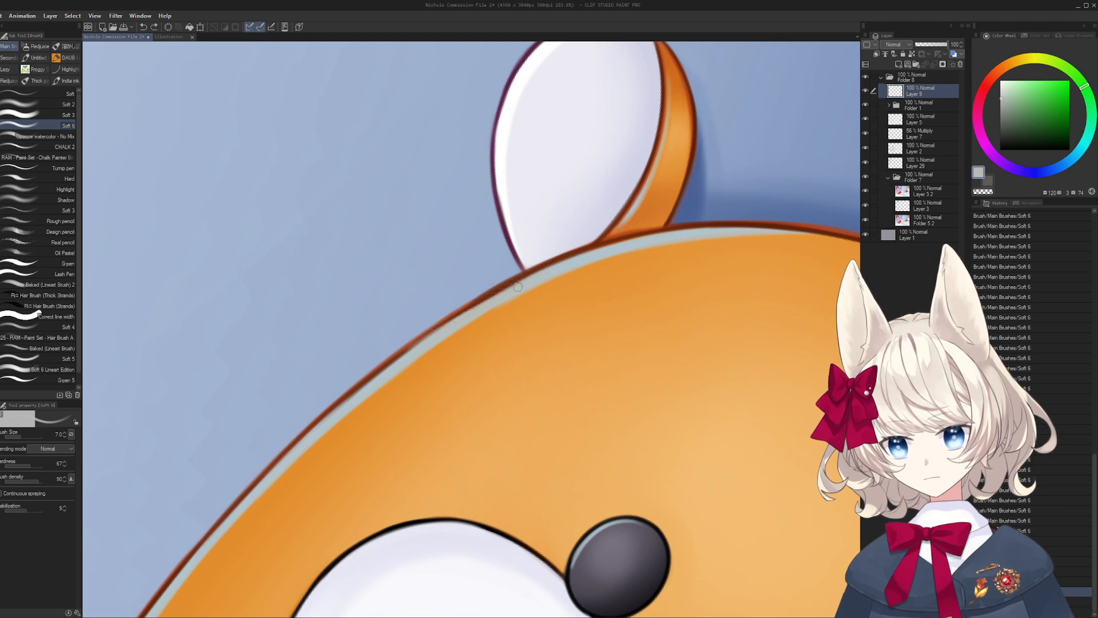
{"action": "left_click", "coordinate": [623, 245], "text": "alt"}
{"action": "left_click_drag", "start_coordinate": [454, 321], "coordinate": [618, 245]}
- Compare the artwork with Folder 7 hidden and shown, and touch up the background shadow between the pink ear and orange head with sampled blue
{"action": "key", "text": "ctrl+space"}
{"action": "mouse_move", "coordinate": [615, 247]}
{"action": "left_mouse_down"}
{"action": "mouse_move", "coordinate": [506, 350]}
{"action": "mouse_move", "coordinate": [507, 336]}
{"action": "left_mouse_up"}
{"action": "key", "text": "ctrl+at"}
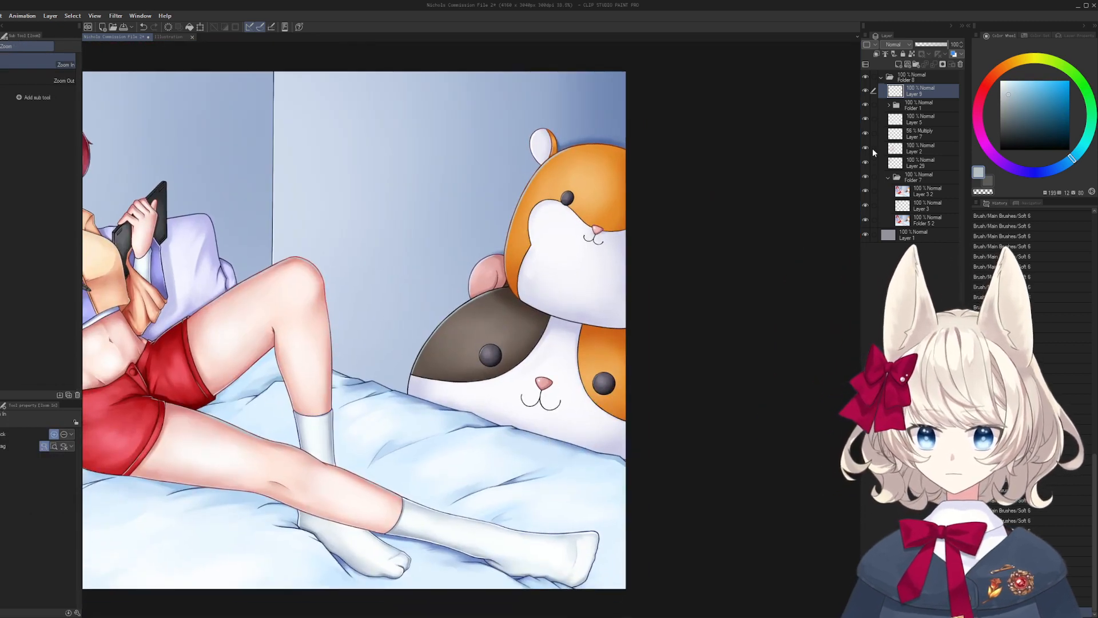
{"action": "left_click", "coordinate": [865, 177]}
{"action": "left_click", "coordinate": [864, 176]}
{"action": "left_click_drag", "start_coordinate": [477, 297], "coordinate": [529, 319]}
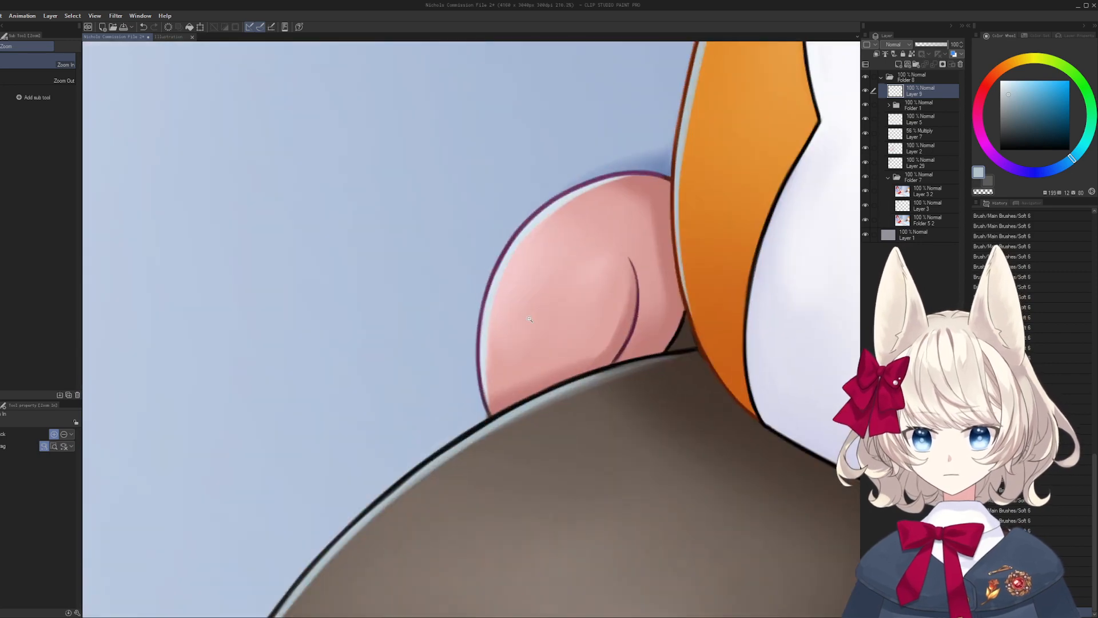
{"action": "left_click_drag", "start_coordinate": [555, 233], "coordinate": [250, 224]}
{"action": "left_click_drag", "start_coordinate": [585, 206], "coordinate": [568, 341]}
{"action": "left_click_drag", "start_coordinate": [328, 240], "coordinate": [339, 243]}
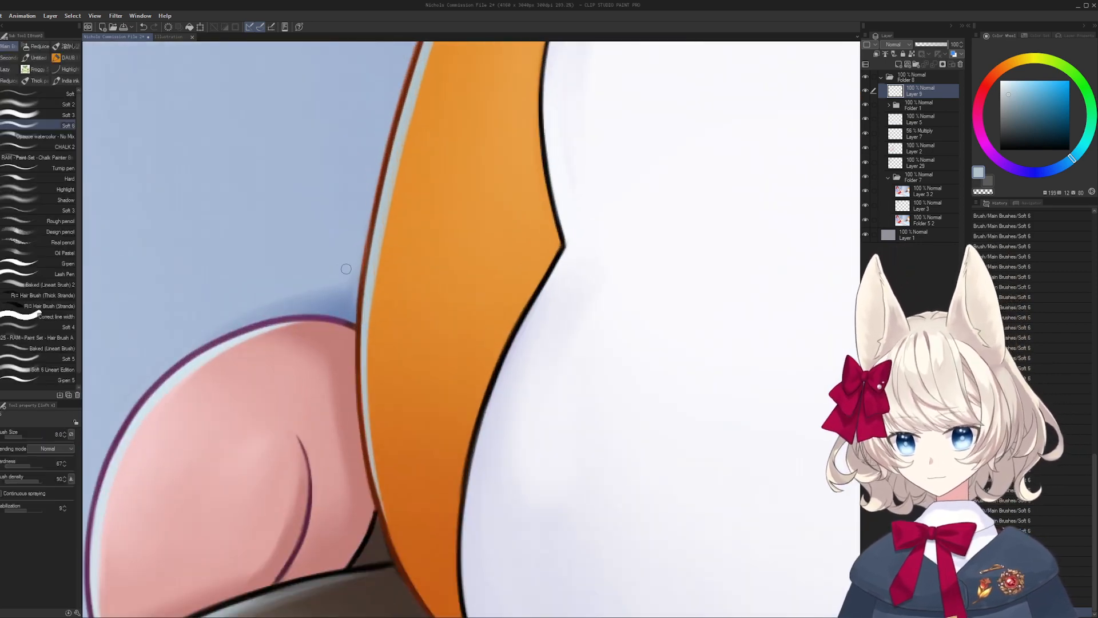
{"action": "left_click", "coordinate": [345, 306], "text": "alt"}
{"action": "mouse_move", "coordinate": [346, 285]}
{"action": "left_mouse_down"}
{"action": "mouse_move", "coordinate": [335, 294]}
{"action": "mouse_move", "coordinate": [345, 285]}
{"action": "left_mouse_up"}
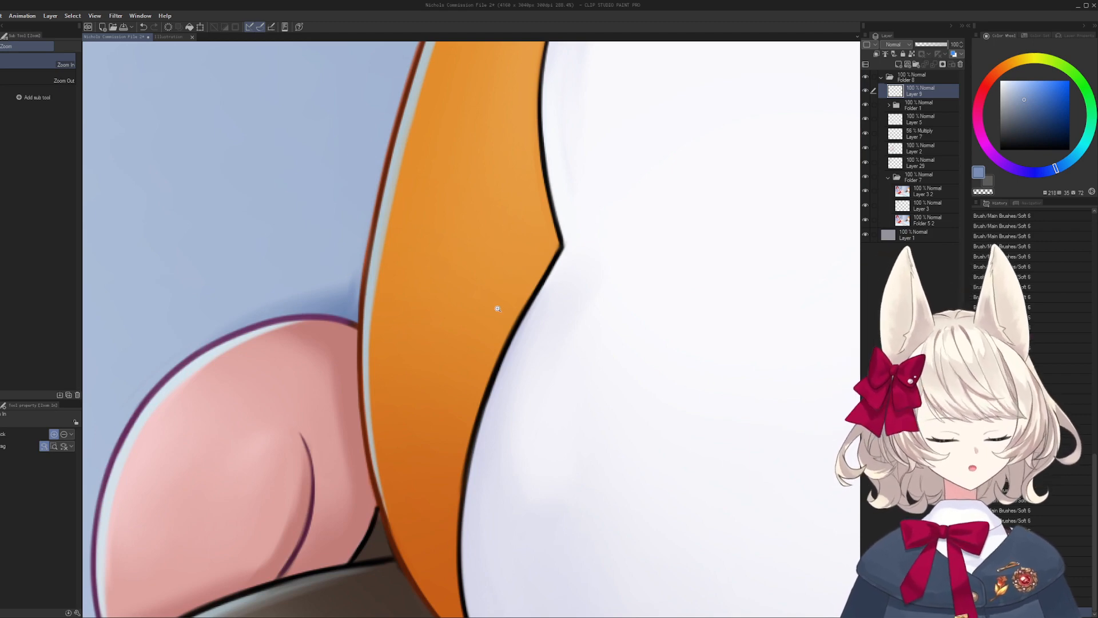
- Refine the outline of the top plush's pink nose with dark purple sampled from it at brush size 3
{"action": "mouse_move", "coordinate": [543, 318]}
{"action": "left_mouse_down"}
{"action": "mouse_move", "coordinate": [335, 366]}
{"action": "mouse_move", "coordinate": [288, 366]}
{"action": "left_mouse_up"}
{"action": "left_click_drag", "start_coordinate": [434, 344], "coordinate": [489, 342]}
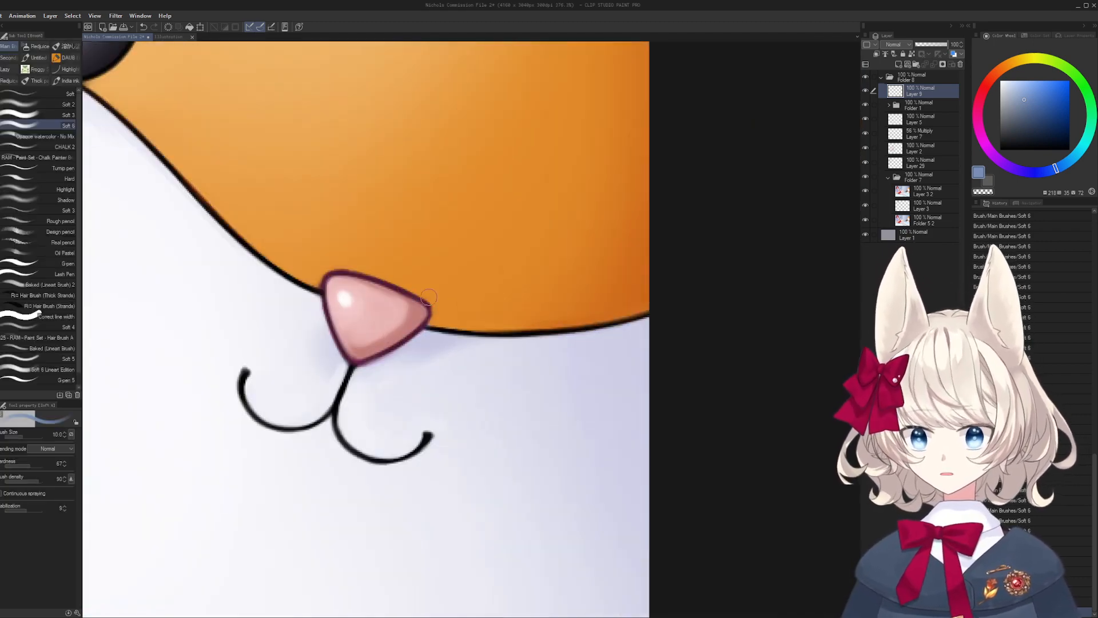
{"action": "left_click", "coordinate": [427, 298], "text": "alt"}
{"action": "key", "text": "bracketleft"}
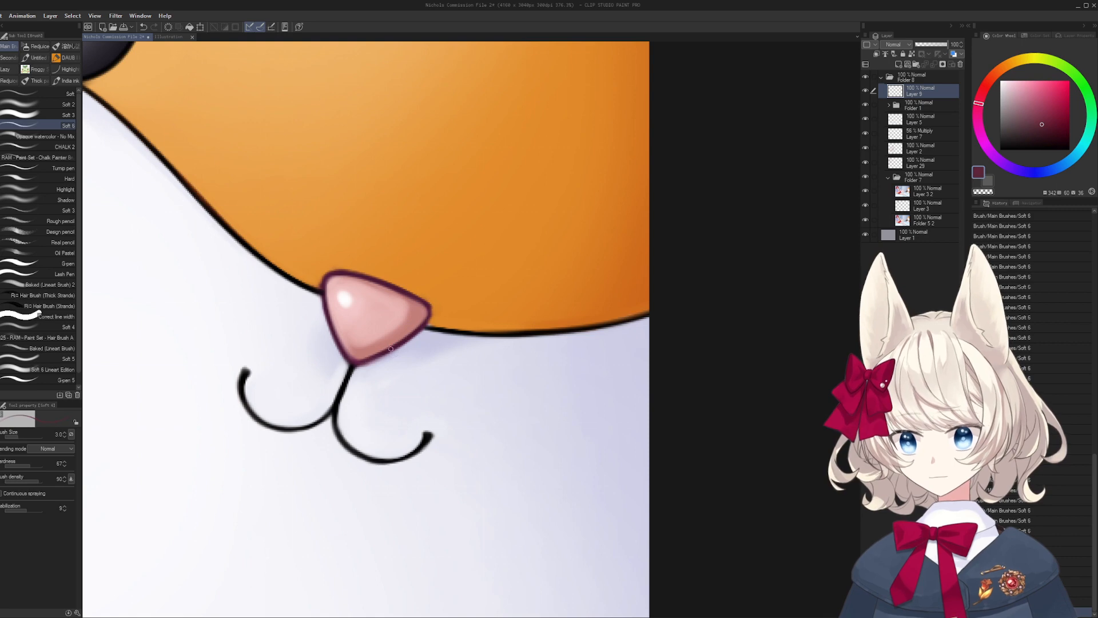
{"action": "key", "text": "ctrl+space"}
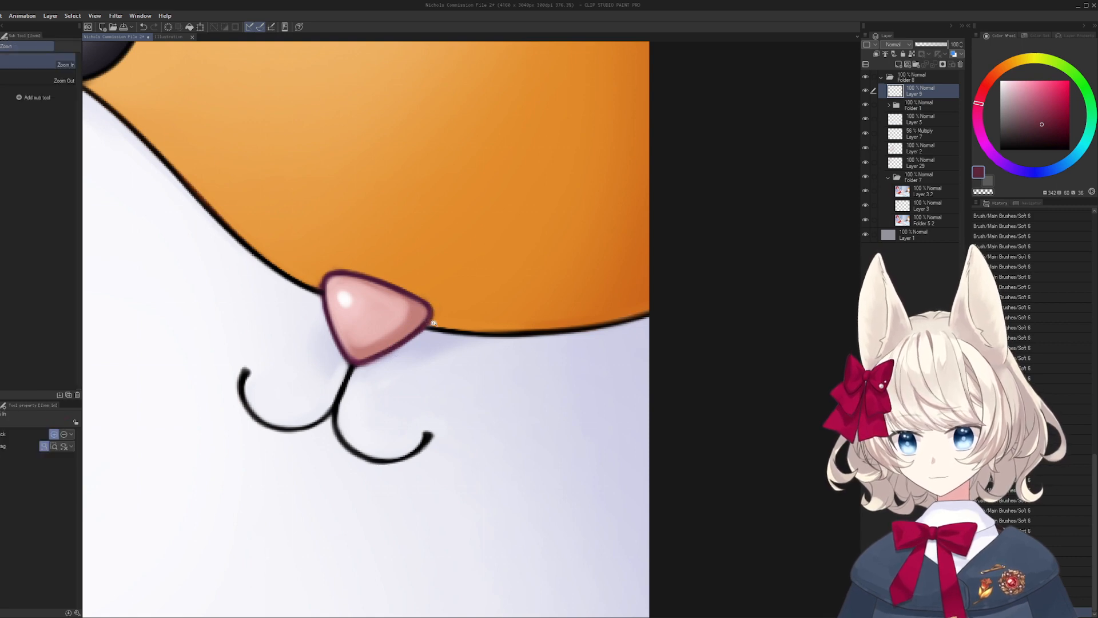
- Touch up the outline of the top plush's orange cheek where it overlaps the grey plush, using sampled reddish brown
{"action": "left_click_drag", "start_coordinate": [430, 315], "coordinate": [355, 326]}
{"action": "left_click_drag", "start_coordinate": [349, 348], "coordinate": [616, 246]}
{"action": "left_click_drag", "start_coordinate": [342, 397], "coordinate": [510, 315]}
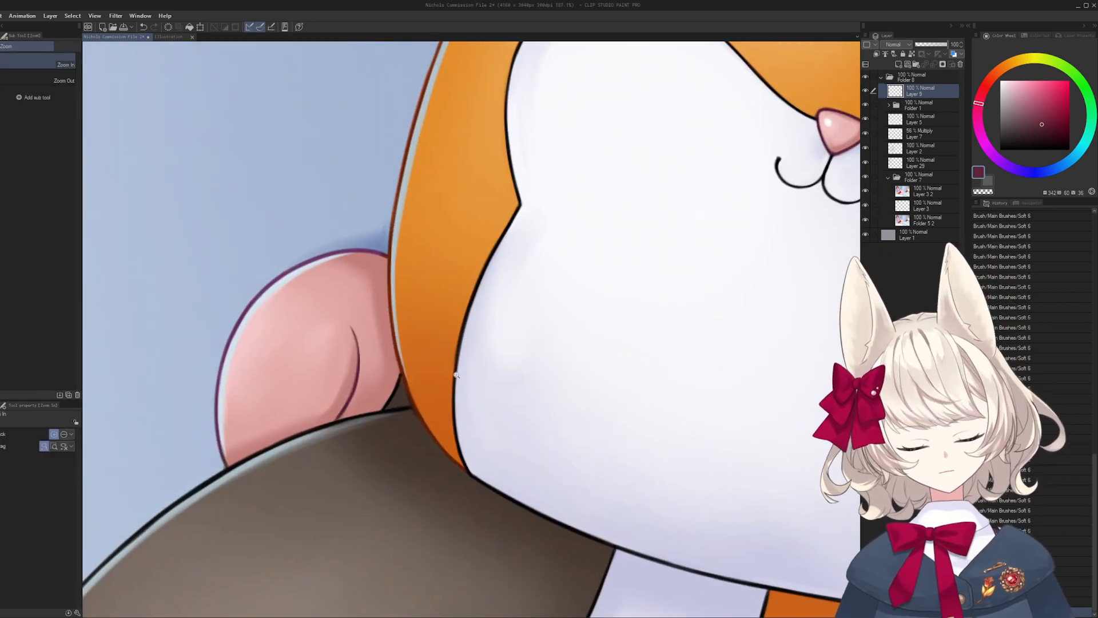
{"action": "left_click_drag", "start_coordinate": [265, 374], "coordinate": [456, 296]}
{"action": "key", "text": "shift+space"}
{"action": "left_click_drag", "start_coordinate": [618, 287], "coordinate": [476, 473]}
{"action": "mouse_move", "coordinate": [476, 473]}
{"action": "left_mouse_down"}
{"action": "mouse_move", "coordinate": [478, 313]}
{"action": "mouse_move", "coordinate": [500, 313]}
{"action": "mouse_move", "coordinate": [452, 294]}
{"action": "mouse_move", "coordinate": [464, 317]}
{"action": "mouse_move", "coordinate": [472, 312]}
{"action": "left_mouse_up"}
{"action": "key", "text": "ctrl+space"}
{"action": "left_click", "coordinate": [475, 307], "text": "alt"}
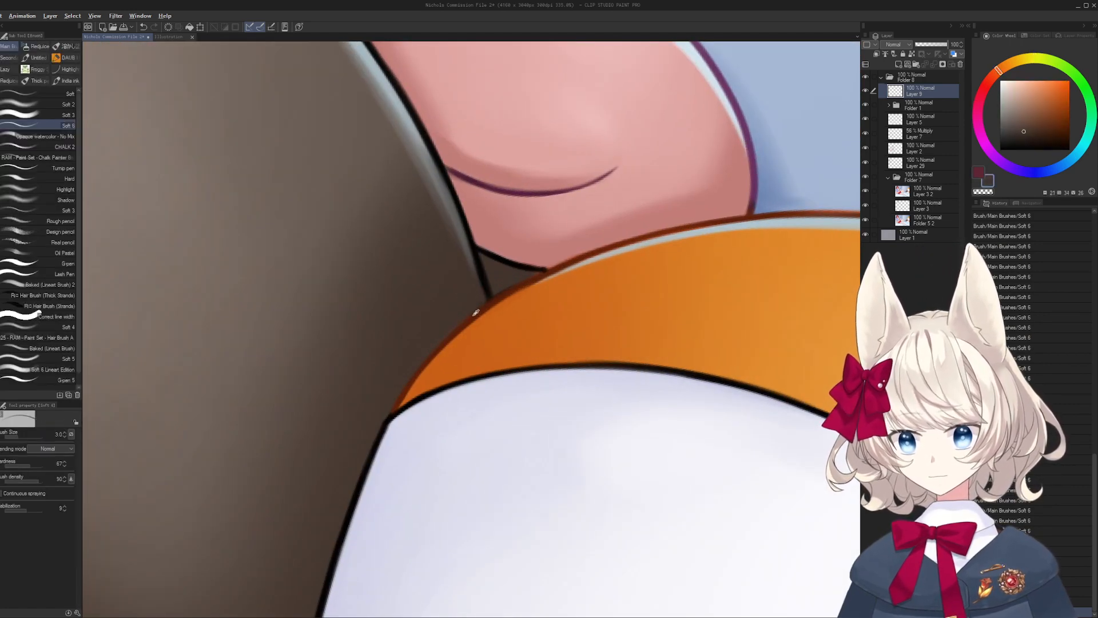
{"action": "left_click", "coordinate": [475, 313], "text": "alt"}
{"action": "key", "text": "shift+space"}
{"action": "left_click_drag", "start_coordinate": [529, 286], "coordinate": [534, 323]}
{"action": "key", "text": "x"}
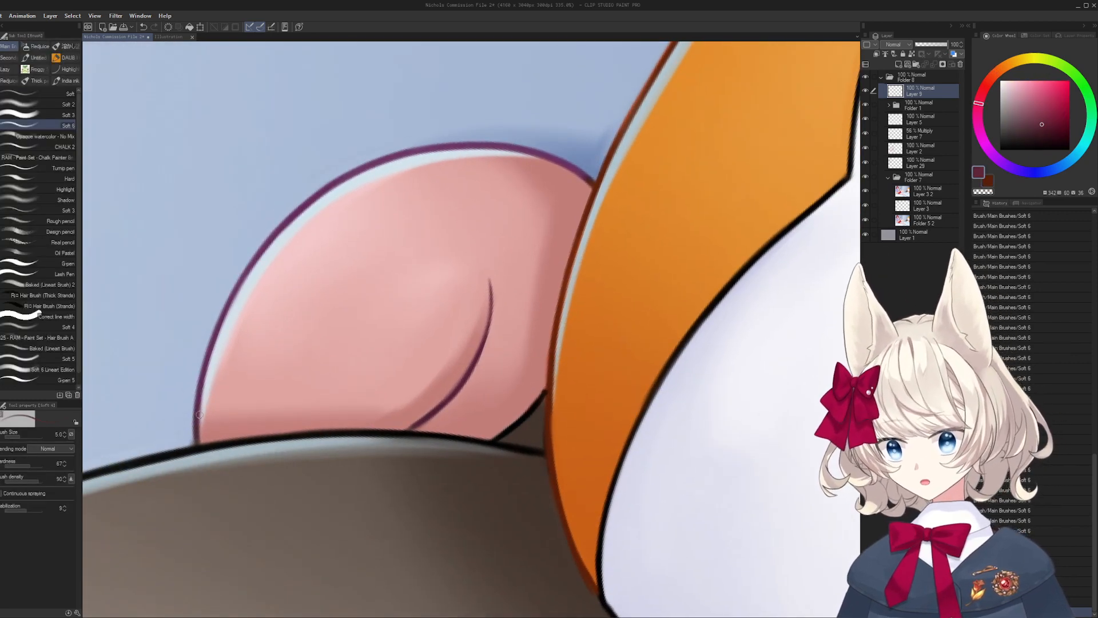
- Try to rework the purple outline along the outer curve of the bottom plush's pink ear with a smaller brush
{"action": "key", "text": "shift+space"}
{"action": "mouse_move", "coordinate": [321, 206]}
{"action": "left_mouse_down"}
{"action": "mouse_move", "coordinate": [353, 223]}
{"action": "mouse_move", "coordinate": [487, 184]}
{"action": "left_mouse_up"}
{"action": "key", "text": "["}
{"action": "key", "text": "ctrl+z"}
{"action": "key", "text": "ctrl+z"}
{"action": "mouse_move", "coordinate": [398, 204]}
{"action": "left_mouse_down"}
{"action": "mouse_move", "coordinate": [481, 184]}
{"action": "mouse_move", "coordinate": [528, 191]}
{"action": "left_mouse_up"}
{"action": "key", "text": "ctrl+z"}
{"action": "key", "text": "ctrl+space"}
{"action": "left_click_drag", "start_coordinate": [370, 241], "coordinate": [351, 274]}
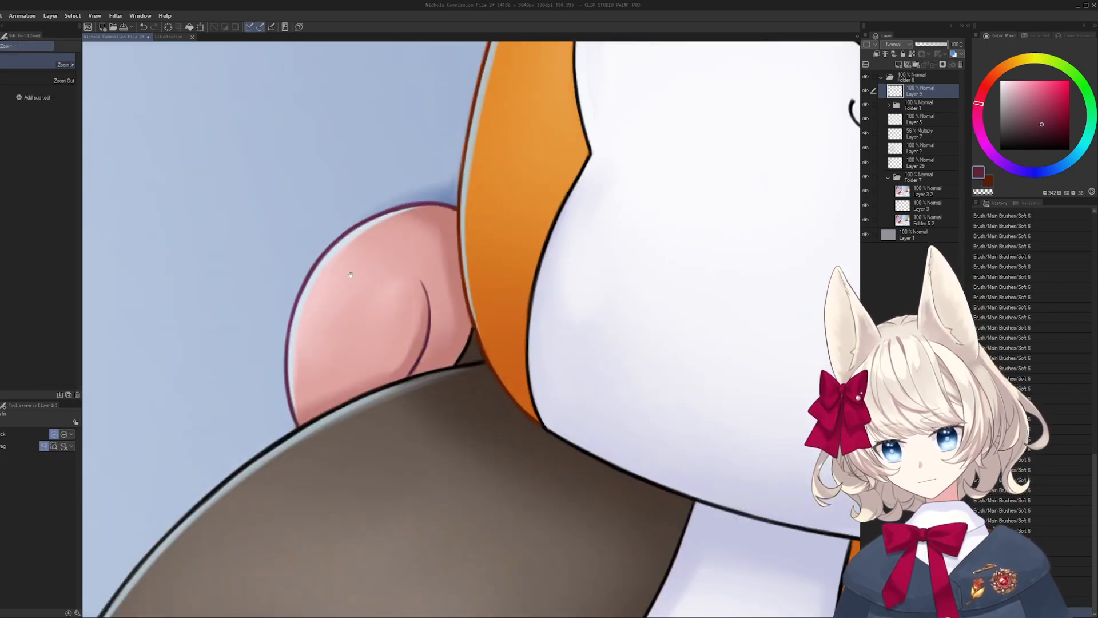
- Clean the boundary line between the bottom plush's grey-brown patch and white face with sampled brown at brush size 7
{"action": "key", "text": "space"}
{"action": "mouse_move", "coordinate": [203, 587]}
{"action": "left_mouse_down"}
{"action": "mouse_move", "coordinate": [426, 369]}
{"action": "mouse_move", "coordinate": [417, 242]}
{"action": "left_mouse_up"}
{"action": "mouse_move", "coordinate": [407, 417]}
{"action": "left_mouse_down"}
{"action": "mouse_move", "coordinate": [122, 350]}
{"action": "mouse_move", "coordinate": [359, 484]}
{"action": "mouse_move", "coordinate": [341, 469]}
{"action": "left_mouse_up"}
{"action": "key", "text": "shift+space"}
{"action": "key", "text": "space"}
{"action": "key", "text": "ctrl+space"}
{"action": "mouse_move", "coordinate": [443, 377]}
{"action": "left_mouse_down"}
{"action": "mouse_move", "coordinate": [439, 333]}
{"action": "mouse_move", "coordinate": [457, 312]}
{"action": "left_mouse_up"}
{"action": "left_click", "coordinate": [446, 324], "text": "alt"}
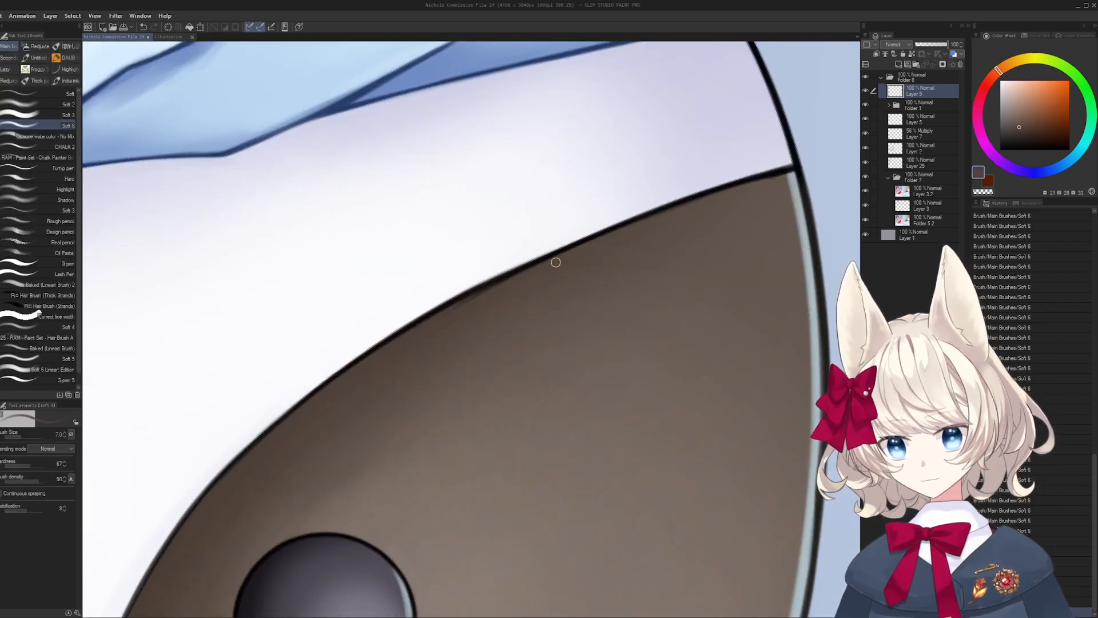
{"action": "left_click_drag", "start_coordinate": [509, 280], "coordinate": [455, 301]}
{"action": "key", "text": "ctrl+space"}
{"action": "left_click_drag", "start_coordinate": [578, 255], "coordinate": [490, 280]}
{"action": "key", "text": "space"}
{"action": "mouse_move", "coordinate": [272, 378]}
{"action": "left_mouse_down"}
{"action": "mouse_move", "coordinate": [616, 290]}
{"action": "mouse_move", "coordinate": [496, 355]}
{"action": "mouse_move", "coordinate": [341, 366]}
{"action": "mouse_move", "coordinate": [441, 400]}
{"action": "left_mouse_up"}
{"action": "key", "text": "shift+space"}
{"action": "key", "text": "ctrl+space"}
{"action": "key", "text": "space"}
- Create a new raster layer above Layer 9 and set its blending mode to Multiply
{"action": "left_click", "coordinate": [898, 65]}
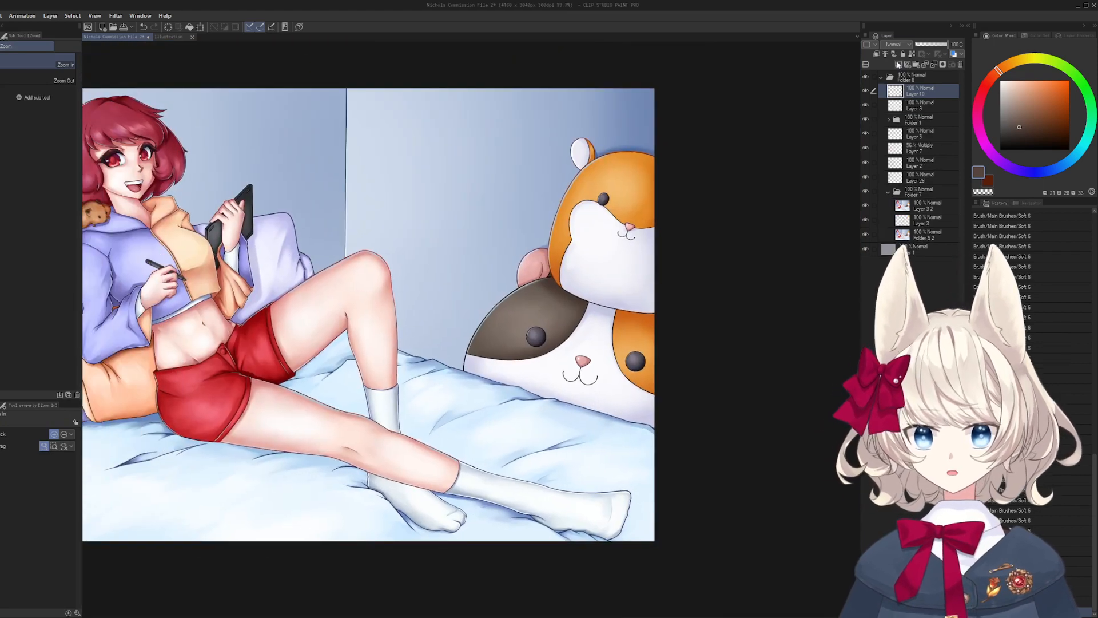
{"action": "left_click_drag", "start_coordinate": [668, 191], "coordinate": [528, 167]}
{"action": "key", "text": "ctrl+space"}
{"action": "left_click_drag", "start_coordinate": [437, 258], "coordinate": [491, 257]}
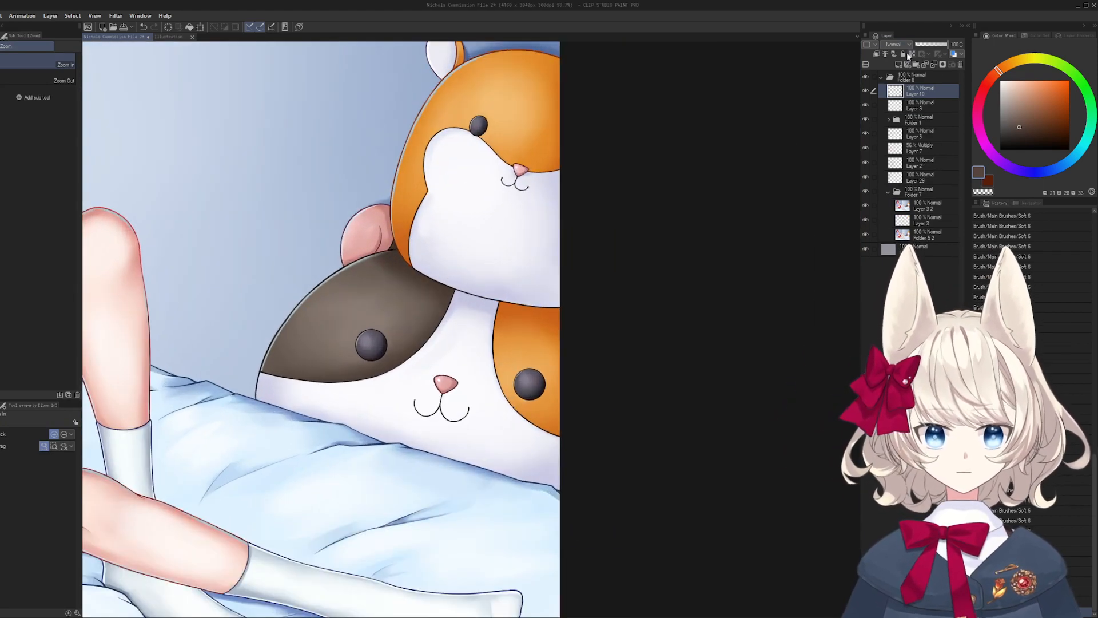
- Paint the top plush's cast shadow across the bottom plush's grey, white and orange patches with sampled pale lavender
{"action": "left_click", "coordinate": [549, 300], "text": "alt"}
{"action": "key", "text": "shift+space"}
{"action": "mouse_move", "coordinate": [560, 314]}
{"action": "left_mouse_down"}
{"action": "mouse_move", "coordinate": [527, 409]}
{"action": "mouse_move", "coordinate": [394, 403]}
{"action": "mouse_move", "coordinate": [518, 340]}
{"action": "mouse_move", "coordinate": [589, 324]}
{"action": "mouse_move", "coordinate": [408, 273]}
{"action": "mouse_move", "coordinate": [372, 355]}
{"action": "left_mouse_up"}
{"action": "key", "text": "shift+space"}
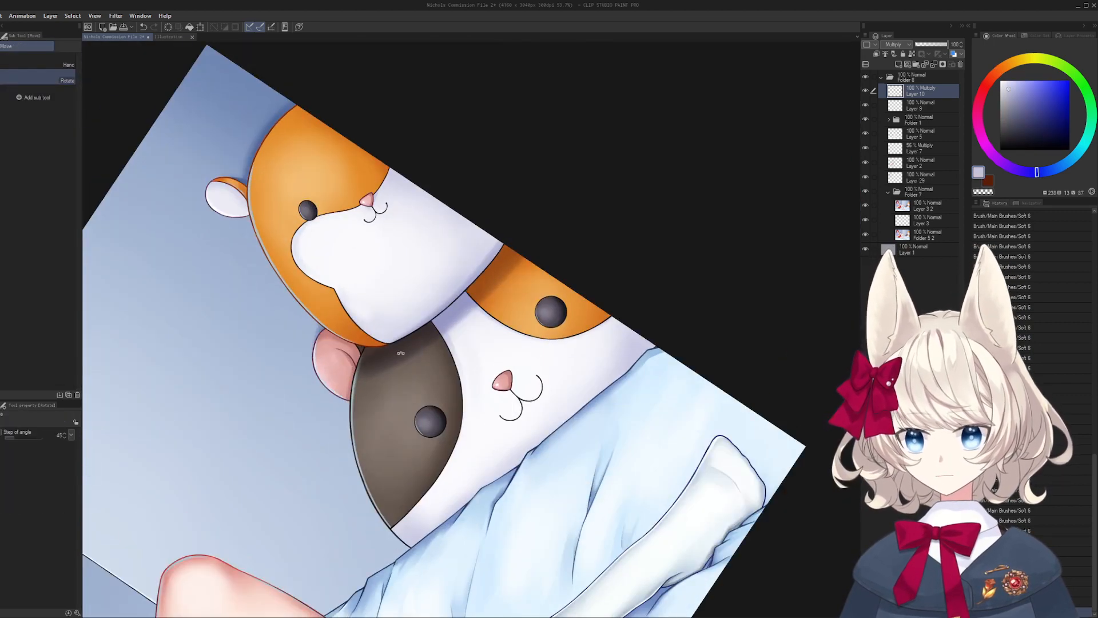
{"action": "key", "text": "shift+space"}
{"action": "mouse_move", "coordinate": [573, 301]}
{"action": "left_mouse_down"}
{"action": "mouse_move", "coordinate": [399, 354]}
{"action": "mouse_move", "coordinate": [383, 336]}
{"action": "left_mouse_up"}
{"action": "key", "text": "space"}
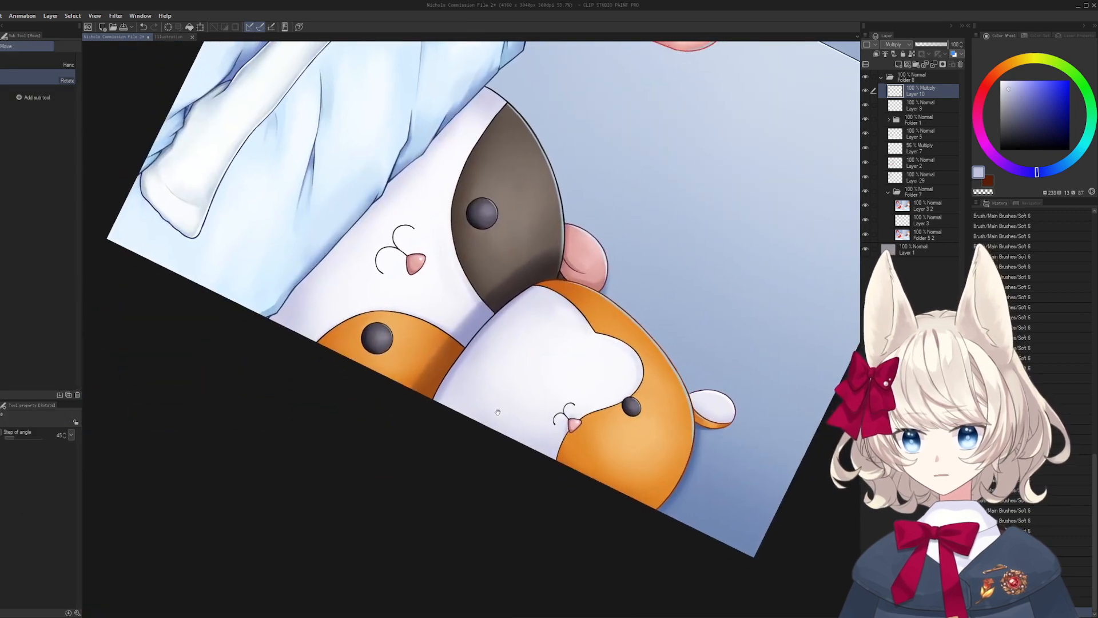
{"action": "key", "text": "e"}
{"action": "key", "text": "ctrl+at"}
{"action": "key", "text": "b"}
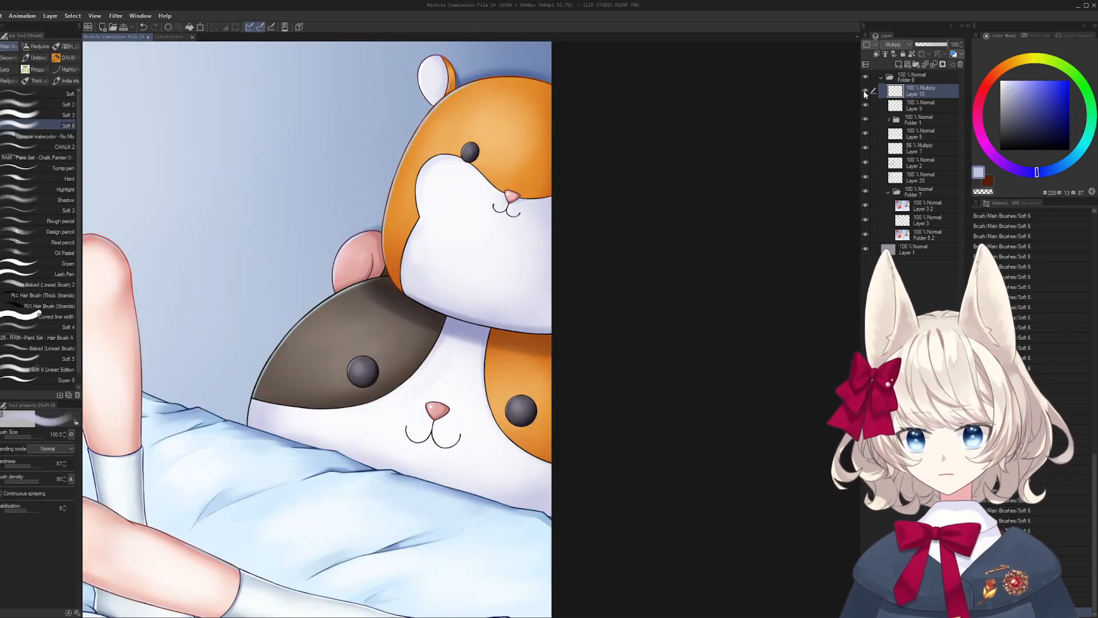
- Paint lavender shading along the bottom plush's base where it rests on the bedding, undoing unsatisfactory strokes
{"action": "key", "text": "h"}
{"action": "key", "text": "h"}
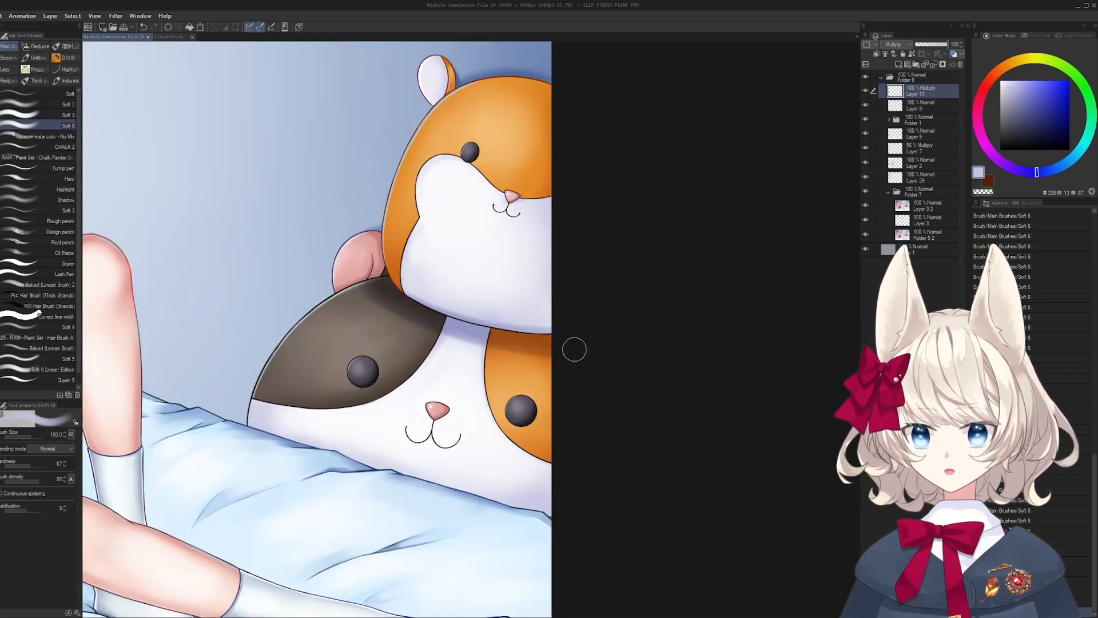
{"action": "key", "text": "shift+space"}
{"action": "mouse_move", "coordinate": [574, 348]}
{"action": "left_mouse_down"}
{"action": "mouse_move", "coordinate": [635, 292]}
{"action": "mouse_move", "coordinate": [496, 364]}
{"action": "mouse_move", "coordinate": [715, 311]}
{"action": "left_mouse_up"}
{"action": "mouse_move", "coordinate": [452, 367]}
{"action": "left_mouse_down"}
{"action": "mouse_move", "coordinate": [735, 303]}
{"action": "mouse_move", "coordinate": [741, 274]}
{"action": "left_mouse_up"}
{"action": "key", "text": "ctrl+z"}
{"action": "key", "text": "ctrl+z"}
{"action": "key", "text": "ctrl+z"}
- Soften the upper edge of the bottom plush's base shading with the Soft eraser at size 170
{"action": "key", "text": "e"}
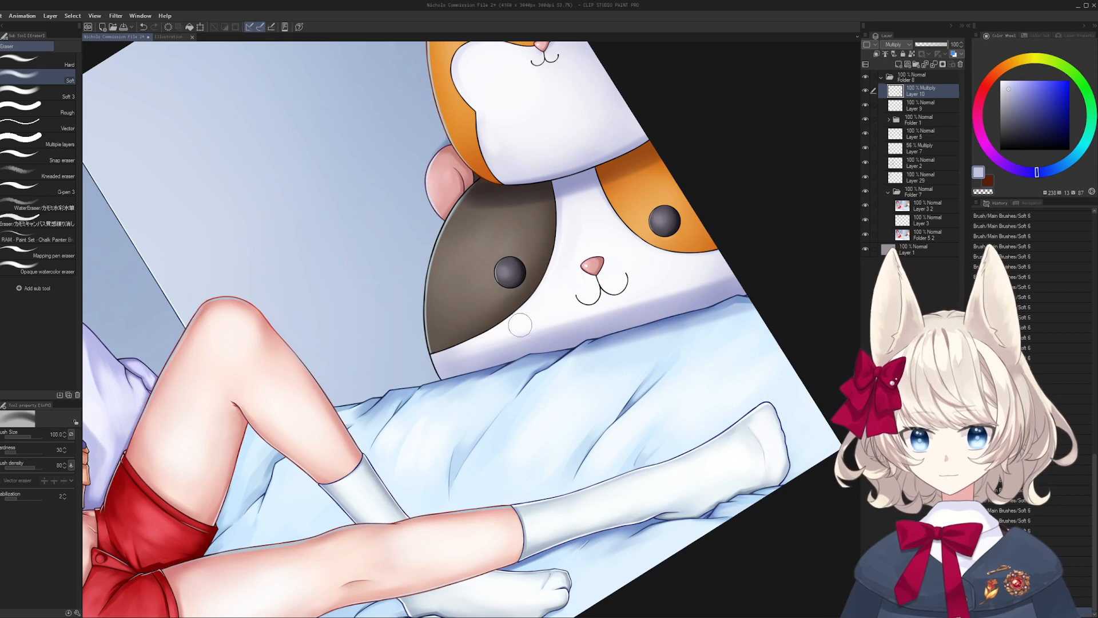
{"action": "key", "text": "bracketright"}
{"action": "key", "text": "bracketright"}
{"action": "key", "text": "bracketright"}
{"action": "left_click_drag", "start_coordinate": [461, 350], "coordinate": [707, 280]}
{"action": "left_click_drag", "start_coordinate": [457, 353], "coordinate": [701, 272]}
{"action": "left_click_drag", "start_coordinate": [442, 344], "coordinate": [781, 257]}
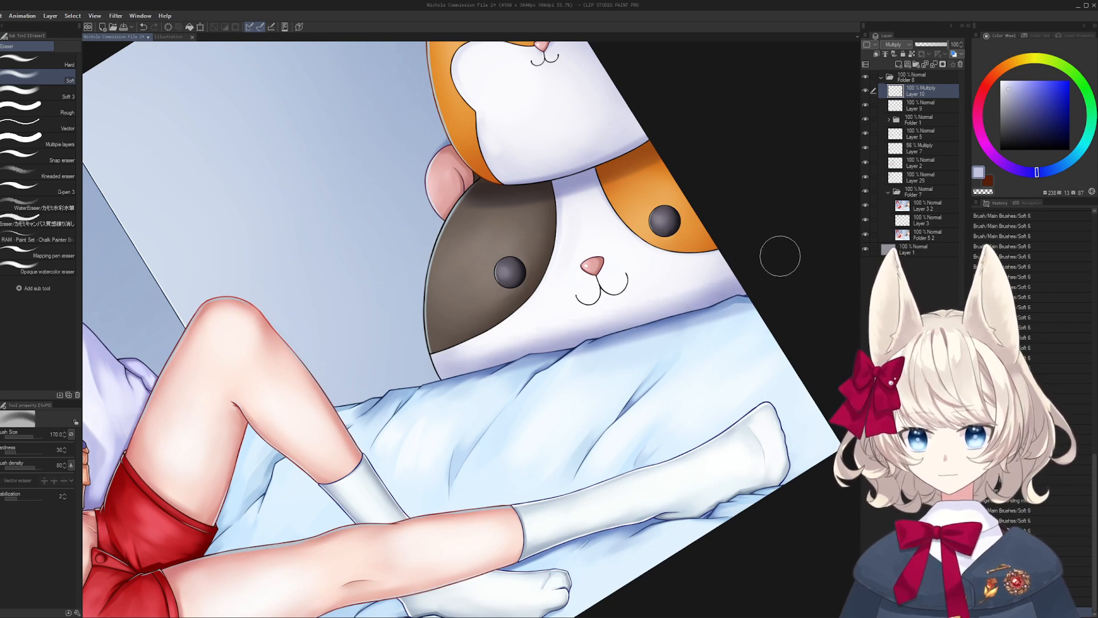
- Reduce the Soft eraser to size 70 and erase the shading spilling onto the bedding from the plush's middle to the canvas edge
{"action": "key", "text": "ctrl+space"}
{"action": "mouse_move", "coordinate": [628, 351]}
{"action": "left_mouse_down"}
{"action": "mouse_move", "coordinate": [613, 328]}
{"action": "mouse_move", "coordinate": [843, 191]}
{"action": "left_mouse_up"}
{"action": "key", "text": "w"}
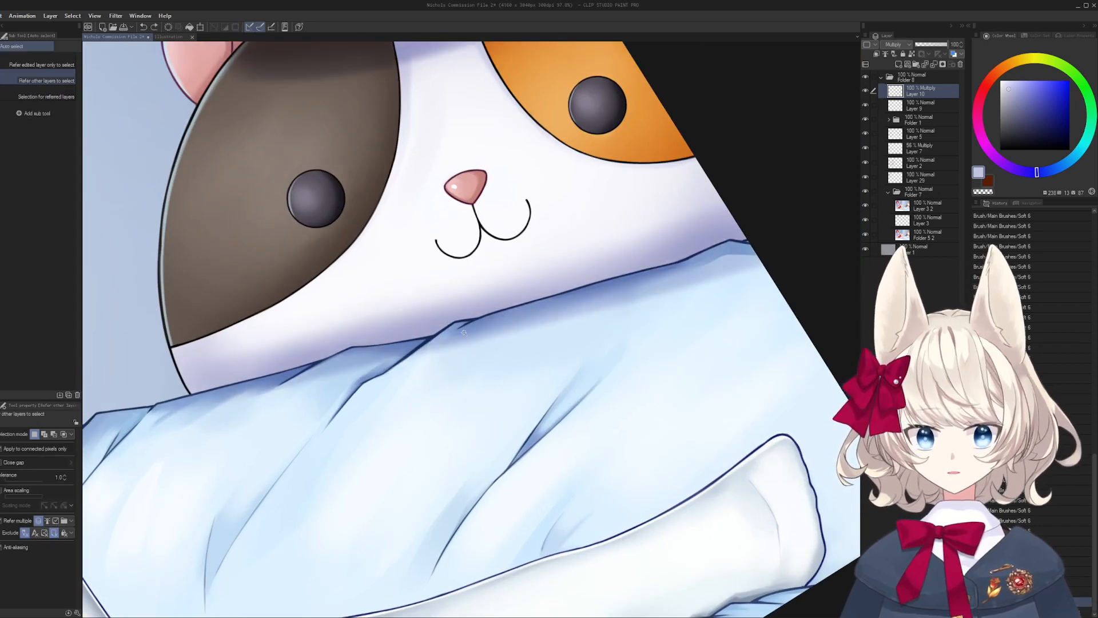
{"action": "key", "text": "r"}
{"action": "key", "text": "e"}
{"action": "key", "text": "bracketleft"}
{"action": "key", "text": "bracketleft"}
{"action": "key", "text": "bracketleft"}
{"action": "key", "text": "bracketleft"}
{"action": "key", "text": "bracketleft"}
{"action": "key", "text": "bracketleft"}
{"action": "key", "text": "bracketleft"}
{"action": "key", "text": "bracketleft"}
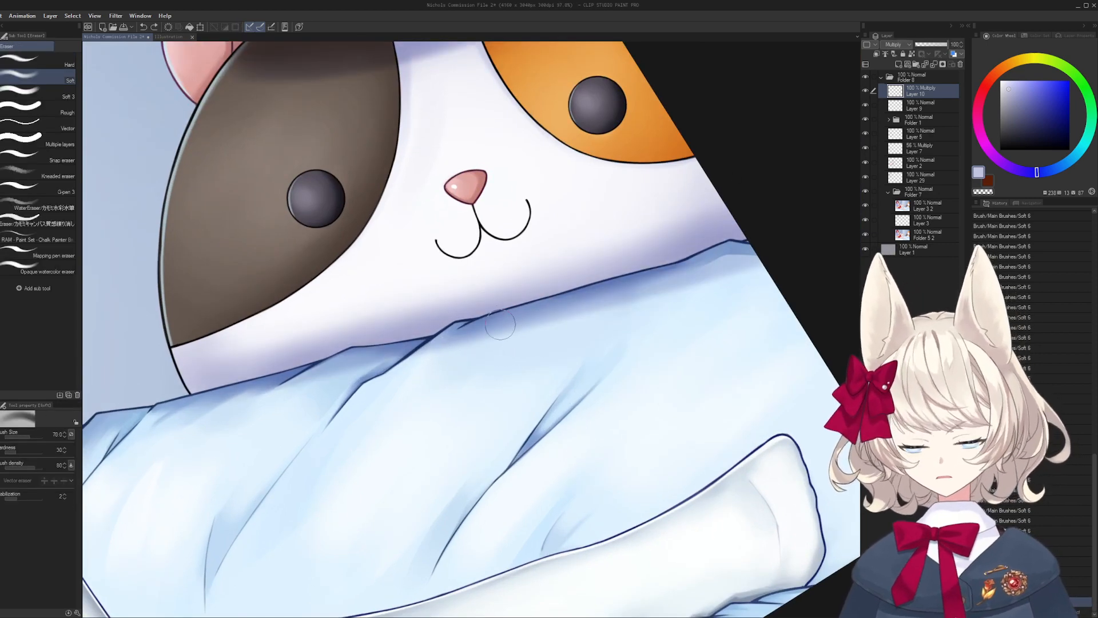
{"action": "mouse_move", "coordinate": [528, 309]}
{"action": "left_mouse_down"}
{"action": "mouse_move", "coordinate": [452, 333]}
{"action": "mouse_move", "coordinate": [752, 246]}
{"action": "left_mouse_up"}
- Erase the remaining shading spill on the bedding folds beneath the bottom plush's grey-patch side with the Soft eraser at size 40
{"action": "key", "text": "bracketright"}
{"action": "key", "text": "bracketright"}
{"action": "key", "text": "bracketright"}
{"action": "key", "text": "bracketright"}
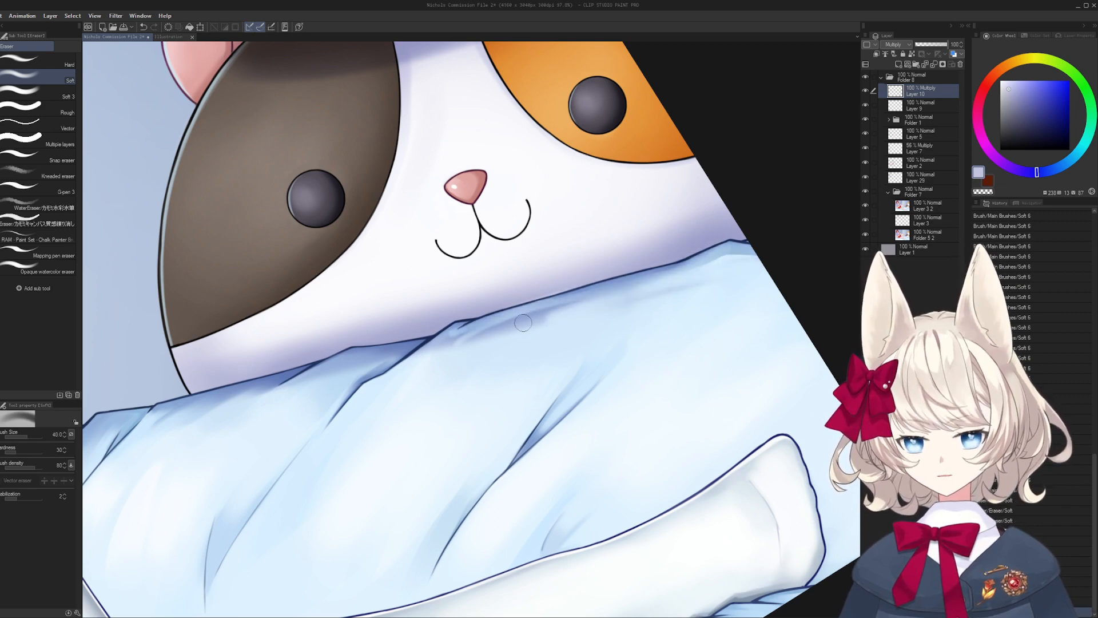
{"action": "key", "text": "m"}
{"action": "key", "text": "e"}
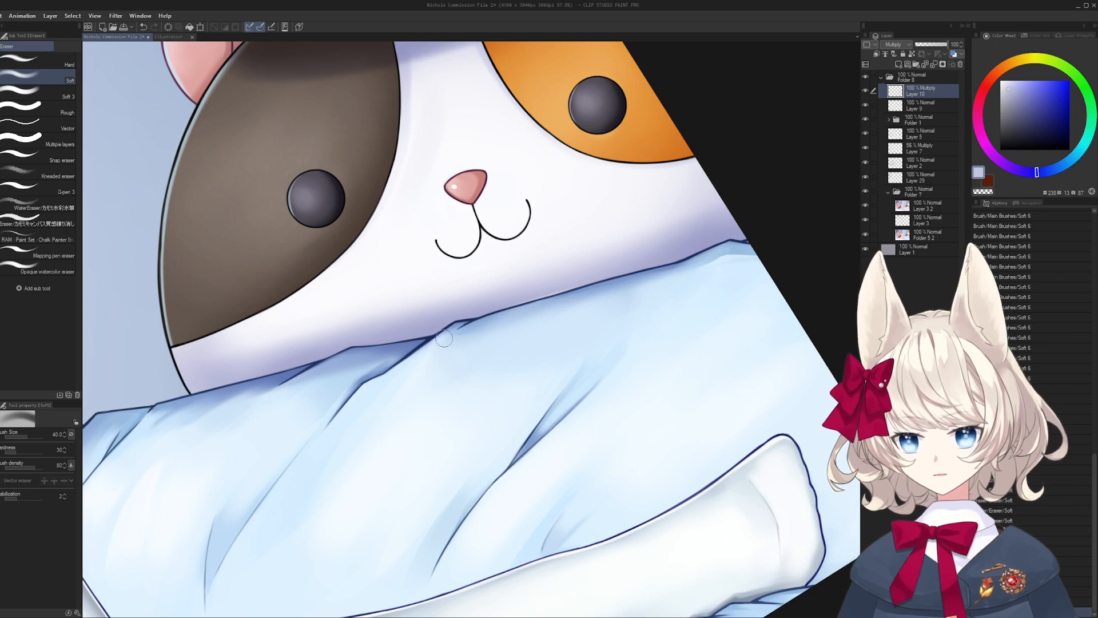
{"action": "mouse_move", "coordinate": [368, 366]}
{"action": "left_mouse_down"}
{"action": "mouse_move", "coordinate": [375, 355]}
{"action": "mouse_move", "coordinate": [279, 394]}
{"action": "left_mouse_up"}
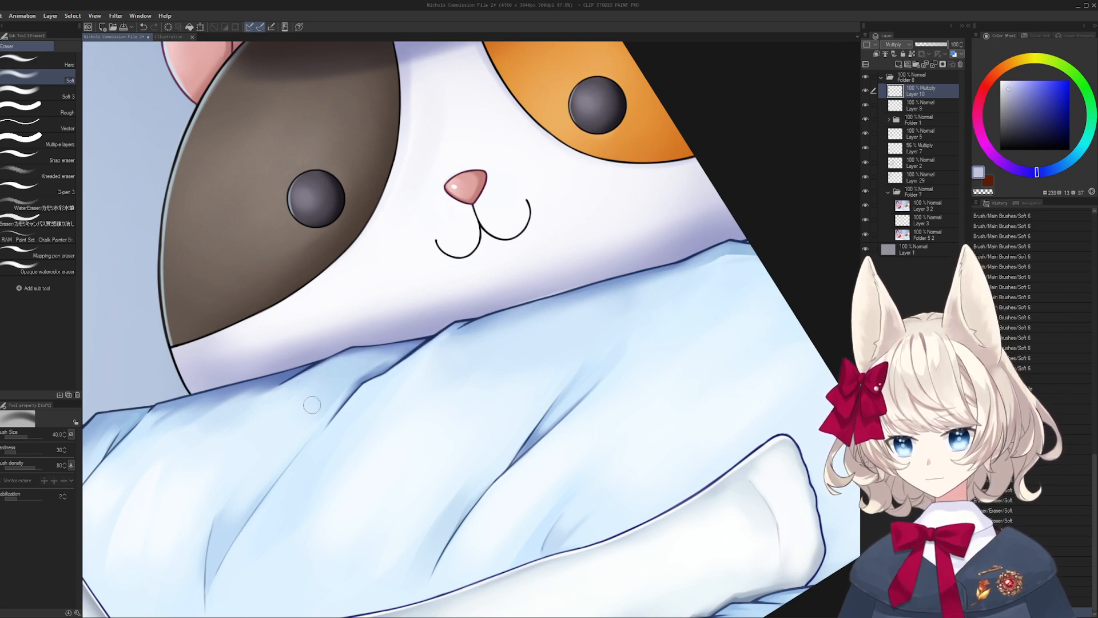
{"action": "left_click_drag", "start_coordinate": [325, 368], "coordinate": [574, 323]}
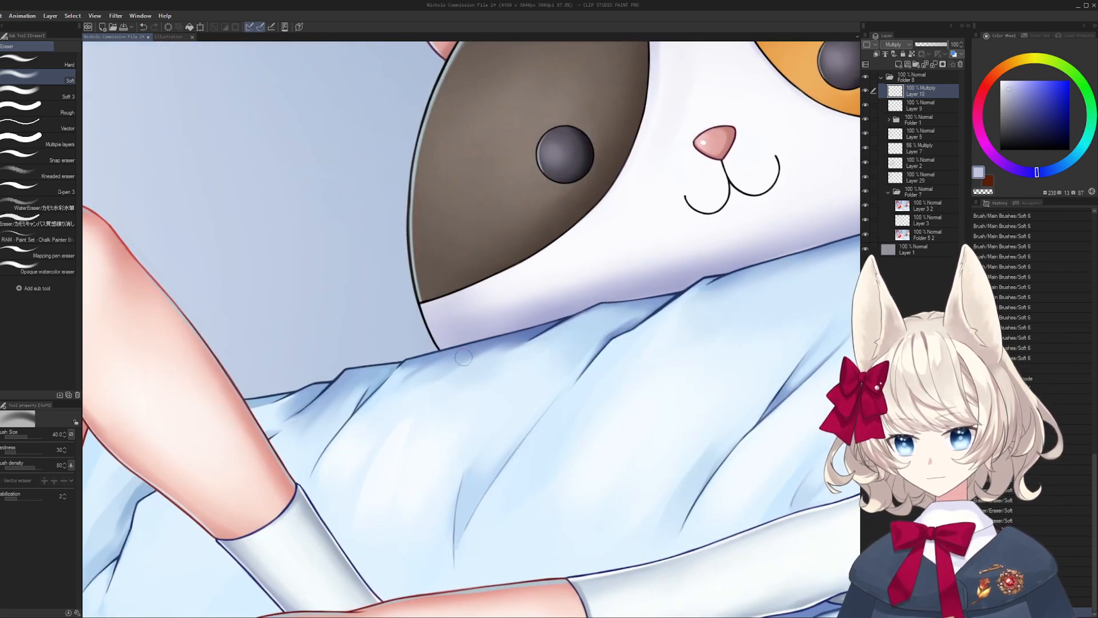
{"action": "left_click_drag", "start_coordinate": [464, 357], "coordinate": [521, 344]}
{"action": "left_click_drag", "start_coordinate": [609, 320], "coordinate": [533, 346]}
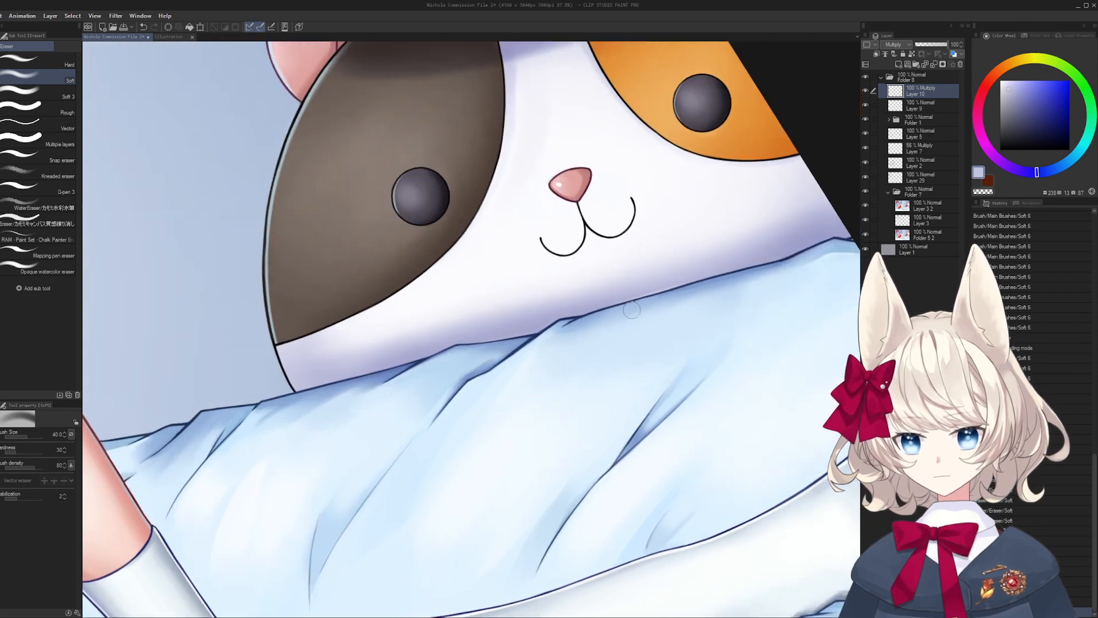
- Touch up the shading along the bottom plush's contact edge with the bedding using the Soft 6 brush at size 15 and Soft eraser at size 40
{"action": "key", "text": "b"}
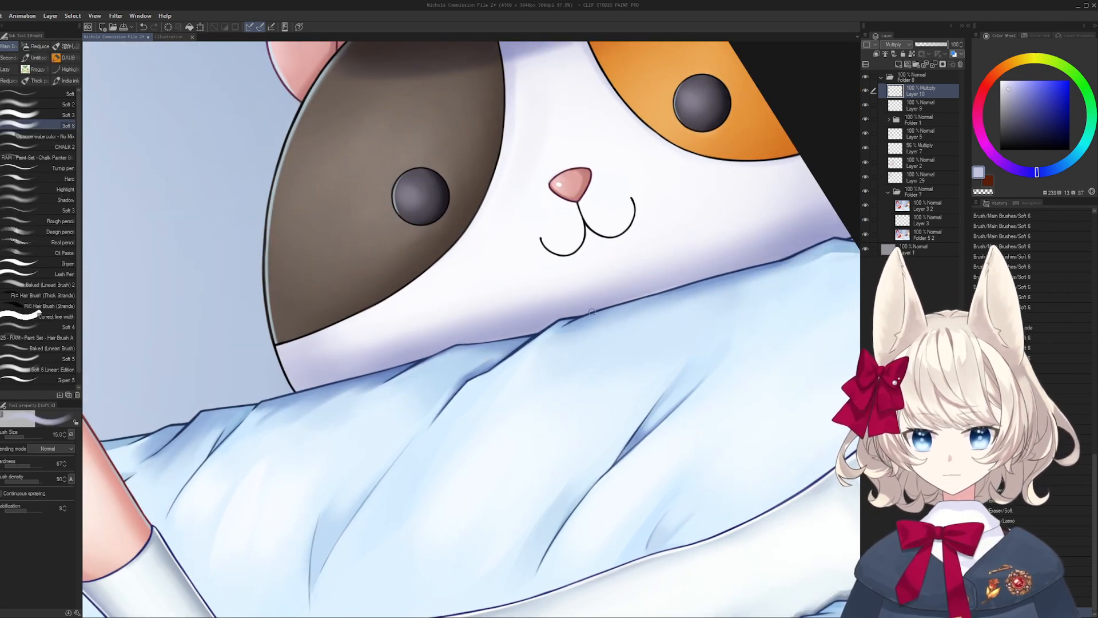
{"action": "key", "text": "e"}
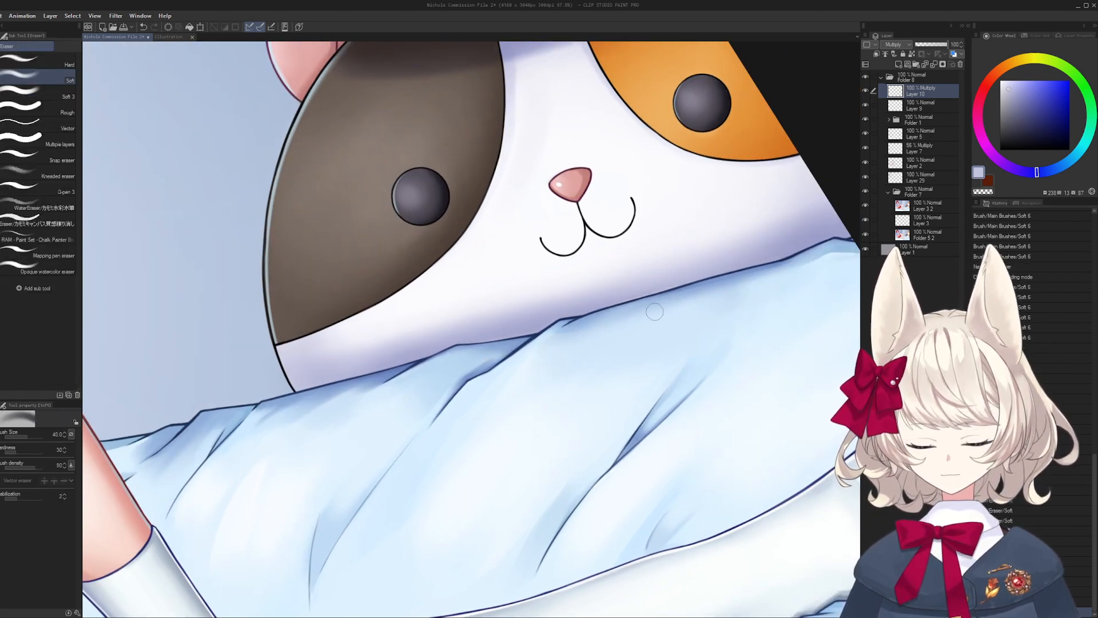
{"action": "left_click_drag", "start_coordinate": [811, 267], "coordinate": [701, 302]}
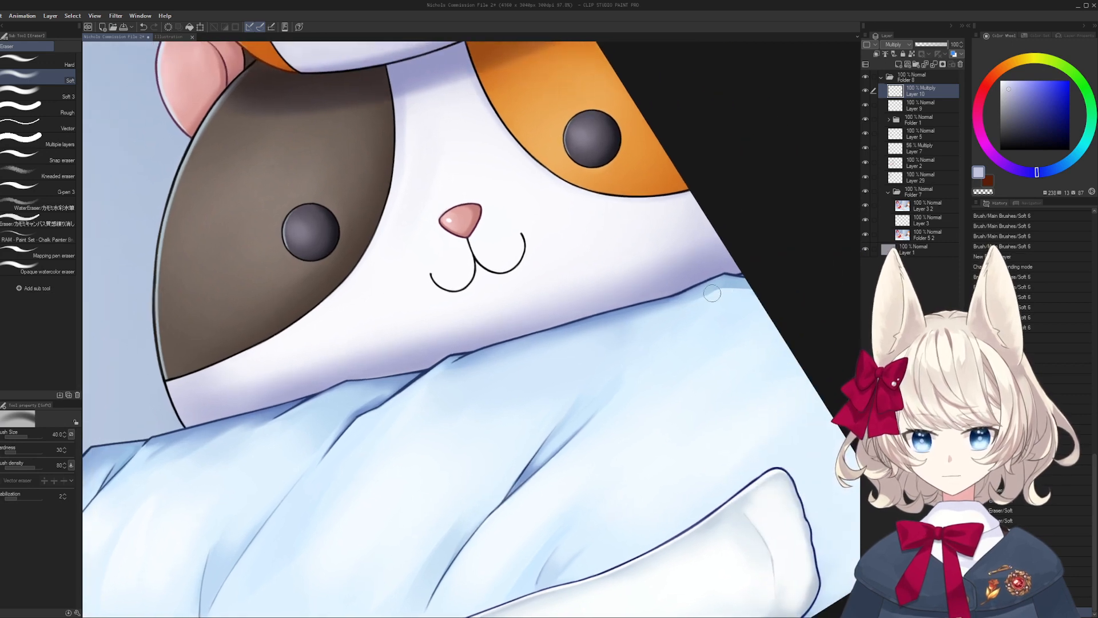
{"action": "key", "text": "b"}
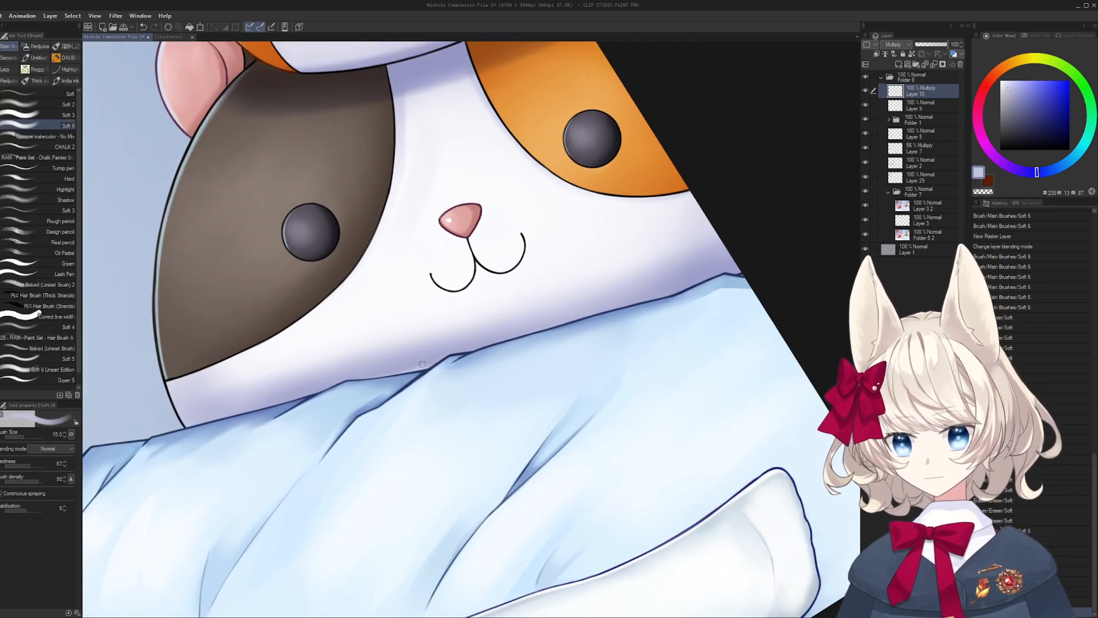
{"action": "left_click_drag", "start_coordinate": [439, 358], "coordinate": [613, 296]}
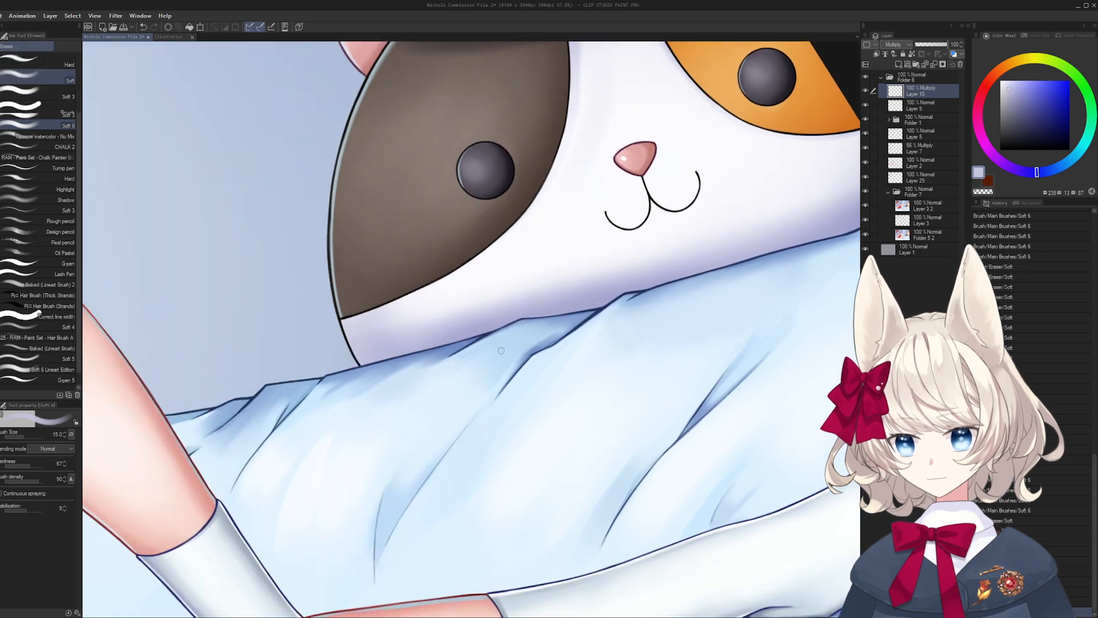
{"action": "key", "text": "e"}
{"action": "key", "text": "b"}
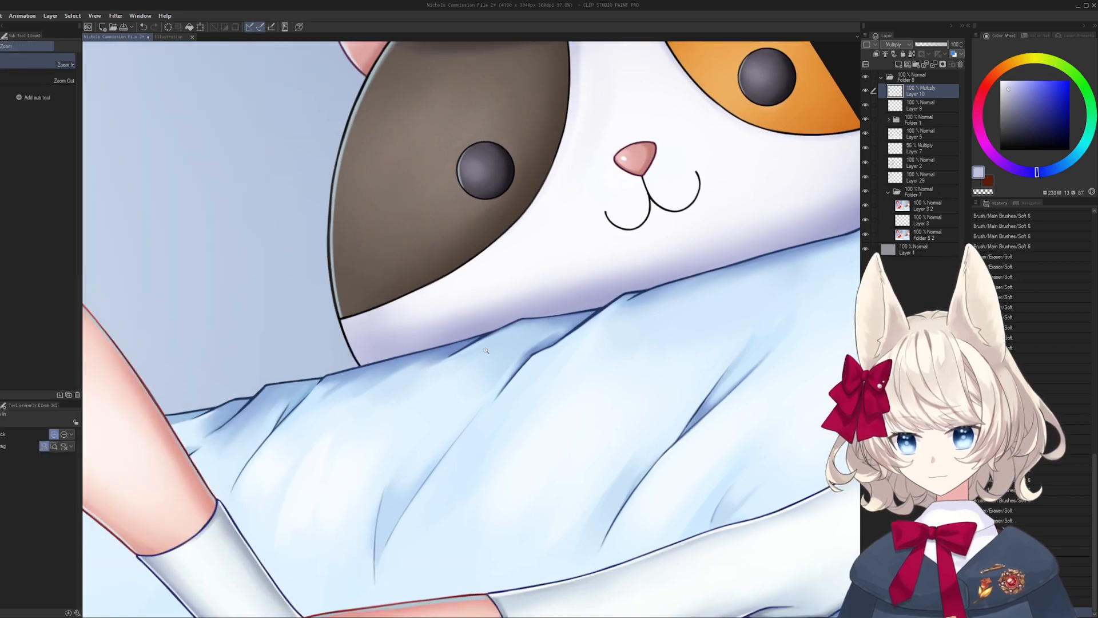
- Mirror the full illustration and compare the plush shadows with and without the Multiply layer, Layer 10
{"action": "scroll", "coordinate": [445, 354], "scroll_direction": "down", "scroll_amount": 5}
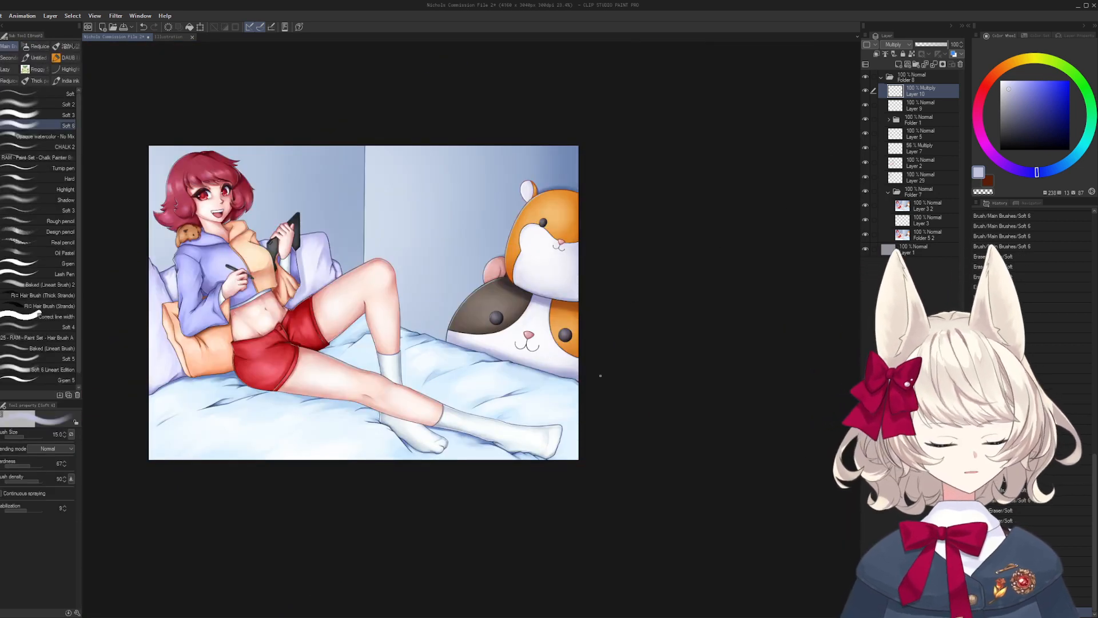
{"action": "mouse_move", "coordinate": [601, 375]}
{"action": "left_mouse_down"}
{"action": "mouse_move", "coordinate": [505, 371]}
{"action": "mouse_move", "coordinate": [418, 341]}
{"action": "left_mouse_up"}
{"action": "key", "text": "e"}
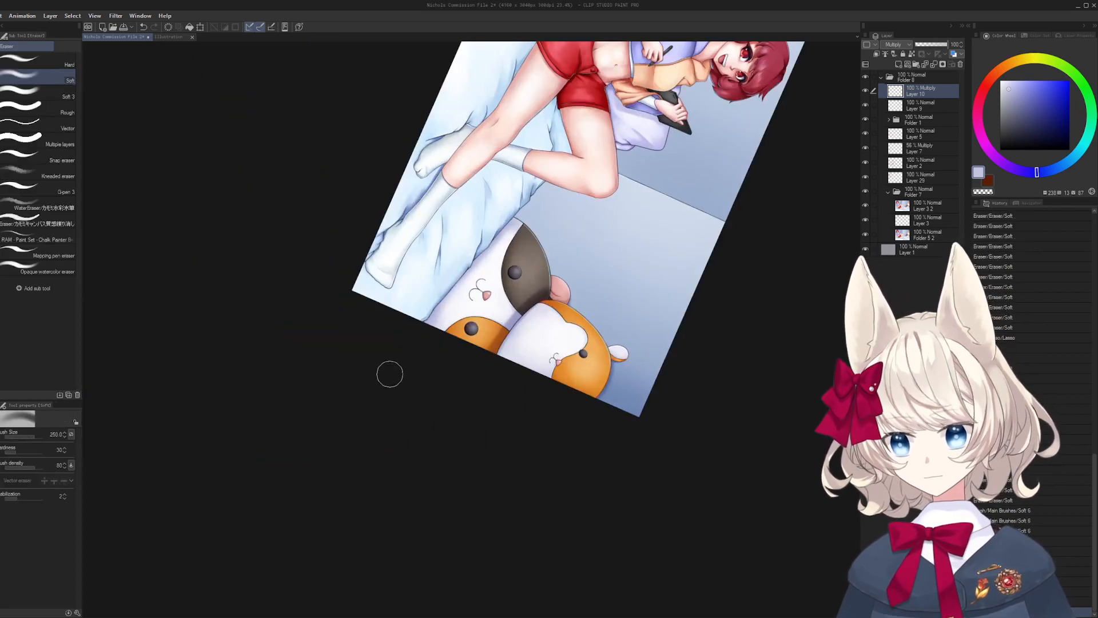
{"action": "key", "text": "r"}
{"action": "key", "text": "b"}
{"action": "key", "text": "h"}
{"action": "left_click", "coordinate": [865, 92]}
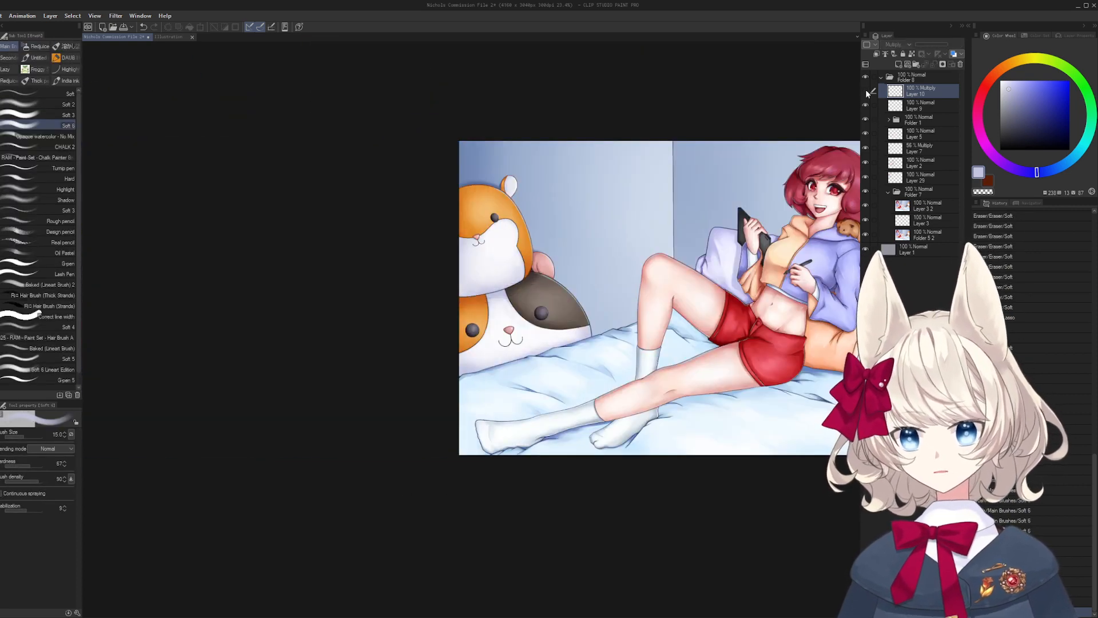
{"action": "left_click", "coordinate": [865, 92]}
{"action": "left_click", "coordinate": [865, 92]}
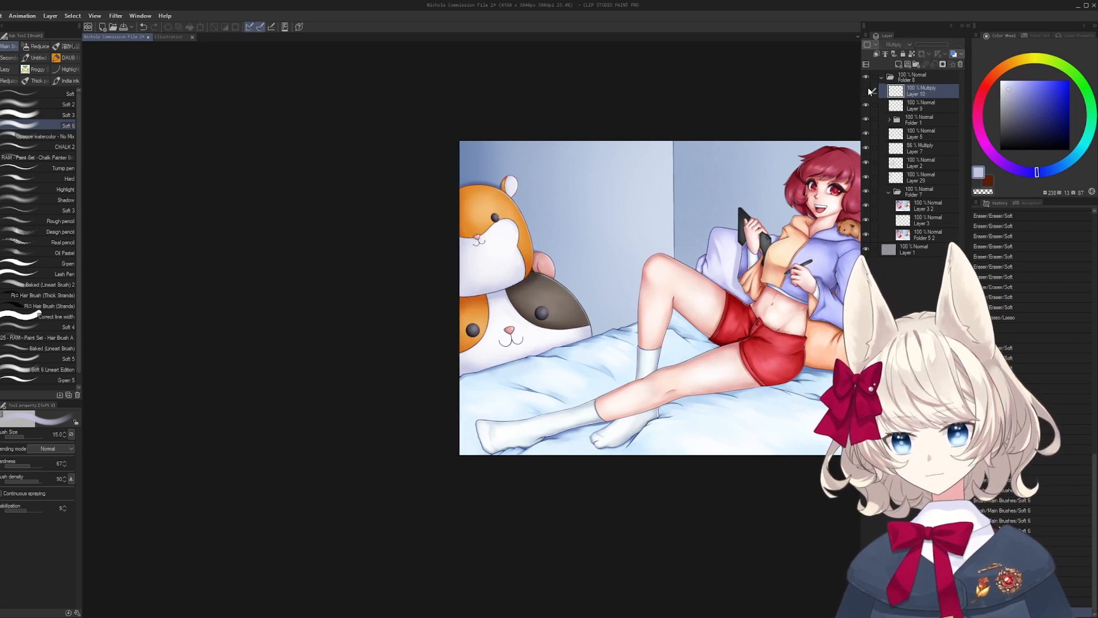
{"action": "left_click", "coordinate": [867, 91]}
{"action": "left_click", "coordinate": [868, 91]}
{"action": "left_click", "coordinate": [867, 91]}
- Inspect the plushes' shading close up and at full view, in both mirrored and normal orientation, checking it without Folder 7
{"action": "left_click_drag", "start_coordinate": [569, 233], "coordinate": [488, 226]}
{"action": "left_click_drag", "start_coordinate": [488, 226], "coordinate": [440, 298]}
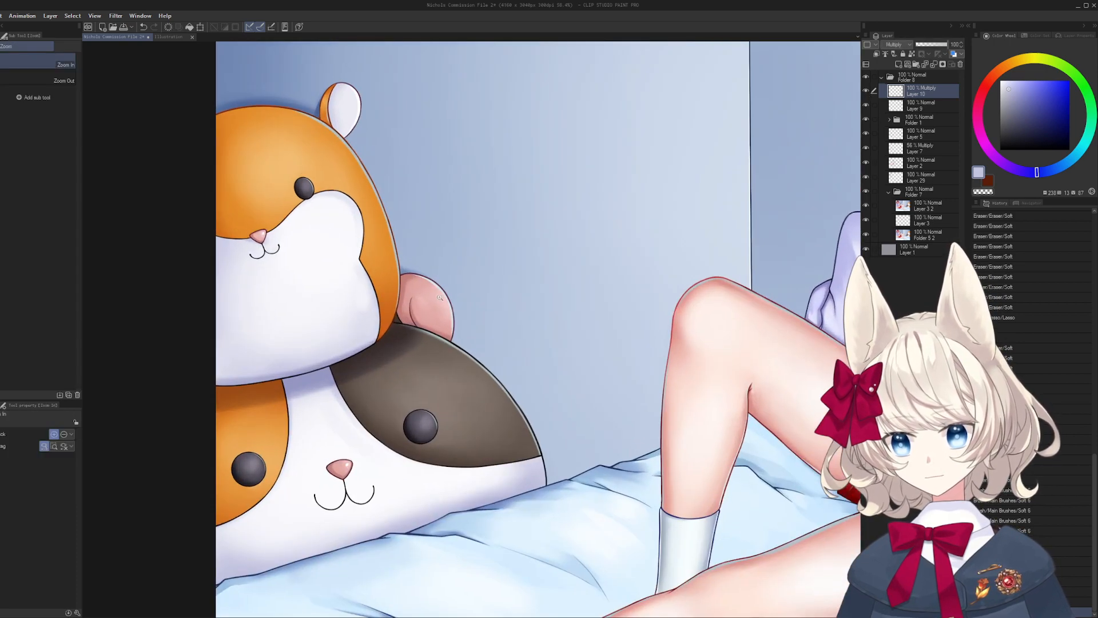
{"action": "key", "text": "e"}
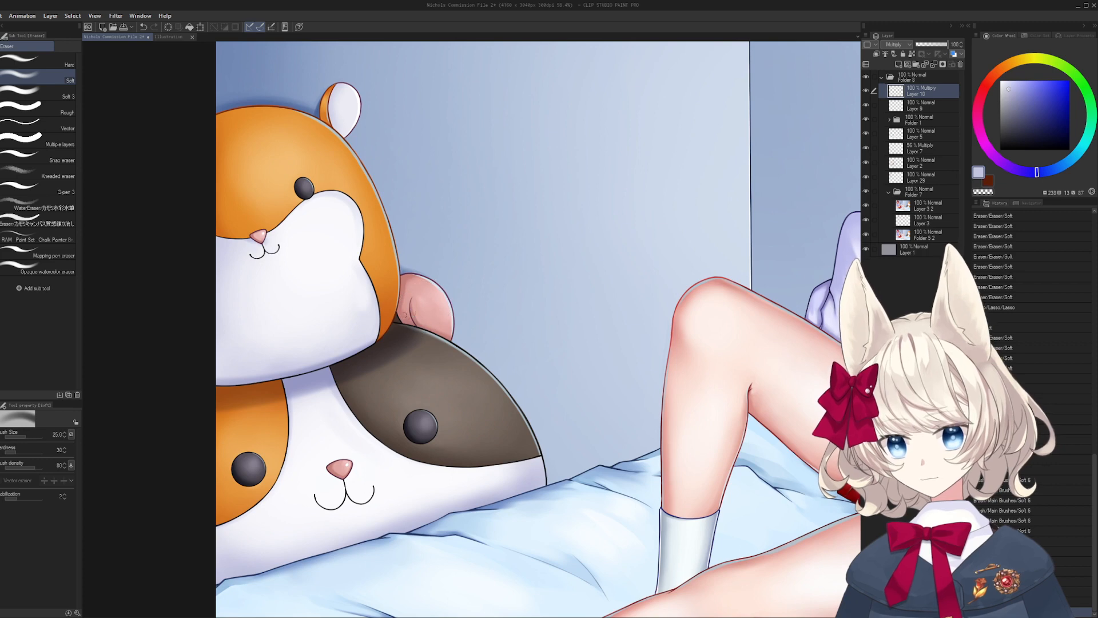
{"action": "key", "text": "slash"}
{"action": "mouse_move", "coordinate": [441, 328]}
{"action": "left_mouse_down"}
{"action": "mouse_move", "coordinate": [398, 389]}
{"action": "mouse_move", "coordinate": [342, 350]}
{"action": "left_mouse_up"}
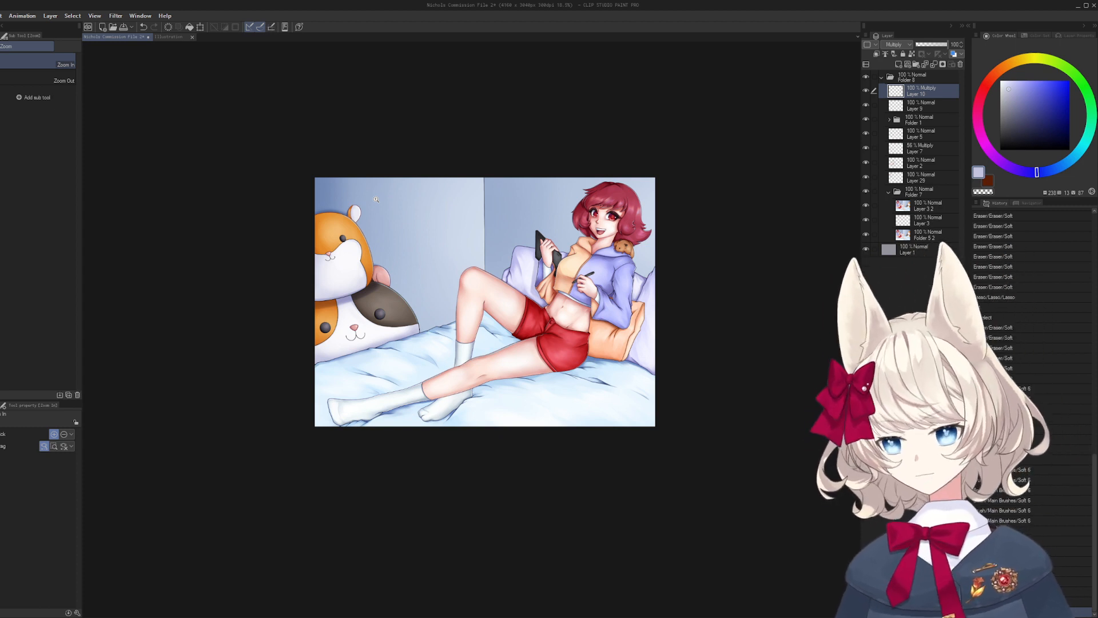
{"action": "left_click", "coordinate": [866, 191]}
{"action": "left_click", "coordinate": [866, 193]}
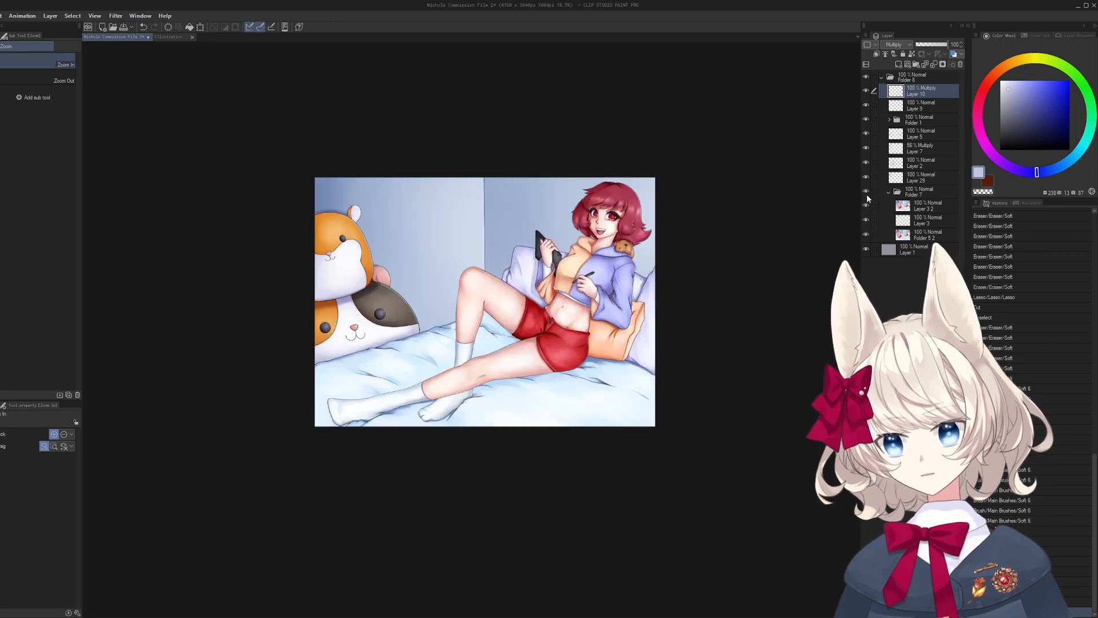
{"action": "left_click", "coordinate": [866, 194]}
{"action": "left_click", "coordinate": [867, 194]}
{"action": "left_click_drag", "start_coordinate": [524, 290], "coordinate": [629, 240]}
{"action": "key", "text": "h"}
{"action": "left_click_drag", "start_coordinate": [650, 332], "coordinate": [398, 363]}
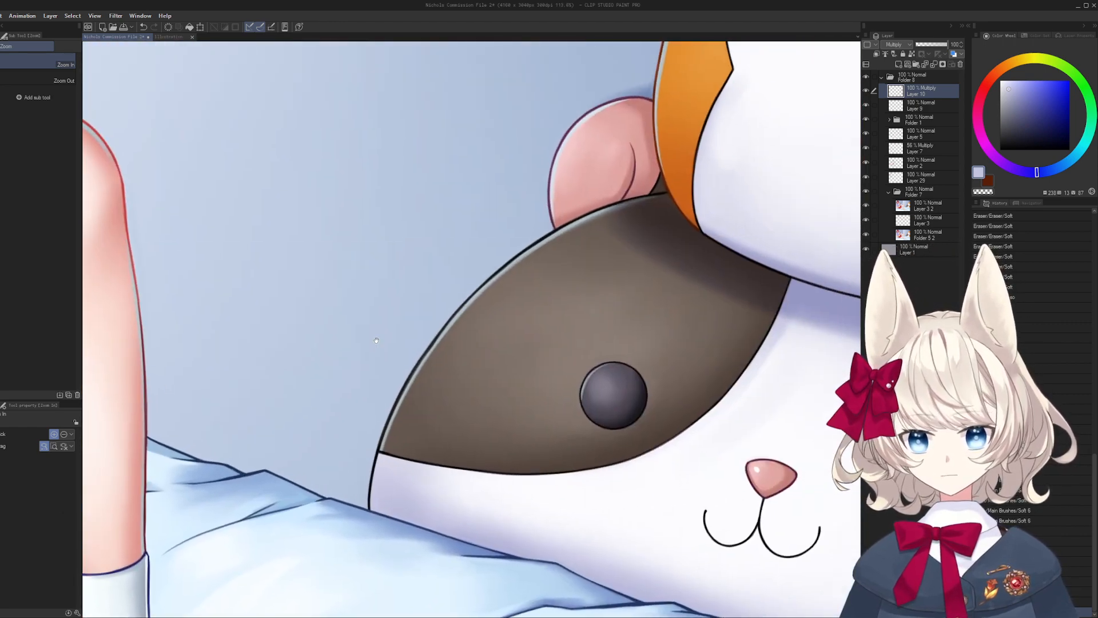
{"action": "left_click_drag", "start_coordinate": [522, 331], "coordinate": [487, 351]}
{"action": "left_click_drag", "start_coordinate": [487, 351], "coordinate": [540, 323]}
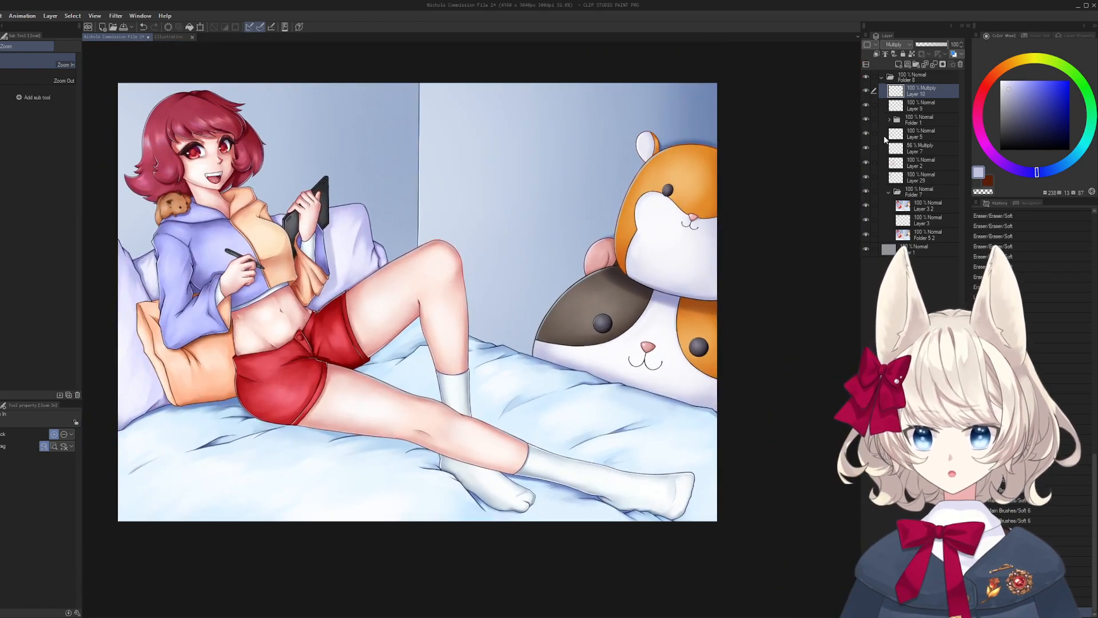
- Select Layer 9 and repeatedly hide and show Folder 7 to compare the painted-over highlights and lines with the complete illustration
{"action": "left_click", "coordinate": [920, 109]}
{"action": "left_click", "coordinate": [867, 194]}
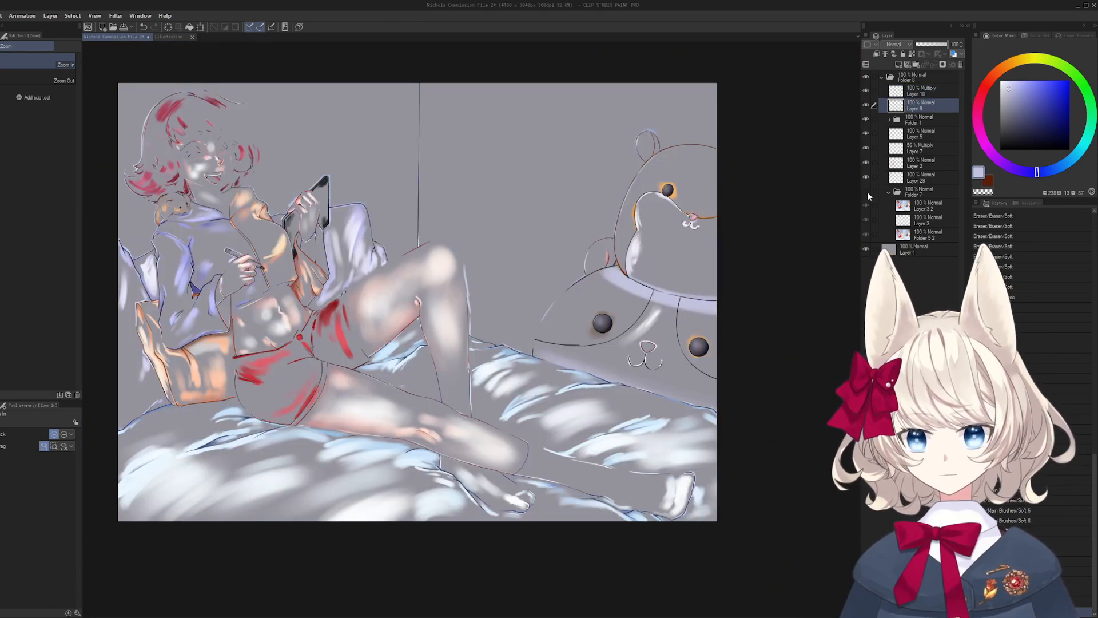
{"action": "left_click", "coordinate": [867, 195]}
{"action": "left_click", "coordinate": [866, 192]}
{"action": "left_click", "coordinate": [866, 192]}
{"action": "left_click", "coordinate": [866, 192]}
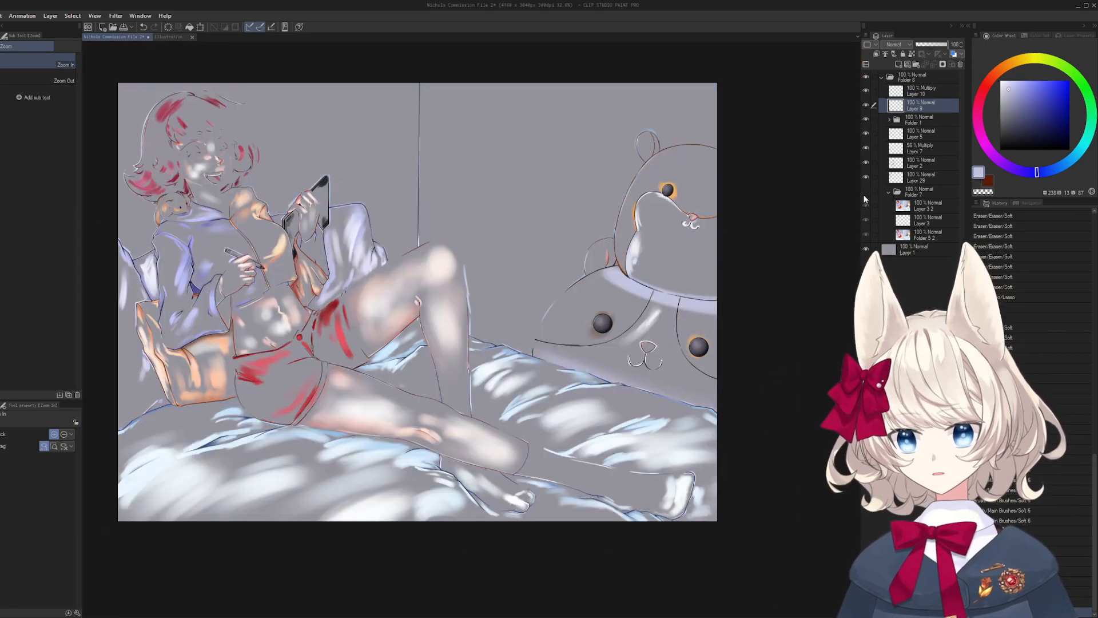
{"action": "left_click", "coordinate": [865, 192]}
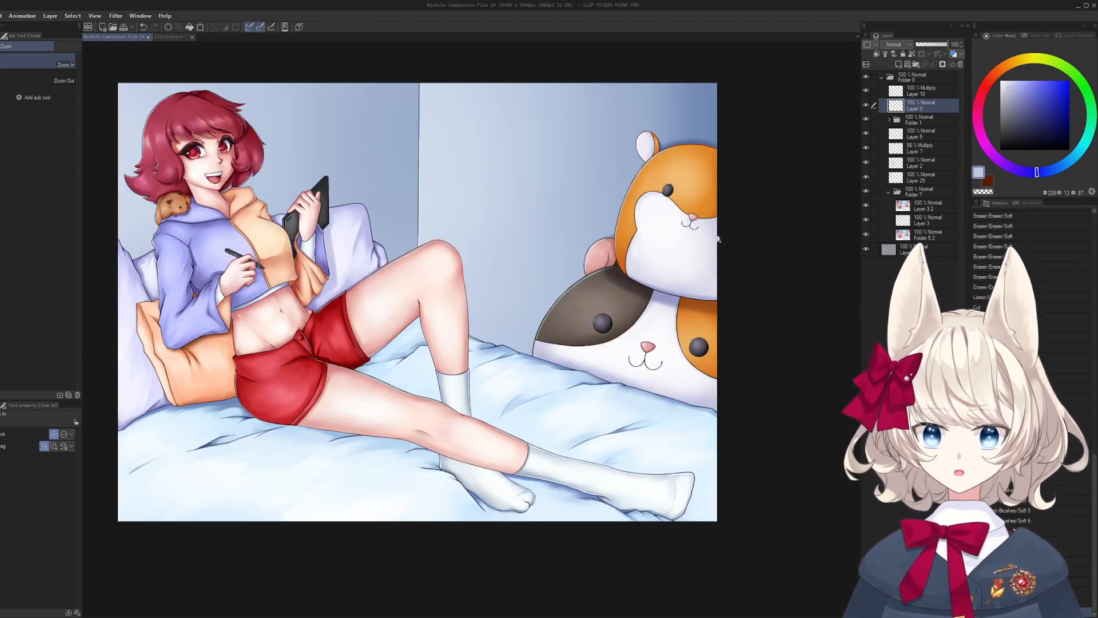
{"action": "left_click", "coordinate": [866, 192]}
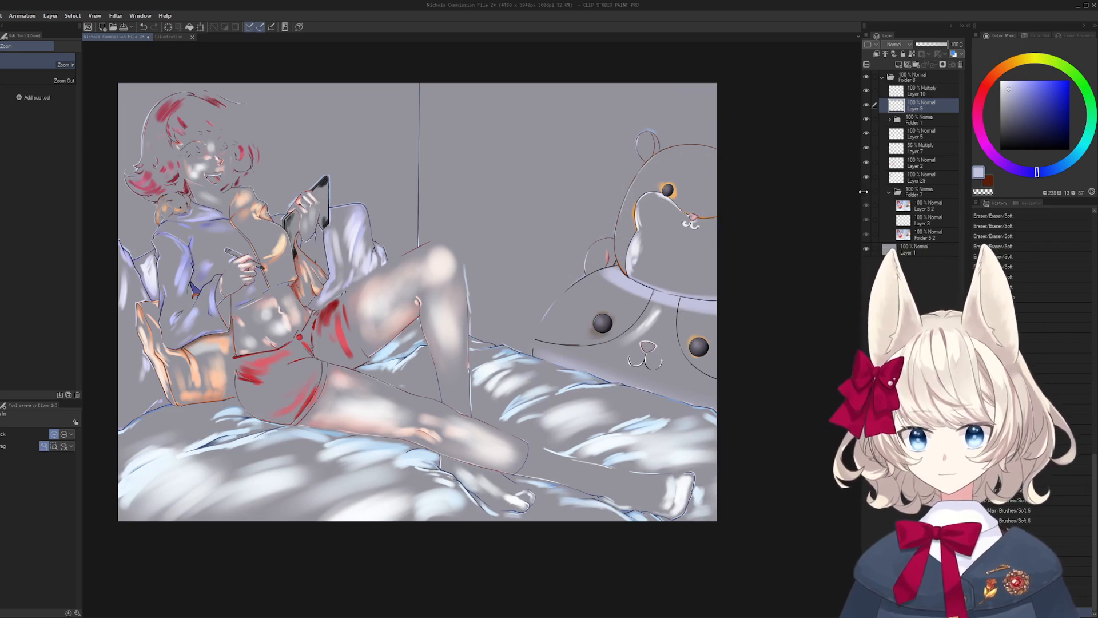
{"action": "left_click", "coordinate": [866, 192]}
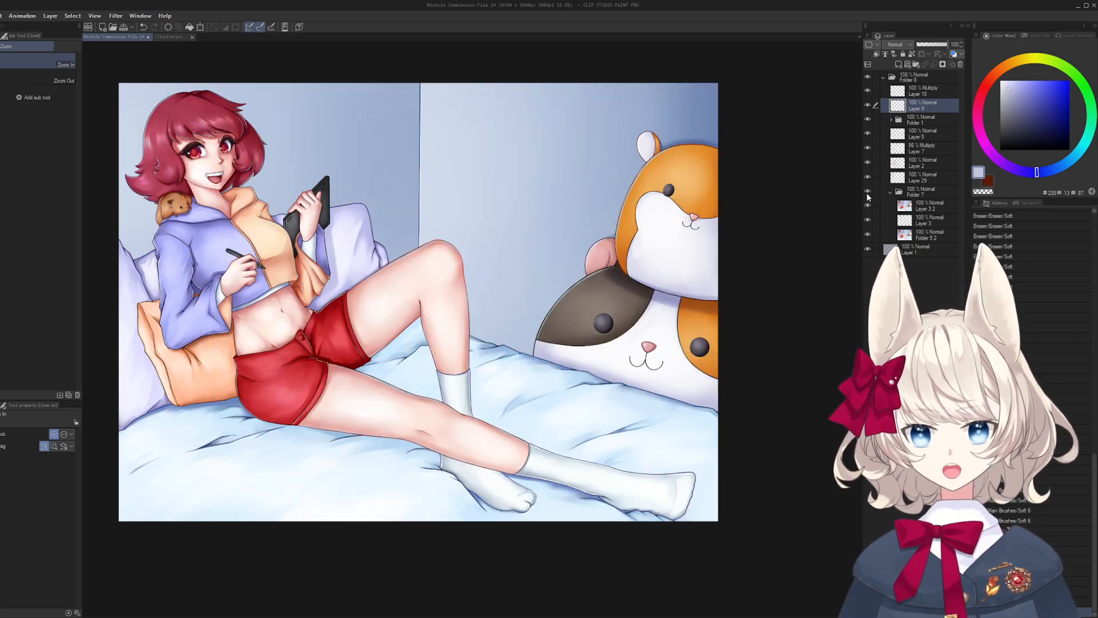
{"action": "left_click", "coordinate": [866, 192]}
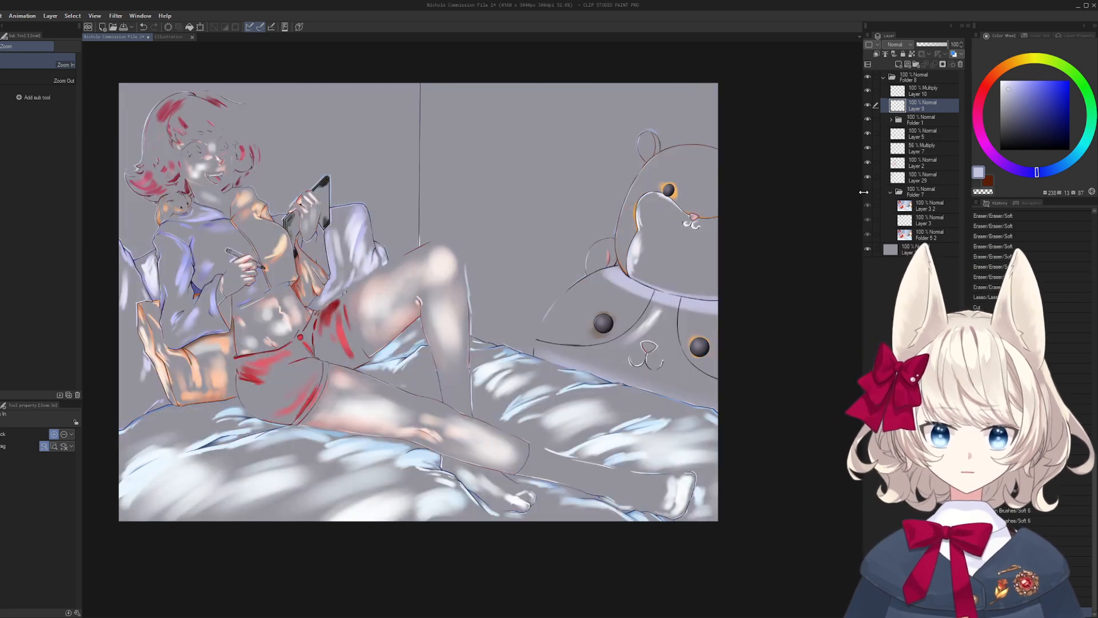
{"action": "left_click", "coordinate": [866, 191]}
{"action": "left_click", "coordinate": [867, 193]}
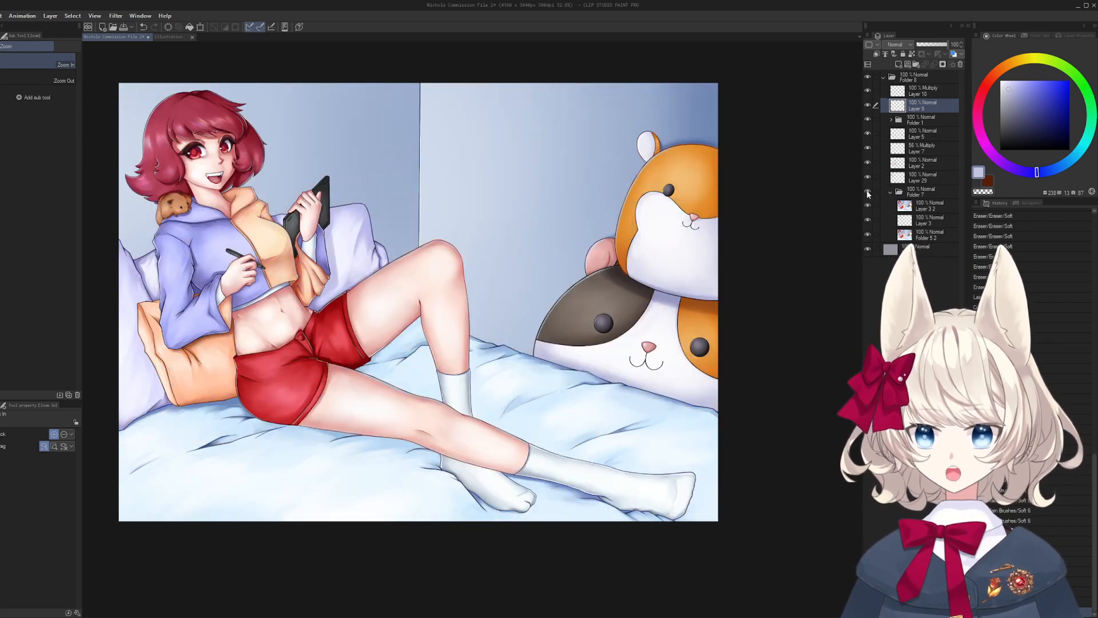
{"action": "left_click", "coordinate": [866, 191]}
{"action": "left_click", "coordinate": [866, 190]}
{"action": "left_click", "coordinate": [865, 191]}
{"action": "left_click", "coordinate": [865, 192]}
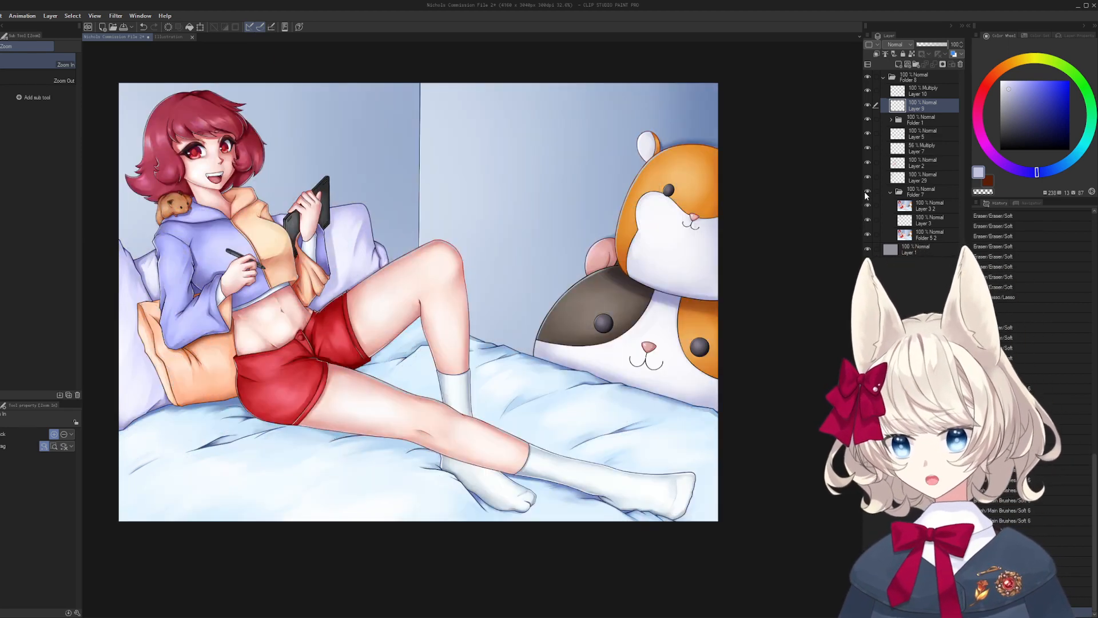
{"action": "left_click", "coordinate": [865, 192]}
{"action": "left_click", "coordinate": [866, 191]}
{"action": "left_click", "coordinate": [866, 192]}
{"action": "left_click", "coordinate": [866, 191]}
{"action": "left_click", "coordinate": [866, 190]}
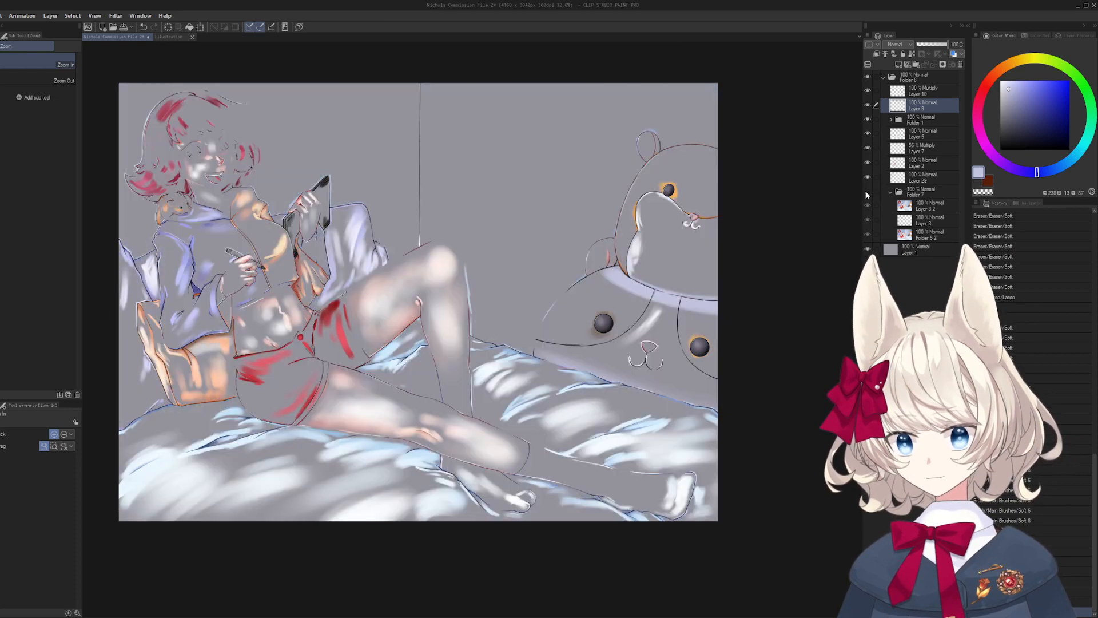
{"action": "left_click", "coordinate": [866, 191]}
{"action": "left_click", "coordinate": [866, 191]}
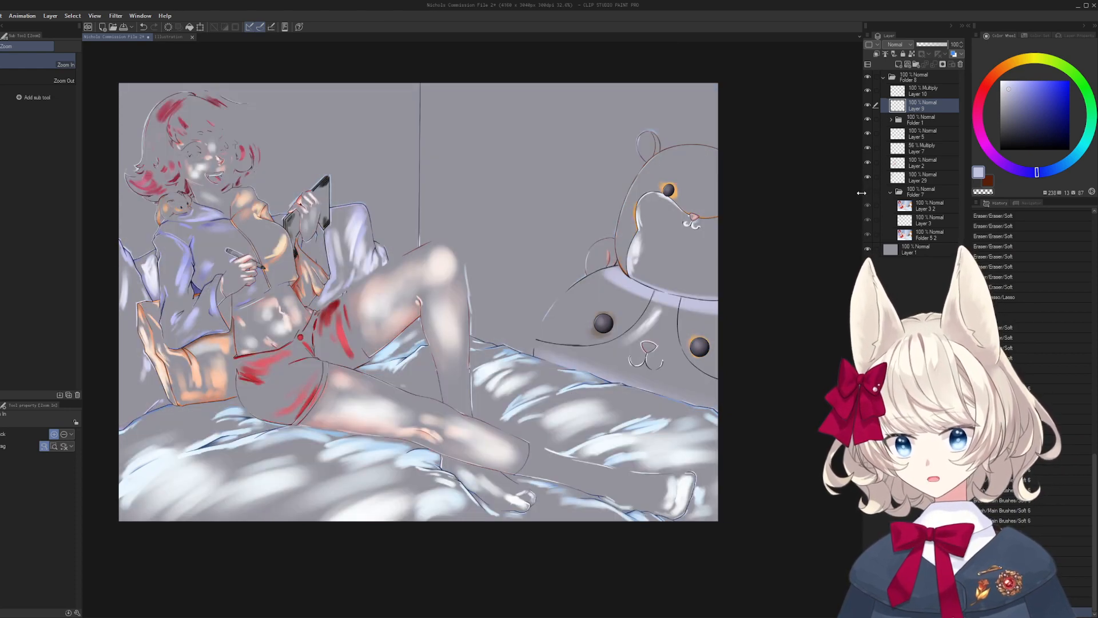
{"action": "left_click", "coordinate": [868, 187]}
{"action": "left_click", "coordinate": [868, 187]}
{"action": "left_click", "coordinate": [869, 186]}
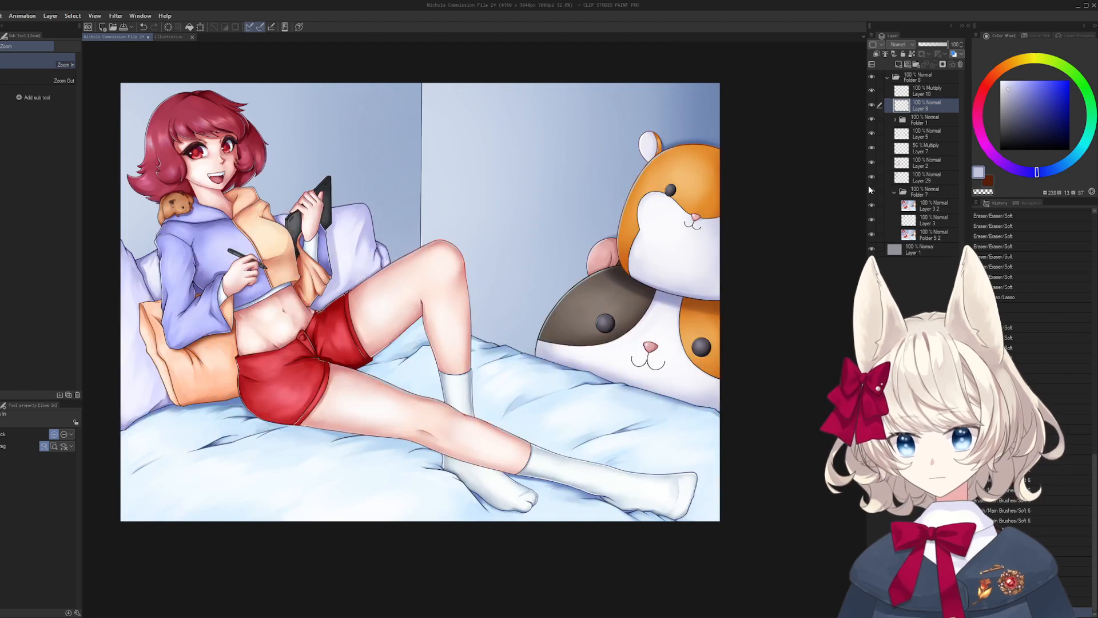
{"action": "left_click", "coordinate": [869, 188]}
{"action": "left_click", "coordinate": [869, 188]}
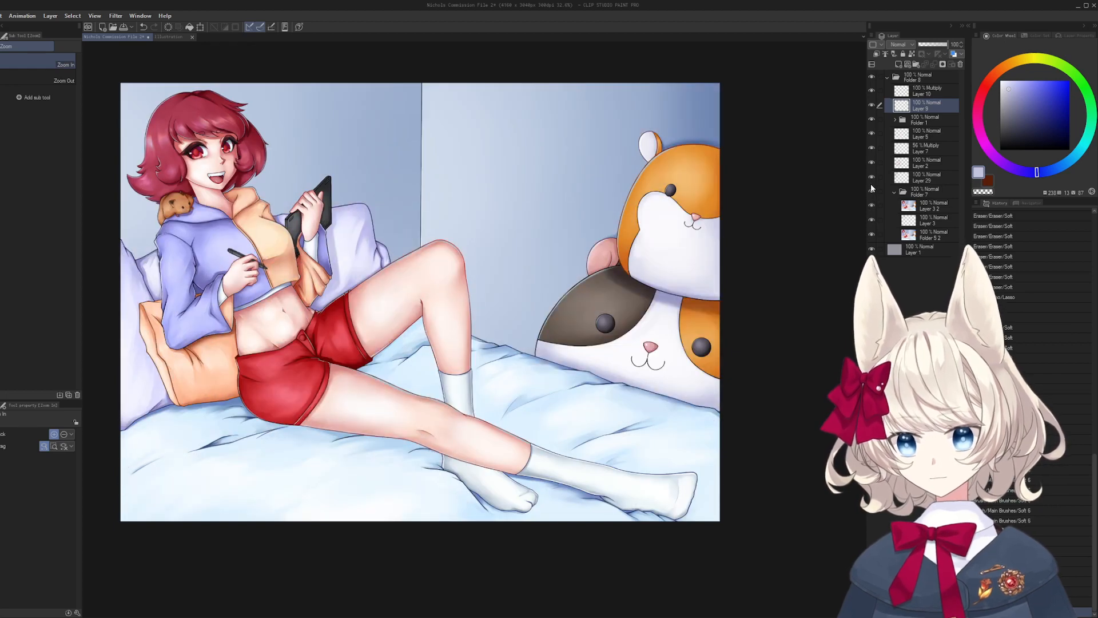
{"action": "left_click", "coordinate": [870, 190]}
{"action": "left_click", "coordinate": [871, 189]}
{"action": "left_click", "coordinate": [871, 190]}
{"action": "left_click", "coordinate": [871, 189]}
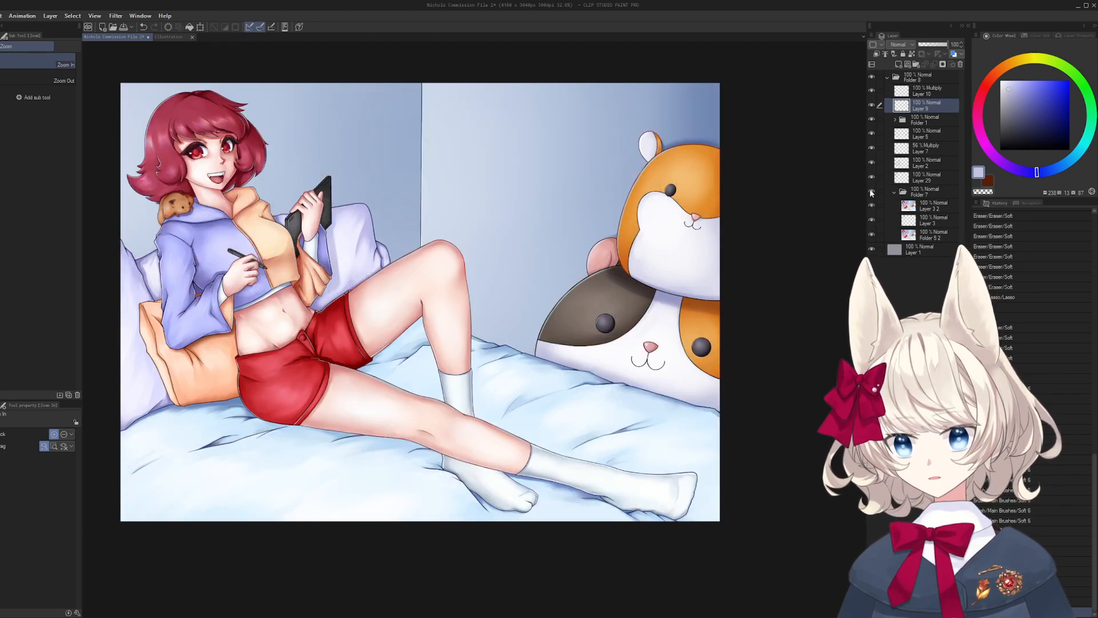
{"action": "left_click", "coordinate": [870, 187]}
{"action": "left_click", "coordinate": [870, 189]}
- Paint a soft near-white highlight on the bedding between the legs, beside the raised shin, using the Soft 6 brush at size 70 and sampled bedding colours
{"action": "scroll", "coordinate": [446, 372], "scroll_direction": "up", "scroll_amount": 8}
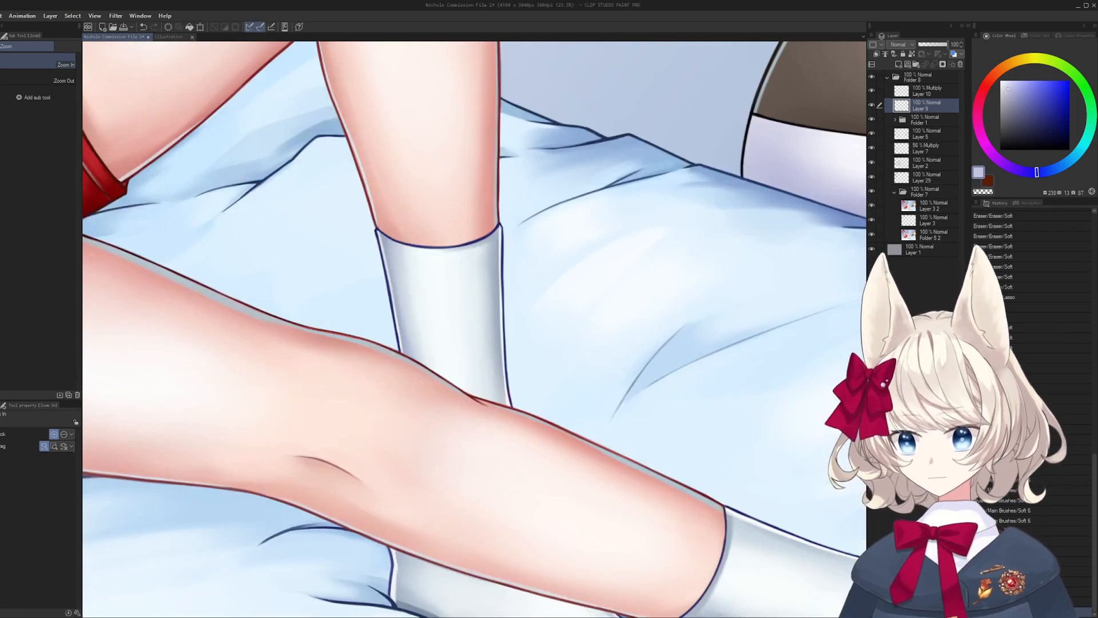
{"action": "key", "text": "b"}
{"action": "left_click_drag", "start_coordinate": [369, 323], "coordinate": [409, 386]}
{"action": "key", "text": "bracketright"}
{"action": "key", "text": "bracketright"}
{"action": "key", "text": "bracketright"}
{"action": "key", "text": "bracketright"}
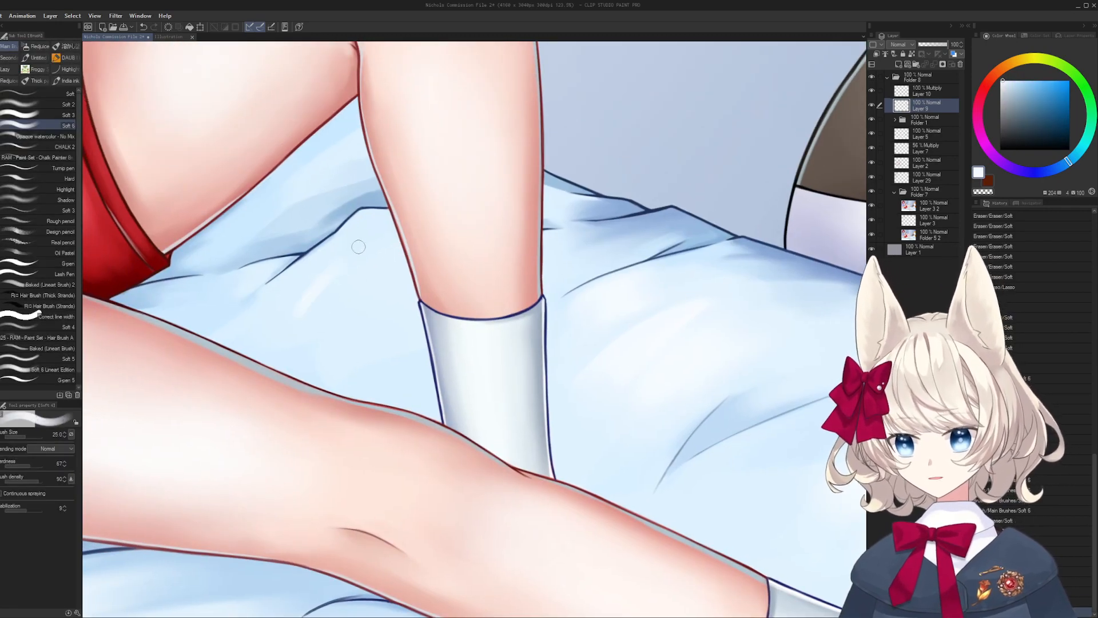
{"action": "key", "text": "bracketright"}
{"action": "key", "text": "bracketright"}
{"action": "key", "text": "bracketright"}
{"action": "key", "text": "bracketright"}
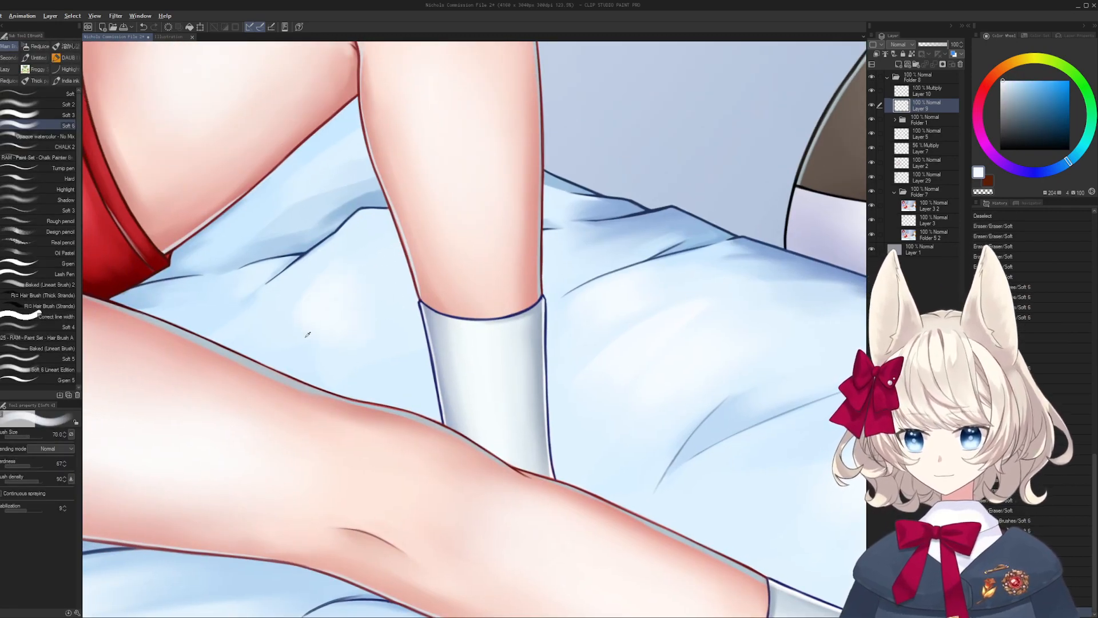
{"action": "left_click", "coordinate": [343, 328], "text": "alt"}
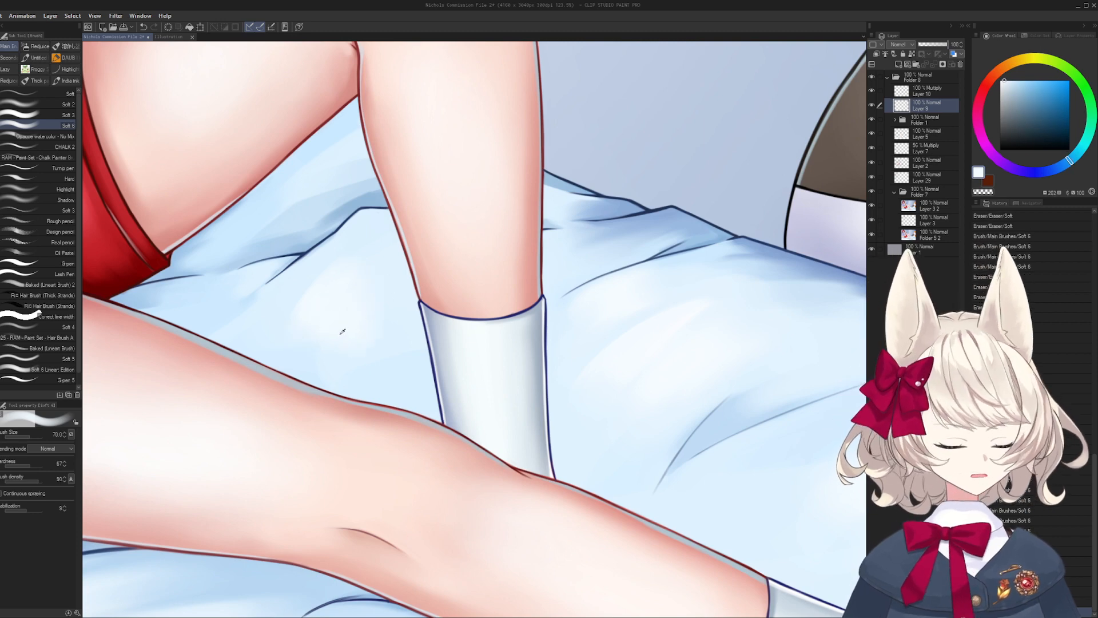
{"action": "left_click", "coordinate": [358, 296], "text": "alt"}
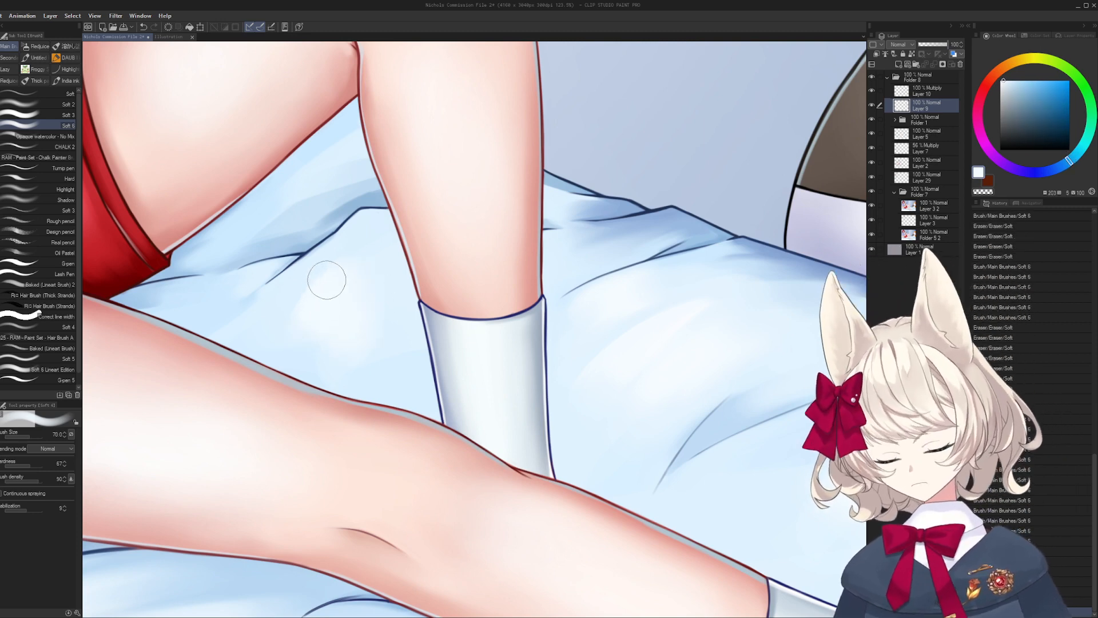
- Refine the edges of the pale bedding highlight between the legs with a smaller Soft 6 brush in sampled light blues
{"action": "key", "text": "bracketleft"}
{"action": "key", "text": "bracketleft"}
{"action": "key", "text": "bracketleft"}
{"action": "key", "text": "bracketleft"}
{"action": "key", "text": "bracketleft"}
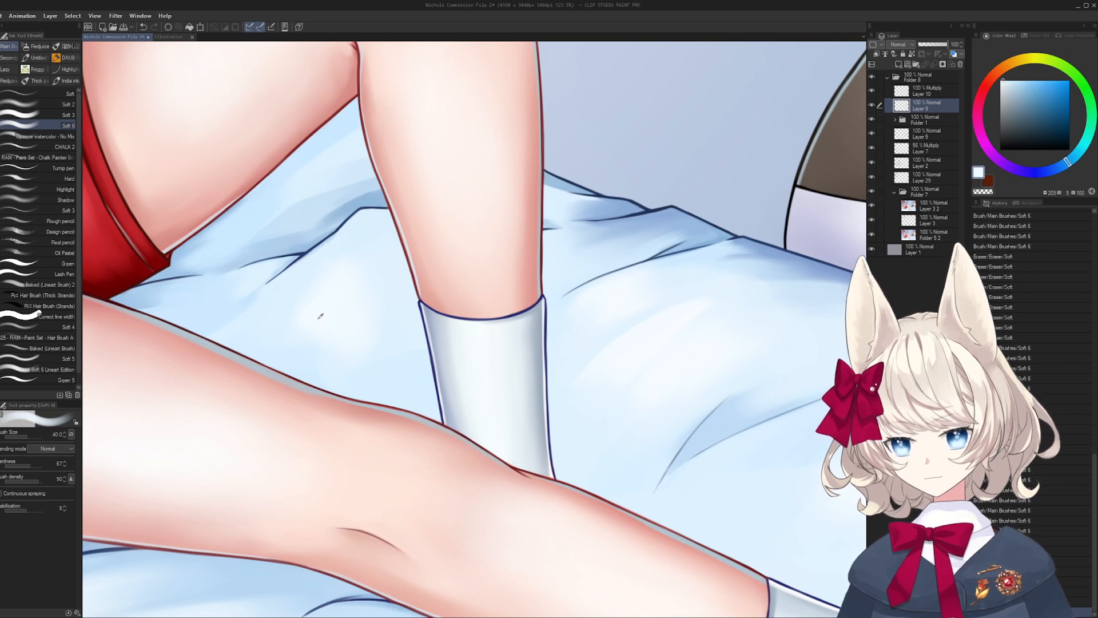
{"action": "left_click", "coordinate": [294, 323], "text": "alt"}
{"action": "left_click_drag", "start_coordinate": [288, 334], "coordinate": [346, 252]}
{"action": "left_click_drag", "start_coordinate": [290, 307], "coordinate": [312, 297]}
{"action": "left_click", "coordinate": [318, 346], "text": "alt"}
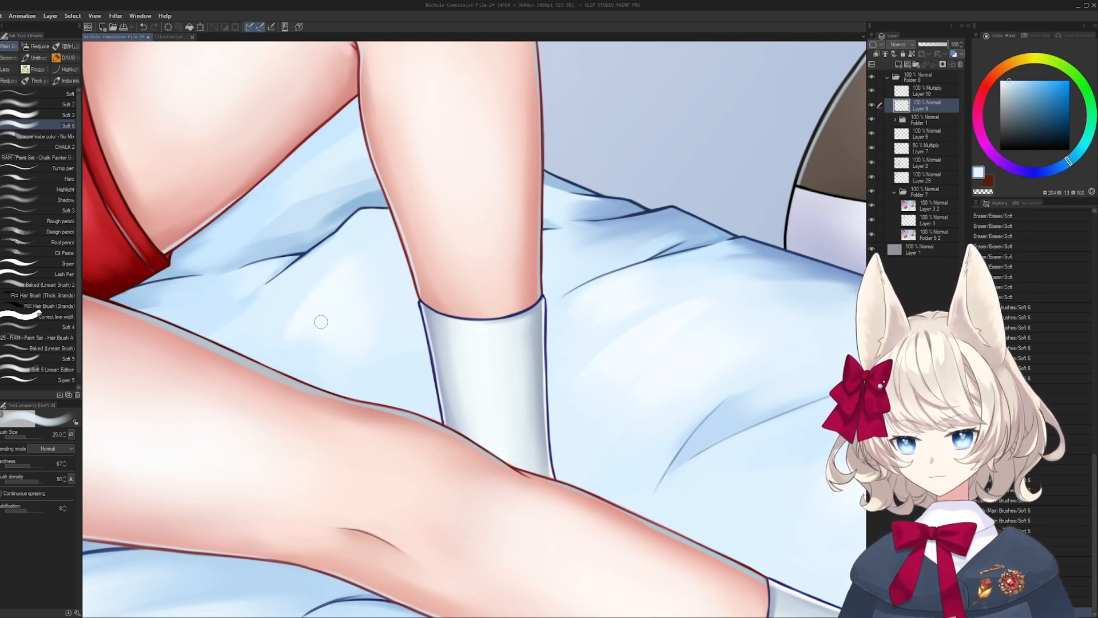
- Blend the light-blue bedding folds beneath the raised thigh with the Soft 6 brush, using blues sampled from the fabric
{"action": "left_click_drag", "start_coordinate": [332, 160], "coordinate": [483, 292]}
{"action": "key", "text": "bracketright"}
{"action": "key", "text": "bracketright"}
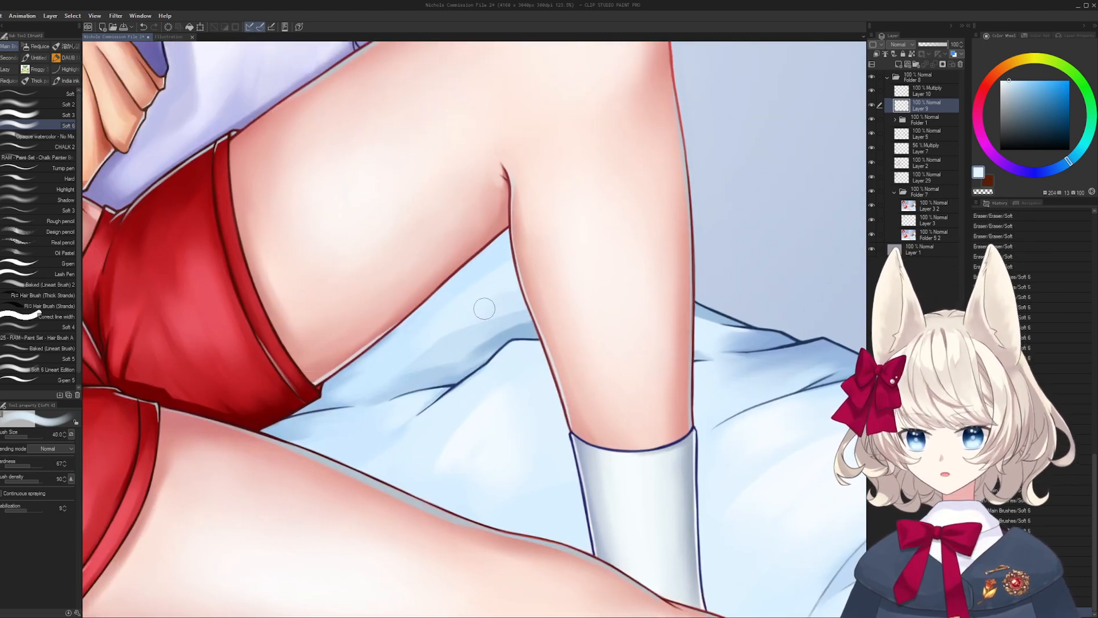
{"action": "left_click", "coordinate": [441, 372], "text": "alt"}
{"action": "key", "text": "bracketleft"}
{"action": "key", "text": "bracketleft"}
{"action": "key", "text": "bracketleft"}
{"action": "left_click_drag", "start_coordinate": [438, 382], "coordinate": [498, 339]}
{"action": "left_click", "coordinate": [487, 344], "text": "alt"}
{"action": "key", "text": "bracketright"}
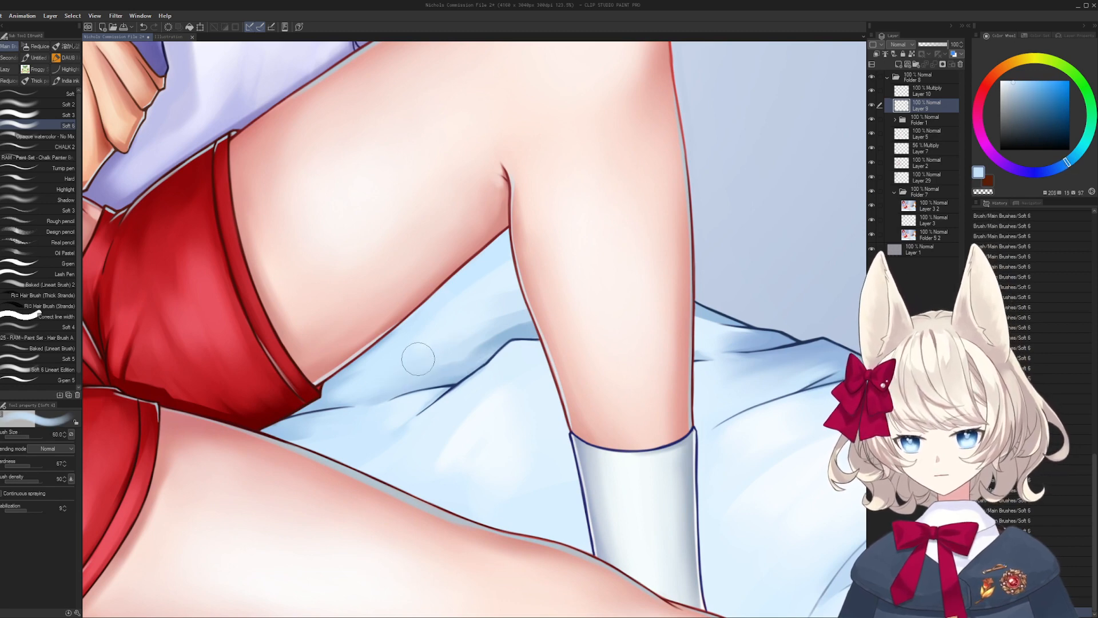
{"action": "left_click", "coordinate": [392, 363], "text": "alt"}
{"action": "key", "text": "bracketright"}
{"action": "key", "text": "bracketright"}
- Repeatedly hide and show Folder 7 at full view to compare the bedding highlights and other painted-over details with the complete picture
{"action": "key", "text": "ctrl+space"}
{"action": "mouse_move", "coordinate": [429, 342]}
{"action": "left_mouse_down"}
{"action": "mouse_move", "coordinate": [626, 291]}
{"action": "mouse_move", "coordinate": [868, 177]}
{"action": "left_mouse_up"}
{"action": "left_click", "coordinate": [872, 191]}
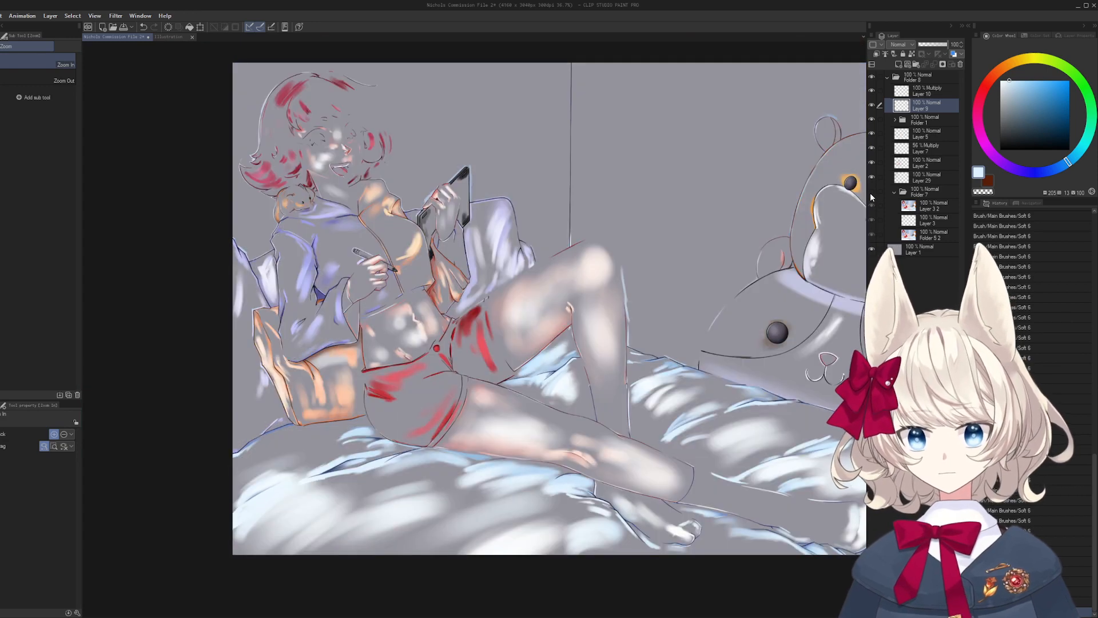
{"action": "left_click", "coordinate": [872, 191]}
{"action": "left_click", "coordinate": [871, 192]}
{"action": "left_click", "coordinate": [872, 193]}
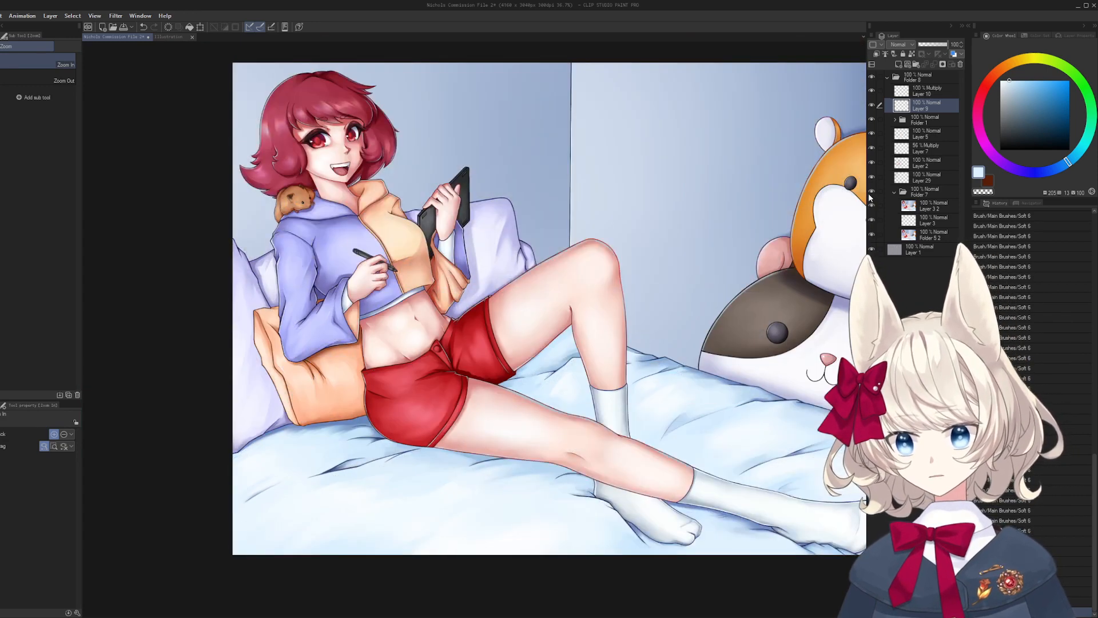
{"action": "left_click", "coordinate": [872, 192]}
{"action": "left_click", "coordinate": [872, 192]}
{"action": "left_click", "coordinate": [870, 193]}
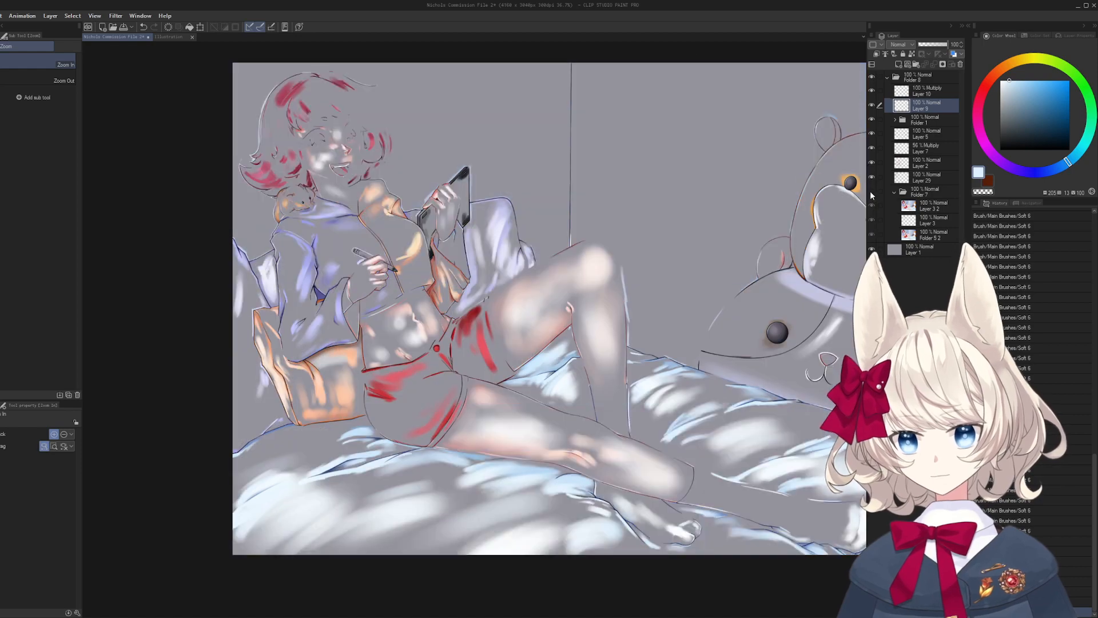
{"action": "left_click", "coordinate": [870, 194]}
{"action": "left_click", "coordinate": [872, 195]}
{"action": "left_click", "coordinate": [872, 194]}
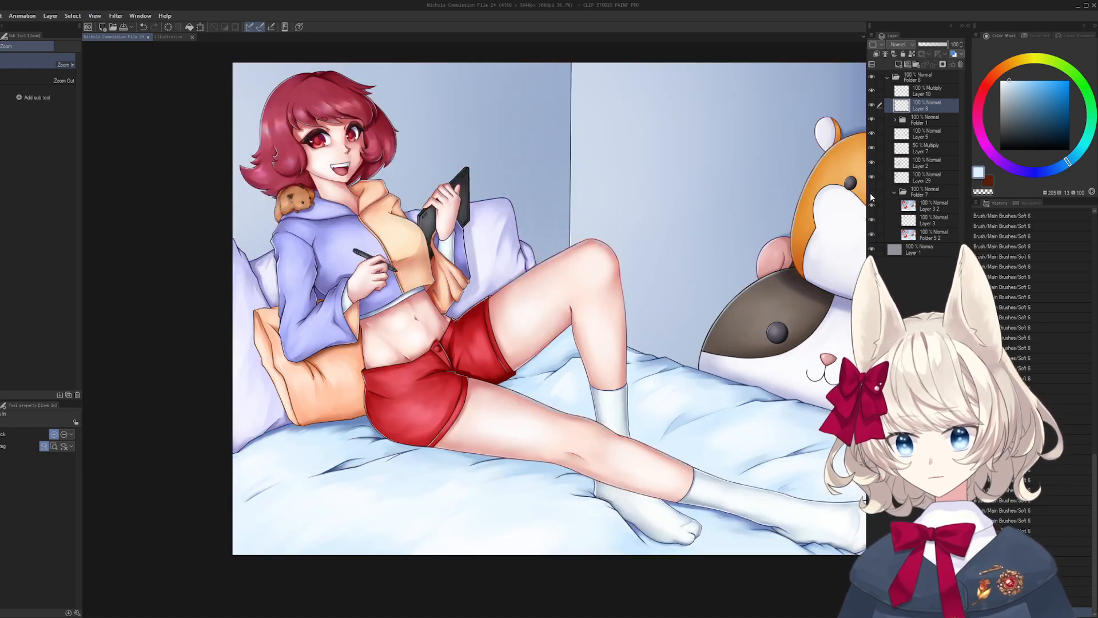
{"action": "left_click", "coordinate": [871, 195]}
{"action": "left_click", "coordinate": [872, 196]}
{"action": "left_click", "coordinate": [872, 195]}
{"action": "left_click", "coordinate": [871, 194]}
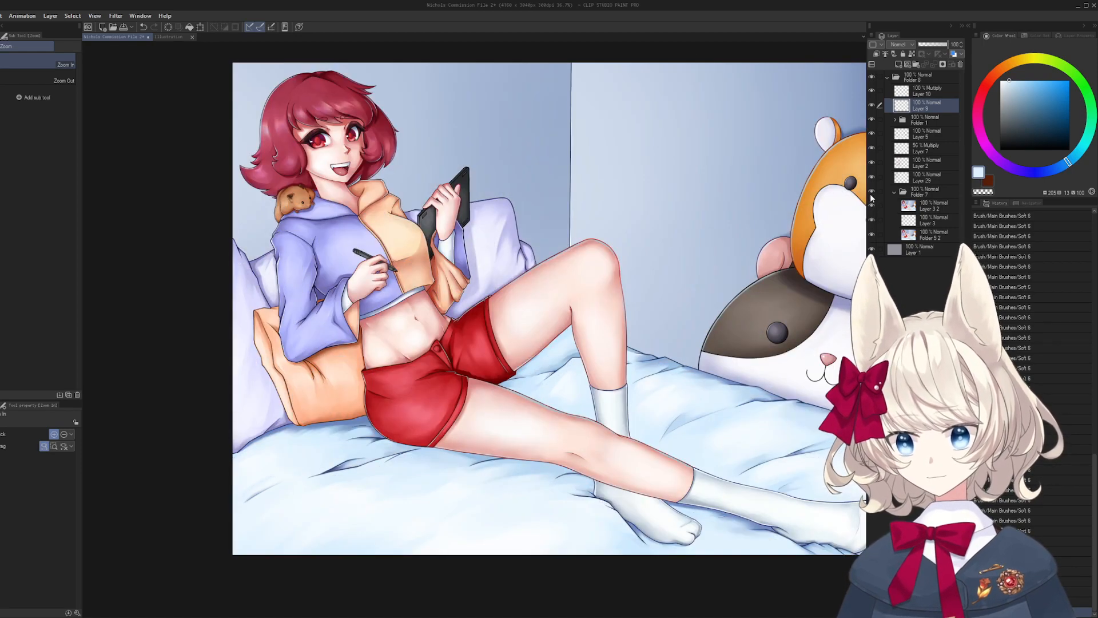
{"action": "left_click", "coordinate": [871, 195]}
{"action": "left_click", "coordinate": [871, 195]}
- Inspect the illustration mirrored, examine the face close up, and save the file
{"action": "left_click_drag", "start_coordinate": [863, 172], "coordinate": [696, 227]}
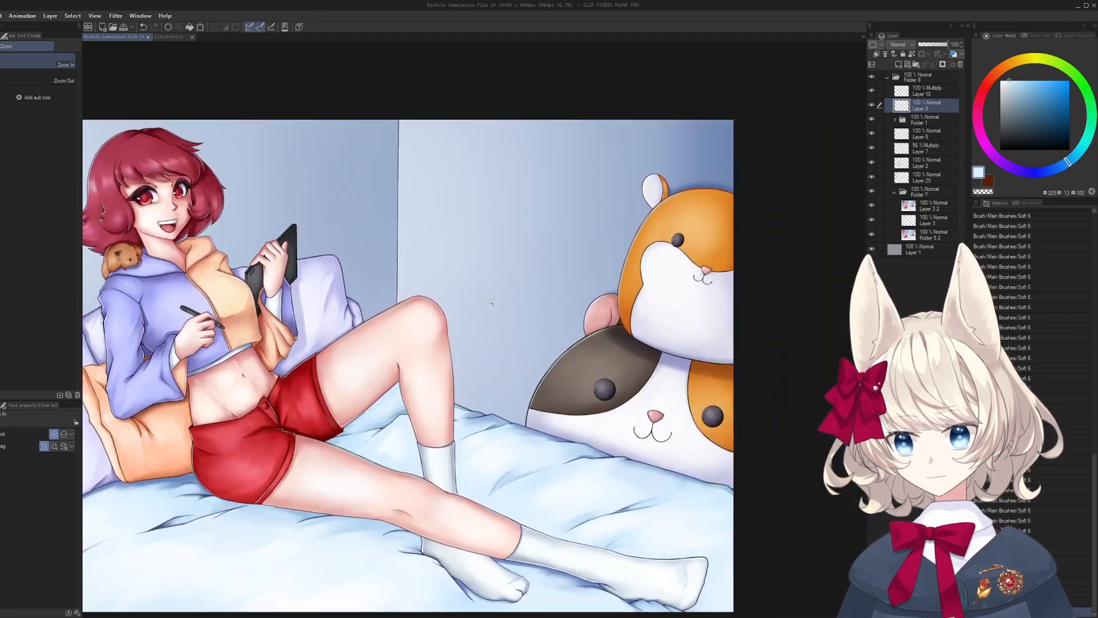
{"action": "key", "text": "h"}
{"action": "left_click_drag", "start_coordinate": [769, 191], "coordinate": [852, 182]}
{"action": "left_click_drag", "start_coordinate": [855, 181], "coordinate": [697, 240]}
{"action": "left_click_drag", "start_coordinate": [491, 280], "coordinate": [491, 347]}
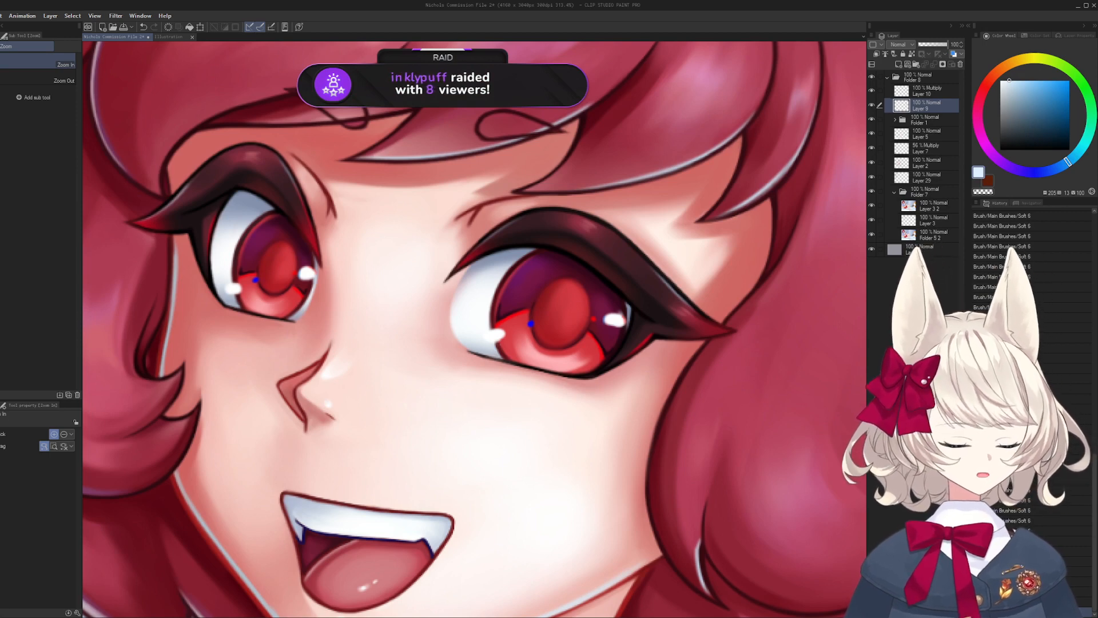
{"action": "key", "text": "ctrl+s"}
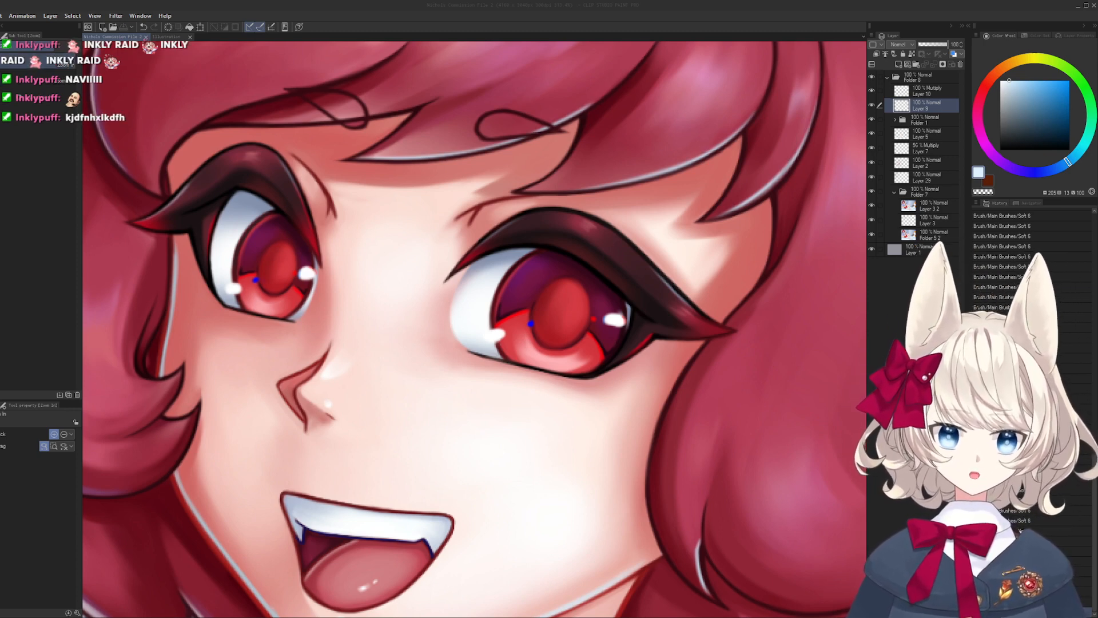
- Redraw the dark outline where the hair meets the forehead beside the outer eye corner, using Soft 6 at size 3 and a sampled near-black red
{"action": "left_click_drag", "start_coordinate": [515, 228], "coordinate": [595, 228]}
{"action": "left_click", "coordinate": [652, 189], "text": "alt"}
{"action": "left_click_drag", "start_coordinate": [774, 113], "coordinate": [666, 200]}
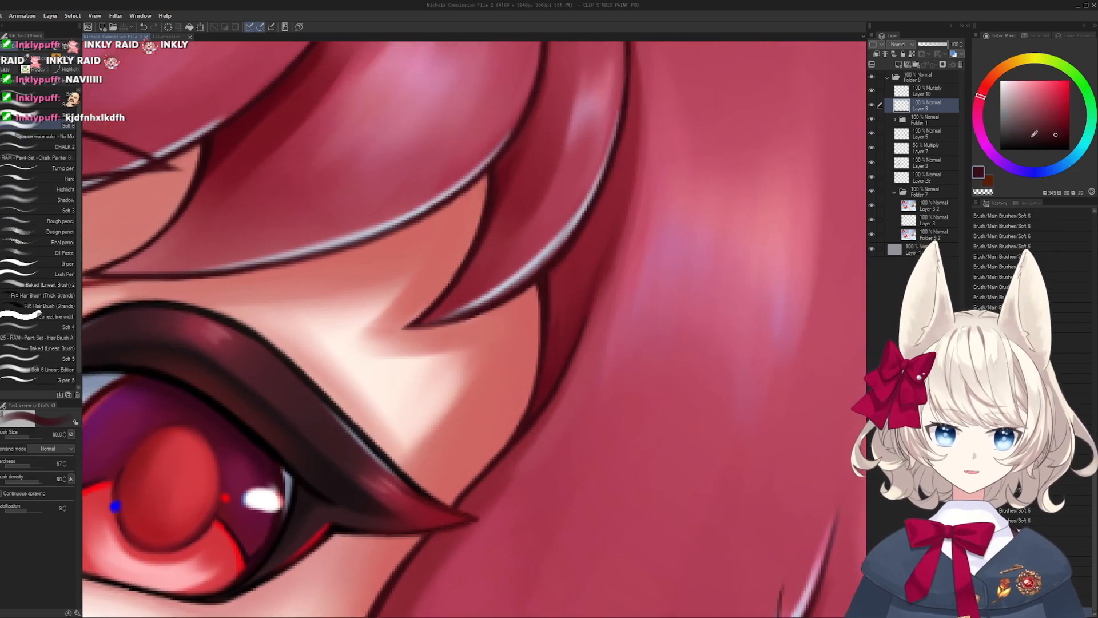
{"action": "left_click", "coordinate": [542, 320], "text": "alt"}
{"action": "key", "text": "bracketleft"}
{"action": "key", "text": "bracketleft"}
{"action": "key", "text": "bracketleft"}
{"action": "key", "text": "bracketleft"}
{"action": "key", "text": "bracketleft"}
{"action": "key", "text": "bracketleft"}
{"action": "key", "text": "bracketleft"}
{"action": "key", "text": "bracketleft"}
{"action": "key", "text": "bracketleft"}
{"action": "key", "text": "bracketleft"}
{"action": "key", "text": "bracketleft"}
{"action": "key", "text": "bracketleft"}
{"action": "key", "text": "bracketleft"}
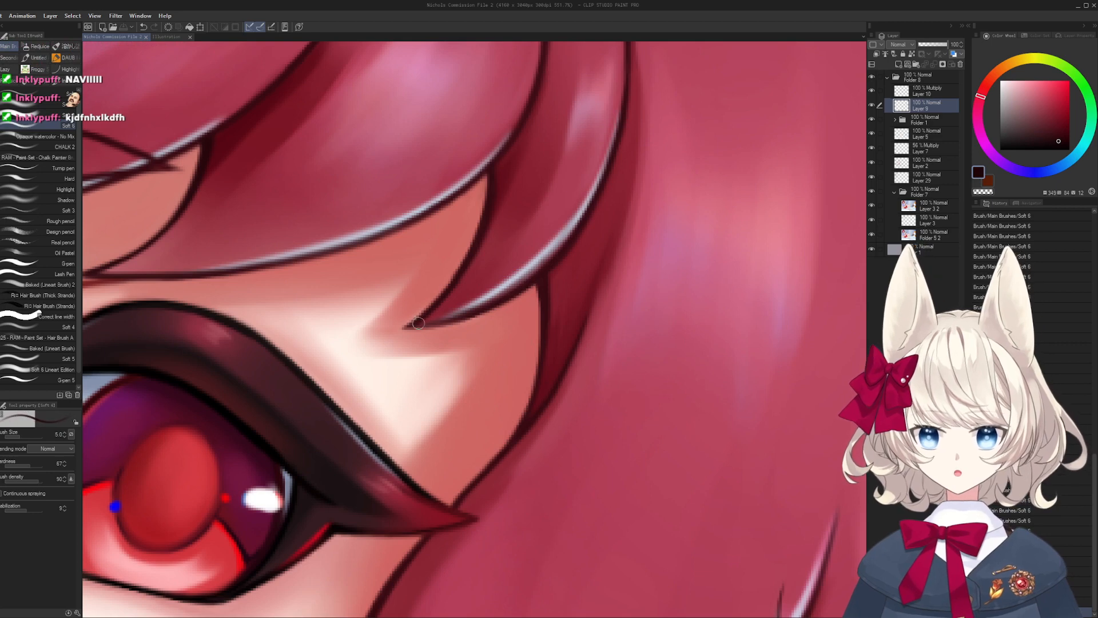
{"action": "key", "text": "ctrl+z"}
{"action": "mouse_move", "coordinate": [408, 329]}
{"action": "left_mouse_down"}
{"action": "mouse_move", "coordinate": [504, 306]}
{"action": "mouse_move", "coordinate": [488, 304]}
{"action": "mouse_move", "coordinate": [535, 277]}
{"action": "mouse_move", "coordinate": [482, 304]}
{"action": "mouse_move", "coordinate": [517, 336]}
{"action": "left_mouse_up"}
{"action": "key", "text": "ctrl+z"}
{"action": "mouse_move", "coordinate": [516, 338]}
{"action": "left_mouse_down"}
{"action": "mouse_move", "coordinate": [487, 247]}
{"action": "mouse_move", "coordinate": [470, 239]}
{"action": "left_mouse_up"}
{"action": "left_click_drag", "start_coordinate": [420, 317], "coordinate": [529, 257]}
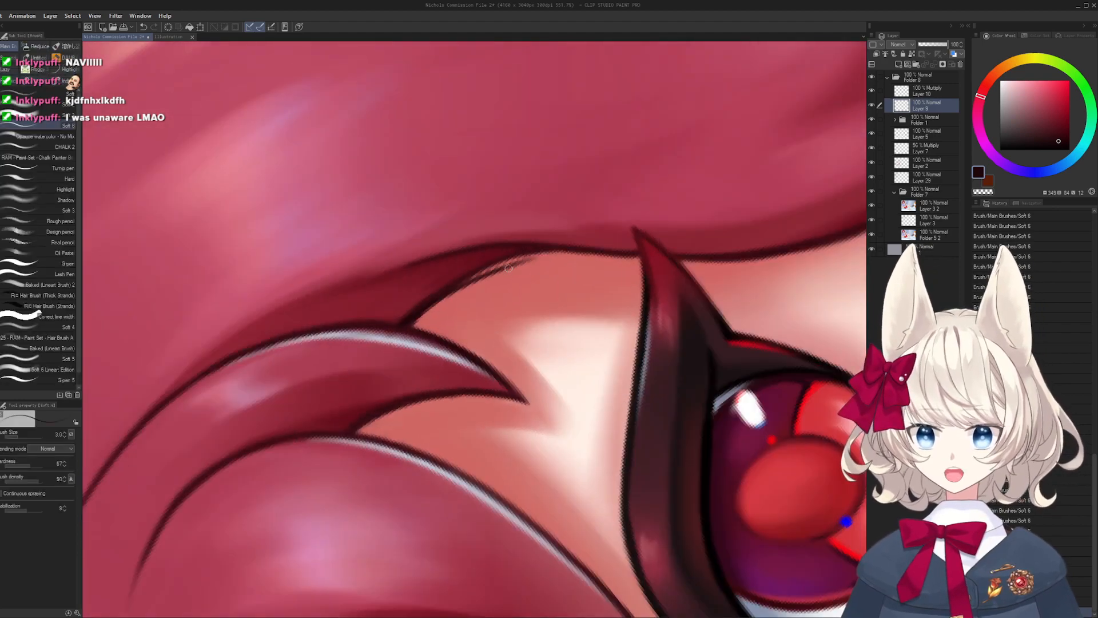
{"action": "key", "text": "ctrl+z"}
{"action": "left_click_drag", "start_coordinate": [413, 313], "coordinate": [552, 247]}
{"action": "mouse_move", "coordinate": [521, 255]}
{"action": "left_mouse_down"}
{"action": "mouse_move", "coordinate": [500, 245]}
{"action": "mouse_move", "coordinate": [486, 259]}
{"action": "left_mouse_up"}
{"action": "key", "text": "ctrl+z"}
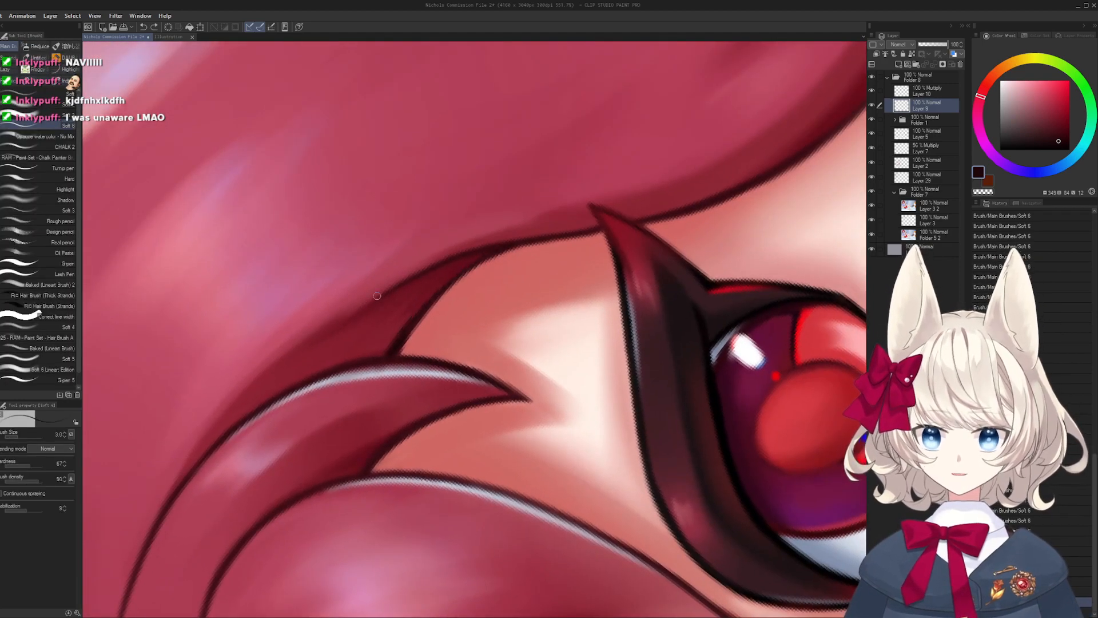
- Extend the thin dark line along the upper edge of the shadowed hair strand above the temple
{"action": "left_click_drag", "start_coordinate": [375, 297], "coordinate": [515, 246]}
{"action": "left_click_drag", "start_coordinate": [429, 265], "coordinate": [579, 233]}
{"action": "key", "text": "ctrl+z"}
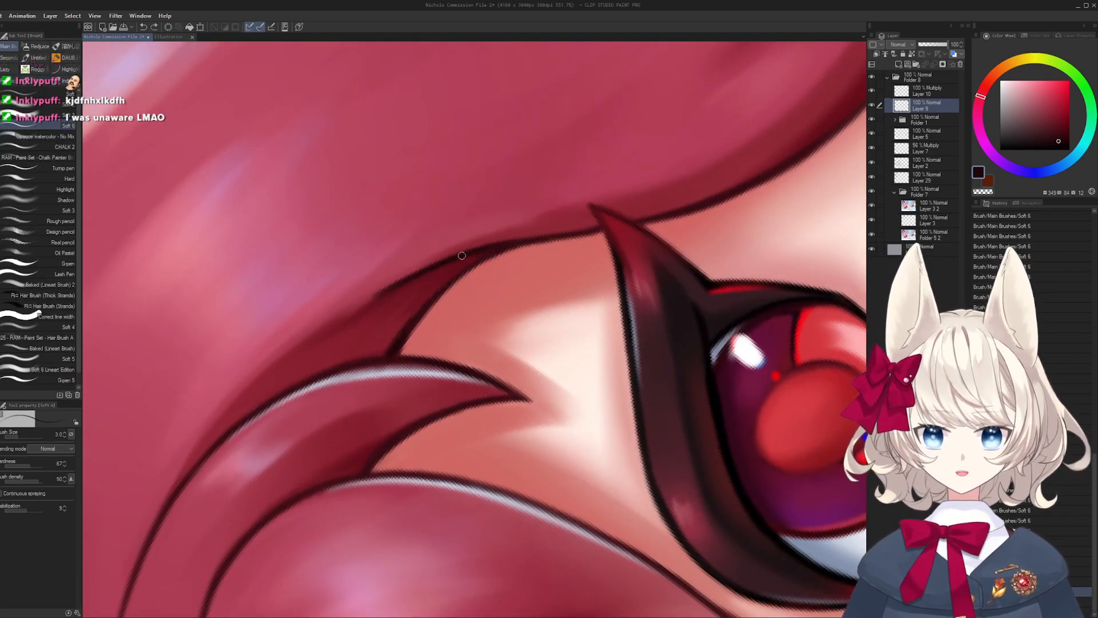
{"action": "mouse_move", "coordinate": [461, 255]}
{"action": "left_mouse_down"}
{"action": "mouse_move", "coordinate": [575, 235]}
{"action": "mouse_move", "coordinate": [550, 359]}
{"action": "mouse_move", "coordinate": [474, 296]}
{"action": "mouse_move", "coordinate": [467, 228]}
{"action": "left_mouse_up"}
{"action": "key", "text": "ctrl+at"}
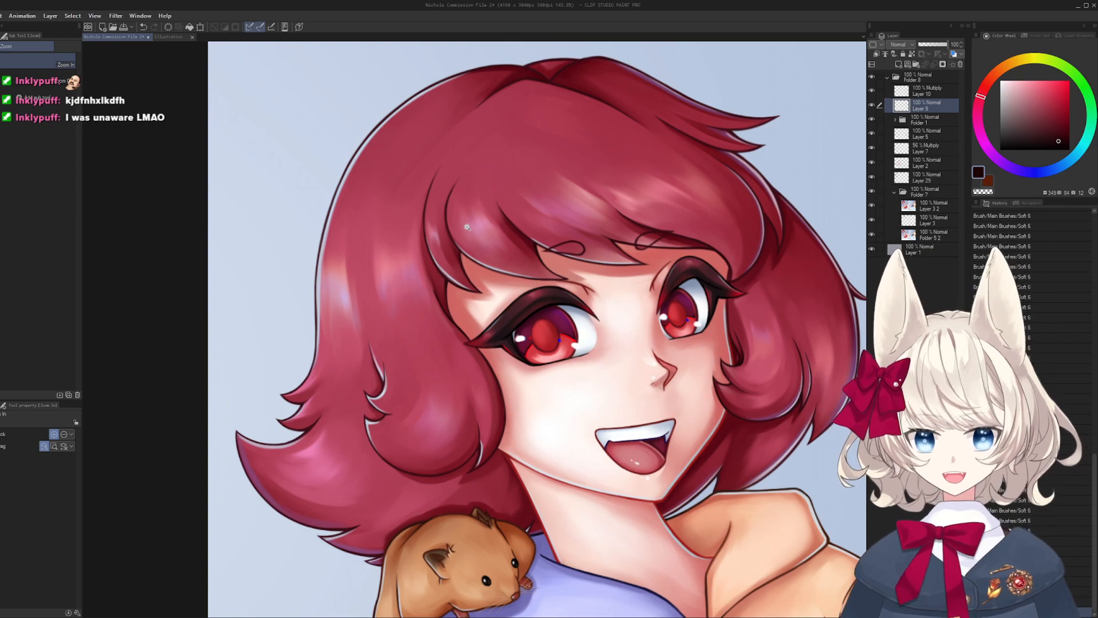
- Blend the shadowed hair above the temple with the Soft 6 brush at size 10, using sampled mid and dark reds
{"action": "left_click_drag", "start_coordinate": [432, 393], "coordinate": [472, 315]}
{"action": "left_click_drag", "start_coordinate": [472, 315], "coordinate": [429, 305]}
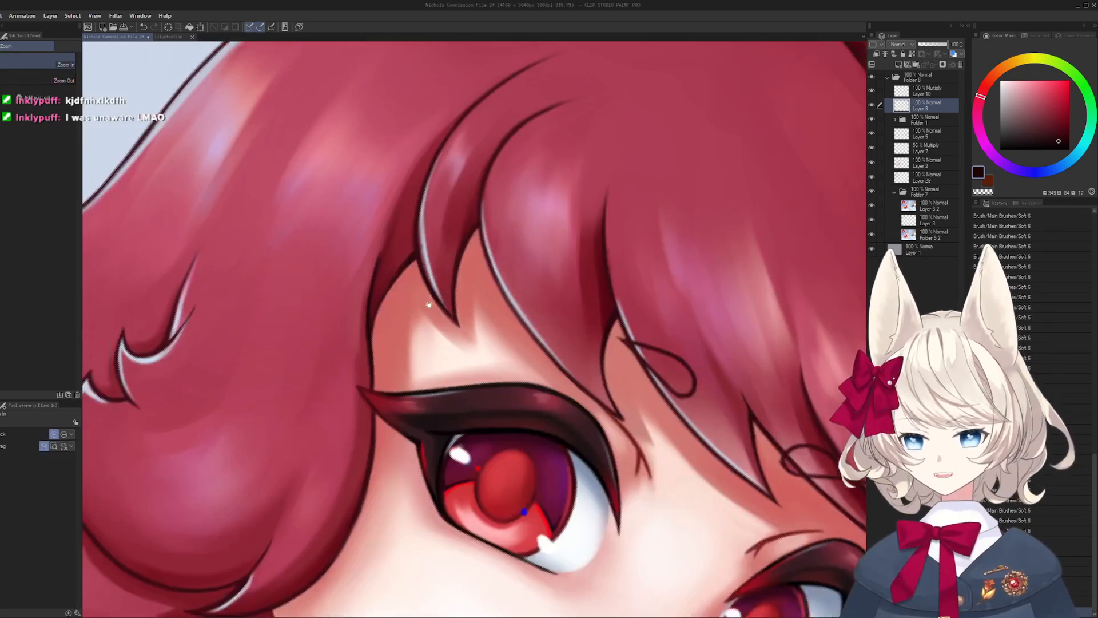
{"action": "scroll", "coordinate": [429, 305], "scroll_direction": "up", "scroll_amount": 4}
{"action": "left_click", "coordinate": [442, 320], "text": "alt"}
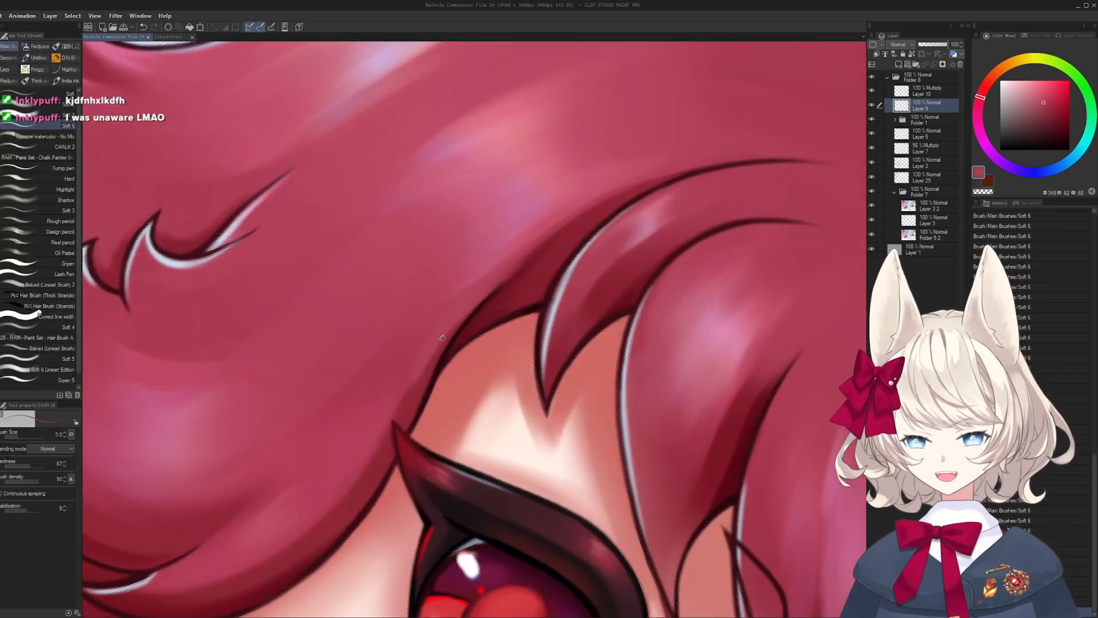
{"action": "key", "text": "bracketright"}
{"action": "key", "text": "bracketright"}
{"action": "key", "text": "bracketright"}
{"action": "key", "text": "bracketright"}
{"action": "key", "text": "bracketright"}
{"action": "left_click", "coordinate": [562, 249], "text": "alt"}
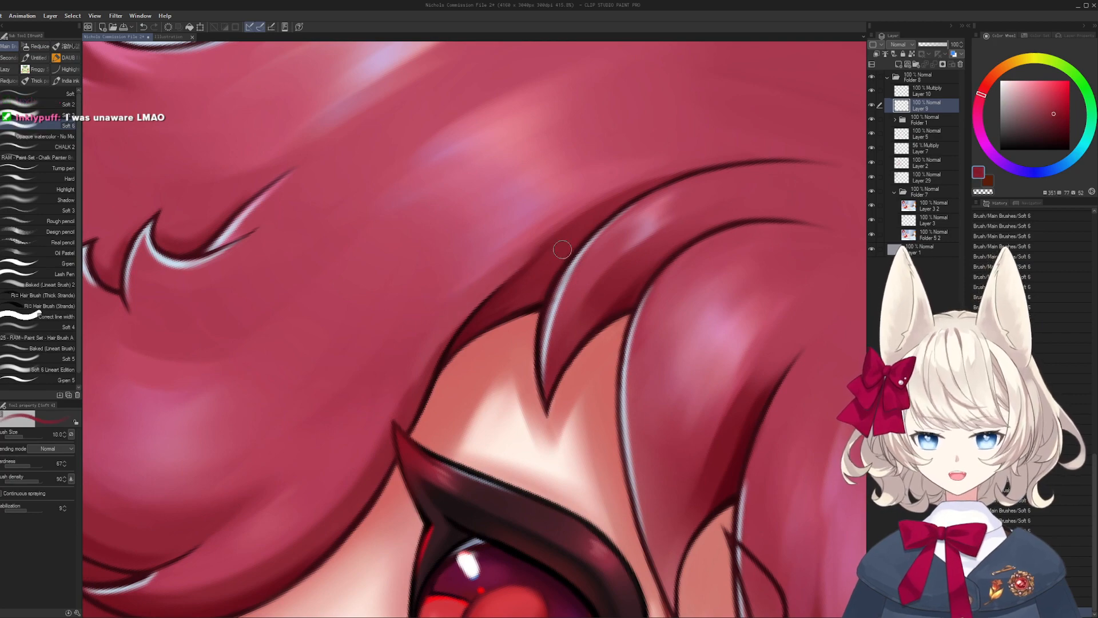
{"action": "scroll", "coordinate": [476, 323], "scroll_direction": "down", "scroll_amount": 3}
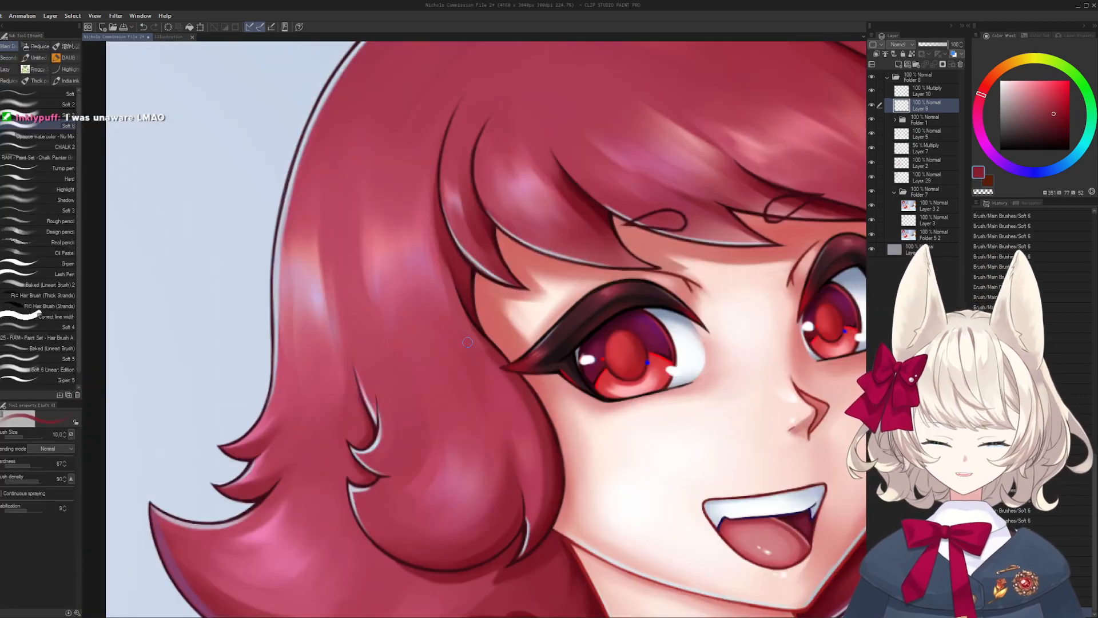
{"action": "left_click_drag", "start_coordinate": [472, 367], "coordinate": [394, 450]}
{"action": "scroll", "coordinate": [493, 360], "scroll_direction": "up", "scroll_amount": 4}
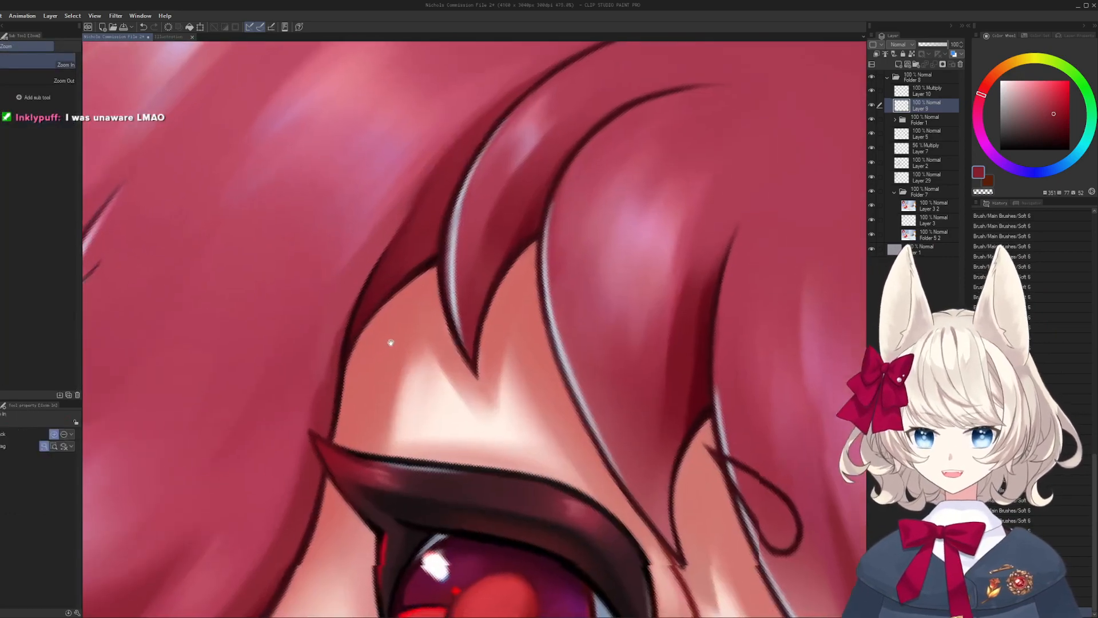
- Redraw the inner outline of the pointed bang strand above the eye with Soft 6 at size 3 in the sampled dark line colour
{"action": "left_click", "coordinate": [356, 369], "text": "alt"}
{"action": "key", "text": "bracketleft"}
{"action": "key", "text": "bracketleft"}
{"action": "key", "text": "bracketleft"}
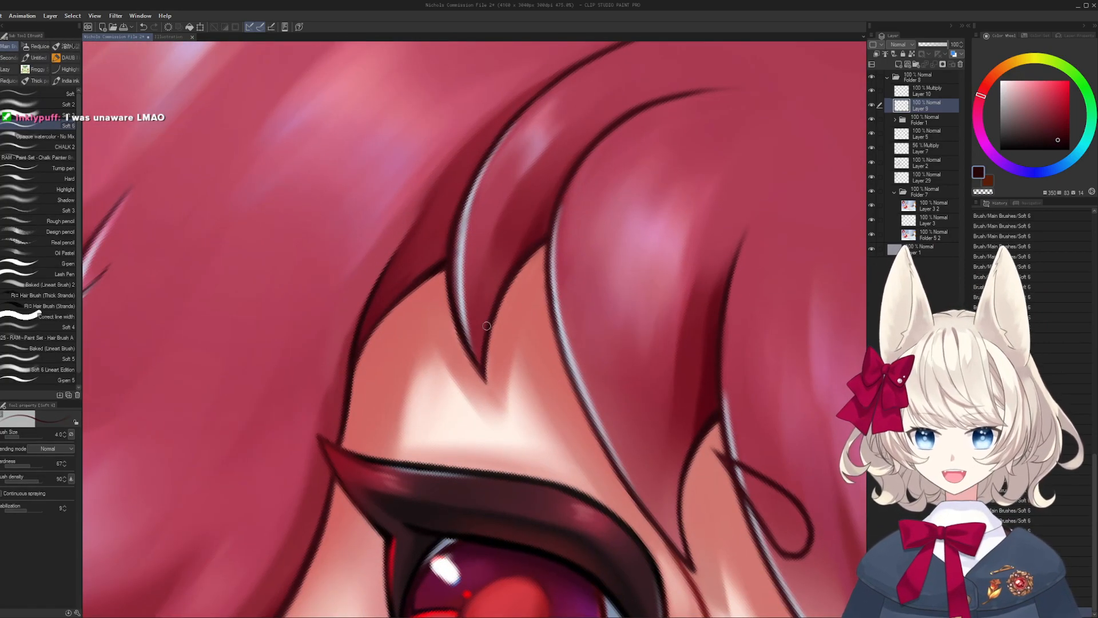
{"action": "left_click_drag", "start_coordinate": [486, 326], "coordinate": [543, 246]}
{"action": "mouse_move", "coordinate": [595, 351]}
{"action": "left_mouse_down"}
{"action": "mouse_move", "coordinate": [507, 461]}
{"action": "mouse_move", "coordinate": [534, 332]}
{"action": "left_mouse_up"}
{"action": "key", "text": "bracketleft"}
{"action": "key", "text": "bracketleft"}
{"action": "left_click_drag", "start_coordinate": [394, 410], "coordinate": [555, 246]}
{"action": "key", "text": "ctrl+z"}
{"action": "key", "text": "bracketright"}
{"action": "key", "text": "ctrl+z"}
{"action": "left_click_drag", "start_coordinate": [439, 352], "coordinate": [550, 252]}
{"action": "mouse_move", "coordinate": [496, 287]}
{"action": "left_mouse_down"}
{"action": "mouse_move", "coordinate": [670, 227]}
{"action": "mouse_move", "coordinate": [475, 278]}
{"action": "mouse_move", "coordinate": [469, 322]}
{"action": "left_mouse_up"}
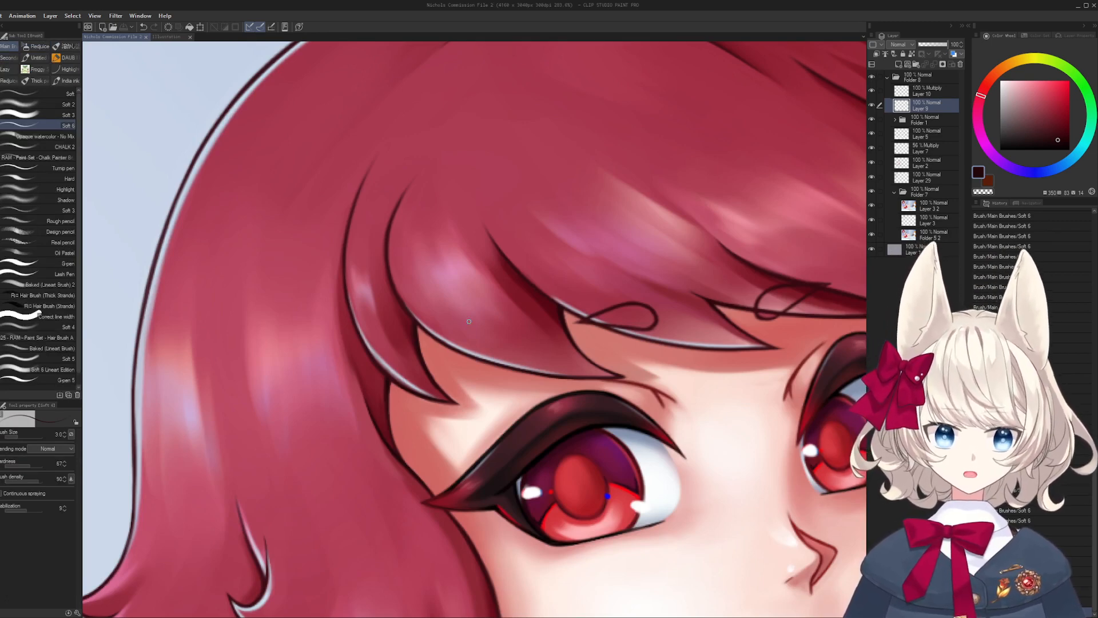
- Hide Folder 7 at full view to examine the paint-over layers on their own, and show the folder again
{"action": "left_click_drag", "start_coordinate": [456, 380], "coordinate": [319, 368]}
{"action": "left_click_drag", "start_coordinate": [543, 313], "coordinate": [444, 297]}
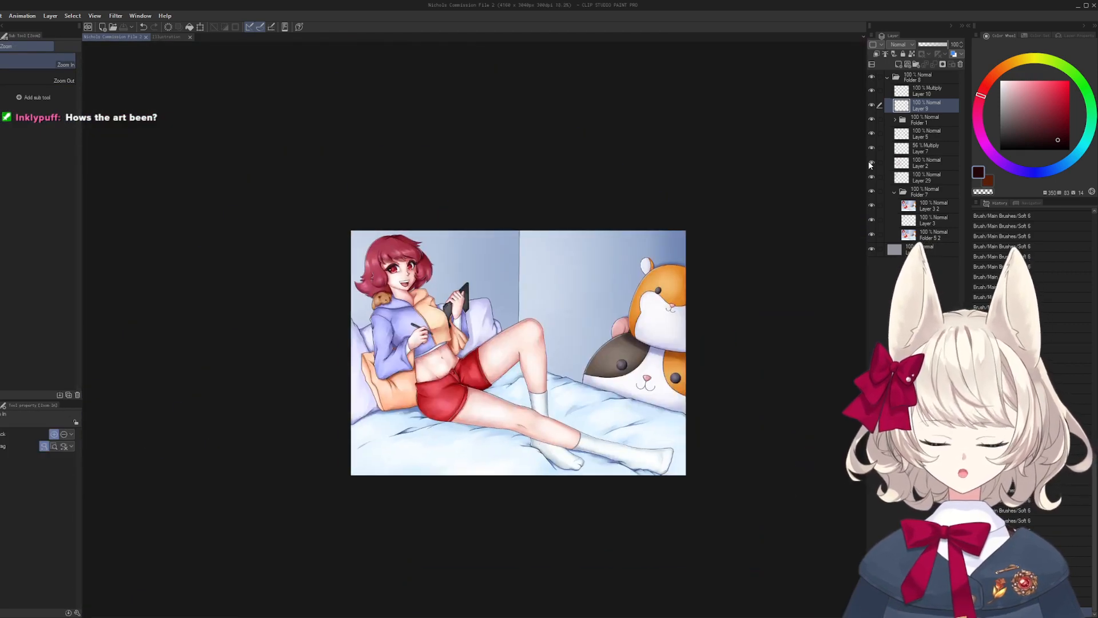
{"action": "left_click", "coordinate": [873, 194]}
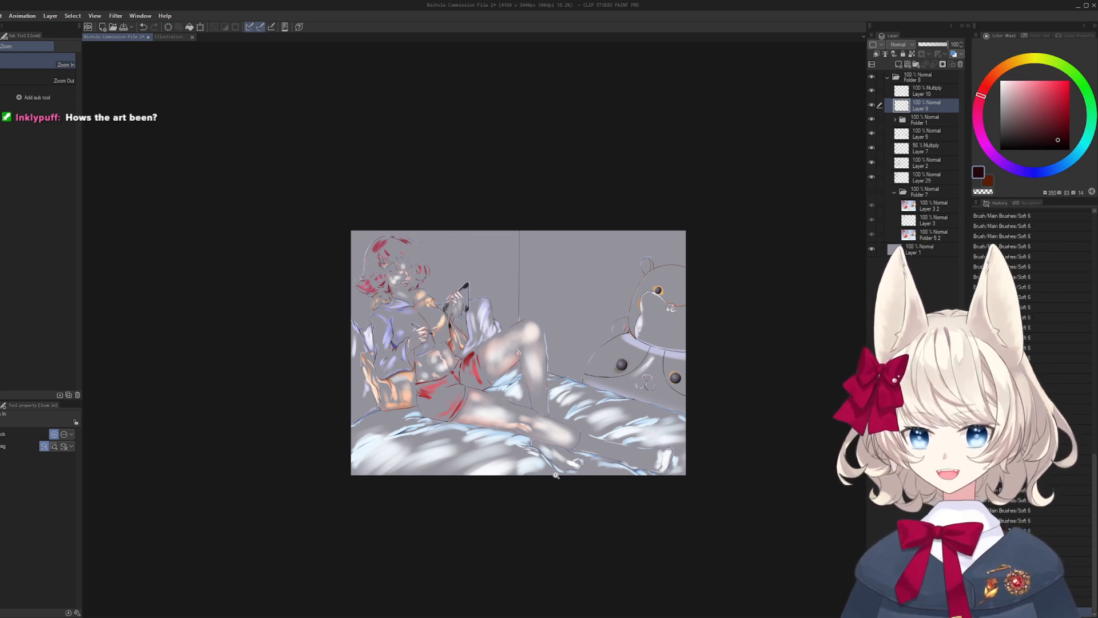
{"action": "left_click_drag", "start_coordinate": [556, 475], "coordinate": [566, 479]}
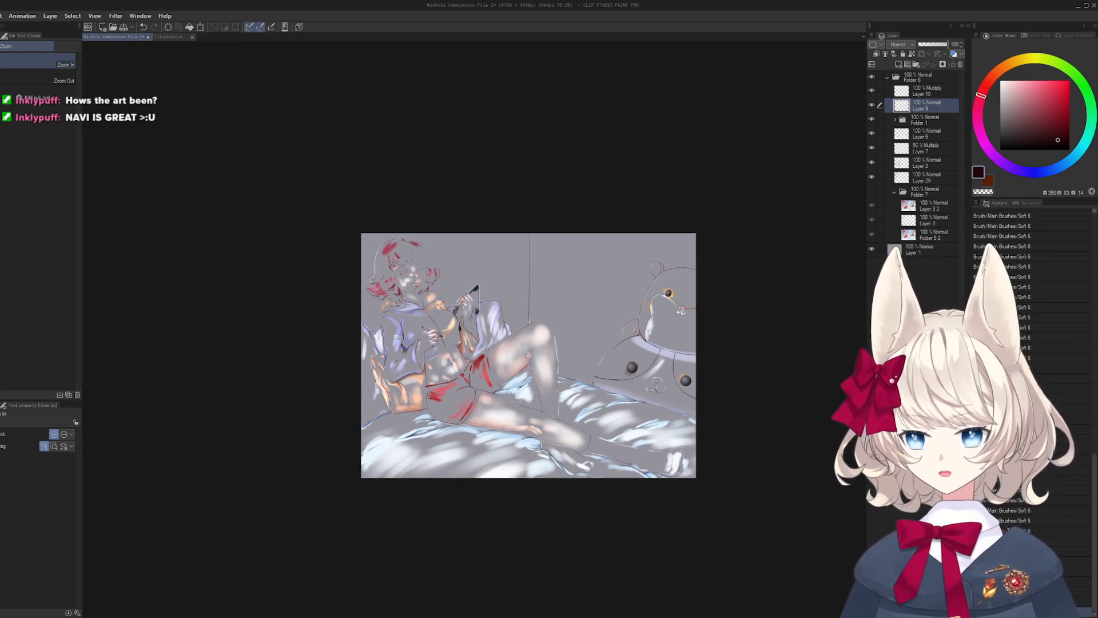
{"action": "key", "text": "b"}
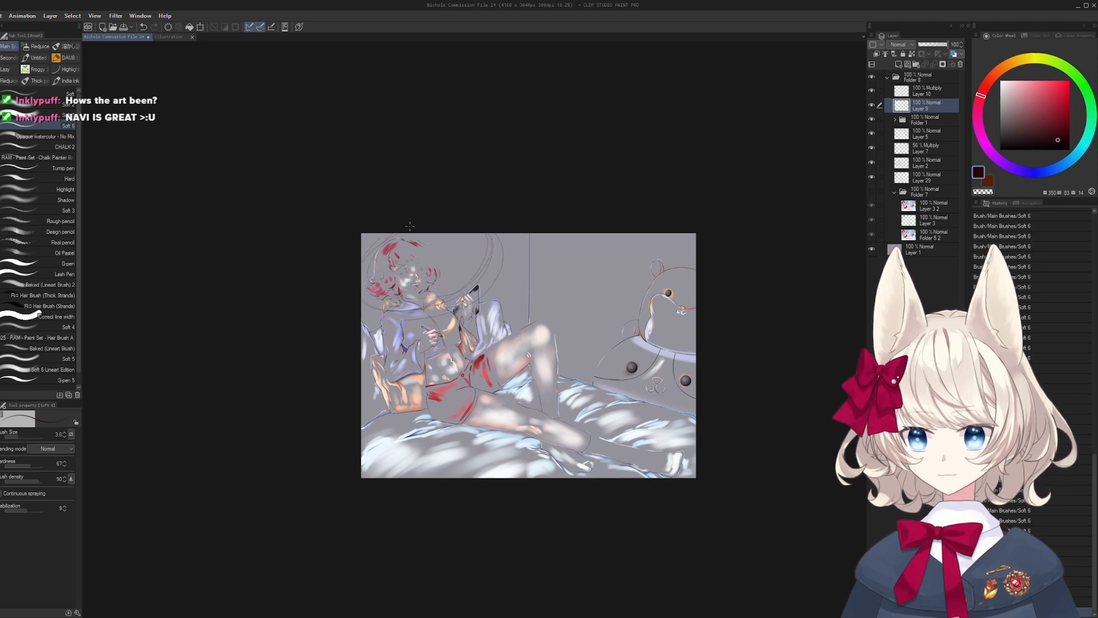
{"action": "scroll", "coordinate": [434, 250], "scroll_direction": "up", "scroll_amount": 5}
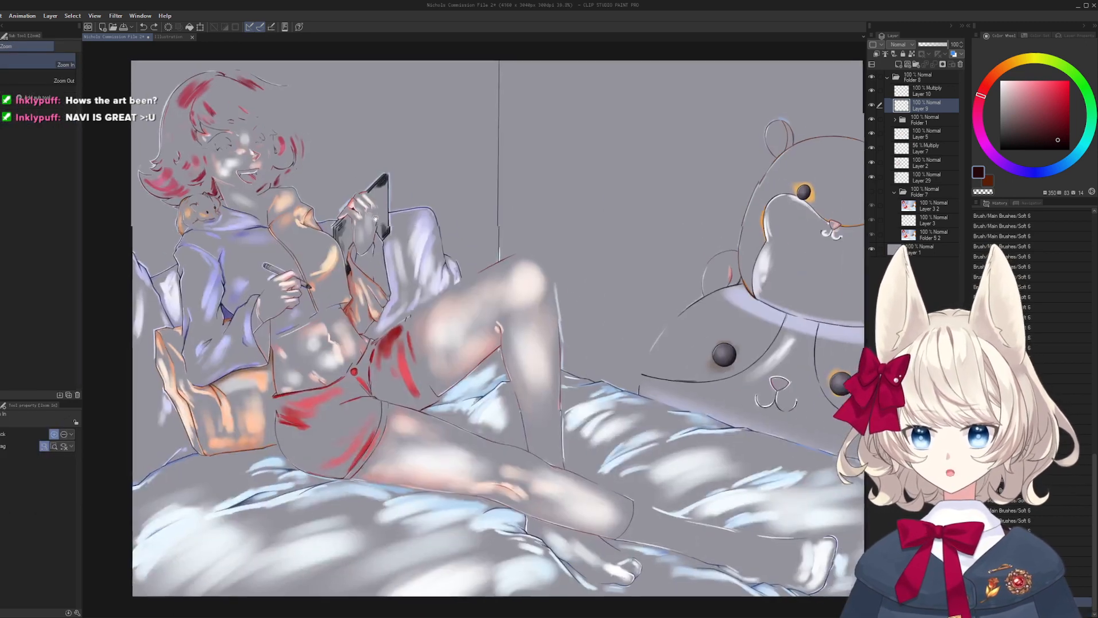
{"action": "key", "text": "Tab"}
{"action": "key", "text": "Tab"}
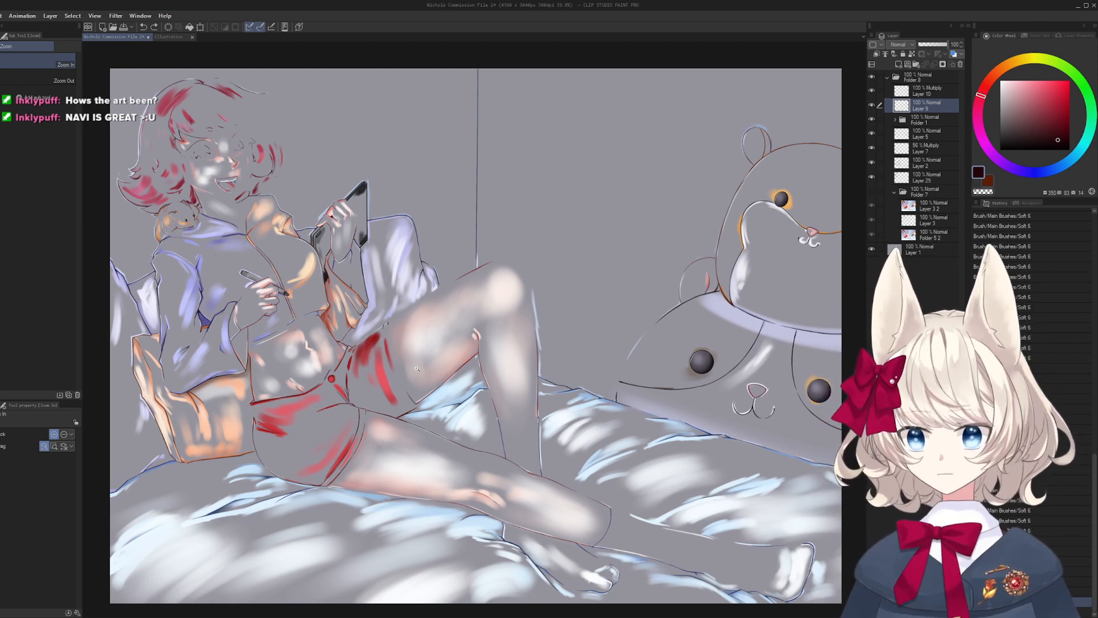
{"action": "left_click", "coordinate": [872, 192]}
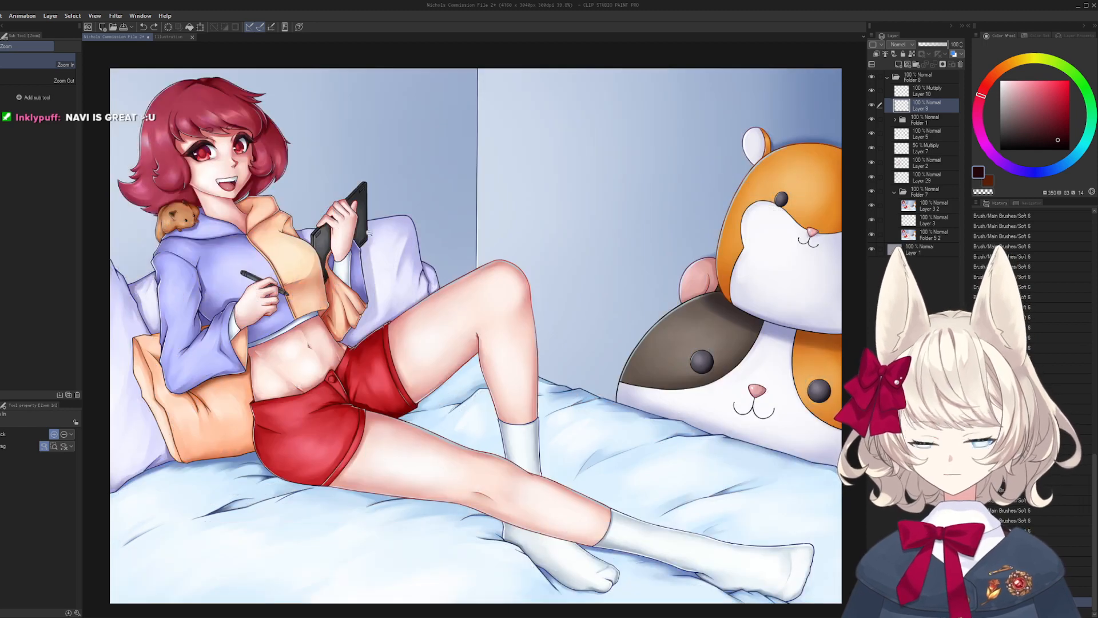
- Repeatedly hide and show Layer 2 to compare its effect around the hand holding the tablet
{"action": "left_click_drag", "start_coordinate": [370, 161], "coordinate": [575, 253]}
{"action": "scroll", "coordinate": [575, 252], "scroll_direction": "up", "scroll_amount": 5}
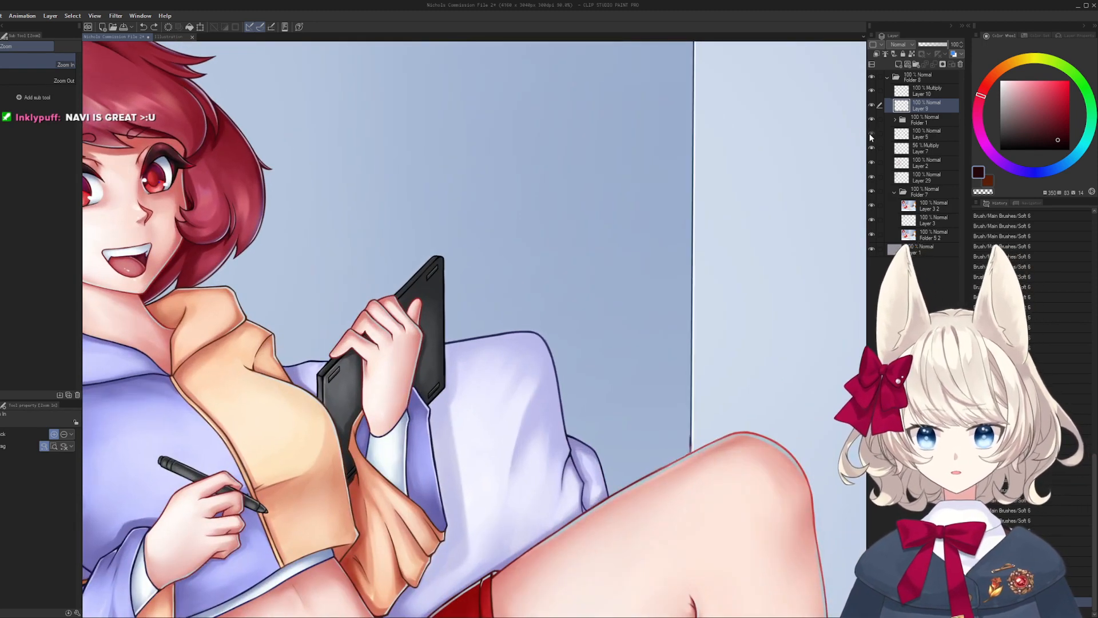
{"action": "left_click", "coordinate": [871, 163]}
{"action": "left_click_drag", "start_coordinate": [407, 371], "coordinate": [592, 342]}
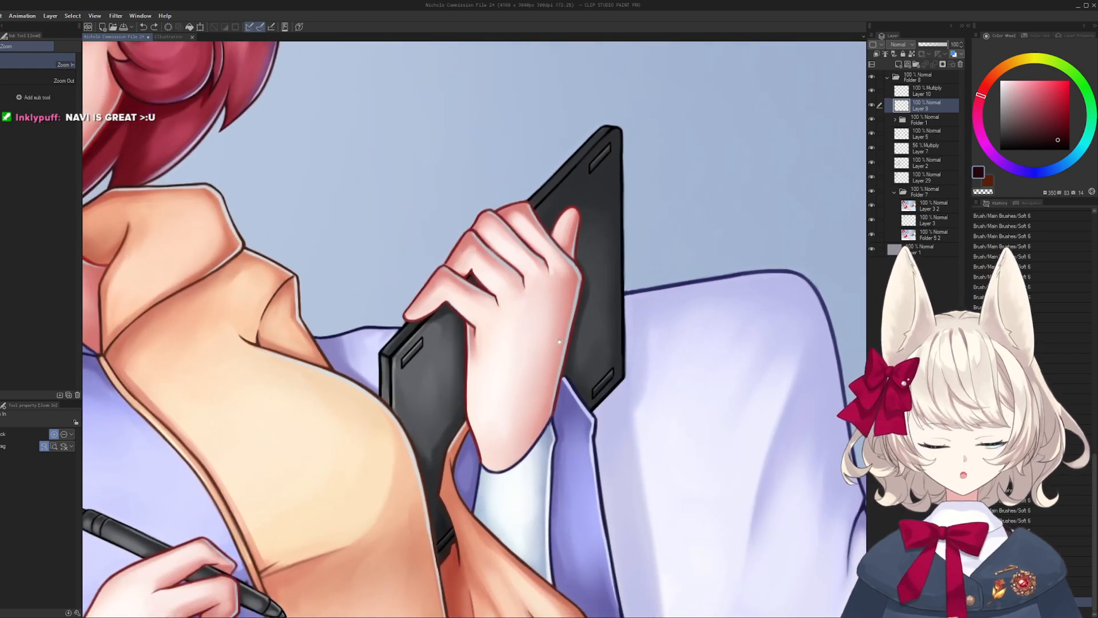
{"action": "left_click", "coordinate": [872, 162]}
{"action": "left_click", "coordinate": [873, 163]}
{"action": "left_click", "coordinate": [873, 164]}
{"action": "left_click", "coordinate": [872, 164]}
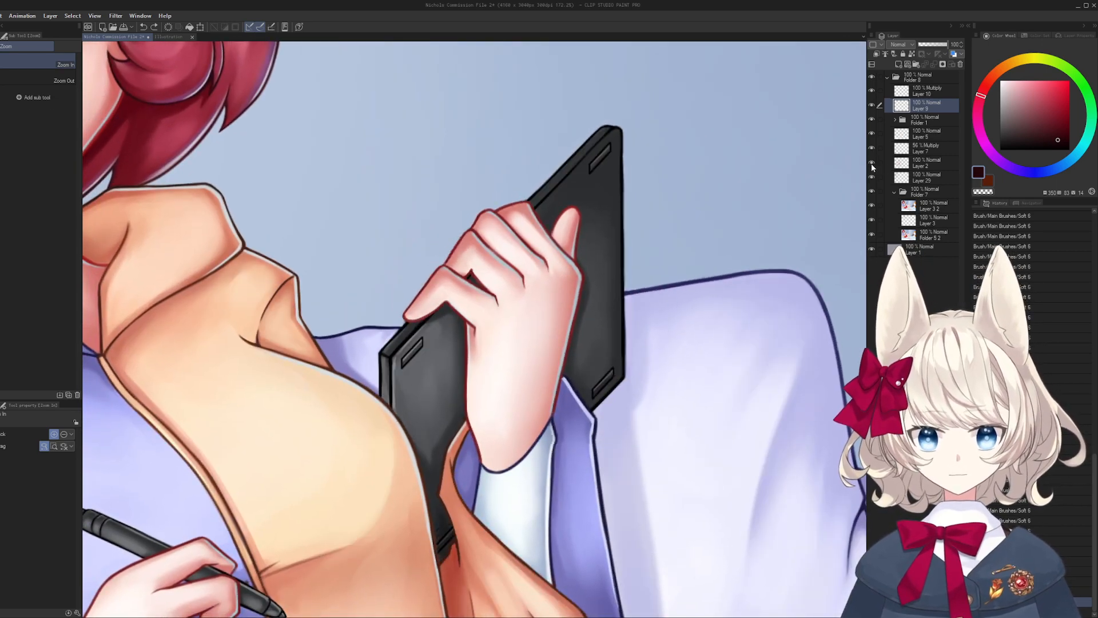
- Compare the tablet and pillow outlines with Layer 2 hidden and shown, leaving the layer switched on
{"action": "left_click", "coordinate": [871, 165]}
{"action": "left_click", "coordinate": [870, 166]}
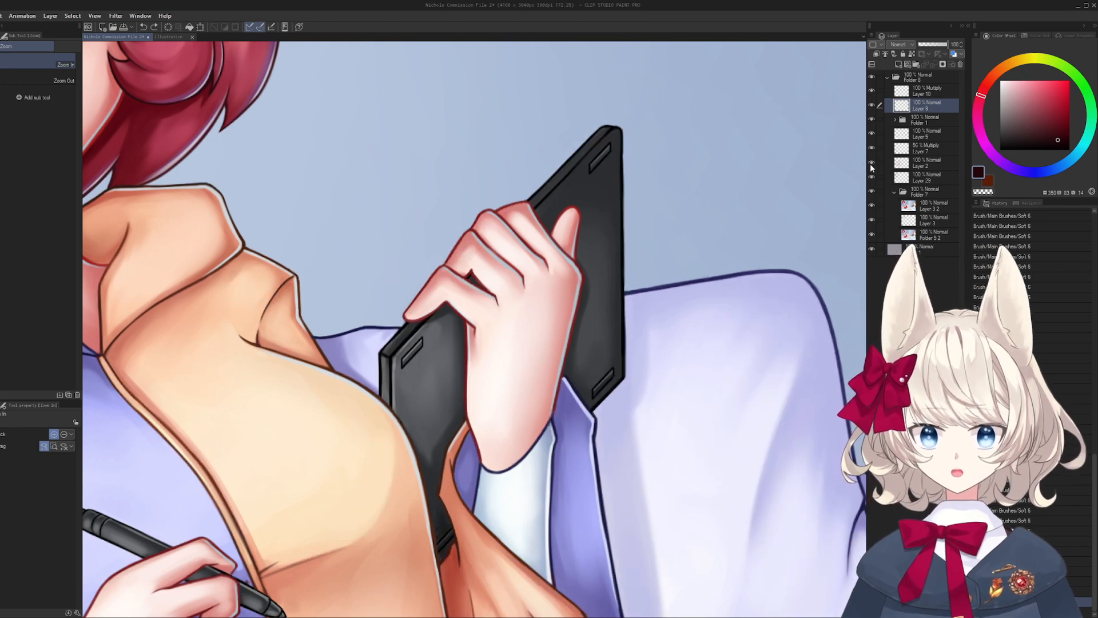
{"action": "left_click", "coordinate": [873, 163]}
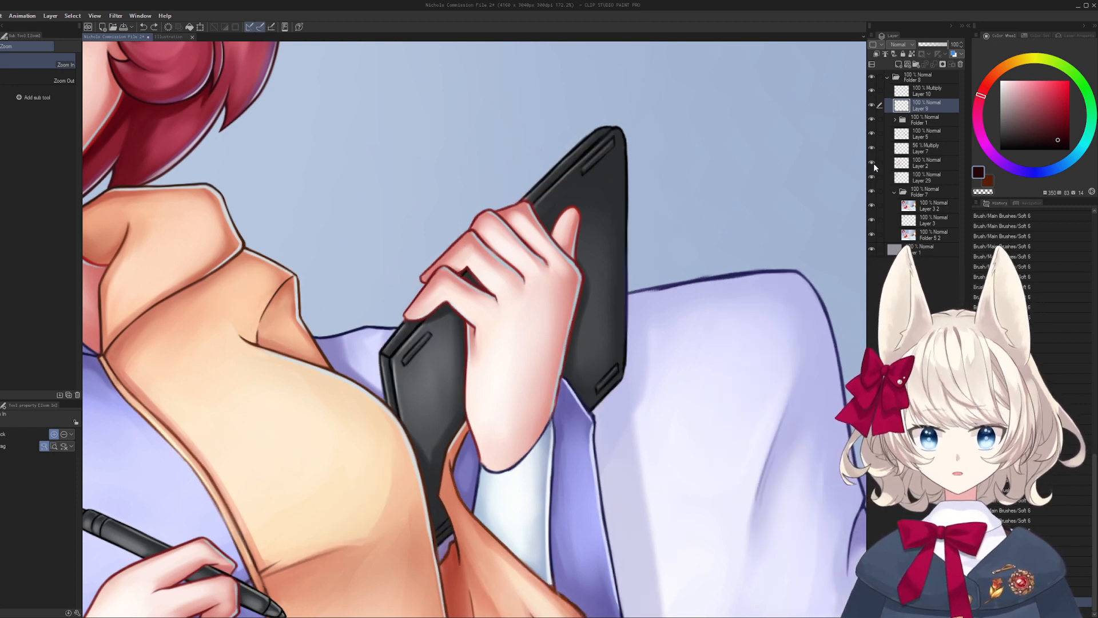
{"action": "left_click", "coordinate": [873, 163]}
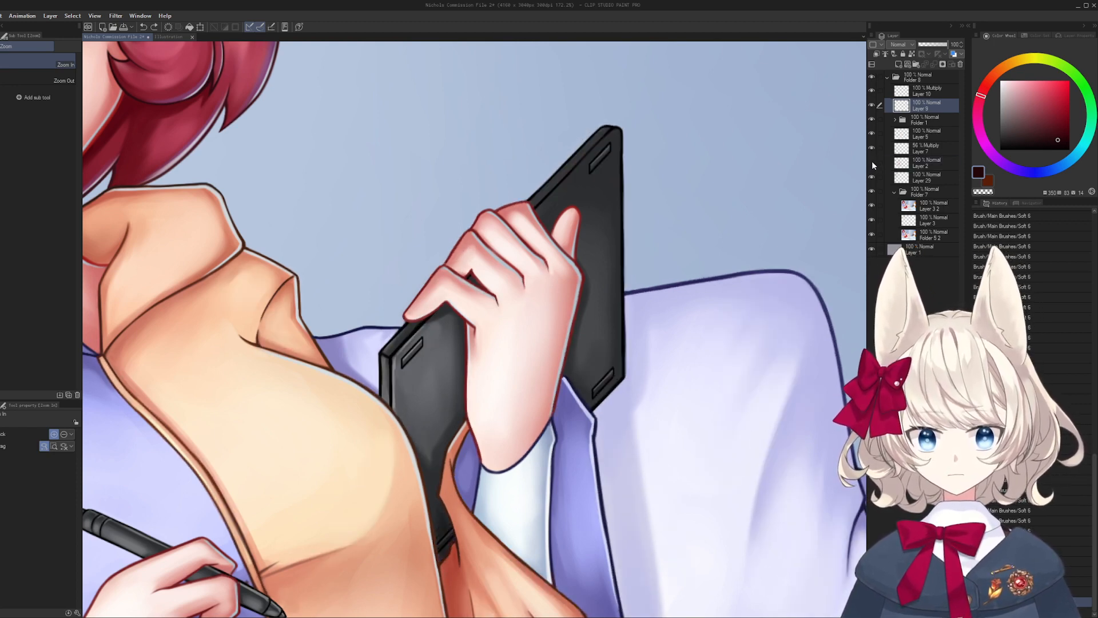
{"action": "left_click", "coordinate": [873, 164]}
{"action": "left_click", "coordinate": [873, 164]}
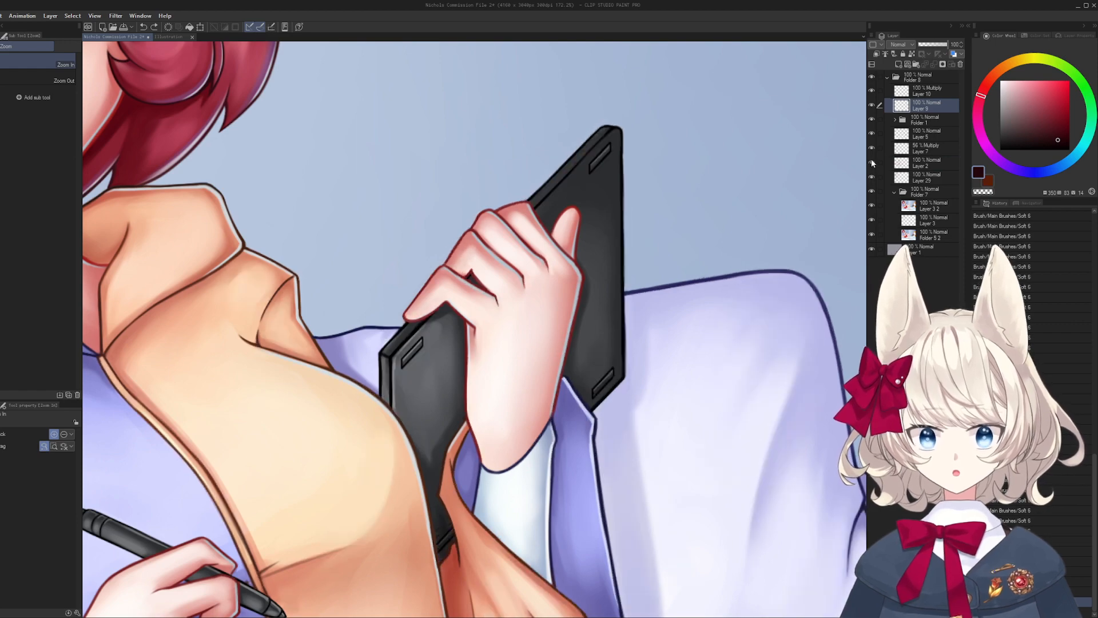
{"action": "scroll", "coordinate": [658, 315], "scroll_direction": "down", "scroll_amount": 5}
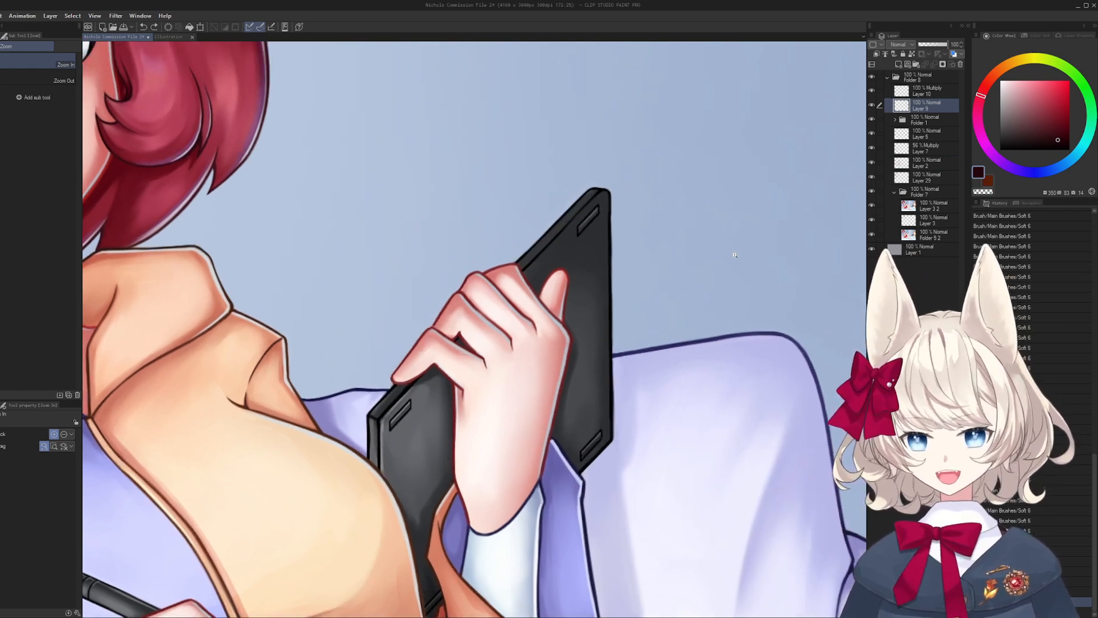
- Add a raster layer above Layer 10 and touch up the dark outline at the hair parting with Soft 6 at size 3
{"action": "left_click", "coordinate": [932, 93]}
{"action": "left_click", "coordinate": [899, 64]}
{"action": "left_click_drag", "start_coordinate": [473, 147], "coordinate": [455, 245]}
{"action": "scroll", "coordinate": [455, 246], "scroll_direction": "up", "scroll_amount": 8}
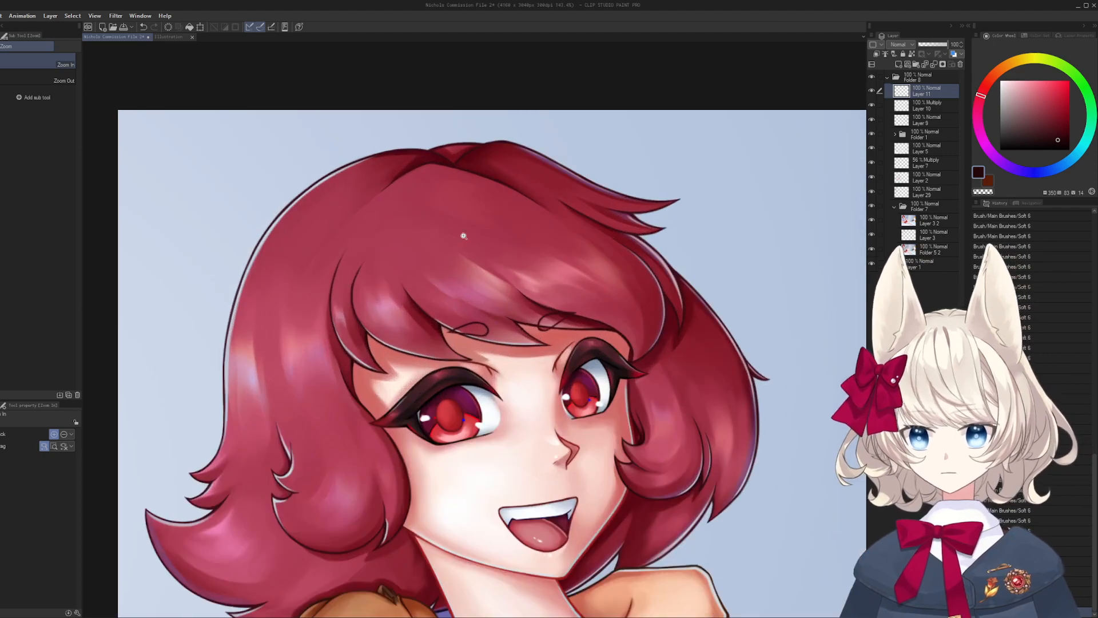
{"action": "key", "text": "b"}
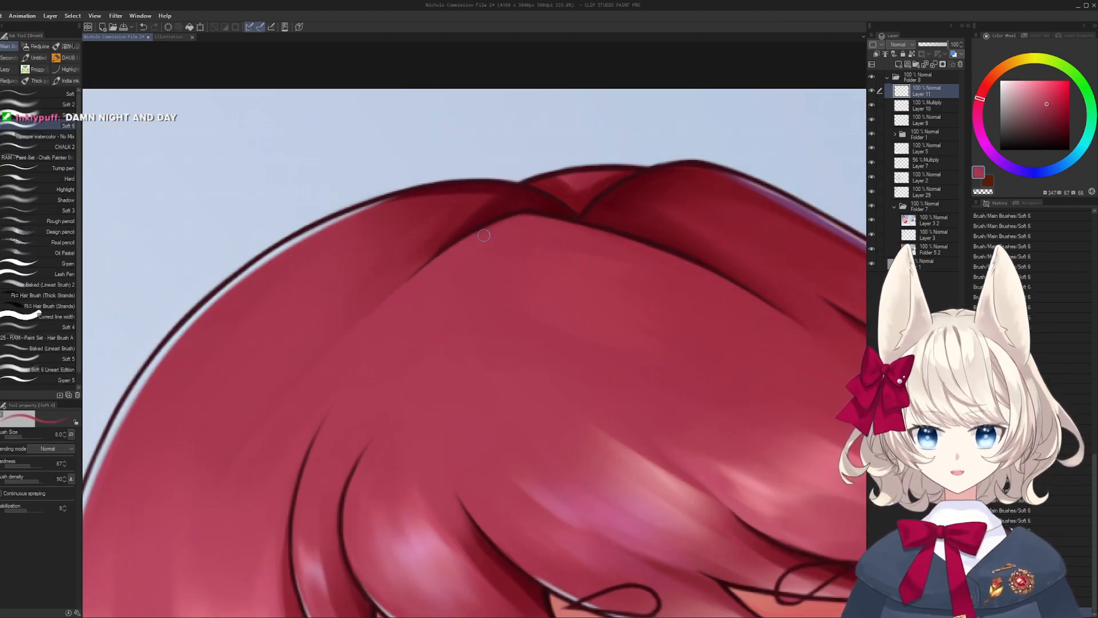
{"action": "left_click_drag", "start_coordinate": [572, 203], "coordinate": [682, 268]}
{"action": "left_click", "coordinate": [682, 268], "text": "alt"}
{"action": "key", "text": "bracketleft"}
{"action": "key", "text": "bracketleft"}
{"action": "key", "text": "bracketleft"}
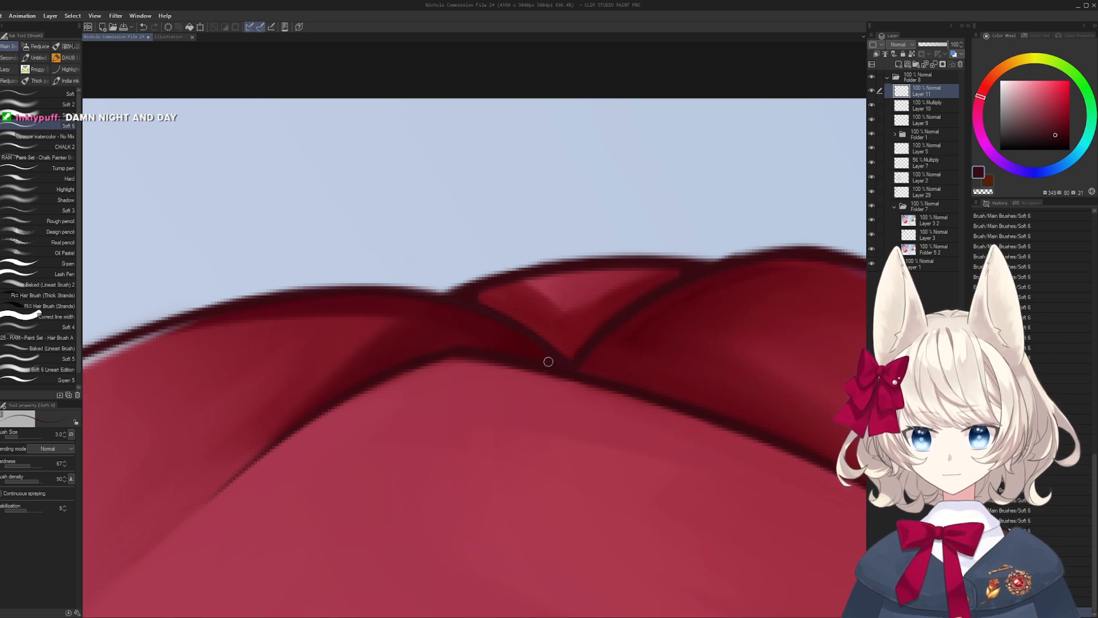
{"action": "left_click_drag", "start_coordinate": [649, 299], "coordinate": [456, 240]}
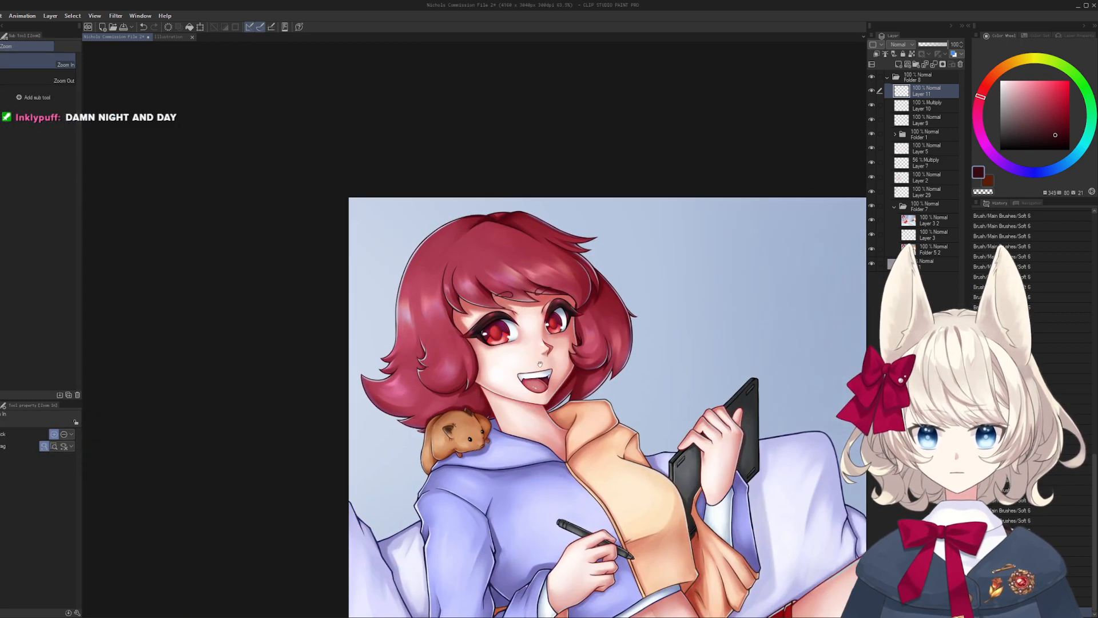
- Touch up the dark outline tips of the hair curls beside the cheek and above the hamster with Soft 6 at size 3
{"action": "left_click_drag", "start_coordinate": [567, 408], "coordinate": [490, 290]}
{"action": "left_click_drag", "start_coordinate": [501, 389], "coordinate": [474, 335]}
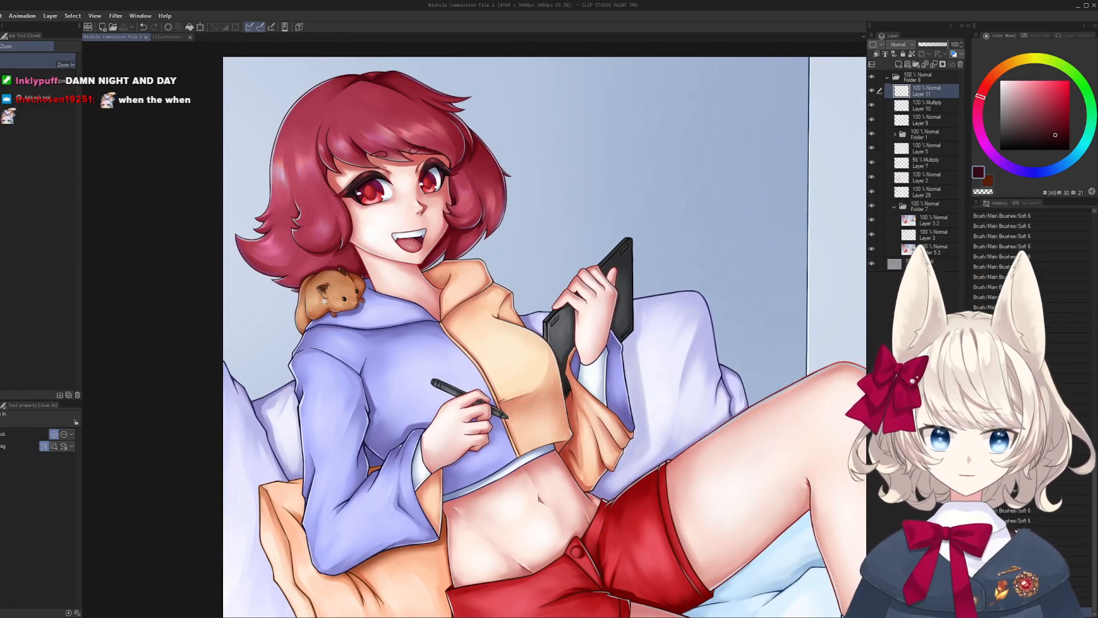
{"action": "mouse_move", "coordinate": [324, 301]}
{"action": "left_mouse_down"}
{"action": "mouse_move", "coordinate": [351, 294]}
{"action": "mouse_move", "coordinate": [412, 309]}
{"action": "left_mouse_up"}
{"action": "key", "text": "b"}
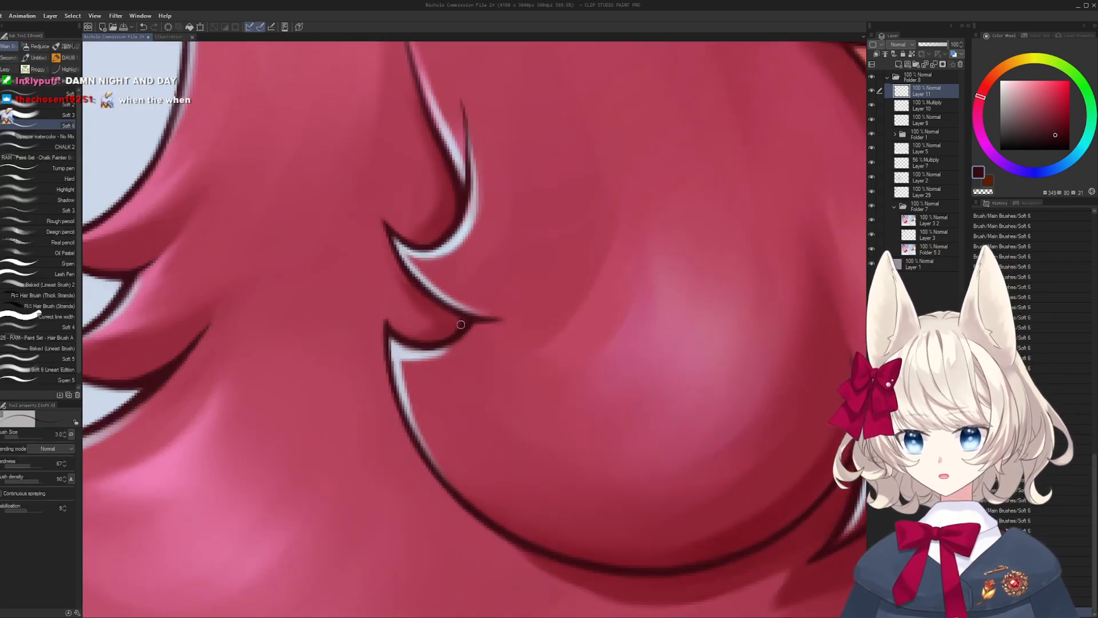
{"action": "left_click_drag", "start_coordinate": [427, 316], "coordinate": [458, 302]}
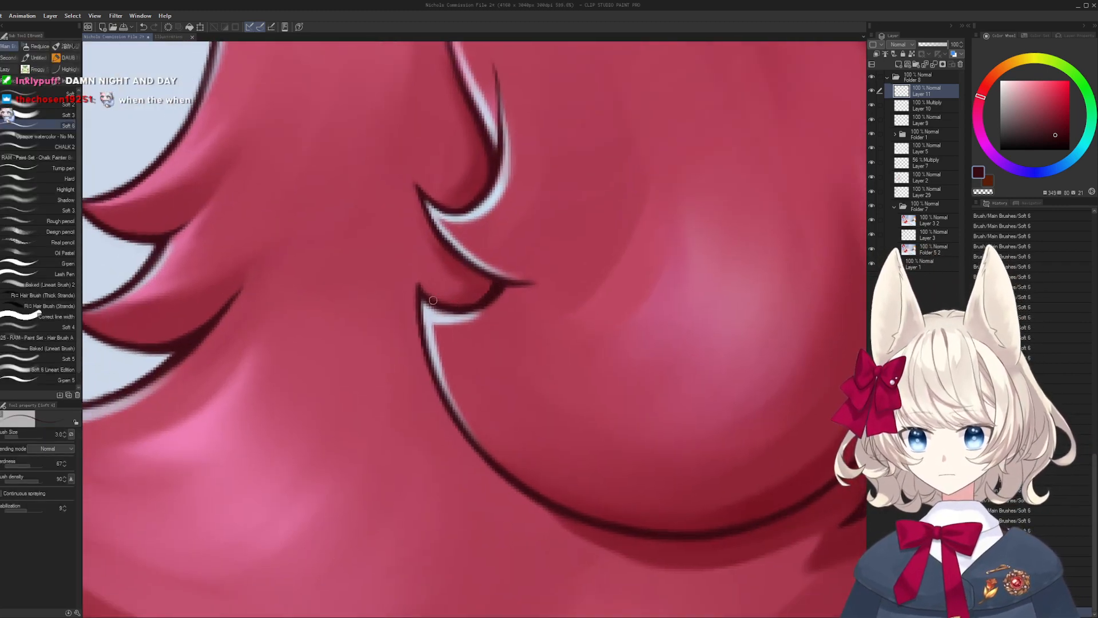
{"action": "scroll", "coordinate": [495, 295], "scroll_direction": "down", "scroll_amount": 5}
{"action": "scroll", "coordinate": [571, 367], "scroll_direction": "up", "scroll_amount": 5}
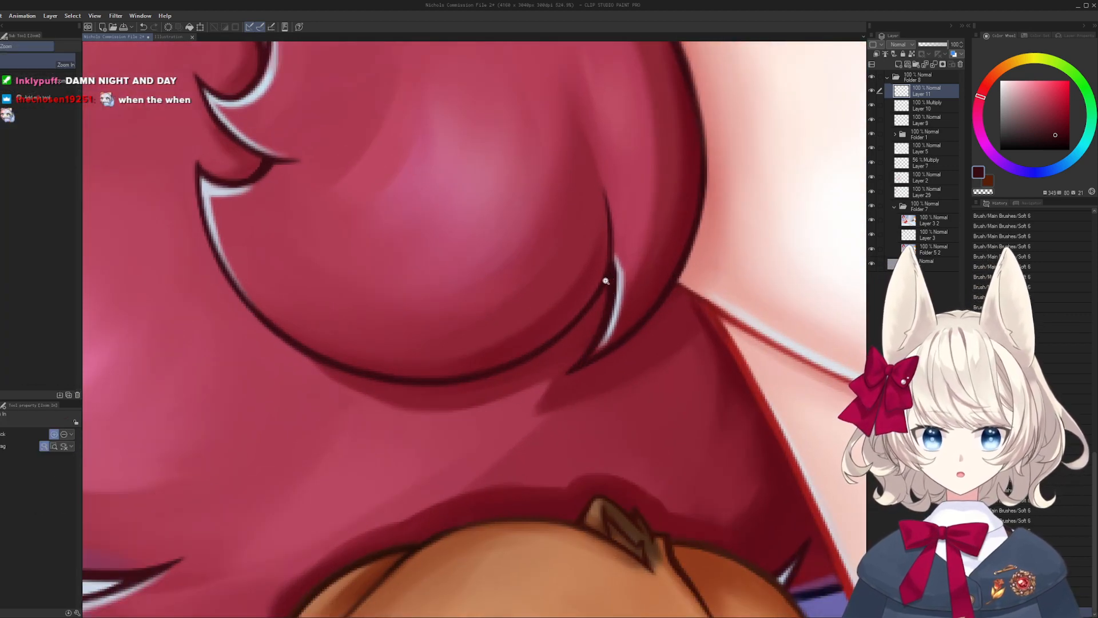
{"action": "left_click_drag", "start_coordinate": [598, 303], "coordinate": [455, 285]}
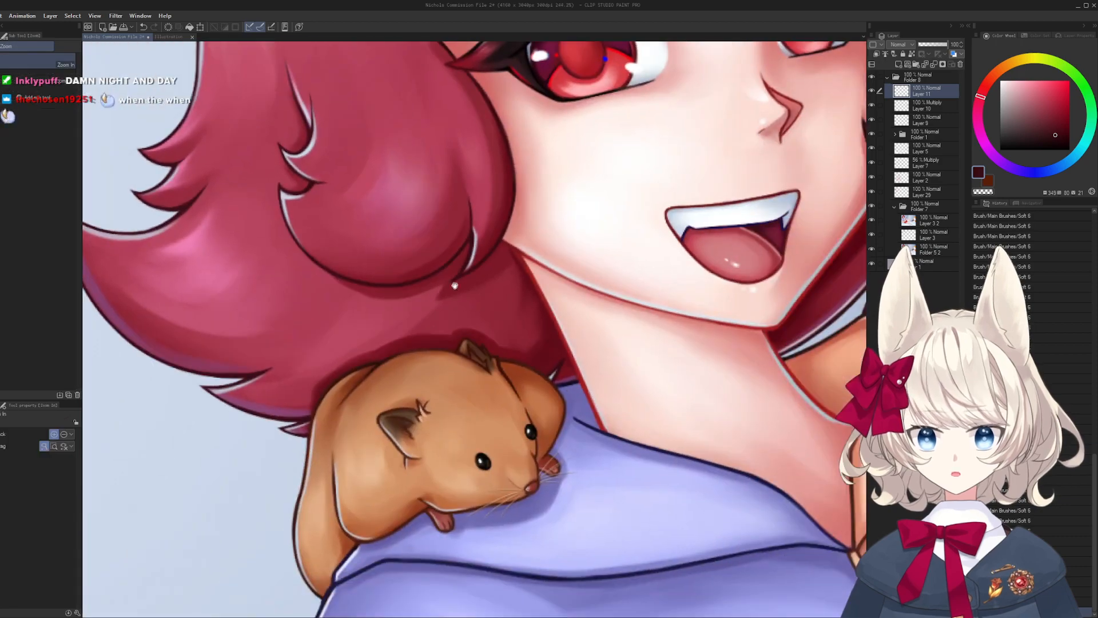
{"action": "left_click_drag", "start_coordinate": [537, 396], "coordinate": [543, 383]}
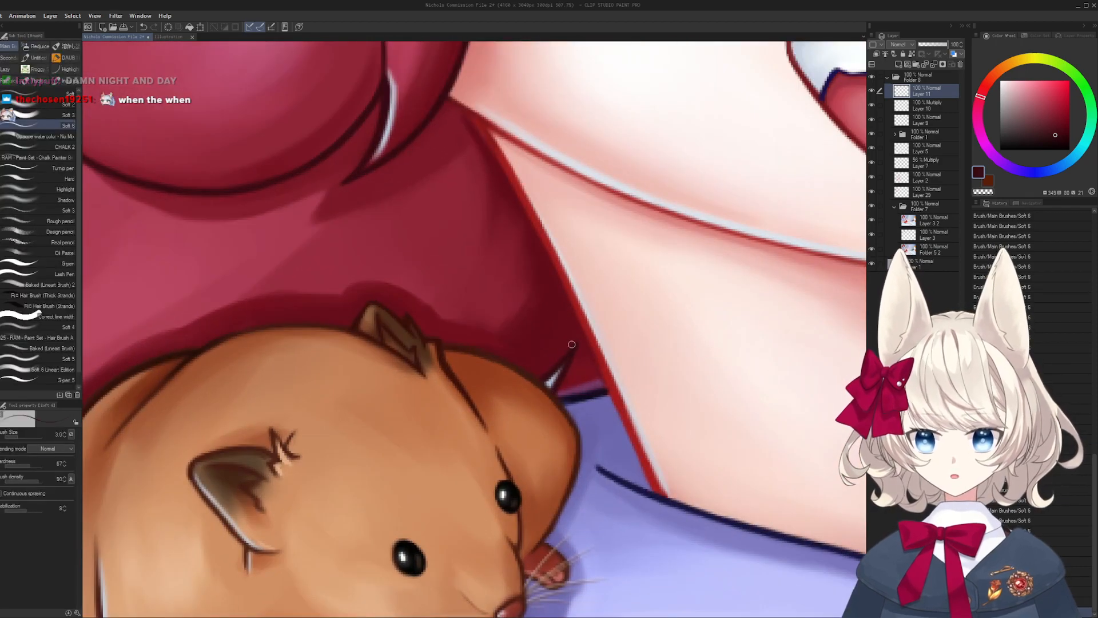
{"action": "mouse_move", "coordinate": [576, 344]}
{"action": "left_mouse_down"}
{"action": "mouse_move", "coordinate": [469, 297]}
{"action": "mouse_move", "coordinate": [484, 241]}
{"action": "mouse_move", "coordinate": [505, 313]}
{"action": "mouse_move", "coordinate": [541, 322]}
{"action": "left_mouse_up"}
- Clean up the navy outline around the bent sleeve's elbow with Soft 6 at size 3 in sampled dark blue
{"action": "left_click_drag", "start_coordinate": [287, 483], "coordinate": [390, 335]}
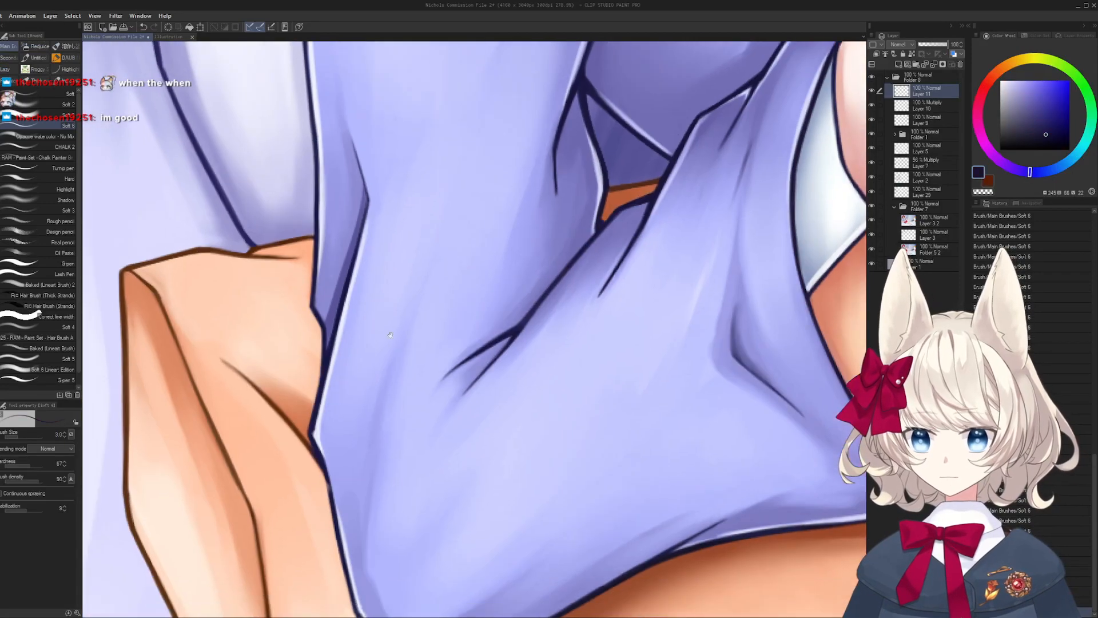
{"action": "left_click_drag", "start_coordinate": [321, 347], "coordinate": [324, 366]}
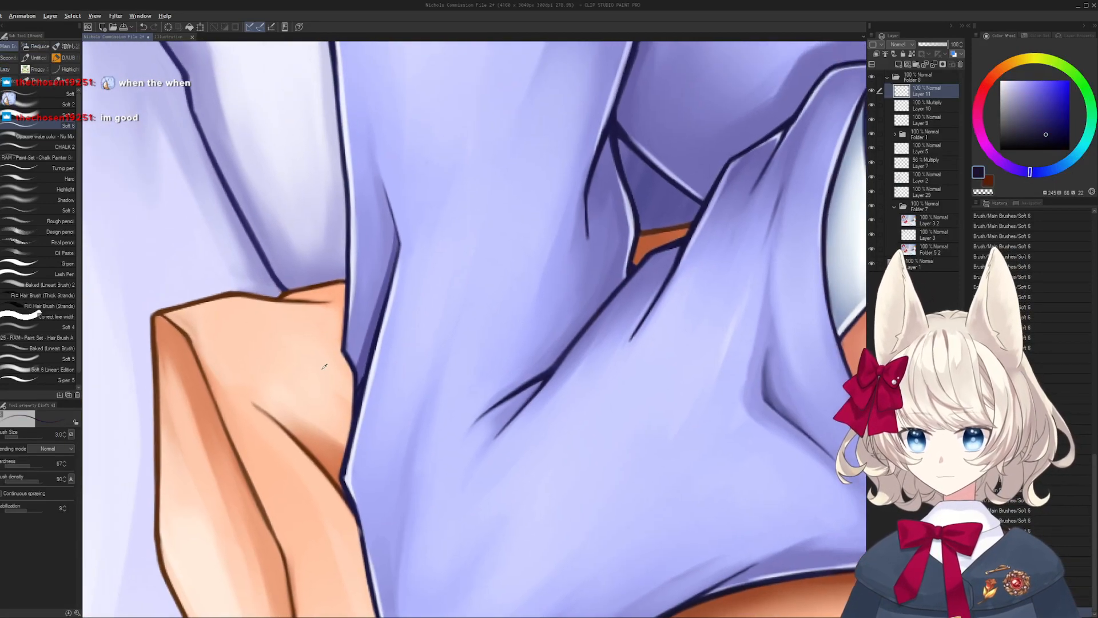
{"action": "left_click", "coordinate": [355, 376], "text": "alt"}
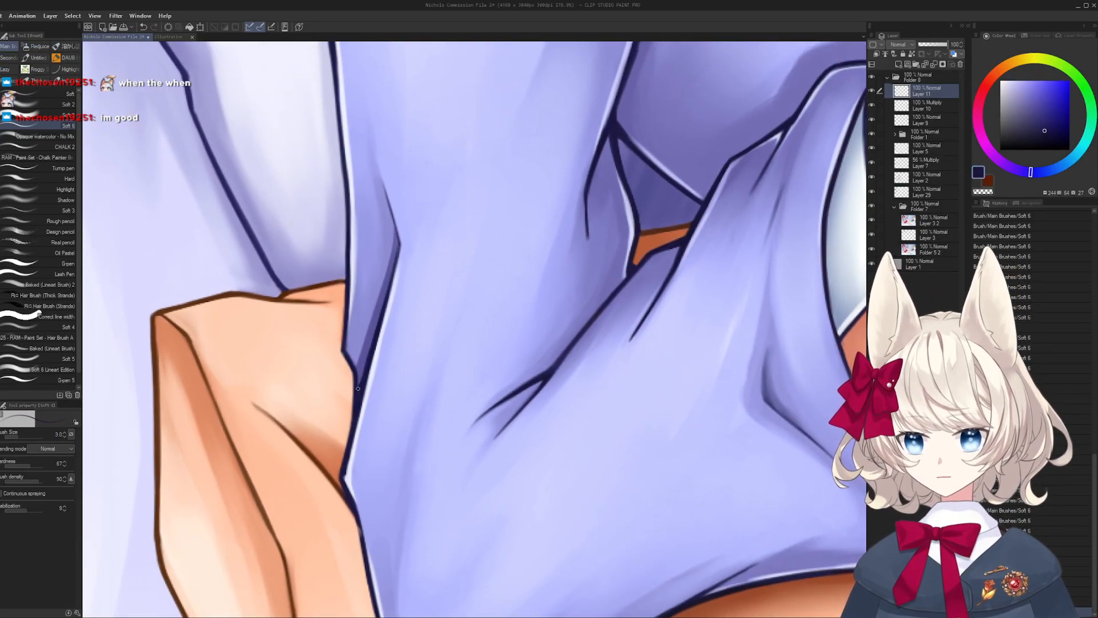
{"action": "left_click_drag", "start_coordinate": [370, 353], "coordinate": [312, 357]}
{"action": "left_click_drag", "start_coordinate": [363, 412], "coordinate": [409, 407]}
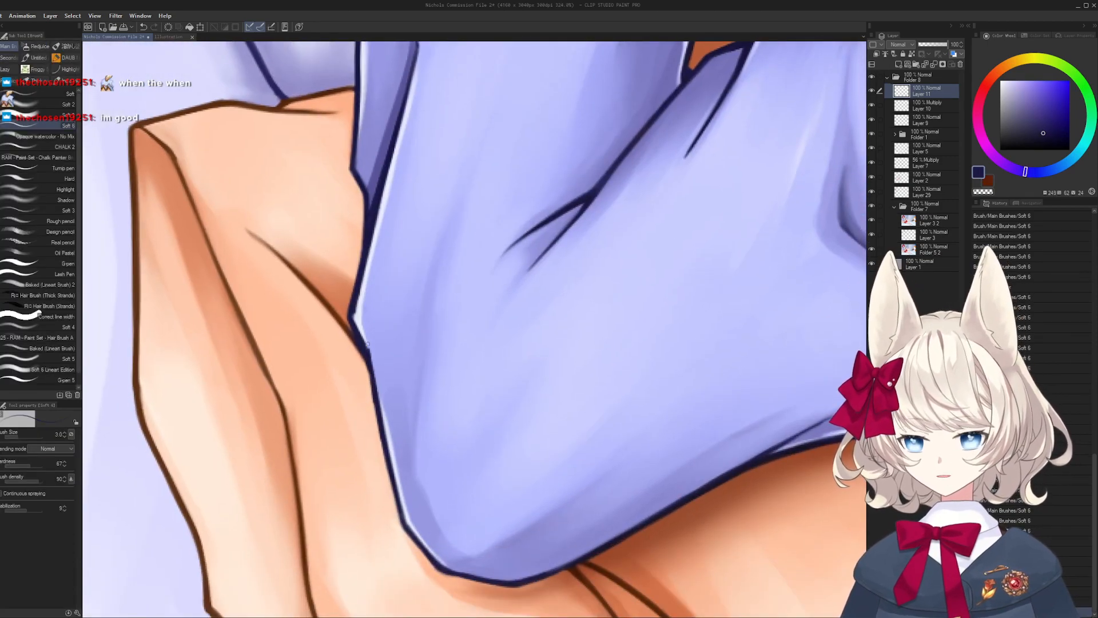
{"action": "left_click_drag", "start_coordinate": [374, 390], "coordinate": [287, 312]}
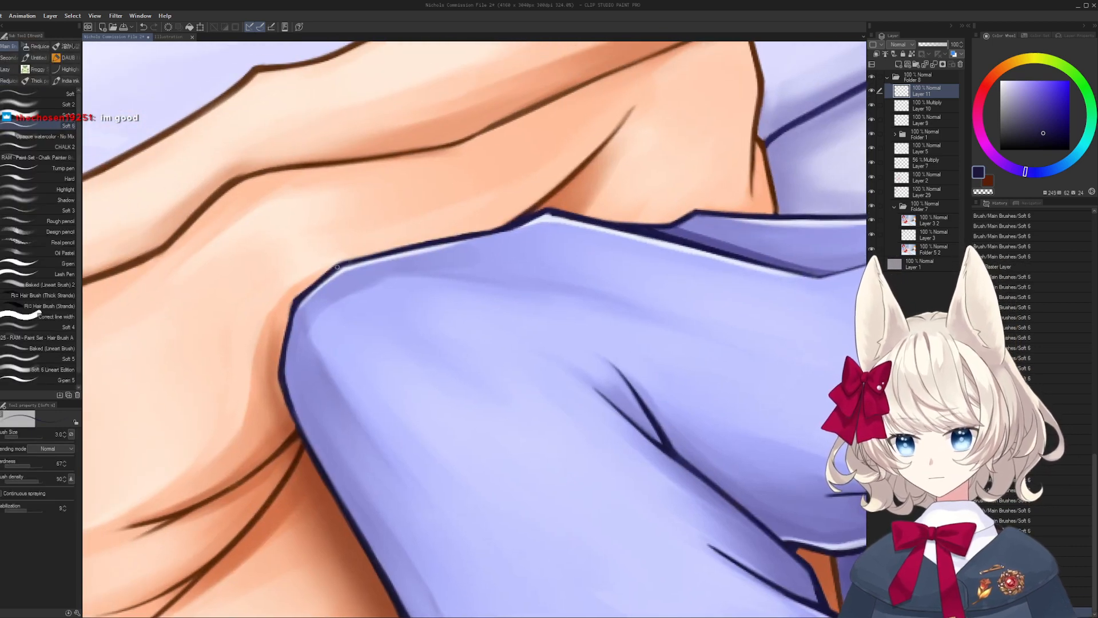
{"action": "left_click_drag", "start_coordinate": [337, 267], "coordinate": [360, 261]}
{"action": "left_click_drag", "start_coordinate": [412, 289], "coordinate": [320, 295]}
{"action": "left_click_drag", "start_coordinate": [431, 448], "coordinate": [383, 444]}
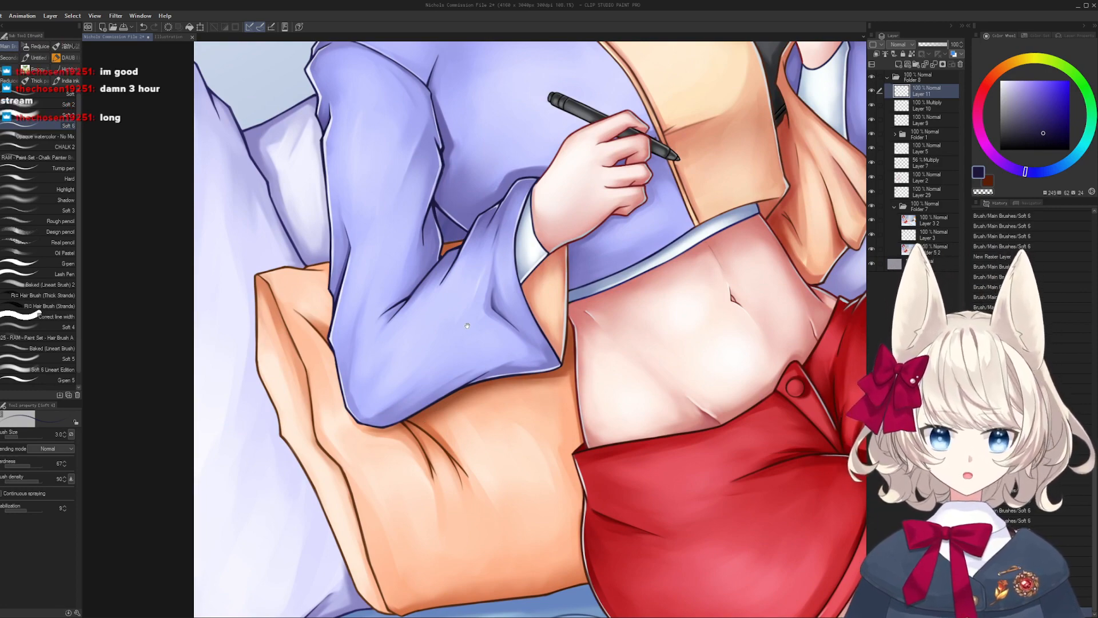
- Retouch the small inner fold of the hanging orange jacket flap with Soft 6 at size 5 in sampled light orange
{"action": "left_click_drag", "start_coordinate": [467, 326], "coordinate": [271, 284]}
{"action": "left_click_drag", "start_coordinate": [670, 235], "coordinate": [508, 409]}
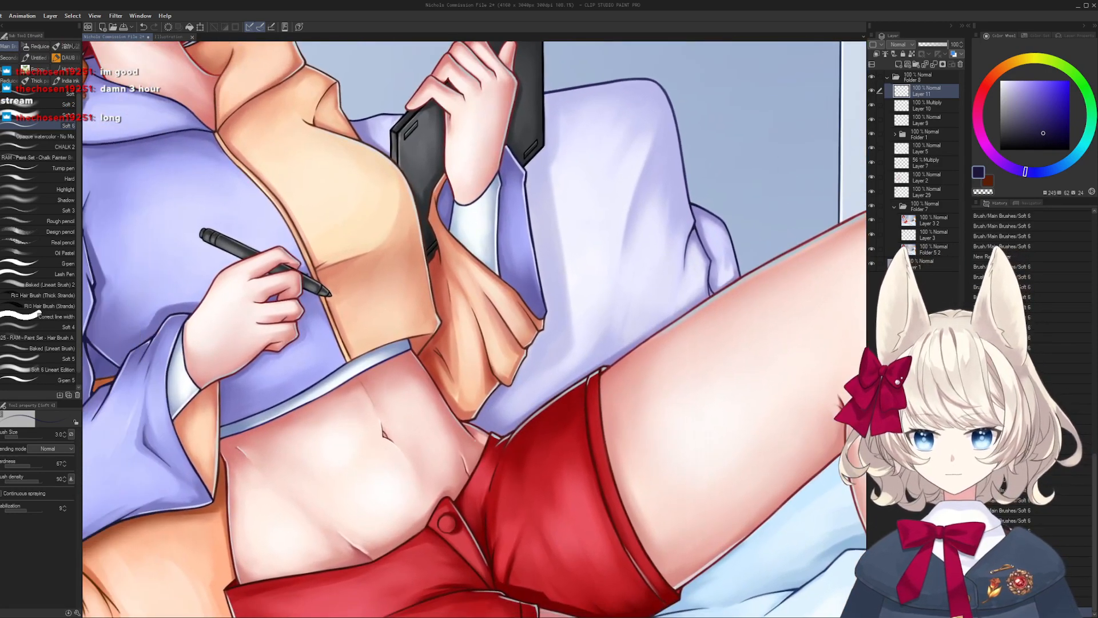
{"action": "scroll", "coordinate": [463, 405], "scroll_direction": "up", "scroll_amount": 5}
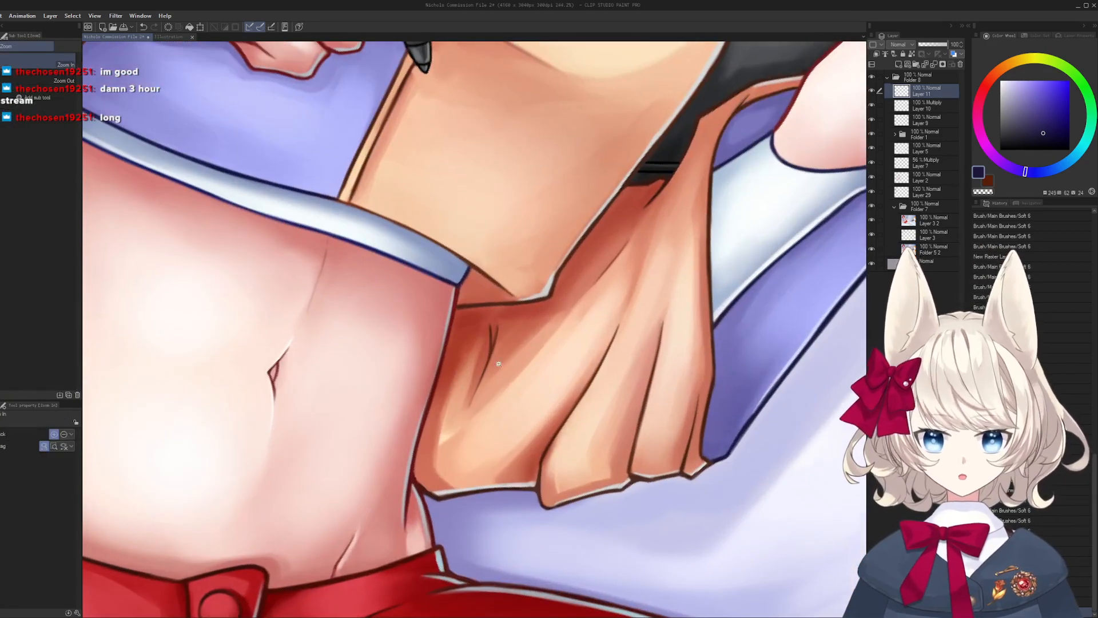
{"action": "left_click", "coordinate": [496, 377], "text": "alt"}
{"action": "key", "text": "]"}
{"action": "left_click_drag", "start_coordinate": [496, 377], "coordinate": [459, 382]}
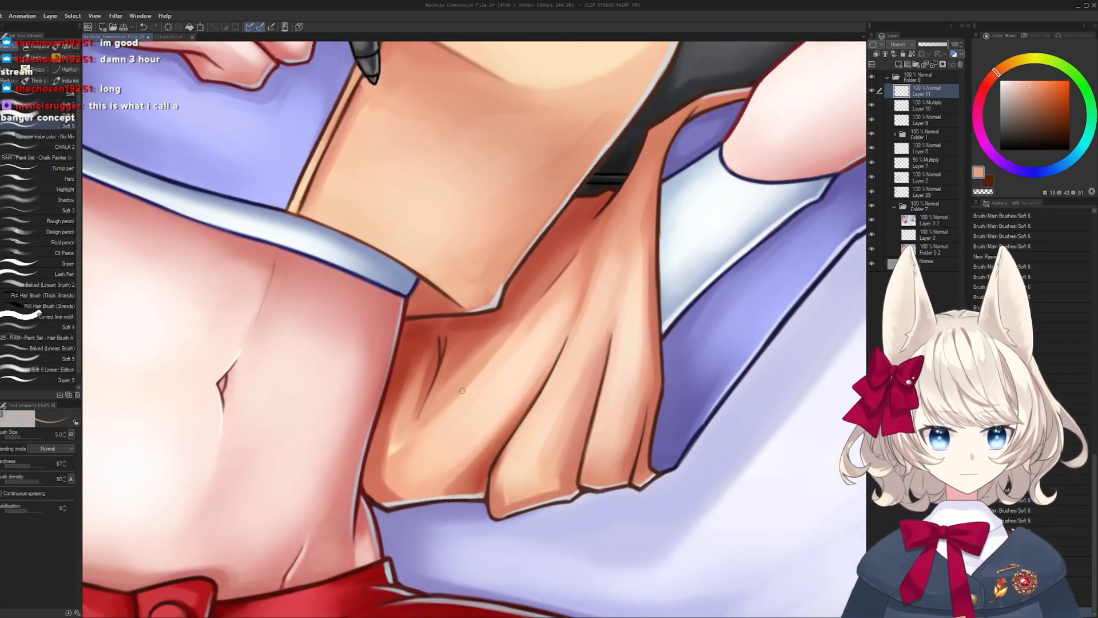
- Blend the shadowed folds of the orange jacket flap beside the waist with Soft 6 at size 17 in a sampled darker orange
{"action": "key", "text": "]"}
{"action": "key", "text": "]"}
{"action": "key", "text": "]"}
{"action": "key", "text": "]"}
{"action": "key", "text": "]"}
{"action": "left_click", "coordinate": [464, 360], "text": "alt"}
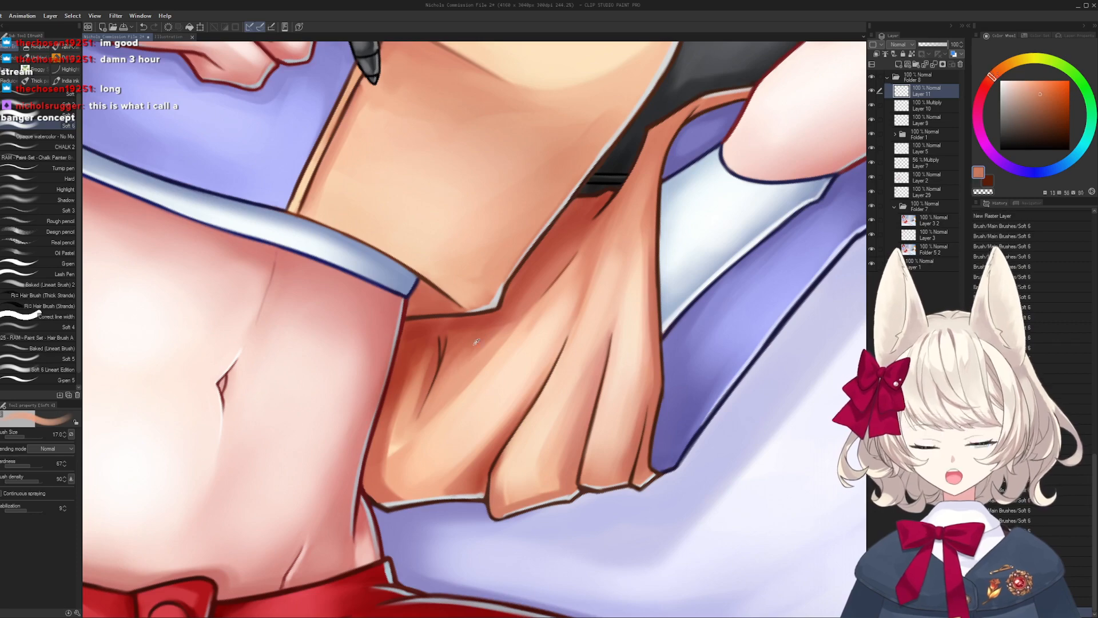
{"action": "left_click_drag", "start_coordinate": [492, 348], "coordinate": [372, 352]}
{"action": "left_click_drag", "start_coordinate": [531, 343], "coordinate": [446, 327]}
{"action": "left_click_drag", "start_coordinate": [449, 348], "coordinate": [391, 398]}
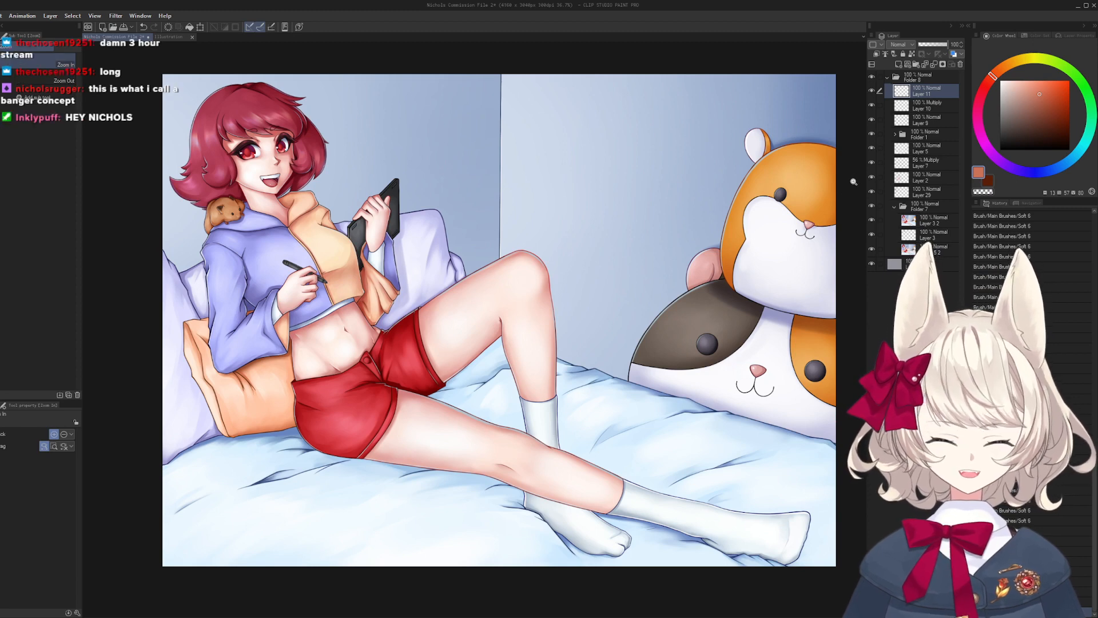
- Hide and show Folder 7 at full view to compare the paint-over layers with the complete picture
{"action": "left_click", "coordinate": [871, 206]}
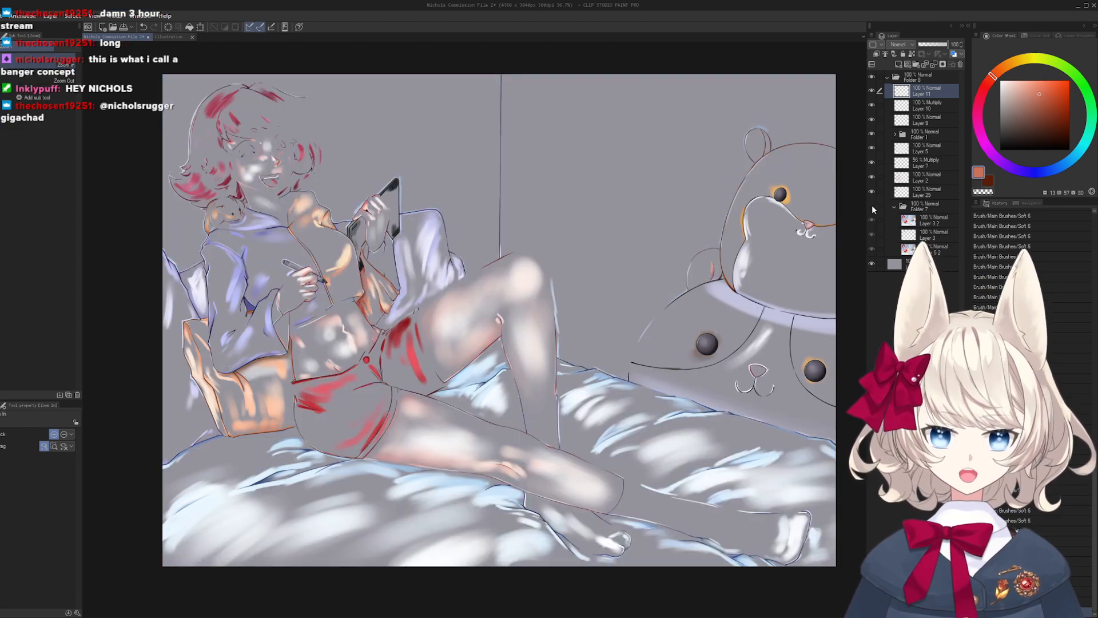
{"action": "left_click", "coordinate": [872, 206]}
{"action": "left_click", "coordinate": [872, 206]}
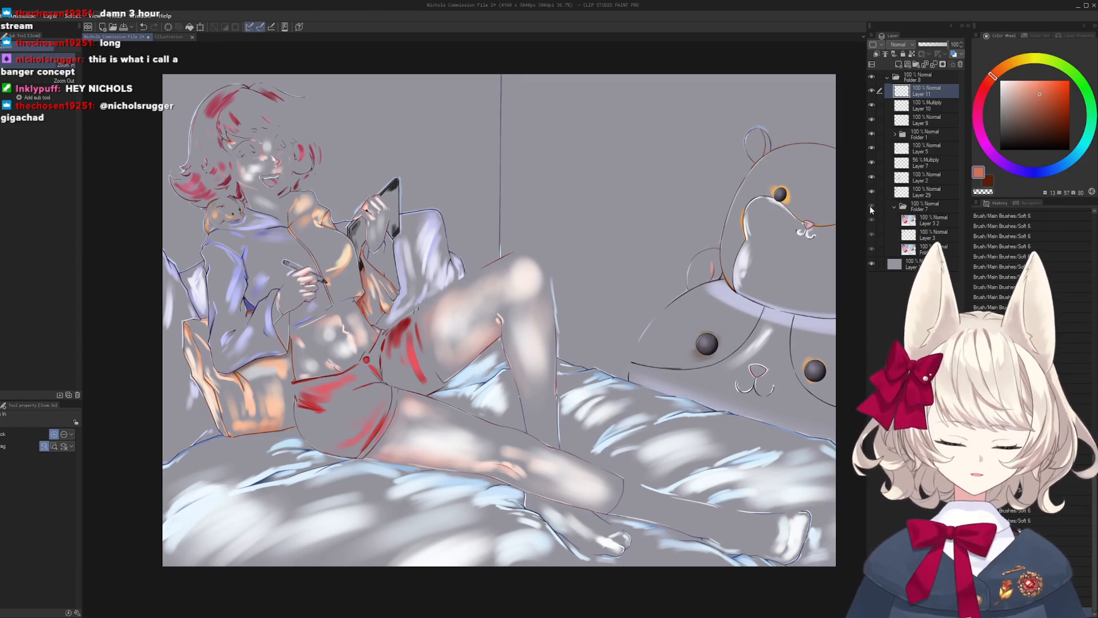
{"action": "left_click", "coordinate": [871, 206]}
- Thin the red outline around the raised knee by painting the sampled light blue wall colour along its outer edge with Soft 6 at size 7
{"action": "mouse_move", "coordinate": [527, 258]}
{"action": "left_mouse_down"}
{"action": "mouse_move", "coordinate": [497, 230]}
{"action": "mouse_move", "coordinate": [559, 208]}
{"action": "mouse_move", "coordinate": [475, 275]}
{"action": "left_mouse_up"}
{"action": "left_click", "coordinate": [461, 296], "text": "alt"}
{"action": "left_click_drag", "start_coordinate": [441, 309], "coordinate": [499, 284]}
{"action": "left_click_drag", "start_coordinate": [583, 247], "coordinate": [394, 262]}
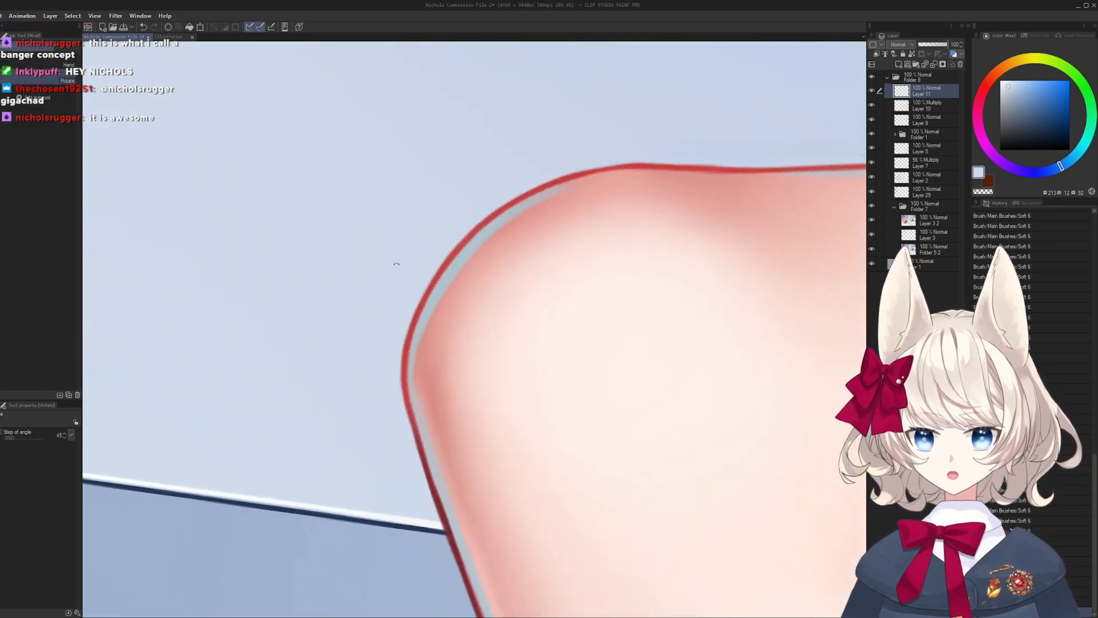
{"action": "key", "text": "["}
{"action": "key", "text": "["}
{"action": "key", "text": "["}
{"action": "key", "text": "["}
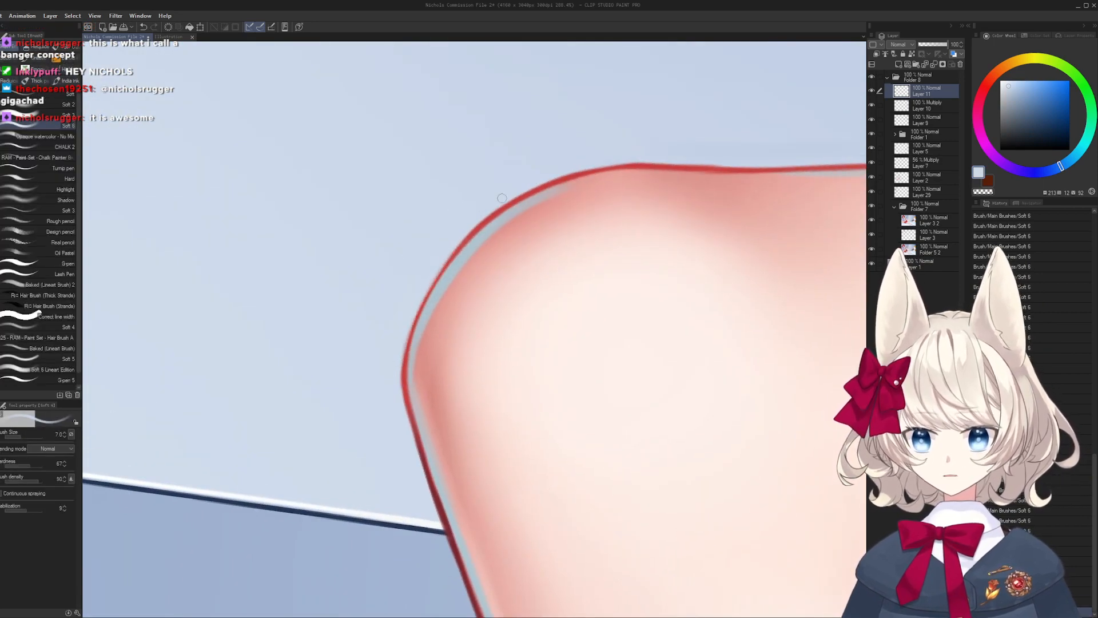
{"action": "key", "text": "r"}
{"action": "mouse_move", "coordinate": [489, 206]}
{"action": "left_mouse_down"}
{"action": "mouse_move", "coordinate": [583, 109]}
{"action": "mouse_move", "coordinate": [446, 253]}
{"action": "mouse_move", "coordinate": [429, 458]}
{"action": "mouse_move", "coordinate": [434, 326]}
{"action": "mouse_move", "coordinate": [395, 344]}
{"action": "mouse_move", "coordinate": [583, 312]}
{"action": "mouse_move", "coordinate": [576, 242]}
{"action": "left_mouse_up"}
- Retouch the skin edge next to the raised knee with Soft 6 at size 8 in sampled pink skin tones
{"action": "left_click", "coordinate": [447, 253], "text": "alt"}
{"action": "key", "text": "r"}
{"action": "left_click", "coordinate": [380, 360], "text": "alt"}
{"action": "key", "text": "]"}
{"action": "key", "text": "r"}
{"action": "left_click", "coordinate": [576, 241], "text": "alt"}
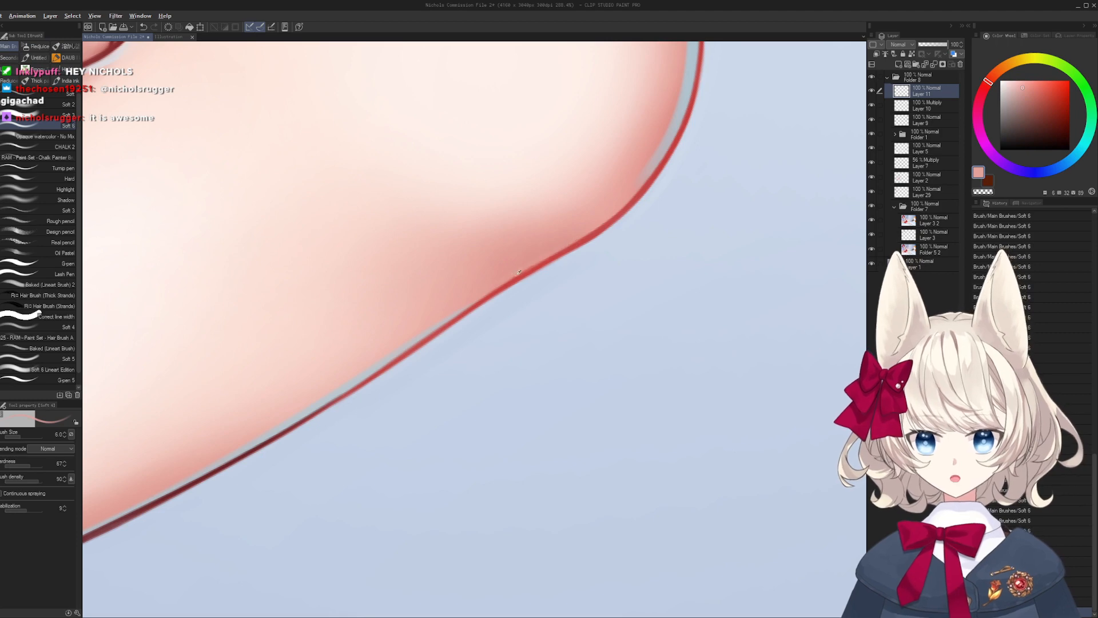
{"action": "left_click", "coordinate": [499, 278], "text": "alt"}
{"action": "key", "text": "]"}
{"action": "key", "text": "]"}
{"action": "left_click_drag", "start_coordinate": [490, 308], "coordinate": [606, 238]}
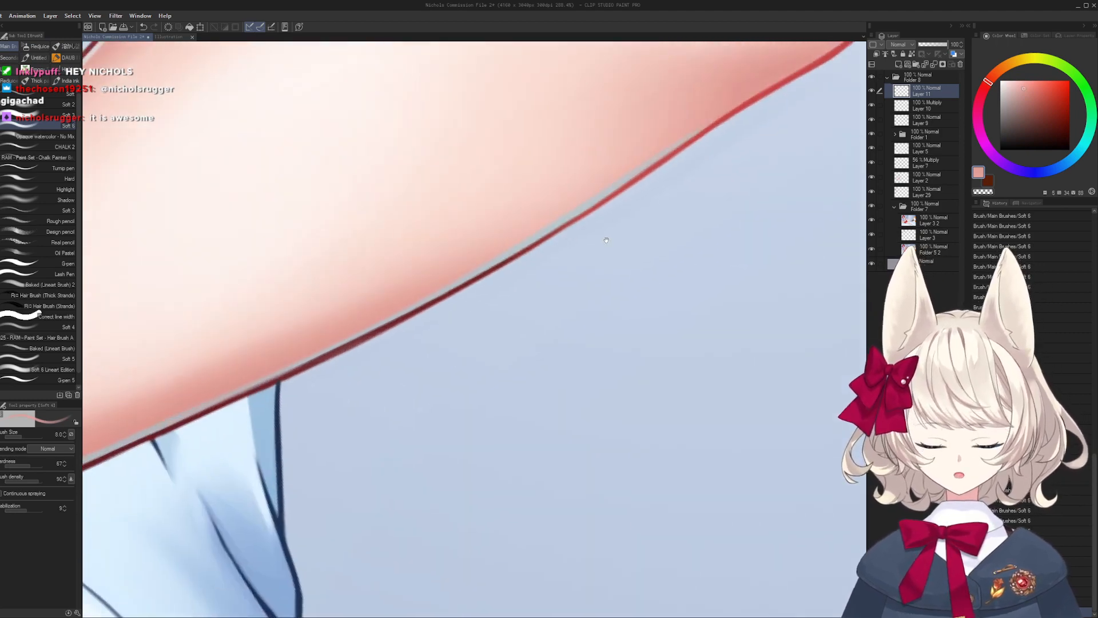
- Smooth the lower leg's outline where it meets the bedding with Soft 6 at size 5, using sampled dark red and background blue
{"action": "left_click_drag", "start_coordinate": [394, 402], "coordinate": [618, 266]}
{"action": "key", "text": "r"}
{"action": "mouse_move", "coordinate": [542, 292]}
{"action": "left_mouse_down"}
{"action": "mouse_move", "coordinate": [433, 395]}
{"action": "mouse_move", "coordinate": [532, 320]}
{"action": "left_mouse_up"}
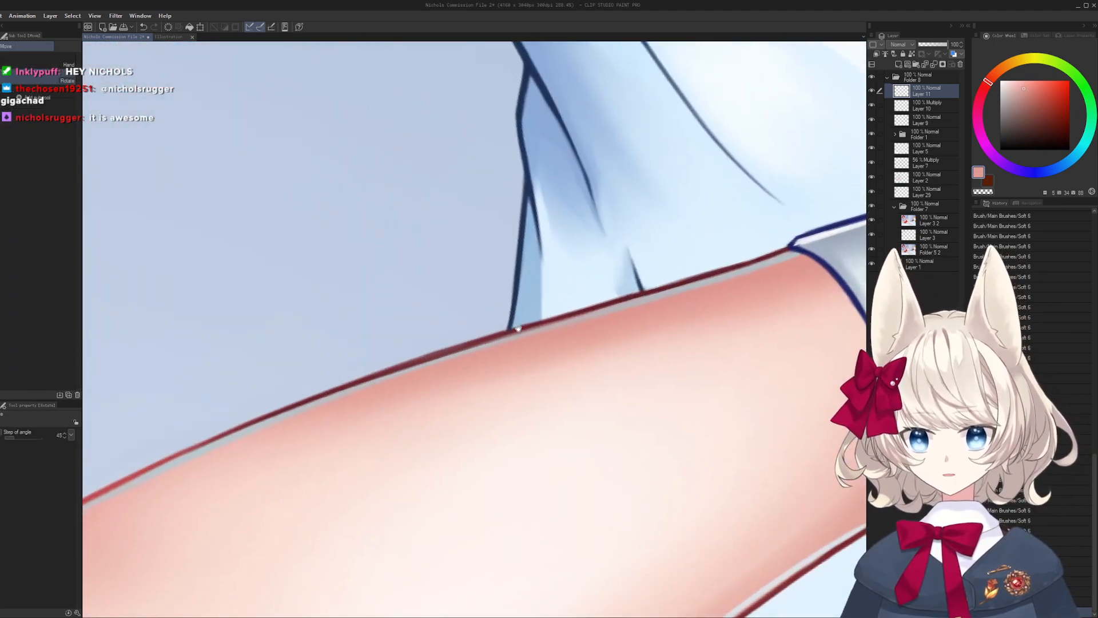
{"action": "key", "text": "b"}
{"action": "left_click", "coordinate": [564, 303], "text": "alt"}
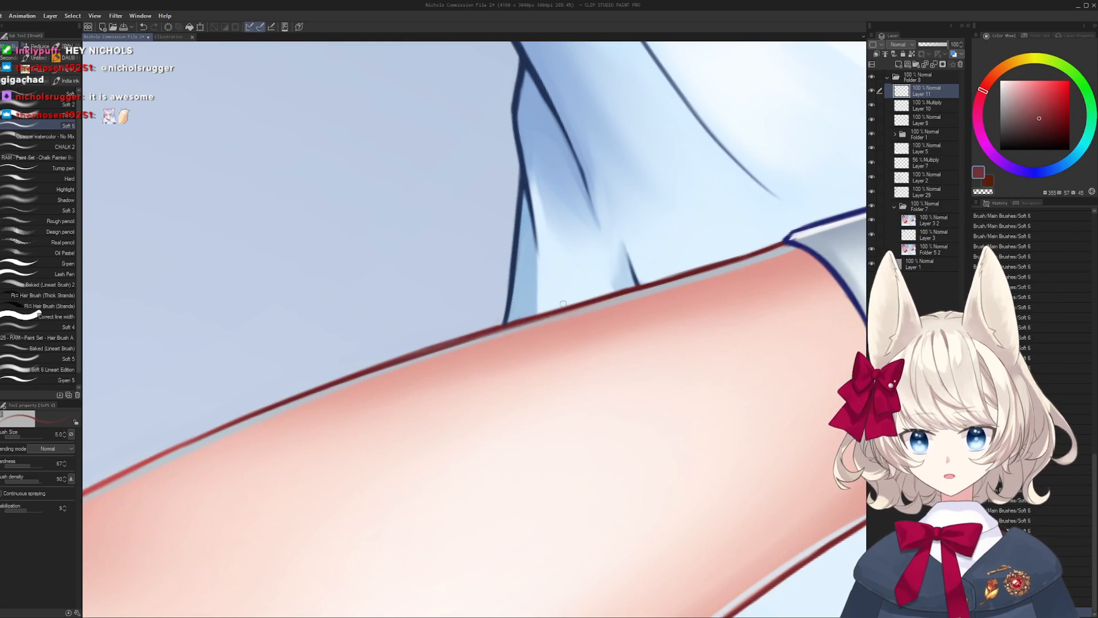
{"action": "left_click", "coordinate": [458, 333], "text": "alt"}
{"action": "left_click_drag", "start_coordinate": [371, 362], "coordinate": [492, 329]}
{"action": "left_click_drag", "start_coordinate": [417, 350], "coordinate": [495, 325]}
{"action": "left_click_drag", "start_coordinate": [375, 347], "coordinate": [516, 298]}
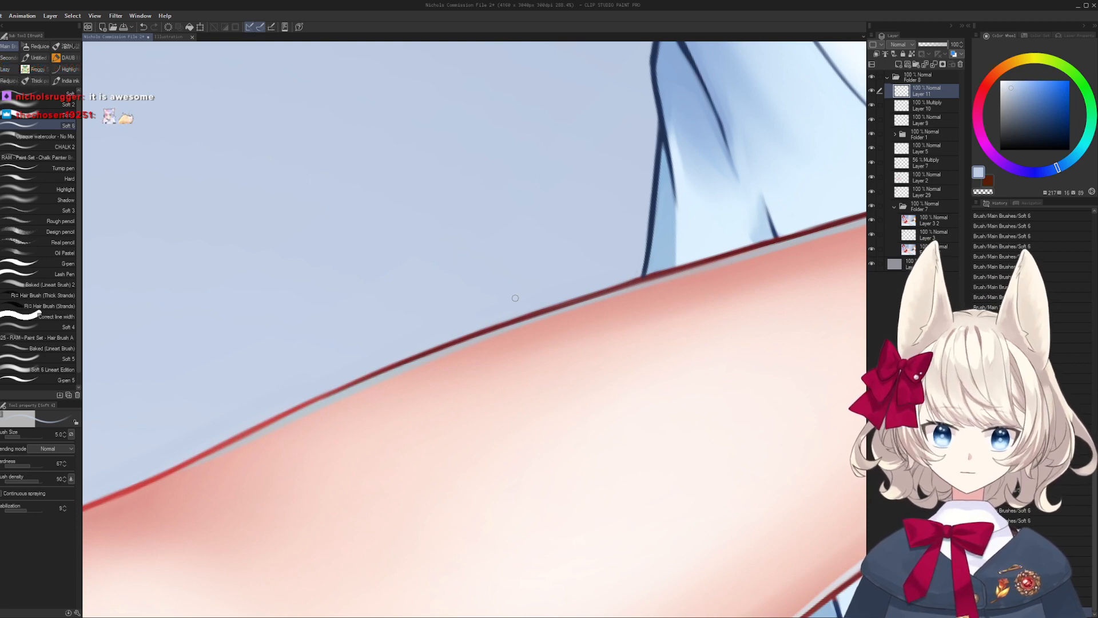
- Save the illustration, and retouch the wall along the raised knee's outer outline with Soft 6 in sampled light blue
{"action": "key", "text": "ctrl+s"}
{"action": "mouse_move", "coordinate": [515, 298]}
{"action": "left_mouse_down"}
{"action": "mouse_move", "coordinate": [706, 143]}
{"action": "mouse_move", "coordinate": [278, 326]}
{"action": "mouse_move", "coordinate": [813, 190]}
{"action": "left_mouse_up"}
{"action": "key", "text": "]"}
{"action": "key", "text": "]"}
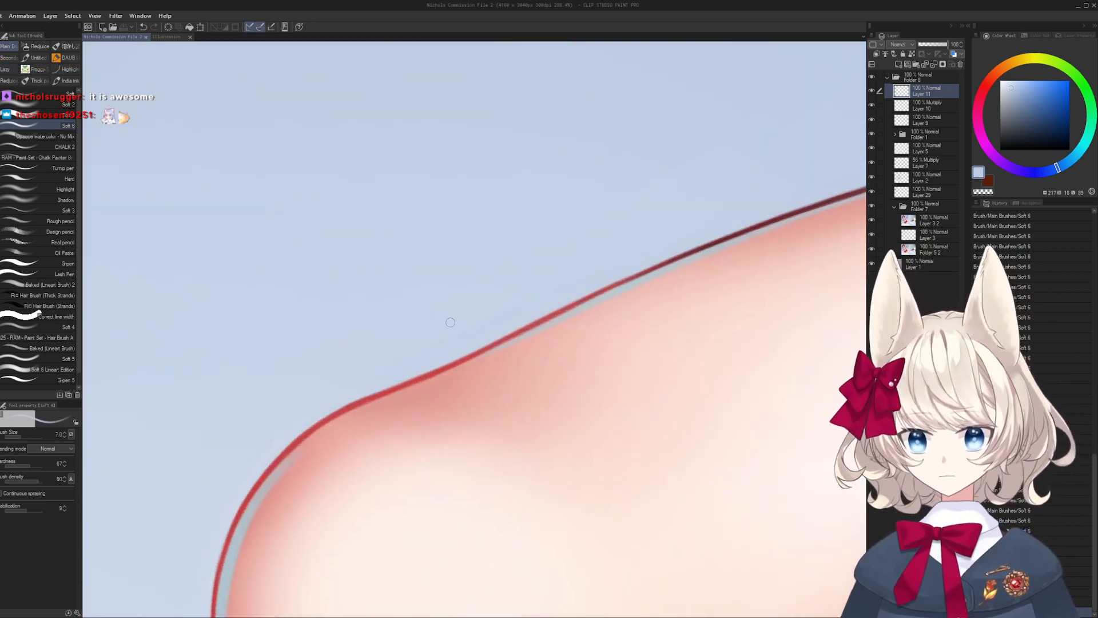
{"action": "key", "text": "]"}
{"action": "key", "text": "]"}
{"action": "key", "text": "]"}
{"action": "key", "text": "]"}
{"action": "key", "text": "]"}
{"action": "key", "text": "]"}
{"action": "mouse_move", "coordinate": [472, 319]}
{"action": "left_mouse_down"}
{"action": "mouse_move", "coordinate": [608, 258]}
{"action": "mouse_move", "coordinate": [483, 406]}
{"action": "mouse_move", "coordinate": [303, 416]}
{"action": "left_mouse_up"}
{"action": "left_click", "coordinate": [583, 250], "text": "alt"}
- Clean up the bedding edge along the raised leg's sock with Soft 6 at size 8 in sampled pale blue
{"action": "key", "text": "bracketleft"}
{"action": "key", "text": "bracketleft"}
{"action": "key", "text": "bracketleft"}
{"action": "key", "text": "bracketleft"}
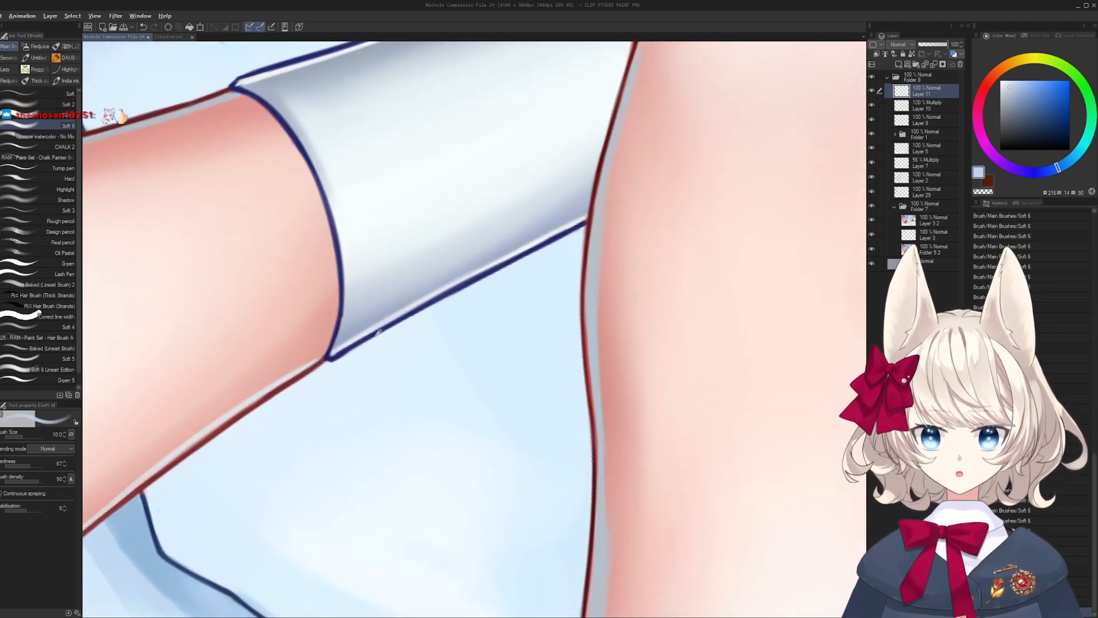
{"action": "key", "text": "bracketleft"}
{"action": "left_click", "coordinate": [458, 294], "text": "alt"}
{"action": "left_click_drag", "start_coordinate": [404, 323], "coordinate": [567, 342]}
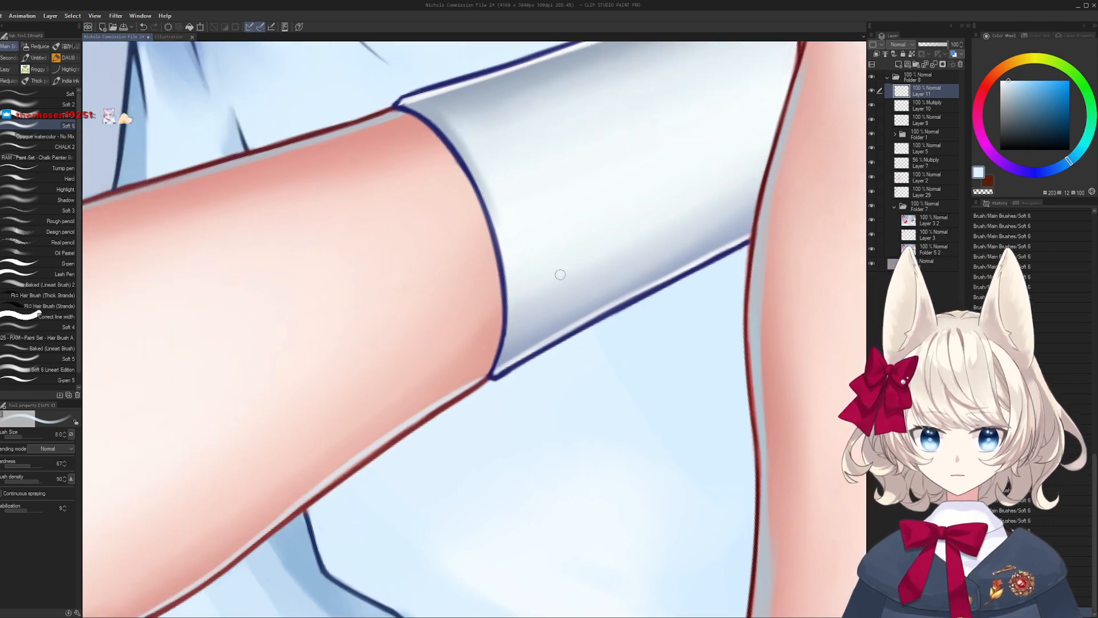
- Blend the skin next to the raised leg's sock cuff with Soft 6 at sizes 6 and 8, using sampled pink tones
{"action": "key", "text": "r"}
{"action": "mouse_move", "coordinate": [347, 273]}
{"action": "left_mouse_down"}
{"action": "mouse_move", "coordinate": [366, 355]}
{"action": "mouse_move", "coordinate": [435, 400]}
{"action": "mouse_move", "coordinate": [490, 390]}
{"action": "mouse_move", "coordinate": [481, 395]}
{"action": "left_mouse_up"}
{"action": "key", "text": "b"}
{"action": "left_click", "coordinate": [353, 369], "text": "alt"}
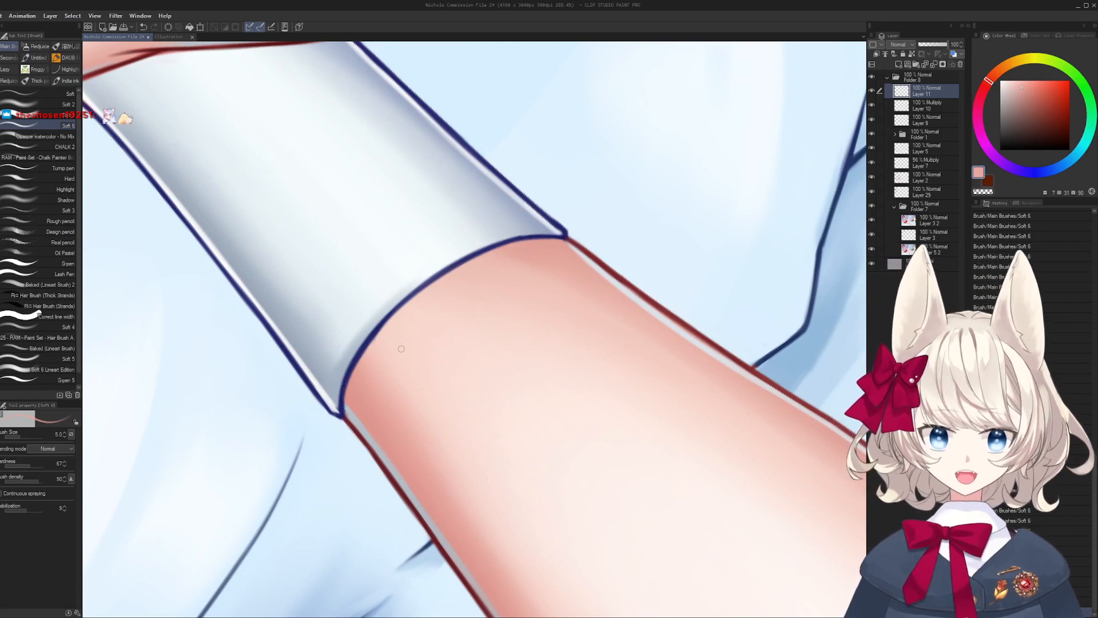
{"action": "scroll", "coordinate": [381, 375], "scroll_direction": "up", "scroll_amount": 1}
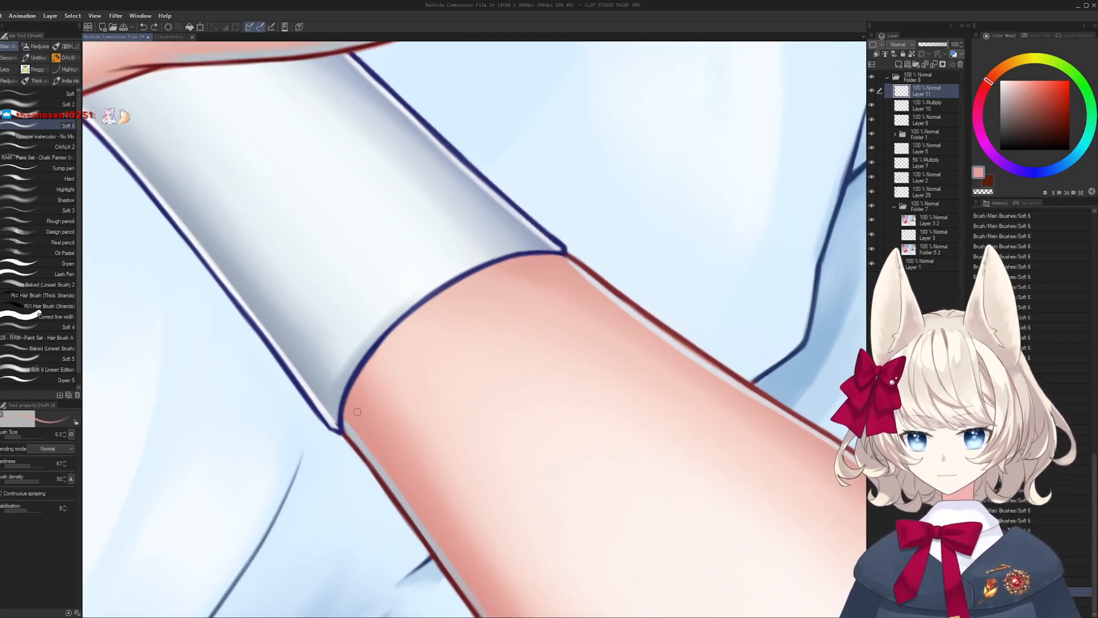
{"action": "mouse_move", "coordinate": [357, 412]}
{"action": "left_mouse_down"}
{"action": "mouse_move", "coordinate": [372, 361]}
{"action": "mouse_move", "coordinate": [399, 326]}
{"action": "mouse_move", "coordinate": [353, 407]}
{"action": "mouse_move", "coordinate": [380, 343]}
{"action": "left_mouse_up"}
{"action": "left_click", "coordinate": [388, 342], "text": "alt"}
{"action": "key", "text": "bracketright"}
{"action": "key", "text": "bracketright"}
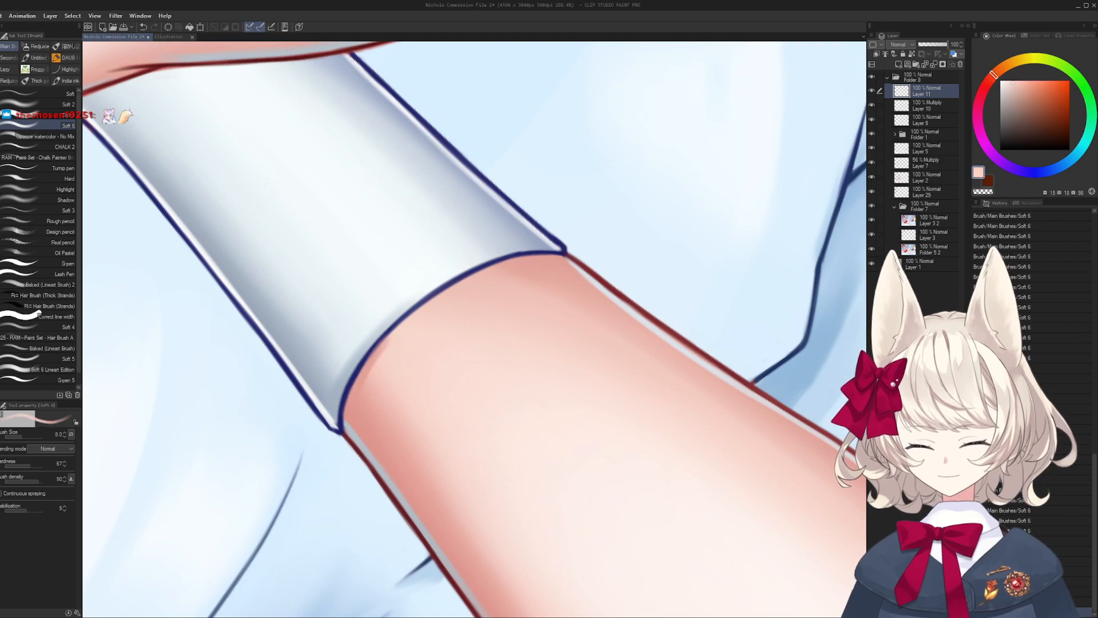
{"action": "left_click_drag", "start_coordinate": [363, 387], "coordinate": [393, 340]}
- Redraw the curved outline of the raised leg's sock cuff with a fine Soft 6 brush in sampled navy
{"action": "key", "text": "r"}
{"action": "left_click_drag", "start_coordinate": [457, 366], "coordinate": [505, 329]}
{"action": "scroll", "coordinate": [510, 346], "scroll_direction": "down", "scroll_amount": 4}
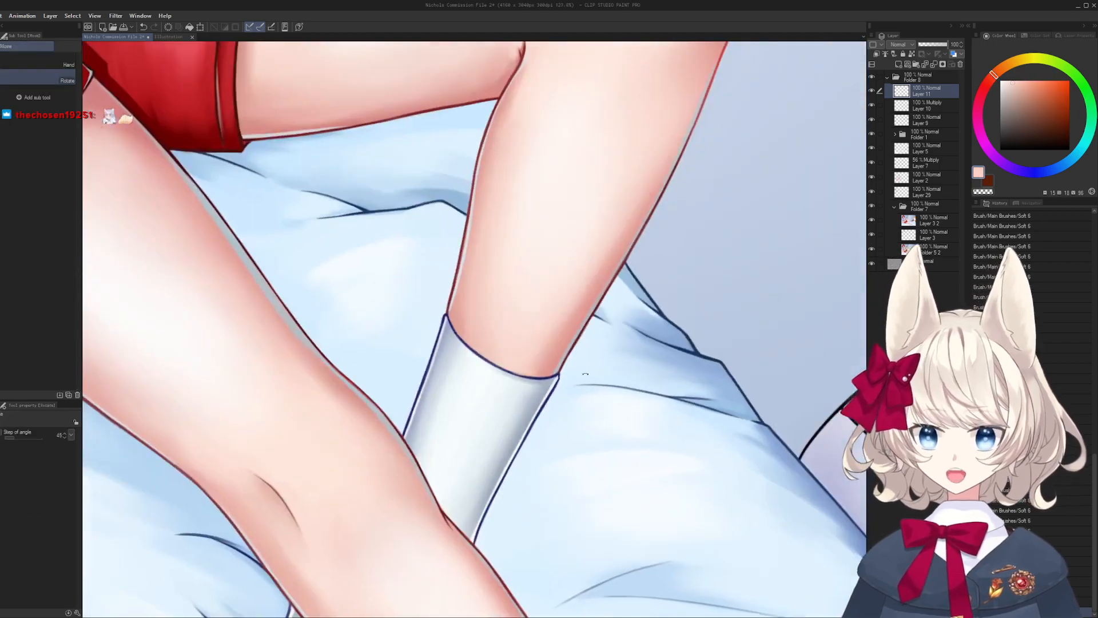
{"action": "left_click_drag", "start_coordinate": [585, 374], "coordinate": [458, 377]}
{"action": "key", "text": "ctrl+space"}
{"action": "mouse_move", "coordinate": [439, 352]}
{"action": "left_mouse_down"}
{"action": "mouse_move", "coordinate": [463, 380]}
{"action": "mouse_move", "coordinate": [399, 389]}
{"action": "mouse_move", "coordinate": [437, 411]}
{"action": "left_mouse_up"}
{"action": "key", "text": "shift+space"}
{"action": "key", "text": "ctrl+space"}
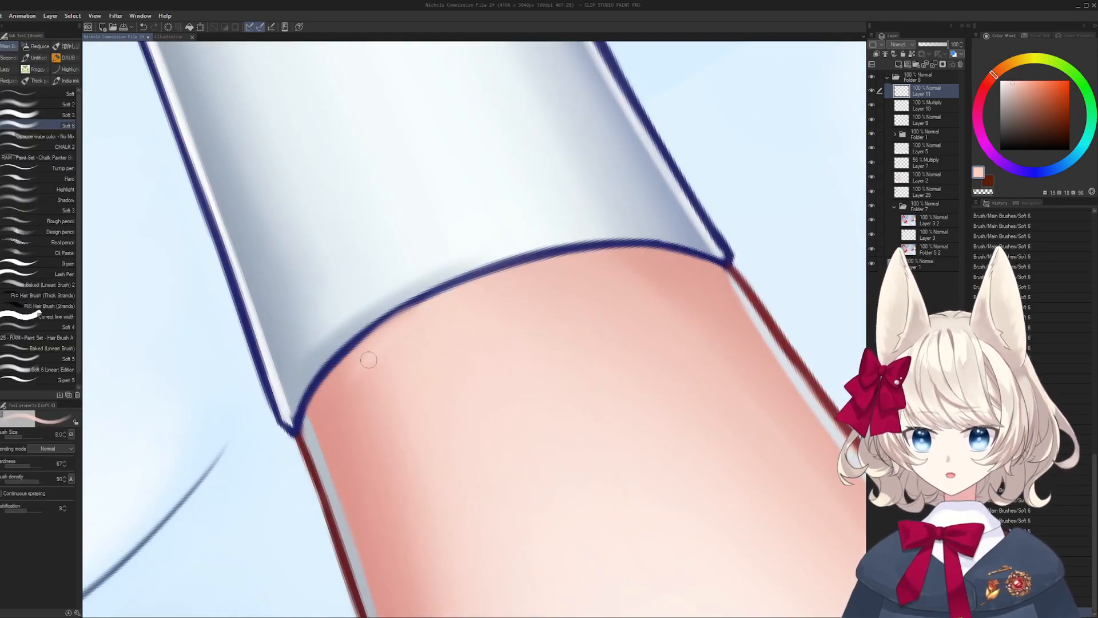
{"action": "key", "text": "bracketleft"}
{"action": "key", "text": "bracketleft"}
{"action": "key", "text": "bracketleft"}
{"action": "key", "text": "bracketleft"}
{"action": "key", "text": "bracketleft"}
{"action": "left_click", "coordinate": [308, 390], "text": "alt"}
{"action": "left_click_drag", "start_coordinate": [321, 381], "coordinate": [412, 300]}
{"action": "key", "text": "bracketright"}
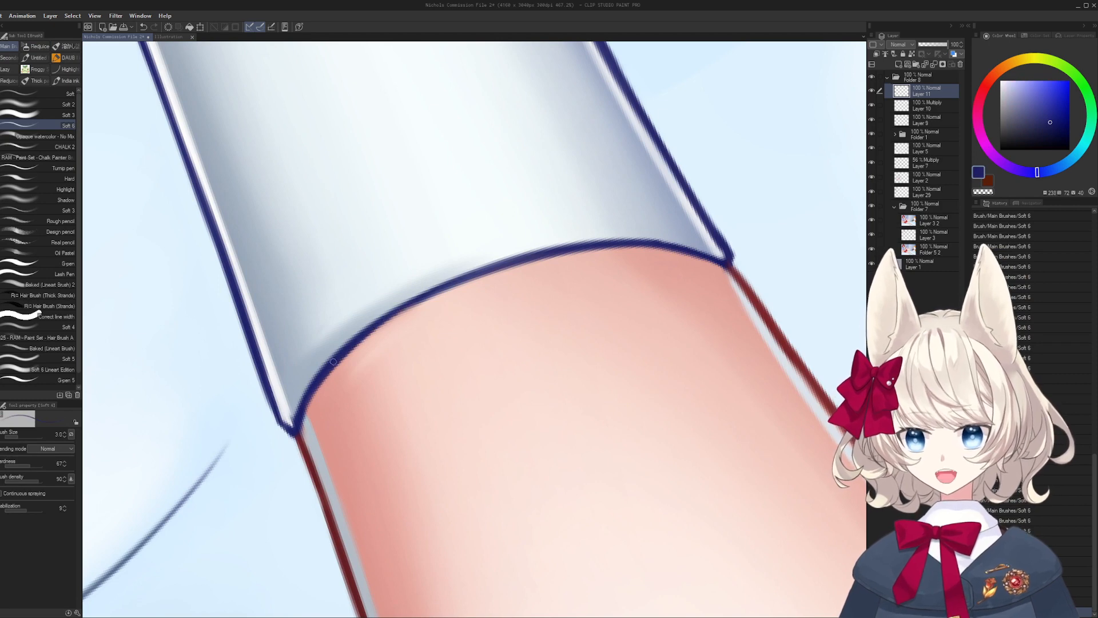
{"action": "key", "text": "bracketright"}
{"action": "left_click_drag", "start_coordinate": [343, 358], "coordinate": [485, 271]}
{"action": "key", "text": "ctrl+z"}
{"action": "mouse_move", "coordinate": [332, 376]}
{"action": "left_mouse_down"}
{"action": "mouse_move", "coordinate": [478, 276]}
{"action": "mouse_move", "coordinate": [338, 353]}
{"action": "mouse_move", "coordinate": [597, 247]}
{"action": "left_mouse_up"}
- Smooth the sock side of the cuff outline with Soft 6 in the sampled pale sock colour
{"action": "key", "text": "shift+space"}
{"action": "left_click_drag", "start_coordinate": [535, 262], "coordinate": [466, 299]}
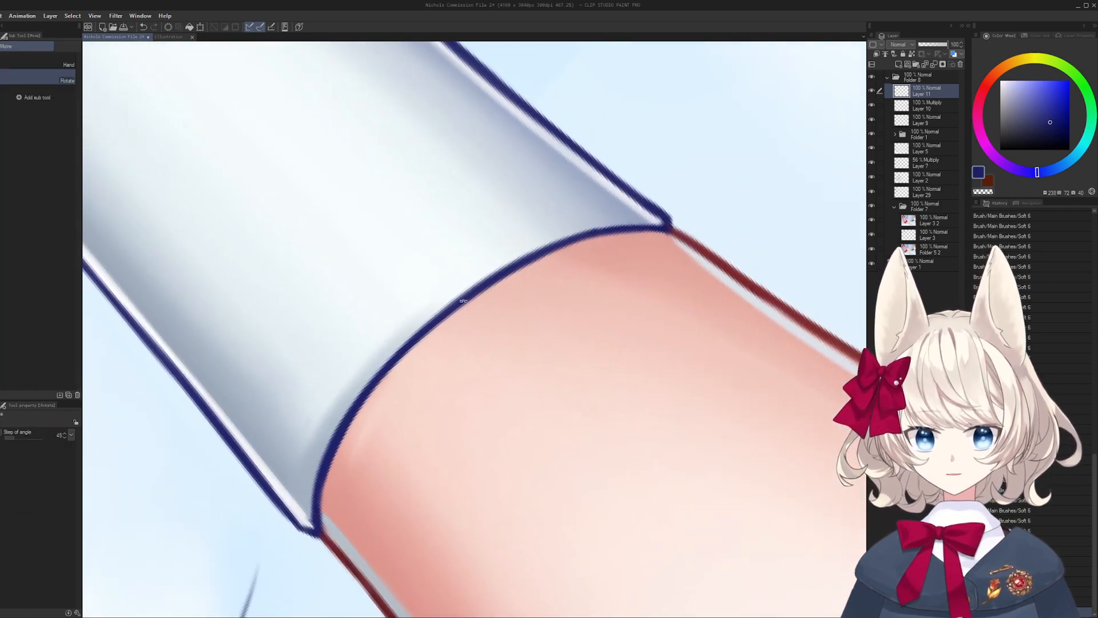
{"action": "left_click", "coordinate": [449, 302], "text": "alt"}
{"action": "left_click", "coordinate": [450, 297], "text": "alt"}
{"action": "left_click_drag", "start_coordinate": [515, 263], "coordinate": [423, 321]}
{"action": "key", "text": "bracketright"}
{"action": "mouse_move", "coordinate": [558, 242]}
{"action": "left_mouse_down"}
{"action": "mouse_move", "coordinate": [479, 274]}
{"action": "mouse_move", "coordinate": [488, 220]}
{"action": "mouse_move", "coordinate": [405, 319]}
{"action": "mouse_move", "coordinate": [540, 378]}
{"action": "left_mouse_up"}
- Sharpen the corner of the sock cuff with Soft 6 at size 3, using sampled navy and light bedding blue
{"action": "key", "text": "shift+space"}
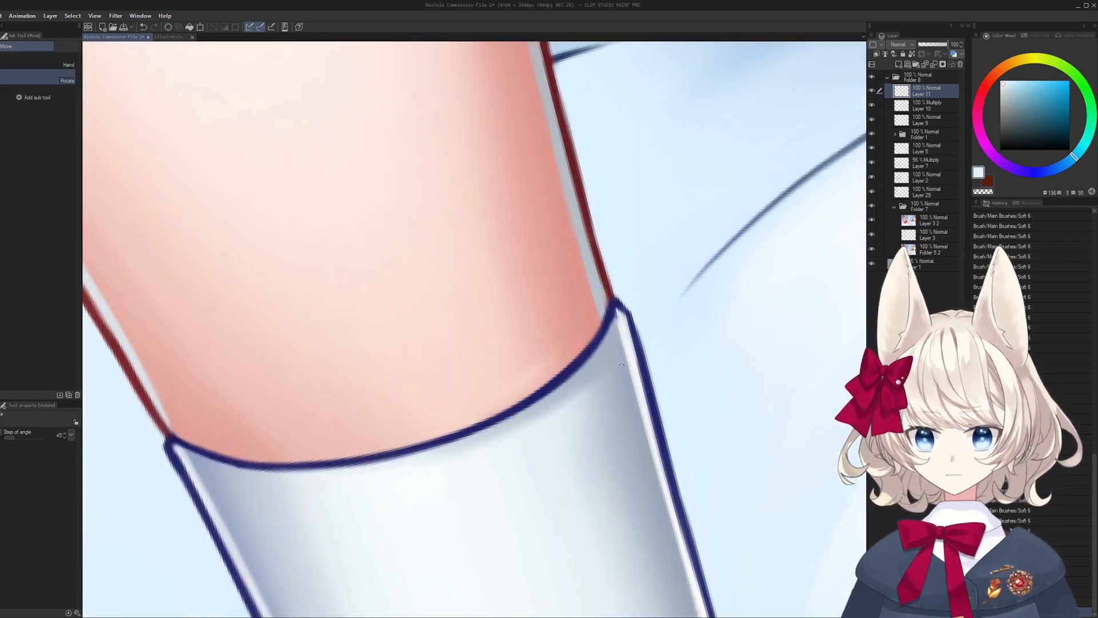
{"action": "mouse_move", "coordinate": [621, 364]}
{"action": "left_mouse_down"}
{"action": "mouse_move", "coordinate": [577, 322]}
{"action": "mouse_move", "coordinate": [544, 264]}
{"action": "mouse_move", "coordinate": [581, 313]}
{"action": "left_mouse_up"}
{"action": "left_click", "coordinate": [577, 323], "text": "alt"}
{"action": "left_click", "coordinate": [577, 316], "text": "alt"}
{"action": "key", "text": "shift+space"}
{"action": "left_click", "coordinate": [522, 325], "text": "alt"}
{"action": "key", "text": "shift+space"}
{"action": "left_click", "coordinate": [548, 322], "text": "alt"}
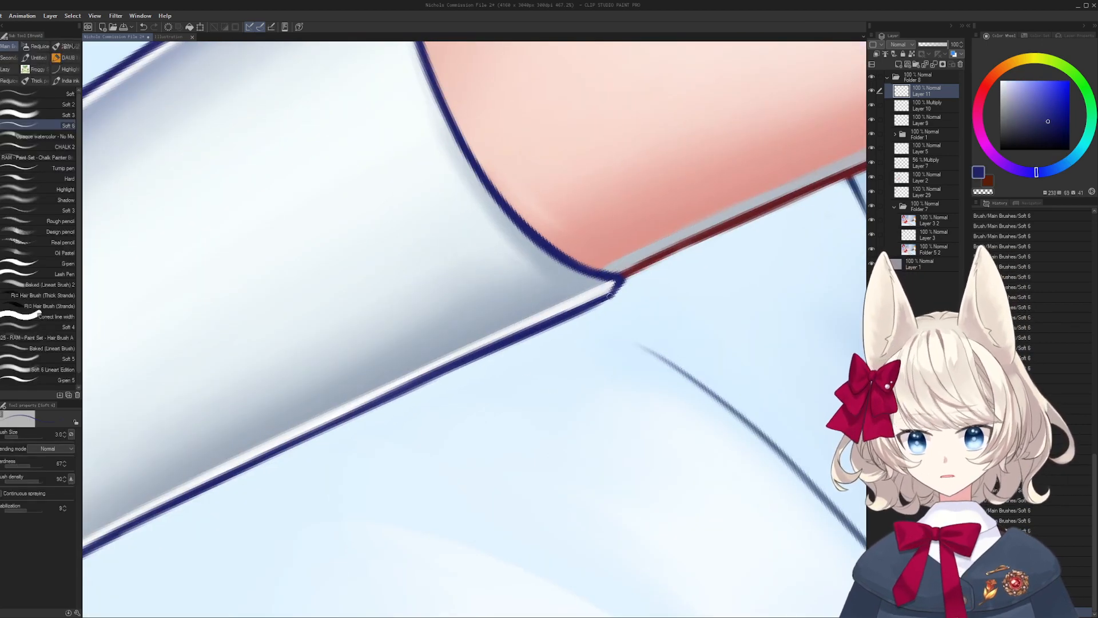
{"action": "left_click", "coordinate": [630, 286], "text": "alt"}
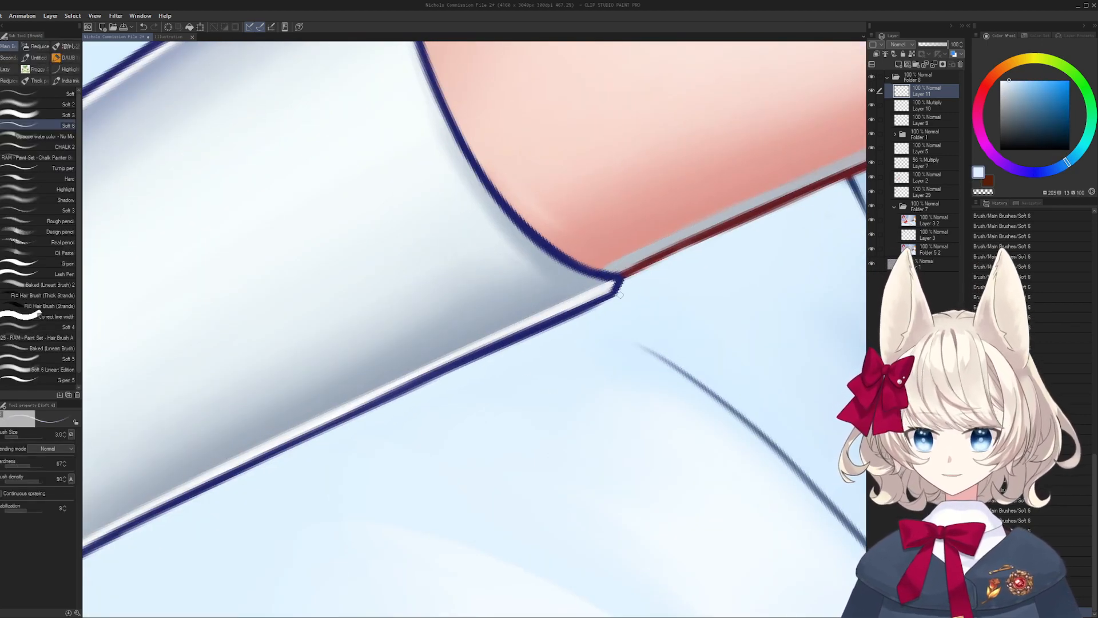
{"action": "mouse_move", "coordinate": [619, 294]}
{"action": "left_mouse_down"}
{"action": "mouse_move", "coordinate": [666, 200]}
{"action": "mouse_move", "coordinate": [685, 191]}
{"action": "left_mouse_up"}
- Trim the sock's side outline by painting the sampled bedding blue along it with Soft 6 at size 5
{"action": "key", "text": "bracketright"}
{"action": "key", "text": "bracketright"}
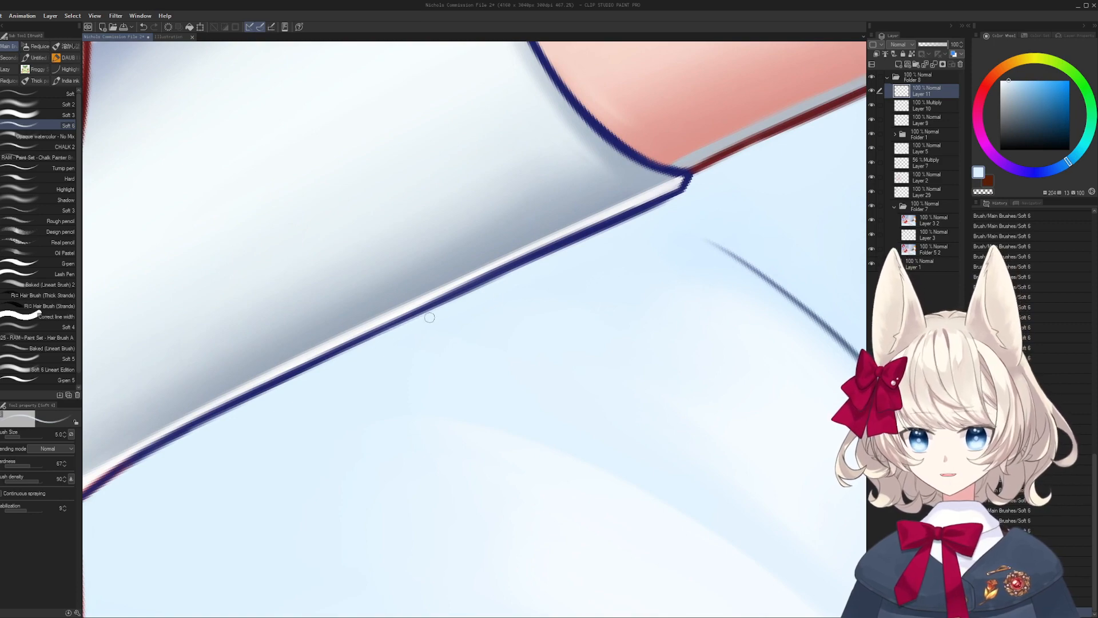
{"action": "key", "text": "ctrl+space"}
{"action": "key", "text": "shift+space"}
{"action": "left_click_drag", "start_coordinate": [635, 225], "coordinate": [446, 220]}
{"action": "key", "text": "ctrl+space"}
{"action": "mouse_move", "coordinate": [498, 268]}
{"action": "left_mouse_down"}
{"action": "mouse_move", "coordinate": [545, 284]}
{"action": "mouse_move", "coordinate": [591, 411]}
{"action": "left_mouse_up"}
- Brighten the bedding beside the raised leg's sock with Soft 6 at size 15 in a near-white blue
{"action": "key", "text": "bracketright"}
{"action": "key", "text": "bracketright"}
{"action": "key", "text": "bracketright"}
{"action": "key", "text": "bracketright"}
{"action": "key", "text": "bracketright"}
{"action": "key", "text": "bracketright"}
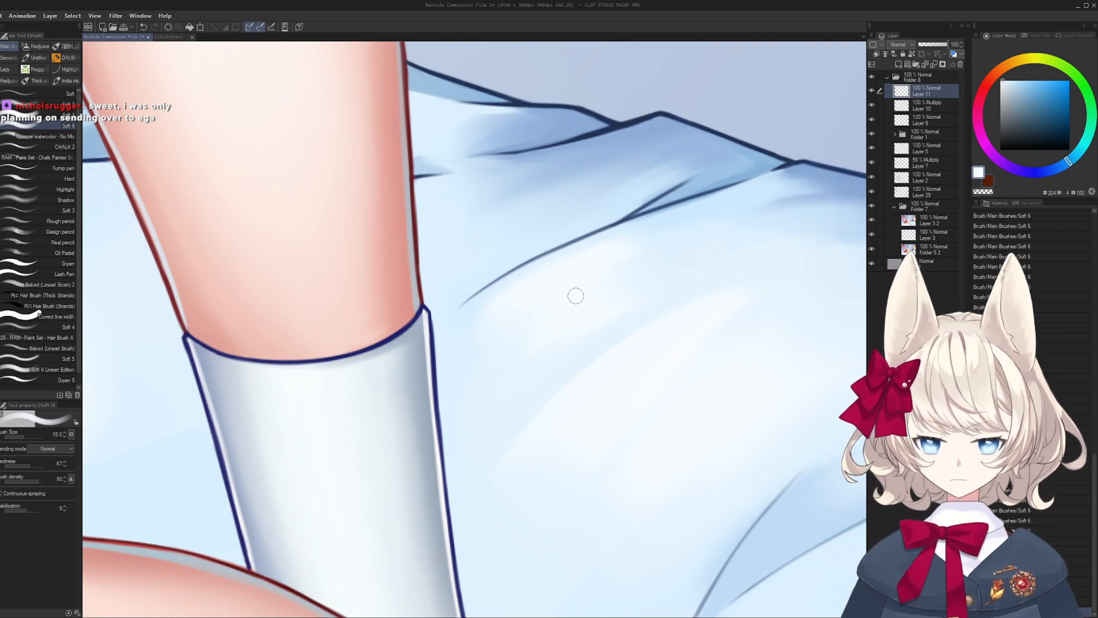
{"action": "left_click_drag", "start_coordinate": [601, 268], "coordinate": [337, 430]}
{"action": "mouse_move", "coordinate": [486, 378]}
{"action": "left_mouse_down"}
{"action": "mouse_move", "coordinate": [507, 245]}
{"action": "mouse_move", "coordinate": [471, 349]}
{"action": "mouse_move", "coordinate": [521, 322]}
{"action": "mouse_move", "coordinate": [526, 304]}
{"action": "left_mouse_up"}
- Blend the bedding fold shading near the plush with Soft 6 at size 12, using sampled fold blues
{"action": "key", "text": "bracketleft"}
{"action": "left_click", "coordinate": [517, 341], "text": "alt"}
{"action": "key", "text": "bracketleft"}
{"action": "key", "text": "bracketleft"}
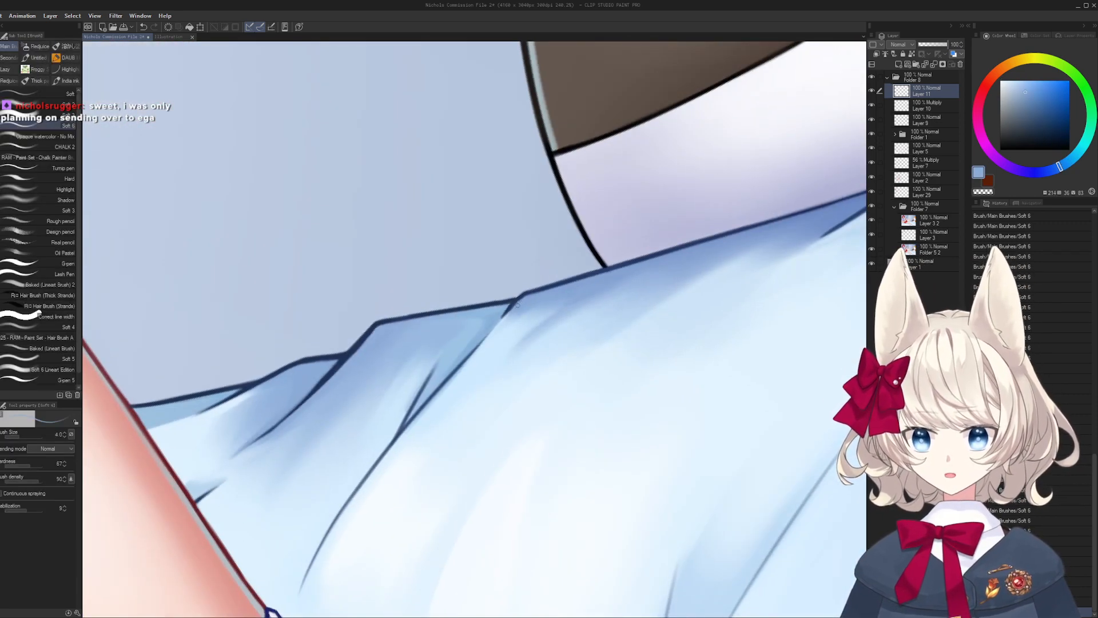
{"action": "key", "text": "bracketright"}
{"action": "key", "text": "bracketright"}
{"action": "key", "text": "bracketright"}
{"action": "key", "text": "bracketright"}
{"action": "key", "text": "bracketright"}
{"action": "key", "text": "bracketright"}
{"action": "left_click", "coordinate": [509, 315], "text": "alt"}
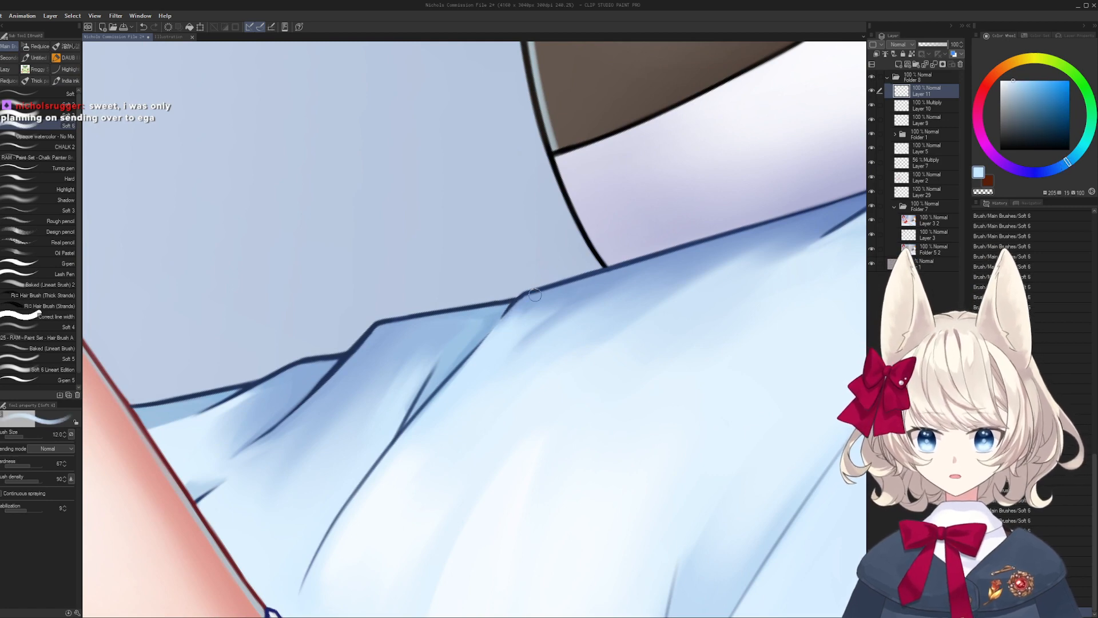
{"action": "left_click_drag", "start_coordinate": [383, 388], "coordinate": [517, 273]}
- Soften the bedding folds between the raised leg and the plush with Soft 6 in sampled light blues
{"action": "key", "text": "bracketleft"}
{"action": "left_click", "coordinate": [395, 339], "text": "alt"}
{"action": "key", "text": "bracketleft"}
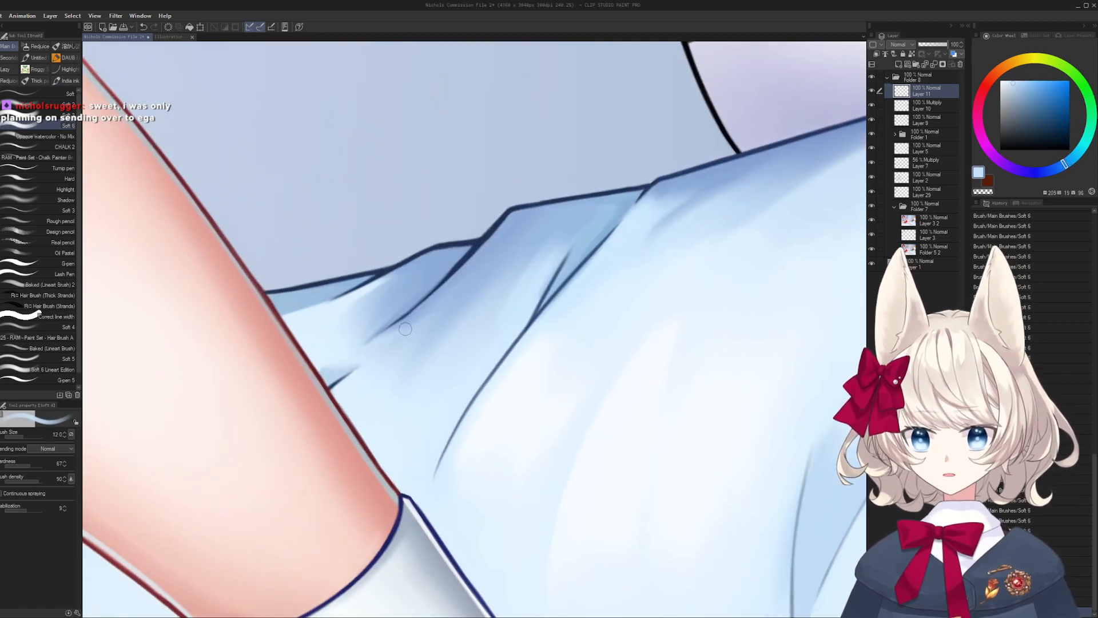
{"action": "key", "text": "bracketright"}
{"action": "left_click", "coordinate": [413, 405], "text": "alt"}
{"action": "scroll", "coordinate": [515, 320], "scroll_direction": "down", "scroll_amount": 3}
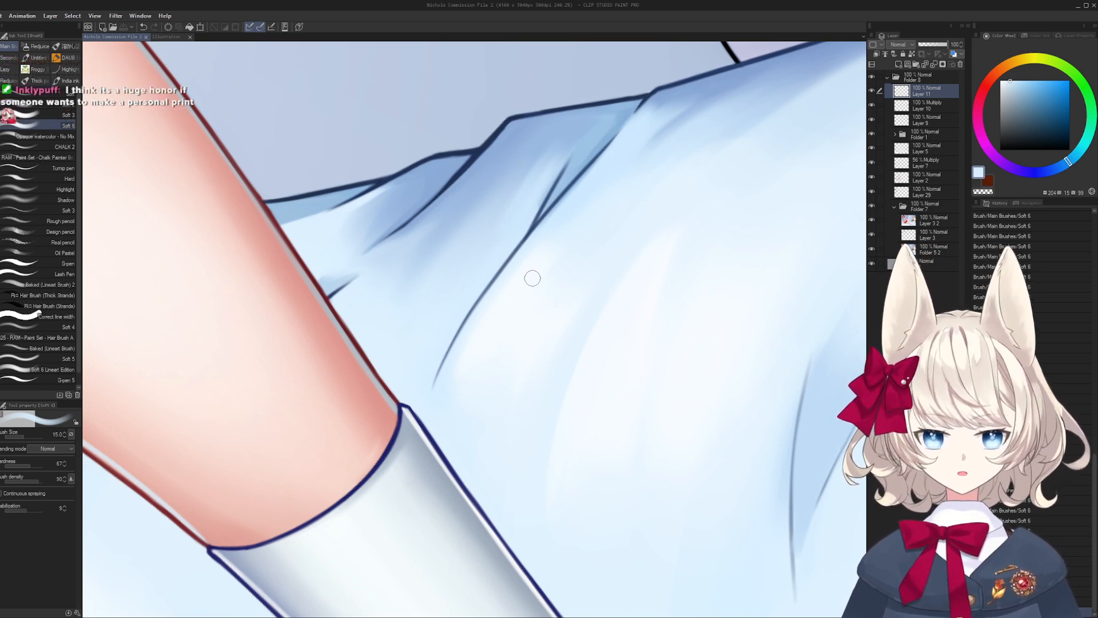
- Redraw the bedding outline below the dark-patched plush with Soft 6 at size 4 in sampled dark blue
{"action": "left_click_drag", "start_coordinate": [533, 278], "coordinate": [105, 537]}
{"action": "left_click_drag", "start_coordinate": [417, 253], "coordinate": [272, 324]}
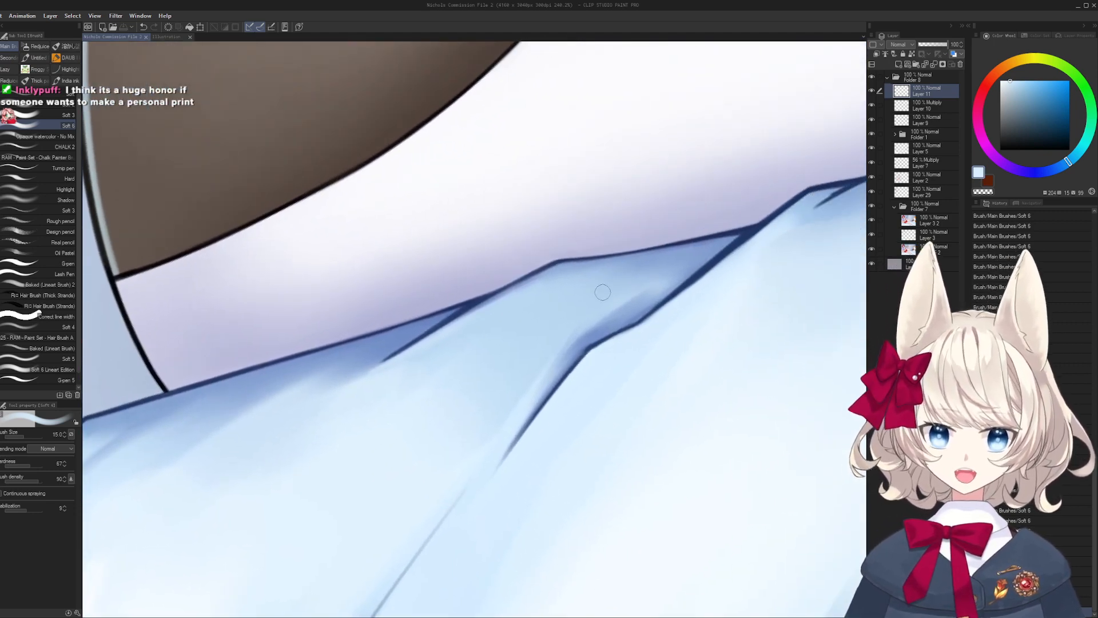
{"action": "left_click", "coordinate": [743, 238], "text": "alt"}
{"action": "key", "text": "bracketleft"}
{"action": "key", "text": "bracketleft"}
{"action": "key", "text": "bracketleft"}
{"action": "key", "text": "bracketleft"}
{"action": "key", "text": "bracketleft"}
{"action": "left_click_drag", "start_coordinate": [454, 307], "coordinate": [525, 280]}
{"action": "left_click_drag", "start_coordinate": [595, 225], "coordinate": [571, 202], "text": "shift"}
{"action": "left_click_drag", "start_coordinate": [570, 202], "coordinate": [542, 236]}
{"action": "left_click_drag", "start_coordinate": [515, 279], "coordinate": [642, 229]}
{"action": "key", "text": "ctrl+z"}
{"action": "key", "text": "ctrl+z"}
{"action": "key", "text": "ctrl+z"}
{"action": "key", "text": "ctrl+z"}
{"action": "left_click_drag", "start_coordinate": [517, 277], "coordinate": [644, 230]}
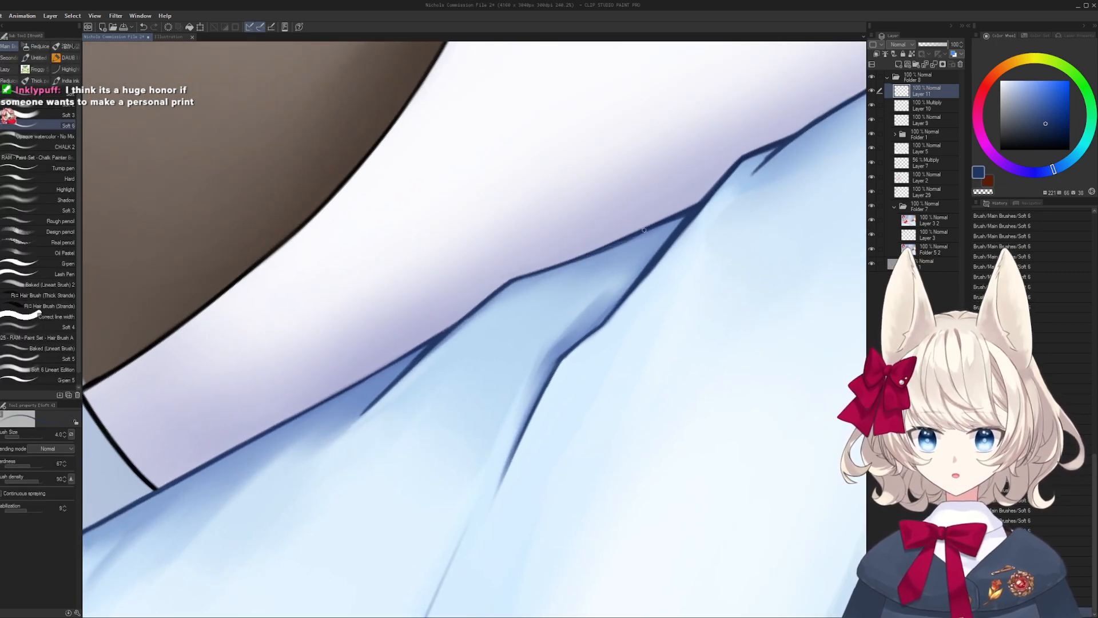
- Try to add dark blue crease lines to the bedding above the stretched-out leg with Soft 6 at size 5
{"action": "scroll", "coordinate": [644, 230], "scroll_direction": "down", "scroll_amount": 3}
{"action": "left_click_drag", "start_coordinate": [511, 242], "coordinate": [374, 199]}
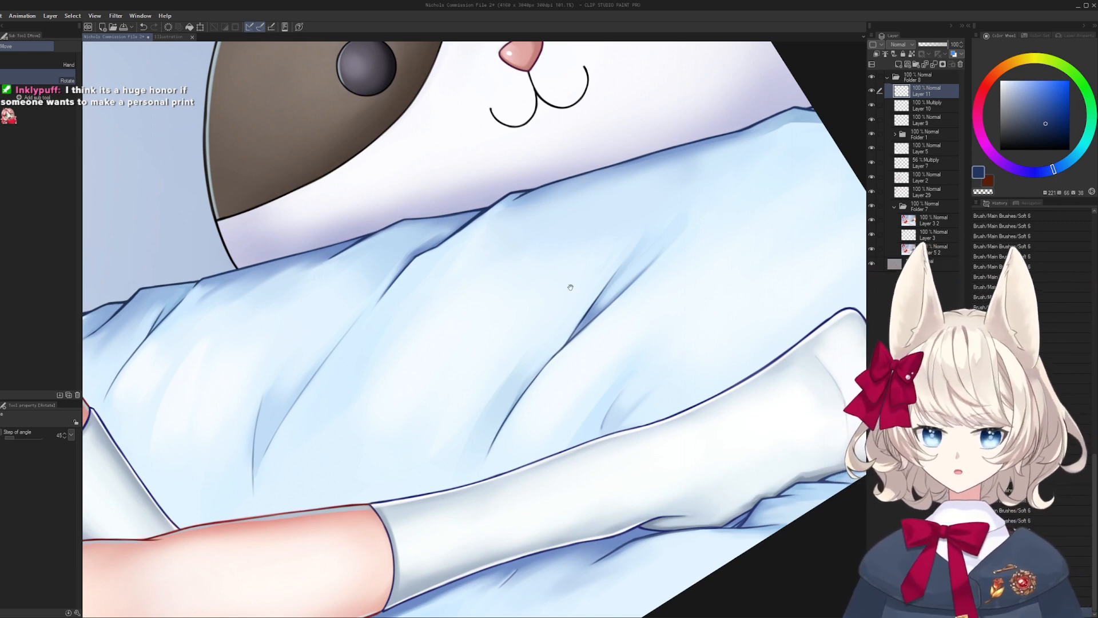
{"action": "left_click_drag", "start_coordinate": [570, 288], "coordinate": [579, 312]}
{"action": "mouse_move", "coordinate": [765, 295]}
{"action": "left_mouse_down"}
{"action": "mouse_move", "coordinate": [591, 282]}
{"action": "mouse_move", "coordinate": [641, 248]}
{"action": "left_mouse_up"}
{"action": "mouse_move", "coordinate": [339, 399]}
{"action": "left_mouse_down"}
{"action": "mouse_move", "coordinate": [440, 314]}
{"action": "mouse_move", "coordinate": [422, 330]}
{"action": "mouse_move", "coordinate": [429, 324]}
{"action": "left_mouse_up"}
{"action": "key", "text": "ctrl+z"}
{"action": "key", "text": "ctrl+z"}
{"action": "key", "text": "bracketright"}
{"action": "key", "text": "bracketright"}
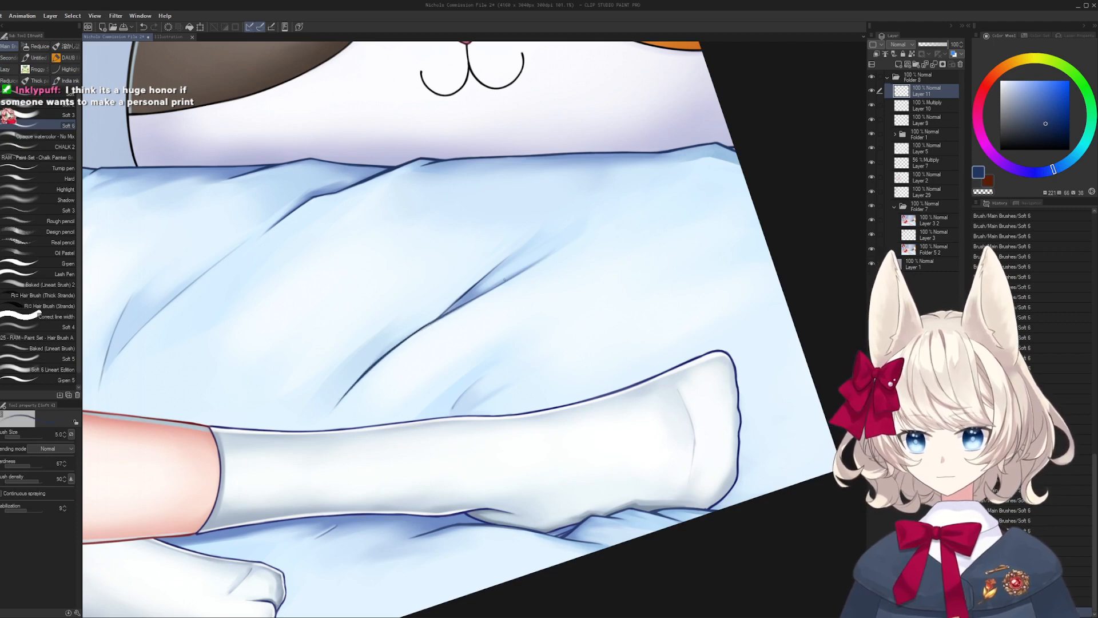
{"action": "left_click_drag", "start_coordinate": [516, 275], "coordinate": [446, 280]}
{"action": "left_click_drag", "start_coordinate": [645, 296], "coordinate": [647, 314]}
{"action": "key", "text": "ctrl+z"}
- Blend the bedding shadow beneath the stretched-out leg's sock with Soft 6 at size 20 in sampled light blue
{"action": "mouse_move", "coordinate": [402, 398]}
{"action": "left_mouse_down"}
{"action": "mouse_move", "coordinate": [608, 306]}
{"action": "mouse_move", "coordinate": [650, 307]}
{"action": "mouse_move", "coordinate": [598, 330]}
{"action": "left_mouse_up"}
{"action": "scroll", "coordinate": [608, 306], "scroll_direction": "up", "scroll_amount": 5}
{"action": "key", "text": "bracketright"}
{"action": "key", "text": "bracketright"}
{"action": "mouse_move", "coordinate": [586, 343]}
{"action": "left_mouse_down"}
{"action": "mouse_move", "coordinate": [647, 322]}
{"action": "mouse_move", "coordinate": [640, 312]}
{"action": "mouse_move", "coordinate": [568, 336]}
{"action": "mouse_move", "coordinate": [605, 339]}
{"action": "mouse_move", "coordinate": [568, 339]}
{"action": "mouse_move", "coordinate": [625, 316]}
{"action": "left_mouse_up"}
{"action": "left_click", "coordinate": [640, 320], "text": "alt"}
{"action": "left_click", "coordinate": [572, 338], "text": "alt"}
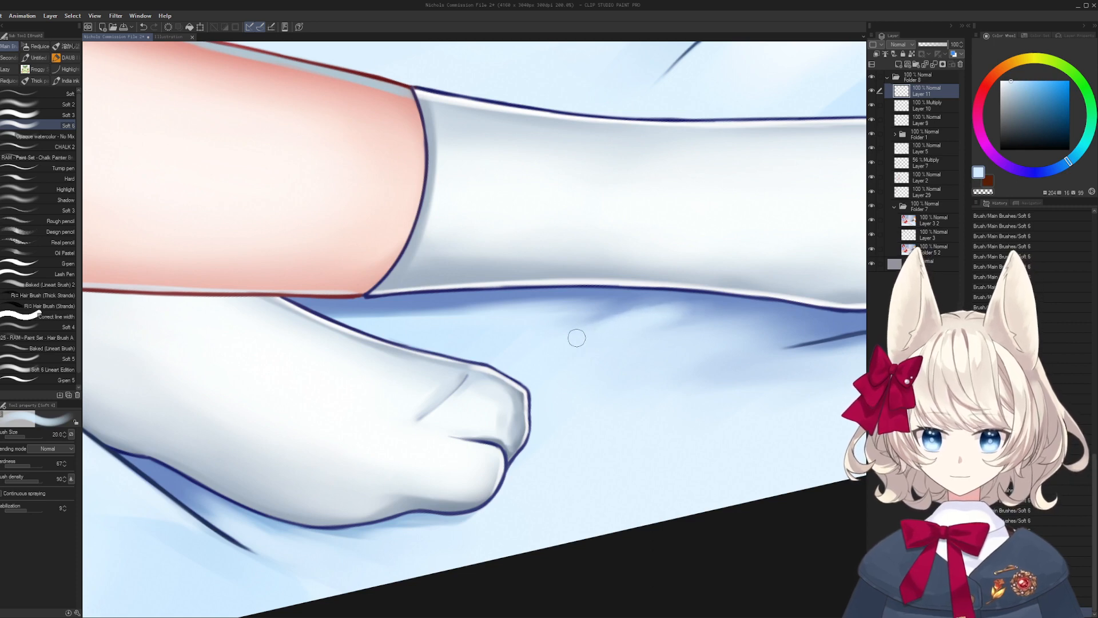
- Extend a dark blue crease from the plush's base into the bedding with a fine Soft 6 brush
{"action": "key", "text": "ctrl+0"}
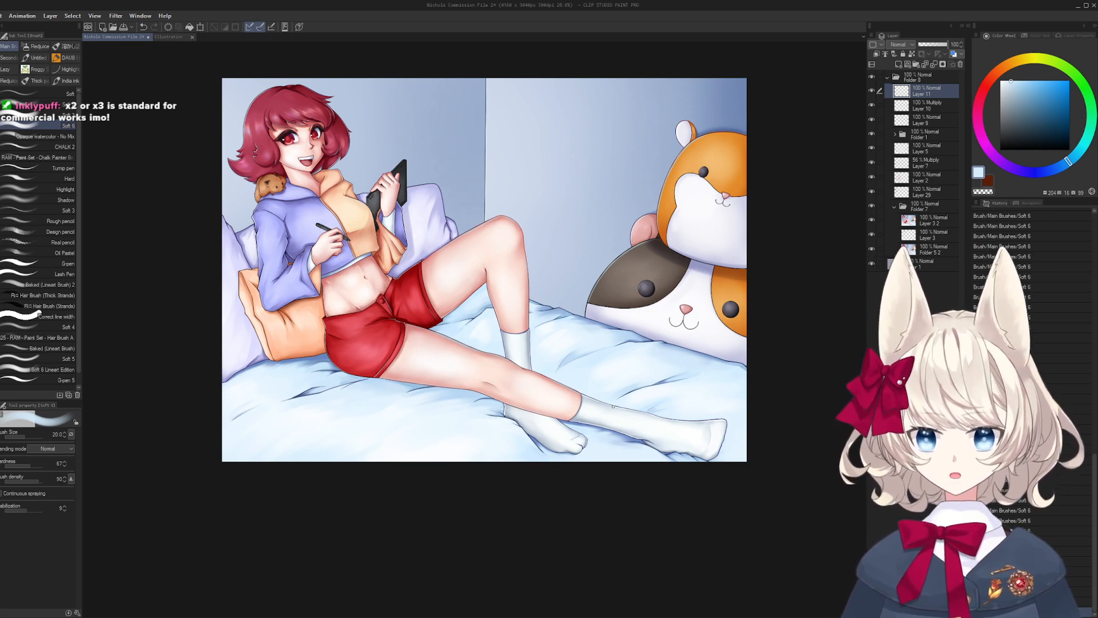
{"action": "left_click_drag", "start_coordinate": [613, 406], "coordinate": [595, 371]}
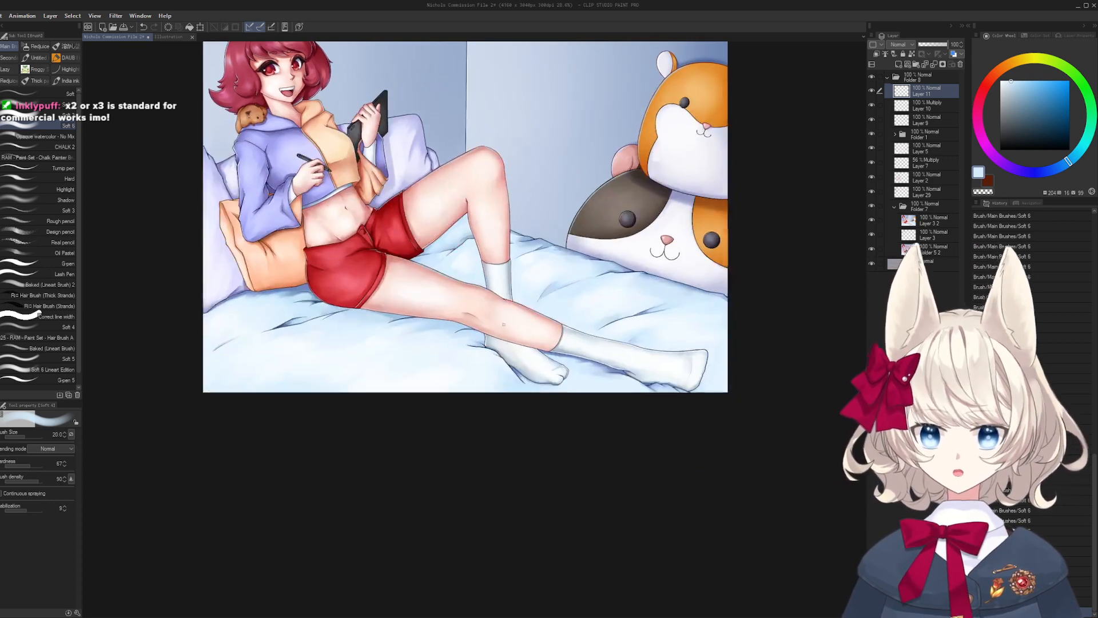
{"action": "scroll", "coordinate": [669, 259], "scroll_direction": "up", "scroll_amount": 8}
{"action": "left_click", "coordinate": [545, 291], "text": "alt"}
{"action": "key", "text": "bracketleft"}
{"action": "key", "text": "bracketleft"}
{"action": "key", "text": "bracketleft"}
{"action": "key", "text": "bracketleft"}
{"action": "key", "text": "bracketleft"}
{"action": "key", "text": "bracketleft"}
{"action": "key", "text": "bracketleft"}
{"action": "key", "text": "bracketleft"}
{"action": "key", "text": "bracketleft"}
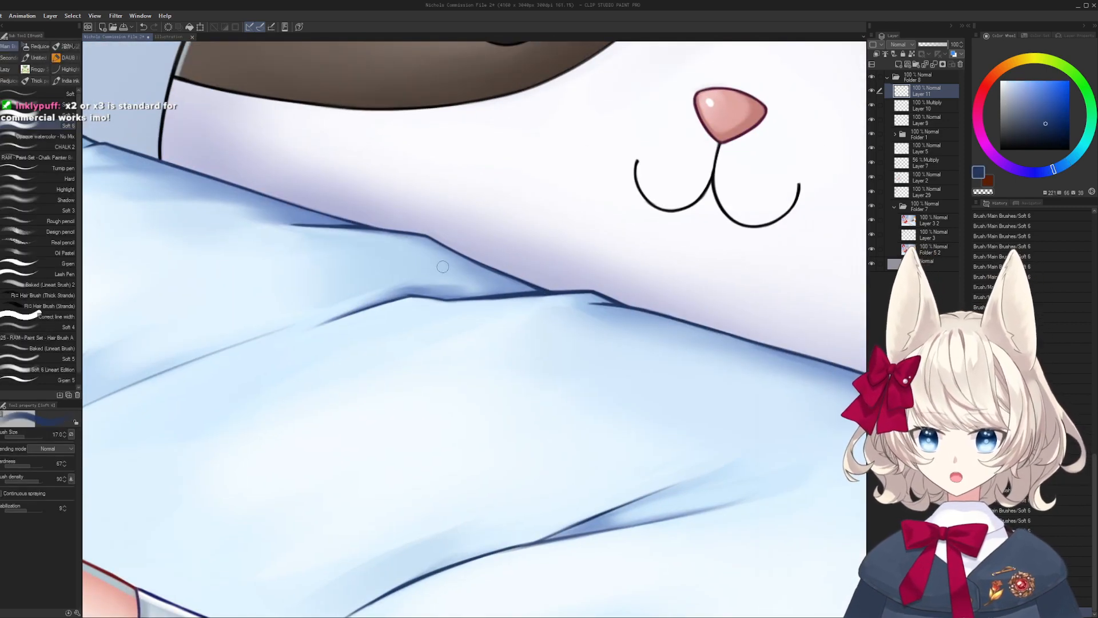
{"action": "key", "text": "ctrl+z"}
{"action": "mouse_move", "coordinate": [466, 301]}
{"action": "left_mouse_down"}
{"action": "mouse_move", "coordinate": [384, 319]}
{"action": "mouse_move", "coordinate": [490, 298]}
{"action": "left_mouse_up"}
{"action": "key", "text": "ctrl+z"}
{"action": "key", "text": "ctrl+z"}
{"action": "key", "text": "ctrl+z"}
{"action": "key", "text": "bracketright"}
{"action": "mouse_move", "coordinate": [417, 310]}
{"action": "left_mouse_down"}
{"action": "mouse_move", "coordinate": [522, 294]}
{"action": "mouse_move", "coordinate": [512, 285]}
{"action": "left_mouse_up"}
- Lighten the bedding folds along the dark-patched plush's base with Soft 6 at size 7 in sampled pale blue
{"action": "left_click", "coordinate": [512, 284], "text": "alt"}
{"action": "key", "text": "bracketright"}
{"action": "key", "text": "bracketright"}
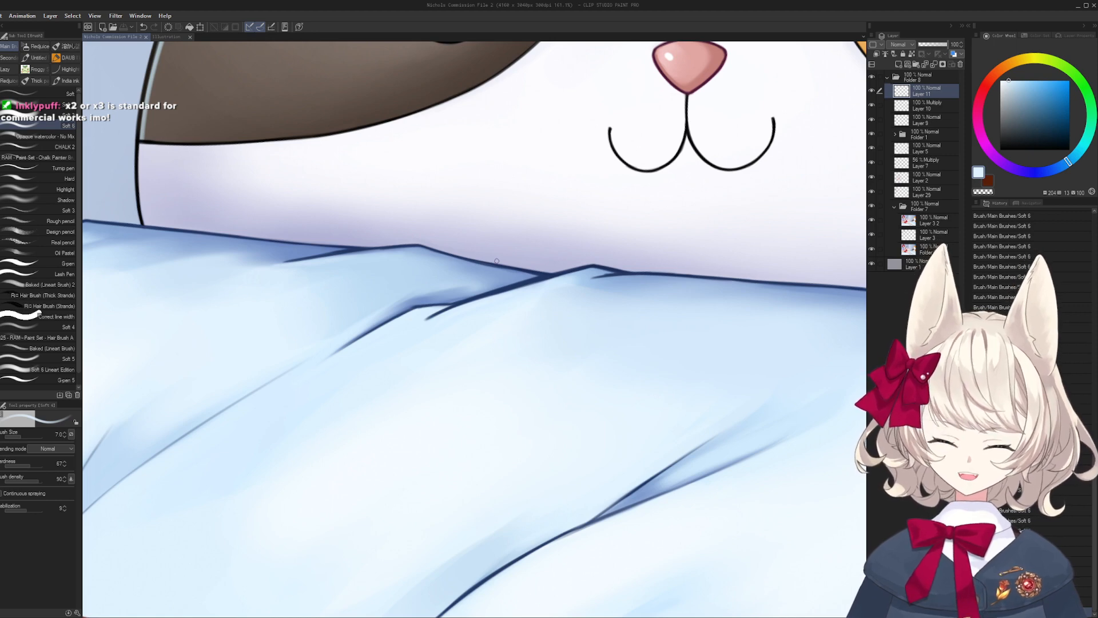
{"action": "mouse_move", "coordinate": [144, 274]}
{"action": "left_mouse_down"}
{"action": "mouse_move", "coordinate": [387, 433]}
{"action": "mouse_move", "coordinate": [366, 281]}
{"action": "left_mouse_up"}
{"action": "left_click_drag", "start_coordinate": [452, 251], "coordinate": [476, 263]}
{"action": "left_click_drag", "start_coordinate": [476, 263], "coordinate": [455, 267]}
- Try to extend the dark patch's rim light onto the plush's white edge with Soft 6 in sampled grey-blue
{"action": "left_click", "coordinate": [463, 272], "text": "alt"}
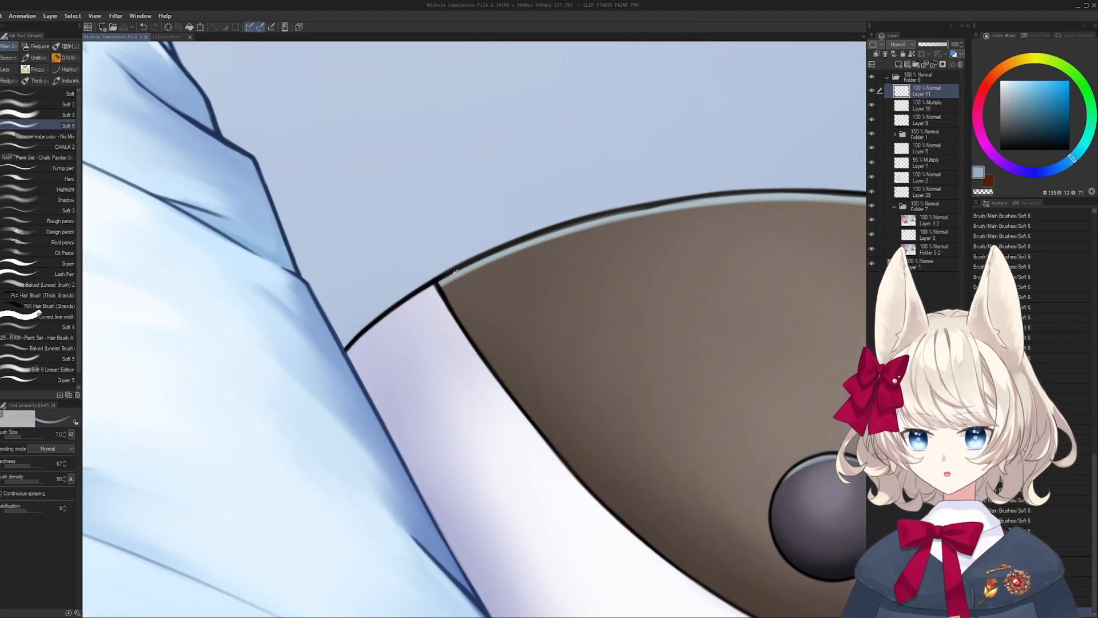
{"action": "left_click_drag", "start_coordinate": [371, 325], "coordinate": [394, 325]}
{"action": "left_click_drag", "start_coordinate": [336, 365], "coordinate": [393, 316]}
{"action": "key", "text": "ctrl+z"}
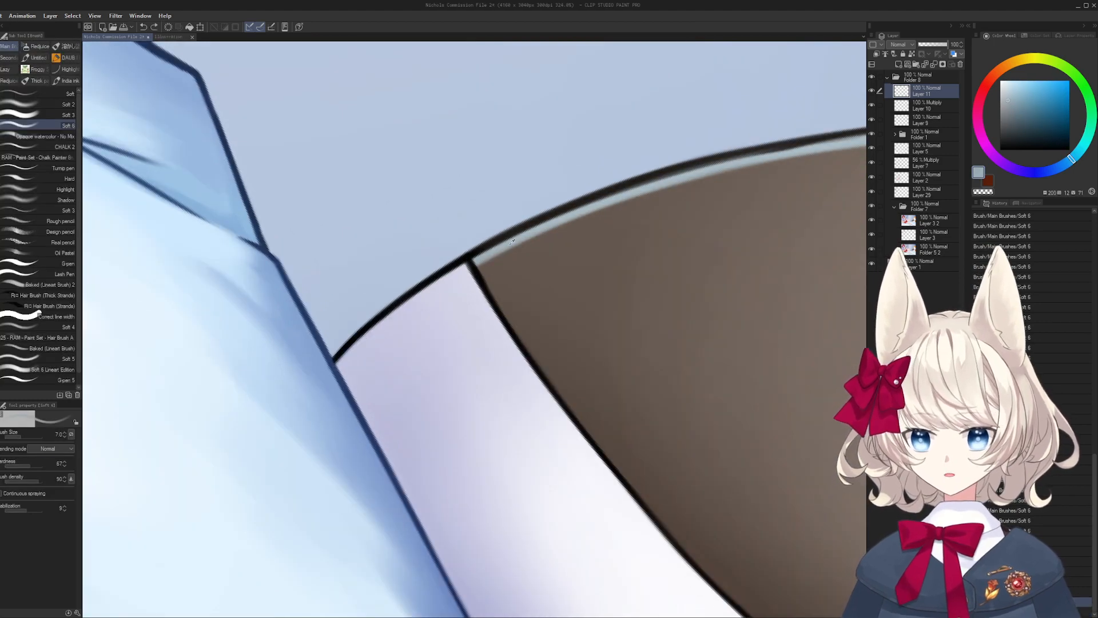
{"action": "left_click", "coordinate": [510, 243], "text": "alt"}
{"action": "key", "text": "bracketleft"}
{"action": "key", "text": "bracketleft"}
{"action": "key", "text": "bracketleft"}
{"action": "left_click_drag", "start_coordinate": [342, 356], "coordinate": [430, 290]}
{"action": "key", "text": "ctrl+z"}
{"action": "key", "text": "ctrl+z"}
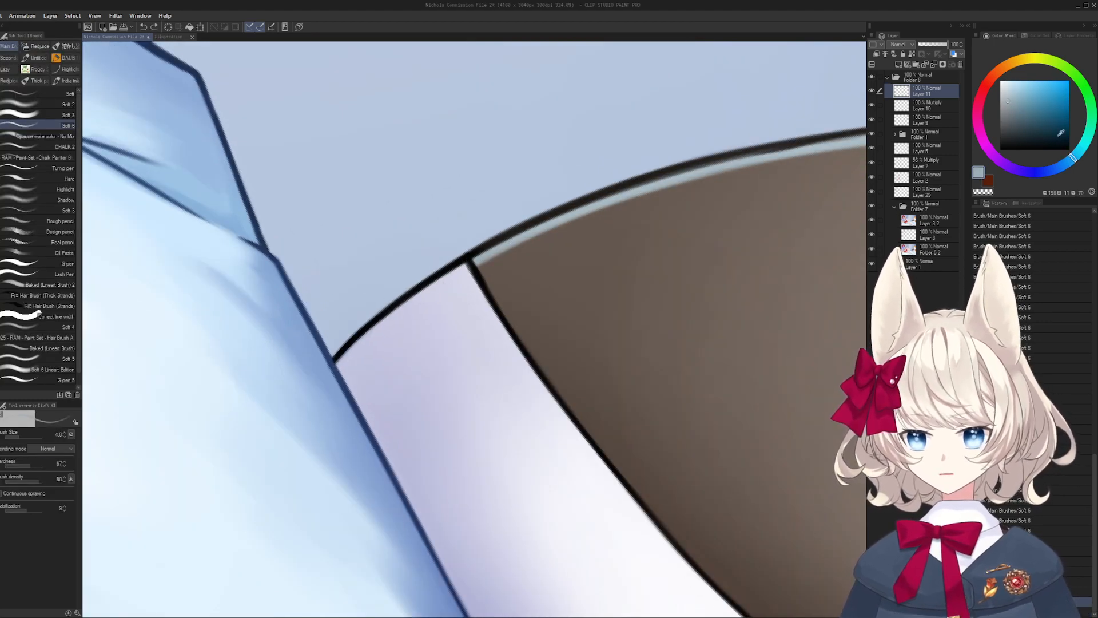
- Try a rim light on the plush's white edge in a lighter grey-blue with Soft 6 at size 5
{"action": "left_click", "coordinate": [1010, 91]}
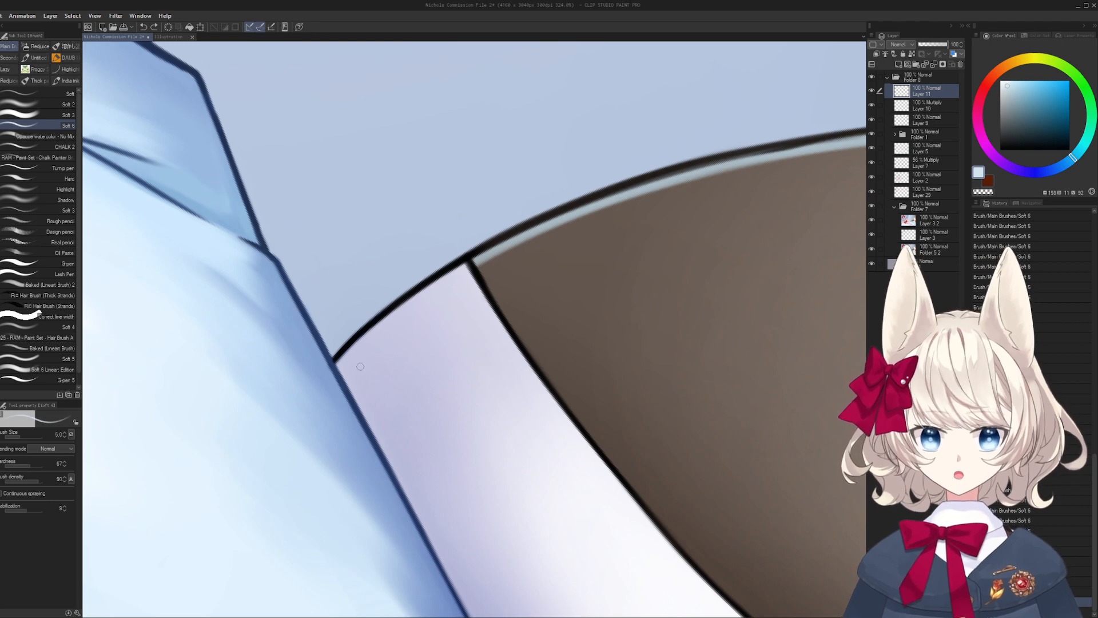
{"action": "mouse_move", "coordinate": [344, 362]}
{"action": "left_mouse_down"}
{"action": "mouse_move", "coordinate": [464, 268]}
{"action": "mouse_move", "coordinate": [519, 303]}
{"action": "left_mouse_up"}
{"action": "key", "text": "ctrl+z"}
- Try to refine the rim light on the dark patch's upper edge beneath the pink ear
{"action": "mouse_move", "coordinate": [537, 248]}
{"action": "left_mouse_down"}
{"action": "mouse_move", "coordinate": [346, 397]}
{"action": "mouse_move", "coordinate": [426, 344]}
{"action": "left_mouse_up"}
{"action": "left_click_drag", "start_coordinate": [372, 258], "coordinate": [423, 262]}
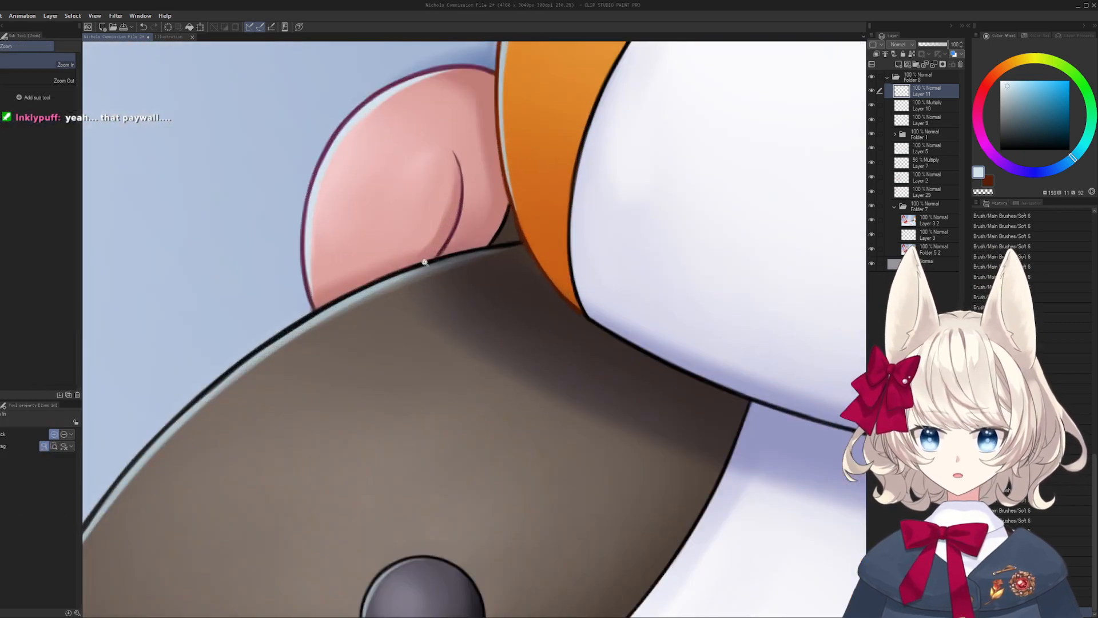
{"action": "mouse_move", "coordinate": [373, 289]}
{"action": "left_mouse_down"}
{"action": "mouse_move", "coordinate": [509, 249]}
{"action": "mouse_move", "coordinate": [448, 267]}
{"action": "left_mouse_up"}
{"action": "key", "text": "ctrl+z"}
{"action": "key", "text": "]"}
{"action": "key", "text": "]"}
{"action": "key", "text": "ctrl+z"}
{"action": "key", "text": "ctrl+z"}
{"action": "left_click", "coordinate": [462, 272], "text": "alt"}
{"action": "key", "text": "]"}
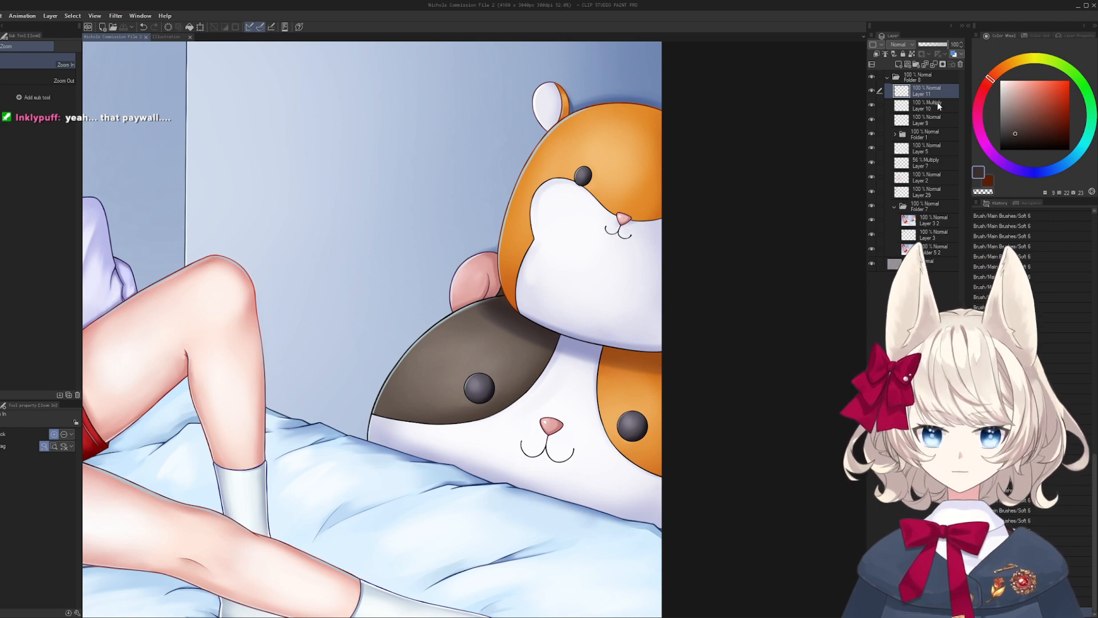
- Add small white highlights to the plush toys' eyes with Soft 6 at size 5, and save the illustration
{"action": "left_click", "coordinate": [548, 300], "text": "alt"}
{"action": "scroll", "coordinate": [487, 377], "scroll_direction": "up", "scroll_amount": 4}
{"action": "key", "text": "b"}
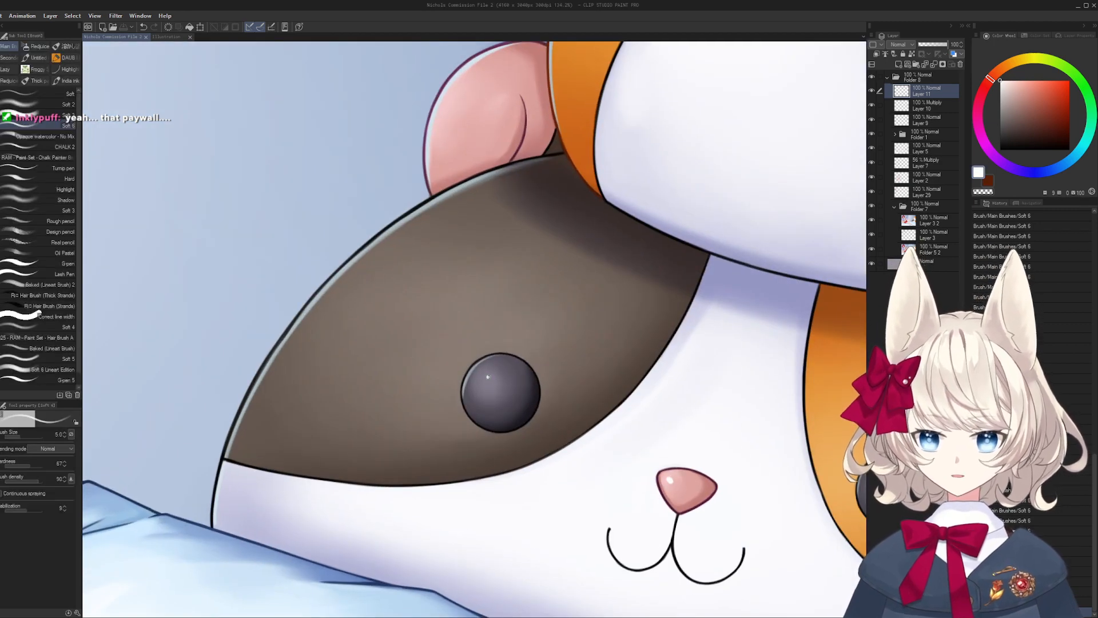
{"action": "left_click", "coordinate": [488, 377]}
{"action": "mouse_move", "coordinate": [488, 378]}
{"action": "left_mouse_down"}
{"action": "mouse_move", "coordinate": [471, 401]}
{"action": "mouse_move", "coordinate": [464, 353]}
{"action": "left_mouse_up"}
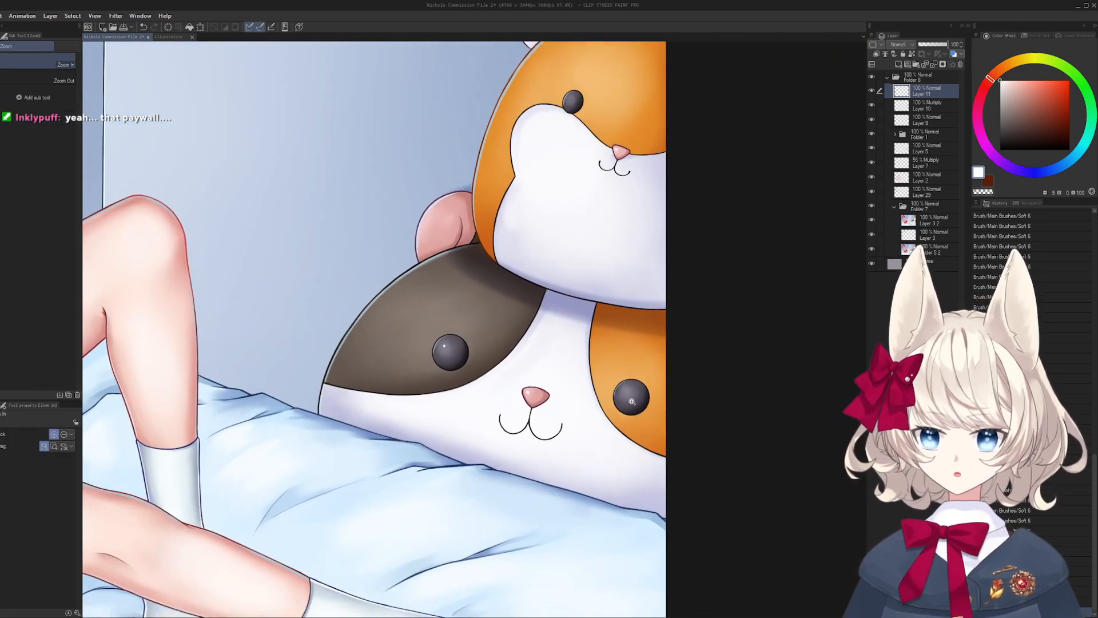
{"action": "scroll", "coordinate": [631, 401], "scroll_direction": "up", "scroll_amount": 2}
{"action": "left_click_drag", "start_coordinate": [554, 544], "coordinate": [481, 515]}
{"action": "left_click_drag", "start_coordinate": [549, 315], "coordinate": [595, 337]}
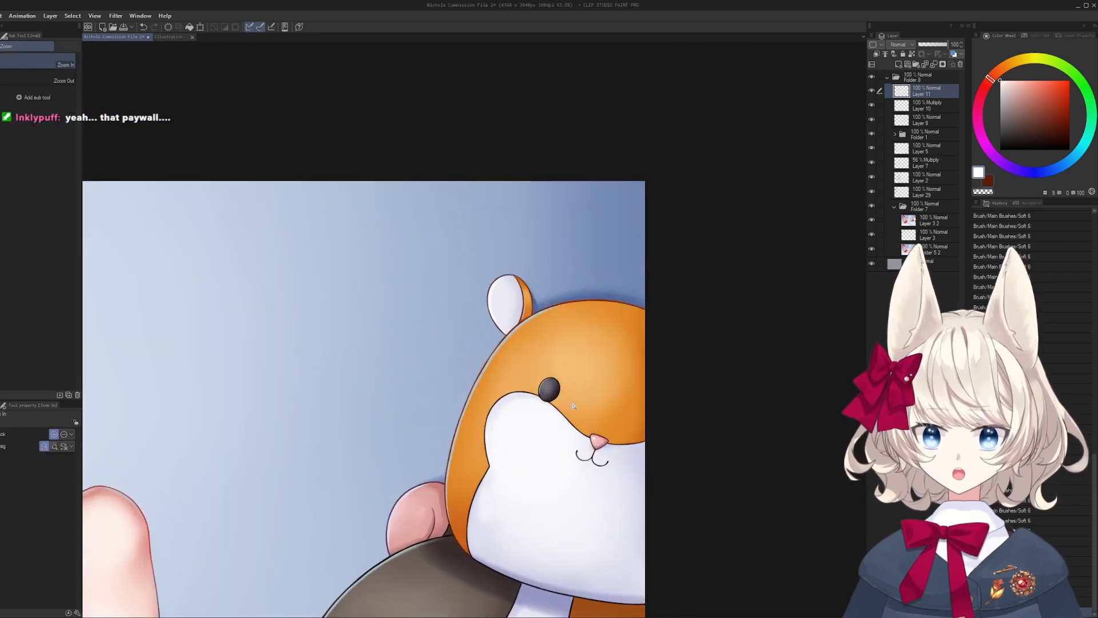
{"action": "mouse_move", "coordinate": [541, 392]}
{"action": "left_mouse_down"}
{"action": "mouse_move", "coordinate": [589, 372]}
{"action": "mouse_move", "coordinate": [488, 446]}
{"action": "left_mouse_up"}
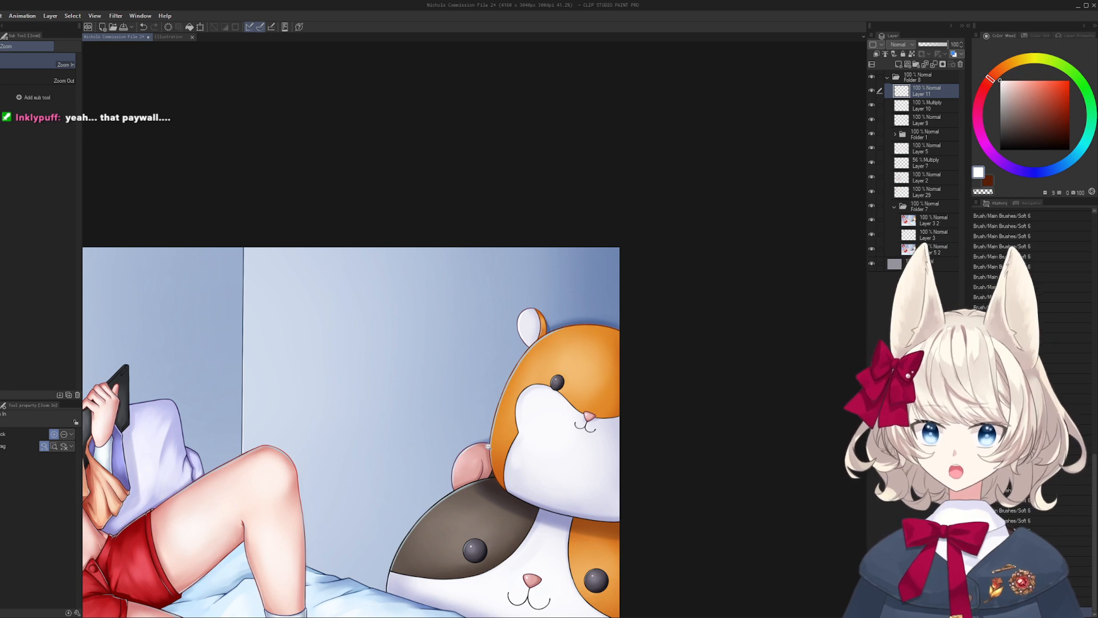
{"action": "key", "text": "ctrl+s"}
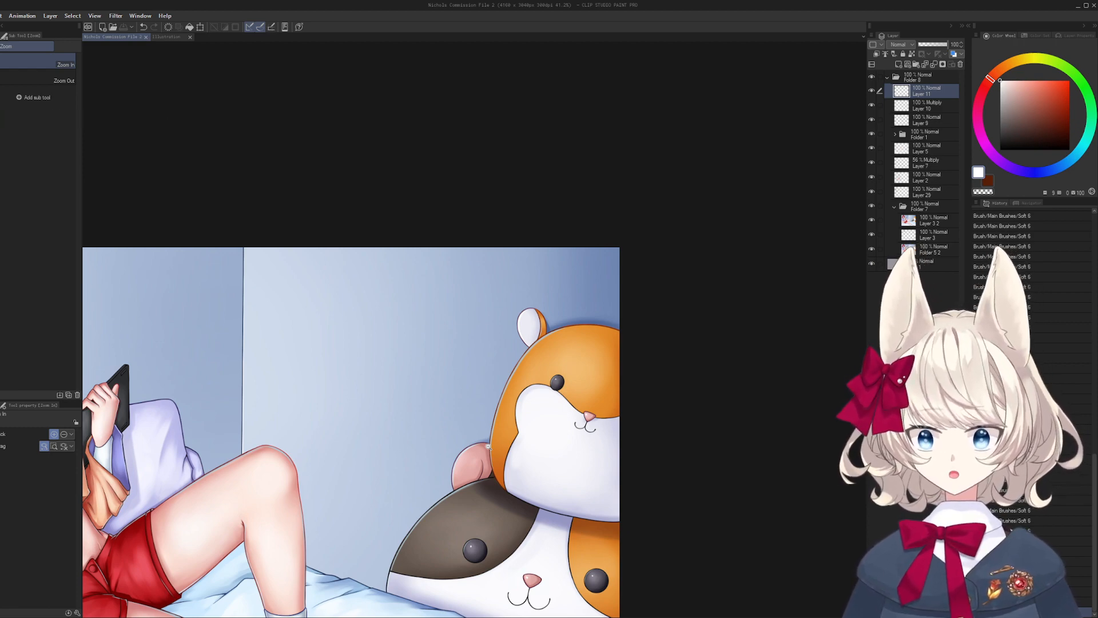
- Clean up the outline of the shorts' button flap with a fine Soft 6 brush in sampled dark maroon
{"action": "scroll", "coordinate": [415, 354], "scroll_direction": "down", "scroll_amount": 4}
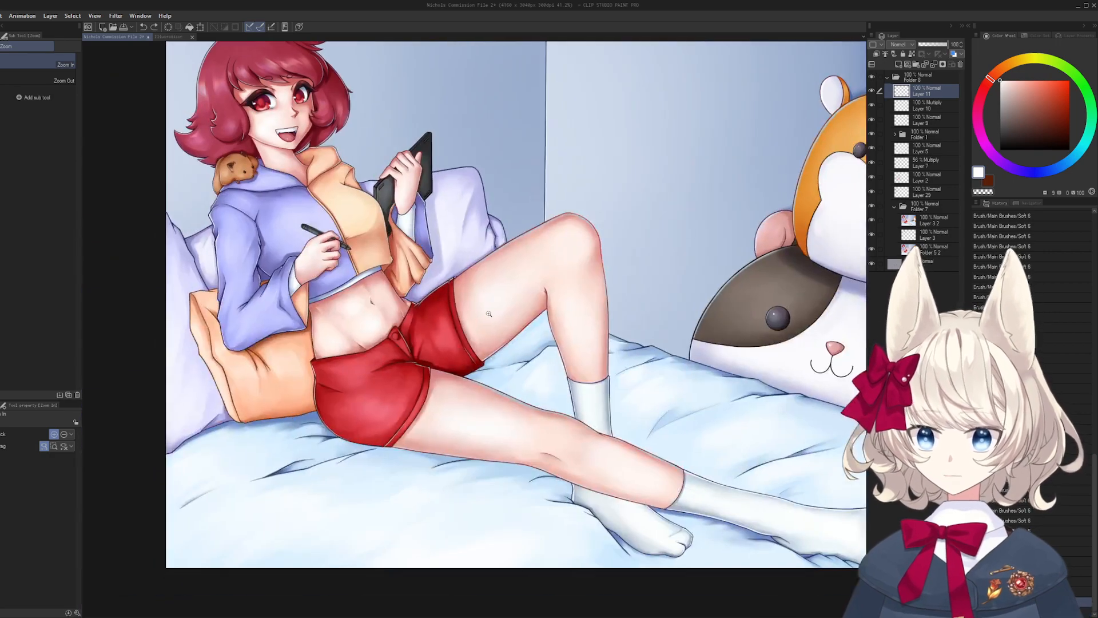
{"action": "scroll", "coordinate": [300, 347], "scroll_direction": "up", "scroll_amount": 4}
{"action": "scroll", "coordinate": [300, 347], "scroll_direction": "down", "scroll_amount": 4}
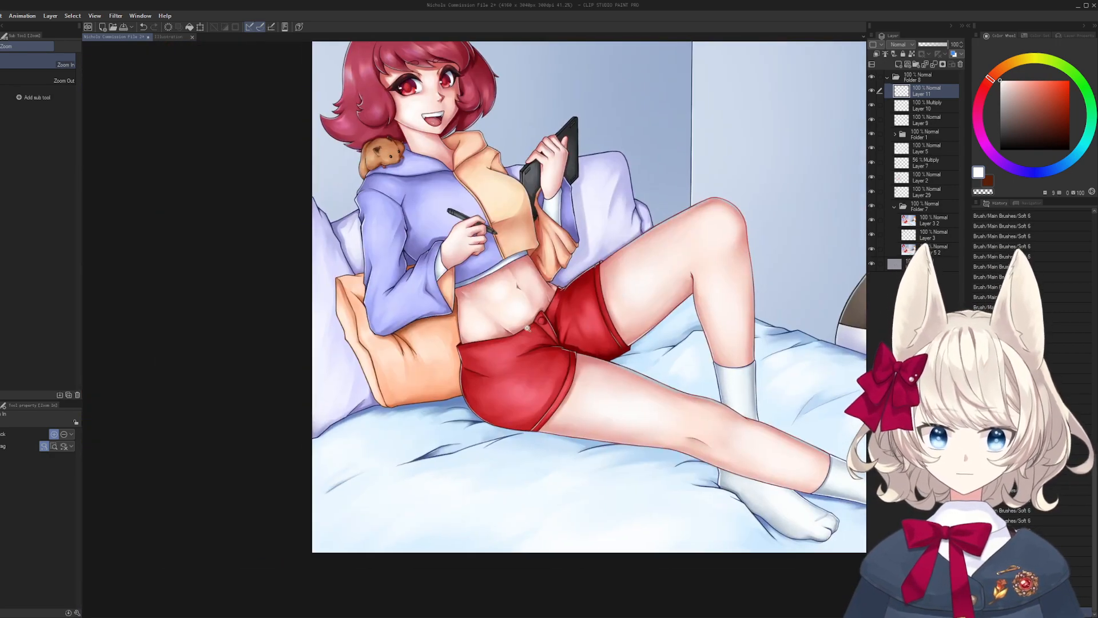
{"action": "scroll", "coordinate": [629, 297], "scroll_direction": "up", "scroll_amount": 10}
{"action": "key", "text": "b"}
{"action": "left_click_drag", "start_coordinate": [662, 222], "coordinate": [561, 297]}
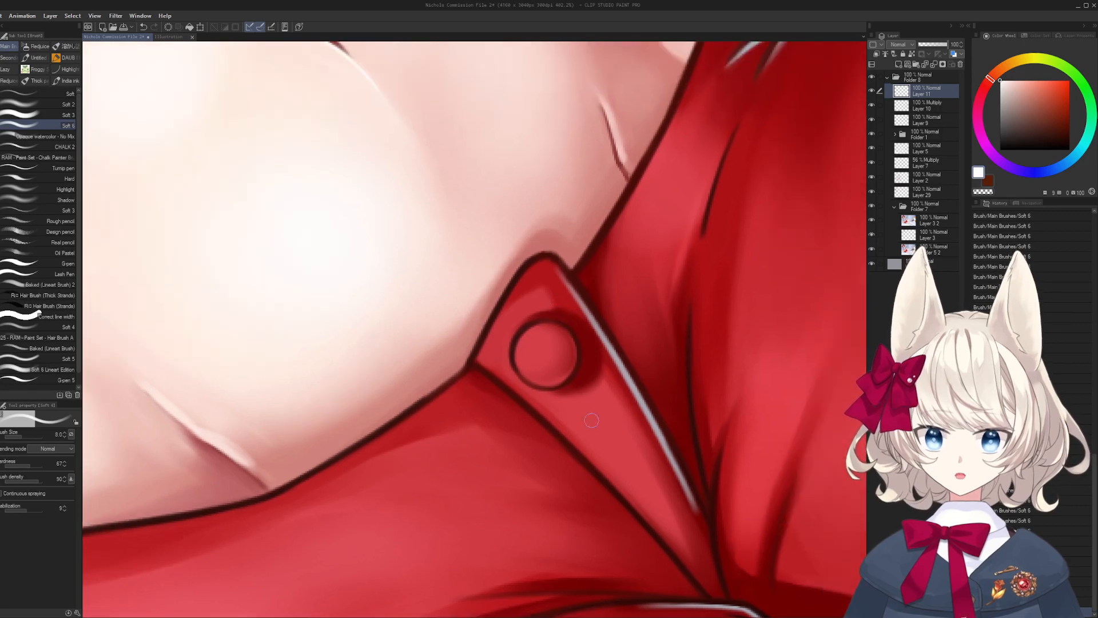
{"action": "left_click_drag", "start_coordinate": [590, 428], "coordinate": [462, 274]}
{"action": "key", "text": "shift+space"}
{"action": "left_click_drag", "start_coordinate": [537, 363], "coordinate": [538, 295]}
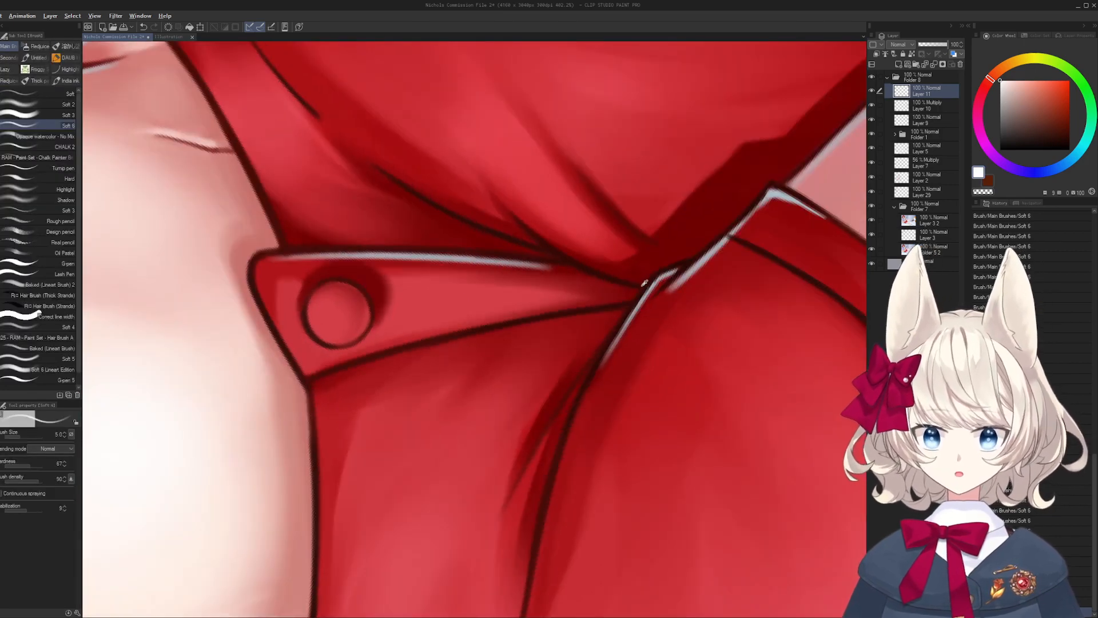
{"action": "left_click", "coordinate": [333, 362], "text": "alt"}
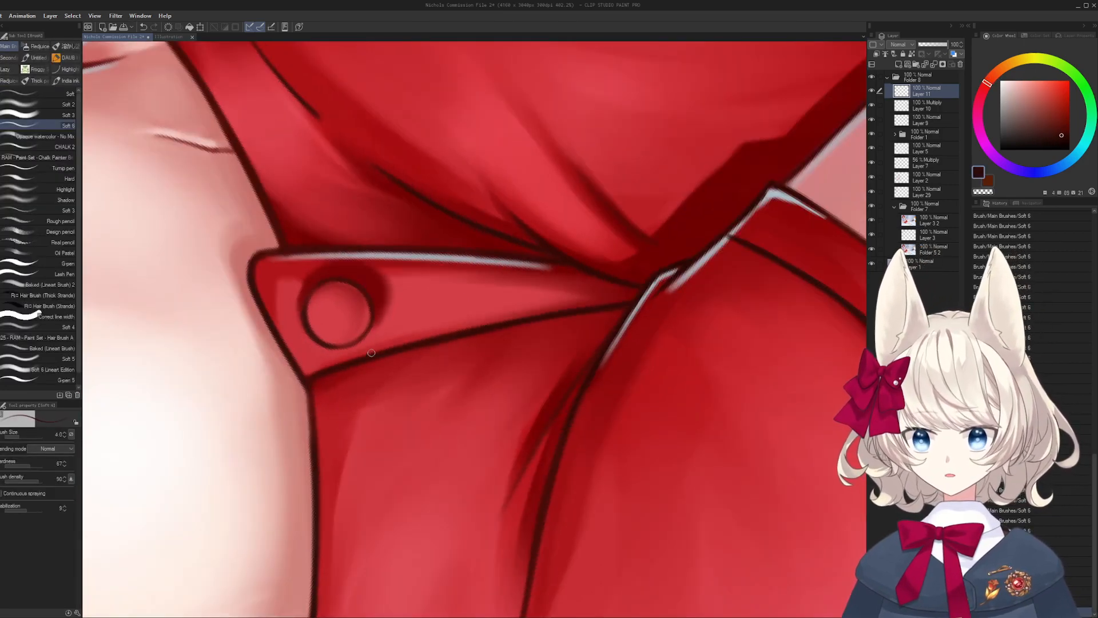
{"action": "key", "text": "shift+space"}
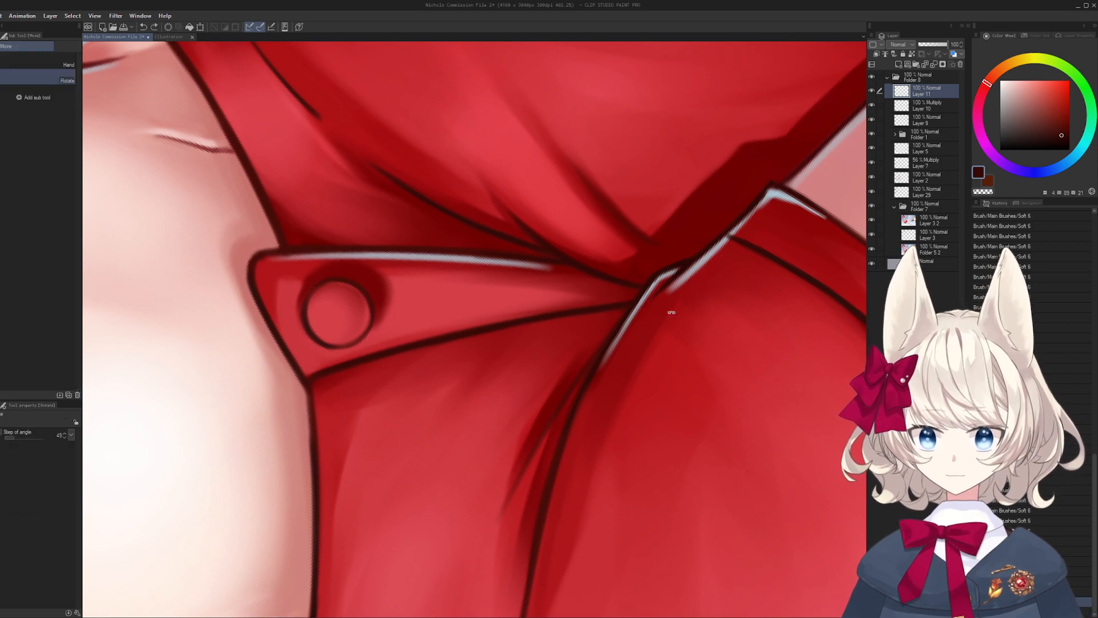
{"action": "mouse_move", "coordinate": [672, 313]}
{"action": "left_mouse_down"}
{"action": "mouse_move", "coordinate": [457, 437]}
{"action": "mouse_move", "coordinate": [570, 333]}
{"action": "left_mouse_up"}
{"action": "key", "text": "ctrl+z"}
{"action": "mouse_move", "coordinate": [460, 445]}
{"action": "left_mouse_down"}
{"action": "mouse_move", "coordinate": [577, 328]}
{"action": "mouse_move", "coordinate": [604, 404]}
{"action": "left_mouse_up"}
{"action": "key", "text": "ctrl+space"}
{"action": "key", "text": "shift+space"}
{"action": "left_click_drag", "start_coordinate": [603, 404], "coordinate": [483, 367]}
{"action": "key", "text": "ctrl+space"}
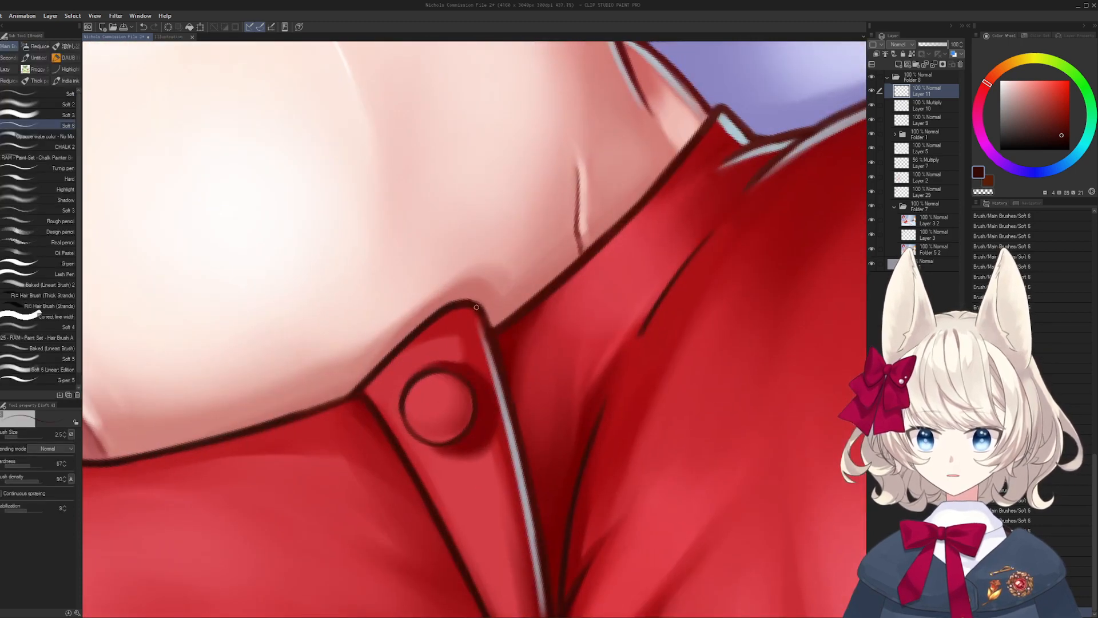
- Touch up the red fabric along the tip and inner edge of the button flap with Soft 6 in sampled reds
{"action": "left_click", "coordinate": [479, 327], "text": "alt"}
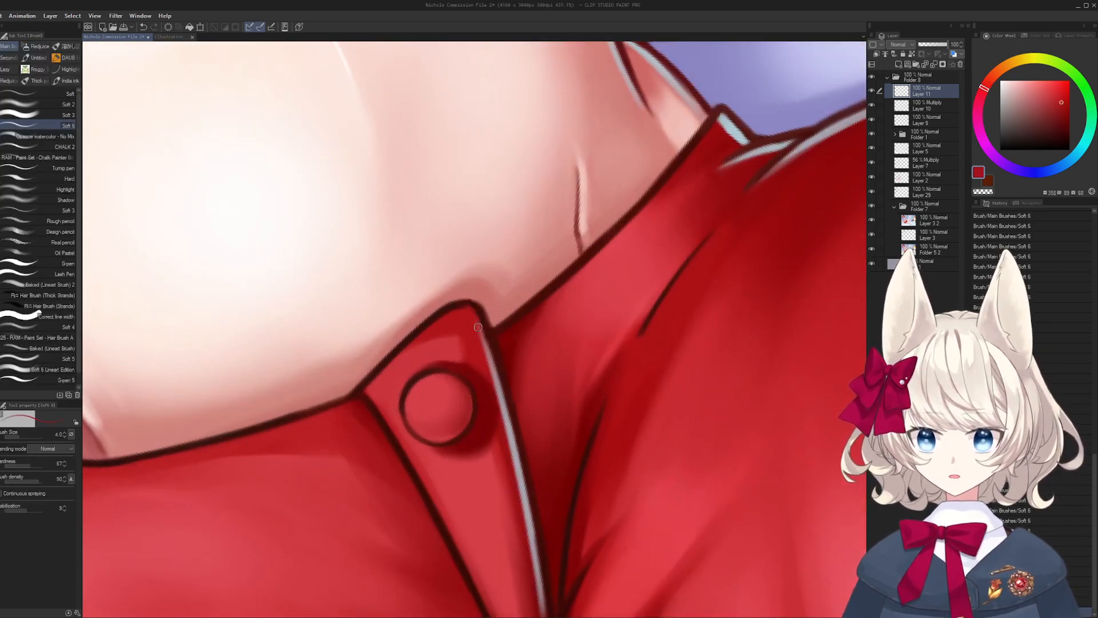
{"action": "mouse_move", "coordinate": [469, 309]}
{"action": "left_mouse_down"}
{"action": "mouse_move", "coordinate": [483, 325]}
{"action": "mouse_move", "coordinate": [438, 430]}
{"action": "left_mouse_up"}
{"action": "left_click", "coordinate": [486, 317], "text": "alt"}
{"action": "left_click", "coordinate": [439, 430], "text": "alt"}
{"action": "key", "text": "bracketright"}
{"action": "key", "text": "bracketright"}
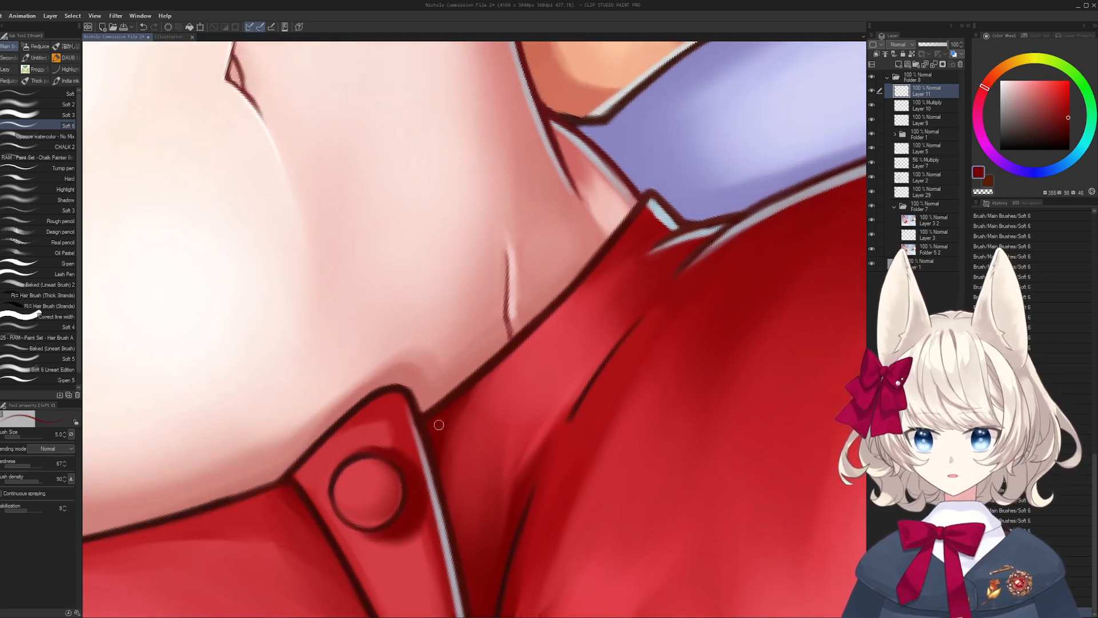
- Blend the red shading on the shorts beside the button flap with Soft 6 at size 8 in sampled red
{"action": "left_click", "coordinate": [449, 468], "text": "alt"}
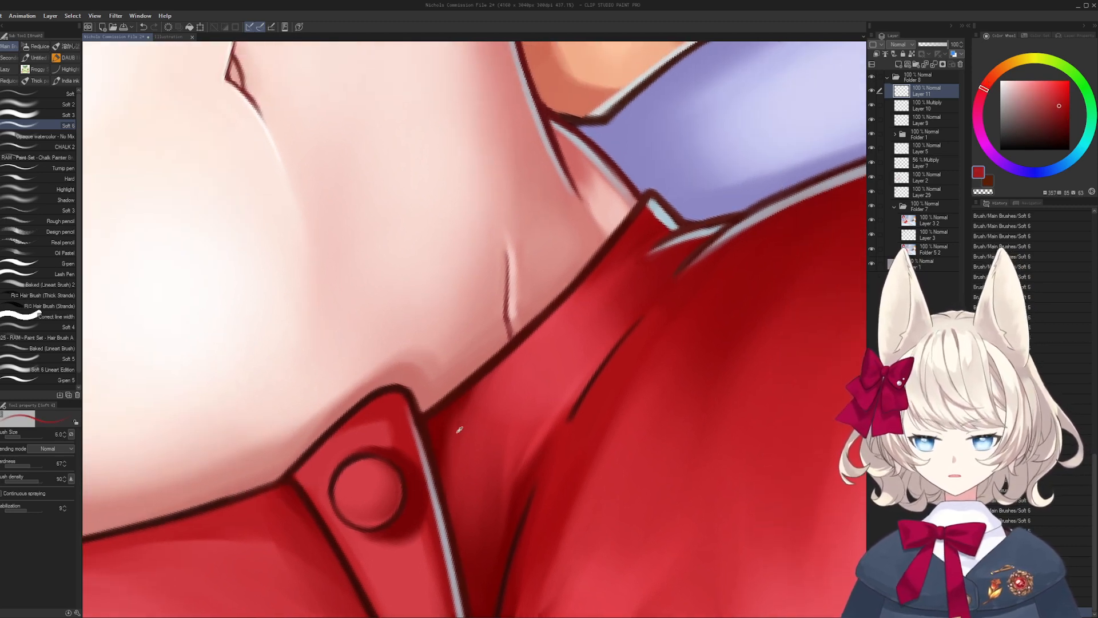
{"action": "key", "text": "bracketright"}
{"action": "key", "text": "bracketright"}
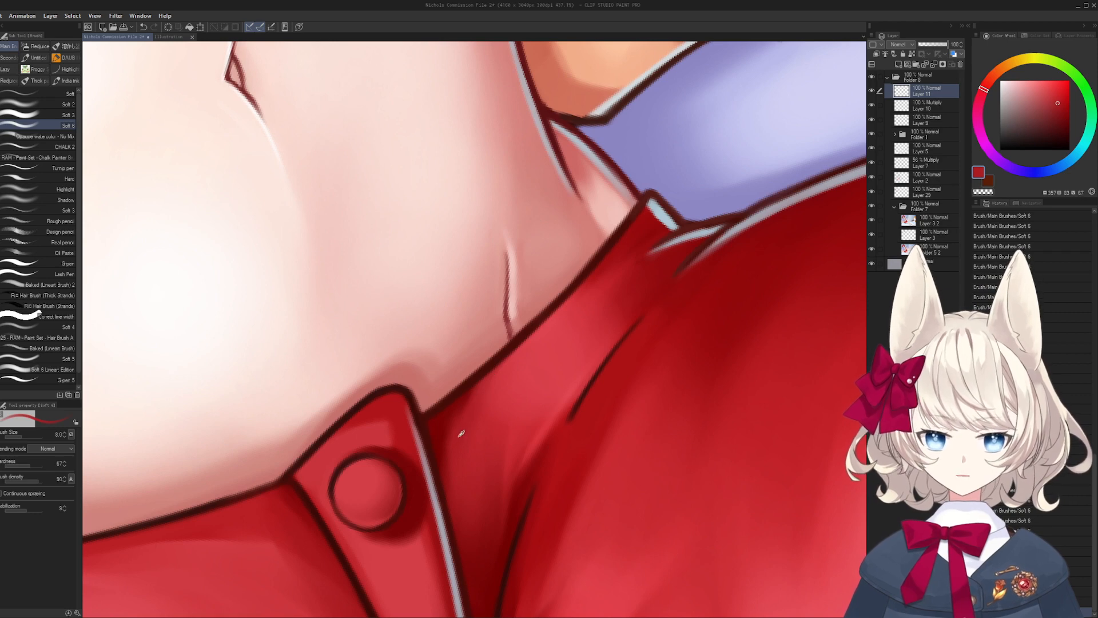
{"action": "left_click_drag", "start_coordinate": [461, 434], "coordinate": [469, 398]}
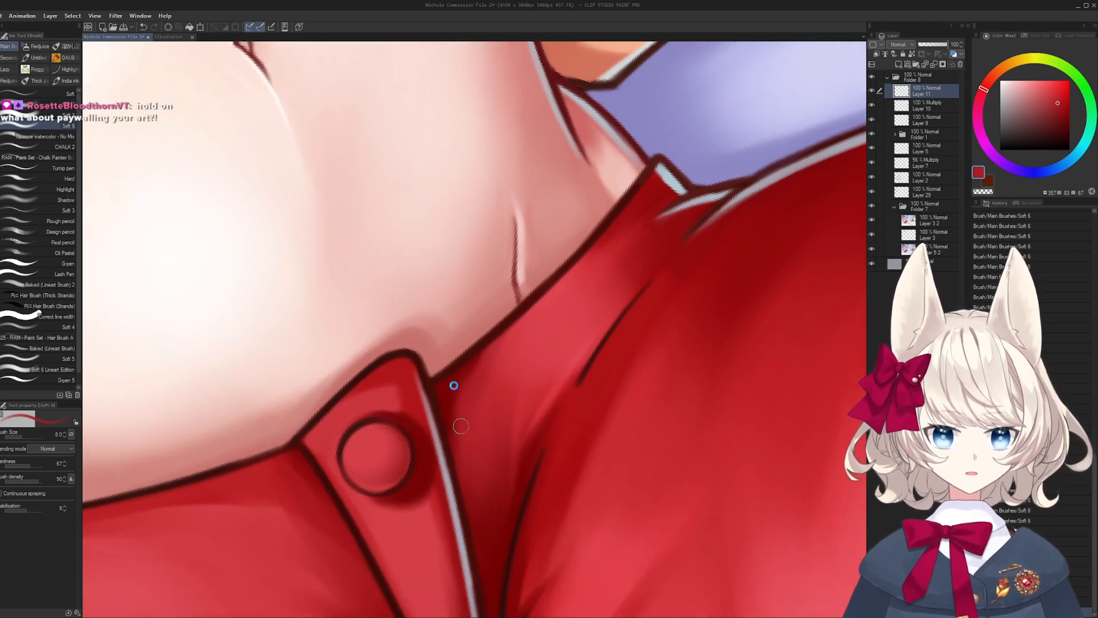
- Refine the dark outline where the orange jacket's corner meets the waist with a fine Soft 6 brush in sampled dark brown
{"action": "key", "text": "ctrl+space"}
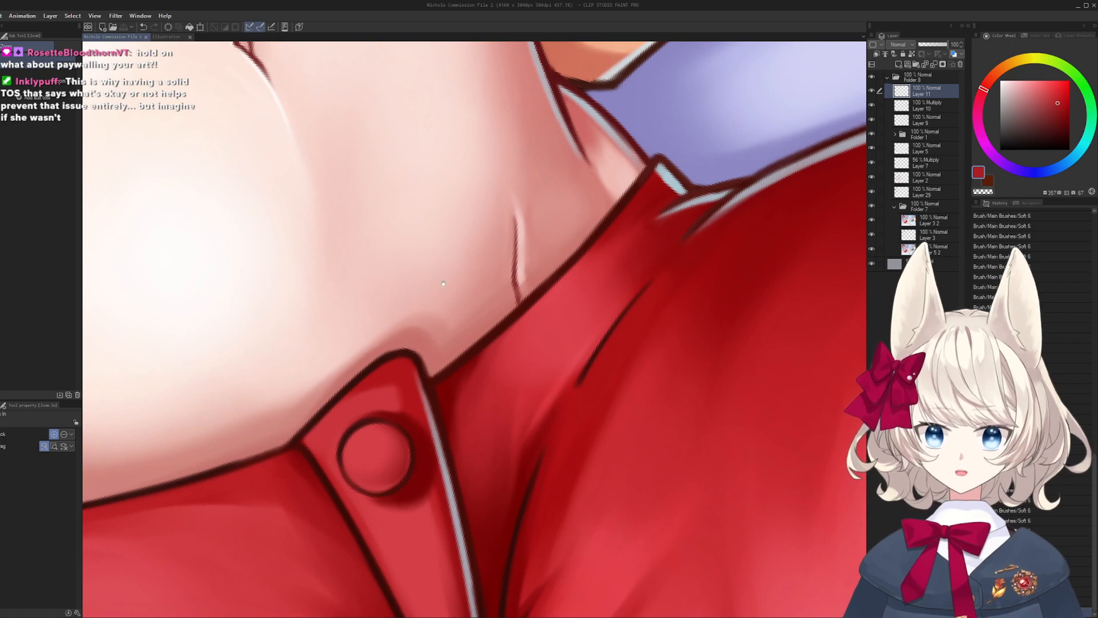
{"action": "mouse_move", "coordinate": [443, 283]}
{"action": "left_mouse_down"}
{"action": "mouse_move", "coordinate": [375, 532]}
{"action": "mouse_move", "coordinate": [355, 563]}
{"action": "left_mouse_up"}
{"action": "left_click_drag", "start_coordinate": [355, 563], "coordinate": [213, 357], "text": "shift"}
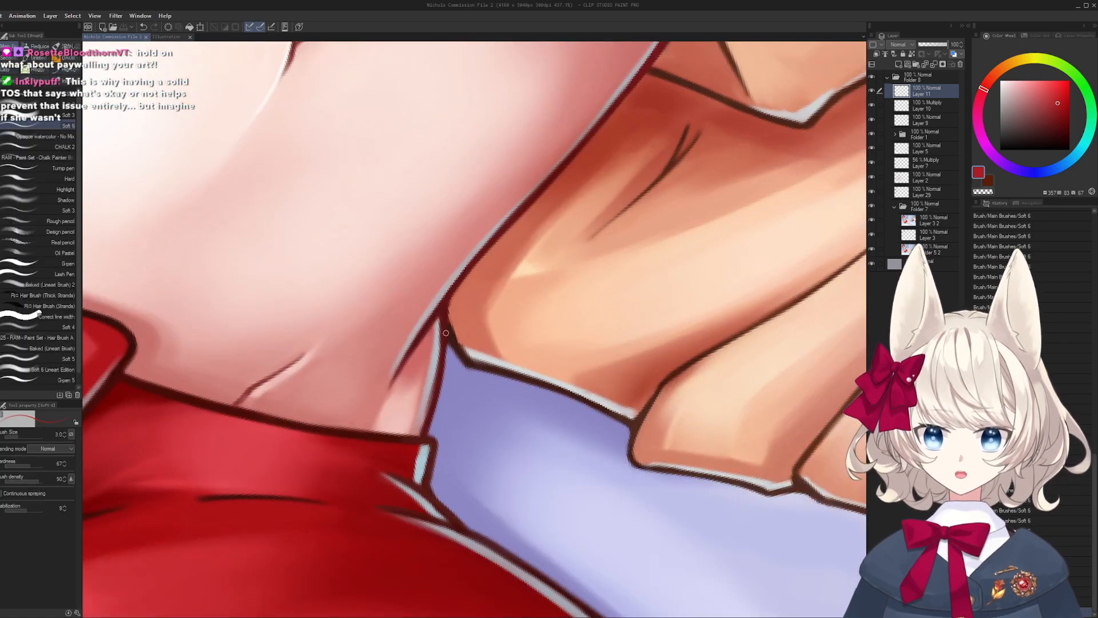
{"action": "left_click_drag", "start_coordinate": [541, 341], "coordinate": [507, 388], "text": "shift"}
{"action": "key", "text": "["}
{"action": "key", "text": "["}
{"action": "key", "text": "["}
{"action": "left_click", "coordinate": [453, 314], "text": "alt"}
{"action": "left_click_drag", "start_coordinate": [453, 313], "coordinate": [451, 323]}
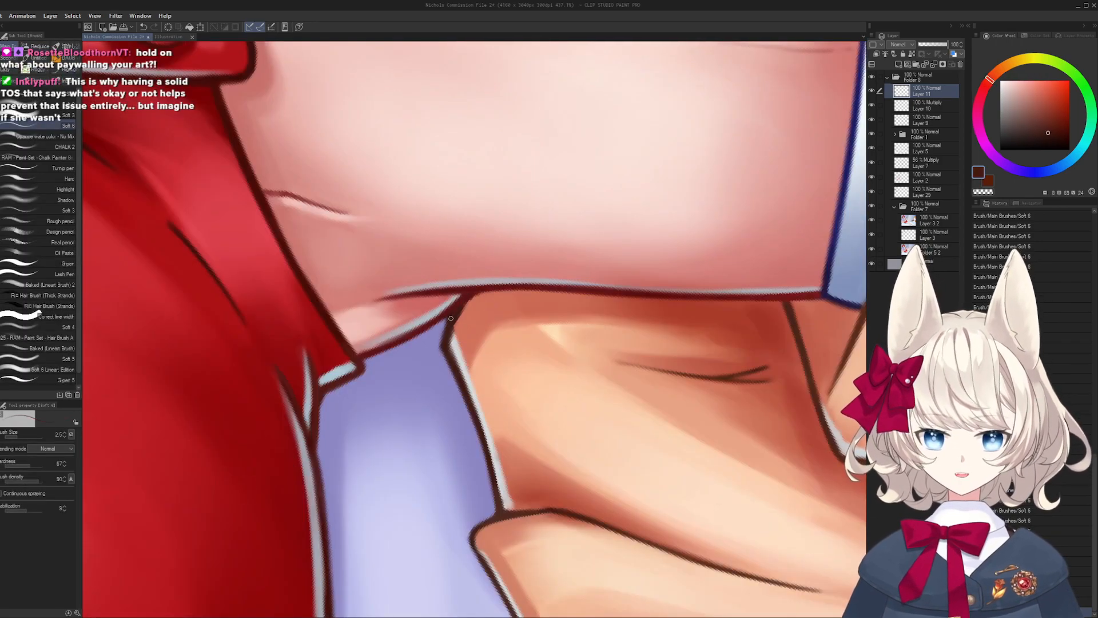
{"action": "key", "text": "]"}
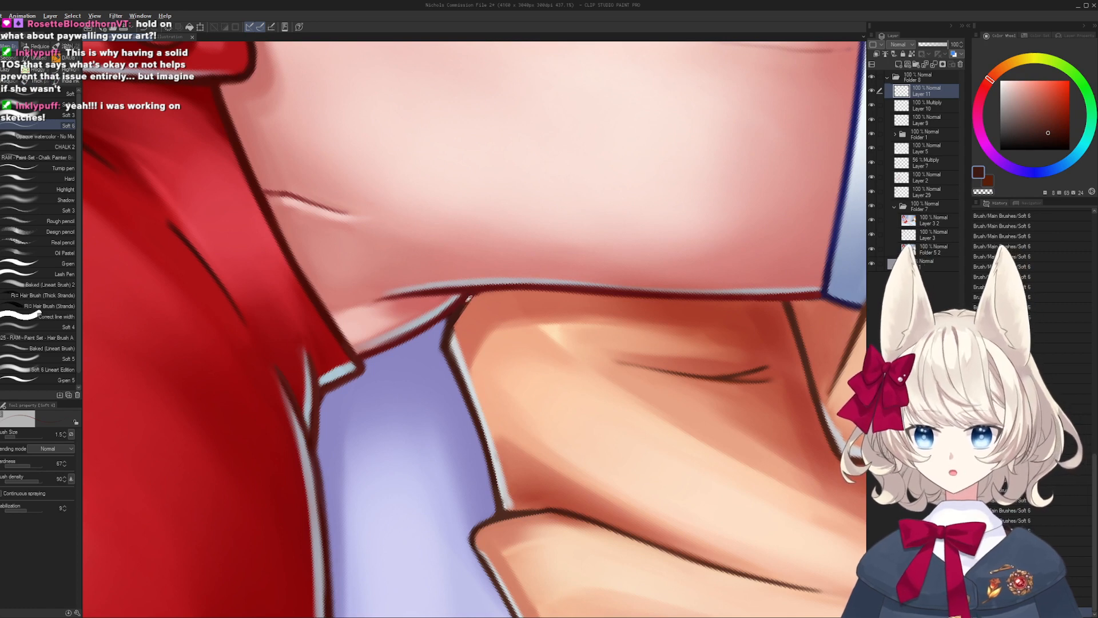
{"action": "left_click", "coordinate": [415, 334], "text": "alt"}
{"action": "left_click_drag", "start_coordinate": [475, 293], "coordinate": [461, 309], "text": "shift"}
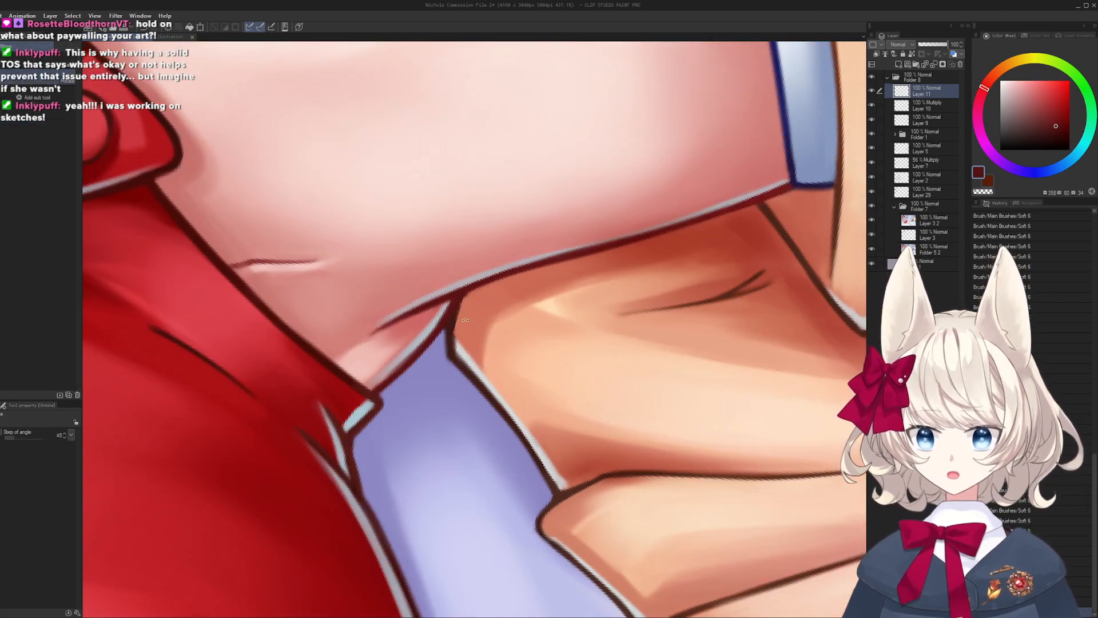
- Touch up the pale rim highlight on the orange jacket's corner with Soft 6 at size 2.5 in sampled light grey
{"action": "key", "text": "]"}
{"action": "left_click", "coordinate": [461, 309], "text": "alt"}
{"action": "left_click", "coordinate": [458, 348], "text": "alt"}
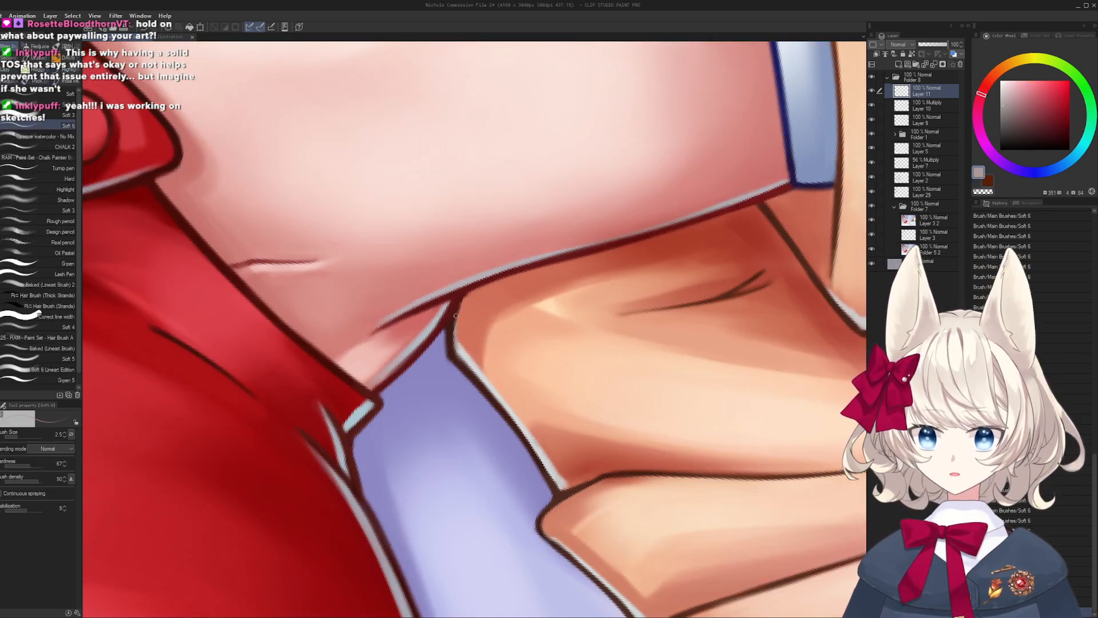
{"action": "left_click", "coordinate": [462, 346], "text": "alt"}
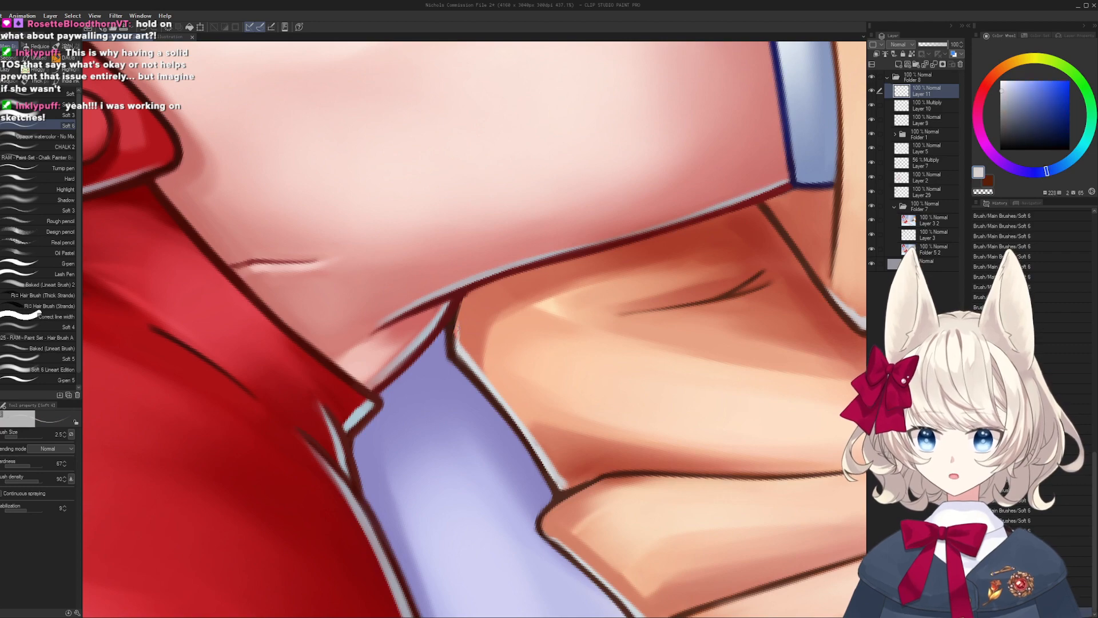
{"action": "left_click", "coordinate": [458, 310], "text": "alt"}
- Extend and soften the light area at the orange jacket's lower corner with Soft 6 at size 7 in sampled pale oranges
{"action": "mouse_move", "coordinate": [458, 309]}
{"action": "left_mouse_down", "text": "shift"}
{"action": "mouse_move", "coordinate": [458, 353]}
{"action": "mouse_move", "coordinate": [440, 390]}
{"action": "left_mouse_up", "text": "shift"}
{"action": "key", "text": "]"}
{"action": "key", "text": "]"}
{"action": "key", "text": "]"}
{"action": "key", "text": "]"}
{"action": "key", "text": "]"}
{"action": "left_click", "coordinate": [436, 355], "text": "alt"}
{"action": "left_click", "coordinate": [449, 390], "text": "alt"}
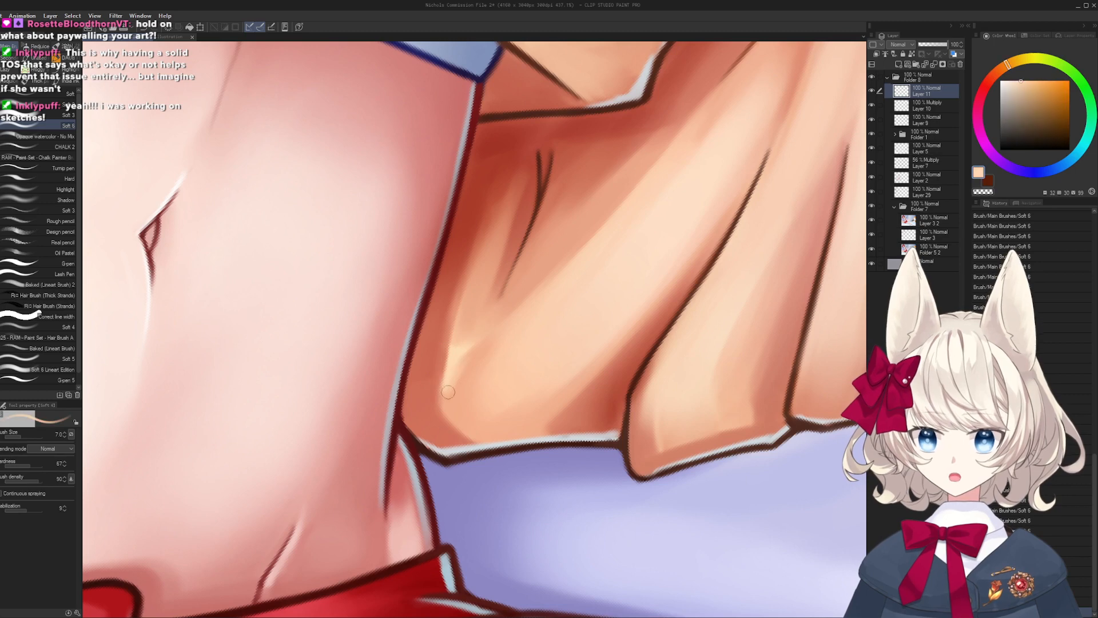
{"action": "left_click", "coordinate": [475, 354], "text": "alt"}
{"action": "left_click", "coordinate": [504, 338], "text": "alt"}
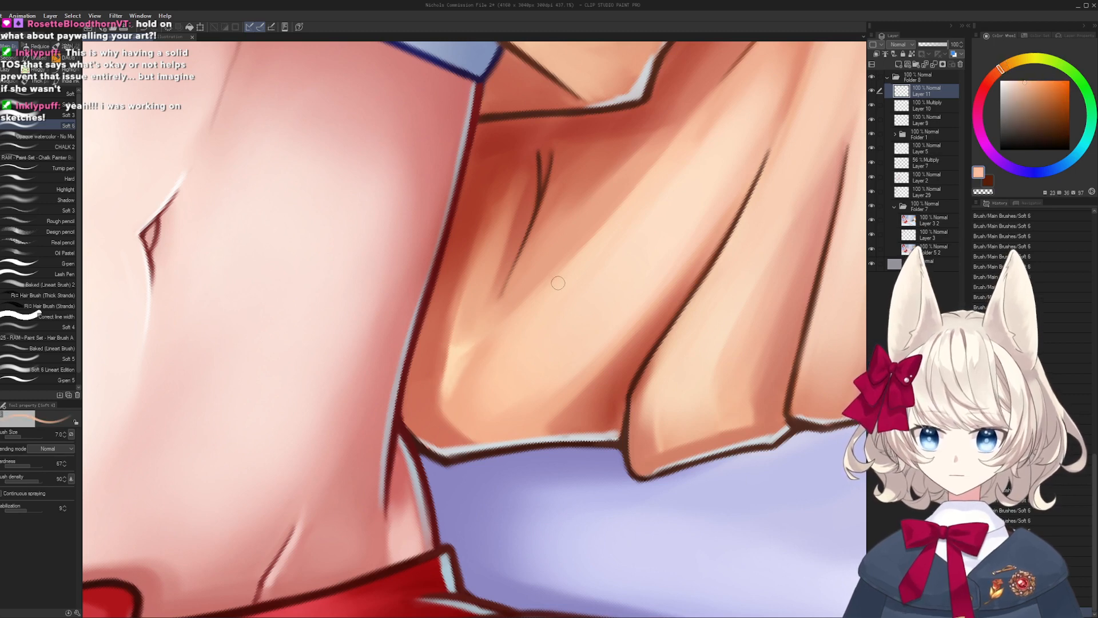
- Blend the shading across the orange jacket's wide fold above the hem with Soft 6 at sizes 10 and 8 in sampled oranges
{"action": "left_click", "coordinate": [578, 237], "text": "alt"}
{"action": "left_click", "coordinate": [531, 332], "text": "alt"}
{"action": "key", "text": "]"}
{"action": "key", "text": "]"}
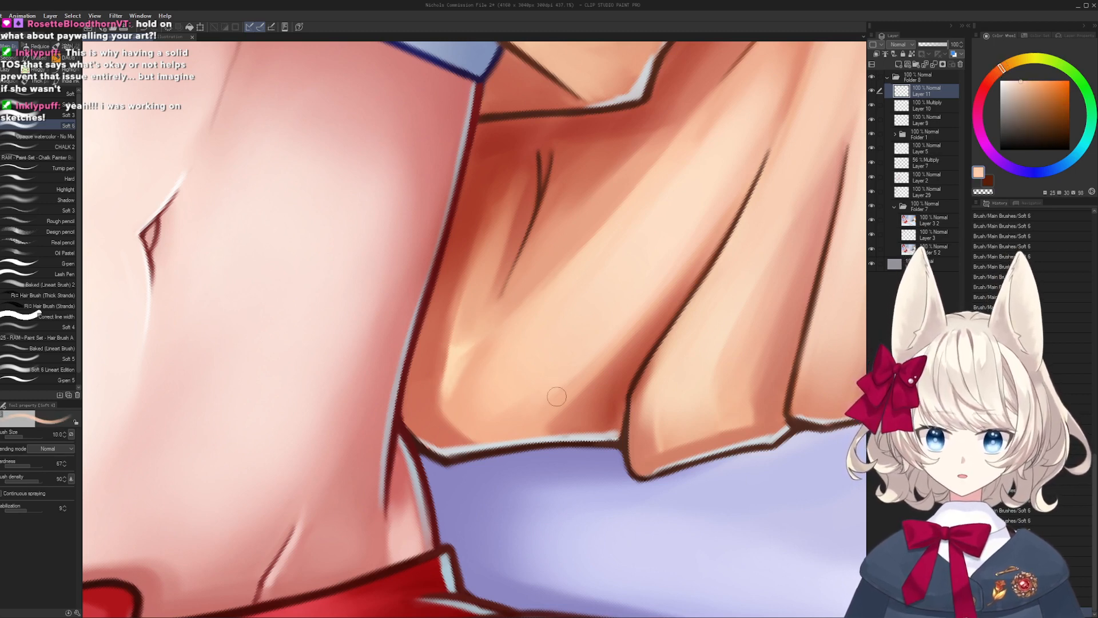
{"action": "left_click", "coordinate": [534, 427], "text": "alt"}
{"action": "left_click_drag", "start_coordinate": [528, 432], "coordinate": [605, 357]}
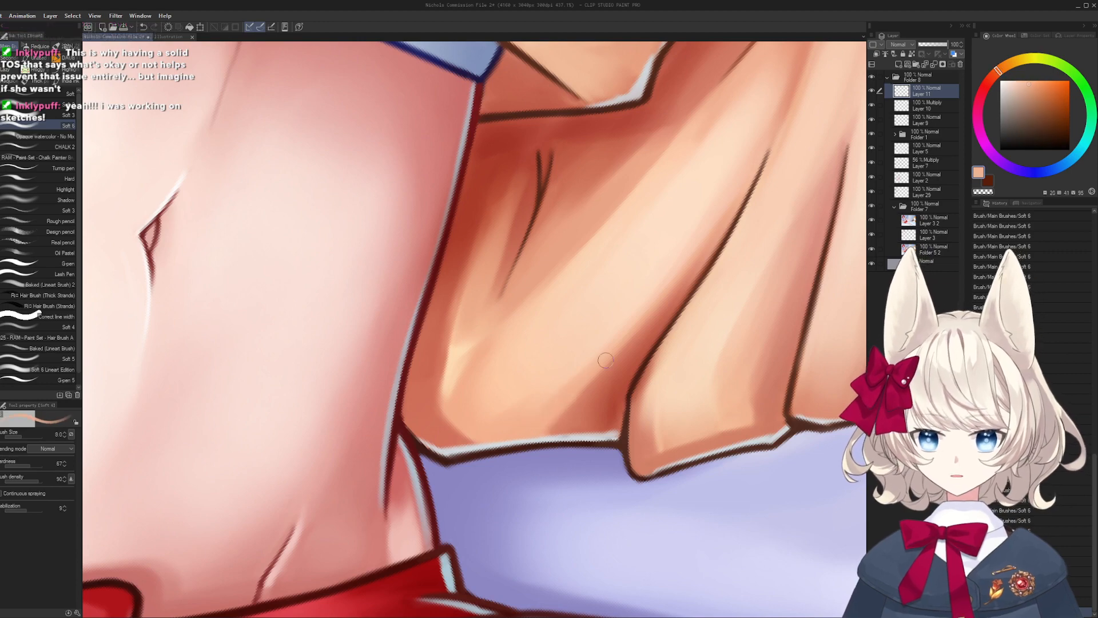
- Blend the dark shading at the base of the orange jacket's wide fold with Soft 6 in sampled dark orange
{"action": "left_click", "coordinate": [592, 410], "text": "alt"}
{"action": "mouse_move", "coordinate": [599, 413]}
{"action": "left_mouse_down"}
{"action": "mouse_move", "coordinate": [564, 431]}
{"action": "mouse_move", "coordinate": [366, 421]}
{"action": "mouse_move", "coordinate": [412, 409]}
{"action": "left_mouse_up"}
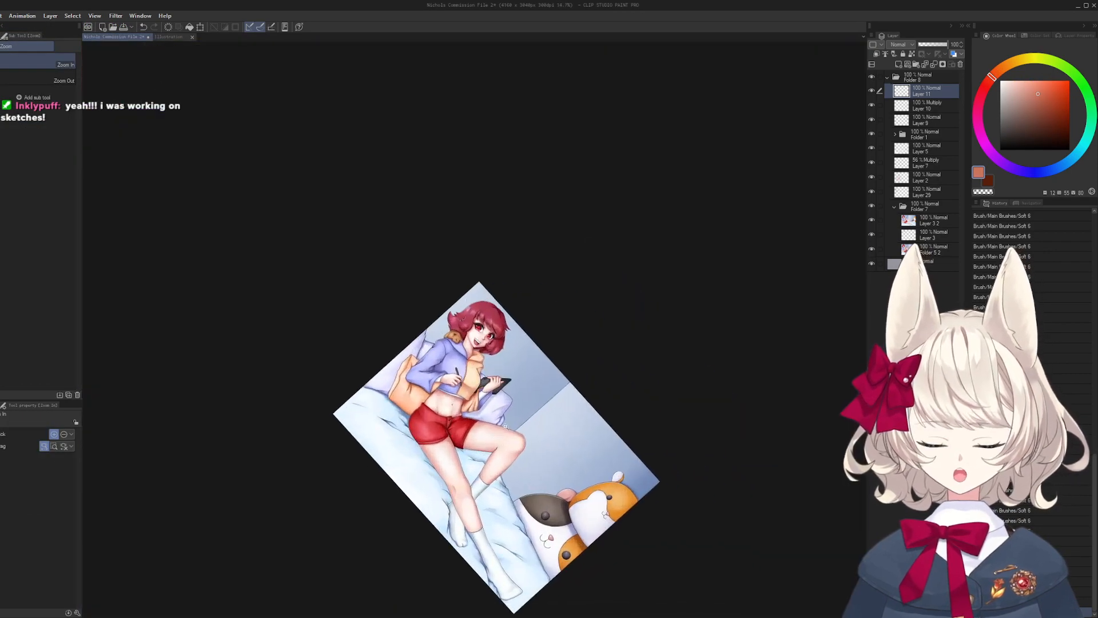
{"action": "left_click_drag", "start_coordinate": [491, 378], "coordinate": [578, 372]}
{"action": "mouse_move", "coordinate": [429, 395]}
{"action": "left_mouse_down"}
{"action": "mouse_move", "coordinate": [496, 383]}
{"action": "mouse_move", "coordinate": [482, 388]}
{"action": "left_mouse_up"}
{"action": "left_click", "coordinate": [465, 387], "text": "alt"}
{"action": "left_click", "coordinate": [482, 389], "text": "alt"}
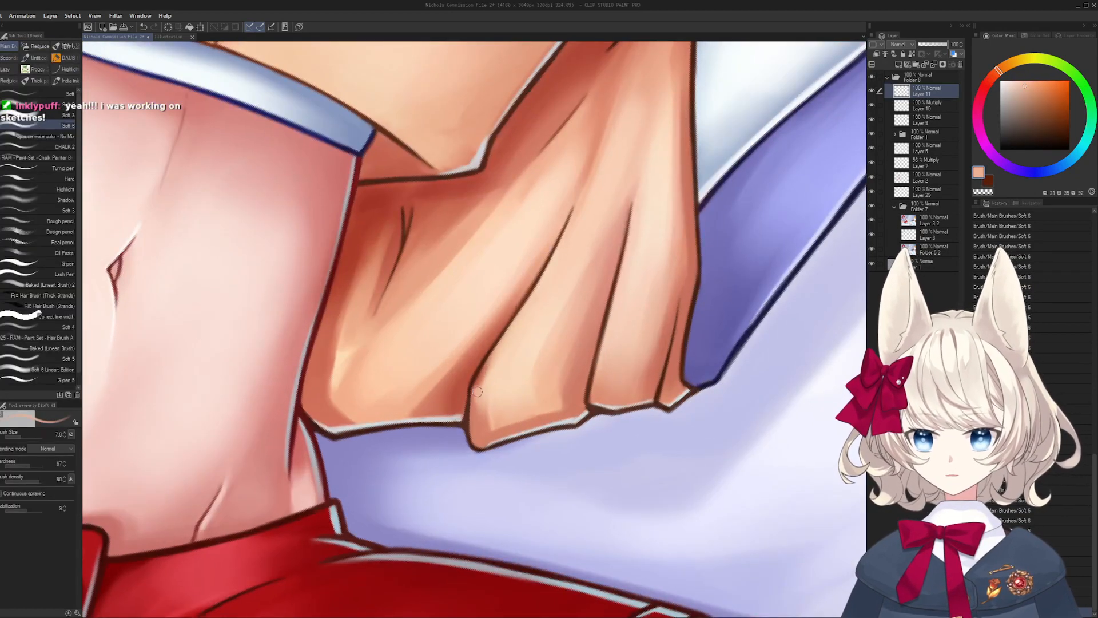
- Soften the edge of the orange jacket's middle fold near the hem with Soft 6 in sampled pale orange, and save the file
{"action": "left_click", "coordinate": [479, 394], "text": "alt"}
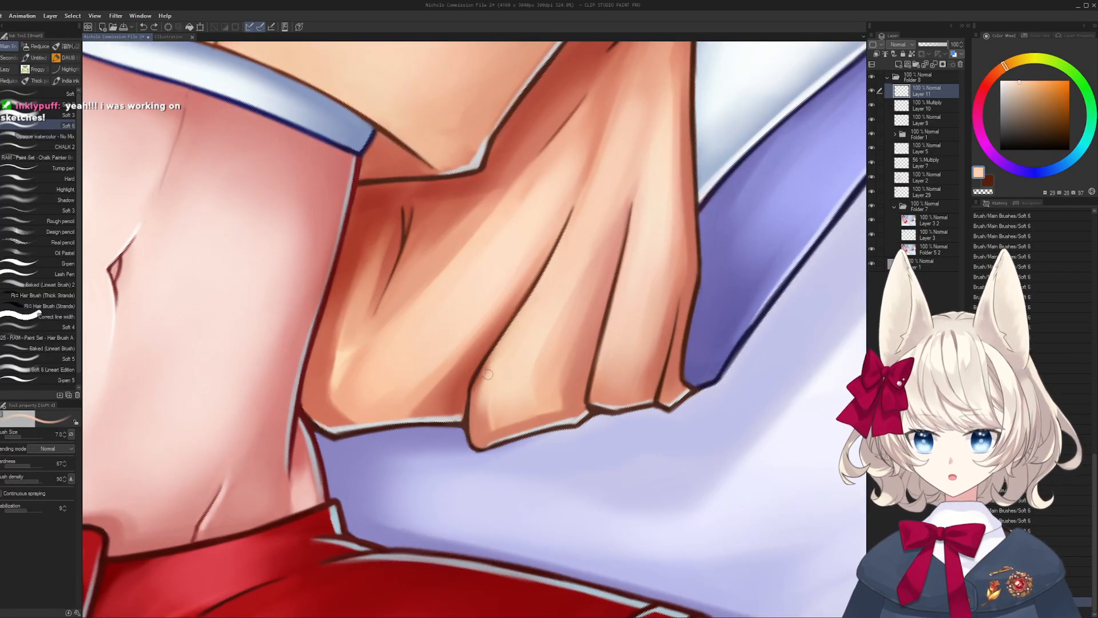
{"action": "left_click_drag", "start_coordinate": [479, 397], "coordinate": [481, 408]}
{"action": "key", "text": "ctrl+z"}
{"action": "left_click_drag", "start_coordinate": [490, 367], "coordinate": [486, 422]}
{"action": "key", "text": "ctrl+z"}
{"action": "left_click", "coordinate": [480, 390], "text": "alt"}
{"action": "left_click", "coordinate": [486, 386], "text": "alt"}
{"action": "key", "text": "bracketright"}
{"action": "key", "text": "bracketright"}
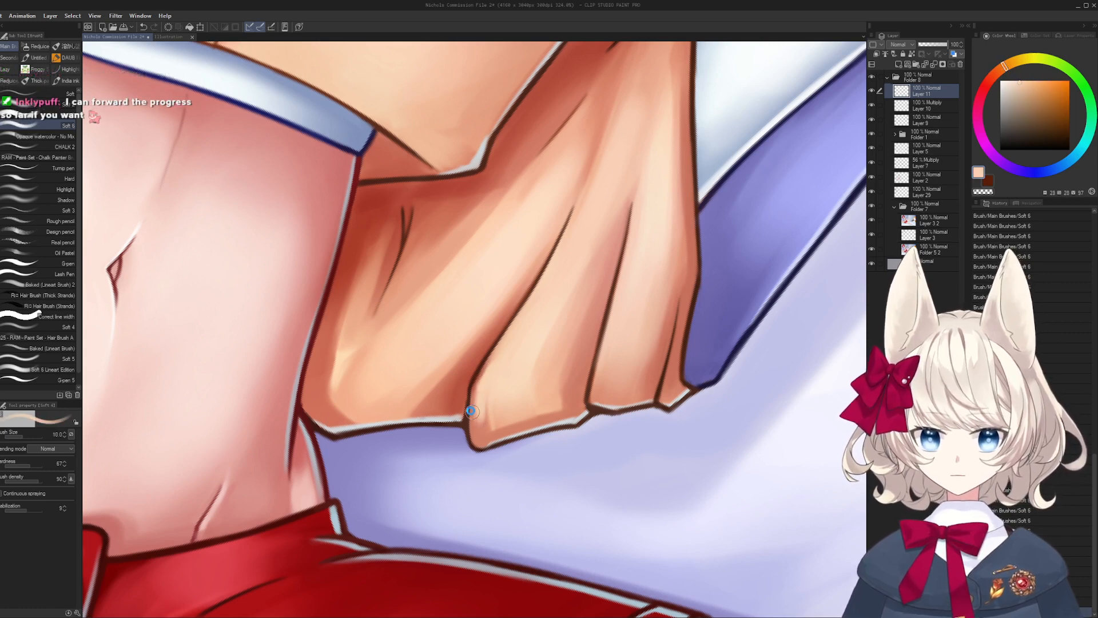
{"action": "key", "text": "ctrl+s"}
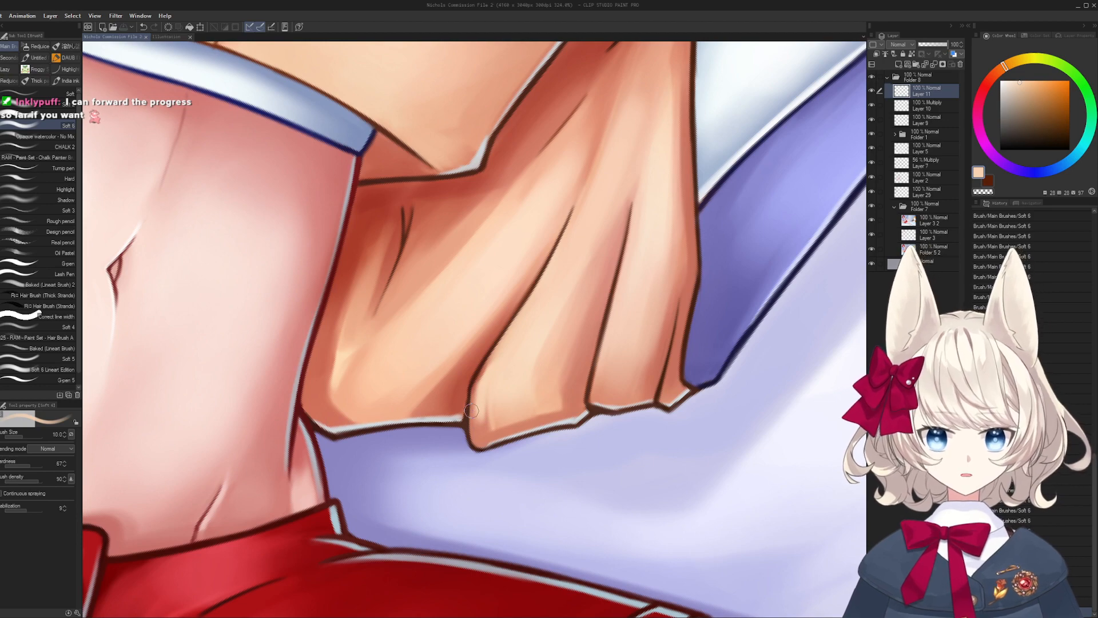
- Examine the orange jacket's folds and the midriff in rotated and mirrored views
{"action": "mouse_move", "coordinate": [471, 410]}
{"action": "left_mouse_down"}
{"action": "mouse_move", "coordinate": [524, 281]}
{"action": "mouse_move", "coordinate": [466, 350]}
{"action": "left_mouse_up"}
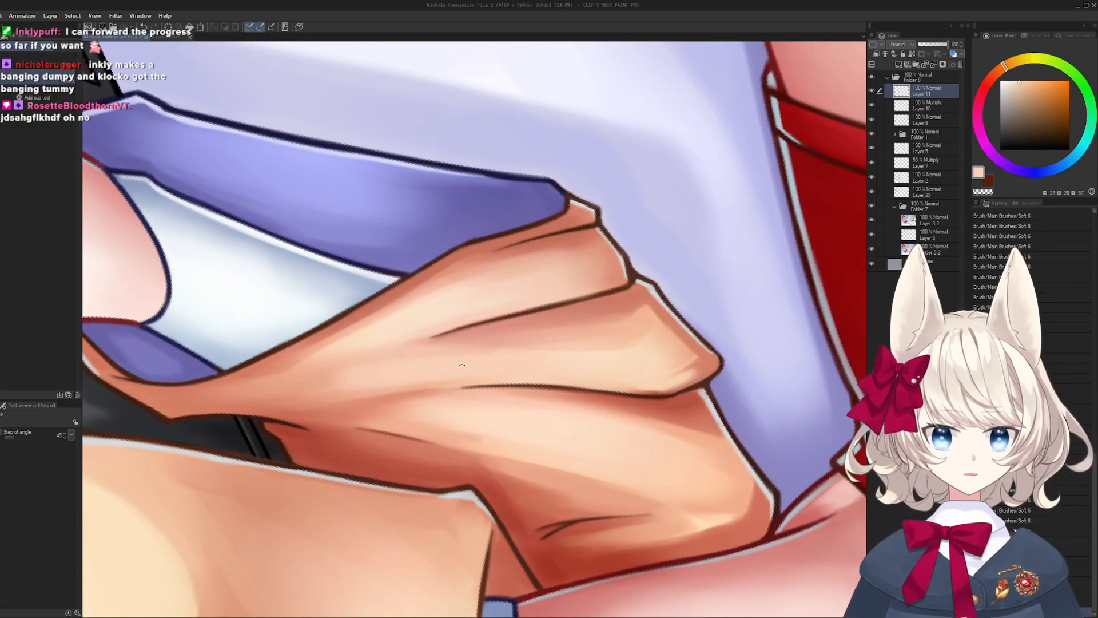
{"action": "left_click_drag", "start_coordinate": [296, 512], "coordinate": [539, 287]}
{"action": "key", "text": "h"}
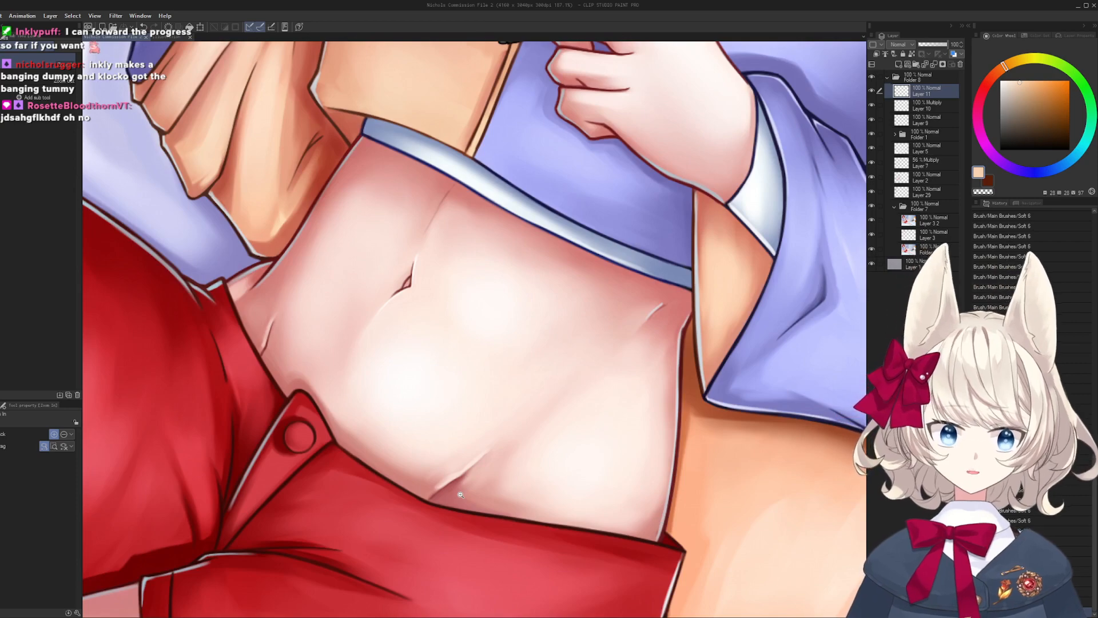
{"action": "key", "text": "h"}
{"action": "left_click_drag", "start_coordinate": [491, 263], "coordinate": [325, 395]}
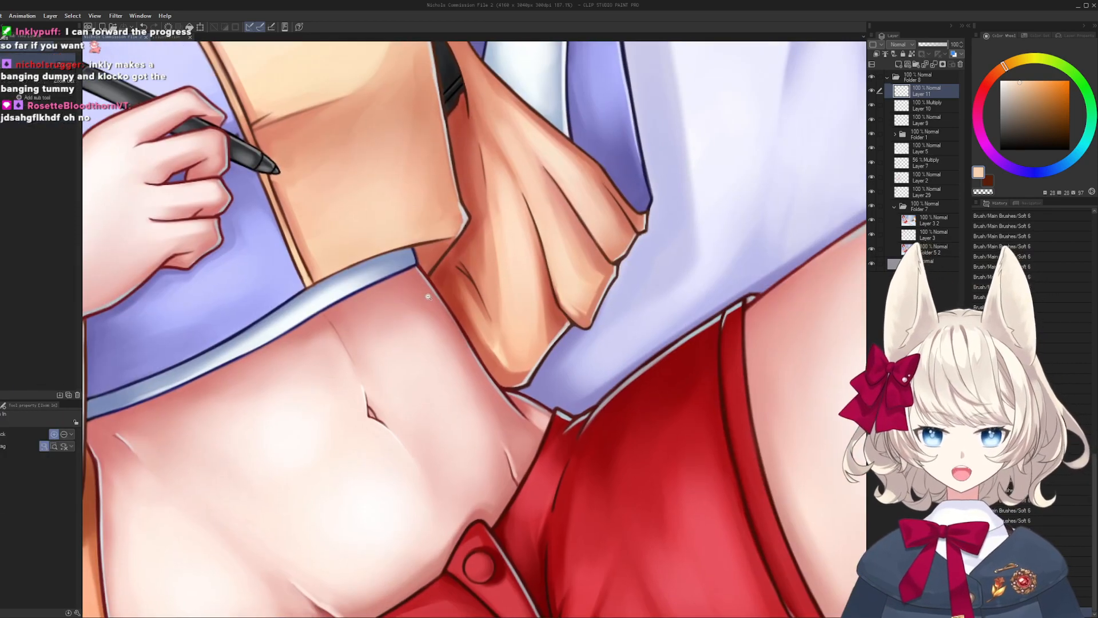
{"action": "left_click_drag", "start_coordinate": [434, 309], "coordinate": [466, 286]}
{"action": "left_click_drag", "start_coordinate": [466, 286], "coordinate": [500, 306]}
{"action": "scroll", "coordinate": [500, 306], "scroll_direction": "up", "scroll_amount": 1}
- Blend the orange jacket's fold shading with Soft 6 at sizes 17, 30 and 20 in sampled red-orange and pale orange
{"action": "key", "text": "b"}
{"action": "left_click", "coordinate": [503, 277], "text": "alt"}
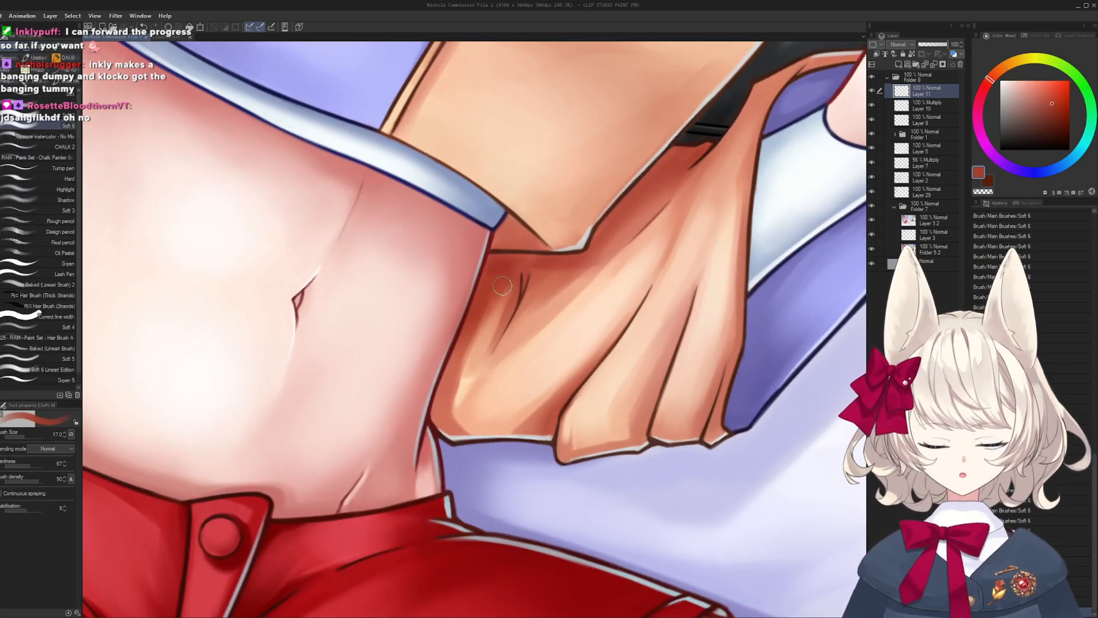
{"action": "key", "text": "h"}
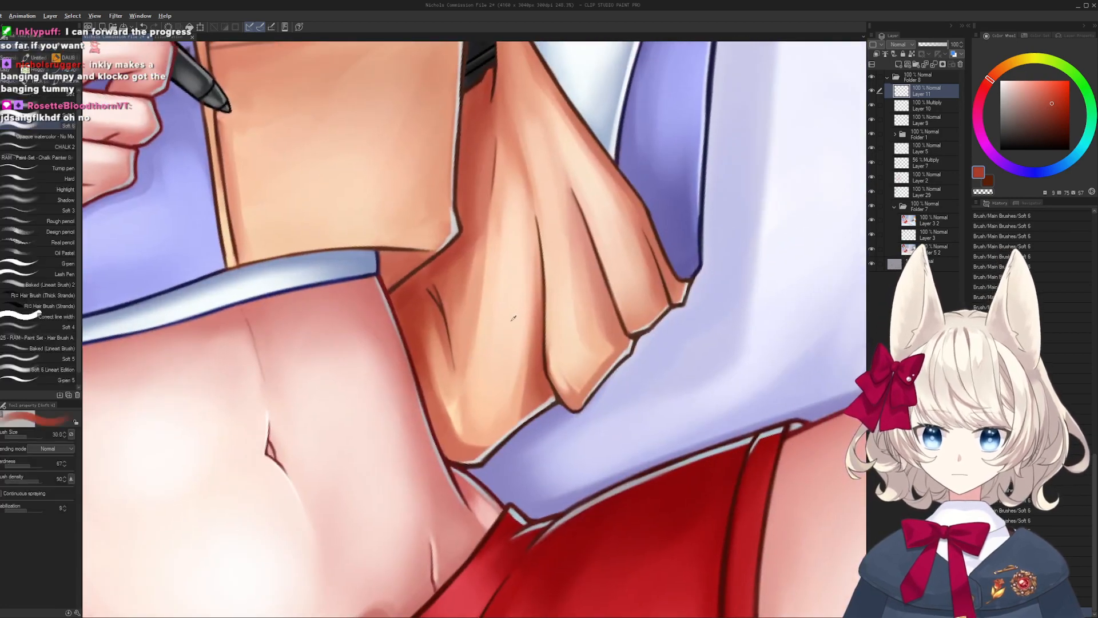
{"action": "left_click", "coordinate": [510, 294], "text": "alt"}
{"action": "key", "text": "bracketright"}
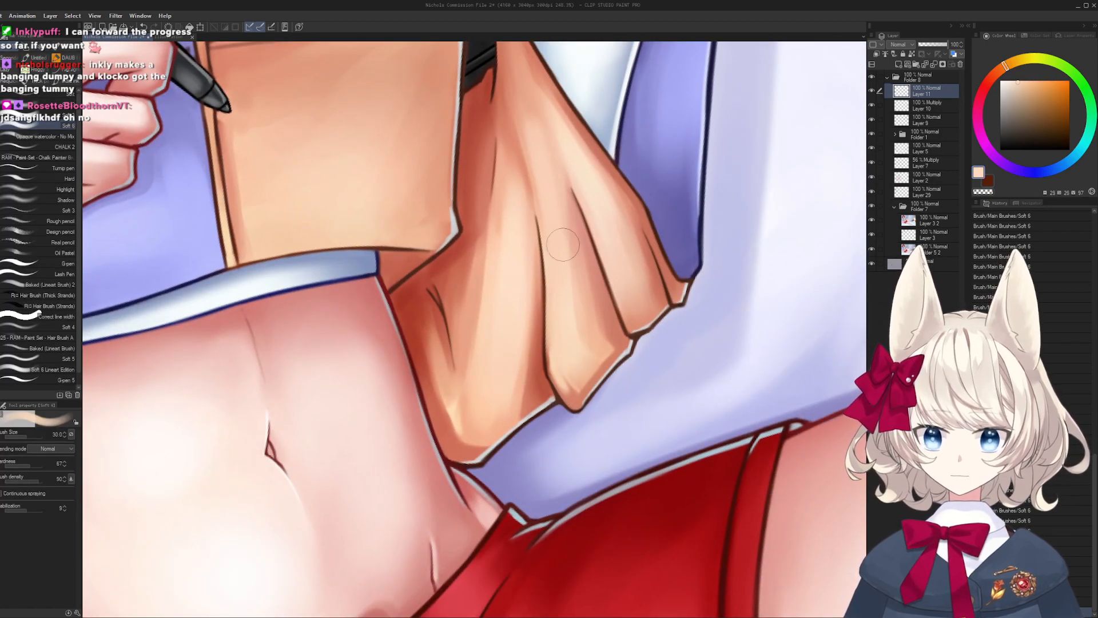
{"action": "left_click", "coordinate": [526, 331], "text": "alt"}
{"action": "mouse_move", "coordinate": [556, 171]}
{"action": "left_mouse_down"}
{"action": "mouse_move", "coordinate": [526, 331]}
{"action": "mouse_move", "coordinate": [558, 473]}
{"action": "left_mouse_up"}
{"action": "key", "text": "bracketleft"}
{"action": "key", "text": "bracketleft"}
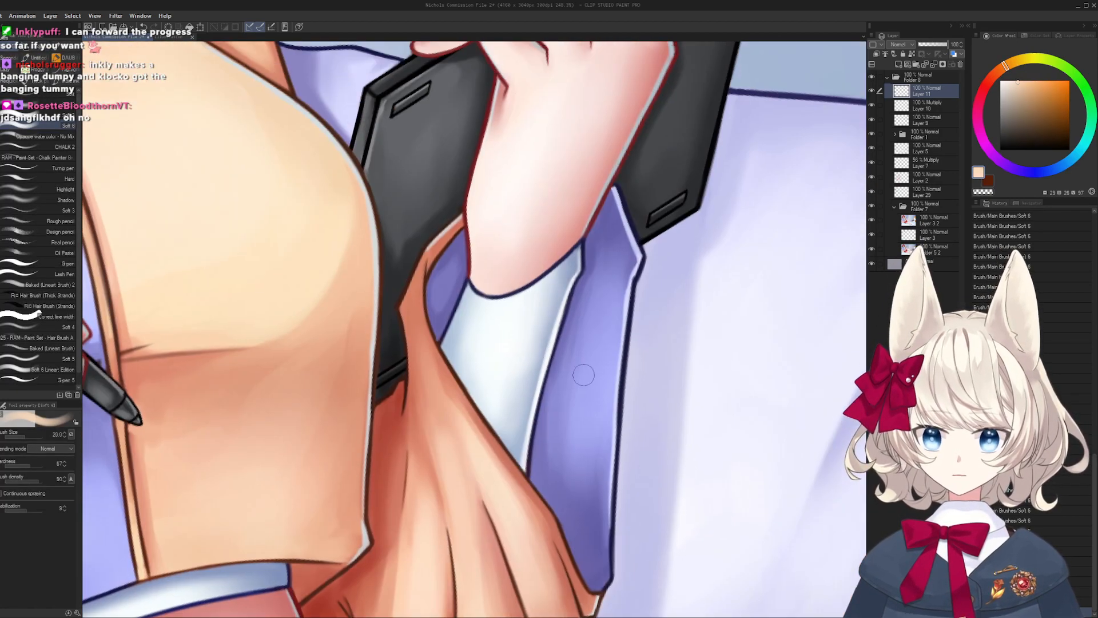
{"action": "left_click", "coordinate": [558, 472], "text": "alt"}
{"action": "scroll", "coordinate": [558, 472], "scroll_direction": "down", "scroll_amount": 6}
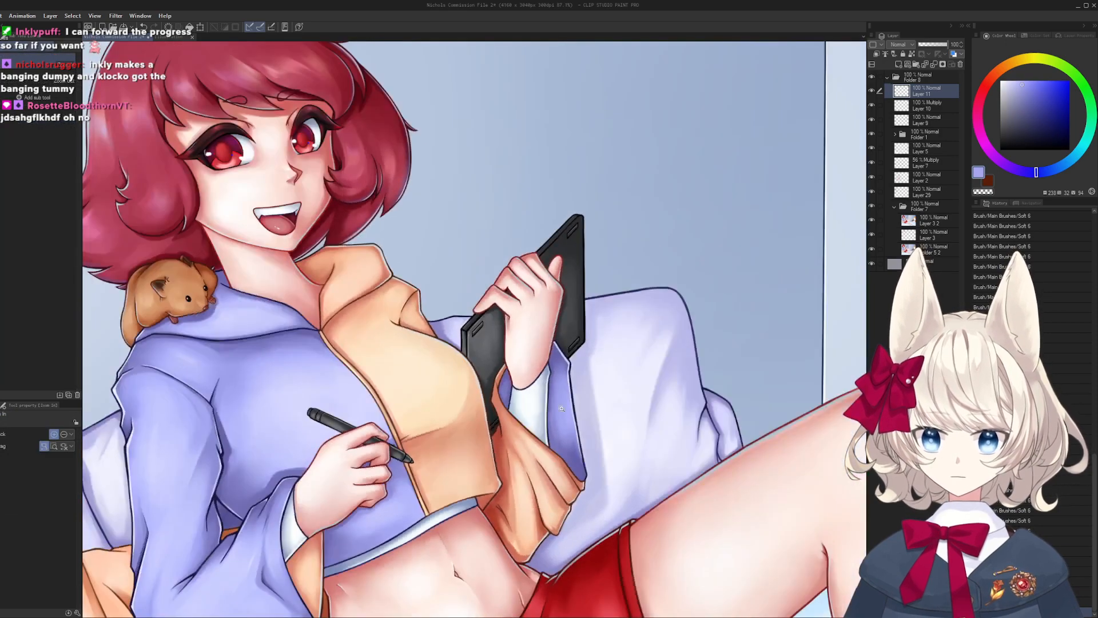
{"action": "scroll", "coordinate": [509, 309], "scroll_direction": "down", "scroll_amount": 2}
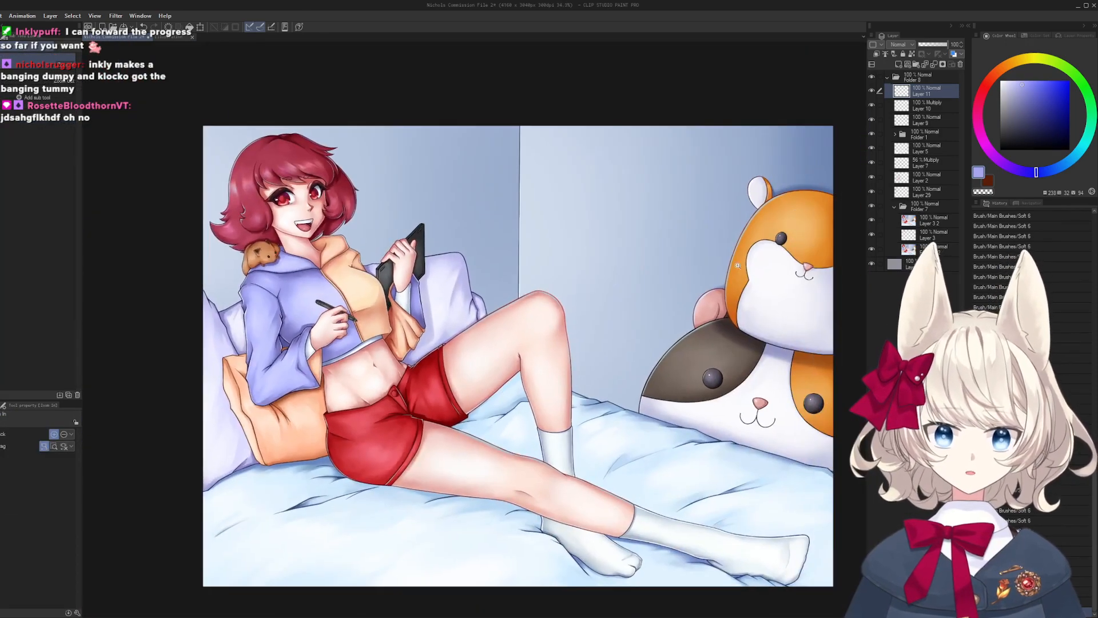
- Collapse Folder 8 and add a new raster layer and a Brightness/Contrast correction layer above it
{"action": "left_click", "coordinate": [878, 206]}
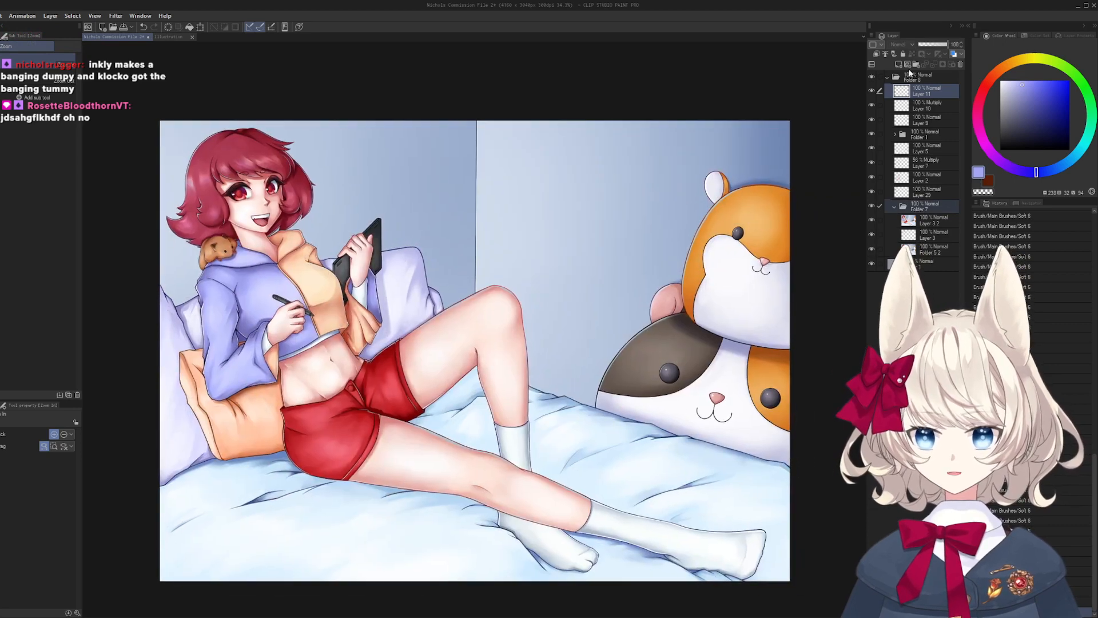
{"action": "left_click", "coordinate": [887, 78]}
{"action": "left_click", "coordinate": [899, 64]}
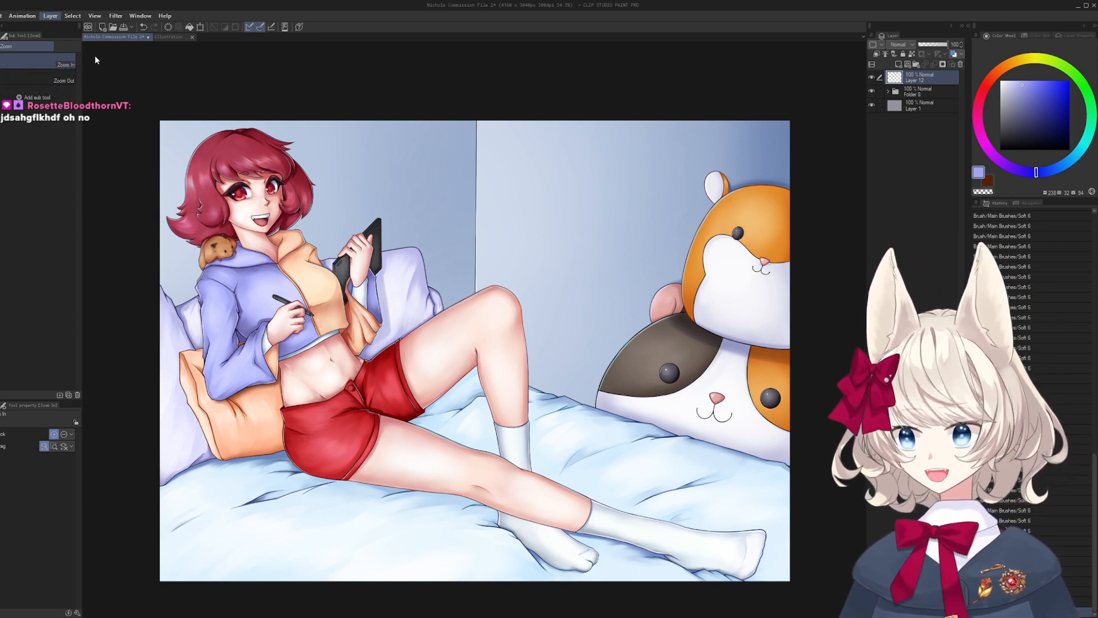
{"action": "left_click", "coordinate": [257, 49]}
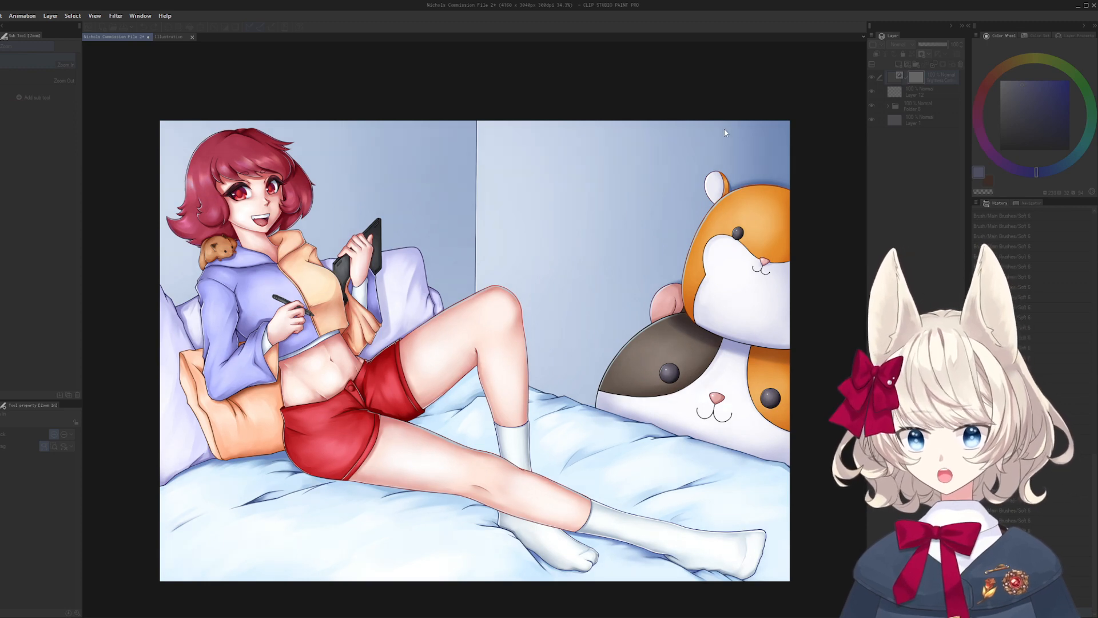
{"action": "key", "text": "Return"}
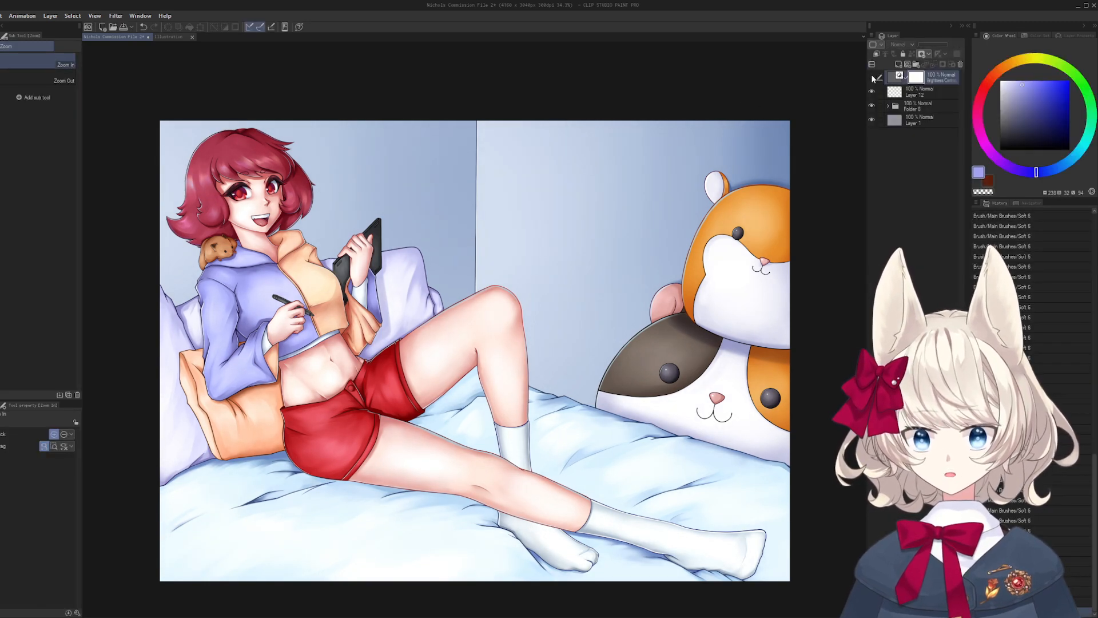
- Lower the Brightness/Contrast layer's opacity to 36%, checking the image with it hidden and shown
{"action": "left_click", "coordinate": [872, 77]}
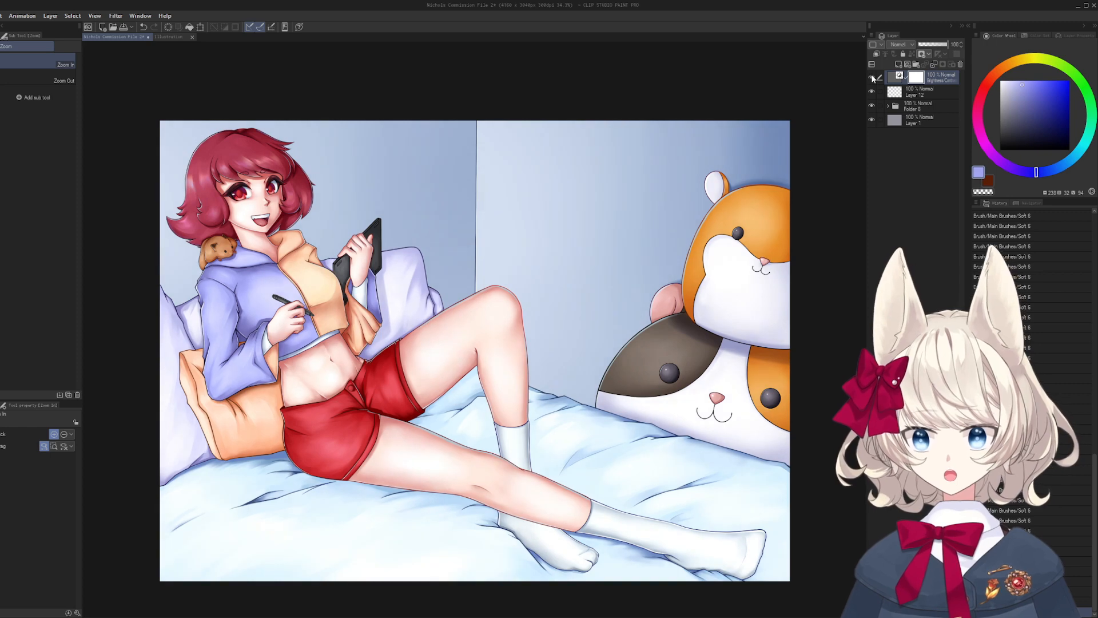
{"action": "left_click", "coordinate": [872, 77]}
{"action": "left_click", "coordinate": [873, 77]}
{"action": "left_click_drag", "start_coordinate": [942, 47], "coordinate": [930, 50]}
{"action": "left_click", "coordinate": [872, 78]}
{"action": "left_click", "coordinate": [872, 79]}
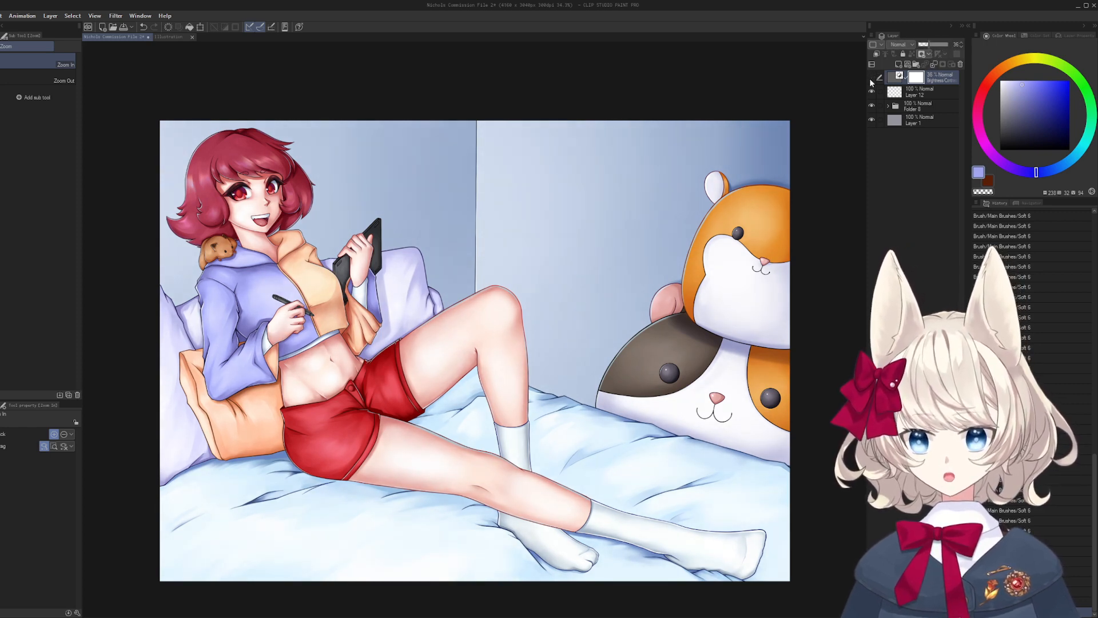
- Compare the illustration with and without the Brightness/Contrast correction
{"action": "left_click", "coordinate": [872, 78]}
{"action": "left_click", "coordinate": [871, 78]}
{"action": "left_click", "coordinate": [872, 79]}
{"action": "left_click", "coordinate": [871, 79]}
{"action": "left_click", "coordinate": [872, 79]}
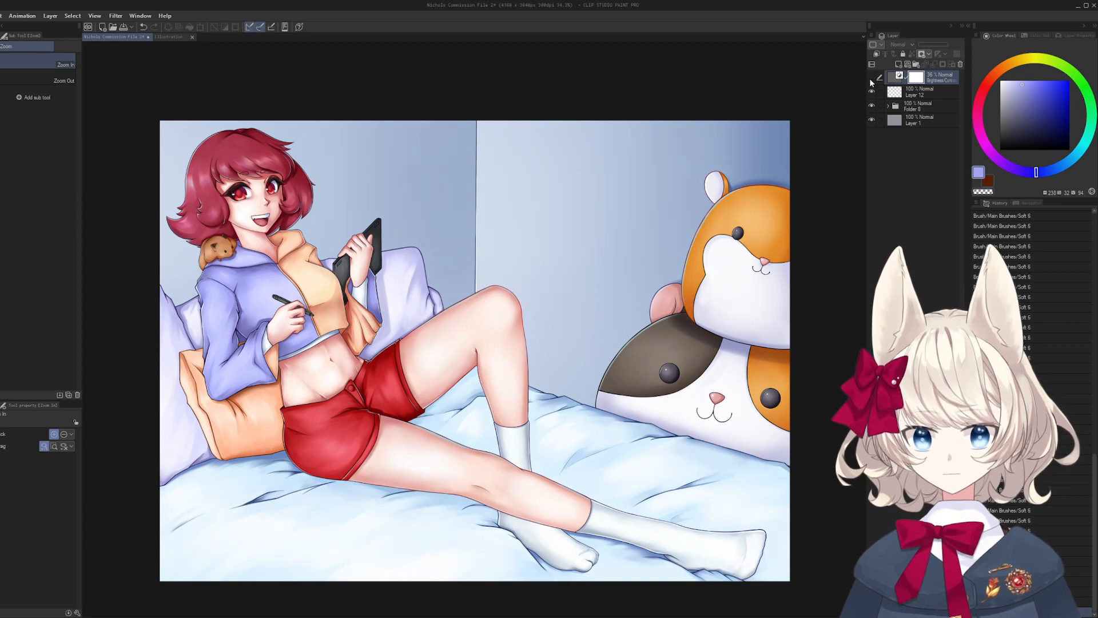
{"action": "left_click", "coordinate": [872, 79]}
{"action": "left_click", "coordinate": [872, 79]}
{"action": "left_click", "coordinate": [872, 79]}
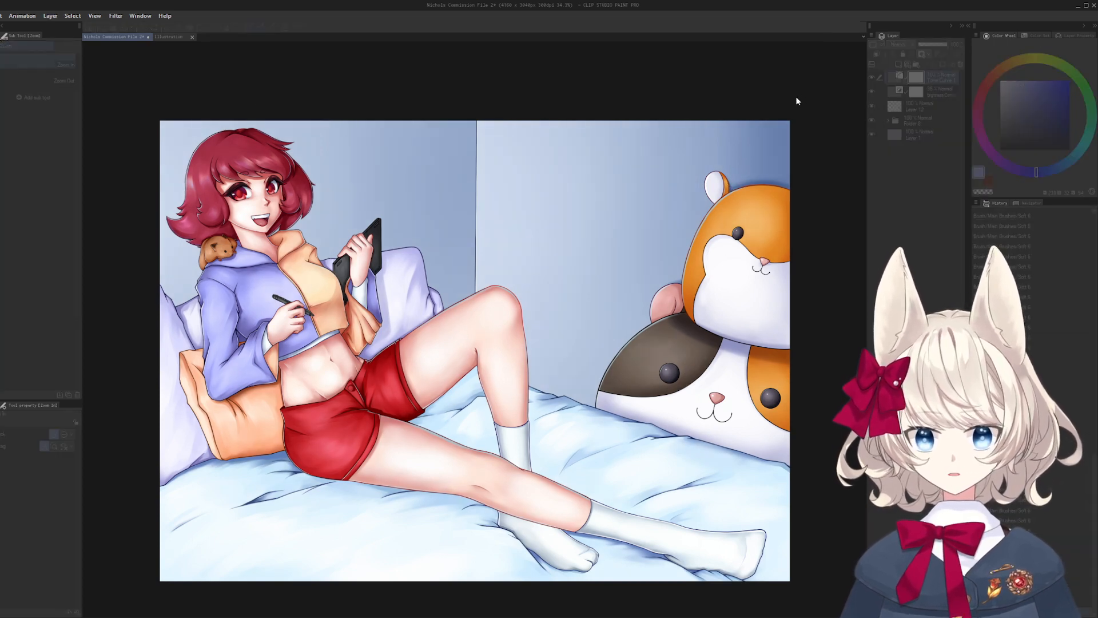
- Try a Tone Curve correction layer at 24% opacity on top, and delete it
{"action": "key", "text": "Return"}
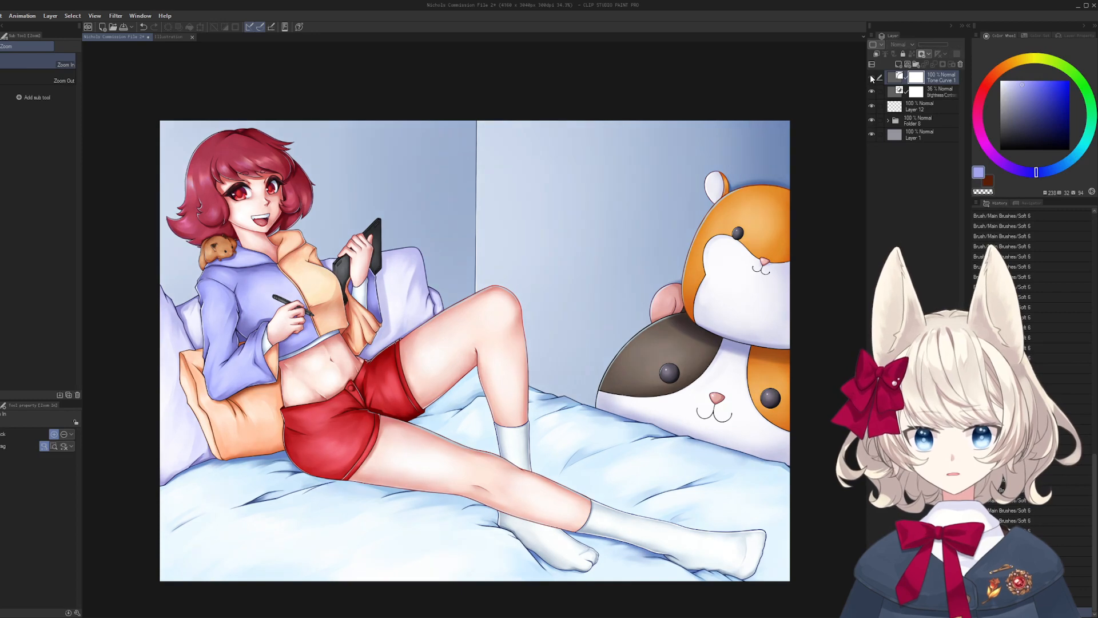
{"action": "left_click", "coordinate": [927, 45]}
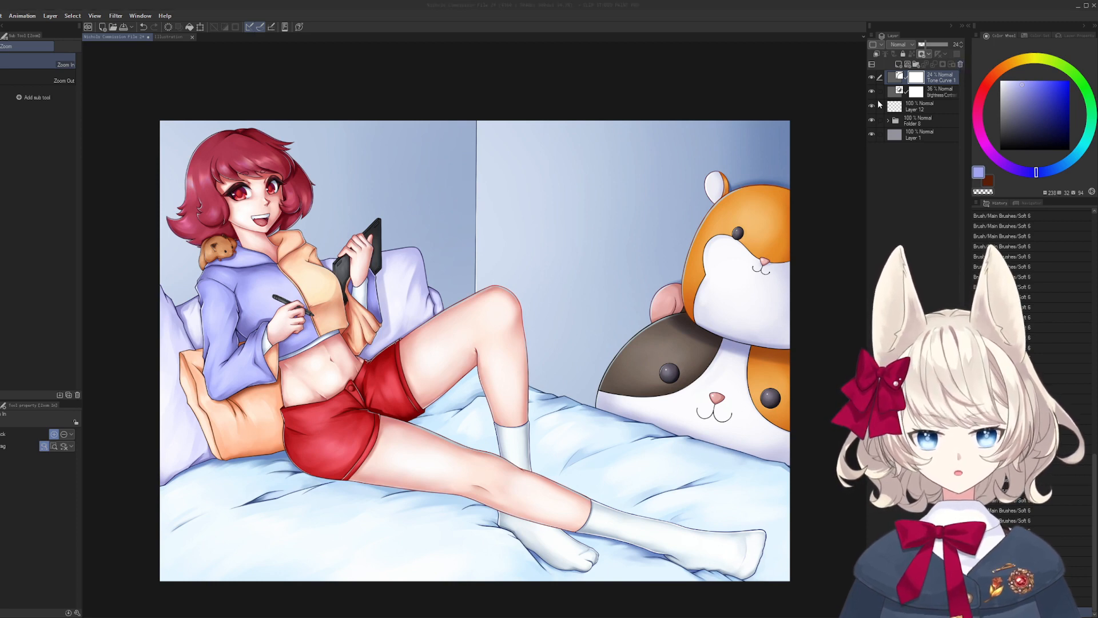
{"action": "left_click", "coordinate": [961, 64]}
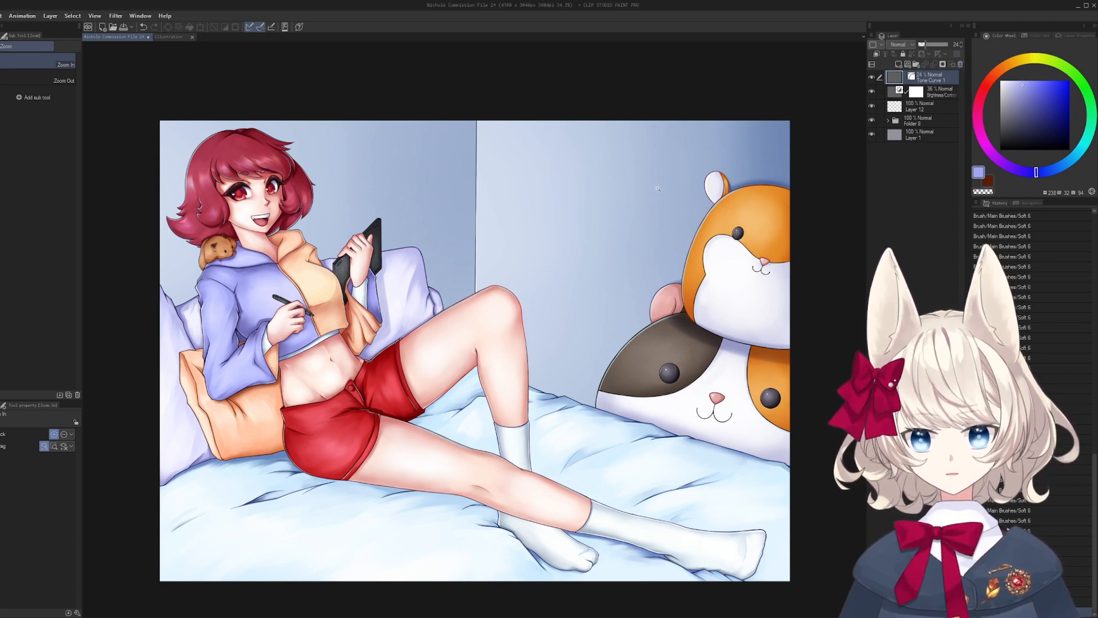
{"action": "left_click", "coordinate": [961, 64]}
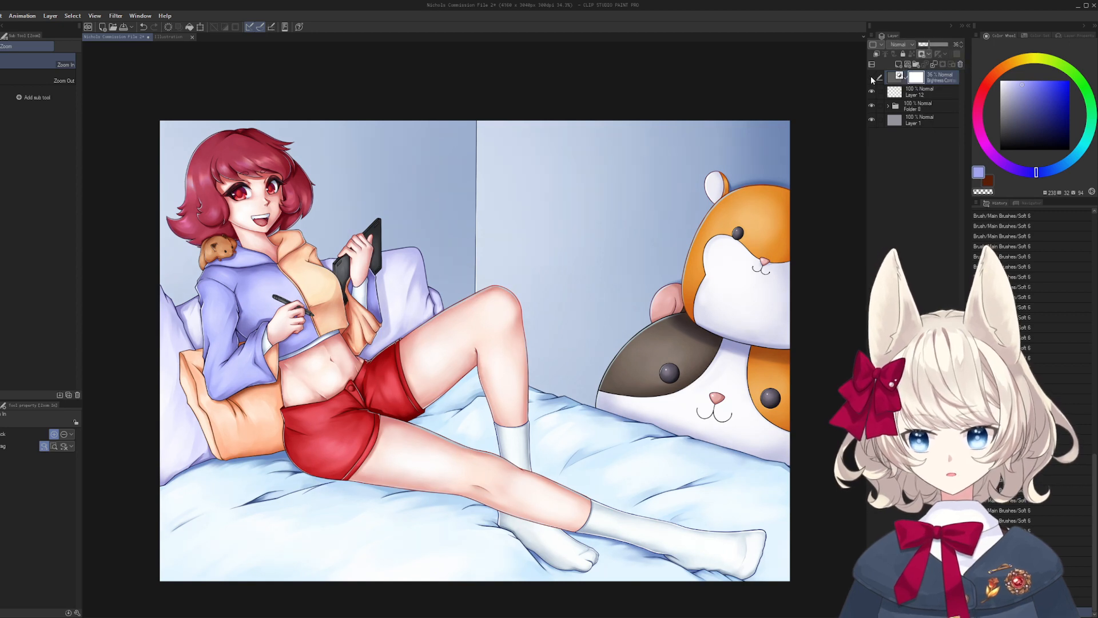
- Delete the empty Layer 12 beneath the Brightness/Contrast correction layer
{"action": "left_click", "coordinate": [929, 95]}
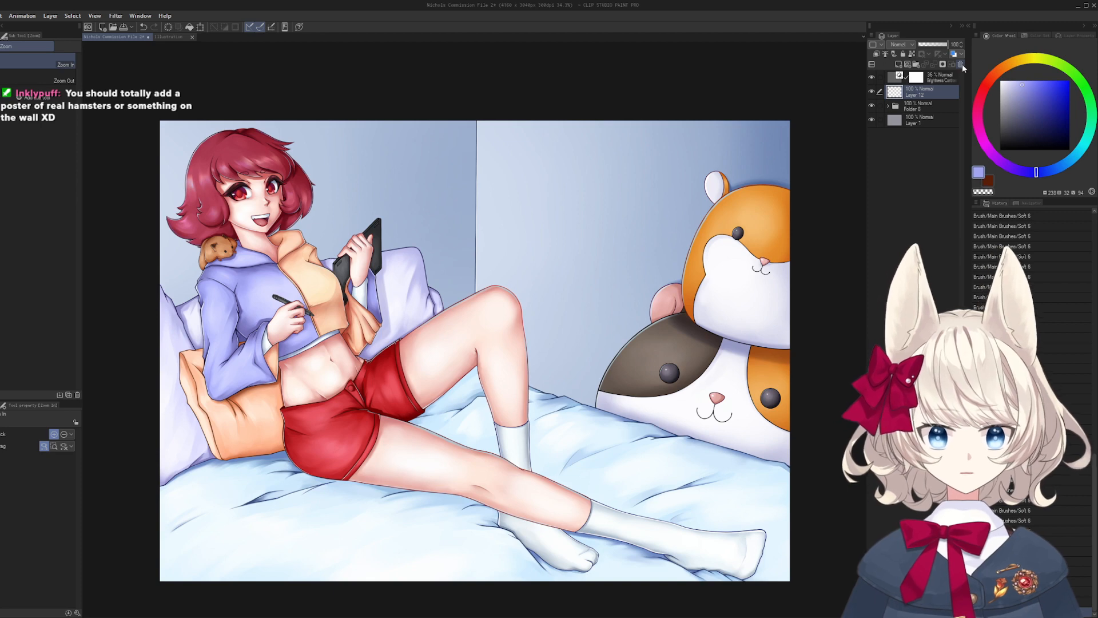
{"action": "left_click", "coordinate": [961, 64]}
{"action": "left_click", "coordinate": [887, 79]}
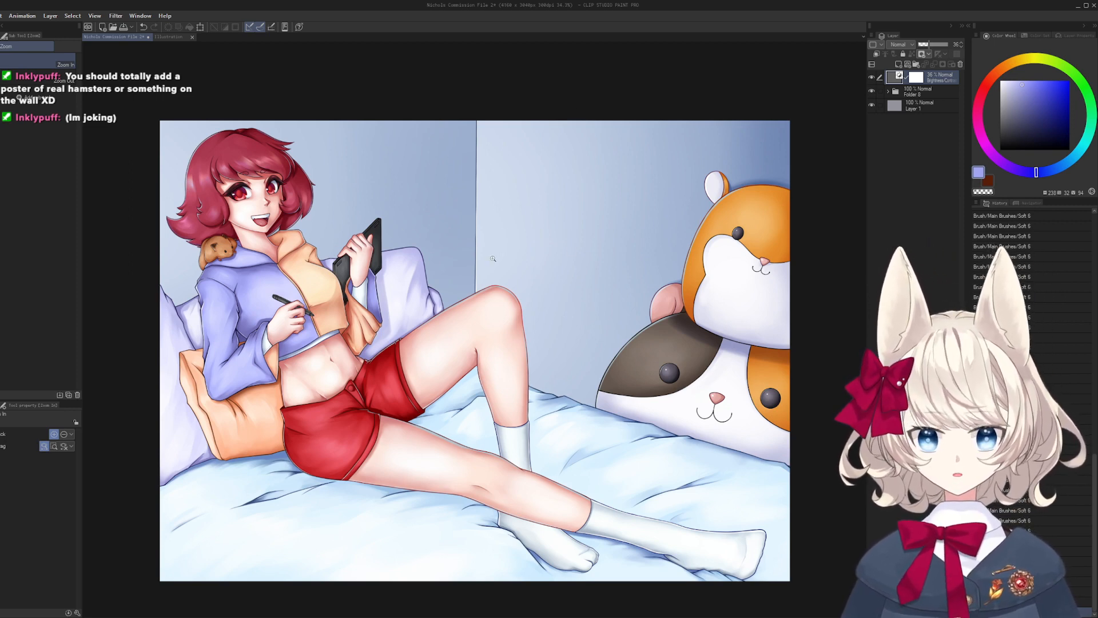
- Add a new raster layer on top and try rough lavender strokes across the wall, undoing them
{"action": "left_click_drag", "start_coordinate": [442, 189], "coordinate": [445, 177]}
{"action": "key", "text": "b"}
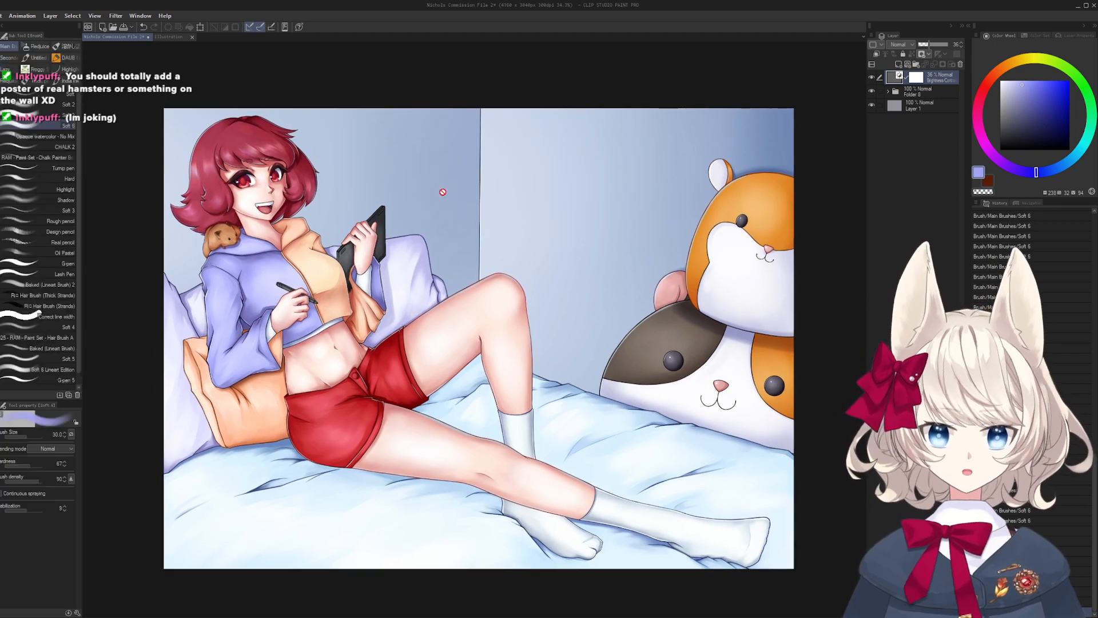
{"action": "key", "text": "ctrl+shift+n"}
{"action": "mouse_move", "coordinate": [400, 117]}
{"action": "left_mouse_down"}
{"action": "mouse_move", "coordinate": [481, 303]}
{"action": "mouse_move", "coordinate": [395, 116]}
{"action": "left_mouse_up"}
{"action": "left_click_drag", "start_coordinate": [461, 106], "coordinate": [383, 314]}
{"action": "key", "text": "ctrl+z"}
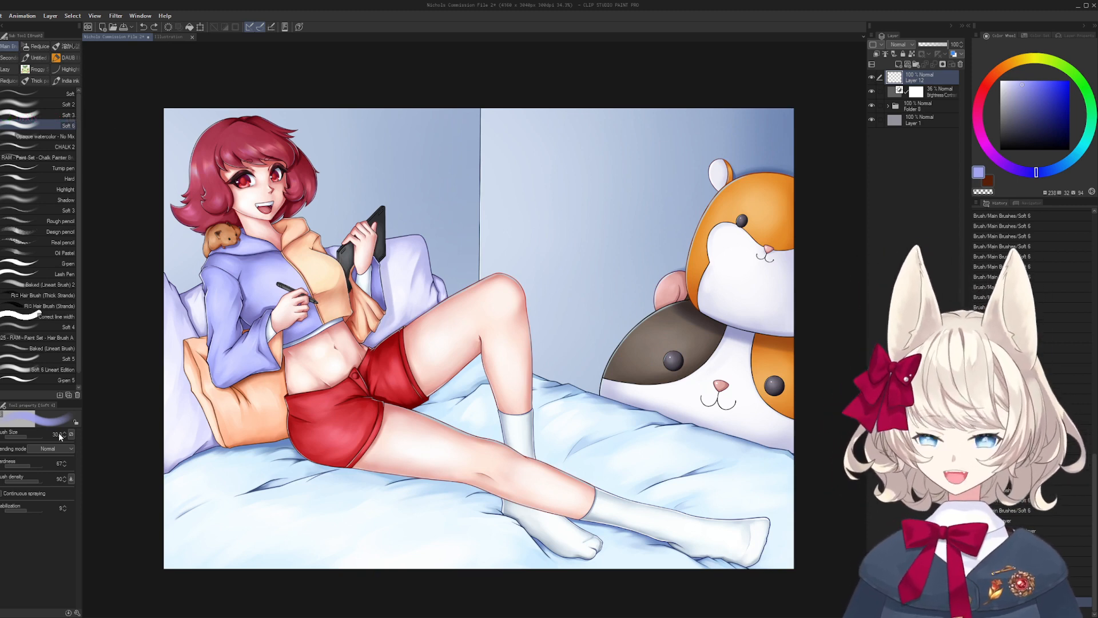
- Set the new top layer to Multiply and try muted red shading on the figure with Soft 6 at size 150
{"action": "left_click_drag", "start_coordinate": [338, 222], "coordinate": [412, 209]}
{"action": "key", "text": "ctrl+space"}
{"action": "left_click_drag", "start_coordinate": [413, 209], "coordinate": [434, 234]}
{"action": "left_click_drag", "start_coordinate": [434, 233], "coordinate": [352, 234]}
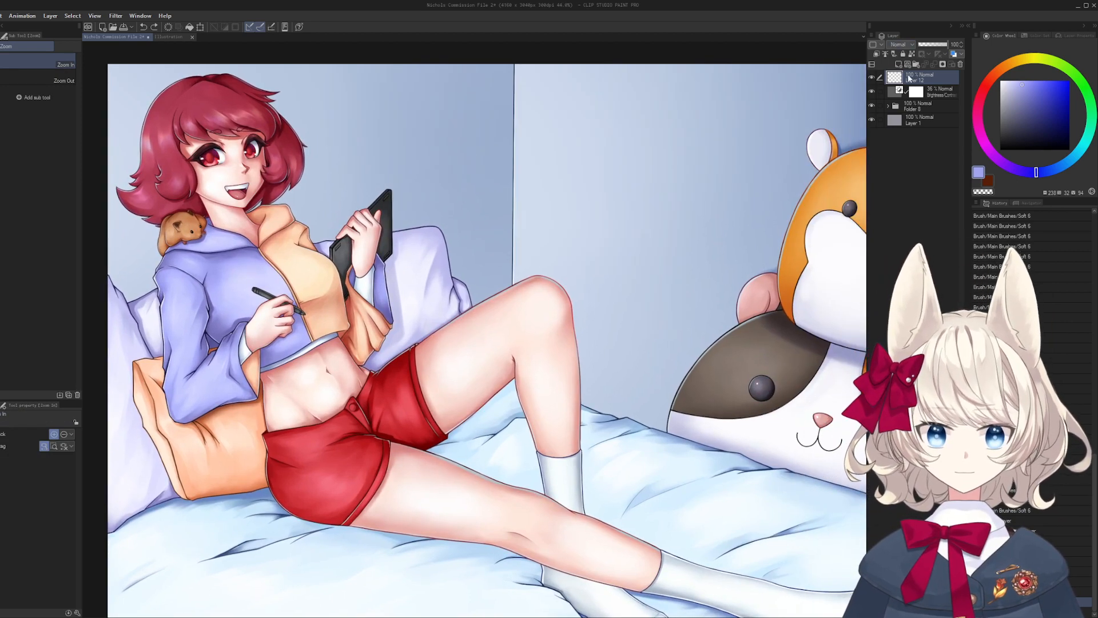
{"action": "scroll", "coordinate": [752, 153], "scroll_direction": "down", "scroll_amount": 3}
{"action": "mouse_move", "coordinate": [541, 259]}
{"action": "left_mouse_down"}
{"action": "mouse_move", "coordinate": [558, 266]}
{"action": "mouse_move", "coordinate": [548, 261]}
{"action": "left_mouse_up"}
{"action": "left_click", "coordinate": [984, 86]}
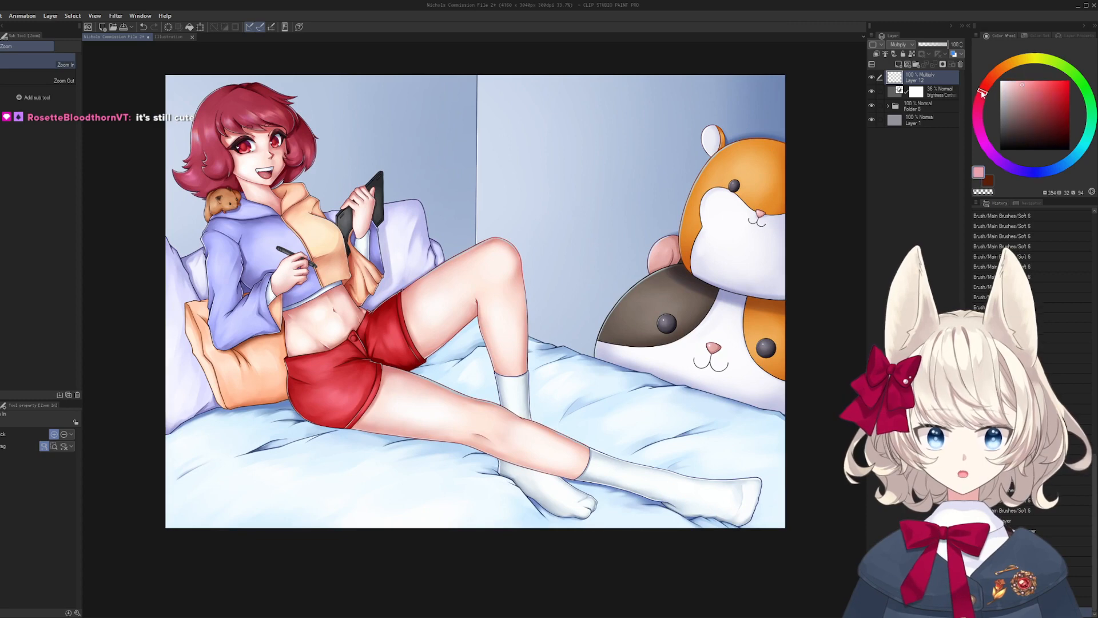
{"action": "left_click_drag", "start_coordinate": [1035, 96], "coordinate": [1039, 107]}
{"action": "key", "text": "b"}
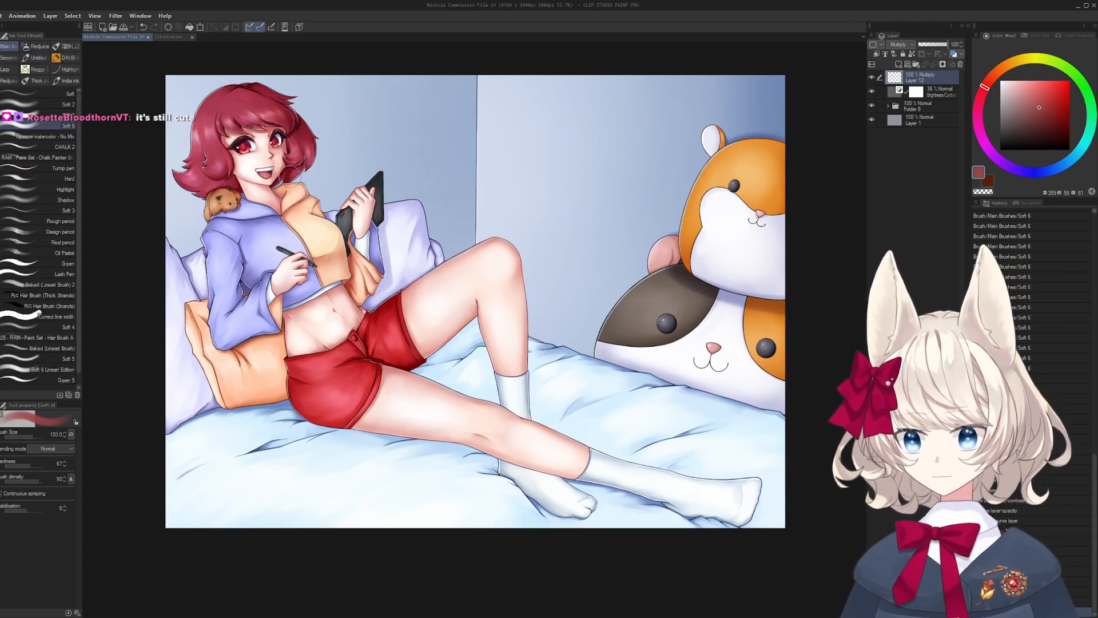
{"action": "left_click_drag", "start_coordinate": [271, 264], "coordinate": [341, 297]}
{"action": "left_click_drag", "start_coordinate": [350, 191], "coordinate": [848, 63]}
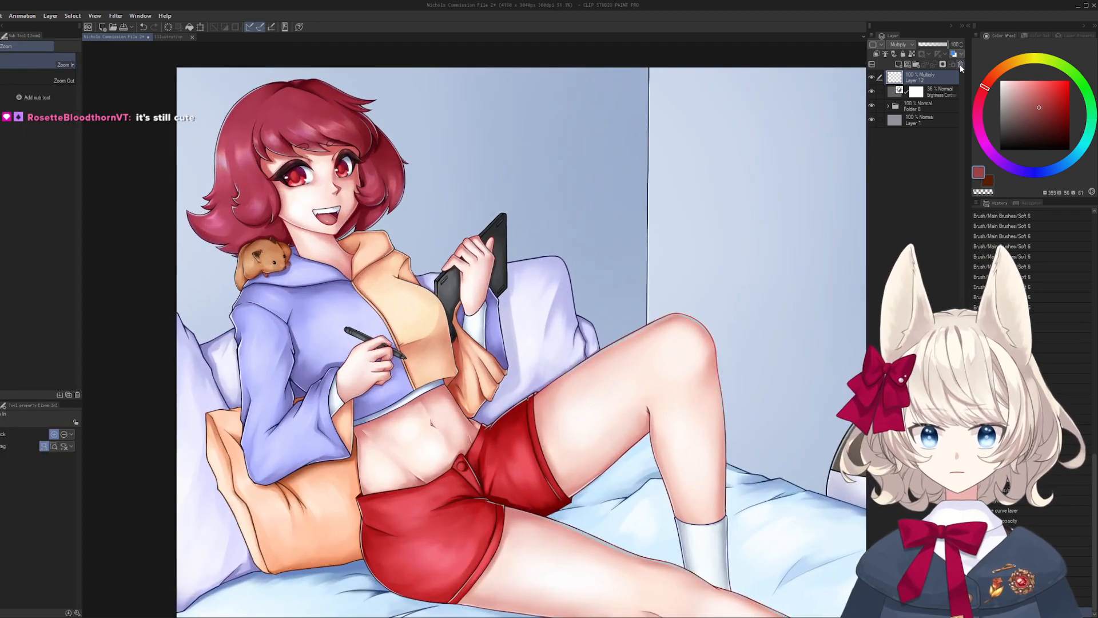
- Replace the Multiply layer on top with a new raster layer set to Add (Glow)
{"action": "left_click", "coordinate": [901, 44]}
{"action": "left_click", "coordinate": [898, 53]}
{"action": "left_click", "coordinate": [901, 46]}
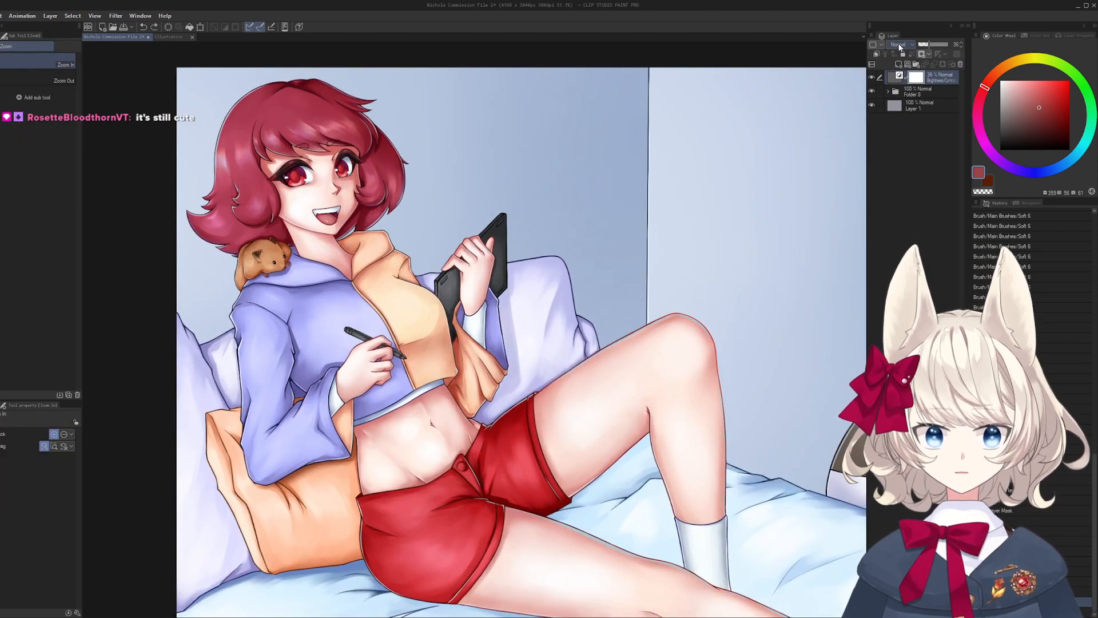
{"action": "left_click", "coordinate": [899, 67]}
{"action": "left_click", "coordinate": [895, 45]}
{"action": "left_click", "coordinate": [897, 53]}
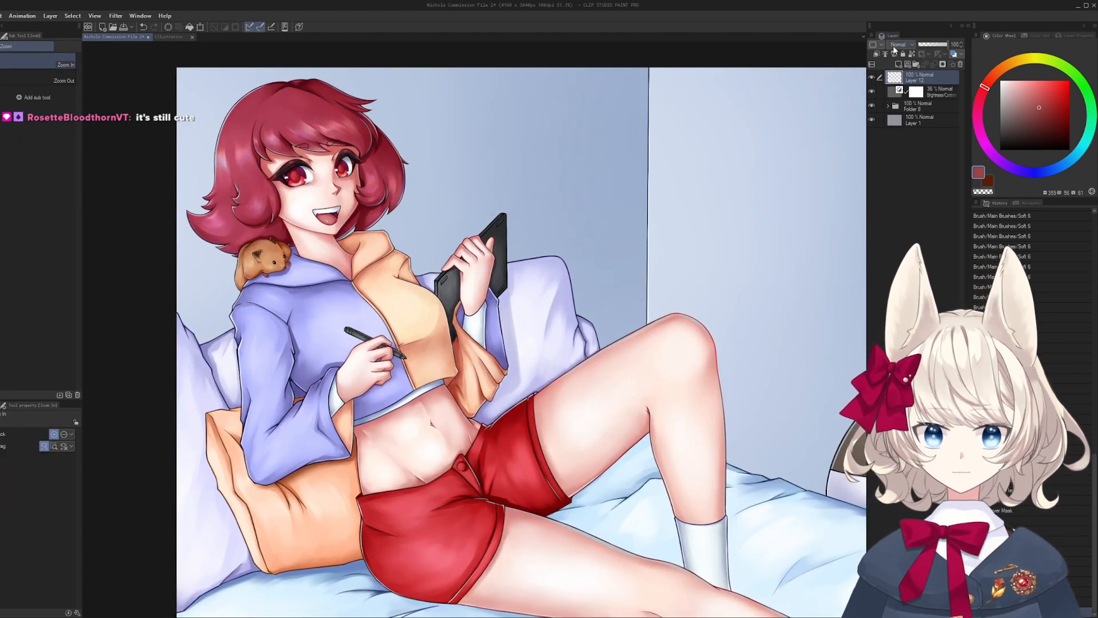
{"action": "left_click", "coordinate": [901, 45]}
{"action": "left_click", "coordinate": [901, 135]}
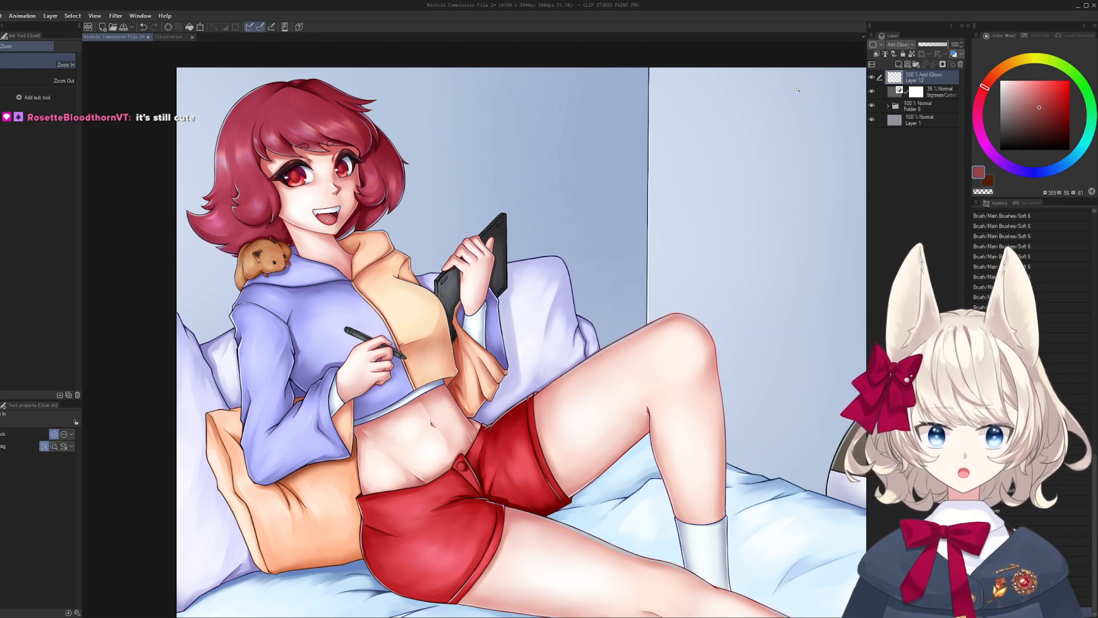
- Paint a red glow over the character's irises with Soft 6 at size 50, and set the layer's opacity to 54%
{"action": "key", "text": "b"}
{"action": "left_click", "coordinate": [294, 174], "text": "alt"}
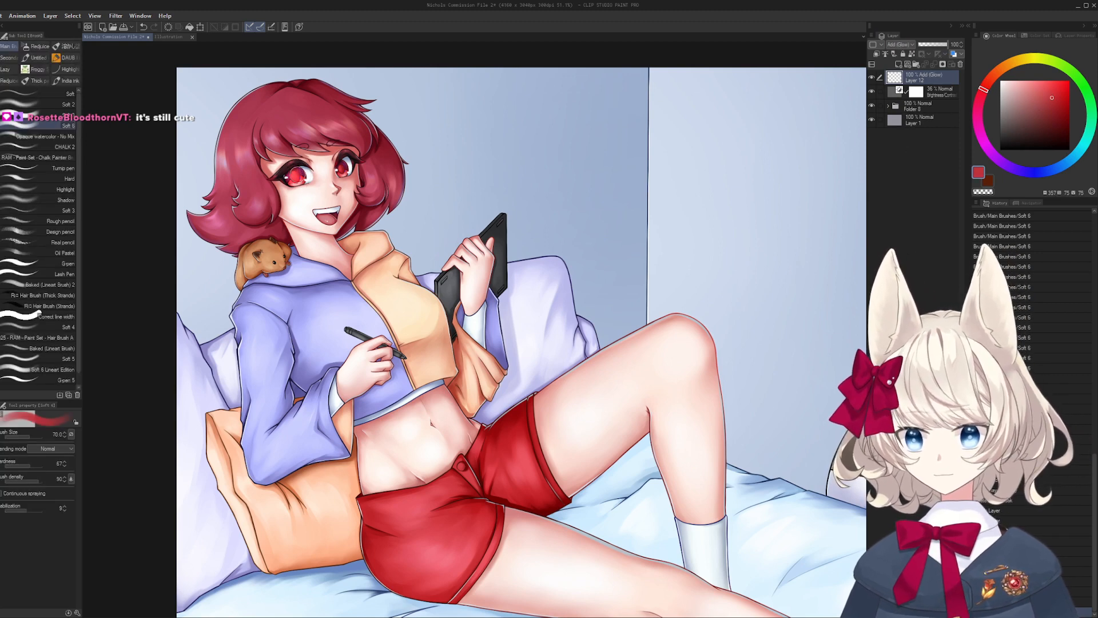
{"action": "key", "text": "ctrl+z"}
{"action": "key", "text": "bracketleft"}
{"action": "key", "text": "bracketleft"}
{"action": "left_click_drag", "start_coordinate": [297, 176], "coordinate": [295, 180]}
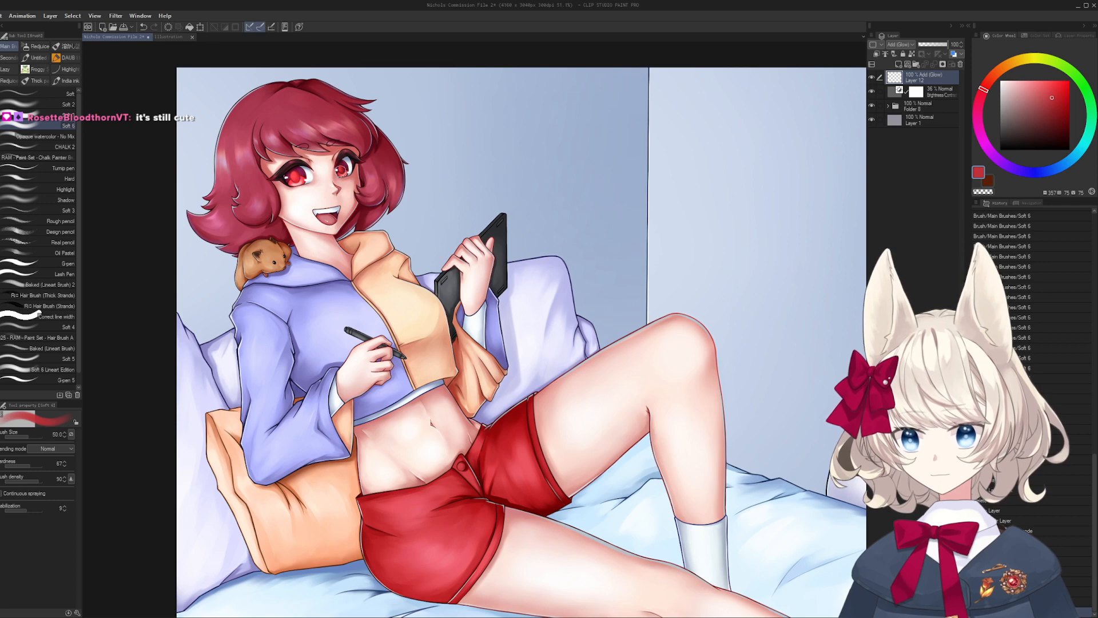
{"action": "left_click", "coordinate": [935, 44]}
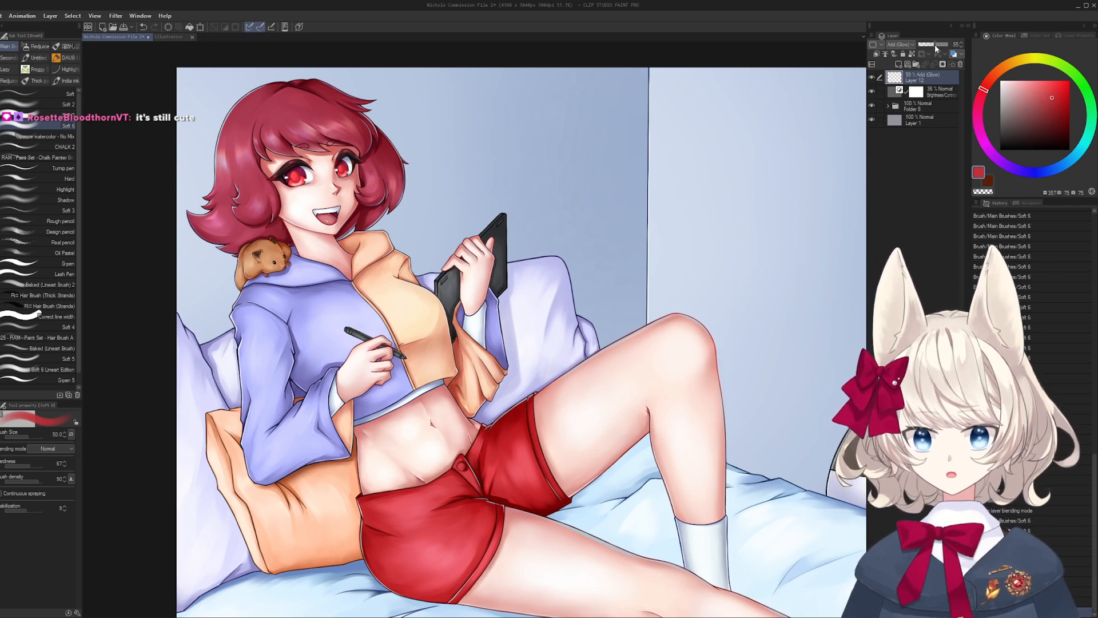
{"action": "left_click_drag", "start_coordinate": [936, 46], "coordinate": [935, 46]}
- Compare the face in a mirrored close-up with the Add (Glow) layer hidden and shown
{"action": "key", "text": "h"}
{"action": "left_click_drag", "start_coordinate": [425, 409], "coordinate": [316, 441]}
{"action": "key", "text": "ctrl+space"}
{"action": "left_click_drag", "start_coordinate": [535, 234], "coordinate": [556, 275]}
{"action": "left_click_drag", "start_coordinate": [556, 275], "coordinate": [525, 335]}
{"action": "left_click", "coordinate": [871, 78]}
{"action": "left_click", "coordinate": [871, 78]}
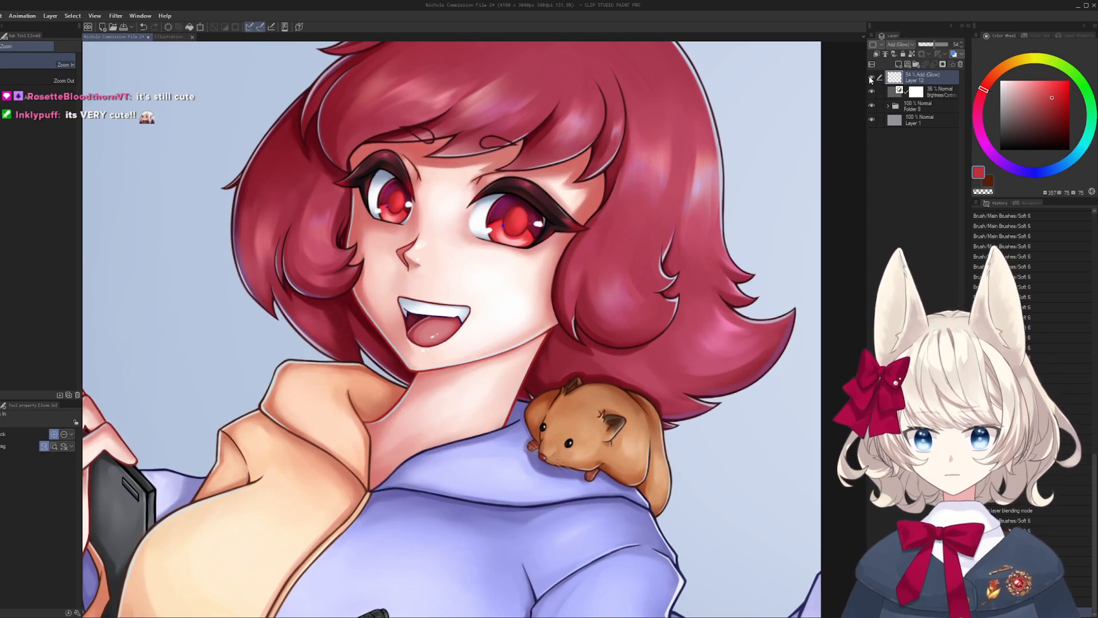
{"action": "left_click", "coordinate": [871, 78]}
{"action": "left_click", "coordinate": [871, 78]}
{"action": "key", "text": "b"}
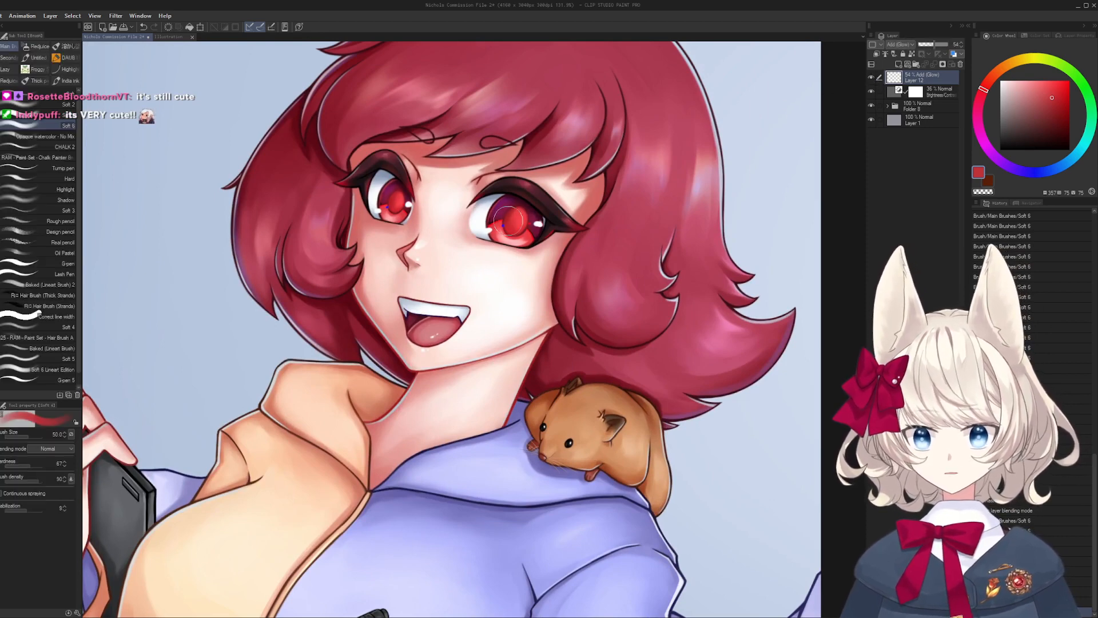
- Examine the whole illustration in mirrored and normal orientation to judge the eye glow
{"action": "key", "text": "ctrl+space"}
{"action": "left_click_drag", "start_coordinate": [395, 198], "coordinate": [403, 349]}
{"action": "key", "text": "ctrl+space"}
{"action": "mouse_move", "coordinate": [465, 211]}
{"action": "left_mouse_down"}
{"action": "mouse_move", "coordinate": [555, 134]}
{"action": "mouse_move", "coordinate": [537, 177]}
{"action": "left_mouse_up"}
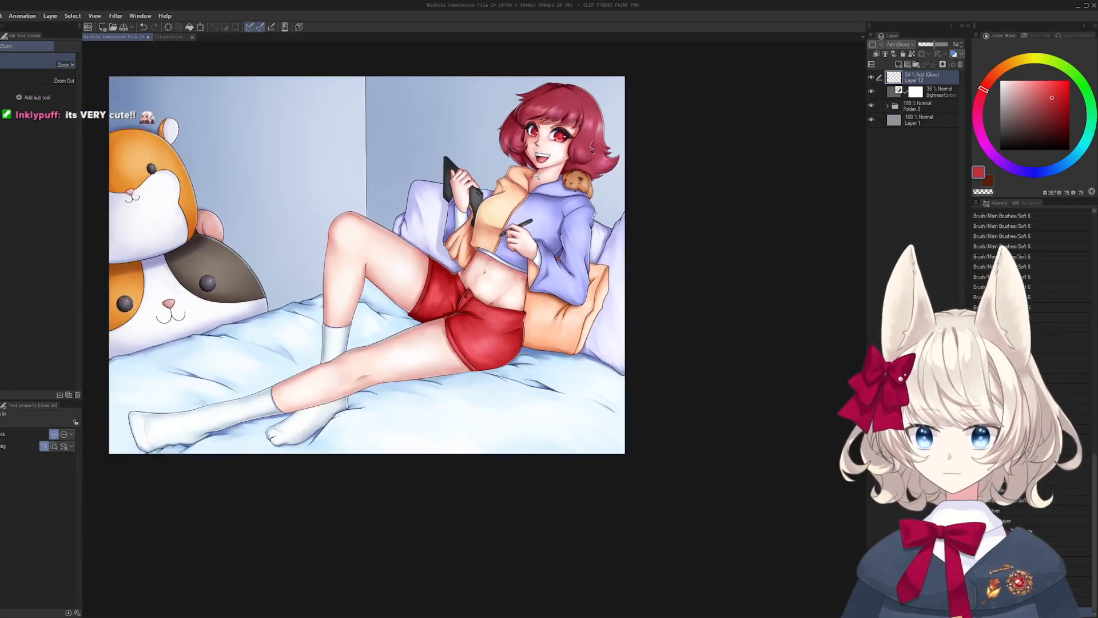
{"action": "key", "text": "h"}
{"action": "left_click_drag", "start_coordinate": [449, 203], "coordinate": [478, 185]}
{"action": "left_click_drag", "start_coordinate": [478, 186], "coordinate": [396, 200]}
{"action": "left_click_drag", "start_coordinate": [479, 97], "coordinate": [468, 98]}
{"action": "left_click_drag", "start_coordinate": [467, 99], "coordinate": [419, 158]}
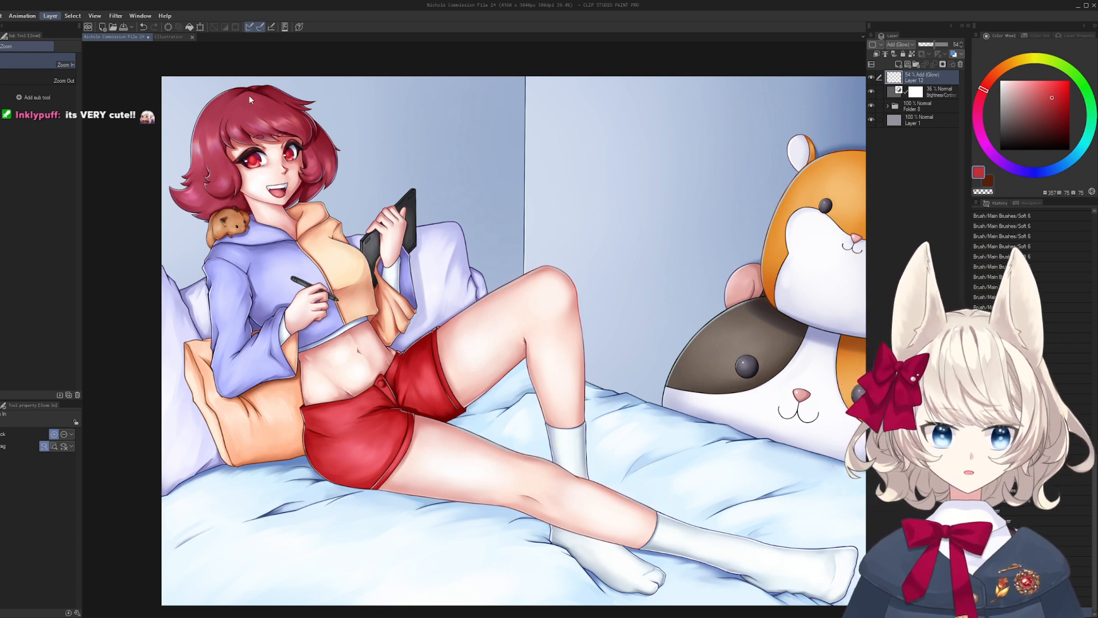
- Add a Hue/Saturation correction layer on top of the stack and set its opacity to 30%
{"action": "left_click", "coordinate": [248, 62]}
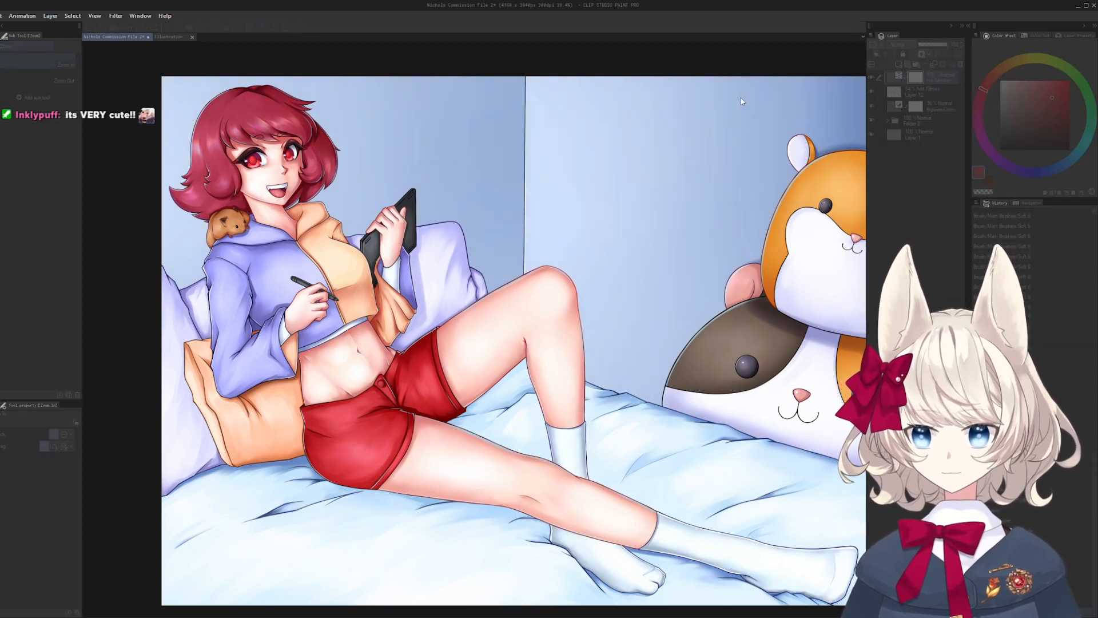
{"action": "left_click", "coordinate": [834, 61]}
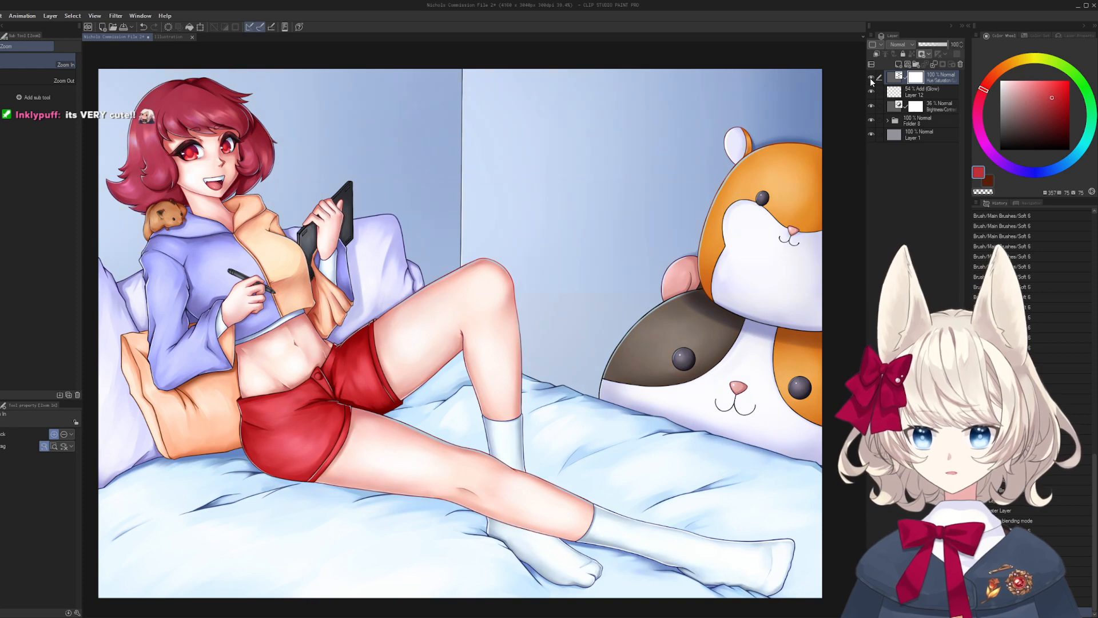
{"action": "left_click", "coordinate": [933, 43]}
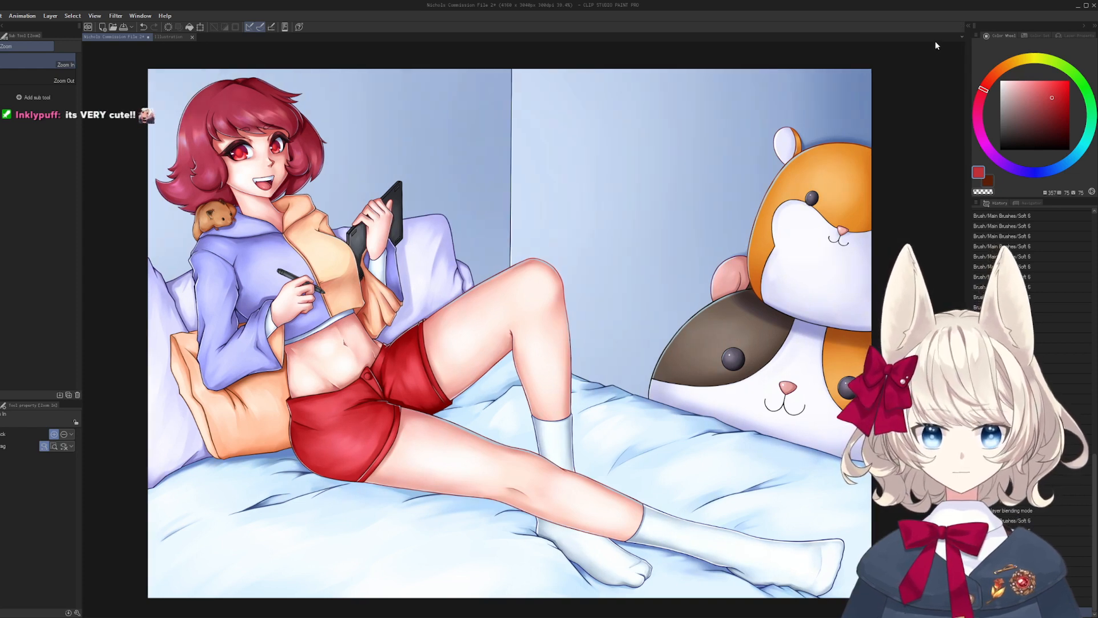
{"action": "left_click", "coordinate": [966, 36]}
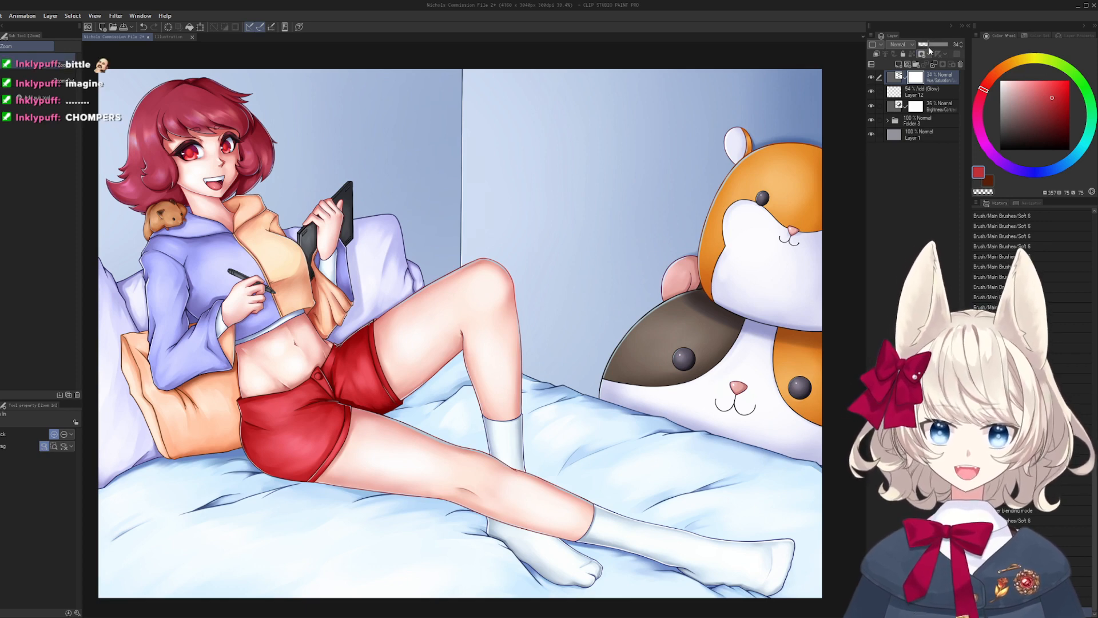
{"action": "left_click", "coordinate": [961, 46]}
{"action": "left_click", "coordinate": [962, 46]}
{"action": "left_click", "coordinate": [961, 47]}
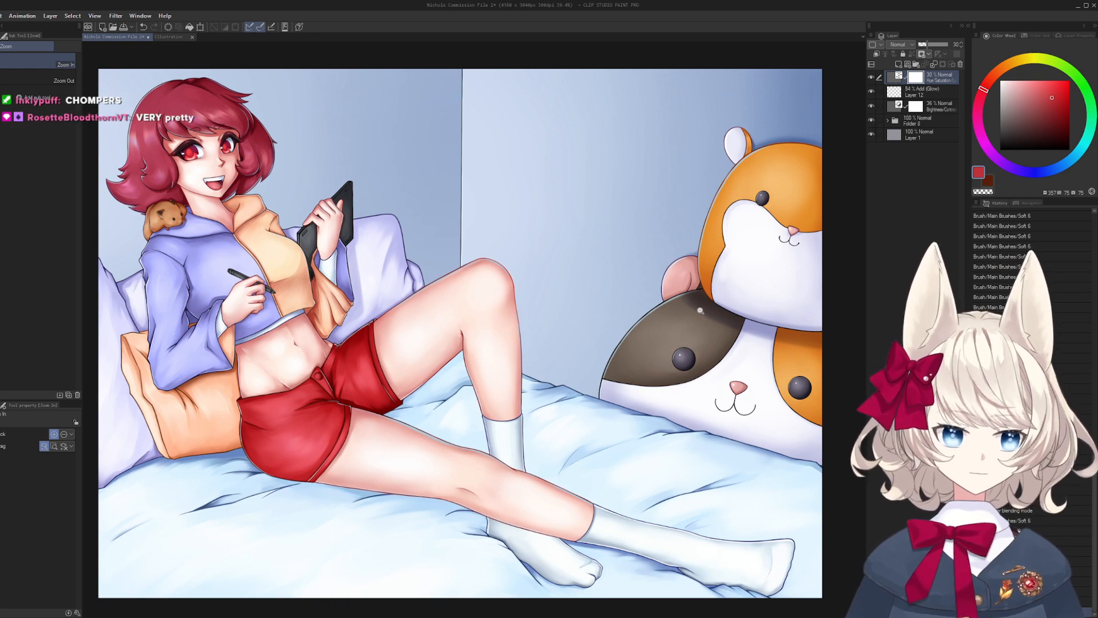
- Review the full illustration with the palettes hidden, restore the palettes, and save the file
{"action": "key", "text": "Tab"}
{"action": "scroll", "coordinate": [837, 375], "scroll_direction": "up", "scroll_amount": 2}
{"action": "mouse_move", "coordinate": [837, 375]}
{"action": "left_mouse_down"}
{"action": "mouse_move", "coordinate": [891, 383]}
{"action": "mouse_move", "coordinate": [810, 375]}
{"action": "mouse_move", "coordinate": [854, 373]}
{"action": "left_mouse_up"}
{"action": "scroll", "coordinate": [889, 383], "scroll_direction": "down", "scroll_amount": 2}
{"action": "scroll", "coordinate": [890, 384], "scroll_direction": "up", "scroll_amount": 1}
{"action": "scroll", "coordinate": [849, 373], "scroll_direction": "down", "scroll_amount": 1}
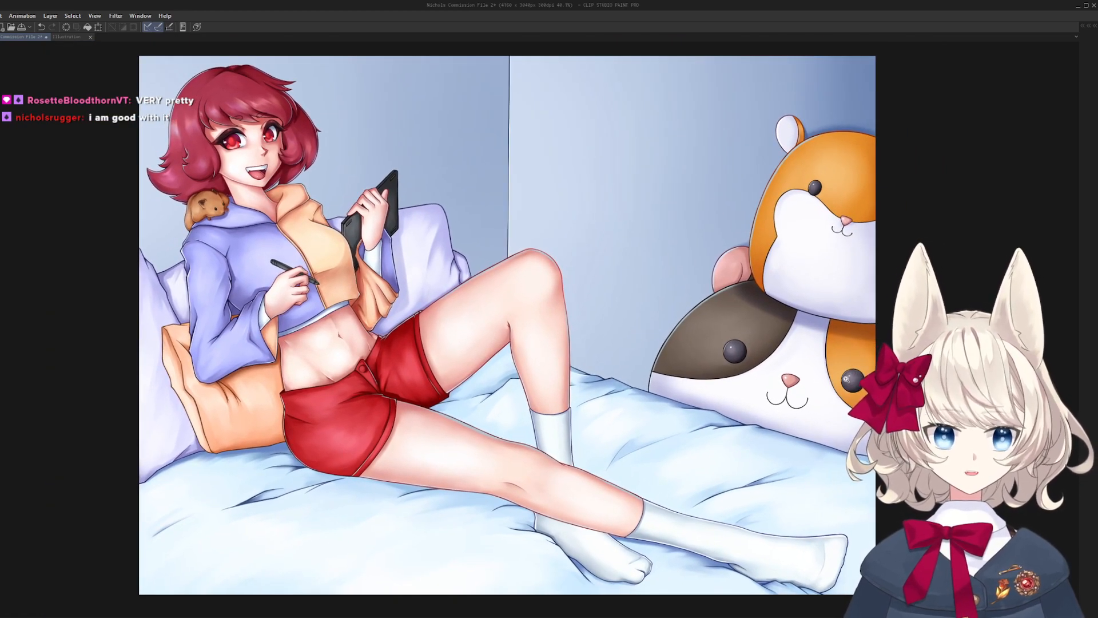
{"action": "key", "text": "Tab"}
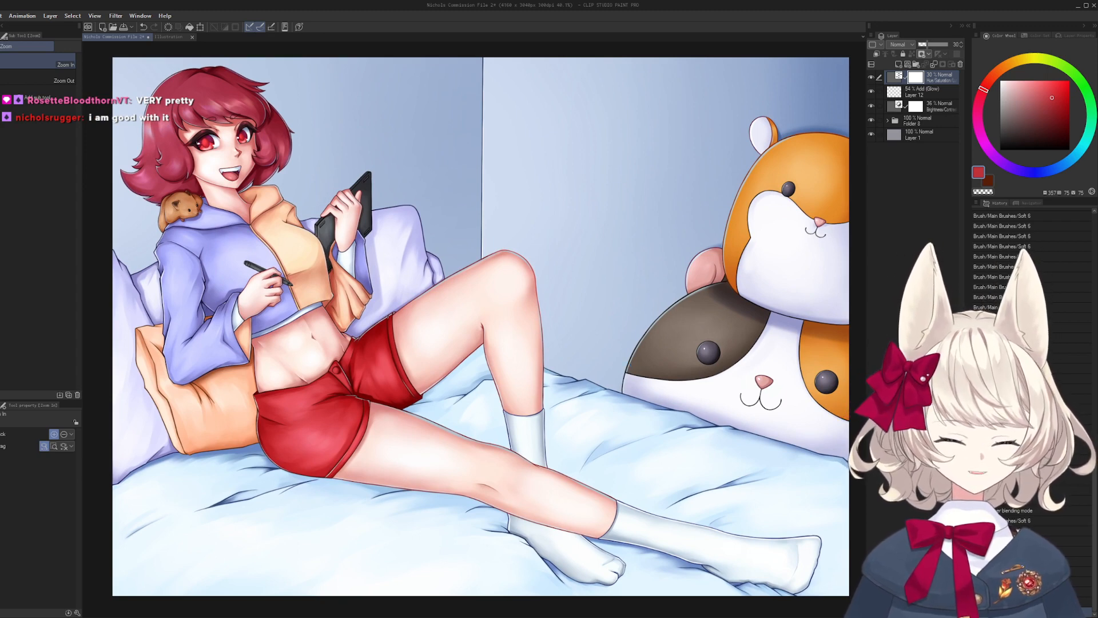
{"action": "key", "text": "ctrl+s"}
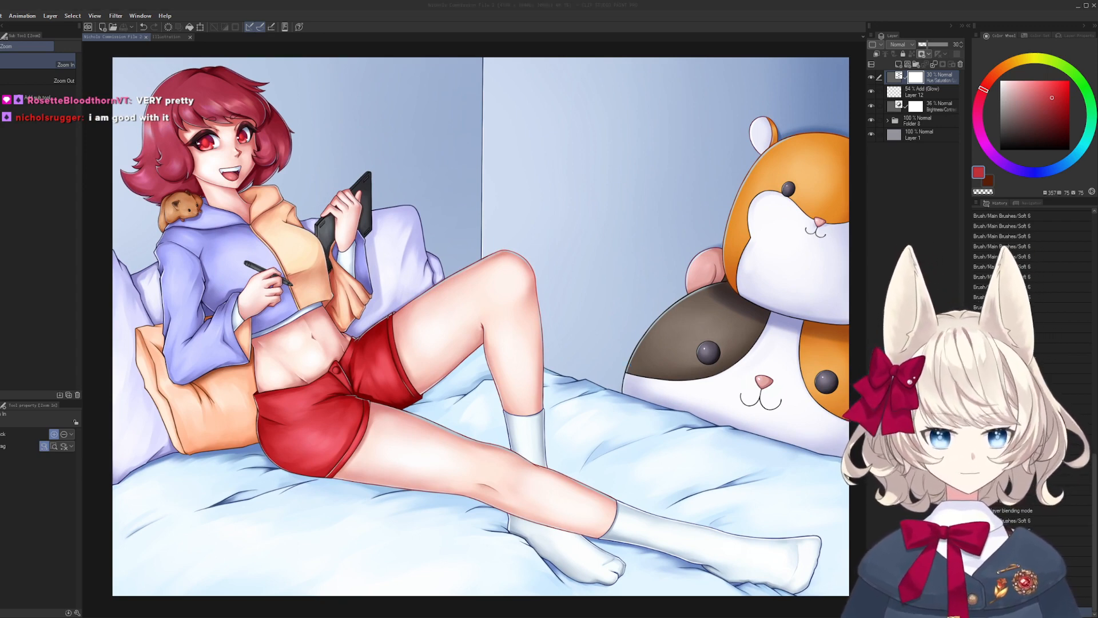